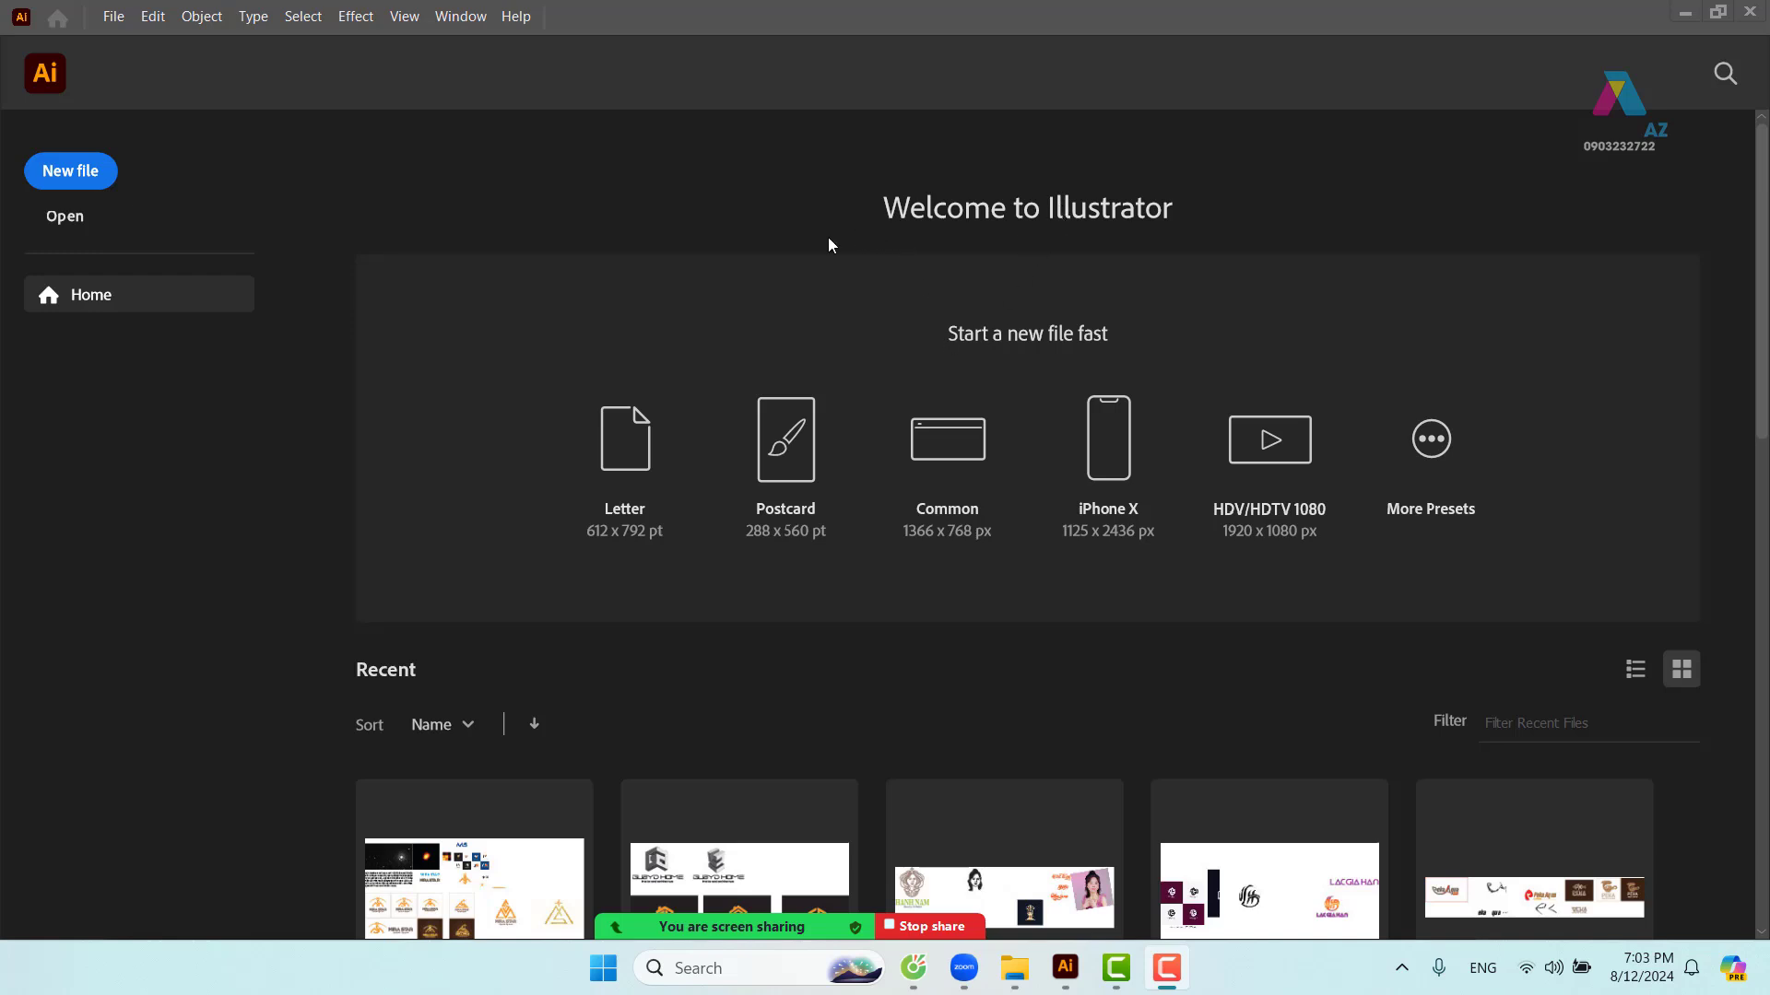
- Create a new A4 portrait document, 21 x 29.7 cm in CMYK, and collapse the floating swatches
click(84, 178)
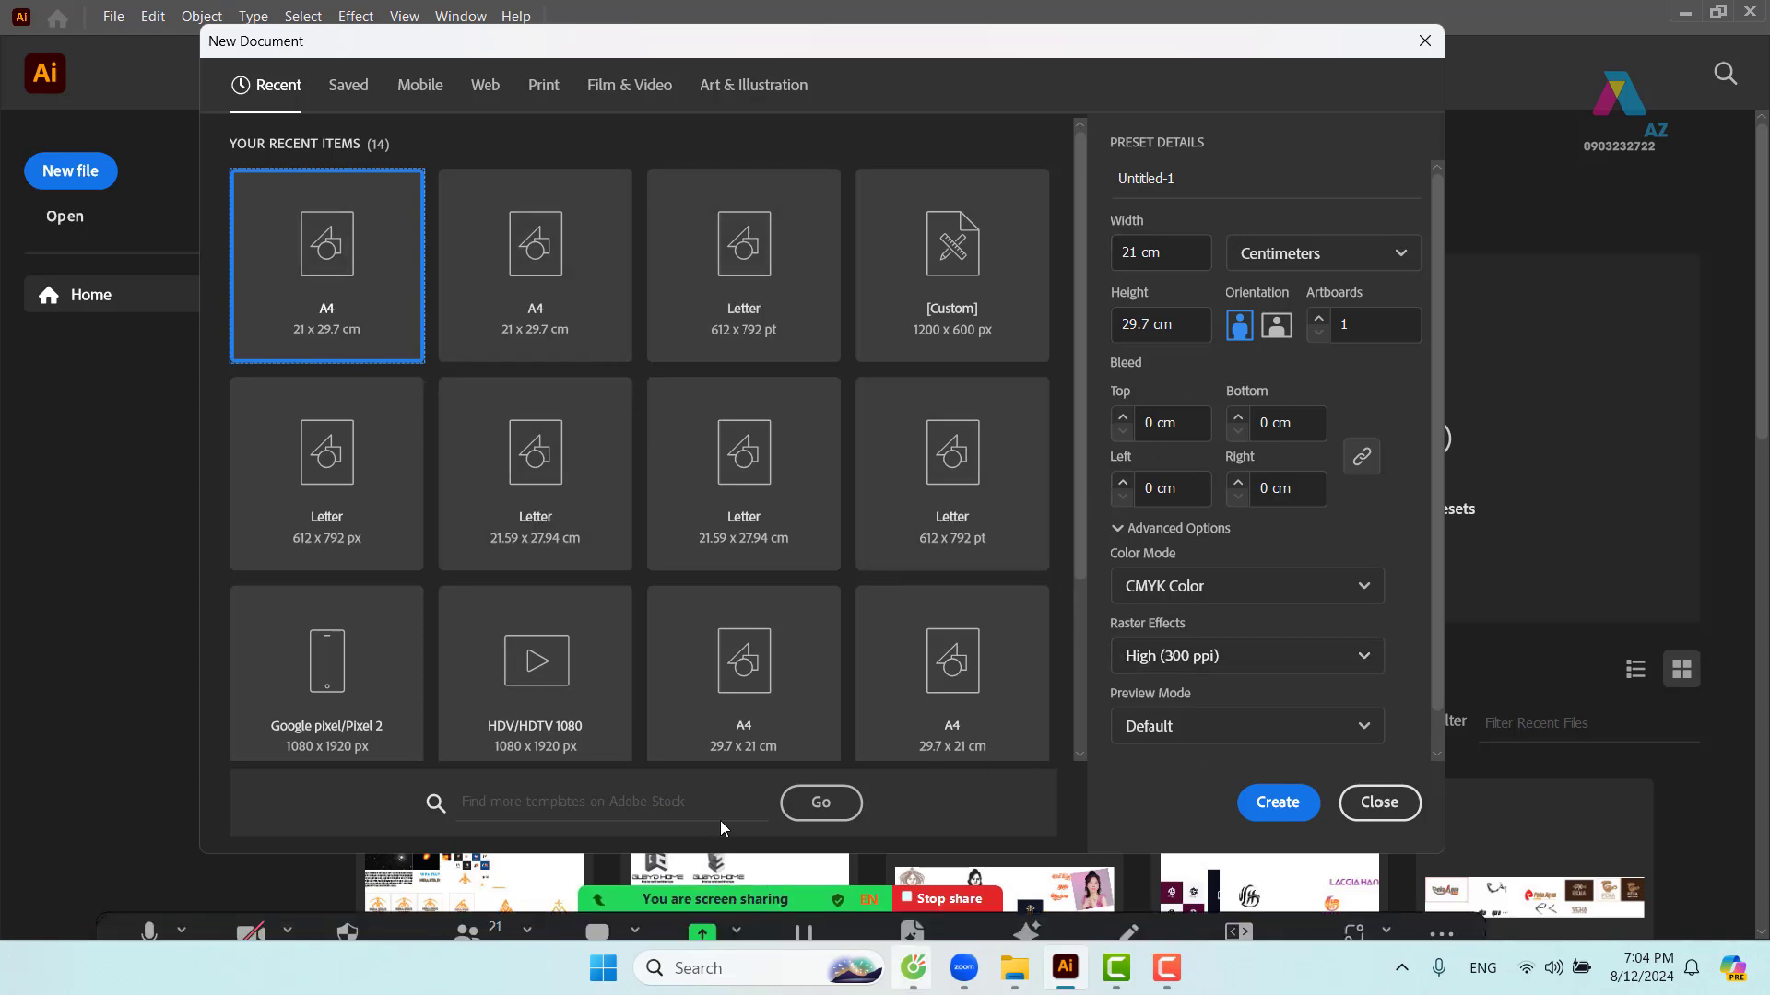
click(1278, 803)
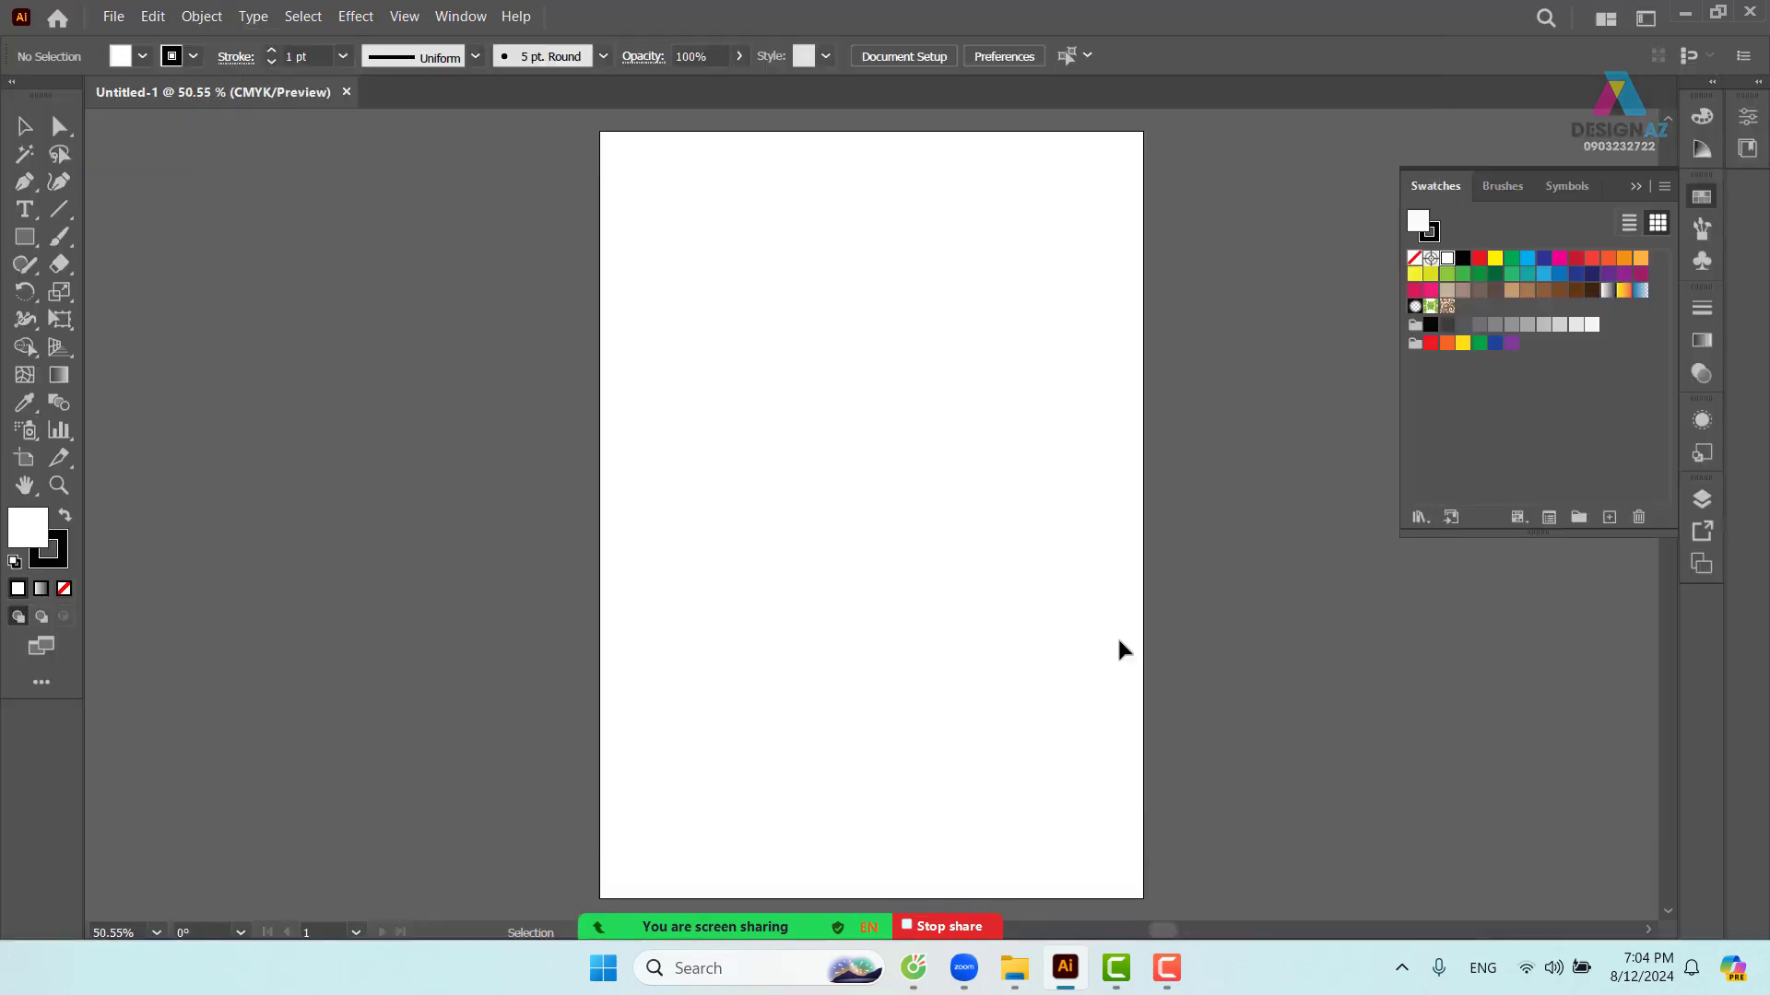
click(1638, 188)
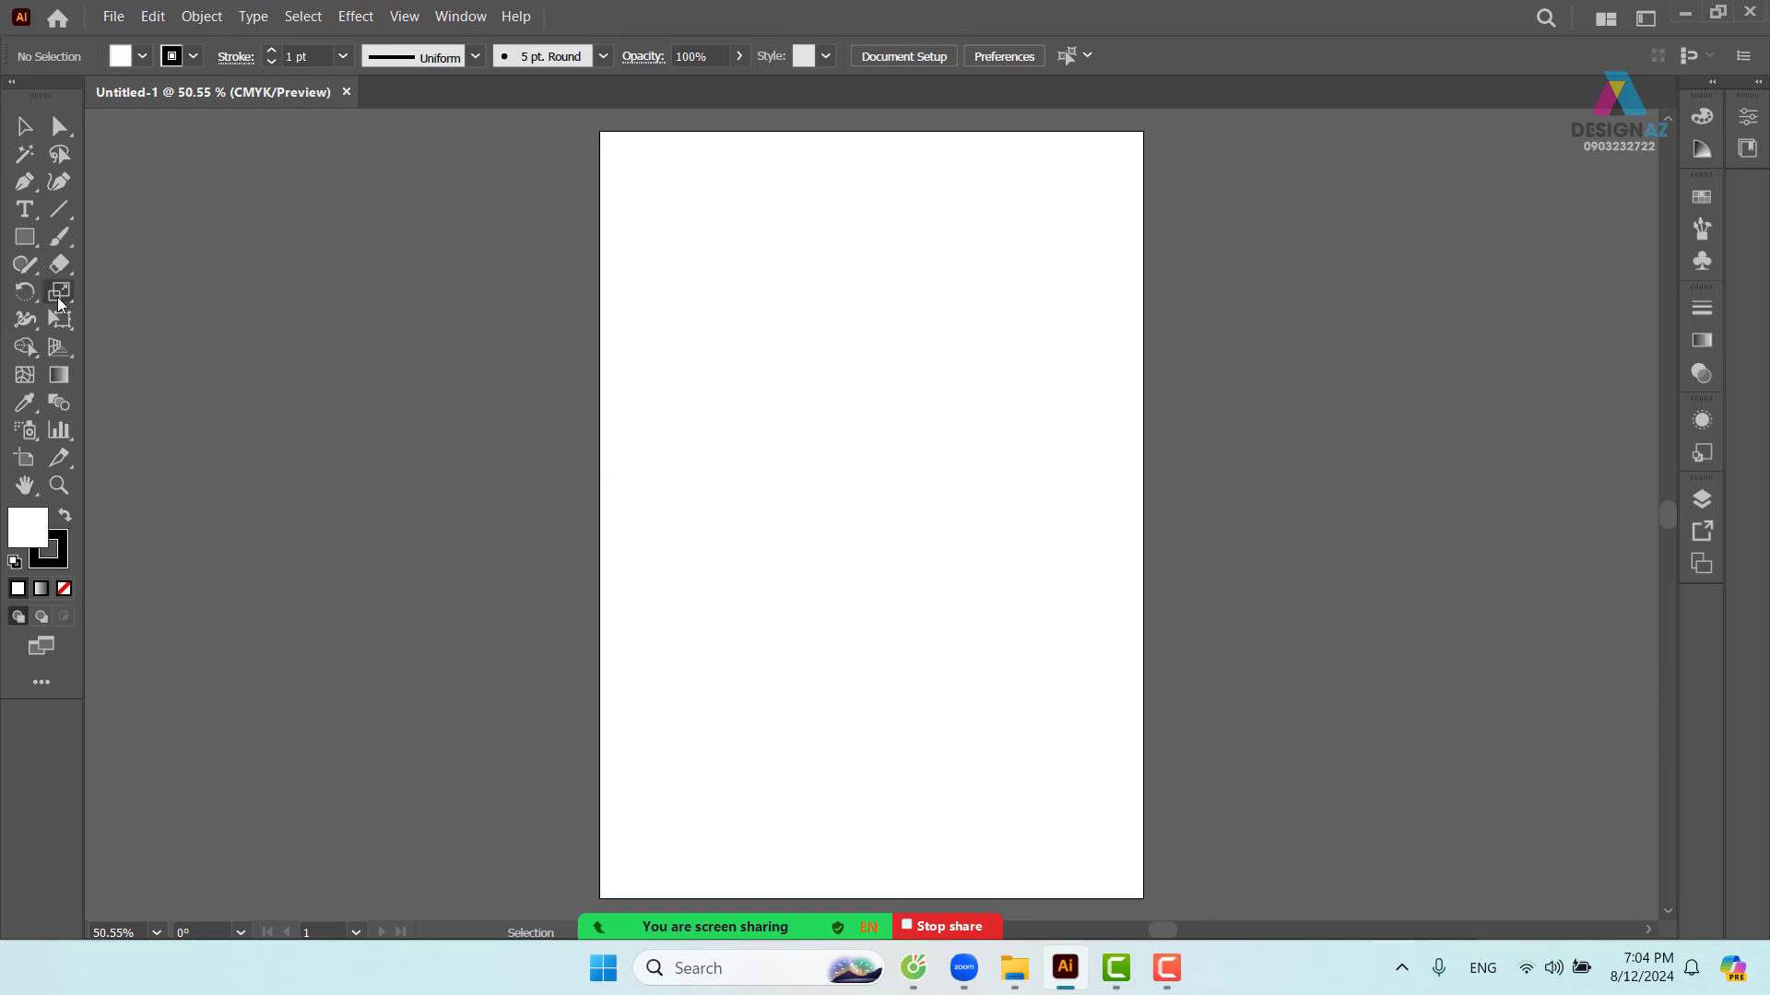
- Place a line segment 3.5278 cm long at 45° in the upper part of the artboard and delete it
click(59, 210)
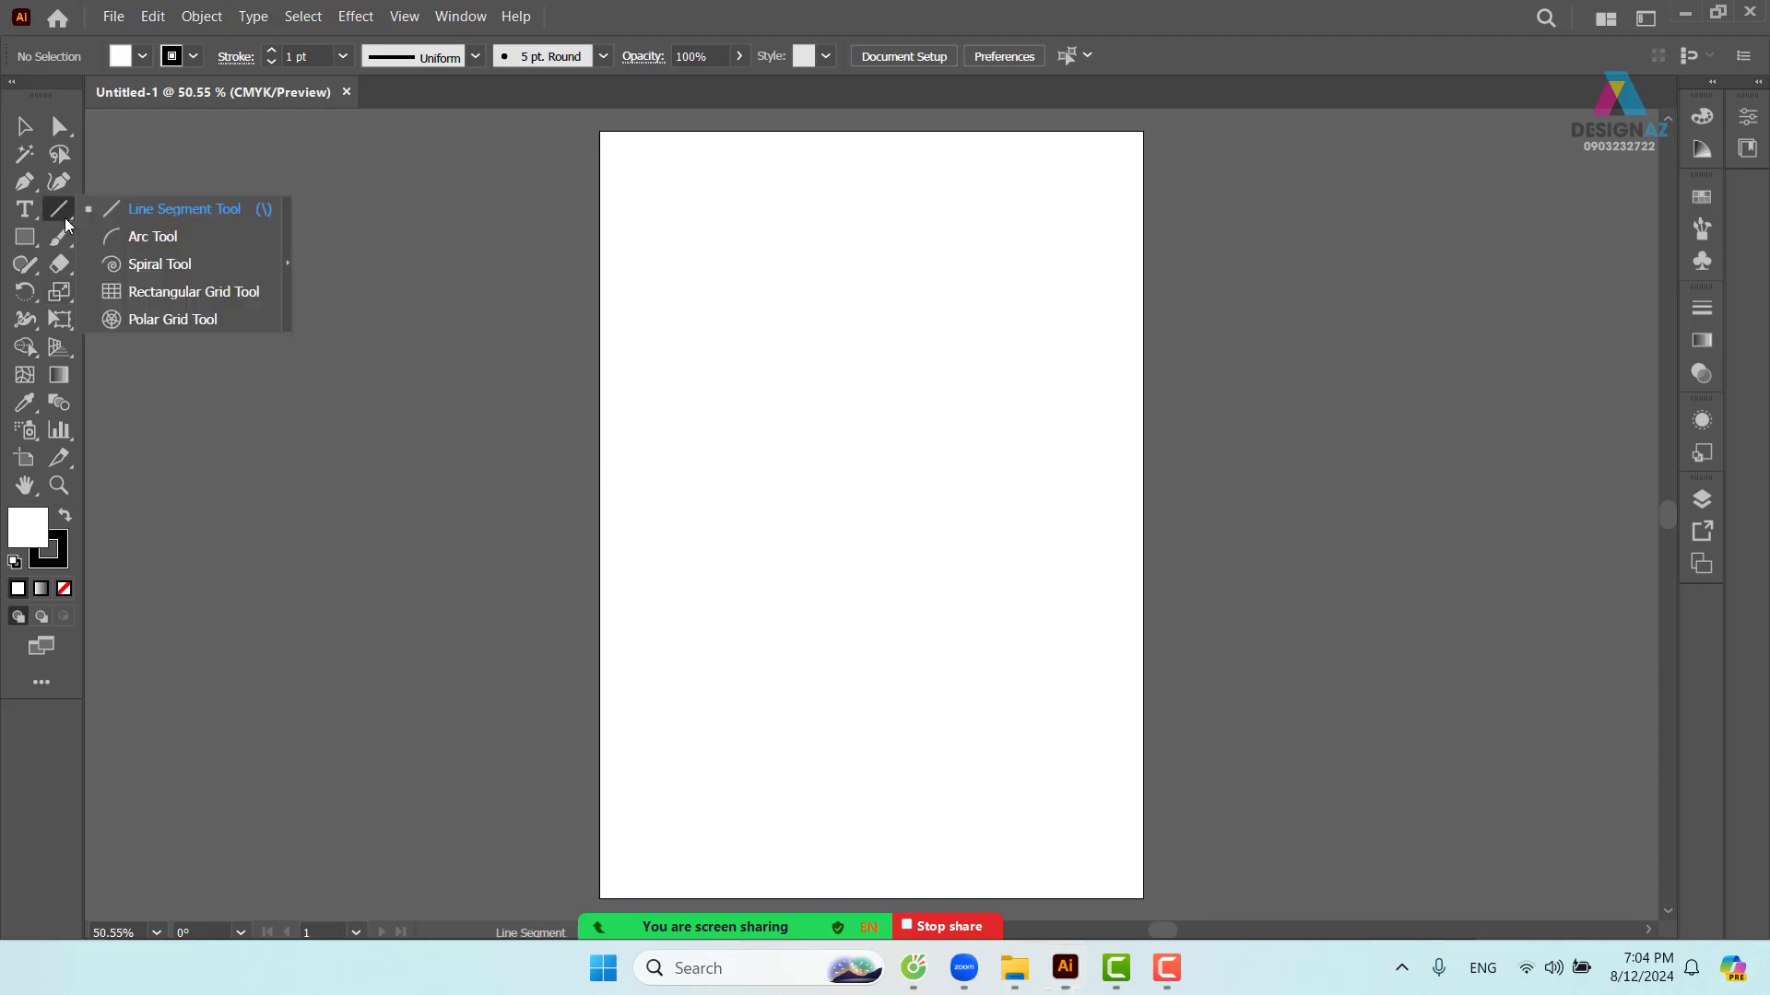
click(155, 216)
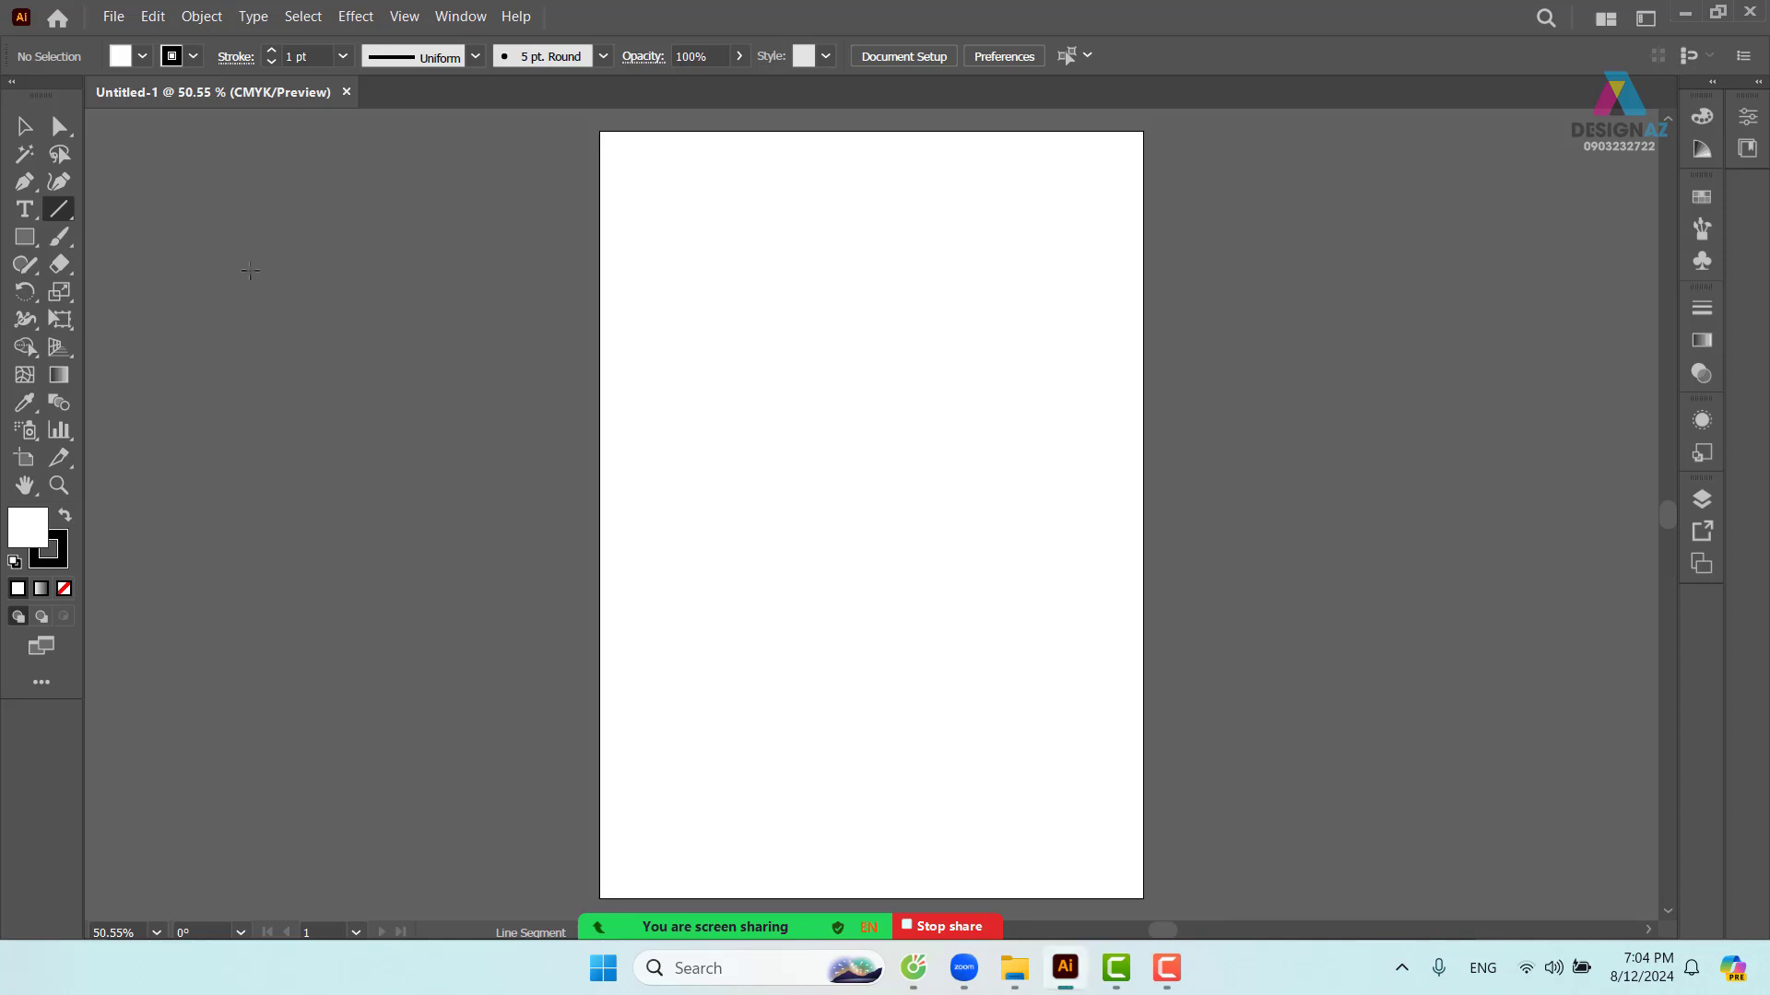
click(783, 385)
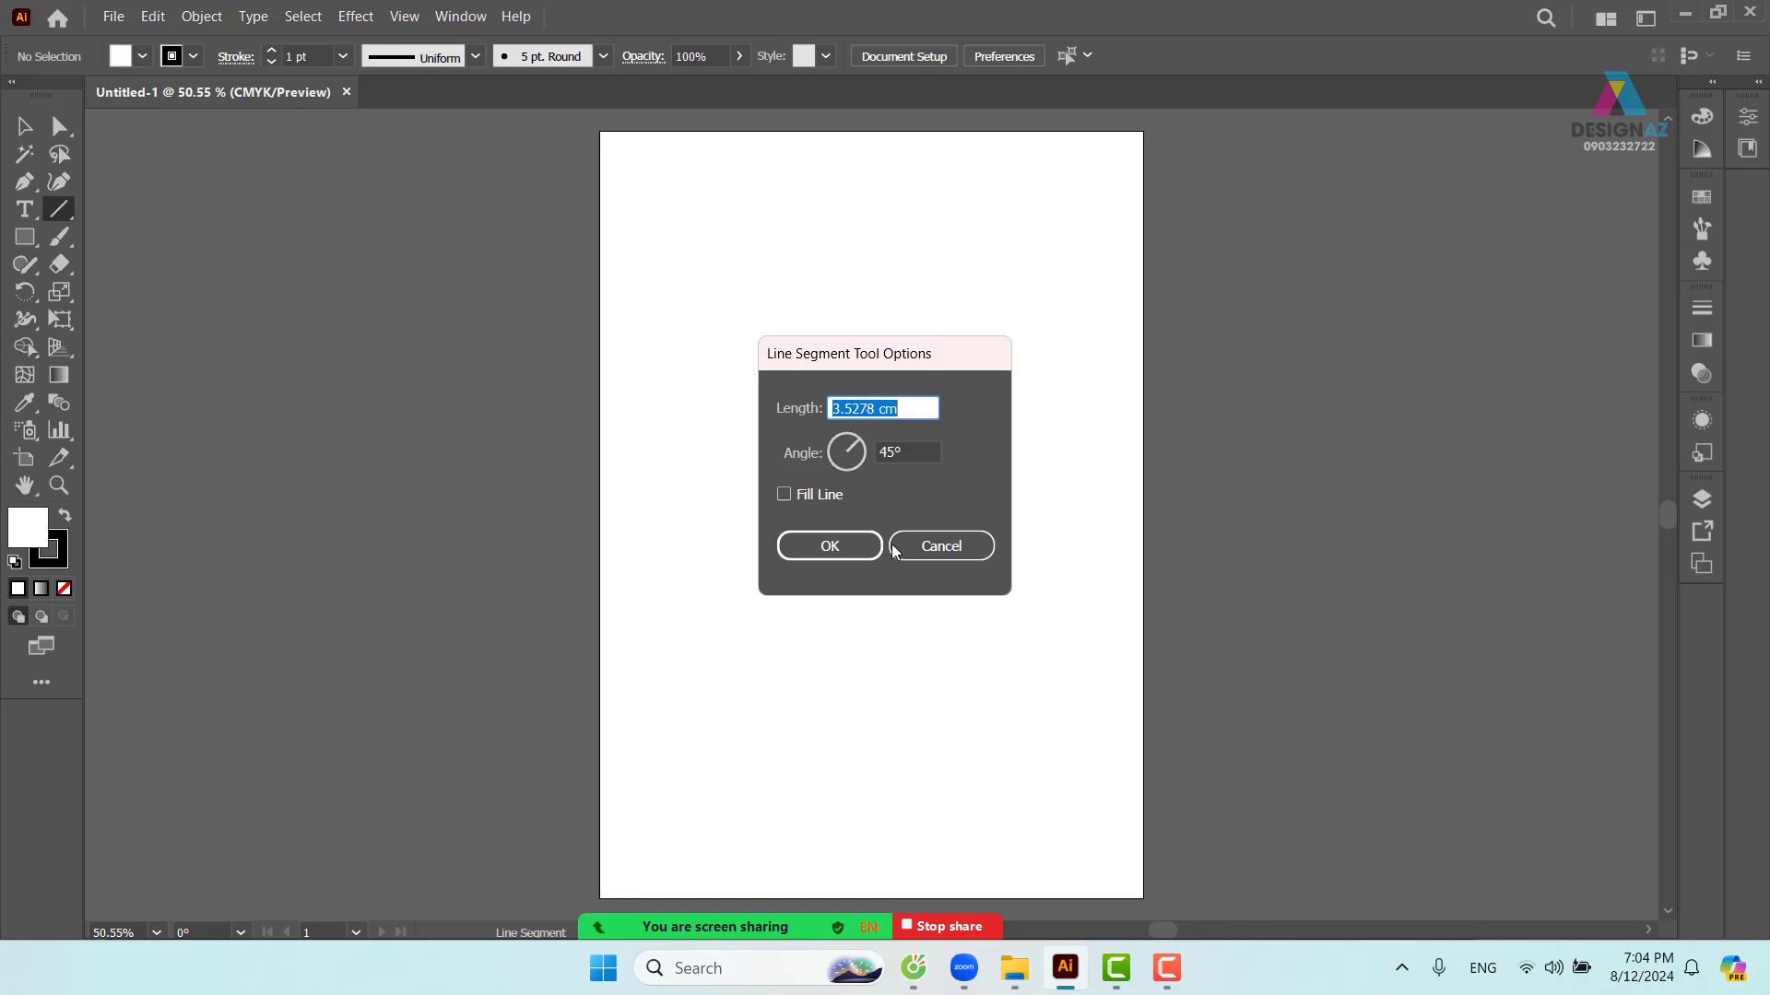
click(844, 545)
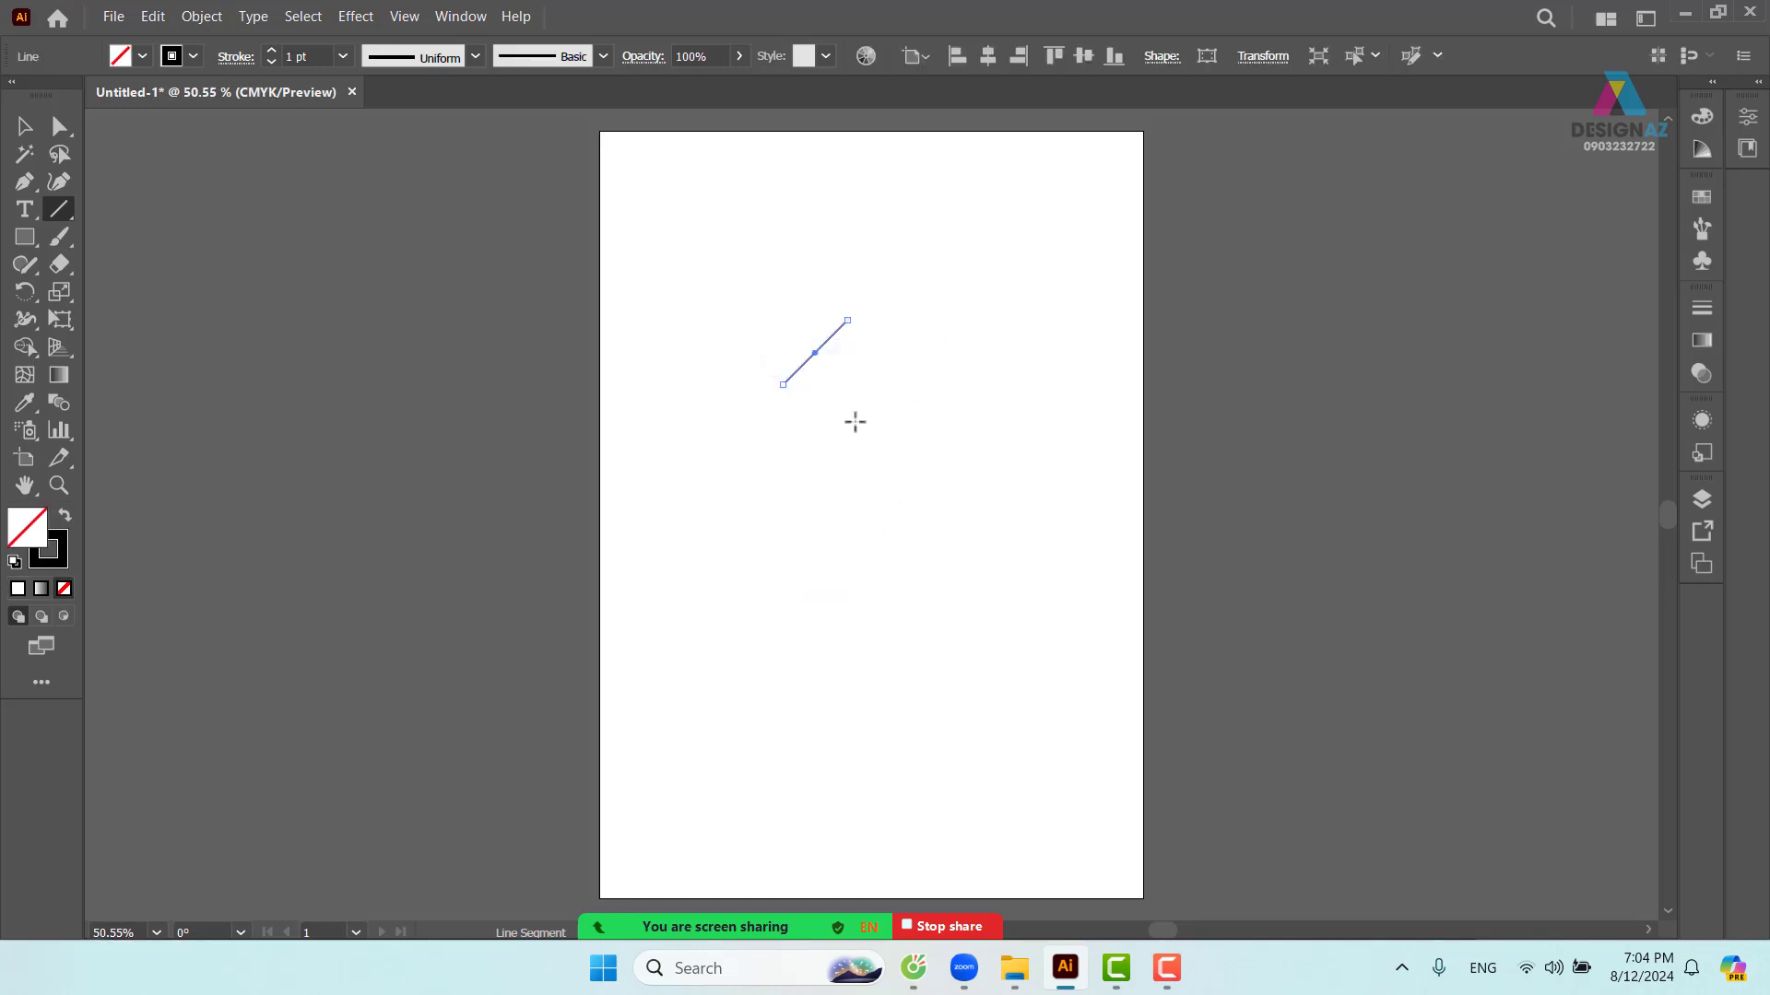
key(Delete)
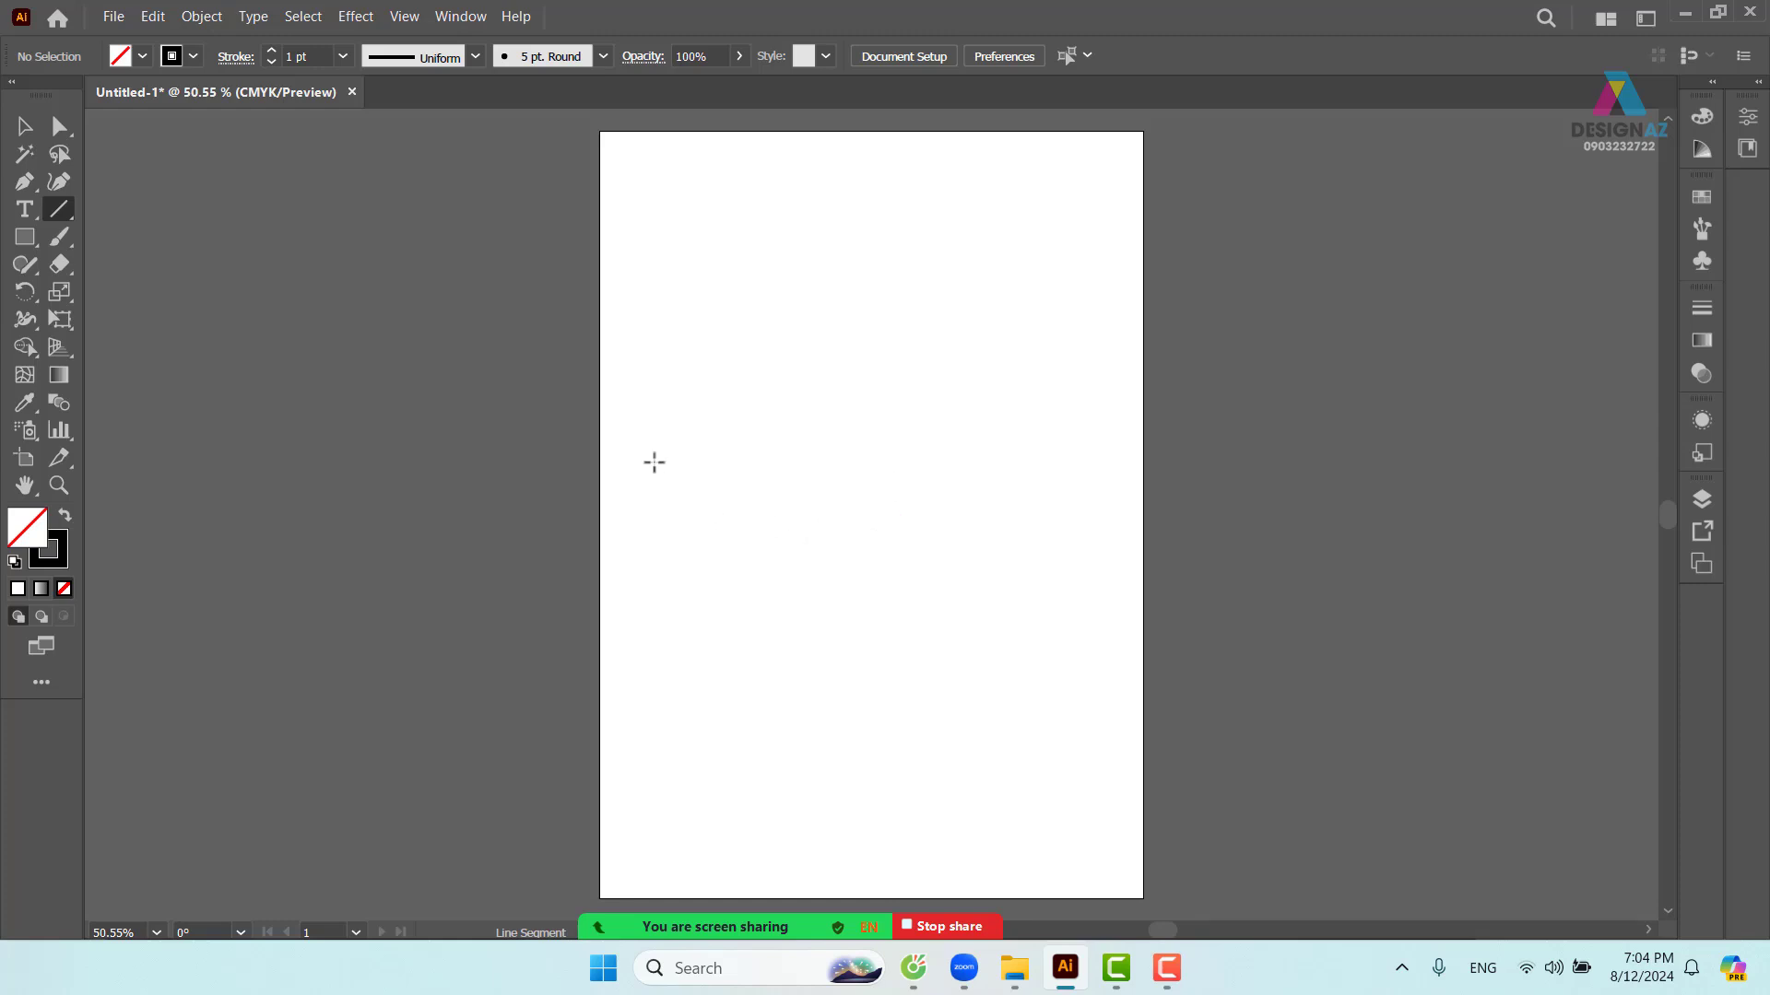
- Draw a horizontal line, a vertical line and about thirty straight lines crossing at various angles over the middle of the artboard
drag(660, 491, 1148, 491)
drag(892, 268, 961, 722)
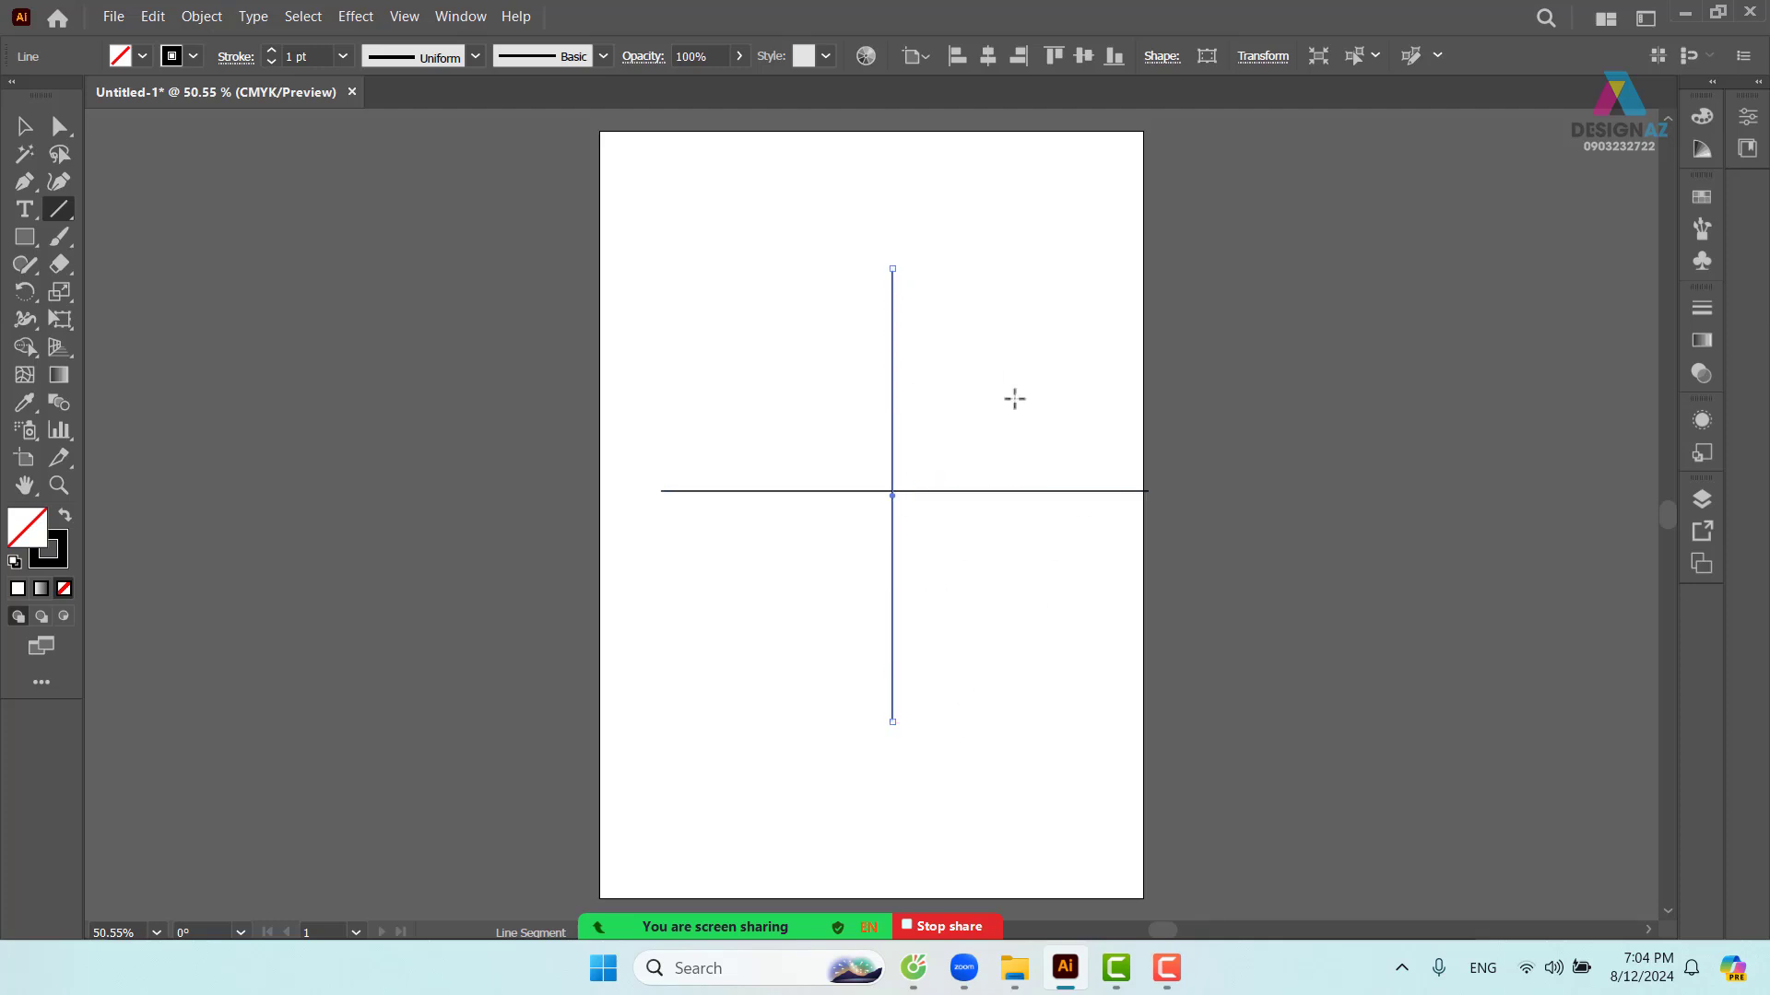
drag(1060, 320, 811, 629)
drag(691, 353, 962, 693)
drag(830, 315, 1179, 682)
drag(1114, 434, 794, 670)
drag(612, 537, 1022, 624)
drag(981, 360, 973, 666)
drag(761, 285, 708, 713)
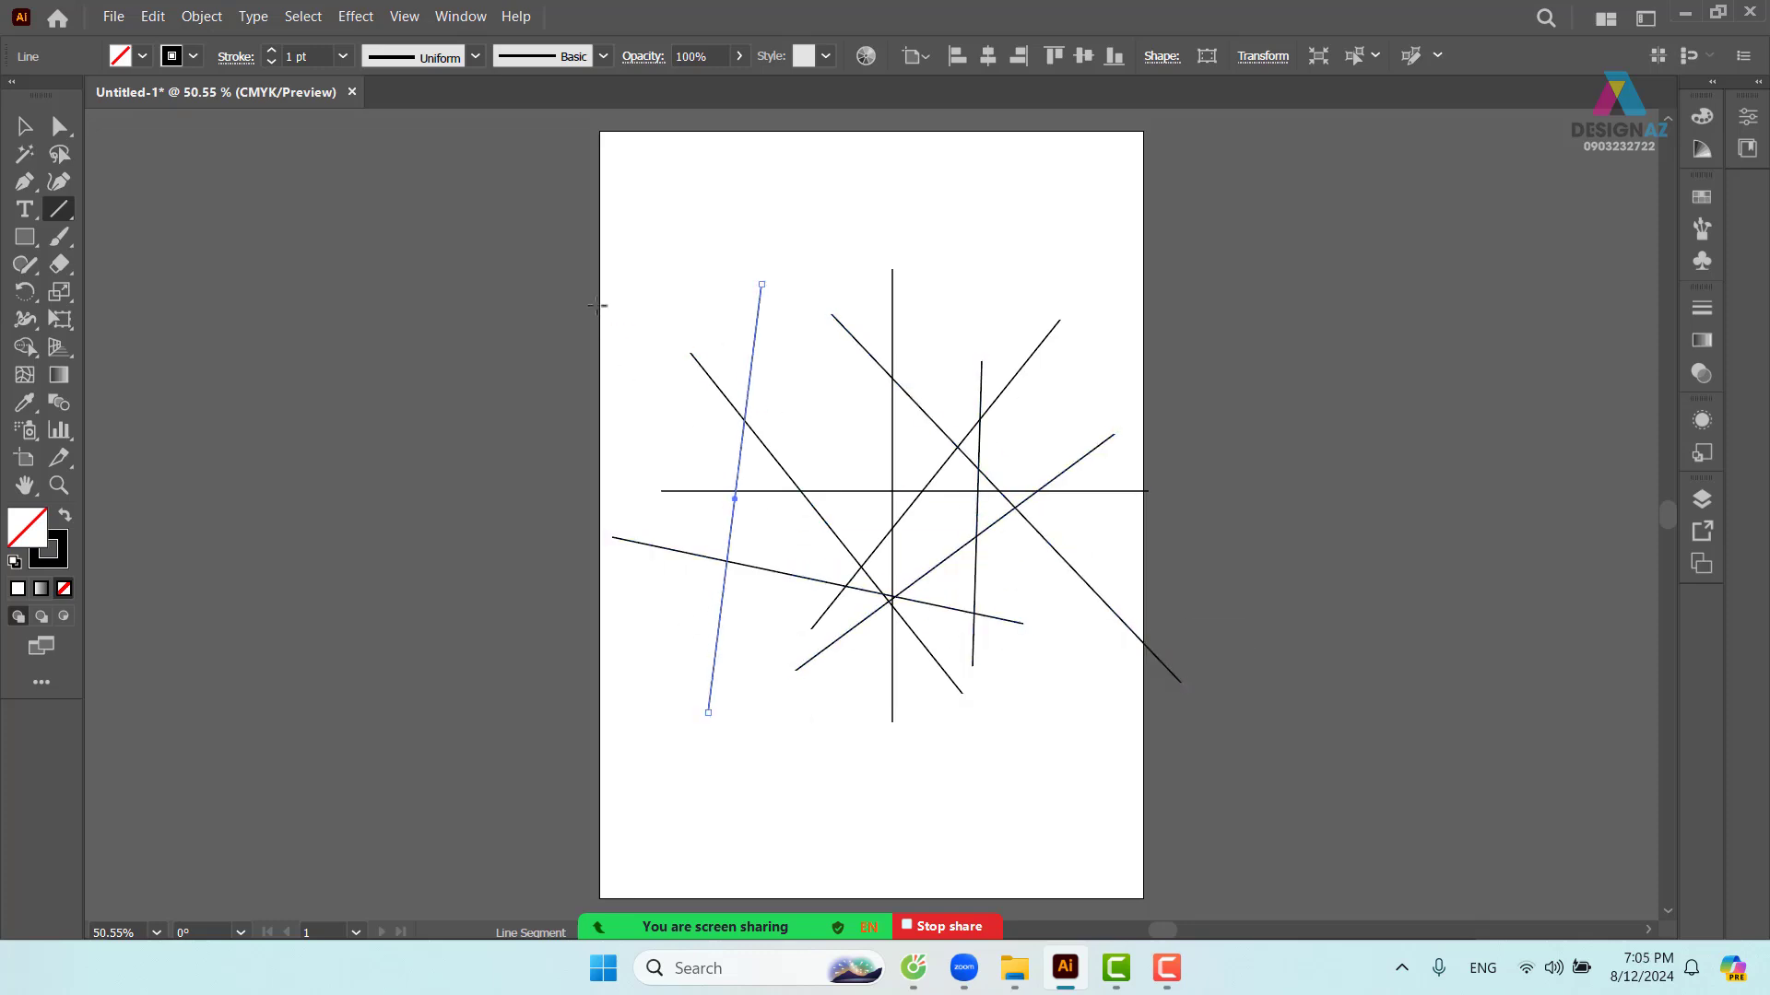
drag(592, 306, 989, 360)
drag(898, 225, 954, 599)
drag(661, 644, 1098, 637)
drag(667, 445, 879, 619)
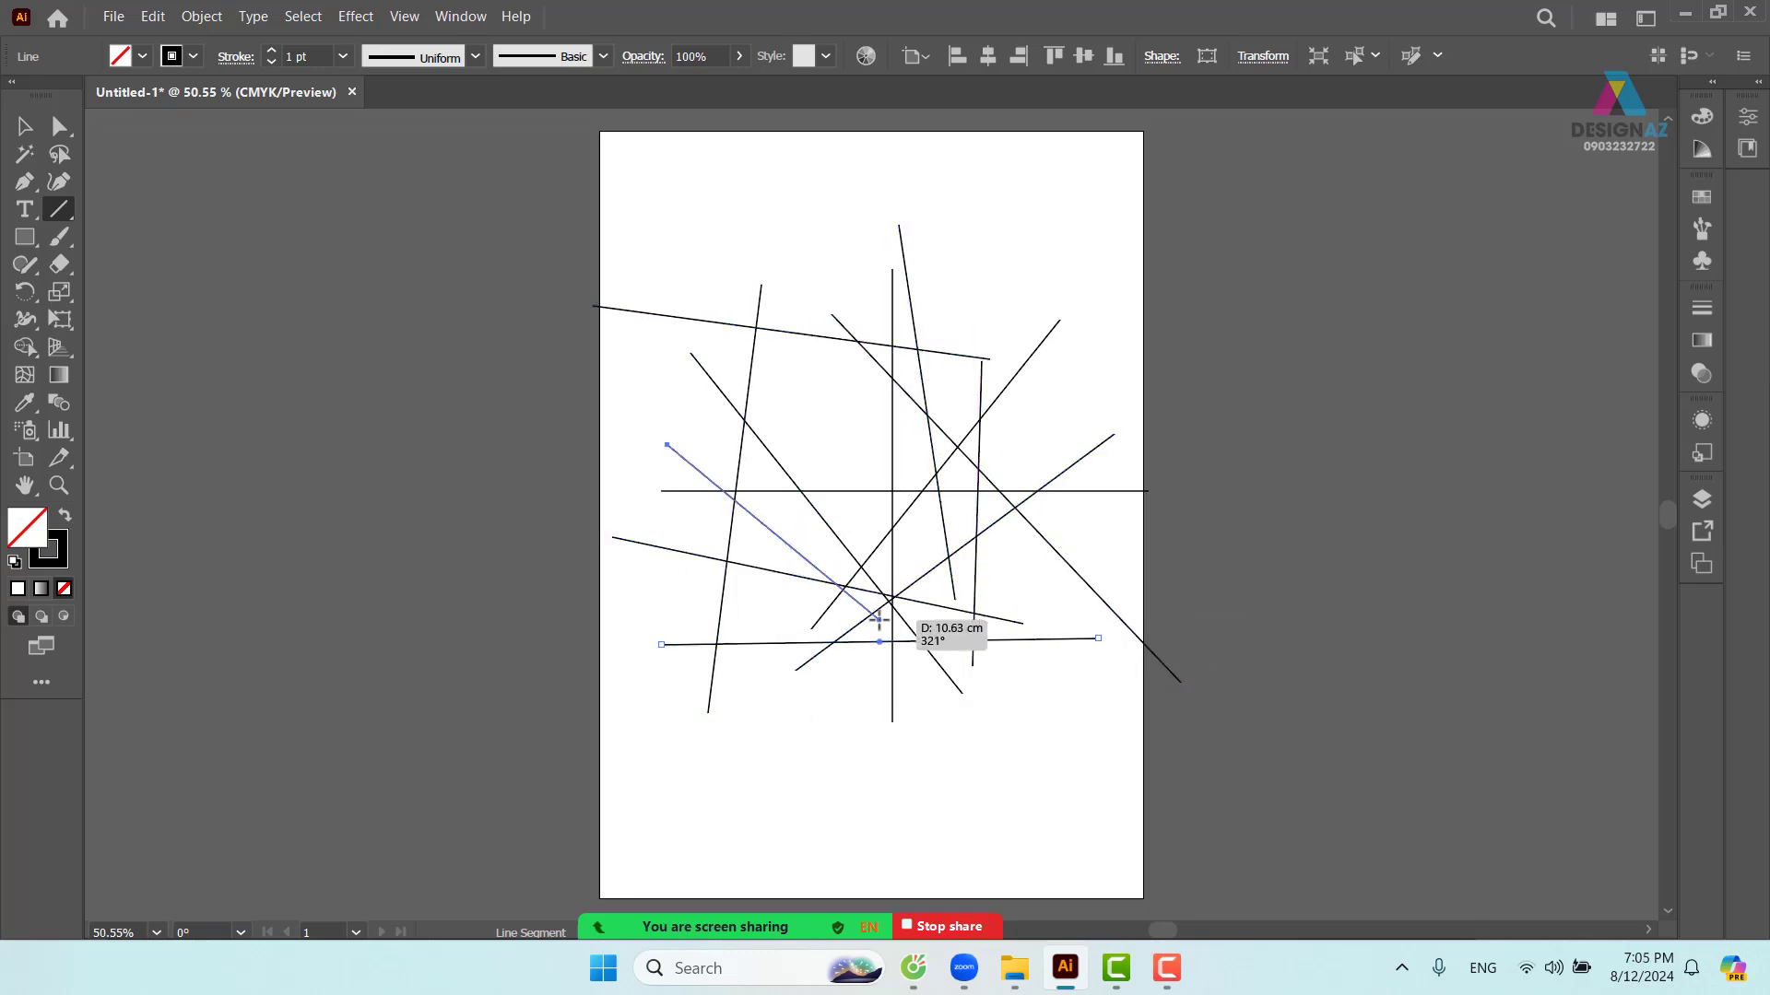
drag(904, 293, 721, 673)
drag(590, 466, 897, 581)
drag(1039, 333, 725, 703)
drag(727, 408, 1018, 585)
drag(761, 329, 954, 553)
drag(1082, 366, 808, 692)
drag(709, 313, 988, 628)
drag(729, 324, 785, 544)
drag(761, 435, 687, 617)
drag(680, 577, 991, 595)
drag(1050, 464, 657, 569)
drag(926, 417, 868, 576)
drag(848, 372, 808, 606)
drag(750, 472, 749, 675)
mouse_move(835, 415)
mouse_down()
mouse_move(971, 650)
mouse_move(904, 686)
mouse_up()
drag(846, 469, 801, 636)
drag(765, 447, 720, 620)
drag(742, 491, 955, 562)
drag(977, 460, 756, 611)
- Select all the crossing practice lines and delete them from the artboard
click(25, 126)
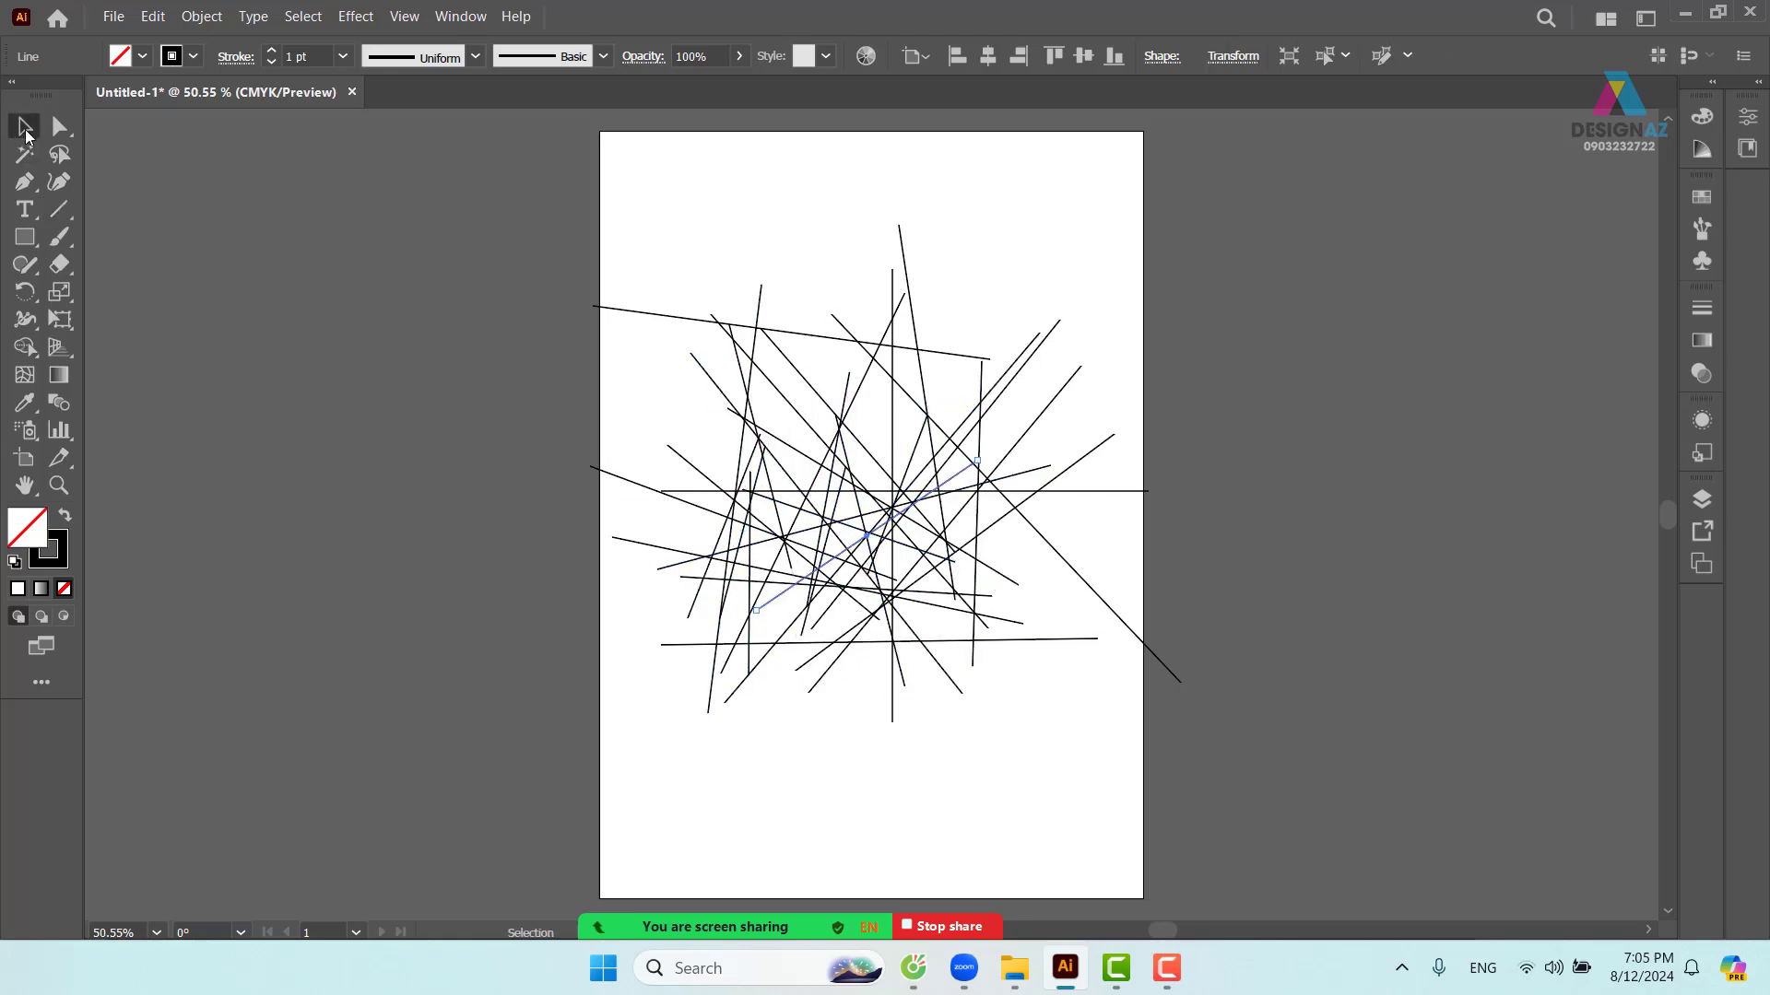
click(1328, 341)
drag(603, 224, 1211, 769)
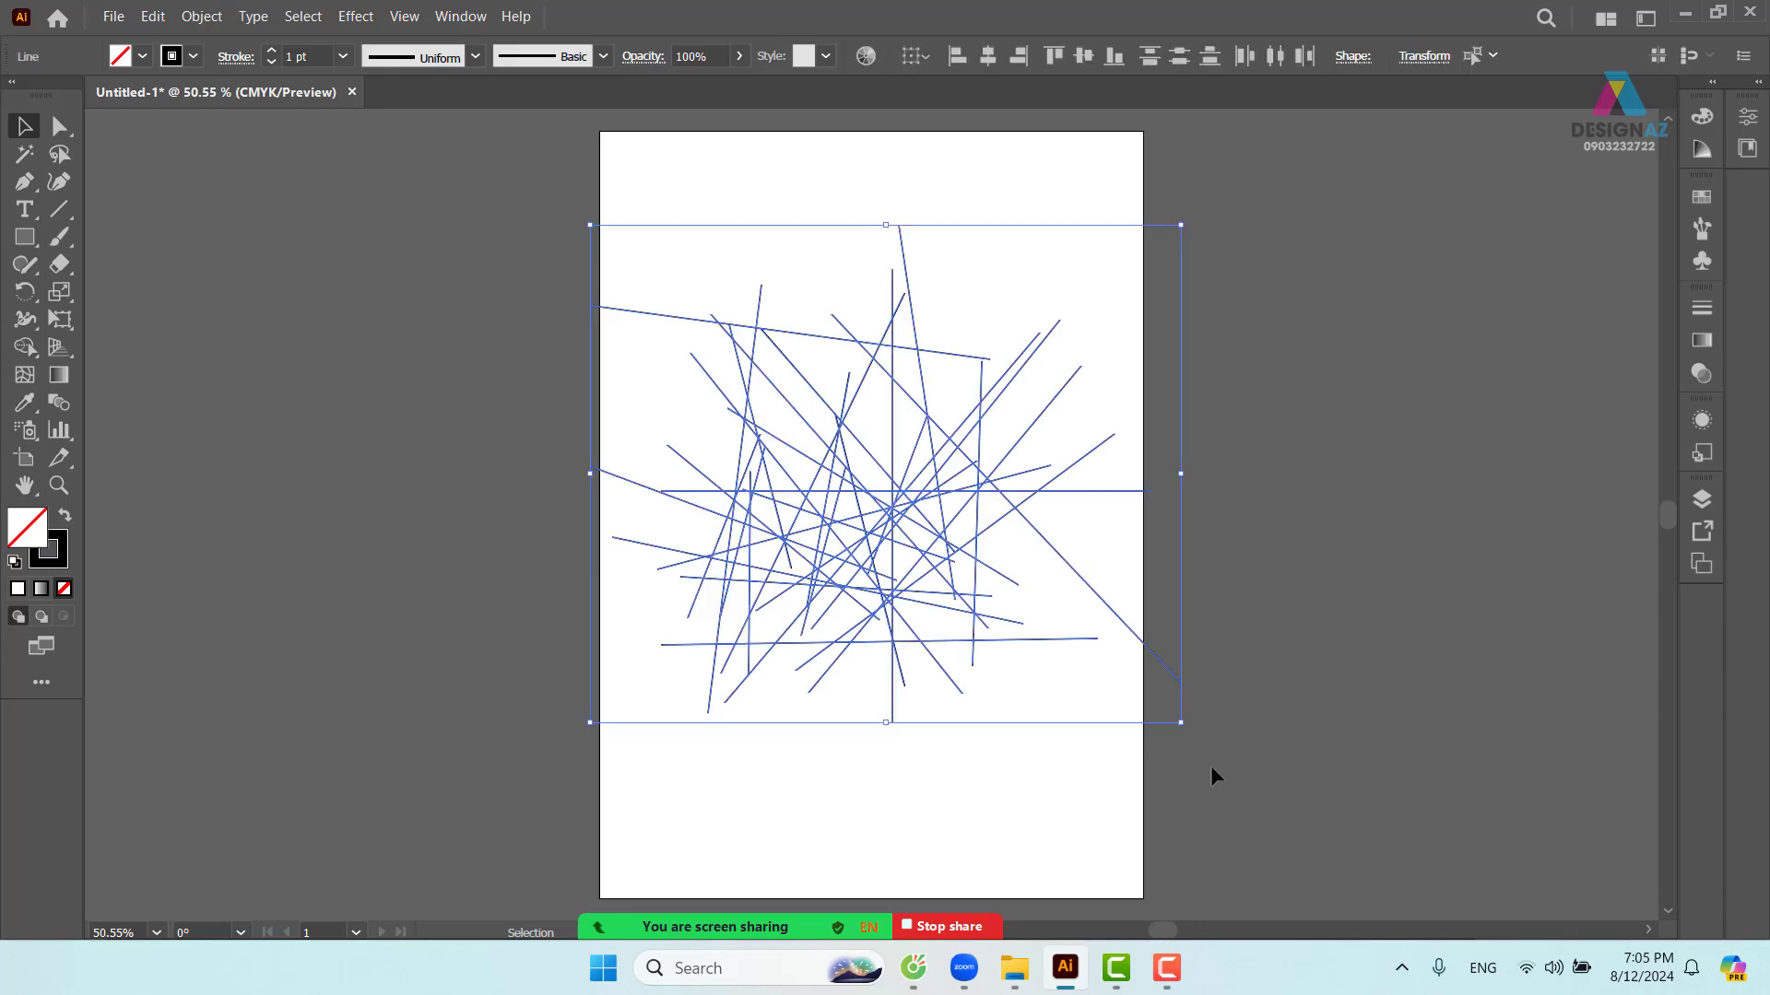
key(Delete)
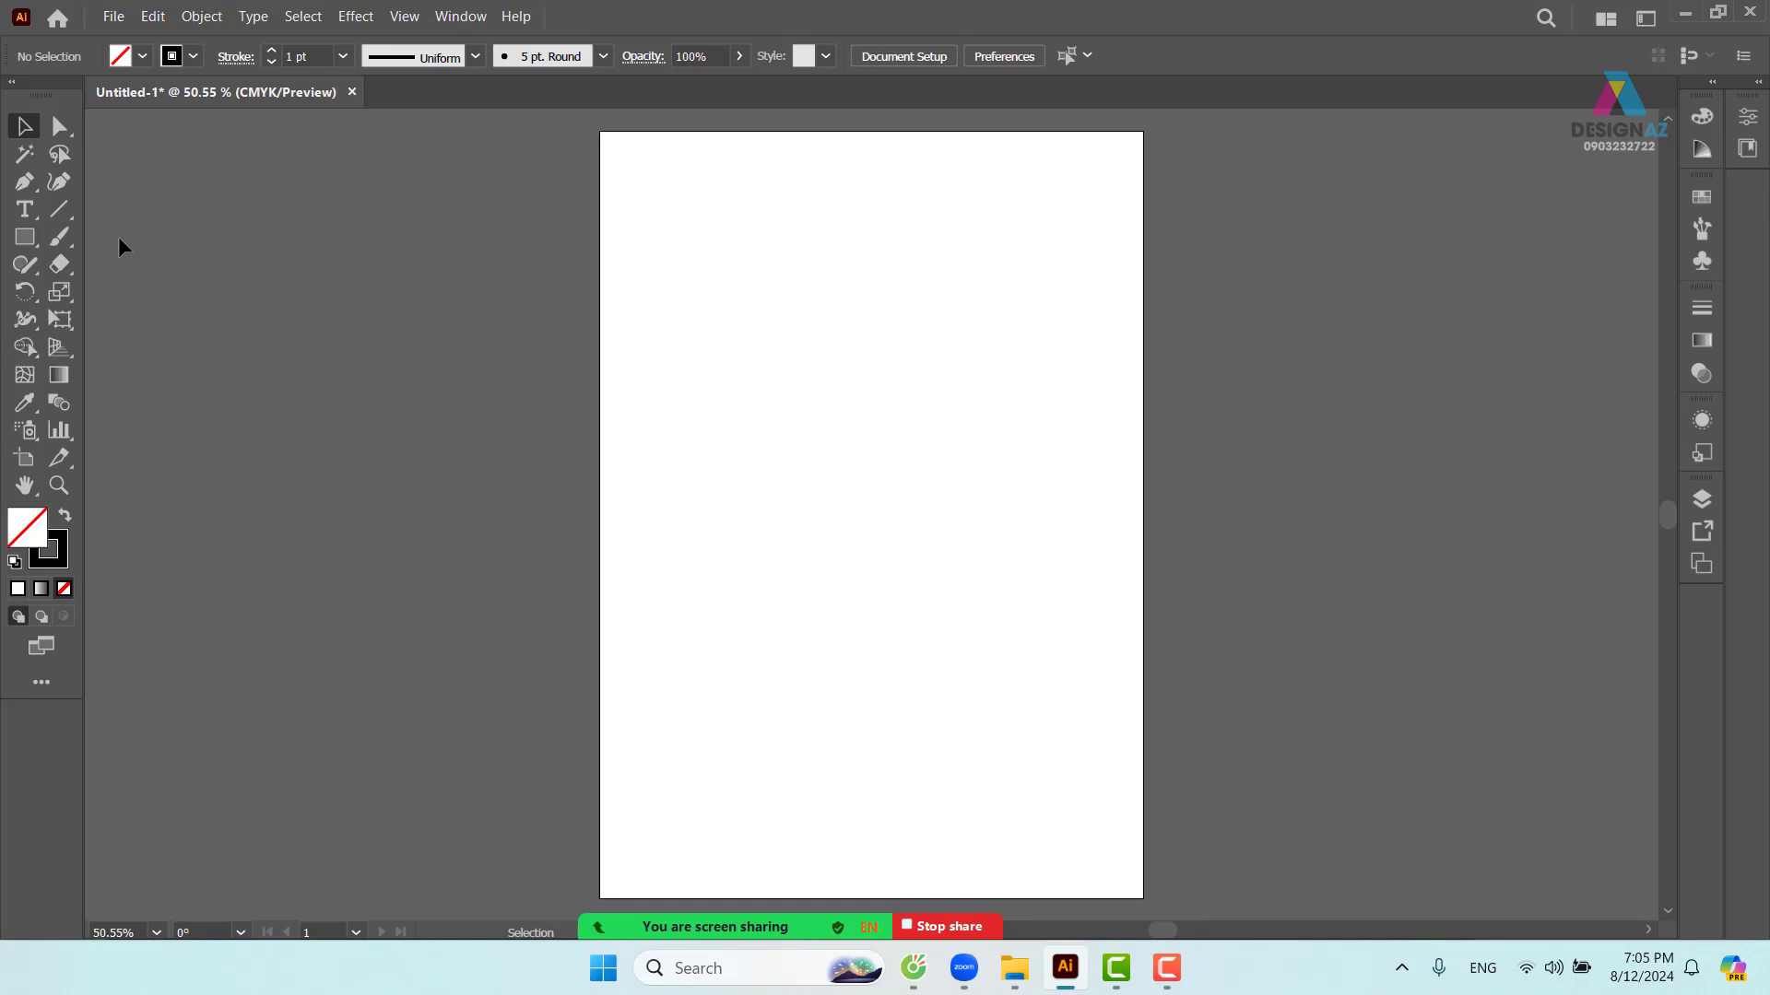
- Draw one long vertical line slightly left of the artboard's centre
click(53, 213)
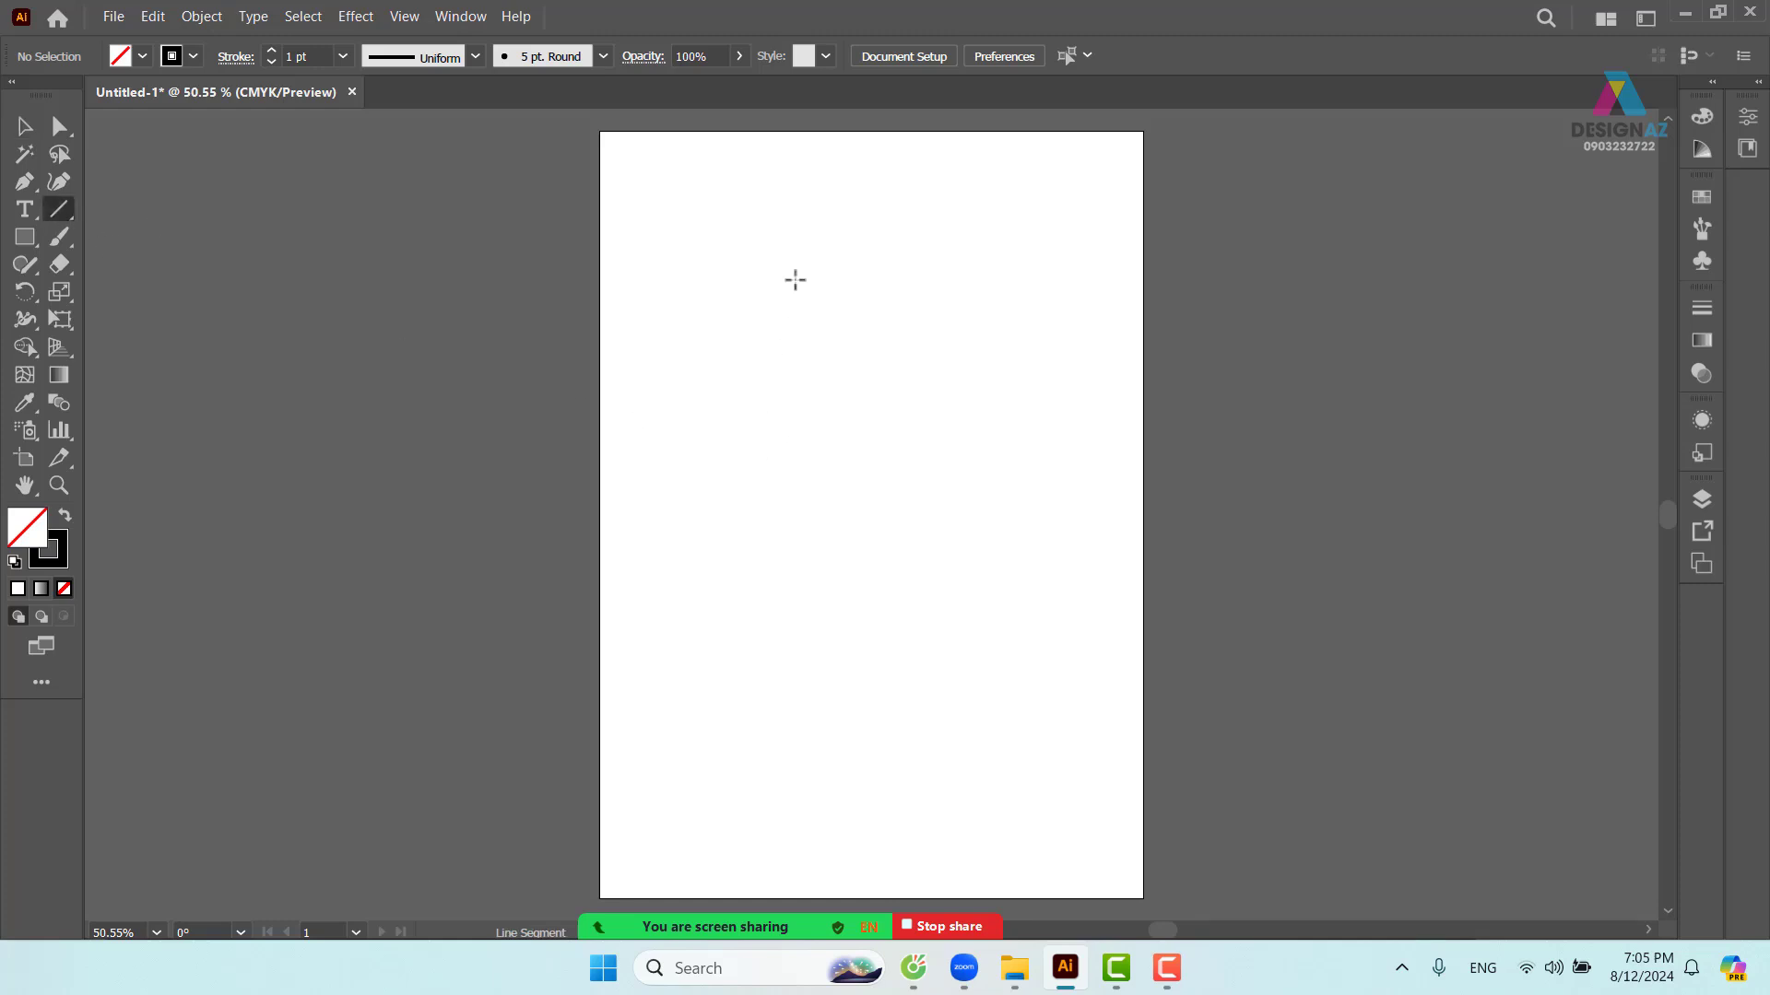
mouse_move(818, 220)
mouse_down()
mouse_move(881, 703)
mouse_move(829, 596)
mouse_move(755, 691)
mouse_move(733, 388)
mouse_move(782, 719)
mouse_move(829, 722)
mouse_move(826, 660)
mouse_move(847, 694)
mouse_up()
click(25, 126)
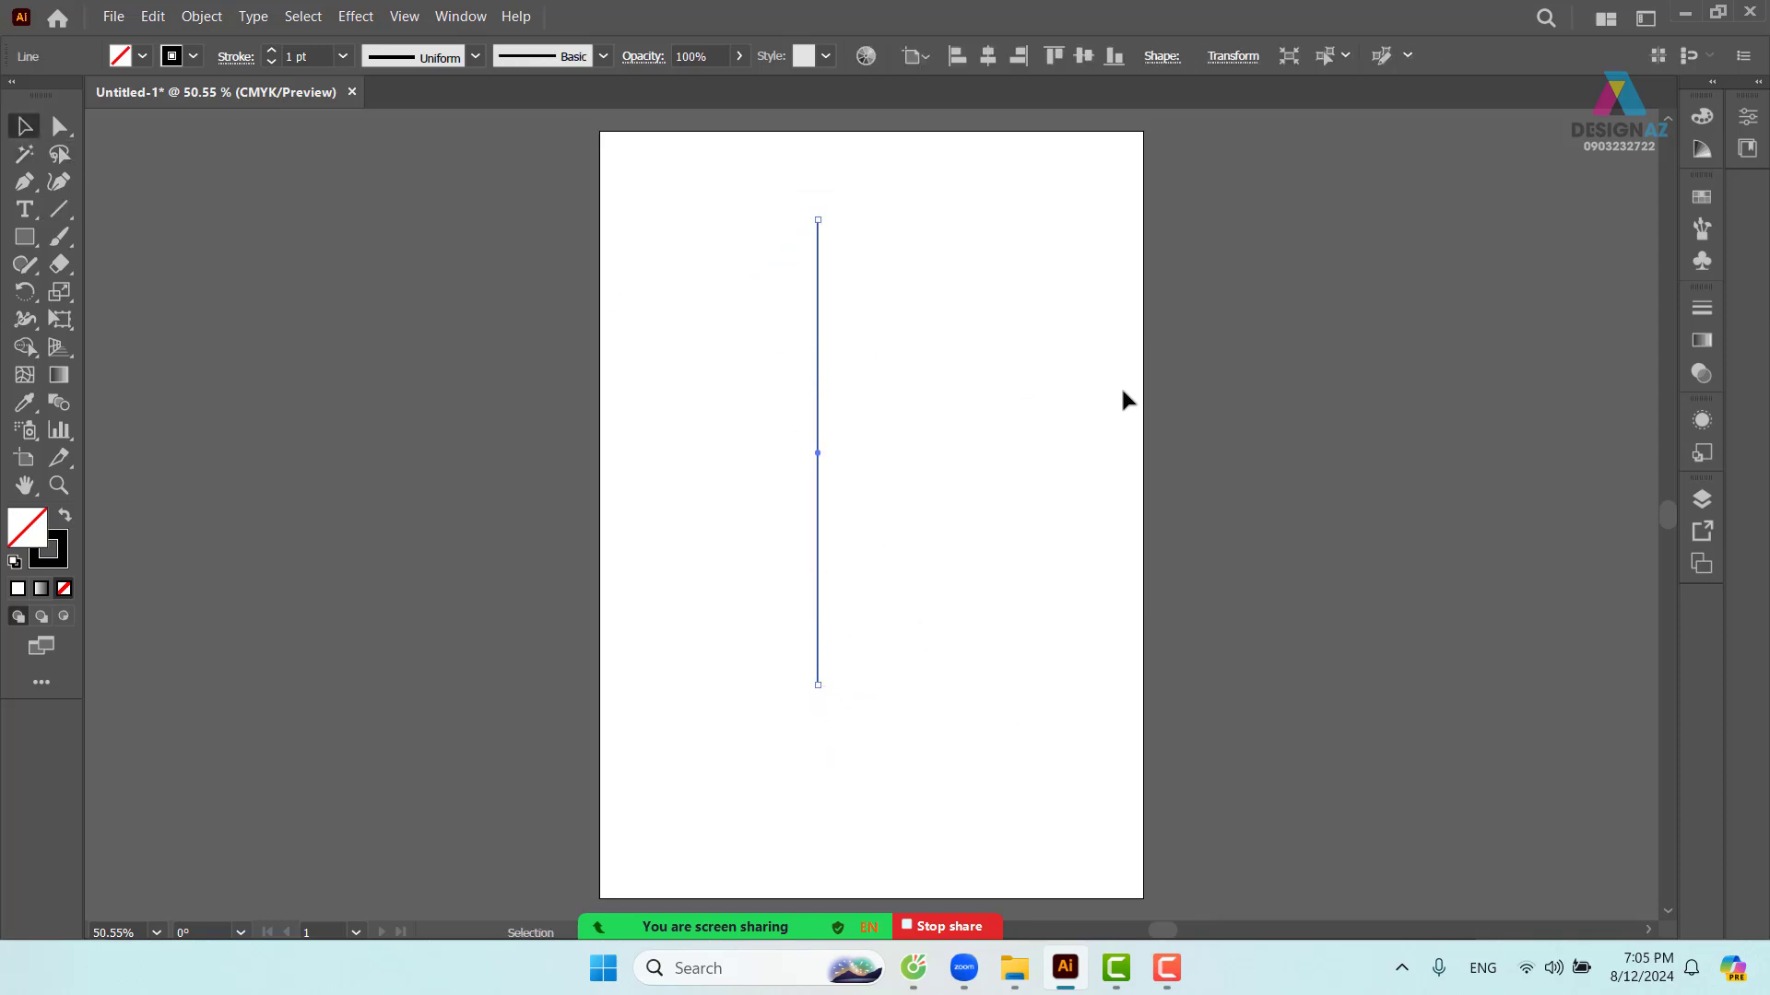
- Make a copy of the vertical line rotated 90° about its centre to form a cross
click(1031, 480)
drag(1031, 480, 697, 517)
right_click(819, 294)
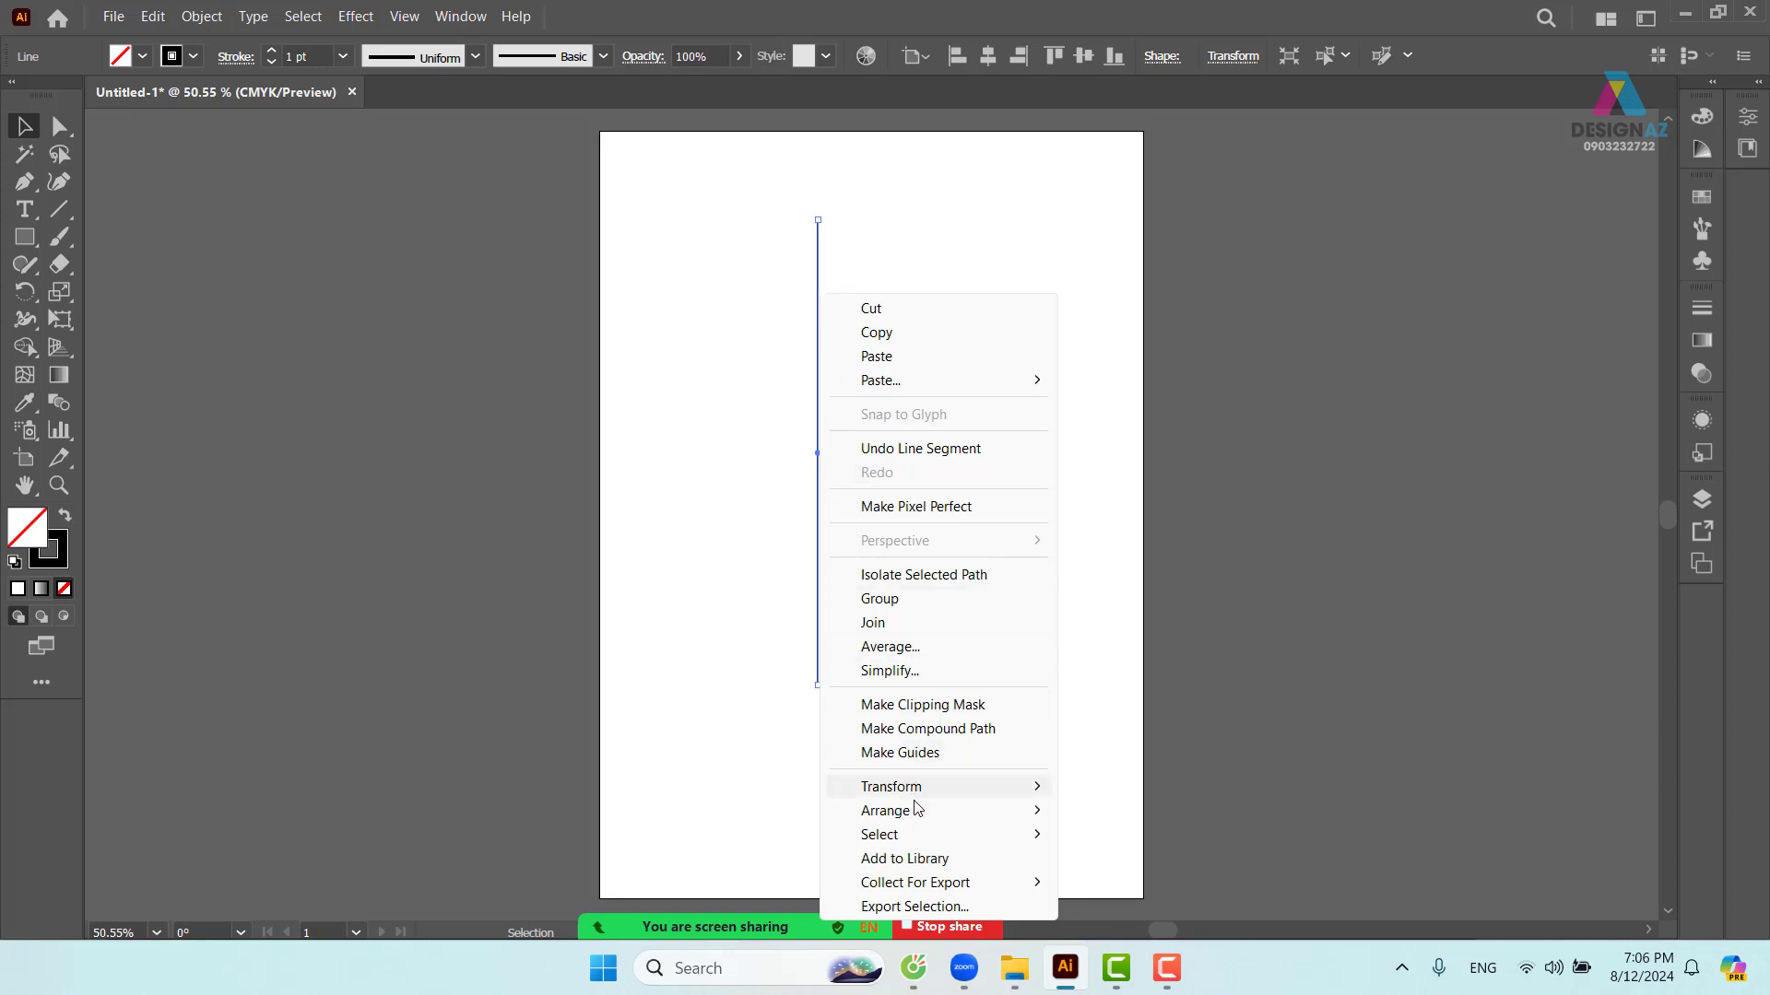
mouse_move(920, 788)
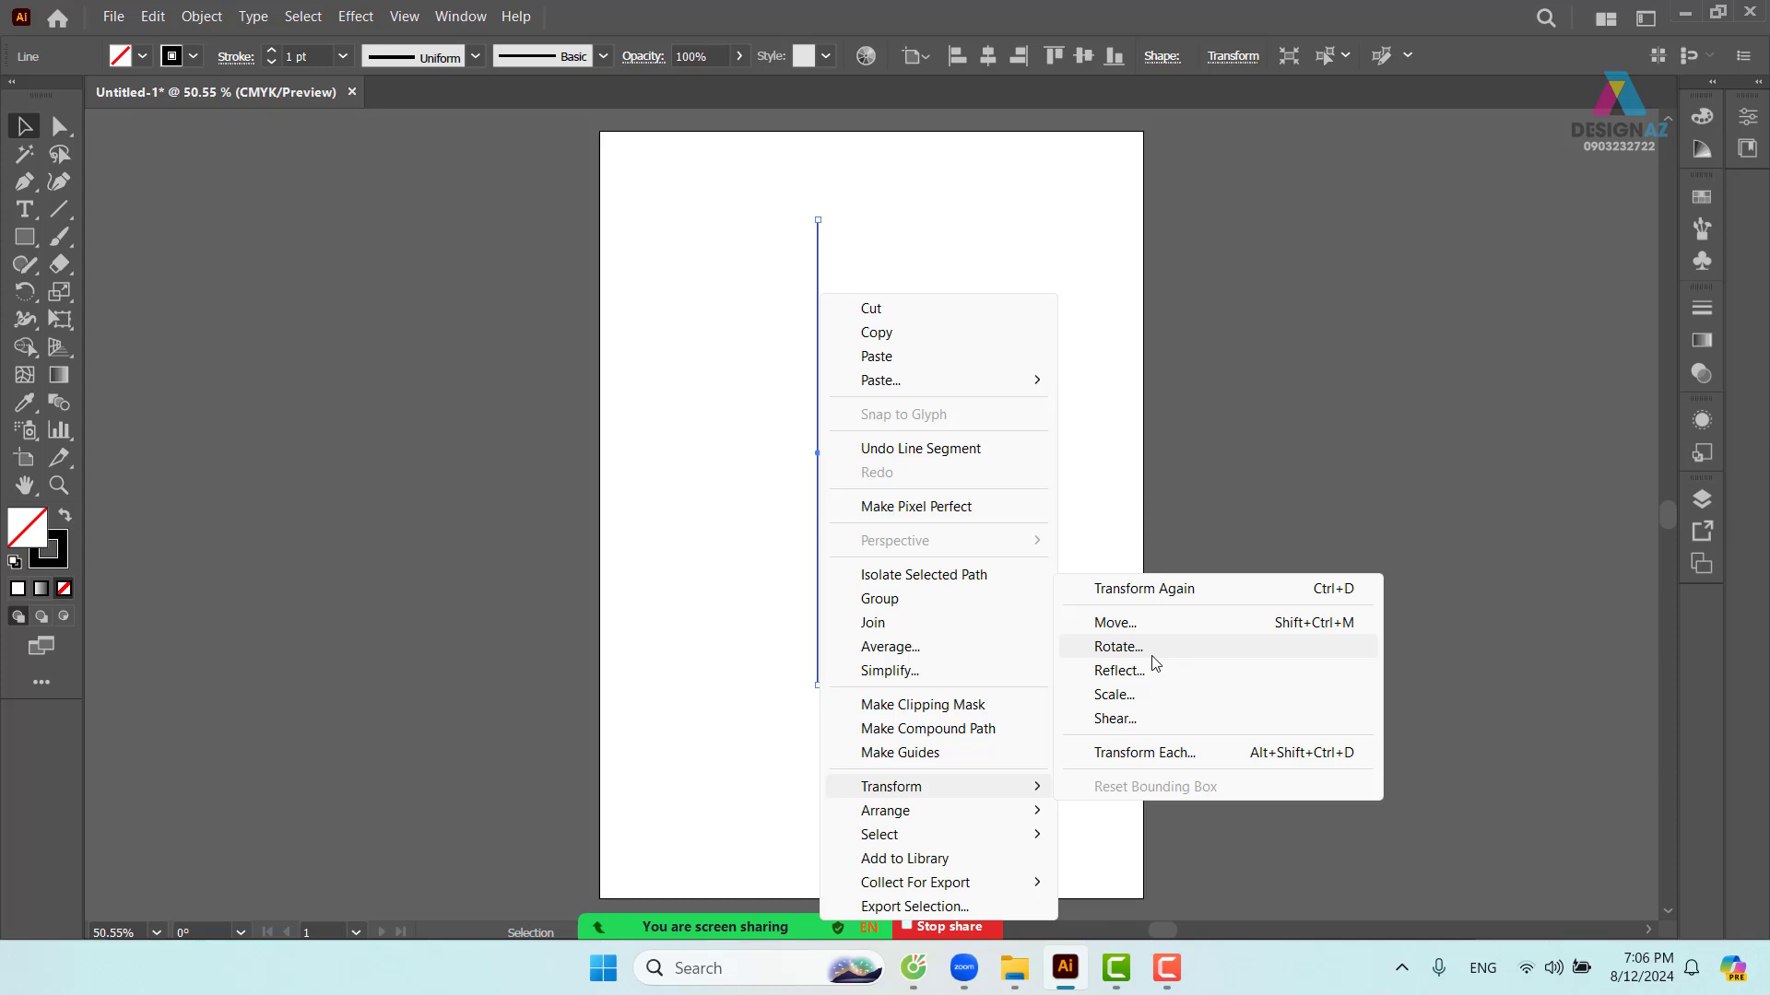
click(1152, 653)
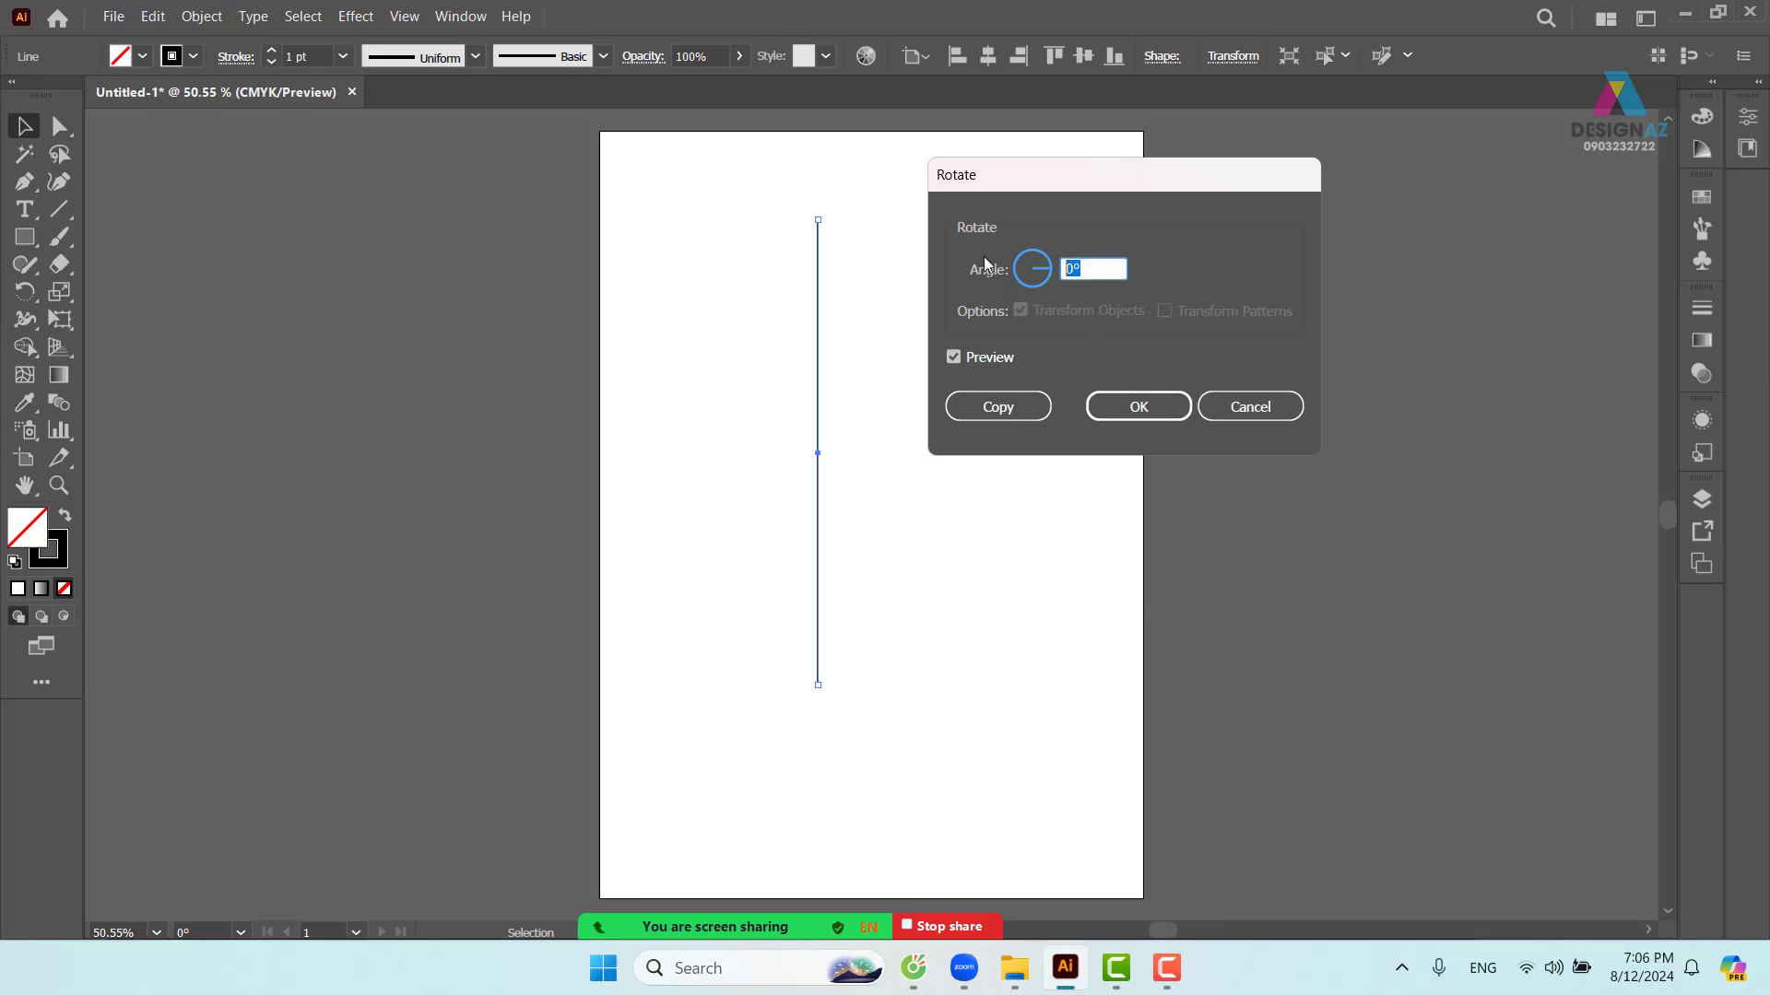
text(90)
click(998, 406)
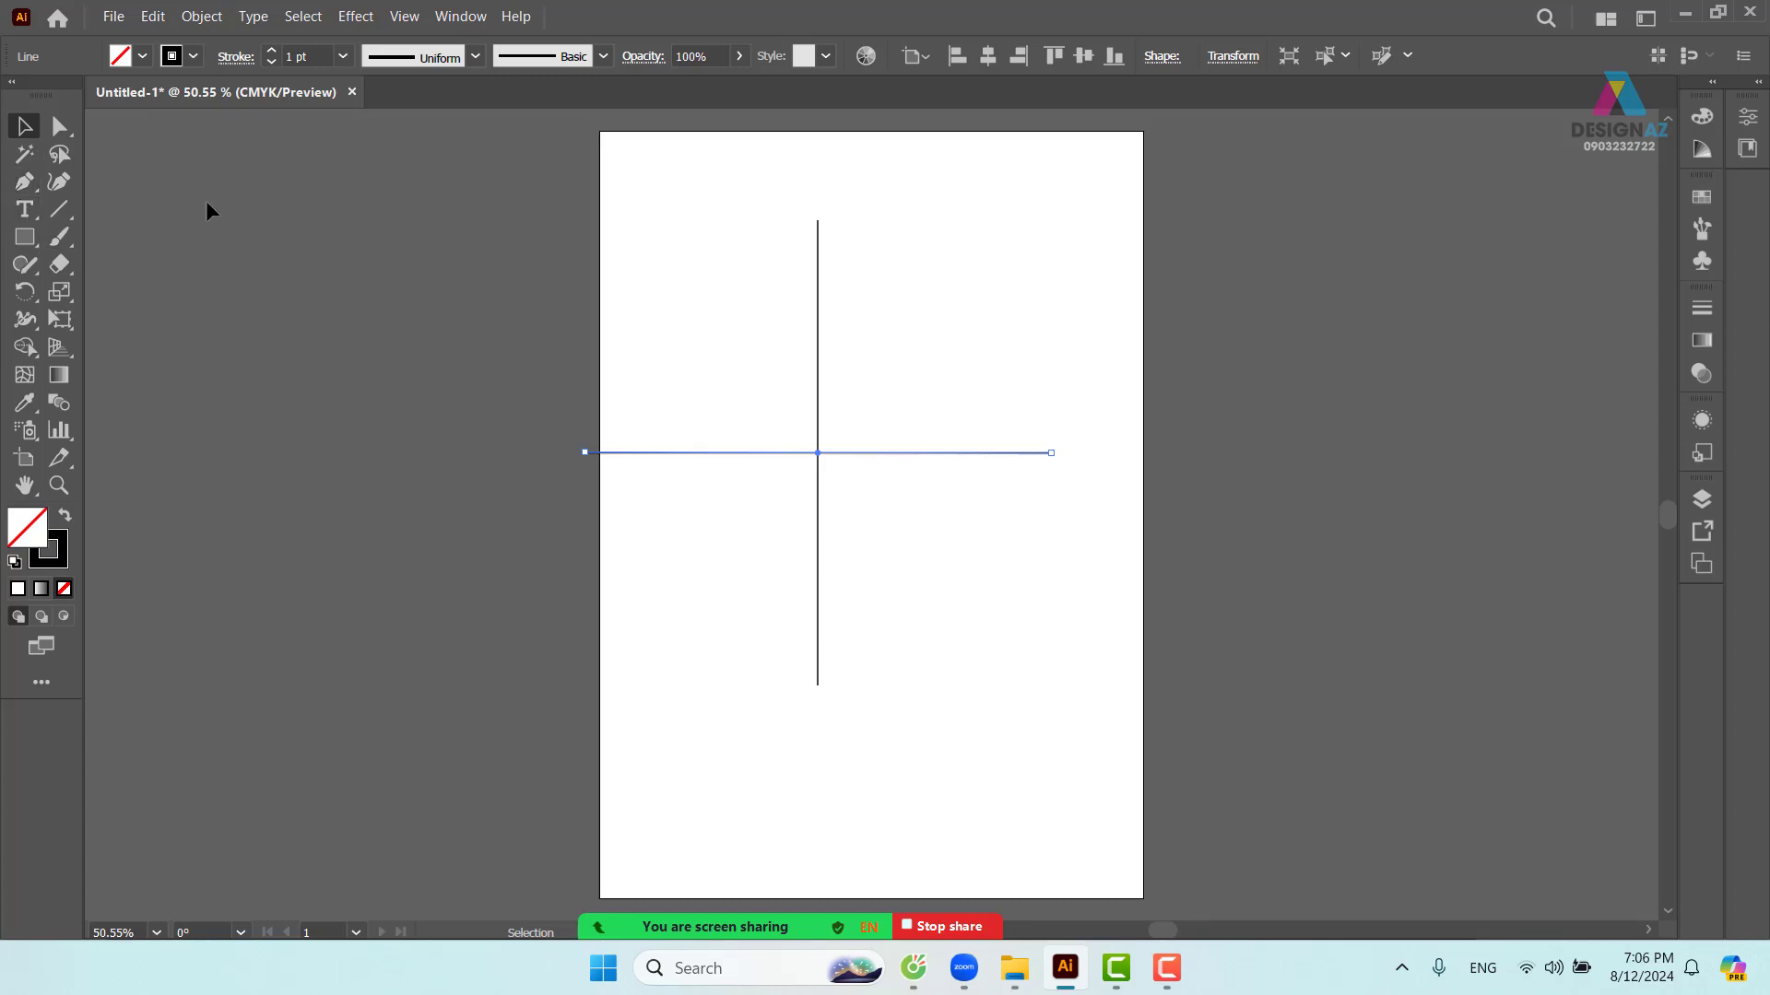
click(900, 610)
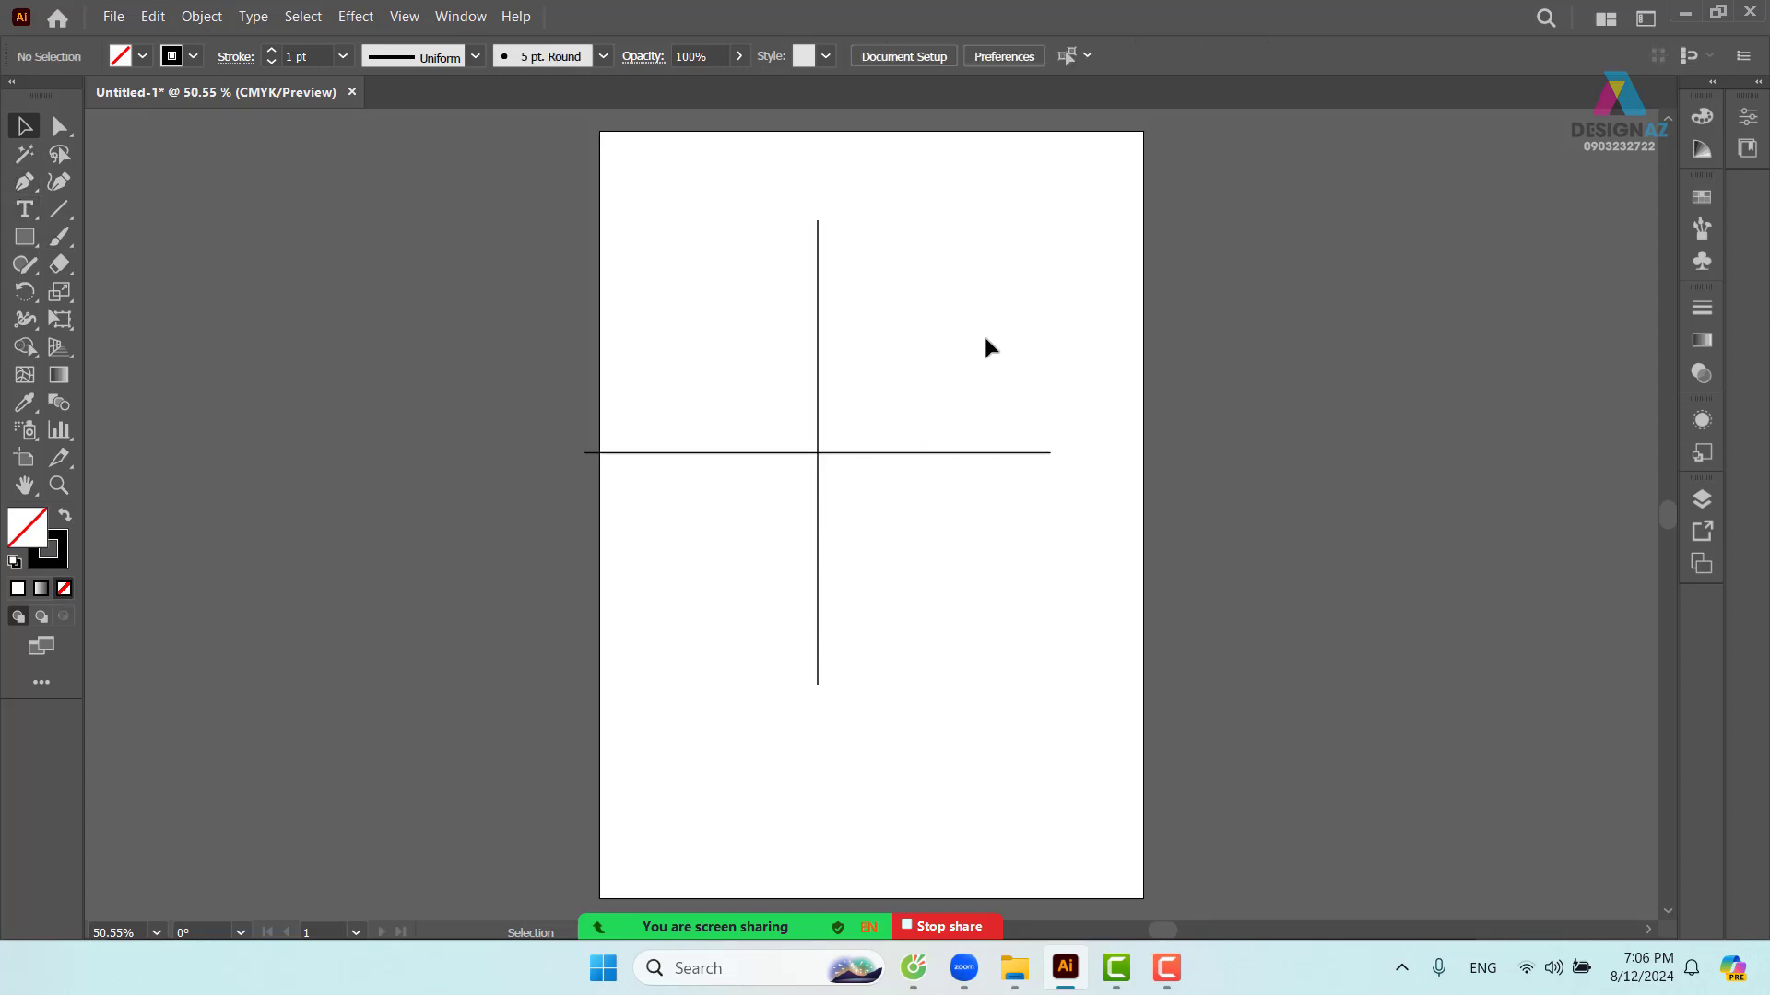
- Select both lines of the cross and make a copy rotated 45° about their common centre
drag(984, 334, 636, 588)
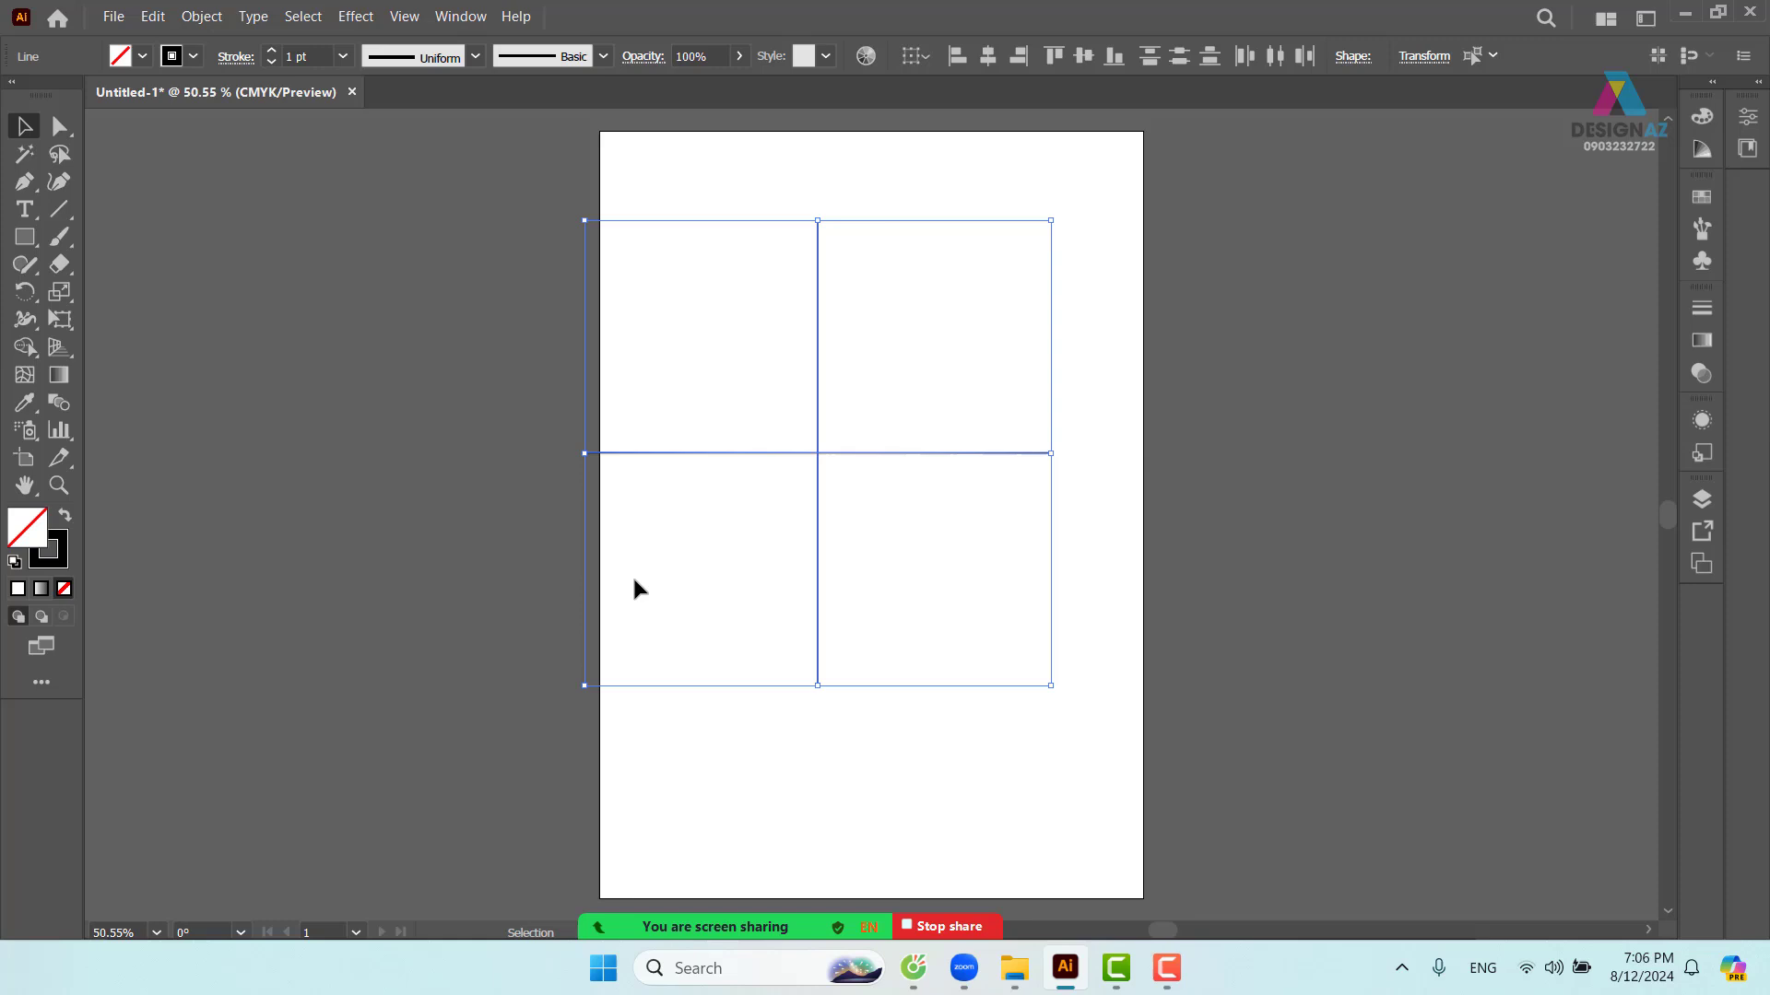
right_click(890, 457)
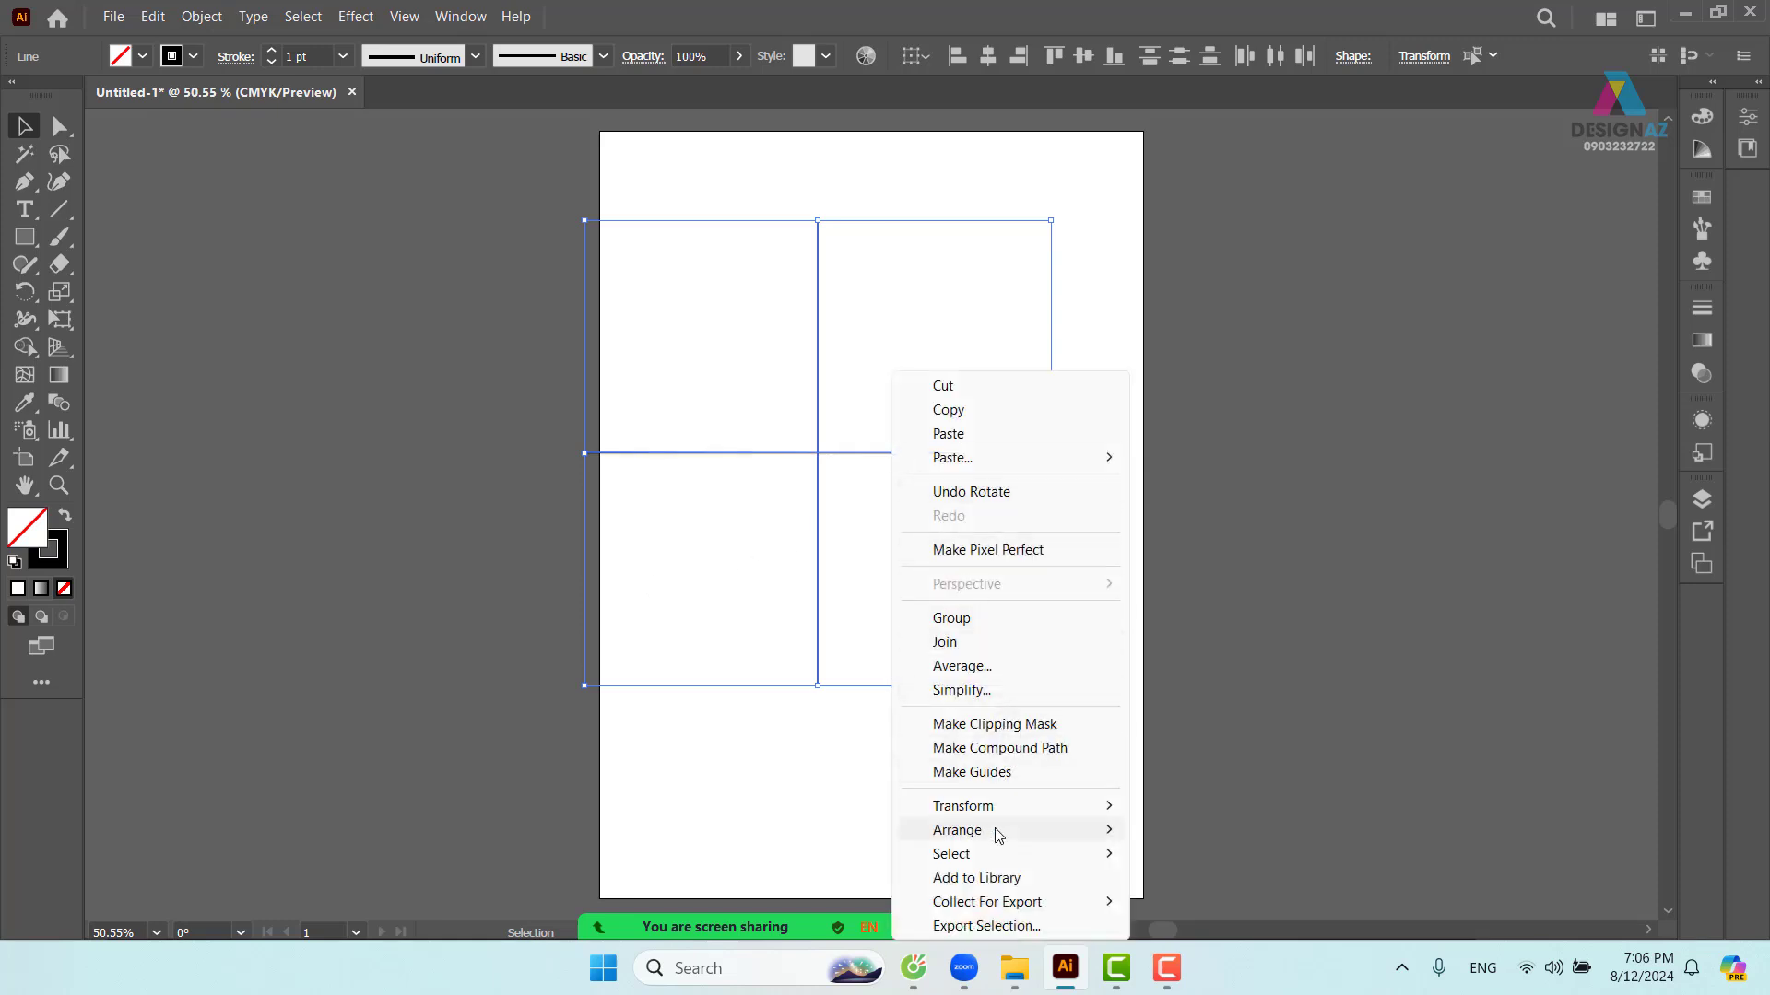
mouse_move(1014, 807)
click(1214, 669)
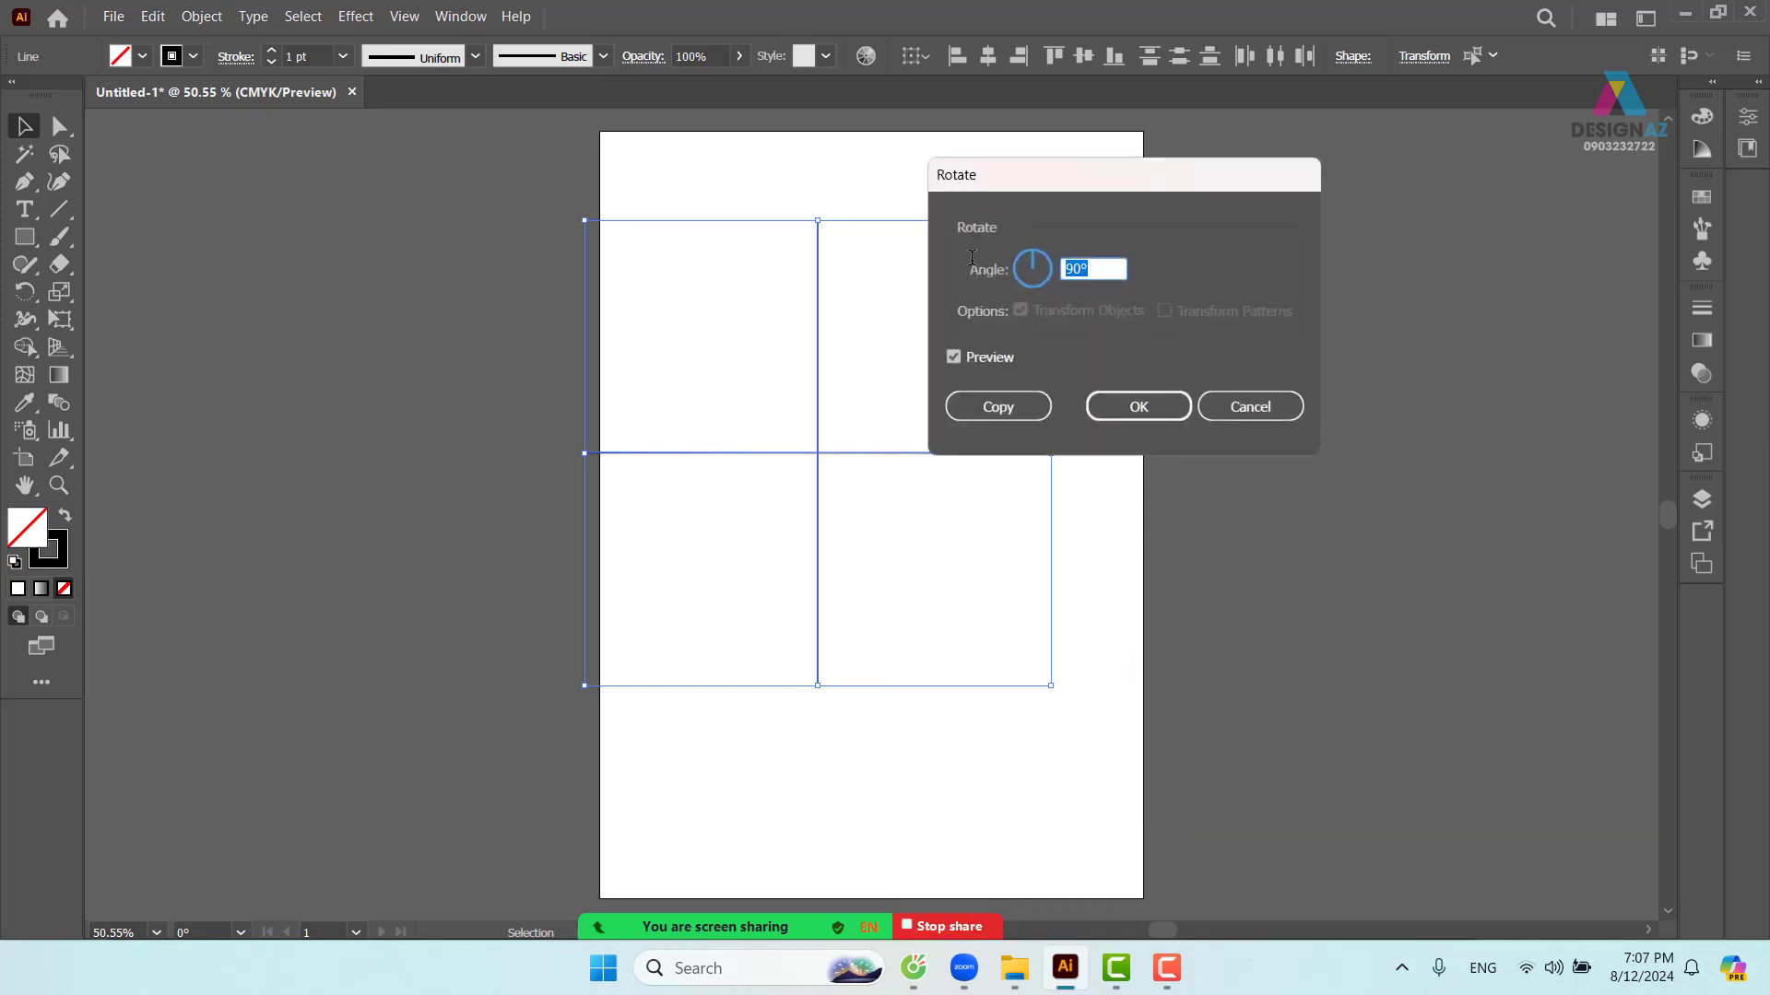
text(45)
click(1014, 408)
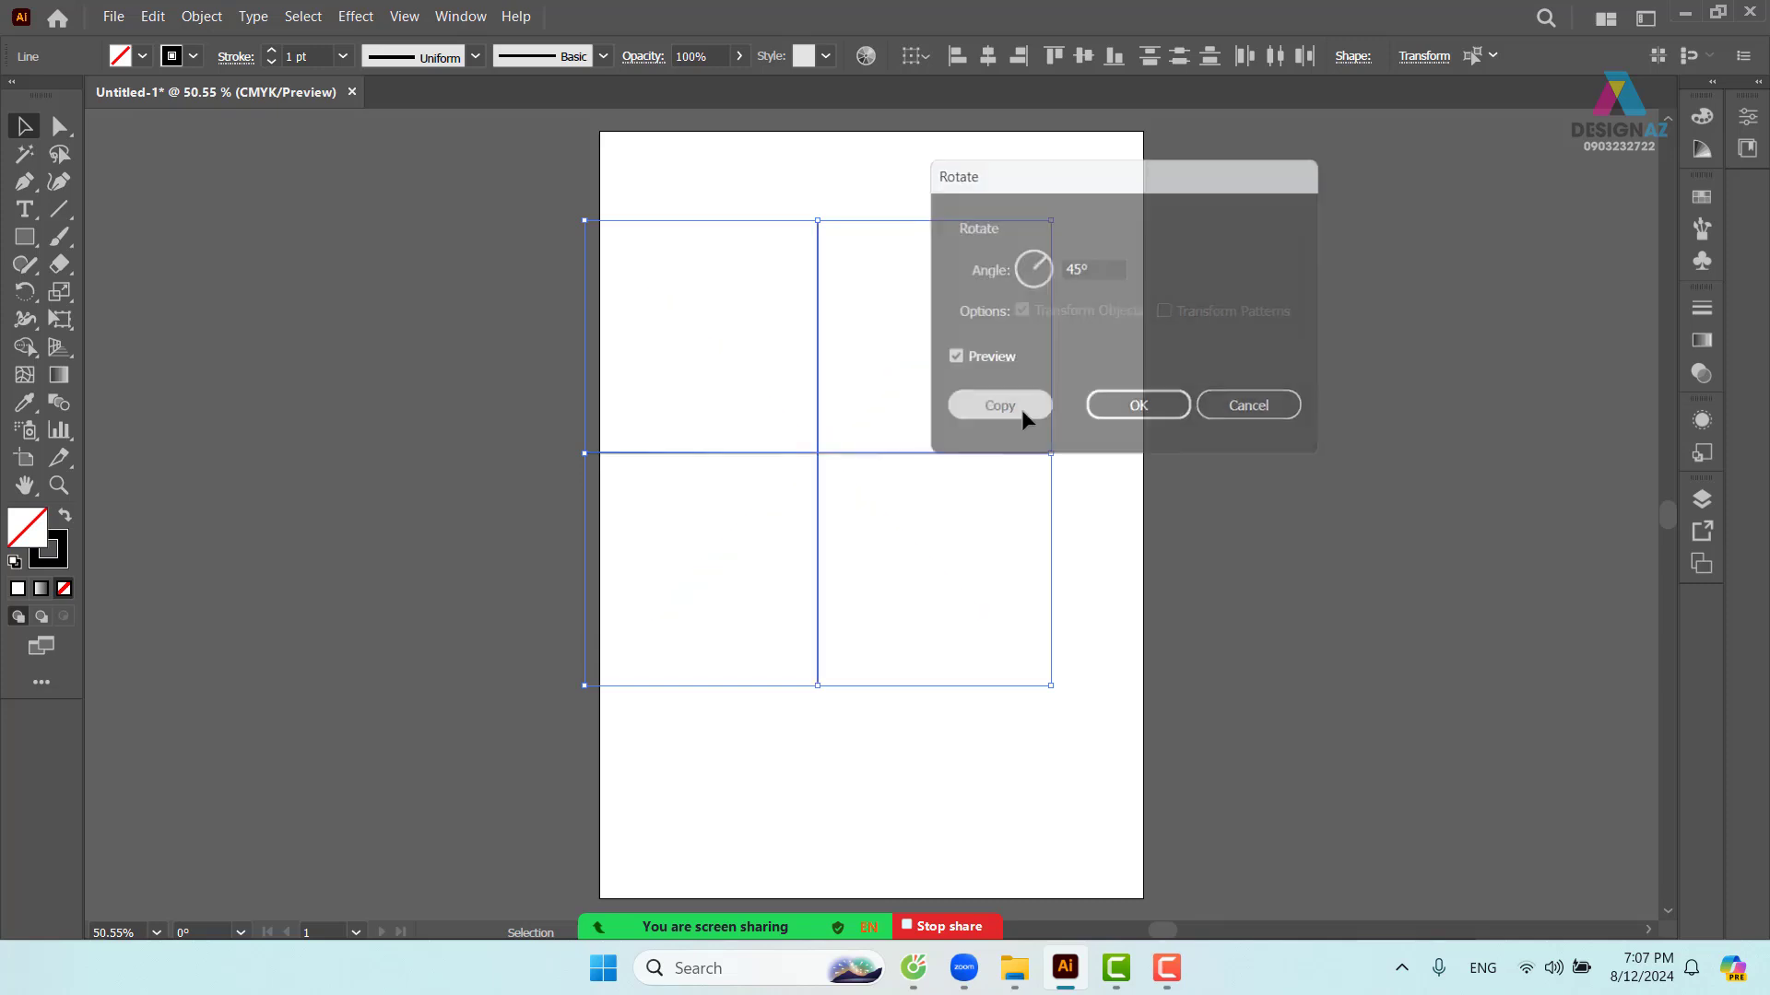
click(1395, 526)
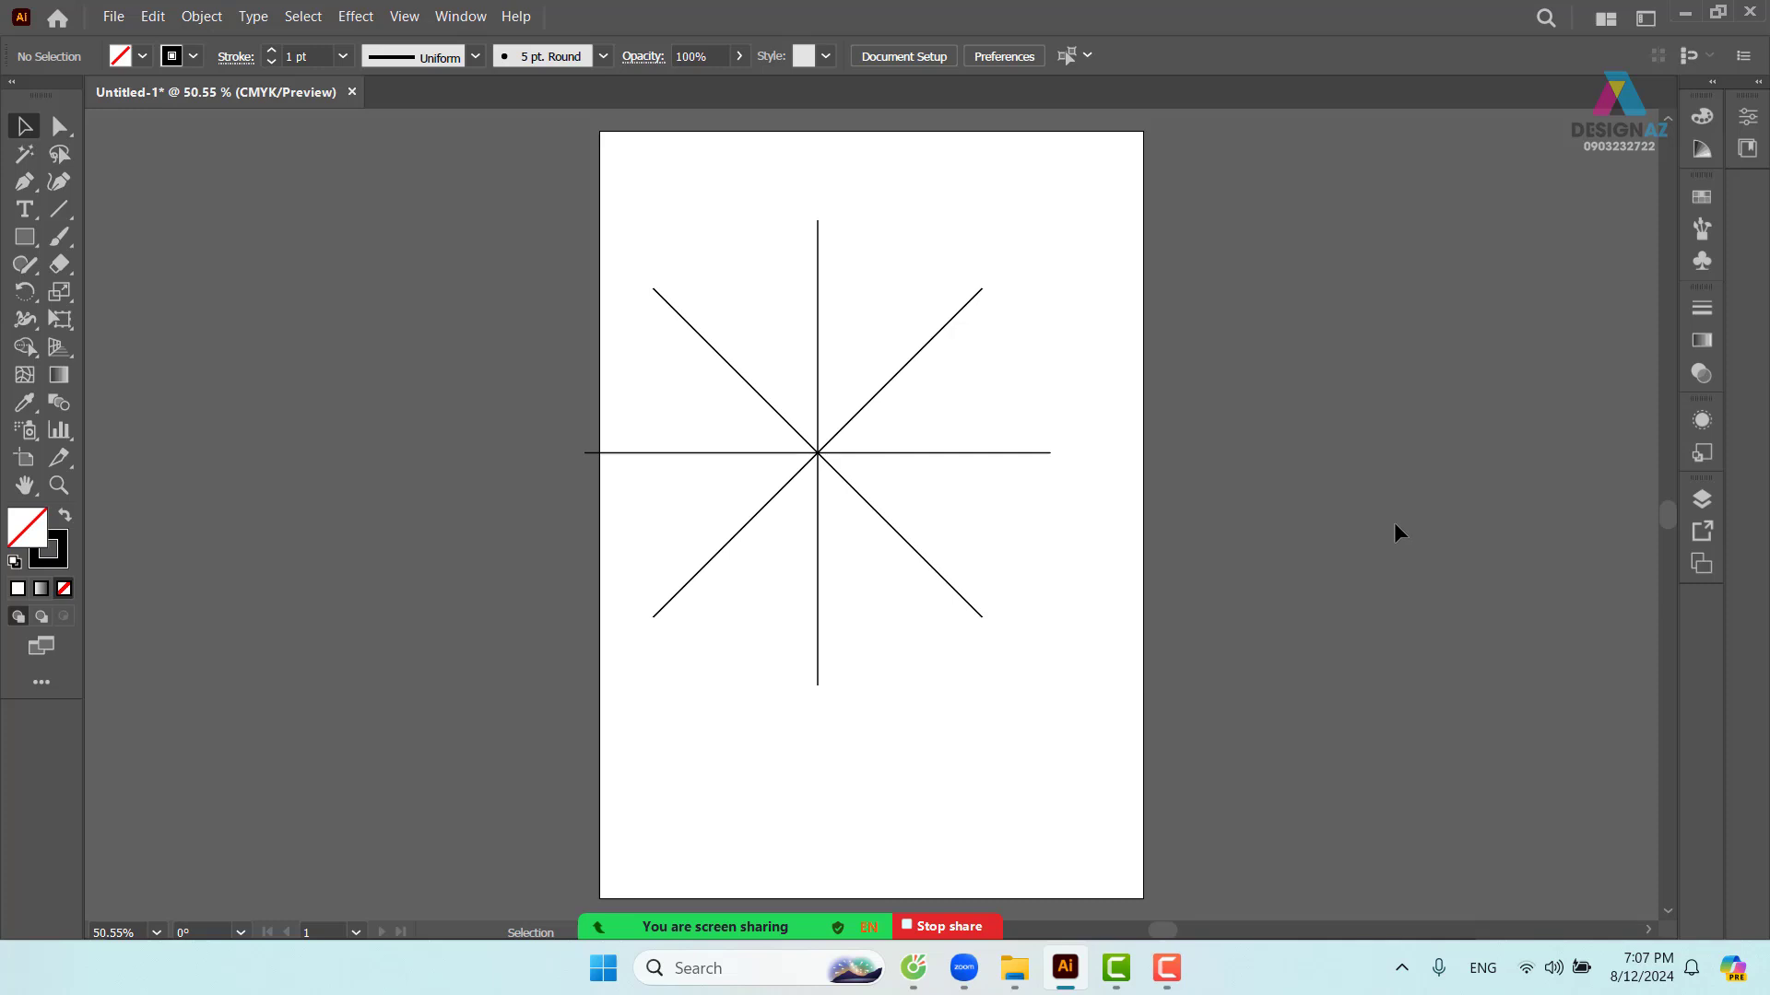
- Select all four lines of the star and make a copy rotated 35°
drag(1106, 349, 651, 568)
right_click(876, 403)
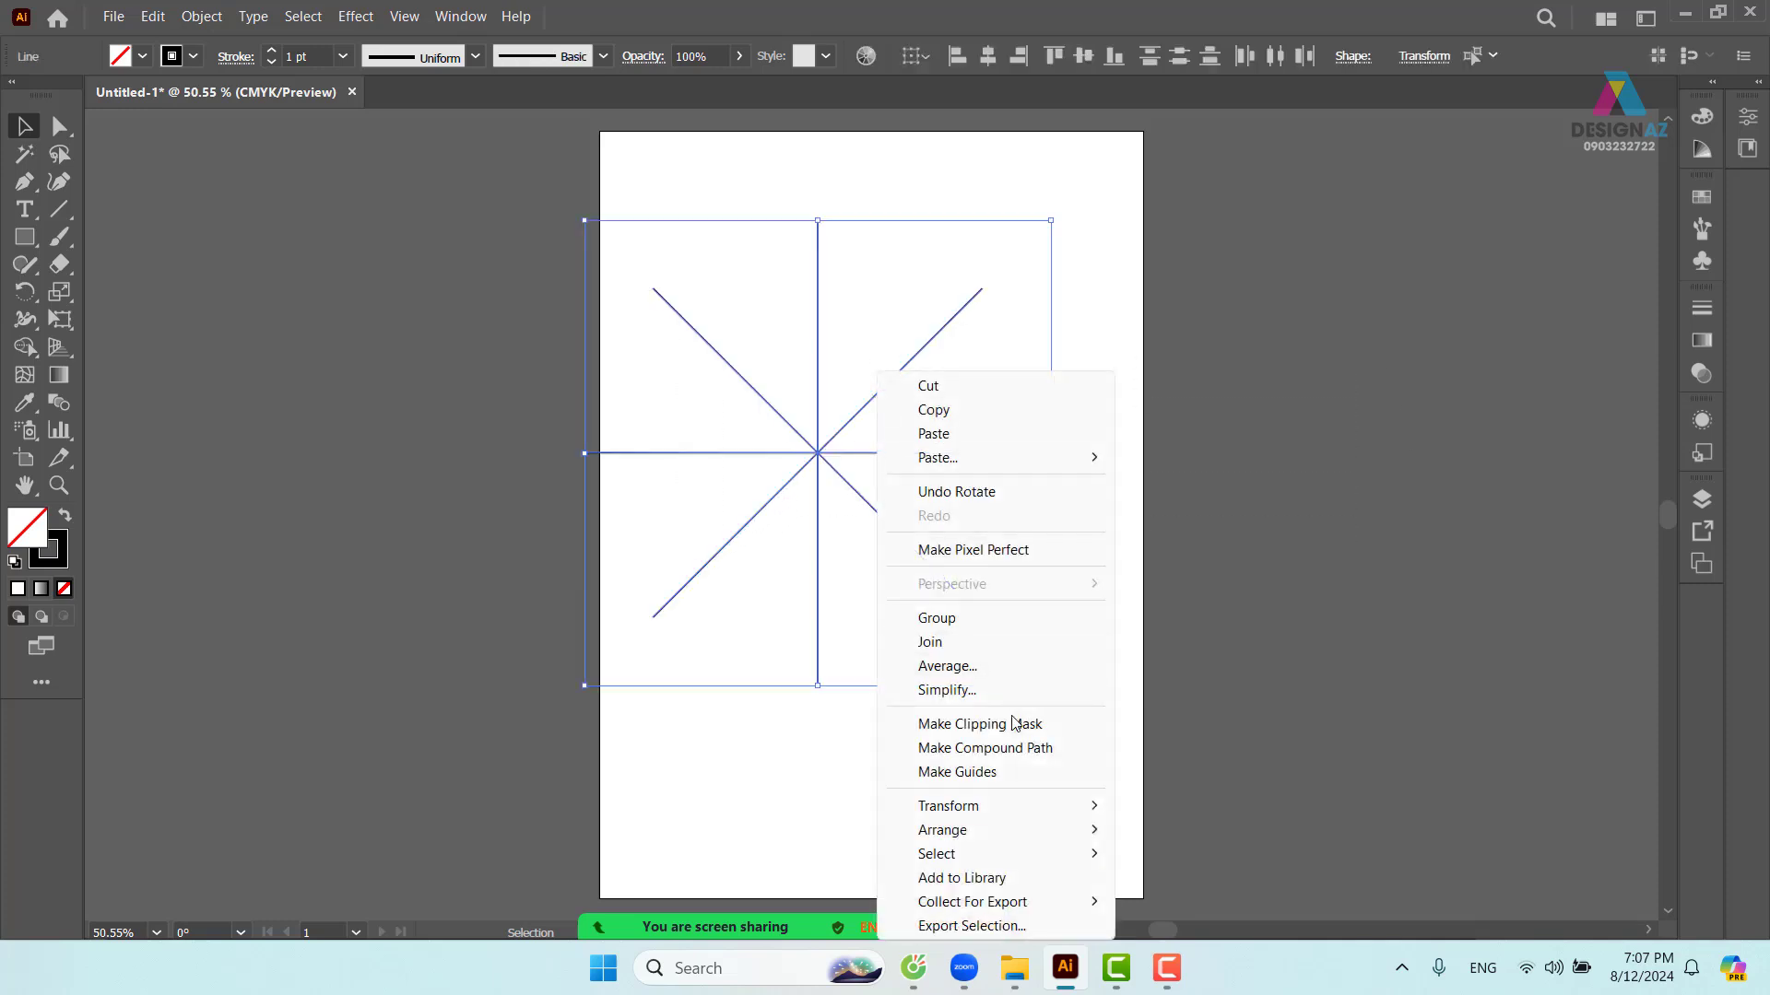
mouse_move(1095, 803)
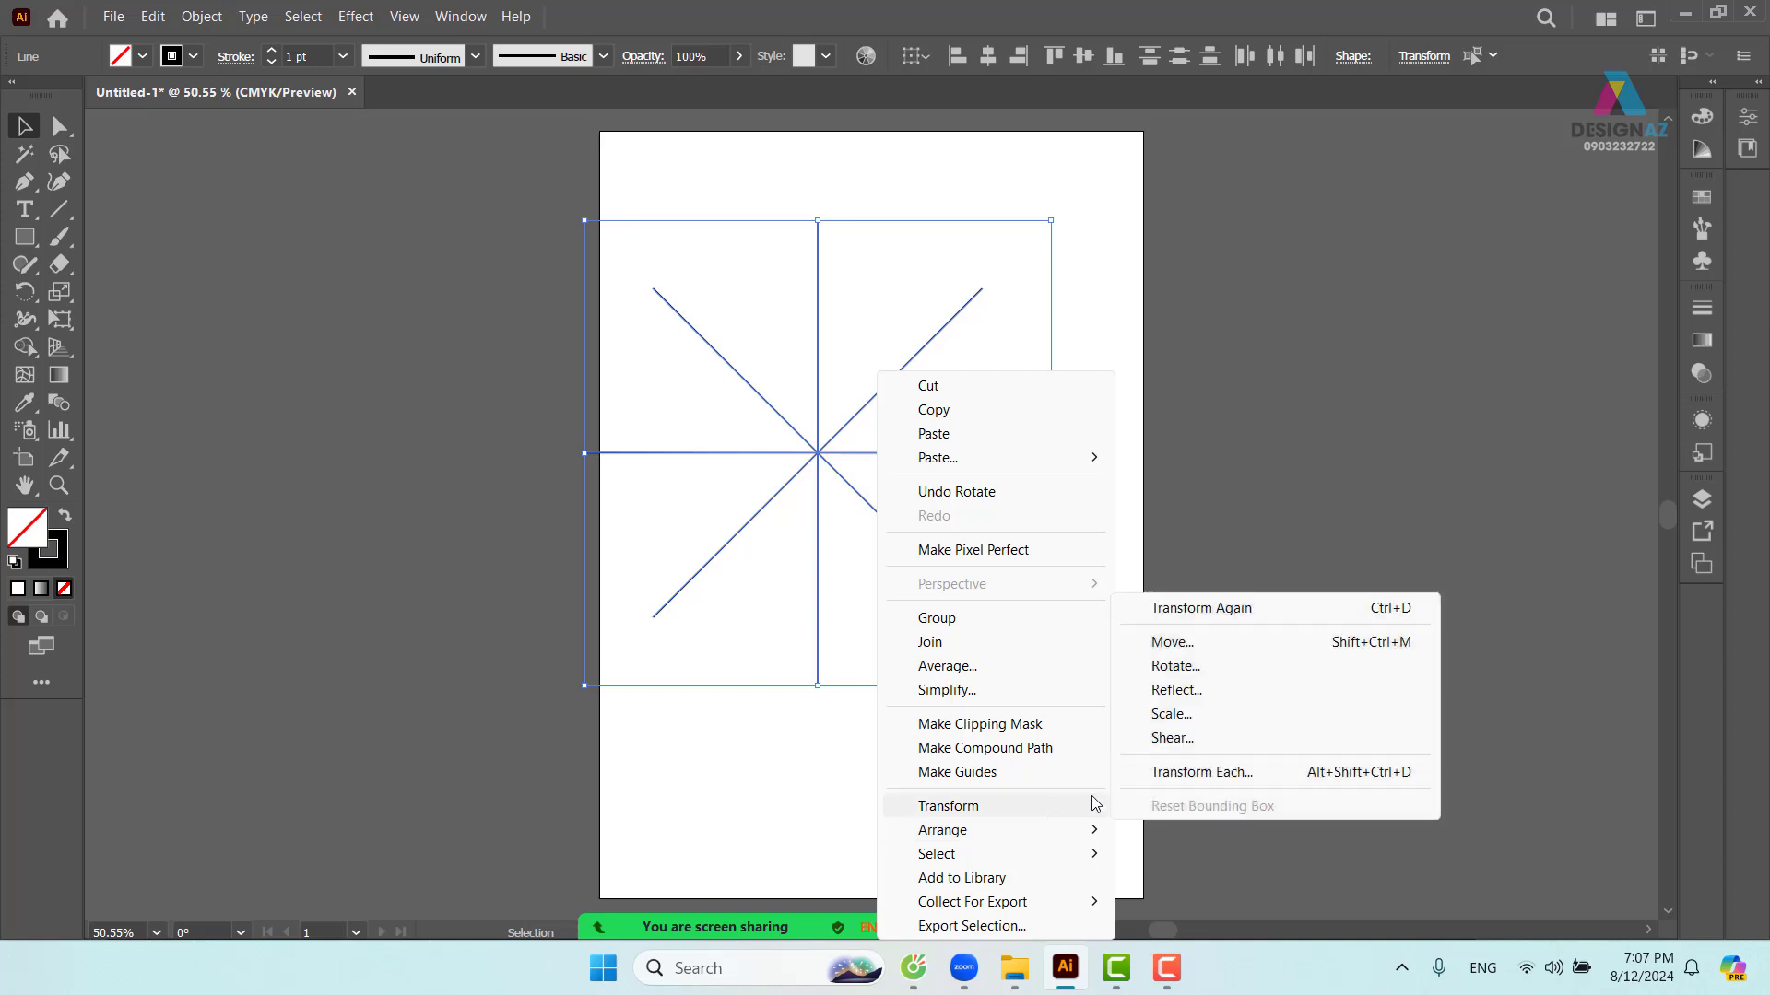
click(1281, 664)
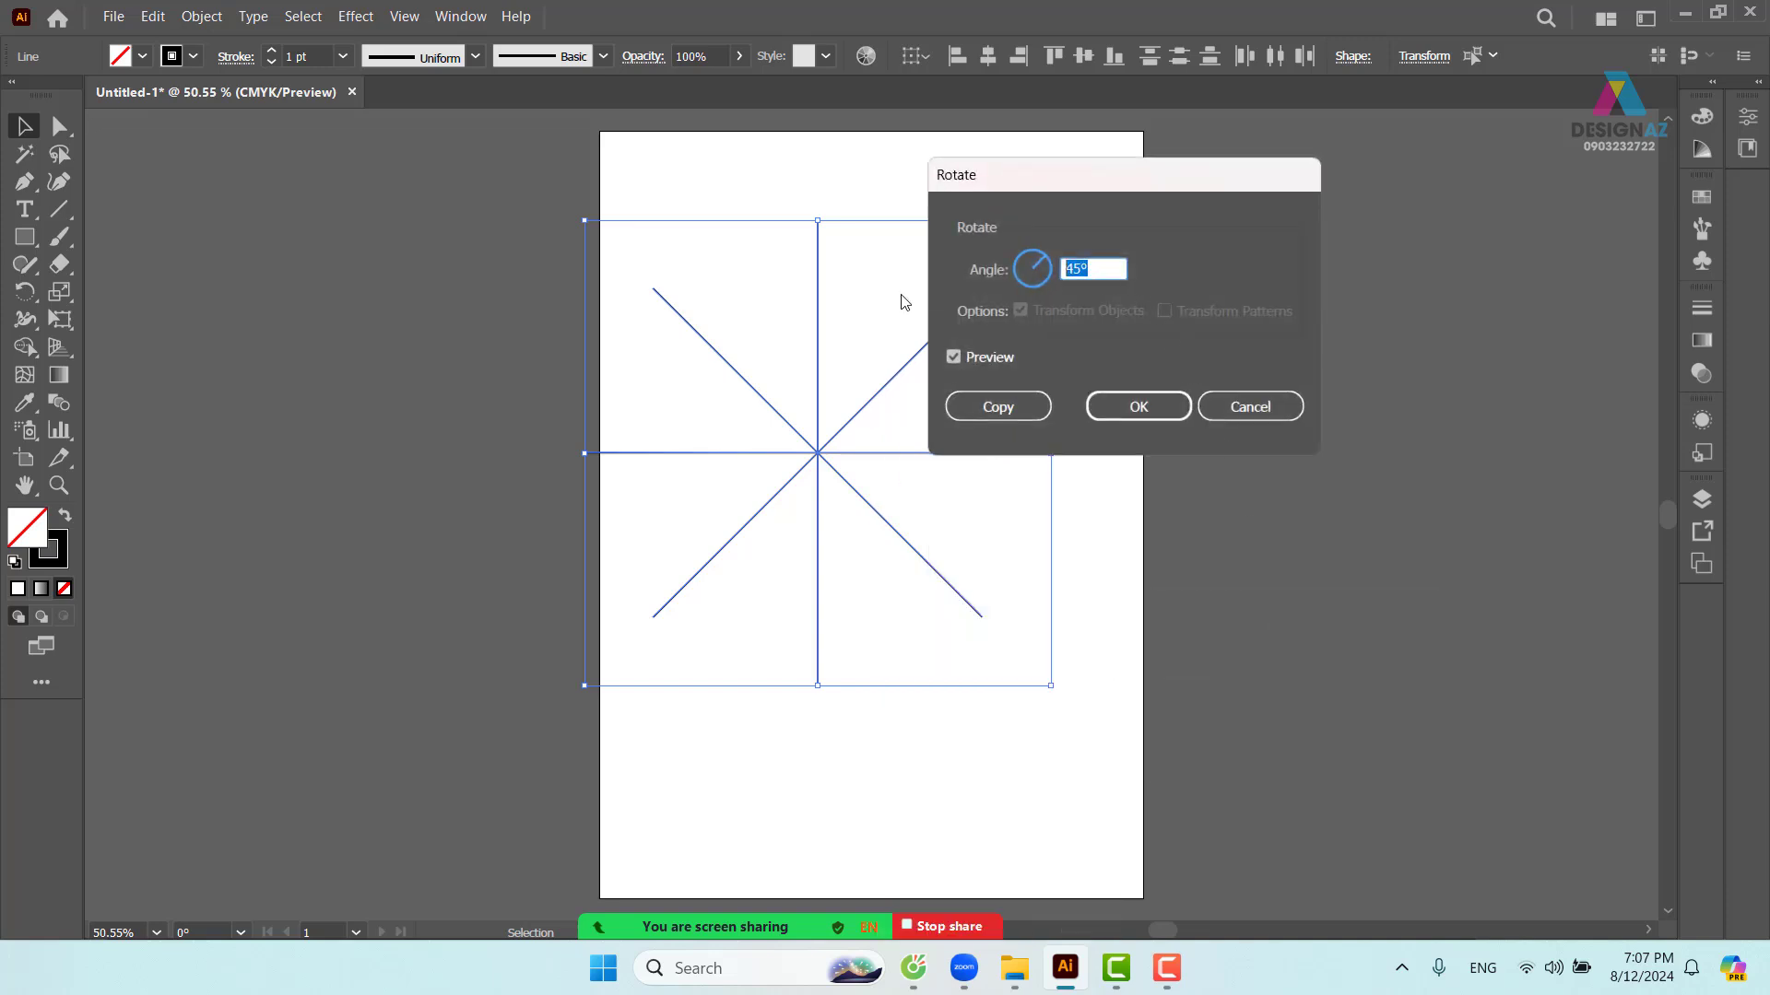
text(35)
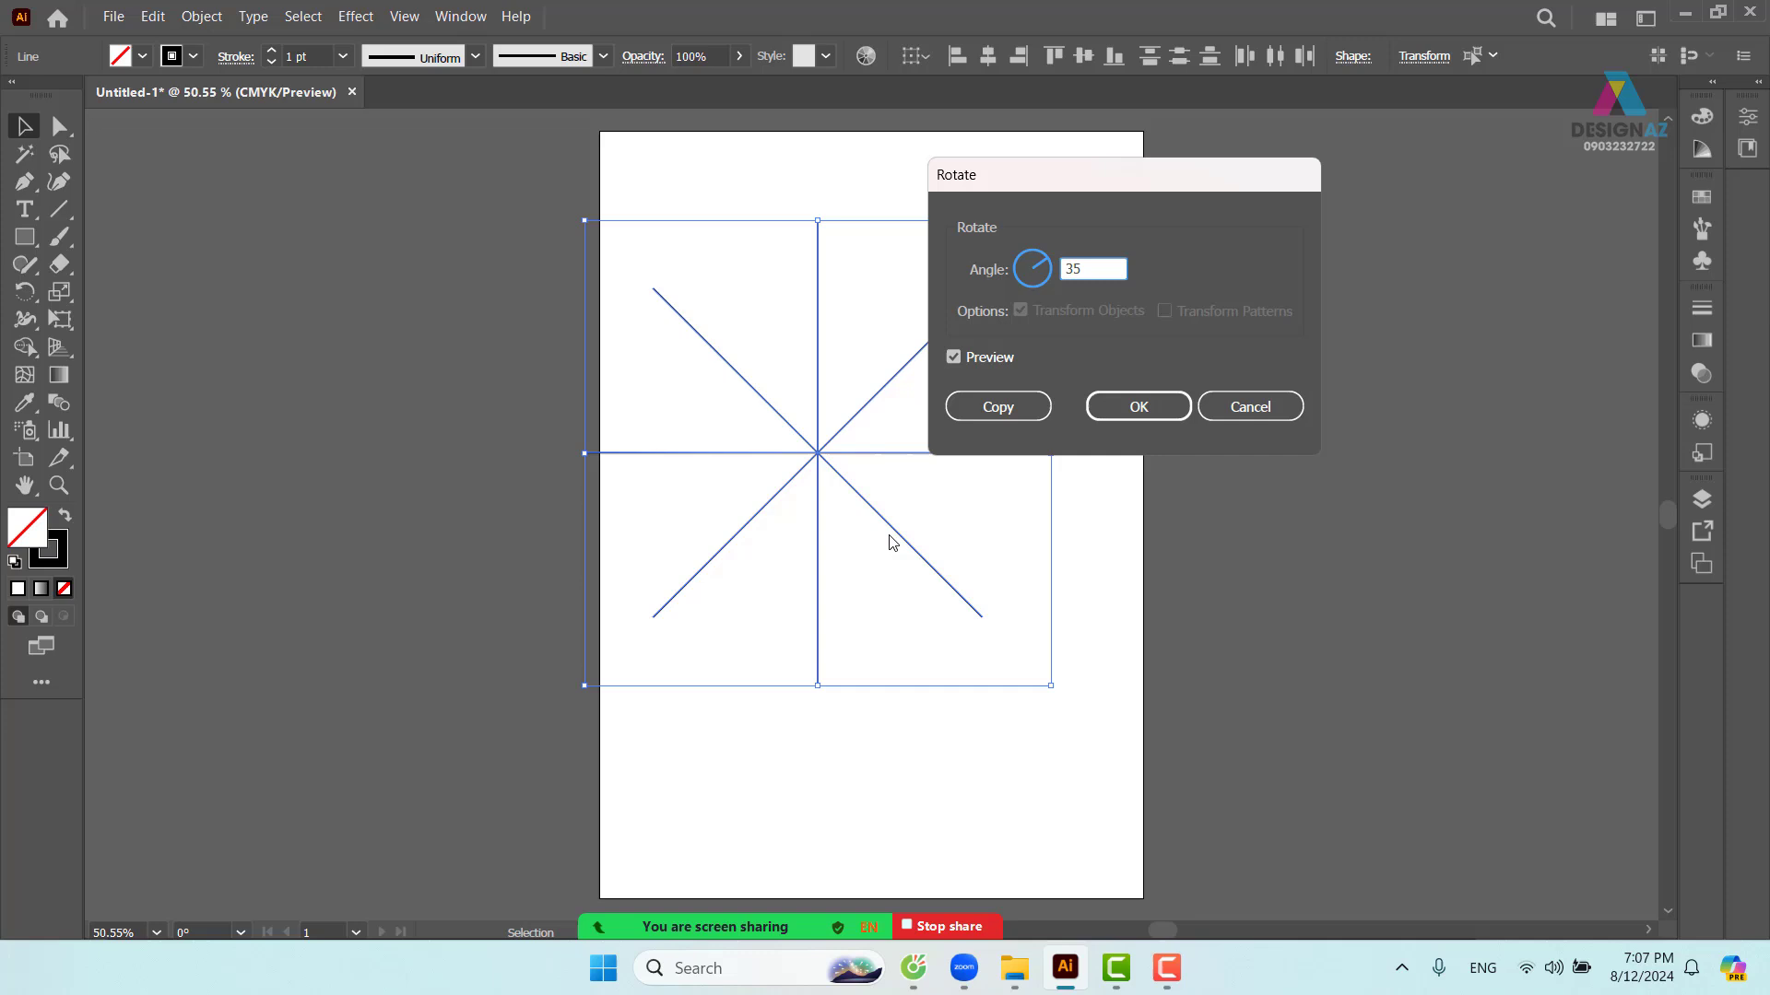
click(997, 406)
click(1253, 513)
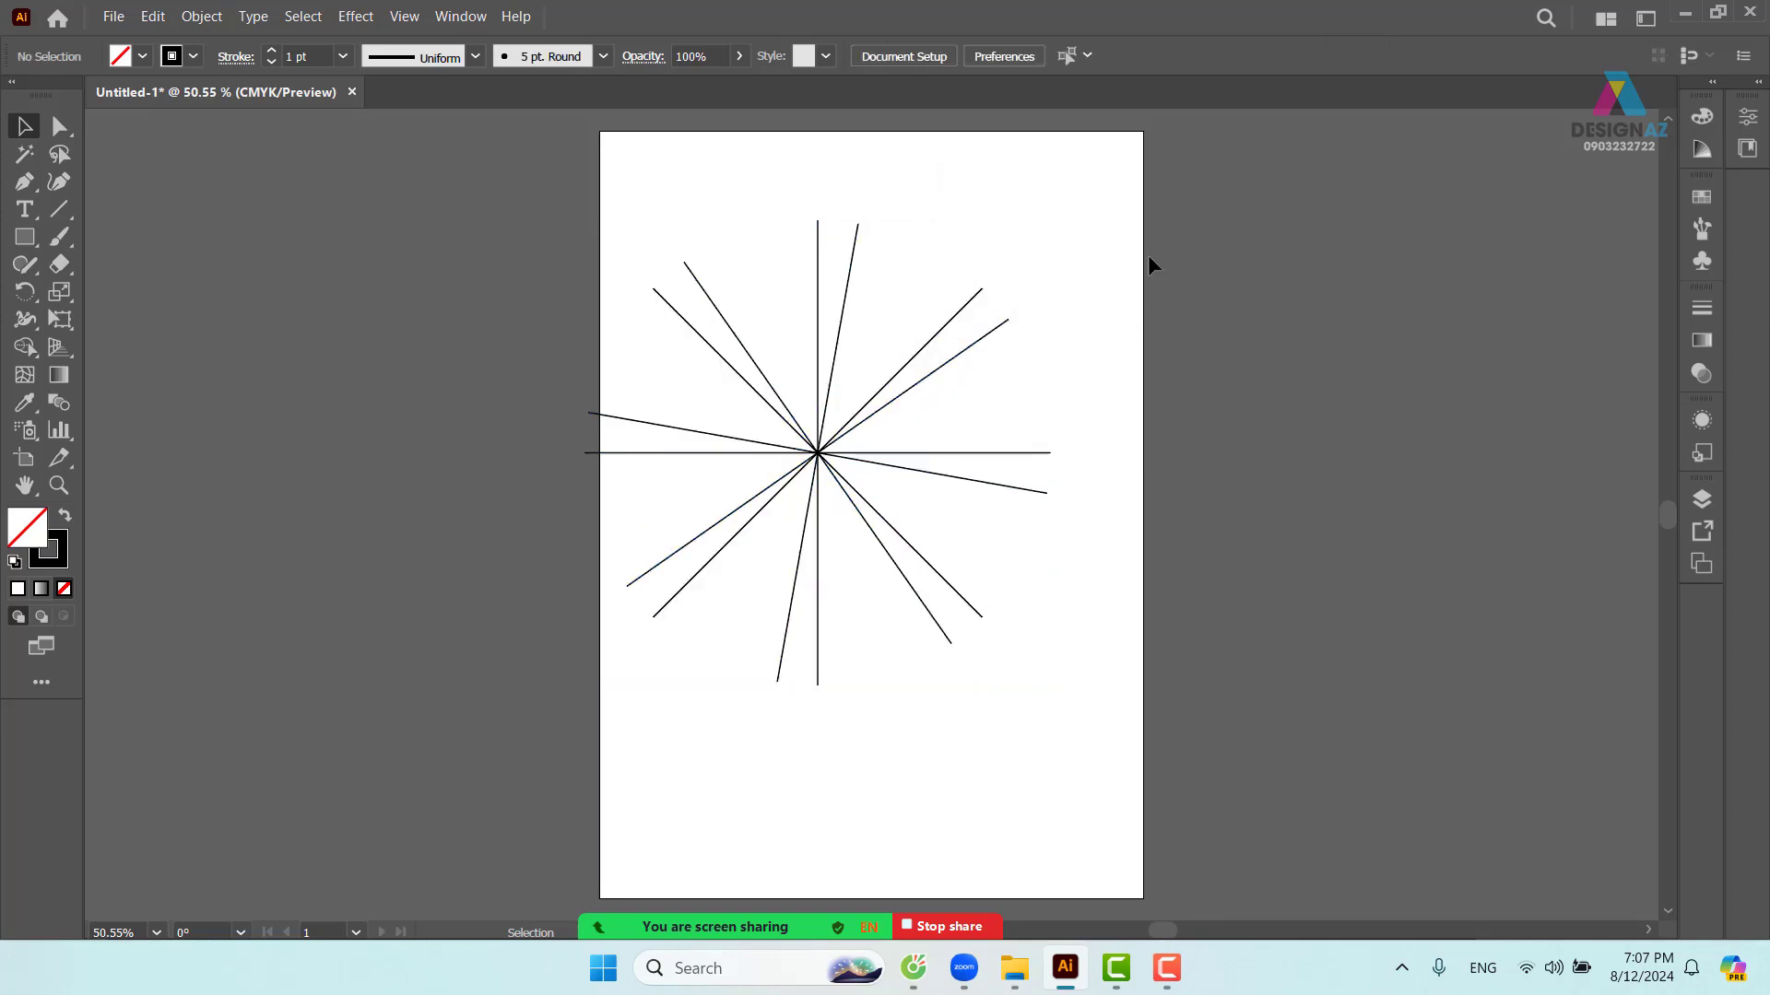
- Select all eight radiating lines and make another copy rotated 35° about the centre
drag(1149, 260, 645, 595)
right_click(861, 403)
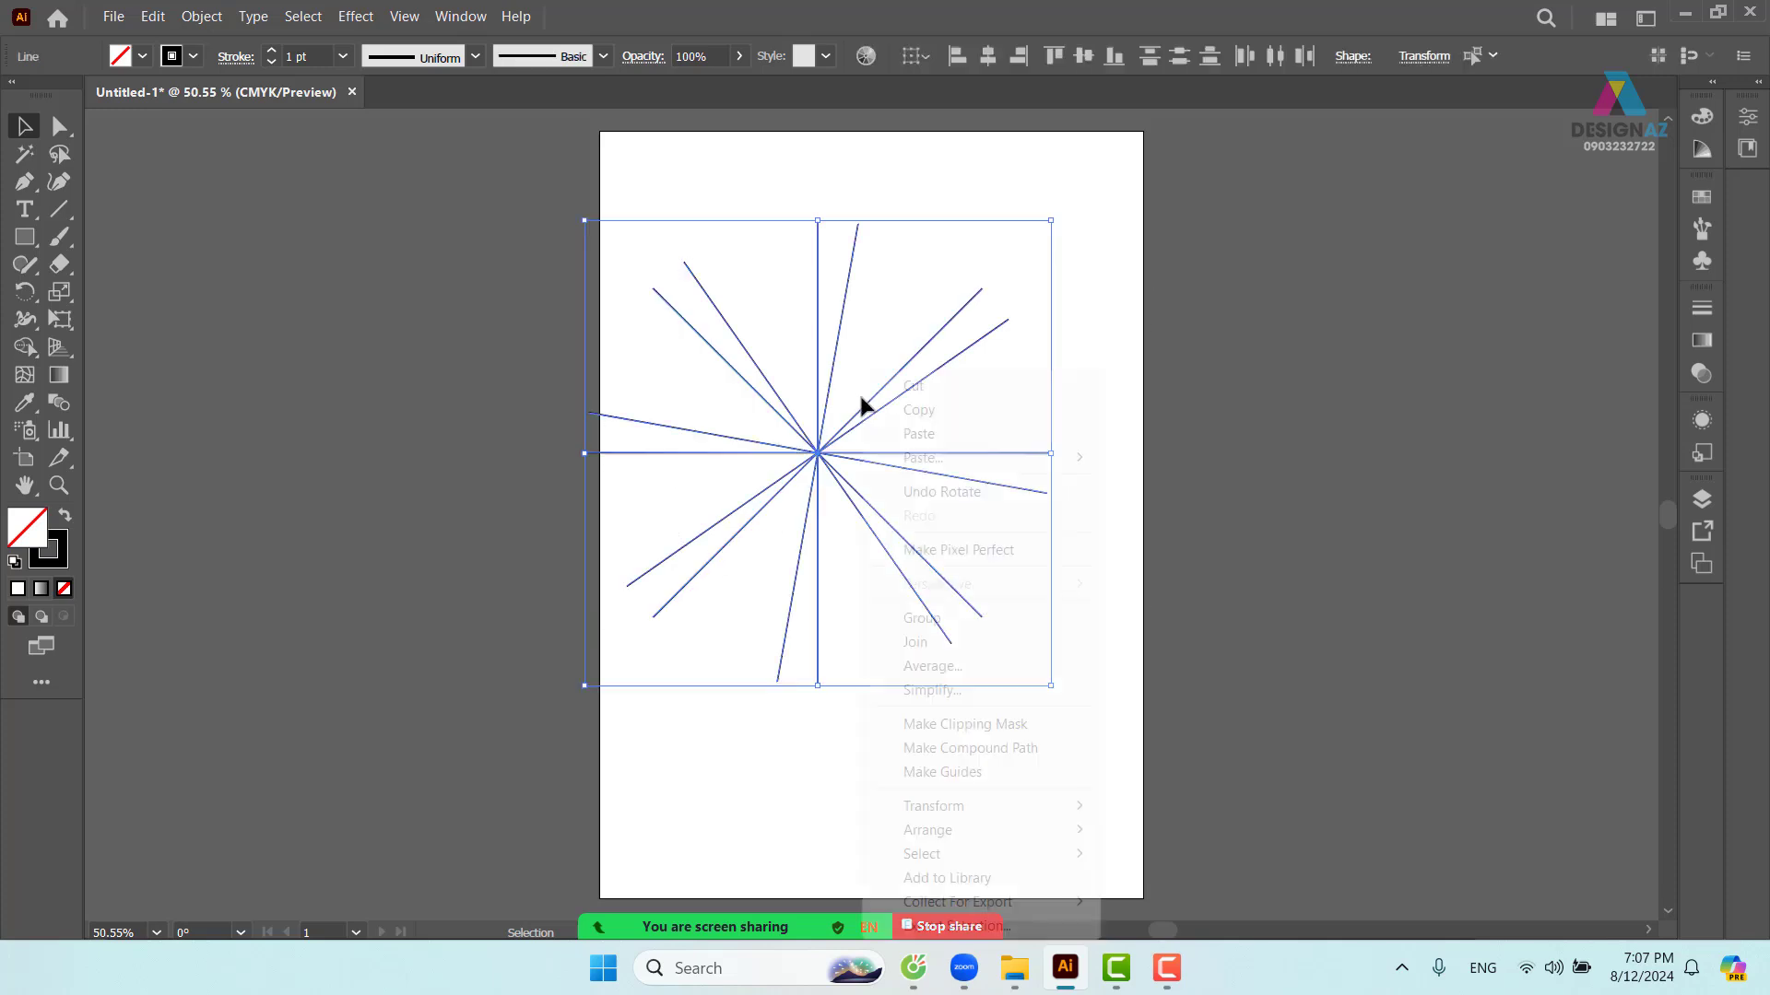
mouse_move(1087, 808)
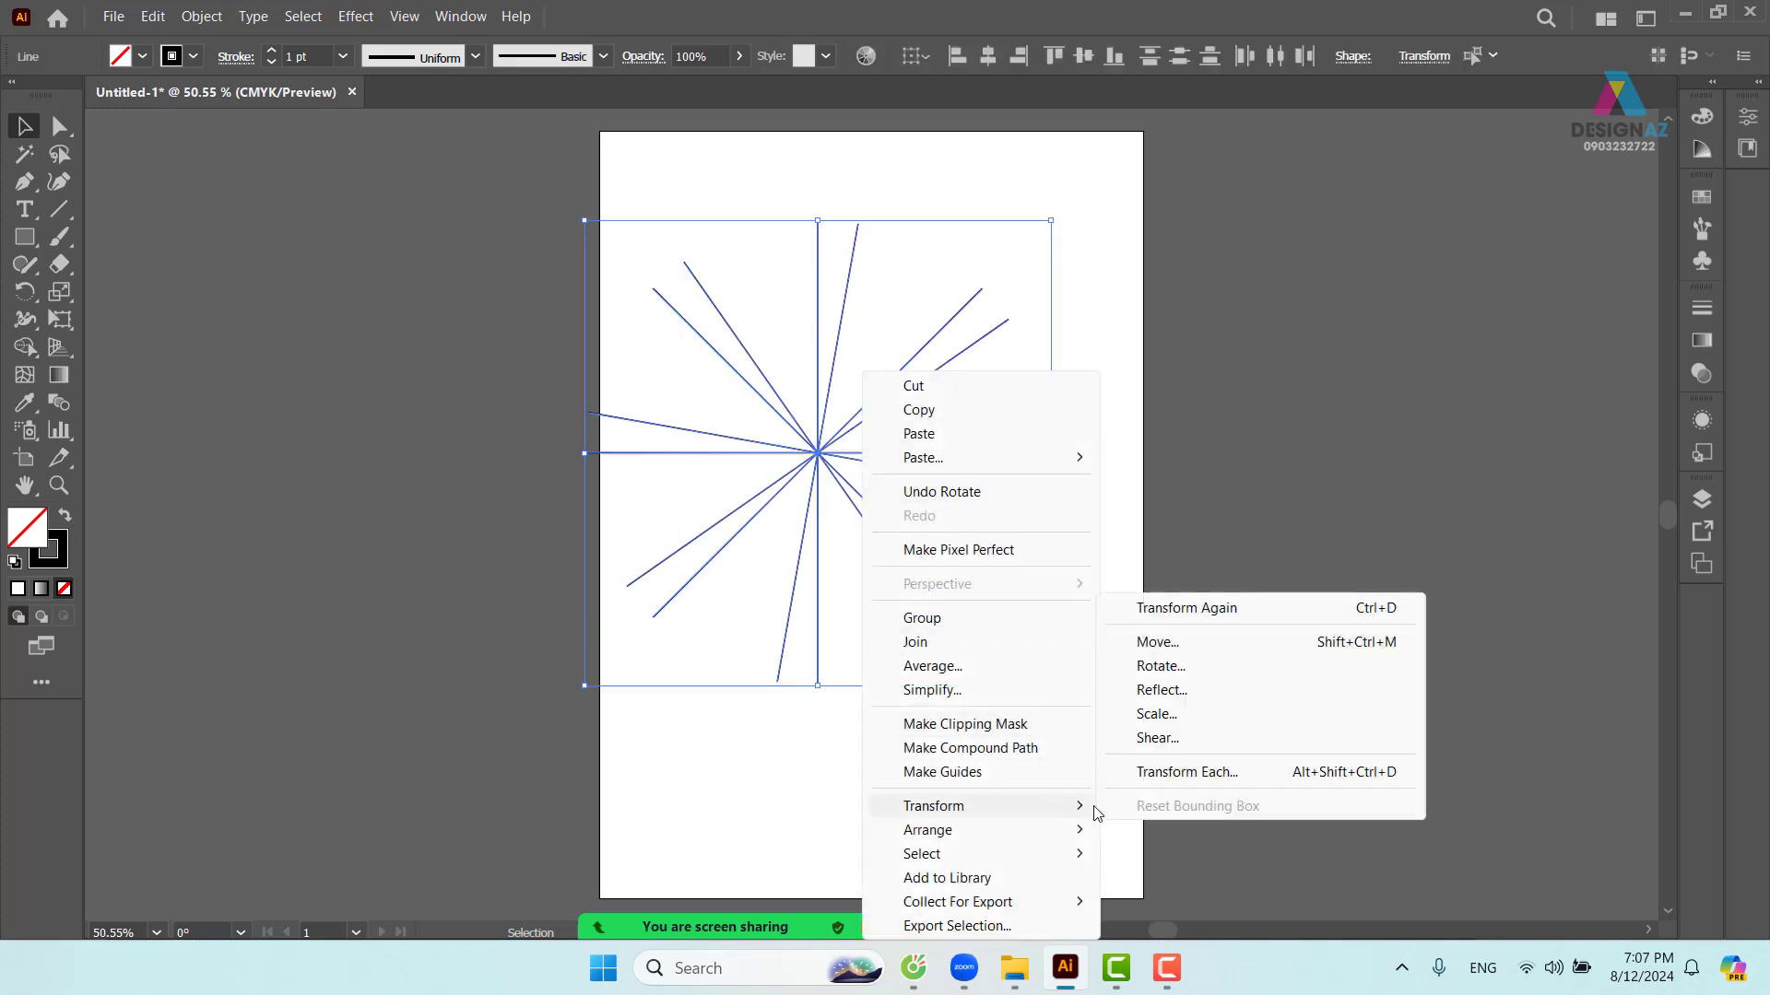
click(1226, 666)
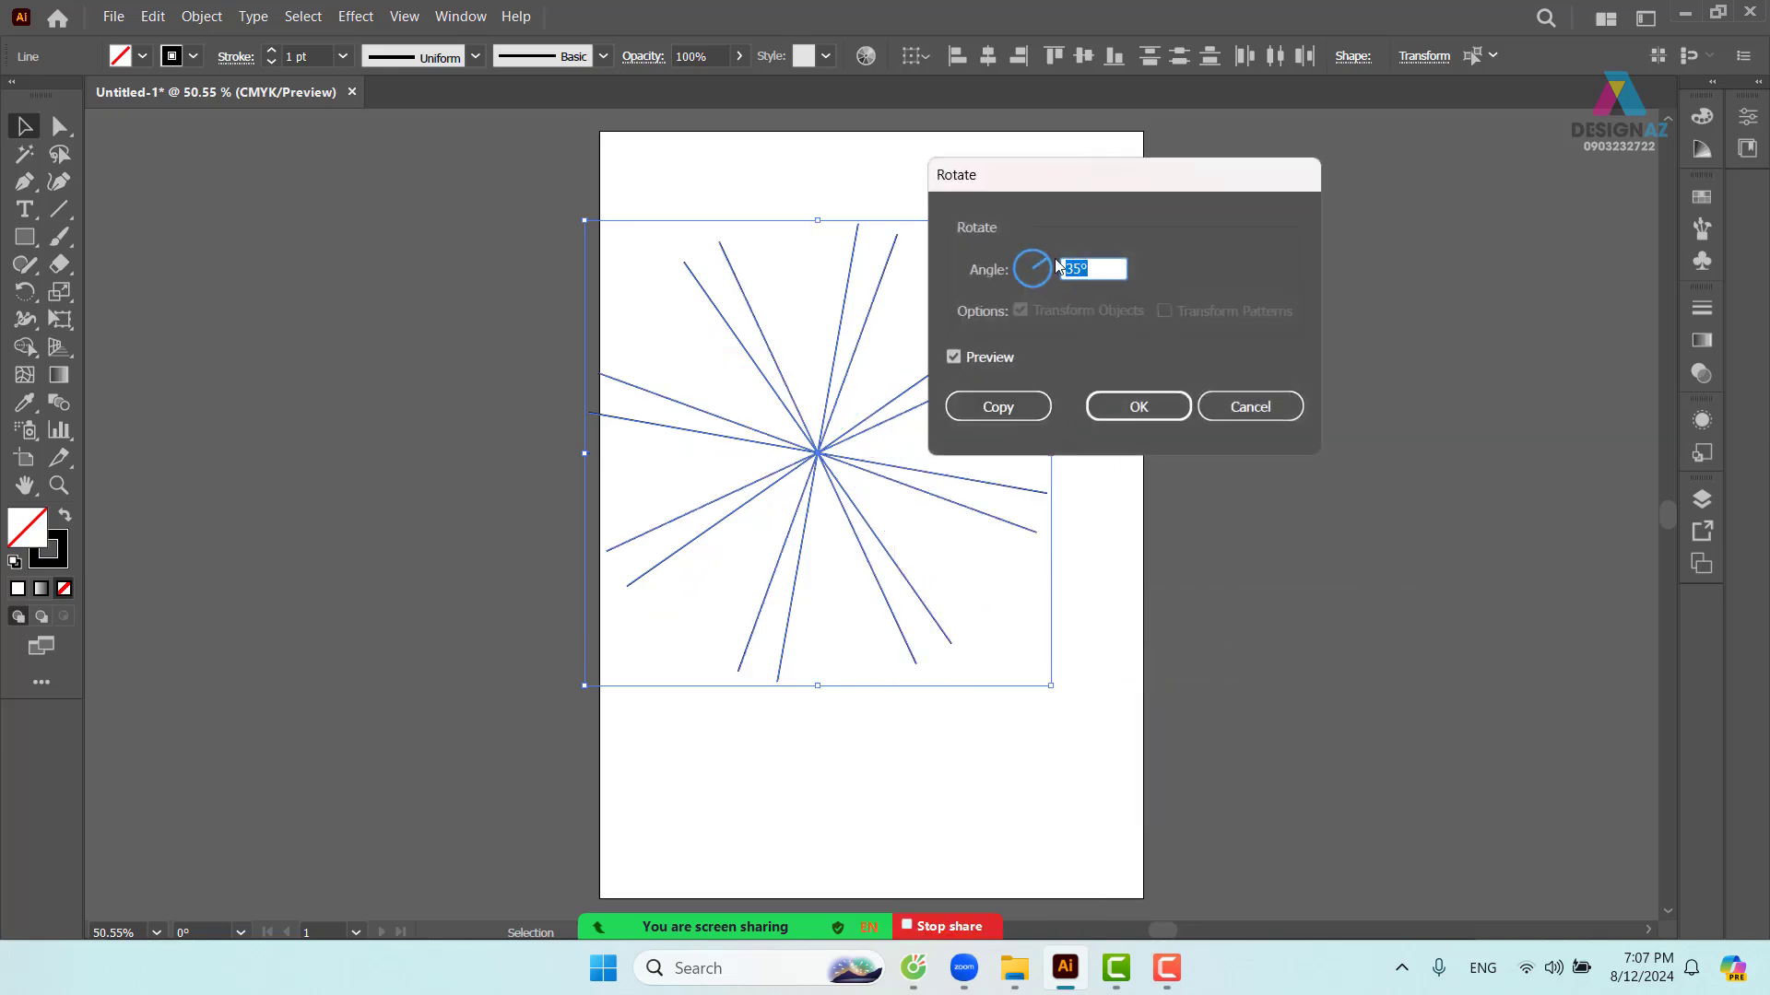
click(1010, 408)
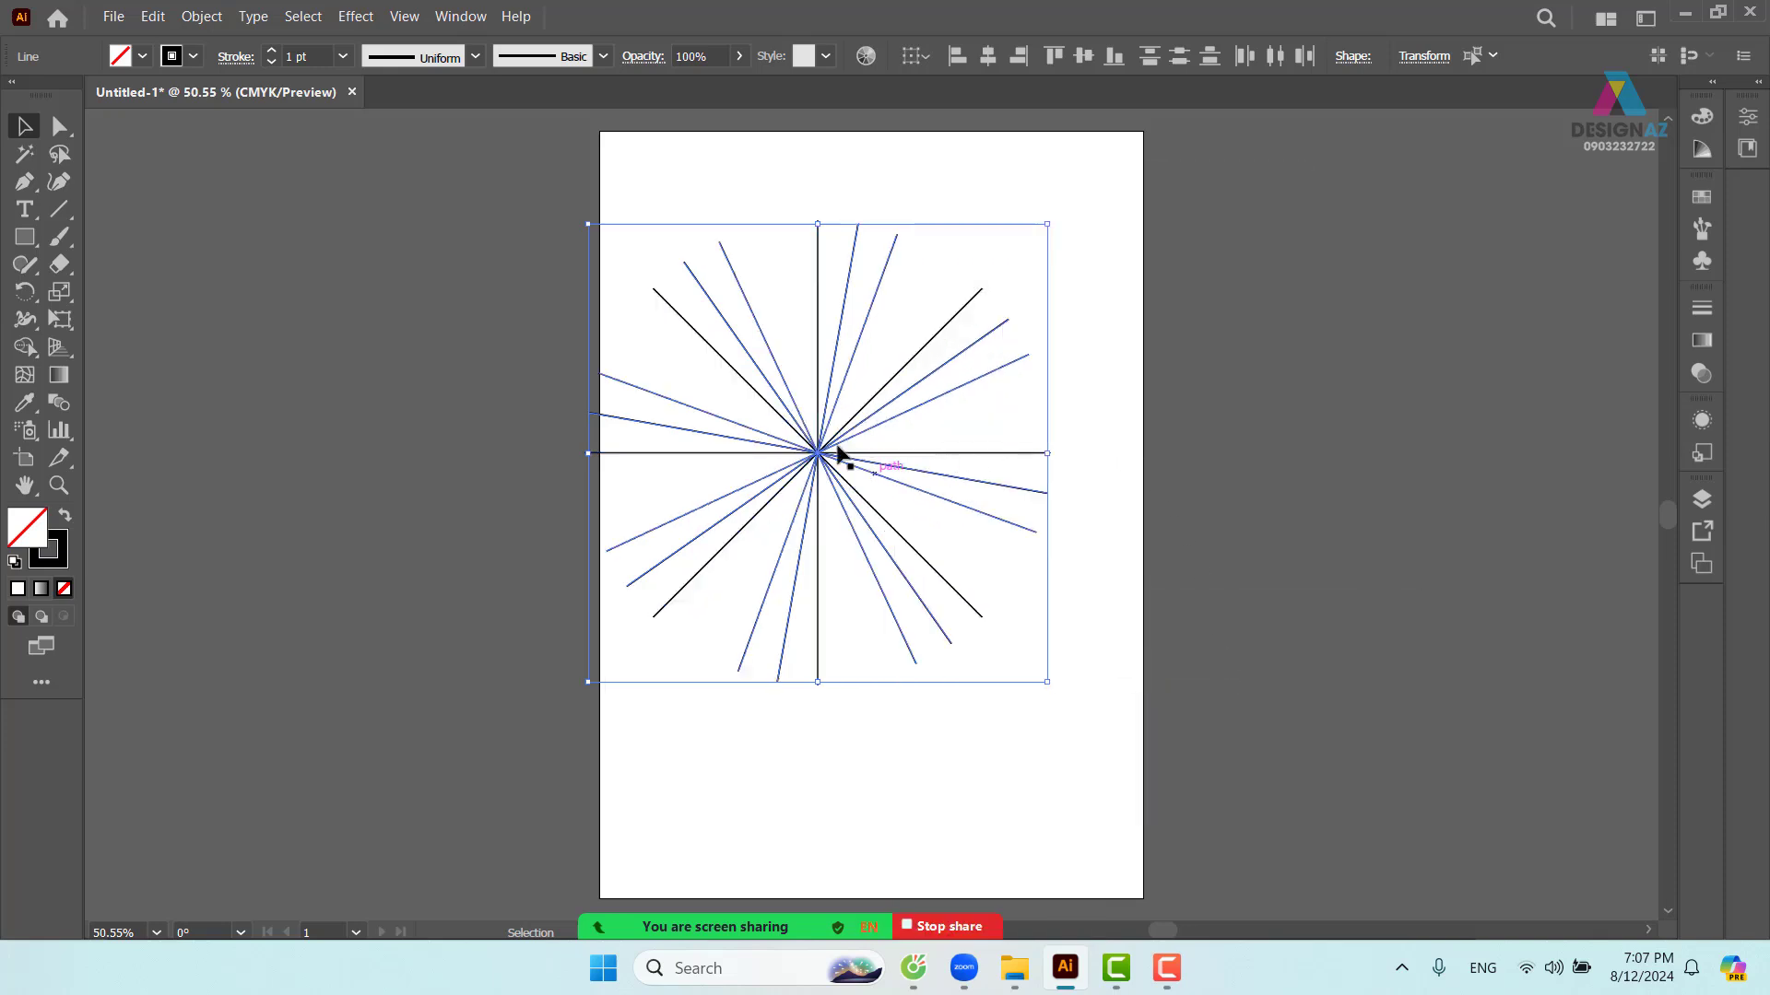
- Undo the 35° rotated copies, then select the four-line star and make a copy rotated 30°
key(ctrl+z)
key(ctrl+z)
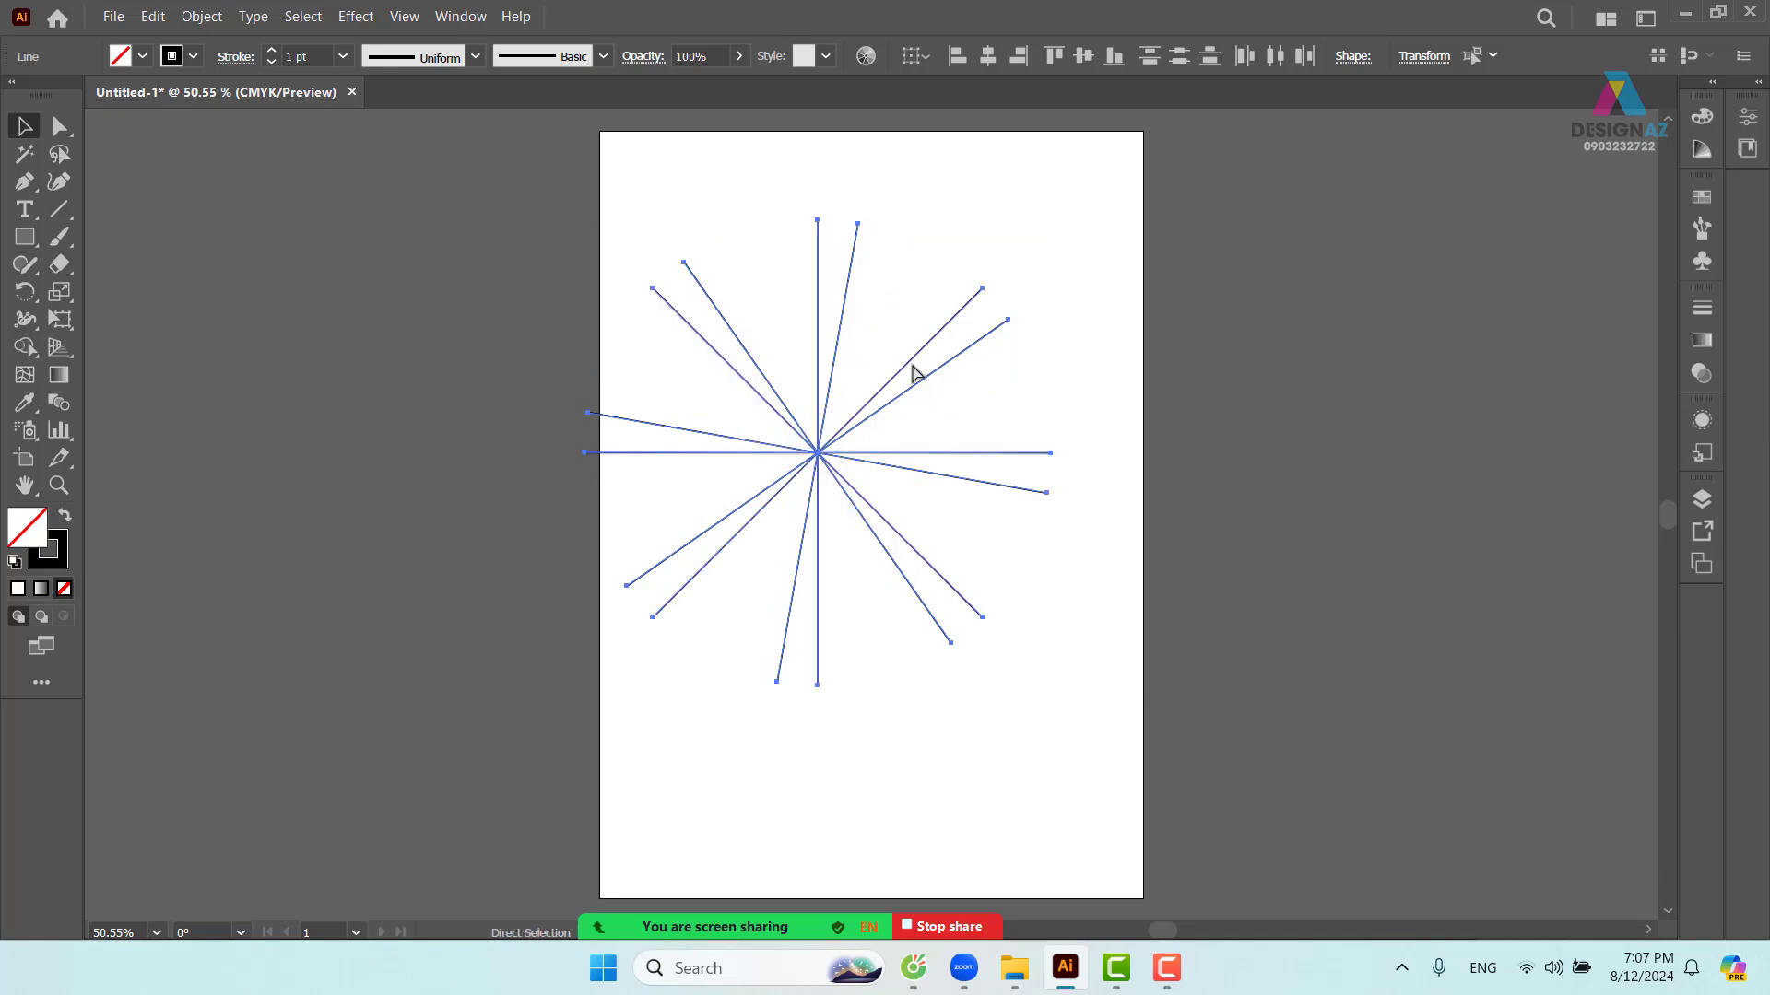
click(1220, 249)
drag(1220, 249, 639, 636)
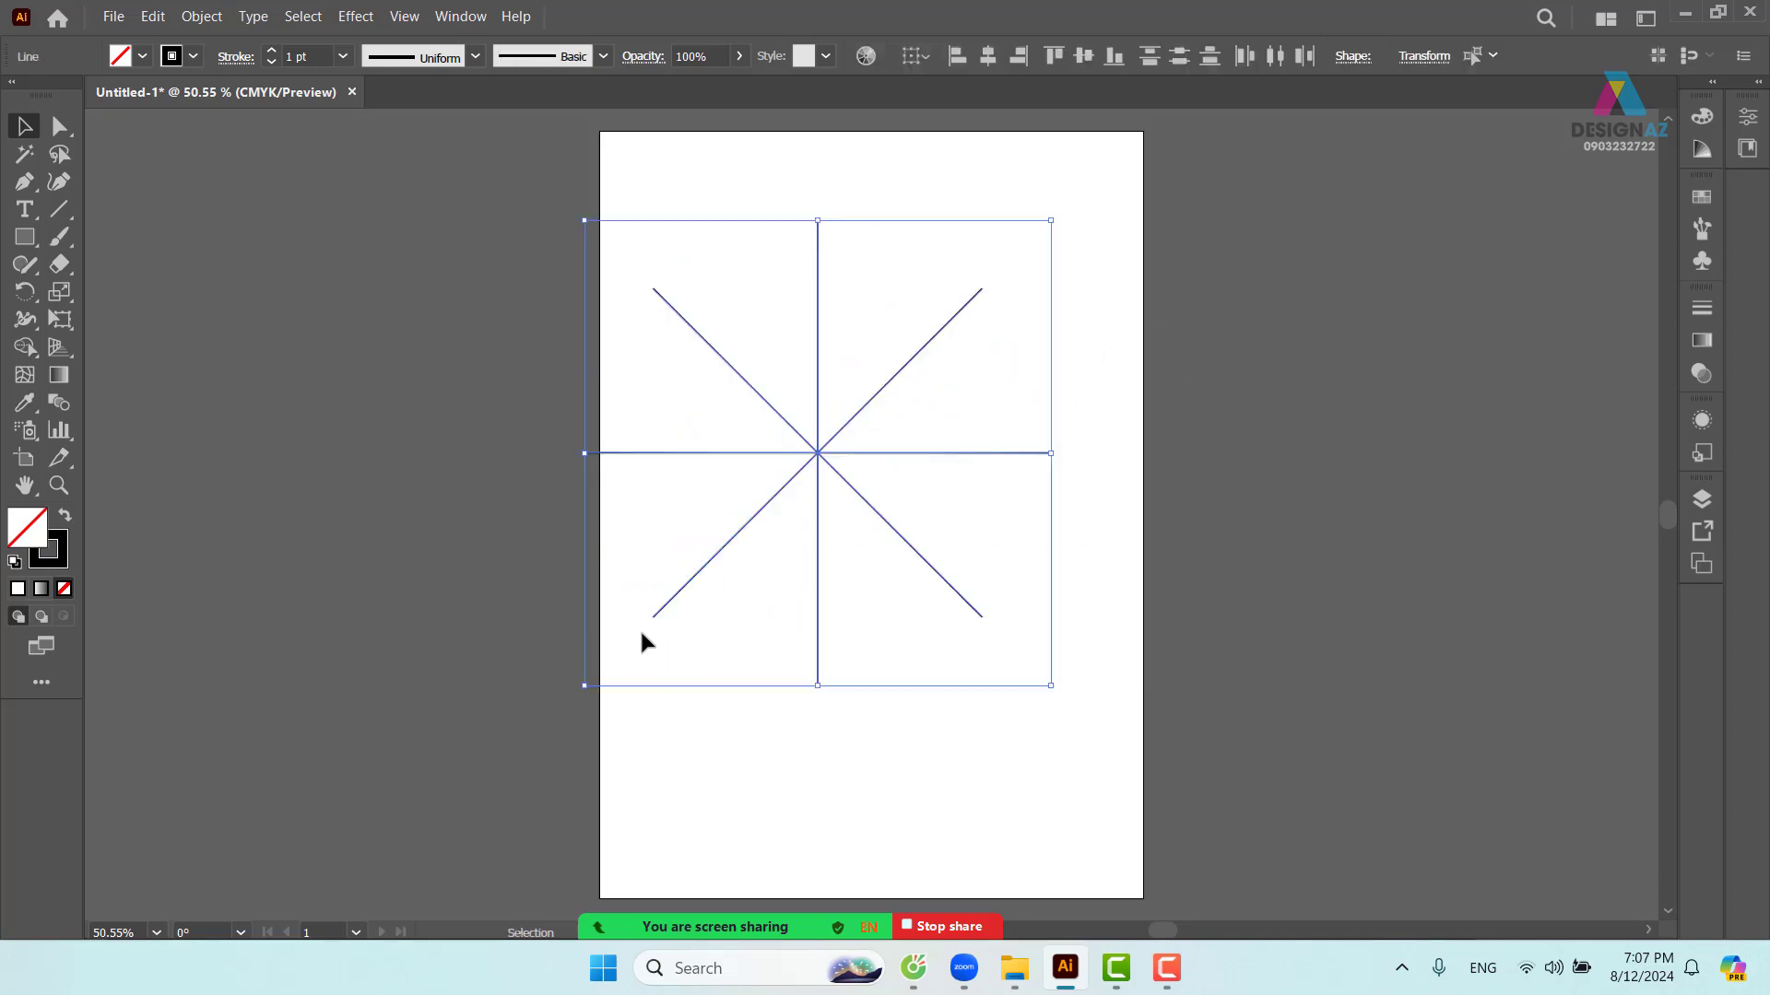
right_click(886, 372)
mouse_move(1115, 801)
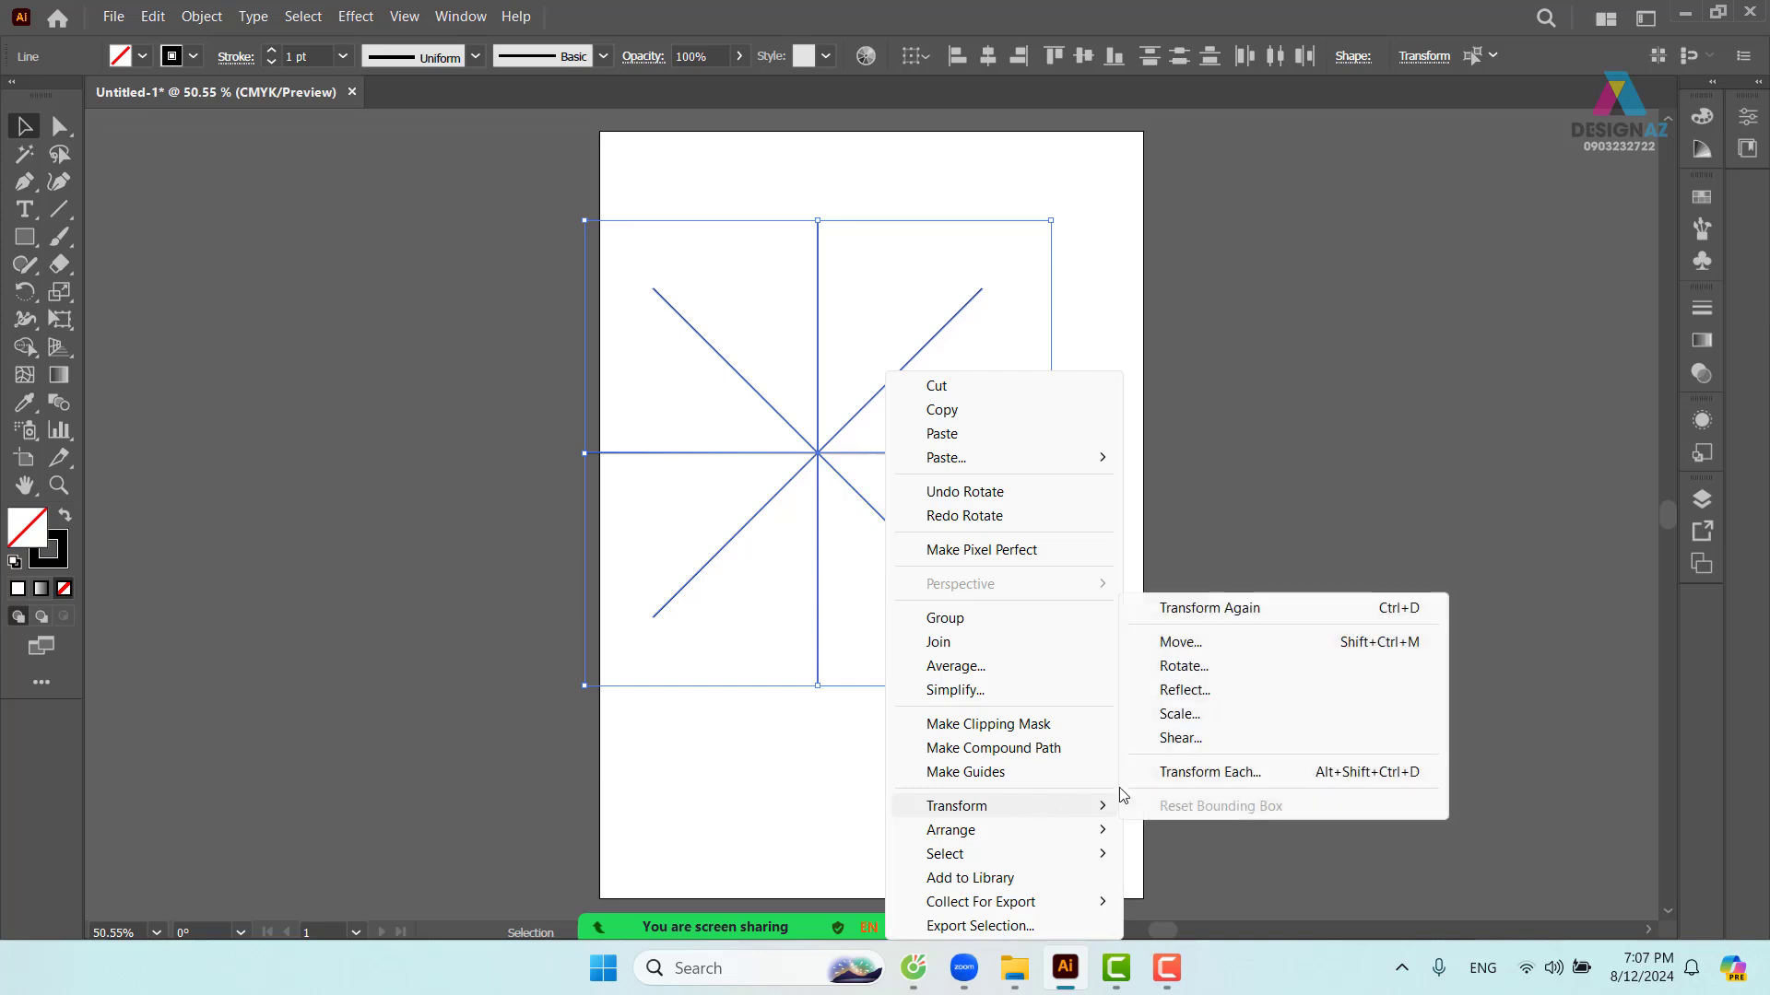
click(1236, 666)
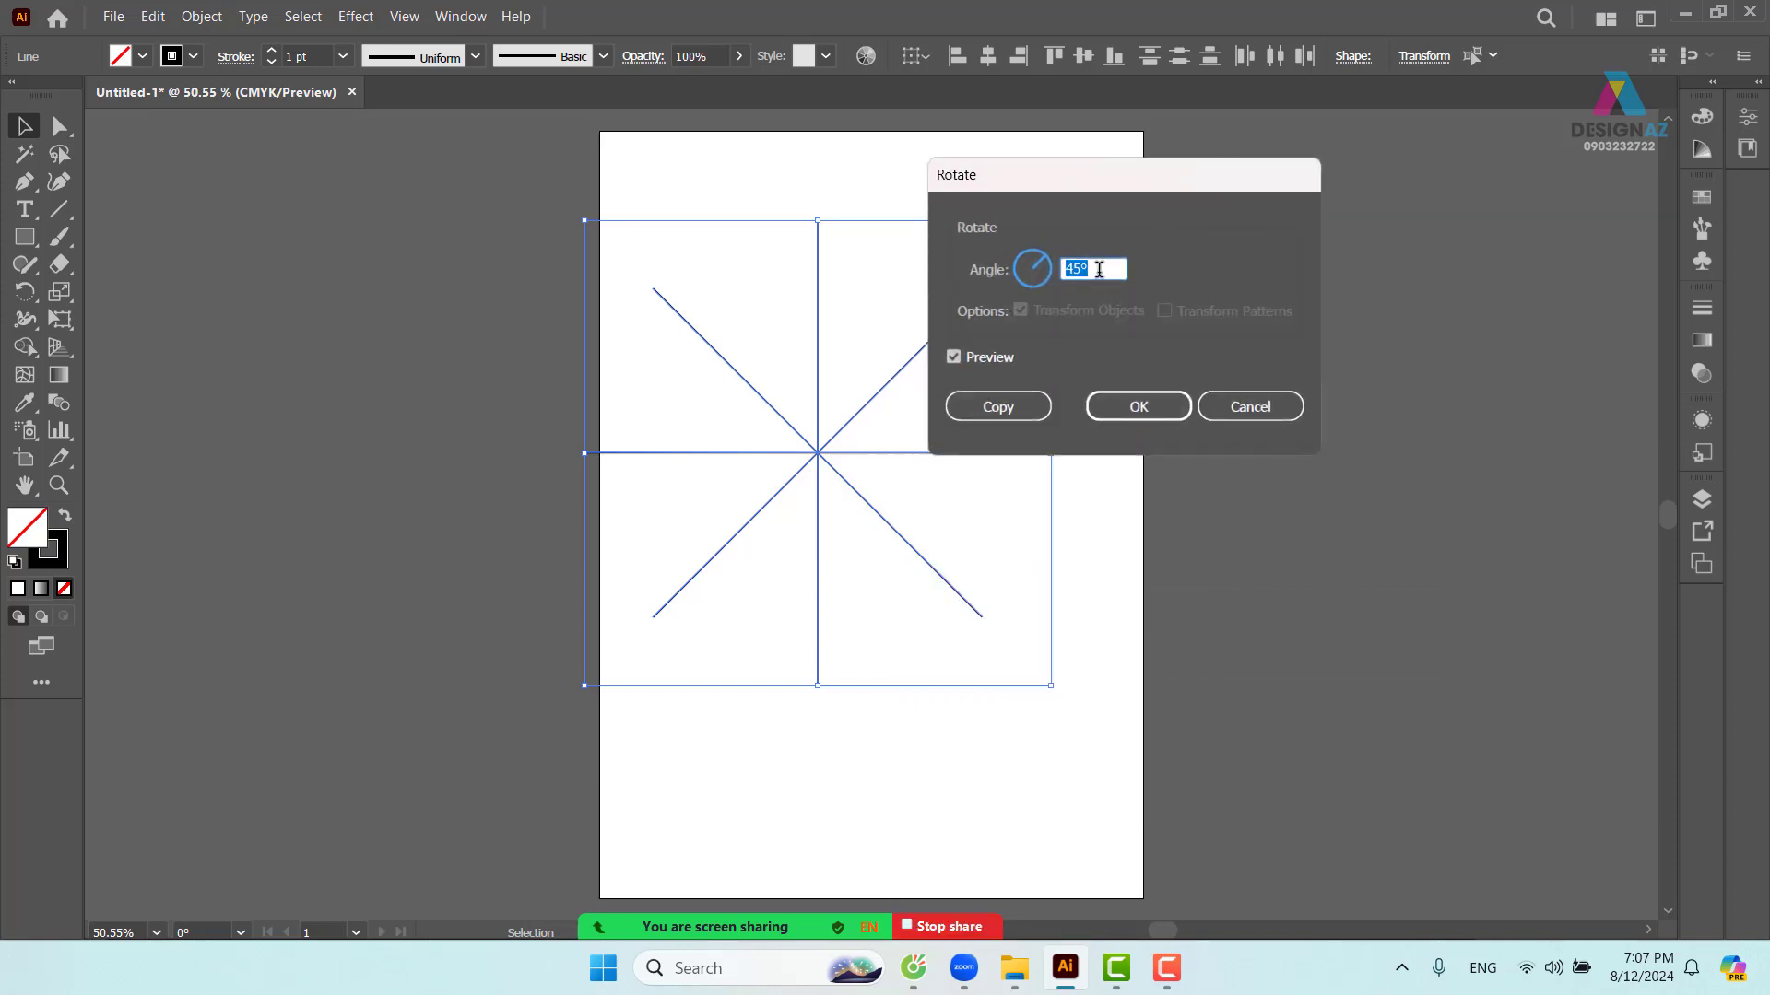
text(30)
click(1019, 407)
- Select all eight radiating lines and make another copy rotated 30° about their common centre
drag(1160, 276, 763, 558)
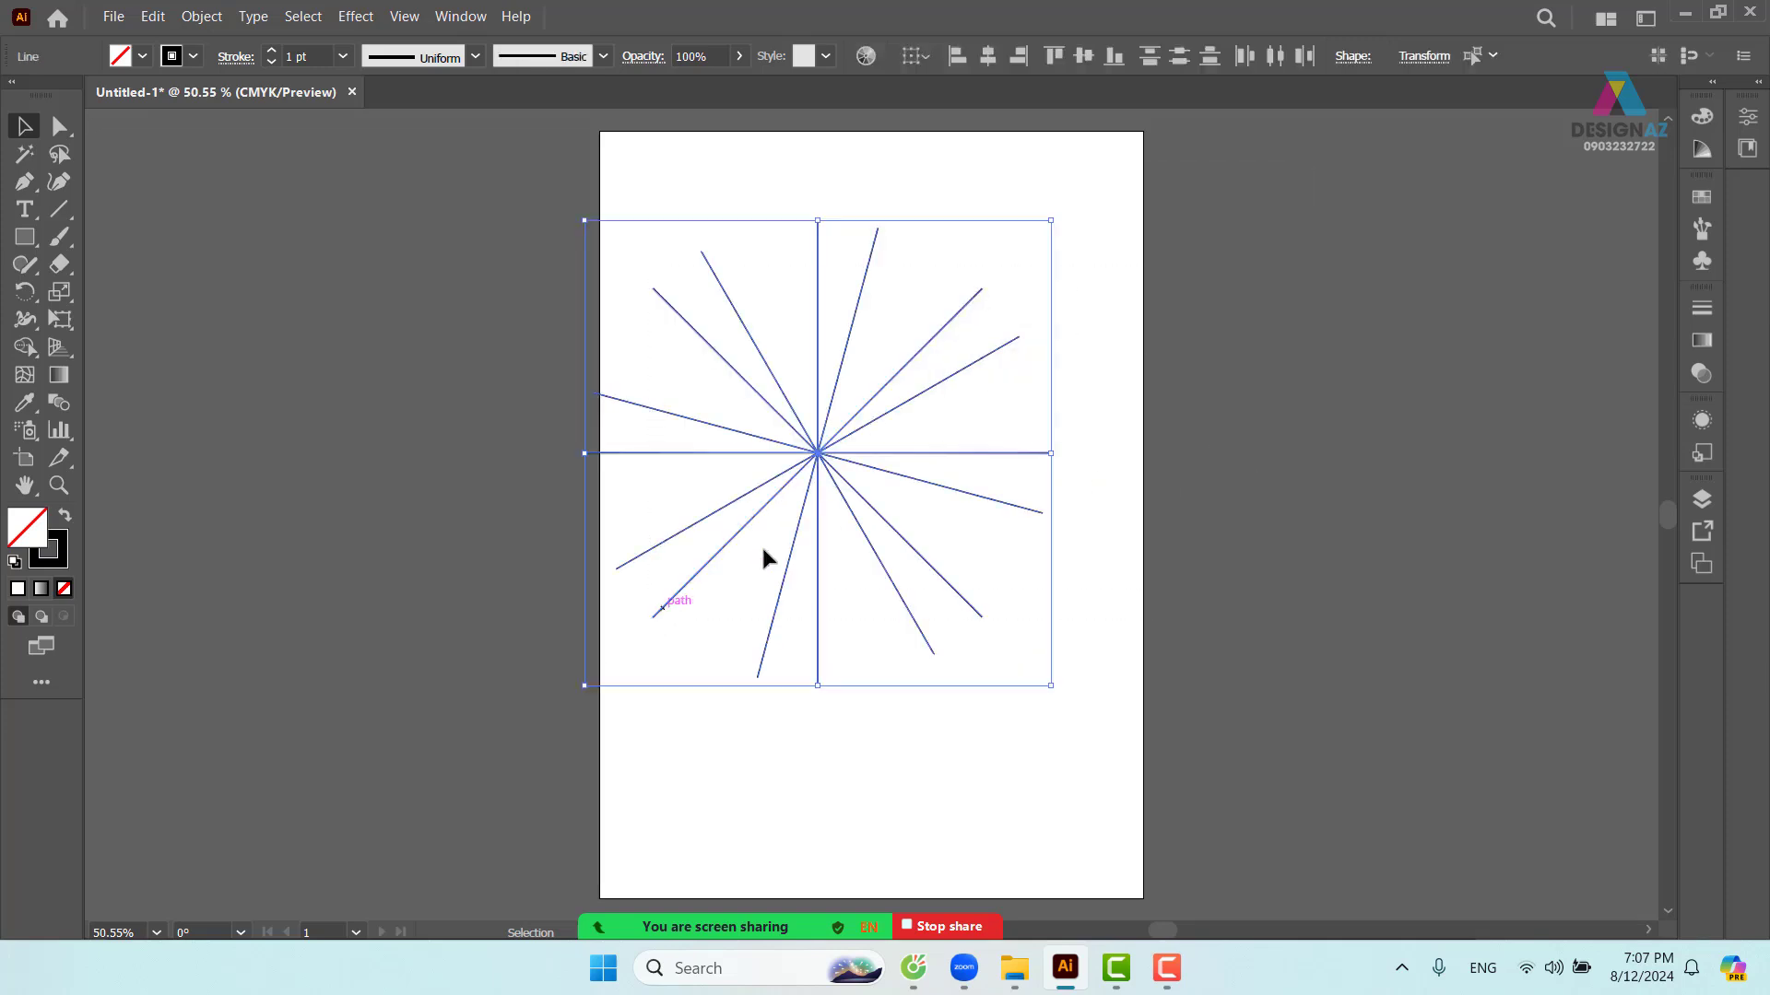
right_click(998, 324)
mouse_move(1143, 763)
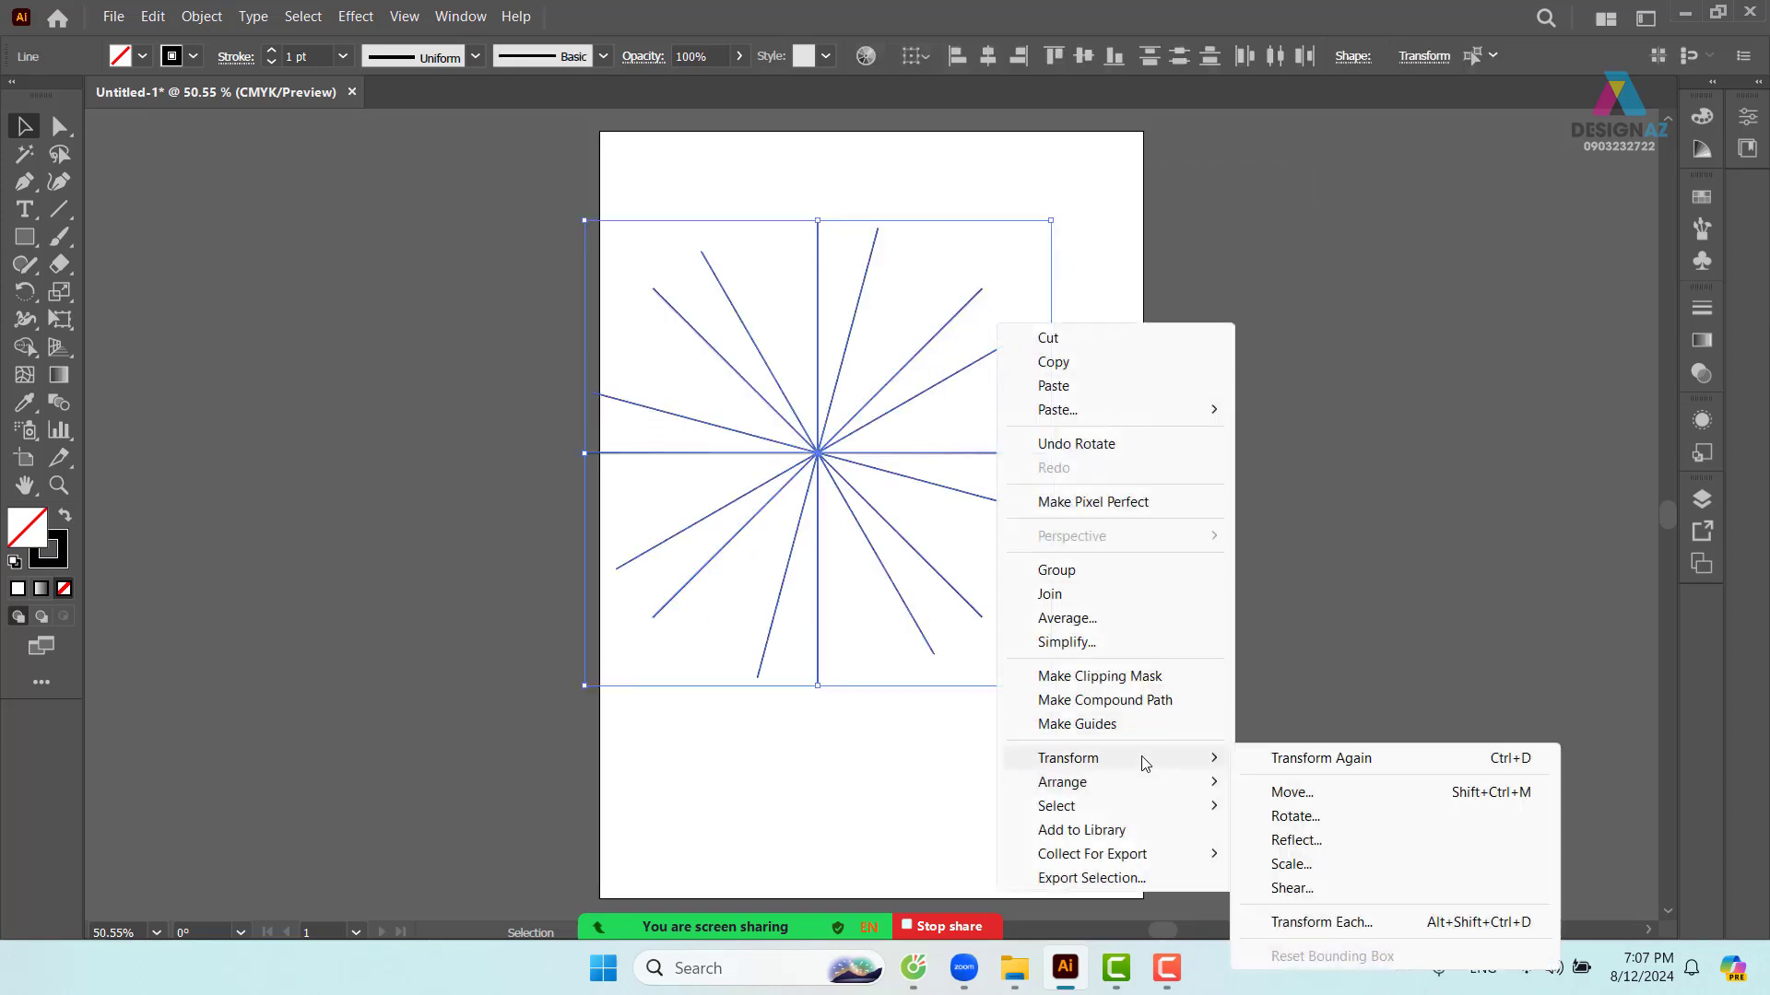
click(1295, 816)
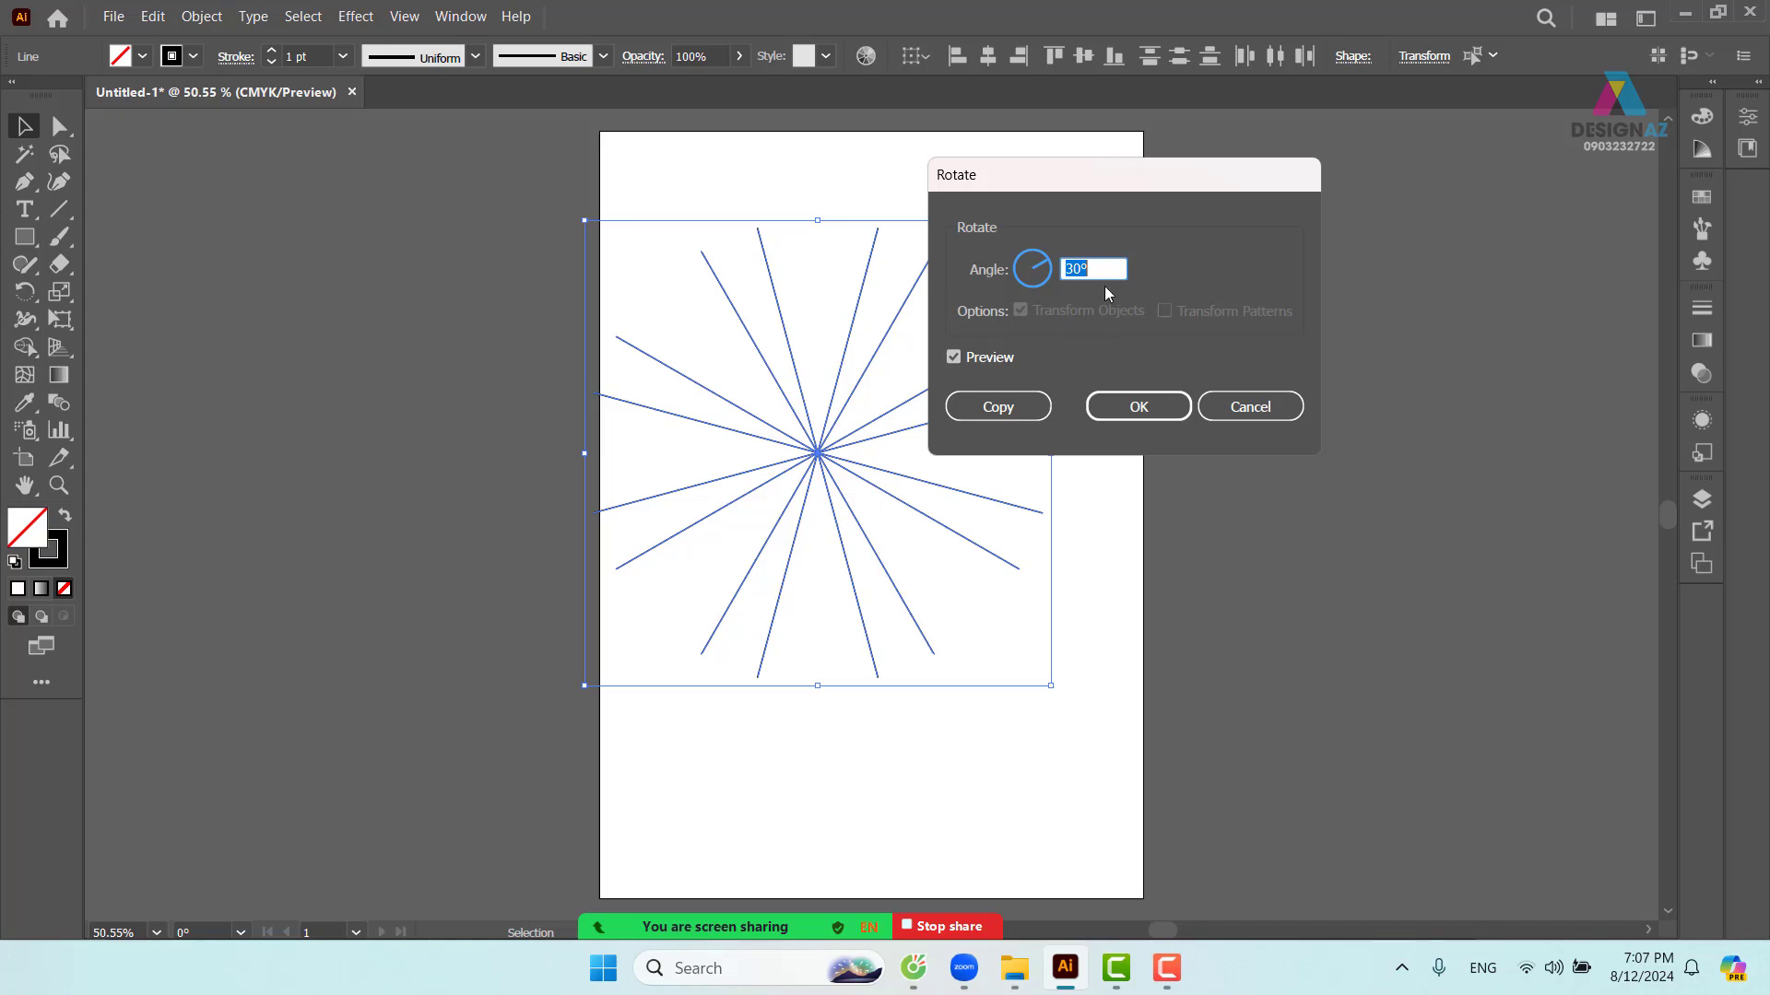
click(1016, 411)
click(1254, 451)
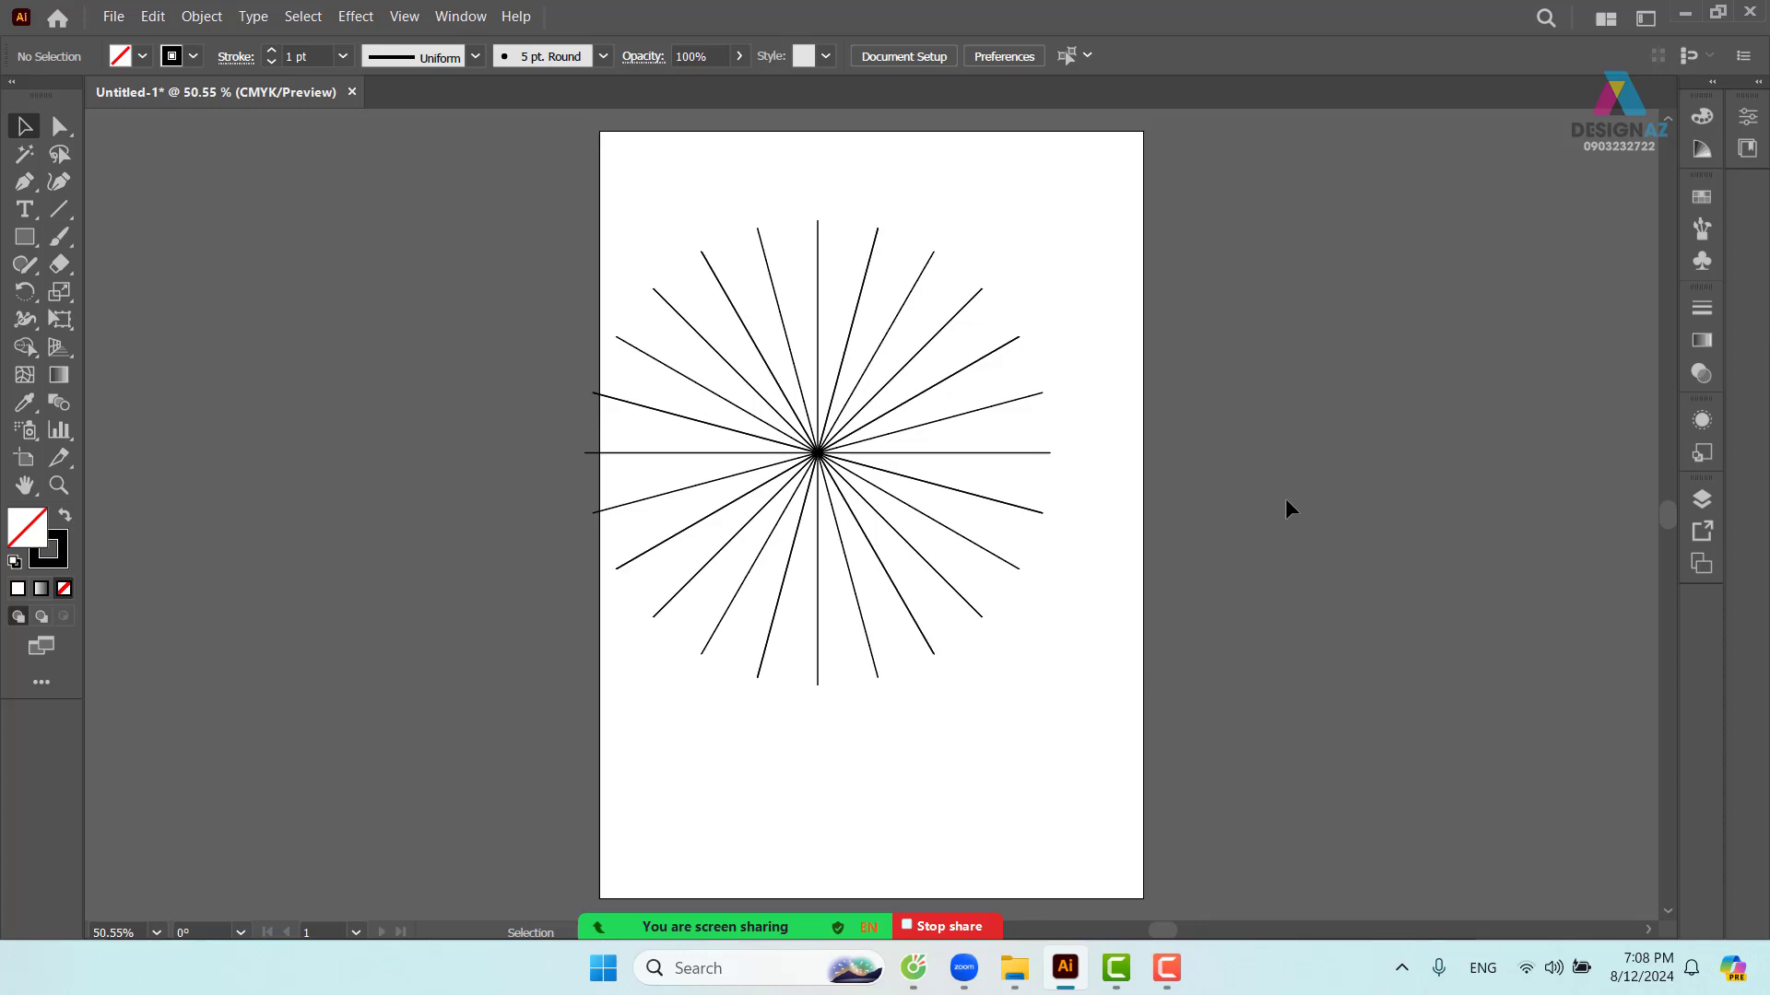
- Draw a square outward from the starburst's centre, with its corners on the diagonal lines just inside their ends
click(25, 237)
click(96, 243)
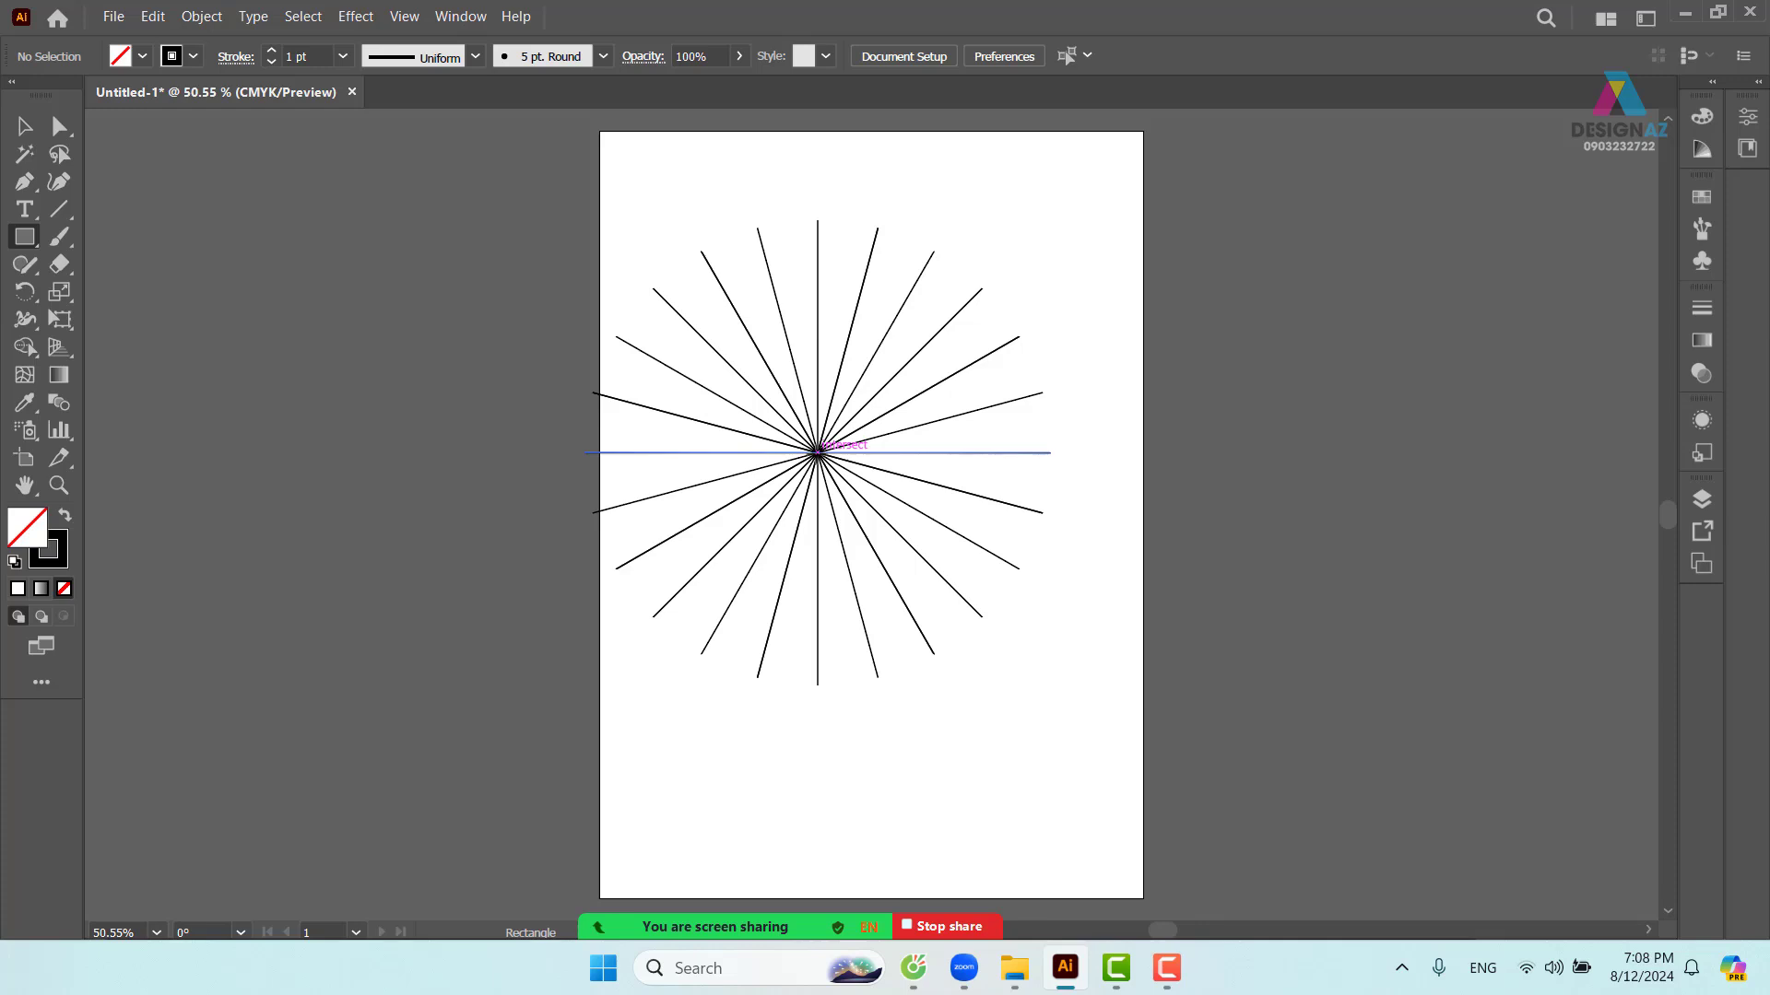
drag(817, 452, 944, 580)
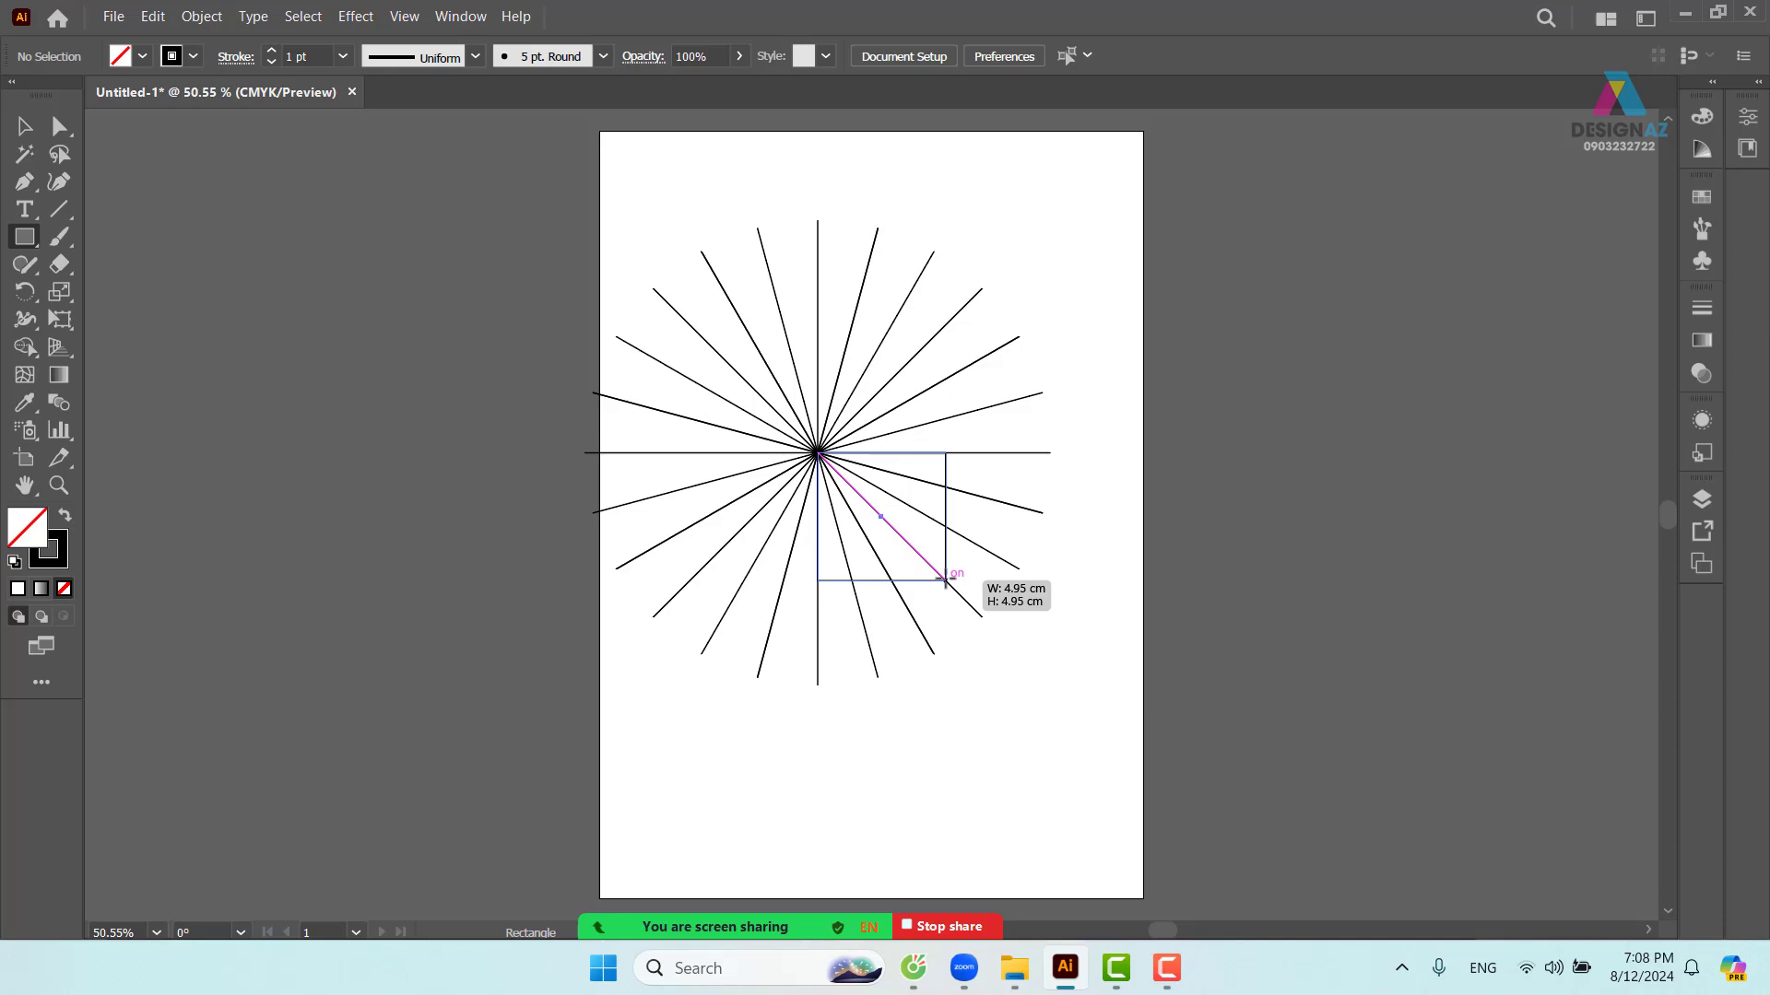
mouse_move(944, 581)
mouse_down()
mouse_move(946, 598)
mouse_move(924, 573)
mouse_move(936, 603)
mouse_move(912, 569)
mouse_move(973, 610)
mouse_move(955, 597)
mouse_move(968, 586)
mouse_up()
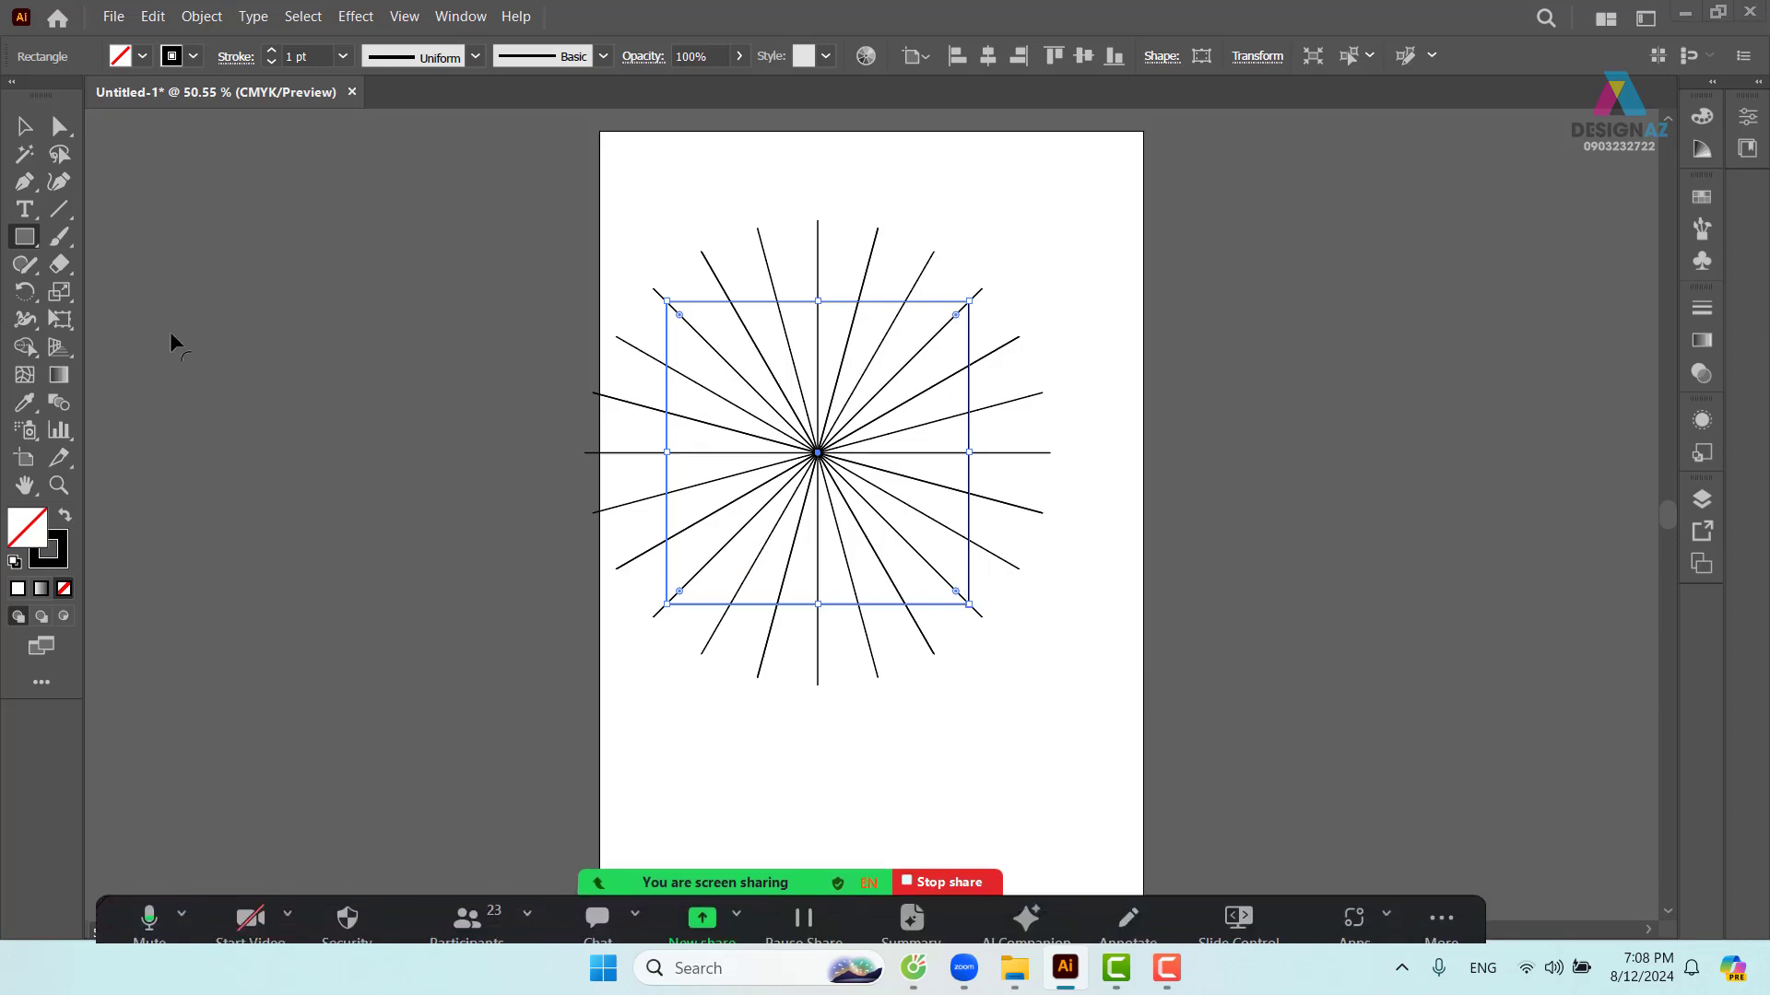
click(25, 126)
click(333, 359)
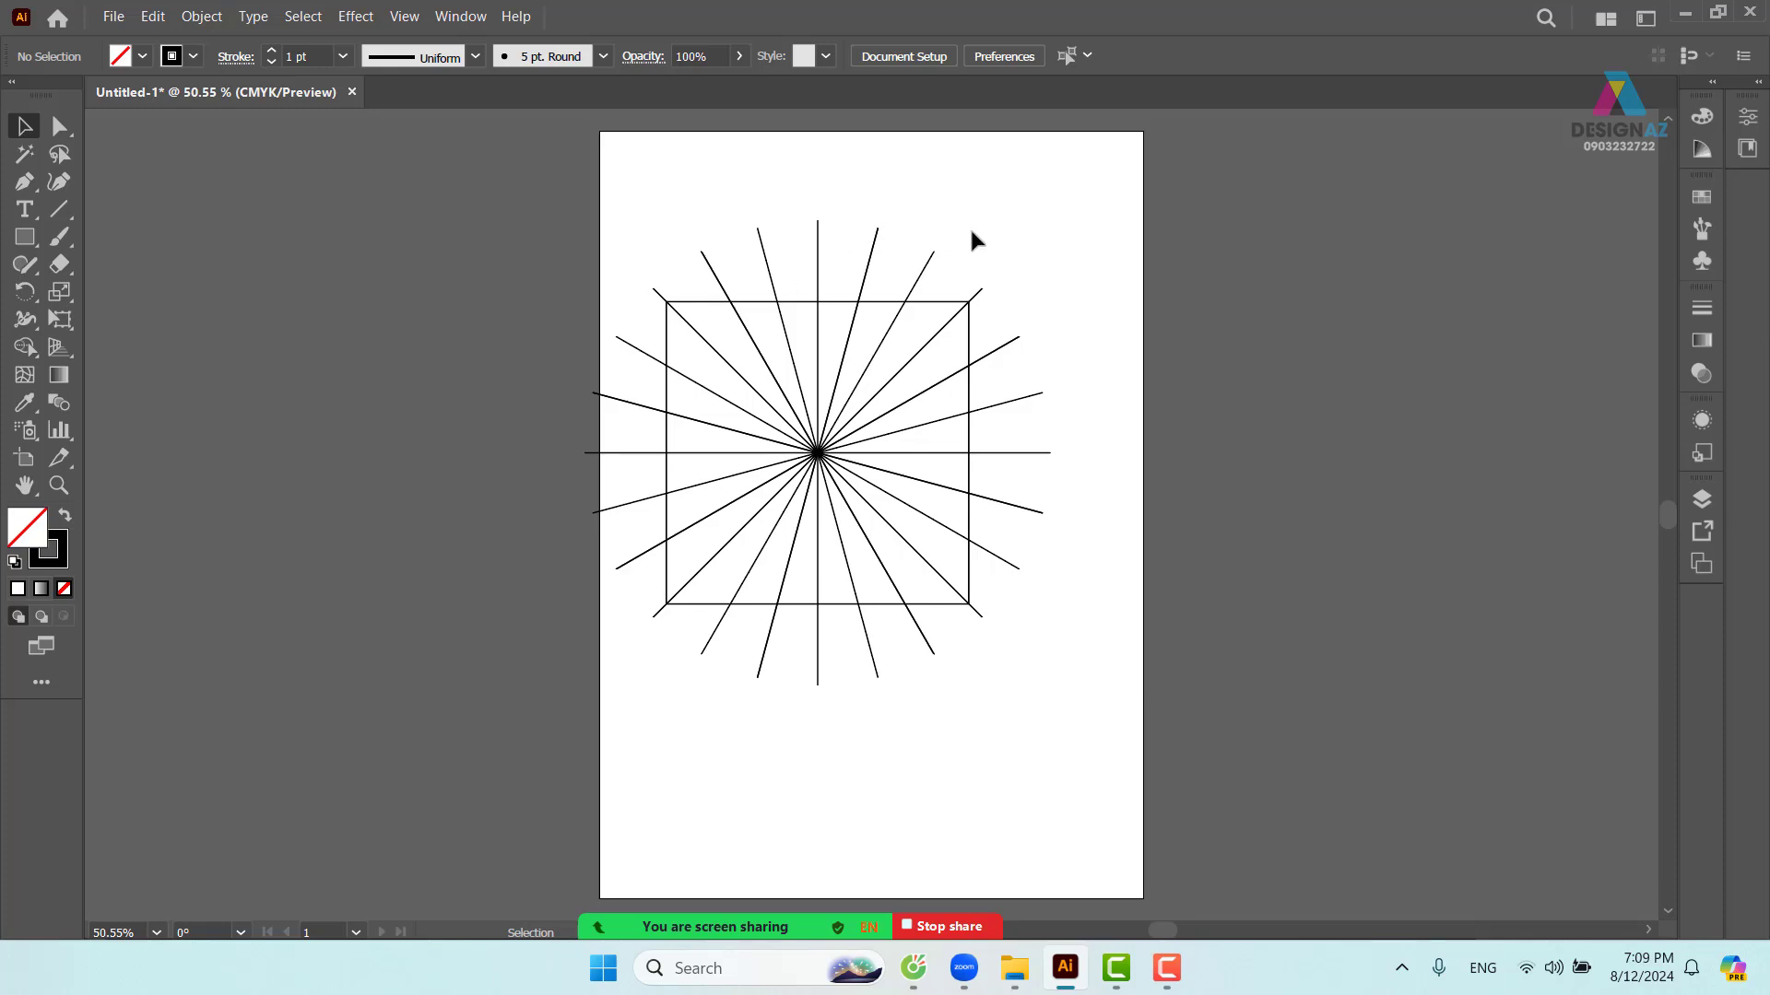
drag(551, 216, 1138, 734)
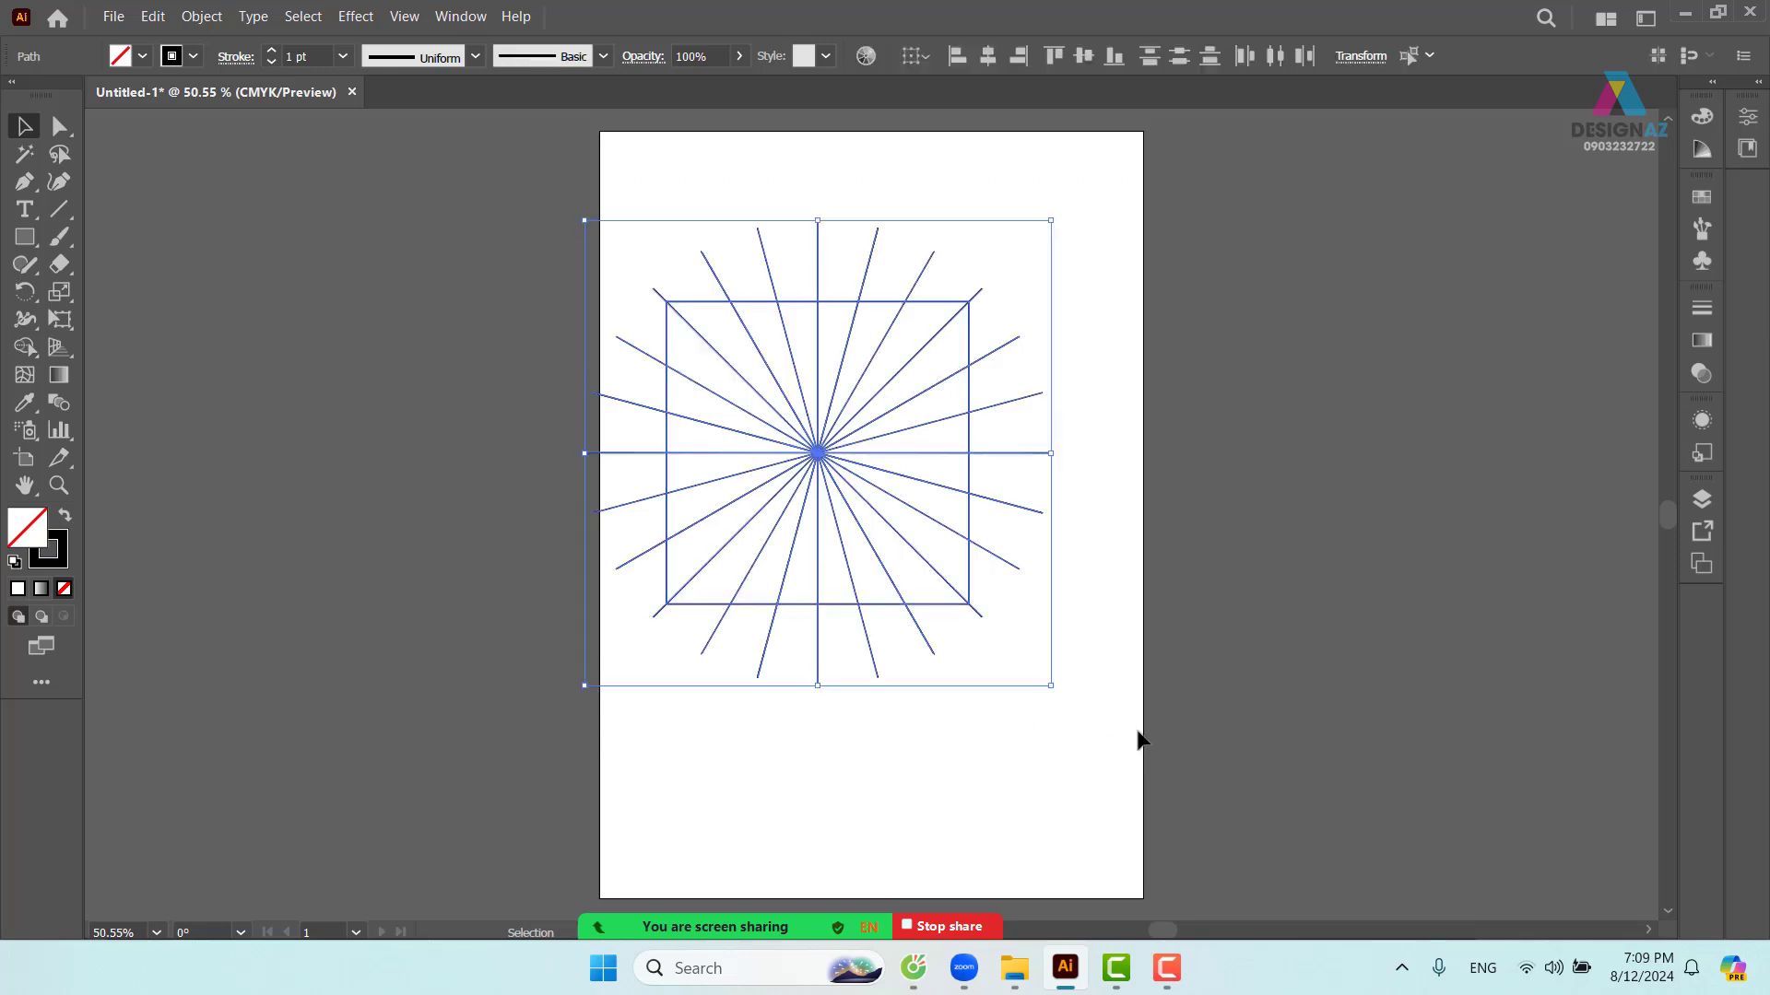
click(1062, 436)
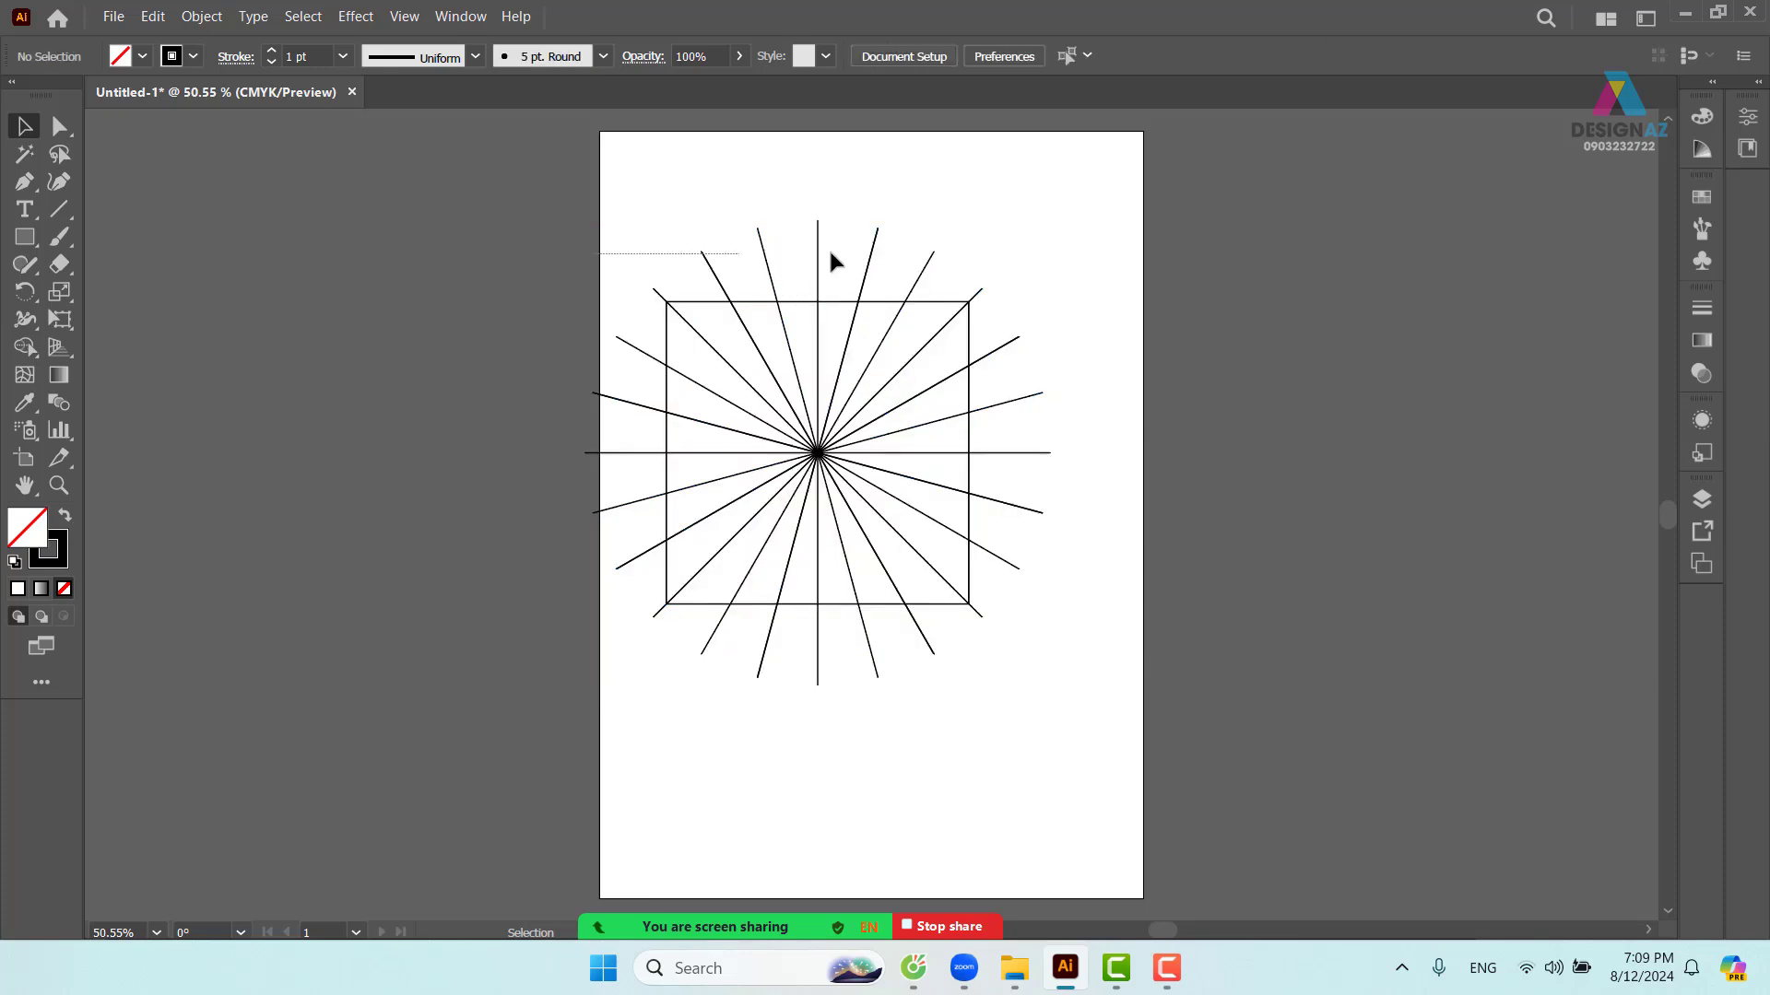
click(928, 304)
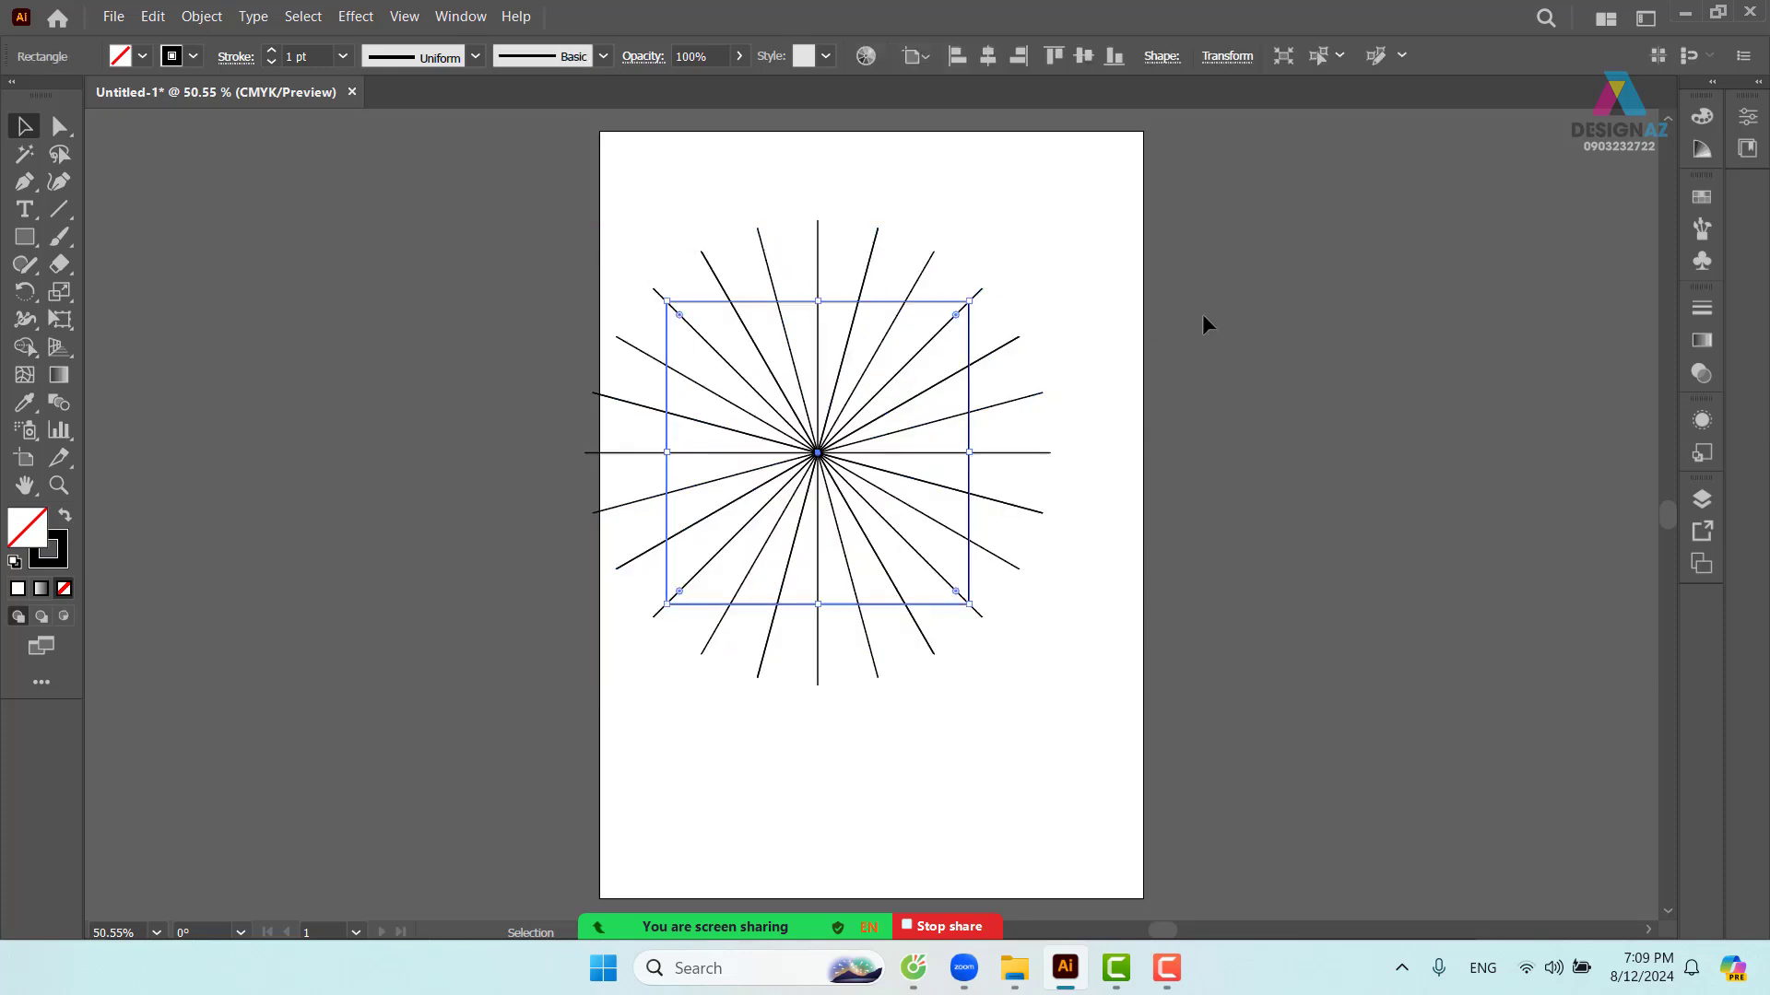
click(1224, 311)
- Select the square with all radiating lines and split them into separate wedges using Pathfinder Divide
drag(551, 217, 1101, 695)
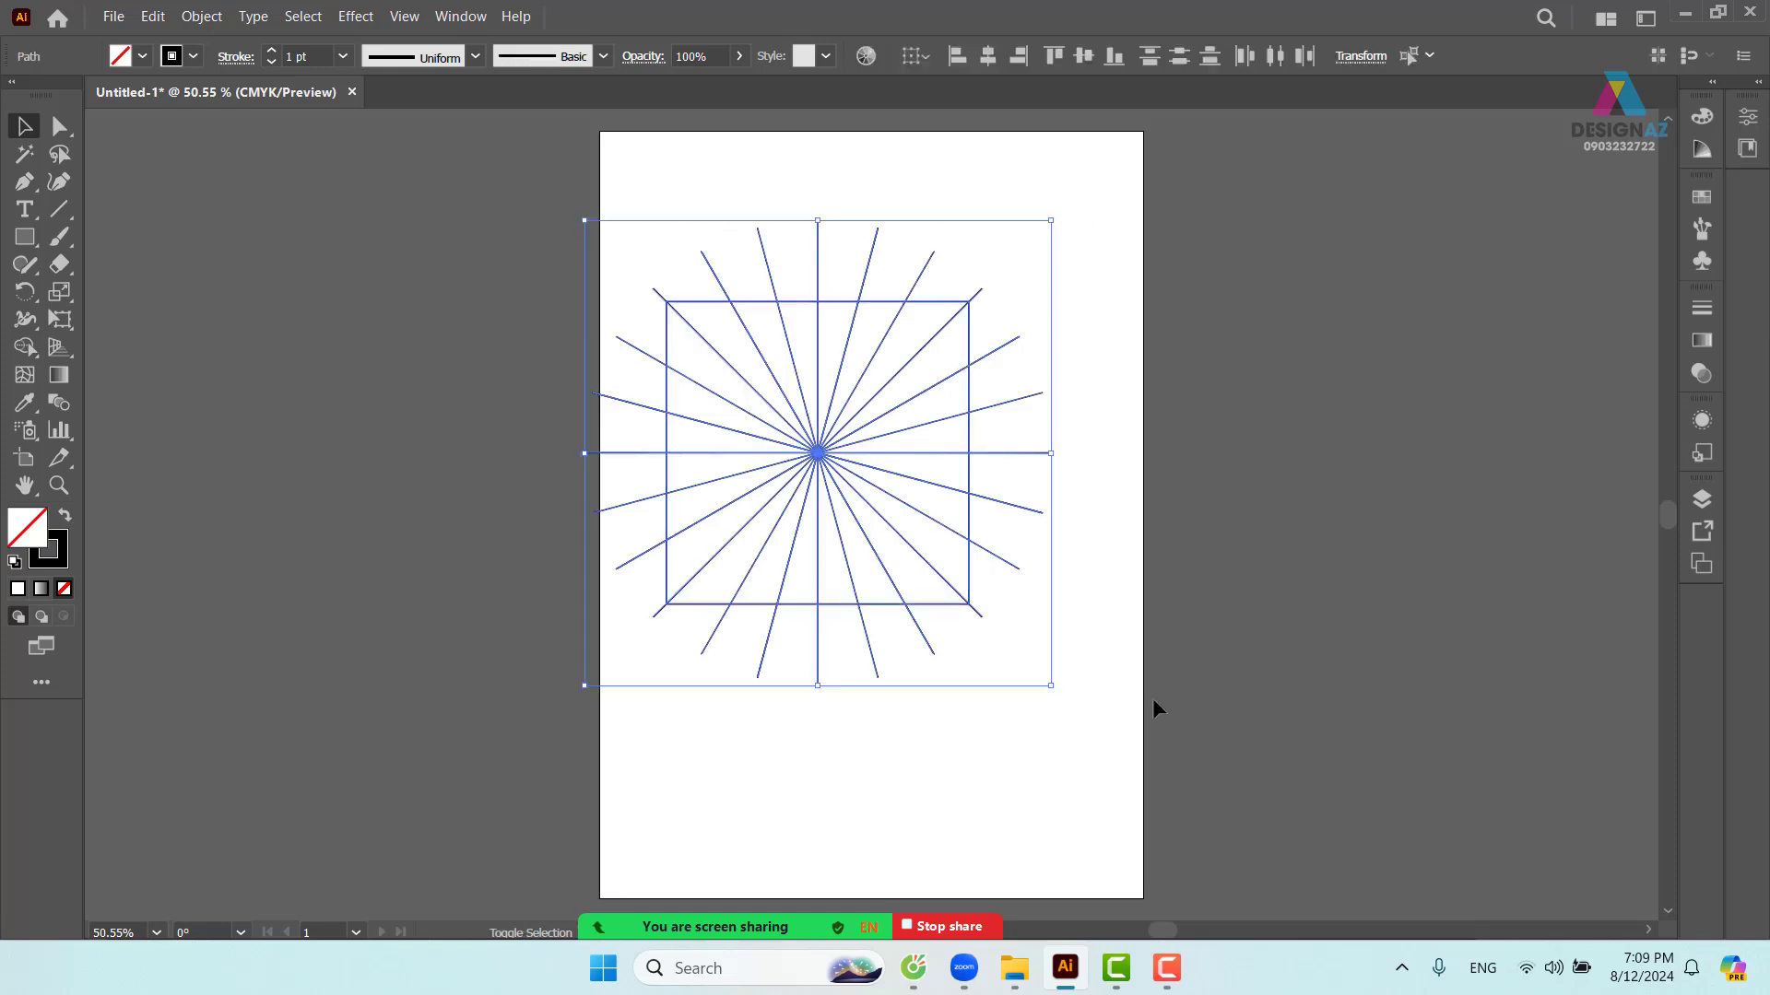
key(shift+F7)
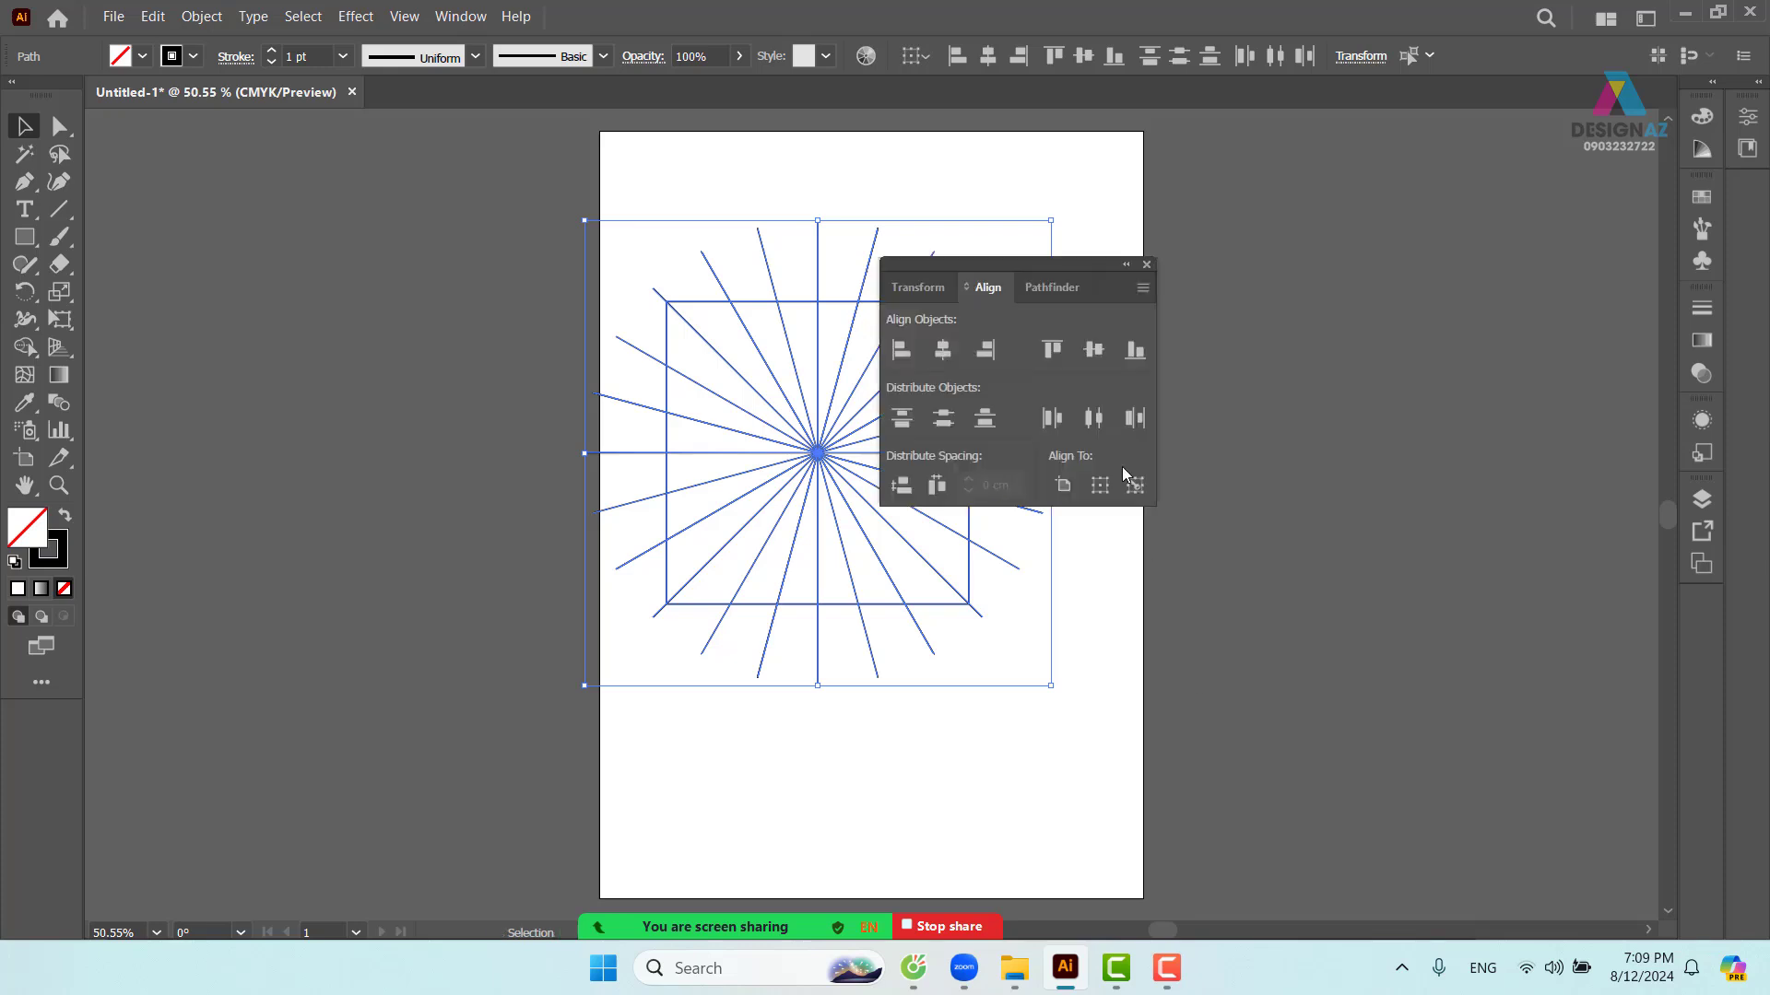
drag(1094, 266, 1436, 229)
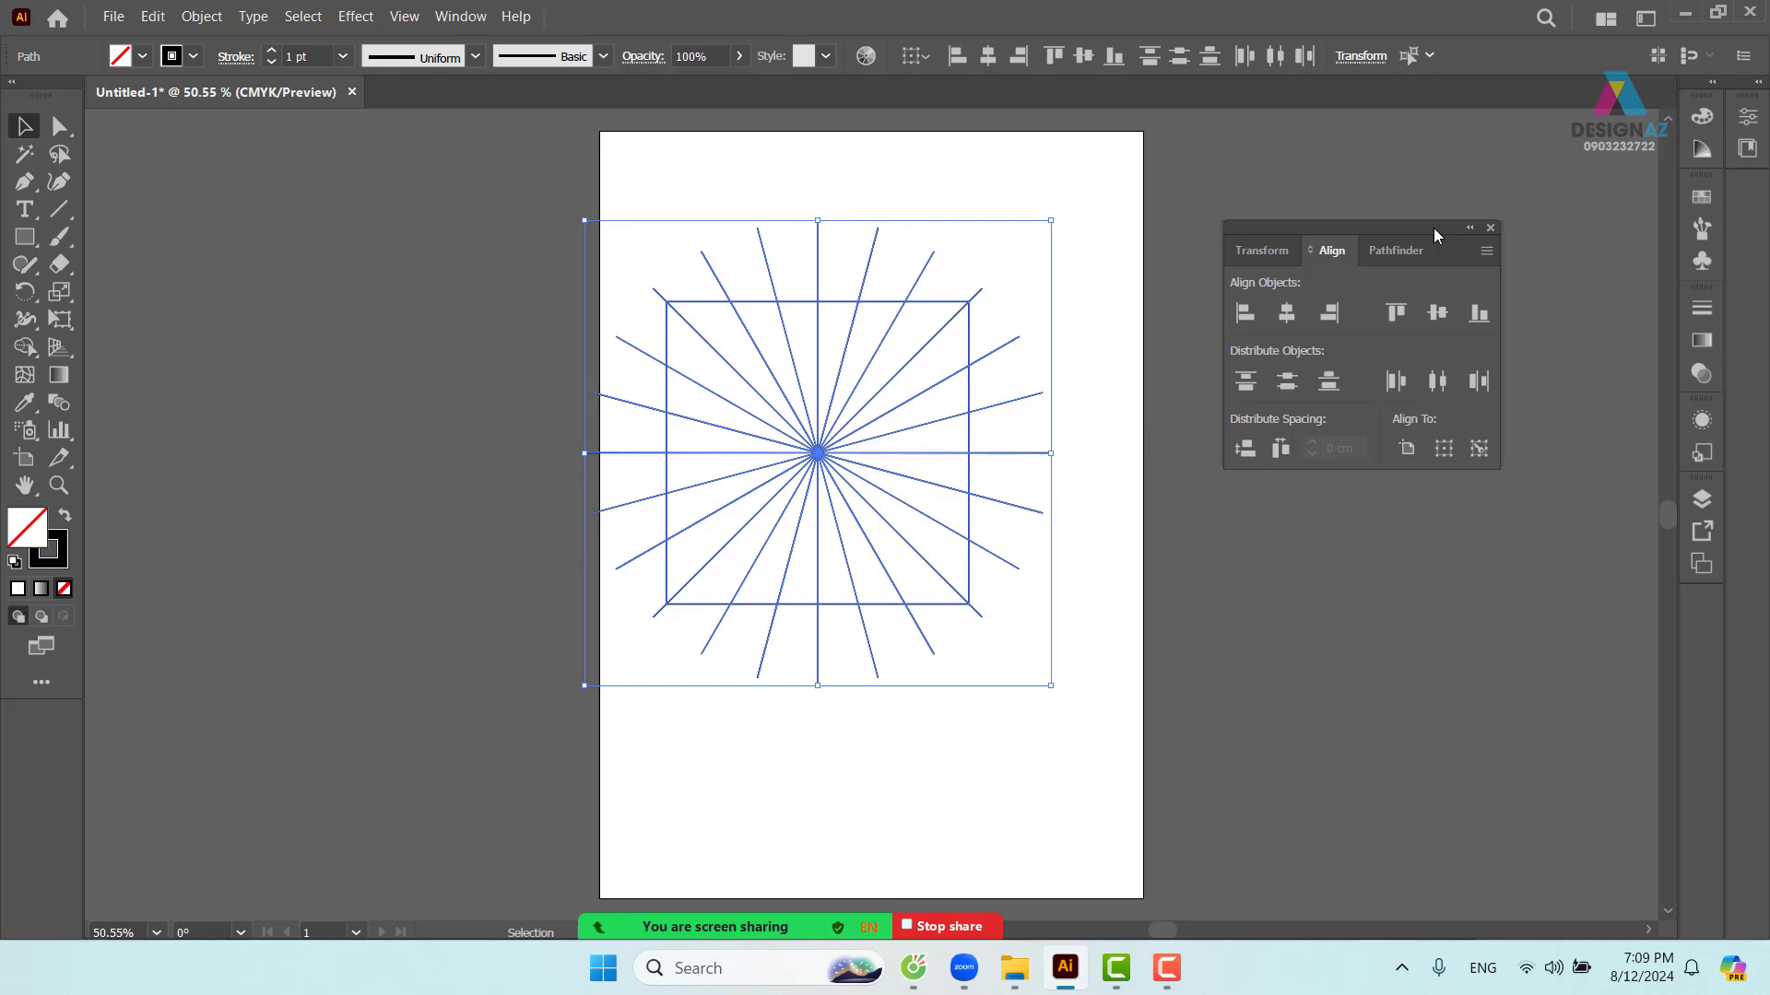
click(1270, 252)
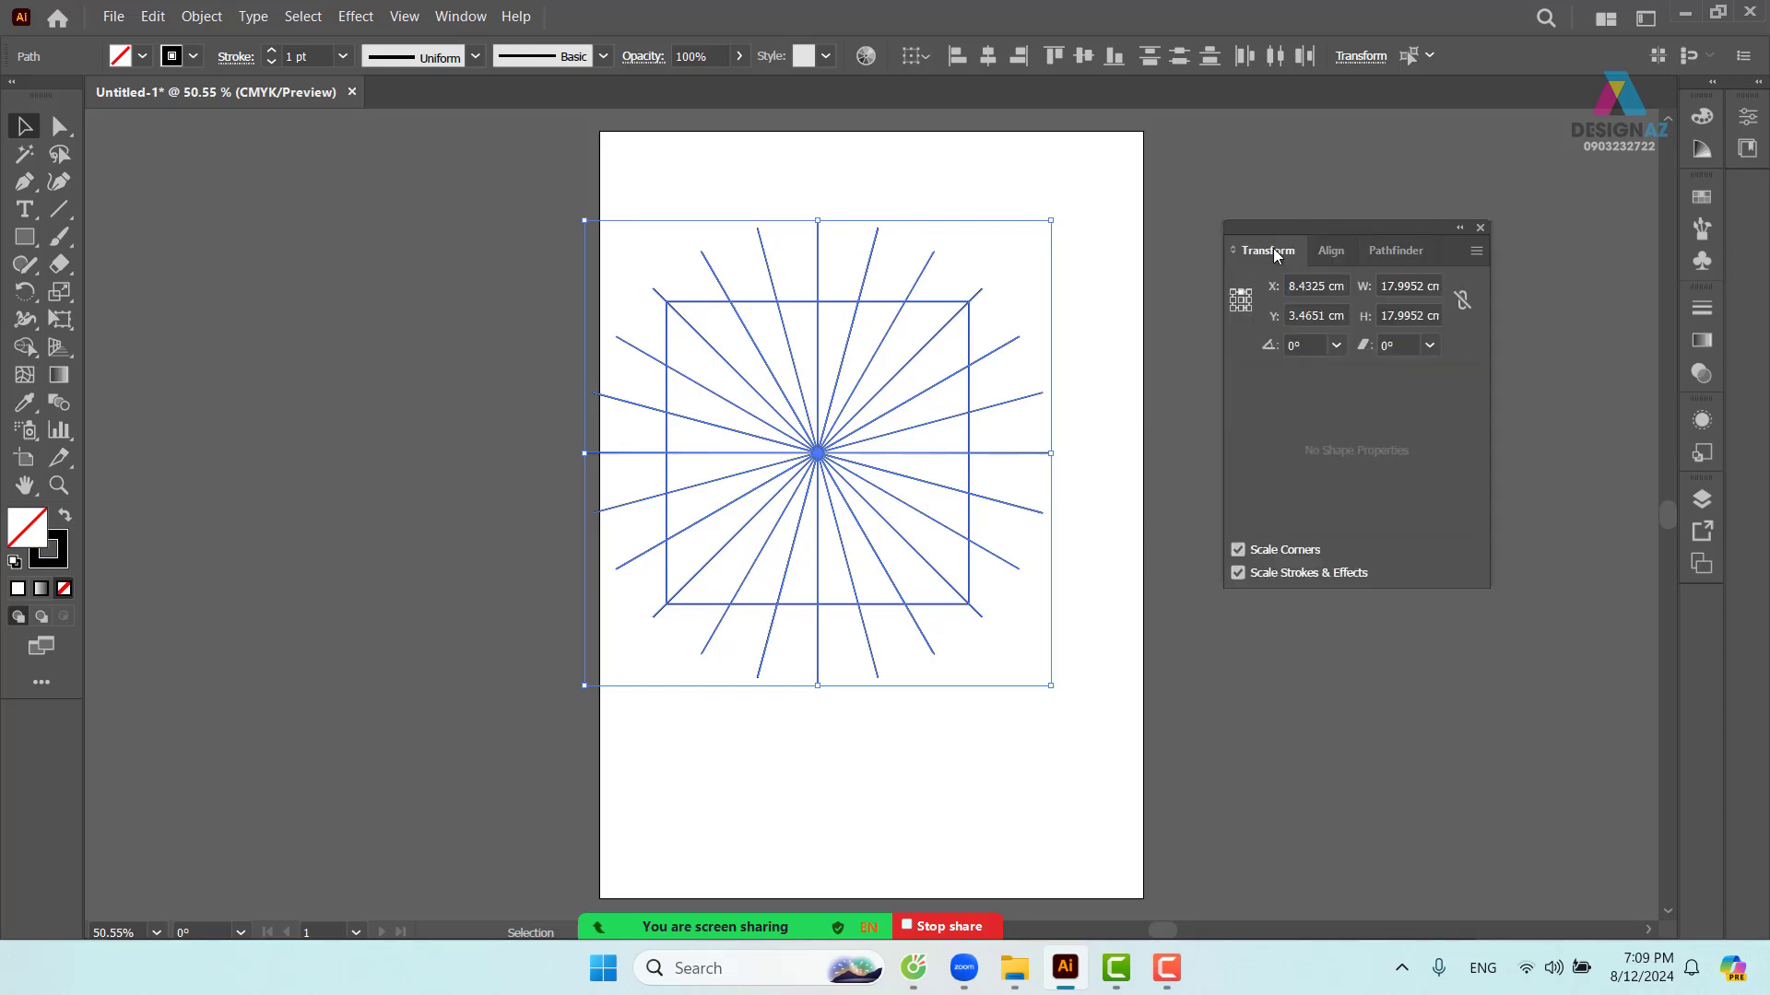
click(1342, 251)
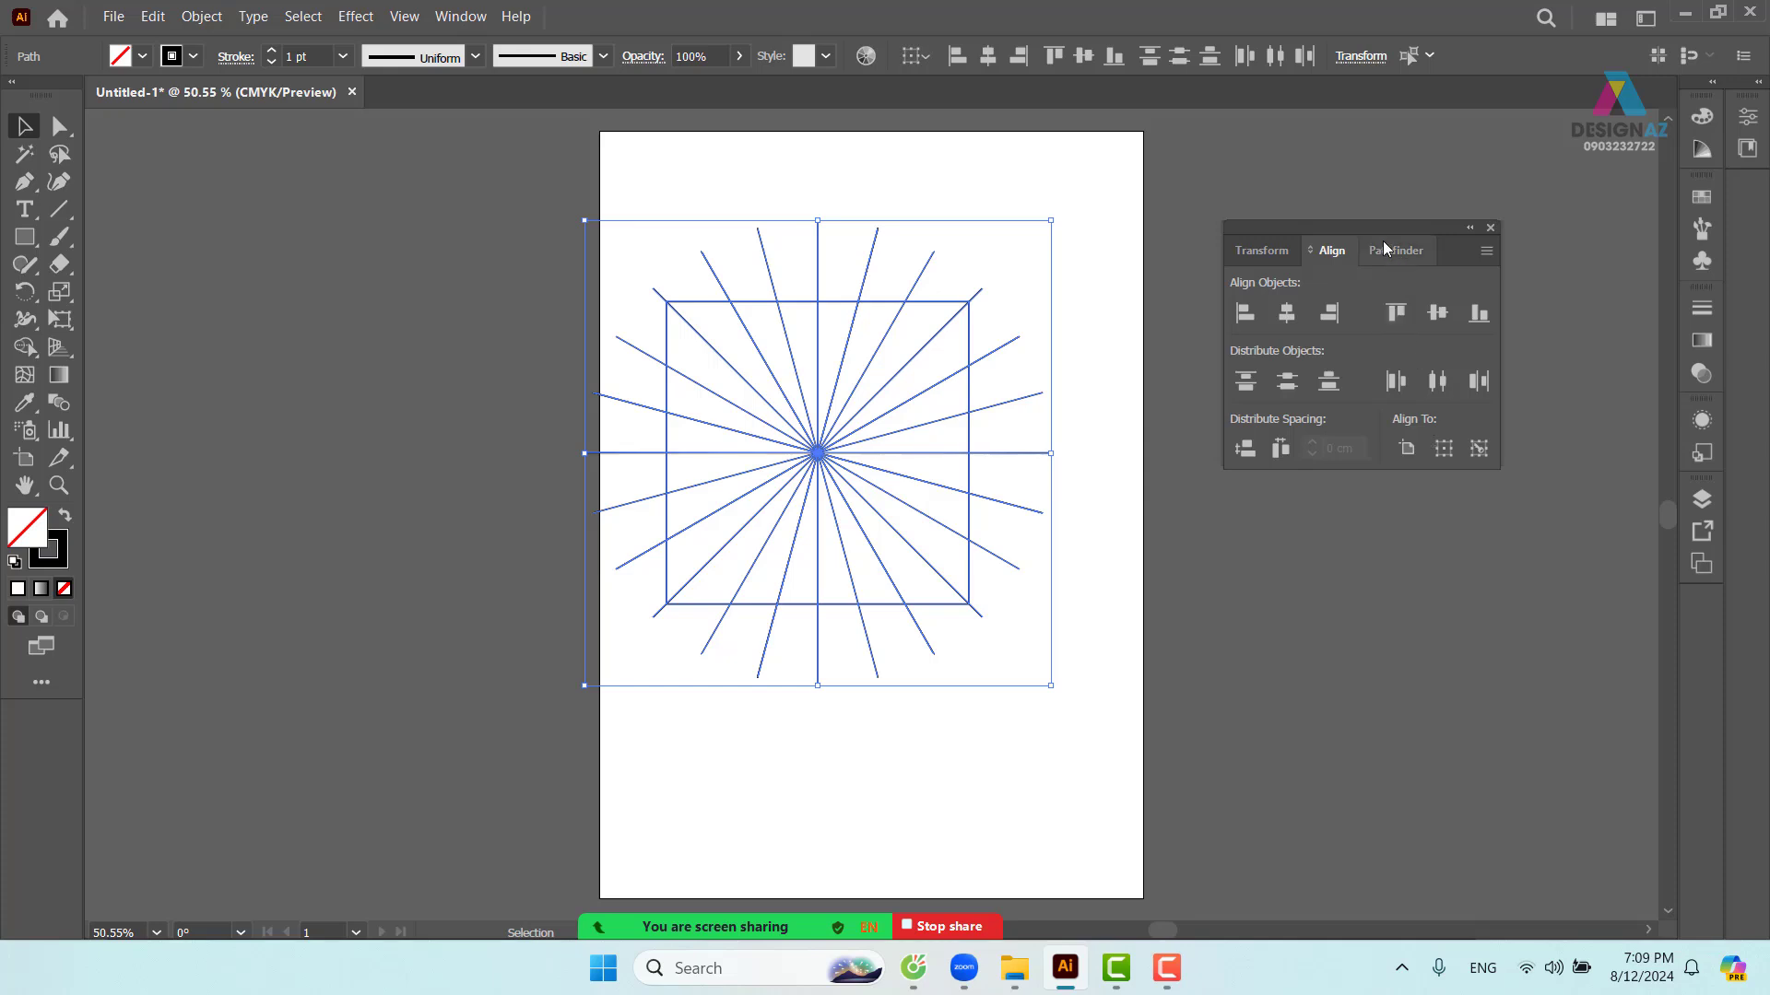
drag(1385, 227, 1292, 190)
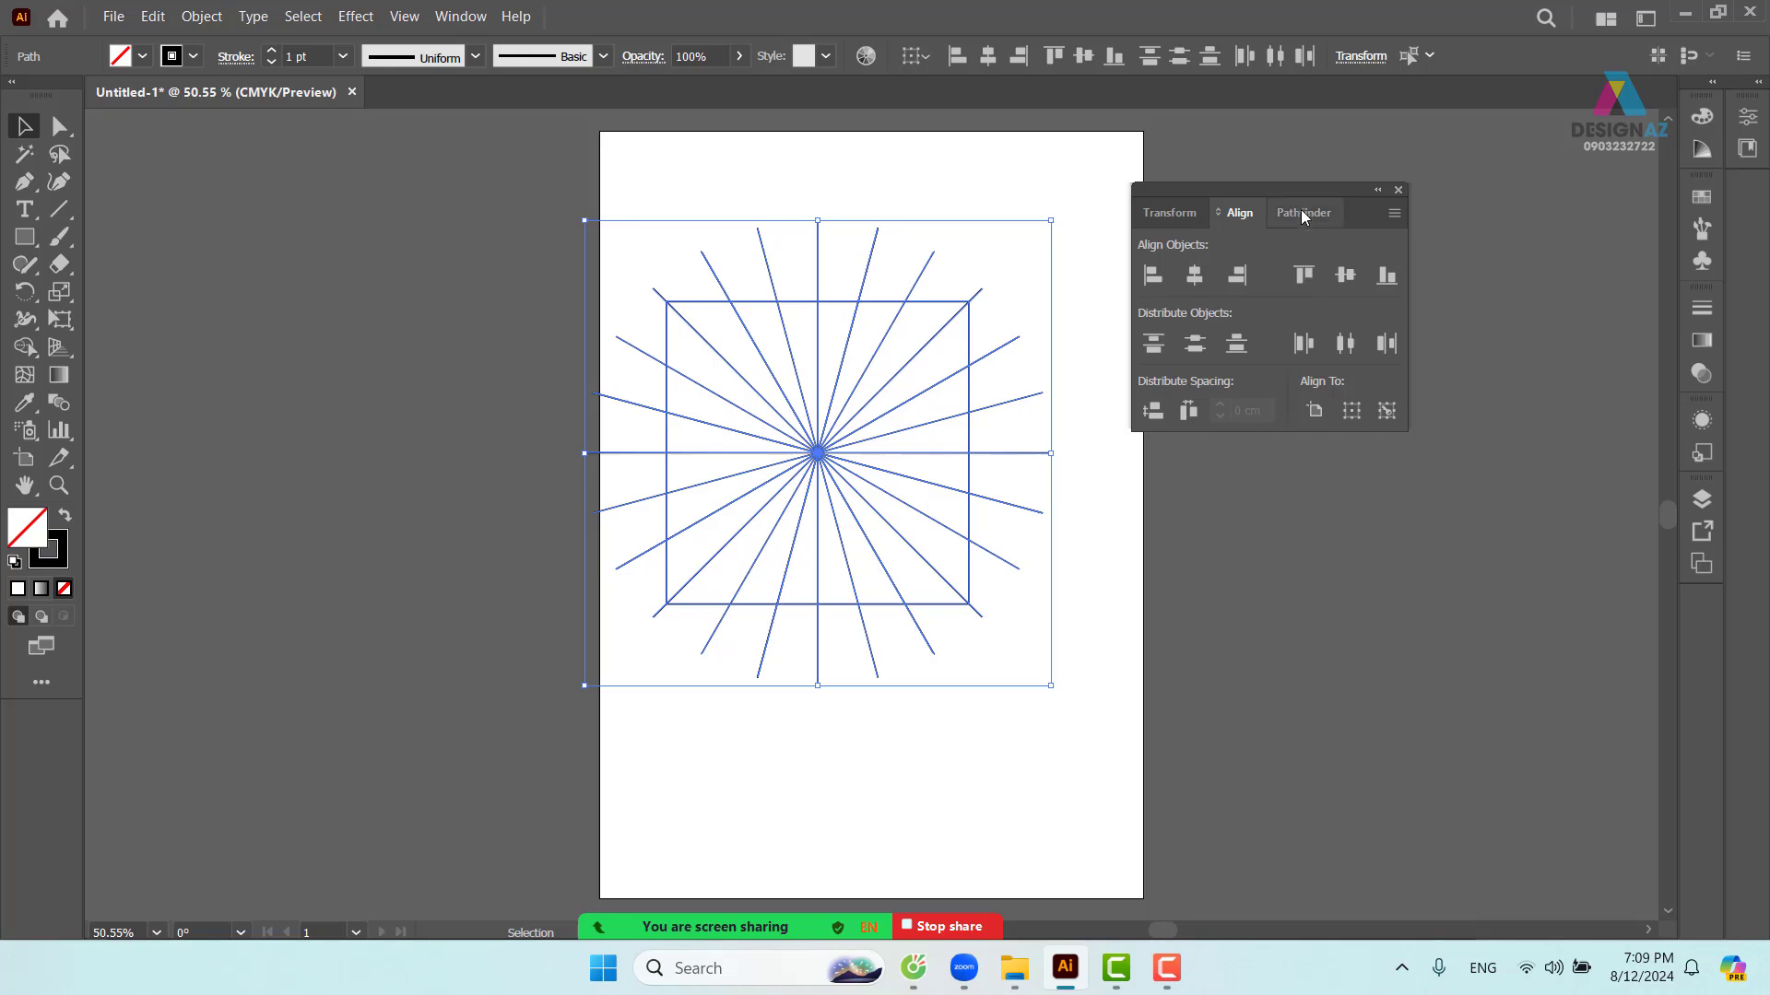
click(1304, 213)
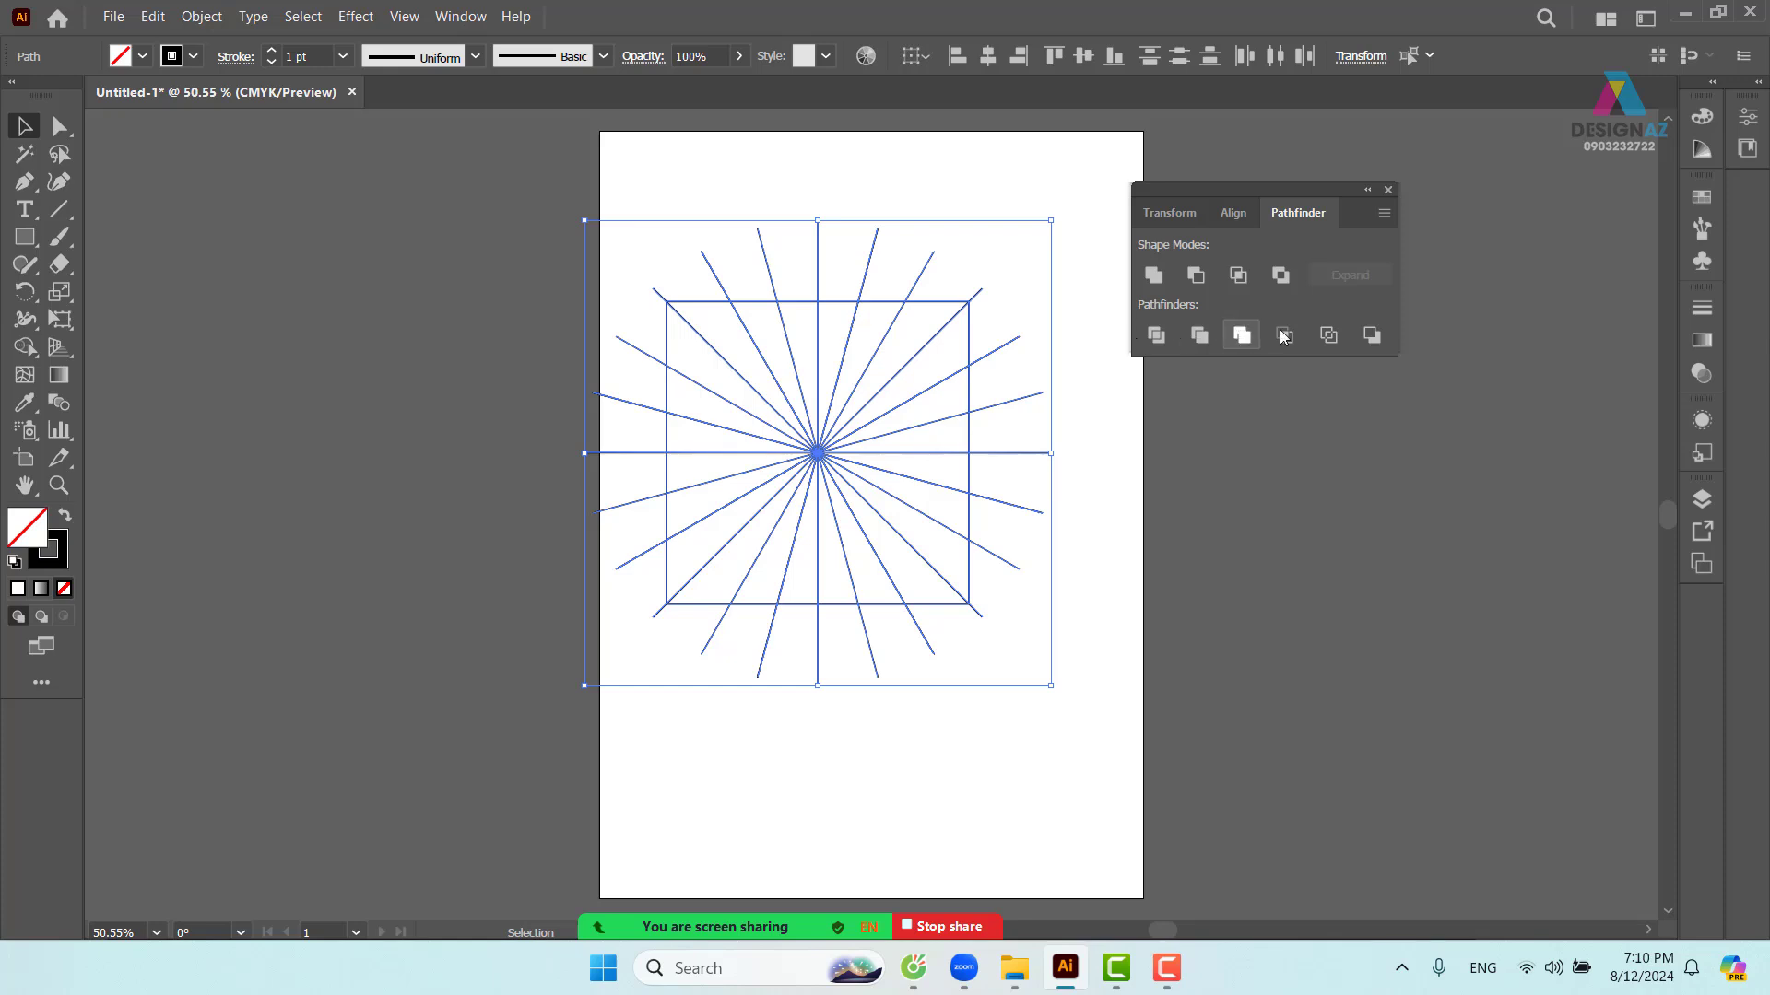
click(1158, 336)
- Ungroup the divided square so each wedge is a separate object, and clear the selection
right_click(735, 336)
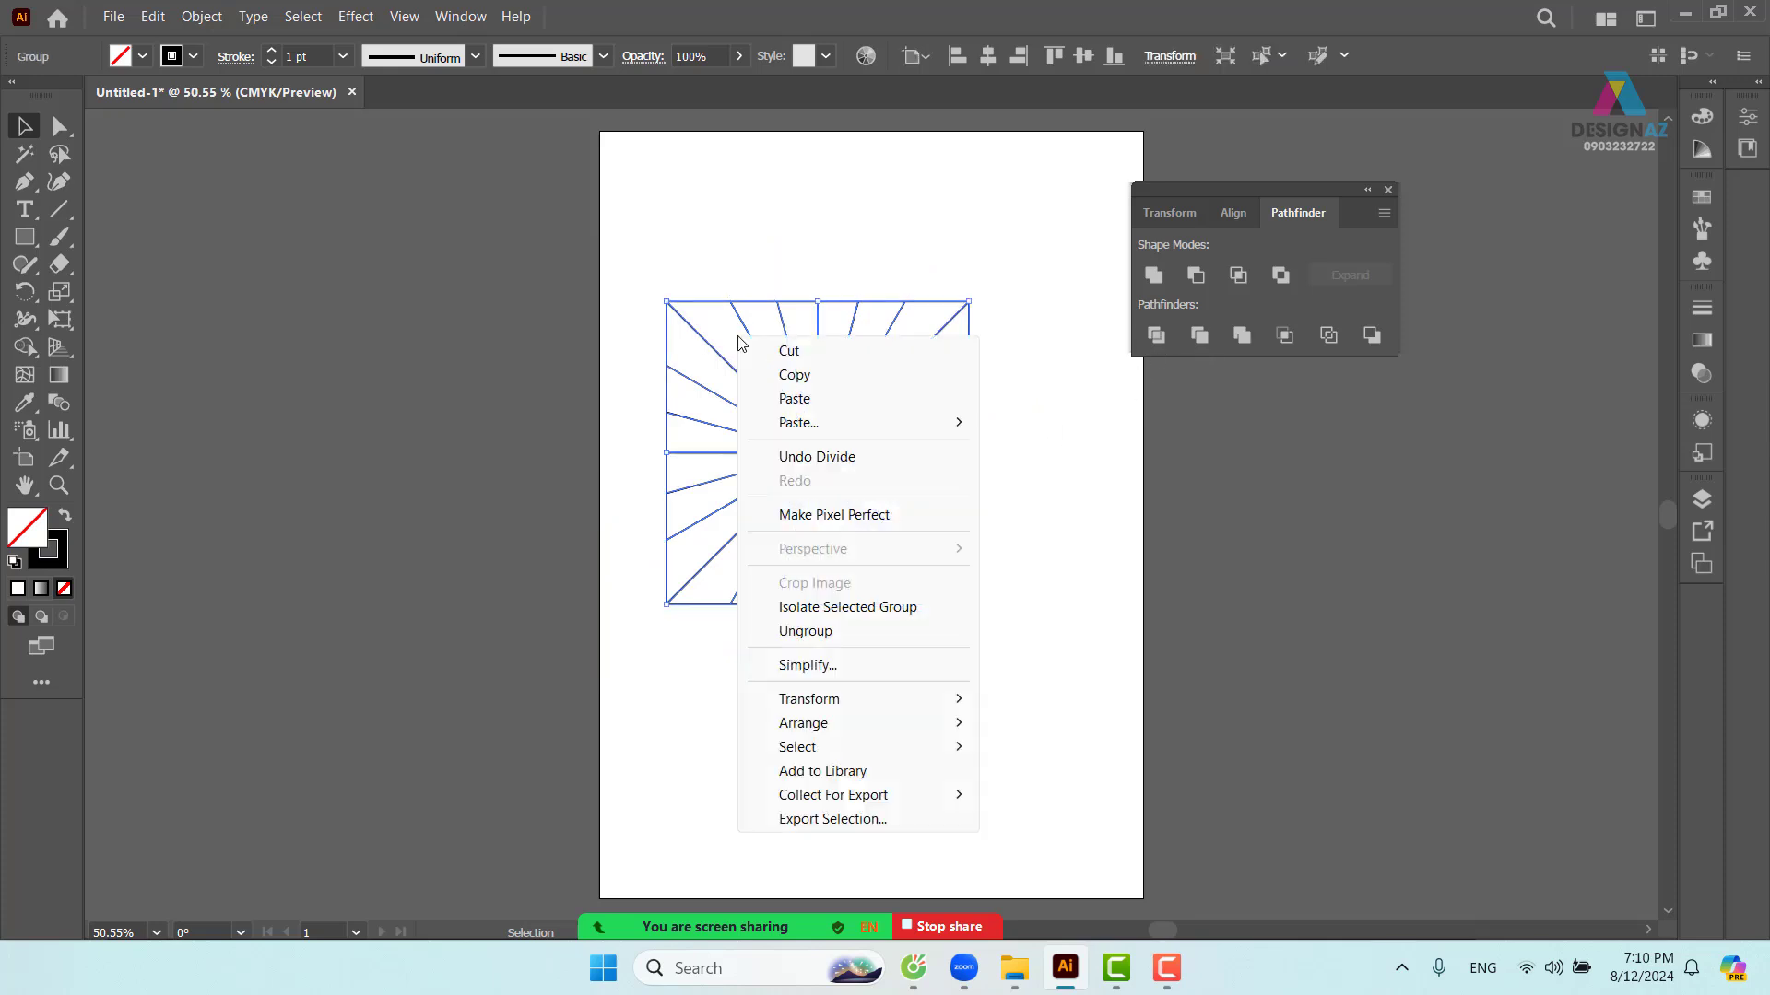
click(845, 640)
click(1047, 577)
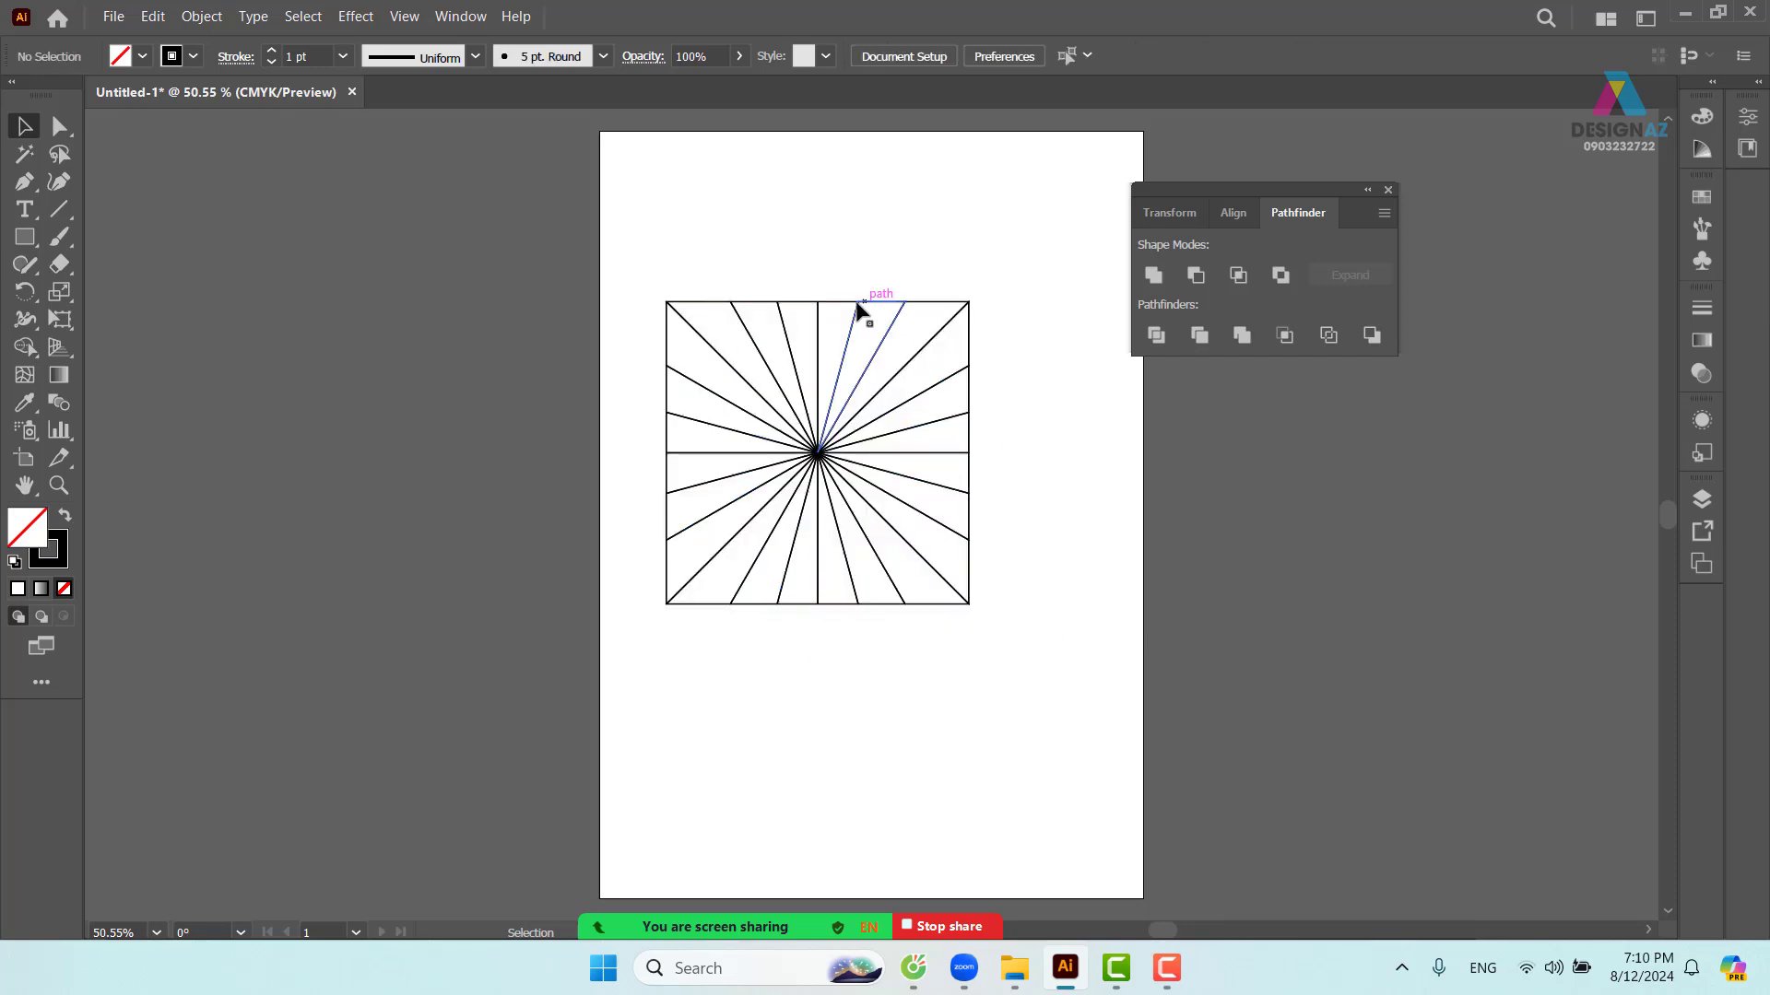
- Delete every other wedge clockwise from the square's top centre, through its right half to just past the bottom centre
drag(857, 304, 863, 218)
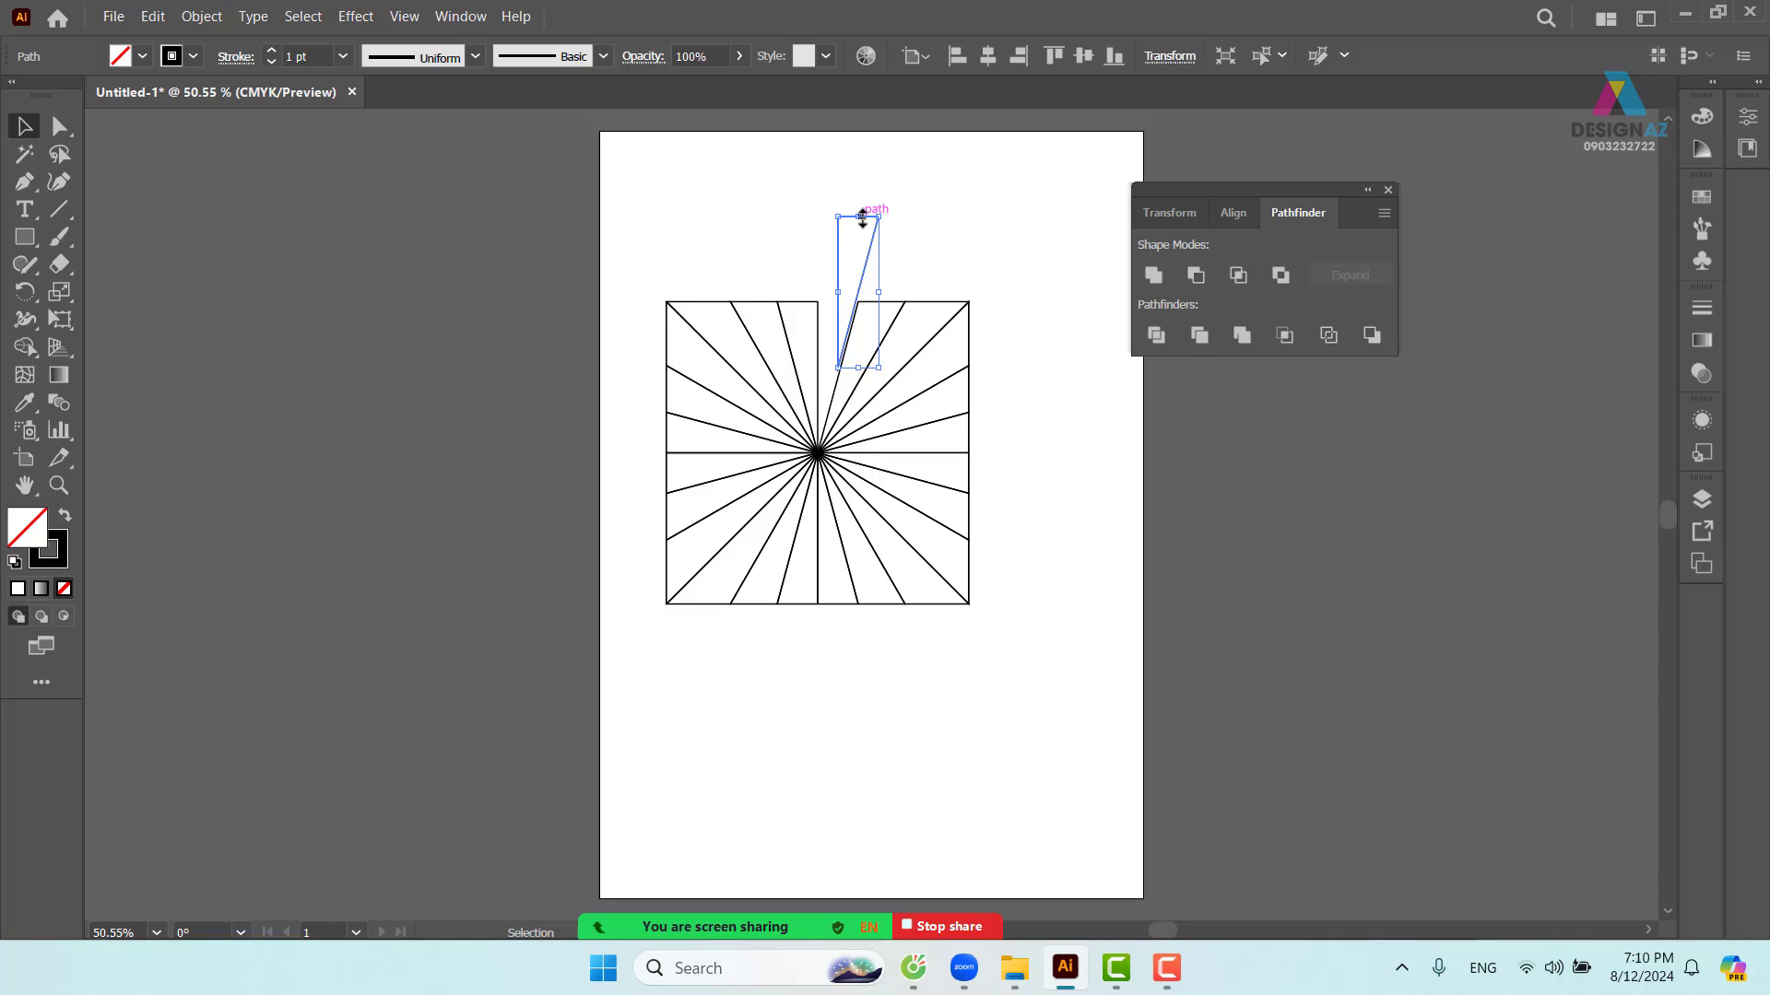
key(Delete)
drag(932, 303, 955, 194)
key(Delete)
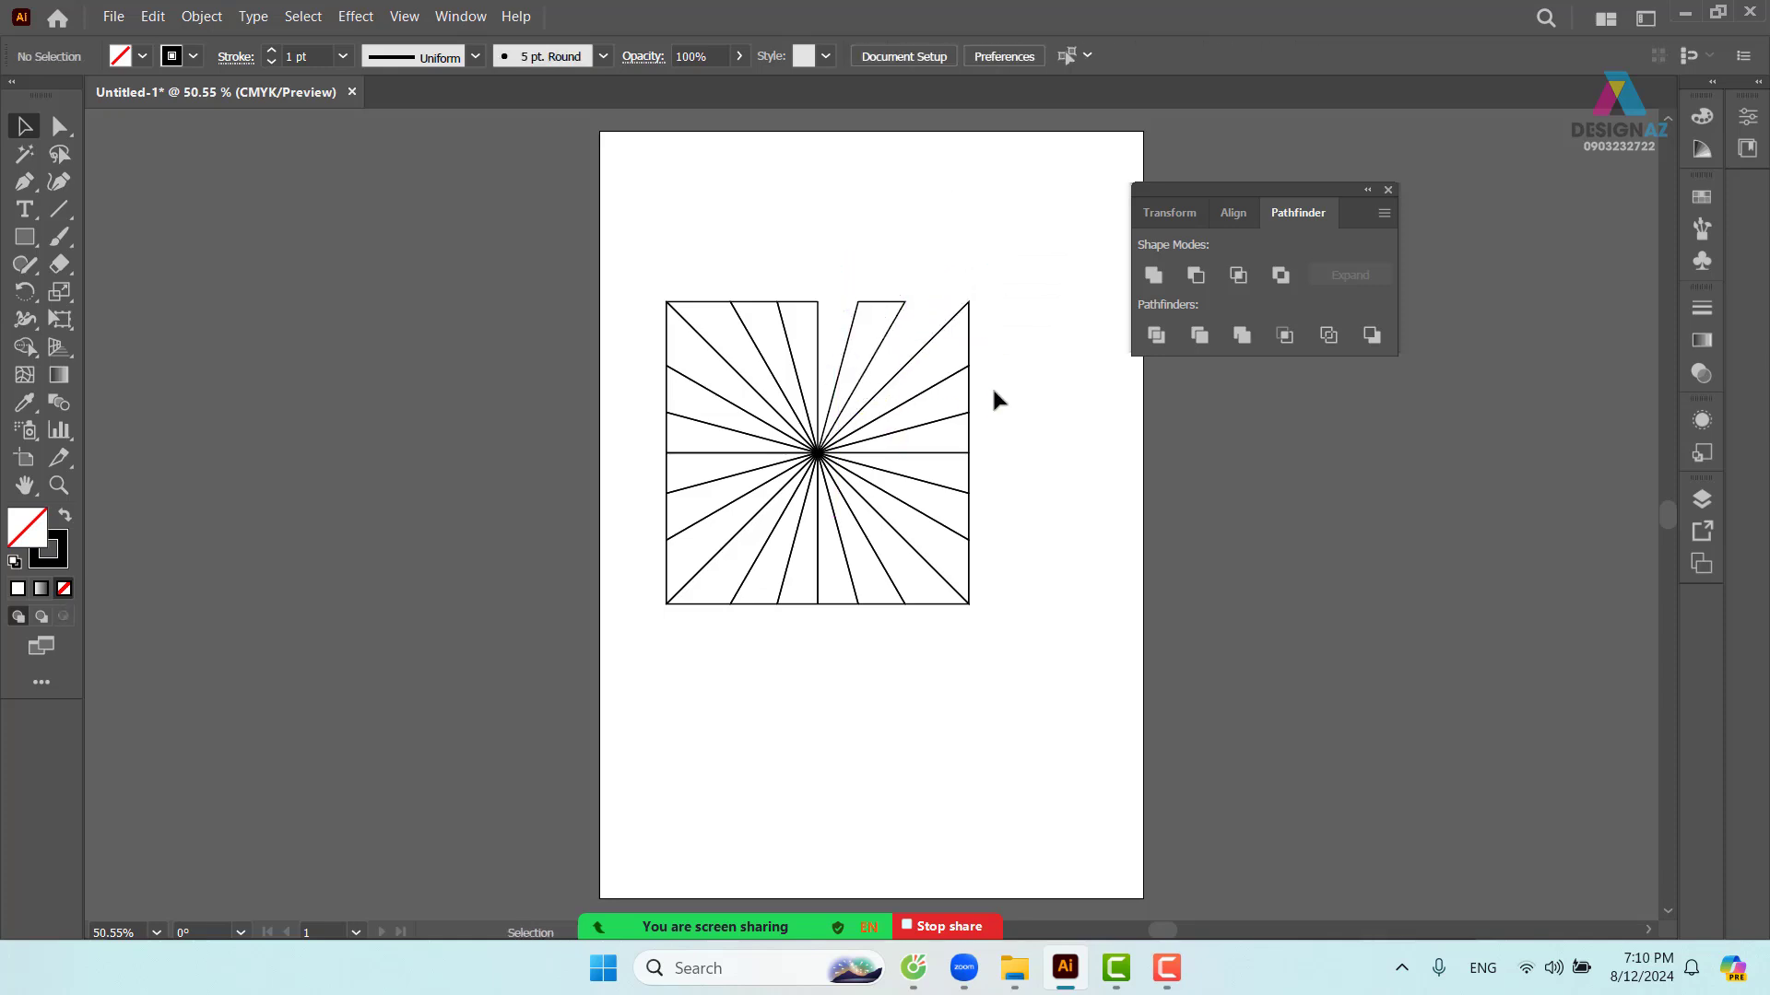
drag(973, 406, 1067, 424)
key(Delete)
drag(976, 485, 1063, 509)
key(Delete)
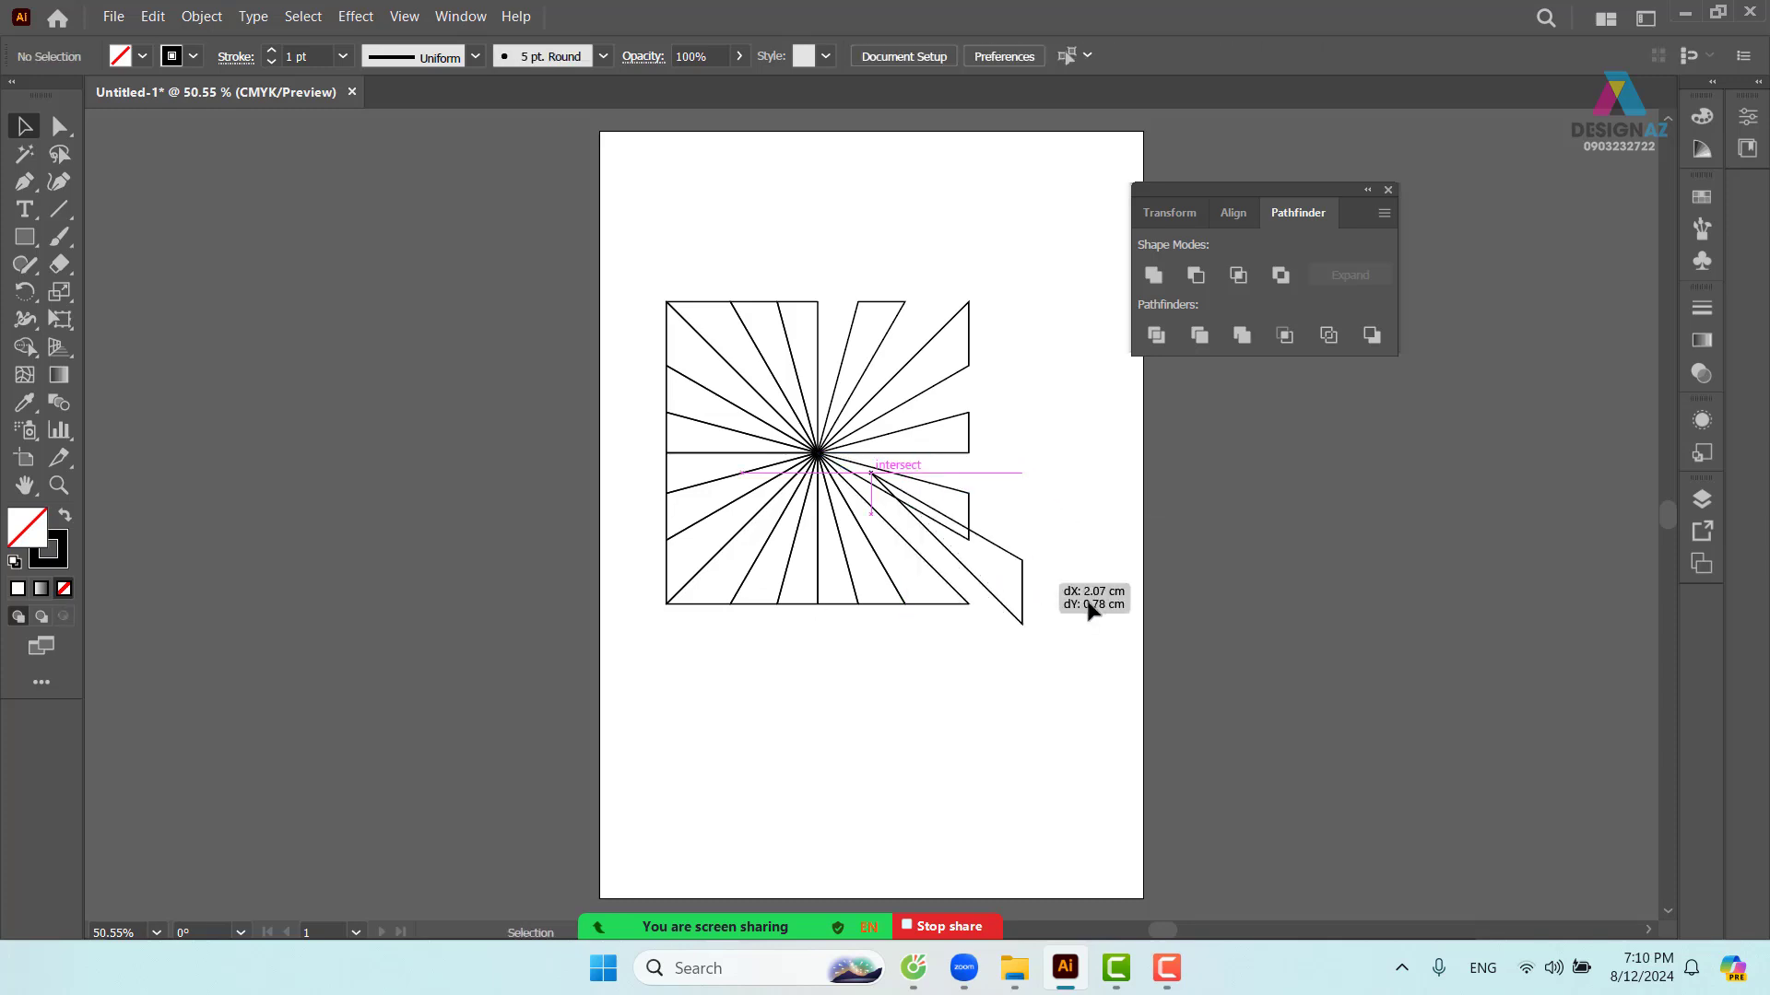
drag(885, 609, 901, 703)
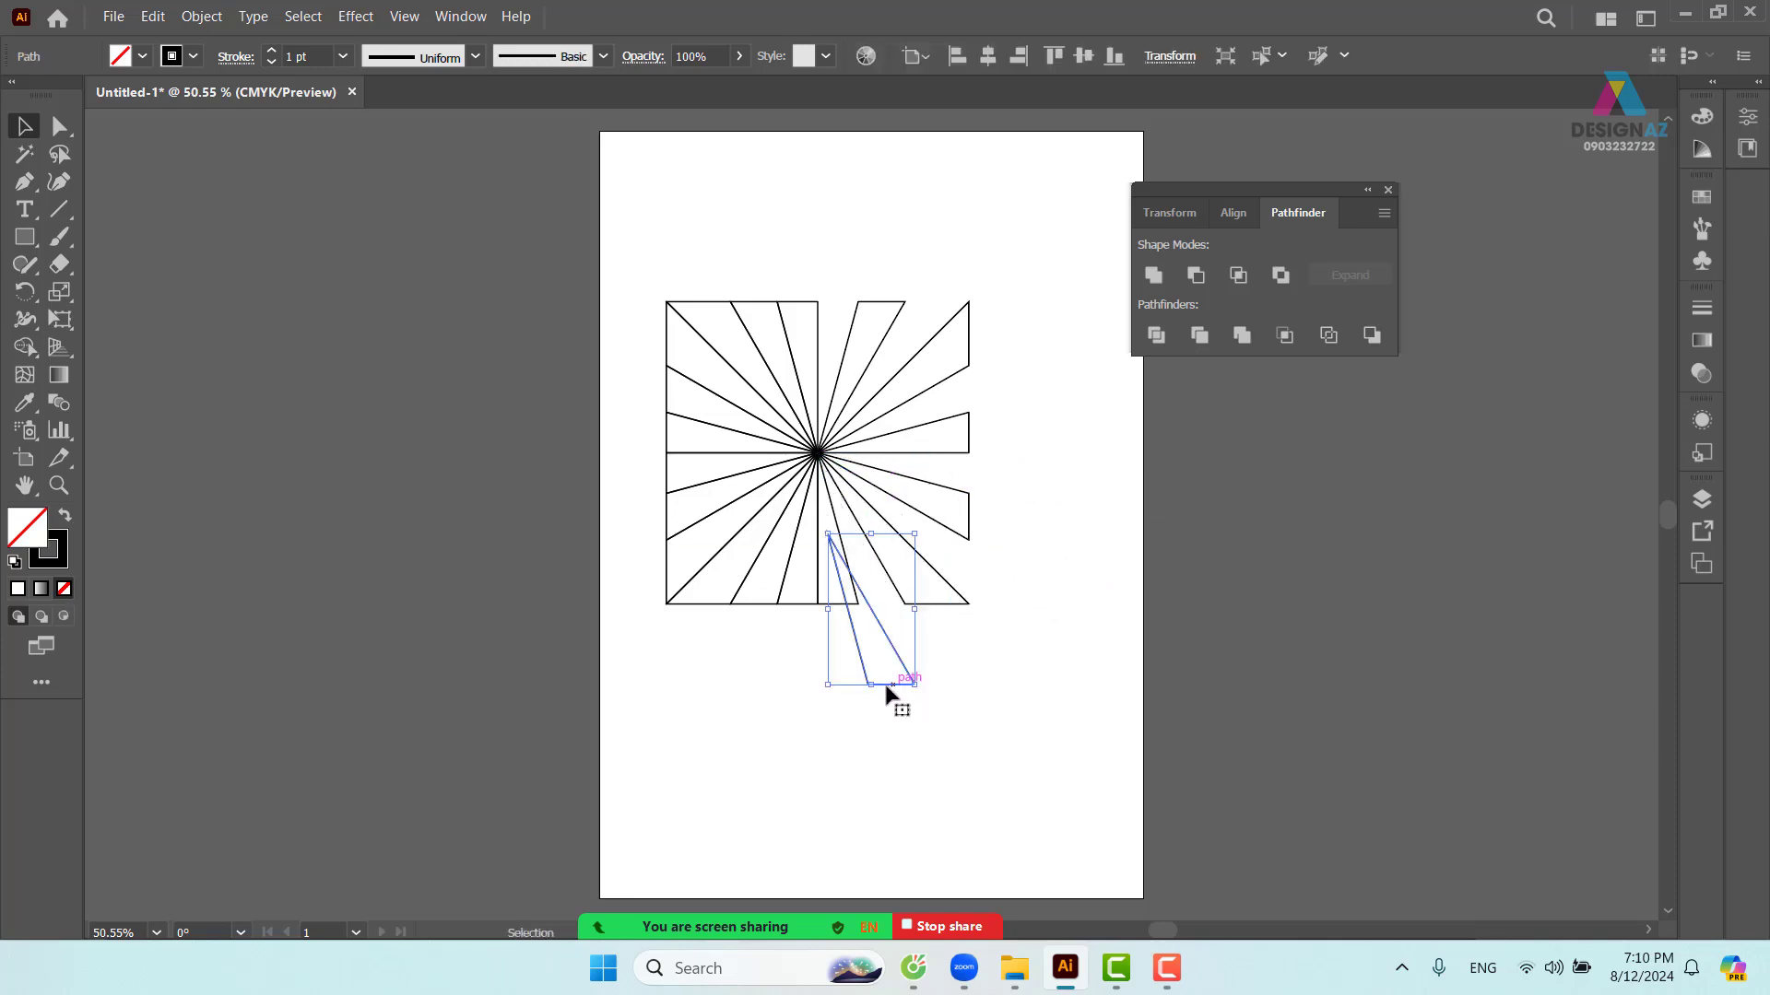
key(Delete)
key(Delete)
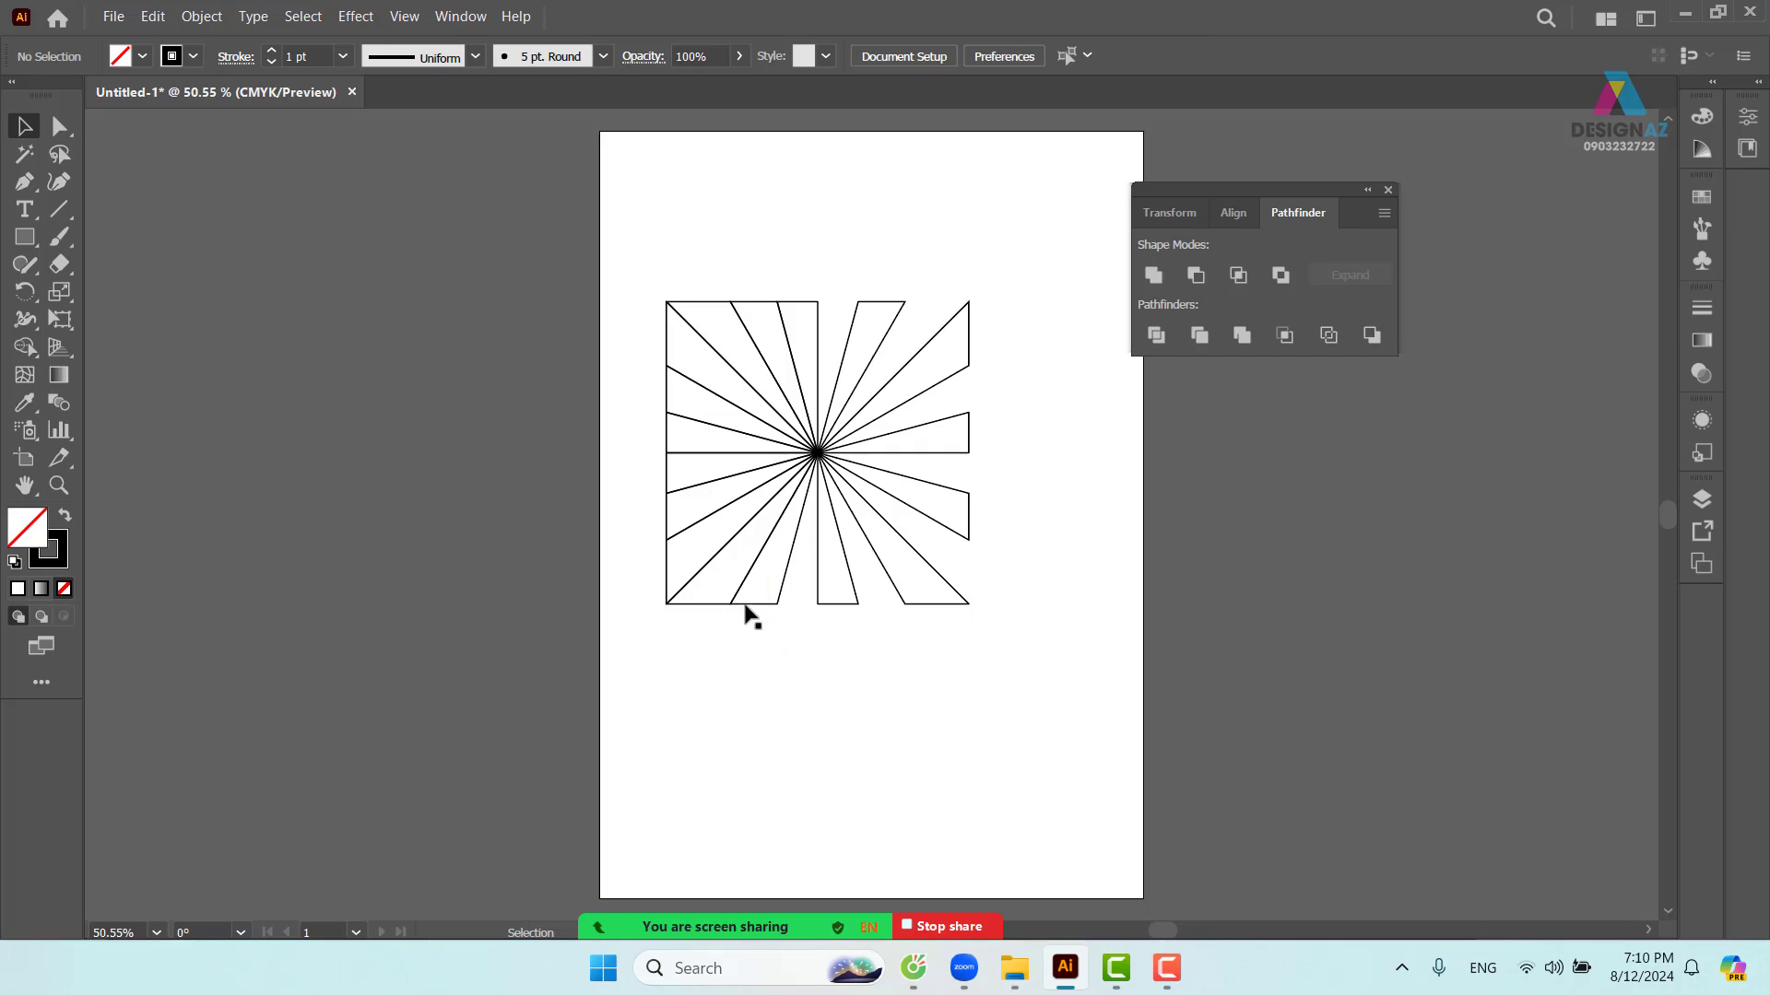
- Delete the remaining alternate wedges around the left half of the square, leaving evenly spaced rays
drag(704, 603, 666, 693)
key(Delete)
drag(673, 516, 573, 525)
key(Delete)
drag(677, 441, 629, 429)
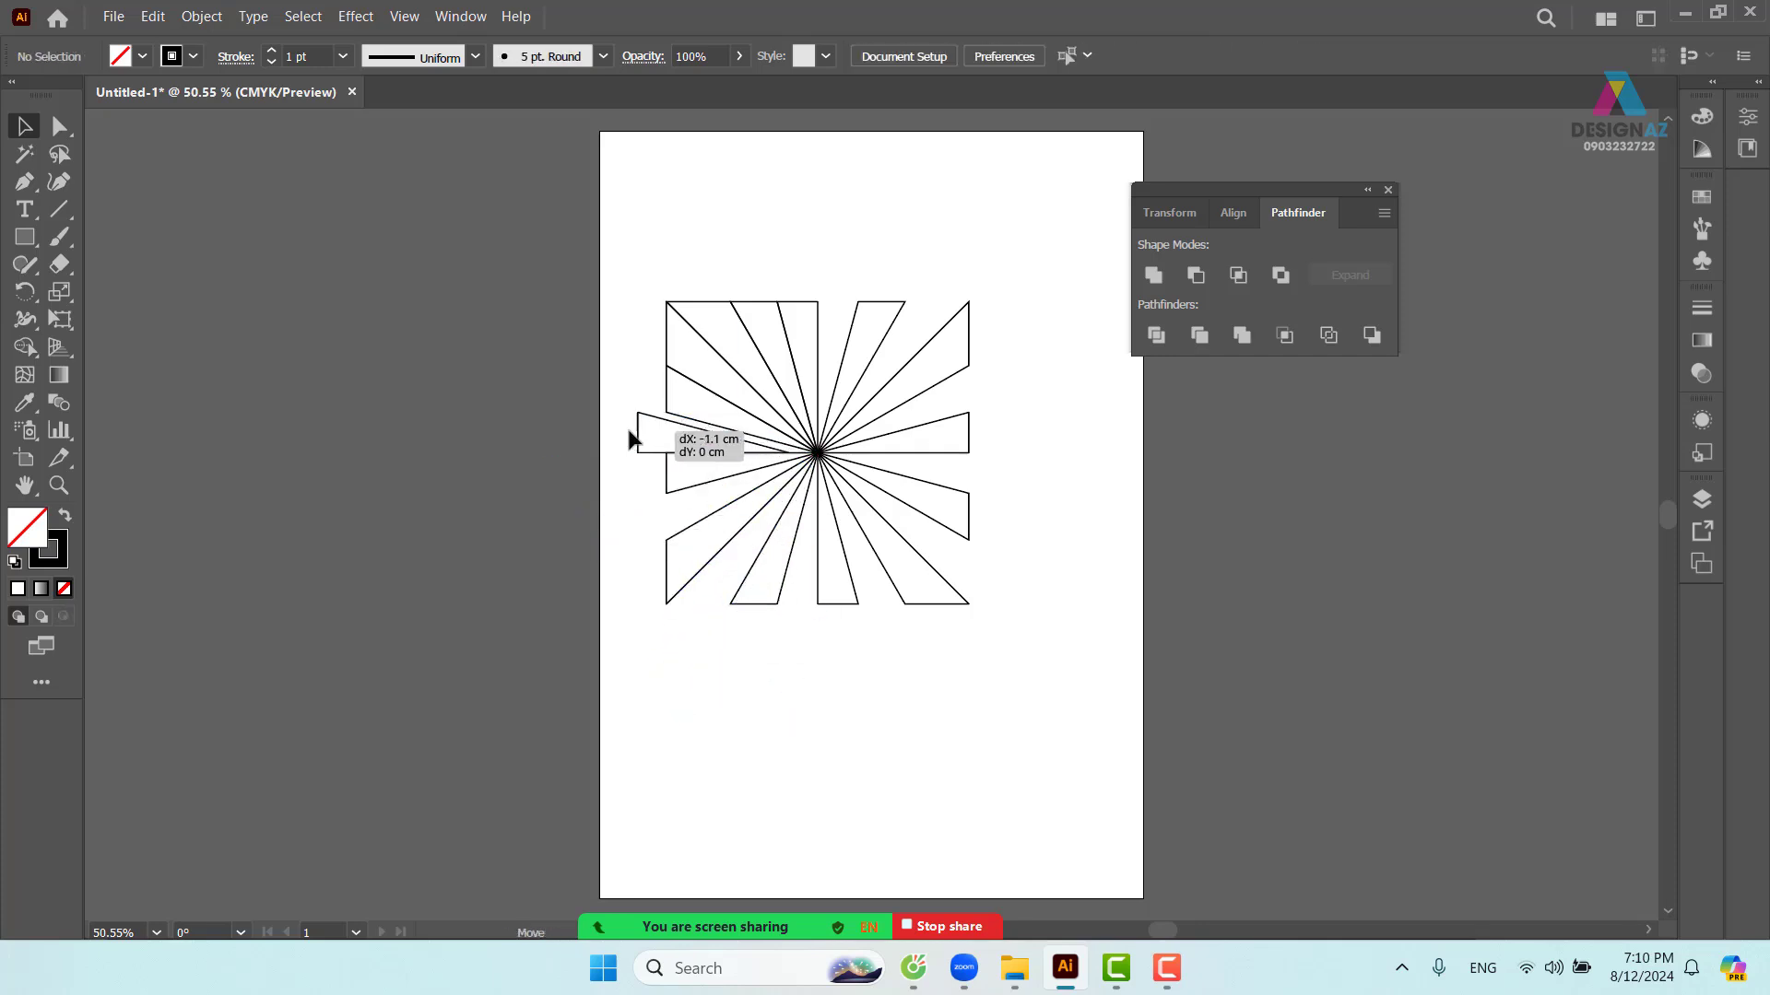
key(Delete)
click(670, 336)
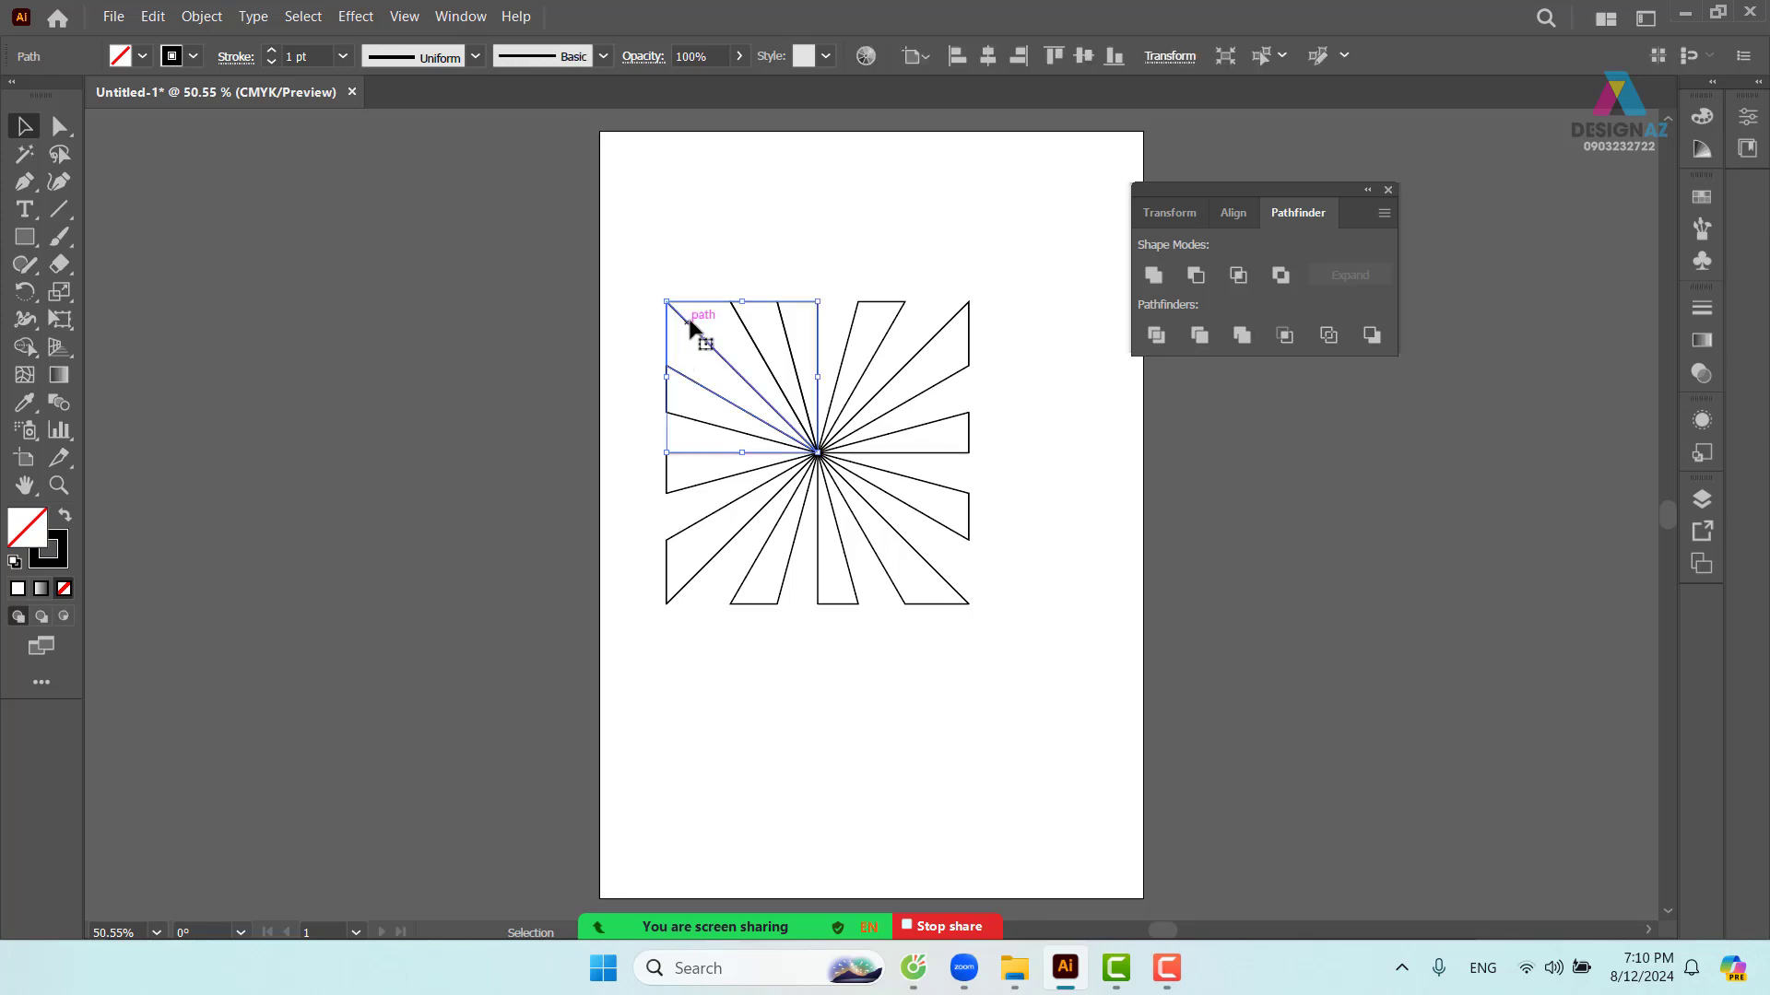
click(684, 251)
drag(670, 343, 575, 317)
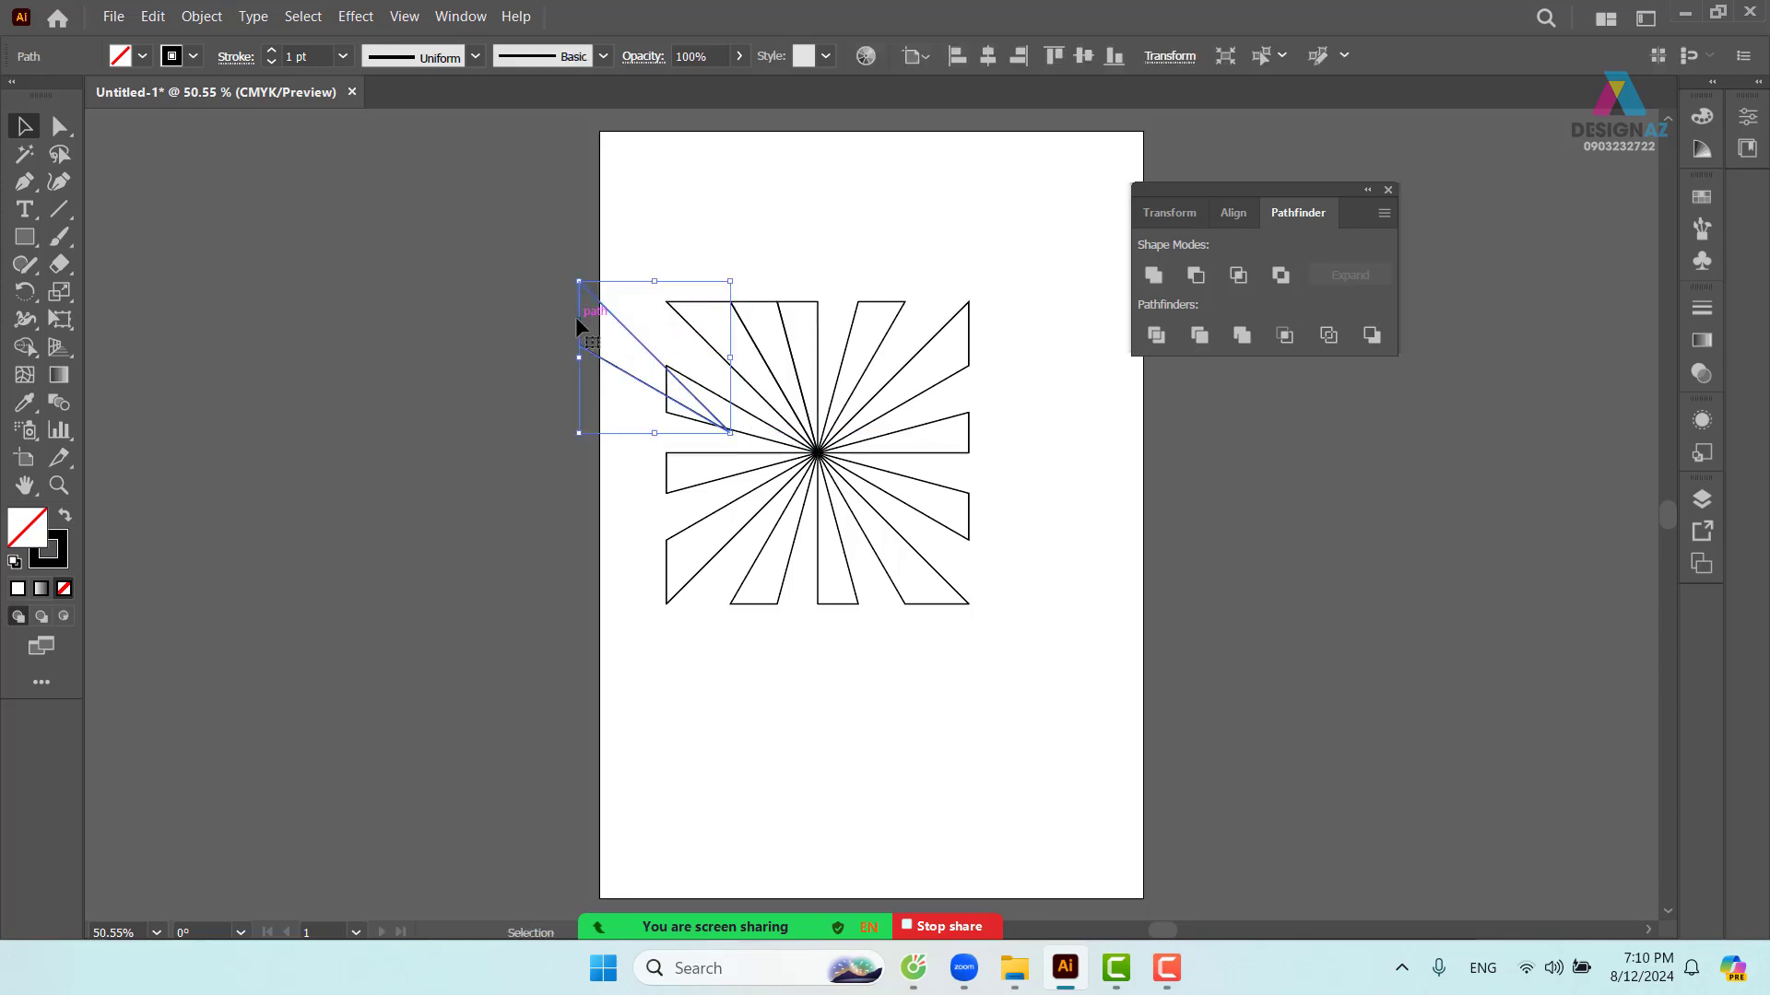
key(Delete)
drag(772, 304, 789, 225)
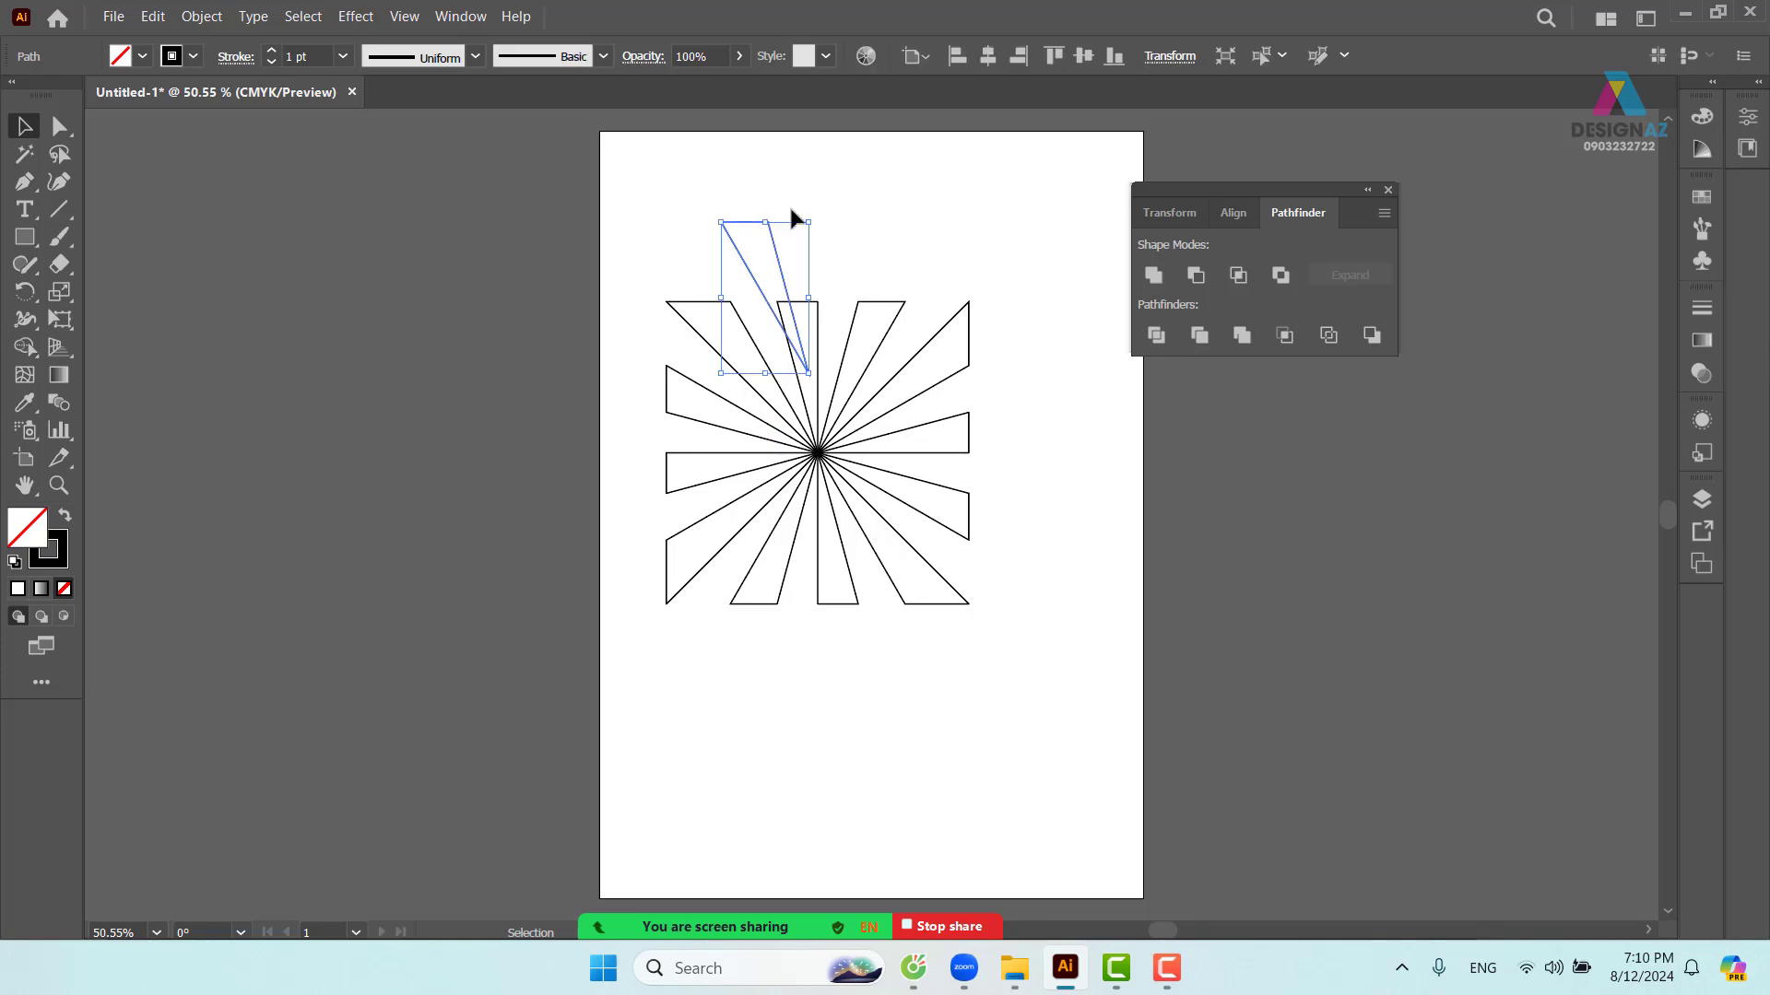
key(Delete)
- Select all the sunburst rays and fill them with the orange swatch
drag(620, 223, 1137, 711)
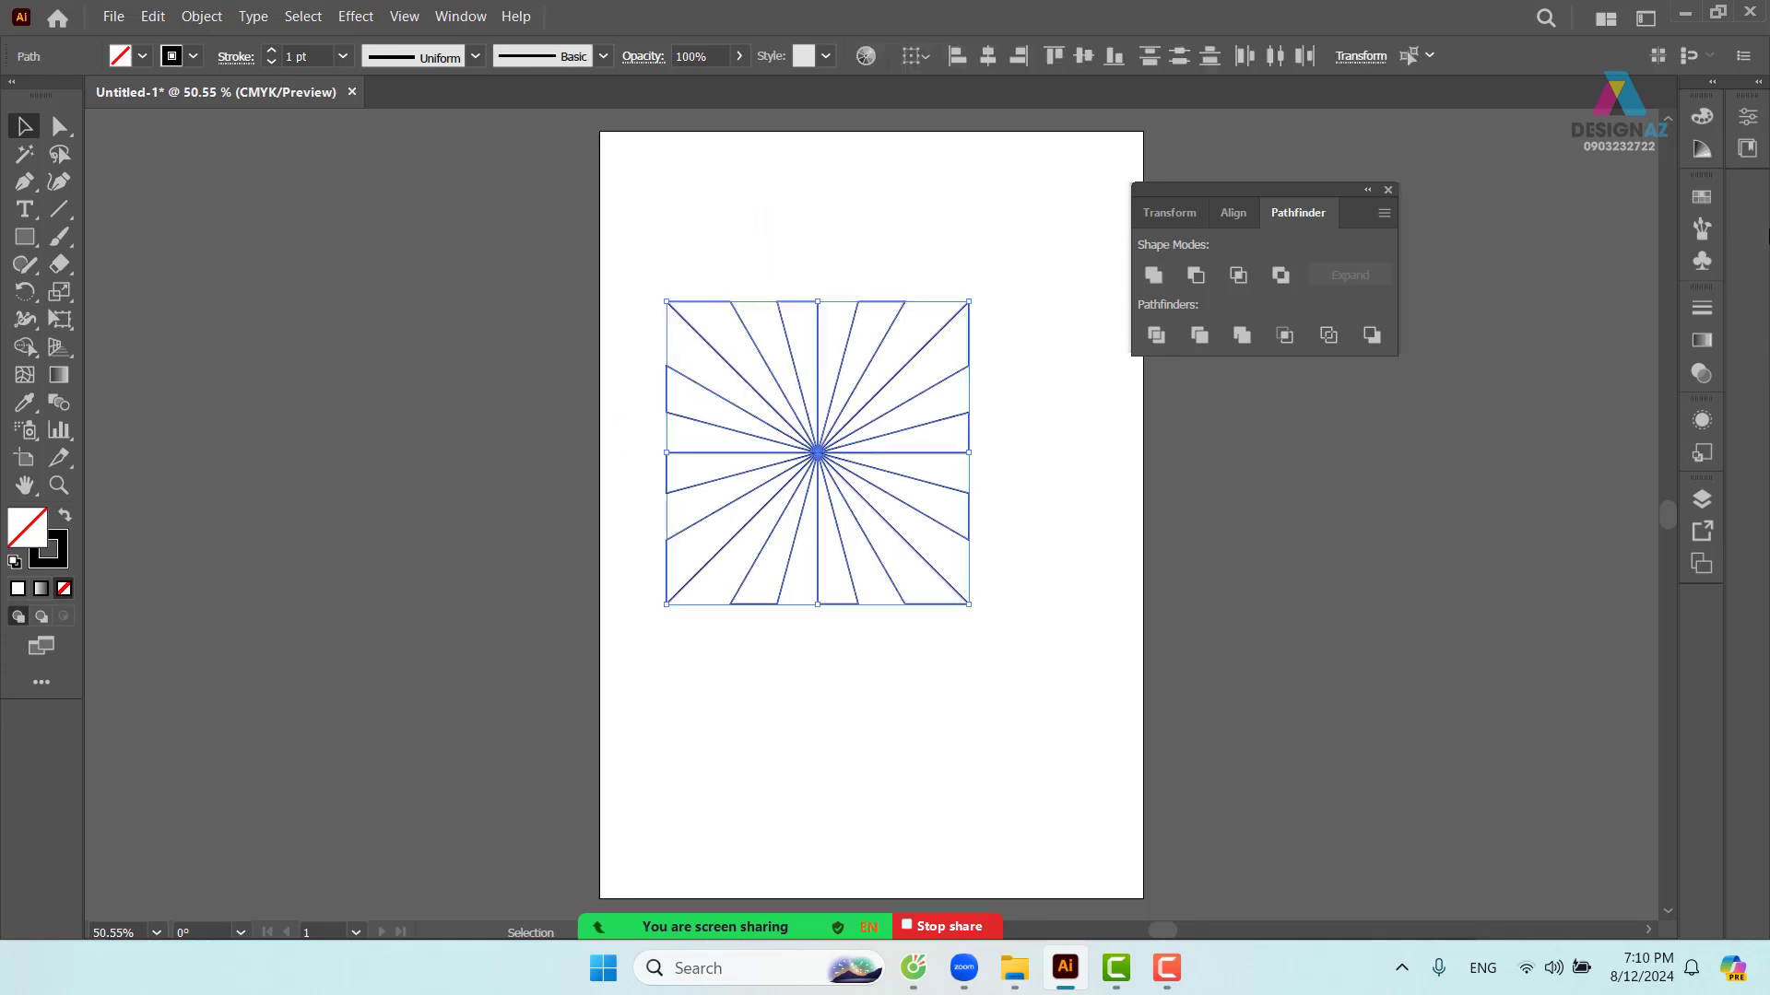
click(1702, 198)
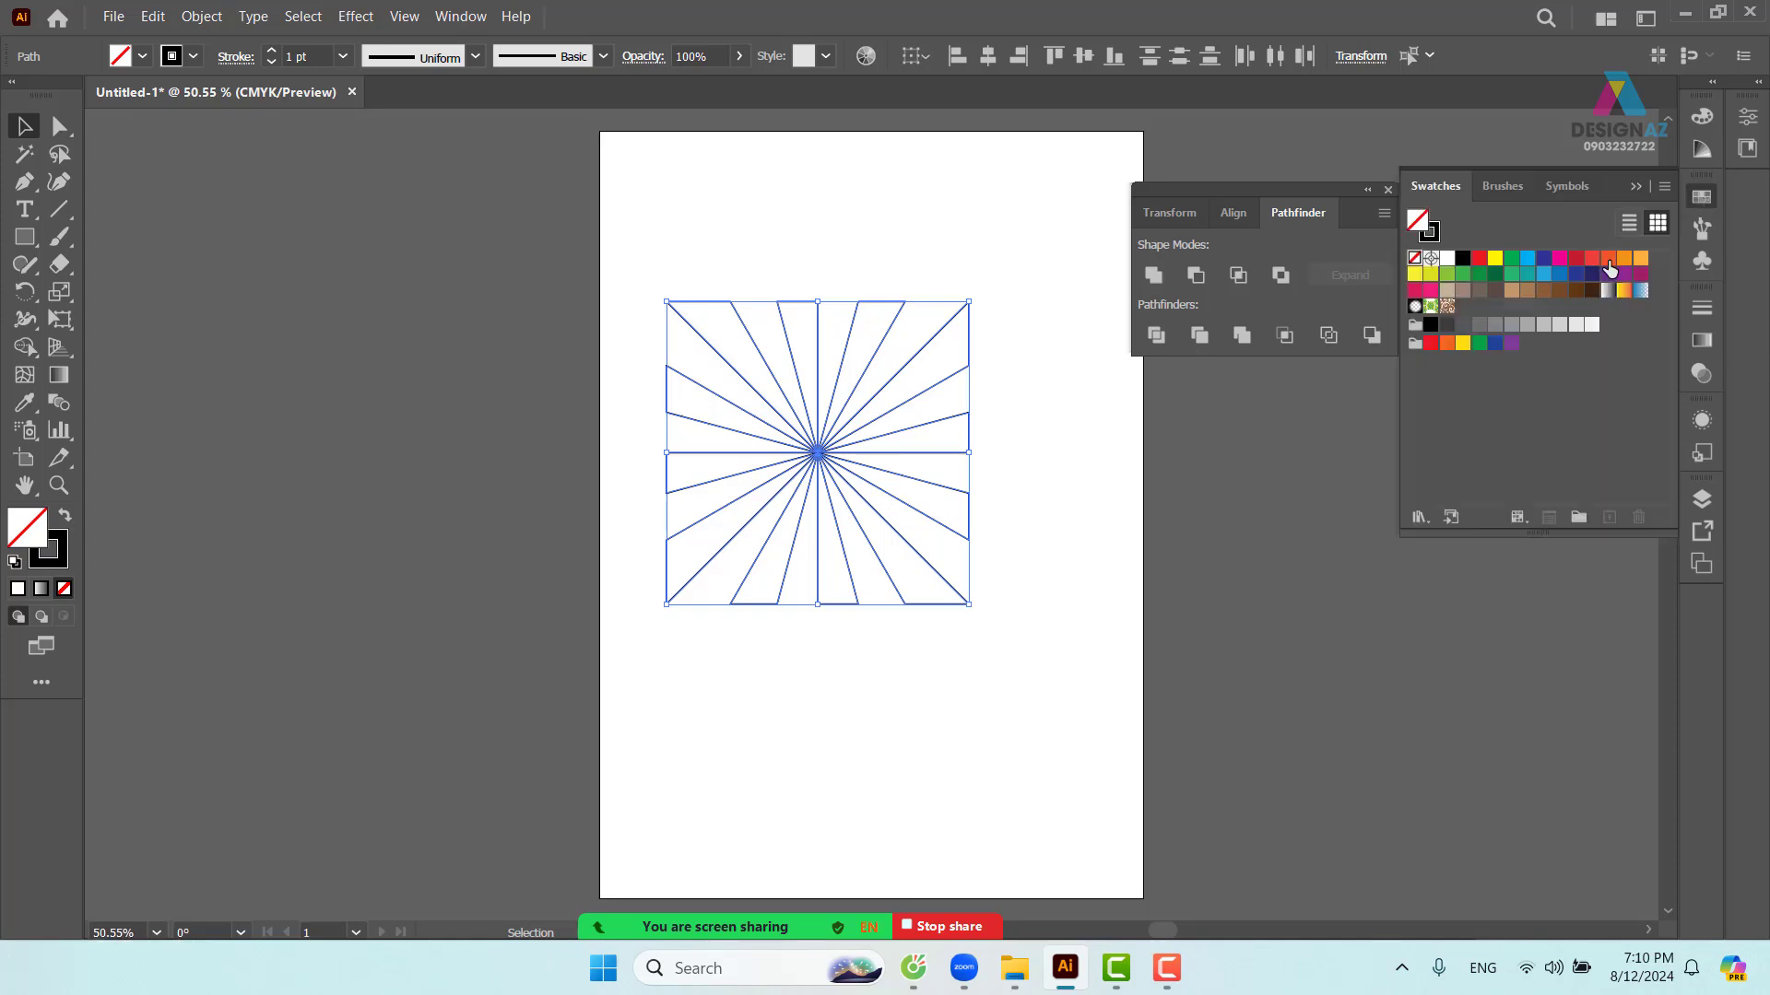
click(1624, 258)
click(1133, 526)
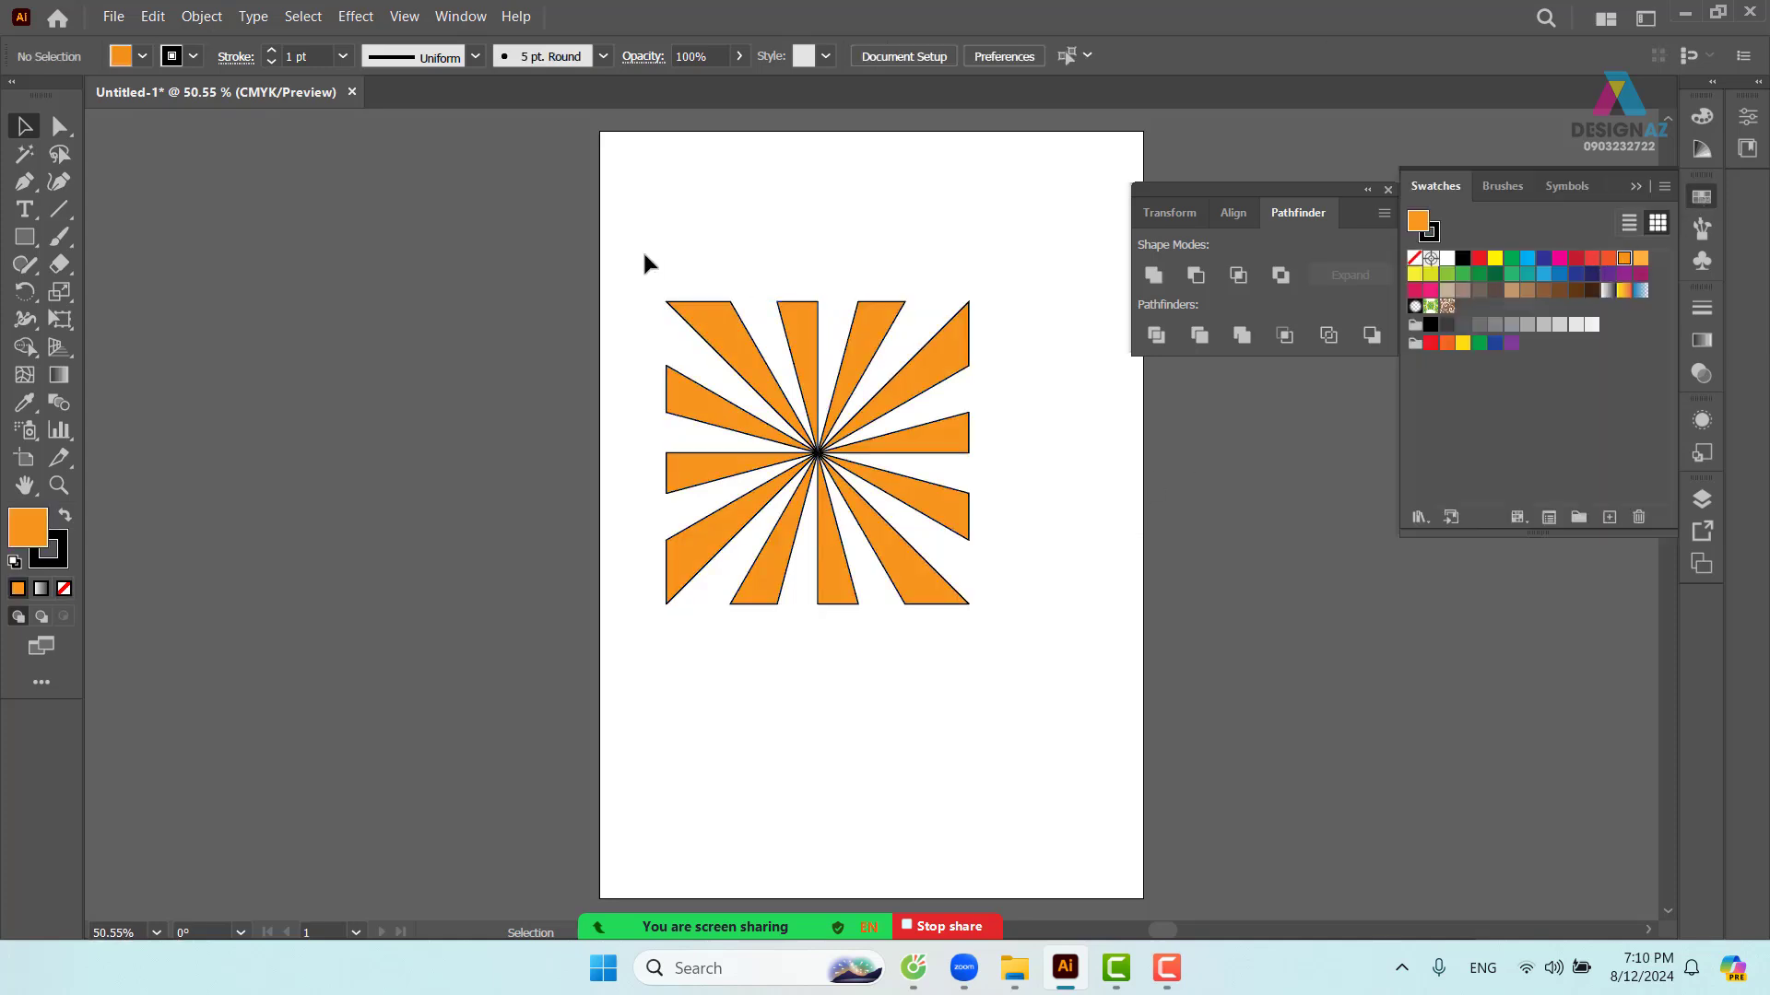
- Remove the black stroke from all the sunburst rays, leaving only their fill
drag(644, 265, 1031, 656)
click(57, 564)
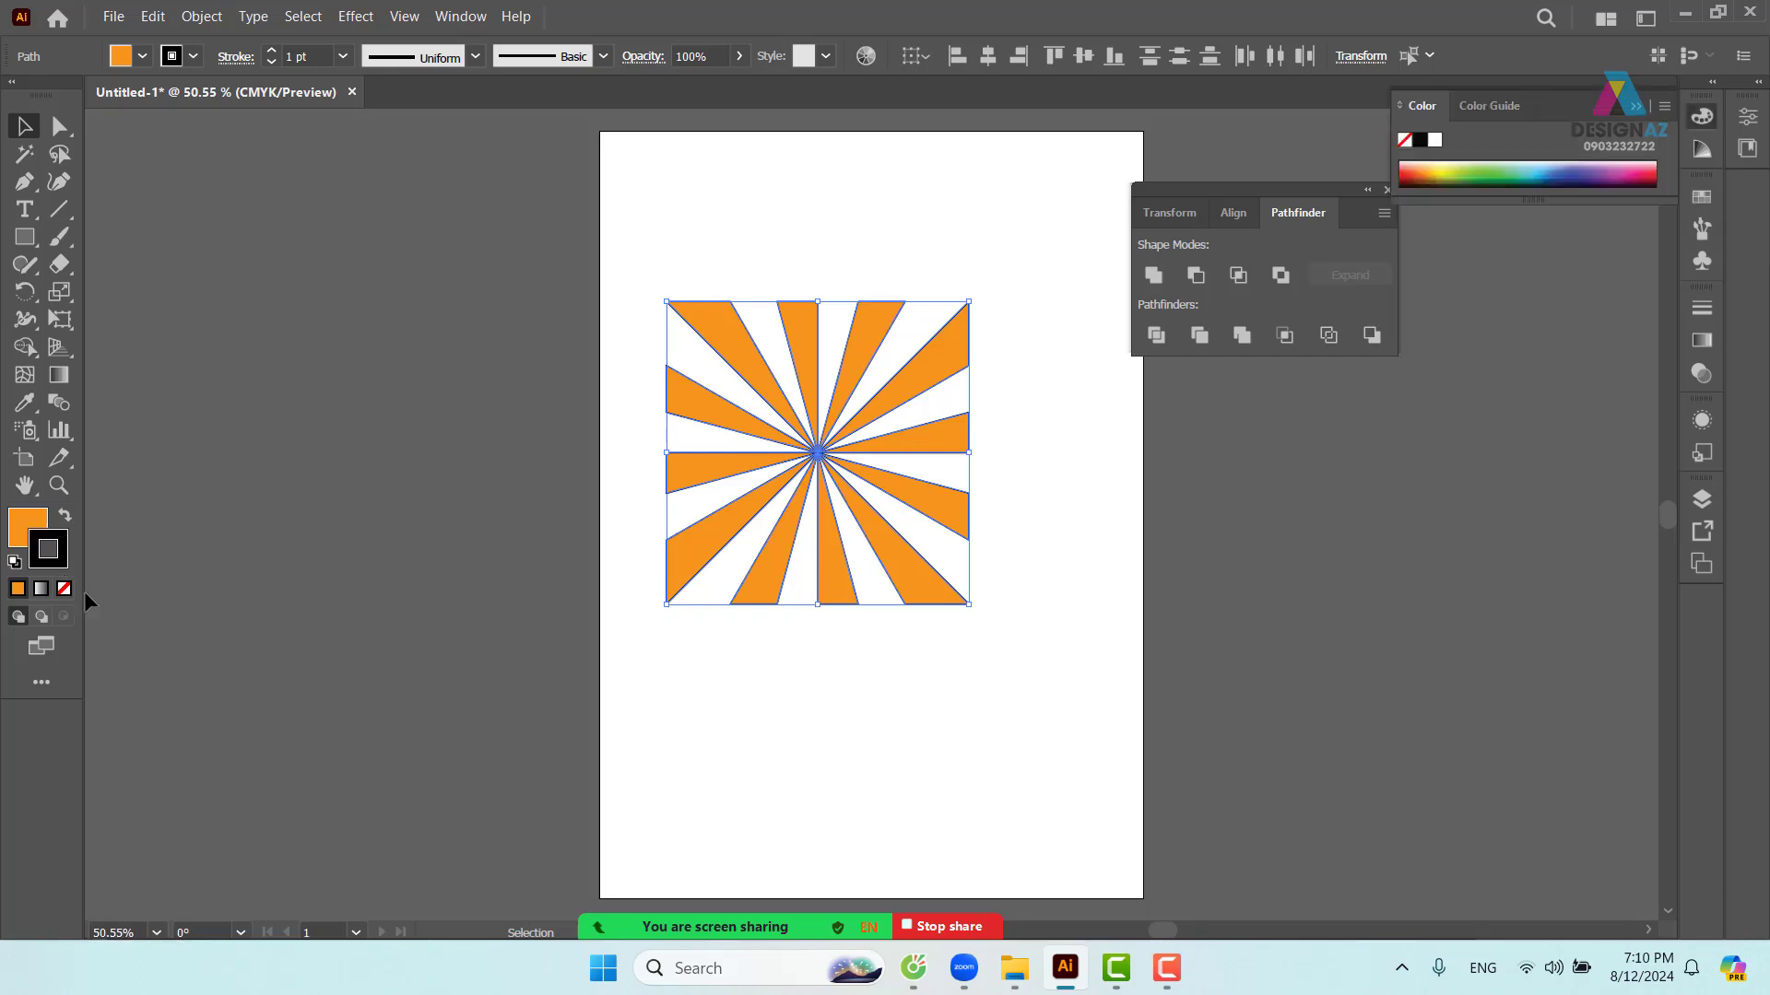
click(64, 588)
click(28, 527)
click(462, 320)
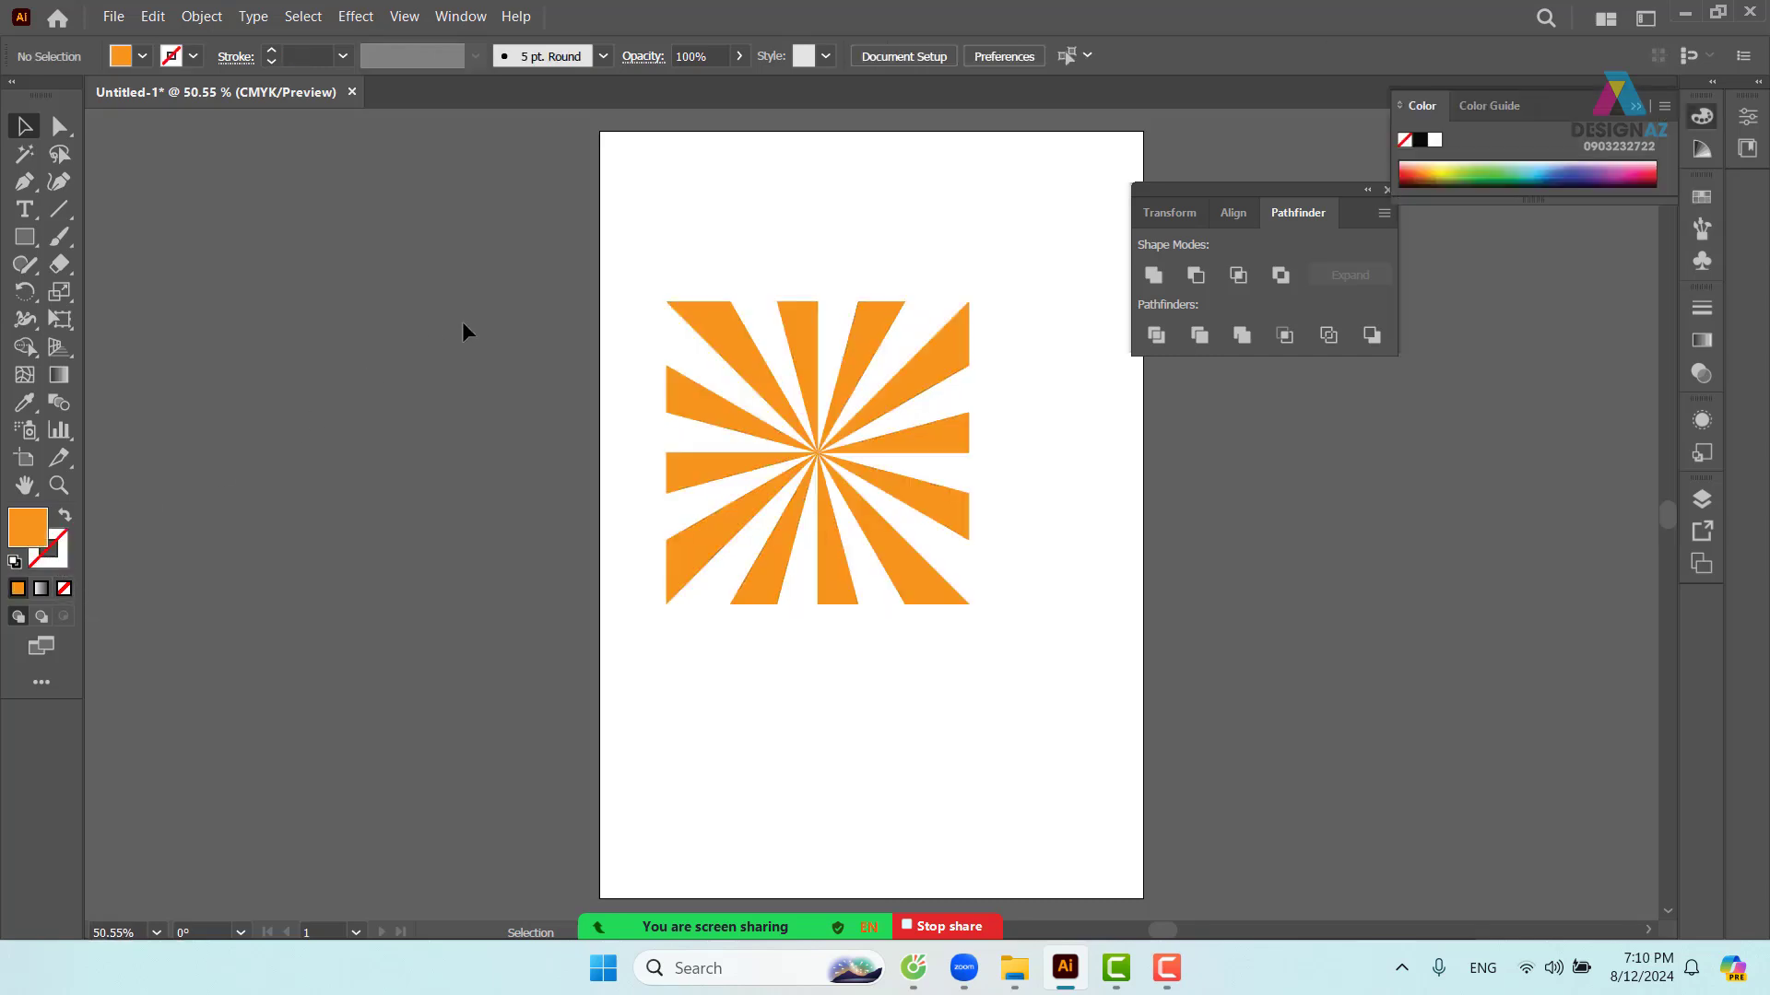
- Move the whole sunburst into the artboard's upper-left corner and scale it down slightly
drag(505, 262, 1174, 743)
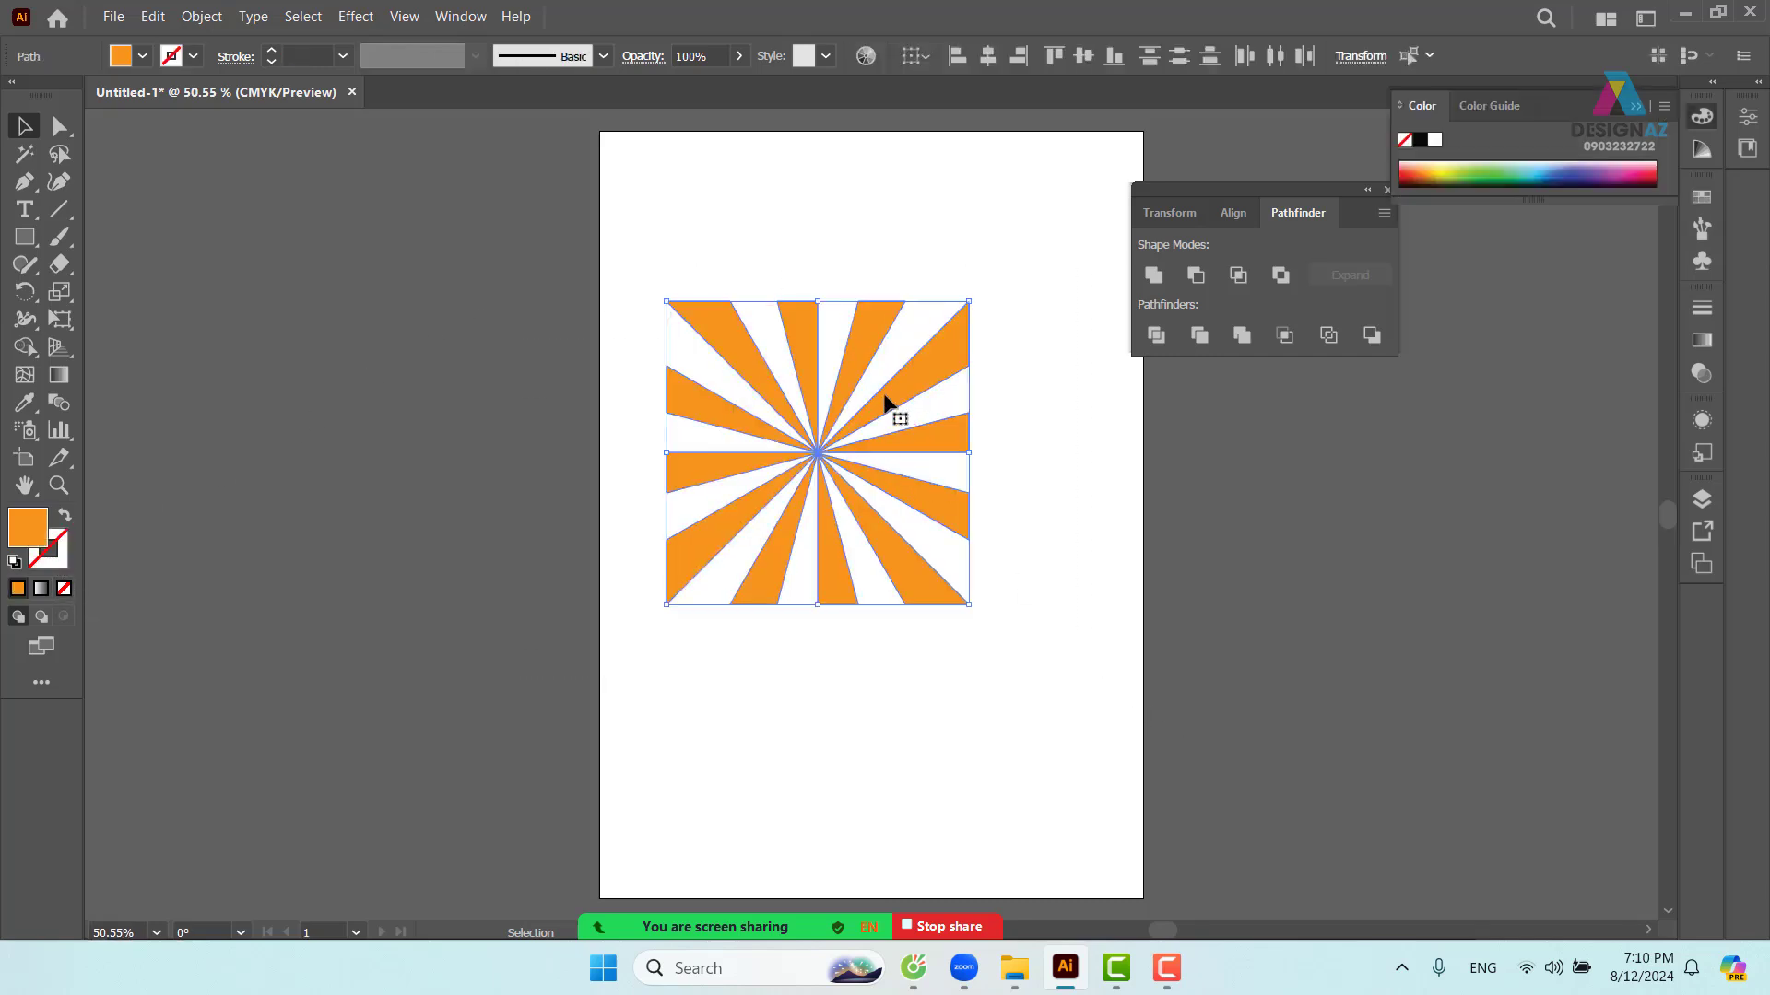
drag(897, 411, 833, 245)
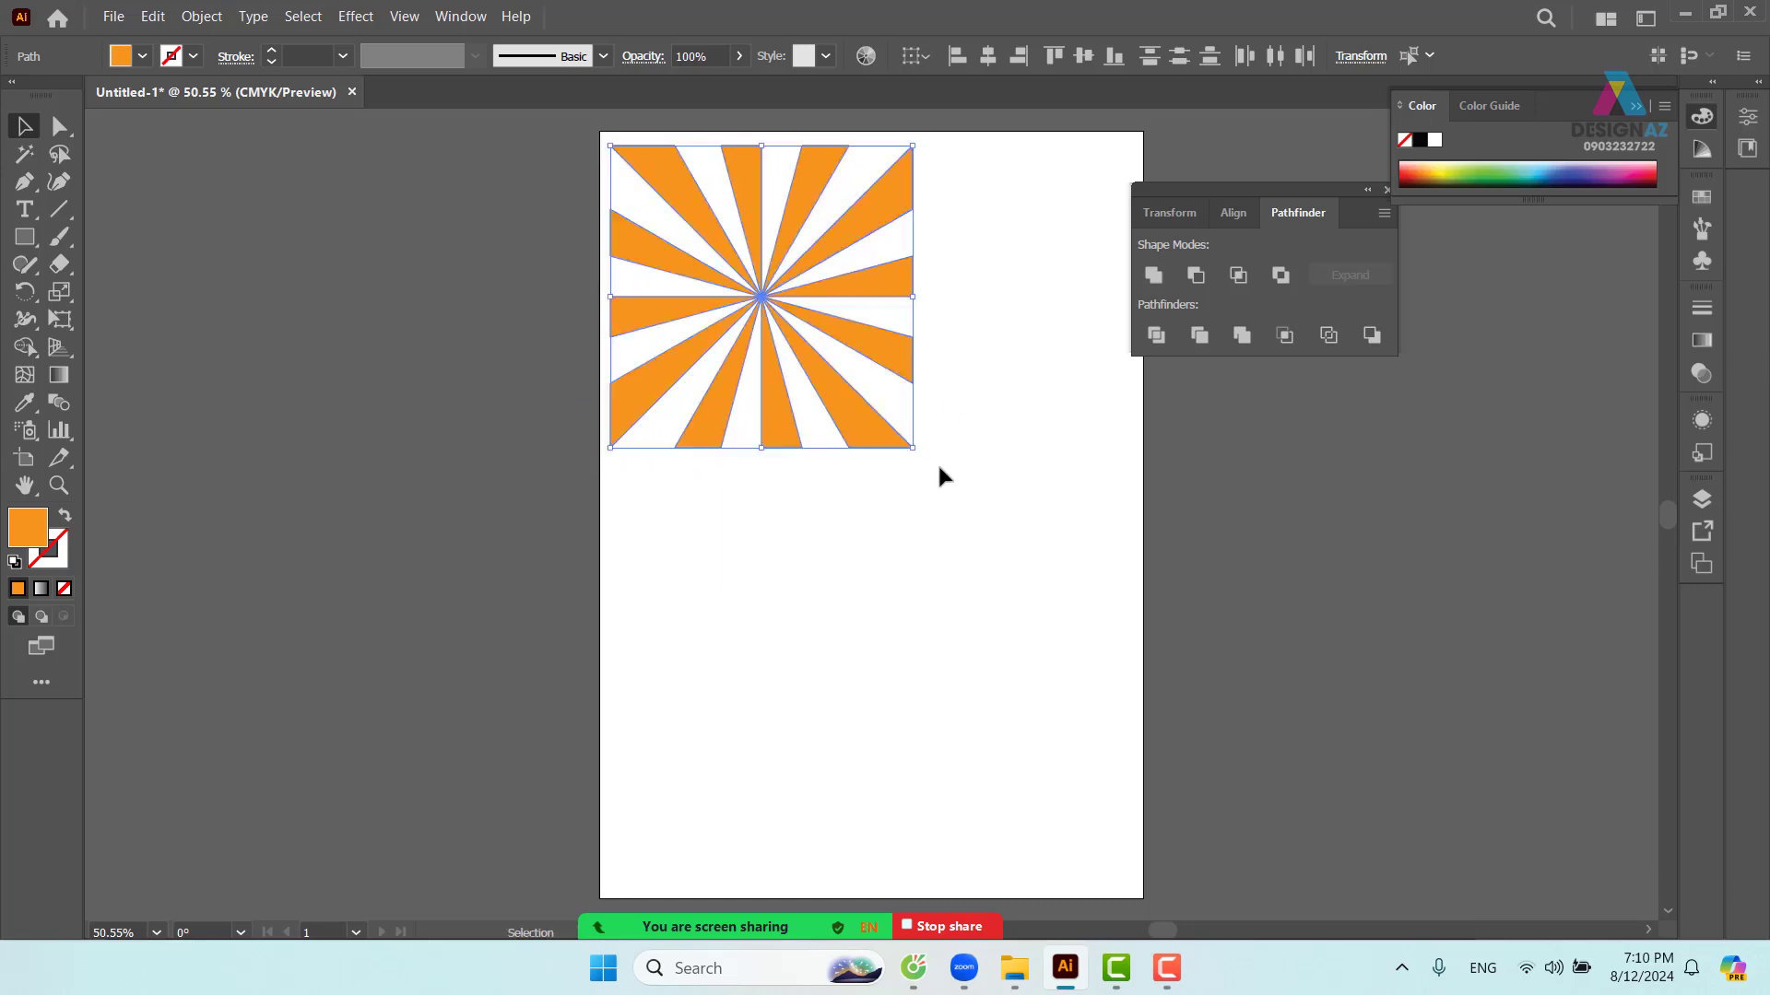
drag(912, 448, 867, 401)
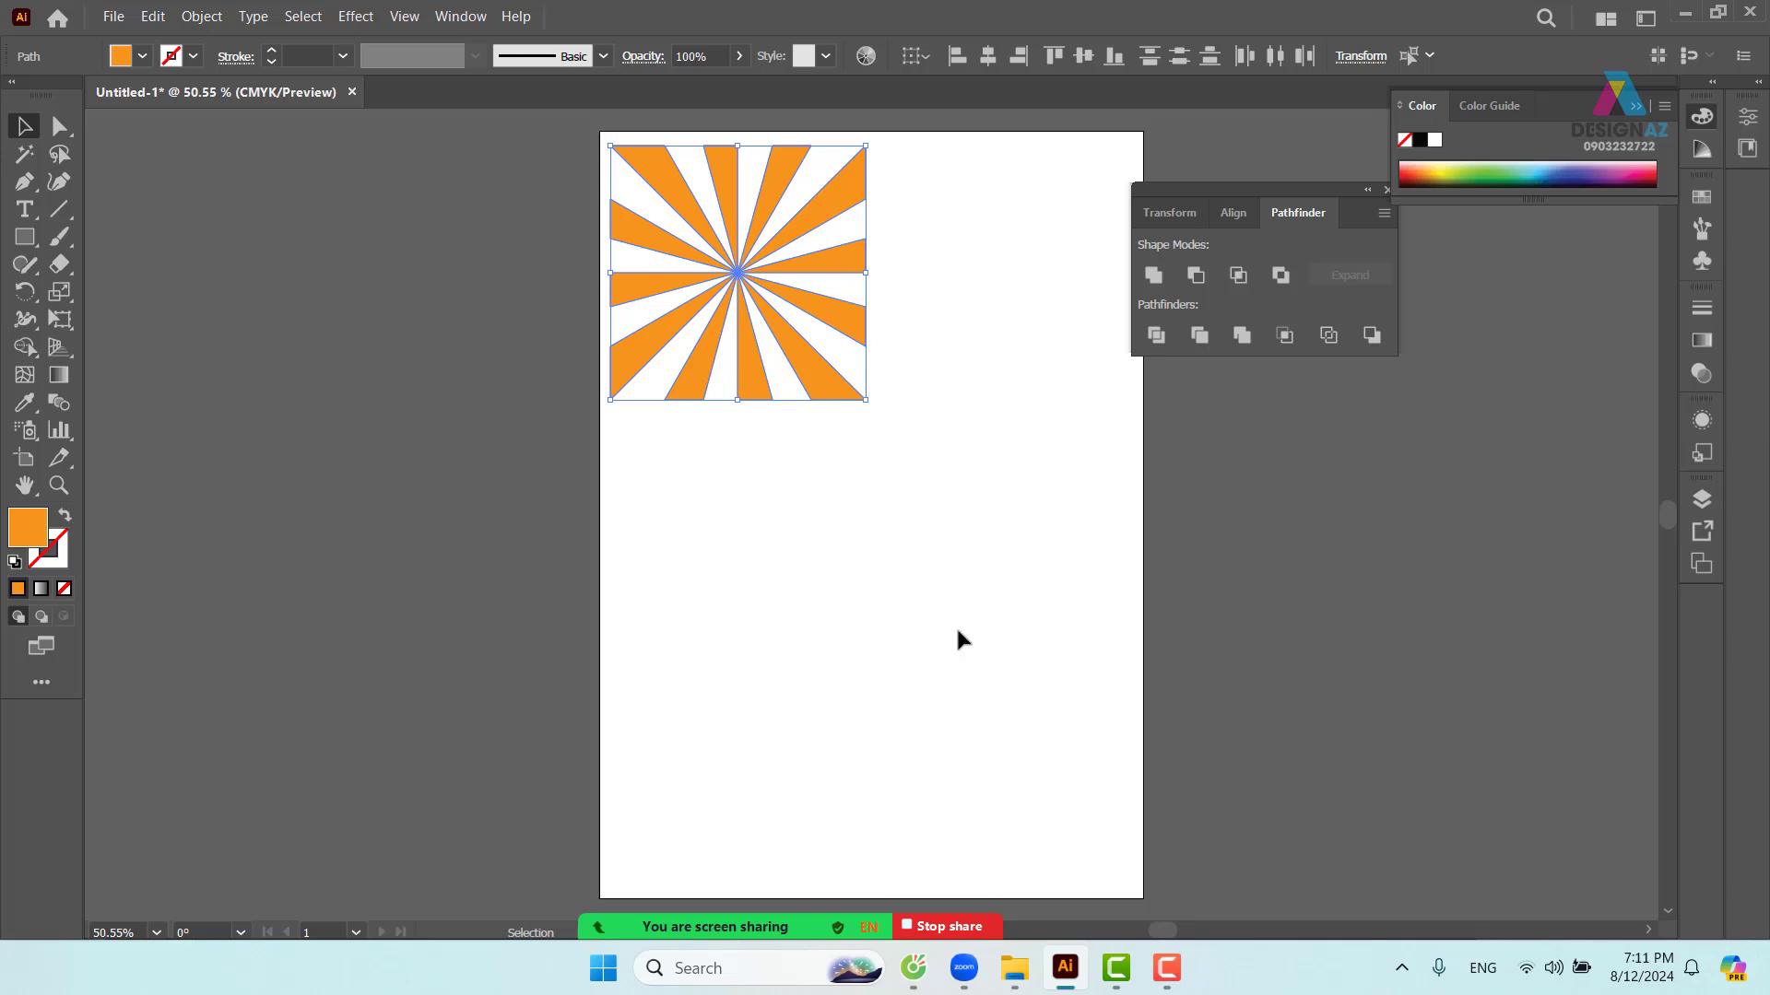
- Draw a small circle with the Ellipse tool on the blank area to the right of the sunburst
drag(1043, 579, 771, 658)
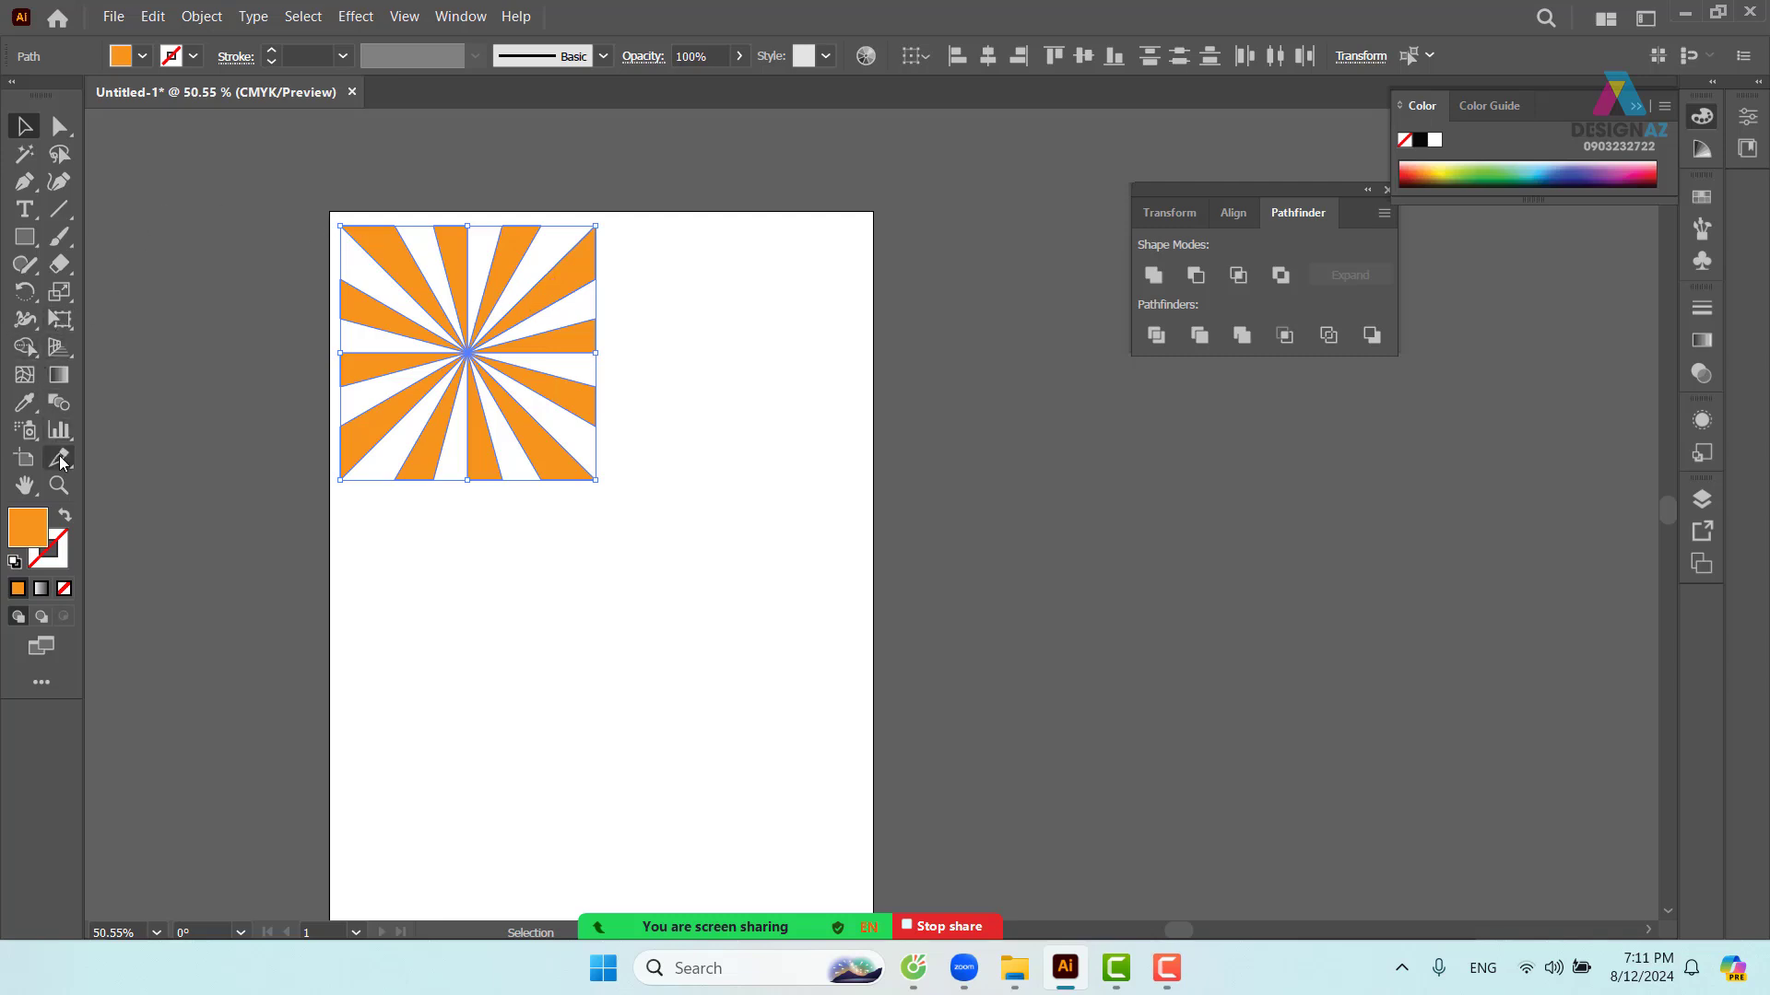
click(35, 238)
click(35, 242)
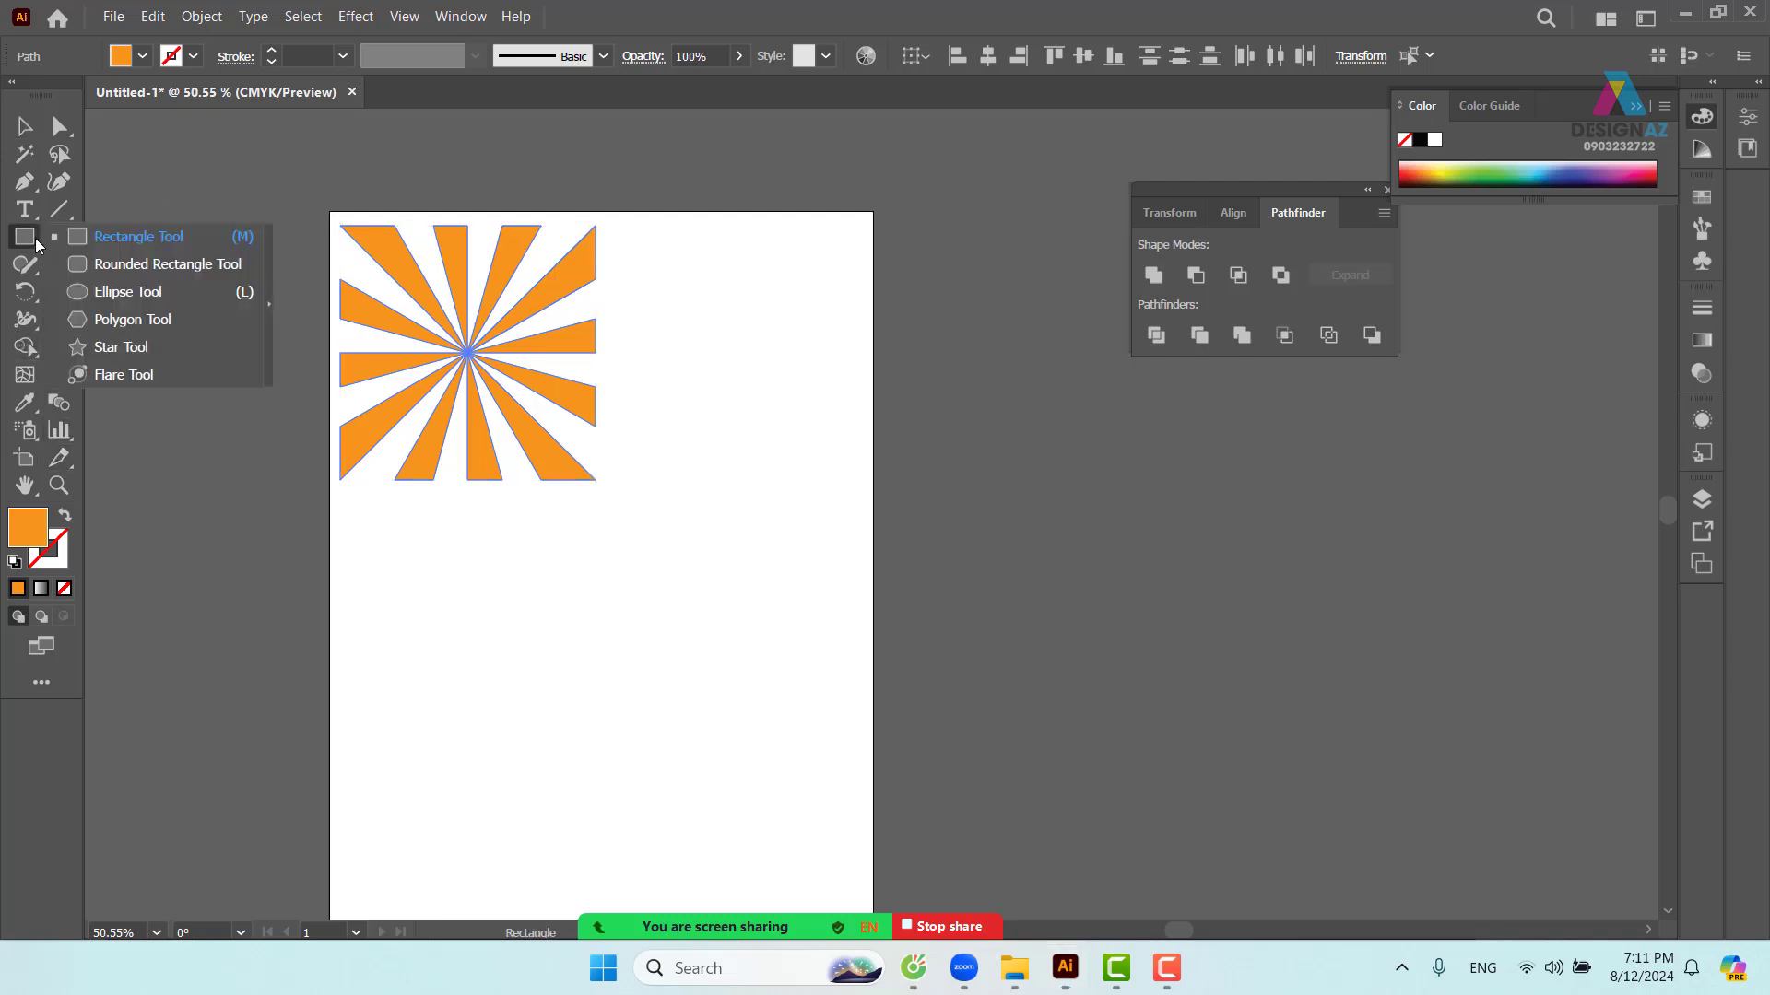
click(129, 290)
mouse_move(744, 327)
mouse_down()
mouse_move(811, 394)
mouse_move(783, 325)
mouse_move(843, 278)
mouse_up()
click(23, 131)
click(908, 265)
click(1004, 313)
- Move the Pathfinder panel clear of the artboard and shift the circle slightly down and toward the sunburst
key(z)
drag(482, 197, 577, 257)
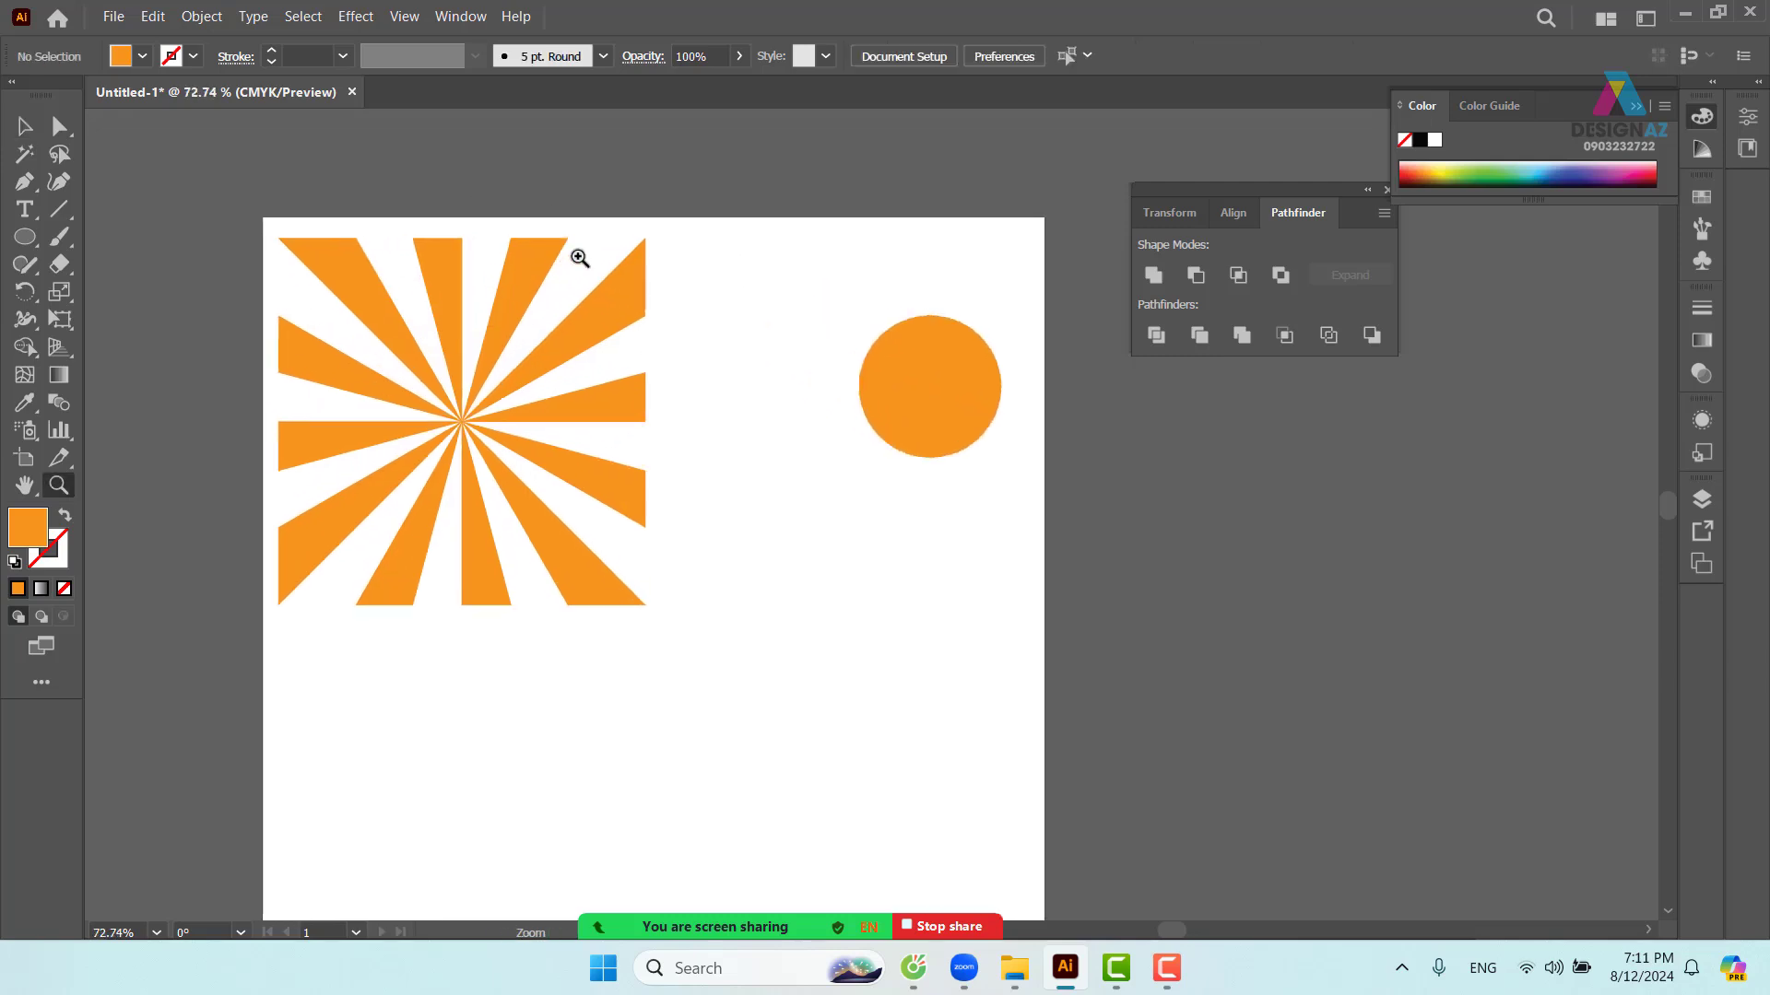
drag(1321, 191, 1421, 590)
click(30, 132)
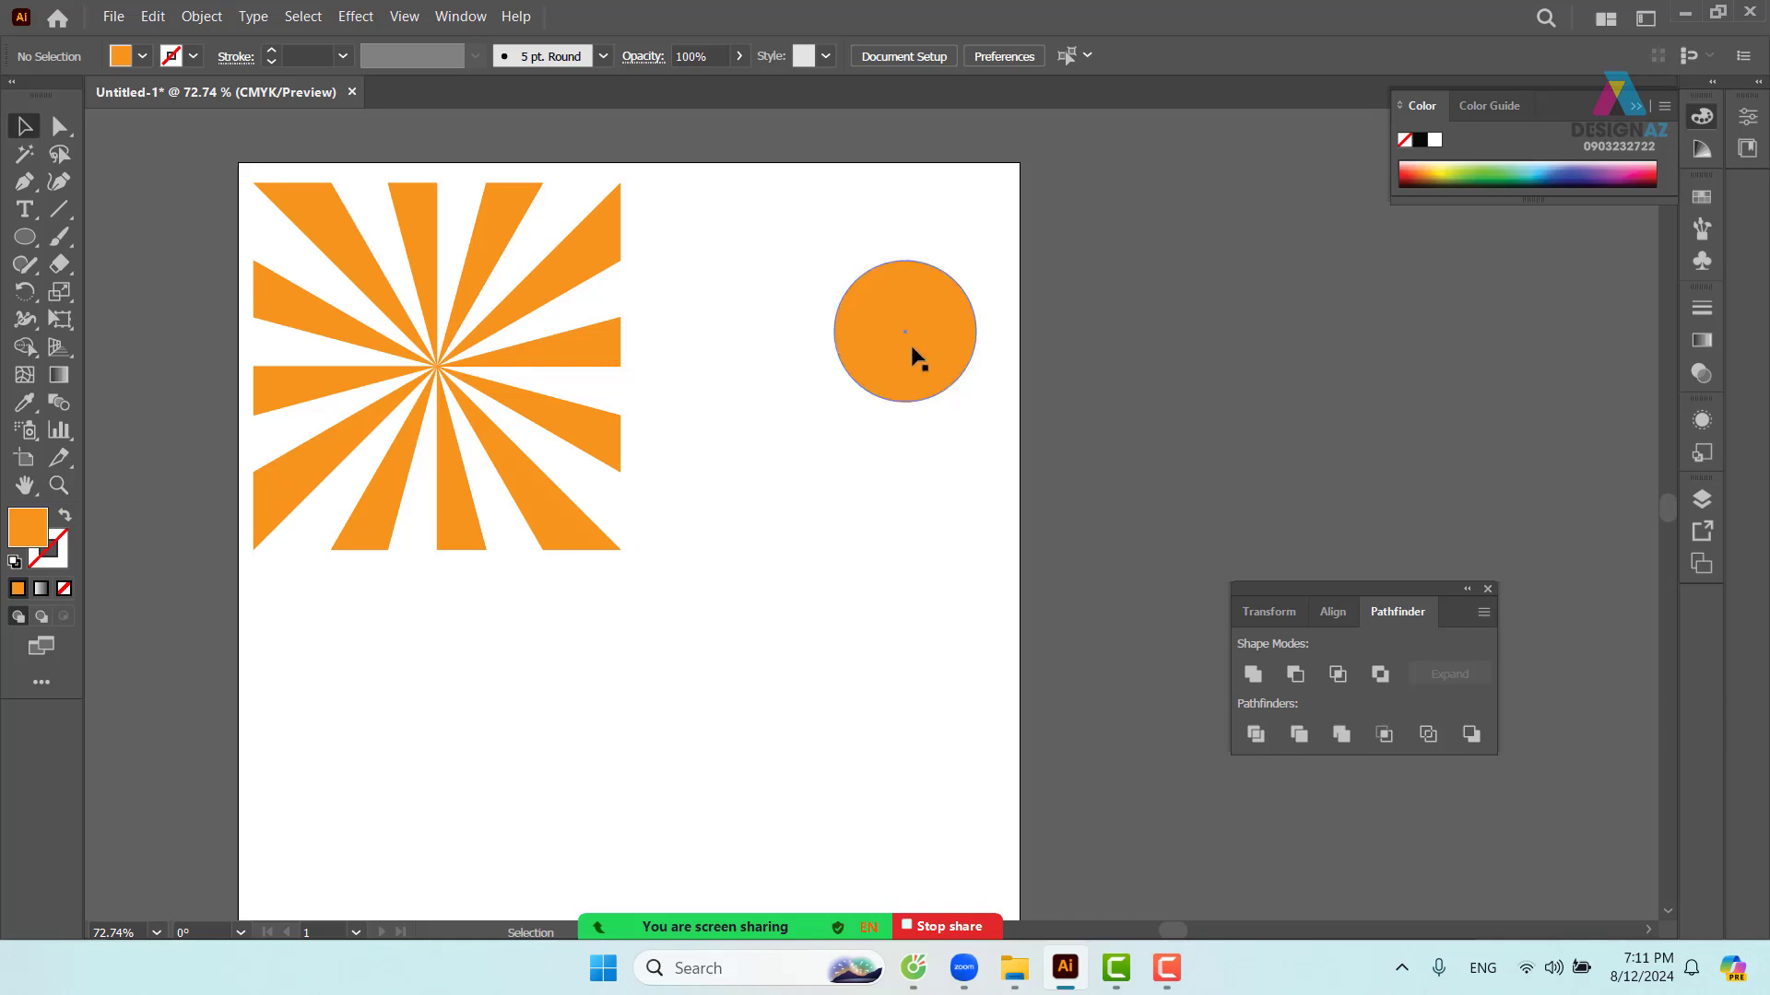
drag(913, 359, 883, 399)
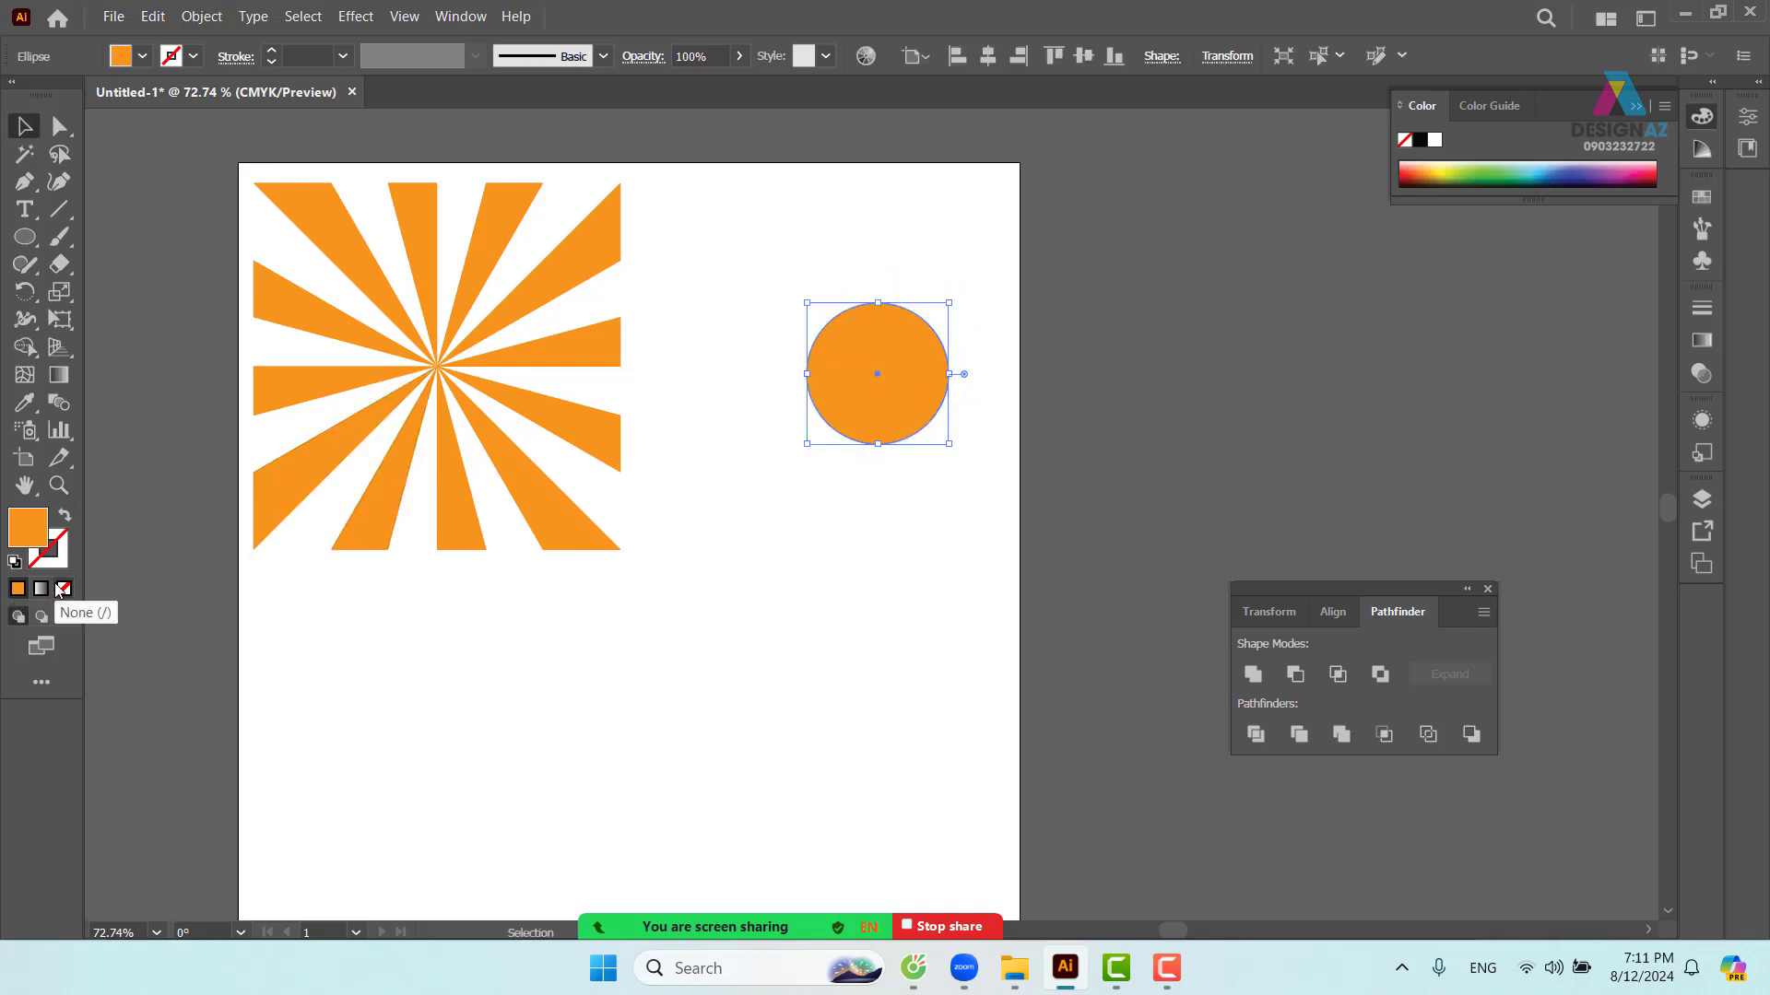
- Reset the circle to the default black stroke and set its fill to none
key(d)
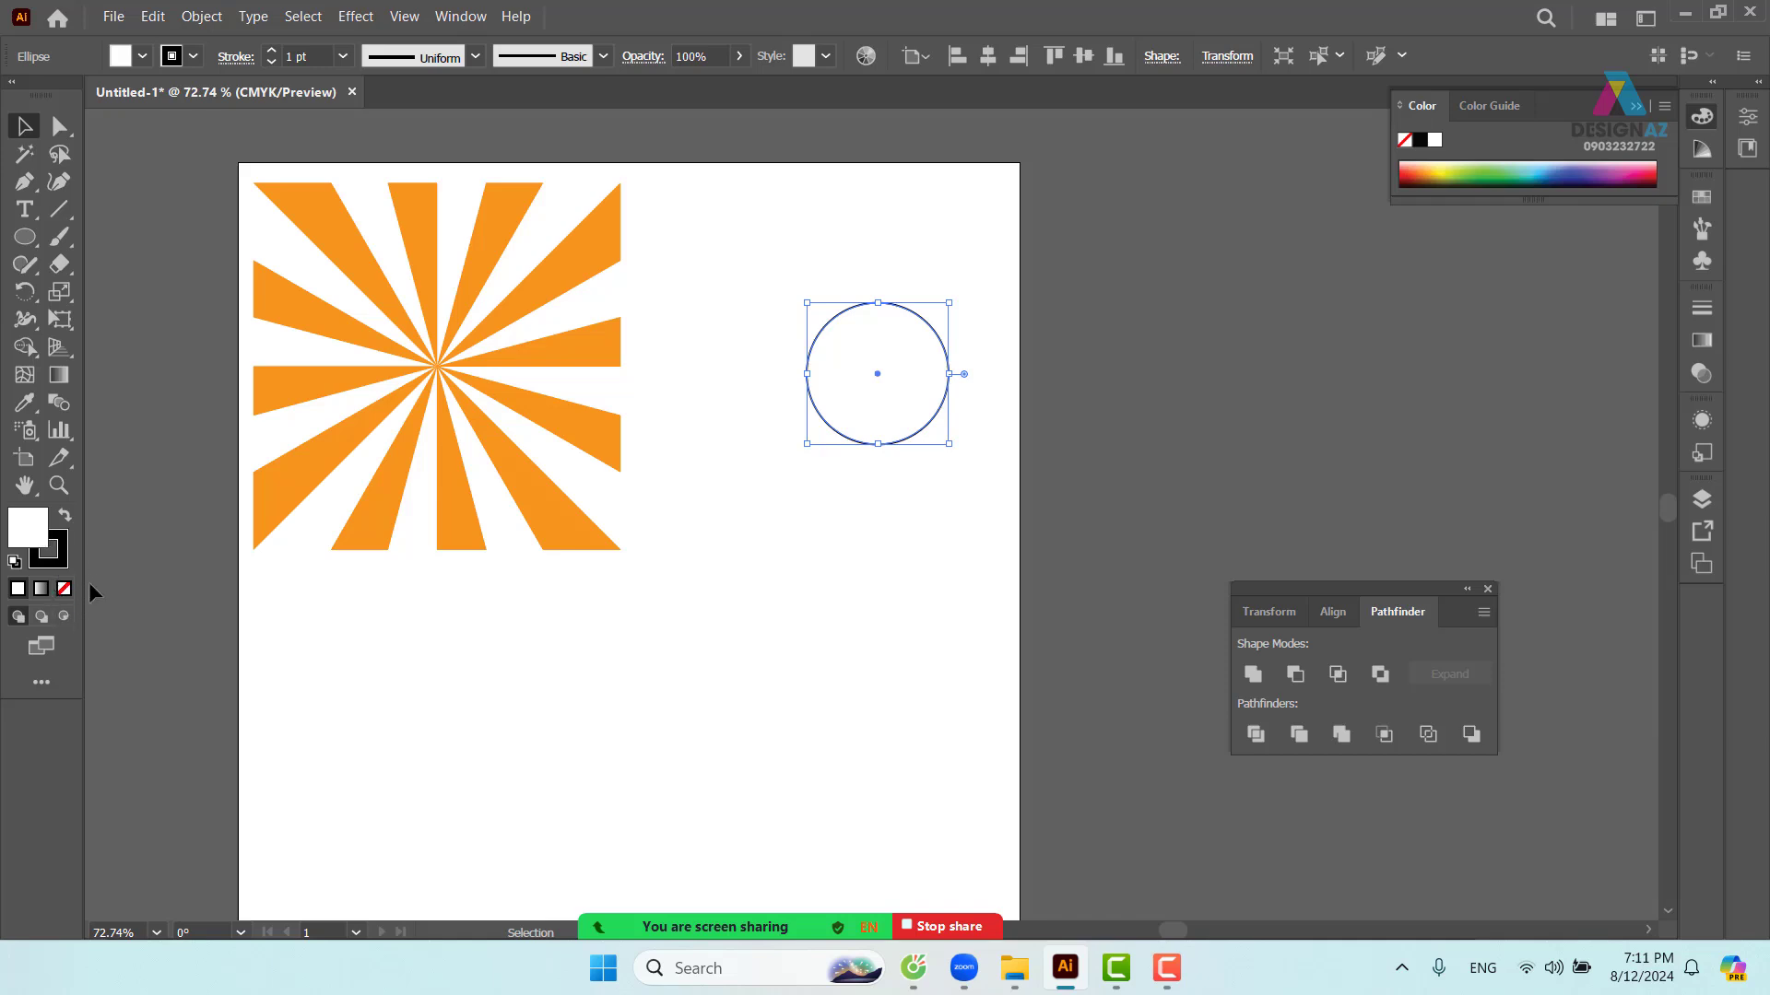
click(75, 589)
click(949, 650)
click(948, 374)
- Turn on Dashed Line for the circle's stroke and set the stroke weight to 60 pt
click(236, 56)
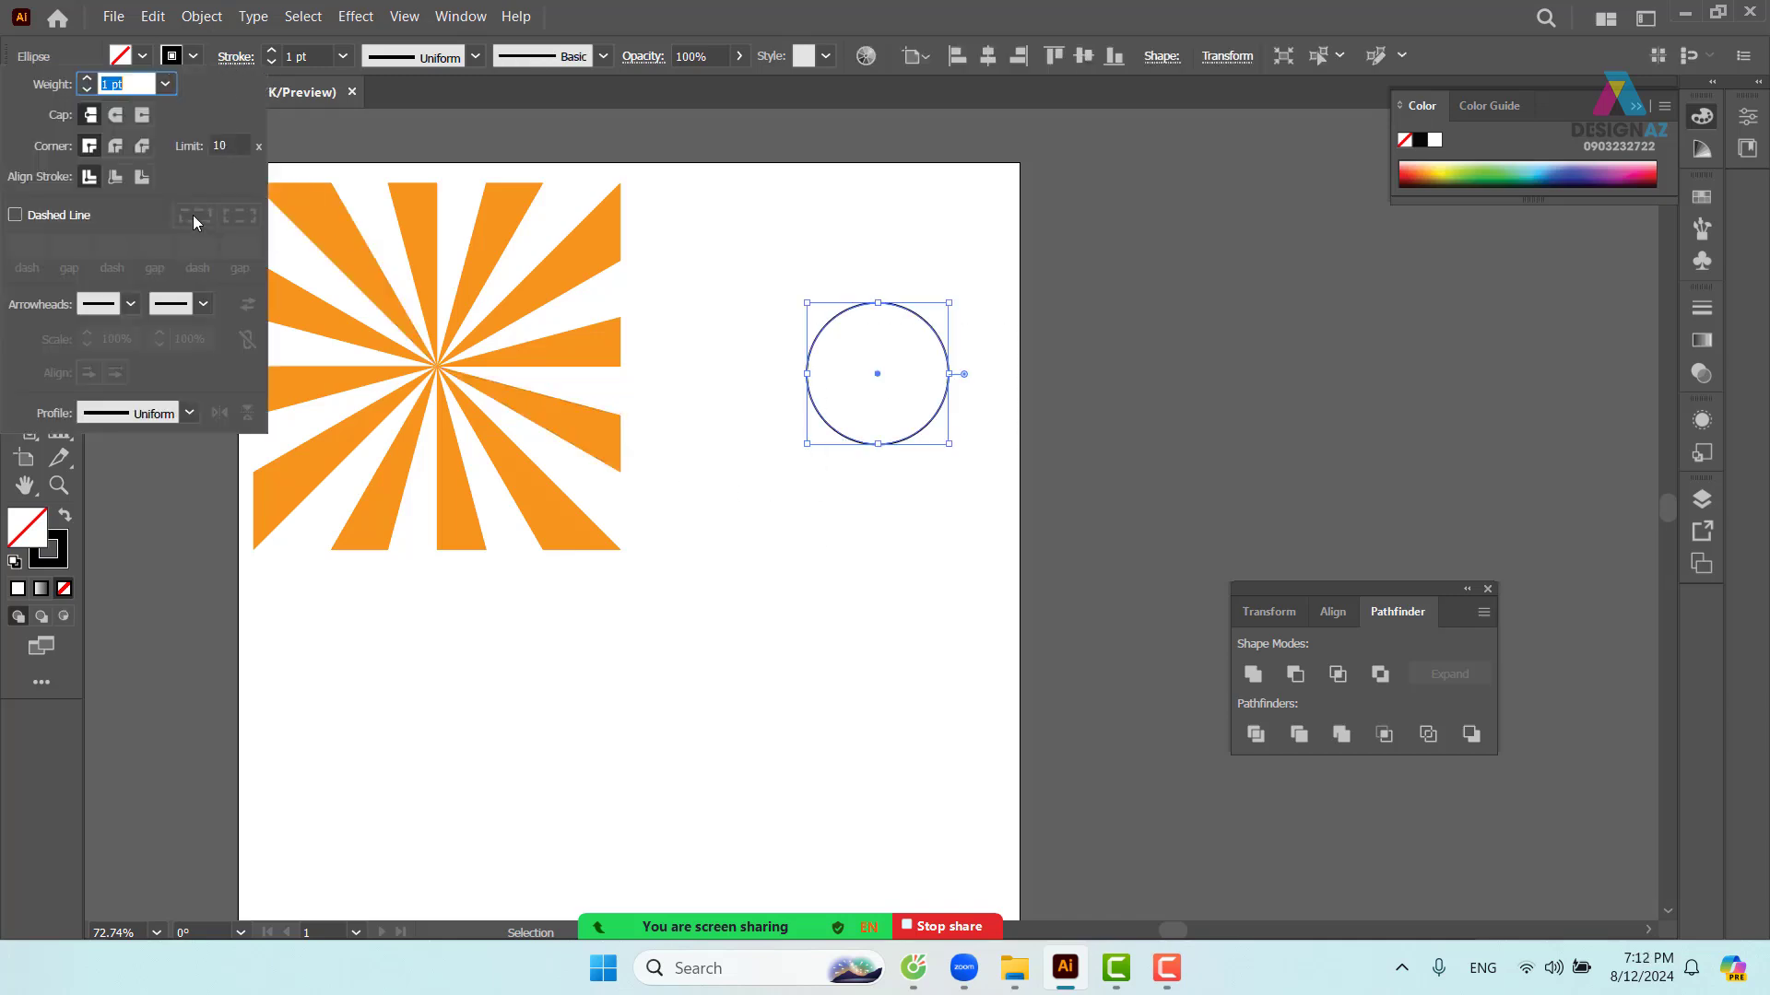
click(14, 215)
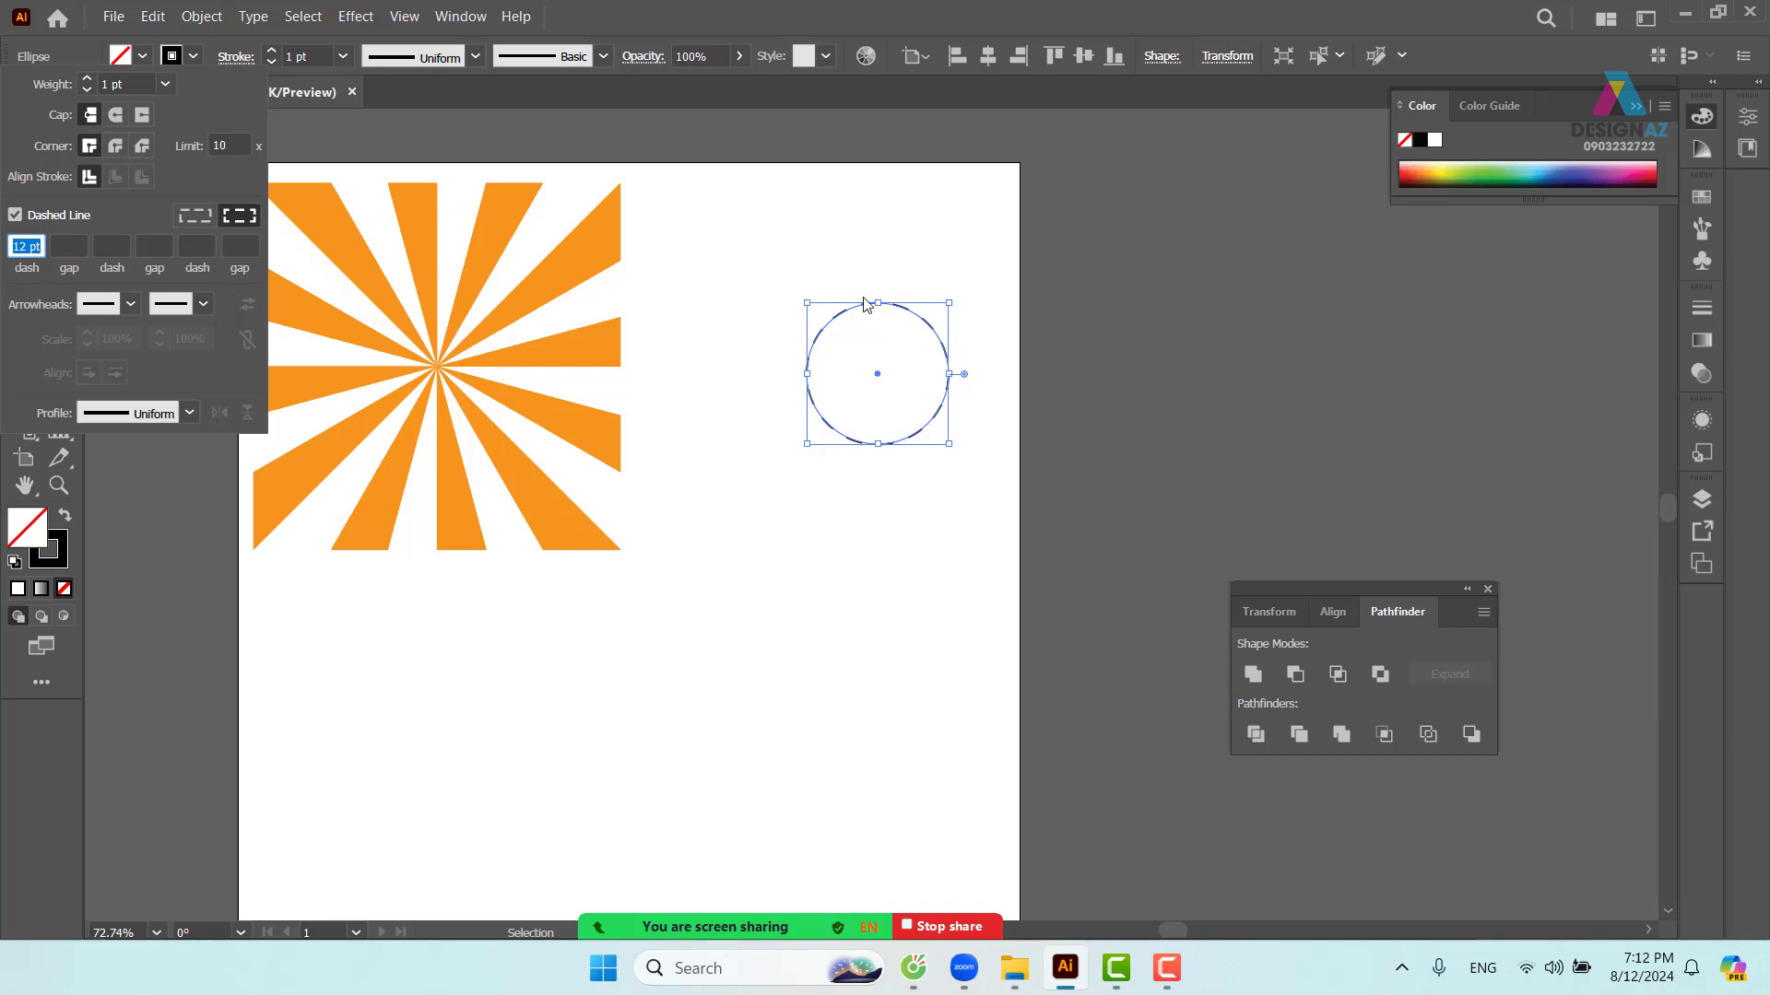
click(342, 57)
click(343, 55)
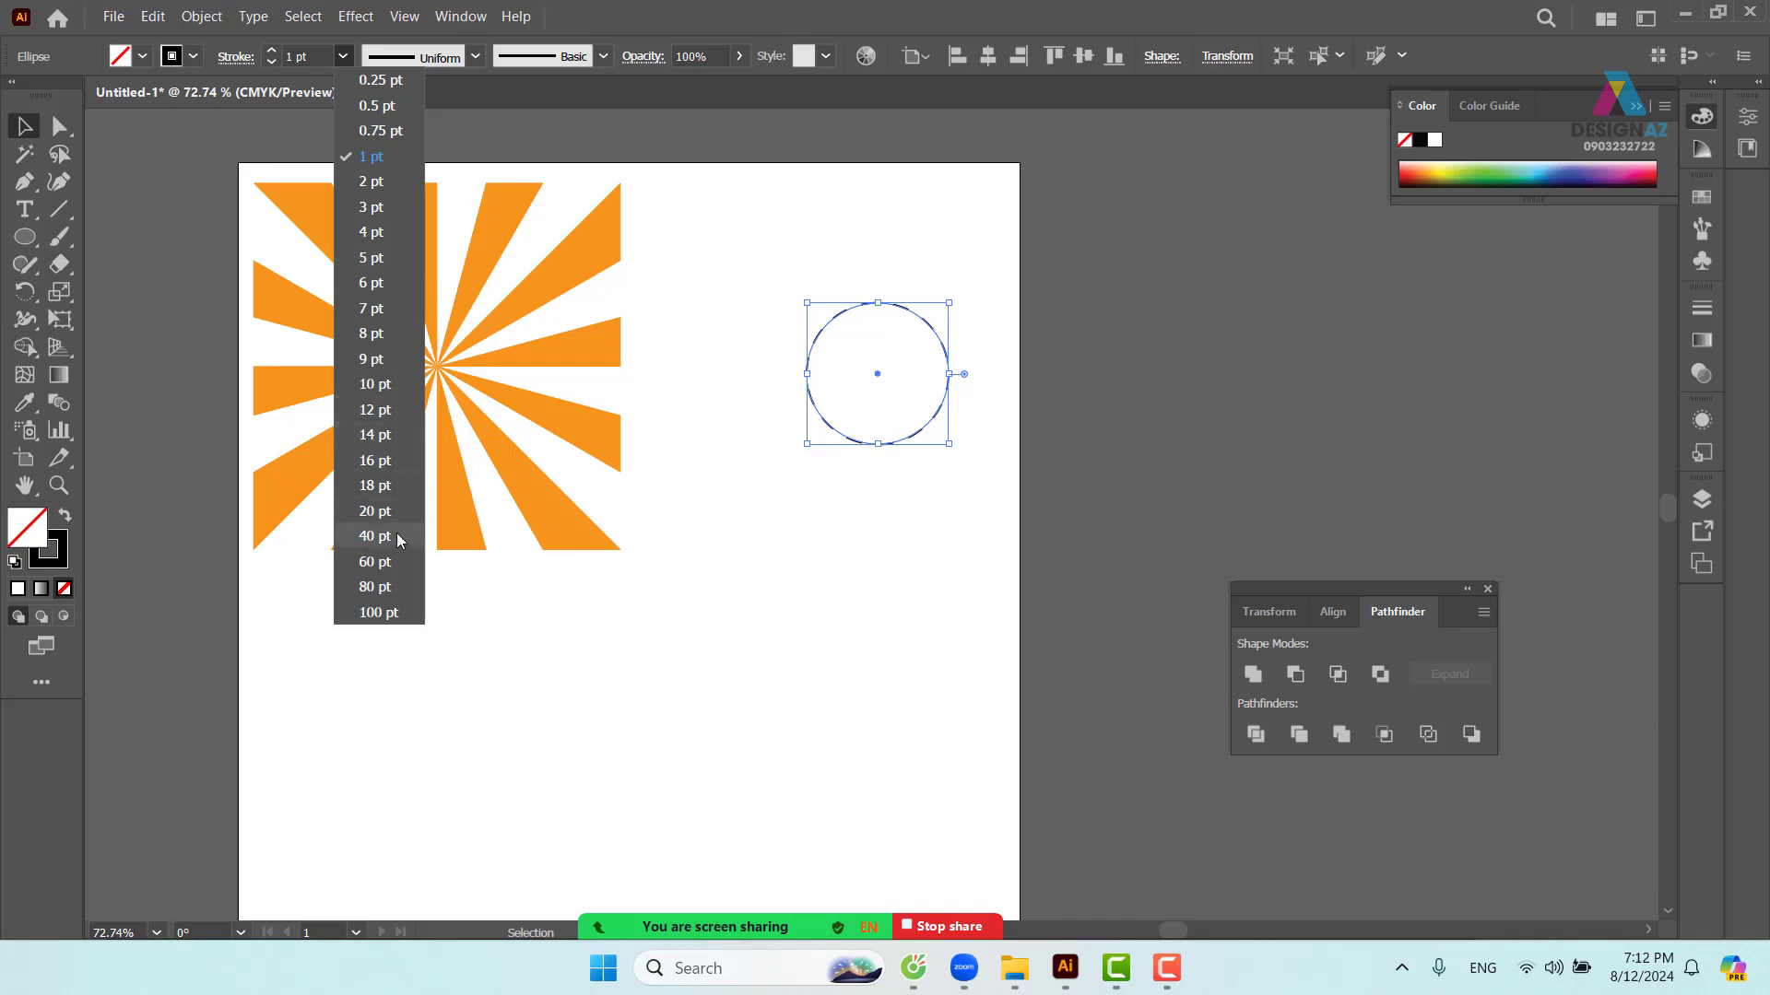
click(385, 562)
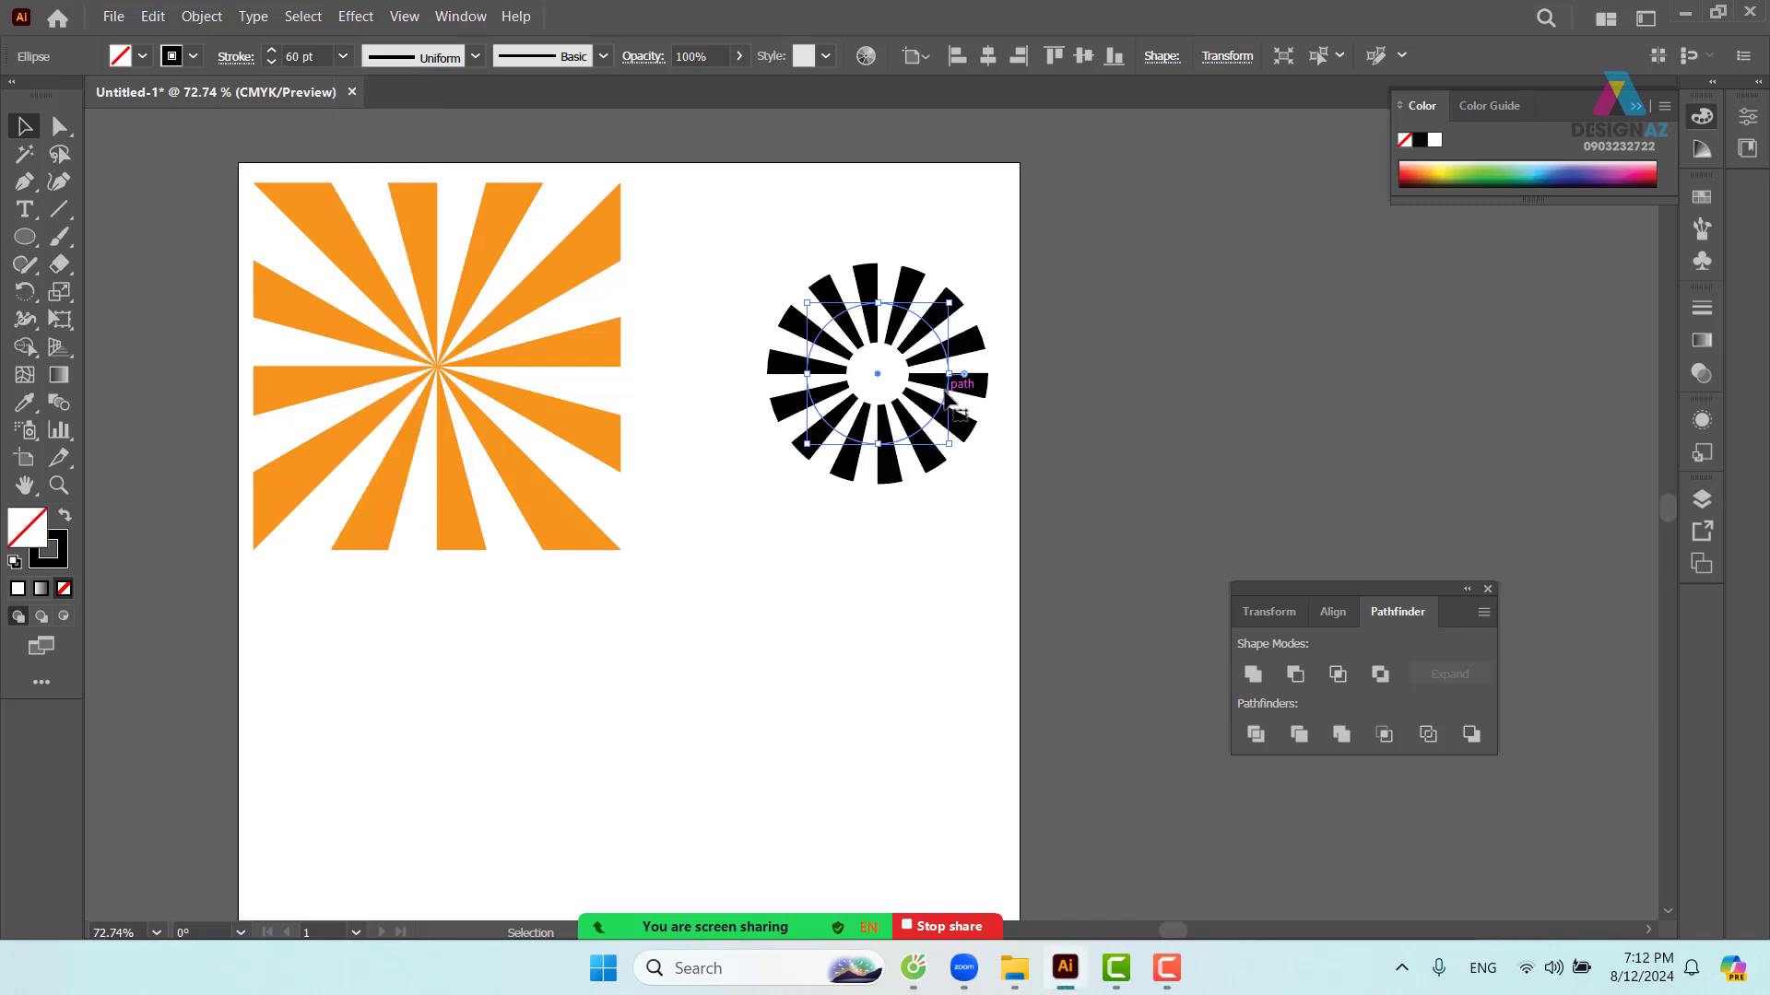
- Set the dashed circle's stroke weight to 100 pt and clear the selection
click(343, 57)
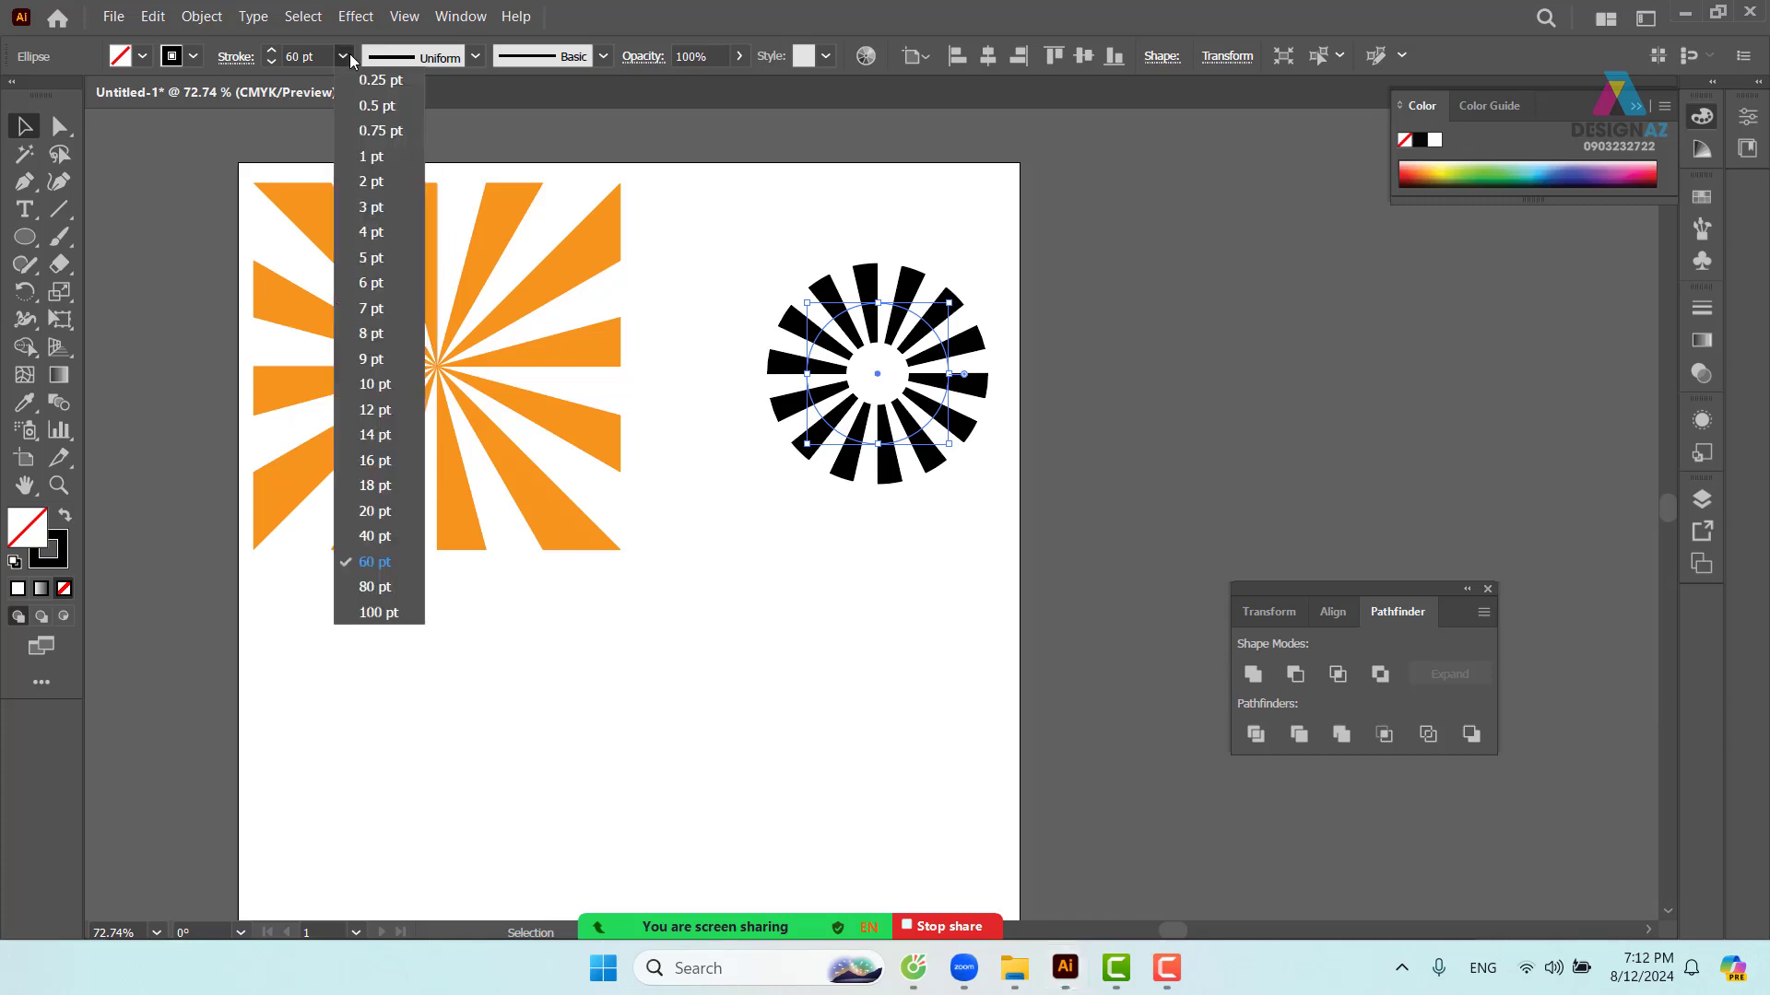
click(394, 613)
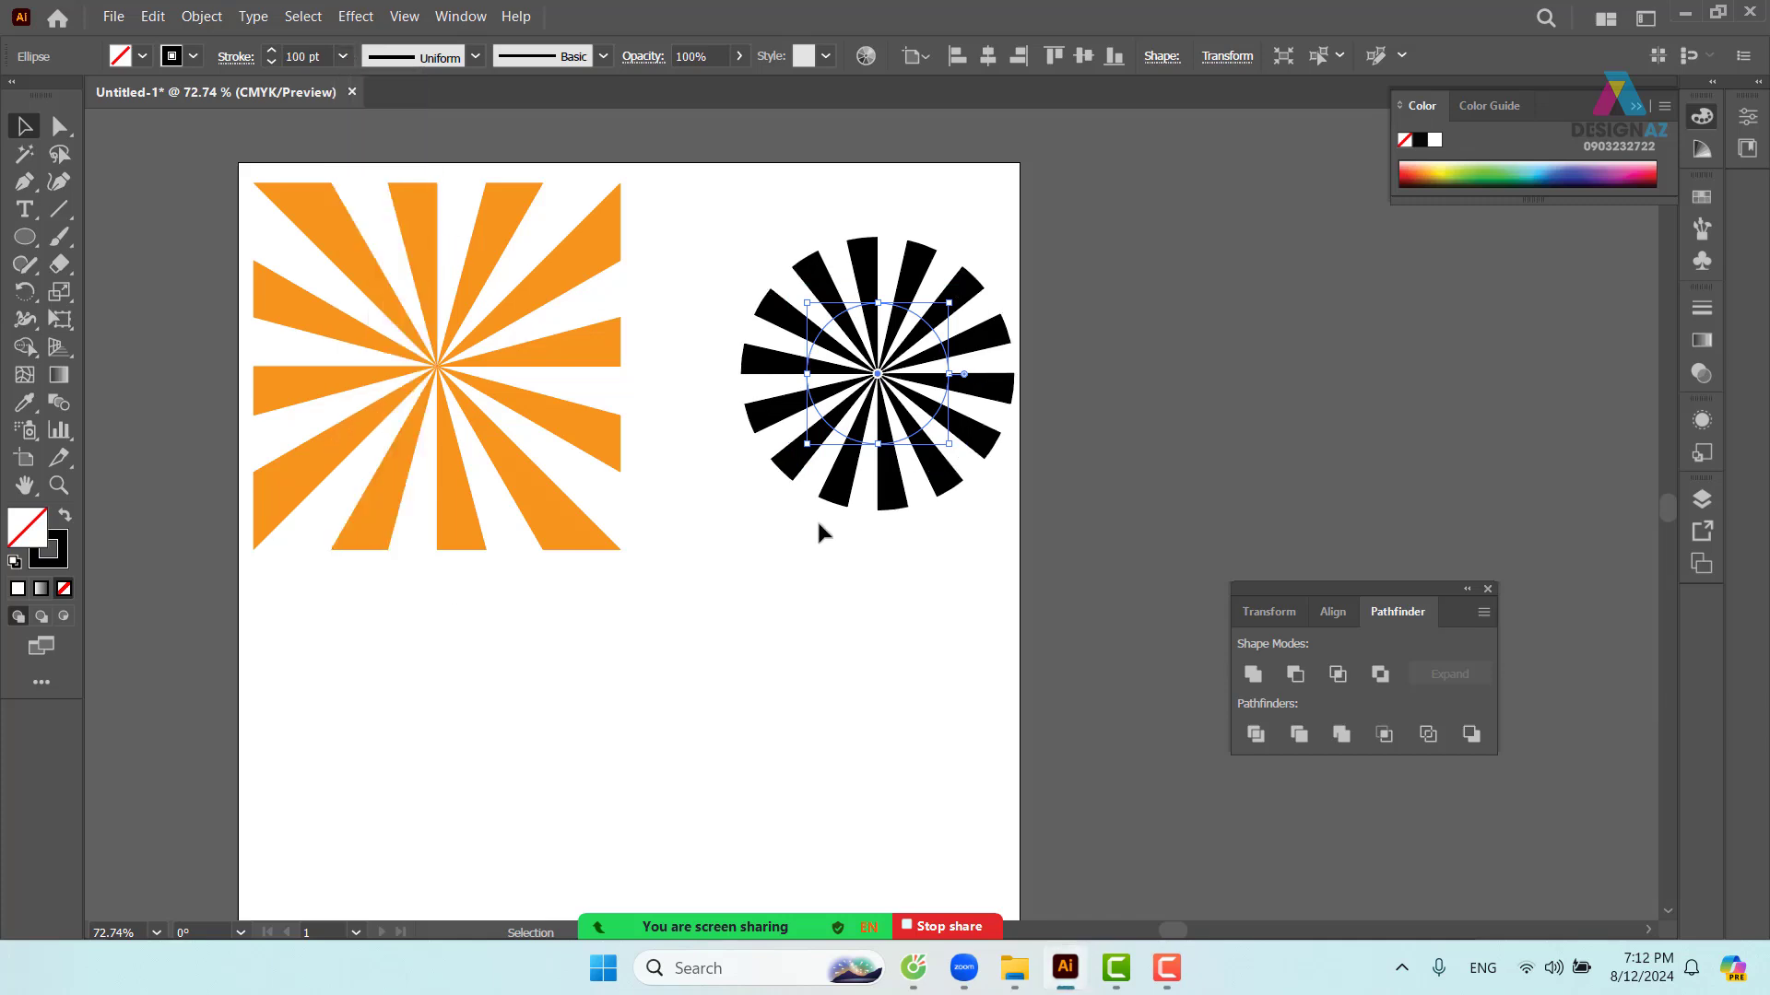
click(1176, 411)
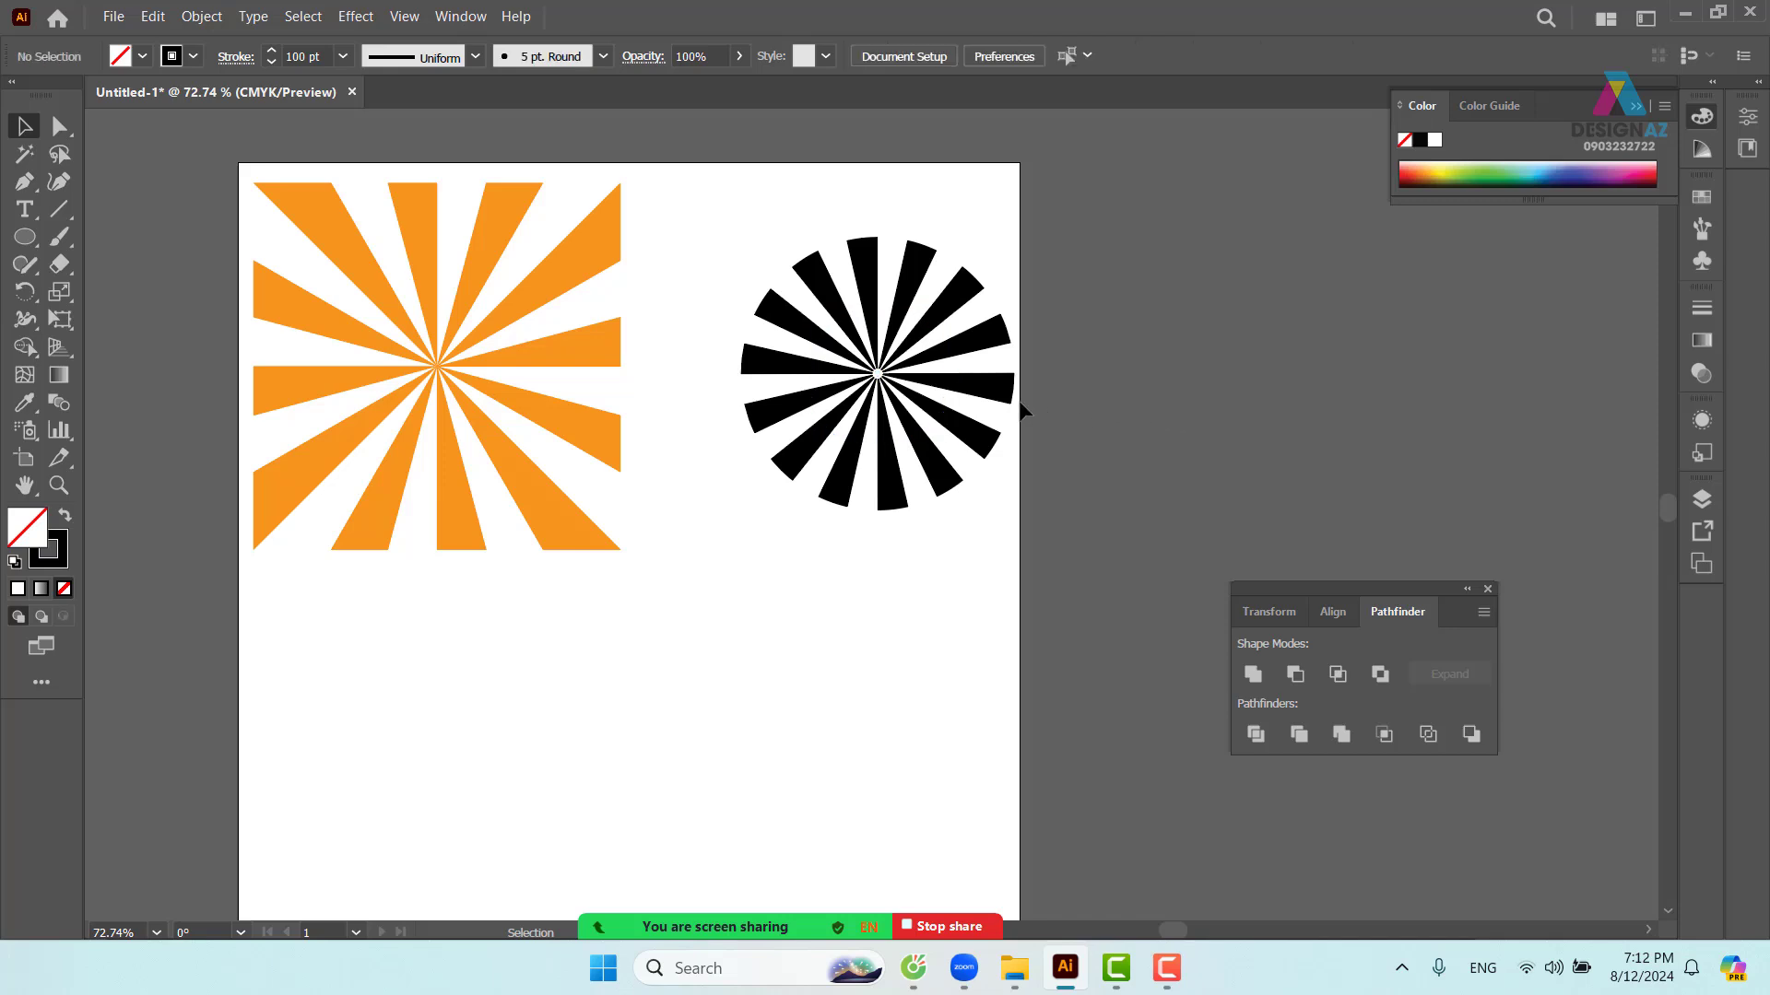
- Set the dash length of the circle's stroke to 6 pt
click(911, 406)
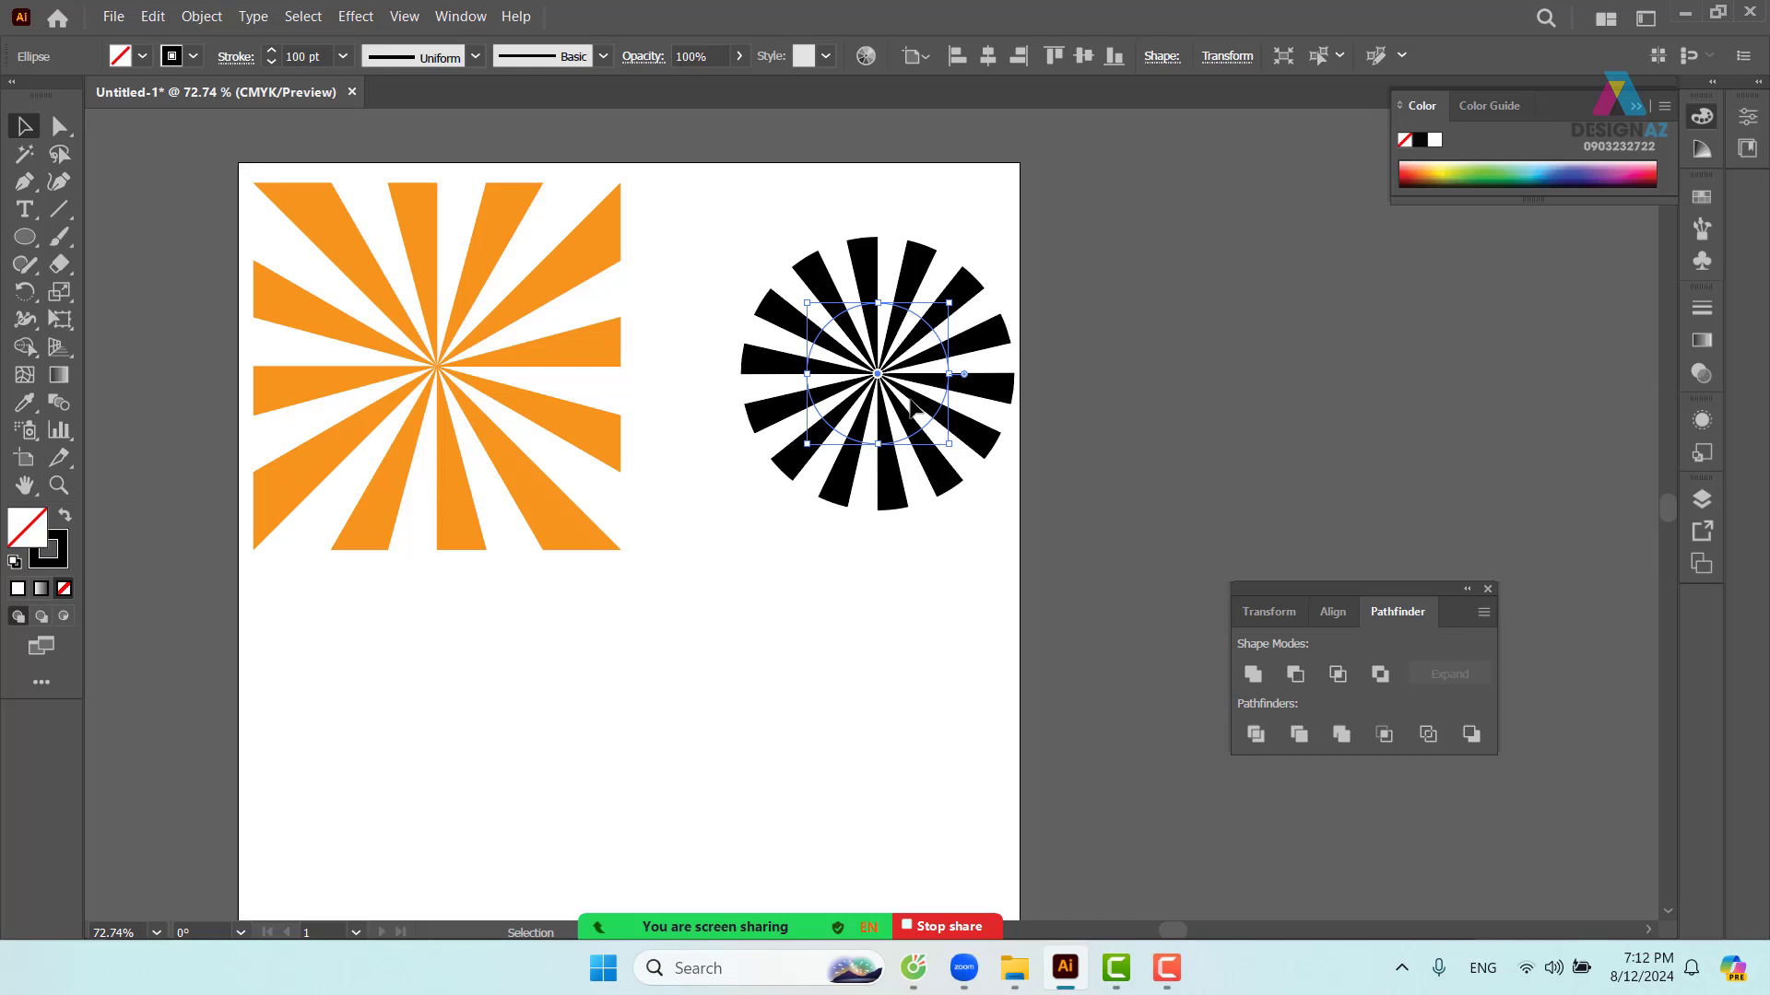
click(236, 57)
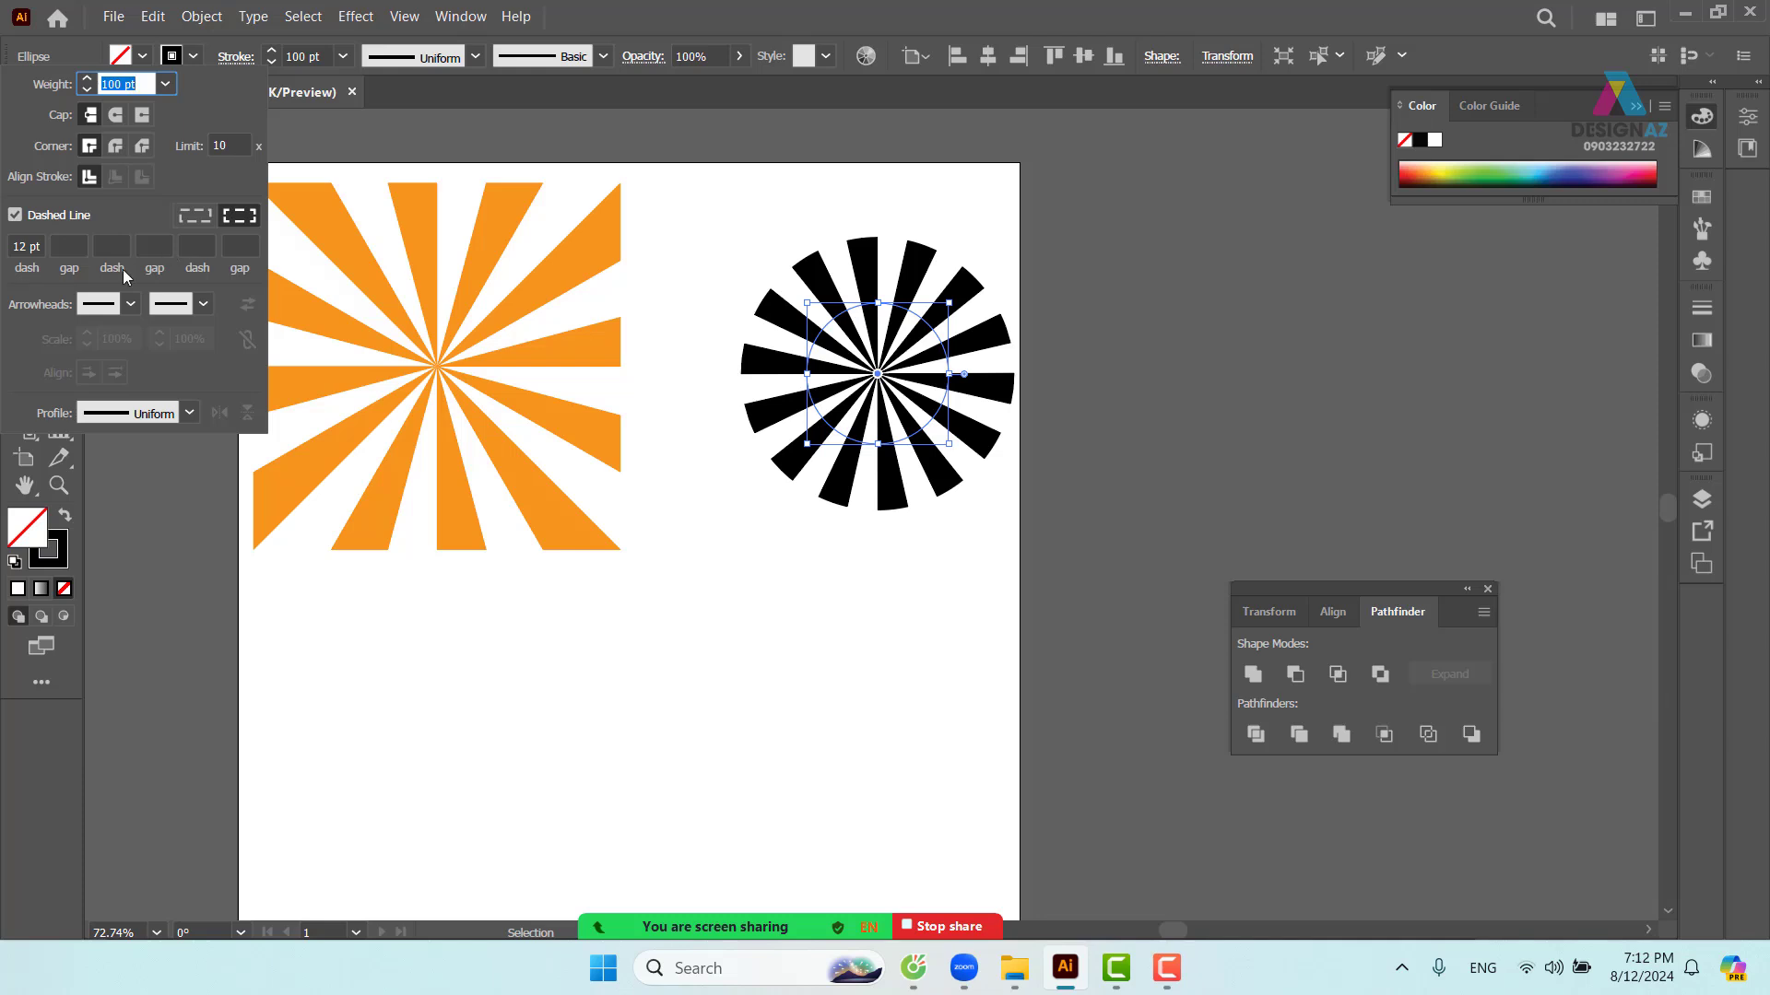
click(29, 246)
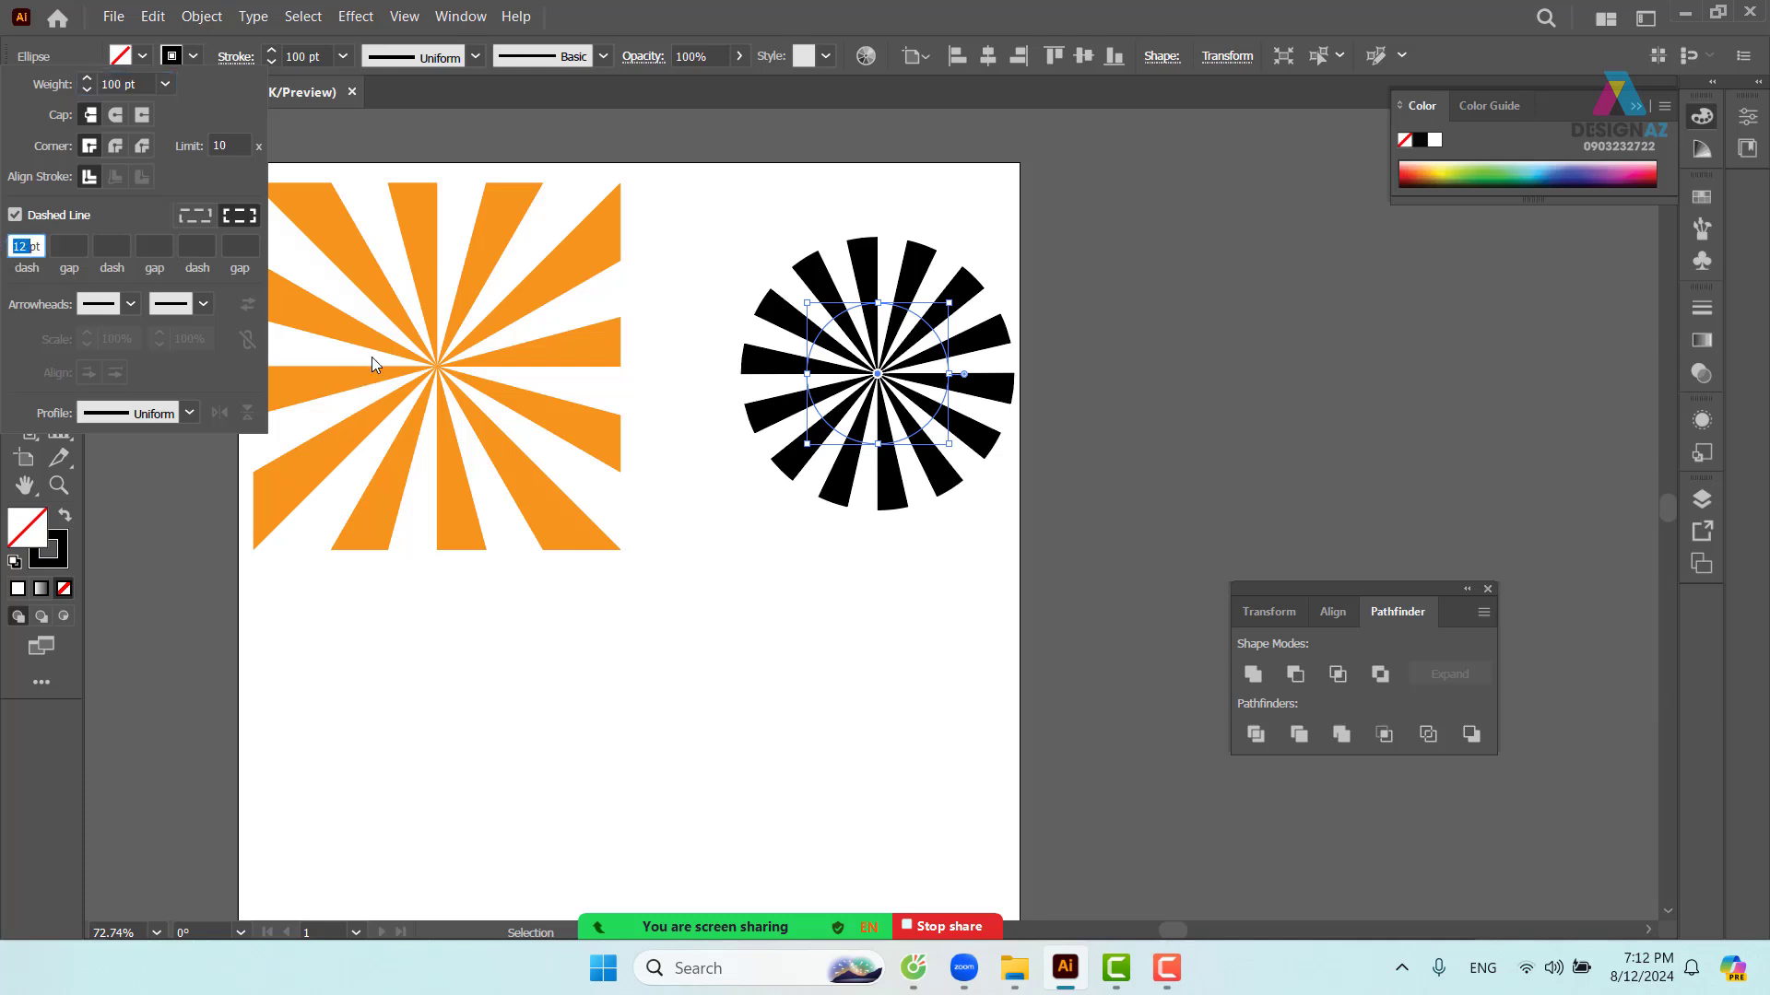
text(6)
key(Return)
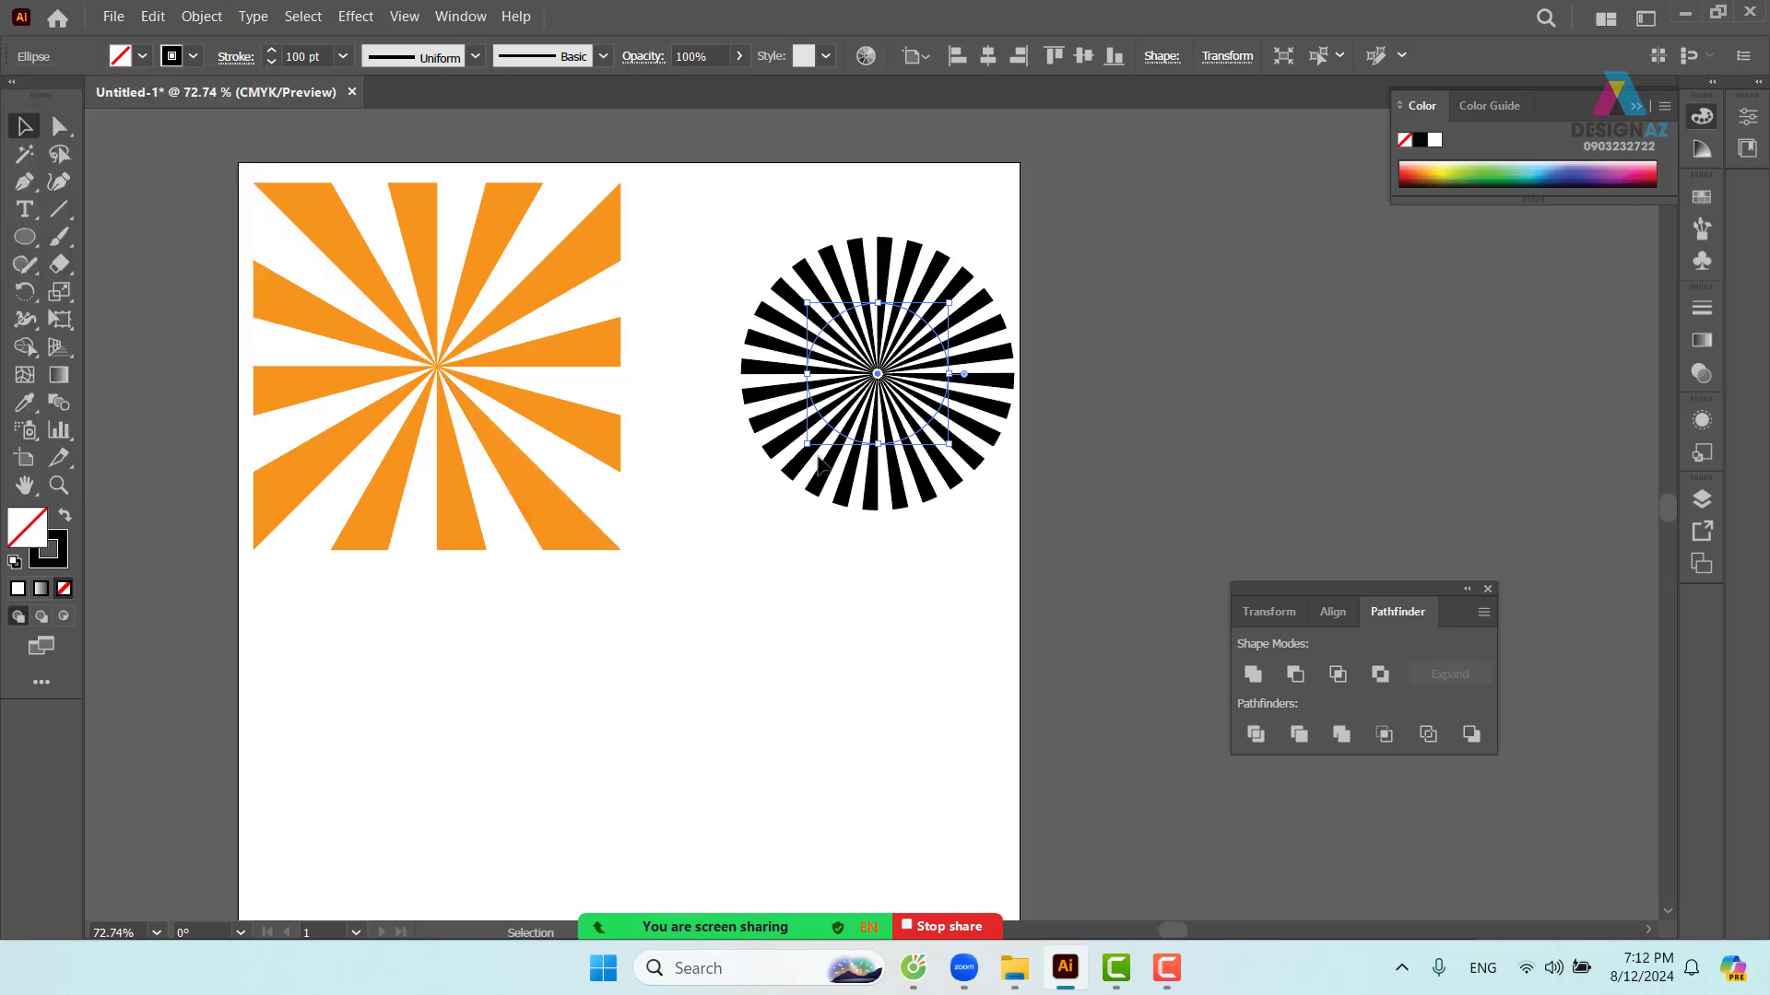
- Set the dash length of the circle's stroke to 9 pt and clear the selection
click(231, 58)
click(10, 246)
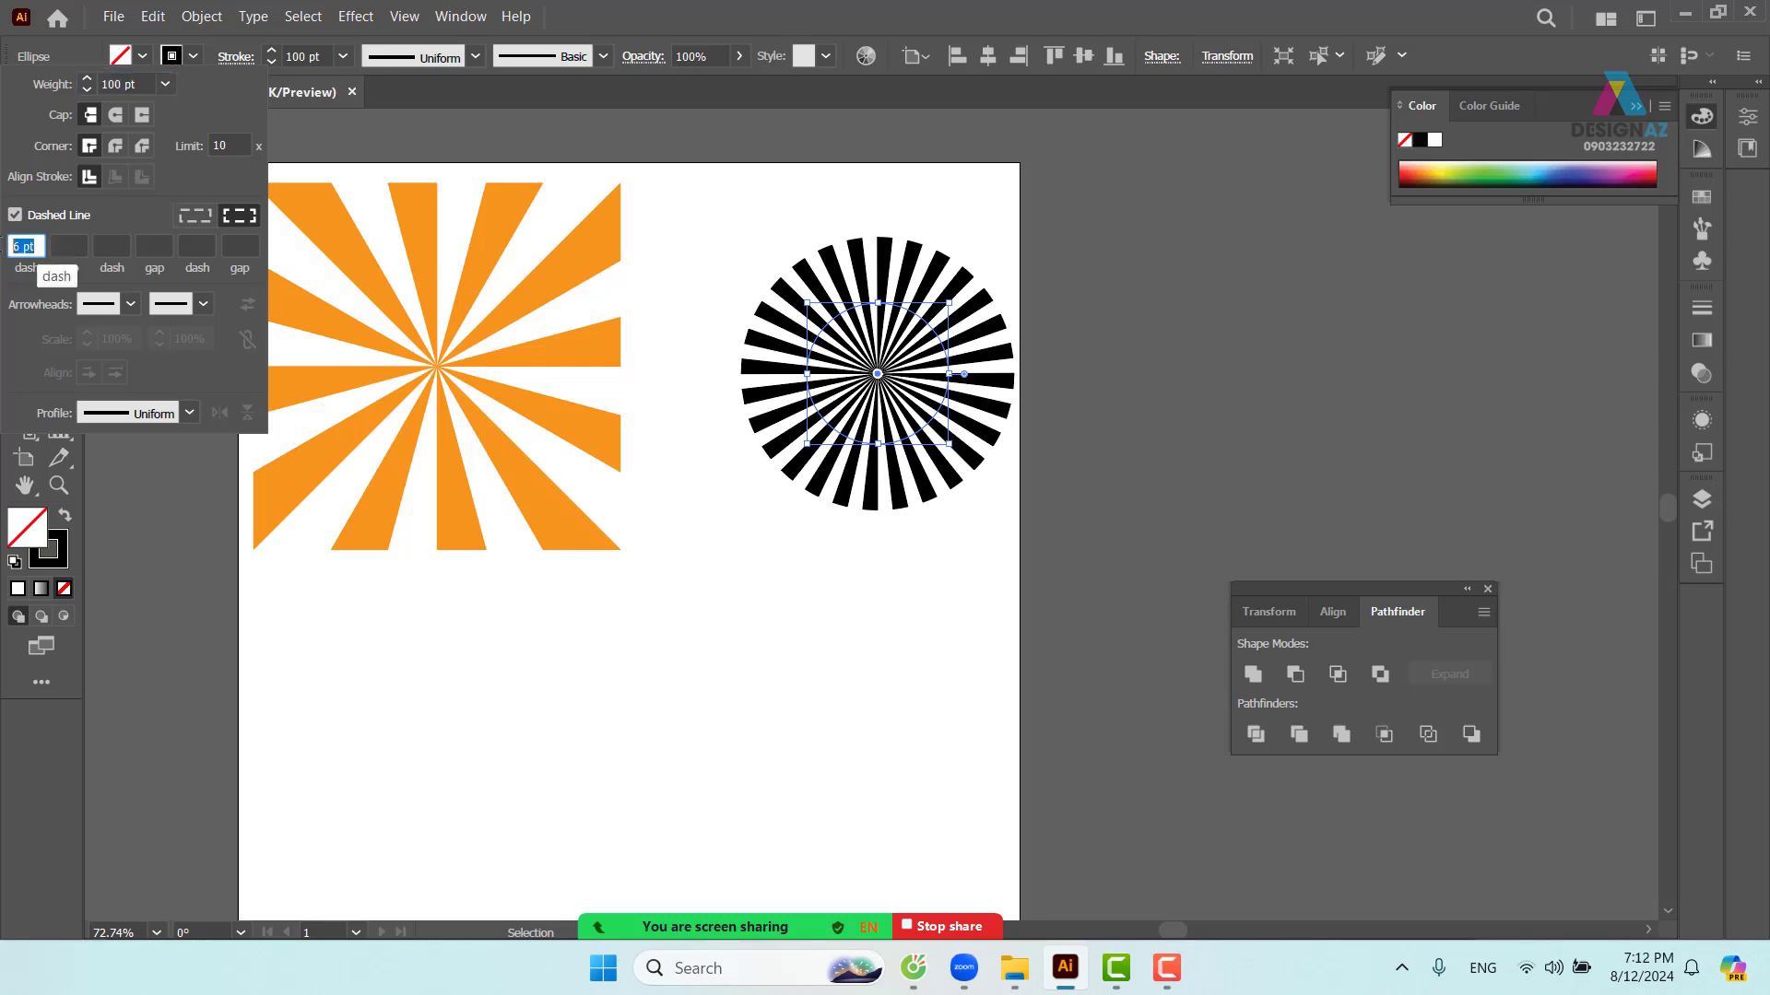
text(9)
key(Return)
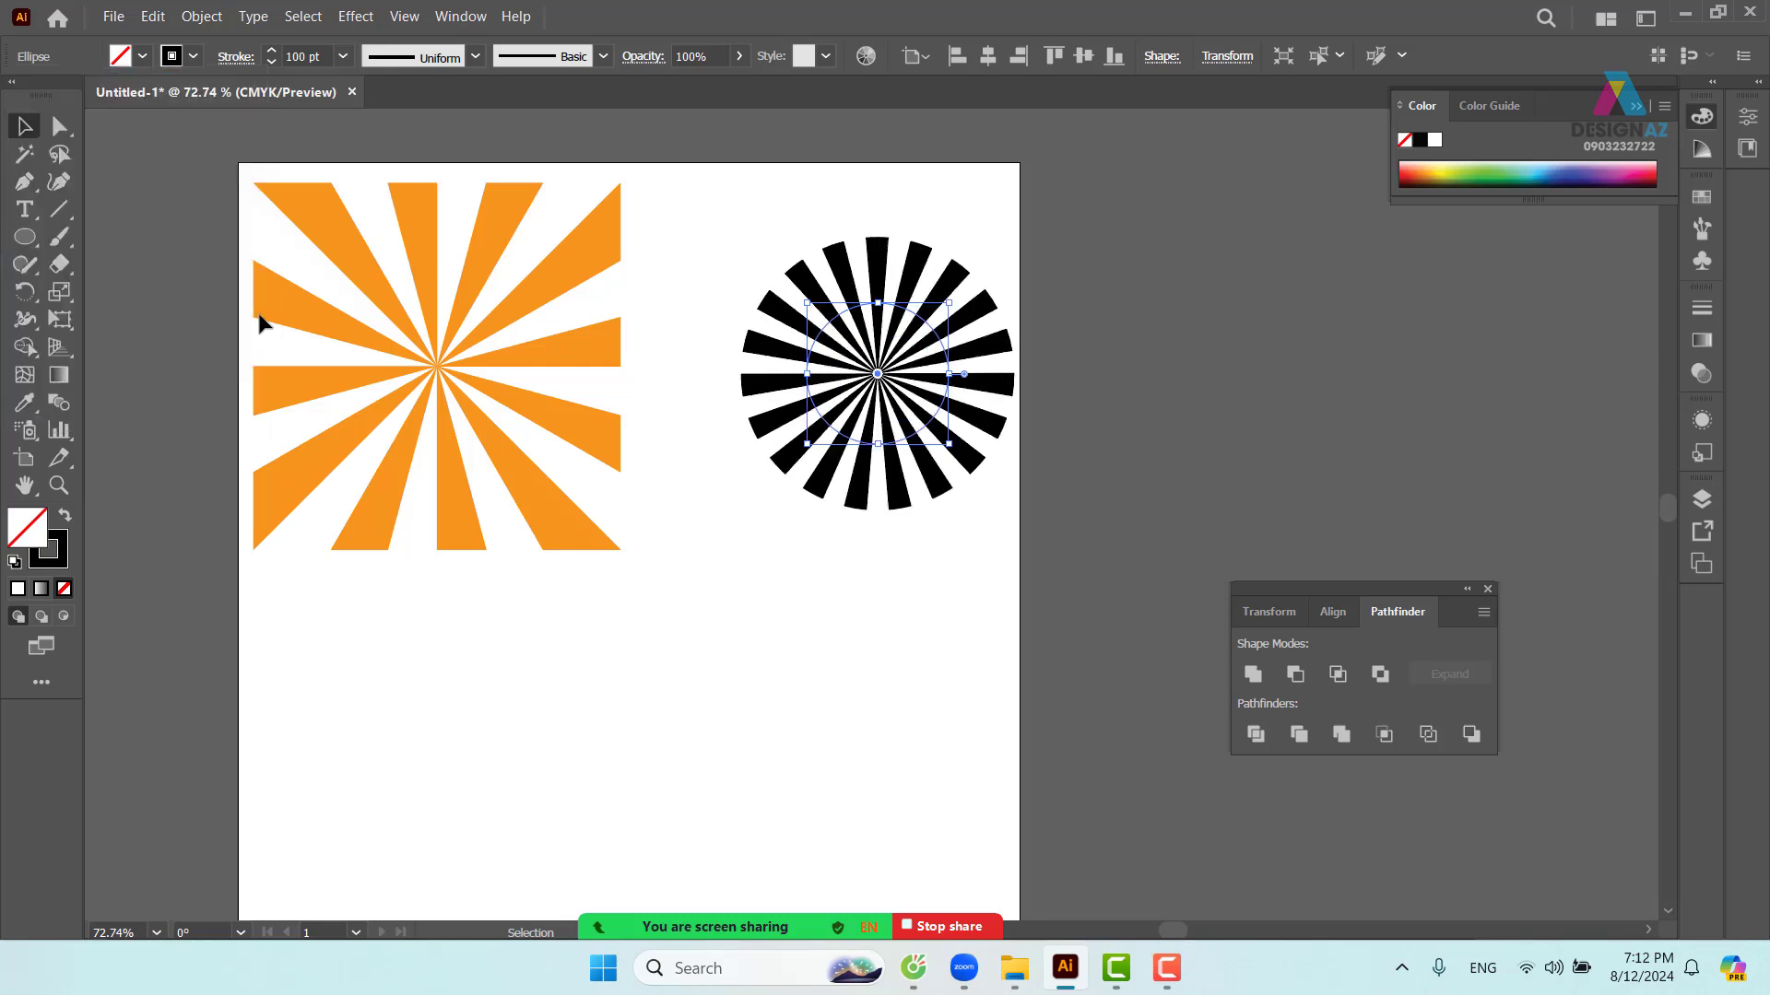
click(1185, 375)
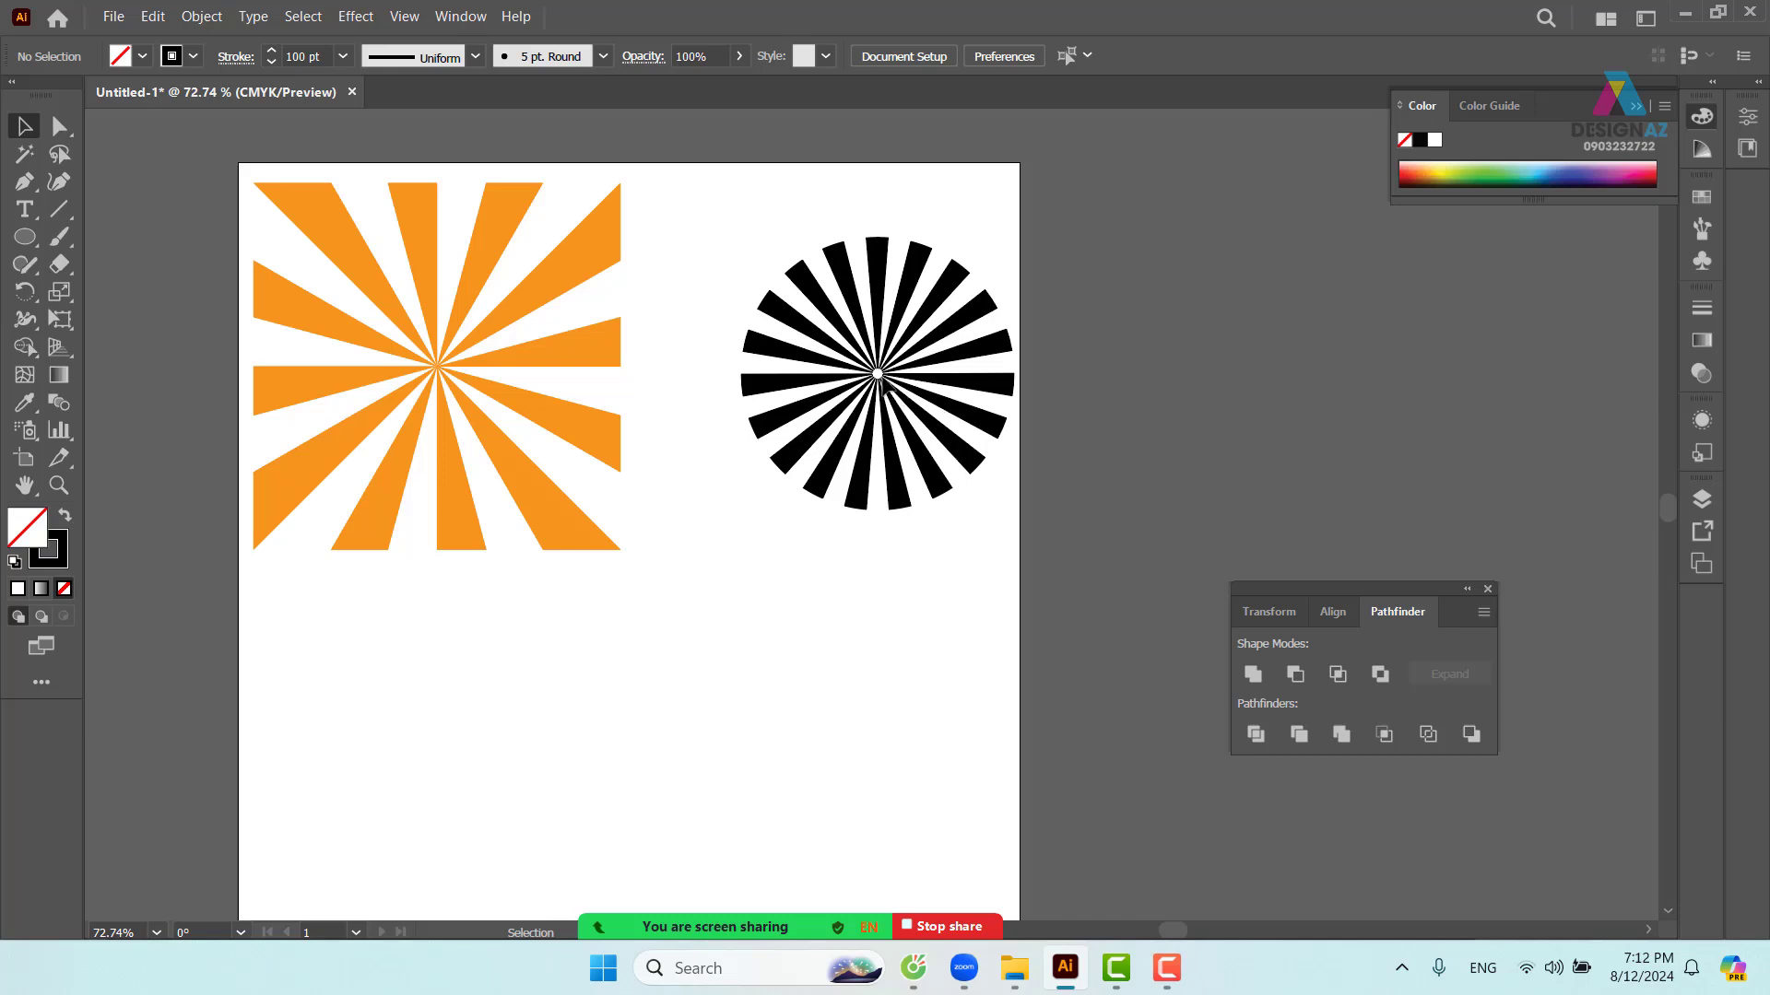
- Try a stroke weight of 150 pt on the dashed circle and restore it to 100 pt
drag(774, 236, 960, 497)
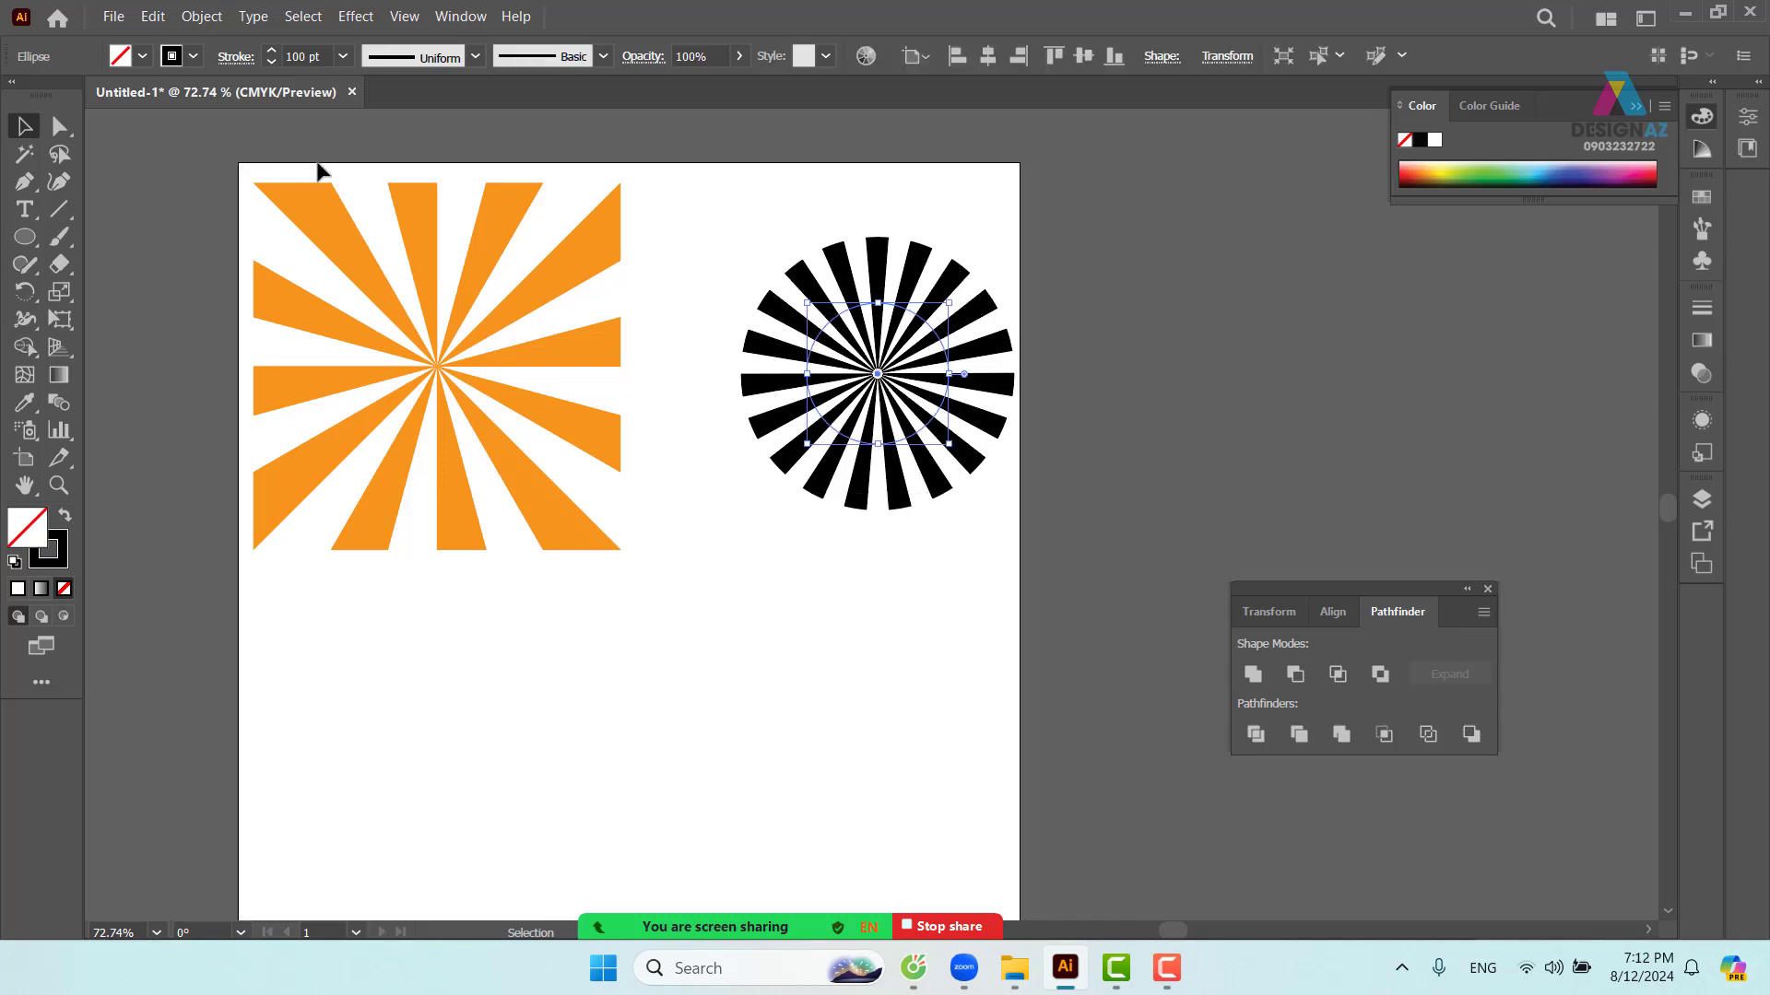
click(305, 57)
text(150)
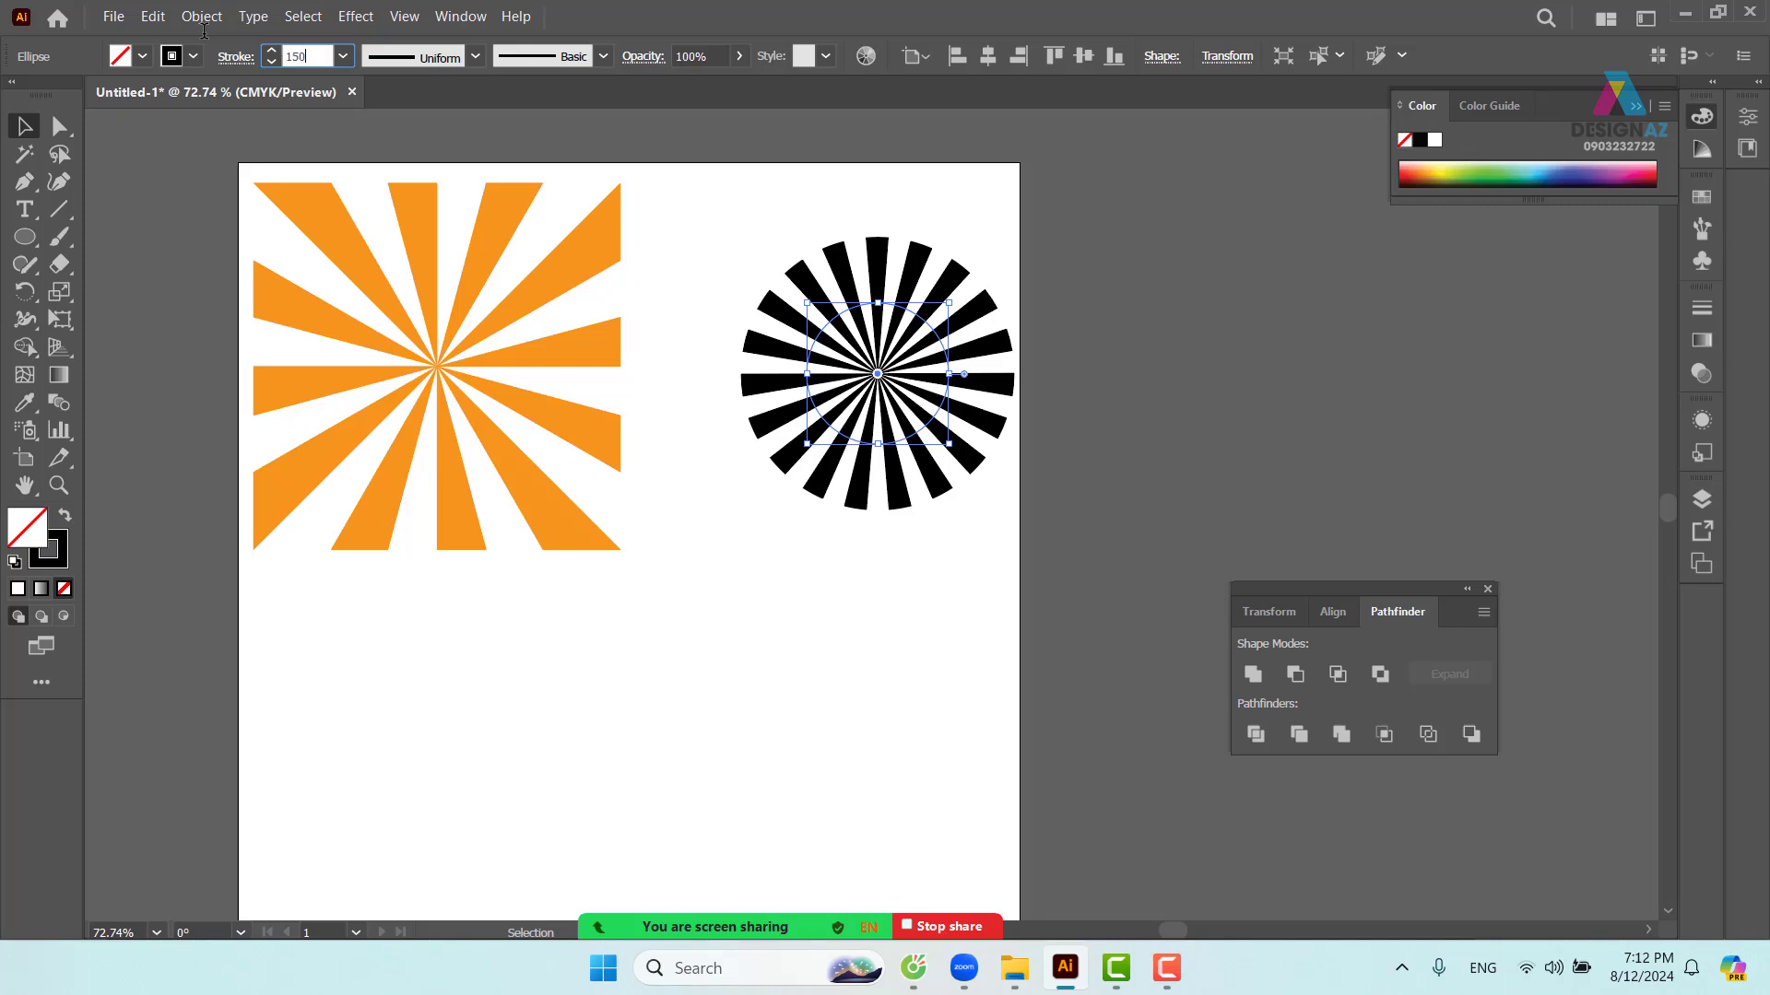
key(Return)
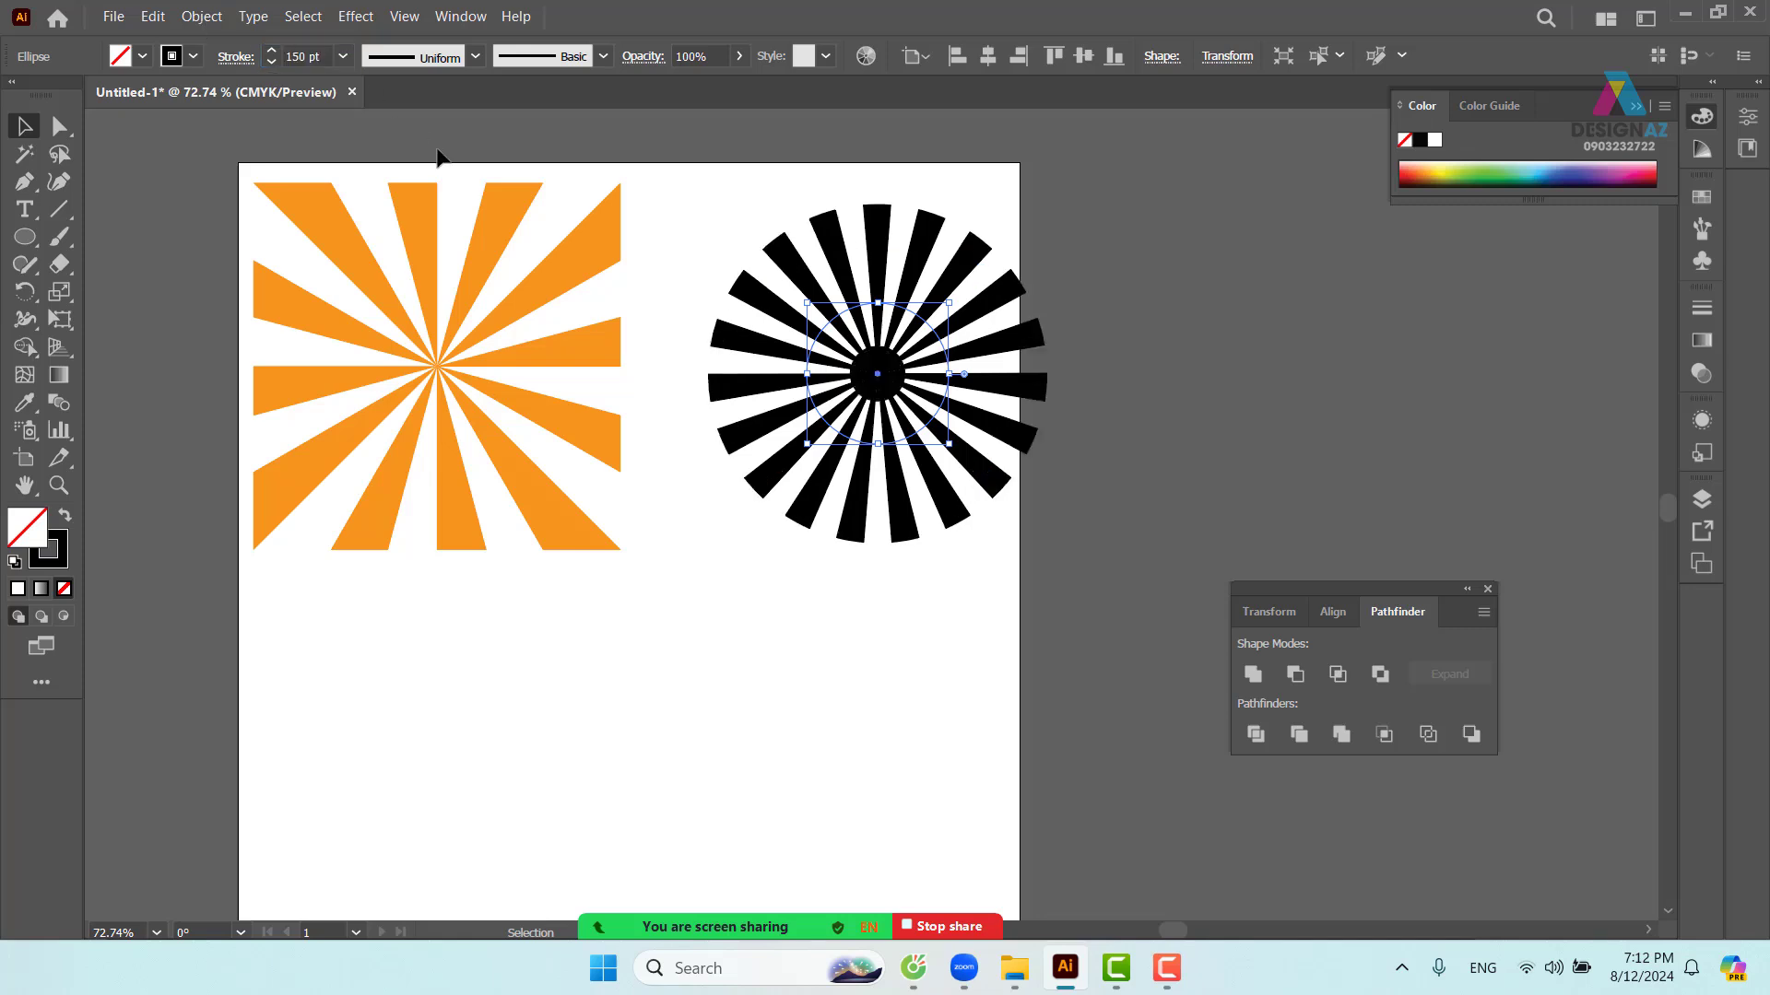
click(323, 55)
text(100)
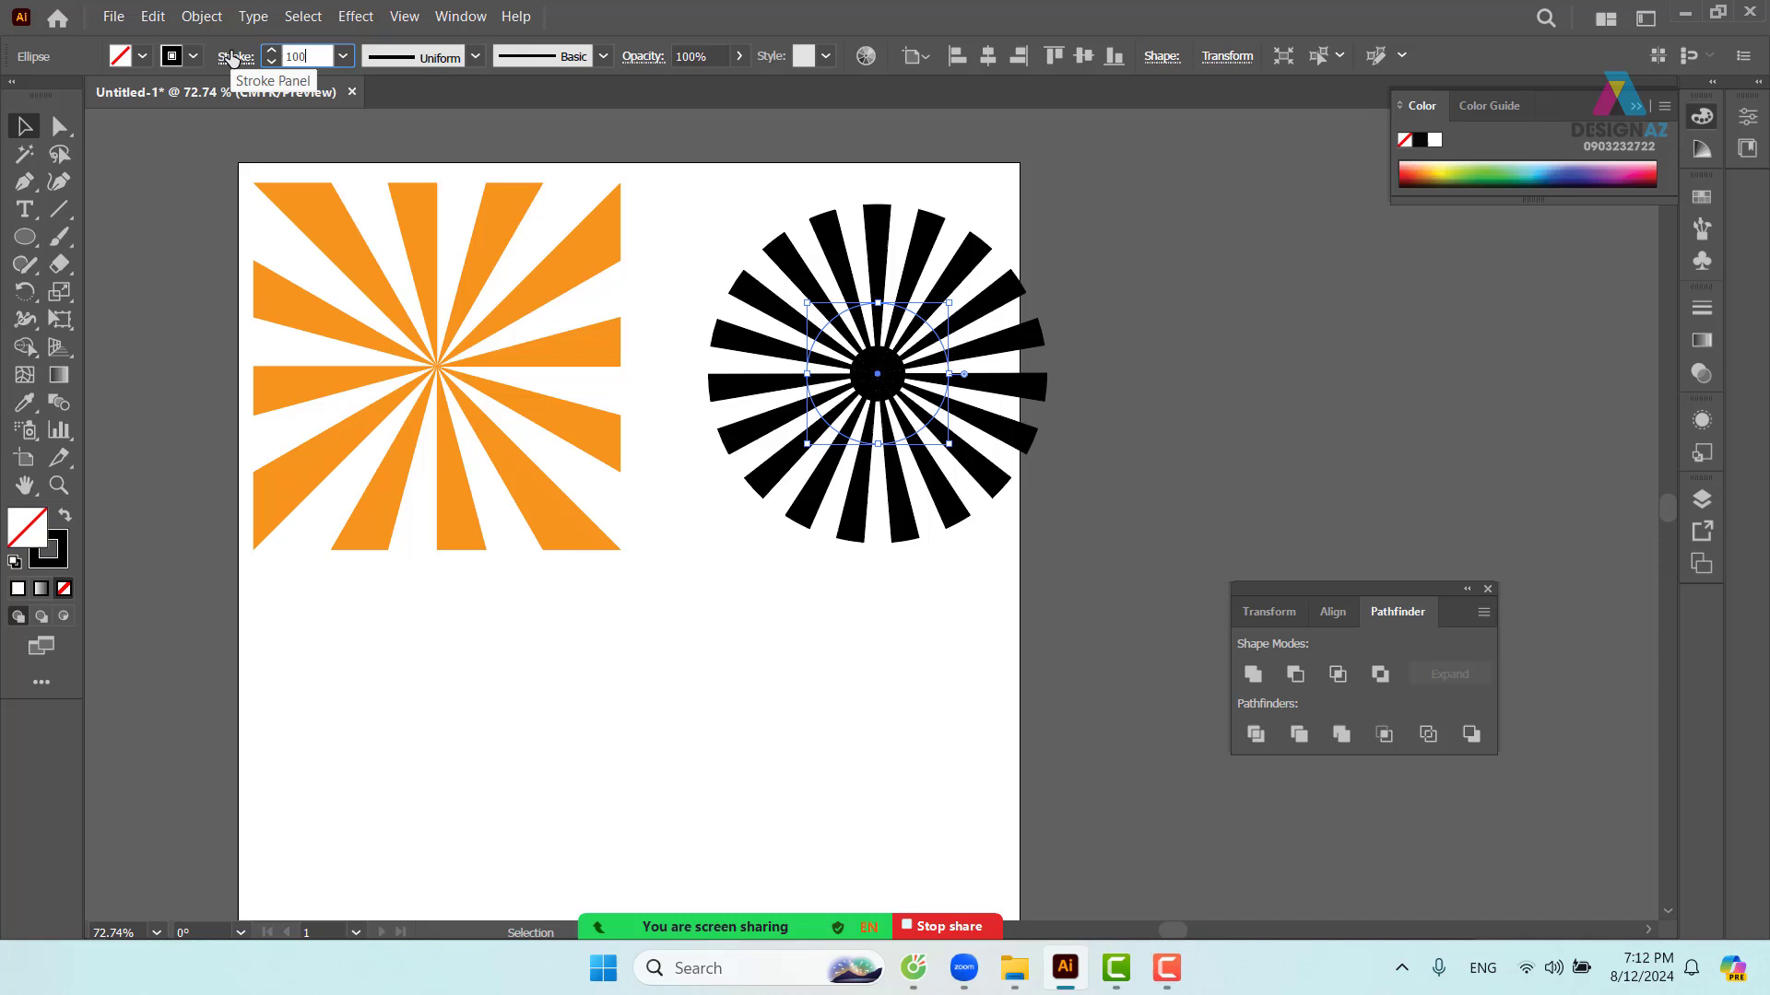
key(Return)
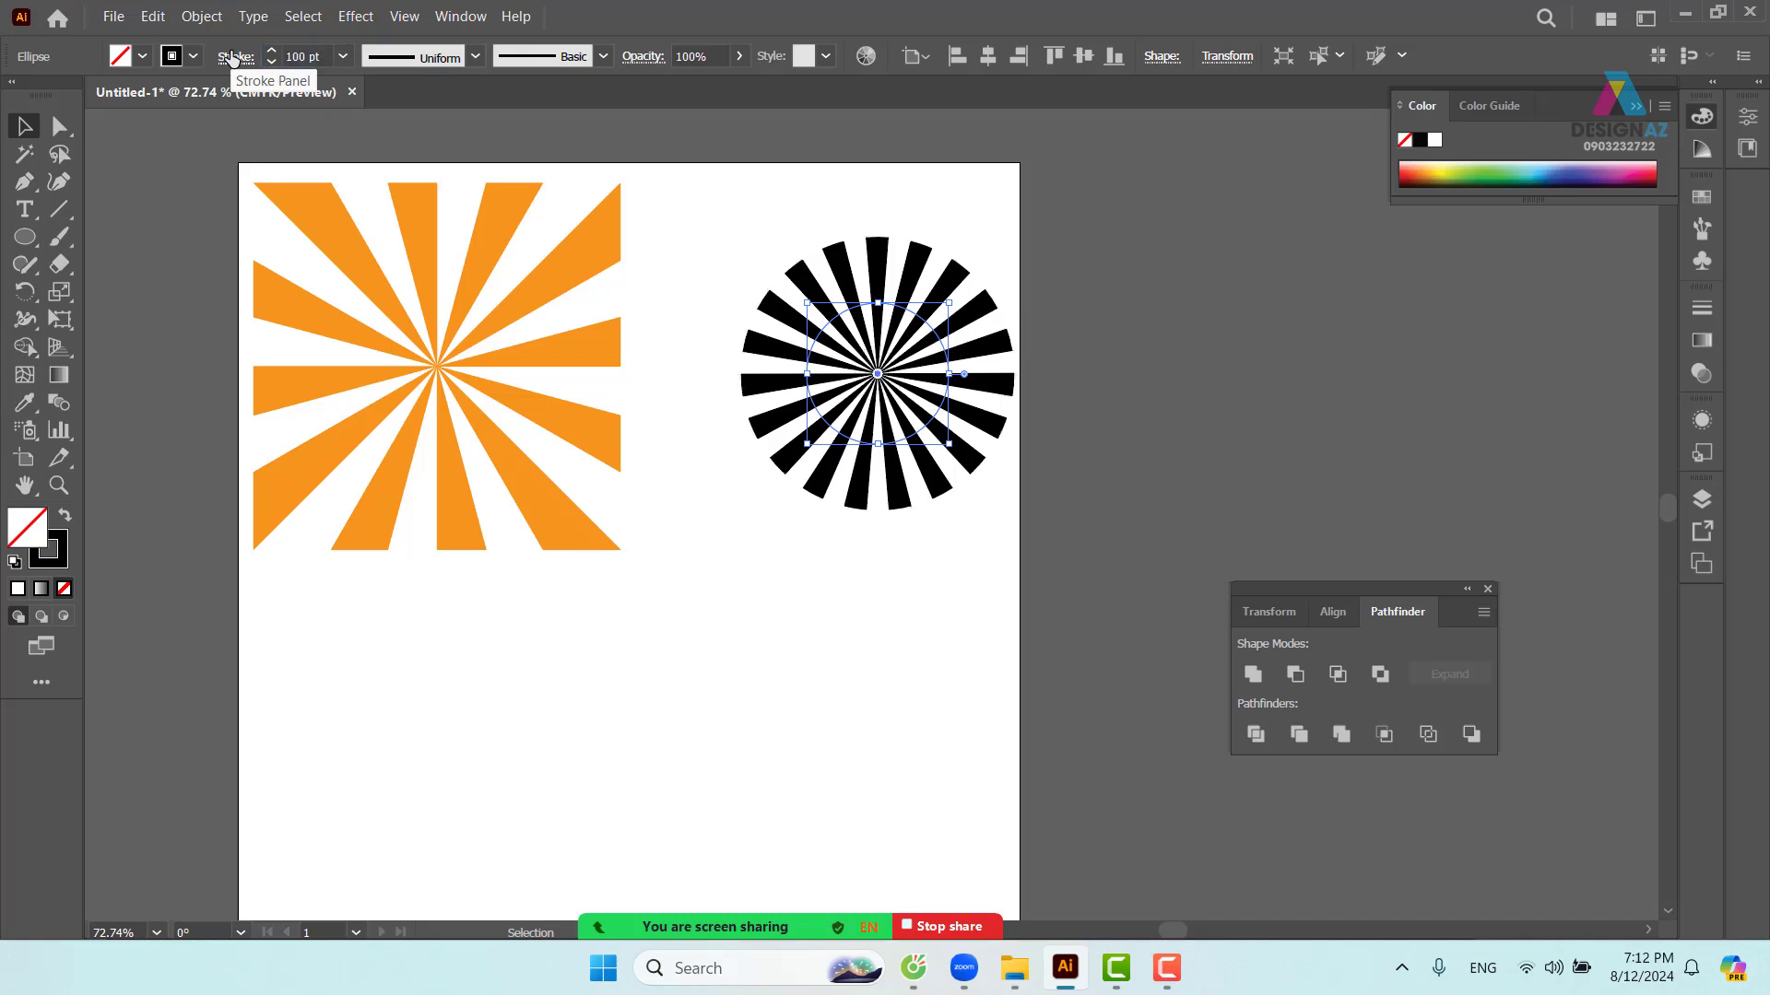
- Move the circular black burst slightly down and toward the orange sunburst
click(1128, 304)
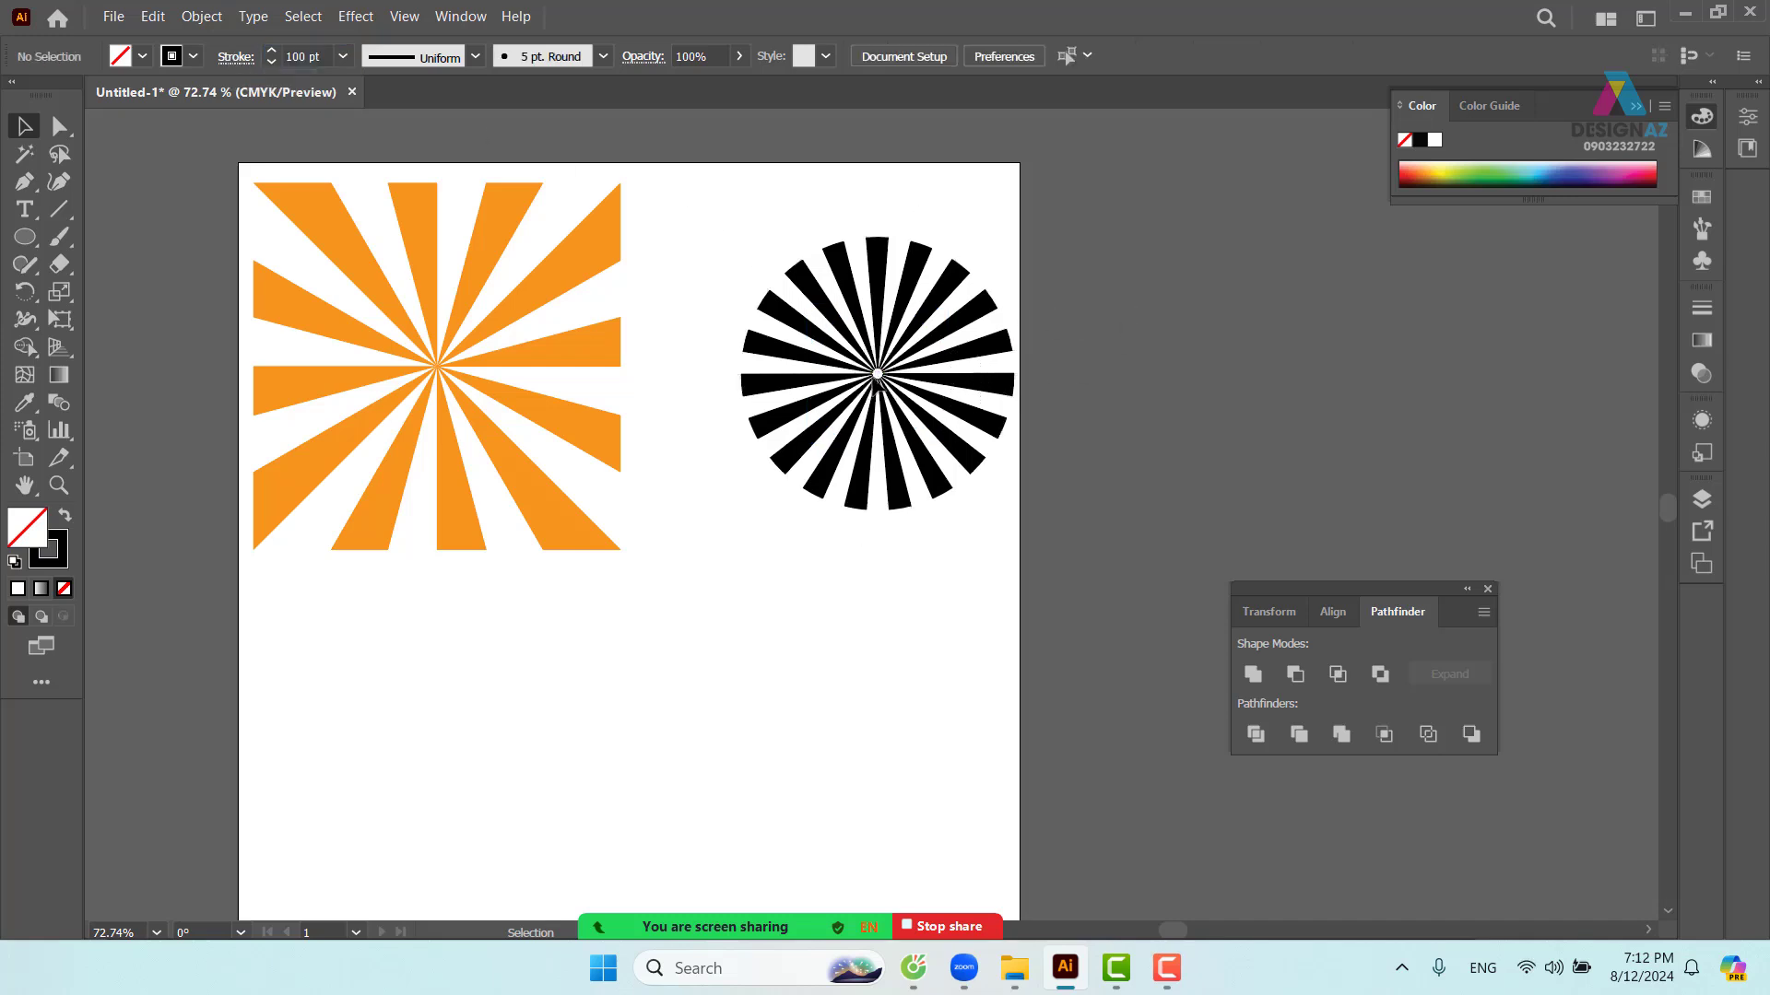
drag(880, 392, 848, 386)
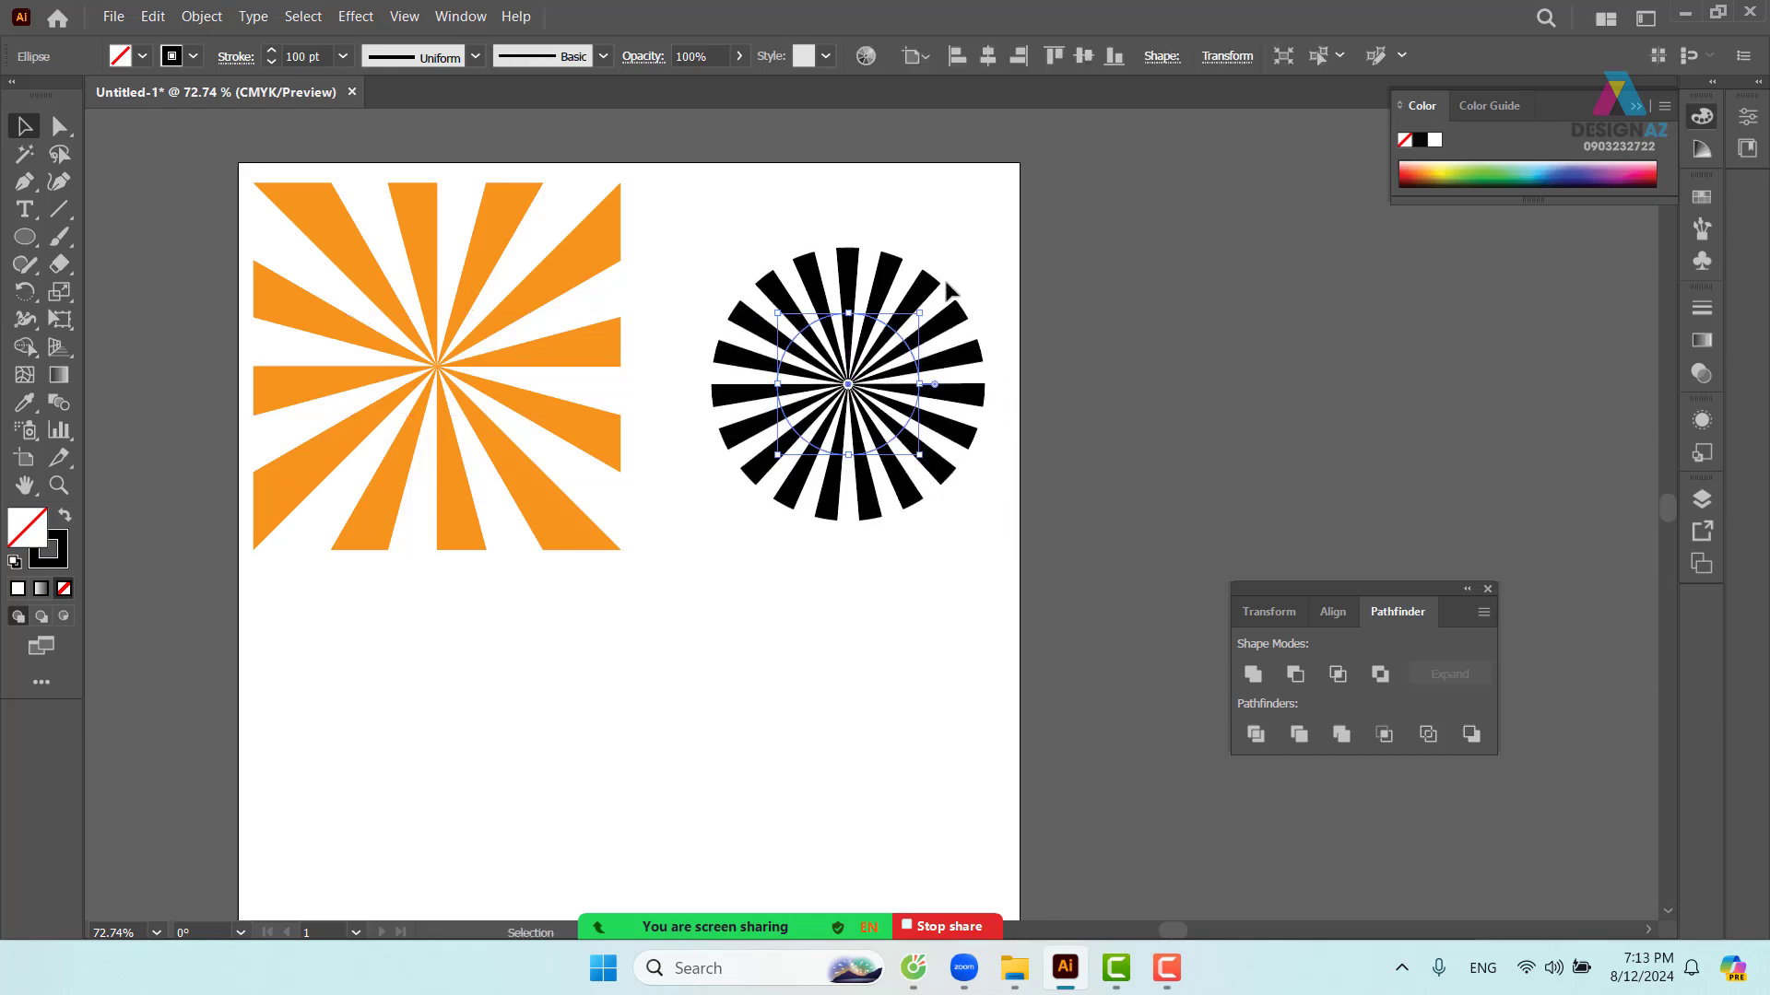
- Enlarge the black circular burst and flatten its transparency at Medium Resolution with Preserve Alpha Transparency turned on
mouse_move(925, 311)
mouse_down()
mouse_move(1037, 254)
mouse_move(1013, 275)
mouse_up()
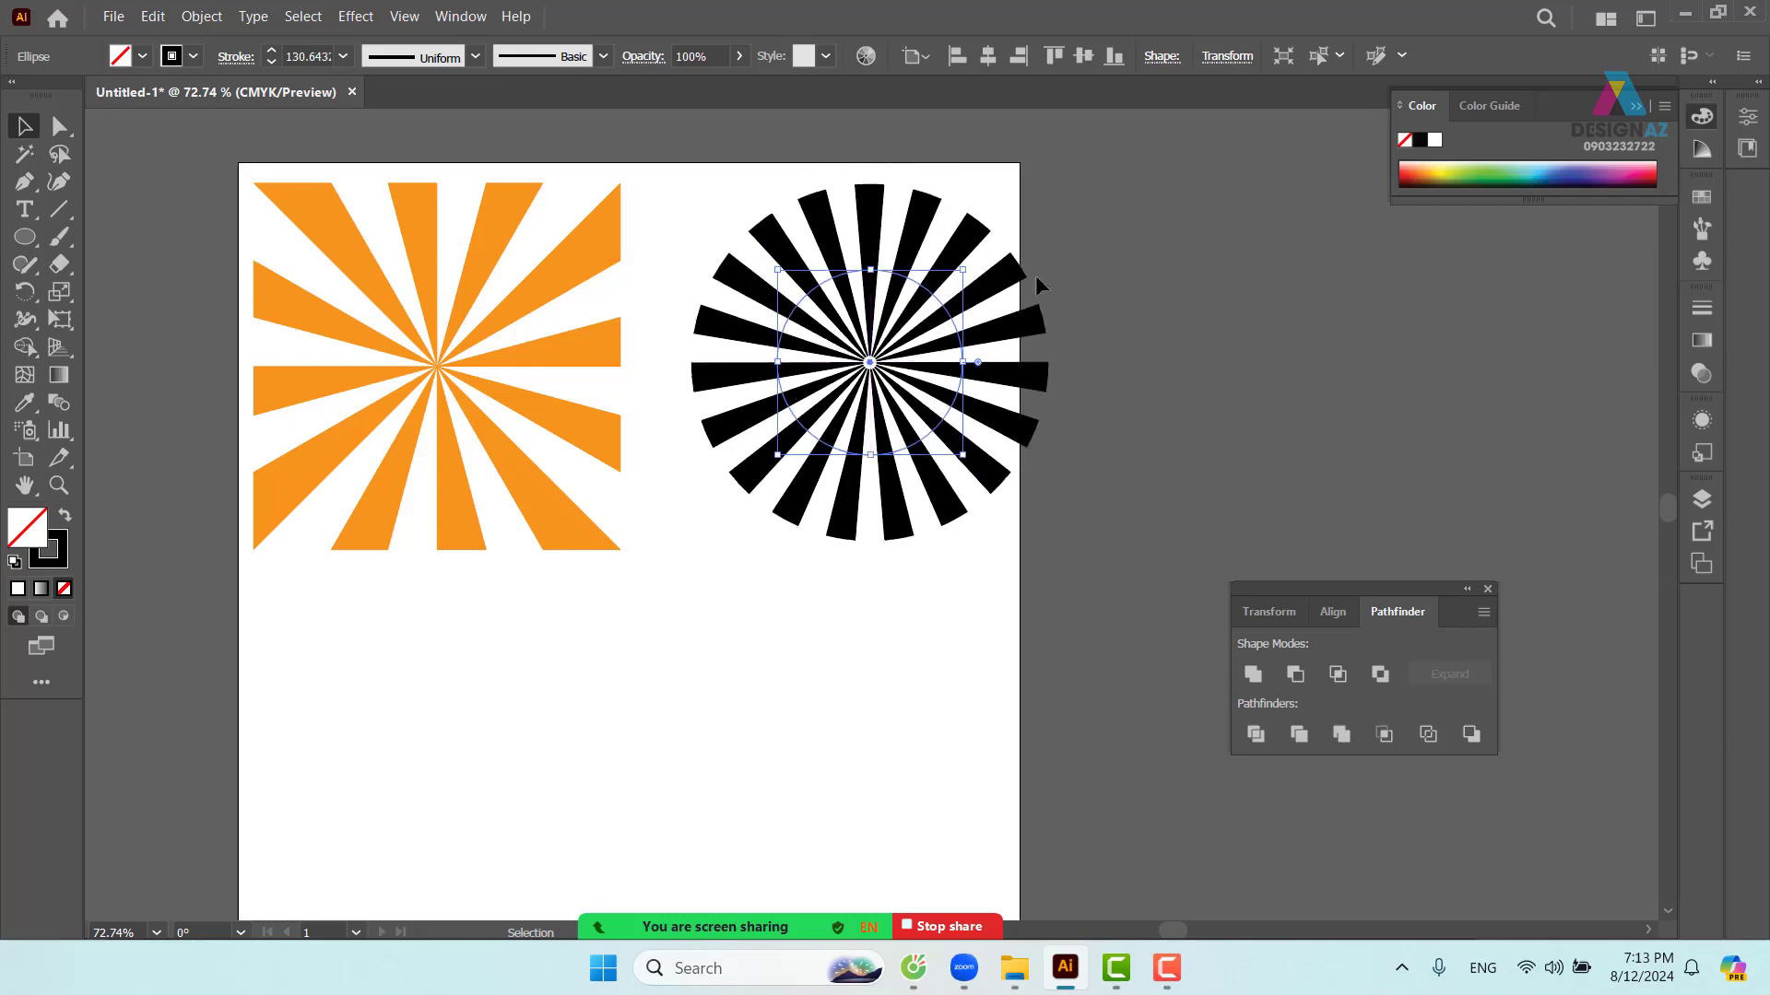
click(200, 16)
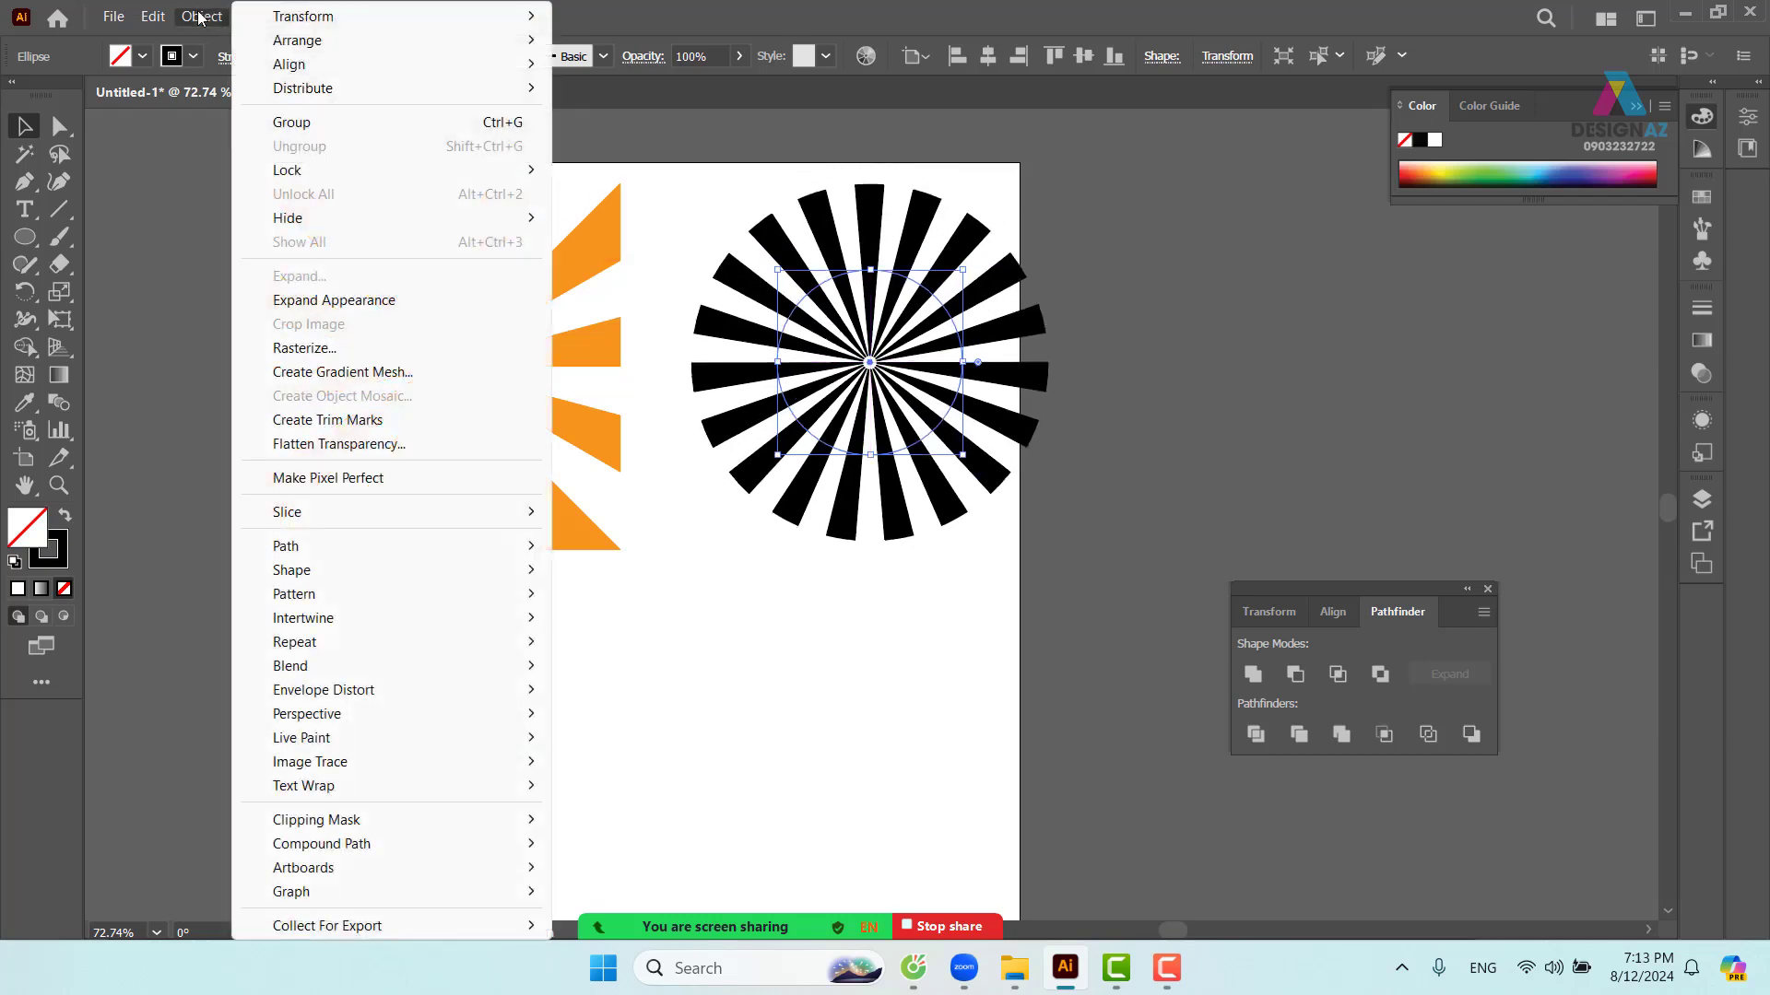
click(367, 446)
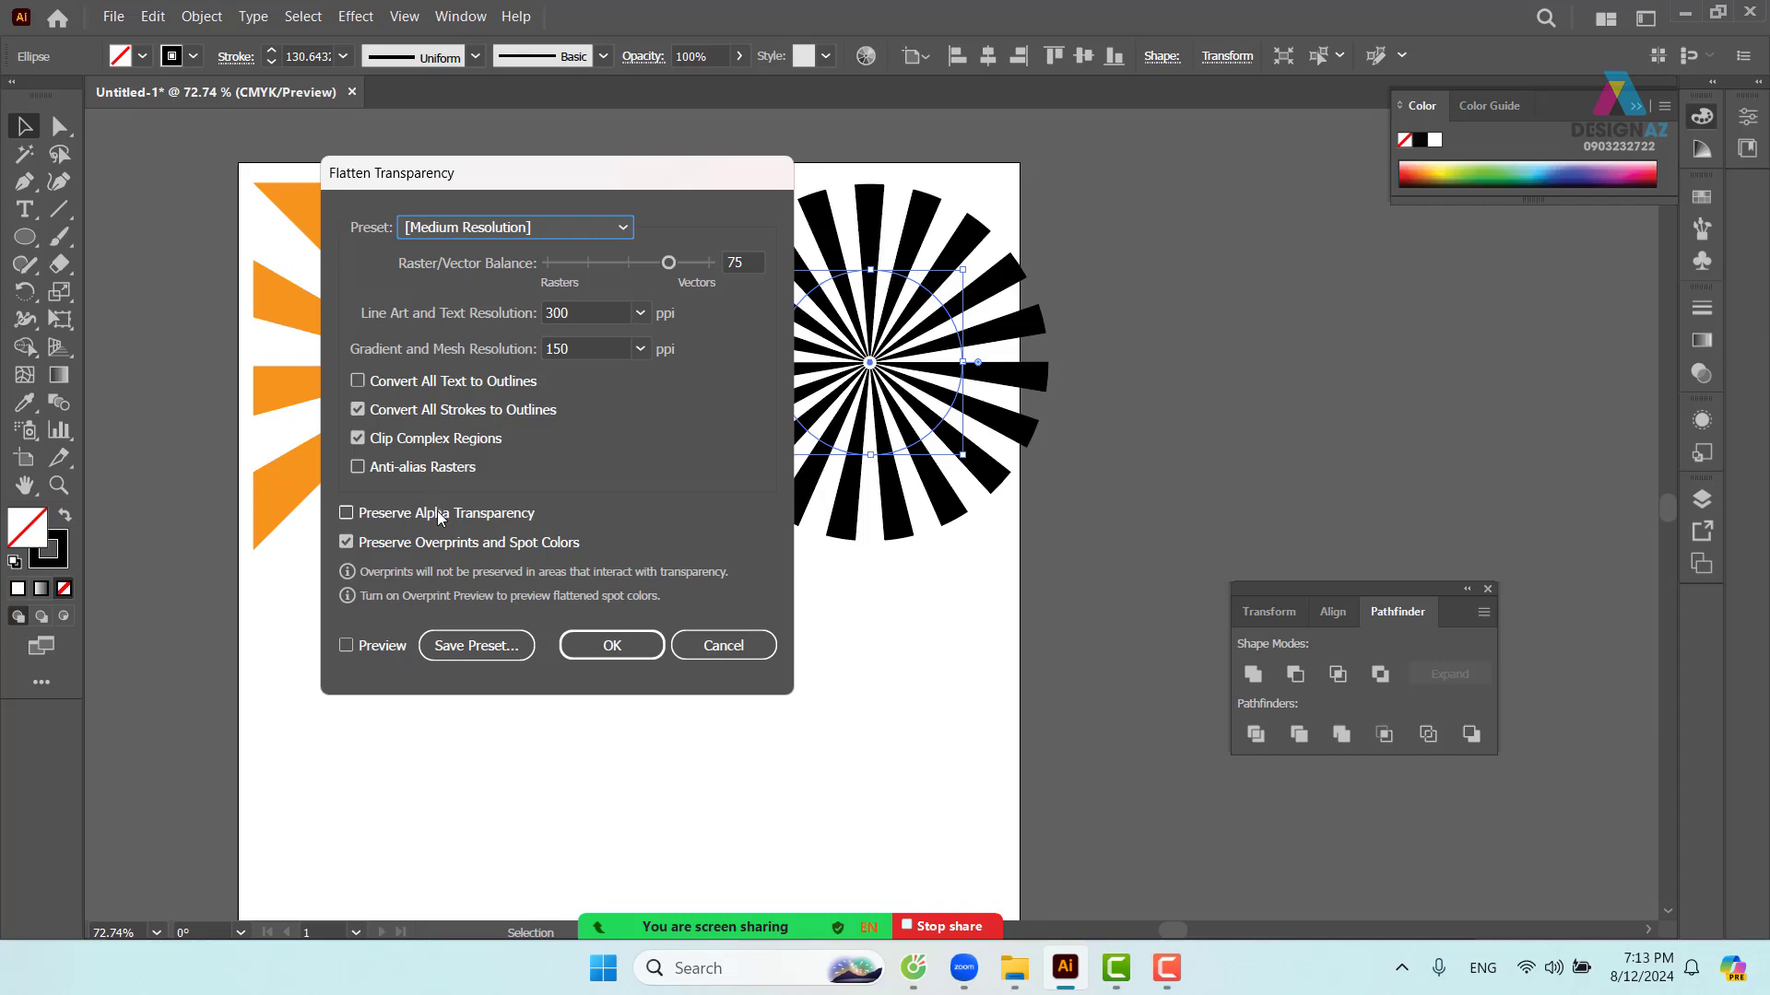
click(438, 512)
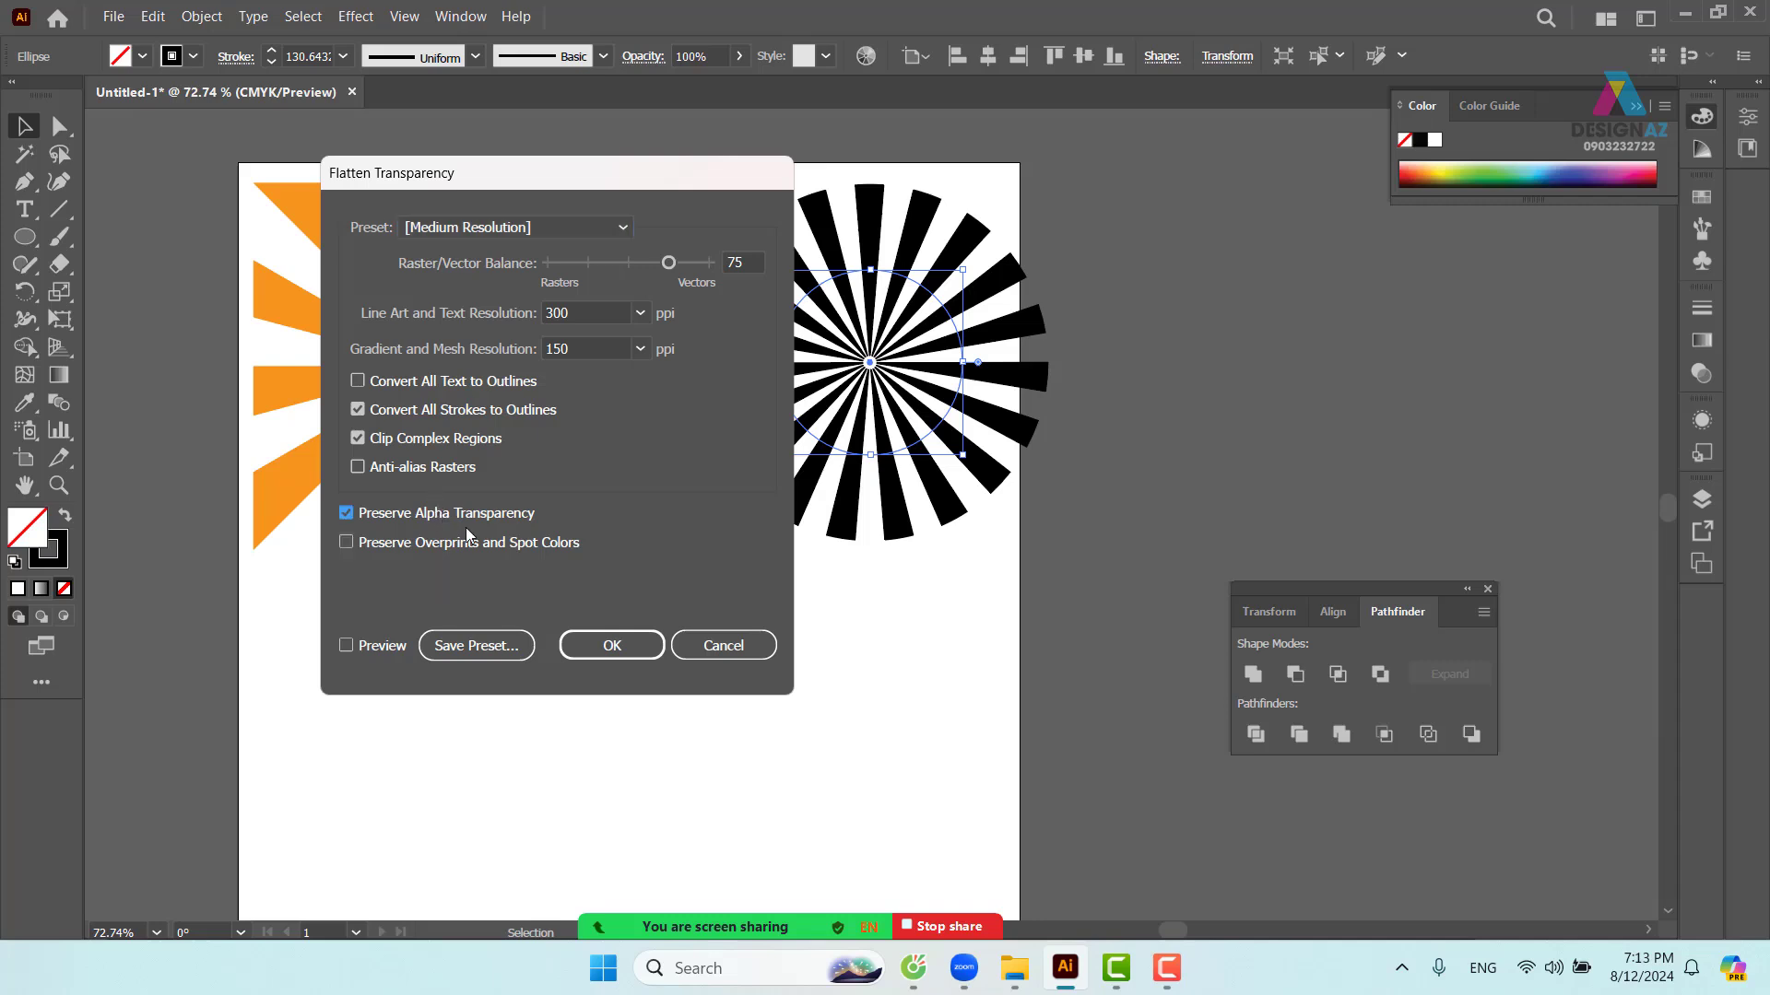
click(599, 645)
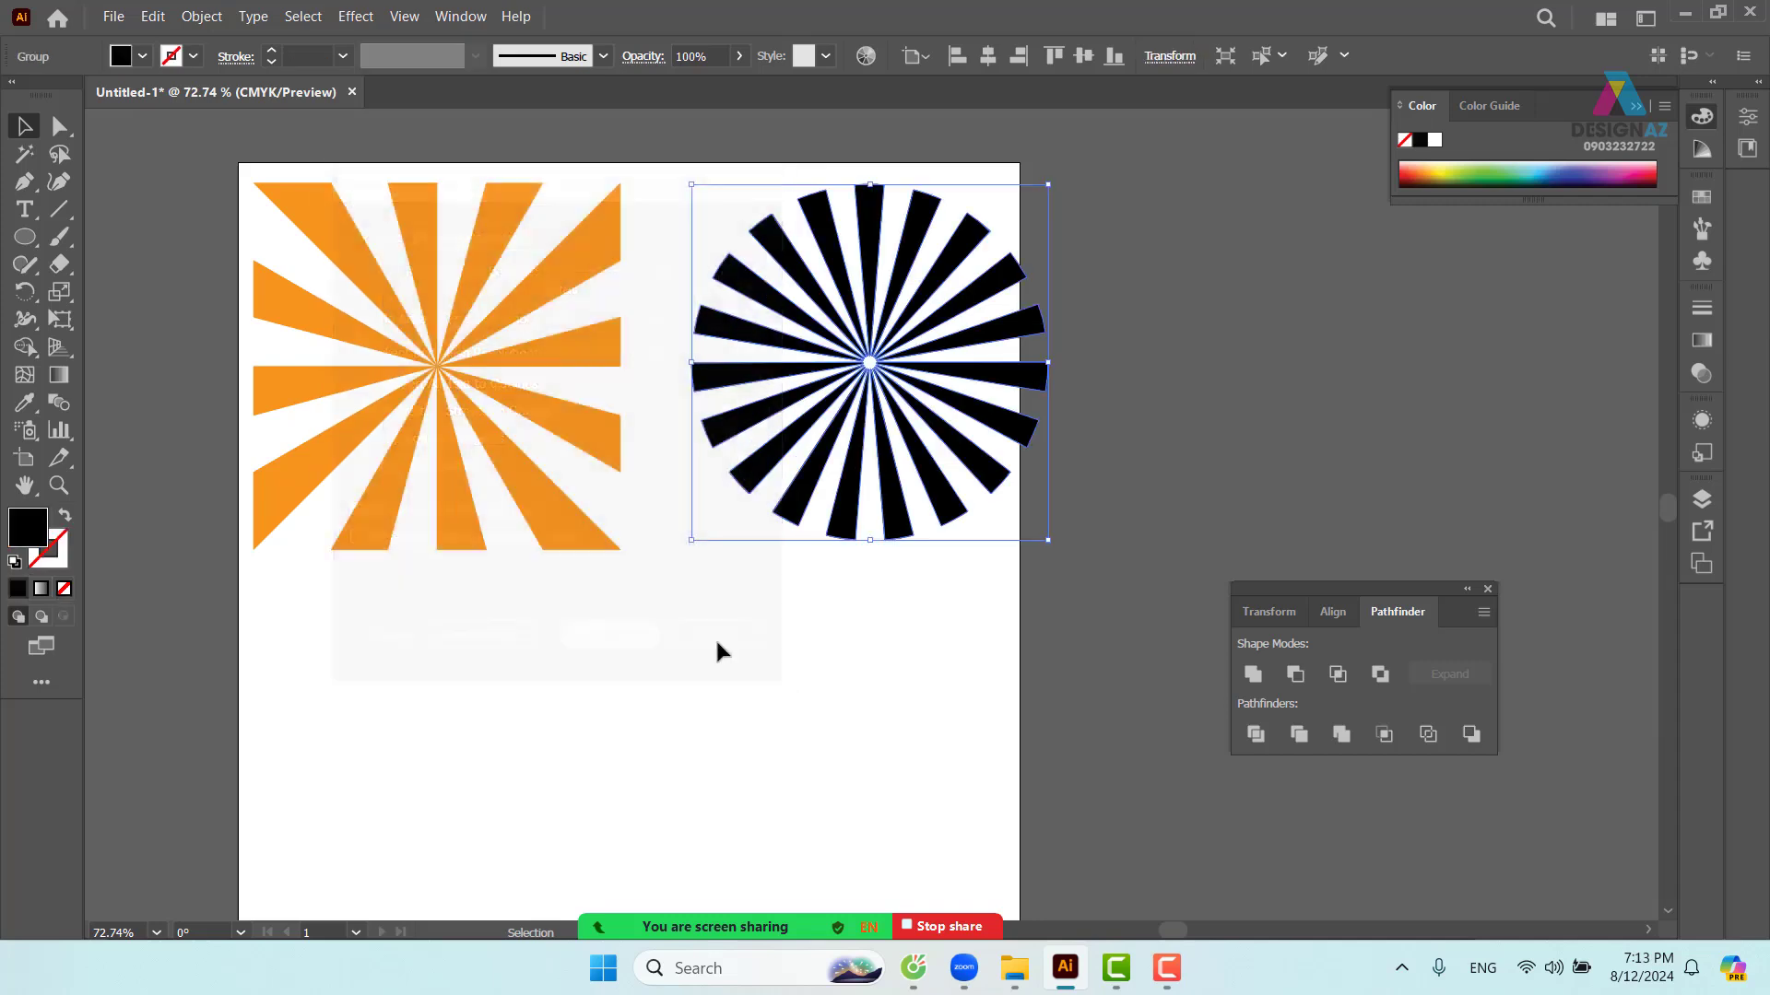
- Fill the flattened circular burst with the same orange as the rectangular sunburst and clear the selection
click(1704, 197)
click(1703, 197)
click(1624, 258)
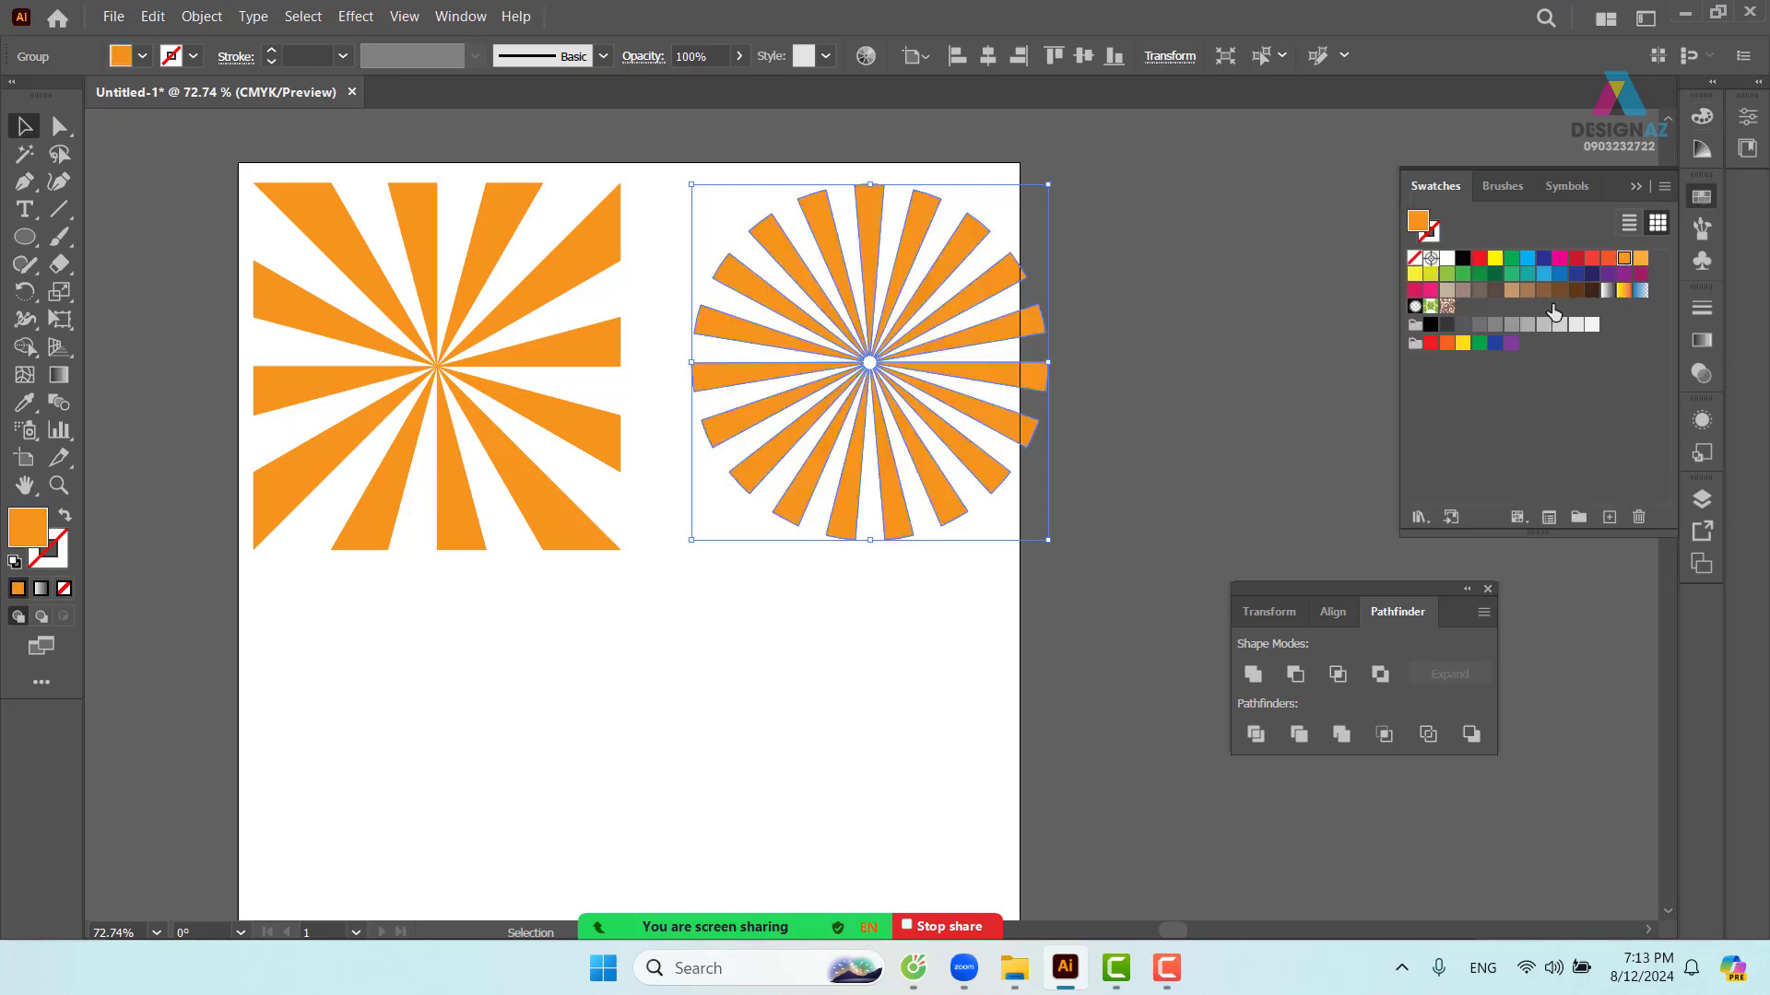
click(1237, 444)
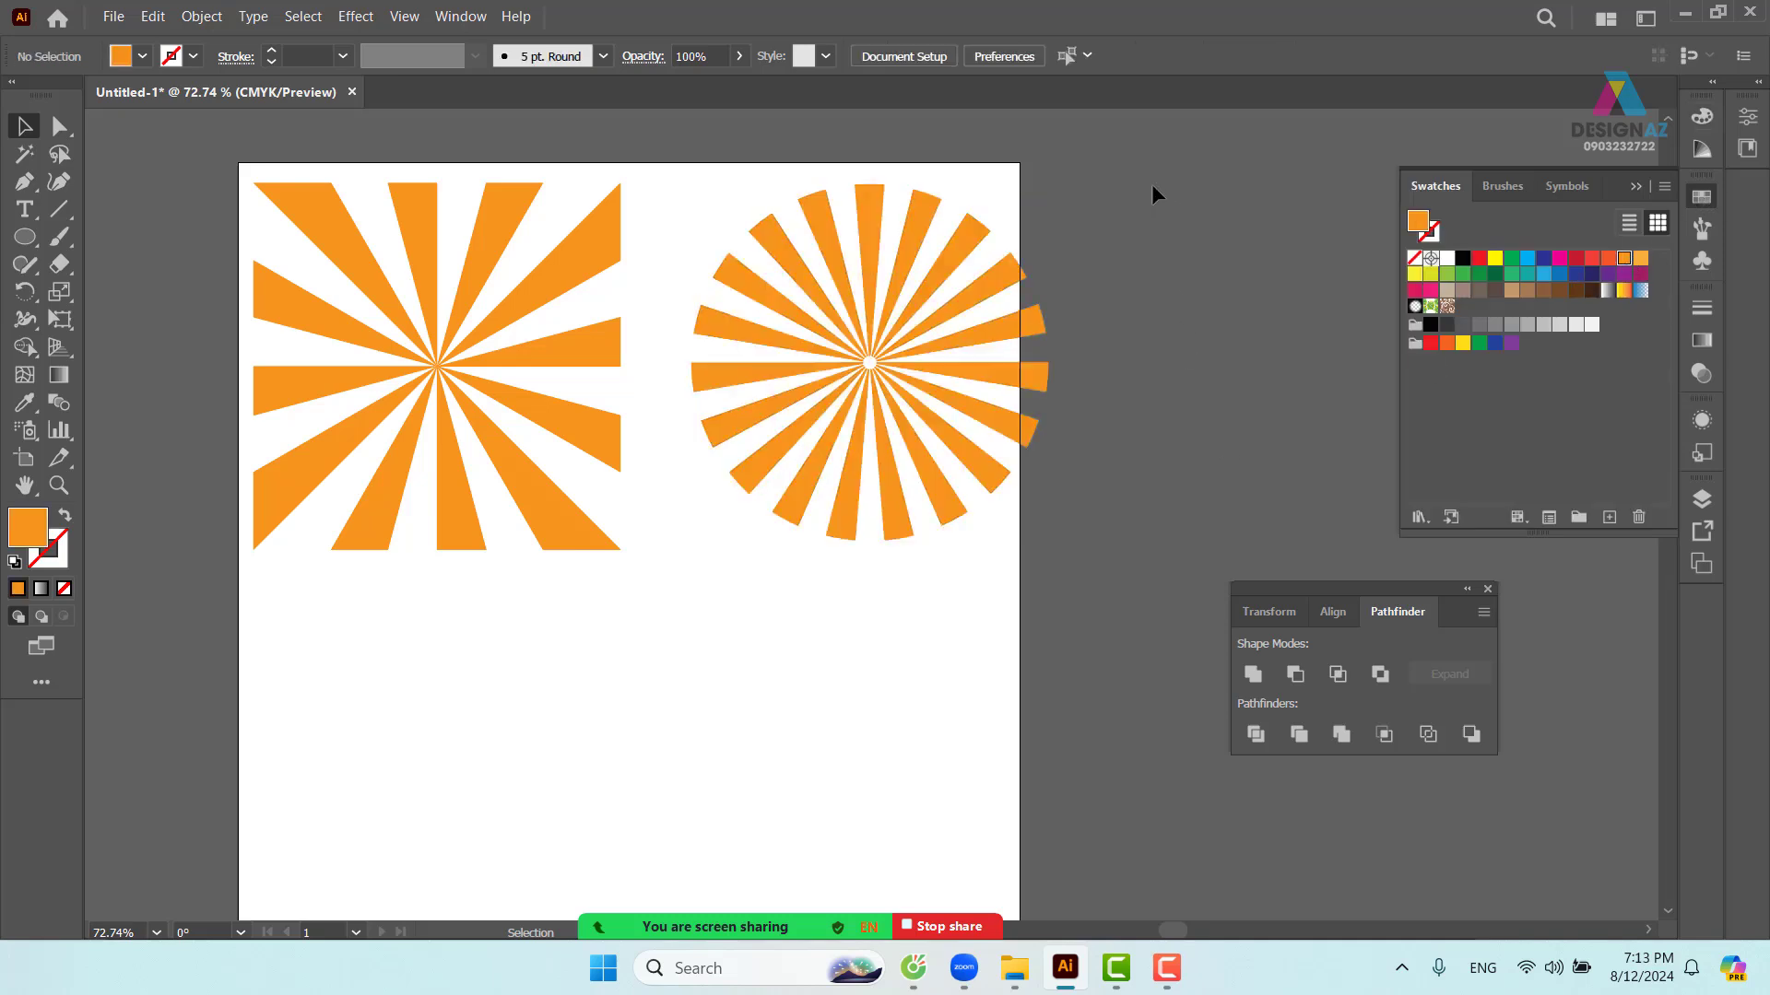
- Select the circular burst and hide the artboards
drag(1152, 189, 752, 656)
key(ctrl)
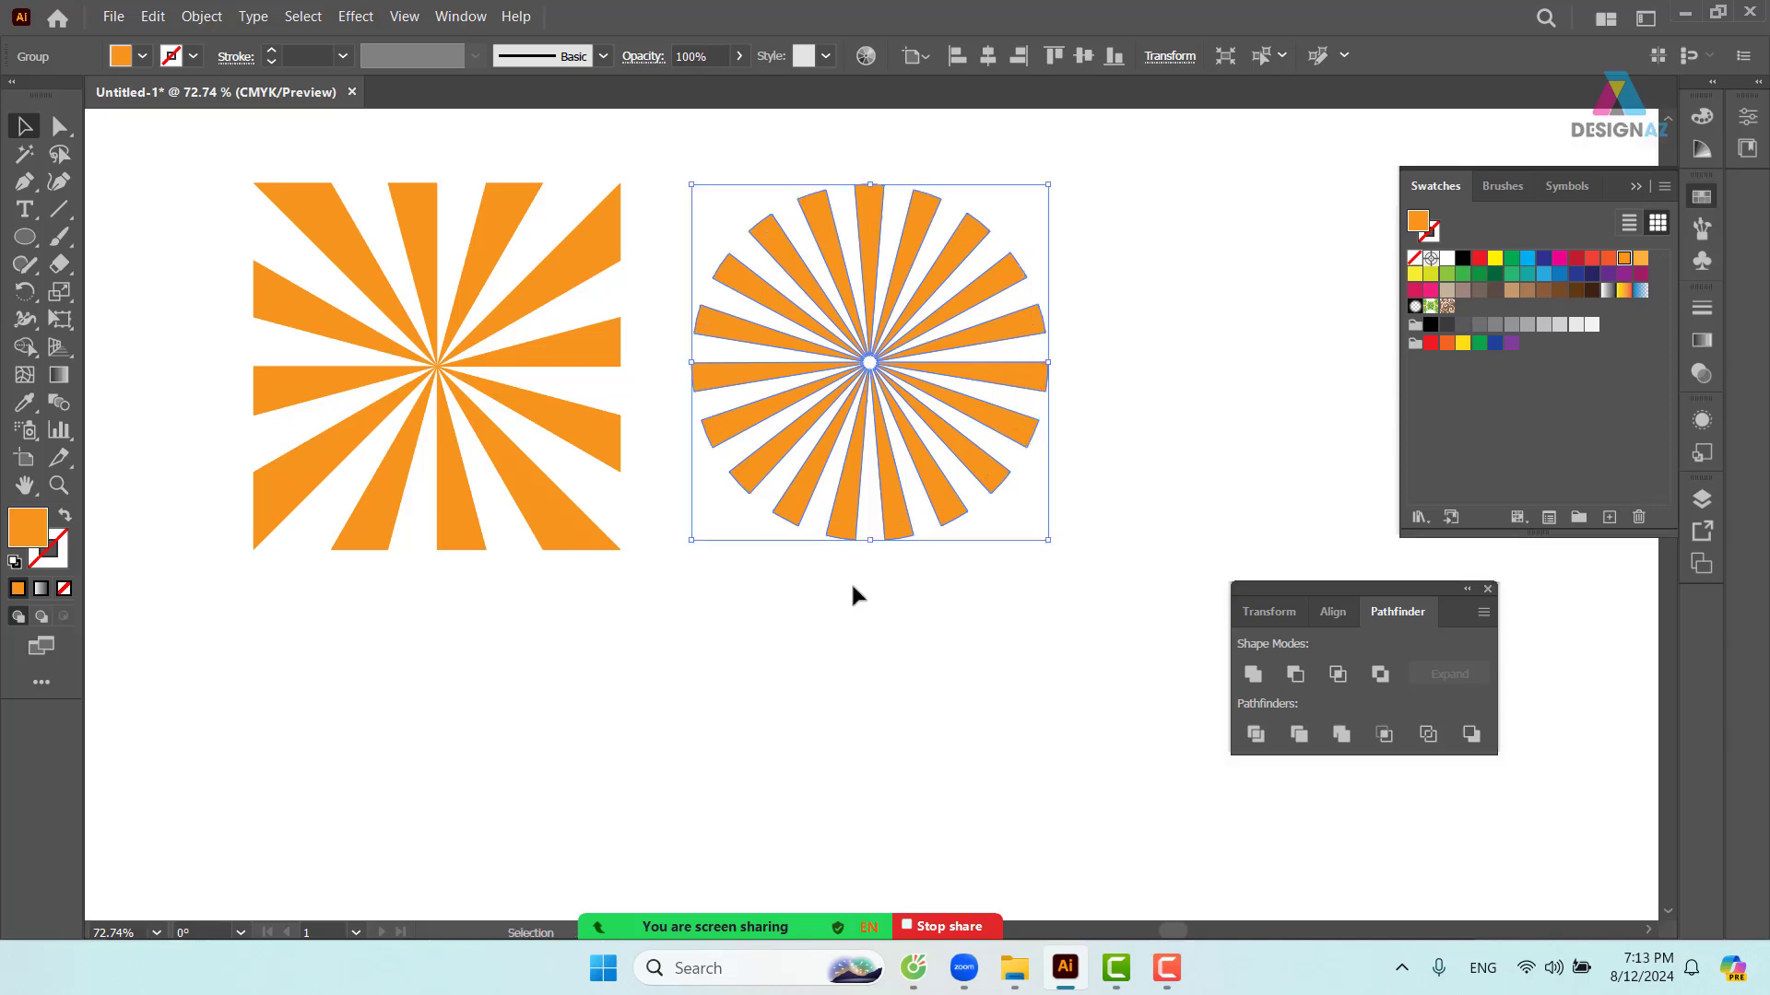
drag(779, 590, 877, 332)
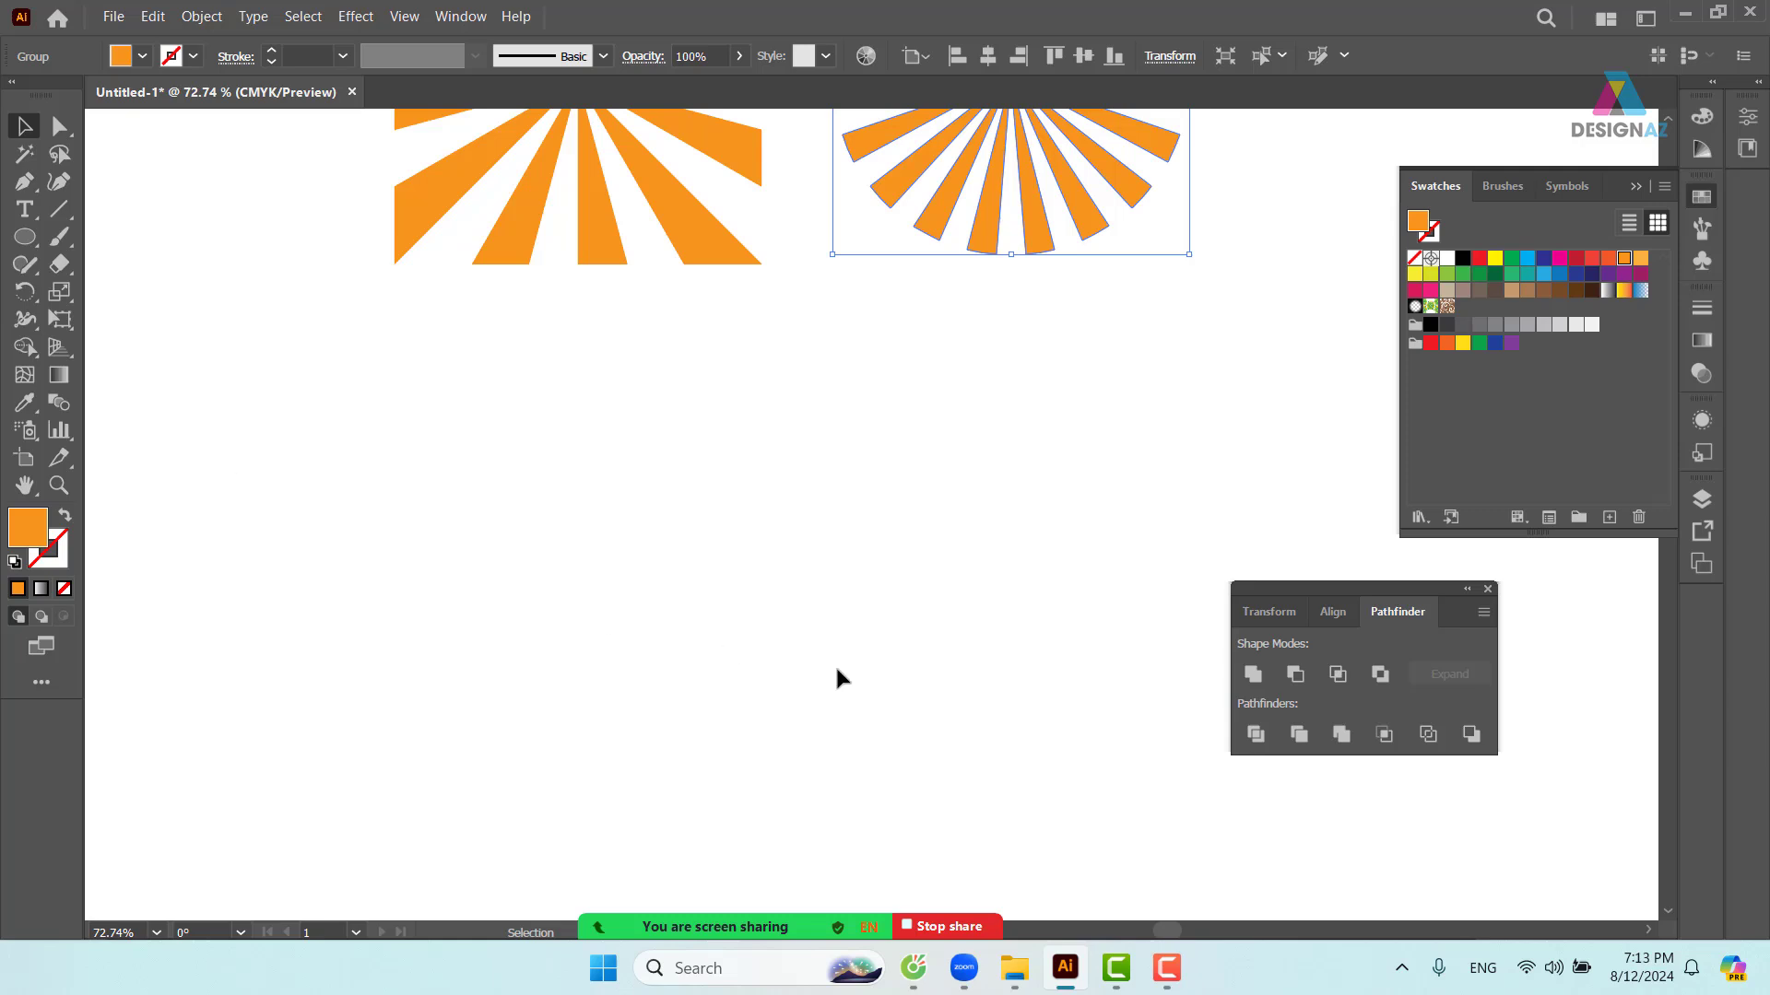
- Draw a circle below the orange sunburst and give it the default white fill and black 1 pt stroke
click(25, 237)
mouse_move(380, 475)
mouse_down()
mouse_move(498, 561)
mouse_move(532, 627)
mouse_up()
click(25, 126)
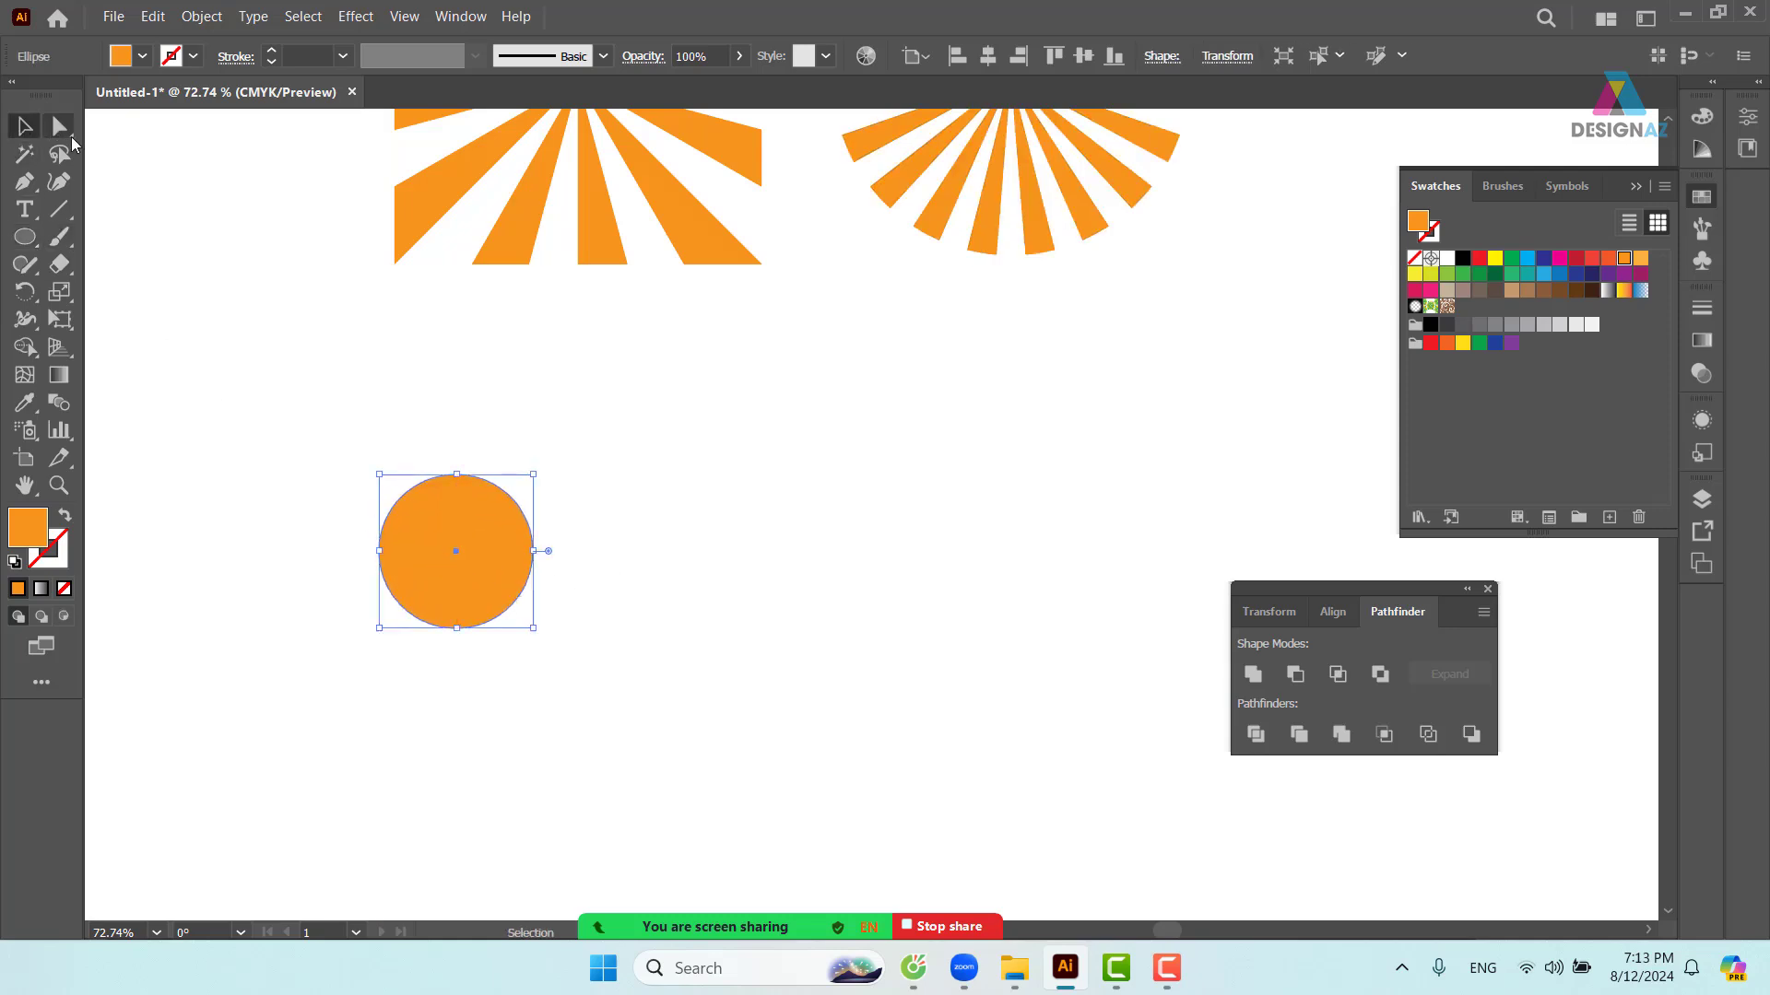
key(d)
click(566, 420)
click(456, 628)
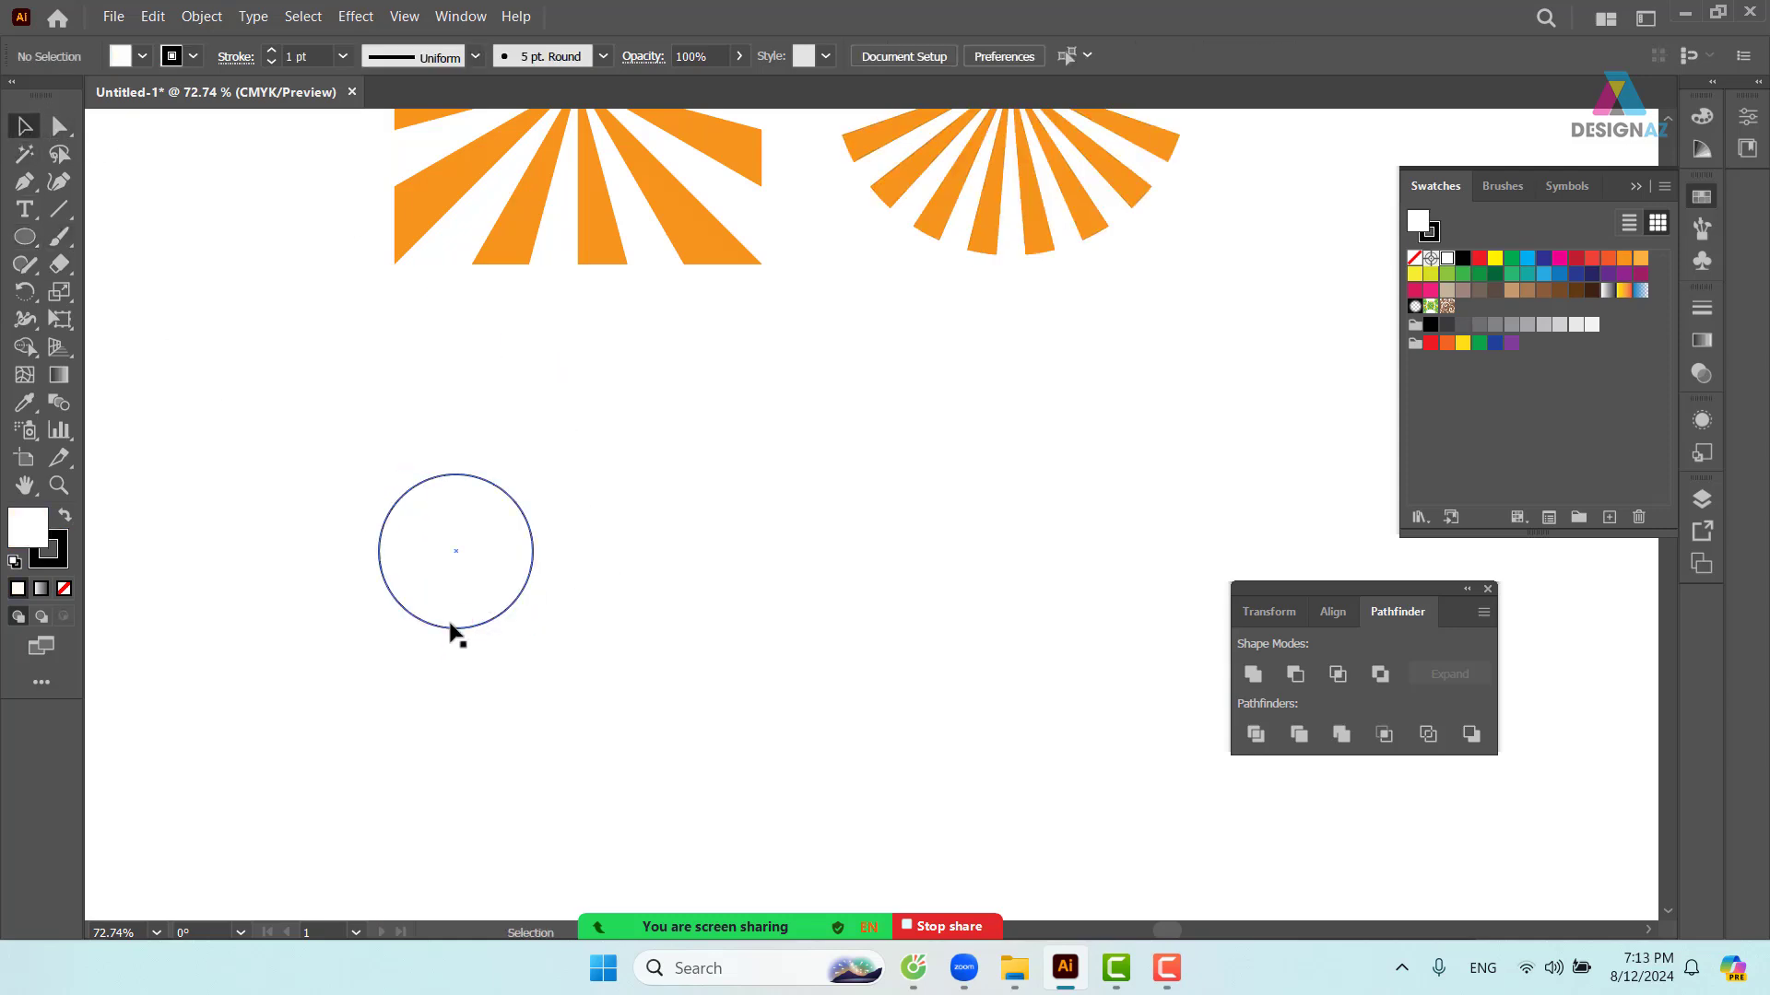
- Delete the circle's bottom anchor point to leave an open upper half arc
click(59, 126)
drag(432, 691, 497, 610)
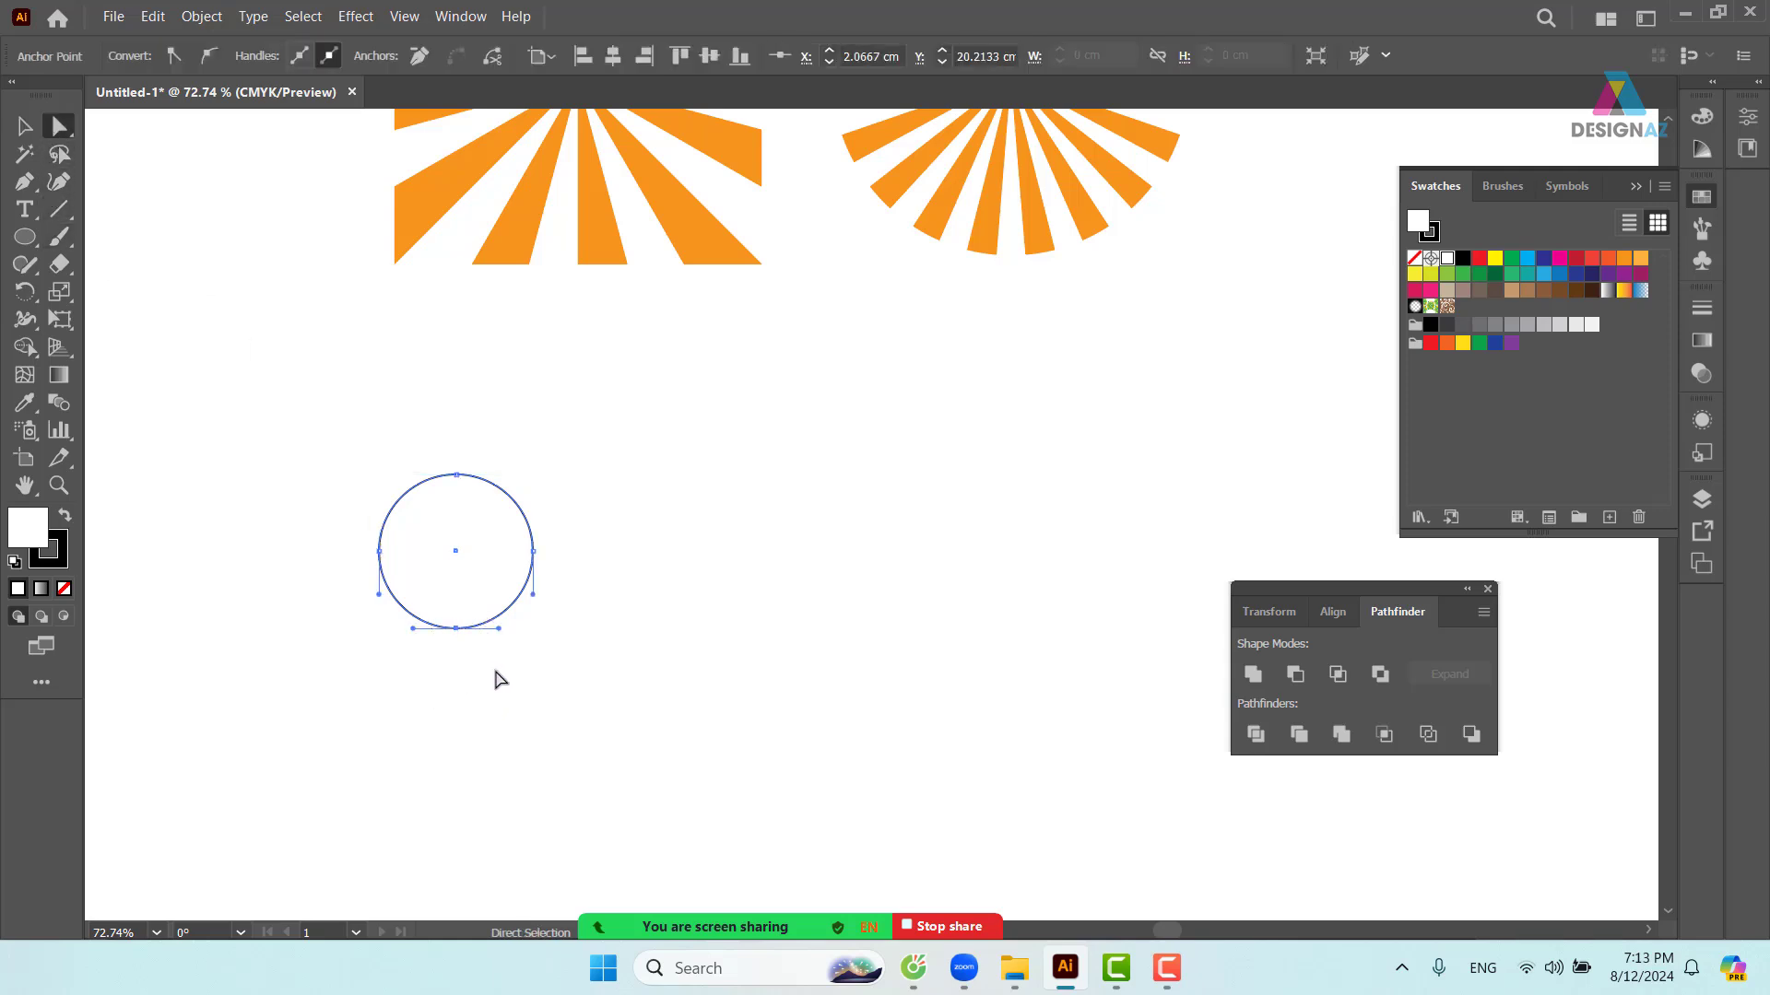
key(Delete)
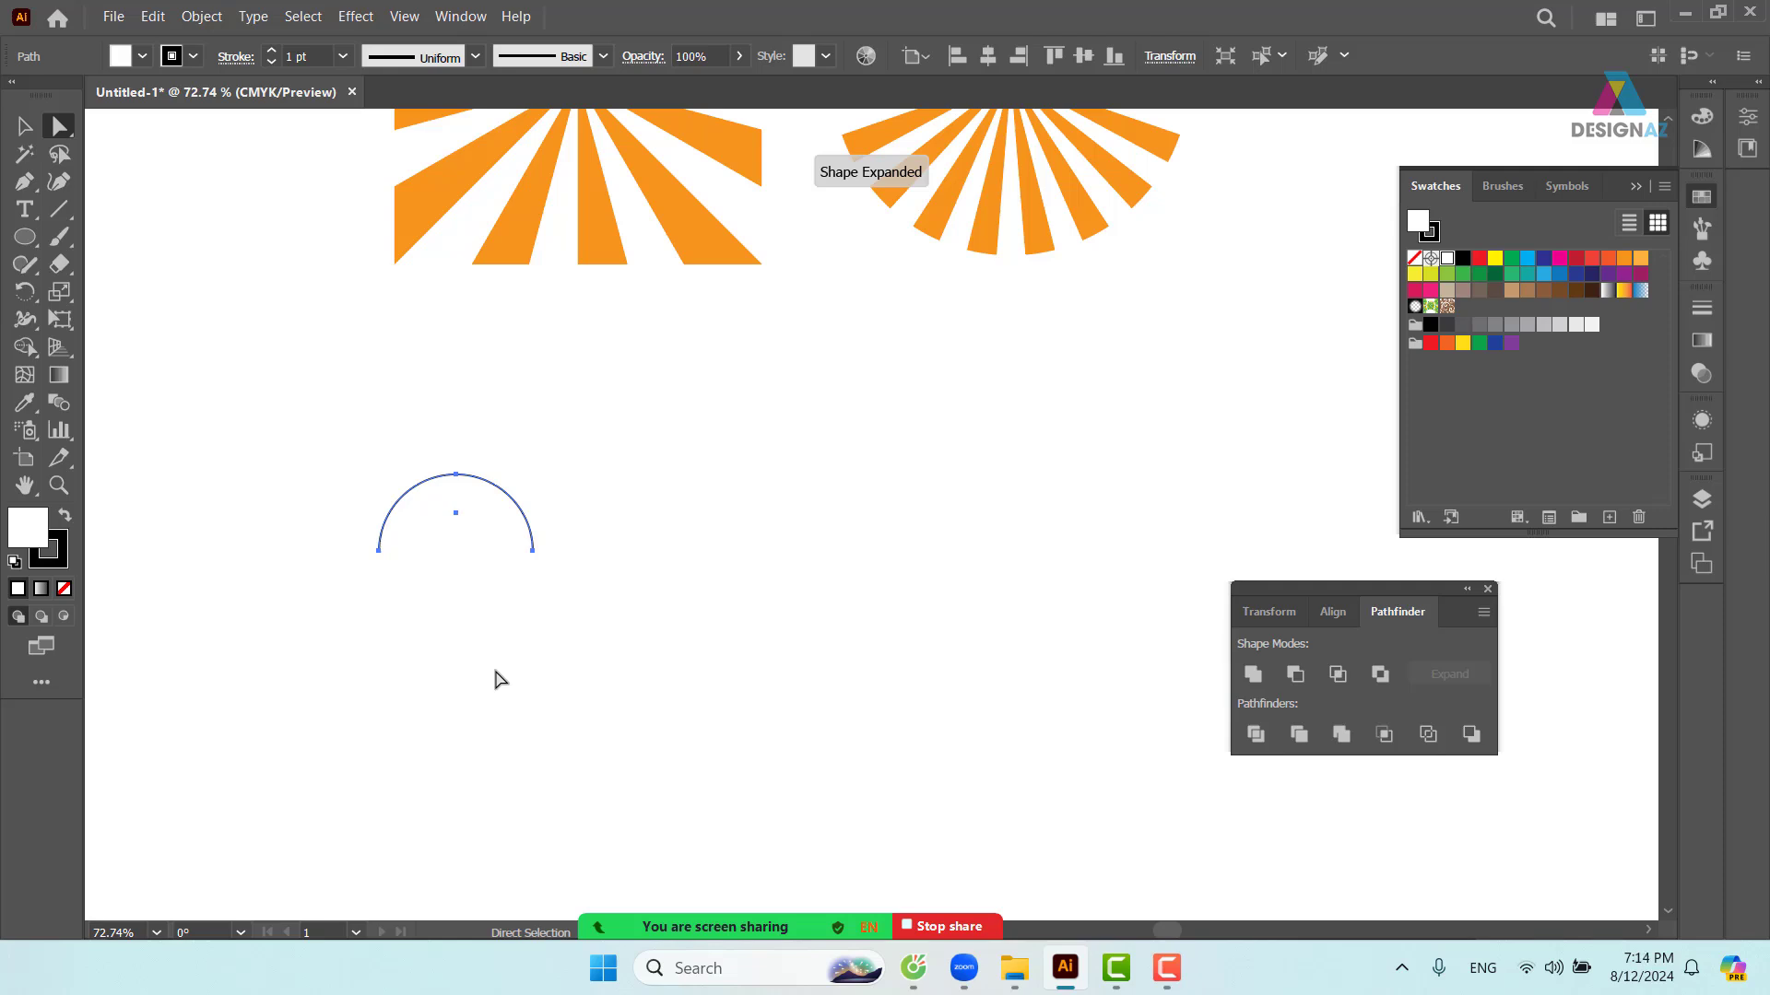
click(25, 127)
click(682, 521)
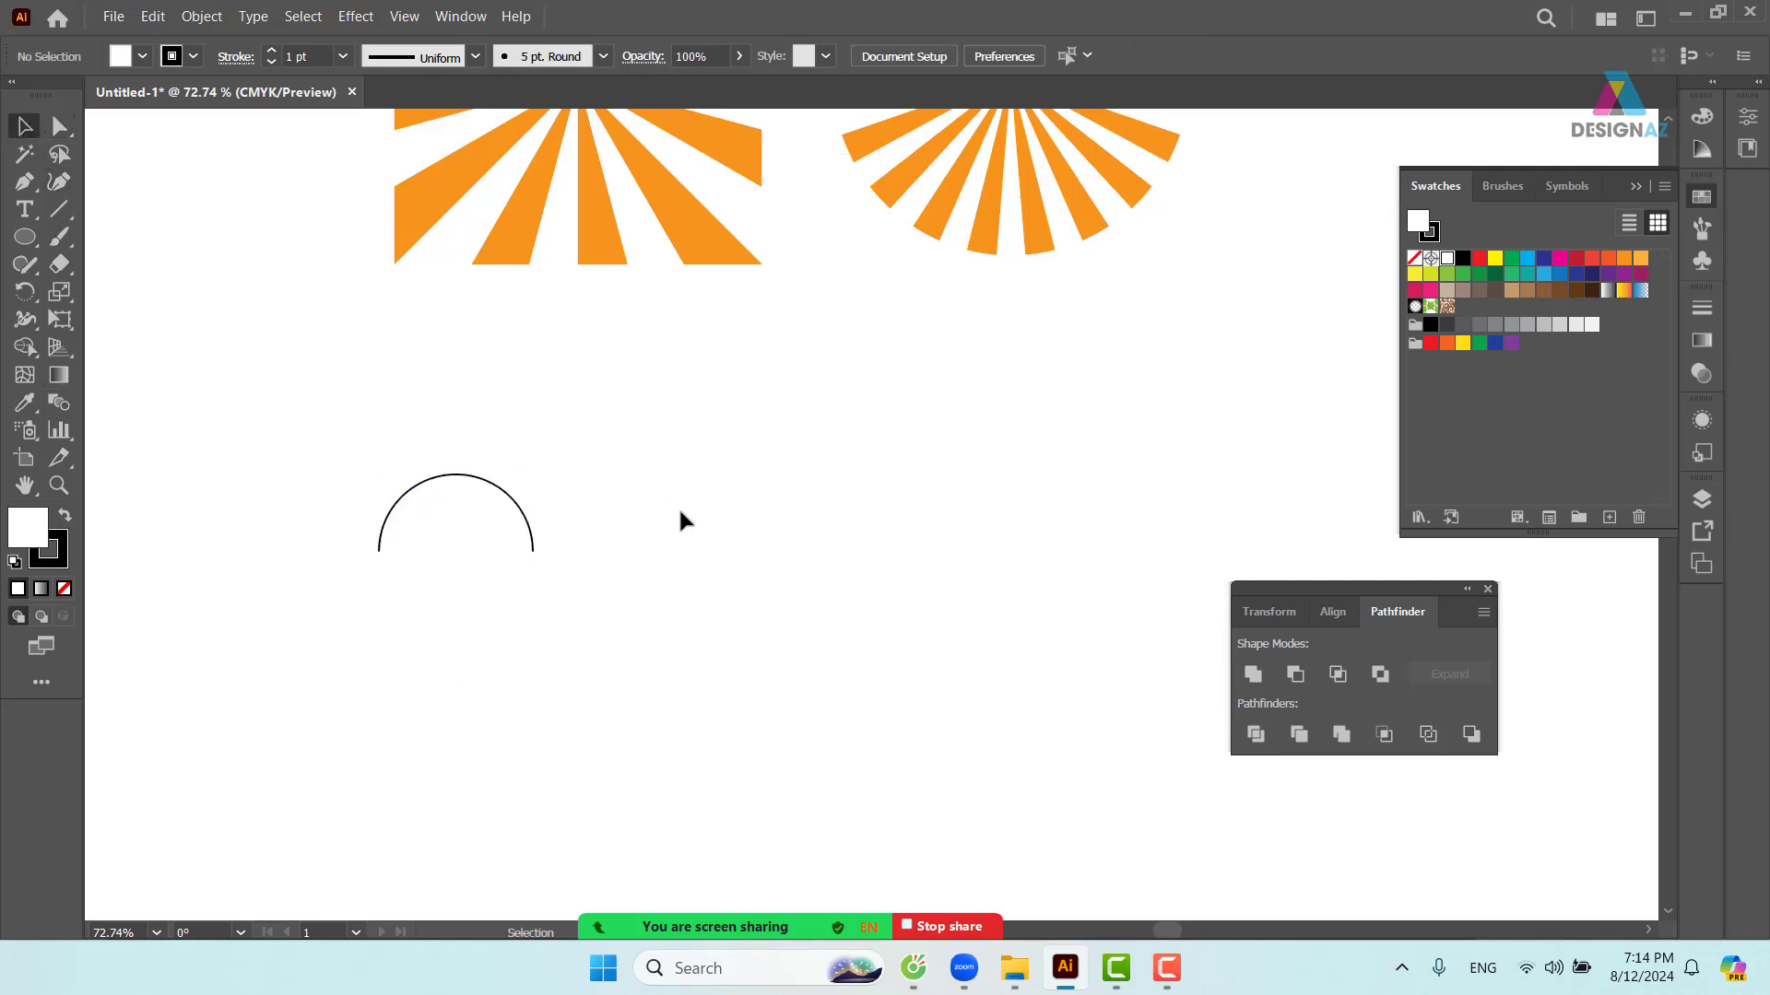
- Scale the half arc down proportionally and set its stroke weight to 4 pt
drag(682, 520, 514, 571)
drag(535, 476, 487, 497)
click(344, 57)
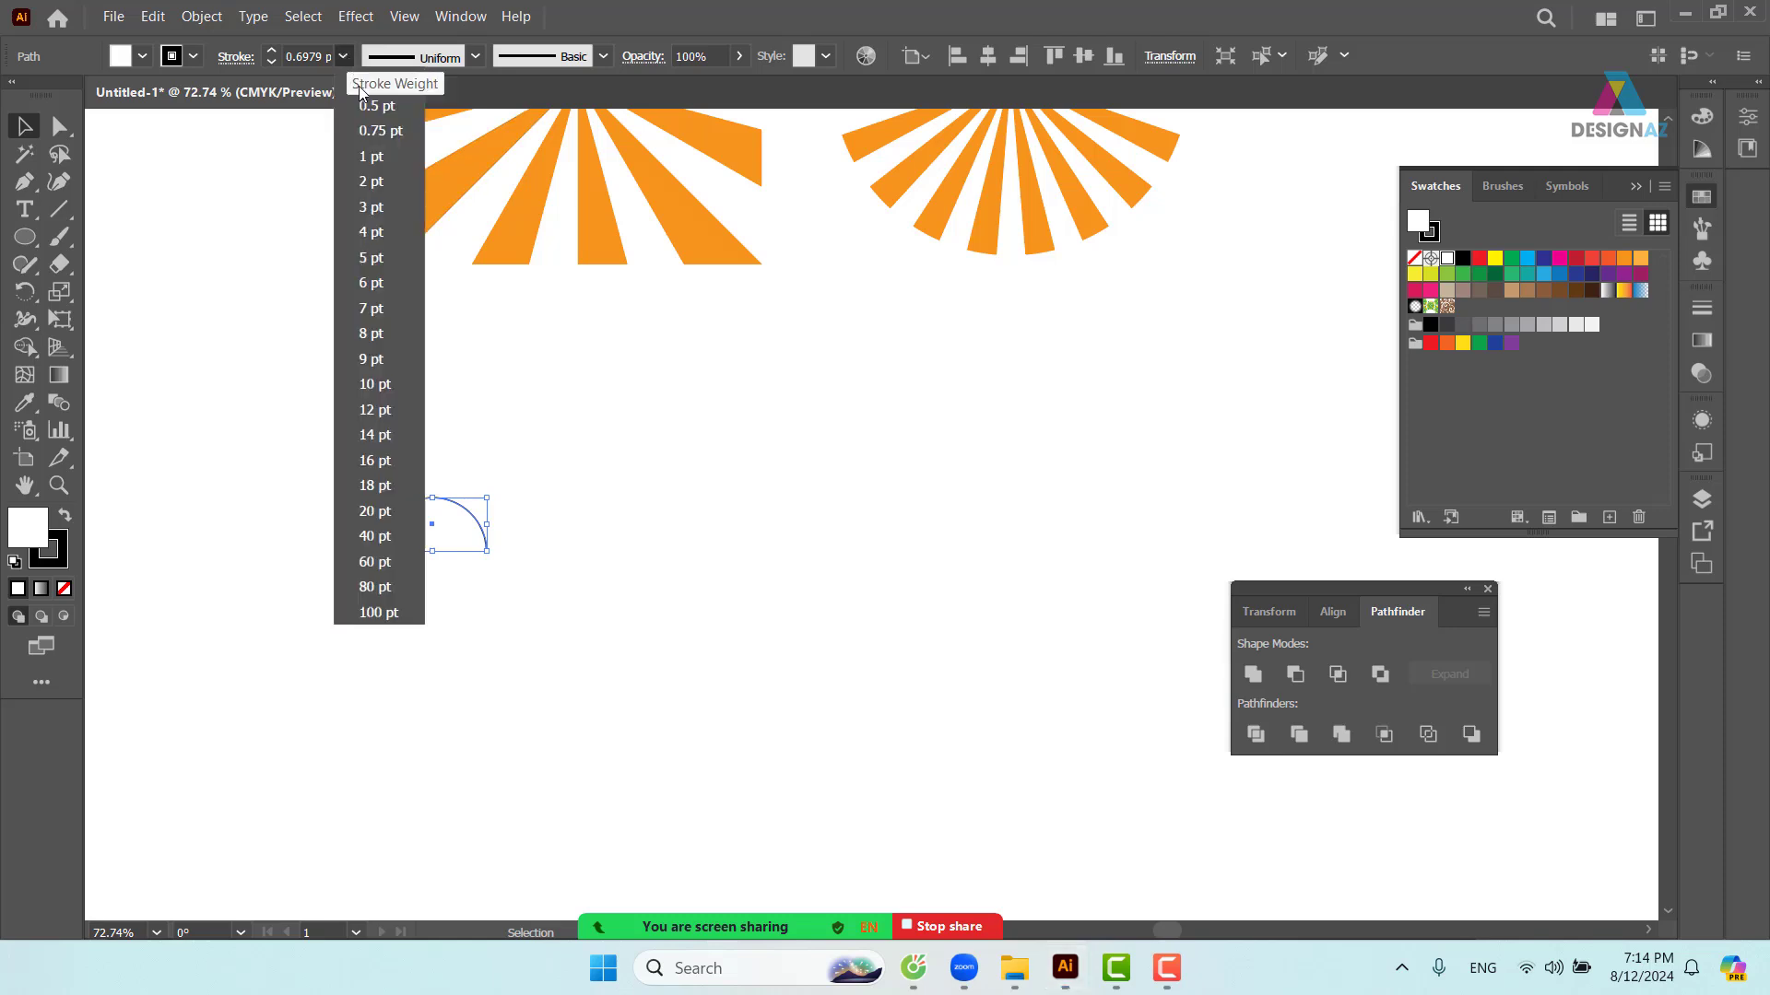
click(375, 244)
click(615, 453)
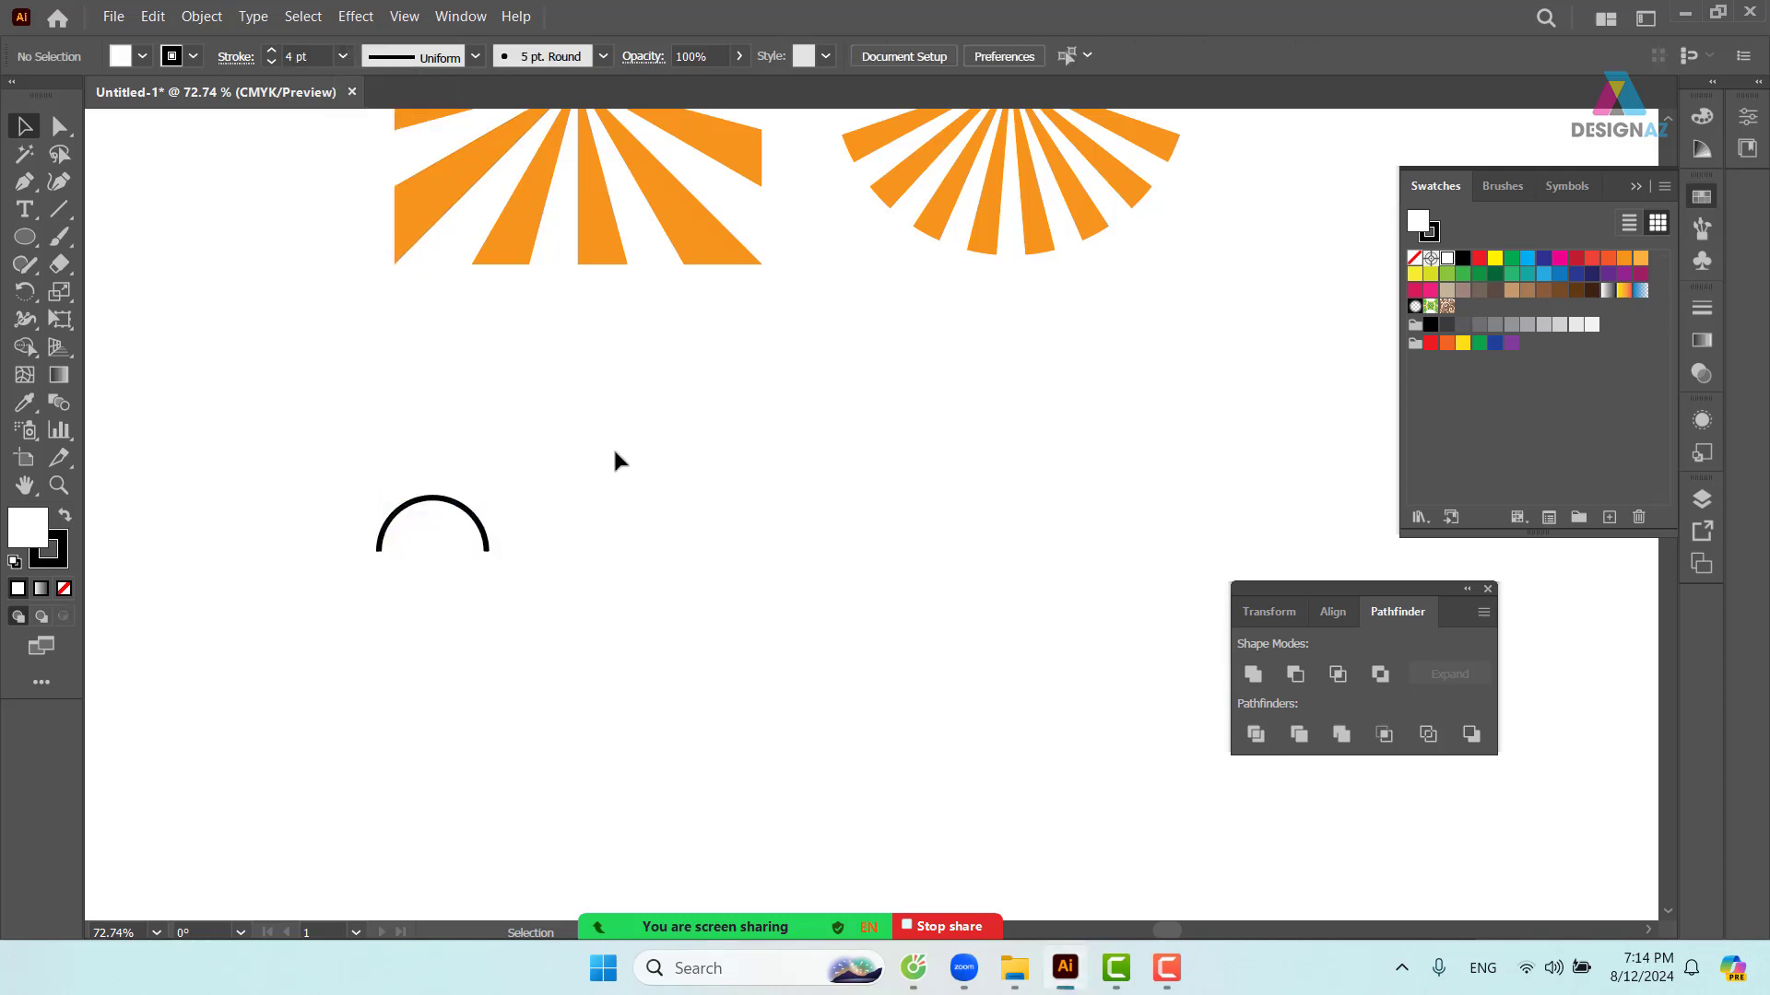
- Save the half arc as a new pattern swatch and delete the original arc
drag(601, 426, 381, 600)
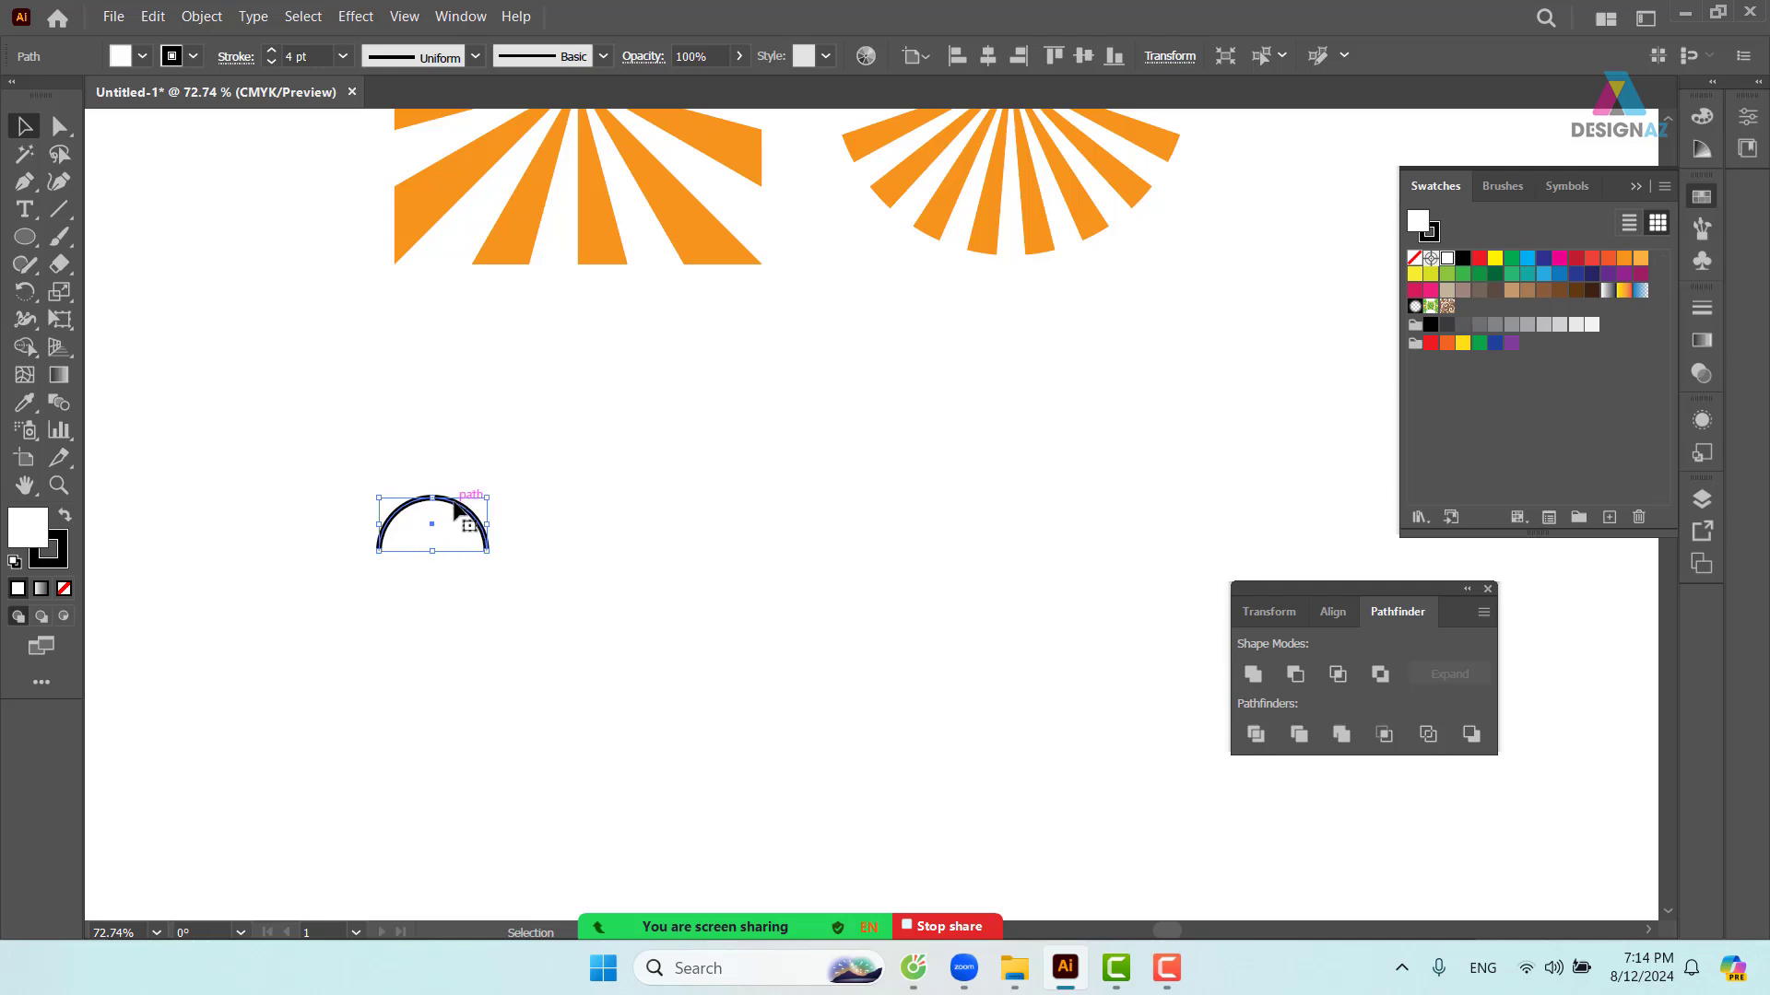
drag(458, 512, 1521, 408)
key(Delete)
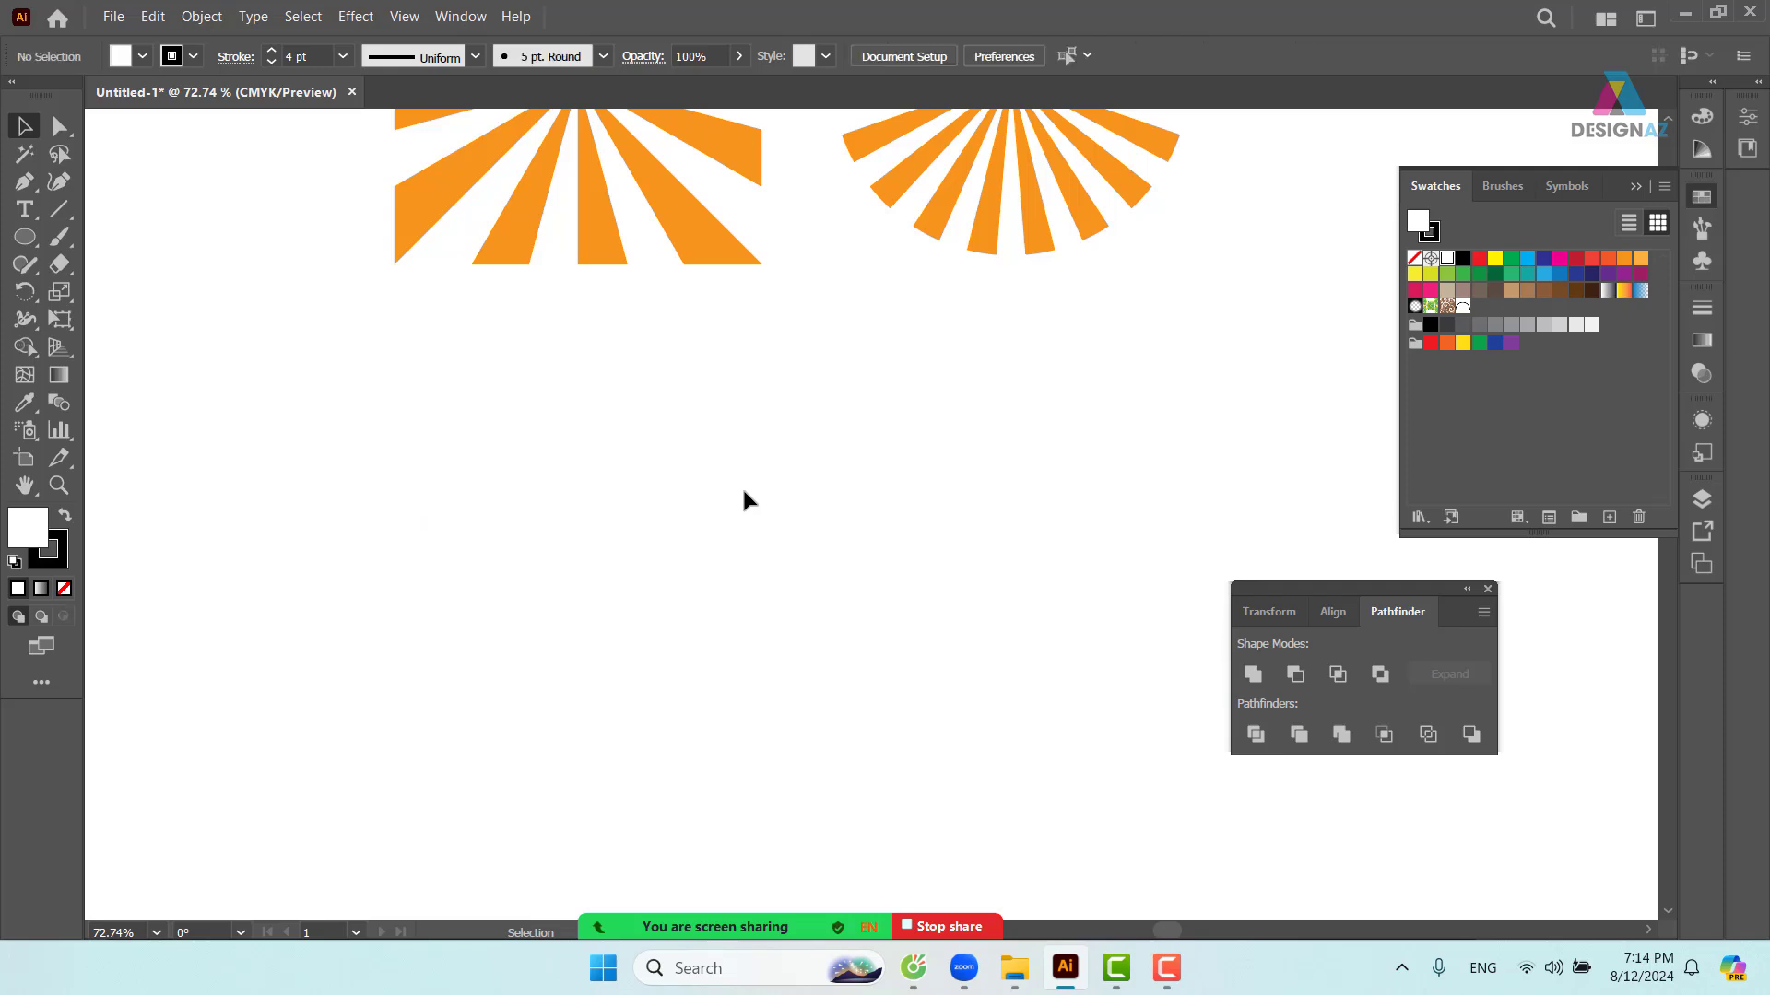
- Draw a wide rectangle below the two bursts and fill it with the new arc pattern swatch
drag(25, 237, 110, 240)
drag(303, 398, 1174, 697)
click(25, 127)
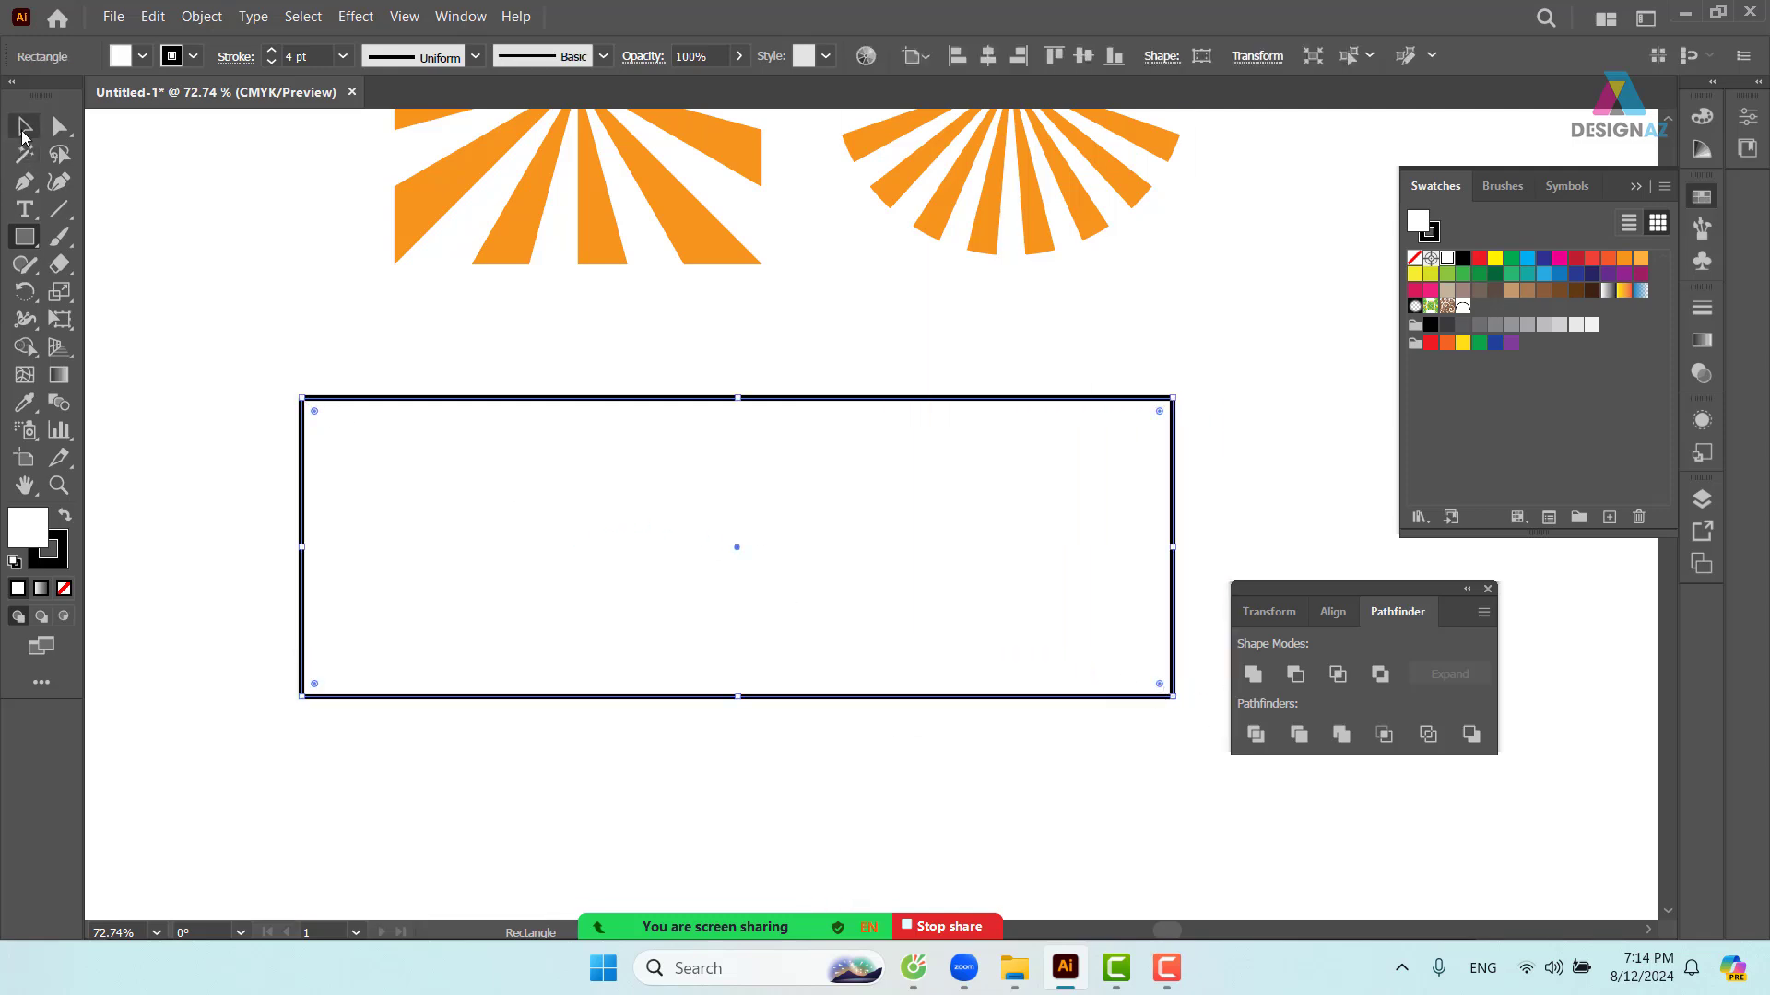
click(422, 345)
drag(424, 355, 576, 559)
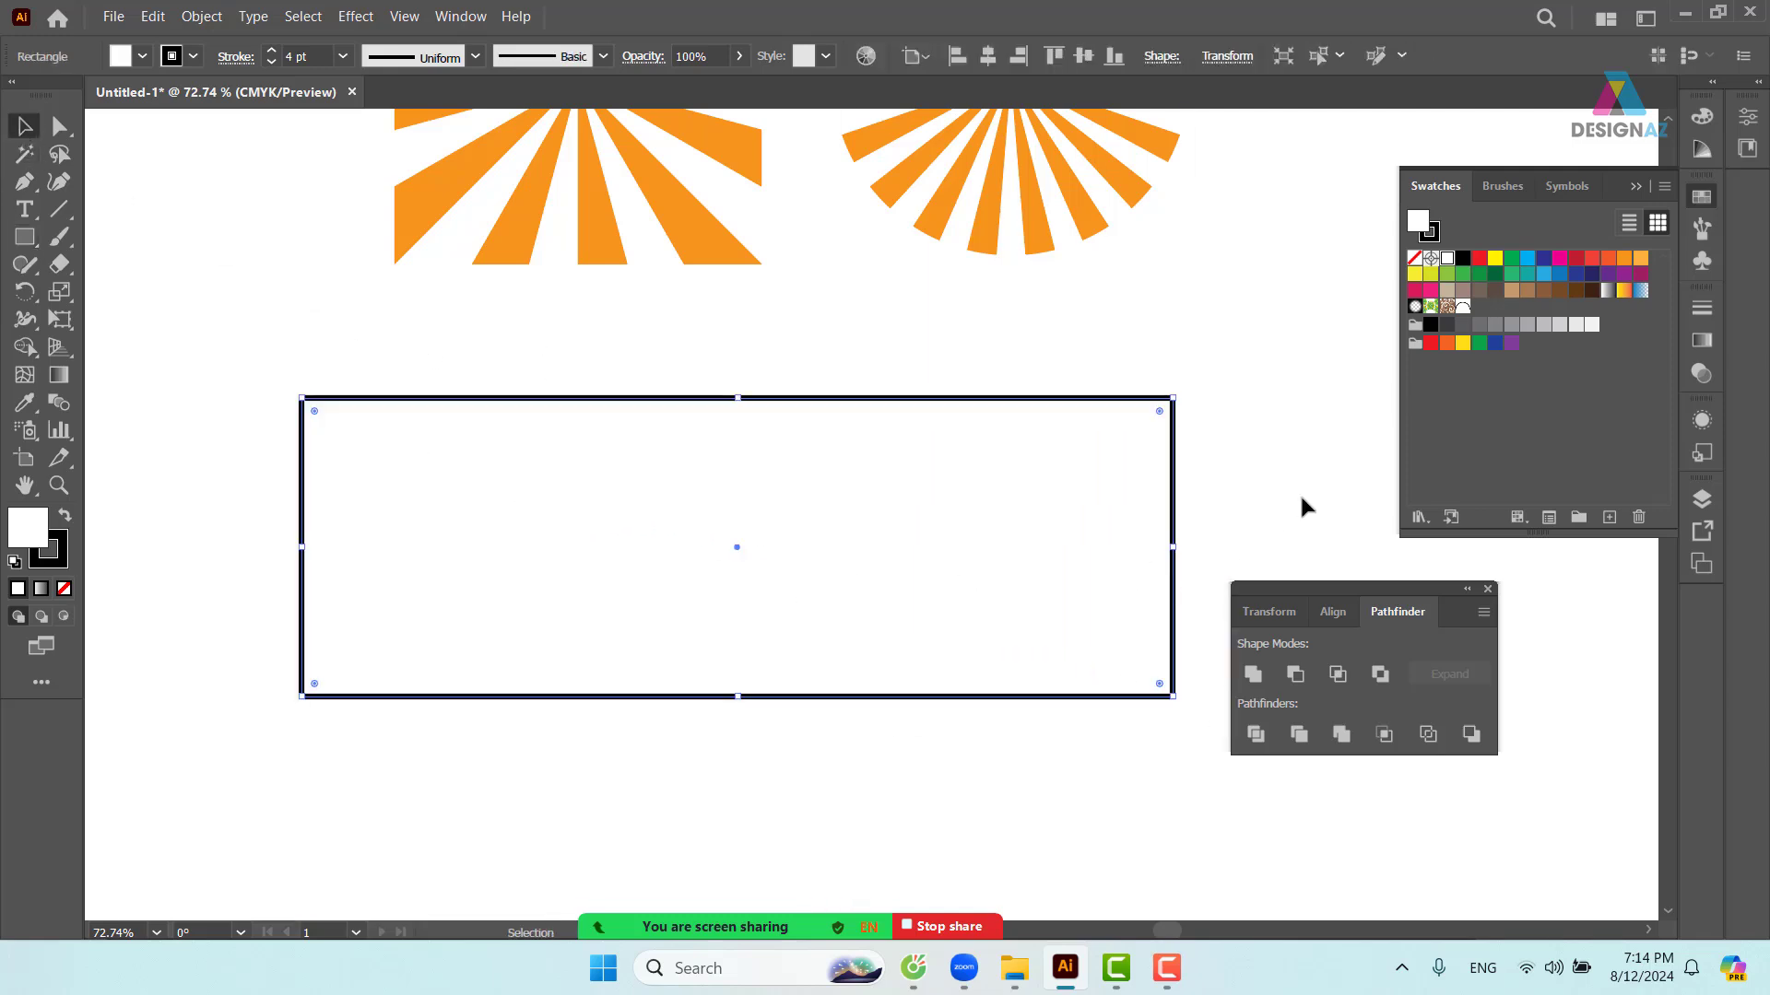
click(1463, 308)
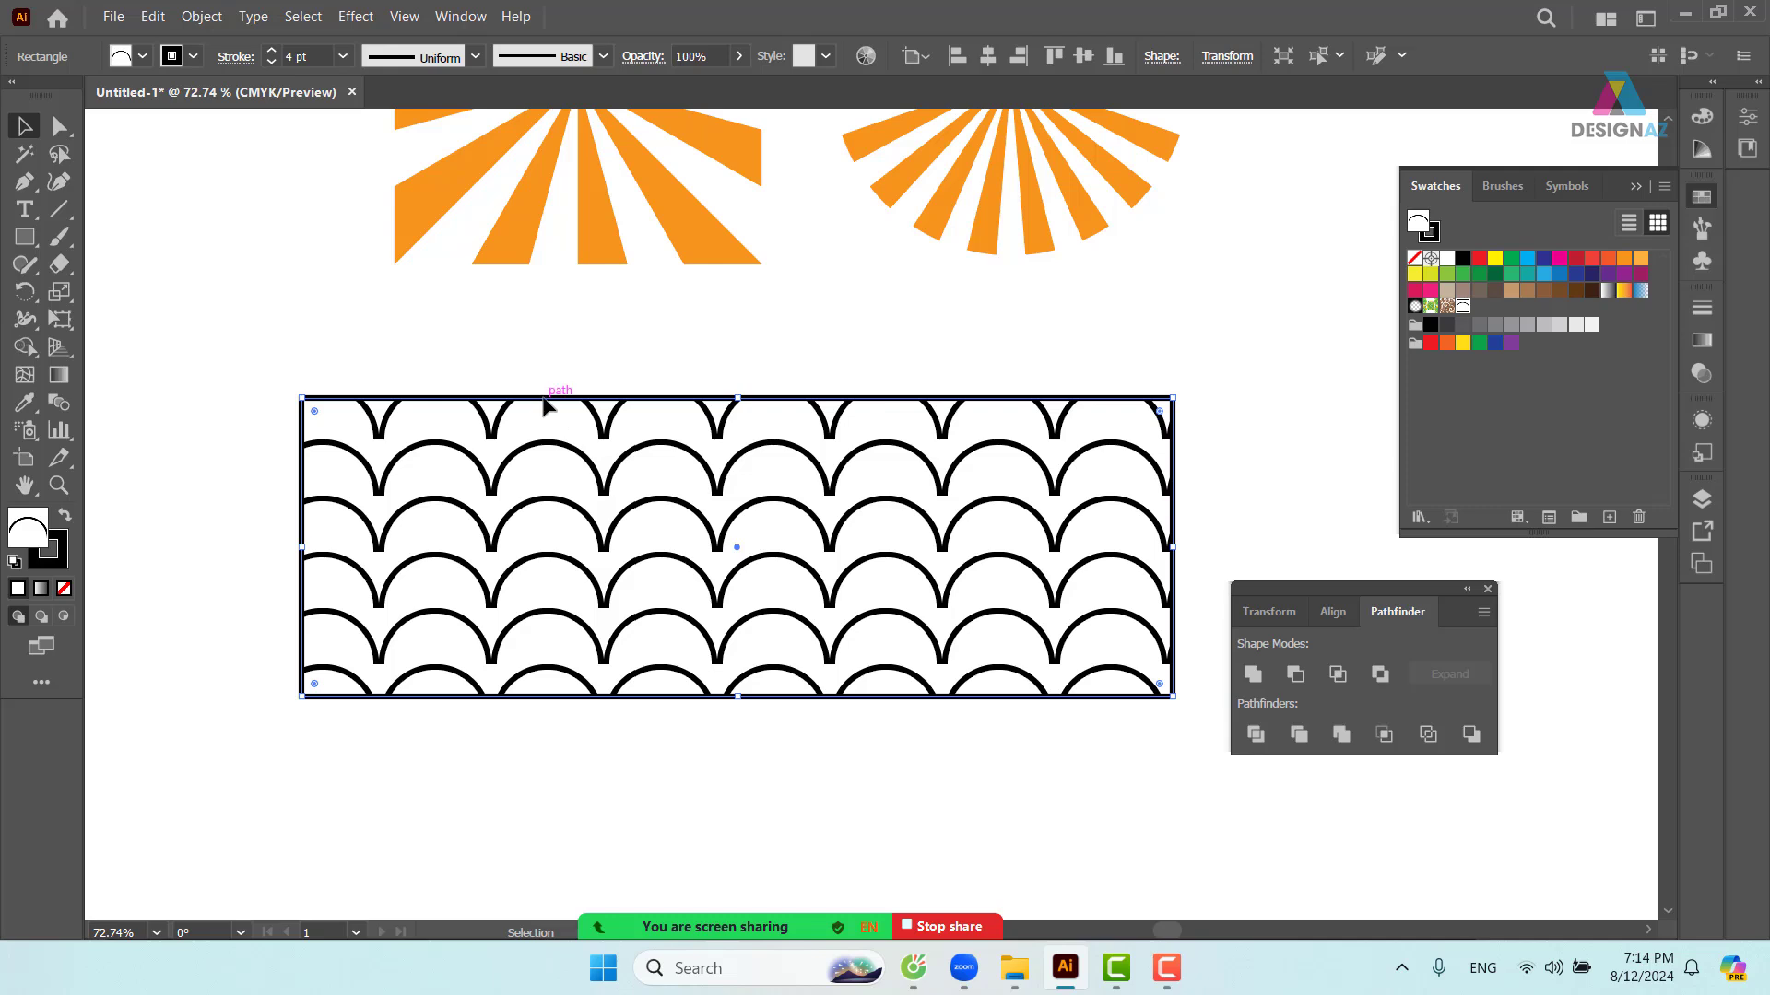
- Edit the arc pattern to use the Brick by Row tile type and finish pattern editing
double_click(1463, 308)
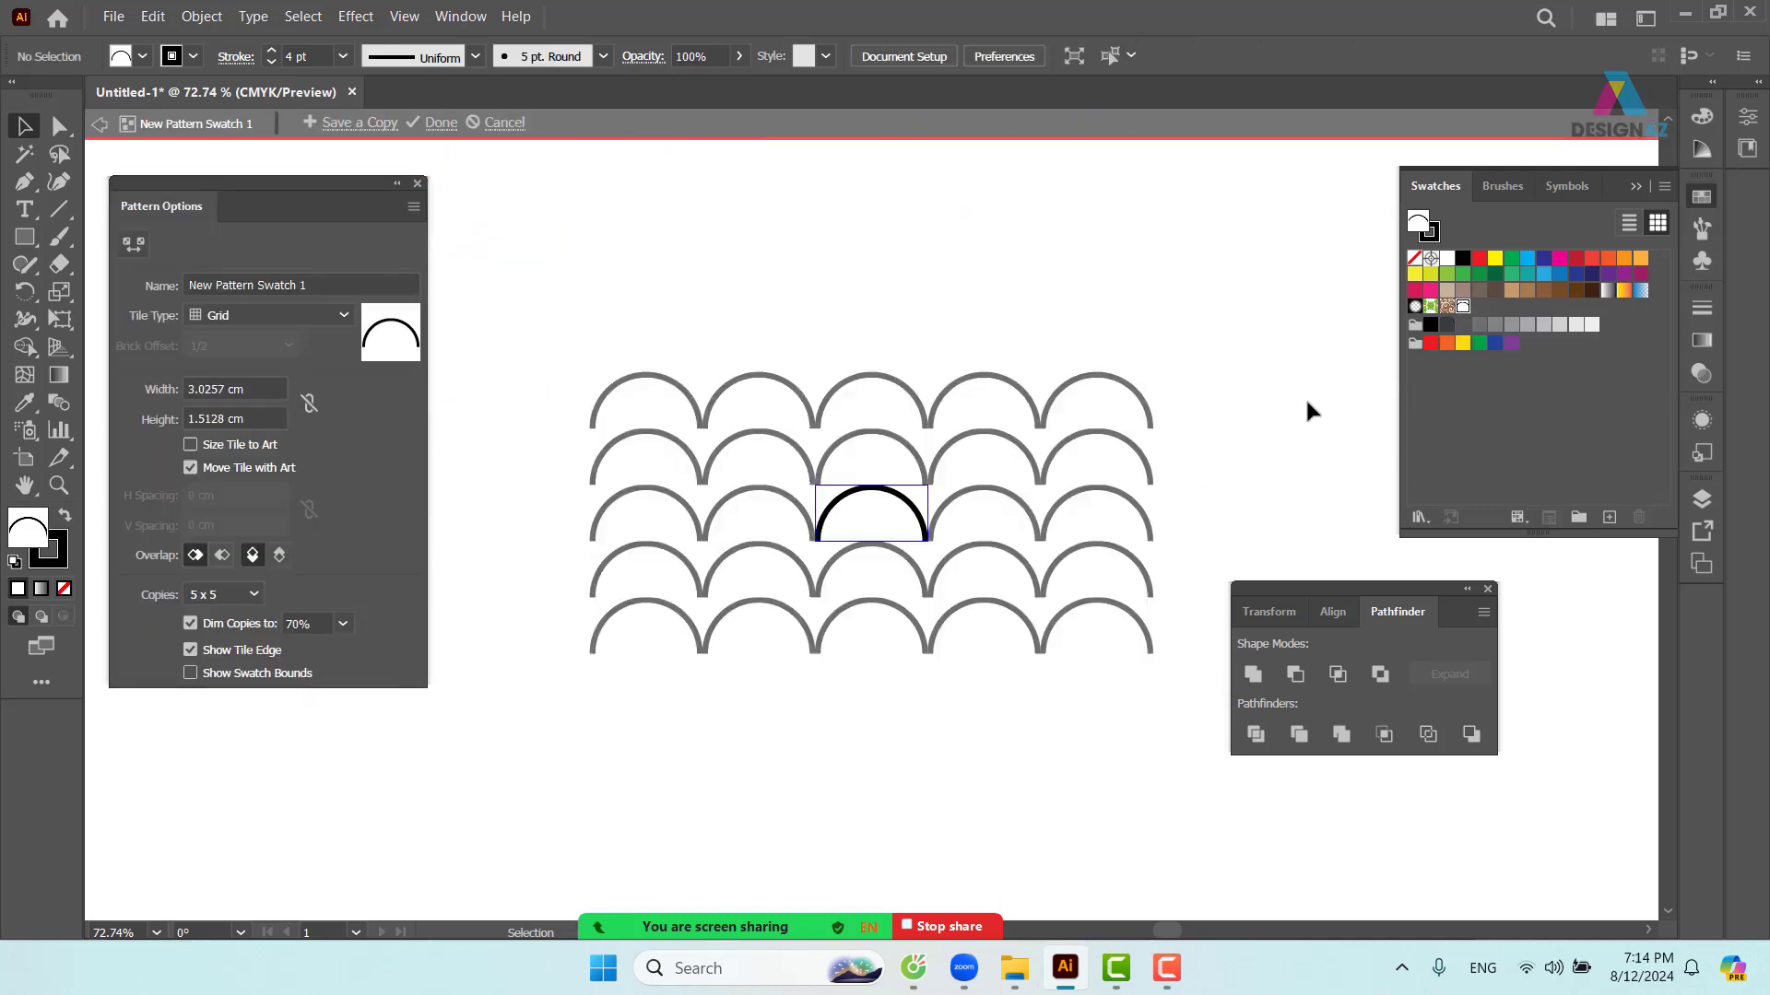
click(346, 319)
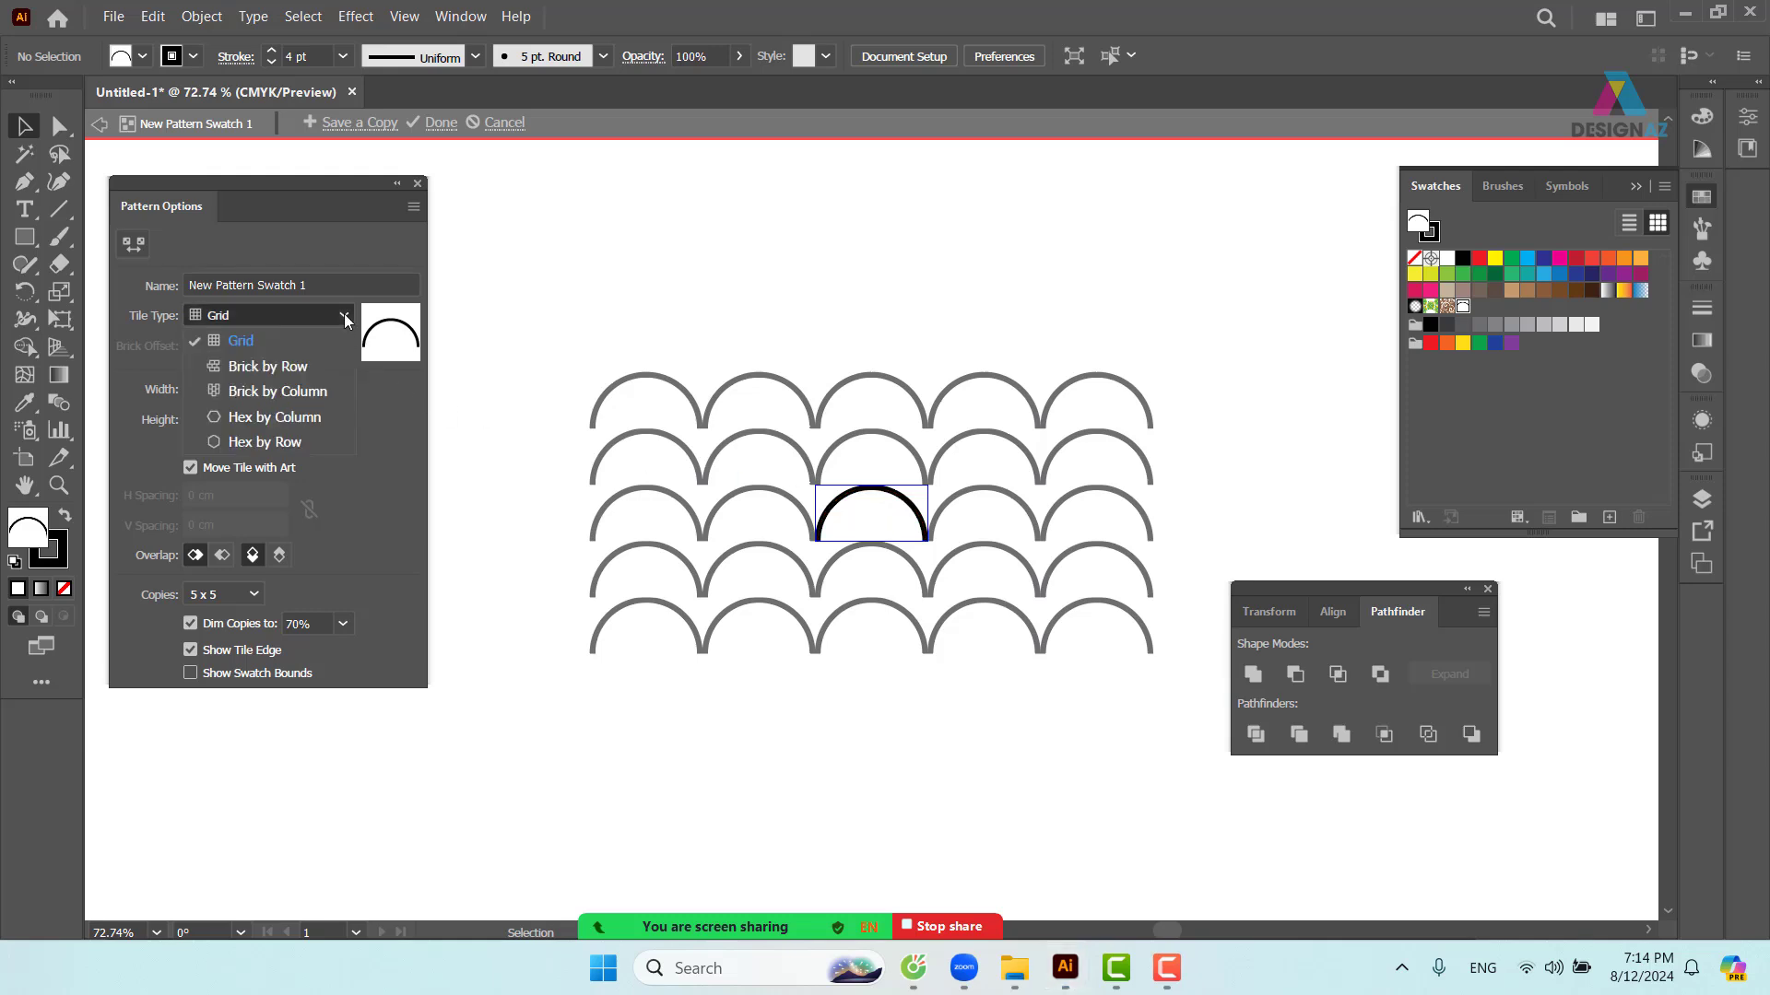
click(313, 372)
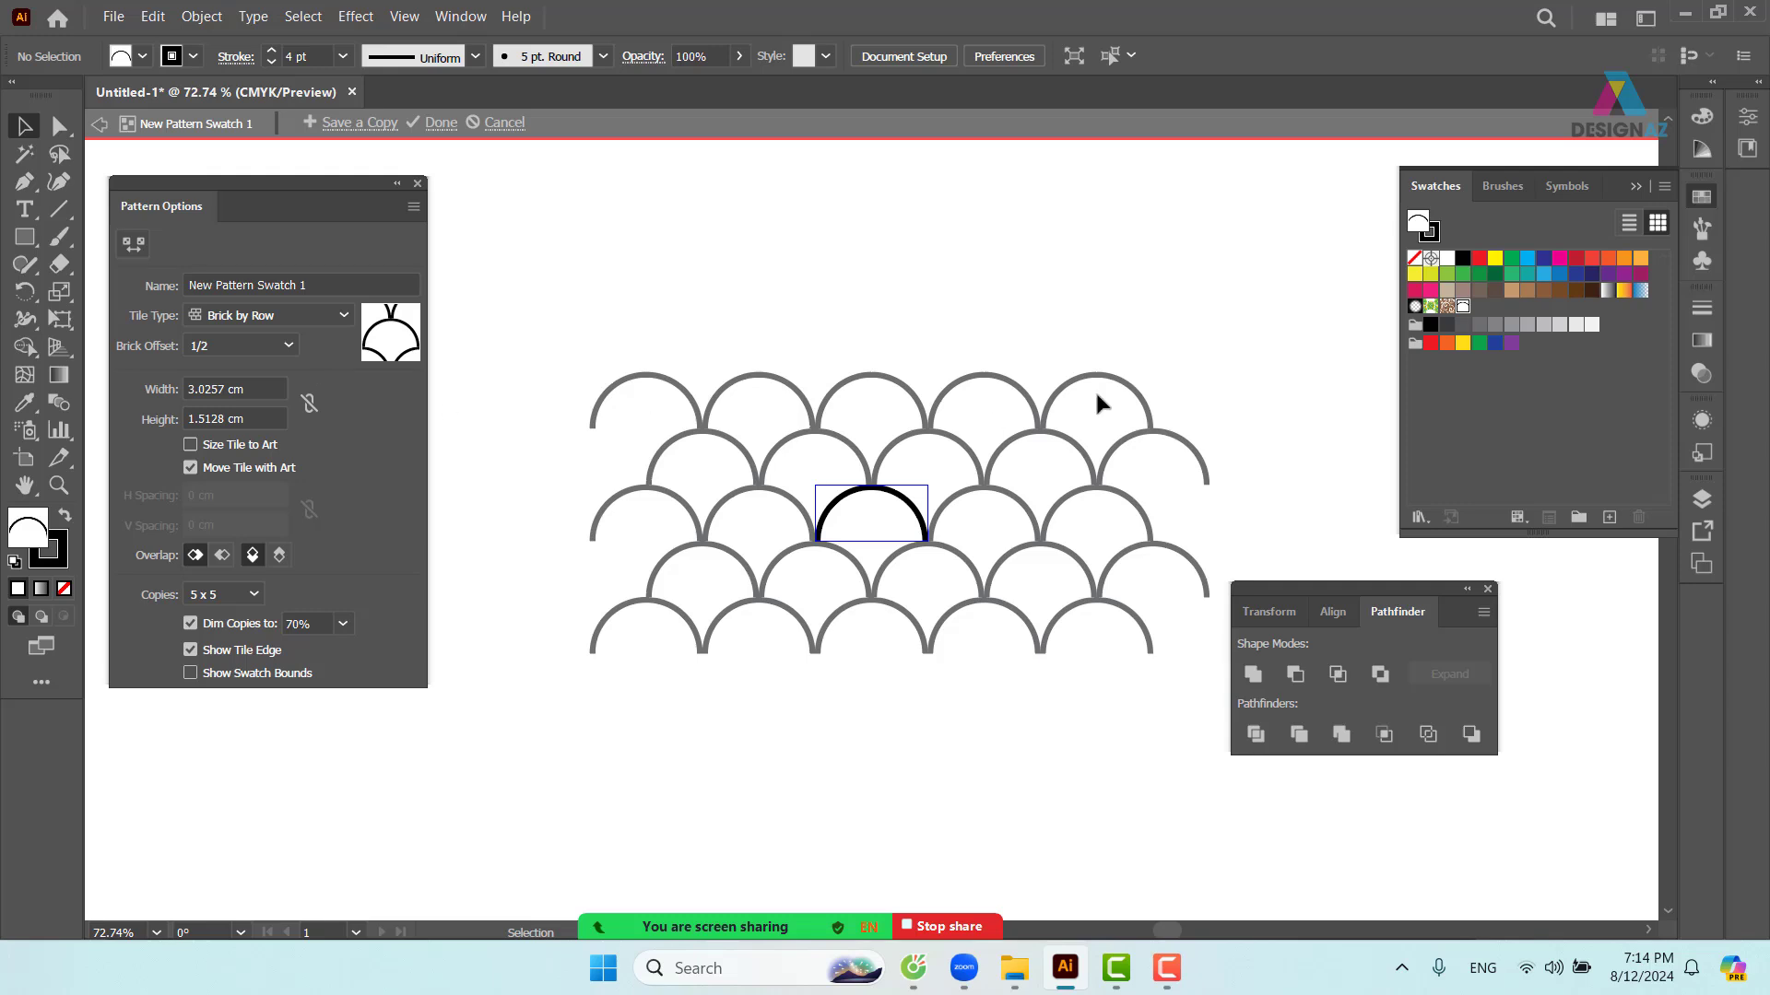
double_click(1103, 308)
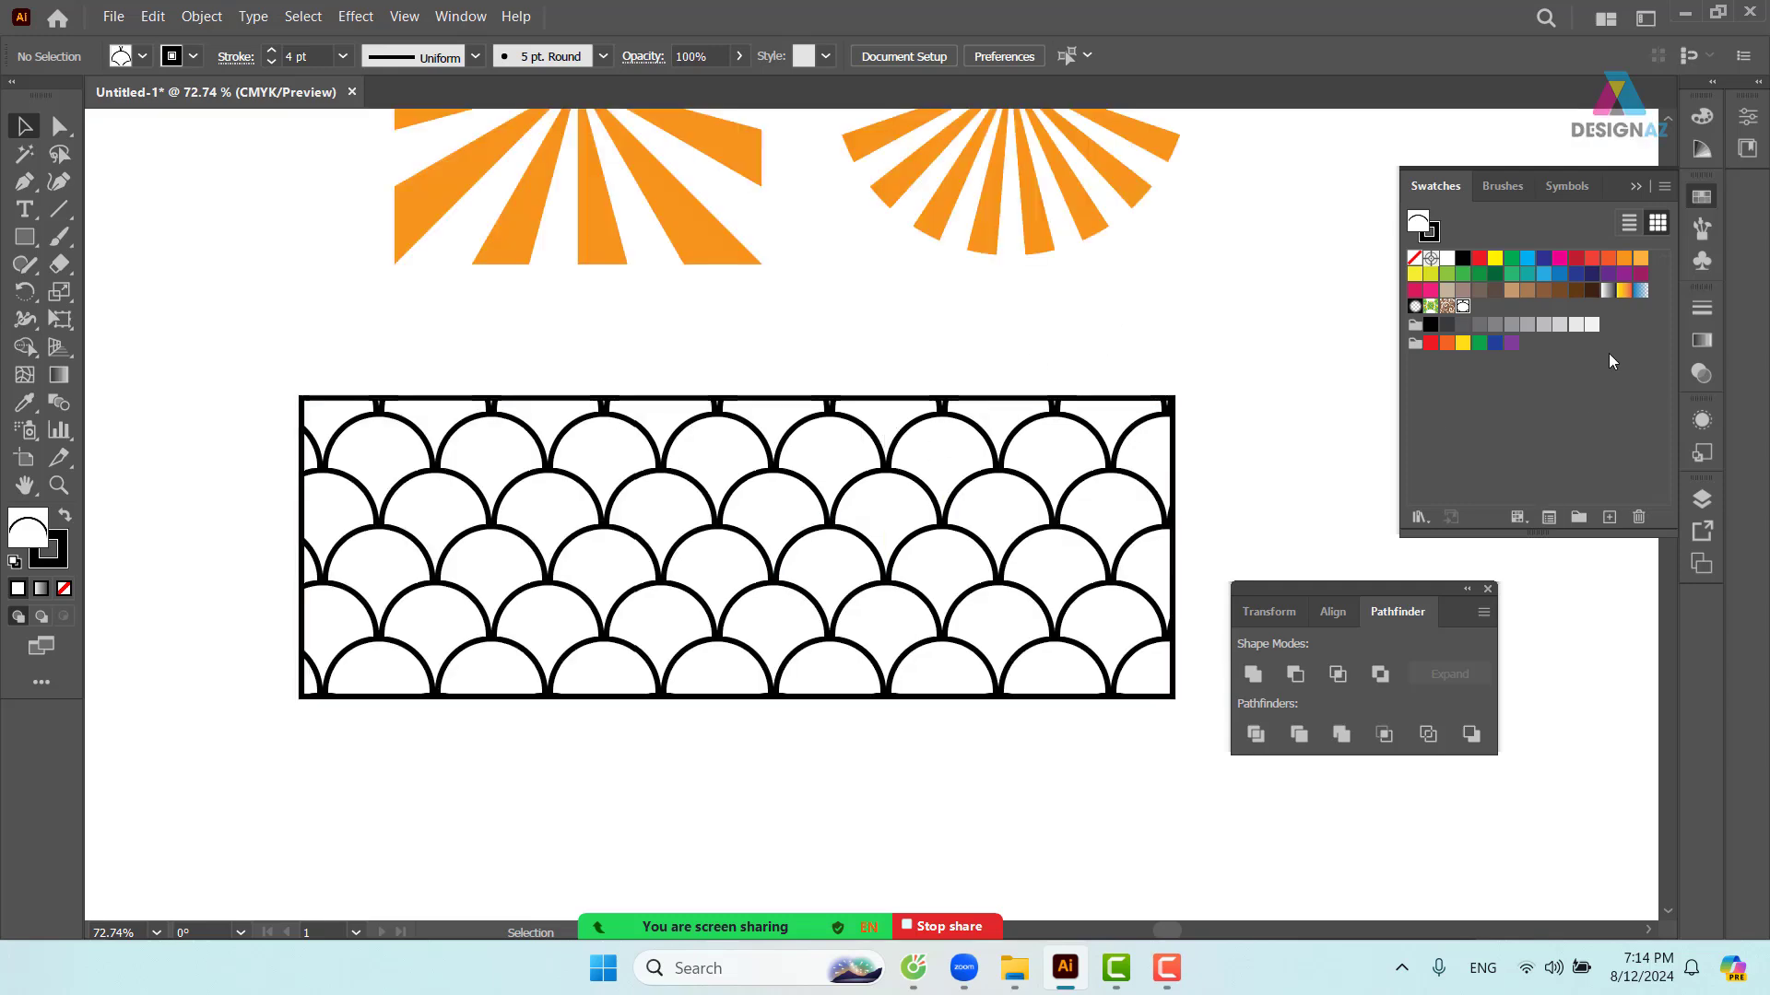
- Reopen the arc pattern and add a smaller concentric arc copy, about 2.02 × 1.01 cm, nudged down to the outer arc's base
double_click(1463, 308)
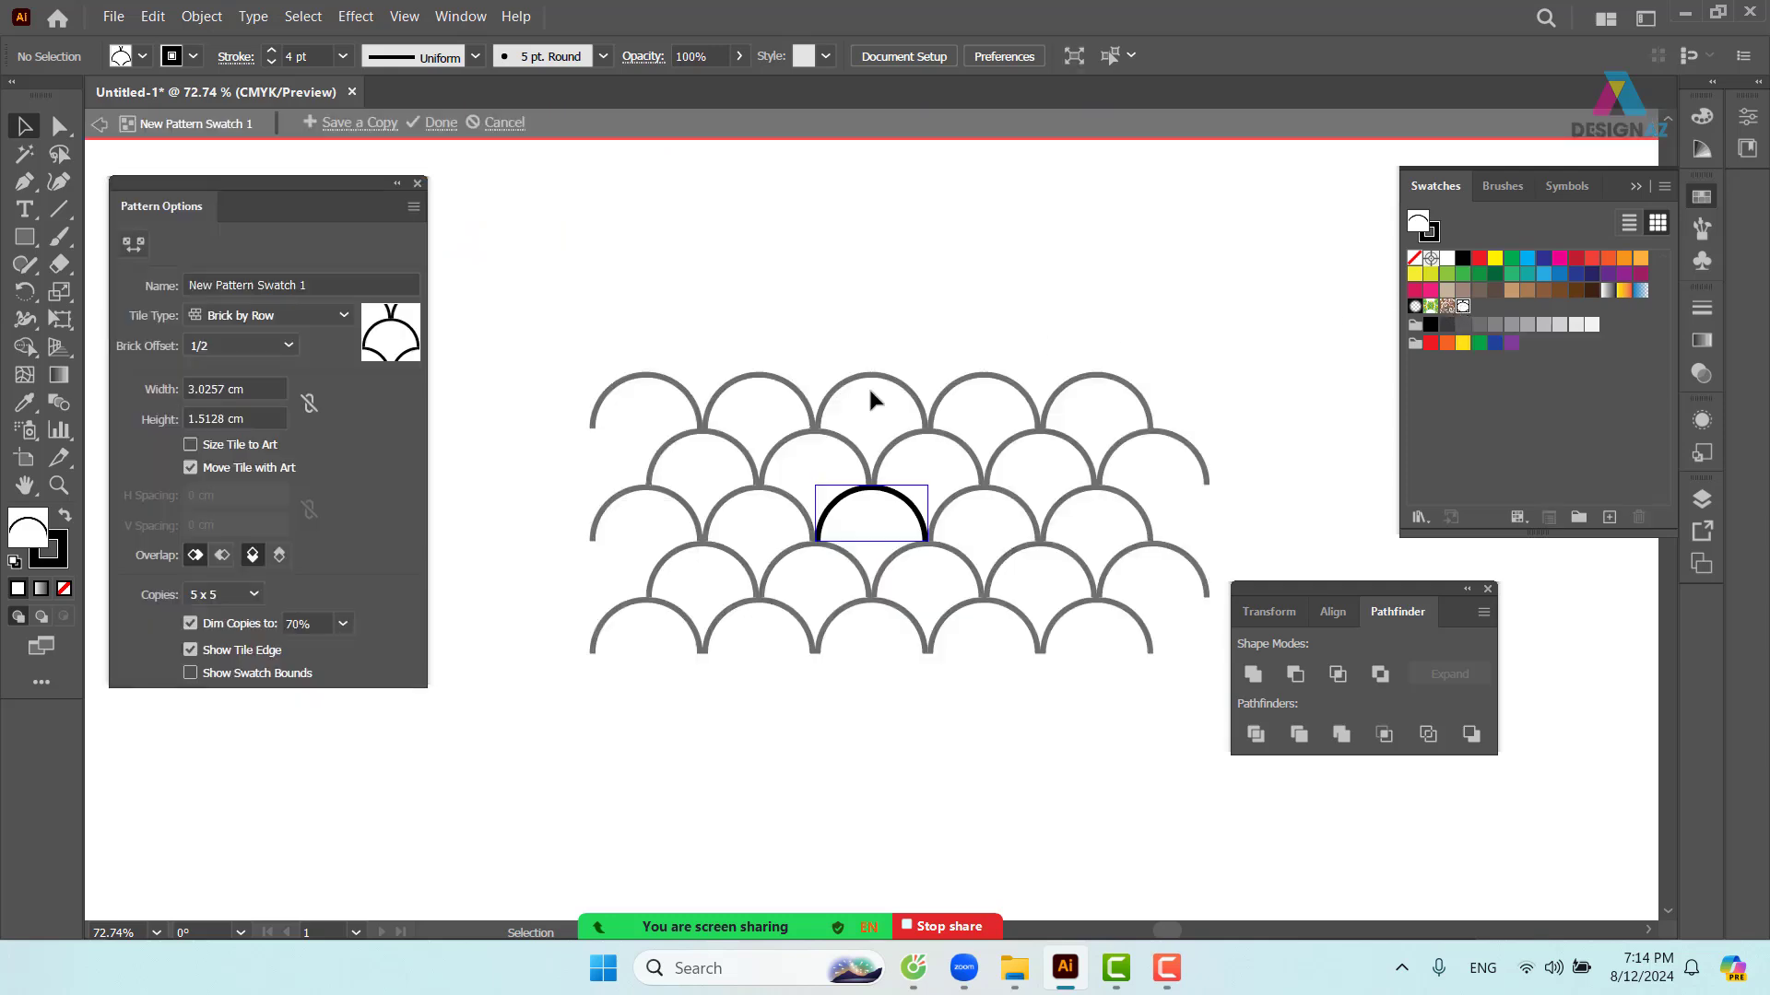
click(922, 521)
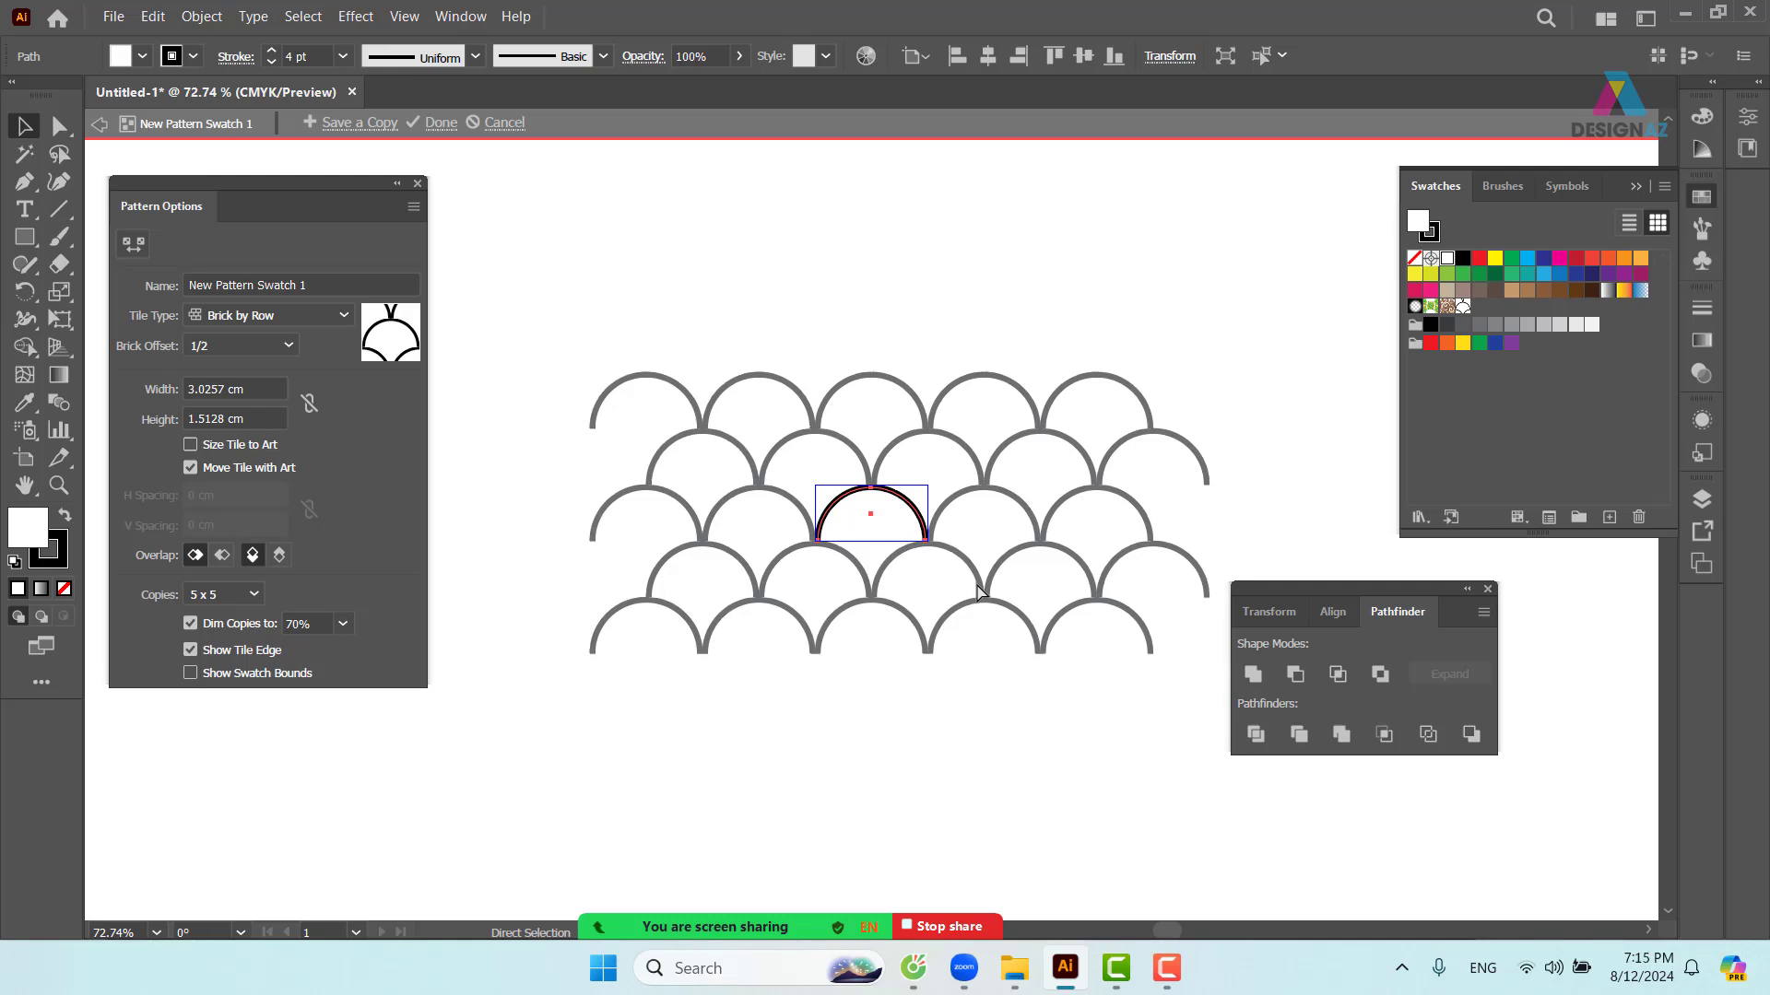
key(v)
drag(929, 483, 915, 489)
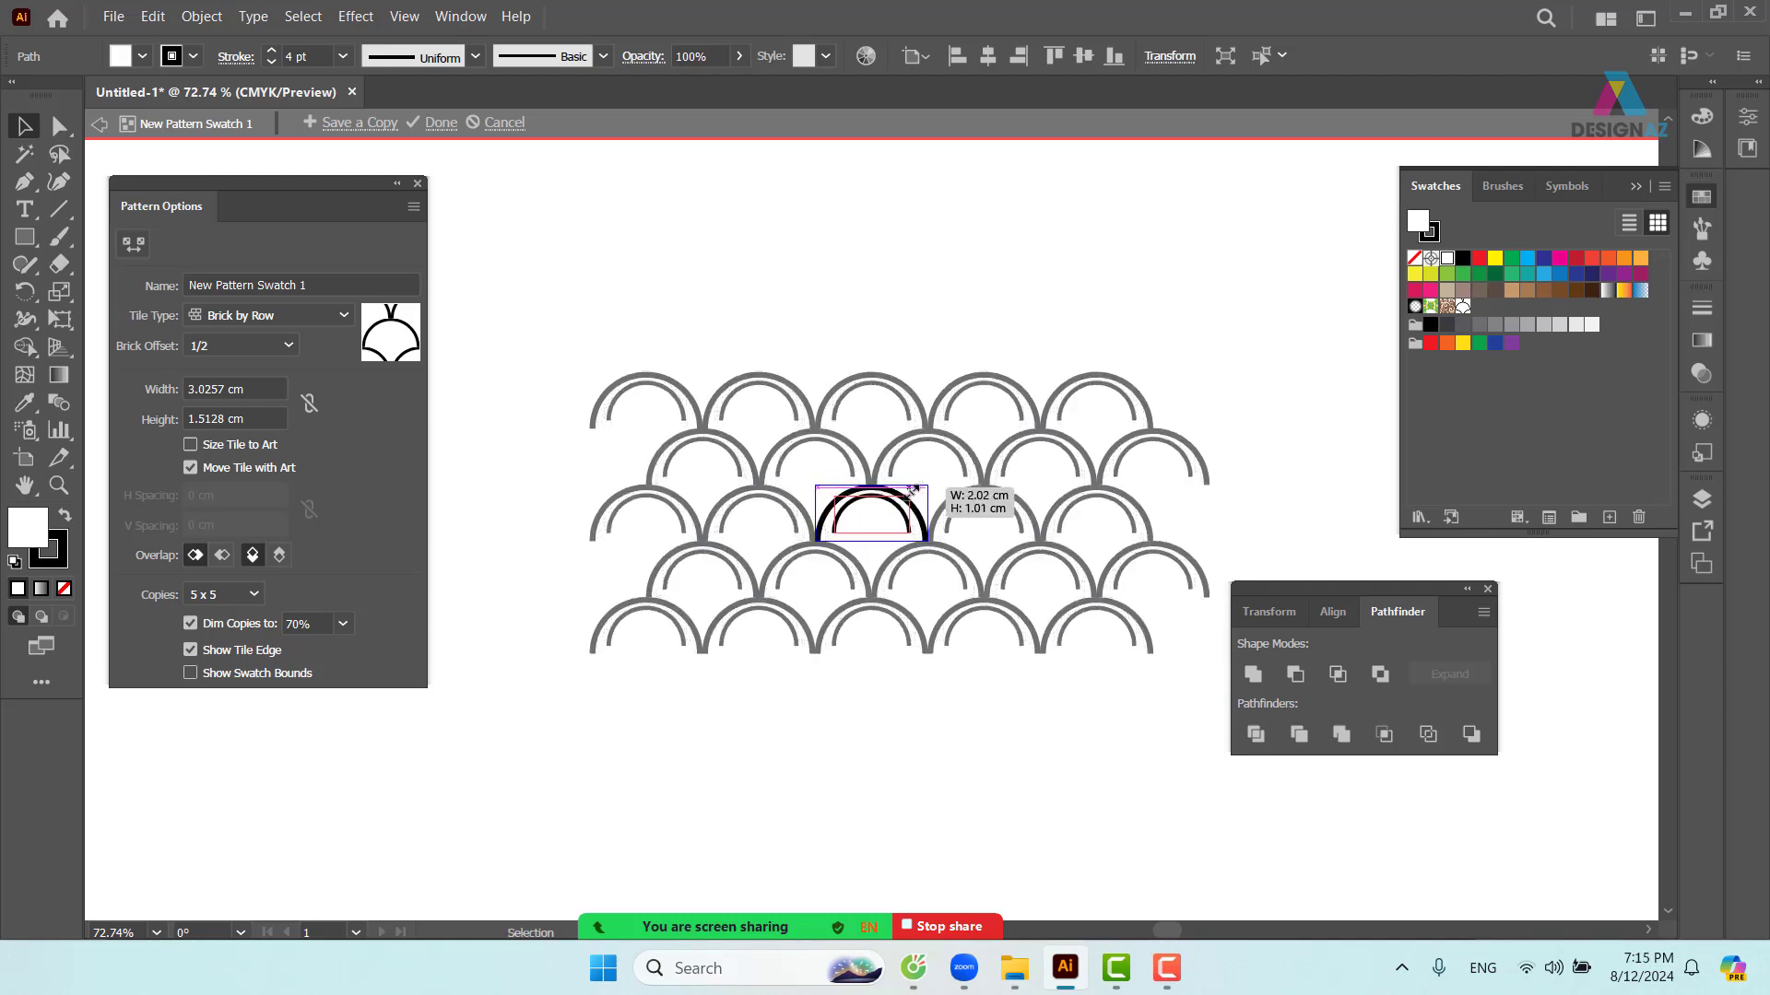
key(Down)
key(Down)
key(Down)
key(Down)
key(Down)
key(Down)
key(Down)
key(Down)
key(Down)
key(Down)
key(Down)
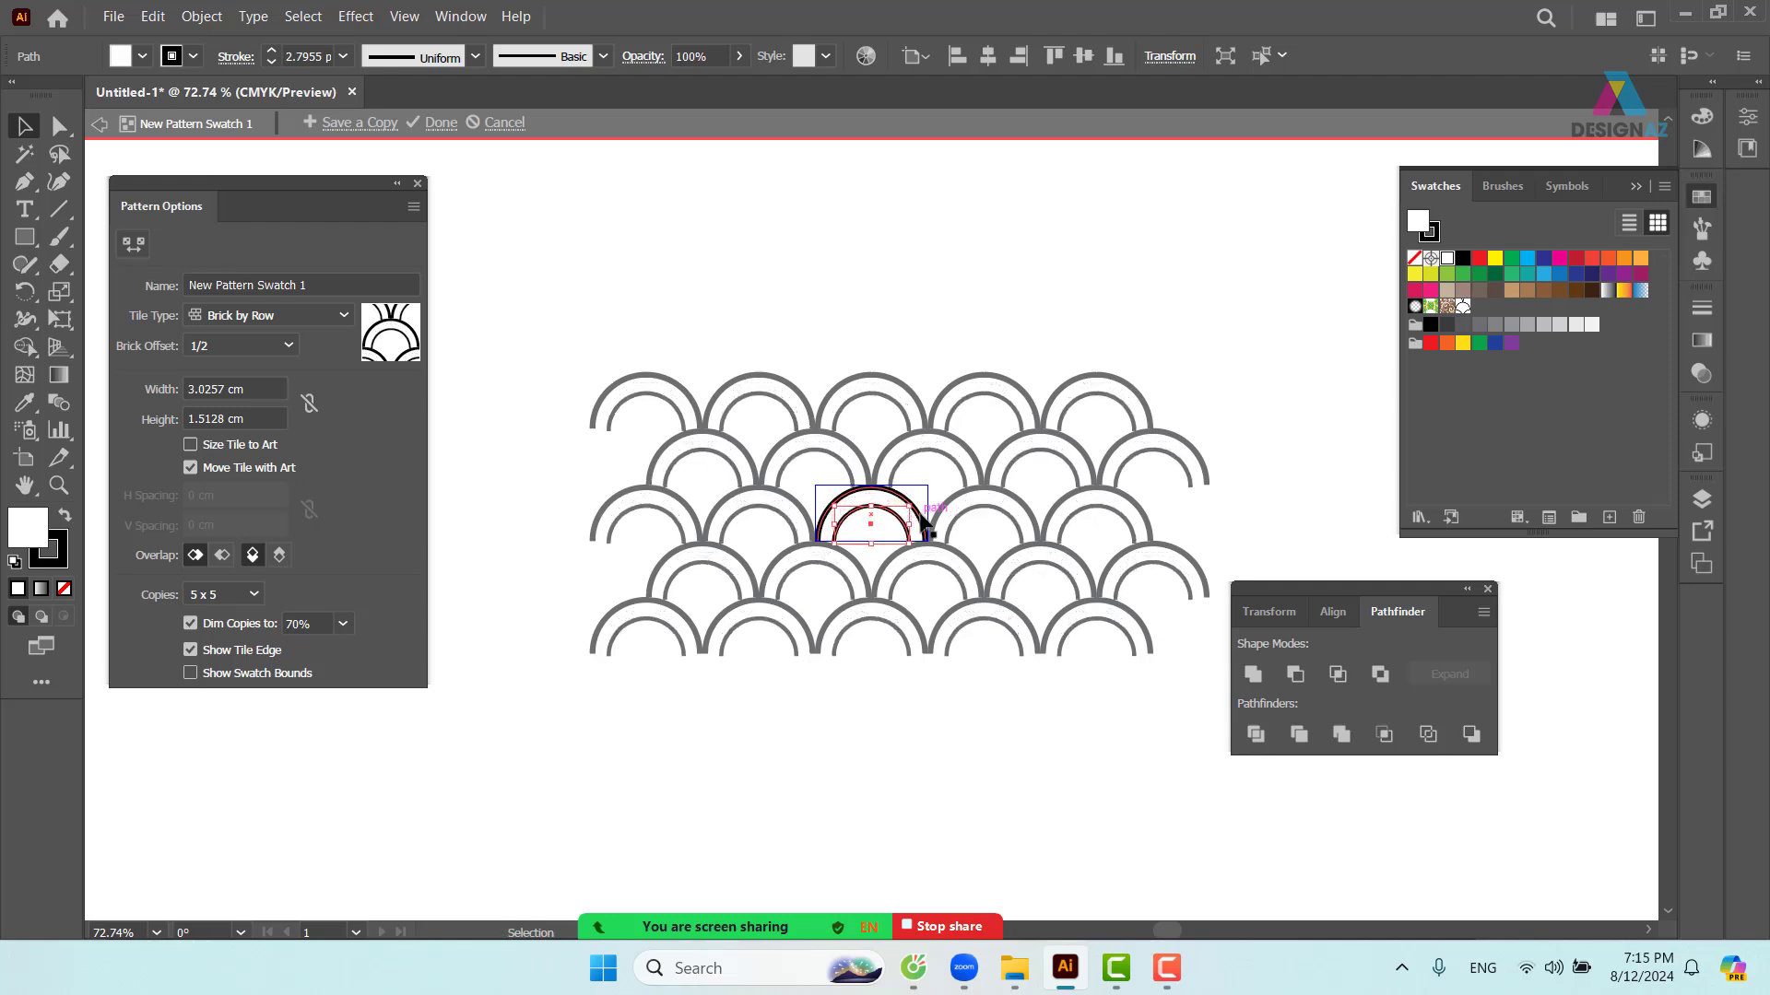
- Add a third, still smaller arc copy inside the pattern tile, nudge it down toward the base, and finish pattern editing
key(a)
key(v)
mouse_move(909, 504)
mouse_down()
mouse_move(921, 512)
mouse_move(899, 509)
mouse_up()
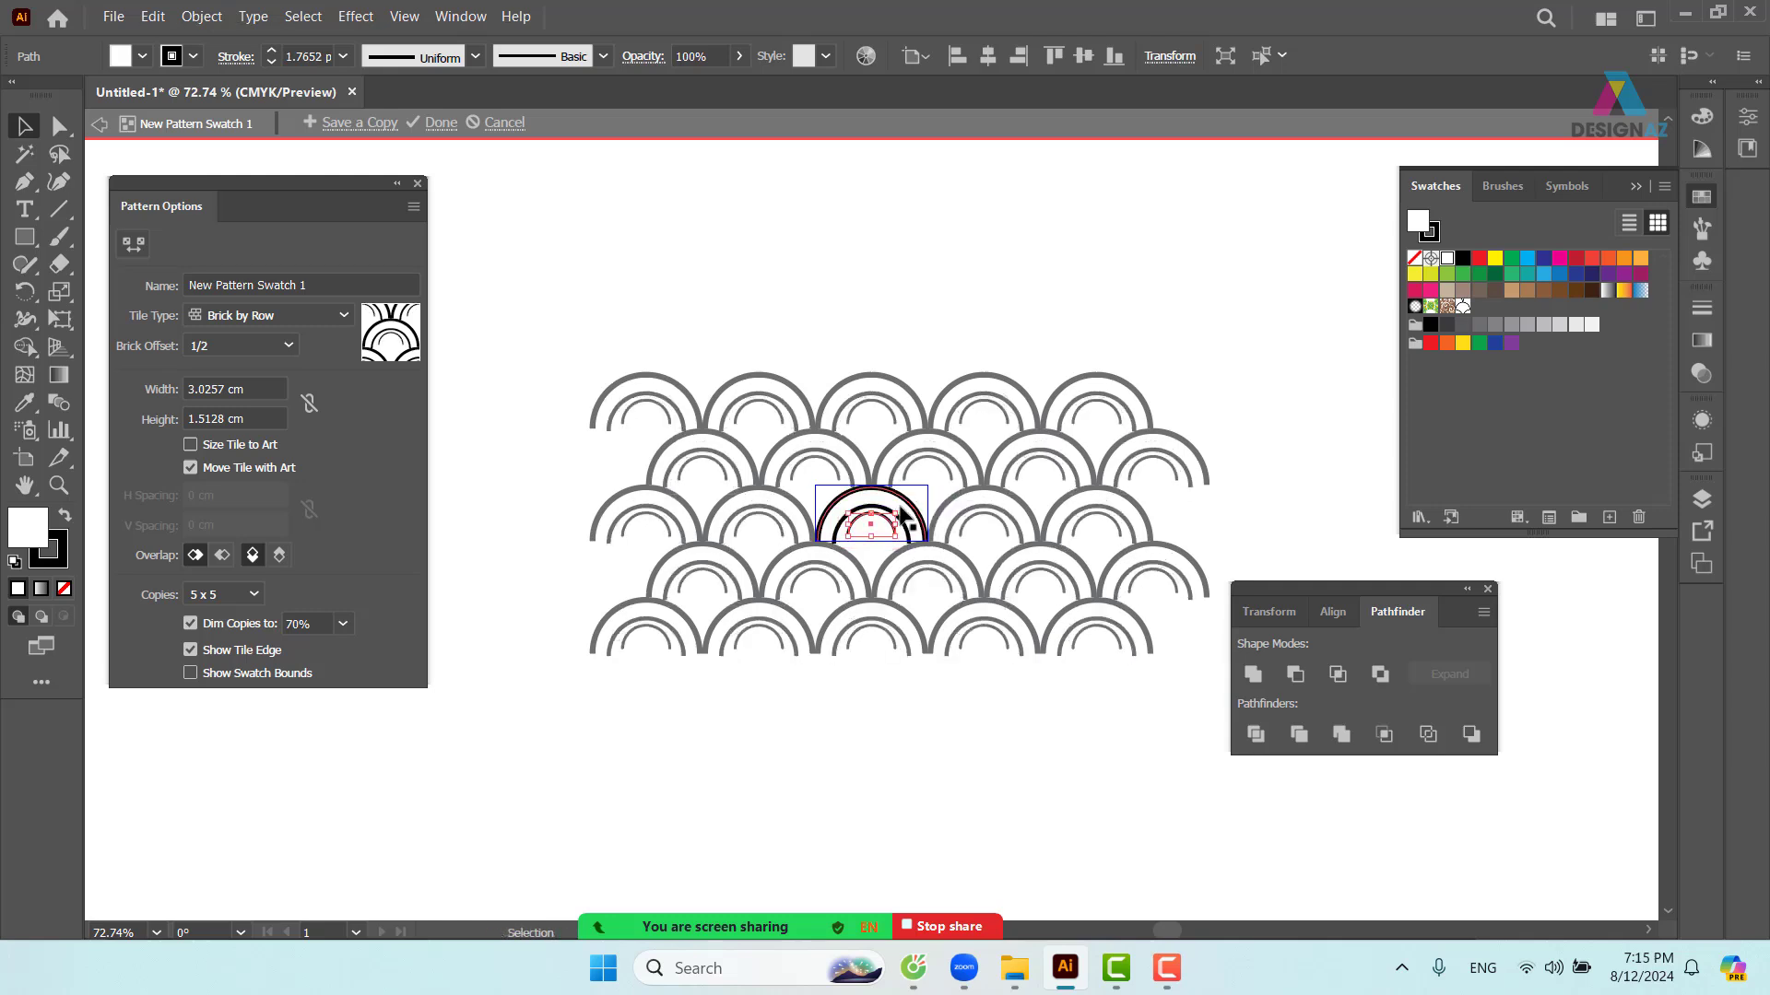
key(Down)
key(Down)
key(Down)
key(Down)
key(Down)
key(Down)
key(Down)
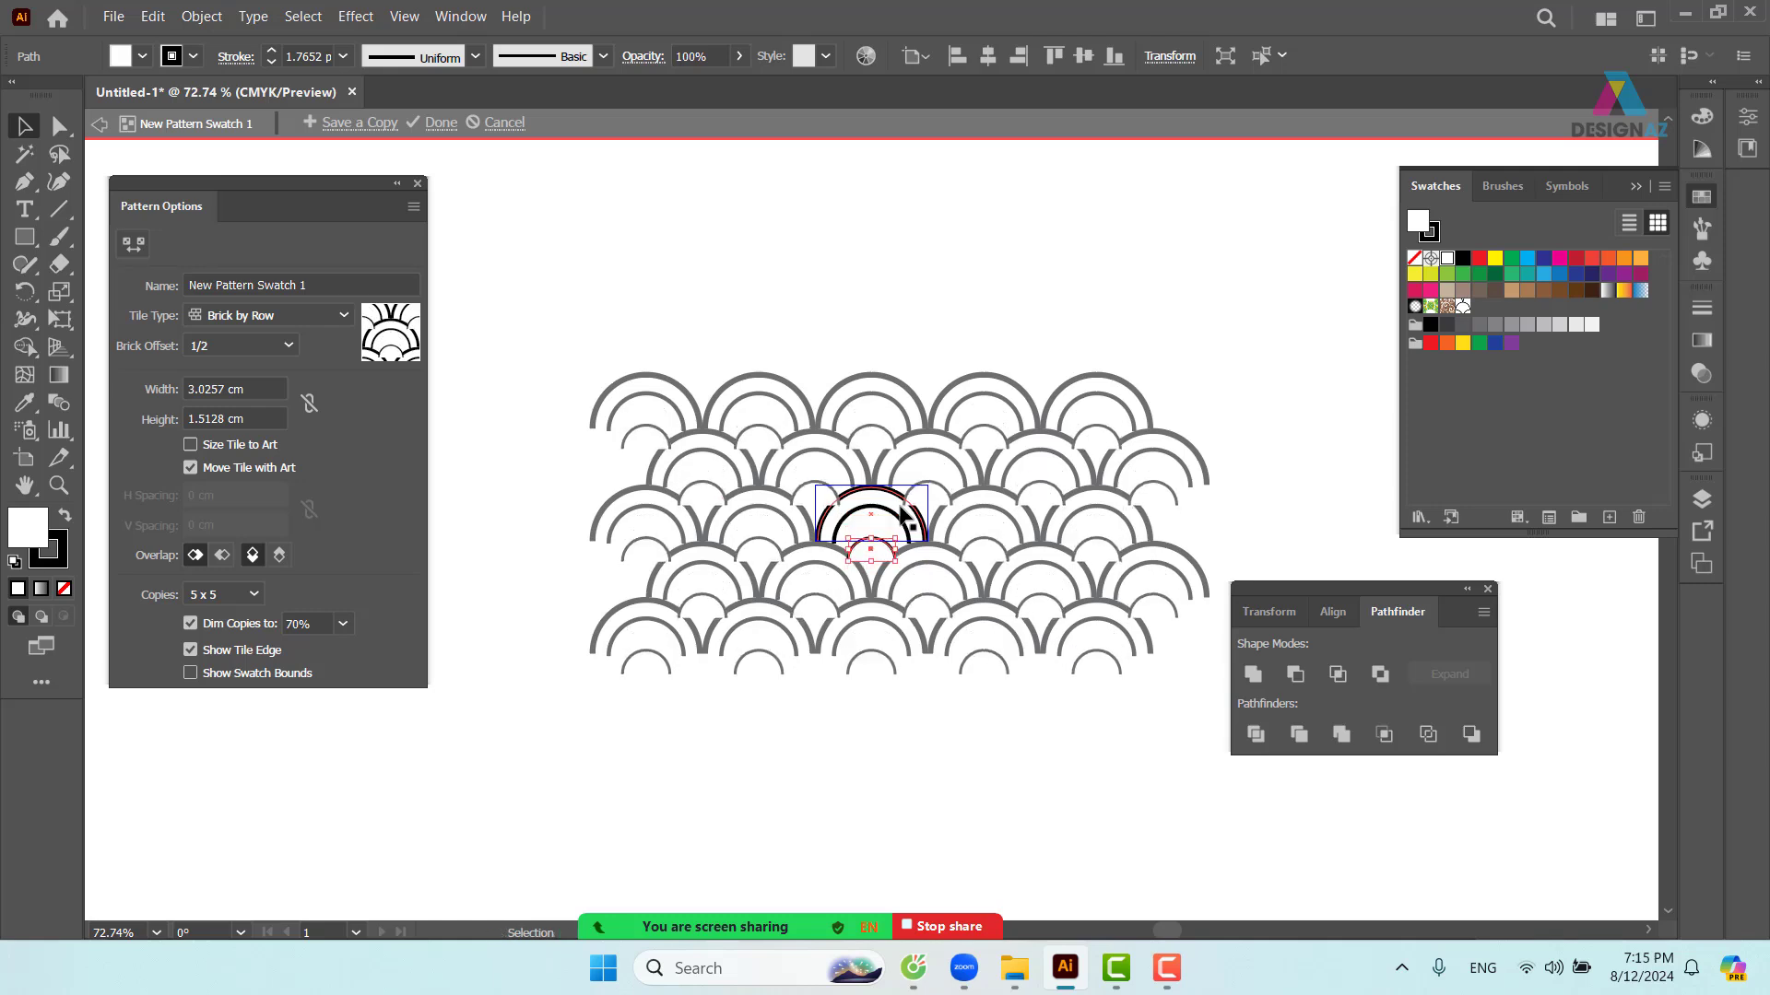
key(Up)
key(Up)
key(Up)
key(Up)
key(Up)
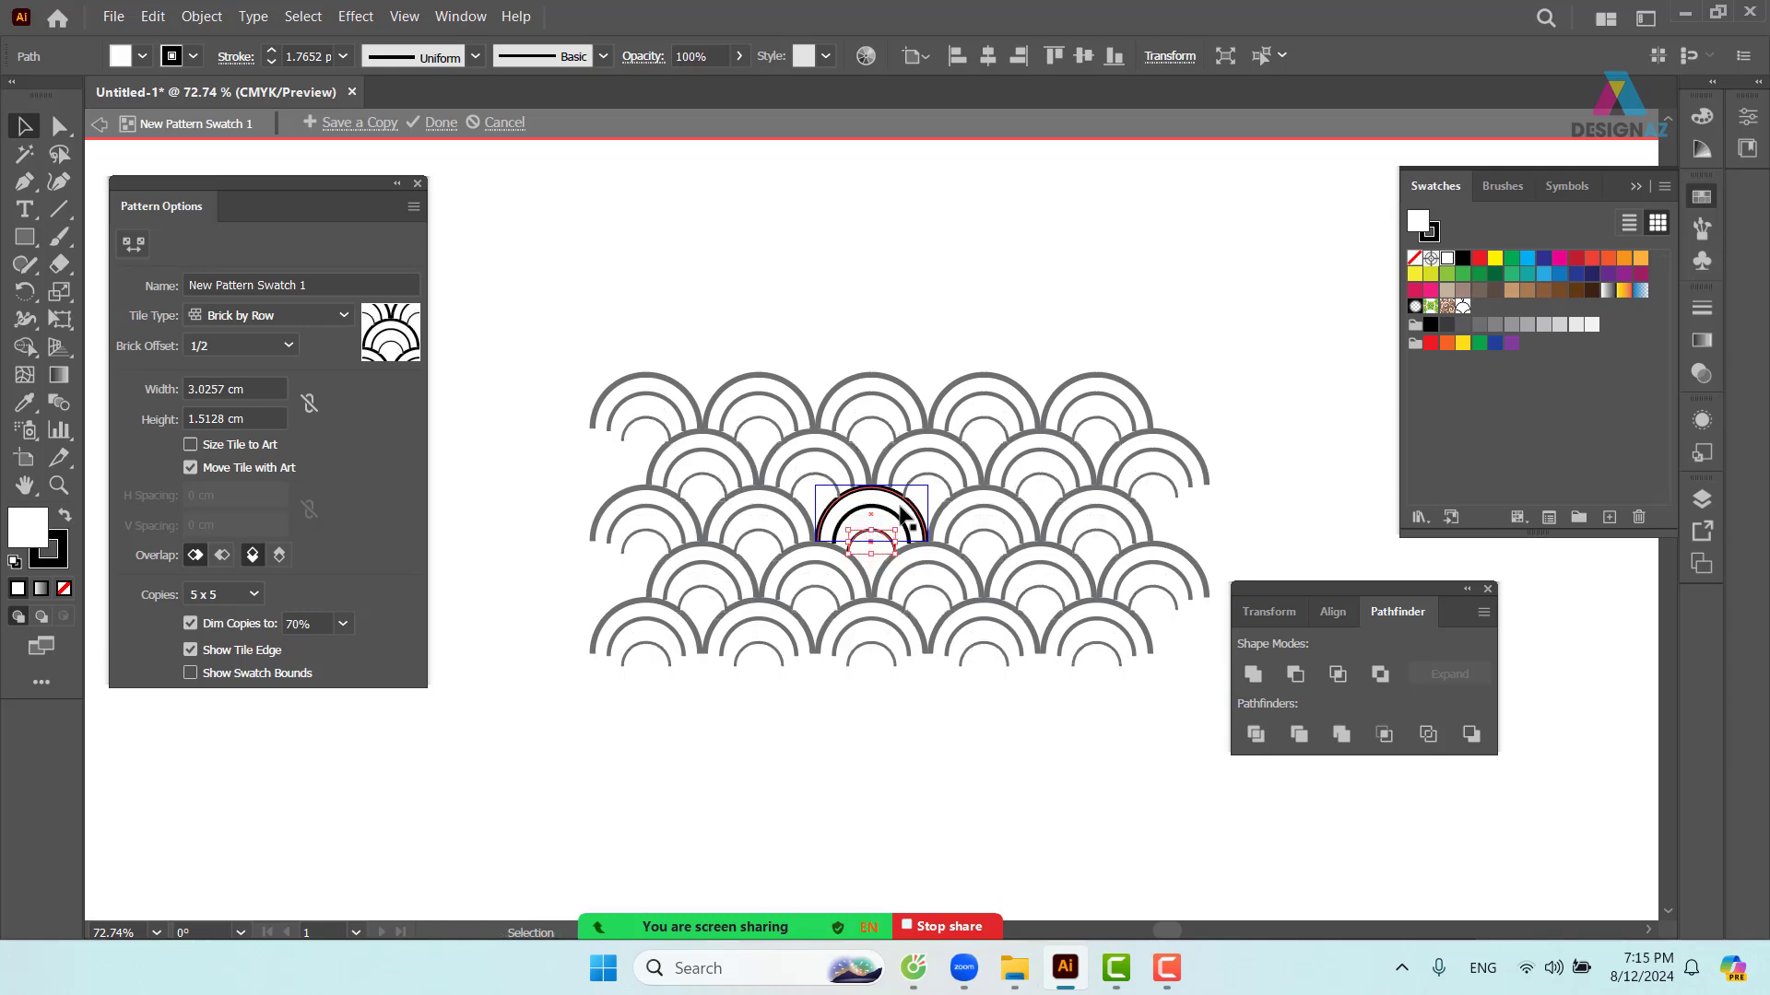
key(Up)
double_click(1015, 293)
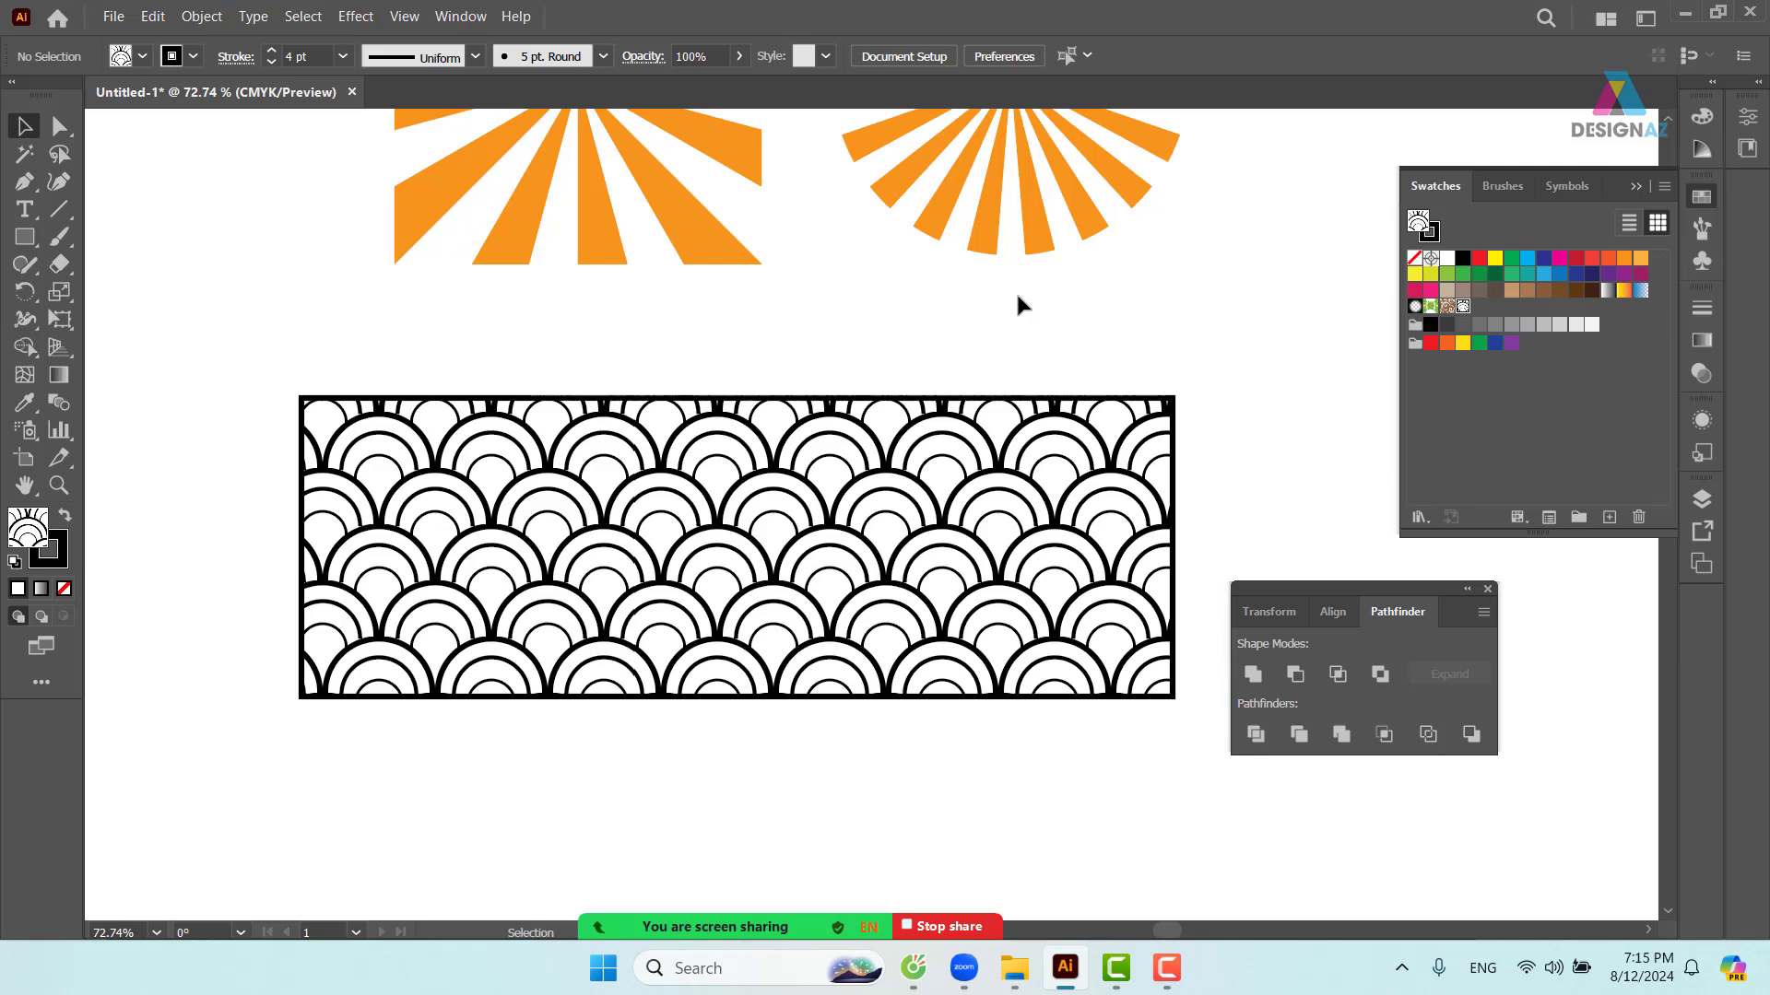
- Draw a circle in the empty area to the right of the wave-pattern rectangle
key(space)
drag(1172, 553, 174, 518)
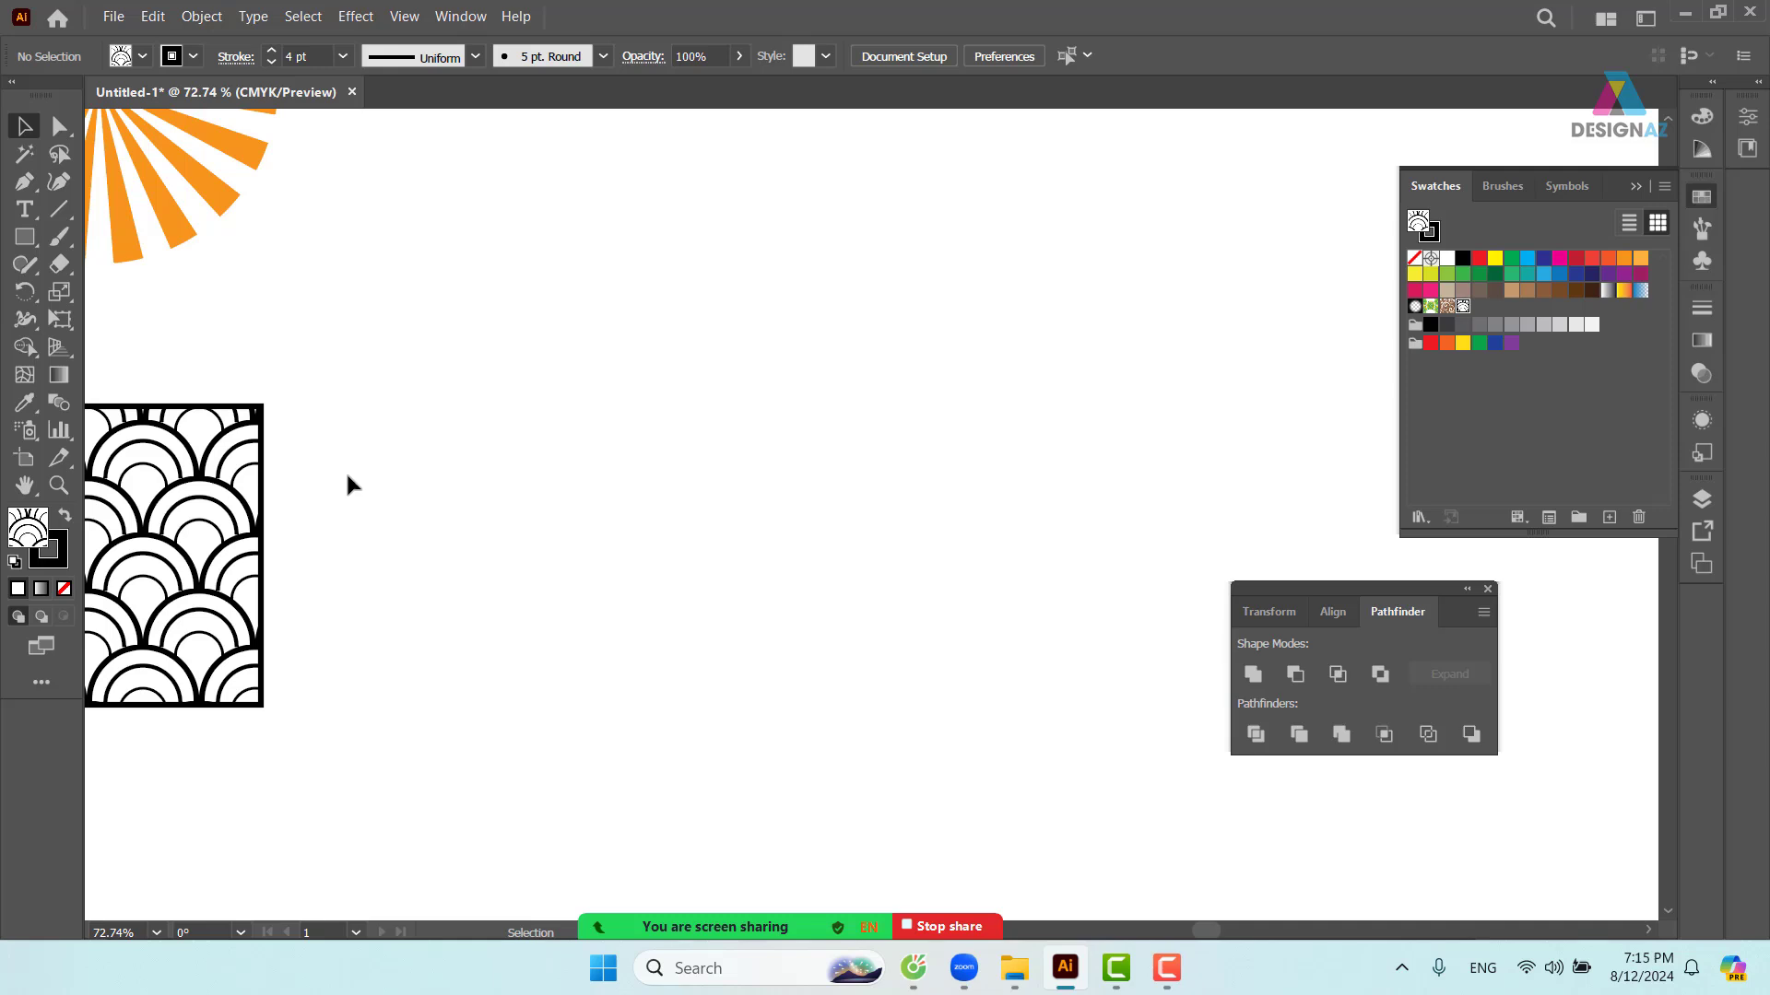
click(25, 237)
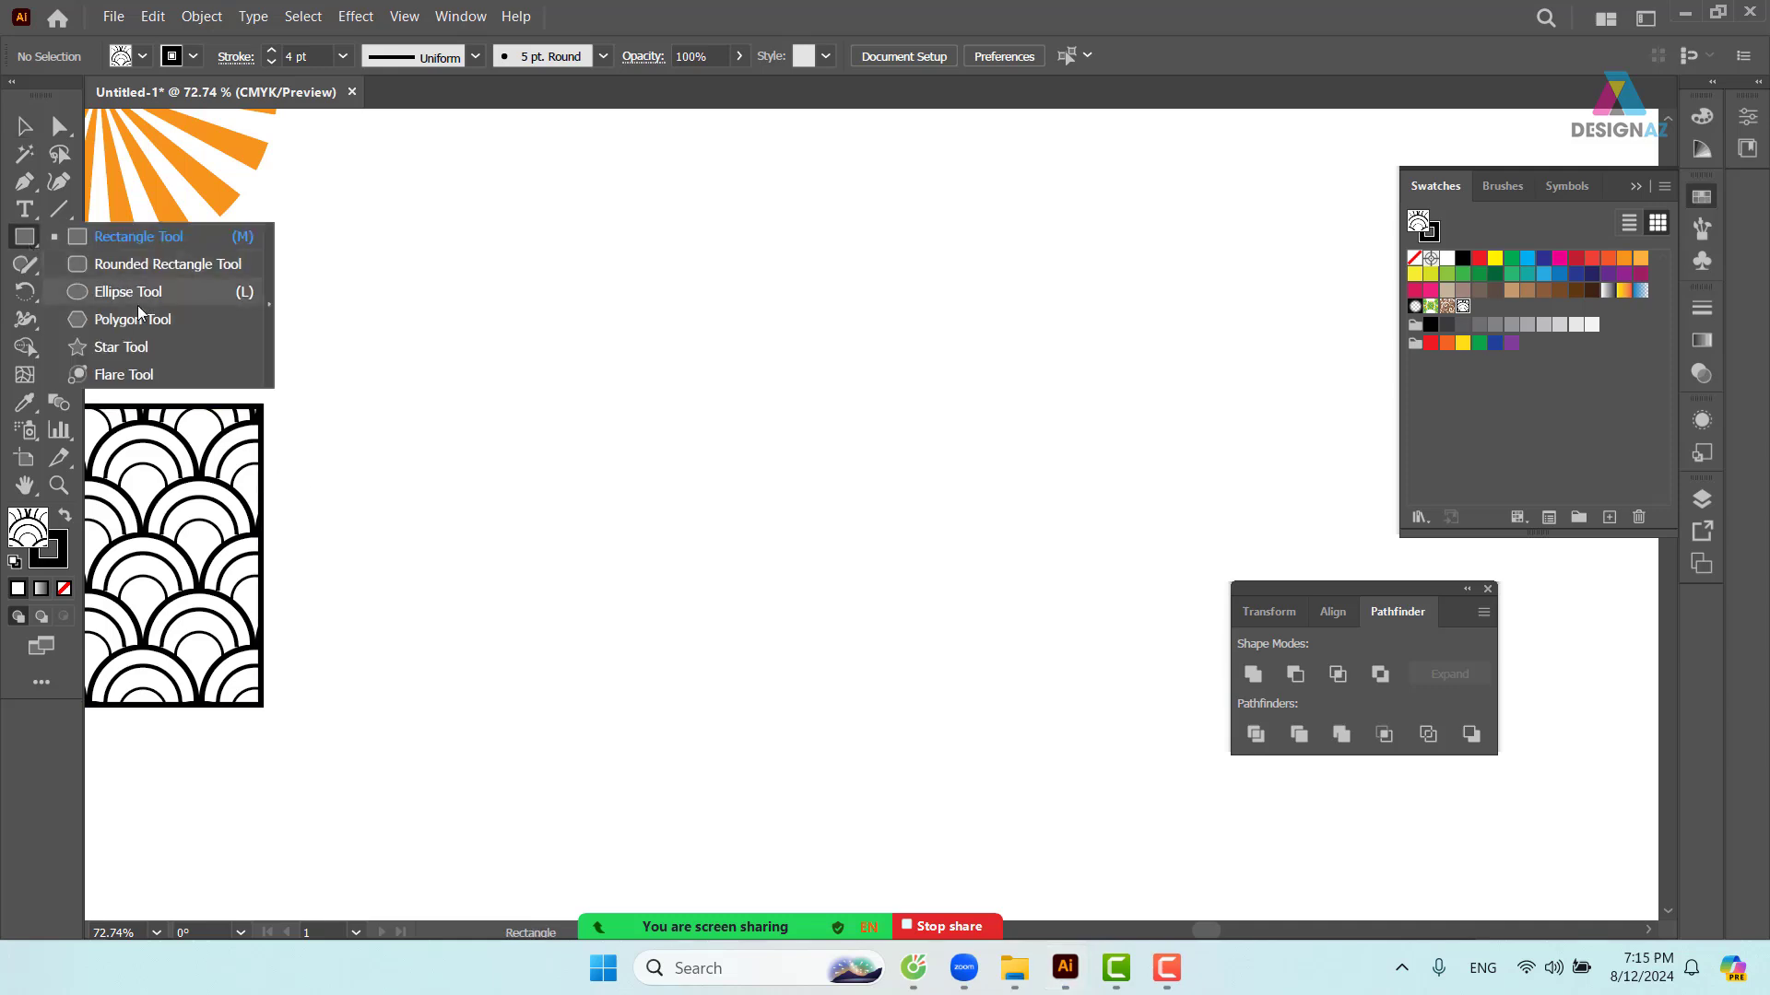
click(131, 293)
drag(537, 446, 673, 581)
key(v)
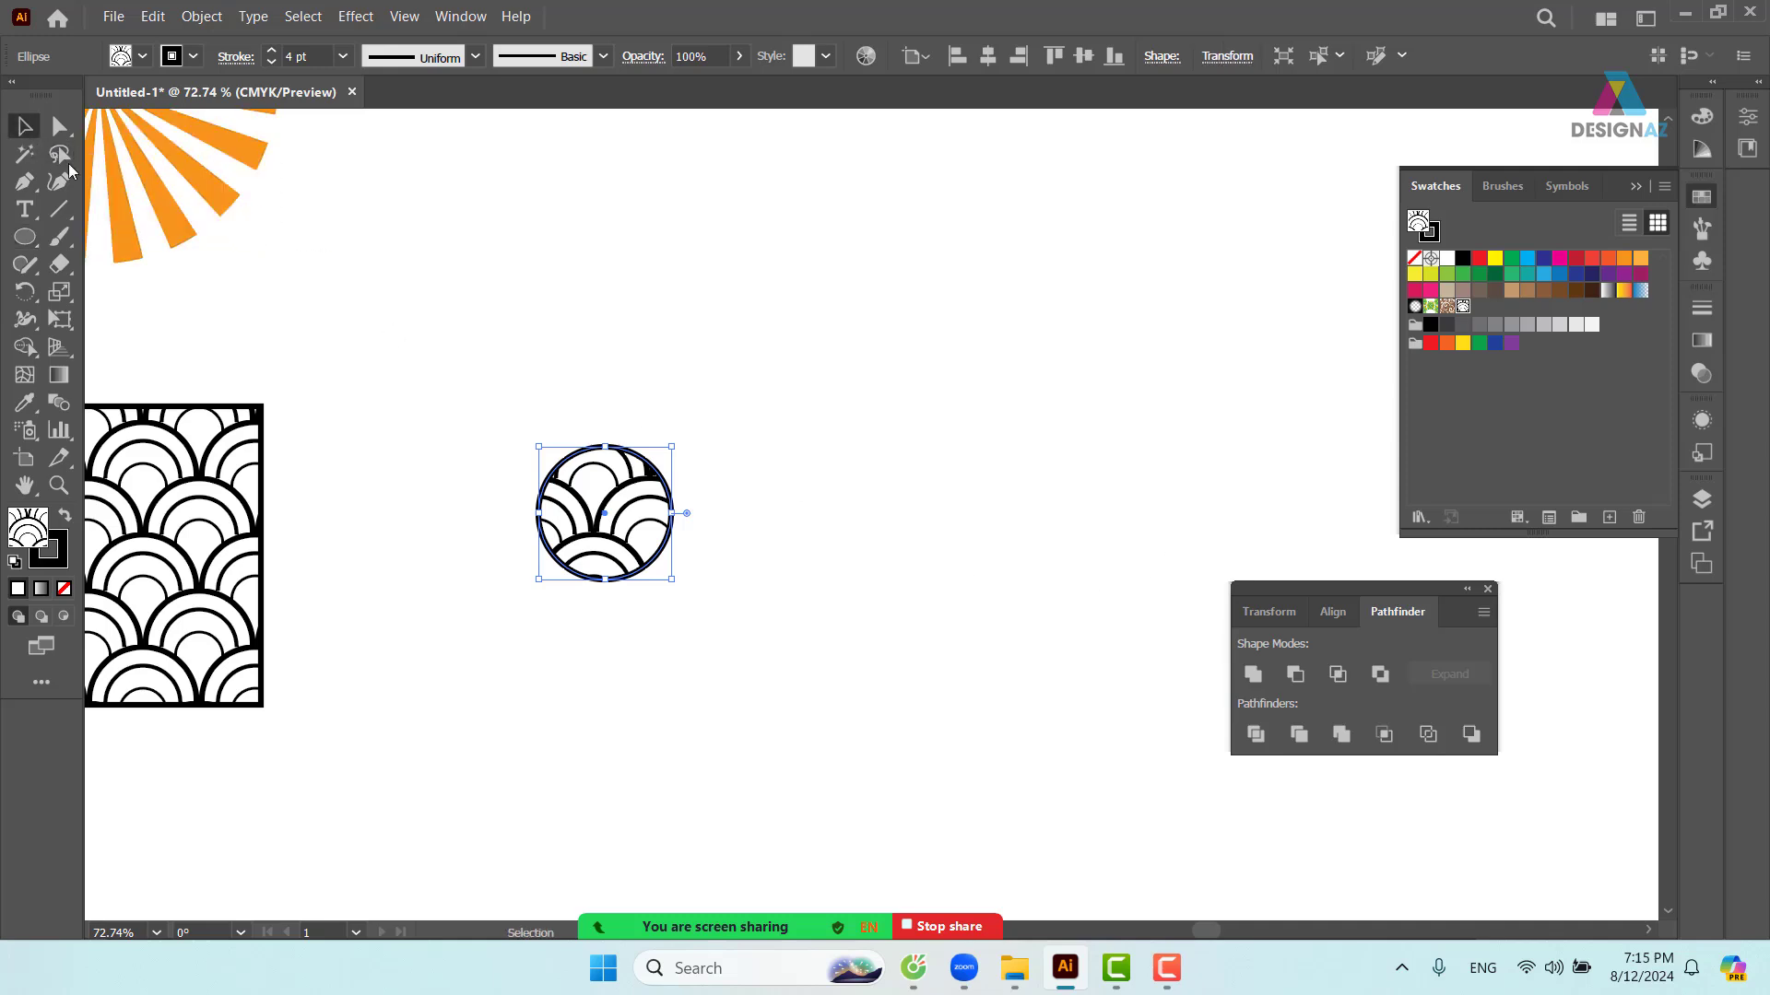
click(747, 438)
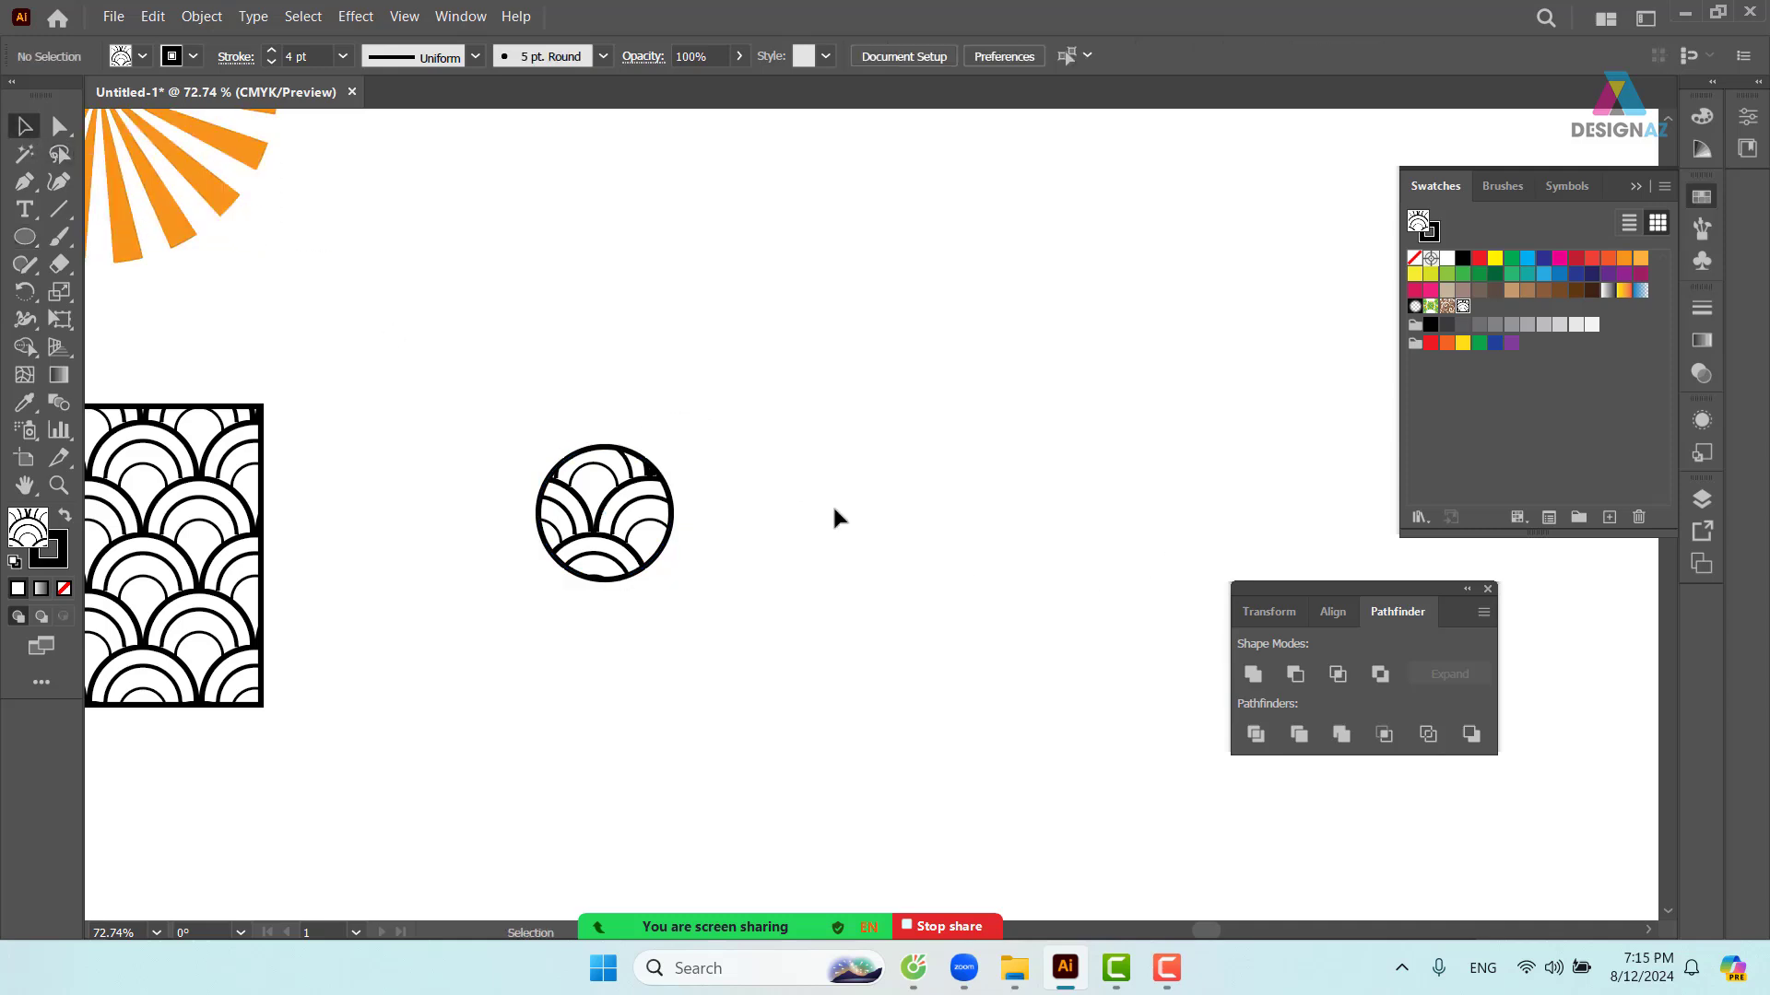
- Remove the pattern fill from the circle, keeping its black outline
click(661, 553)
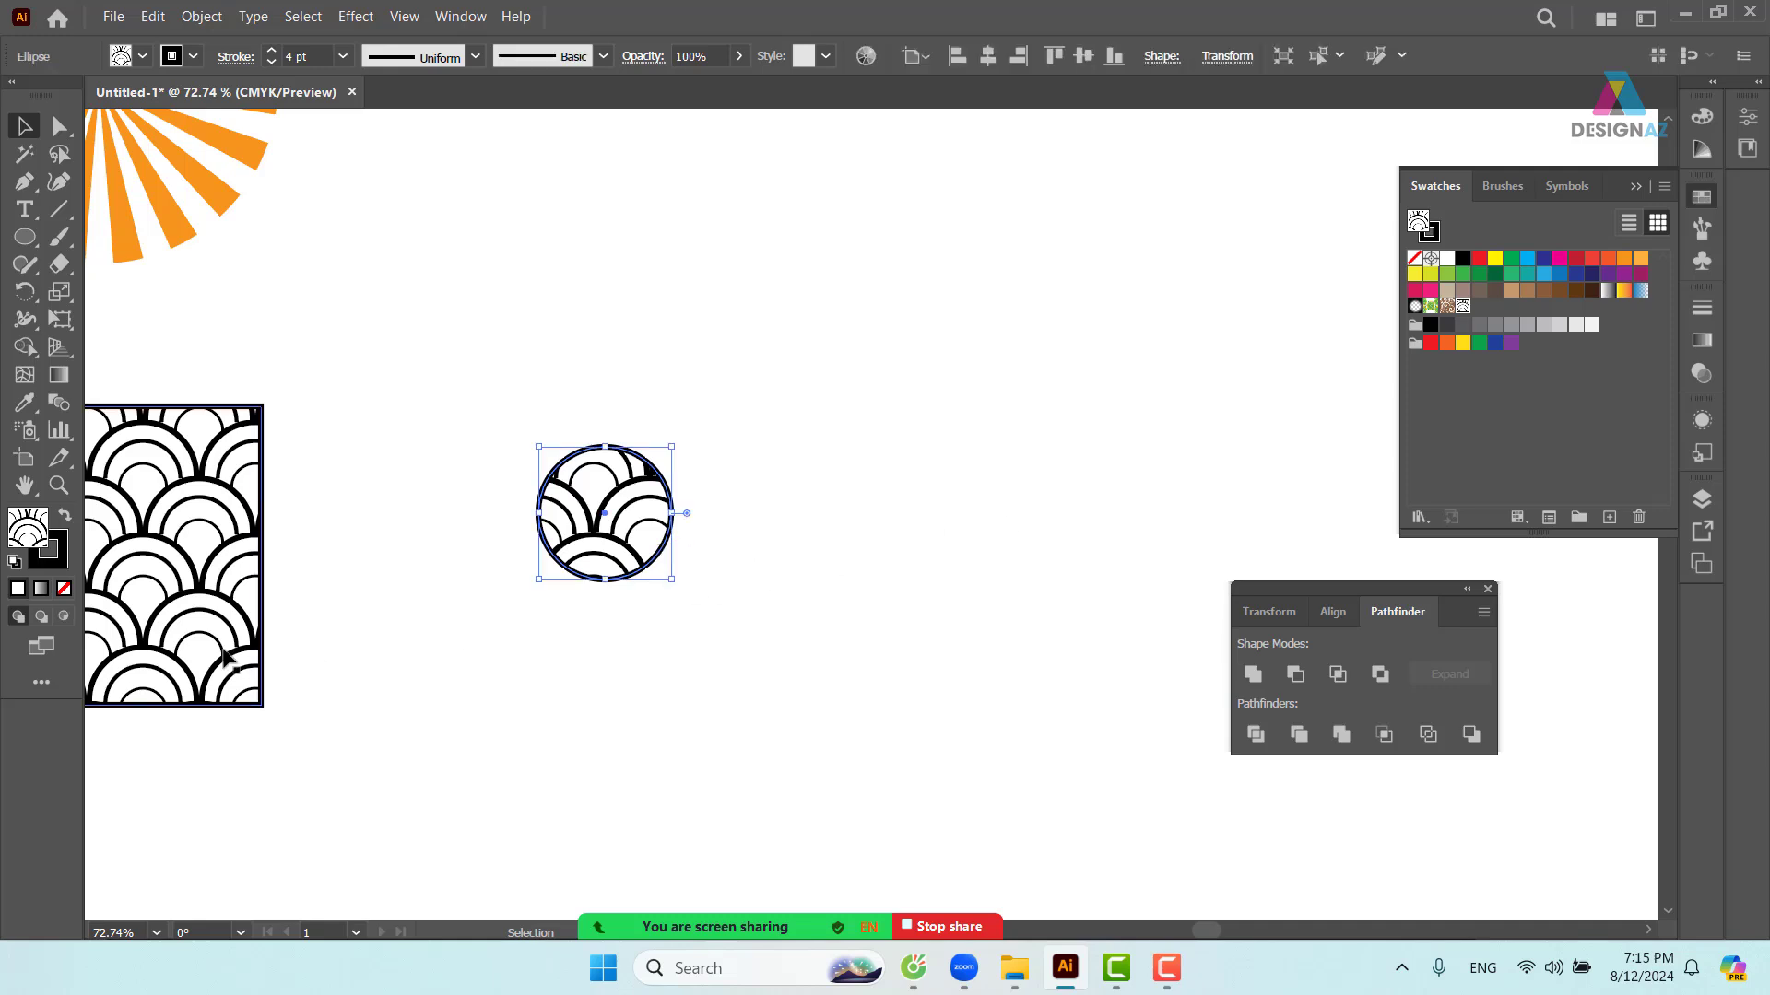
click(65, 589)
click(418, 604)
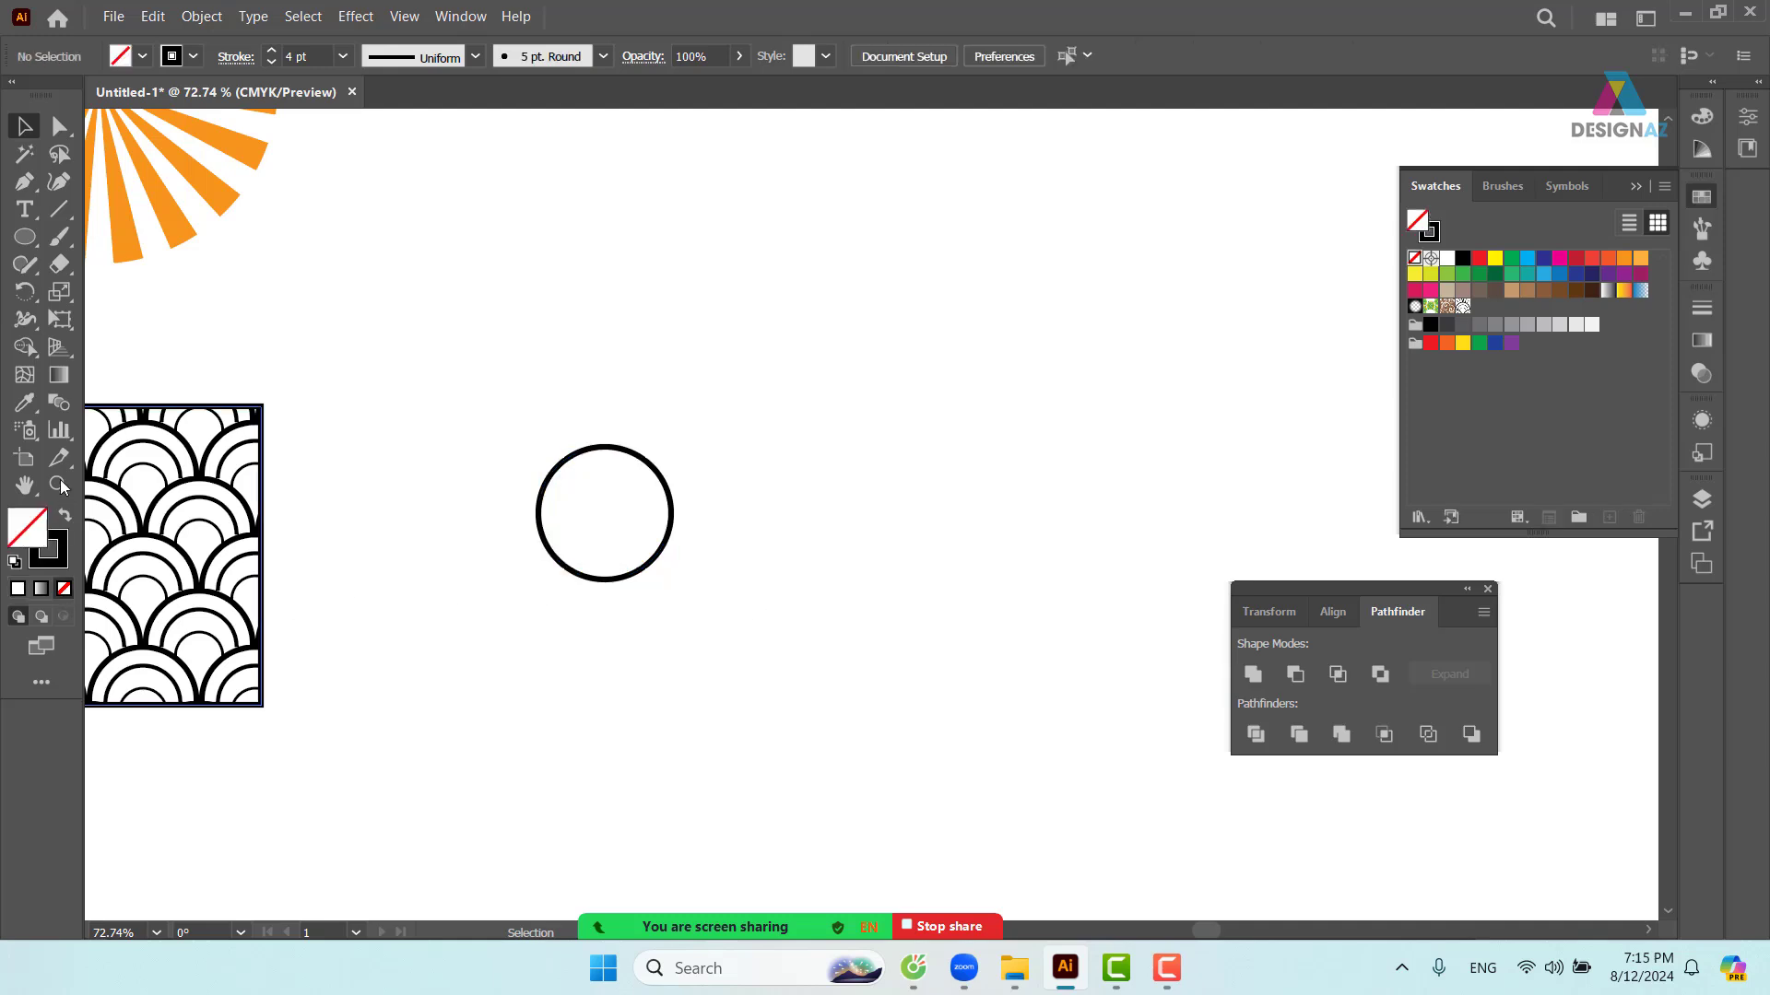
- Delete the circle's lowest anchor point to leave an open upper half-circle arc
click(61, 128)
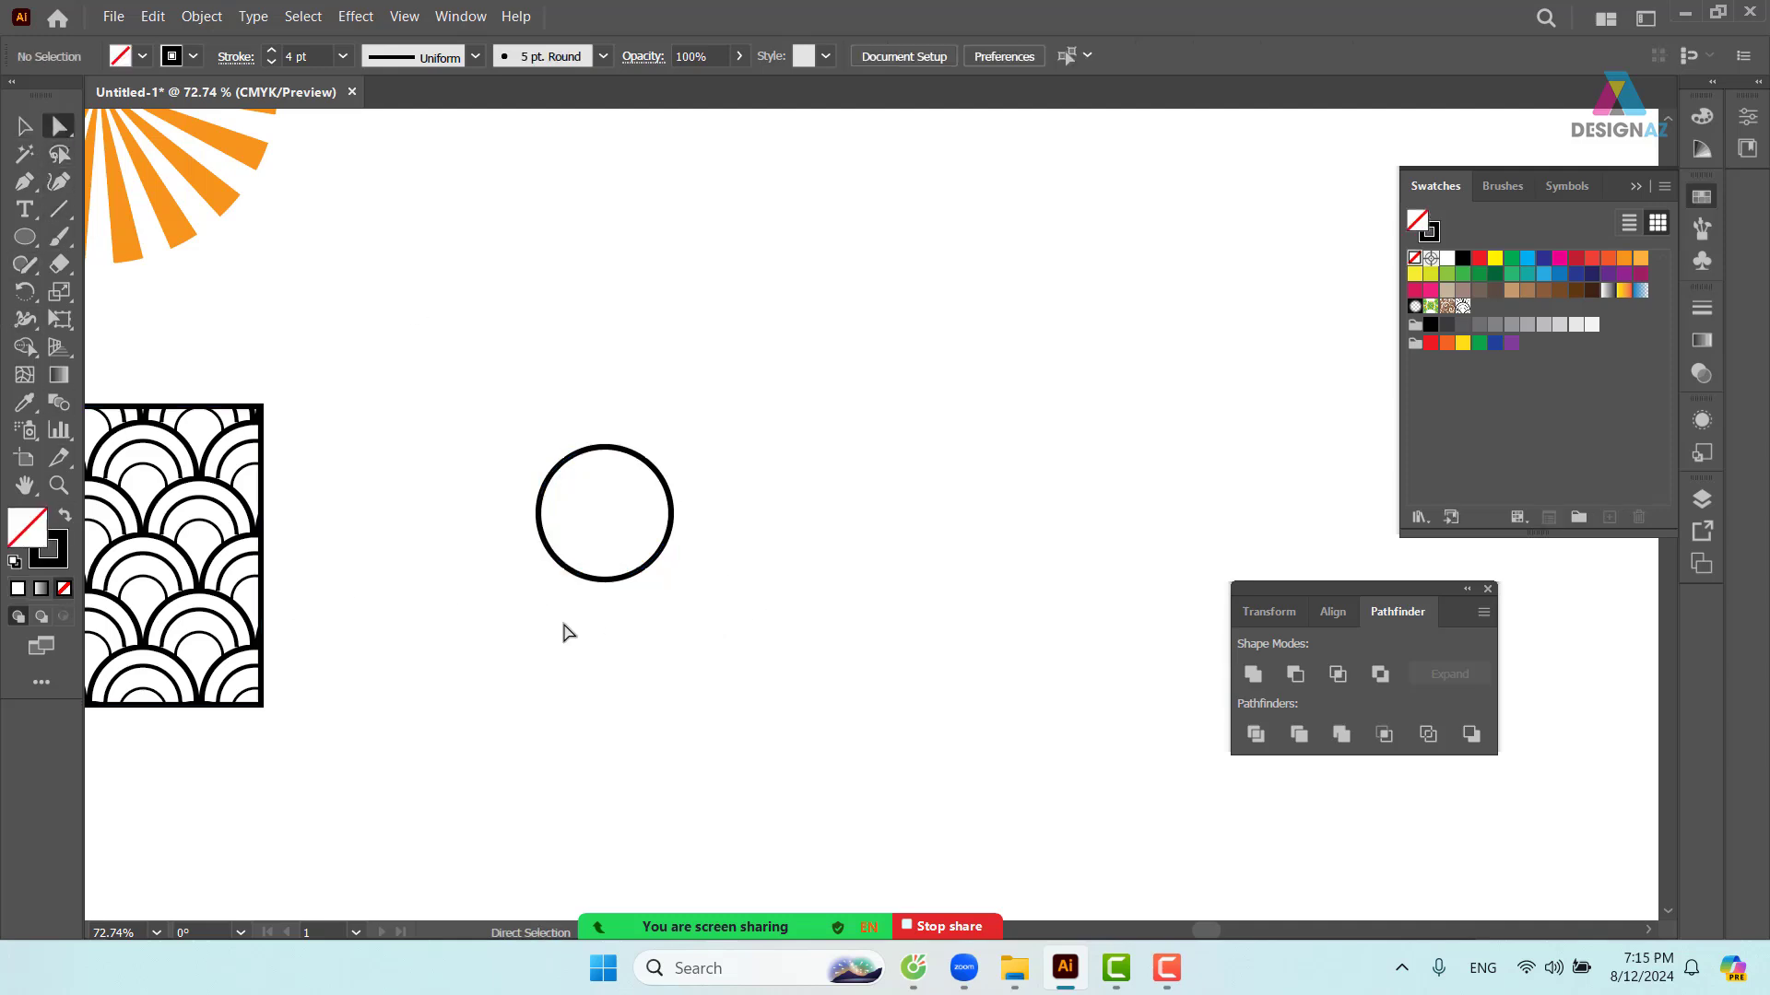
drag(564, 630, 665, 587)
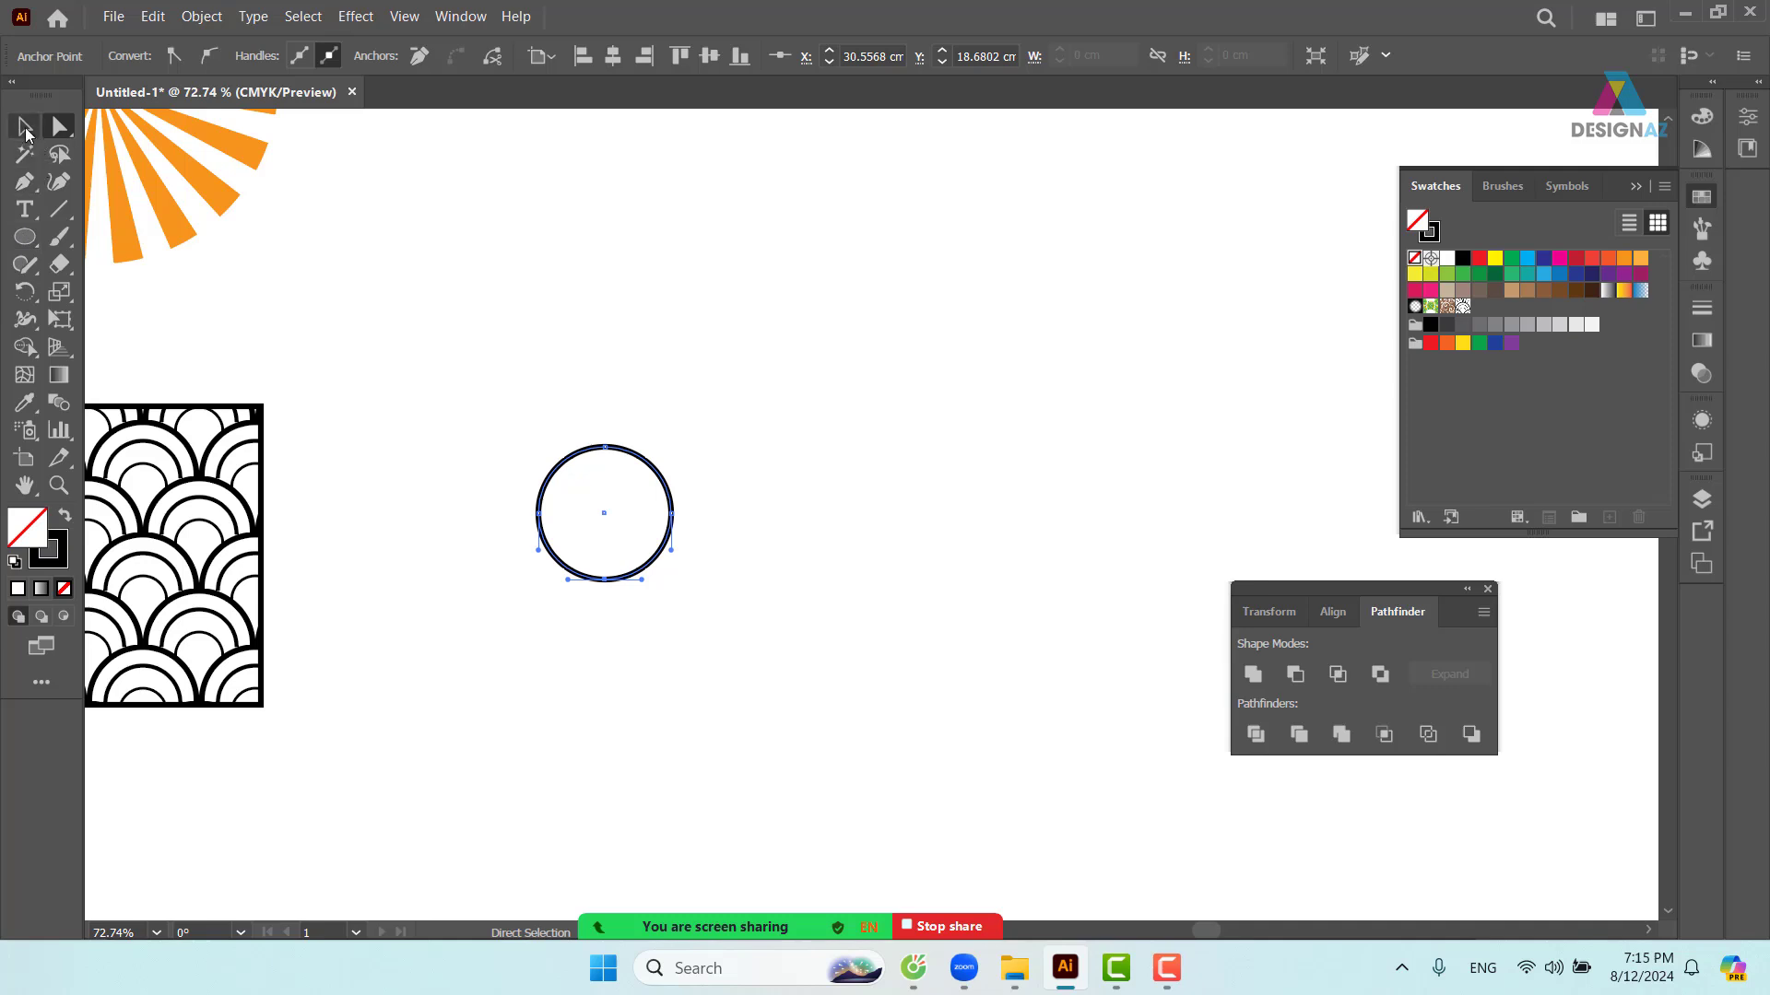
click(25, 126)
click(814, 405)
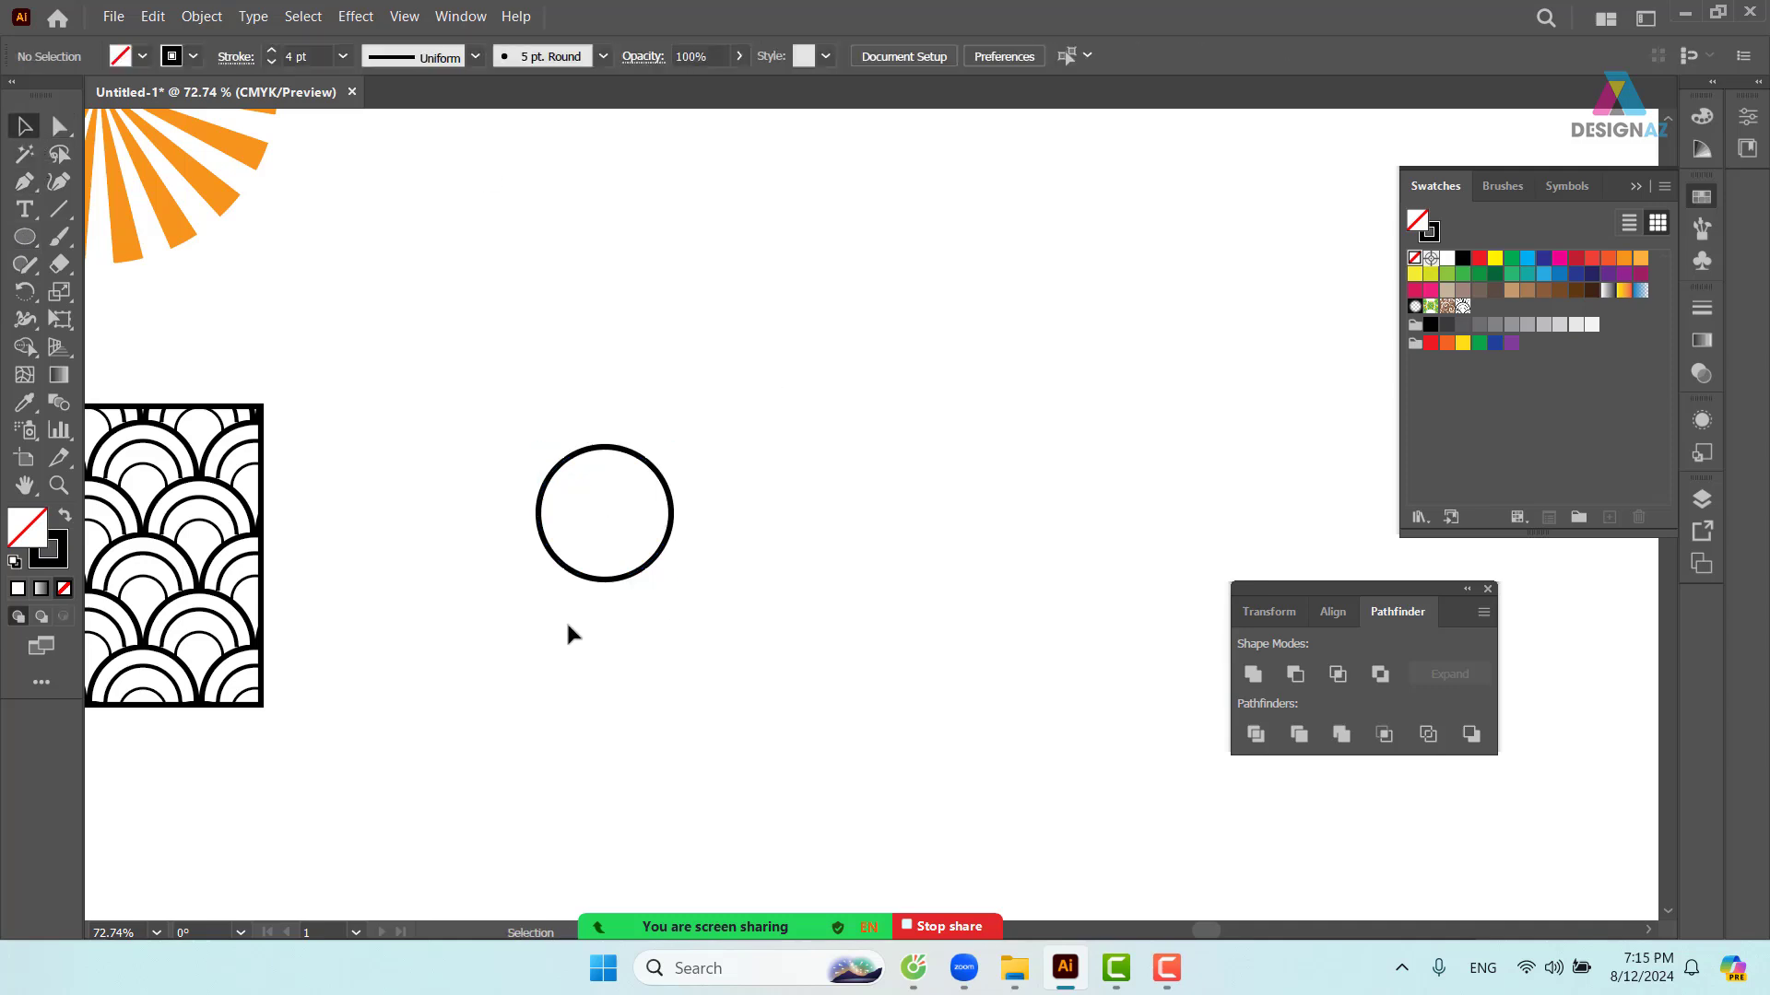
drag(568, 634, 660, 571)
click(61, 126)
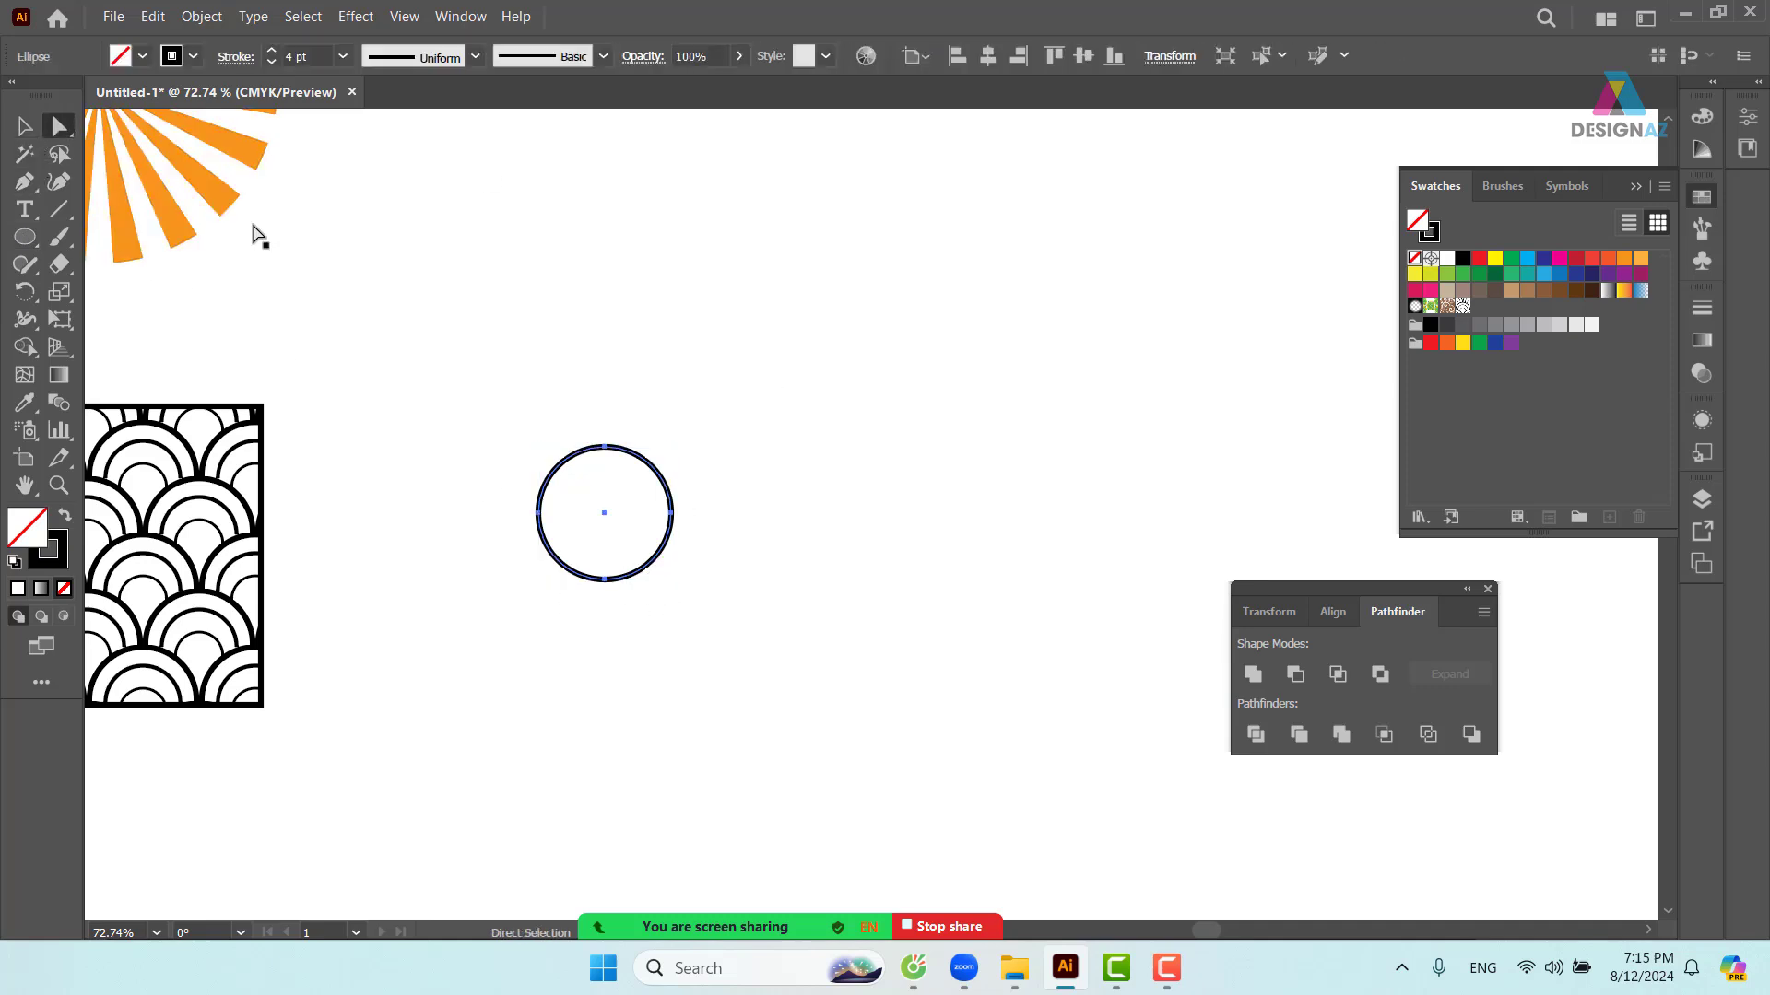
drag(586, 630, 683, 567)
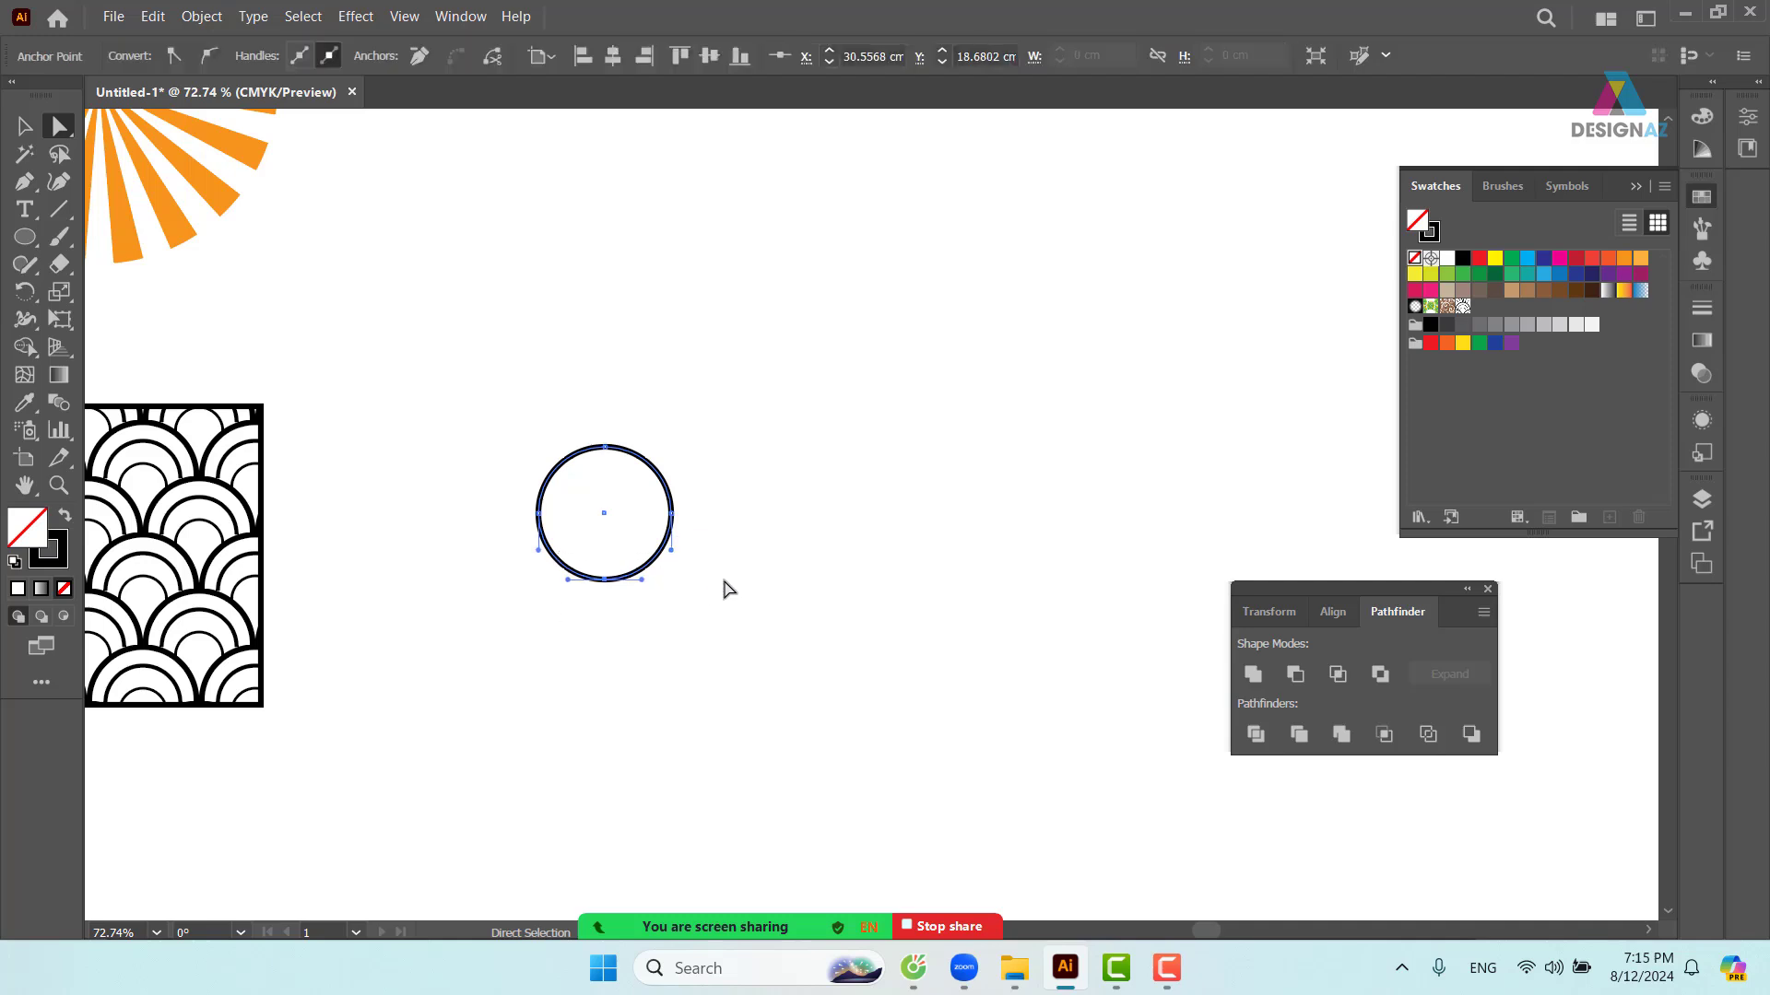
key(Delete)
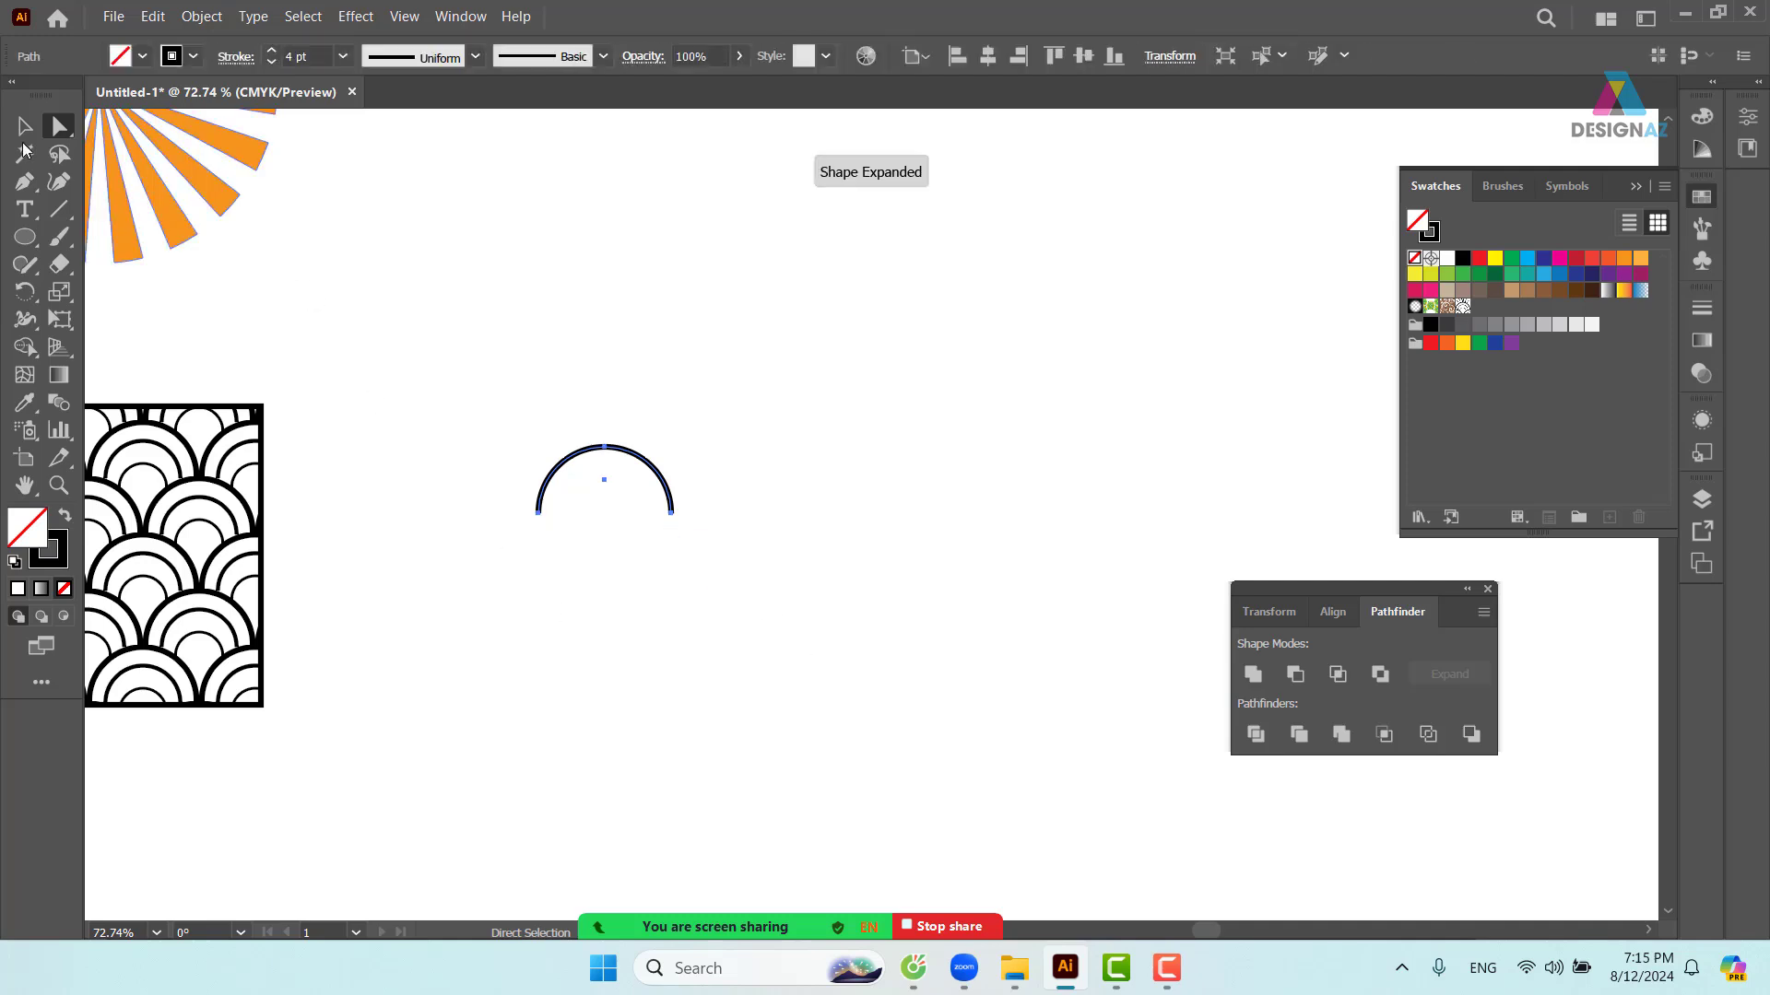
click(25, 127)
click(719, 438)
- Add two progressively smaller concentric copies of the arc inside it, aligned to the same base
drag(790, 412, 570, 544)
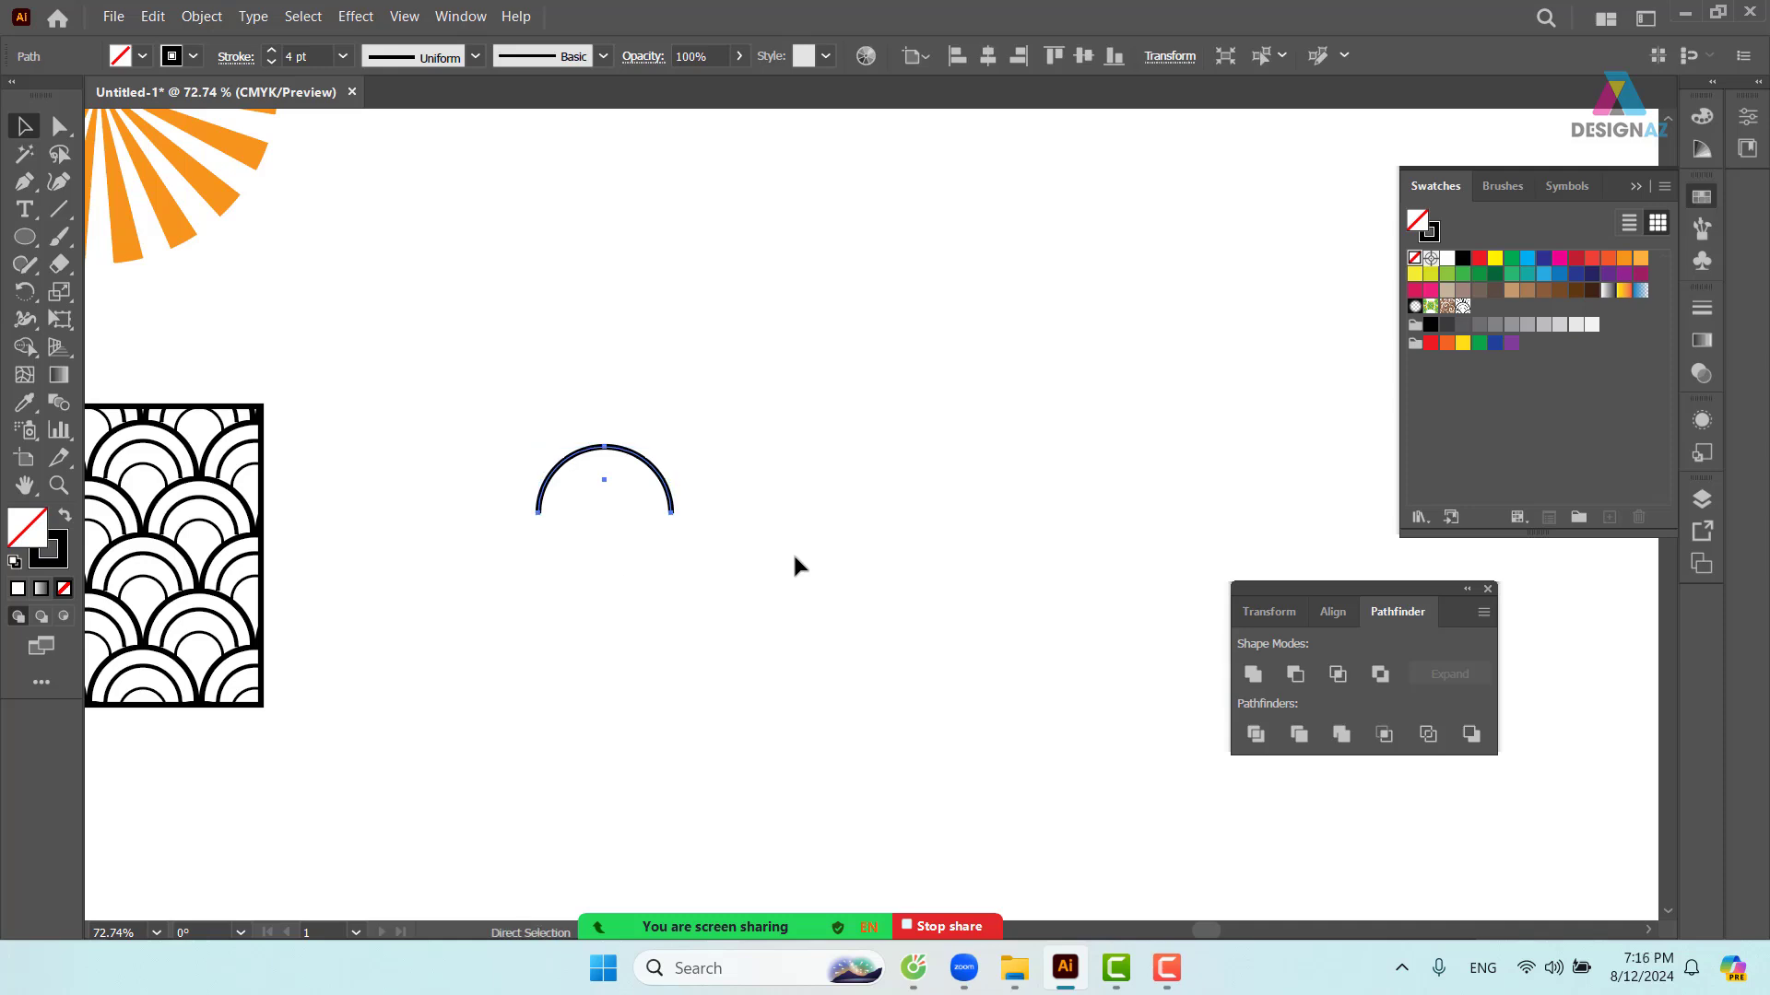
key(ctrl+c)
key(ctrl+f)
drag(674, 447, 632, 482)
click(737, 479)
click(814, 486)
click(651, 503)
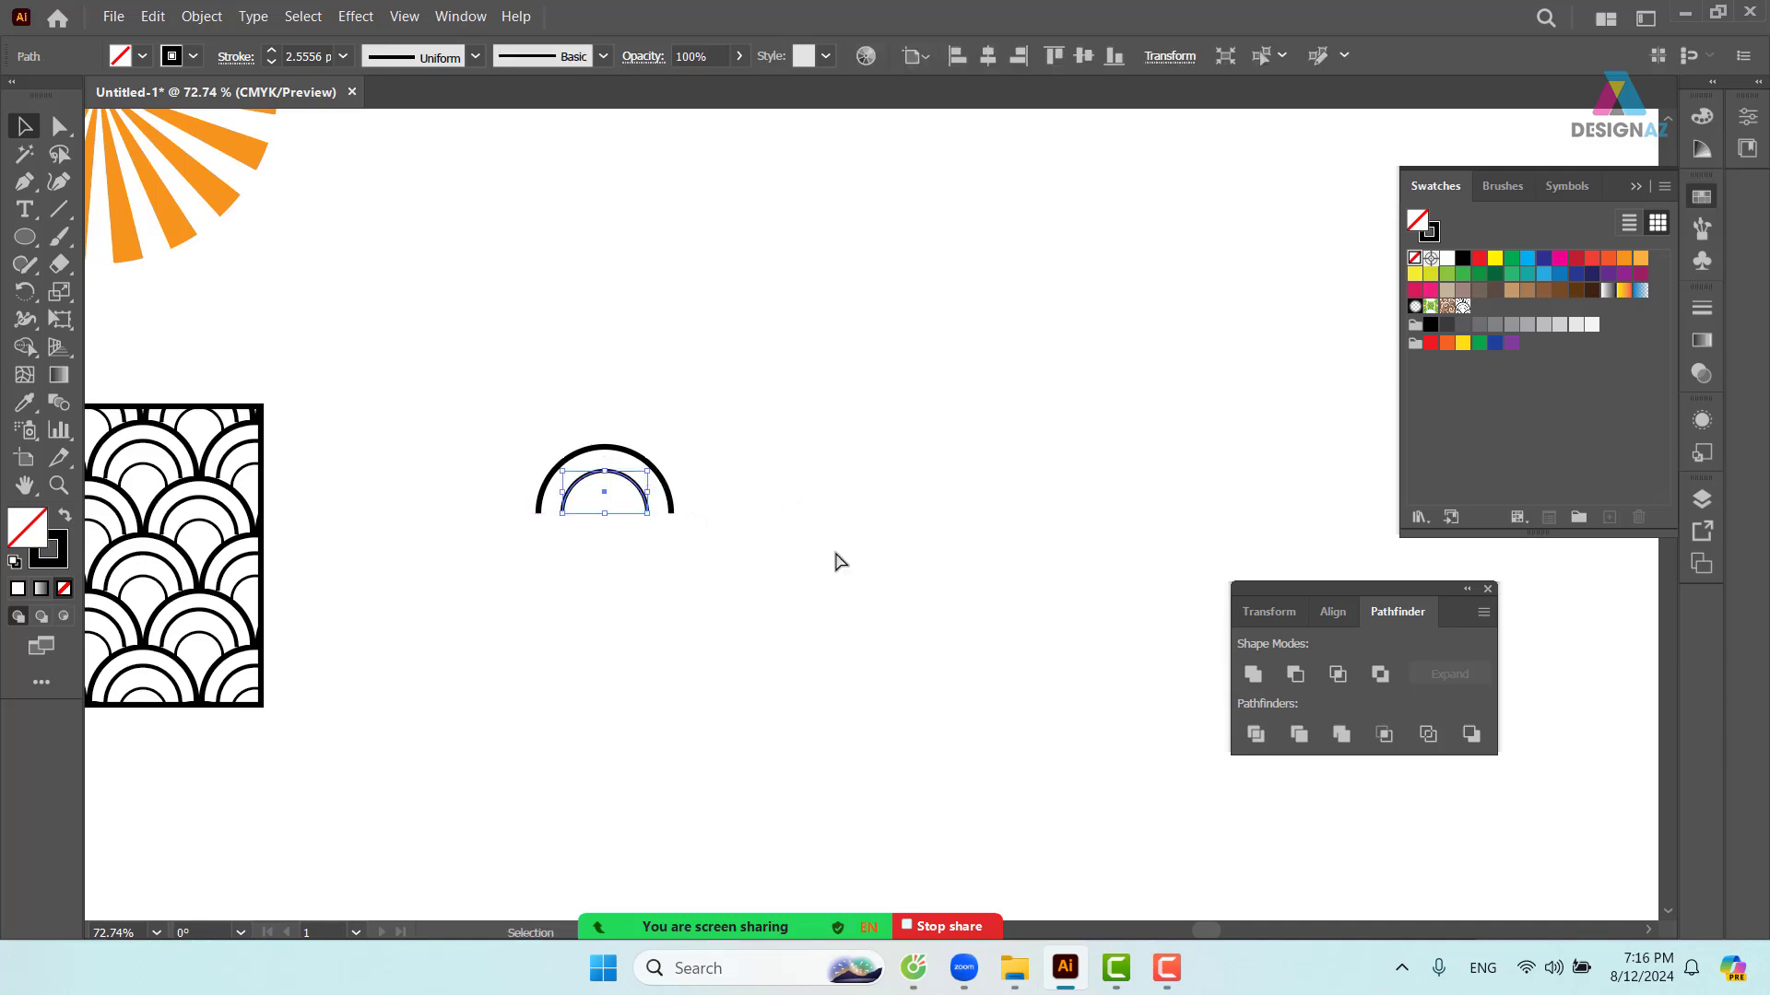
click(823, 523)
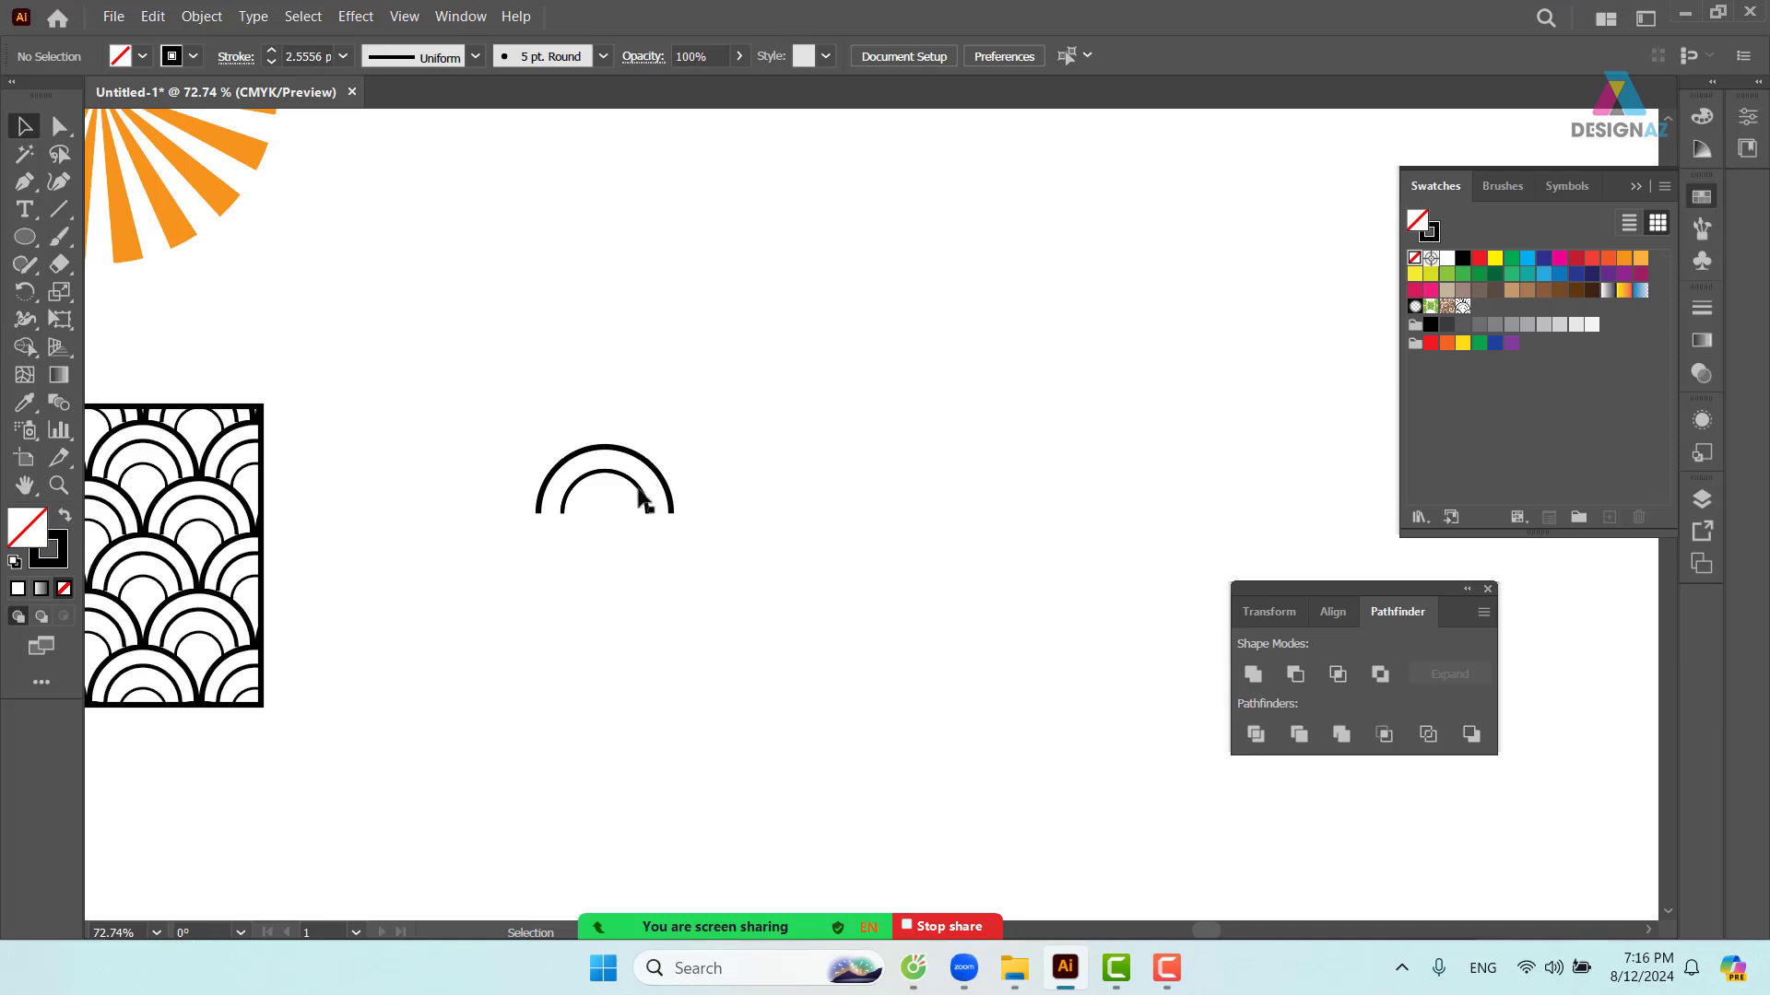
drag(639, 498, 606, 542)
click(775, 467)
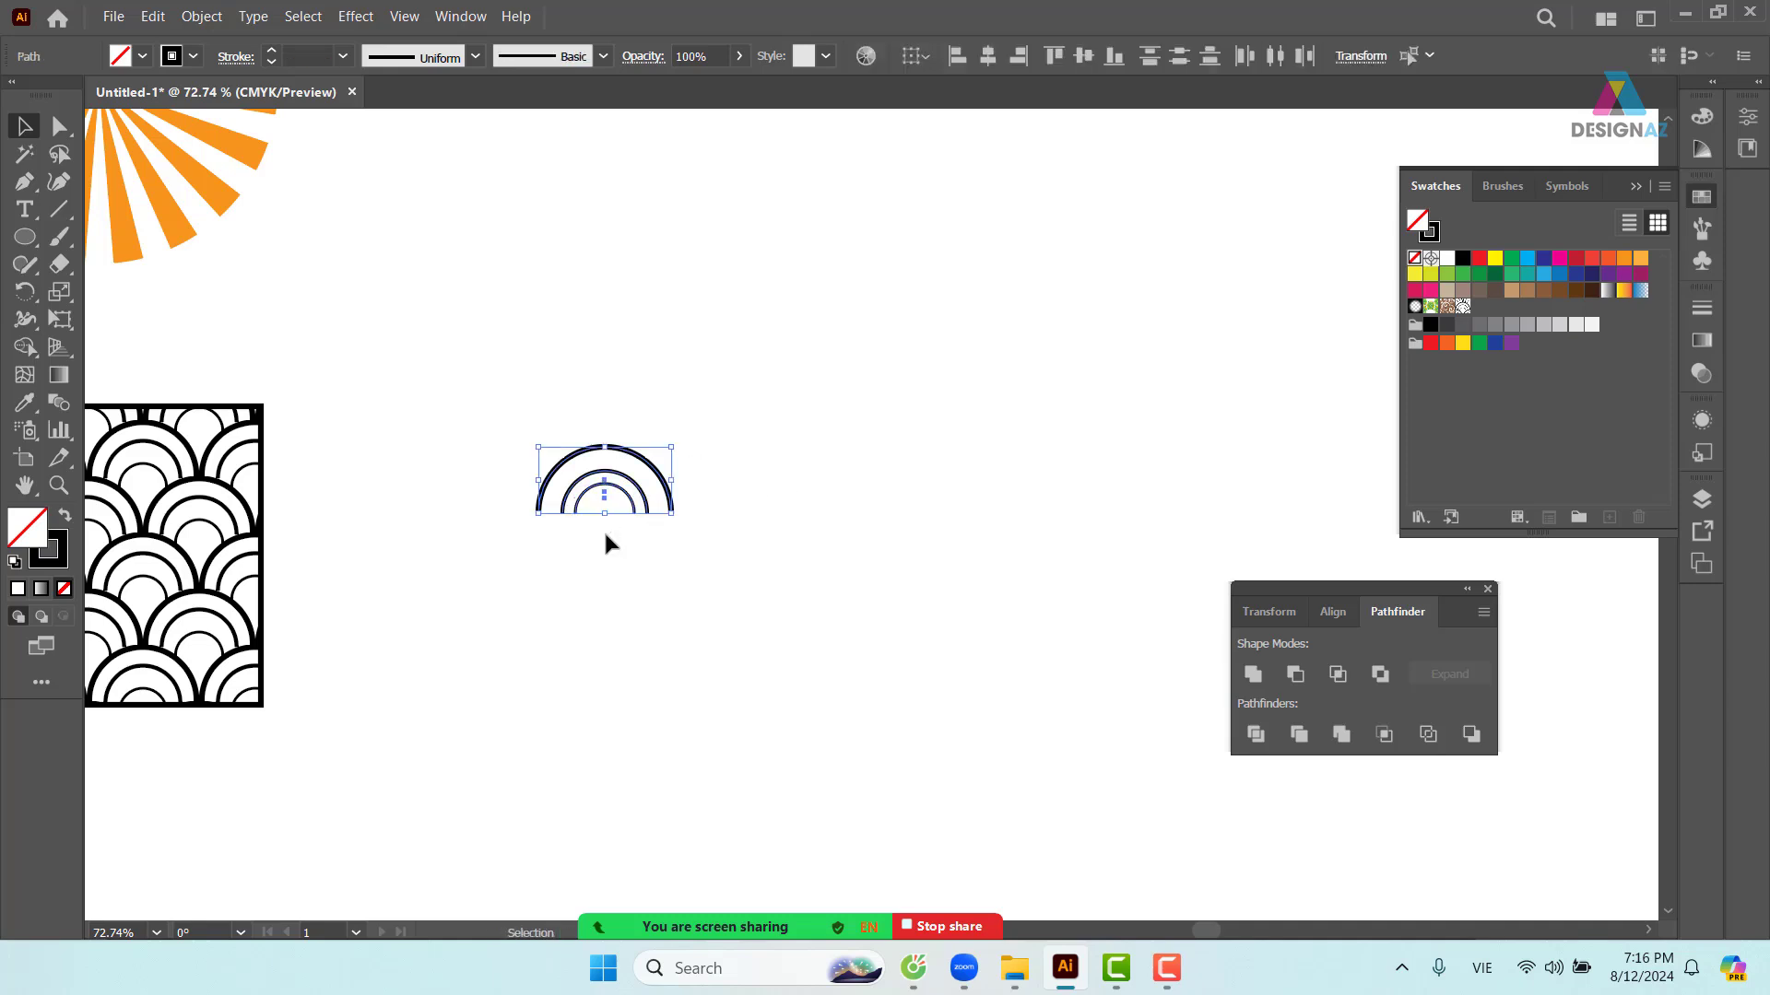
- Match the stroke of the inner arcs to the outer arc's 4 pt stroke with the Eyedropper
key(i)
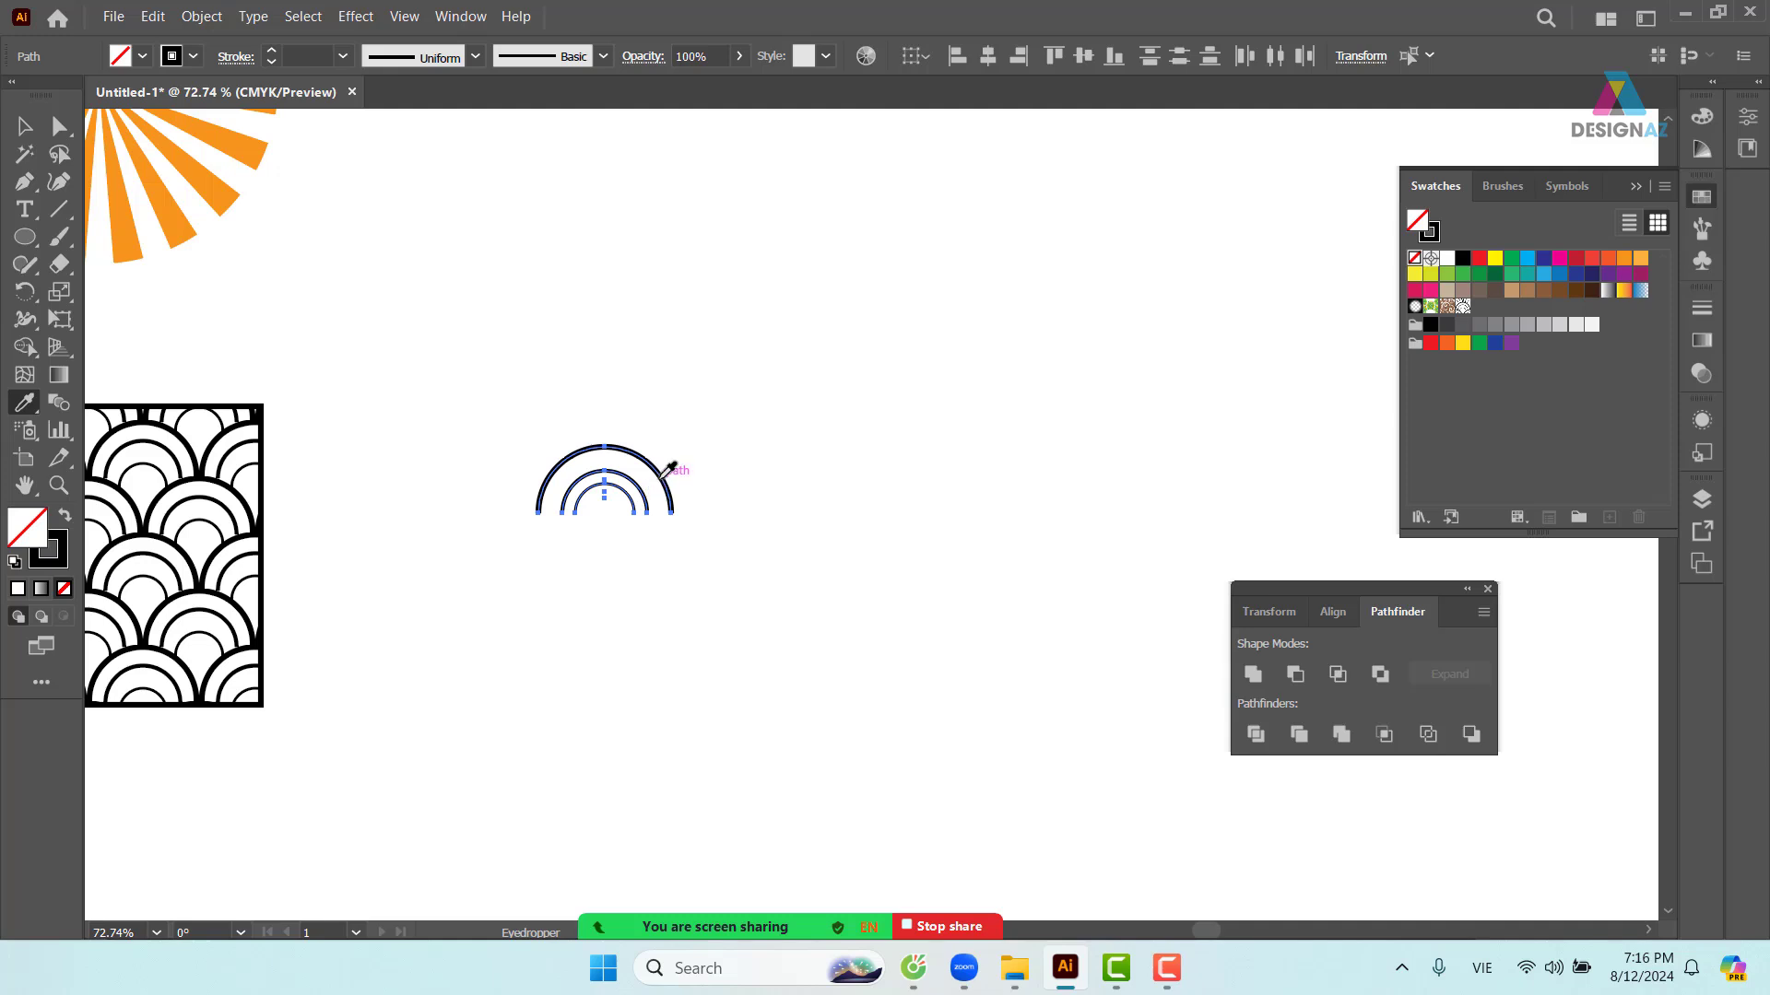
click(661, 478)
click(25, 127)
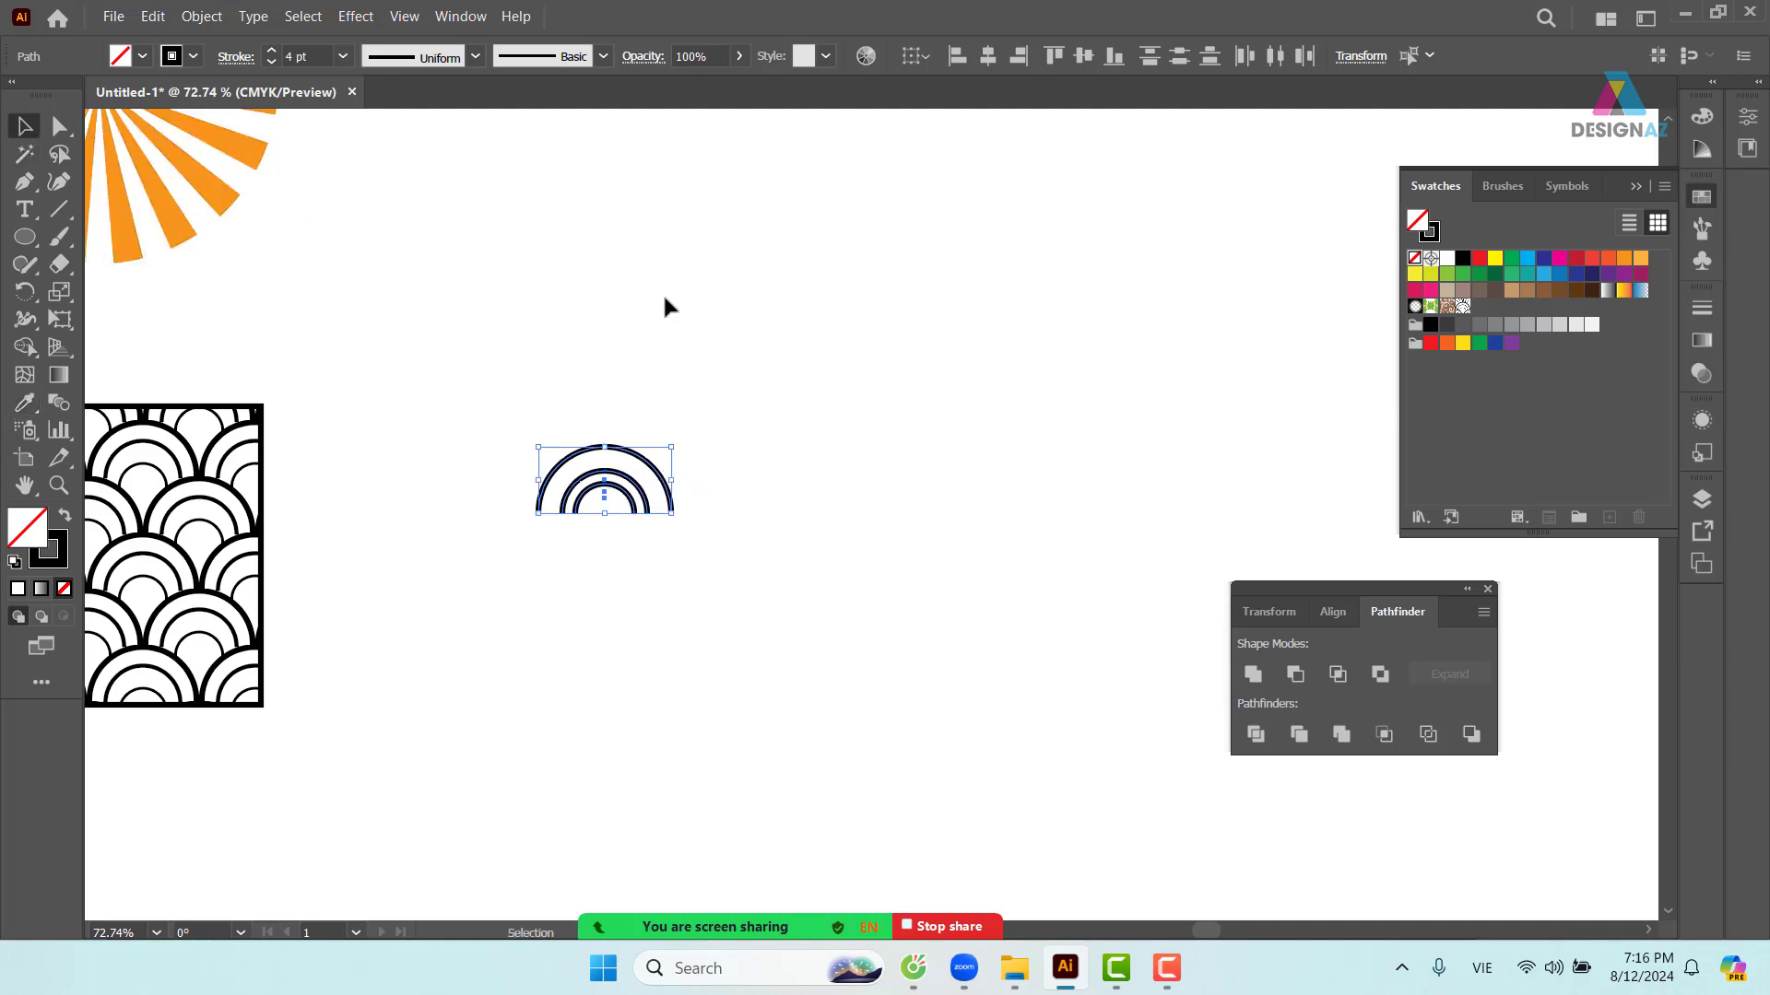
click(665, 295)
- Select the three concentric arcs and turn them into a grid repeat
scroll(937, 442, right, 2)
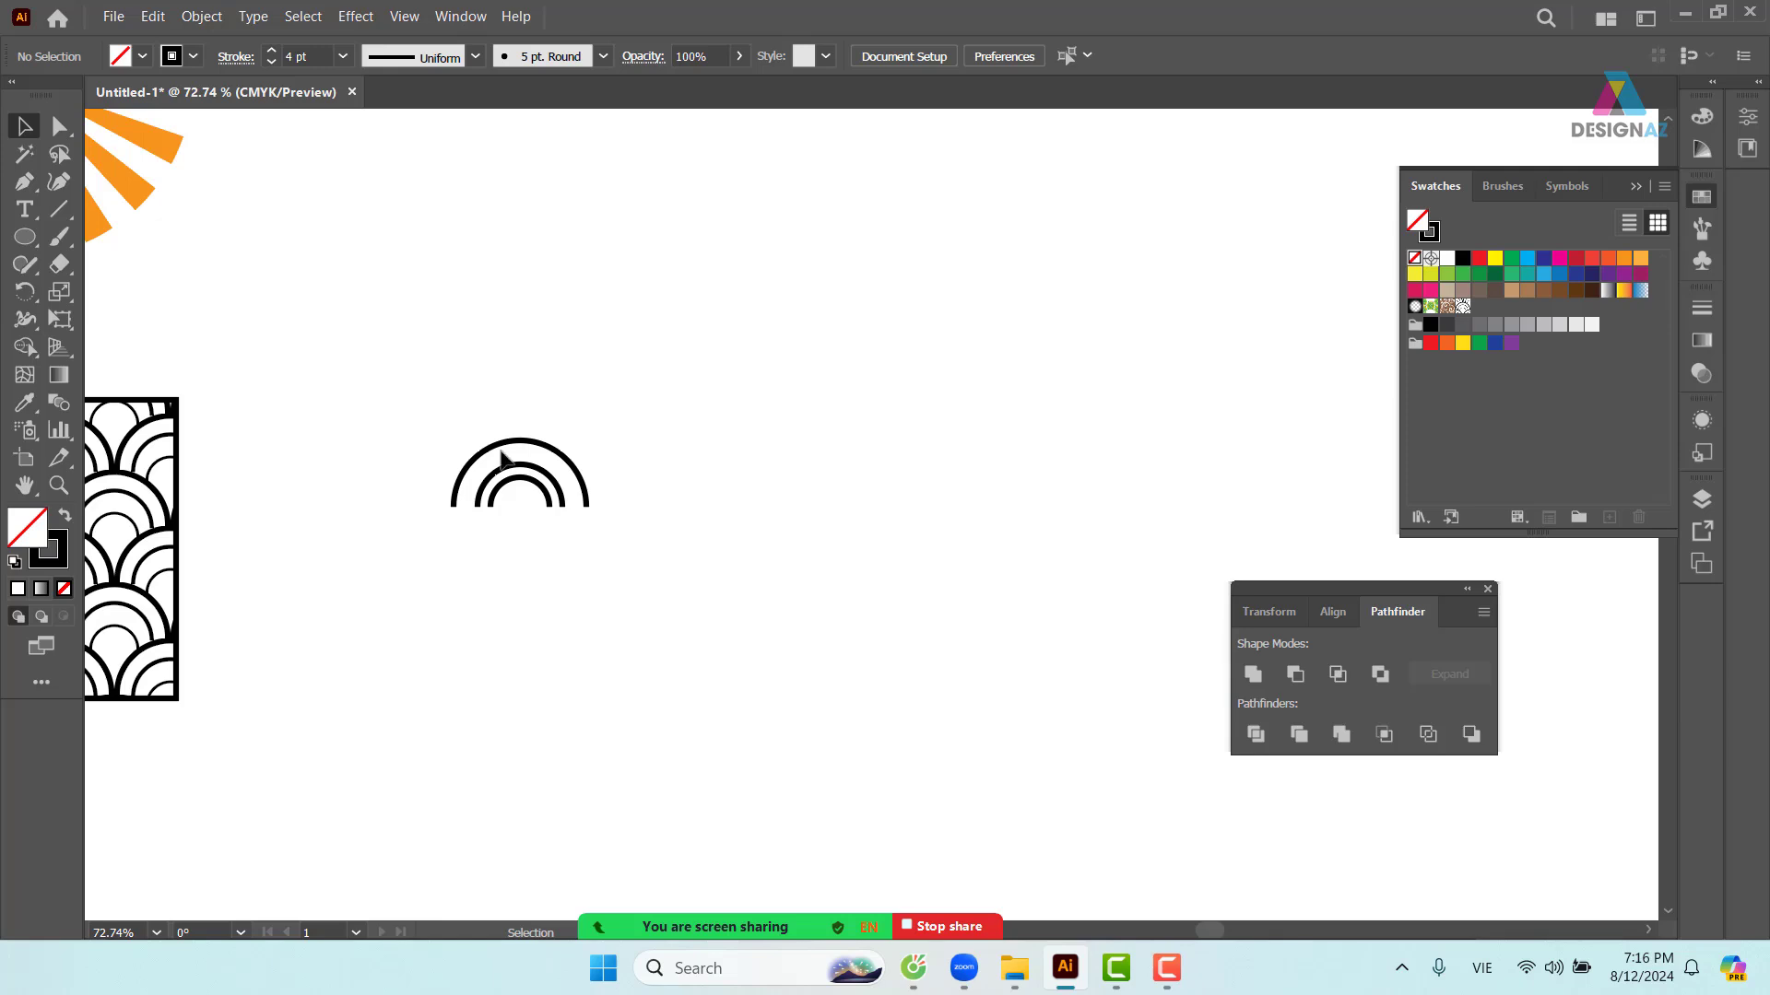
drag(387, 361, 656, 522)
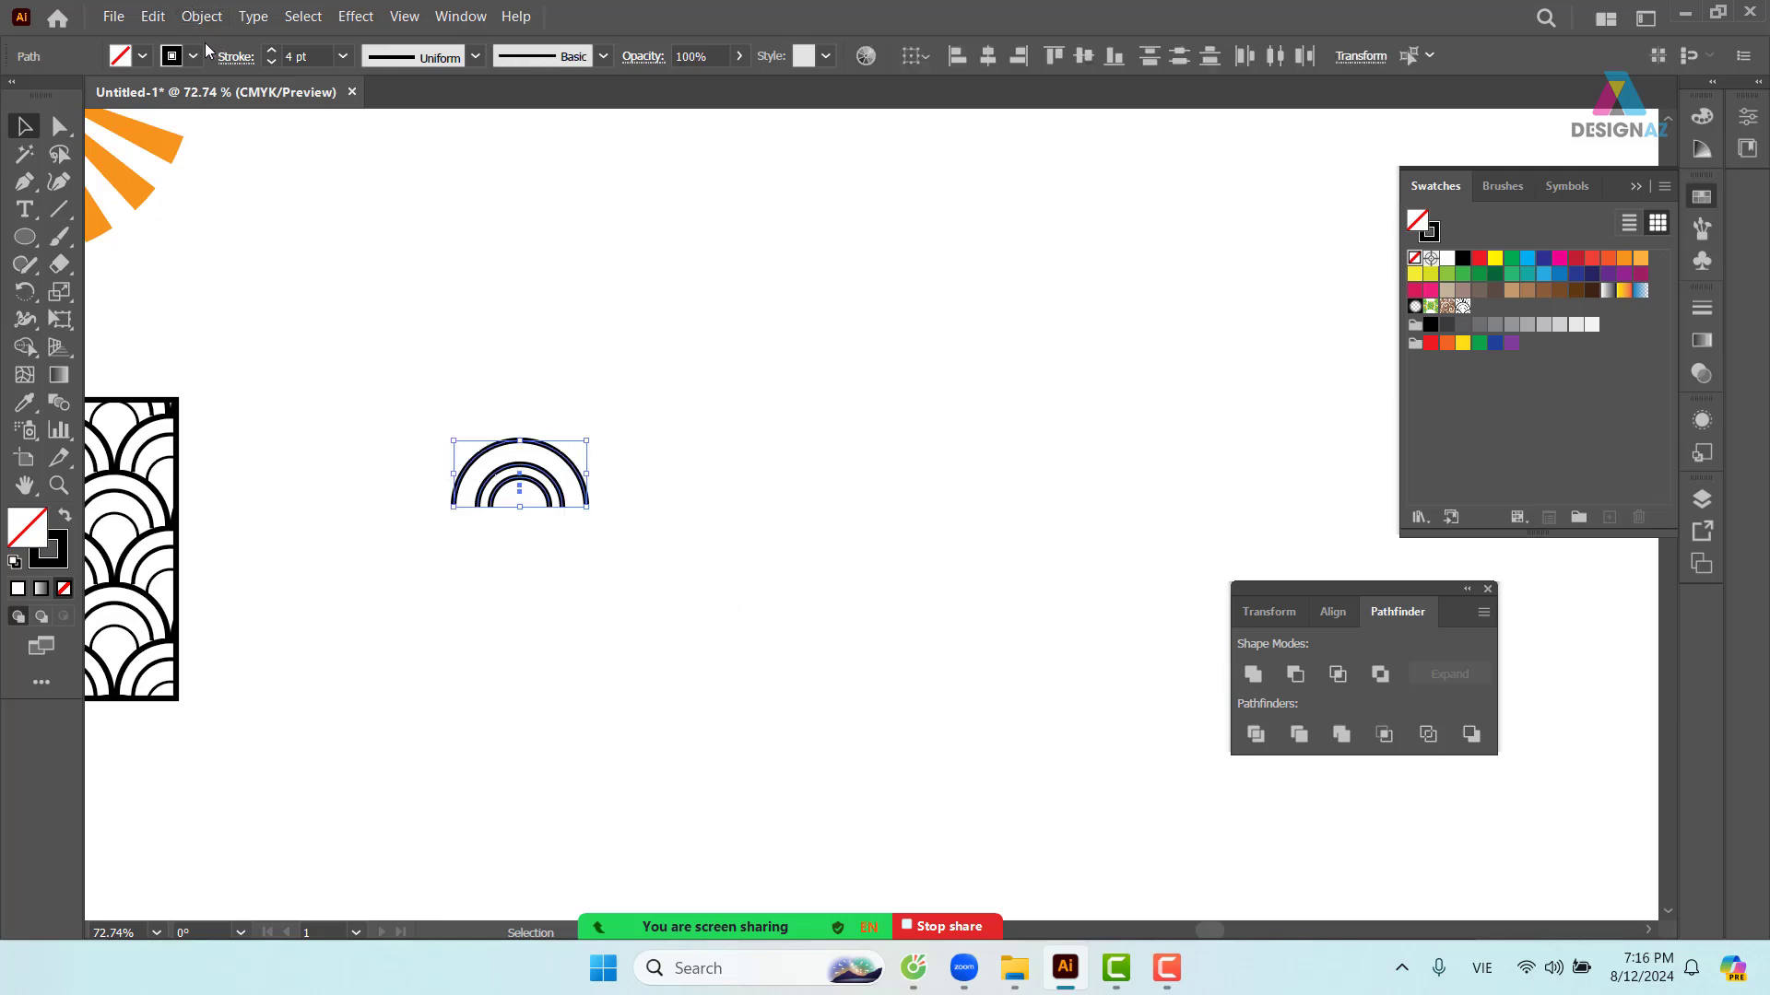
click(157, 20)
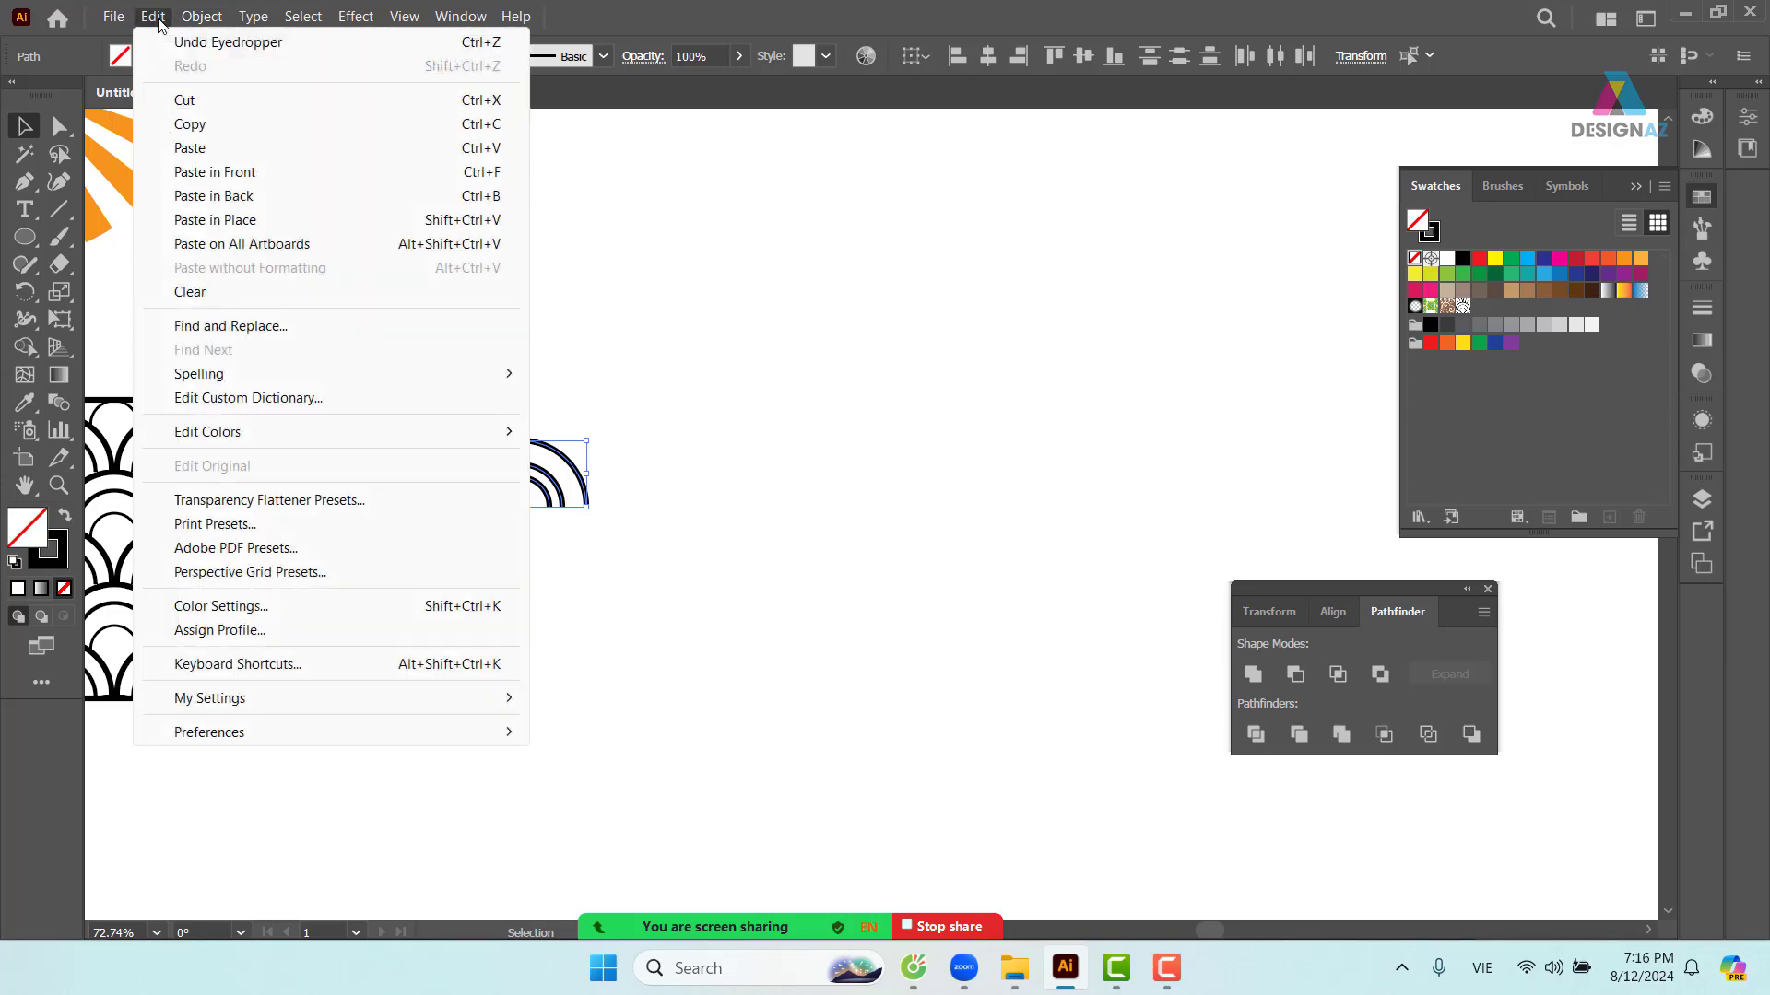
mouse_move(195, 17)
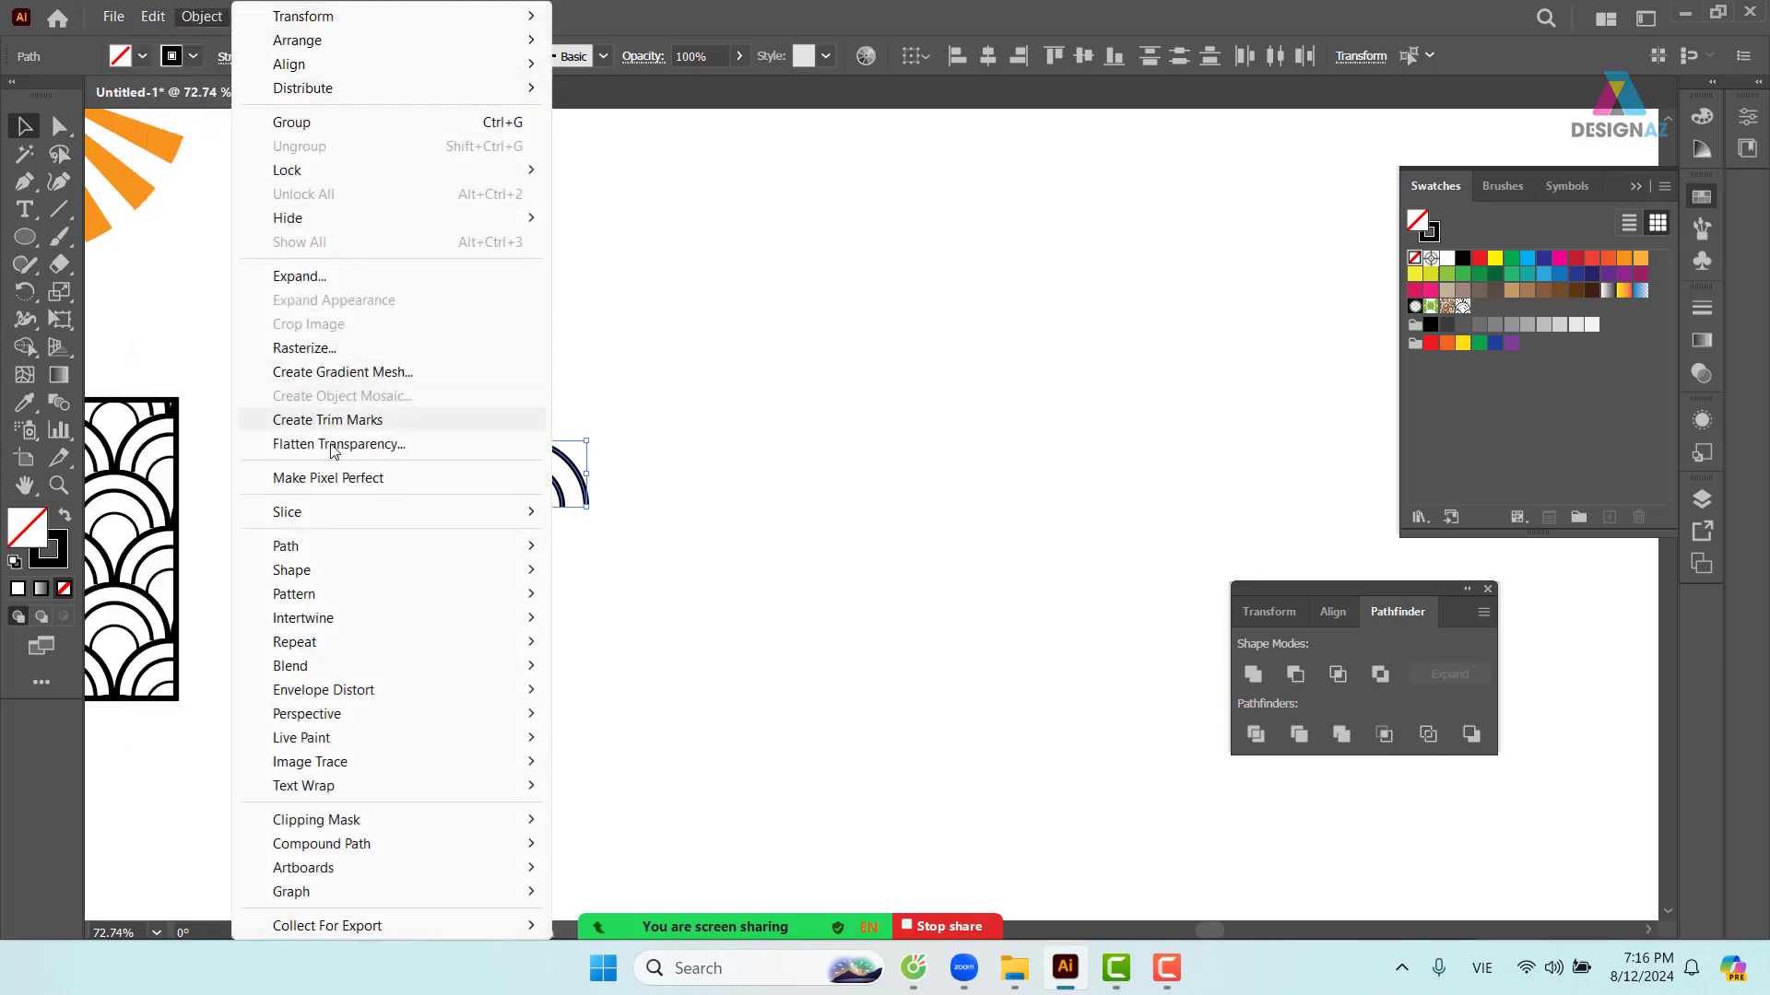
mouse_move(348, 644)
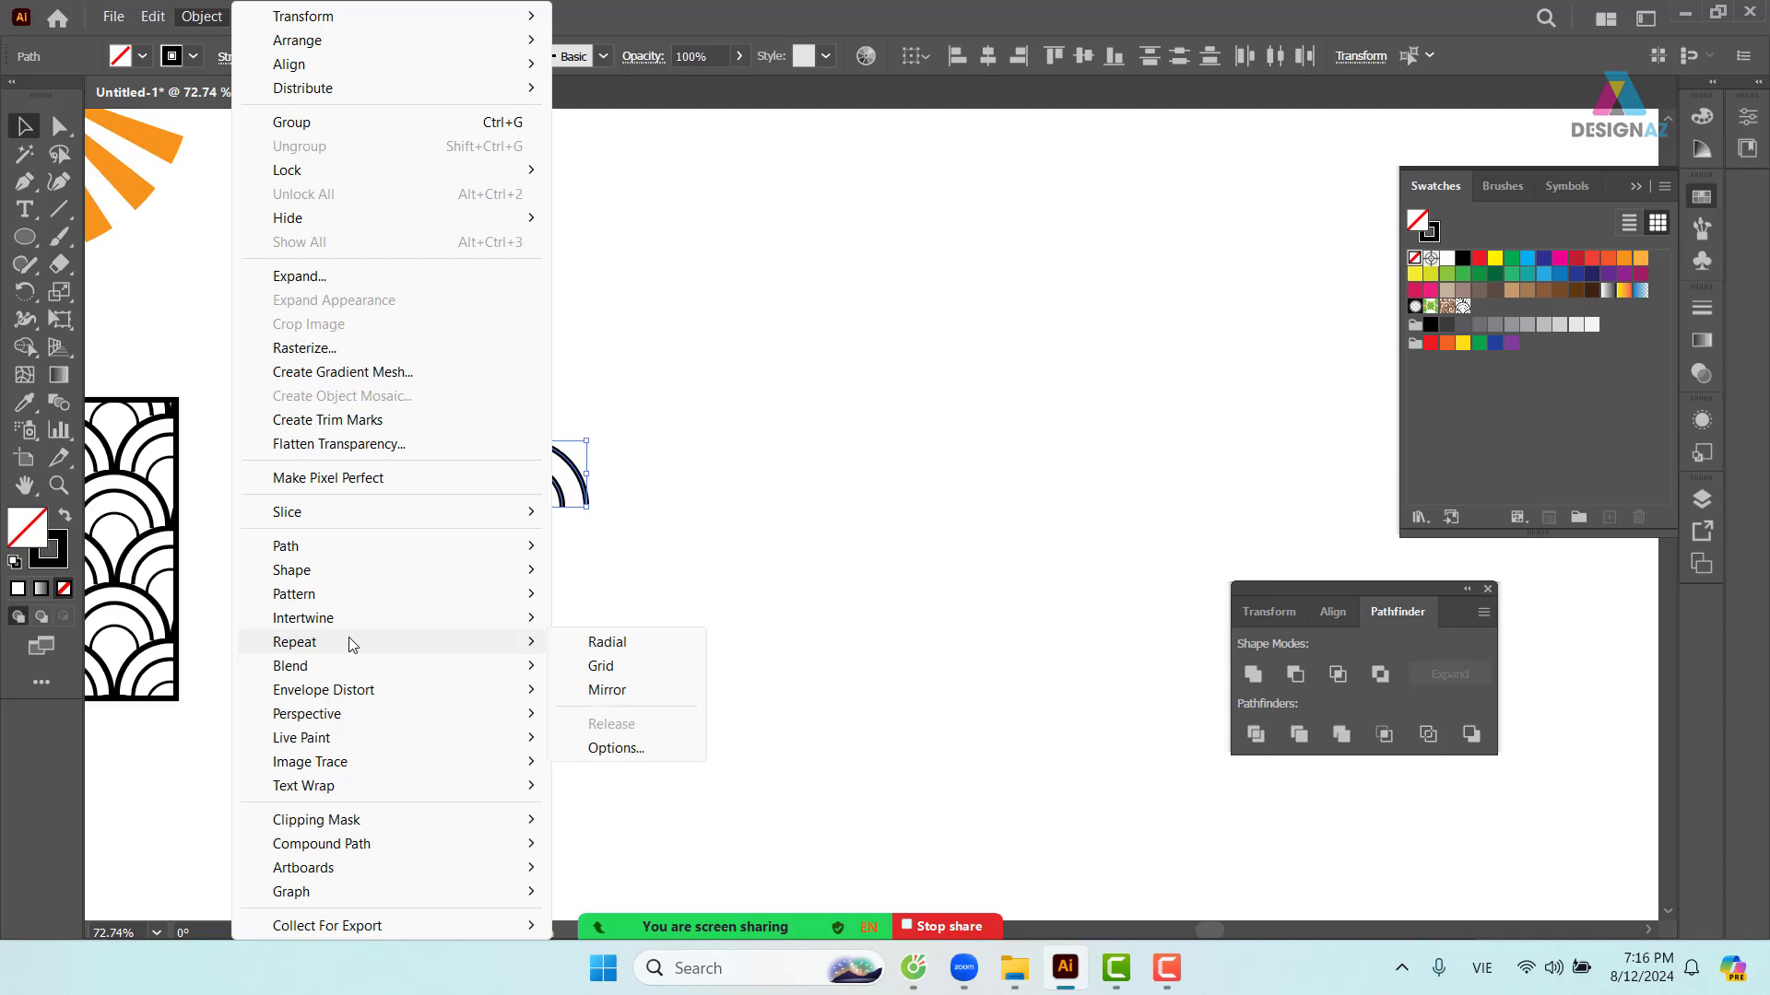
click(680, 677)
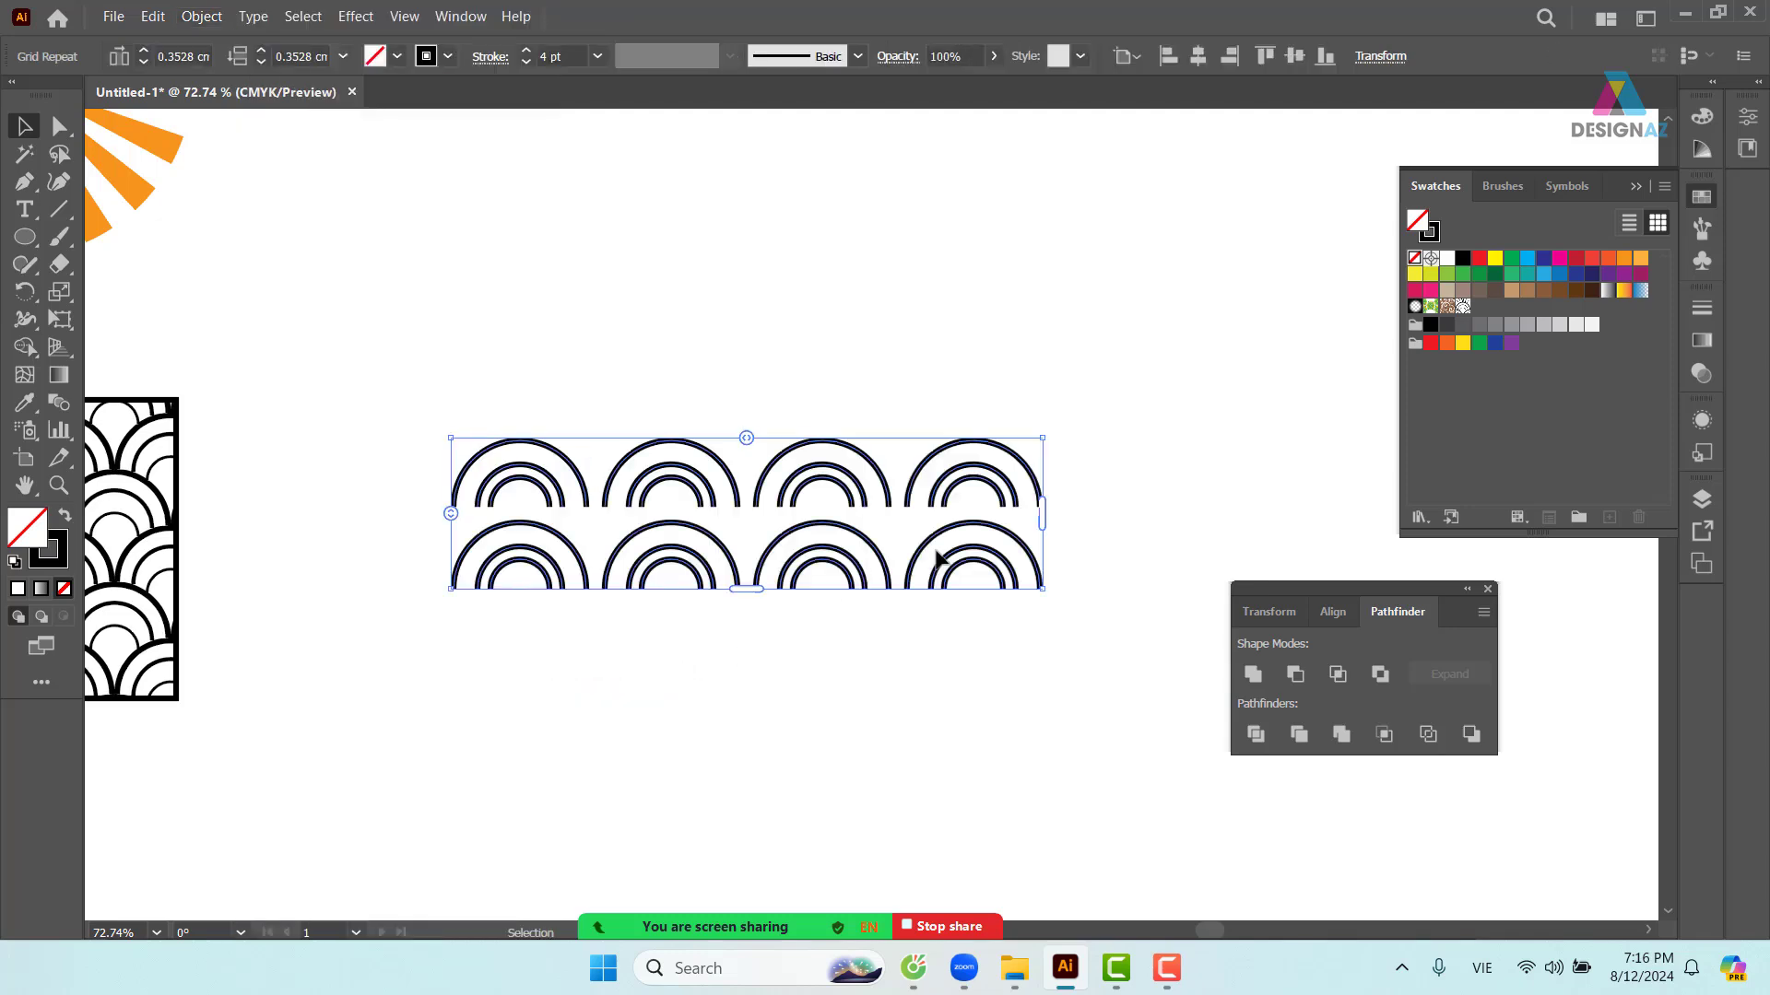
- Extend the arc grid to six columns by four rows, with about -0.1072 cm horizontal and 0.0278 cm vertical spacing
drag(1047, 513, 1259, 506)
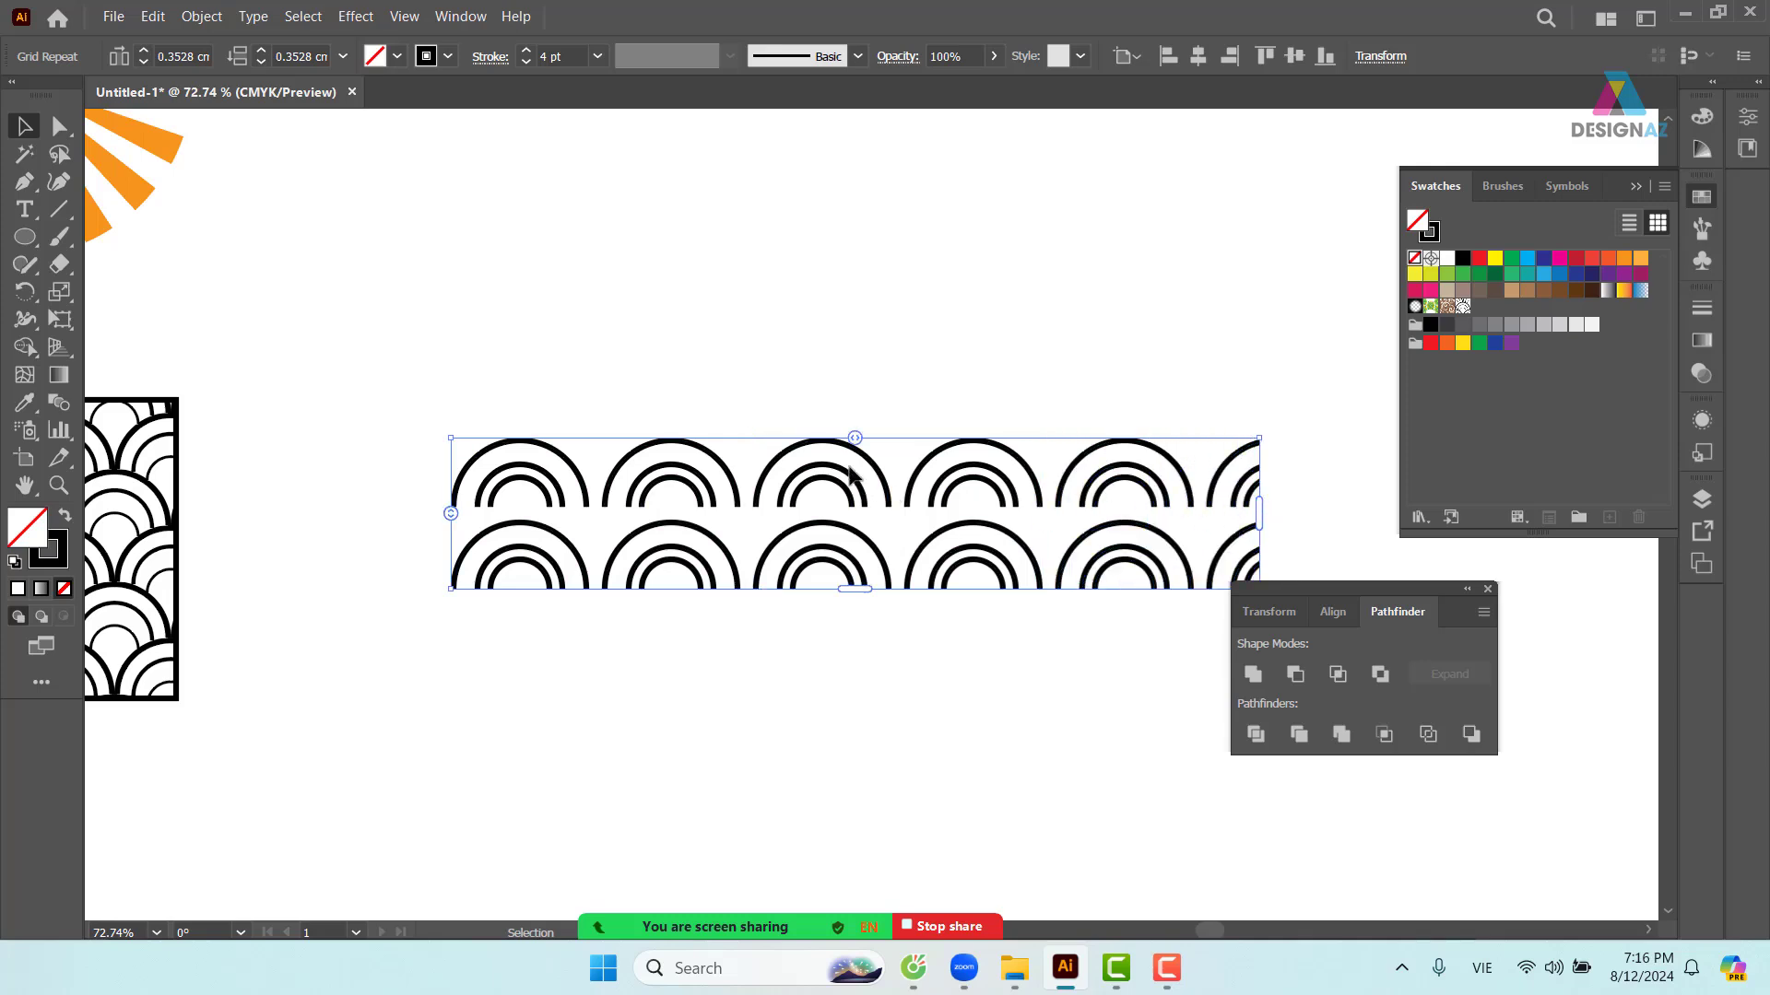
drag(450, 517, 453, 504)
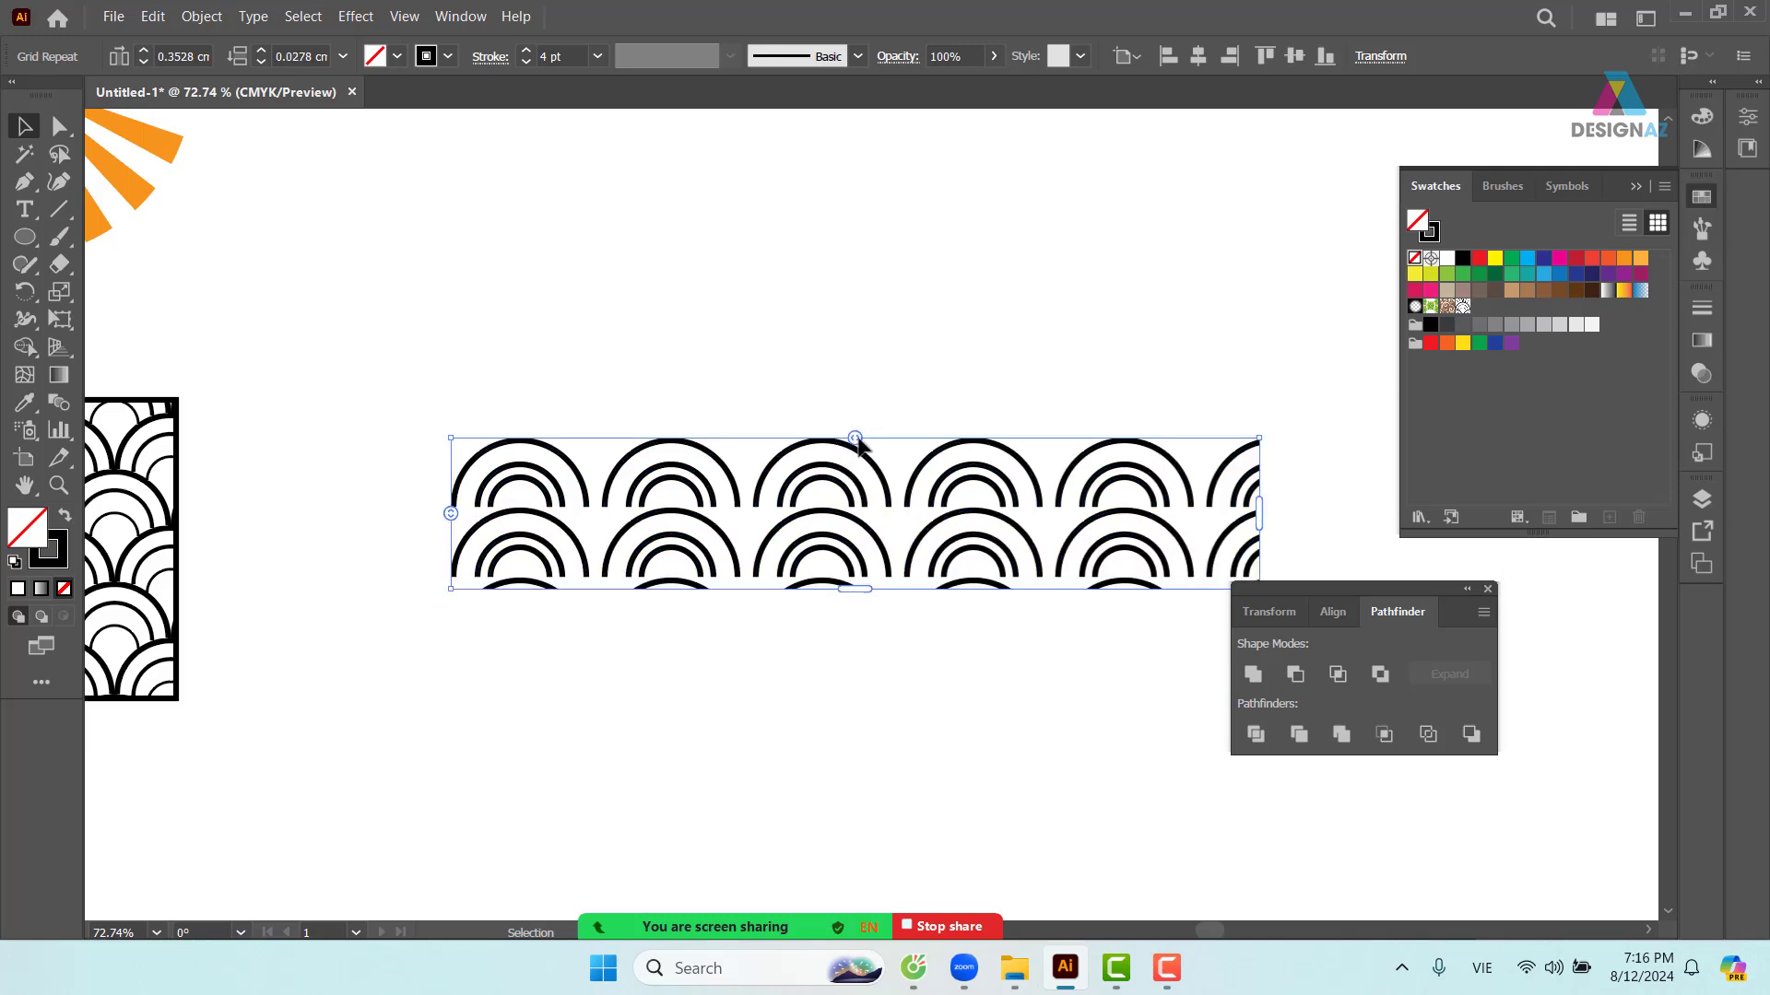
drag(856, 442, 838, 446)
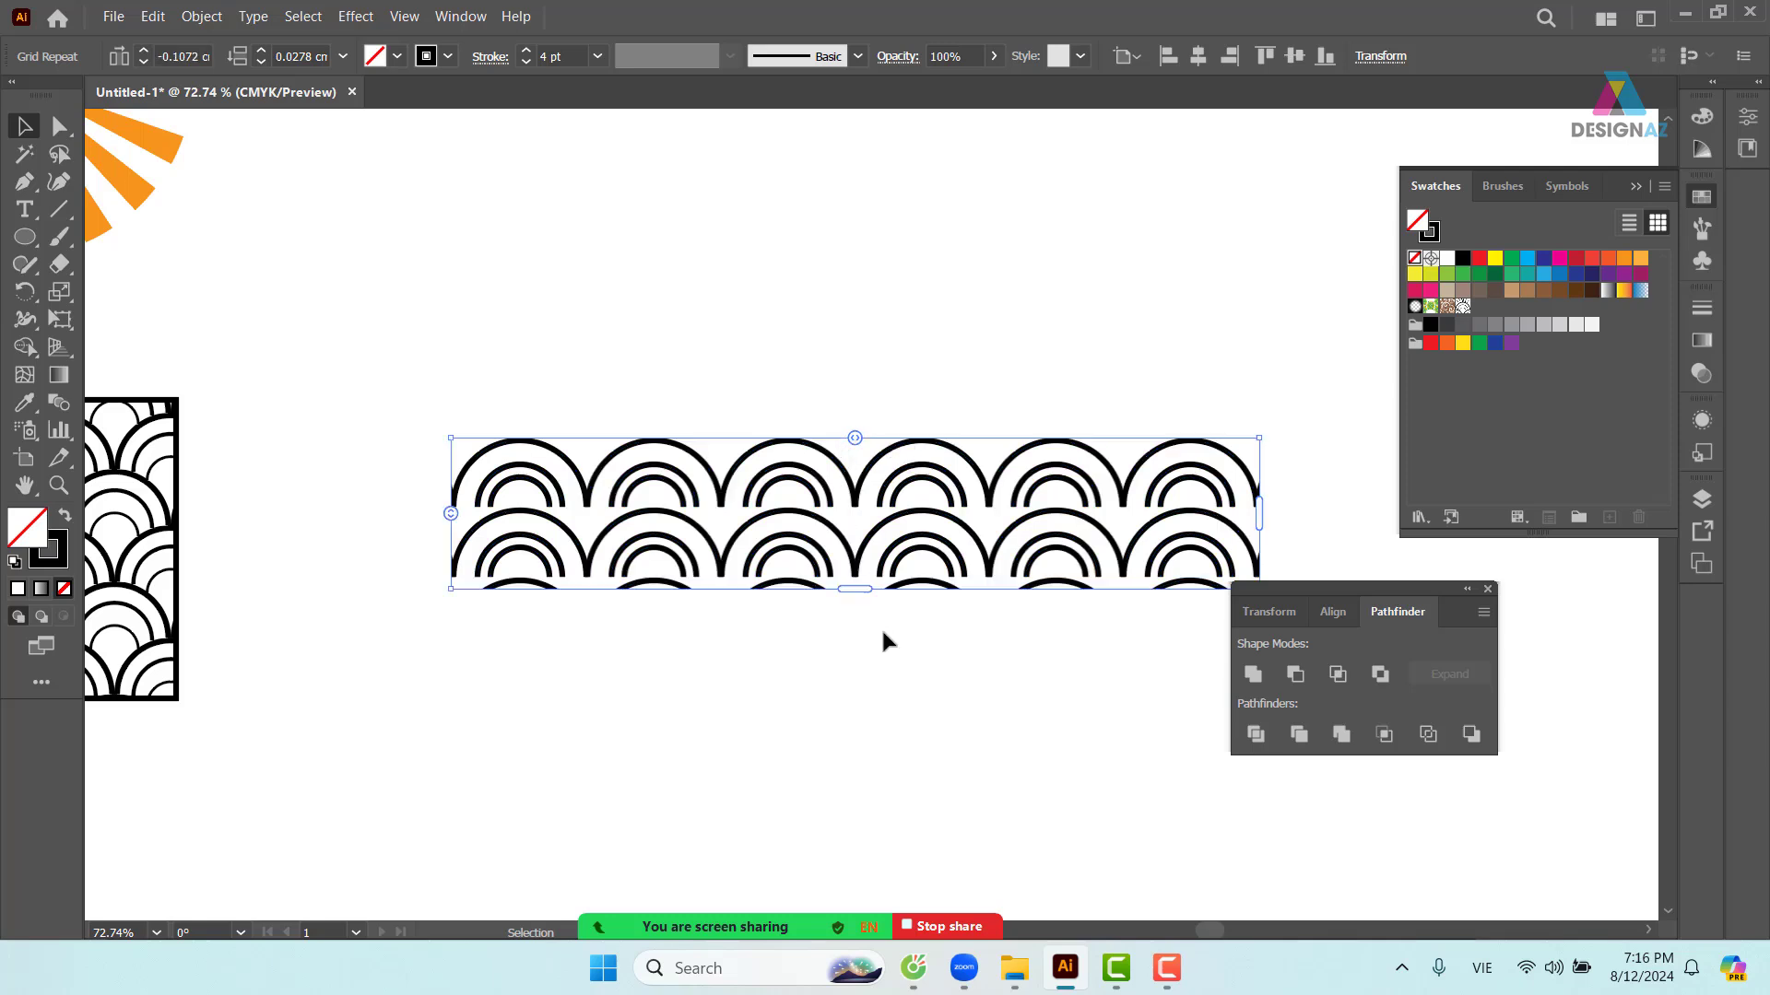
drag(855, 589, 849, 722)
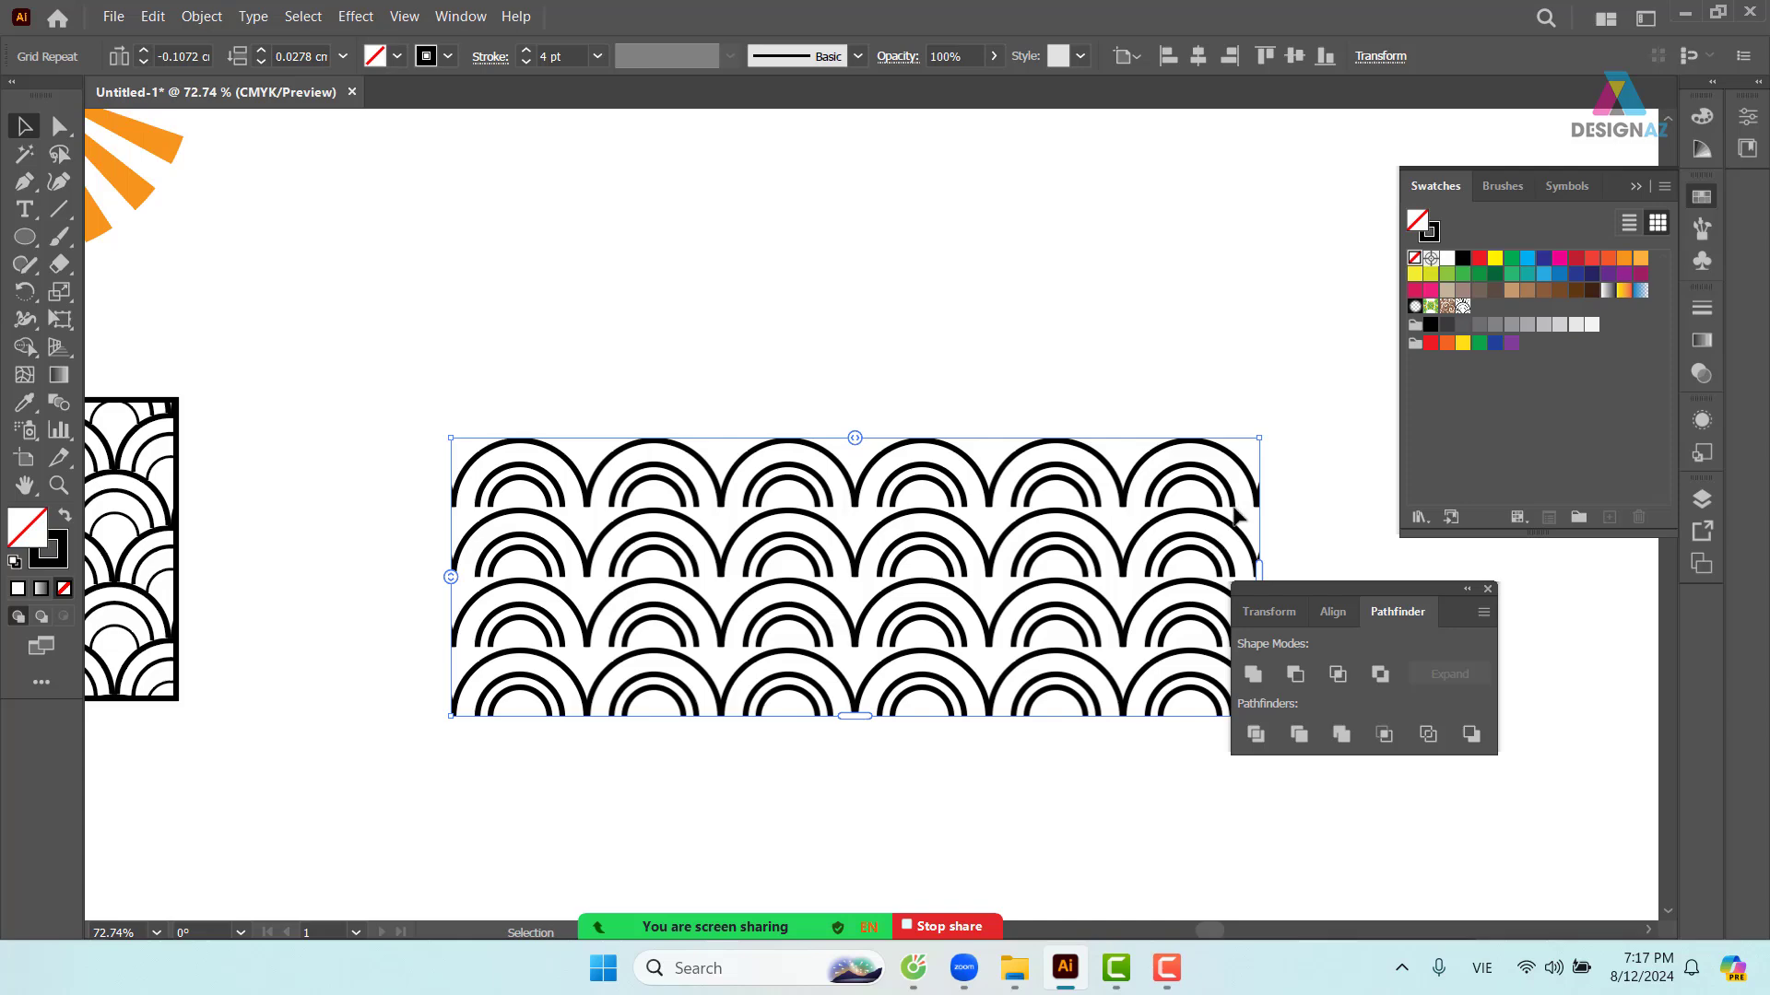
click(945, 295)
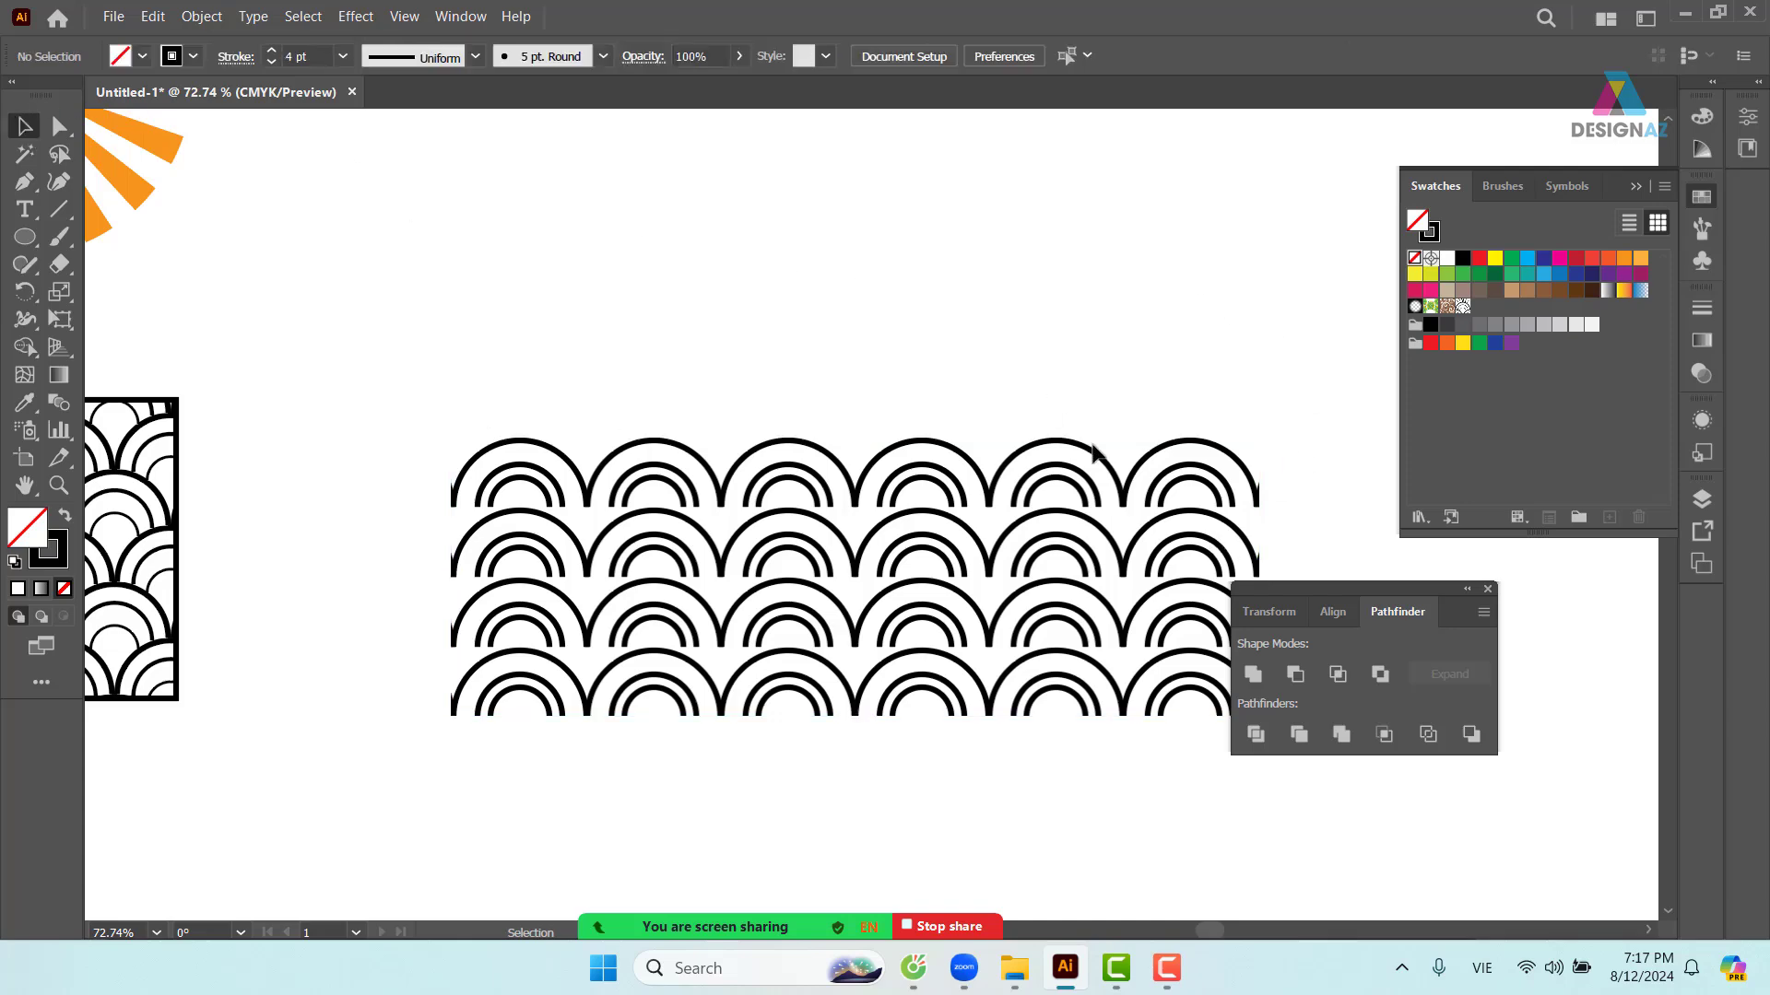
- Draw a tall unfilled rectangle with a 4 pt black stroke in the empty space right of the patterns
drag(984, 510, 760, 481)
click(1154, 241)
key(ctrl+minus)
key(ctrl+minus)
key(ctrl+minus)
key(ctrl+minus)
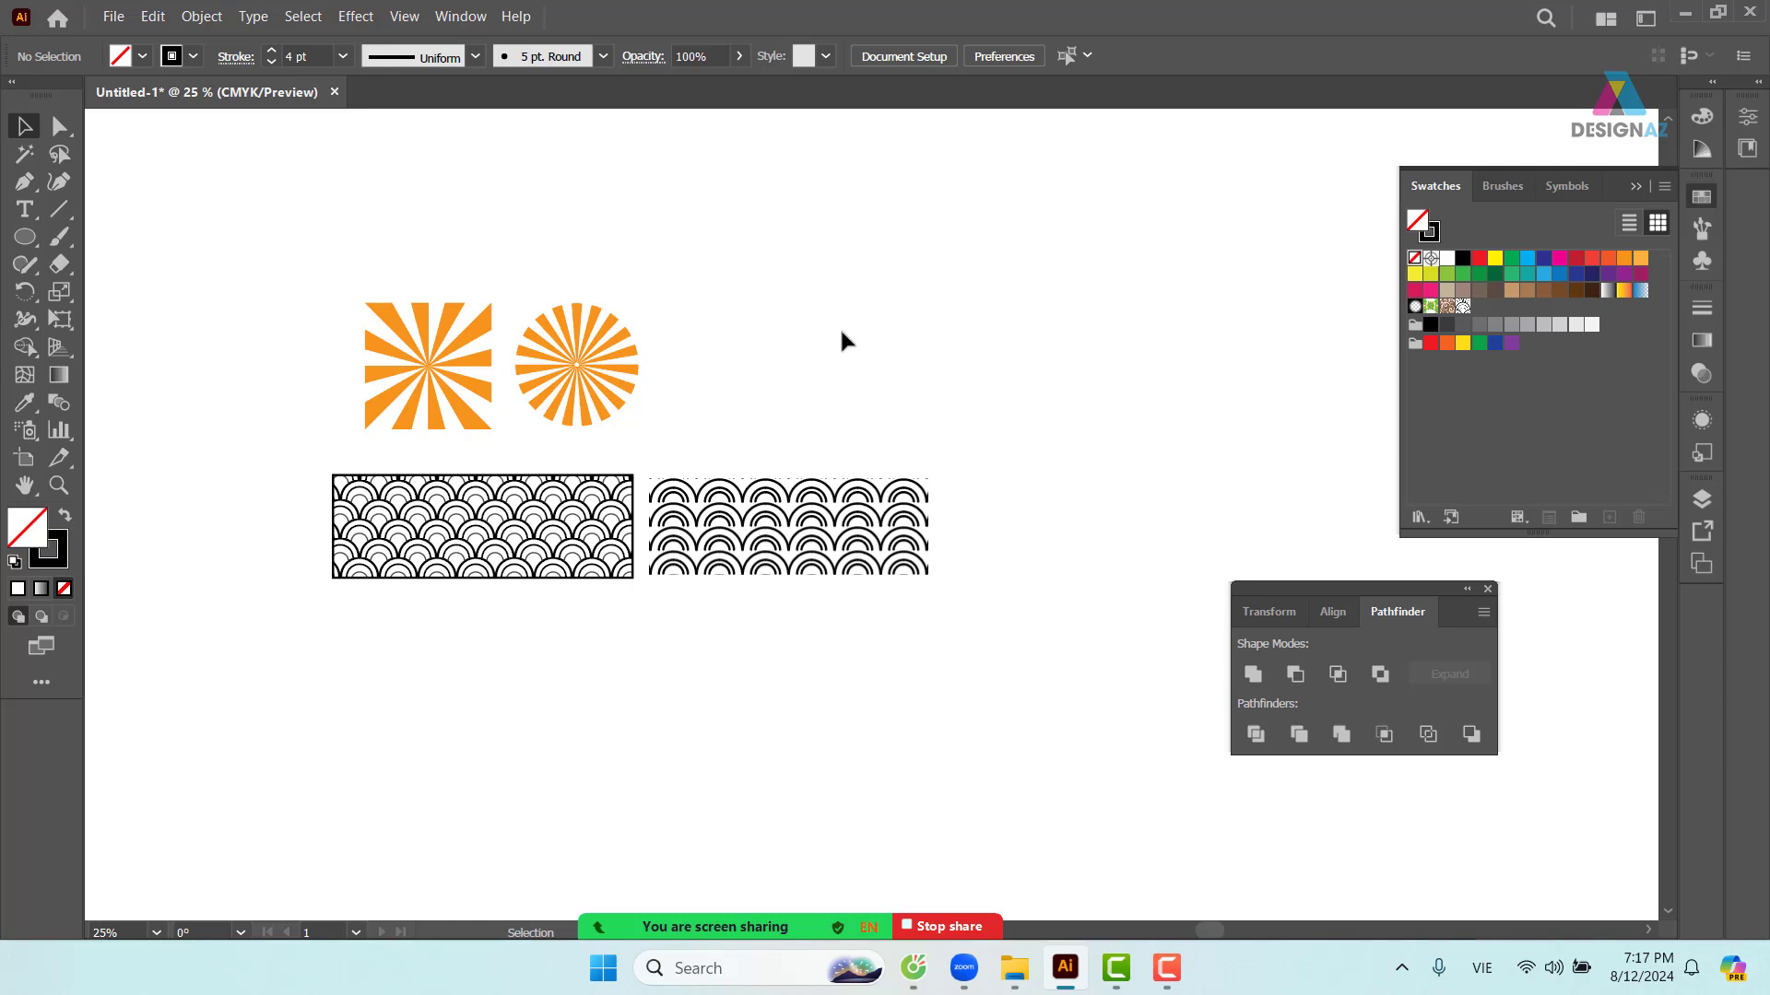
drag(931, 371, 737, 343)
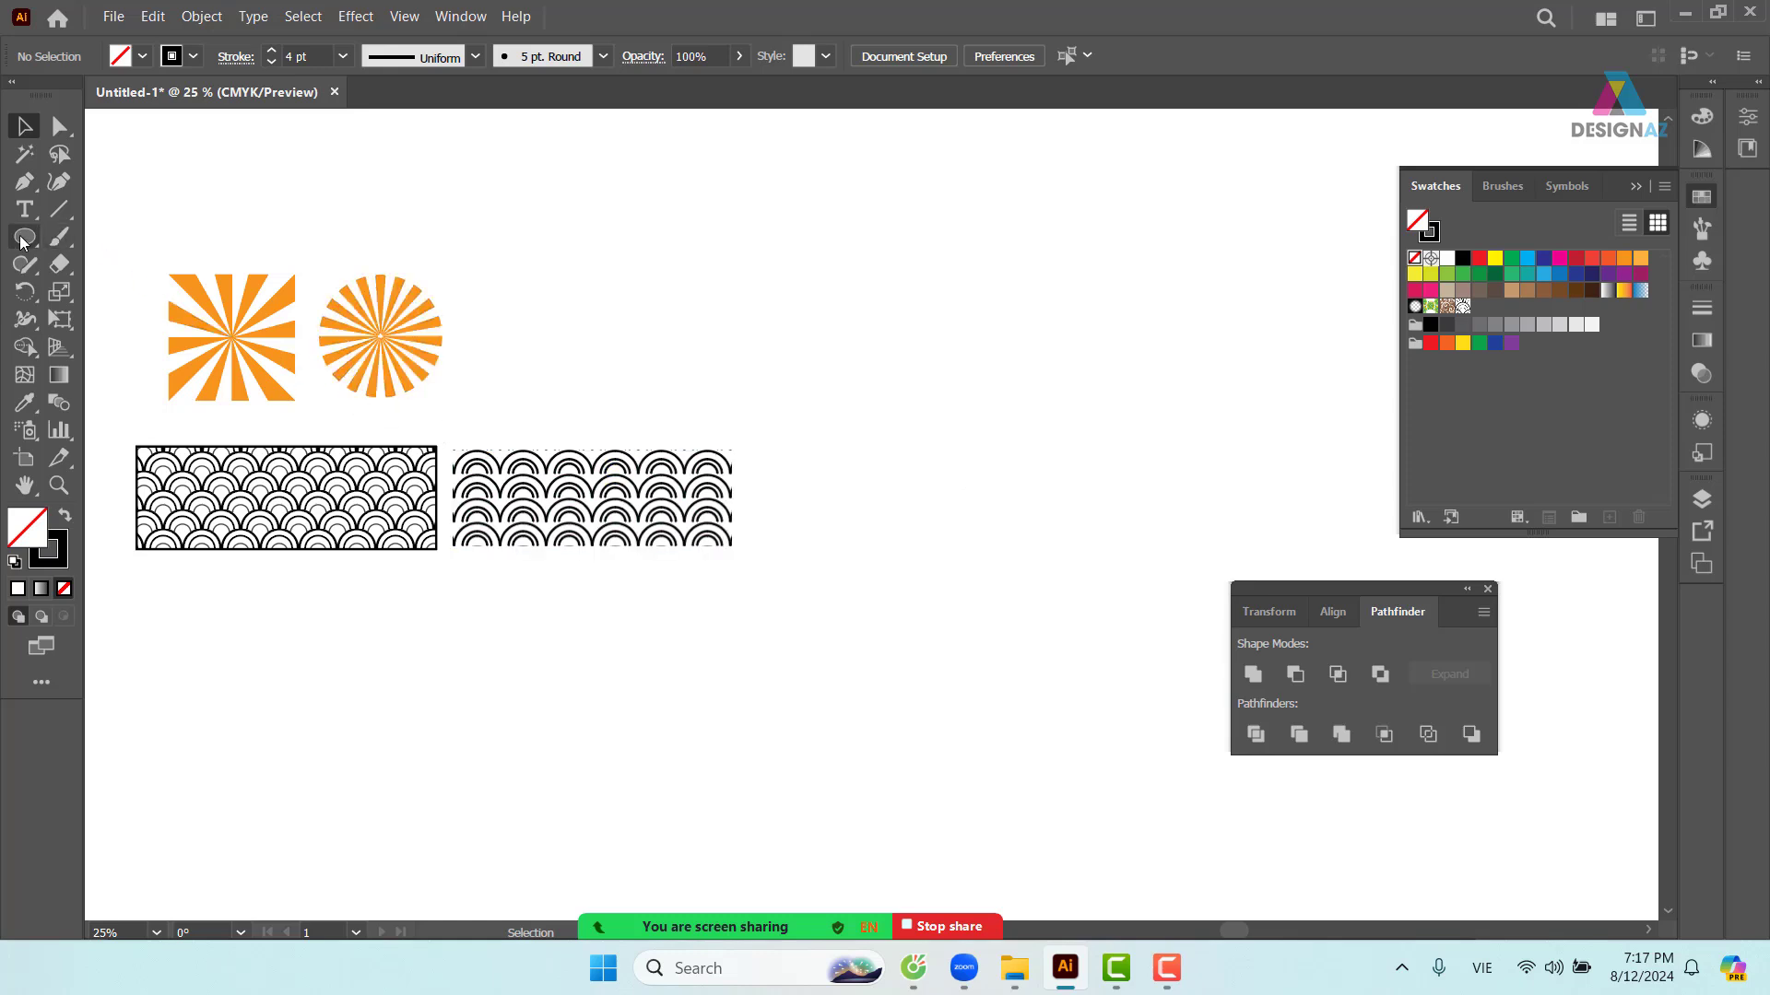
drag(25, 238, 74, 238)
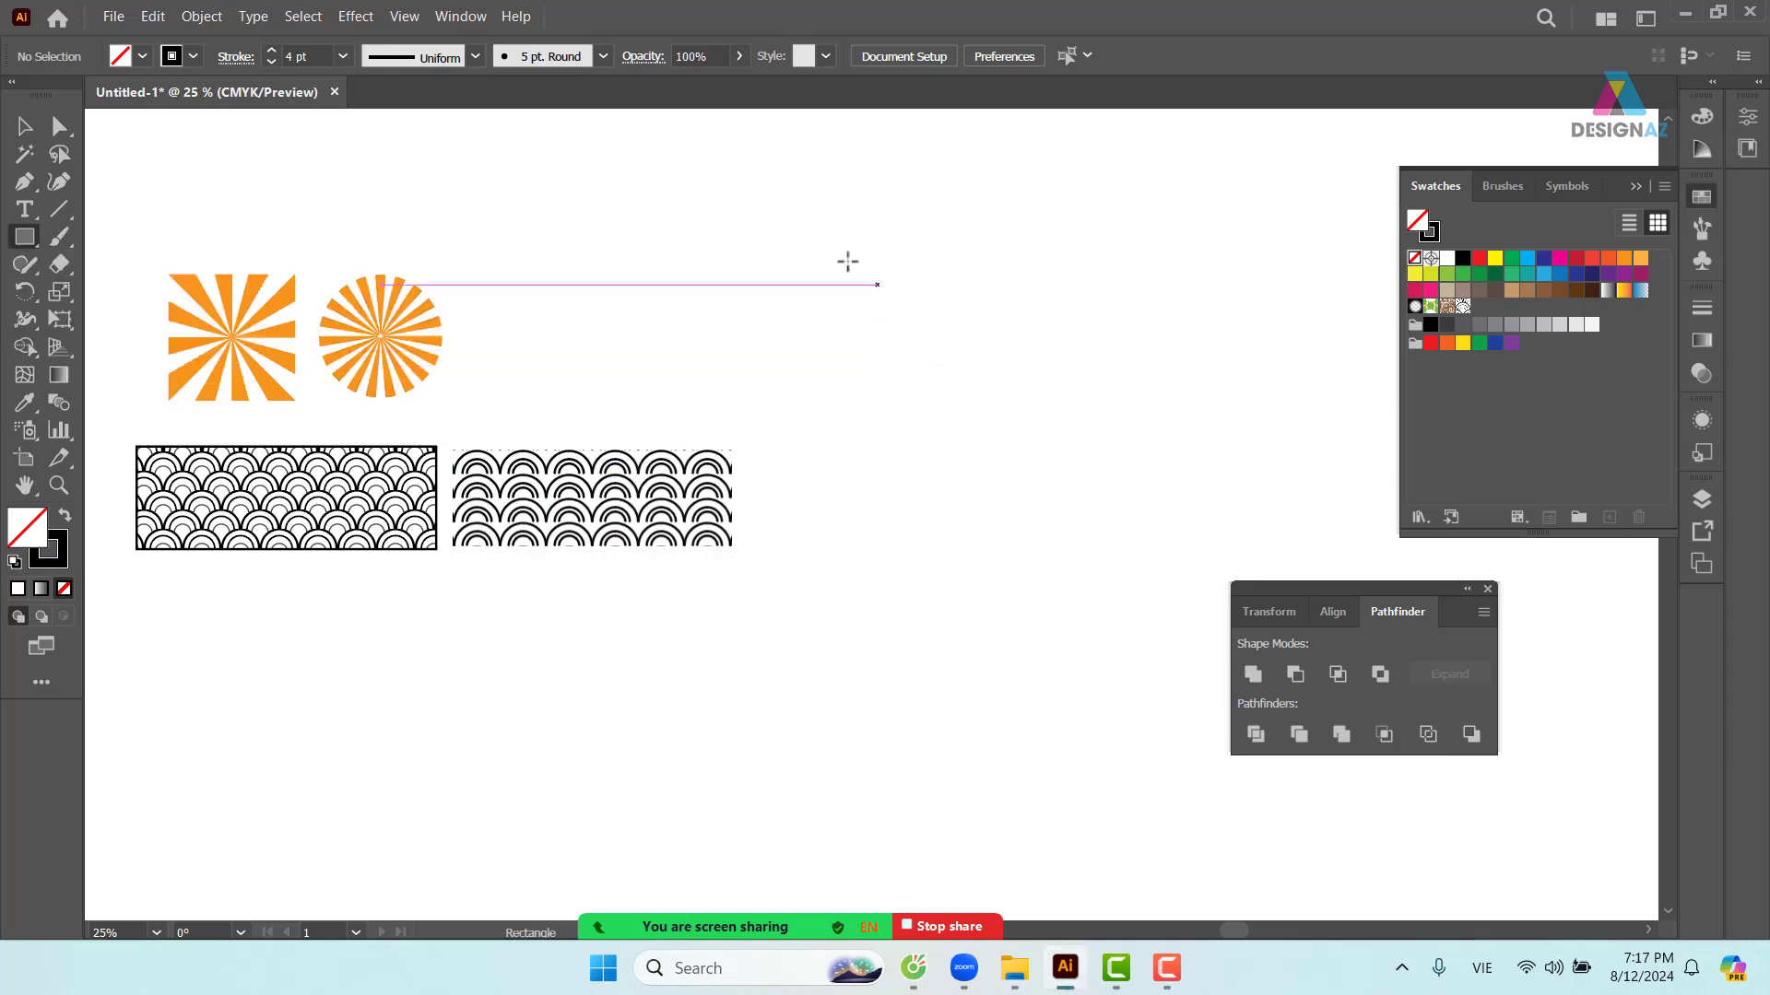
drag(828, 238, 1165, 747)
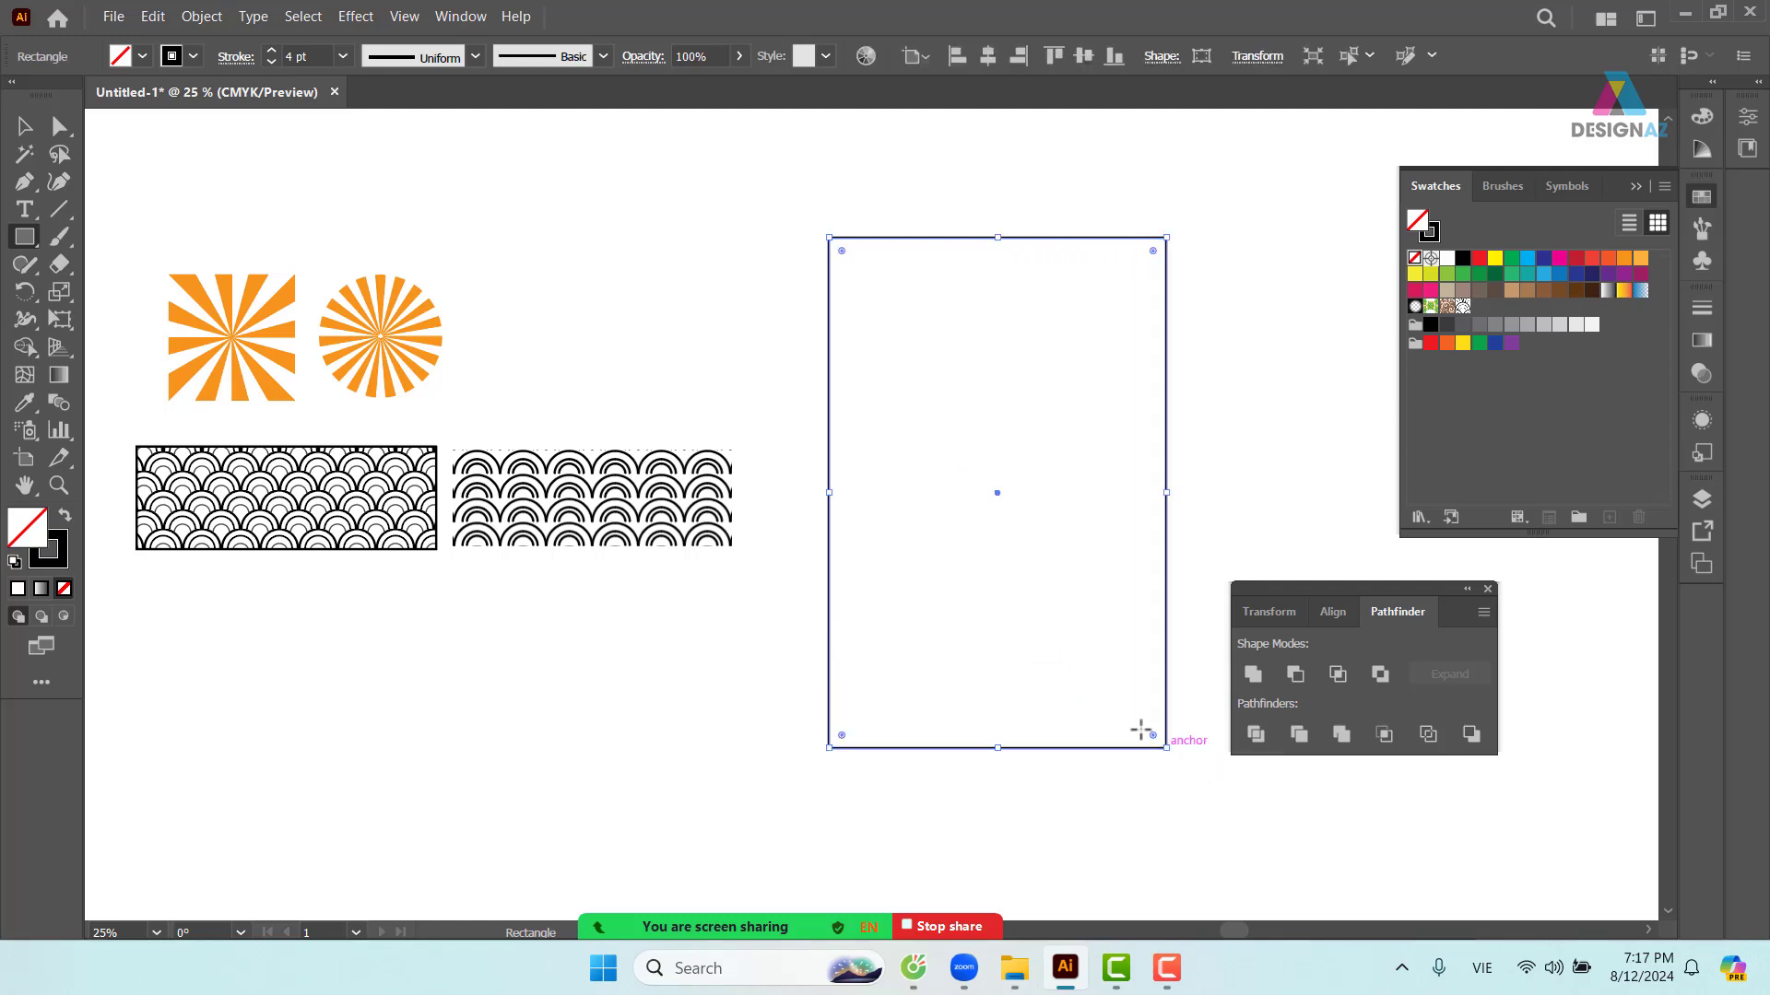
scroll(1007, 553, right, 3)
key(v)
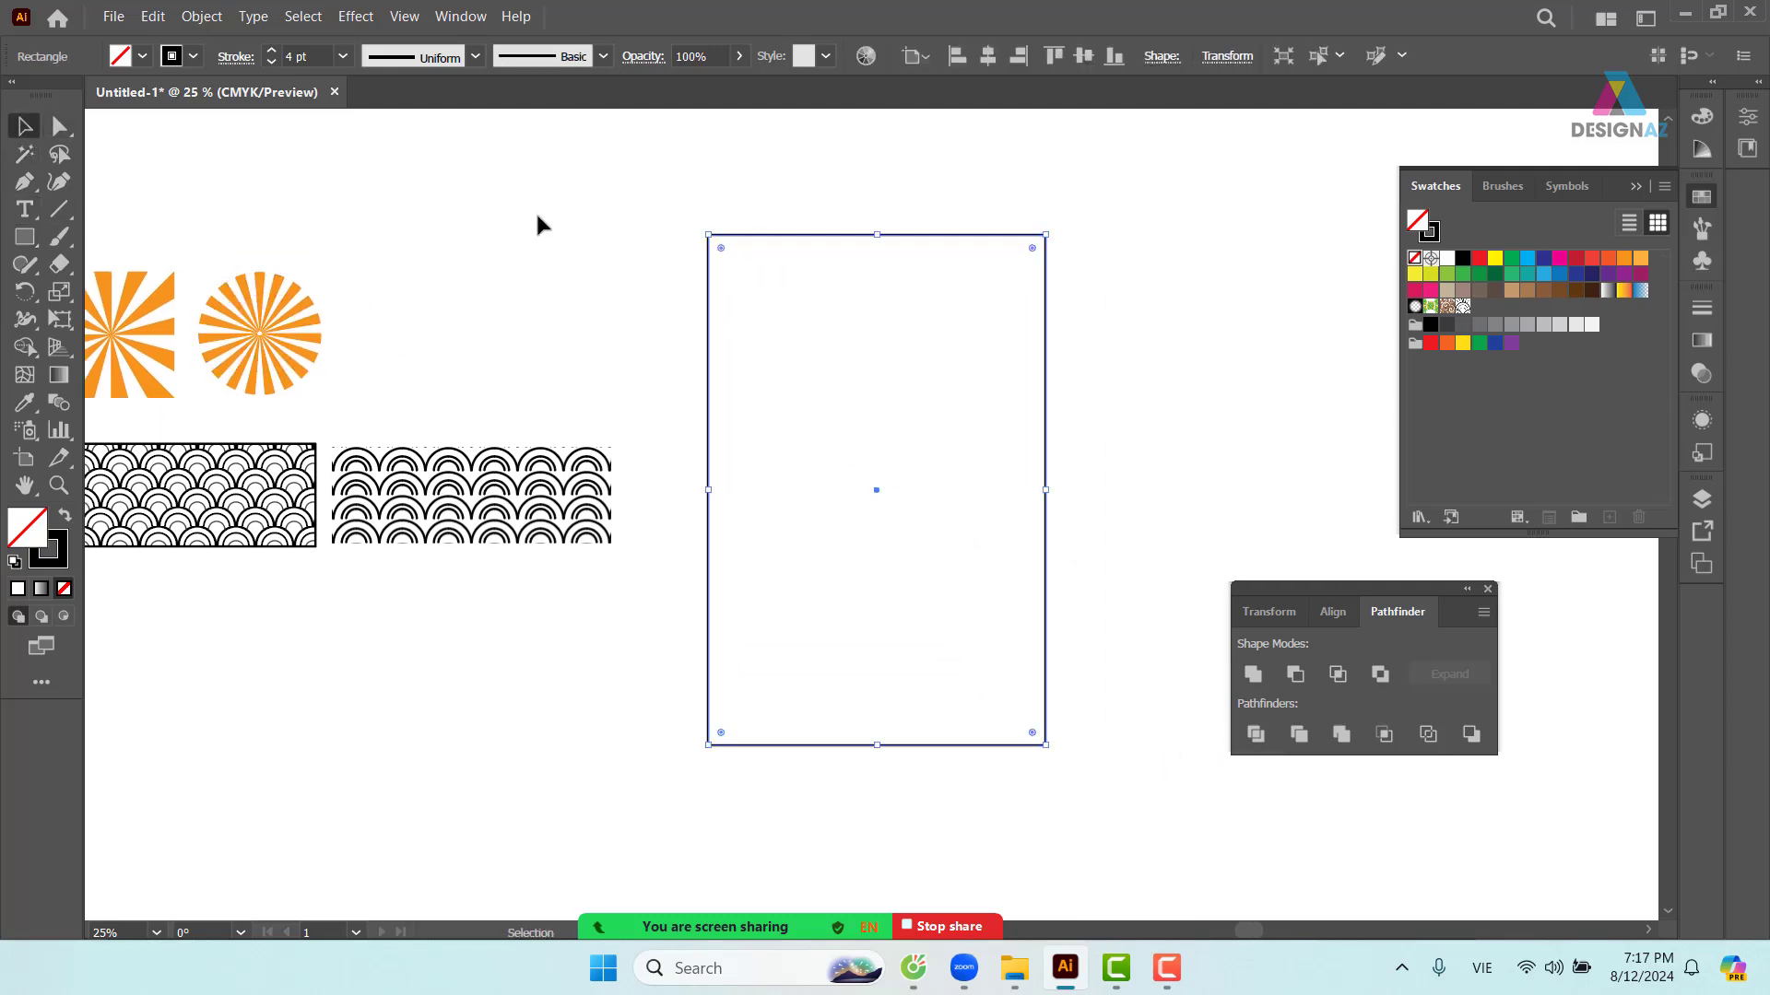
click(537, 221)
- Start placing an image file and browse drive D: to the folder ảnh mới tư liệu > chưa lọc > anh đồ ăn
mouse_move(920, 969)
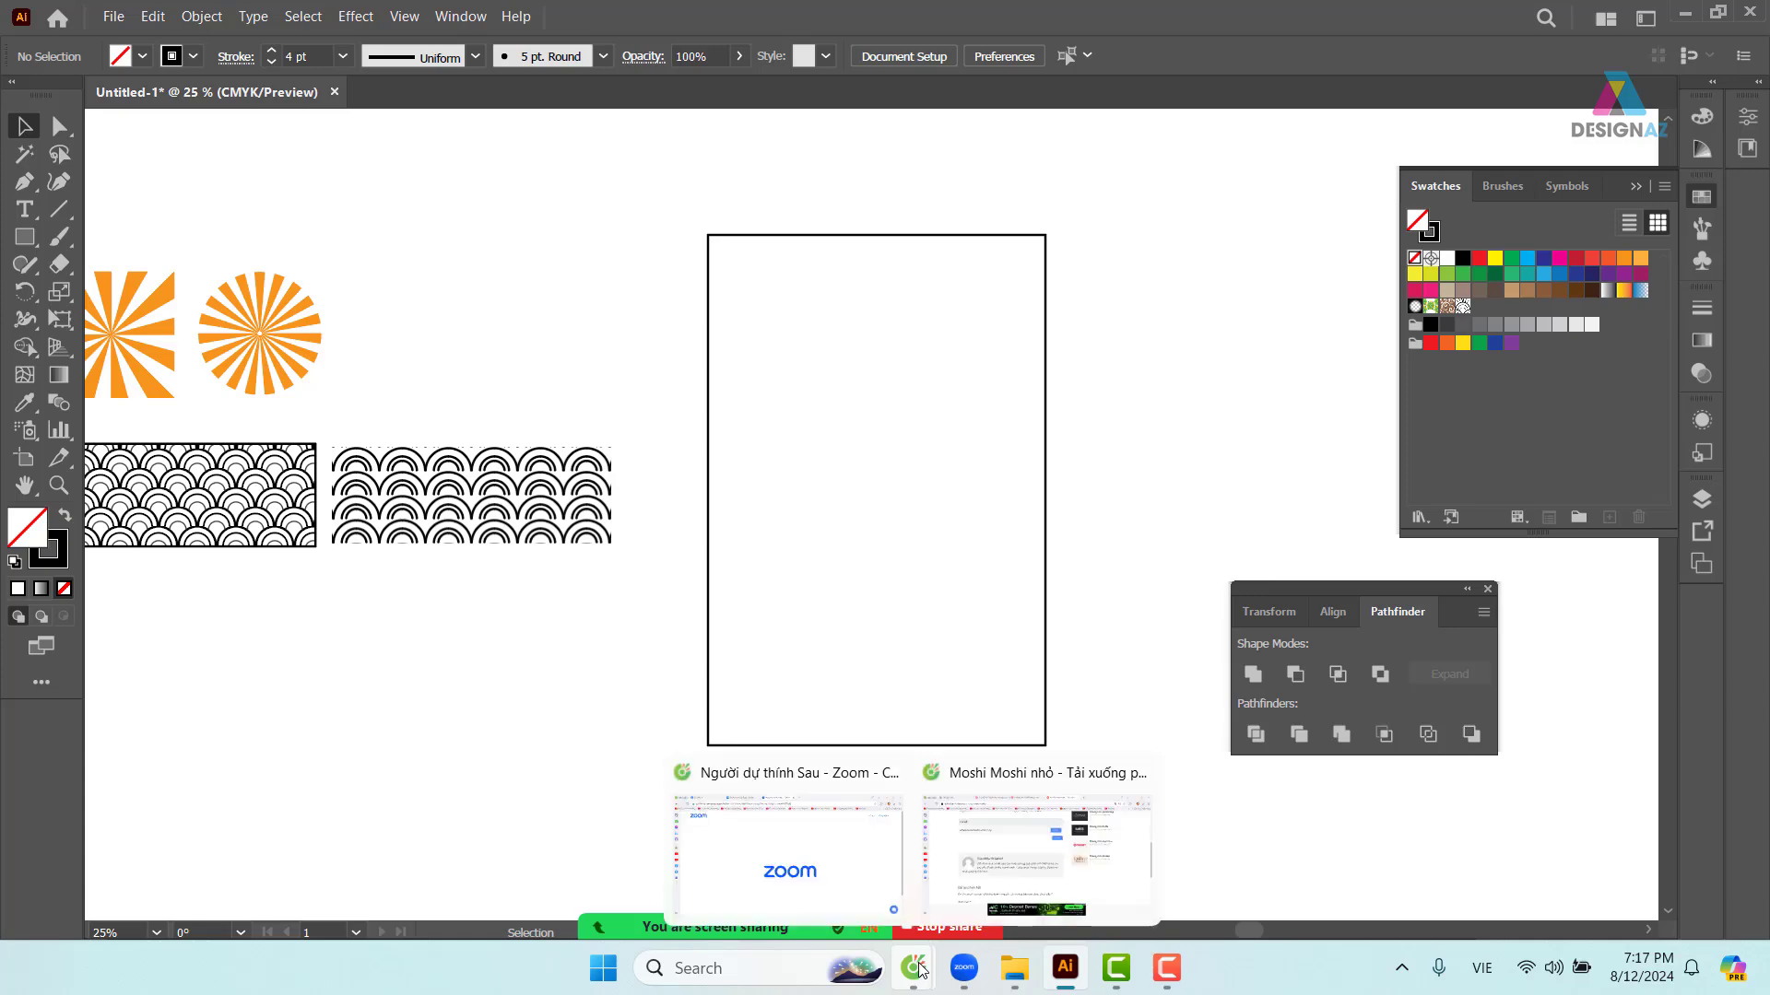
click(113, 16)
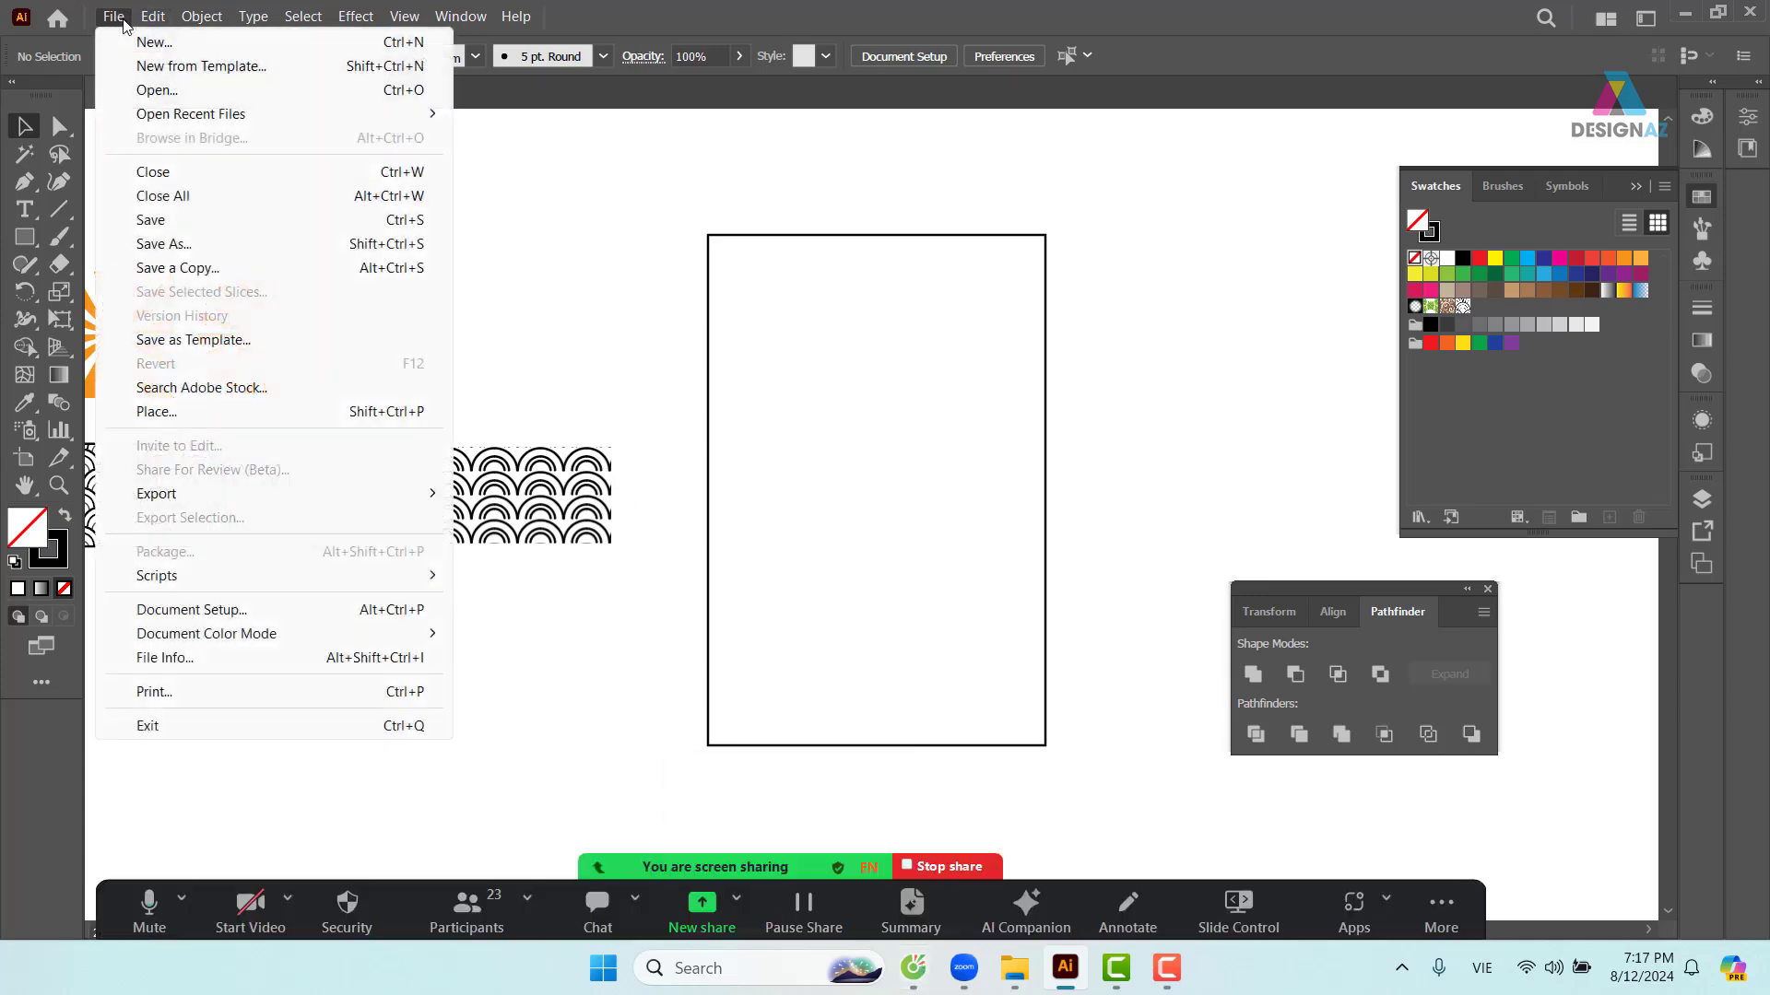
click(230, 412)
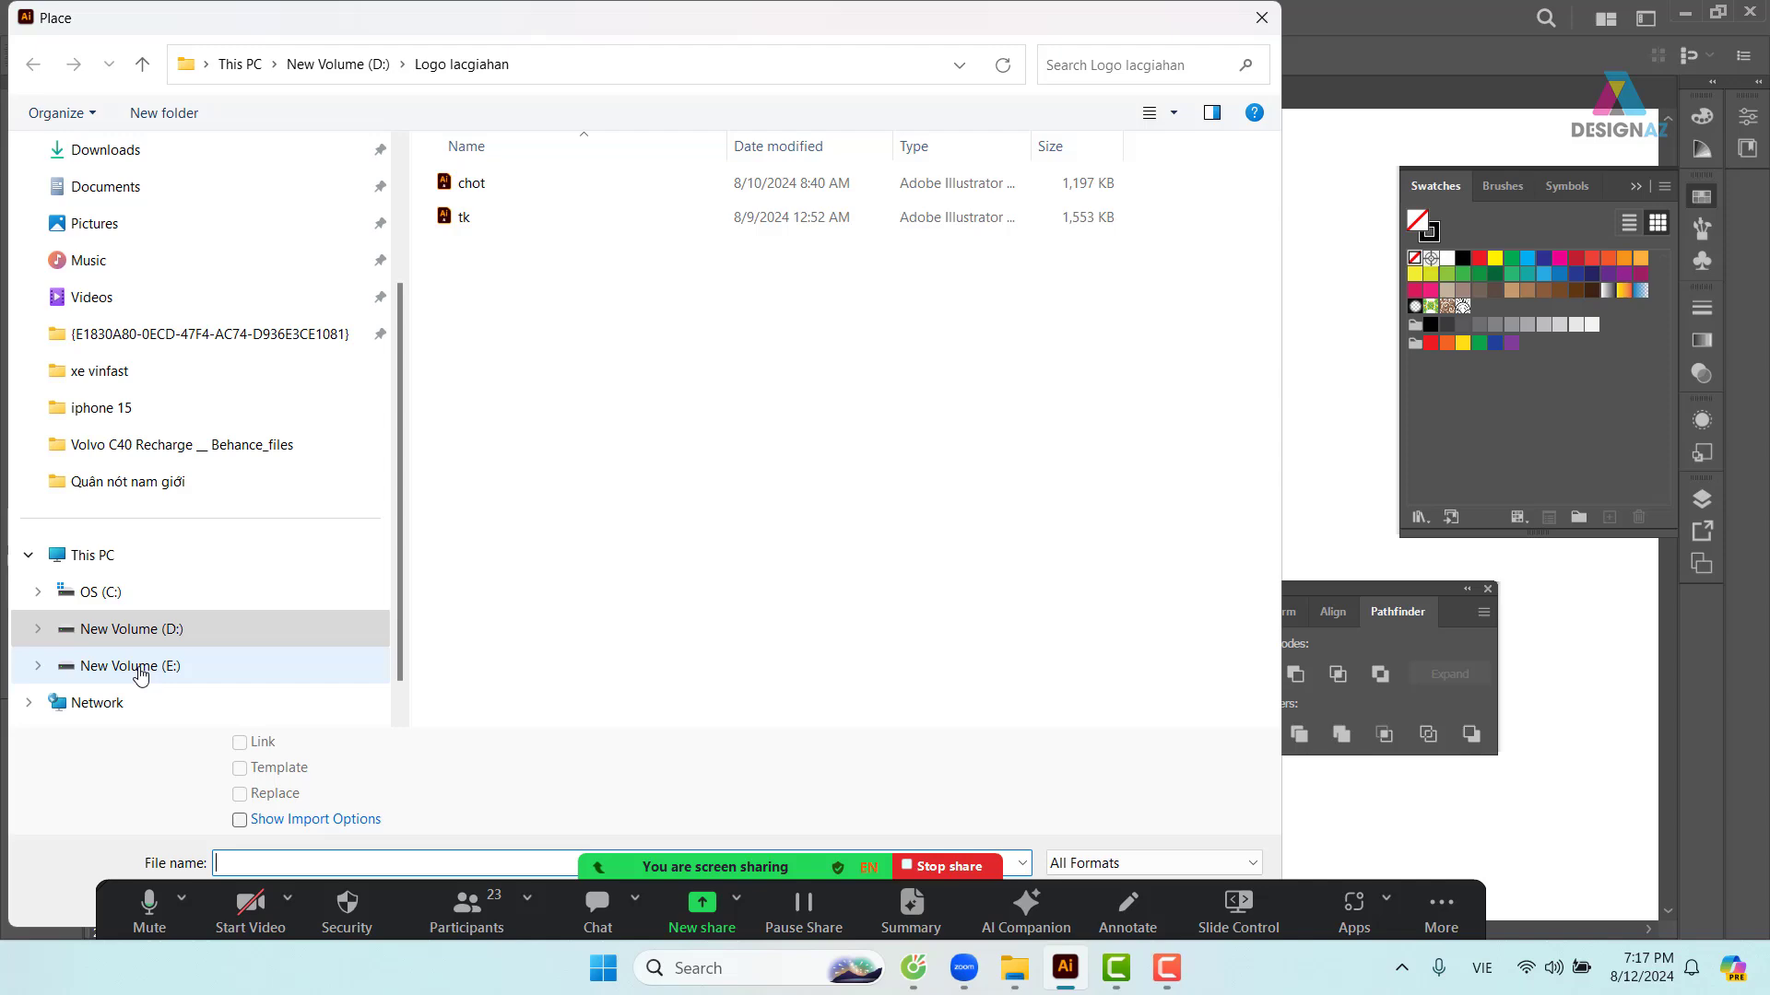
click(164, 631)
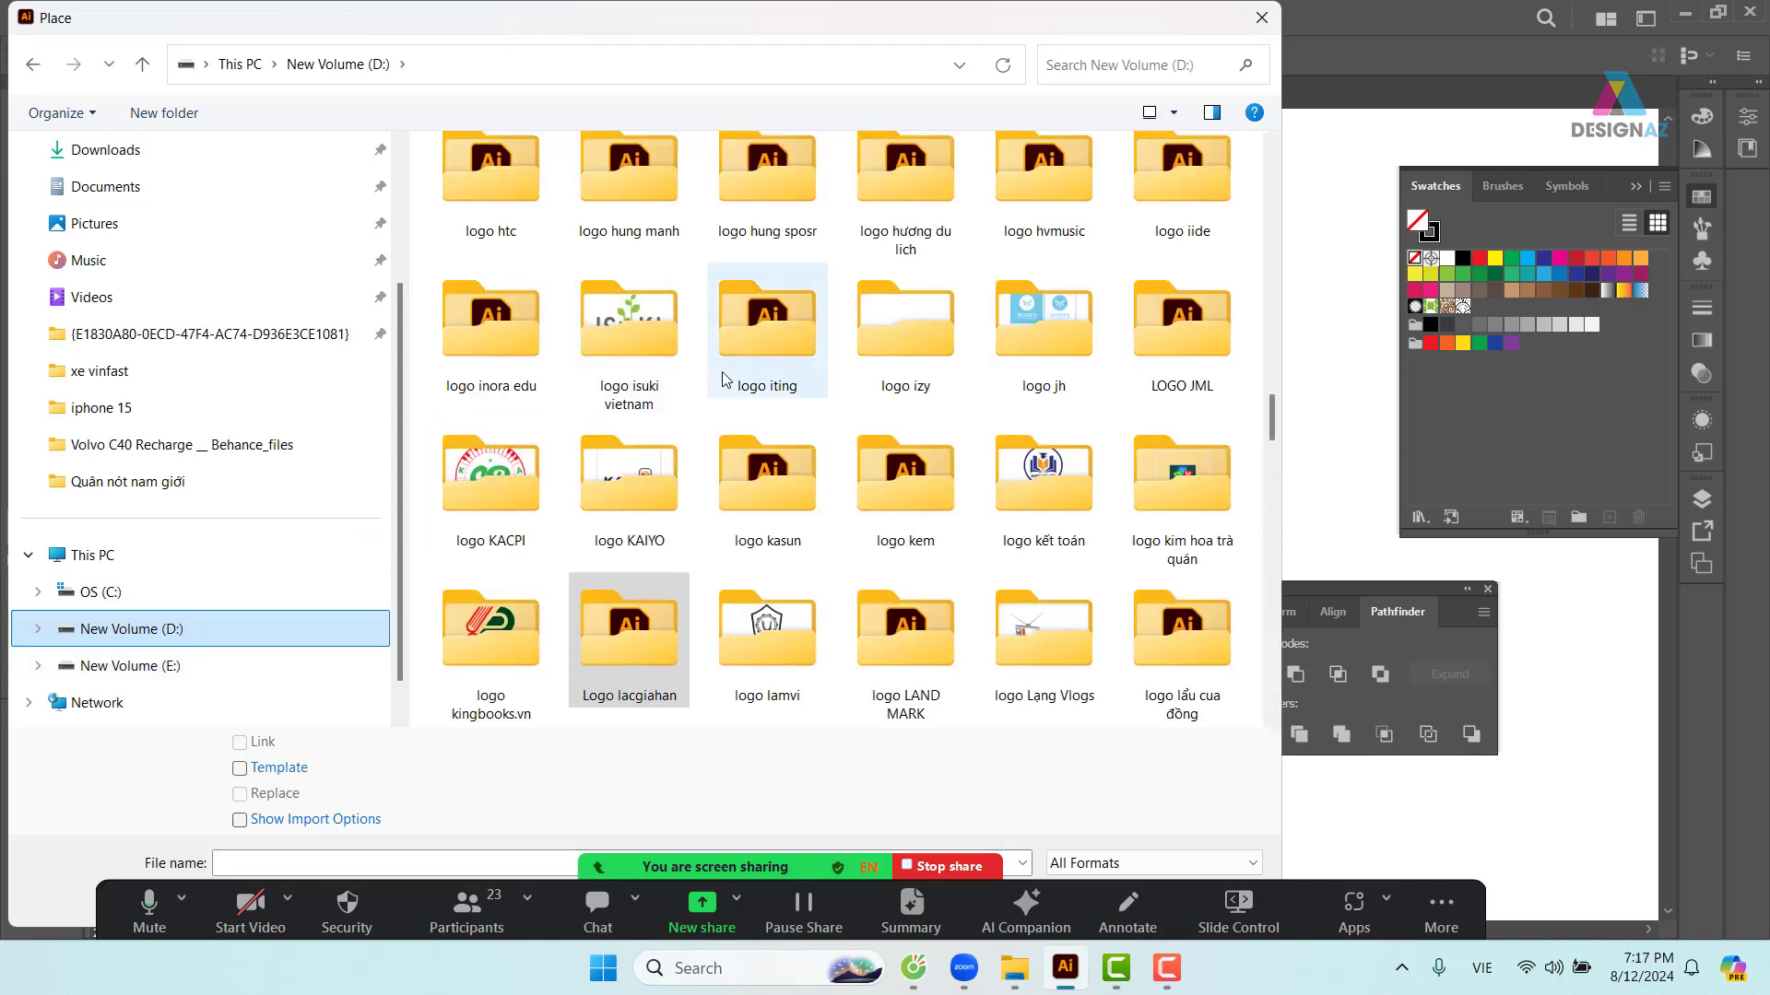
scroll(724, 378, up, 15)
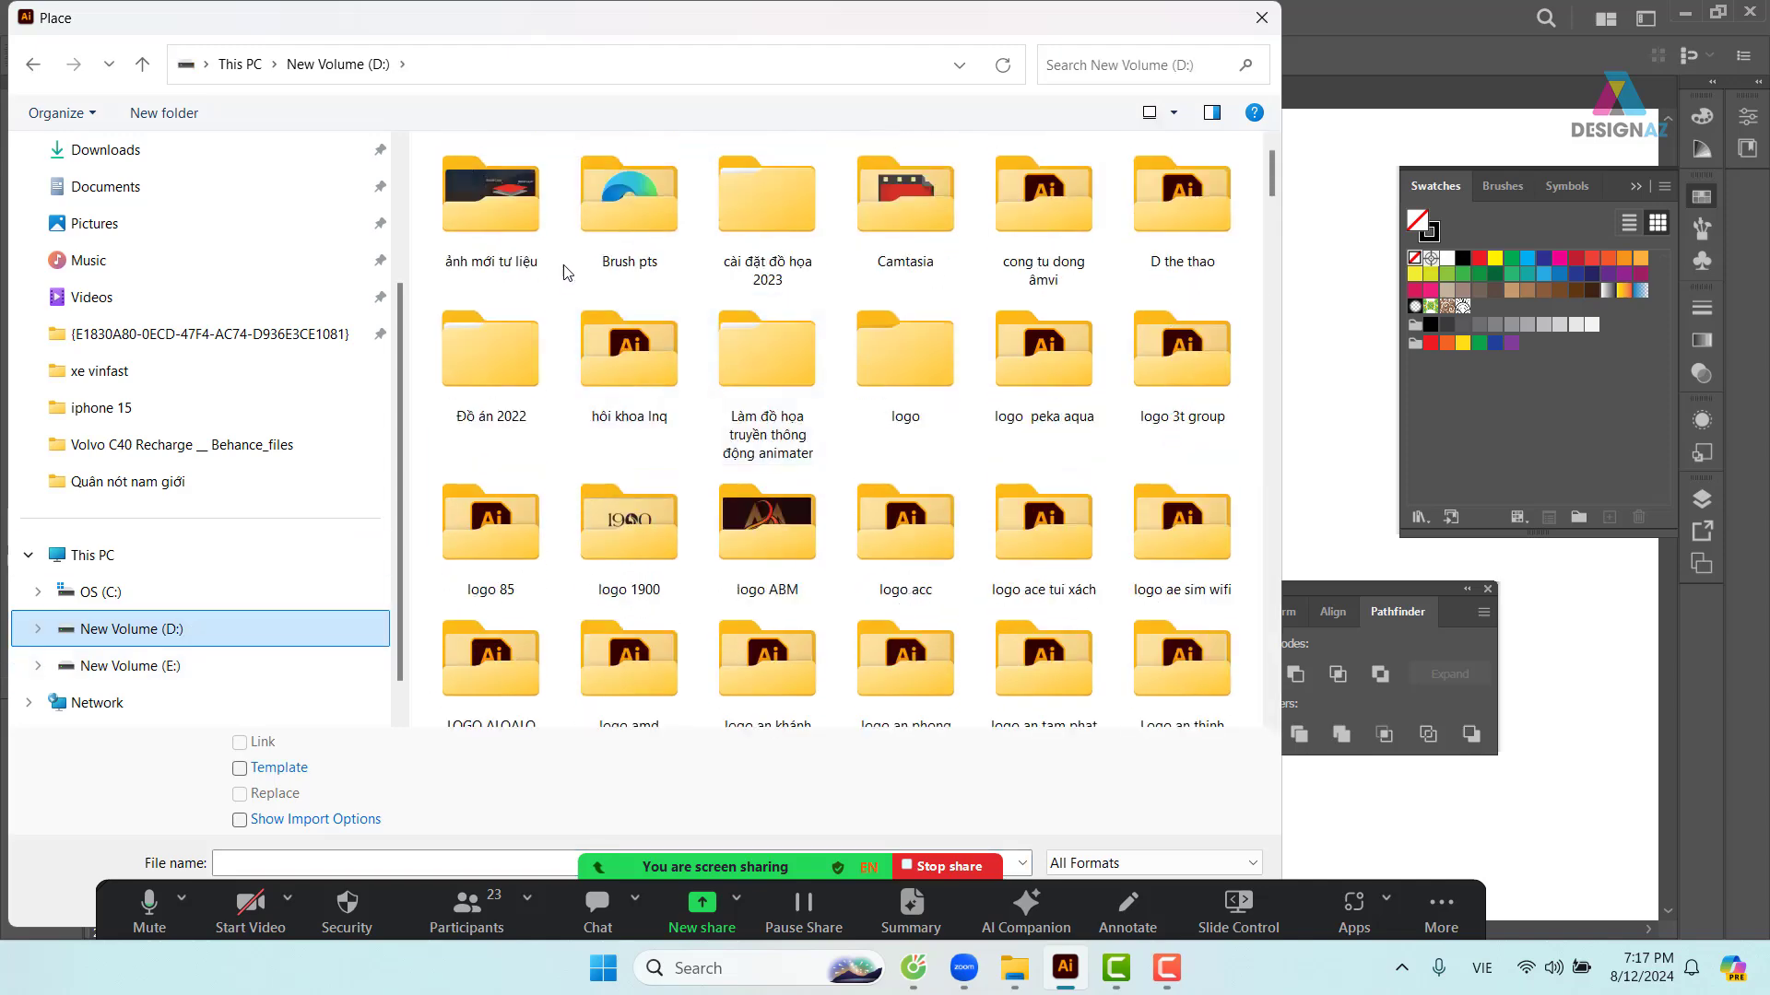
double_click(498, 216)
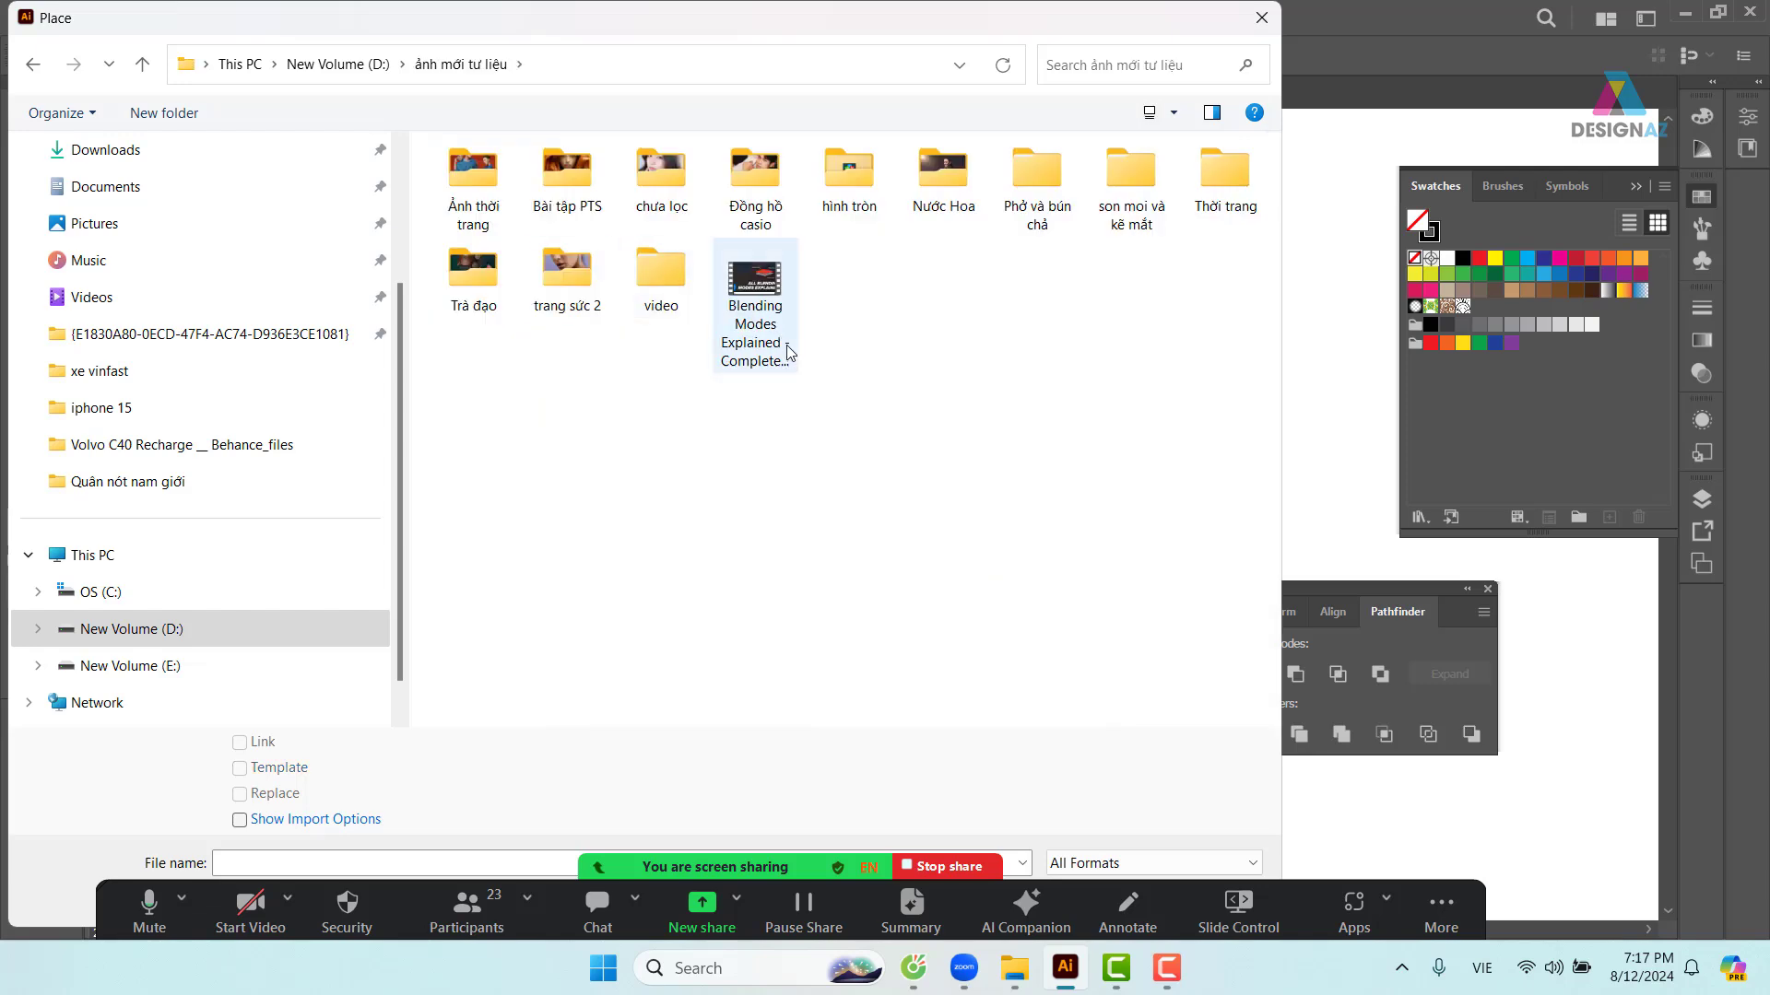
double_click(661, 180)
click(667, 407)
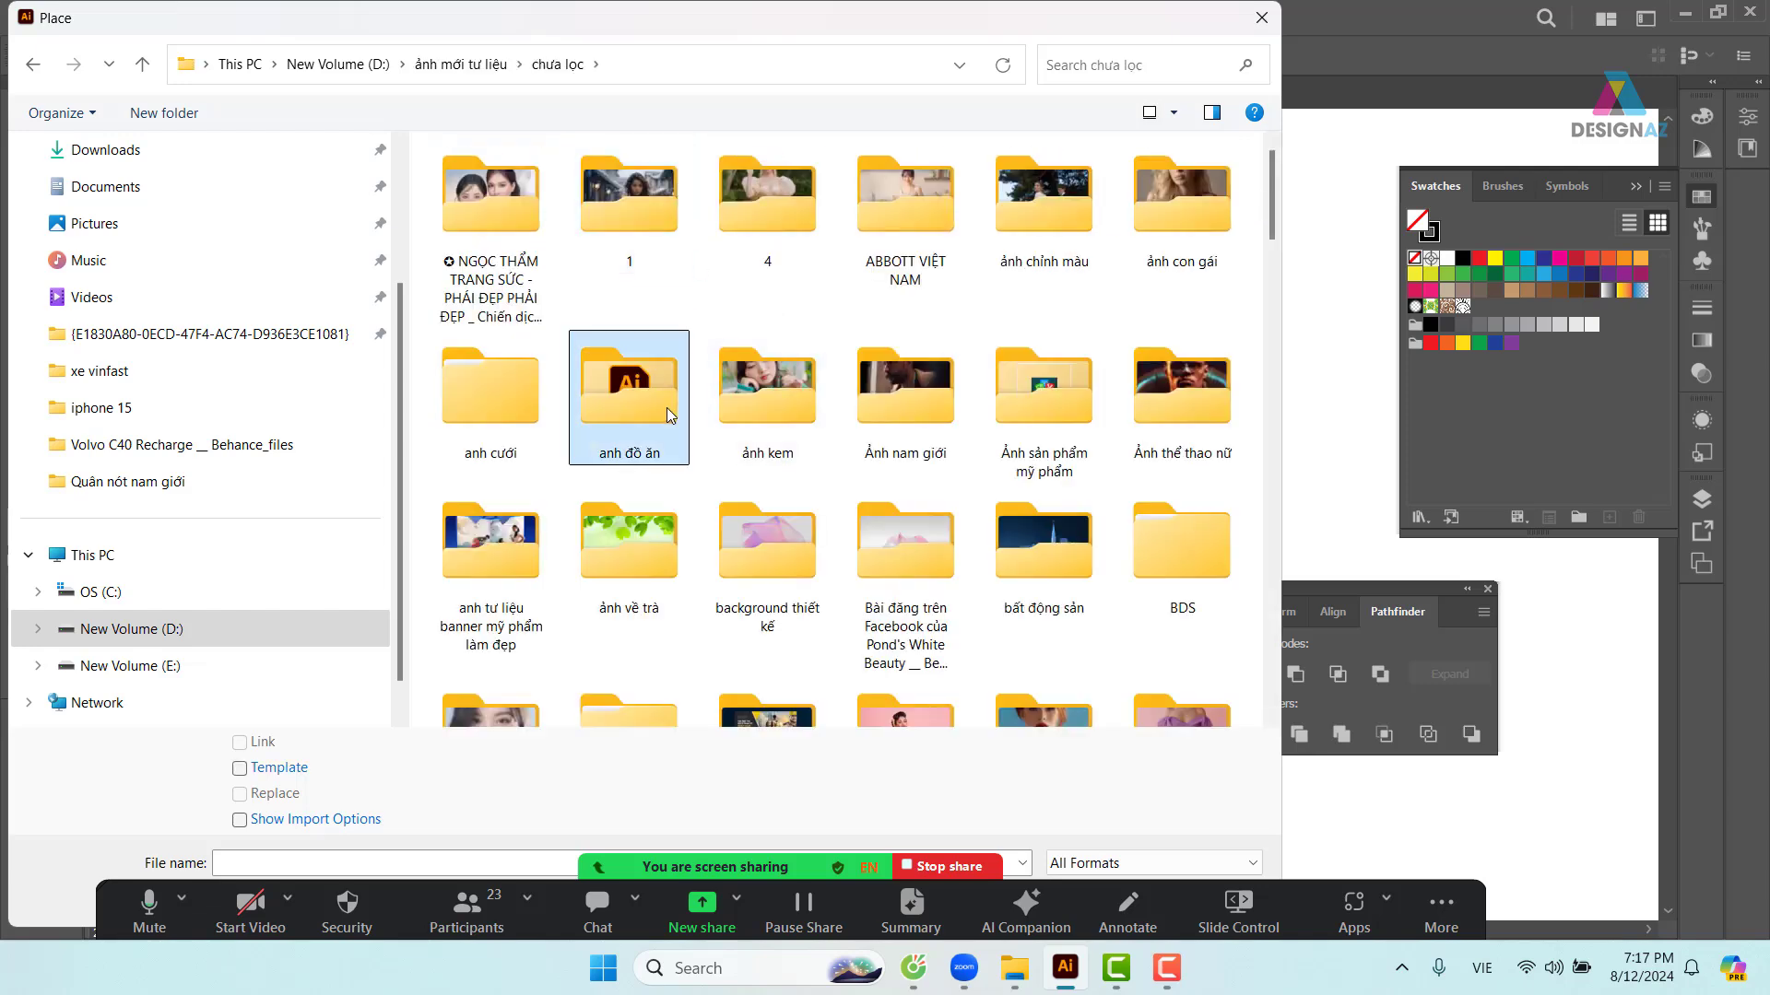
double_click(643, 422)
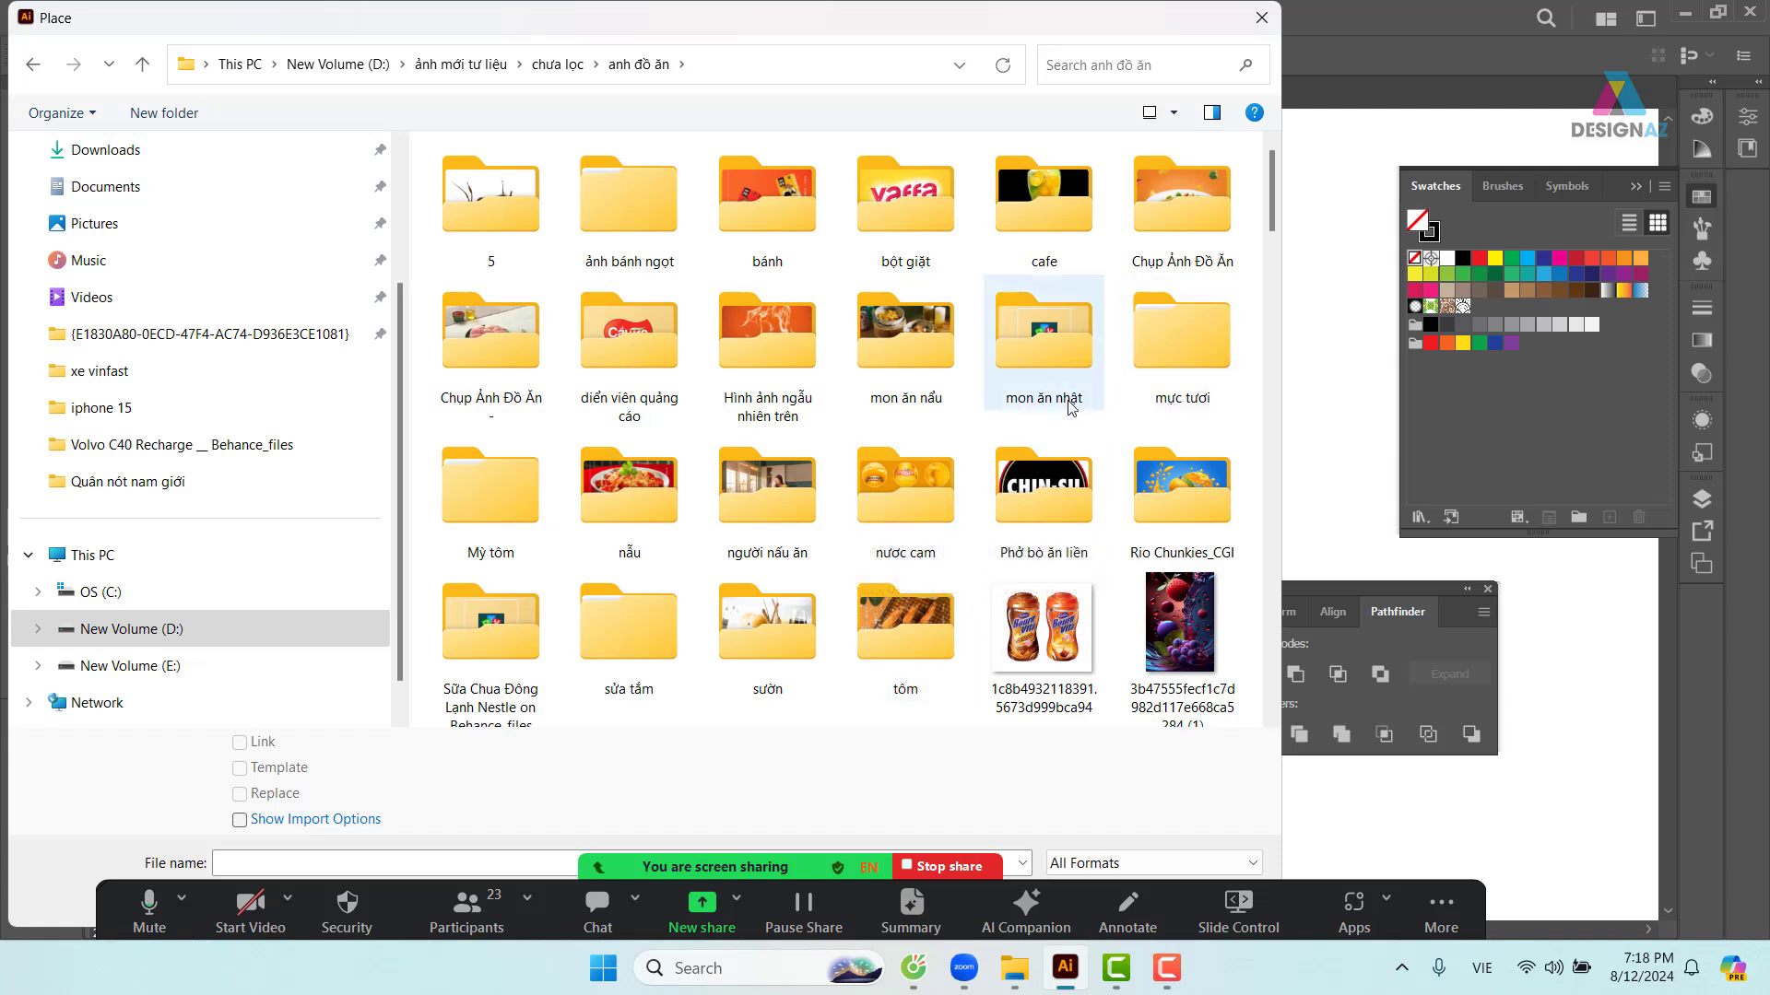
- Look through the food photo subfolders Chụp Ảnh Đồ Ăn, ảnh bánh ngọt > 3, 5 and Chụp Ảnh Đồ Ăn - for a suitable picture
double_click(1192, 214)
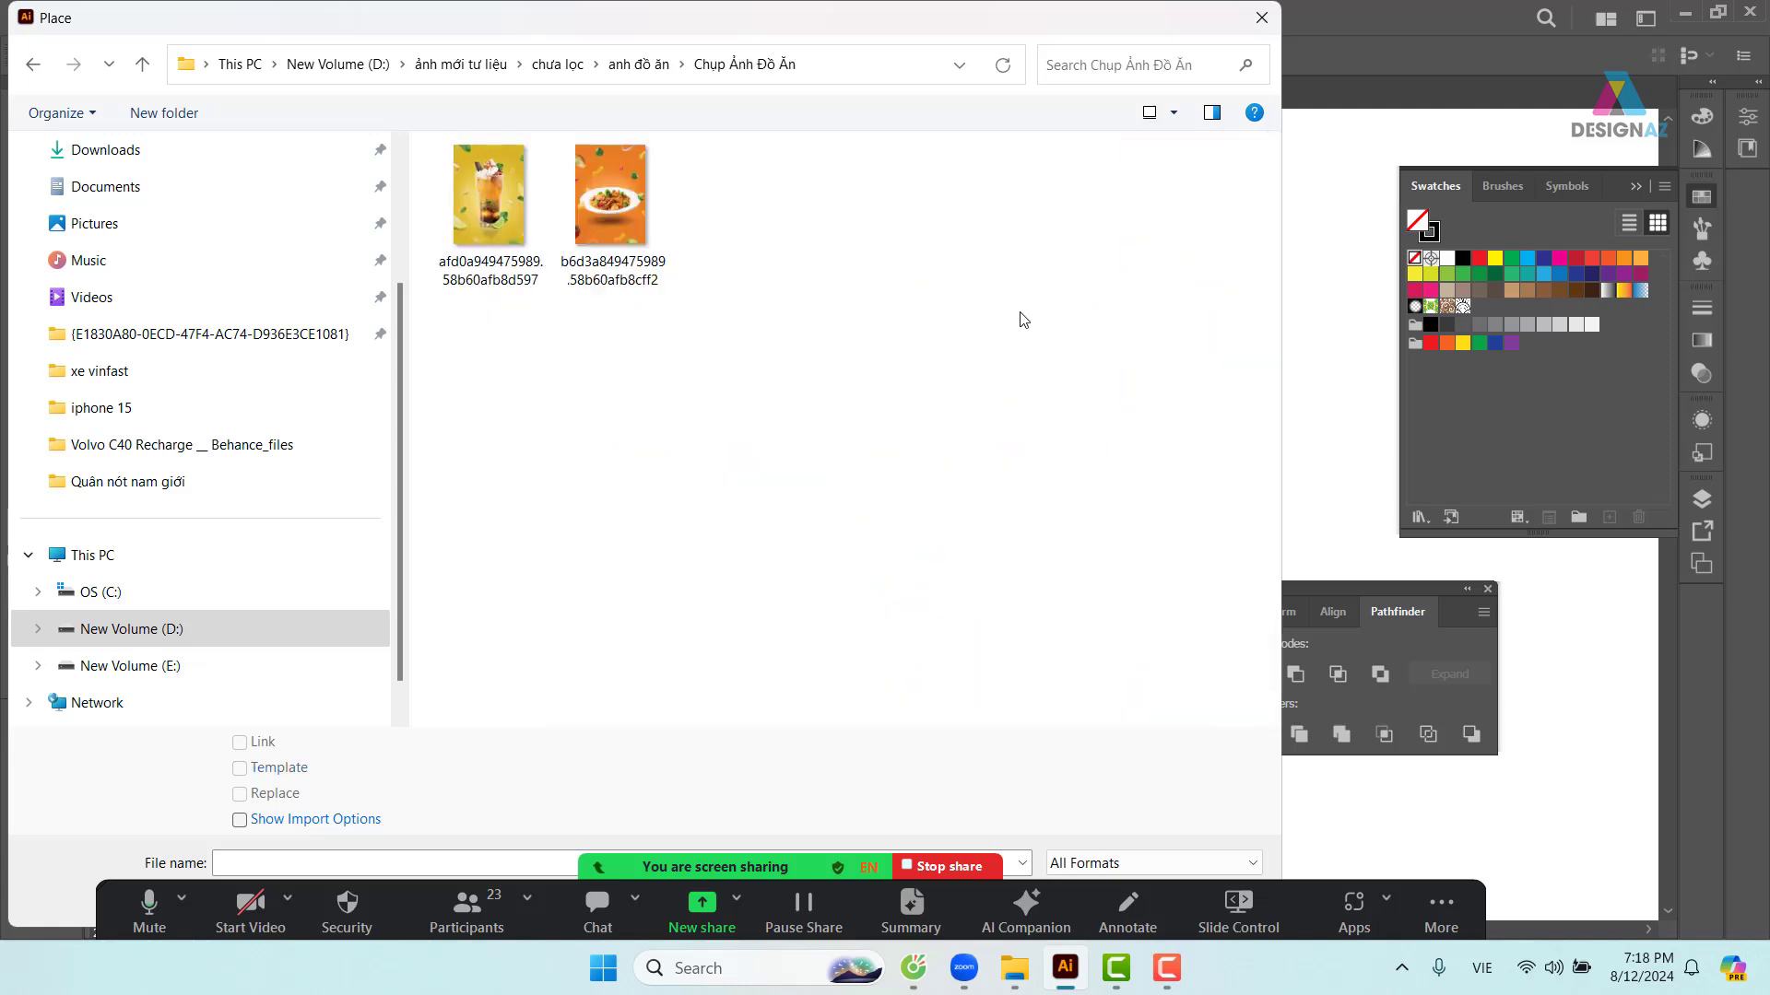
click(33, 64)
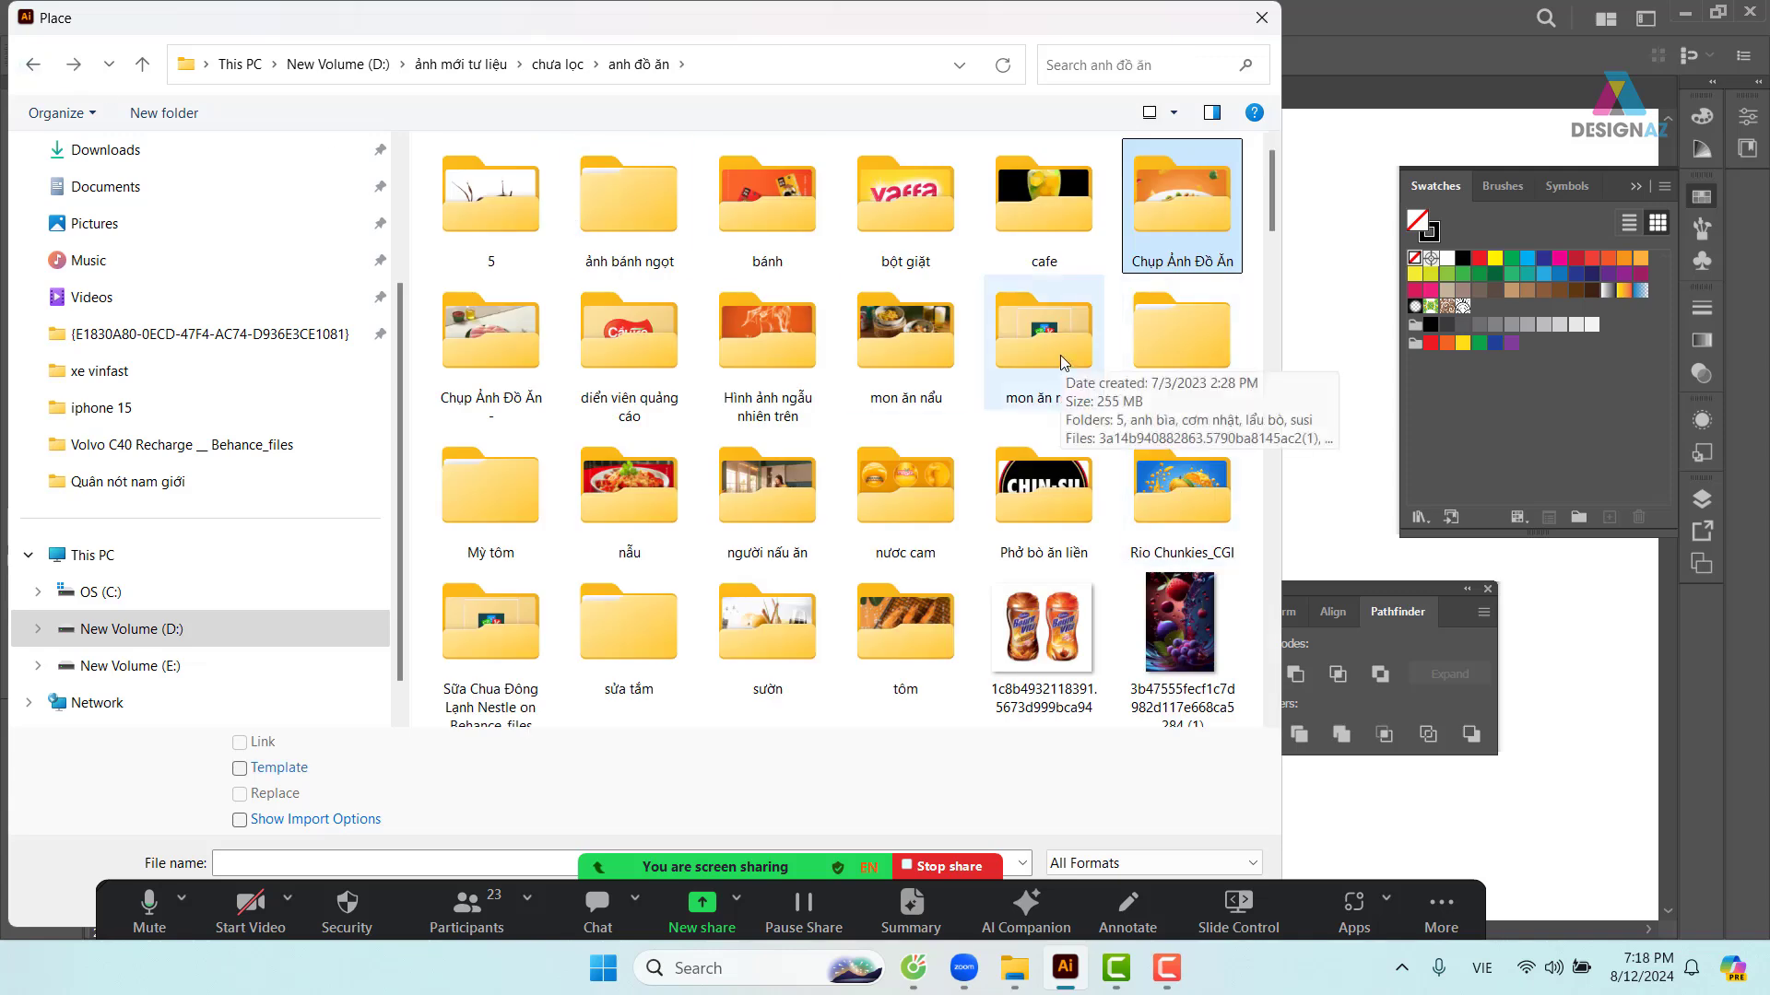
click(657, 218)
double_click(656, 218)
double_click(475, 181)
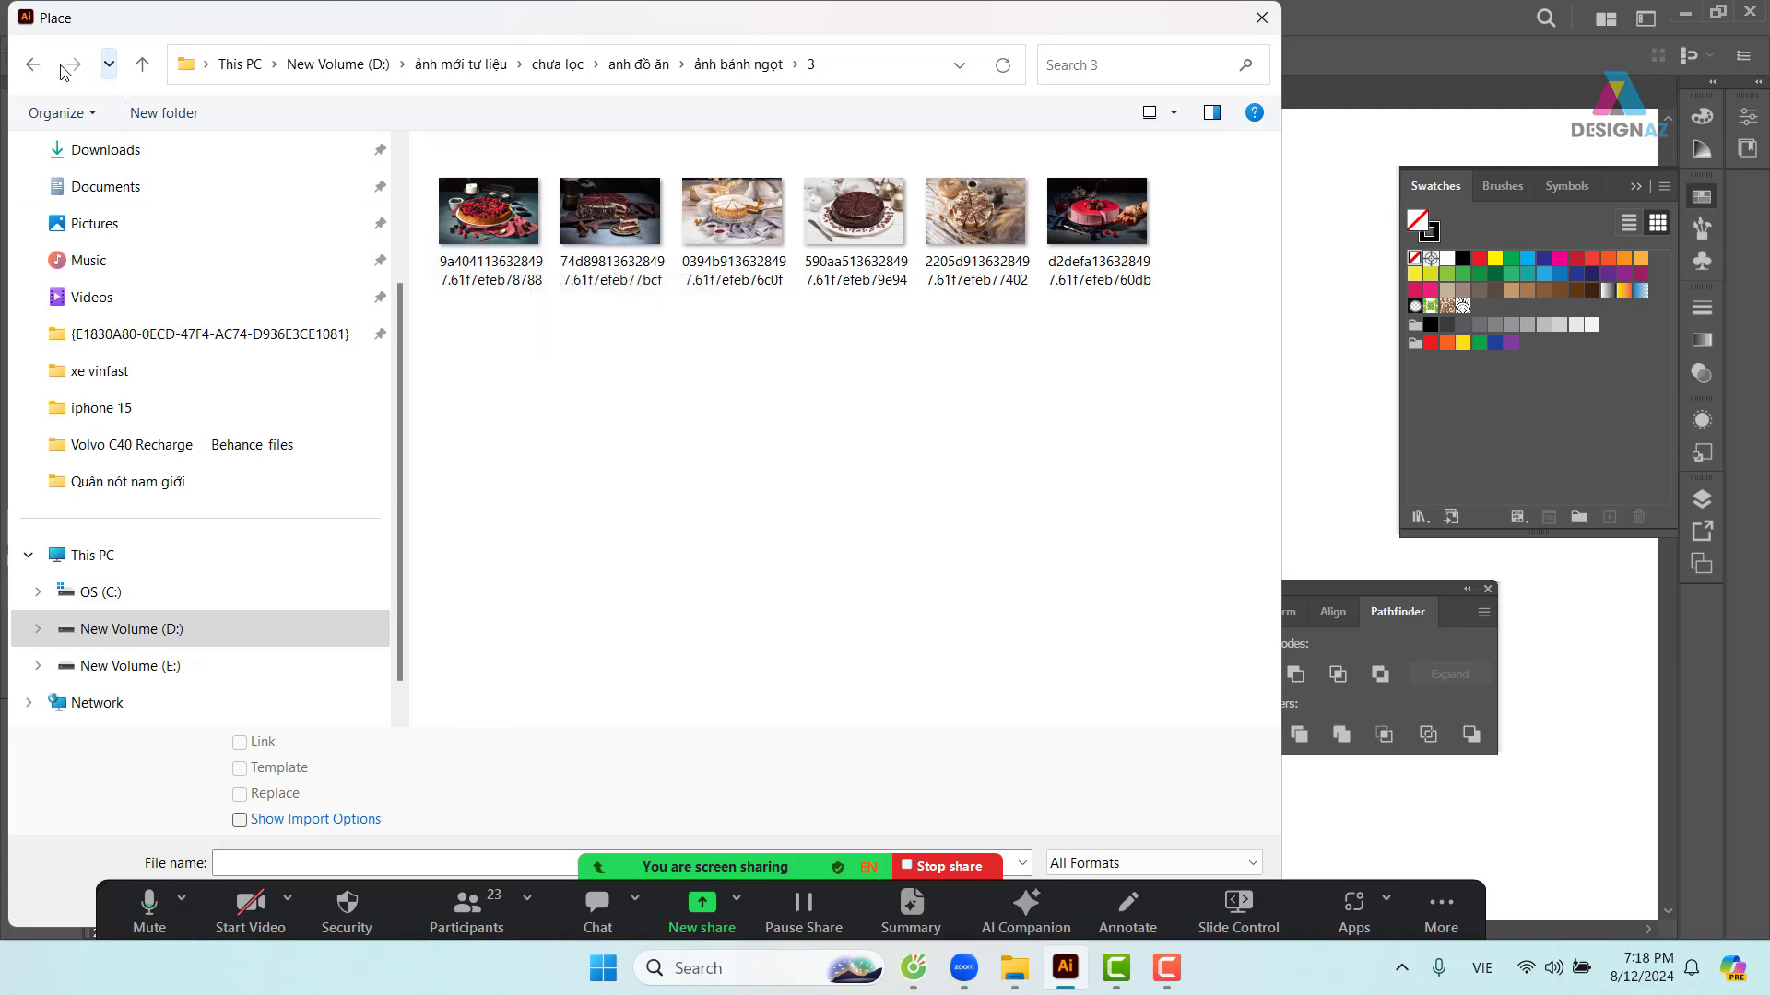
click(33, 65)
click(34, 65)
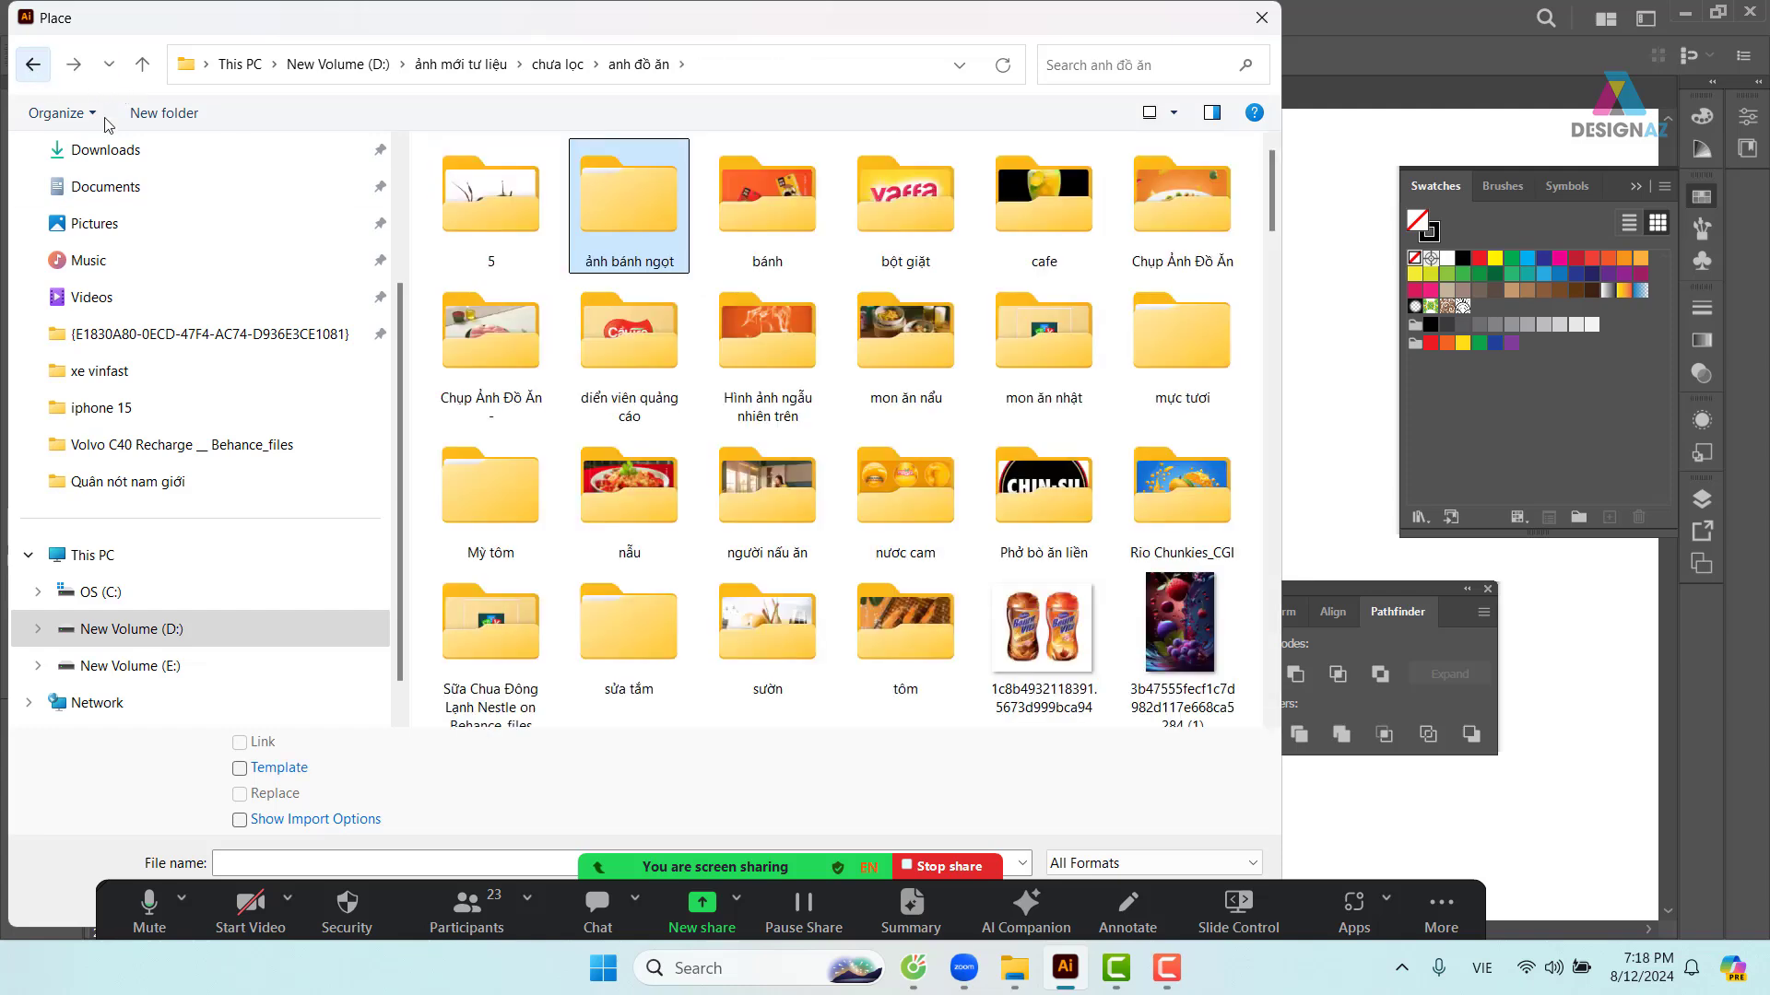
double_click(498, 217)
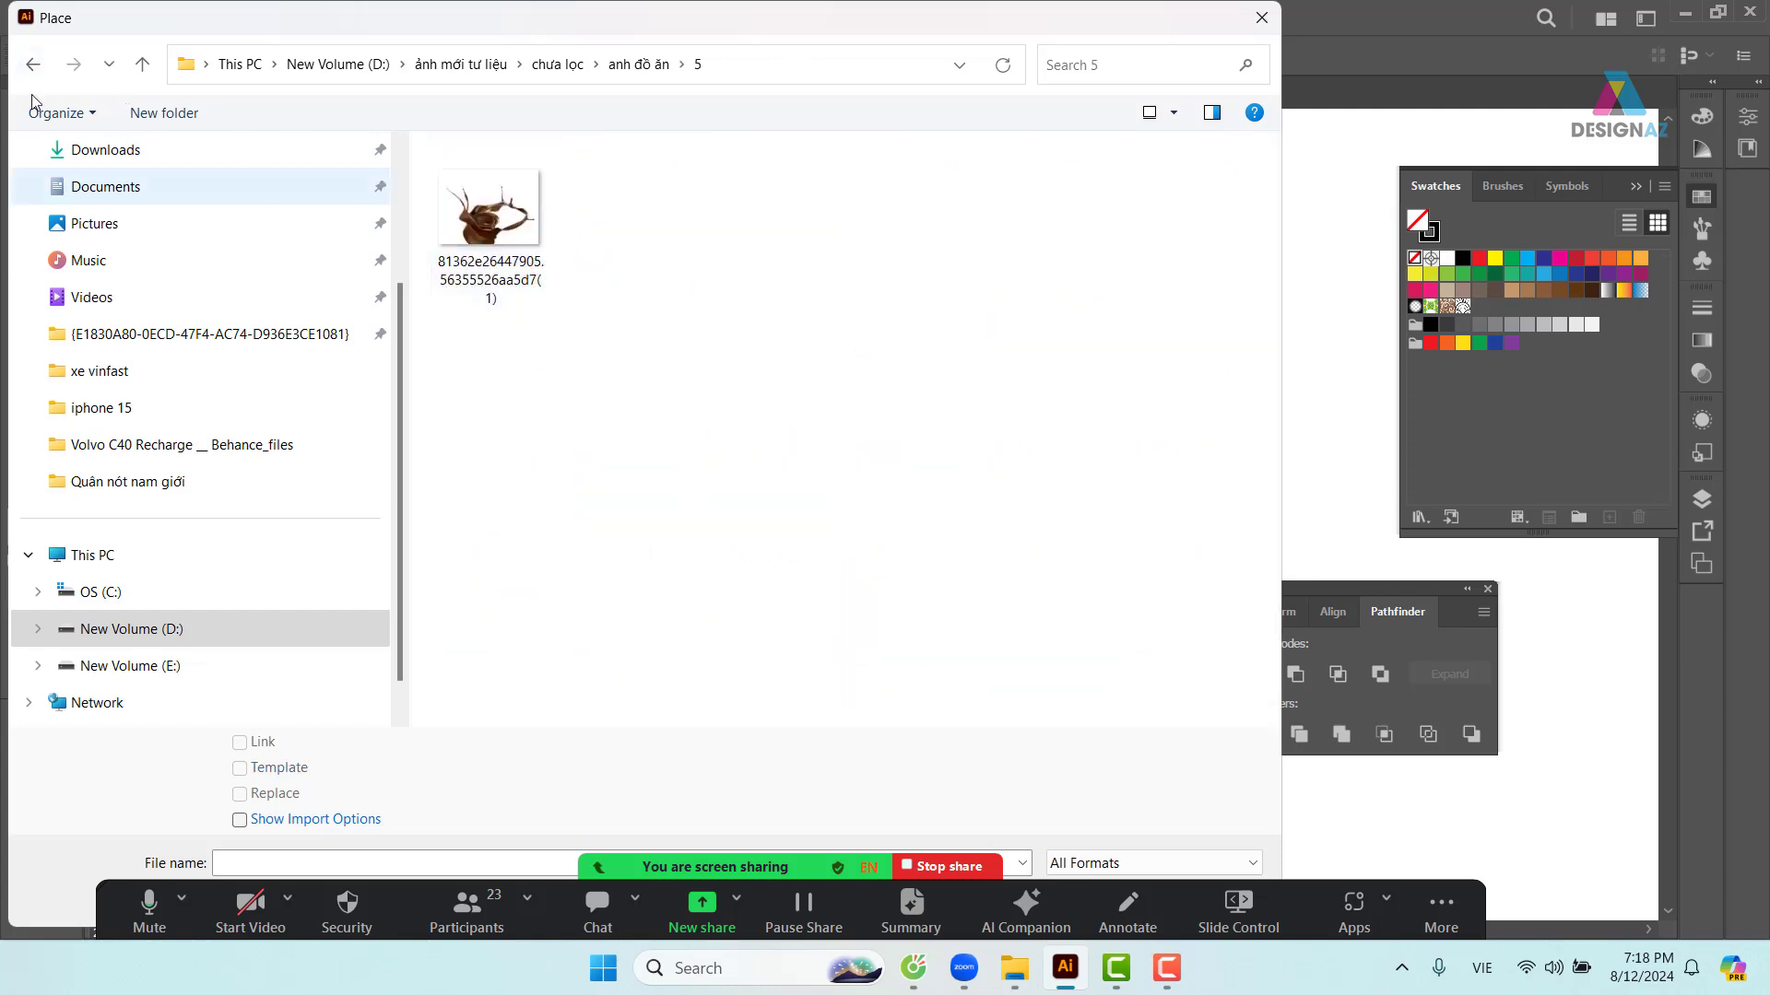
click(33, 65)
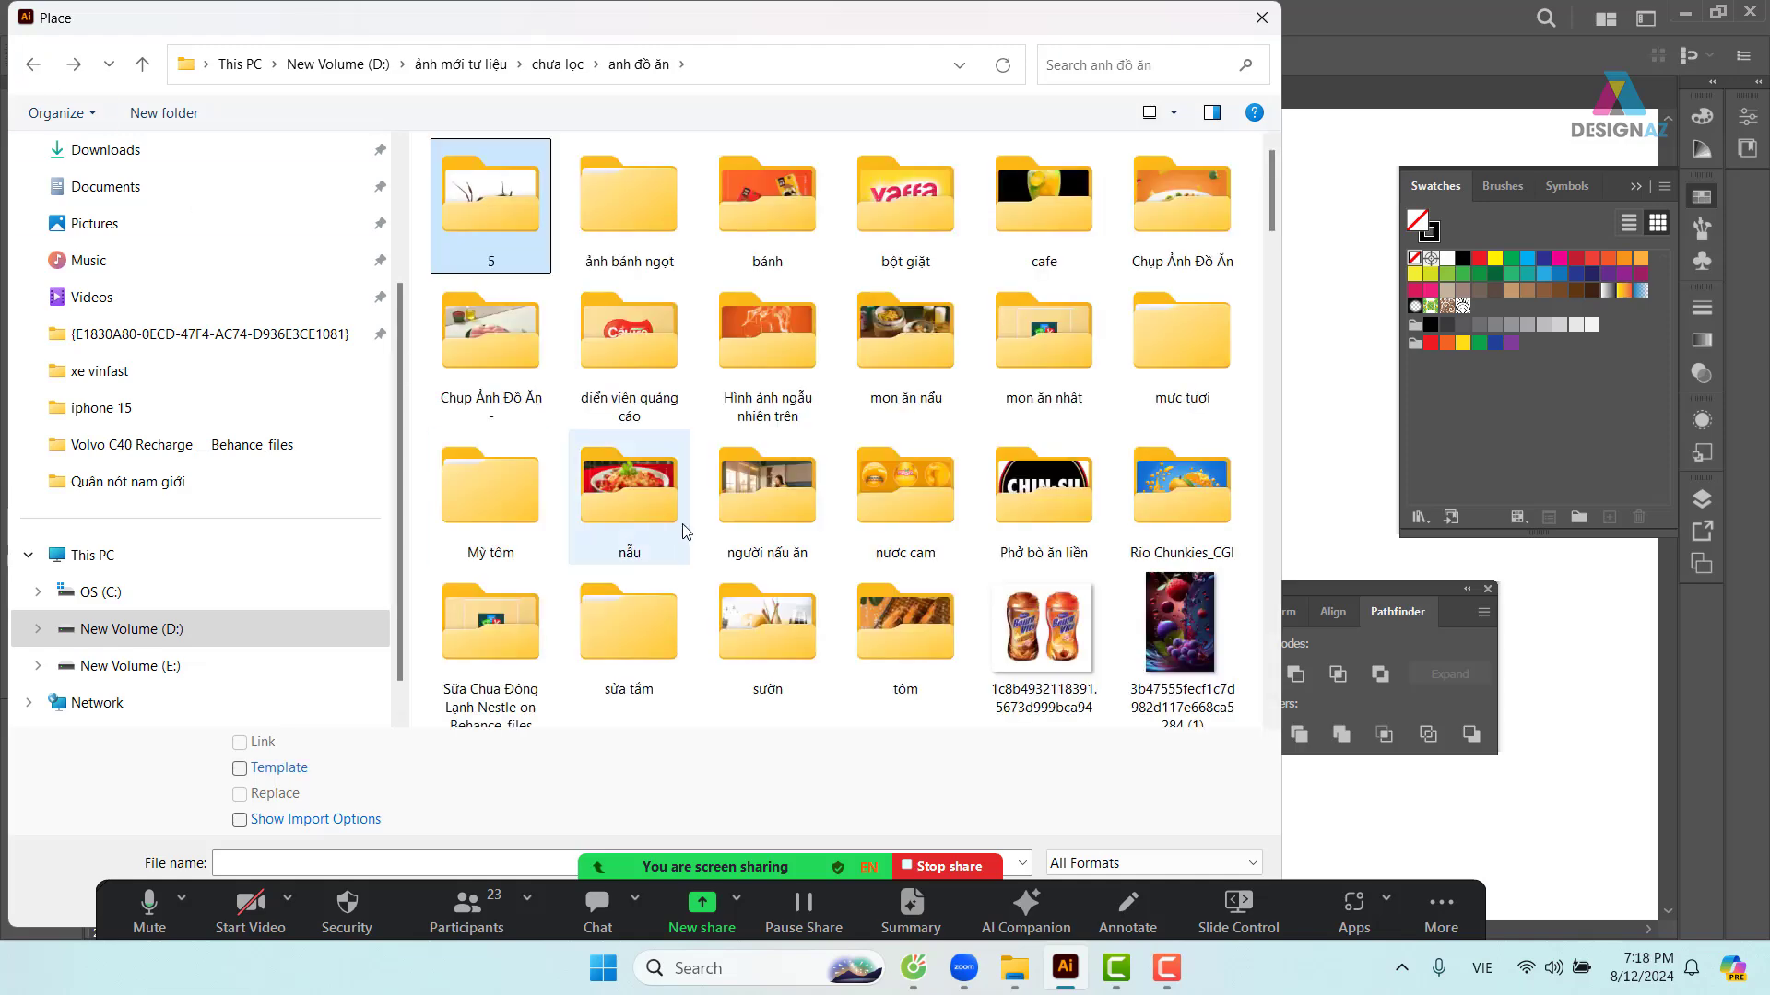
double_click(478, 356)
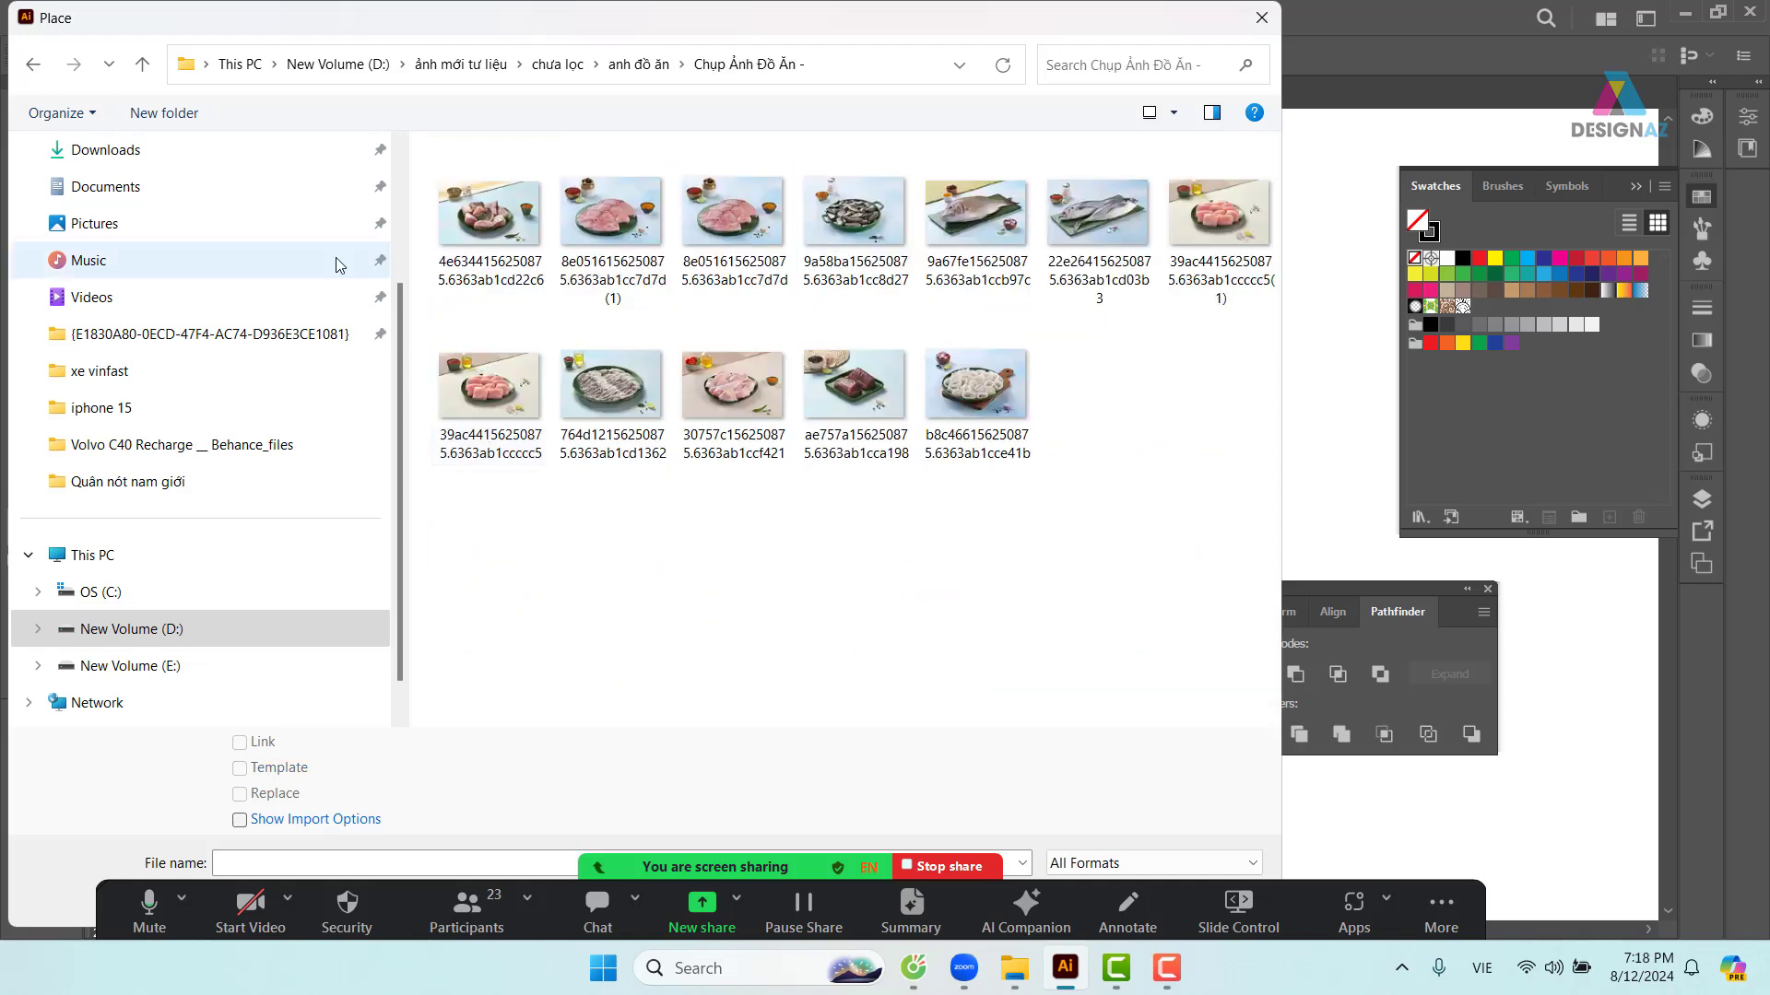
click(33, 65)
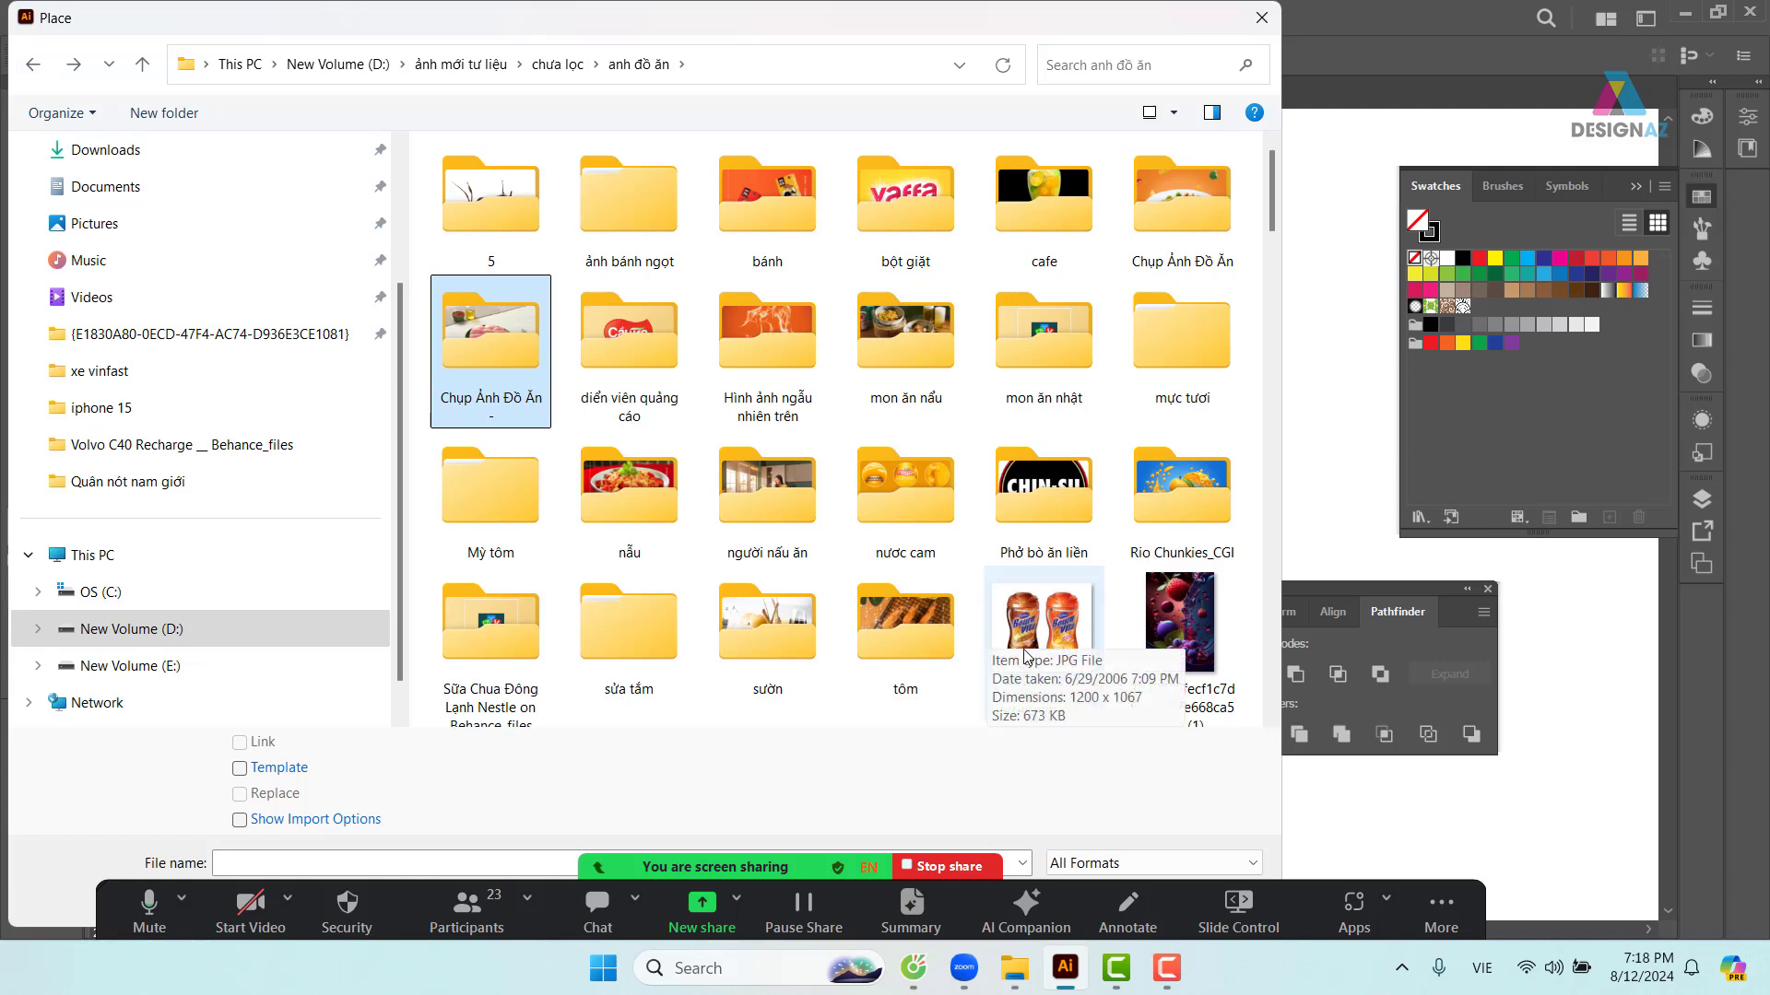
- Check the subfolders diễn viên quảng cáo and bánh, and recheck ảnh bánh ngọt and Chụp Ảnh Đồ Ăn, for a usable image
click(934, 687)
click(622, 659)
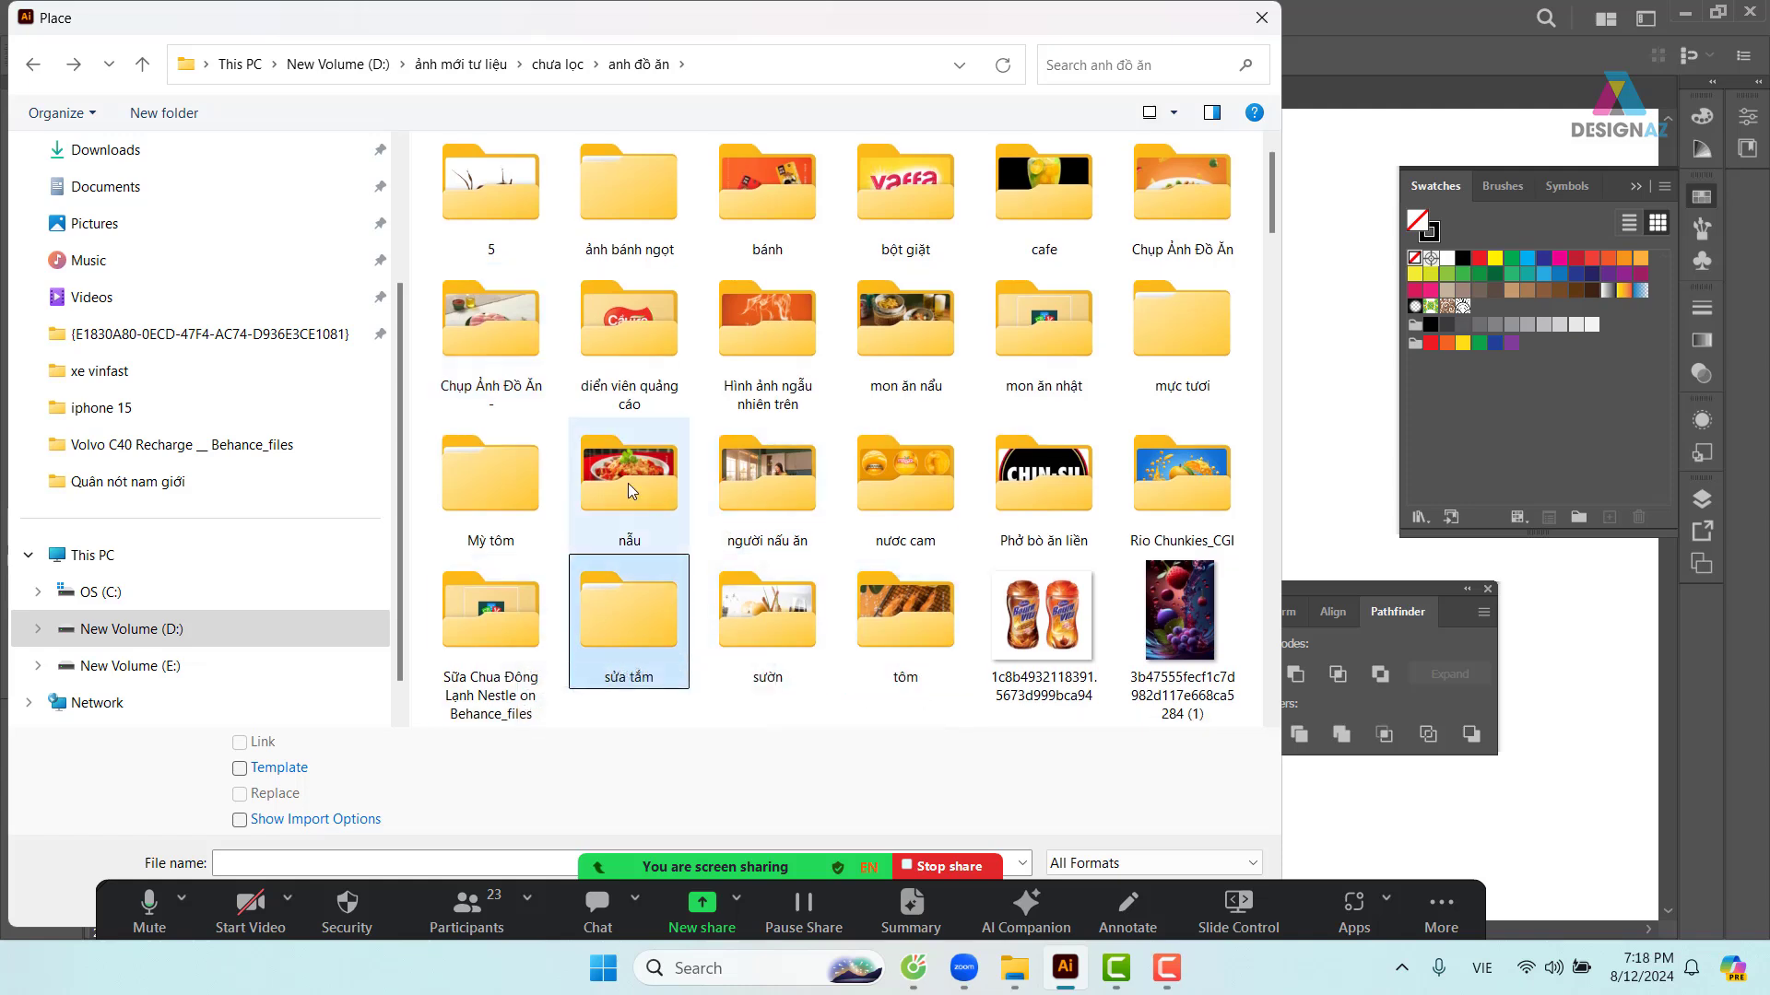
double_click(678, 337)
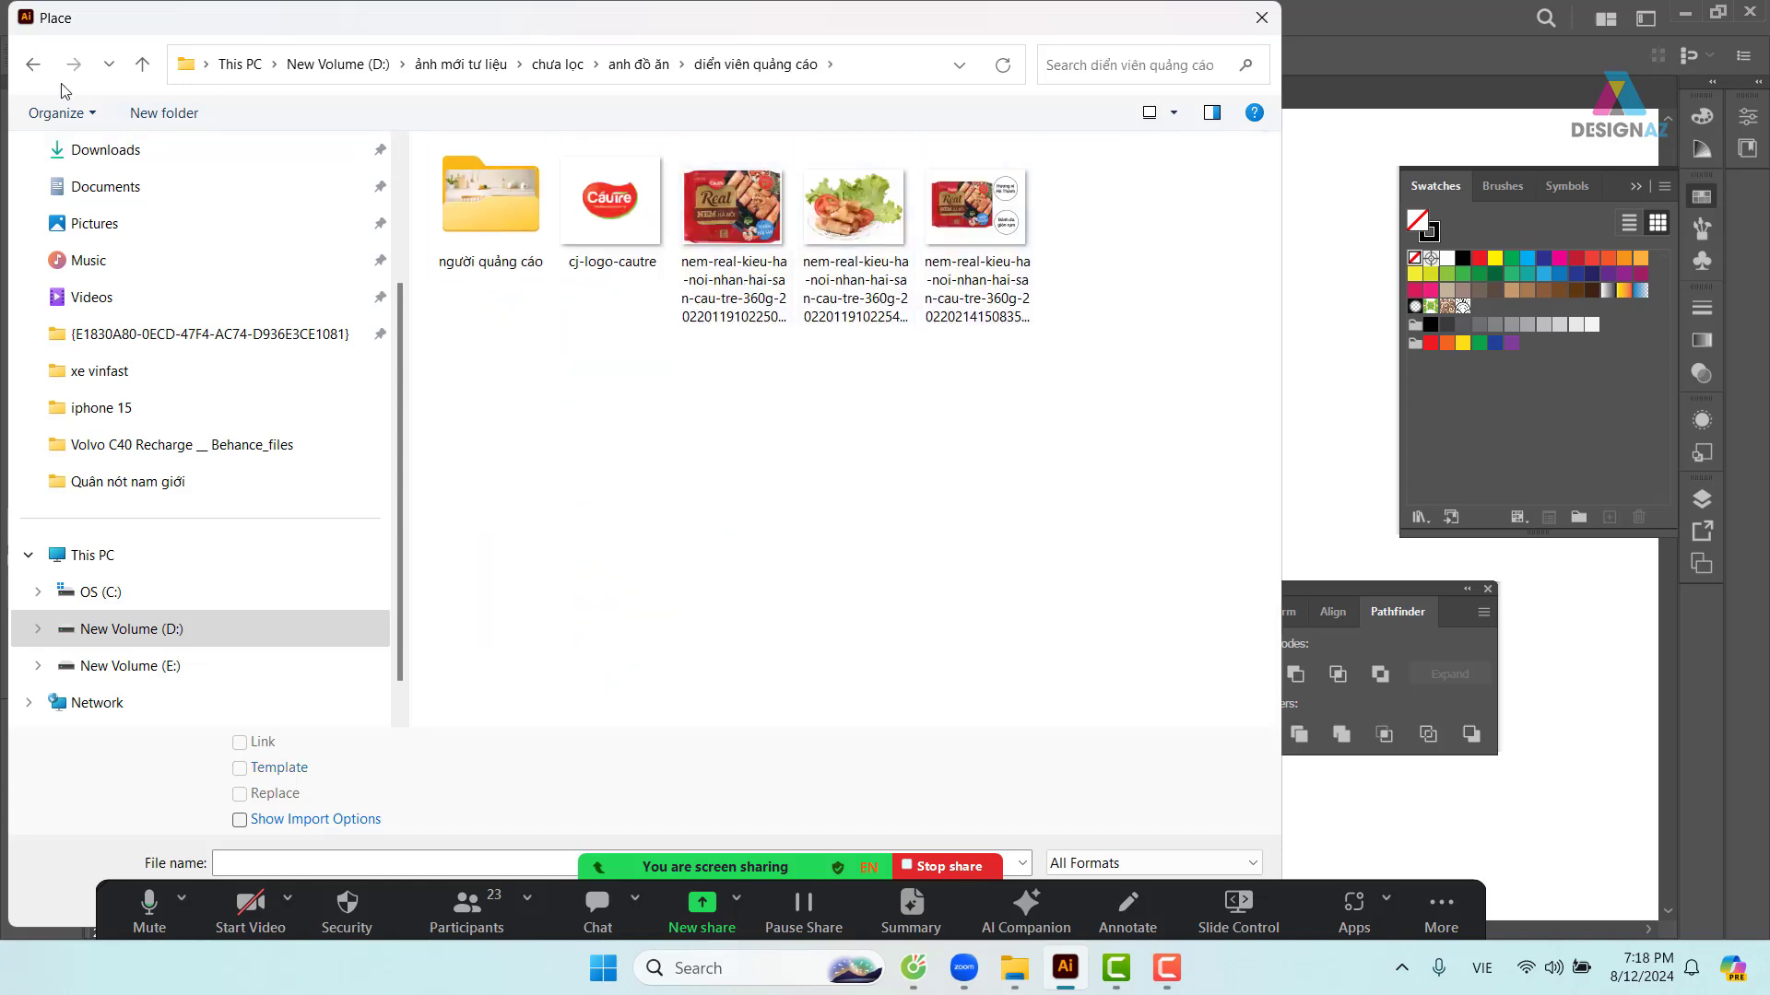
click(33, 64)
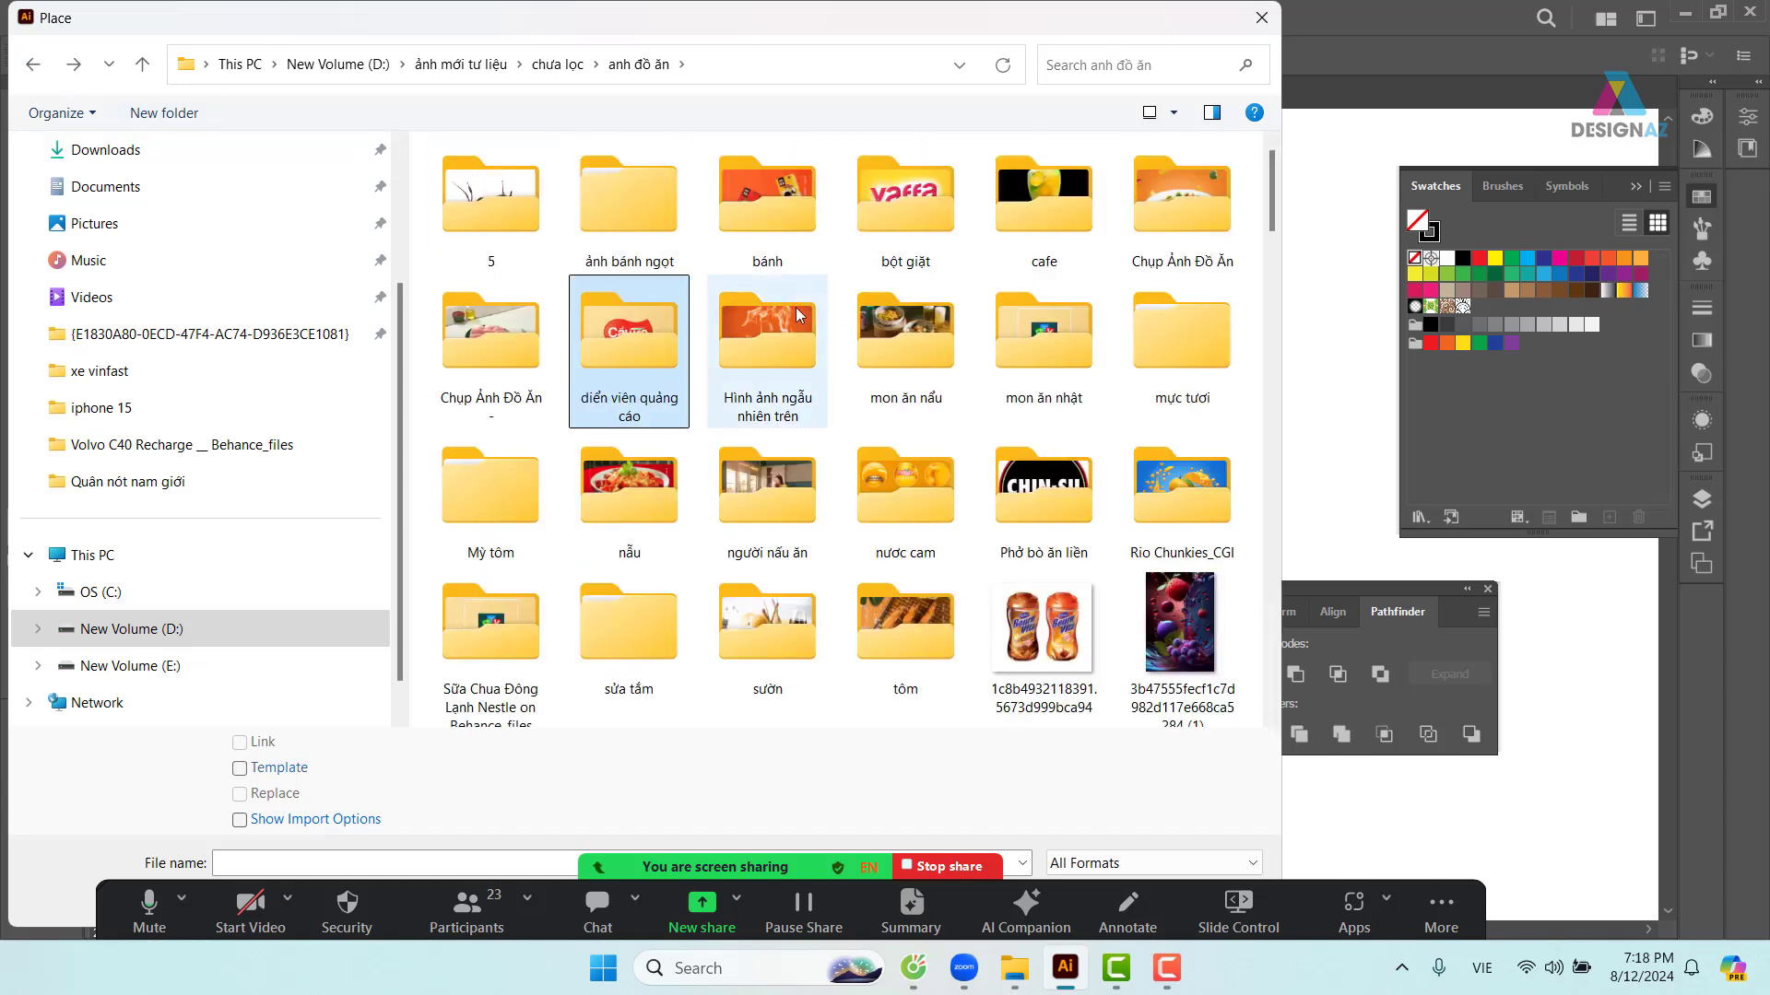
double_click(767, 206)
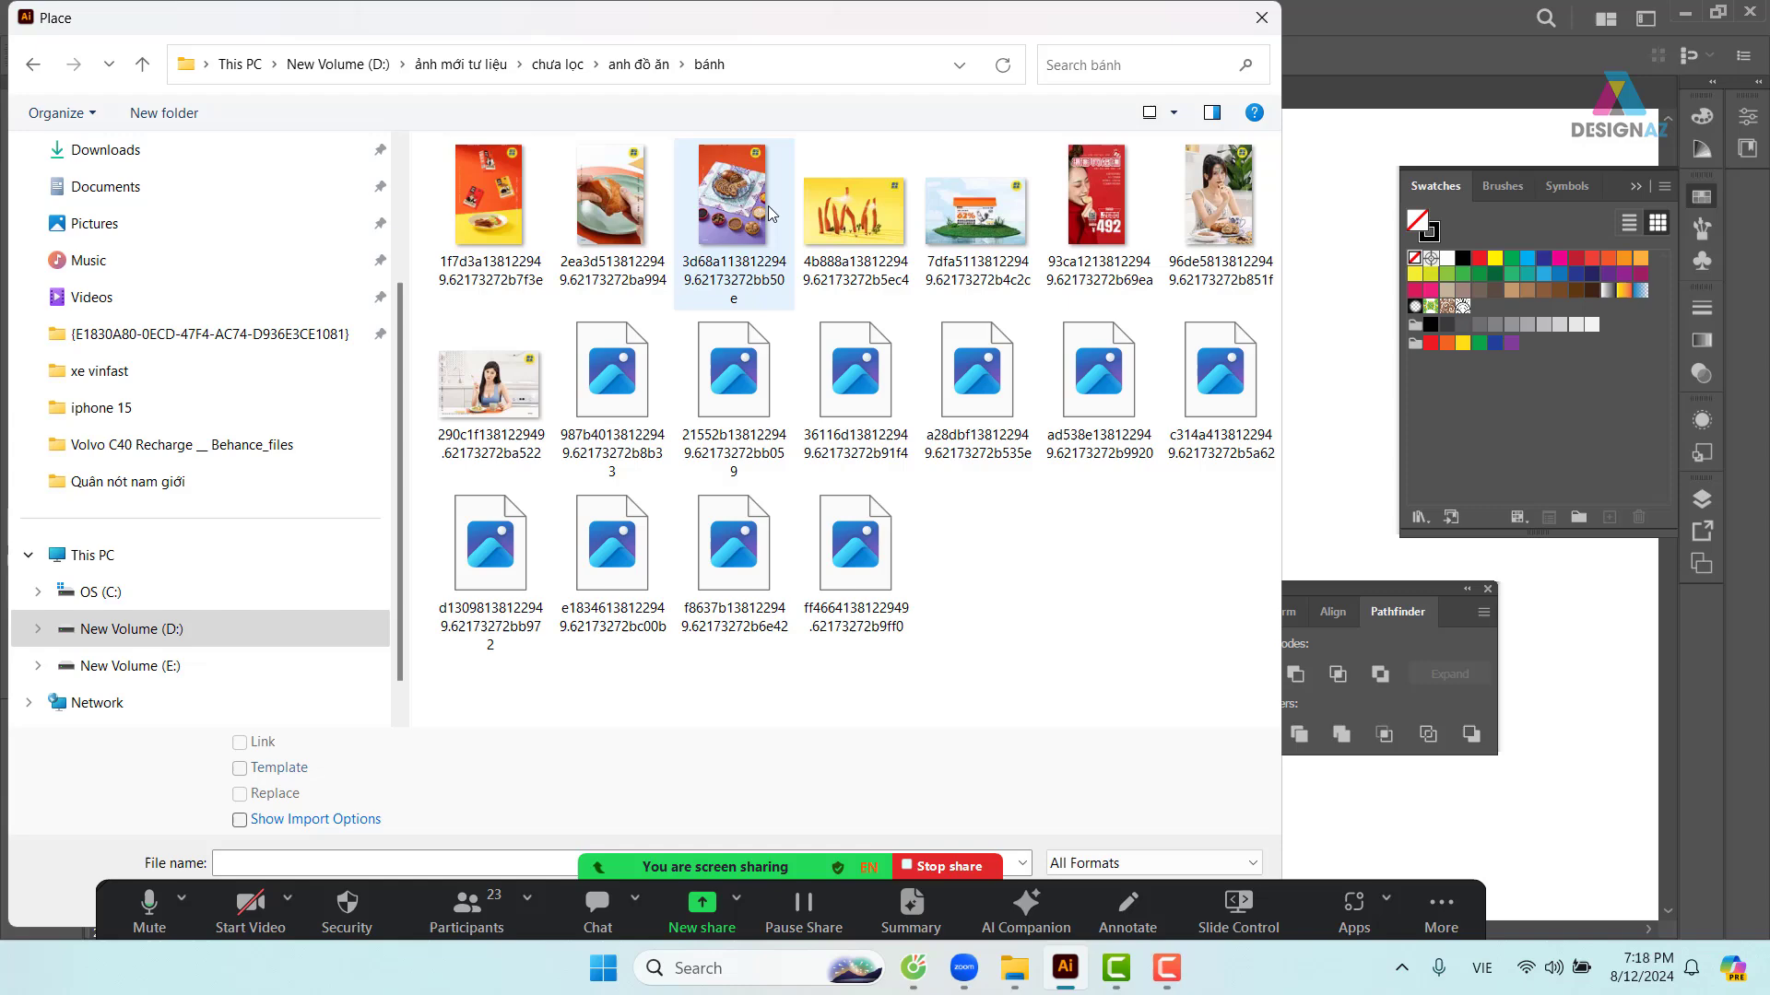
click(26, 67)
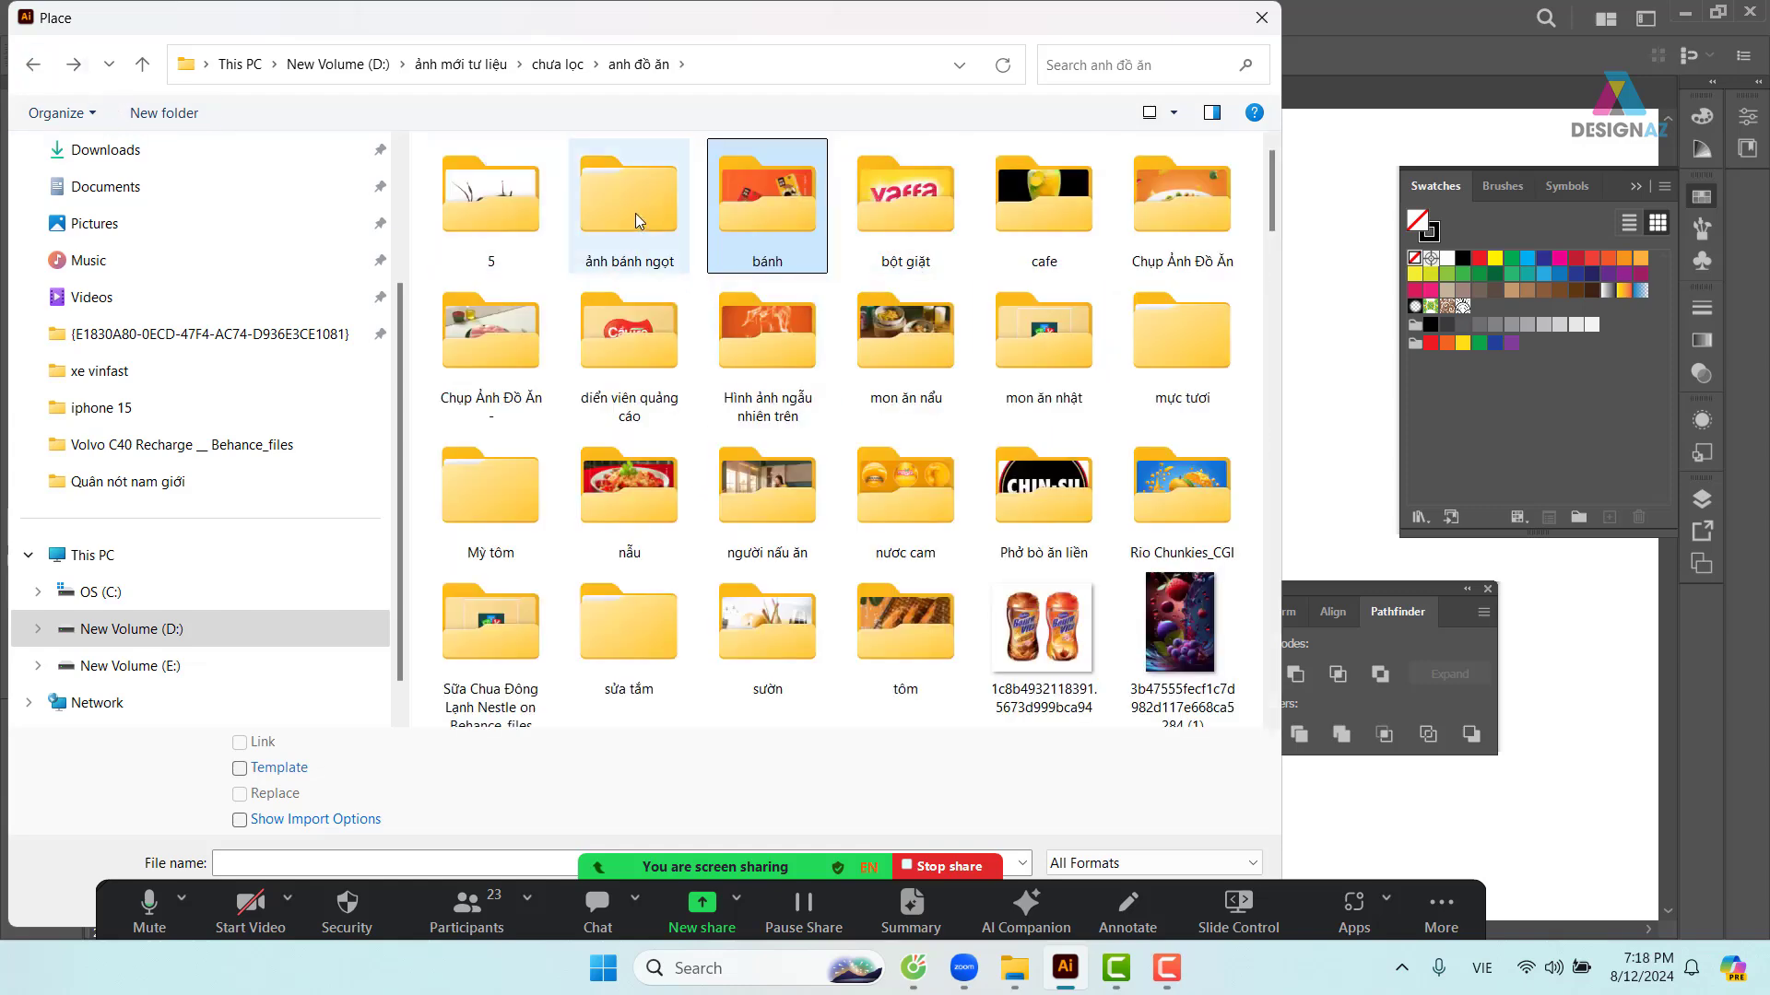
double_click(630, 212)
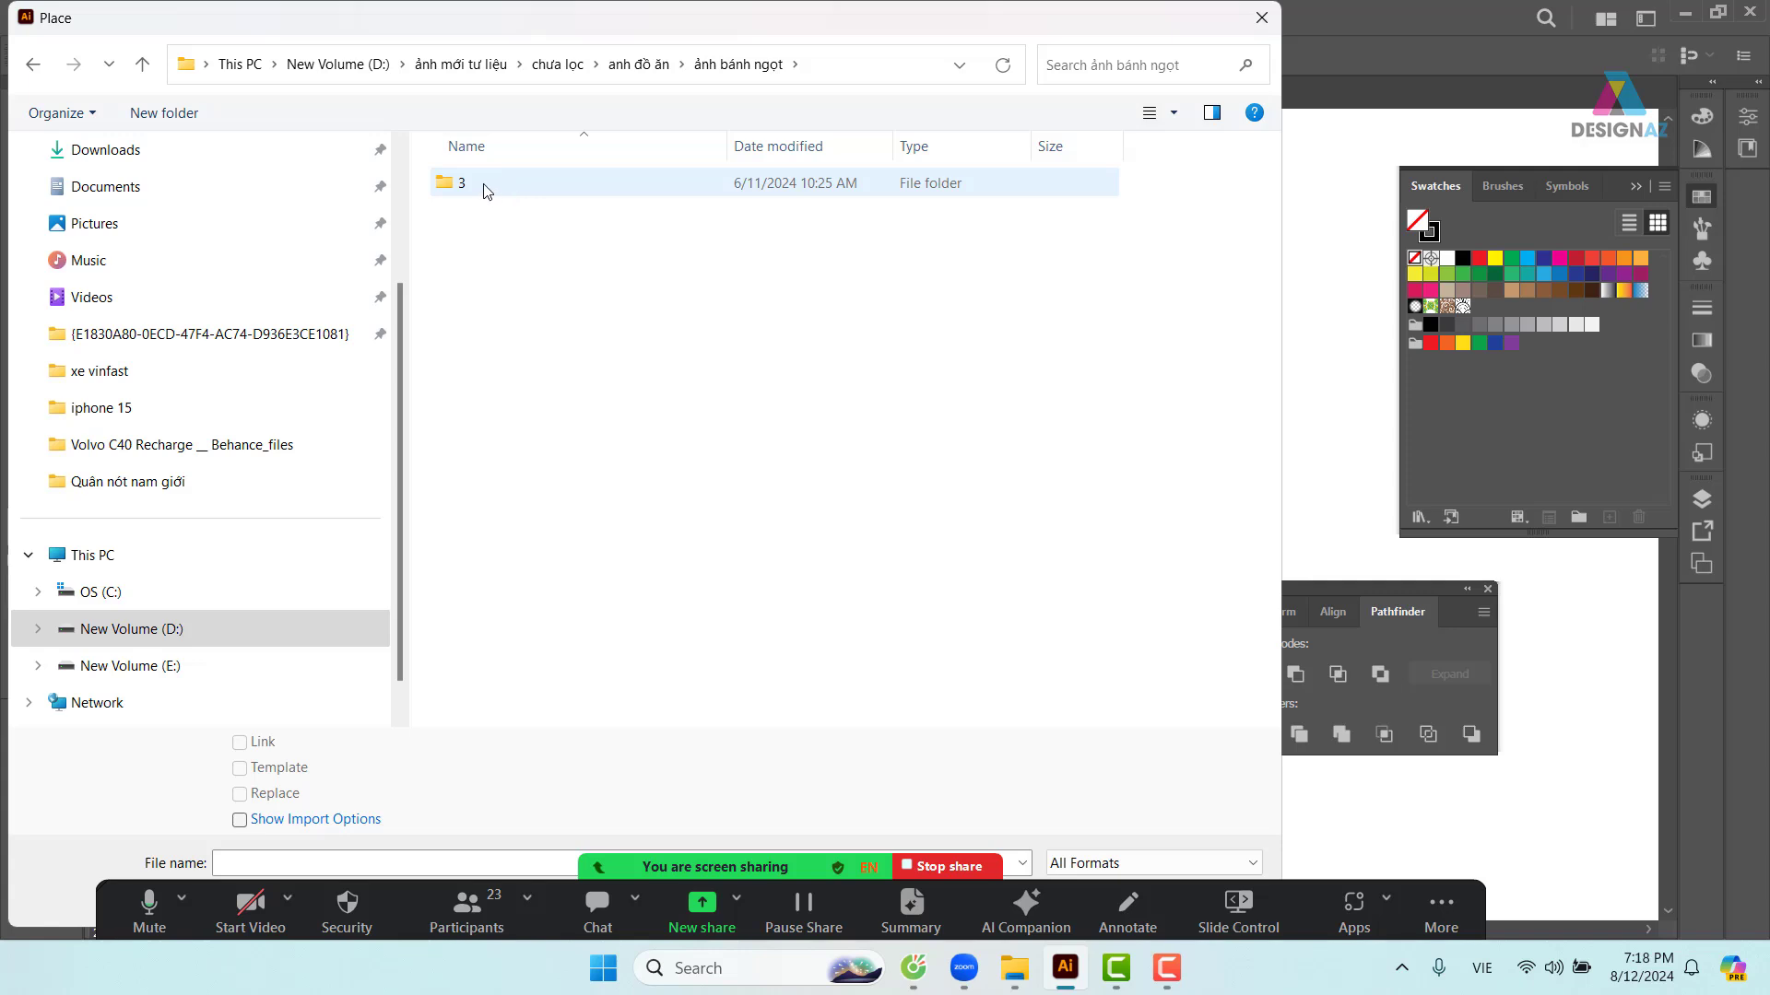
click(33, 65)
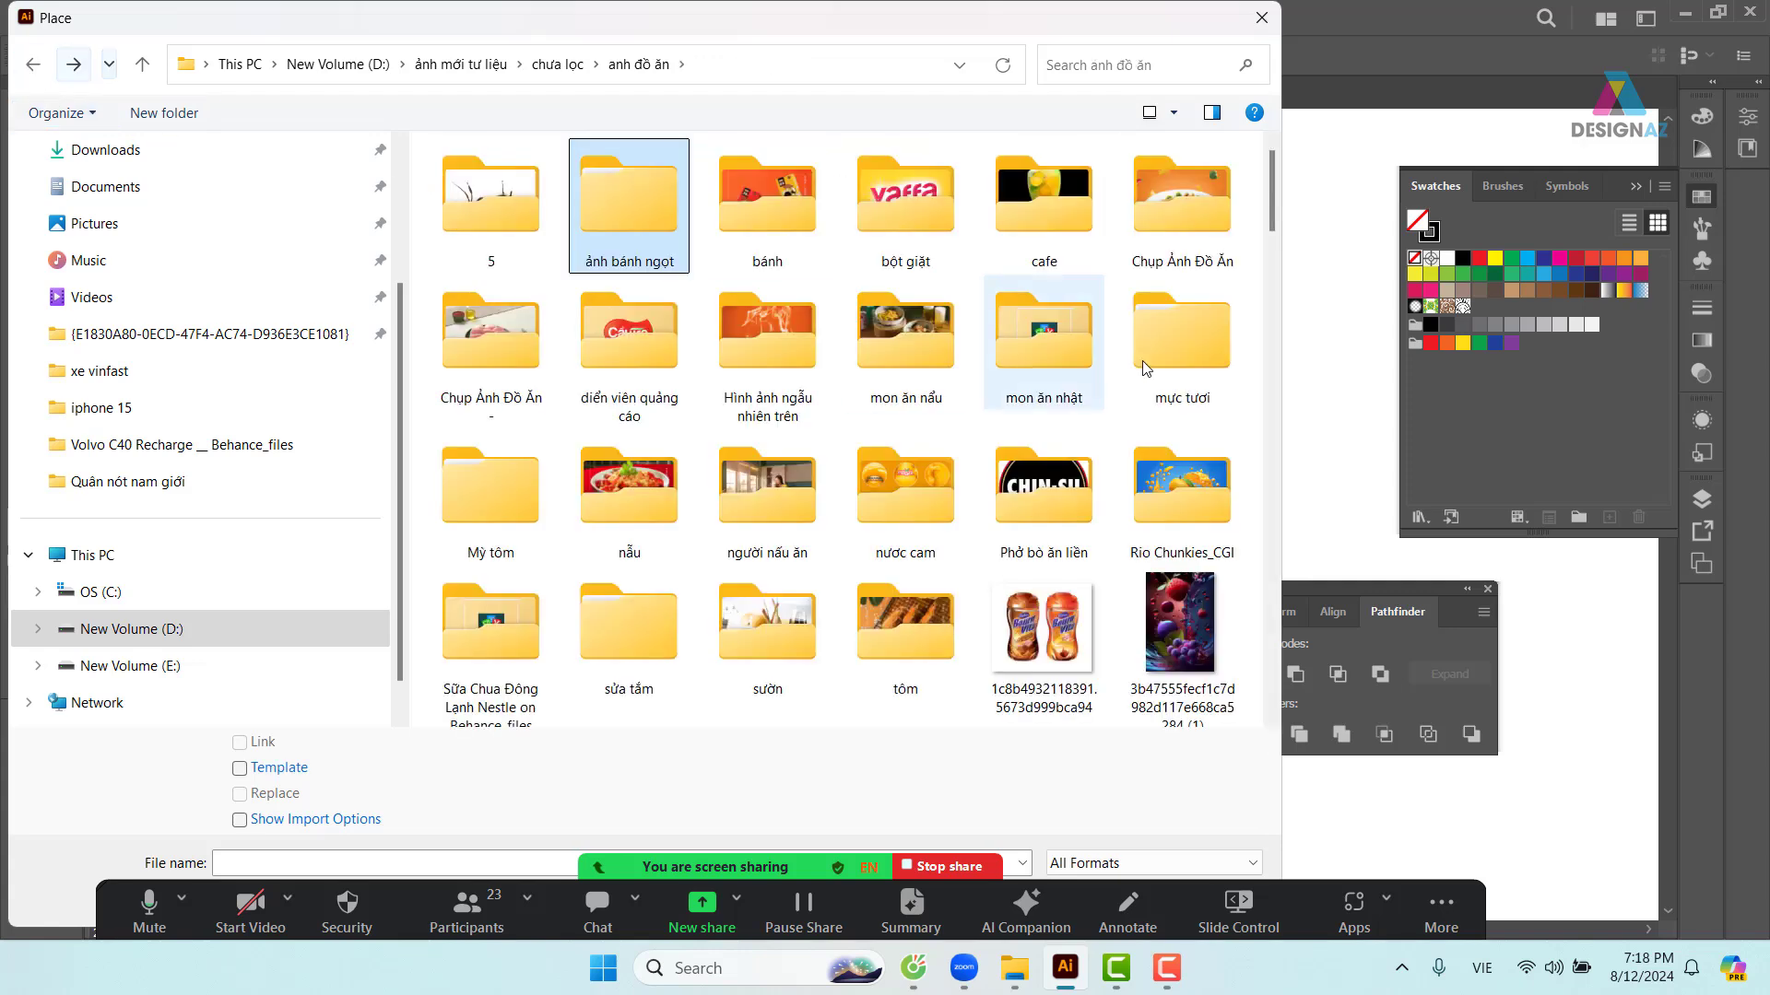
double_click(1182, 202)
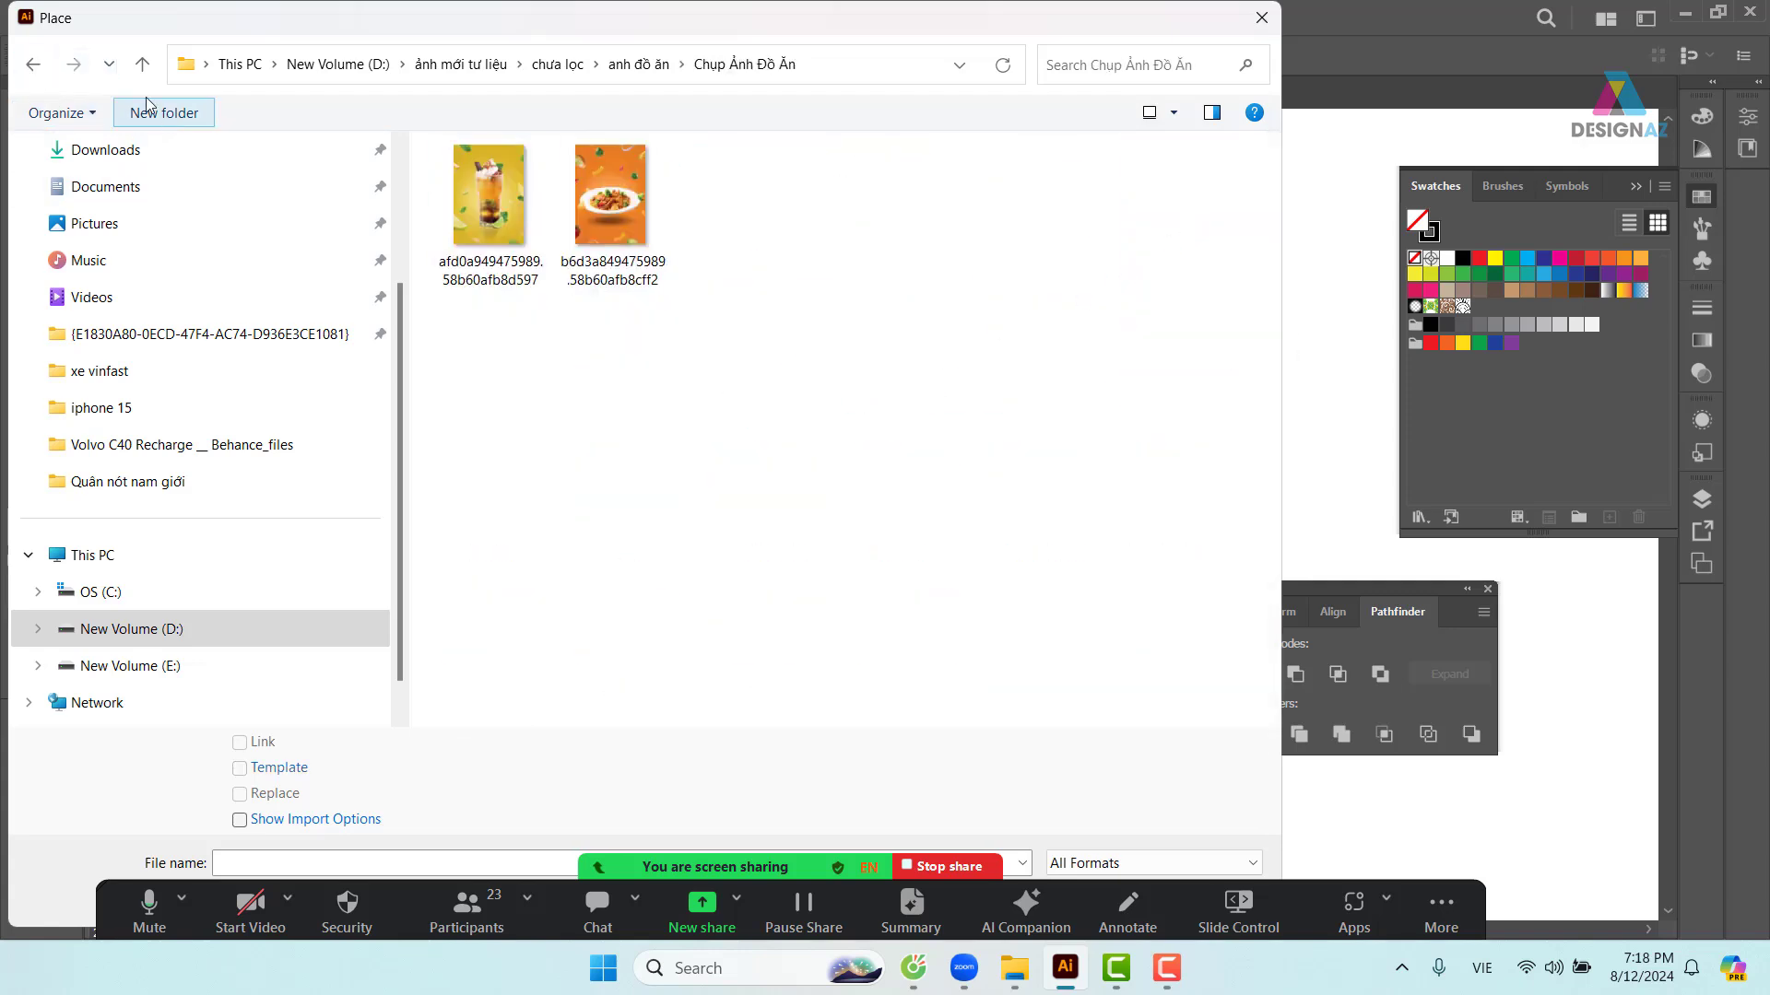
click(34, 64)
- Examine the pictures in the cafe folder, selecting MicrosoftTeams-image-(205) and 1280px-Highlands_Coffee_logo.svg as candidates
scroll(1056, 226, down, 5)
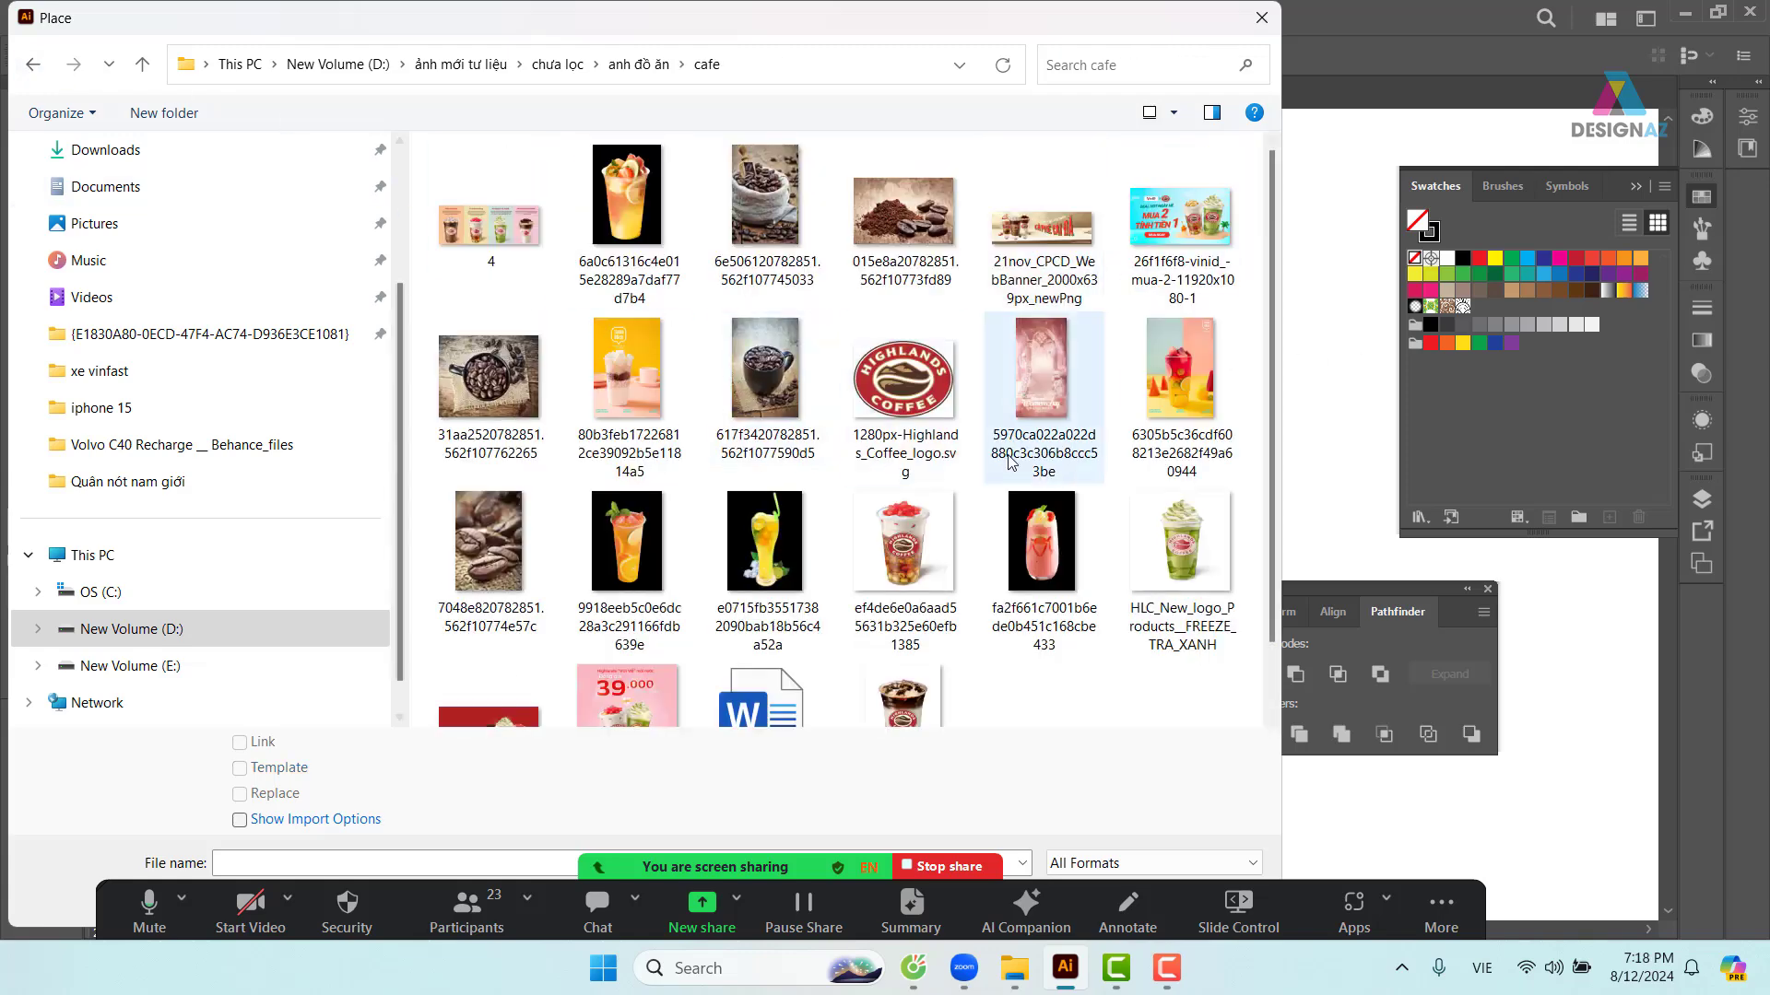
scroll(813, 447, down, 1)
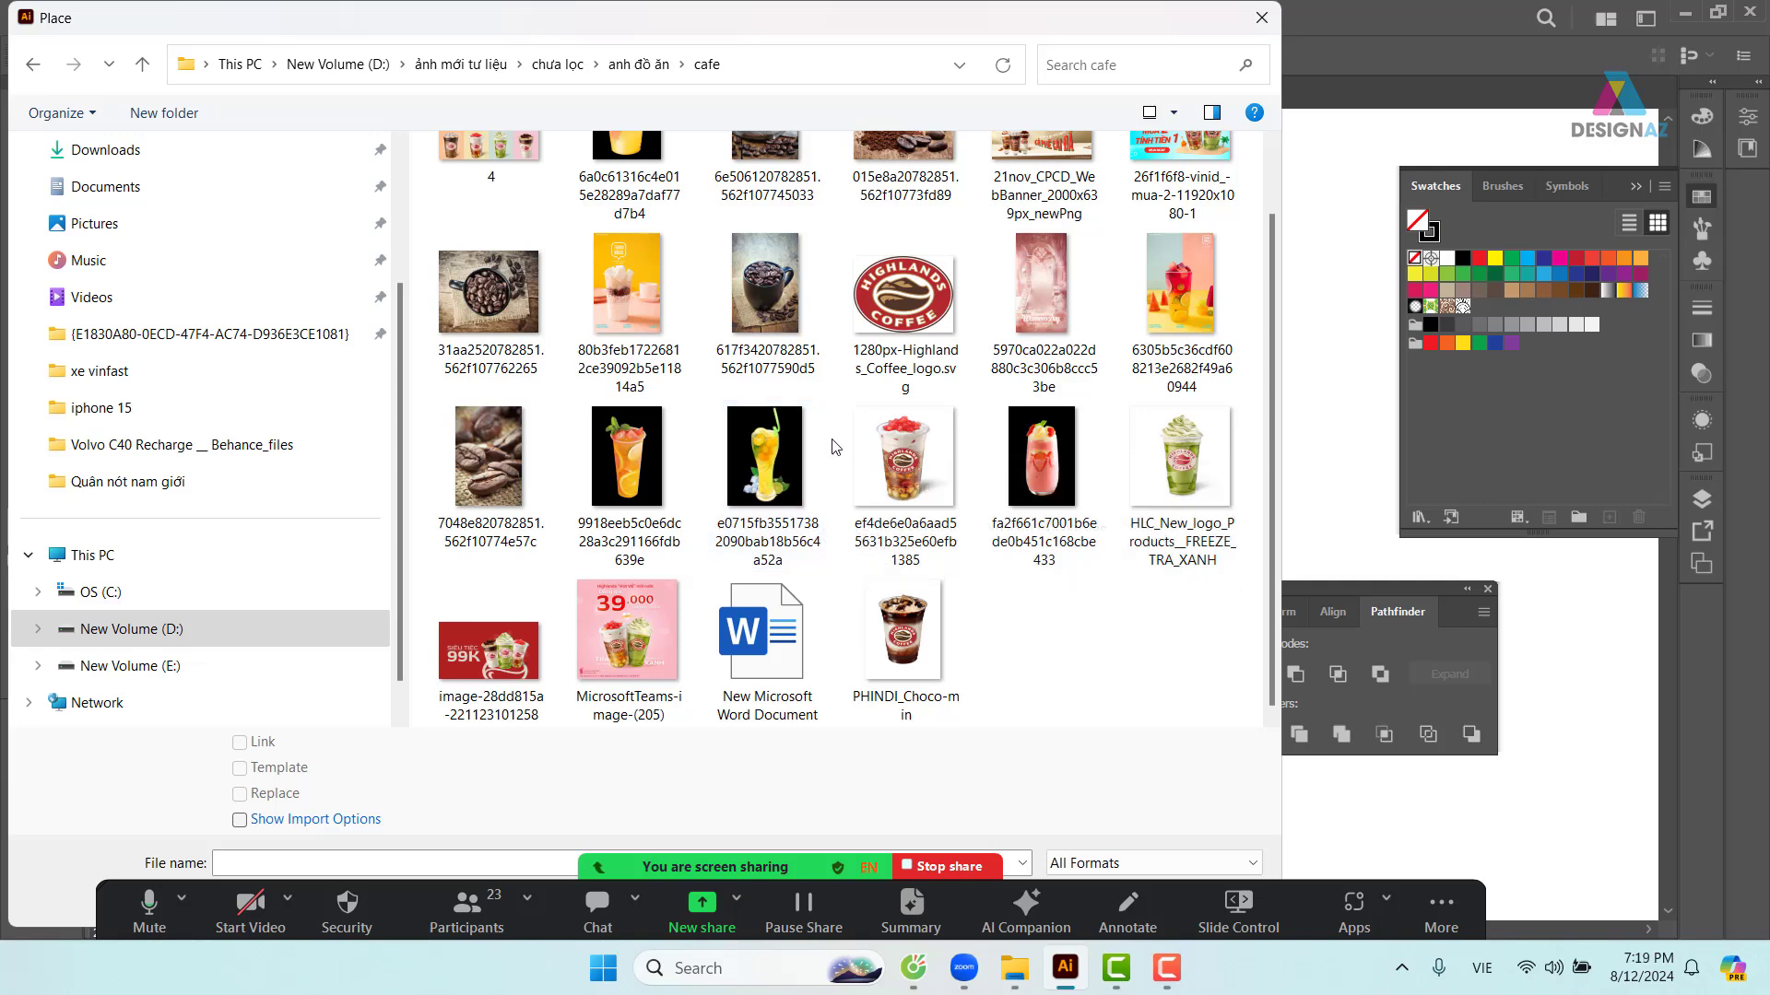
click(643, 657)
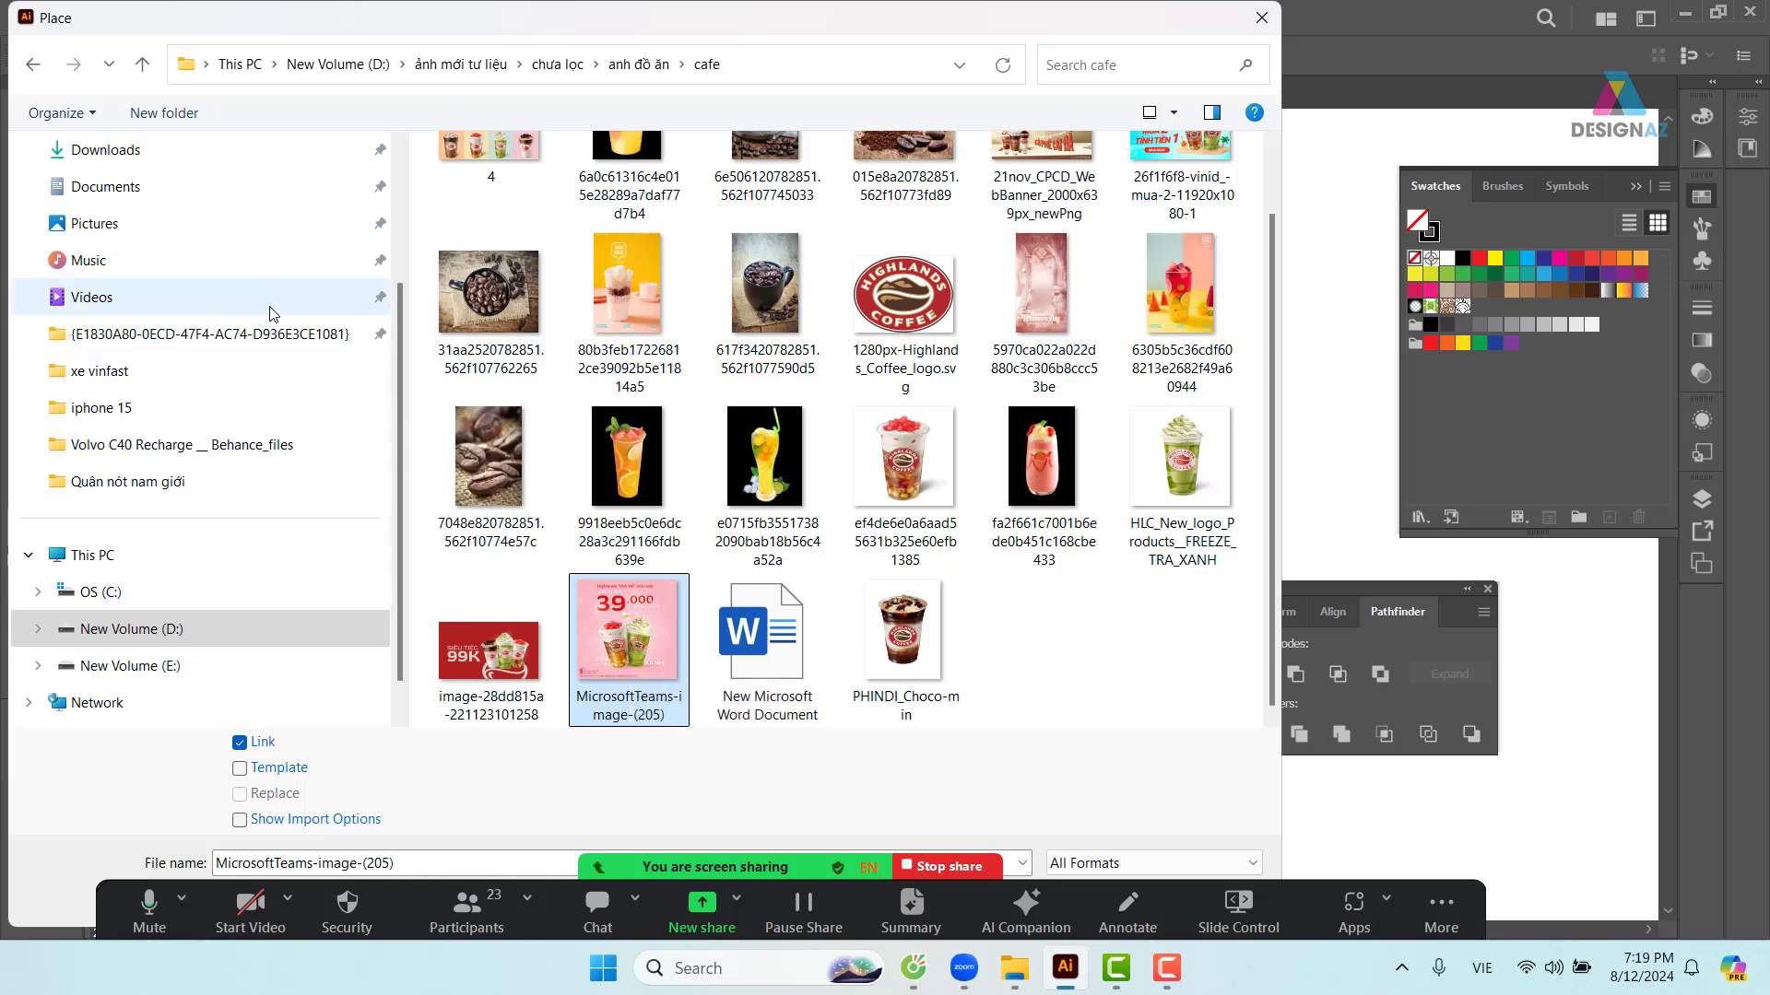
click(889, 307)
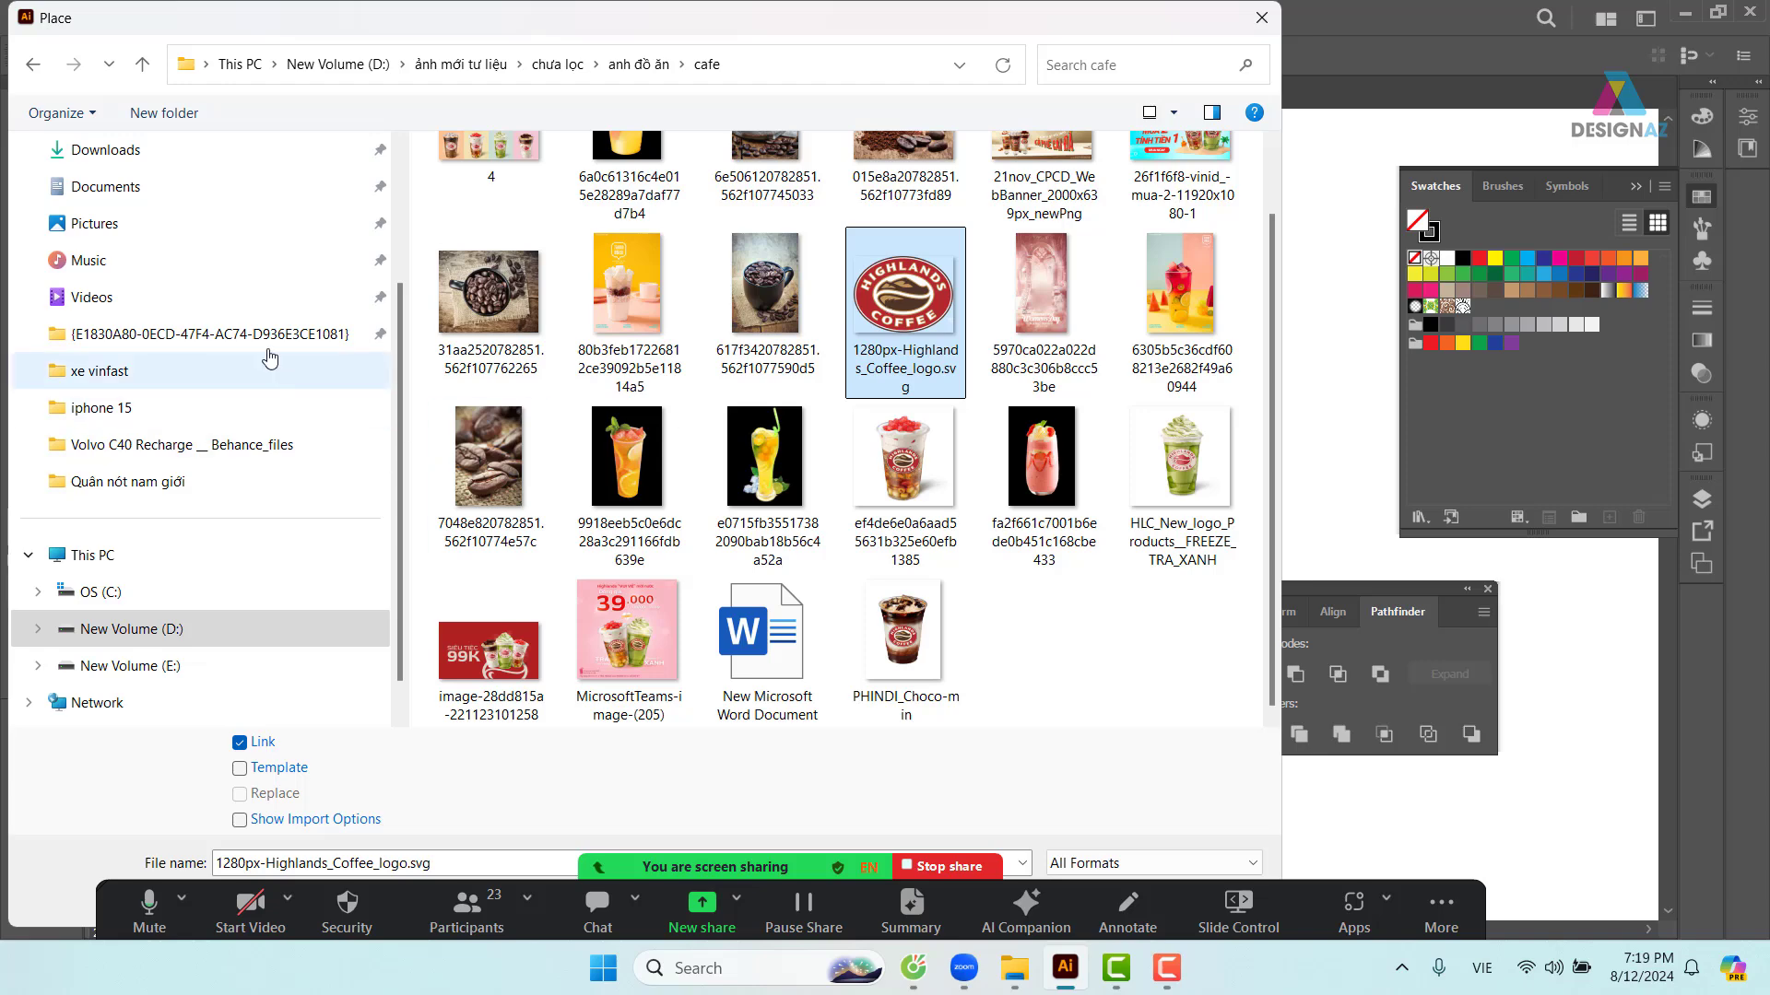
- Switch to the xe vinfast folder in Downloads and display its contents as large icons
scroll(263, 350, up, 2)
click(201, 358)
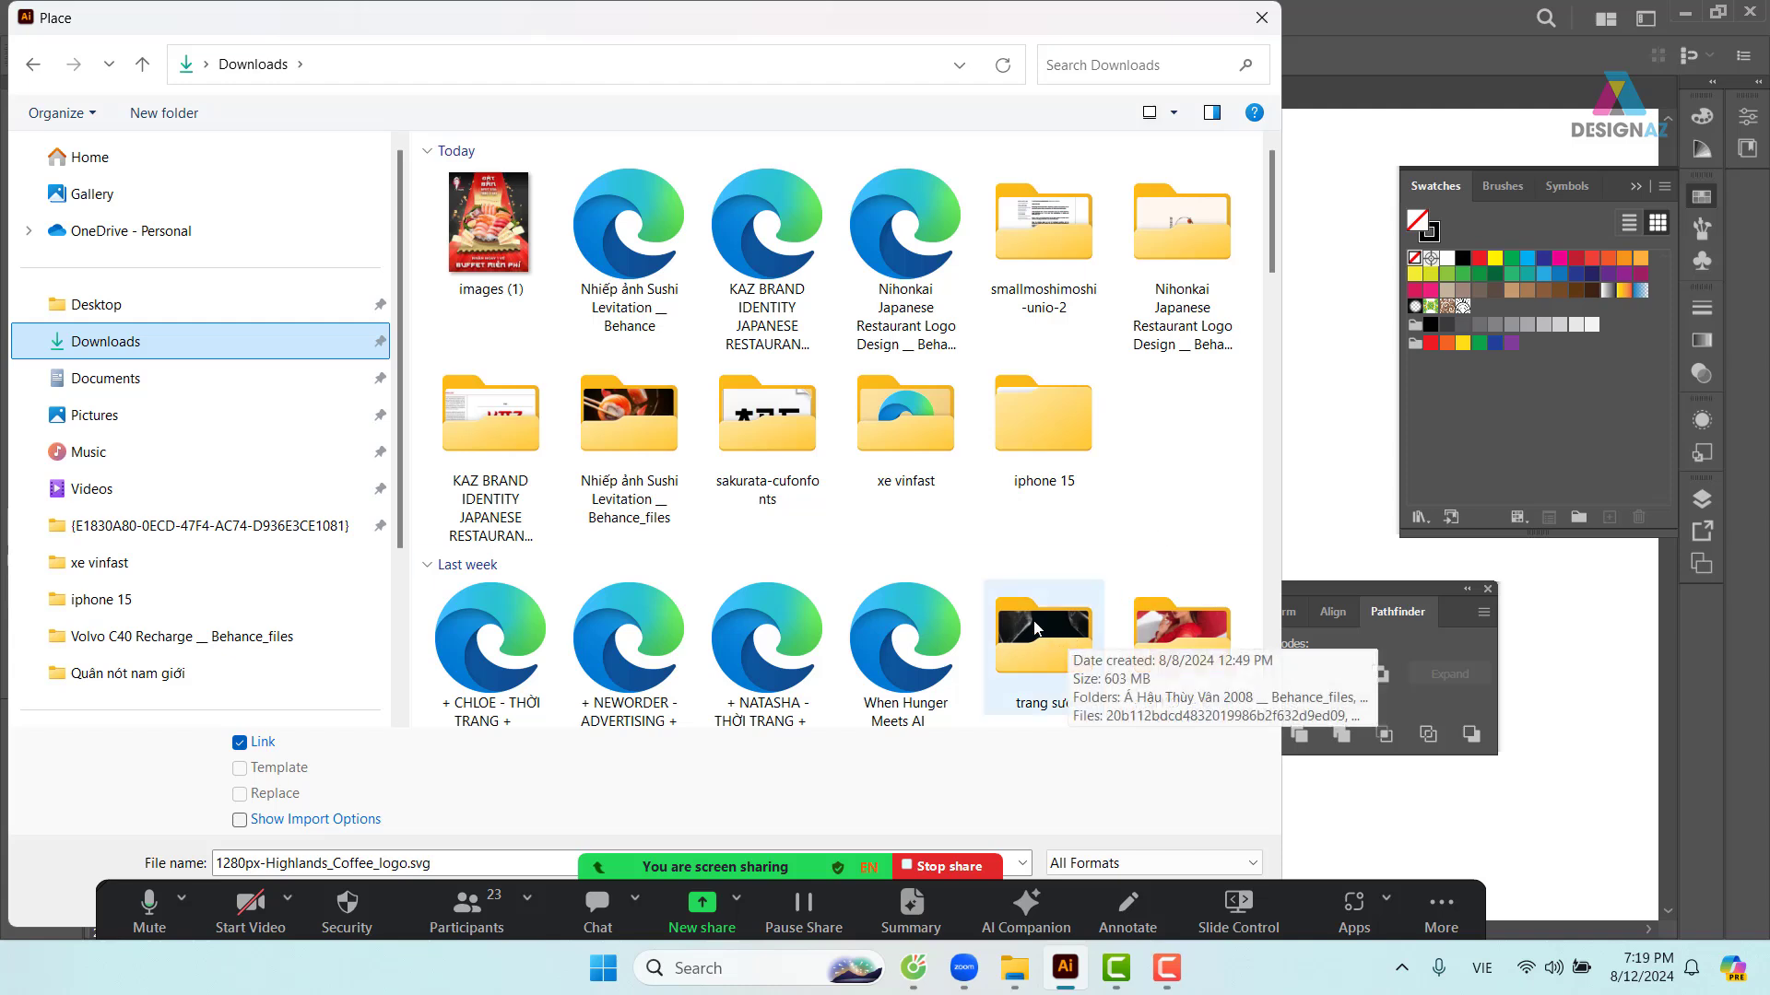
double_click(889, 414)
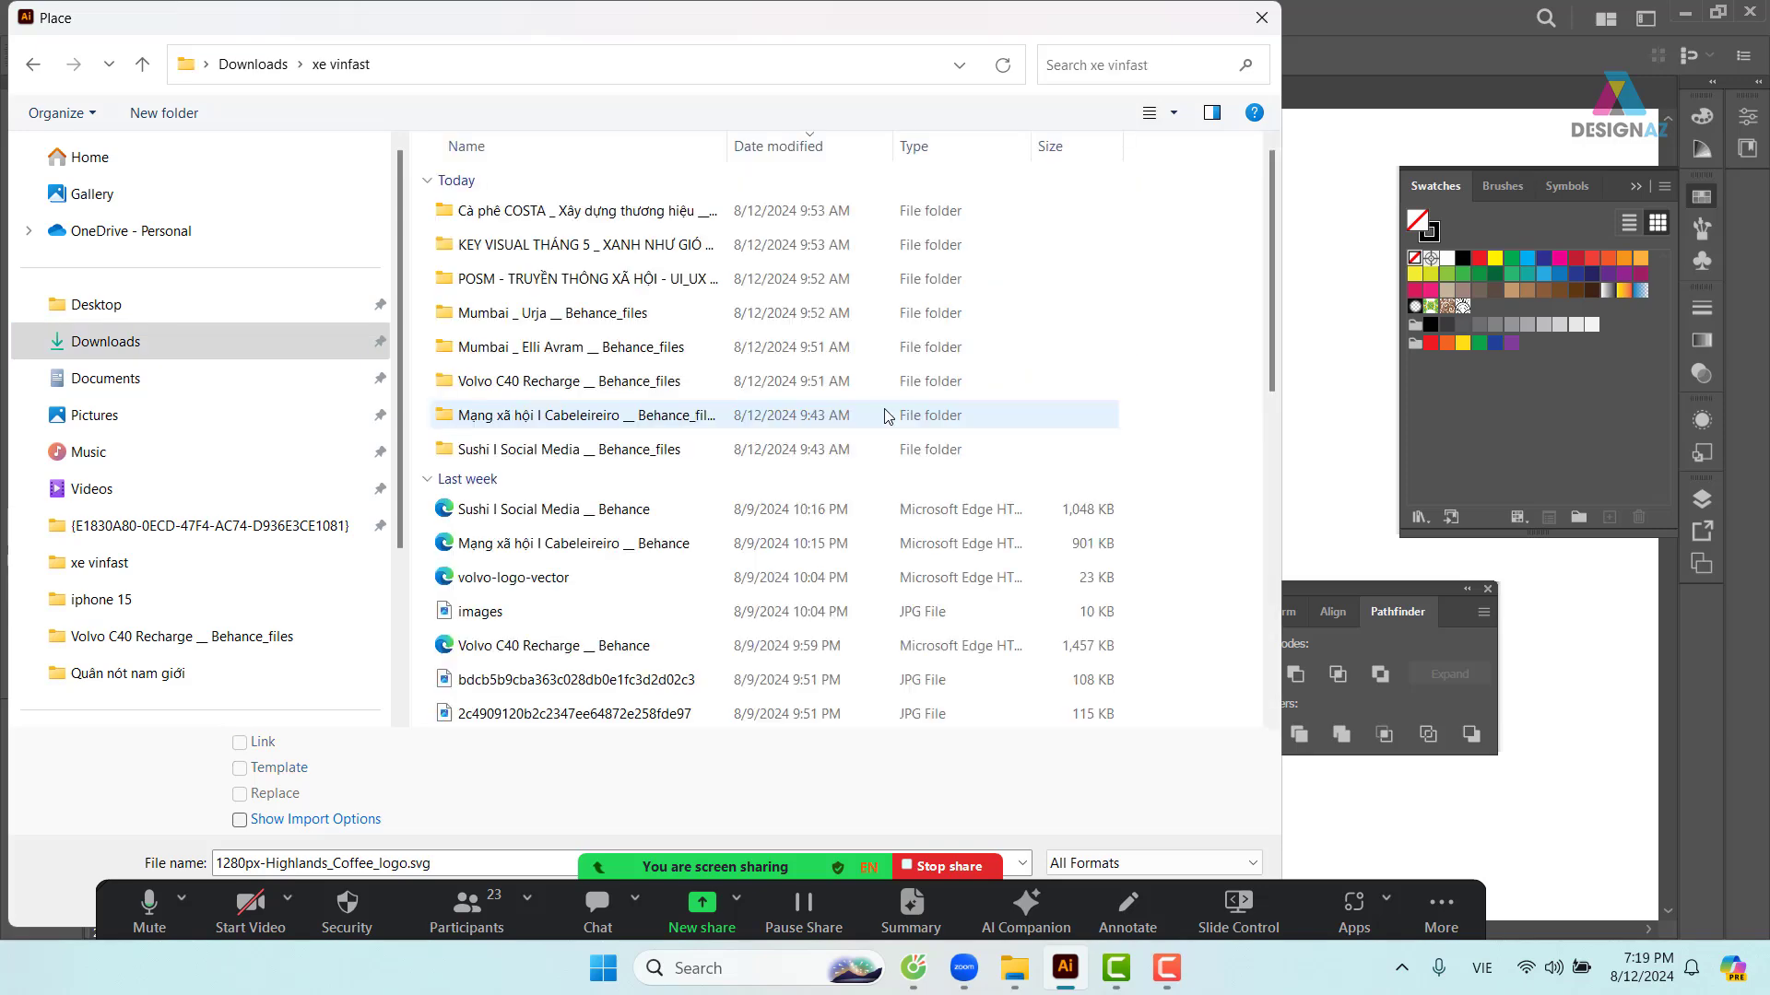
click(1176, 113)
click(1268, 69)
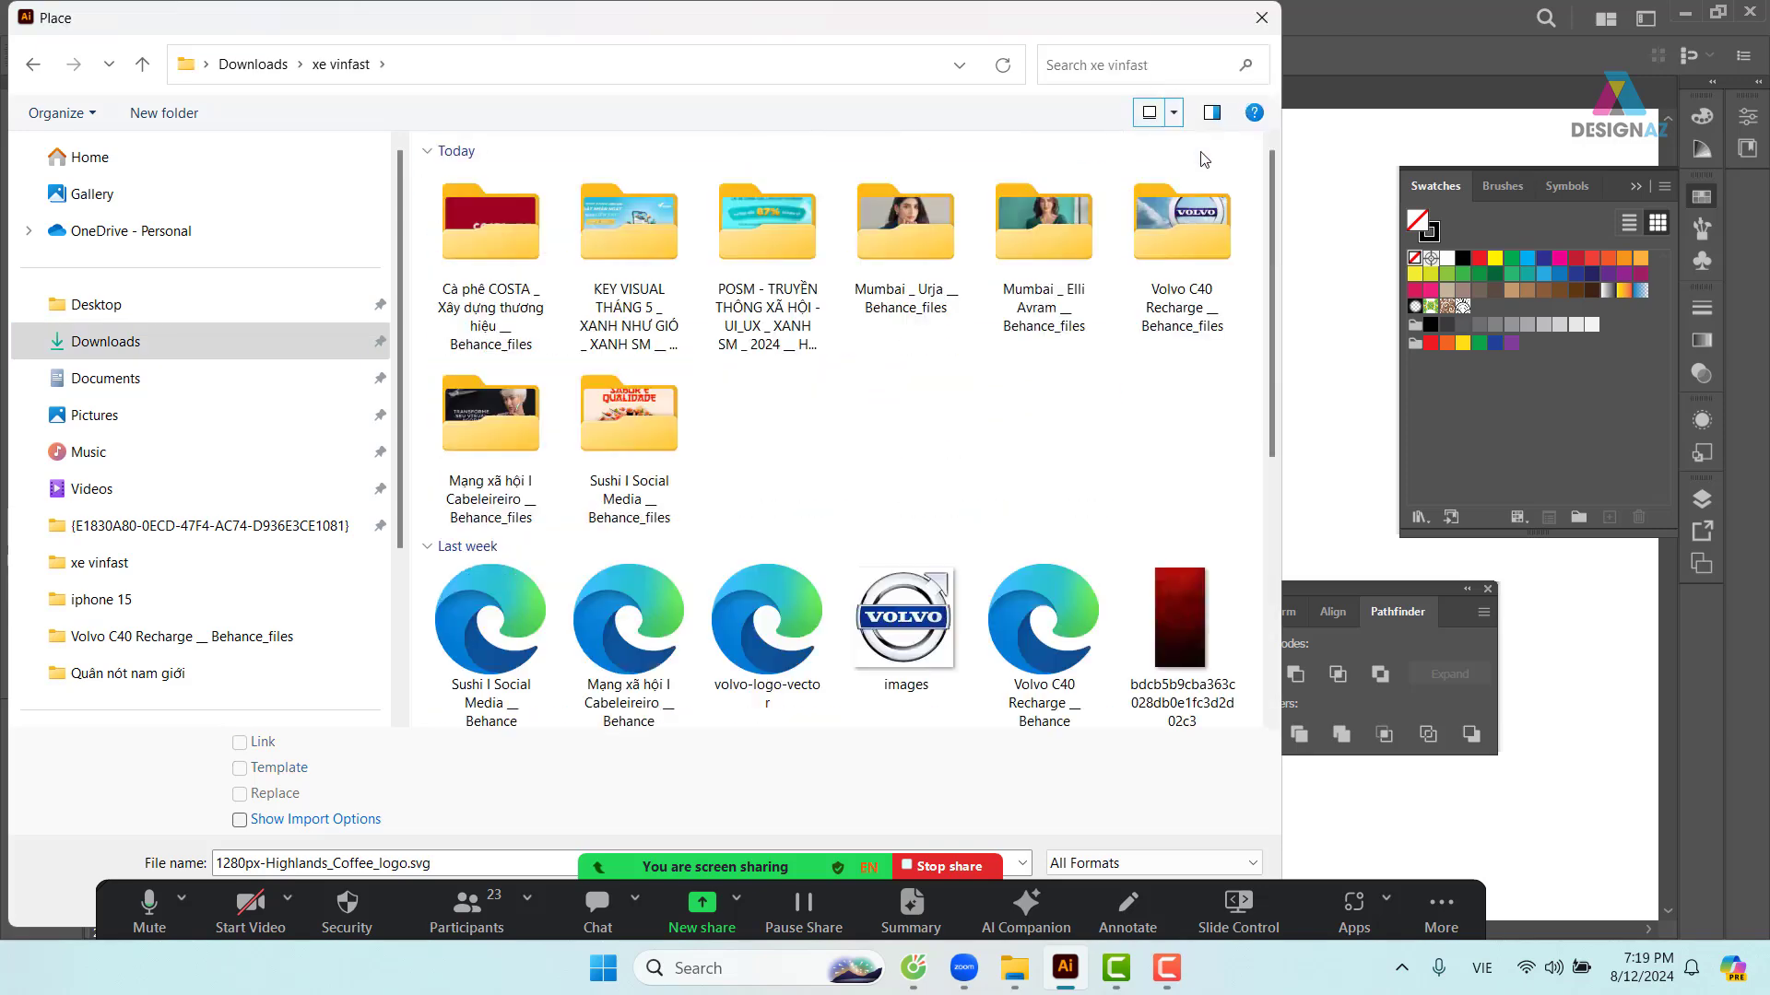
double_click(518, 236)
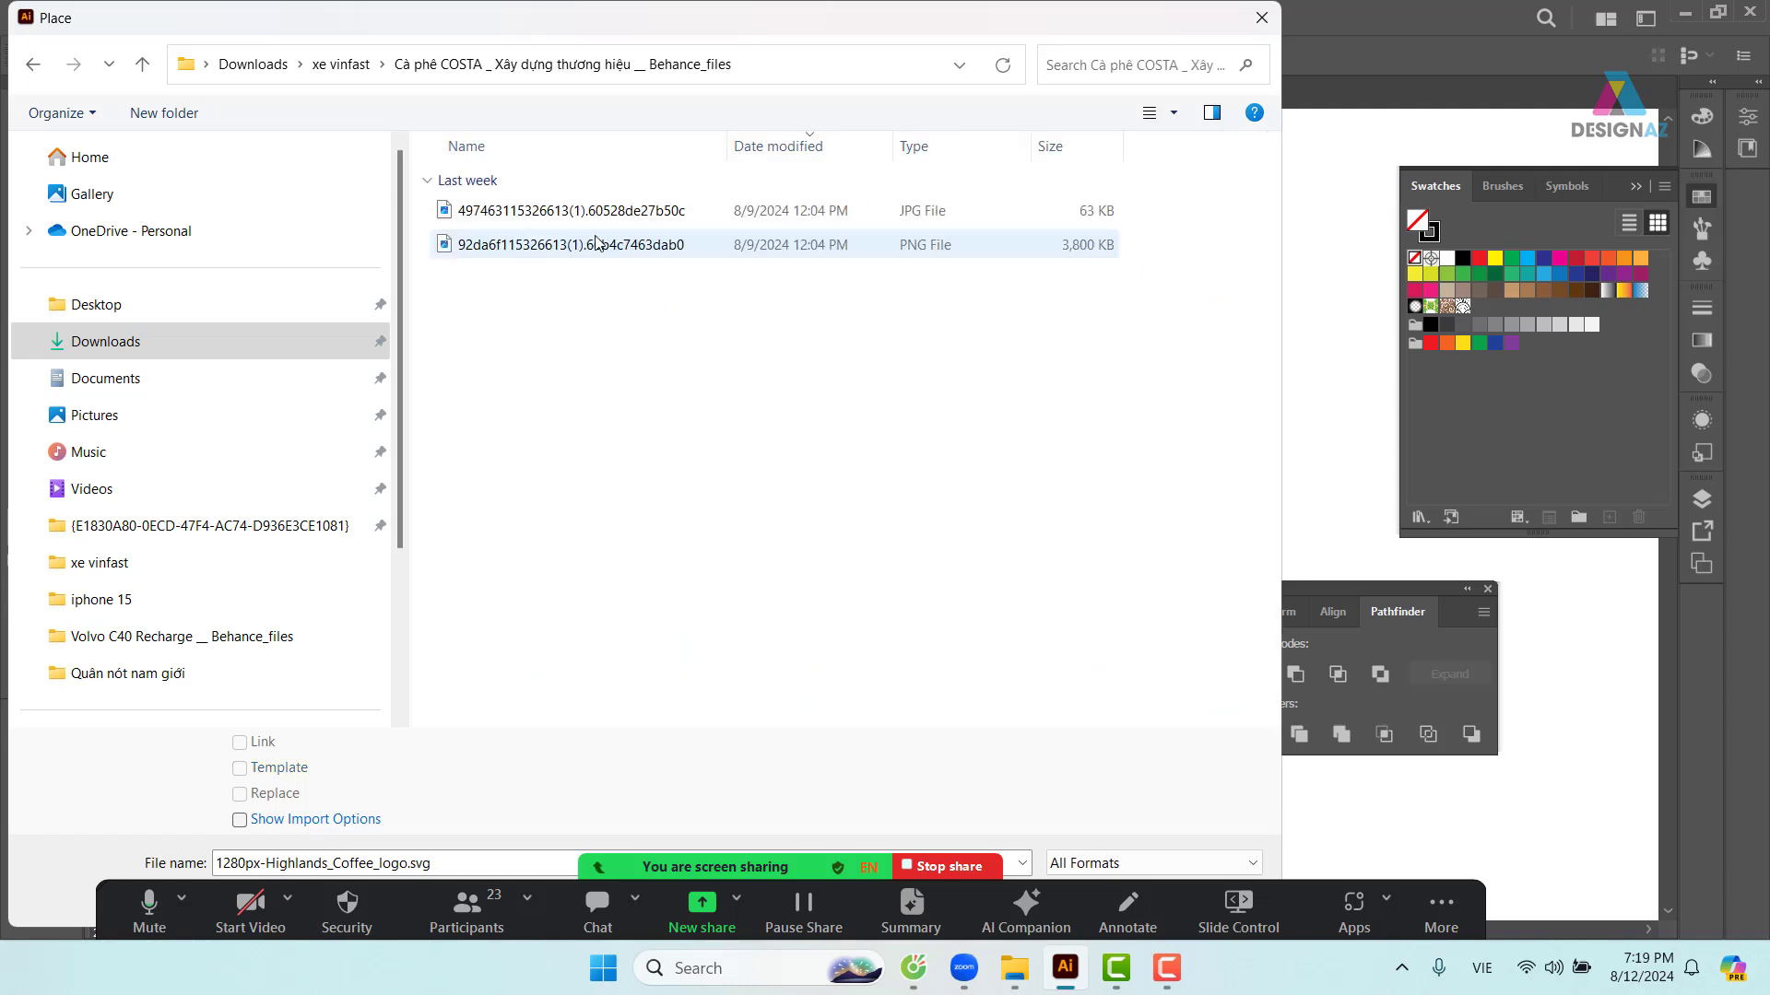
click(1183, 118)
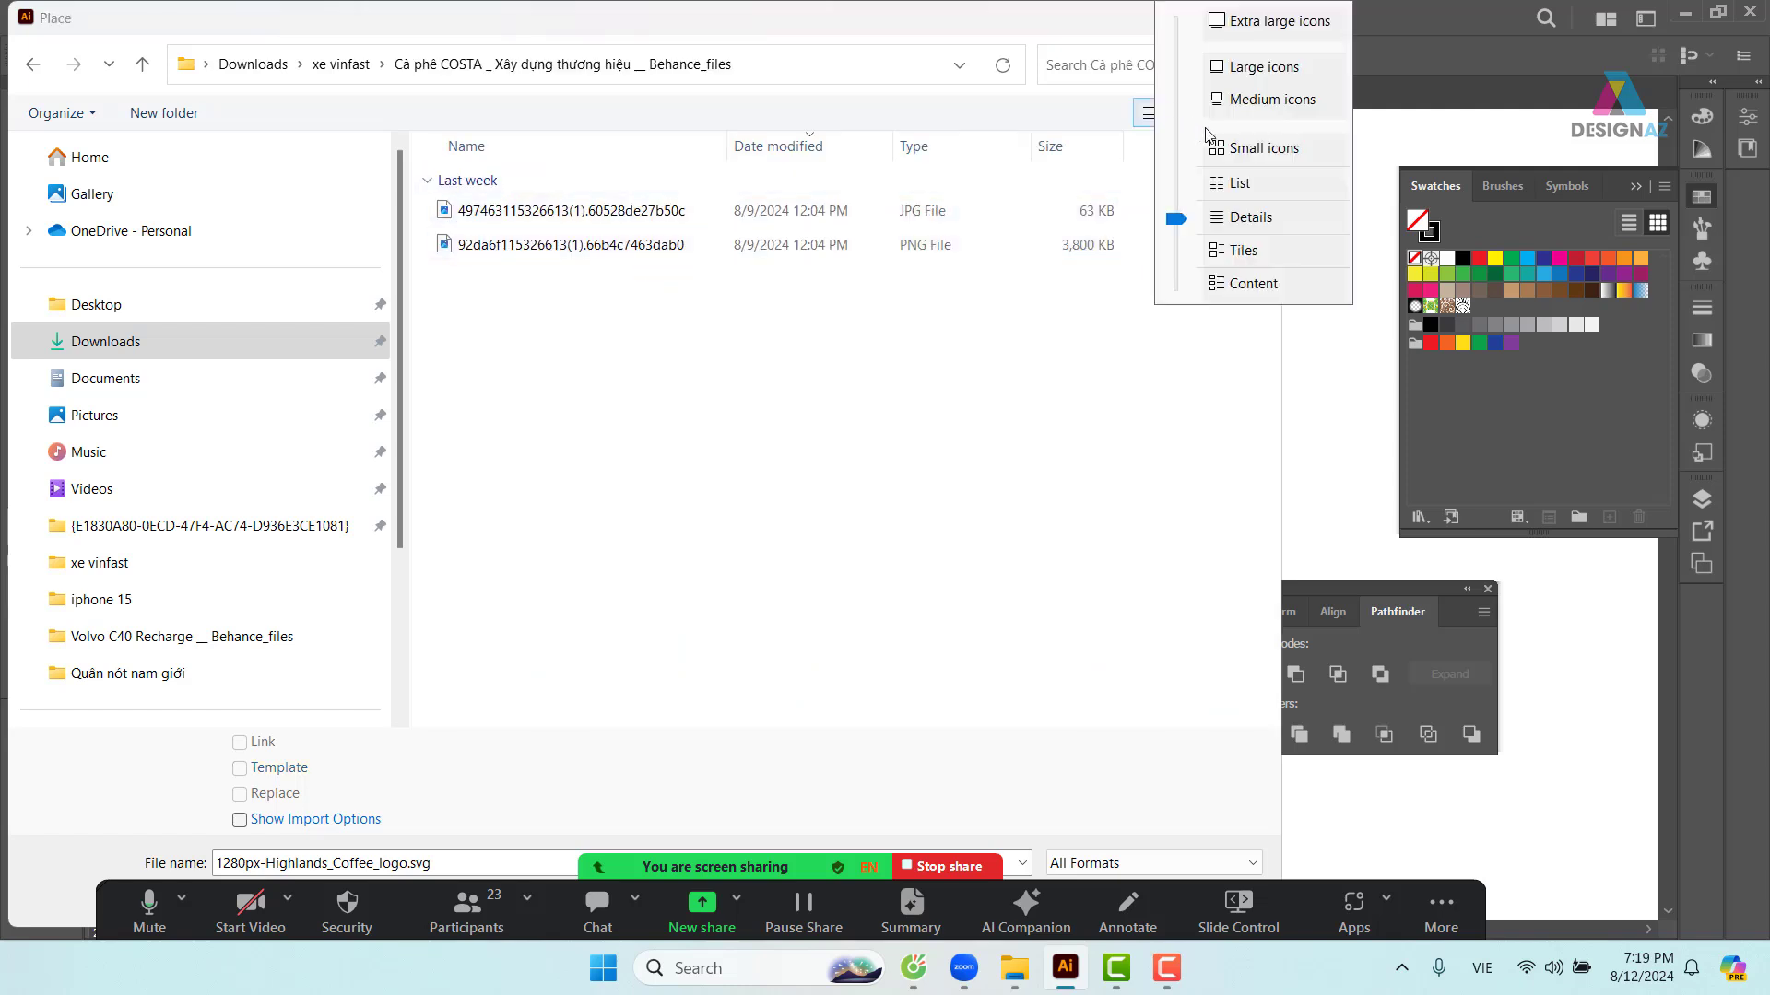
click(1265, 69)
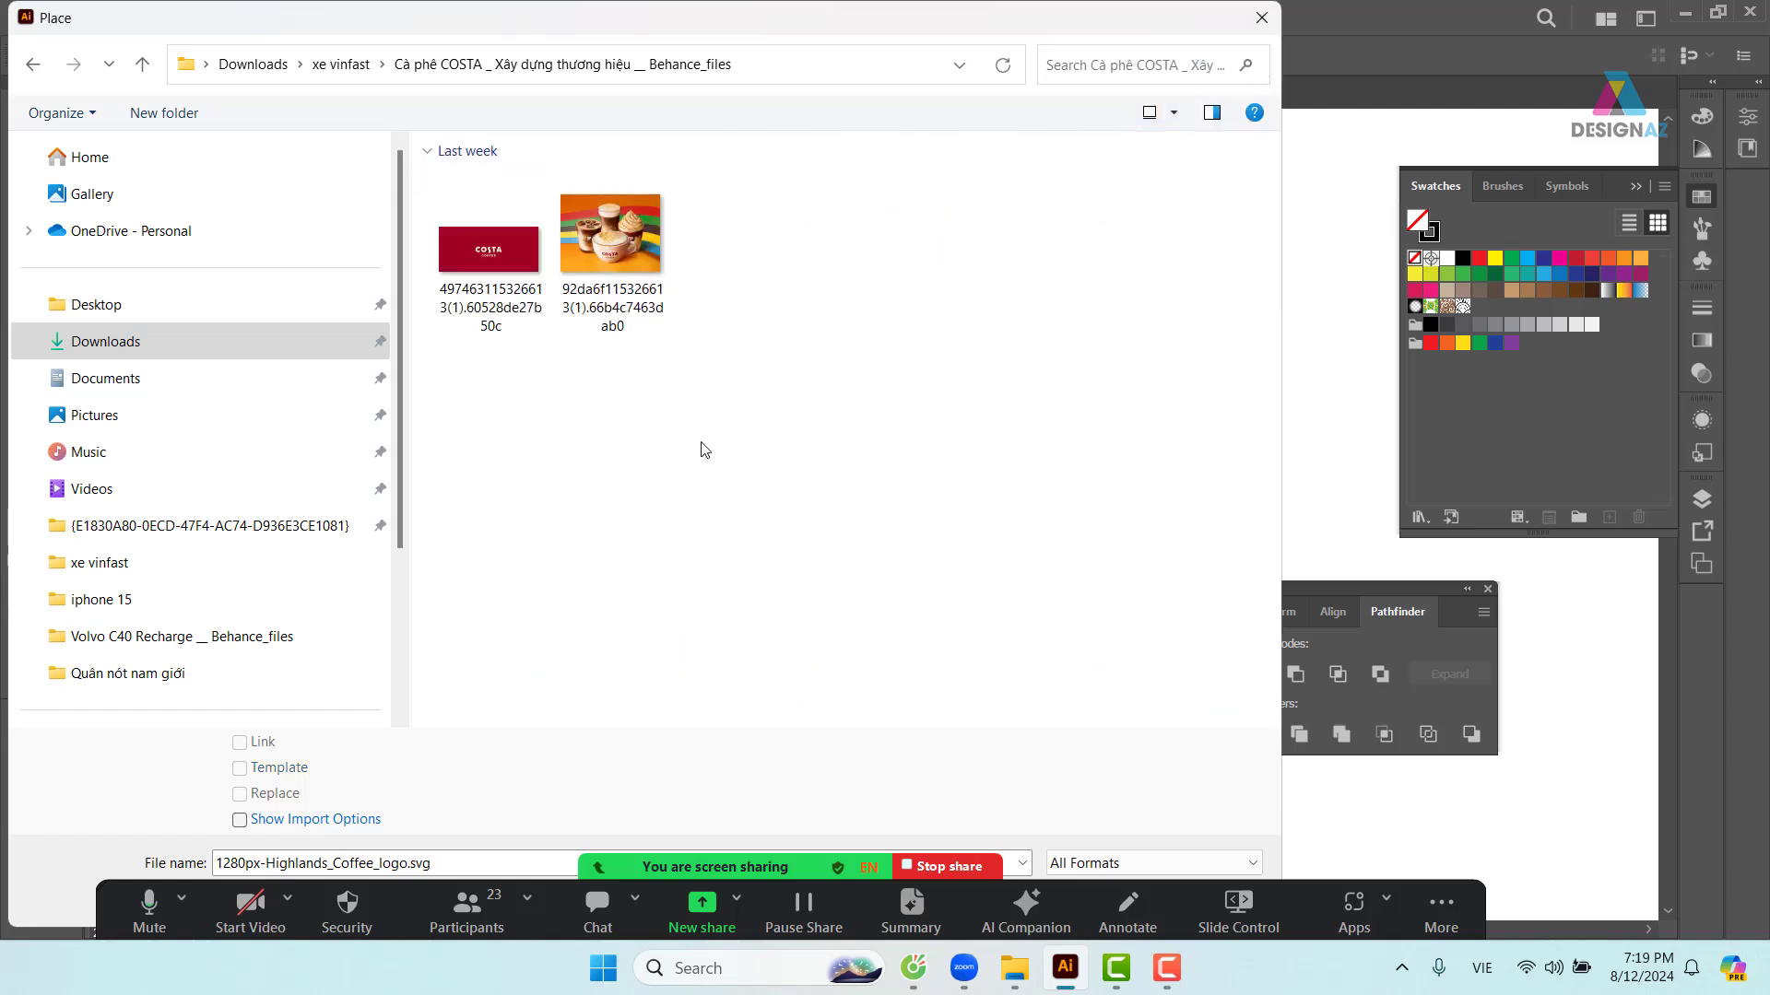
click(617, 247)
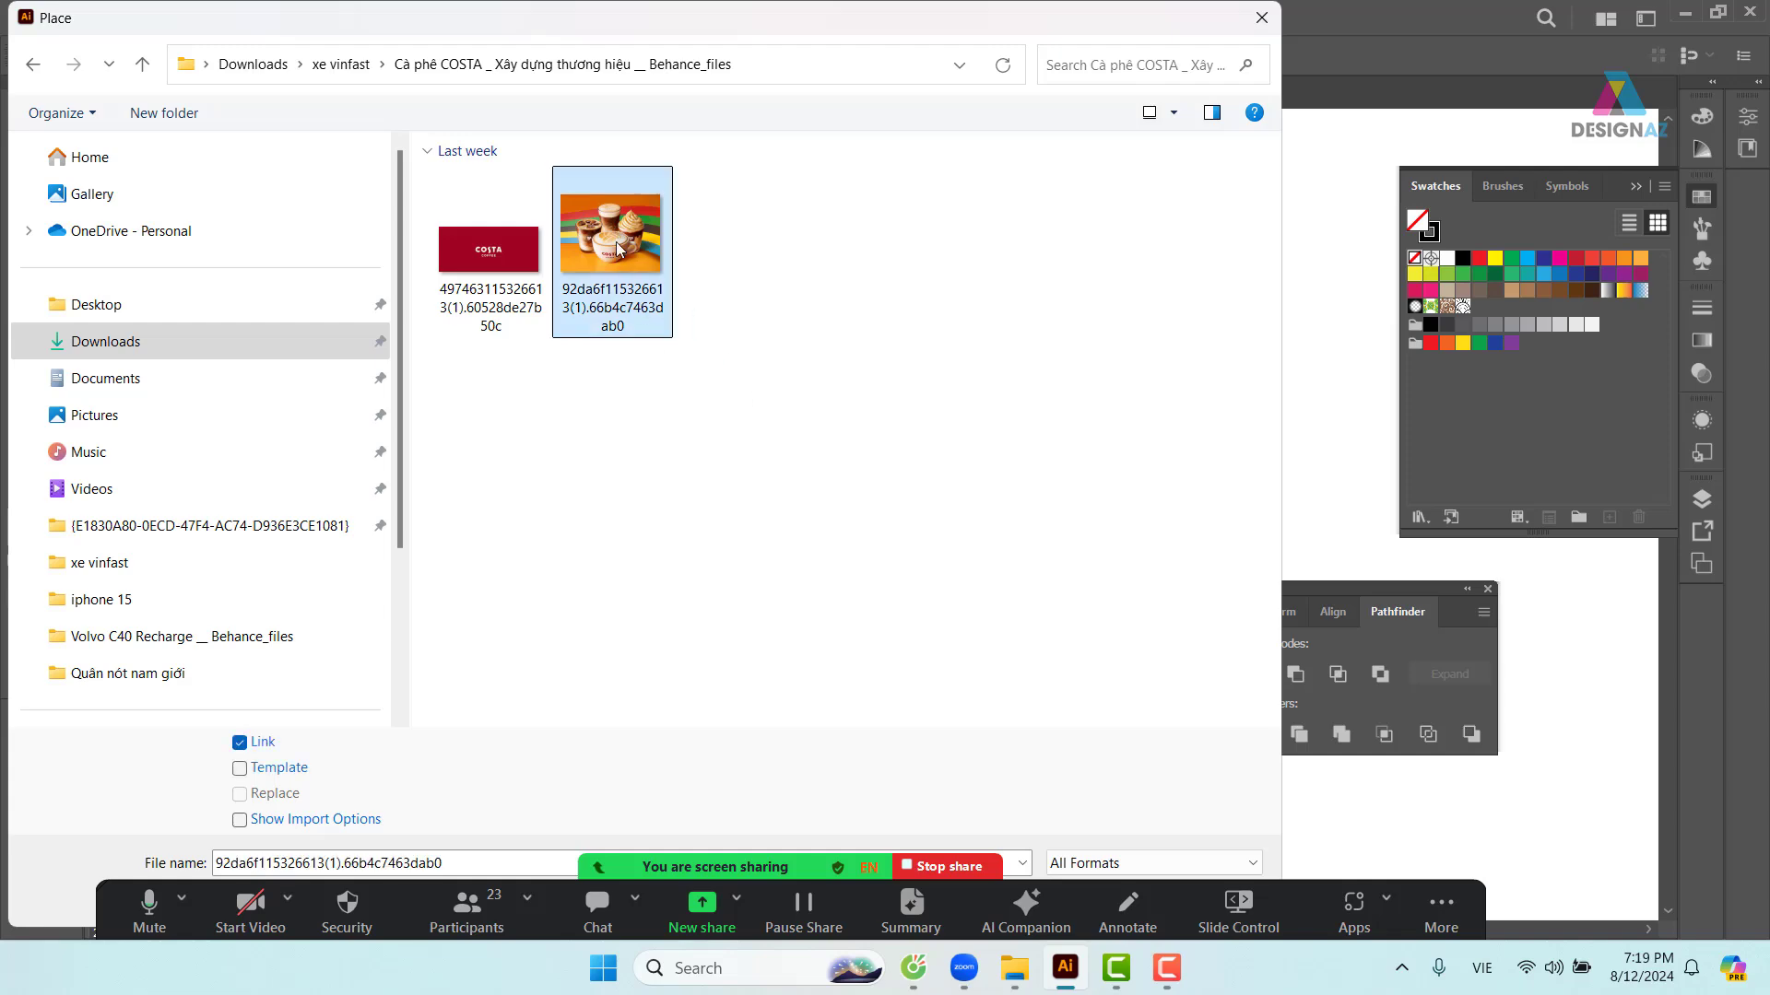
double_click(618, 247)
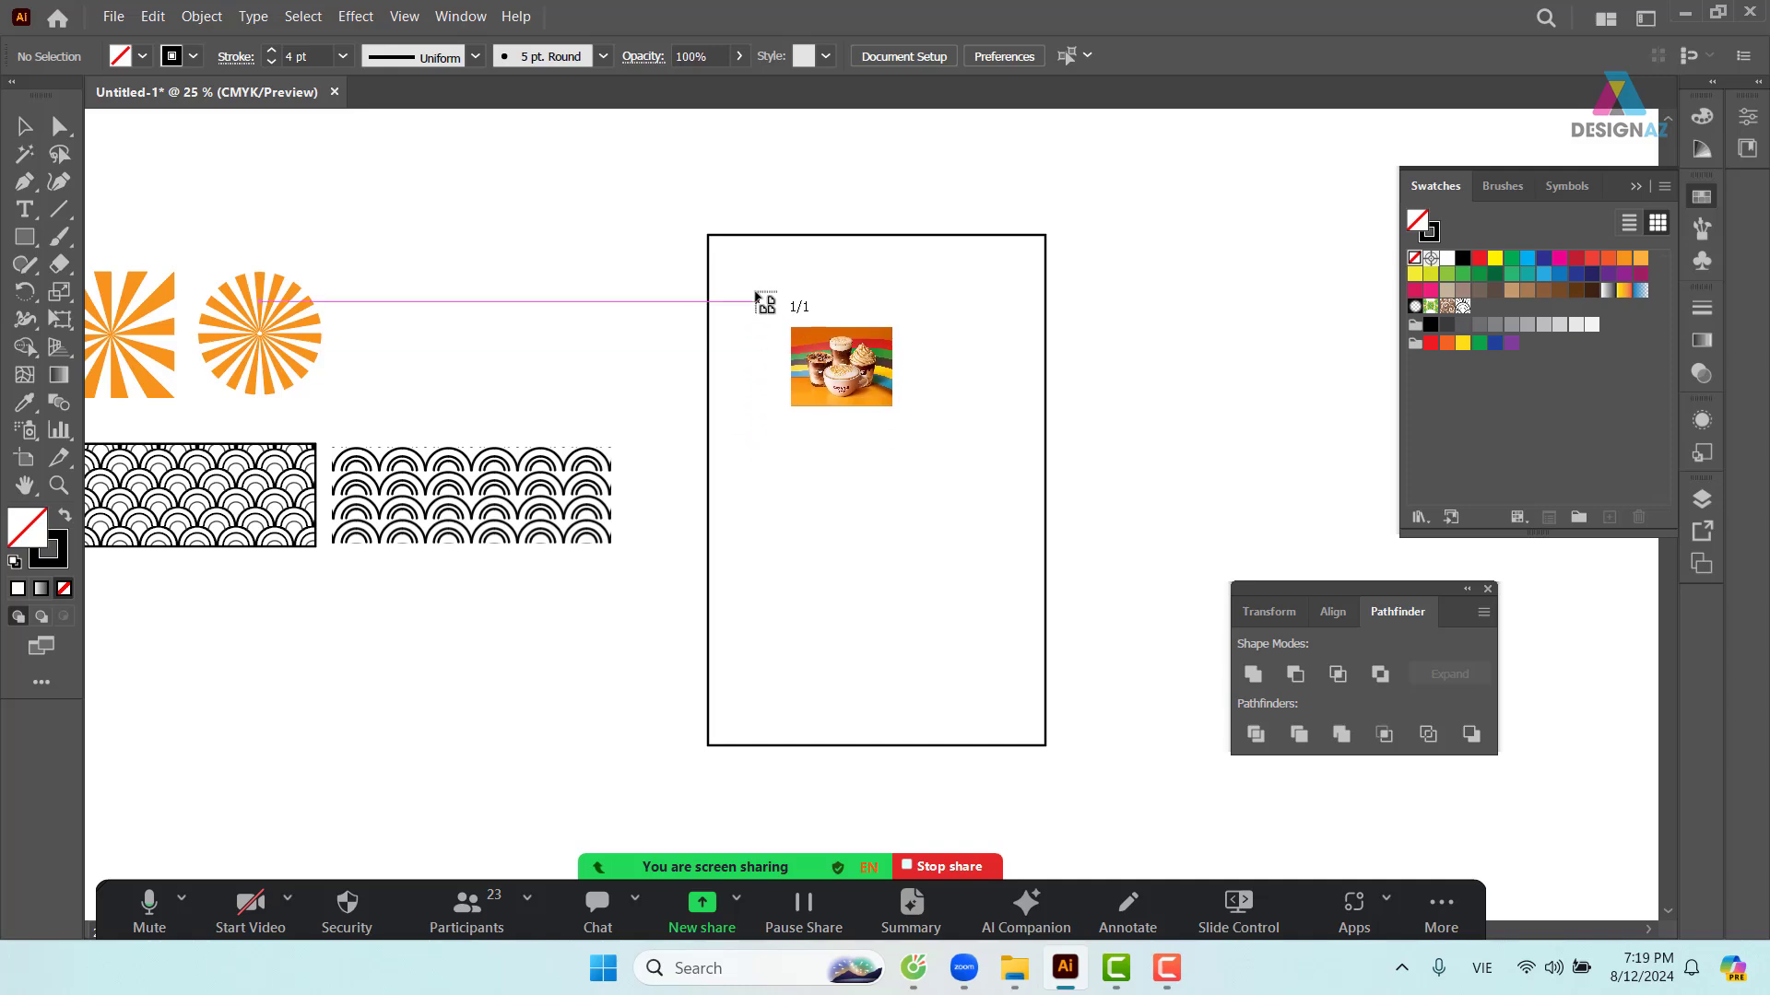
- Place the drinks picture at about the tall rectangle's width and move it just to the right of the rectangle
drag(735, 259, 1075, 564)
drag(1138, 486, 962, 444)
drag(782, 402, 1134, 407)
click(914, 621)
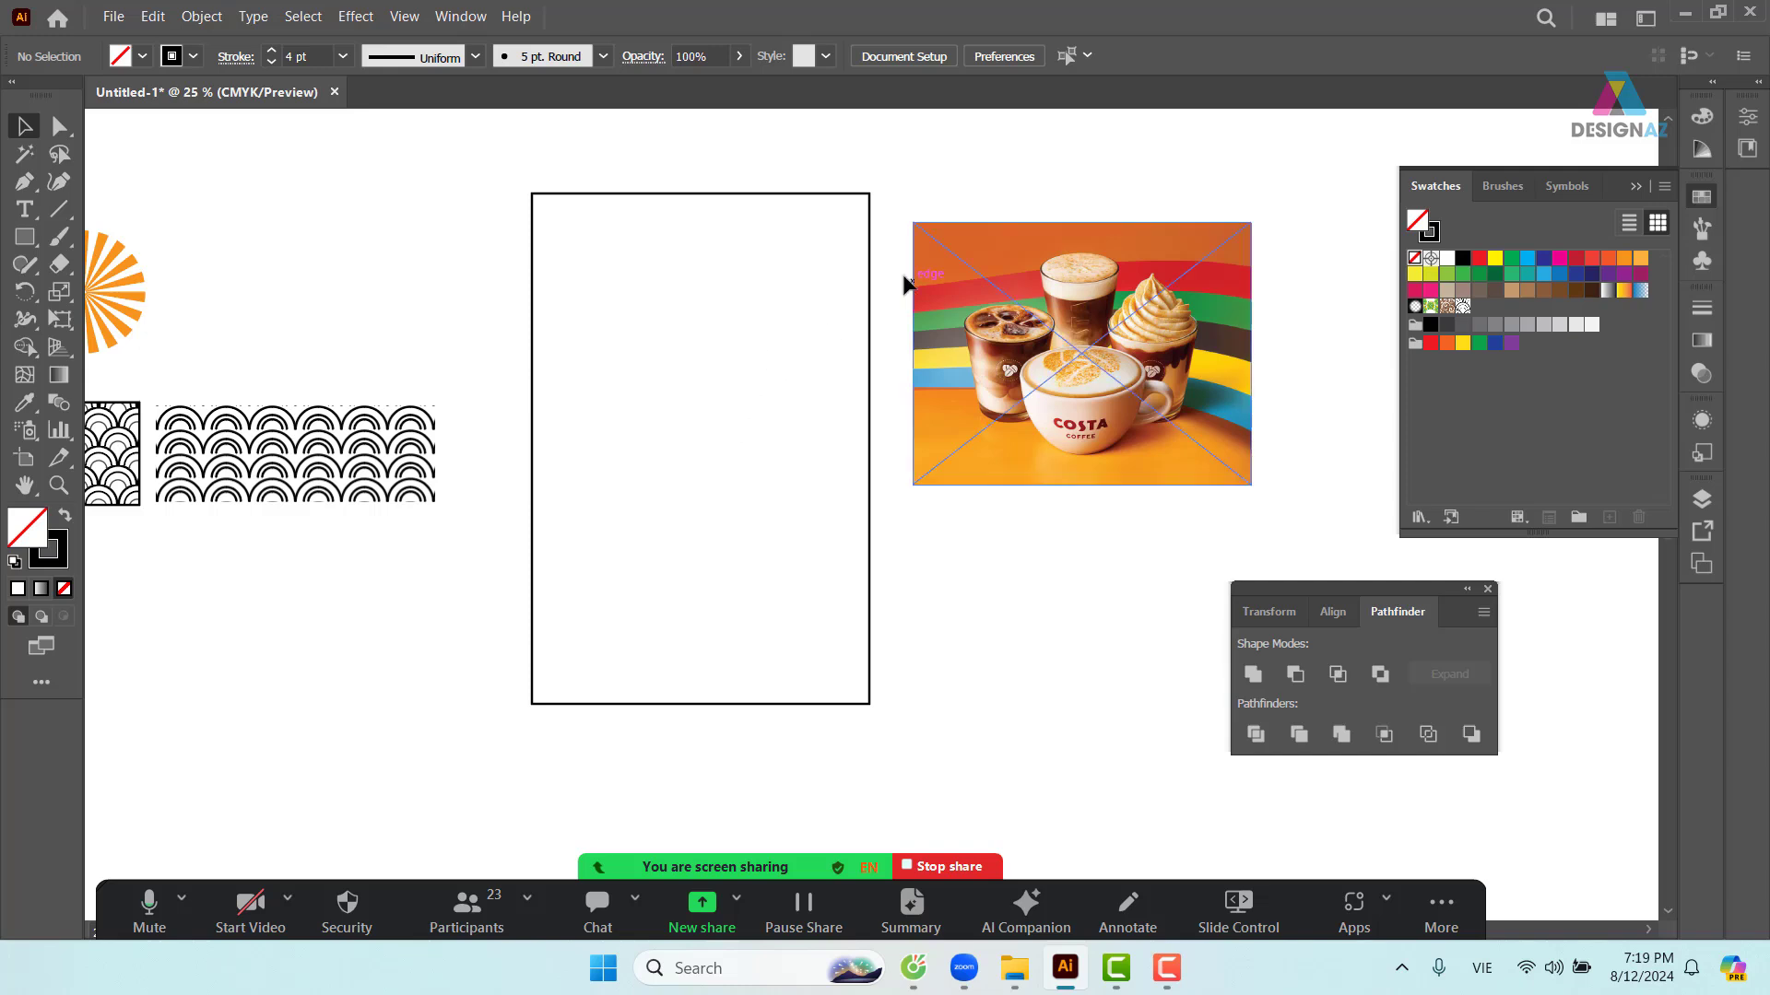
- Fill the tall rectangle with a white-to-black linear gradient at 0°
drag(887, 270, 841, 345)
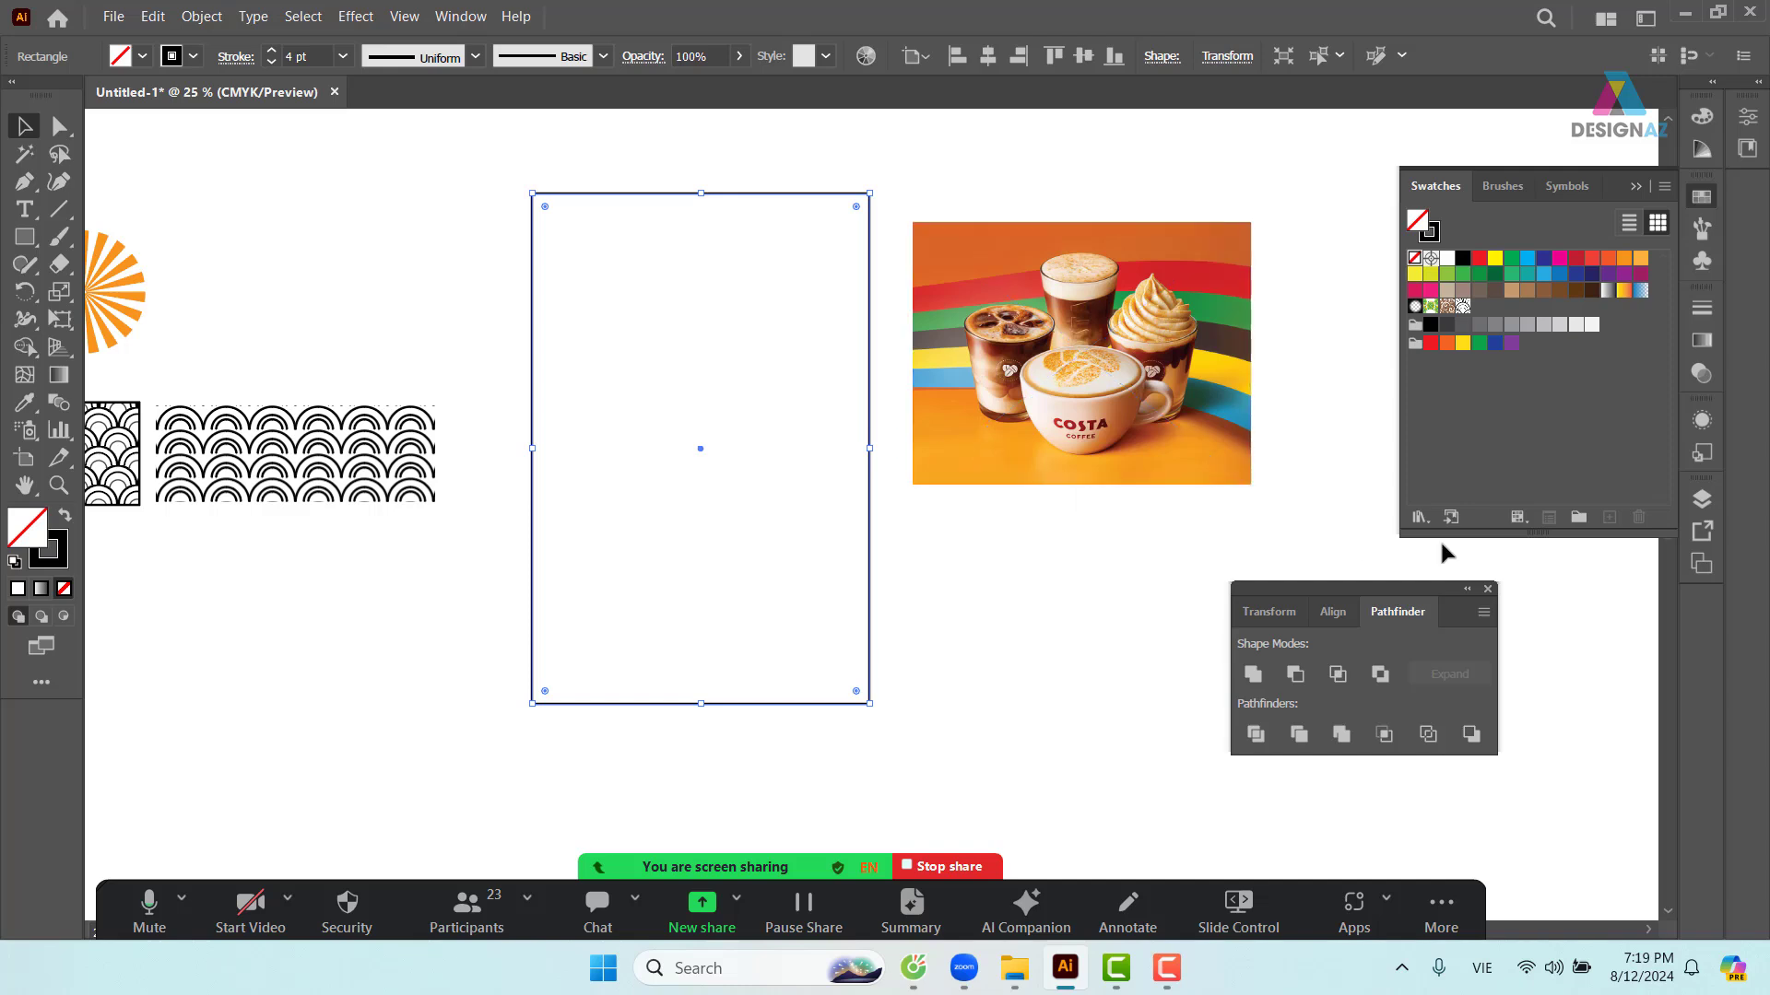
click(1703, 339)
click(1591, 478)
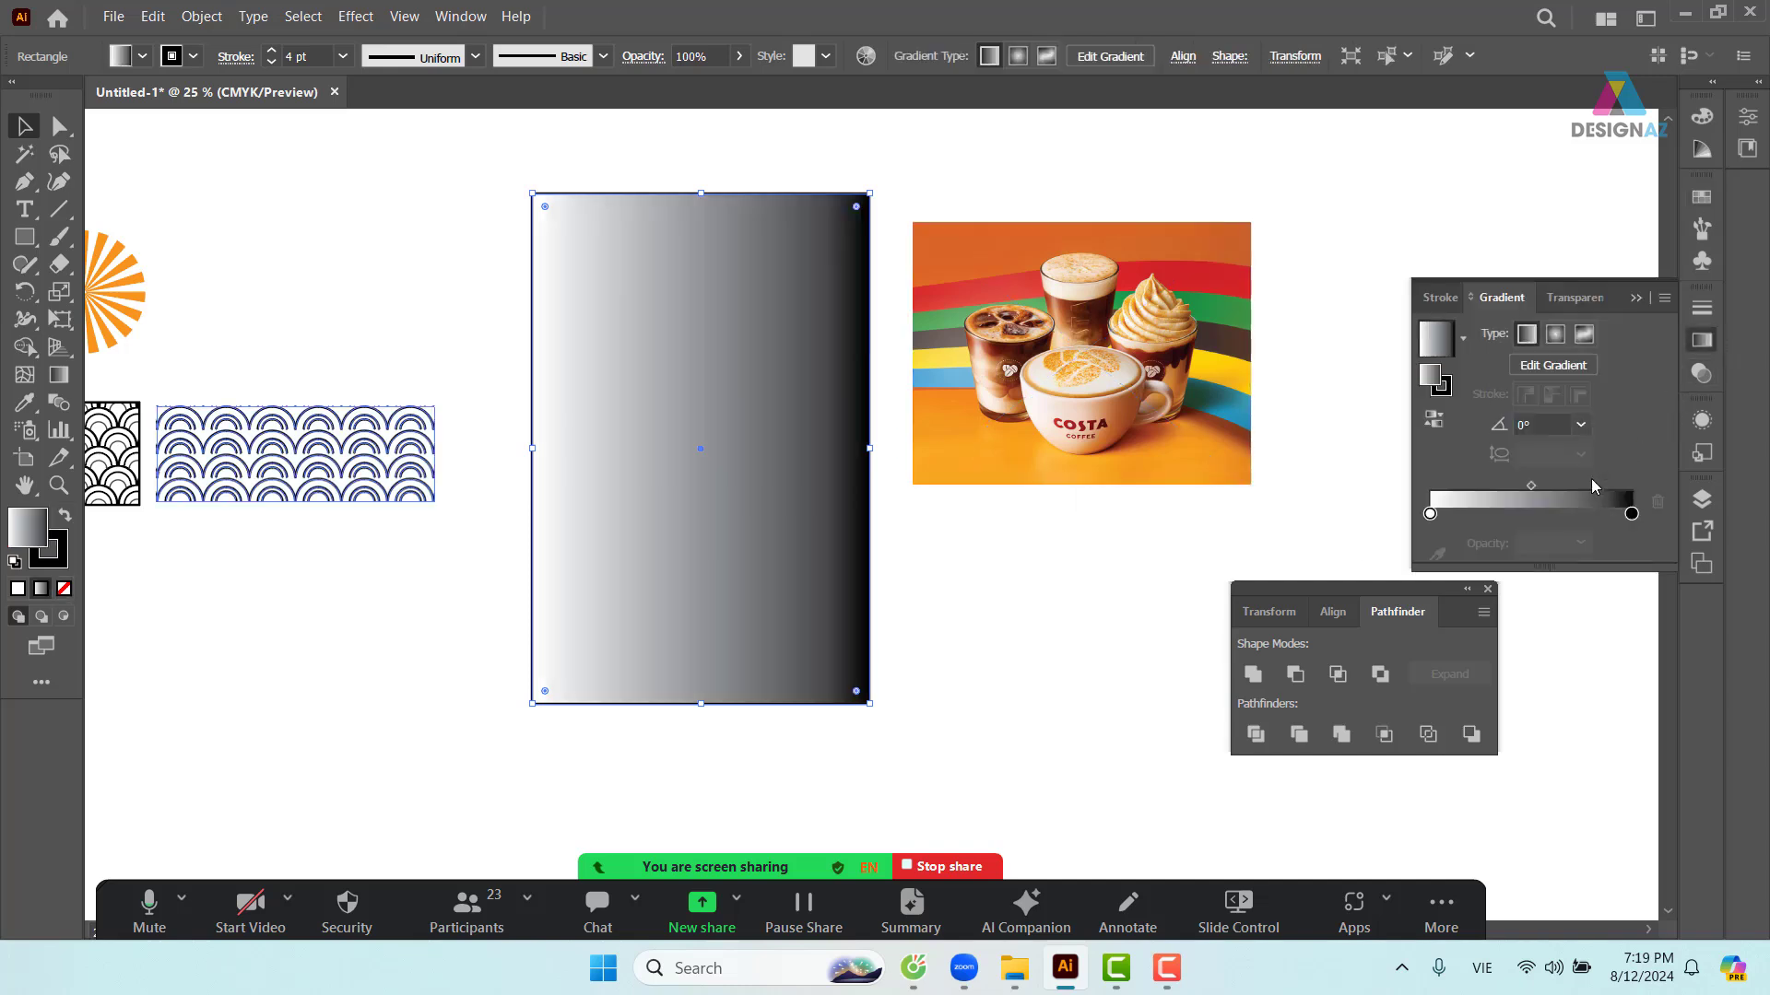
click(907, 164)
click(707, 302)
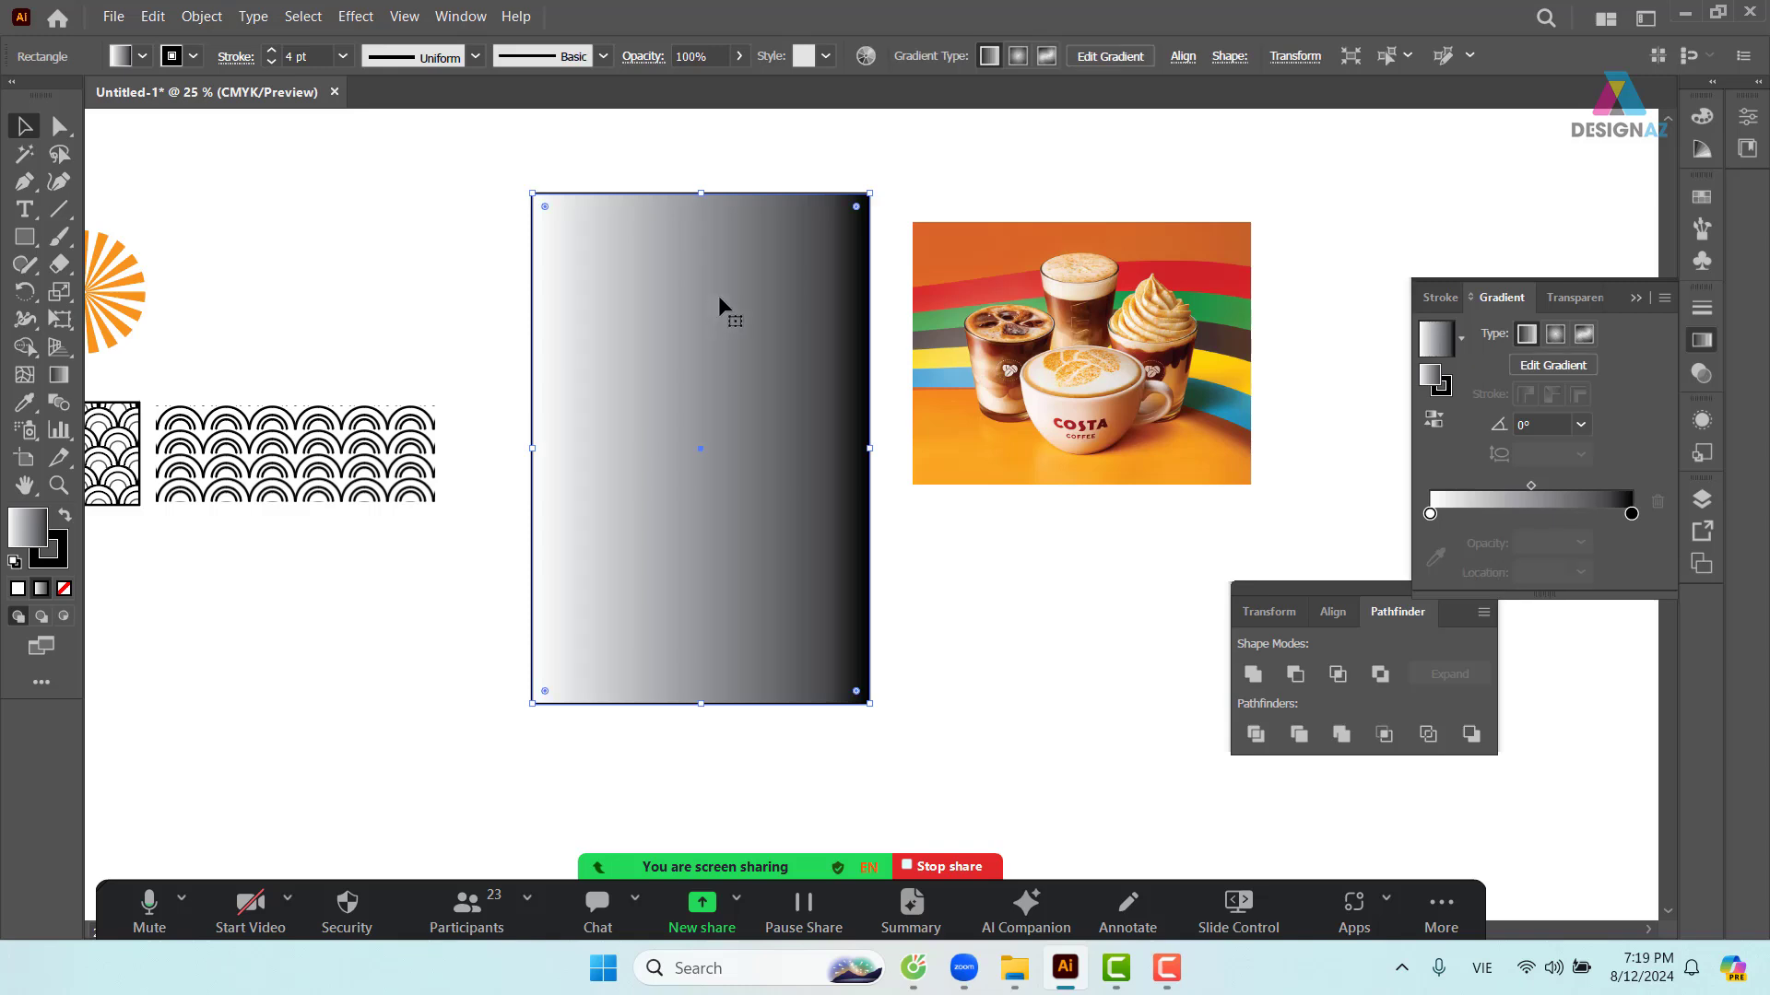
- Recolour the gradient's black stop with a dark brown sampled from the dark stripe in the drinks picture
click(1631, 514)
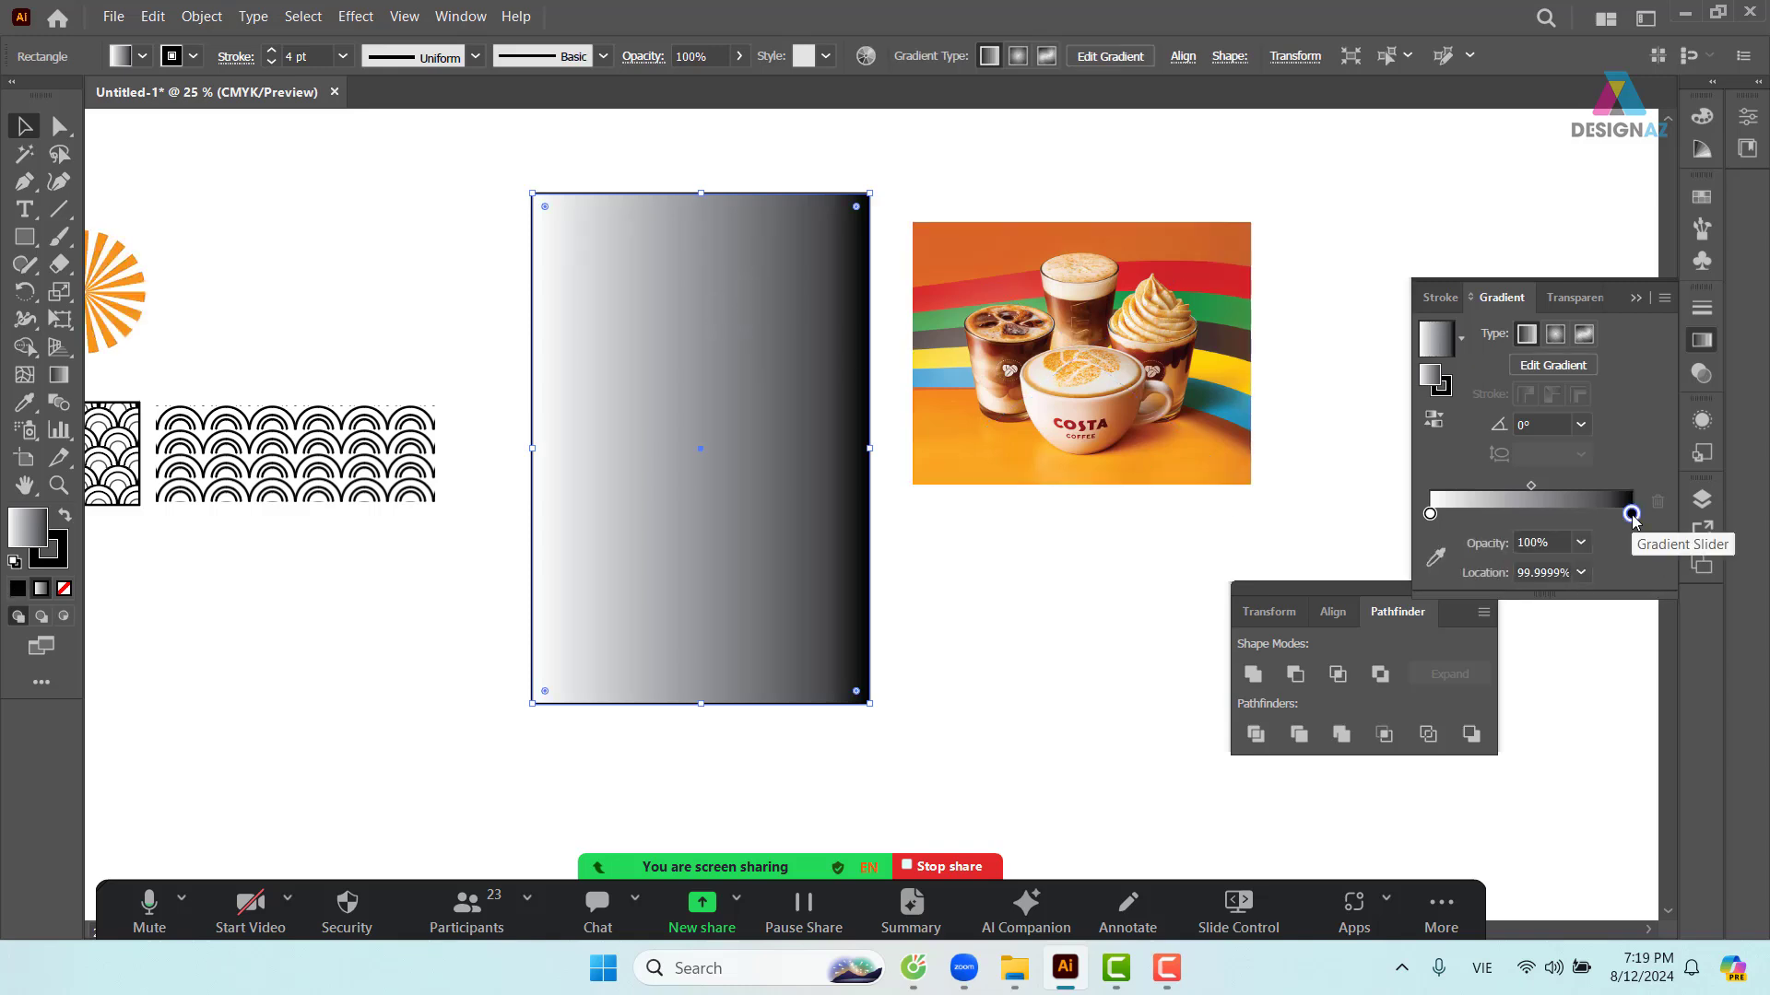
click(1434, 559)
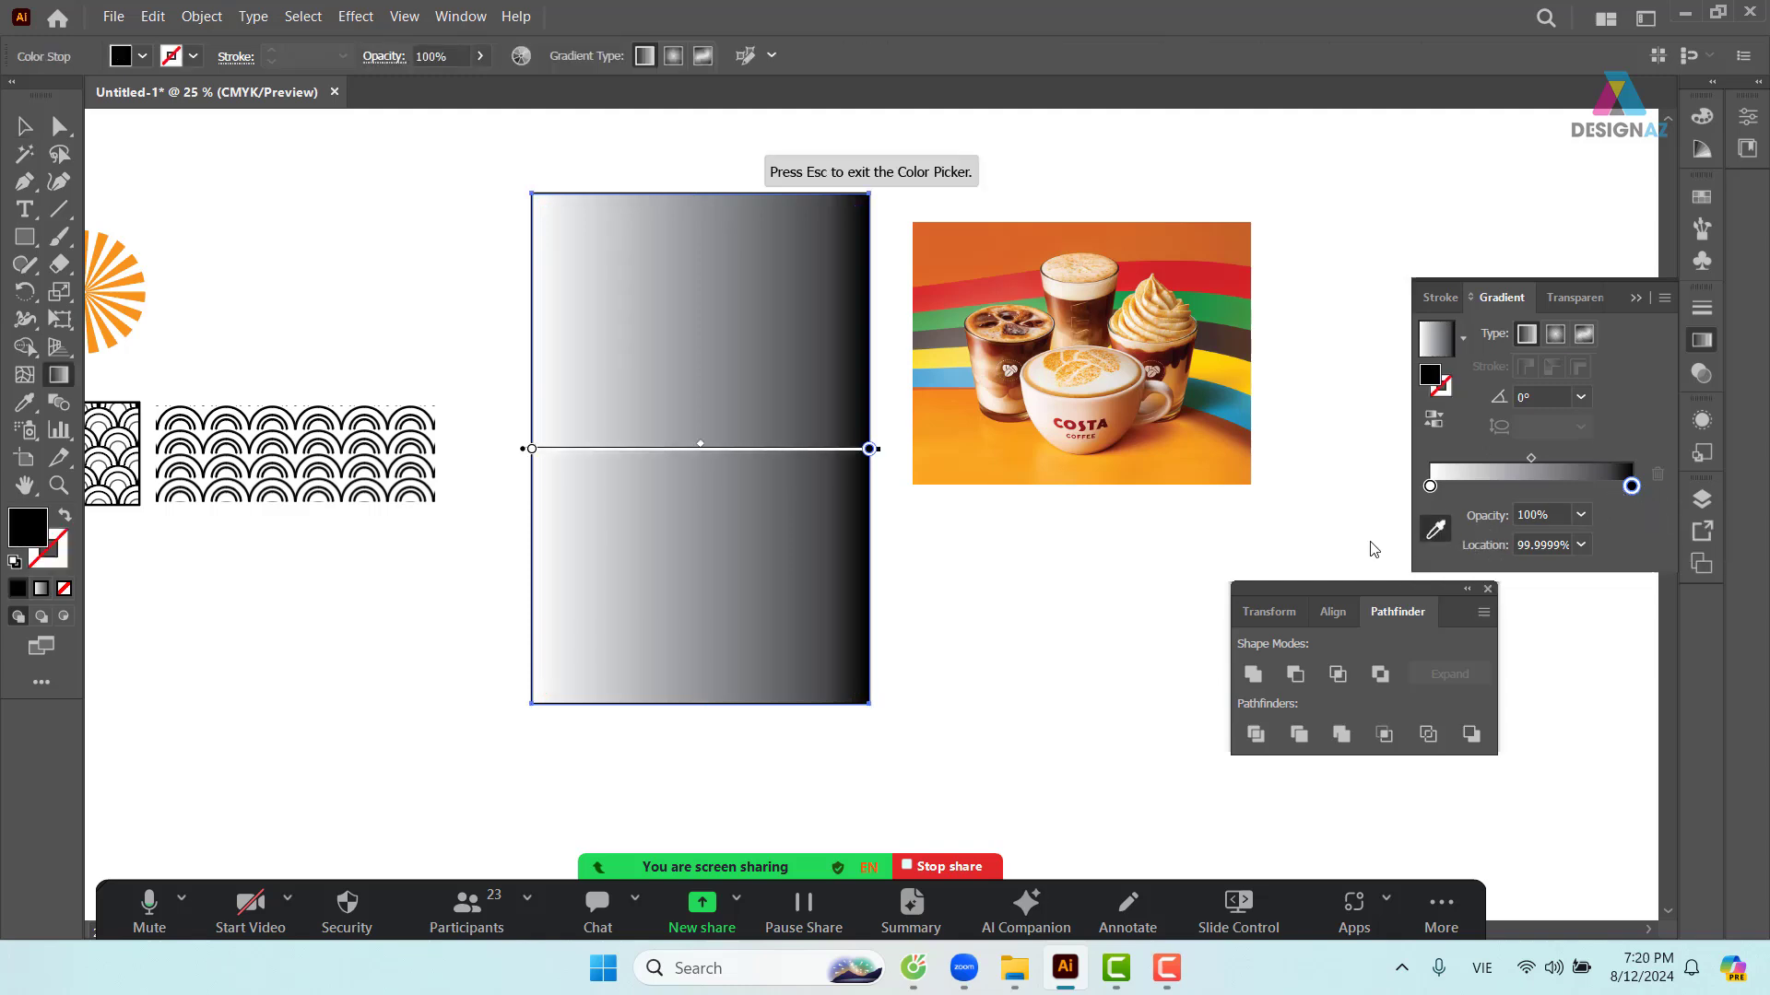
click(1243, 338)
key(Escape)
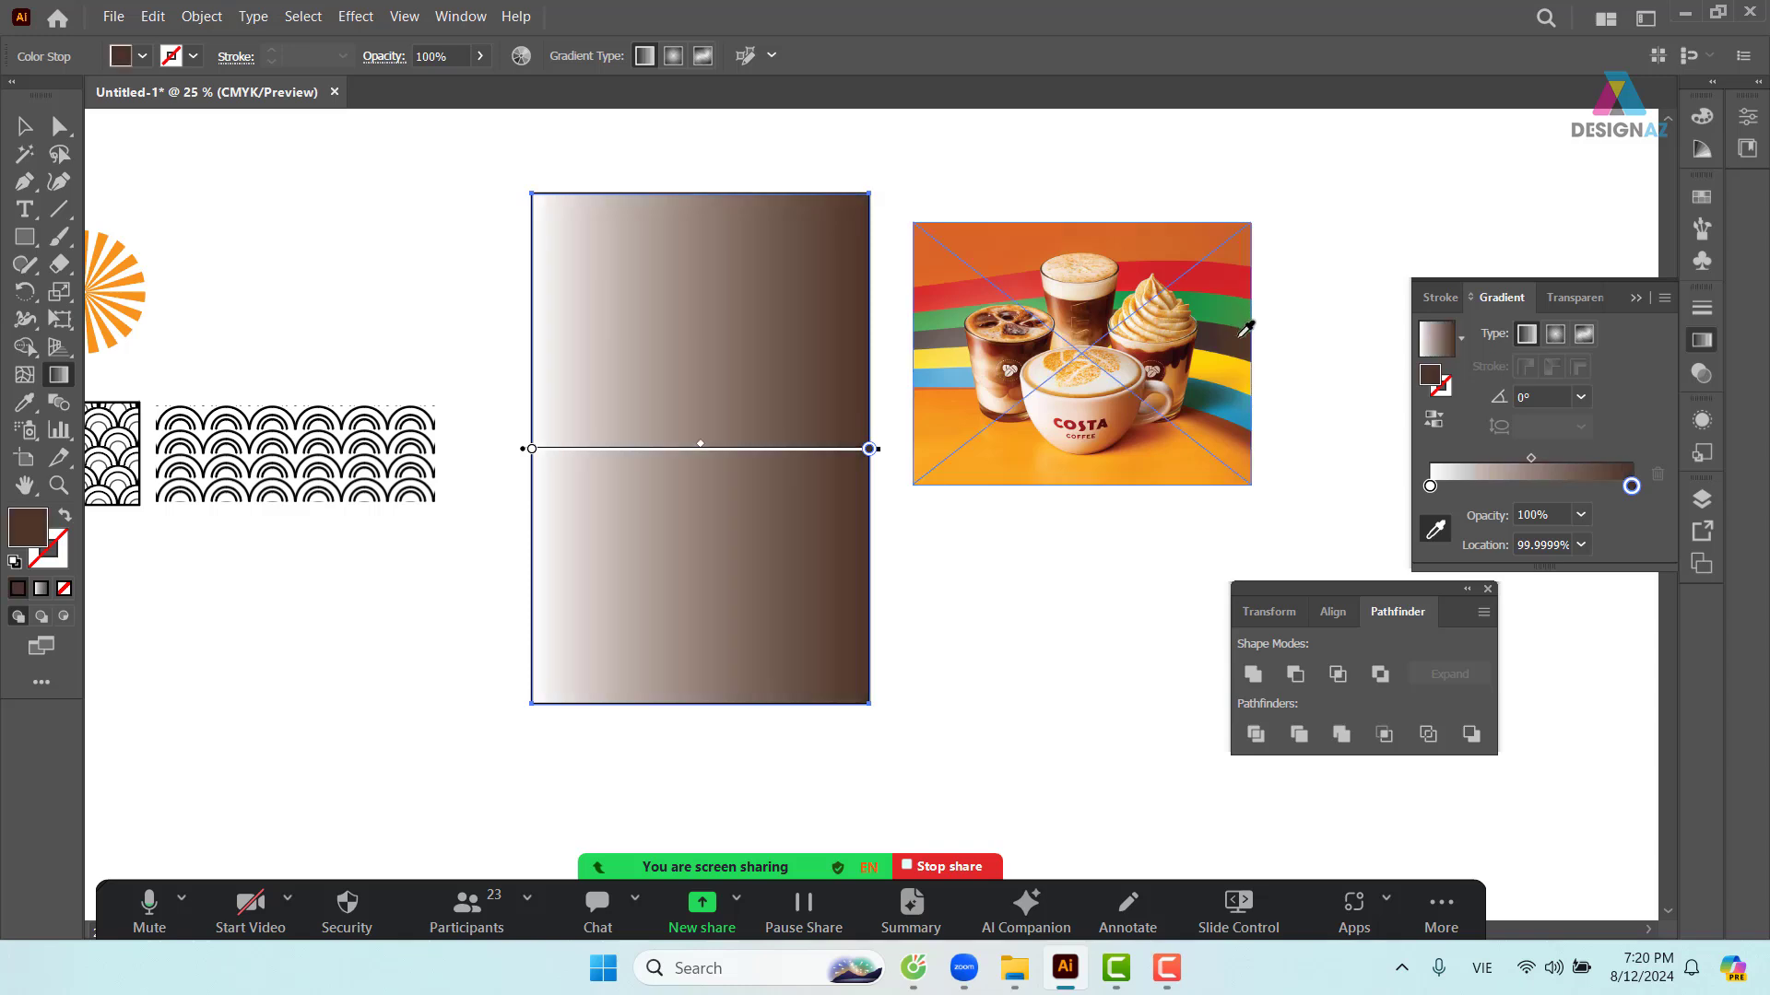
- Recolour the white stop with a reddish brown sampled from the iced coffee in the picture, and make the gradient radial
click(1430, 487)
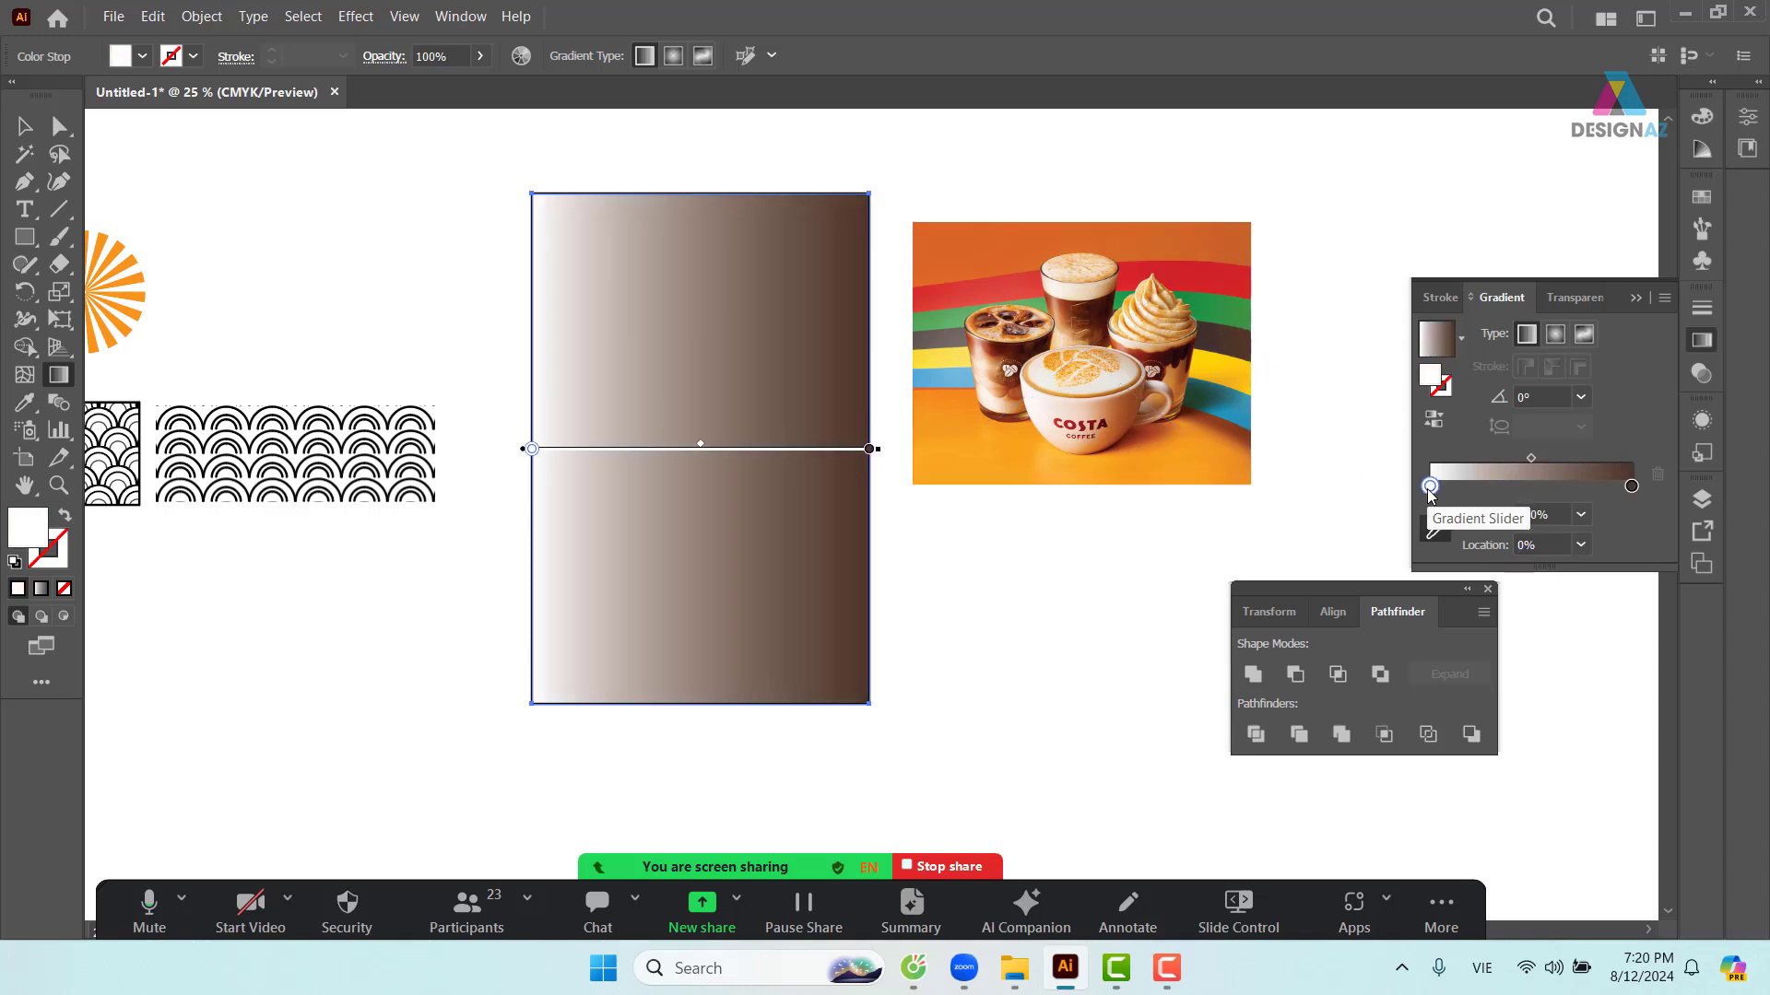
click(1435, 532)
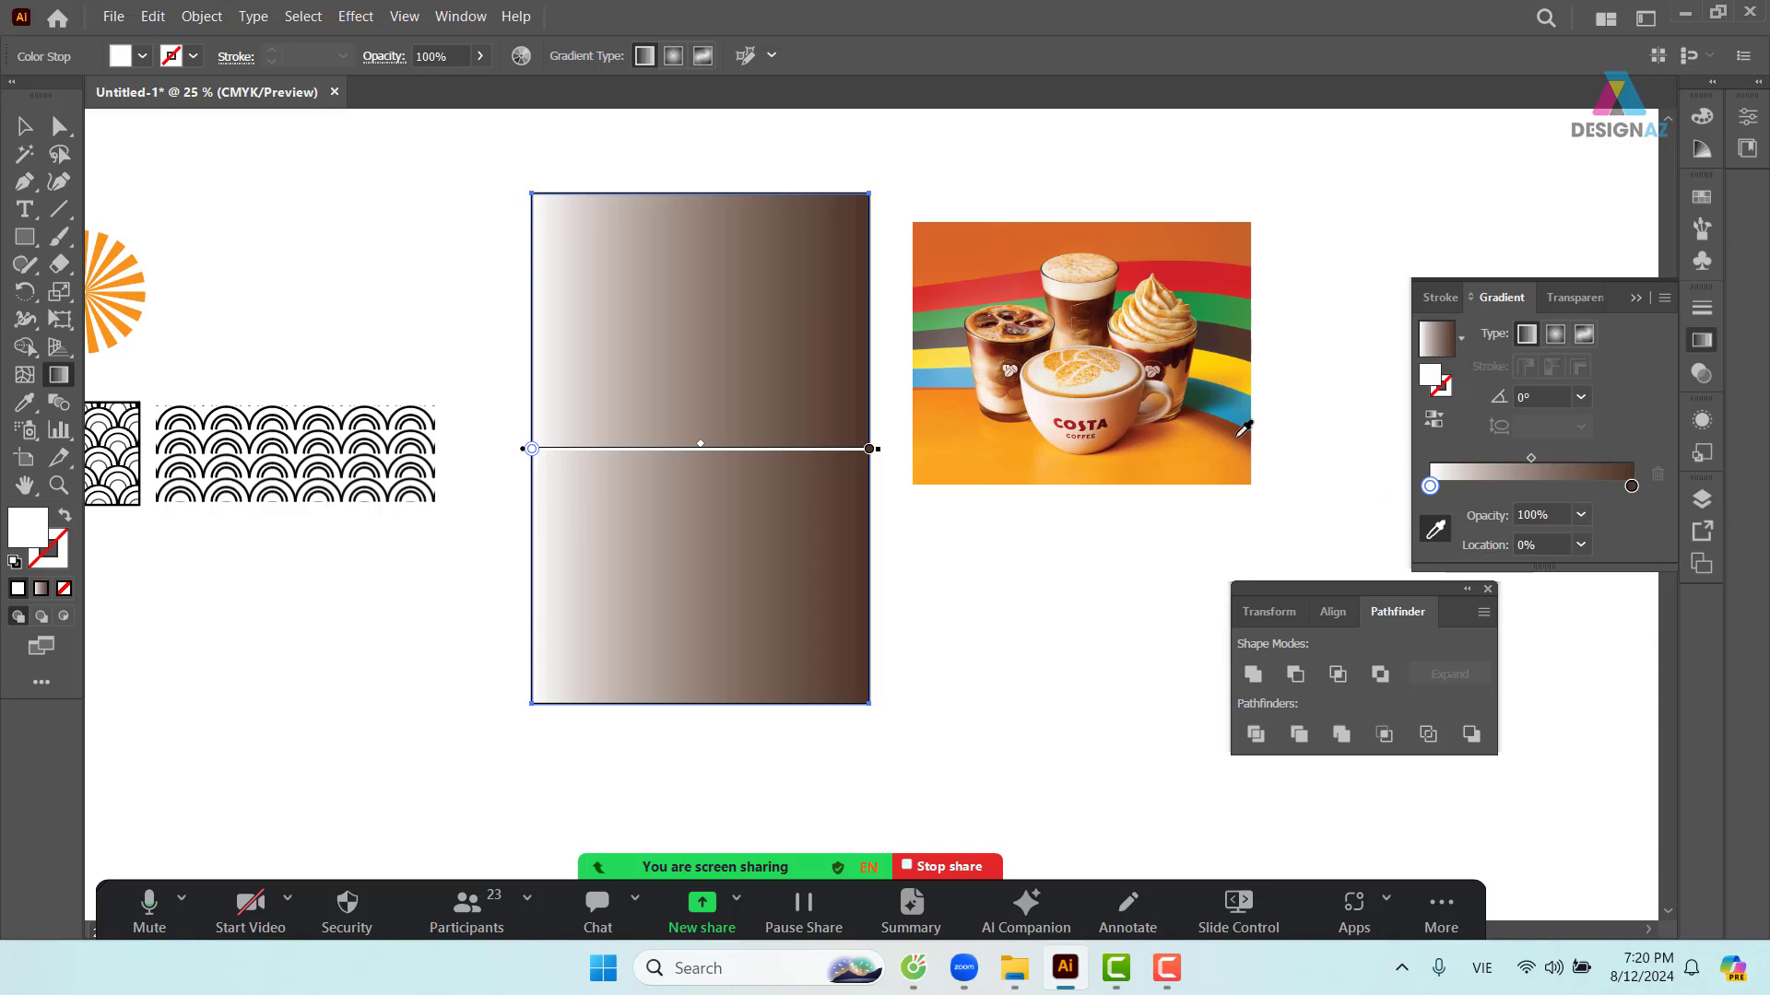
click(993, 338)
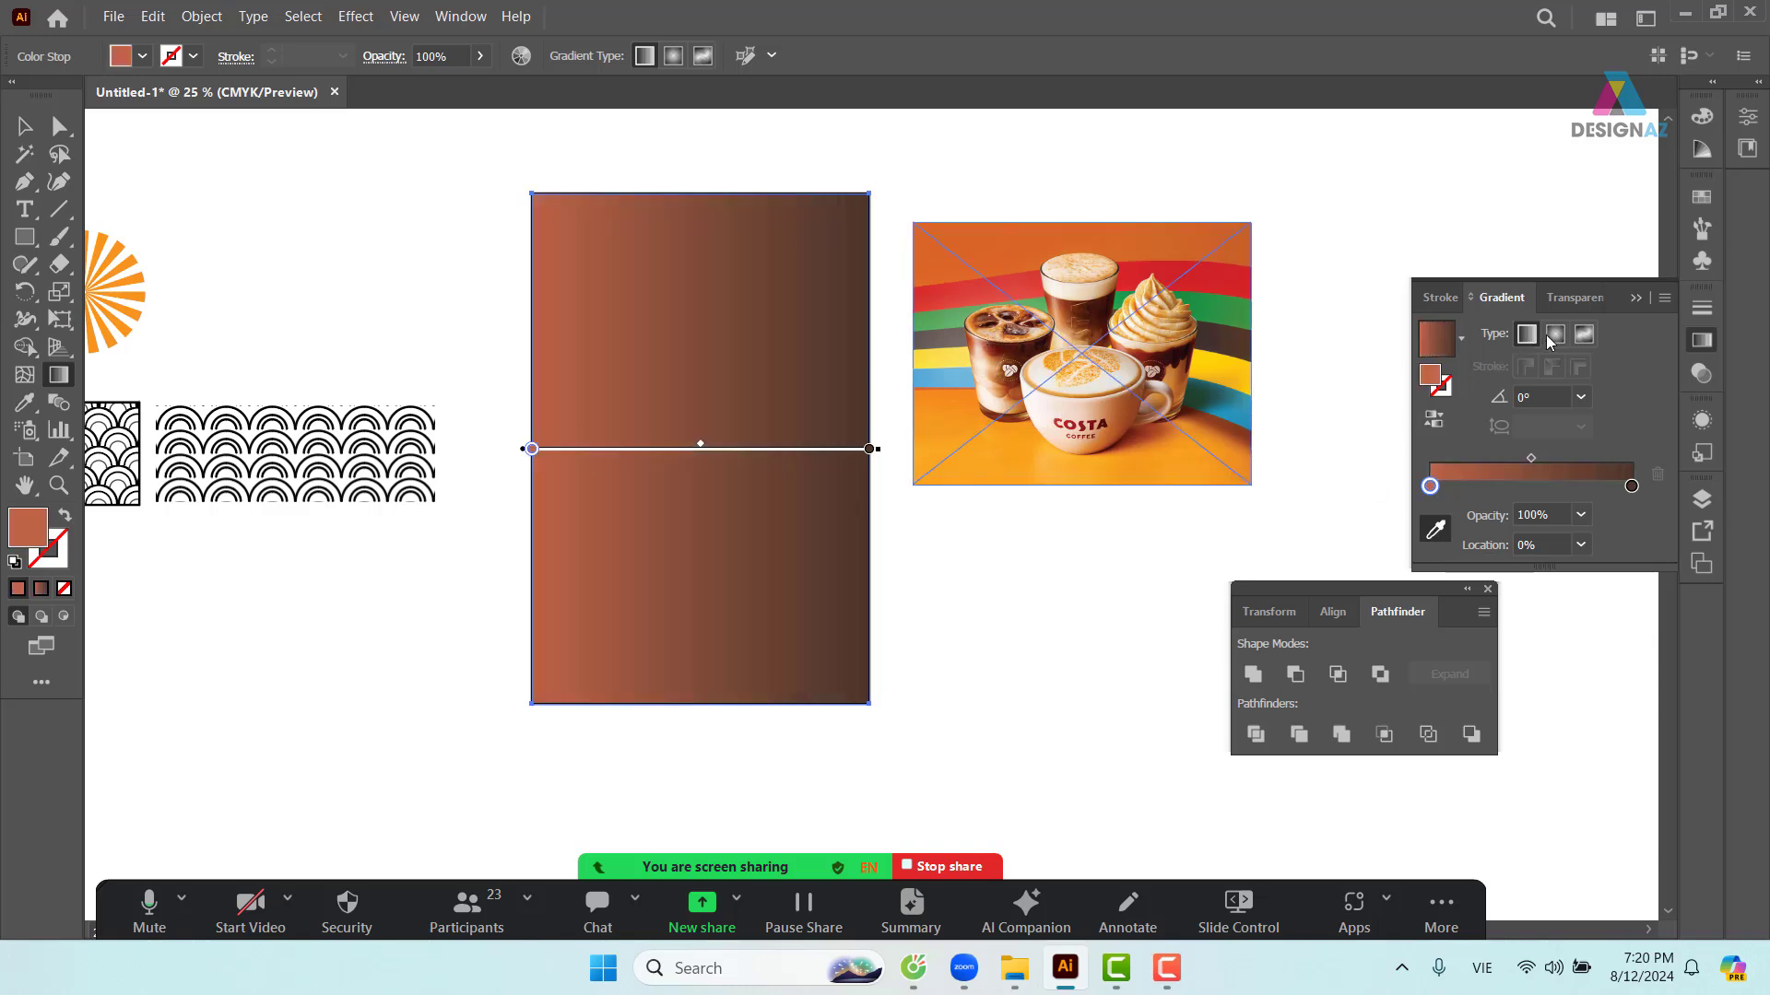
click(1555, 335)
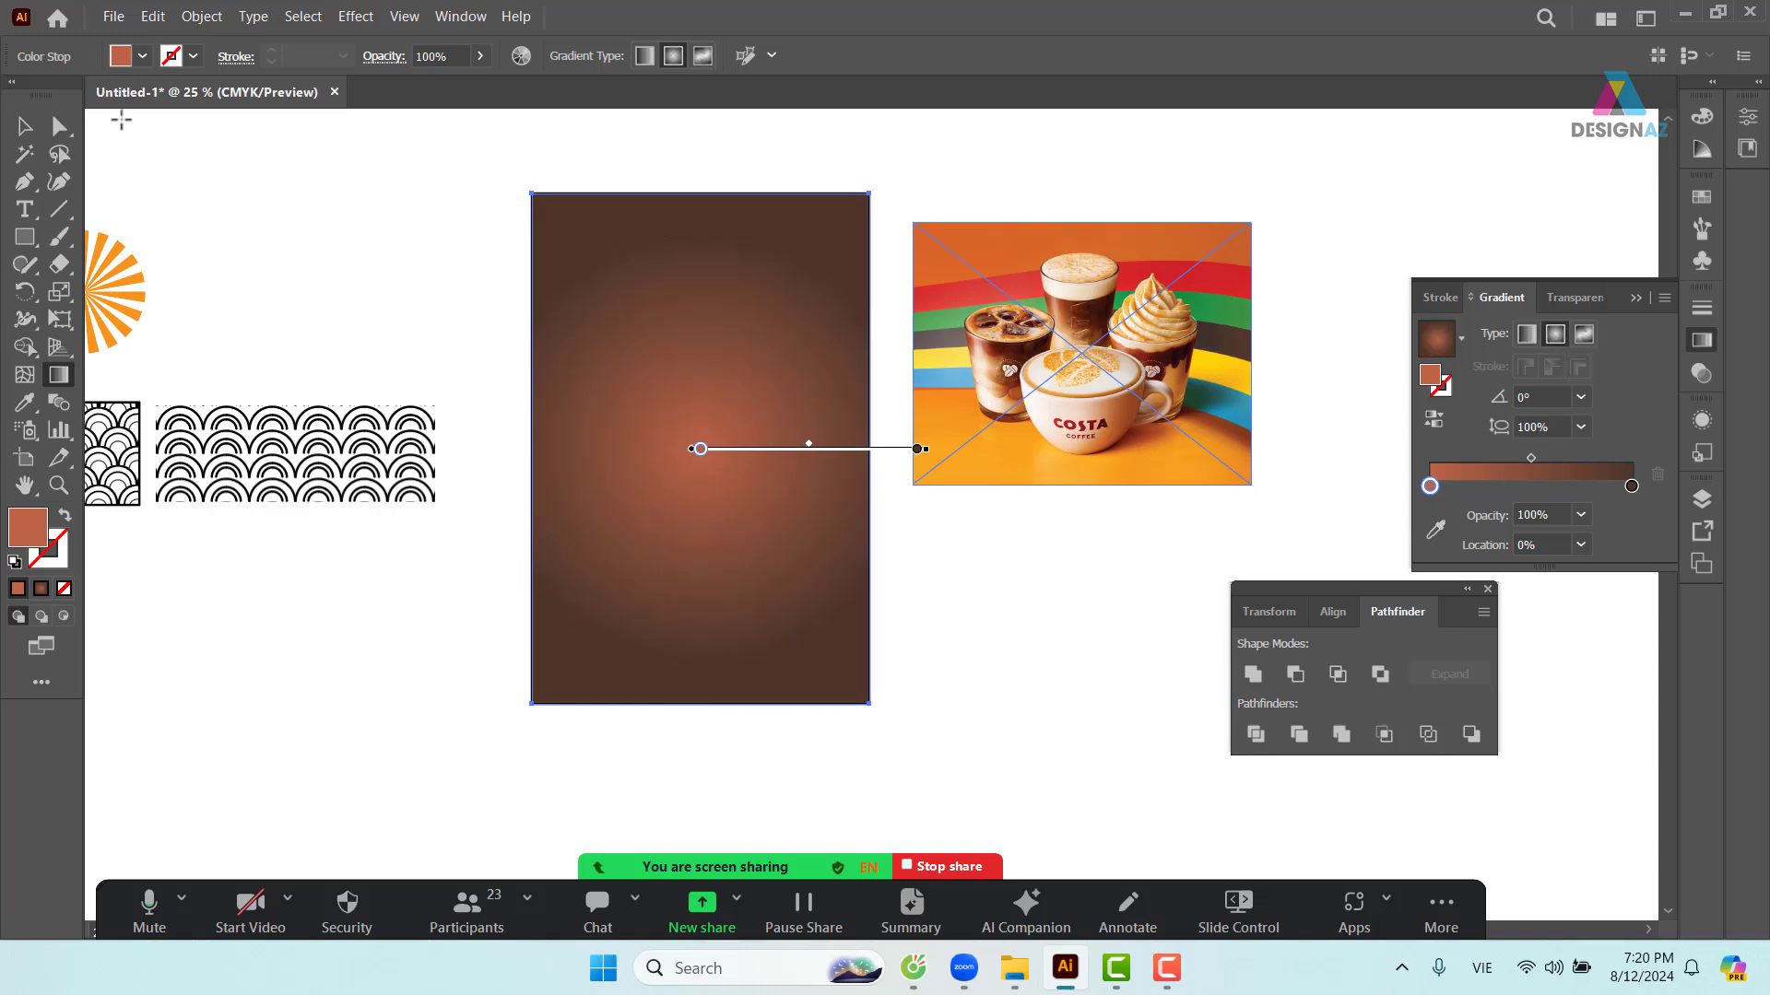
click(25, 127)
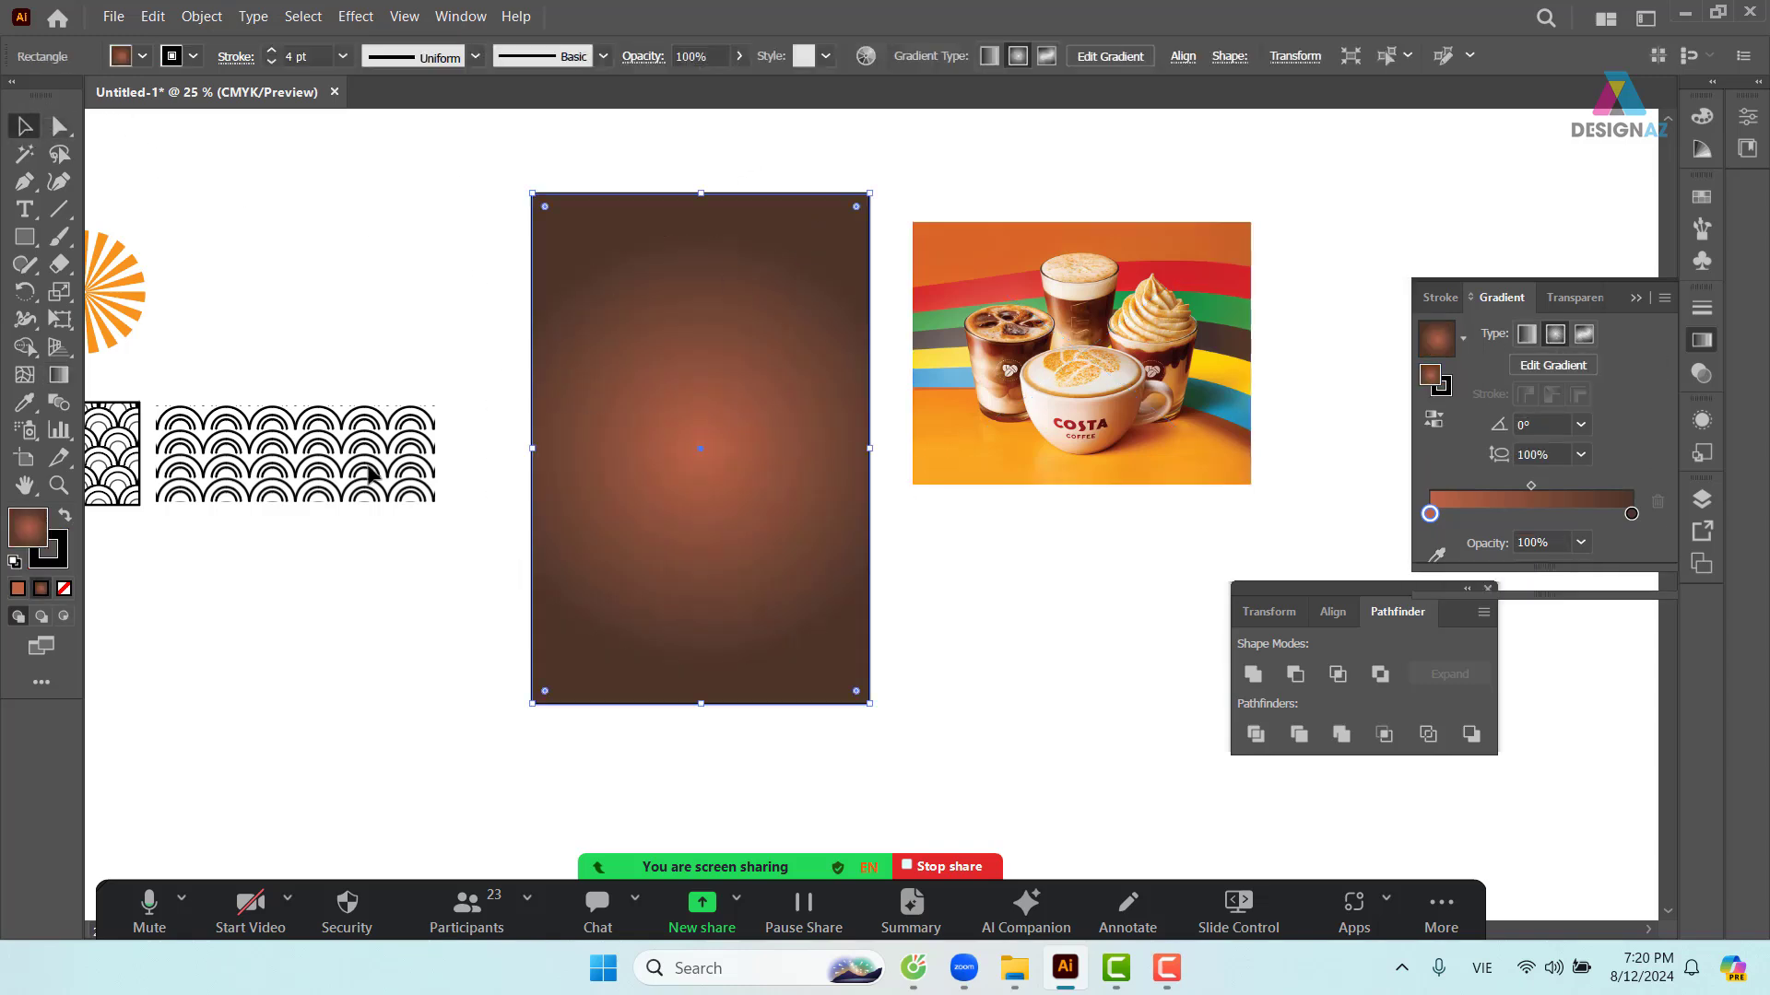
- Remove the stroke from the gradient-filled rectangle
click(57, 557)
click(65, 588)
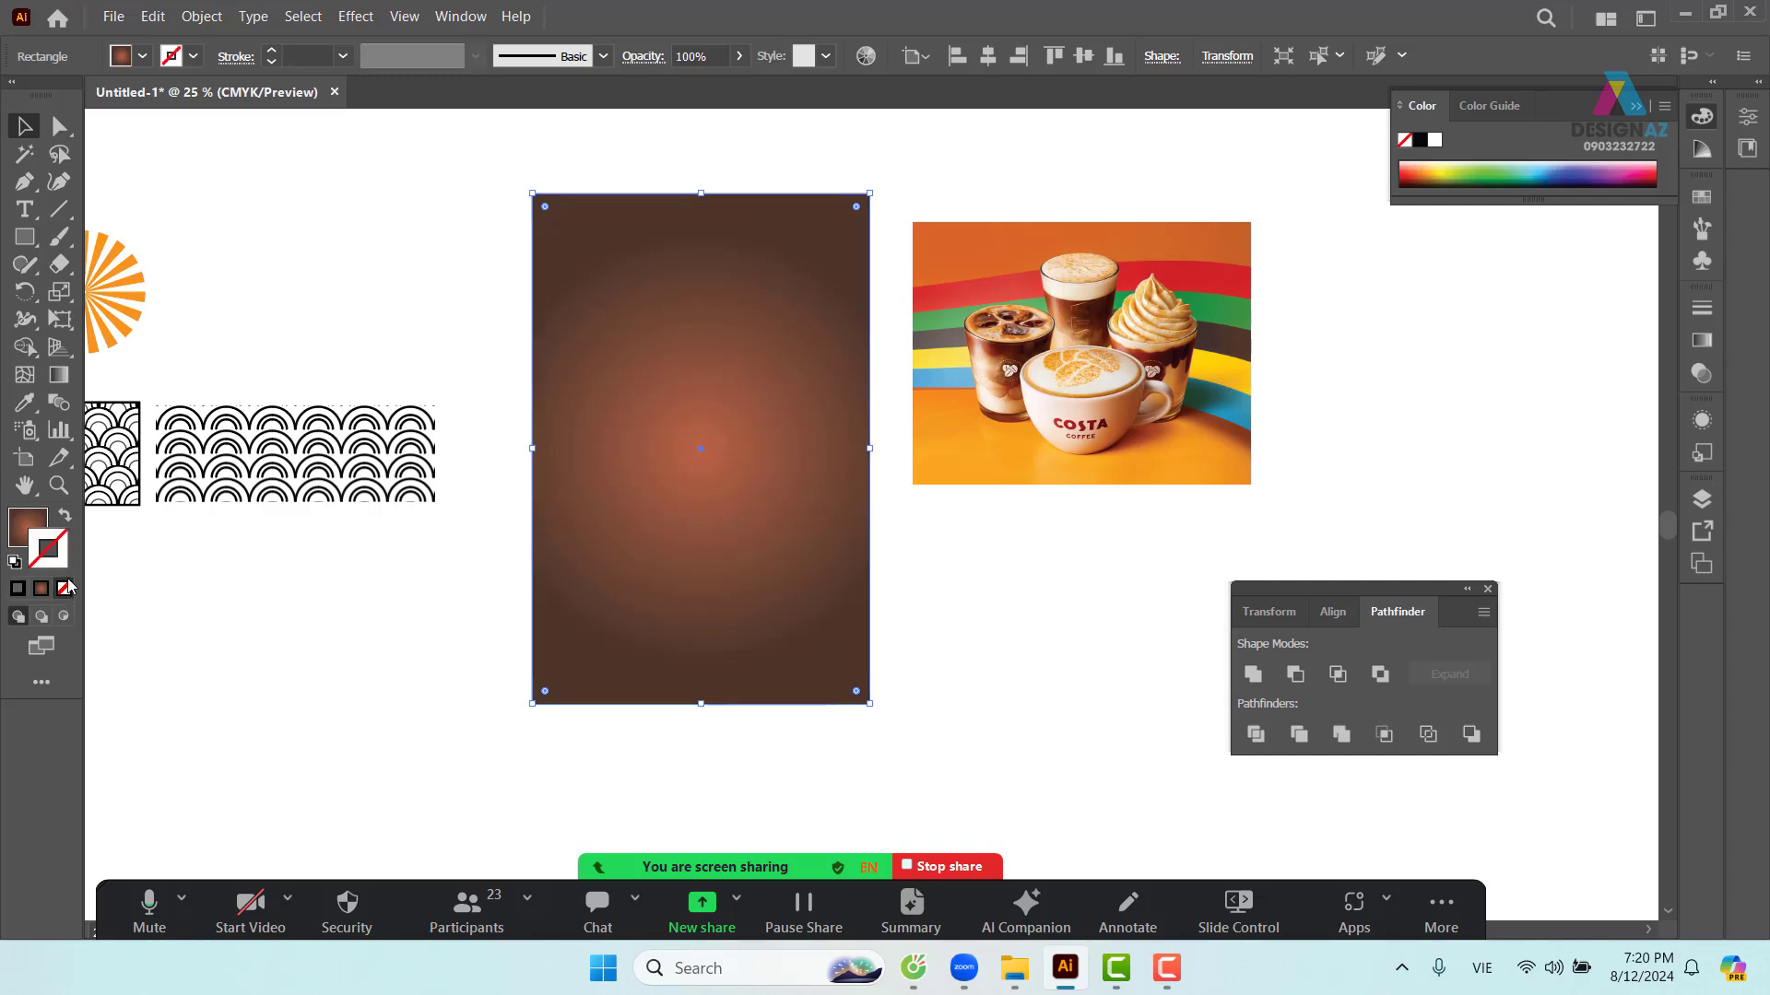
click(28, 523)
click(820, 139)
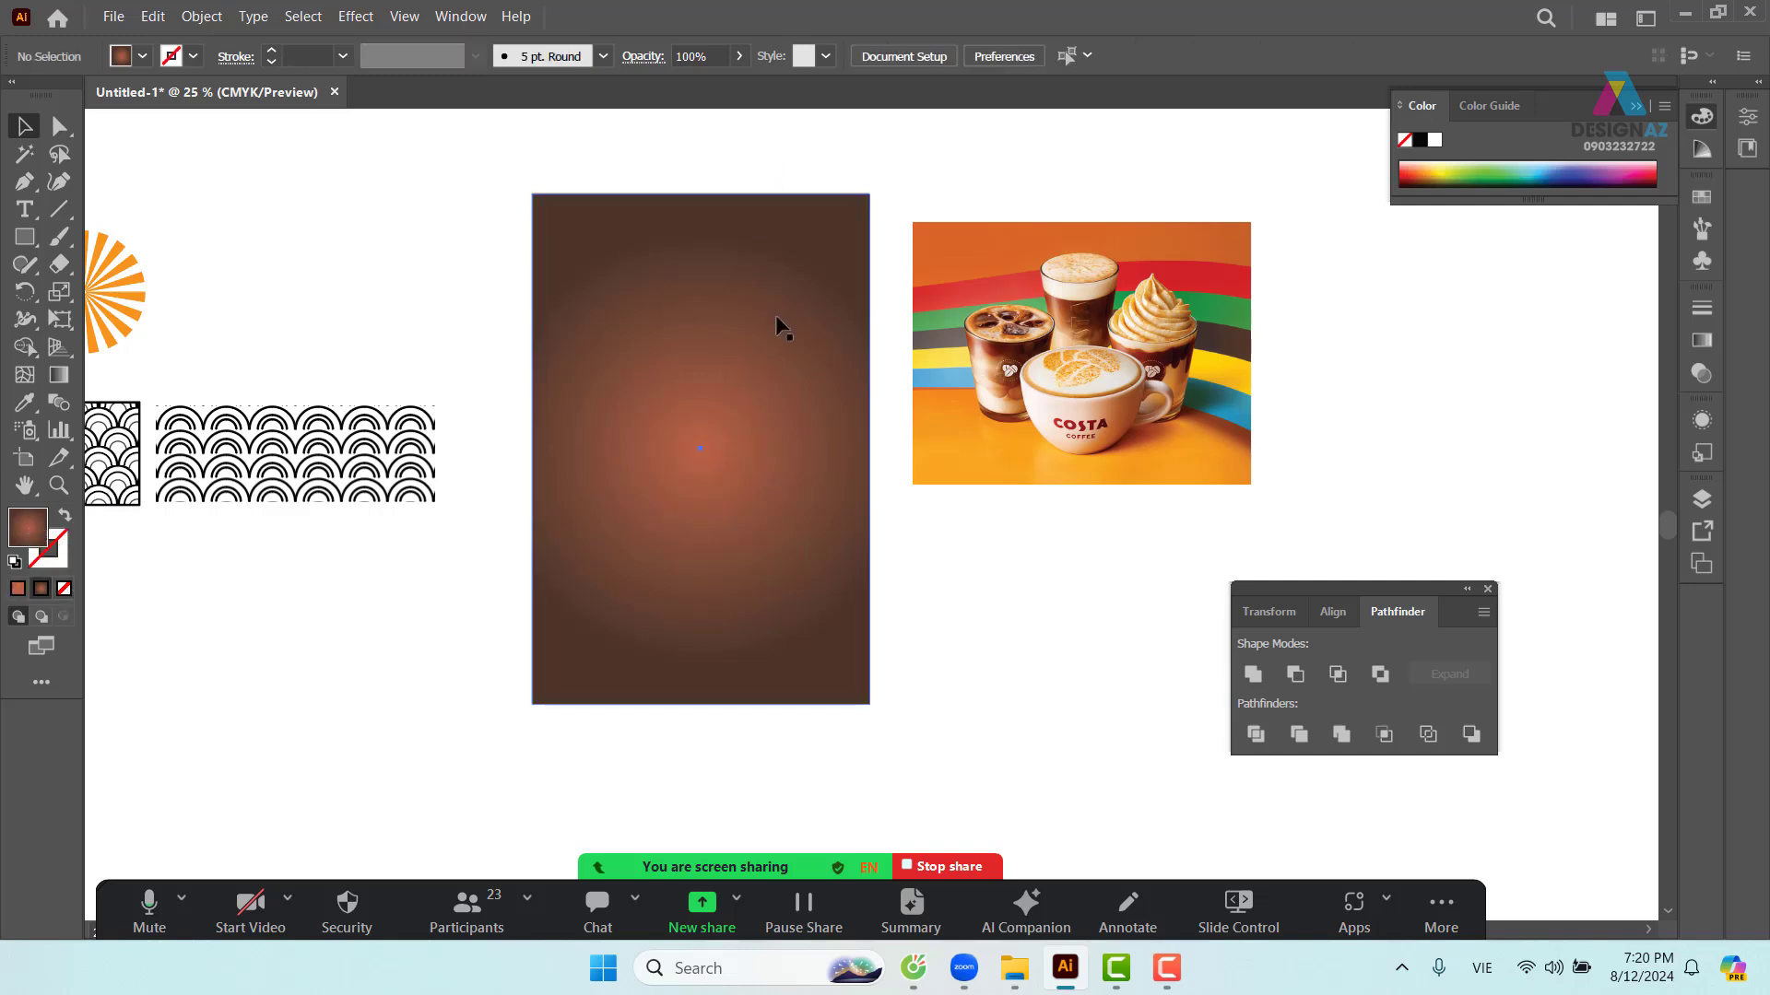
- Redraw the radial gradient from the rectangle's upper middle to beyond its lower right side, enlarging the glow
click(776, 313)
key(g)
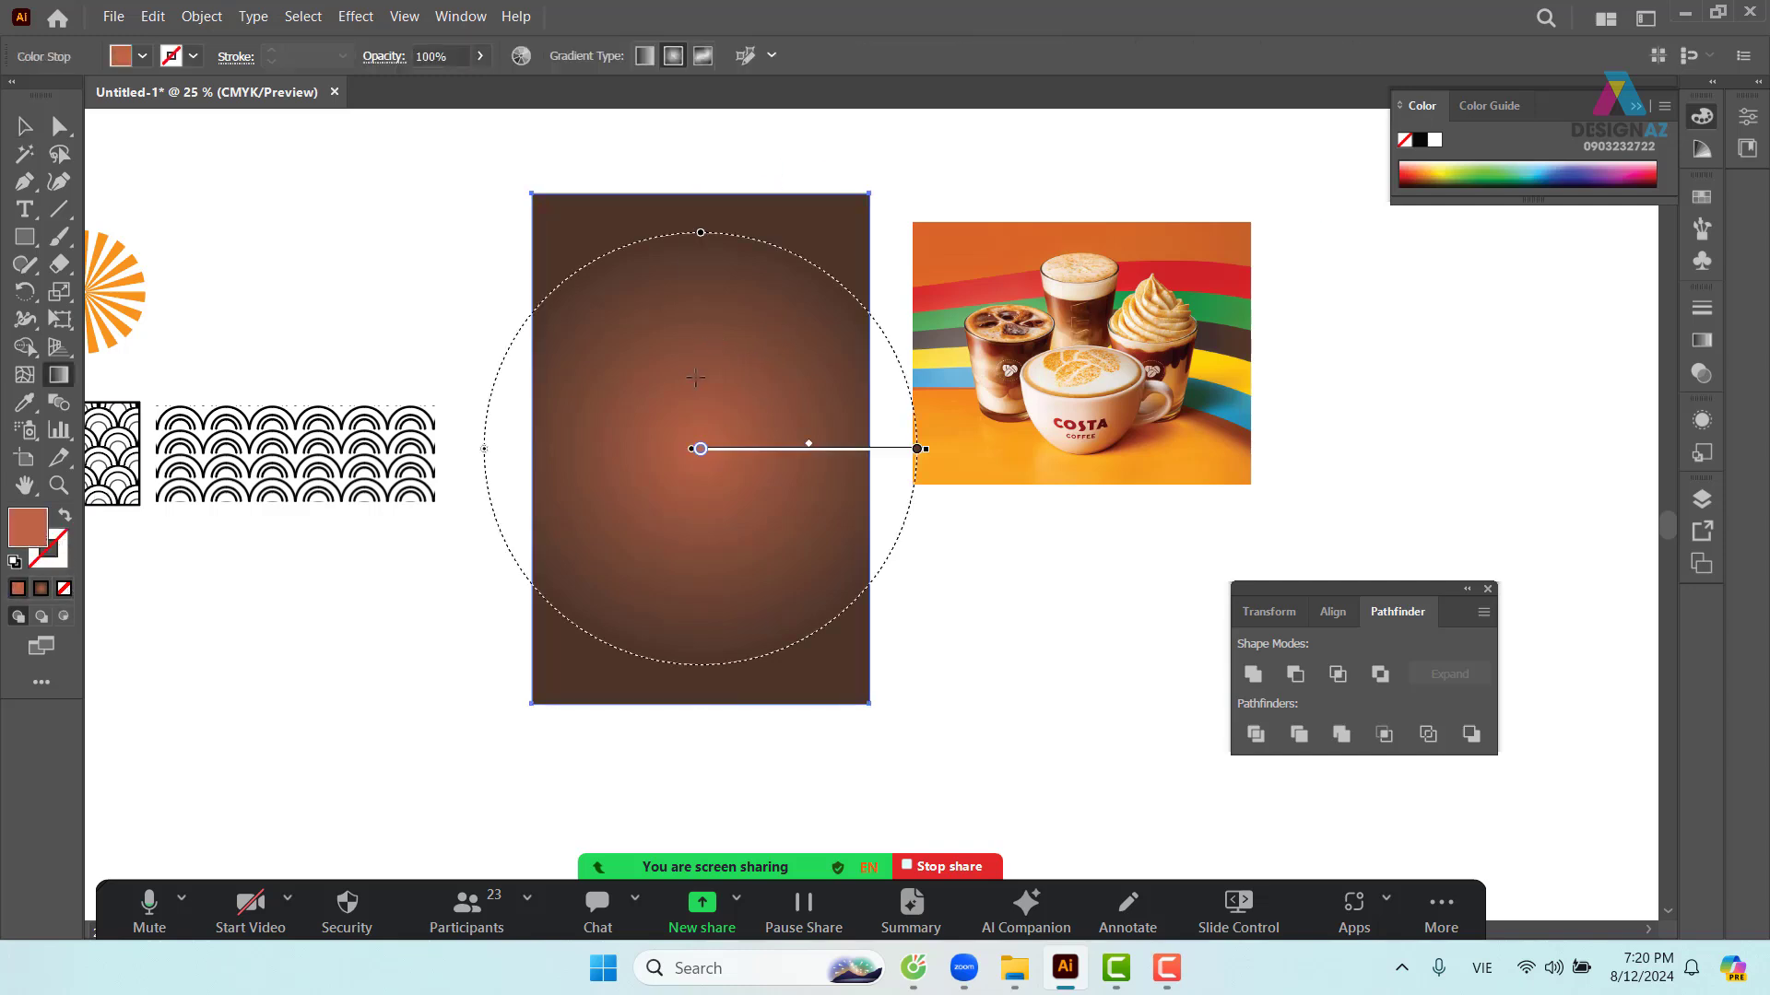
drag(702, 366, 982, 636)
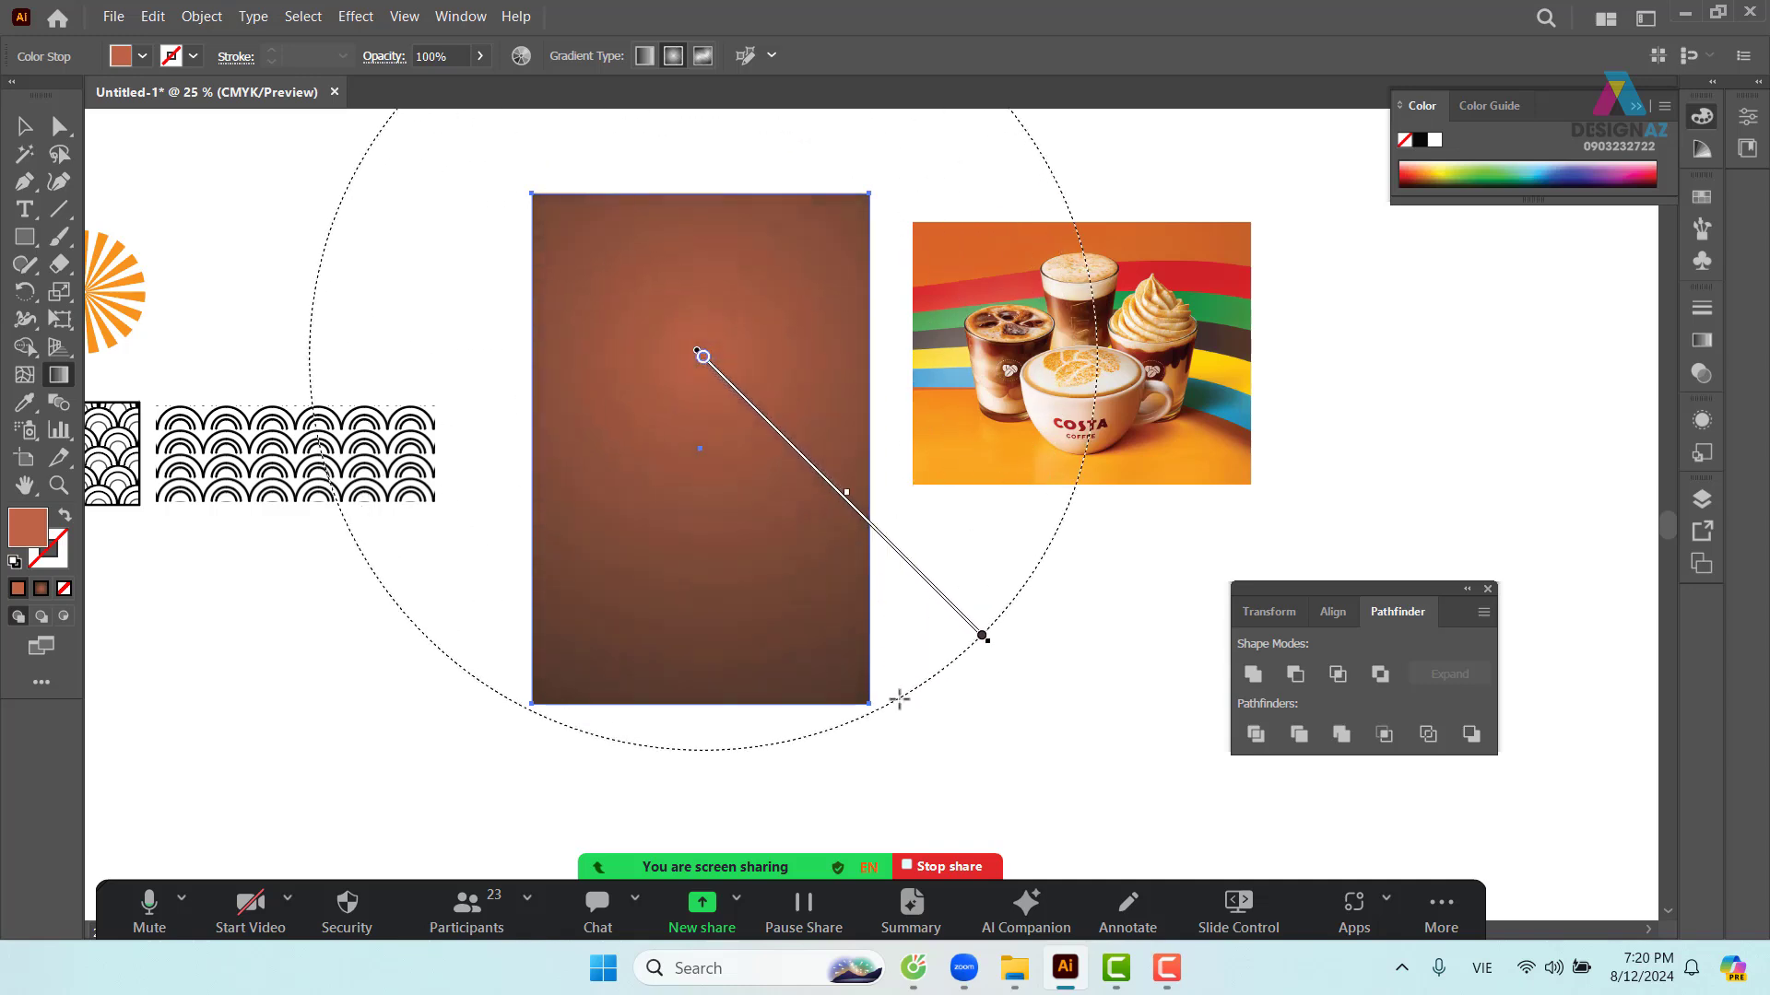
click(25, 127)
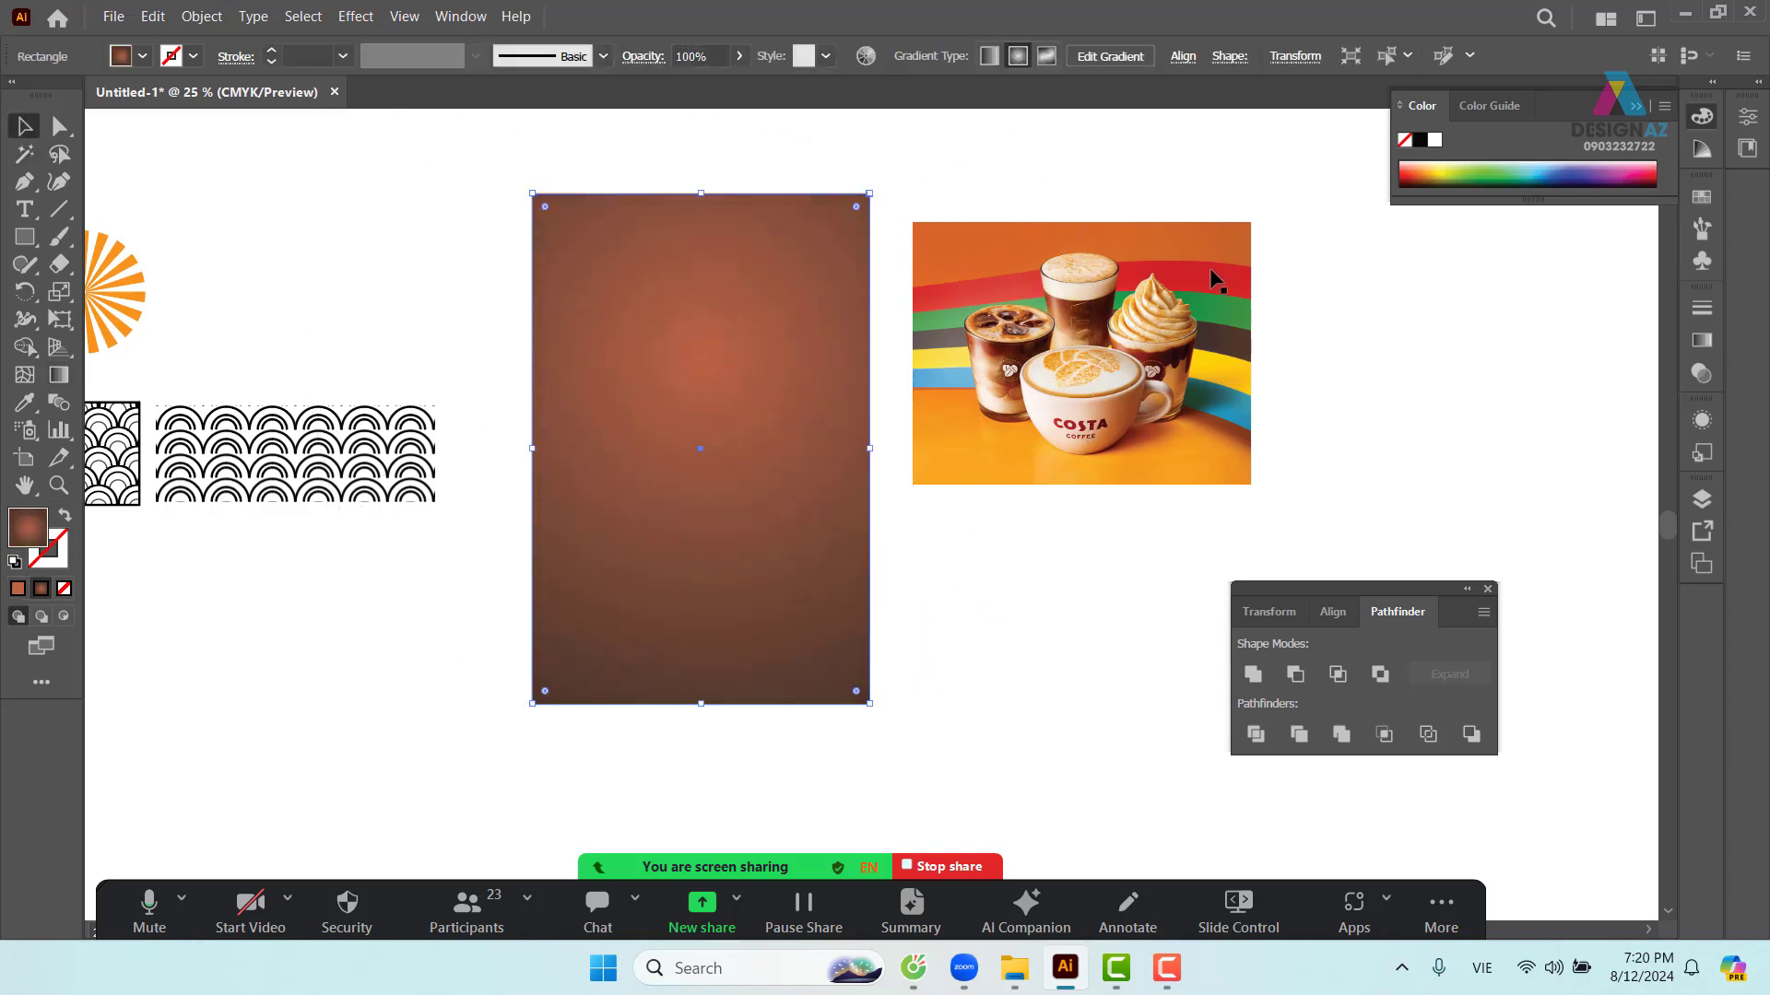
click(1348, 286)
- Try the drinks picture over the gradient rectangle, and put it back beside it with their top edges level
click(1166, 422)
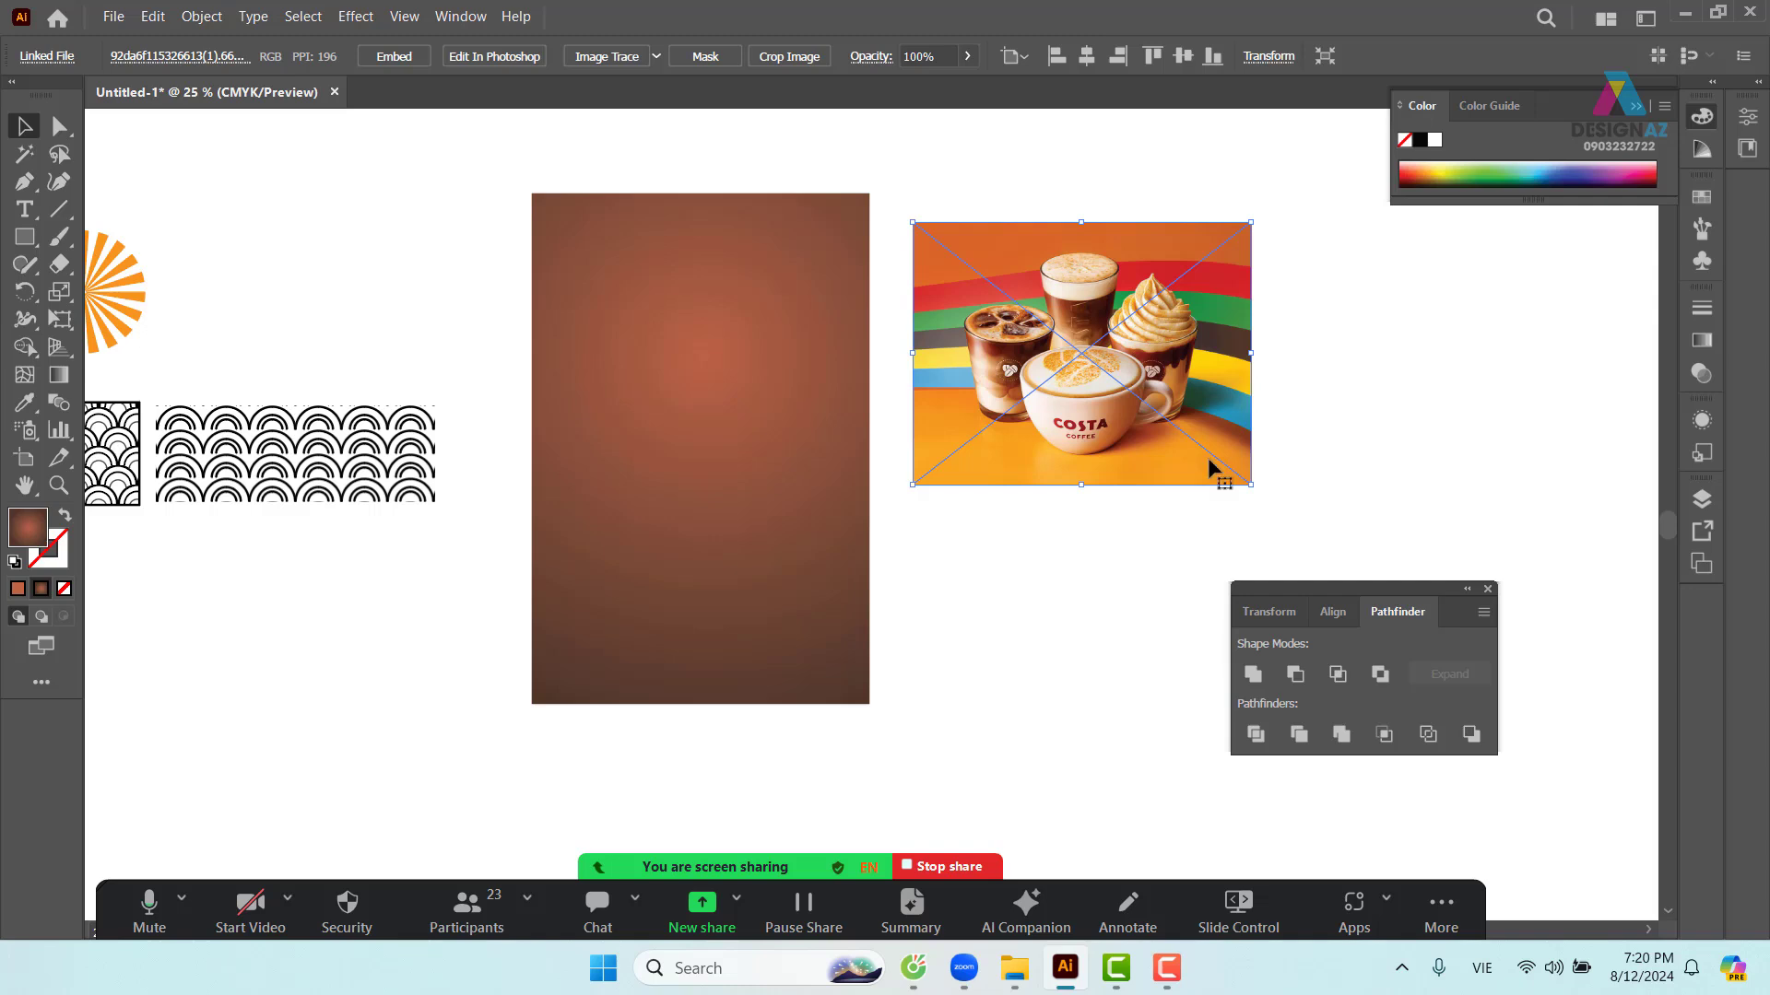
drag(1208, 459, 814, 460)
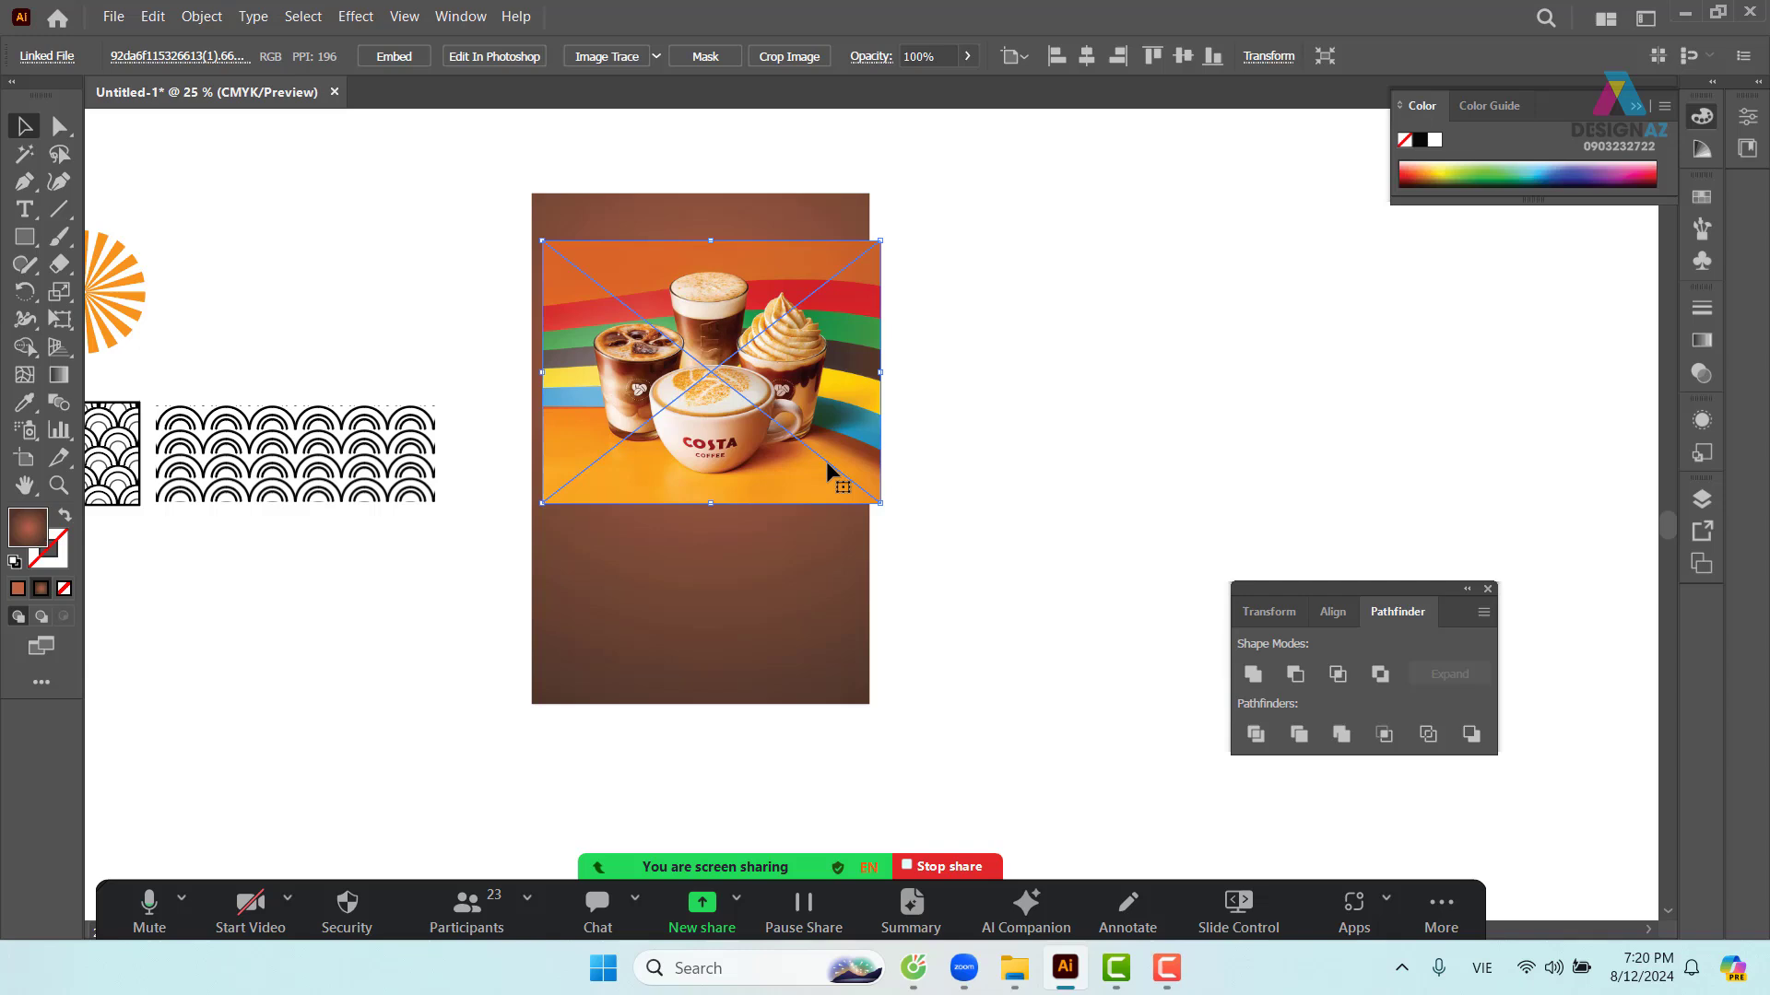
drag(699, 405, 1097, 402)
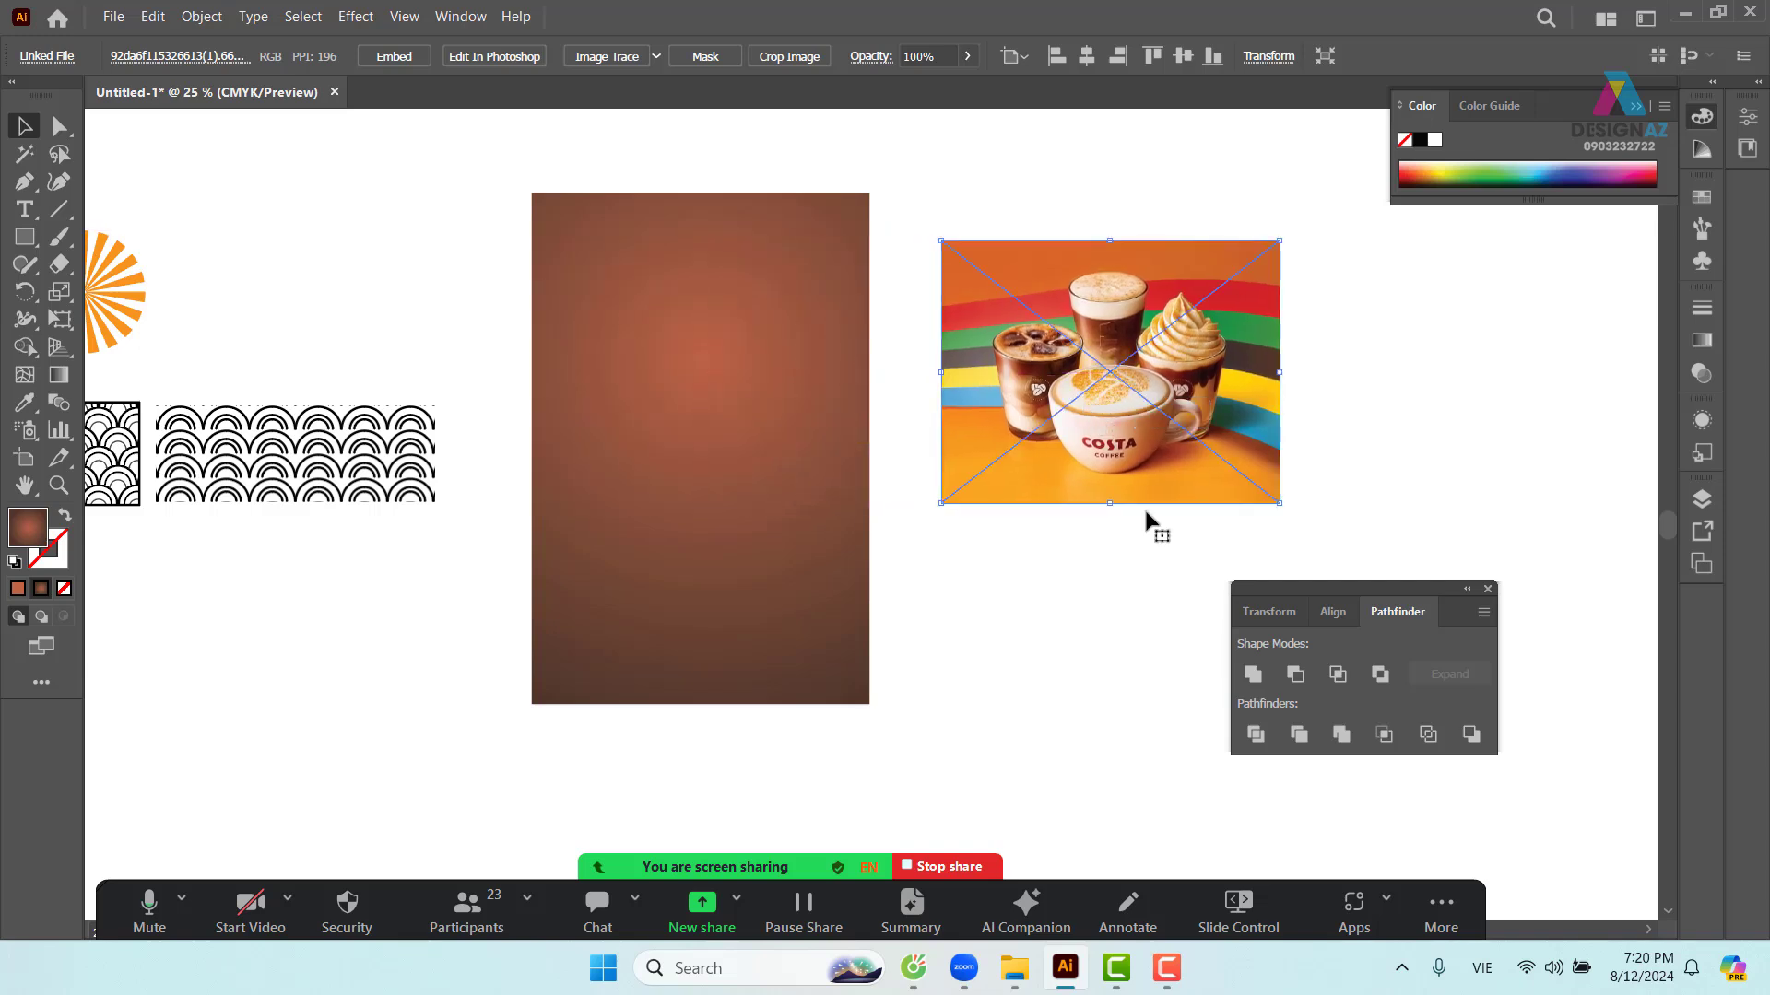
drag(1153, 408, 1097, 358)
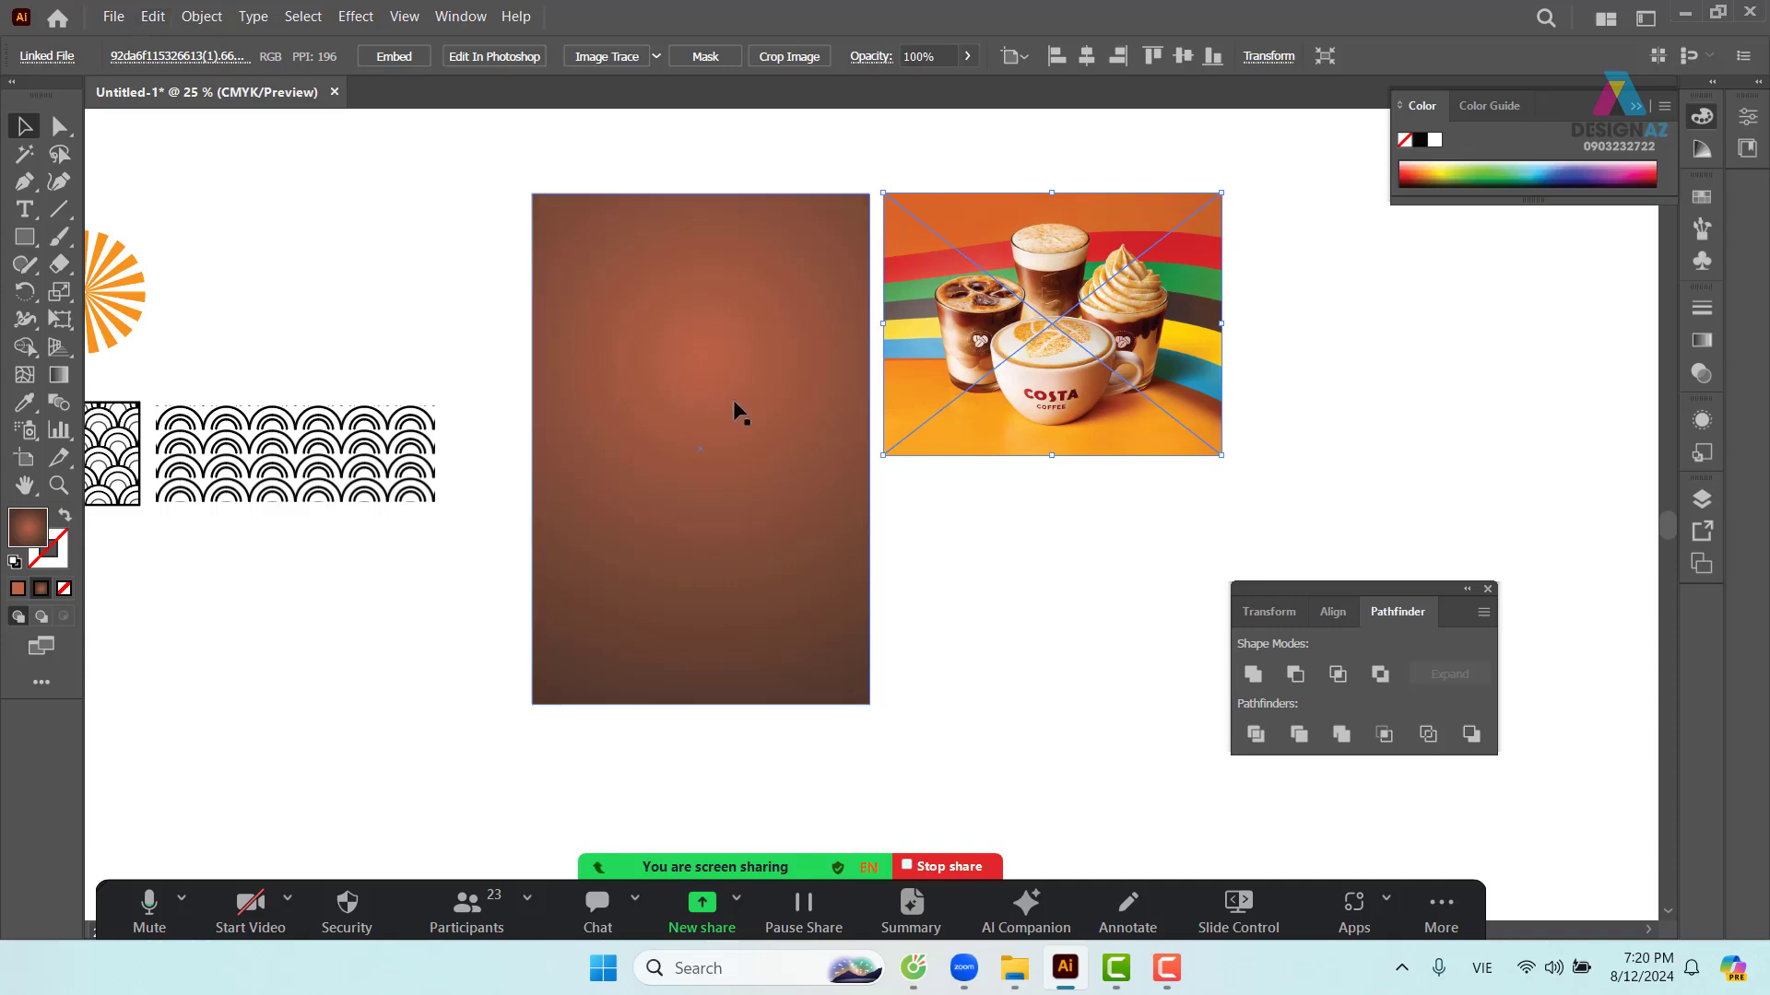
key(super+e)
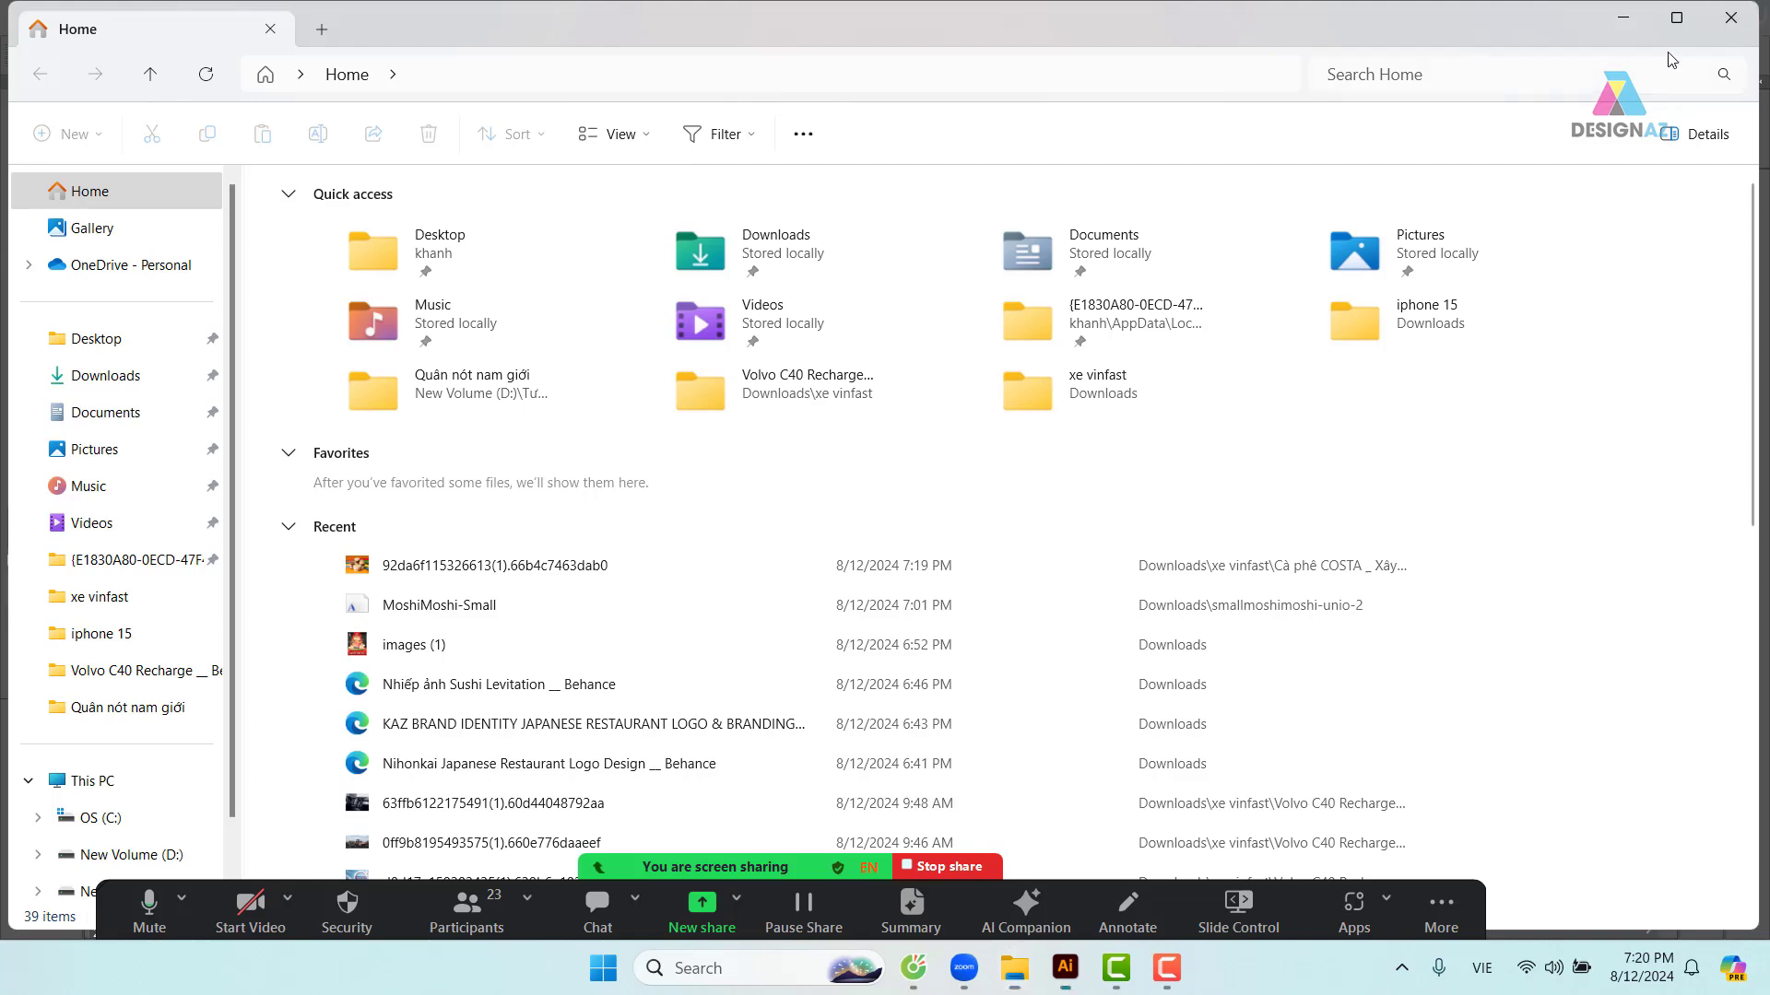
click(1730, 17)
click(120, 16)
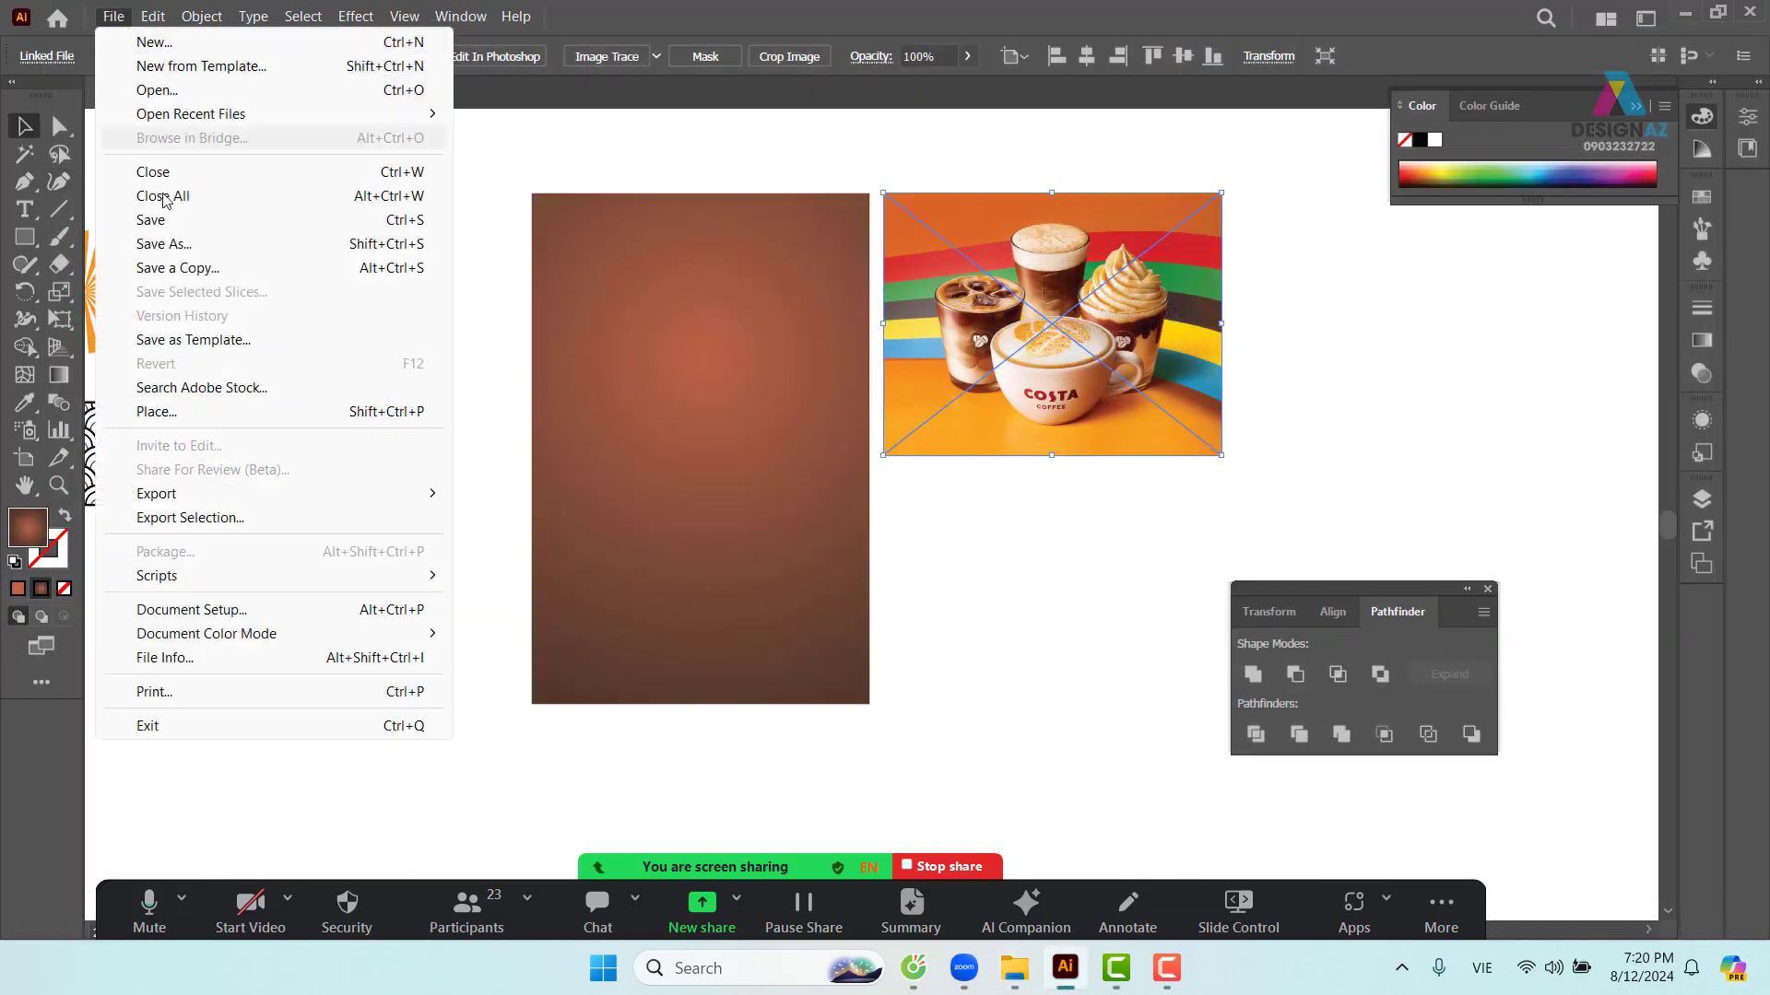
click(296, 413)
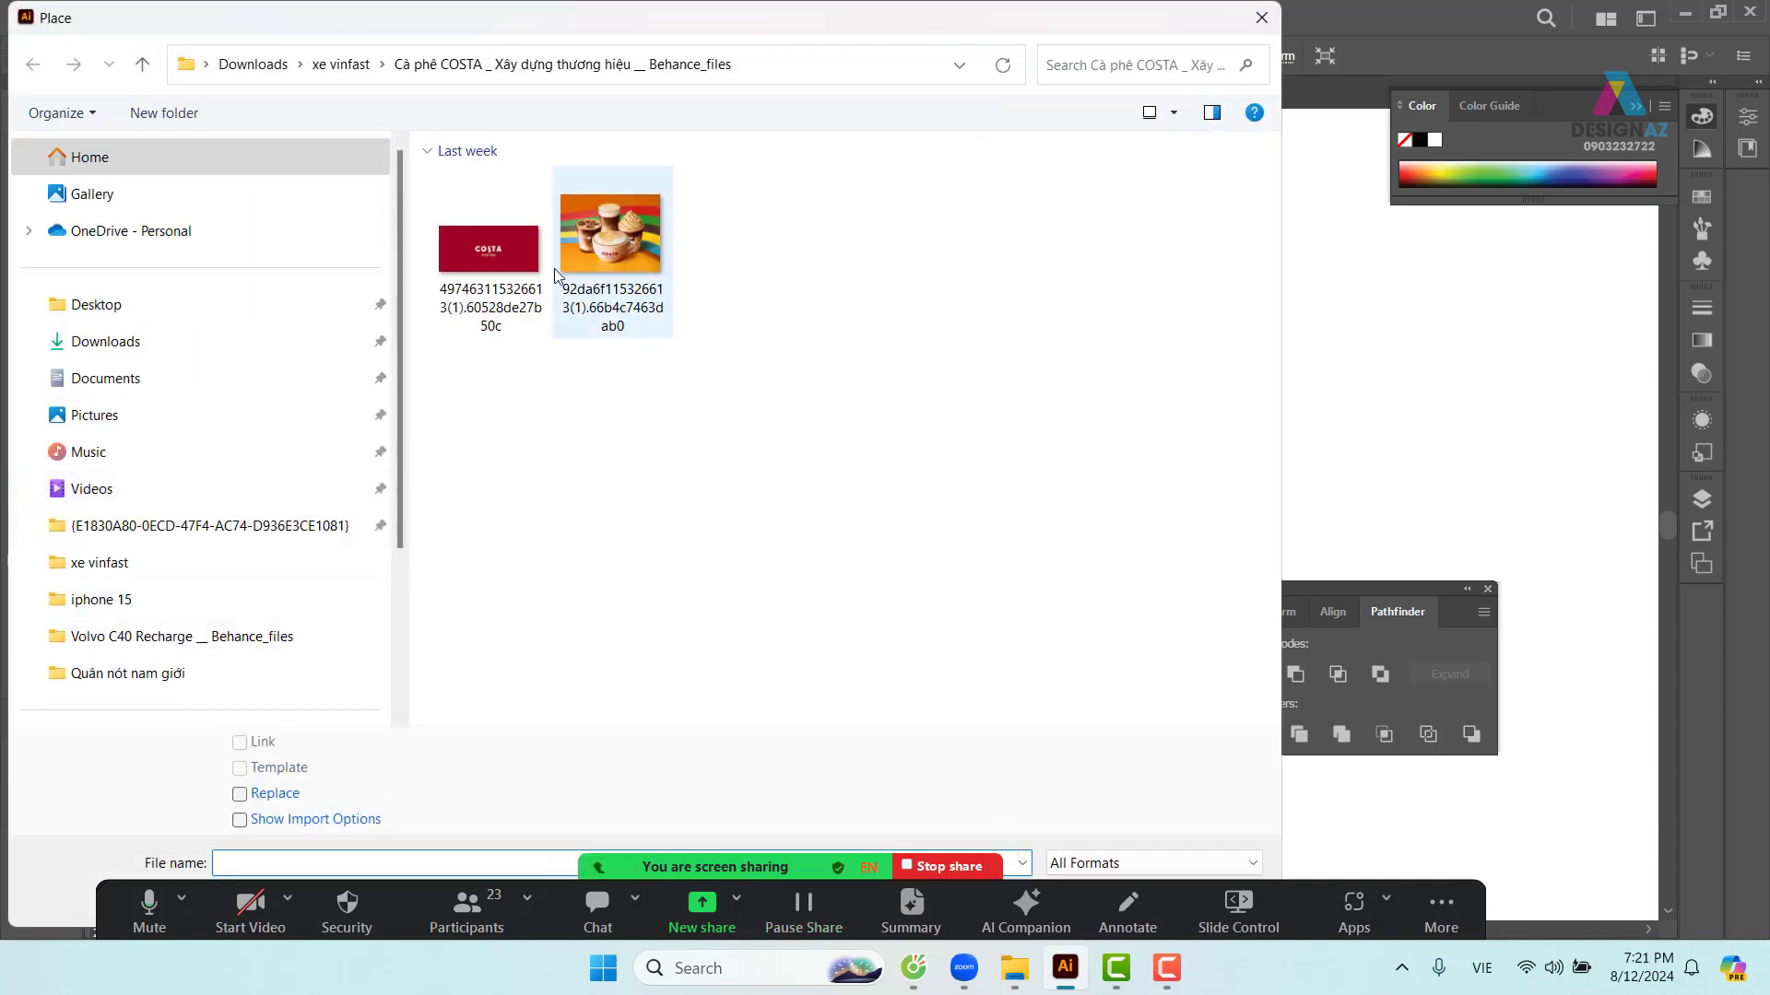
click(503, 262)
key(Return)
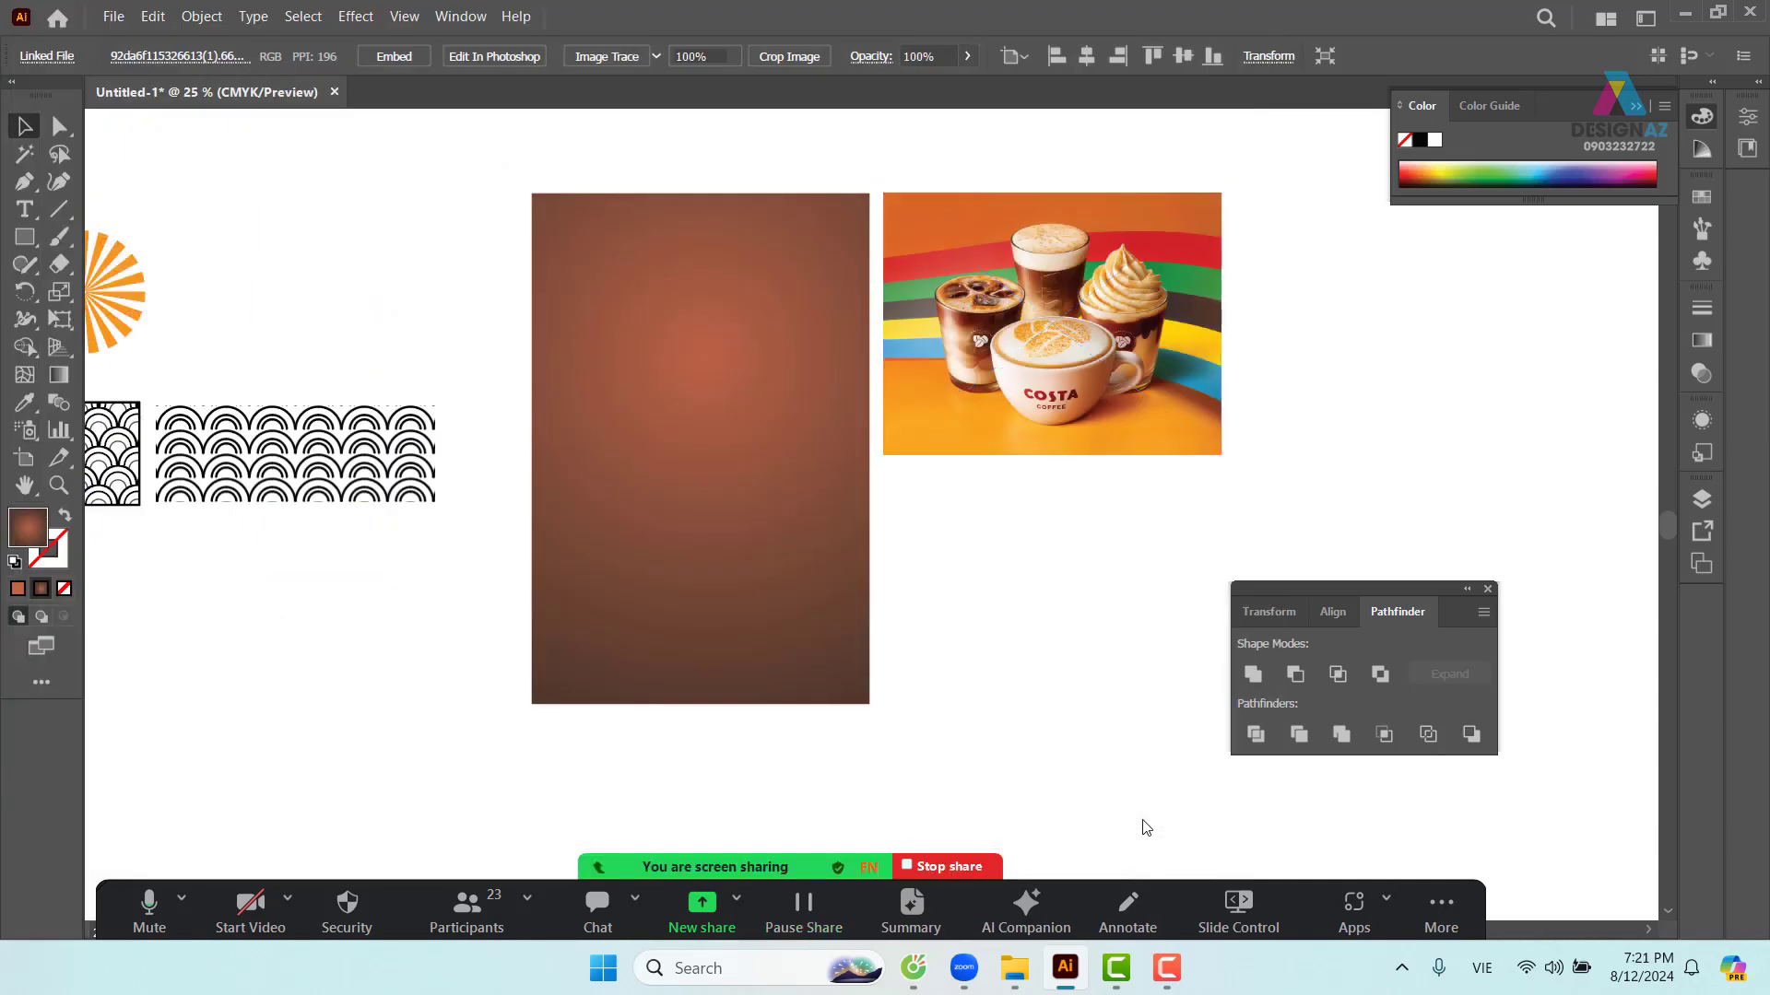
click(895, 427)
drag(1057, 527, 1035, 567)
click(489, 262)
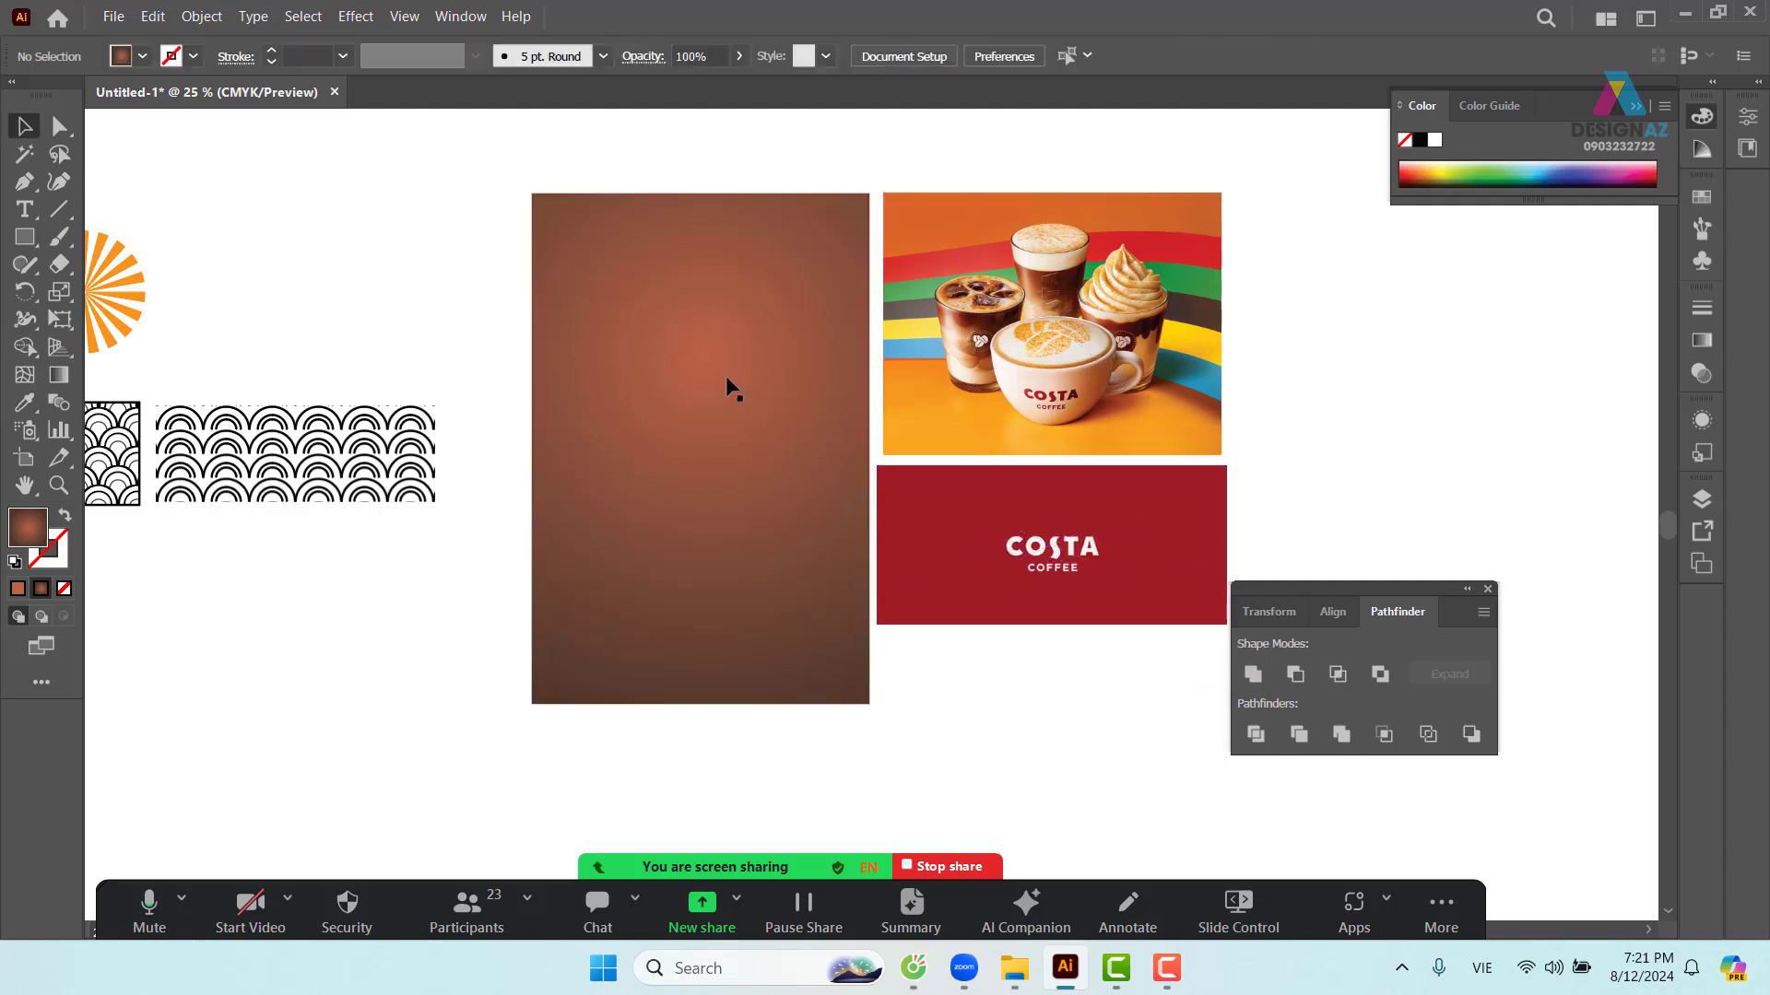
- Start placing an image and browse drive D: through ảnh mới tư liệu, chưa lọc and background thiết kế to the Chất liệu đen trắng folder
click(728, 379)
click(114, 17)
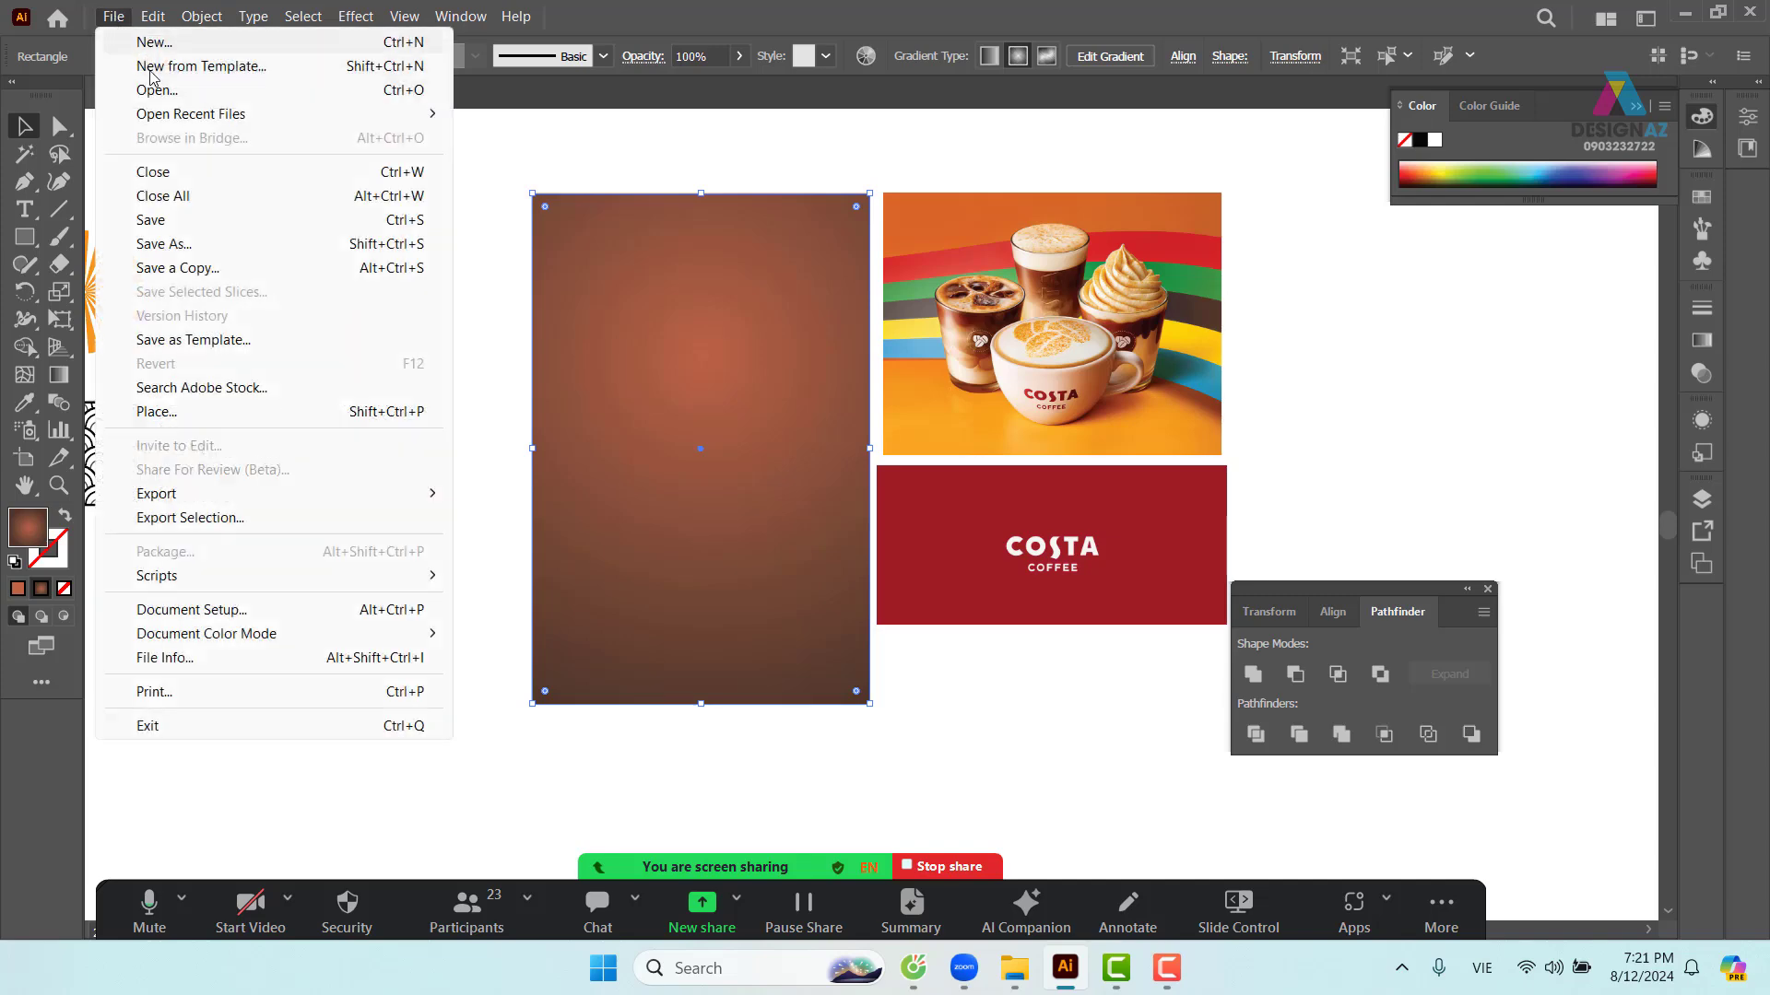
click(272, 413)
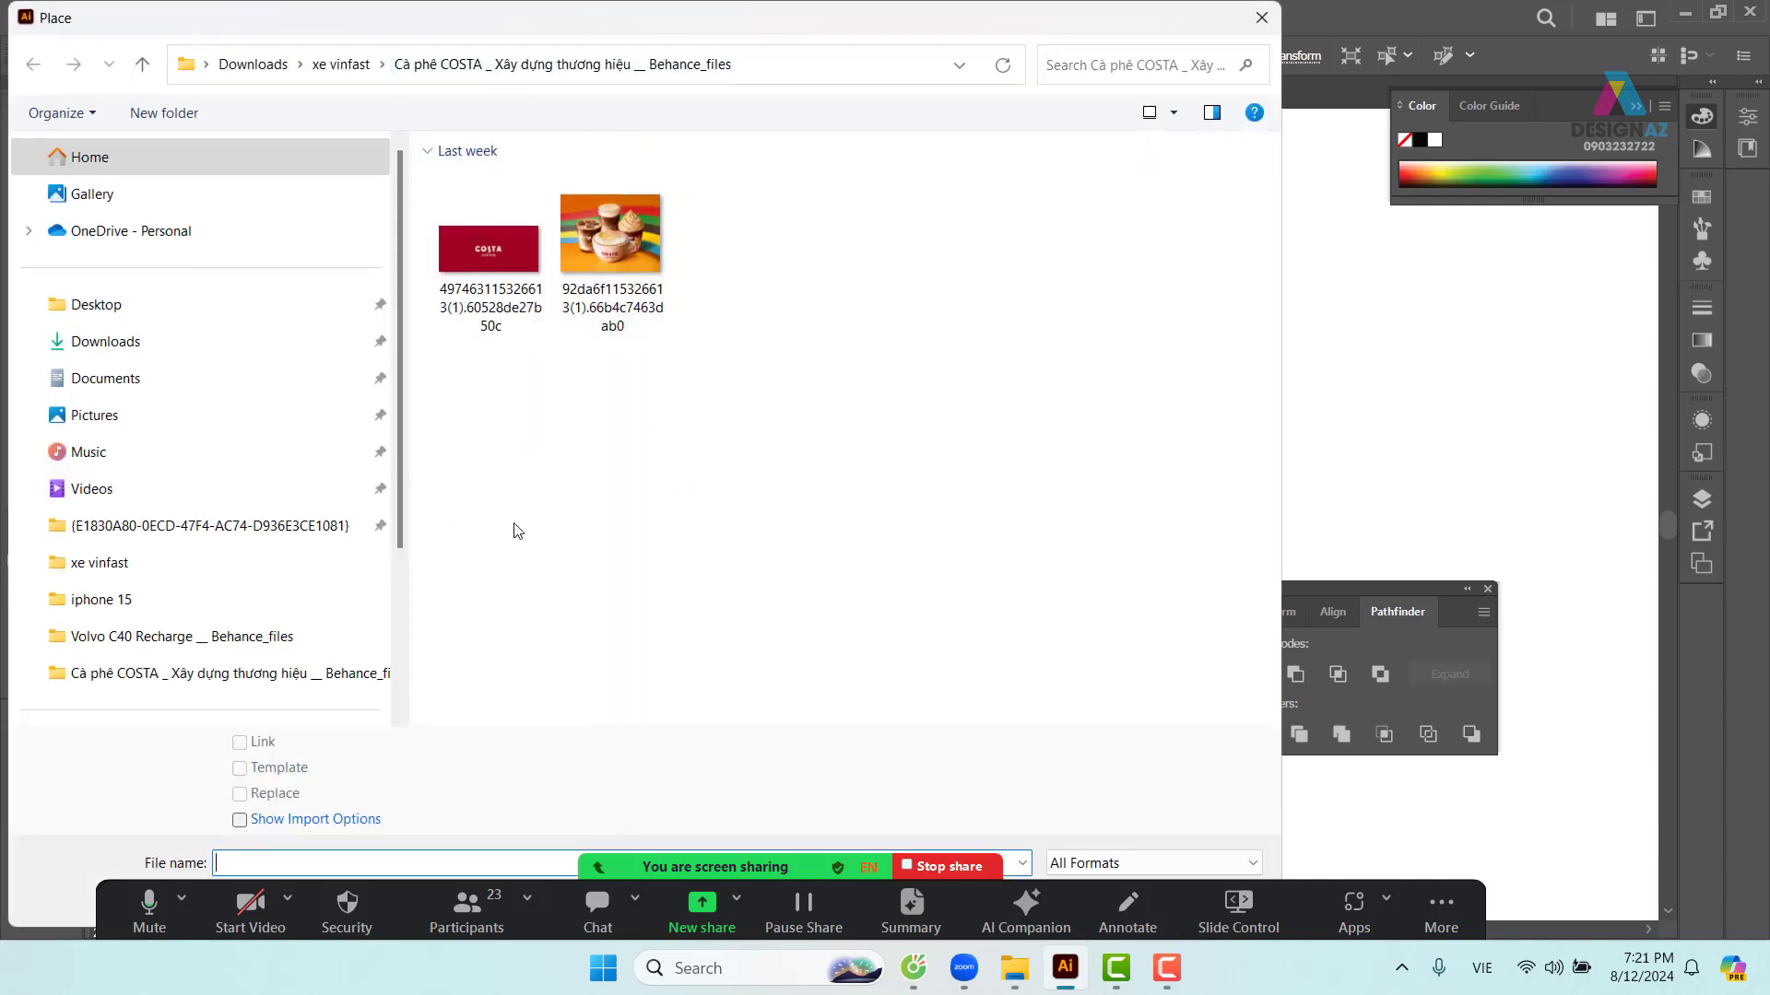
scroll(304, 544, down, 2)
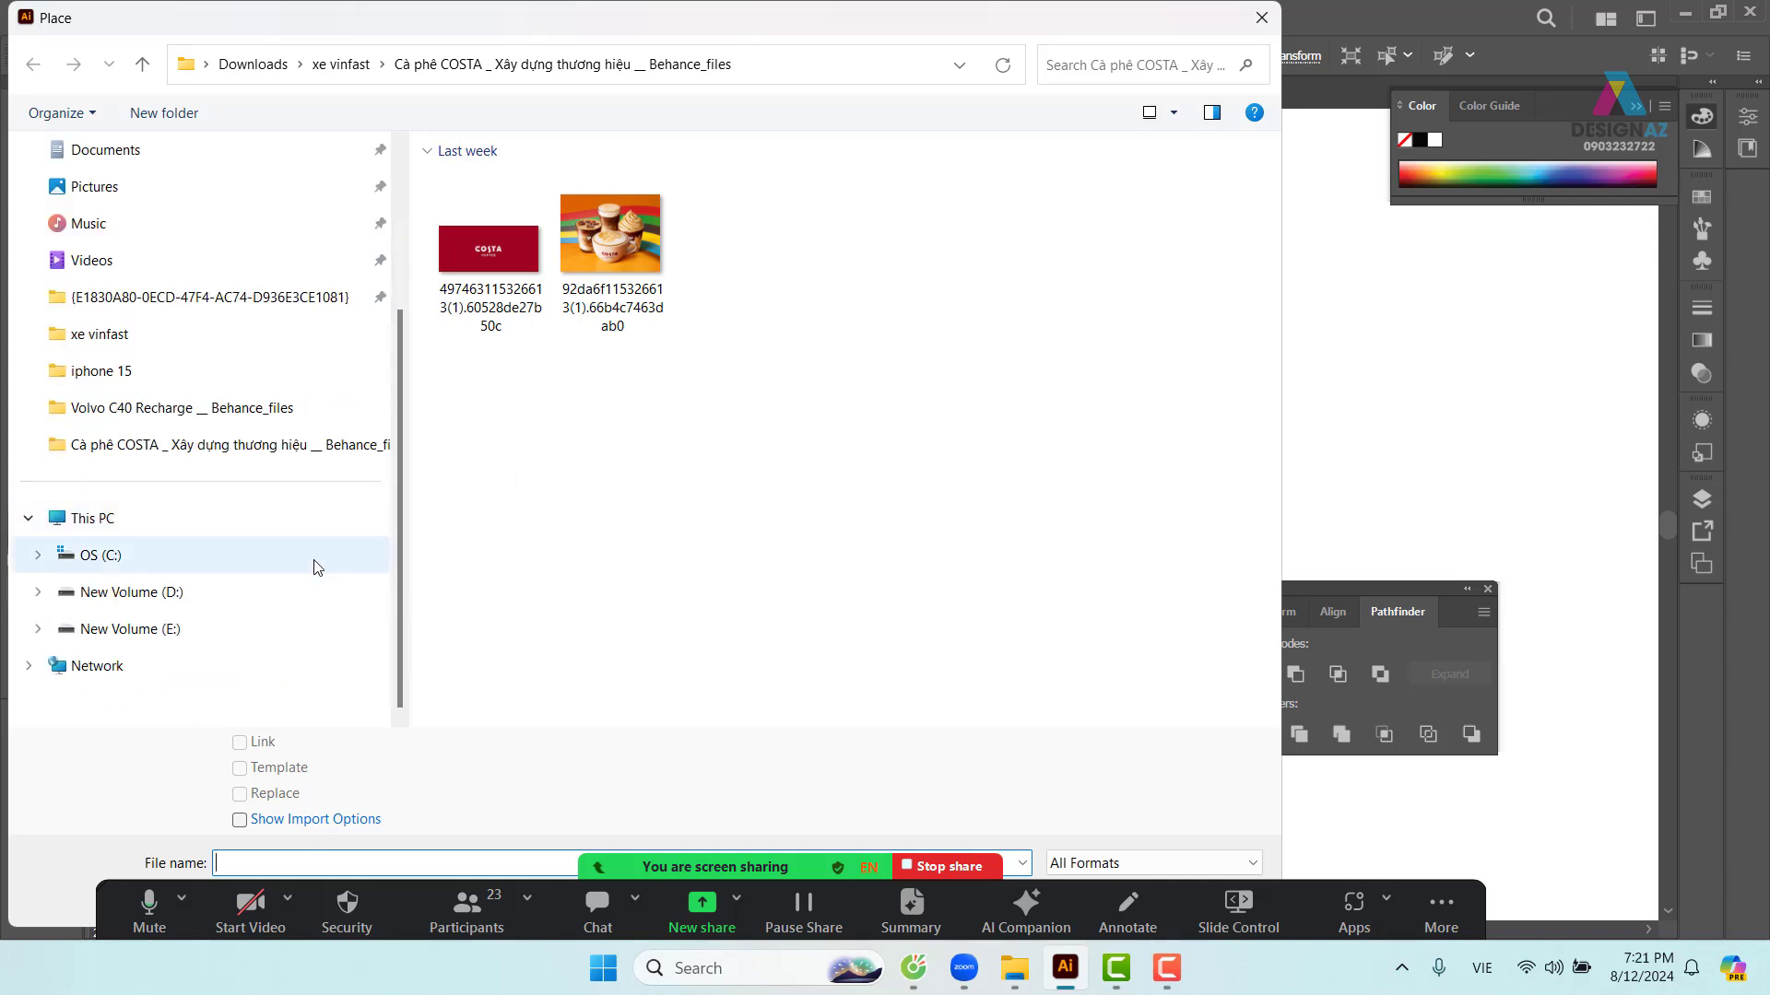
click(195, 591)
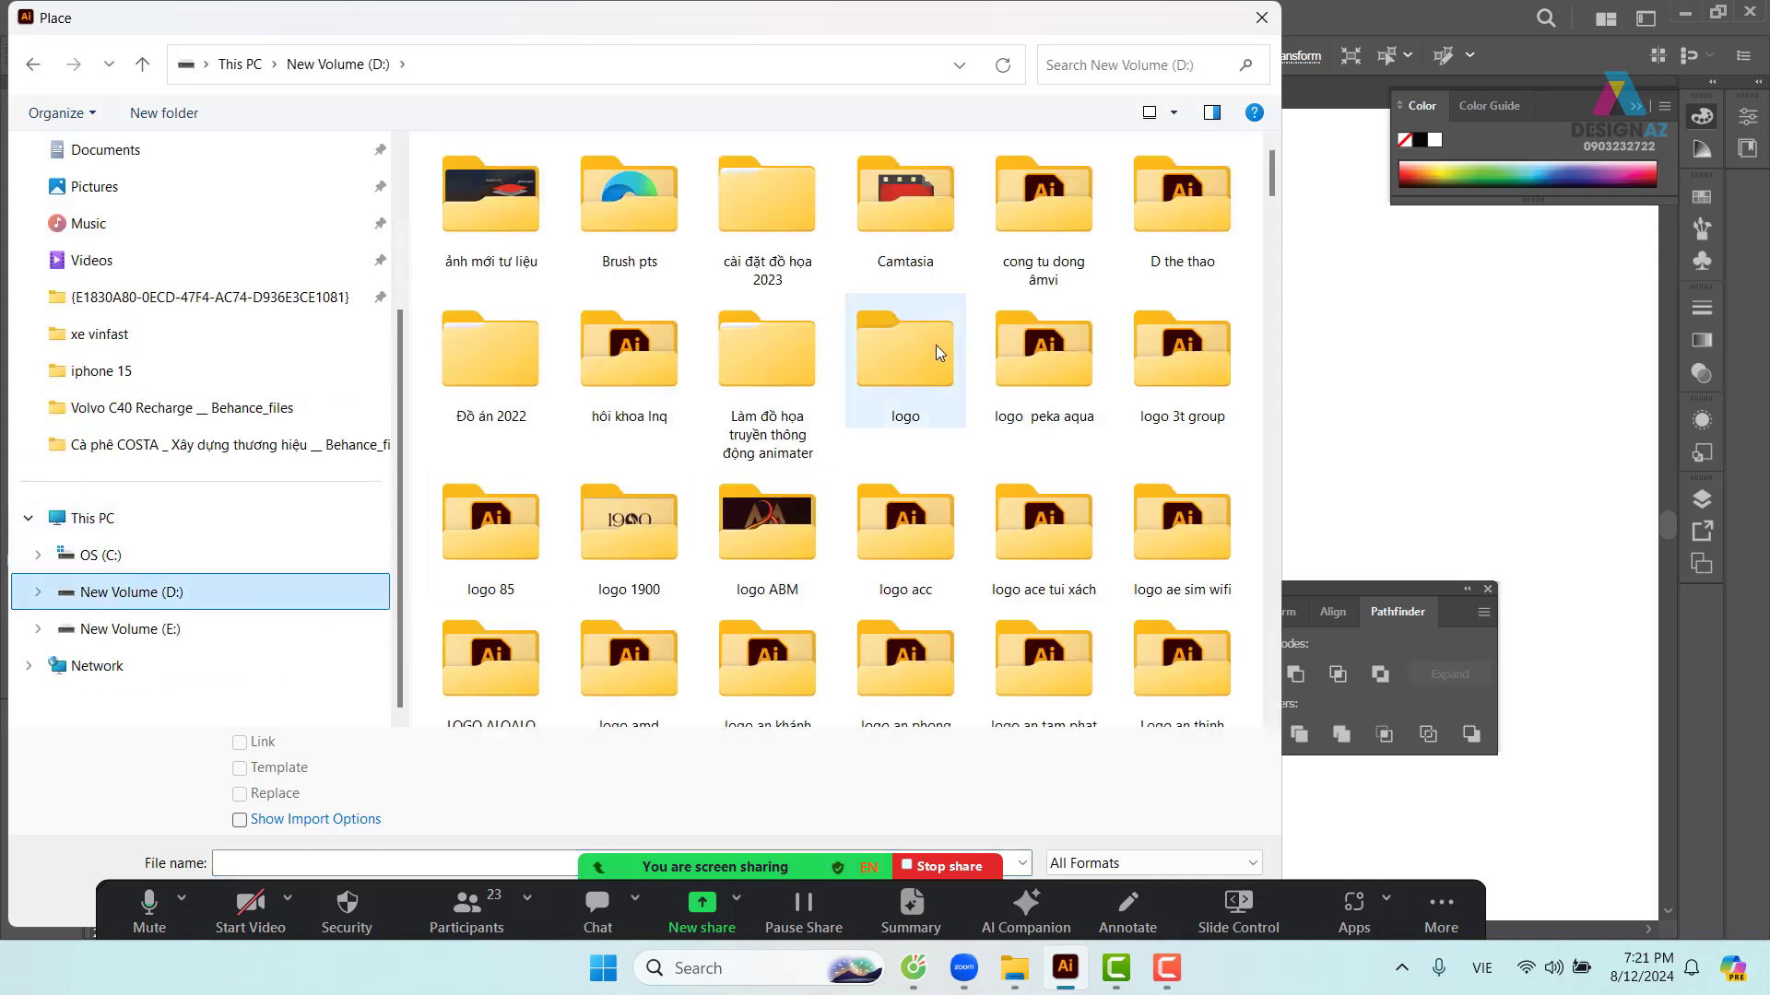
double_click(491, 194)
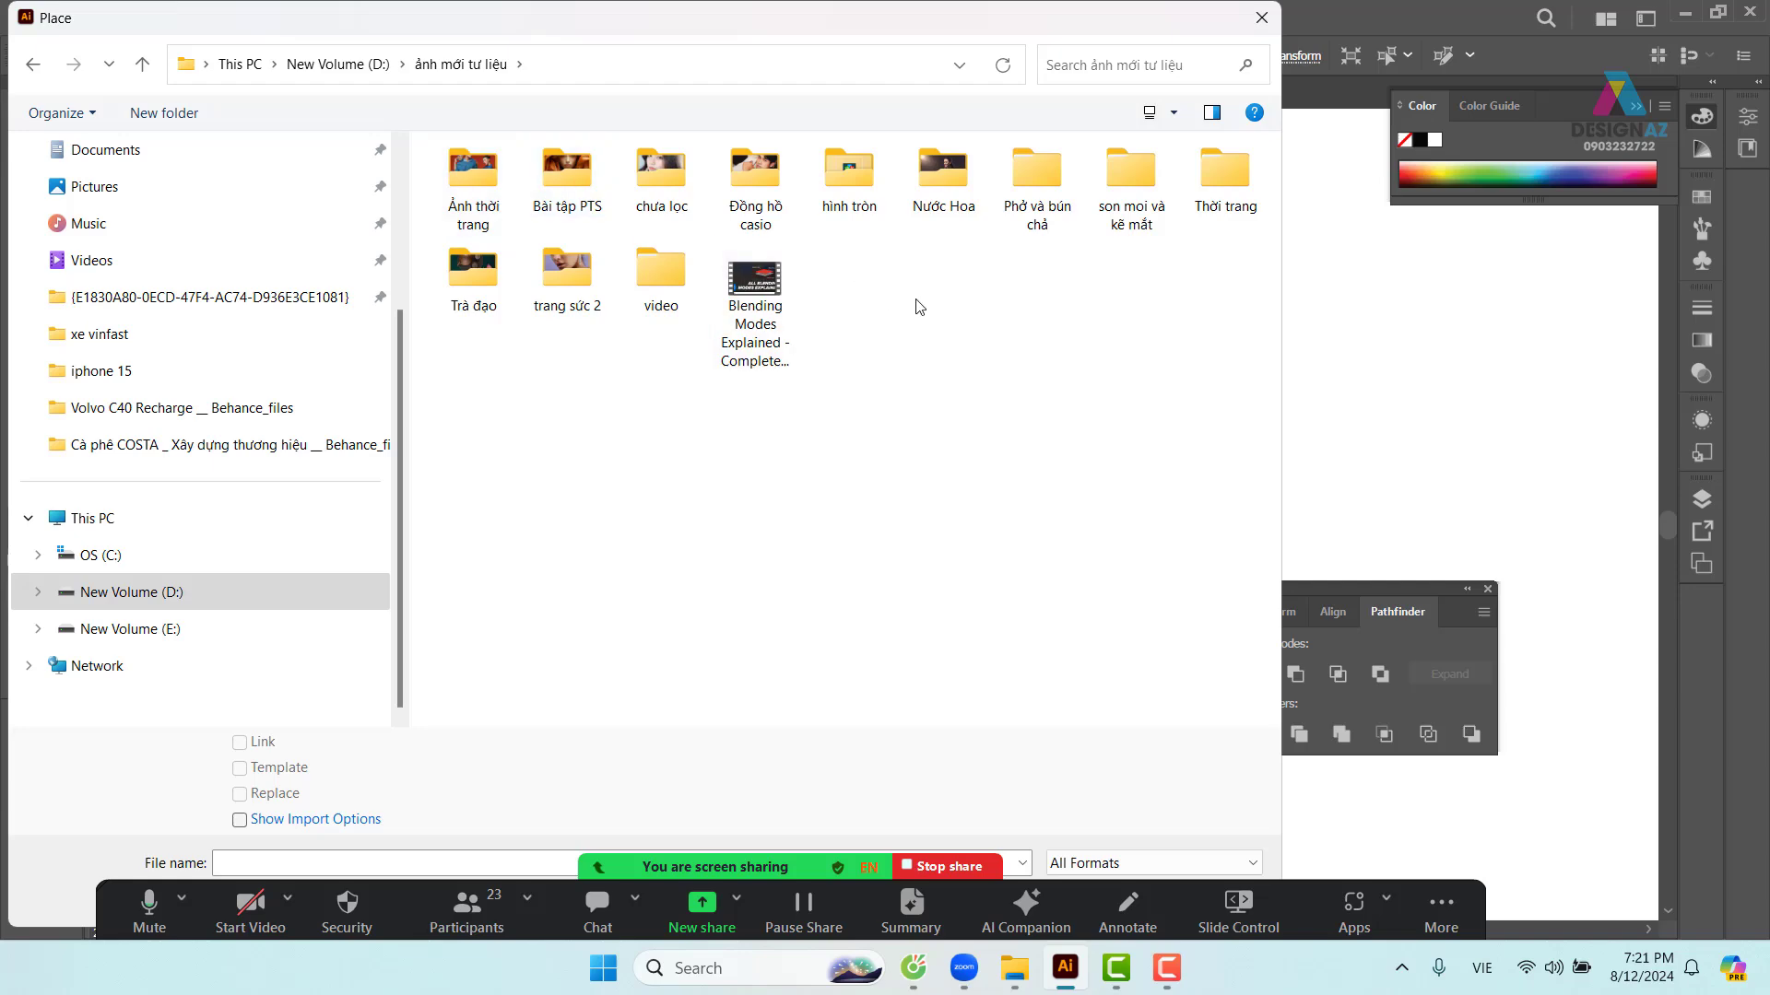
double_click(676, 184)
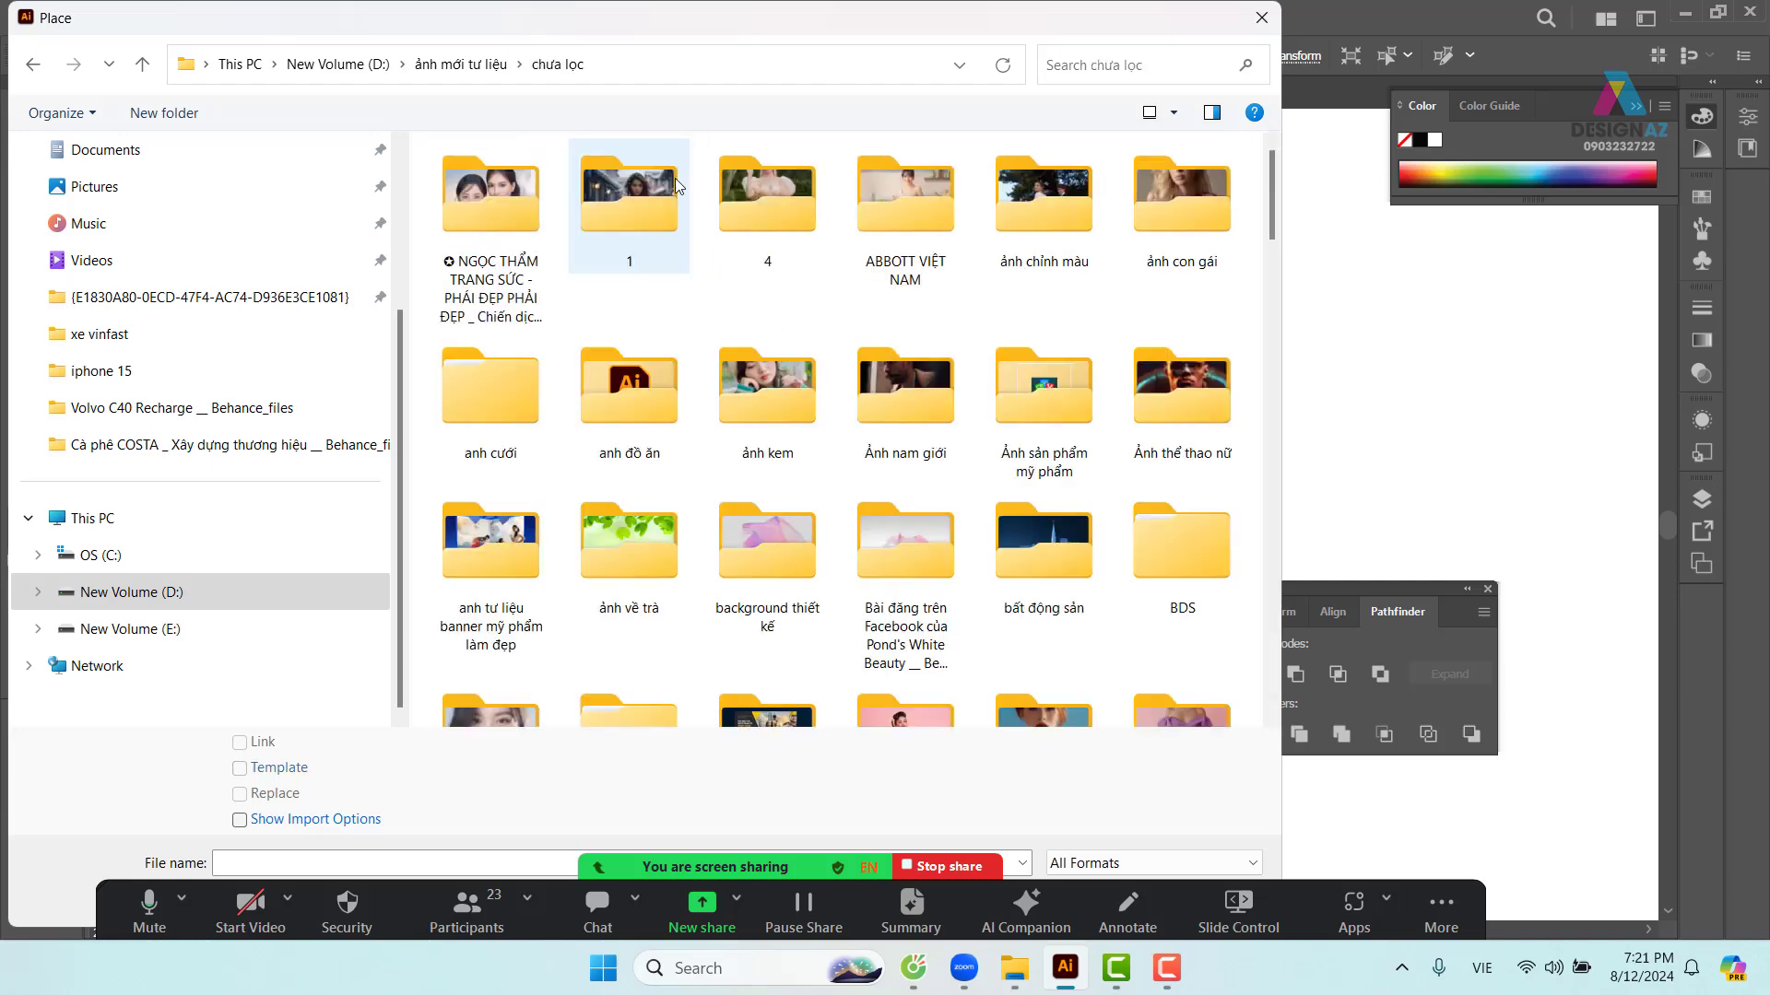
double_click(767, 539)
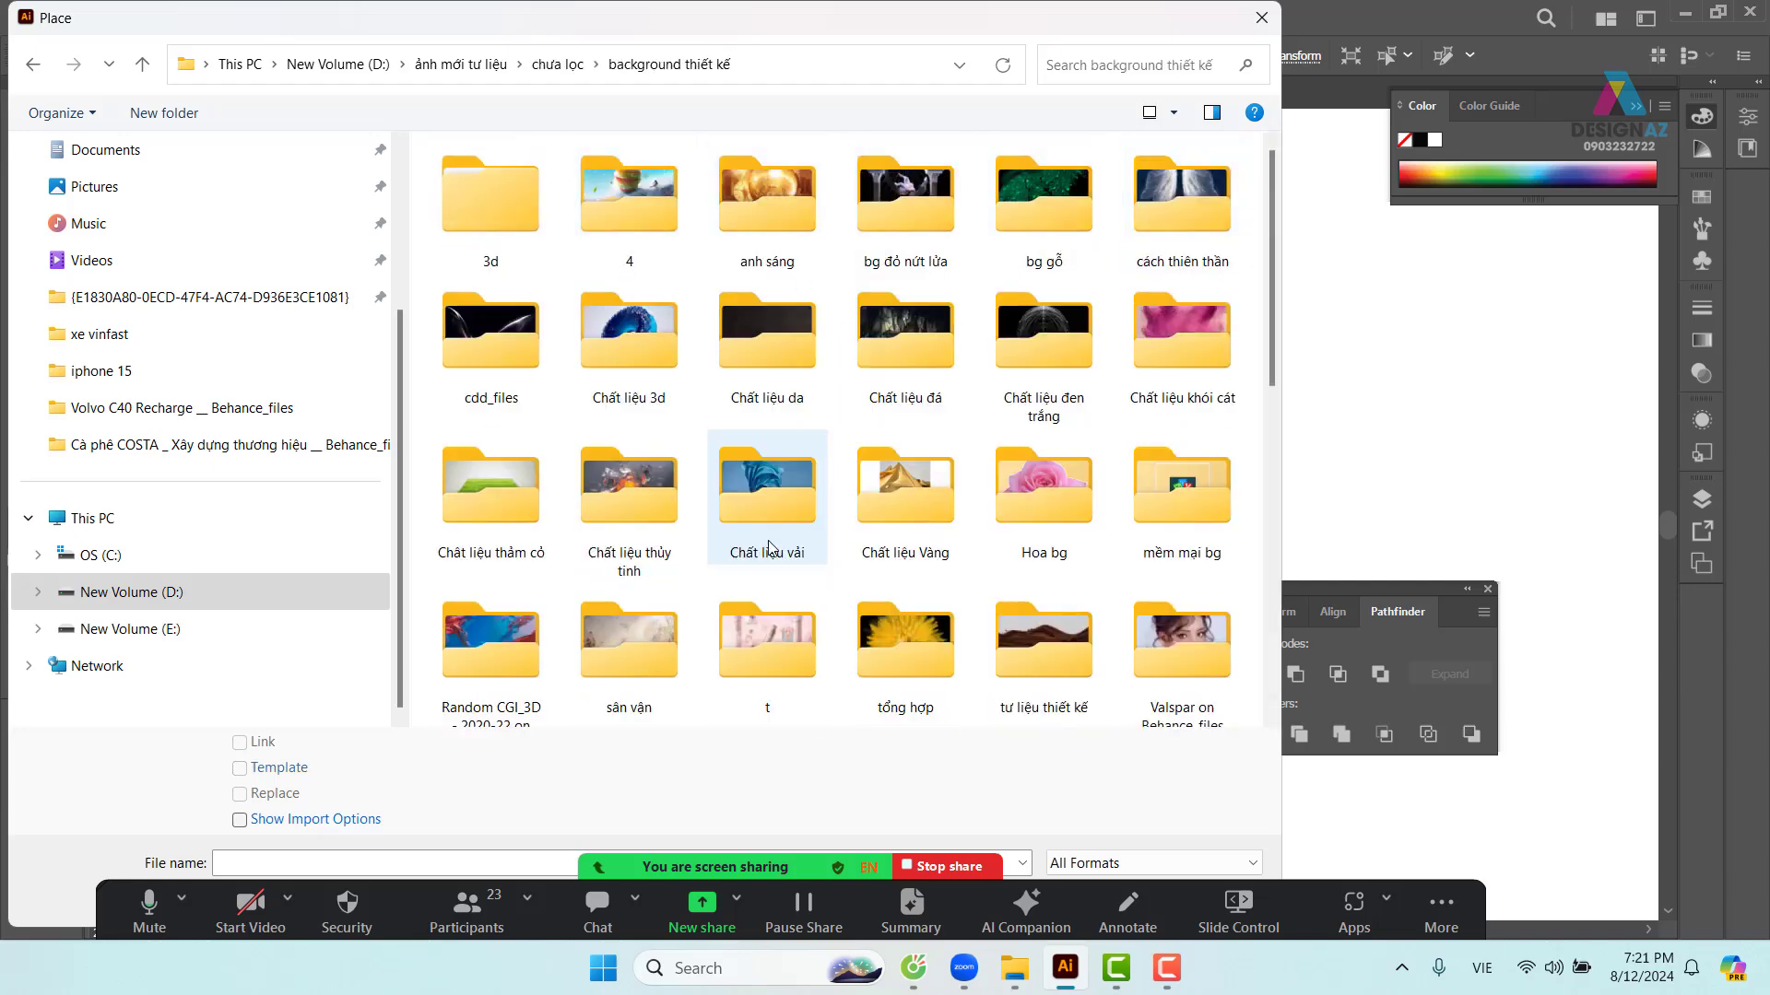
click(1048, 334)
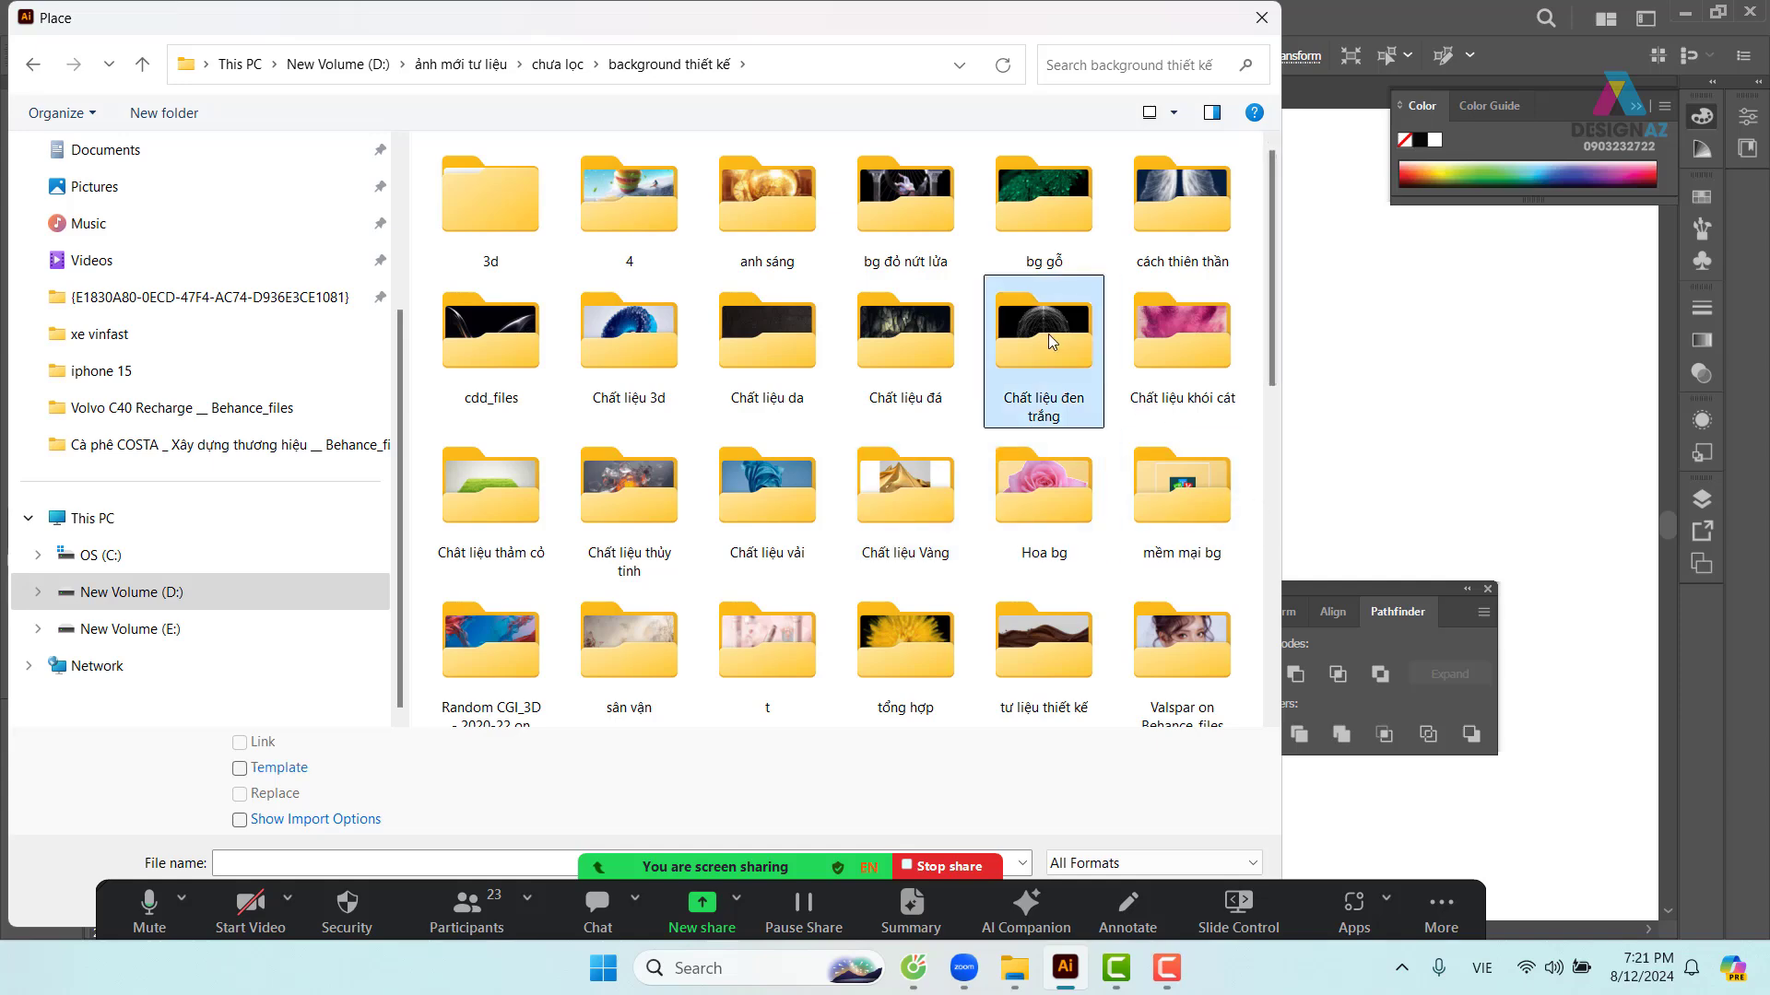
double_click(1048, 333)
- Place the black ink-splash image 57e4bd5896df18ef2fbf3e8dad319f5e over the upper part of the gradient rectangle at the rectangle's full width
scroll(1059, 351, down, 6)
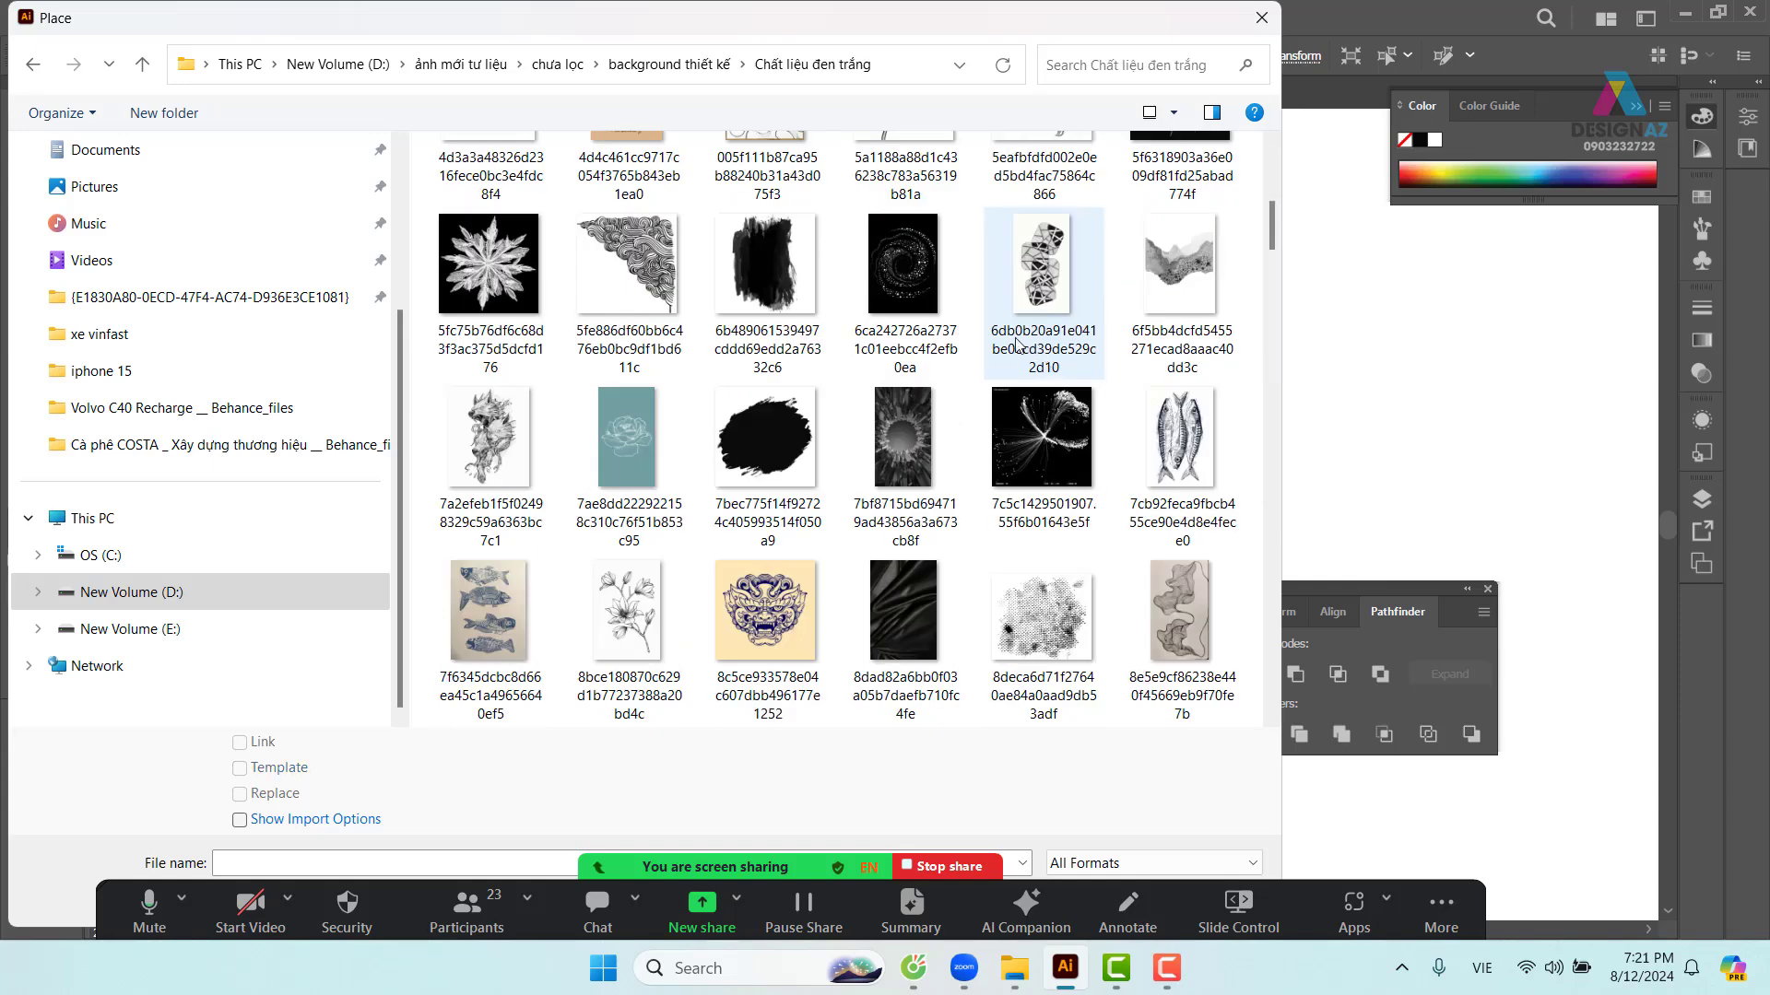
scroll(1007, 340, down, 6)
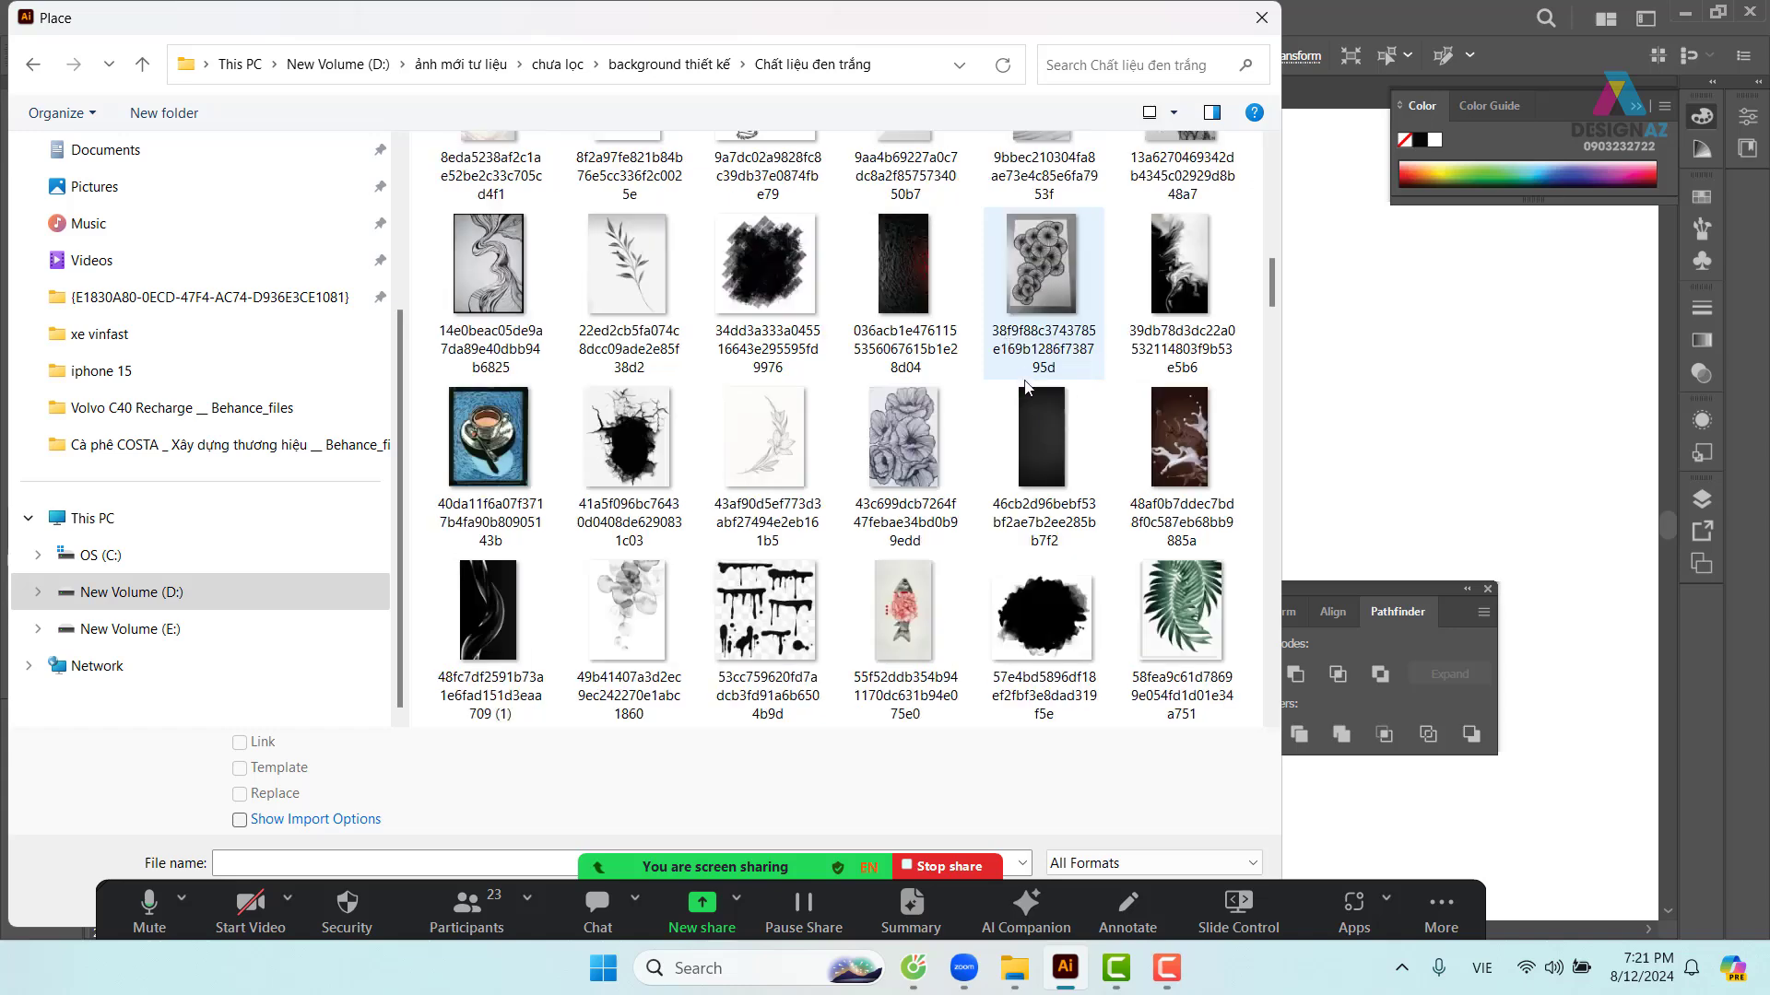
click(1053, 642)
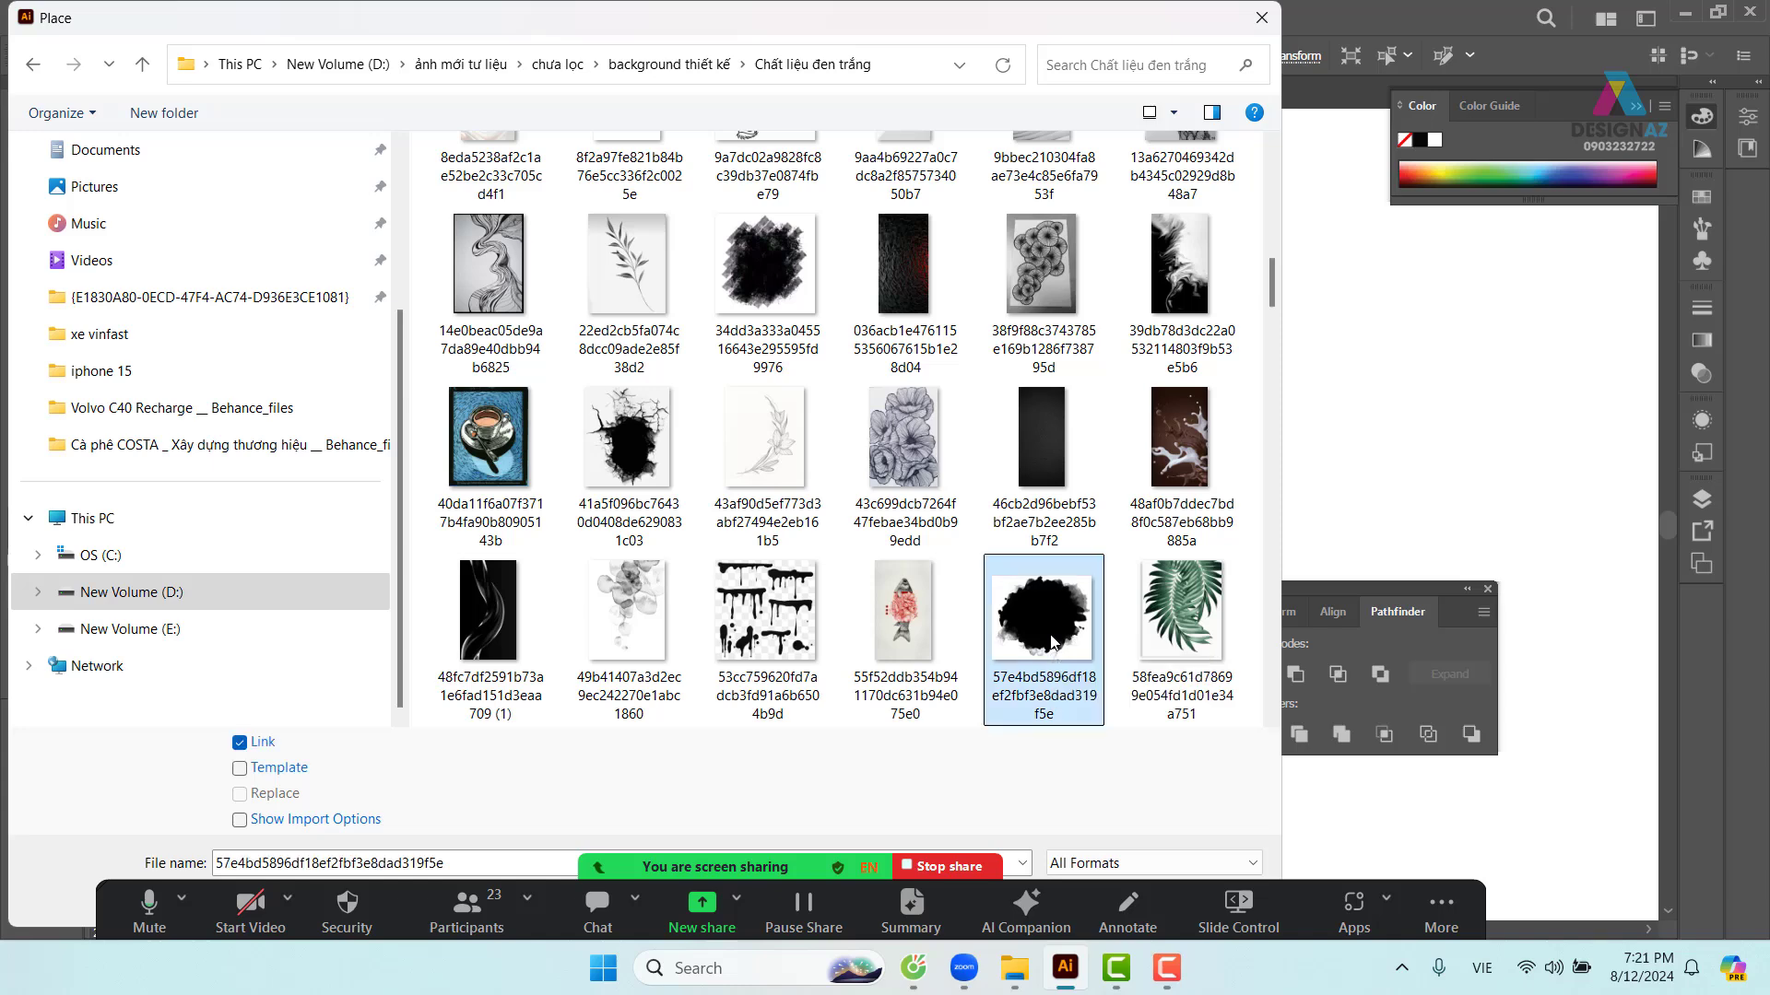
double_click(1054, 642)
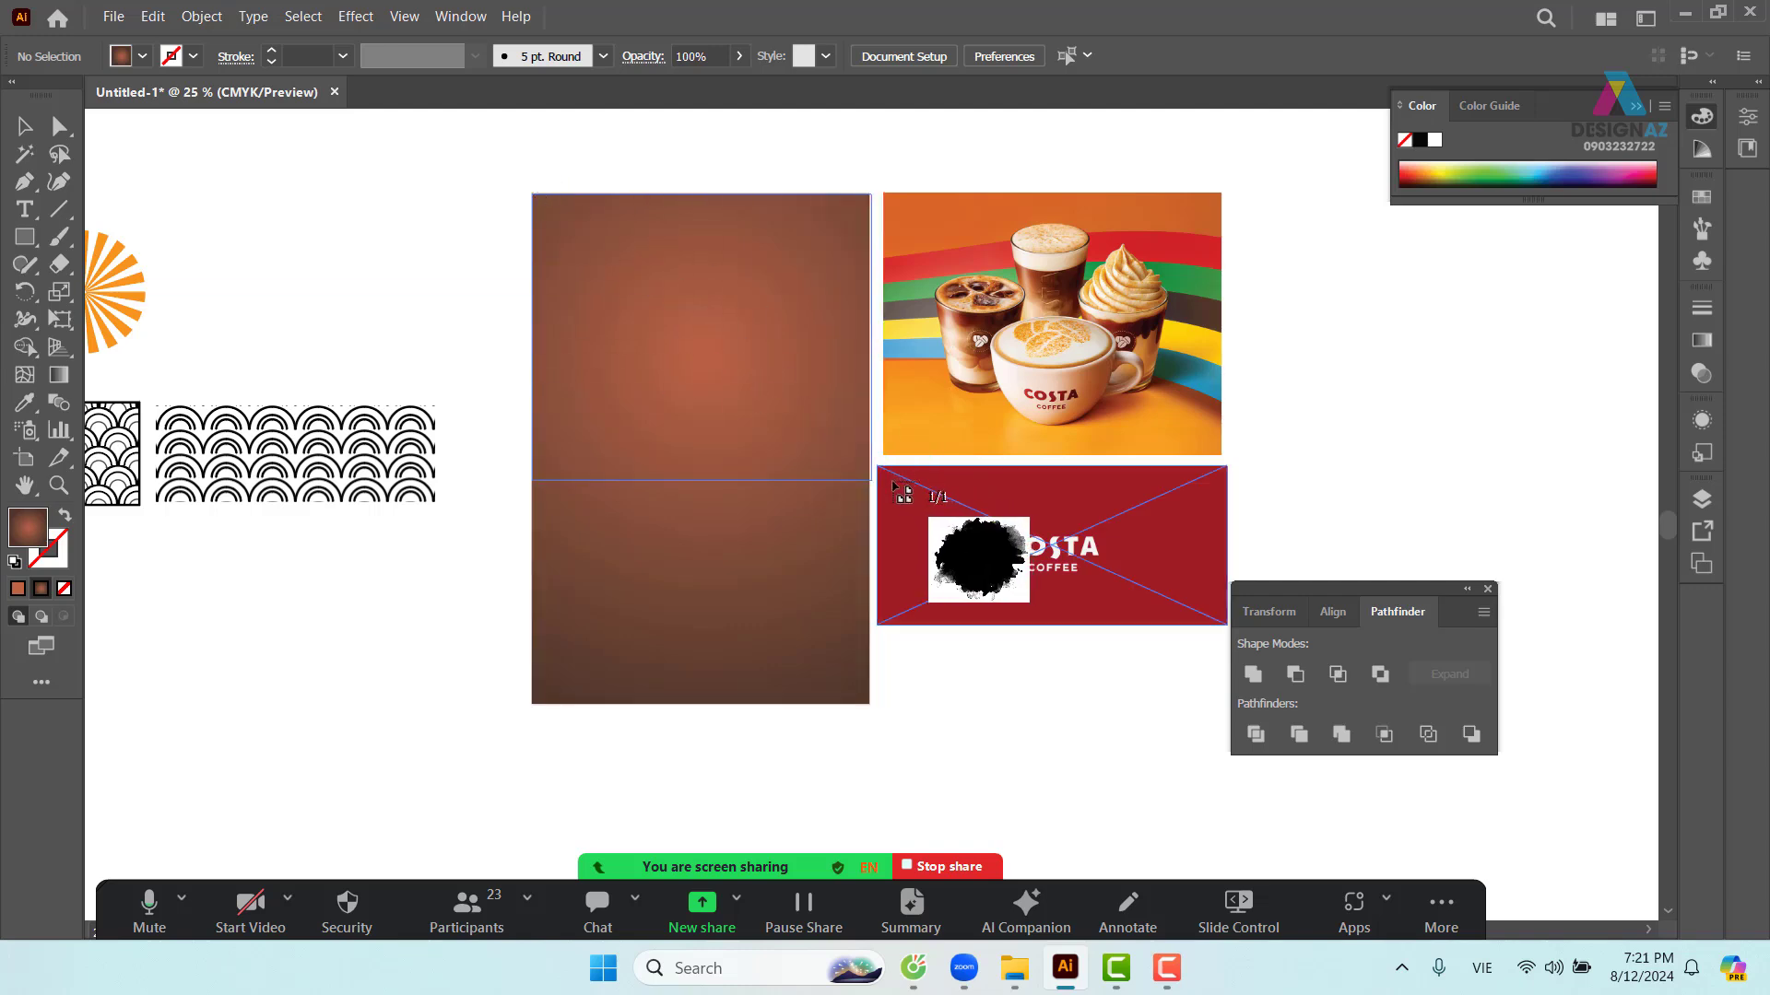
drag(870, 477, 532, 194)
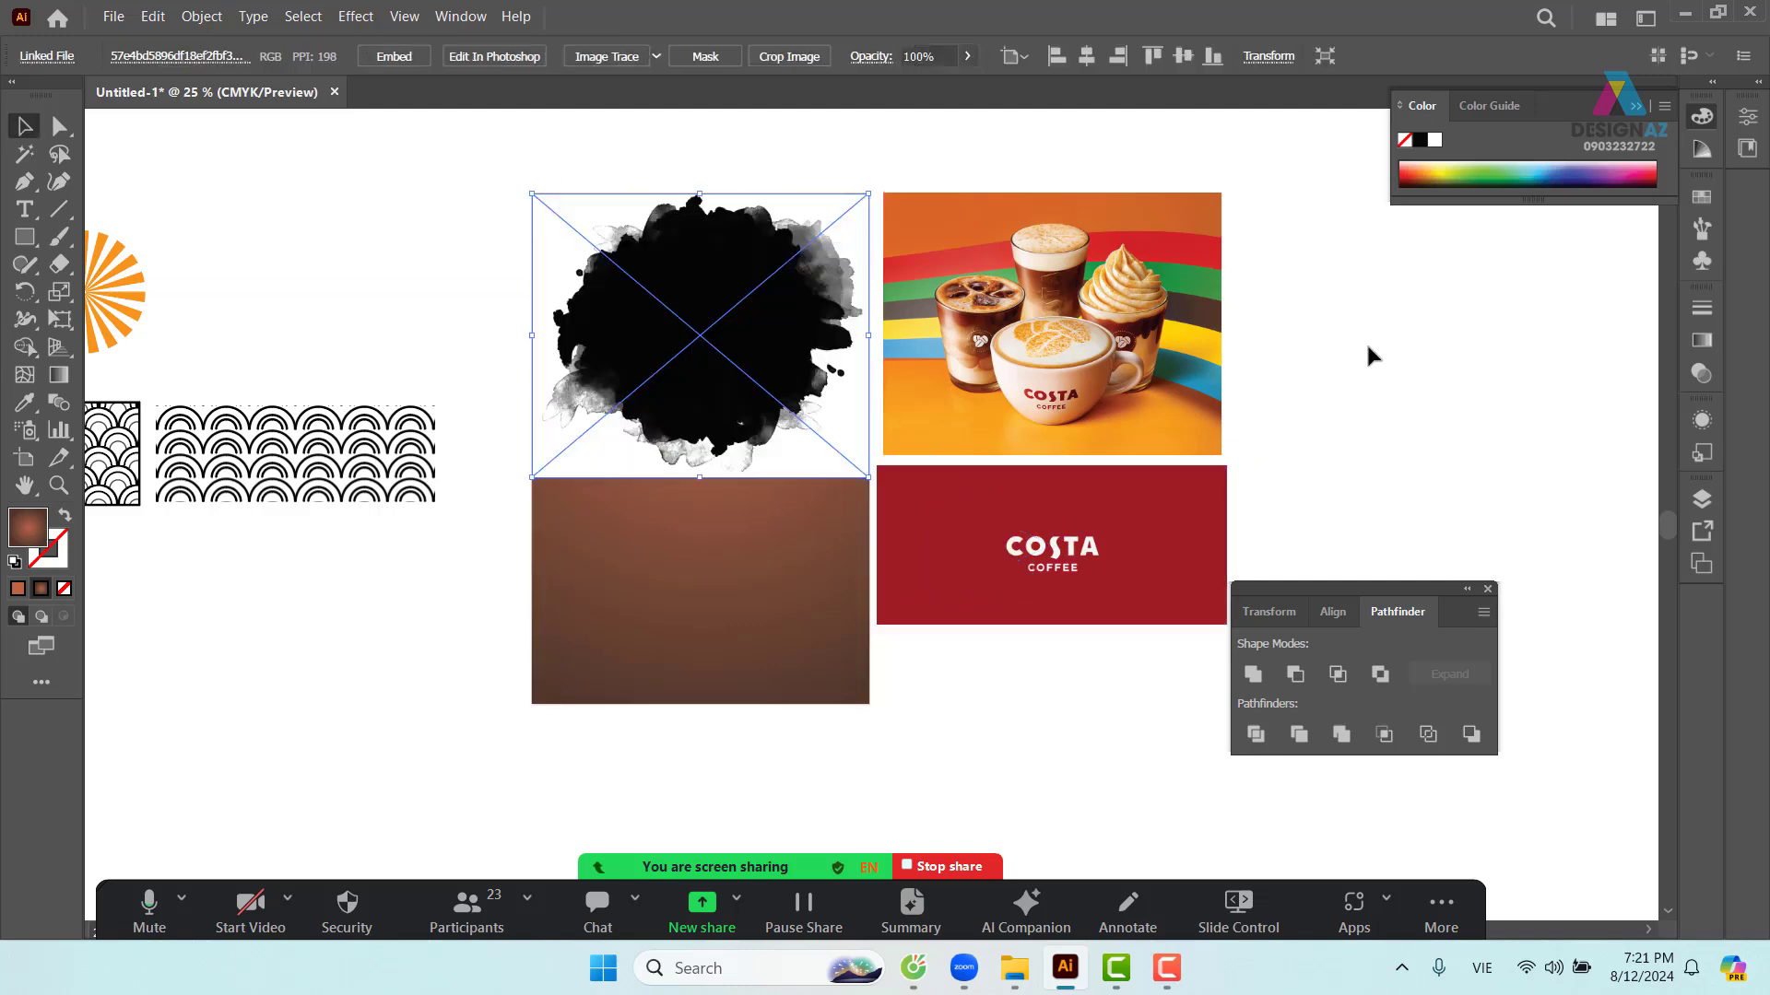
click(1366, 341)
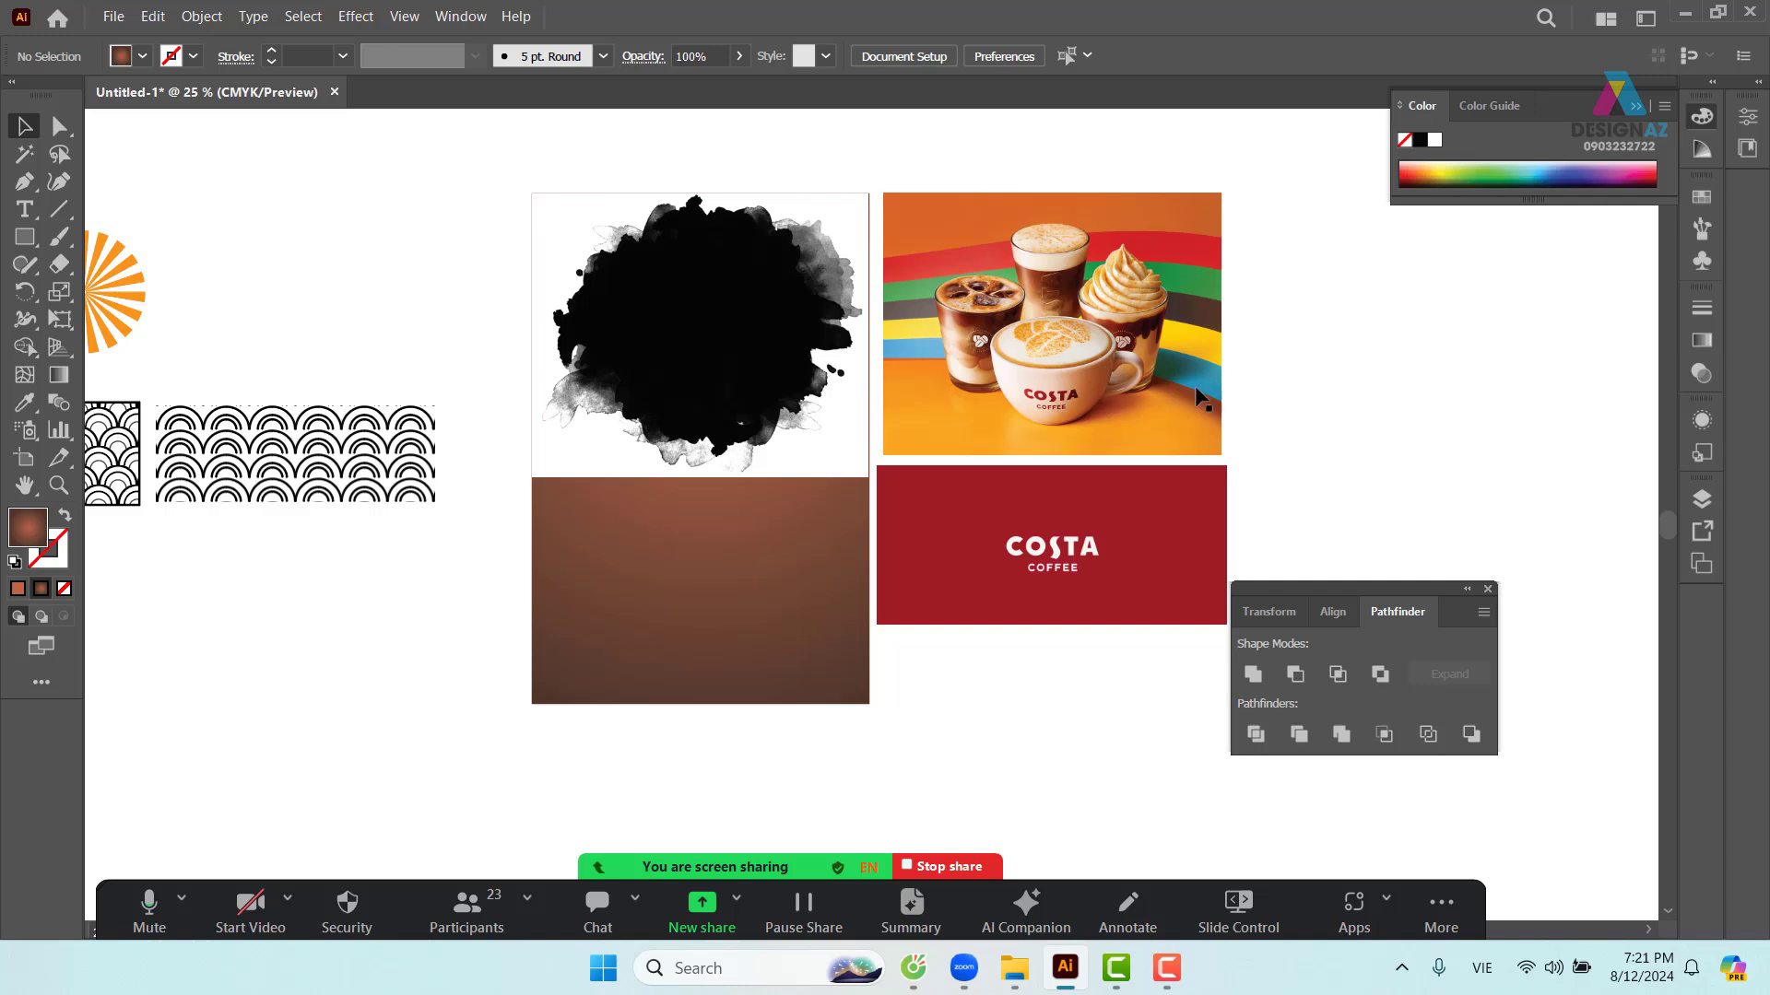
- Move the ink-splash image off the gradient rectangle and over the drinks picture, aligning their top edges
click(1145, 378)
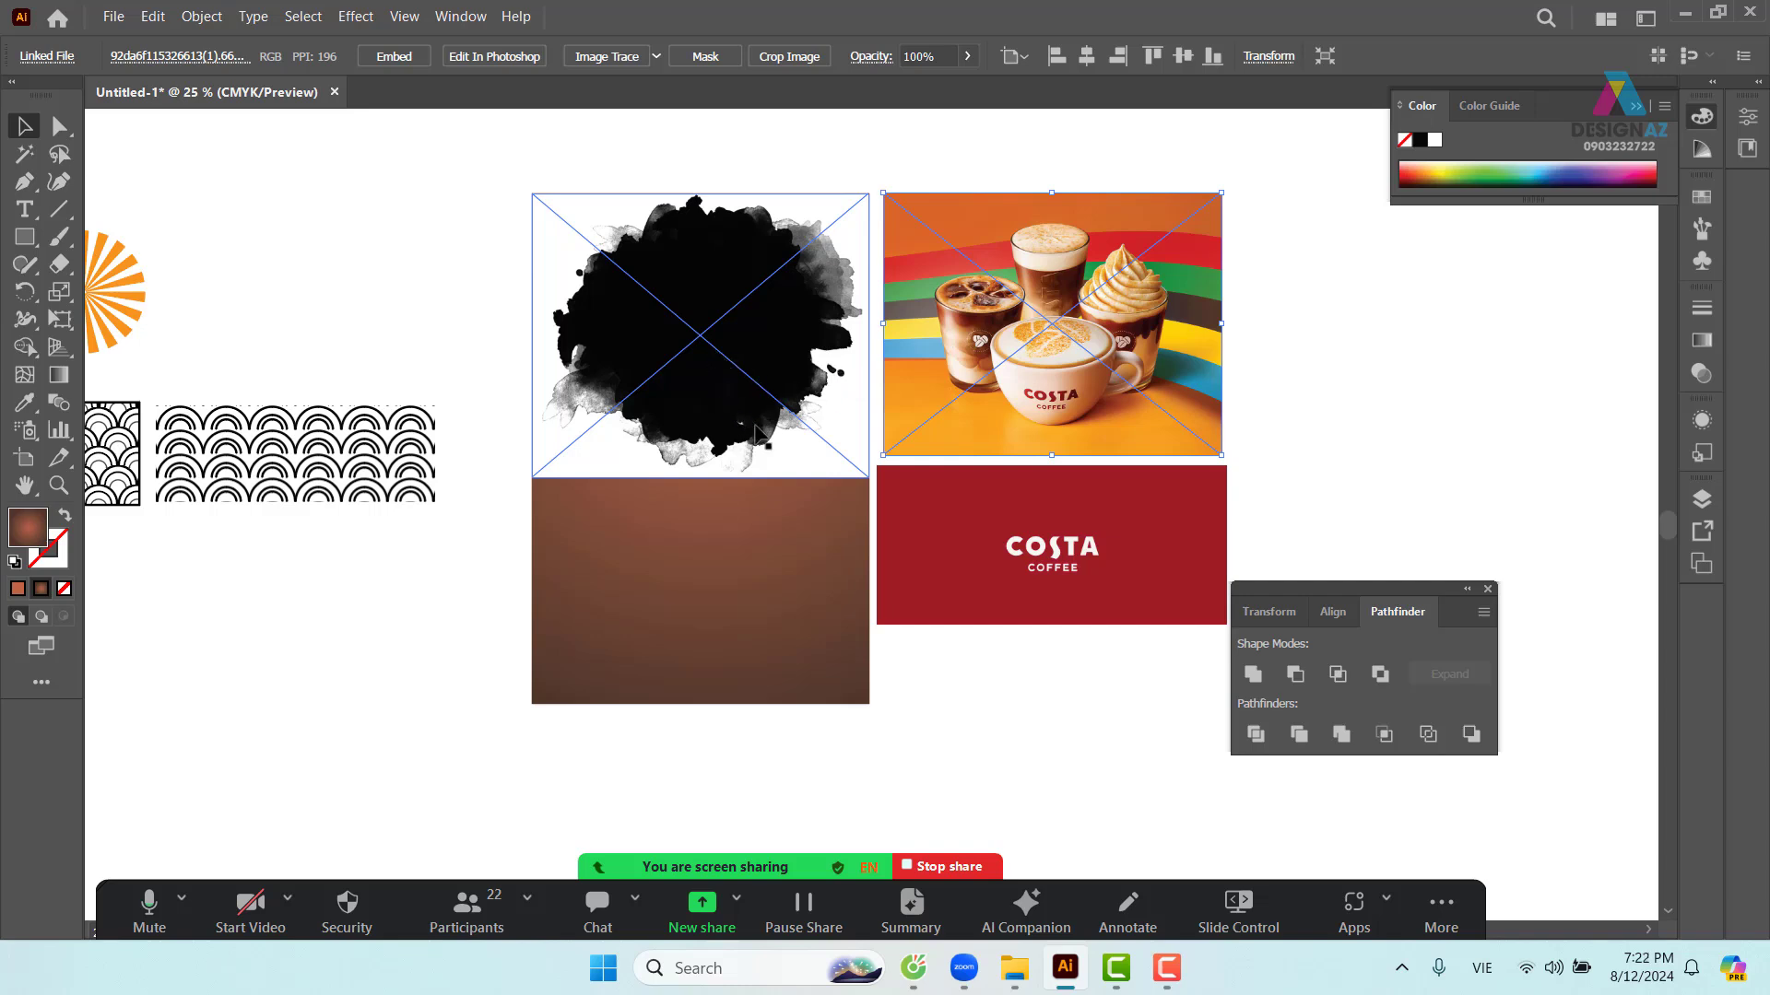
drag(790, 397, 1516, 421)
scroll(1189, 470, right, 5)
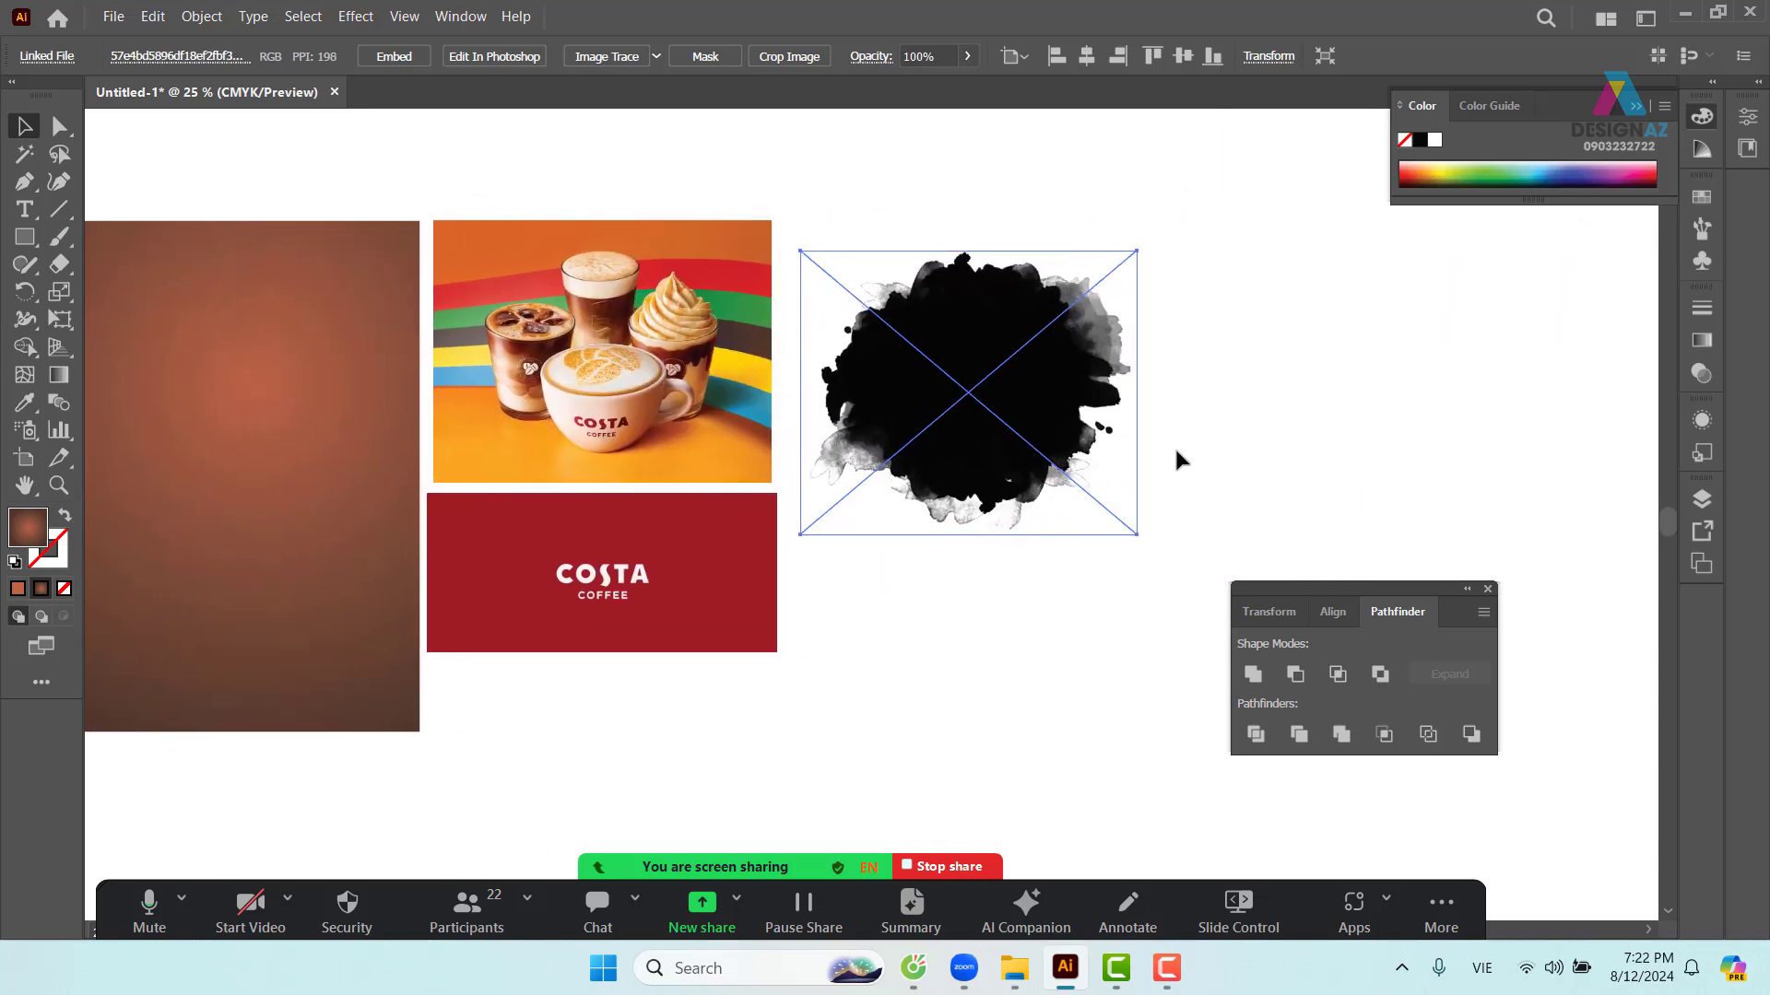
click(1174, 445)
mouse_move(986, 391)
mouse_down()
mouse_move(720, 395)
mouse_move(620, 357)
mouse_up()
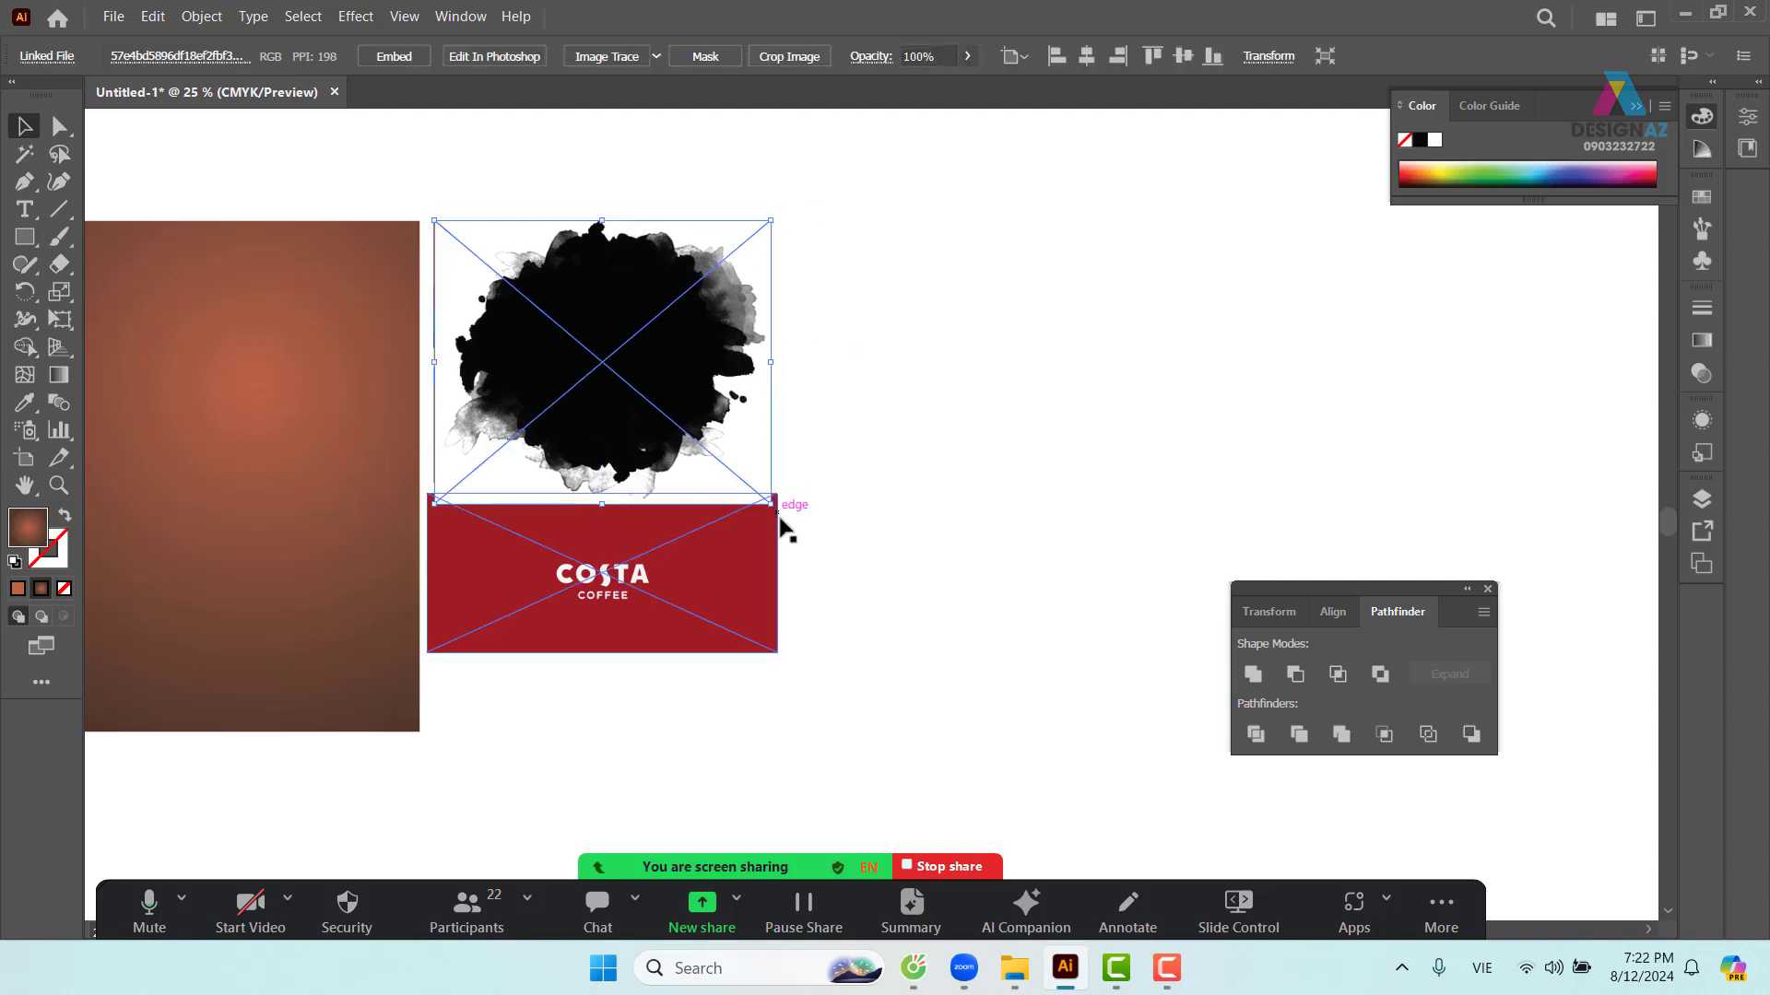
mouse_move(771, 505)
mouse_down()
mouse_move(759, 481)
mouse_move(771, 505)
mouse_up()
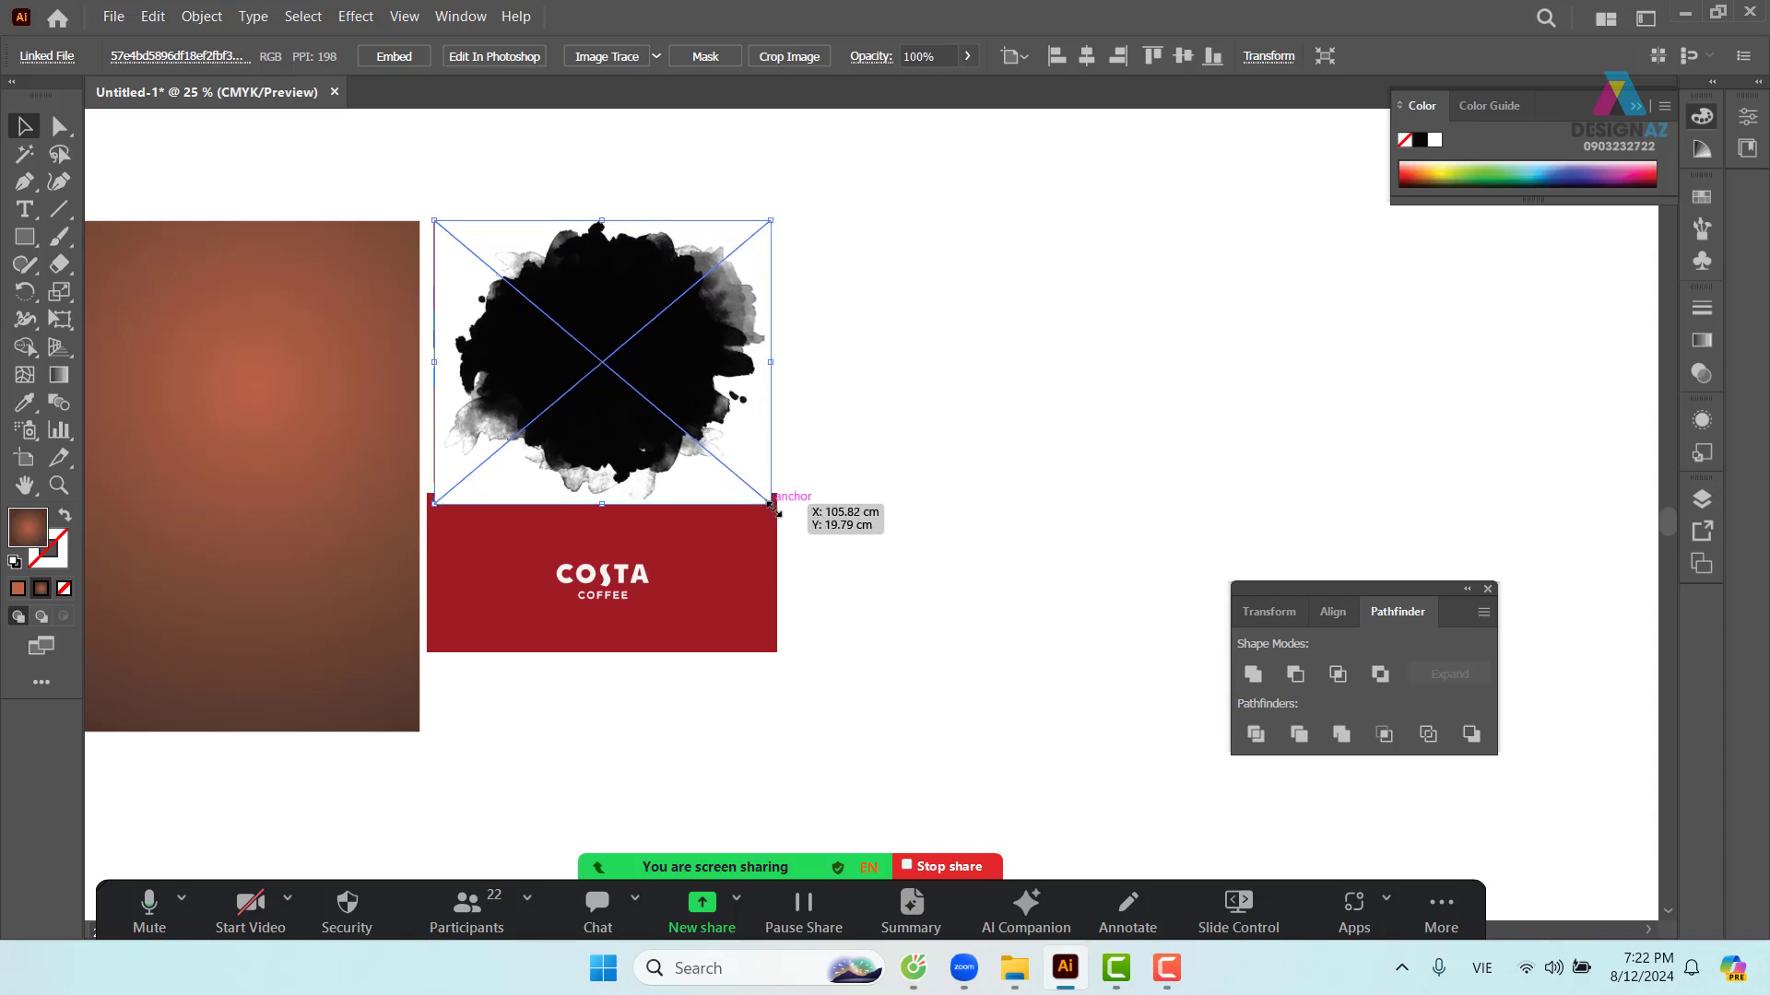
- Lower the ink-splash image's opacity to 50% to check its fit over the drinks, and restore it to 100%
drag(811, 378, 1031, 447)
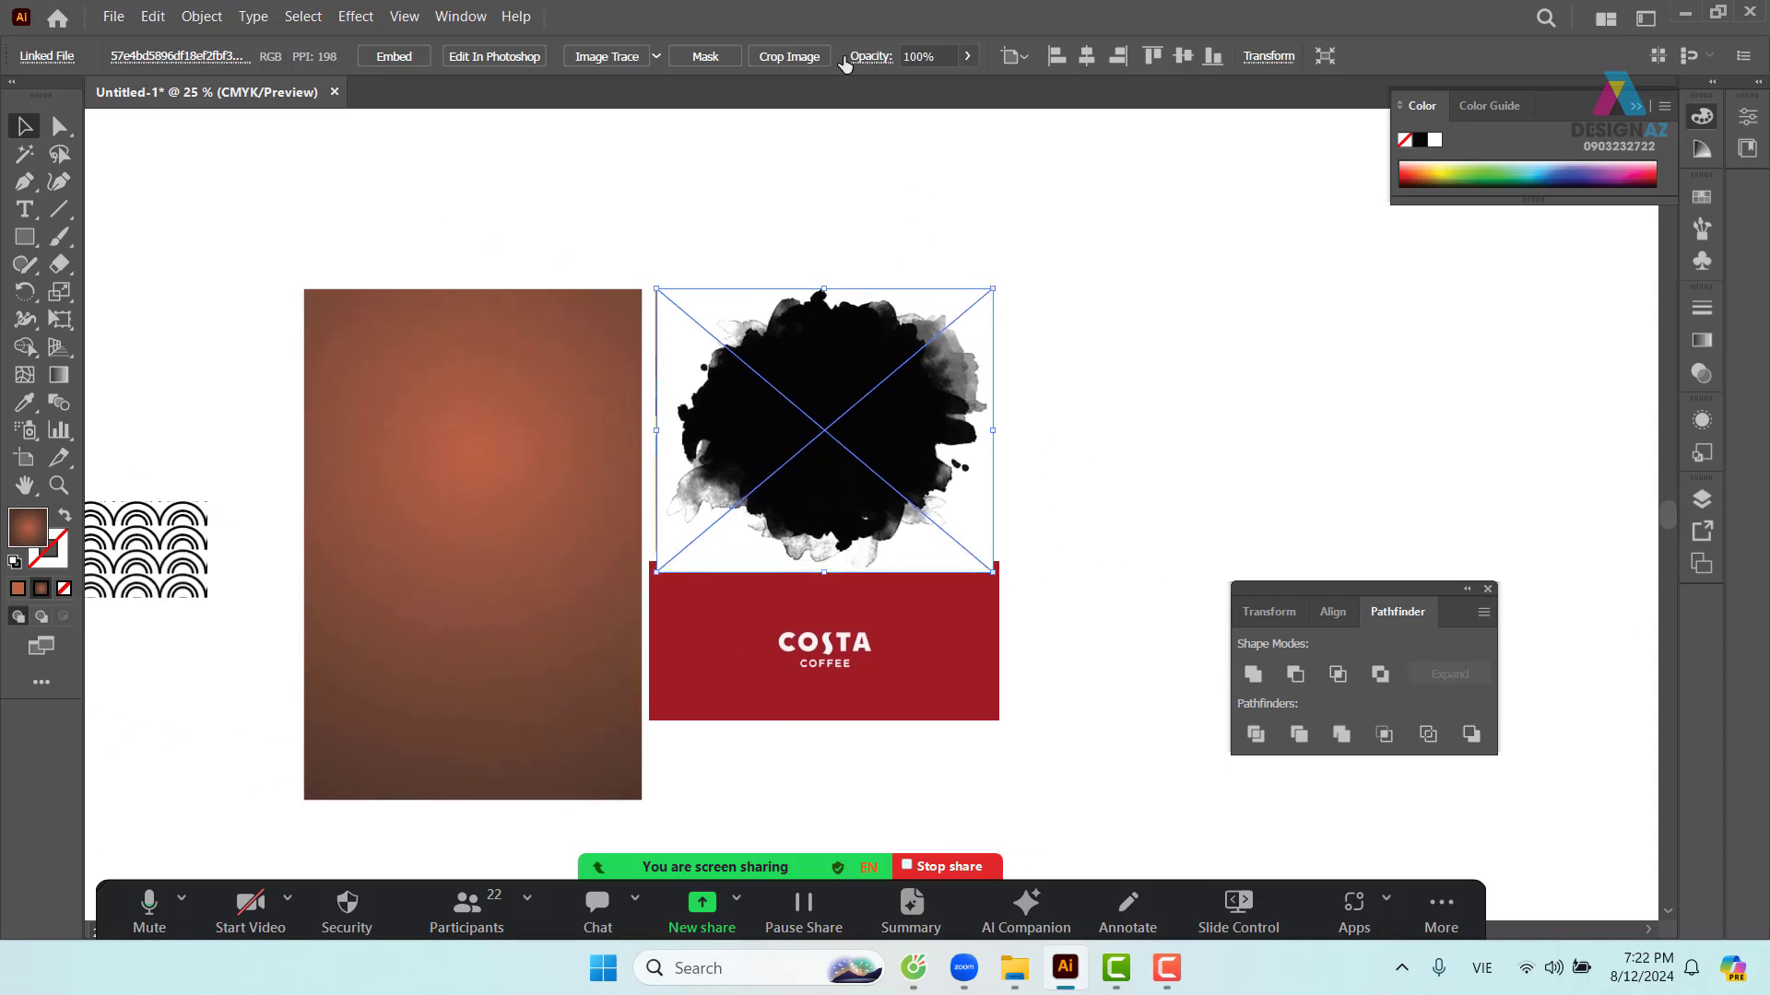
click(944, 56)
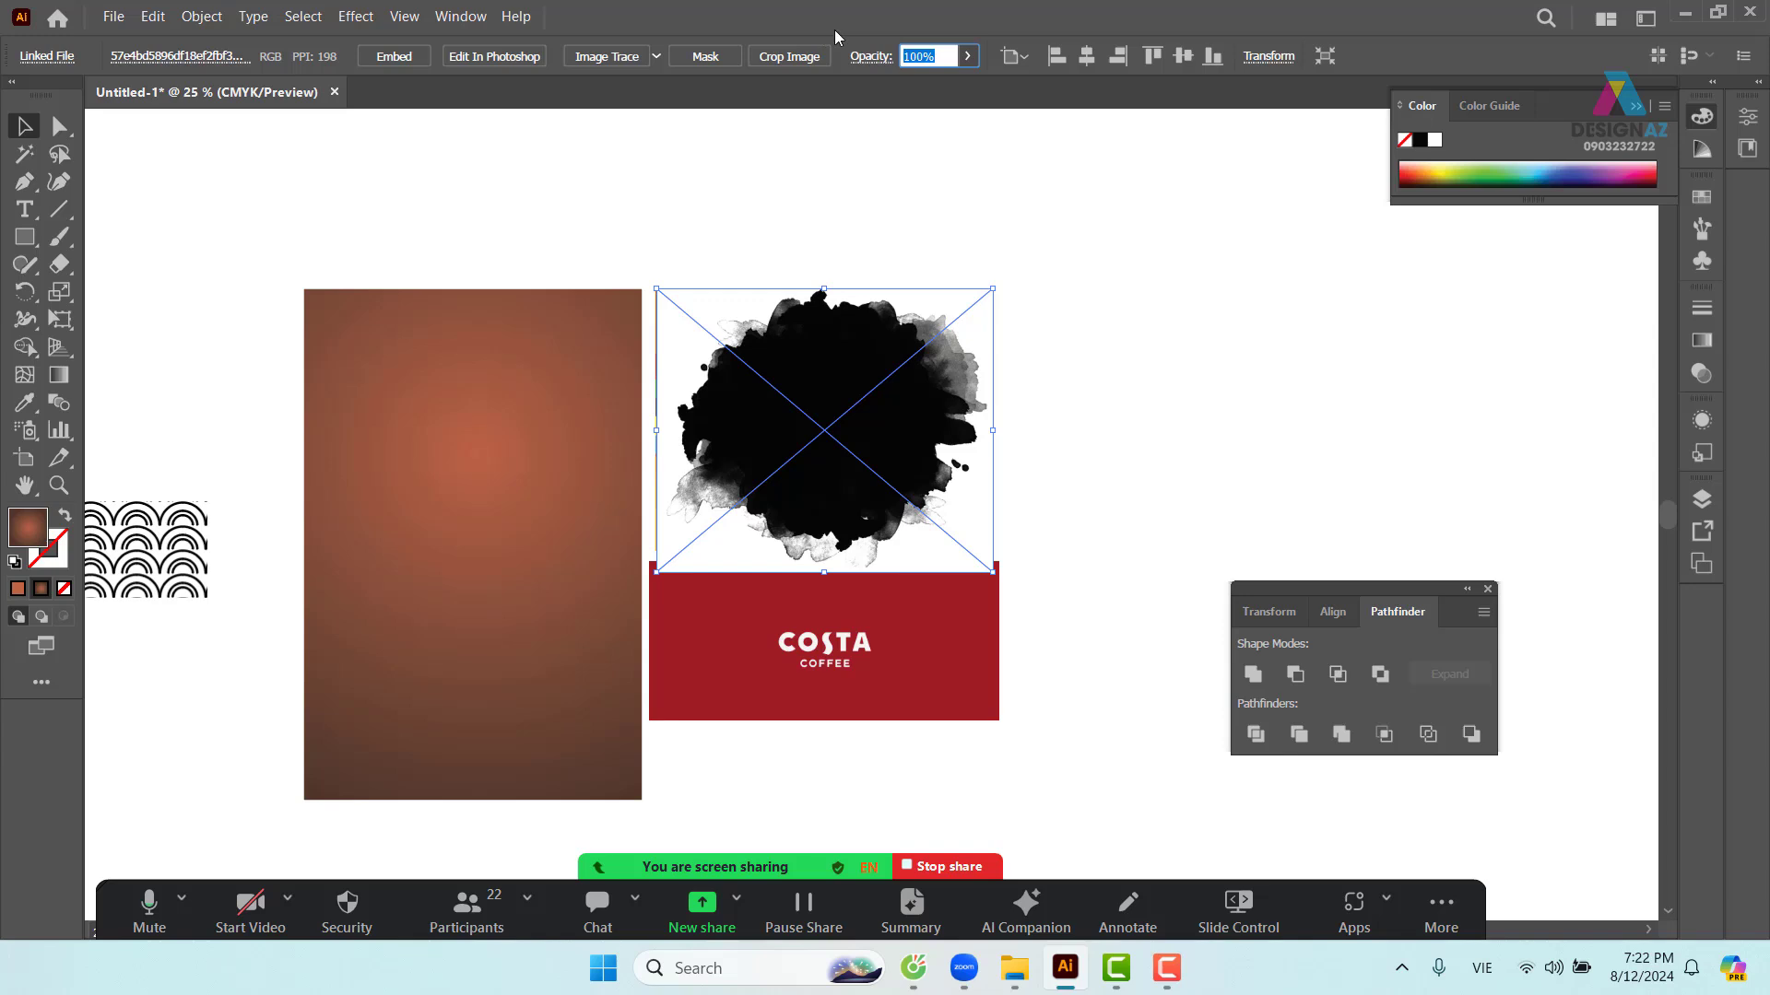
text(50)
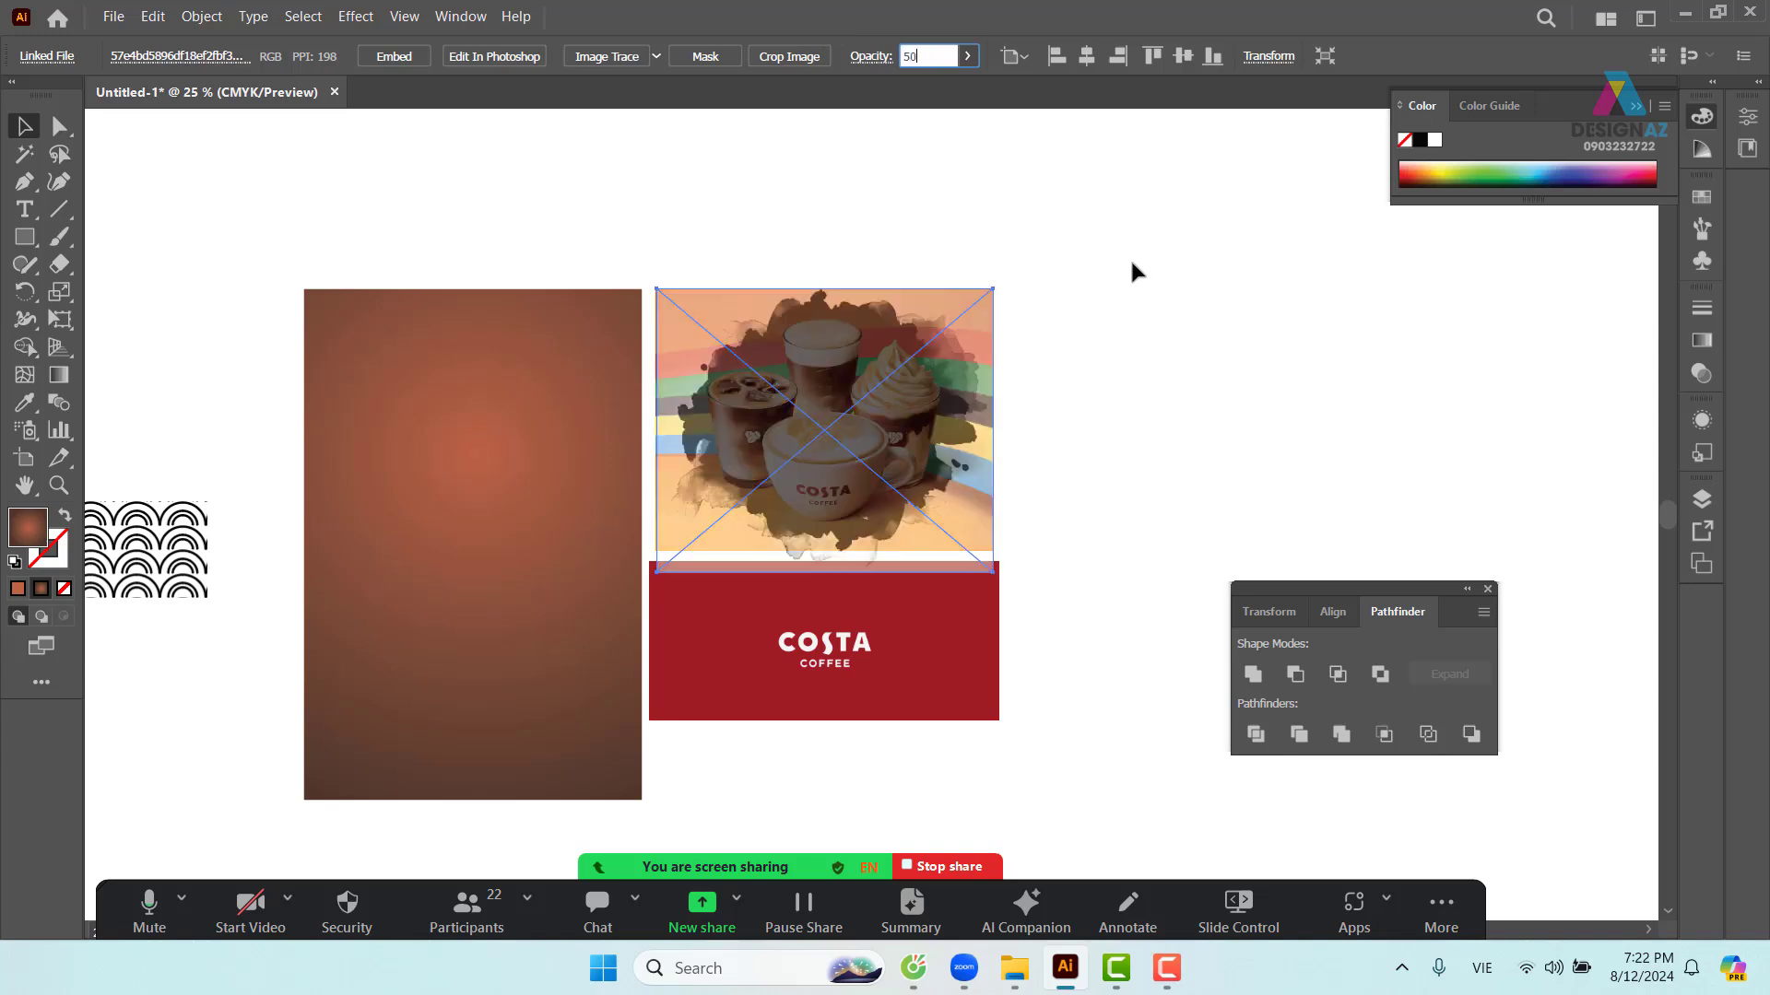
click(1232, 318)
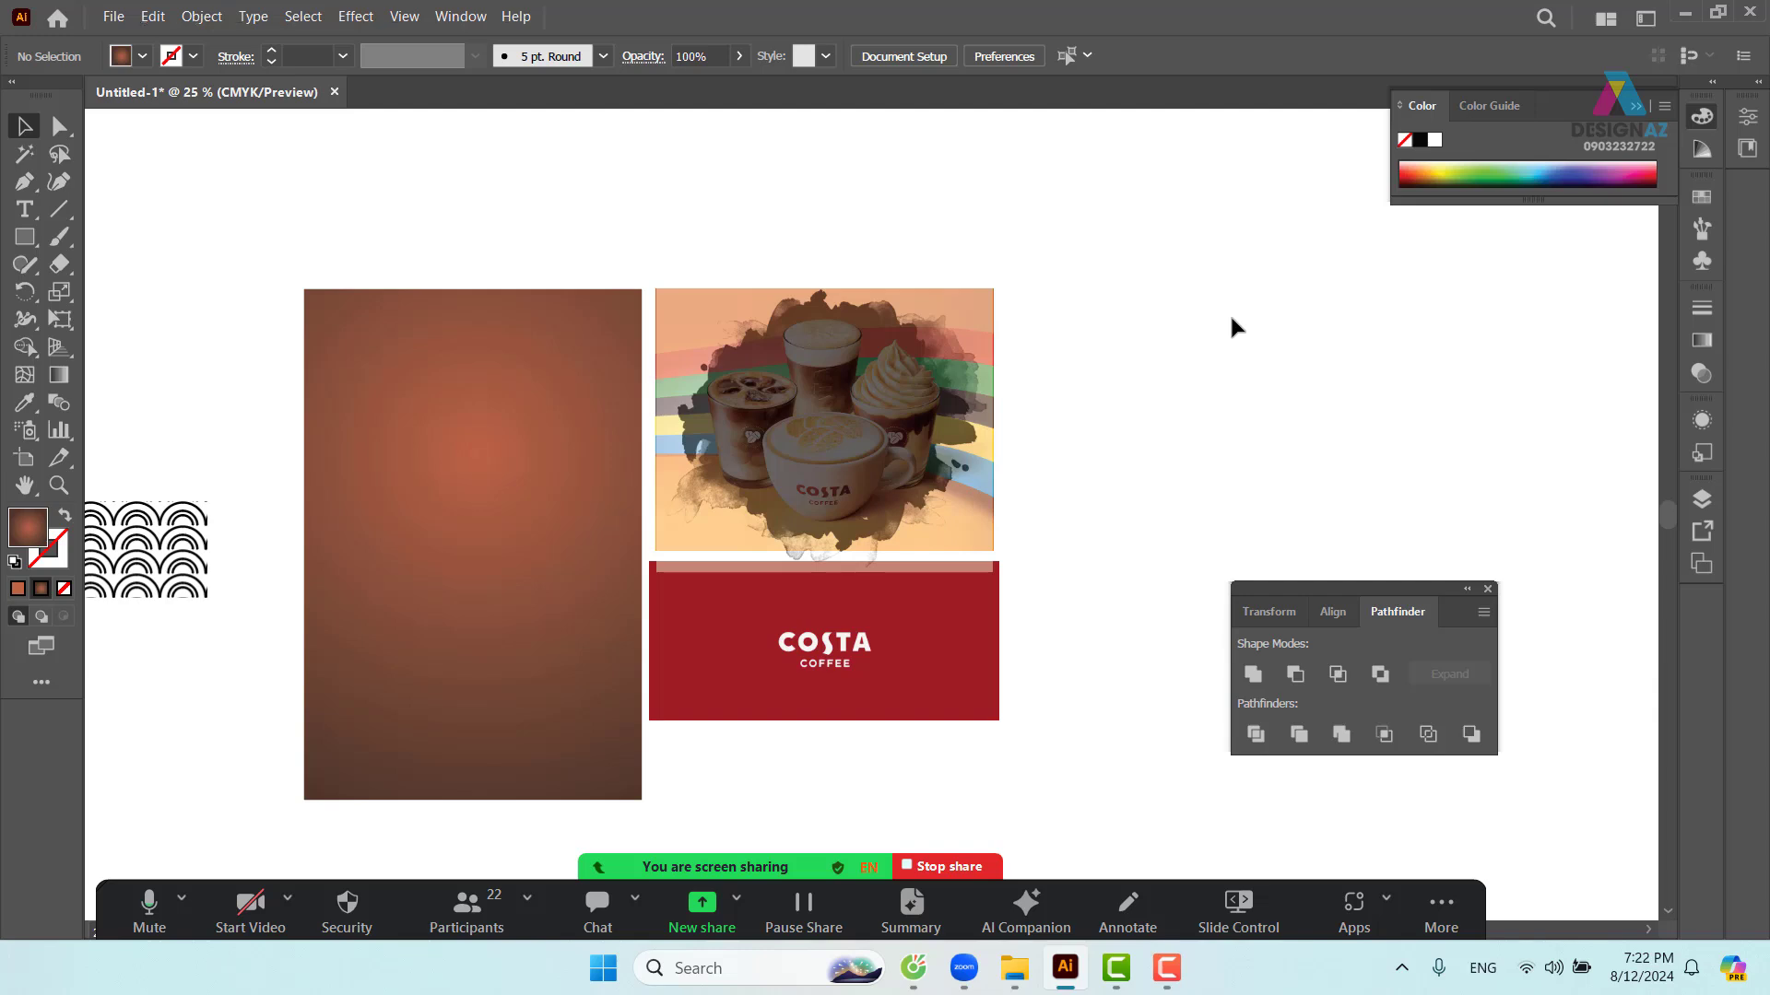
key(ctrl+equal)
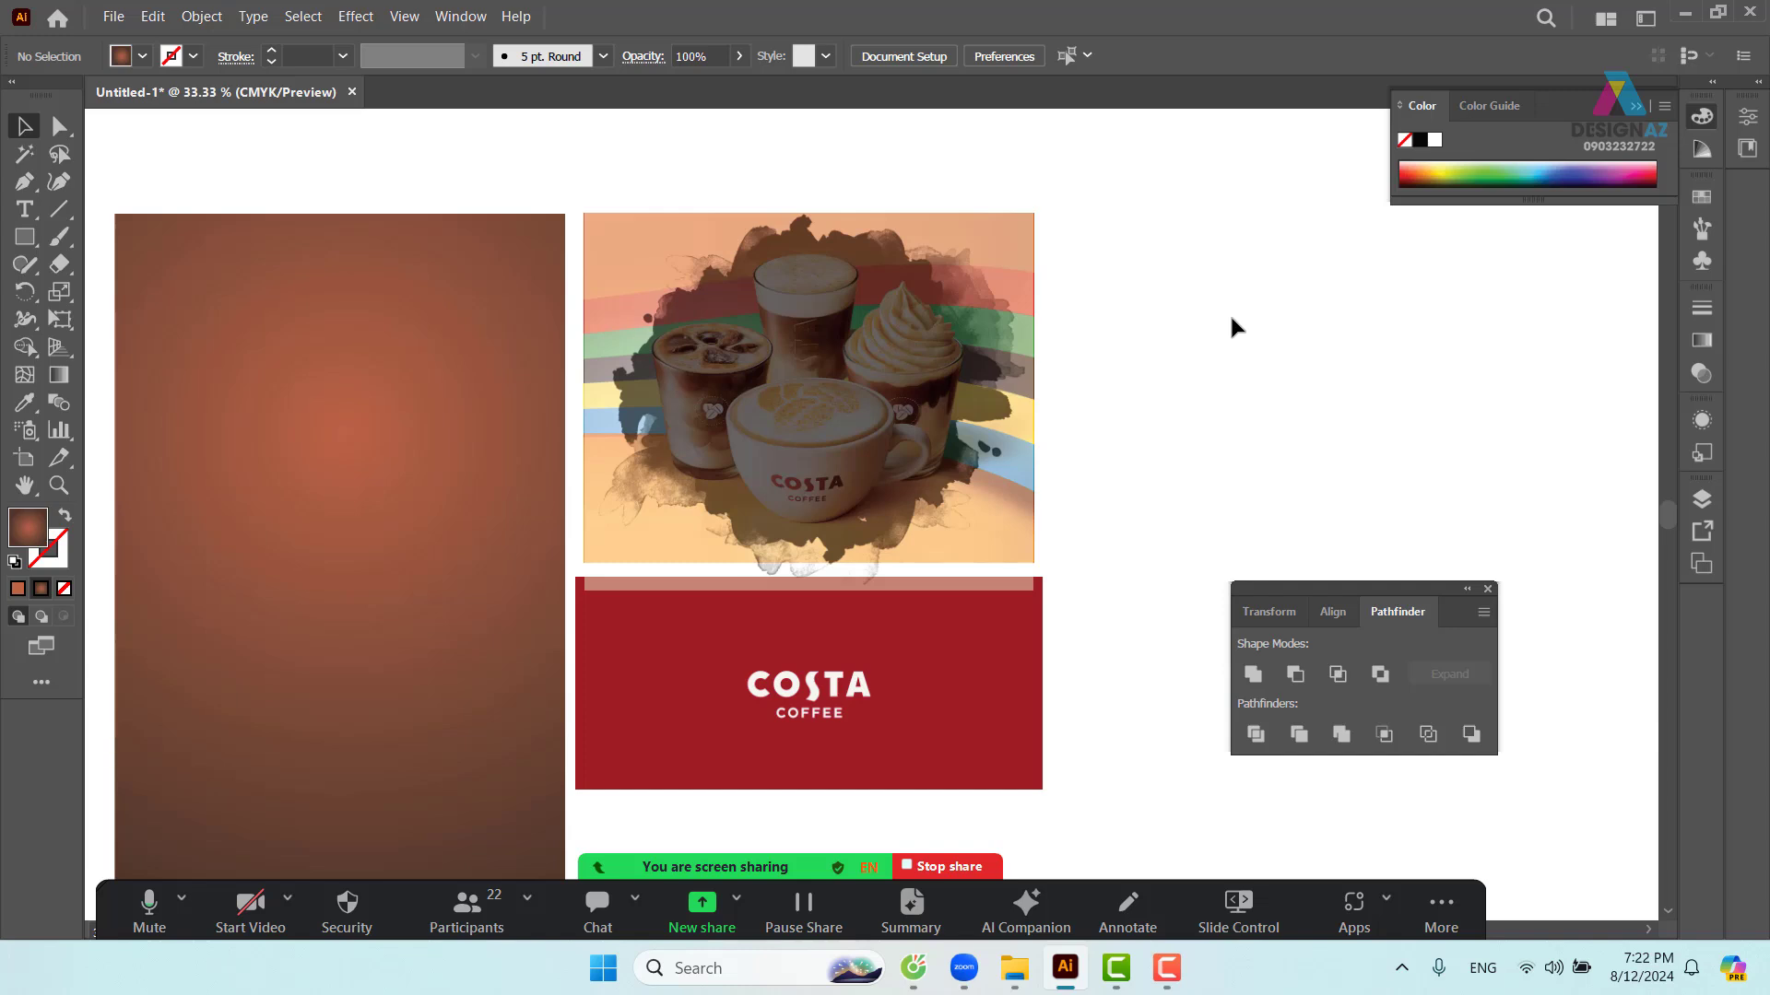
click(915, 443)
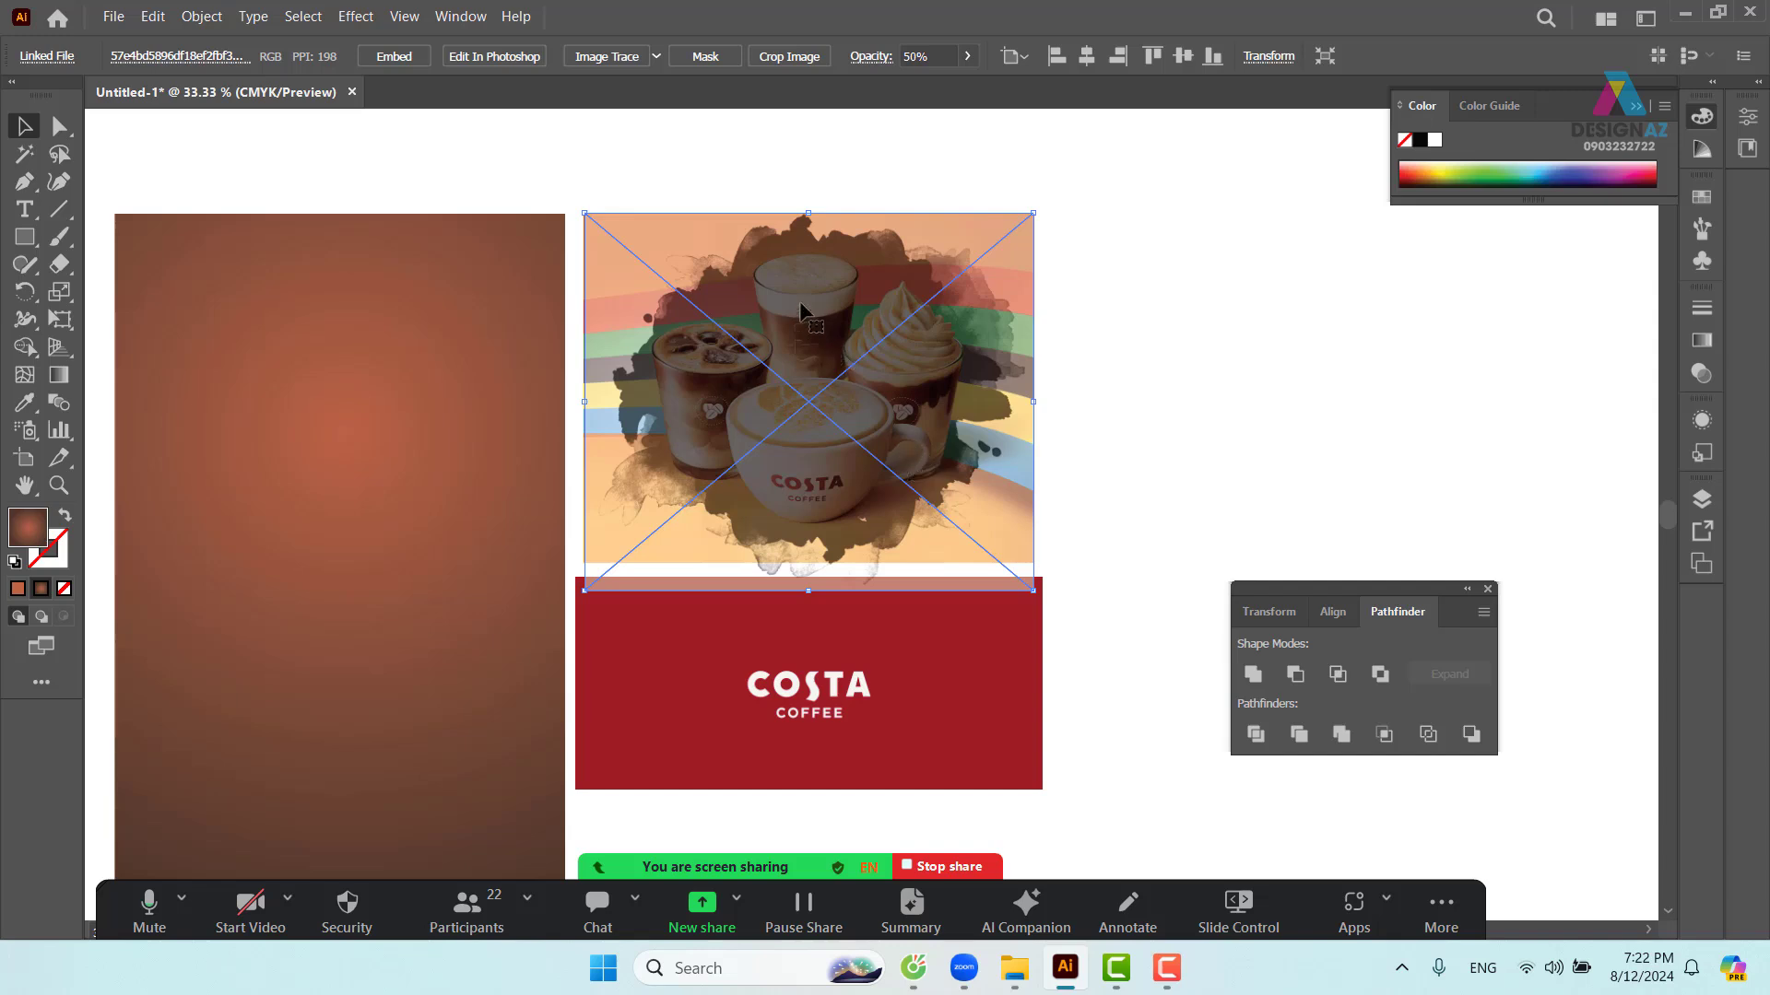
click(967, 56)
drag(922, 84, 1039, 107)
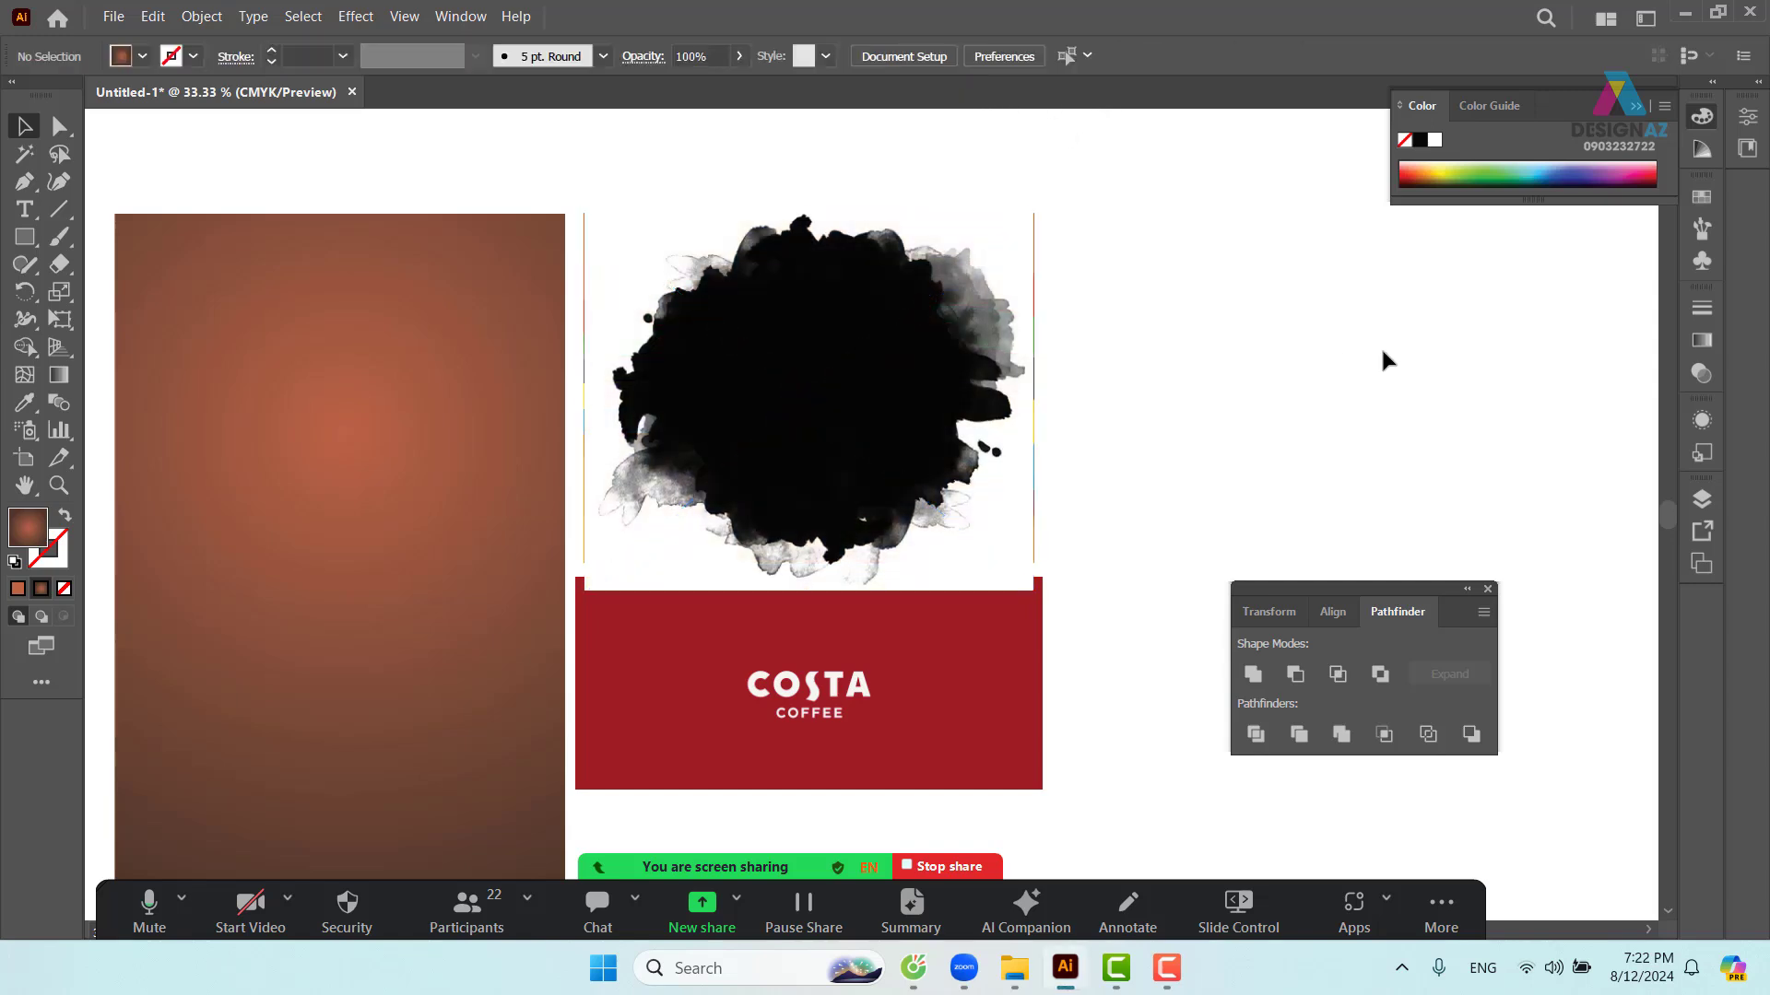
- Cut the ink-splash image covering the drinks picture to the clipboard
click(910, 346)
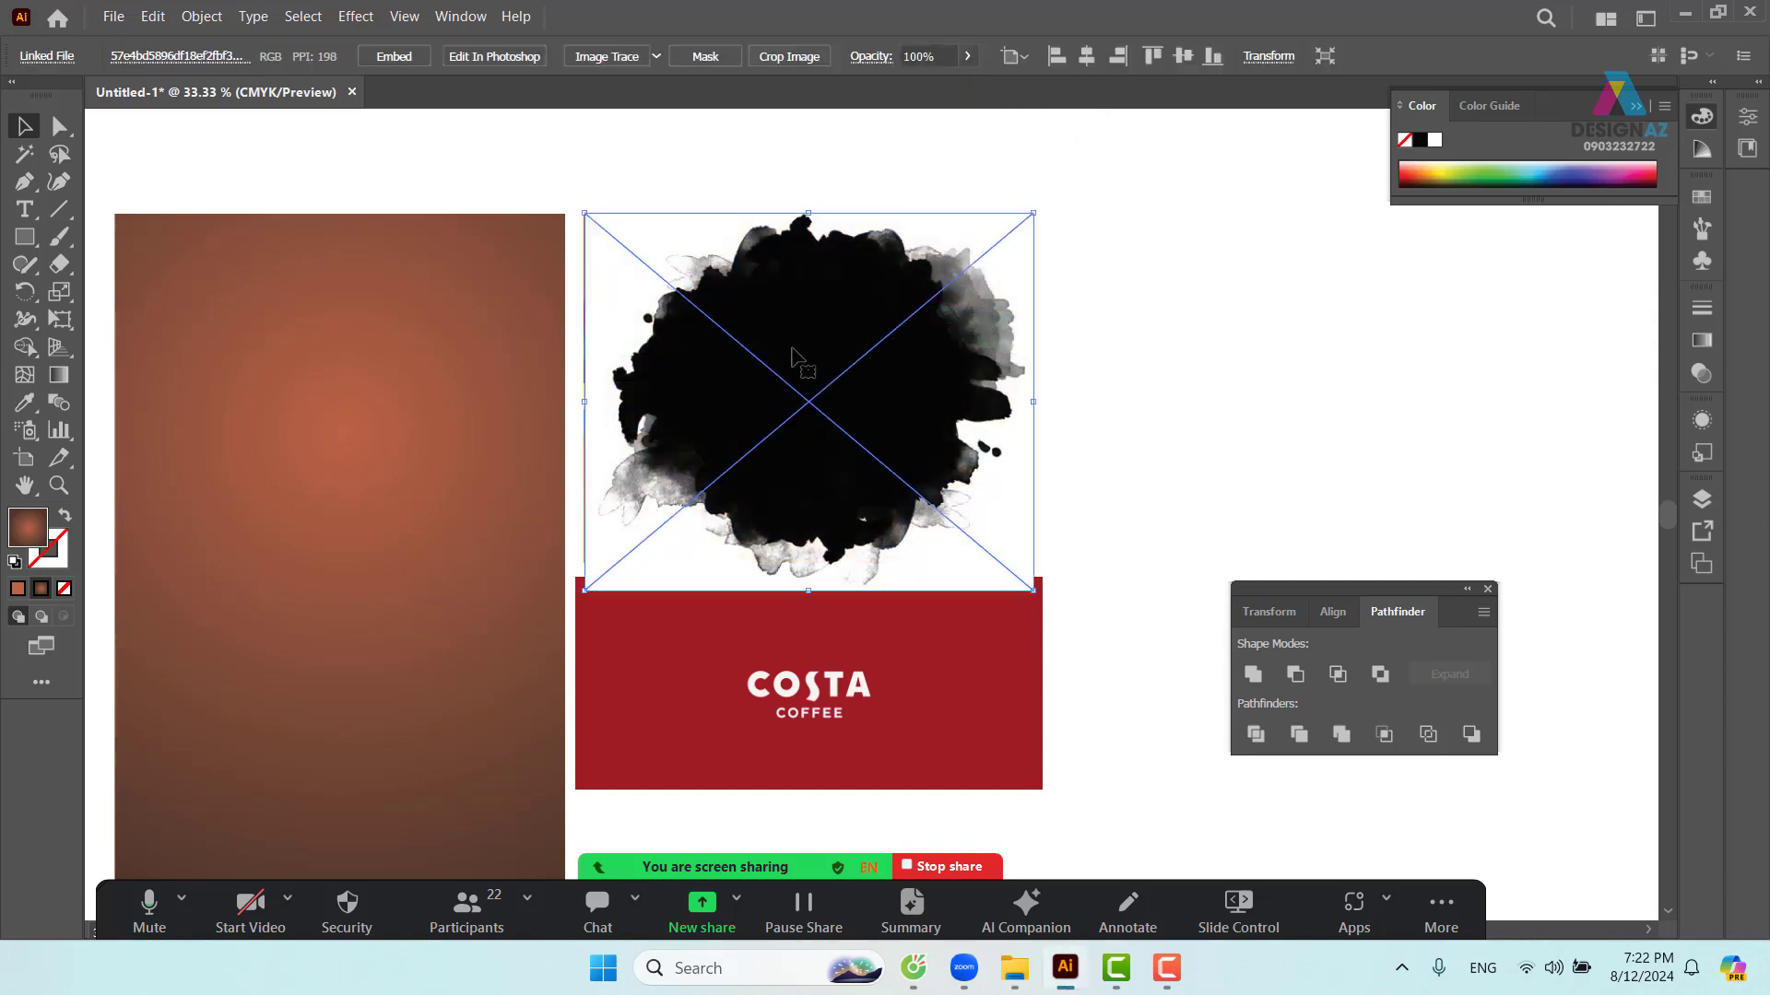
click(155, 19)
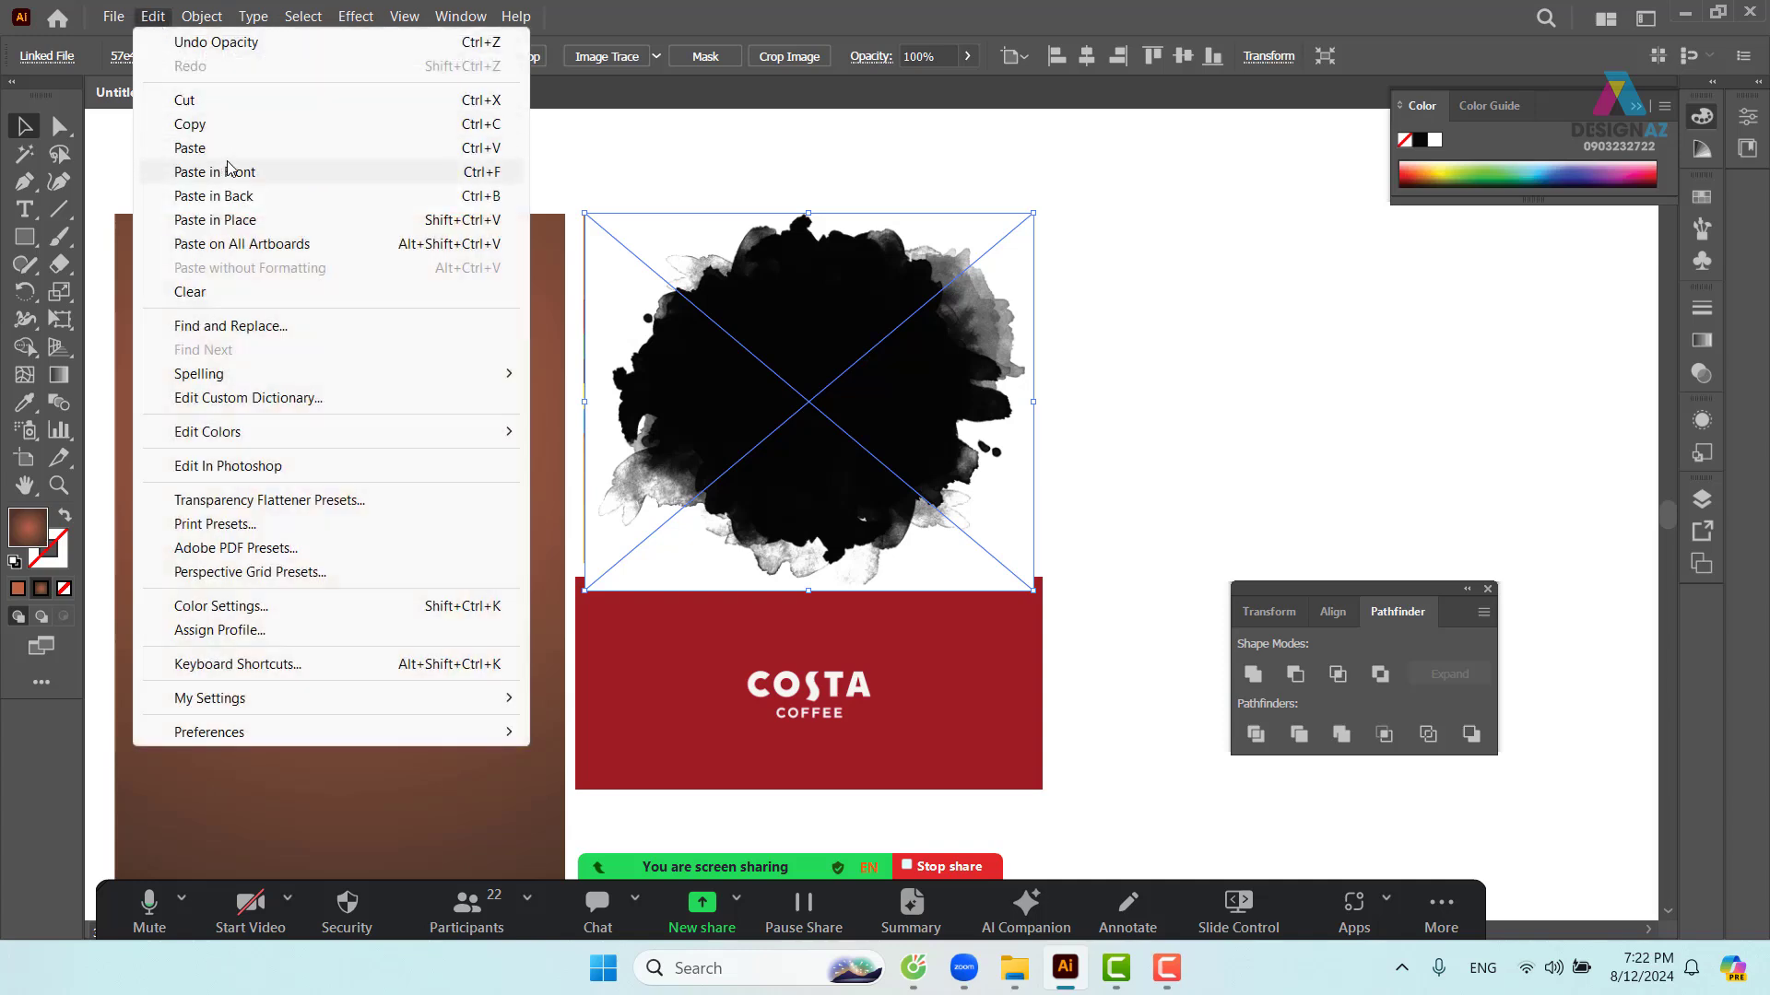
click(253, 103)
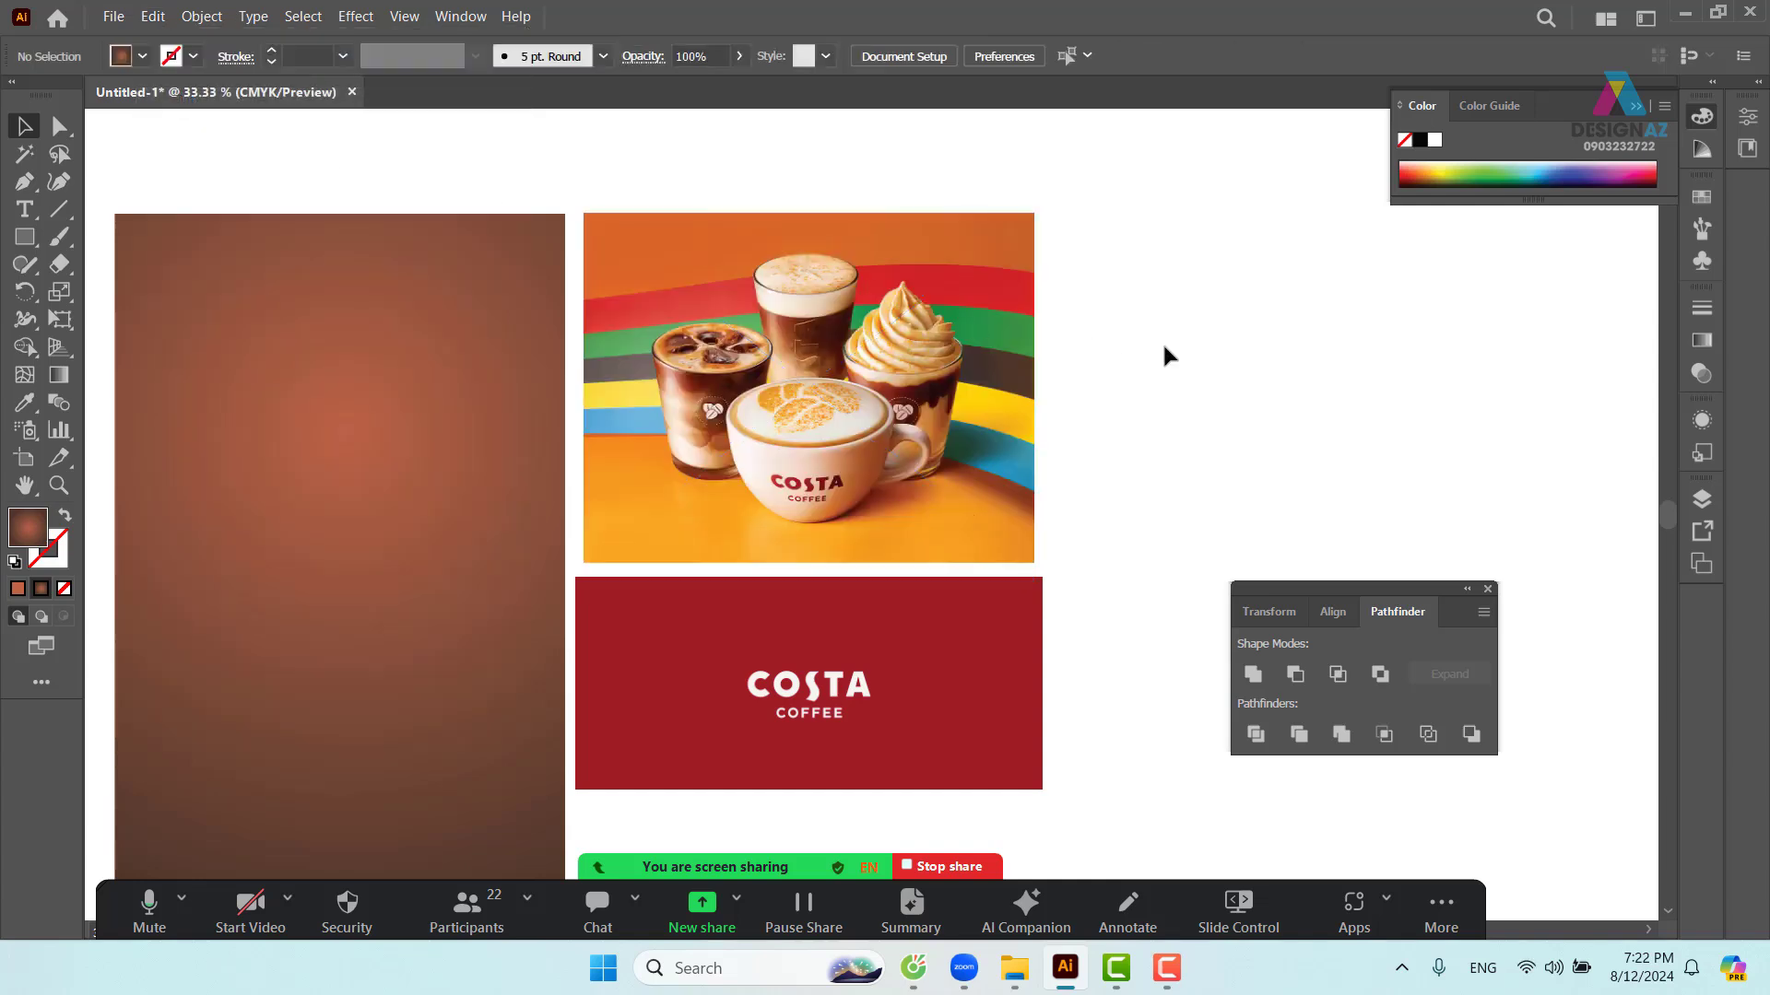
- Create an empty clipping opacity mask on the drinks picture and enter mask editing
click(972, 356)
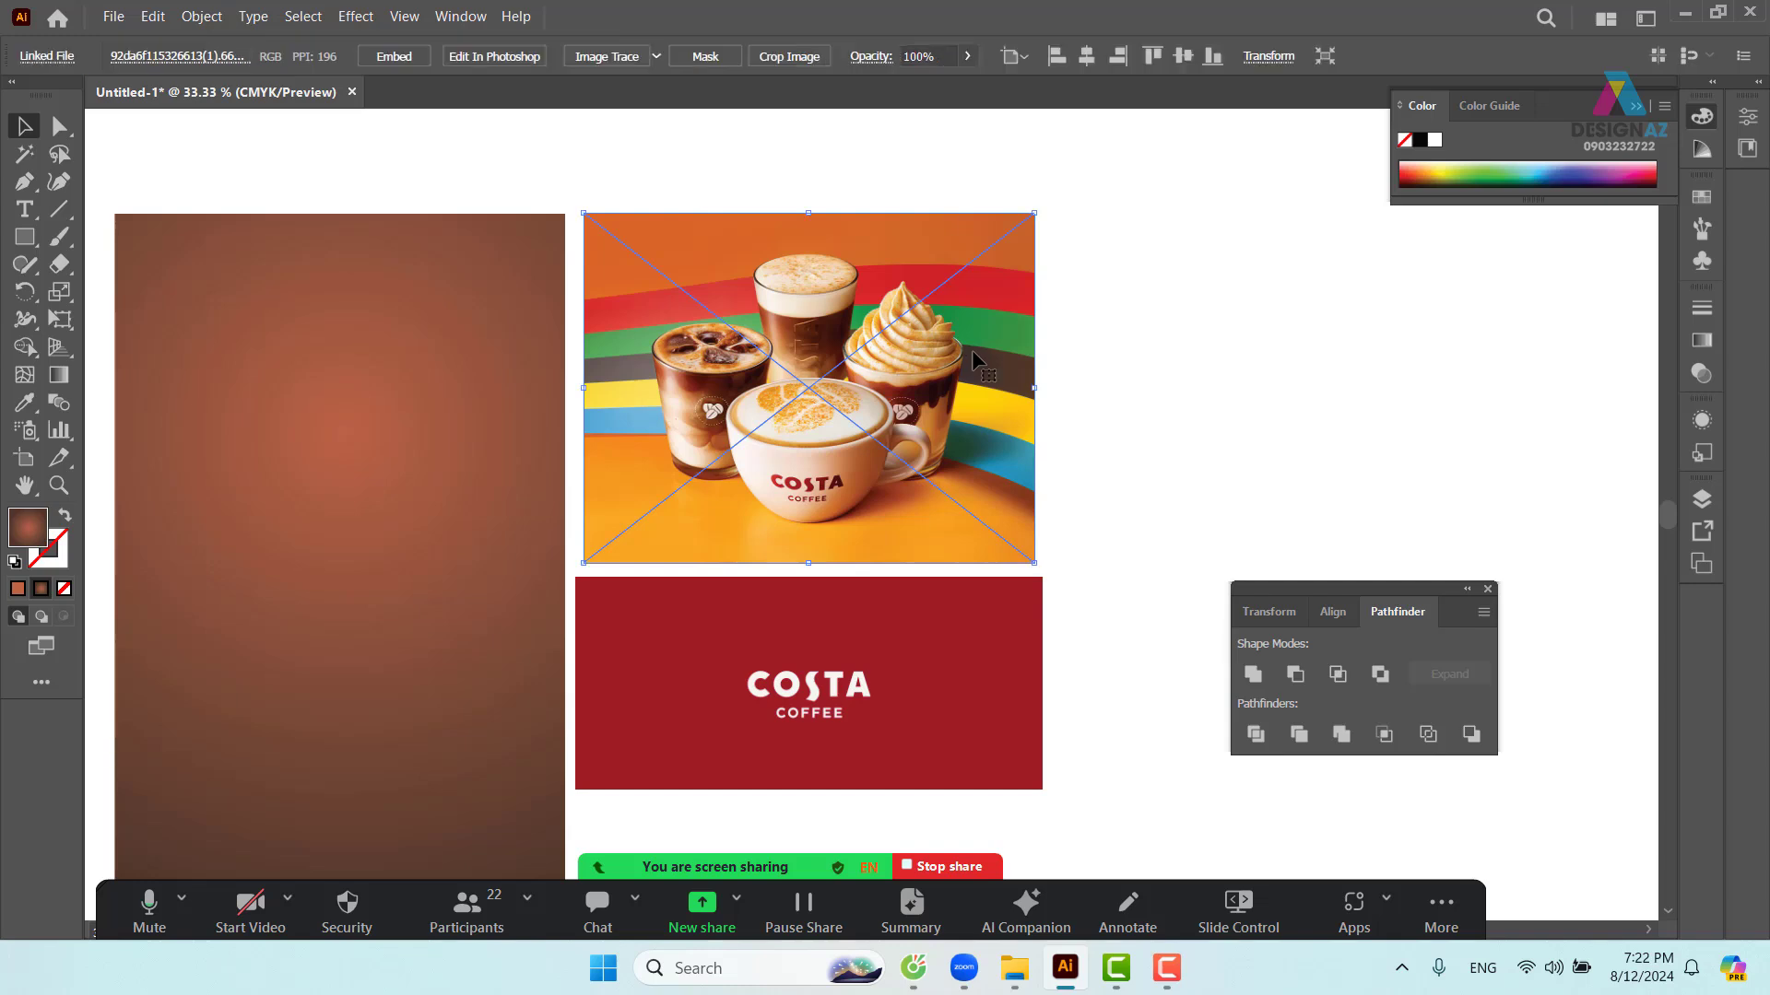
click(1705, 376)
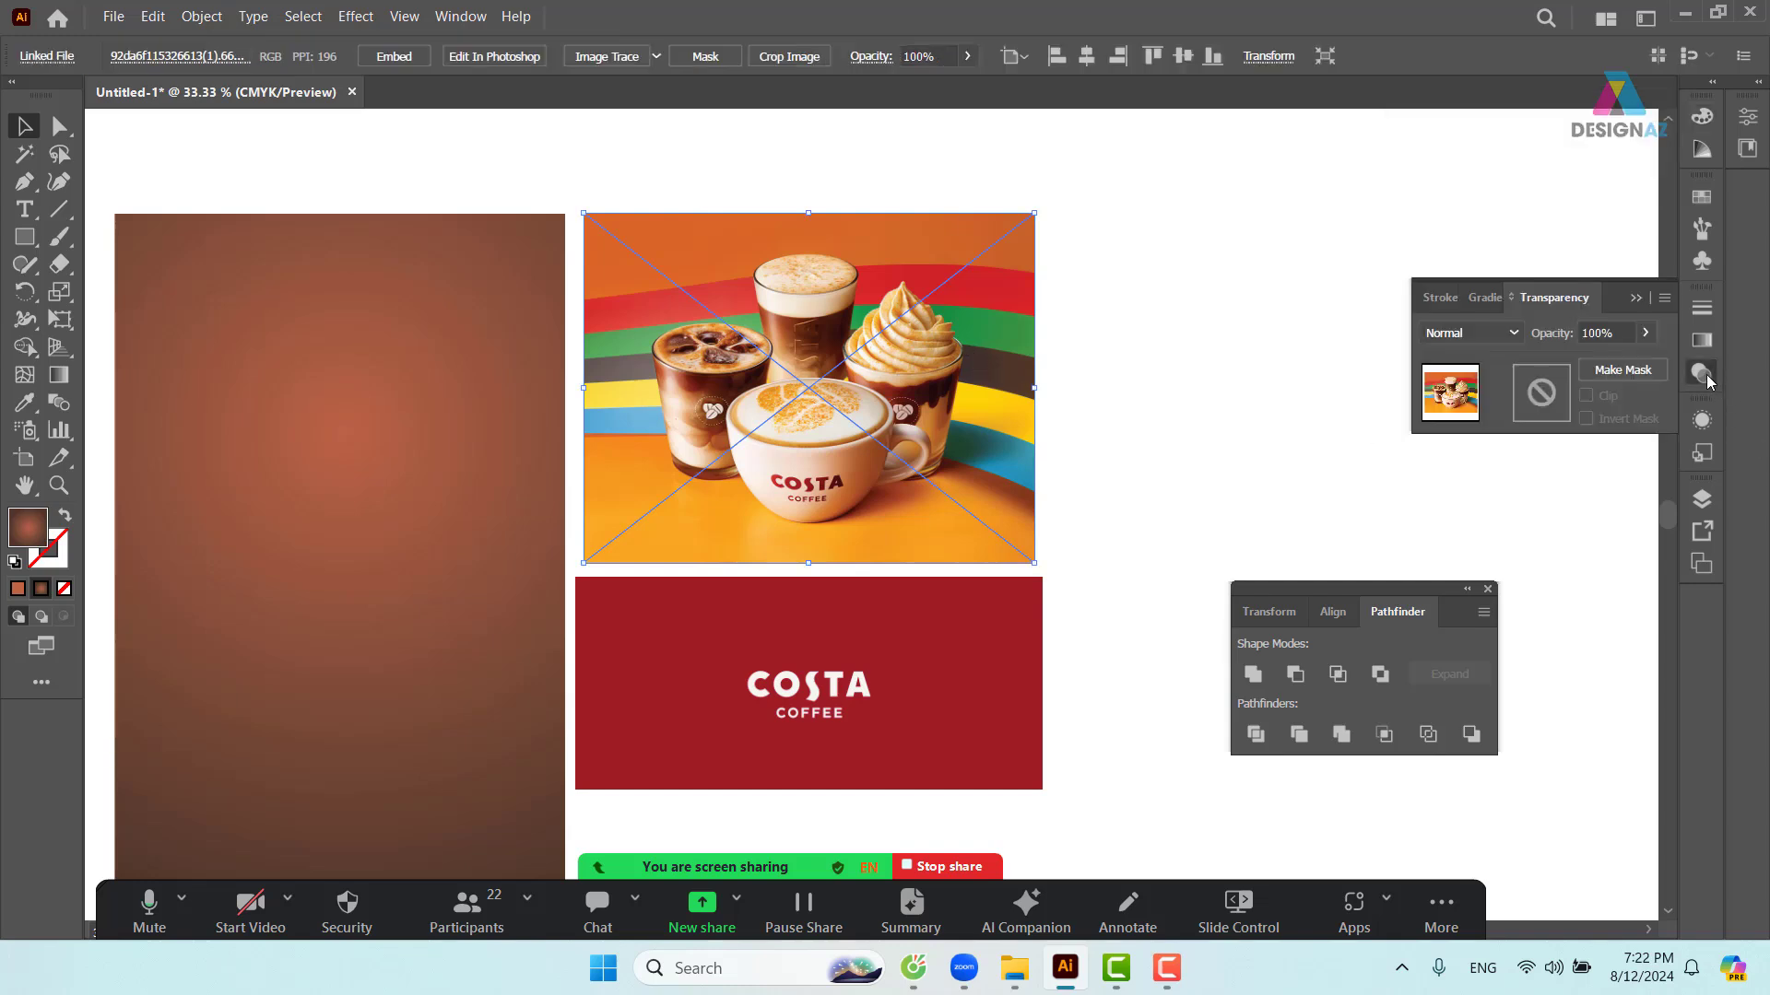
double_click(1540, 396)
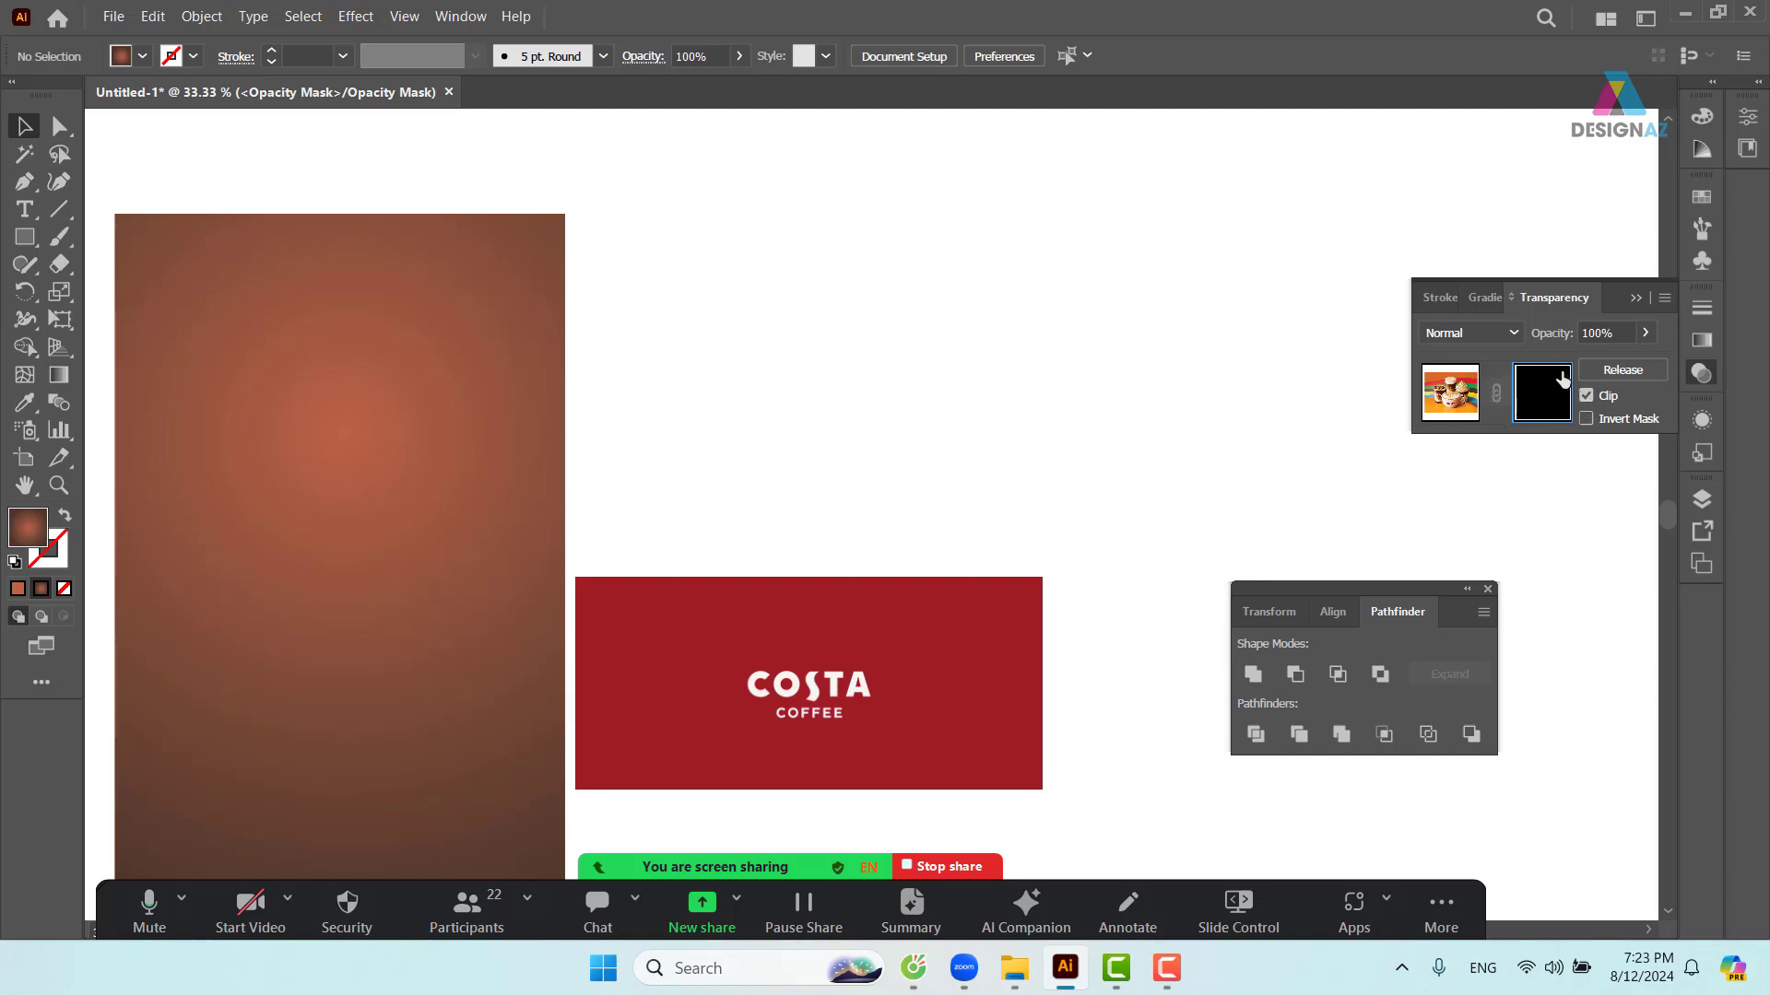
- Paste the ink splash in place inside the opacity mask, invert the mask, and return to editing the artwork
click(153, 17)
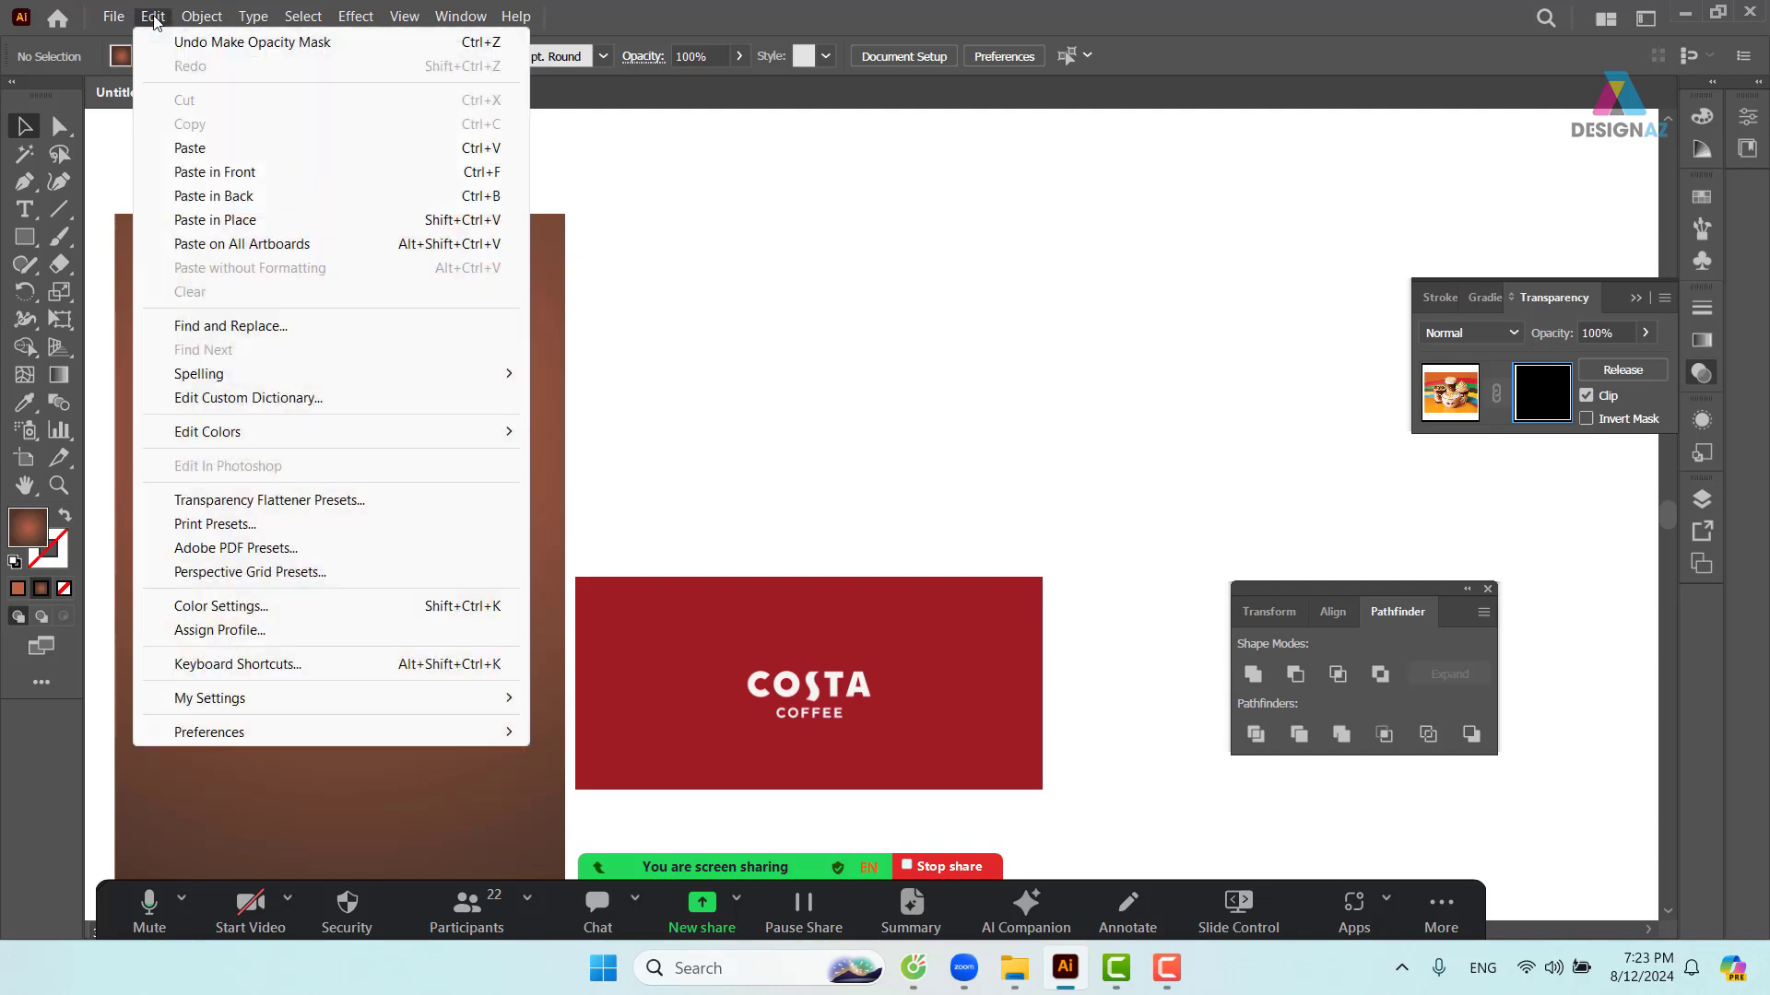
click(224, 226)
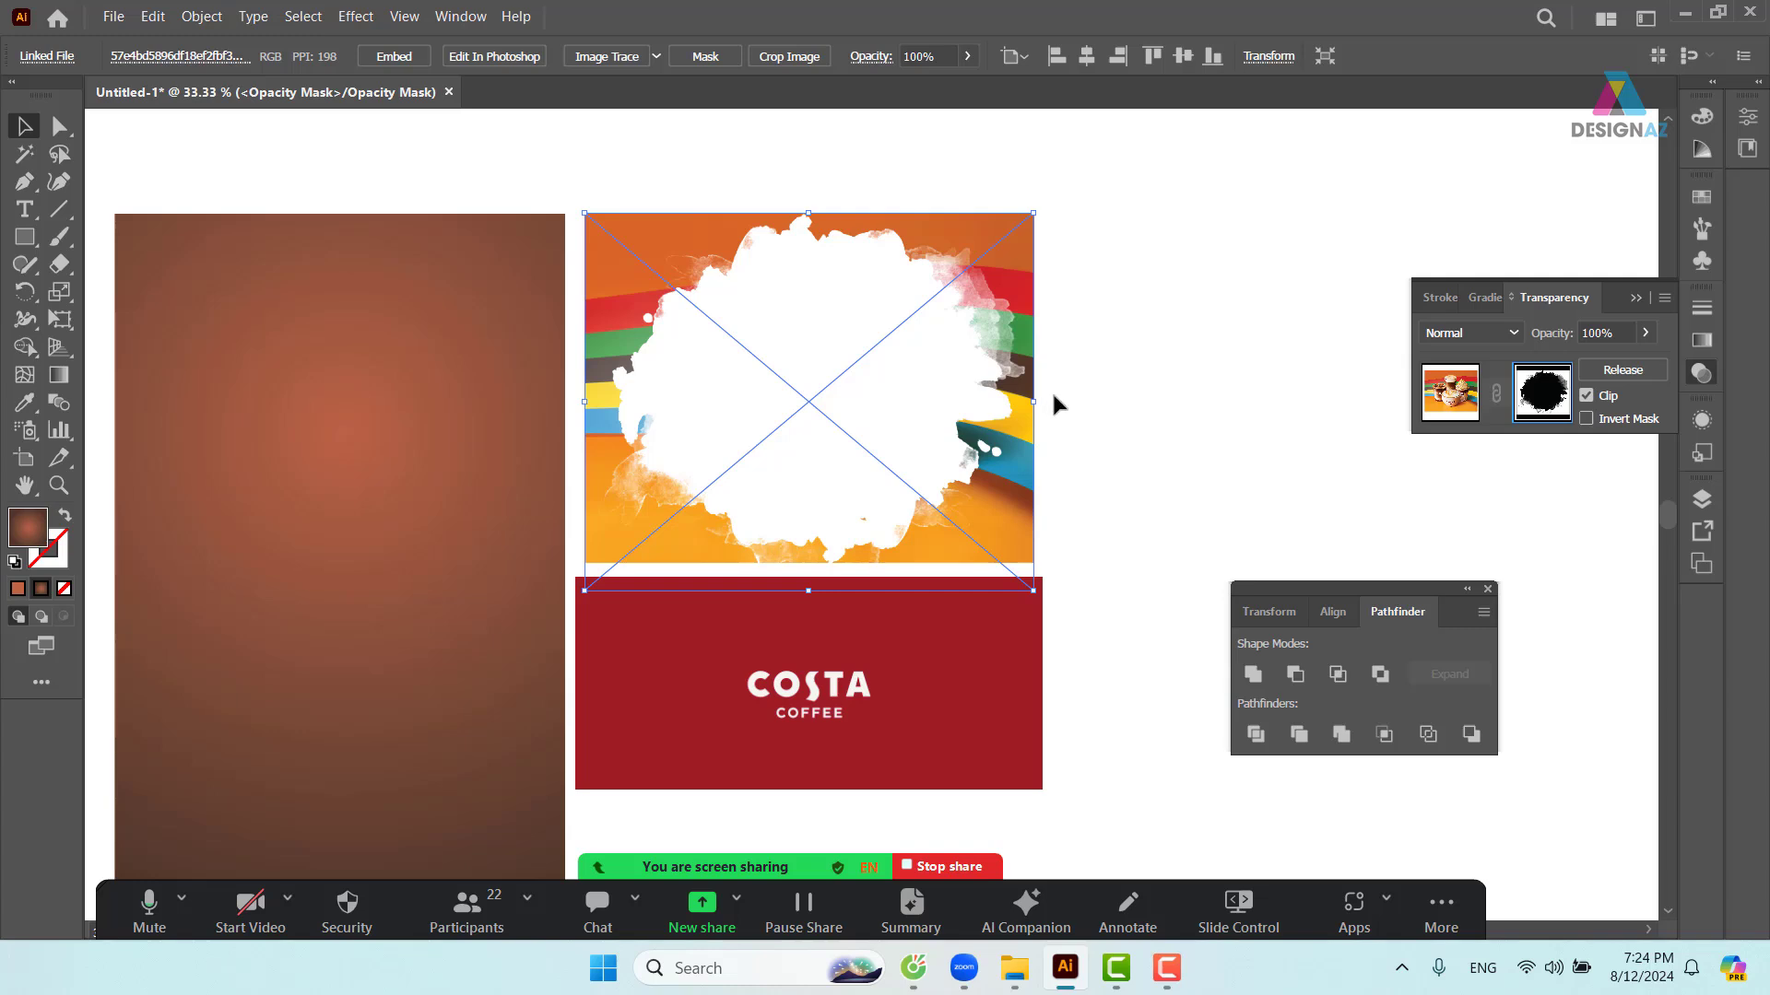
click(1587, 421)
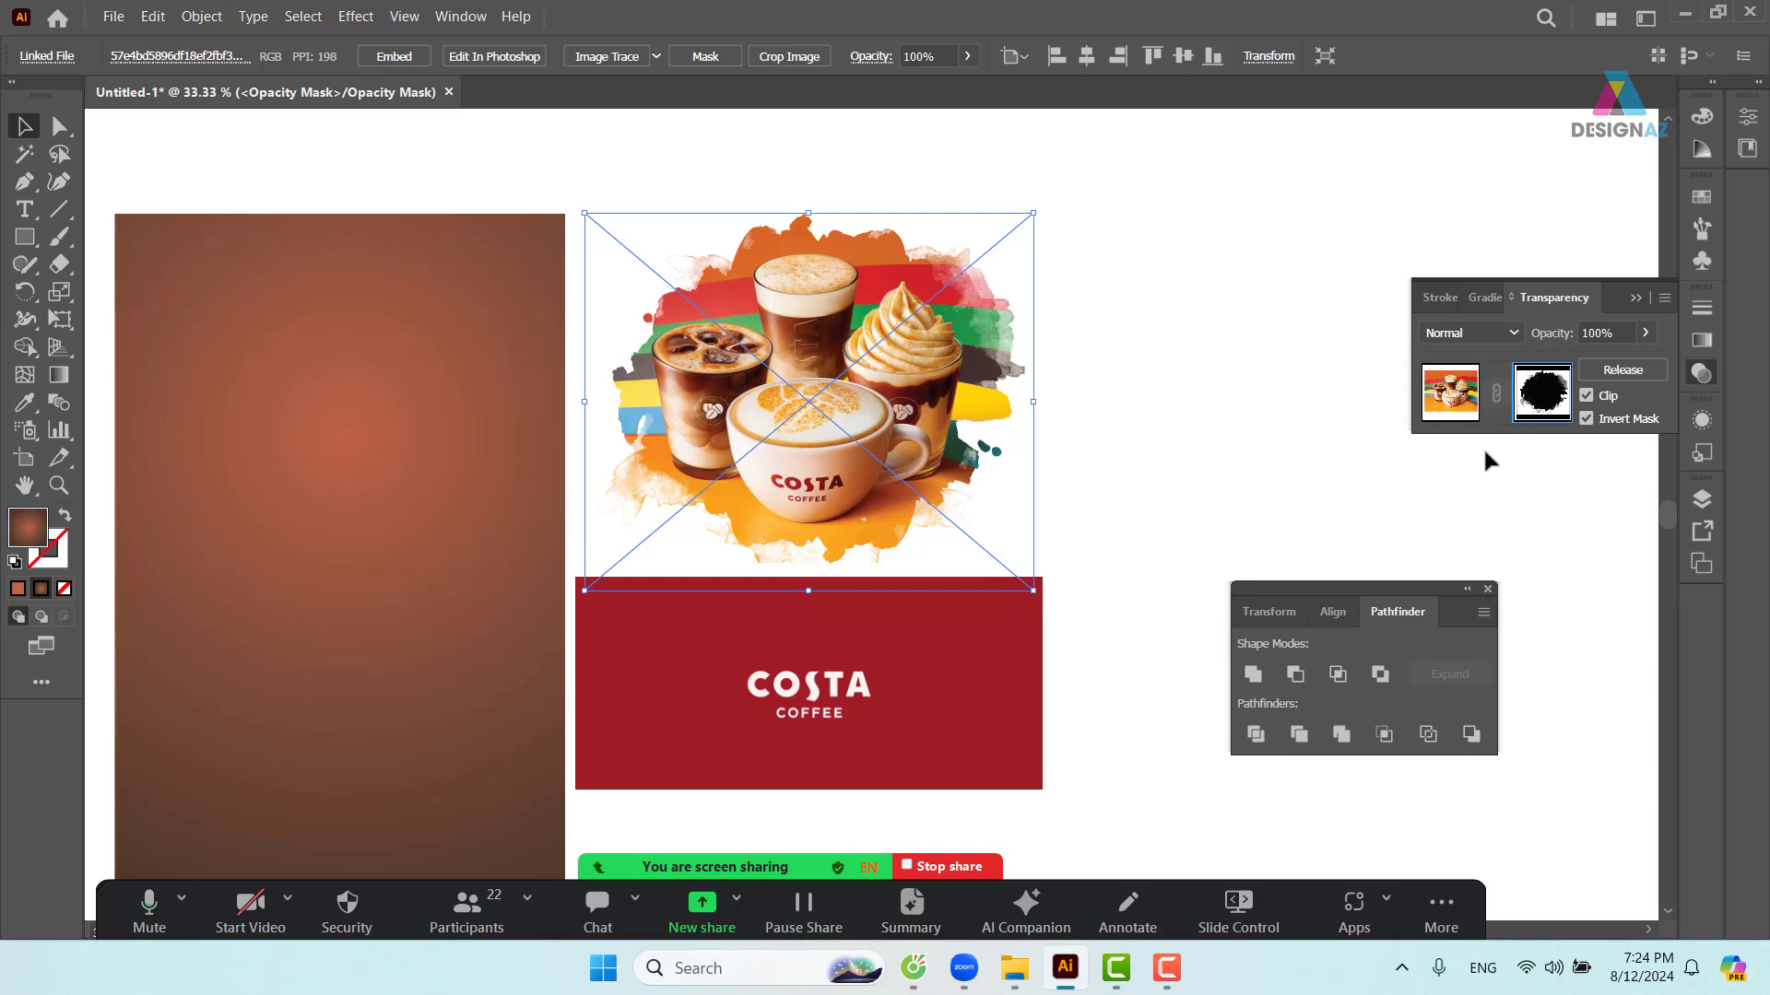
click(1436, 407)
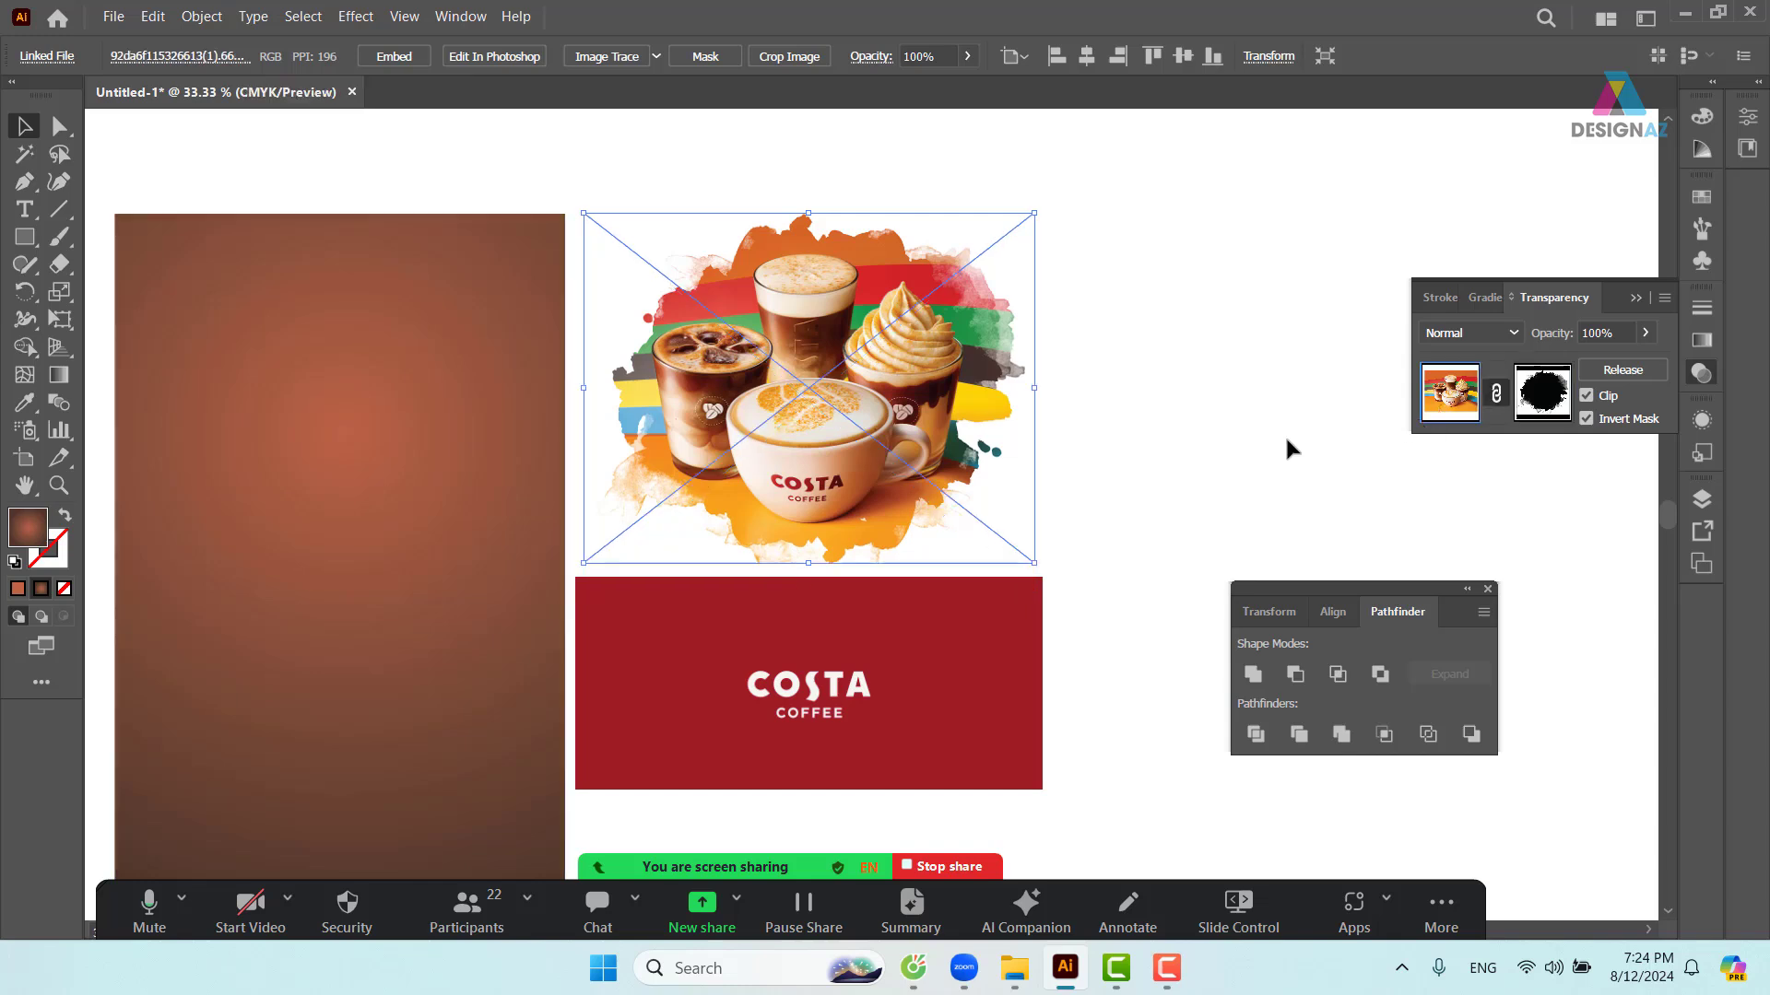
- Move the masked drinks picture onto the upper part of the brown background rectangle
click(1285, 441)
drag(901, 409, 413, 436)
key(space)
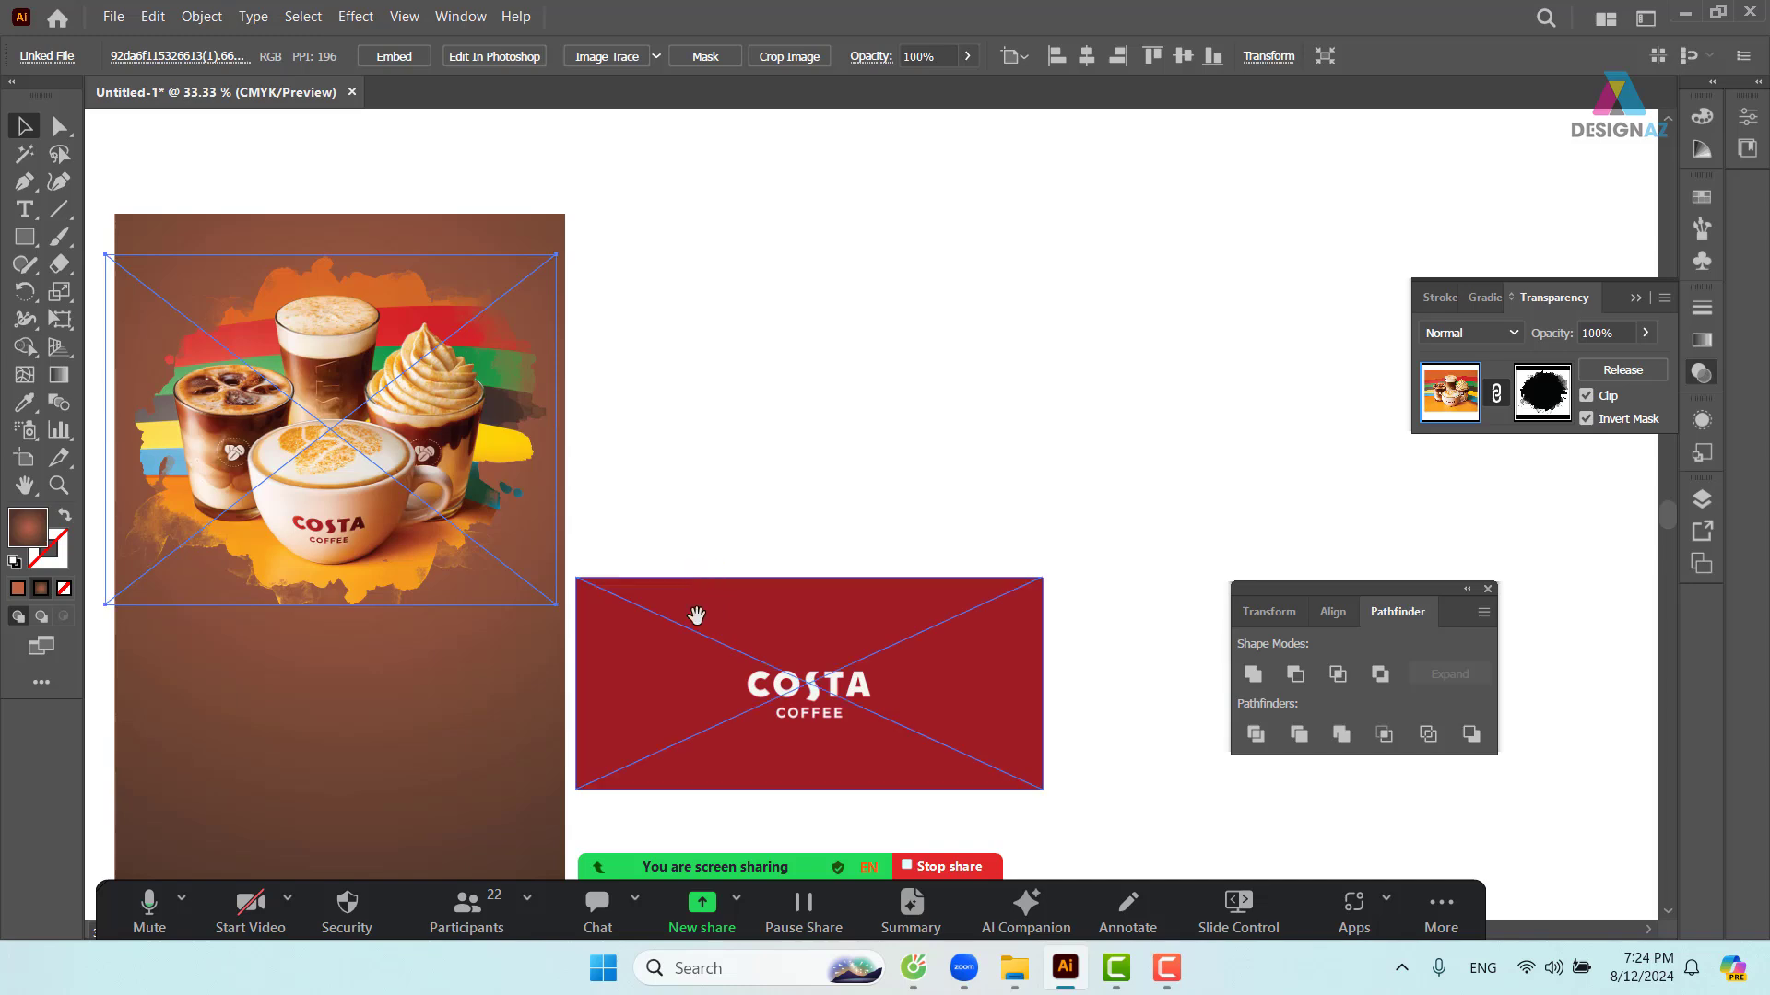
drag(581, 613, 761, 566)
click(898, 328)
- Scale the masked drinks picture down proportionally to fit inside the background's width and centre it horizontally in the upper half
click(641, 358)
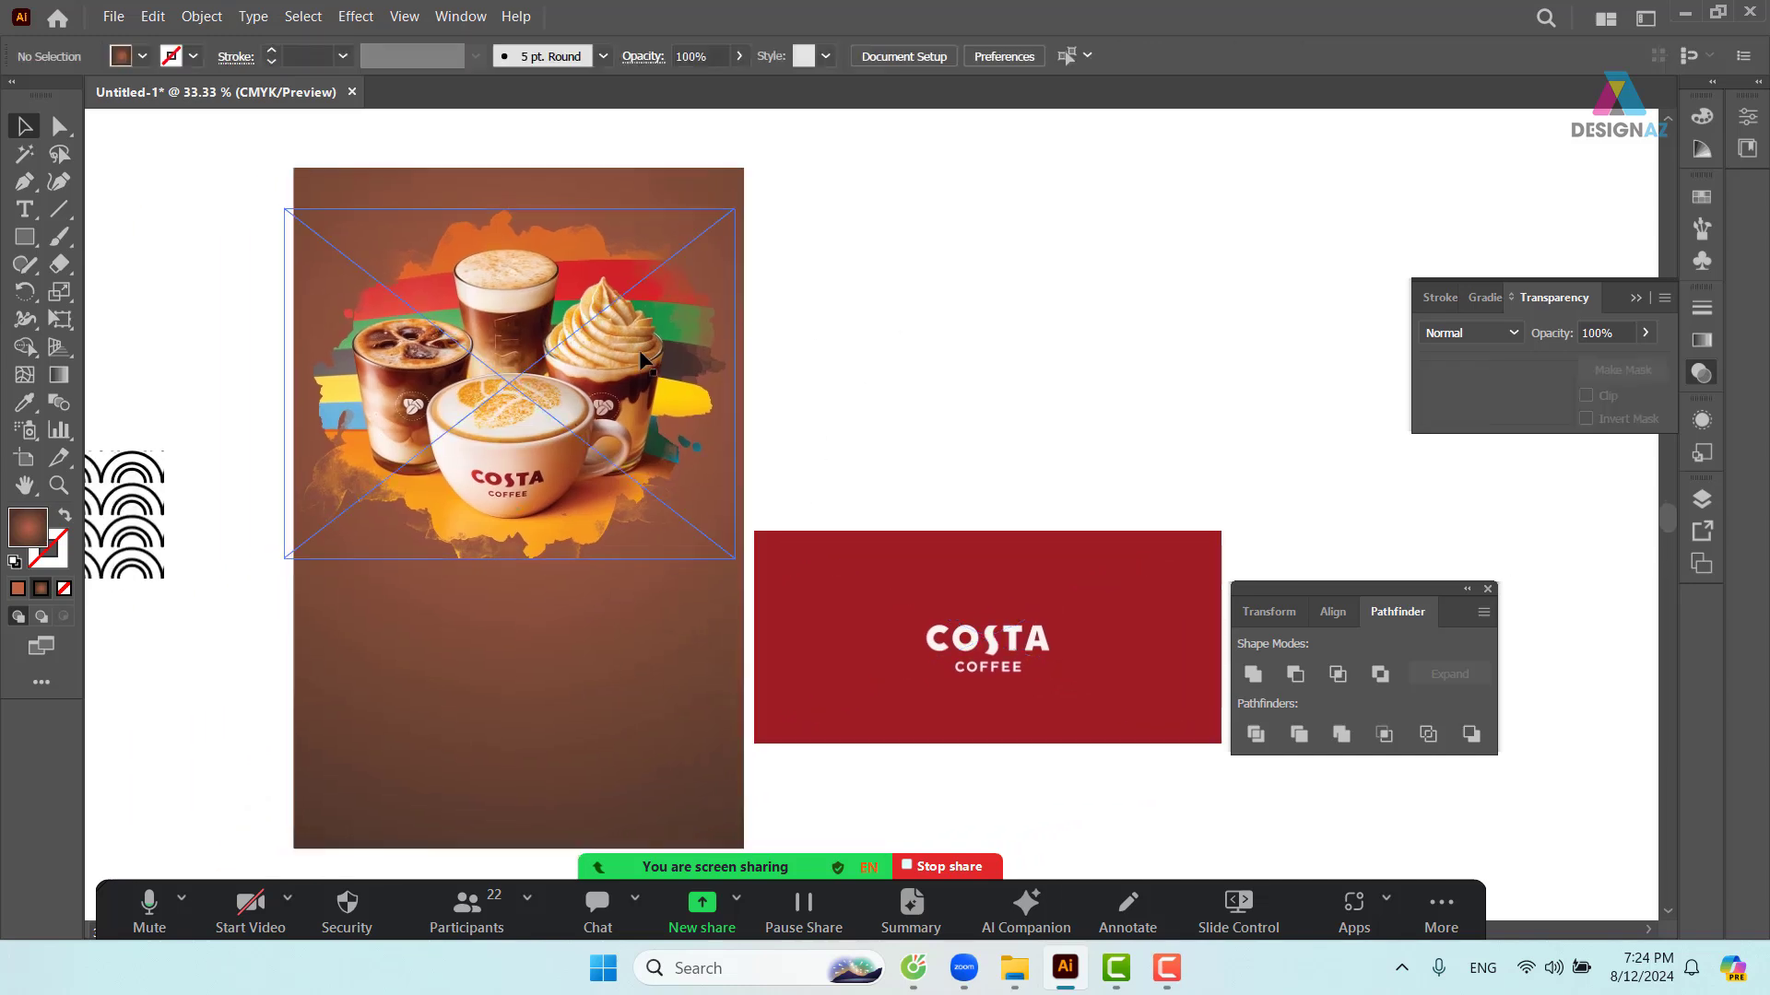
drag(735, 208, 670, 258)
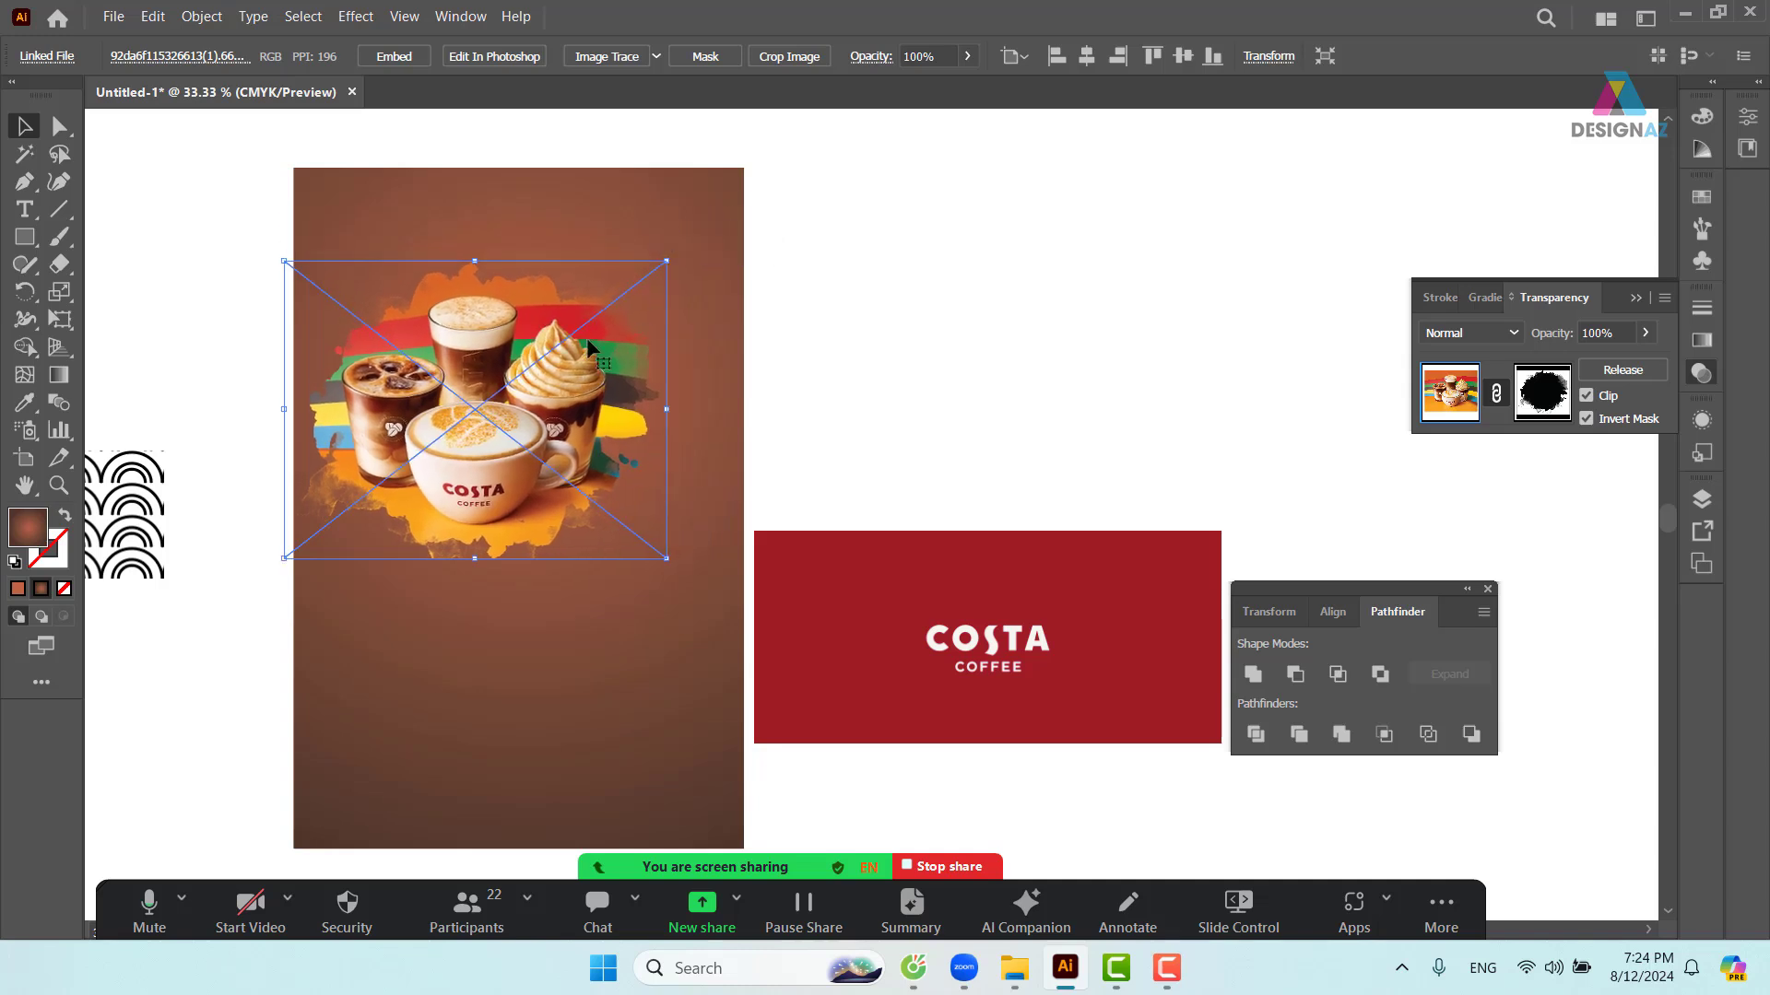
mouse_move(546, 363)
mouse_down()
mouse_move(577, 359)
mouse_move(573, 373)
mouse_up()
click(863, 365)
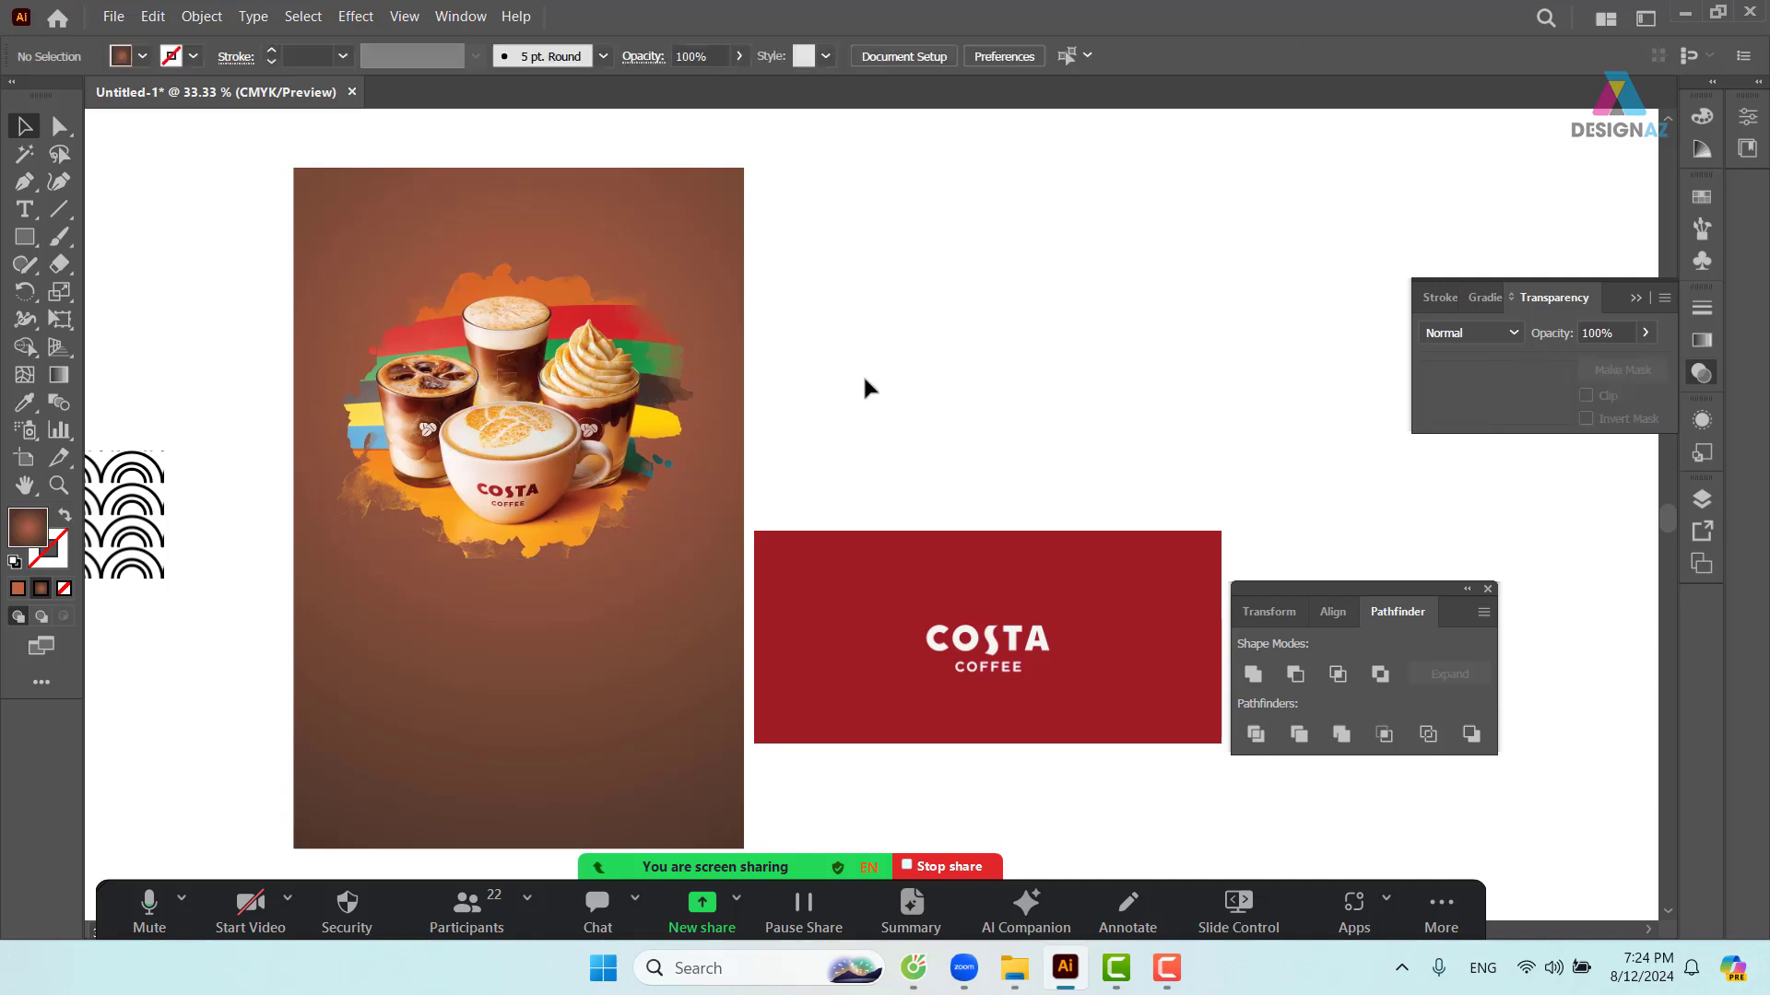
drag(806, 492, 948, 481)
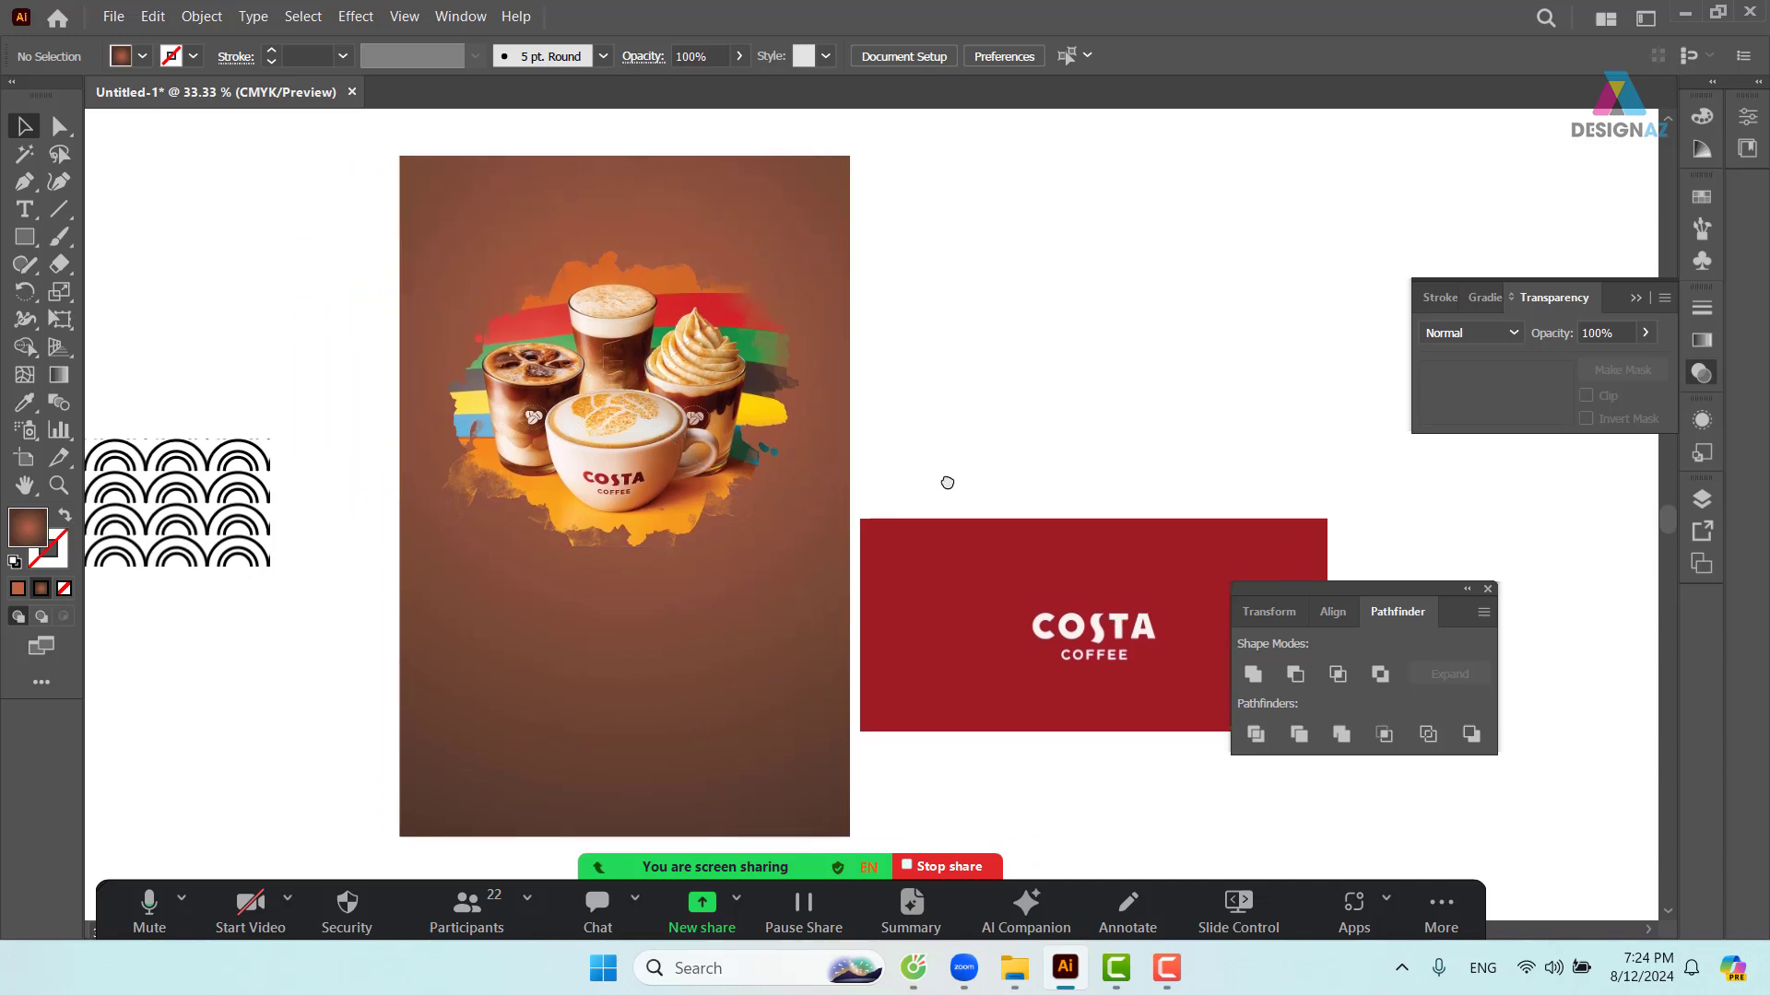
drag(716, 423, 727, 420)
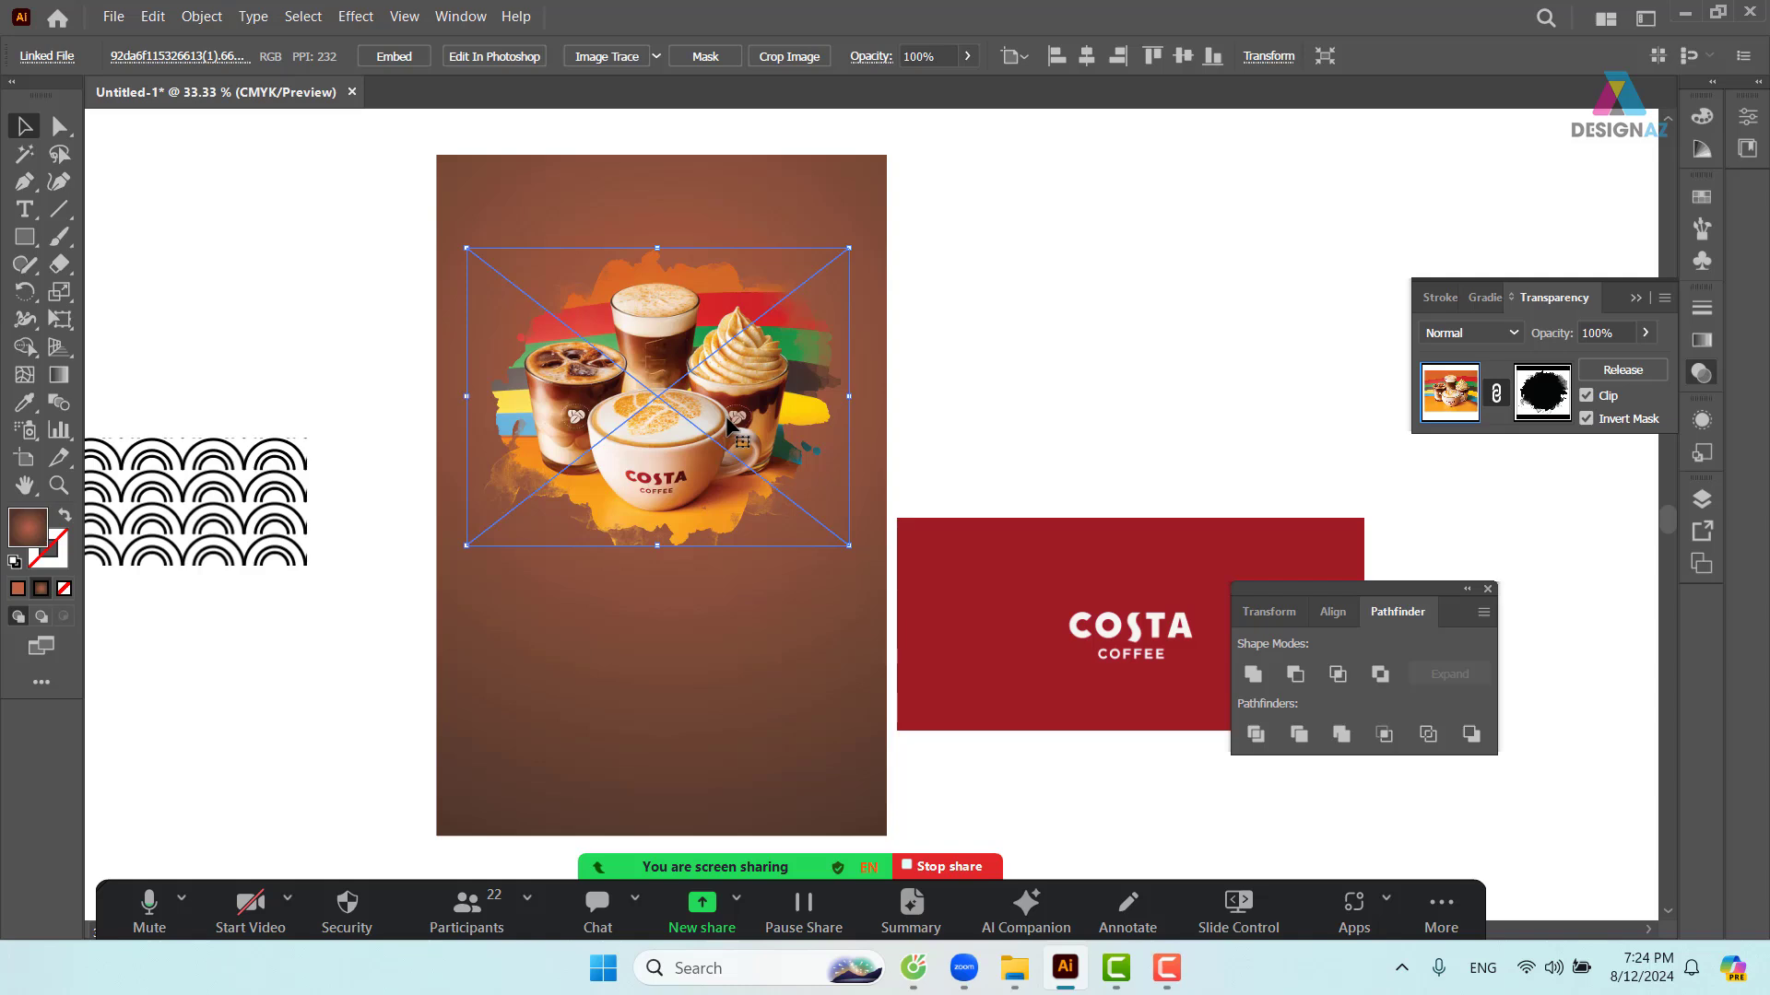
- Recolour the inner stop of the background's radial gradient with the yellow sampled from the paint splash beside the drinks
click(844, 222)
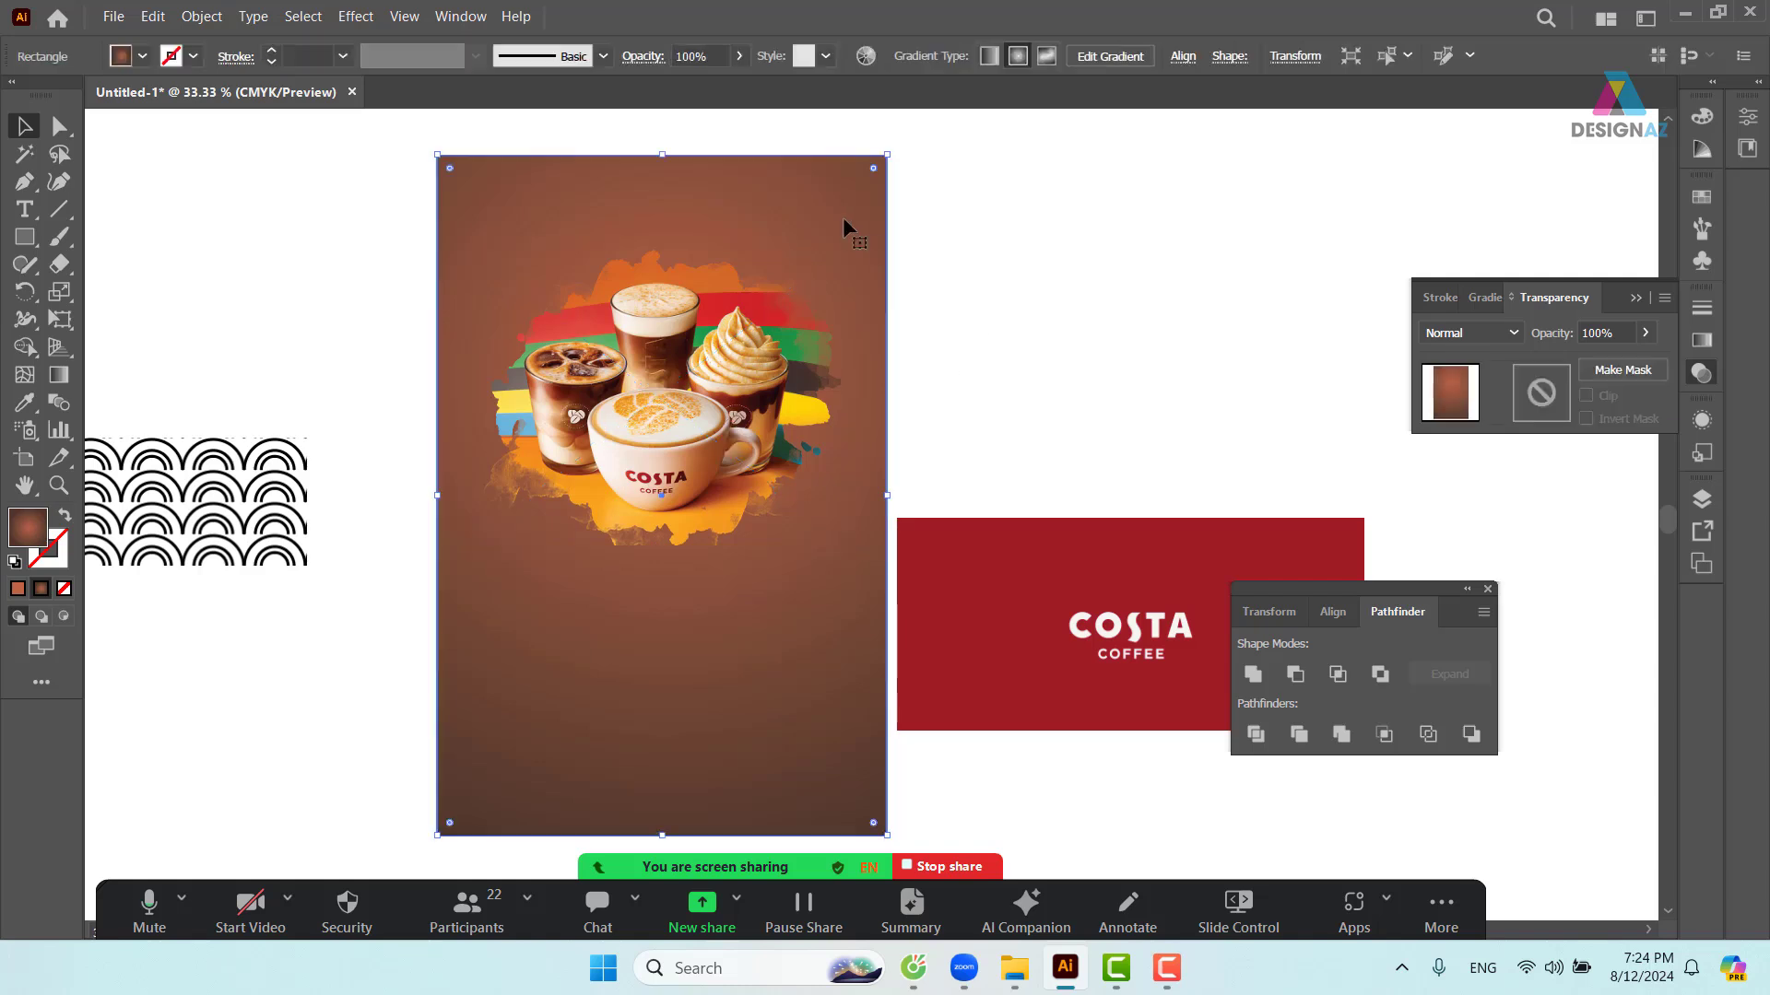
click(1701, 341)
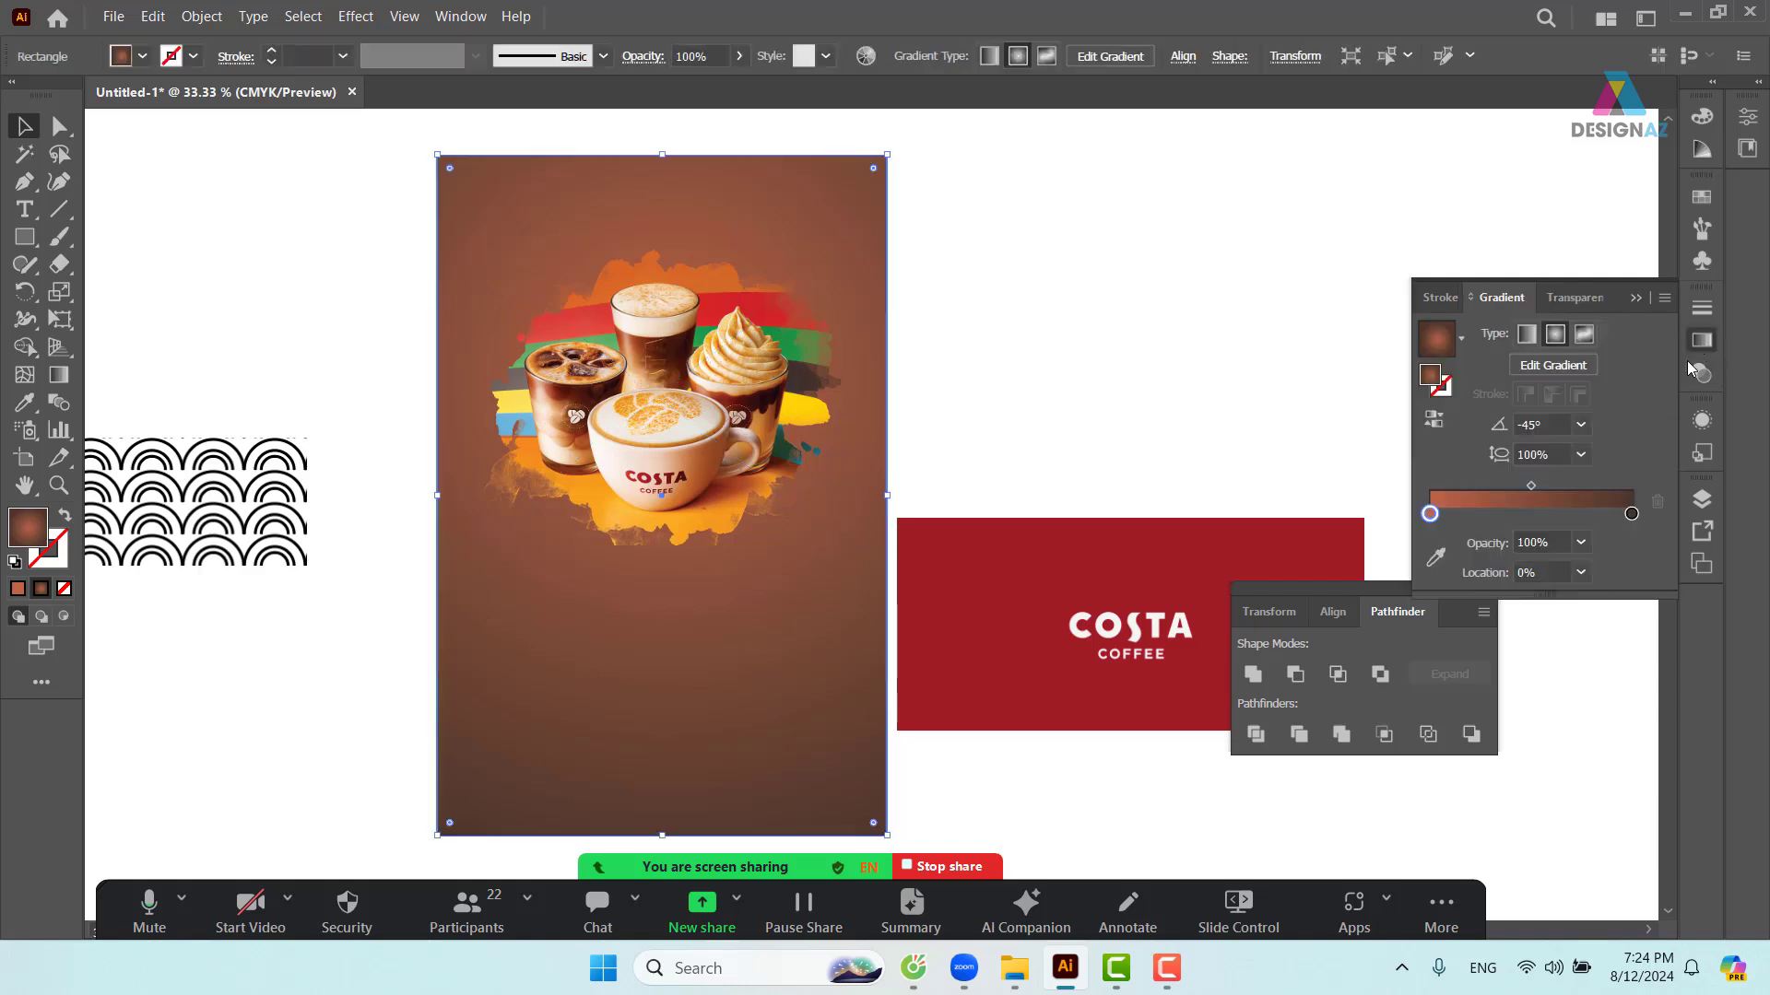
double_click(1431, 514)
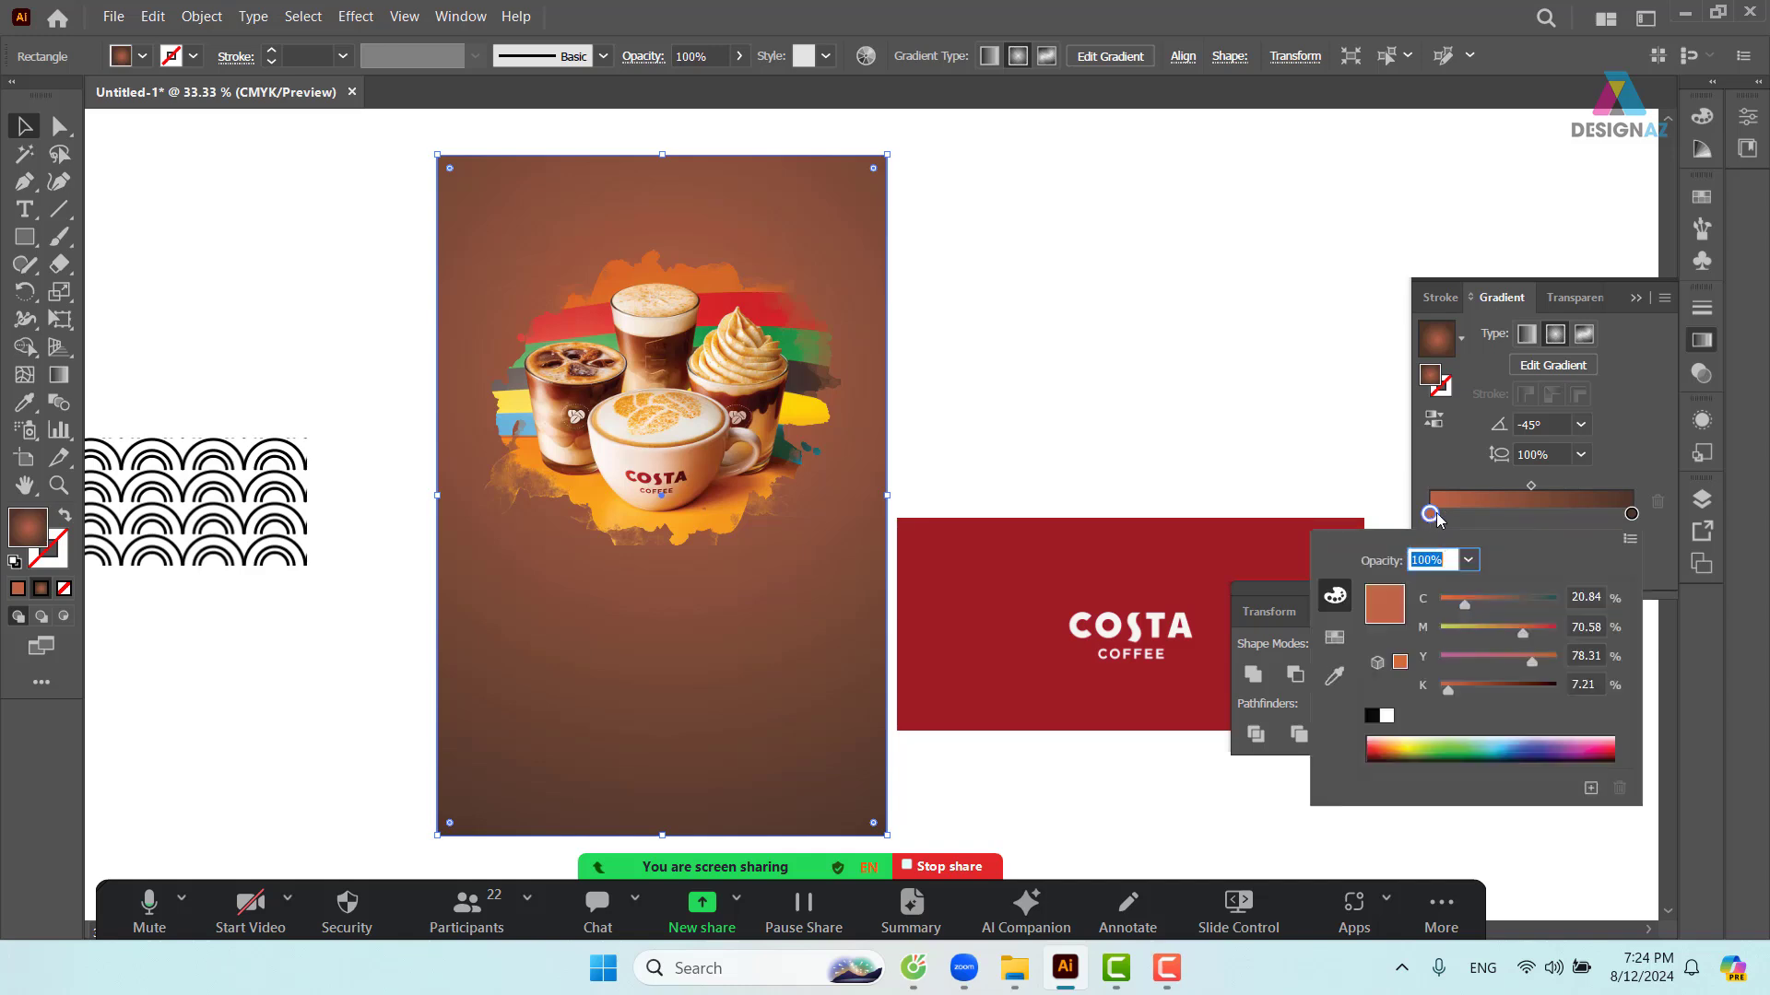
click(1336, 678)
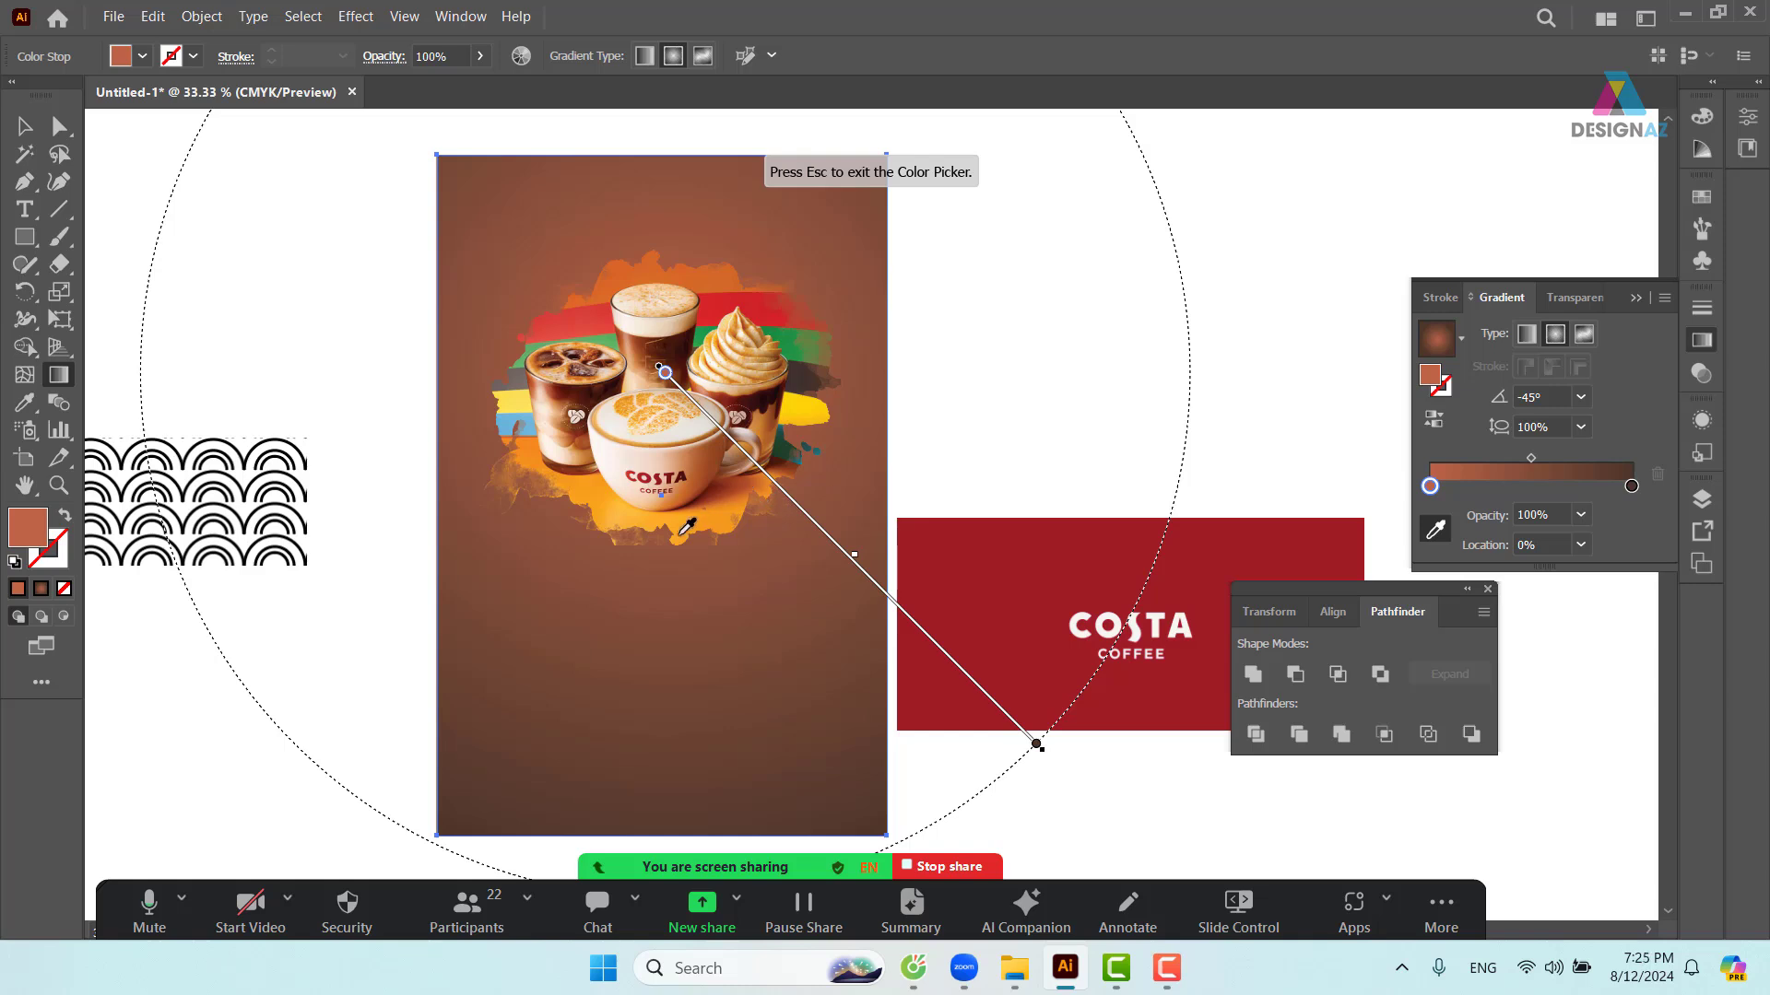
click(806, 408)
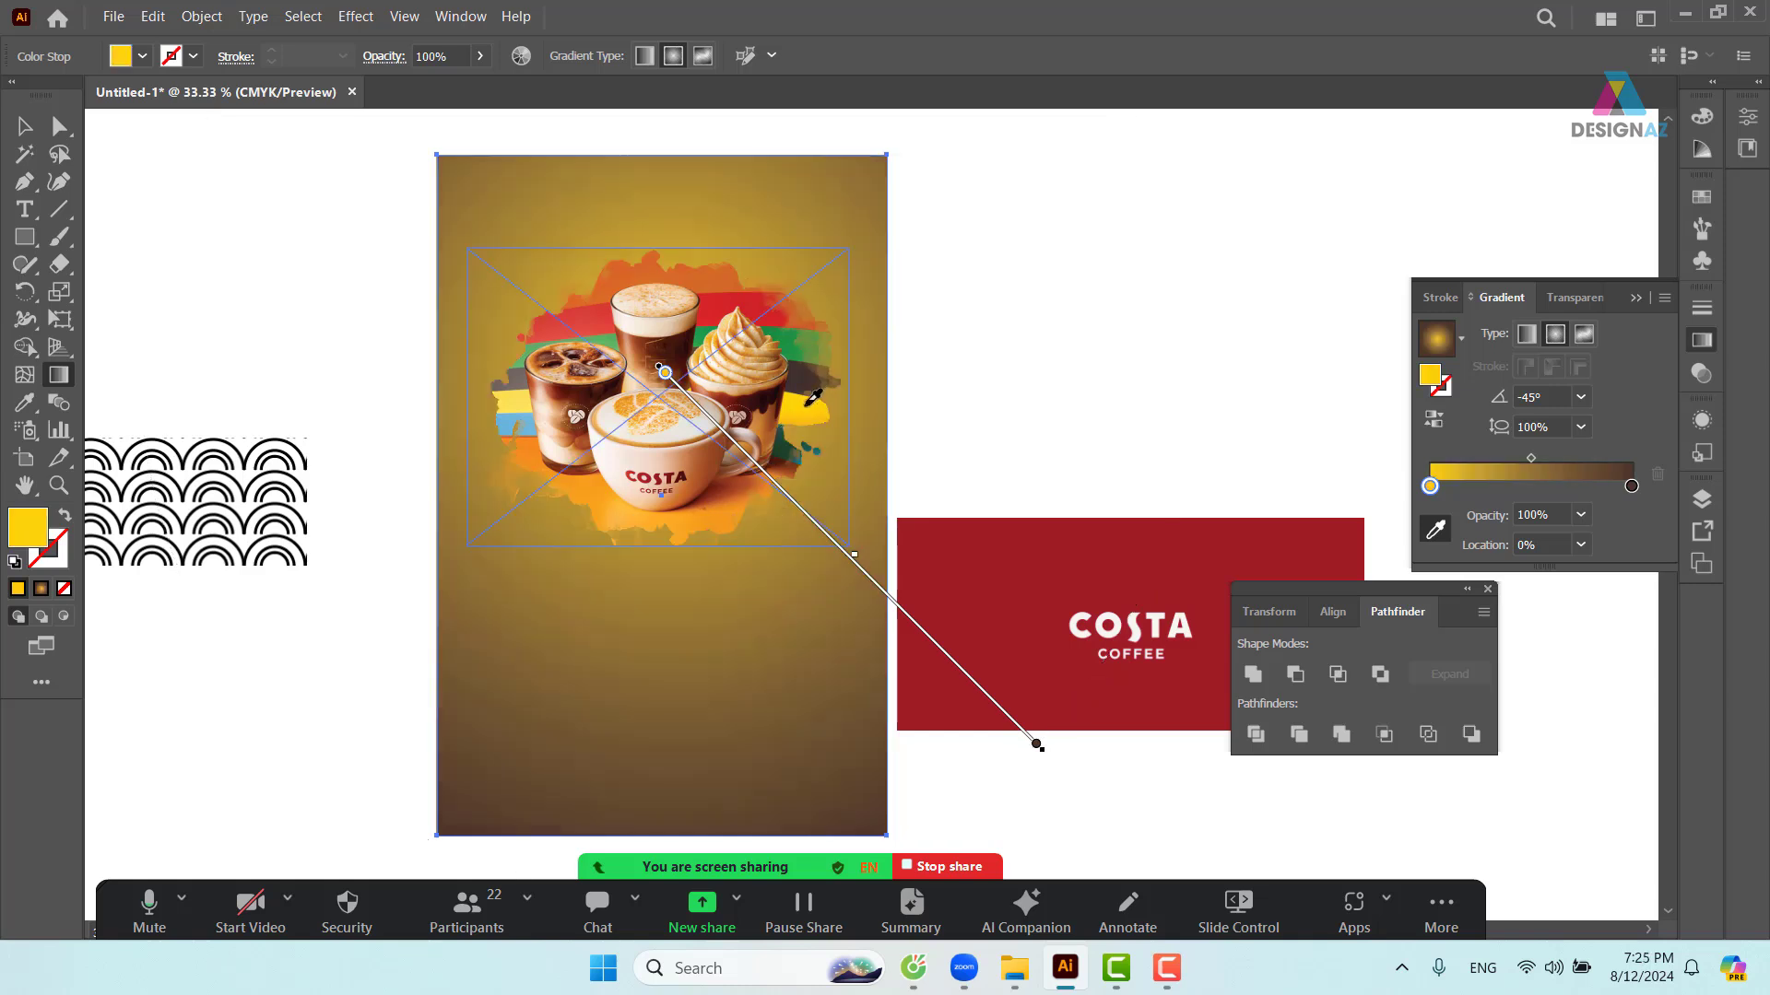
- Recolour the outer stop of the background gradient, sampling orange and then red from the paint splash around the drinks
click(1632, 489)
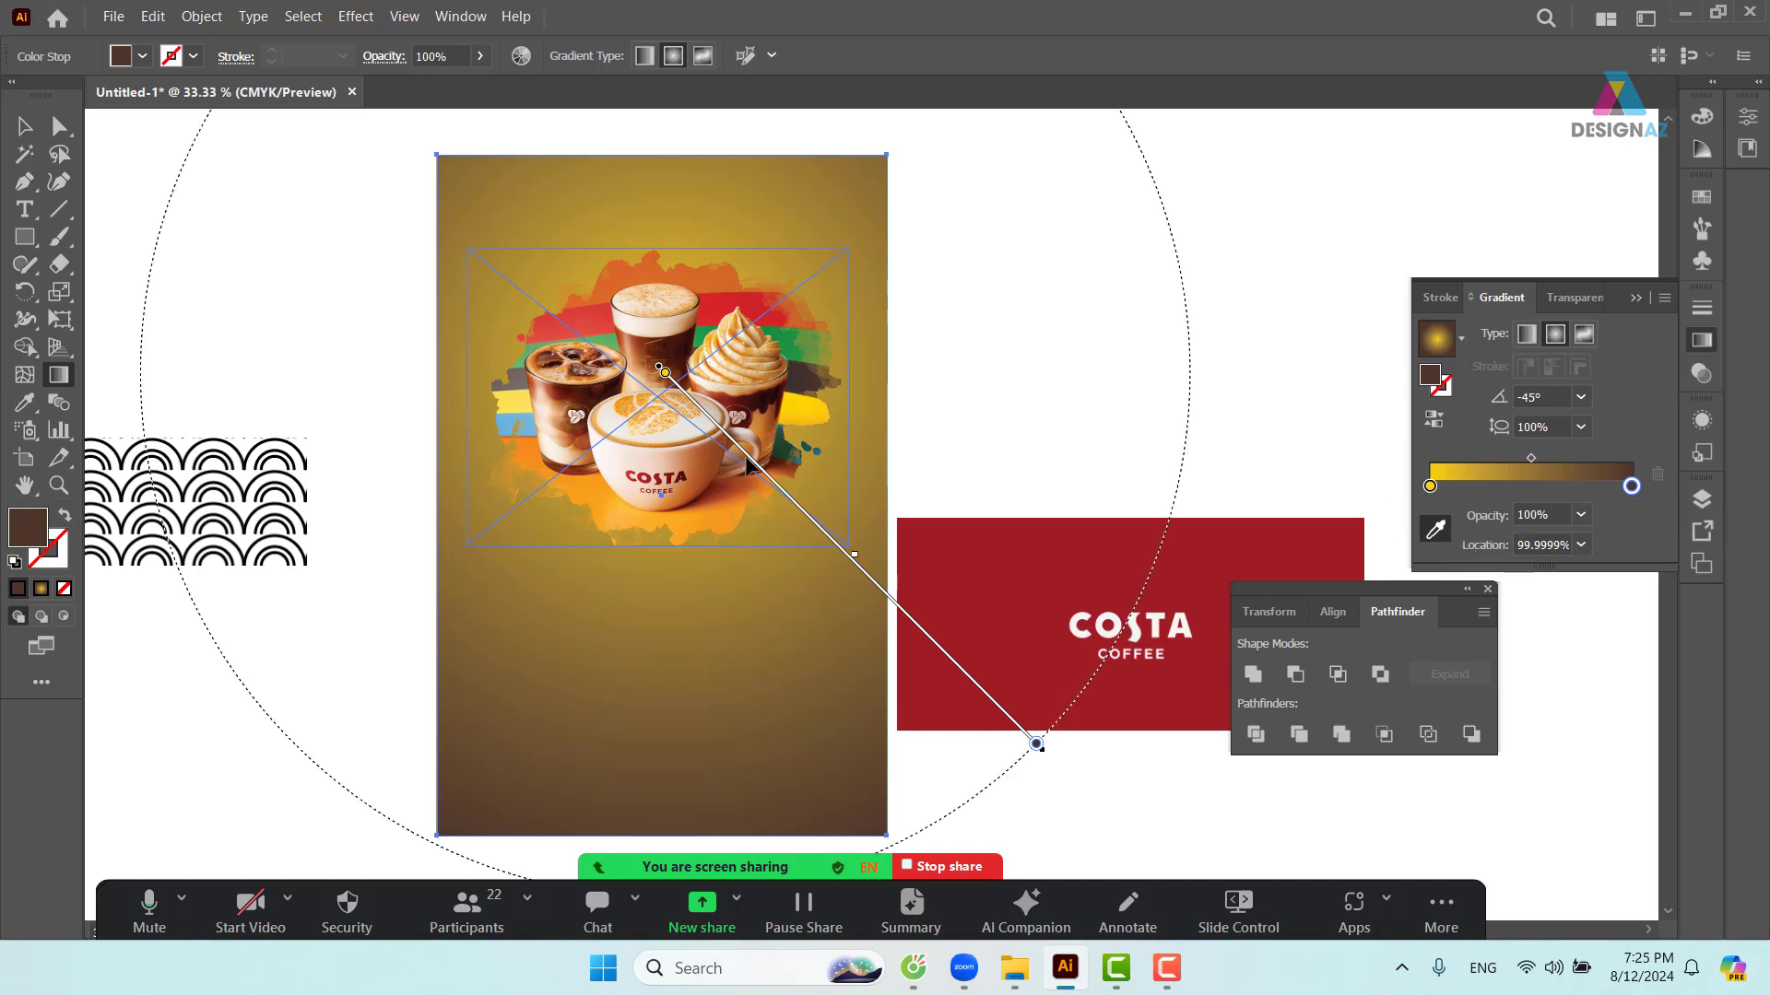
click(731, 512)
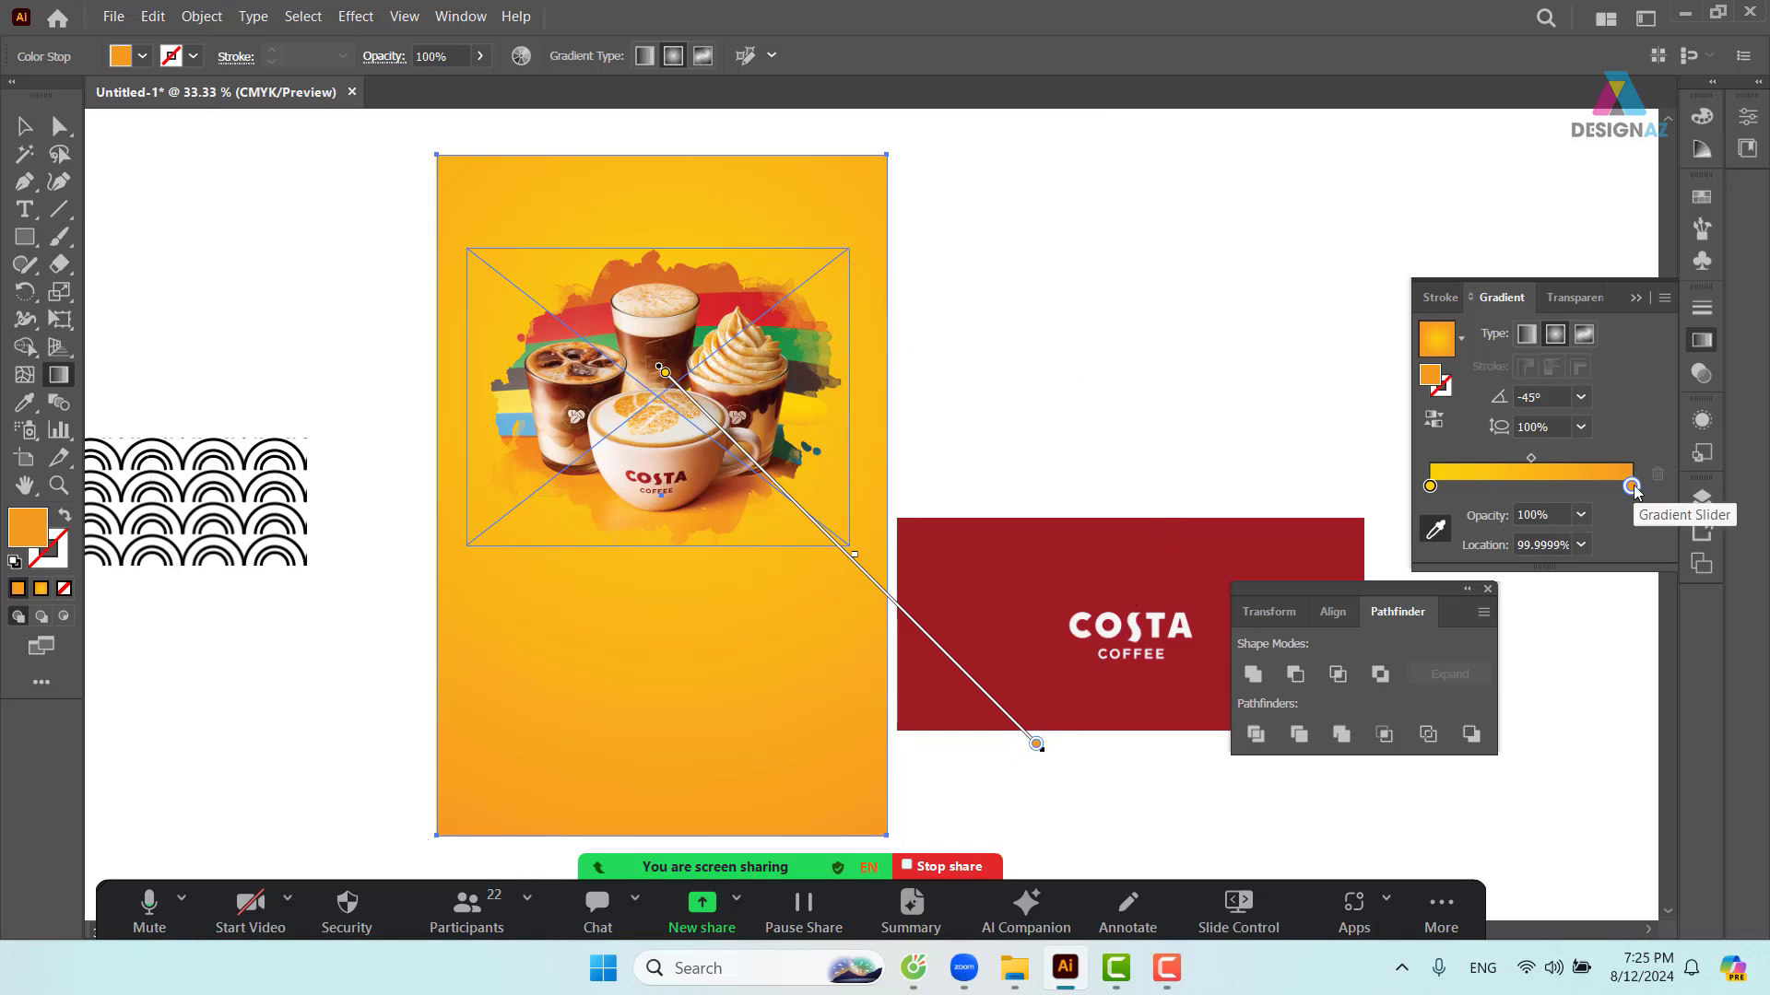
click(588, 321)
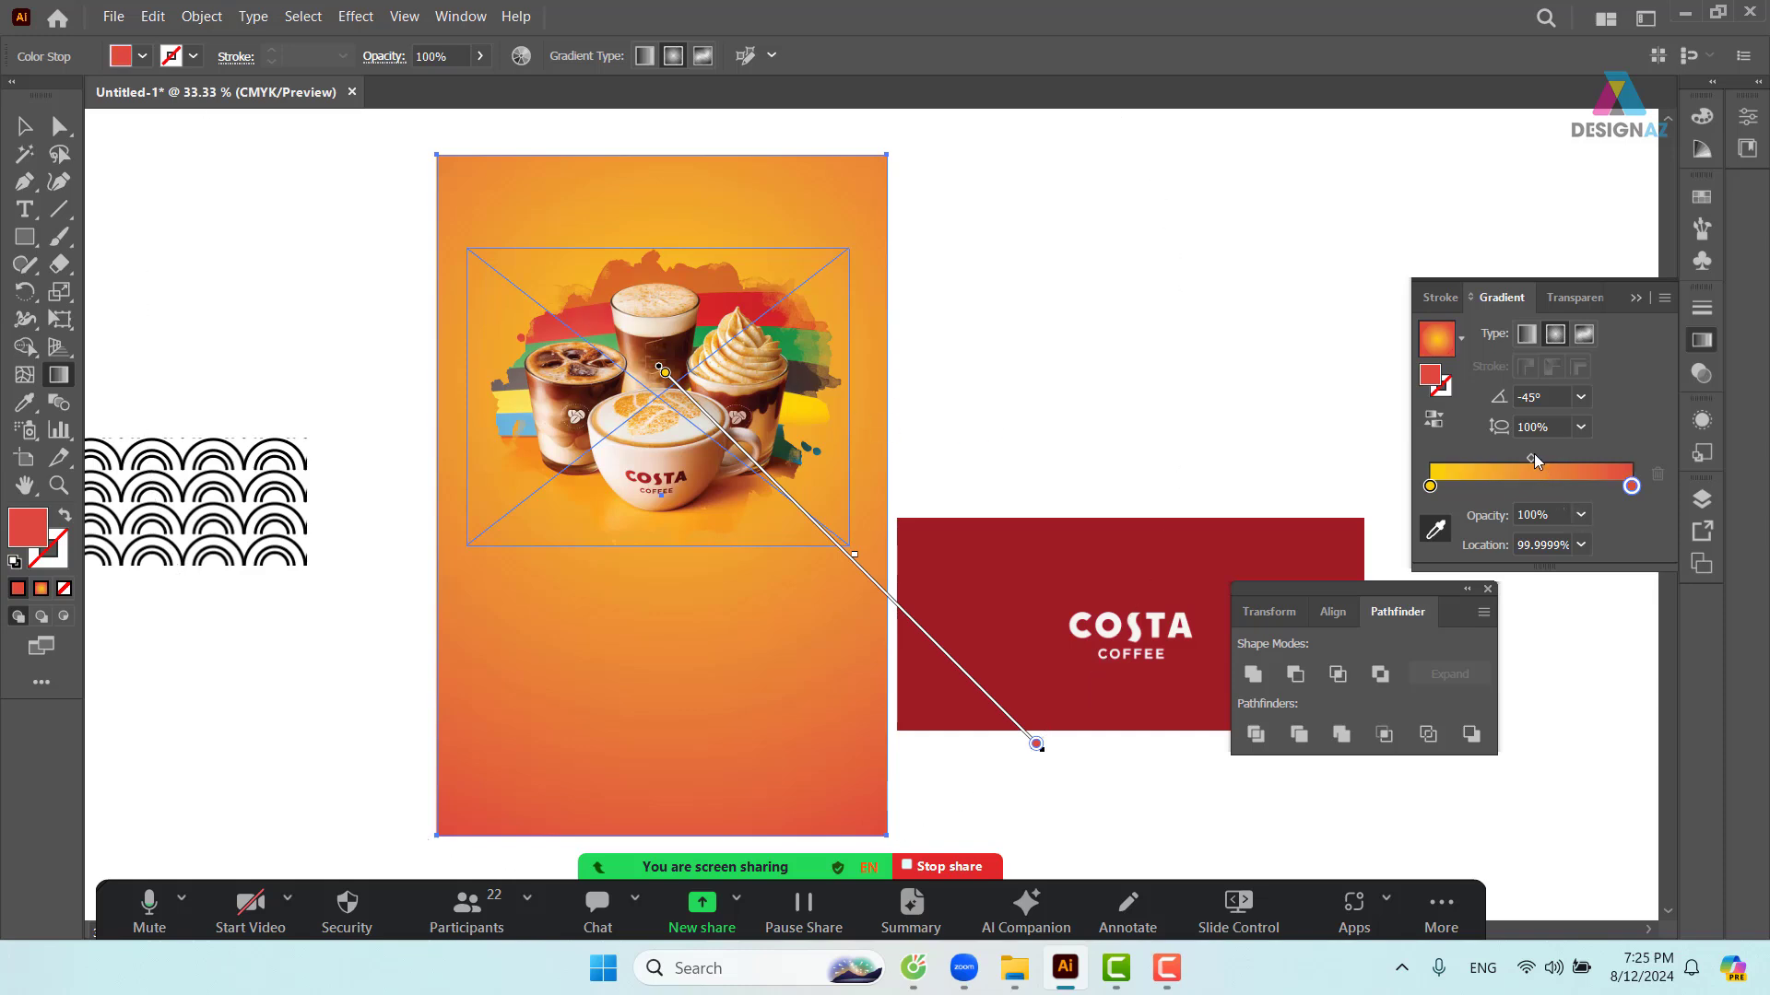
- Add a yellow middle stop to the background gradient at about 46% and recolour the inner stop off-white sampled from the cup
mouse_move(1431, 486)
mouse_down()
mouse_move(1525, 487)
mouse_move(1430, 487)
mouse_up()
click(1464, 490)
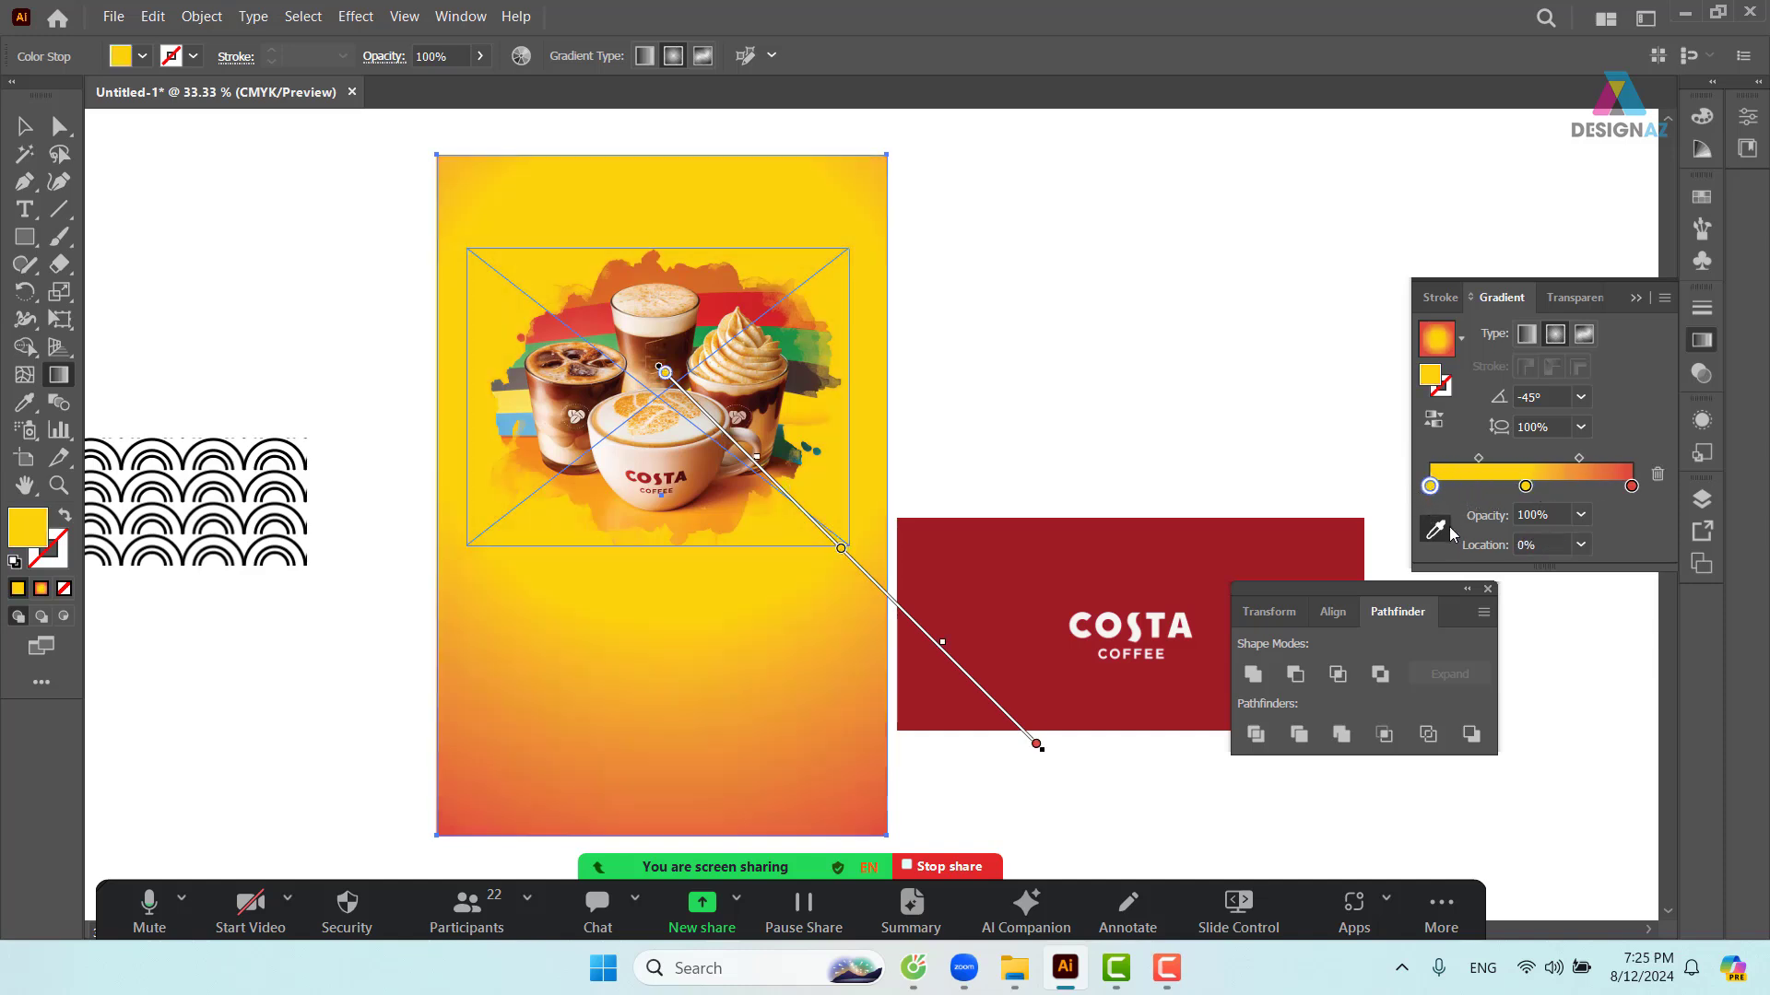
click(1435, 530)
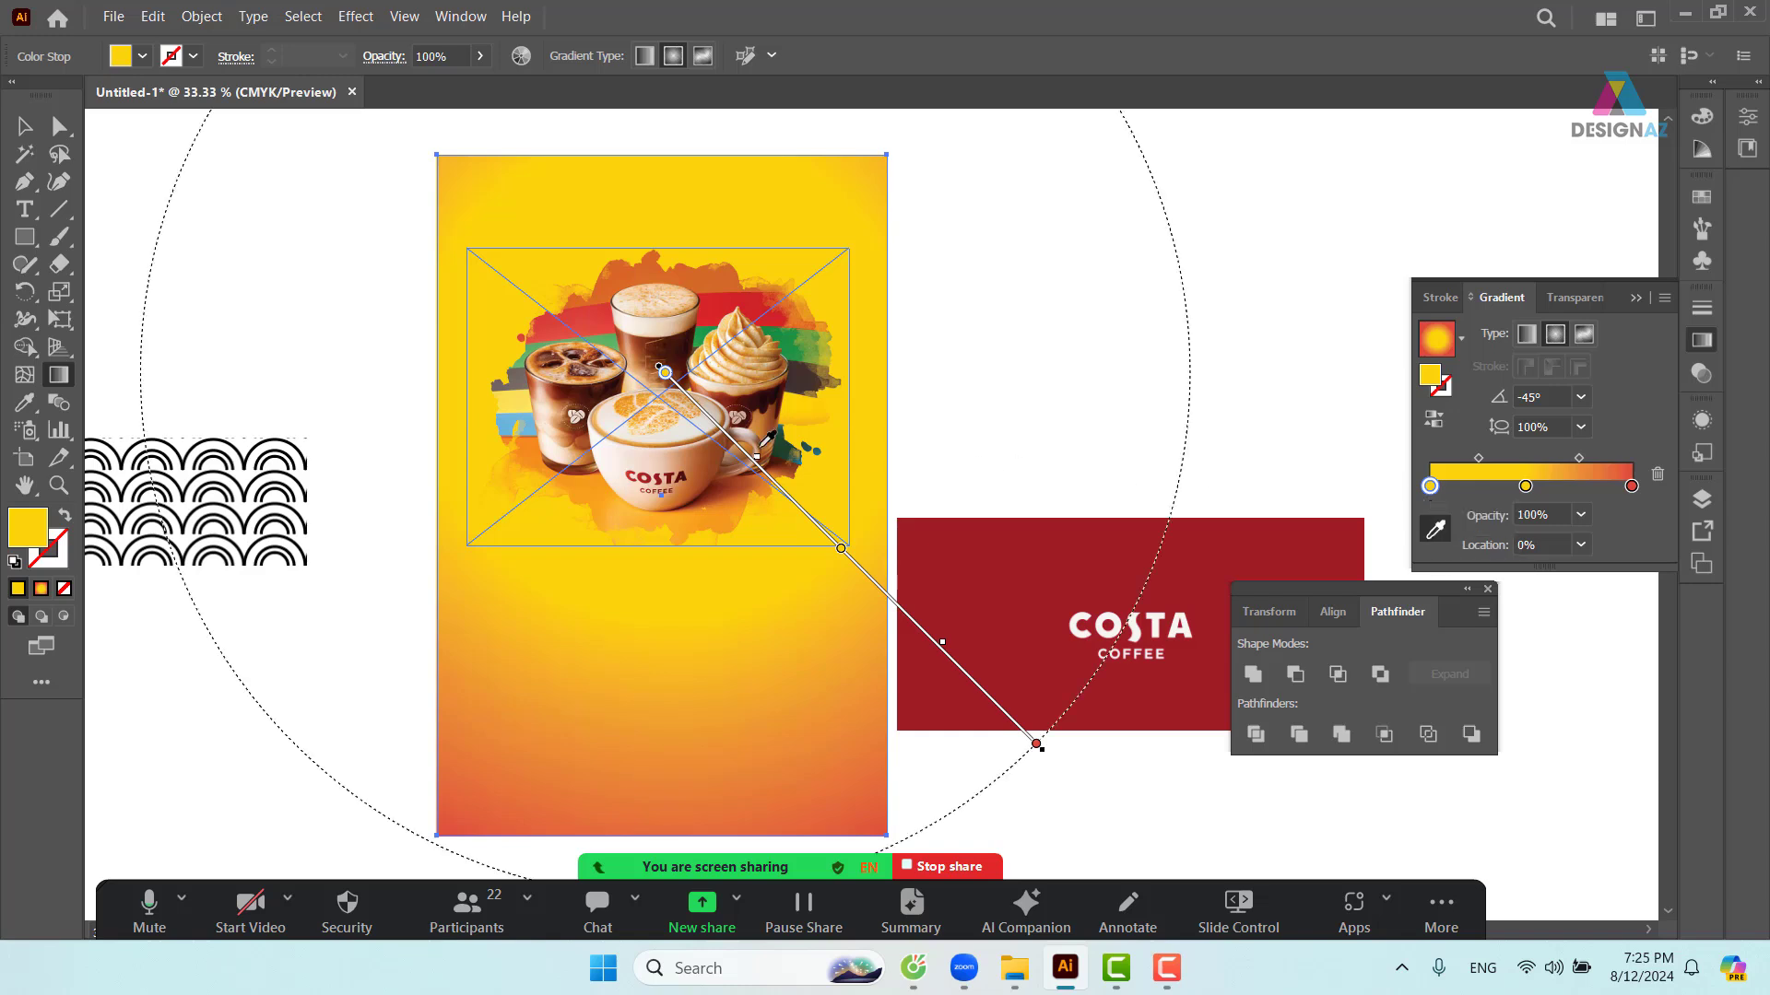
click(670, 451)
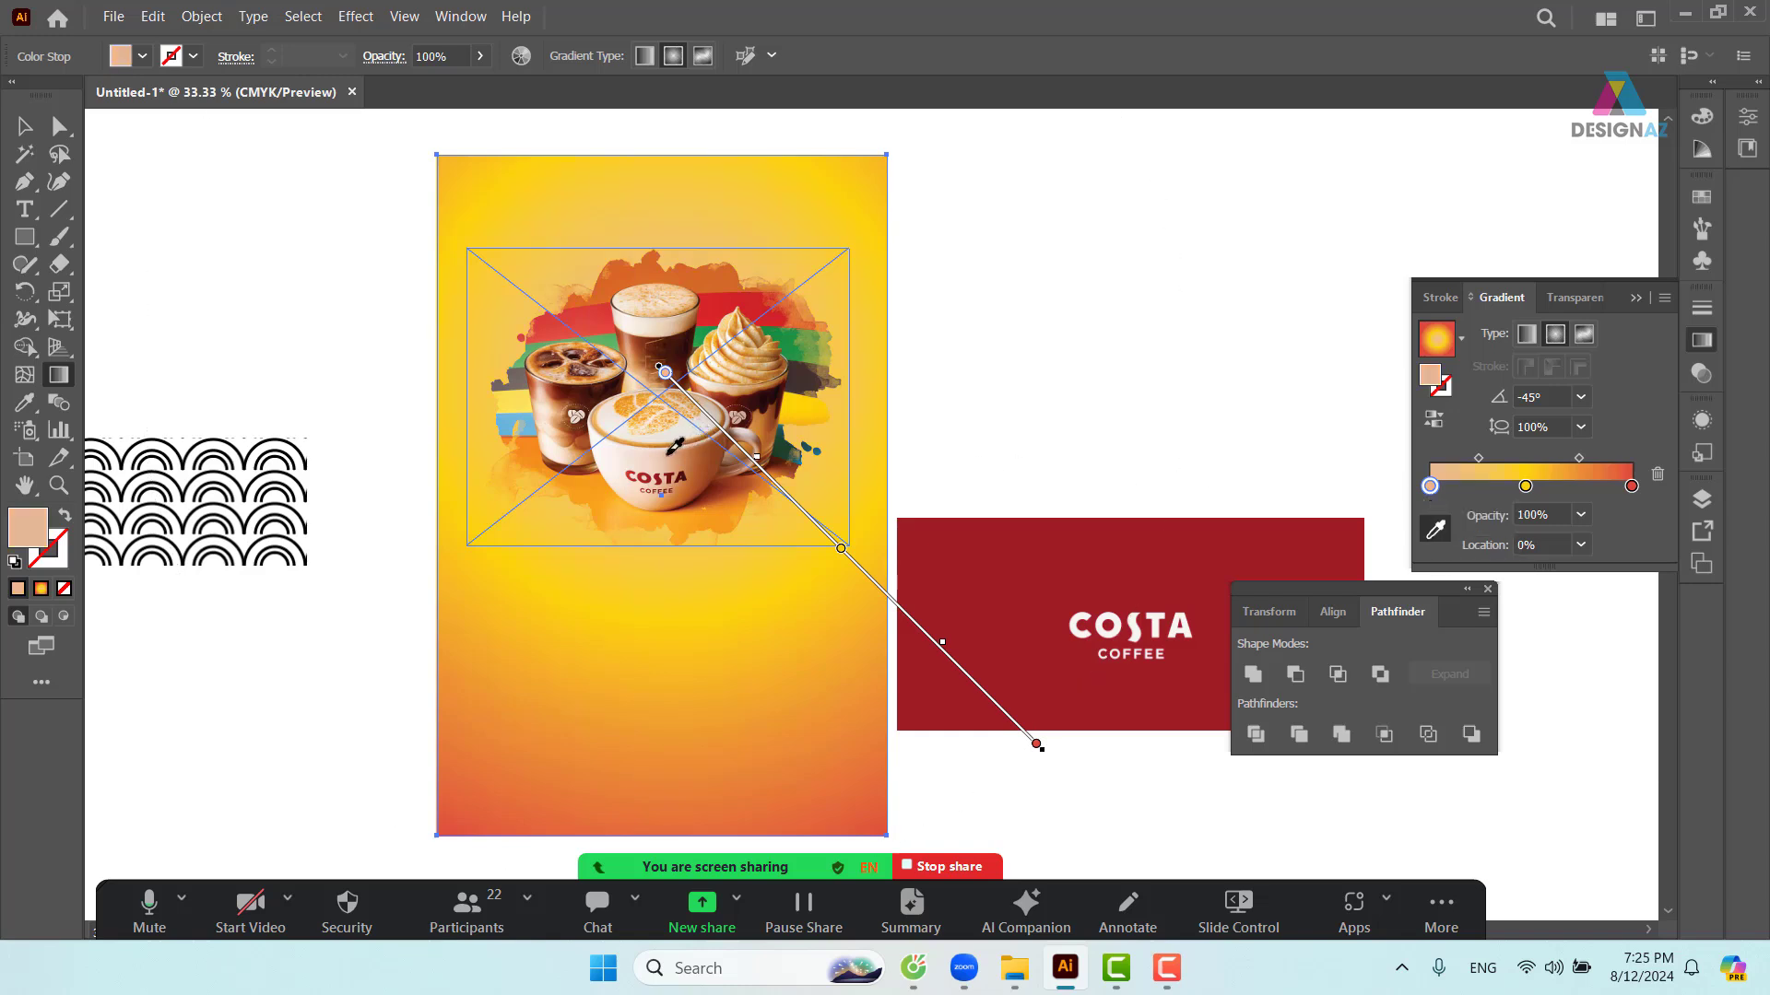
click(685, 436)
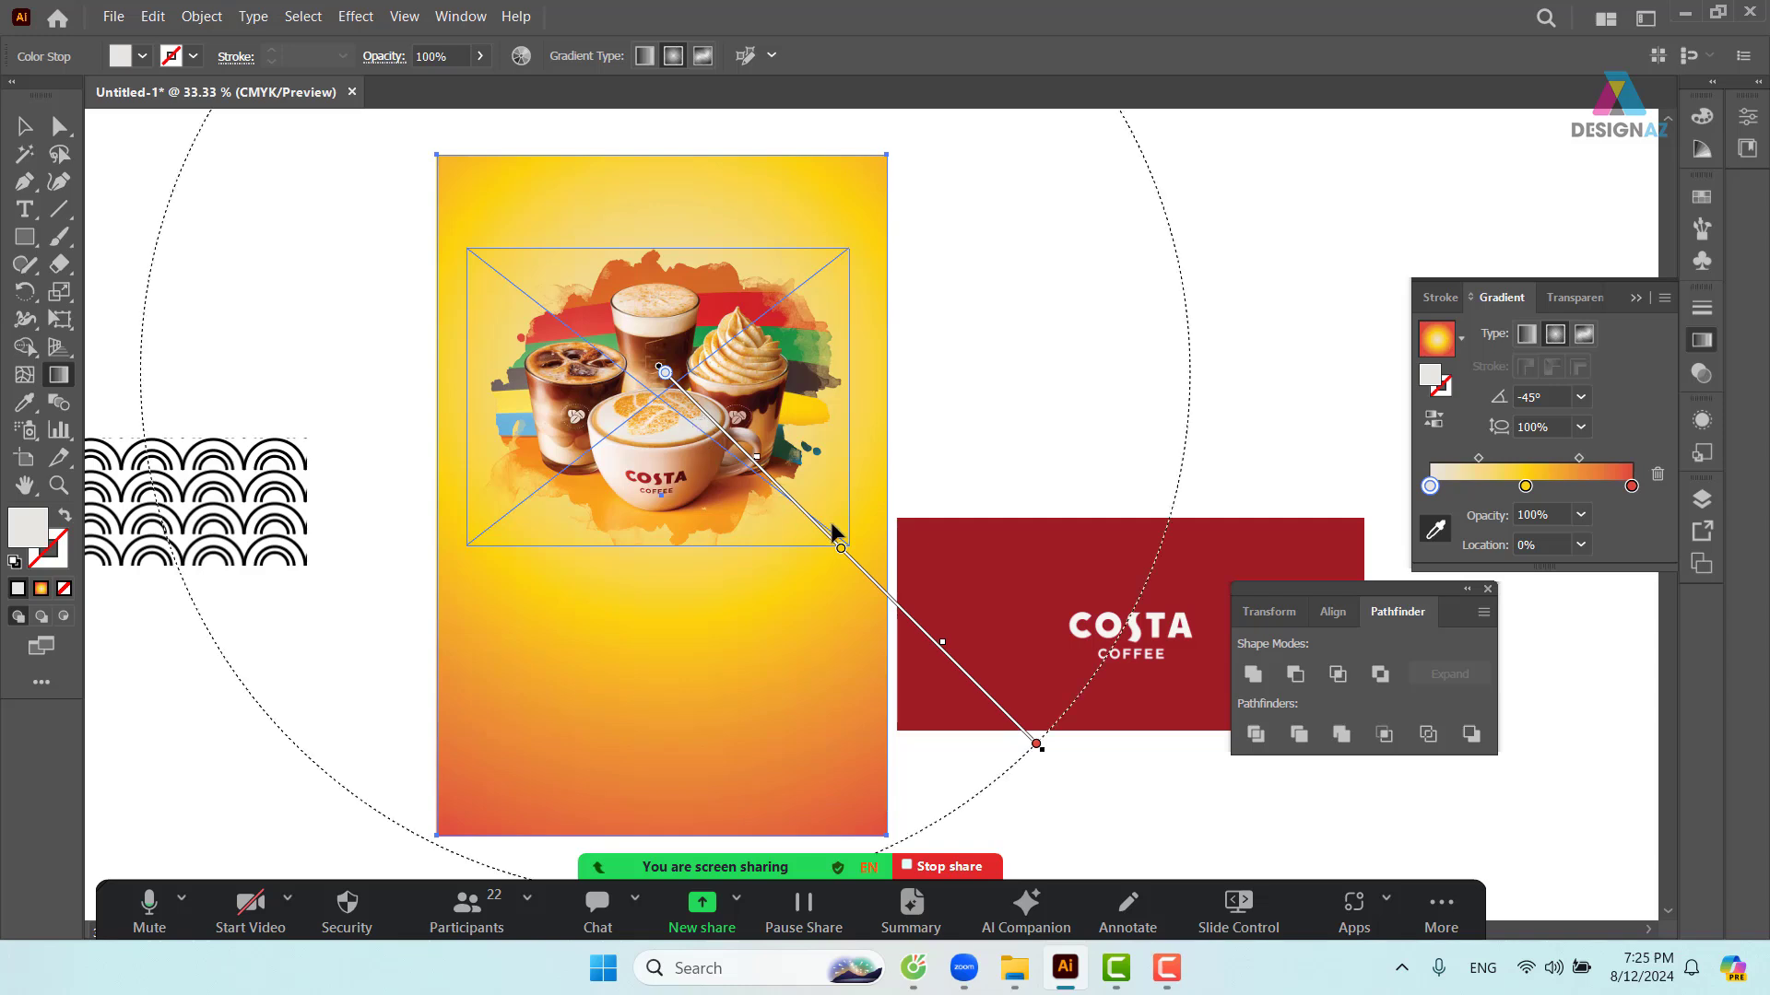
click(1526, 487)
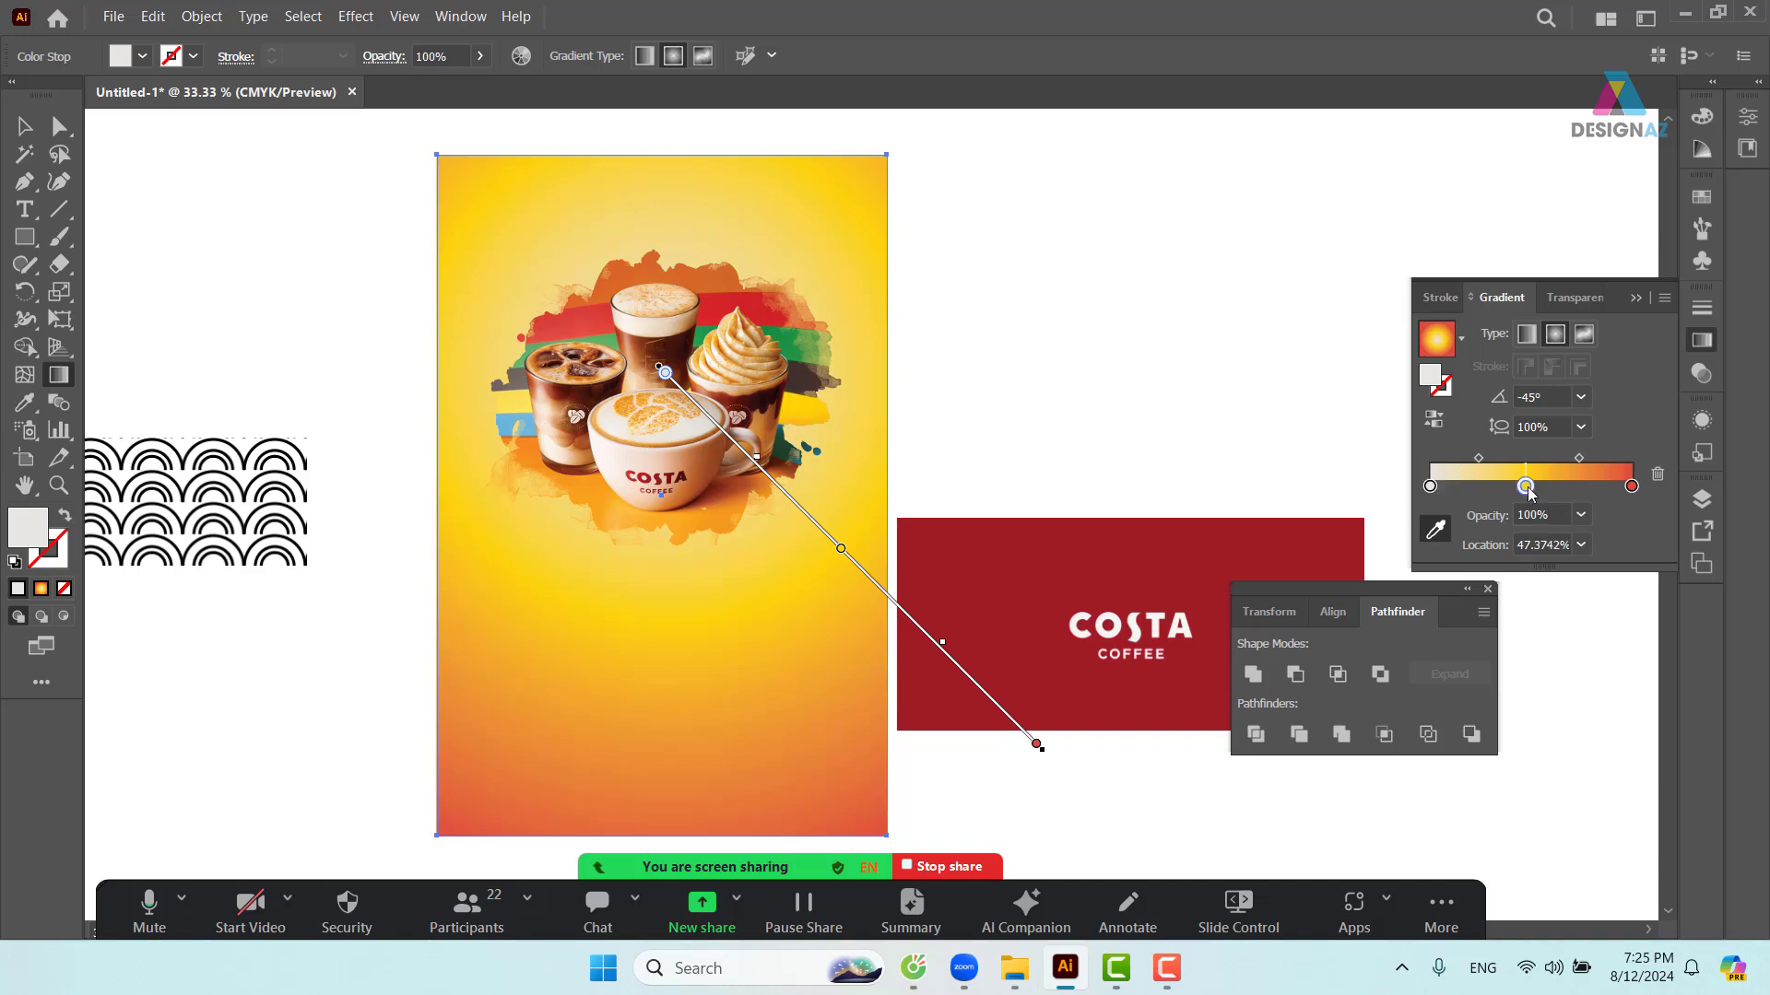
mouse_move(1527, 493)
mouse_down()
mouse_move(1549, 493)
mouse_move(1523, 493)
mouse_up()
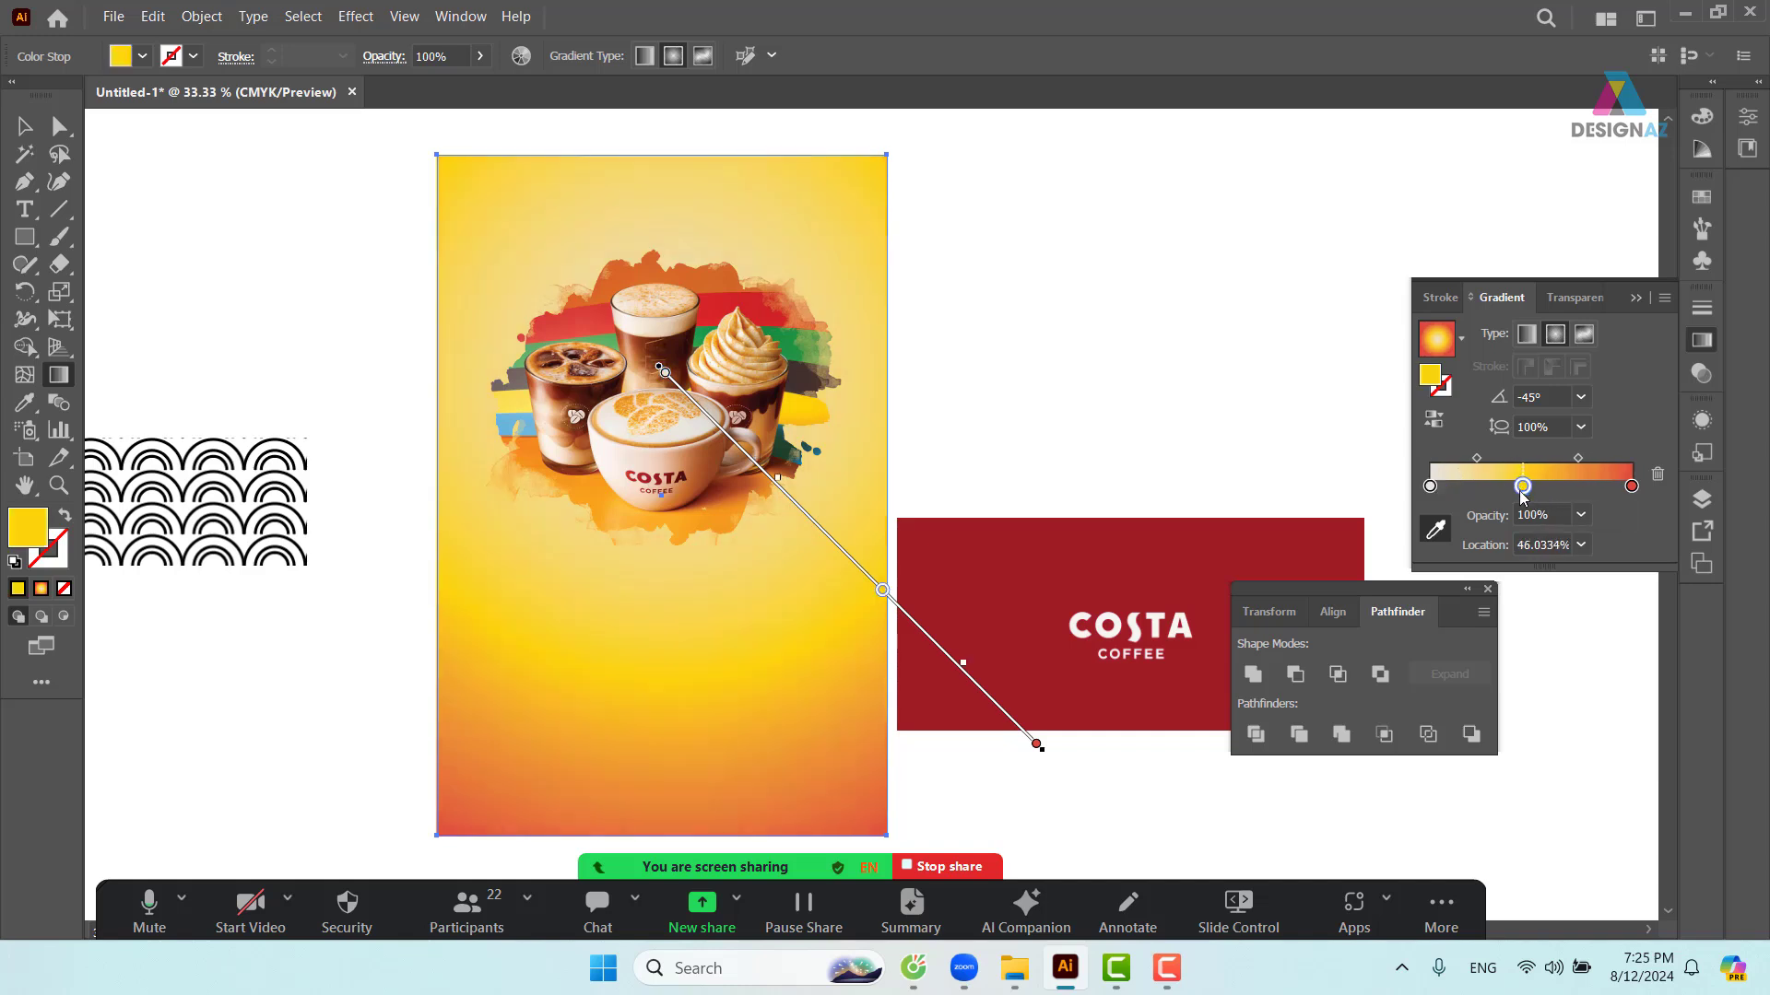
- Change the inner stop of the background gradient to pale yellow FFE3A4
double_click(1430, 486)
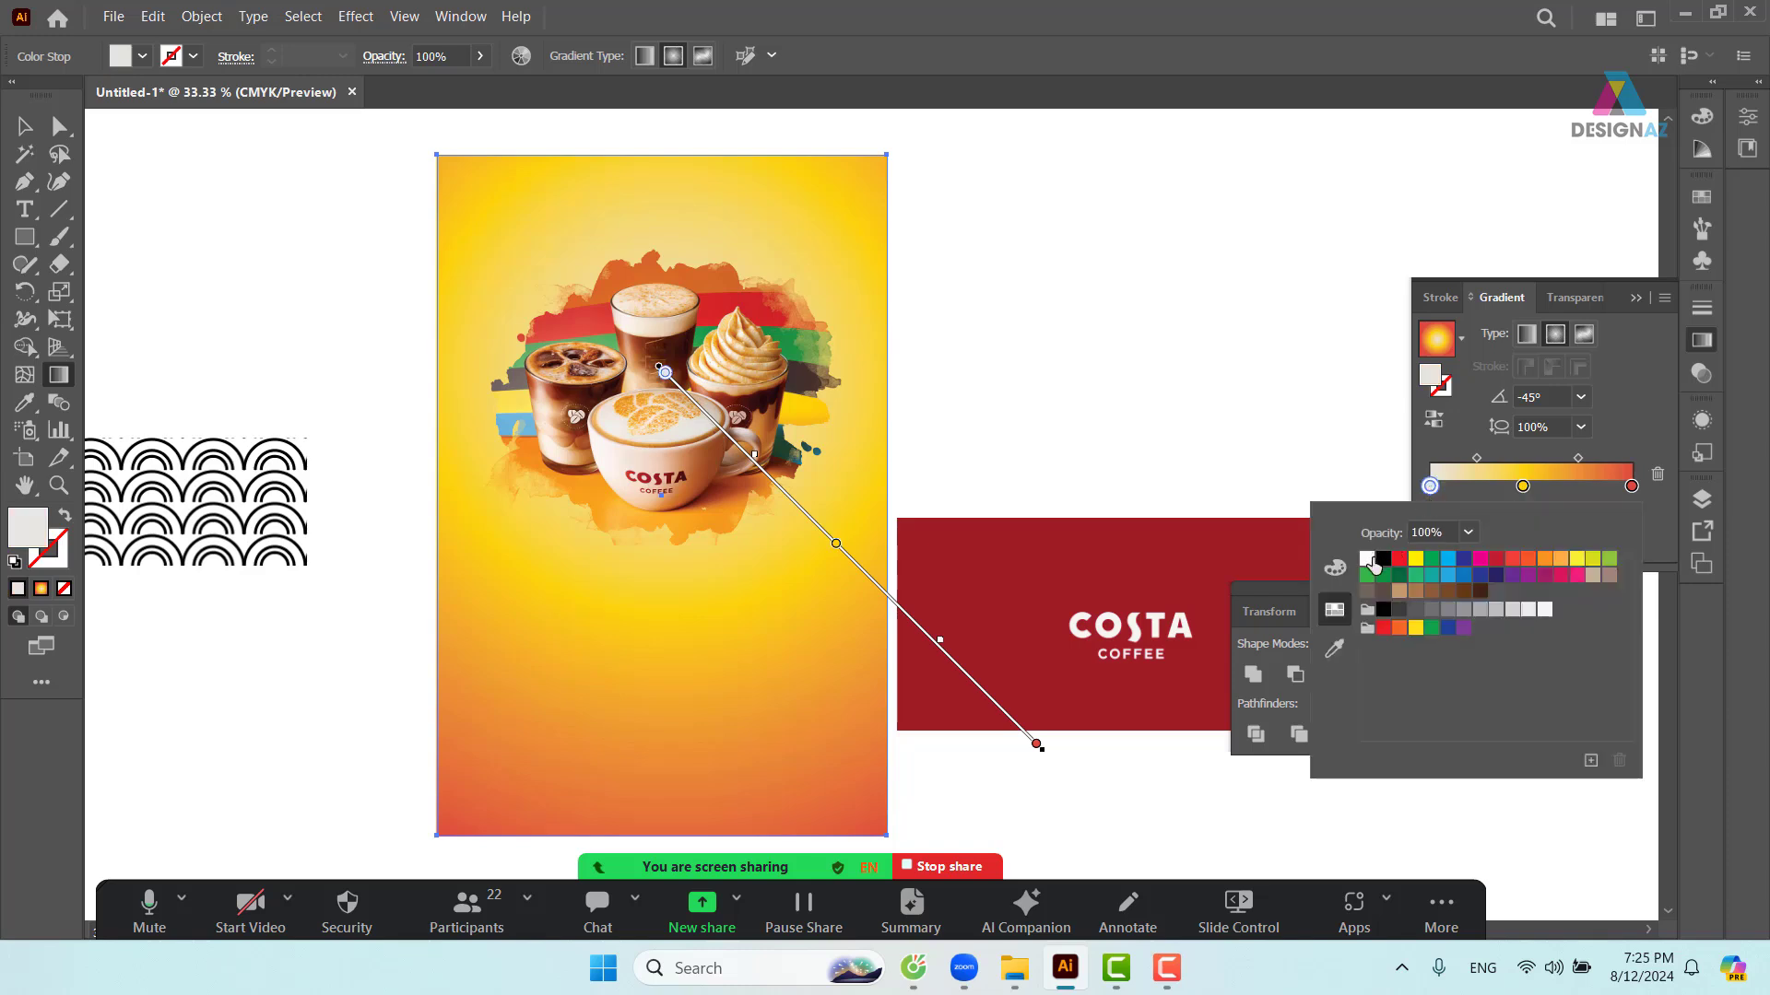
click(1428, 490)
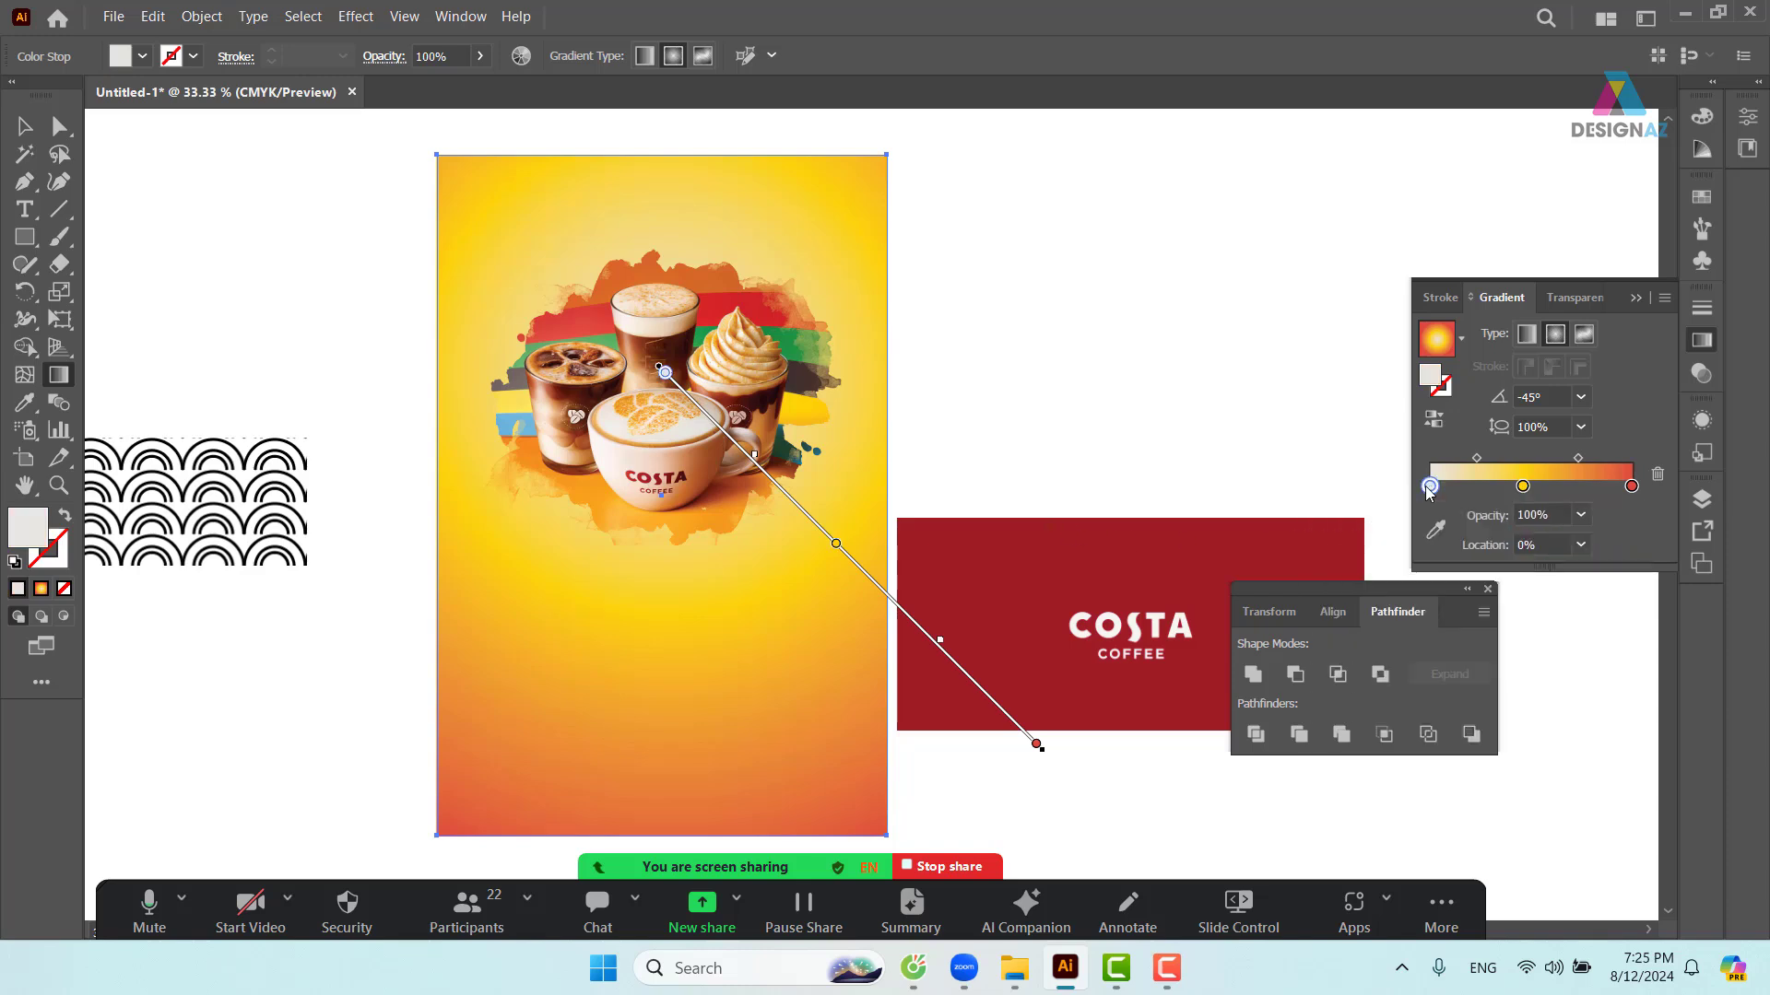
click(1435, 528)
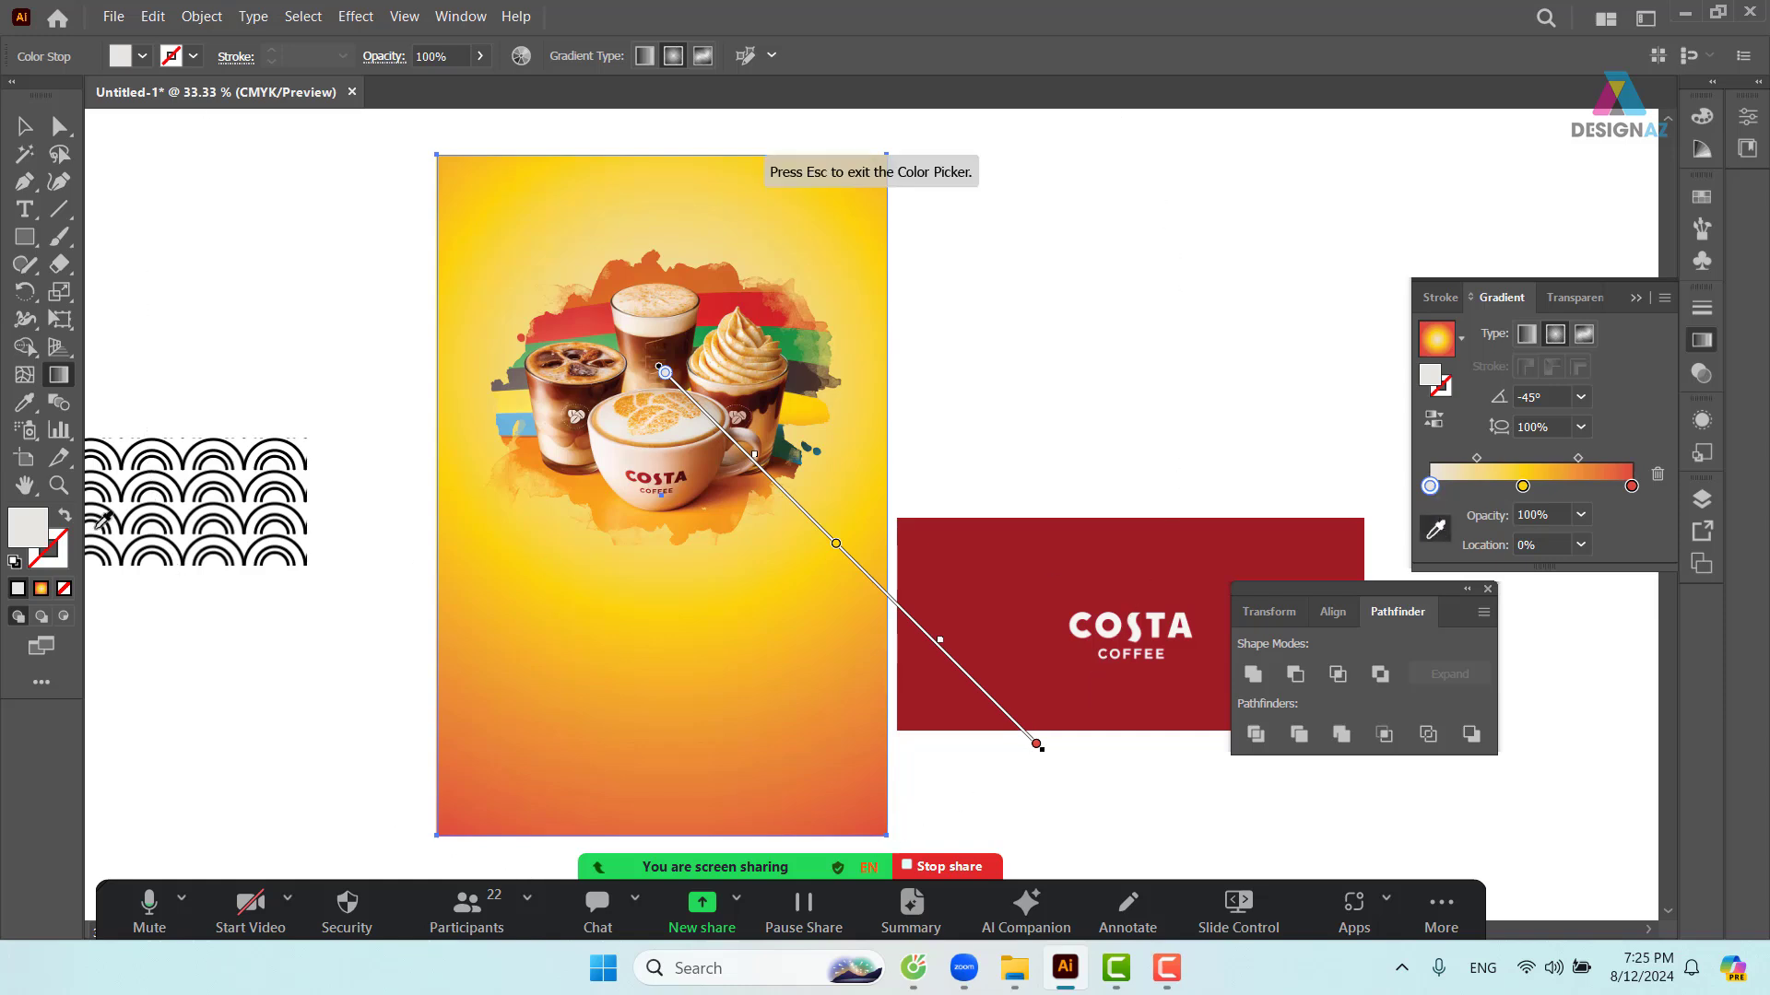
double_click(33, 534)
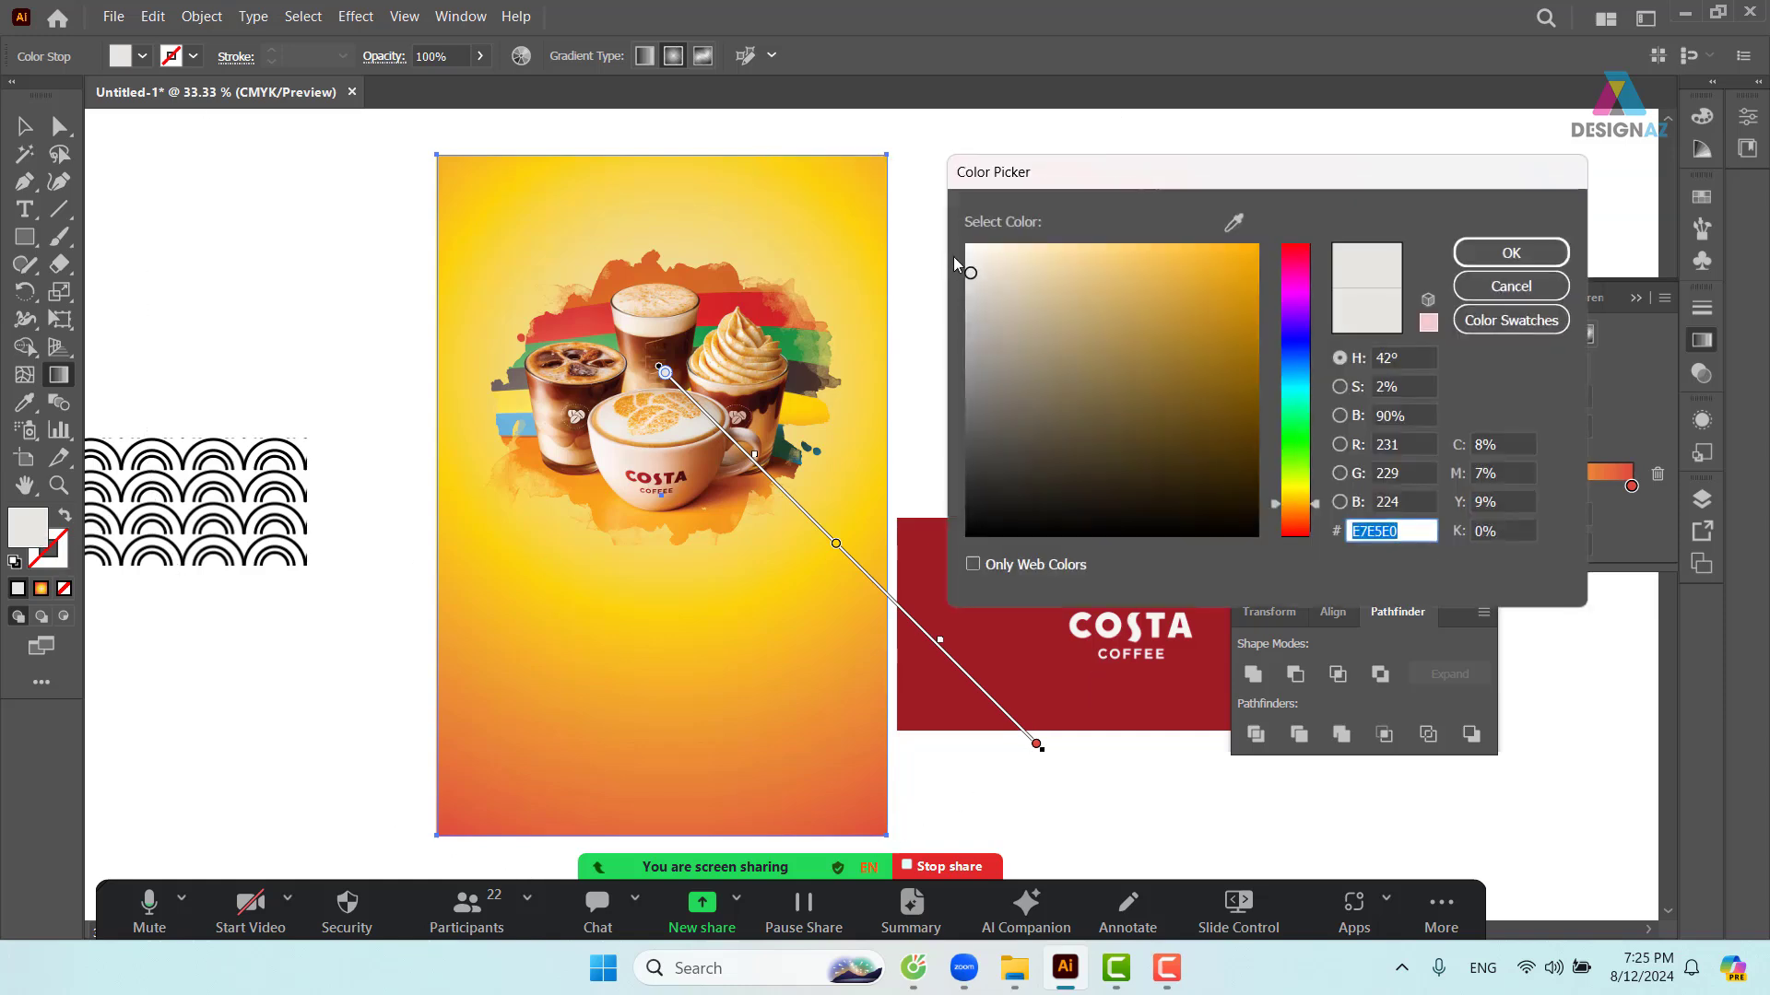
drag(1029, 254, 1072, 237)
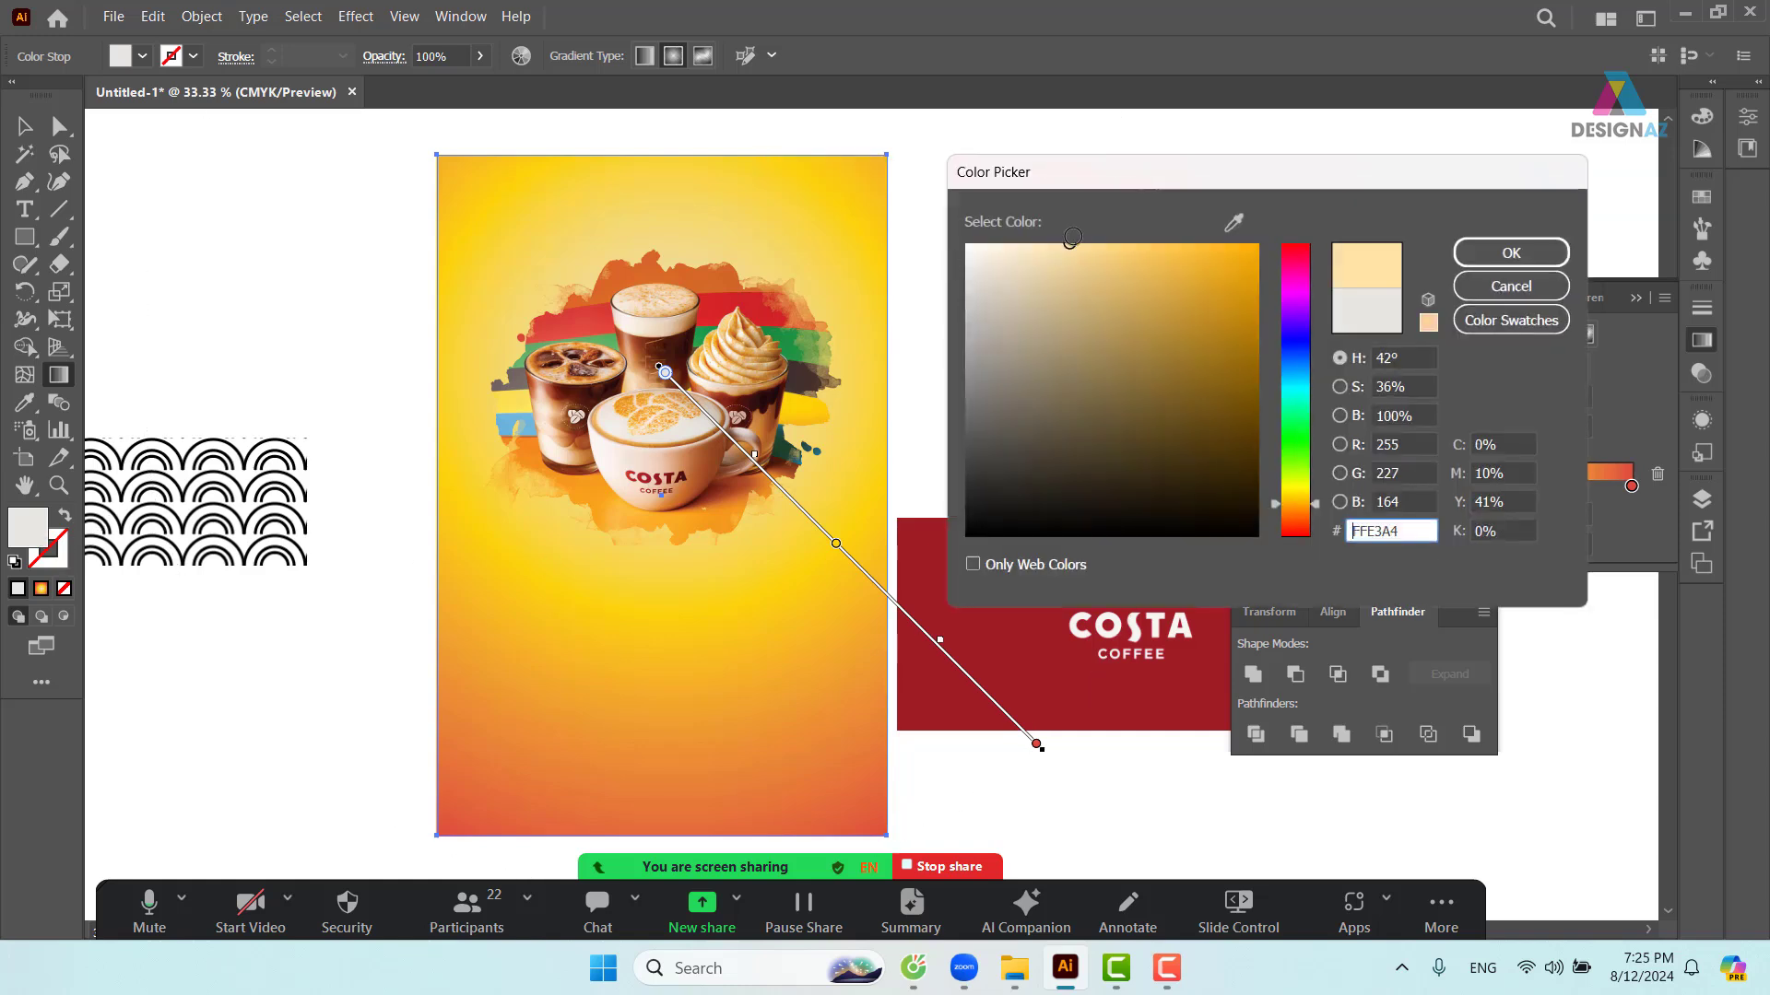
click(1503, 255)
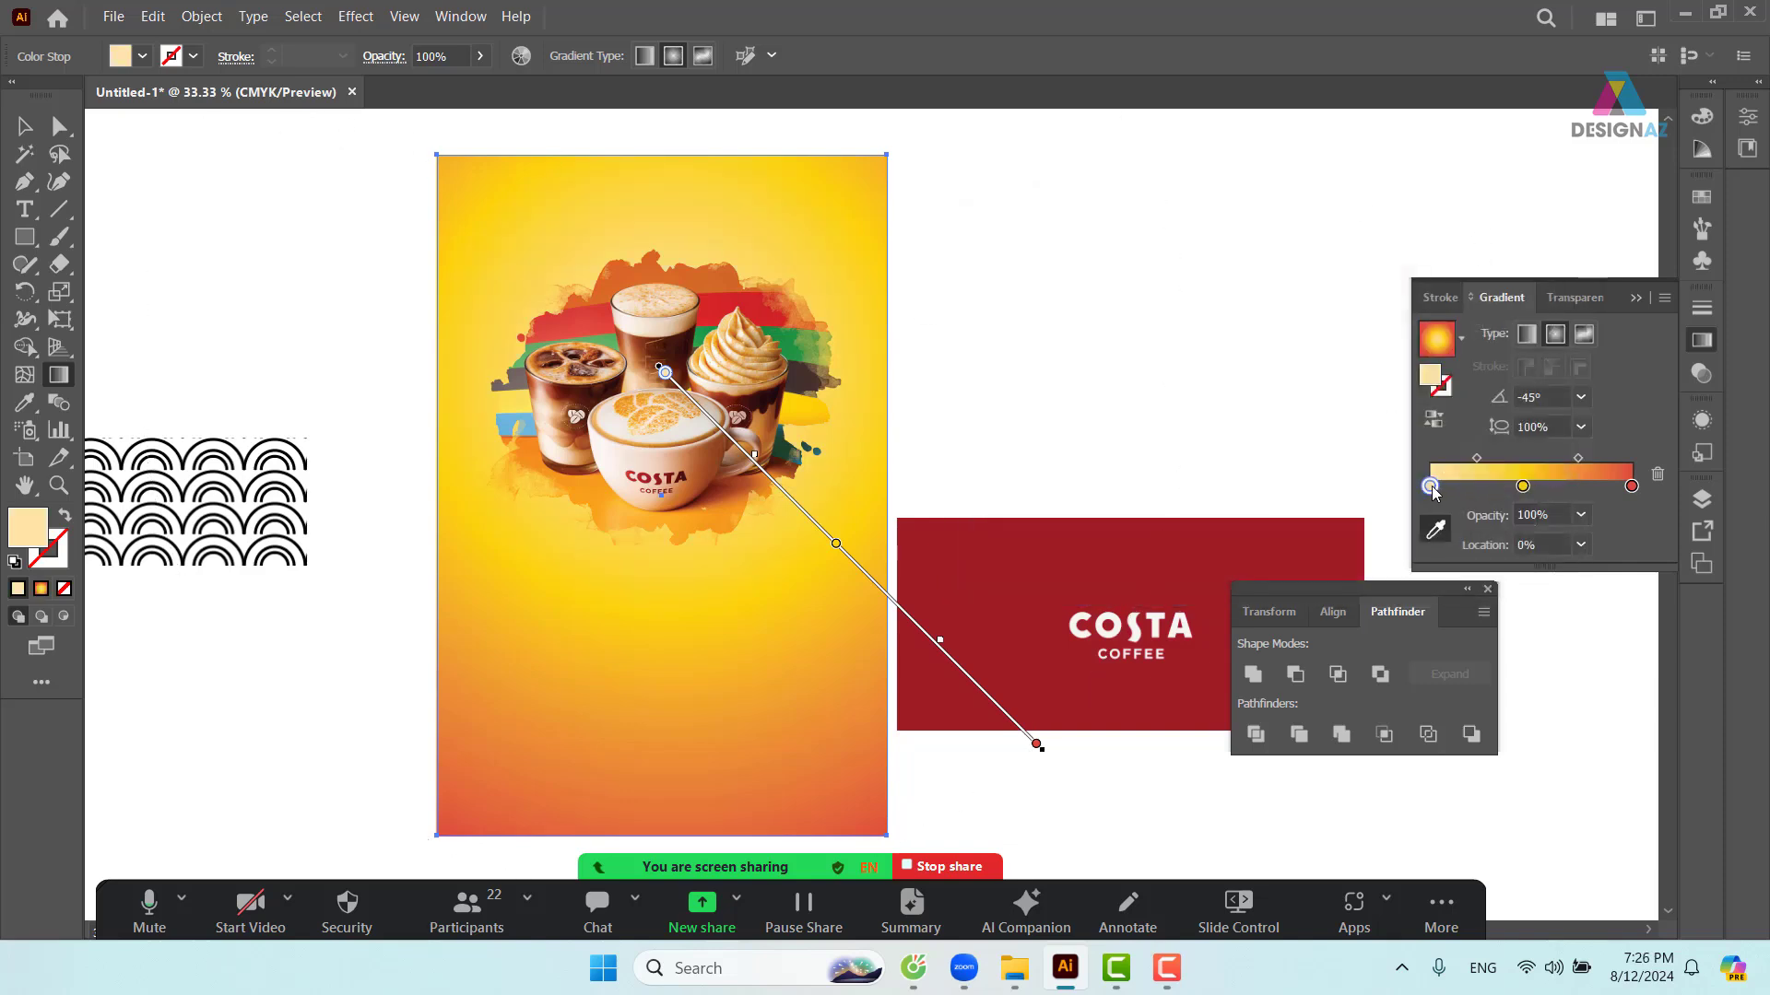
- Set the inner stop of the background gradient to white FFFFFF and deselect the background
double_click(40, 530)
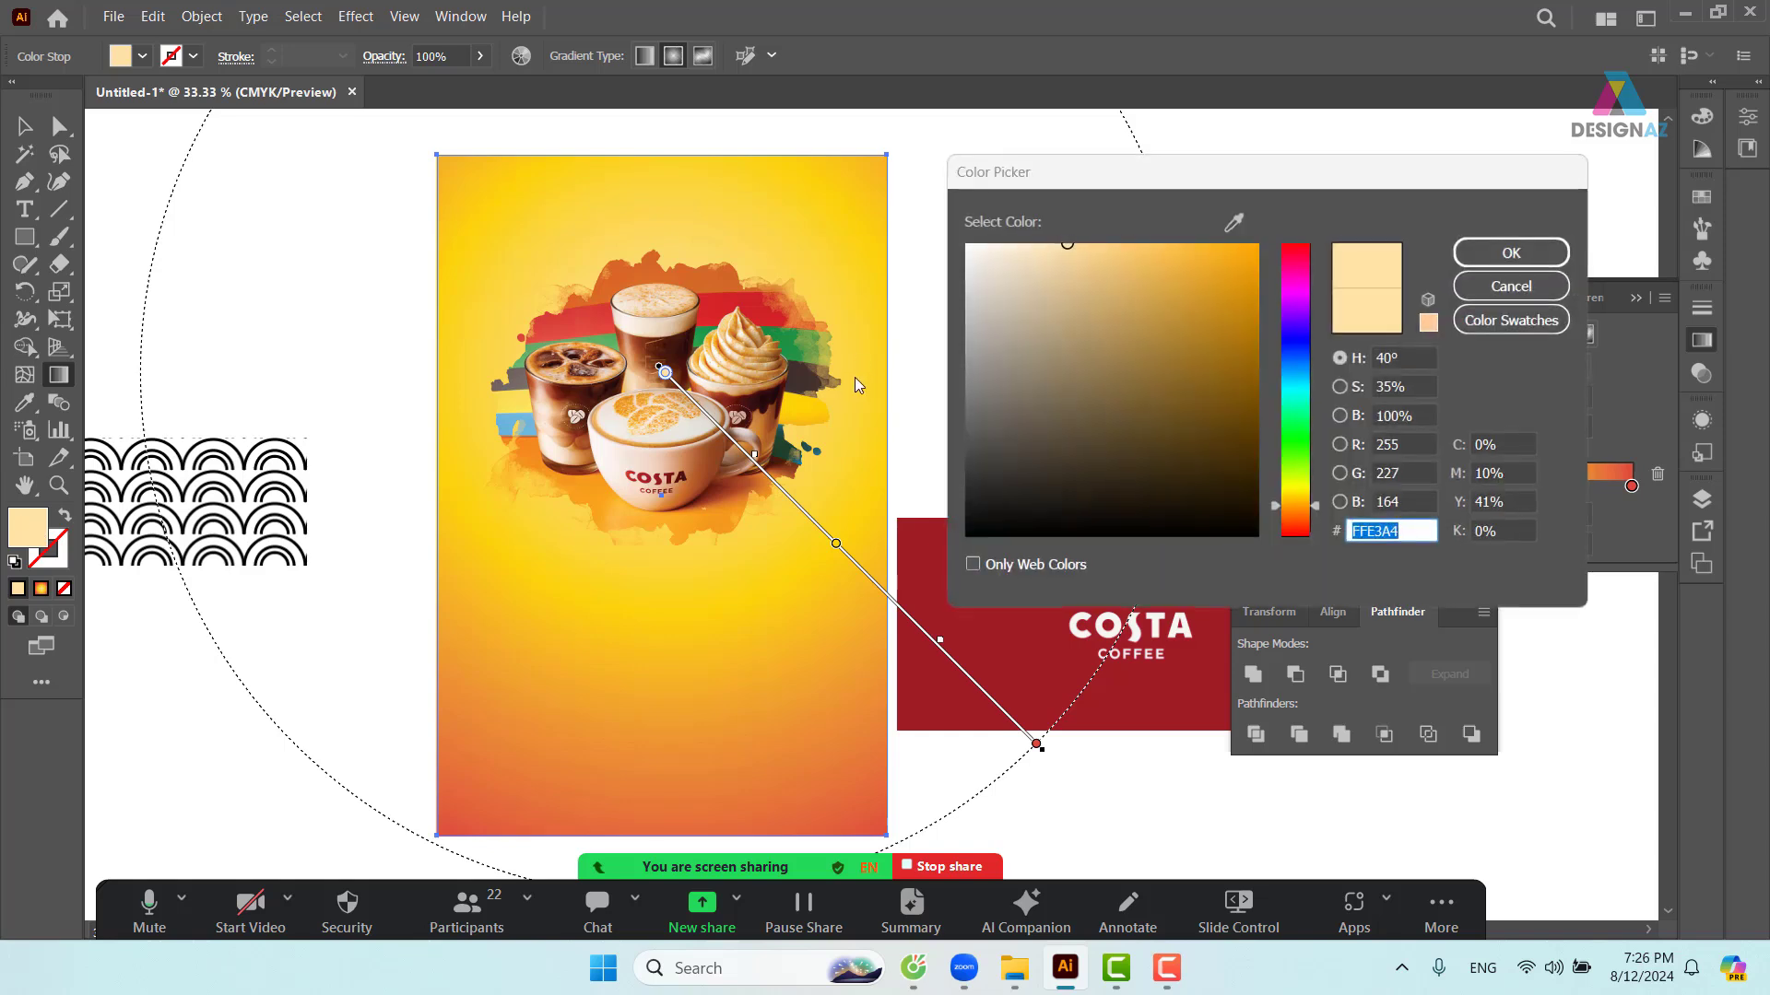
drag(984, 293, 964, 240)
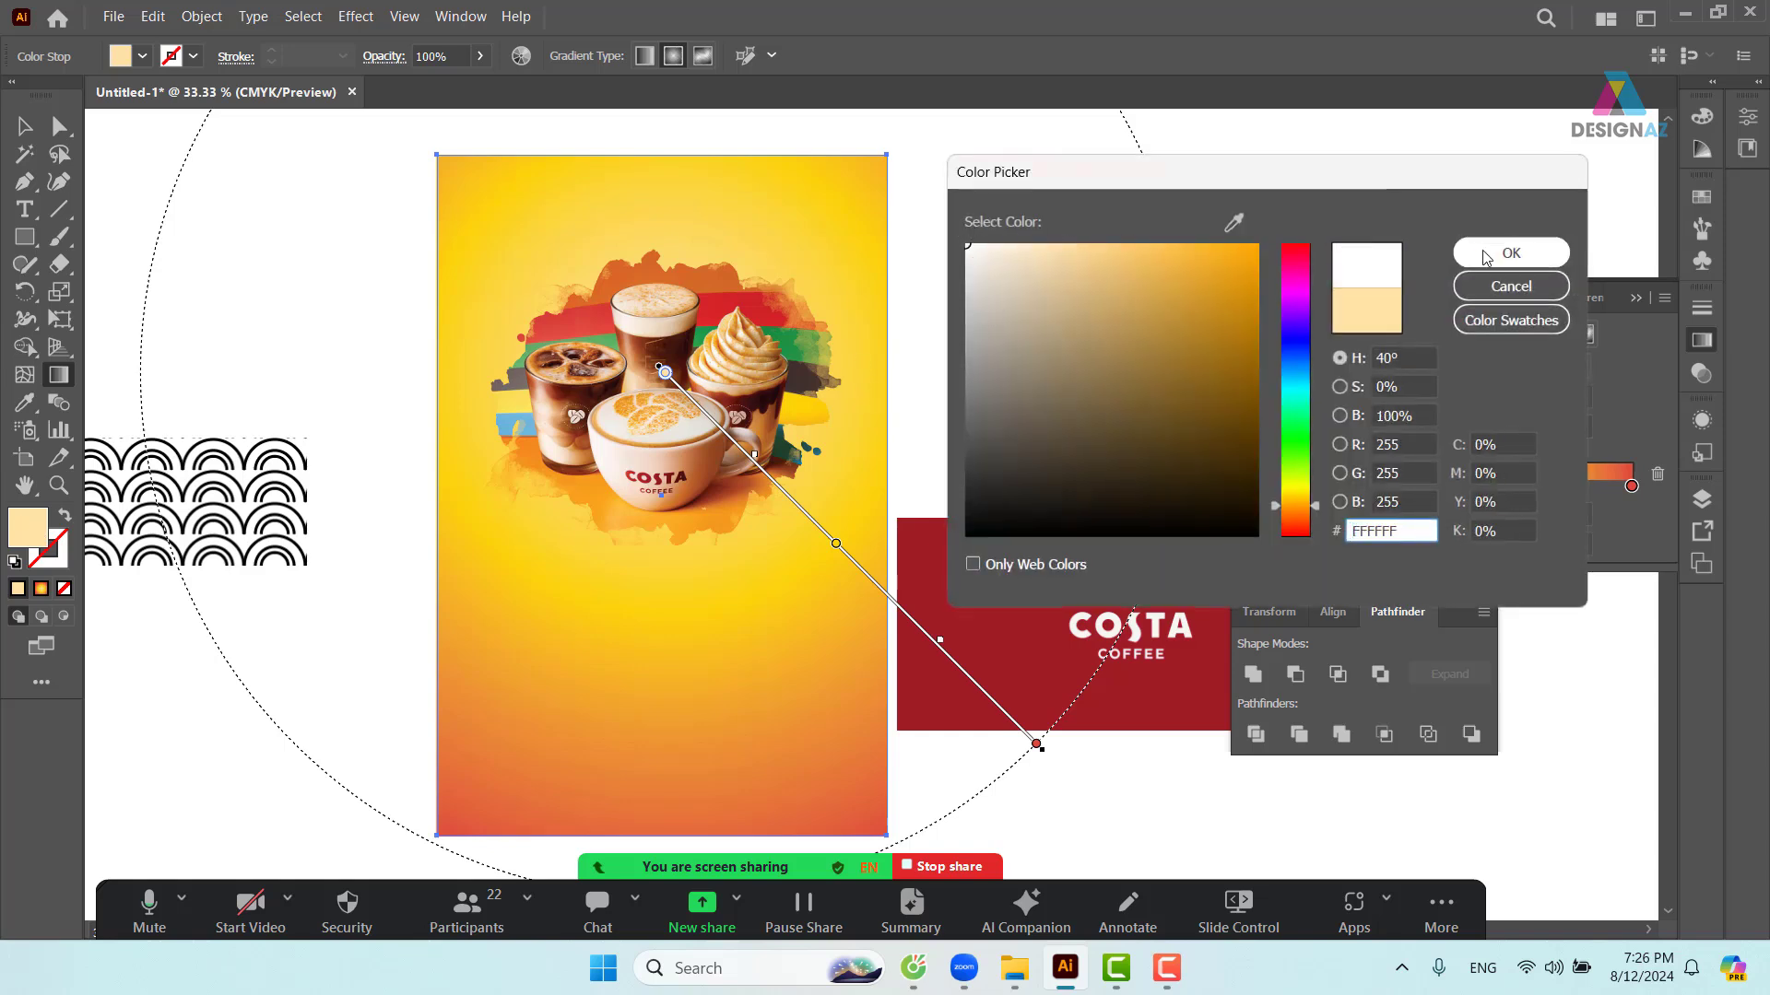
click(1511, 253)
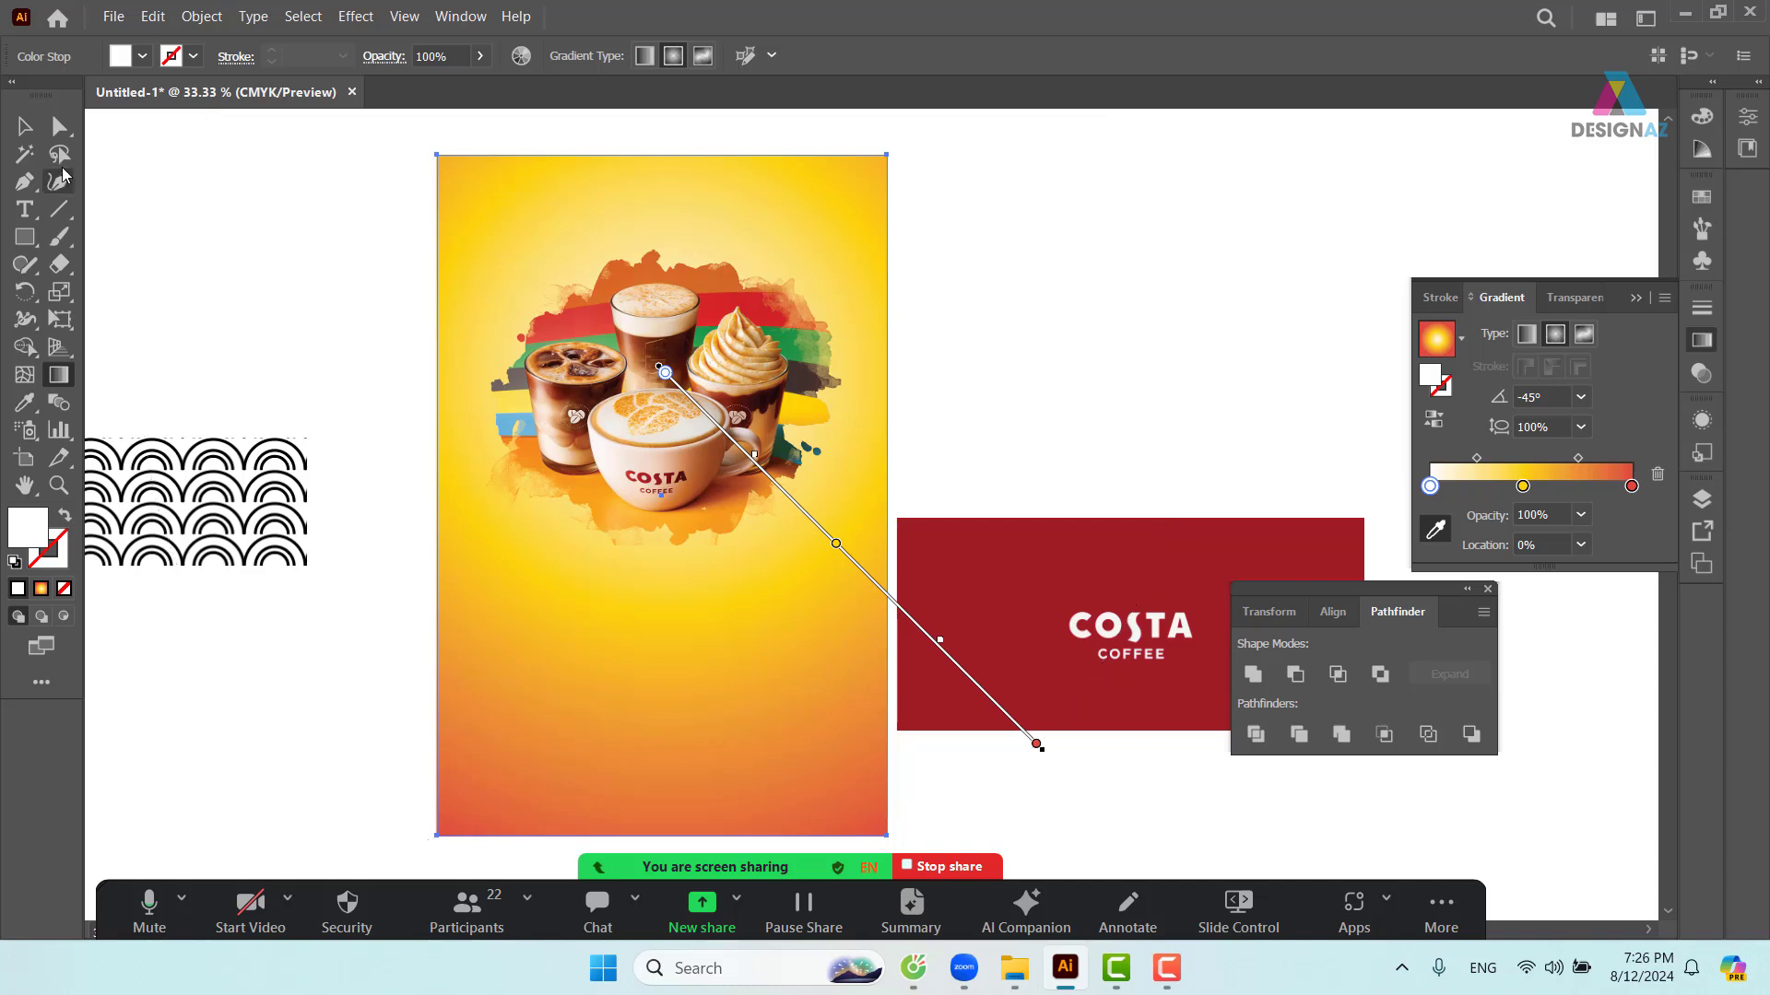
click(24, 126)
click(1156, 284)
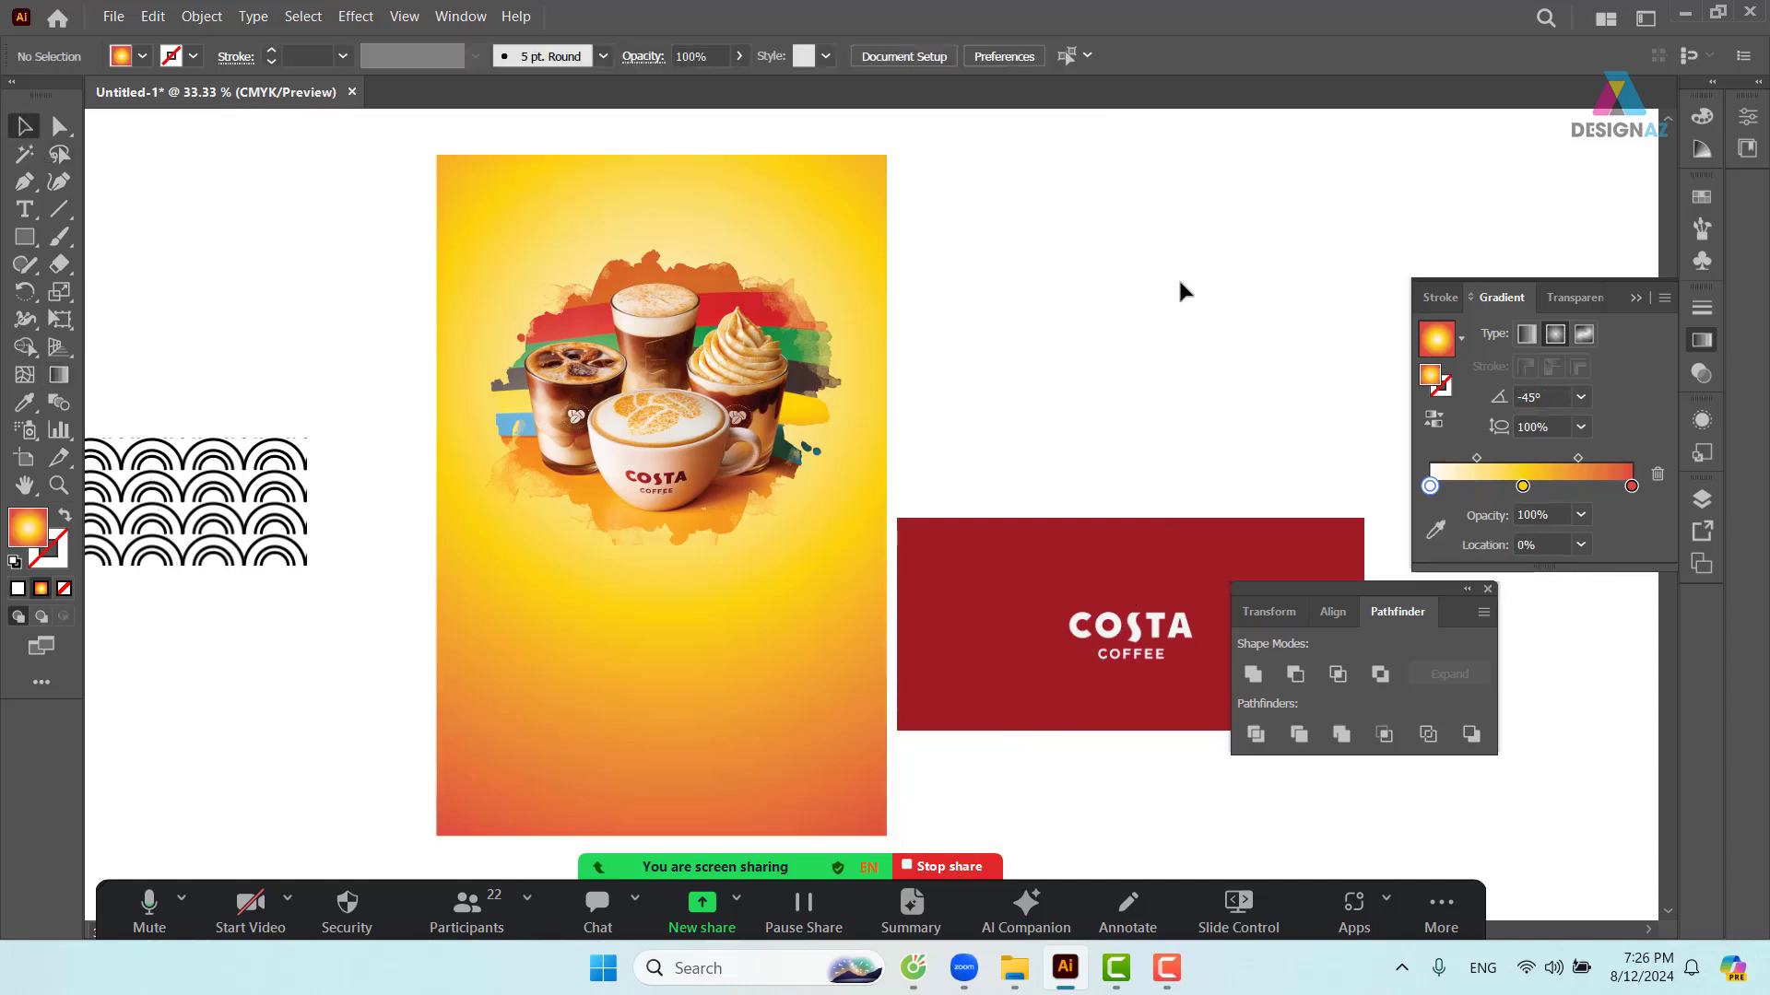
- Move the red Costa Coffee logo picture up so it sits beside the drinks picture, against the background's edge
drag(1094, 407, 980, 394)
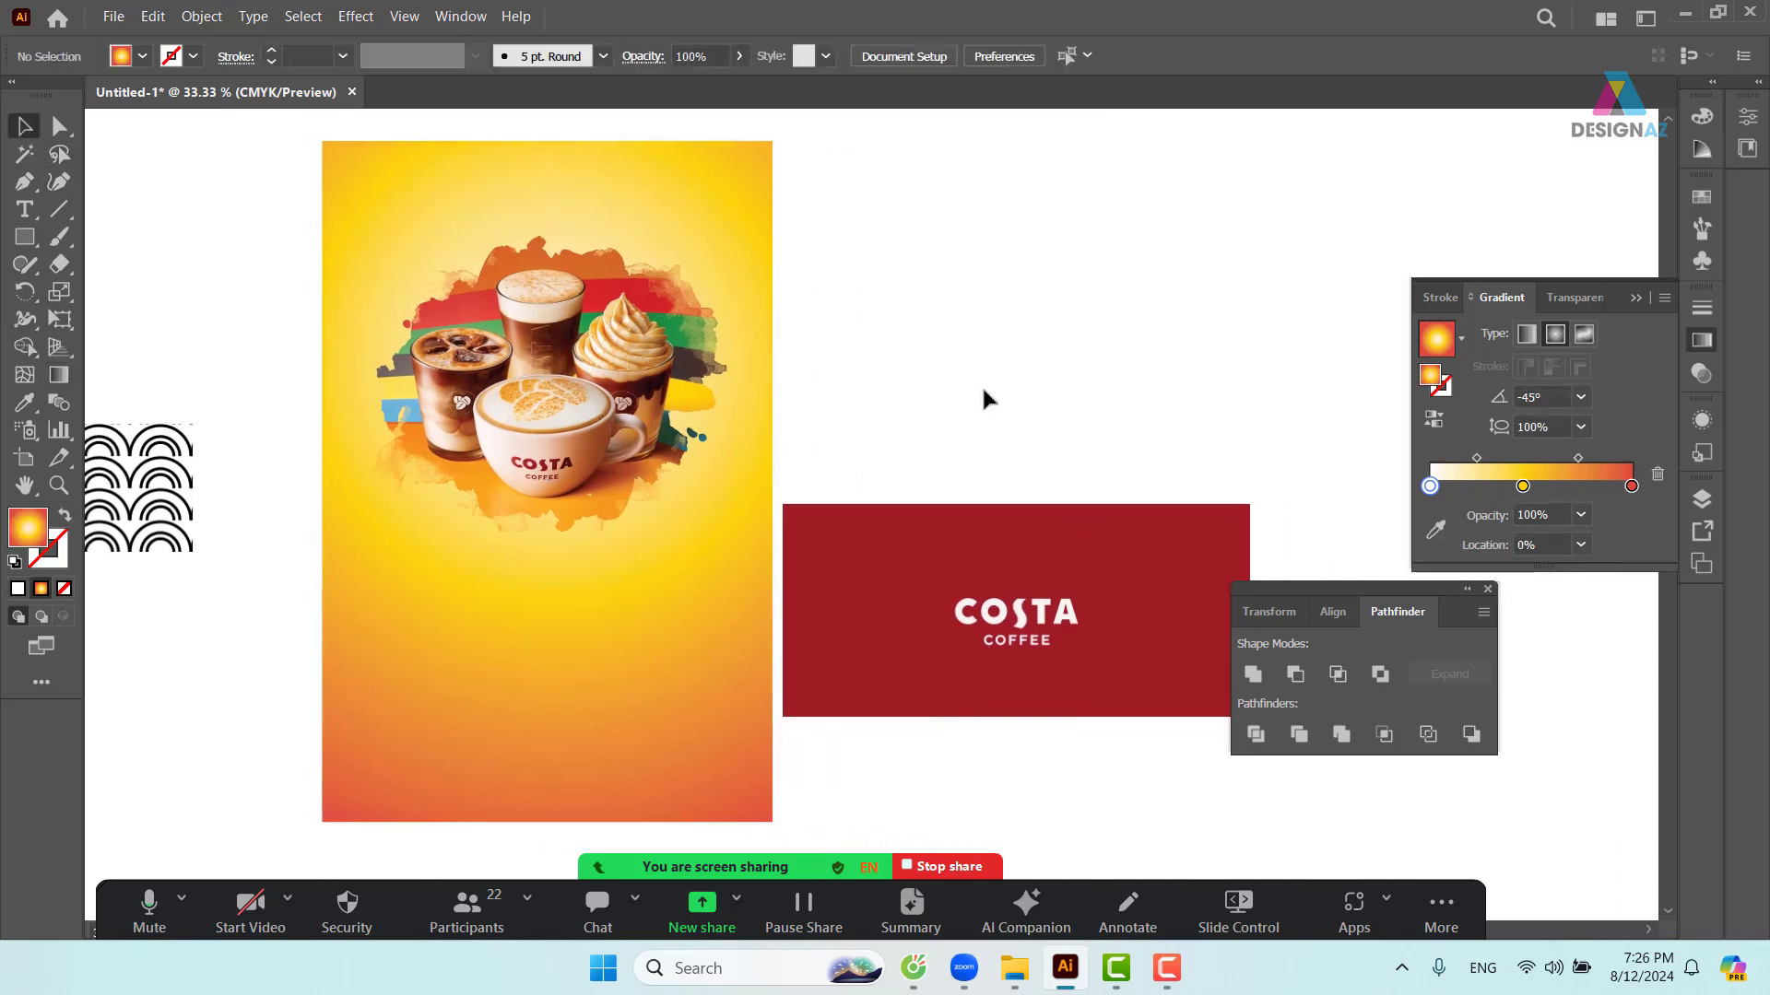
drag(1088, 578, 1077, 406)
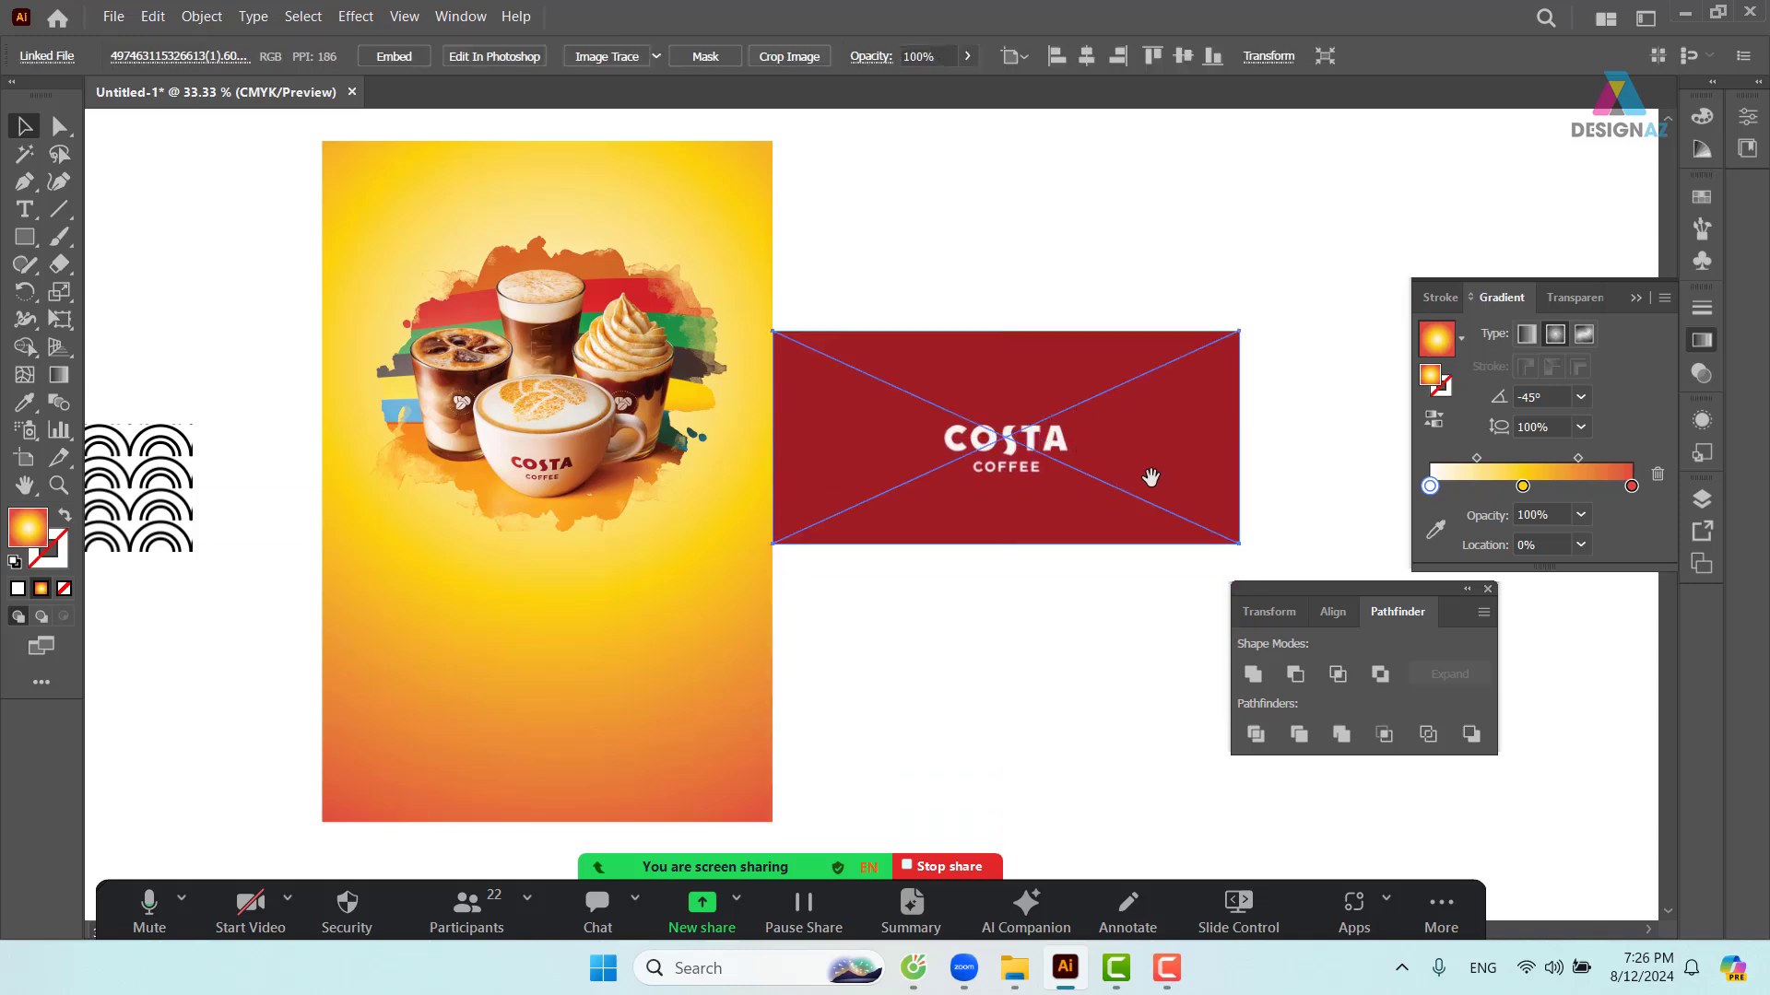
drag(1150, 478, 999, 440)
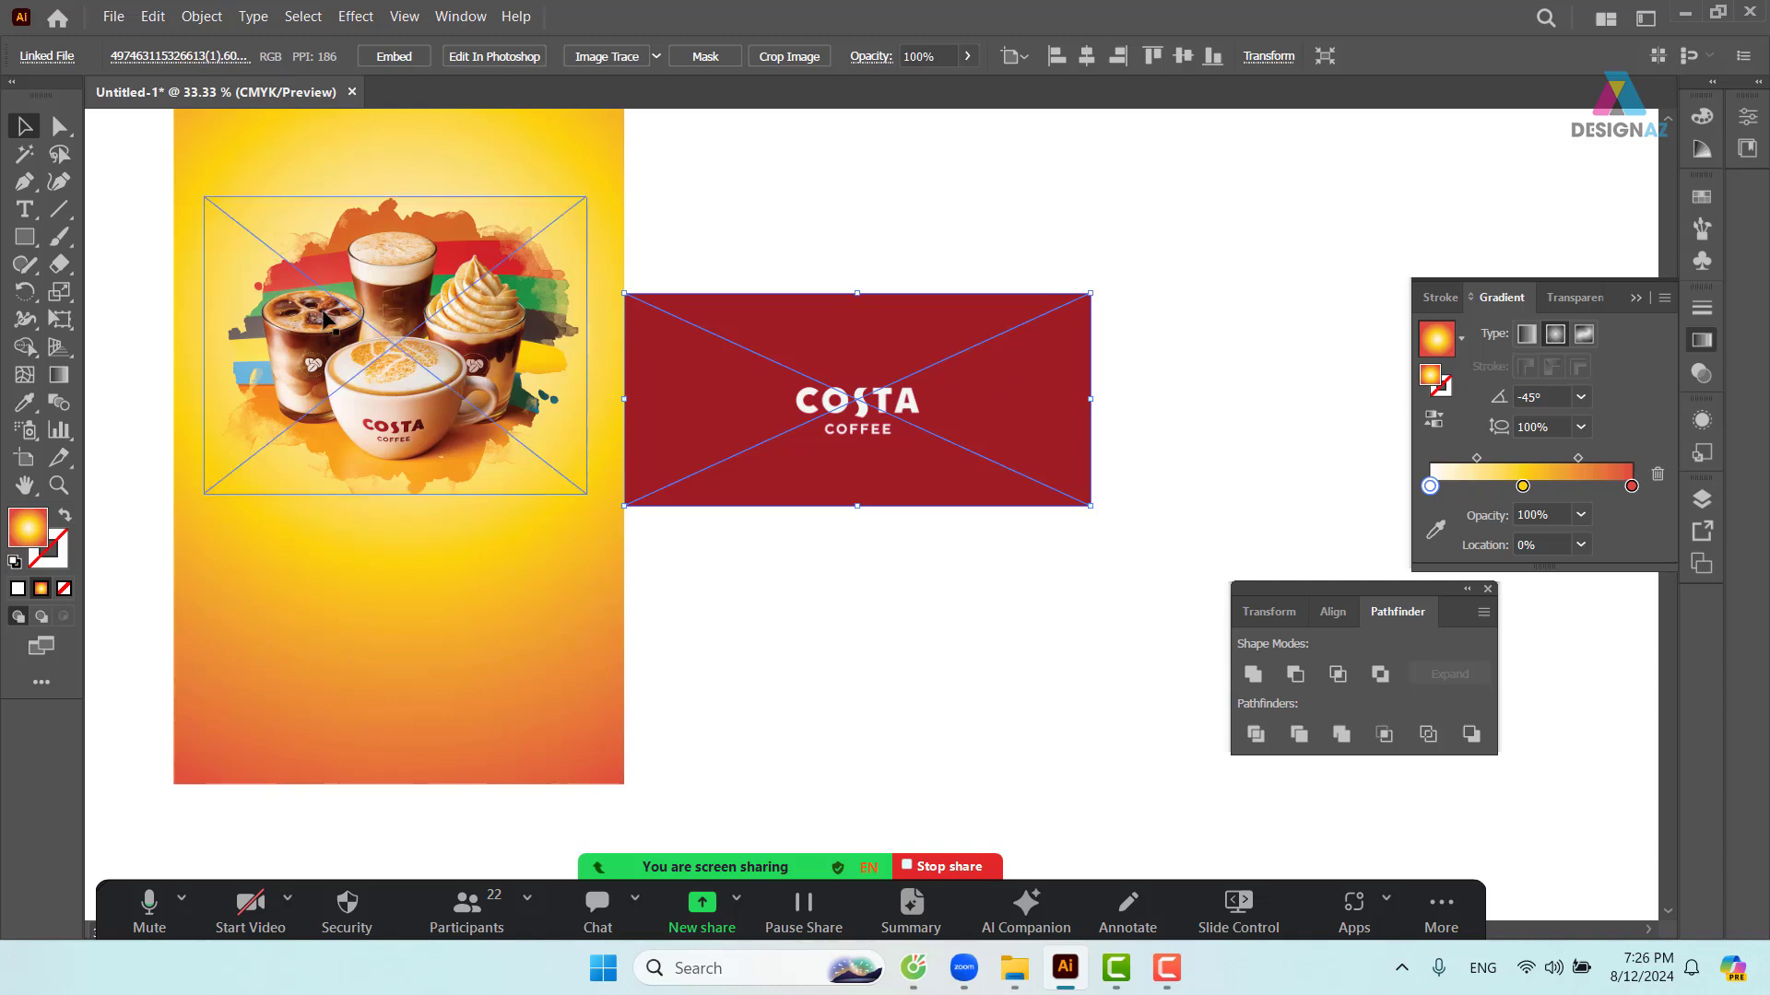
- Draw a circle centred over the Costa Coffee logo, slightly smaller than the height of the red picture
click(28, 239)
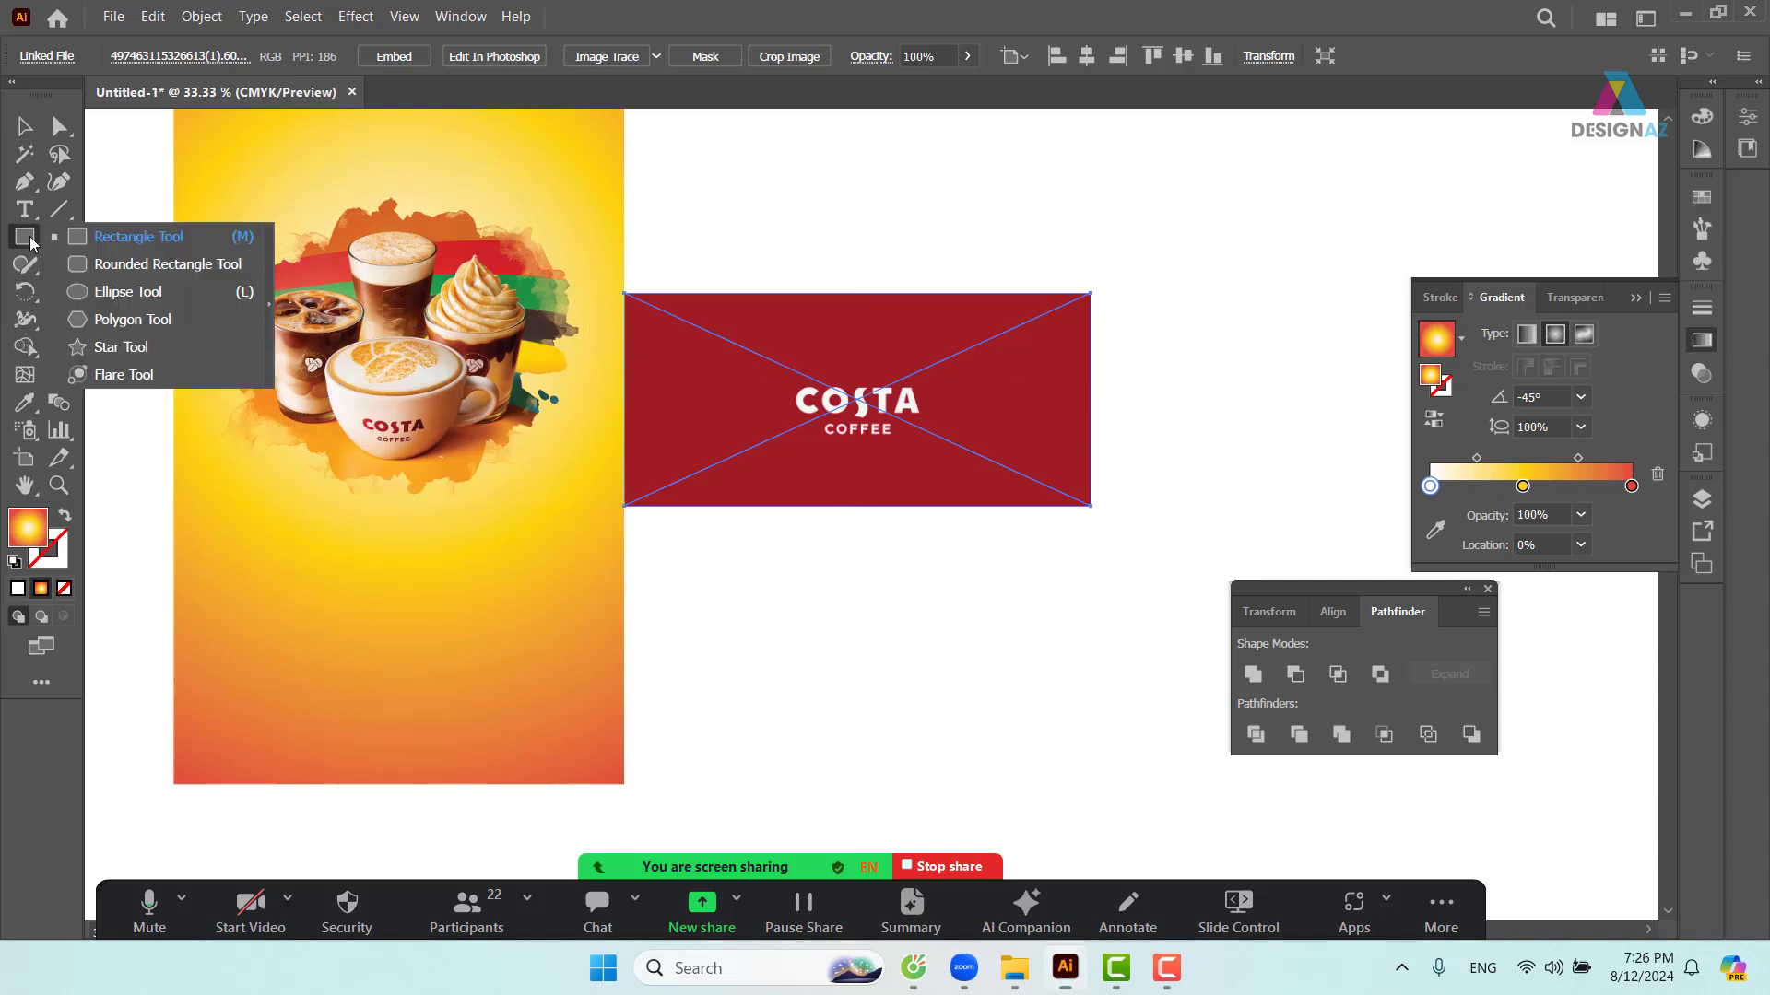
click(88, 293)
drag(857, 398, 947, 400)
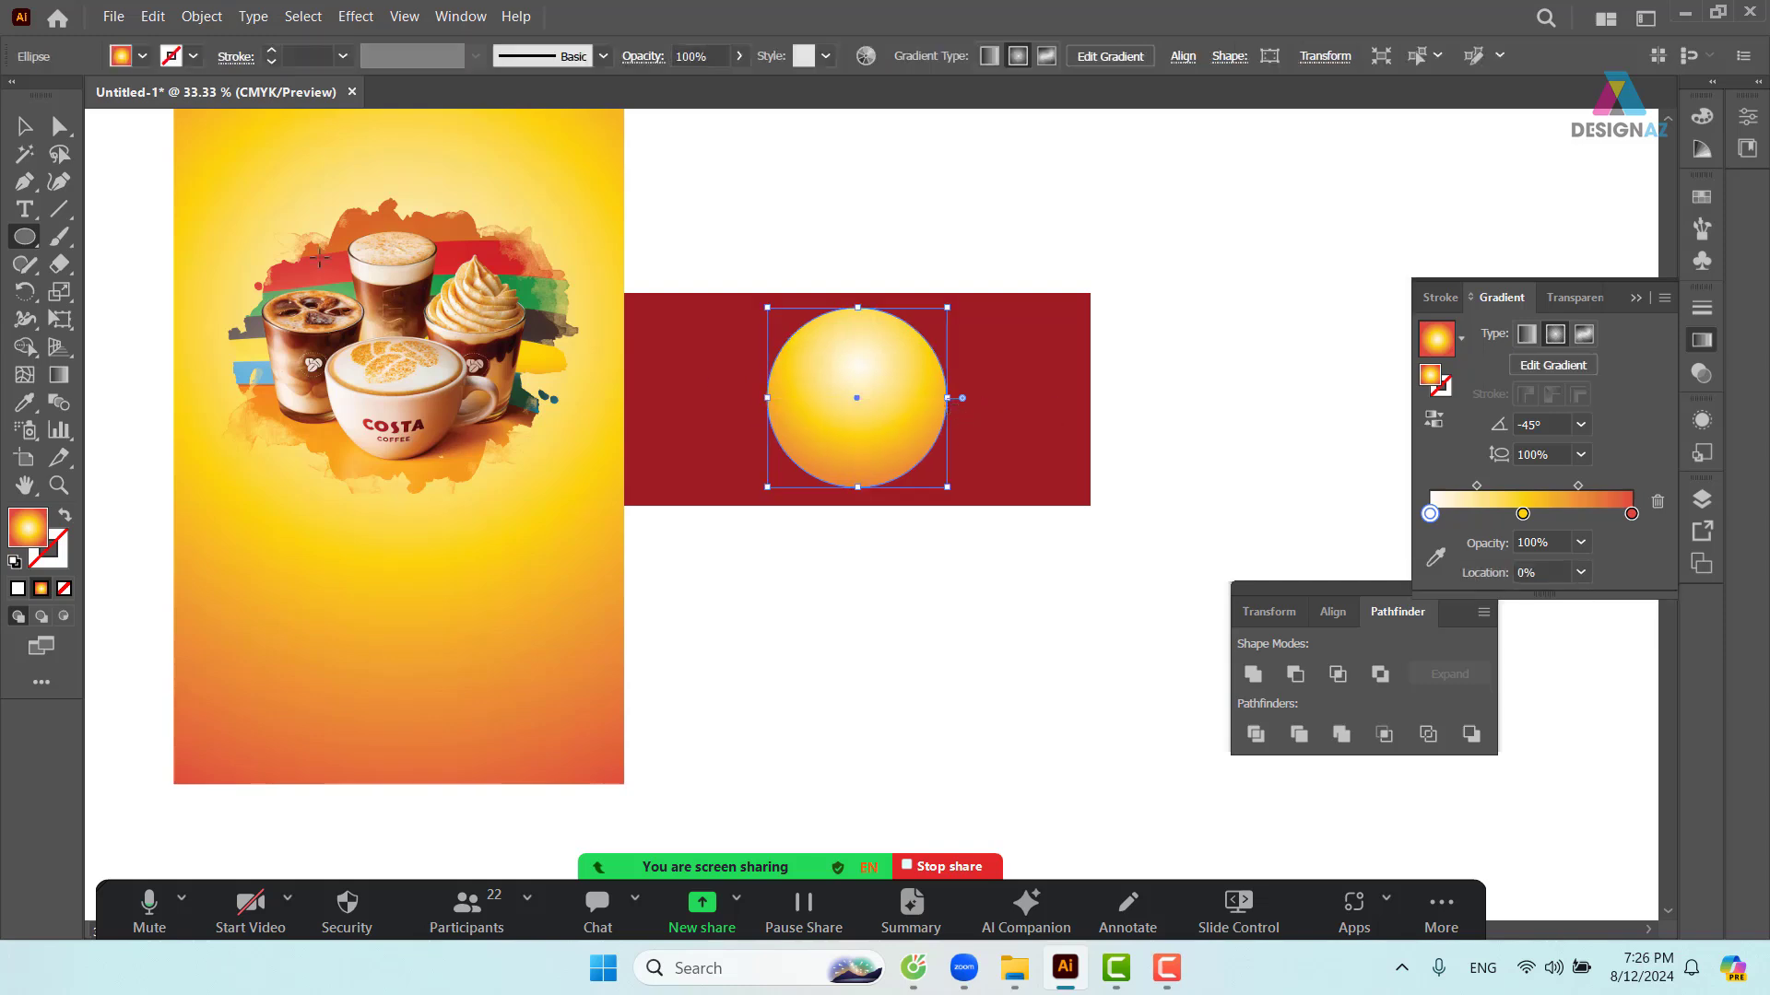
- Try clipping the red Costa Coffee logo picture to the circle with a clipping mask, and undo the mask
click(25, 127)
click(867, 221)
drag(868, 221, 944, 410)
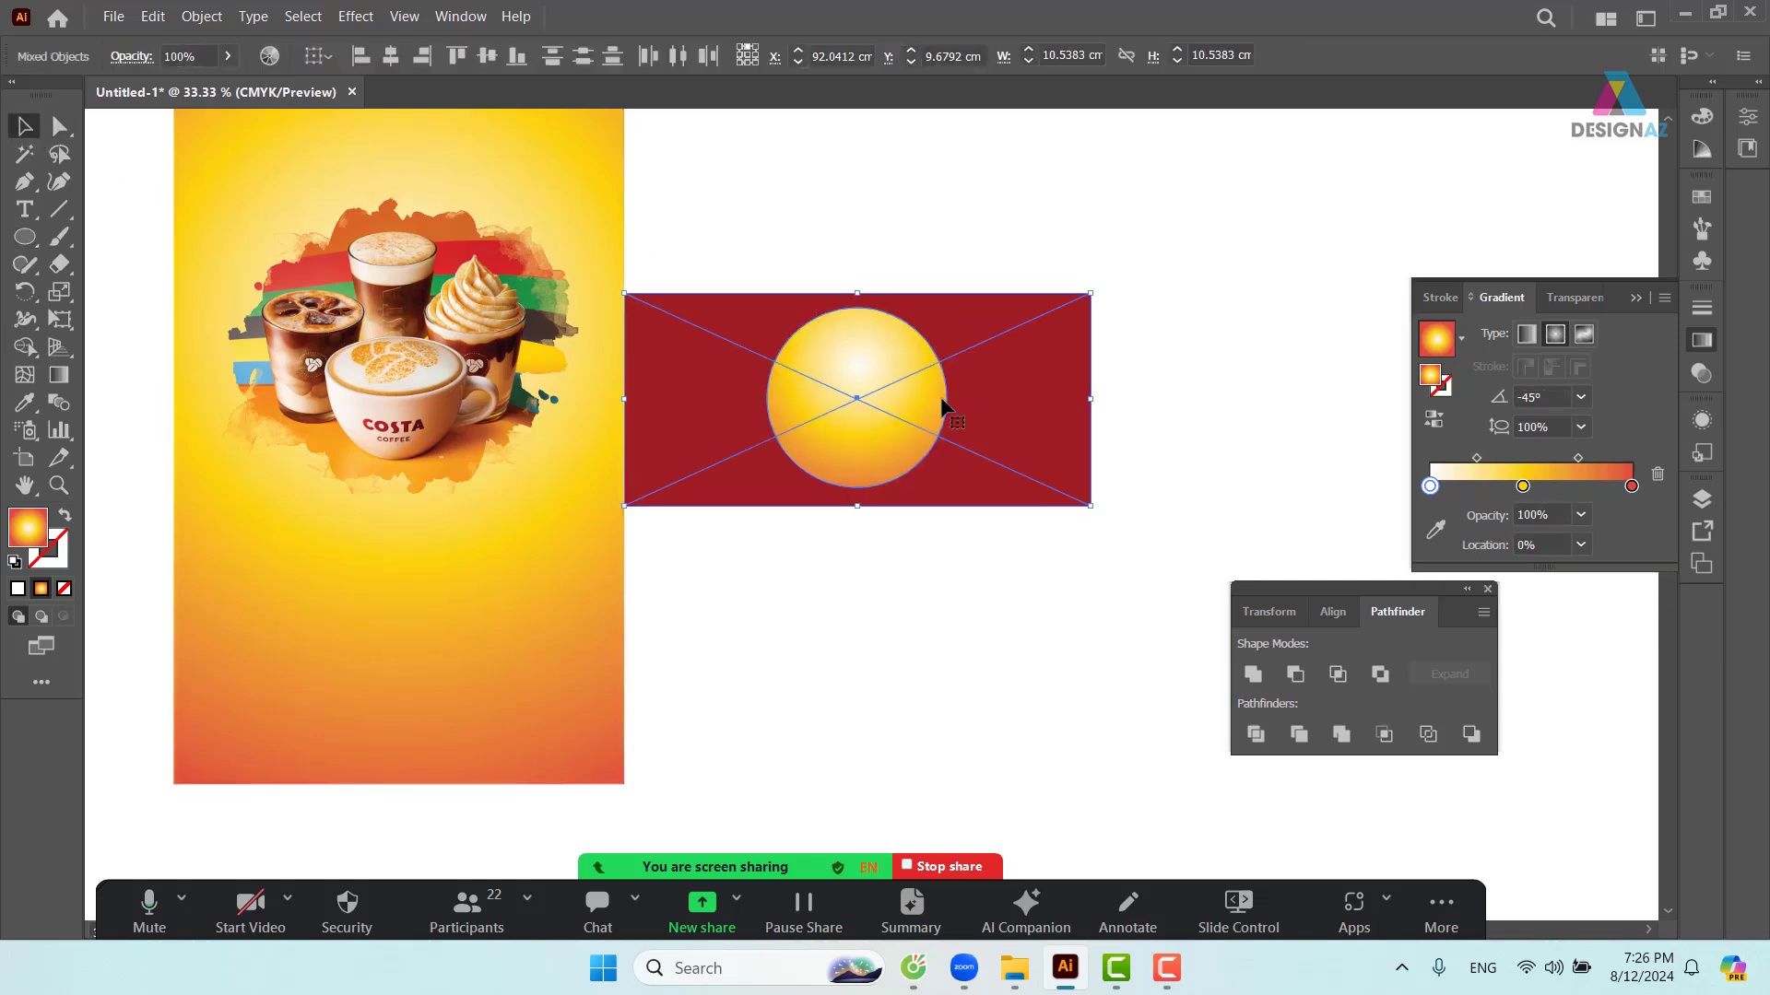
right_click(920, 367)
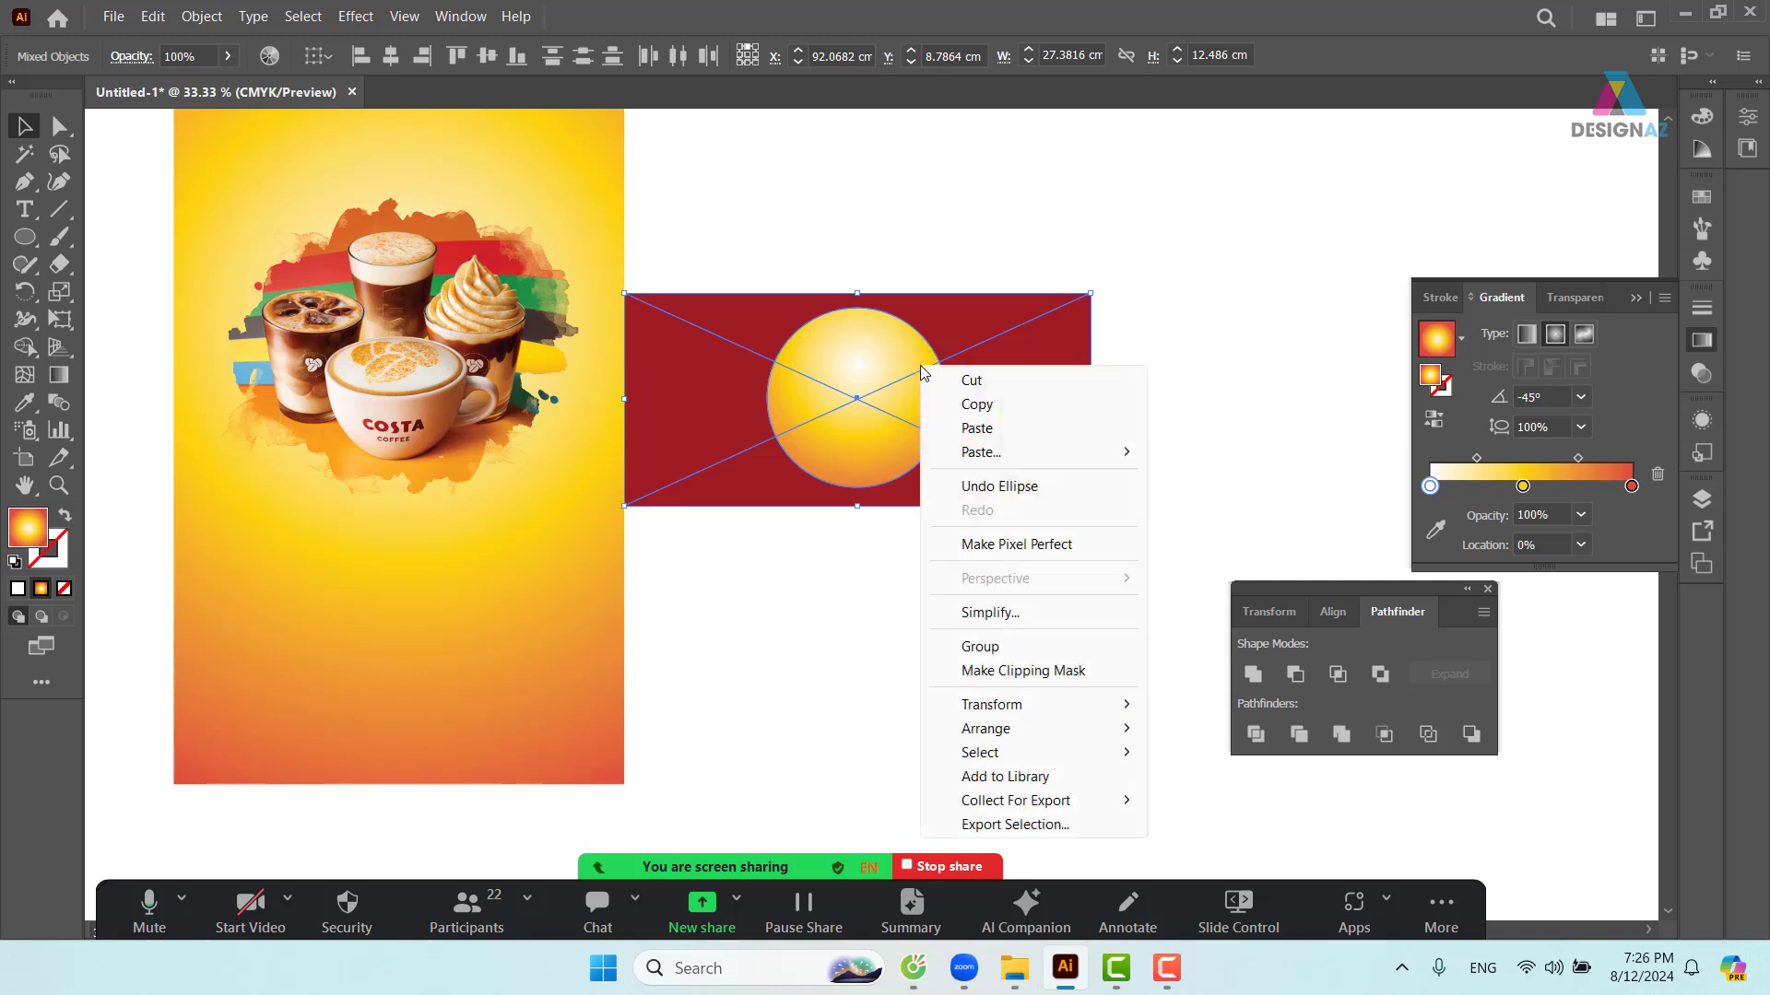
click(1021, 671)
click(1093, 457)
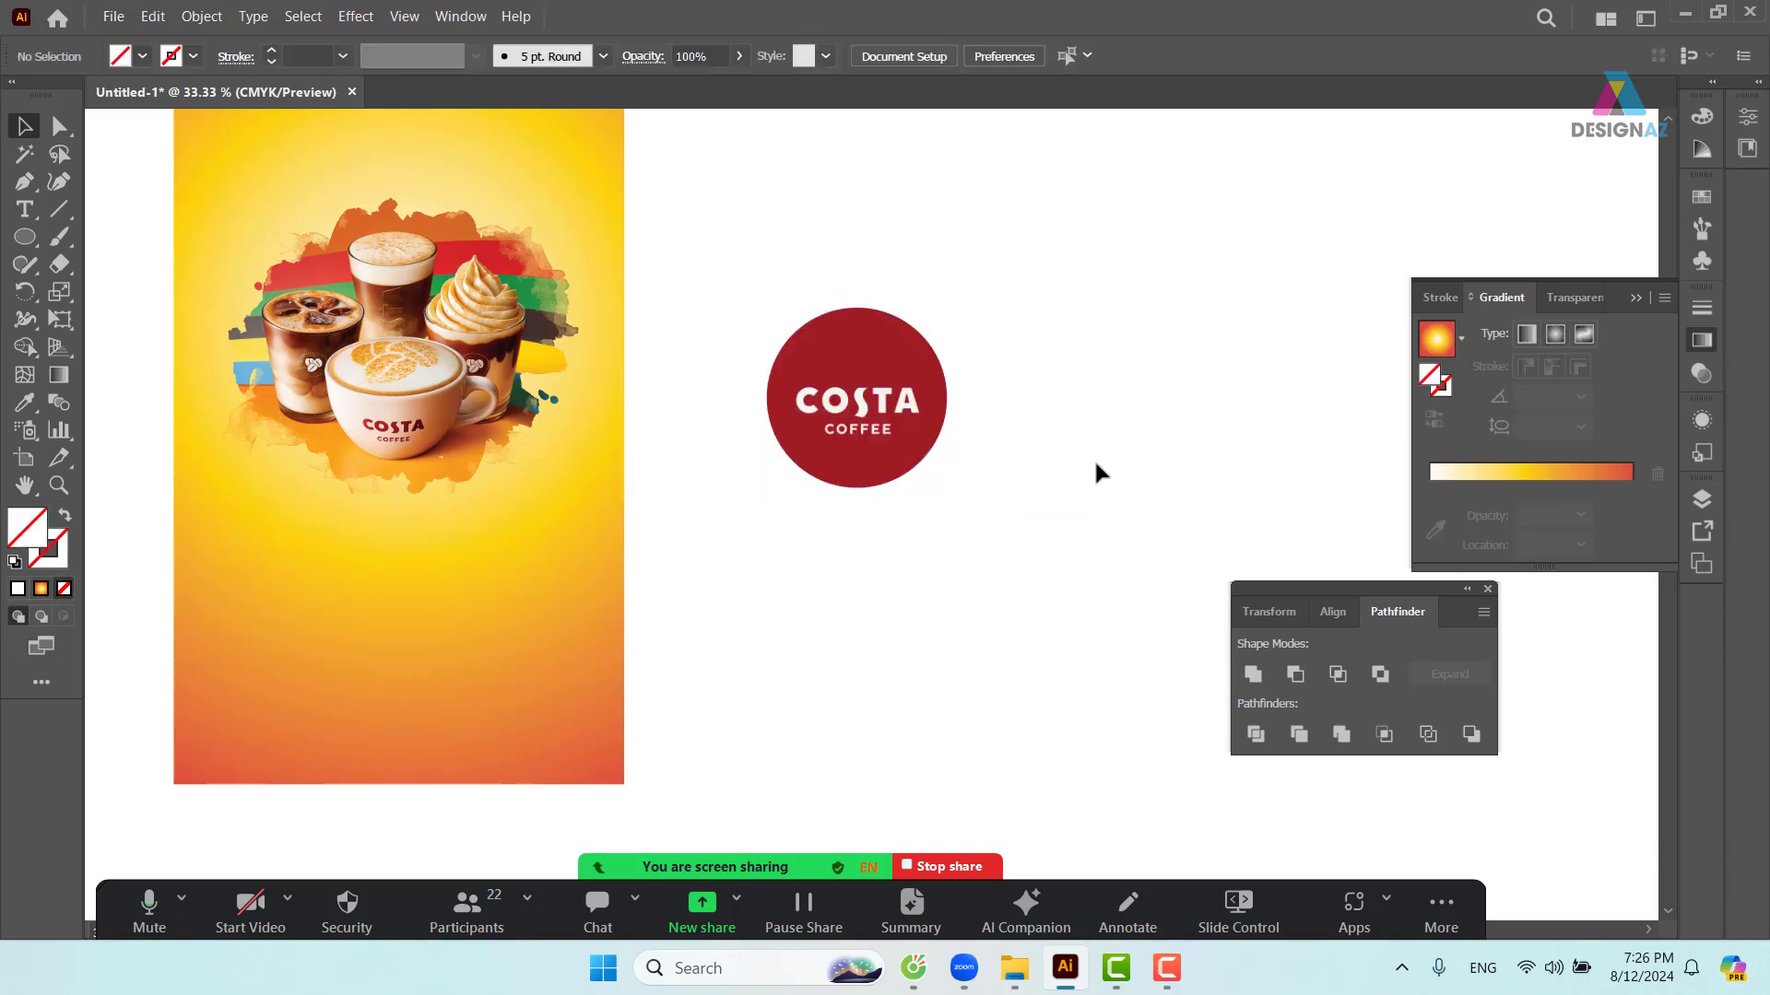
drag(1079, 468, 1180, 496)
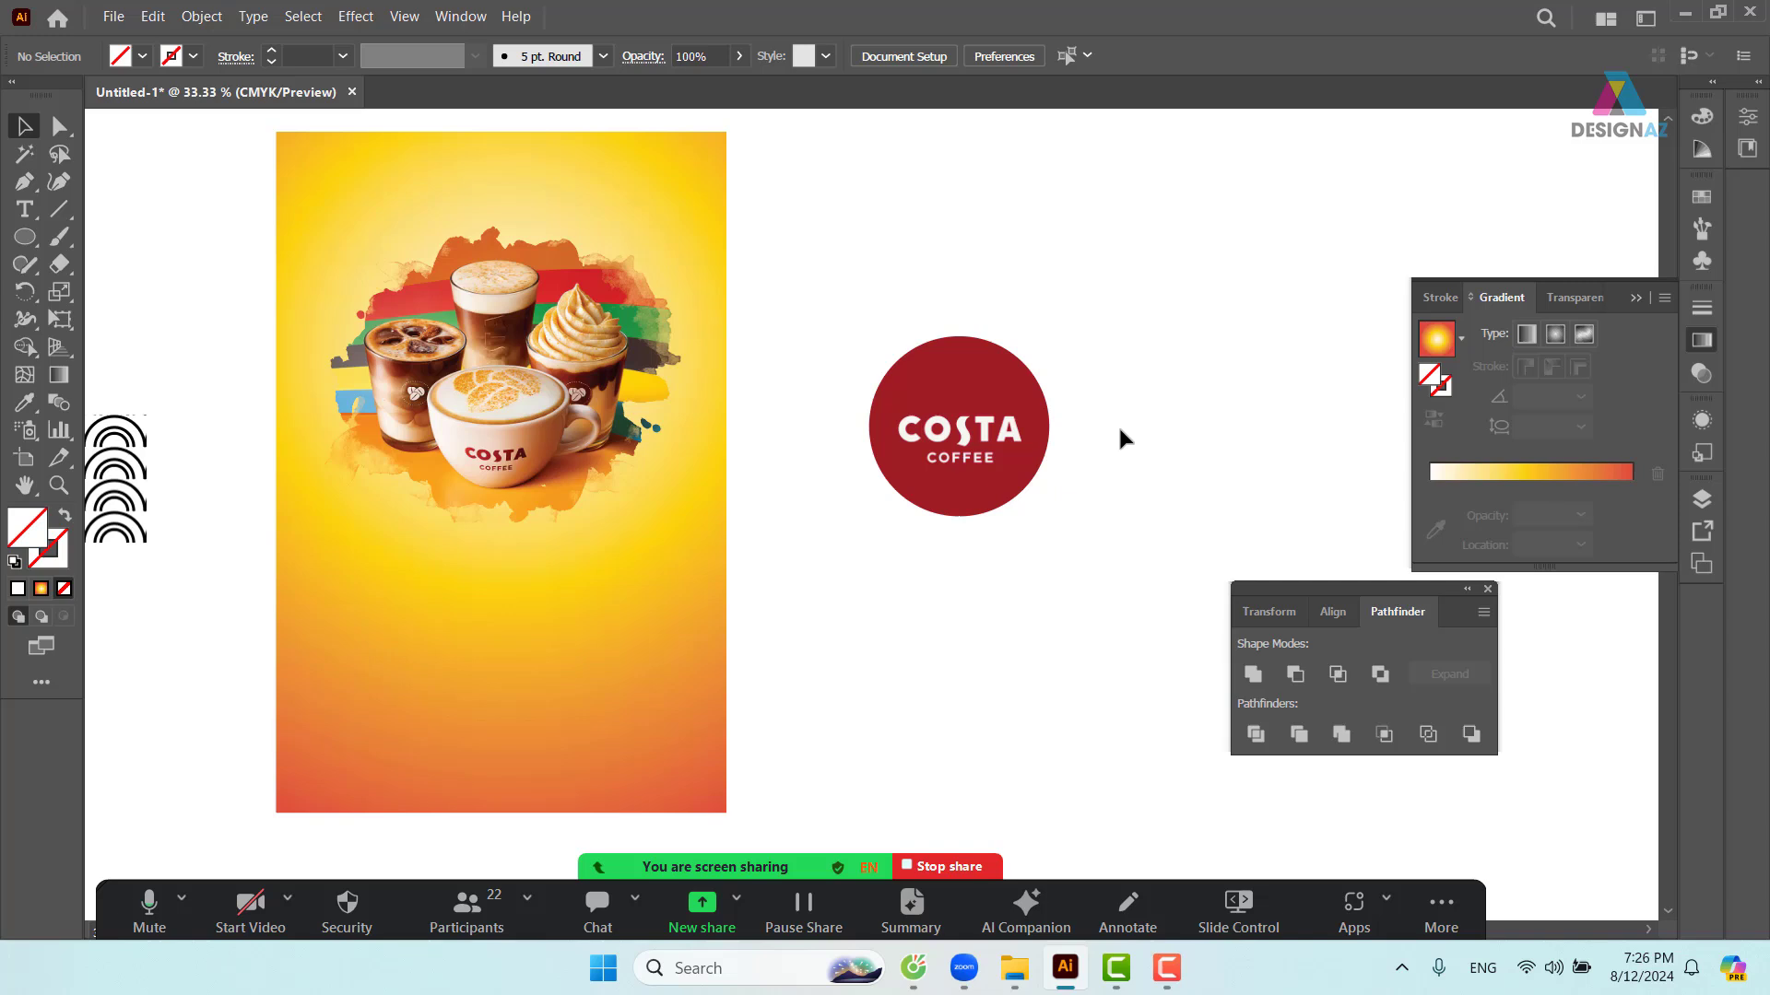
drag(1106, 439, 1084, 449)
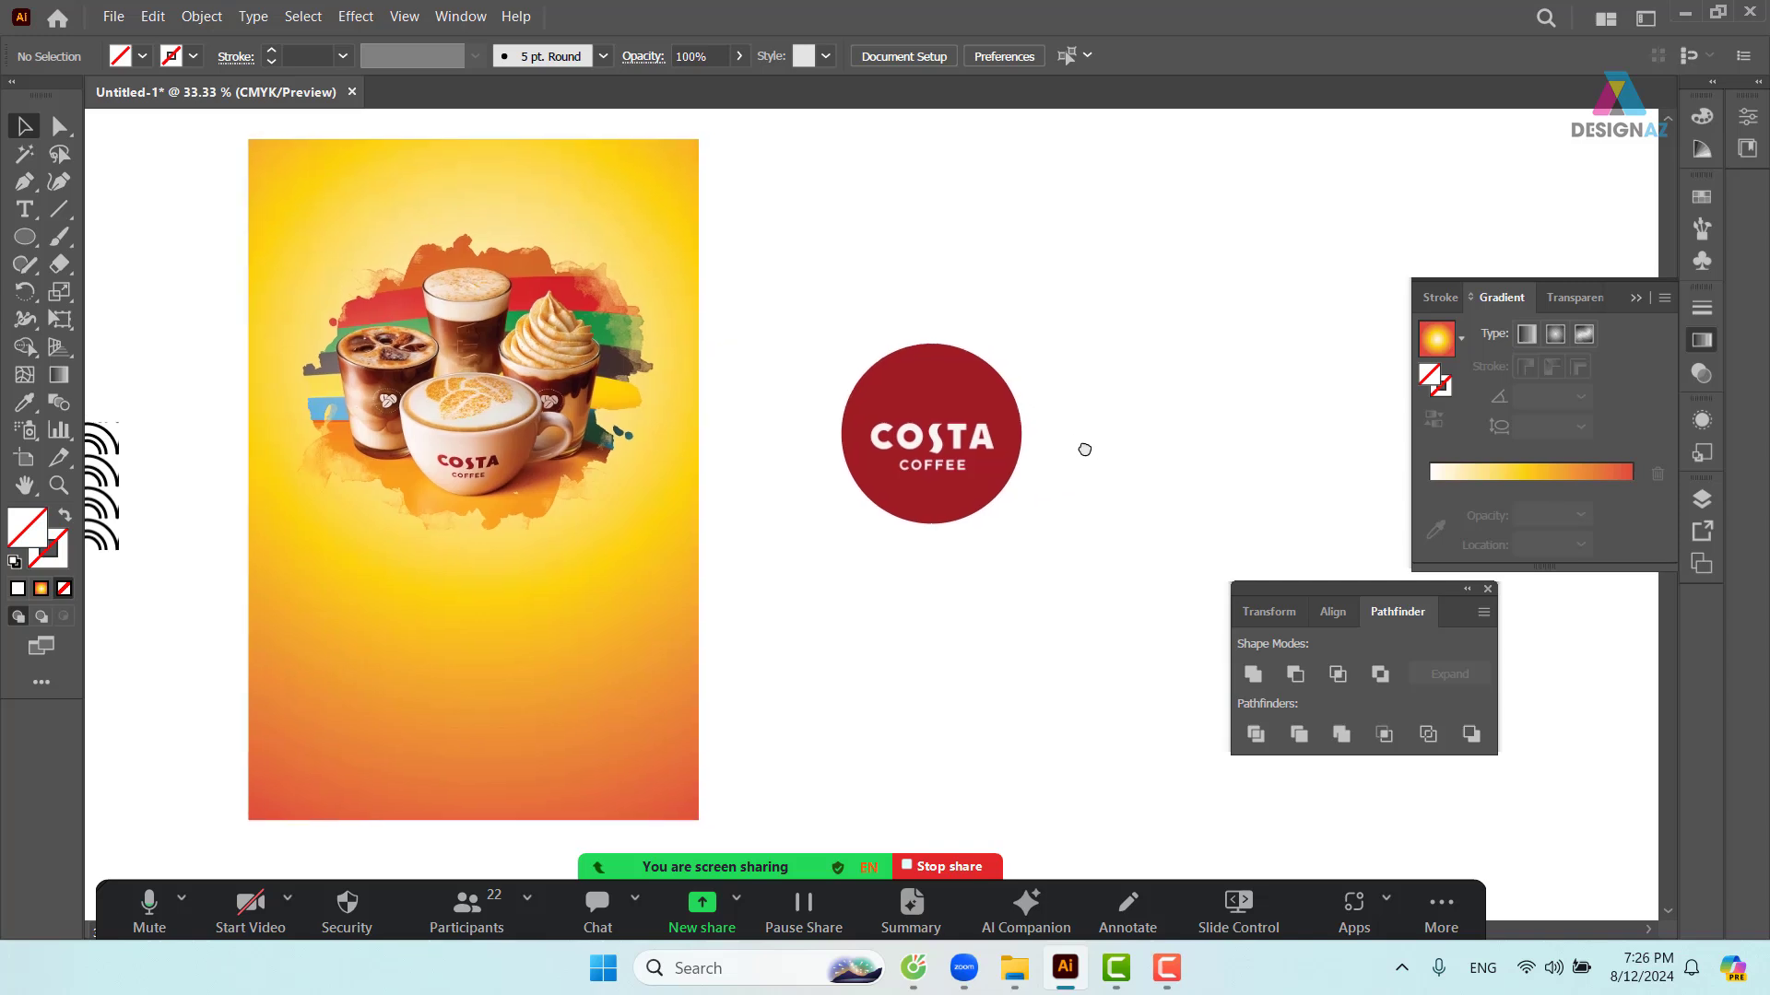
drag(1073, 444, 1030, 446)
key(ctrl+z)
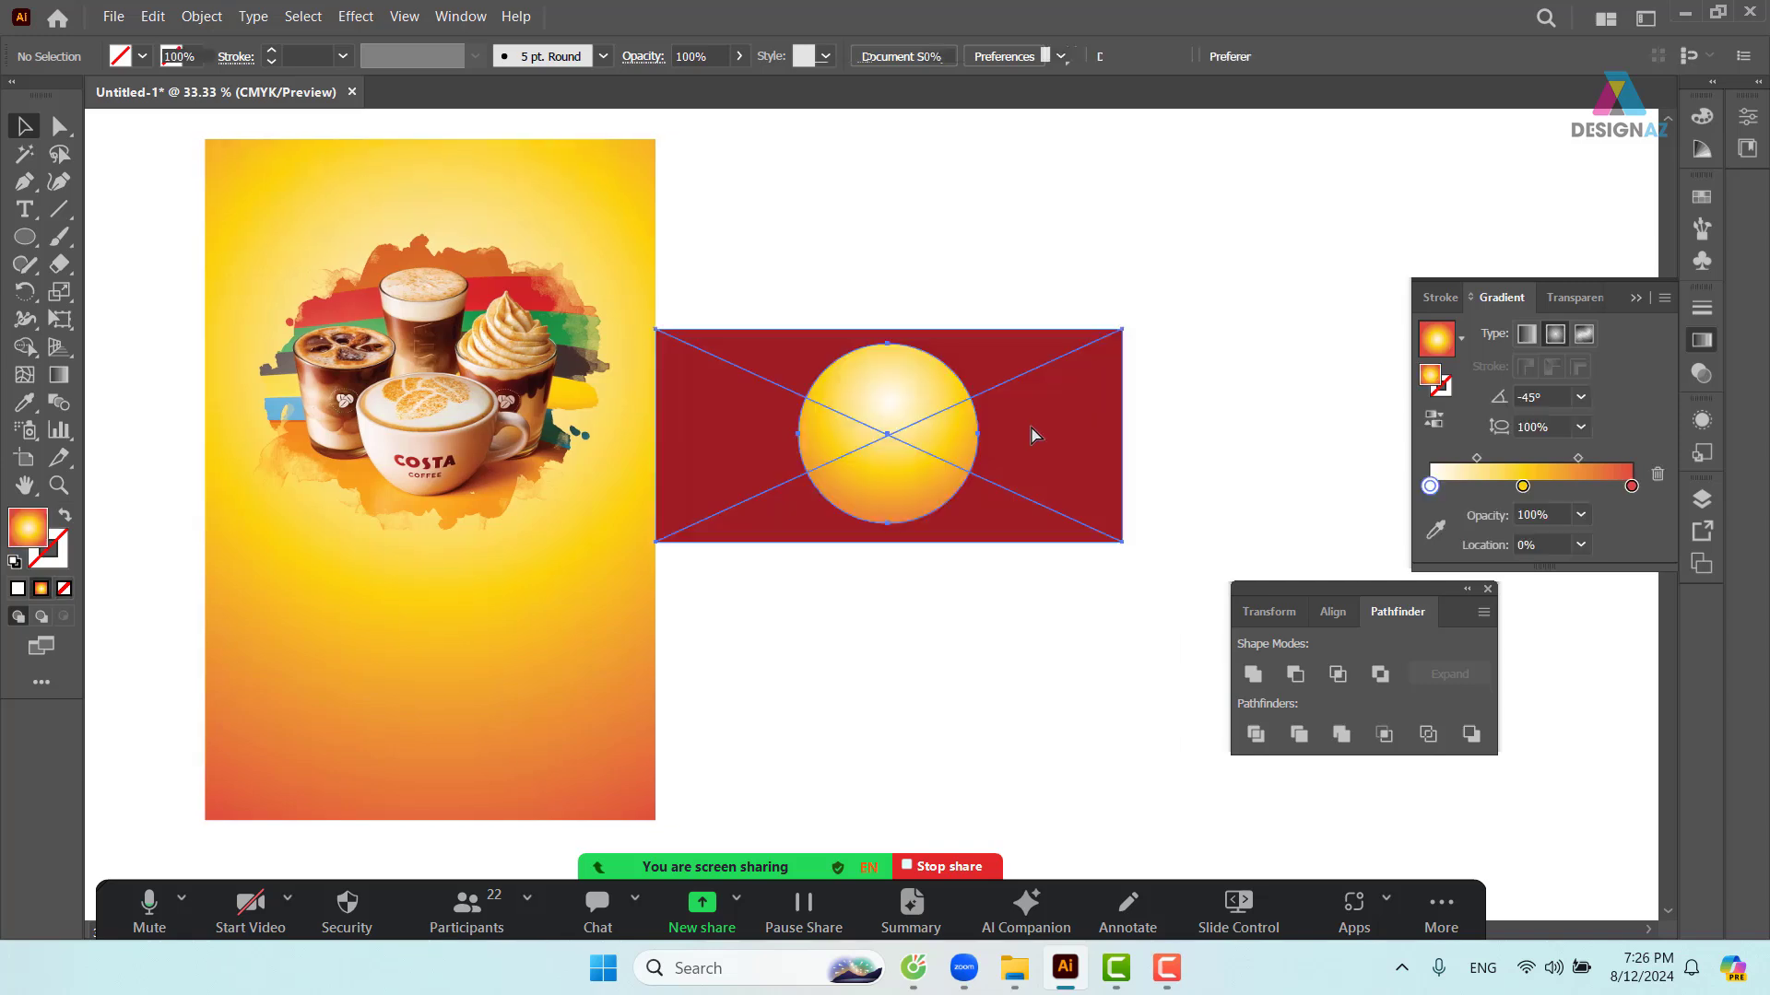
- Duplicate the red Costa Coffee logo picture beside the original and convert the copy to vector shapes with Image Trace and Expand
click(1240, 398)
drag(1240, 399, 759, 298)
mouse_move(596, 352)
mouse_down()
mouse_move(1191, 351)
mouse_move(1170, 351)
mouse_up()
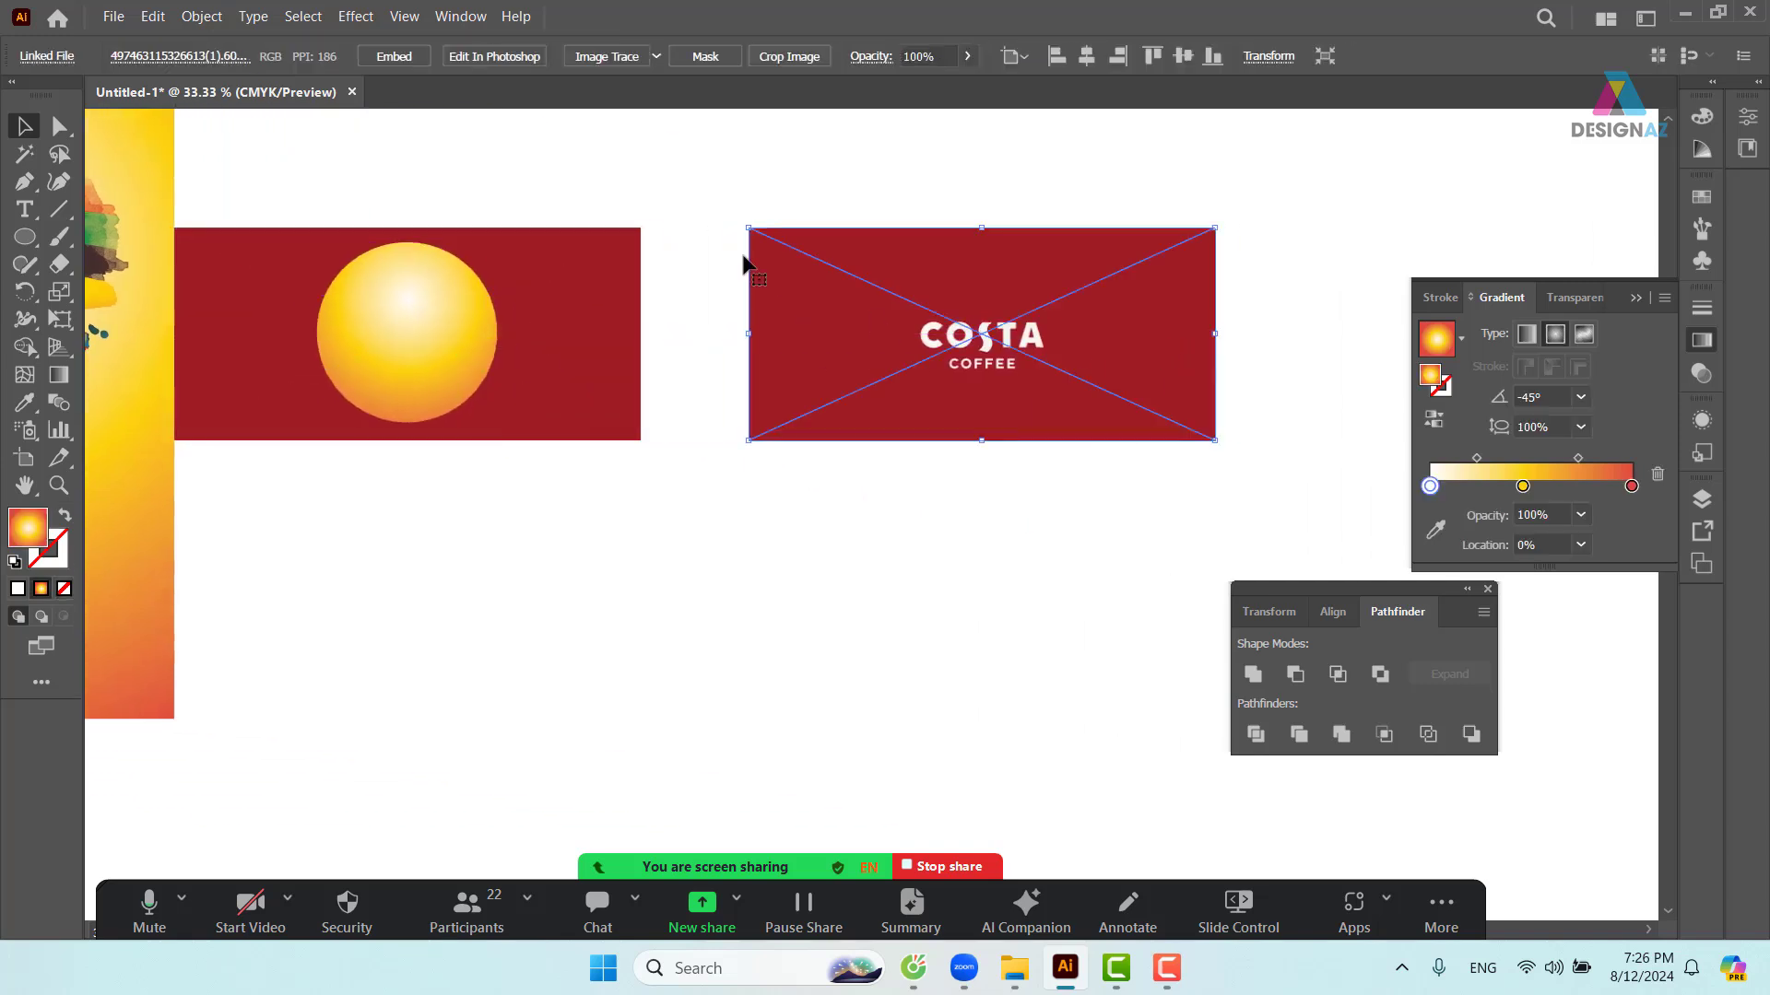
click(616, 57)
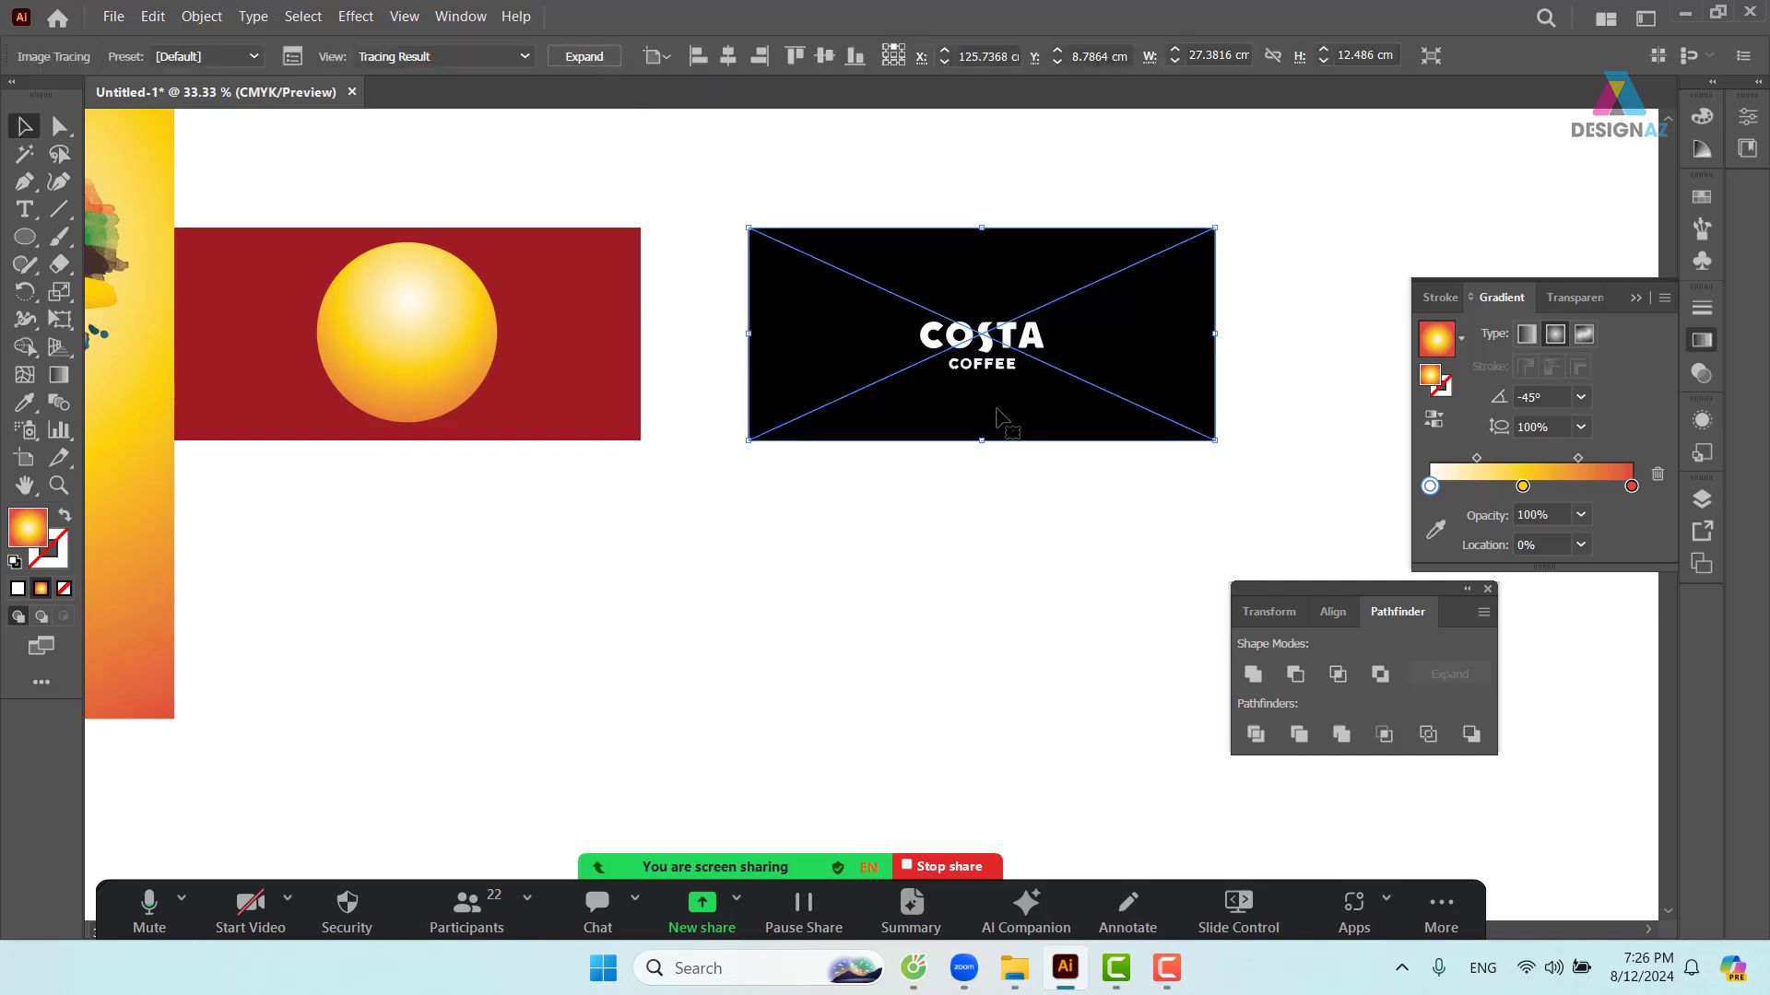
click(590, 57)
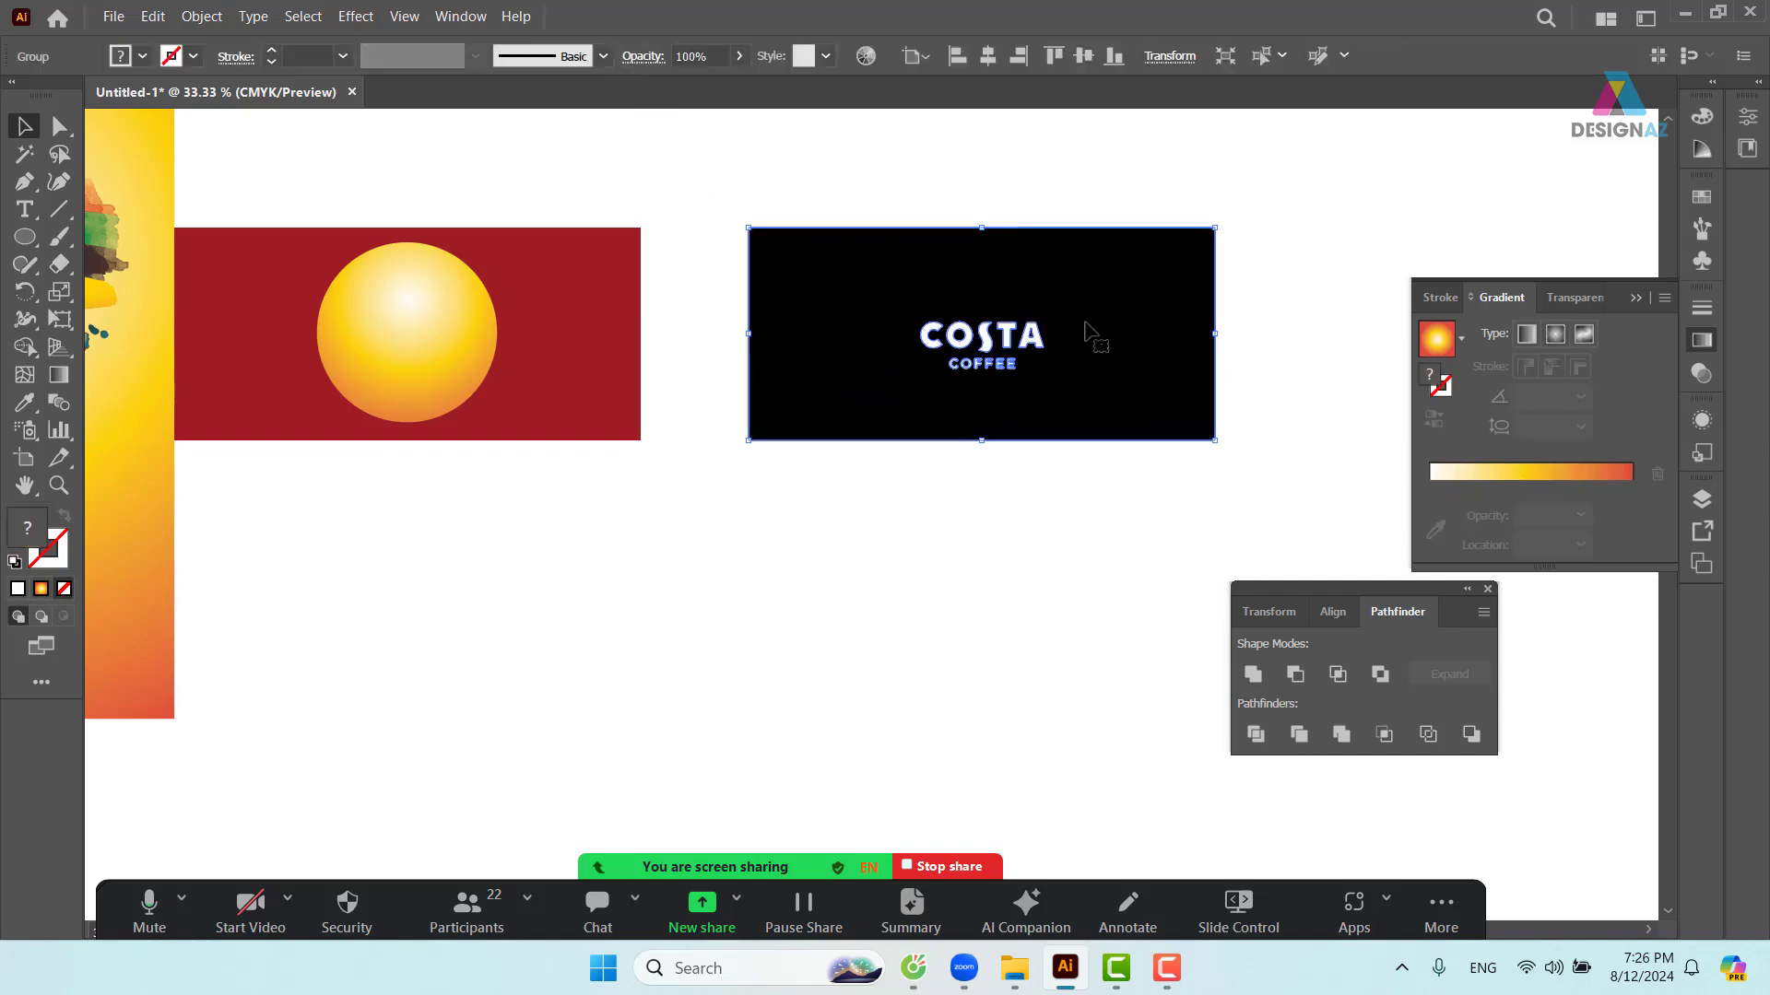
- Ungroup the traced logo and delete its black background shape, keeping the letter shapes
right_click(1116, 295)
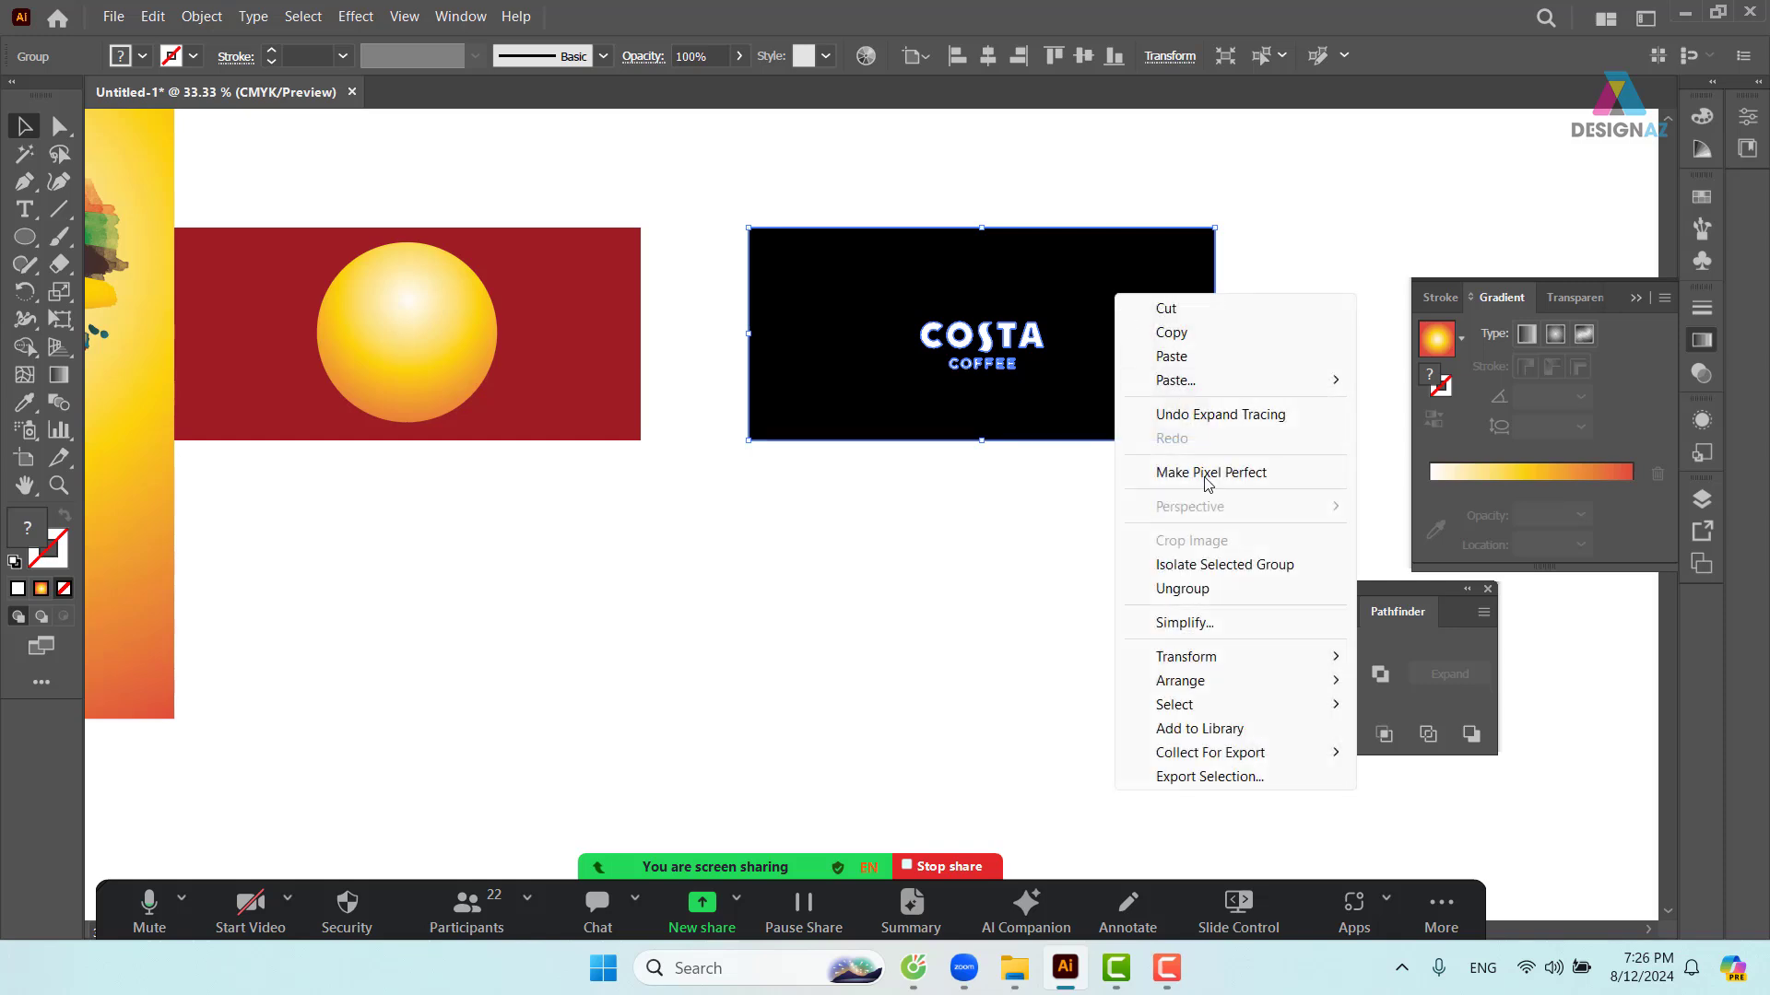
click(1216, 595)
click(1146, 573)
drag(1125, 376, 1148, 516)
key(Delete)
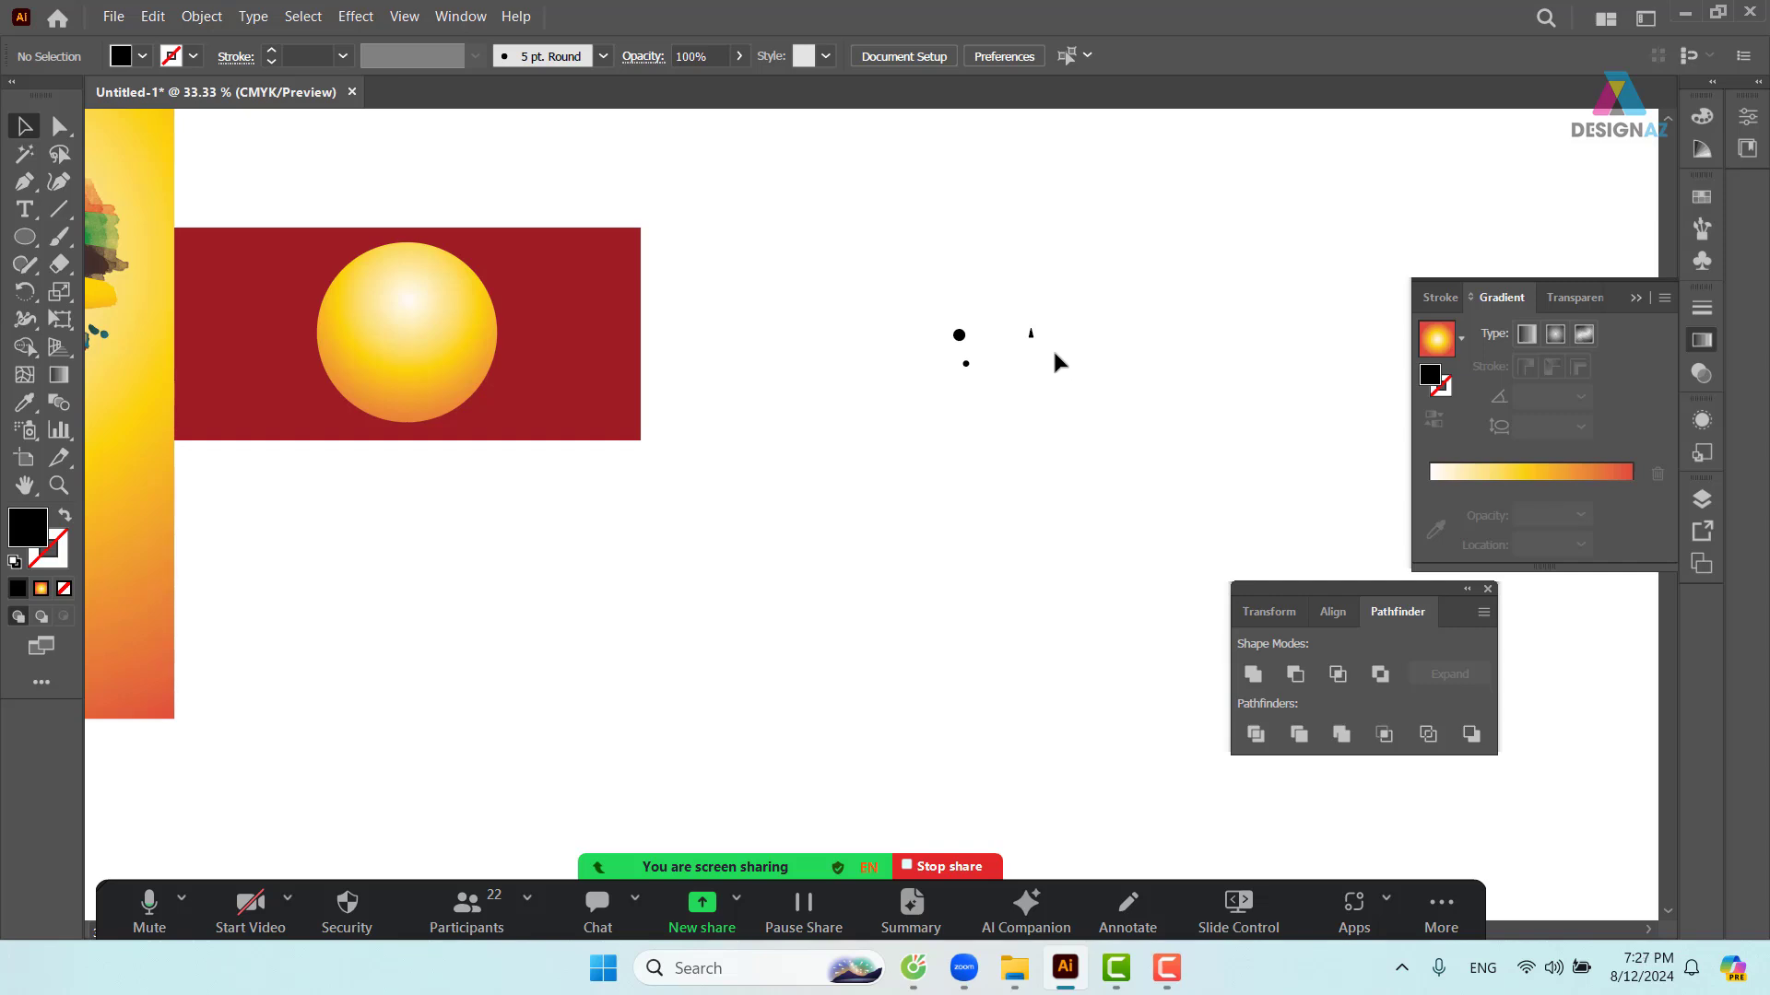
click(1031, 335)
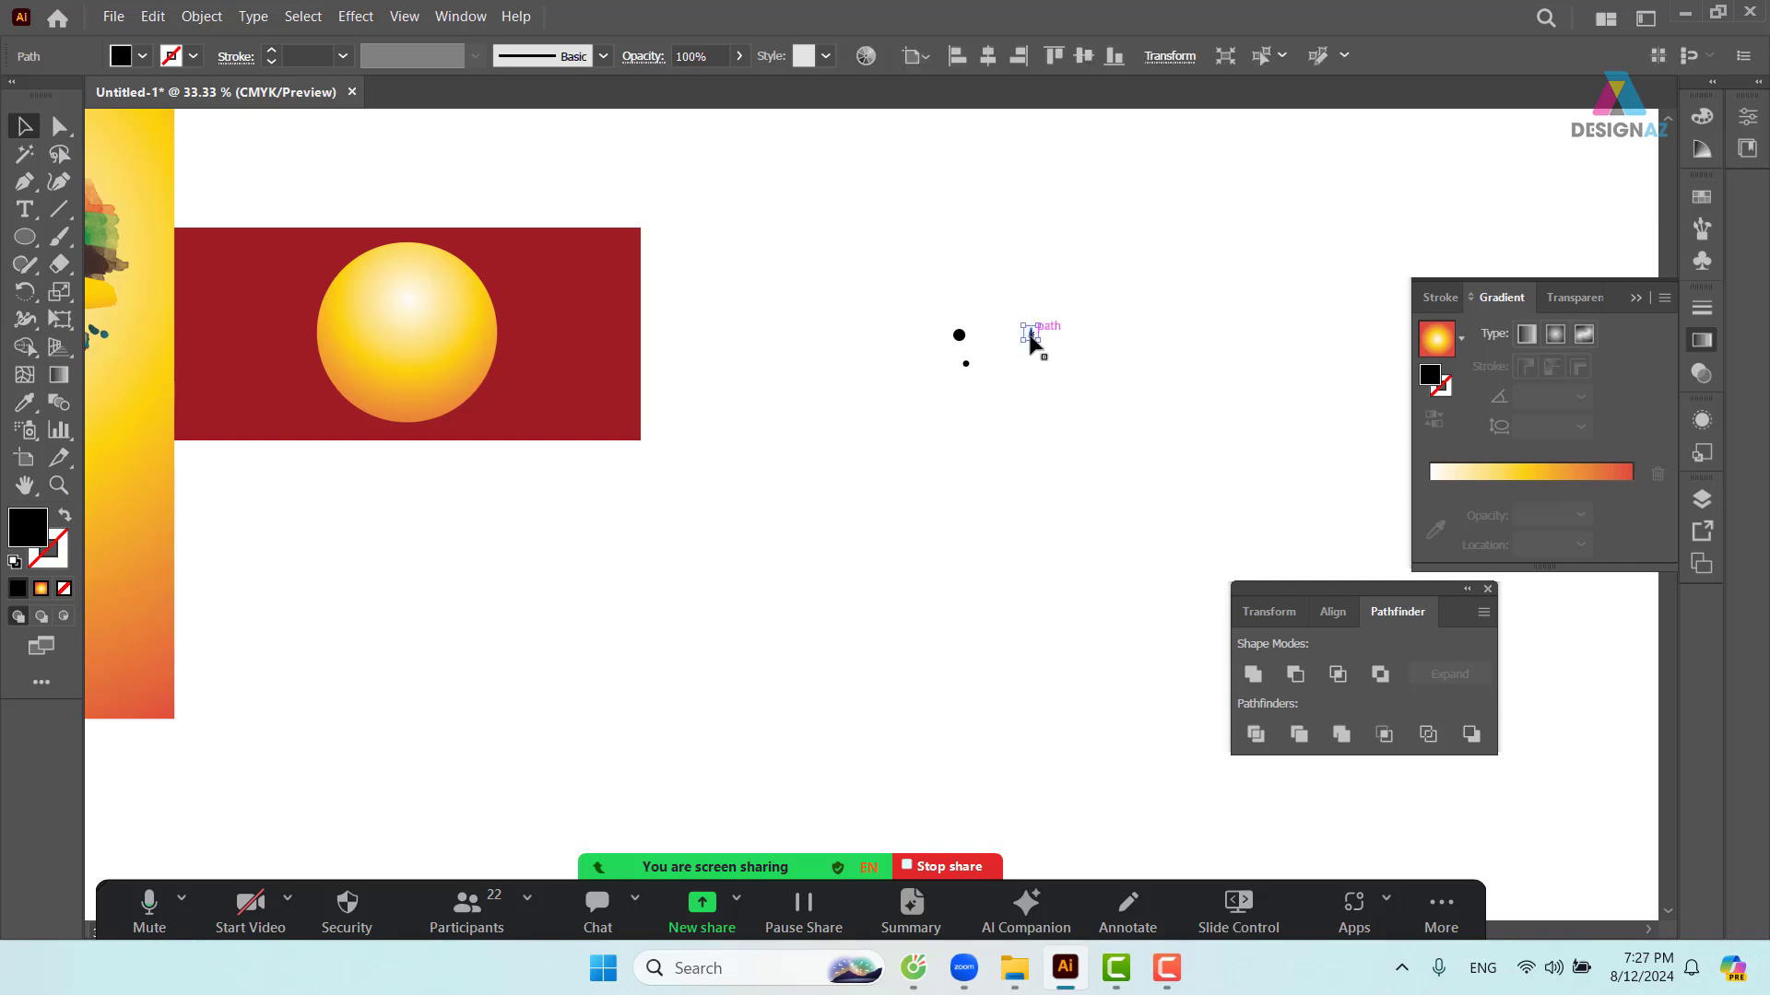
key(ctrl+z)
- Fill all traced logo letter shapes with the dark red sampled from the original logo picture
drag(900, 312, 1086, 427)
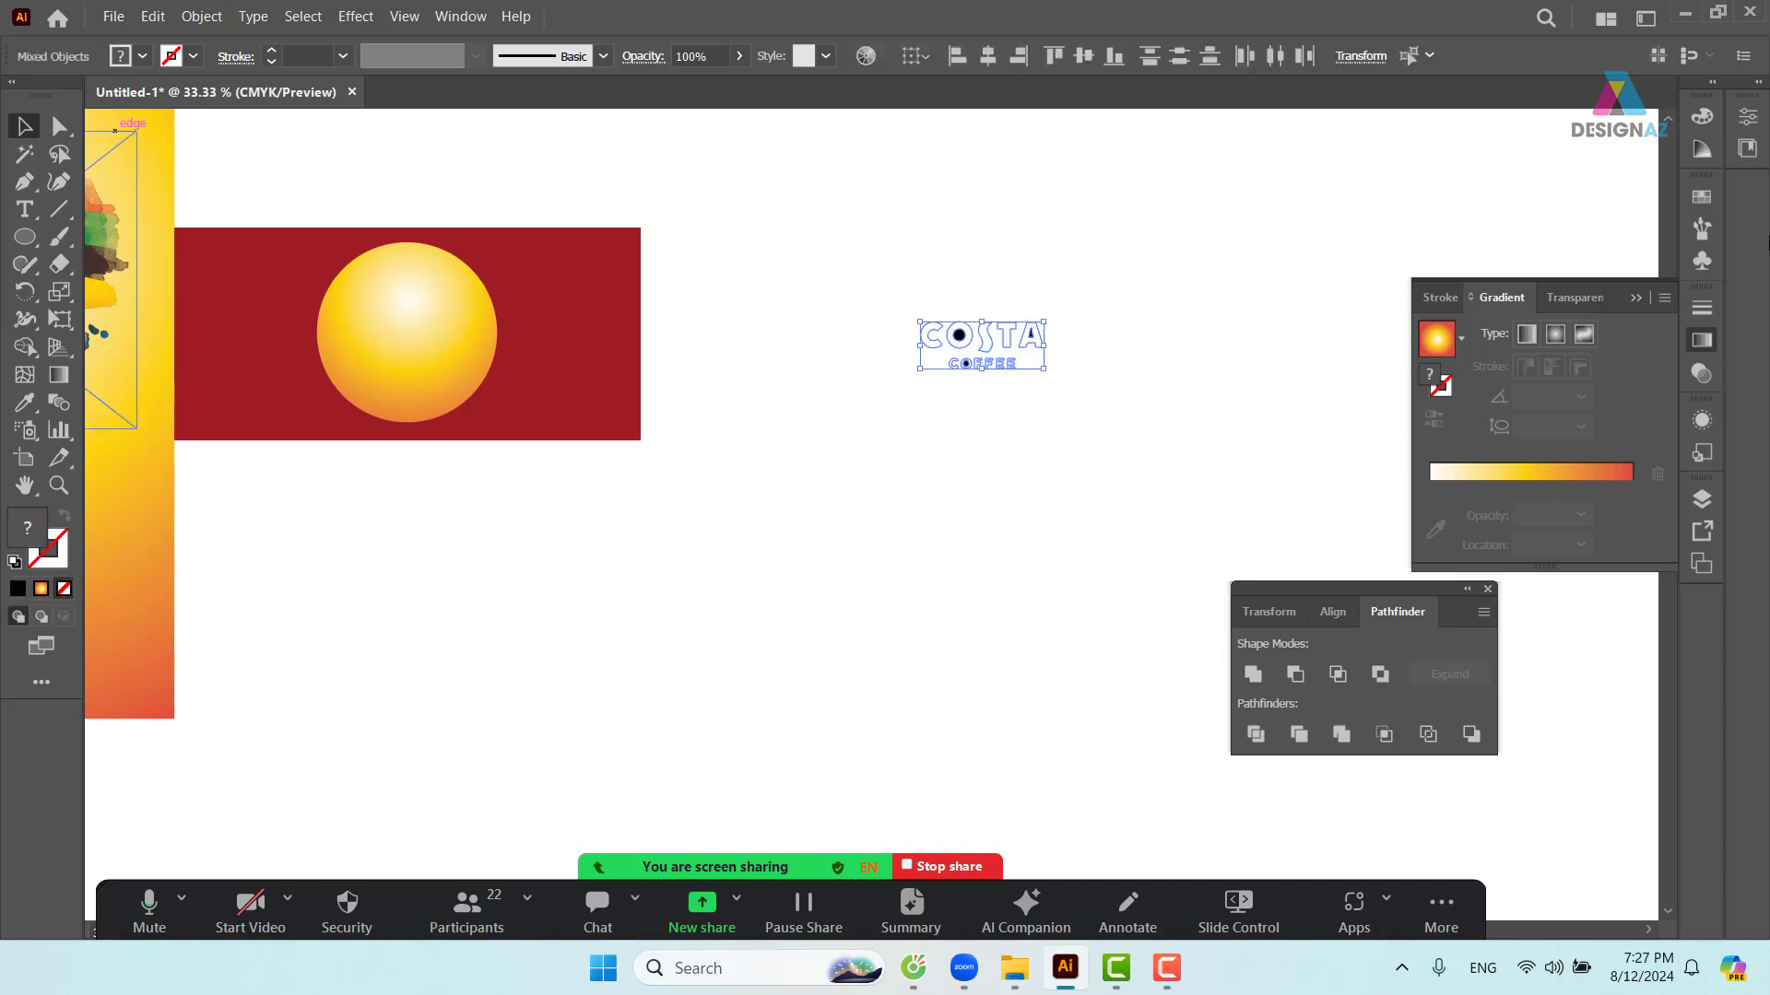
click(1704, 198)
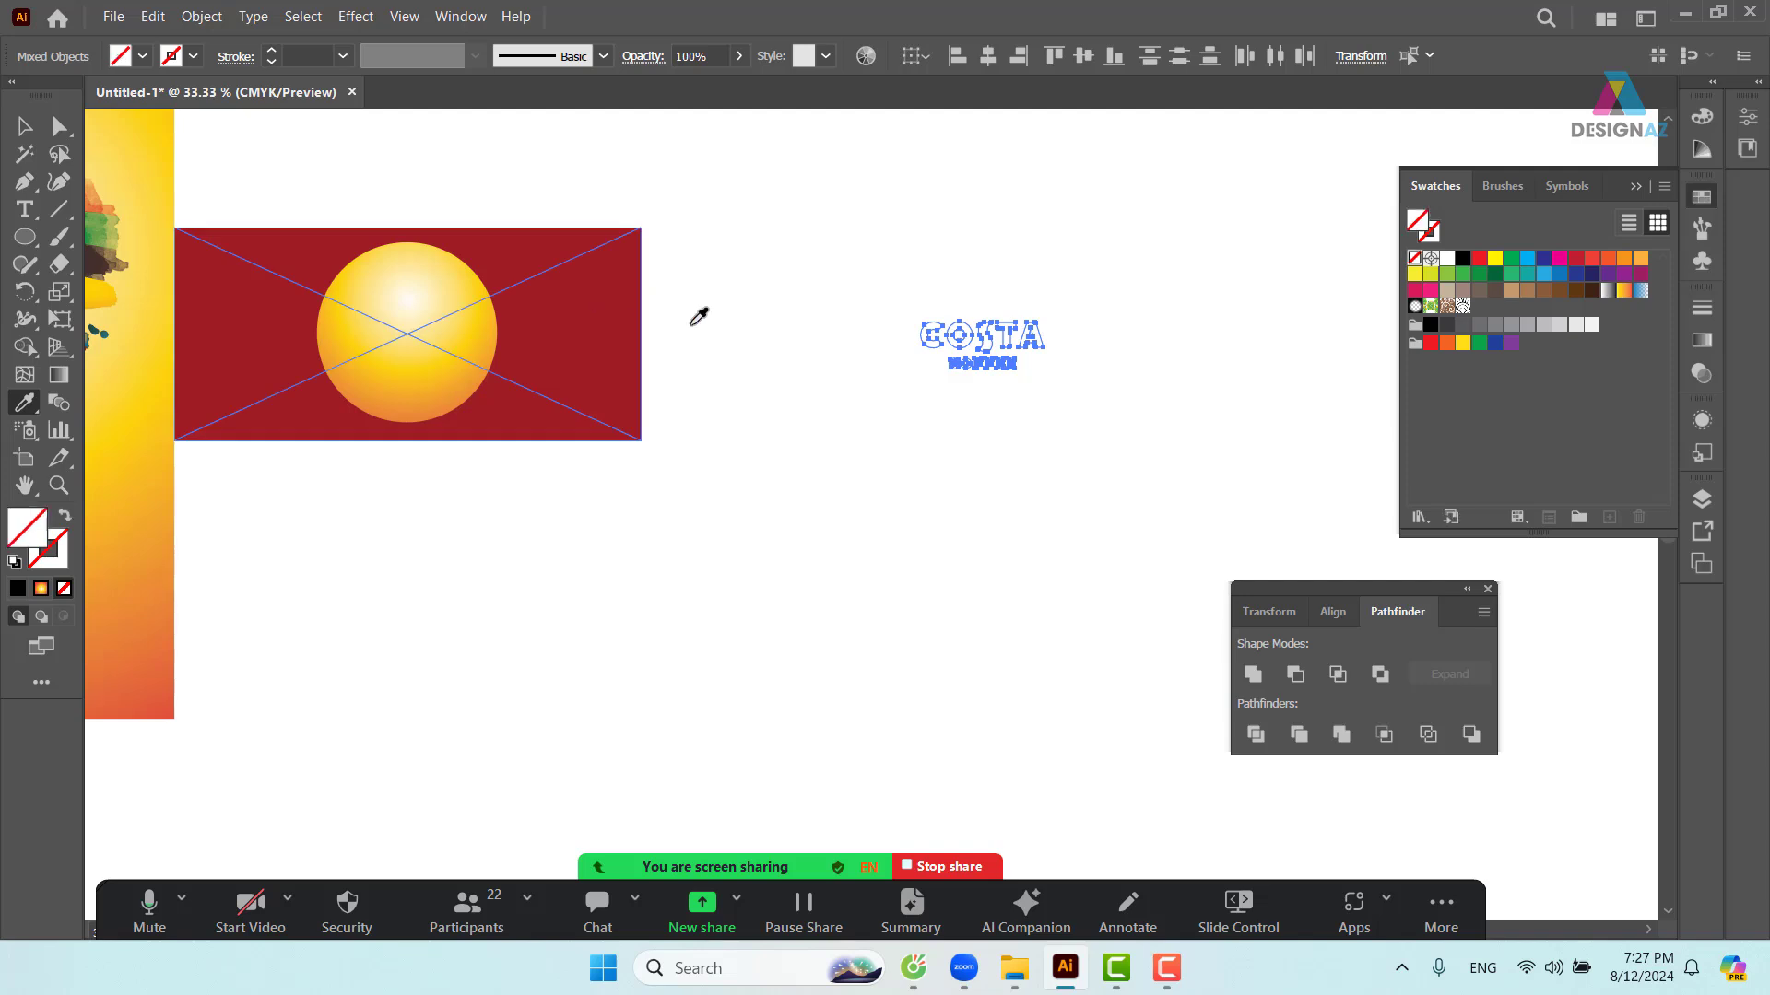
click(629, 357)
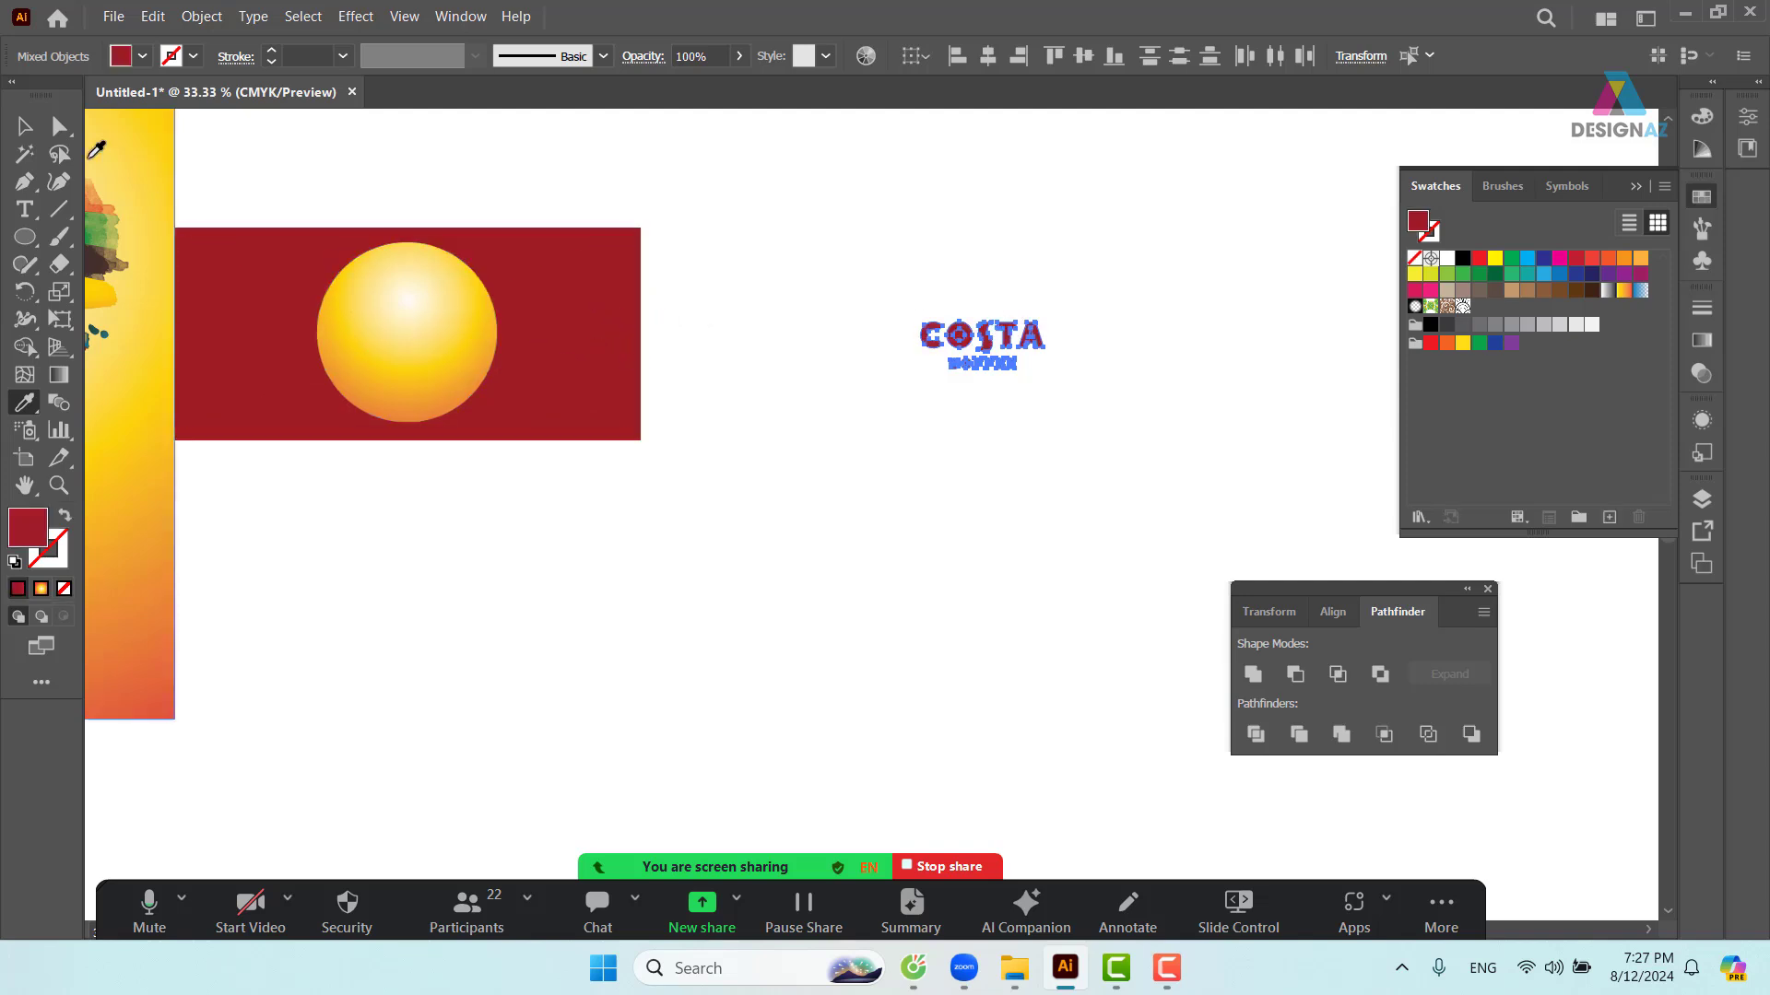
click(25, 127)
click(1099, 261)
- Delete the filled inner shapes of the A and both O letters in the traced Costa Coffee logo
key(z)
drag(882, 302, 567, 343)
click(25, 126)
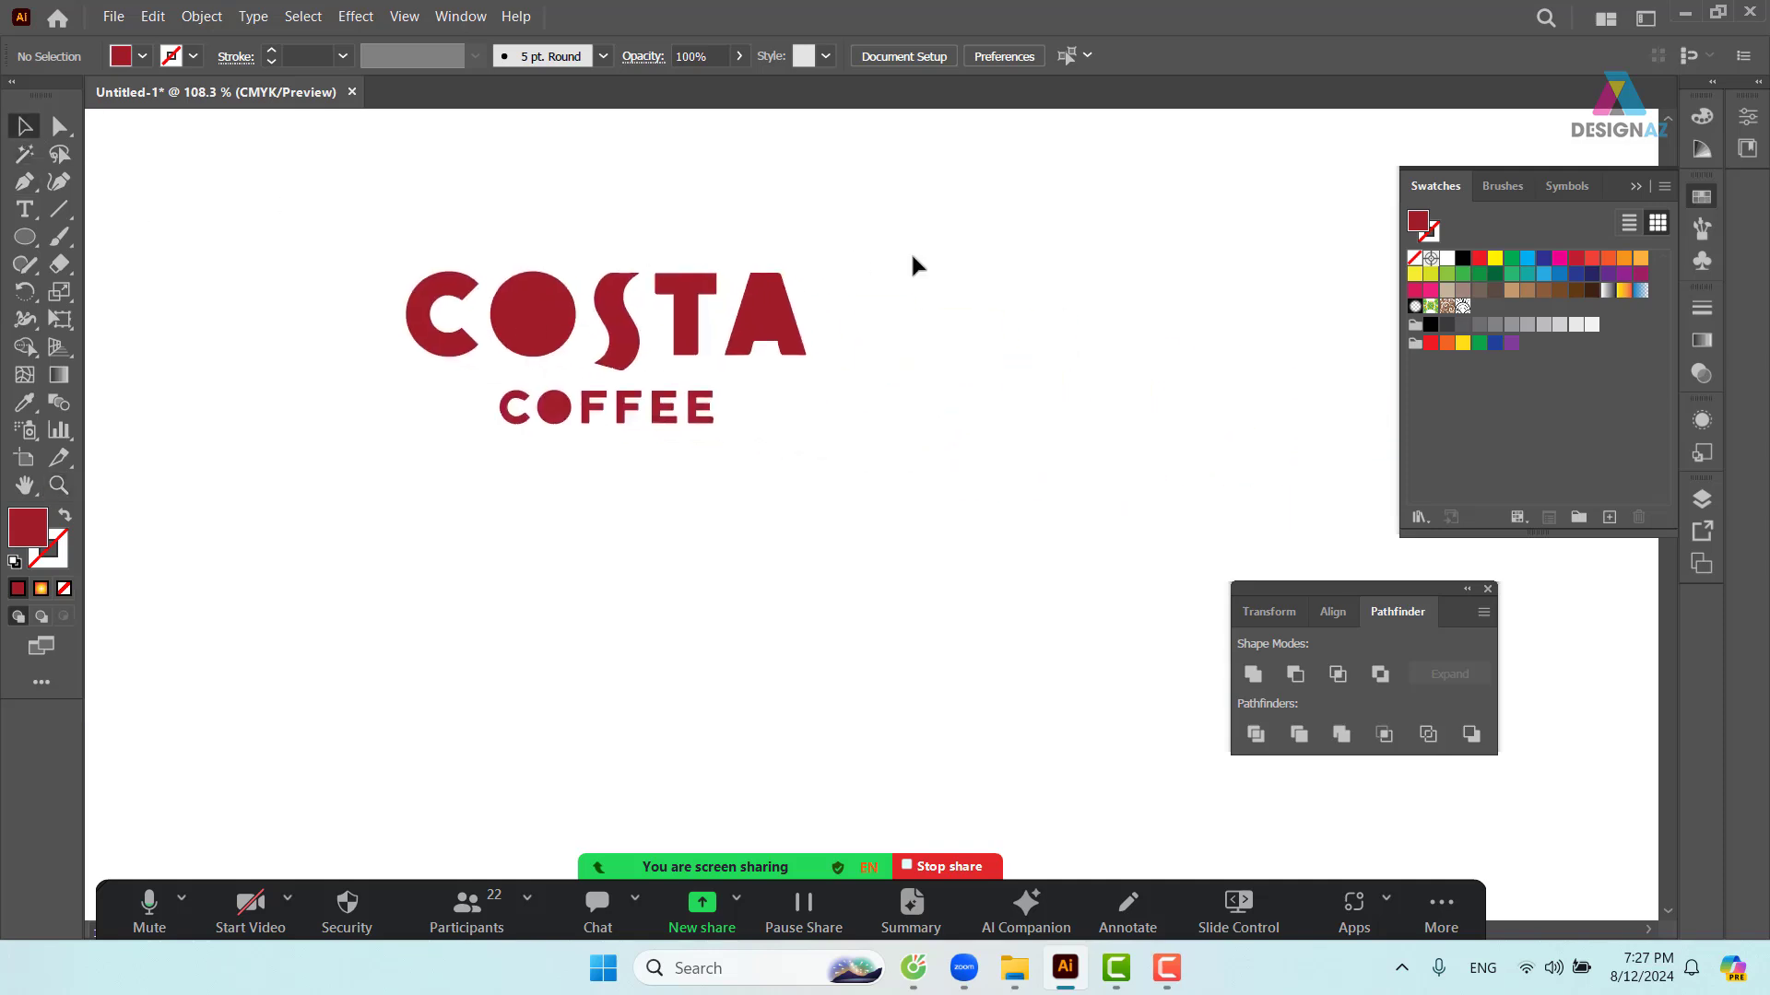
click(767, 319)
key(Delete)
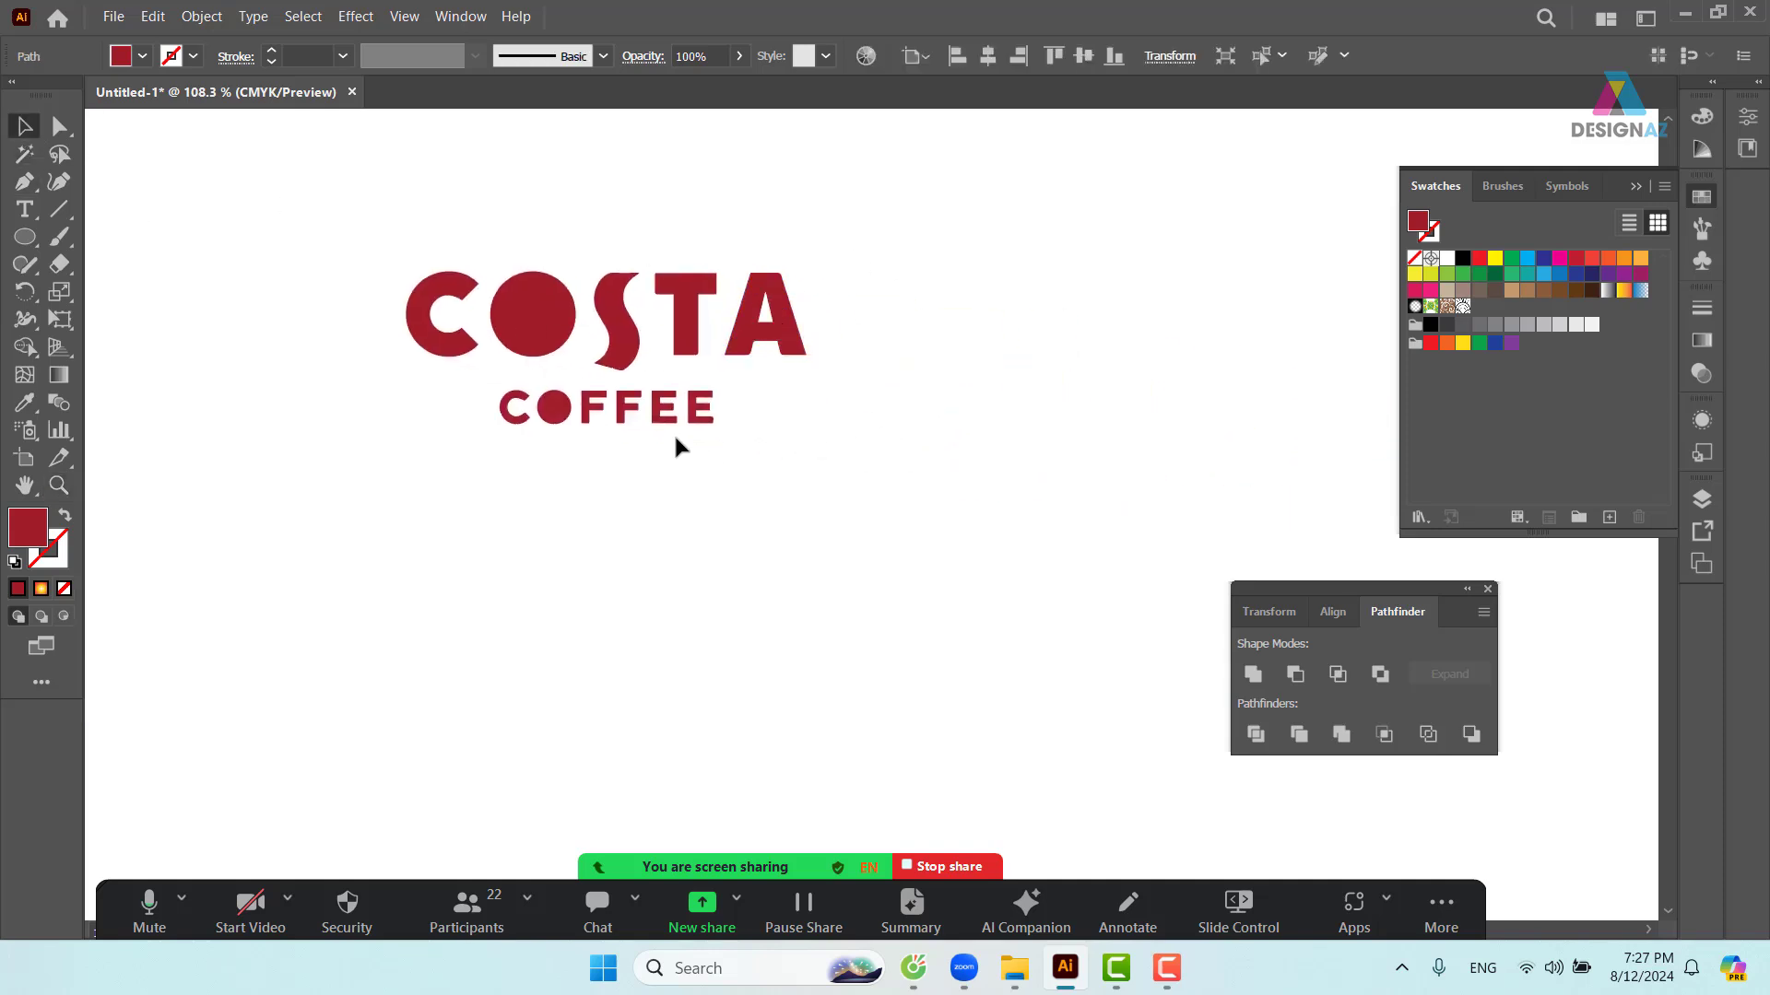
click(538, 318)
key(Delete)
click(554, 406)
key(Delete)
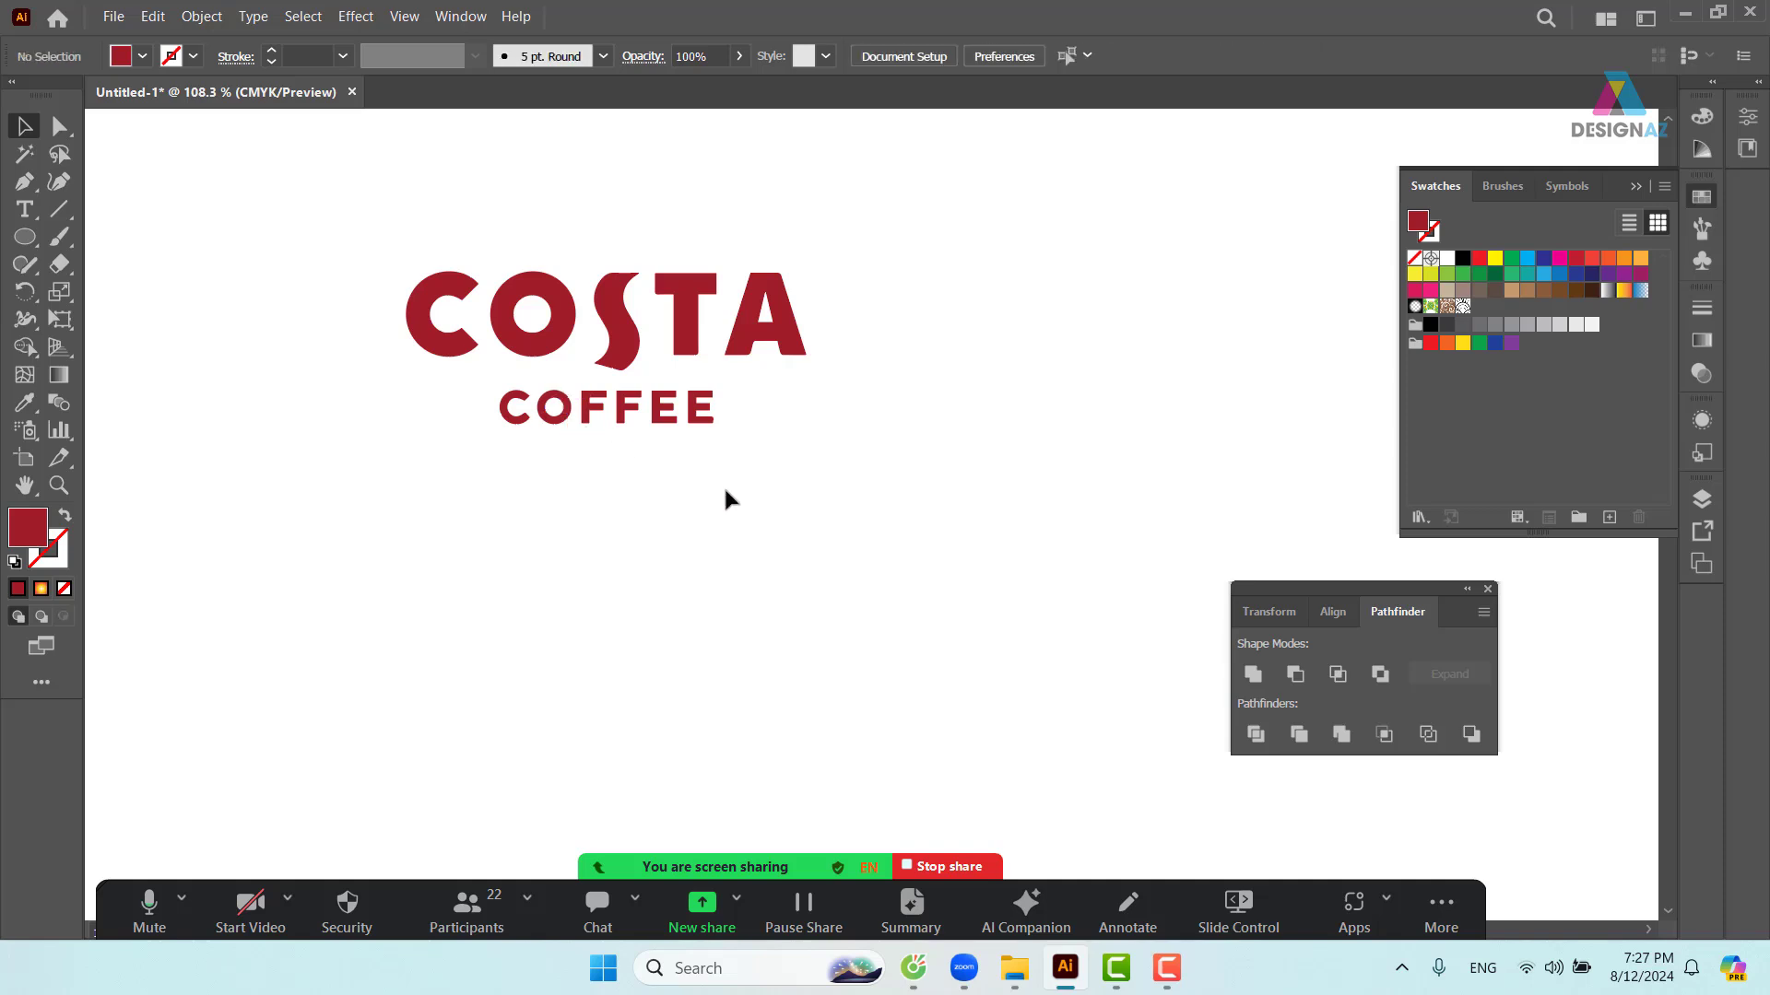
- Group the traced Costa Coffee letters and place them on the gradient background, above and left of the drinks picture
drag(382, 235, 992, 446)
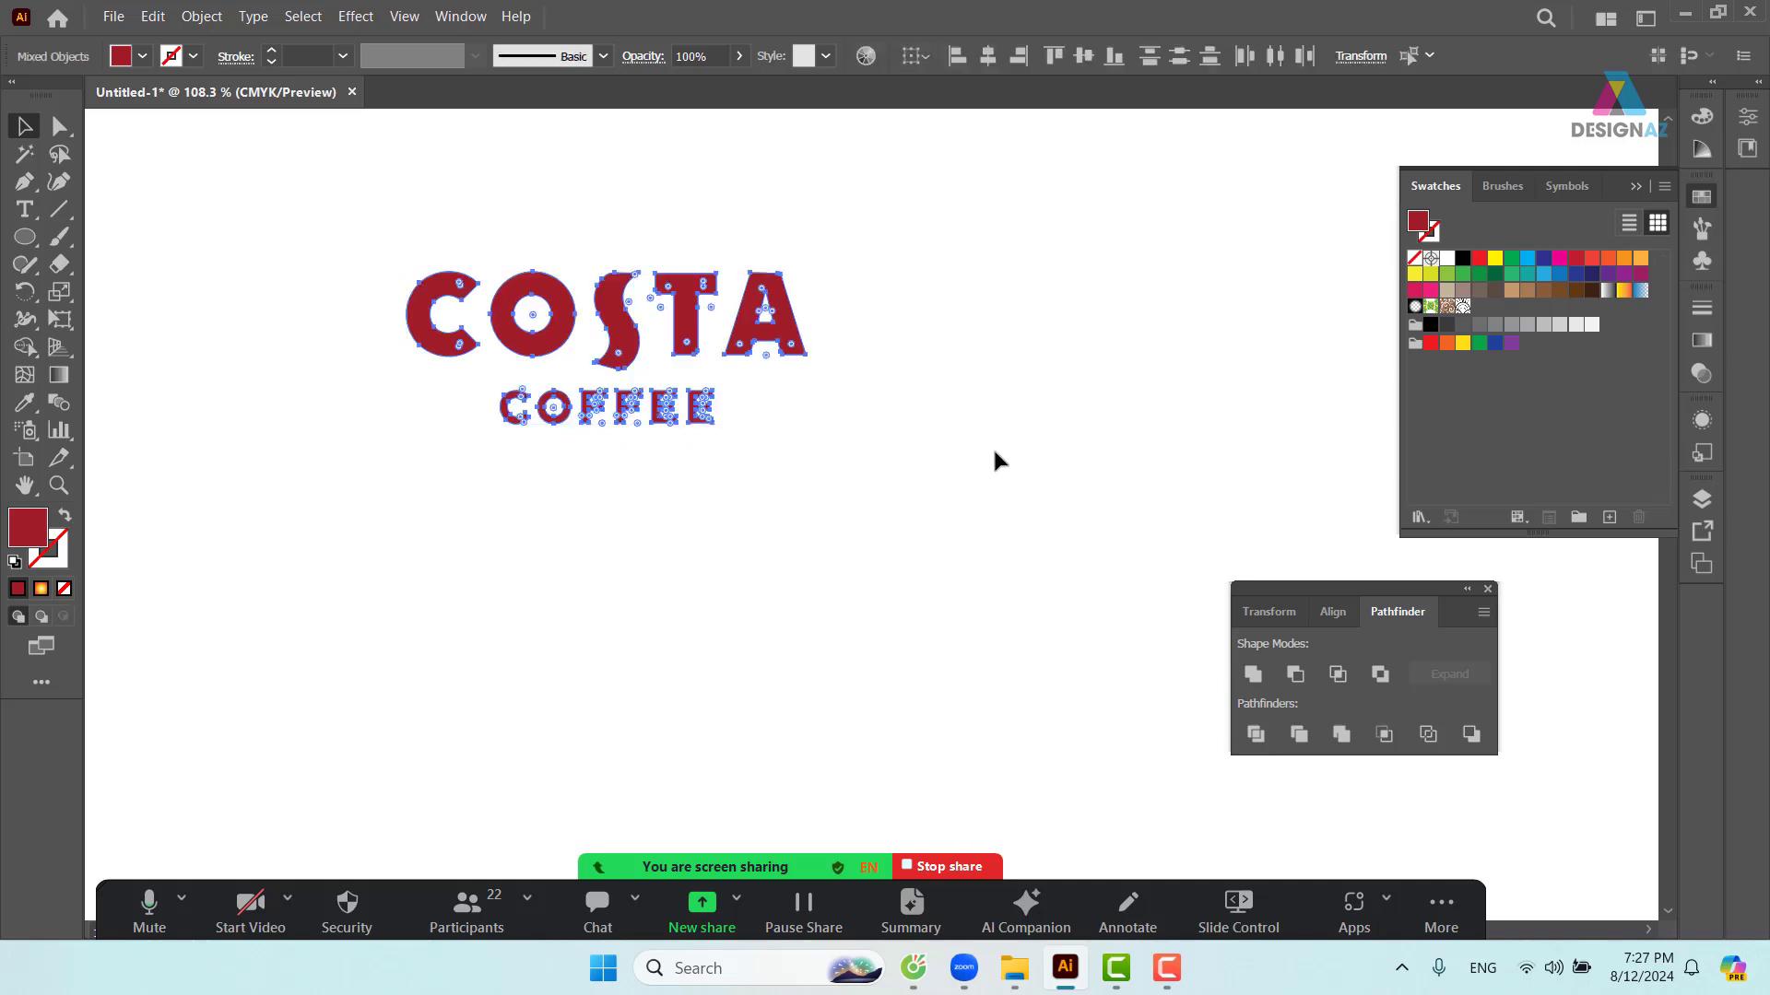
key(ctrl+1)
key(ctrl+minus)
key(ctrl+minus)
key(ctrl+minus)
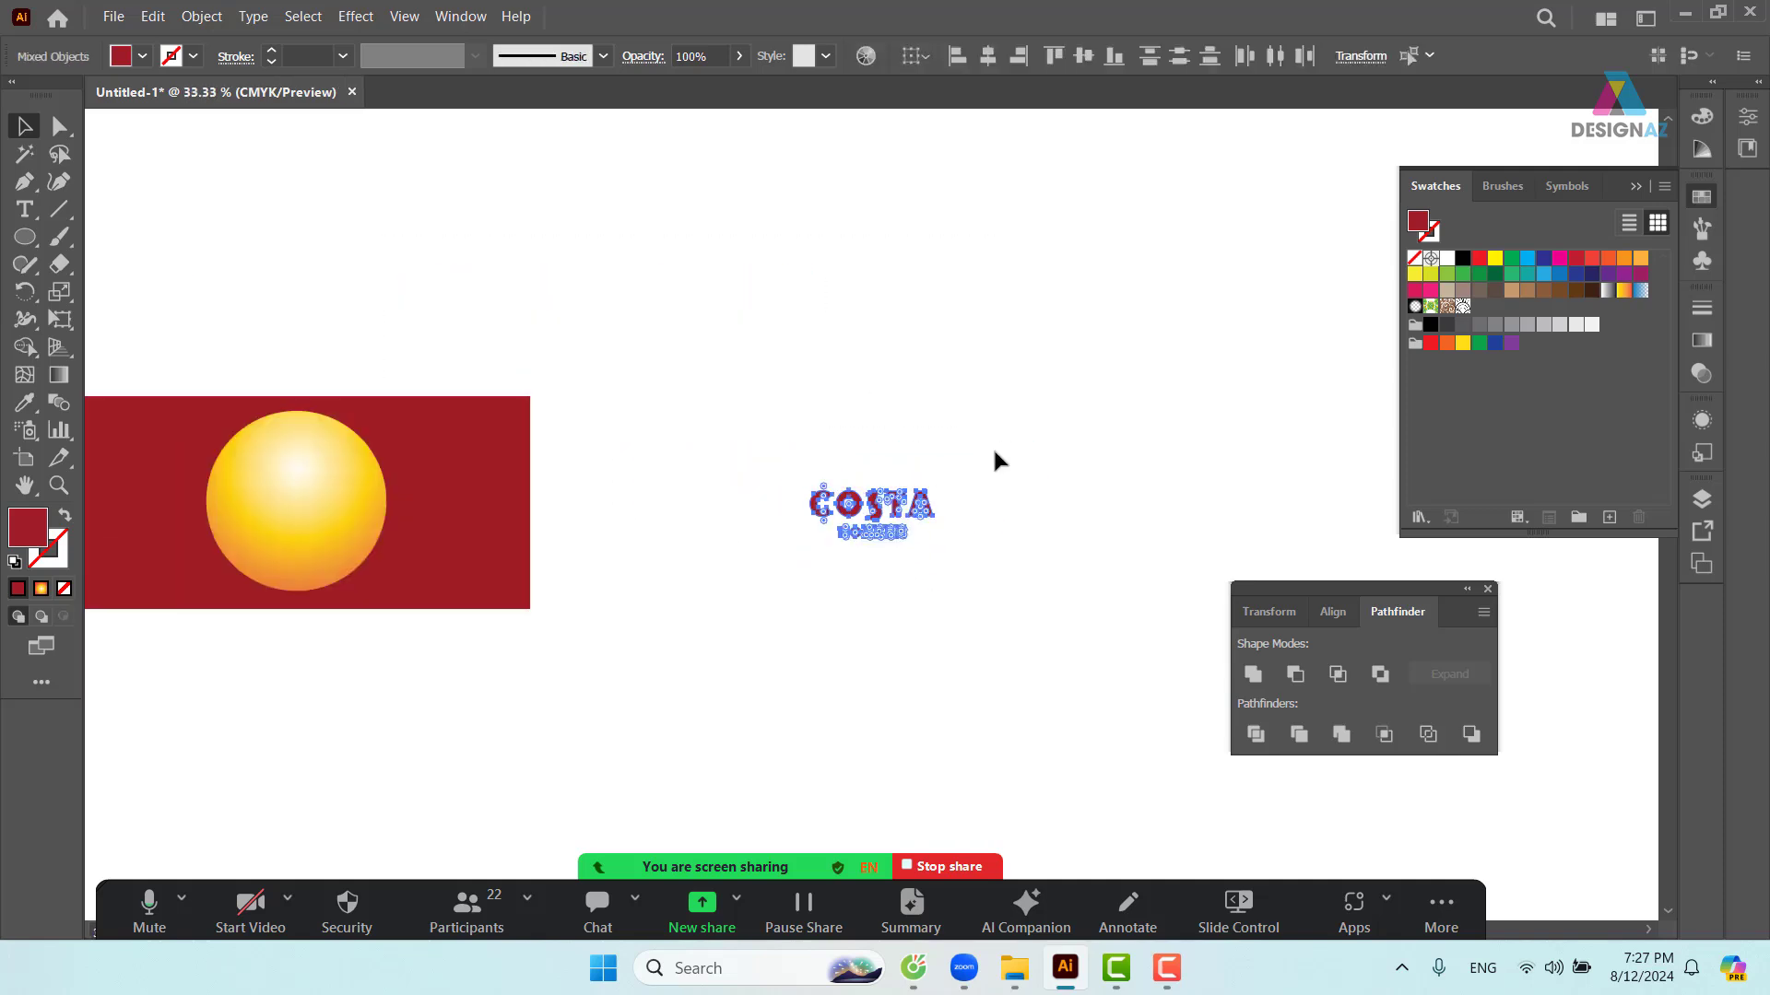
key(ctrl+g)
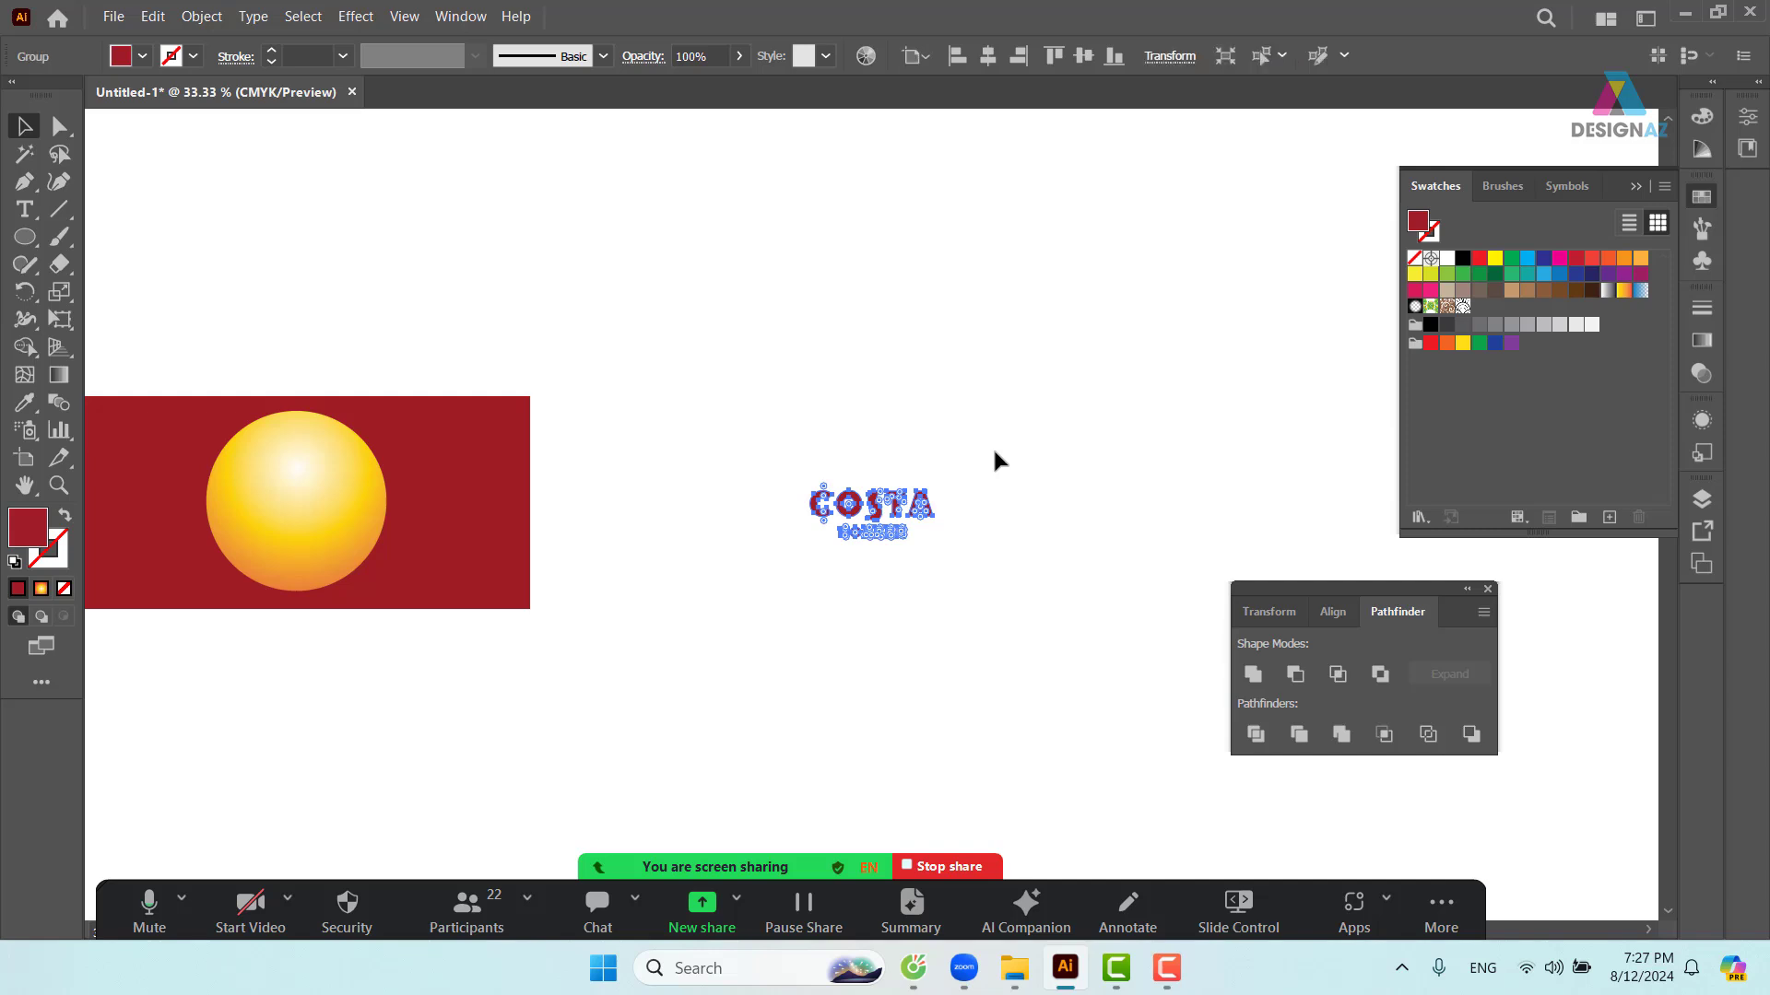
drag(921, 530, 1226, 518)
drag(1323, 484, 526, 279)
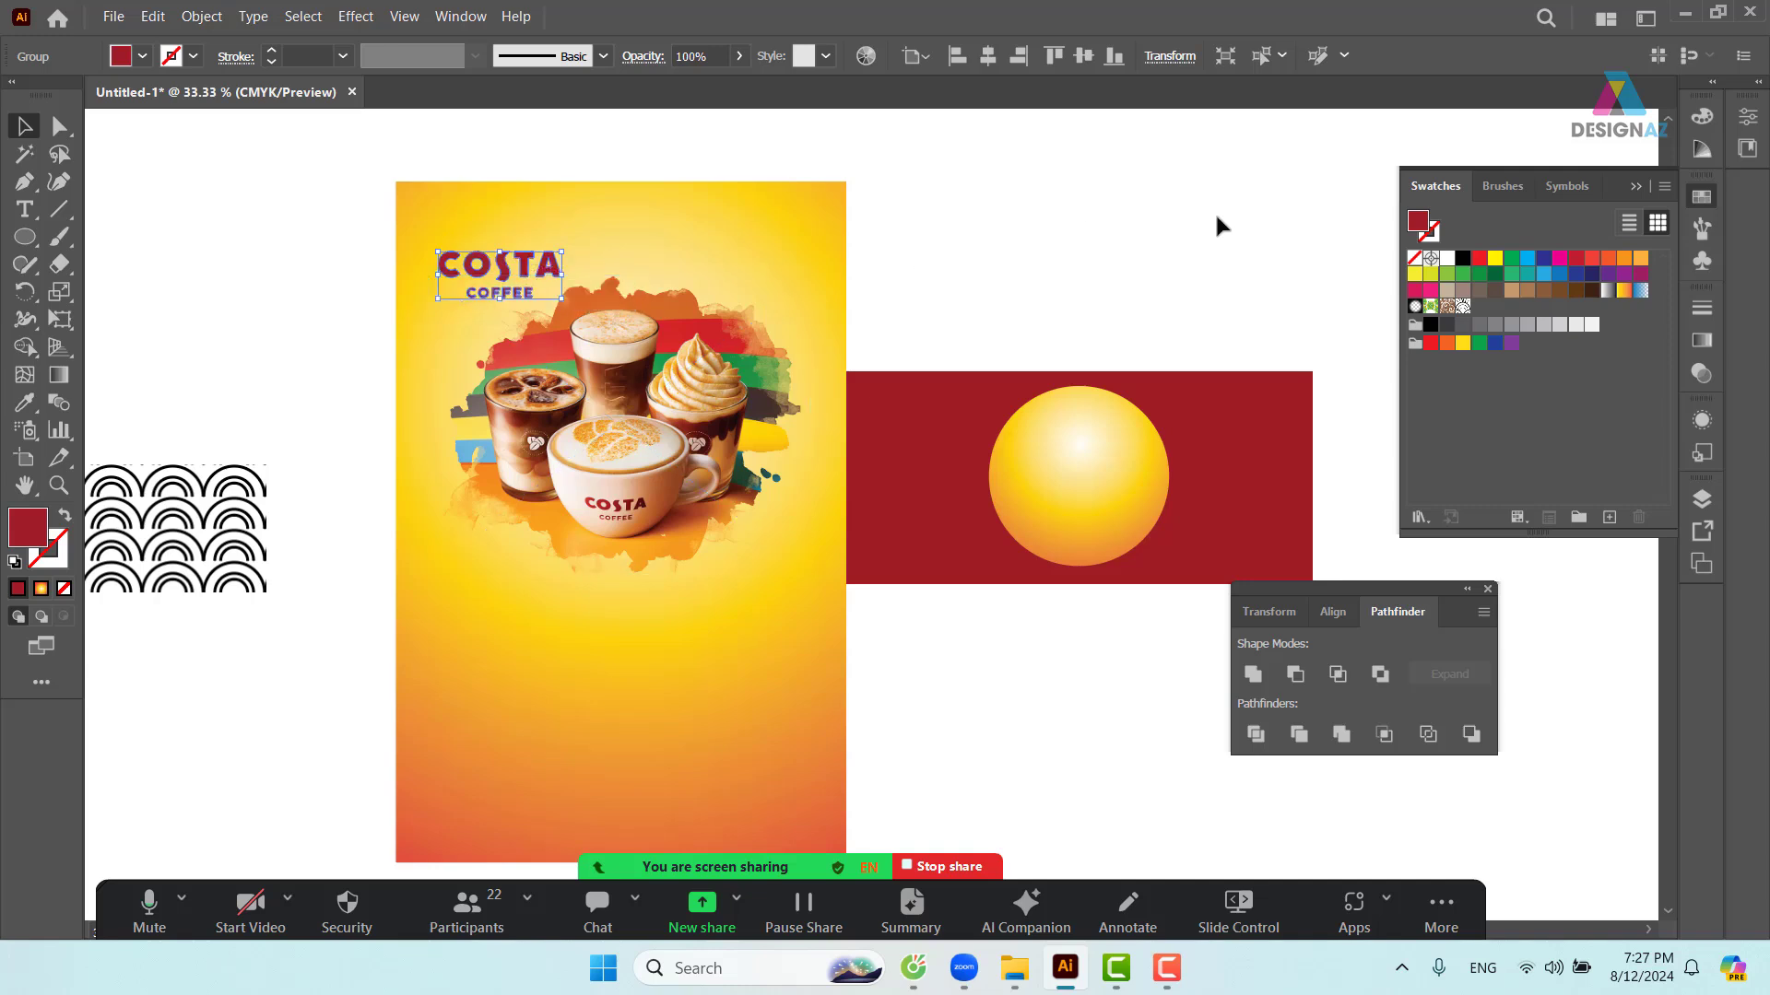
- Nudge the dark red Costa Coffee logo slightly upward on the gradient background and deselect it
click(1213, 213)
drag(1134, 249, 1060, 172)
drag(514, 250, 513, 327)
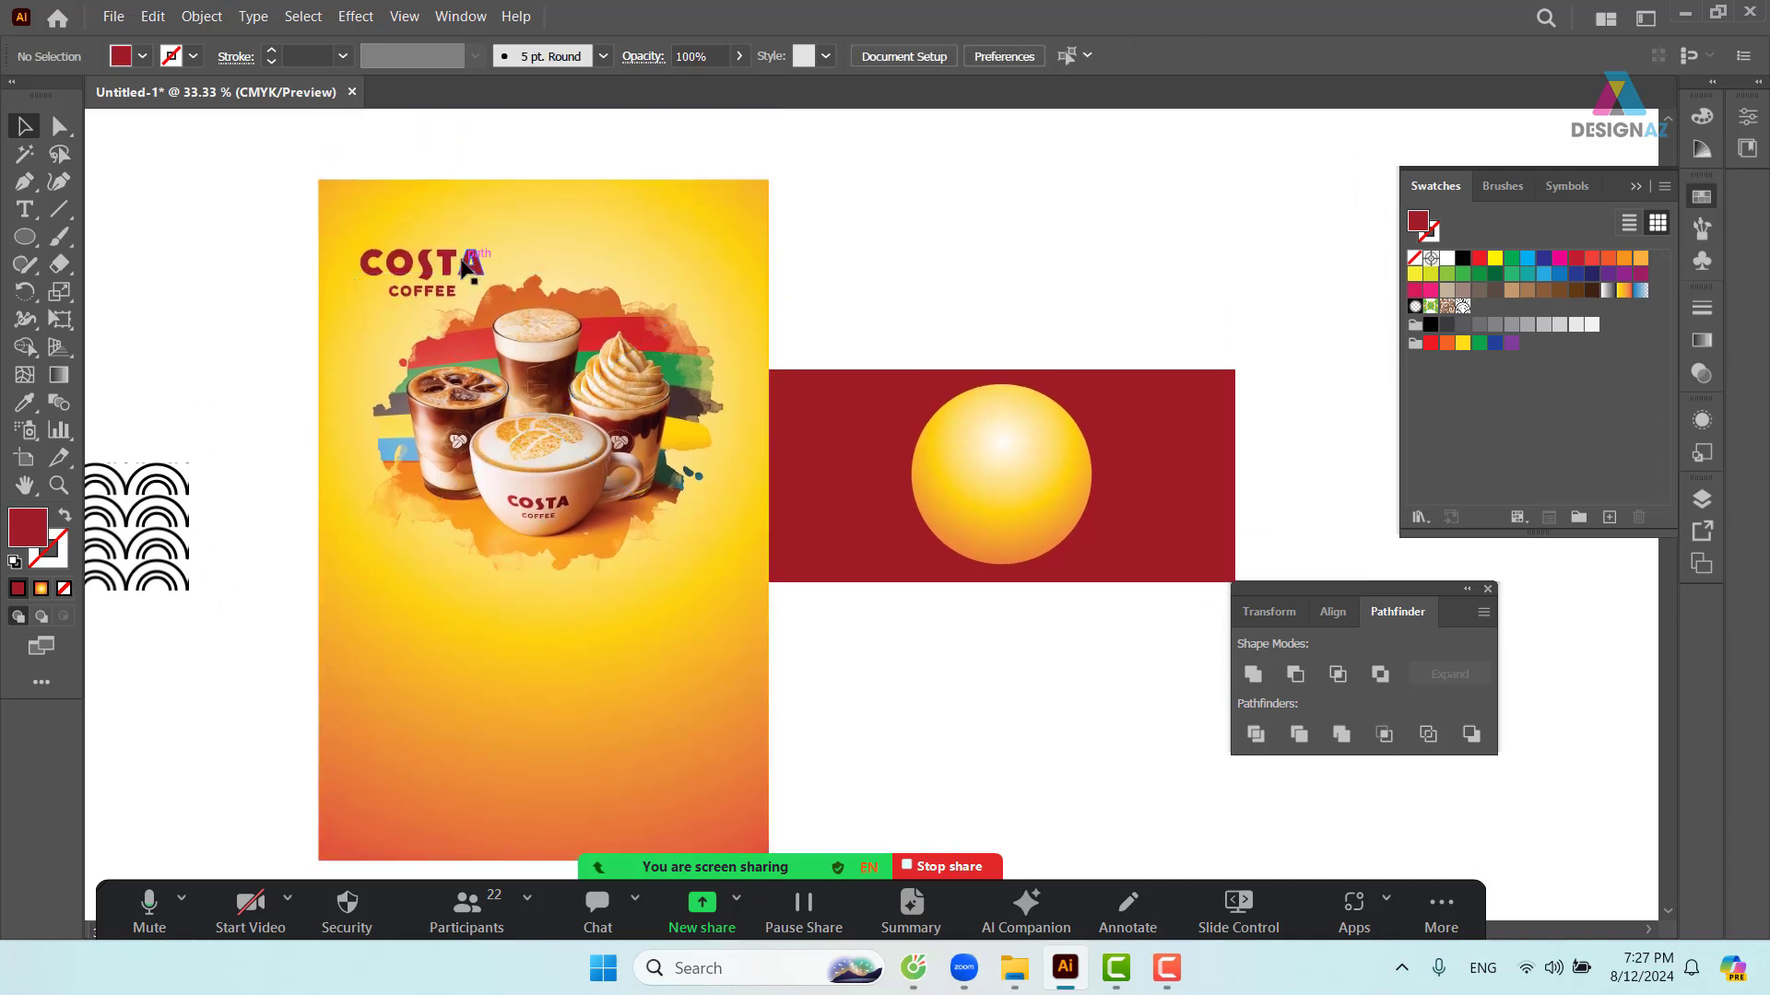
click(424, 265)
click(912, 256)
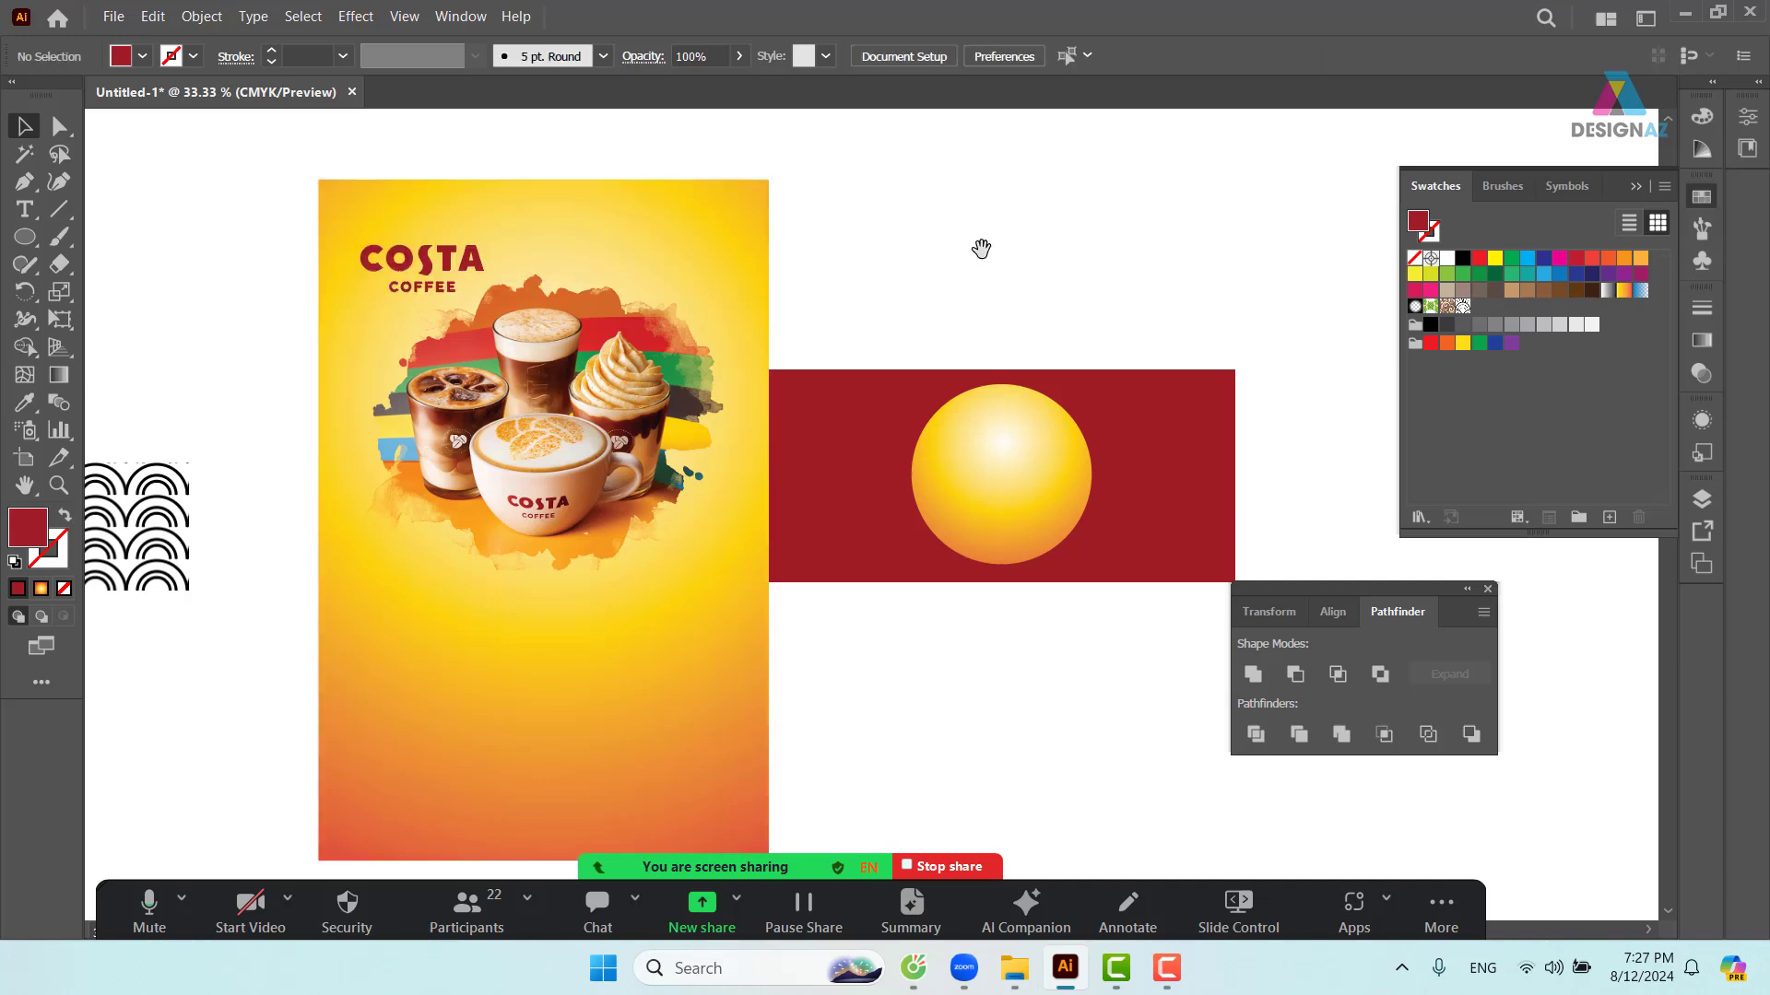
- Try masking the red logo picture with the gradient circle again, and undo the clipping mask
drag(980, 249, 947, 242)
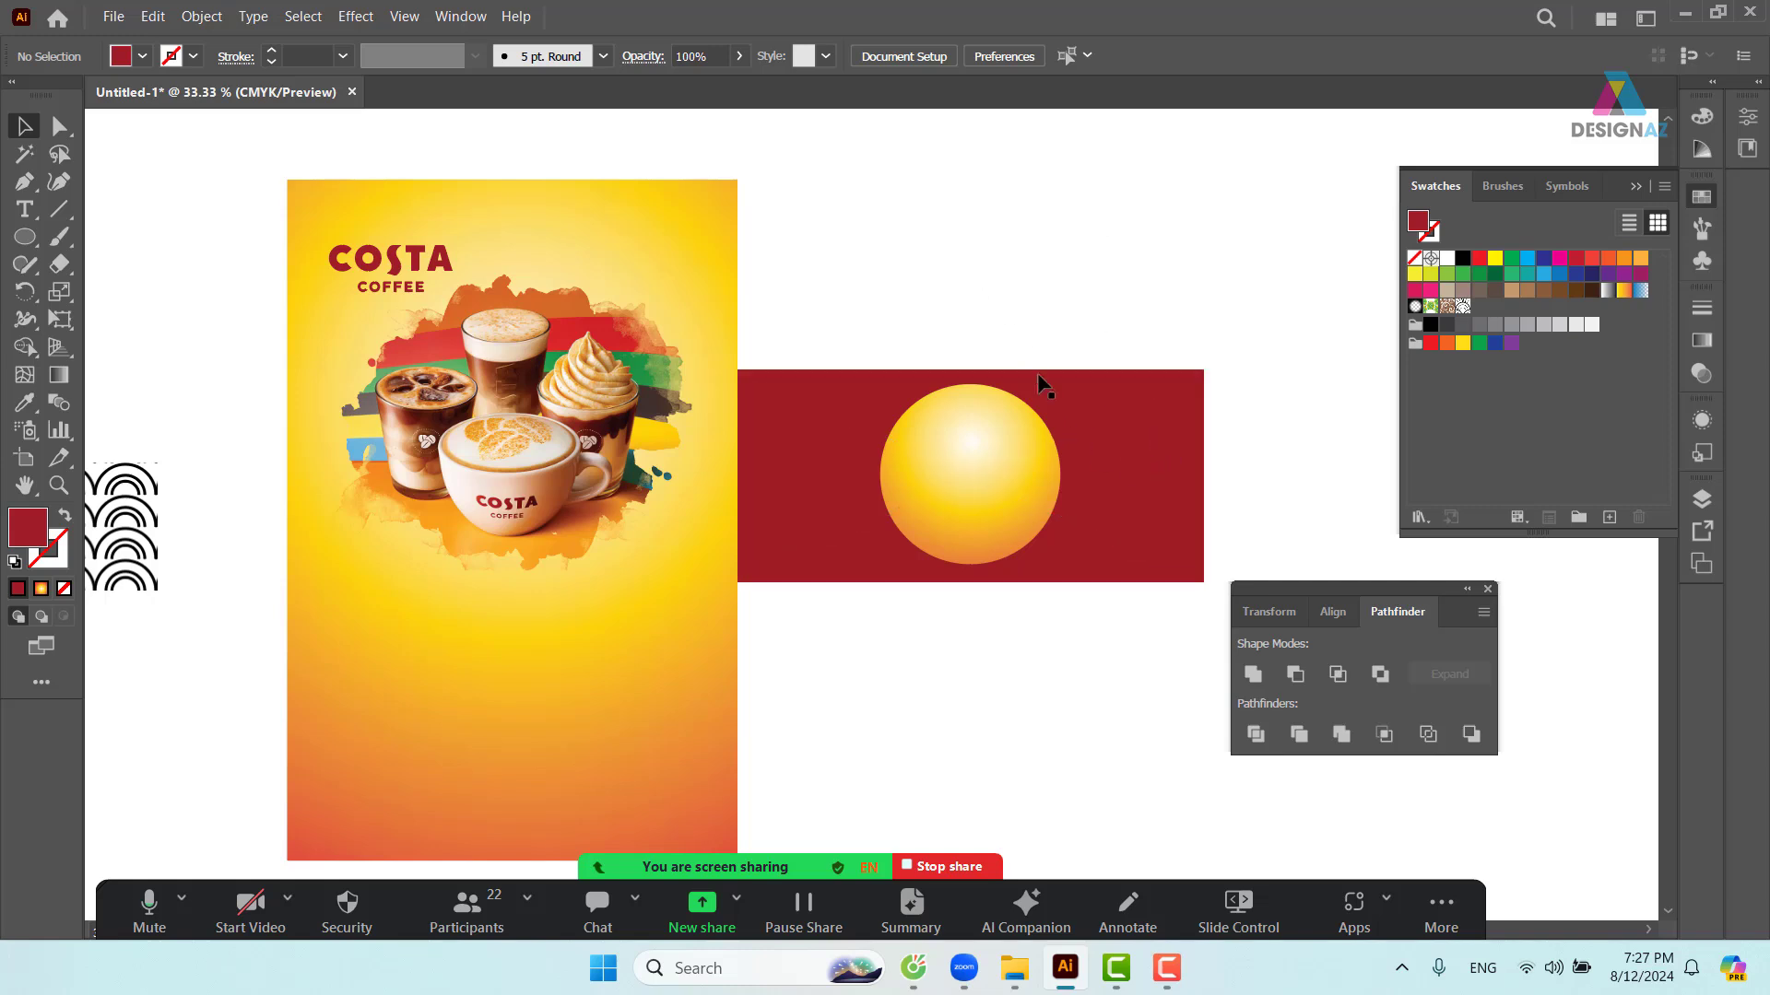
drag(1037, 571, 909, 537)
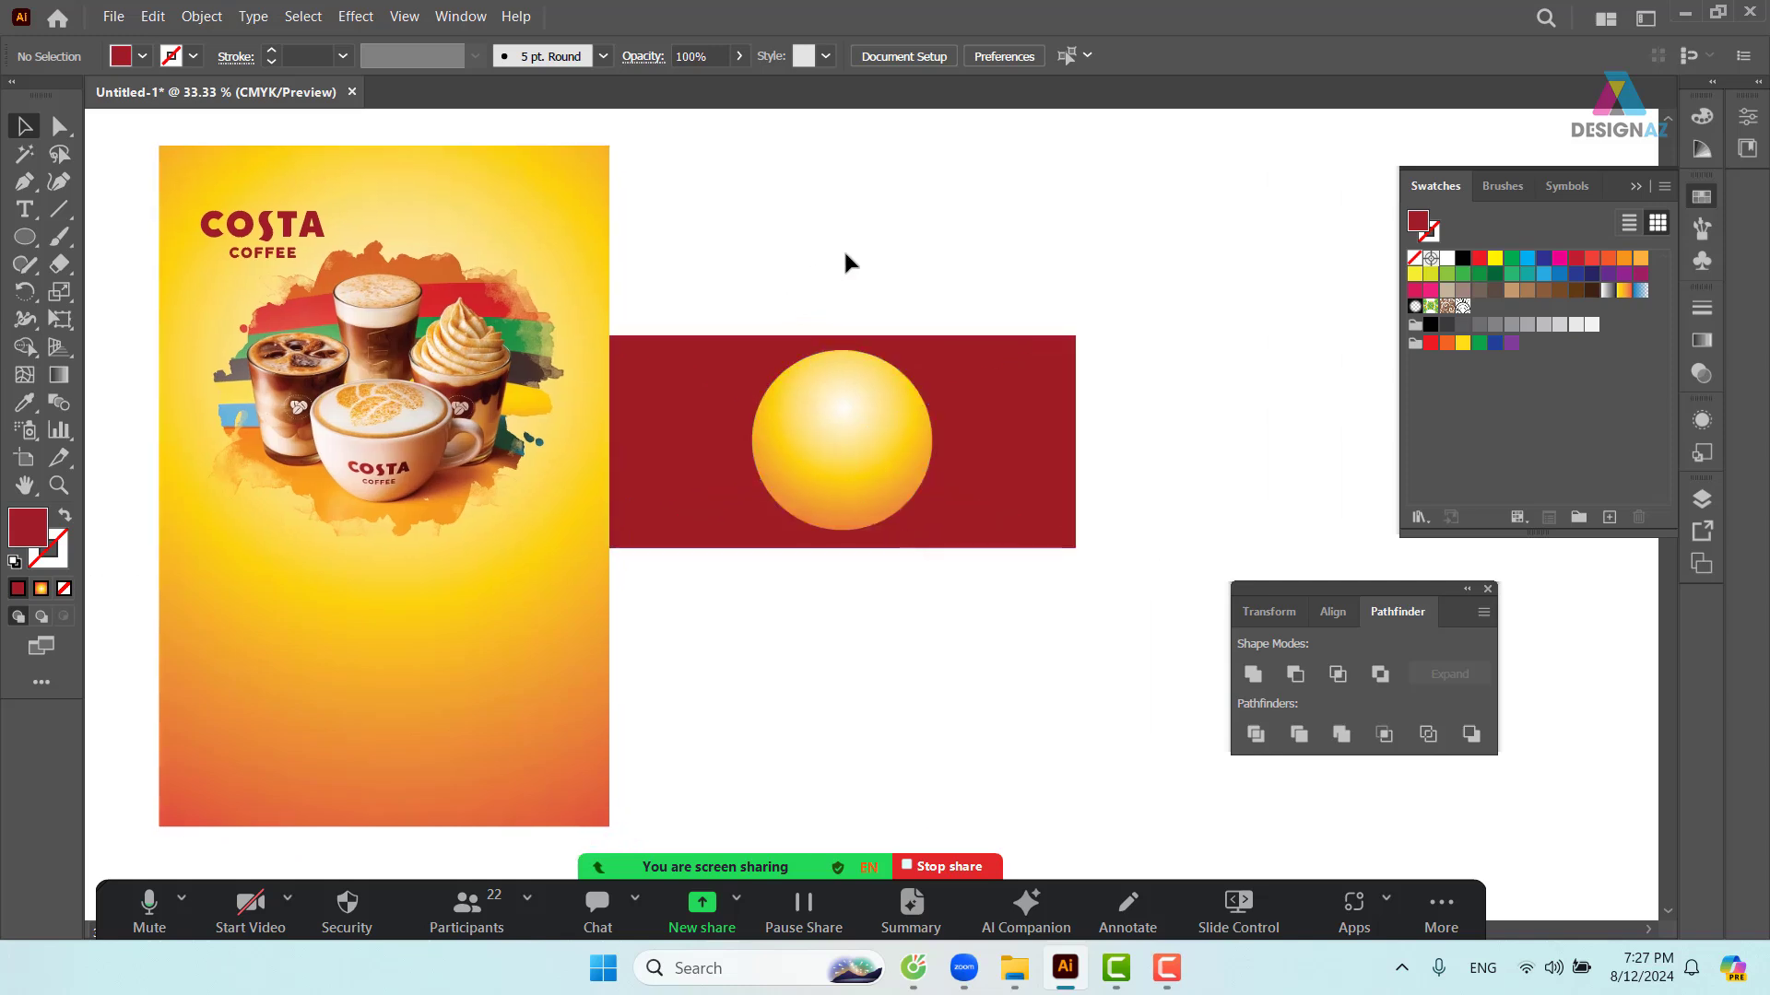
drag(861, 293, 1079, 589)
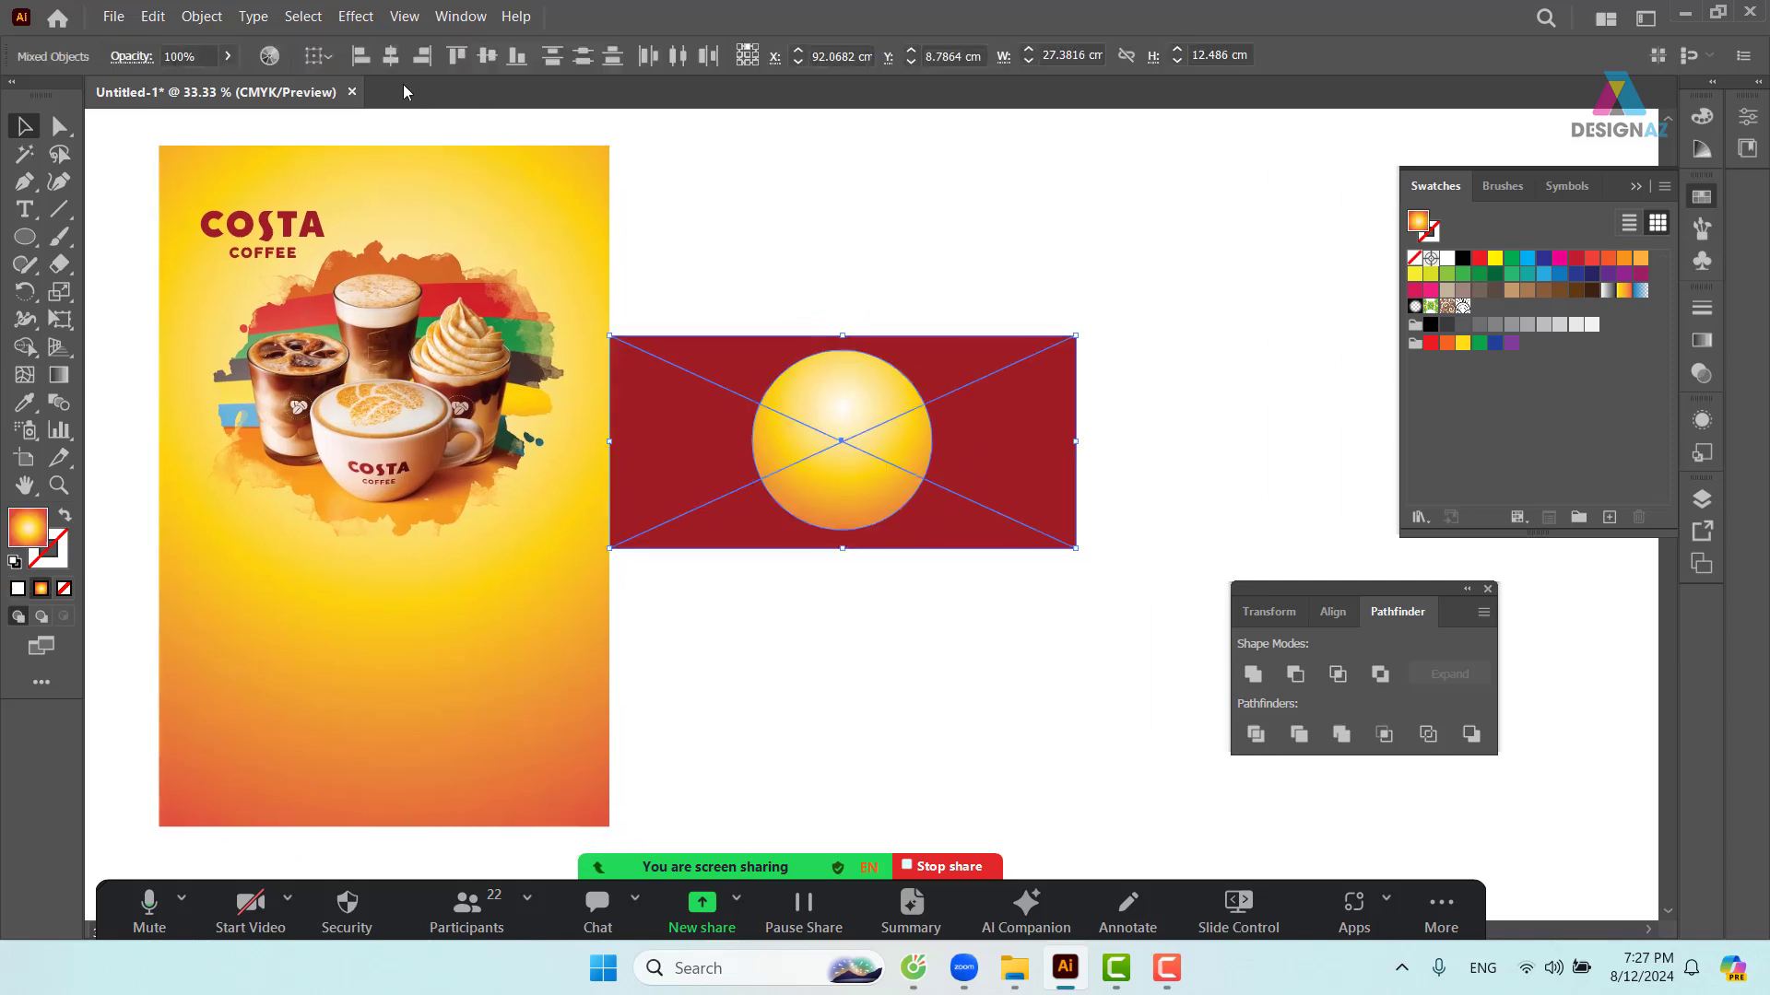
right_click(842, 389)
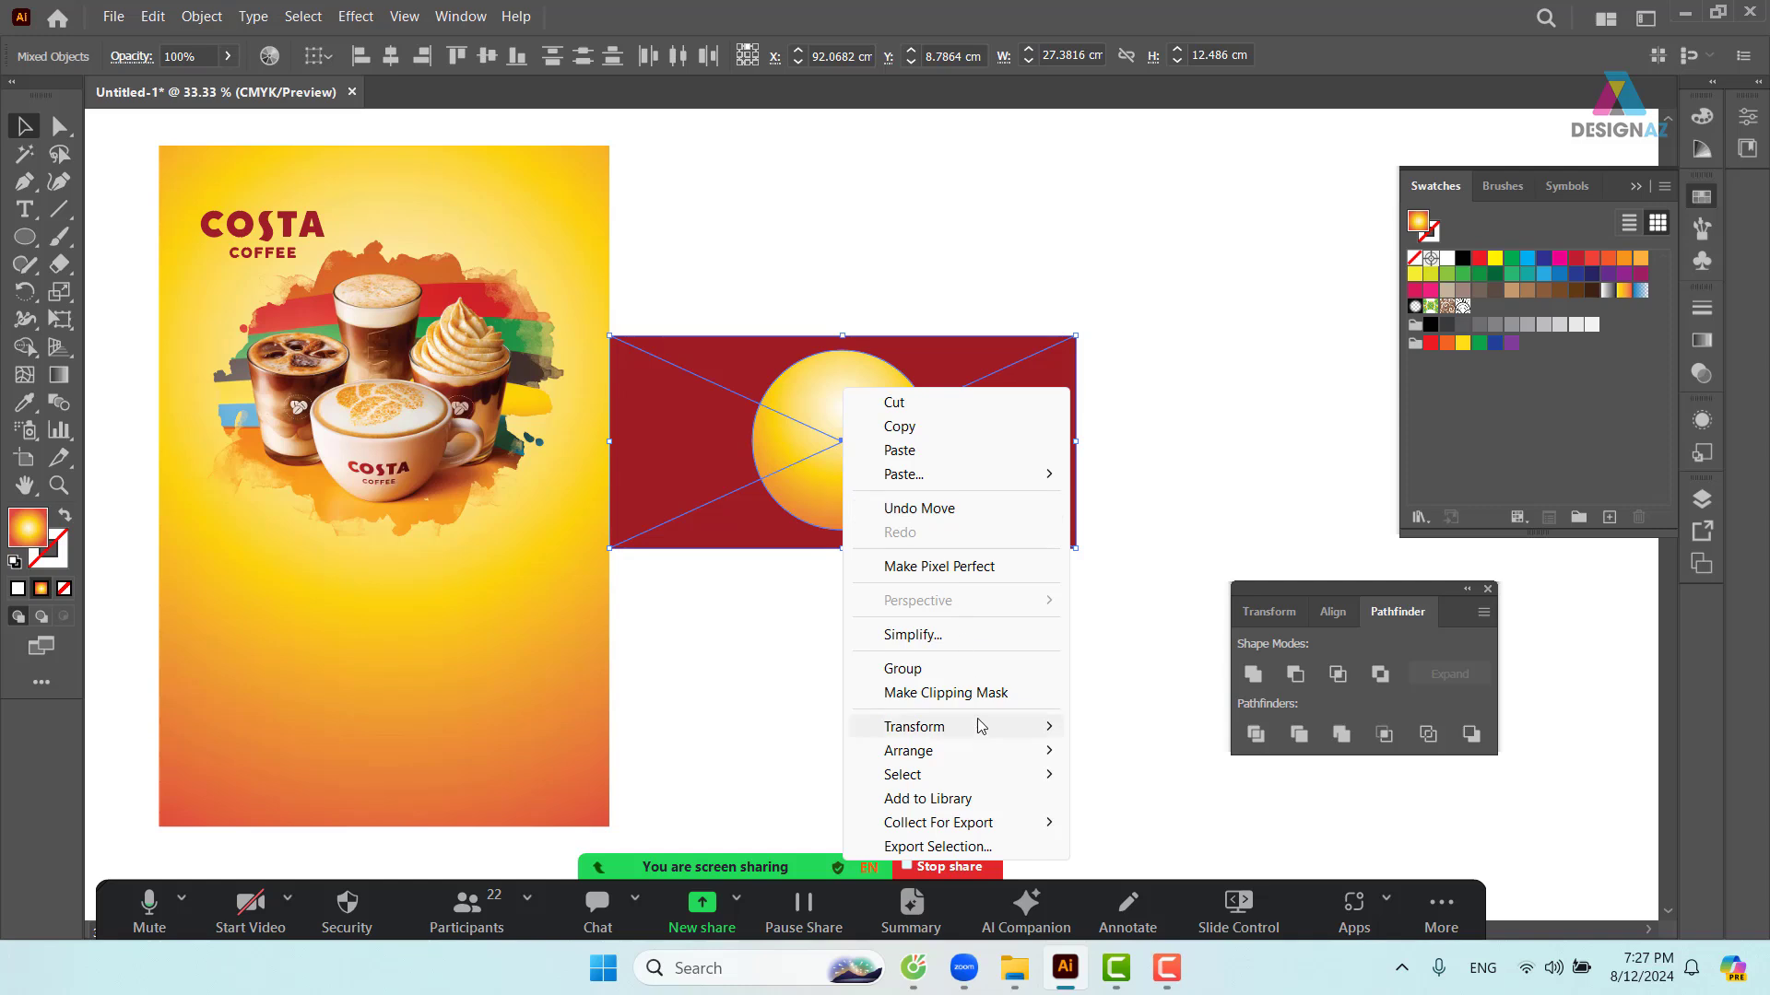
click(946, 692)
click(1039, 592)
drag(1087, 451, 1017, 436)
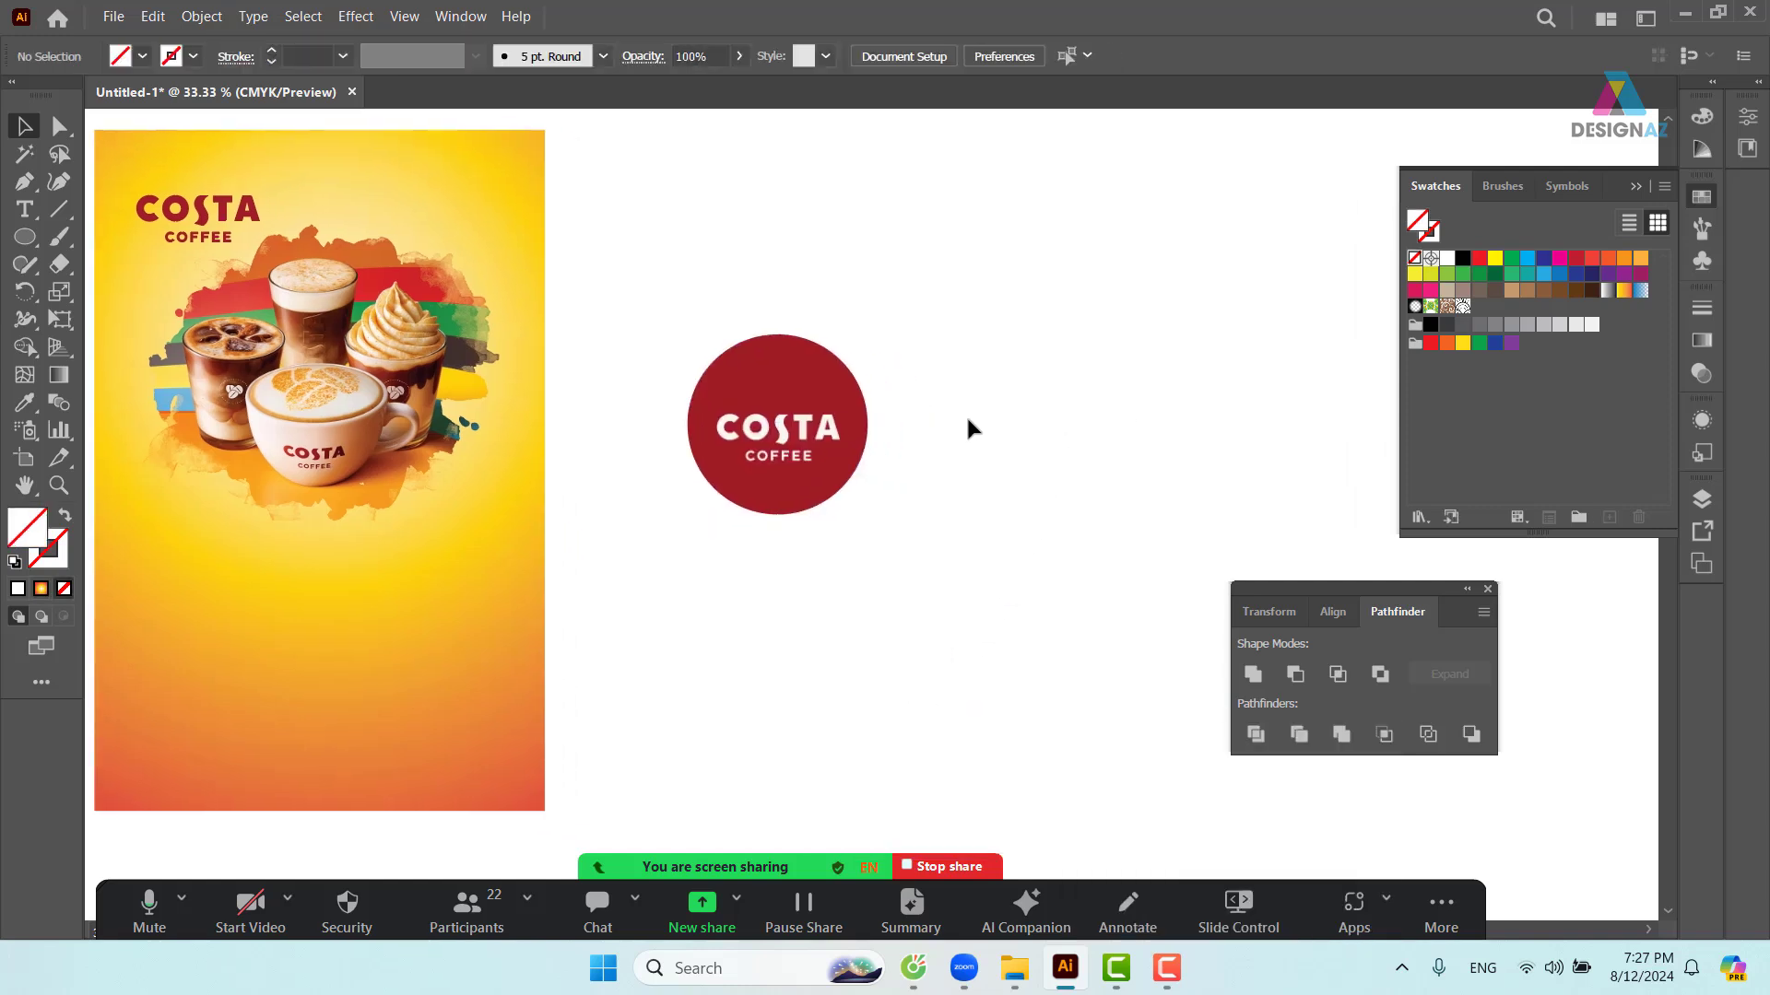
click(823, 374)
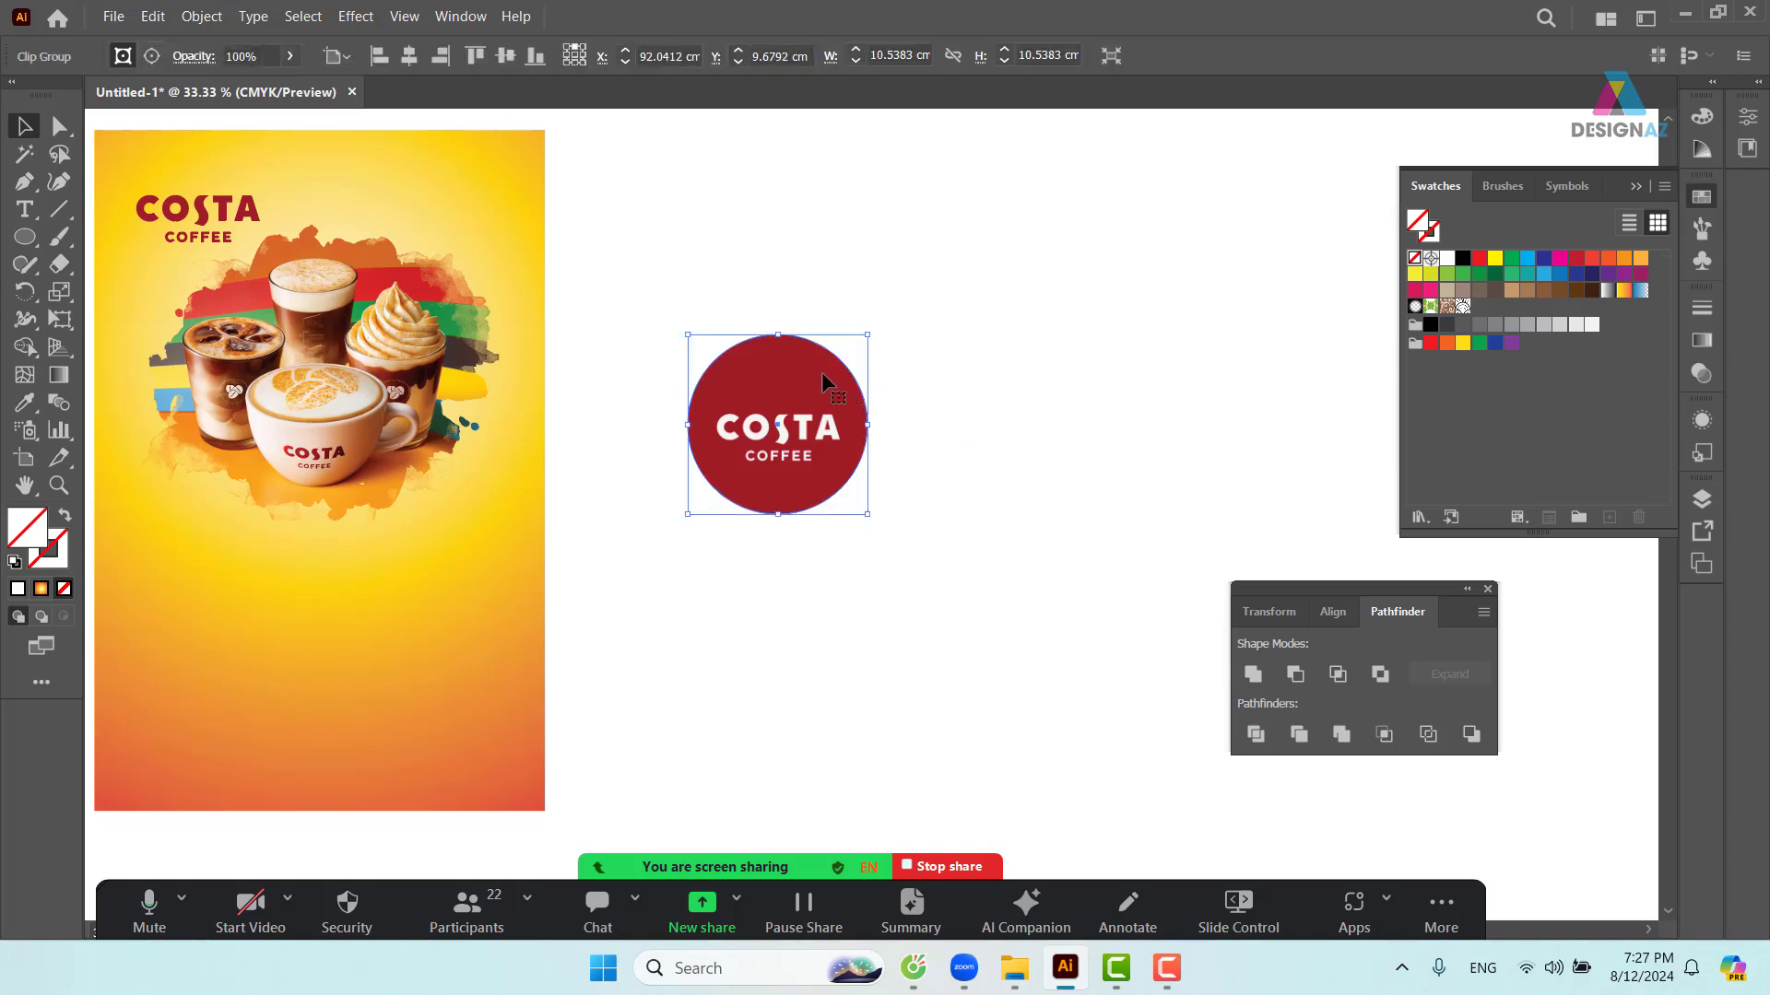
key(ctrl+z)
- Duplicate the gradient circle onto the empty canvas to the right of the red logo picture
click(1092, 347)
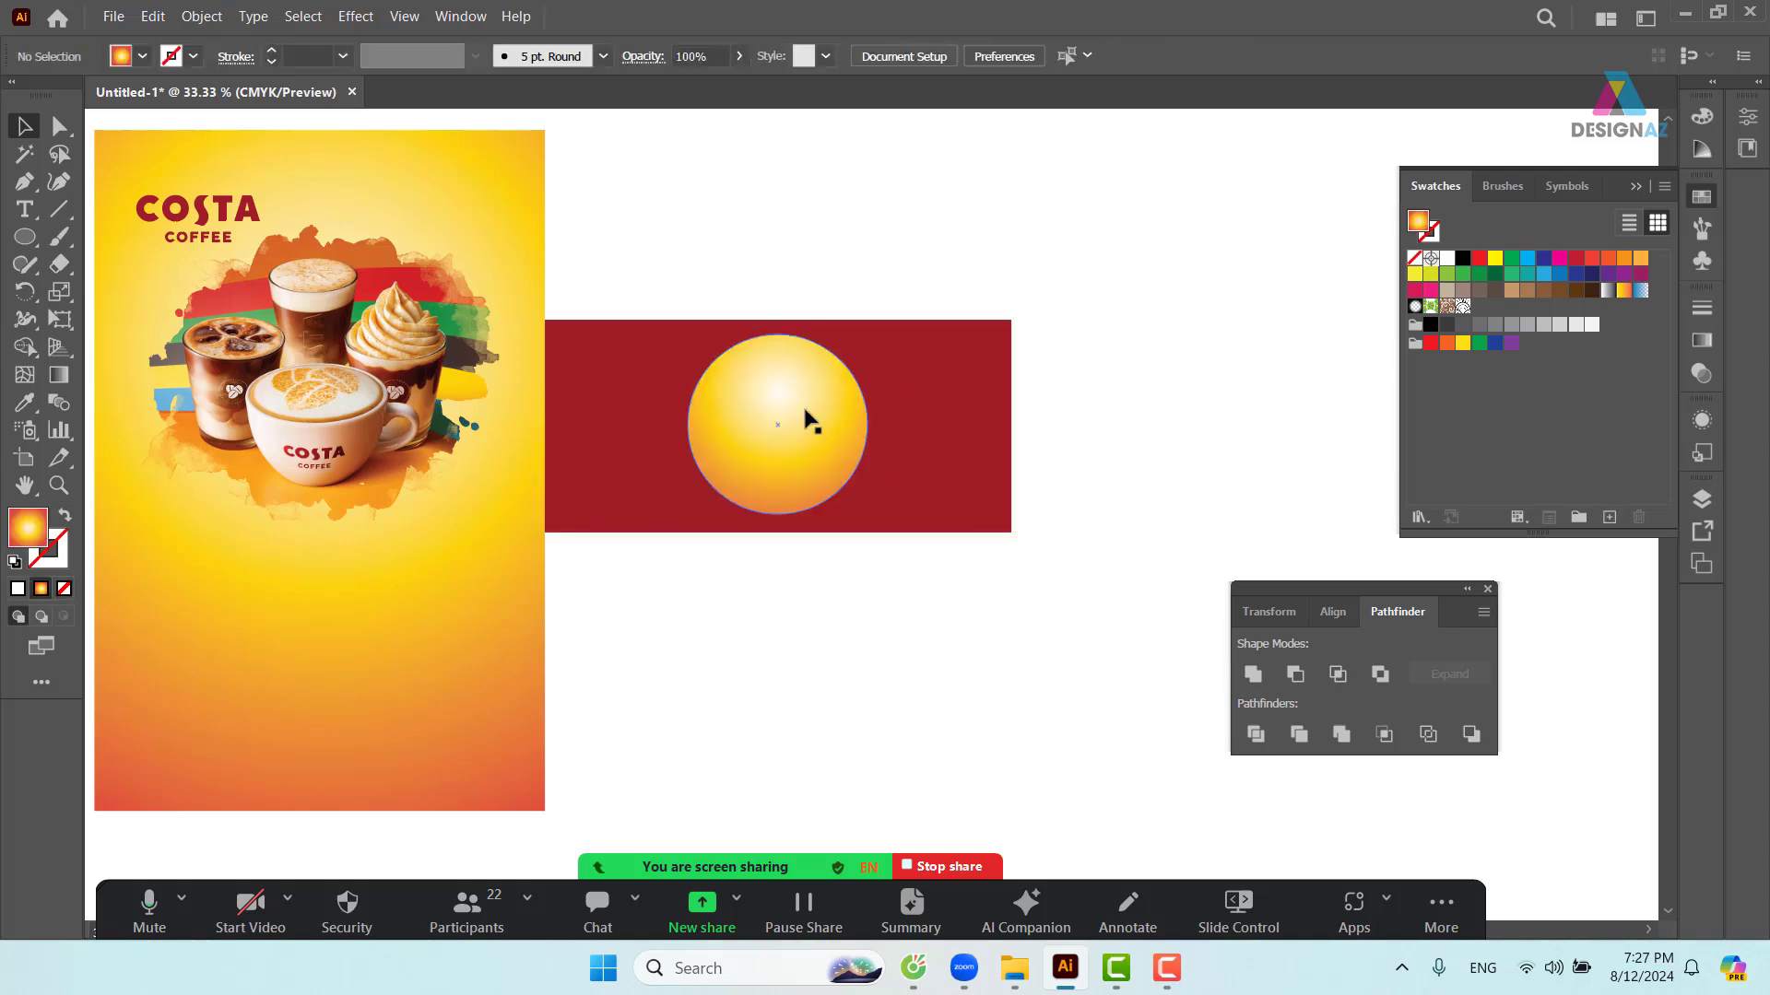
click(807, 415)
drag(834, 439, 1214, 370)
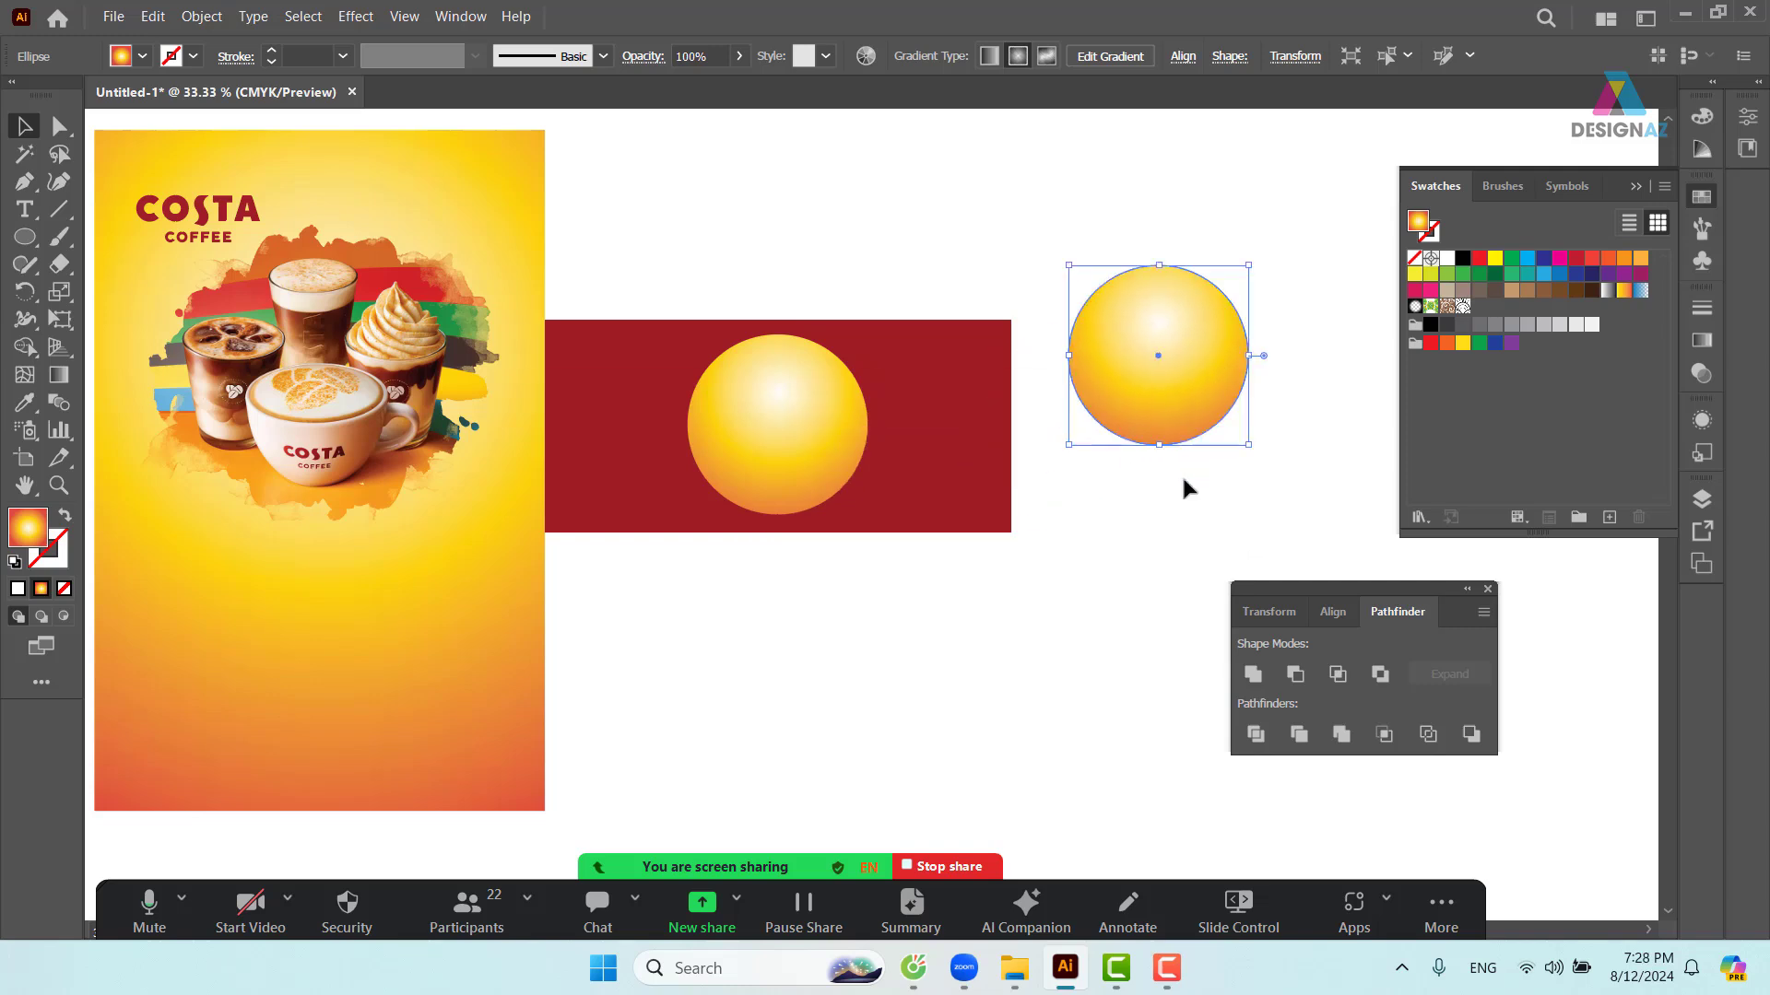
- Select the original gradient circle together with the red logo picture beneath it
drag(806, 267, 881, 488)
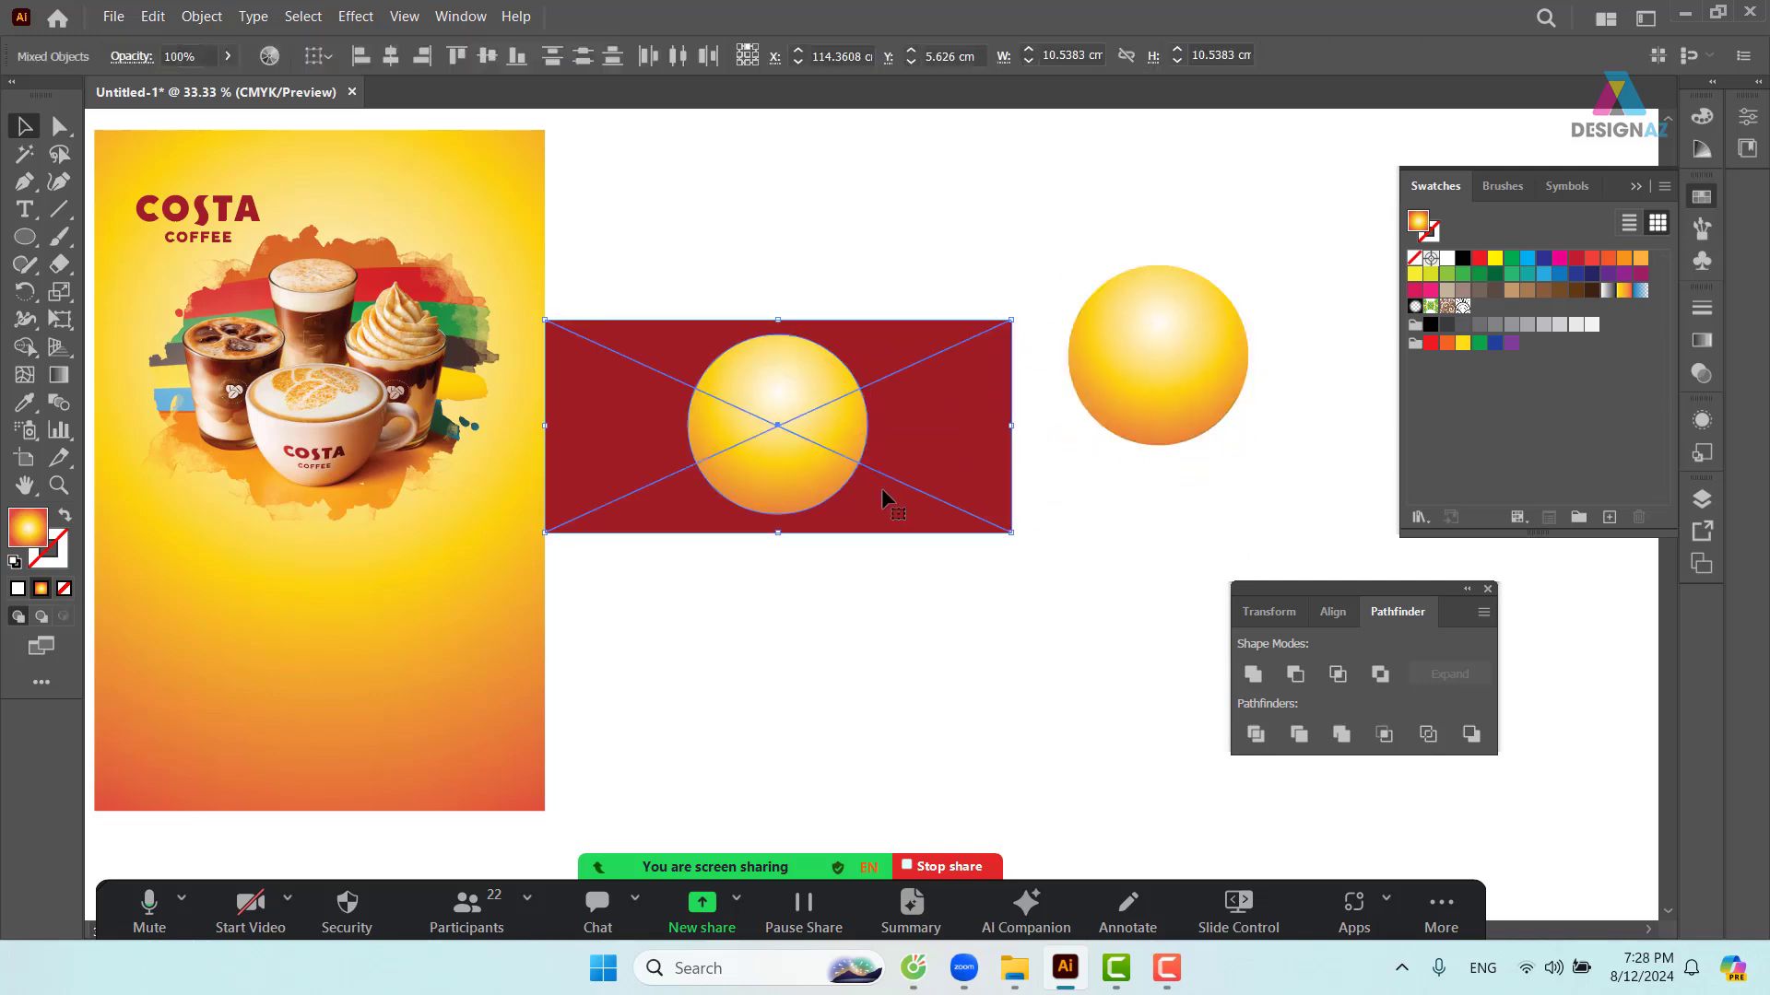
- Make a clipping mask from the gradient circle and the red Costa Coffee image behind it, and deselect the result
right_click(818, 454)
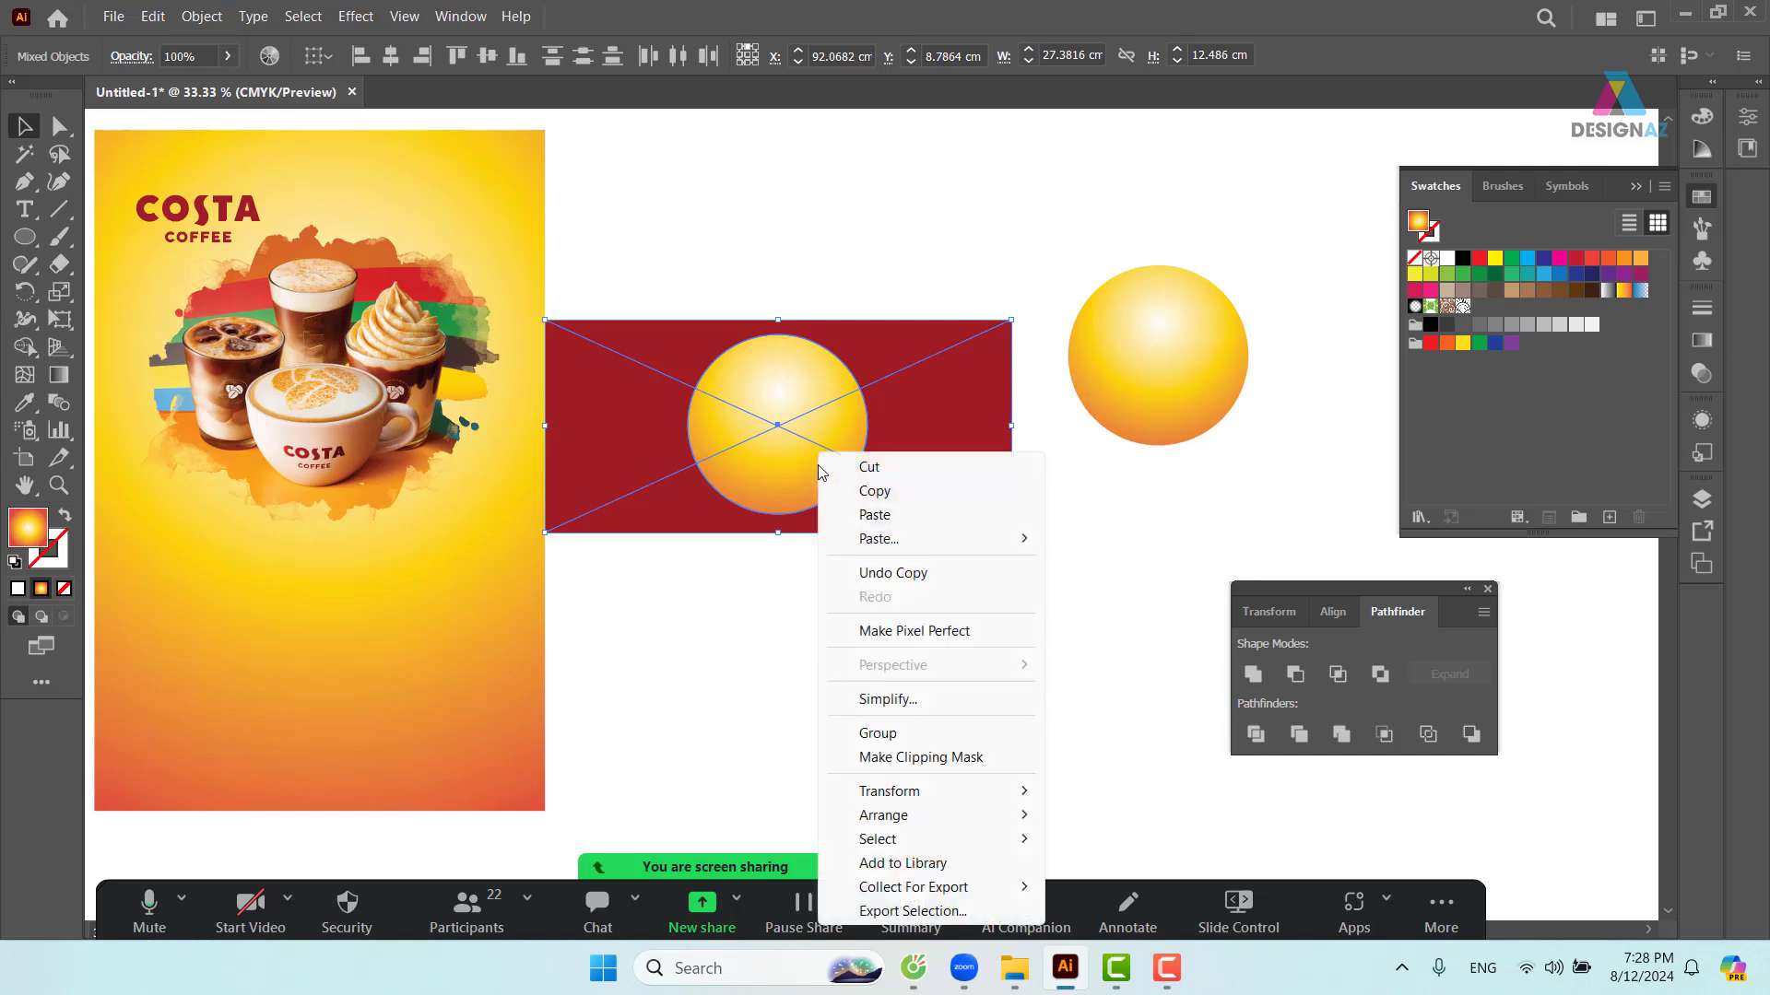
click(943, 760)
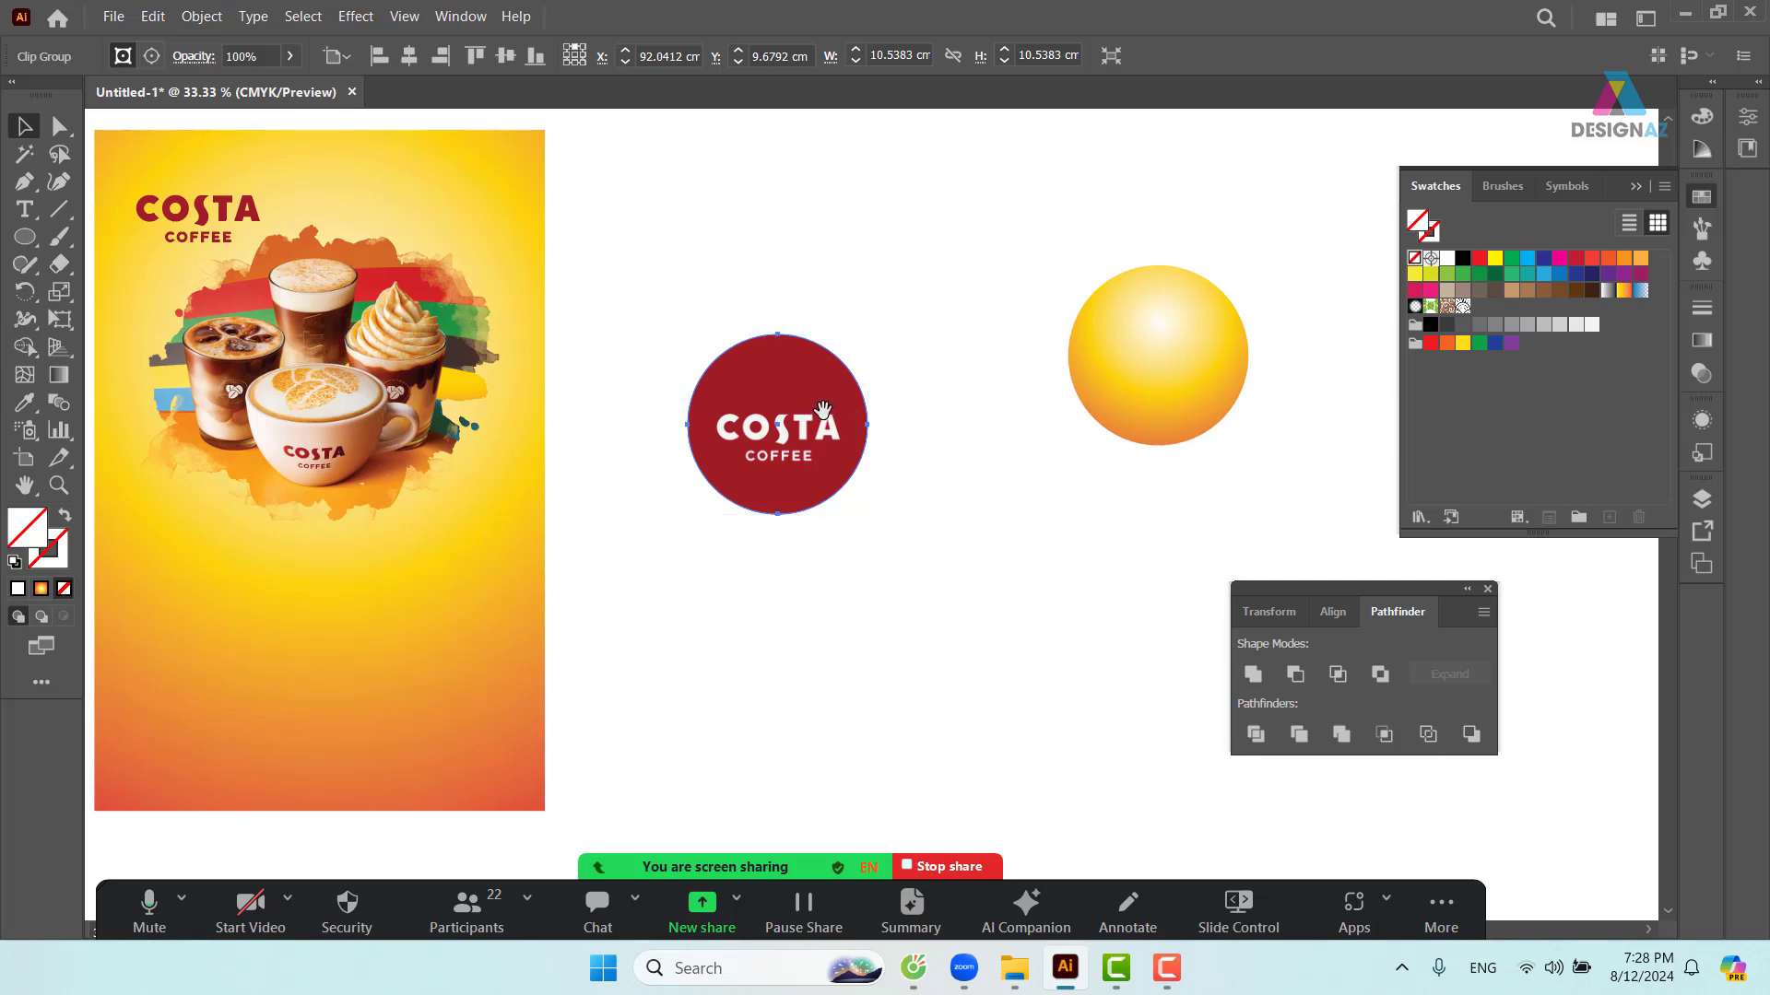
scroll(853, 403, left, 3)
drag(1090, 431, 1046, 441)
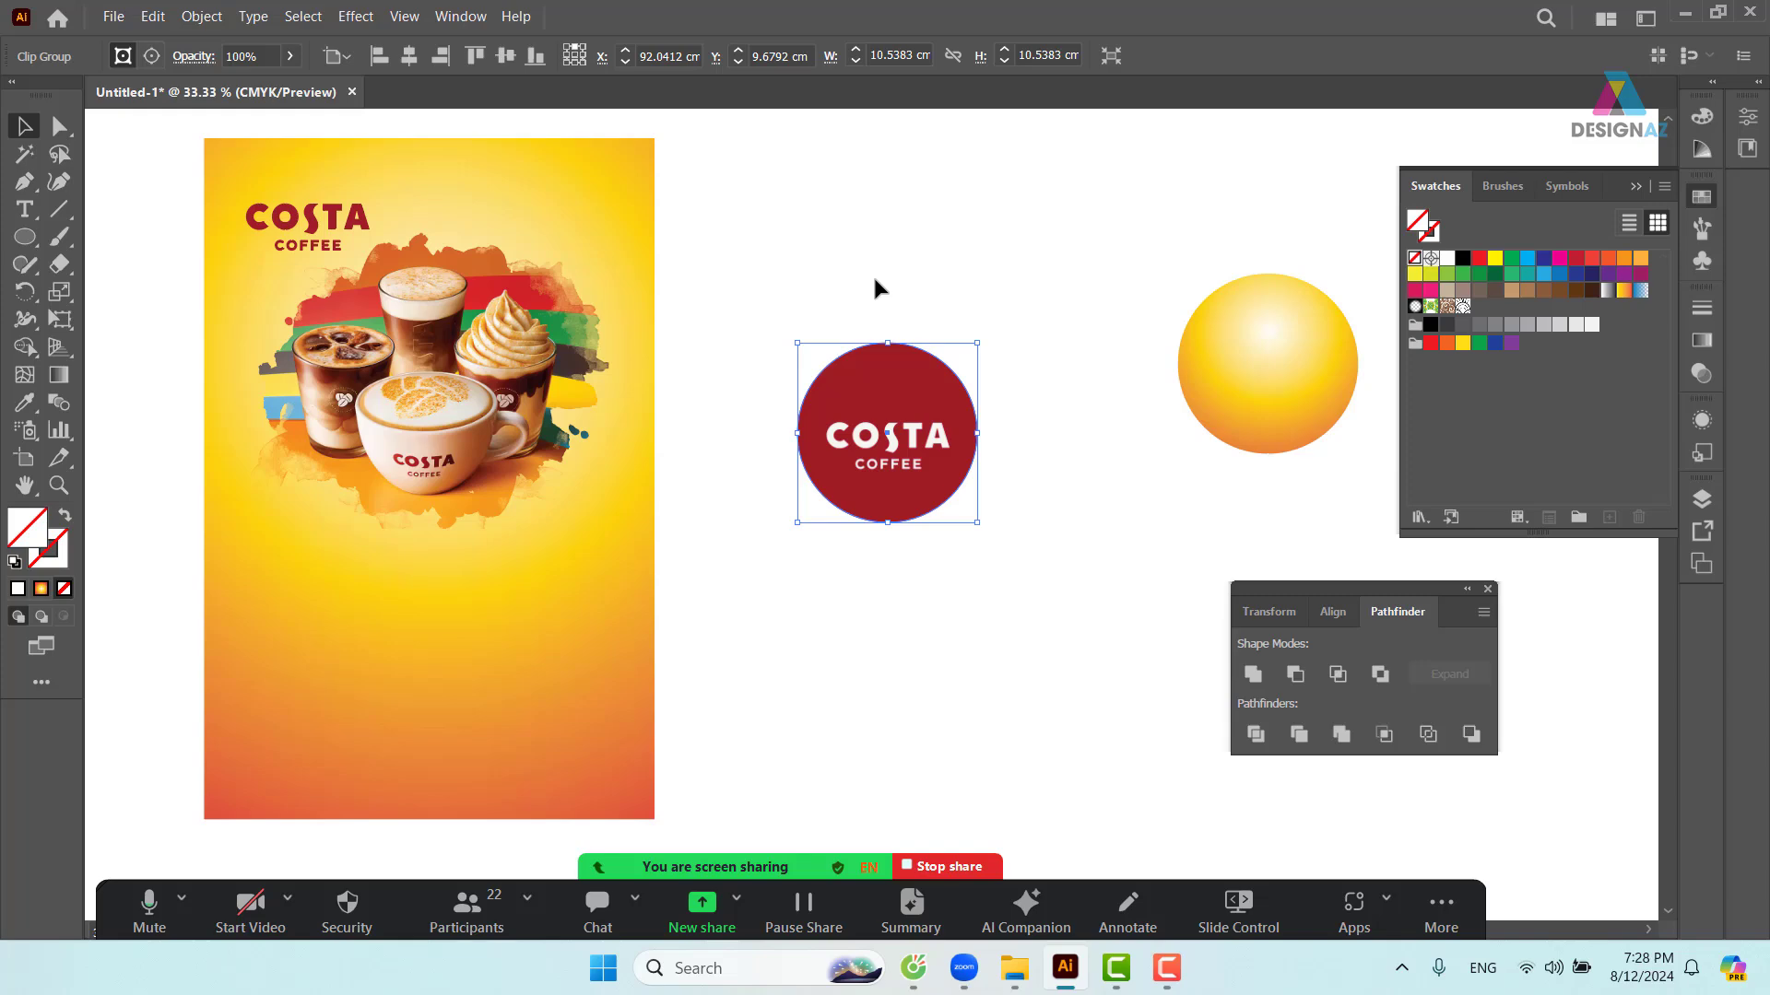
click(817, 225)
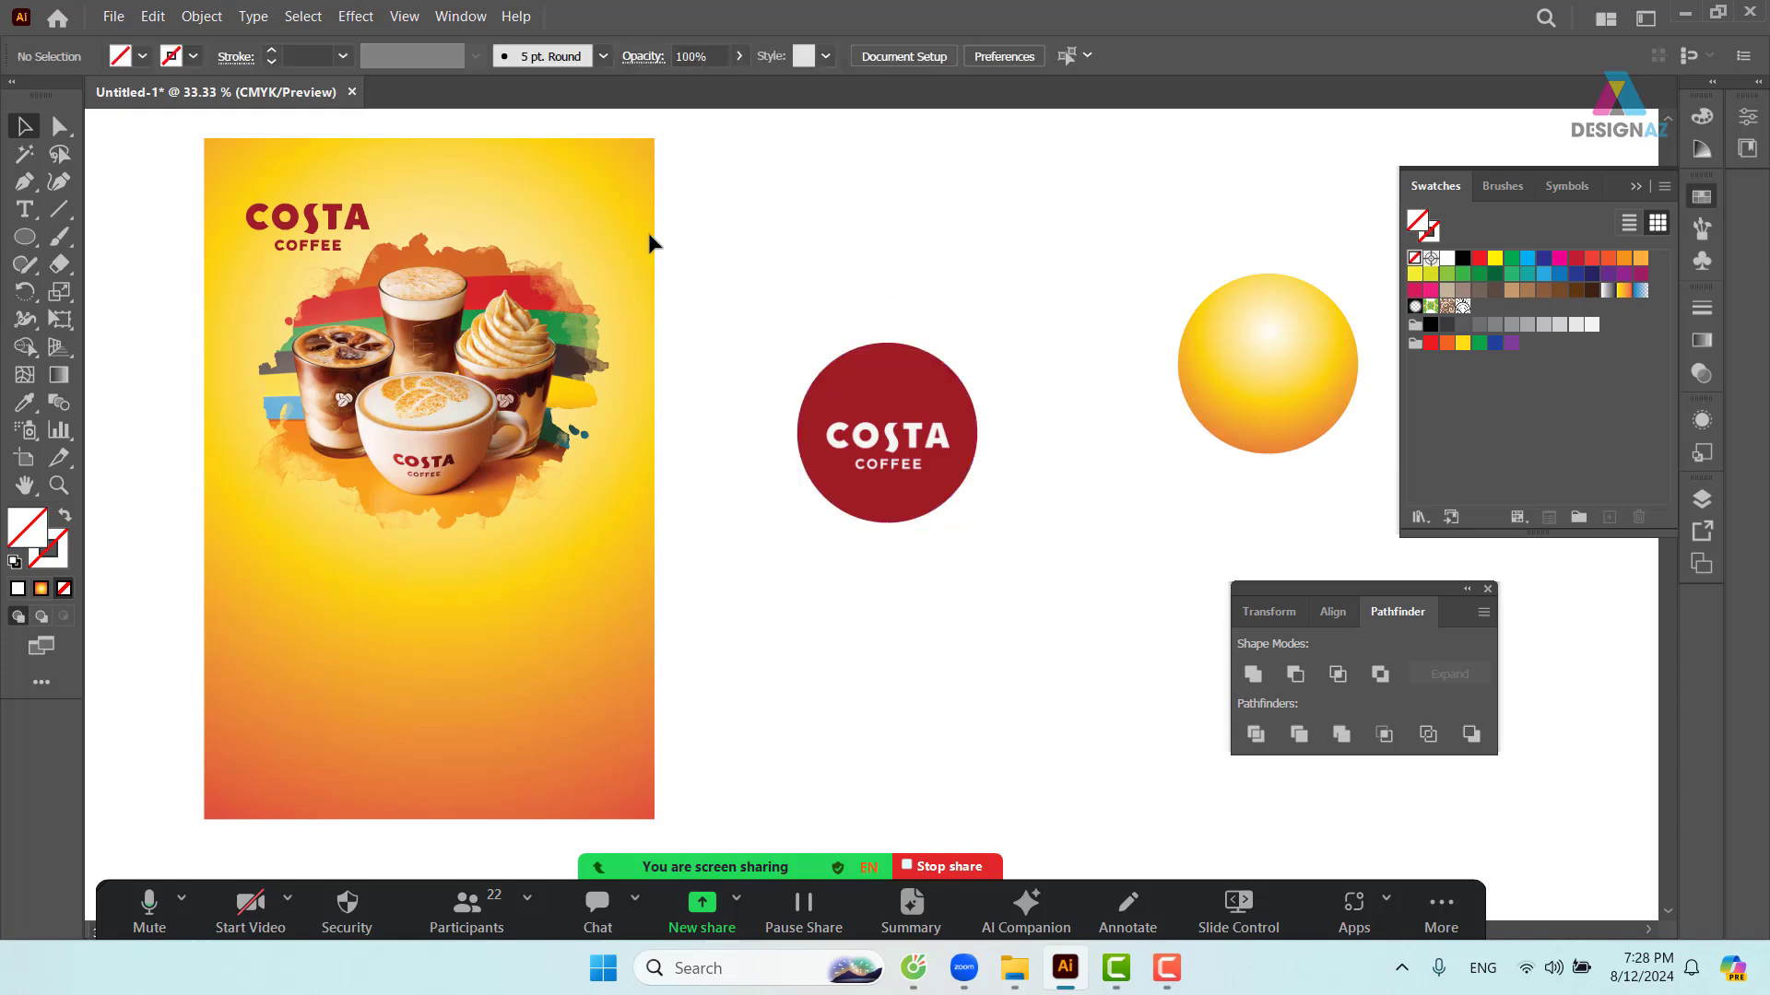
- Start placing an image and look through the "Chất liệu đen trắng" folder for a background texture
click(114, 17)
click(874, 212)
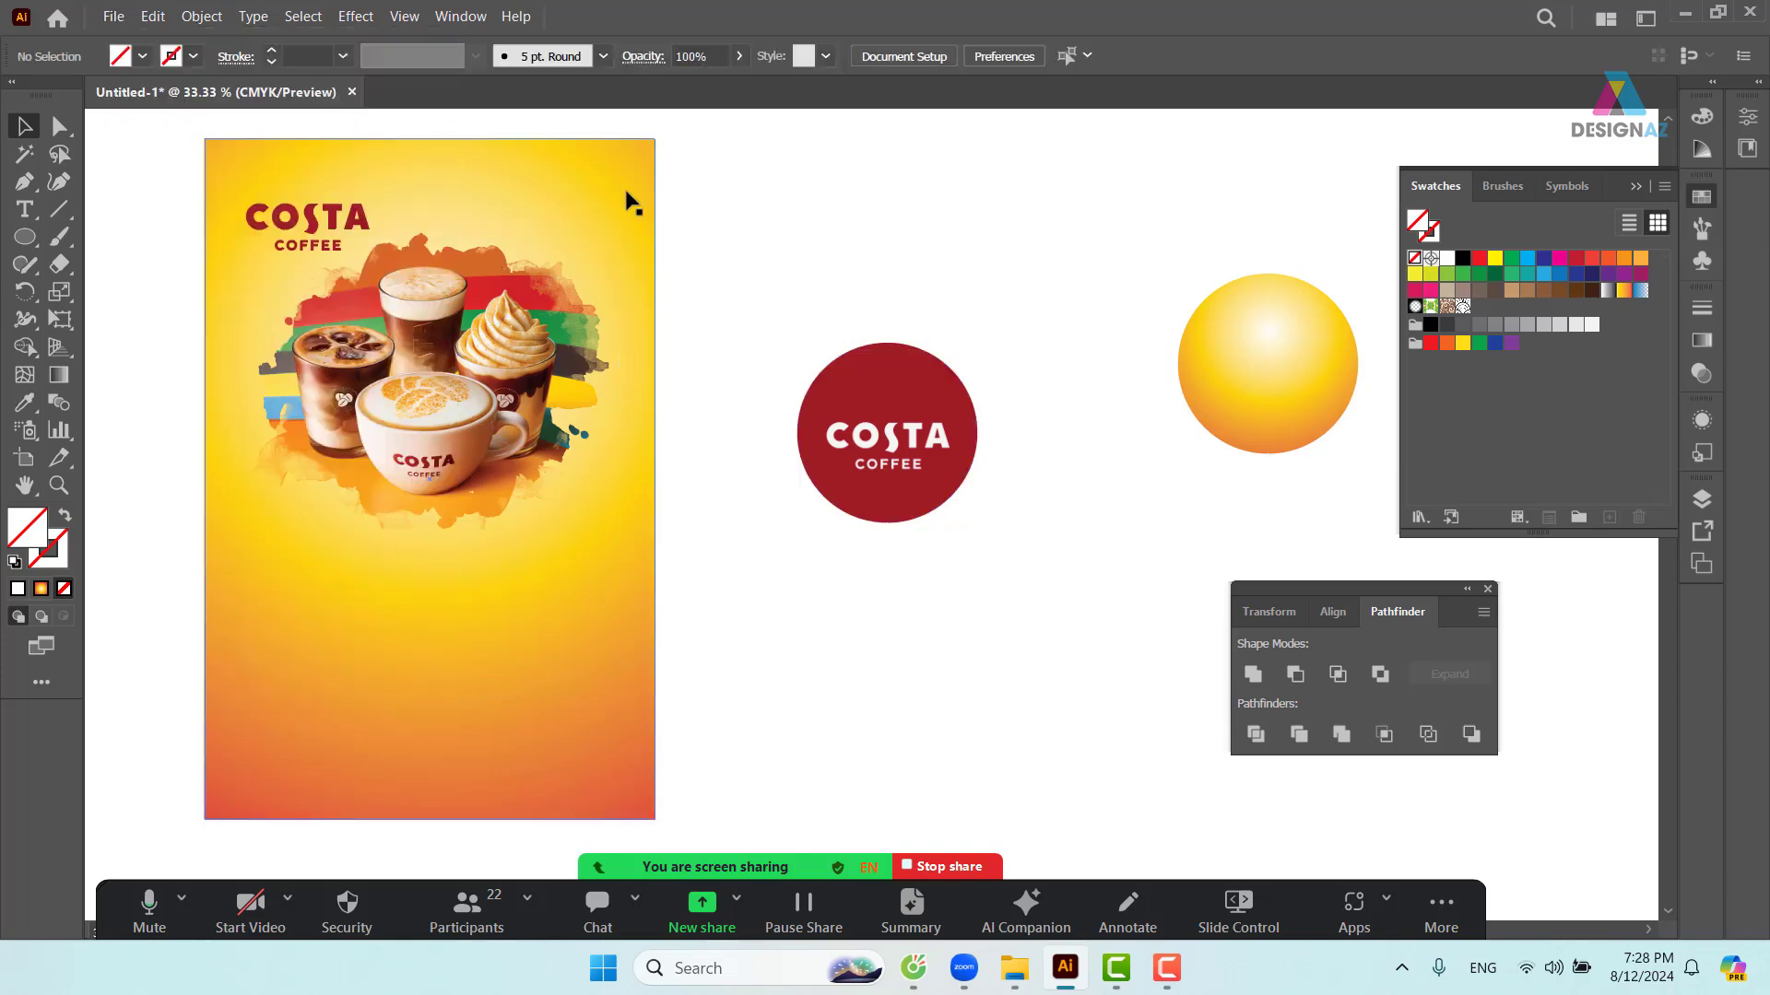
click(625, 193)
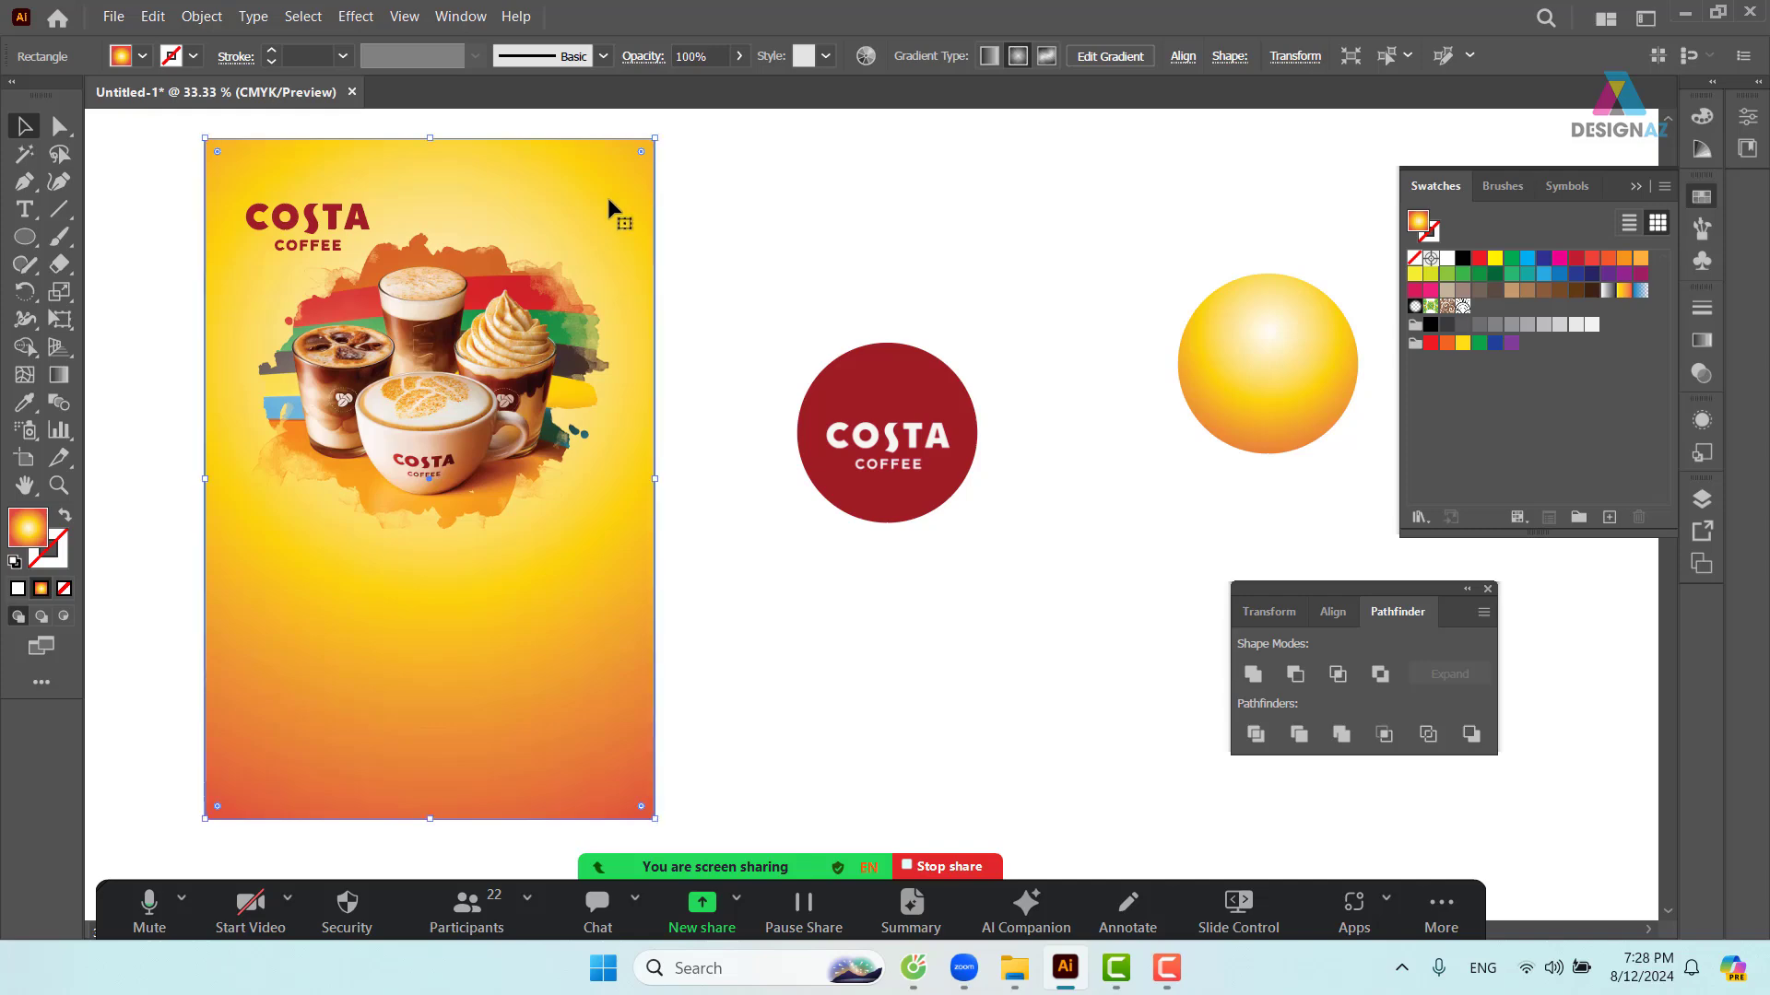
click(113, 16)
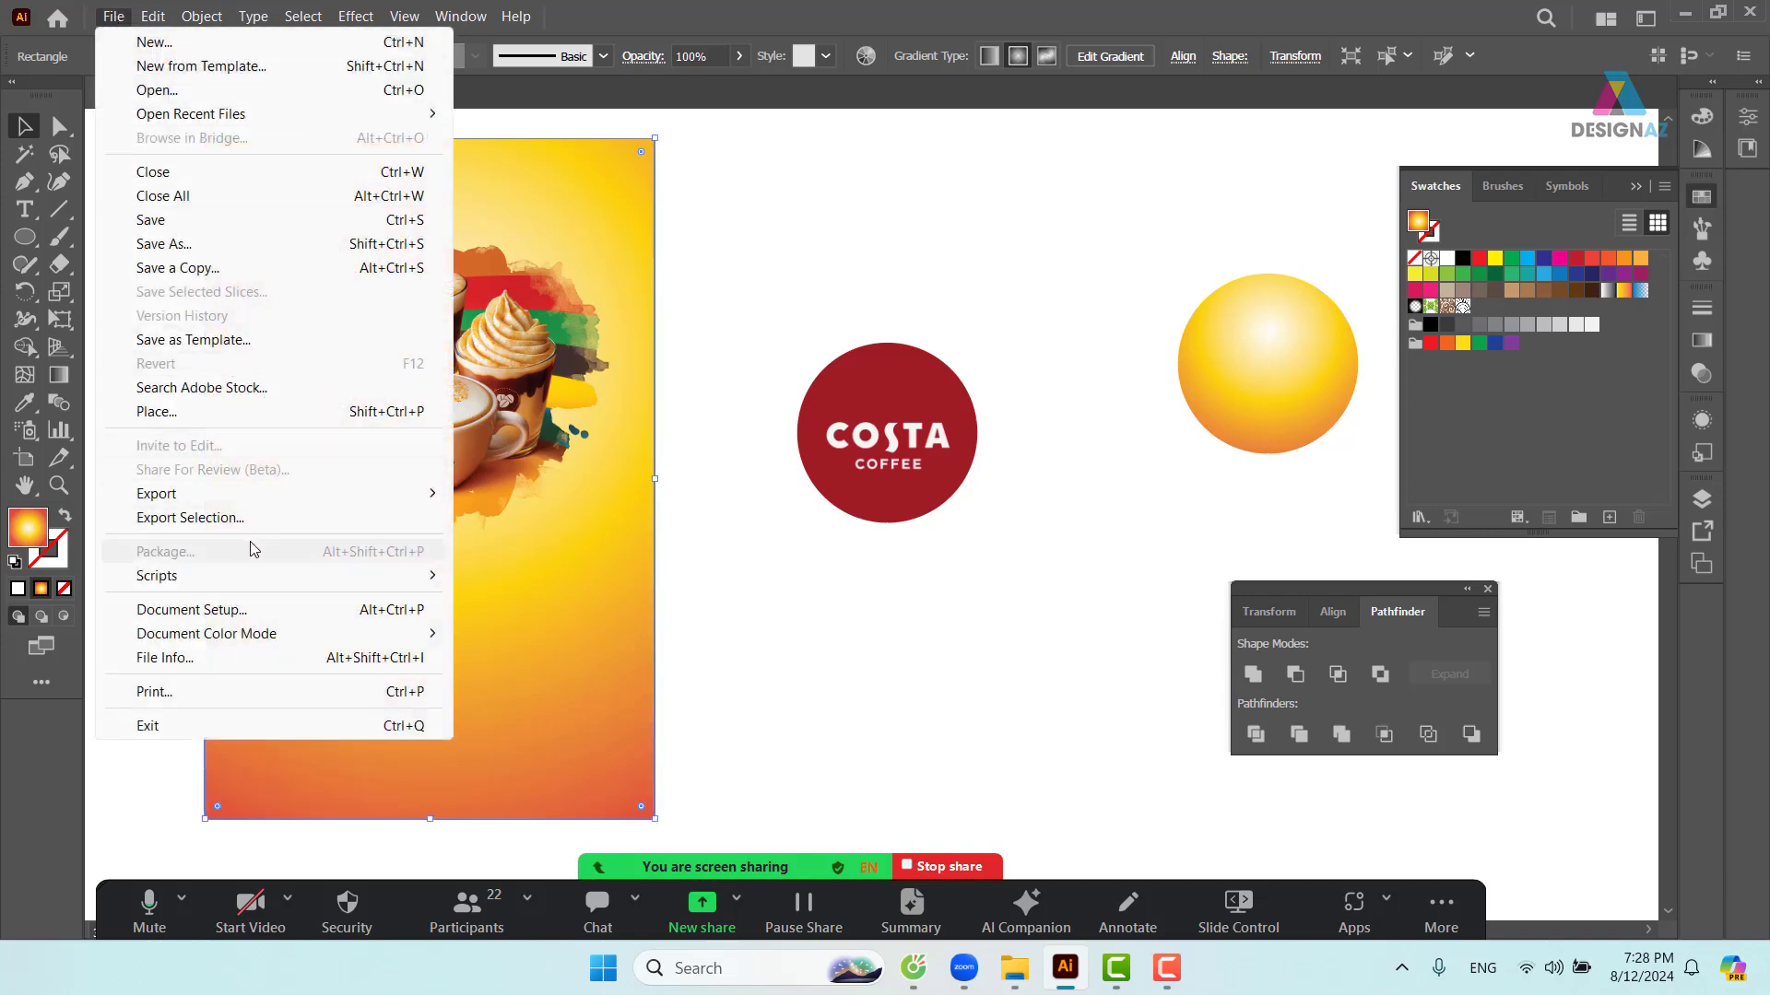
click(225, 416)
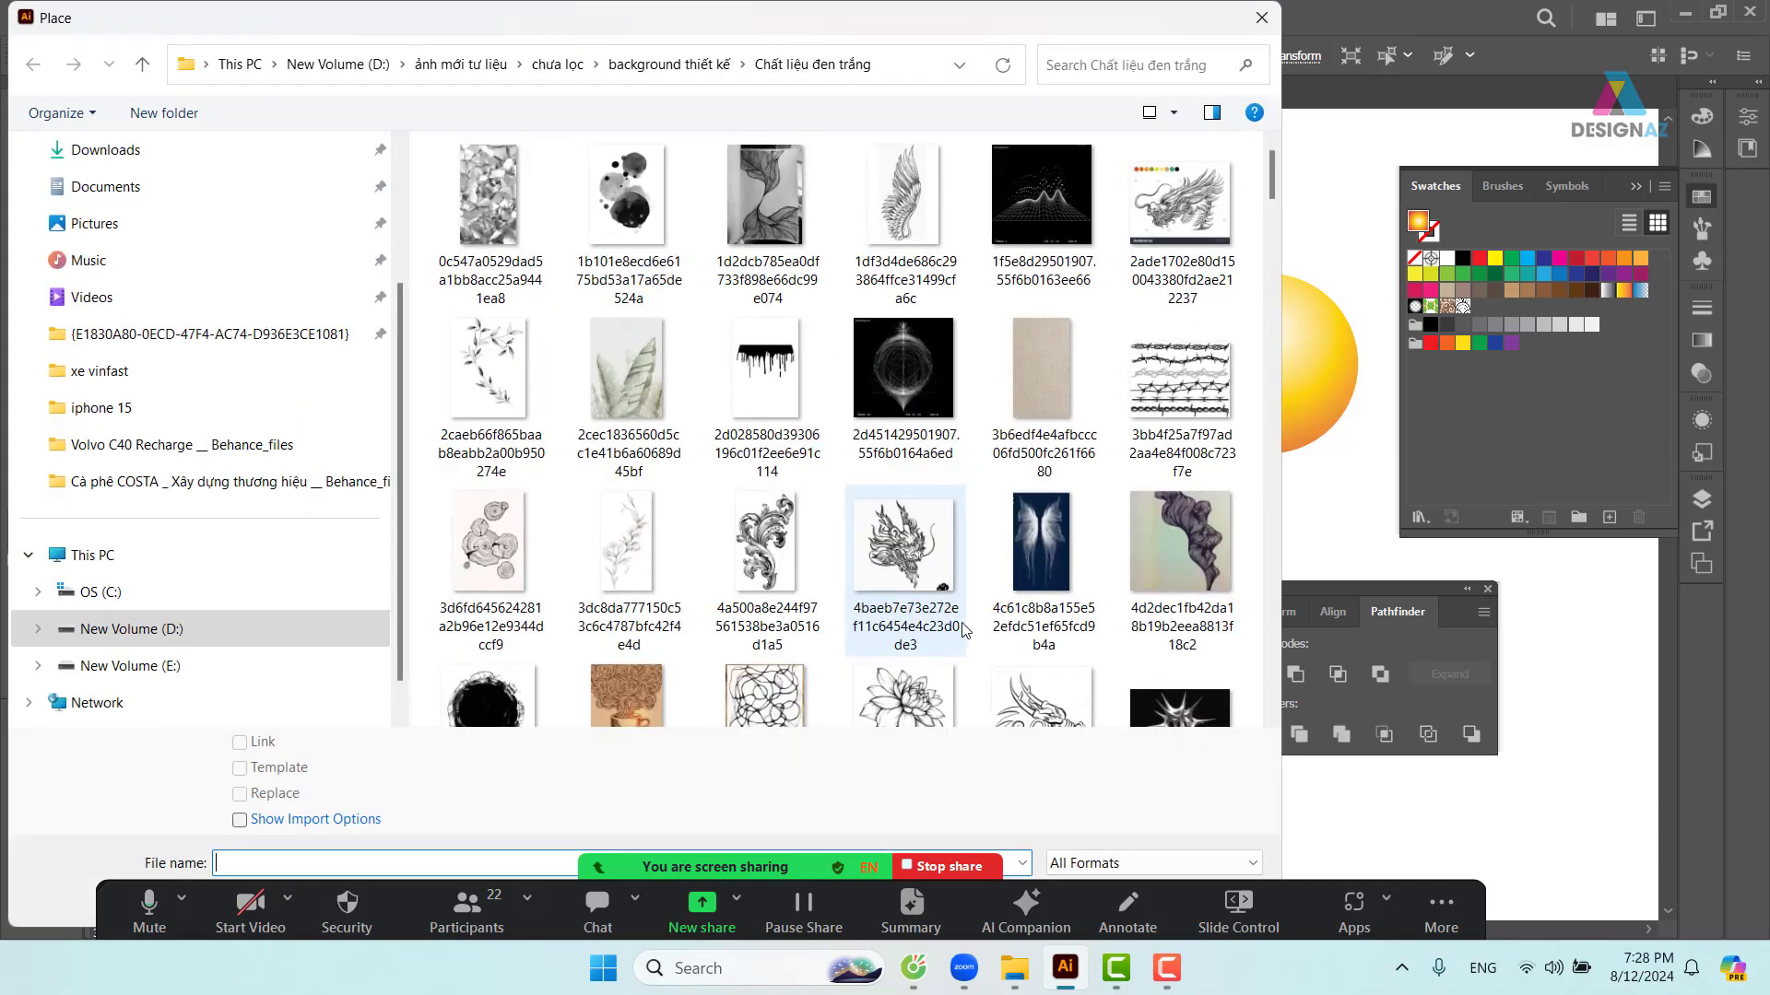
scroll(955, 594, down, 8)
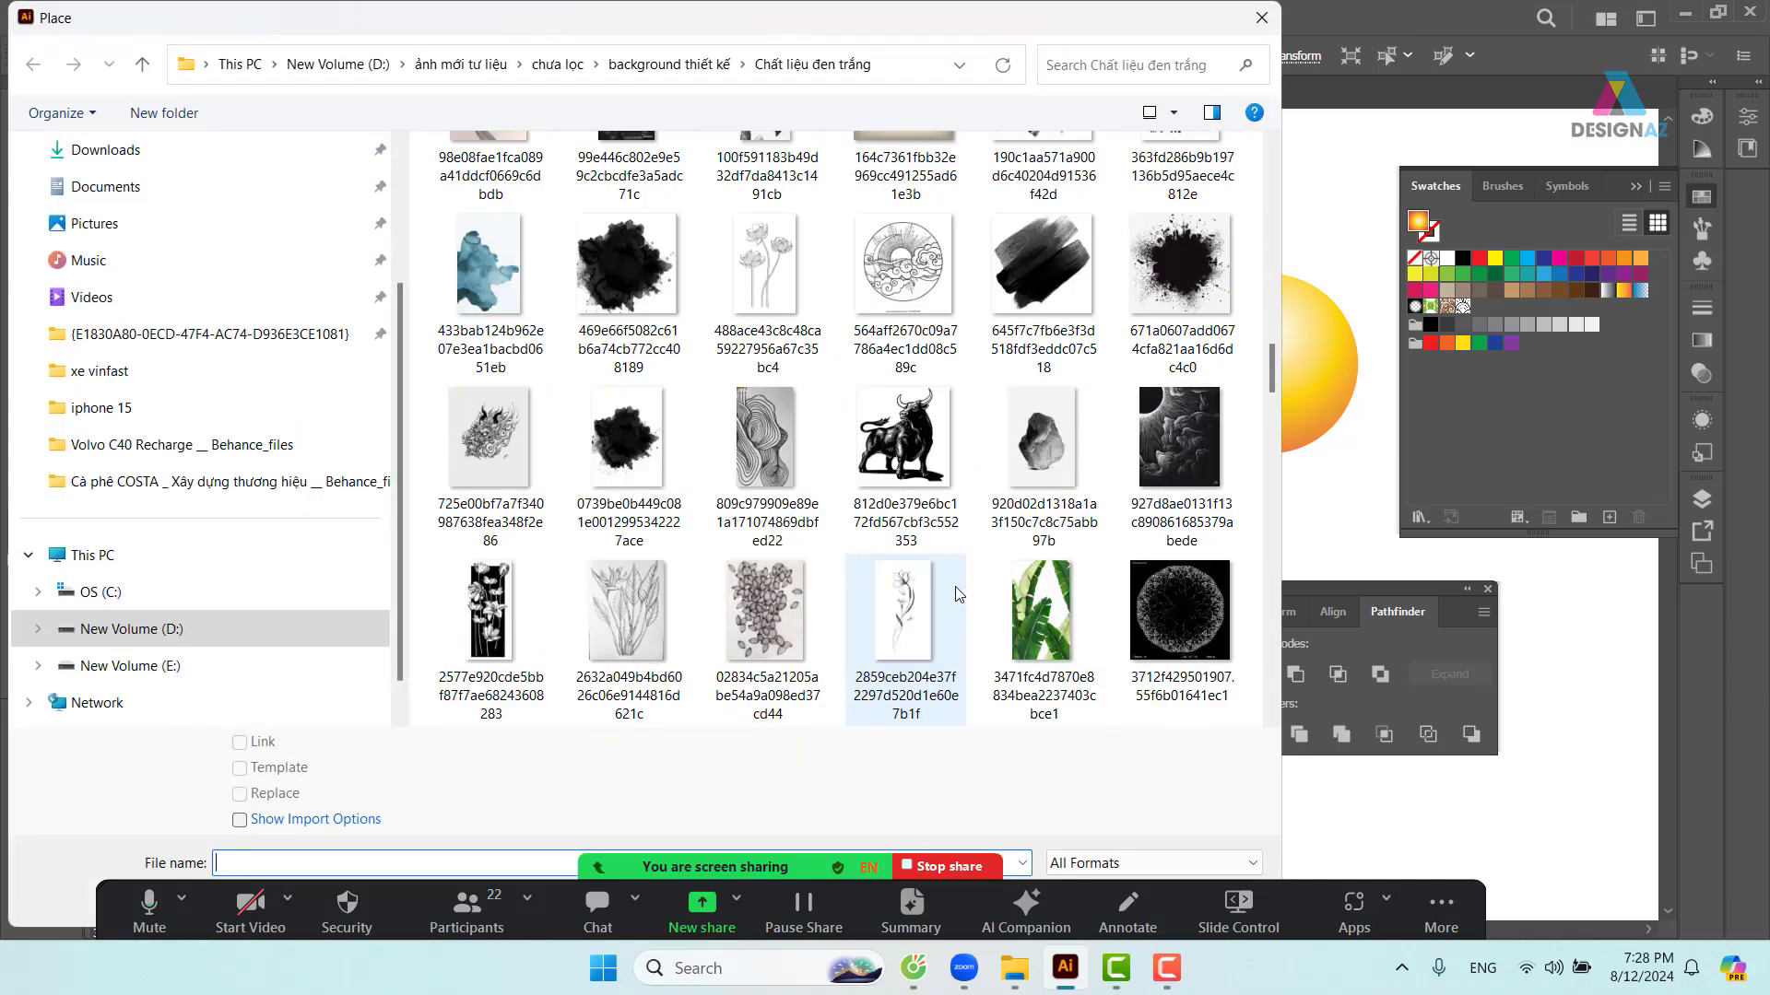
scroll(954, 594, down, 10)
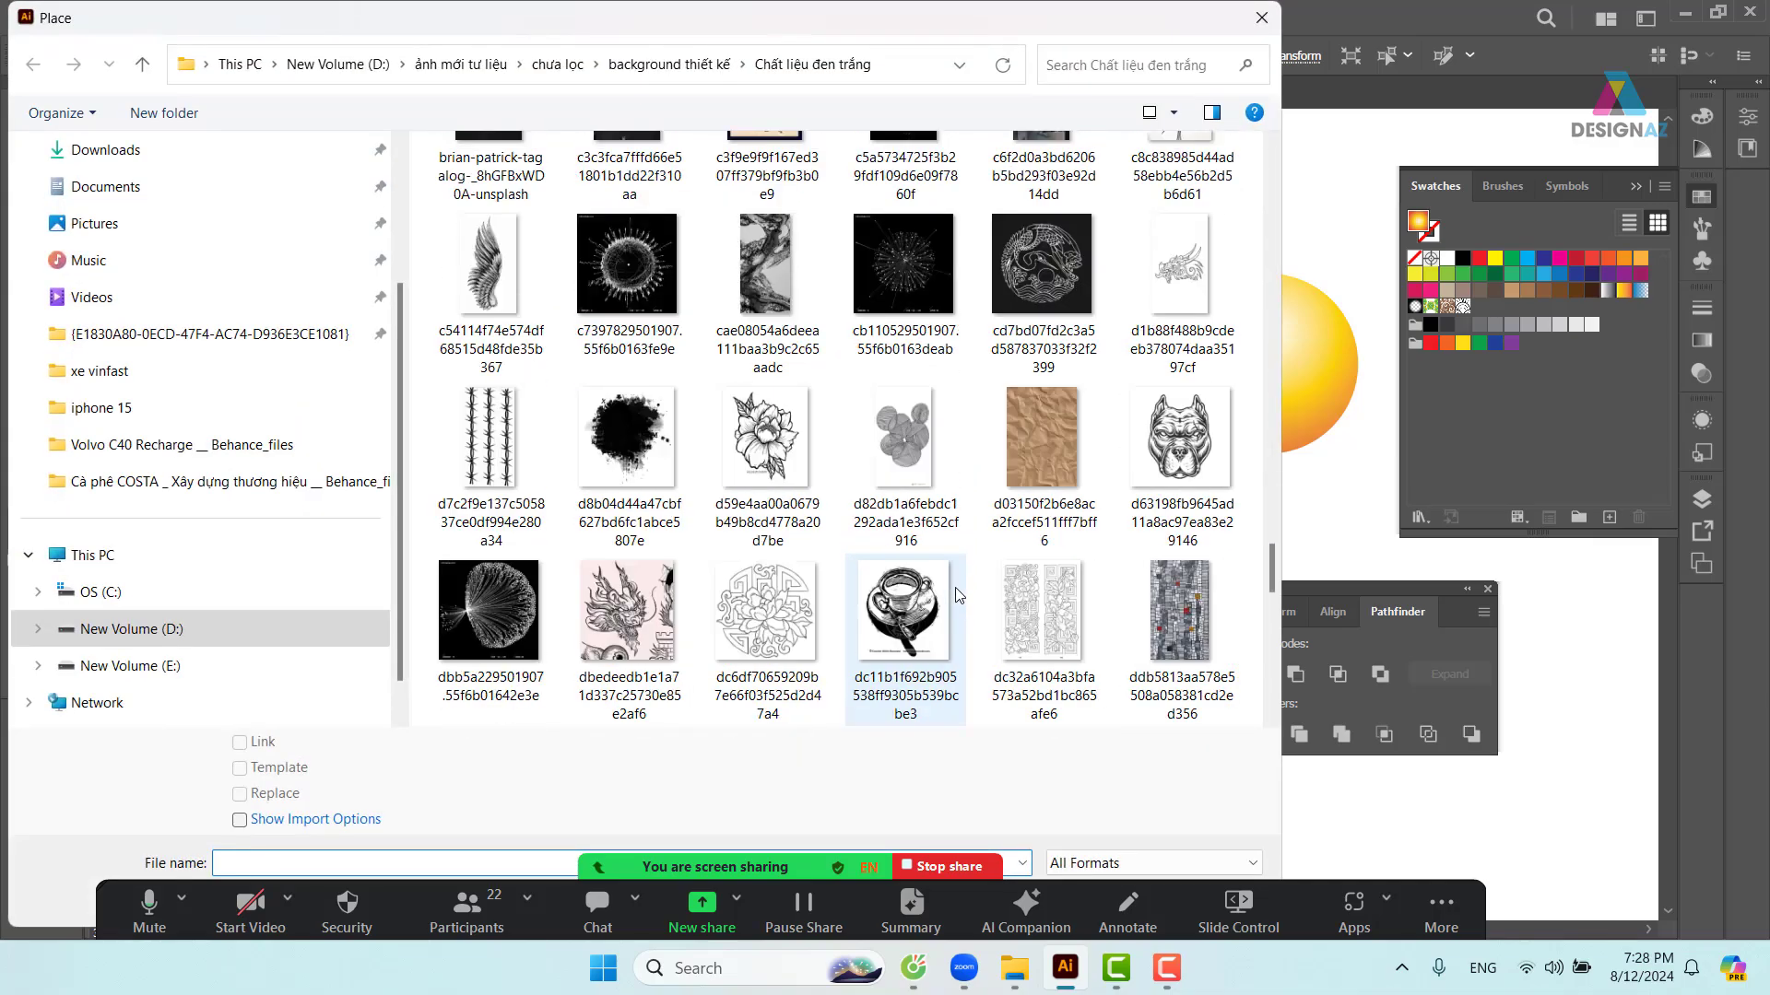
scroll(947, 594, down, 3)
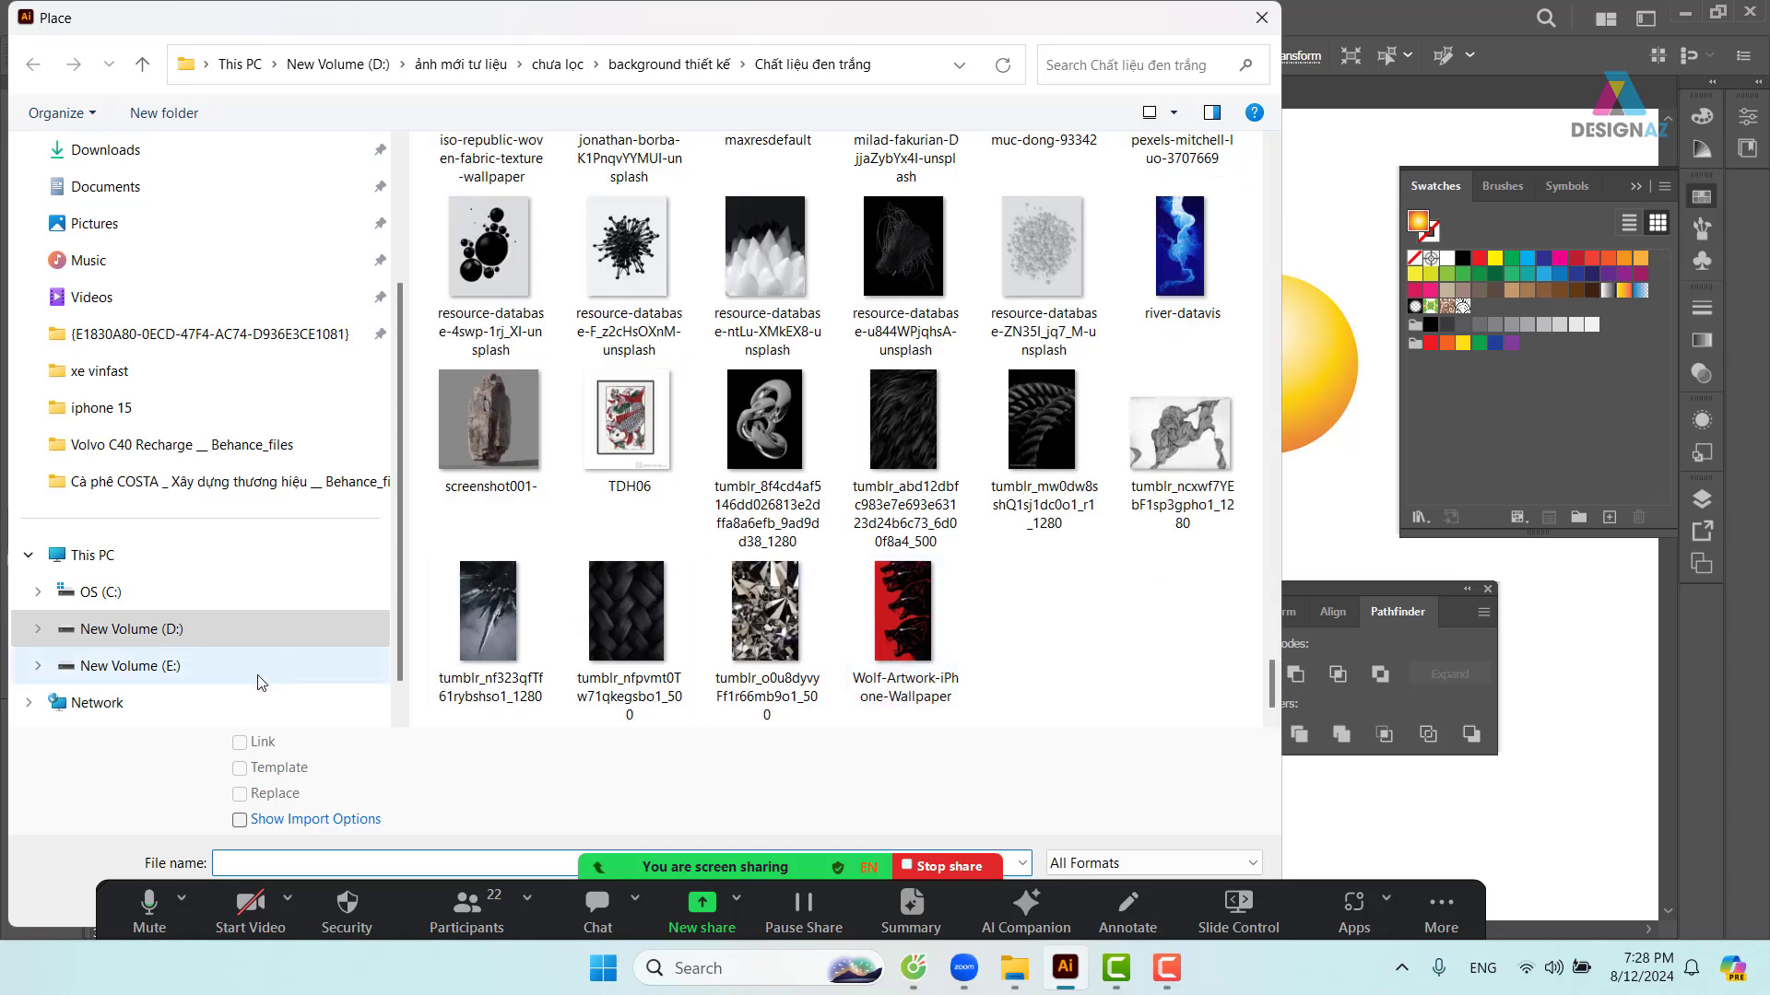
- Browse to the thuvienanh > Backgroud > texture folder on New Volume (E:) for the image to place
click(156, 674)
scroll(871, 578, down, 6)
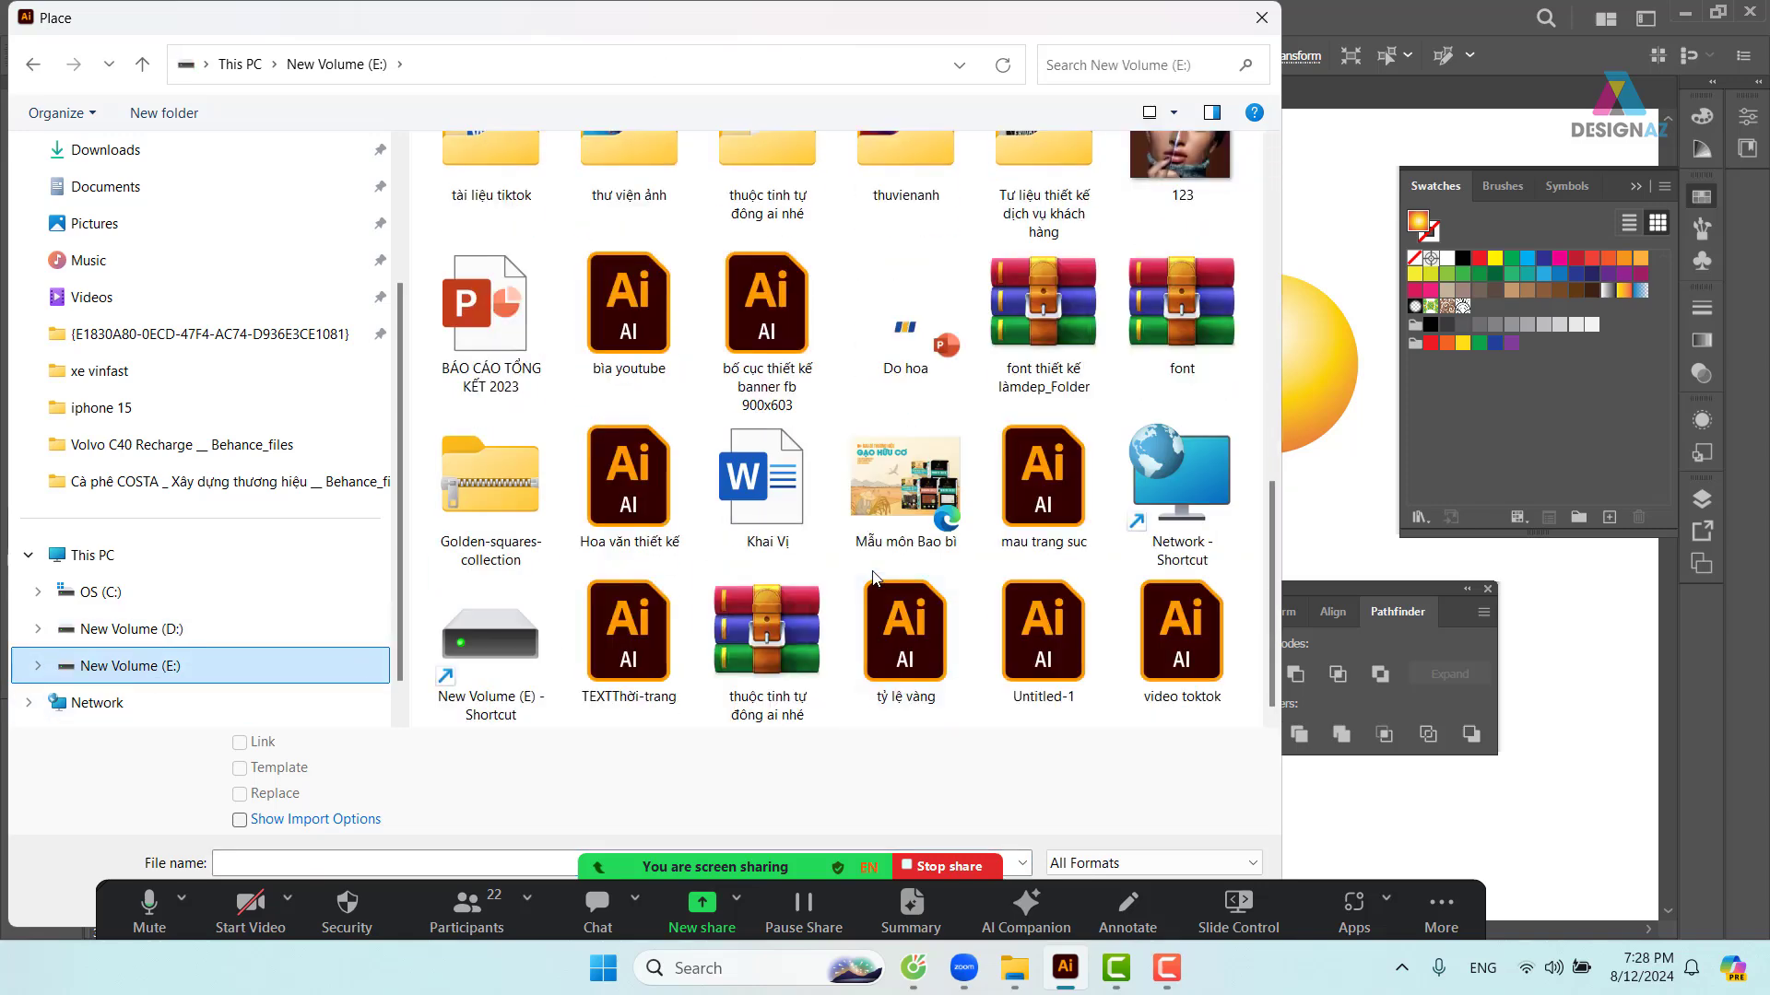
scroll(848, 442, up, 3)
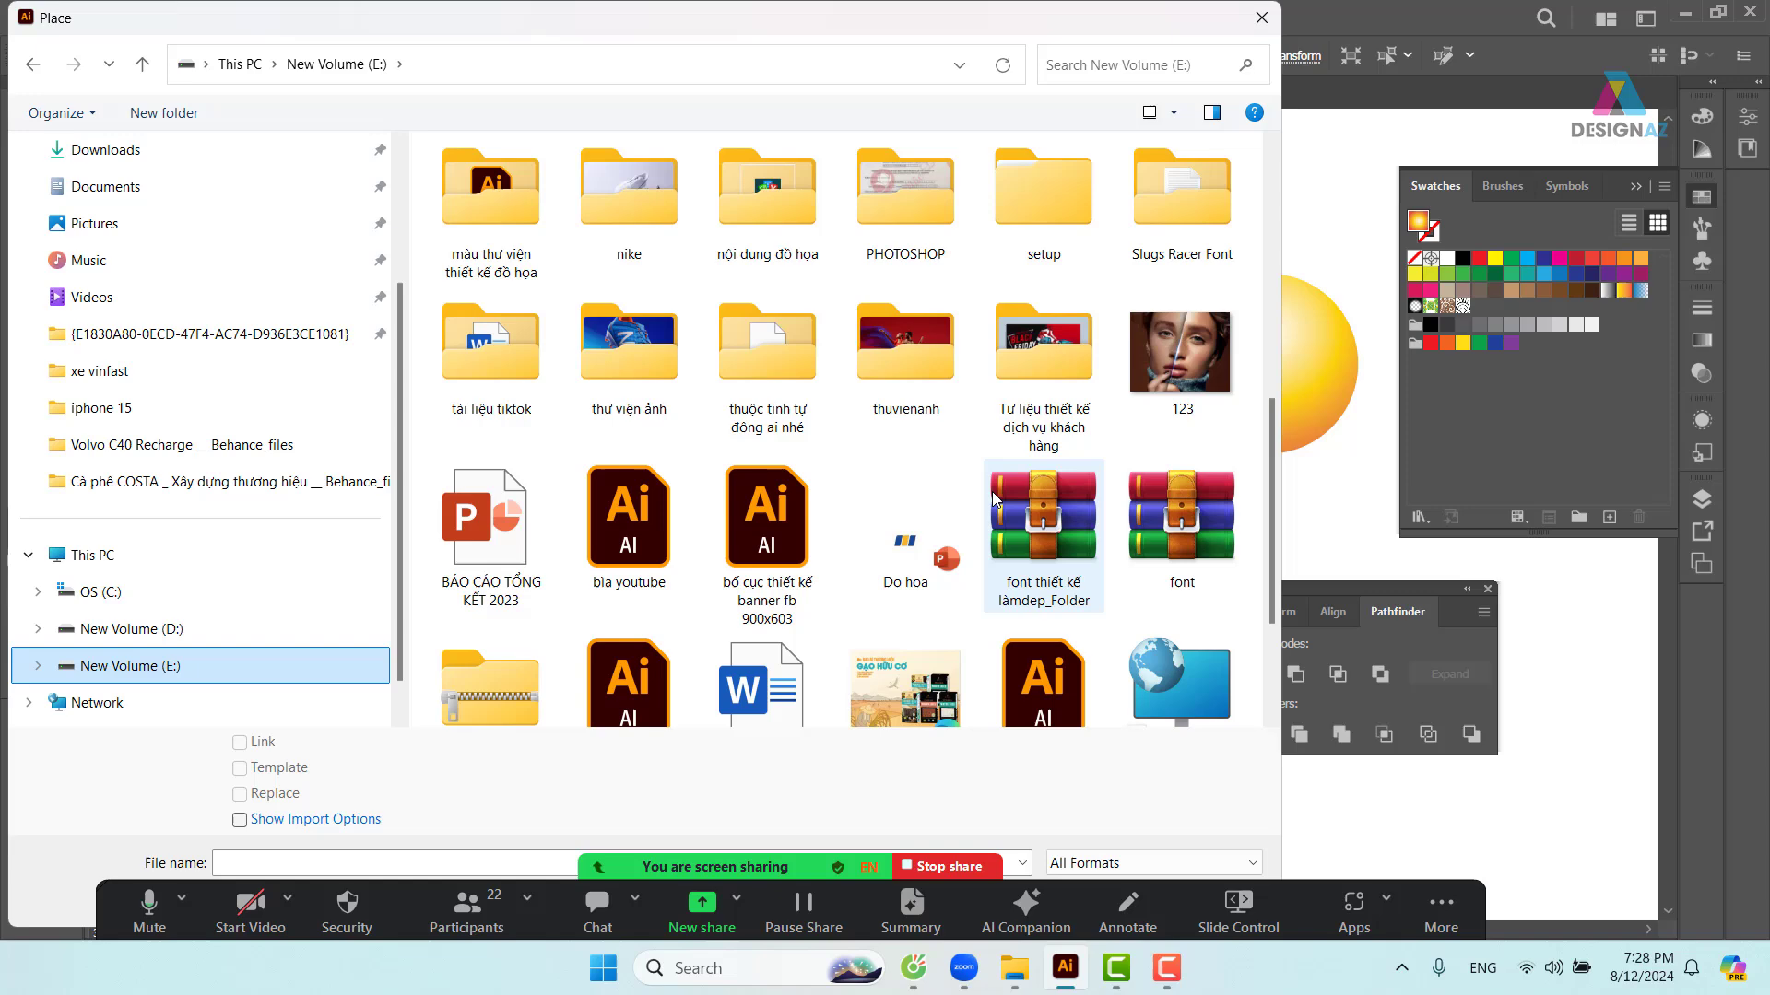
double_click(901, 358)
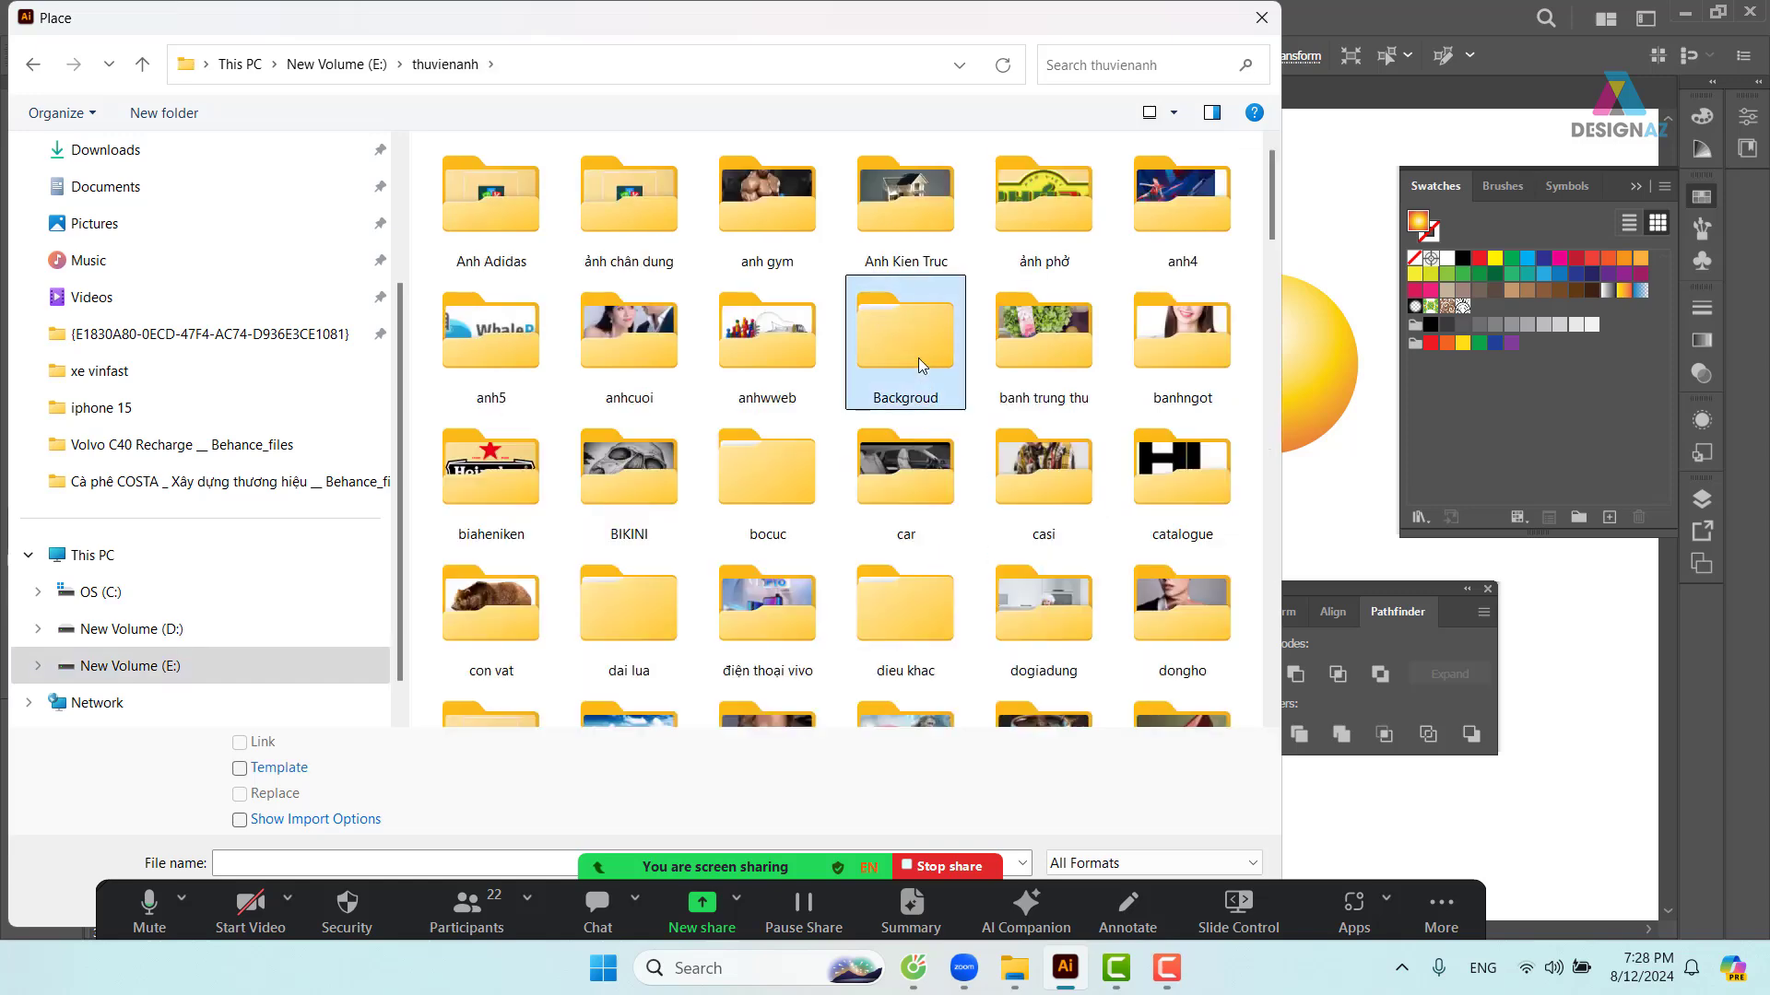
double_click(918, 358)
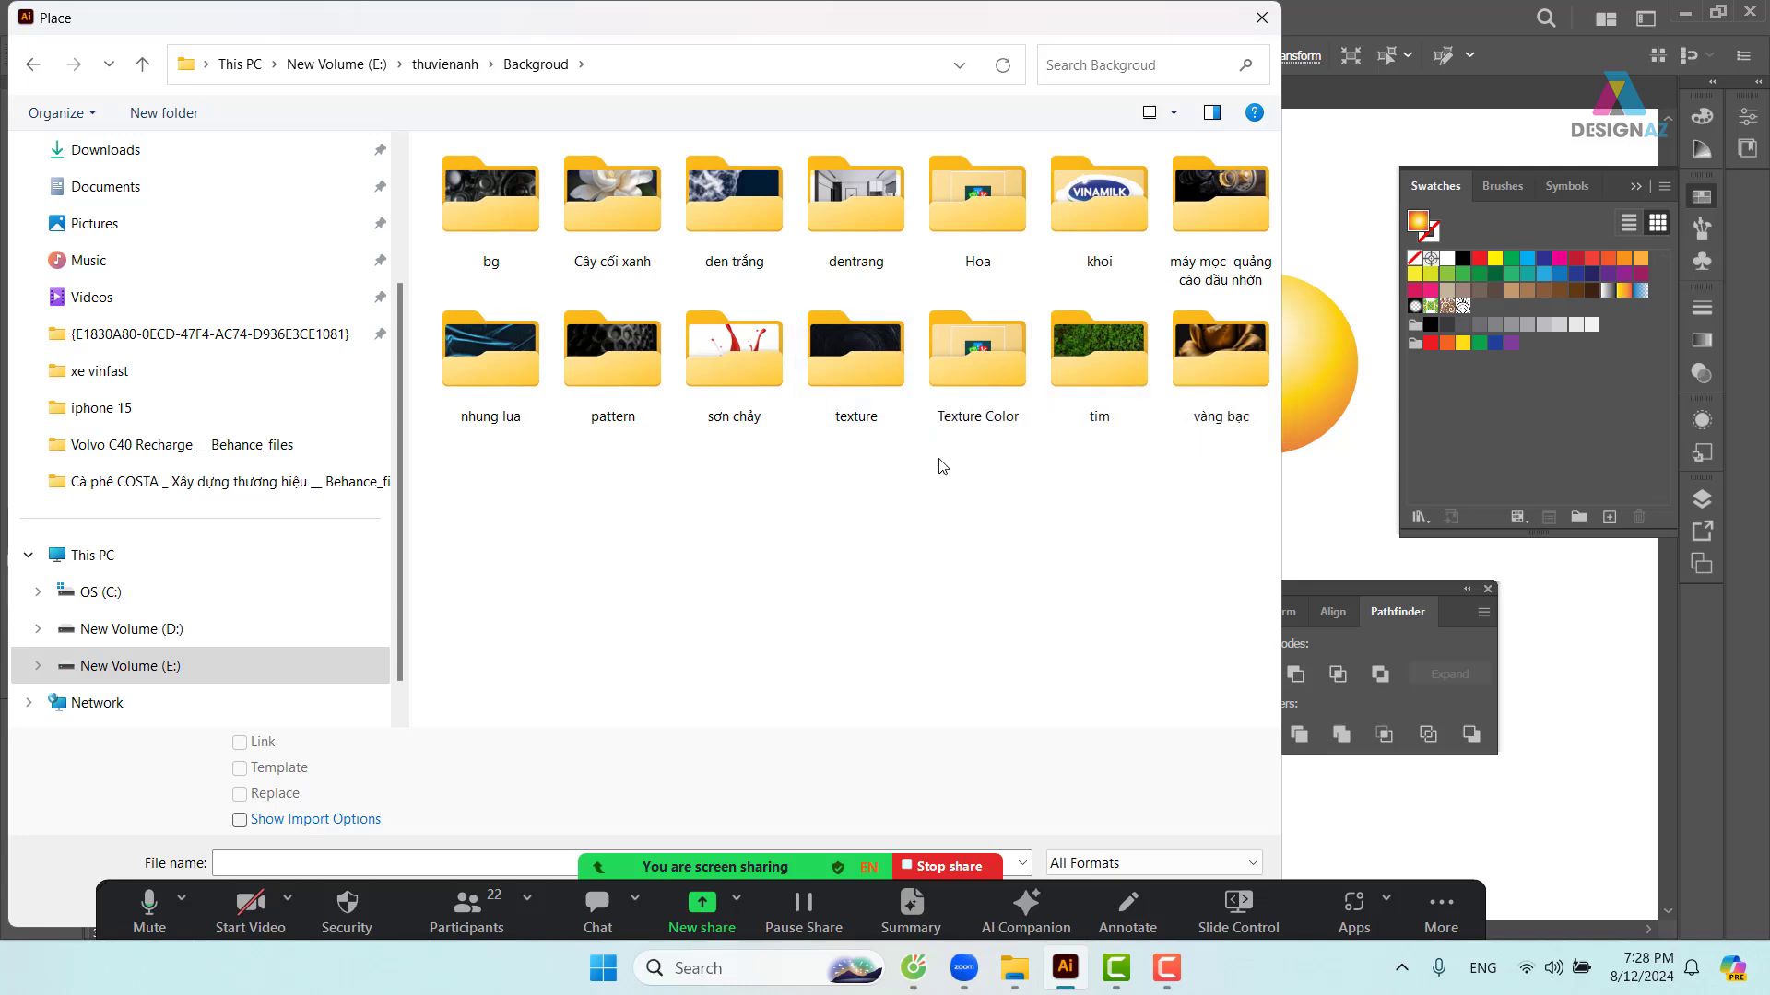
double_click(871, 365)
scroll(916, 379, down, 10)
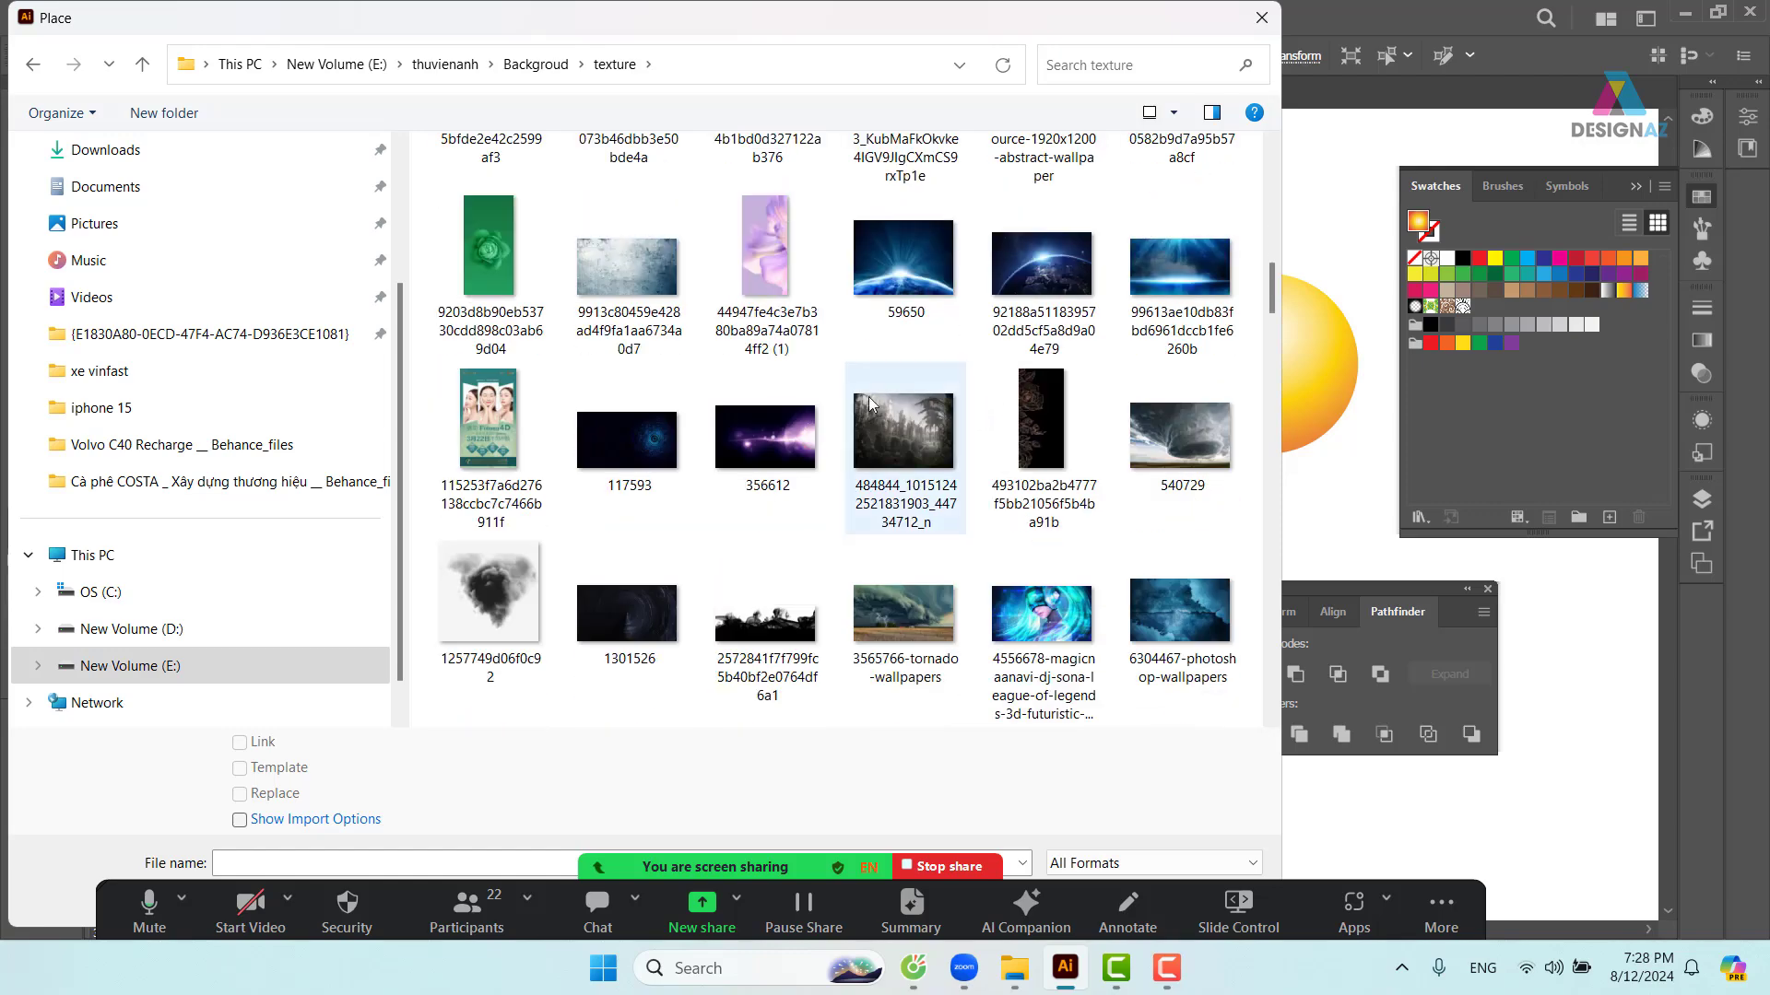
click(627, 269)
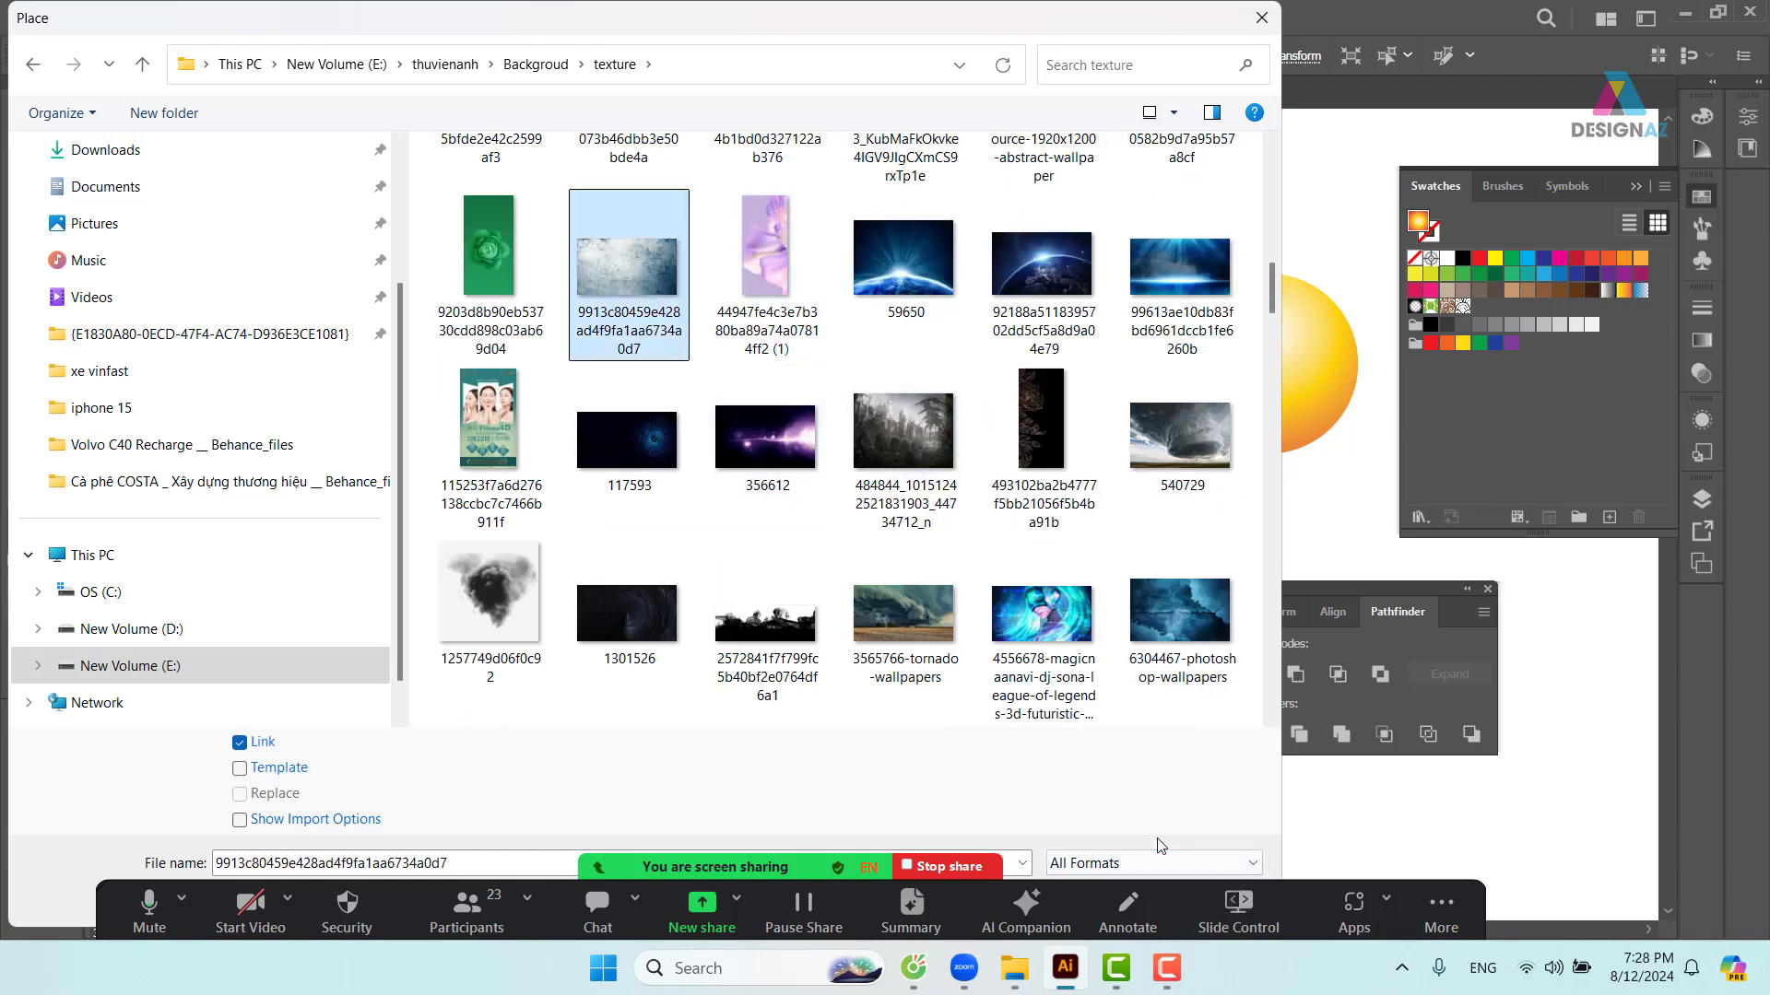
key(Return)
key(Escape)
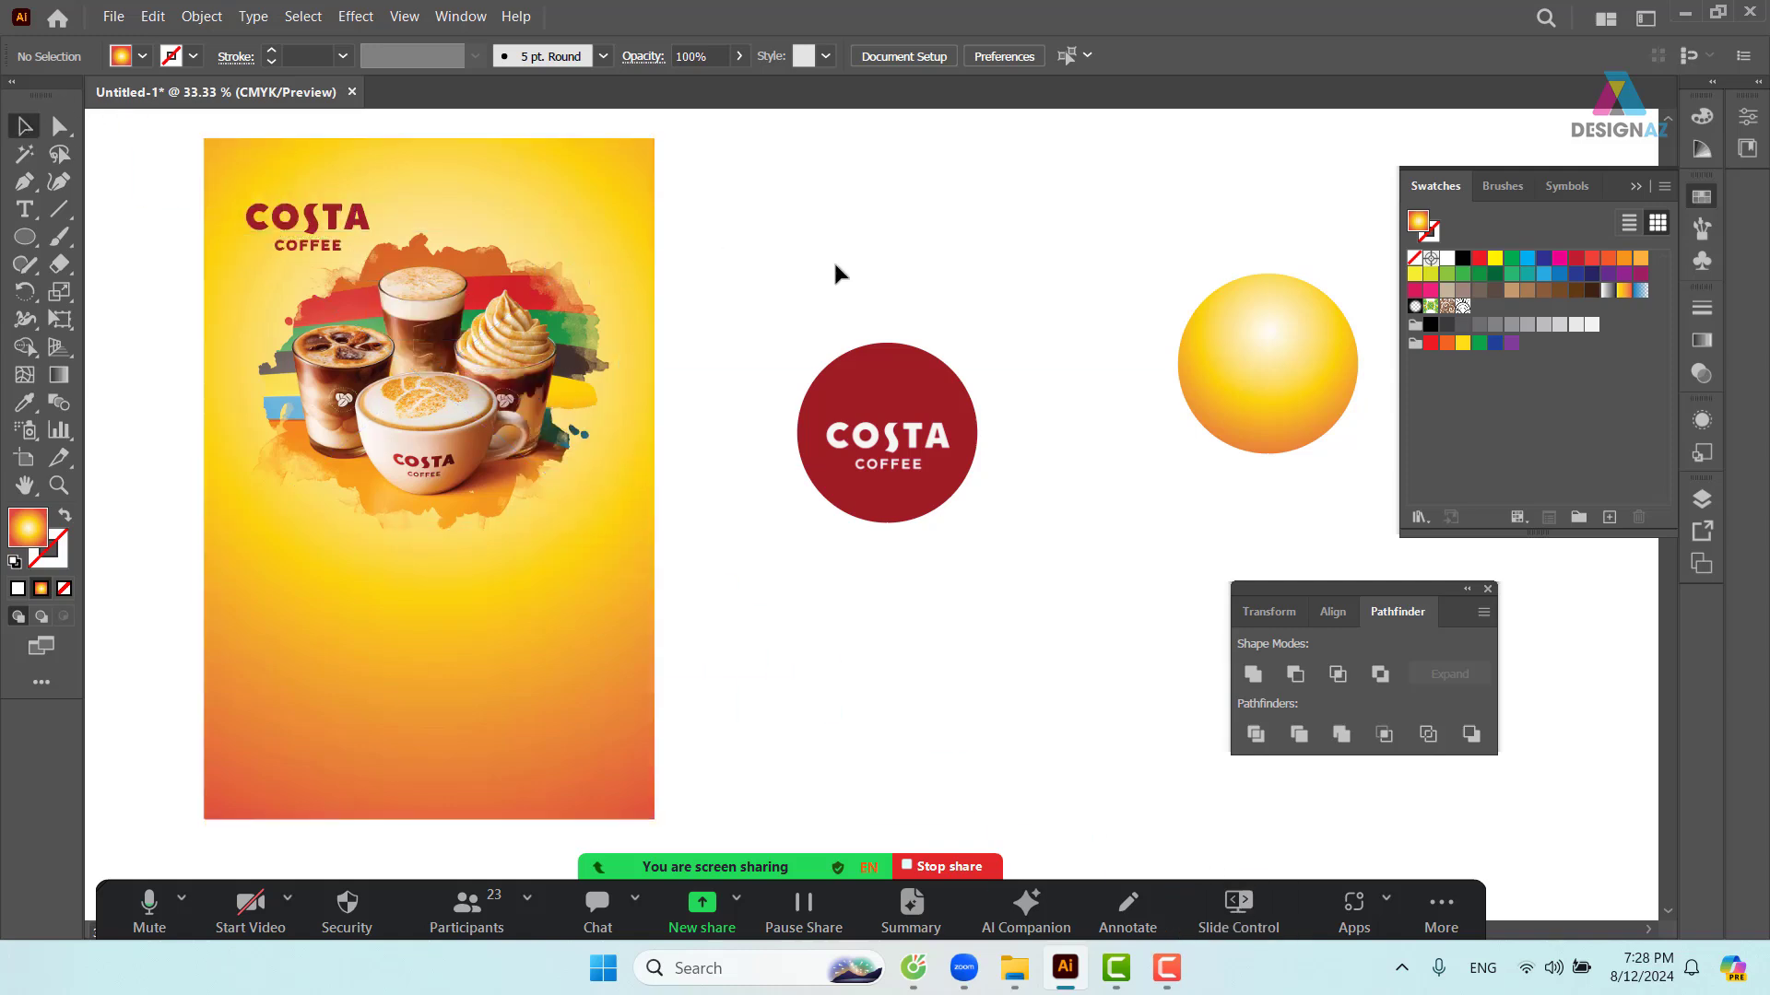
- Place the grey scratched texture 9913c80459e428ad4f9fa1aa6734a0d7 as a linked image beside the poster
click(113, 17)
click(244, 412)
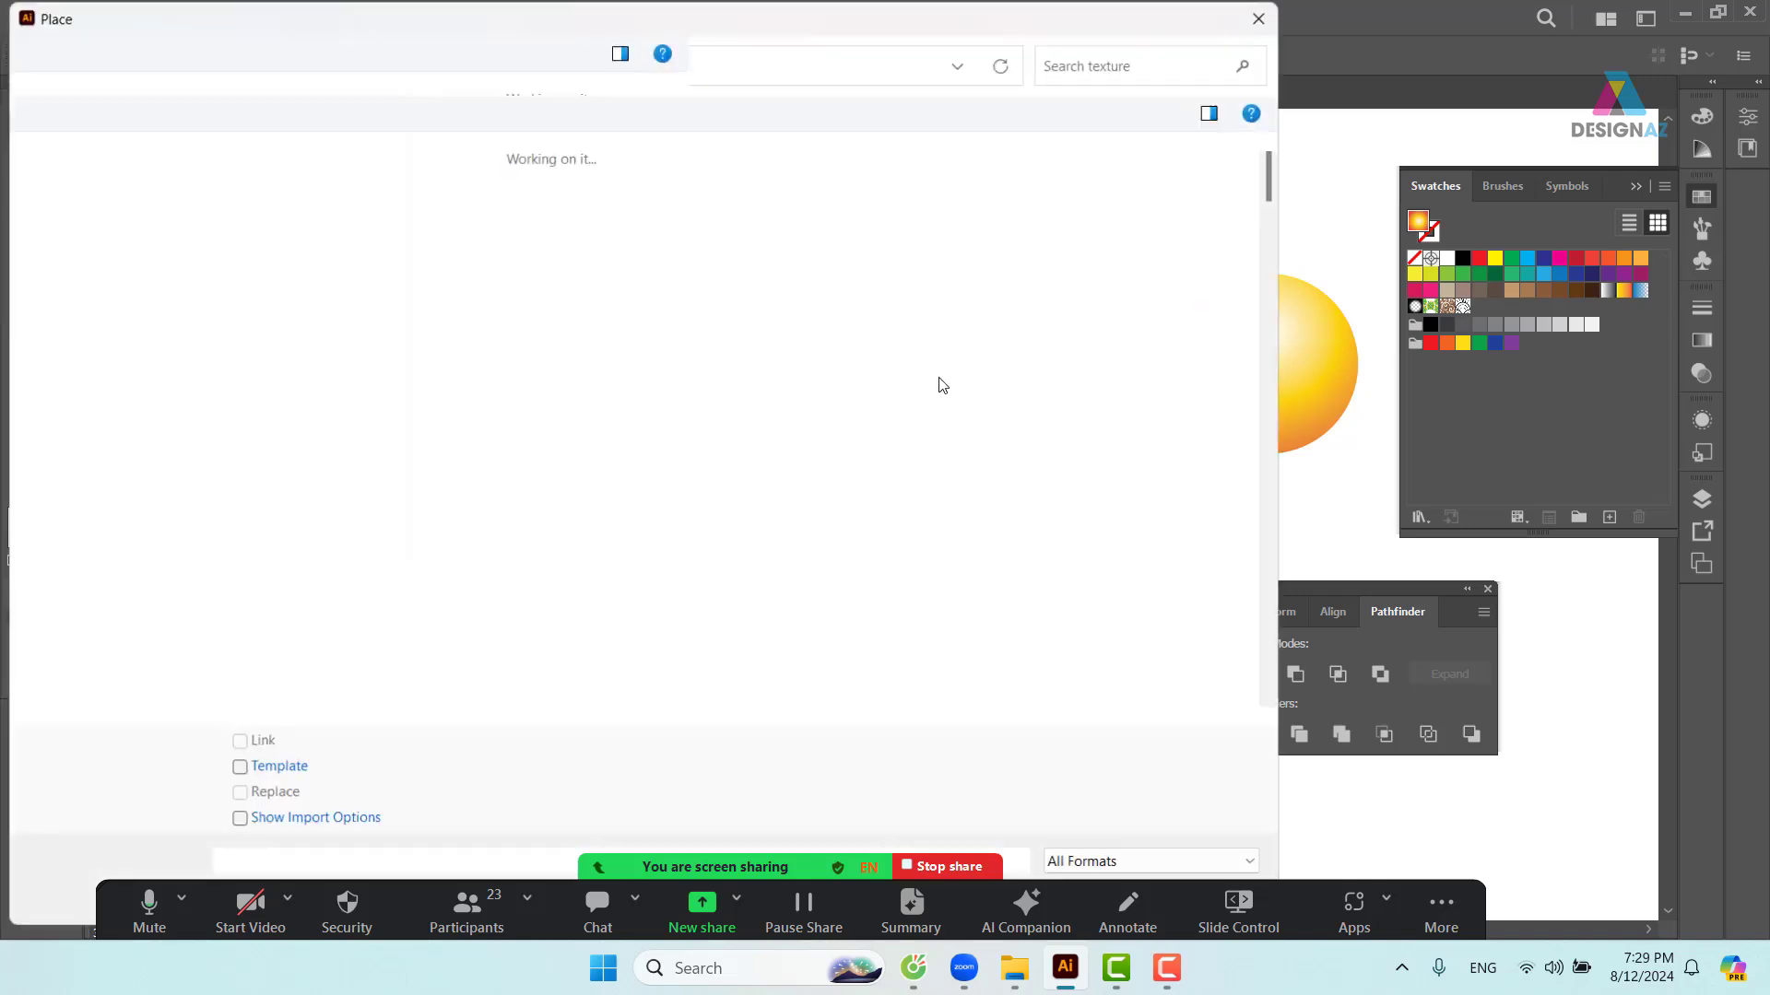
scroll(929, 403, down, 5)
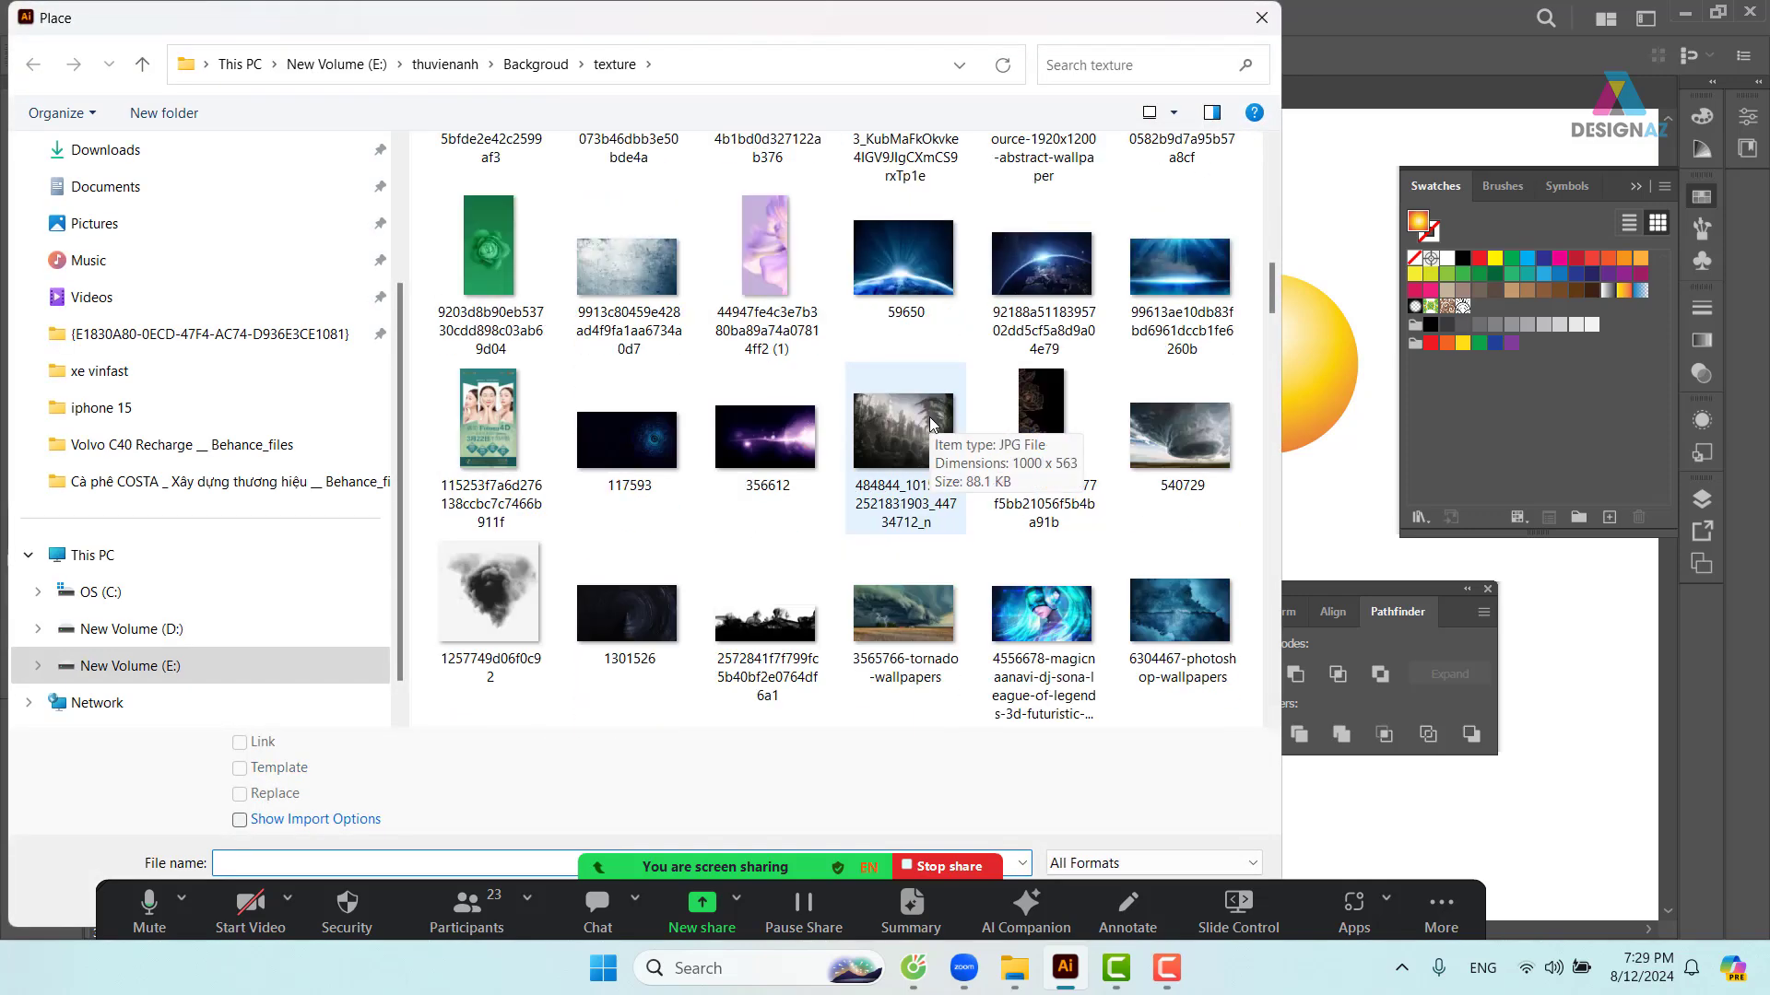
click(627, 272)
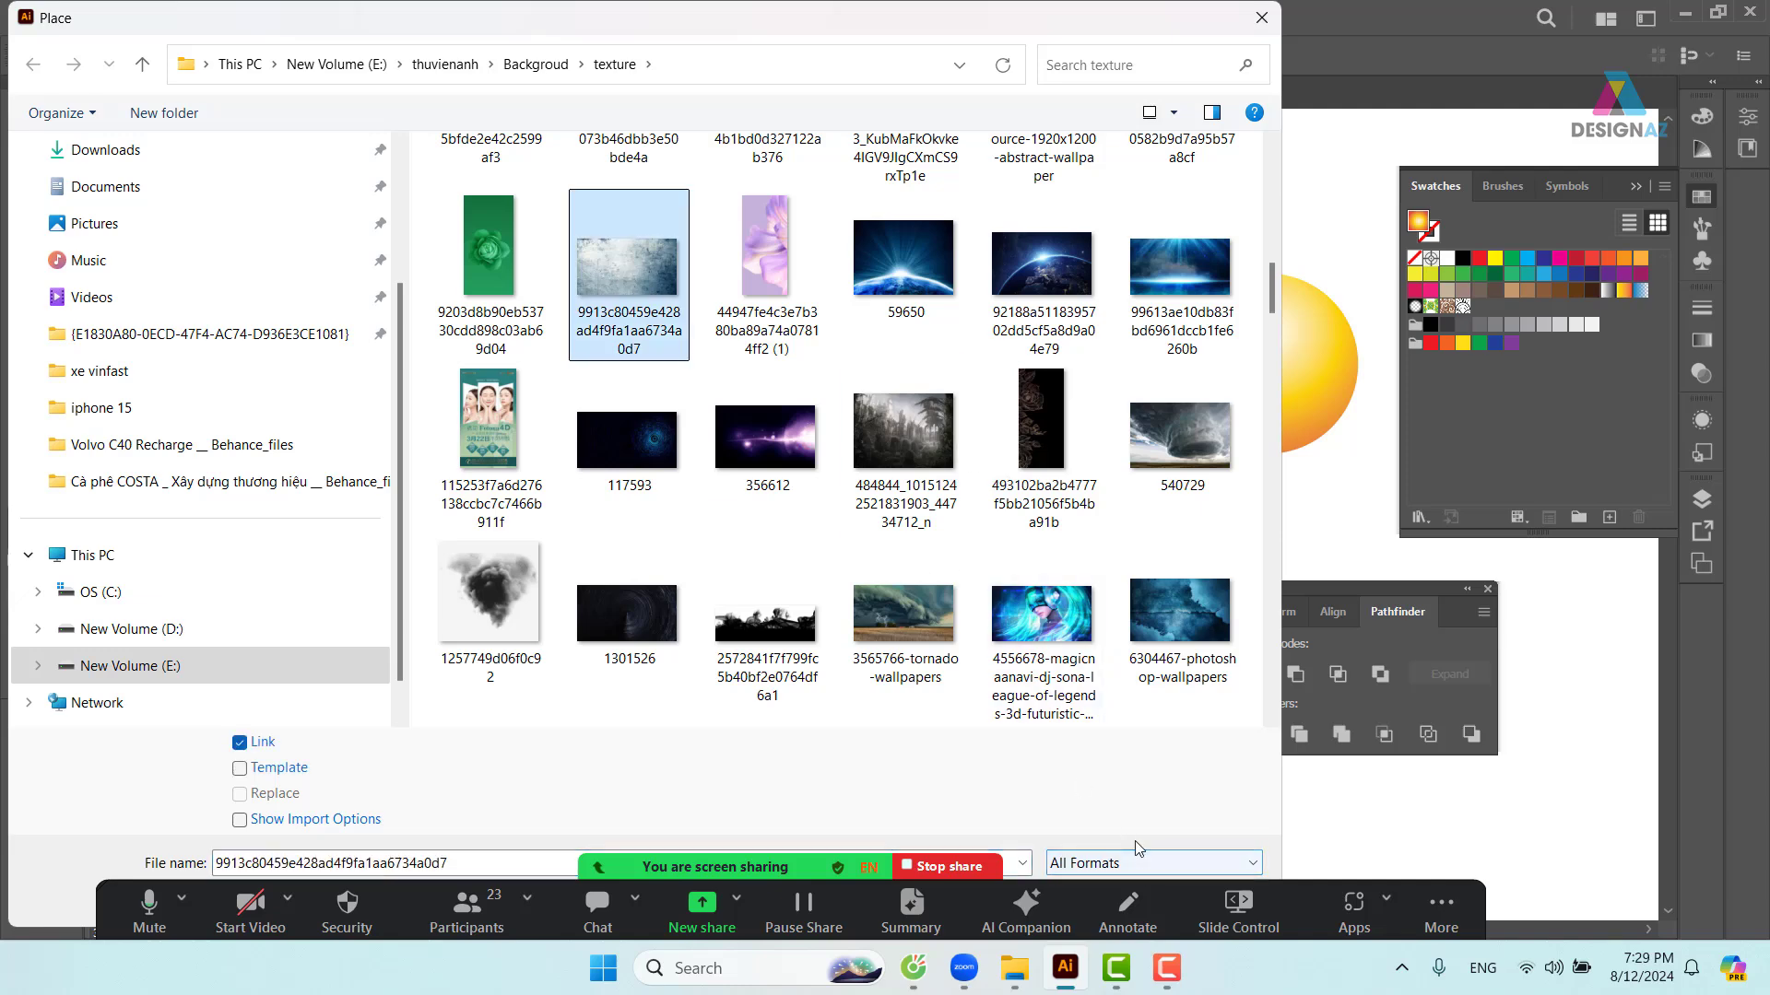
key(Return)
drag(661, 127, 1055, 511)
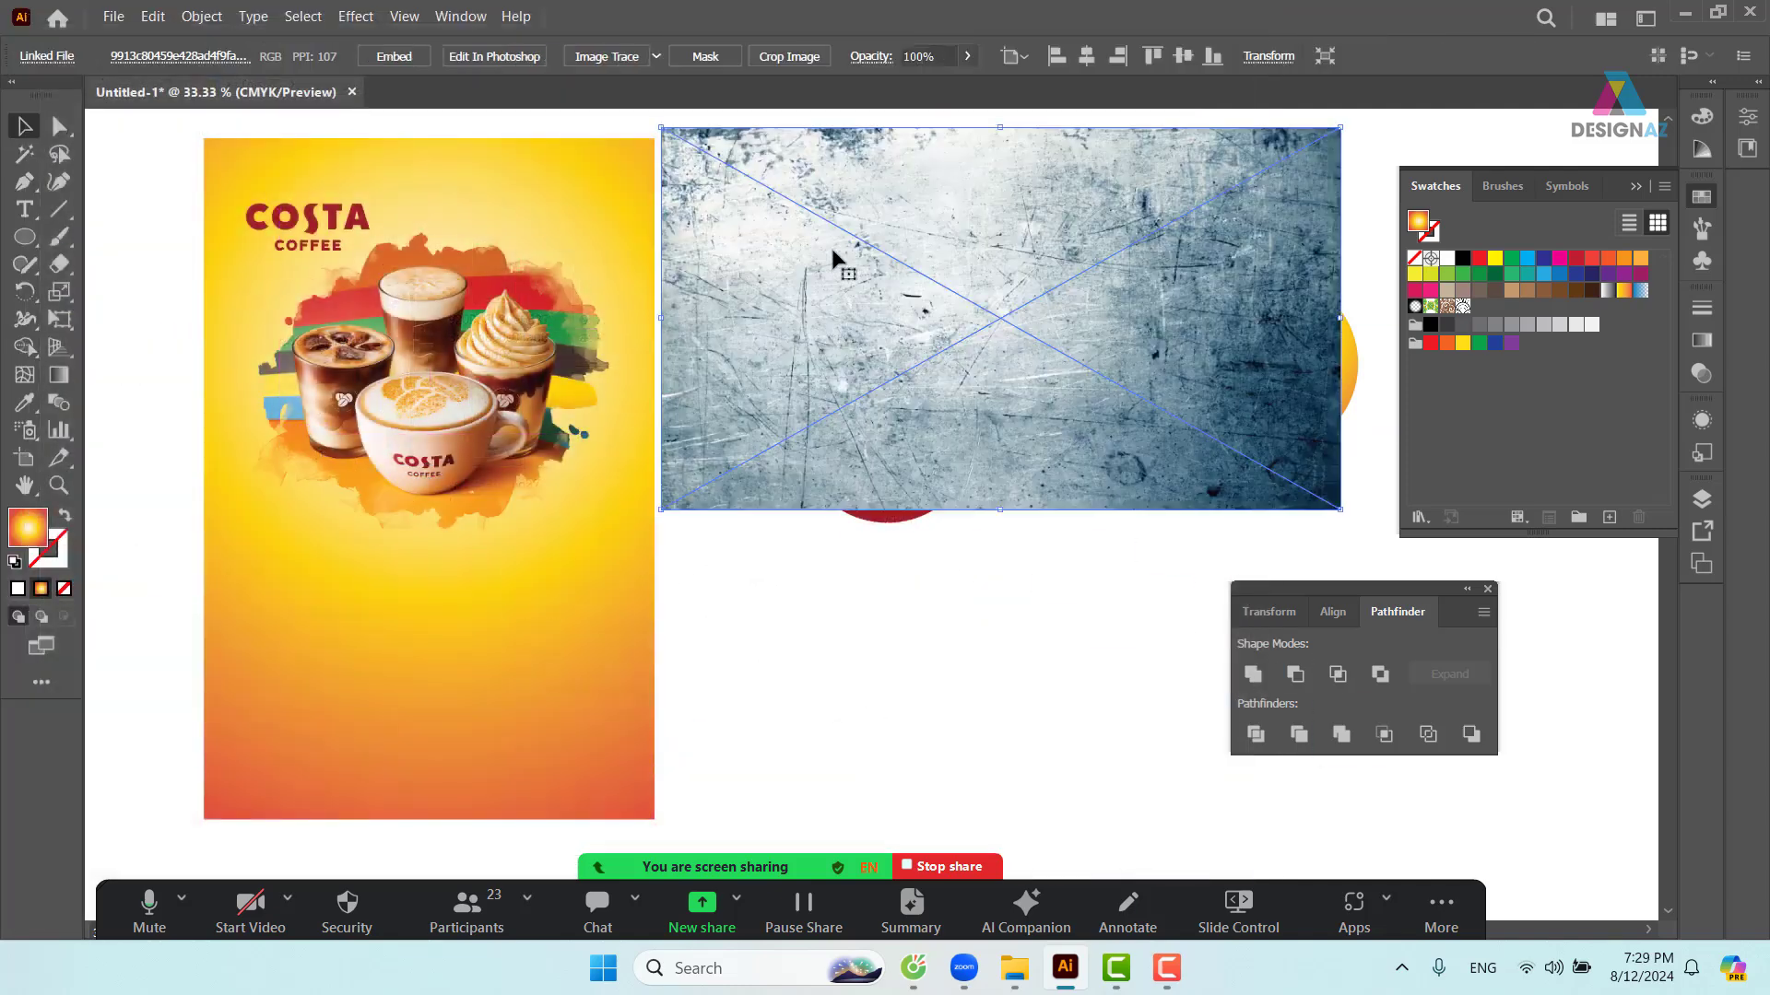
- Rotate the texture image a quarter turn to portrait and move it over the poster
key(space)
drag(857, 239, 794, 262)
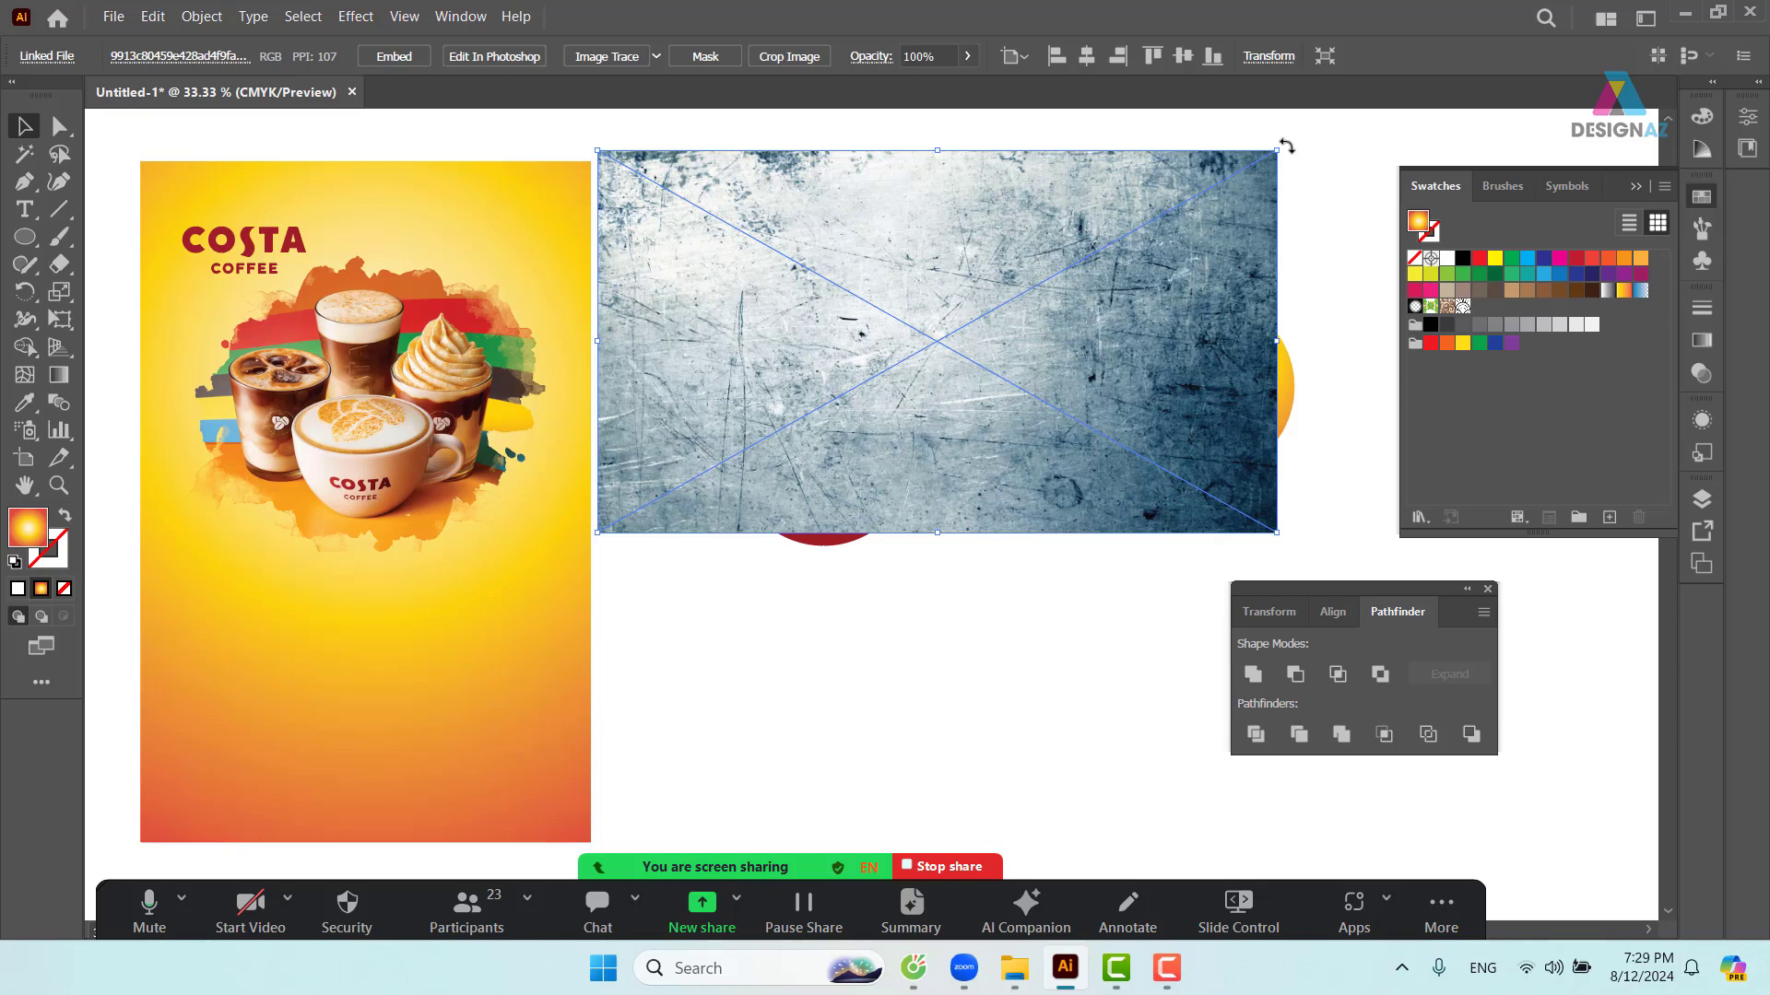
drag(1287, 146, 1006, 533)
key(space)
drag(948, 256, 1100, 228)
drag(1109, 244, 484, 415)
- Stretch the texture image horizontally until it covers the poster's full width
key(space)
drag(518, 474, 534, 279)
key(space)
drag(713, 414, 647, 563)
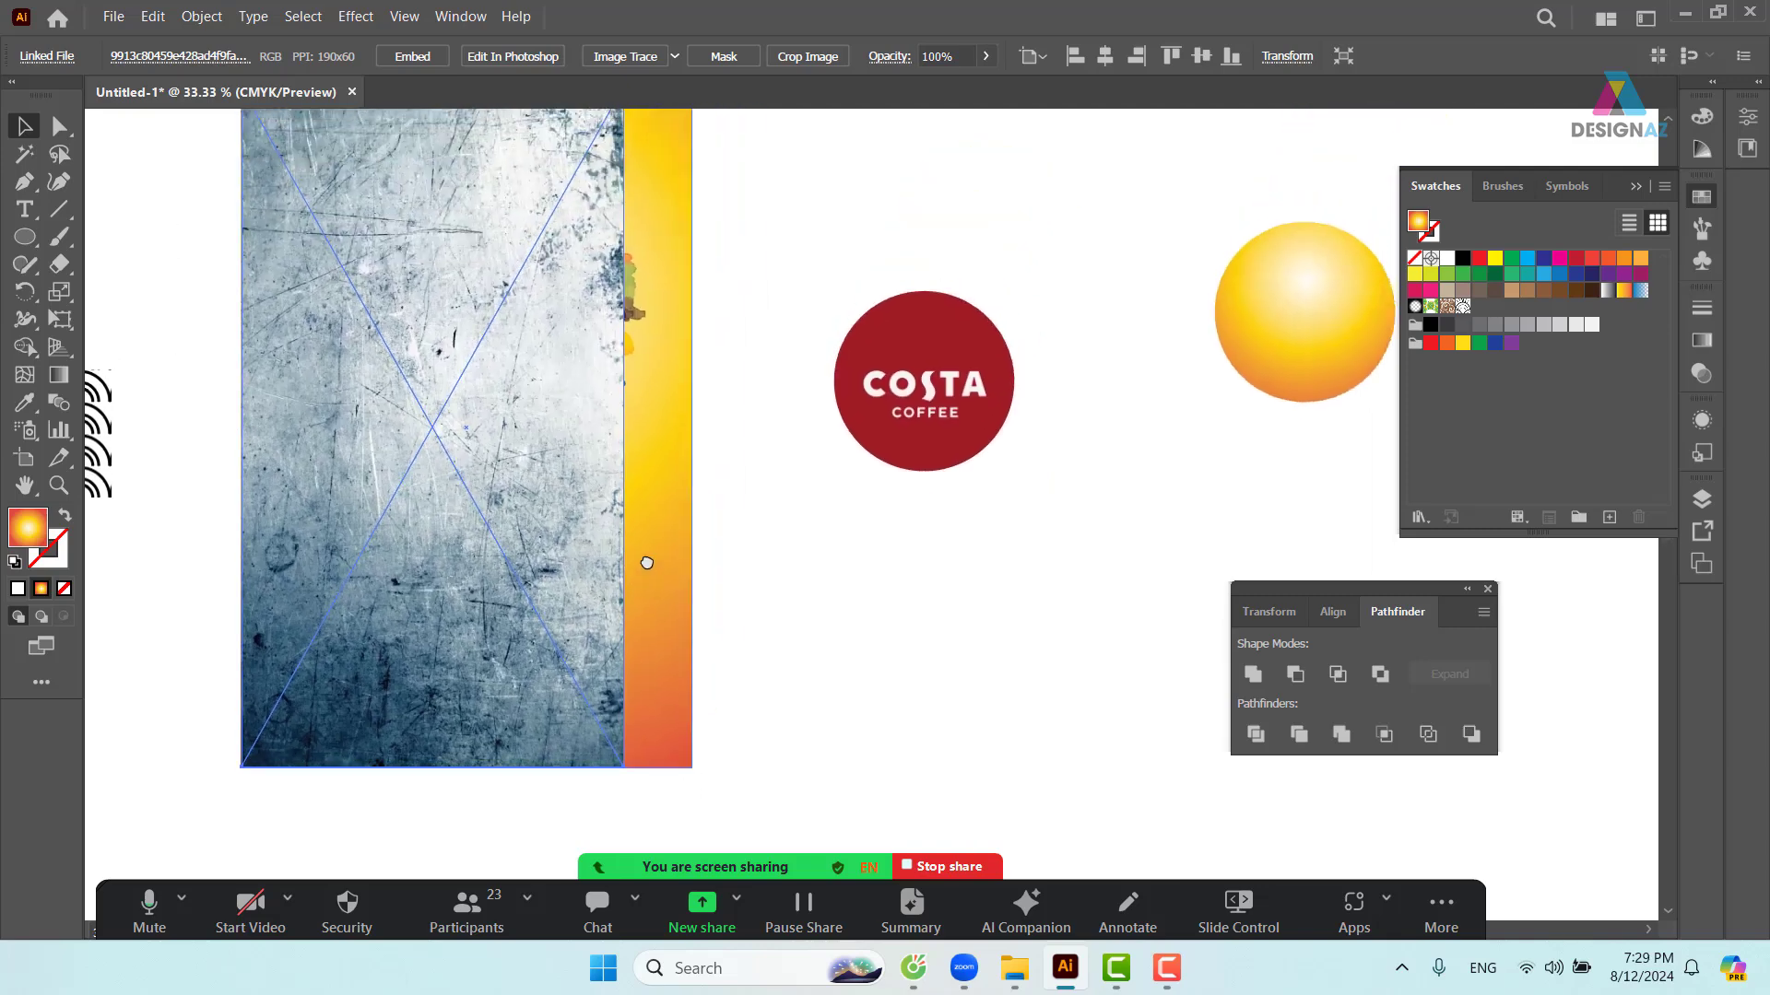
drag(624, 437, 695, 438)
- Move the texture image off the poster onto the empty canvas and put it back over the poster
click(830, 498)
drag(525, 509, 975, 503)
key(space)
drag(796, 531, 820, 452)
key(space)
drag(760, 429, 801, 503)
drag(977, 500, 542, 523)
- Send the texture image and the gradient background together behind the logo and coffee artwork, and deselect them
drag(886, 693, 750, 760)
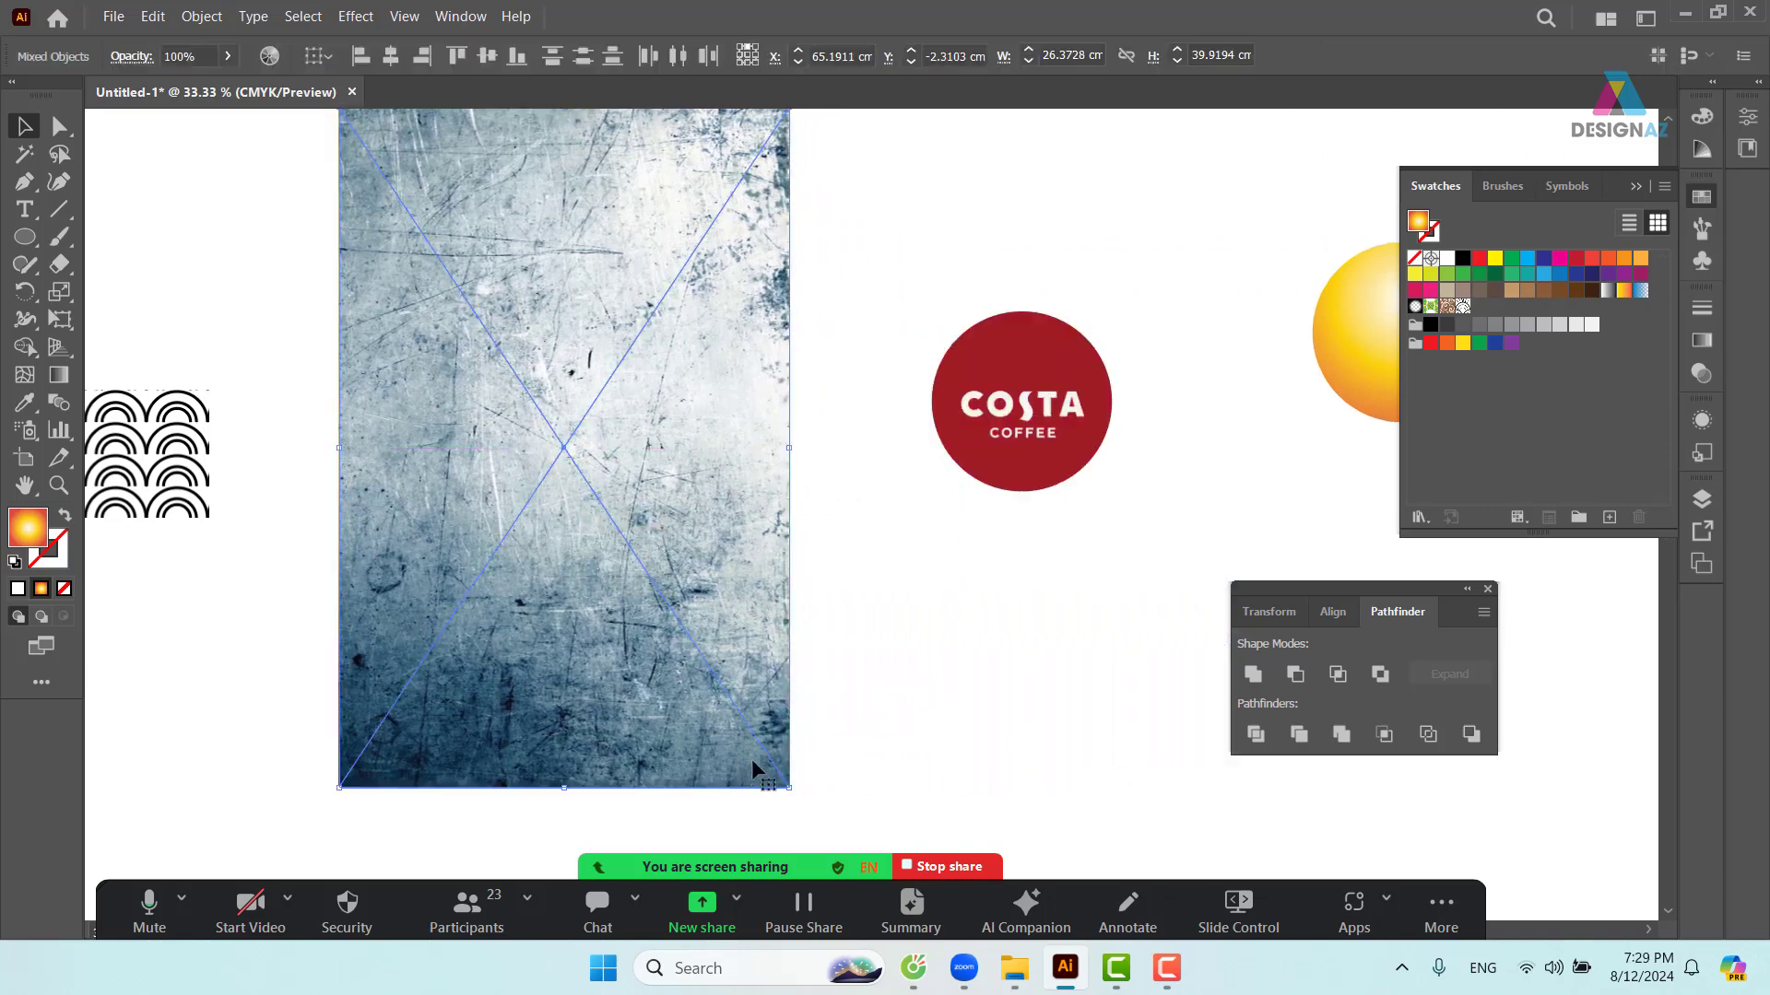
key(ctrl+shift+bracketleft)
key(space)
drag(916, 652, 925, 710)
click(926, 711)
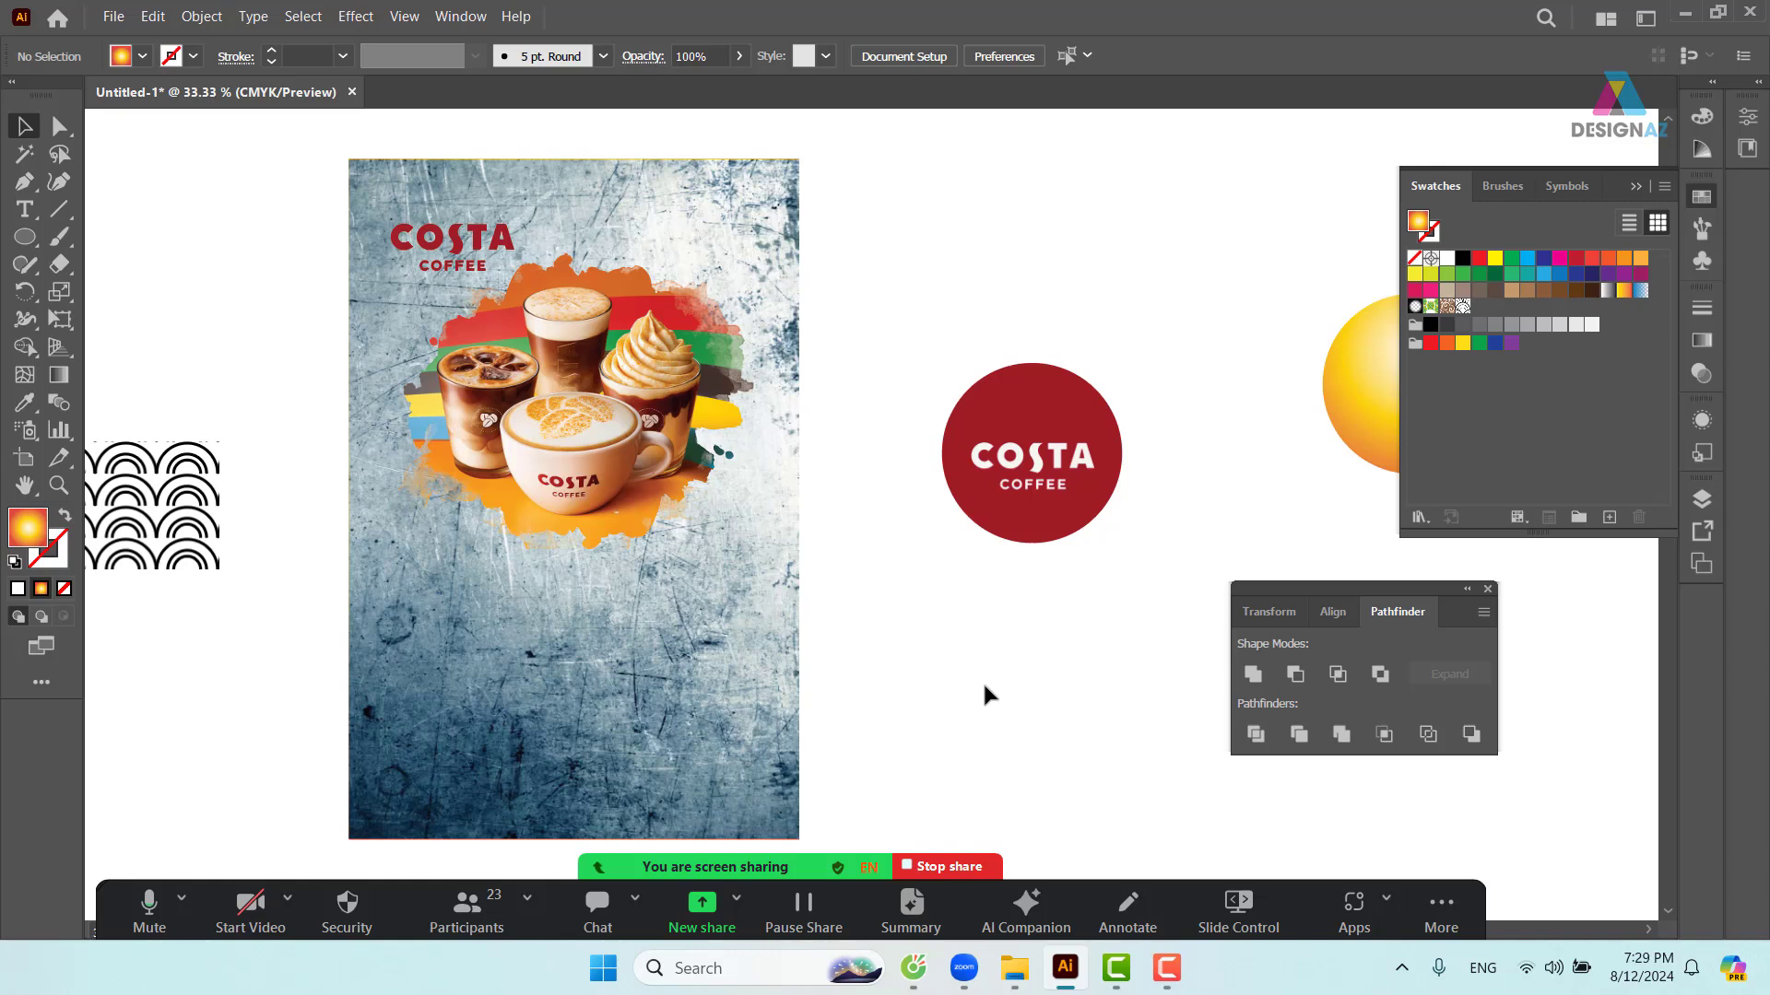
- Try the Multiply blending mode on the poster's texture image, and change it to Color
click(780, 660)
click(1701, 373)
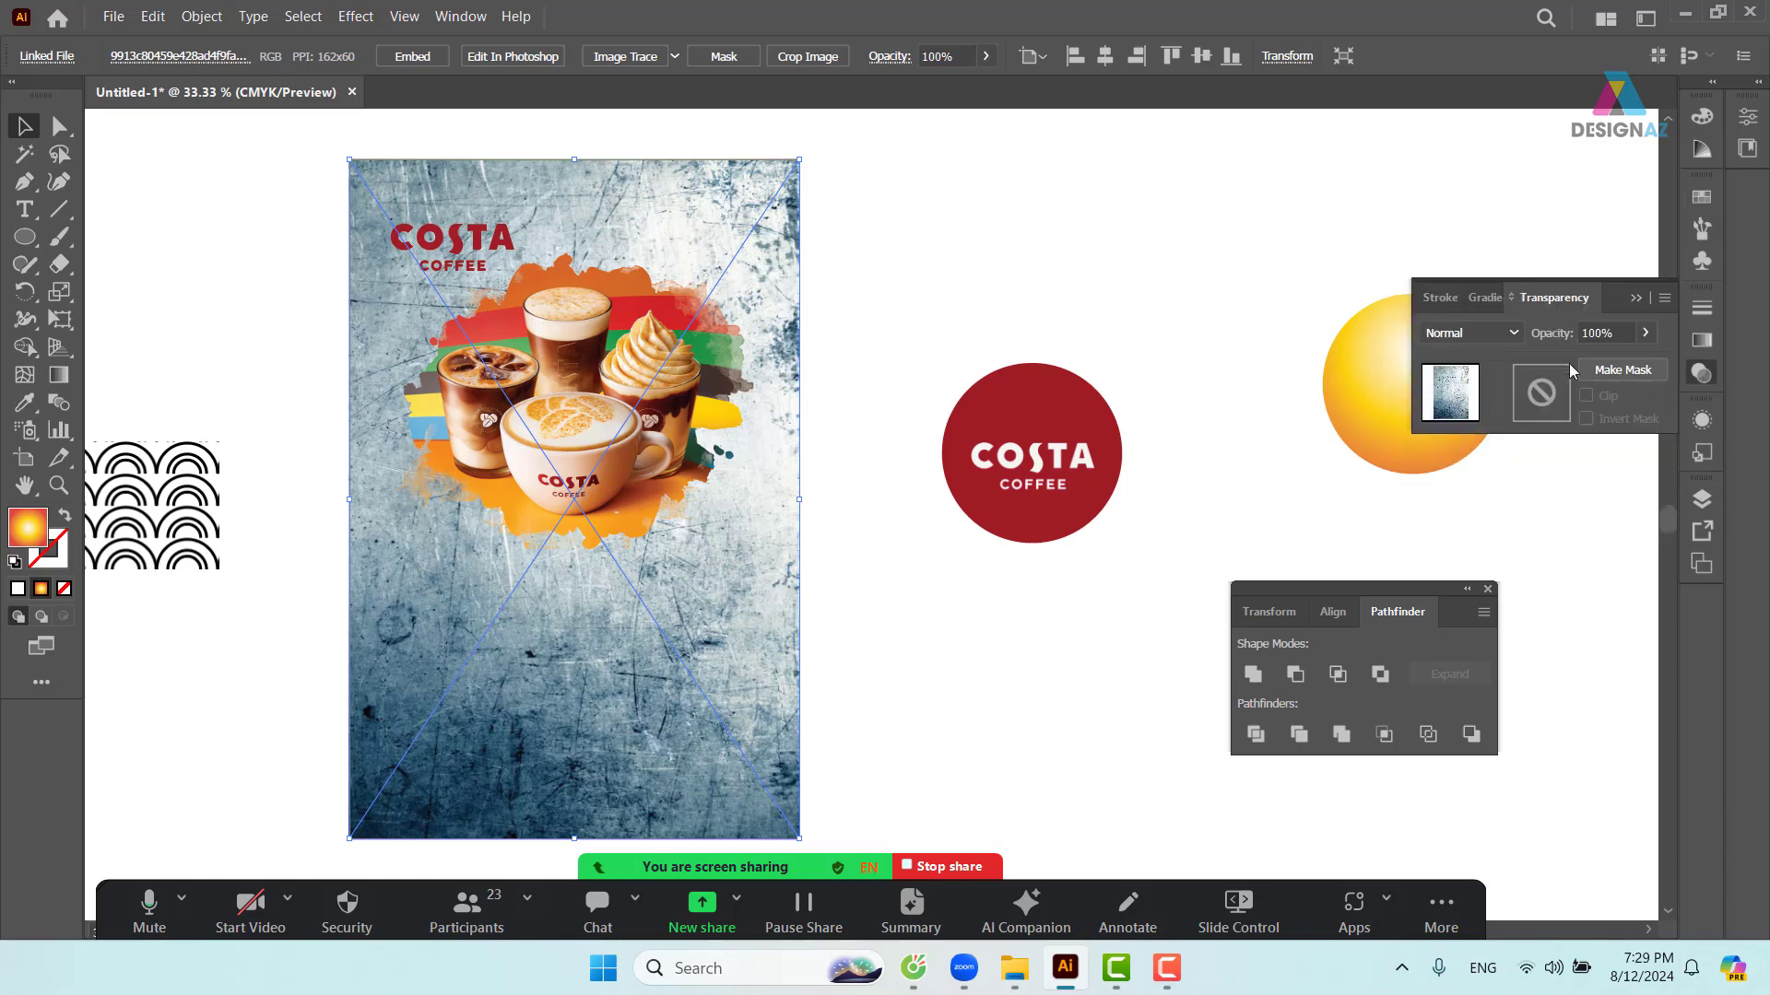
click(1495, 341)
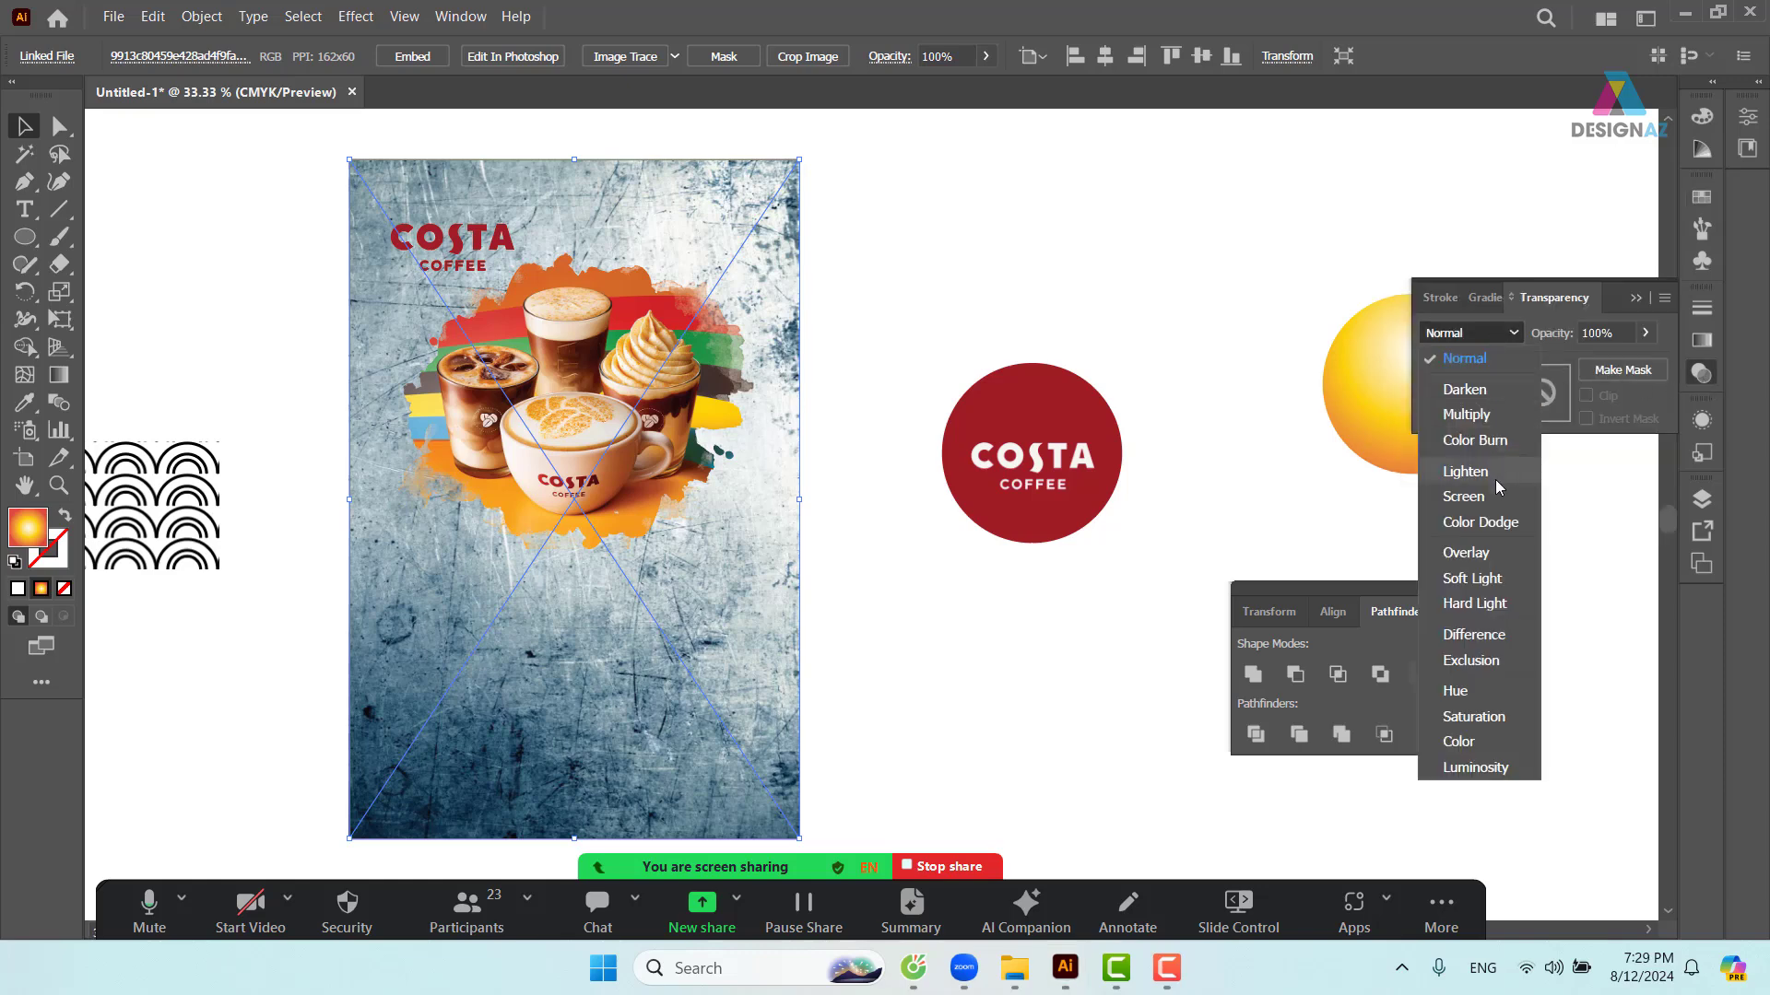
click(1493, 417)
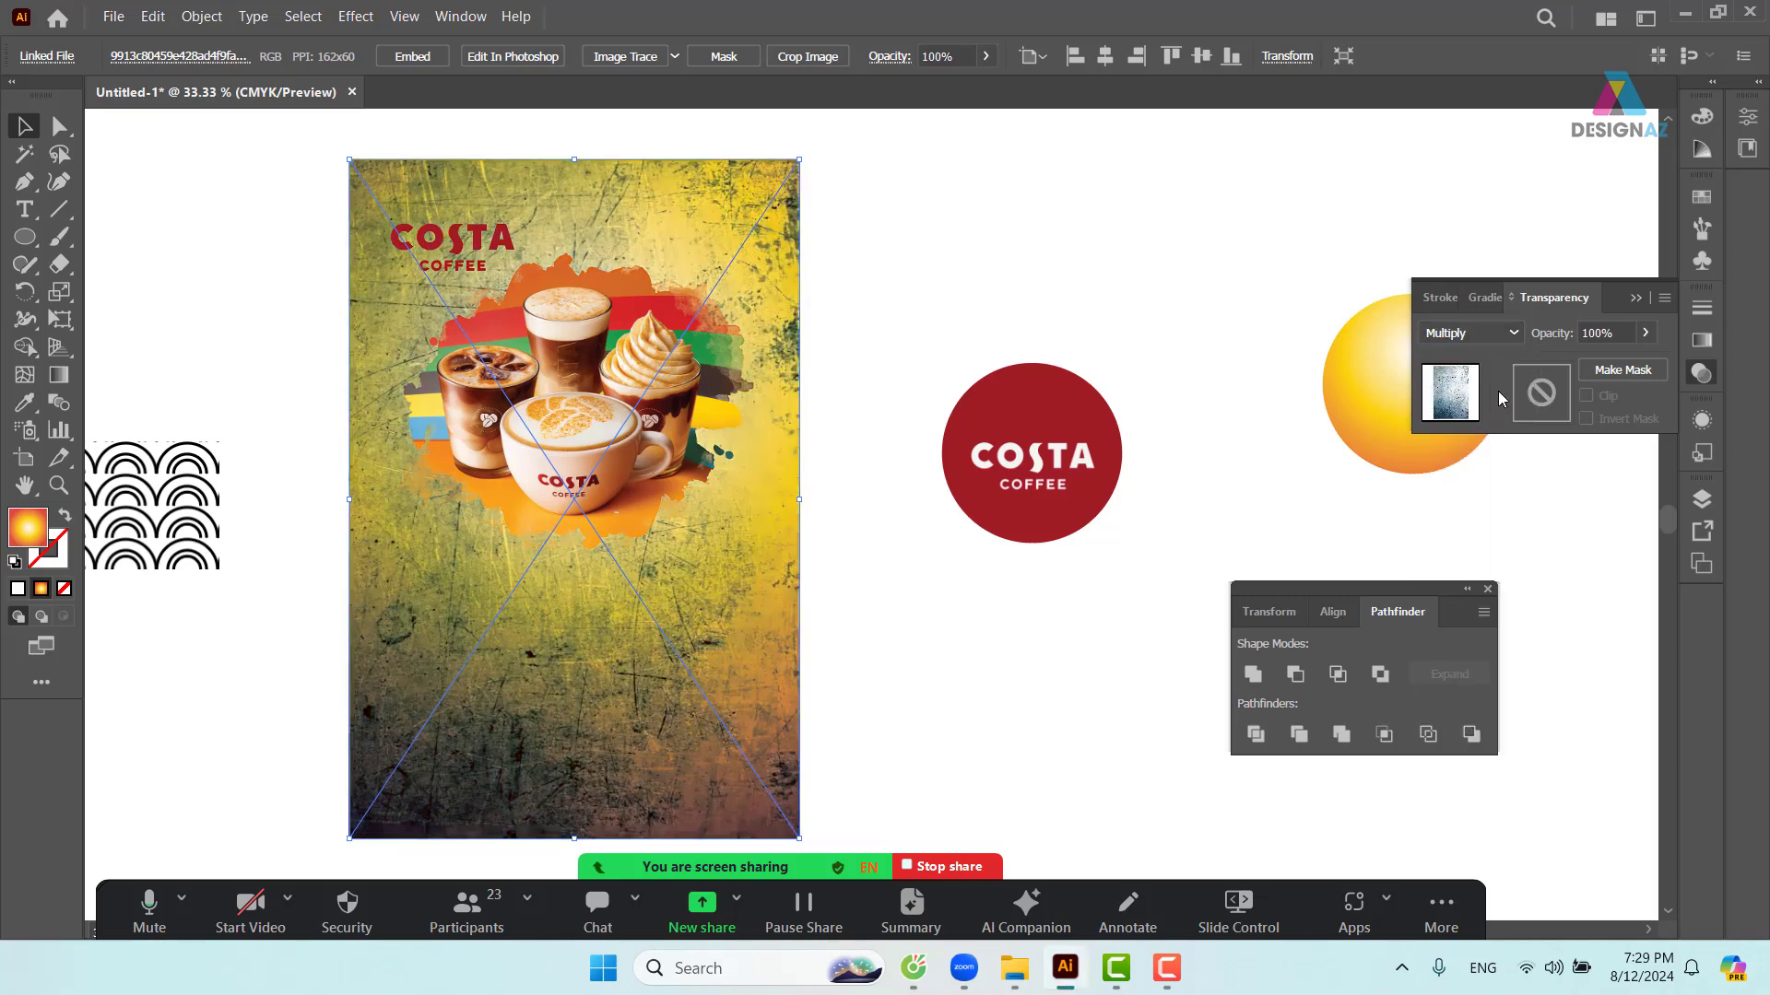
click(1474, 334)
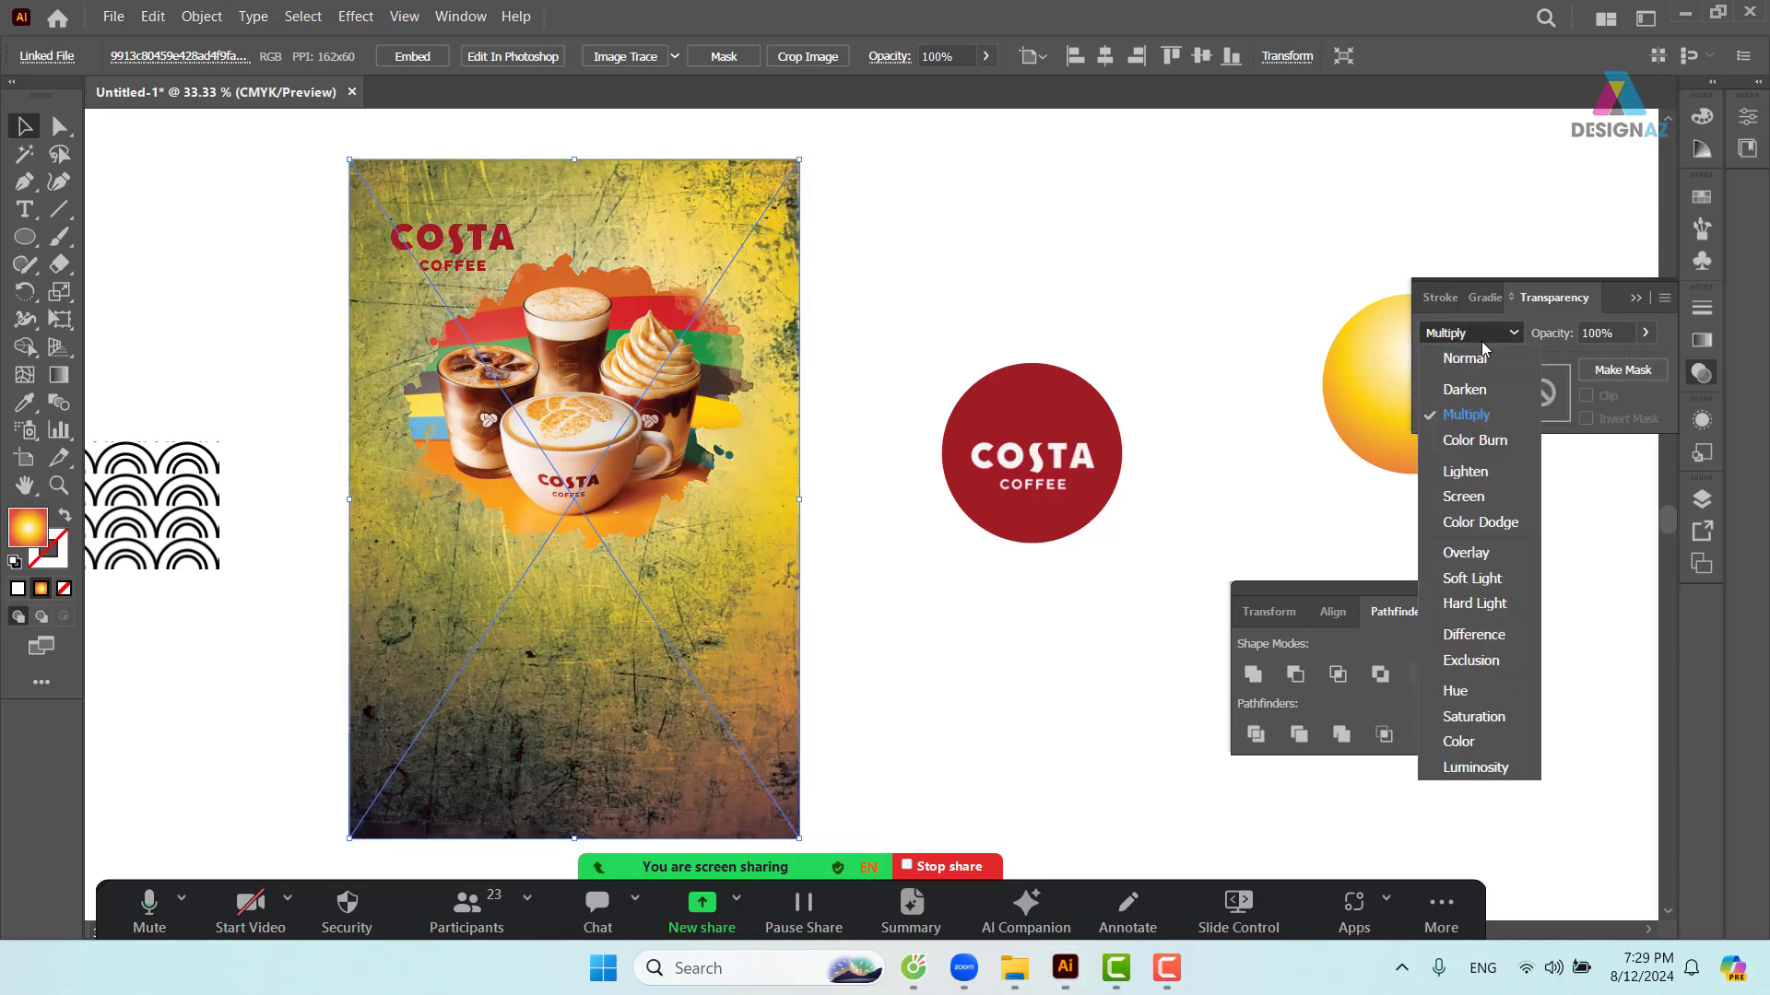
click(1461, 743)
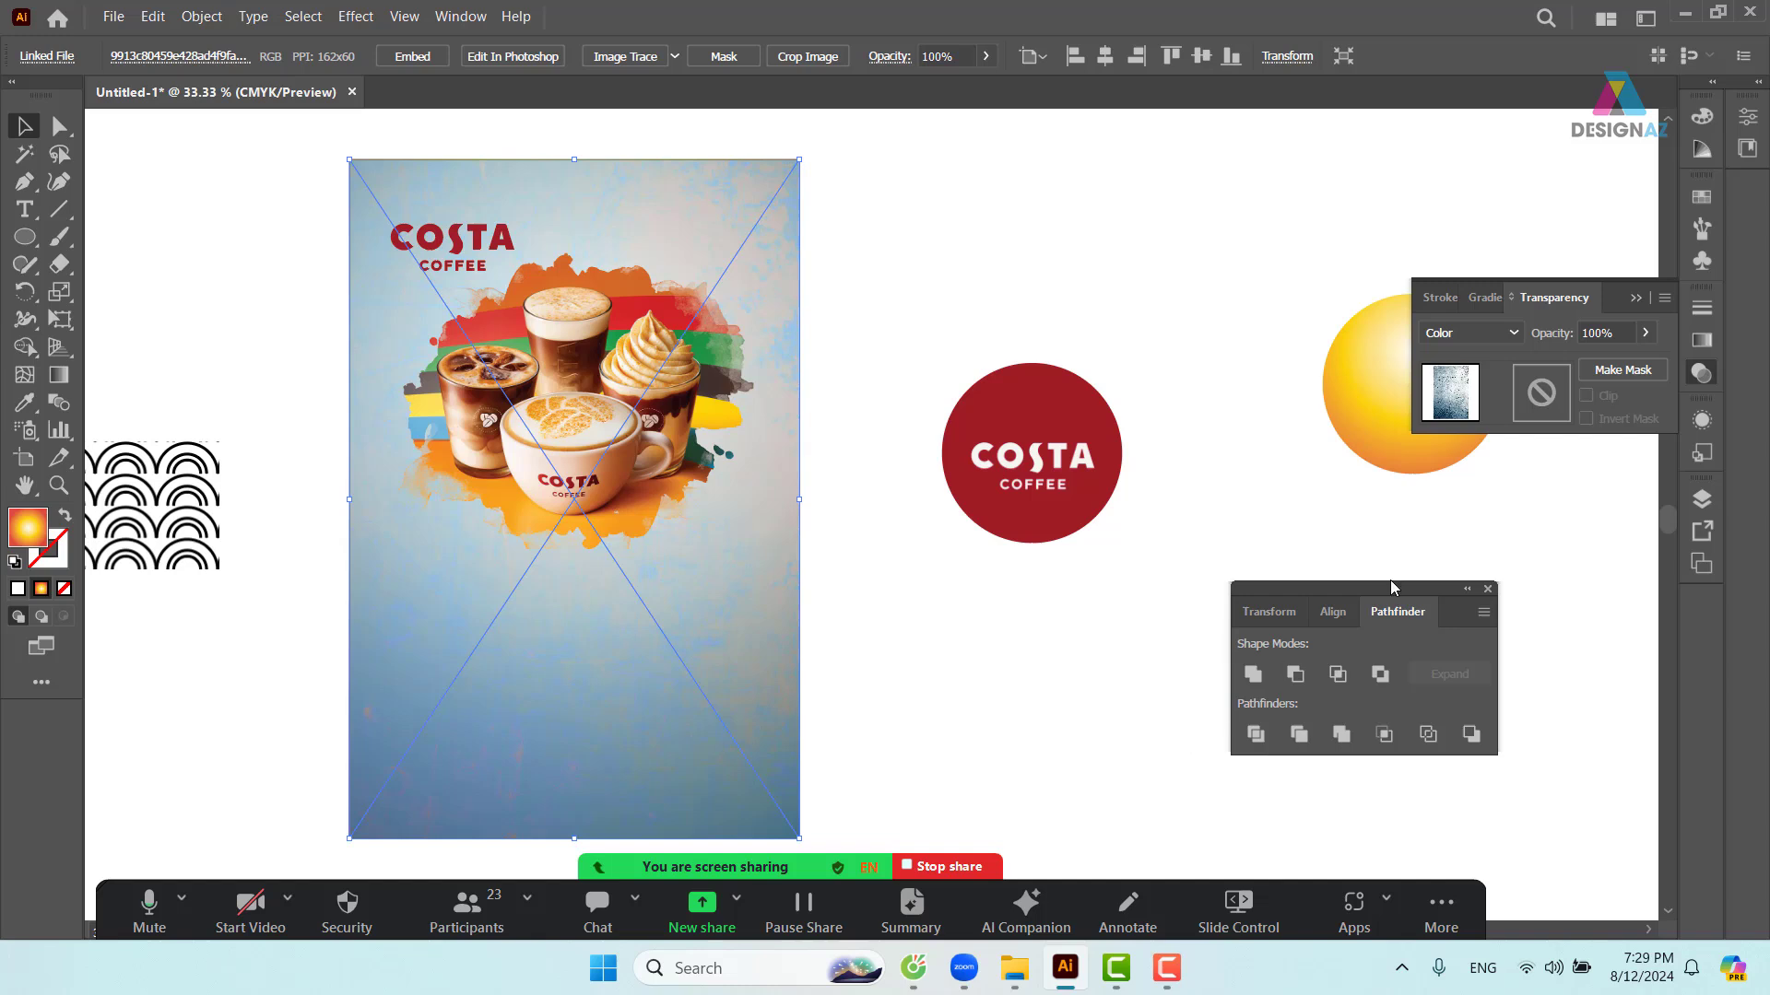
- Try the Soft Light blending mode on the texture image, and undo it
click(1475, 333)
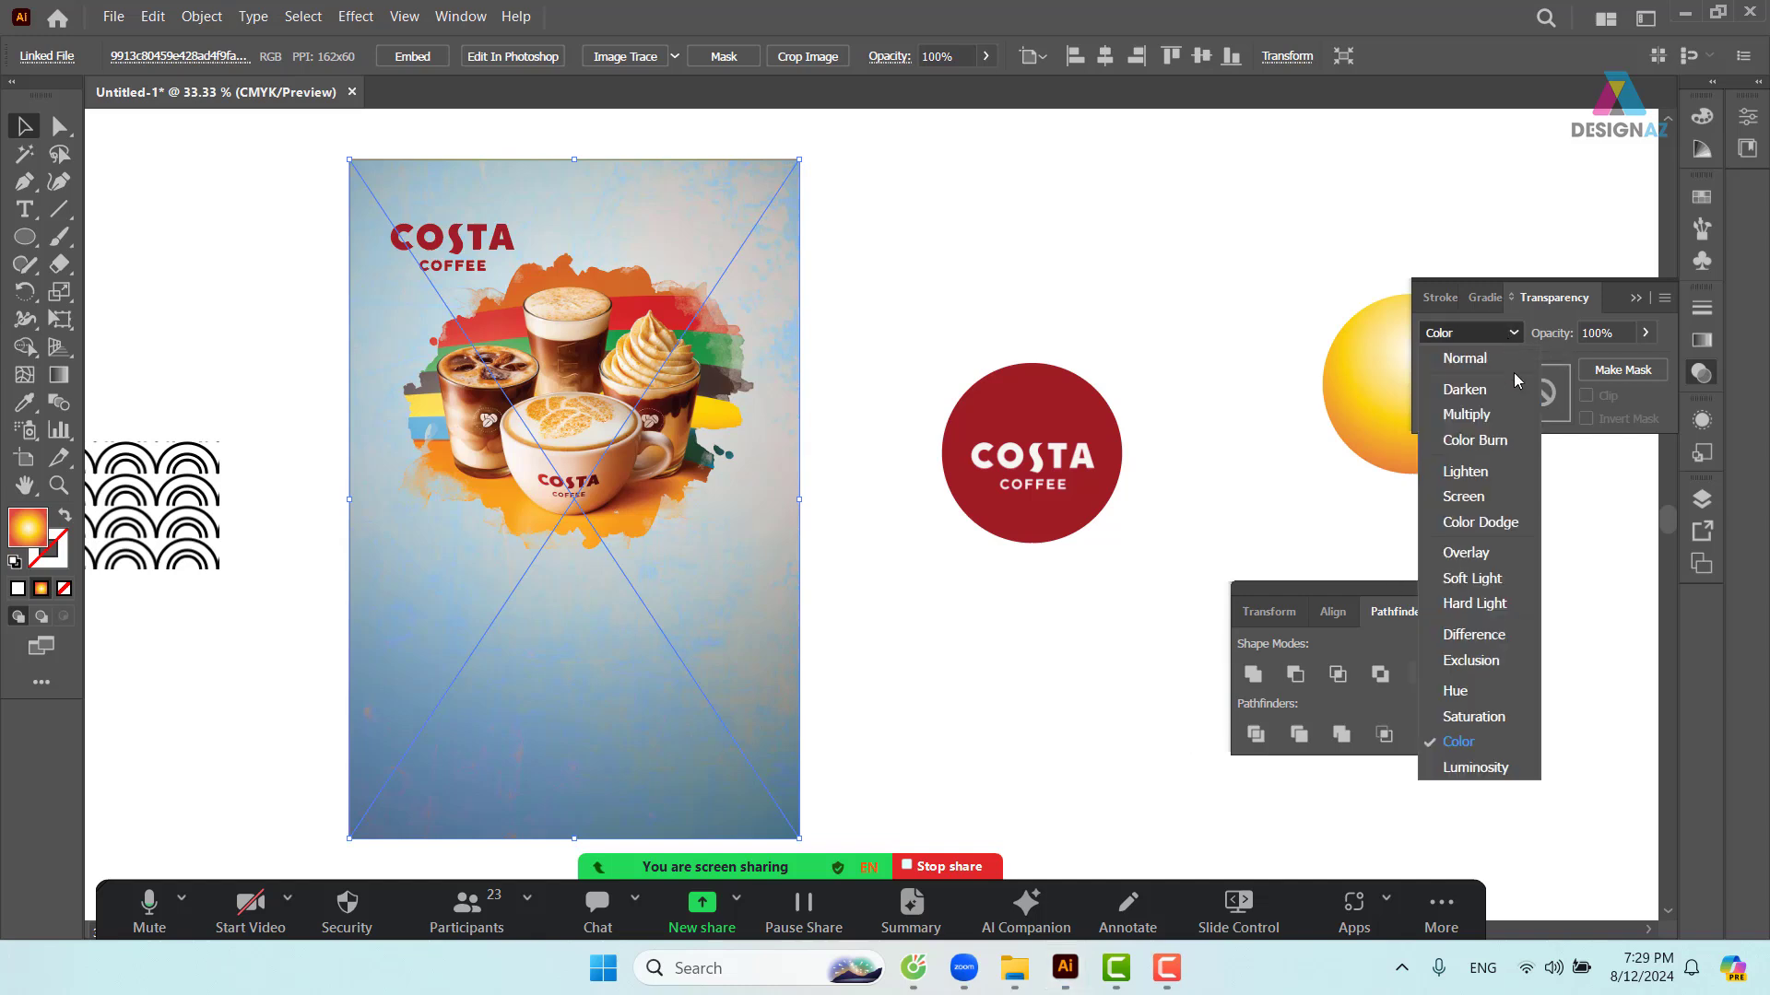
click(1492, 579)
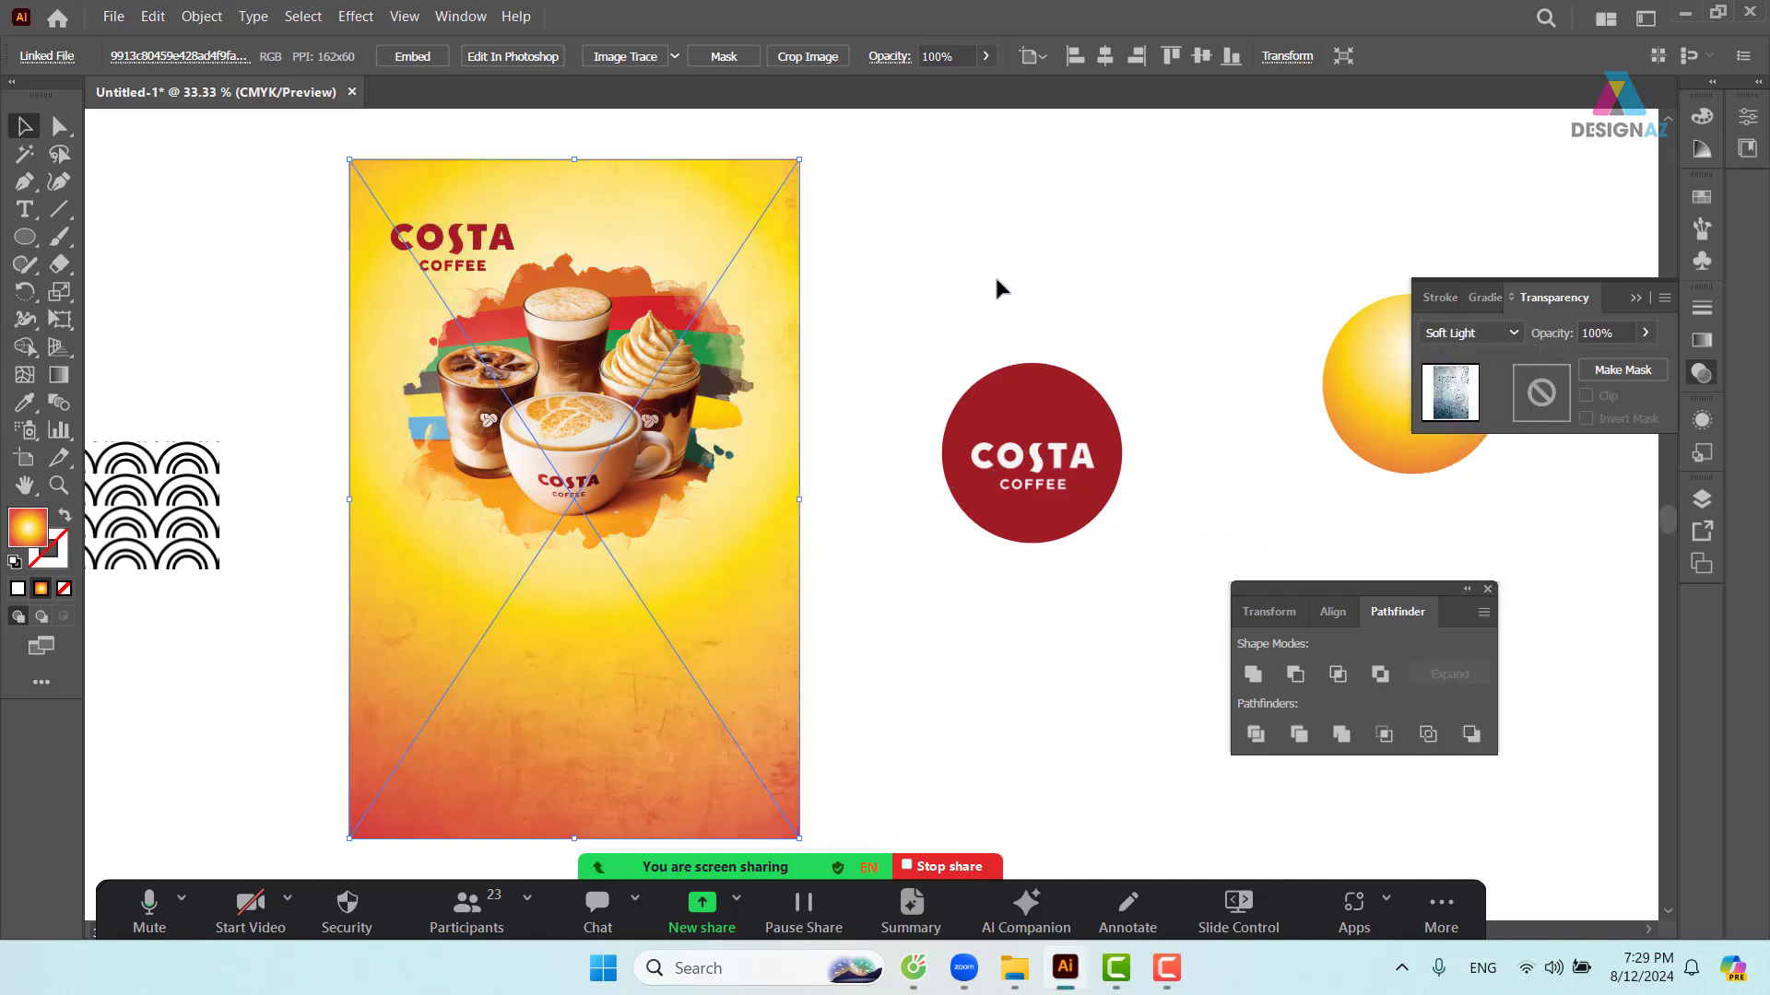
click(1023, 263)
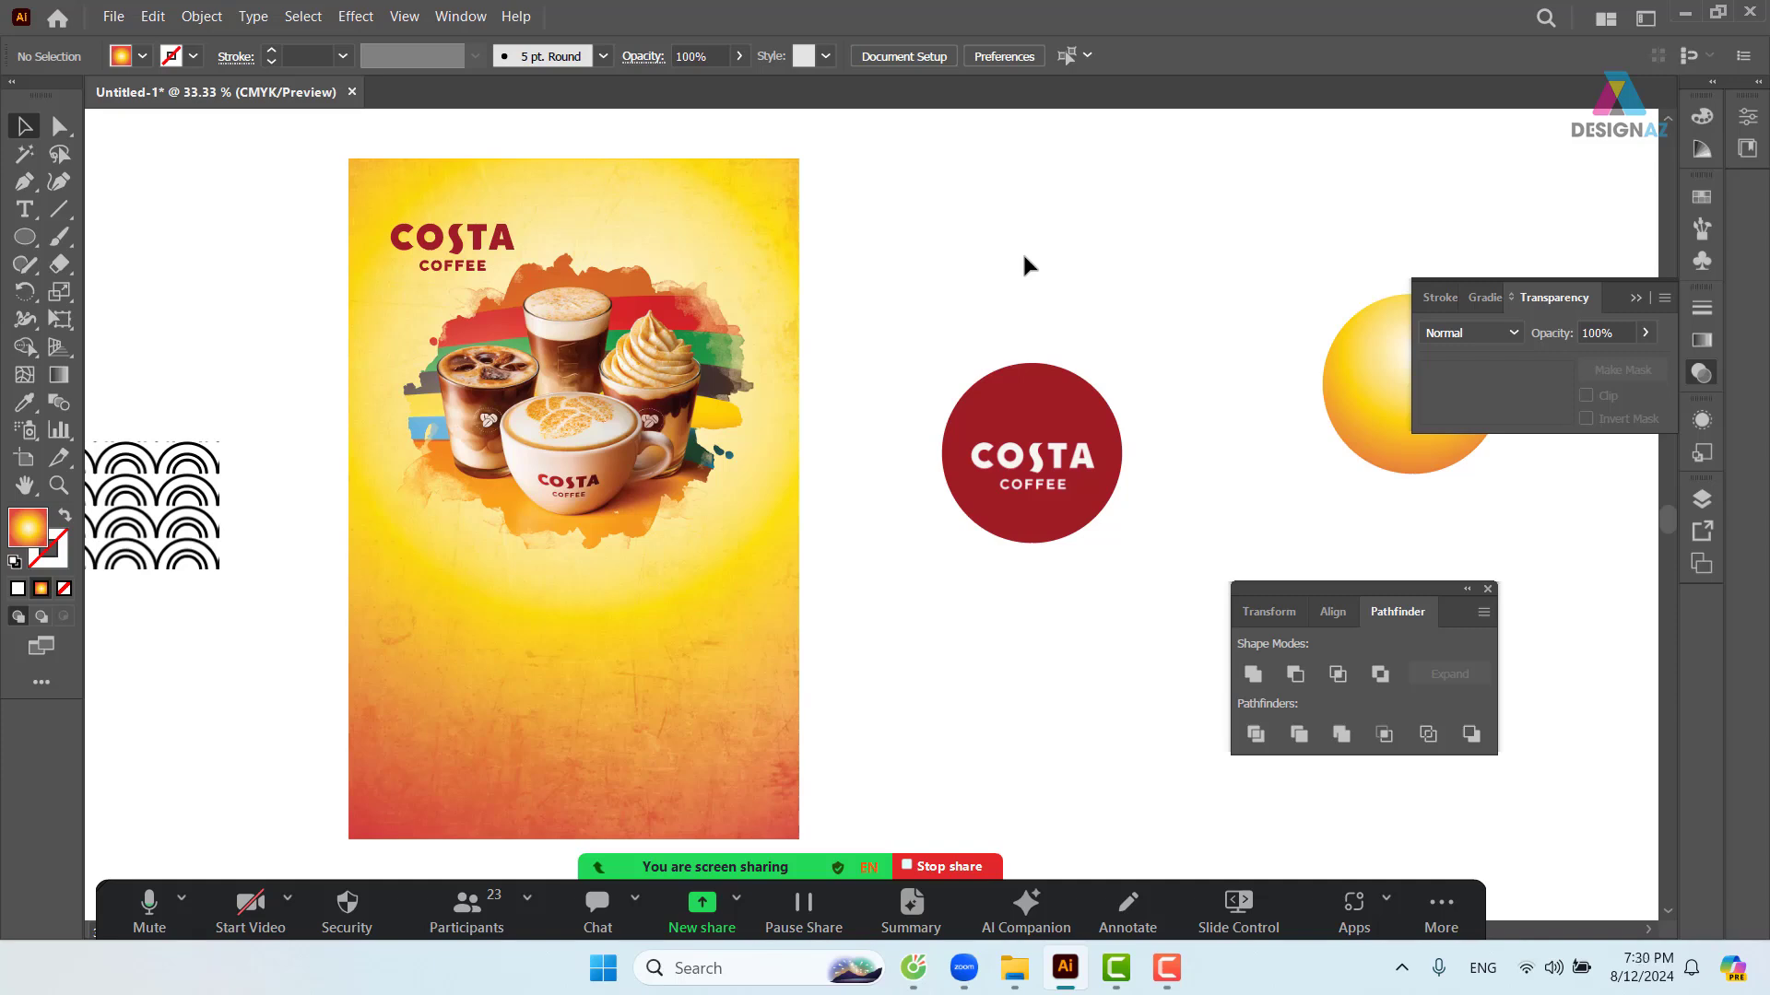
key(ctrl+z)
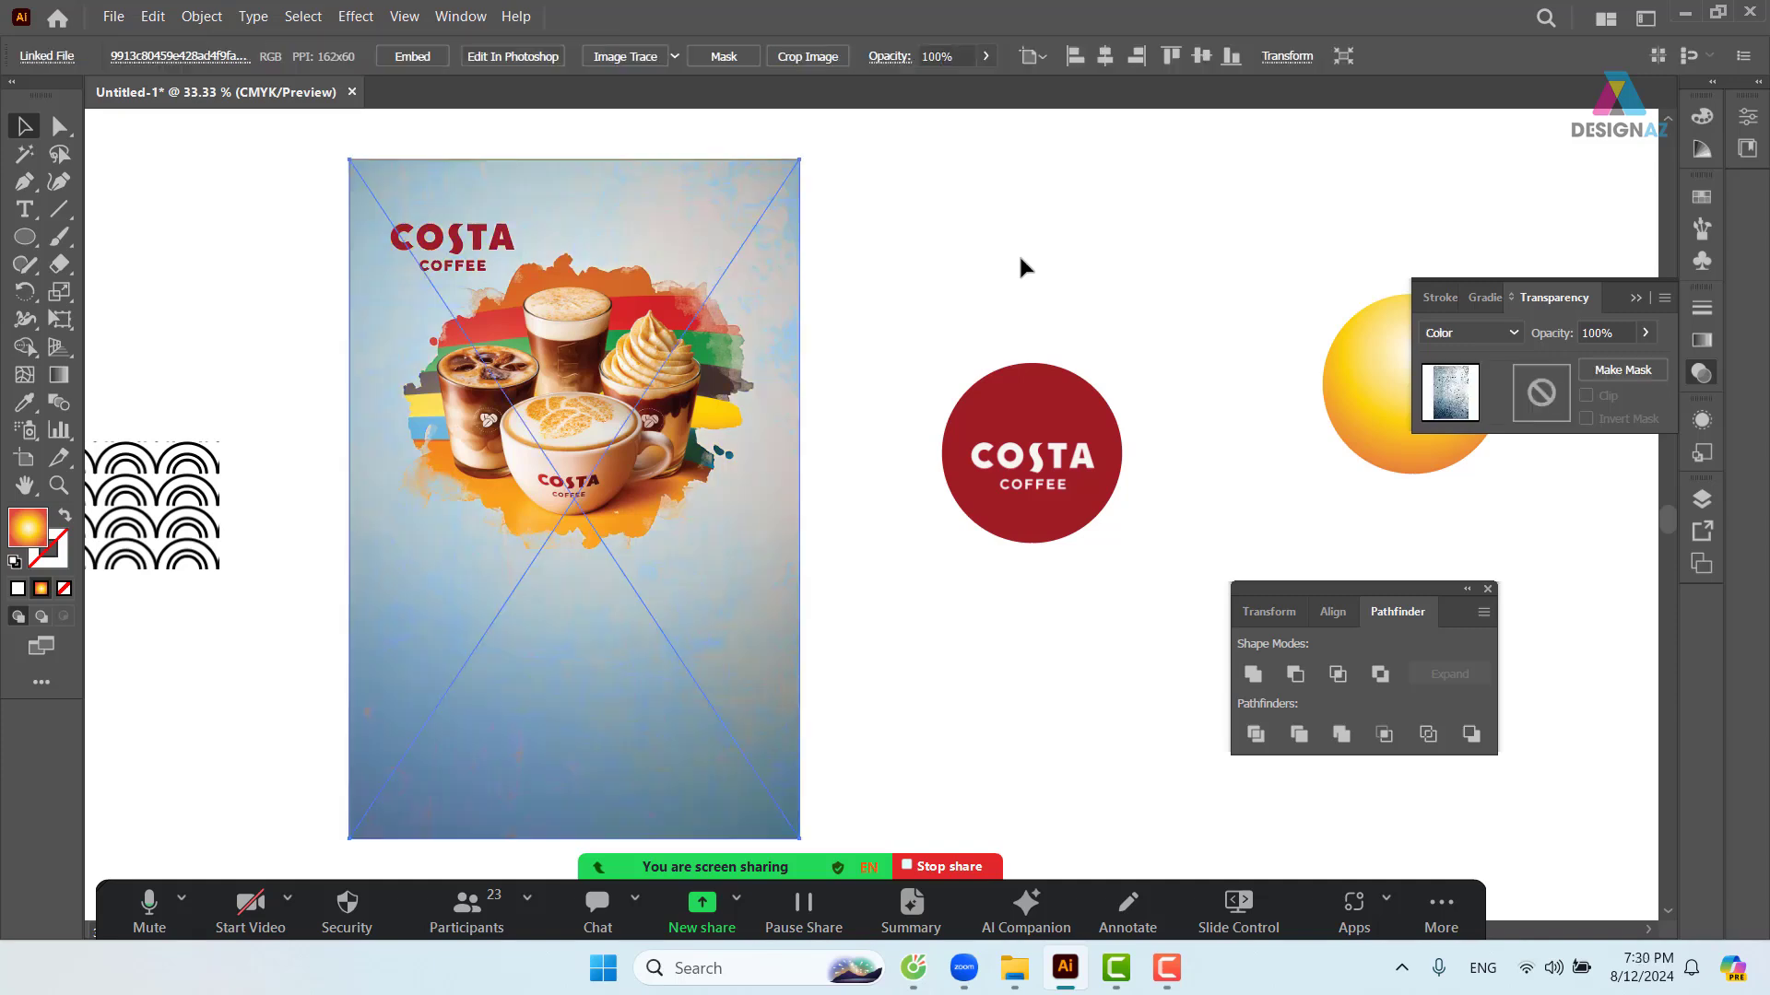
- Undo the blending mode changes on the poster's texture image until it is back to Normal, and deselect it
key(ctrl+z)
key(ctrl+z)
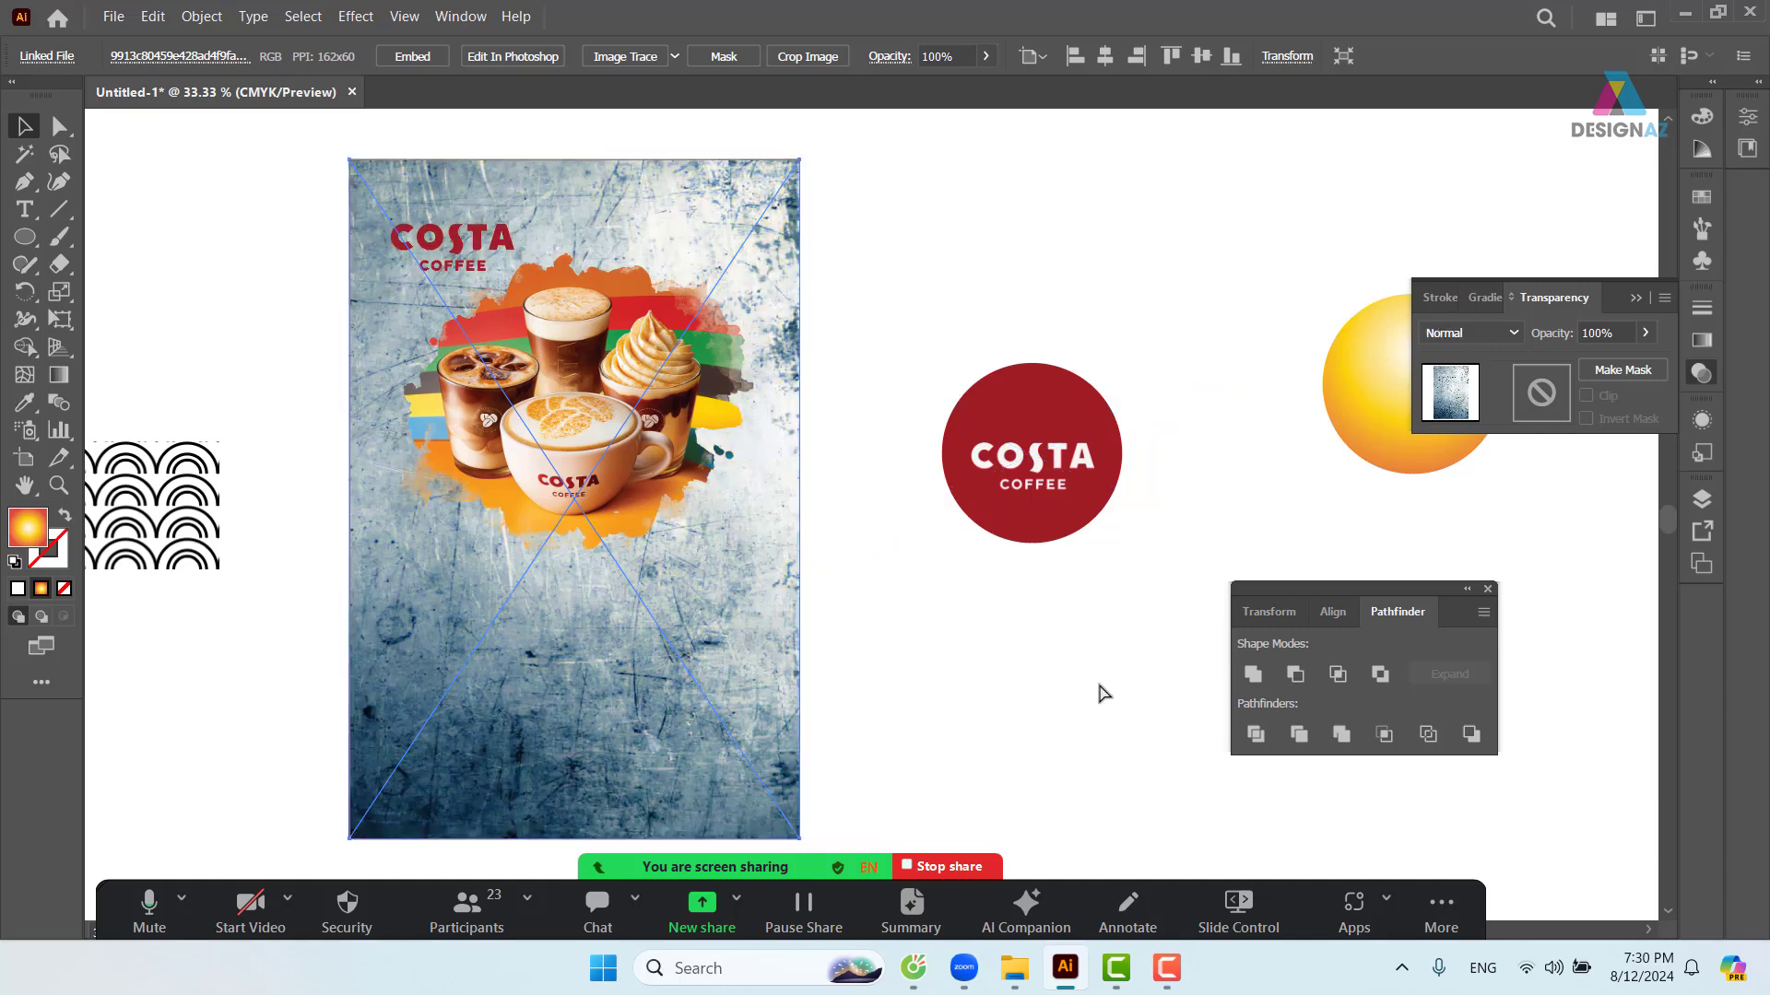
drag(1088, 687, 858, 599)
drag(968, 561, 937, 587)
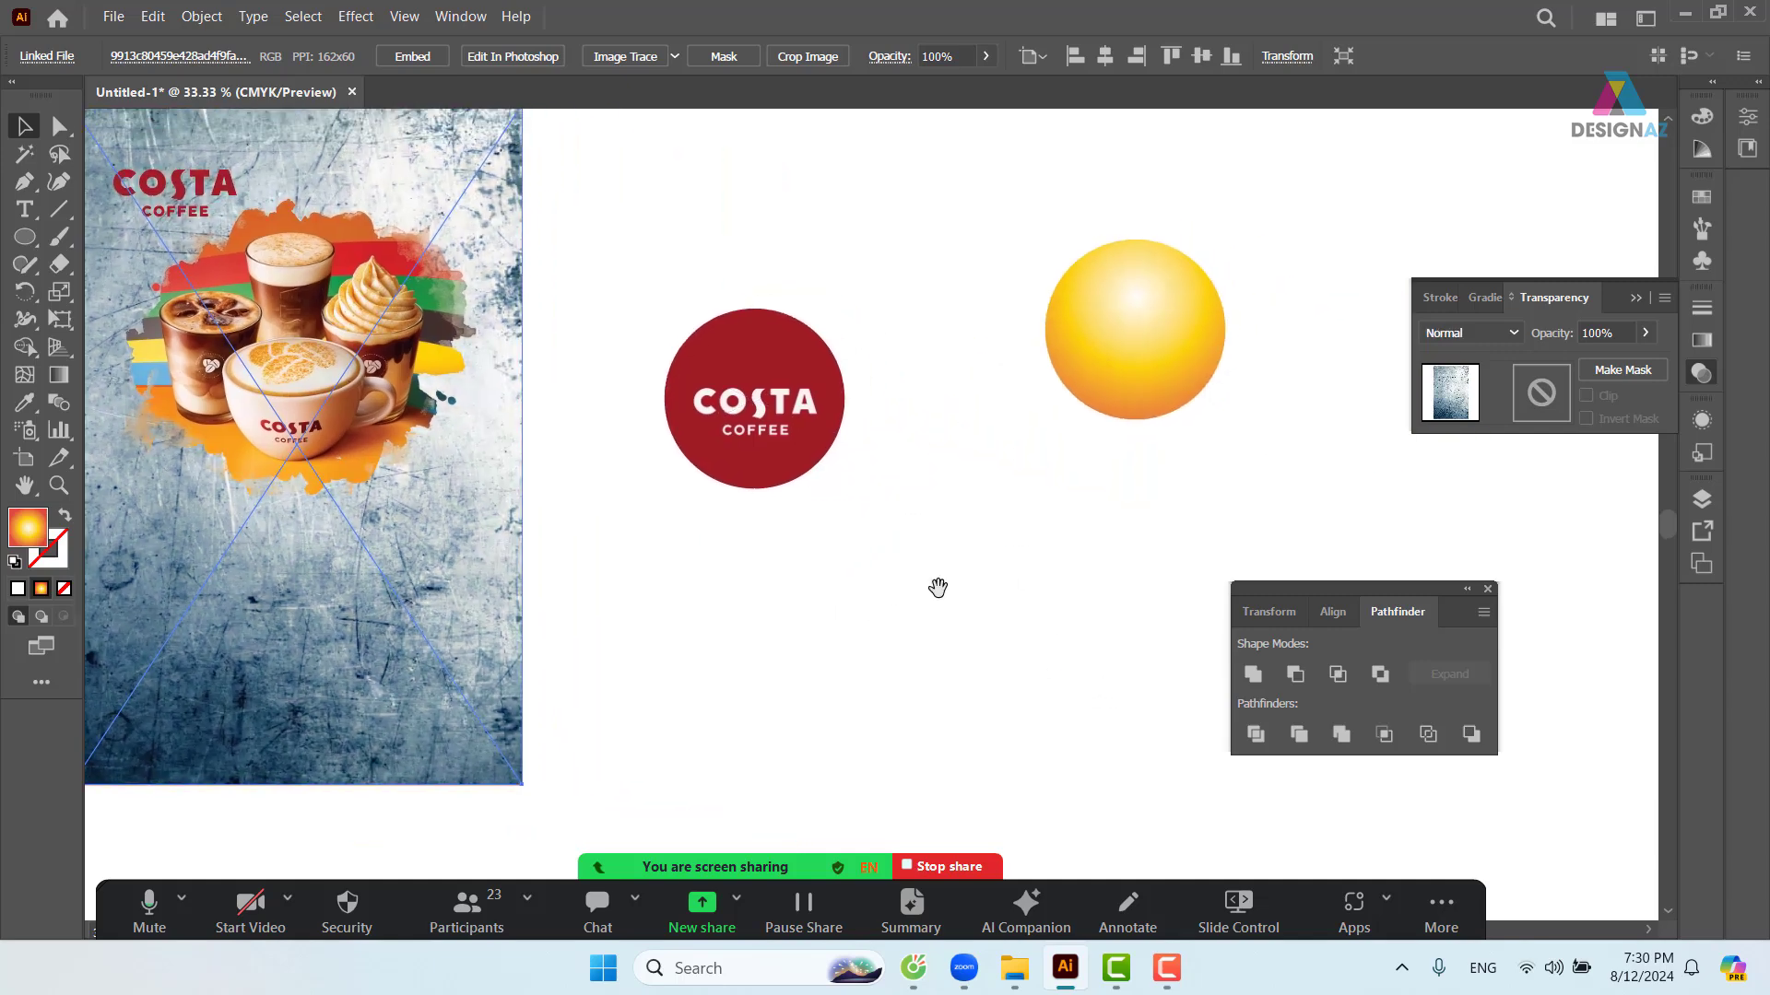
click(728, 613)
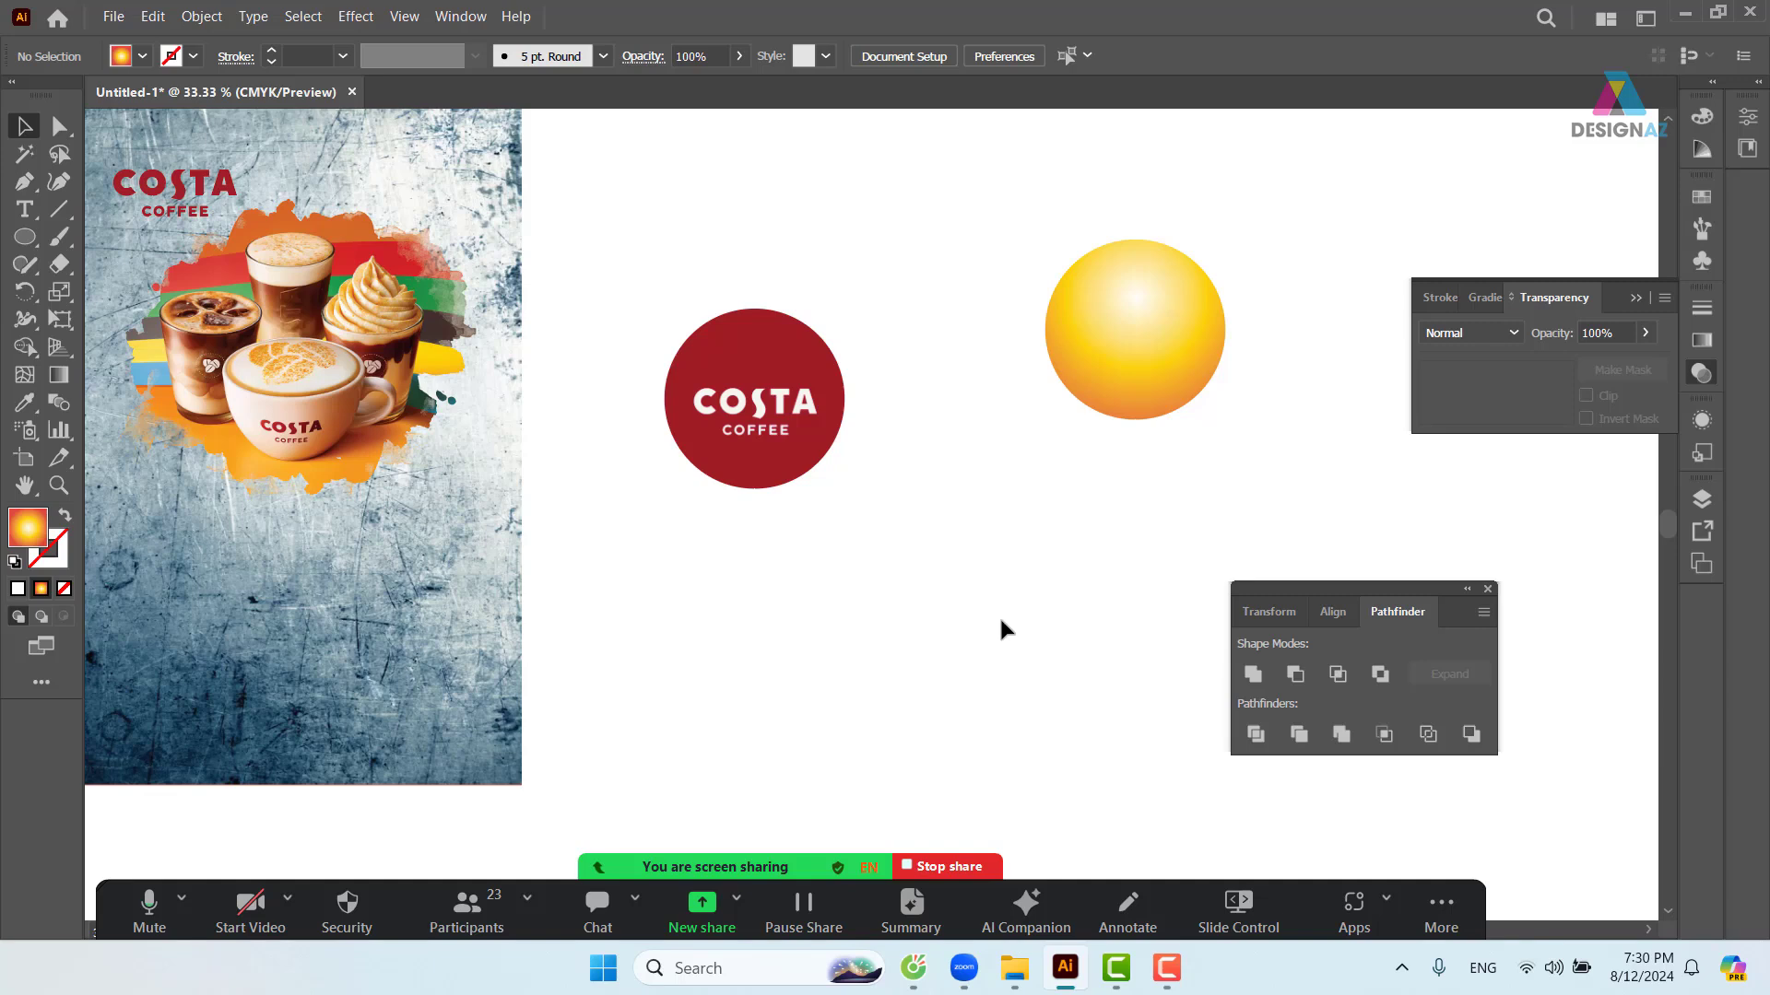
- Place a copy of the texture image on the empty canvas beside the poster and delete the one left on the poster
drag(827, 630, 1008, 654)
drag(912, 687, 861, 682)
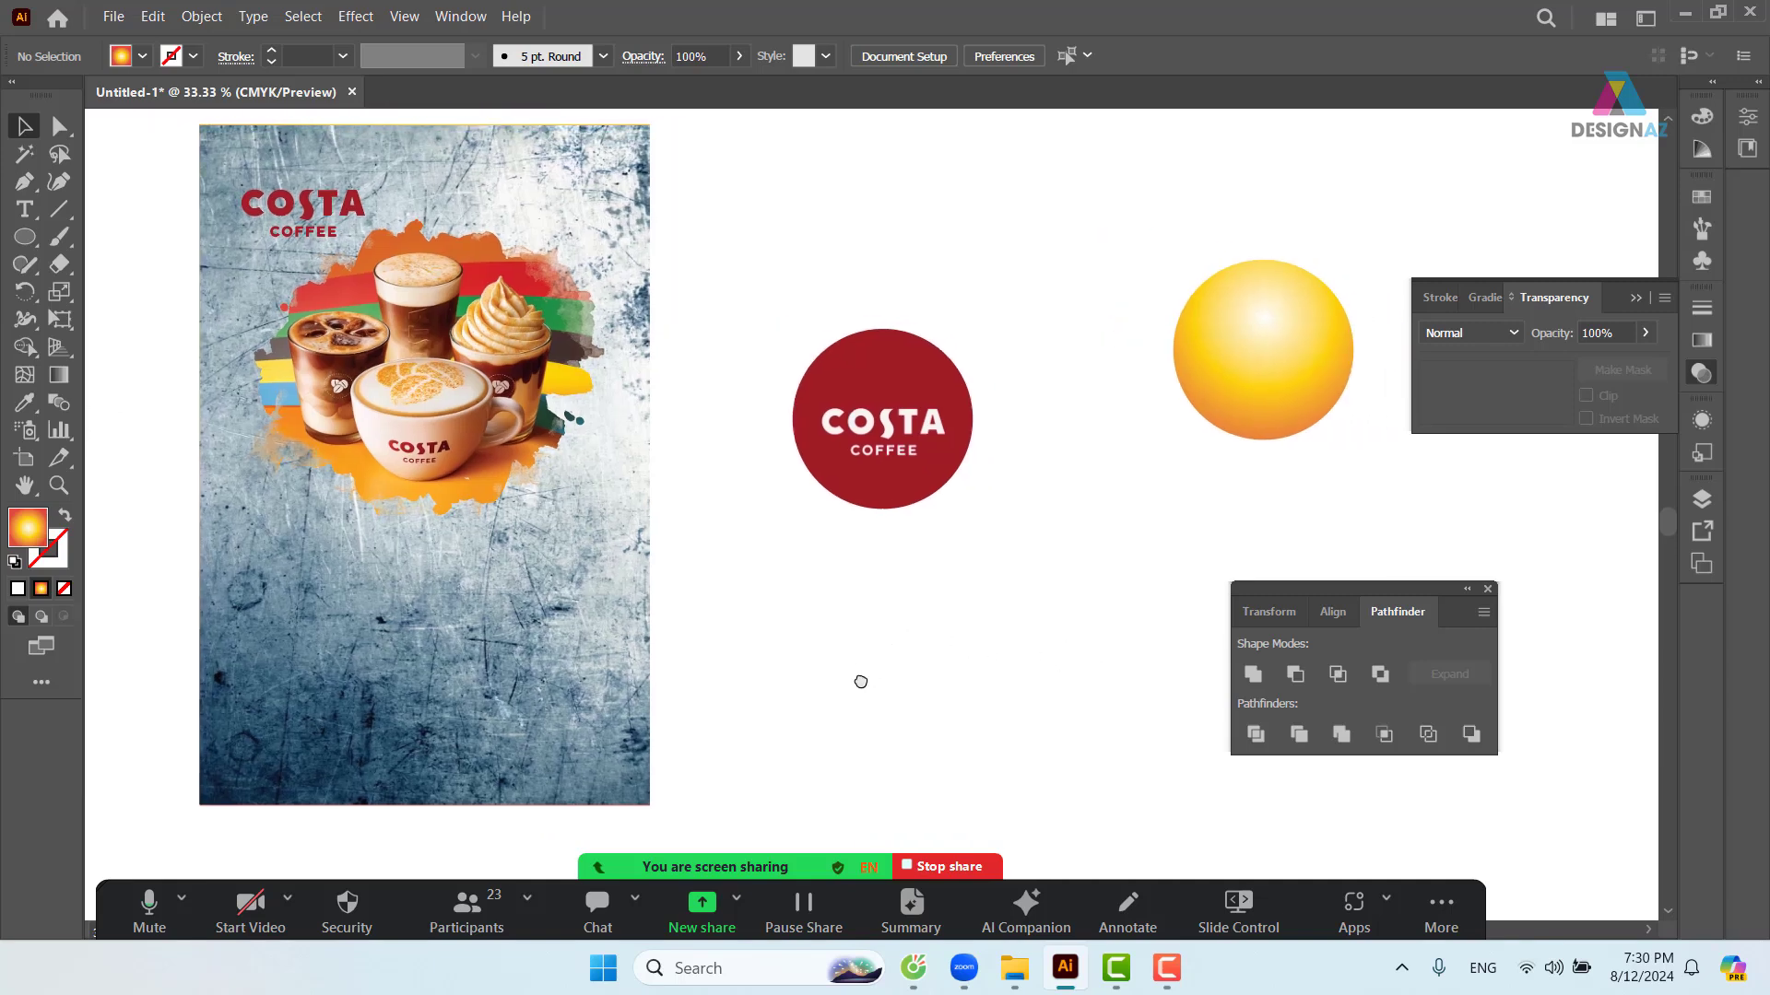
drag(1430, 595, 1588, 678)
click(553, 622)
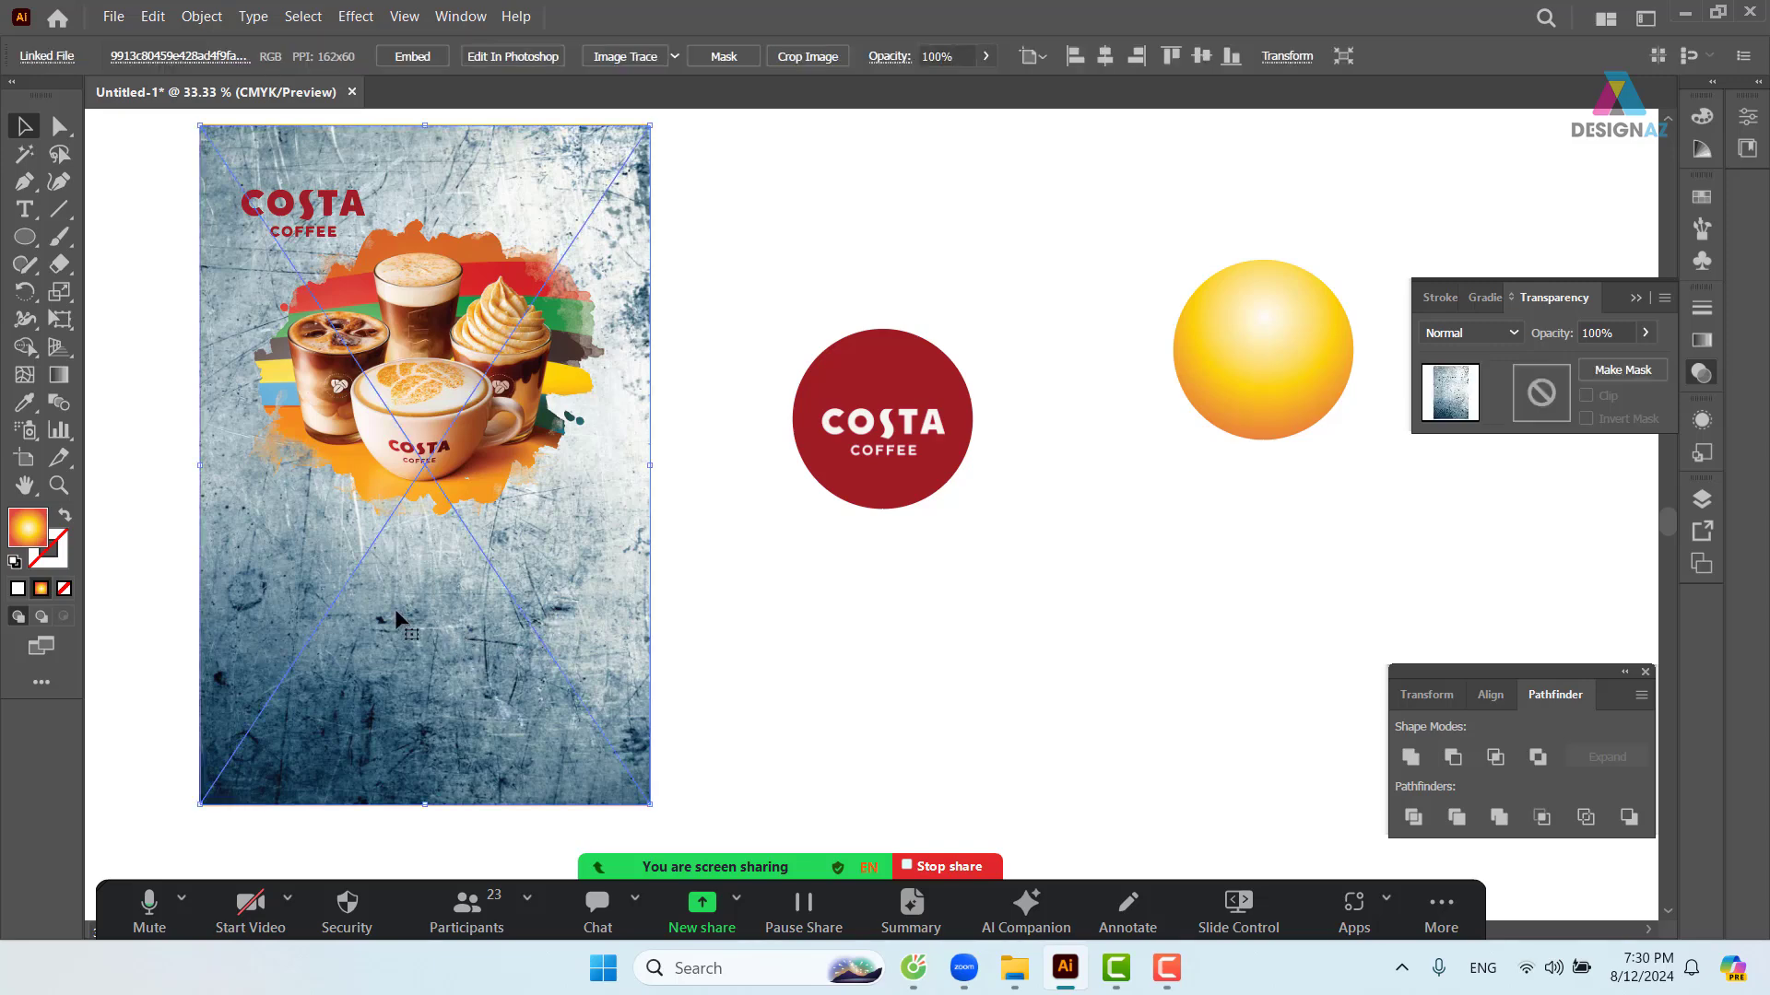
drag(629, 638, 1302, 645)
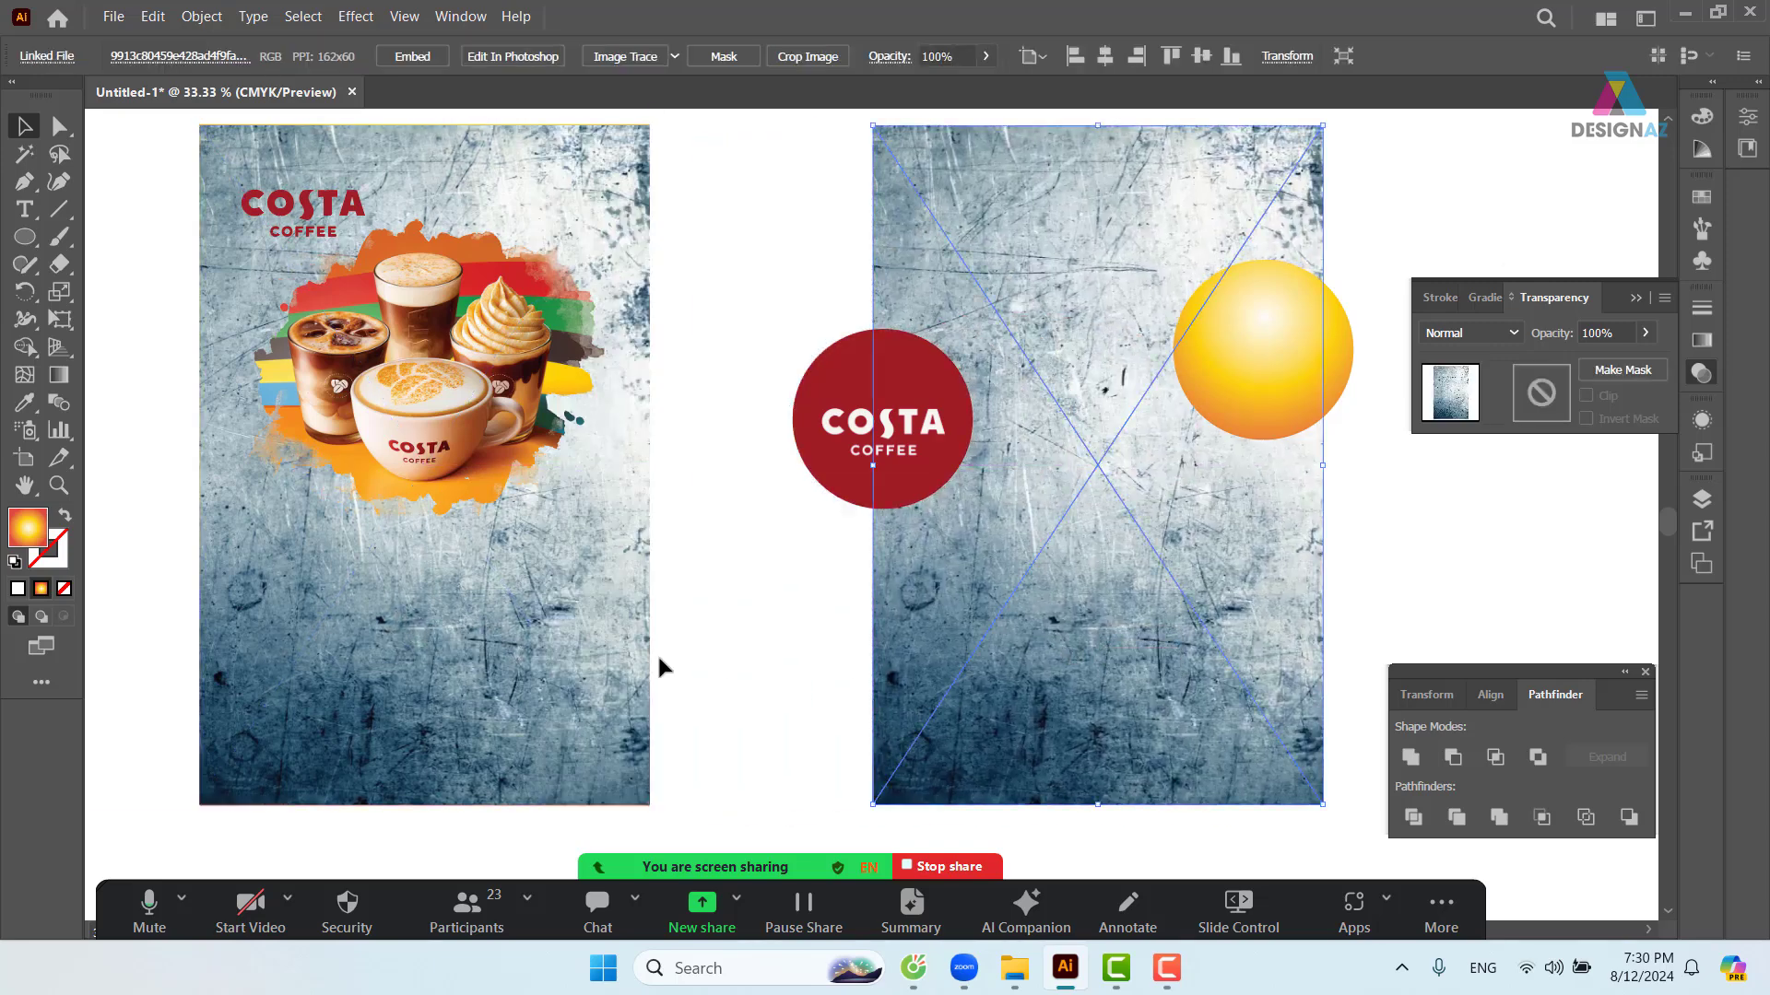
click(594, 664)
key(Delete)
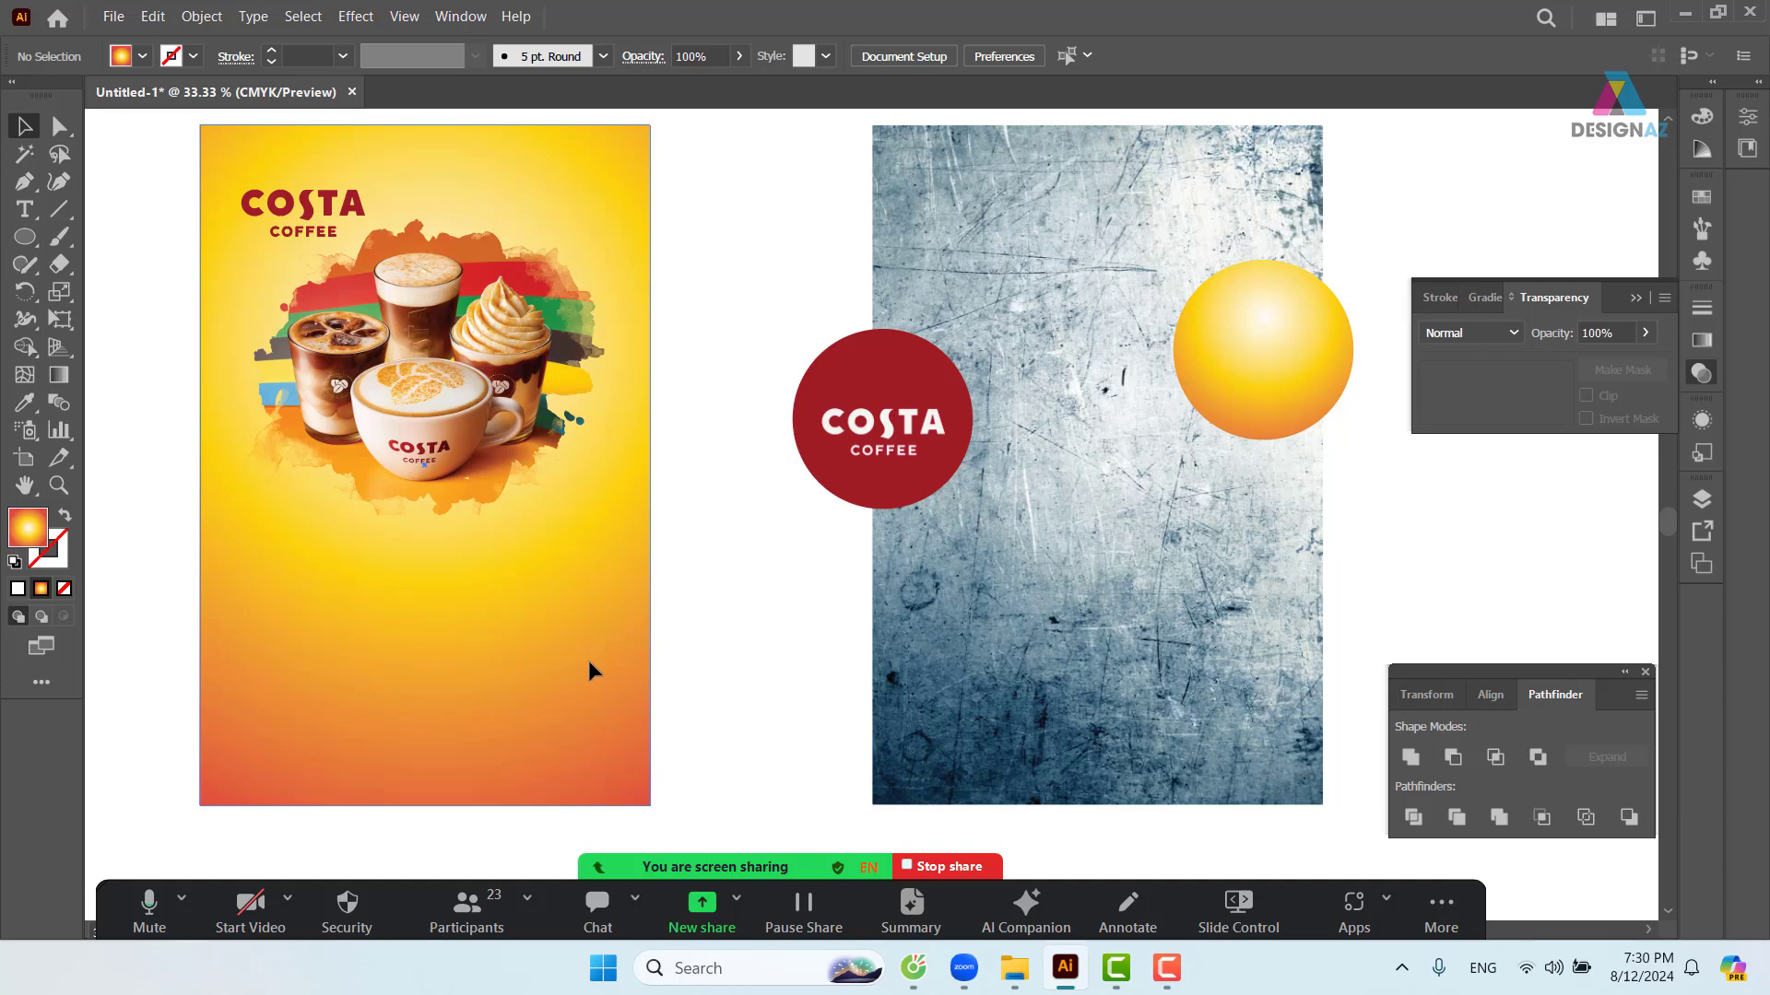
- Duplicate the poster's gradient background partly beside the poster and set the copy's blending mode to Screen
click(588, 660)
drag(540, 675, 804, 714)
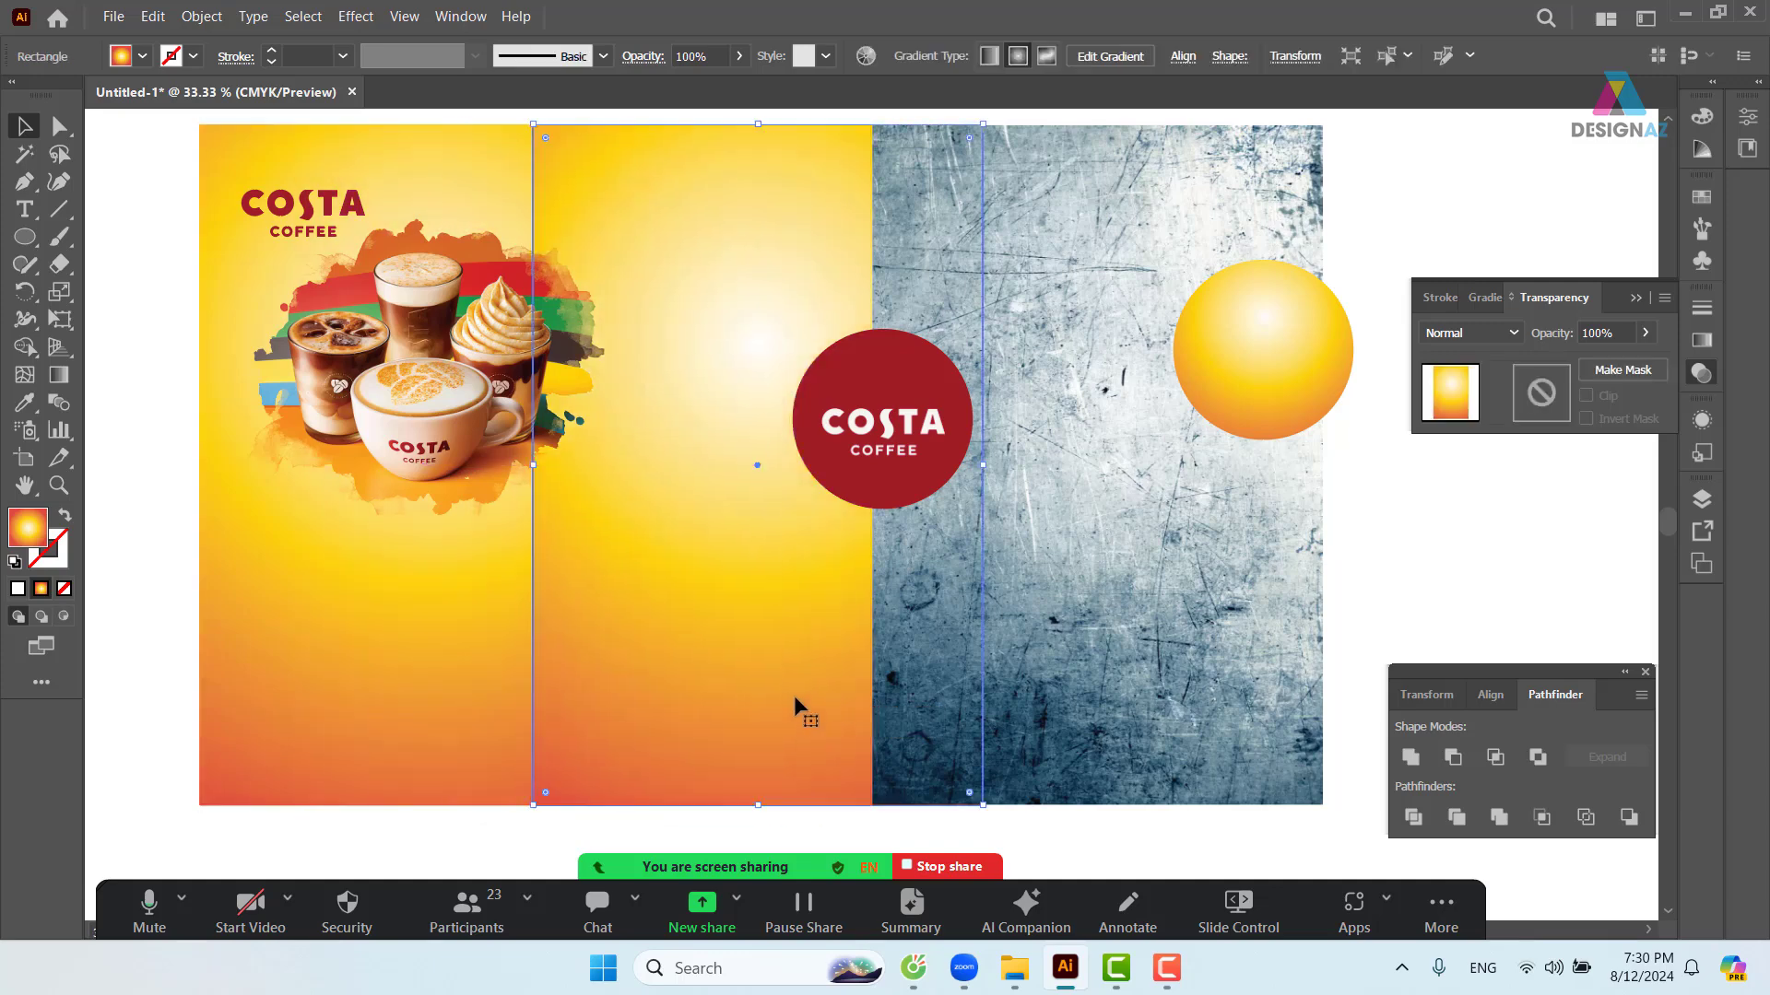
click(1470, 333)
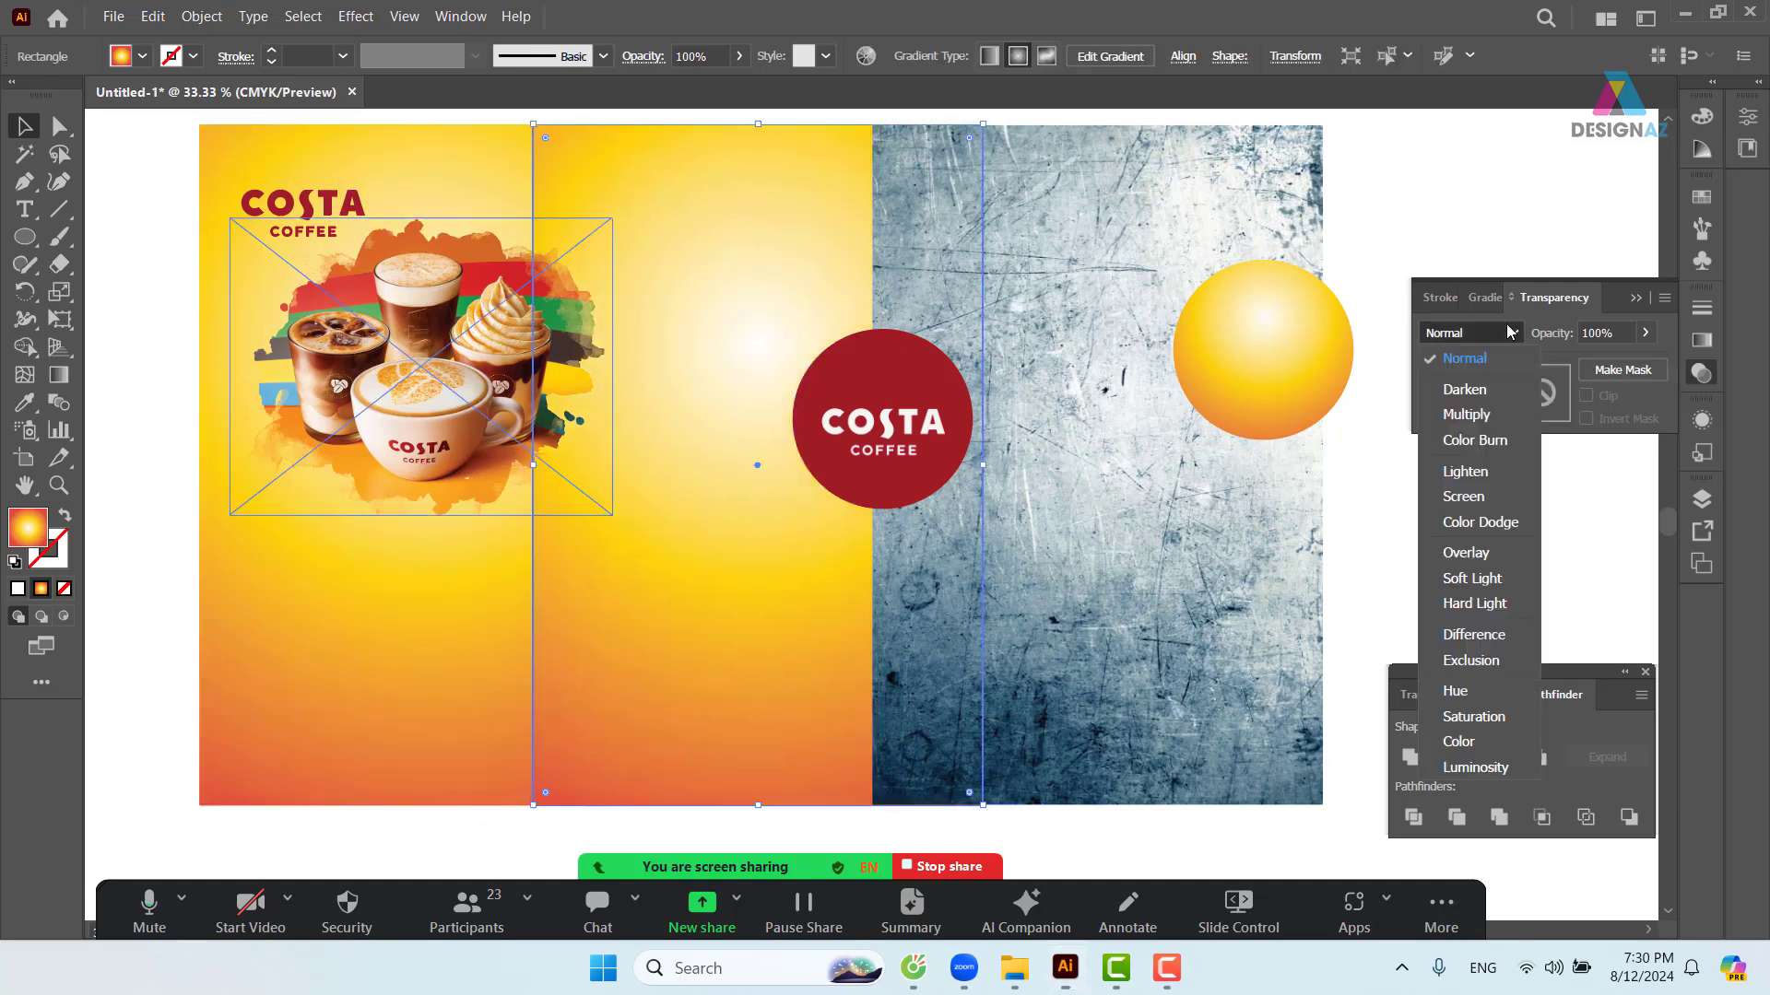
click(1463, 496)
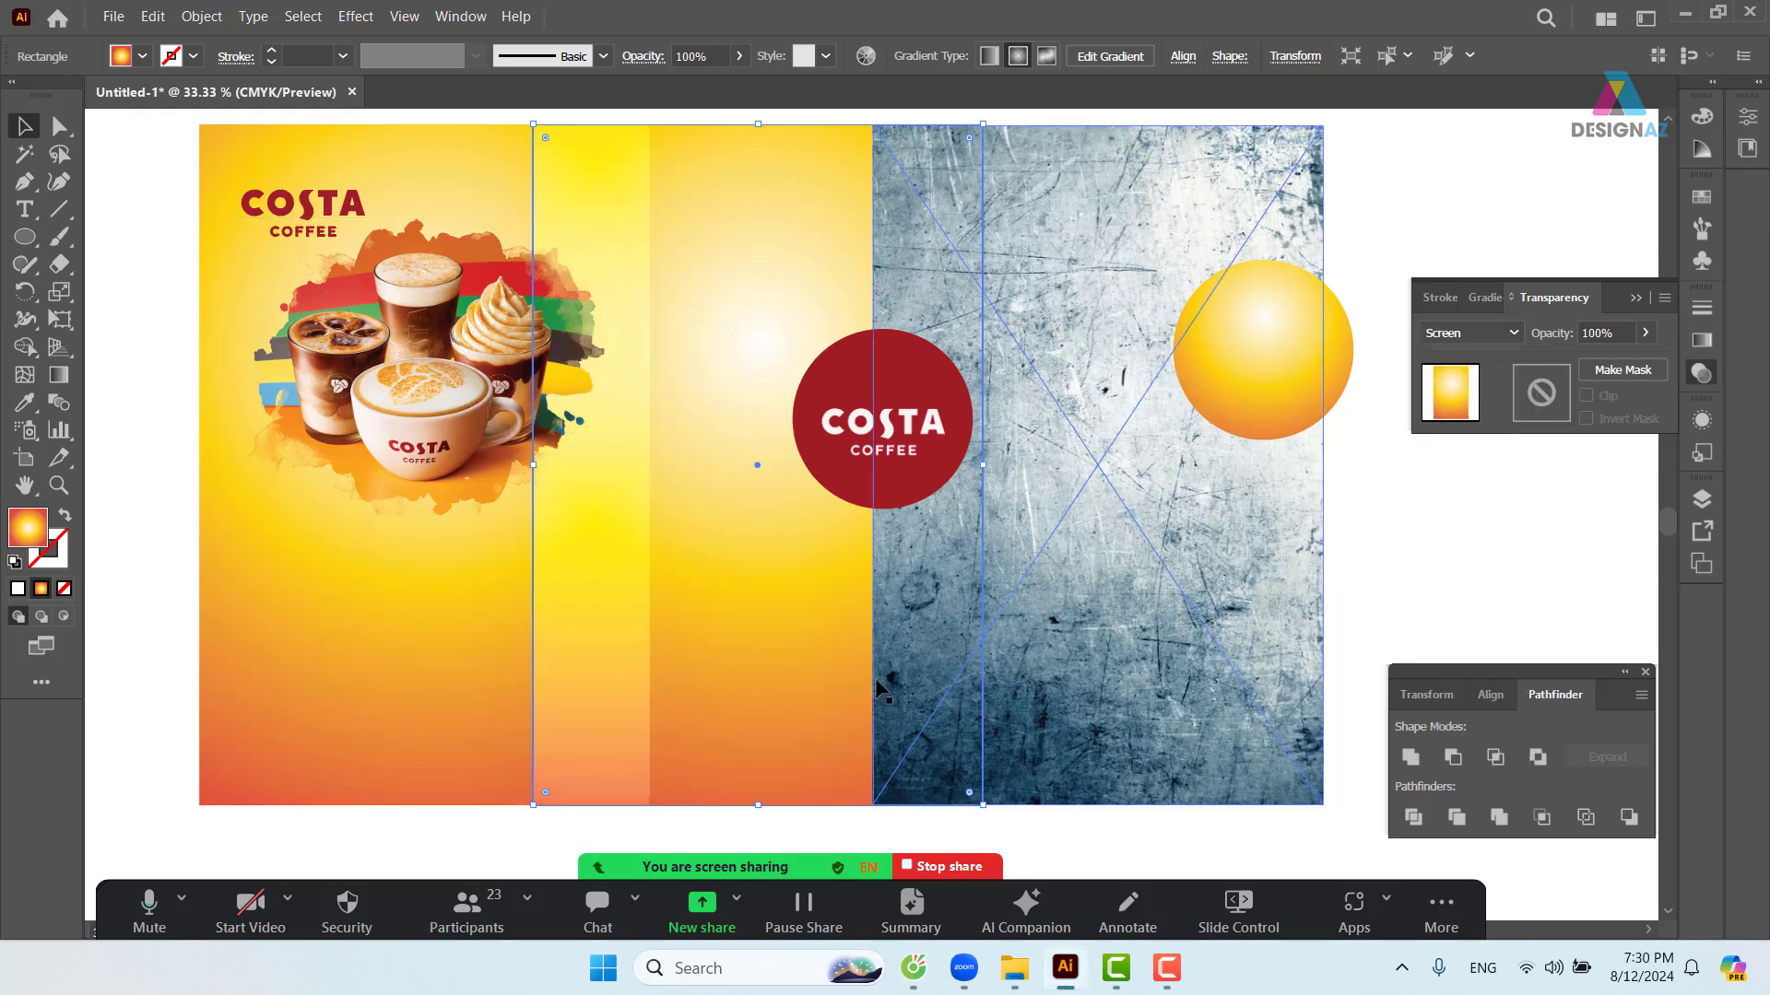
drag(852, 660, 509, 672)
key(ctrl+z)
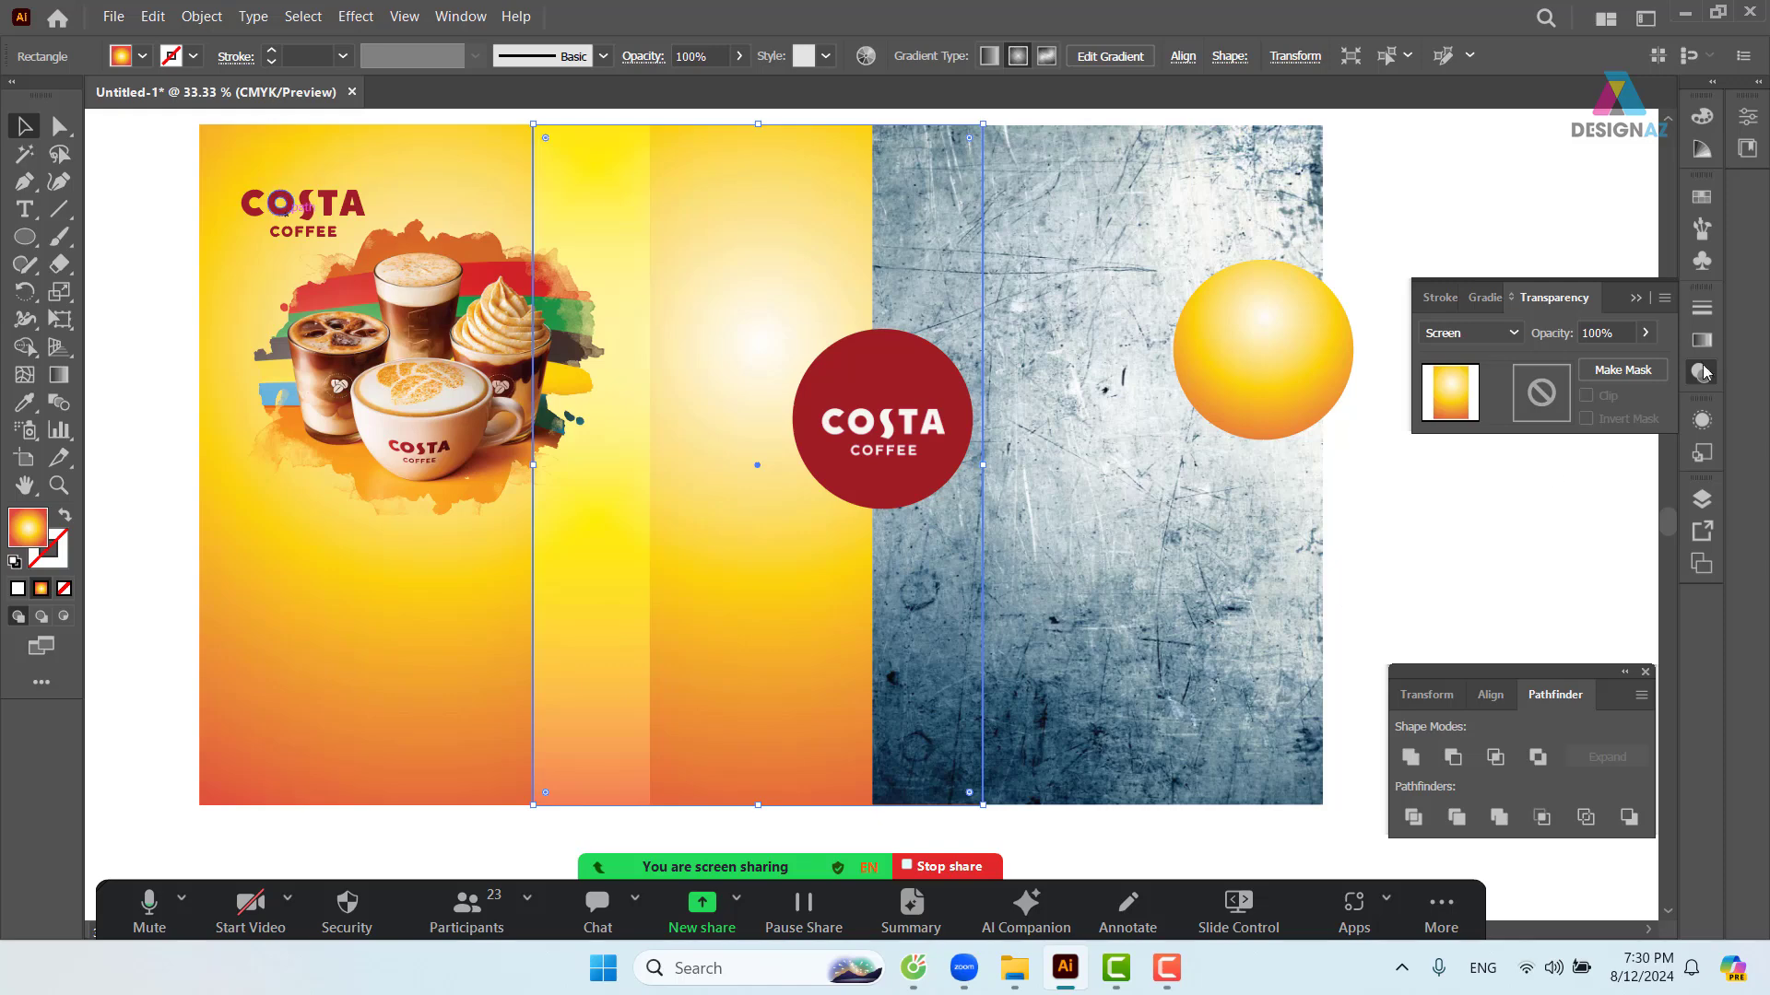
- Fill the duplicated background rectangle with a light beige swatch and align it with the texture image, keeping the texture on top
click(1702, 196)
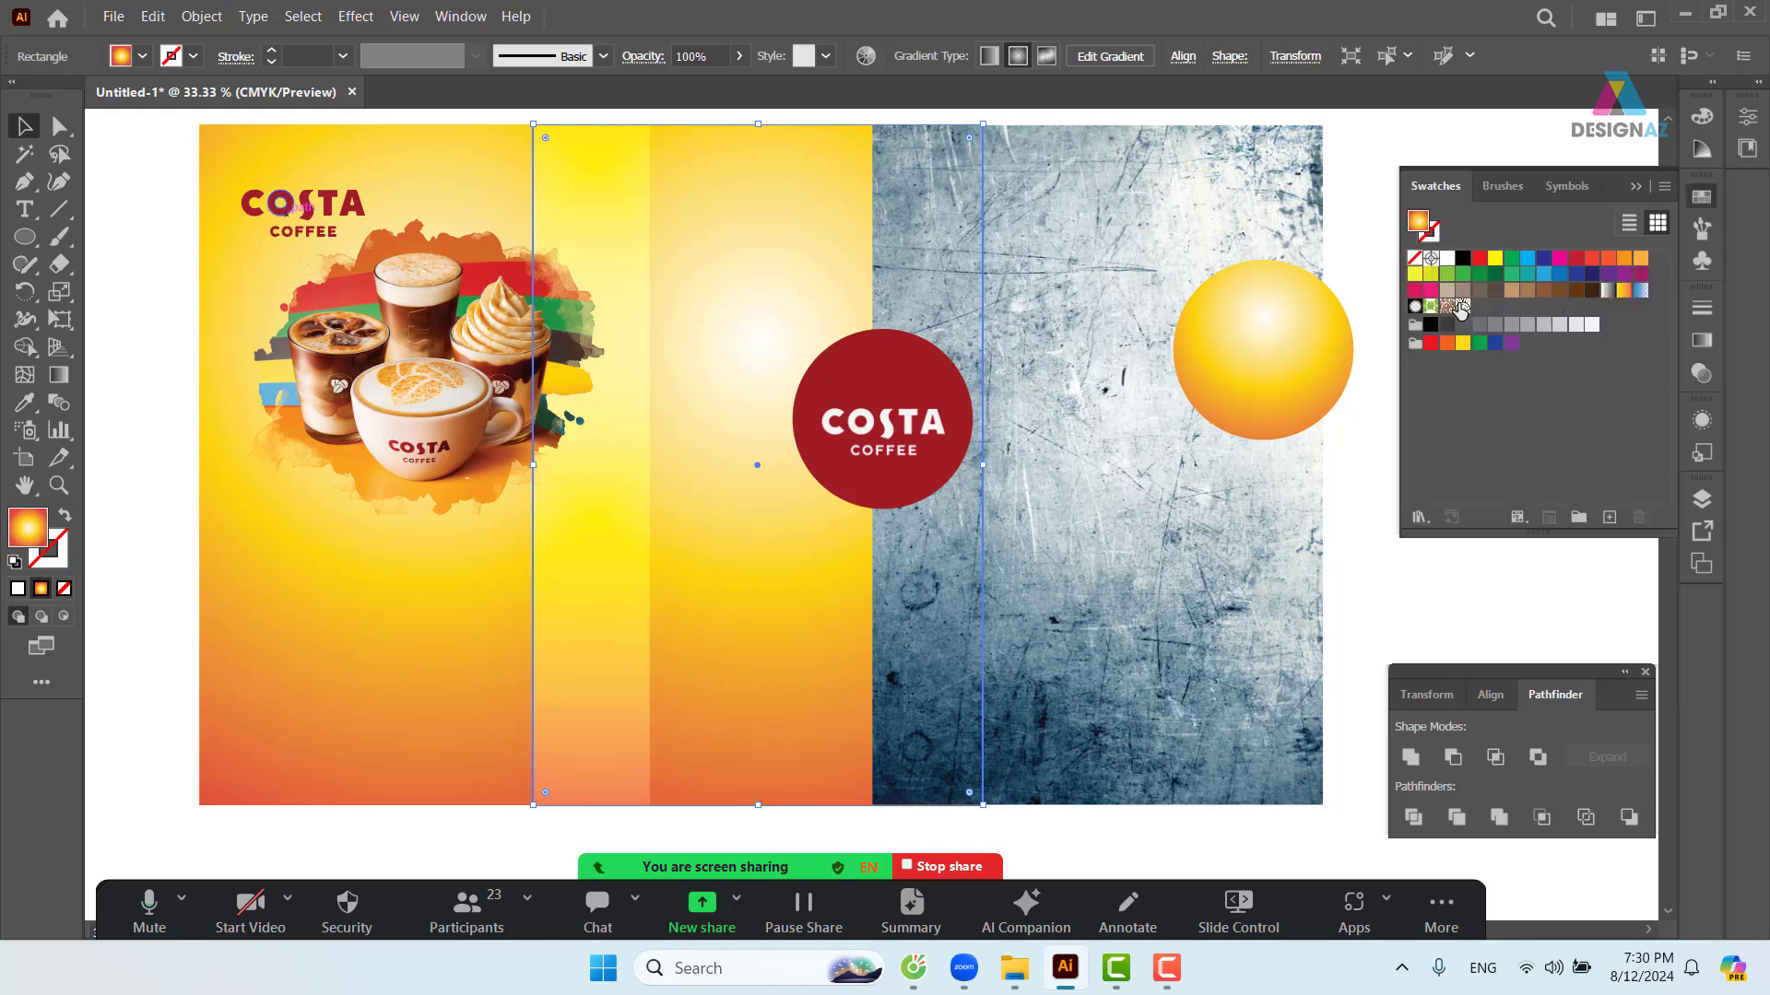
click(1448, 291)
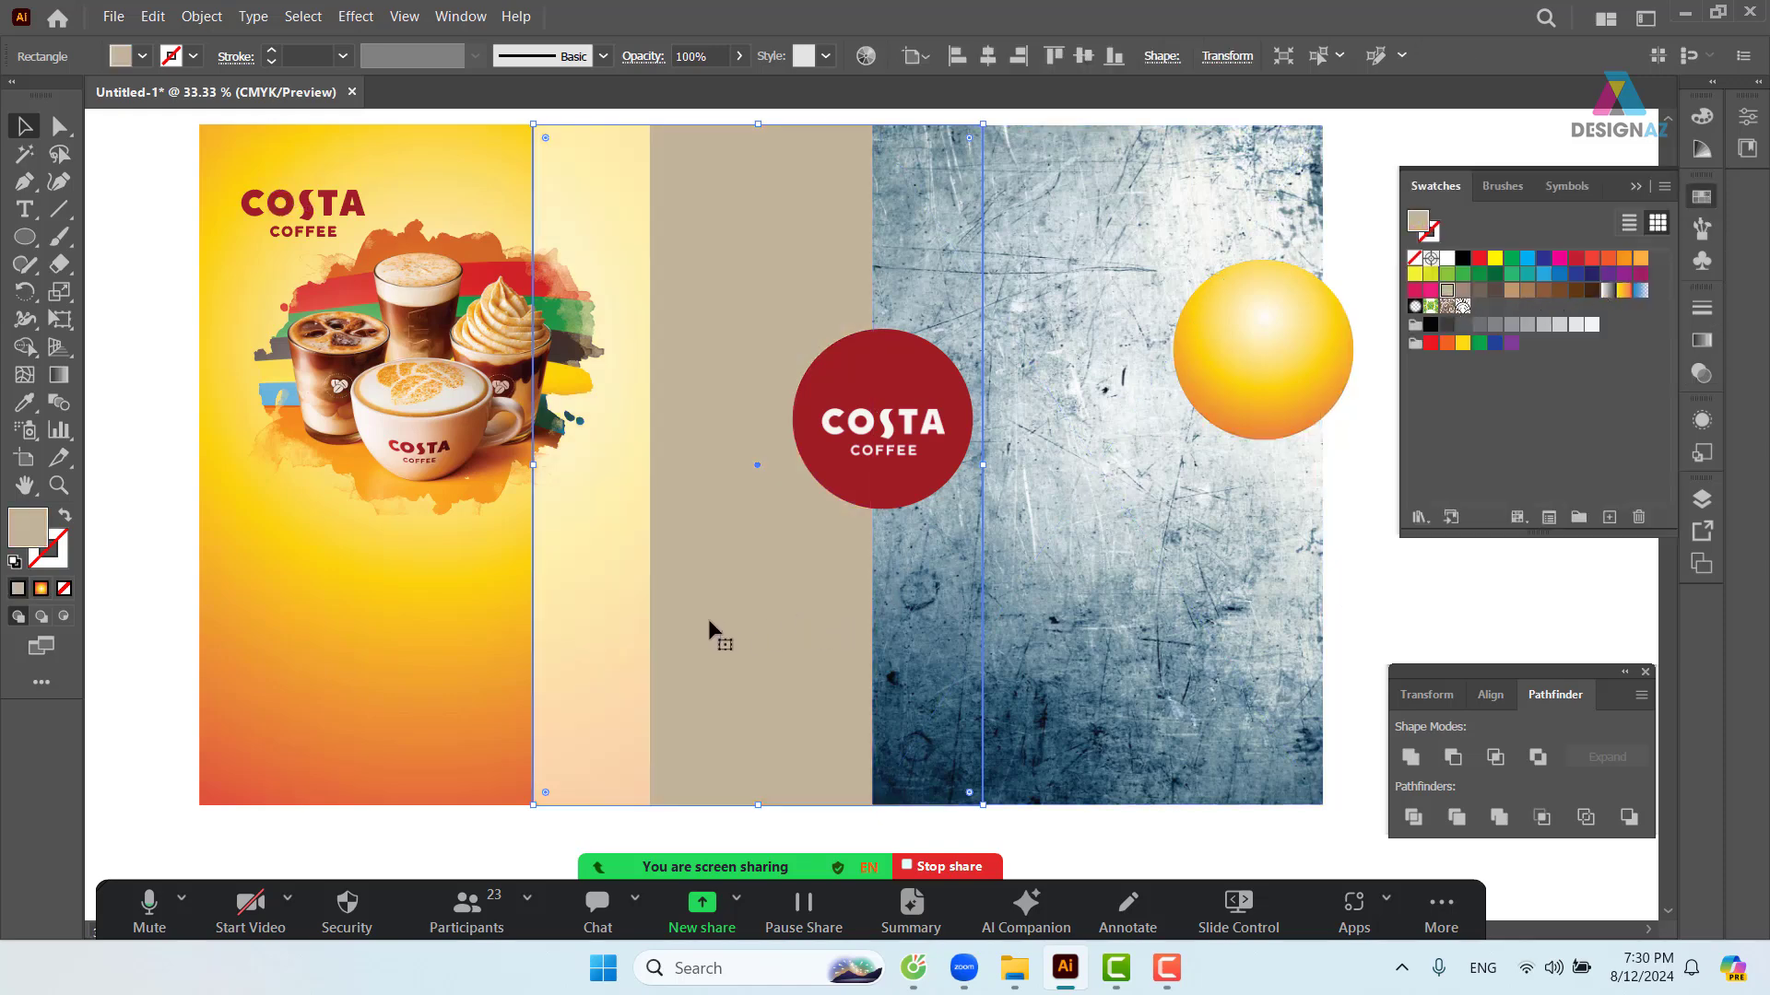
drag(712, 630, 839, 621)
drag(1262, 678, 1063, 665)
click(1257, 632)
drag(1296, 639, 1142, 592)
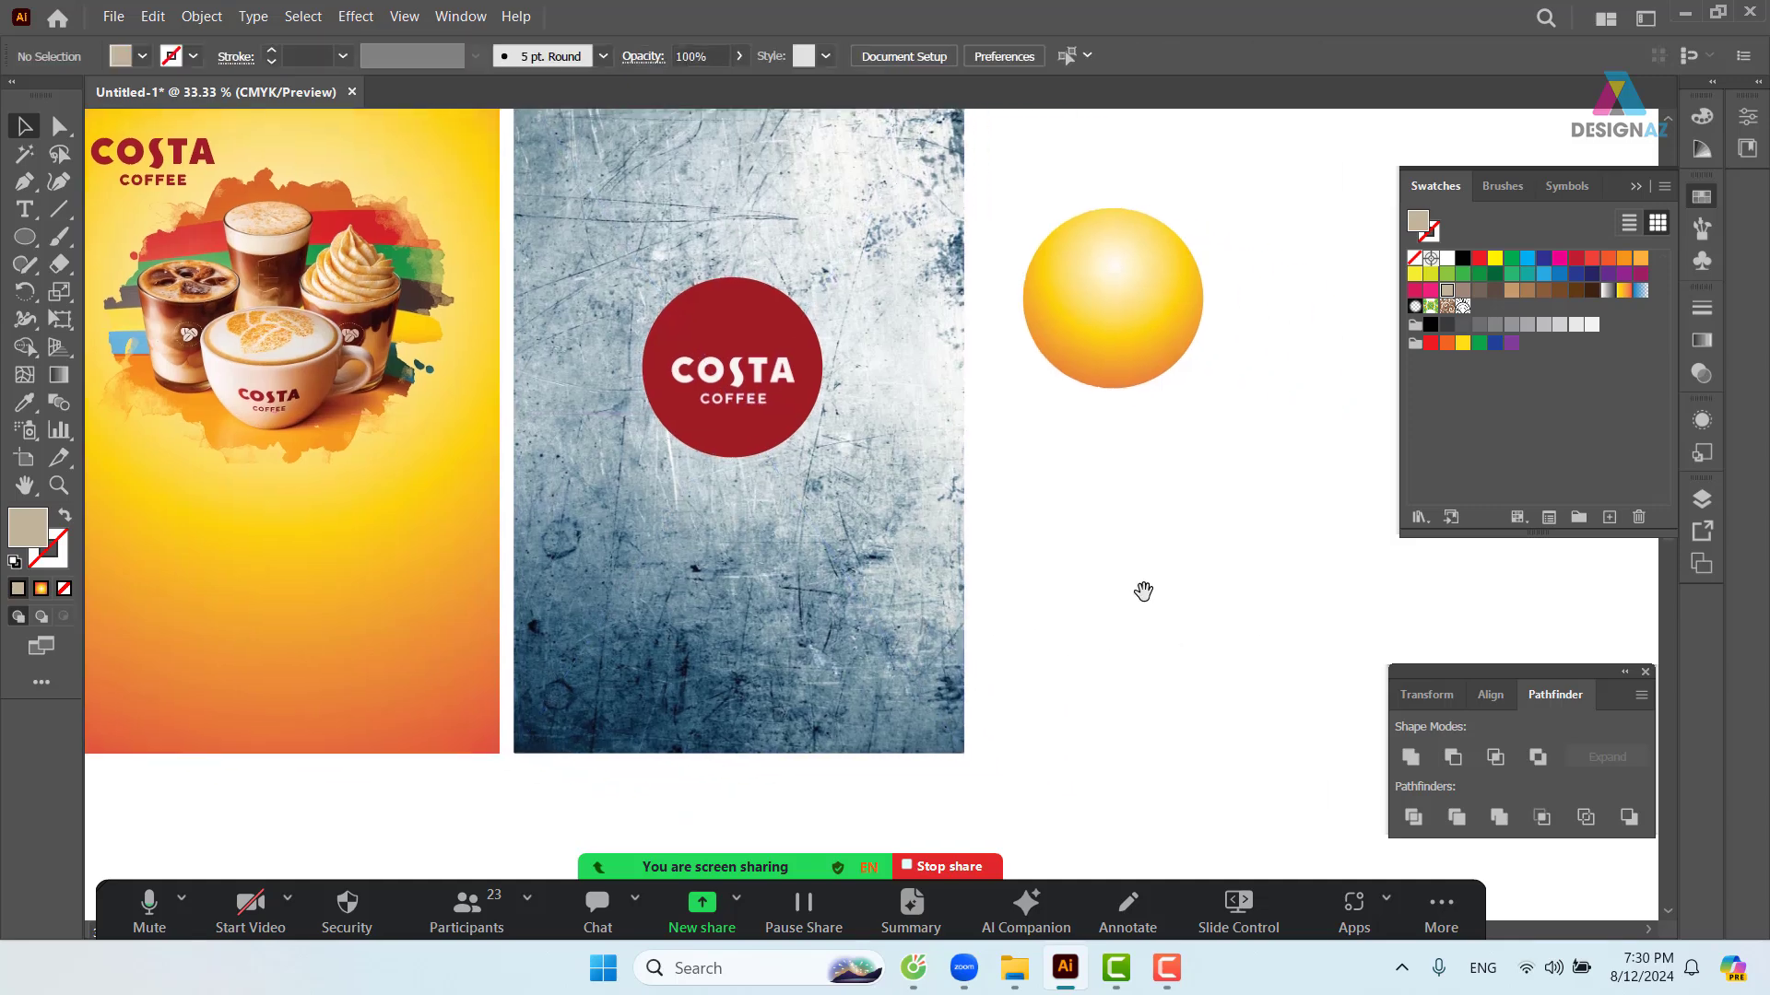
drag(1033, 583, 1073, 632)
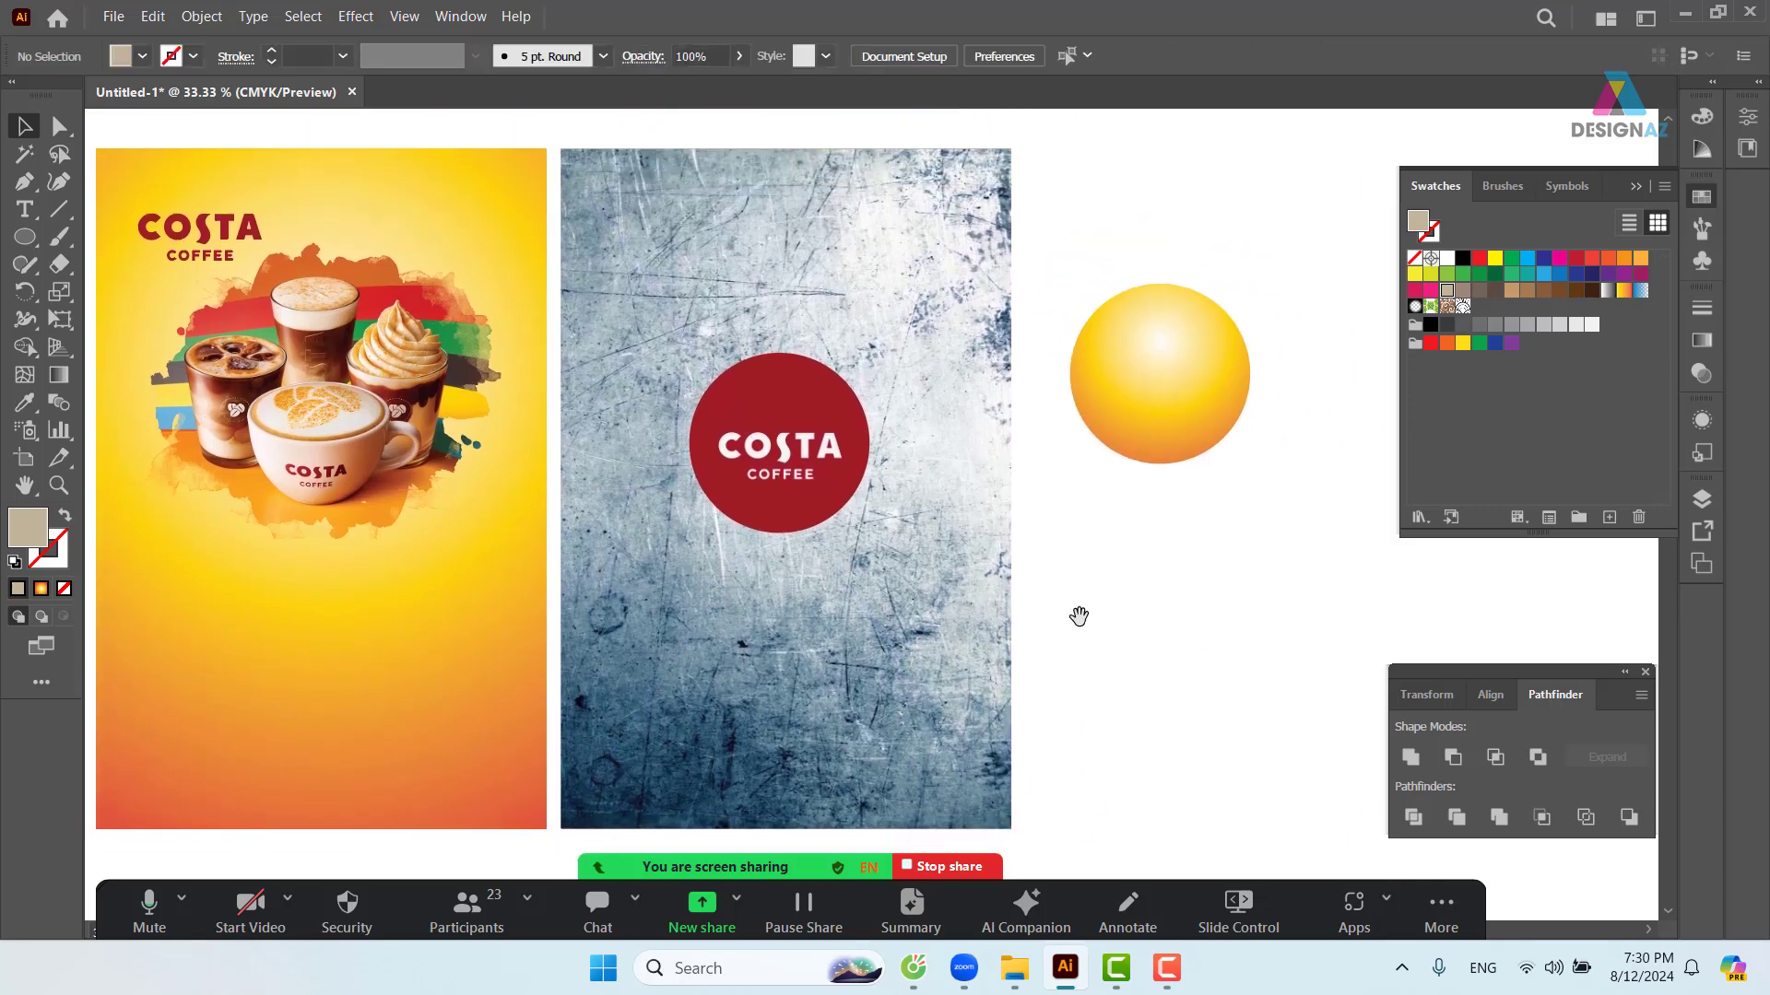
- Cut the scratched texture image from above the beige rectangle beside the poster
click(971, 576)
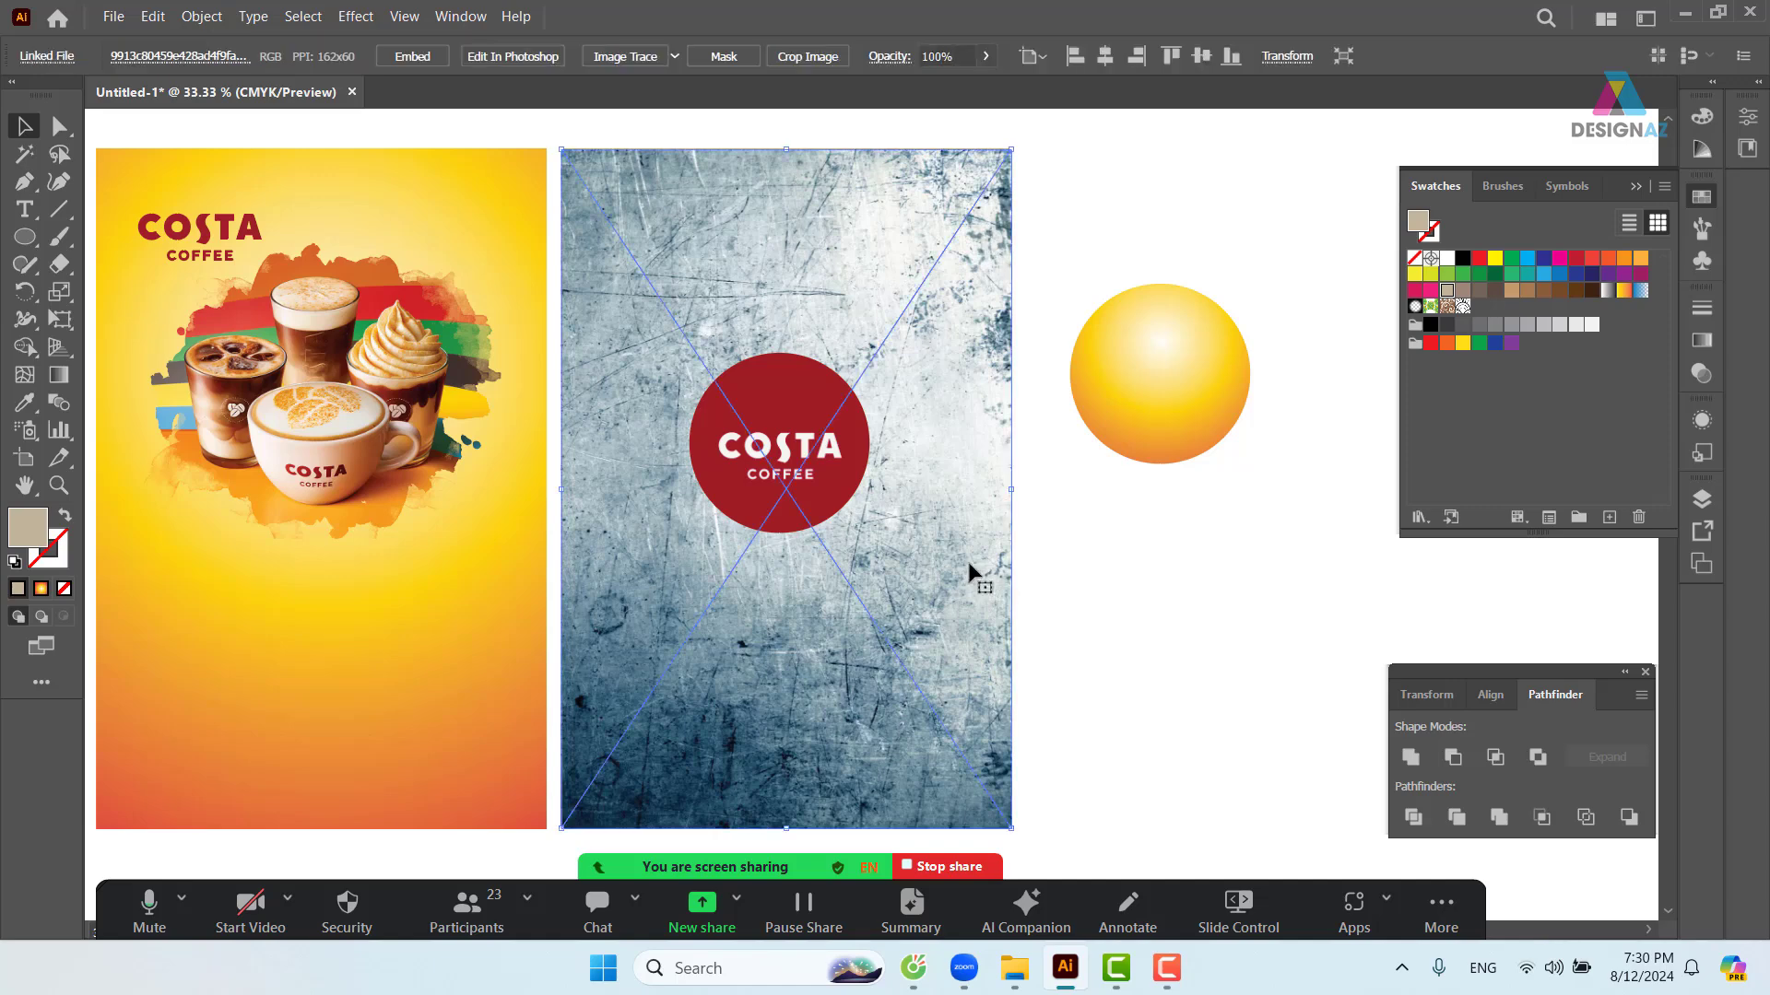
drag(898, 277, 941, 448)
key(ctrl+z)
click(1172, 556)
click(936, 612)
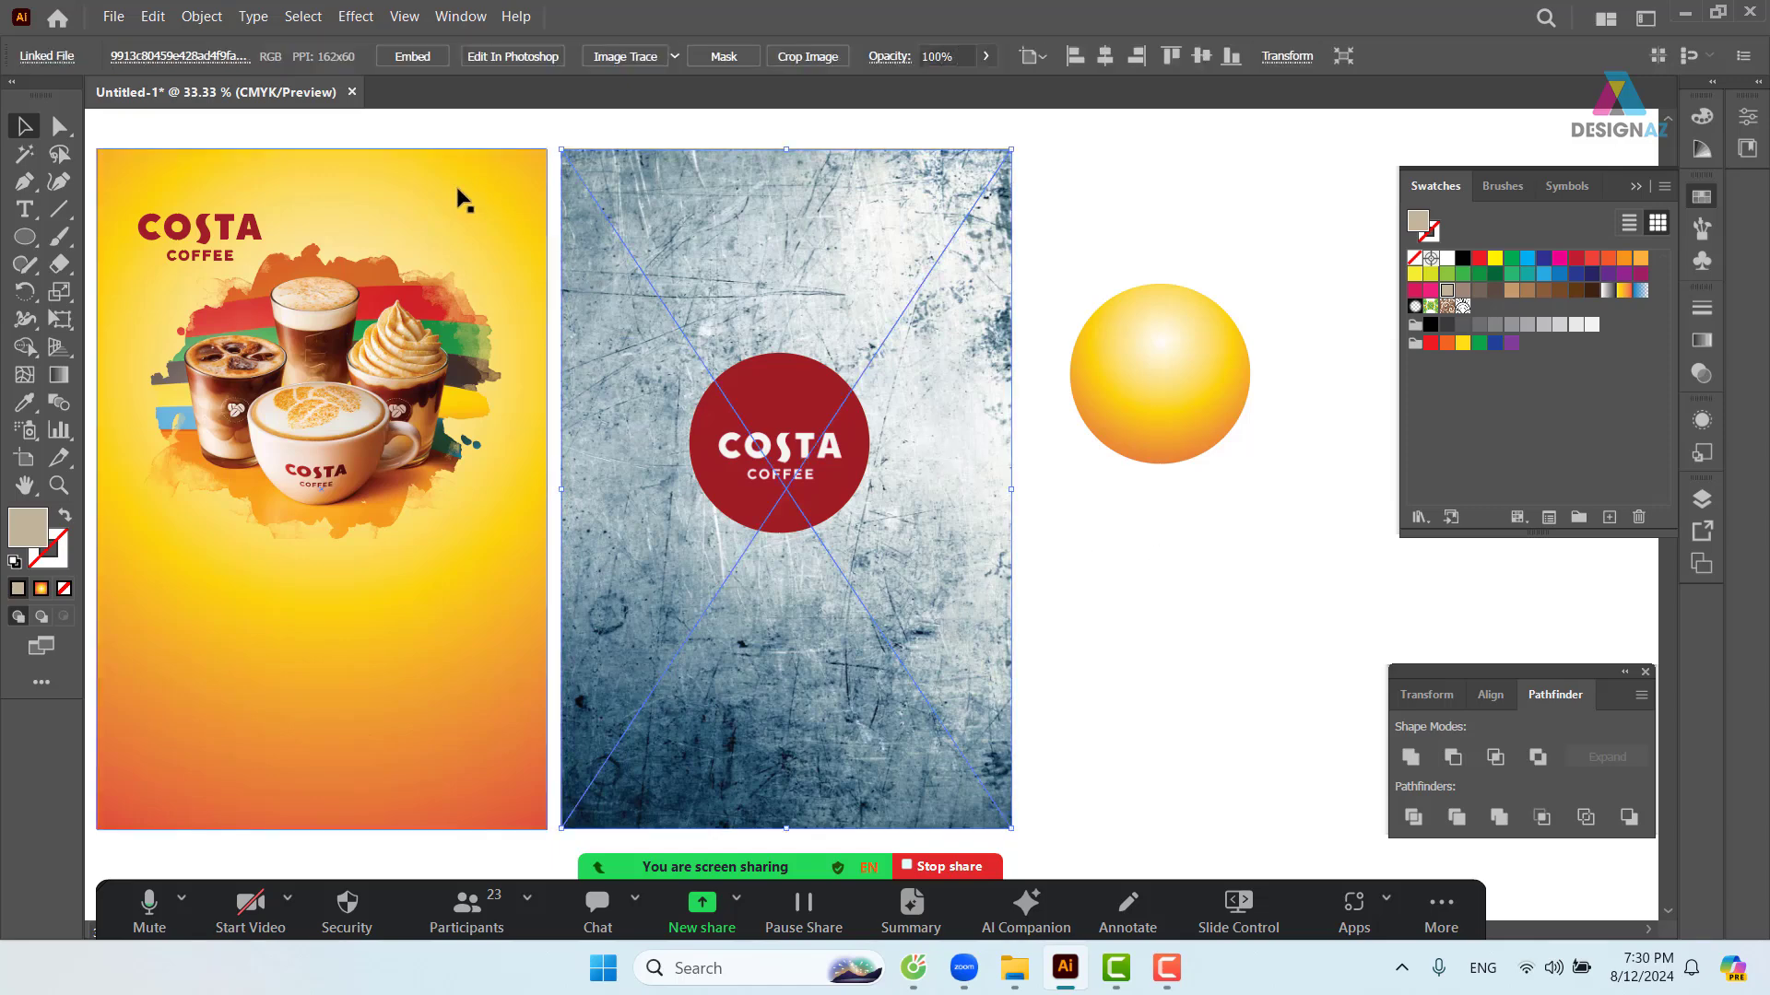
click(153, 17)
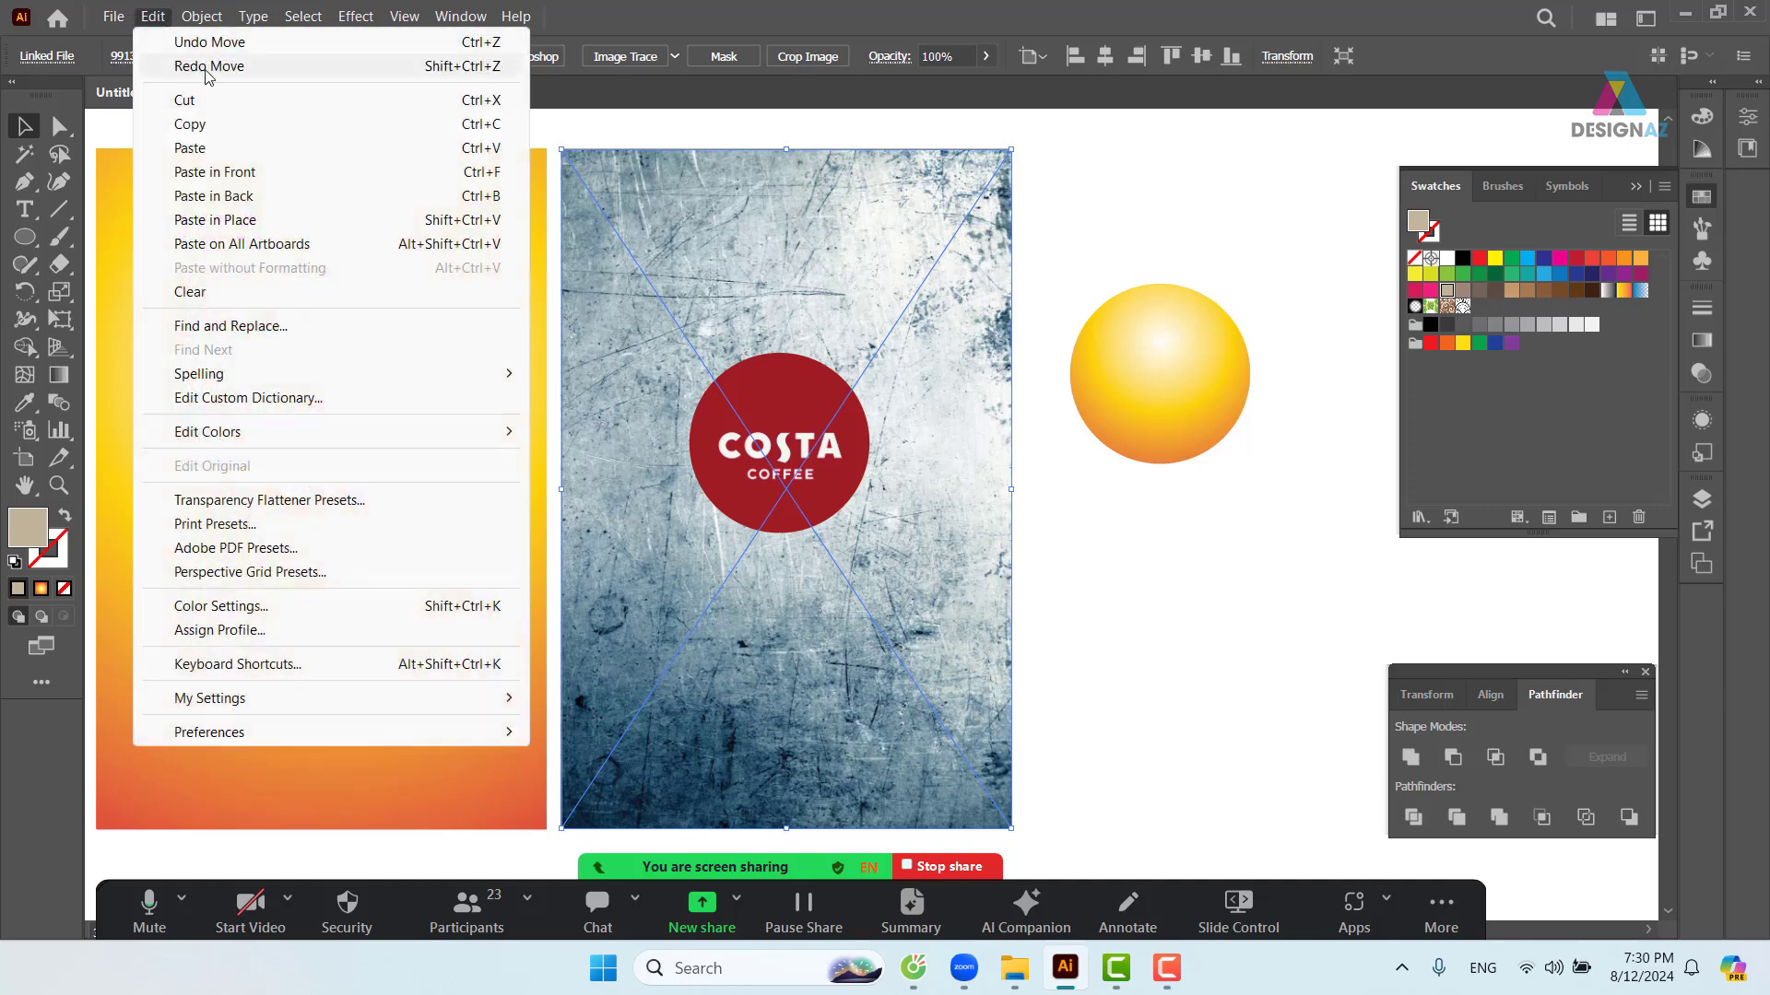
click(267, 114)
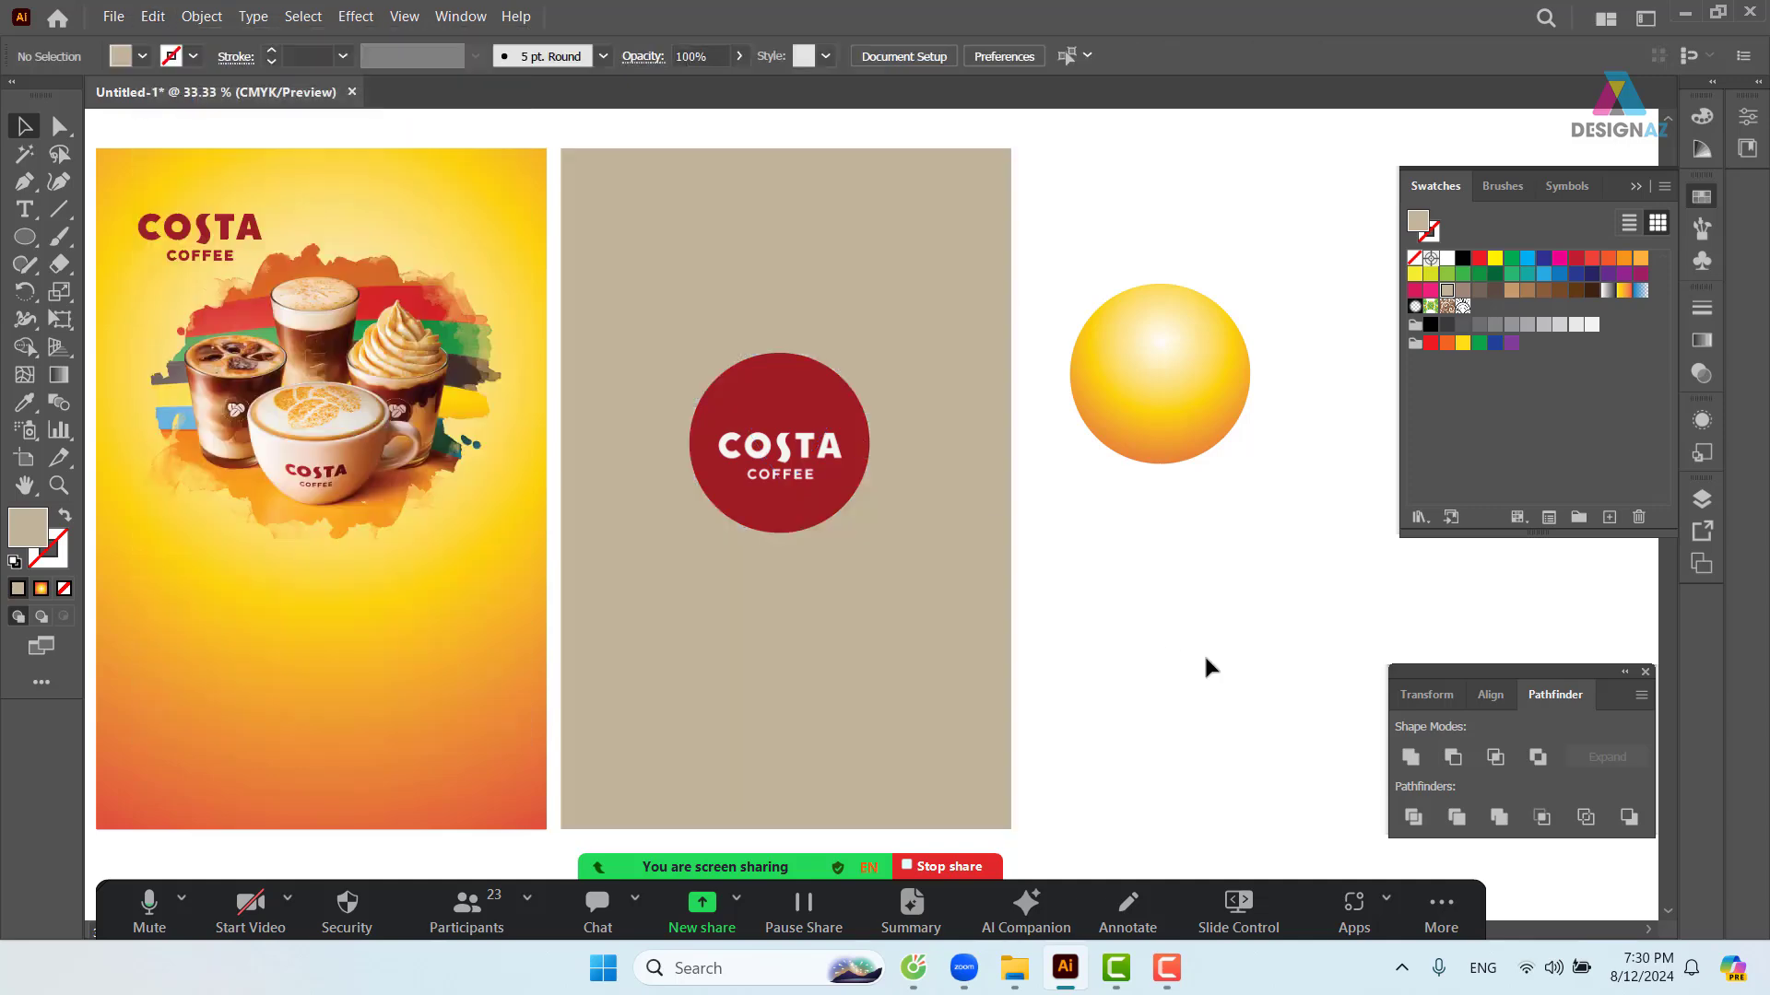
- Add an opacity mask to the beige rectangle, paste the texture image into it, and turn on Clip and Invert Mask
click(925, 622)
click(1704, 373)
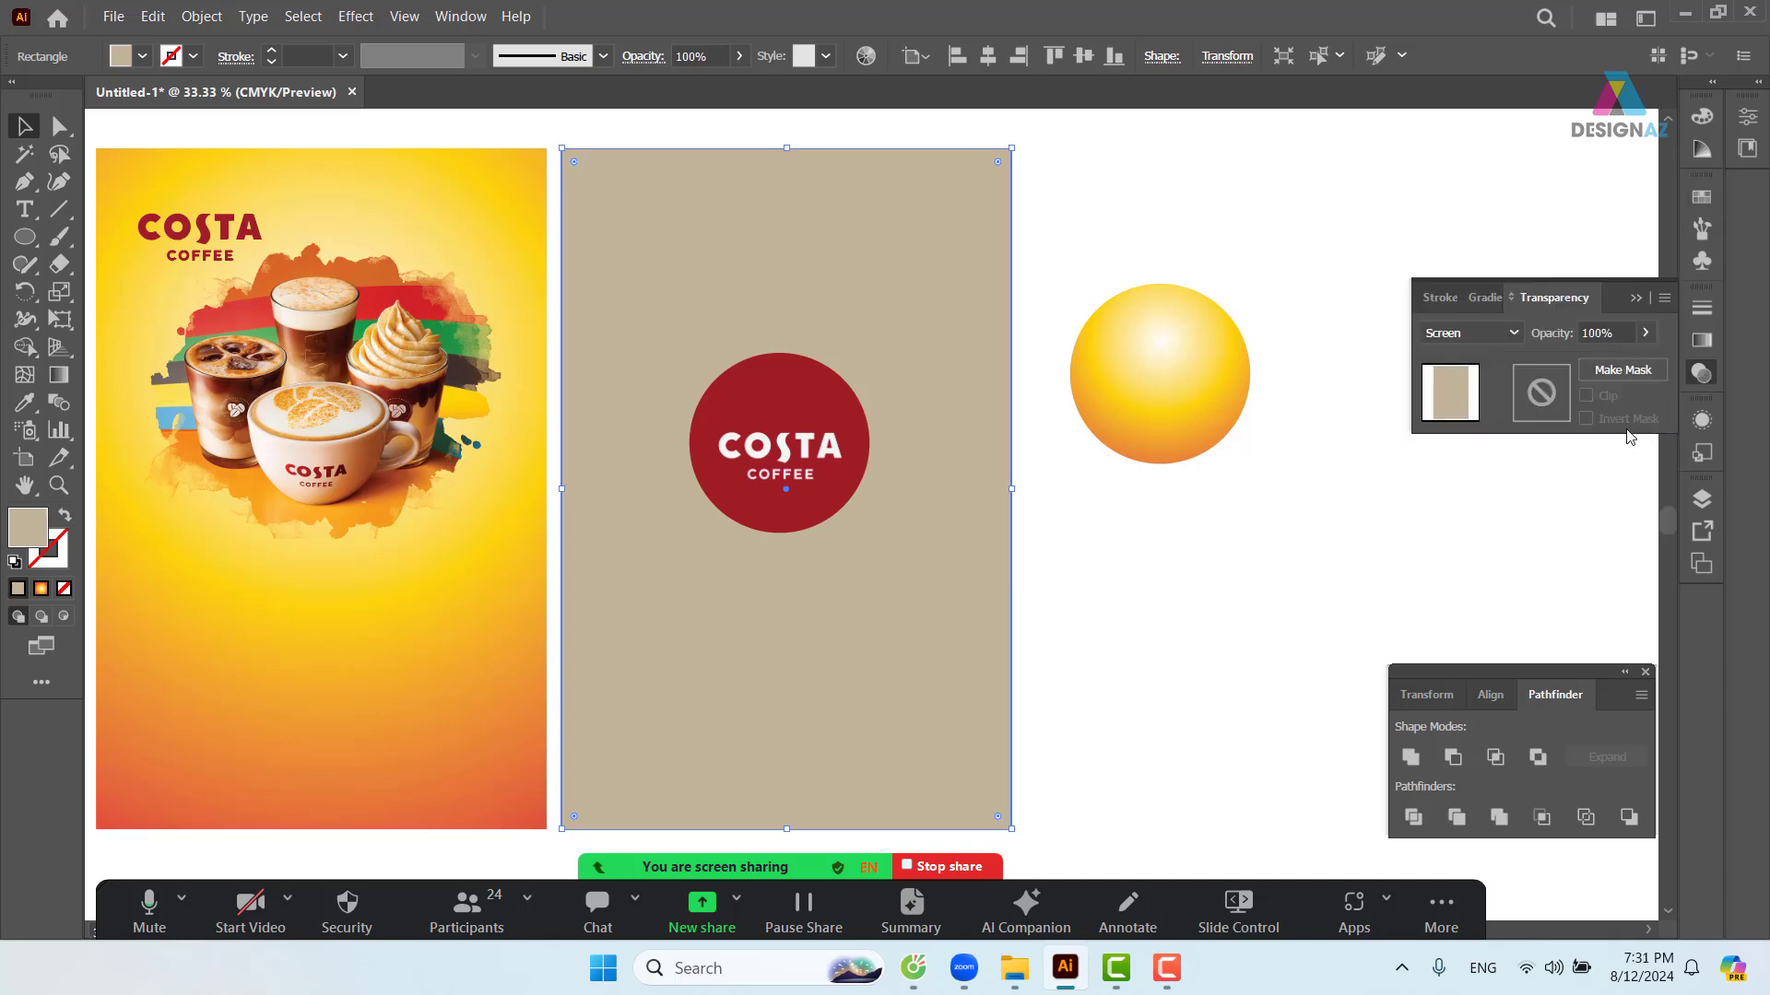
click(1541, 397)
click(1586, 397)
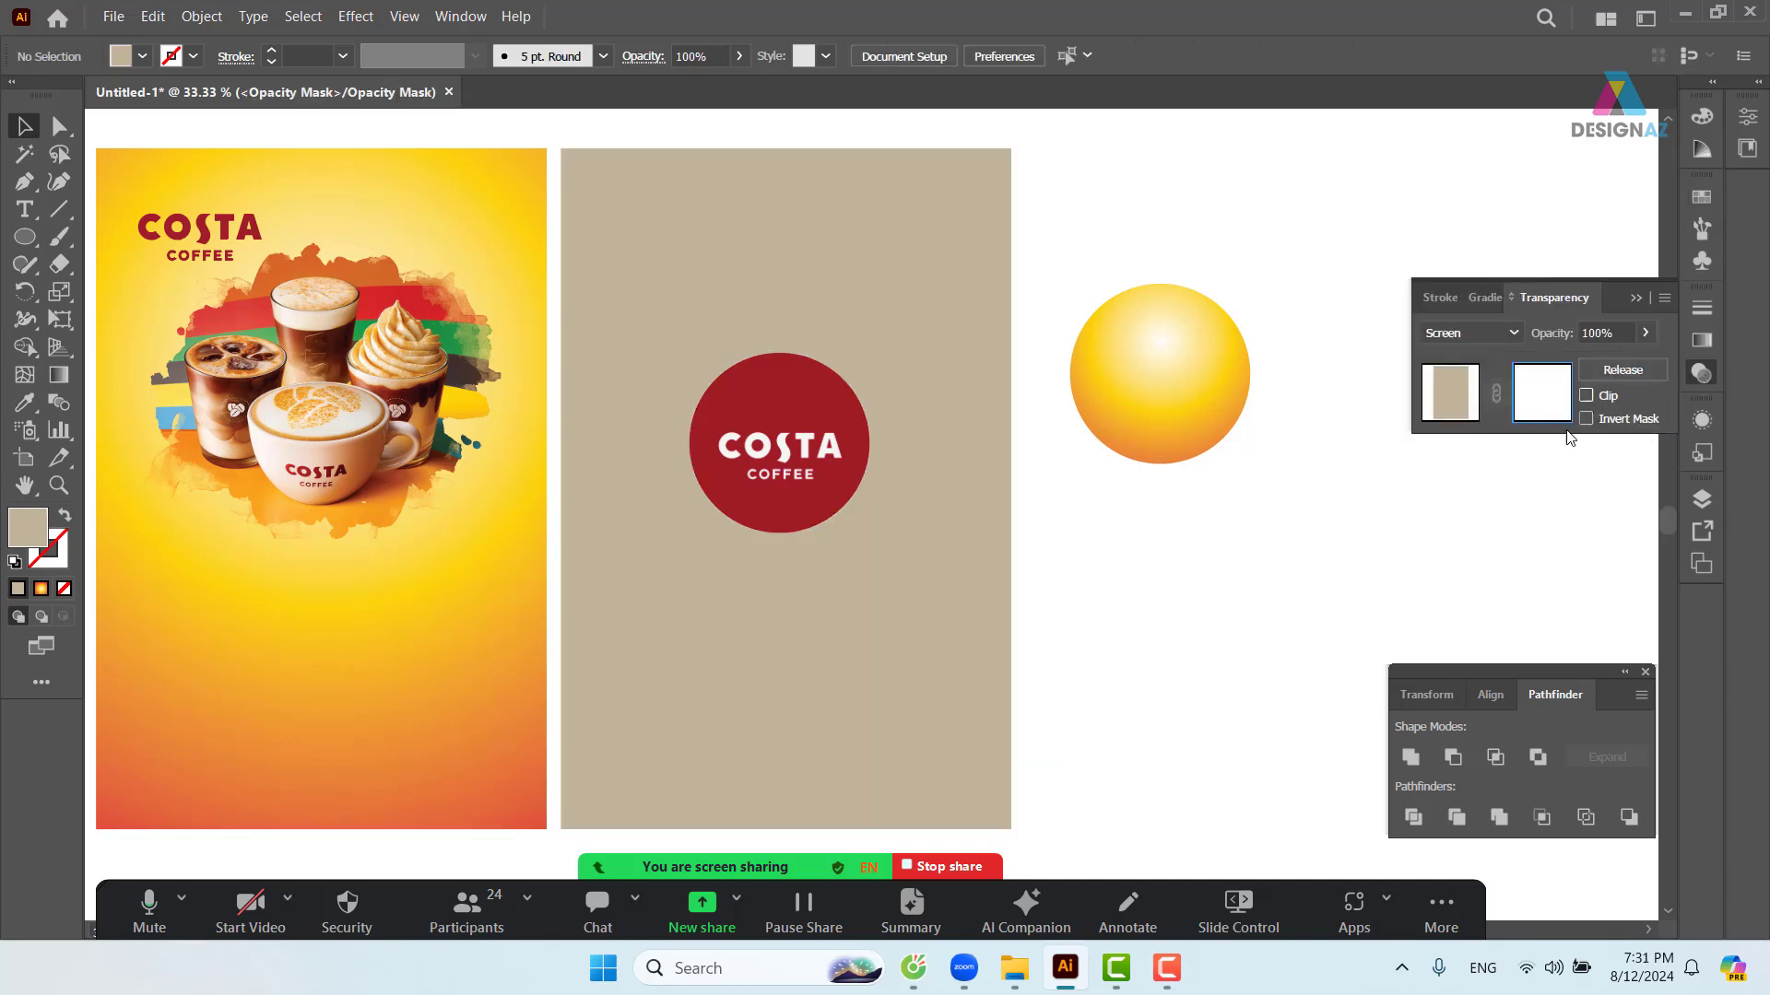
key(ctrl+f)
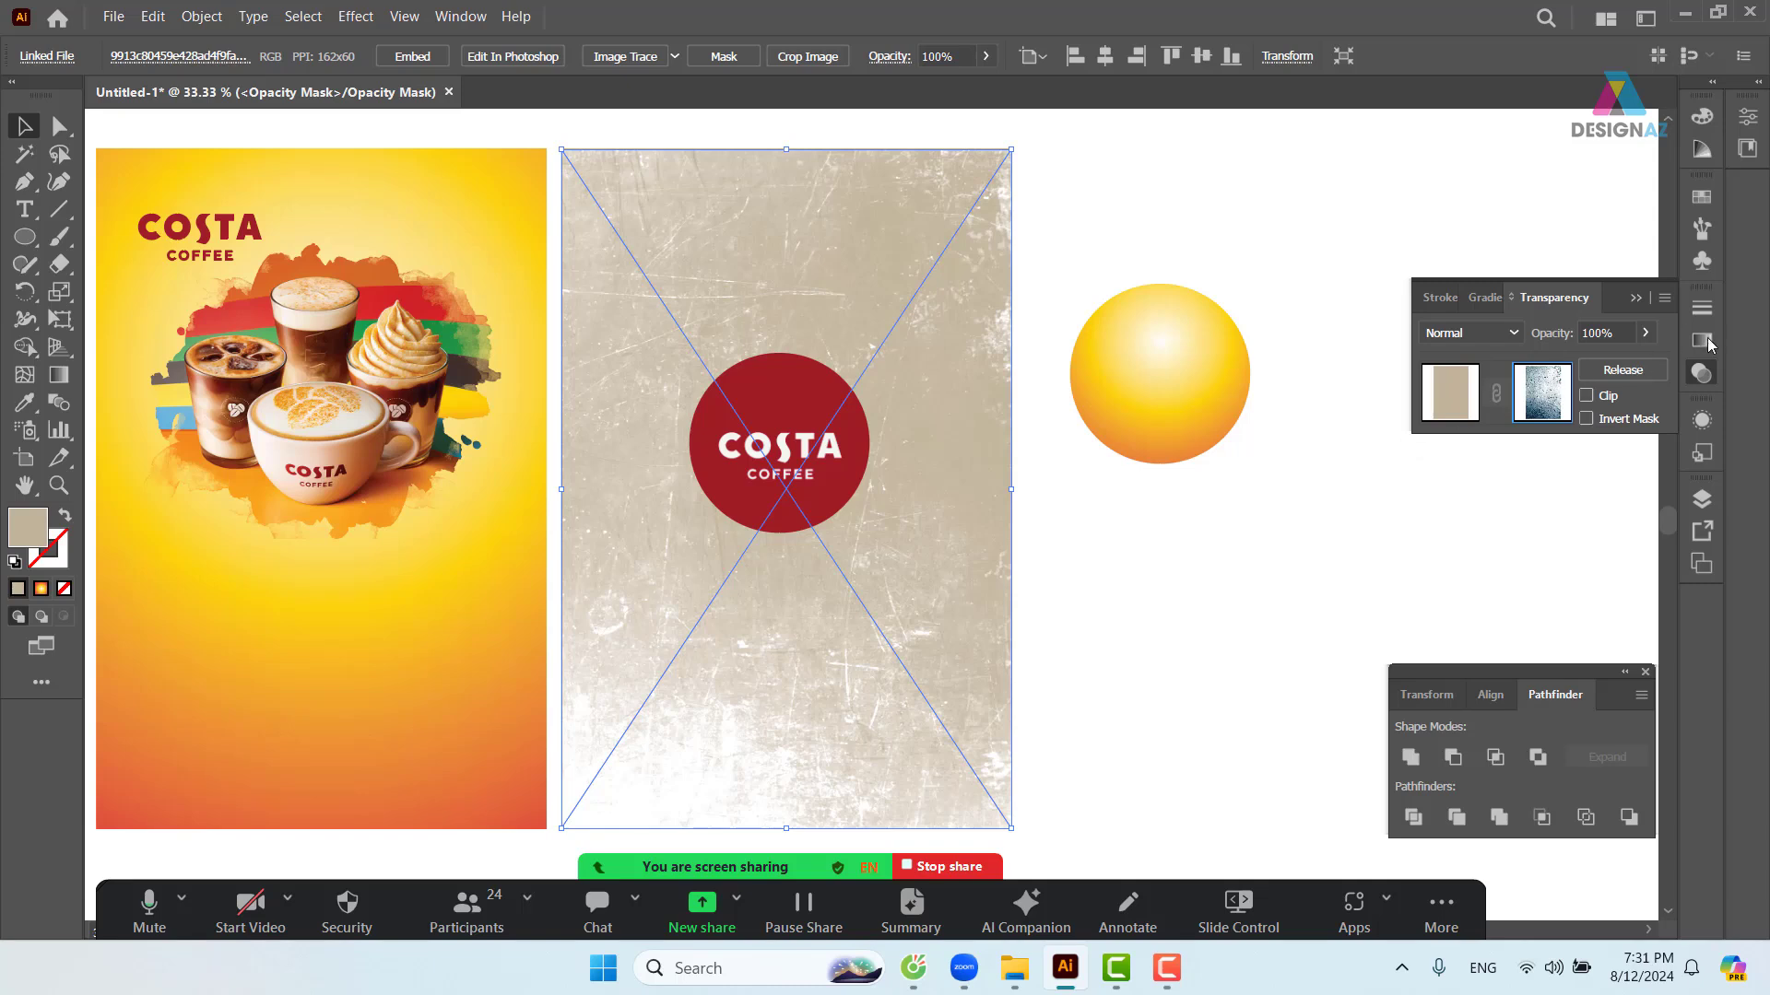
click(1585, 396)
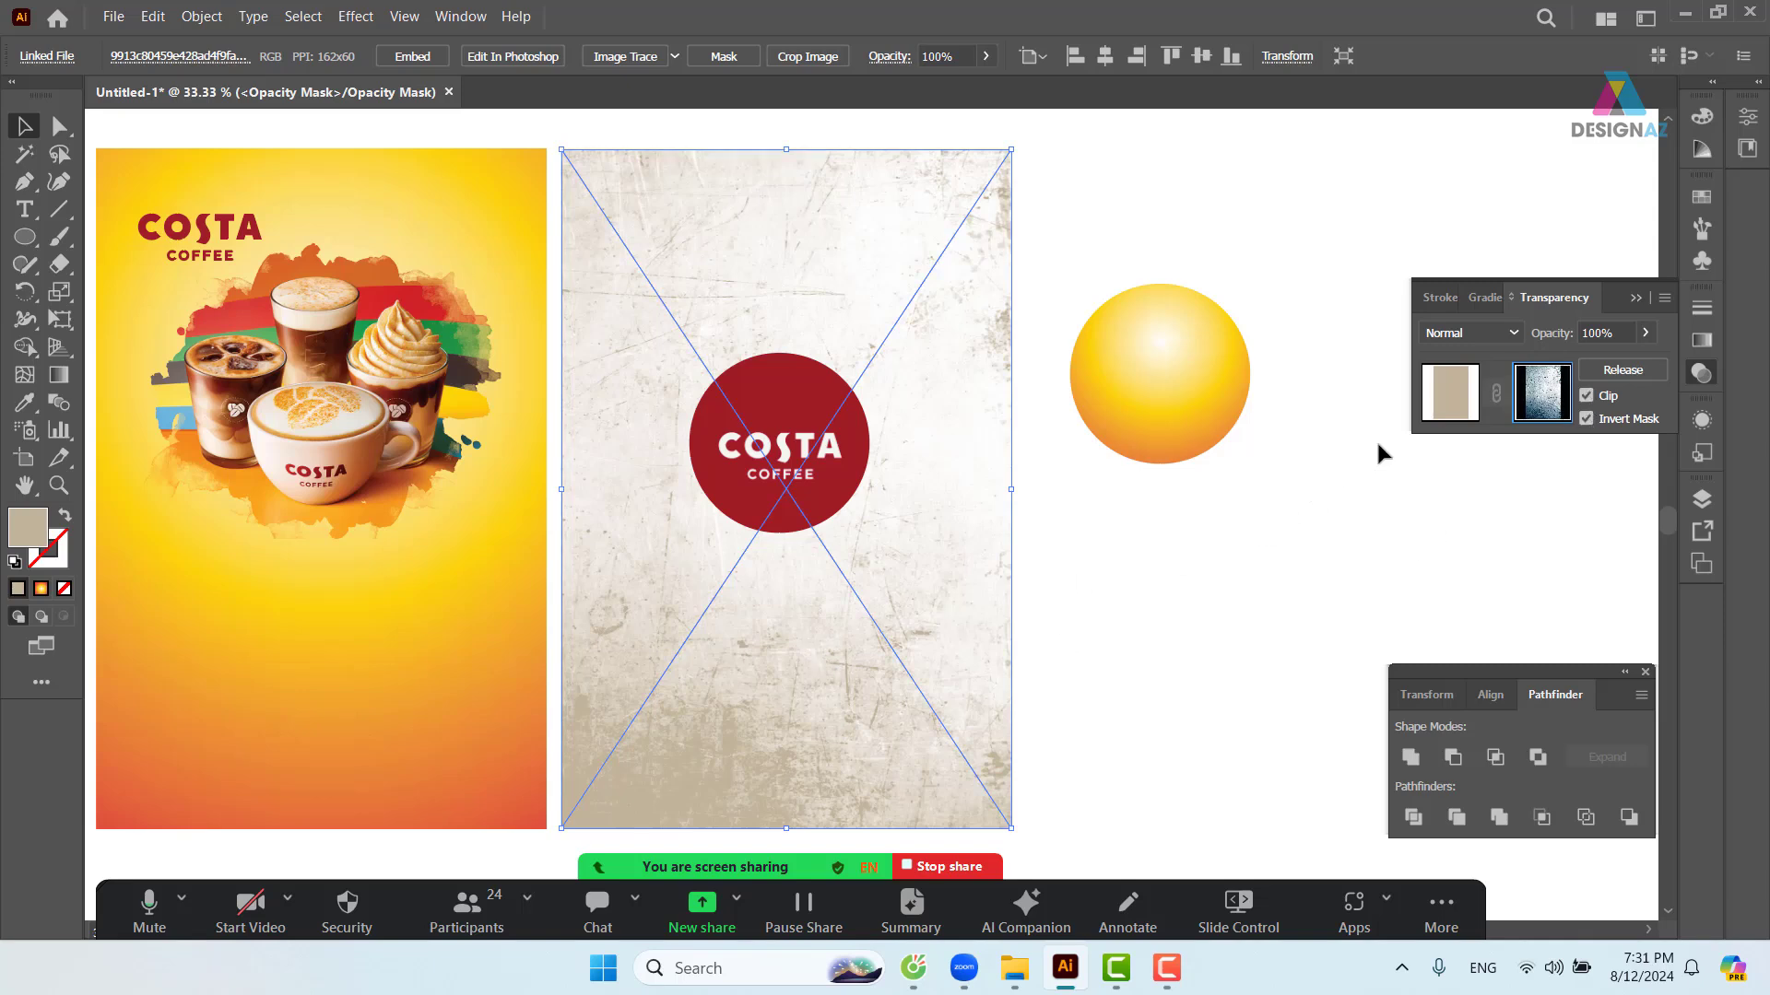
- Leave mask editing, move the masked beige rectangle onto the poster's gradient background, and deselect it
click(1450, 394)
drag(1088, 626, 743, 620)
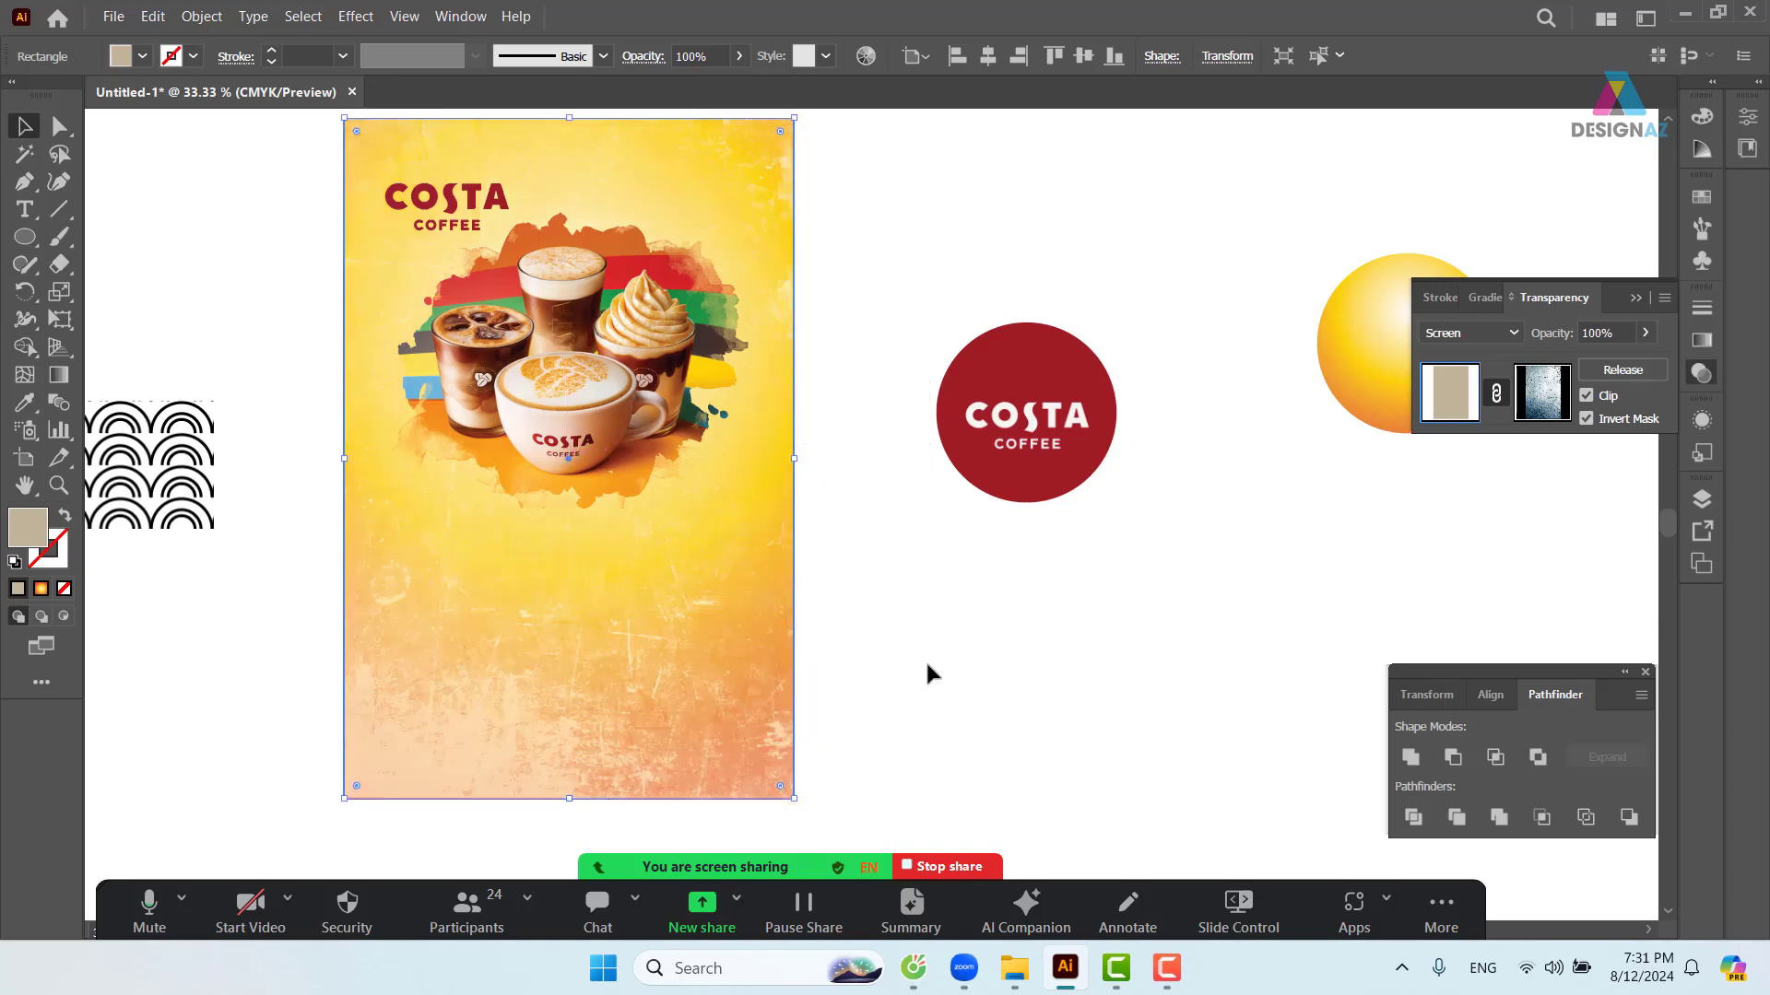
click(1035, 681)
drag(1036, 681, 1102, 698)
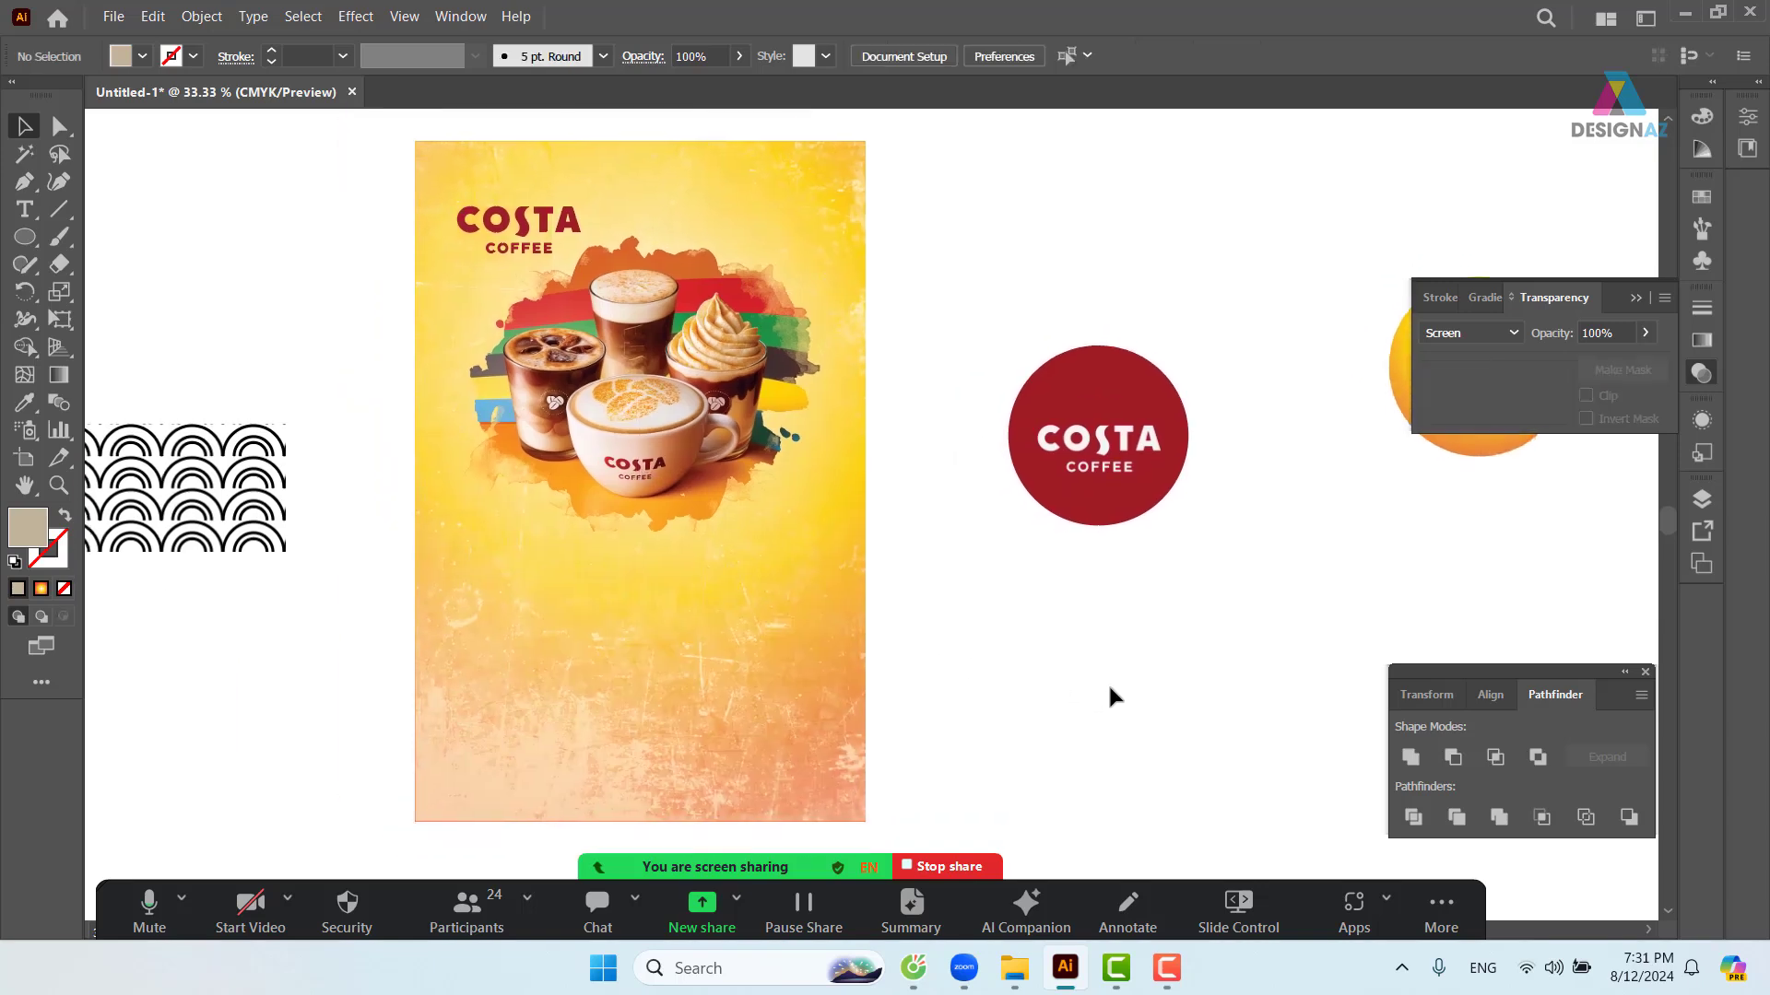
- Try the Multiply blending mode on the poster's masked beige rectangle, and change it to Overlay
click(825, 645)
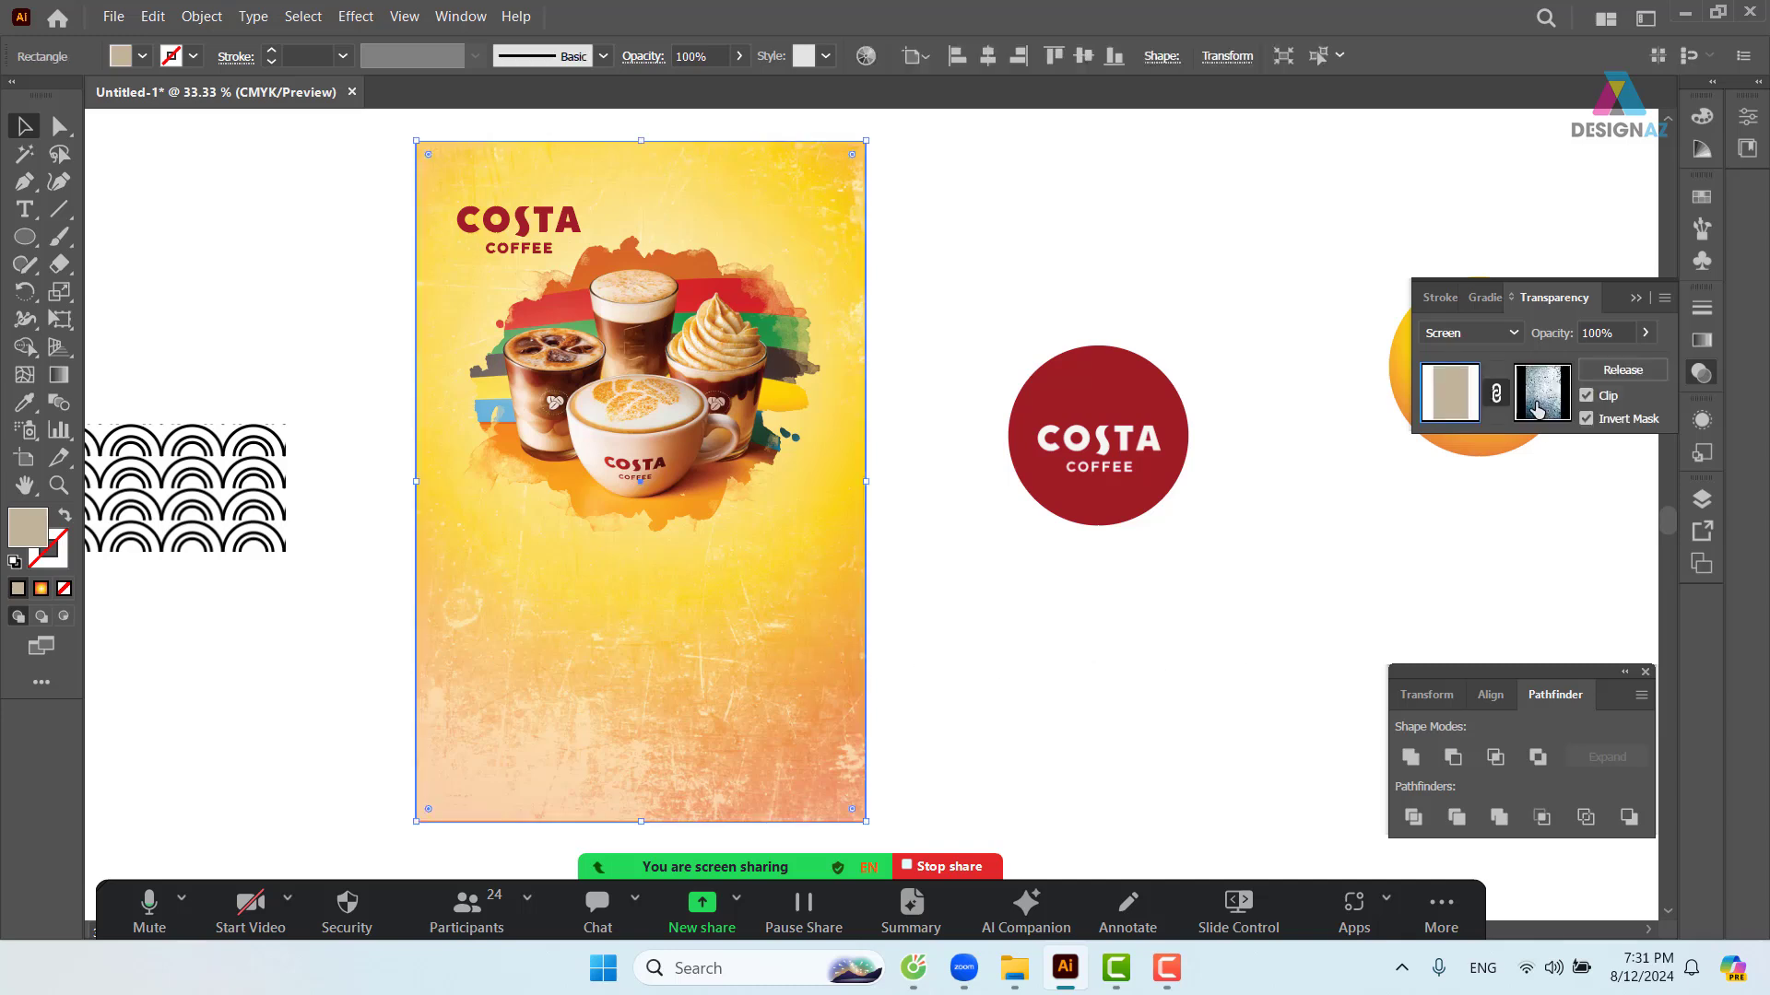
click(1503, 334)
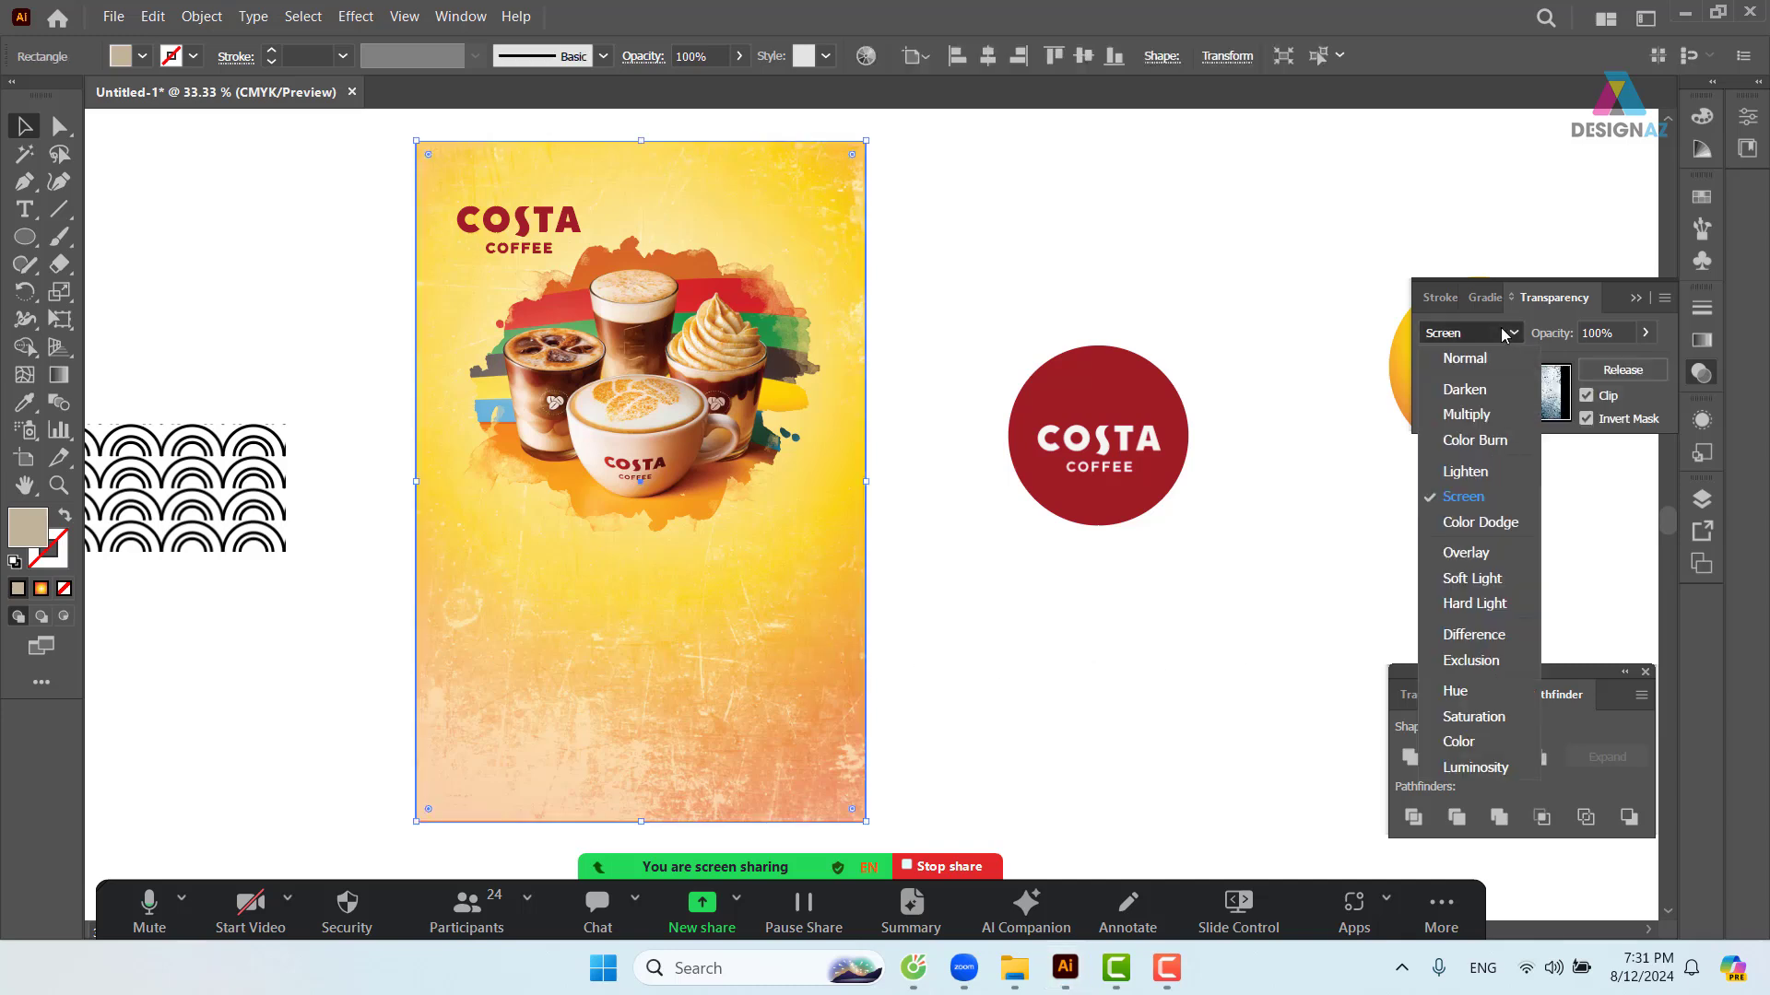
click(1493, 415)
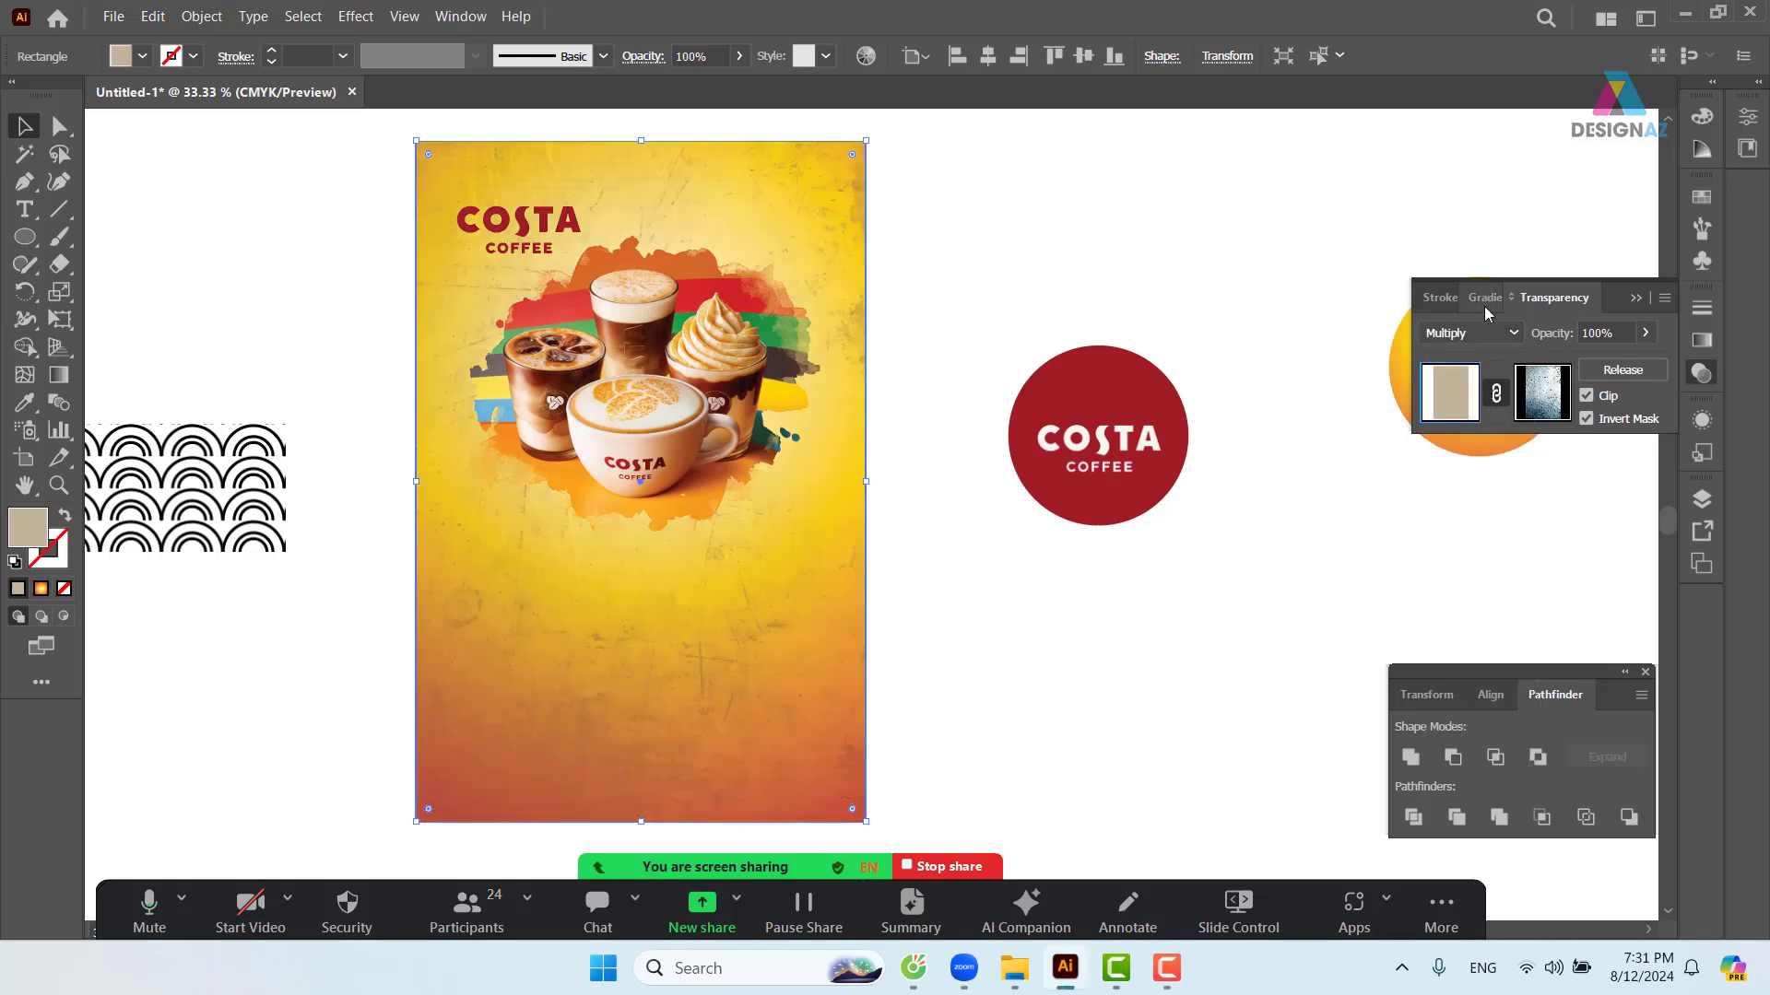
click(1493, 334)
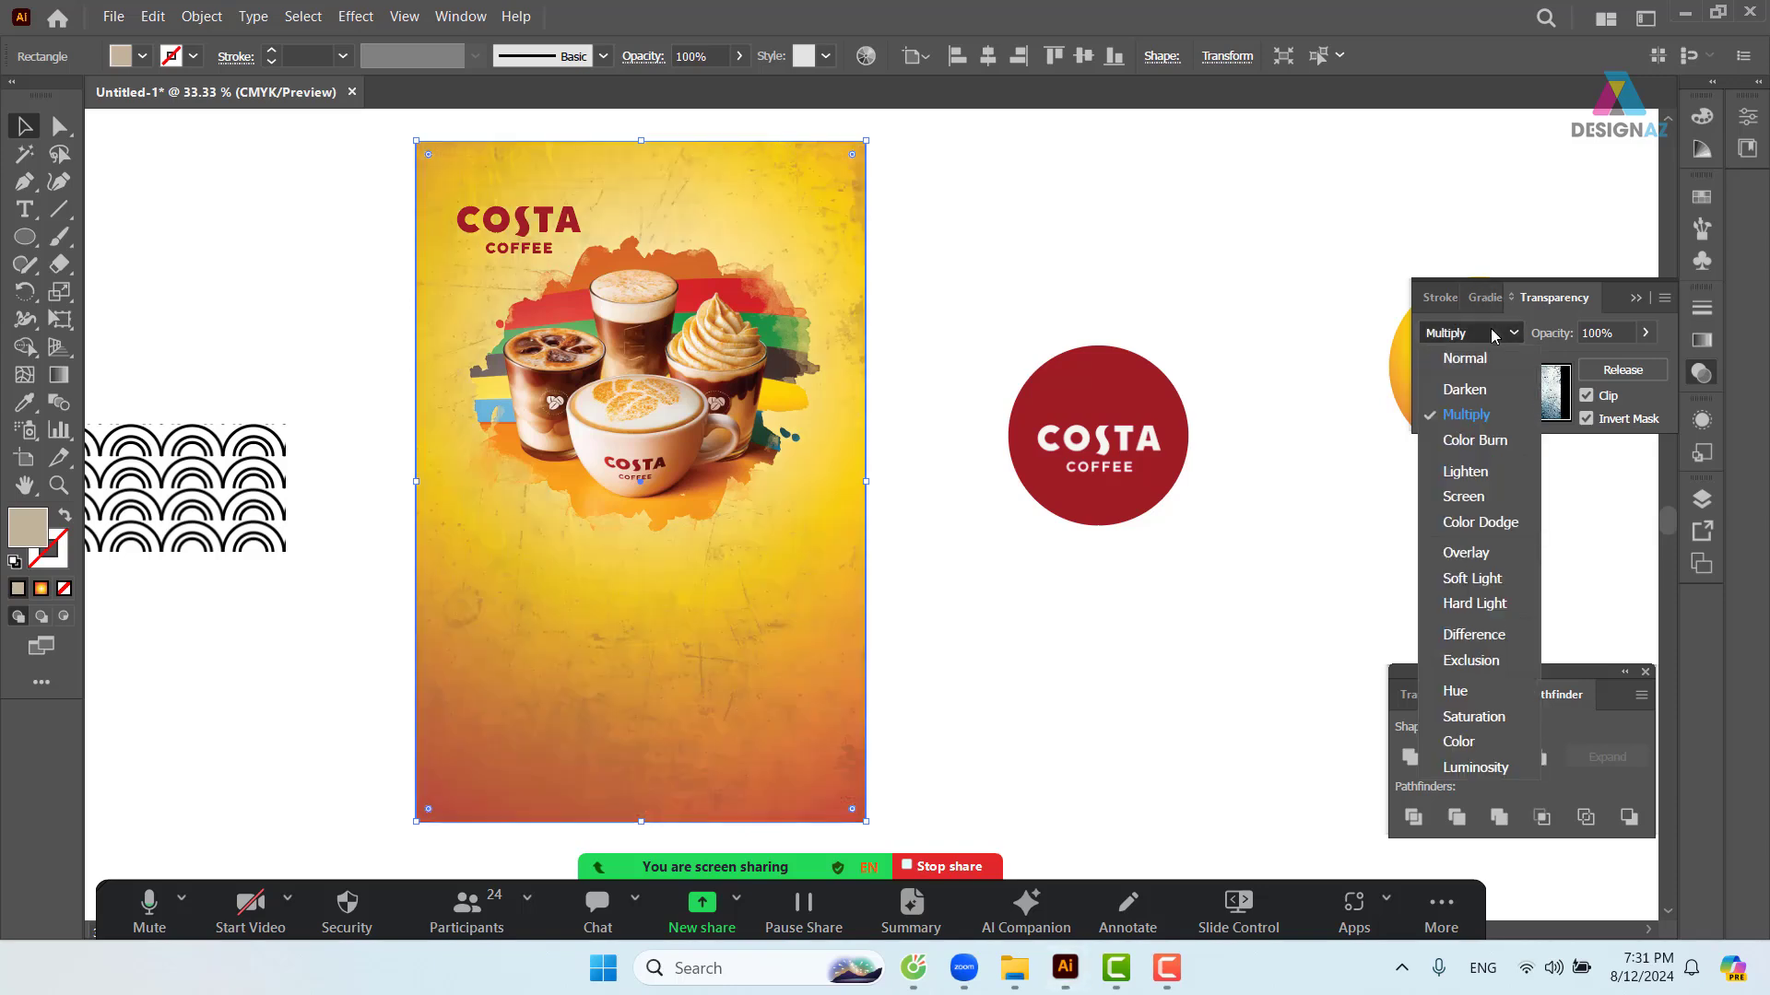
click(1491, 559)
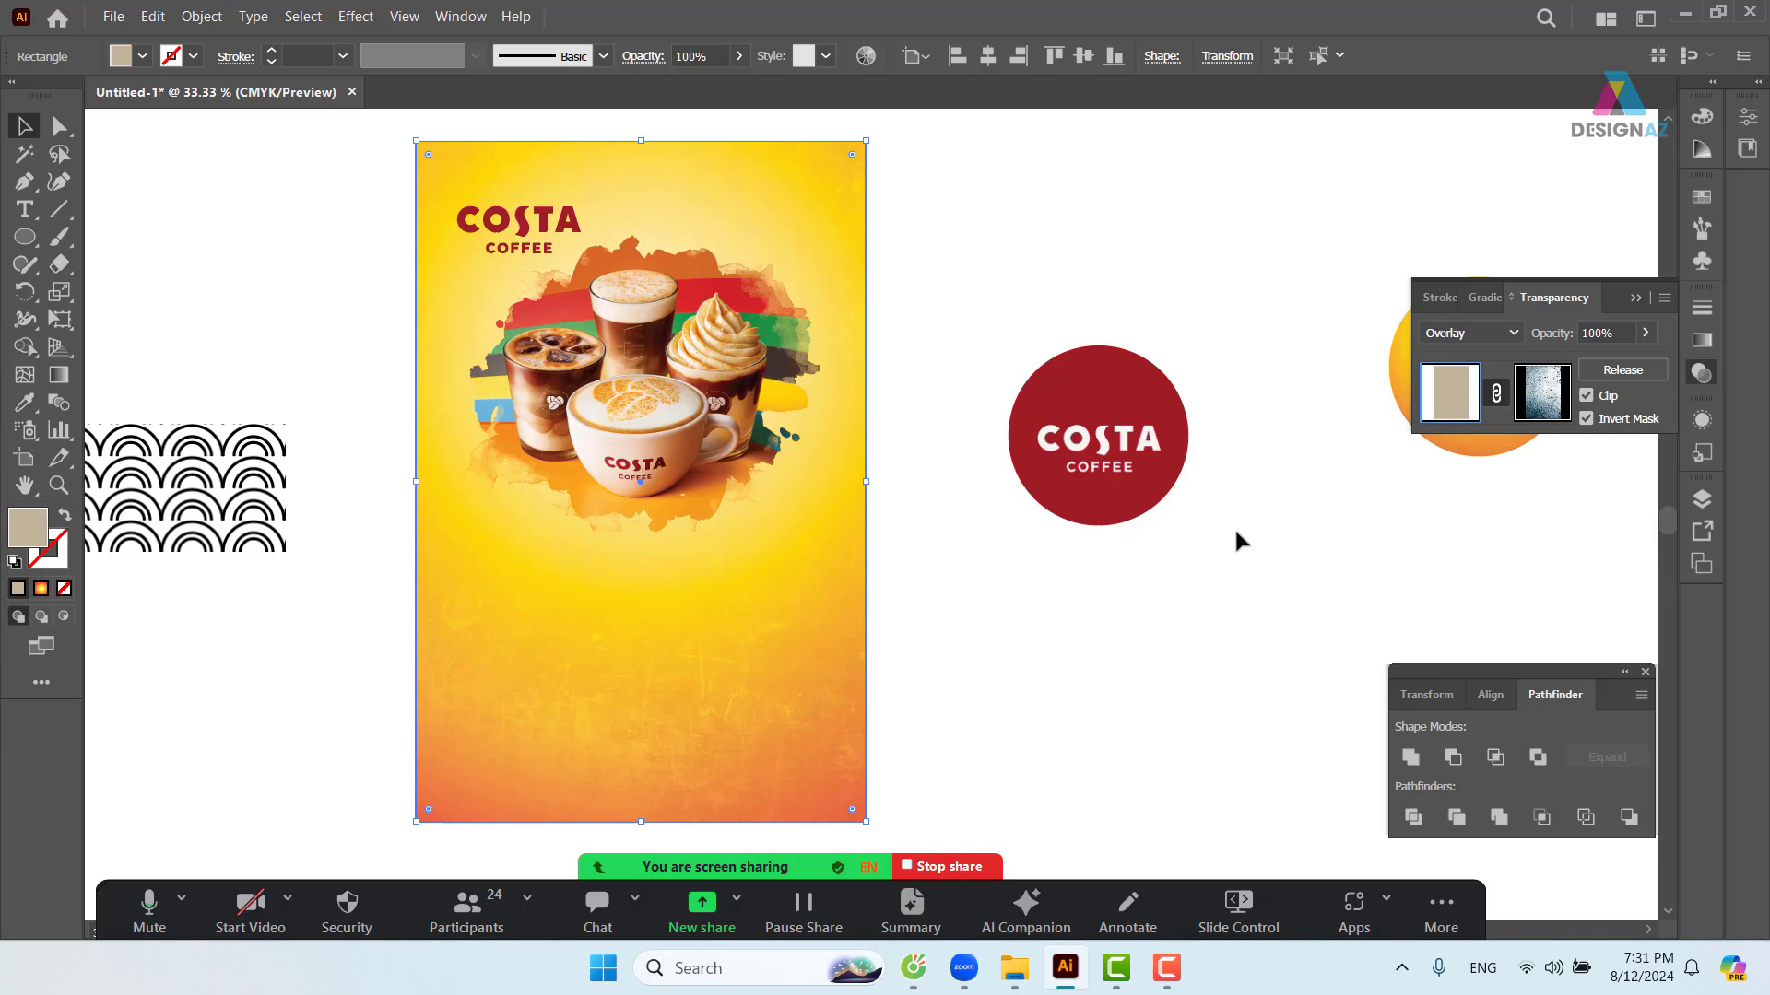
- Move the masked beige rectangle off the poster and delete it
click(1000, 624)
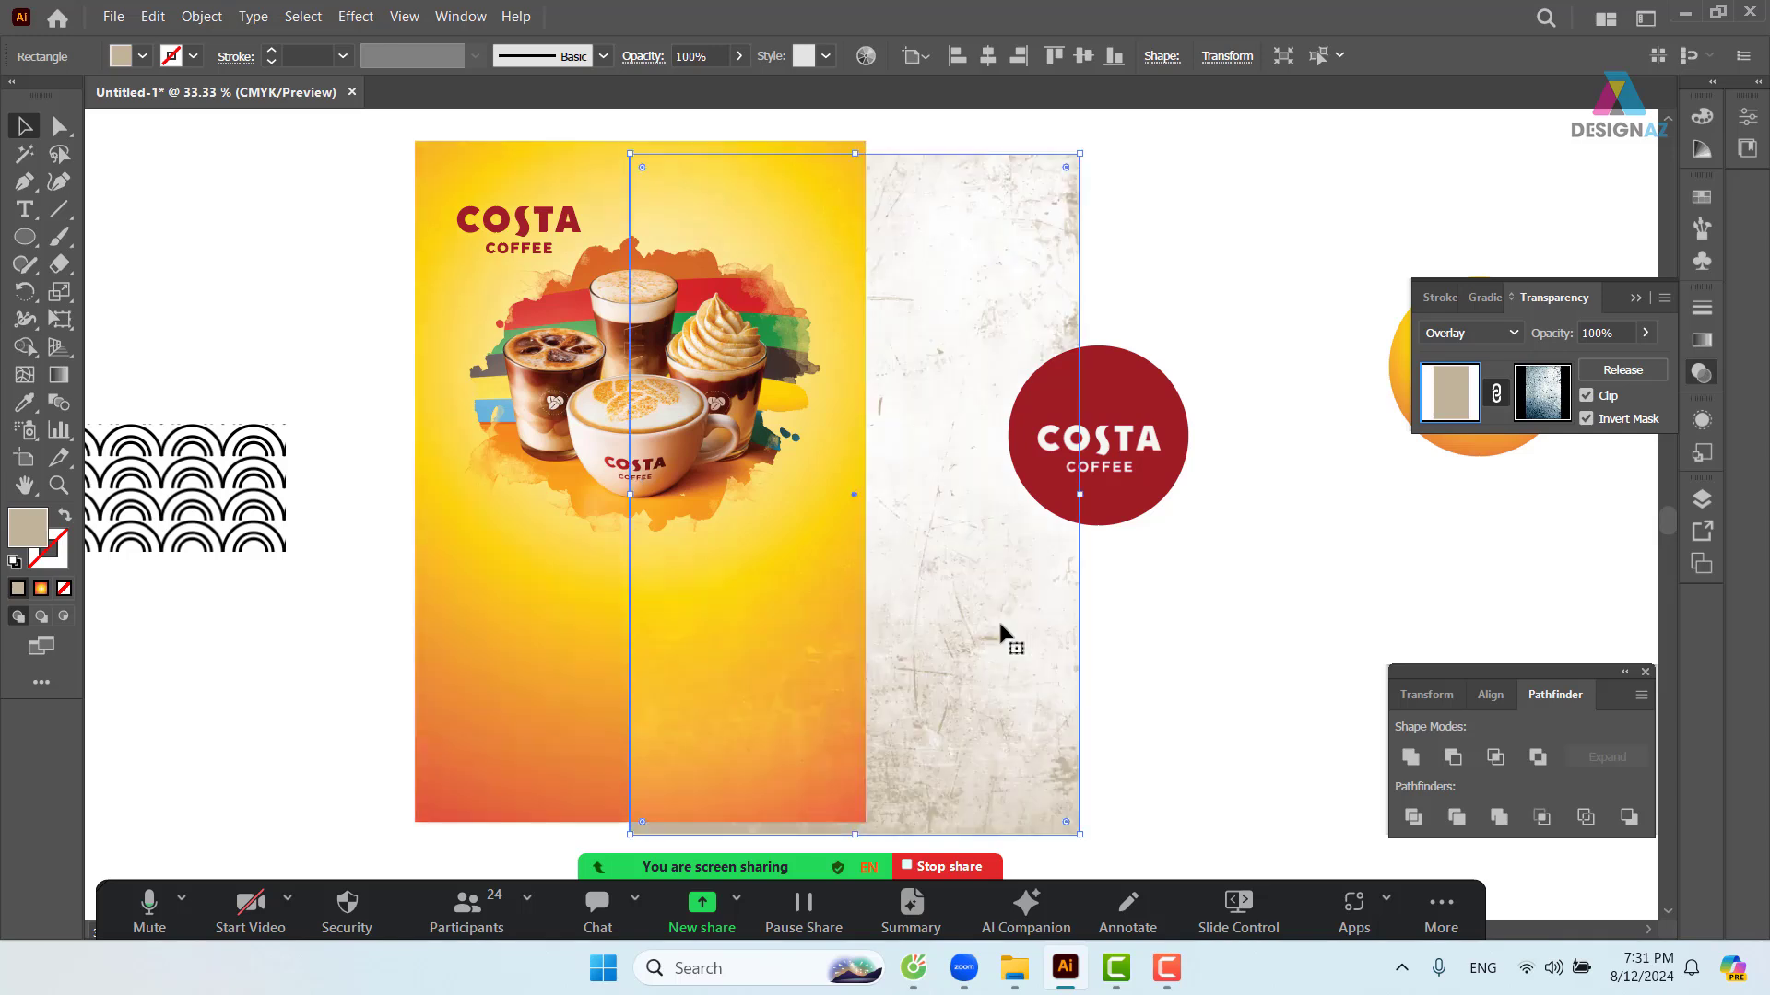
drag(1153, 602, 926, 604)
drag(902, 449, 882, 405)
- Apply the rough charcoal art brush to the yellow gradient circle's outline and set its stroke color to black, 000000
click(1256, 364)
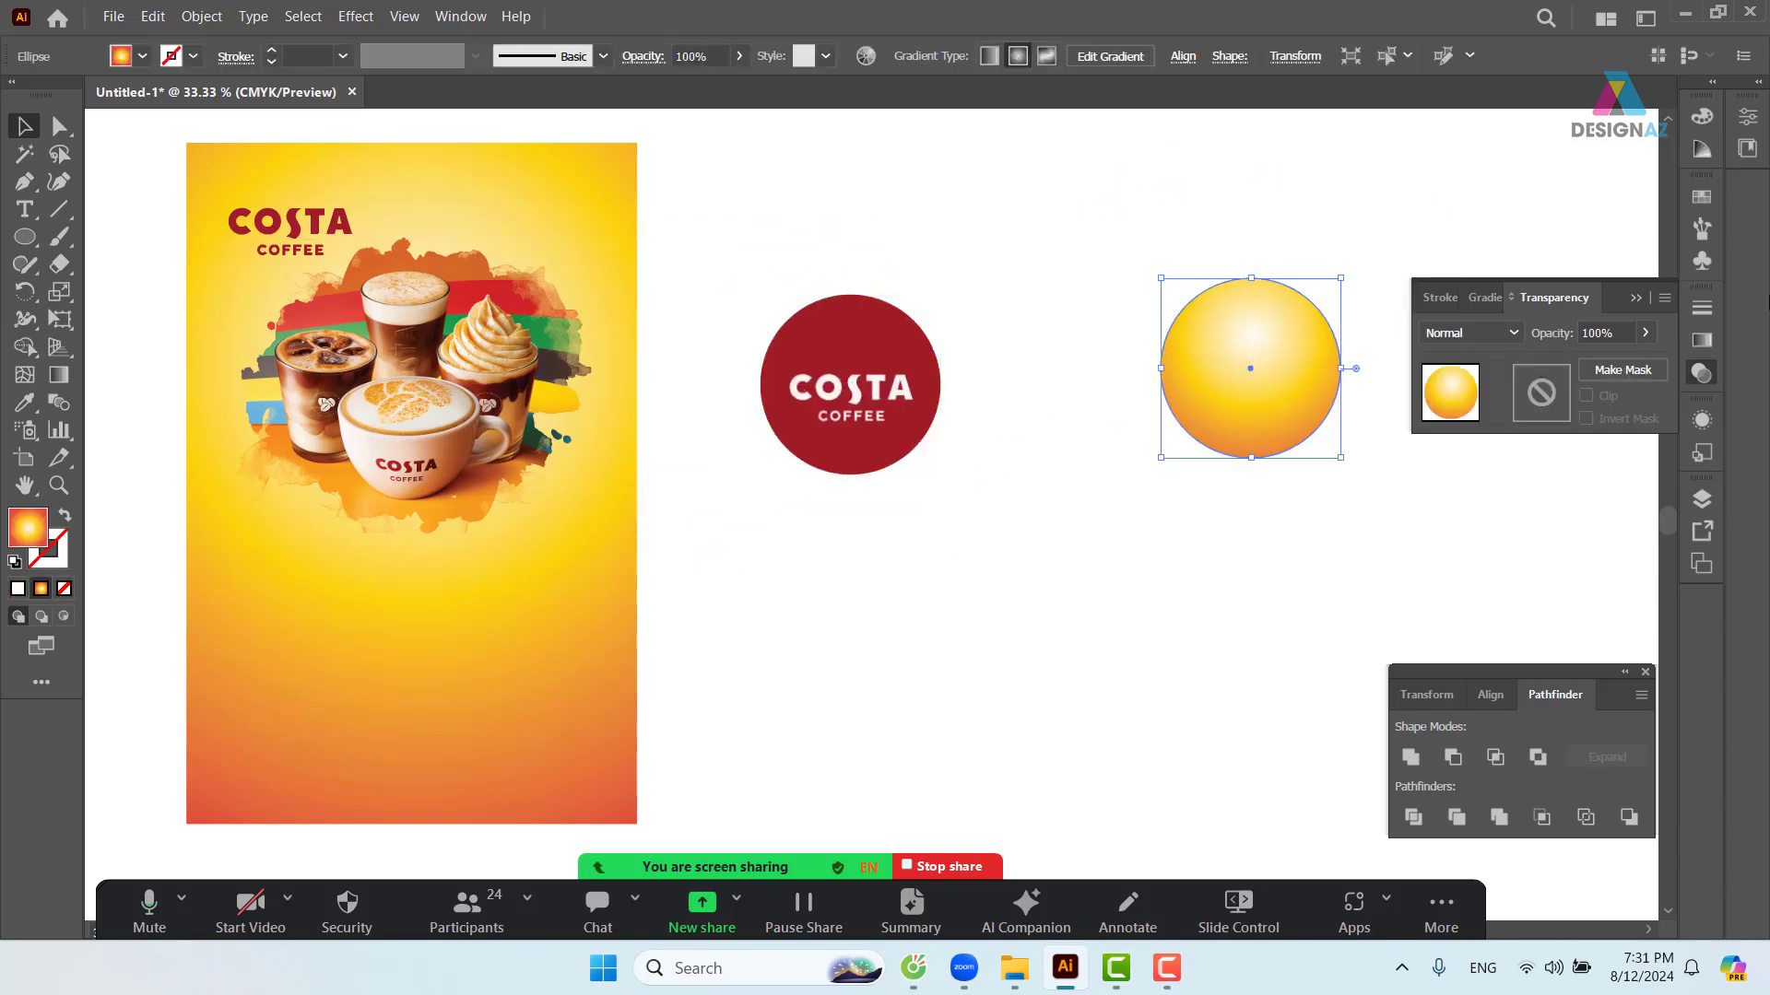
click(1702, 229)
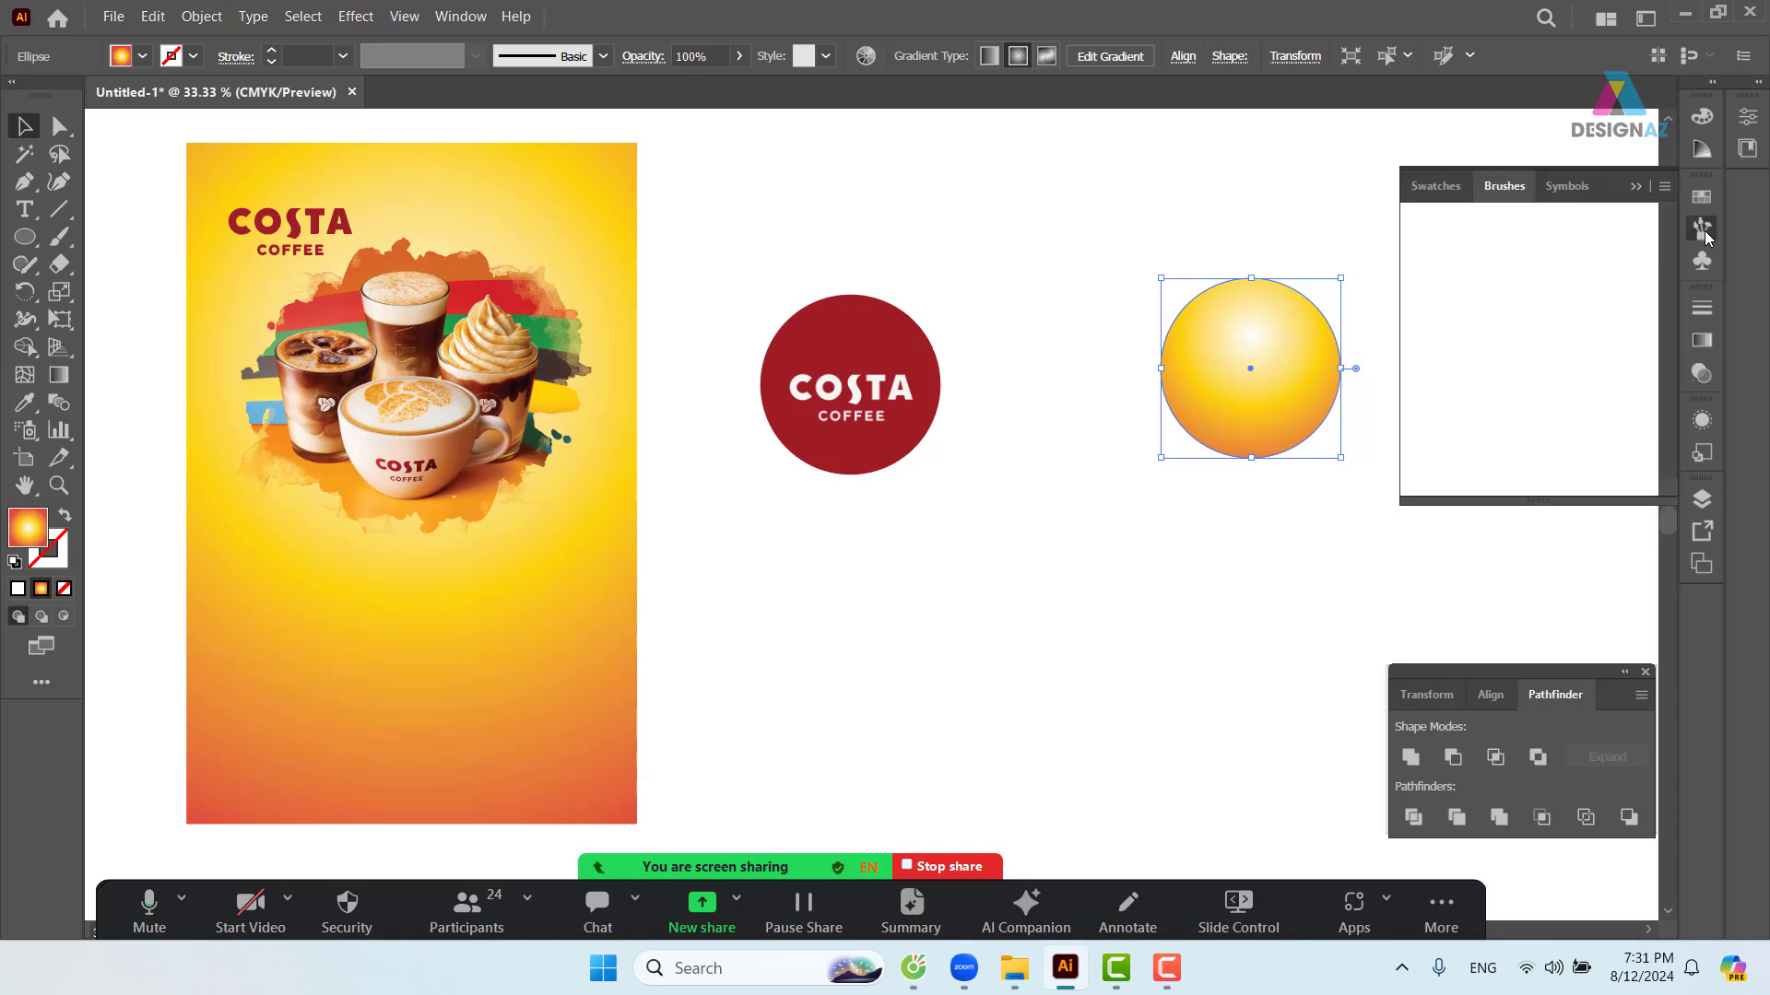
click(1573, 312)
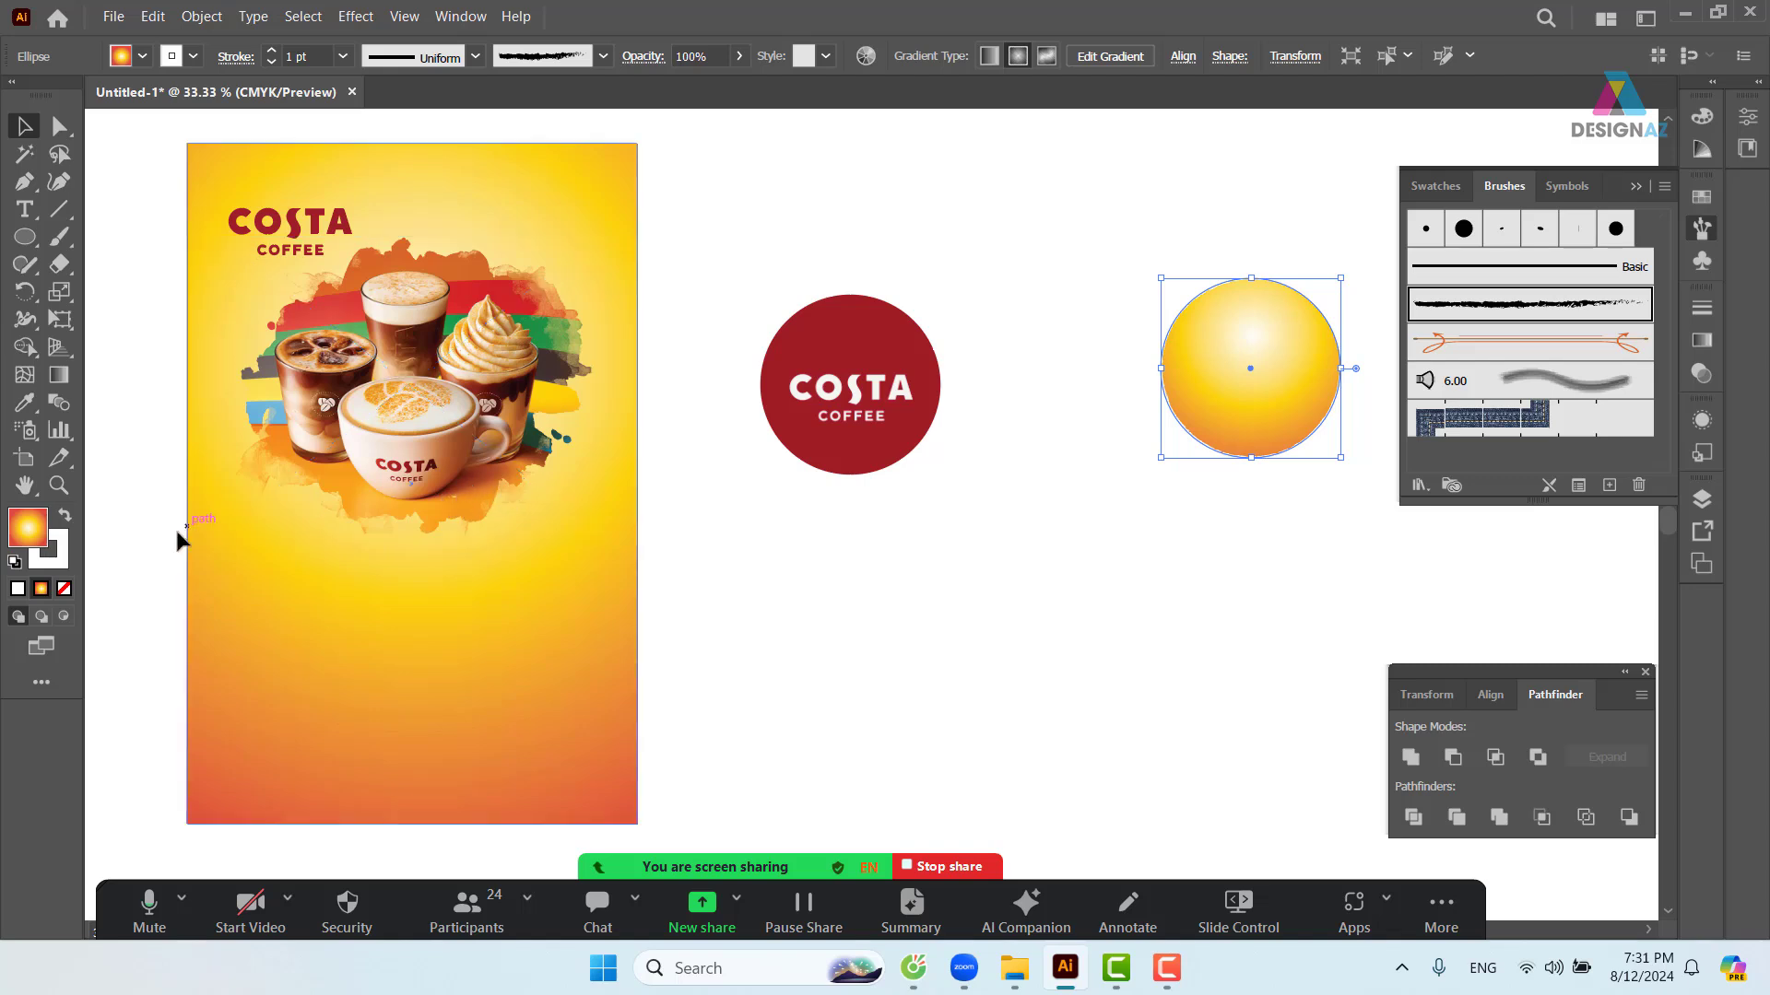
double_click(60, 561)
drag(1114, 409, 940, 540)
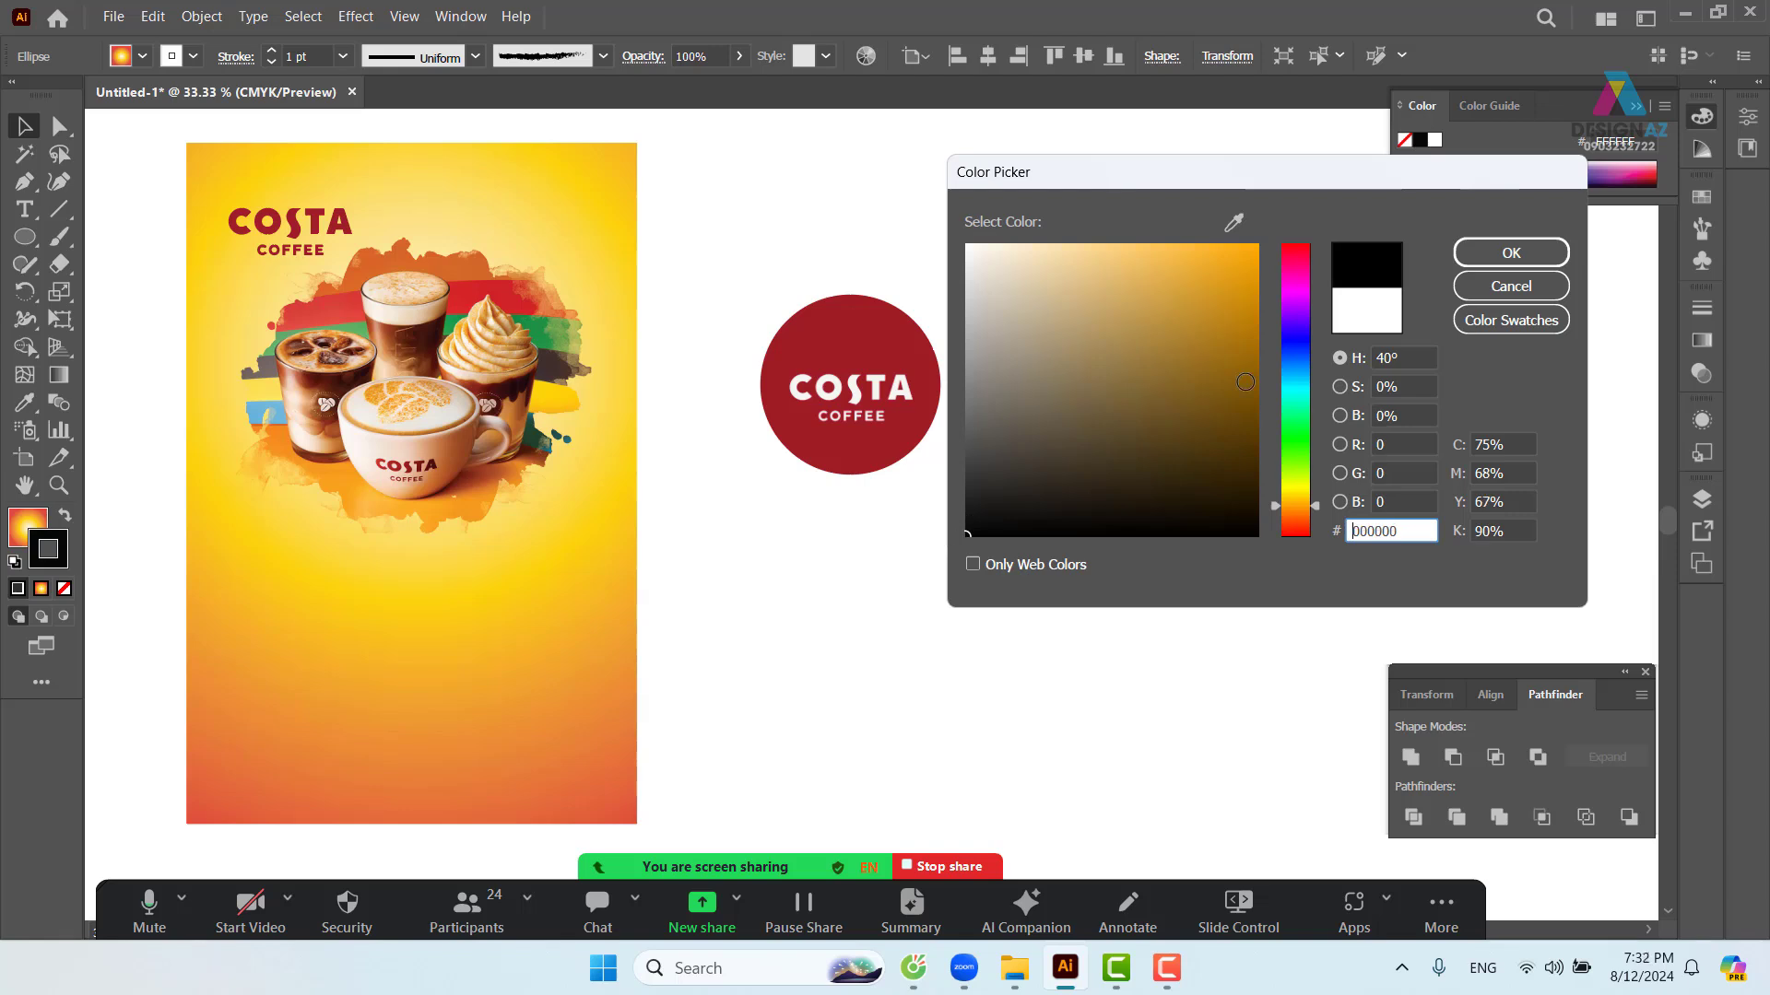
click(1511, 253)
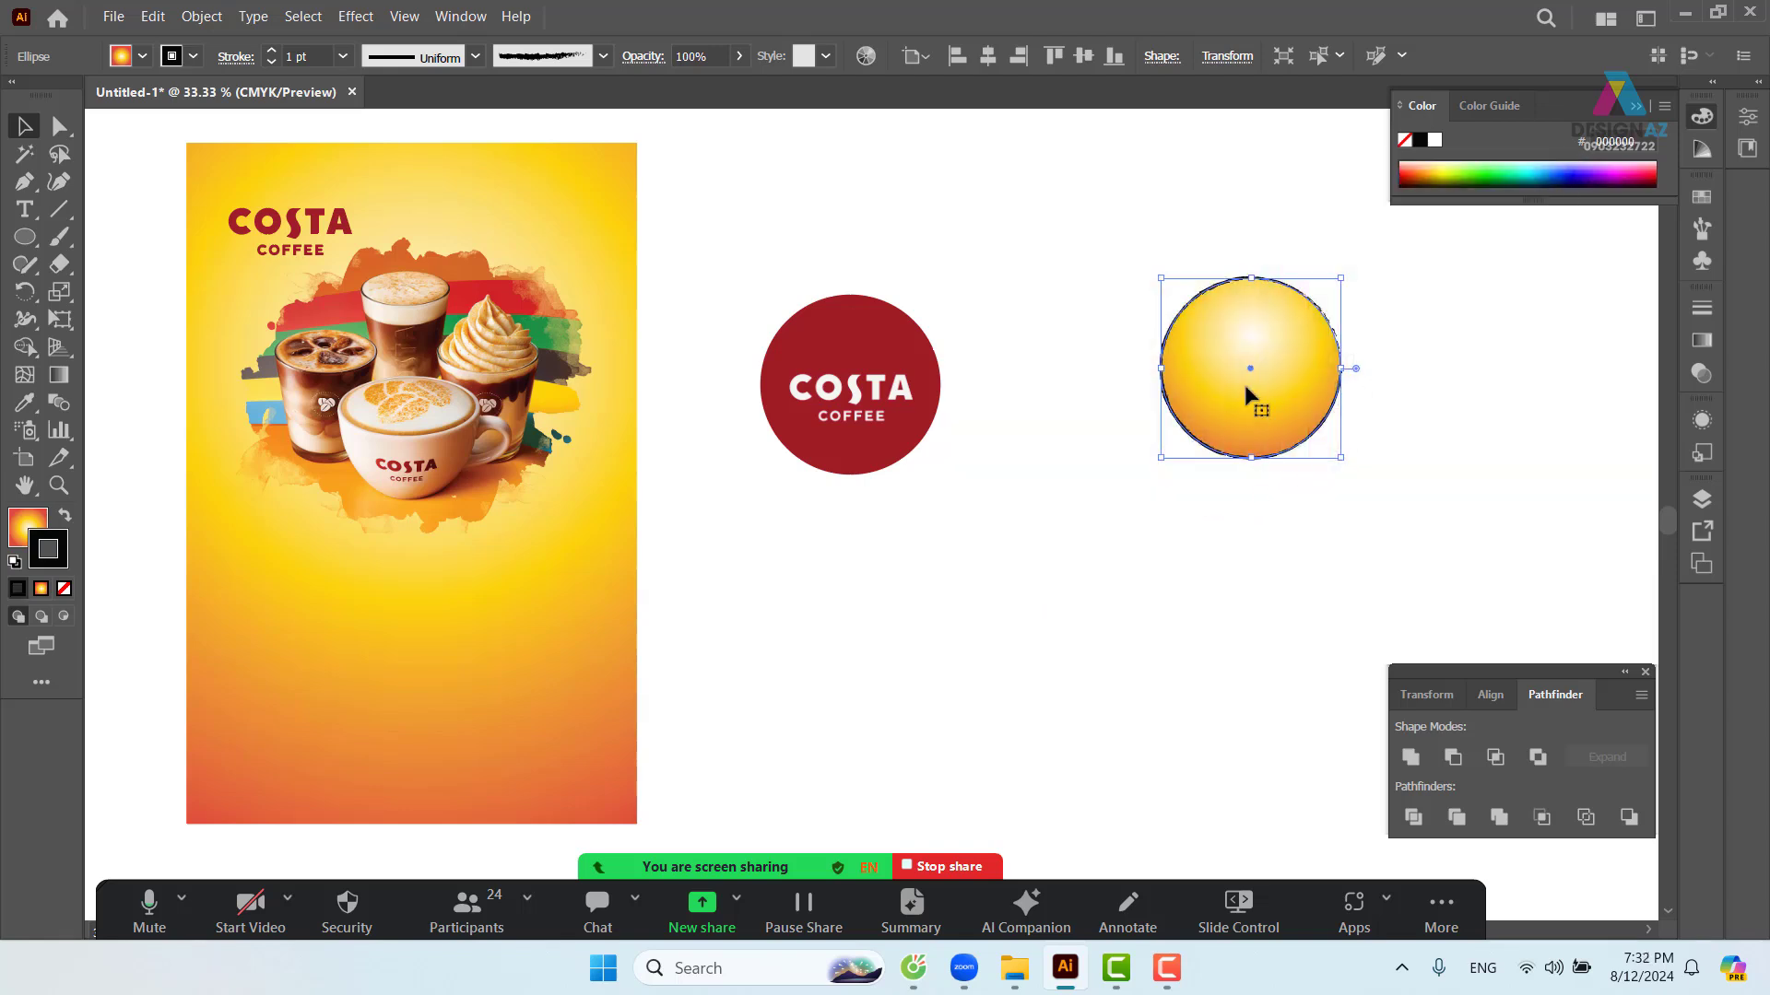
- Set the yellow circle's brush stroke weight to 5 pt and deselect it
click(343, 56)
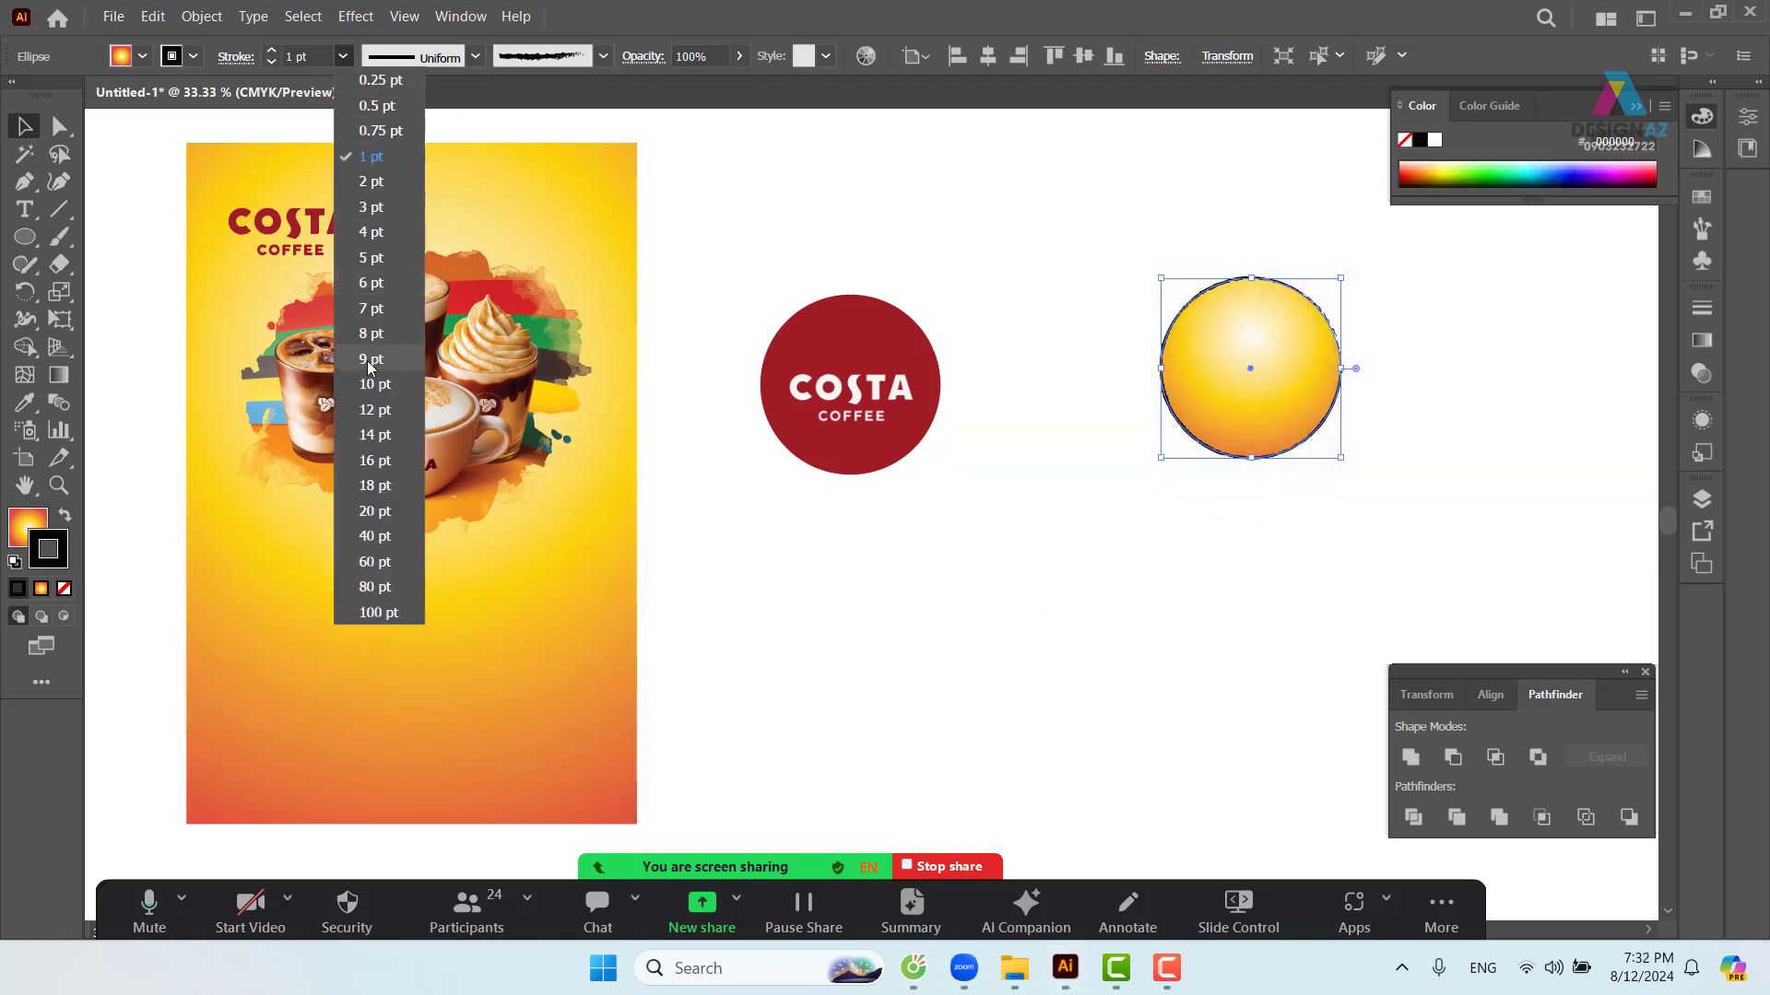
click(381, 260)
click(1047, 178)
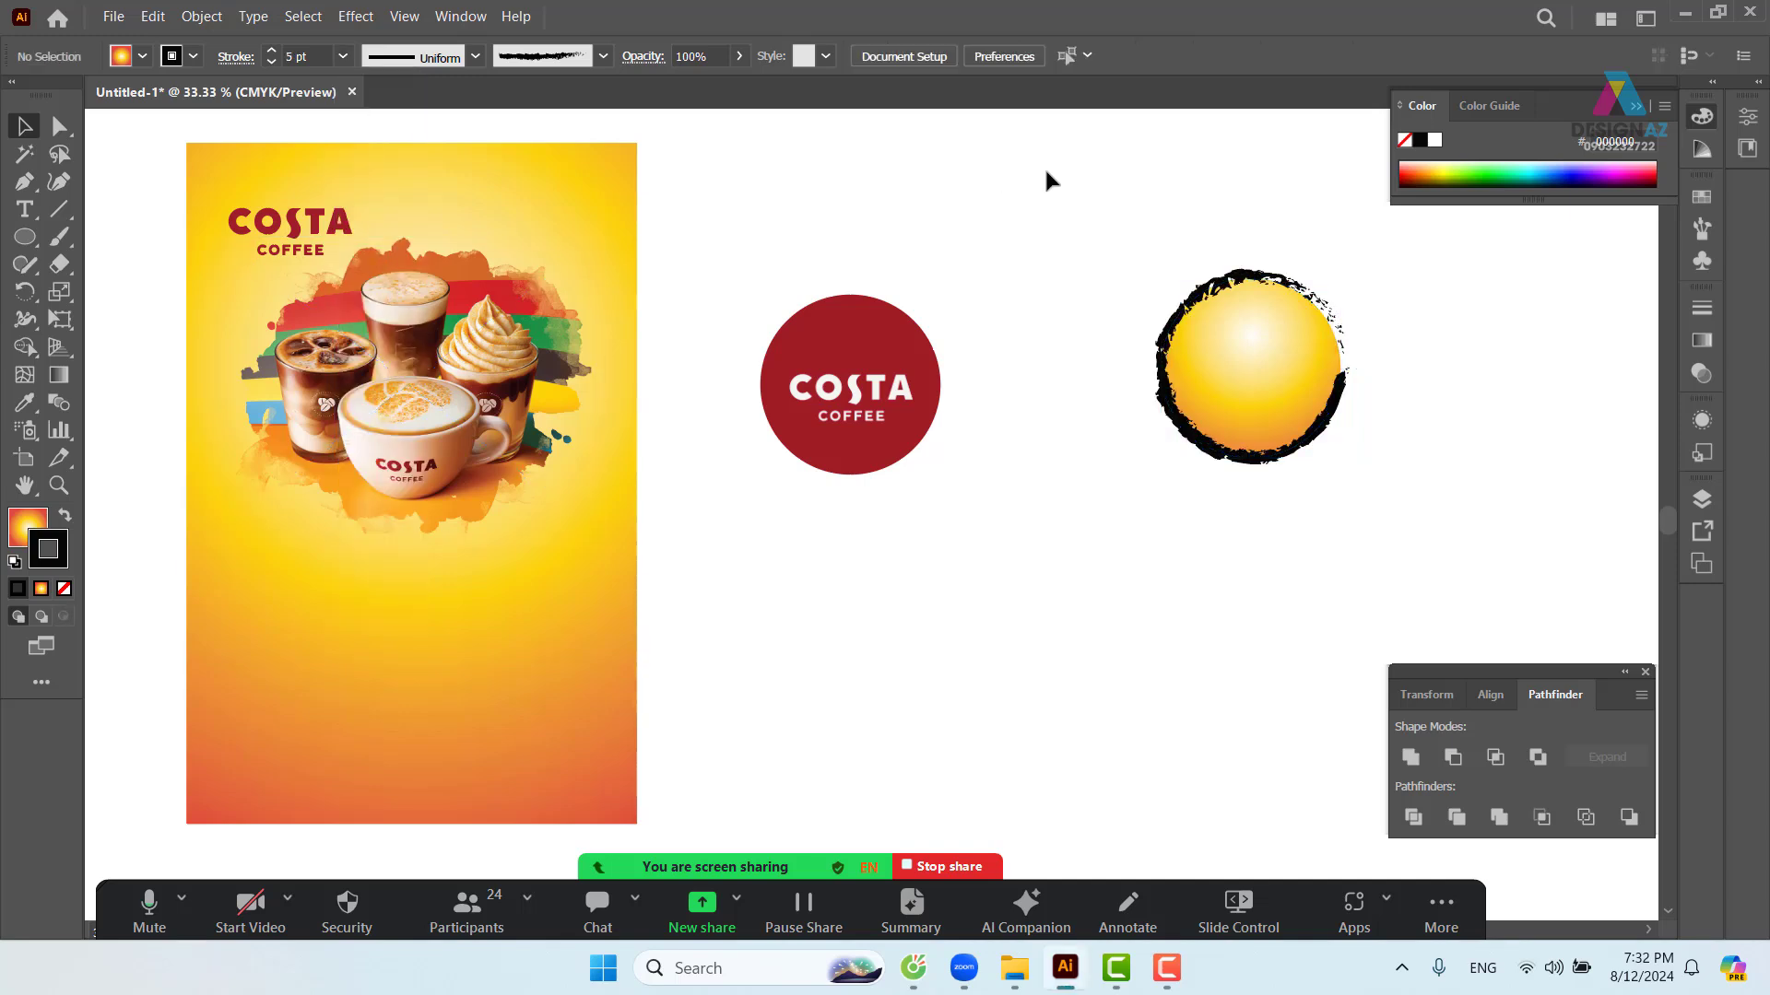
- Move the brush-stroked yellow circle right beside the red Costa Coffee circle
click(1327, 422)
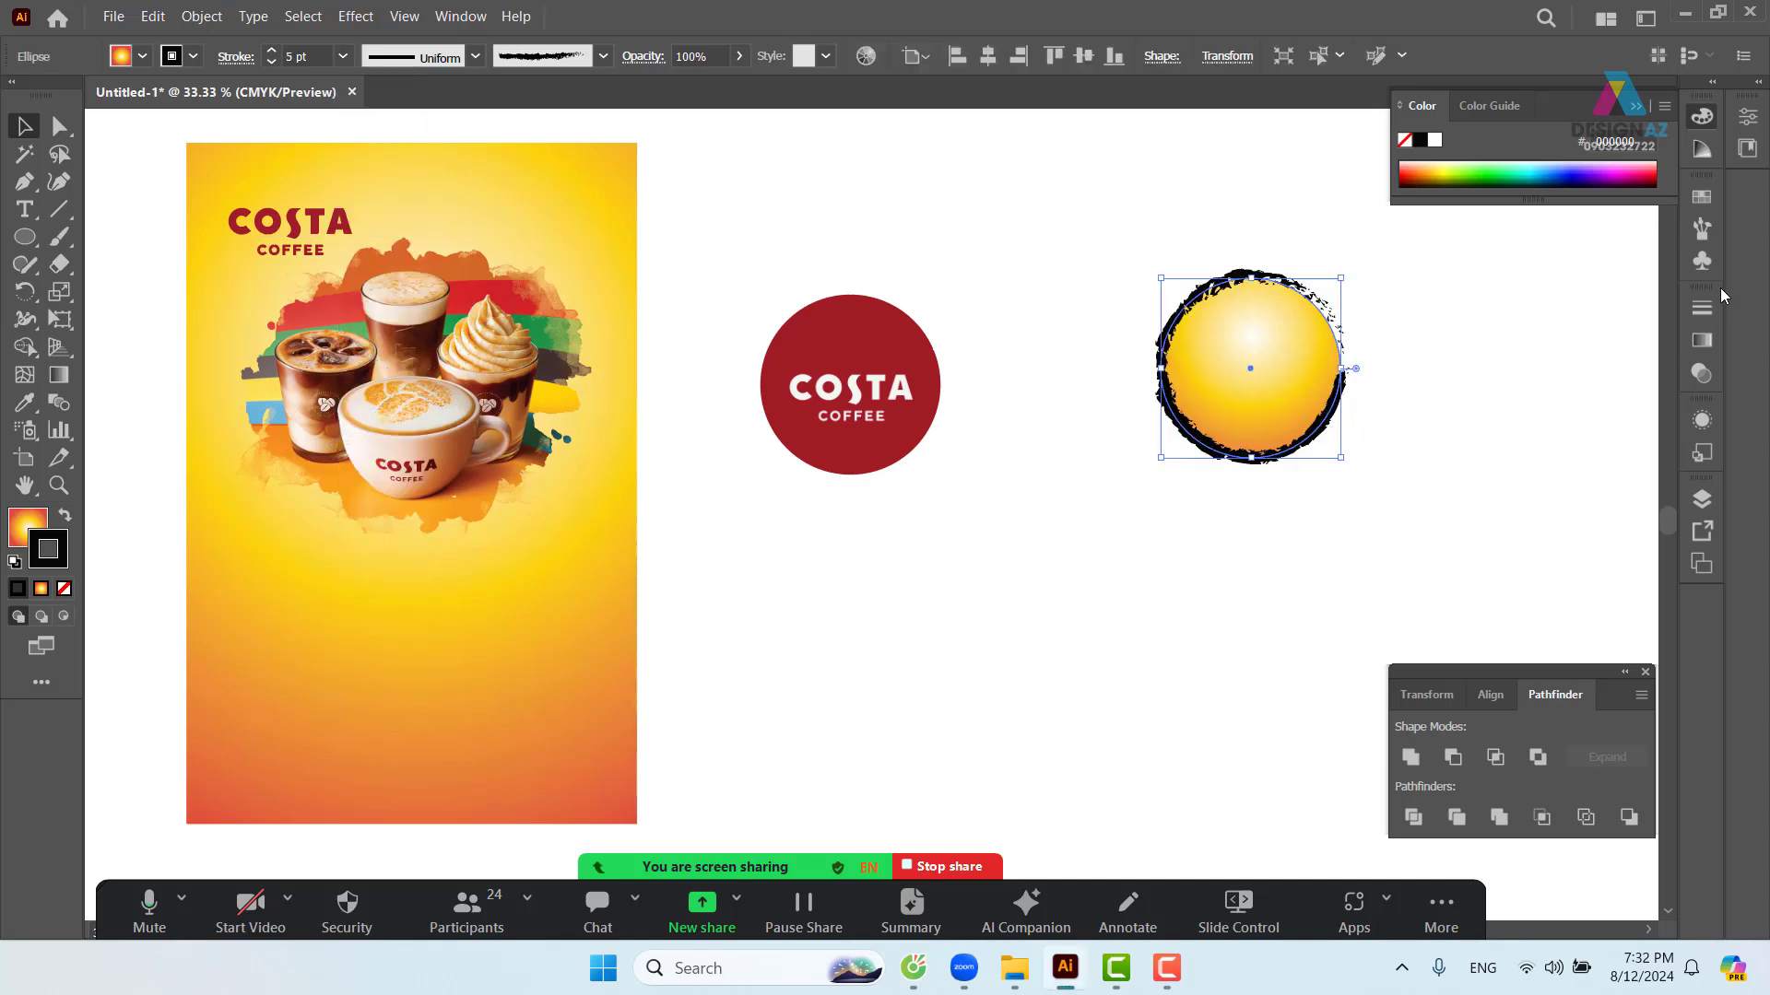
click(1705, 229)
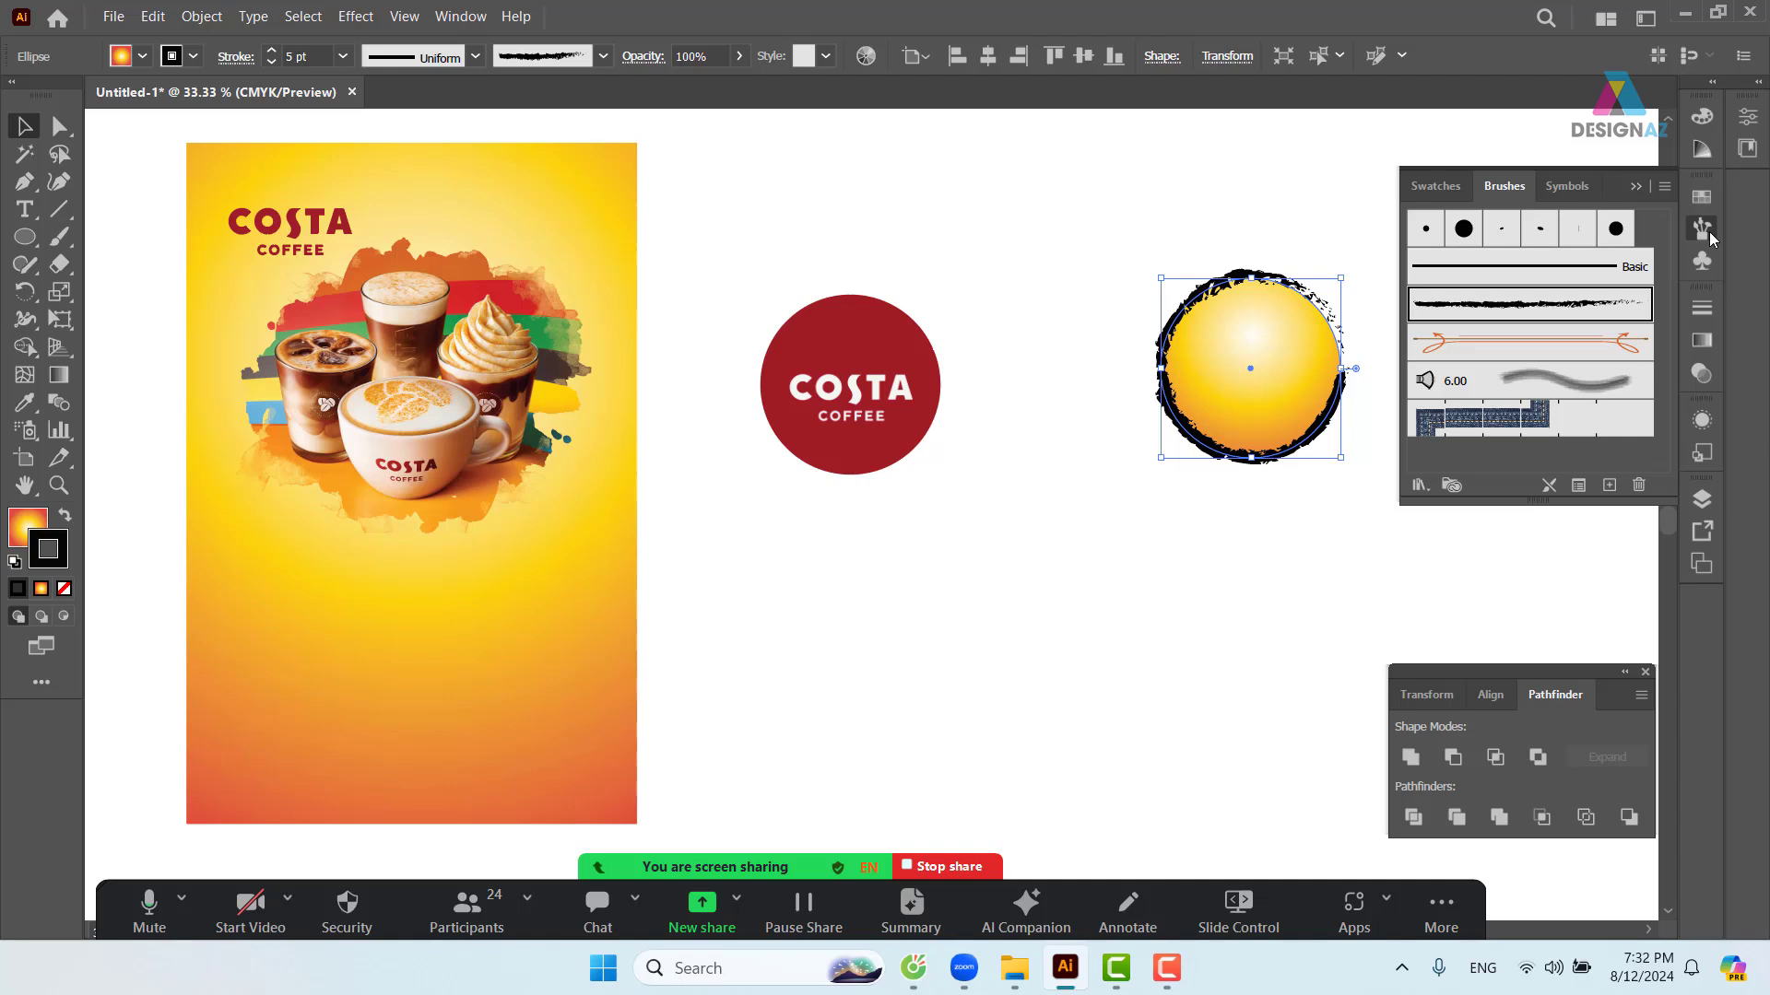
drag(1198, 380, 1060, 403)
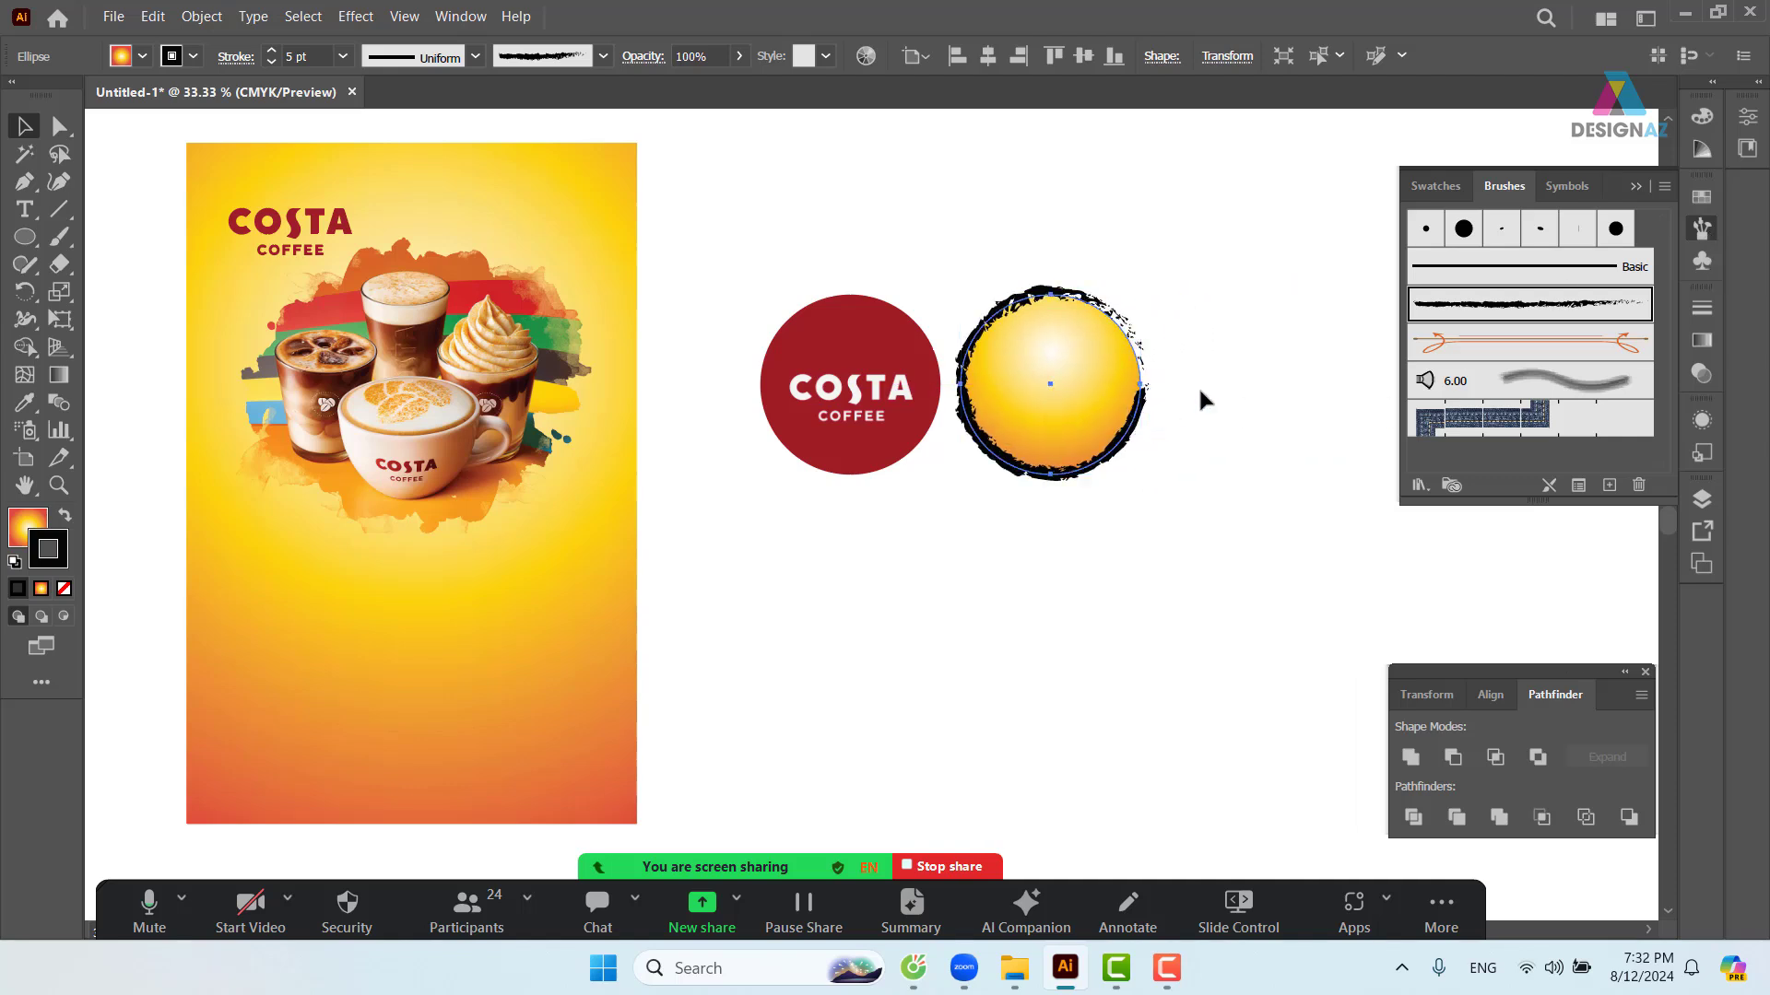
key(ctrl+equal)
drag(815, 539, 921, 493)
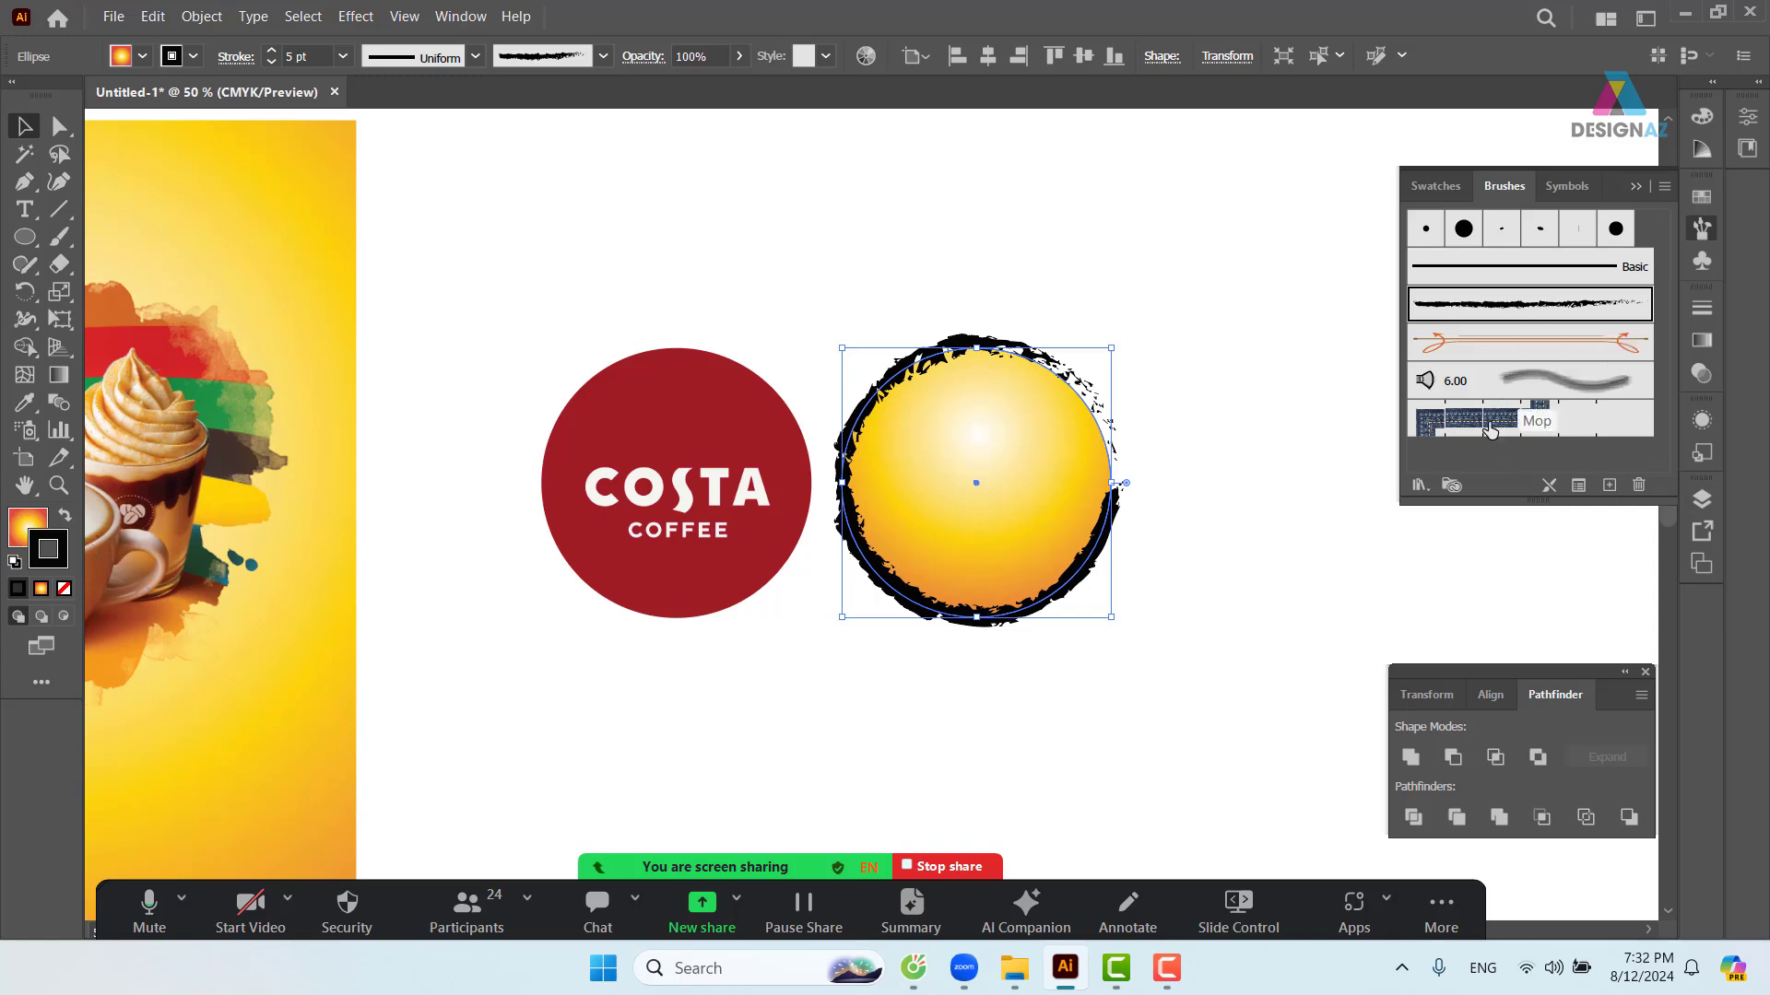
- Load the Artistic_ChalkCharcoalPencil brush library, place it clear of the artwork, and enlarge it to show more brushes
click(1420, 485)
mouse_move(1466, 554)
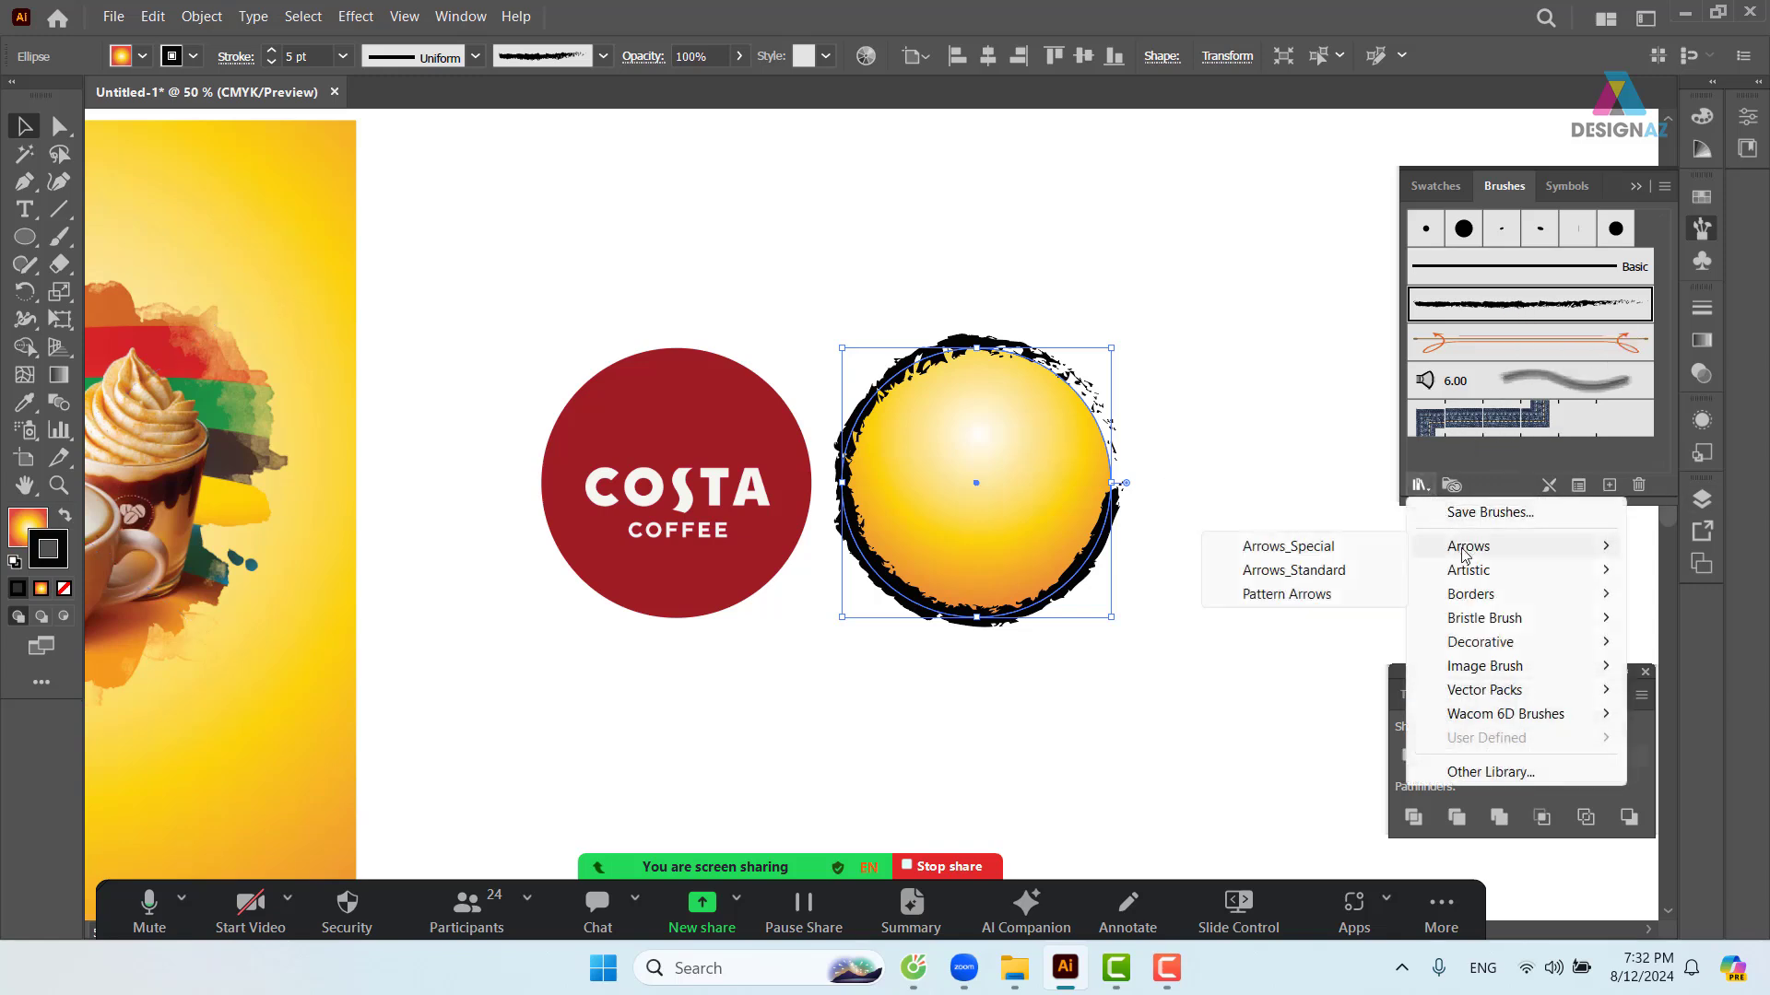
click(1285, 550)
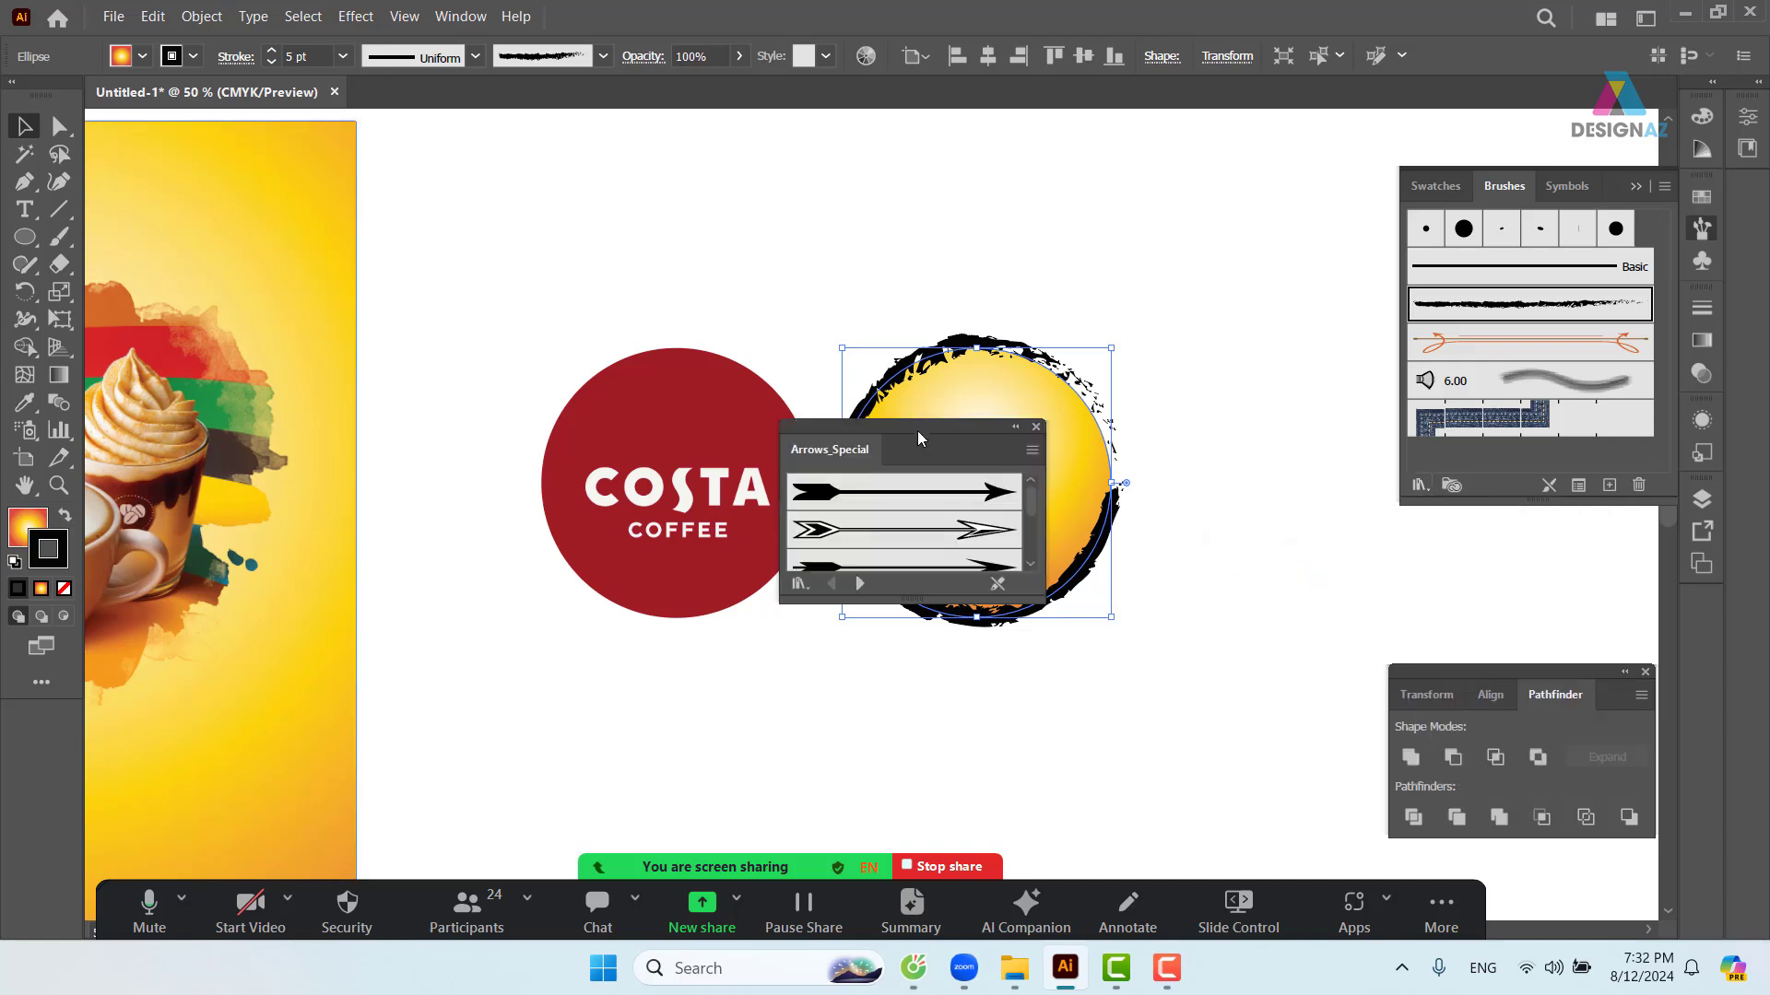
drag(916, 430, 1230, 153)
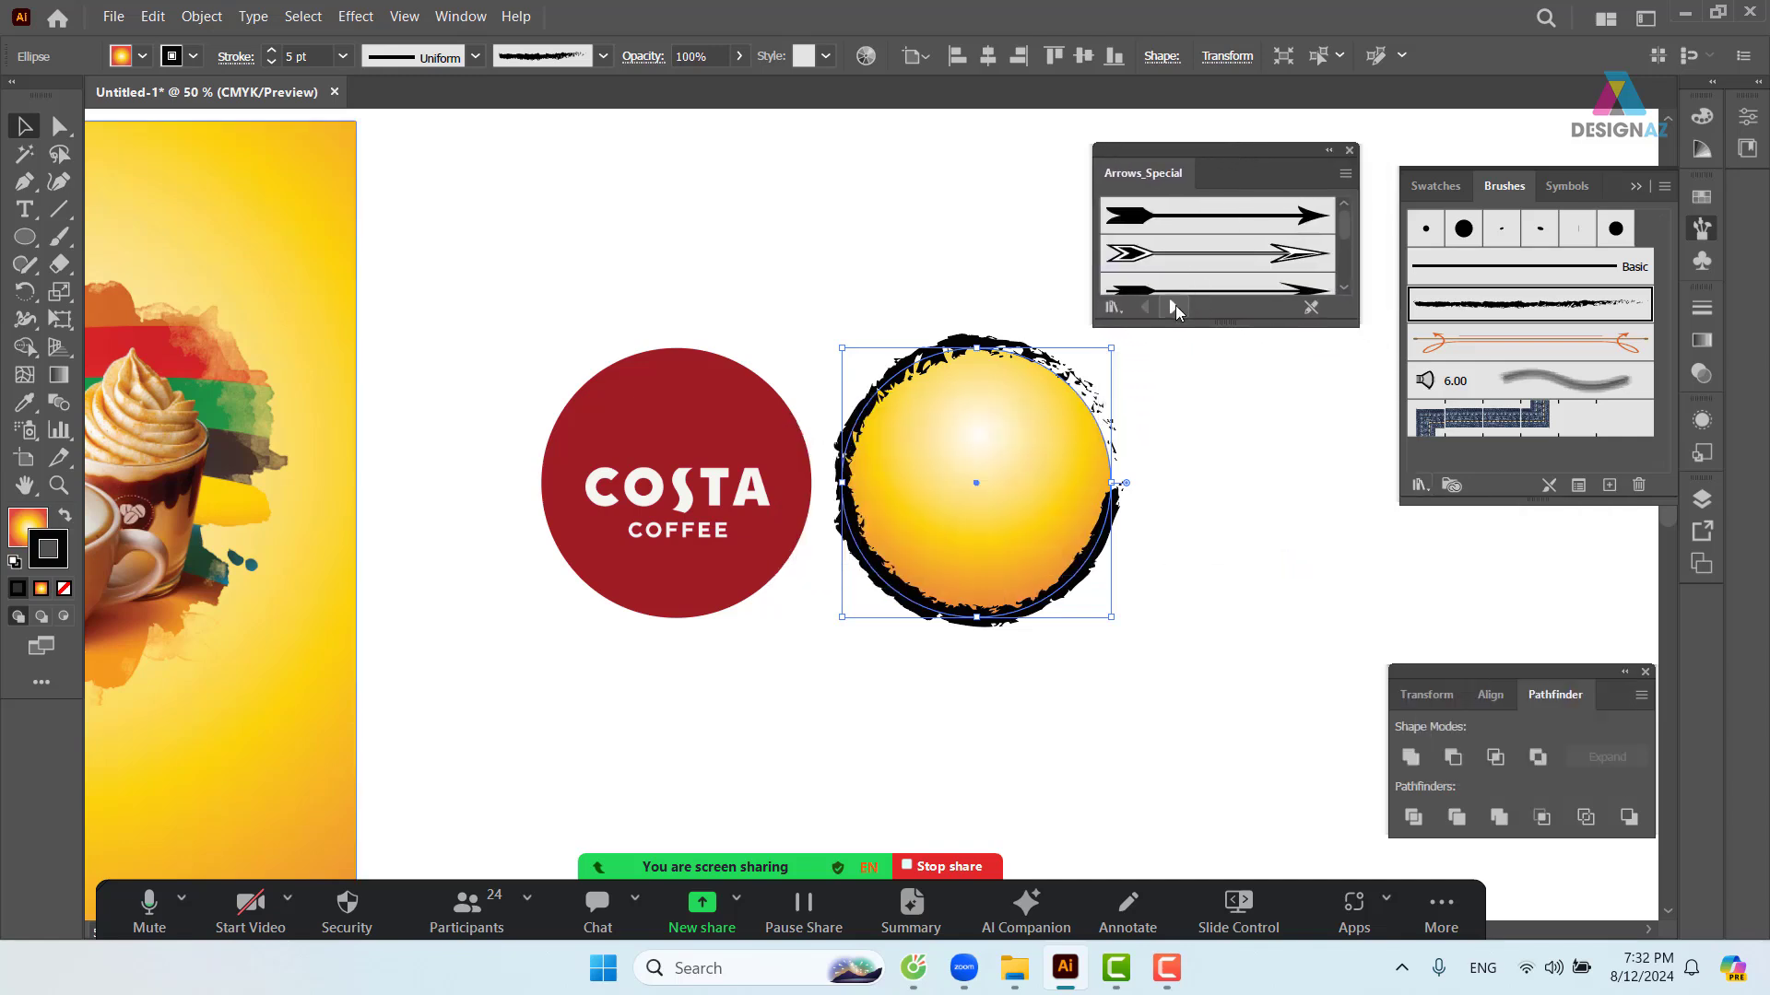
click(1175, 306)
click(1175, 306)
click(1176, 306)
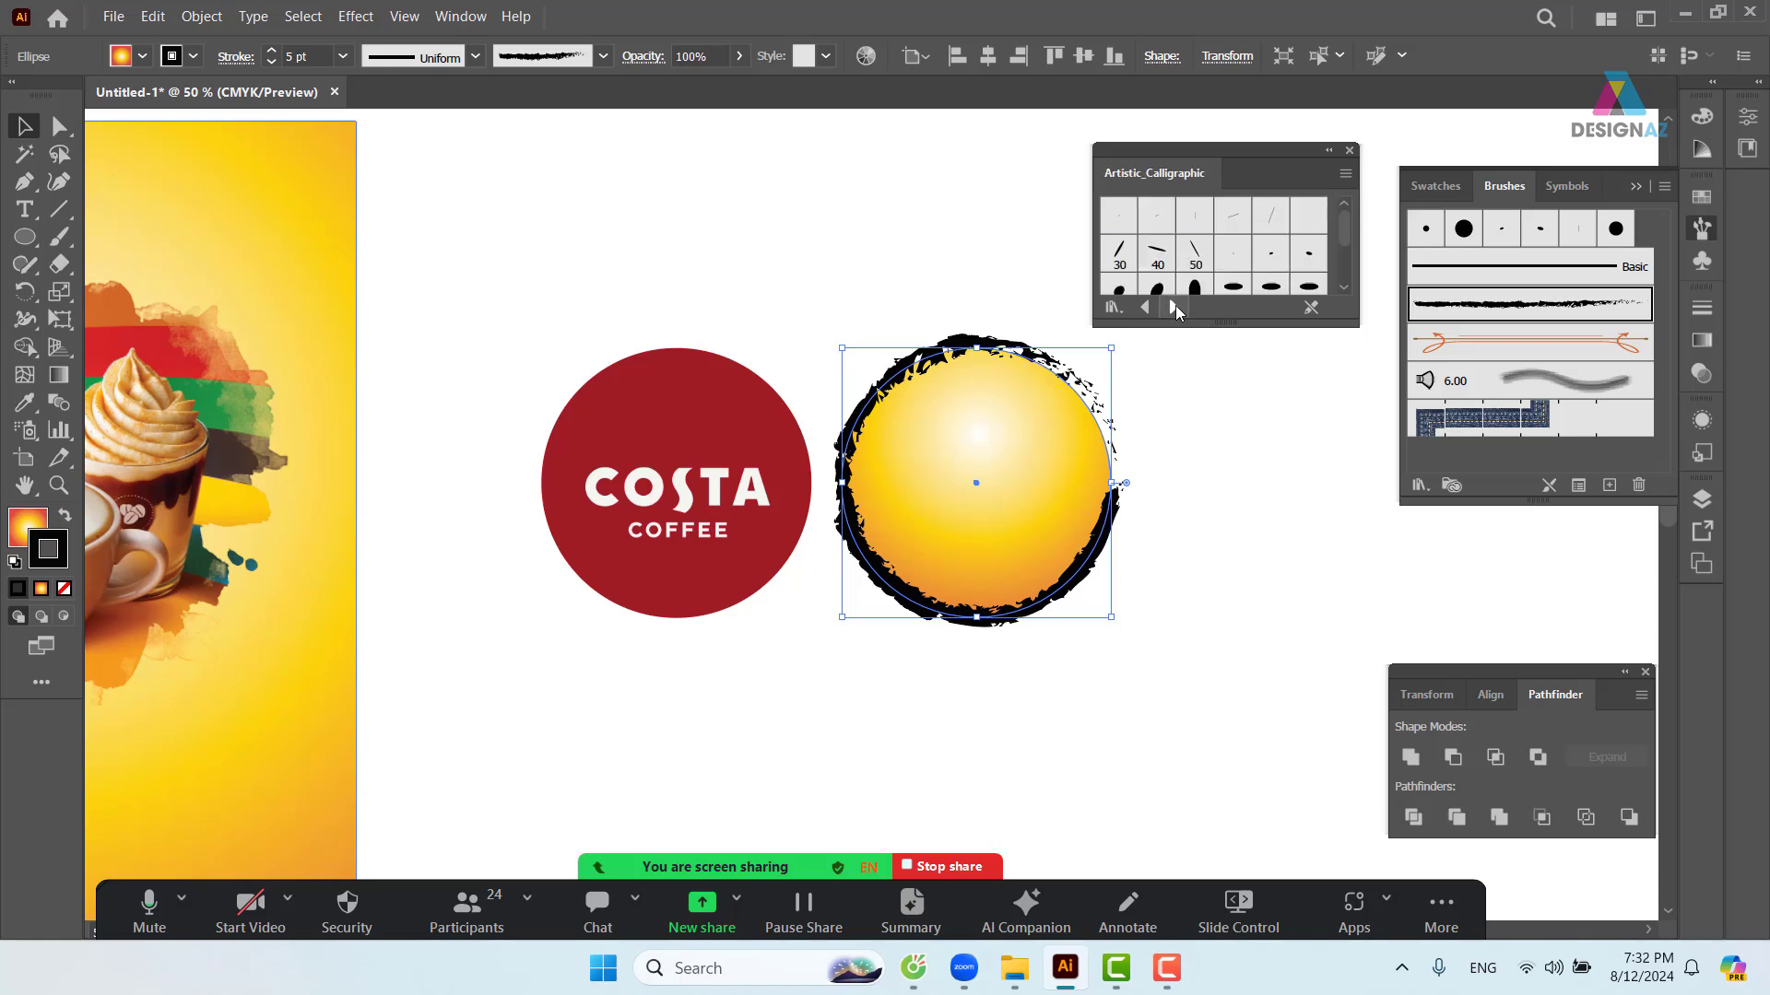
click(1175, 306)
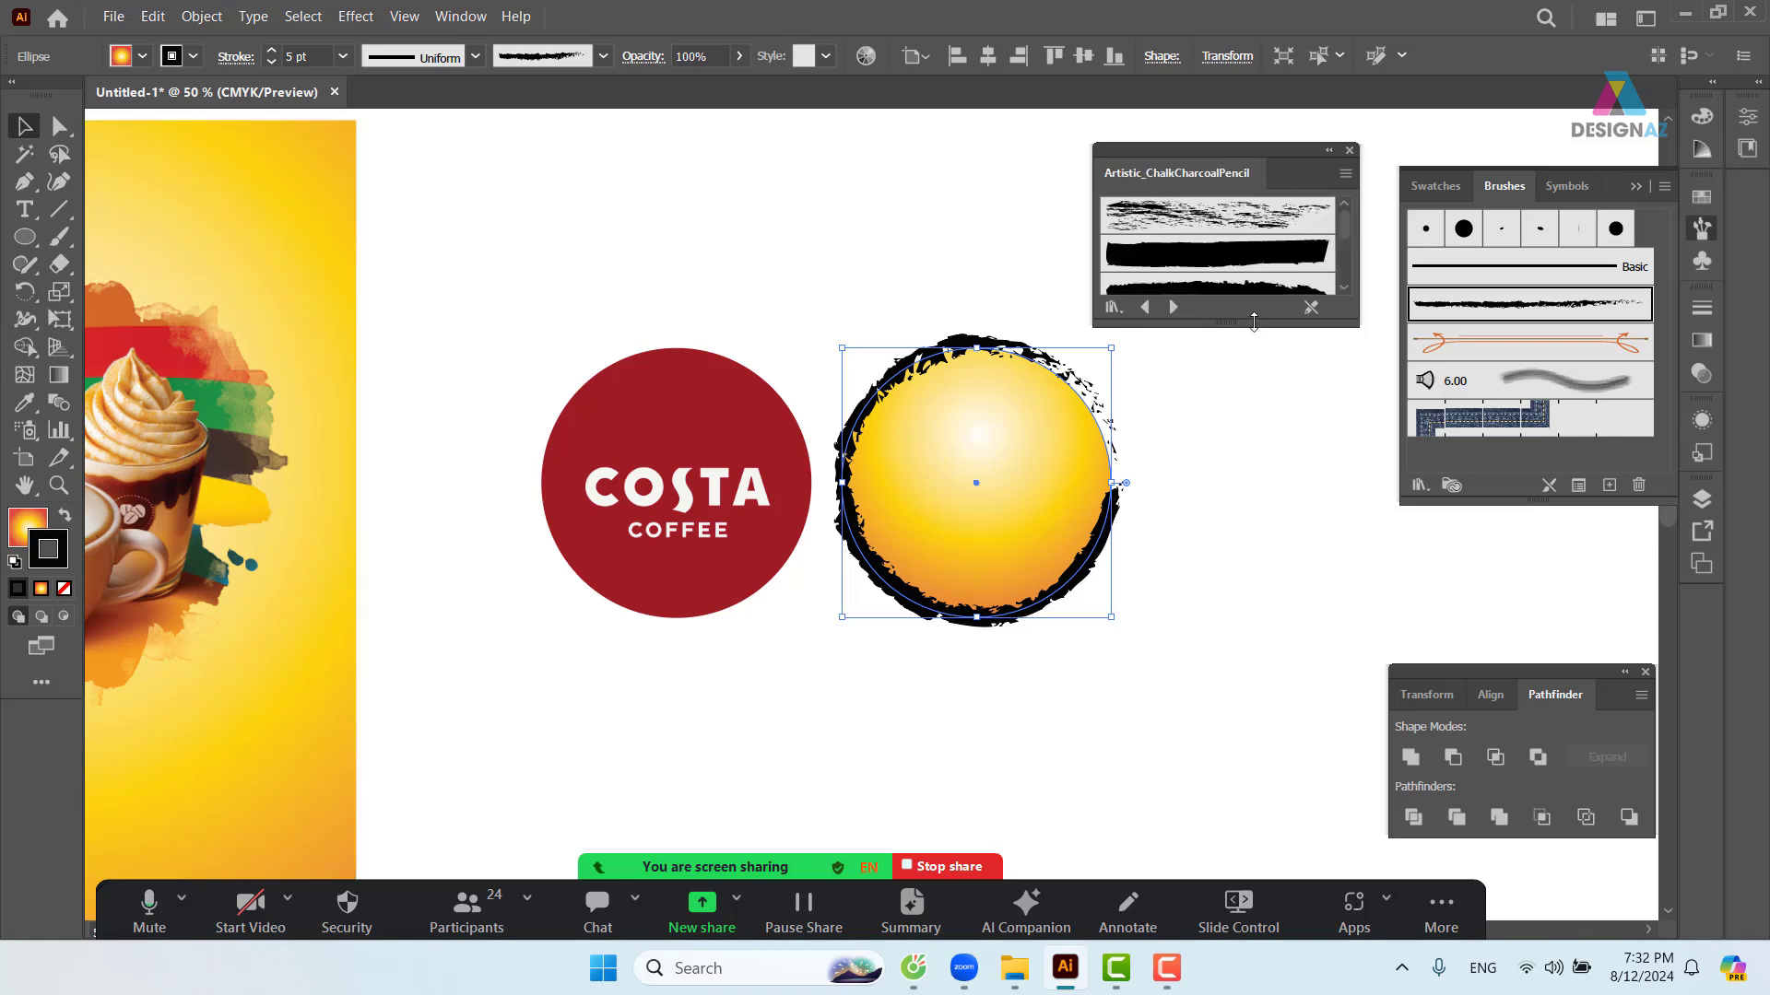
drag(1308, 334, 1308, 511)
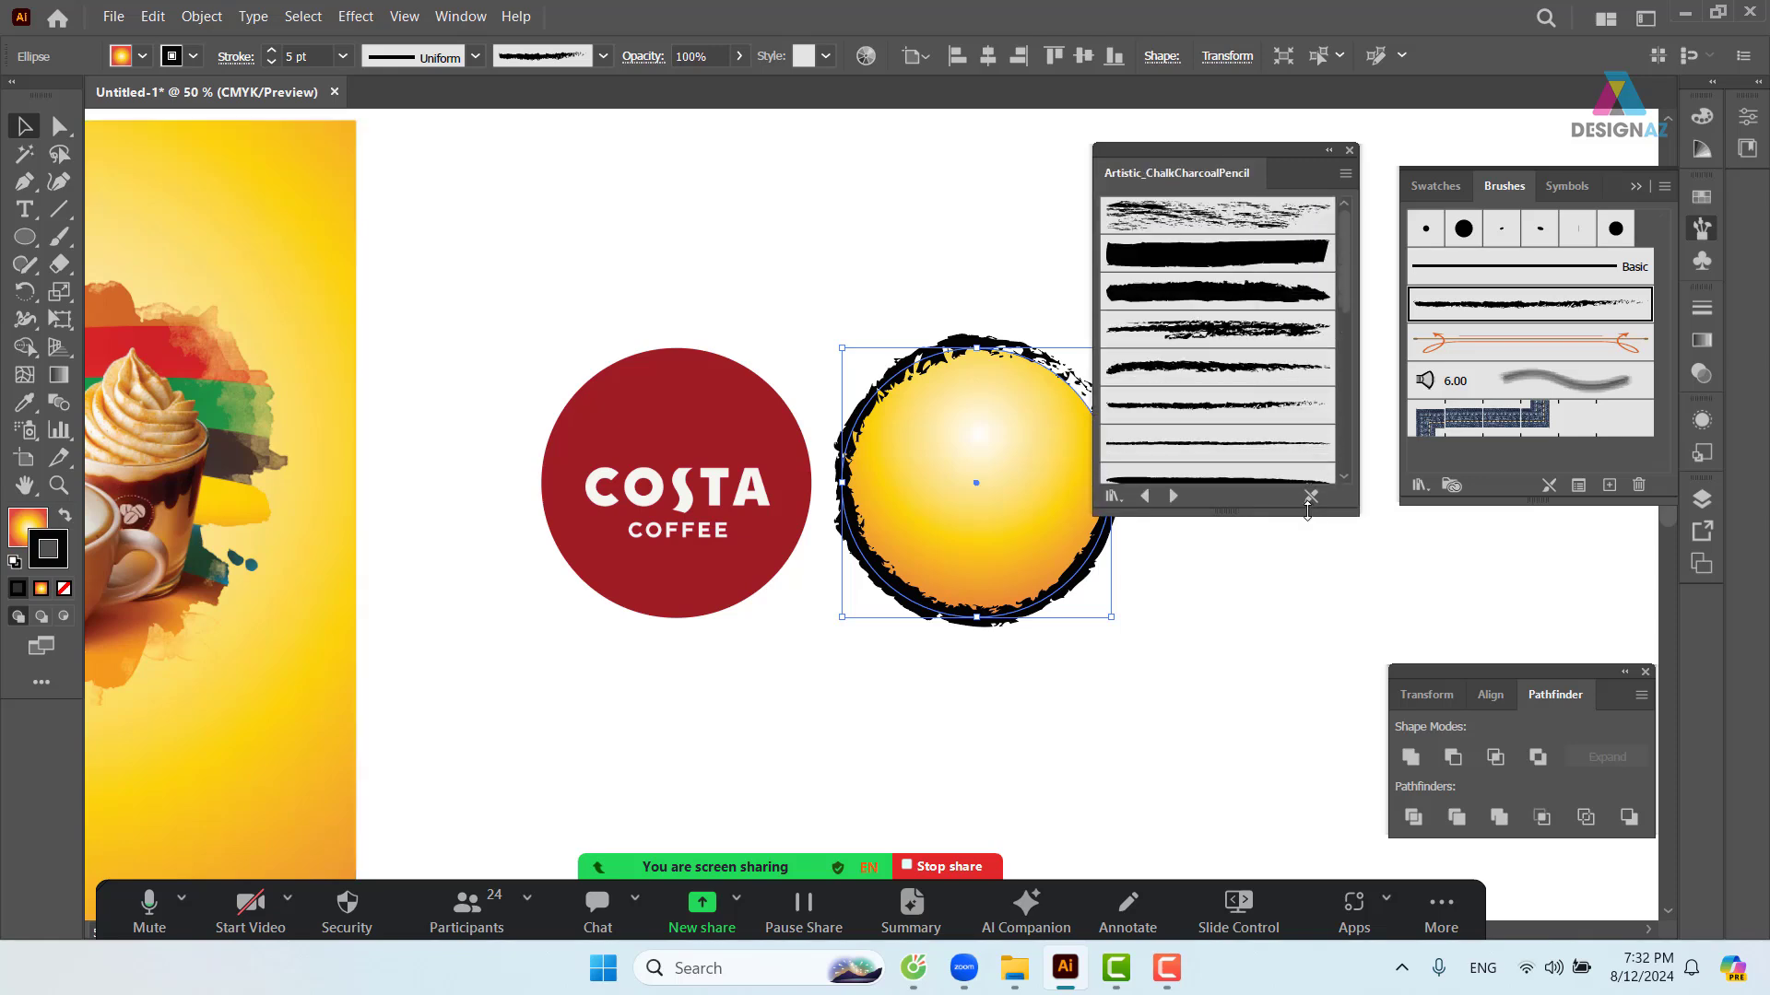
- Apply the Chalk brush to the yellow circle with a 0.5 pt stroke weight, and deselect the circle
click(1264, 225)
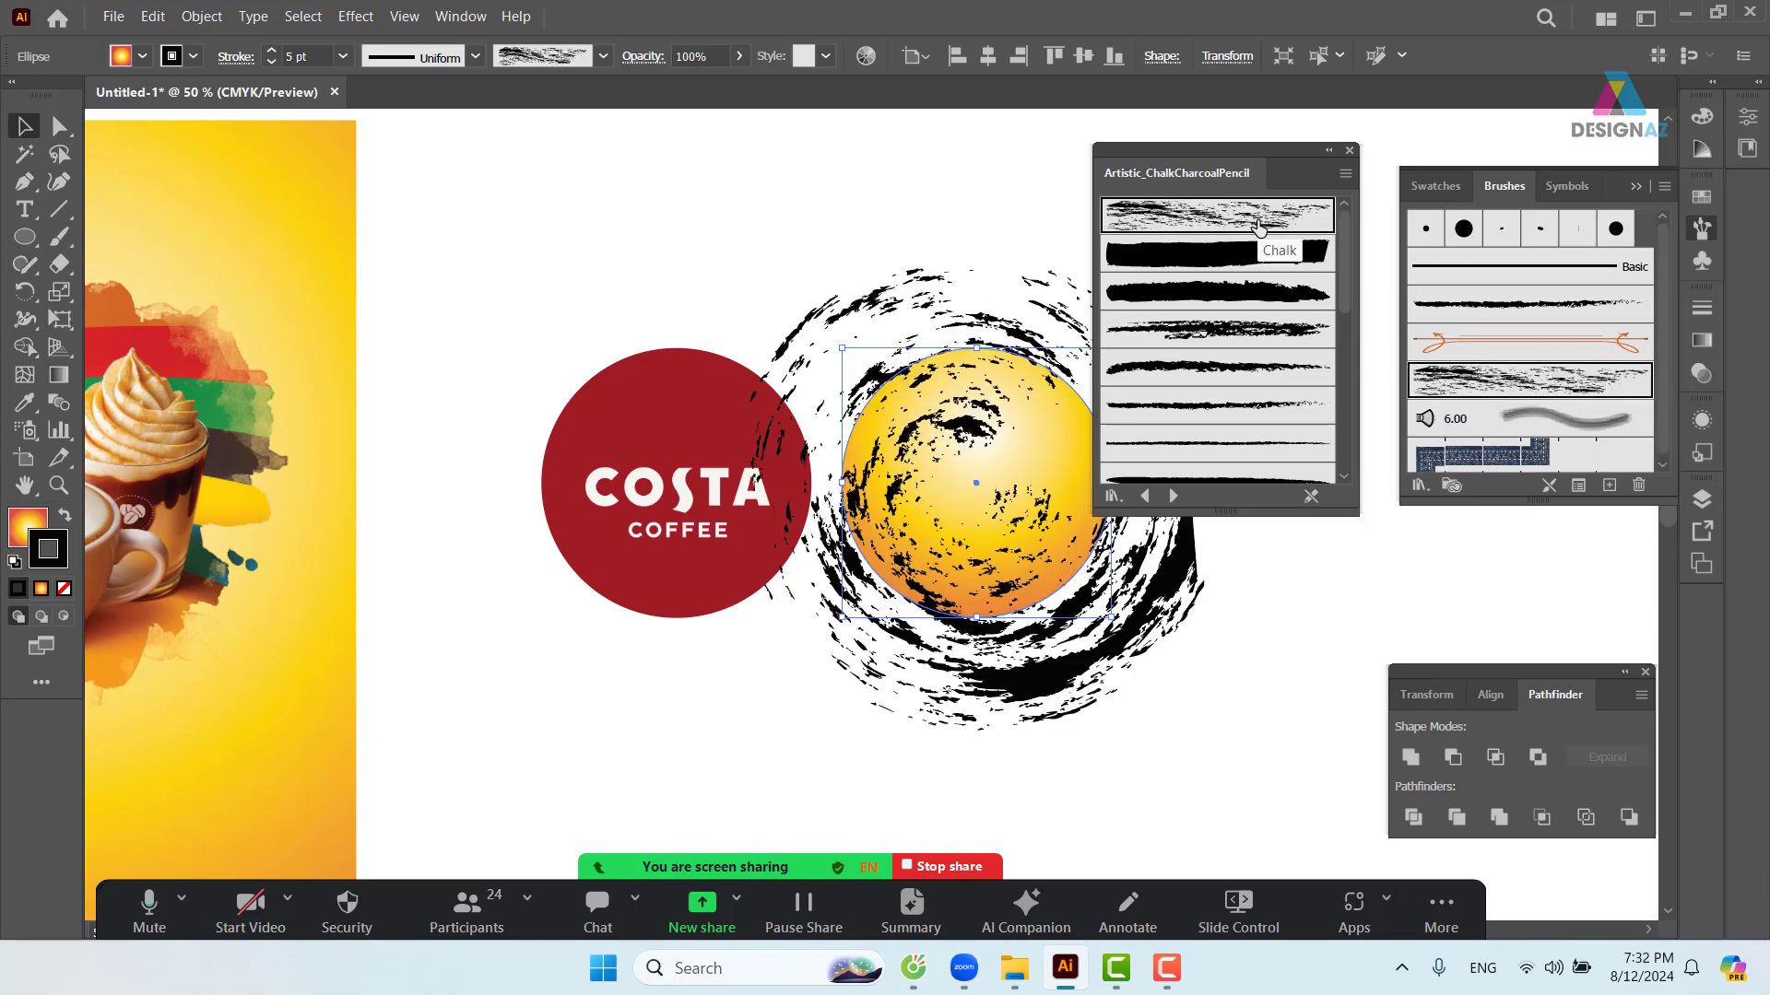
click(342, 55)
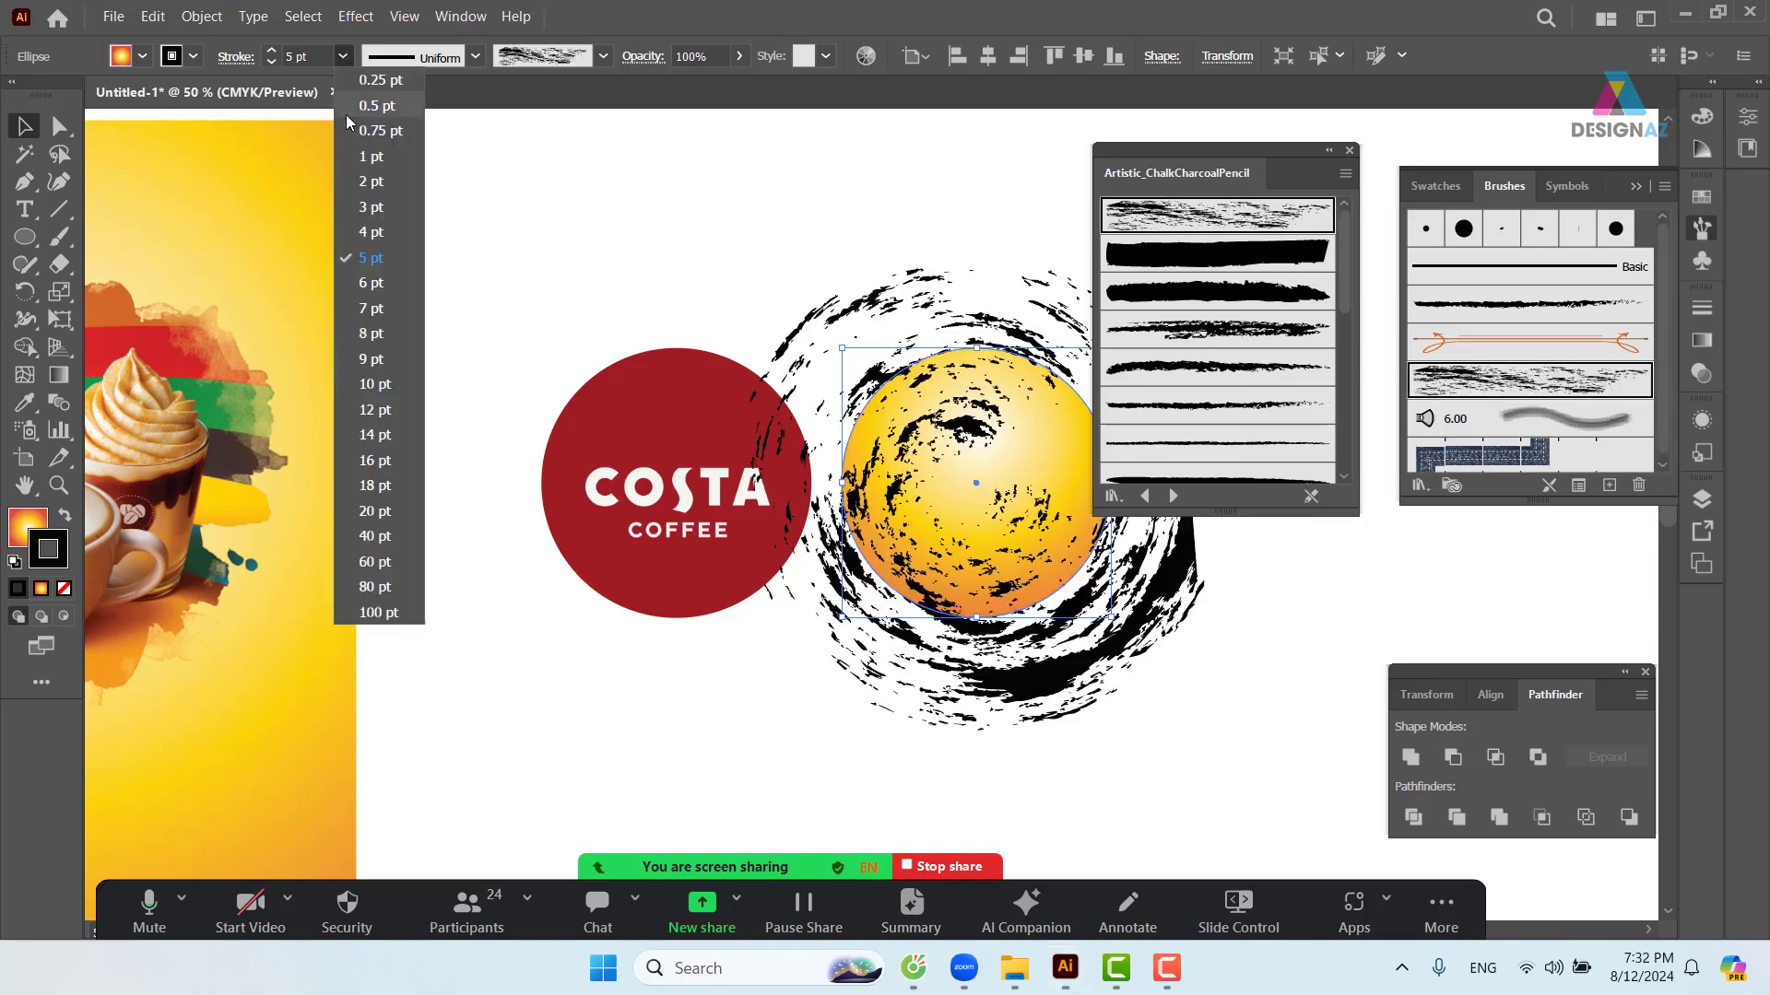
click(366, 108)
click(1219, 625)
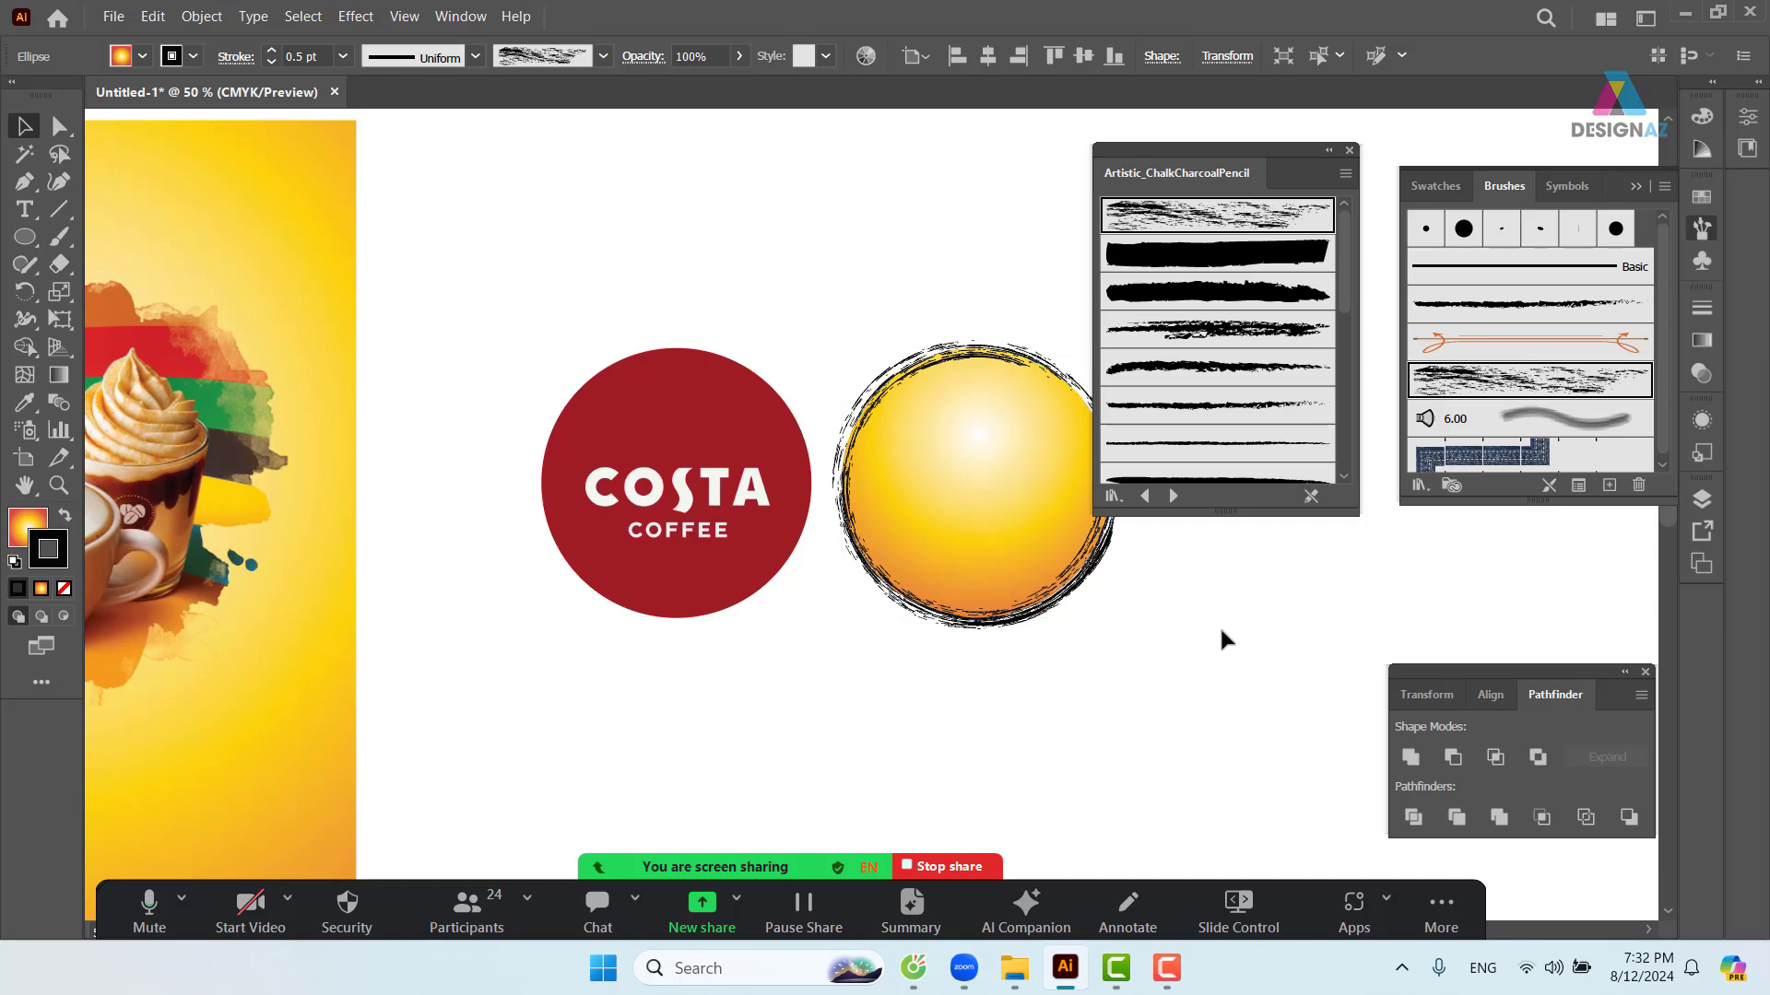
- Try three other charcoal brushes on the yellow circle: a thick rough one, a tapered rough one, and a smoother tapered one
click(931, 606)
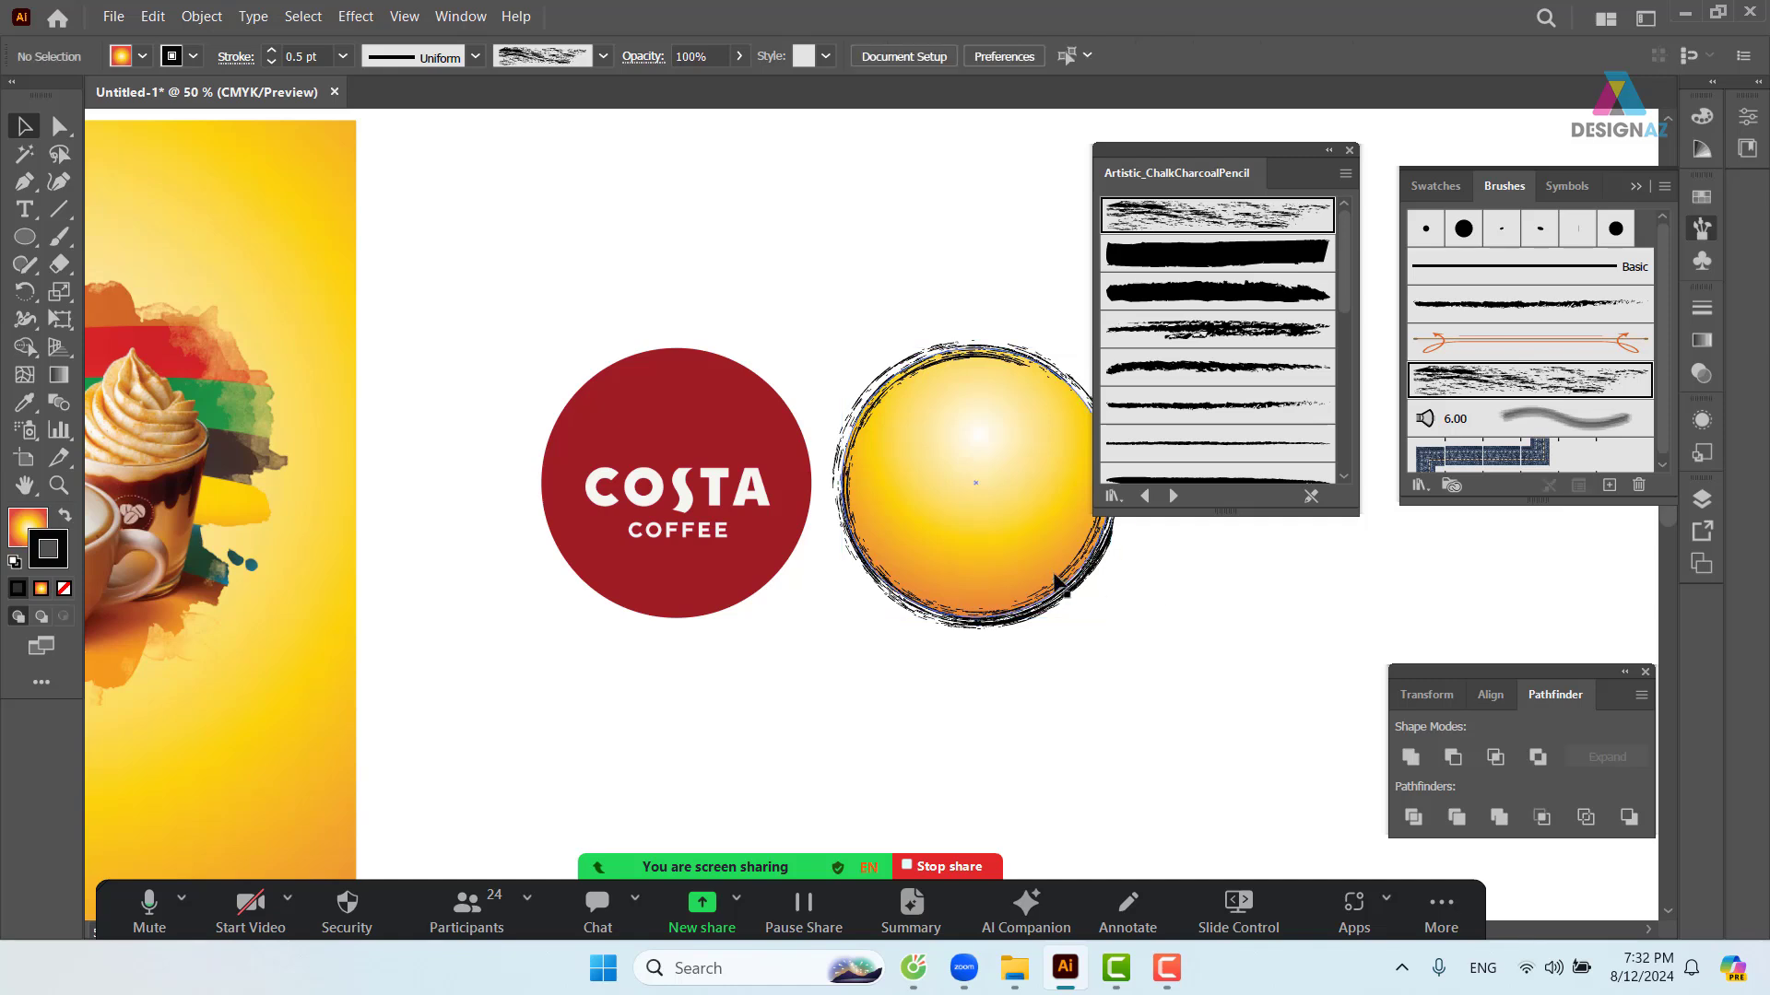
click(1291, 295)
click(1256, 376)
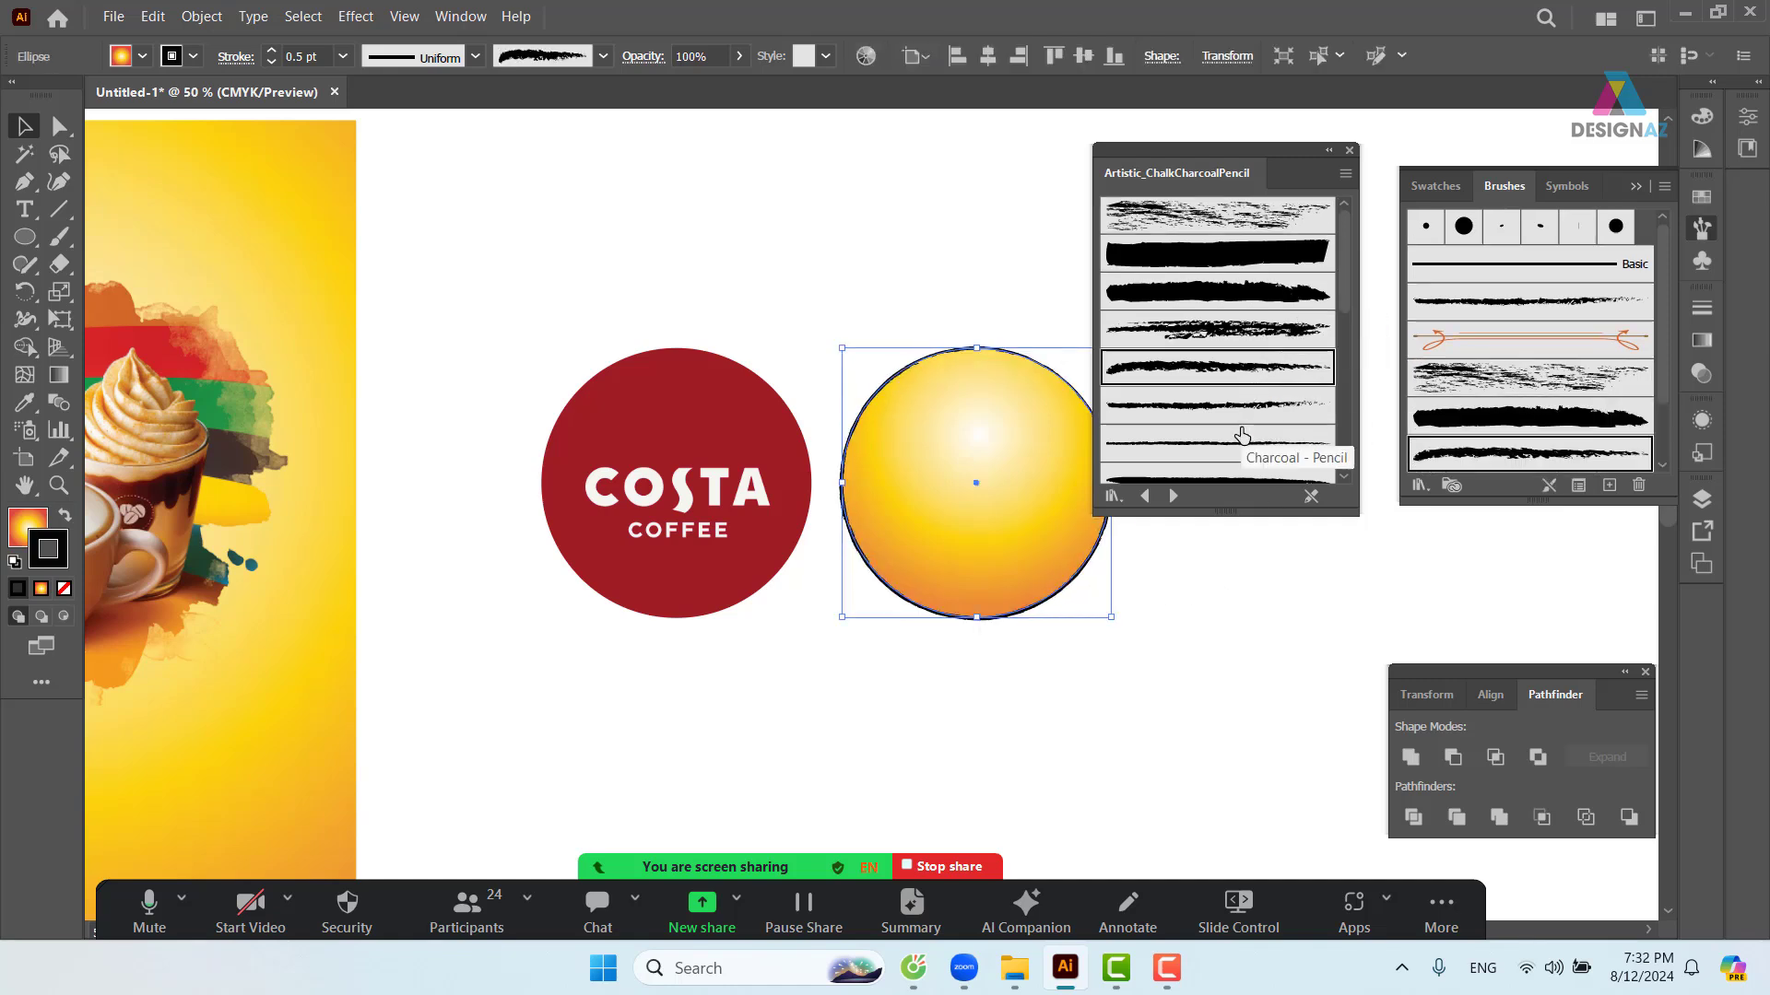
scroll(1244, 434, down, 3)
click(1235, 349)
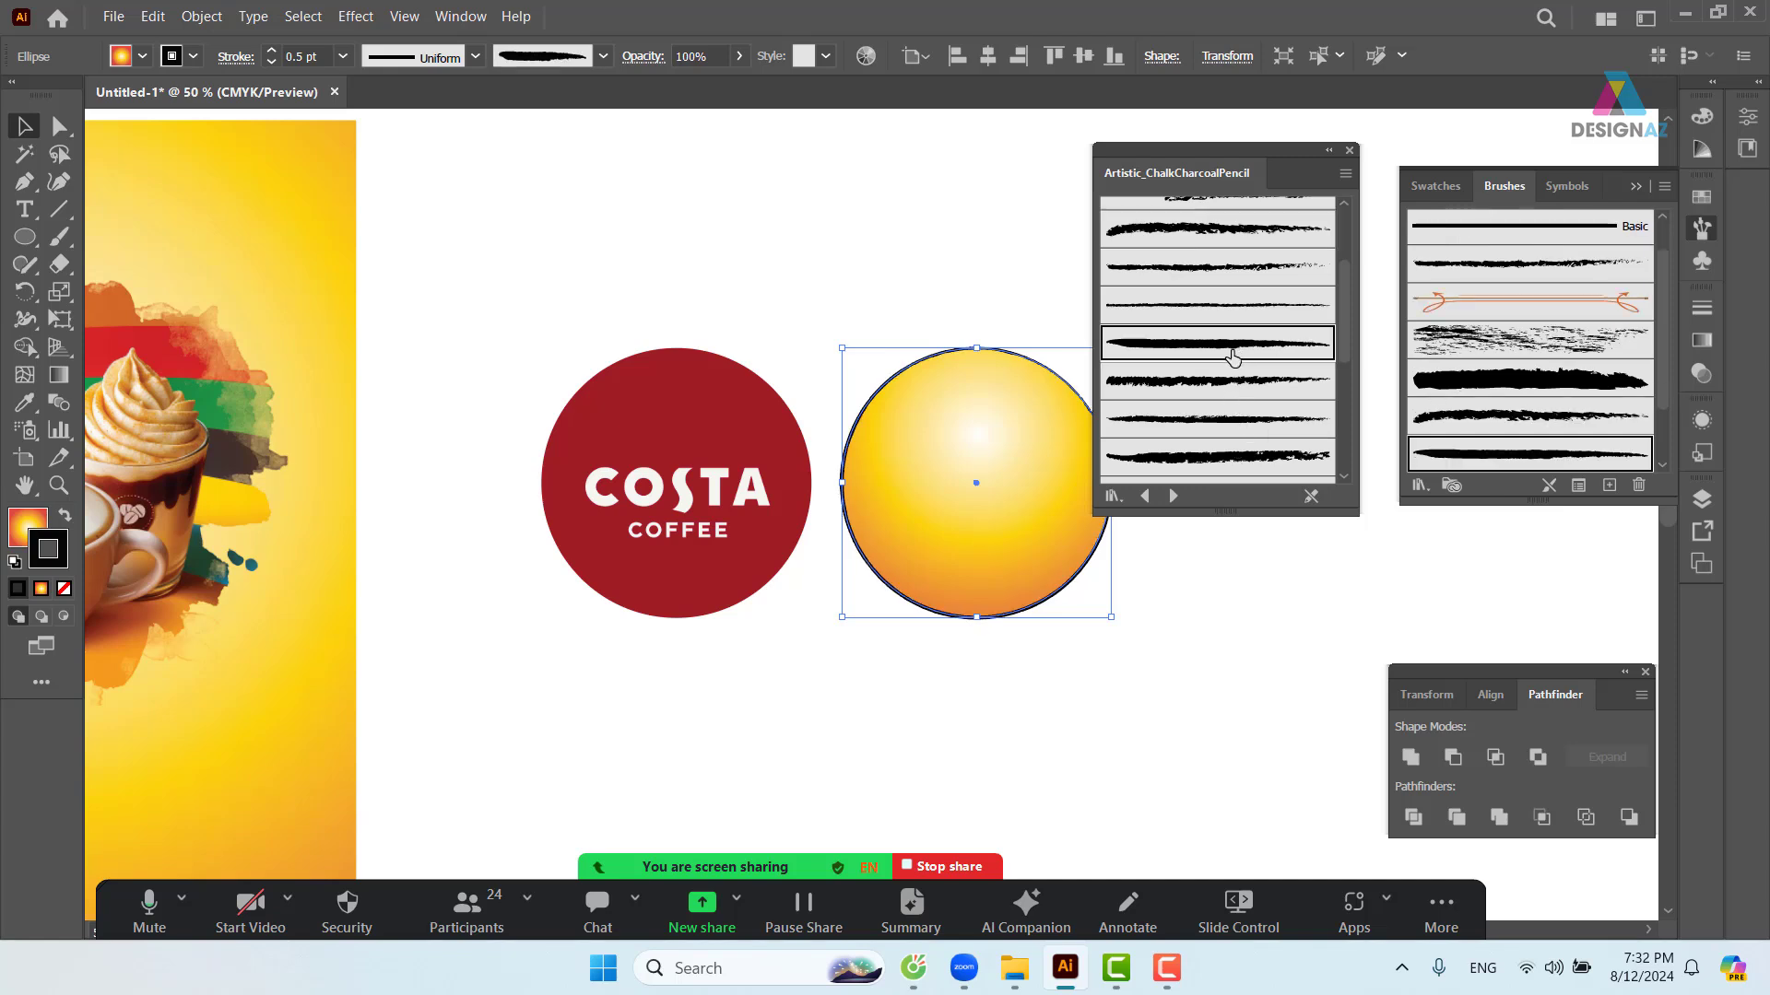
- Set the yellow circle's stroke weight to 4 pt and switch it to a thinner, rougher tapered charcoal brush
click(342, 55)
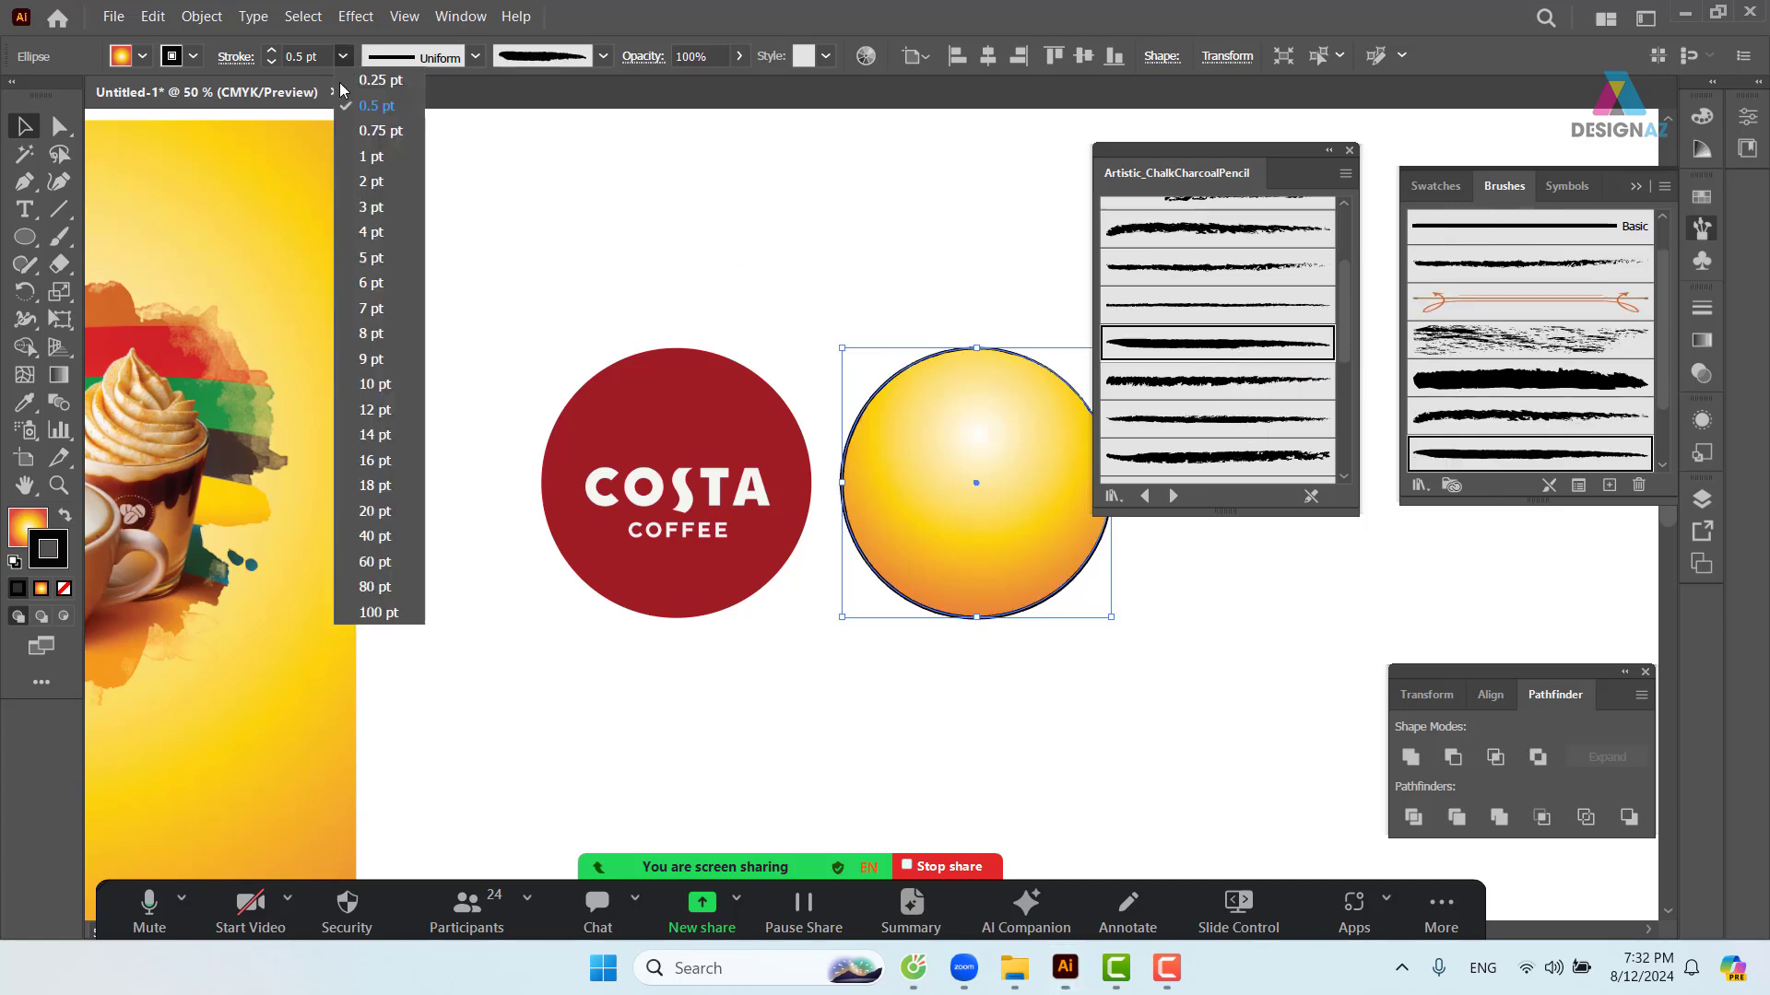
click(369, 230)
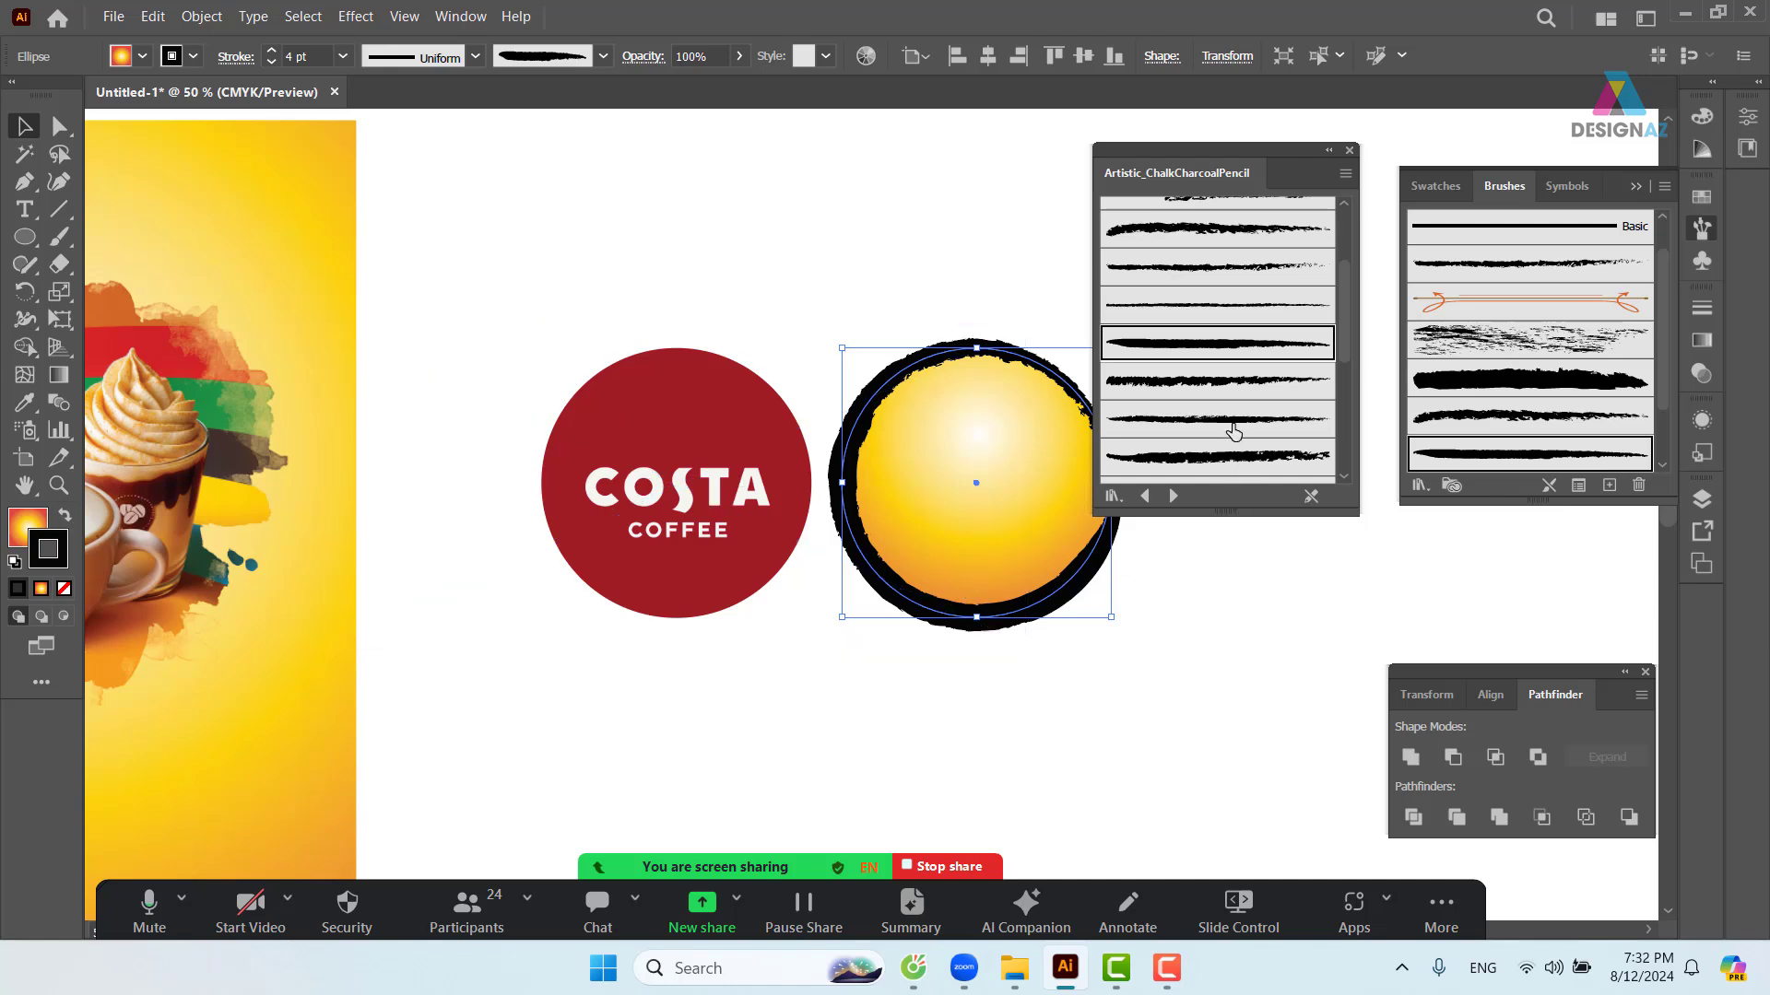
click(1232, 421)
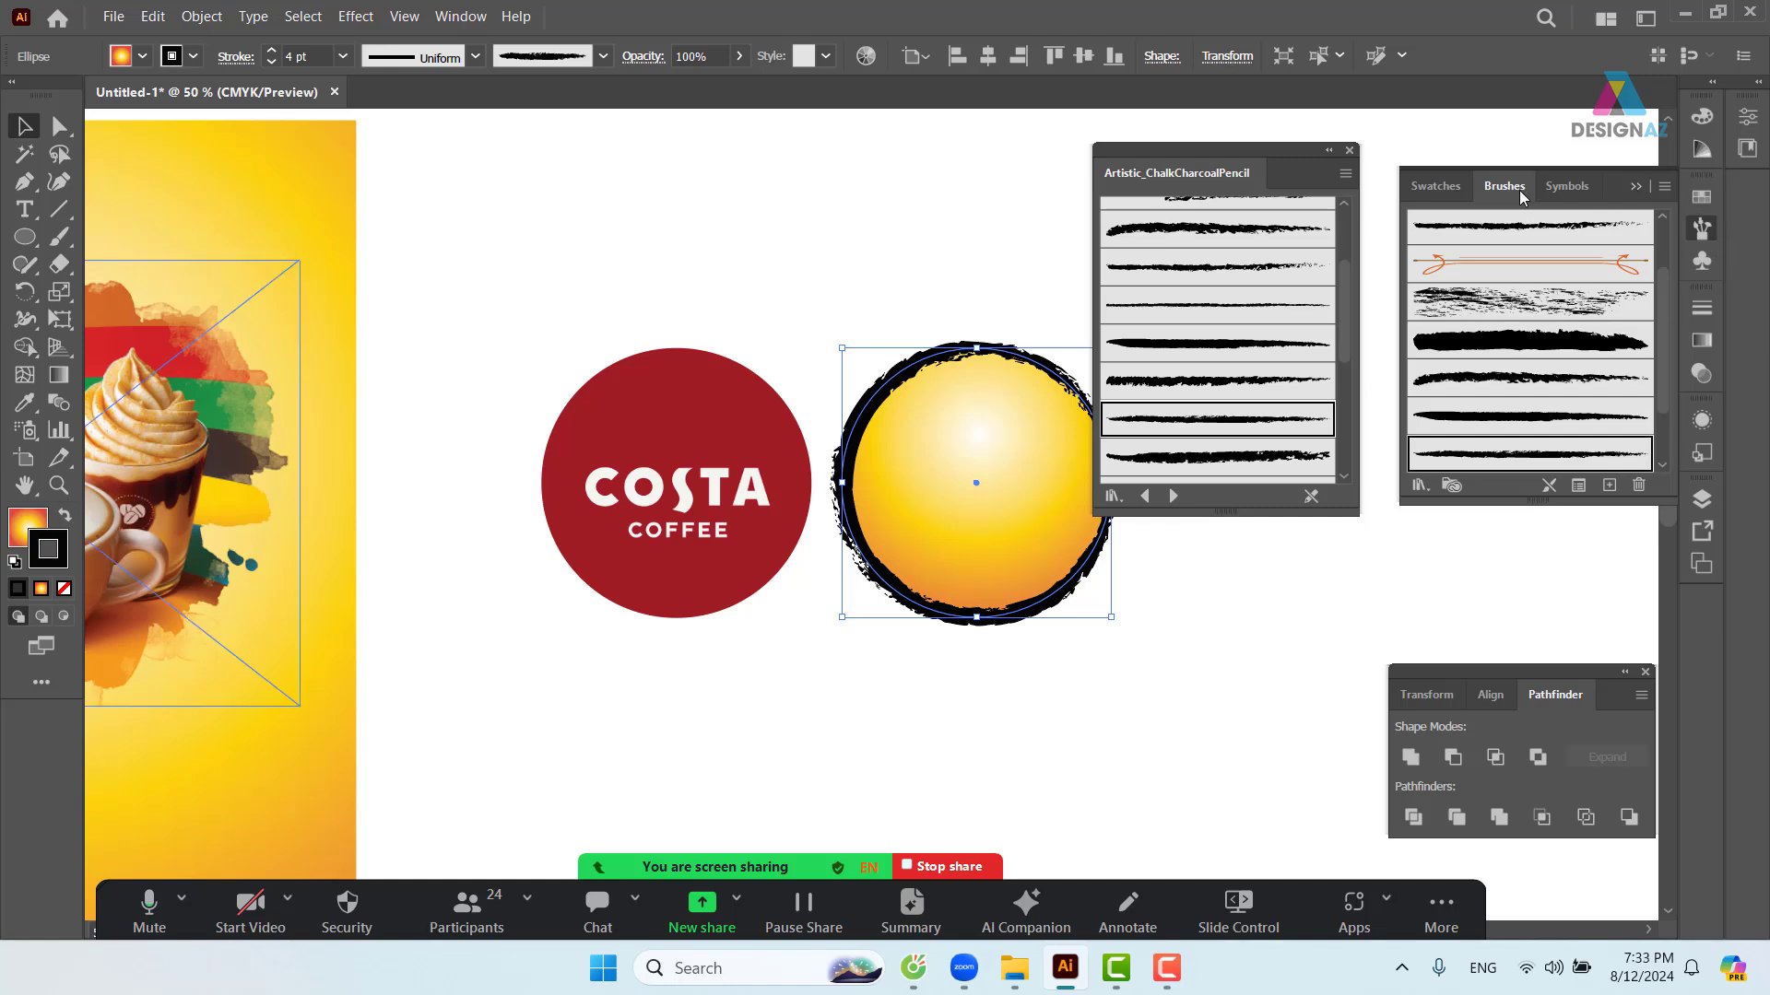
- Close the brush library and reopen Artistic_ChalkCharcoalPencil by advancing from the Arrows_Special library
click(1351, 152)
scroll(1657, 214, up, 2)
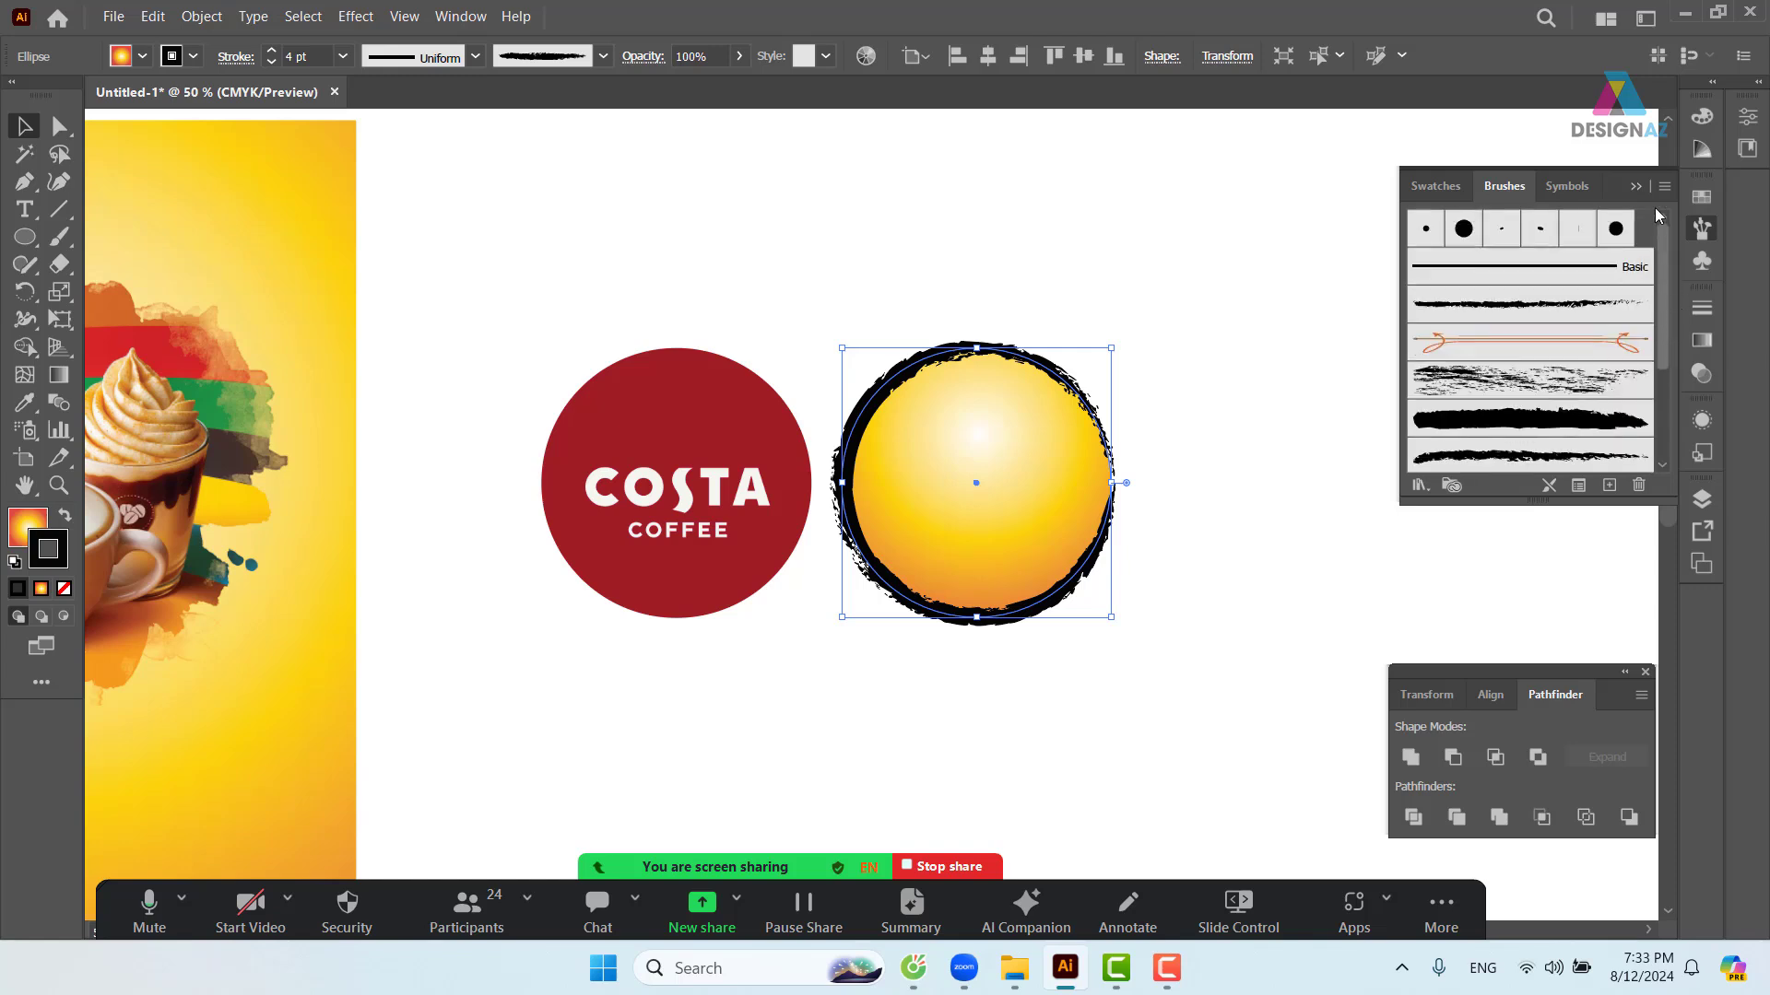
click(1424, 488)
mouse_move(1475, 554)
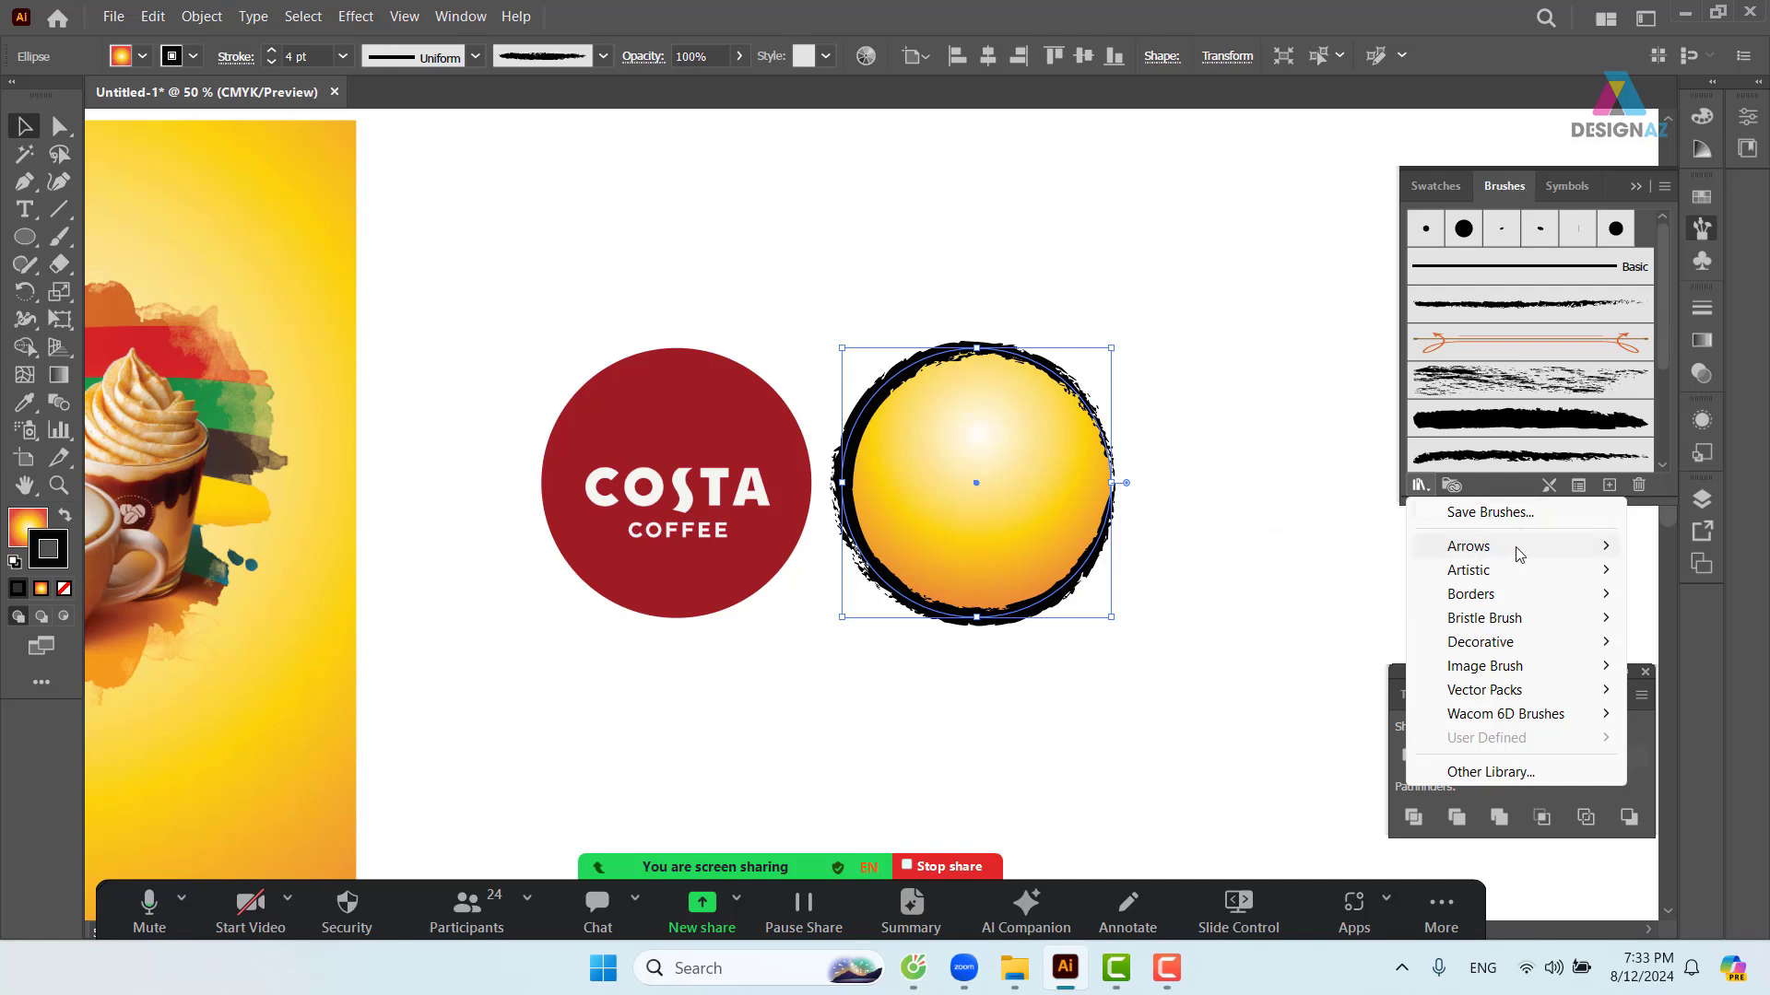
click(1291, 546)
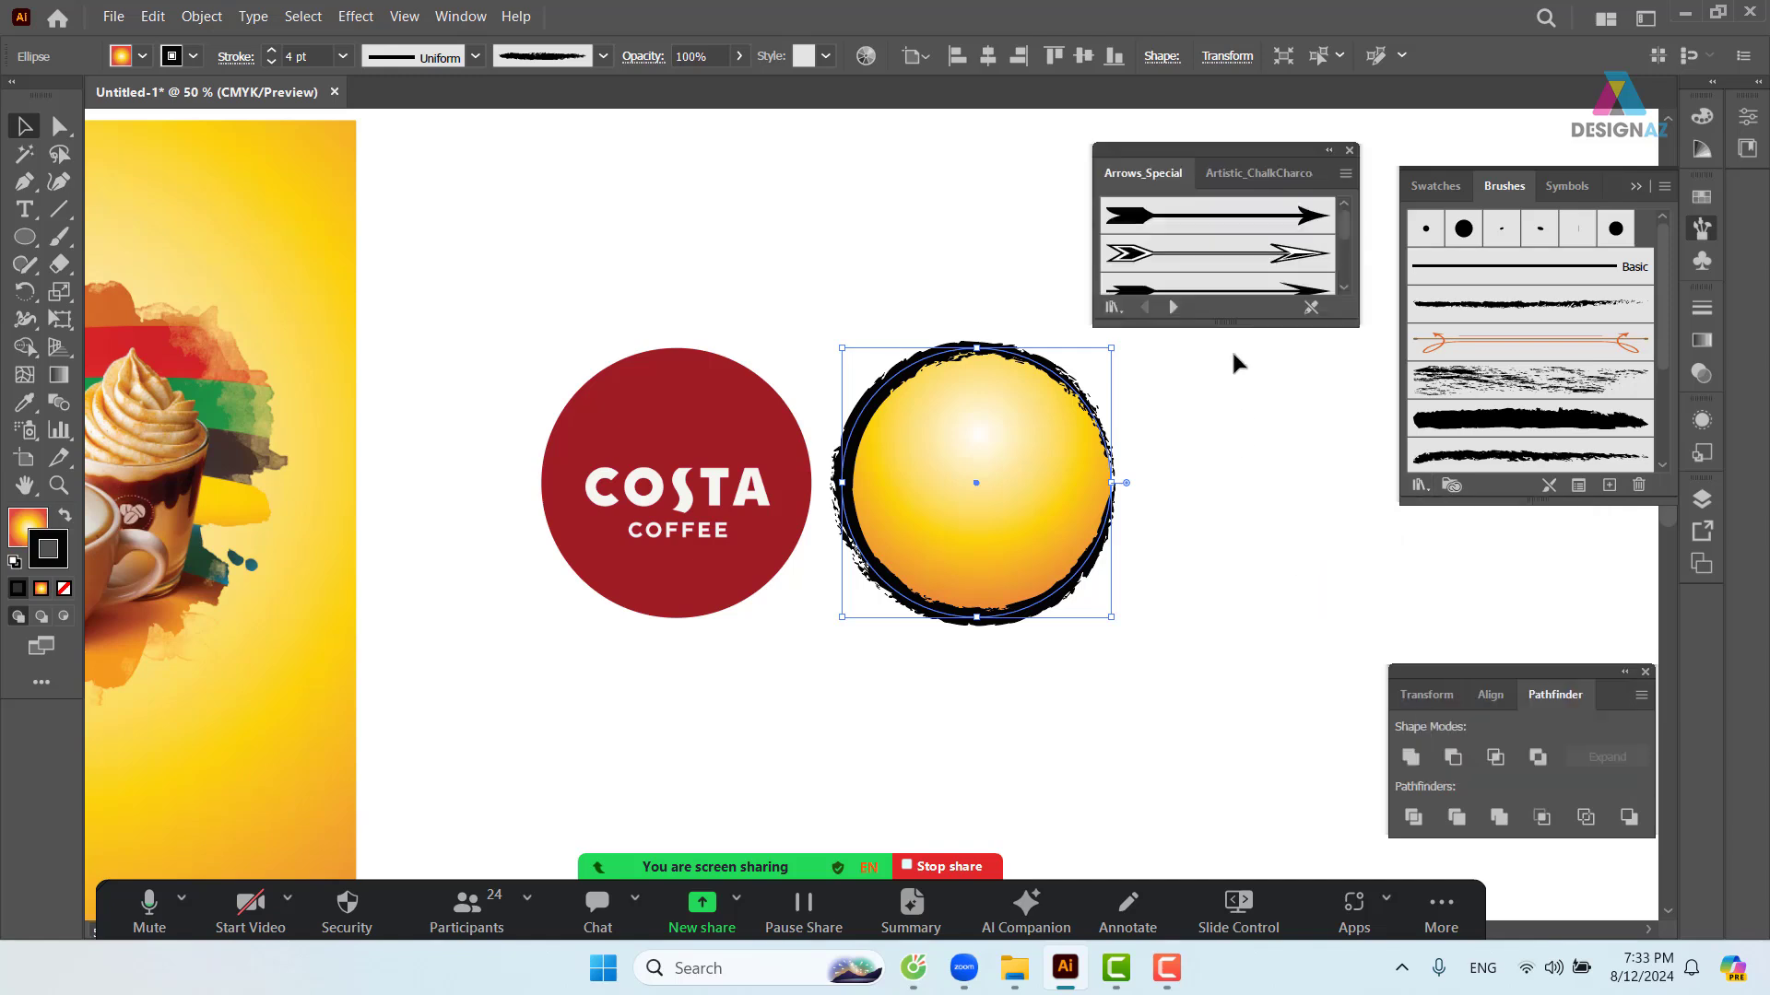
click(1176, 305)
click(1177, 305)
click(1176, 305)
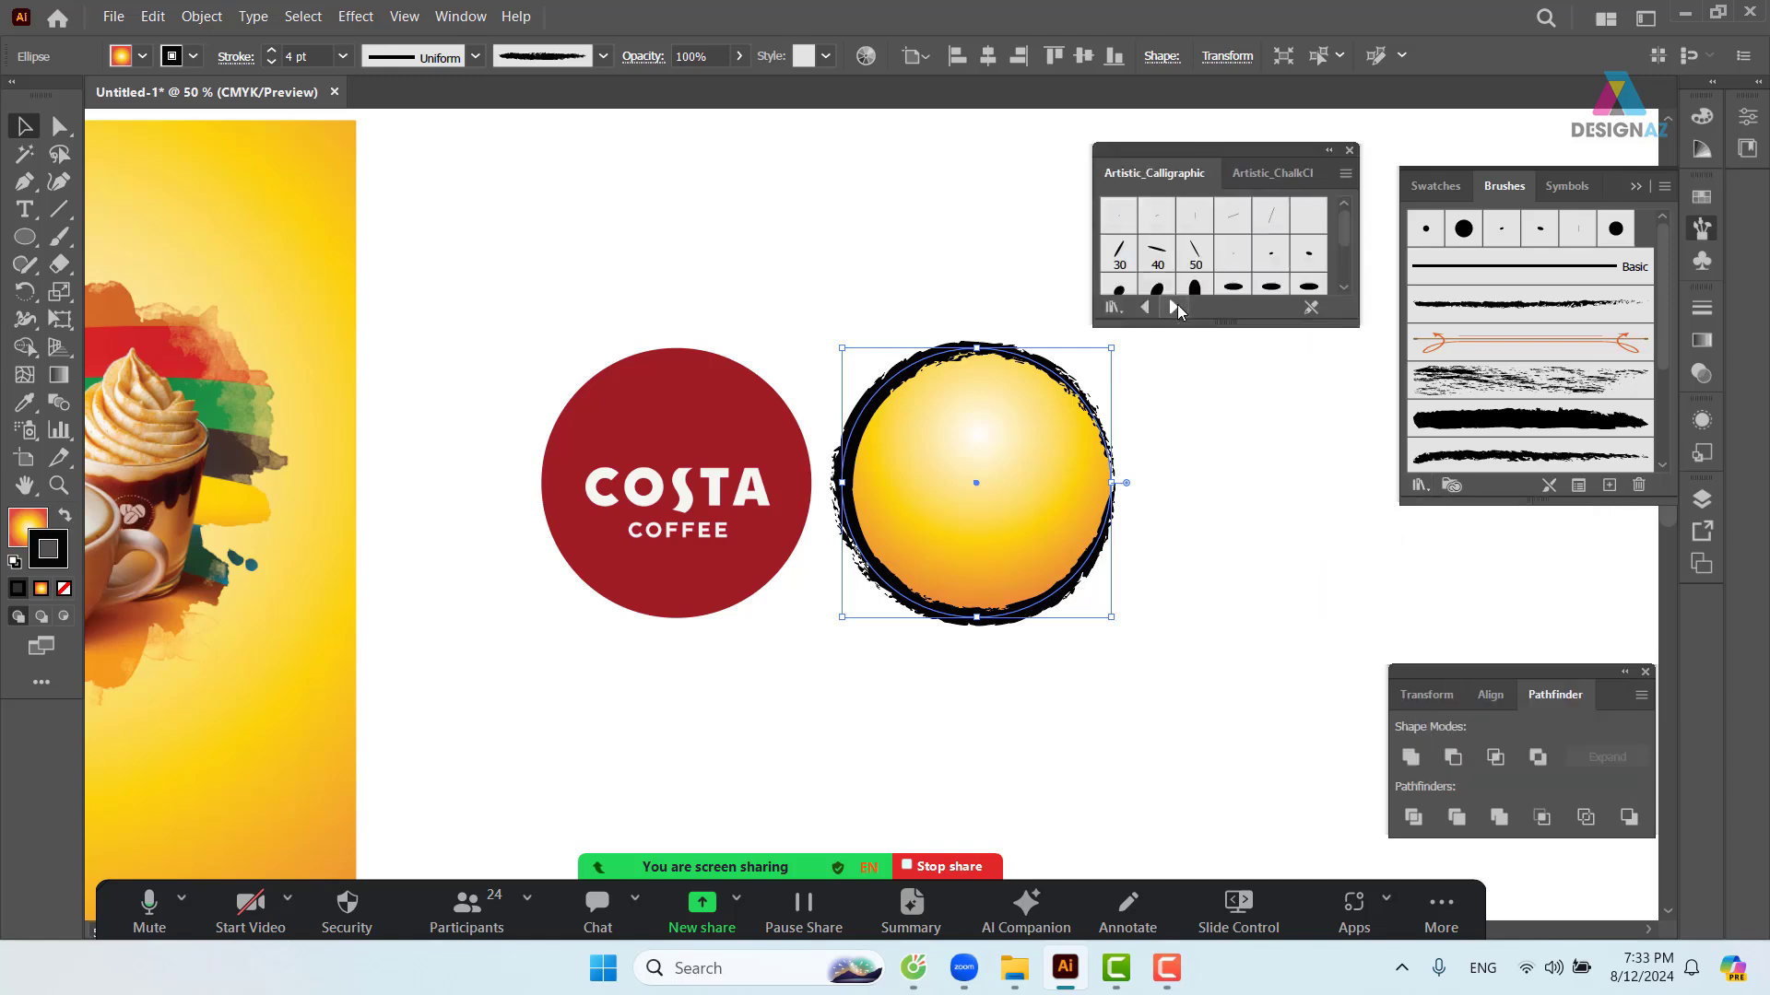
click(1176, 305)
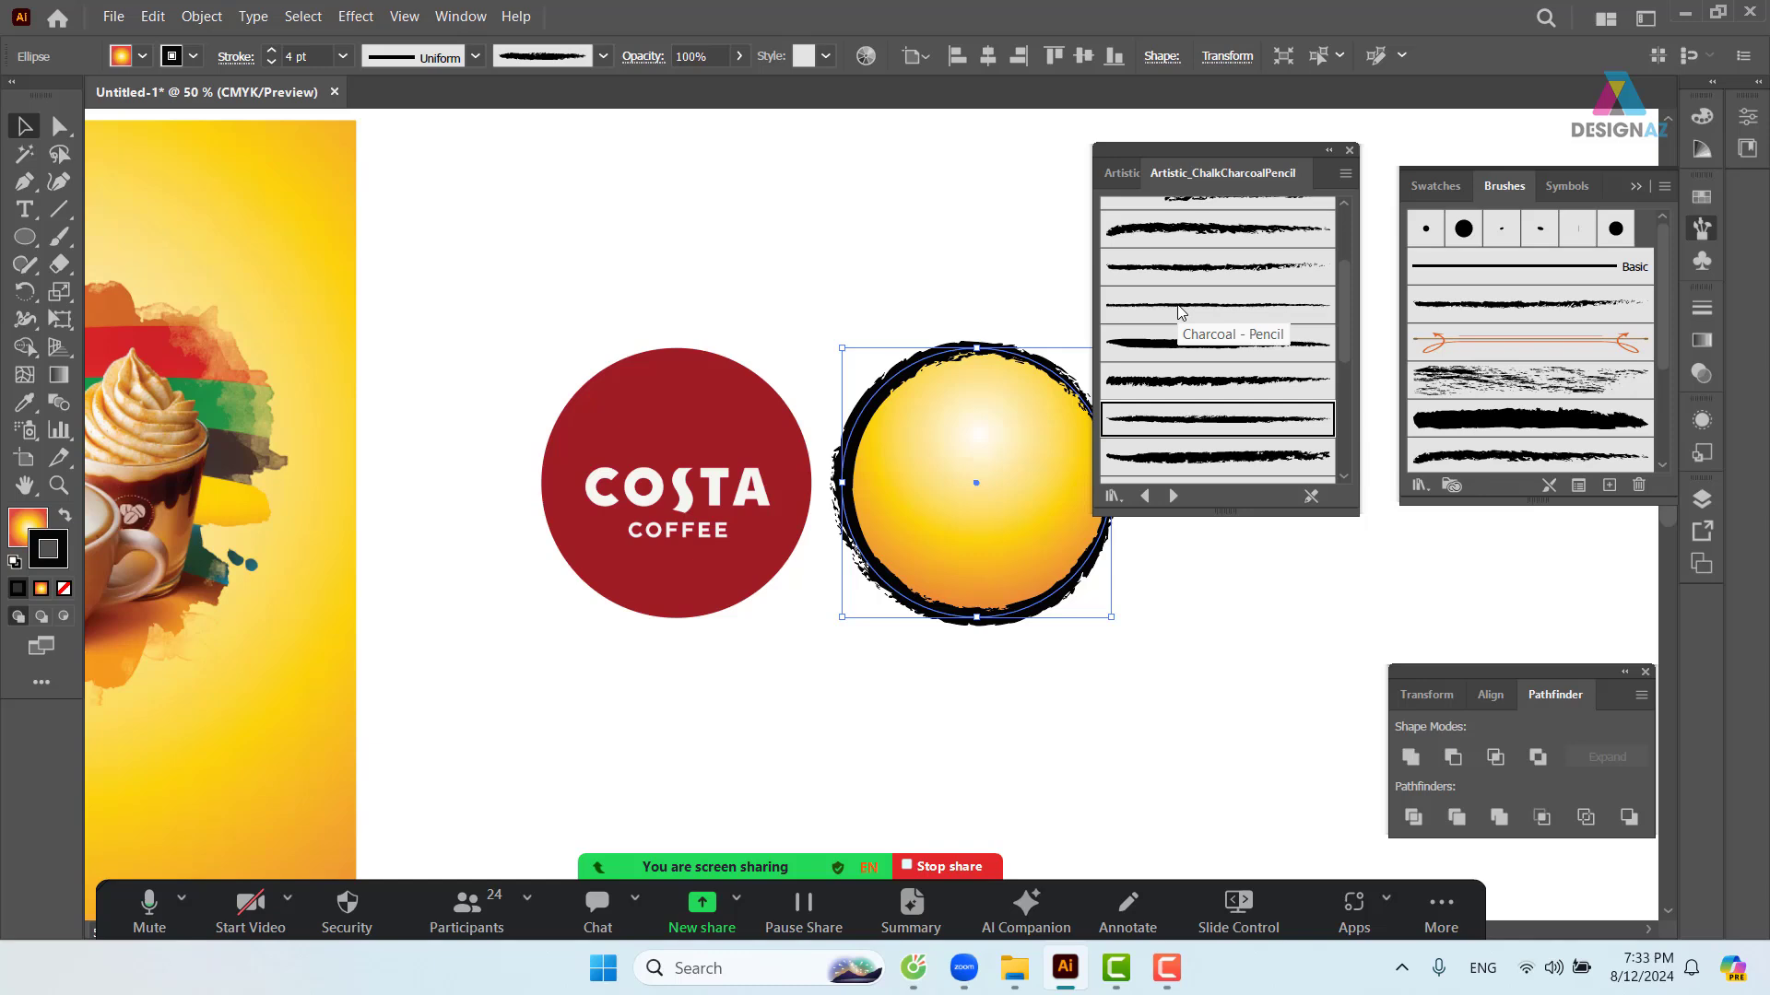
- Apply the uneven, ragged tapered brush from Artistic_ChalkCharcoalPencil to the yellow circle, and set its stroke weight to 3 pt
scroll(1185, 322, down, 5)
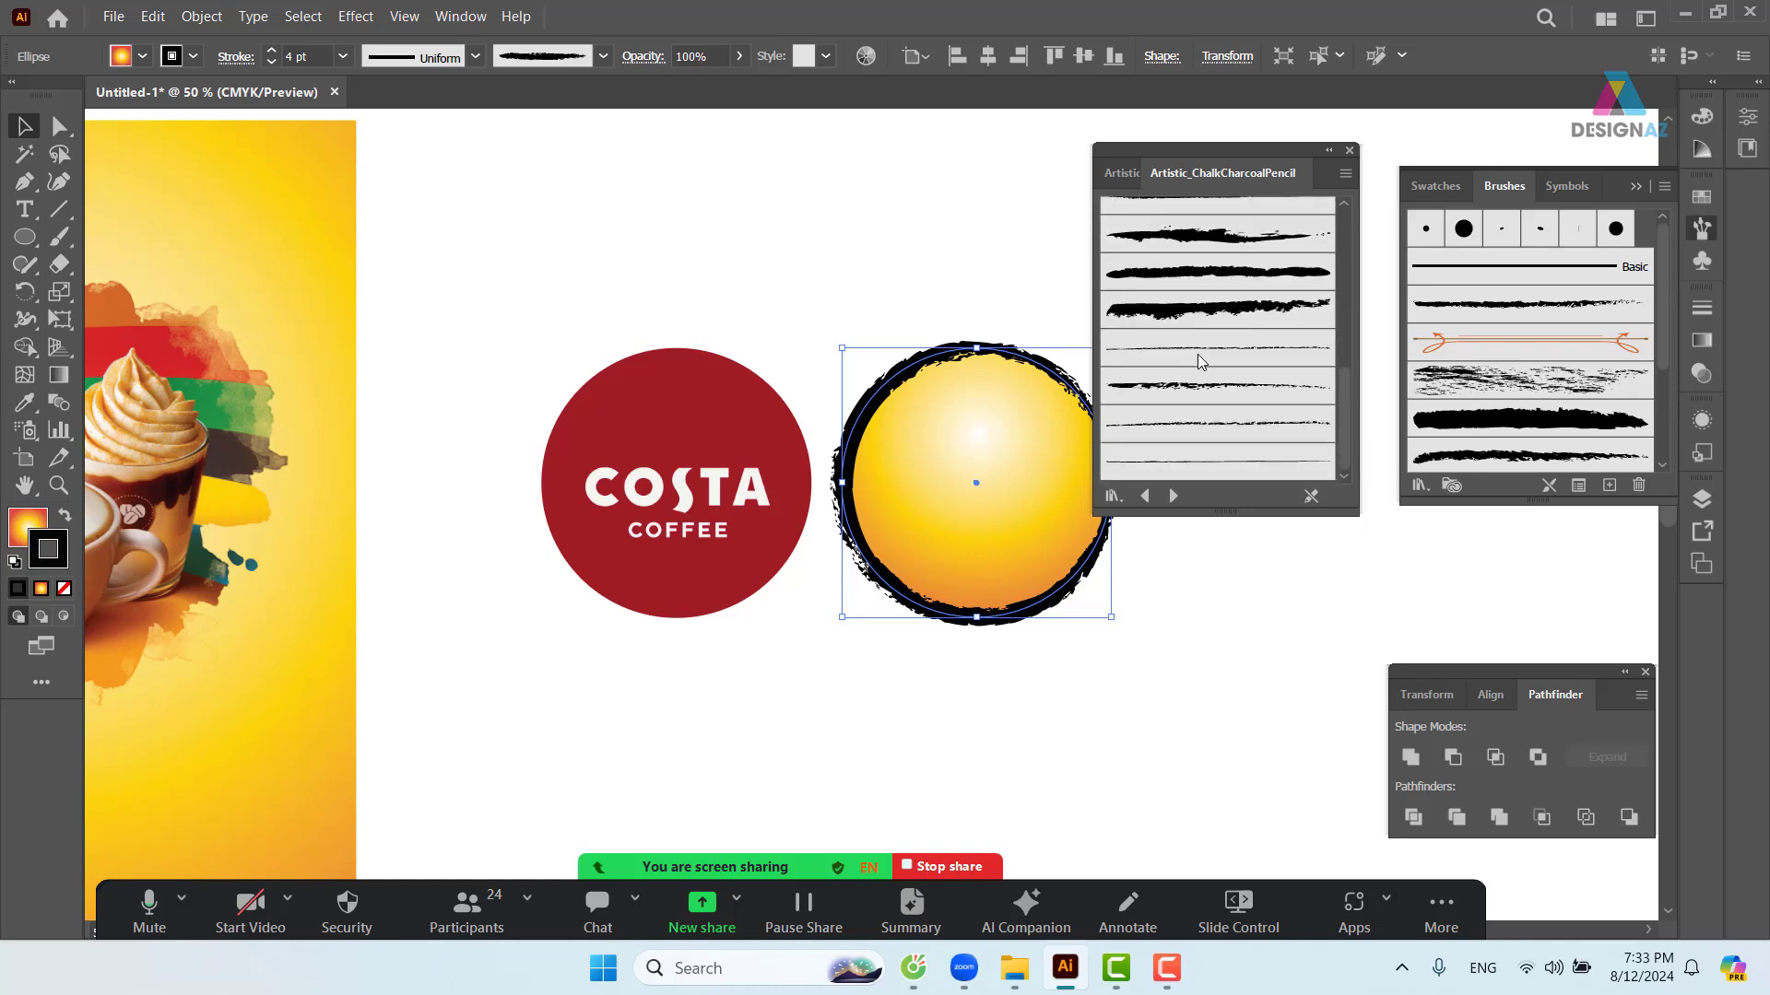
scroll(1288, 440, up, 2)
click(1253, 307)
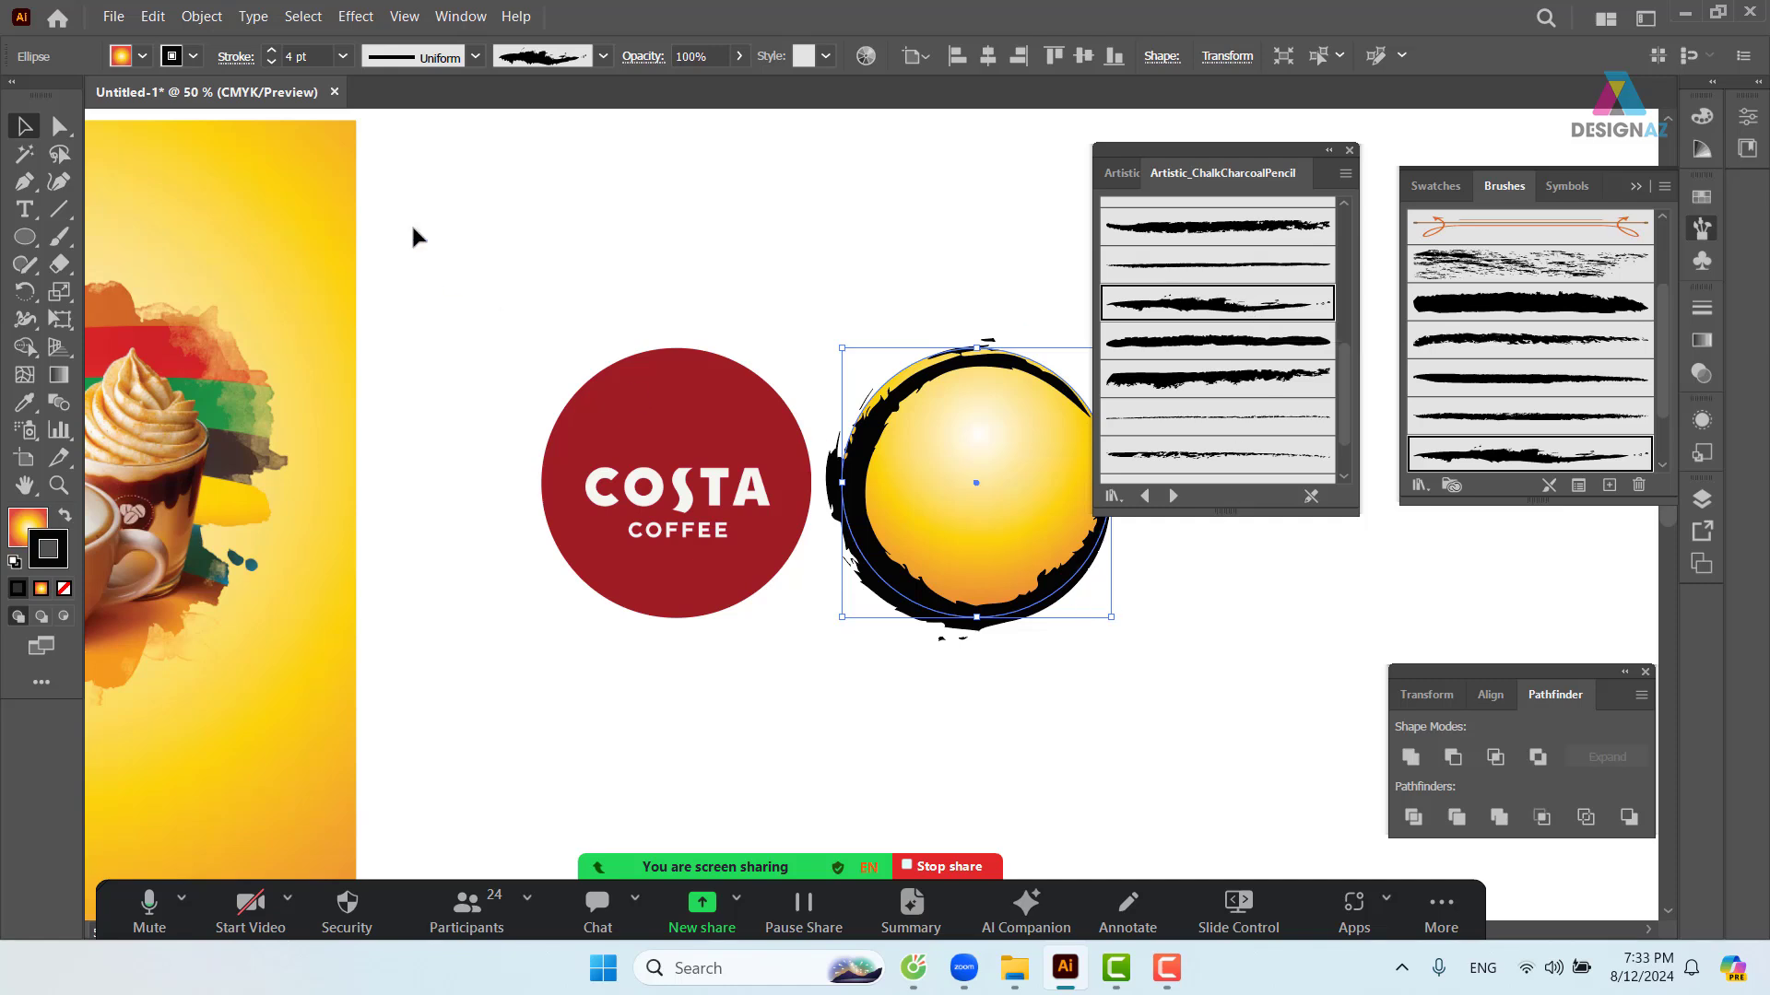
click(344, 57)
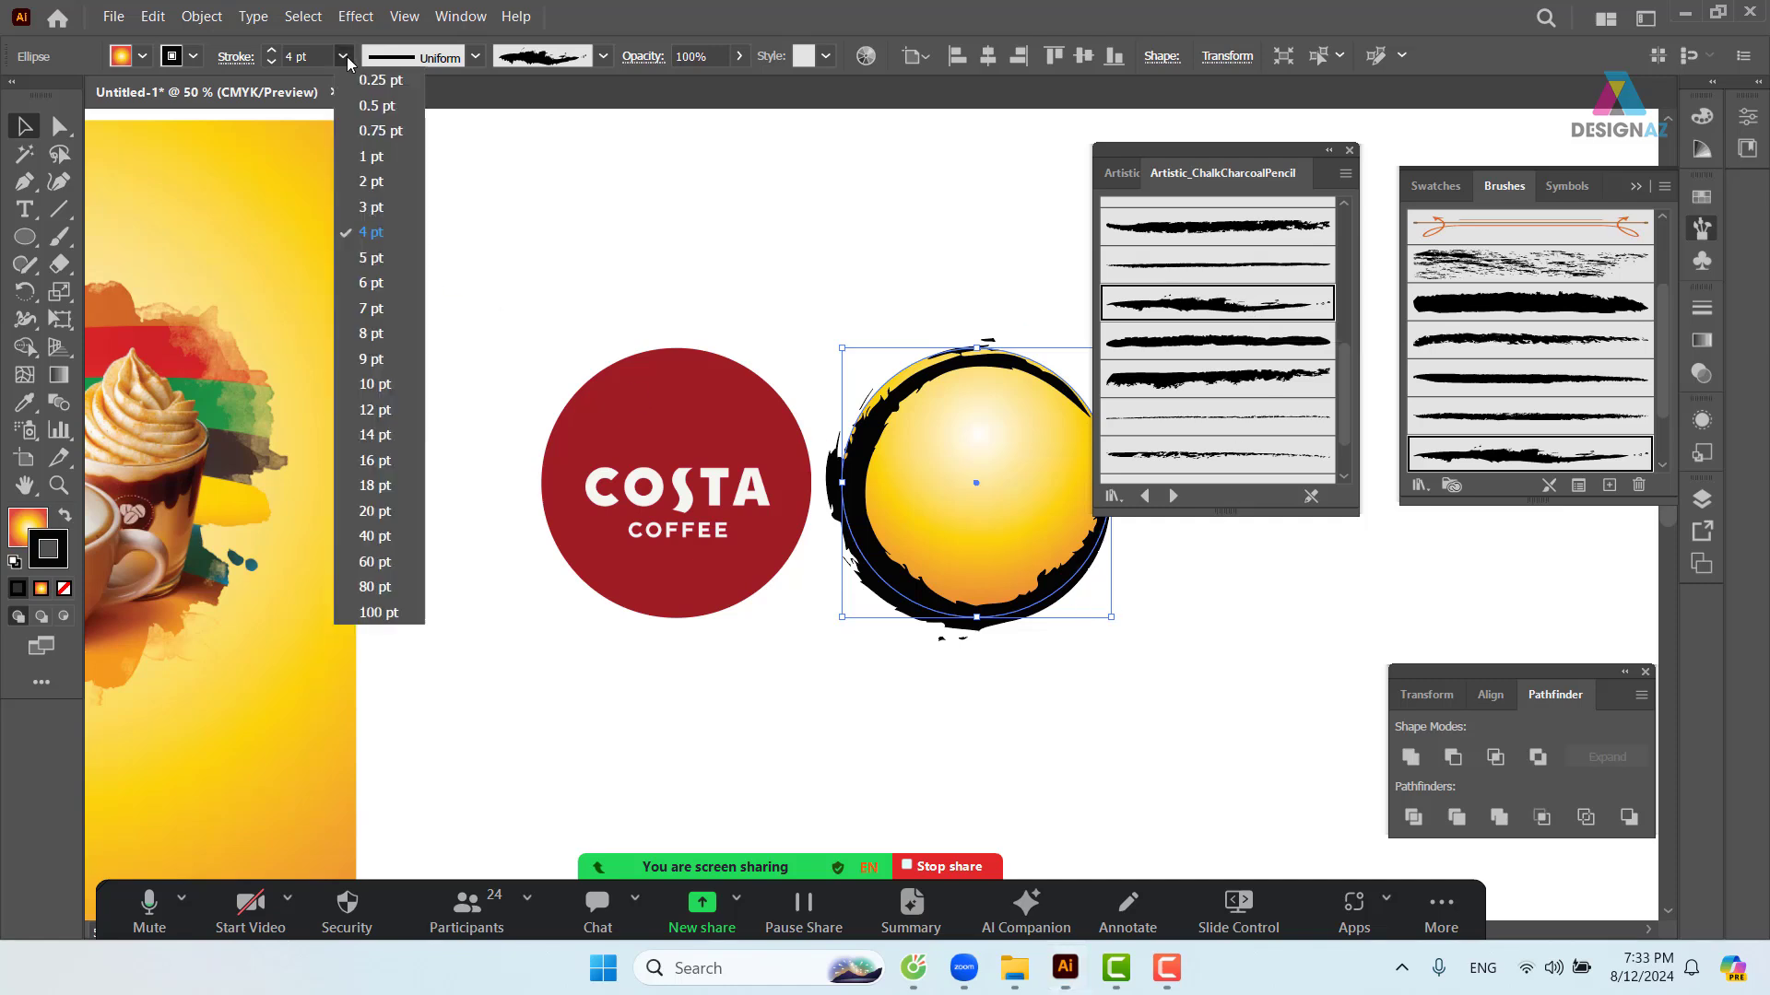
click(373, 214)
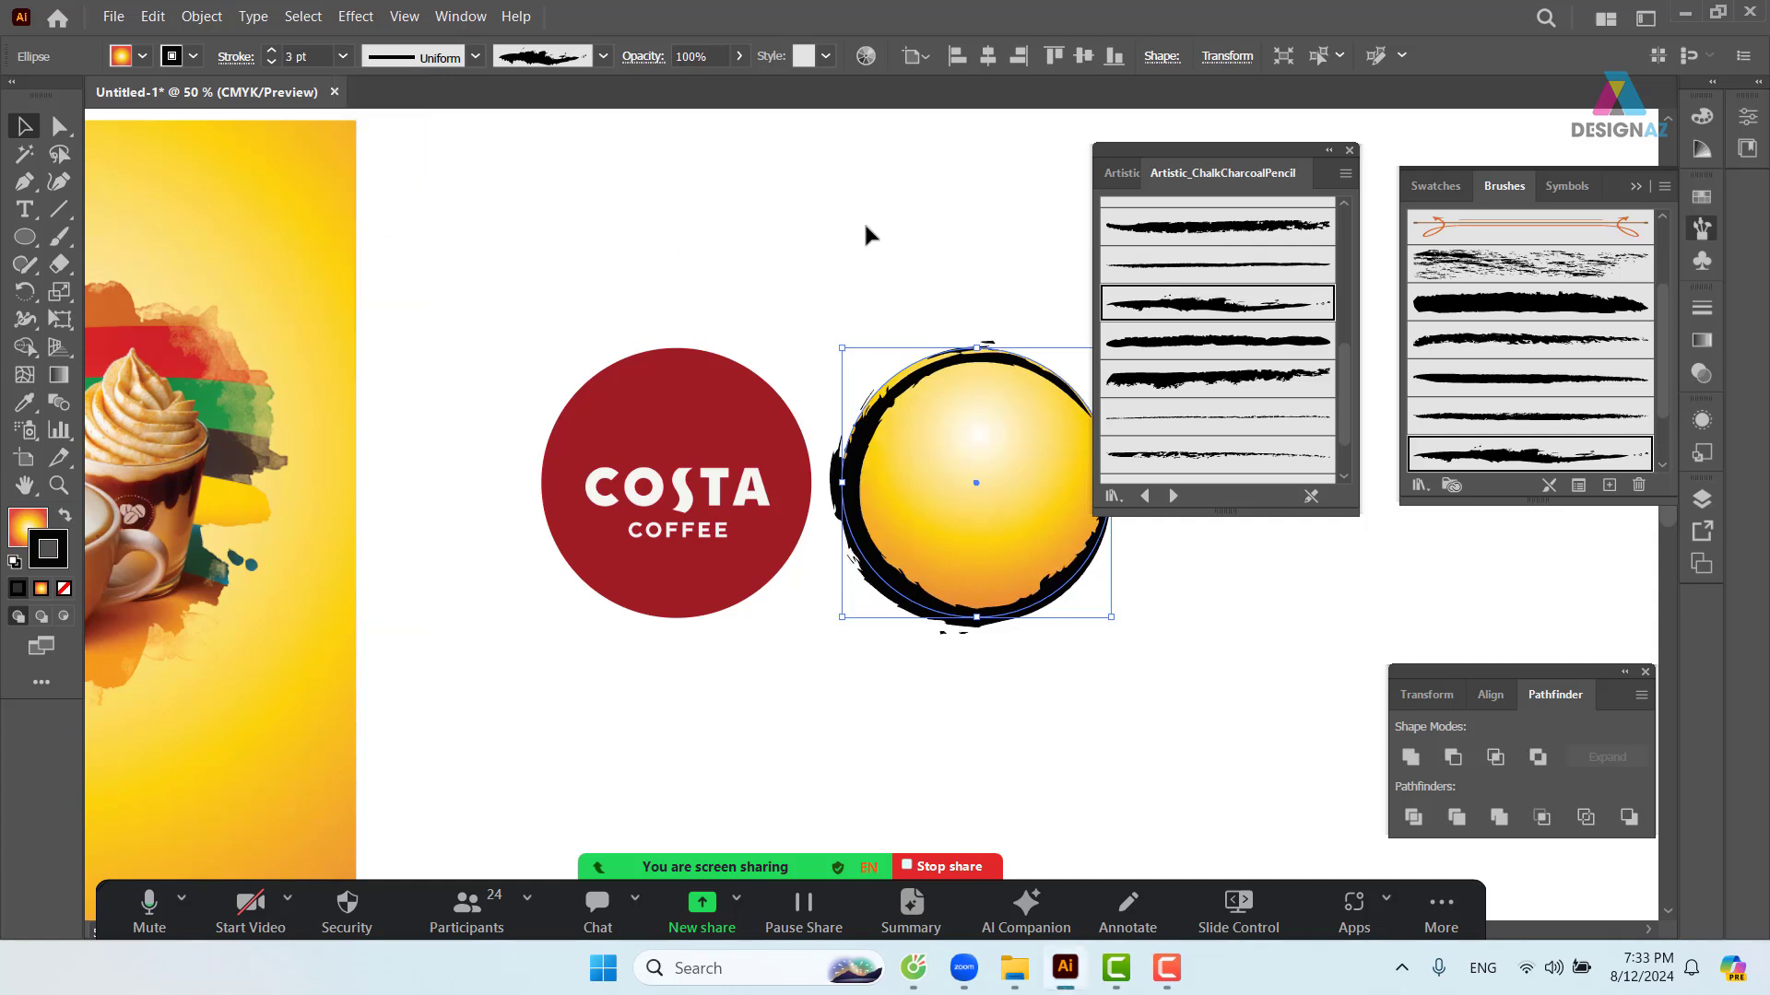
- Remove the yellow circle's gradient fill and move its charcoal ring over the red Costa Coffee circle
click(23, 532)
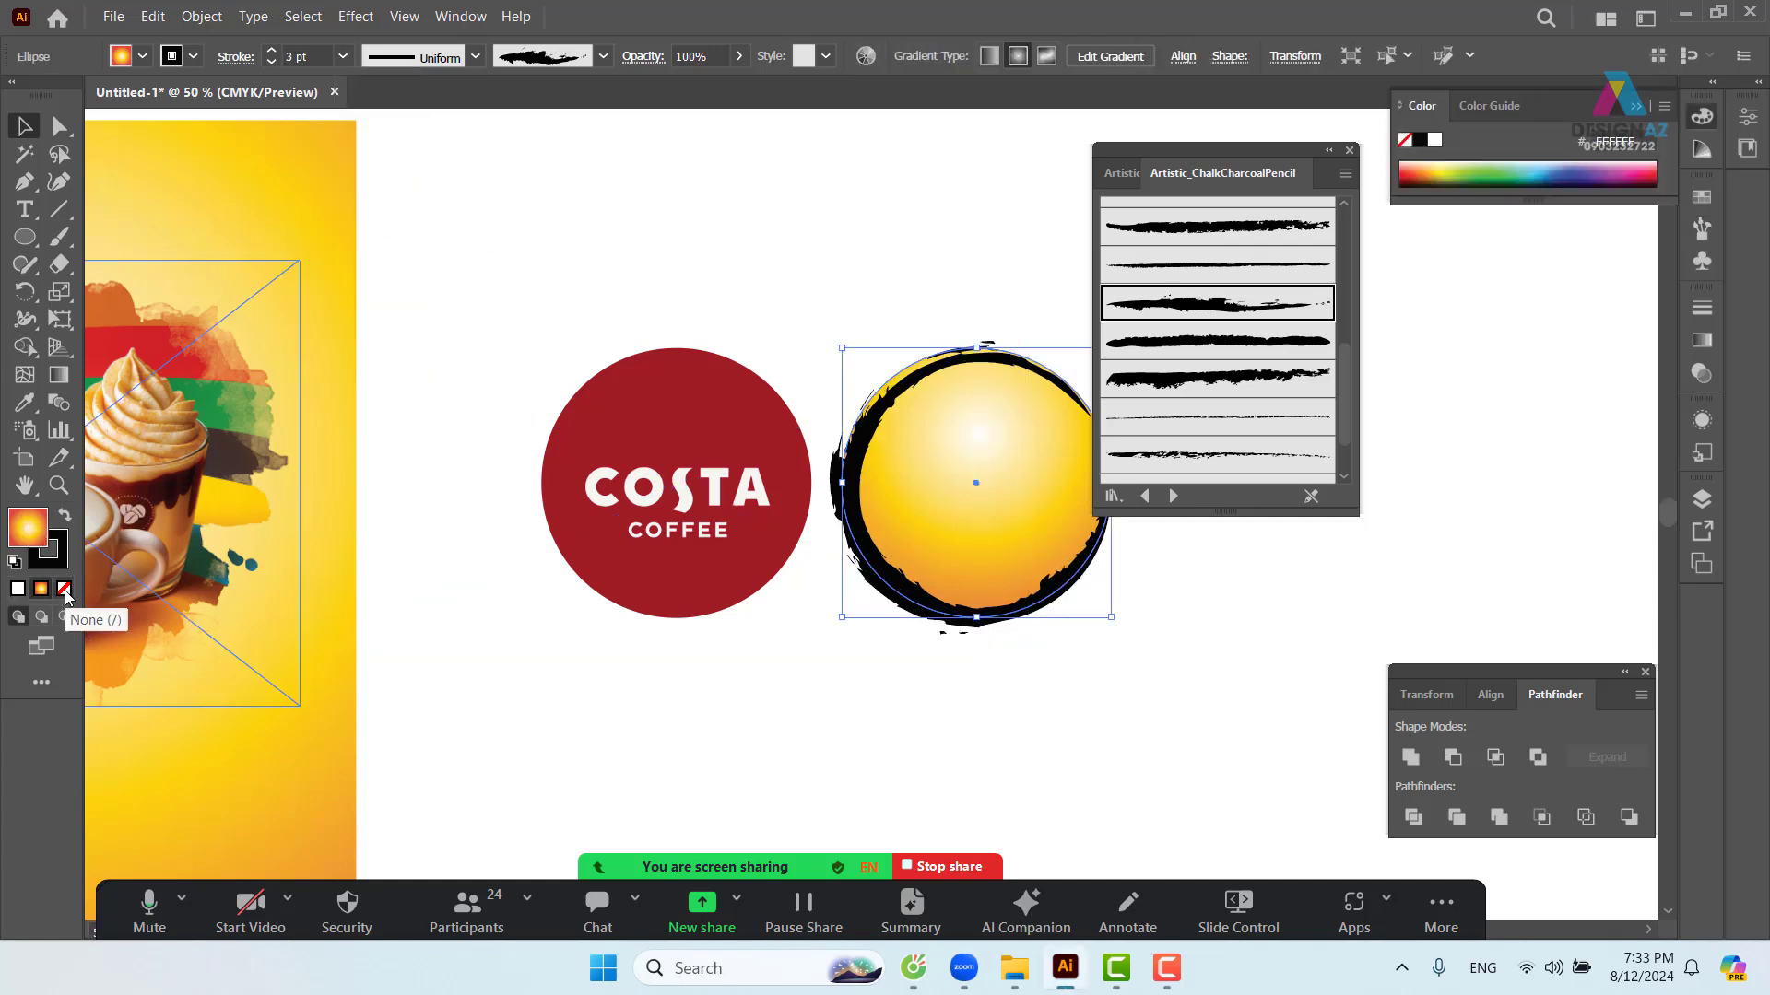
click(65, 593)
click(1018, 695)
mouse_move(1047, 605)
mouse_down()
mouse_move(747, 624)
mouse_move(743, 605)
mouse_up()
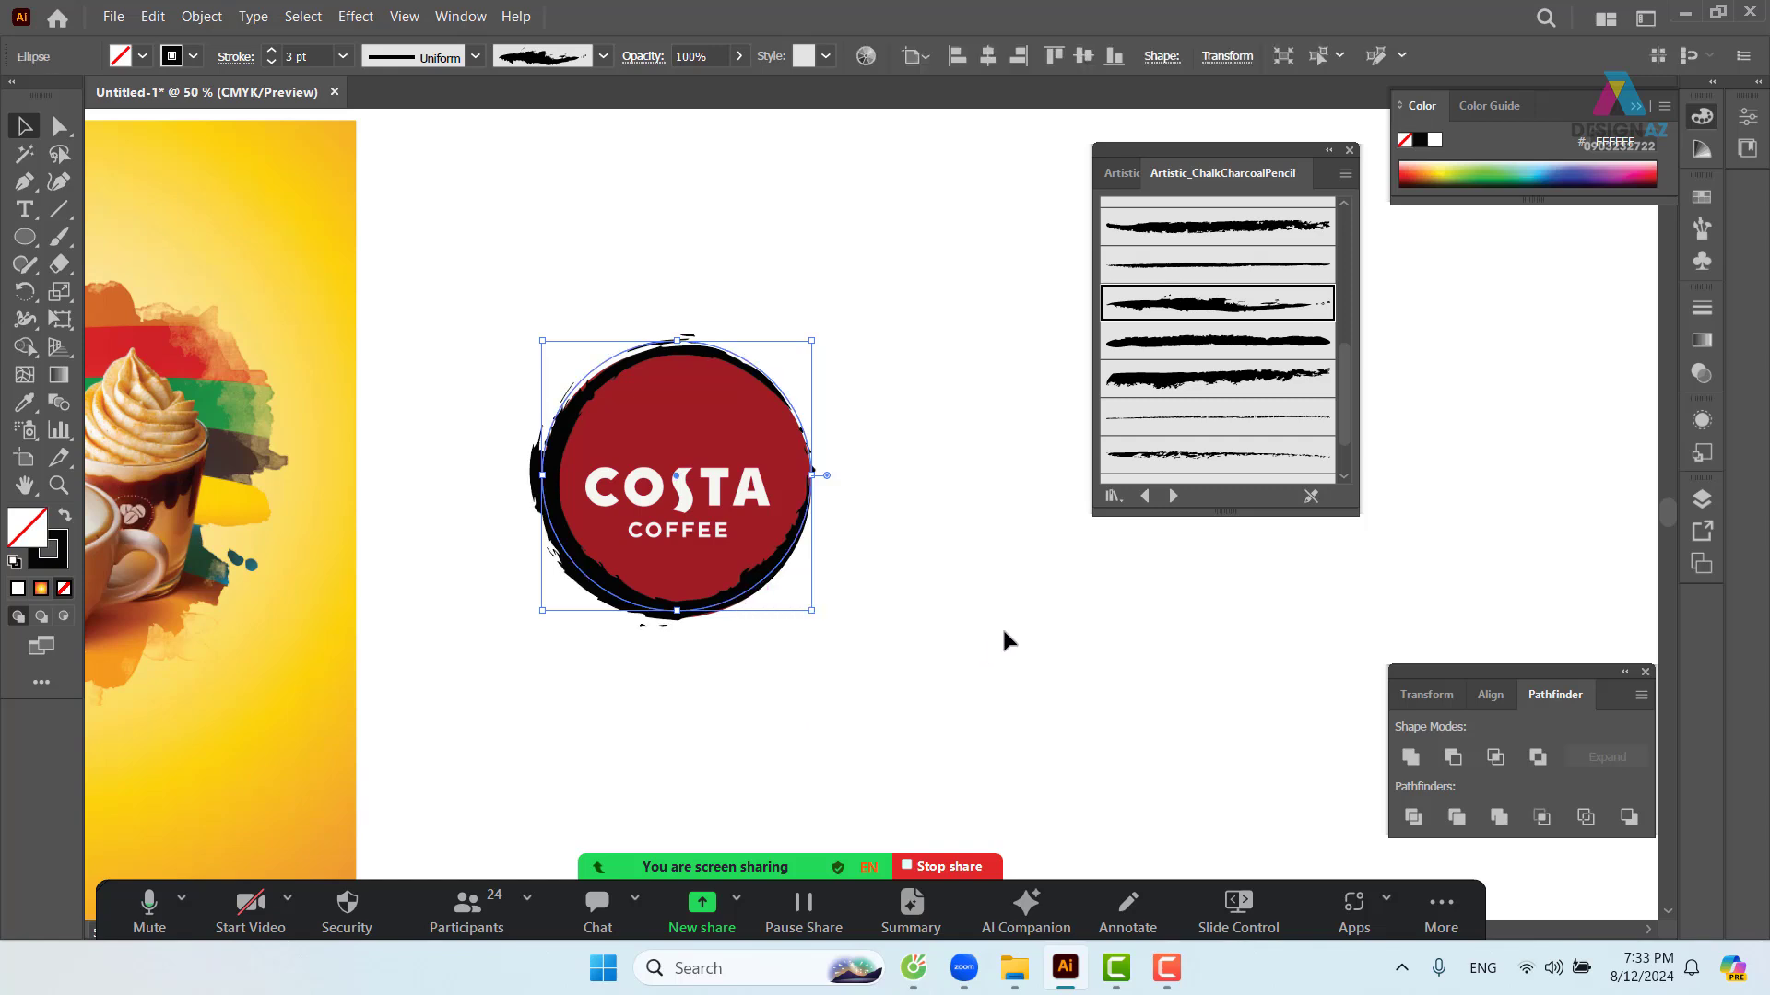
scroll(1013, 636, left, 6)
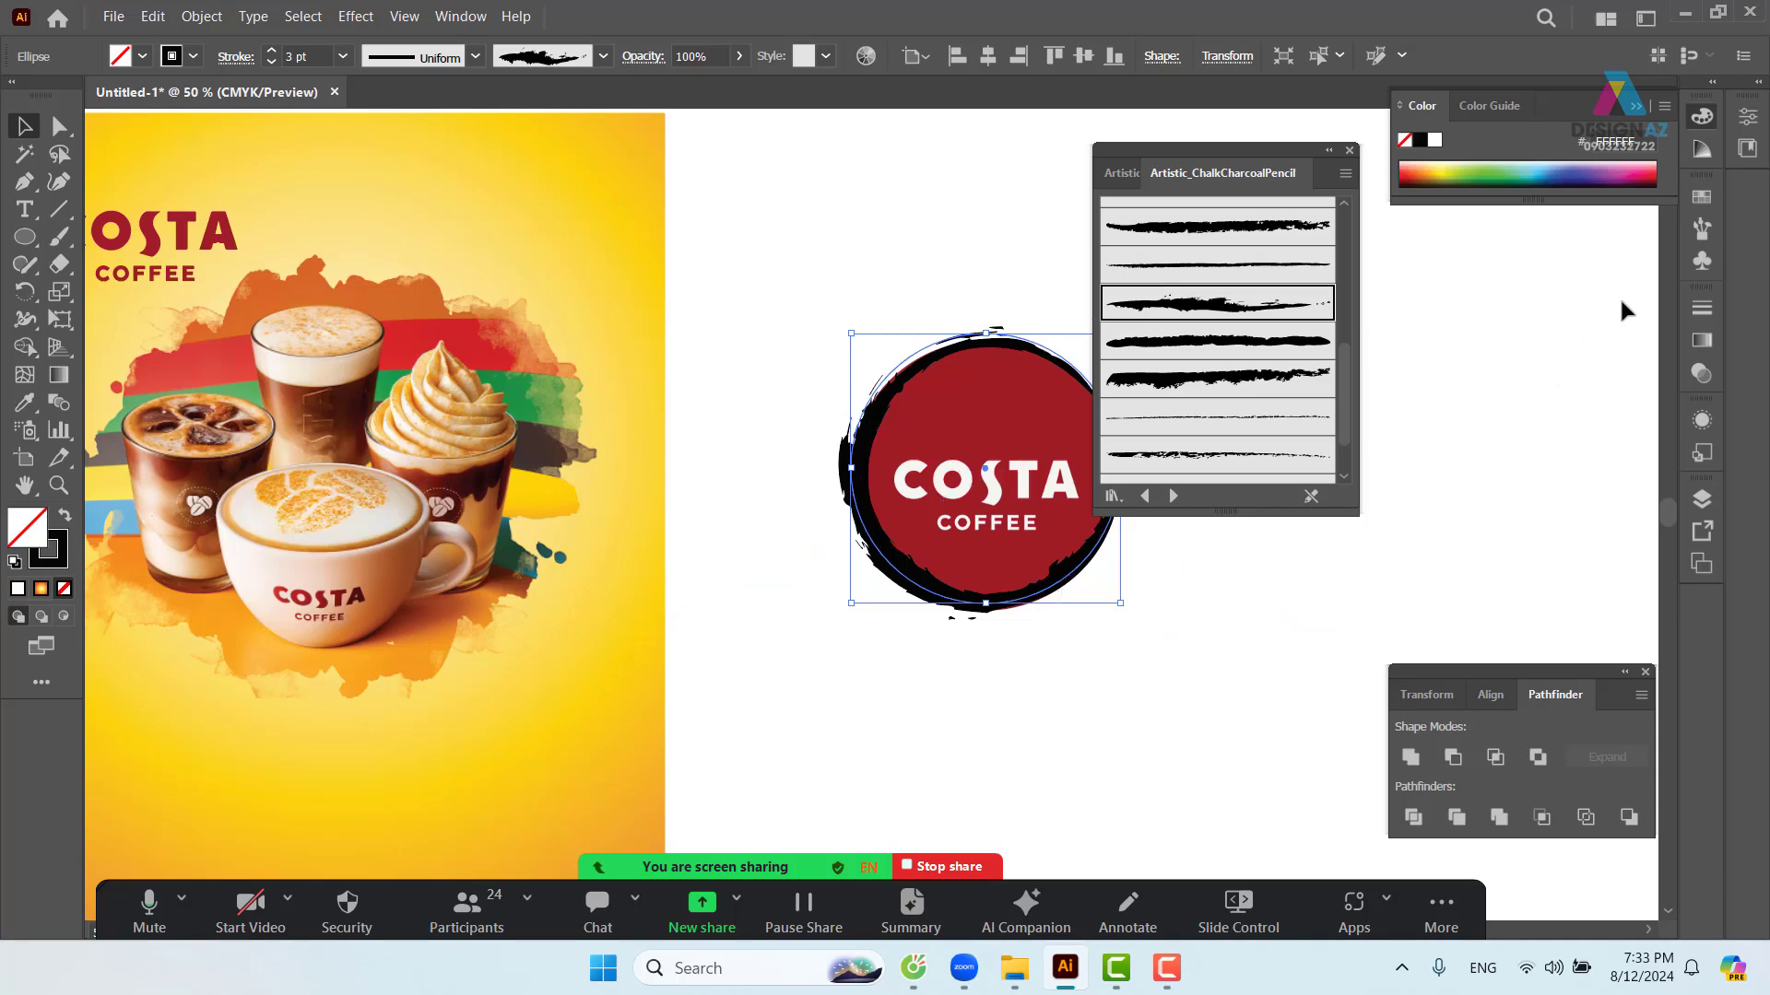
- Recolor the charcoal ring's stroke with the light orange swatch
key(x)
click(1712, 200)
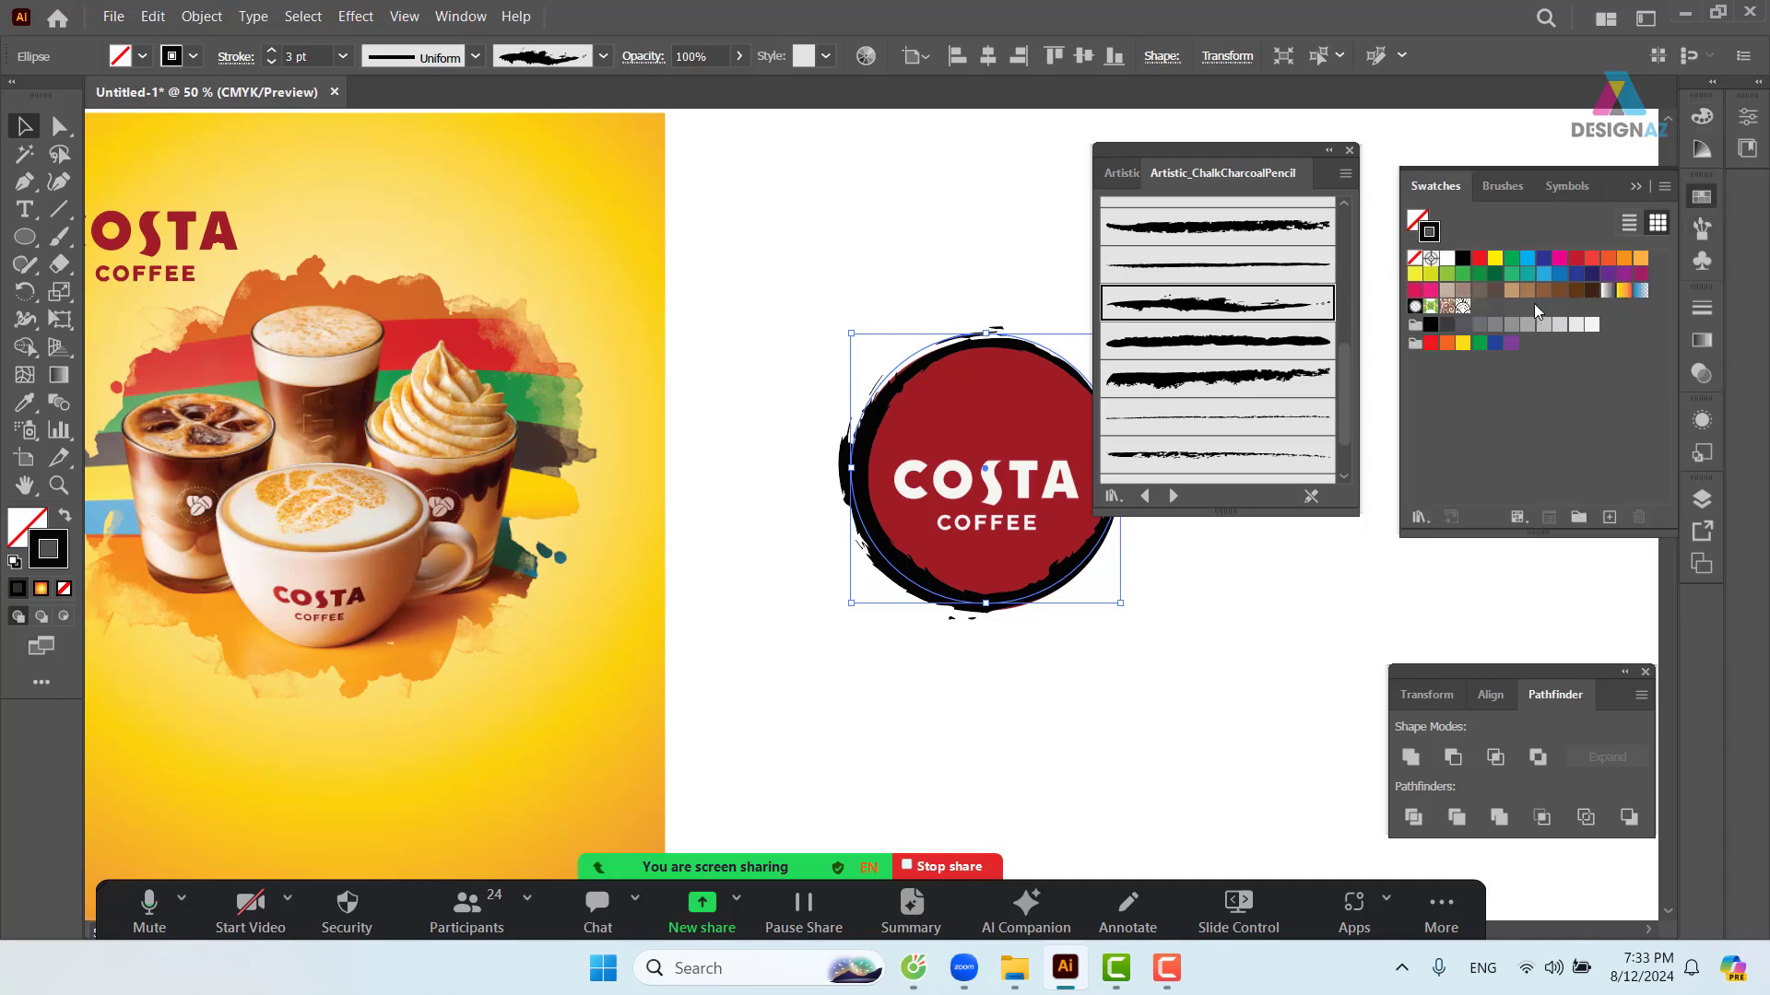
click(1641, 261)
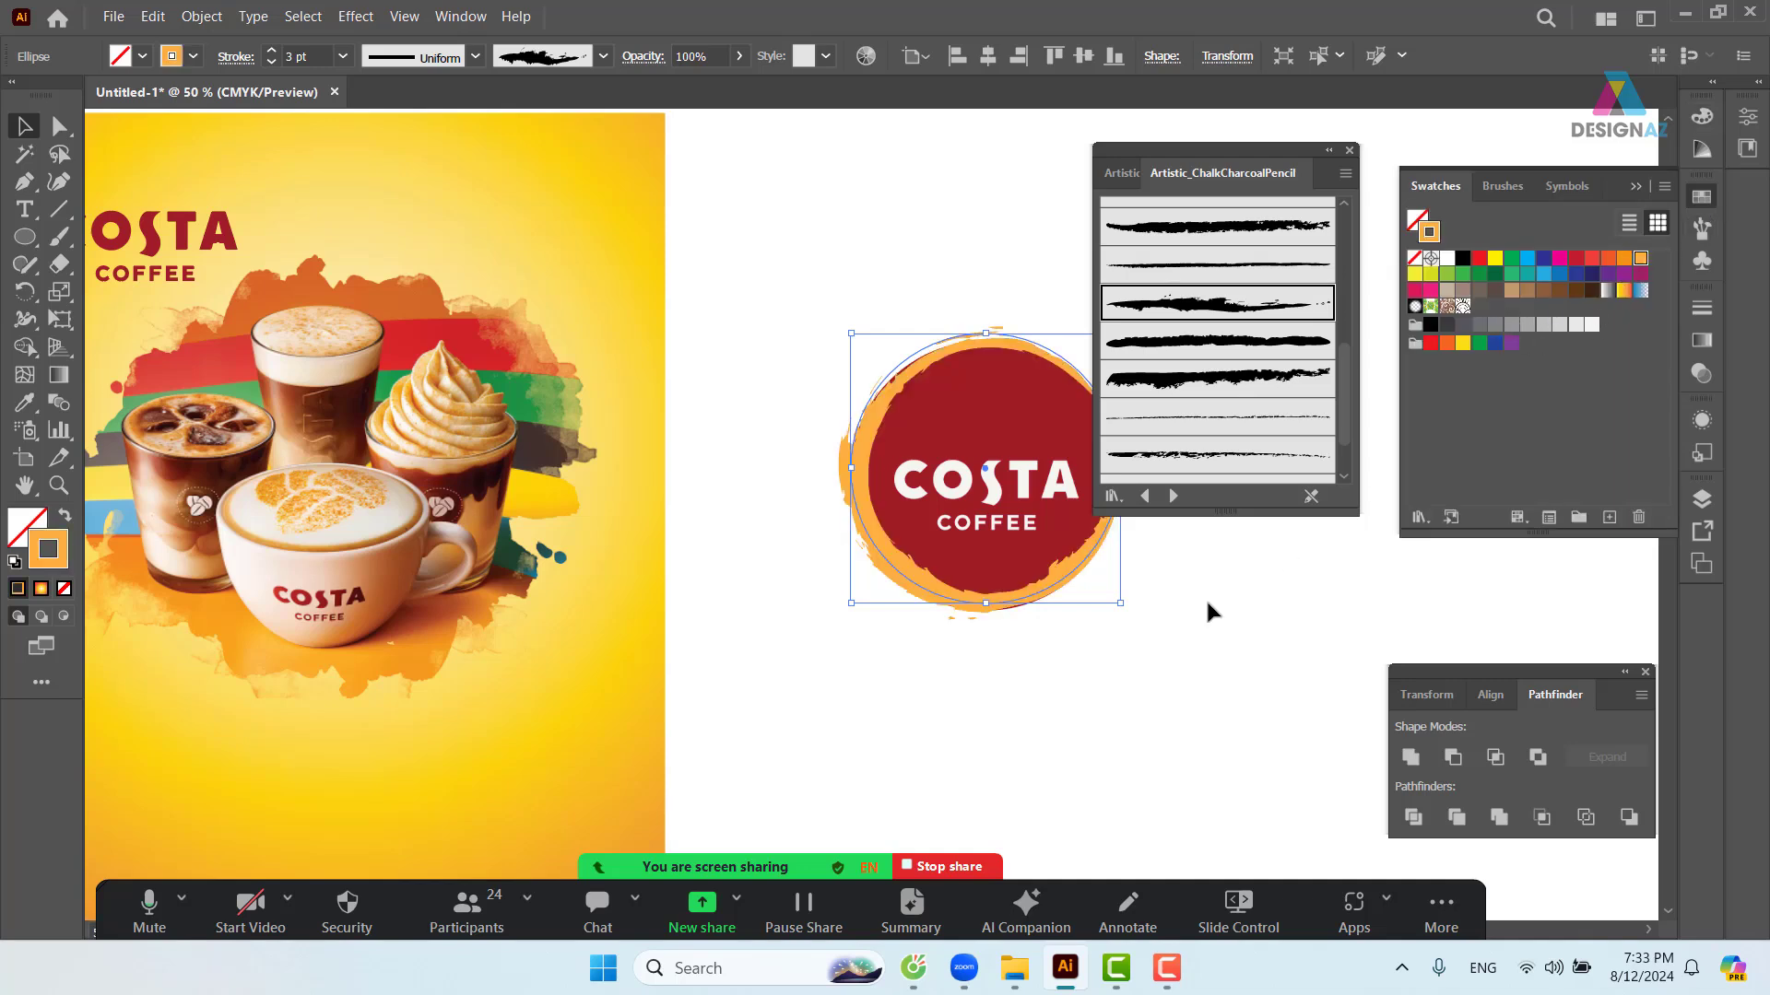
click(1171, 672)
mouse_move(1171, 672)
mouse_down()
mouse_move(1048, 620)
mouse_move(1149, 585)
mouse_move(987, 585)
mouse_up()
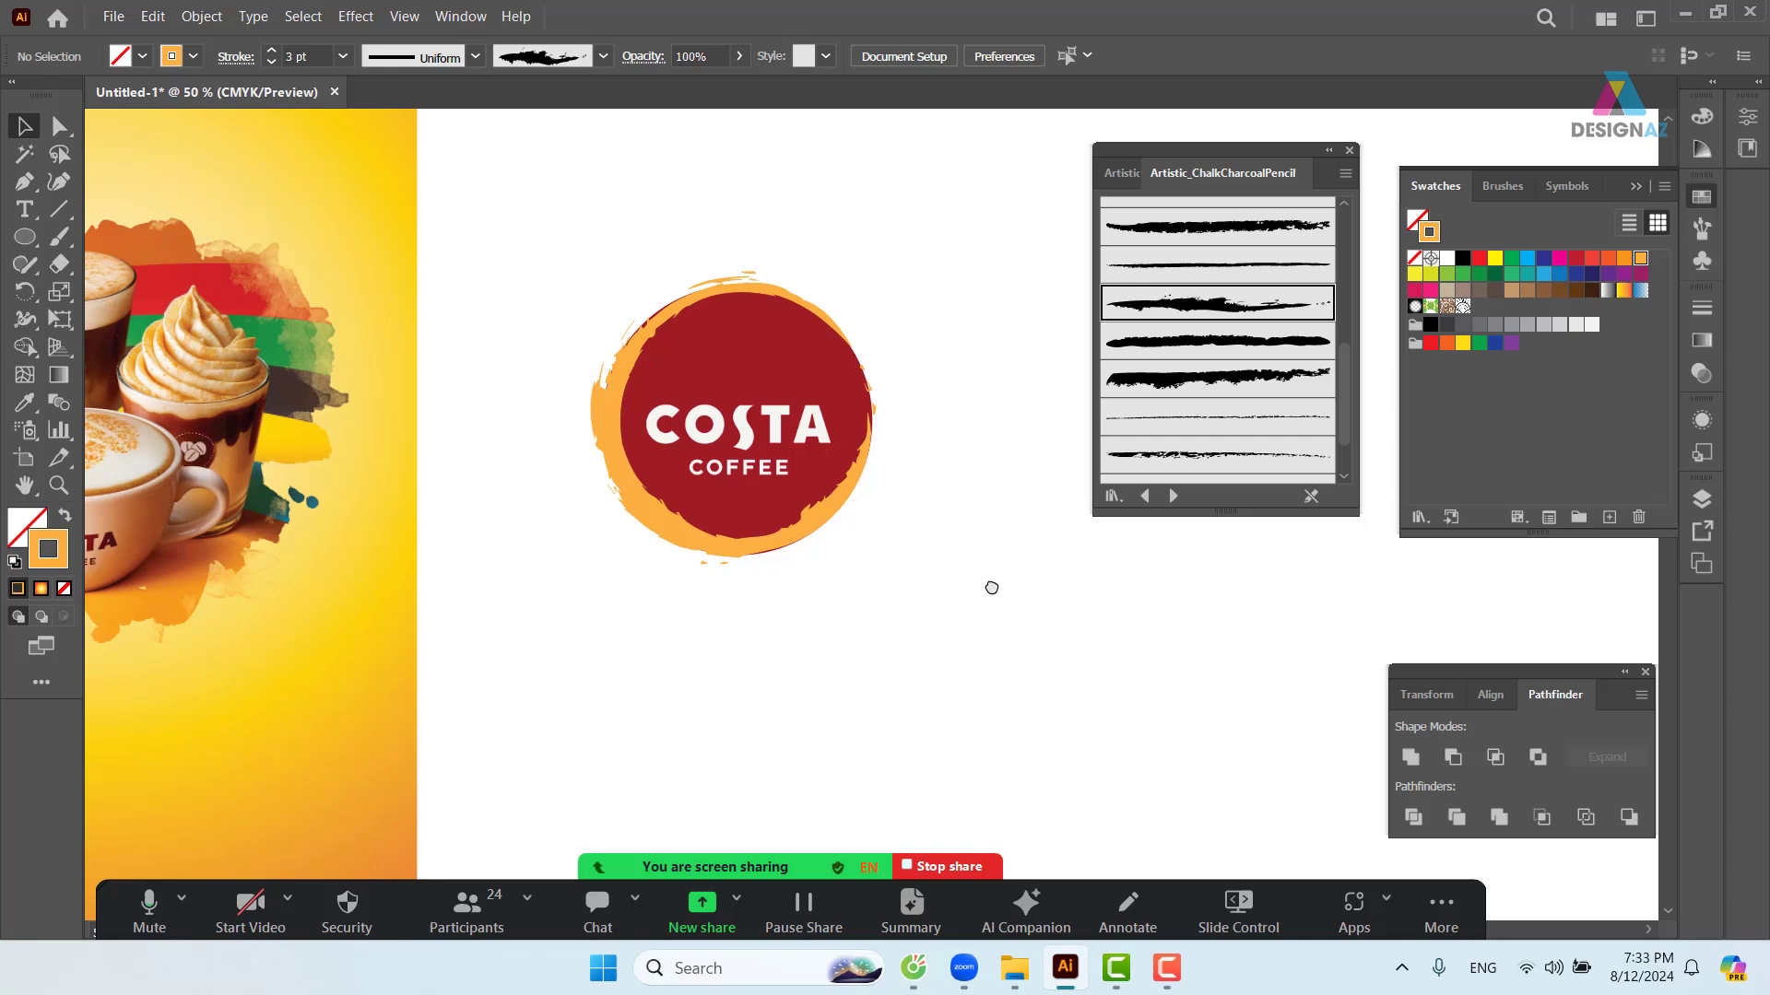
- Close the brush library and place a copy of the ringed Costa logo beside the original
click(1351, 152)
mouse_move(1118, 446)
mouse_down()
mouse_move(1367, 490)
mouse_move(951, 437)
mouse_move(886, 405)
mouse_up()
drag(962, 226, 1084, 499)
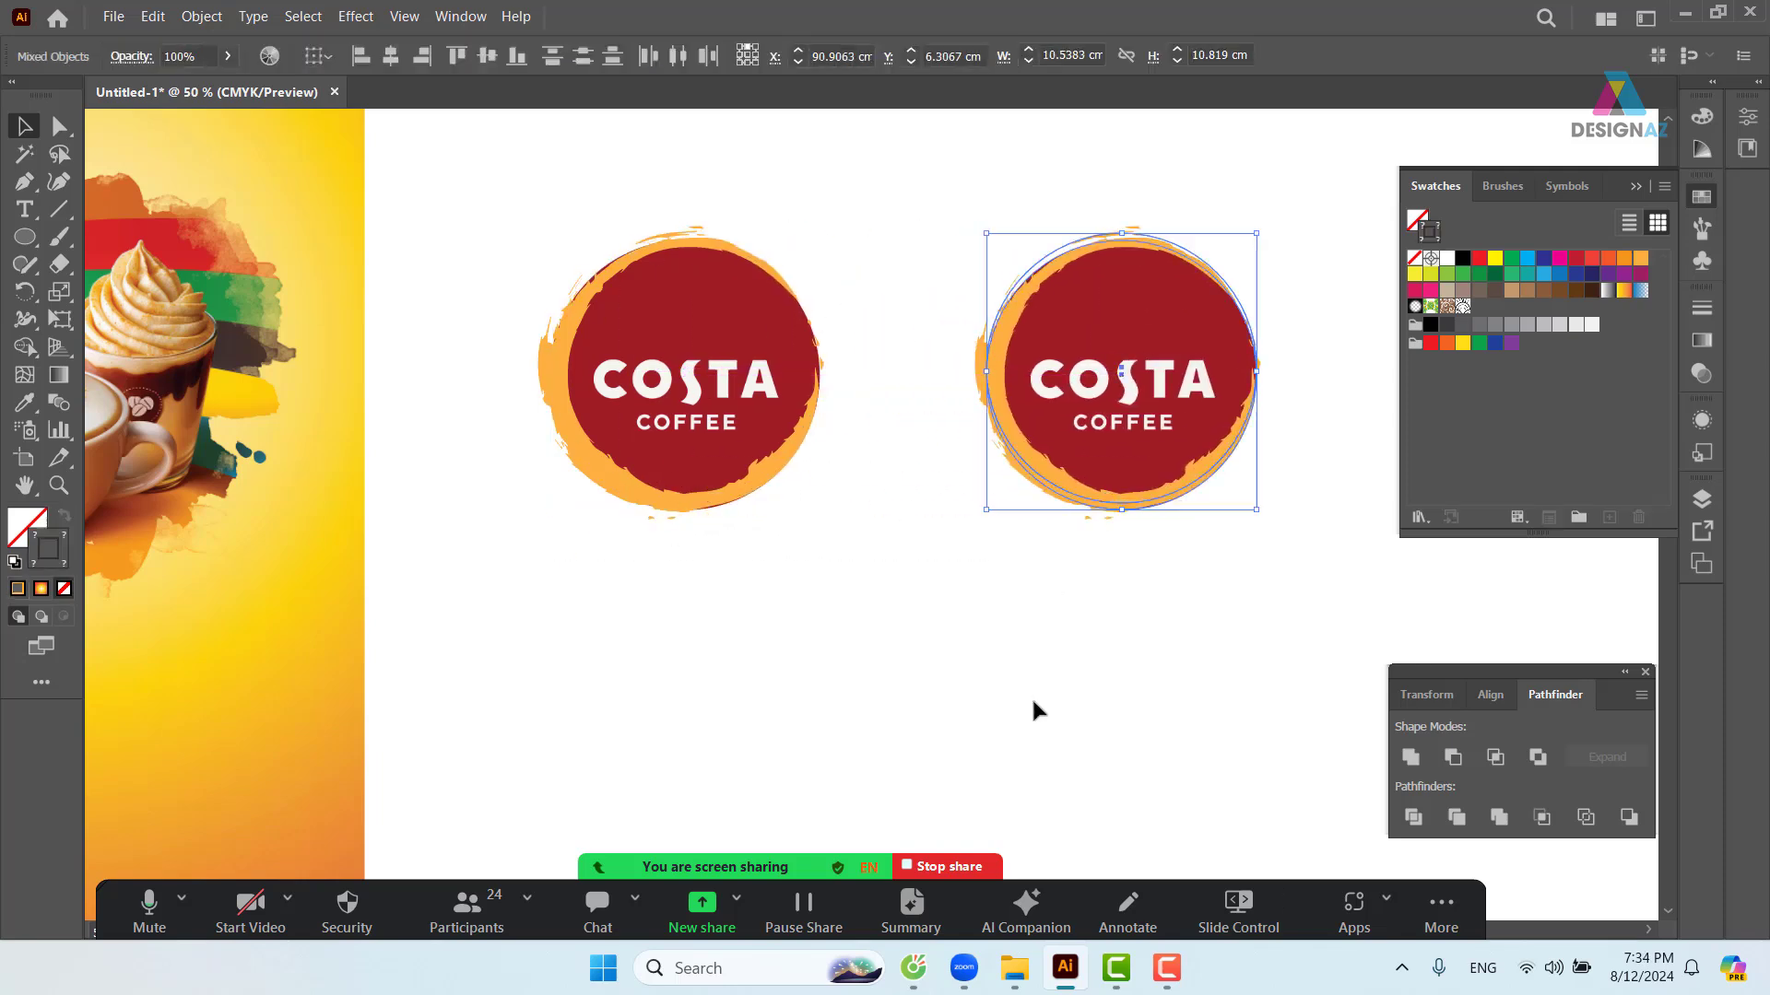
click(1035, 710)
- Change the copied logo's ring stroke to black
click(1156, 512)
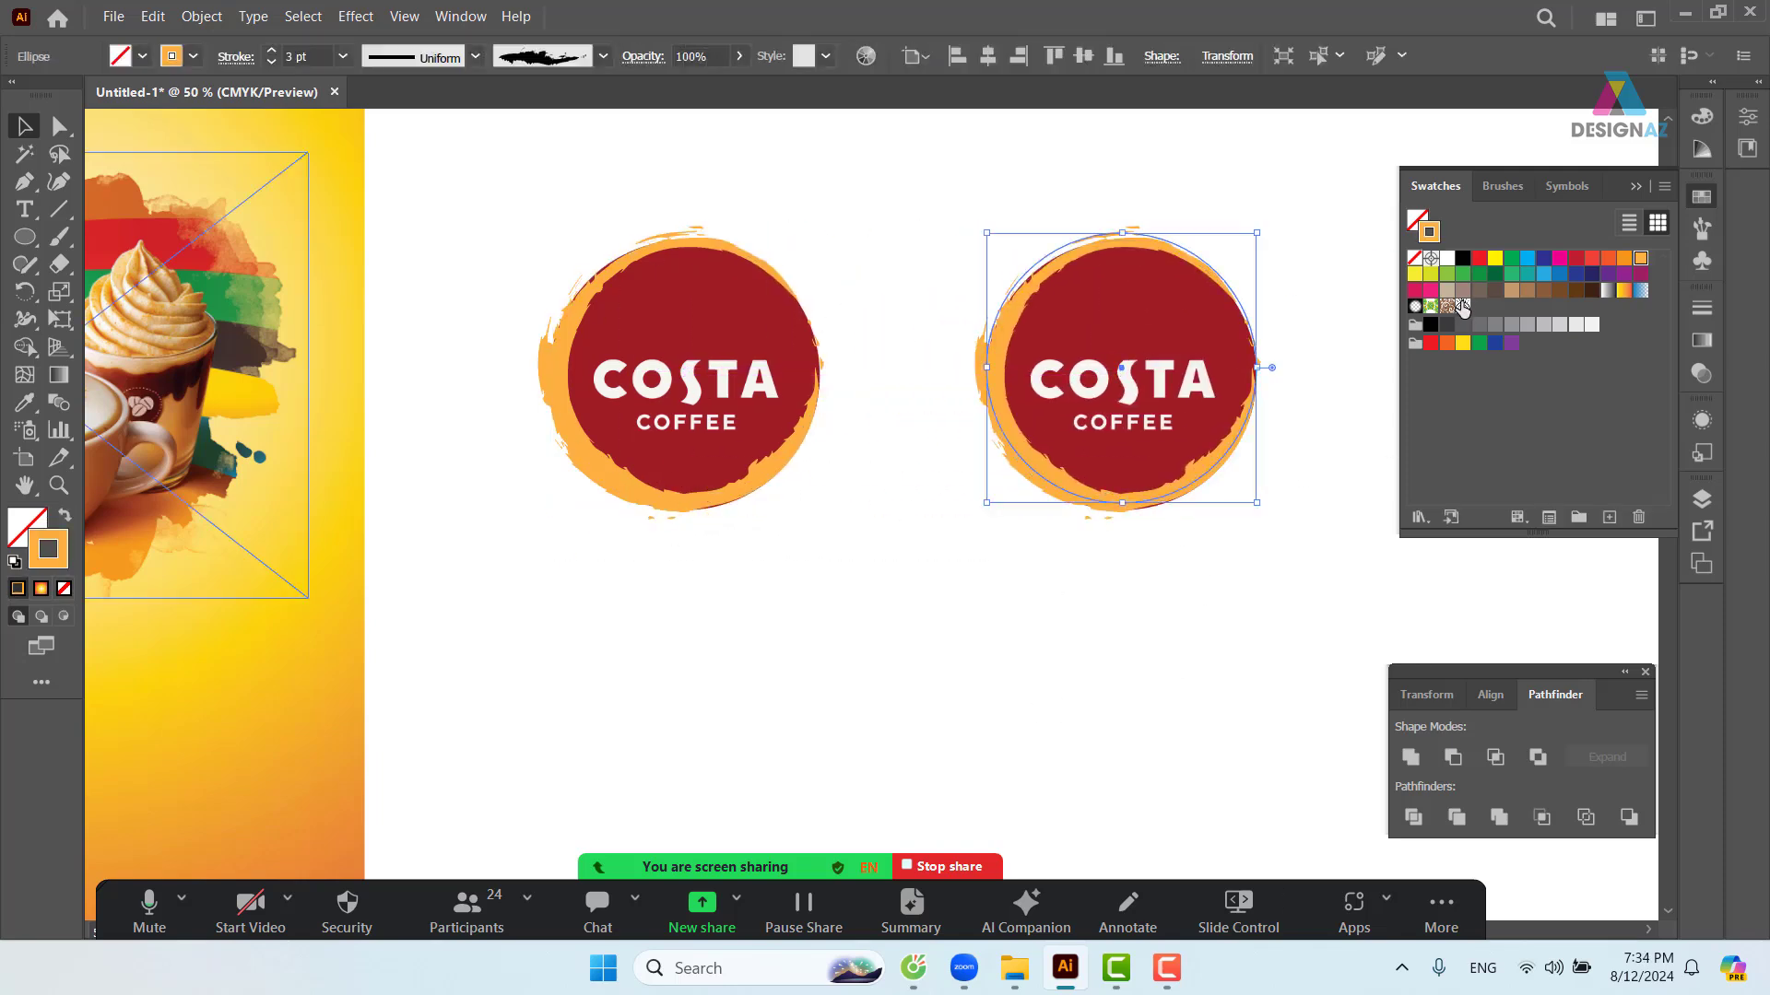
click(1463, 261)
drag(1280, 462, 1130, 451)
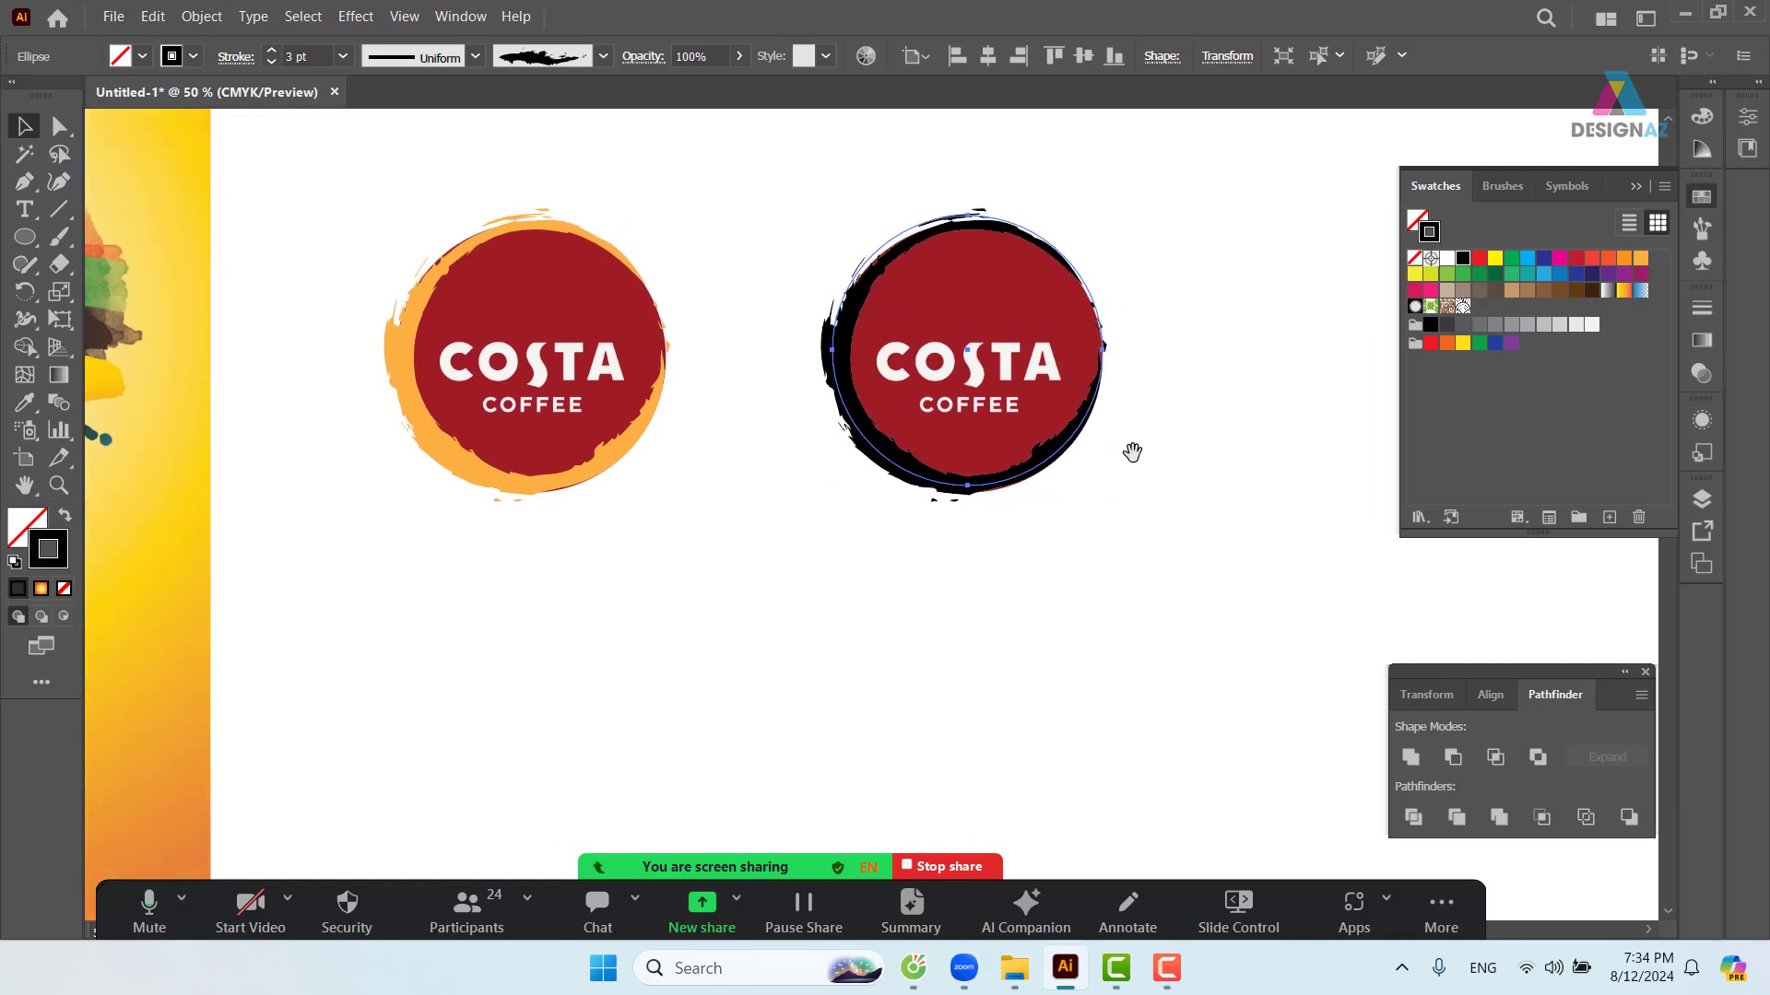
click(1039, 479)
click(1034, 479)
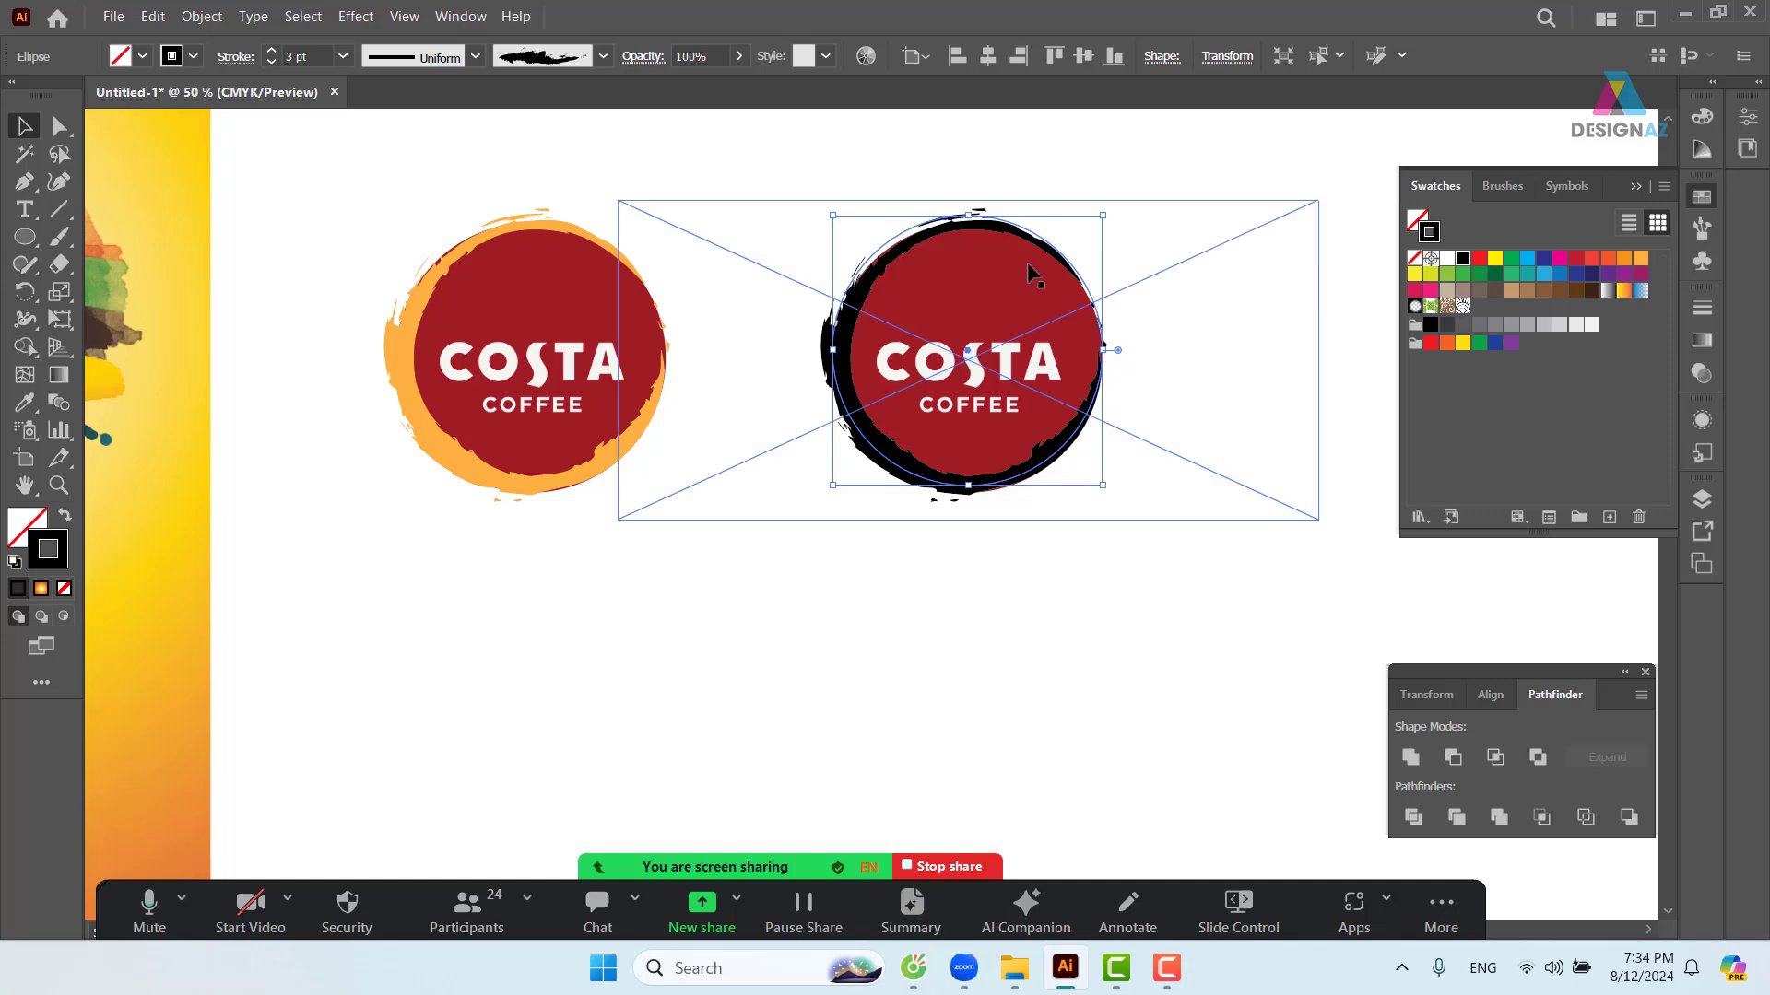
click(982, 583)
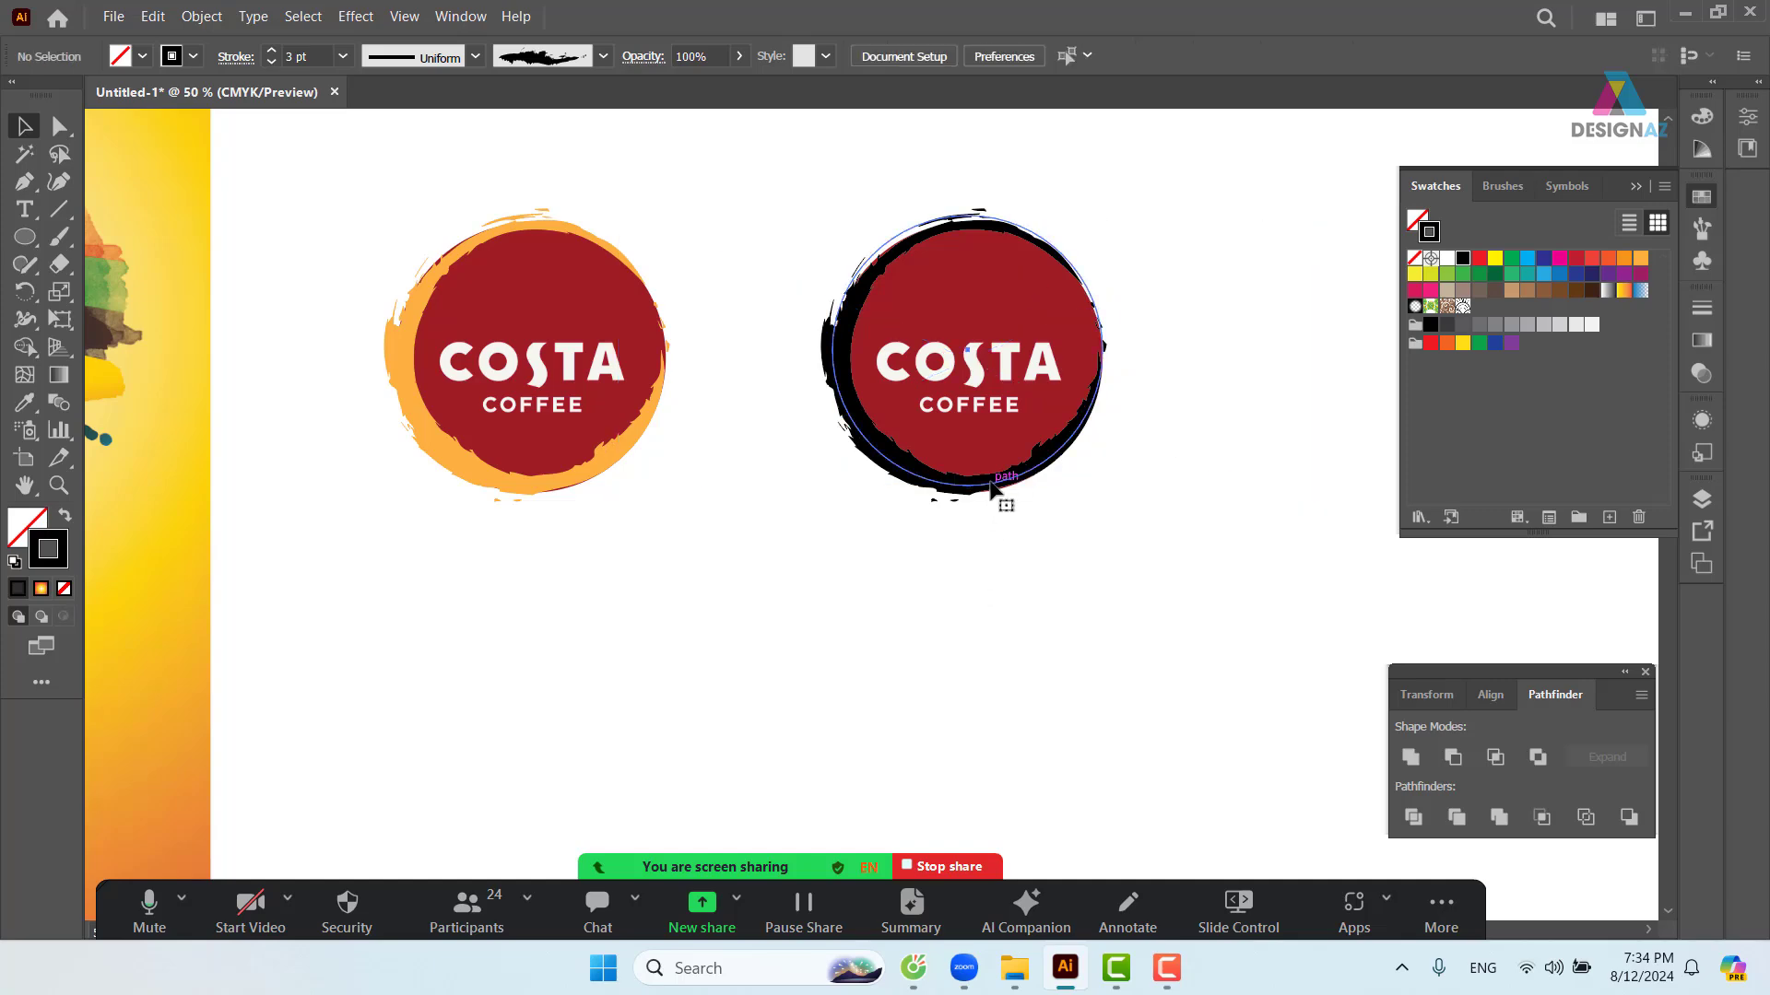
- Cut the black charcoal ring from the copied logo to the clipboard
click(1002, 493)
click(207, 18)
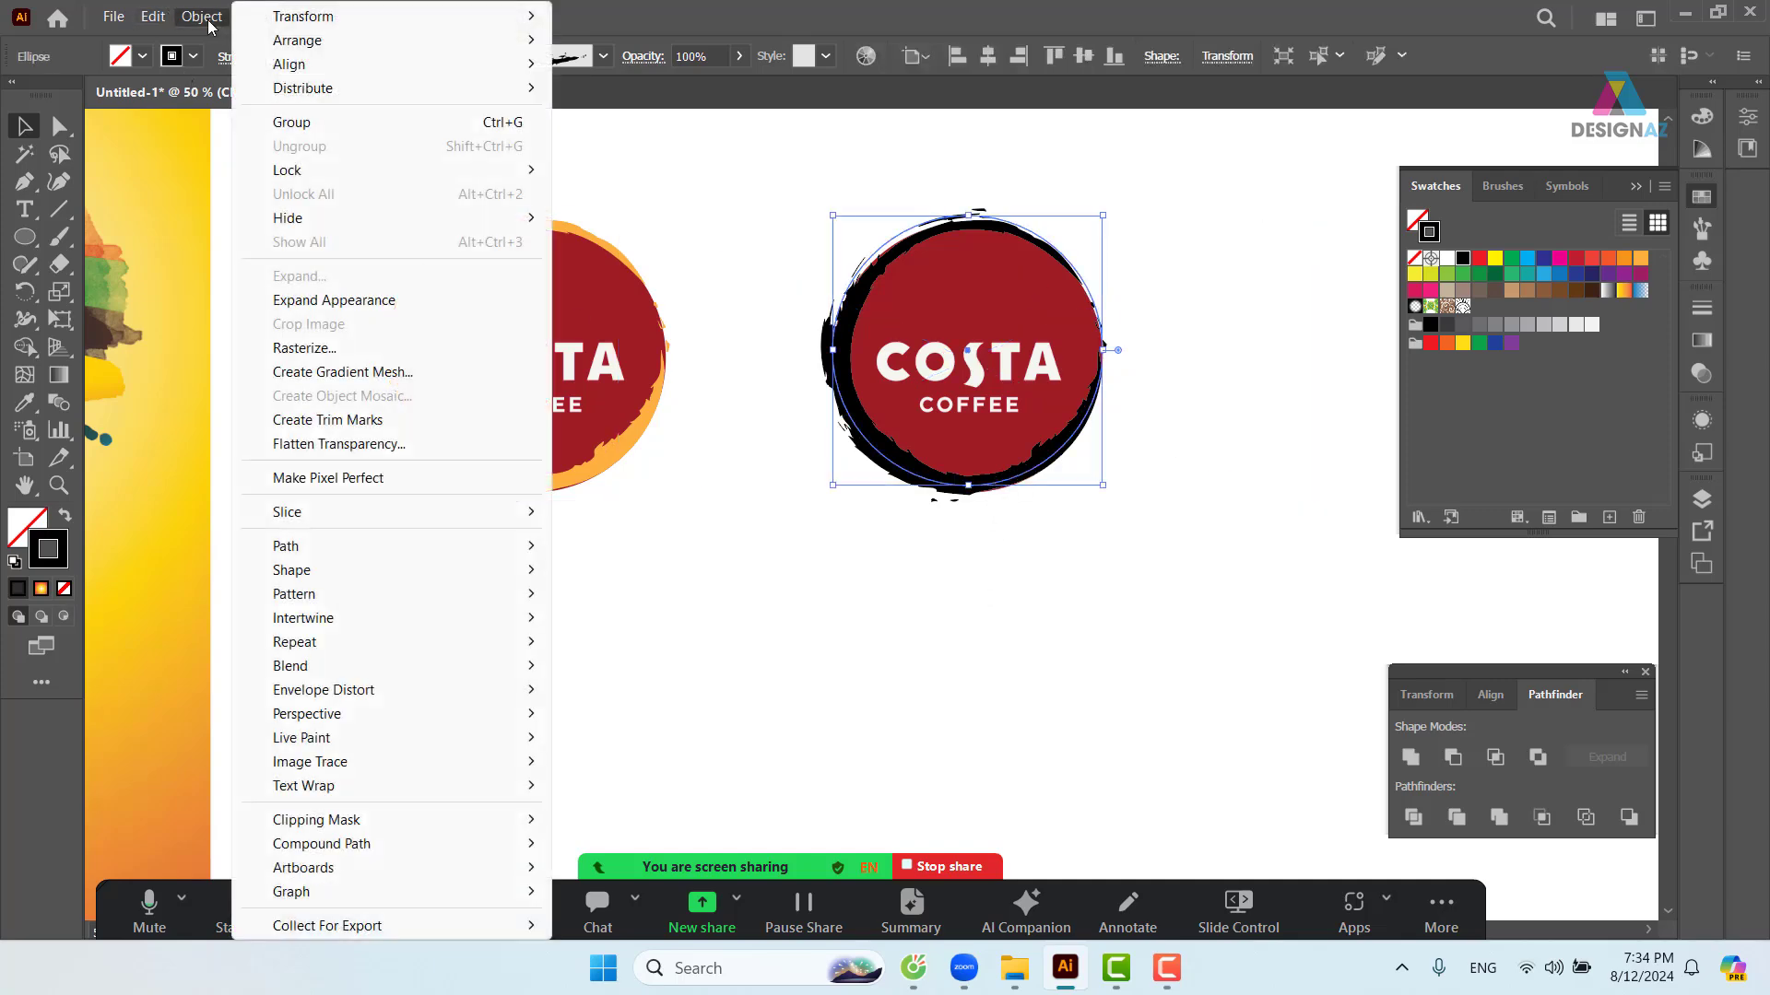
mouse_move(163, 26)
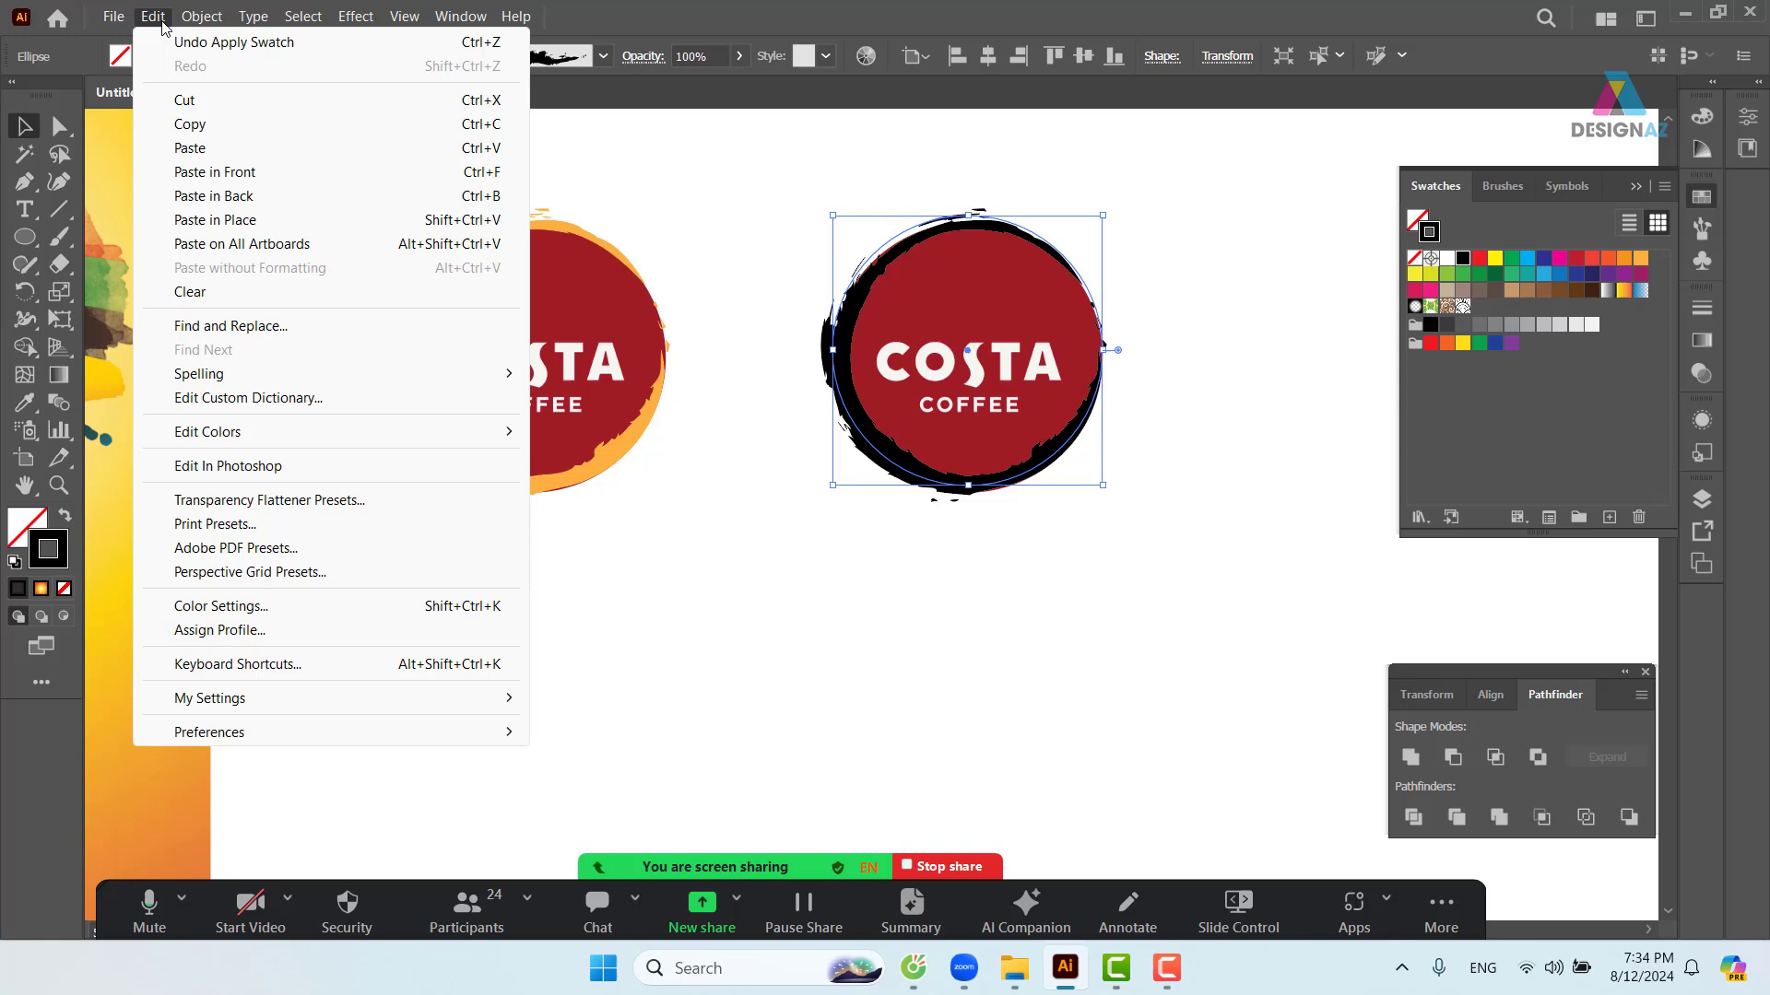
click(196, 101)
drag(1231, 472, 1153, 494)
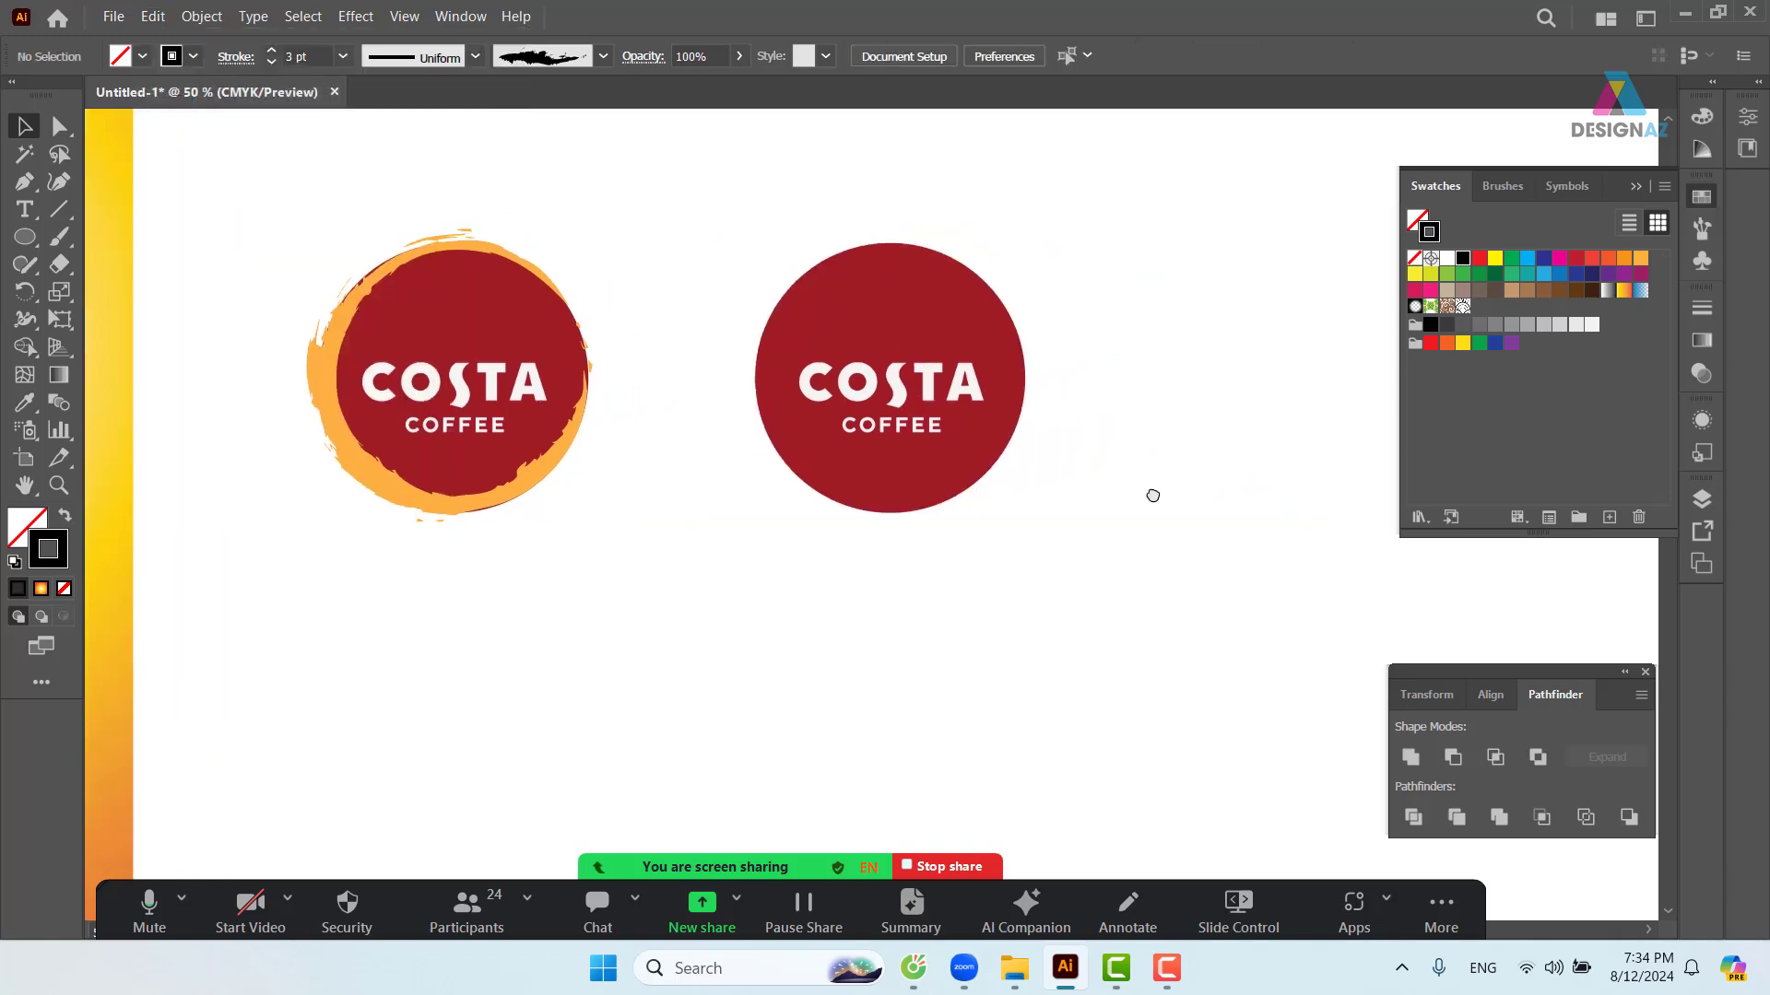
- Add an opacity mask with Clip off to the copied red logo, paste the black ring in front inside it, and exit mask editing
click(985, 460)
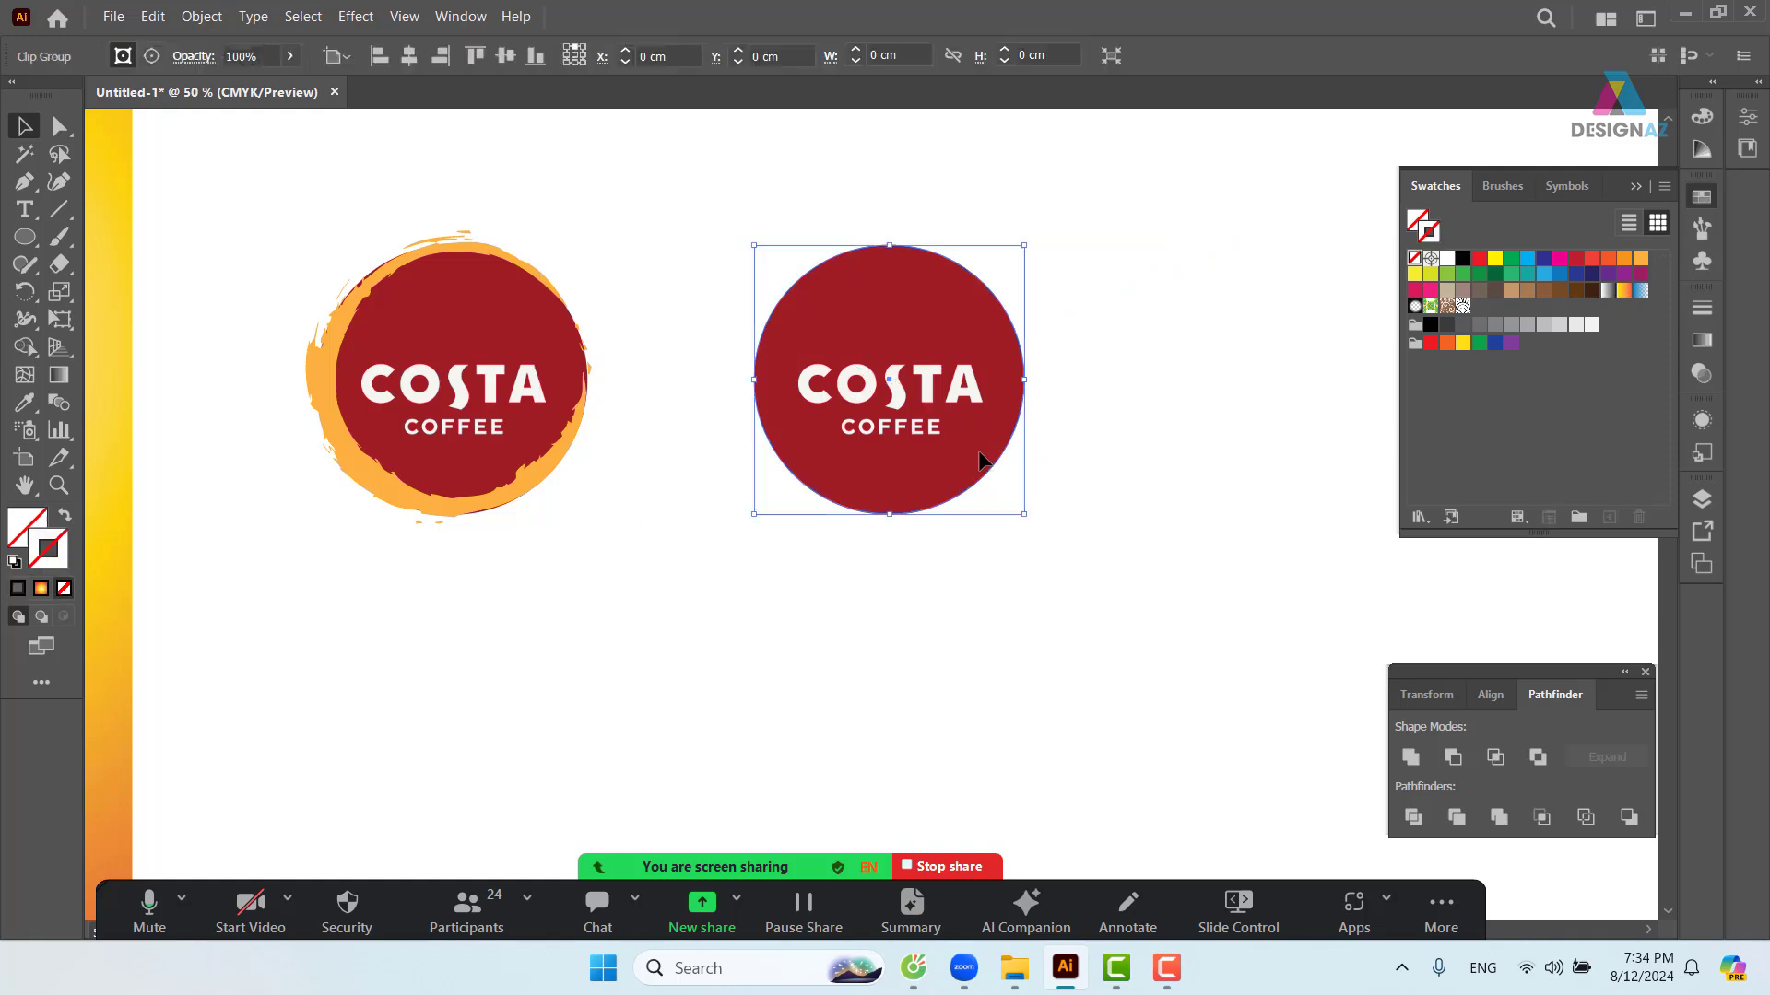
click(1702, 373)
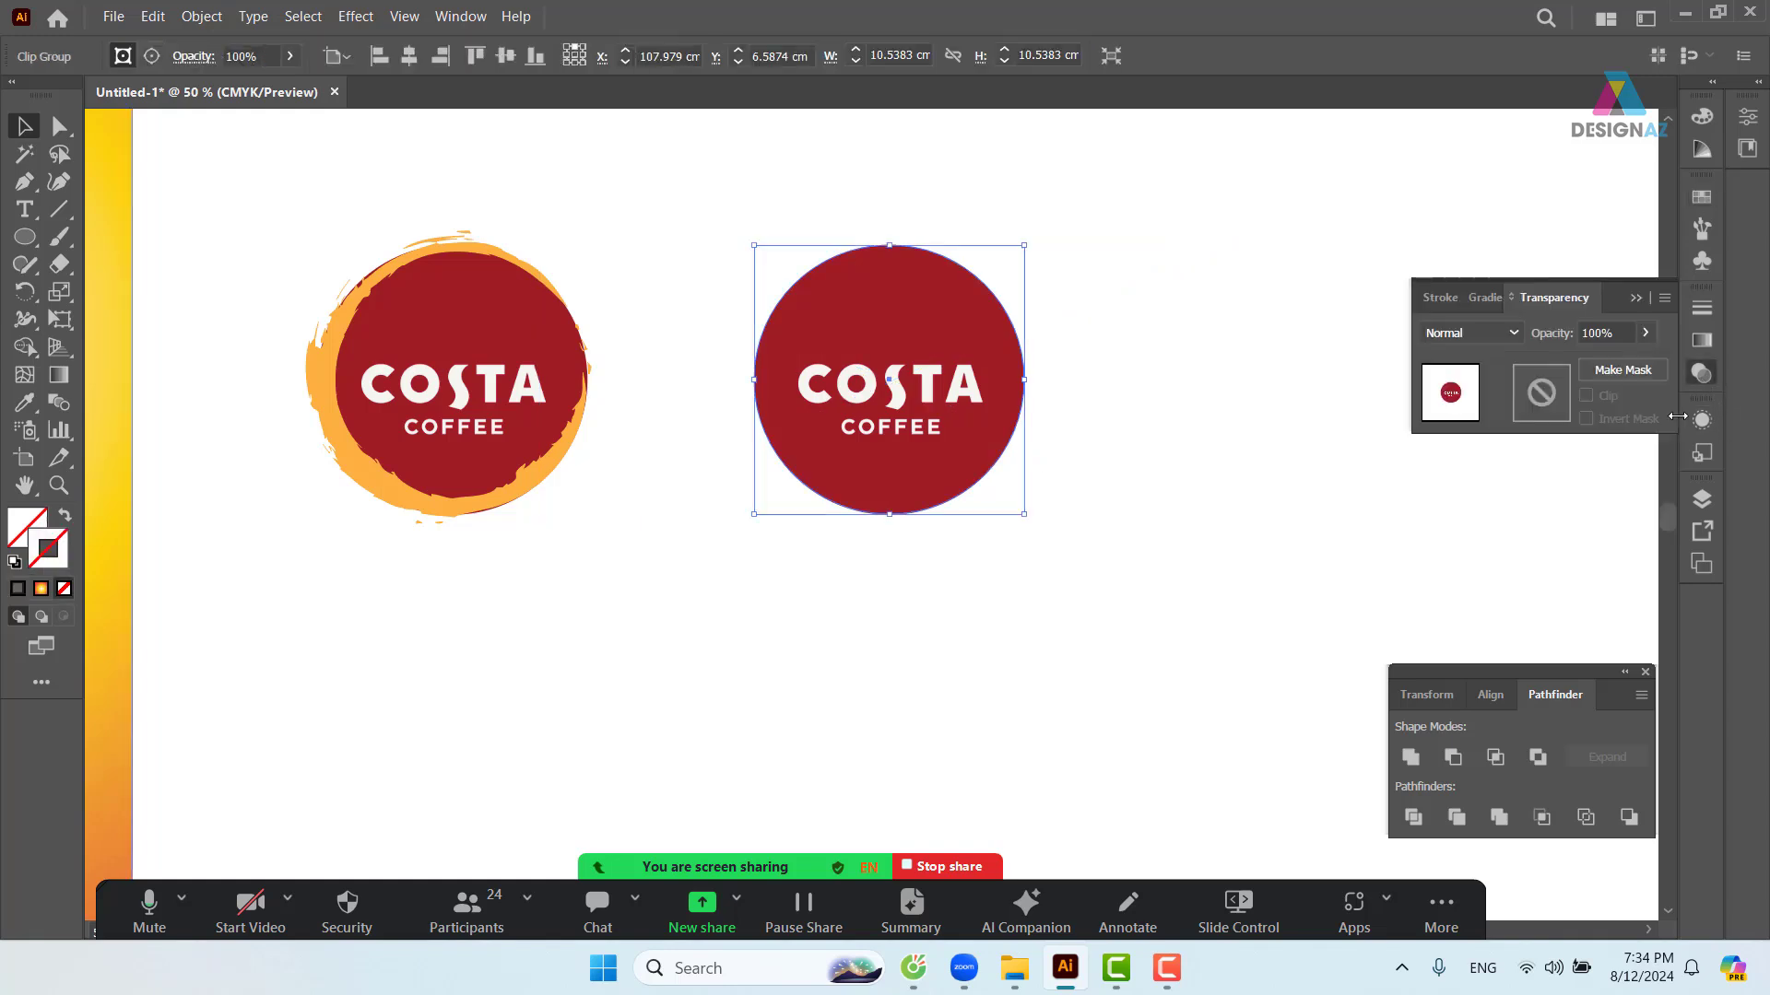
double_click(1543, 398)
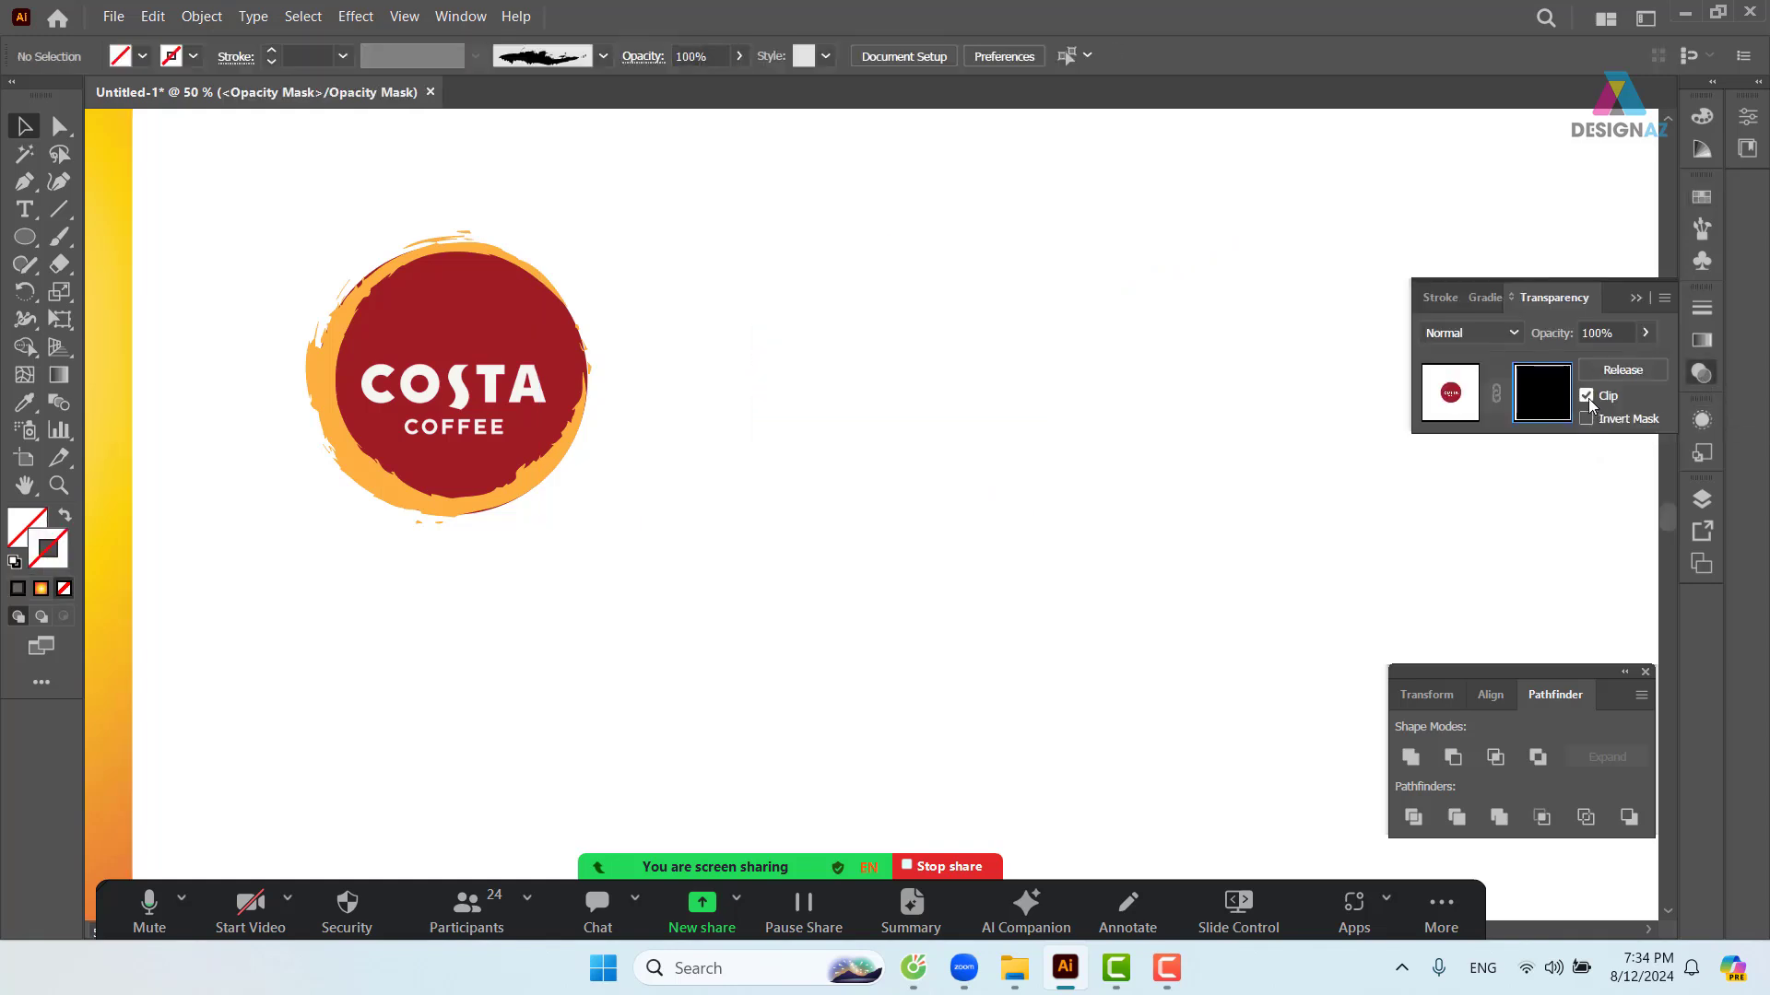
click(1586, 396)
key(ctrl+f)
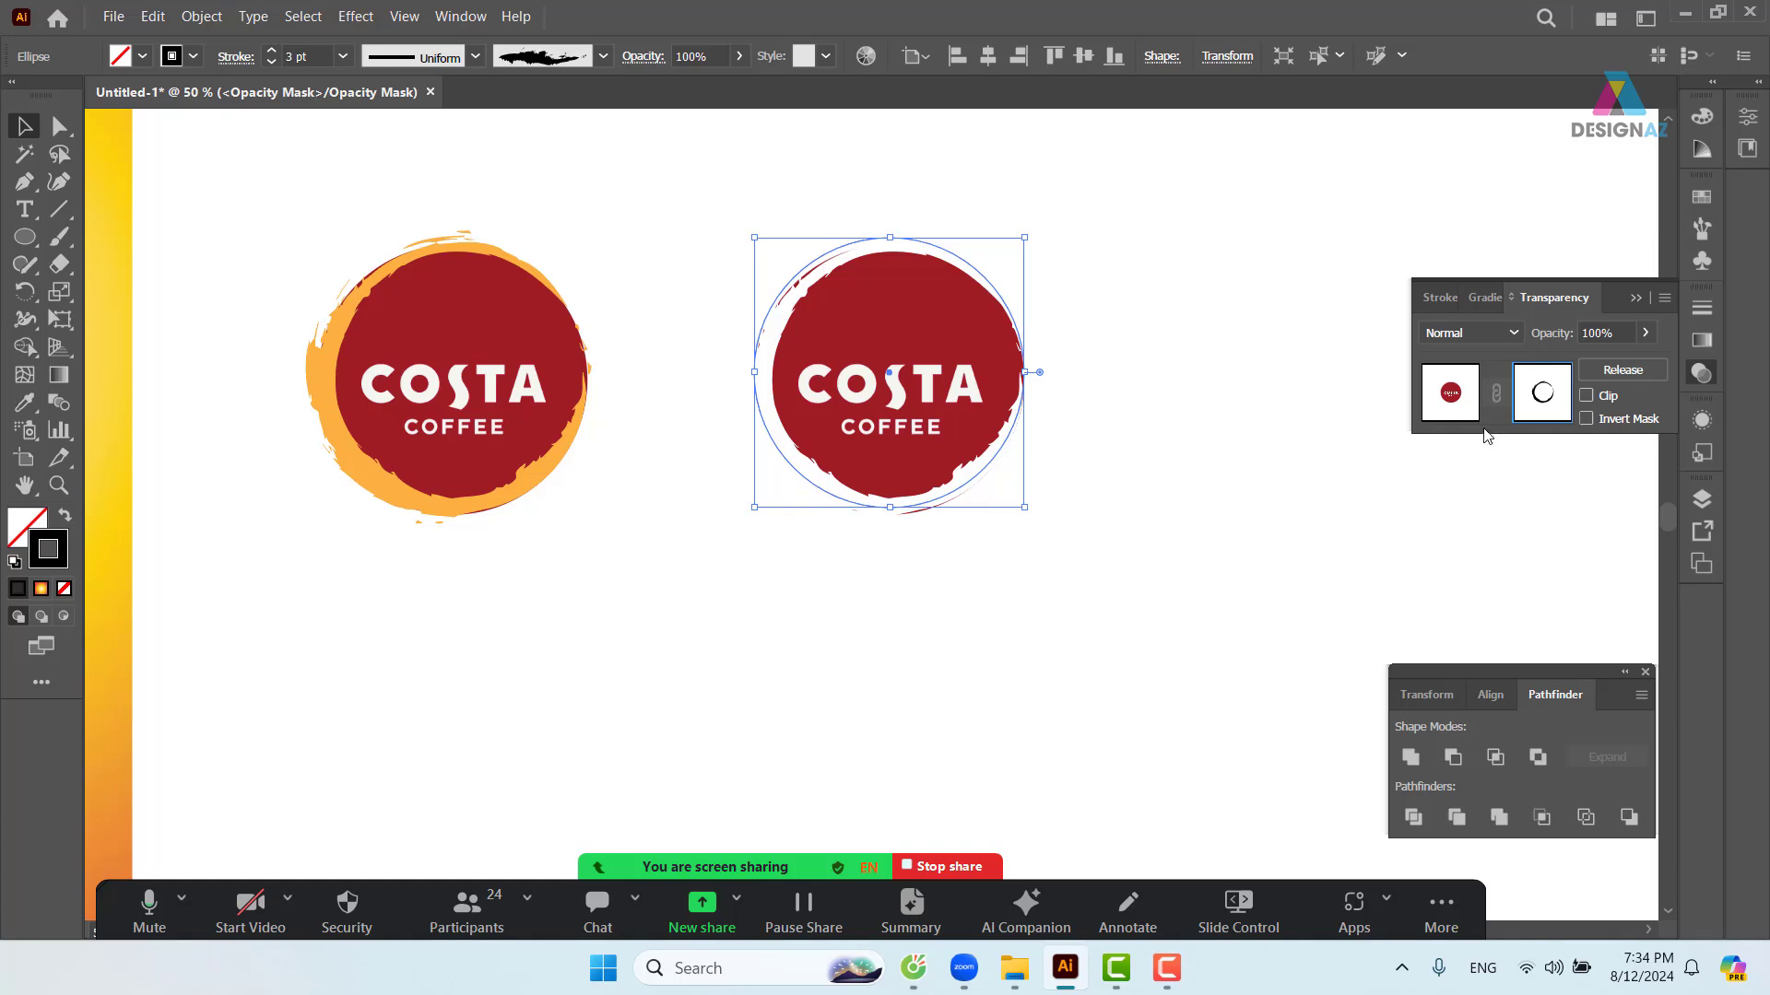
click(1450, 396)
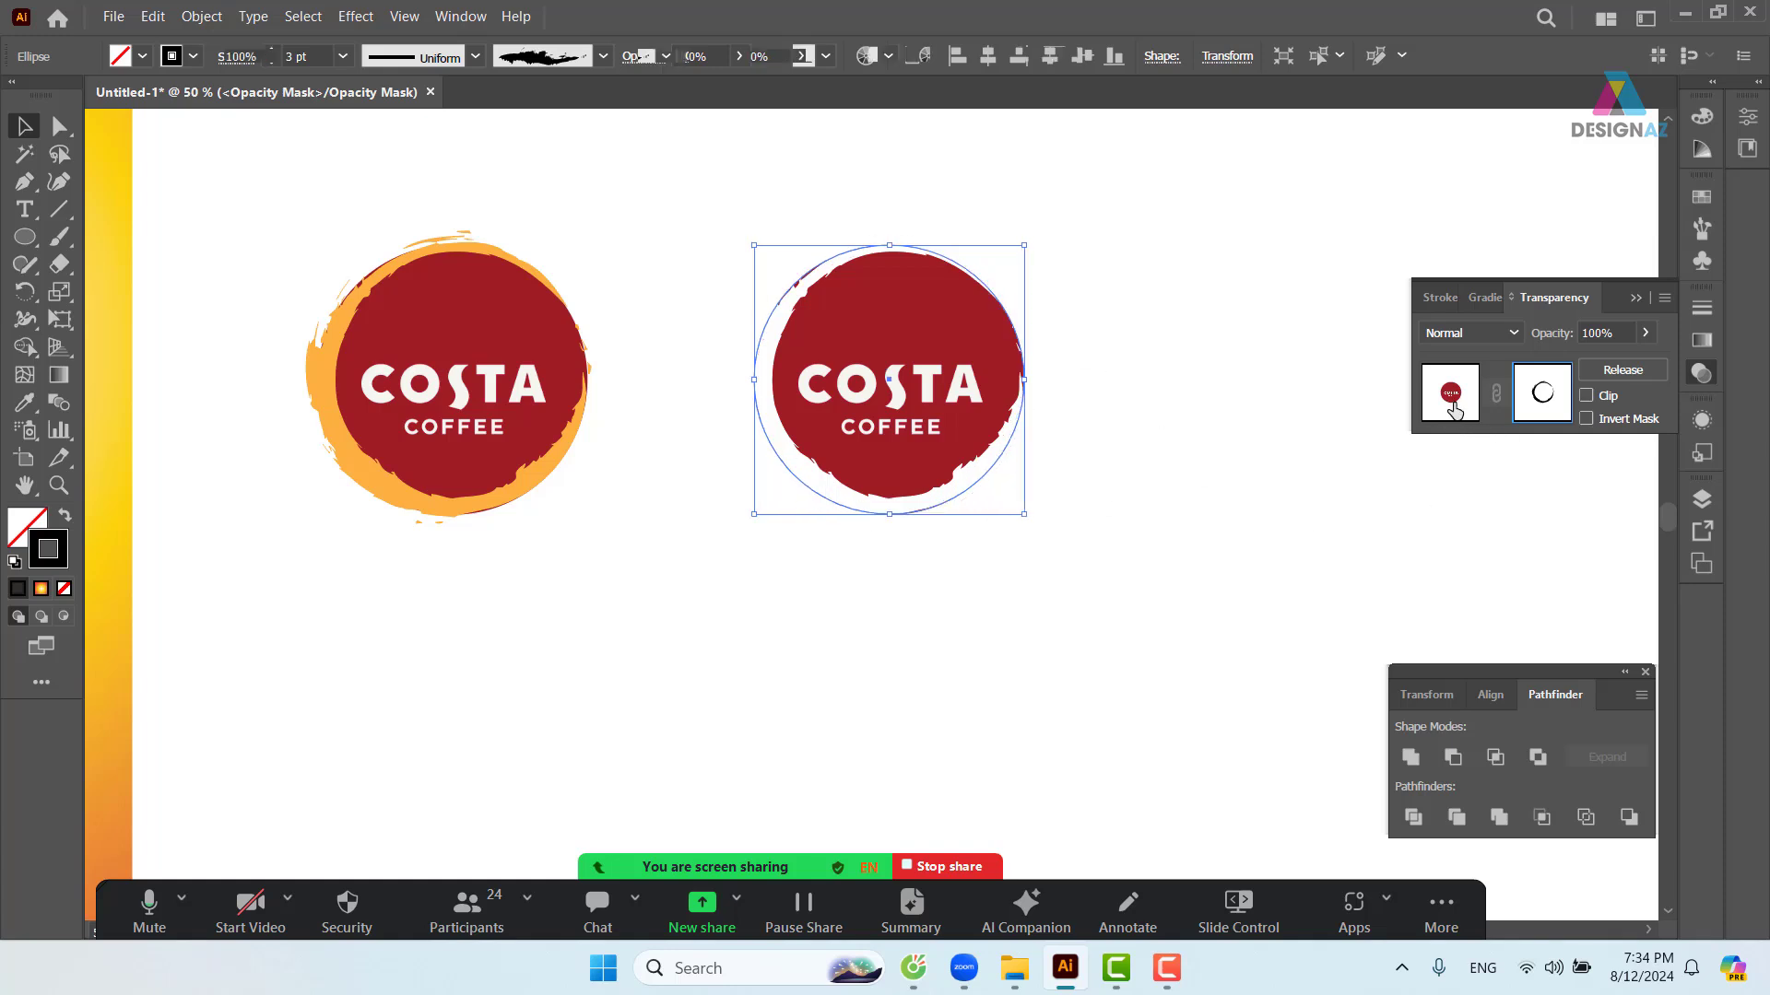
click(1263, 528)
key(ctrl+minus)
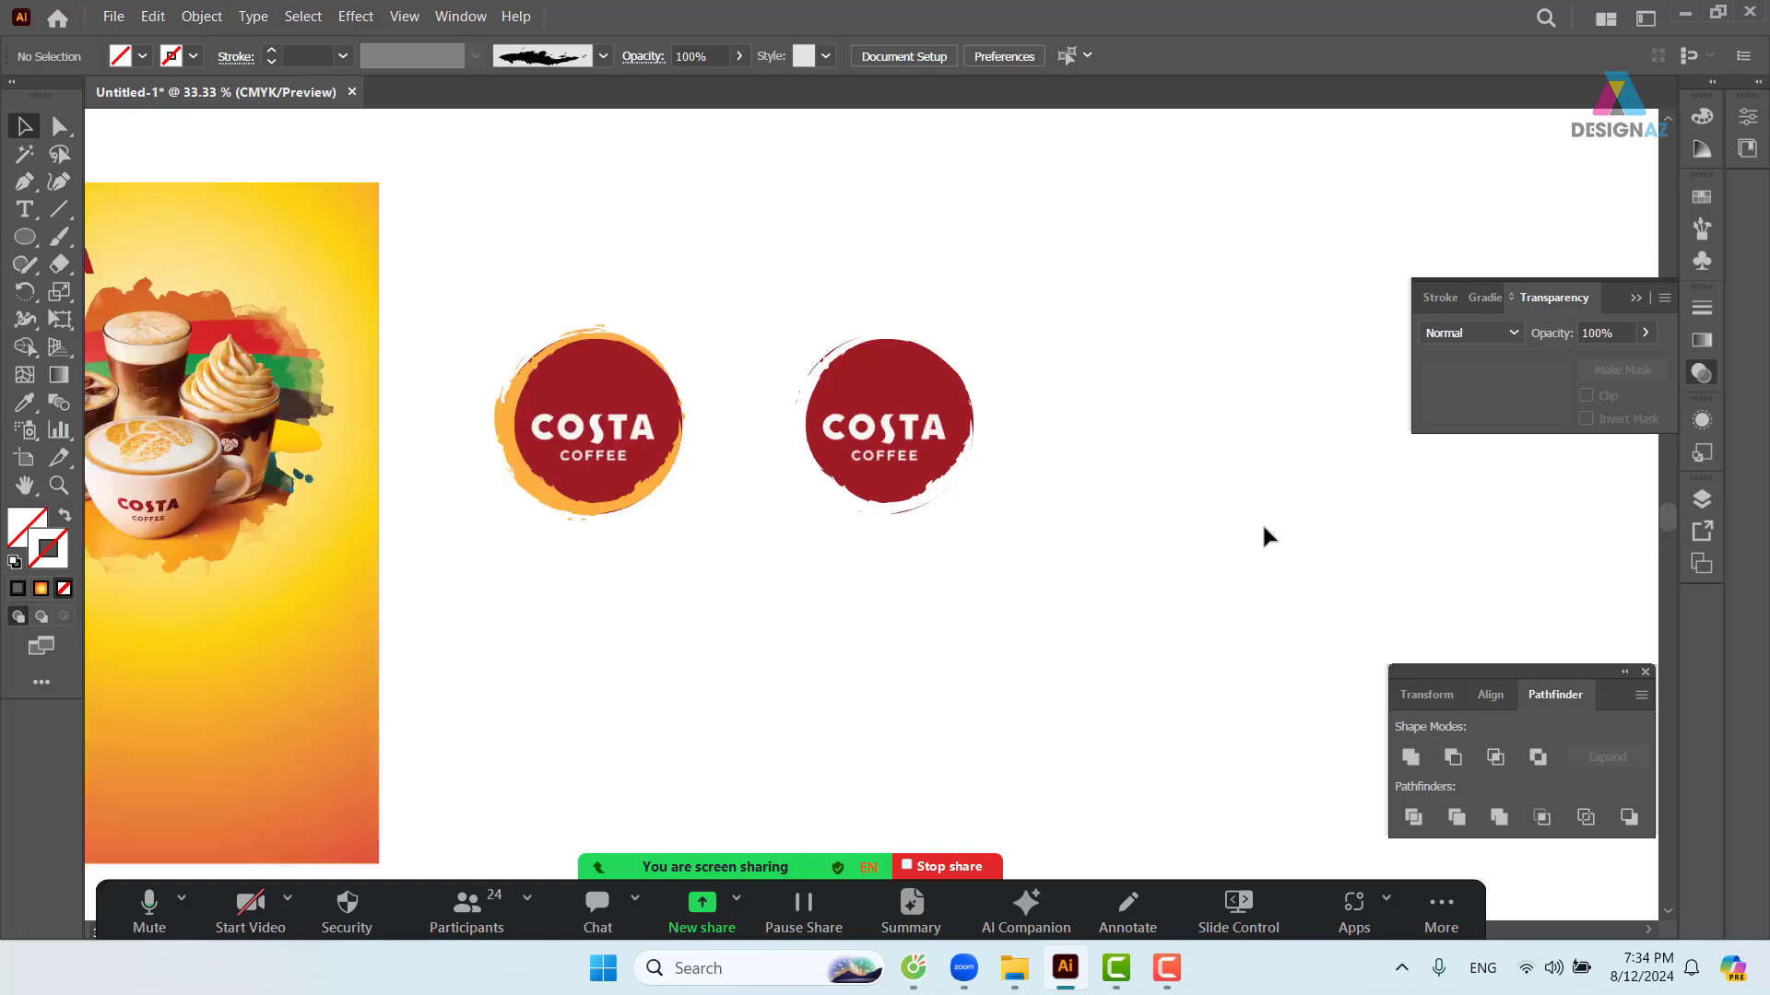
- Move the masked Costa badge onto the upper left of the poster and scale it down to about 7.6 cm wide
drag(964, 440, 1193, 438)
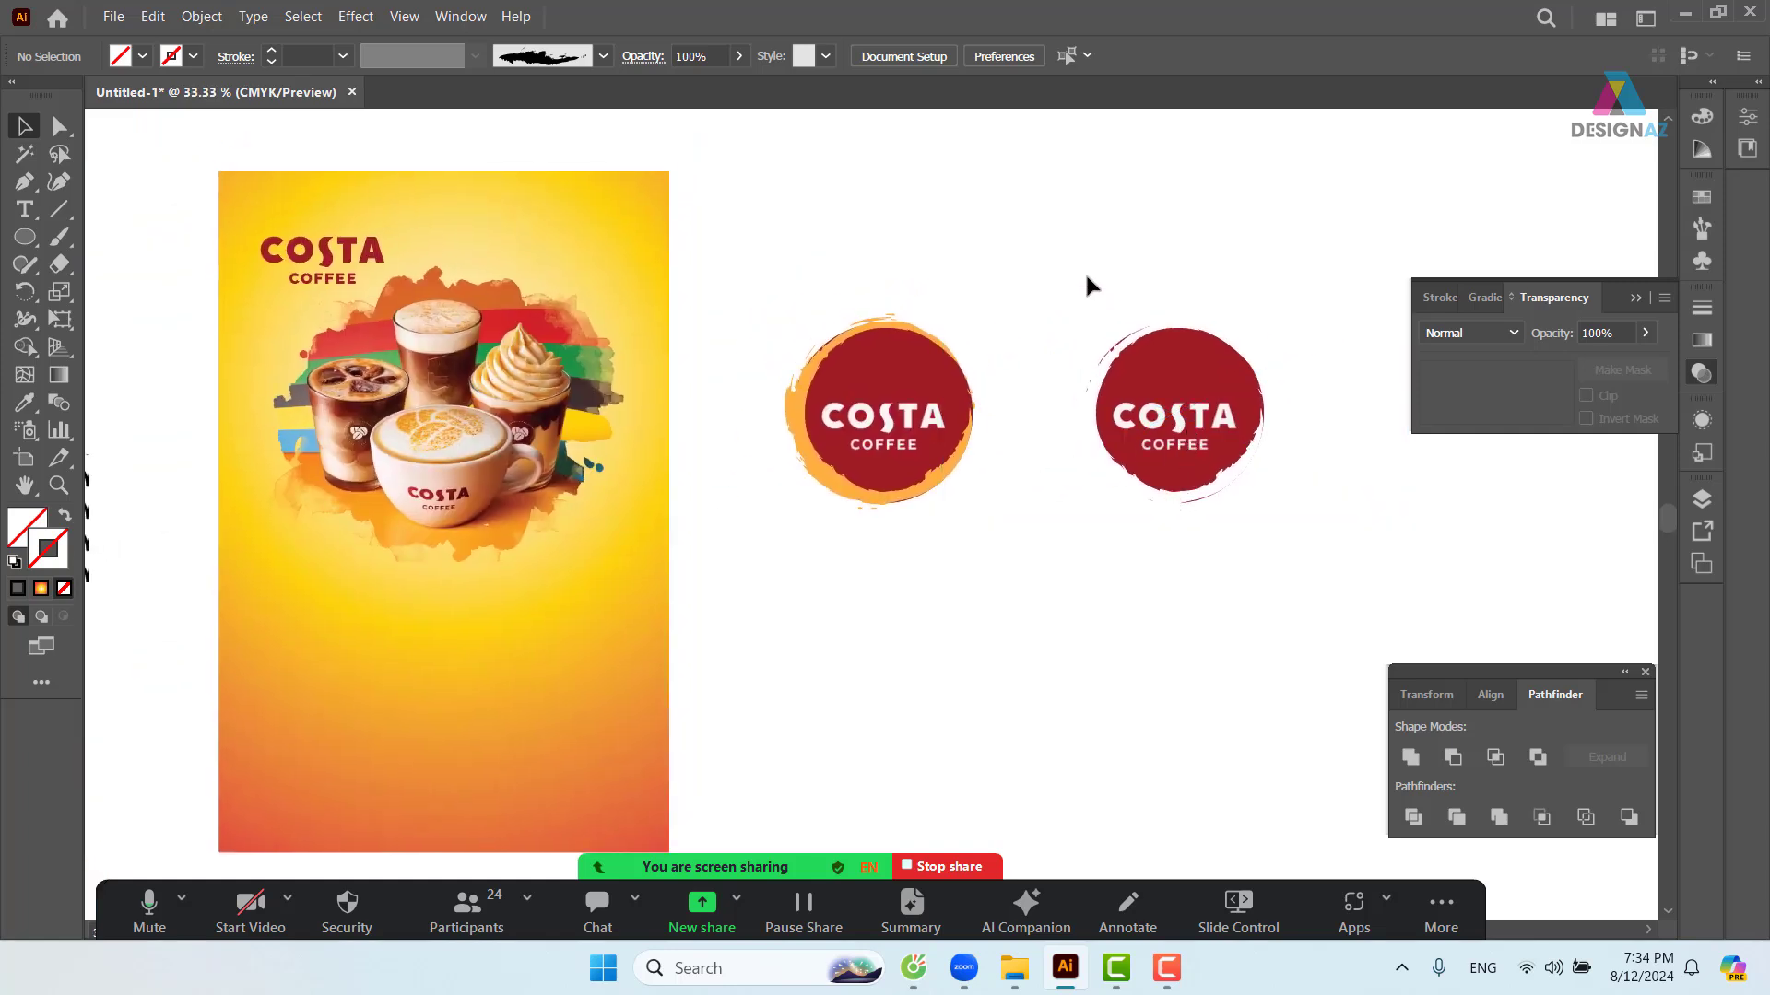
drag(1086, 274, 1264, 553)
click(1222, 277)
drag(1291, 447, 1131, 449)
drag(1058, 260, 949, 473)
click(798, 253)
drag(731, 259, 901, 567)
drag(889, 585, 1244, 613)
drag(1177, 475, 322, 434)
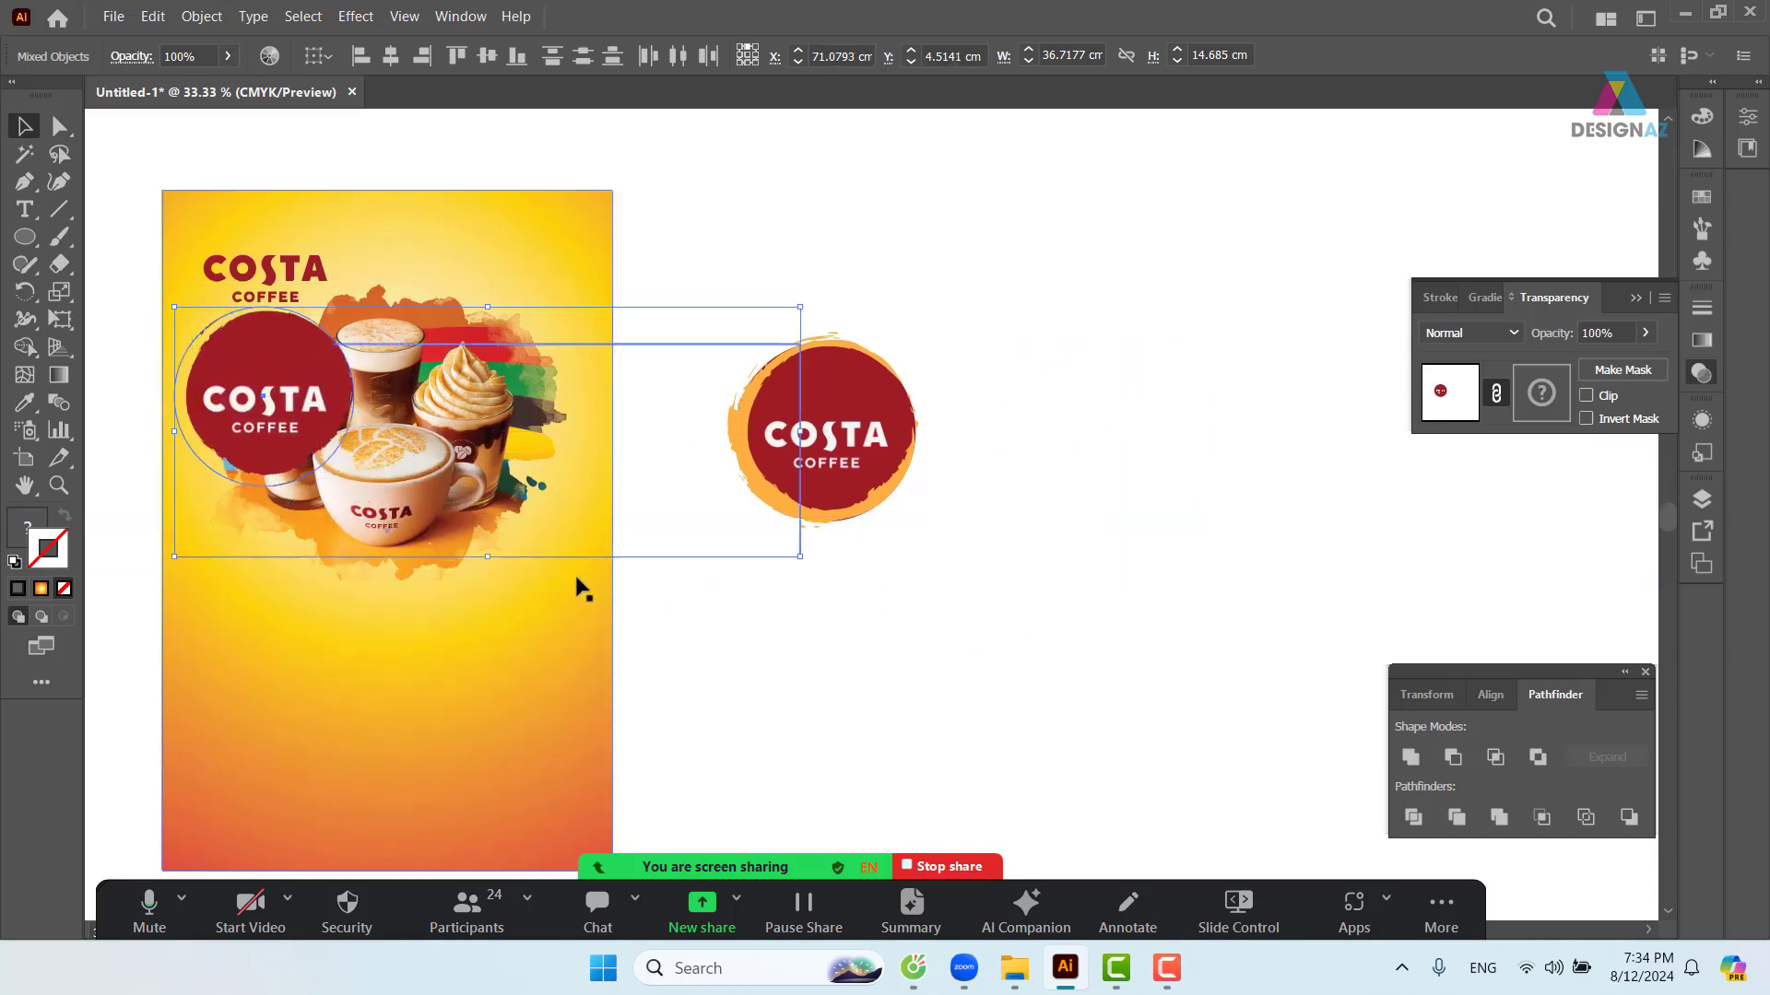
drag(802, 554, 600, 517)
- Move the plain Costa Coffee wordmark off the poster and place the rough-edged badge in its spot
drag(257, 392, 804, 166)
click(318, 257)
click(1102, 258)
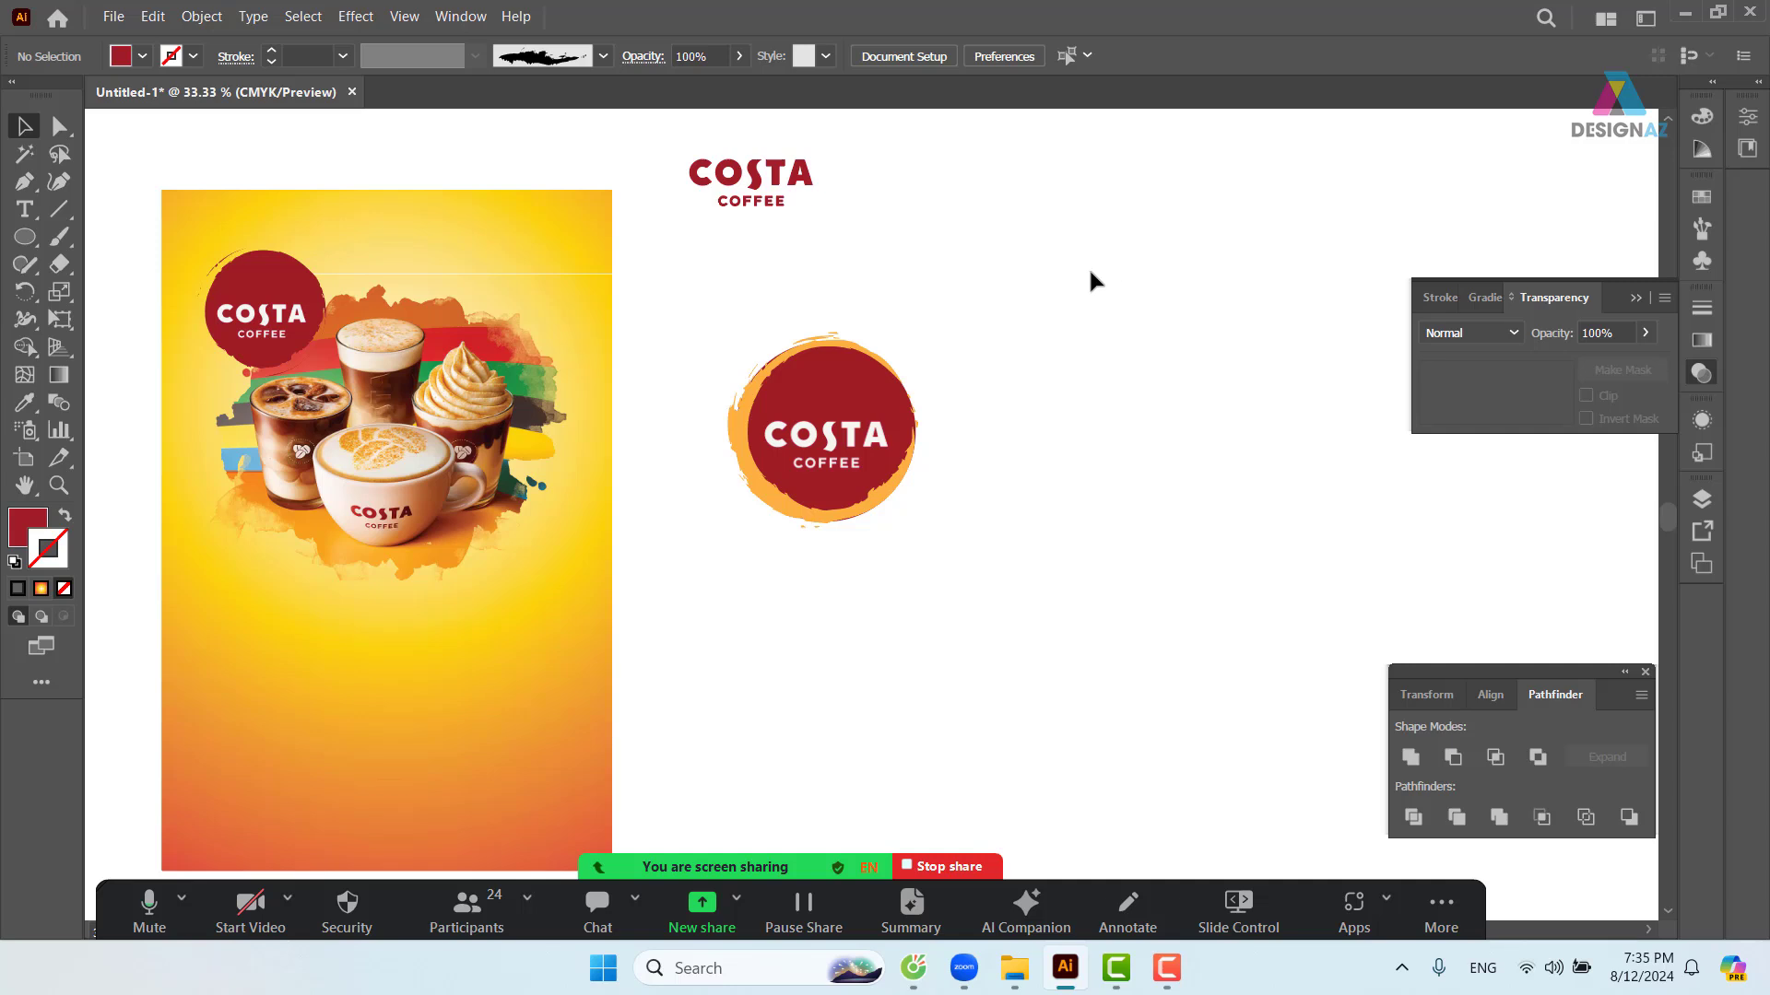
- Inspect the badge's opacity mask on the poster and return to normal artwork editing
drag(692, 506, 975, 519)
key(ctrl+plus)
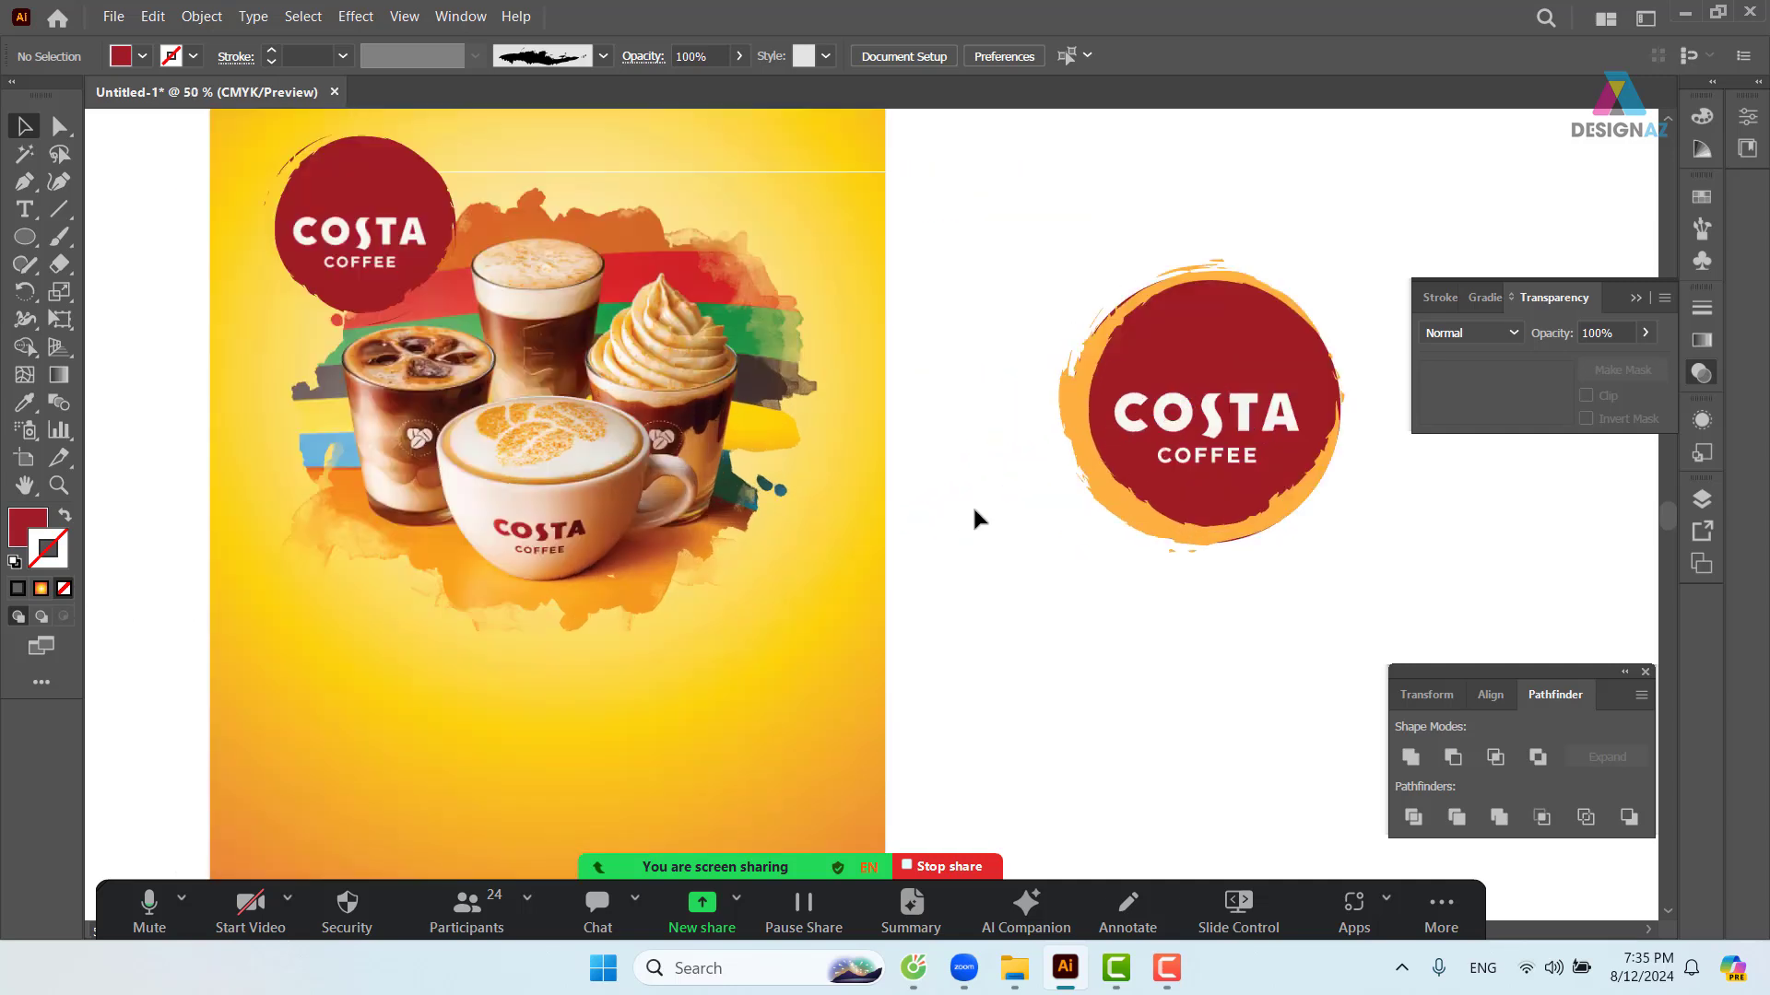
drag(757, 427, 927, 567)
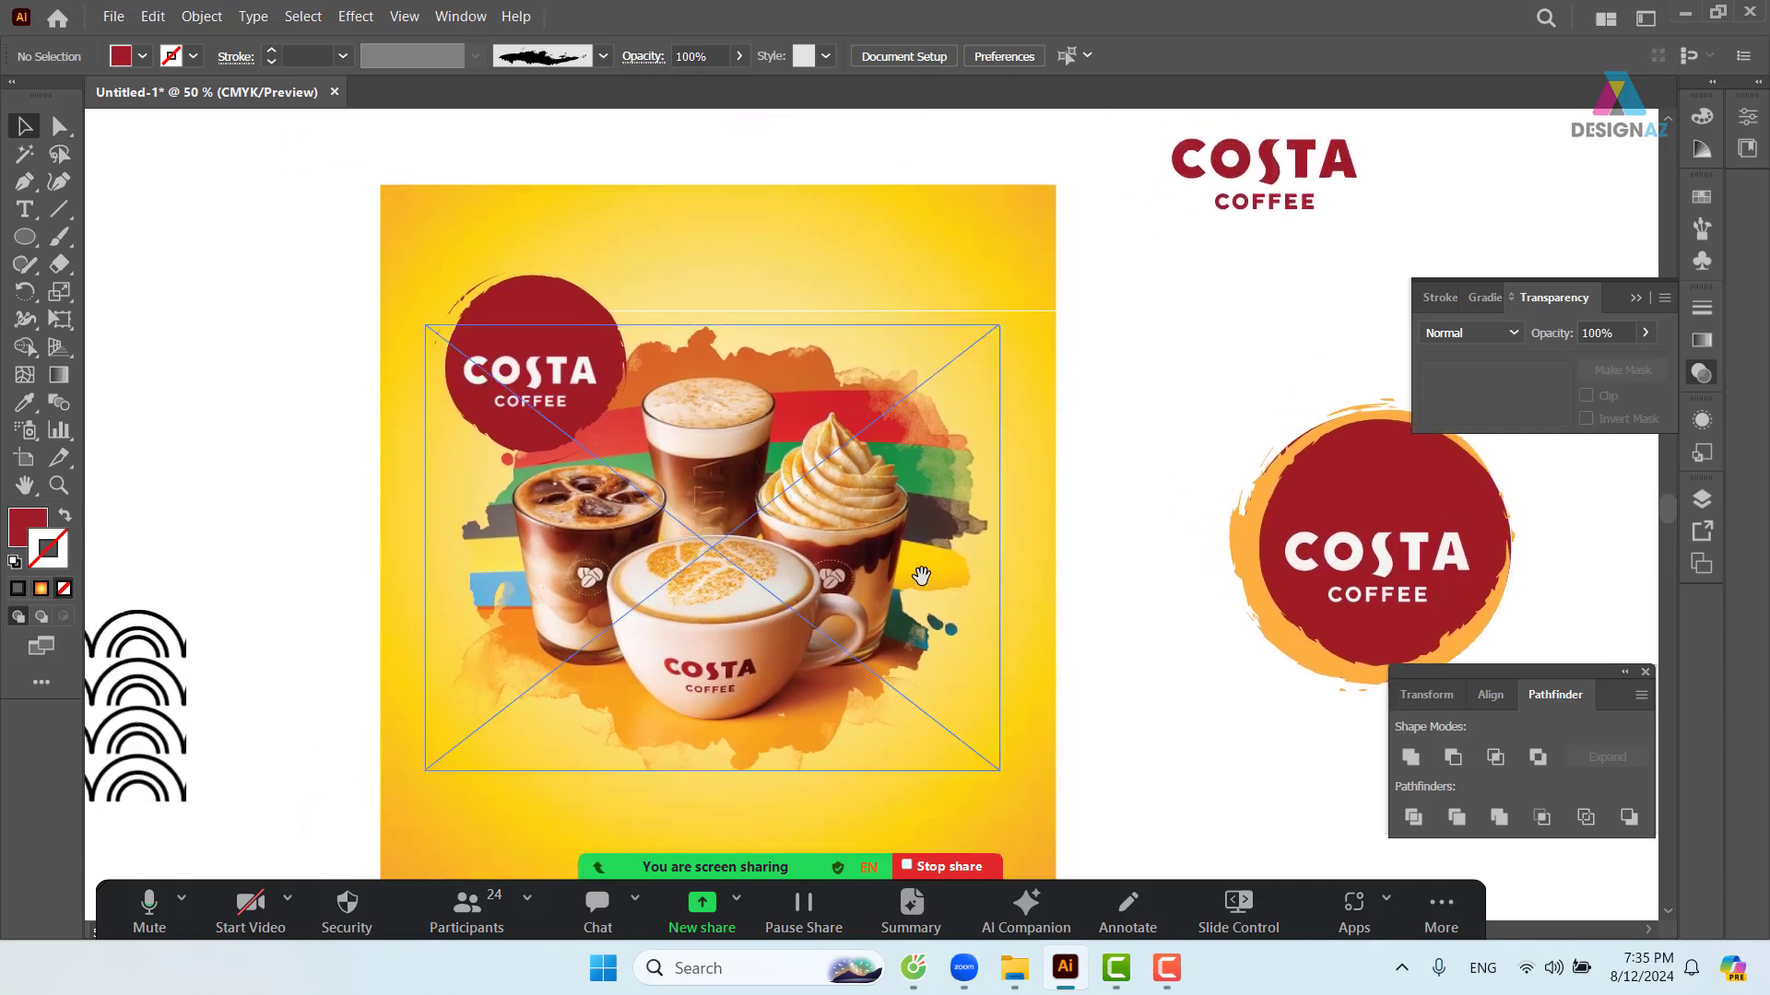
click(574, 343)
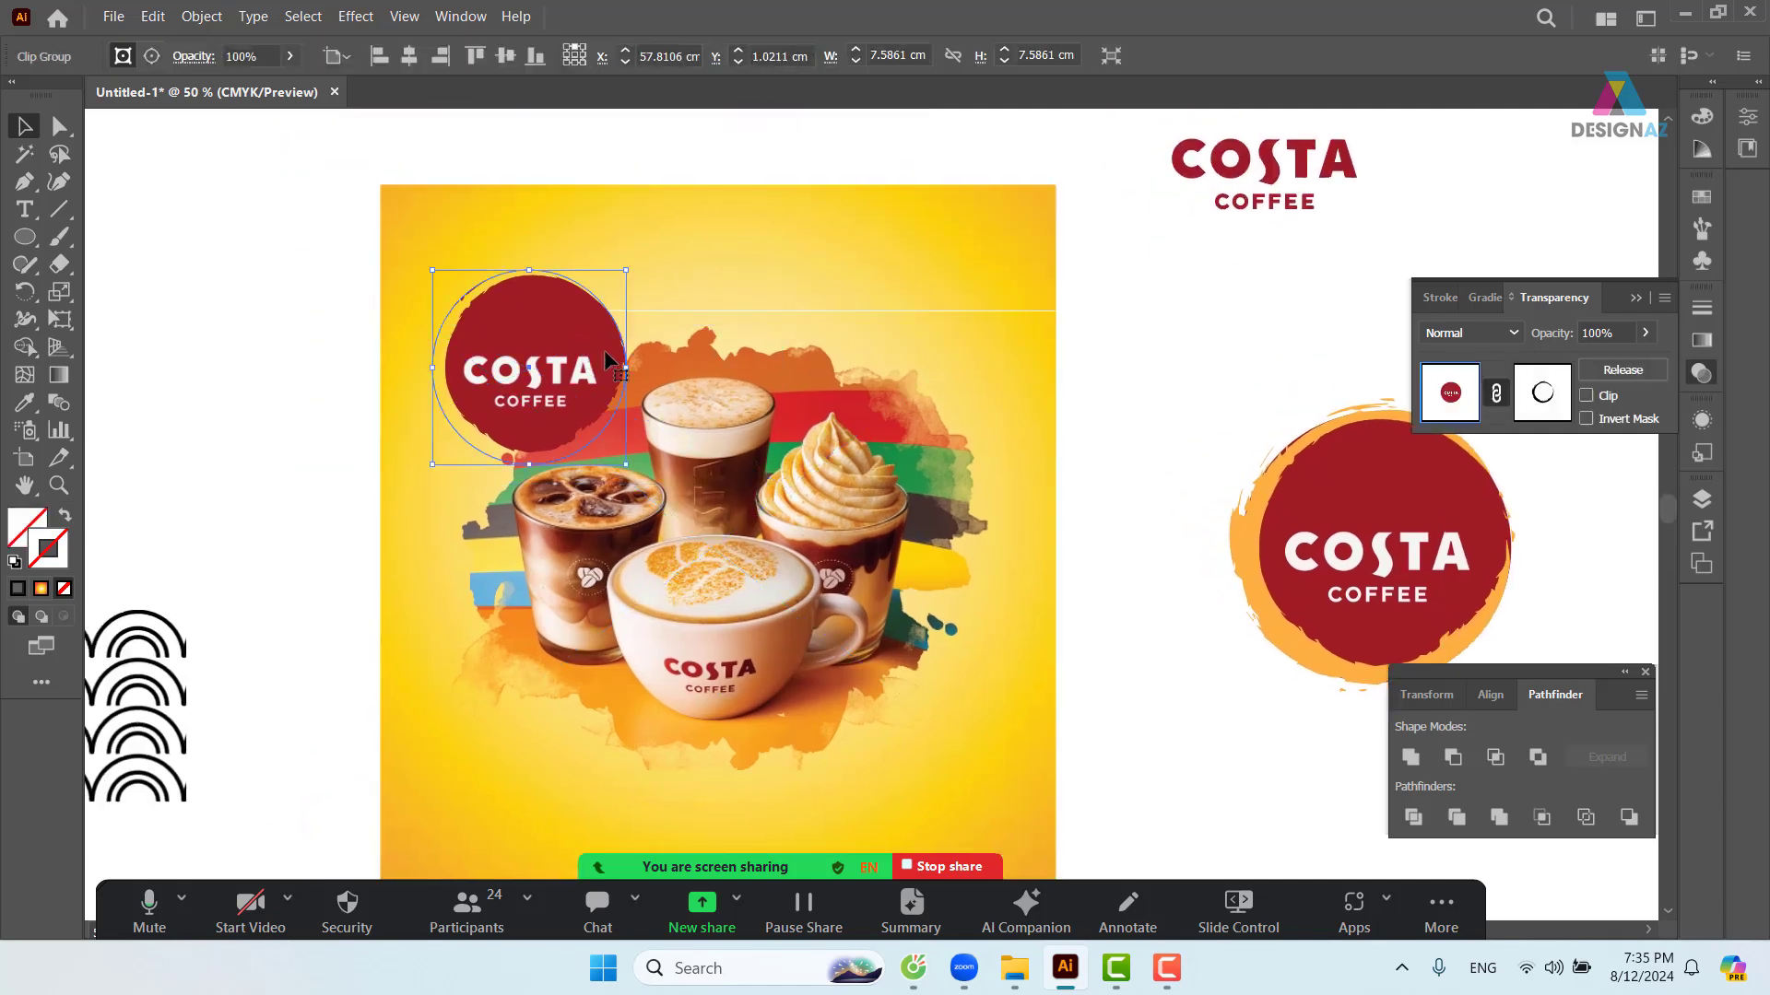
click(1544, 402)
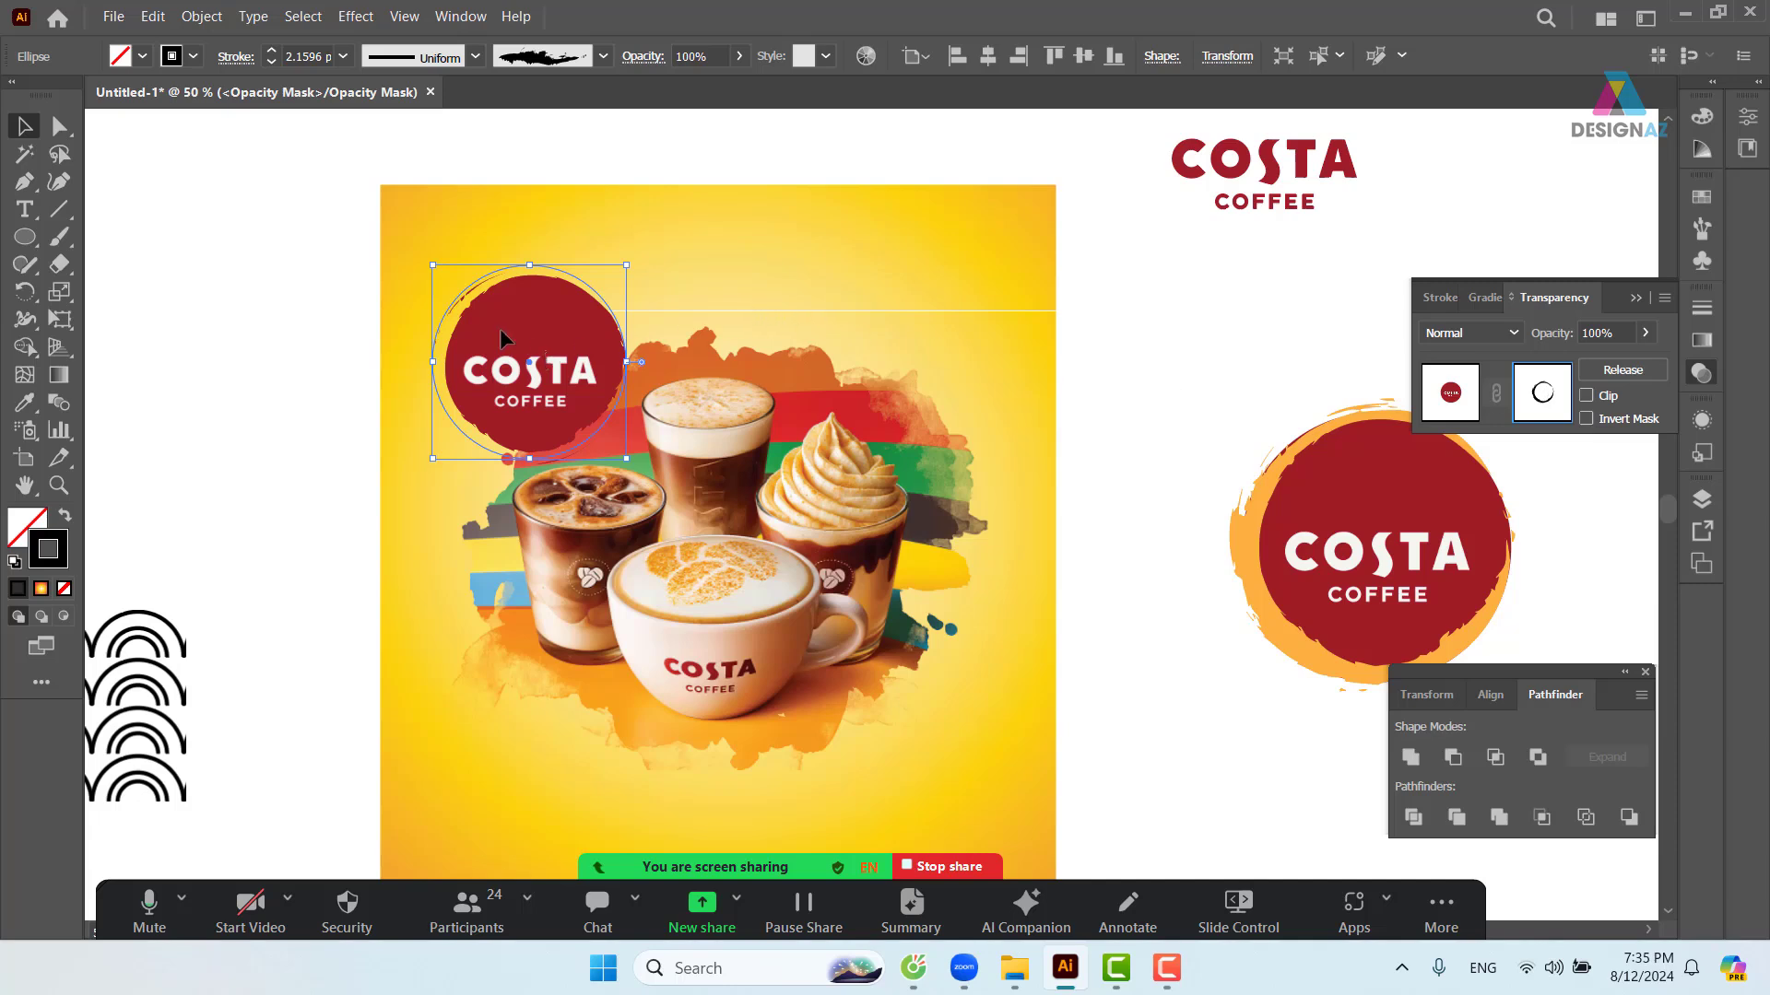
click(544, 345)
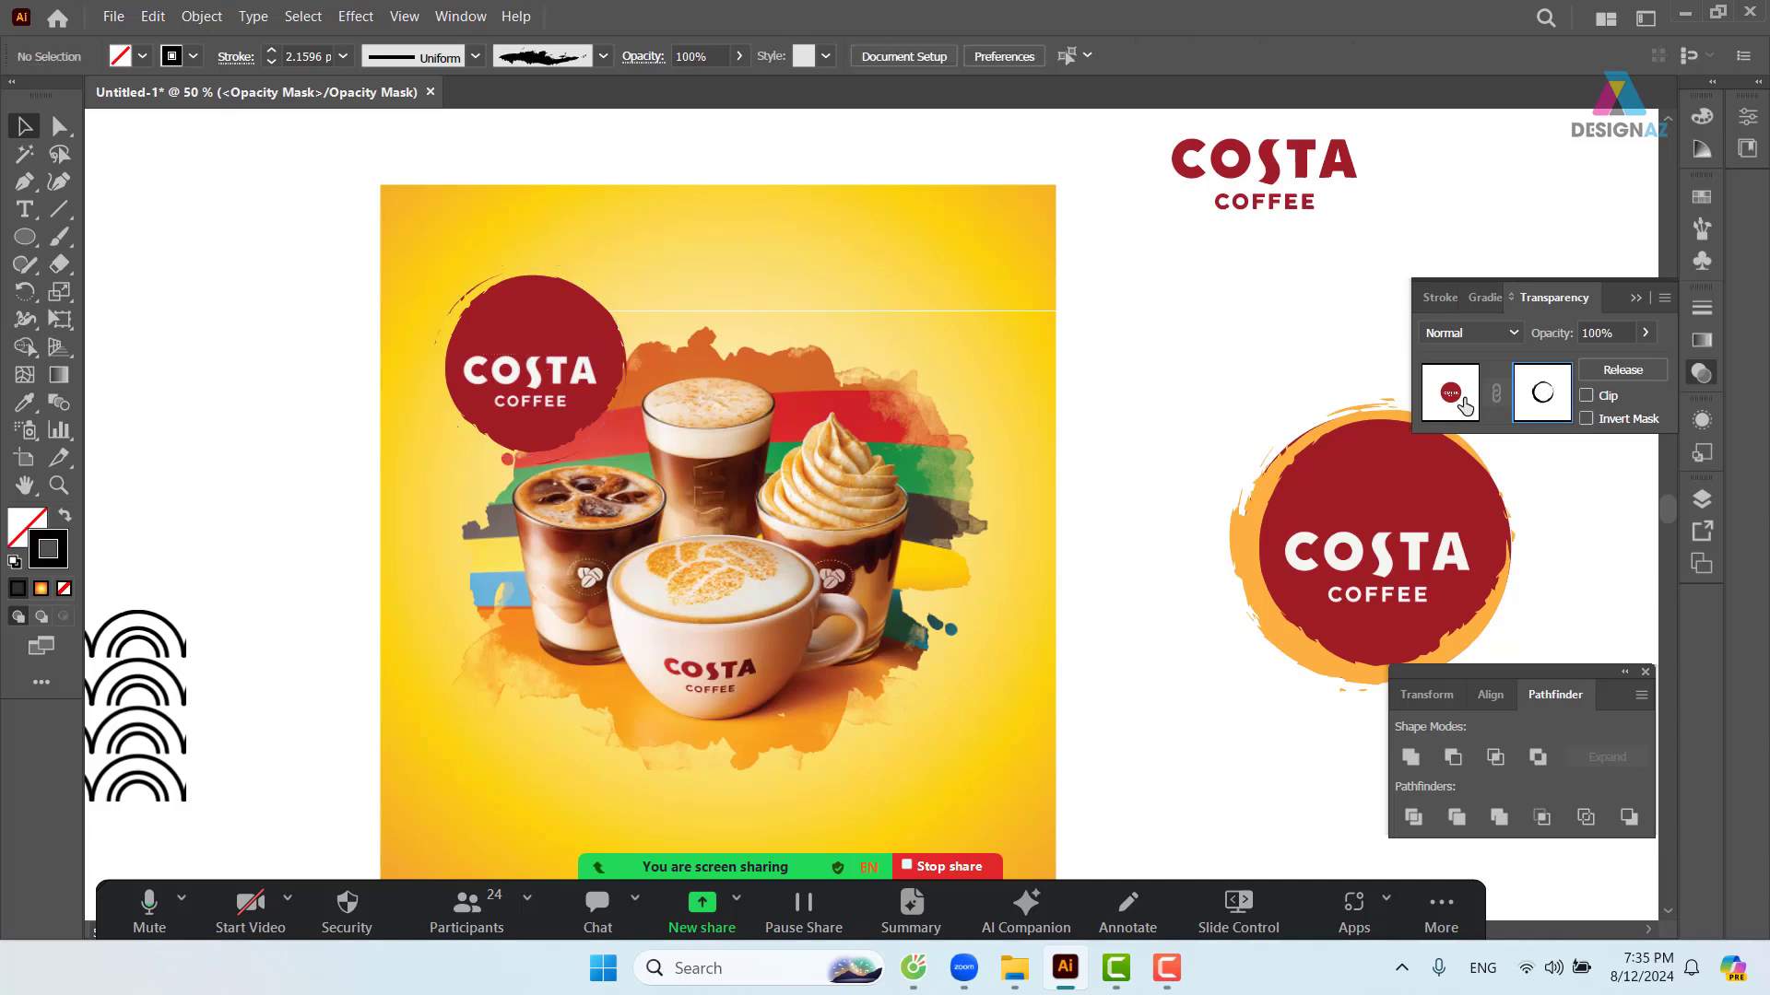
click(1459, 397)
- Delete the stray white path above the drinks and nudge the badge slightly down and left
drag(612, 362, 560, 402)
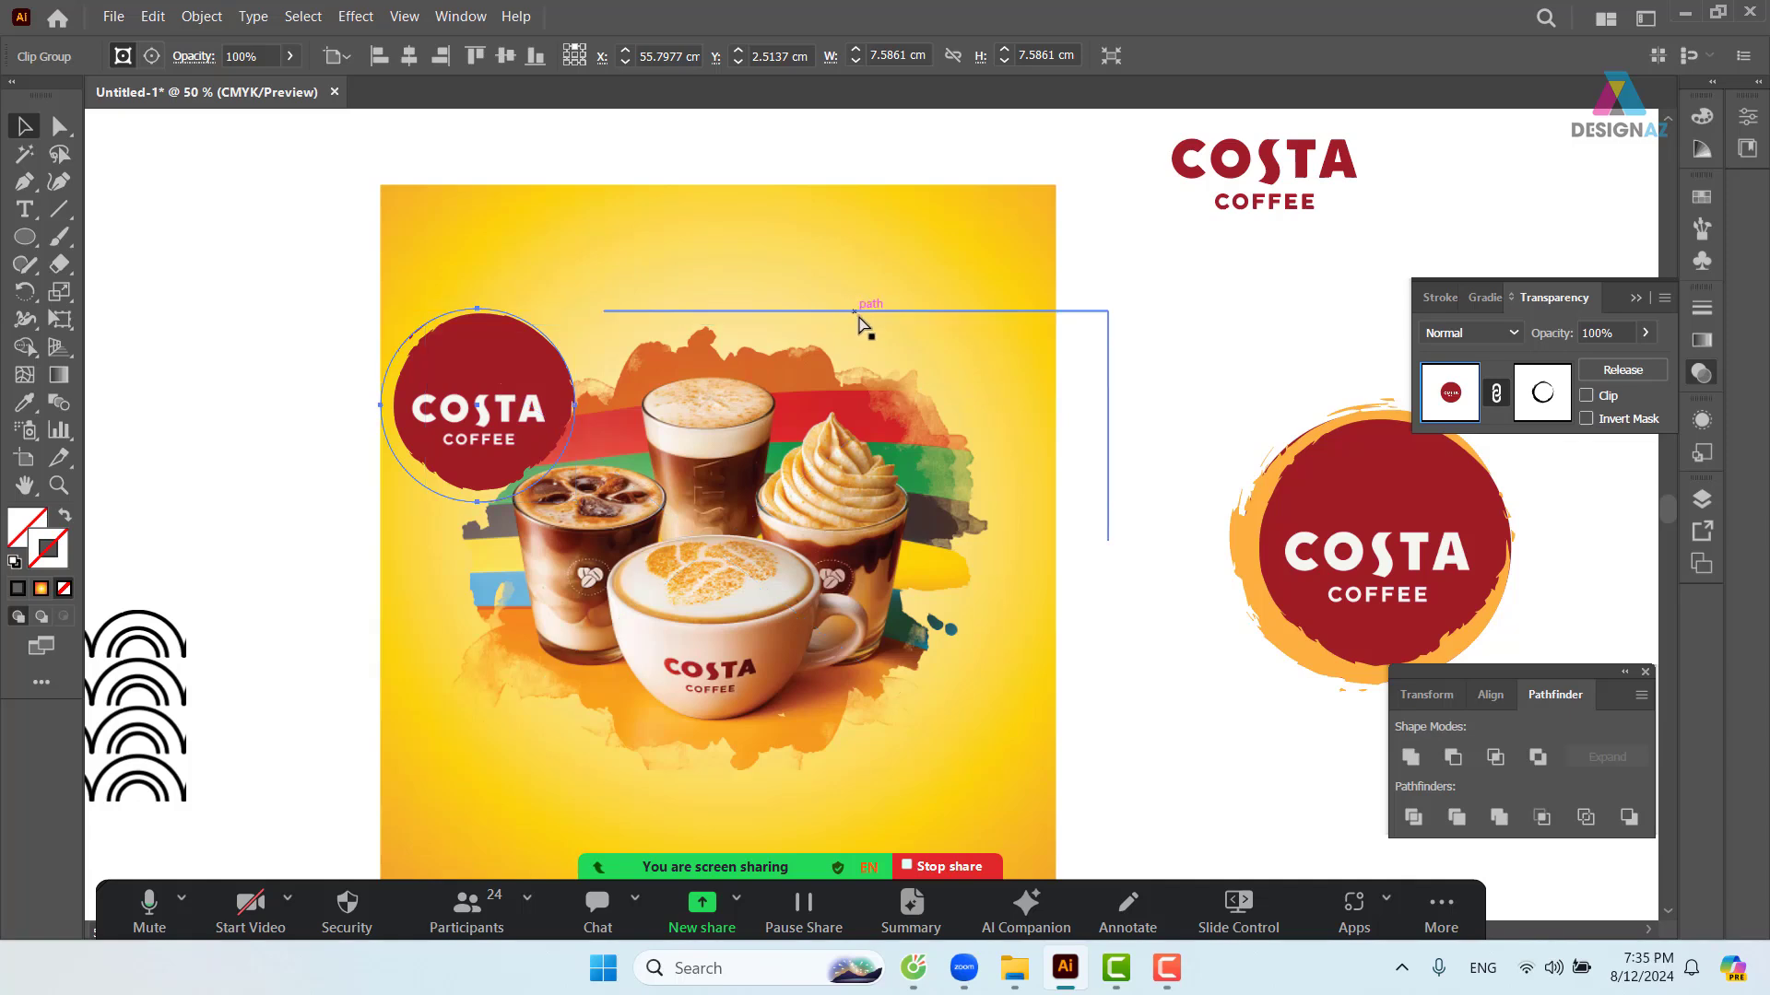
key(ctrl+z)
drag(869, 315, 946, 276)
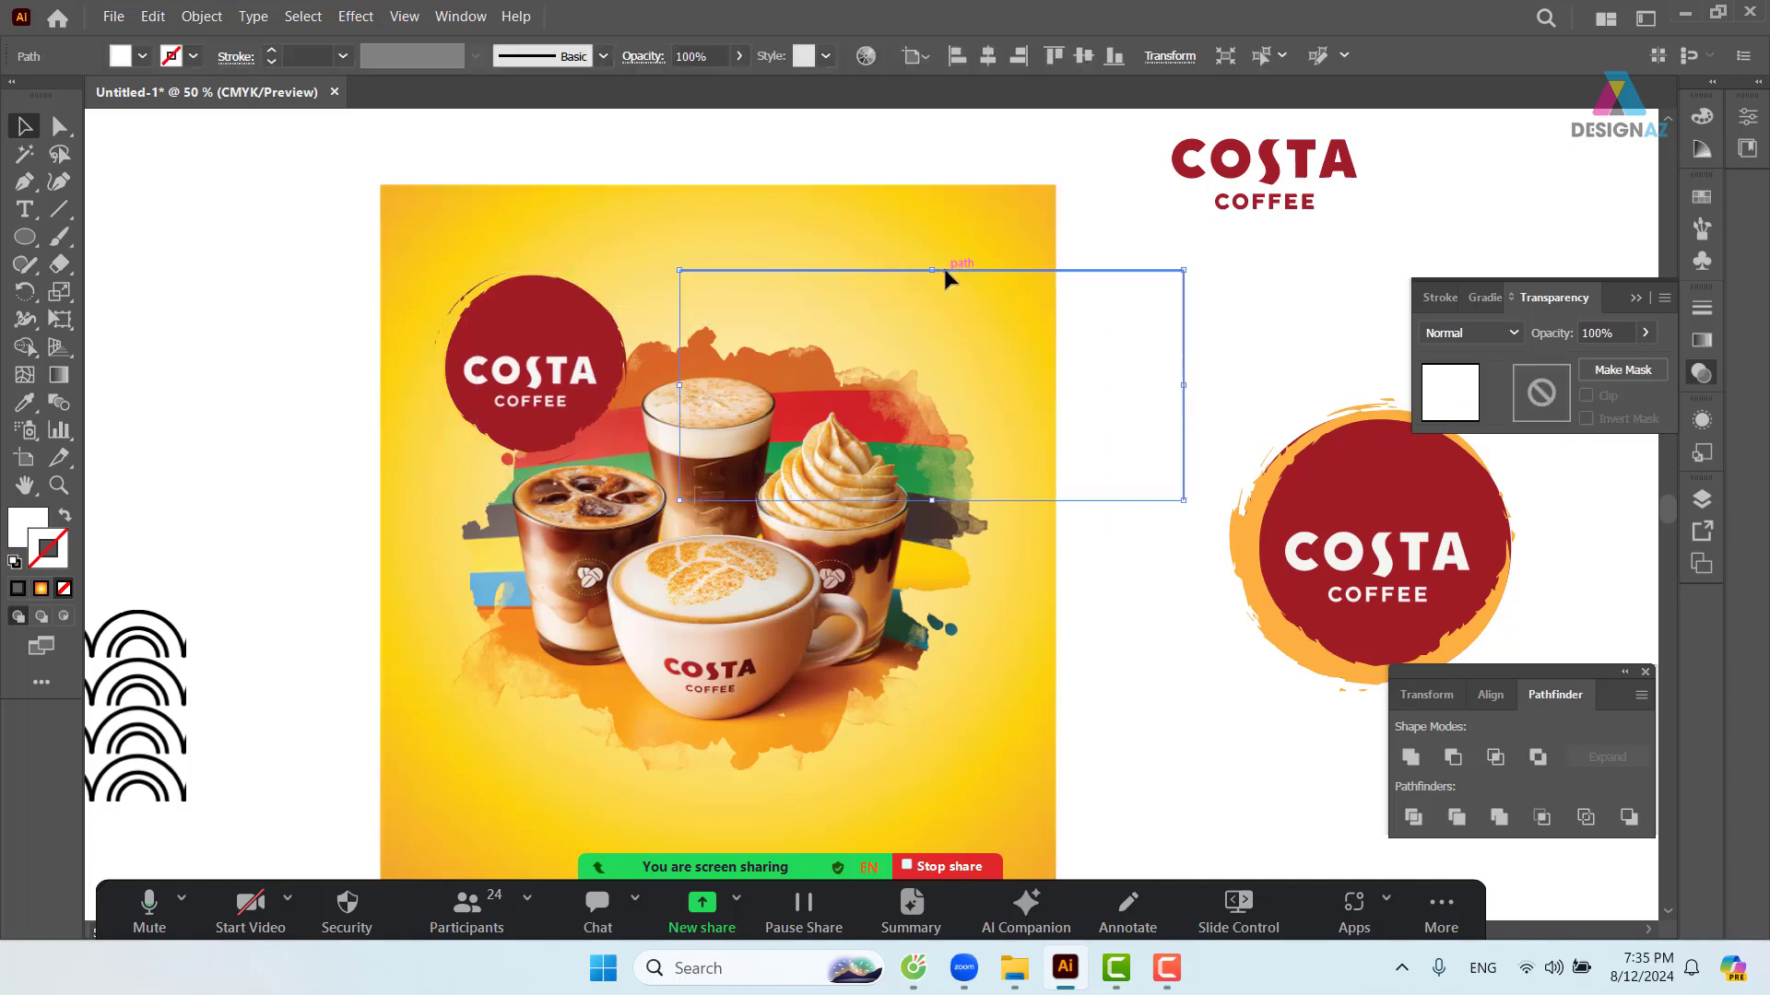
key(ctrl+shift+a)
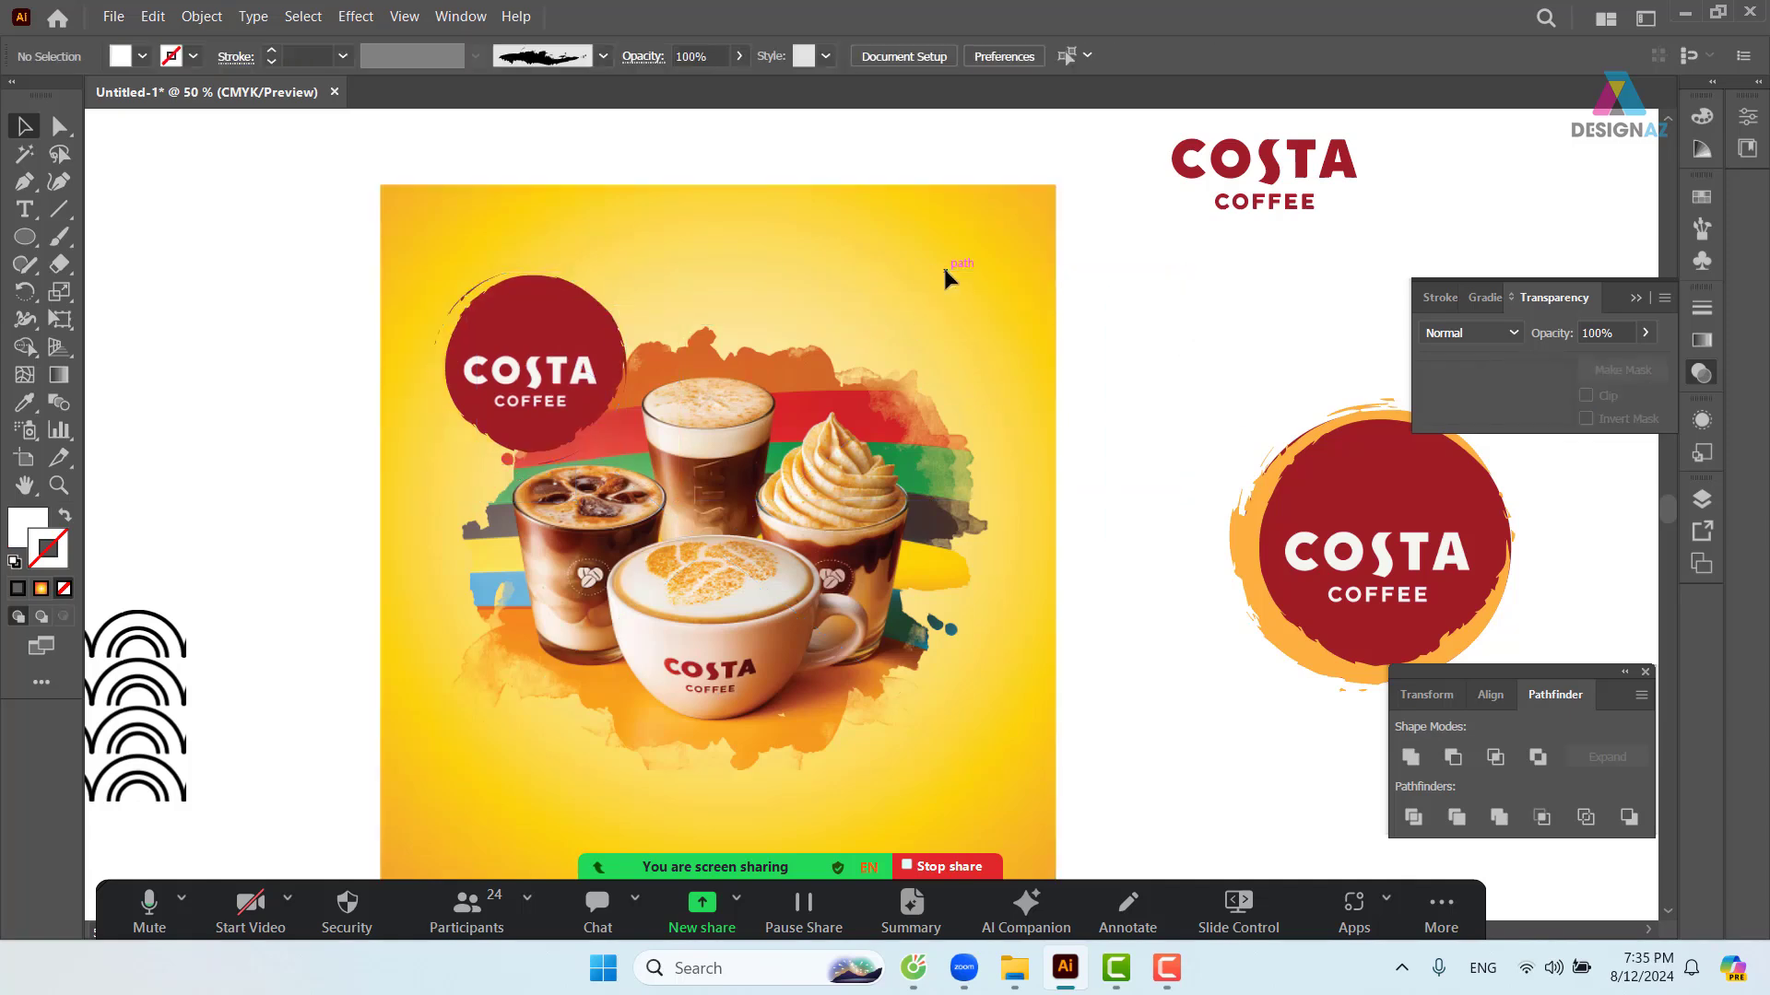
drag(576, 368, 569, 373)
drag(820, 454, 762, 410)
- Start a Drop Shadow effect on the drinks image in Normal mode with the pale cream colour #FFFFD7
click(815, 474)
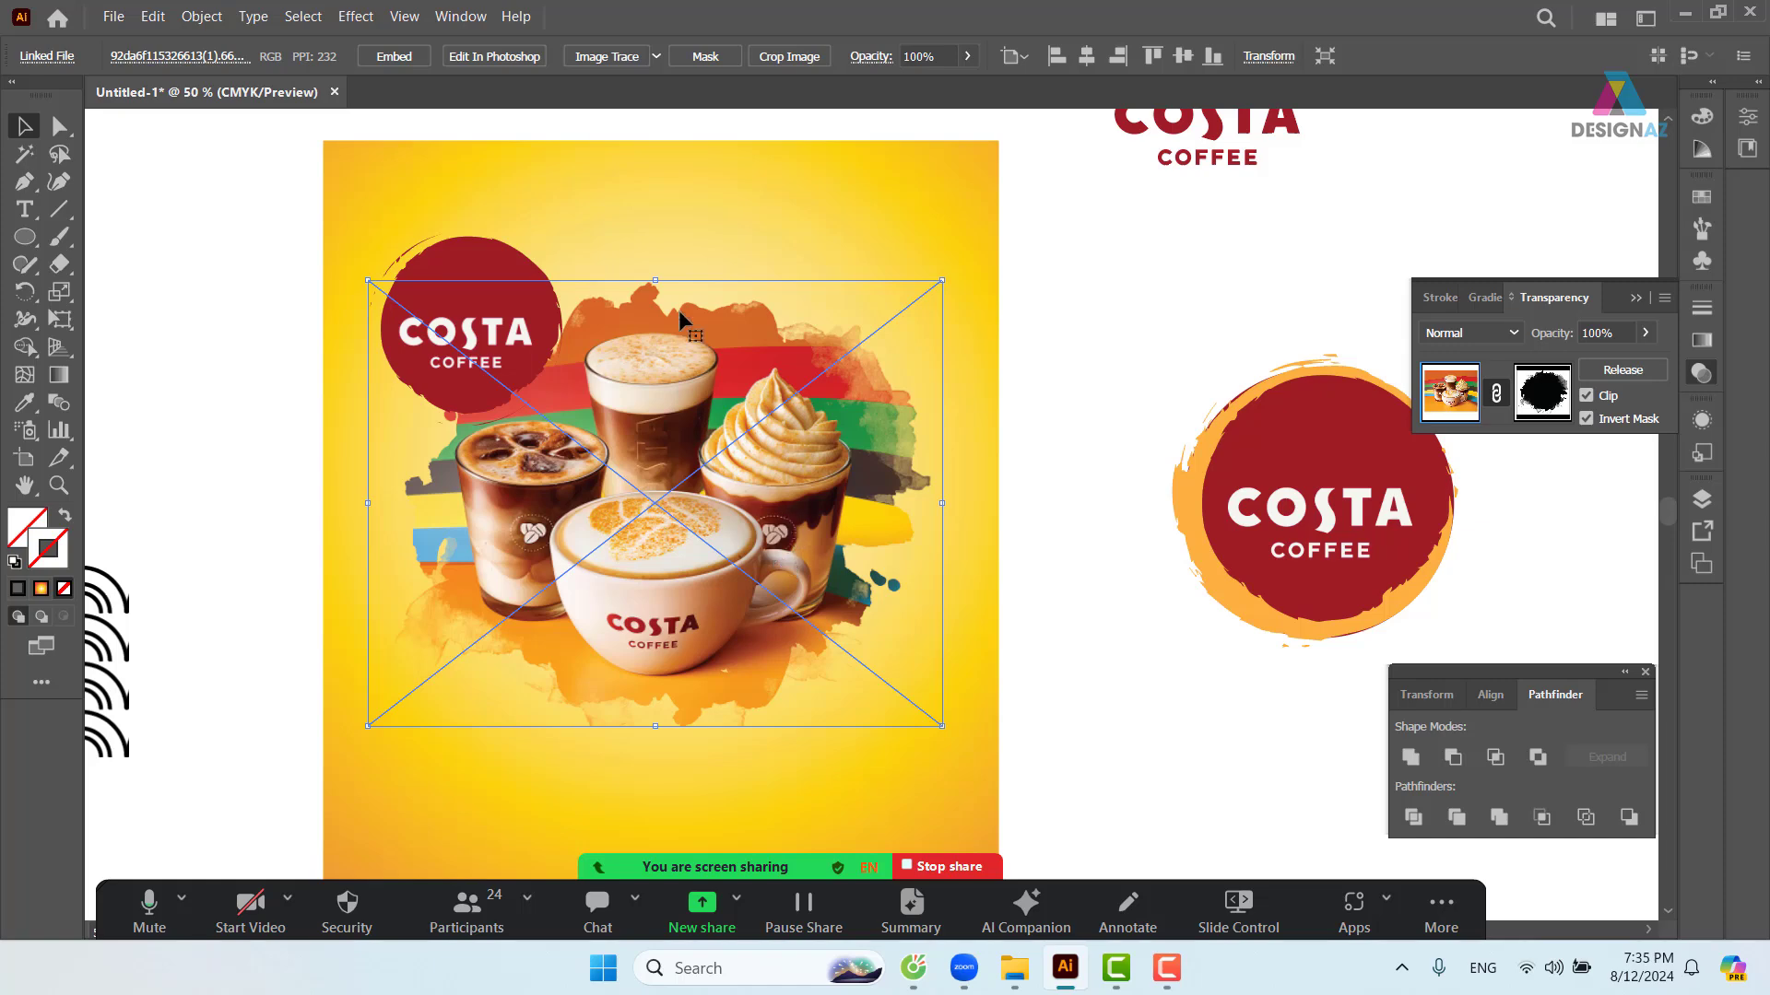
click(357, 17)
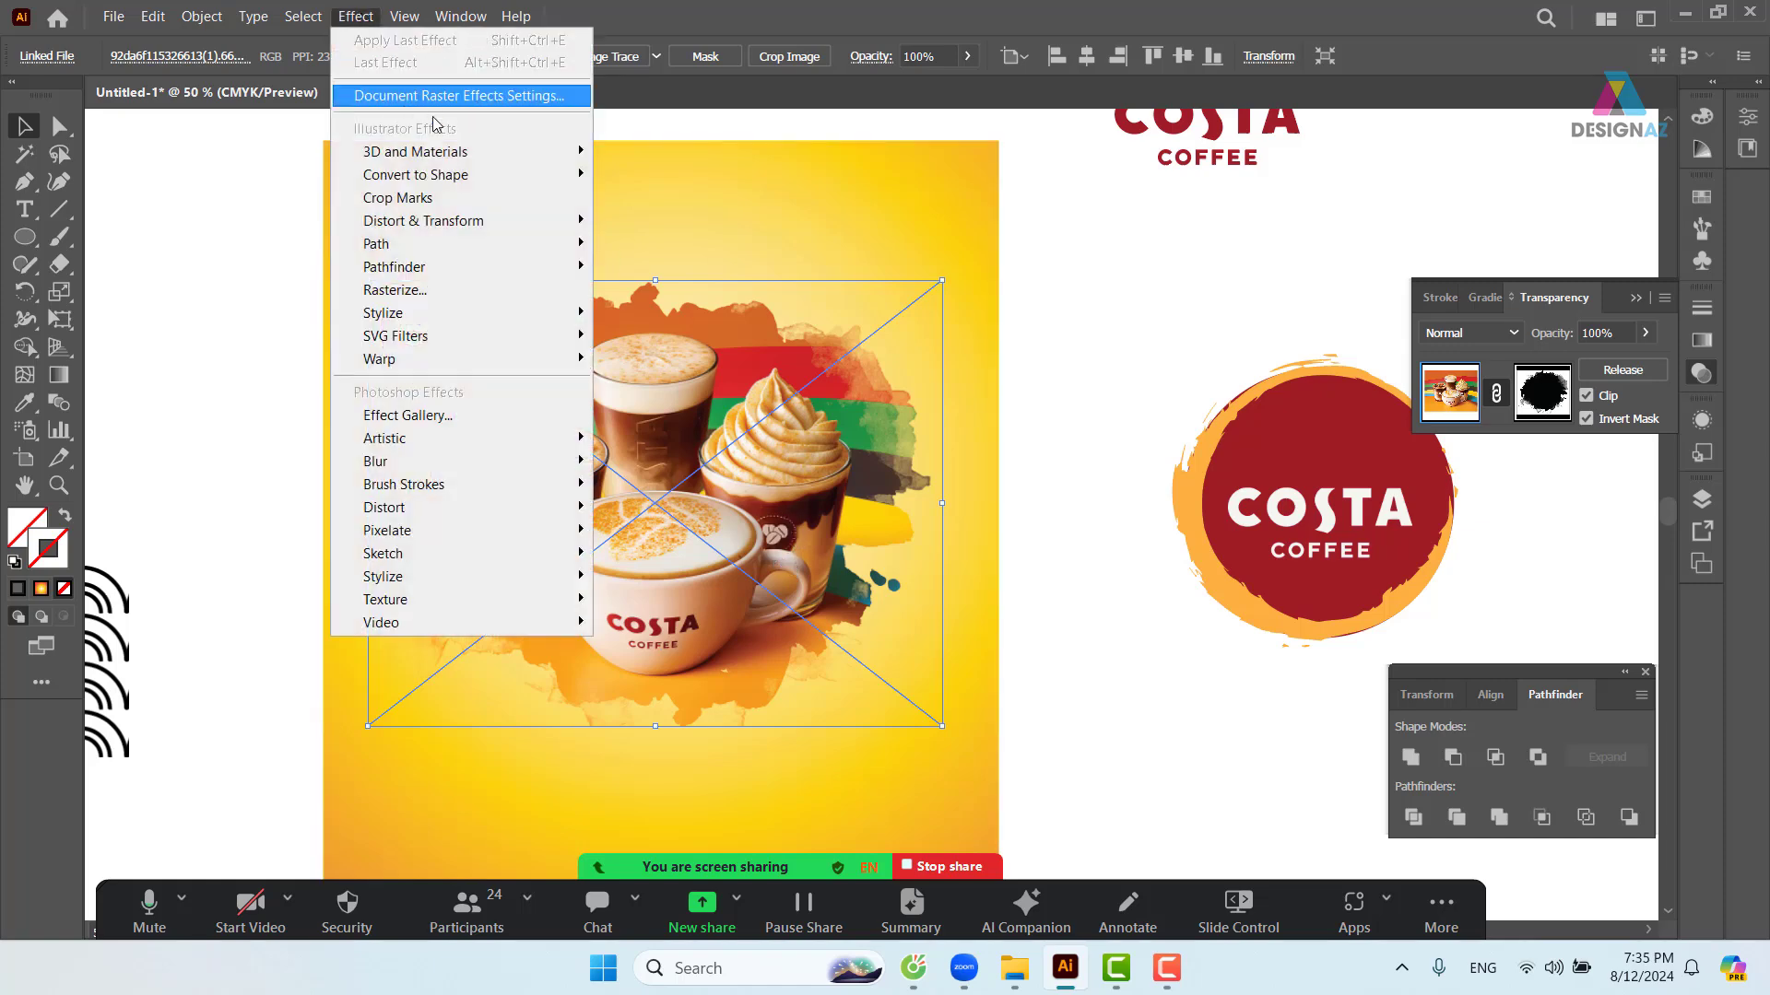
mouse_move(442, 321)
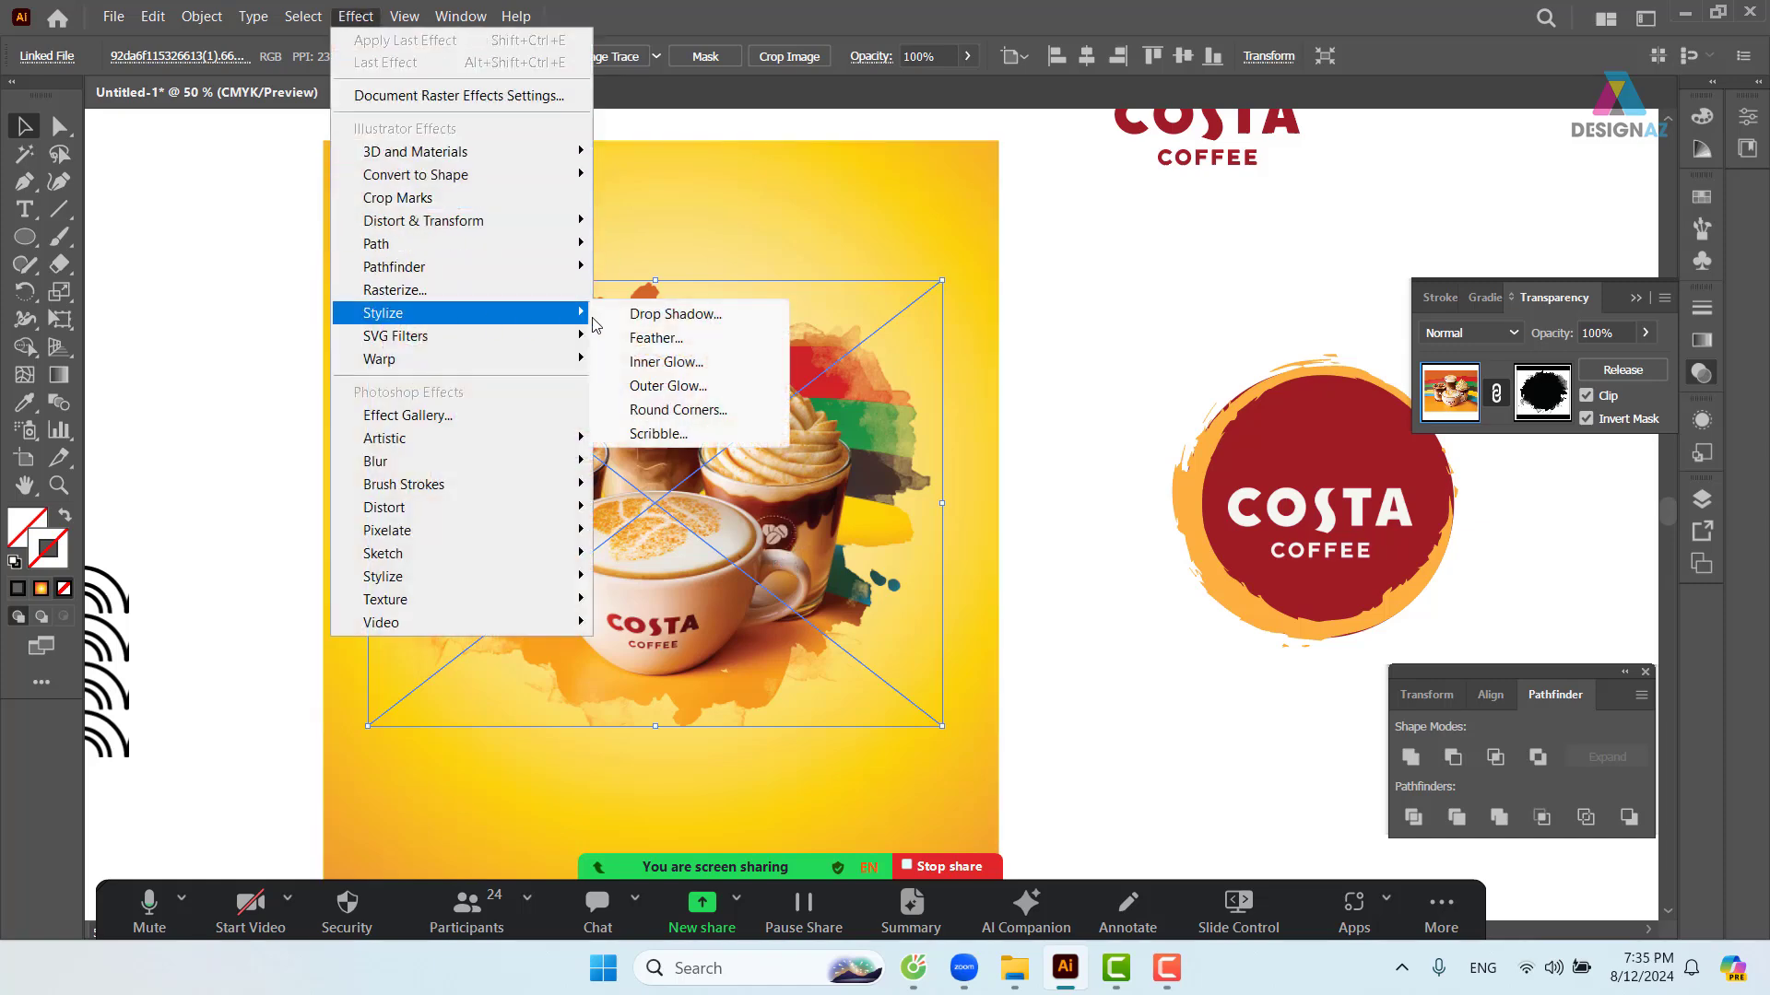
click(687, 313)
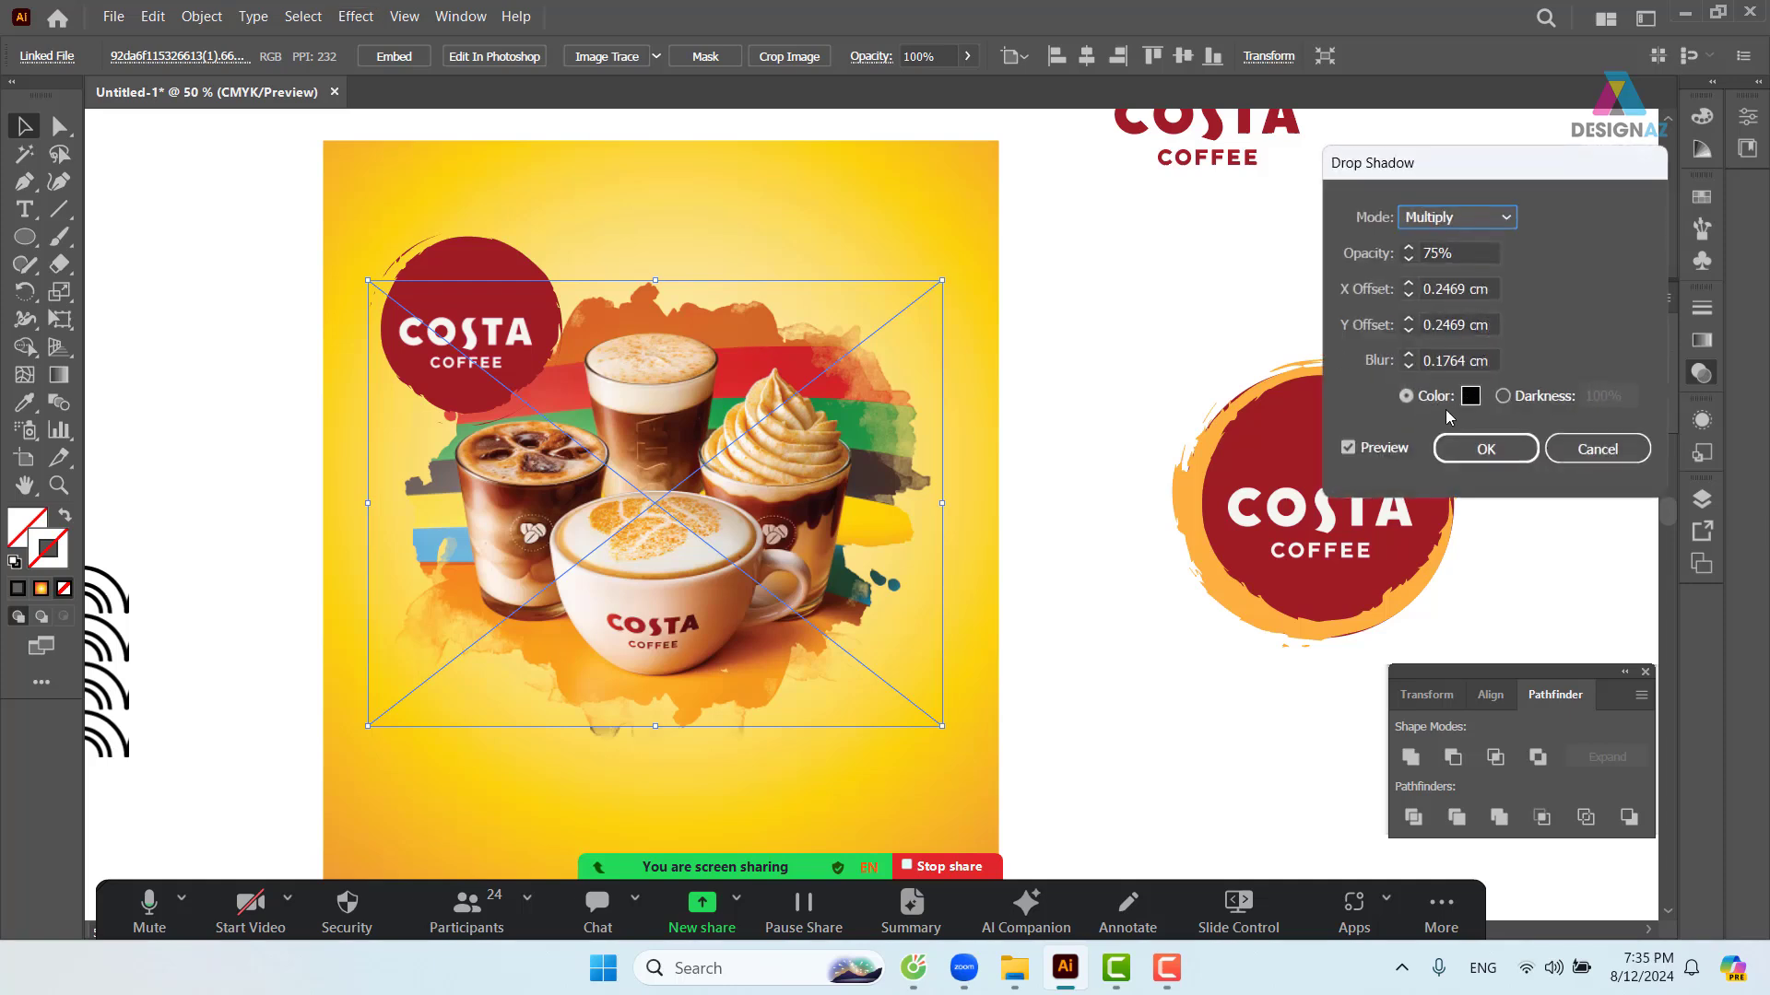
click(1484, 218)
click(1474, 249)
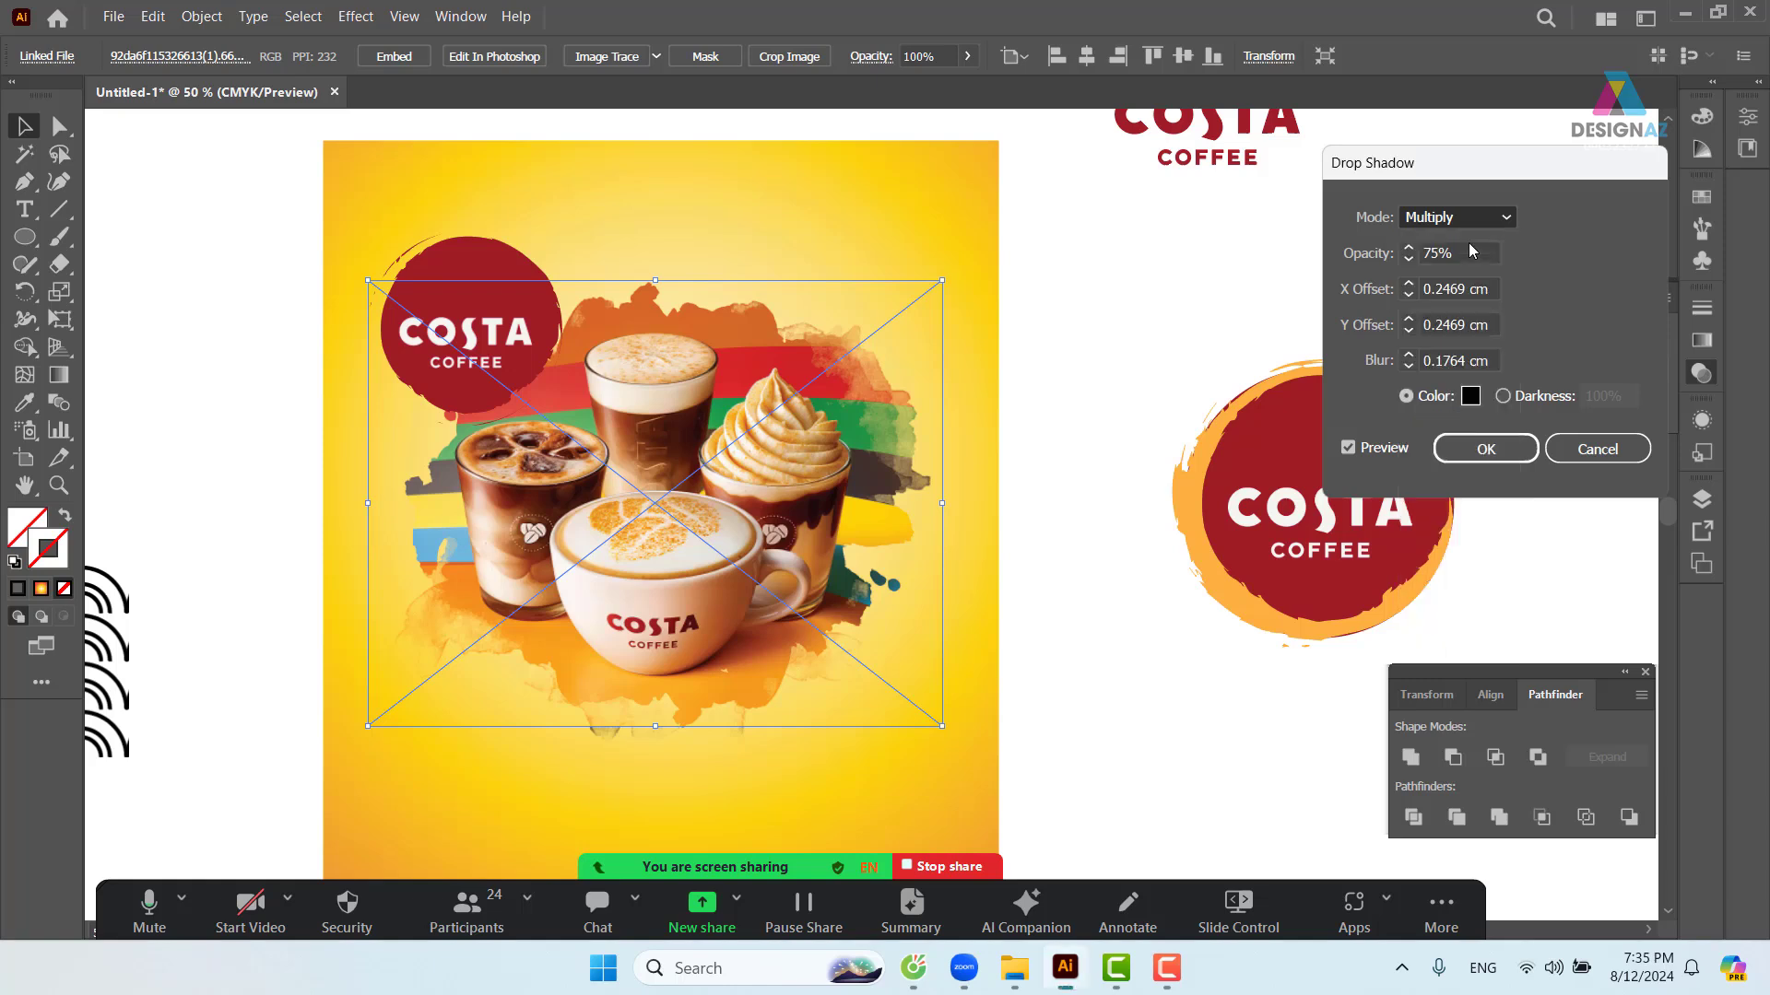
click(1471, 396)
drag(1023, 312, 967, 245)
click(1299, 490)
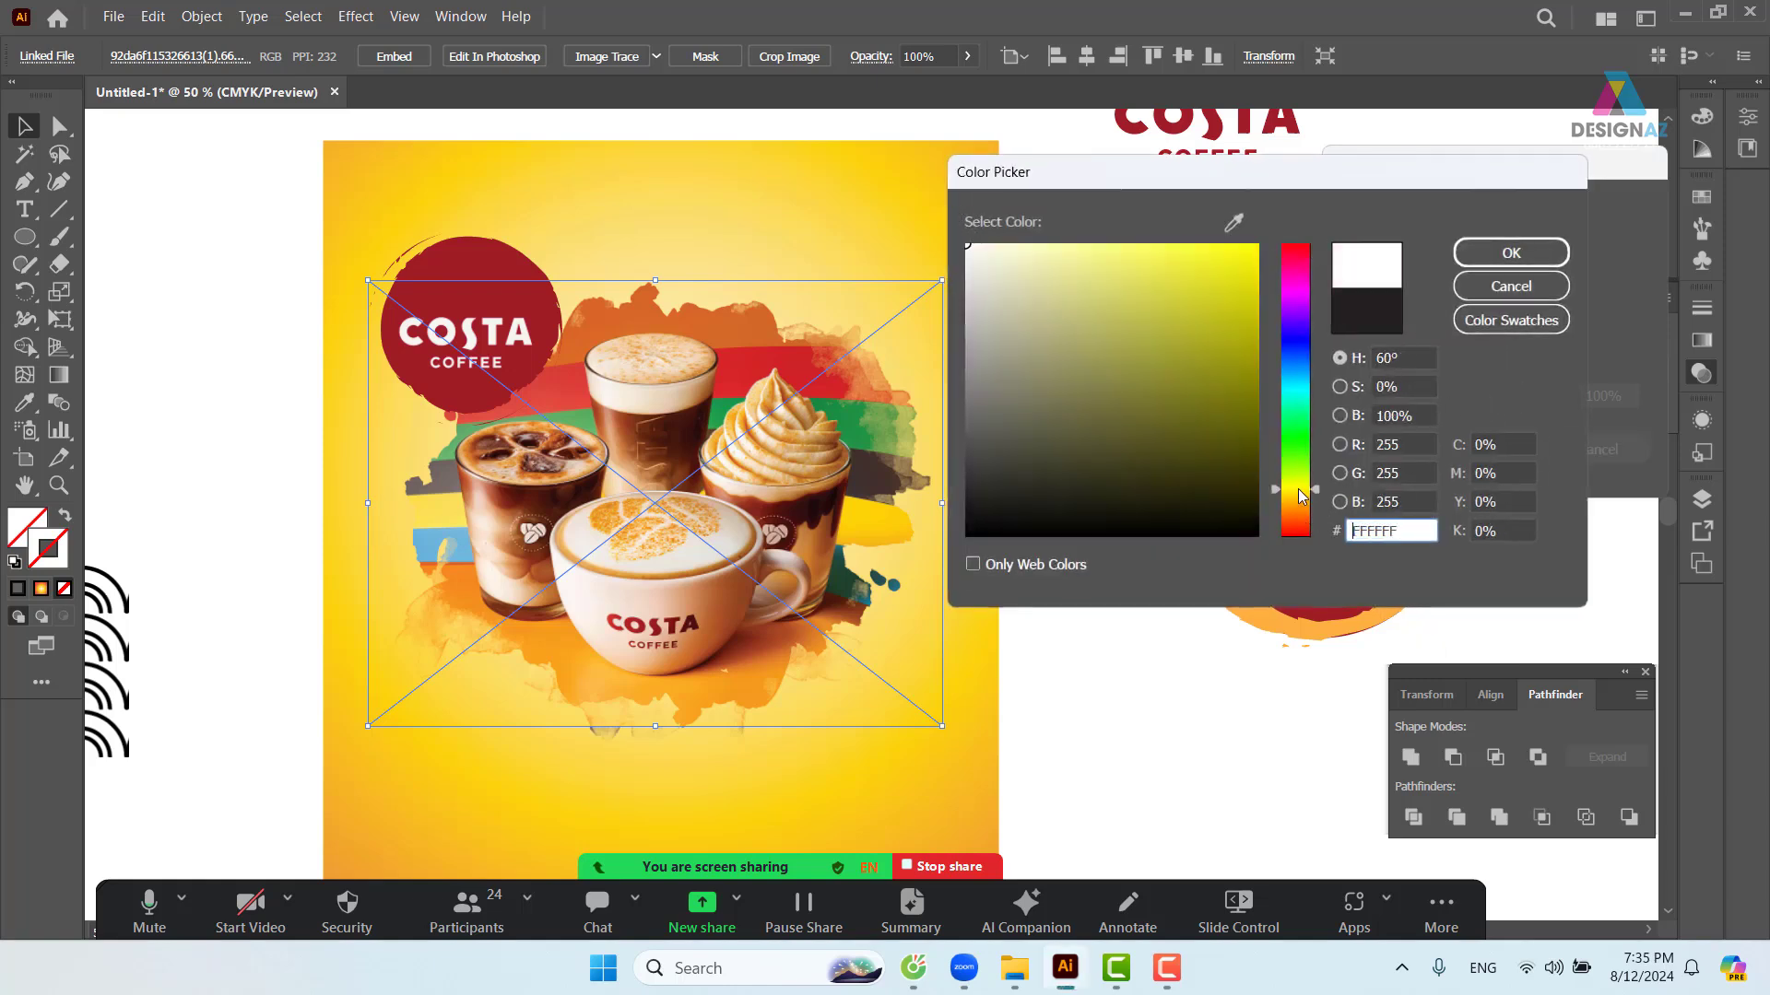
click(1011, 244)
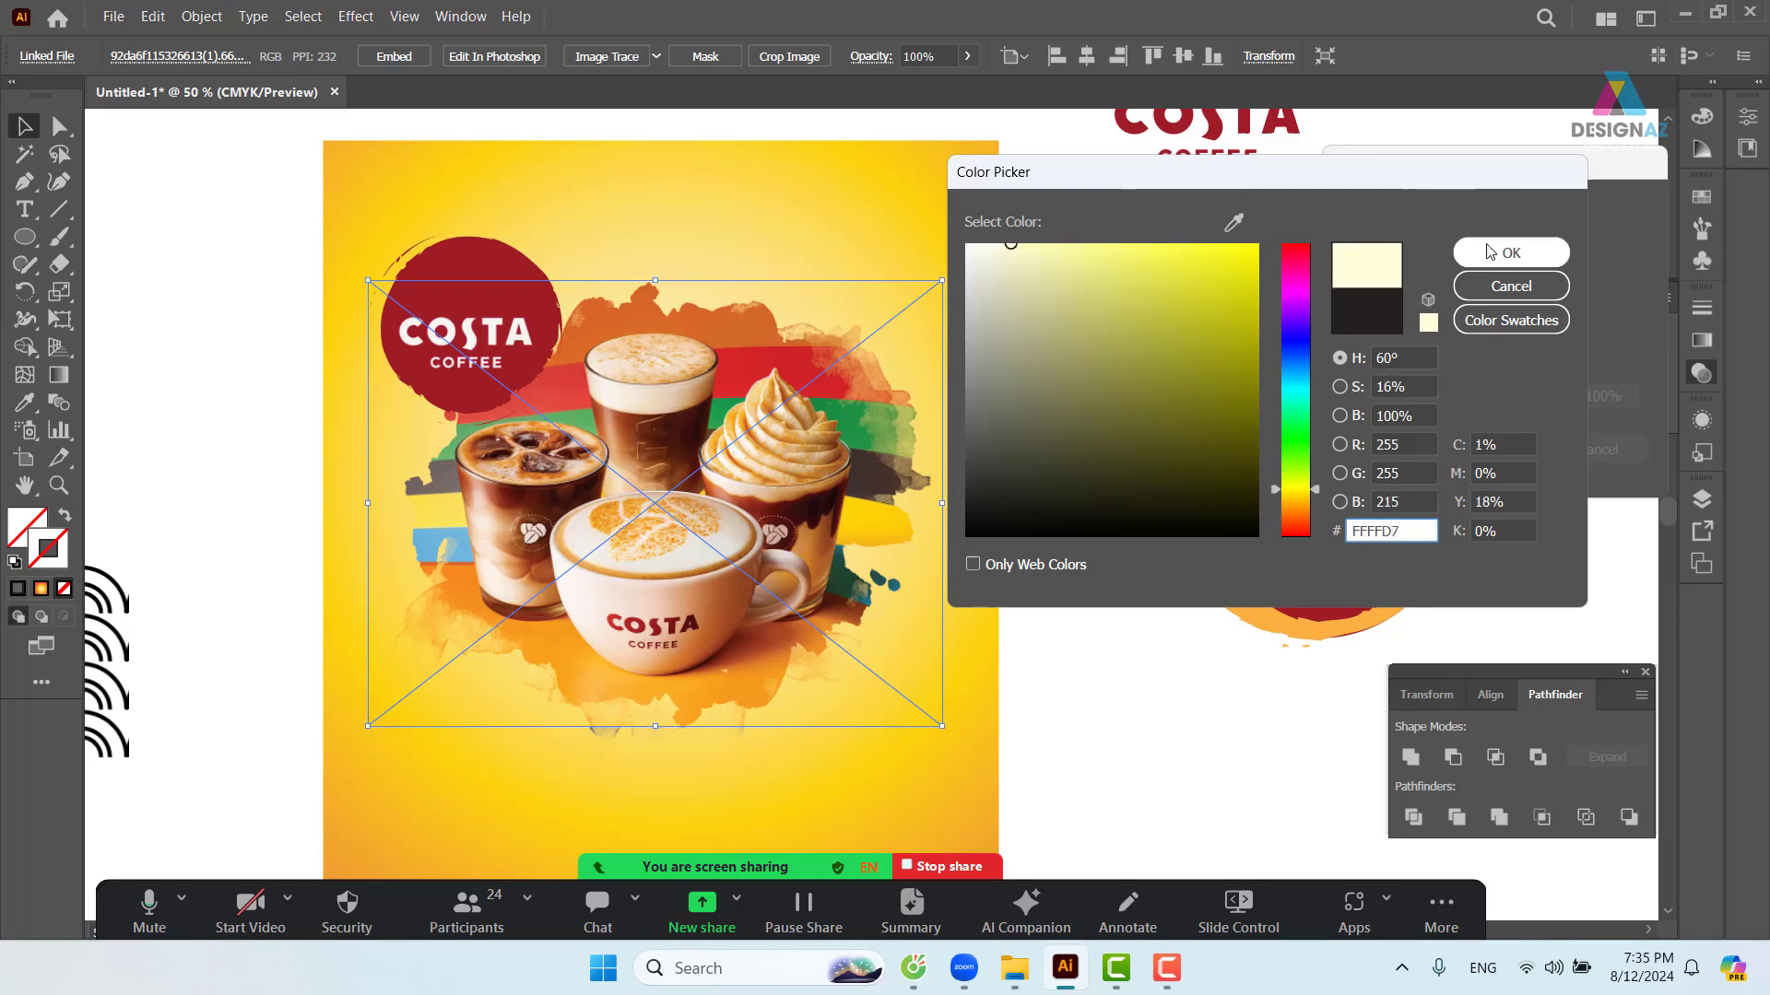
click(1508, 251)
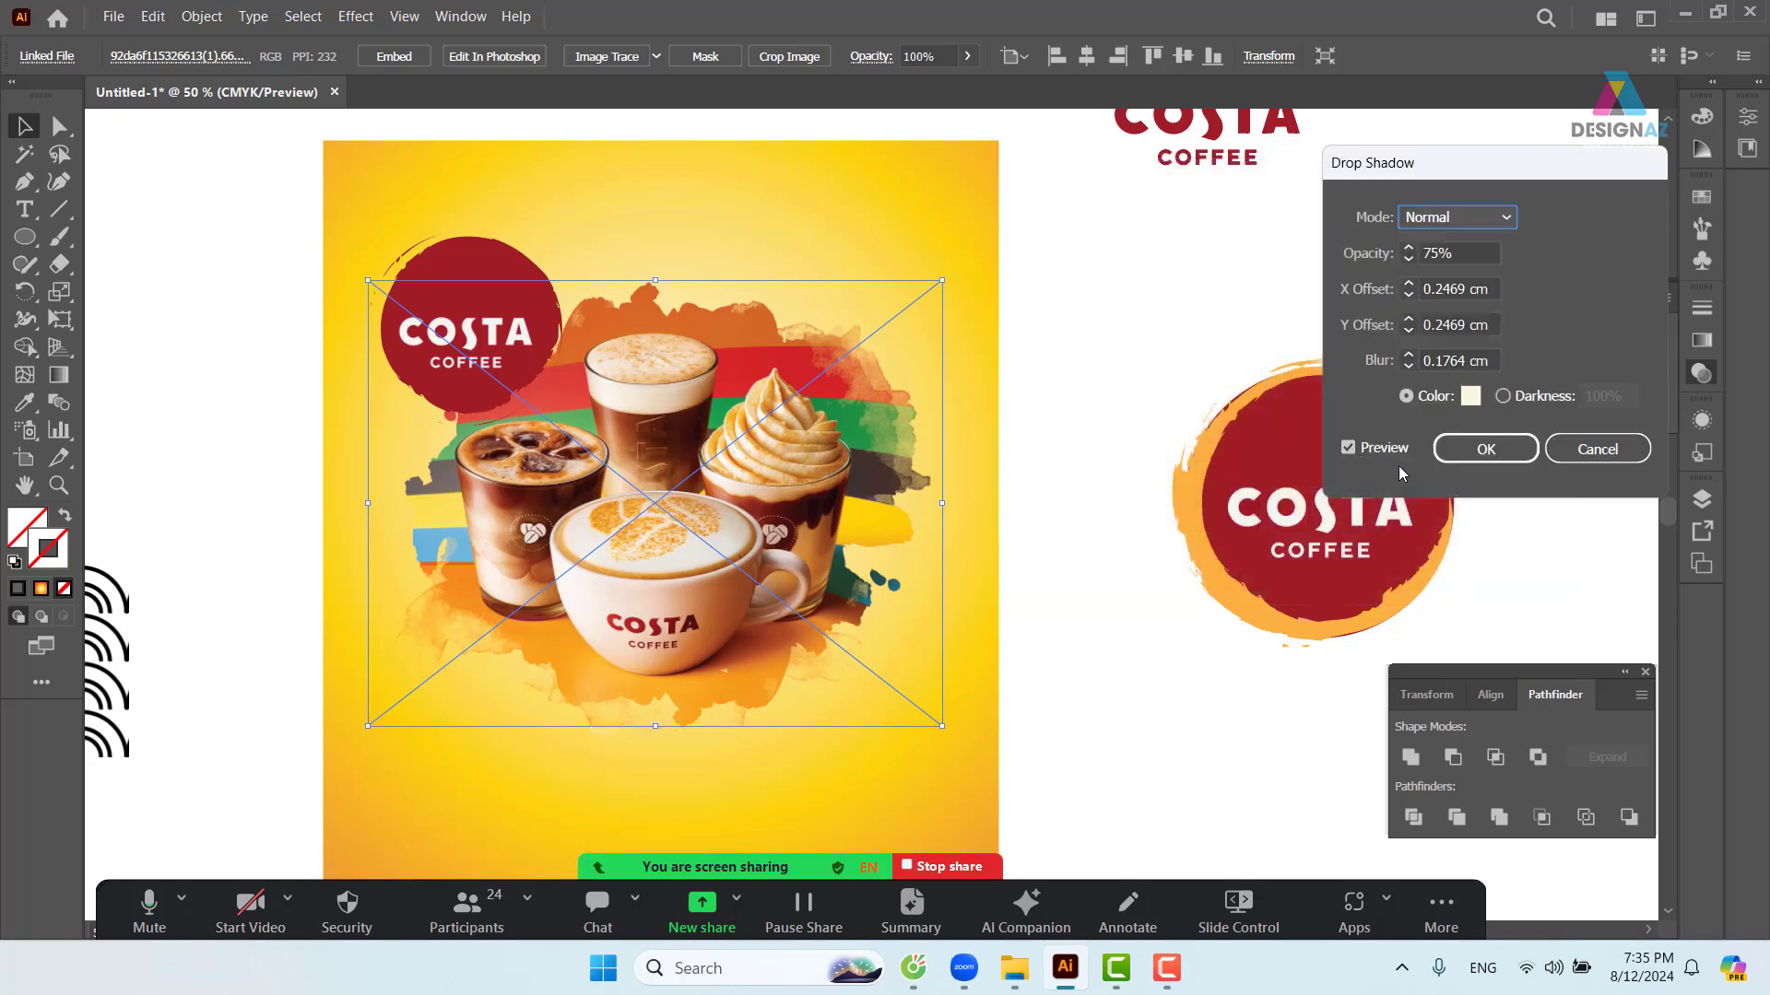
- Set the drop shadow's blur to 0 cm and opacity to 100%, then apply it to the drinks image
click(1348, 447)
click(1348, 448)
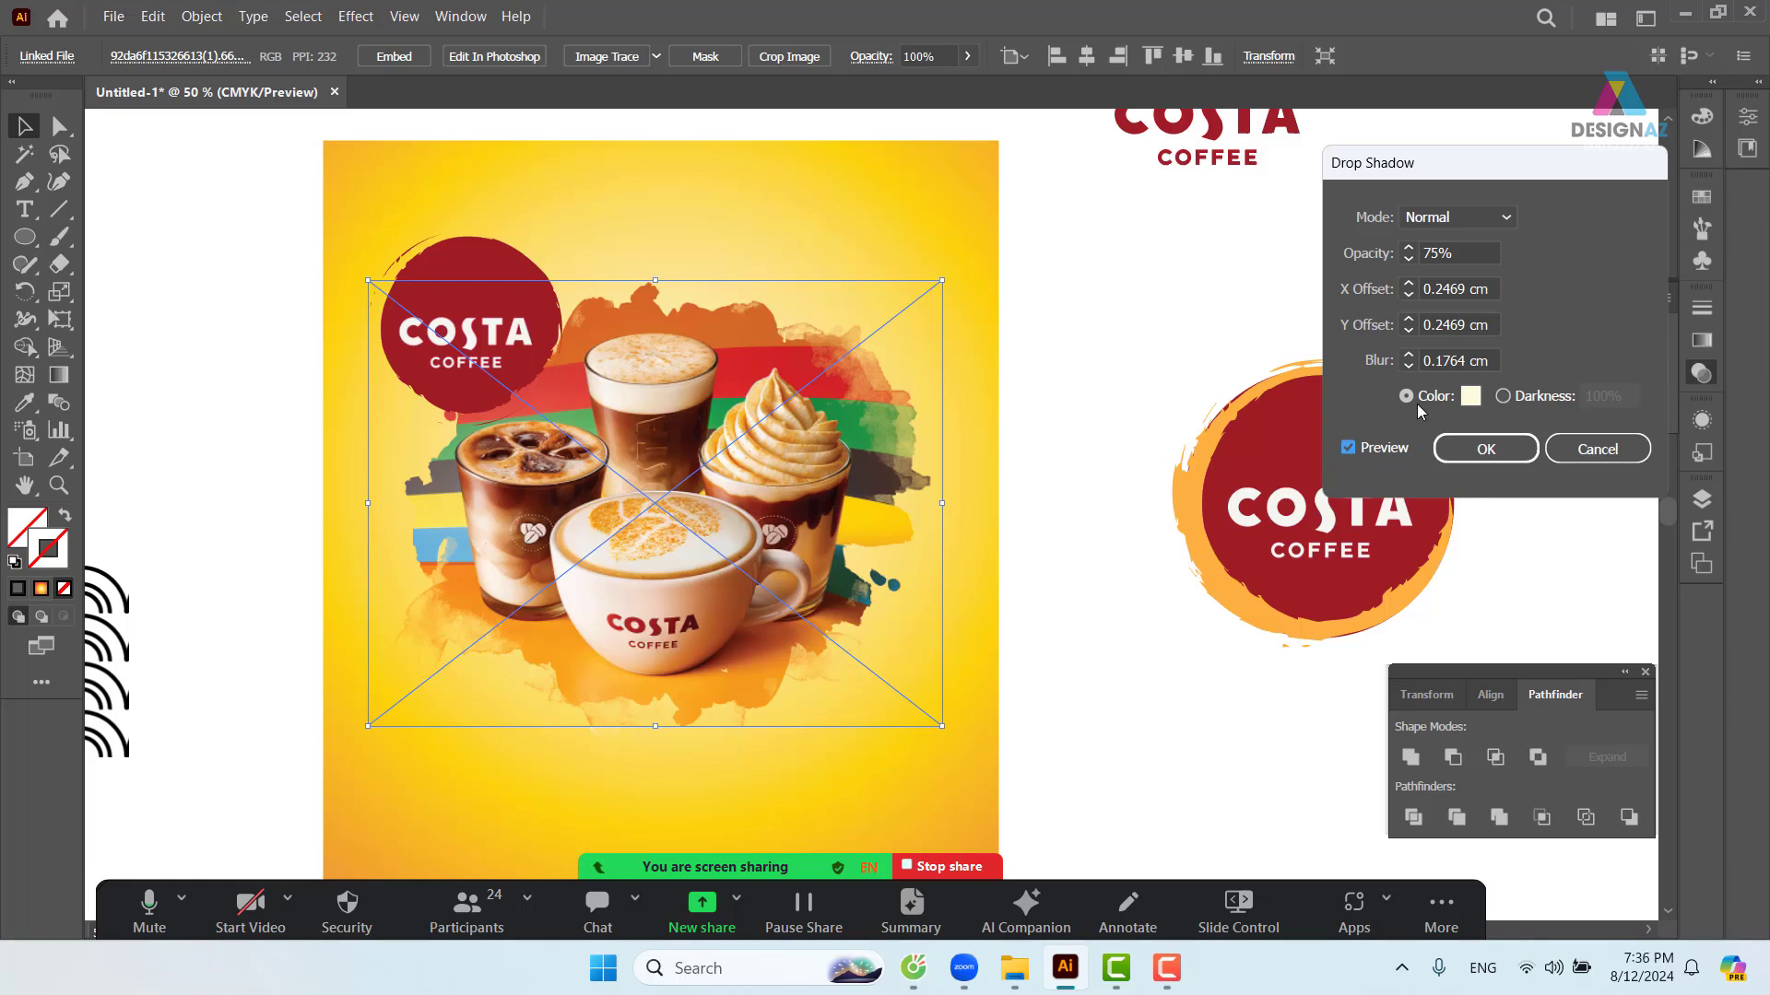
click(1492, 360)
key(Down)
key(Down)
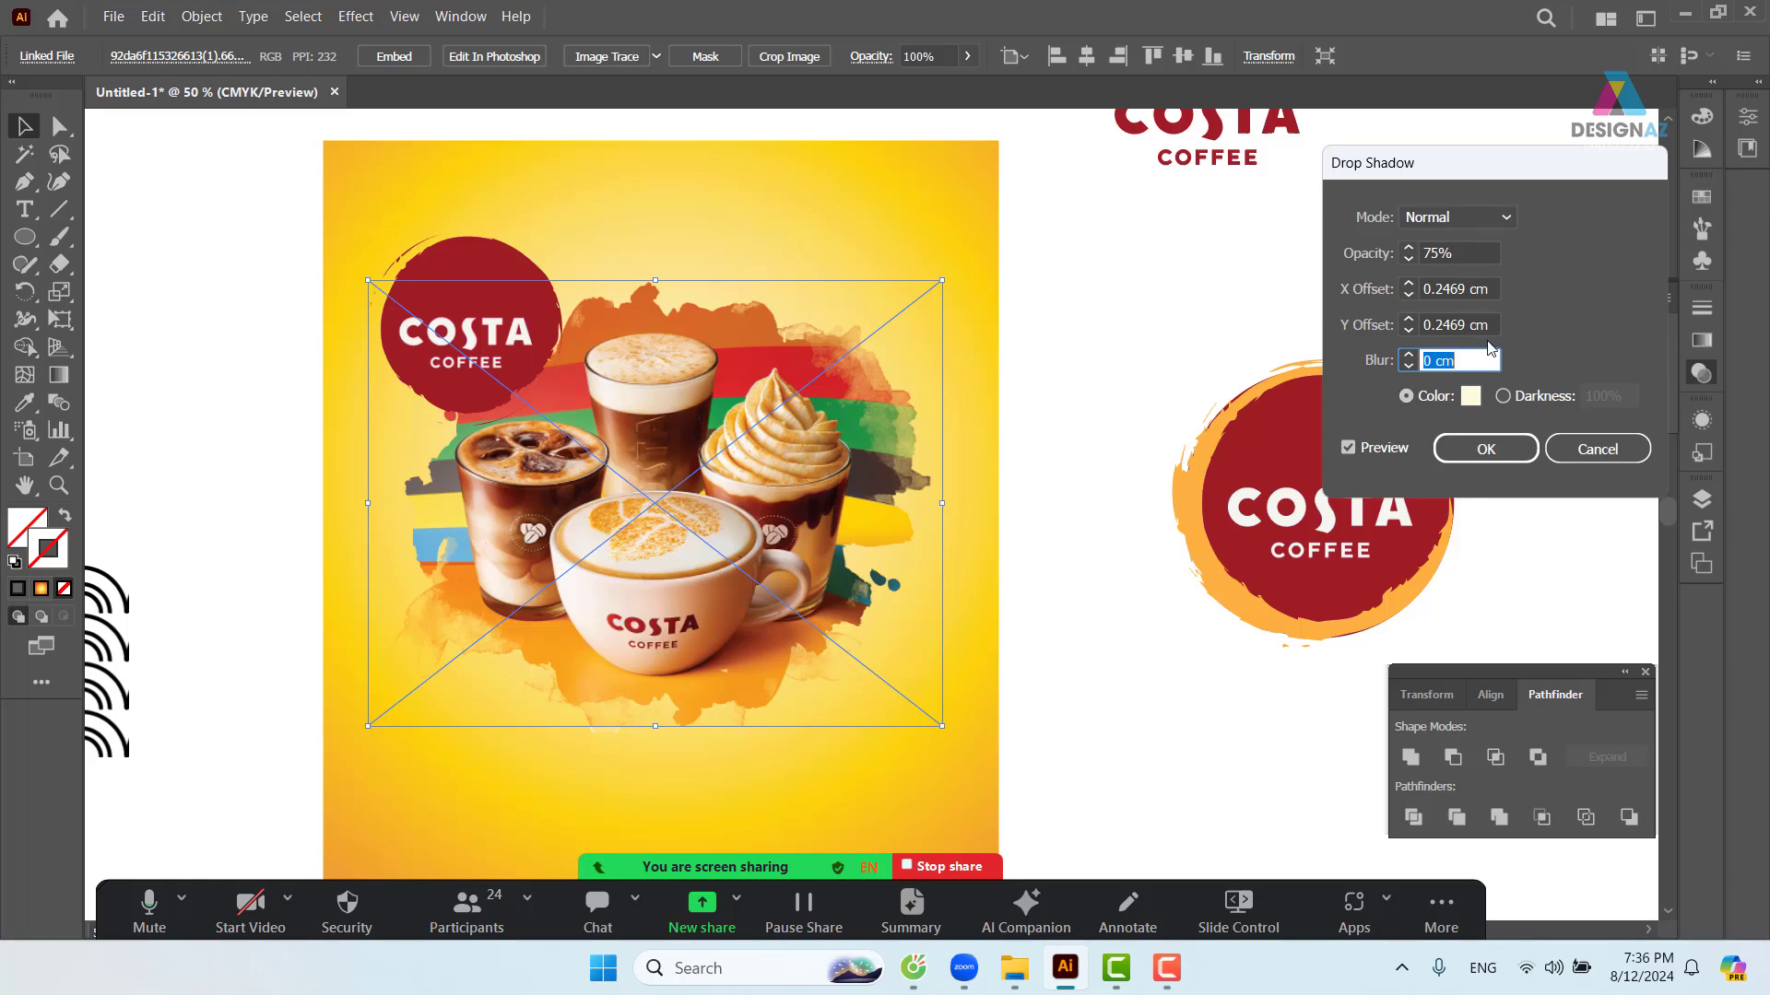
click(1453, 253)
text(10)
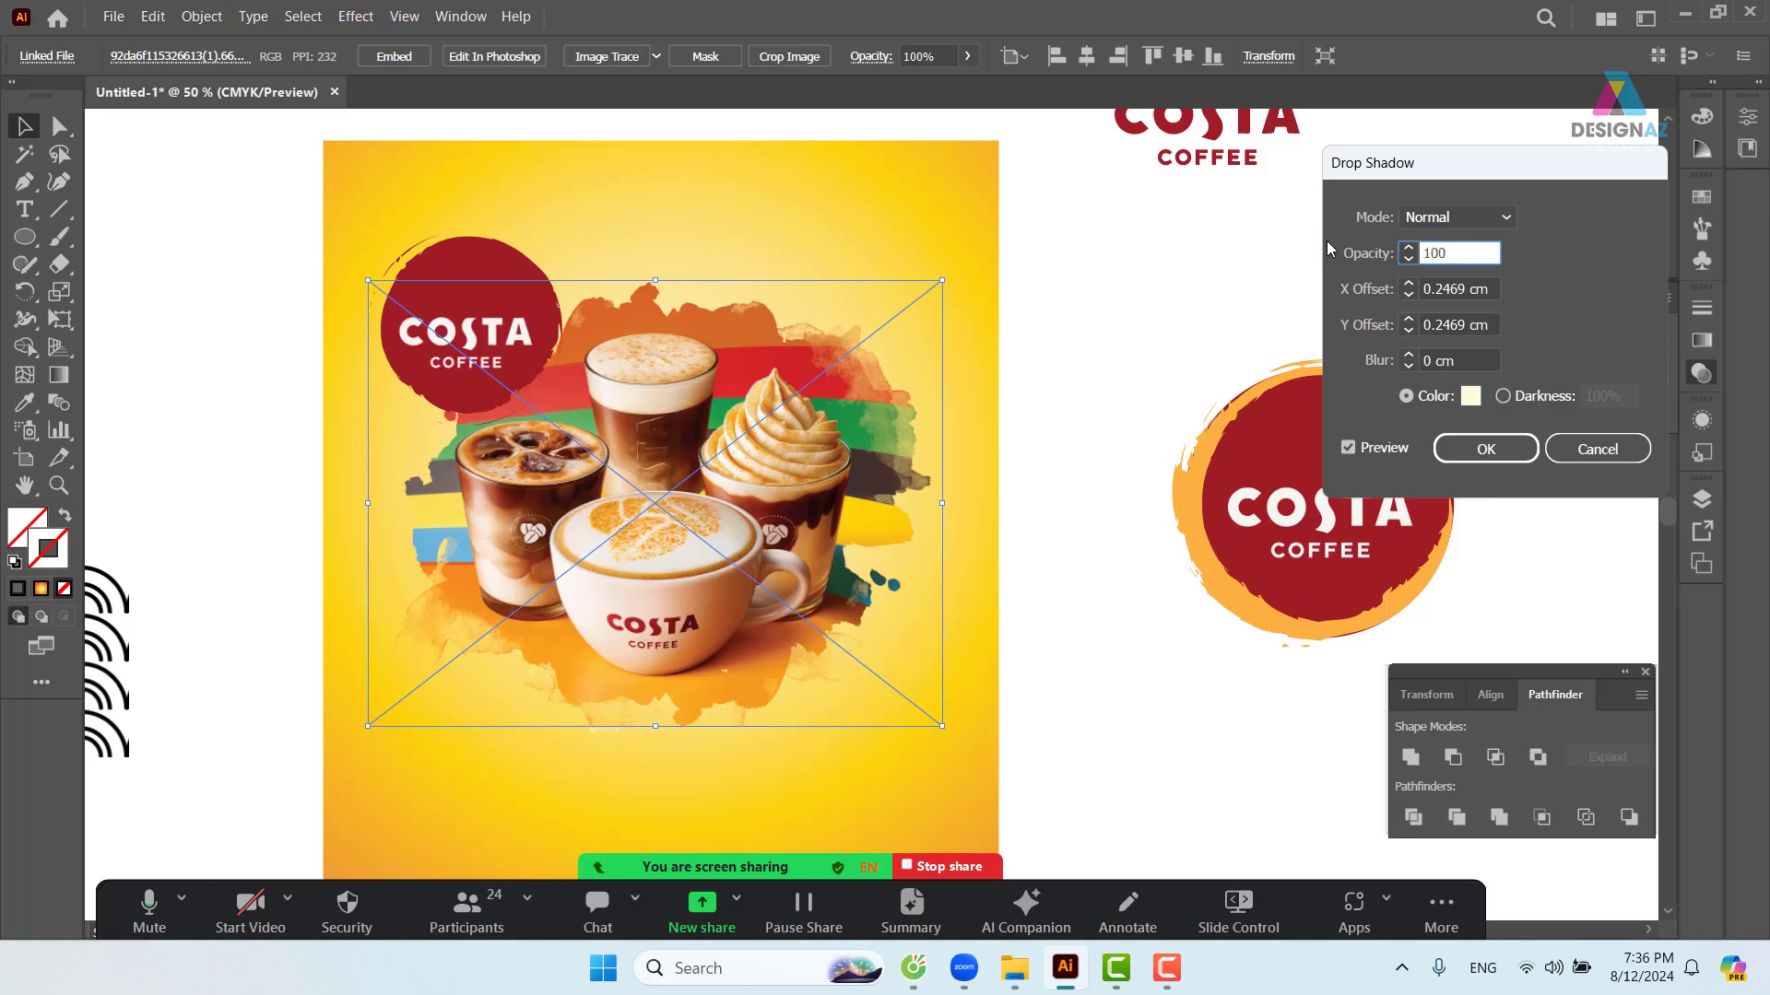
text(0)
key(Return)
click(1031, 588)
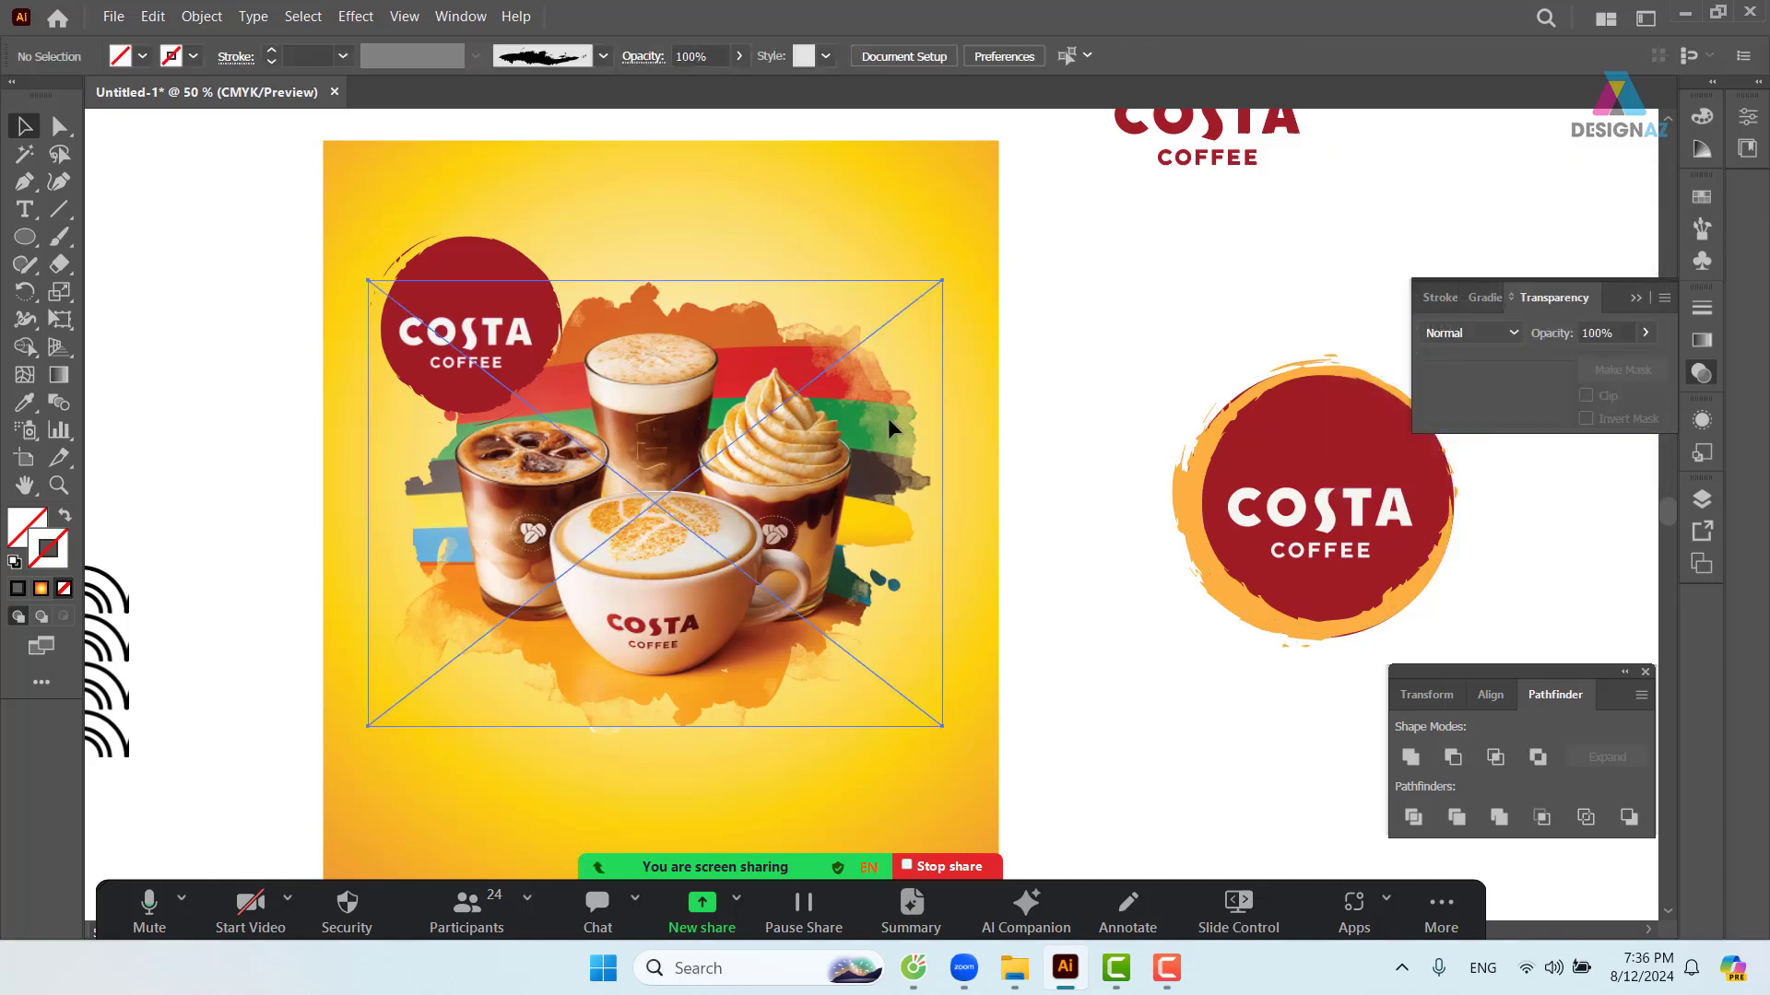
- Move the drinks image aside to check its shadow edge, then undo the move
drag(738, 439, 932, 404)
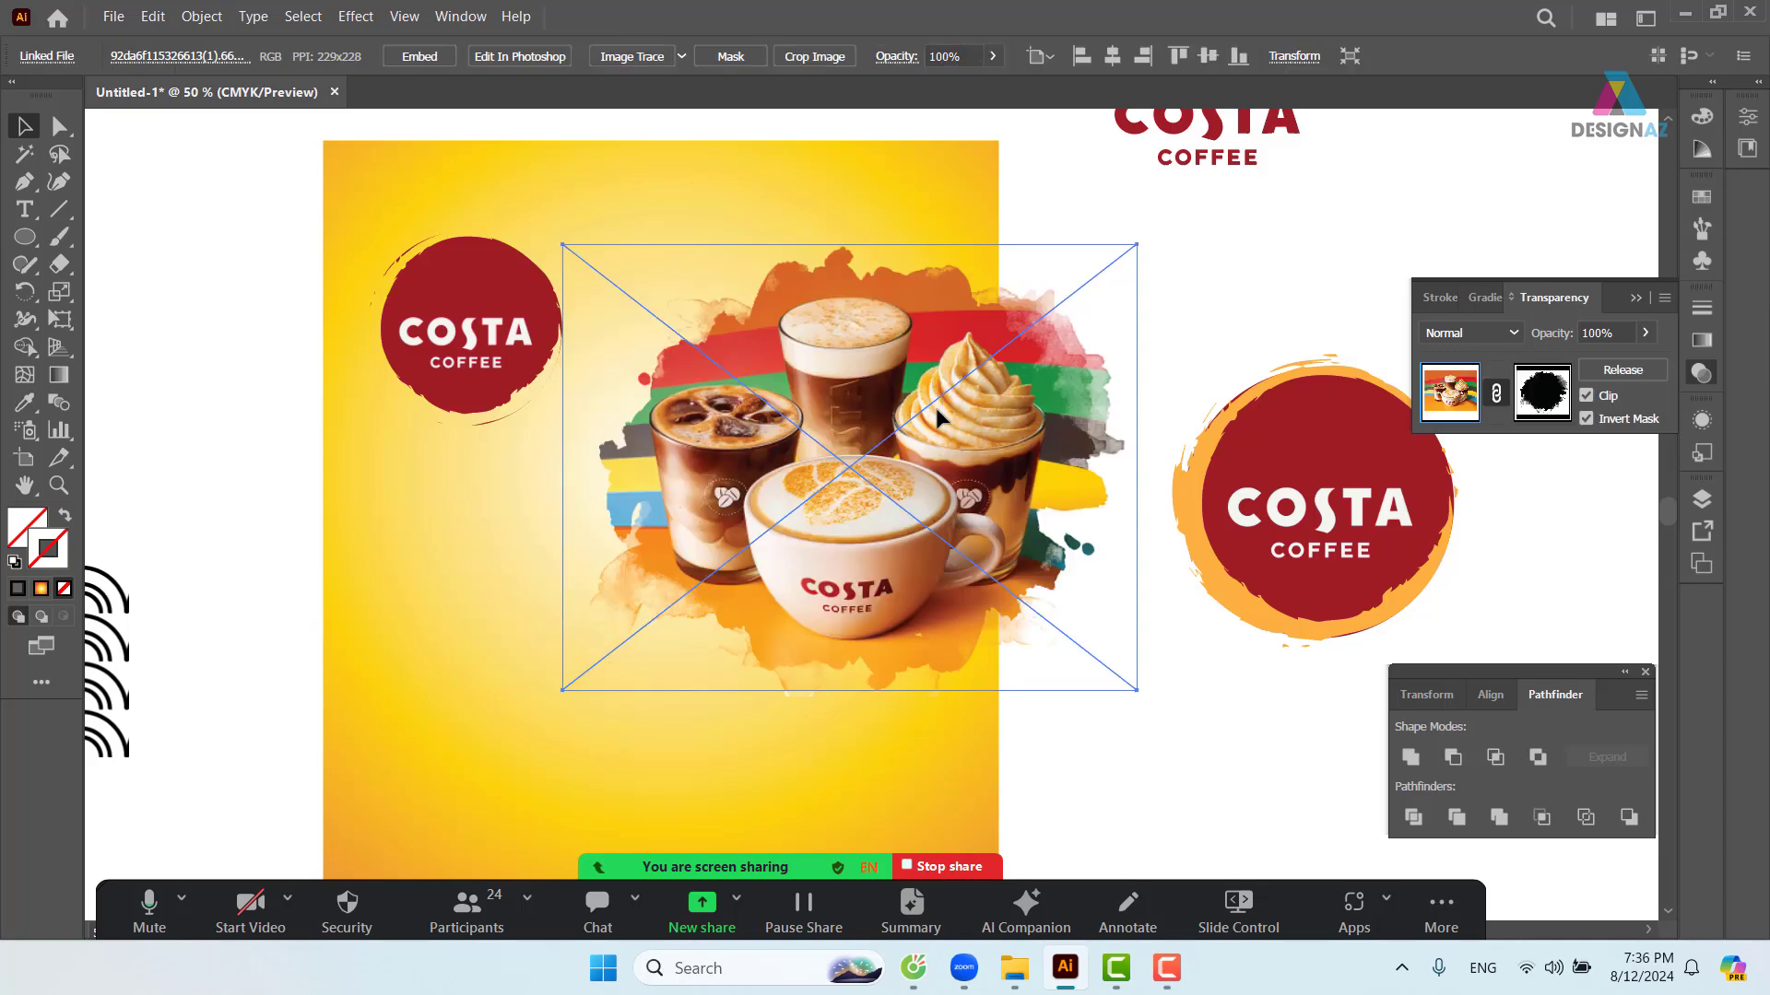
key(ctrl+z)
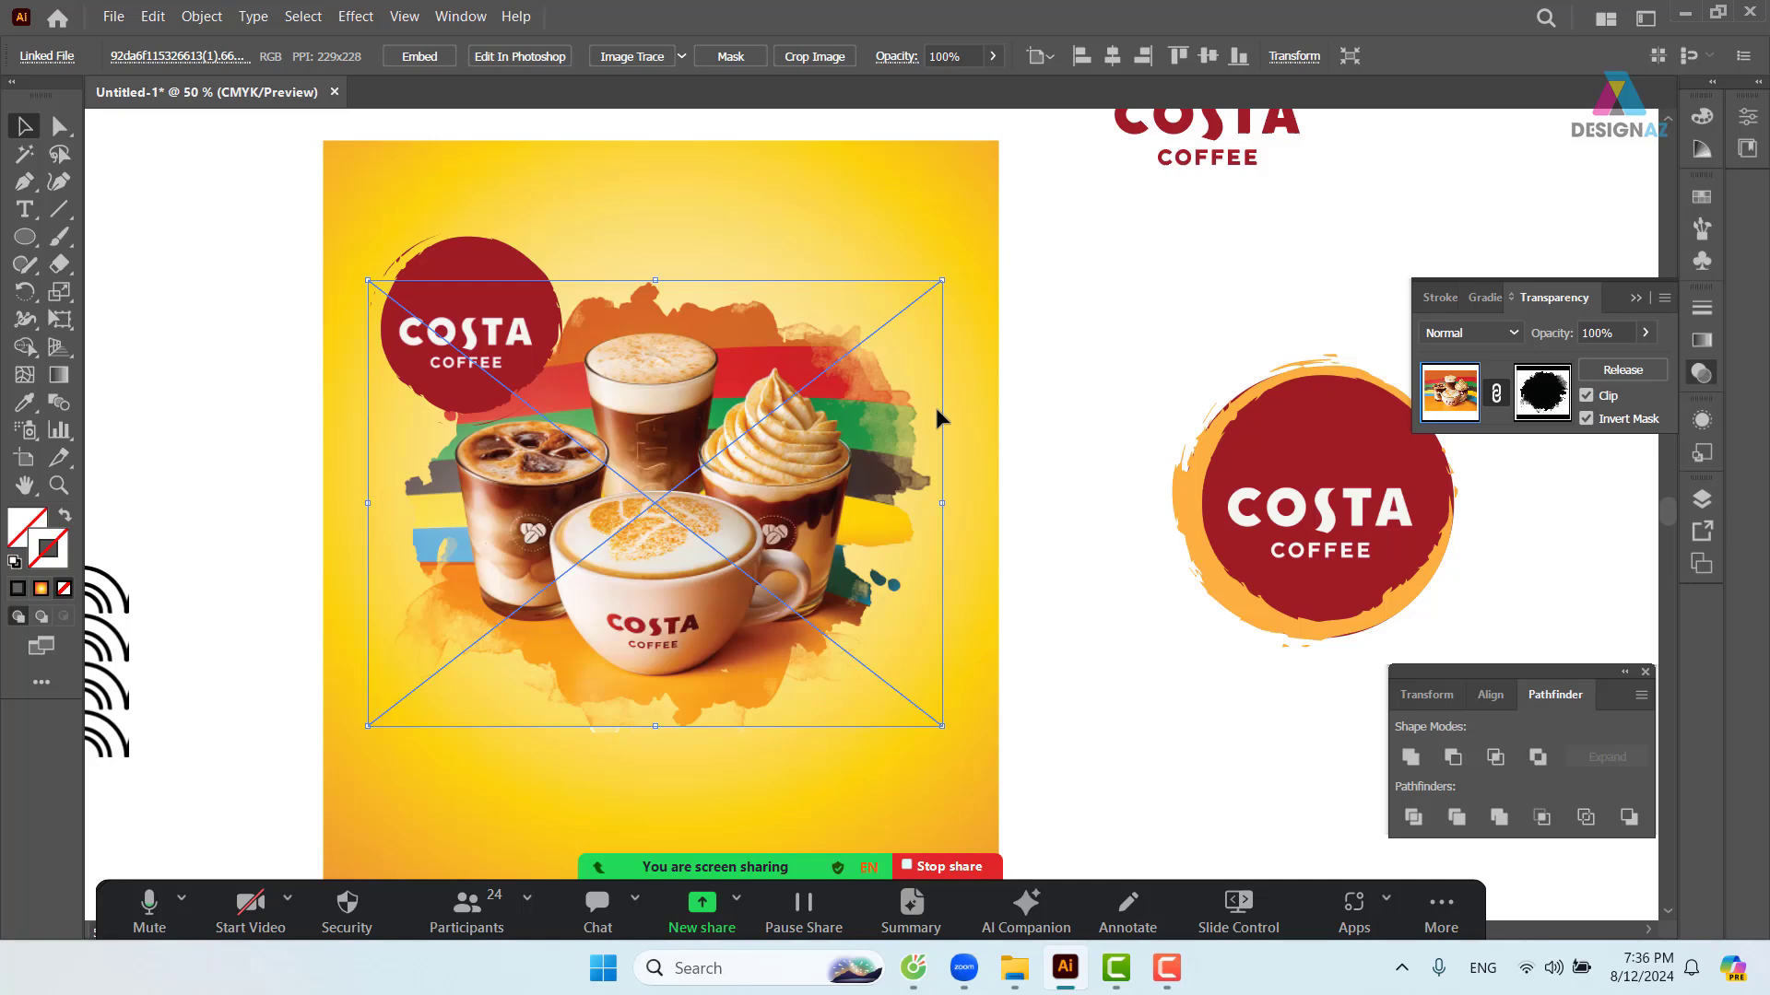
click(1094, 700)
- Enter the drinks image's opacity mask and scale the mask brush artwork down slightly about its centre
click(667, 714)
click(1551, 408)
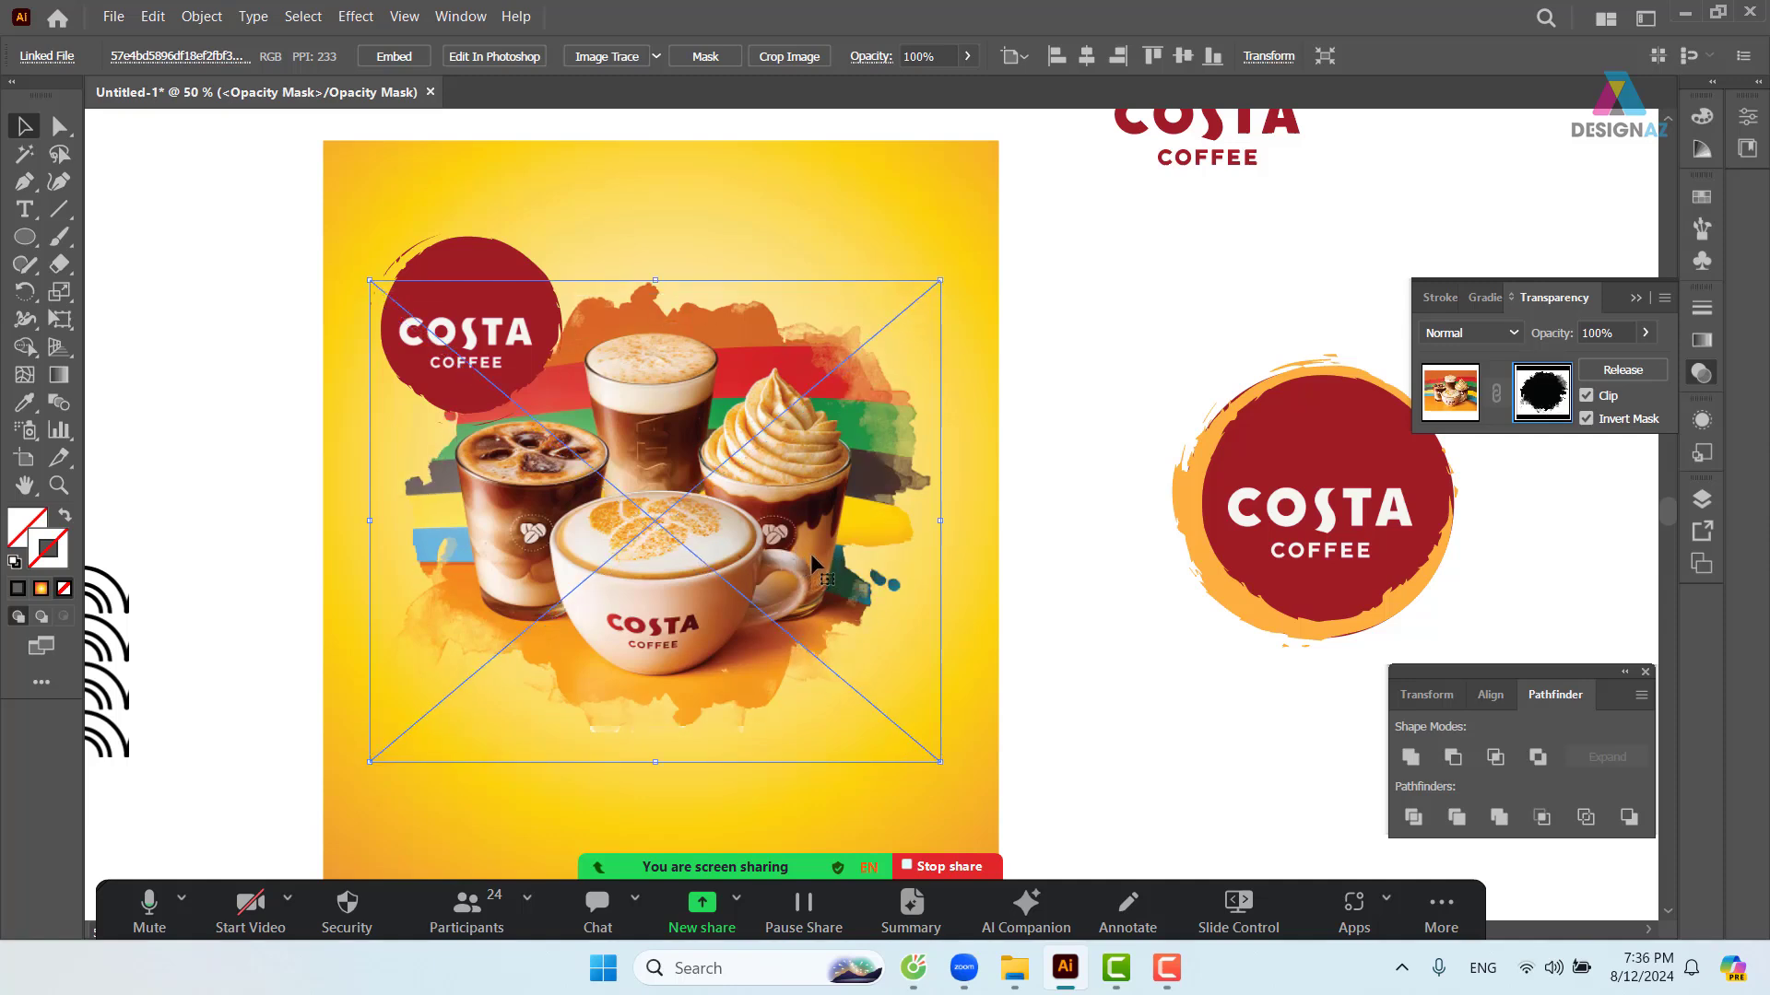
drag(944, 283, 932, 290)
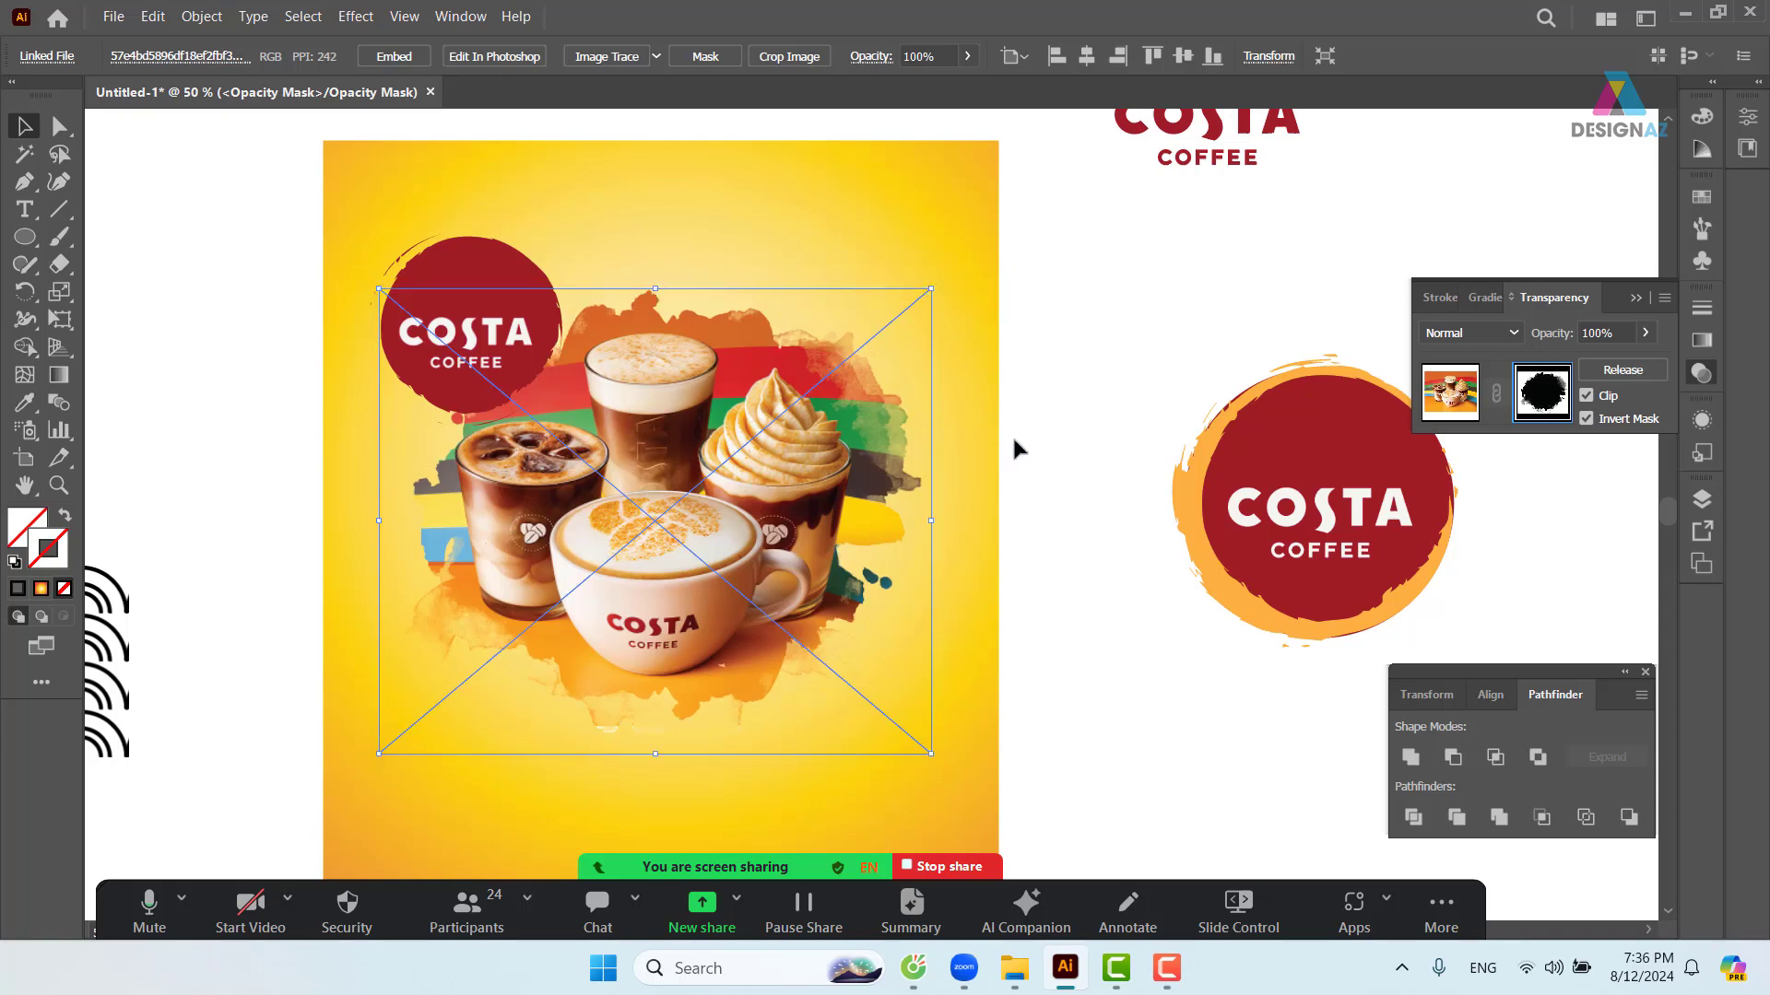
click(1047, 387)
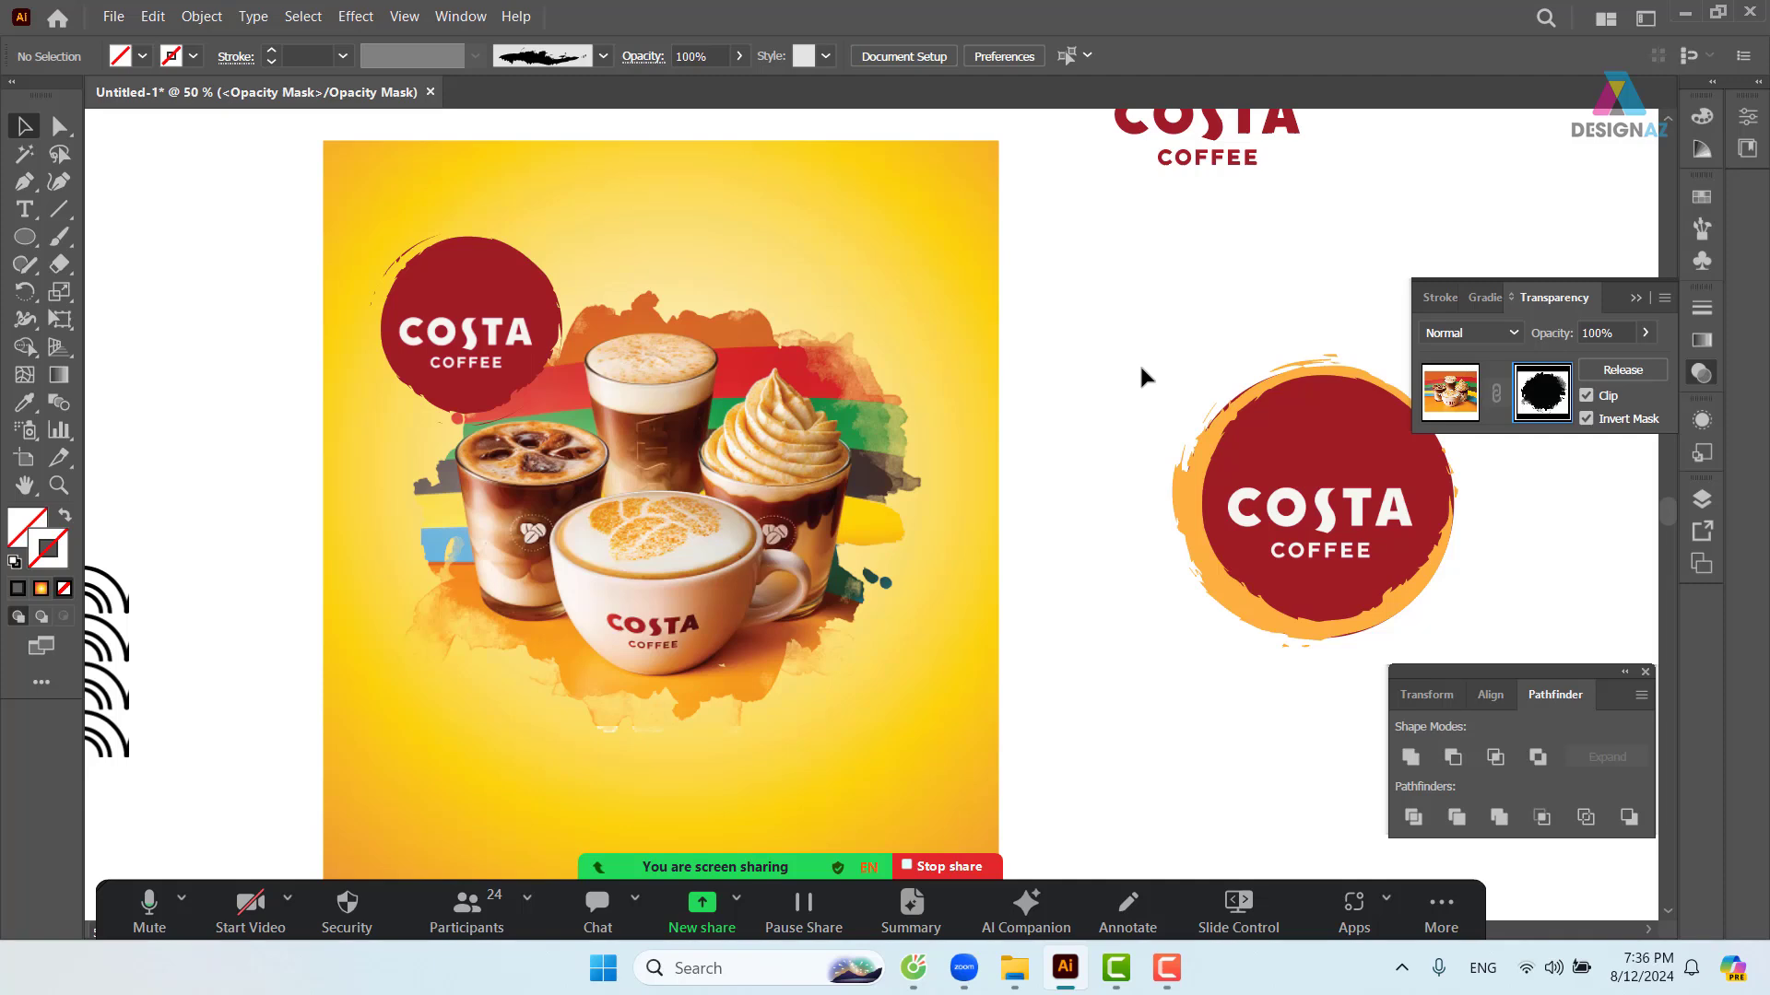
drag(1126, 363, 1072, 300)
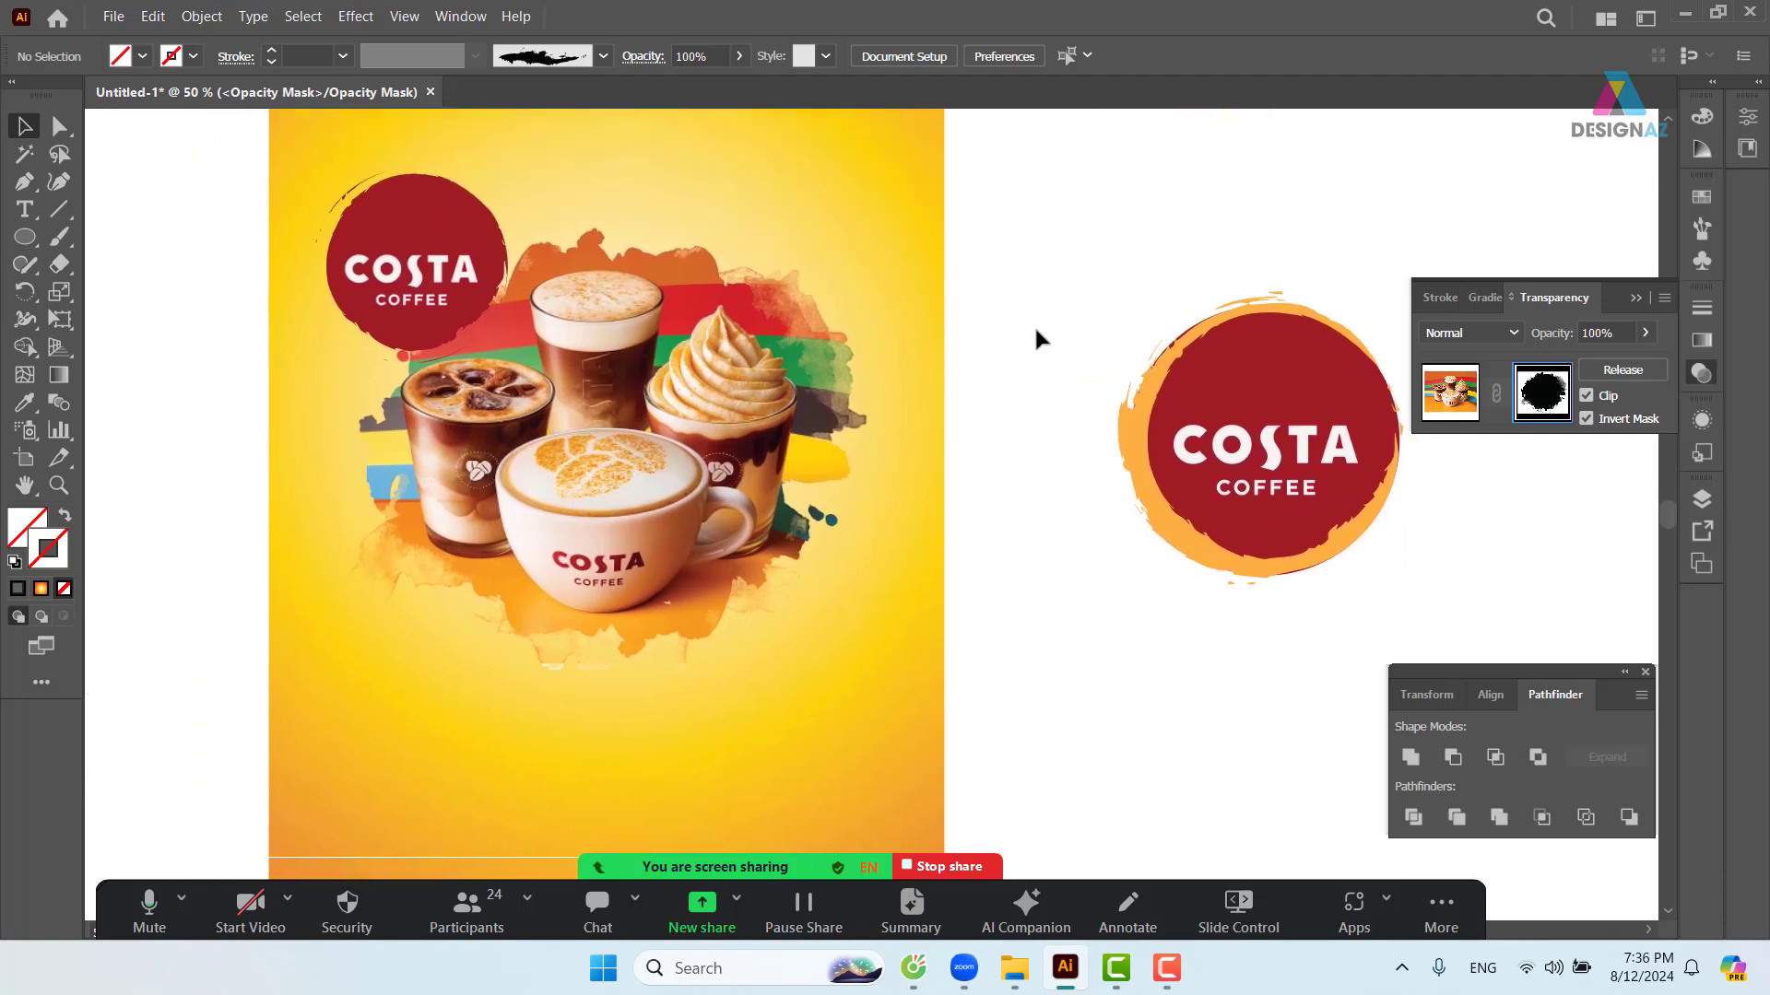
key(ctrl+minus)
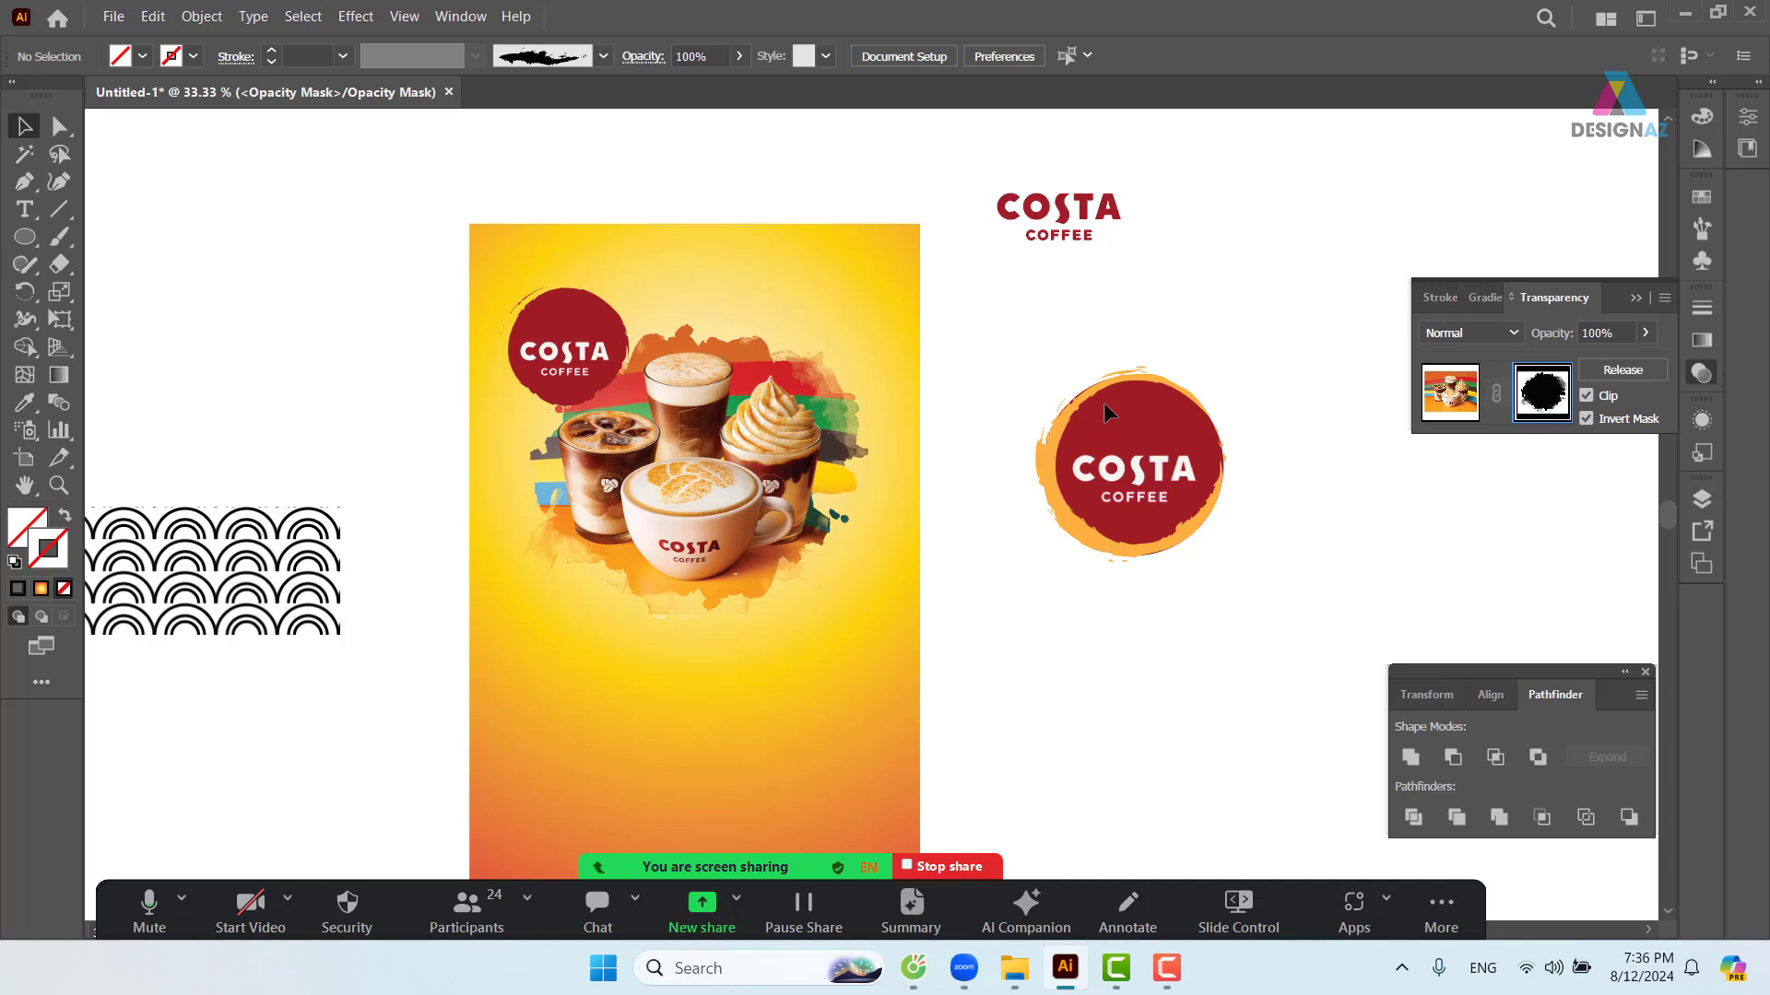
drag(935, 481, 922, 440)
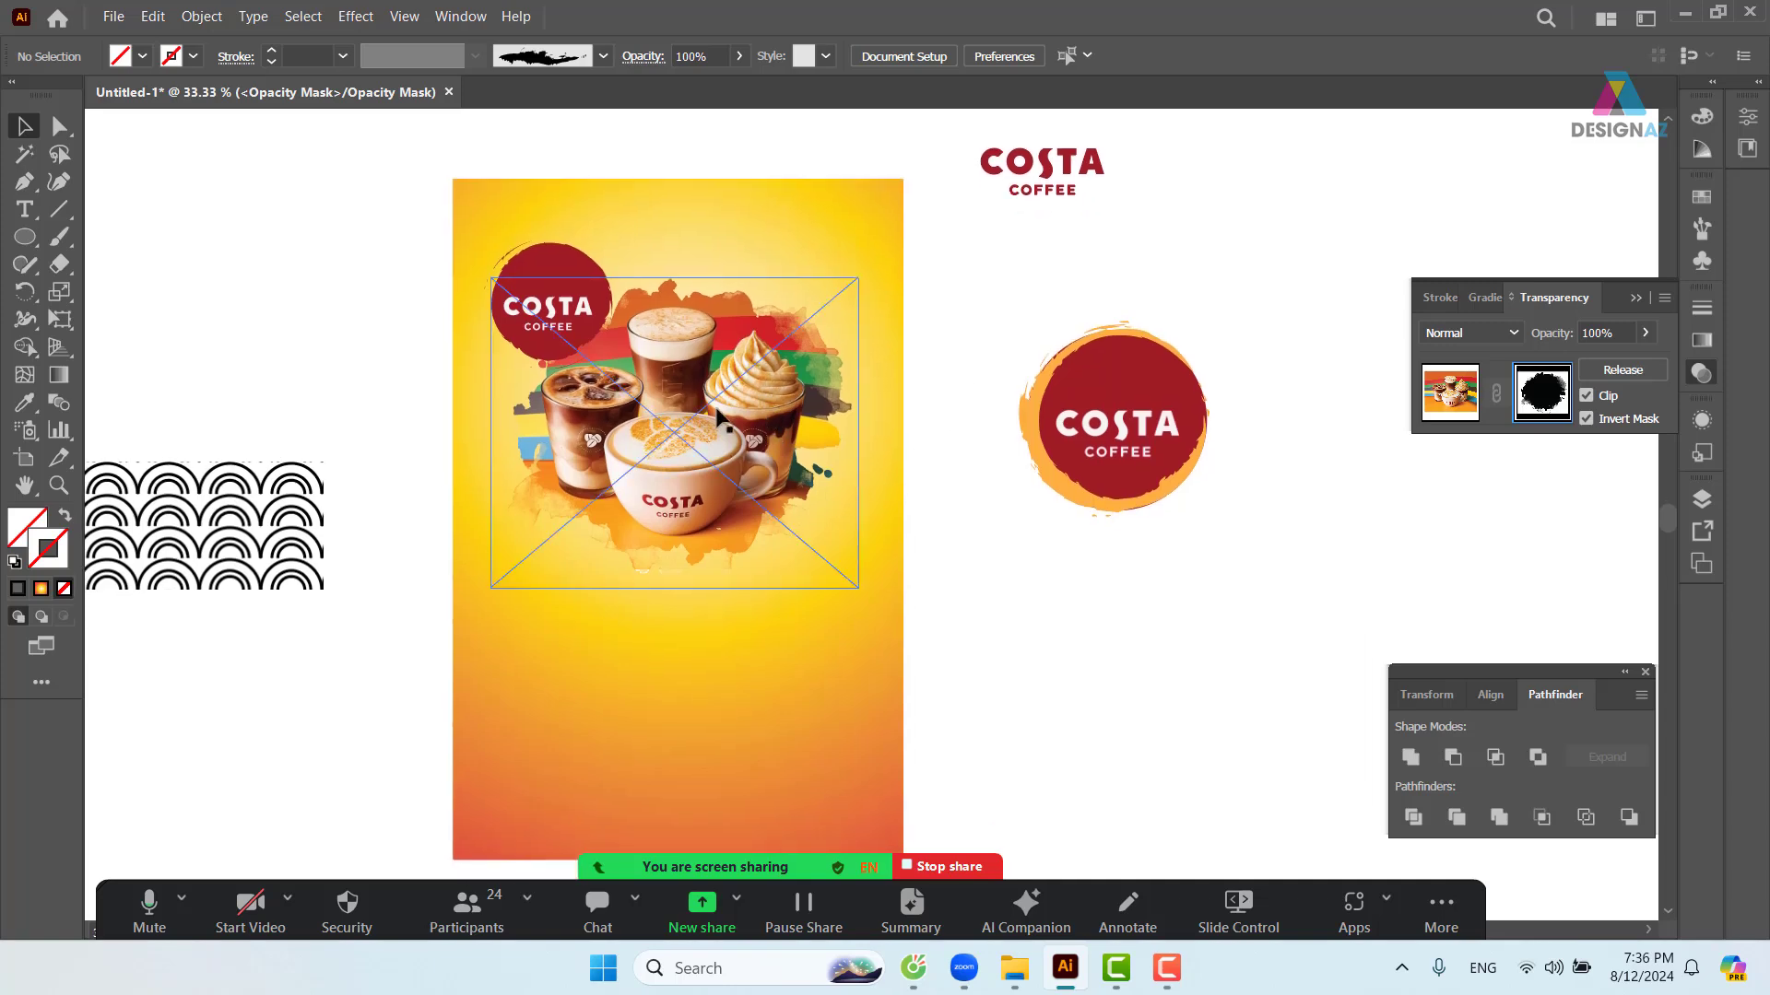
drag(25, 237, 81, 297)
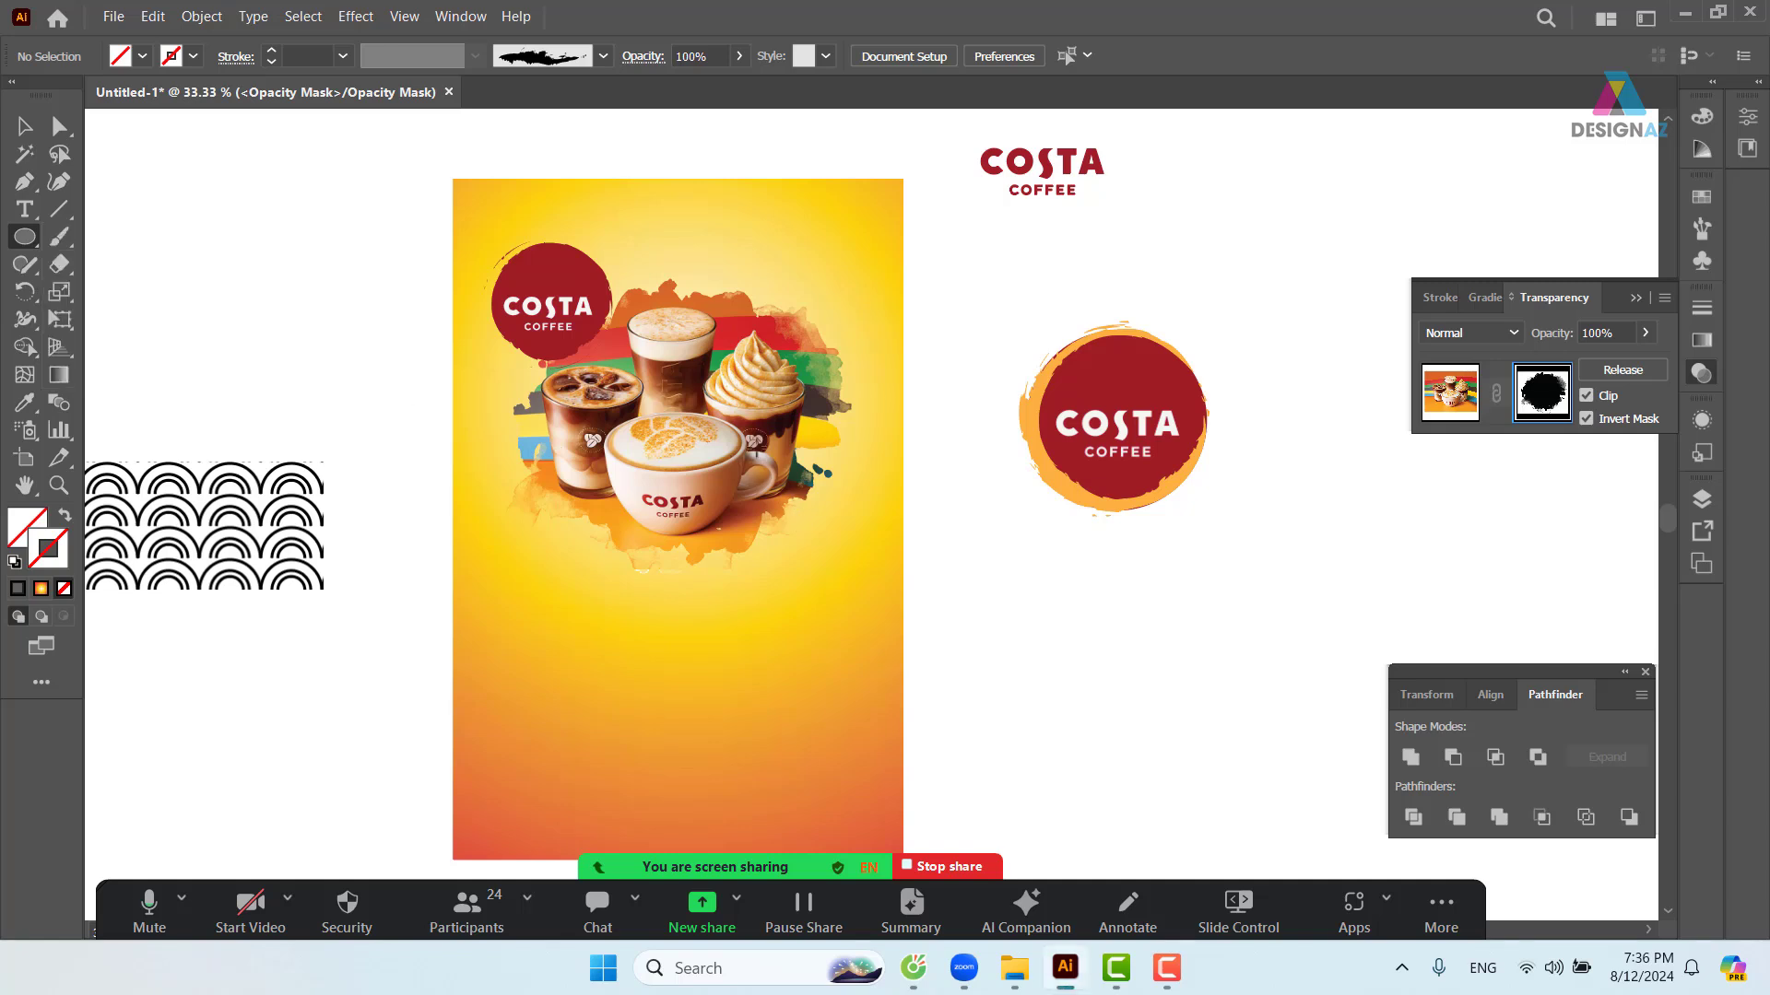
mouse_move(742, 441)
mouse_down()
mouse_move(885, 580)
mouse_move(994, 649)
mouse_move(993, 579)
mouse_move(1019, 620)
mouse_up()
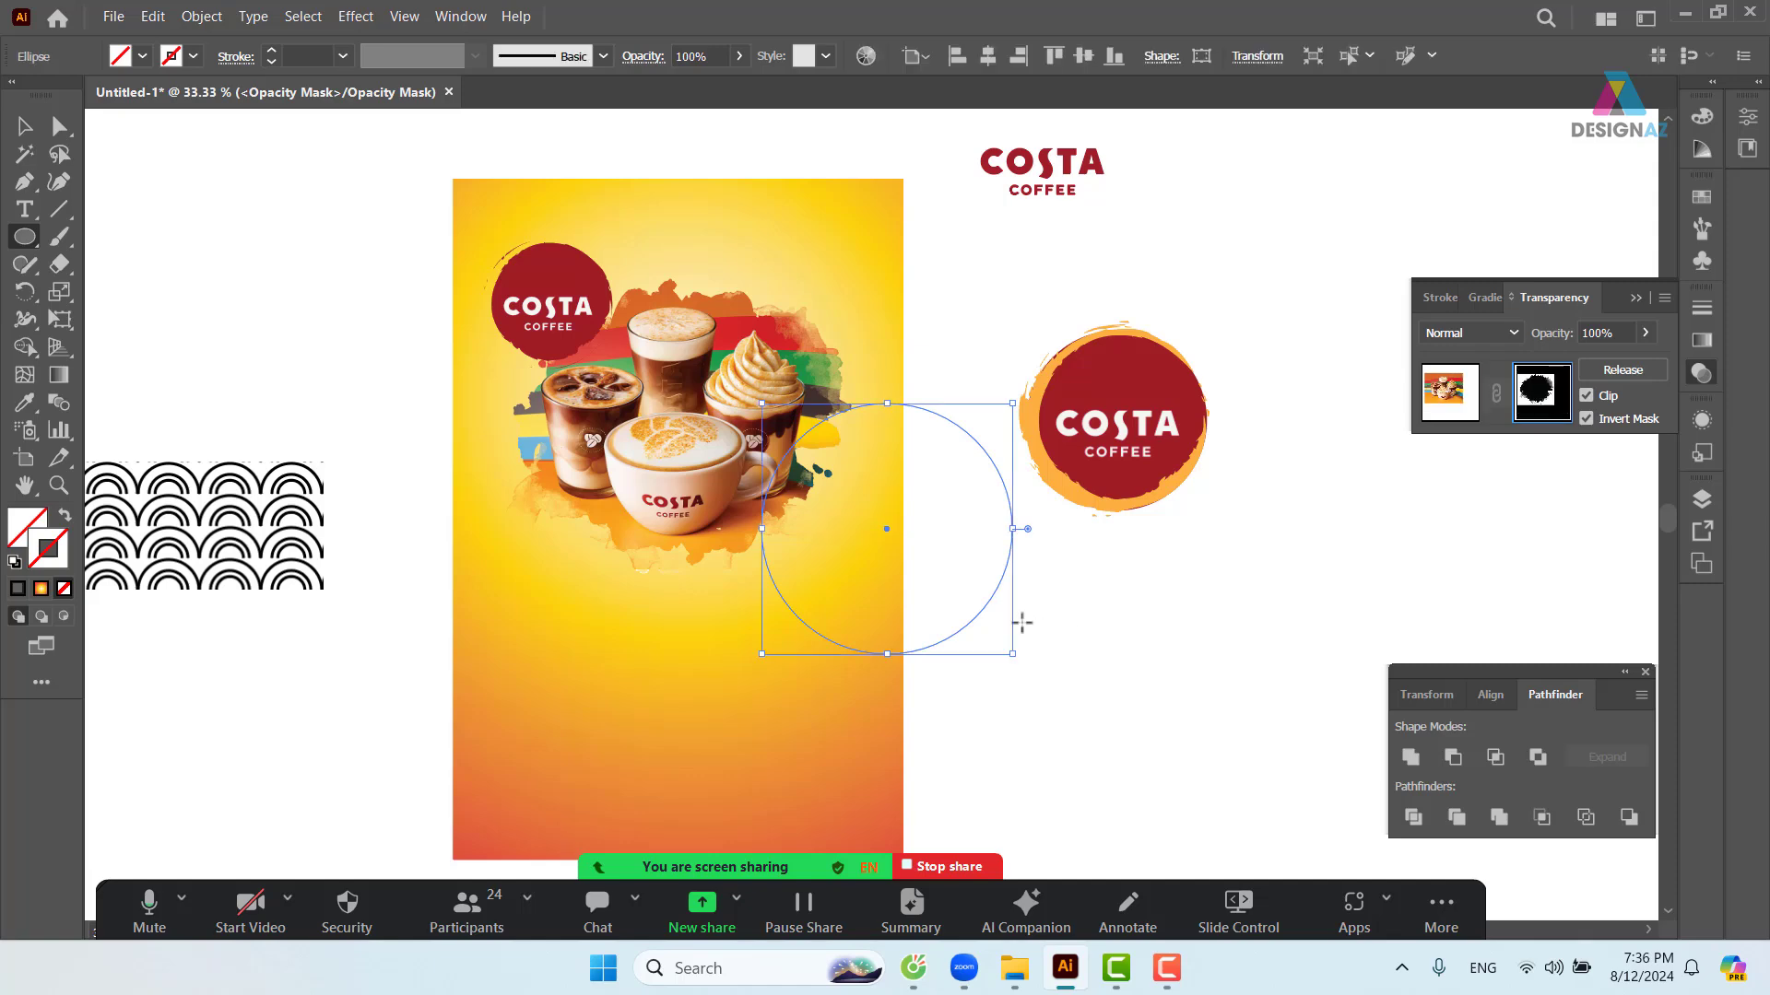
key(v)
click(1033, 662)
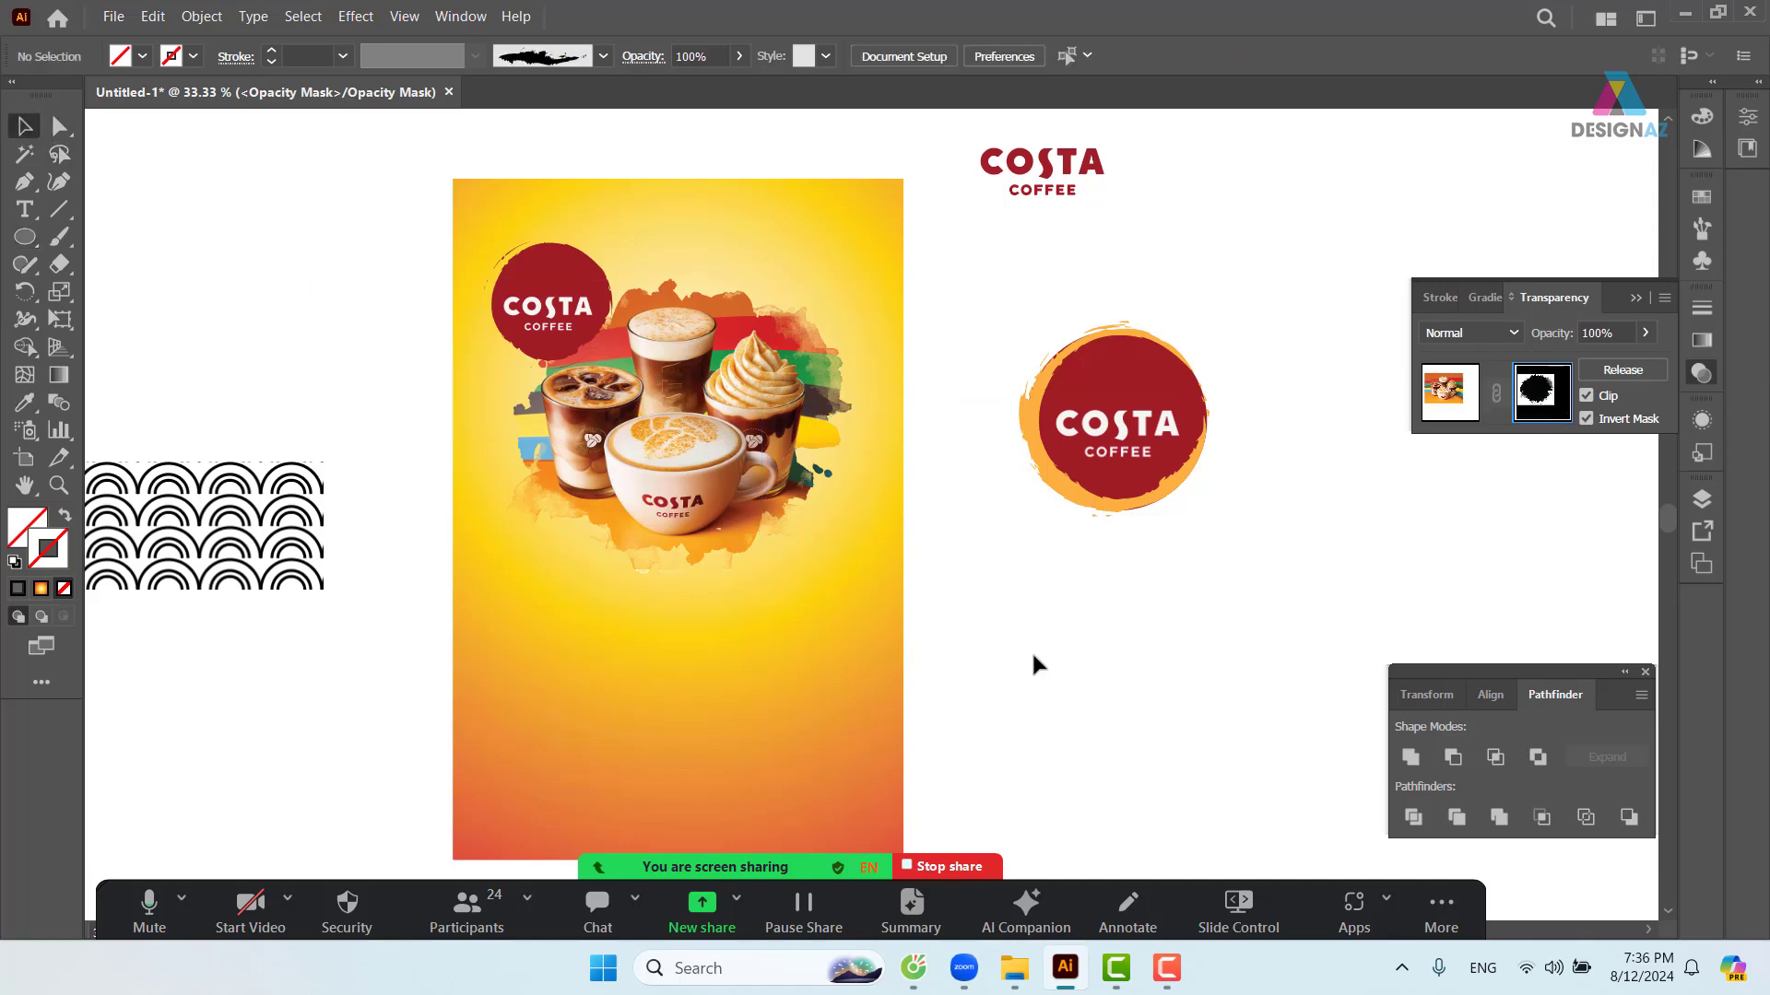
click(985, 606)
key(z)
drag(911, 469, 1006, 542)
click(1703, 196)
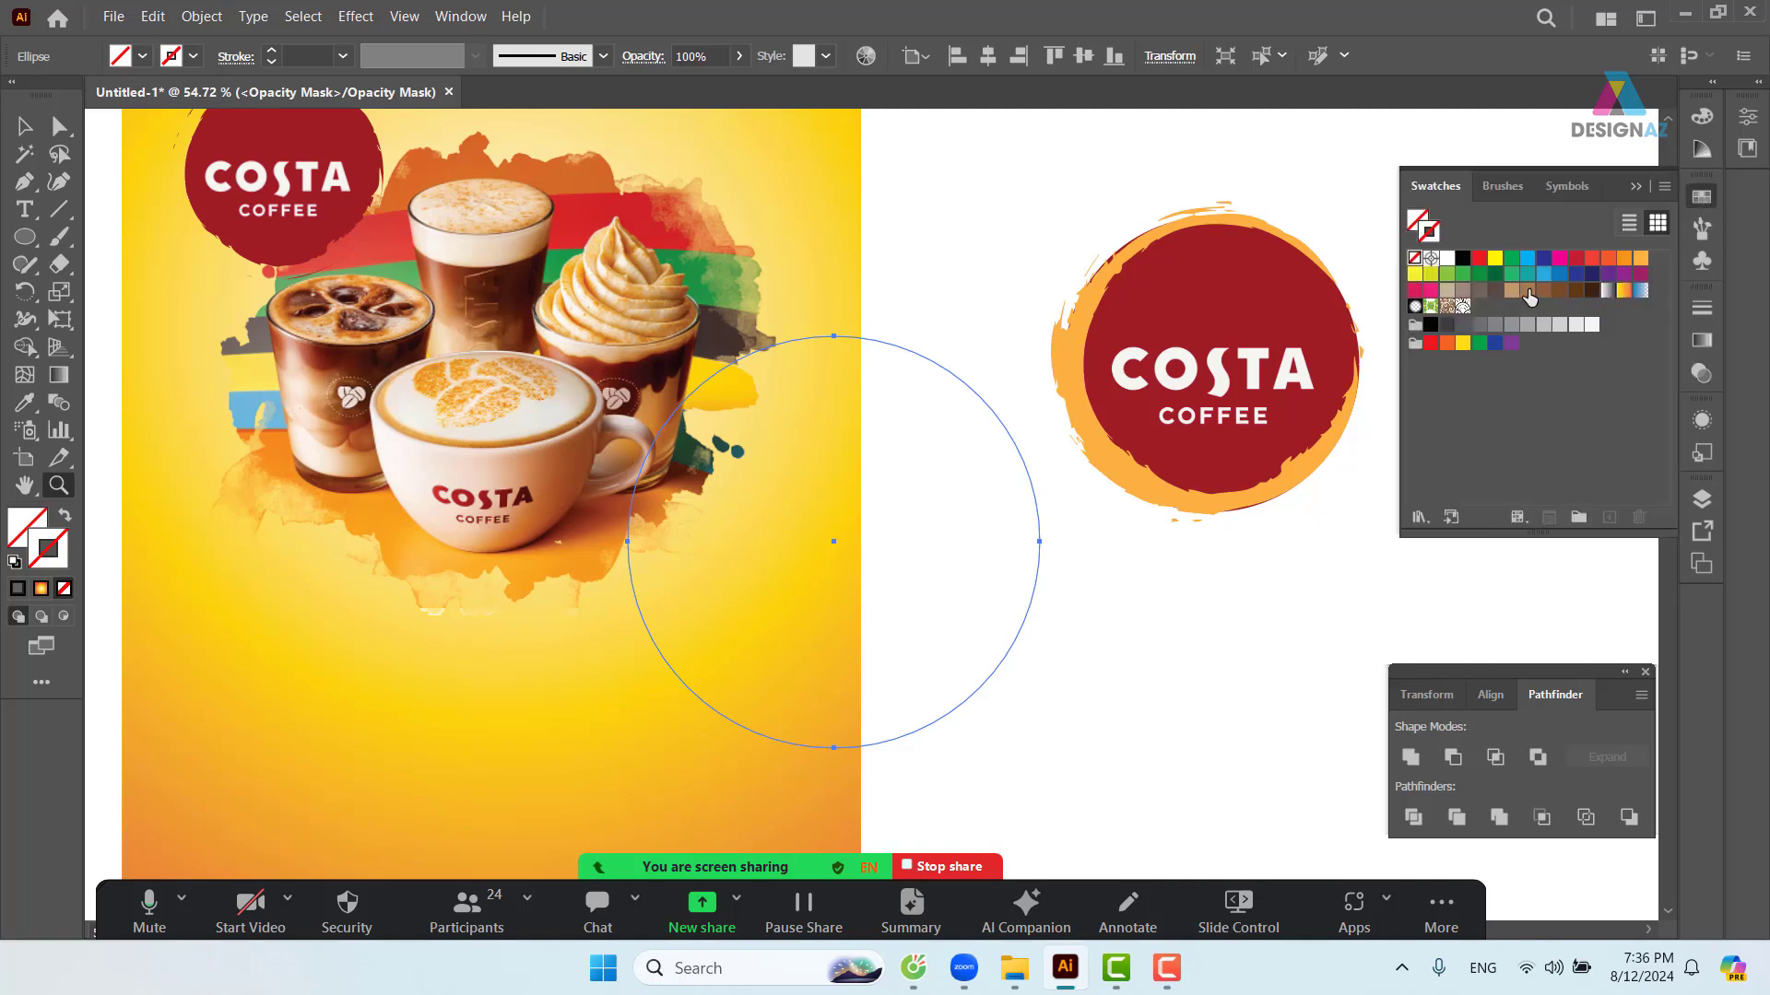
click(1527, 290)
click(25, 126)
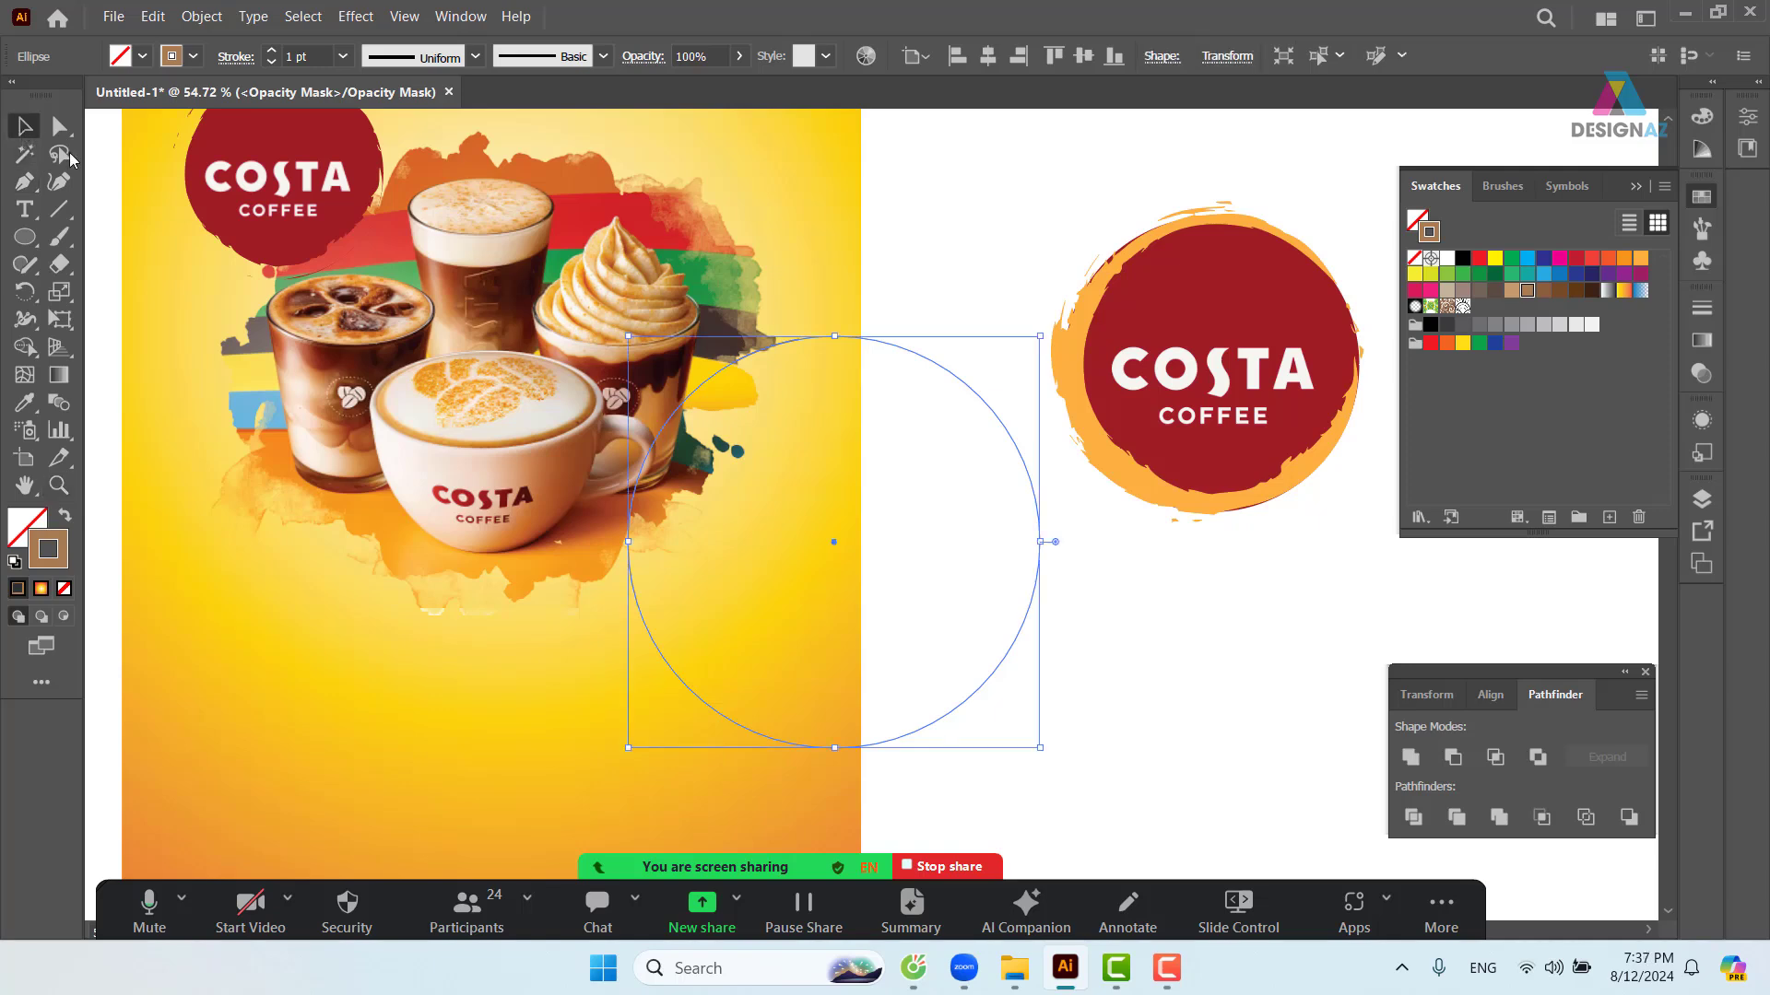
shift+click(454, 403)
key(shift+x)
click(1119, 656)
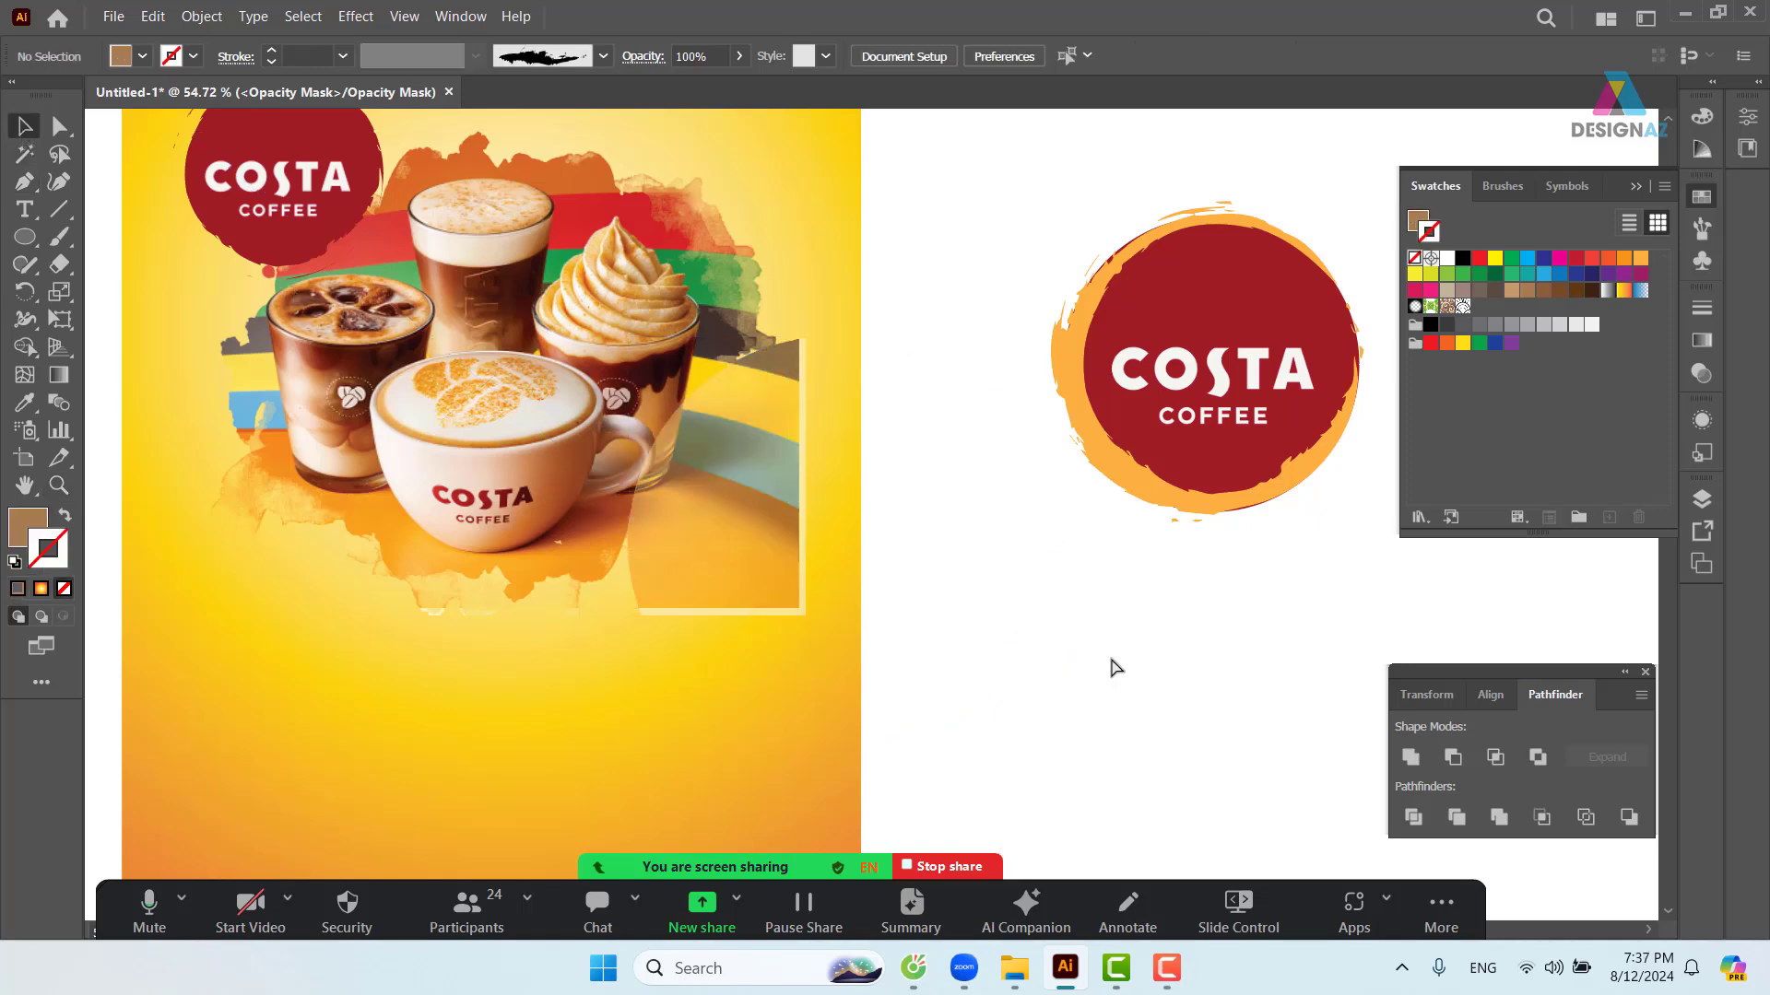
key(ctrl+z)
- Leave the drinks image's opacity mask and return to normal artwork editing with nothing selected
click(1701, 373)
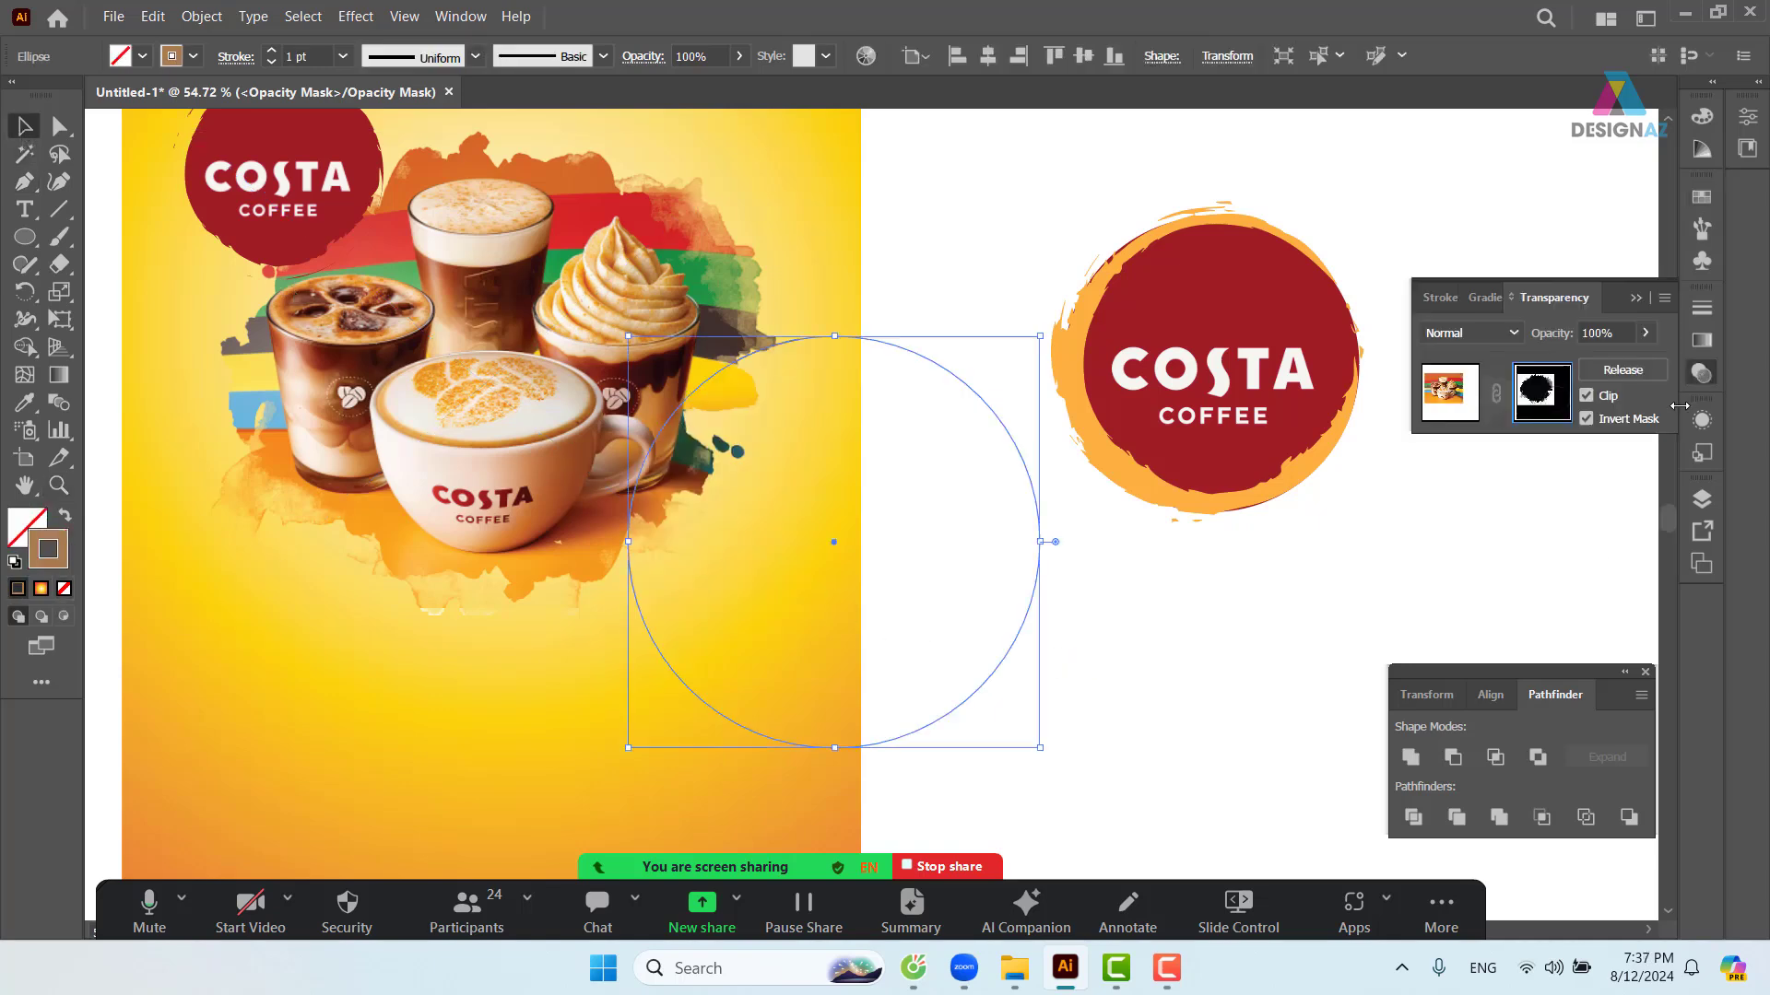
click(1449, 391)
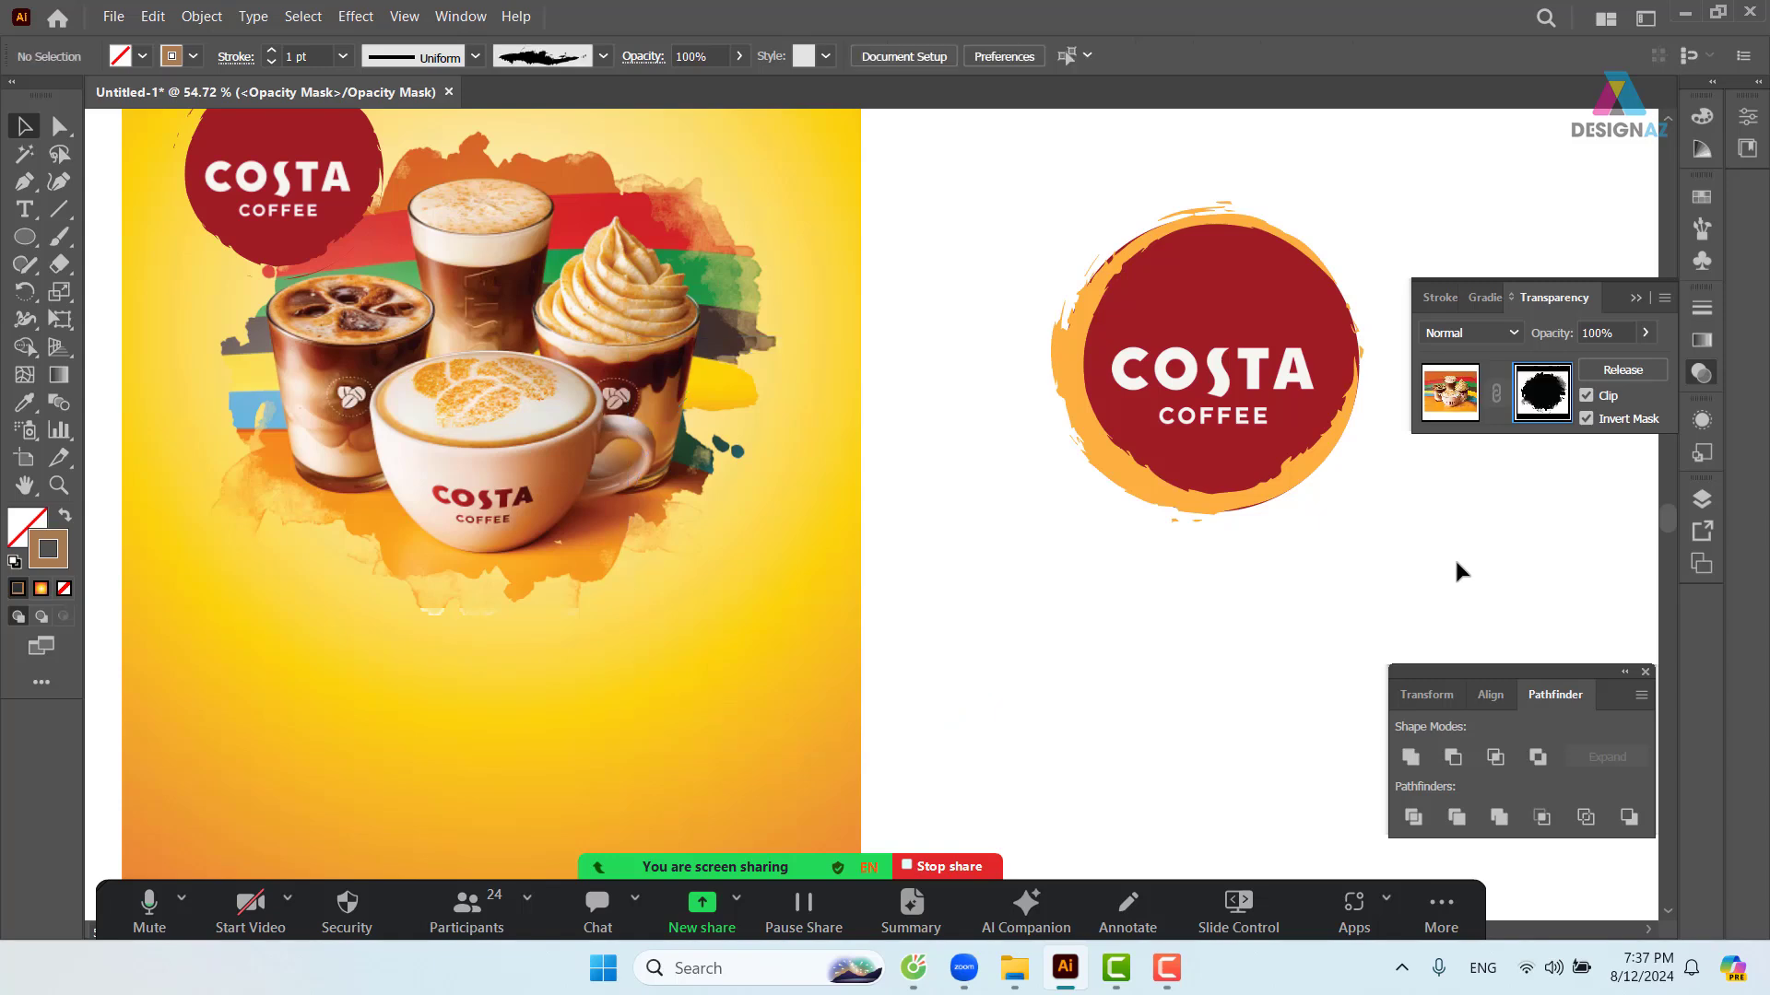
click(1141, 664)
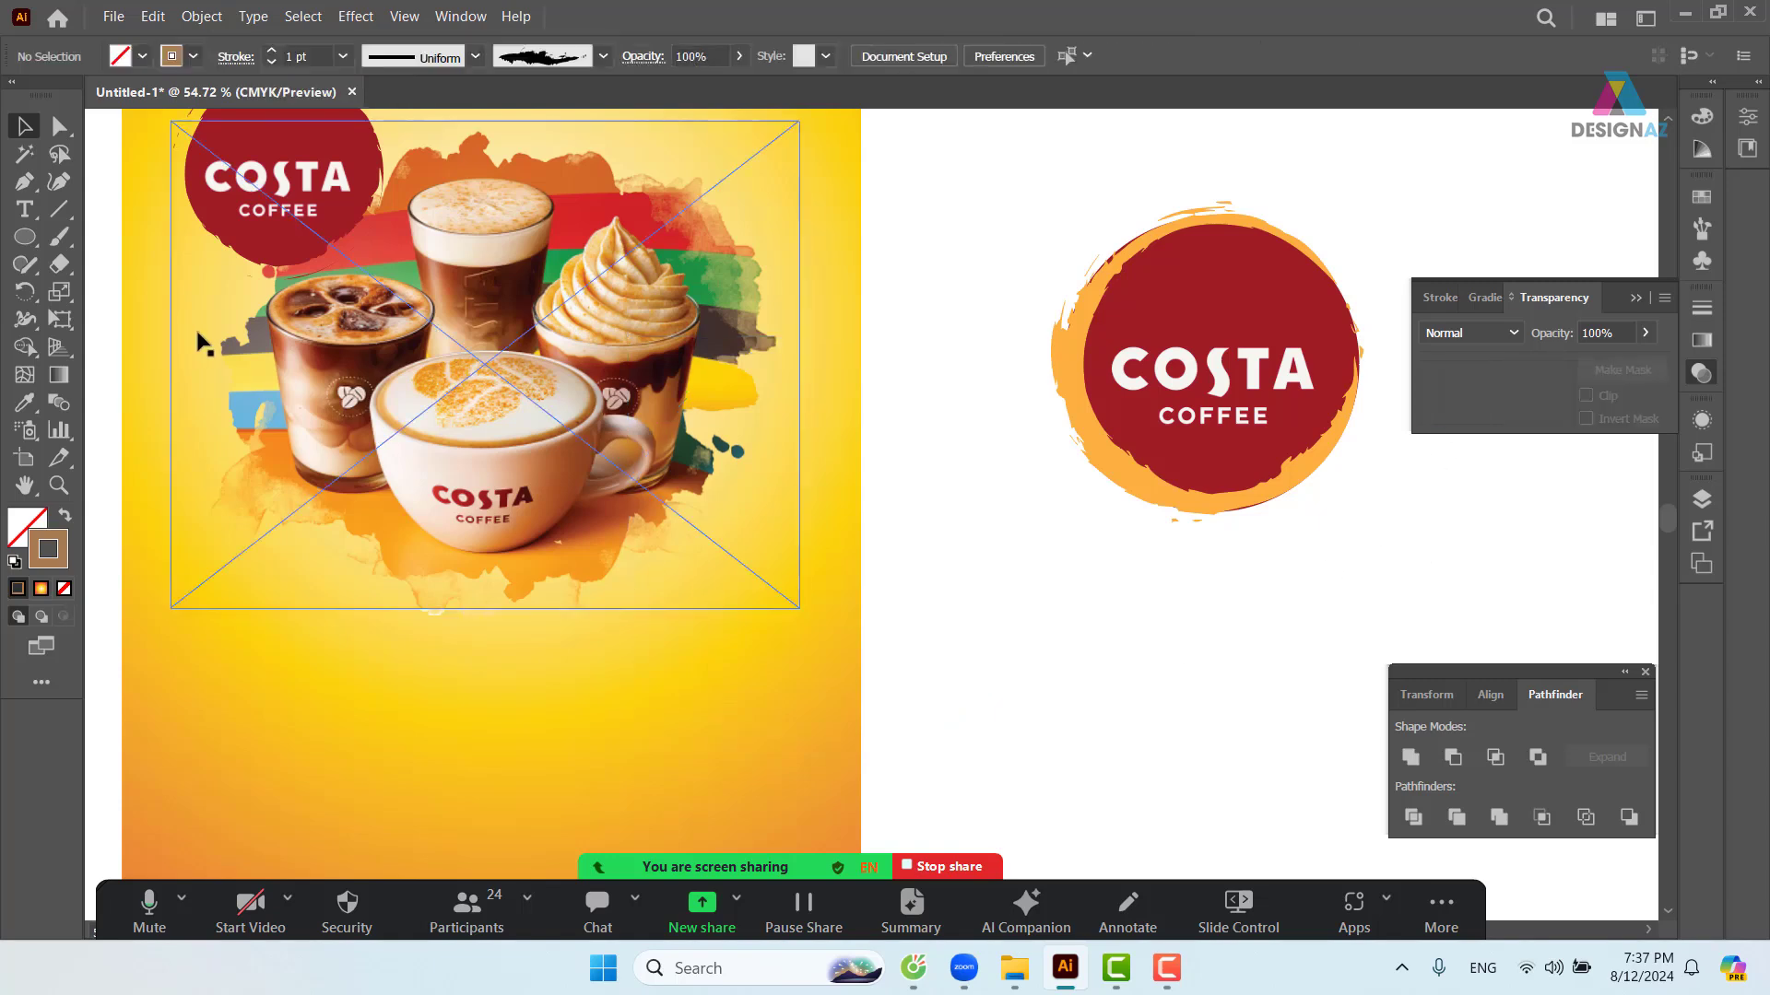
- Draw a circle over the poster's right edge below the drinks and open the Basic Graphics_Dots pattern swatch library
click(26, 237)
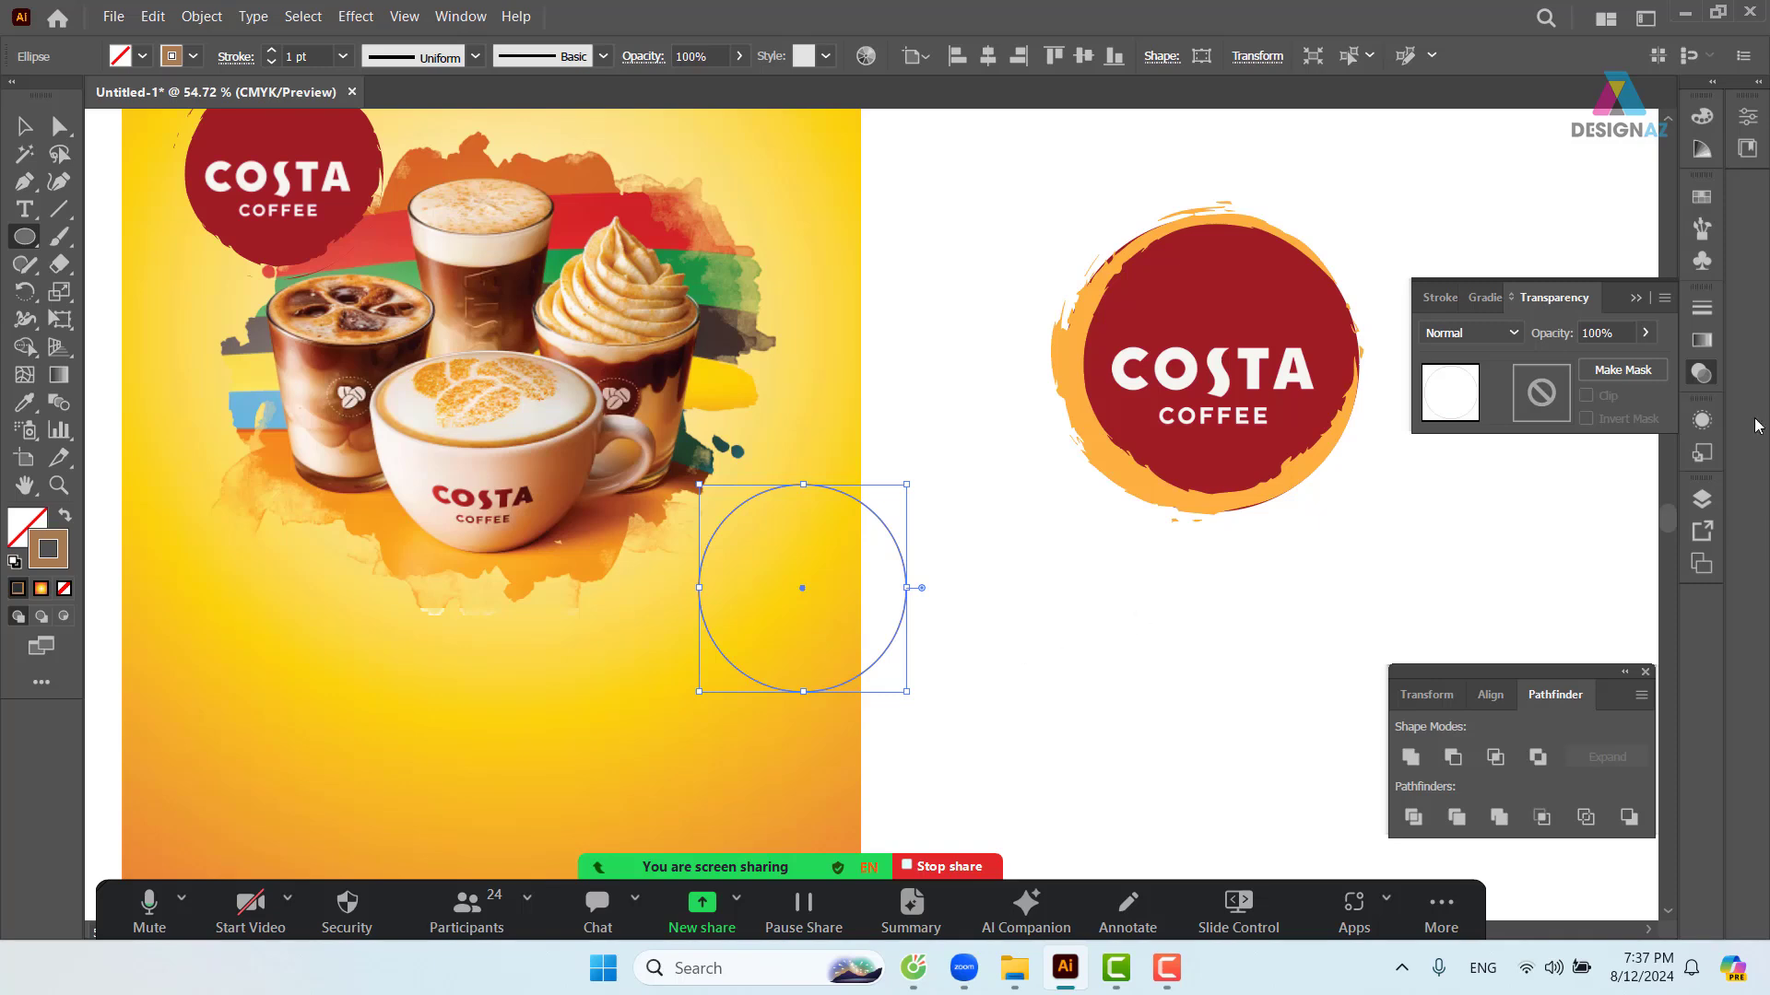
click(1702, 196)
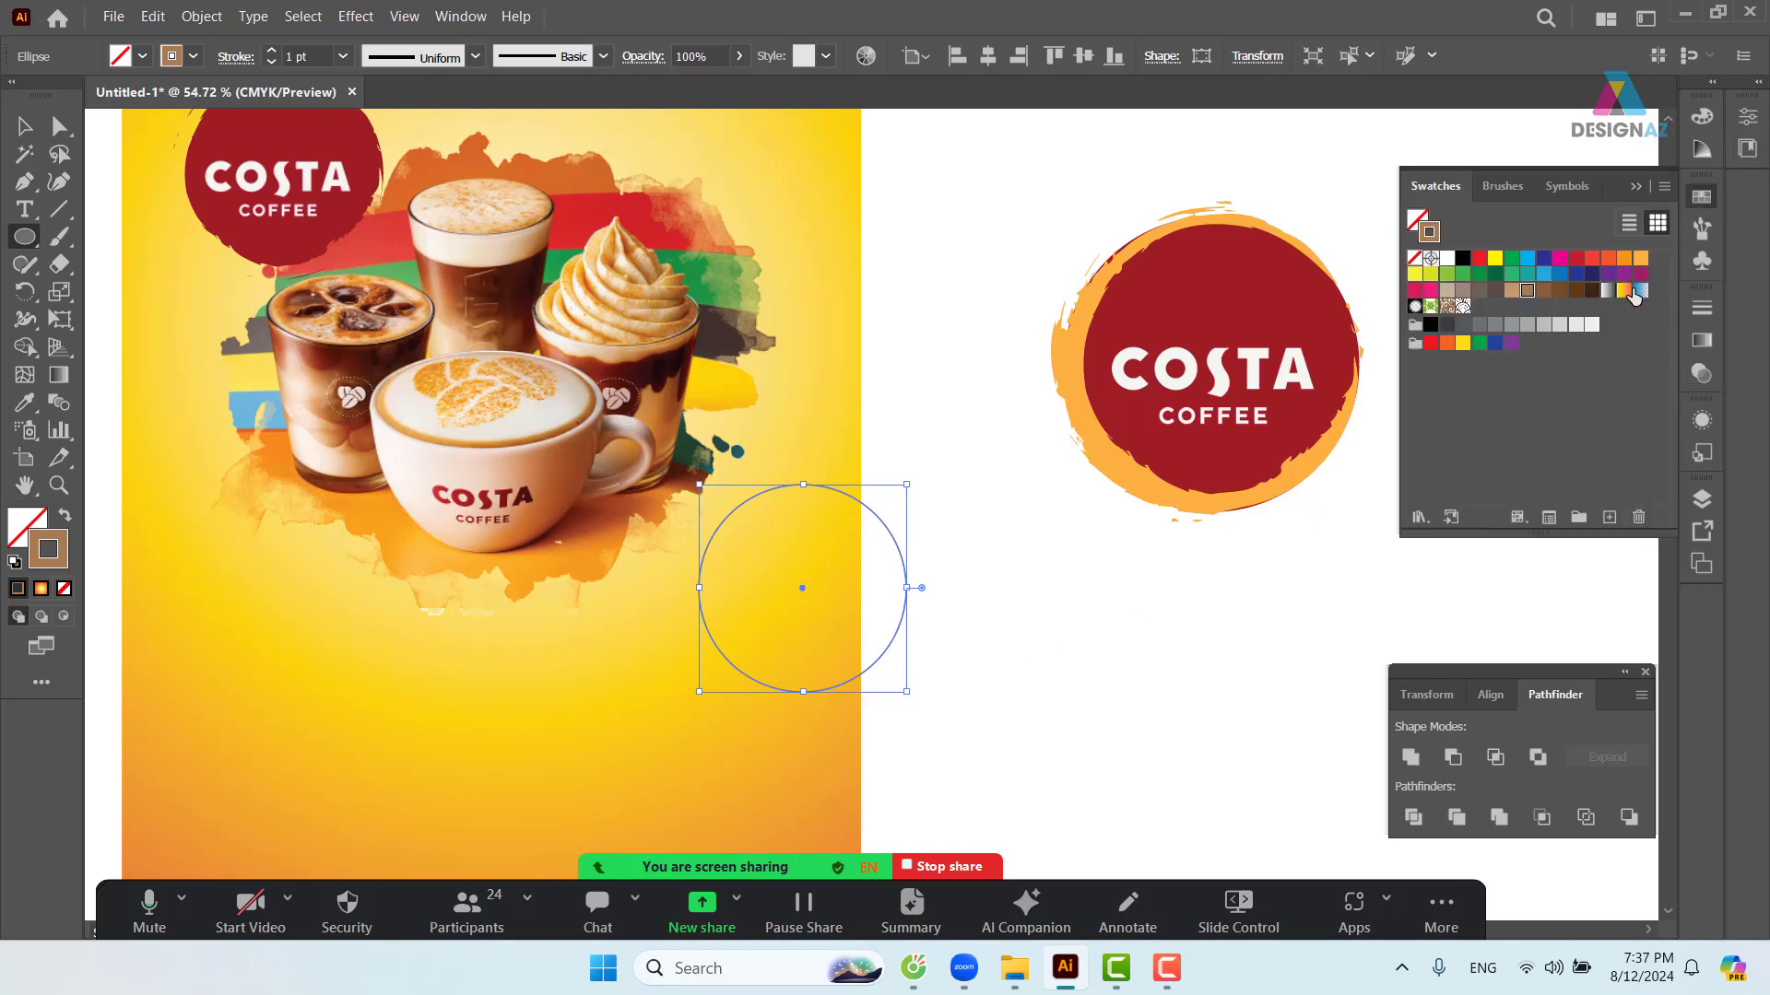
click(1420, 519)
mouse_move(1517, 396)
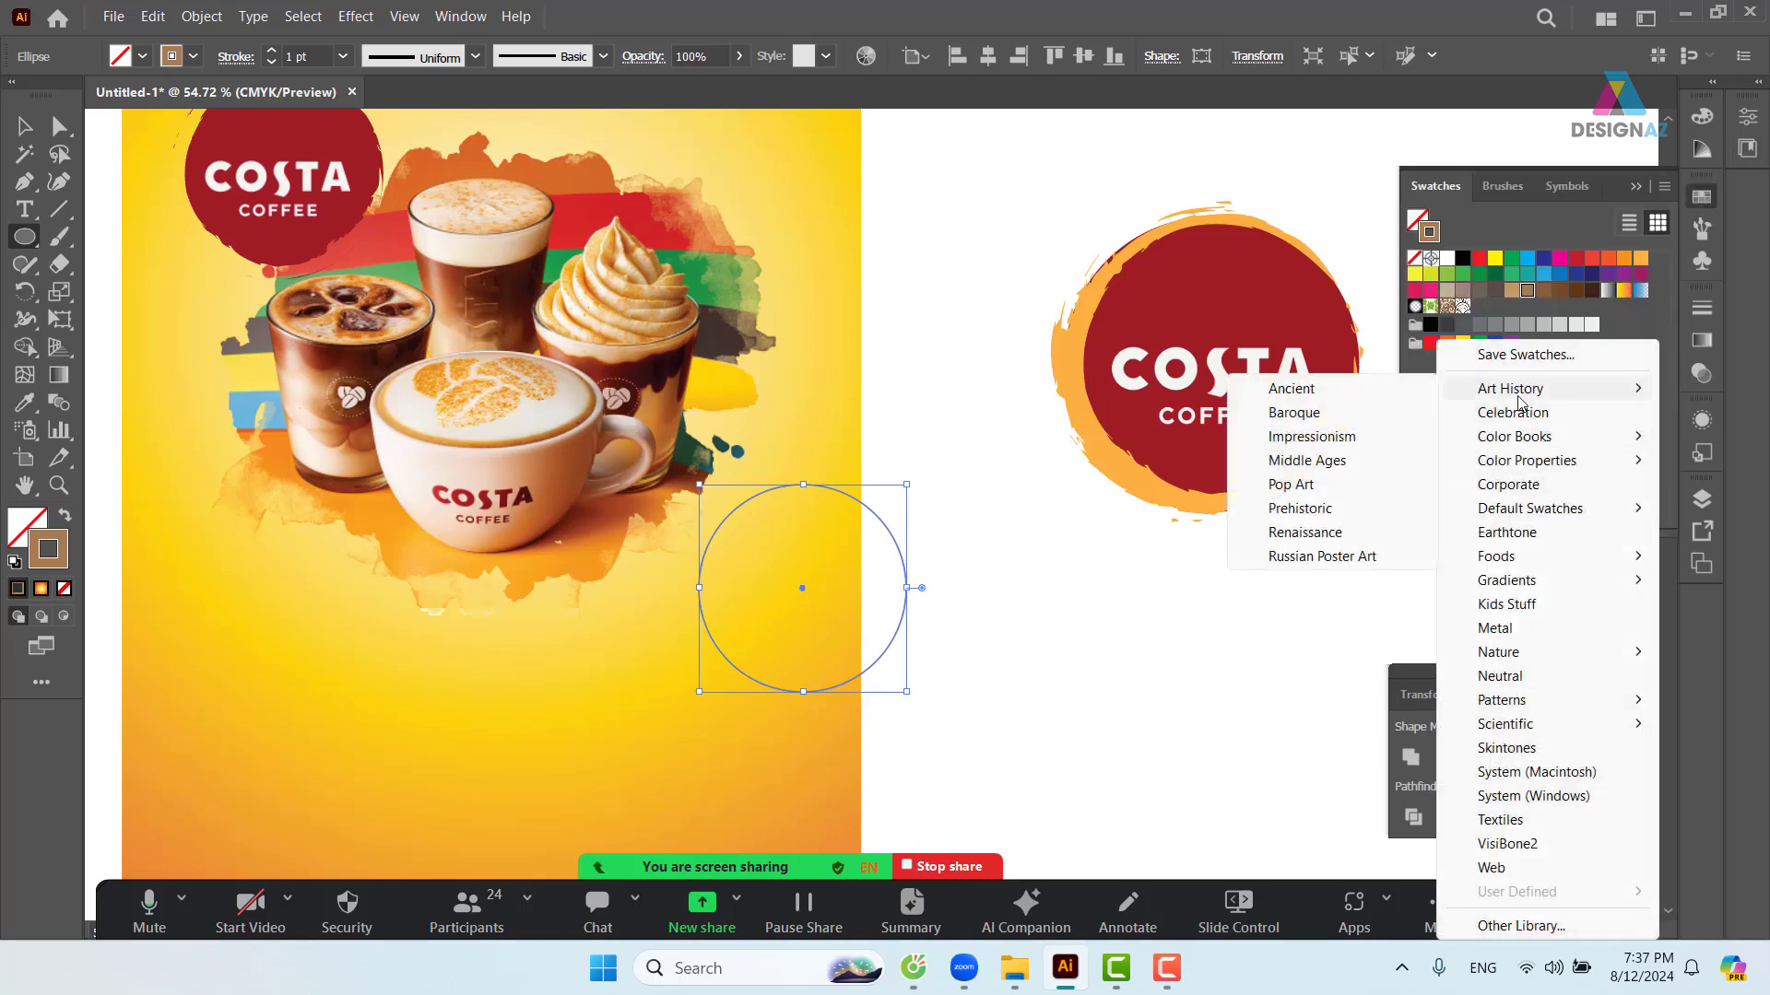
mouse_move(1548, 705)
mouse_move(1389, 708)
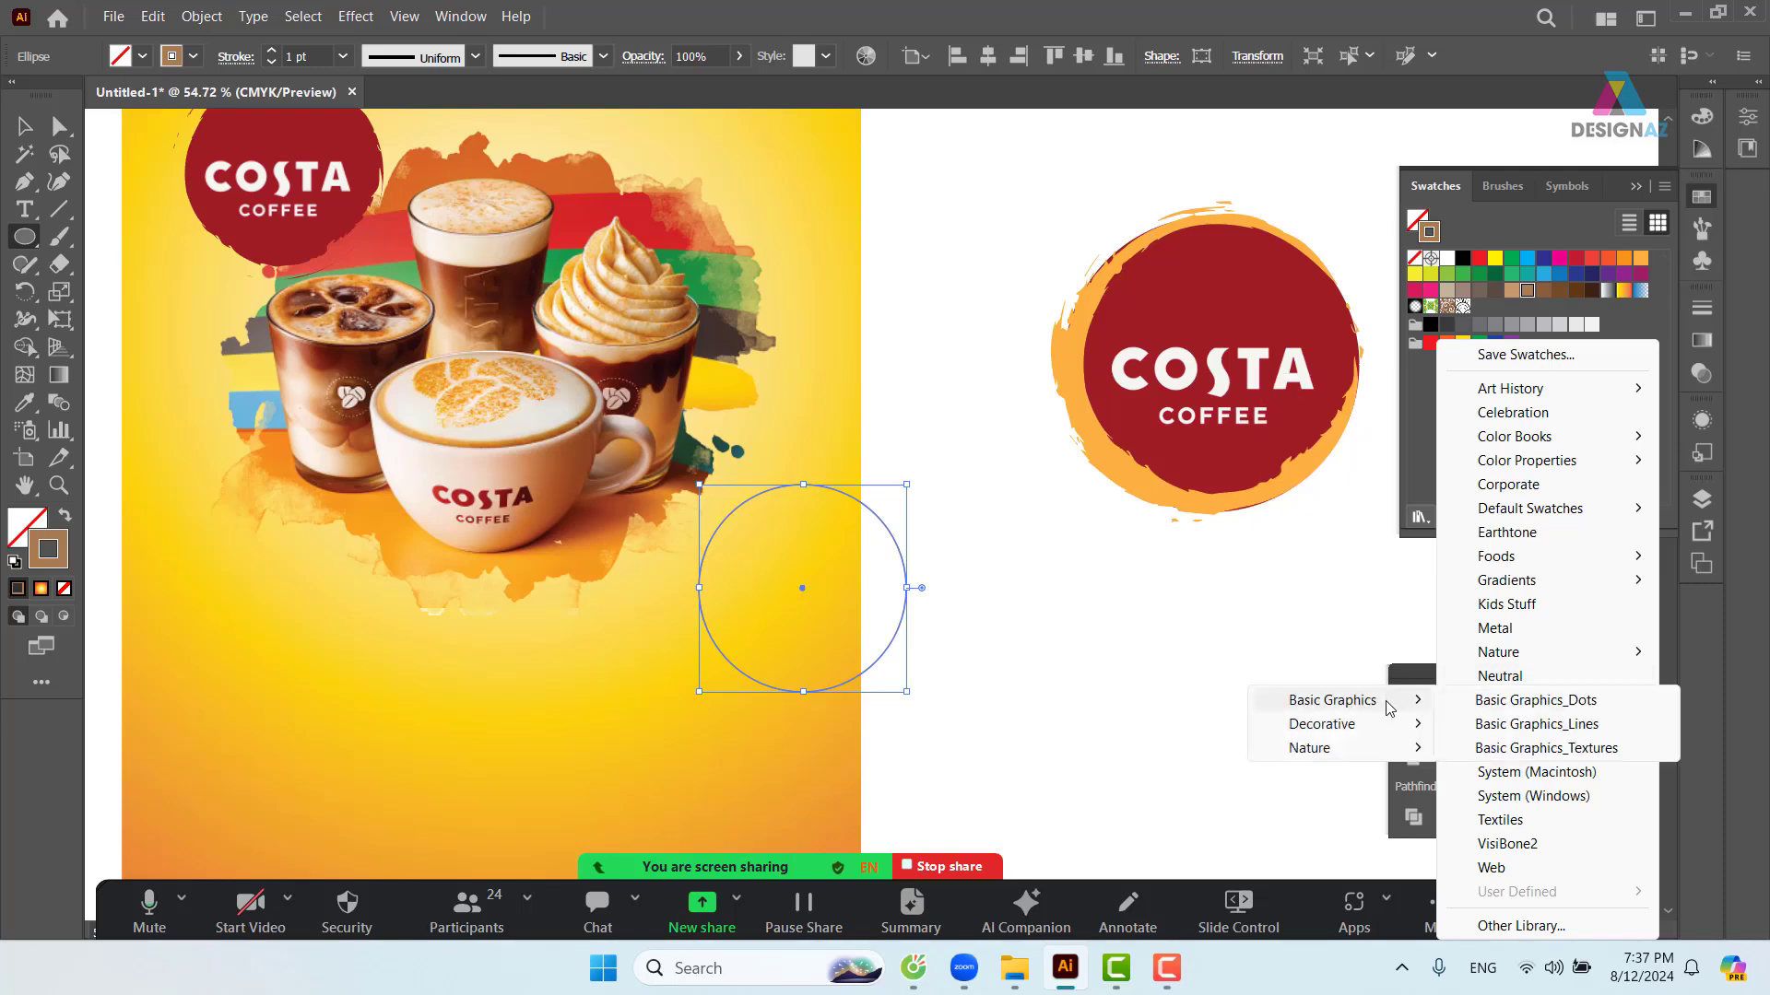
click(1532, 700)
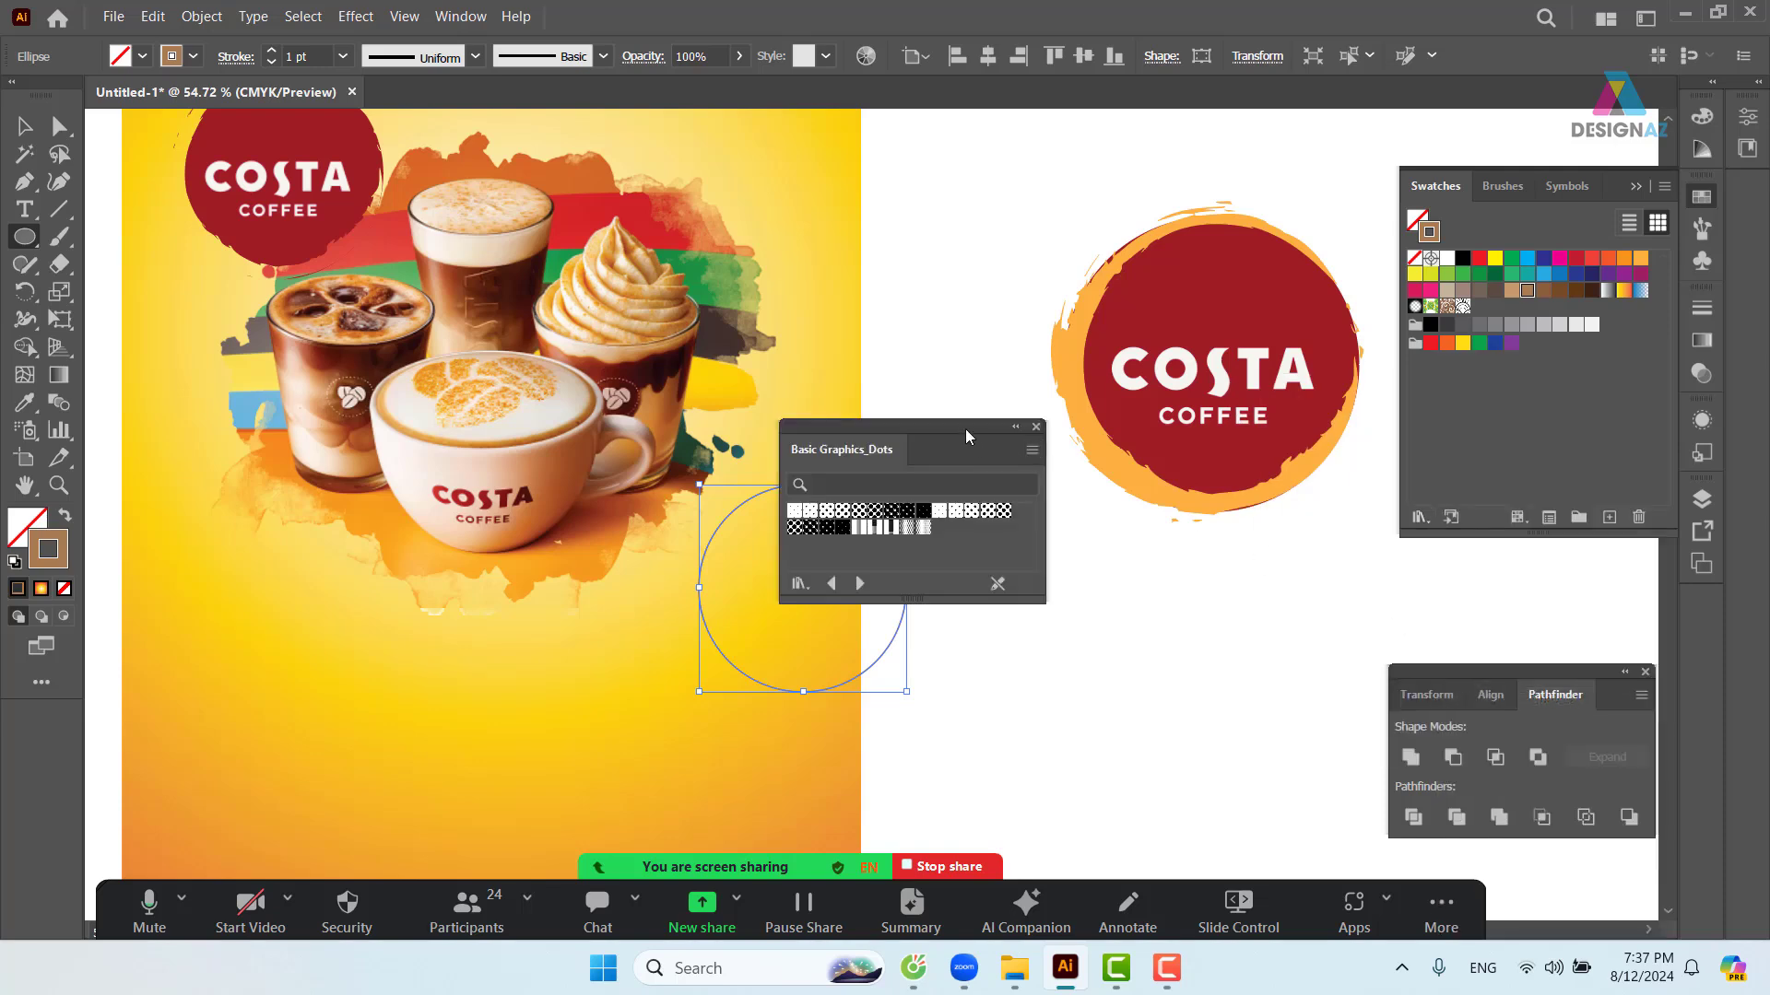
drag(965, 429, 1056, 137)
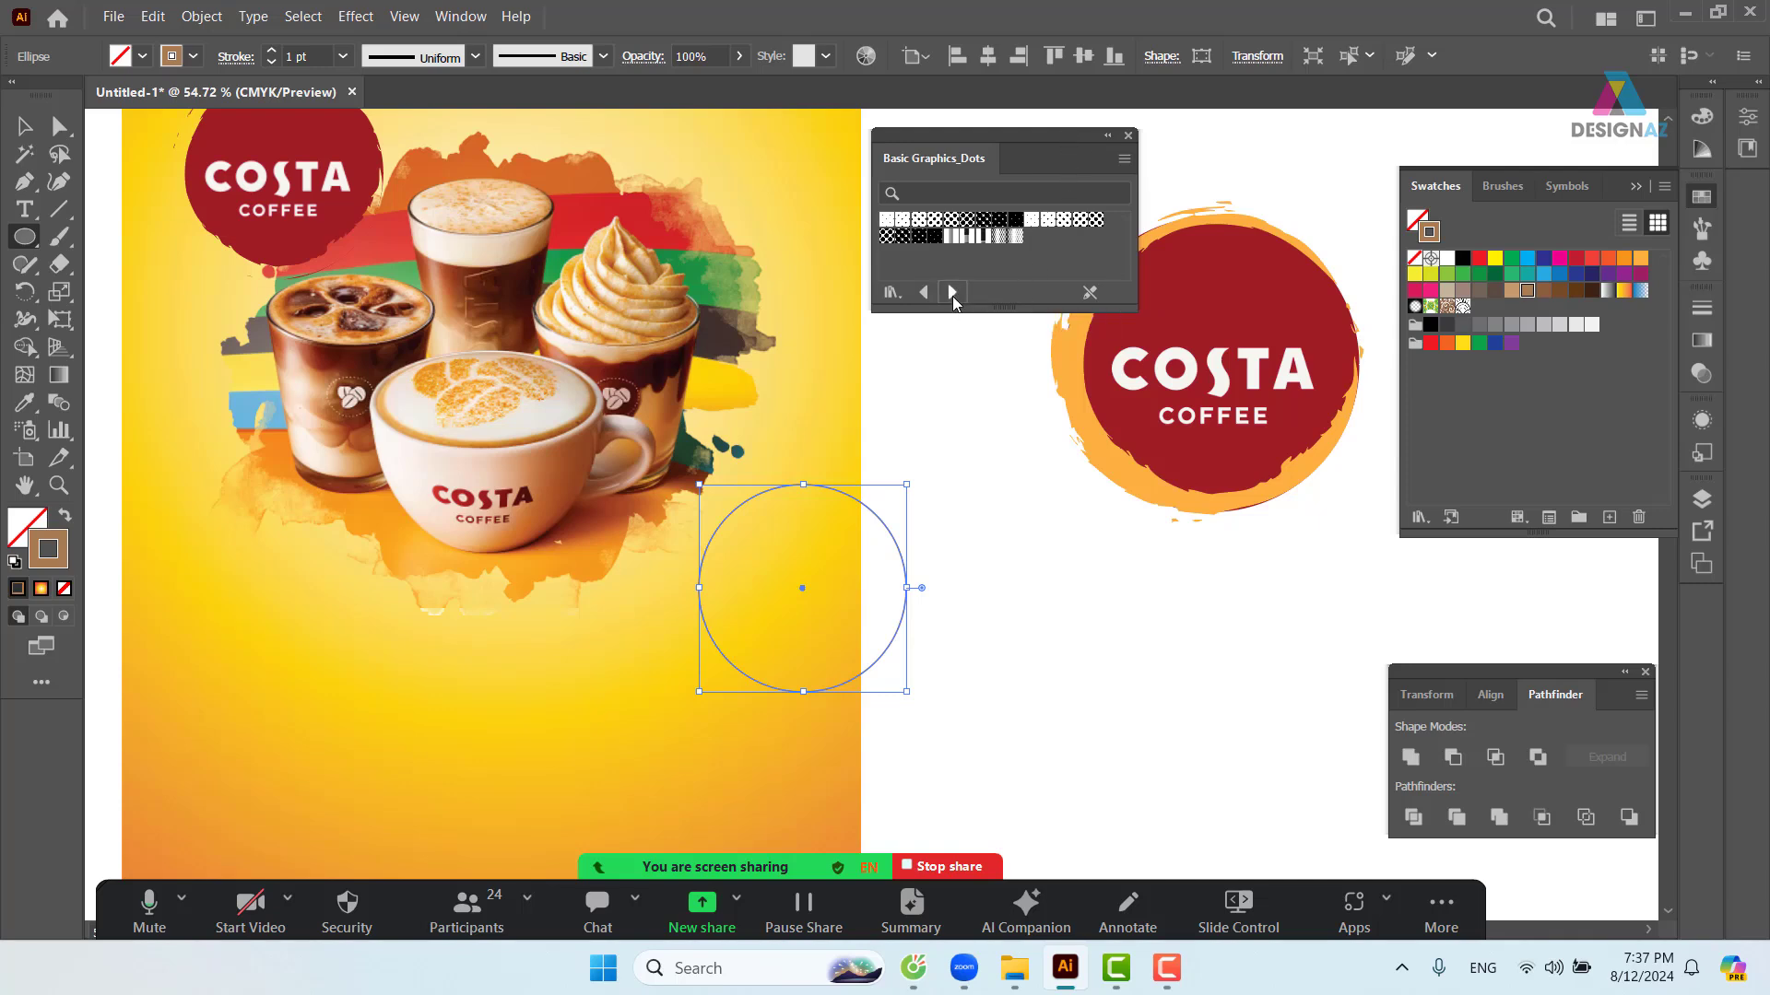
- Fill the circle with the 10 lpi 10% pattern from the Basic Graphics_Lines library instead of its stroke, and rotate it 45 degrees
click(952, 293)
click(885, 224)
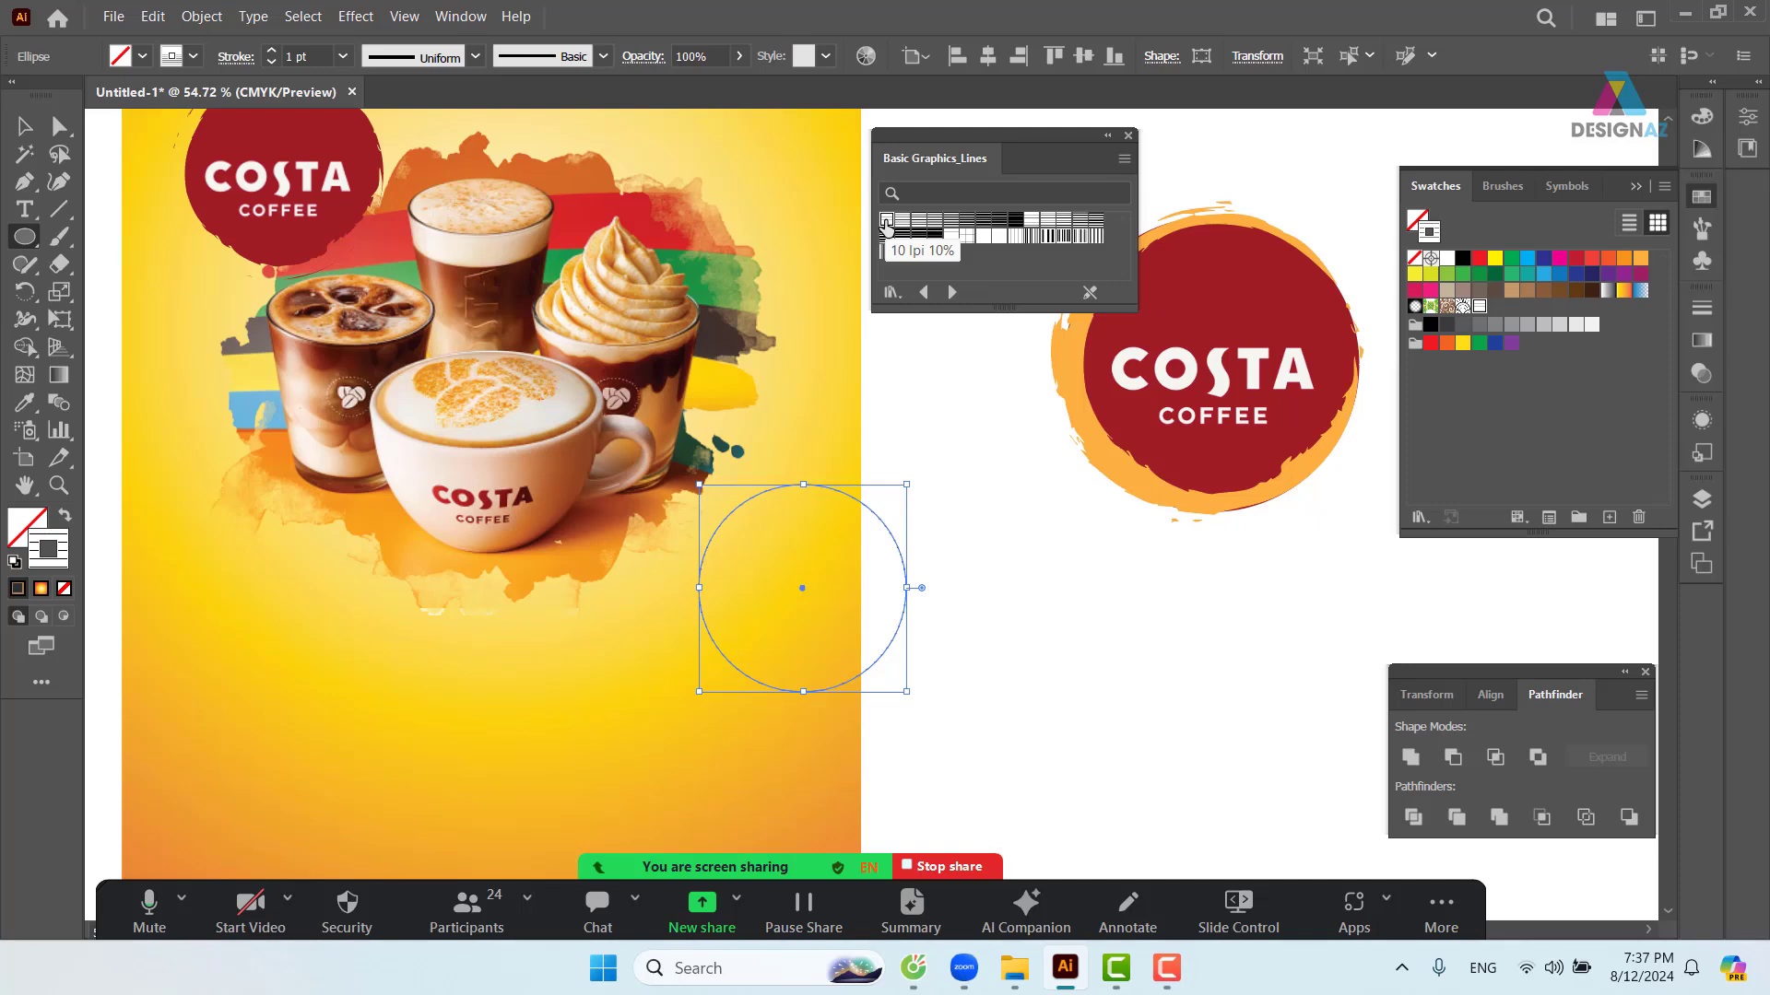
key(shift+x)
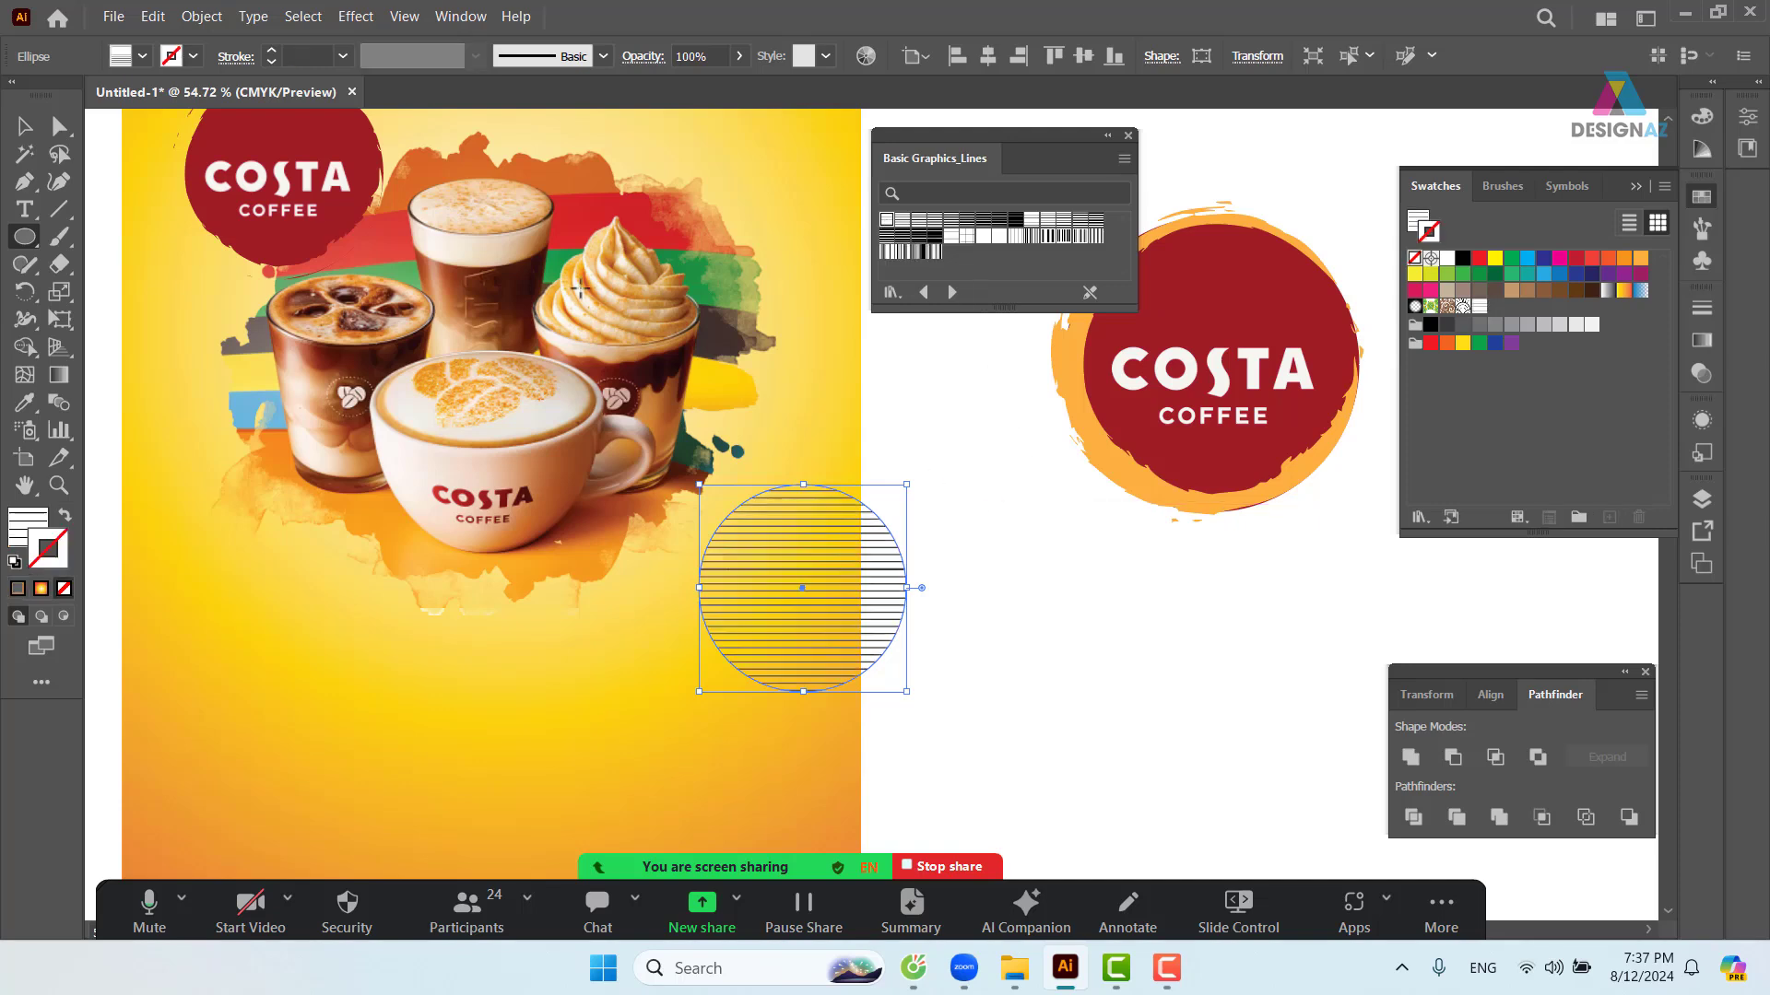
key(v)
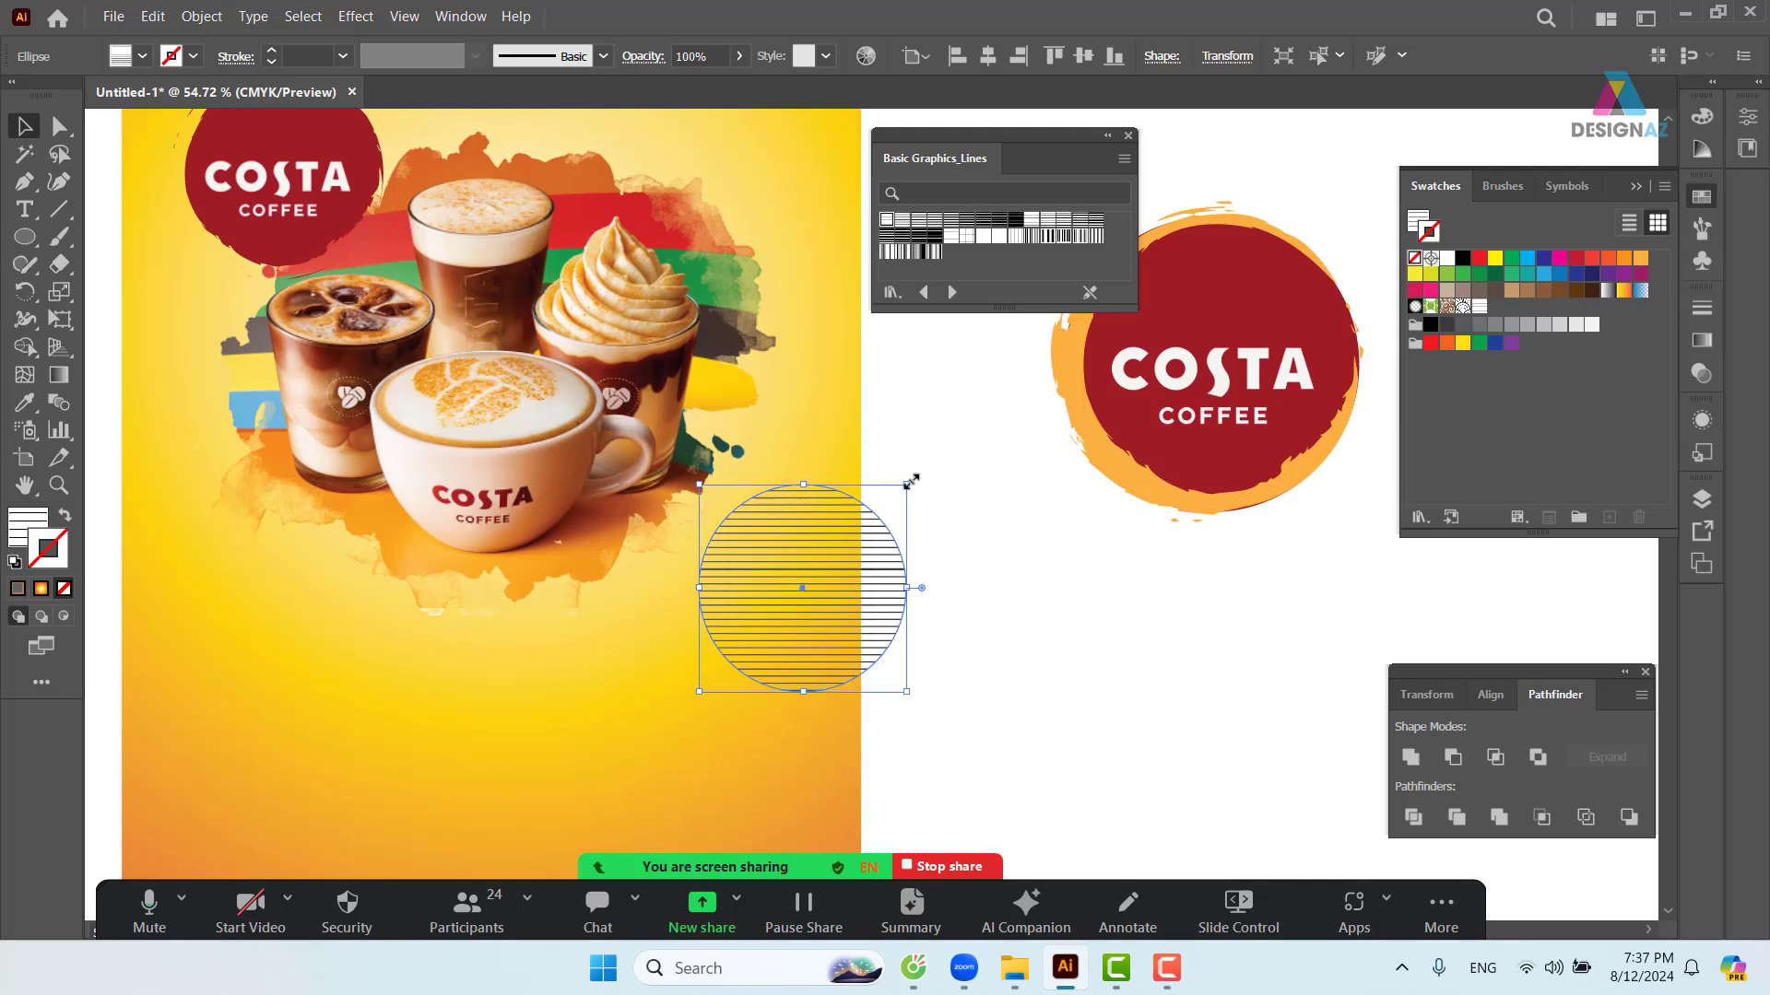
drag(885, 443, 819, 418)
click(986, 518)
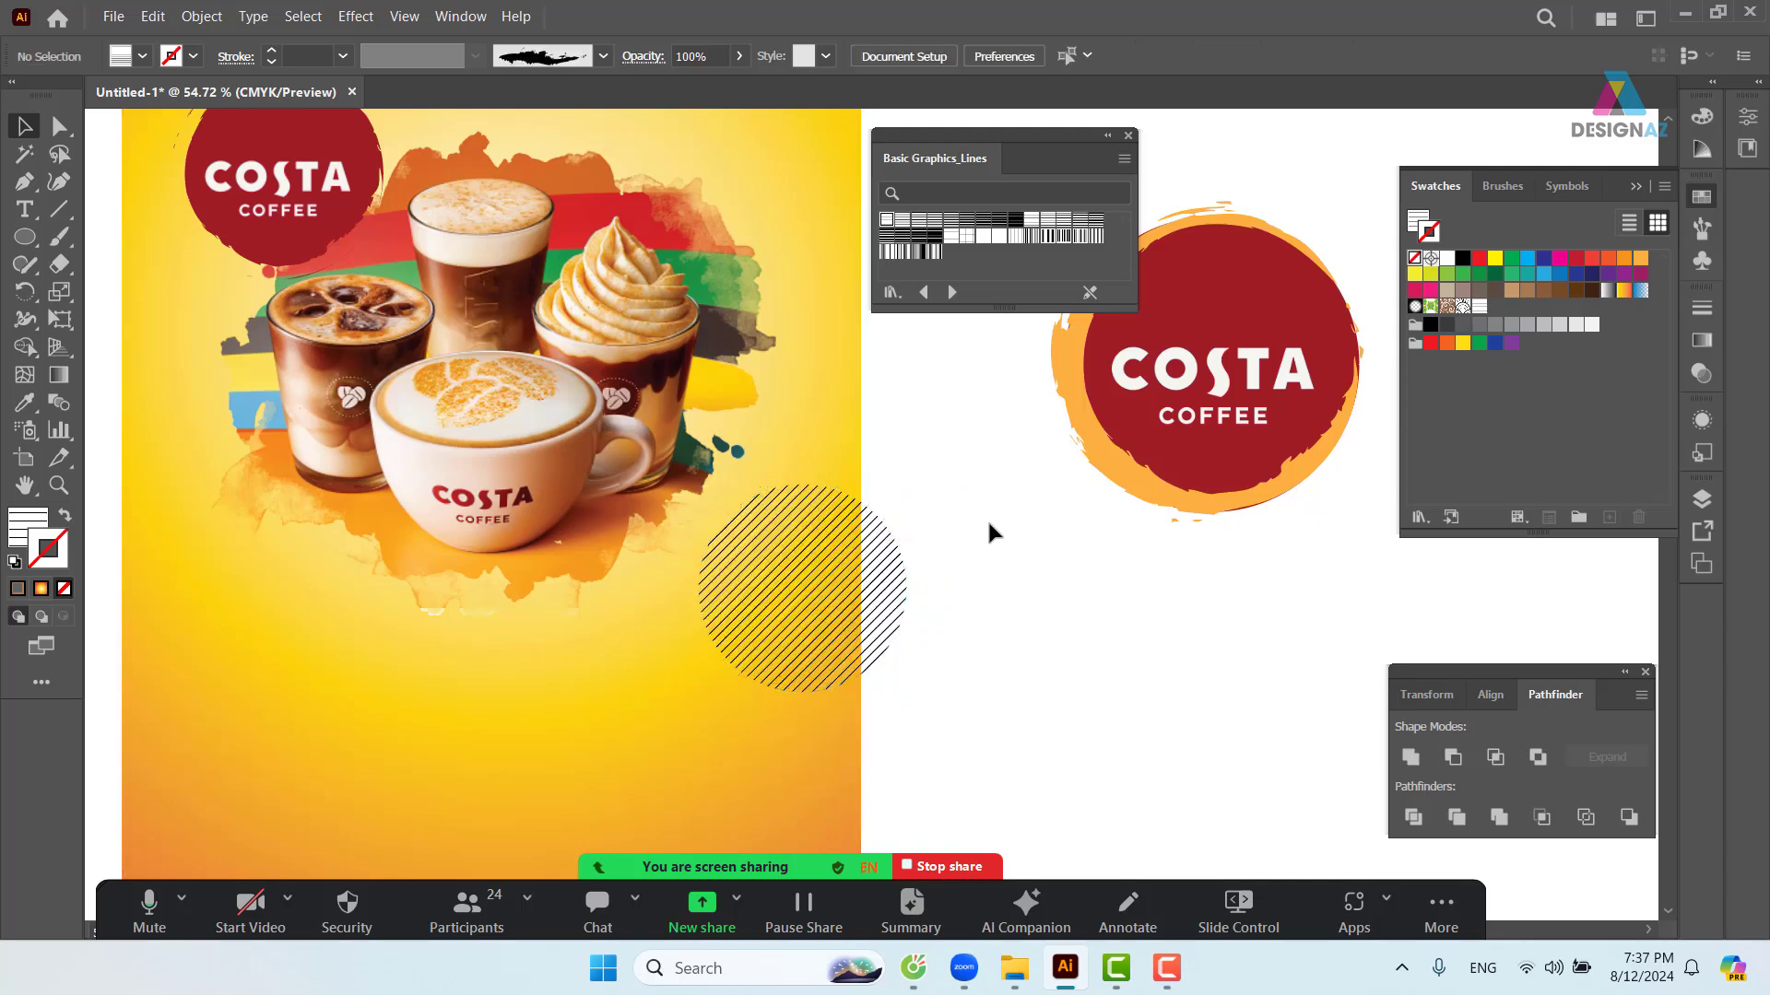
- Set the striped circle's blending mode to Screen and move it over the right side of the front cup and drinks
click(905, 620)
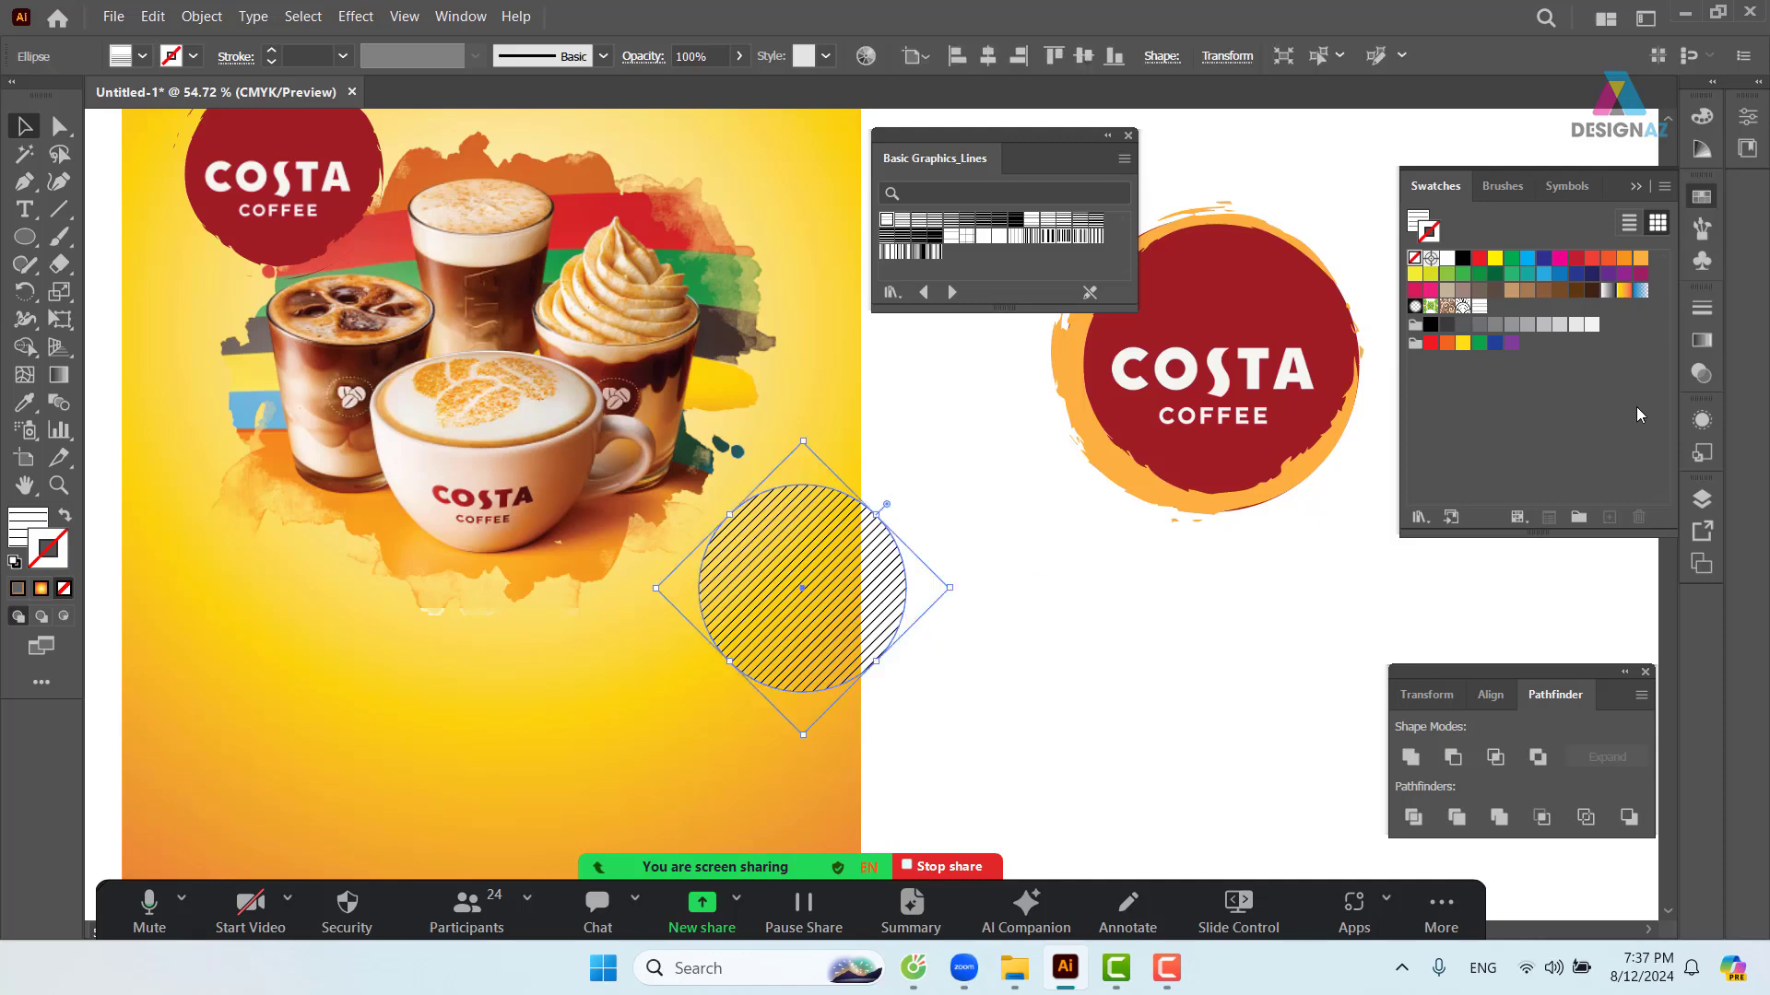
click(1696, 380)
click(1481, 332)
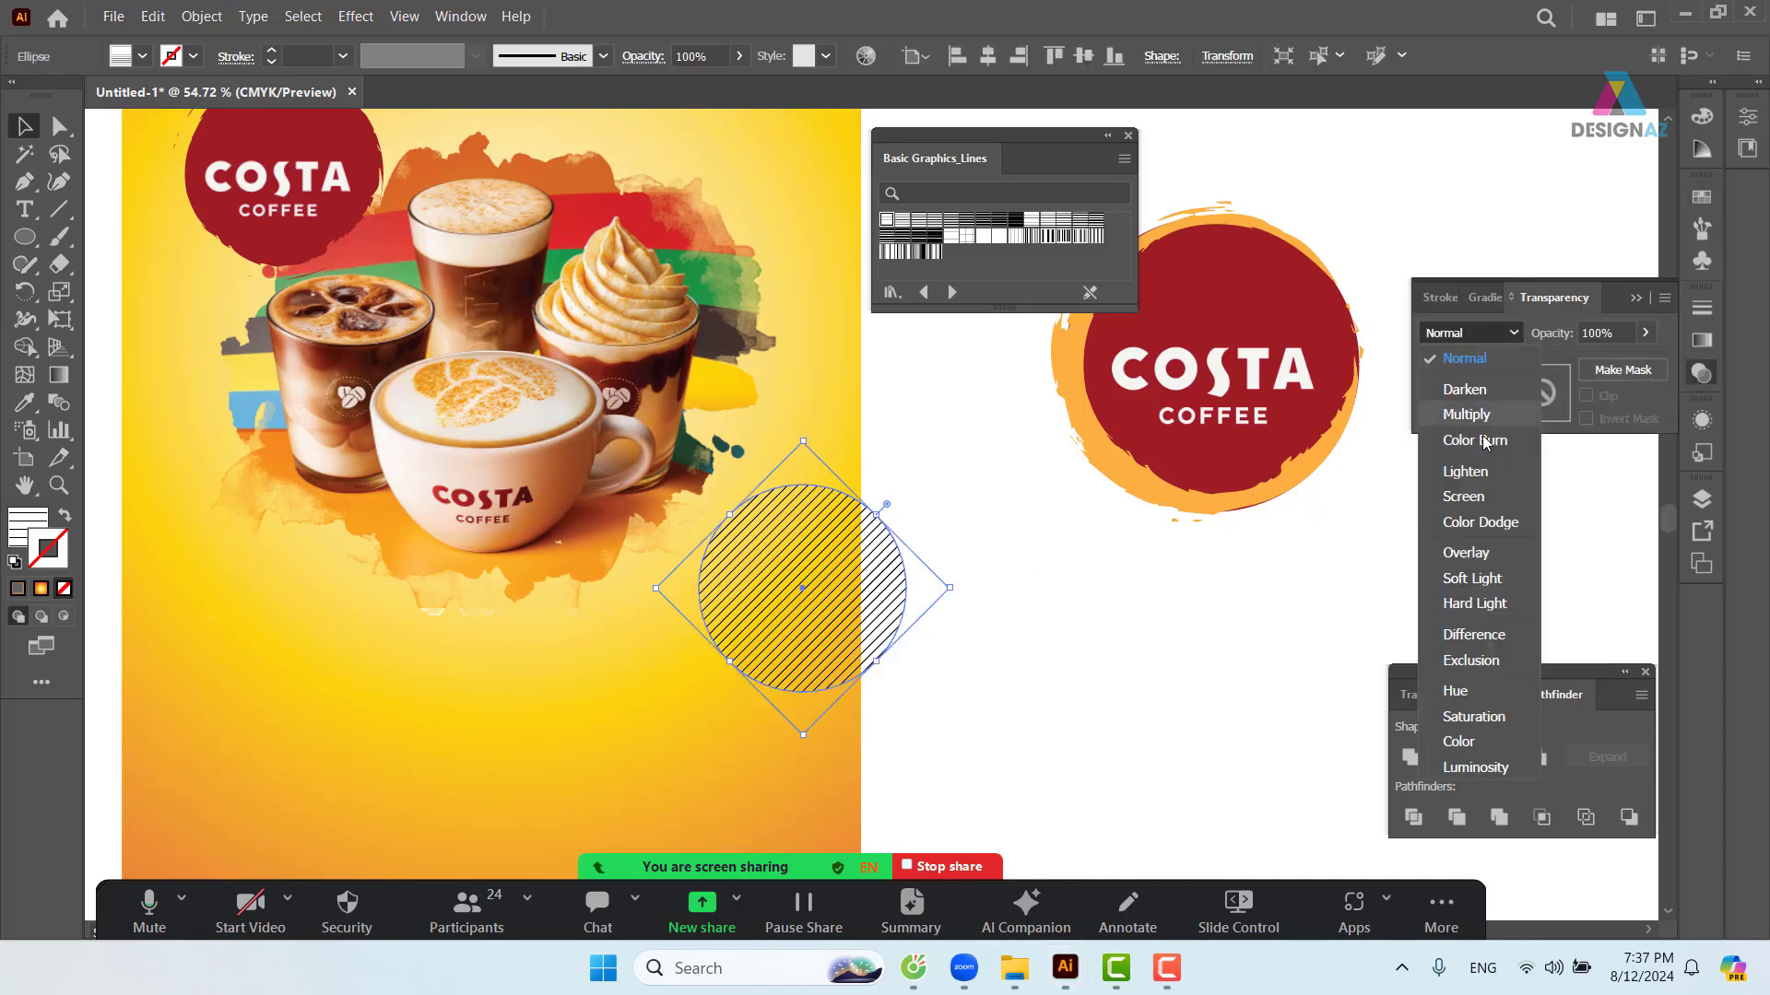
click(1476, 505)
click(1134, 572)
drag(816, 636, 722, 514)
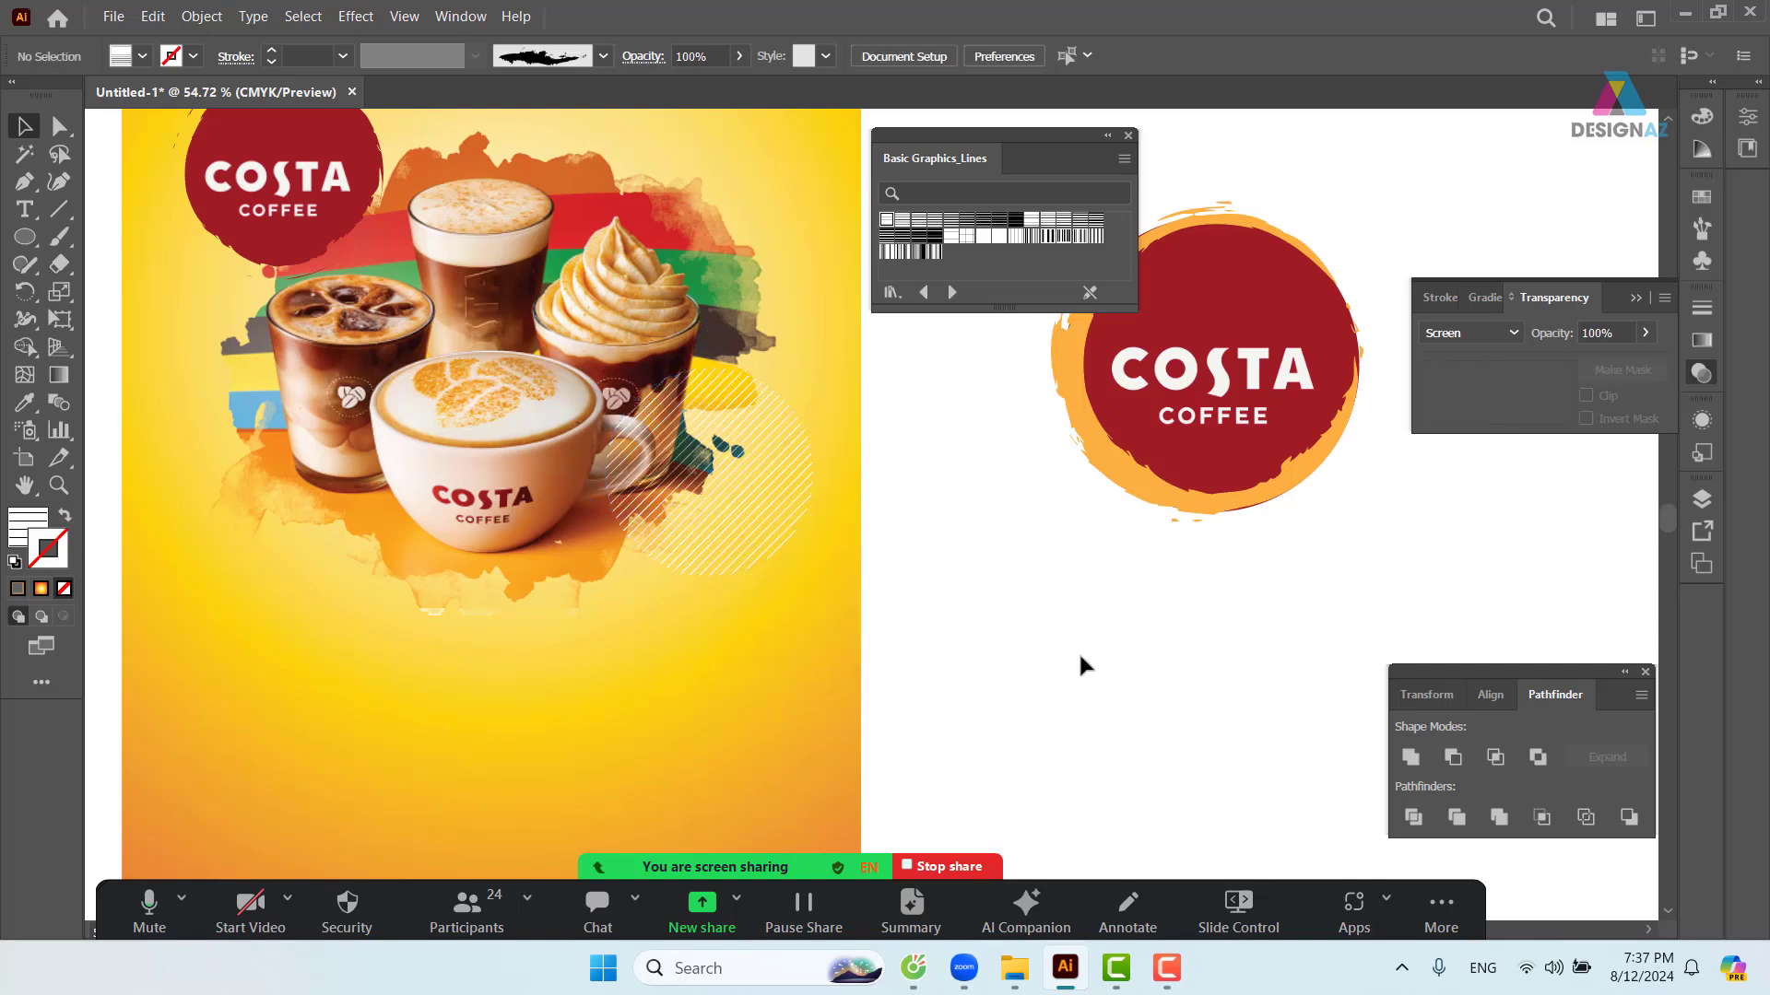
- Fill the circle with the second pattern in the Basic Graphics_Lines library and leave it without a stroke
scroll(1059, 679, left, 5)
drag(962, 597, 958, 638)
click(1171, 653)
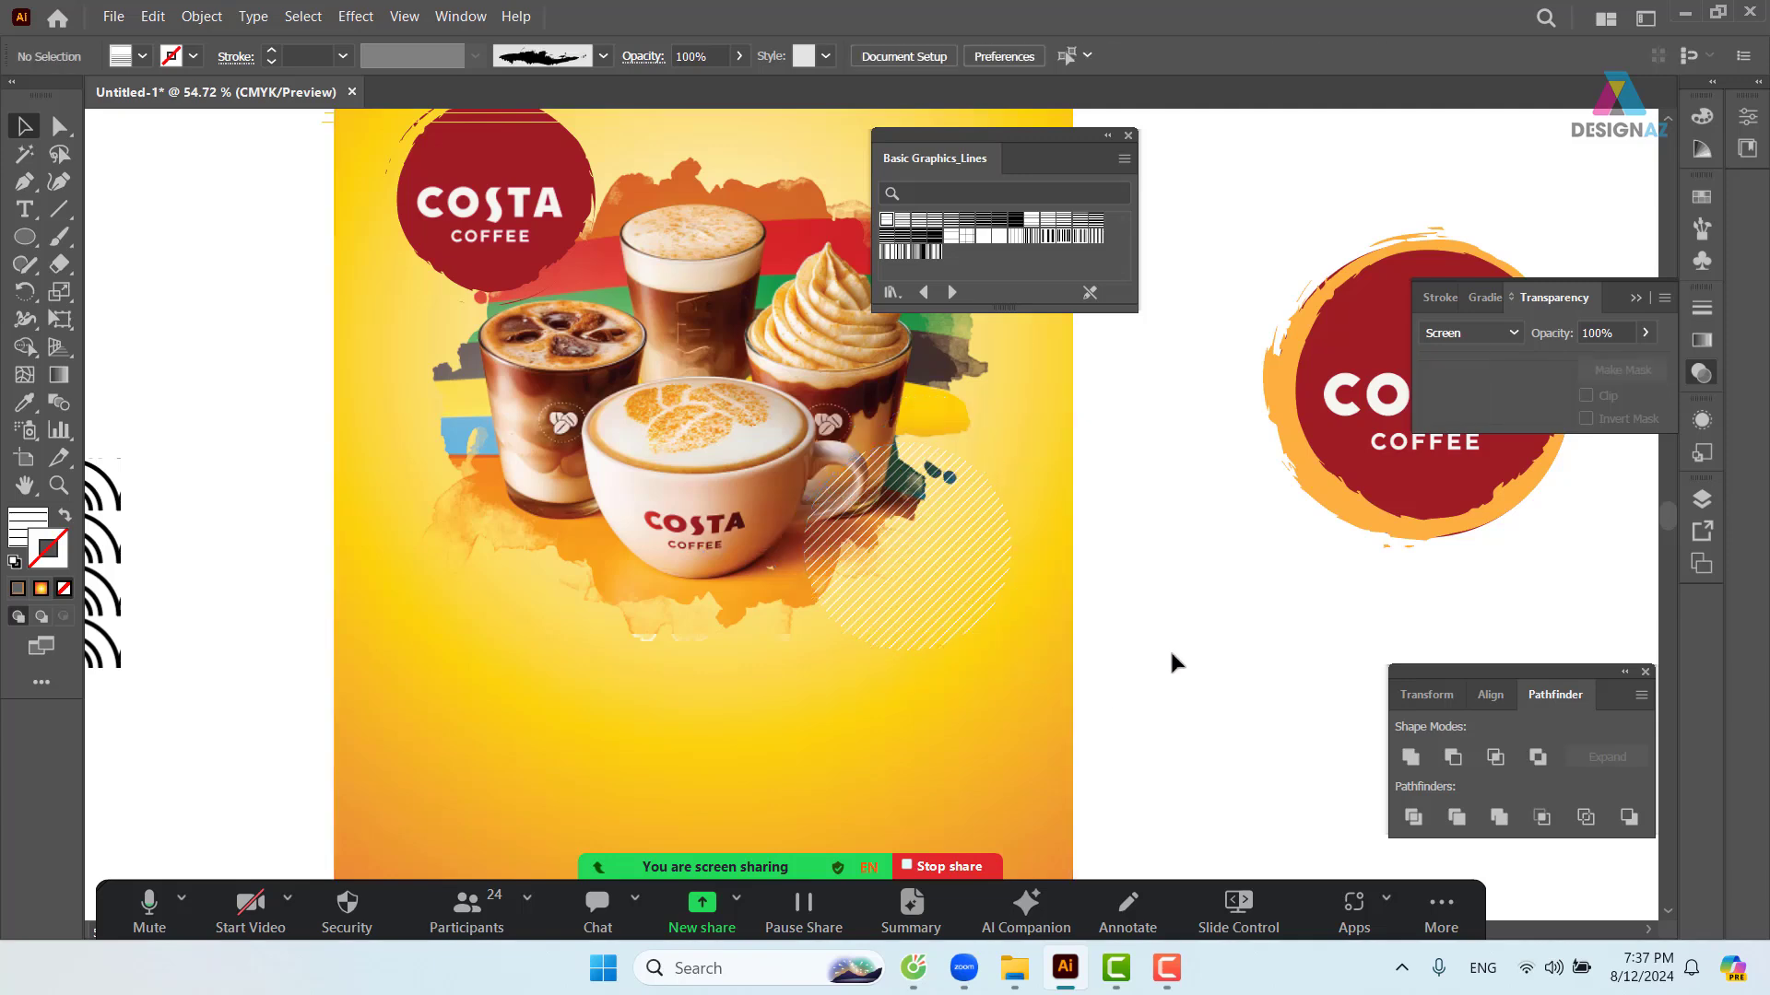
click(924, 573)
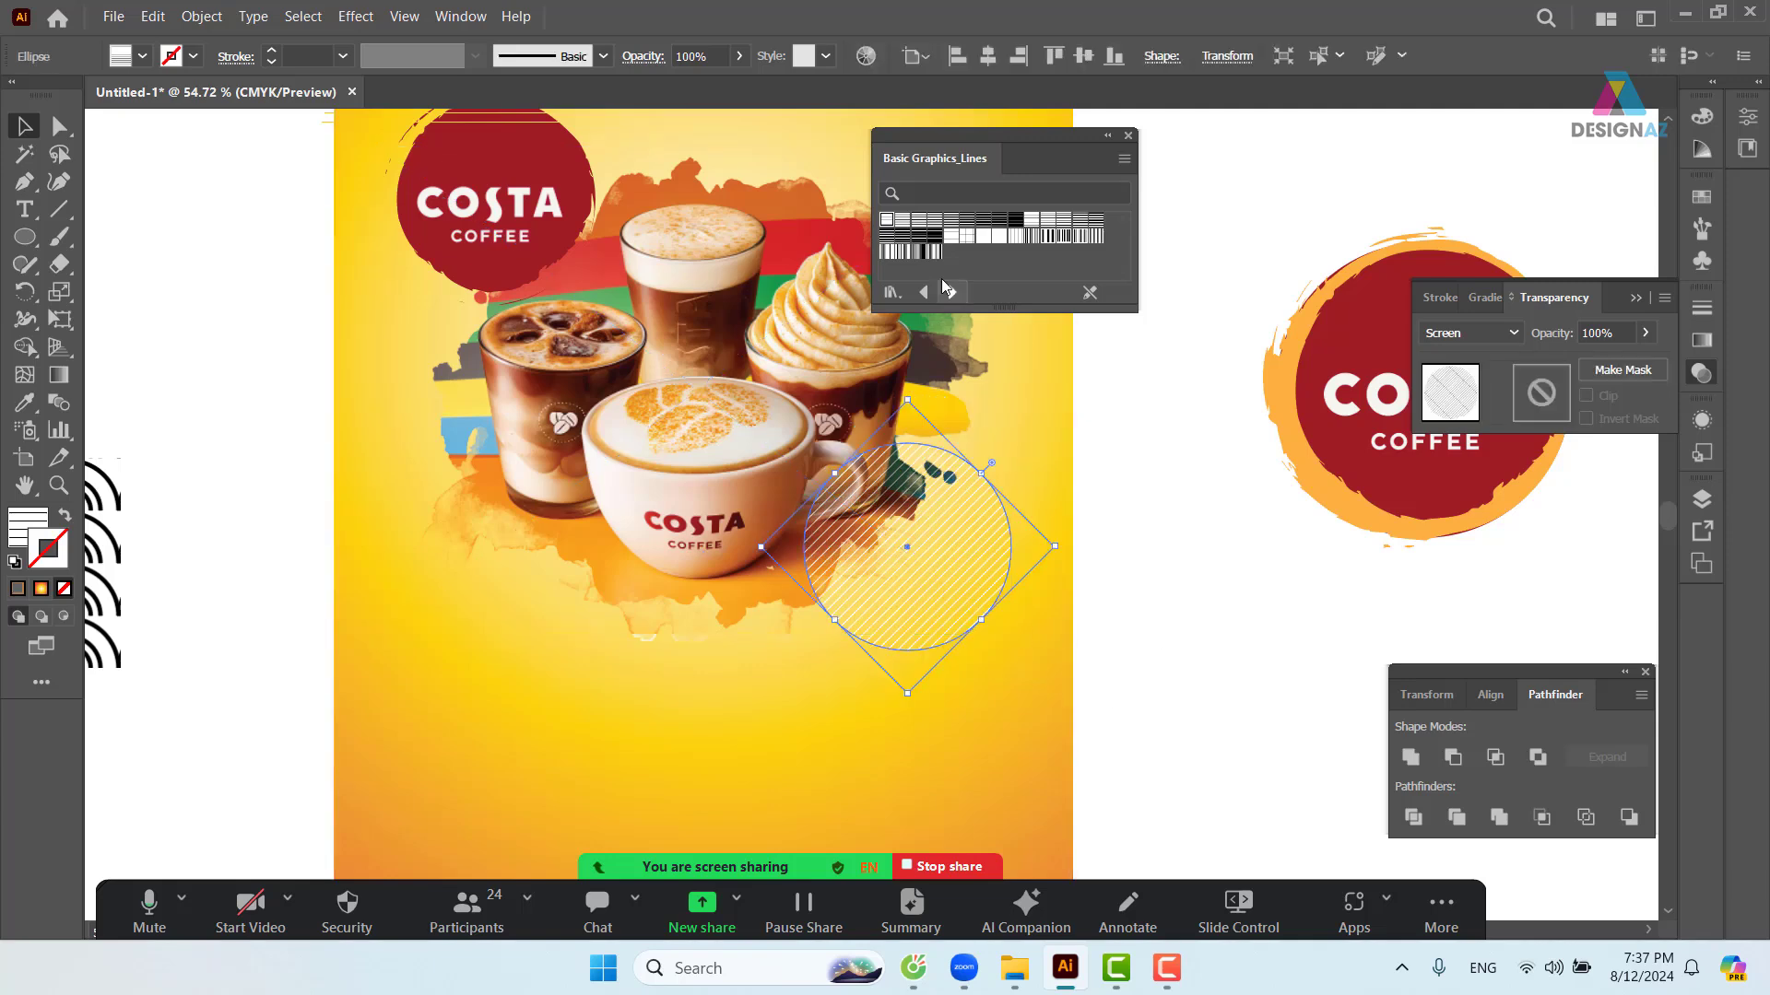
click(903, 221)
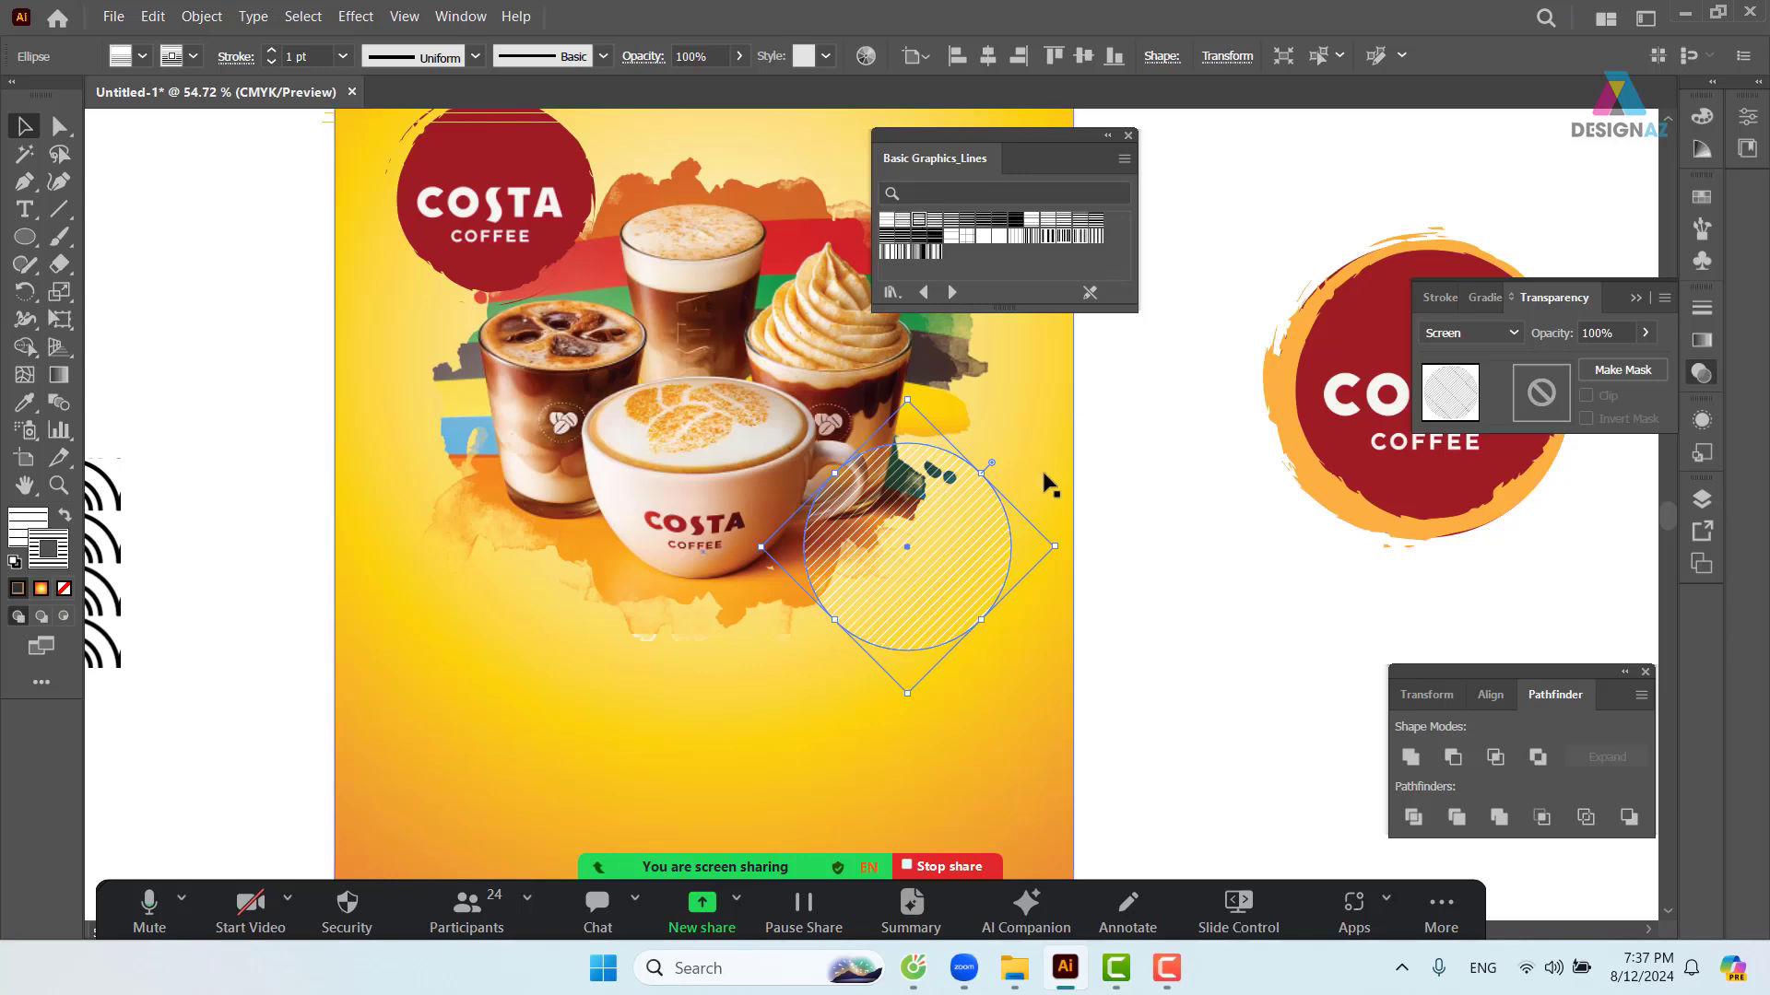
key(ctrl+z)
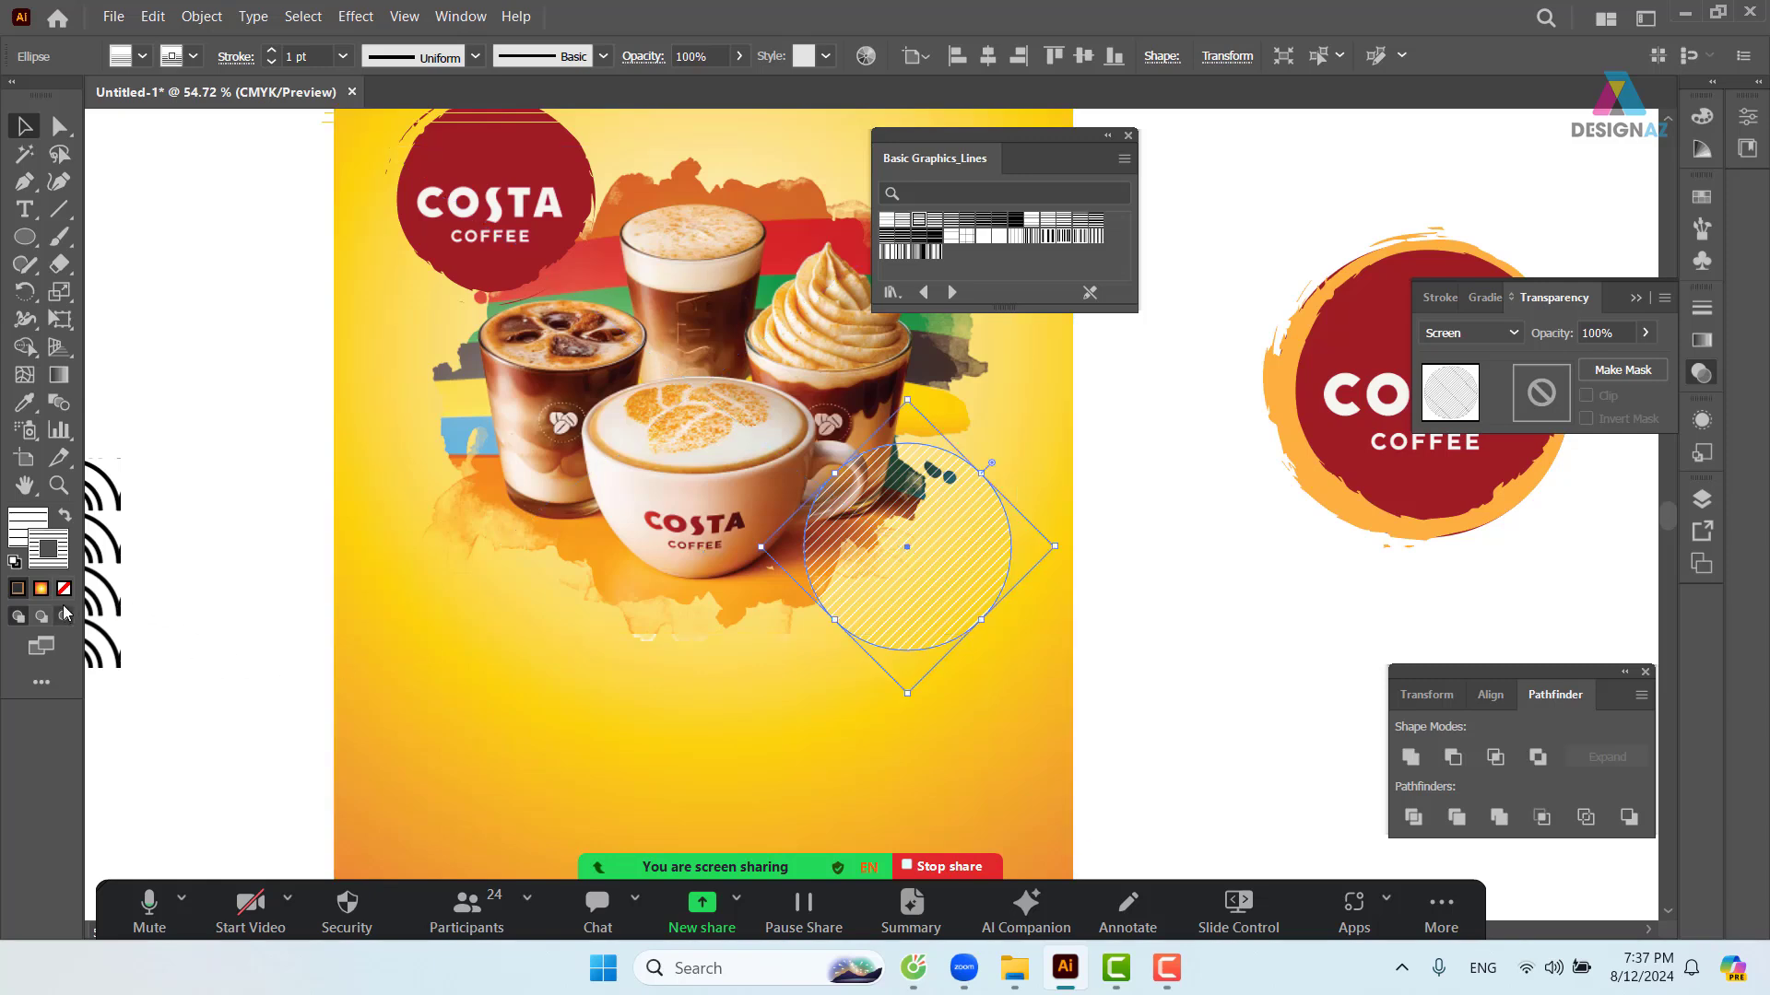
click(64, 589)
click(36, 522)
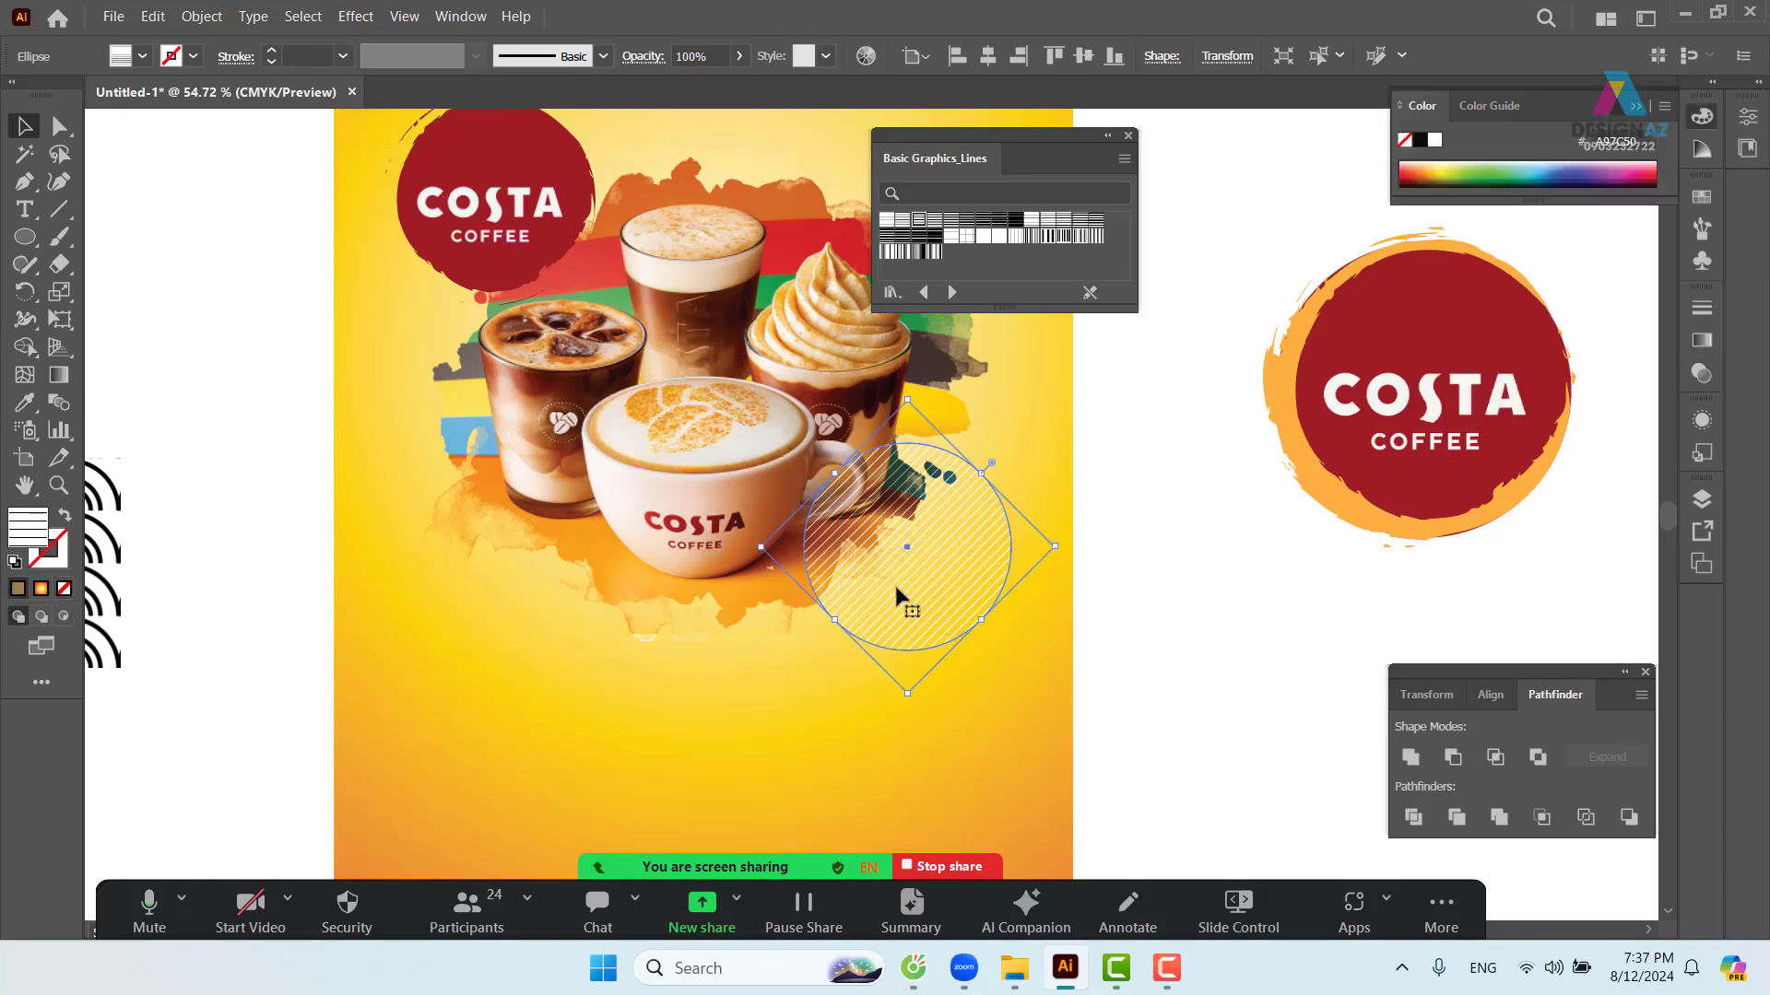
click(901, 221)
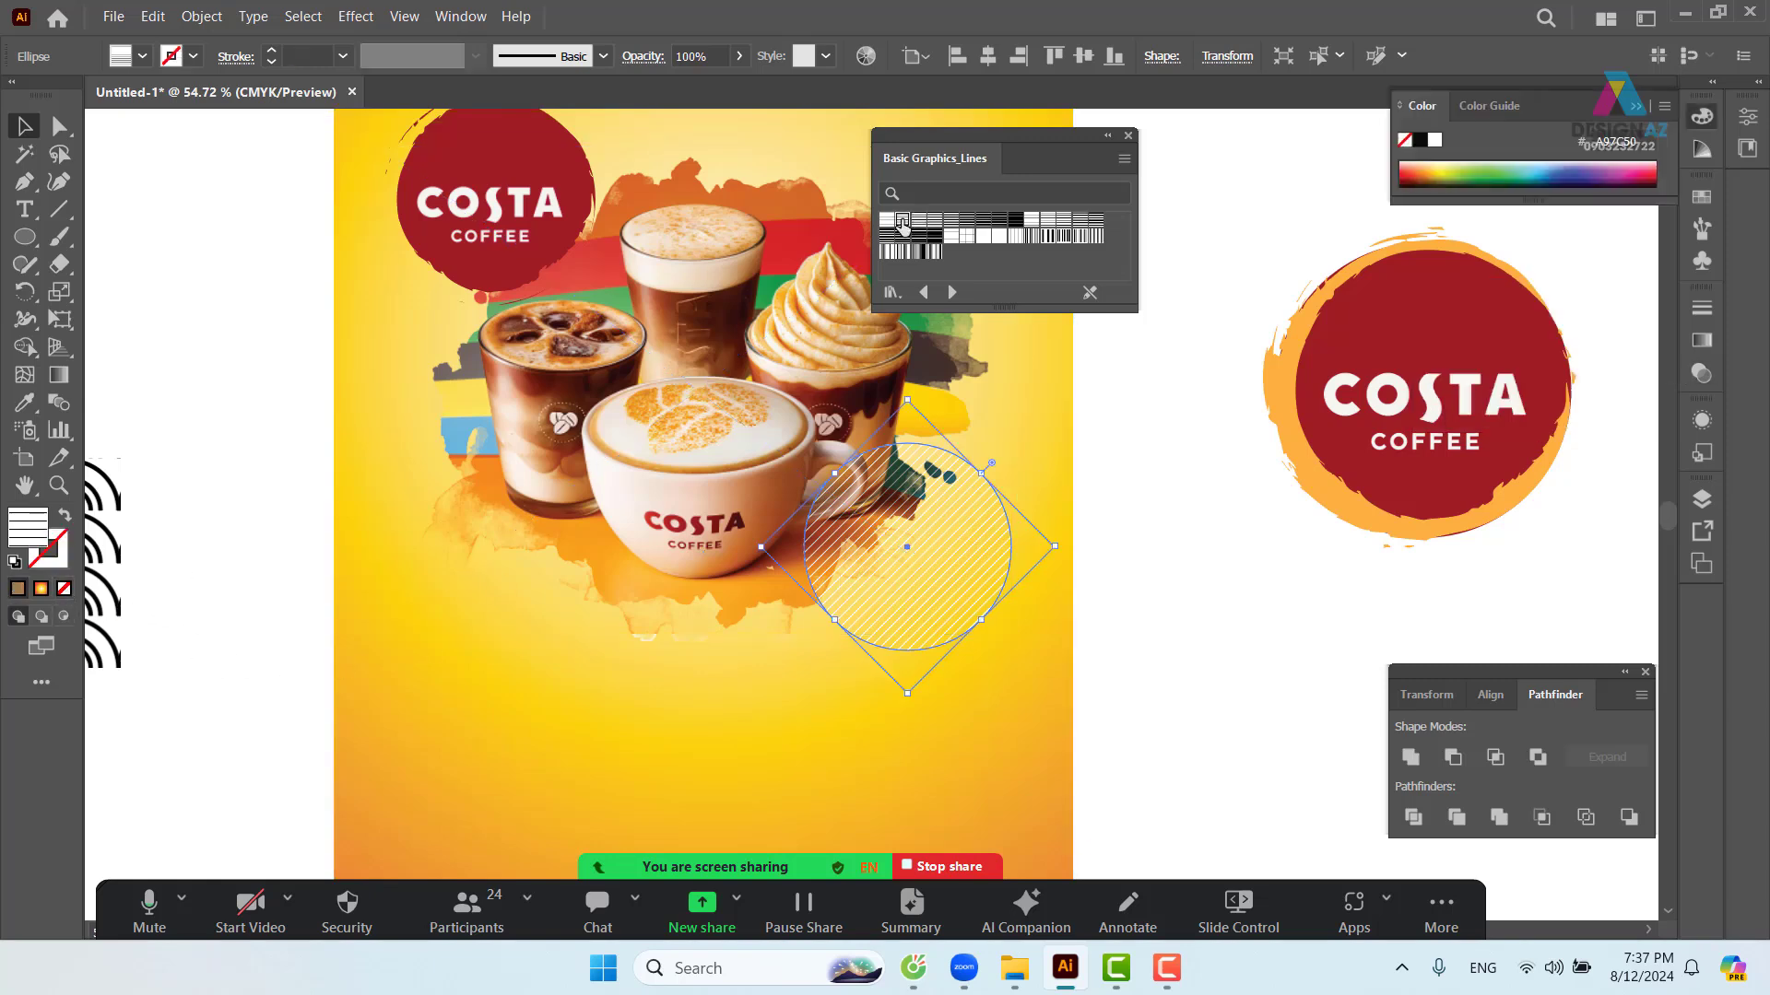
click(1222, 611)
- Scale the striped circle down to about 60% and place it just below the front cup's handle
drag(1219, 607, 1115, 701)
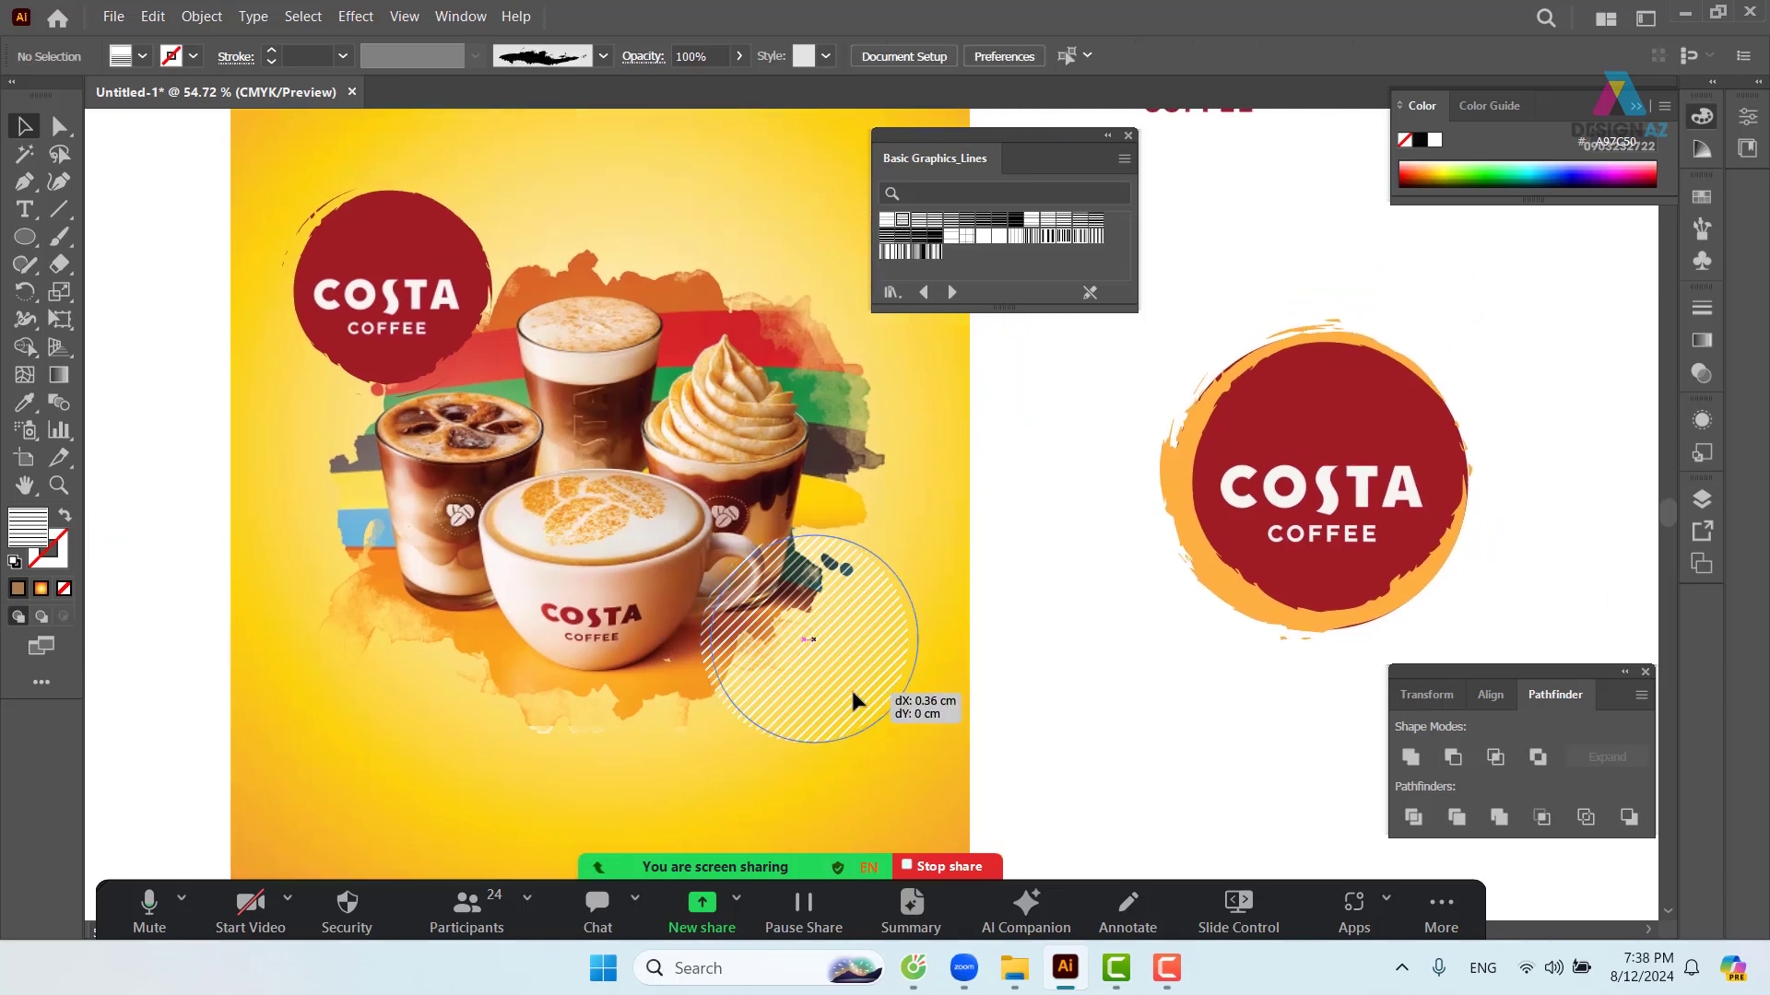
drag(849, 691, 859, 691)
mouse_move(961, 639)
mouse_down()
mouse_move(844, 638)
mouse_move(778, 706)
mouse_up()
click(1099, 679)
- Set the striped circle's opacity to 50%
mouse_move(1068, 640)
mouse_down()
mouse_move(927, 633)
mouse_move(959, 632)
mouse_up()
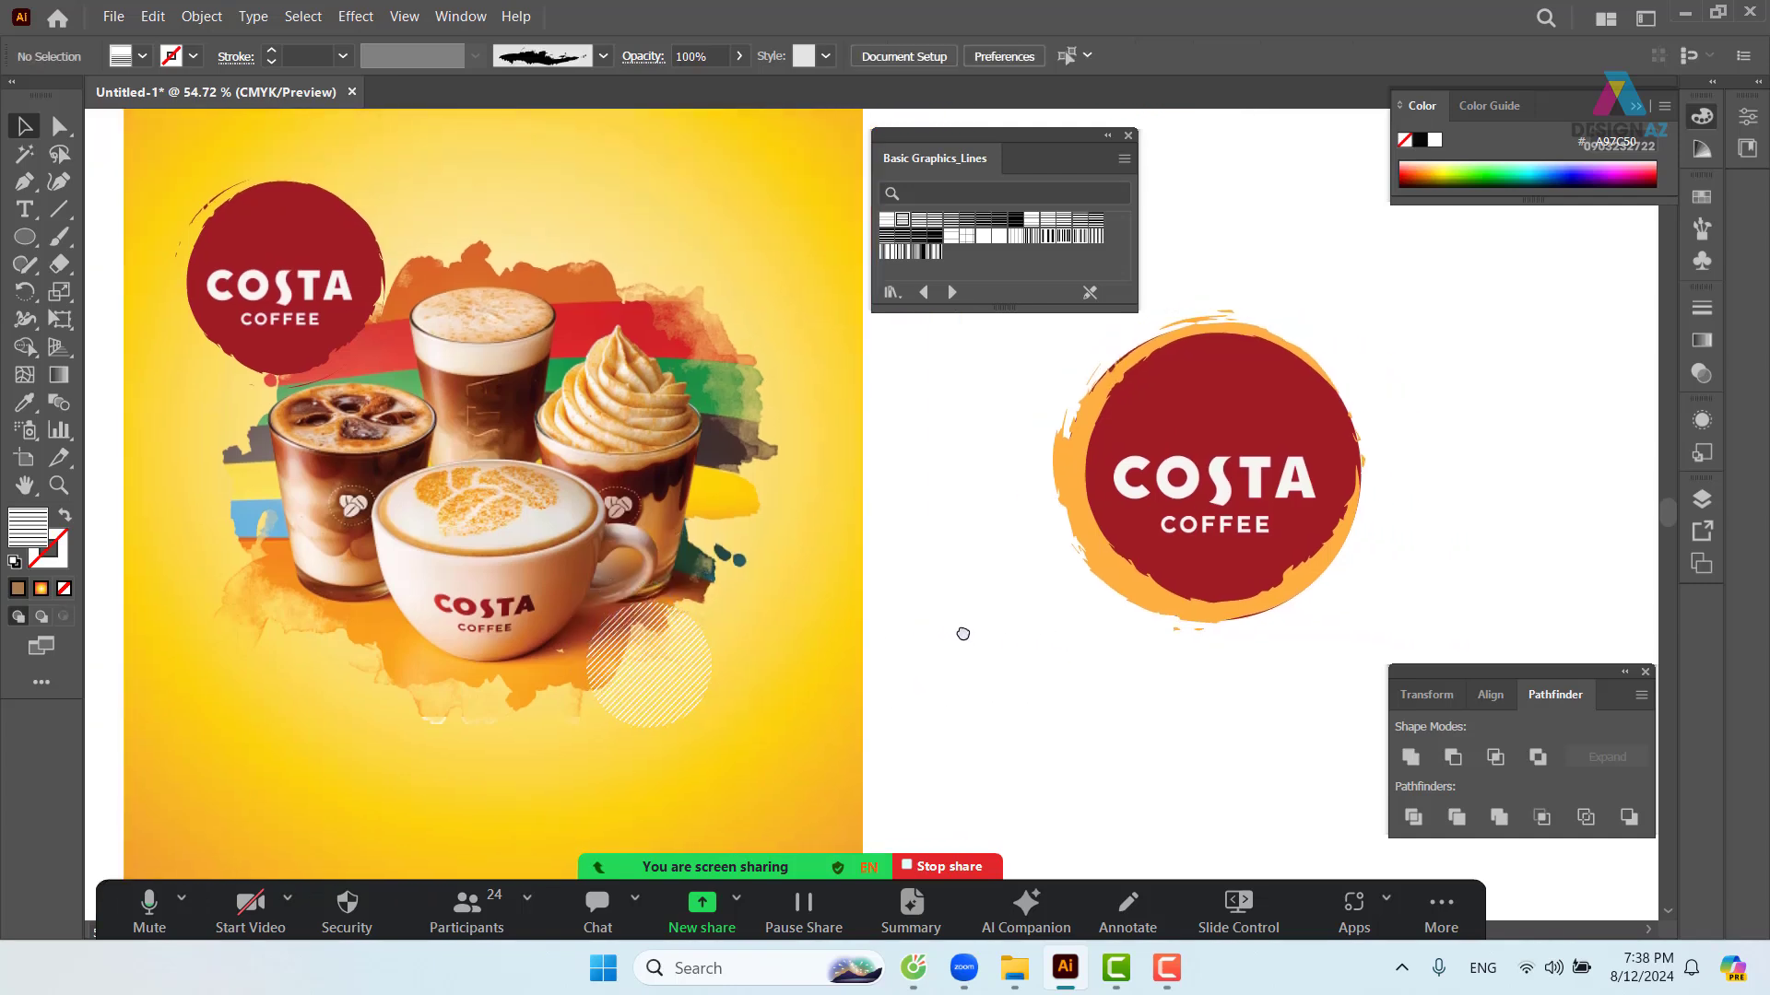
click(651, 662)
click(1701, 373)
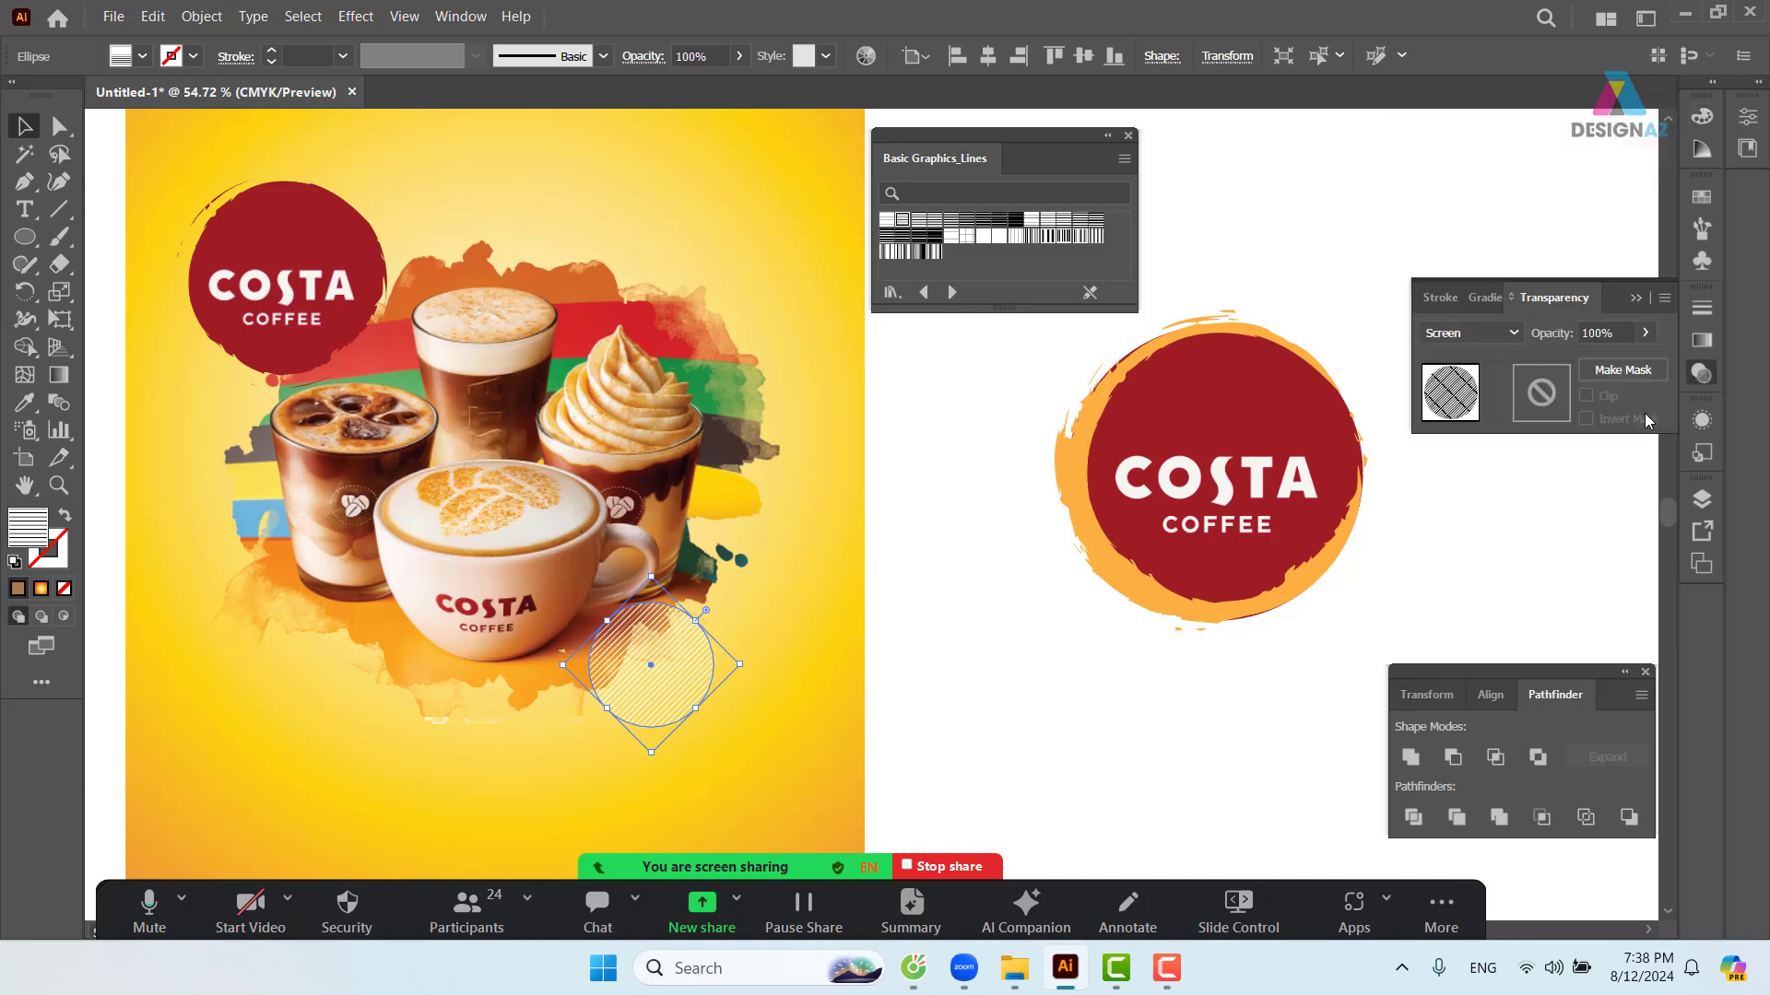
click(1609, 337)
text(50)
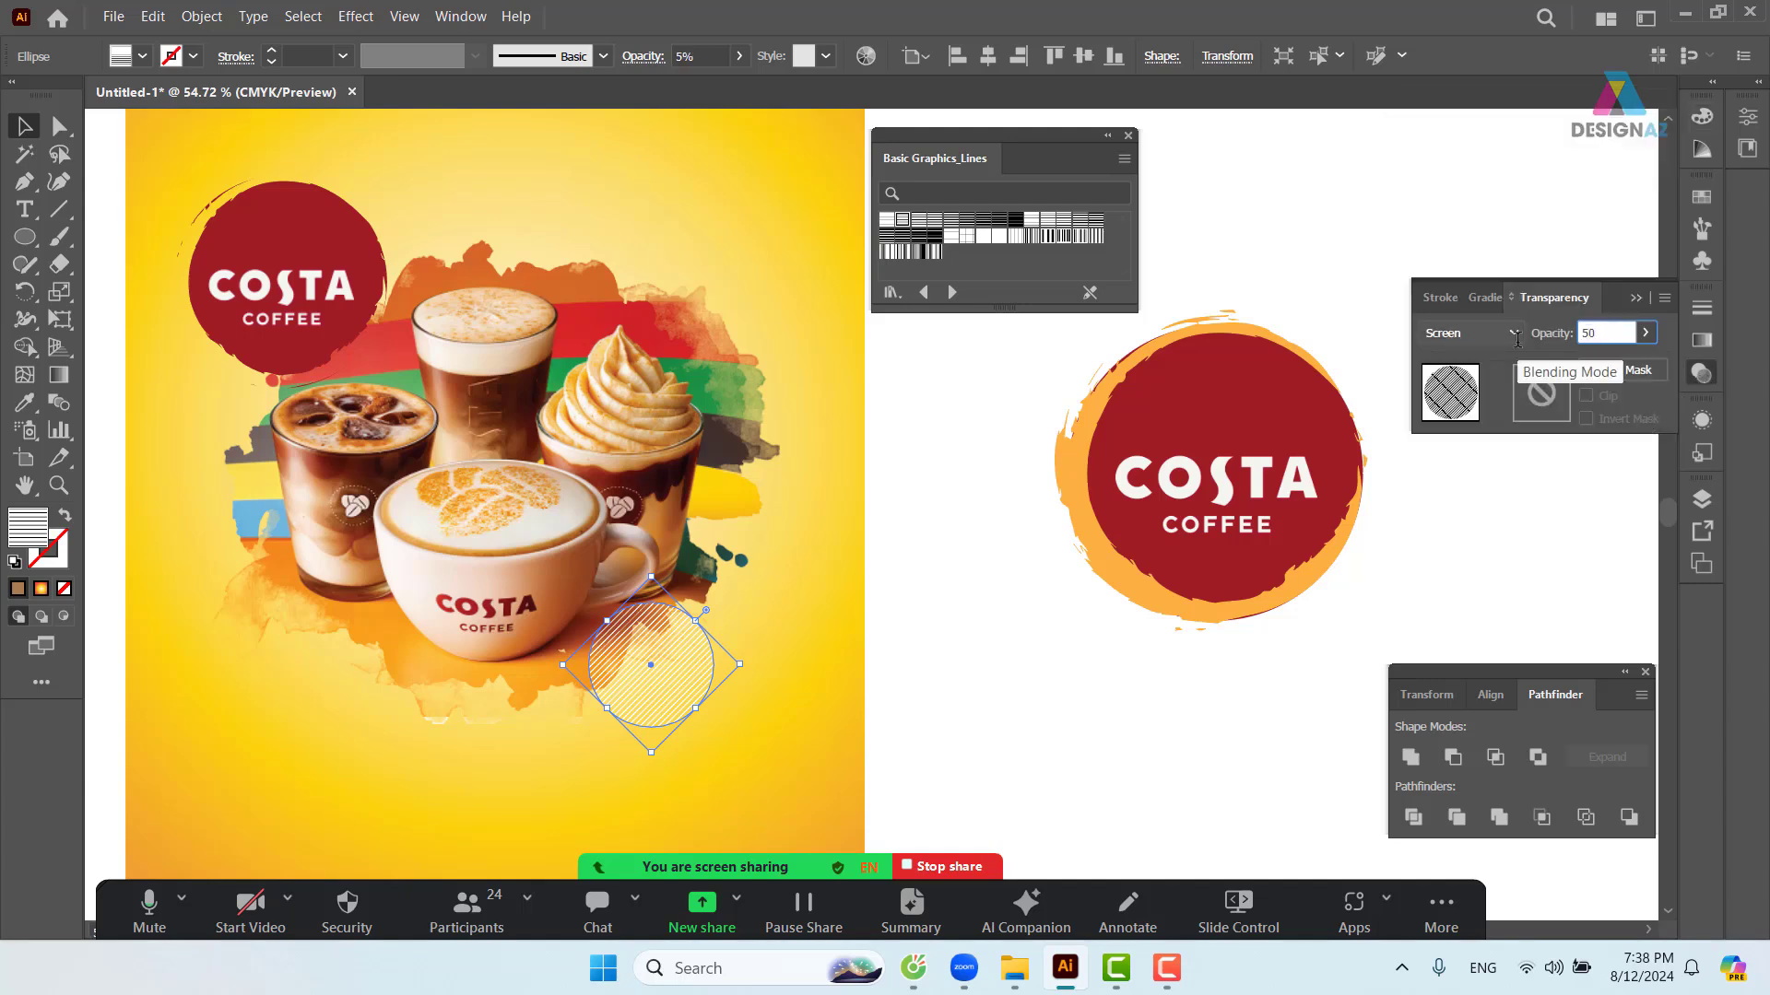
key(Return)
click(1014, 693)
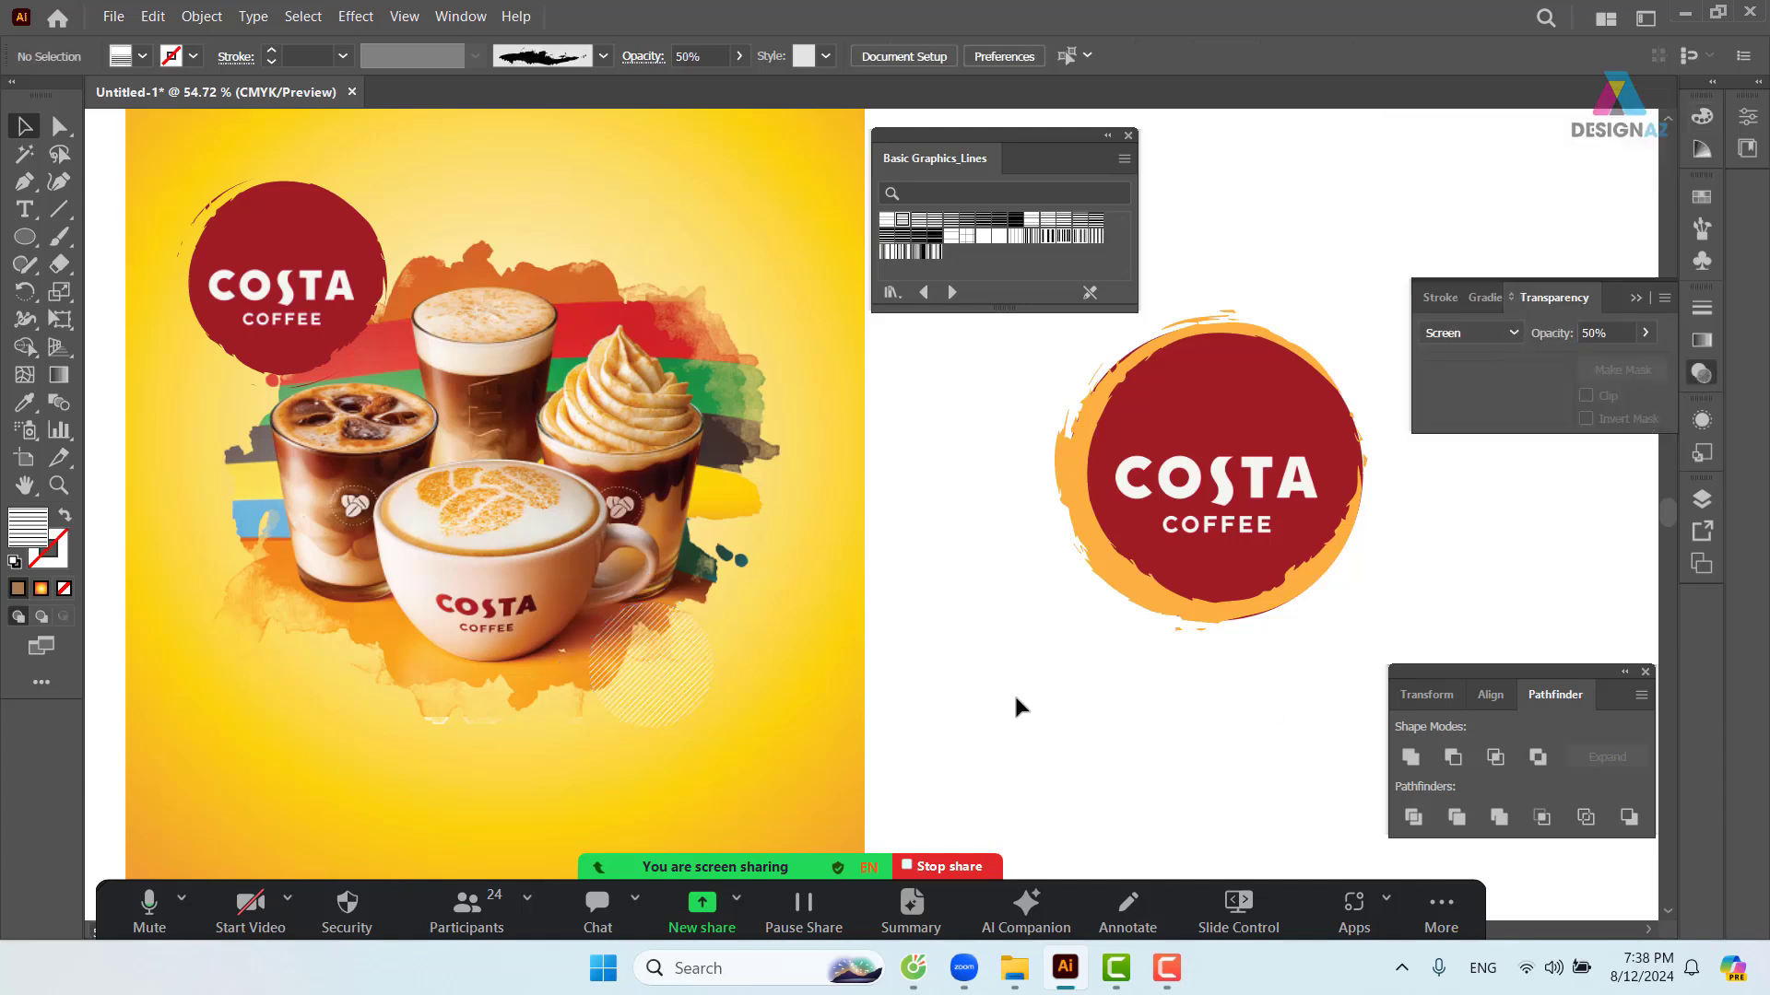
- Draw a small circle on the empty canvas to the lower right of the orange-ringed Costa badge
drag(1010, 661, 1083, 662)
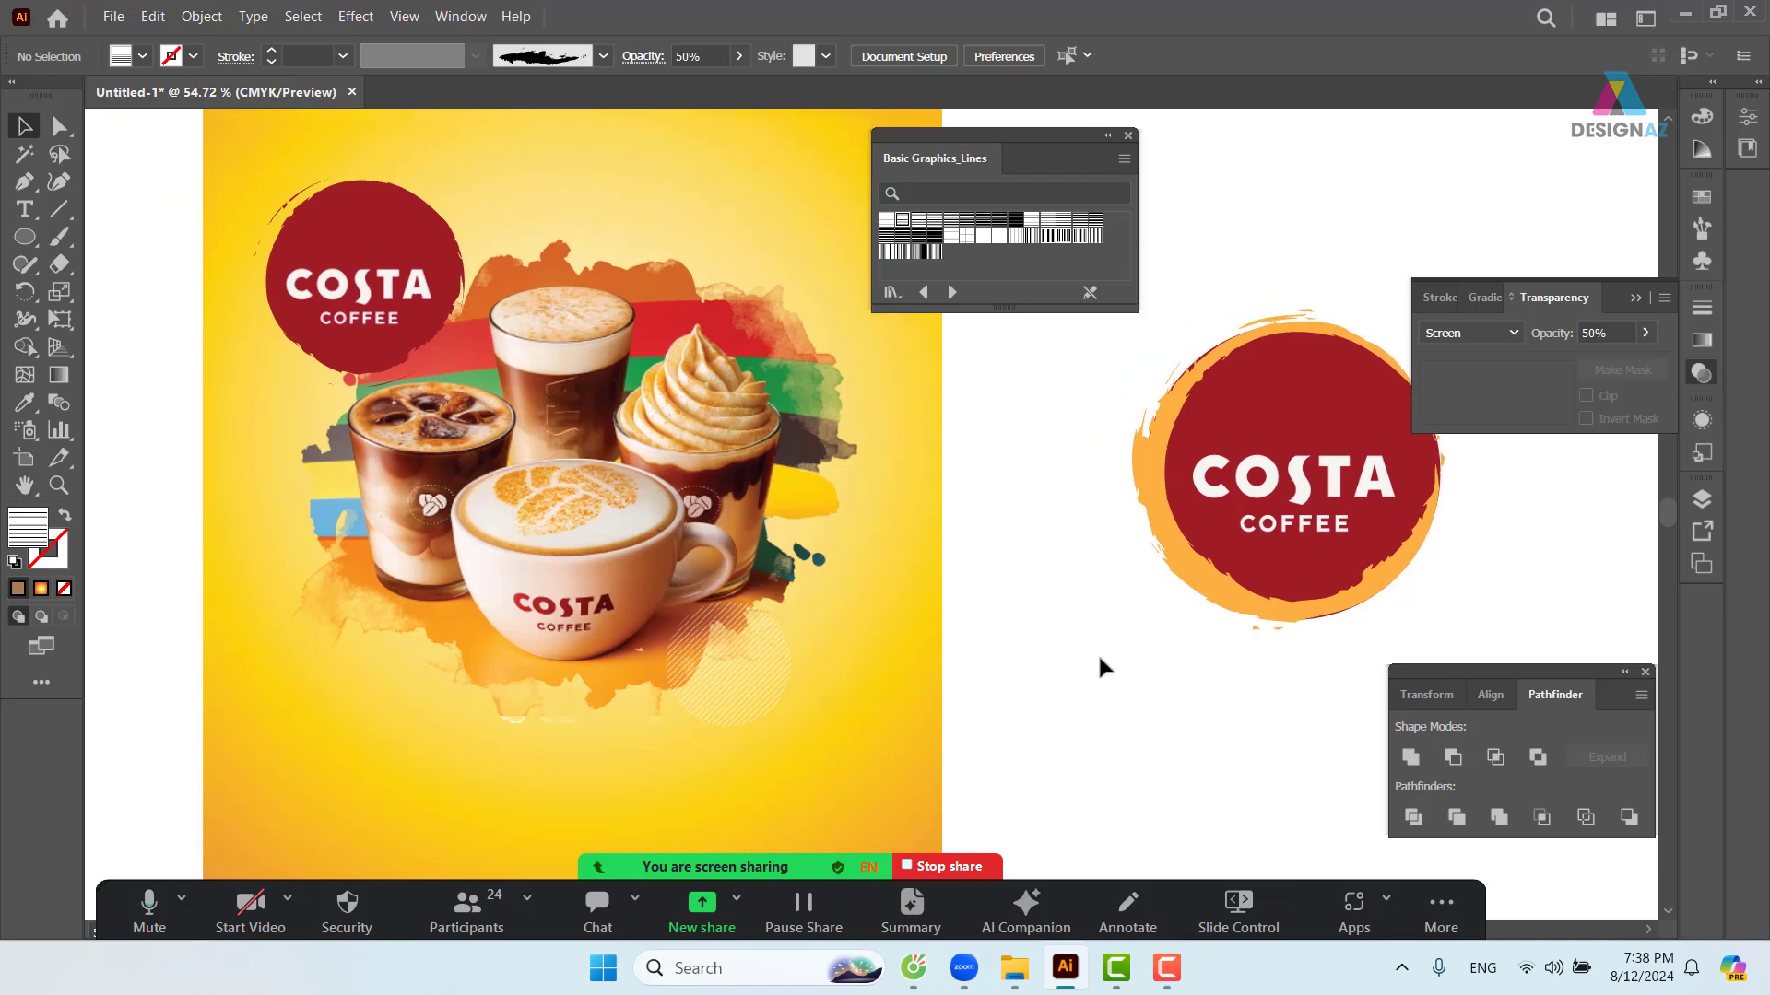
key(ctrl+minus)
key(ctrl+minus)
drag(890, 659, 652, 581)
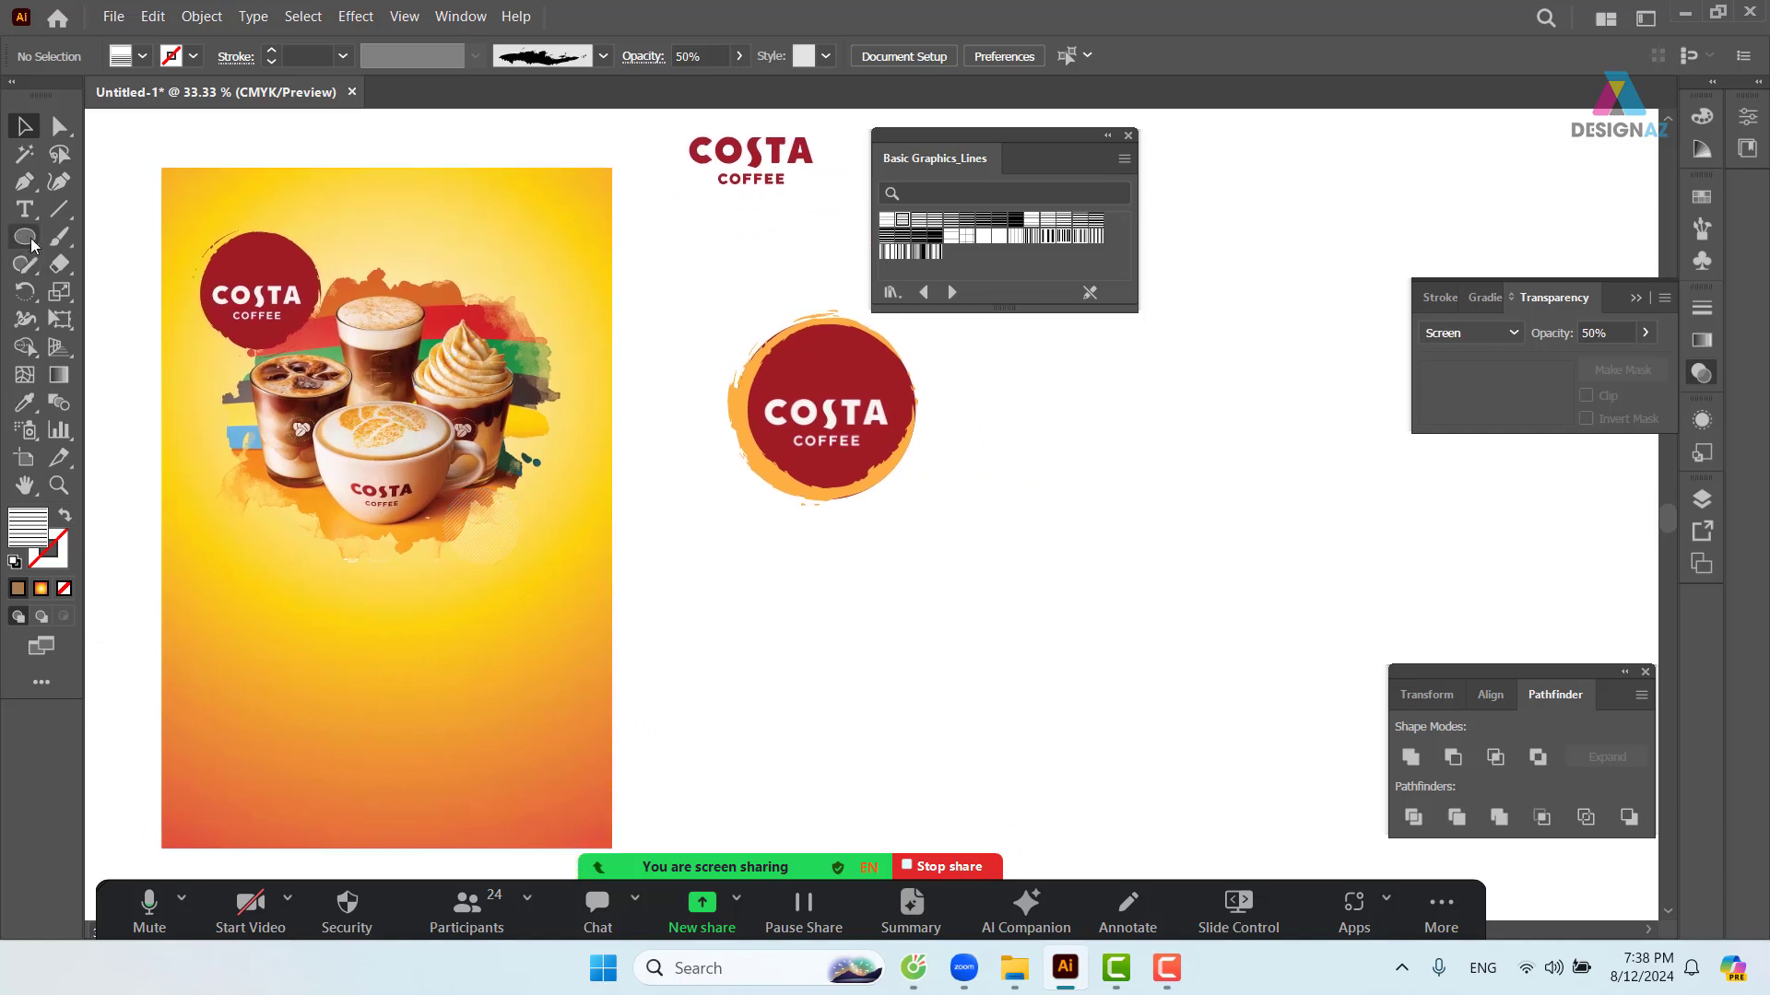
drag(31, 242, 85, 291)
drag(1056, 476, 1118, 535)
key(v)
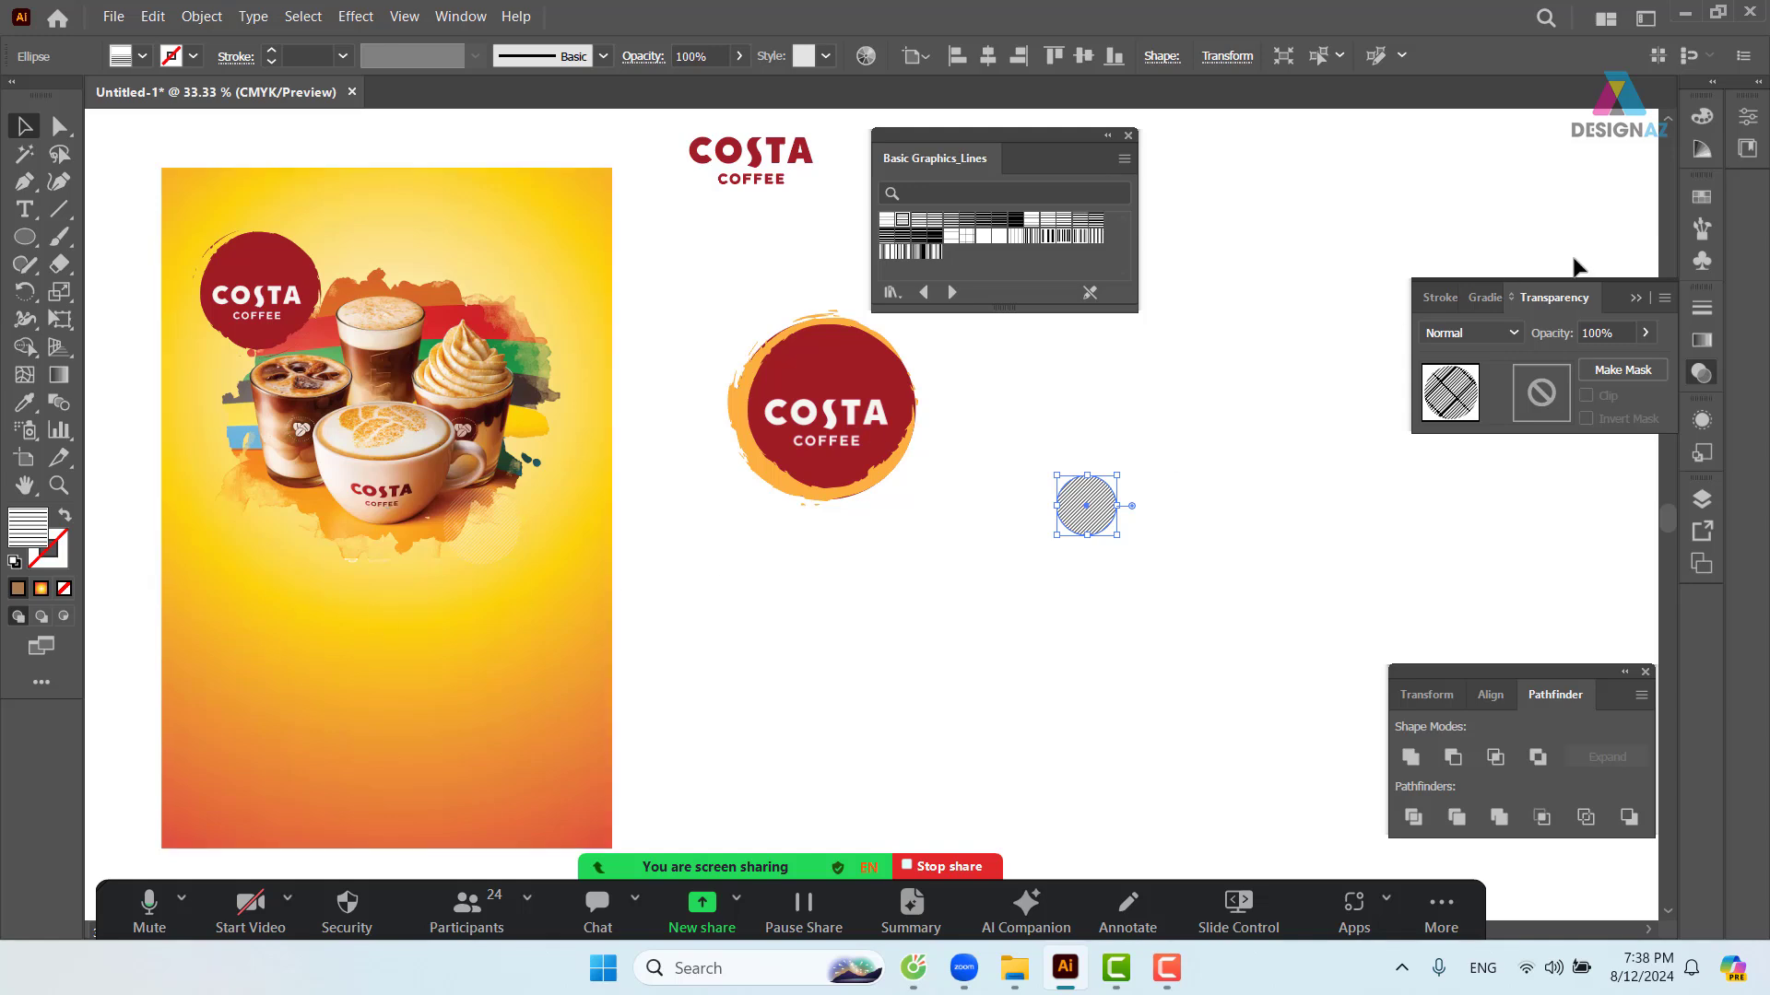
- Give the small circle no fill and a 100 pt black stroke
key(d)
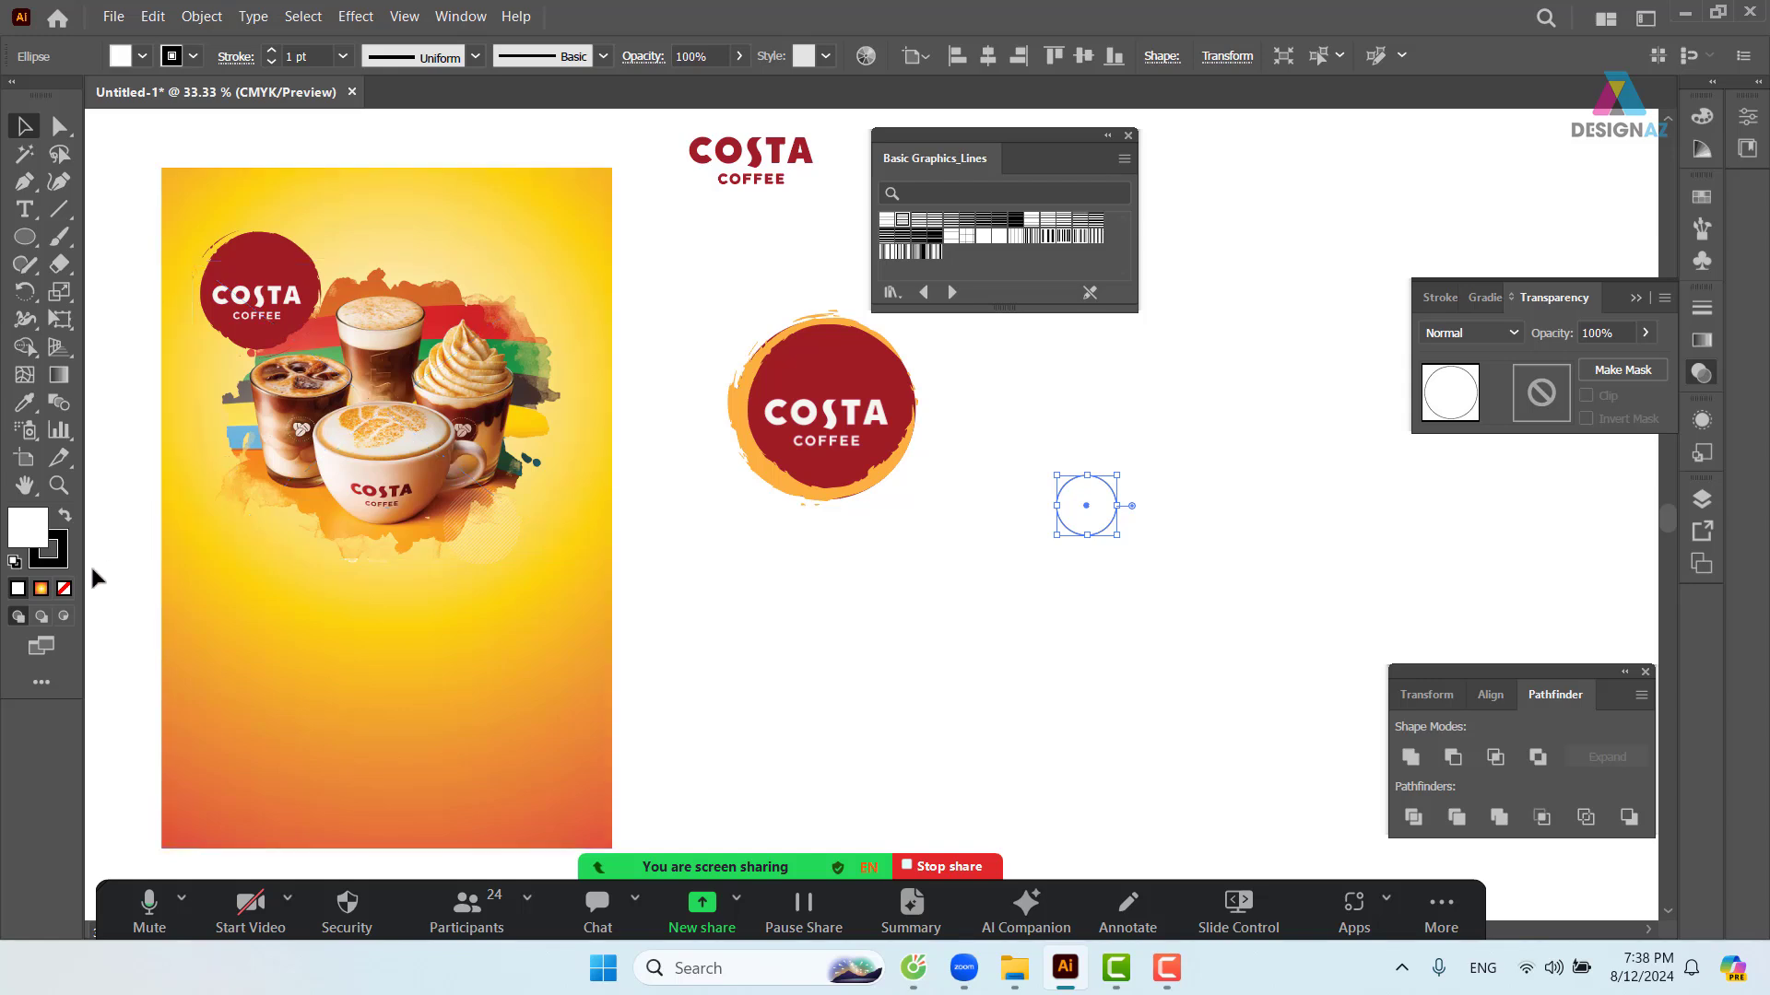
click(65, 588)
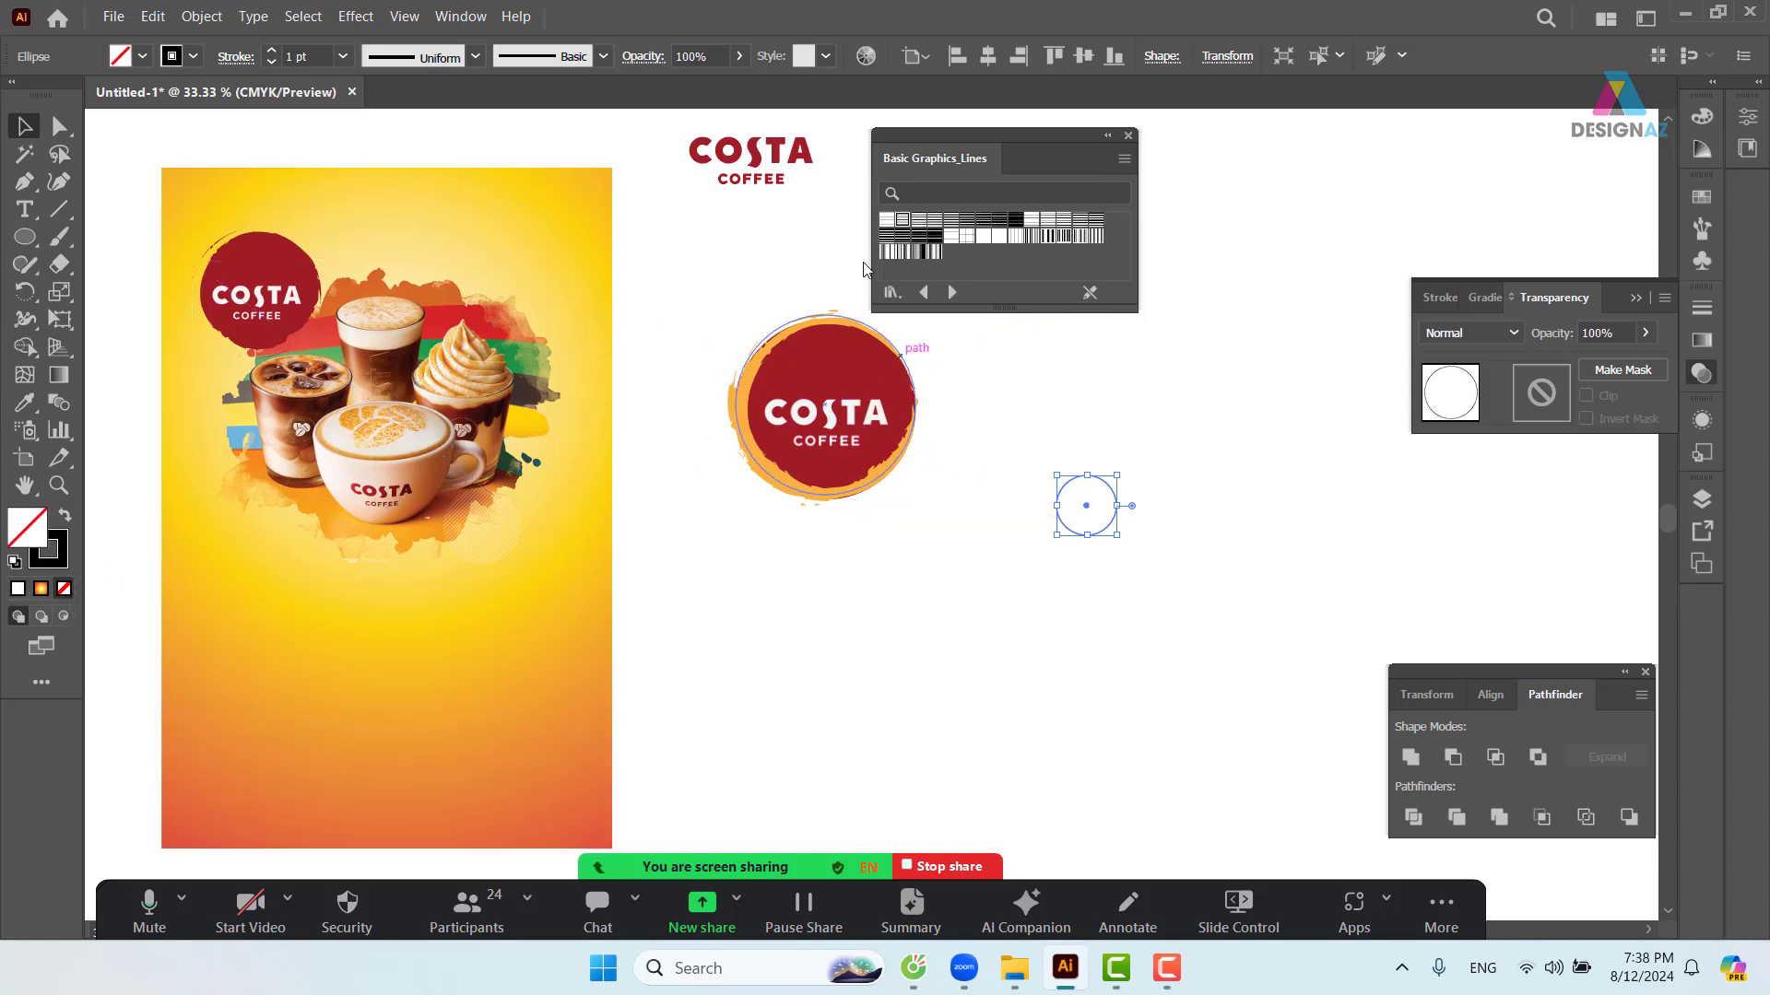
click(343, 56)
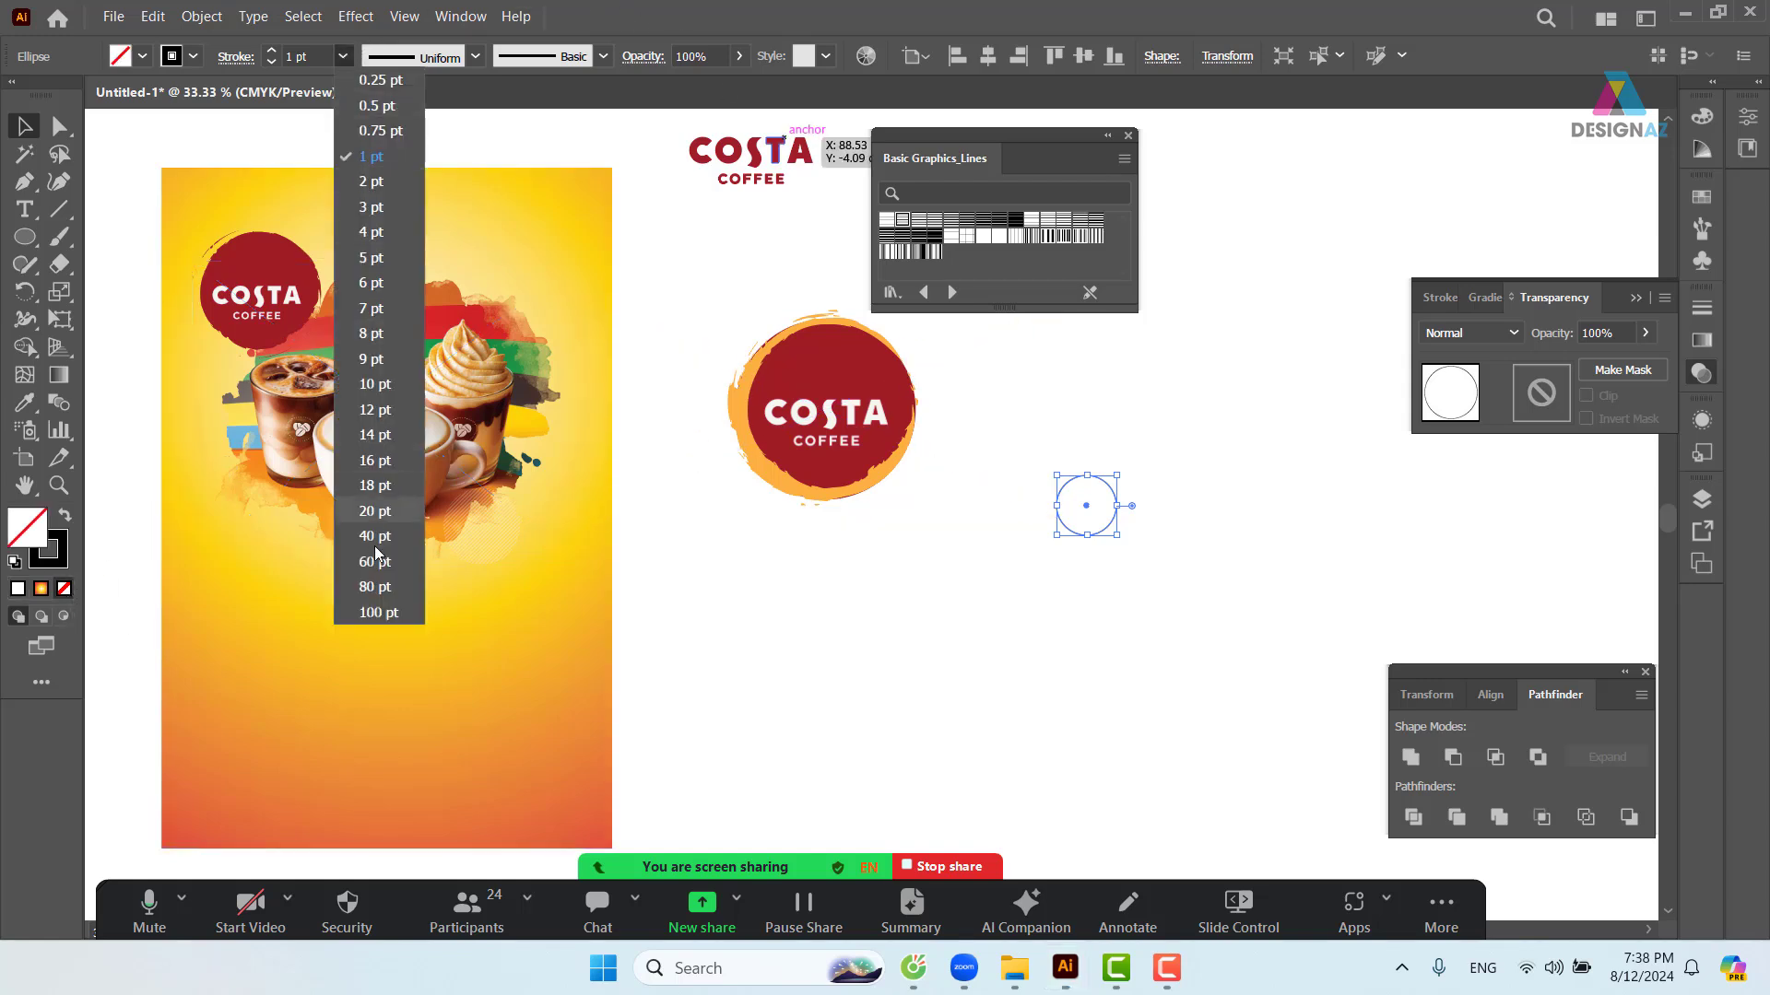
click(373, 613)
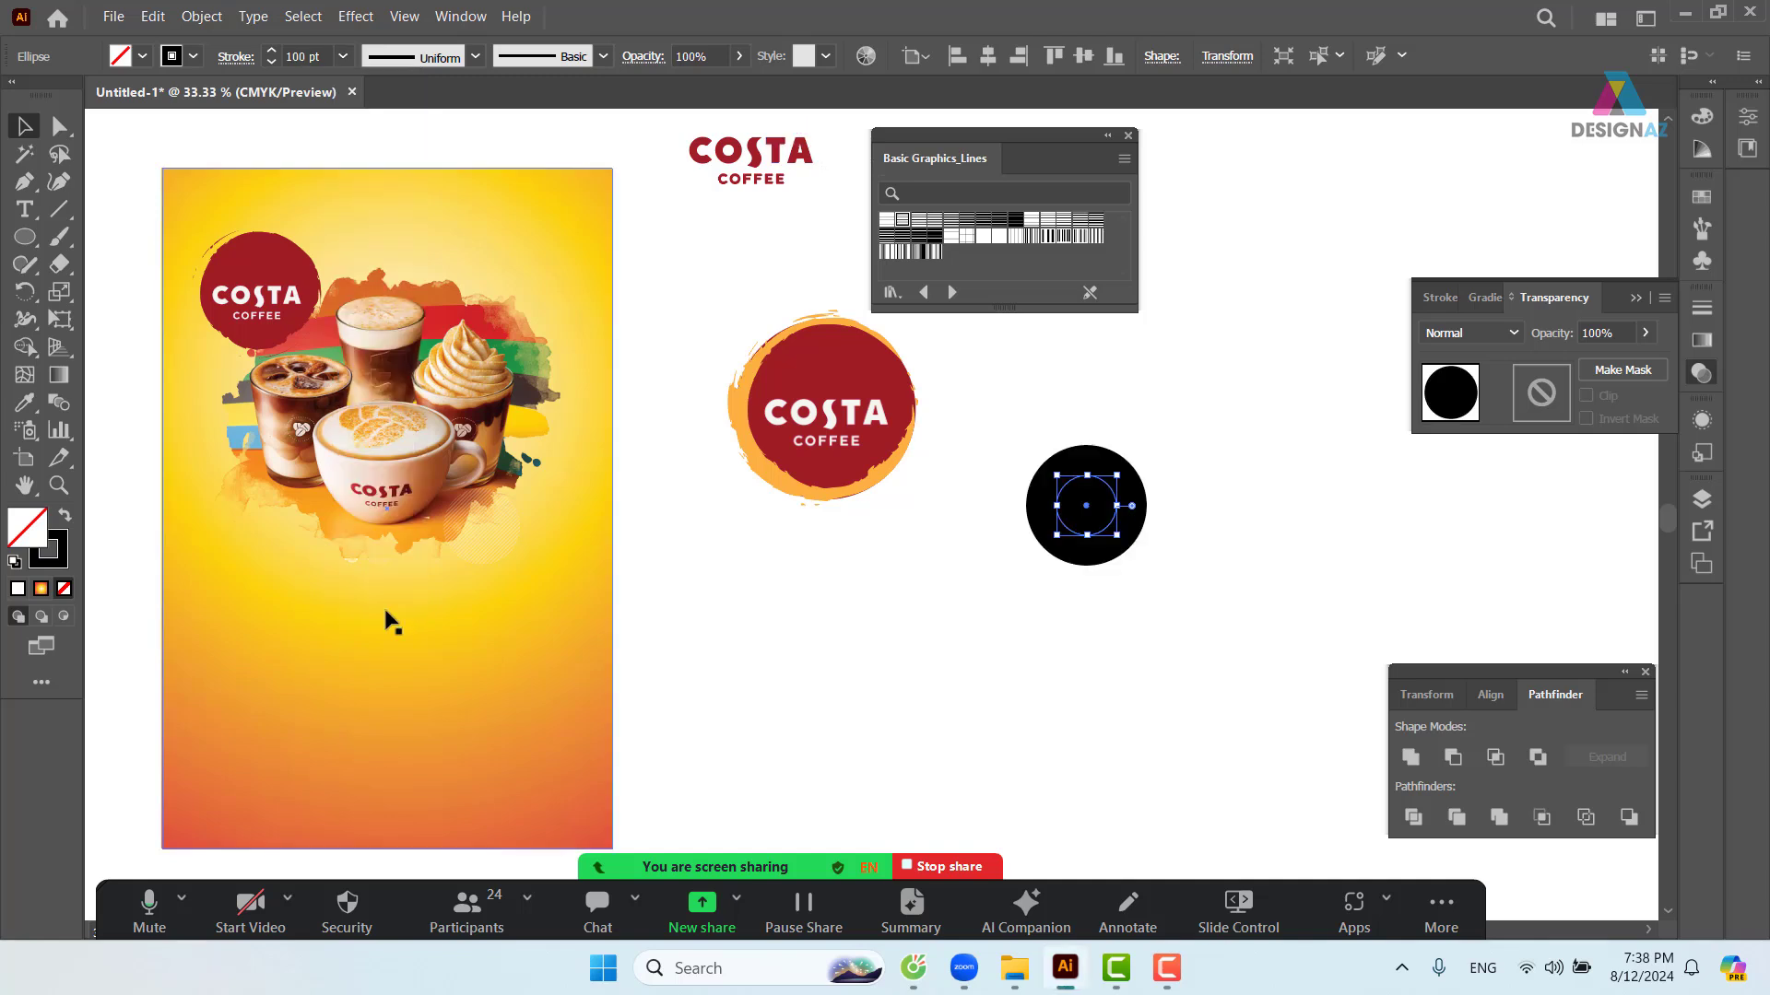
- Turn the small circle's stroke into a dashed line with a 9 pt dash to form a sunburst
click(235, 56)
click(15, 214)
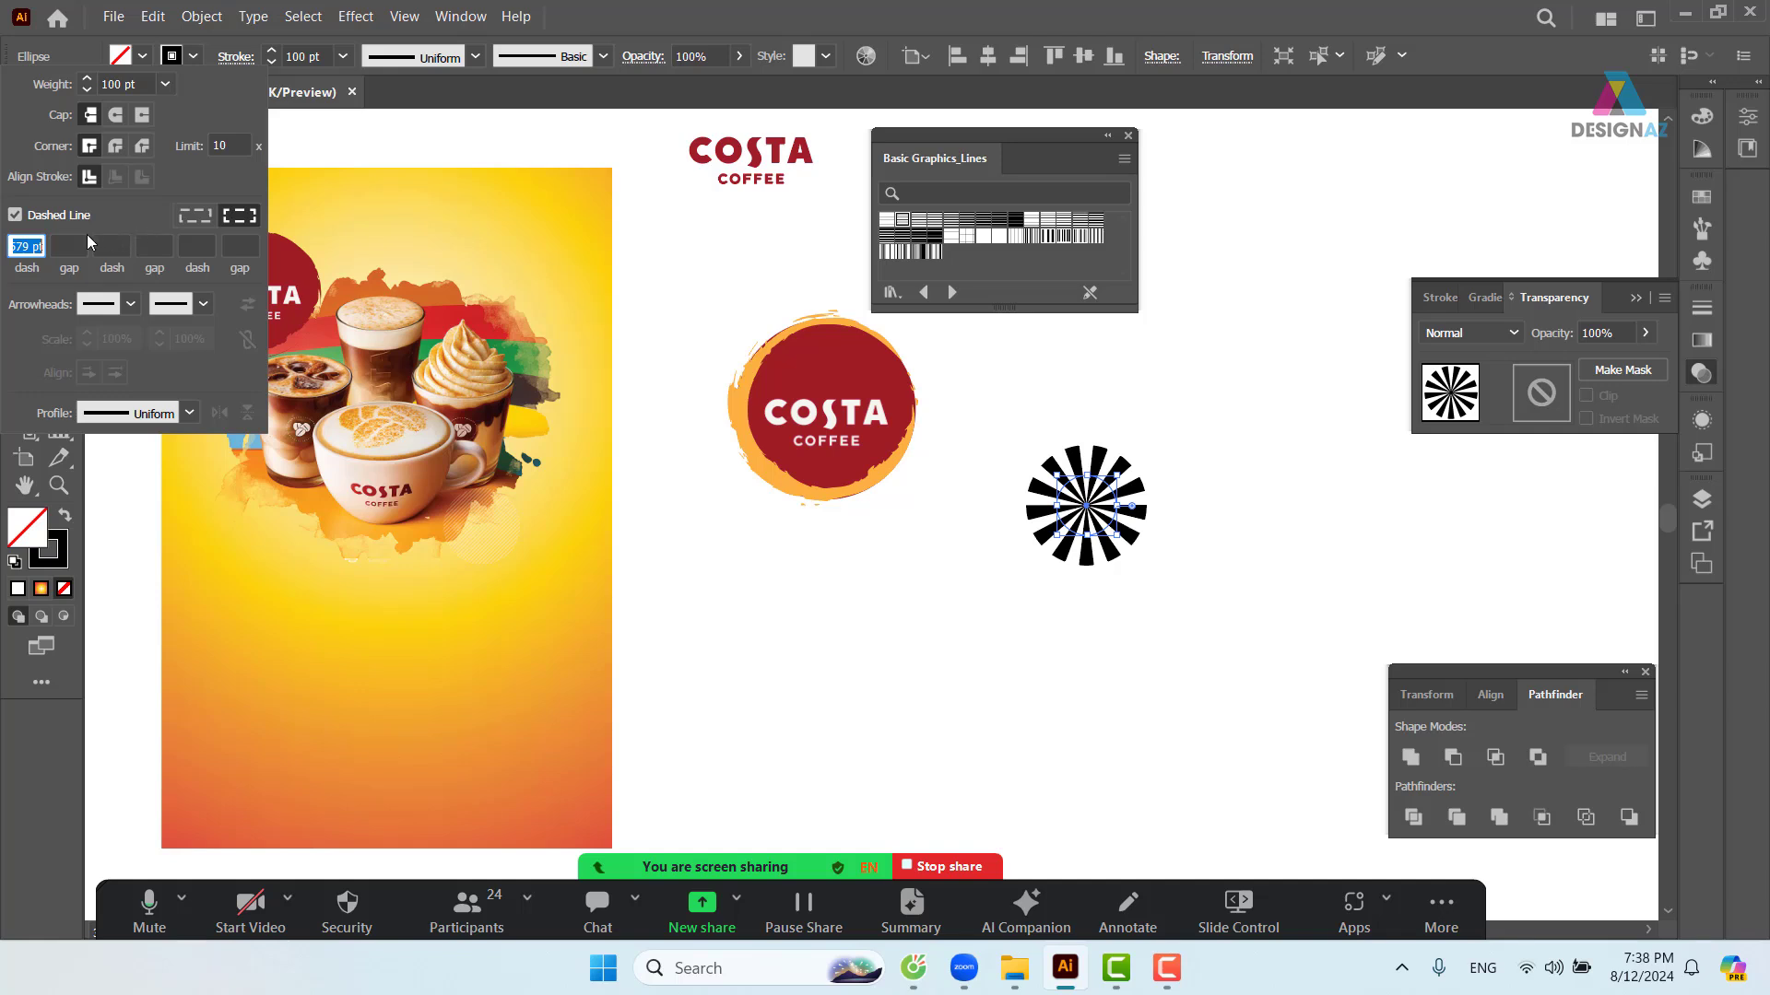
text(11.75)
drag(43, 246, 2, 259)
key(BackSpace)
key(Return)
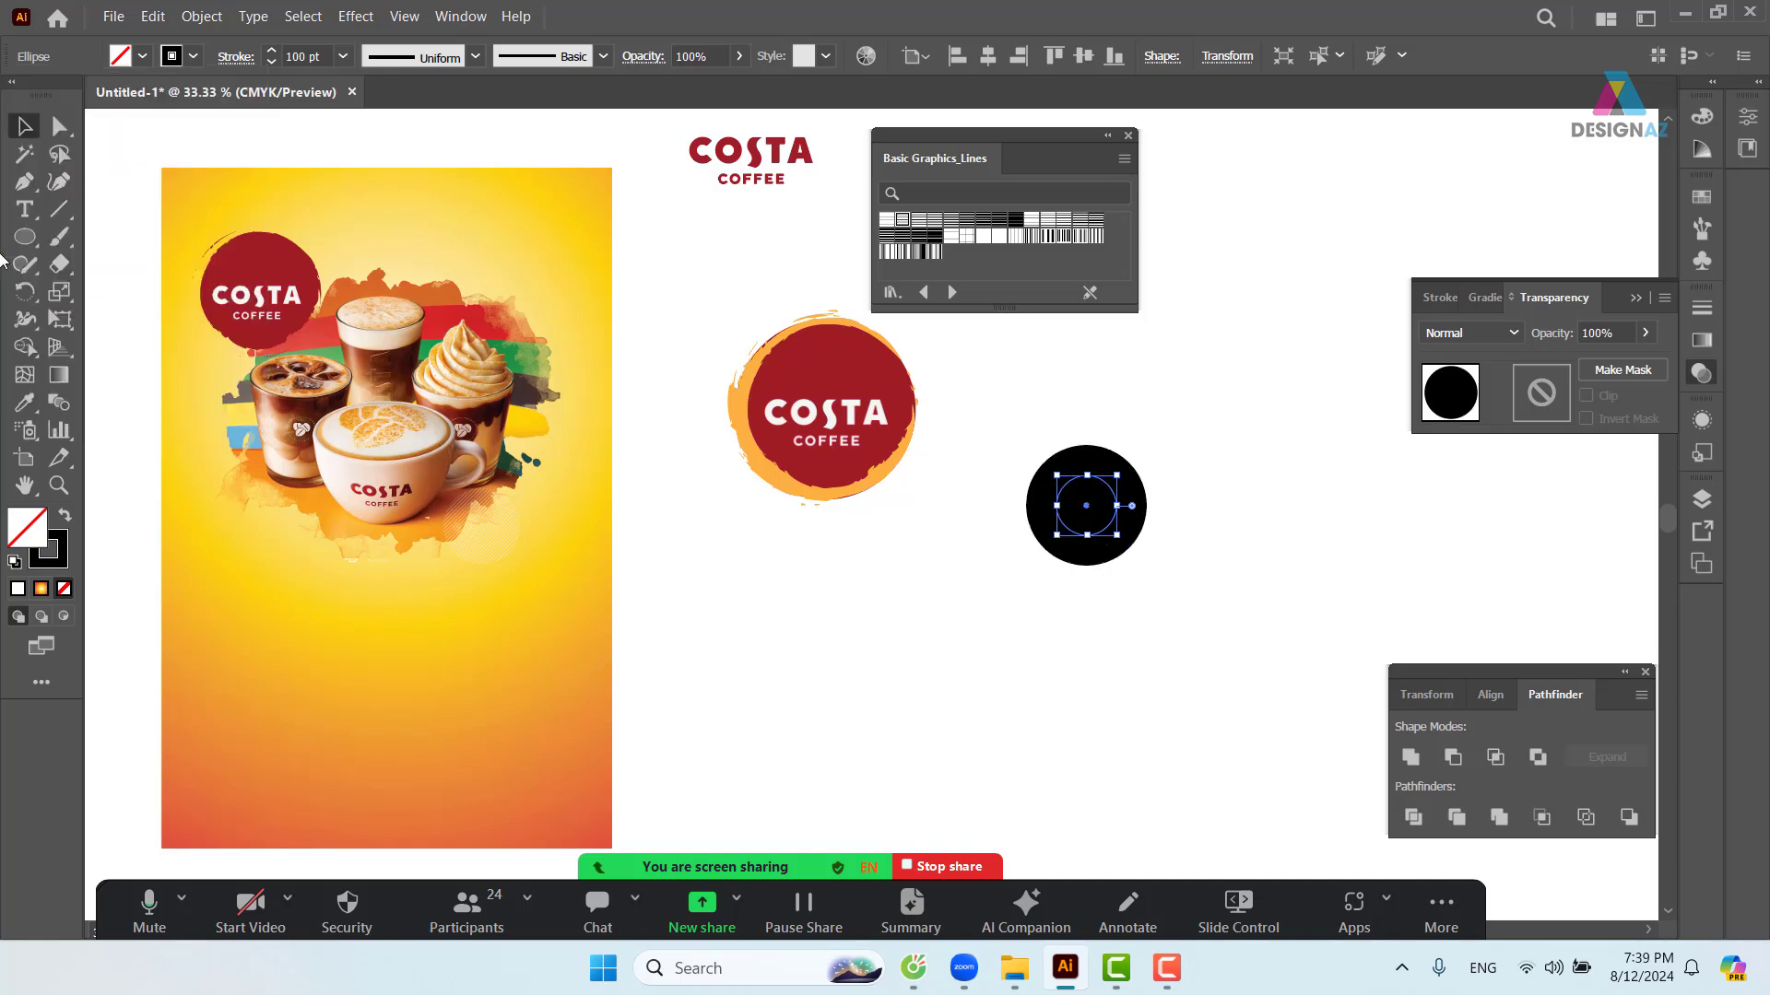
click(230, 57)
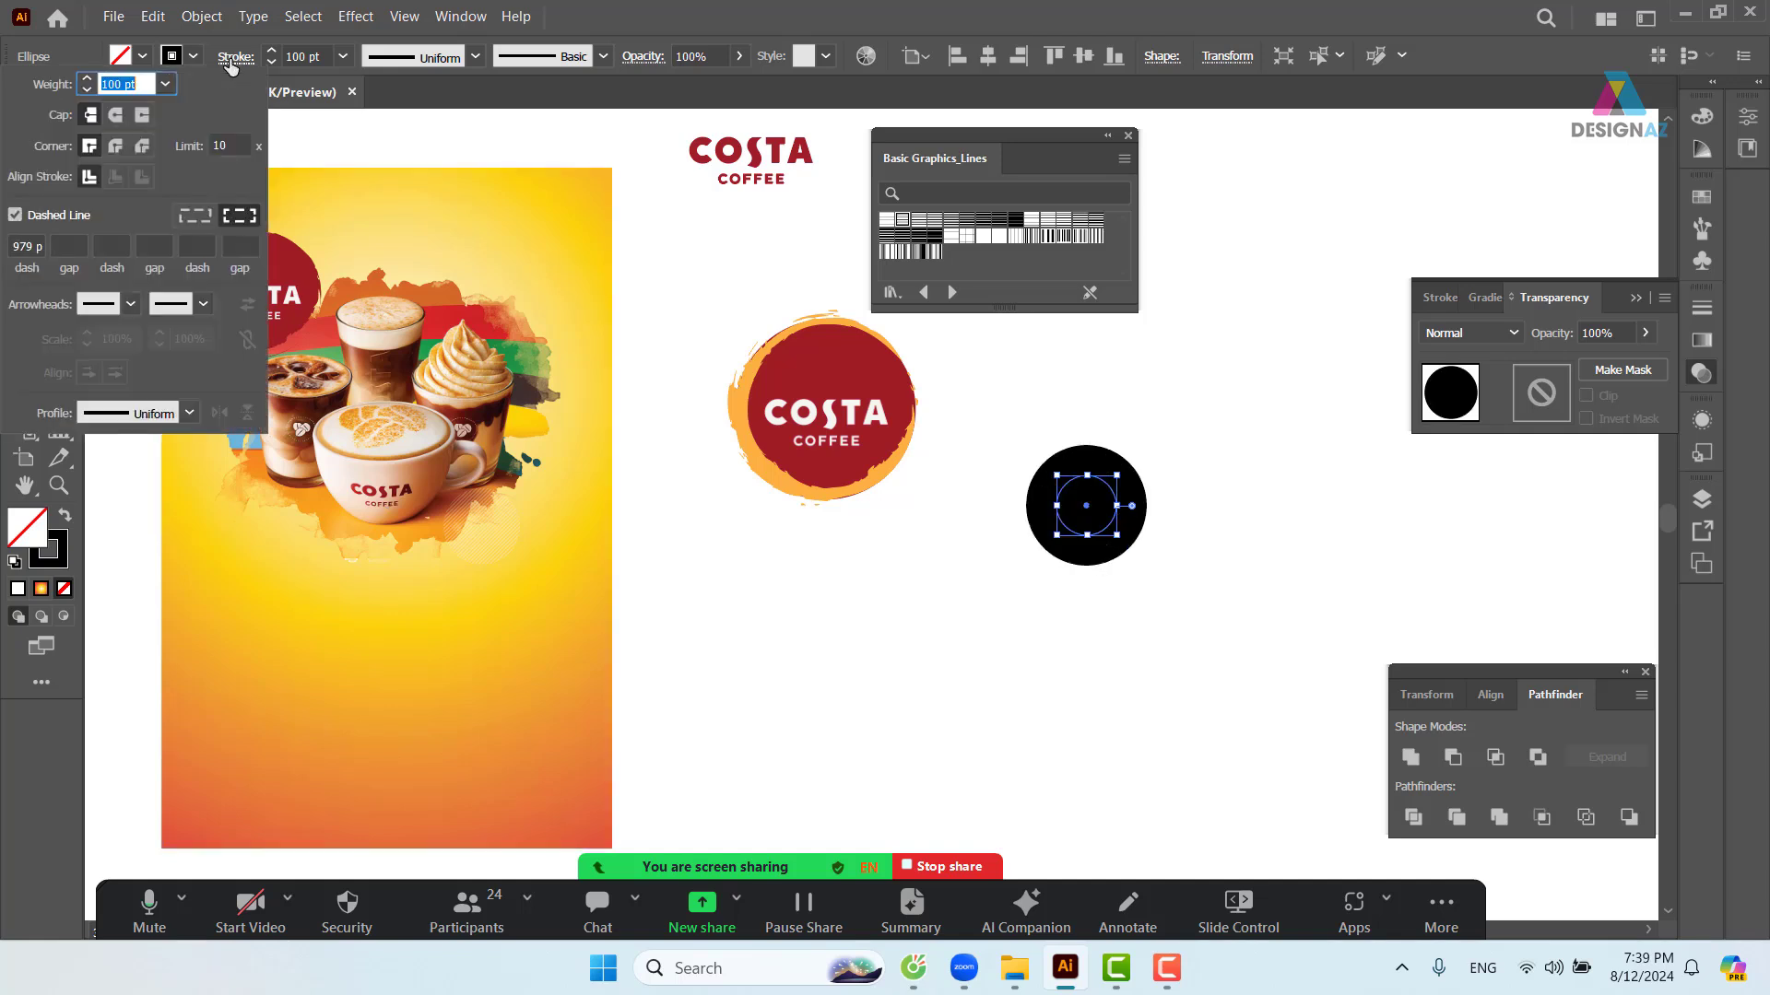
mouse_move(32, 246)
mouse_down()
mouse_move(19, 273)
mouse_move(13, 230)
mouse_up()
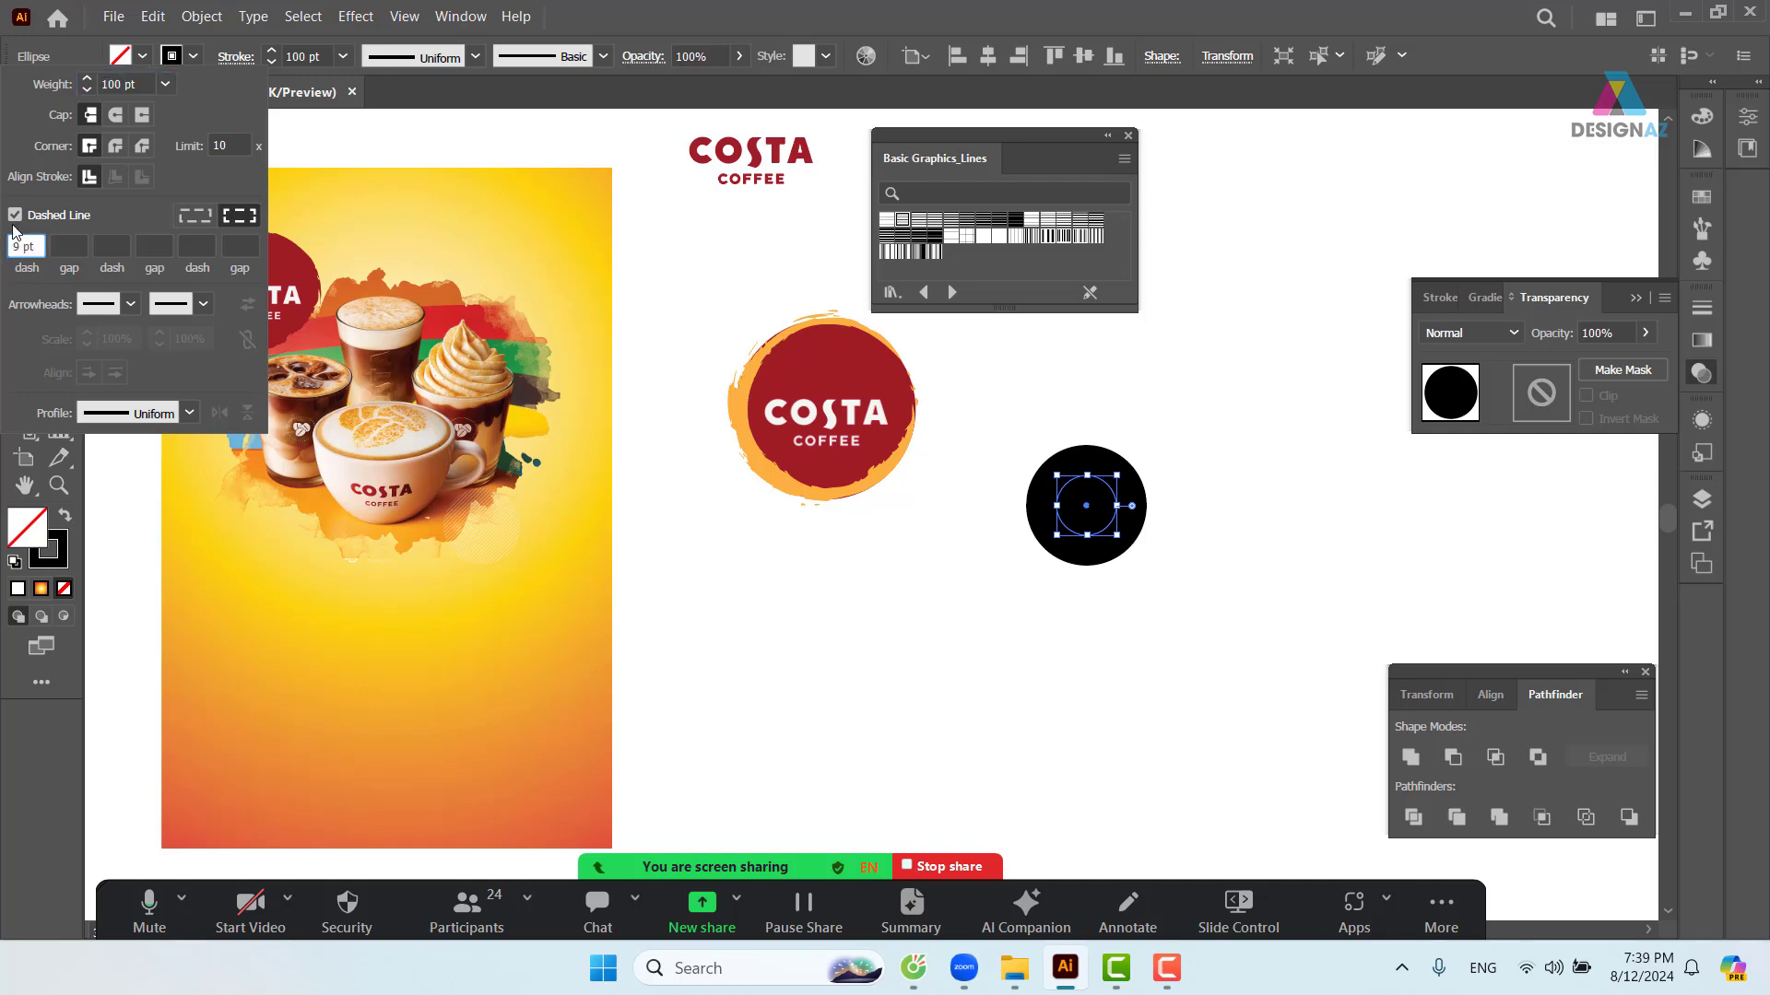
key(Return)
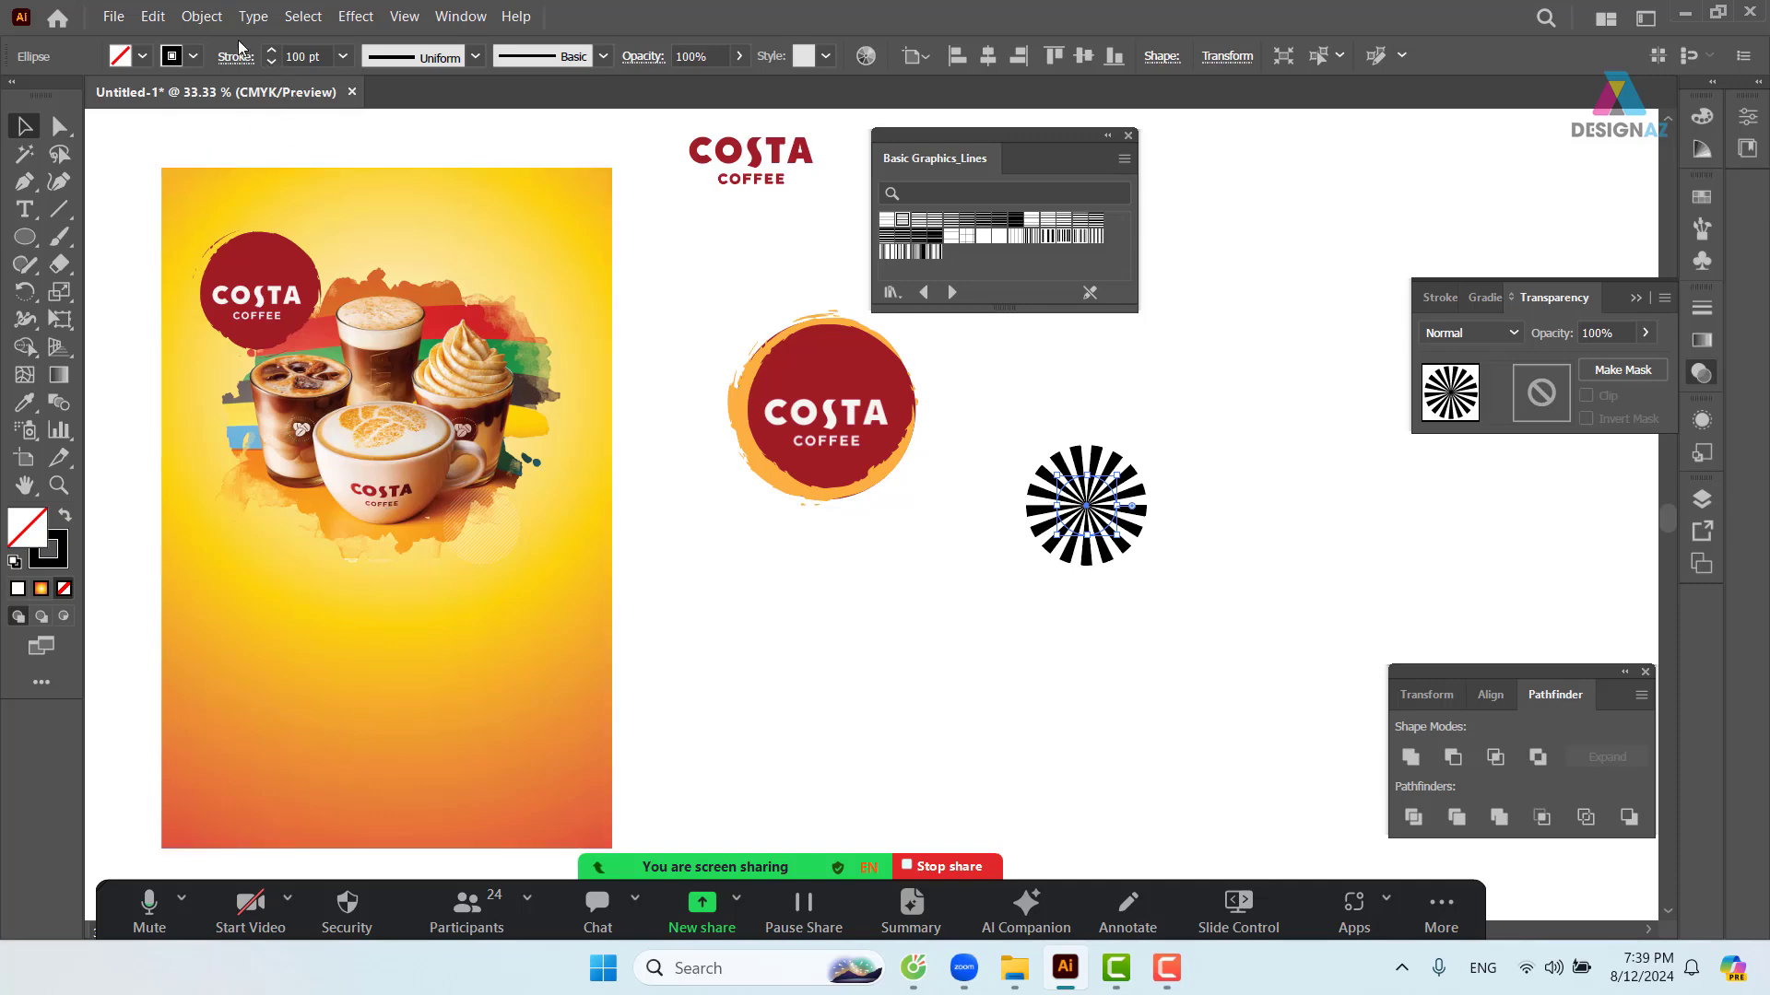
- Flatten the sunburst's transparency with the Medium Resolution preset, converting its strokes to outlines, and ungroup the result
click(203, 19)
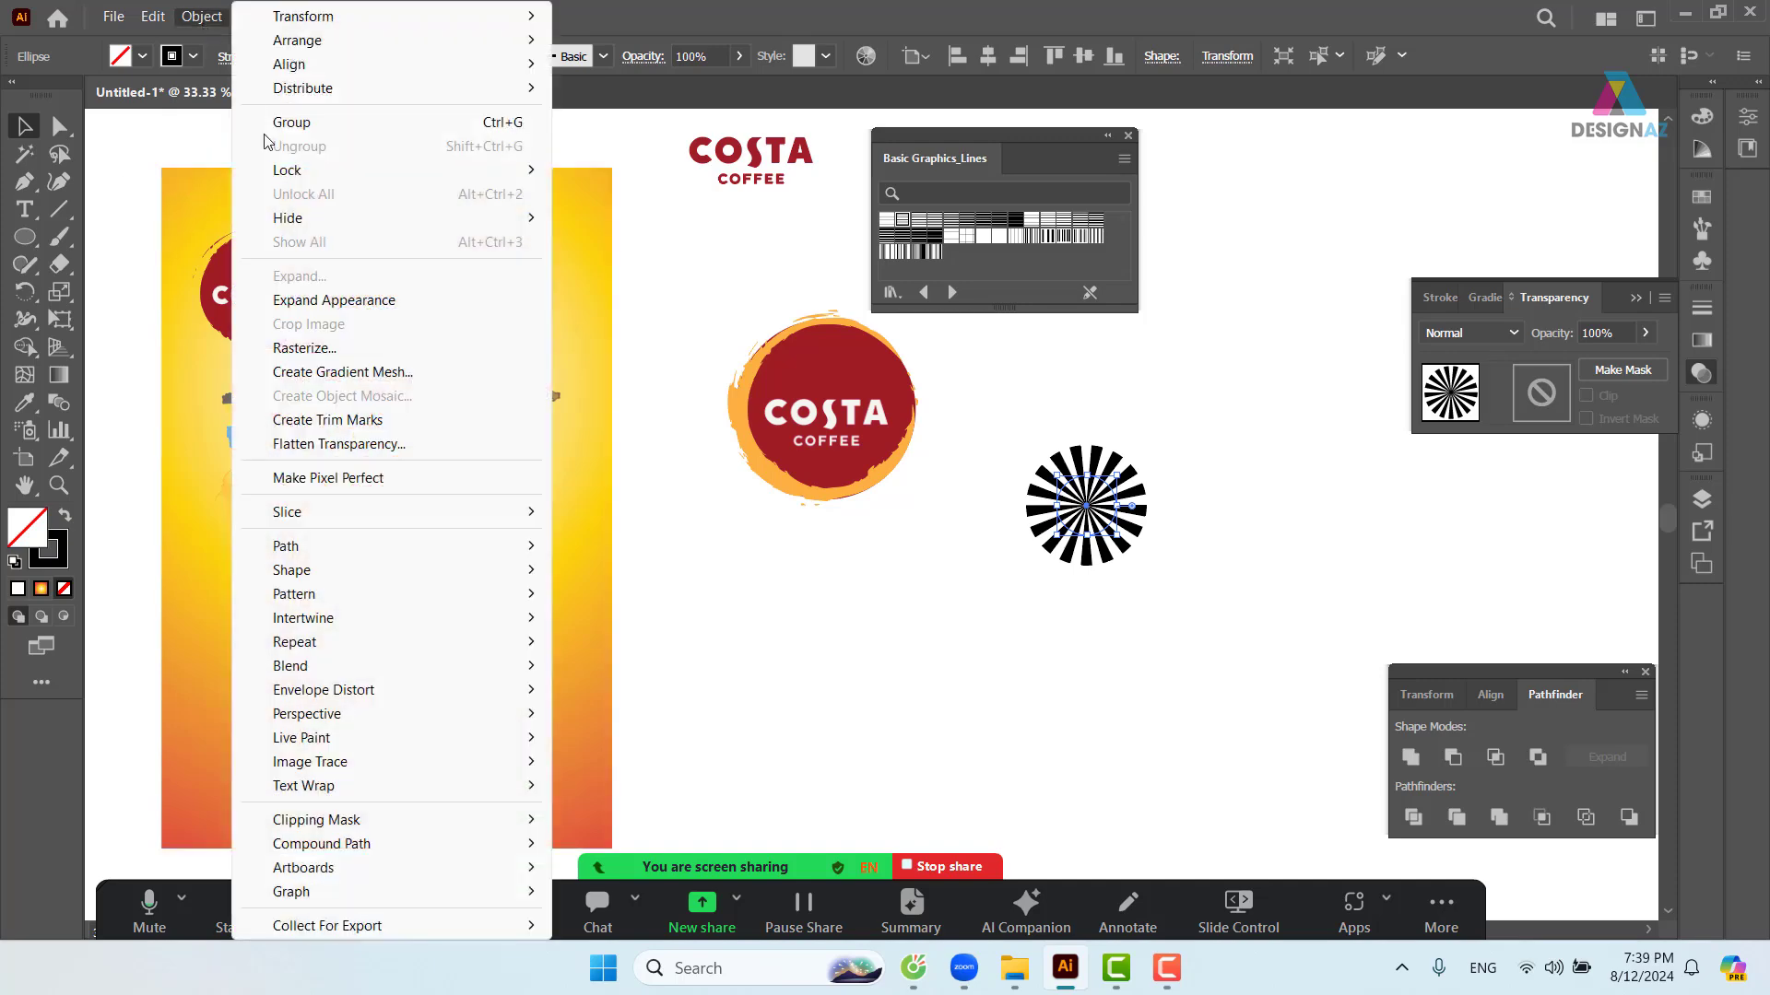
click(411, 446)
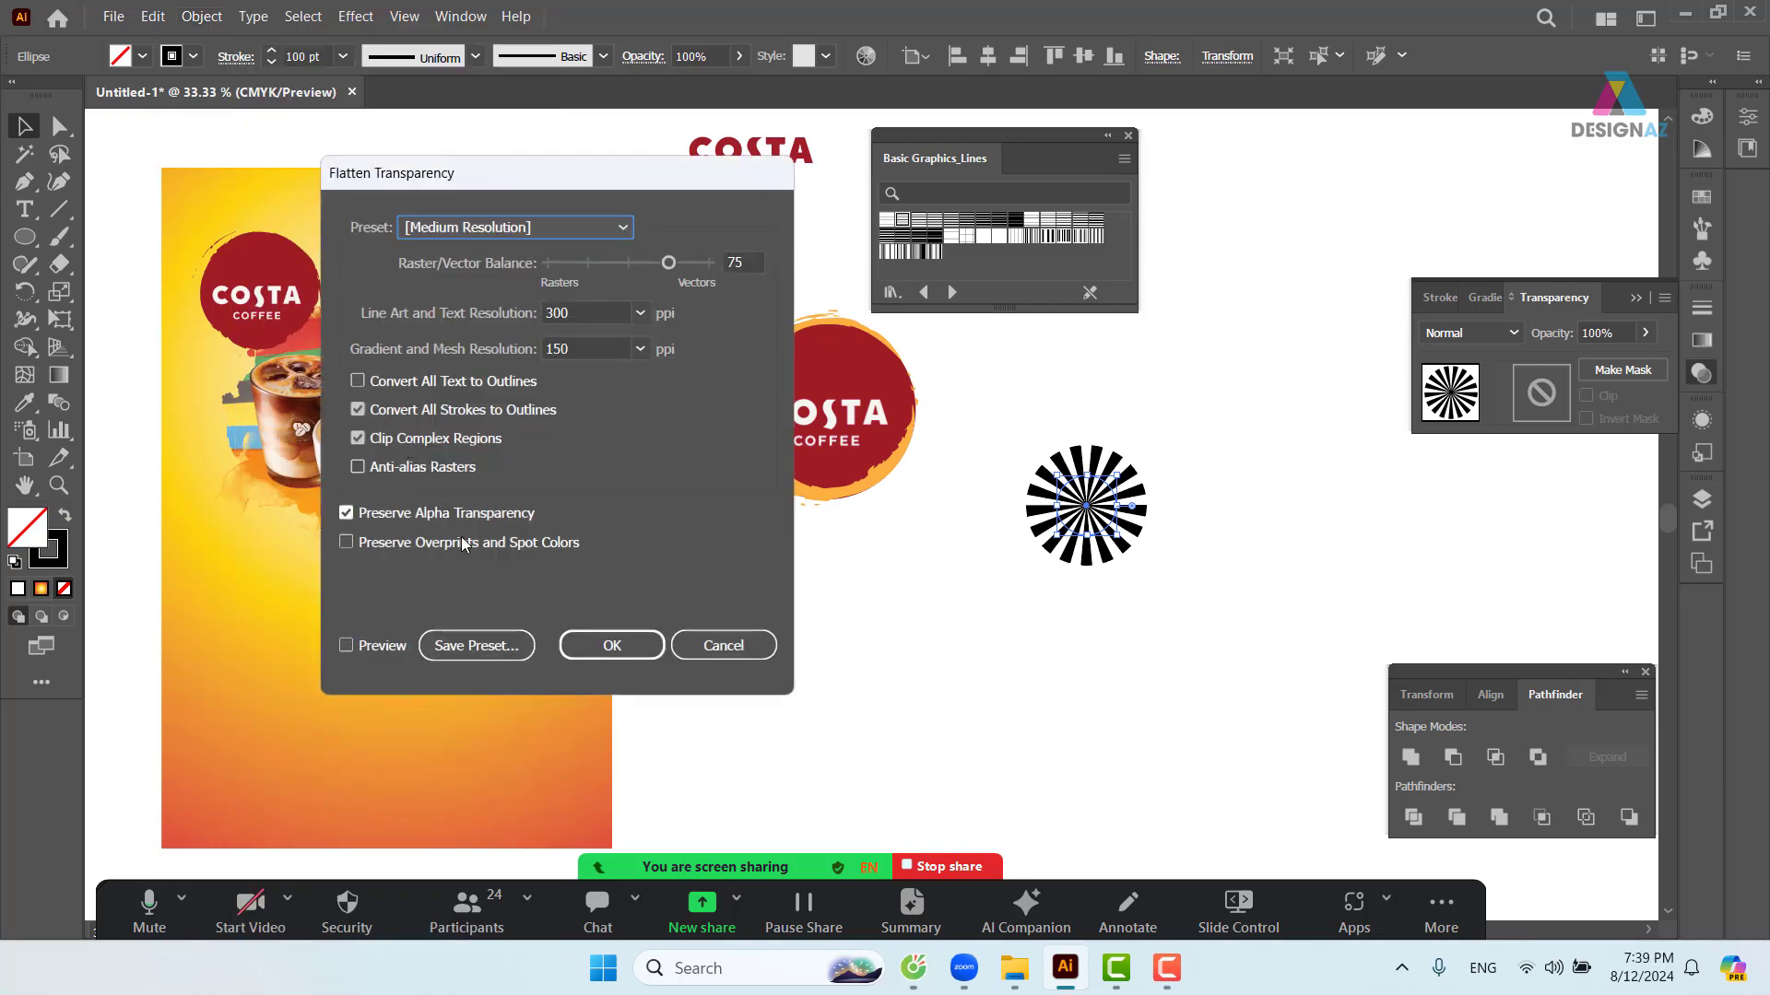
click(616, 645)
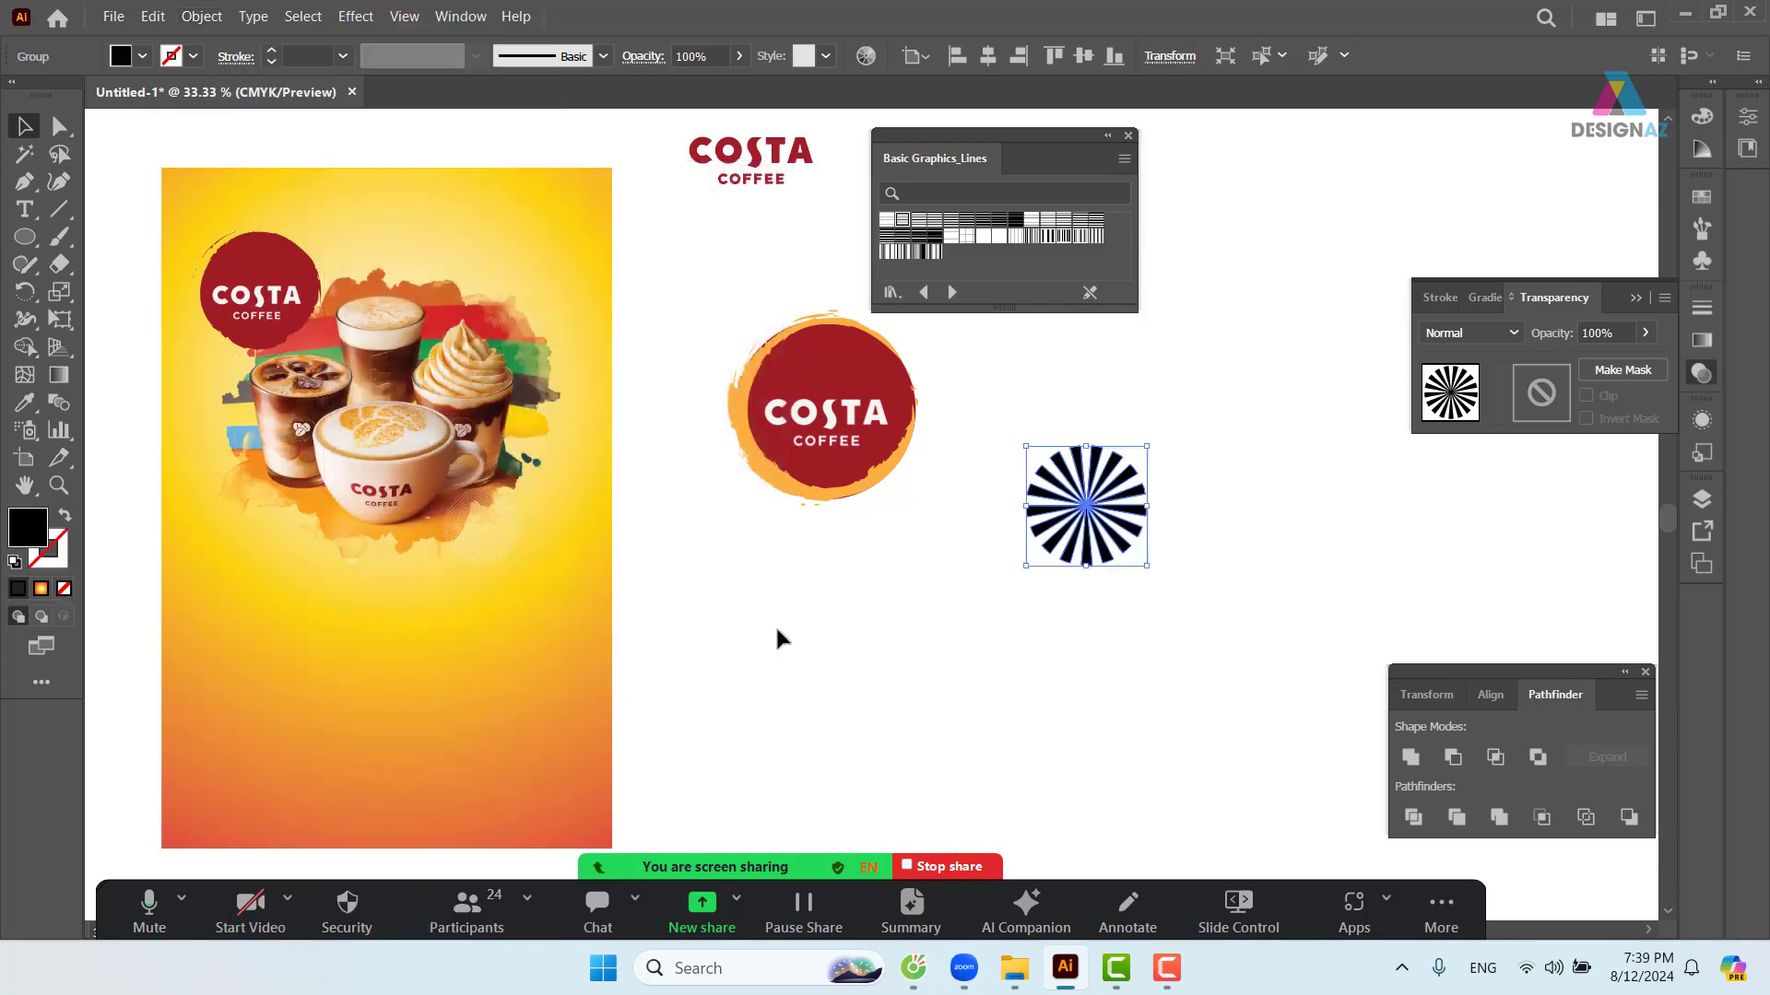
right_click(1117, 494)
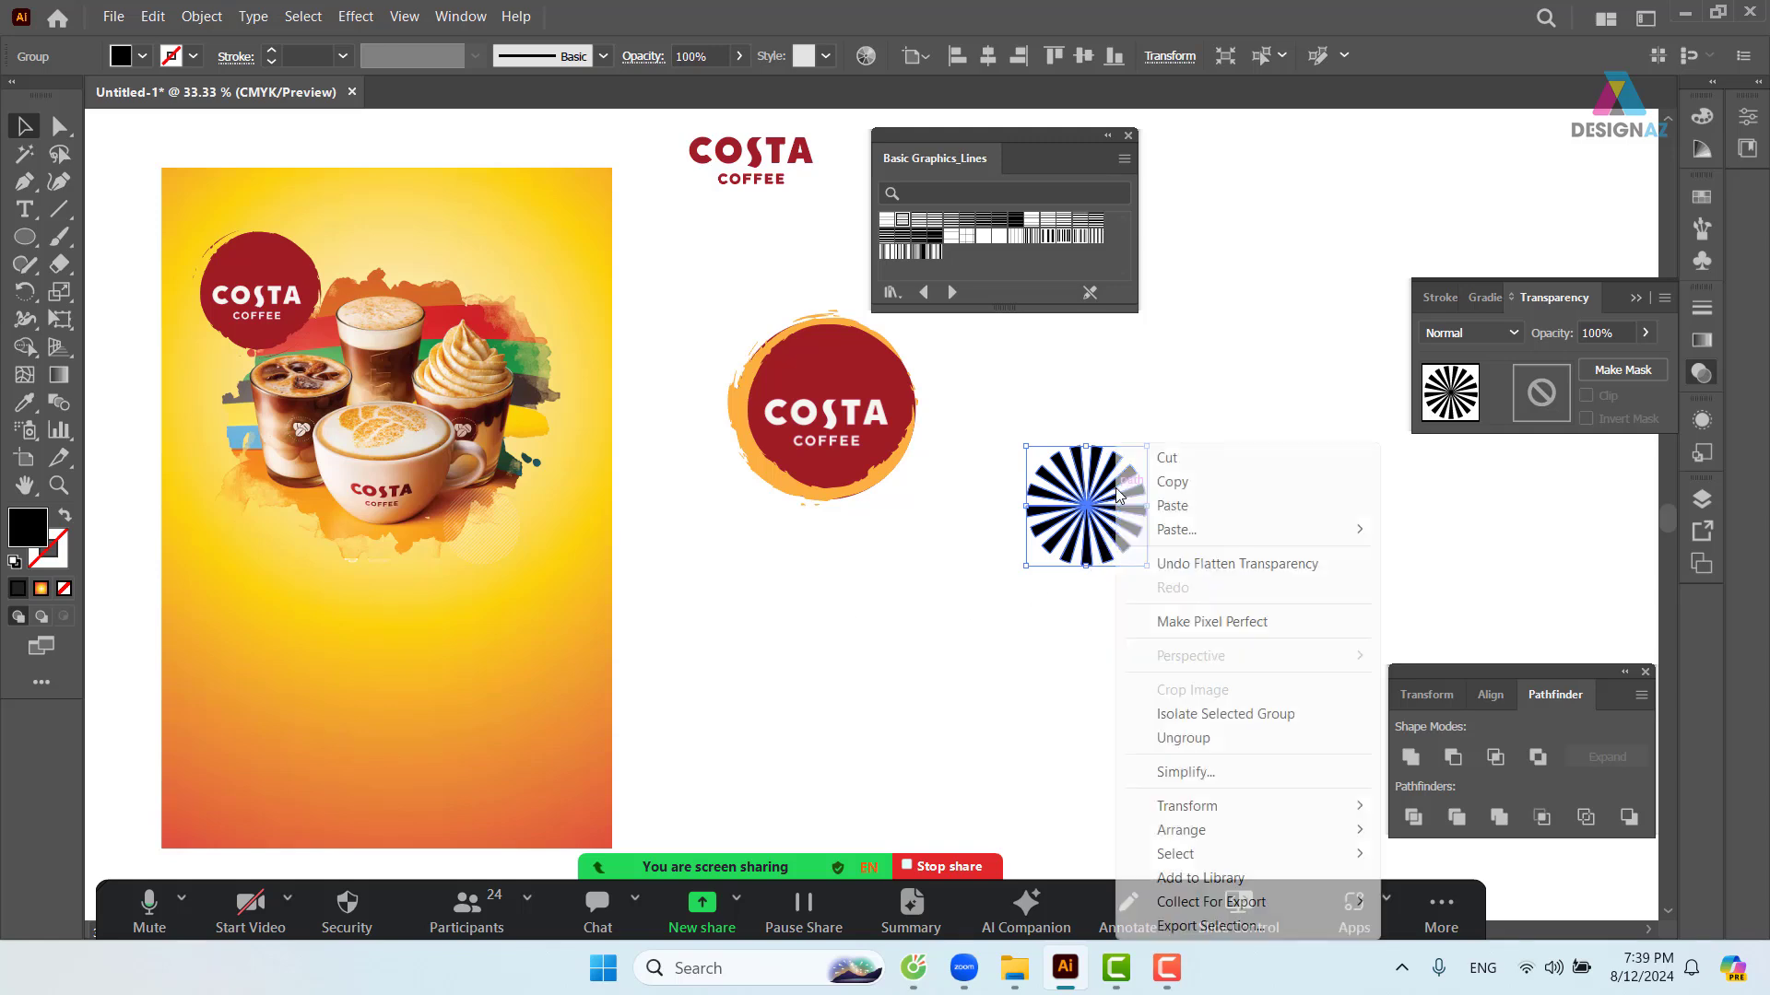
click(1183, 739)
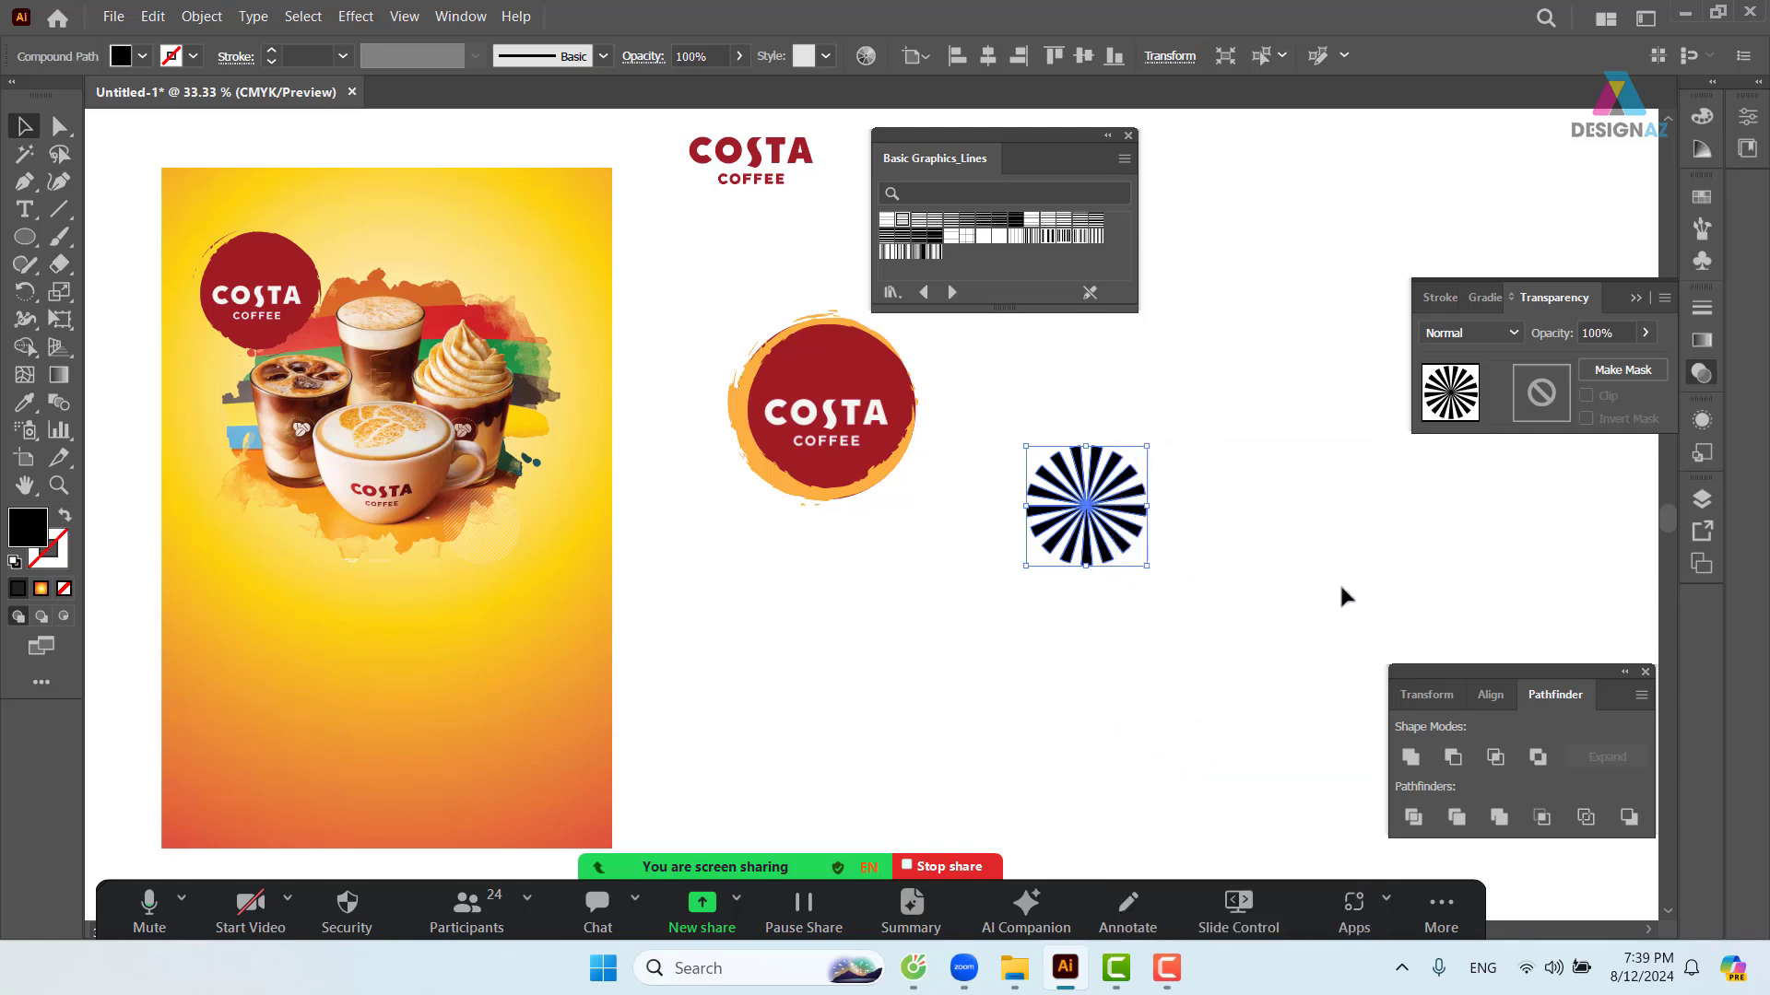
- Draw a square to the right of the black sunburst, with no fill and a 1 pt black stroke
click(1341, 584)
key(z)
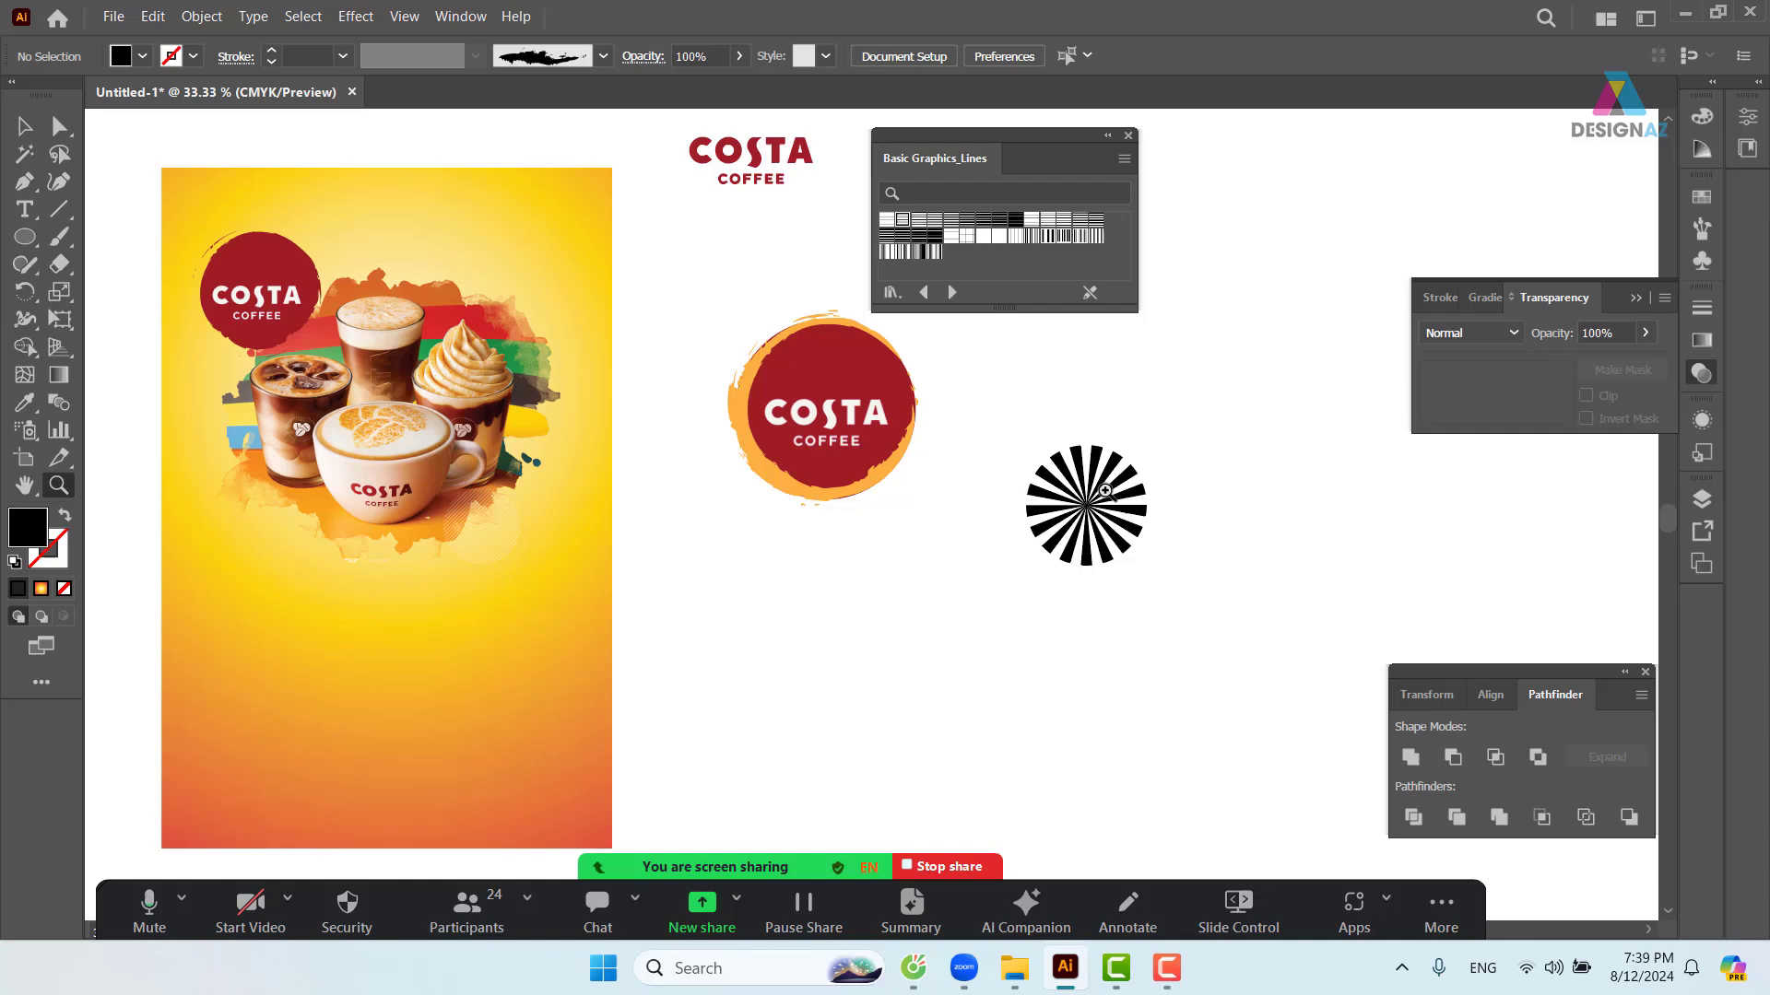
click(1011, 438)
drag(1195, 572, 629, 423)
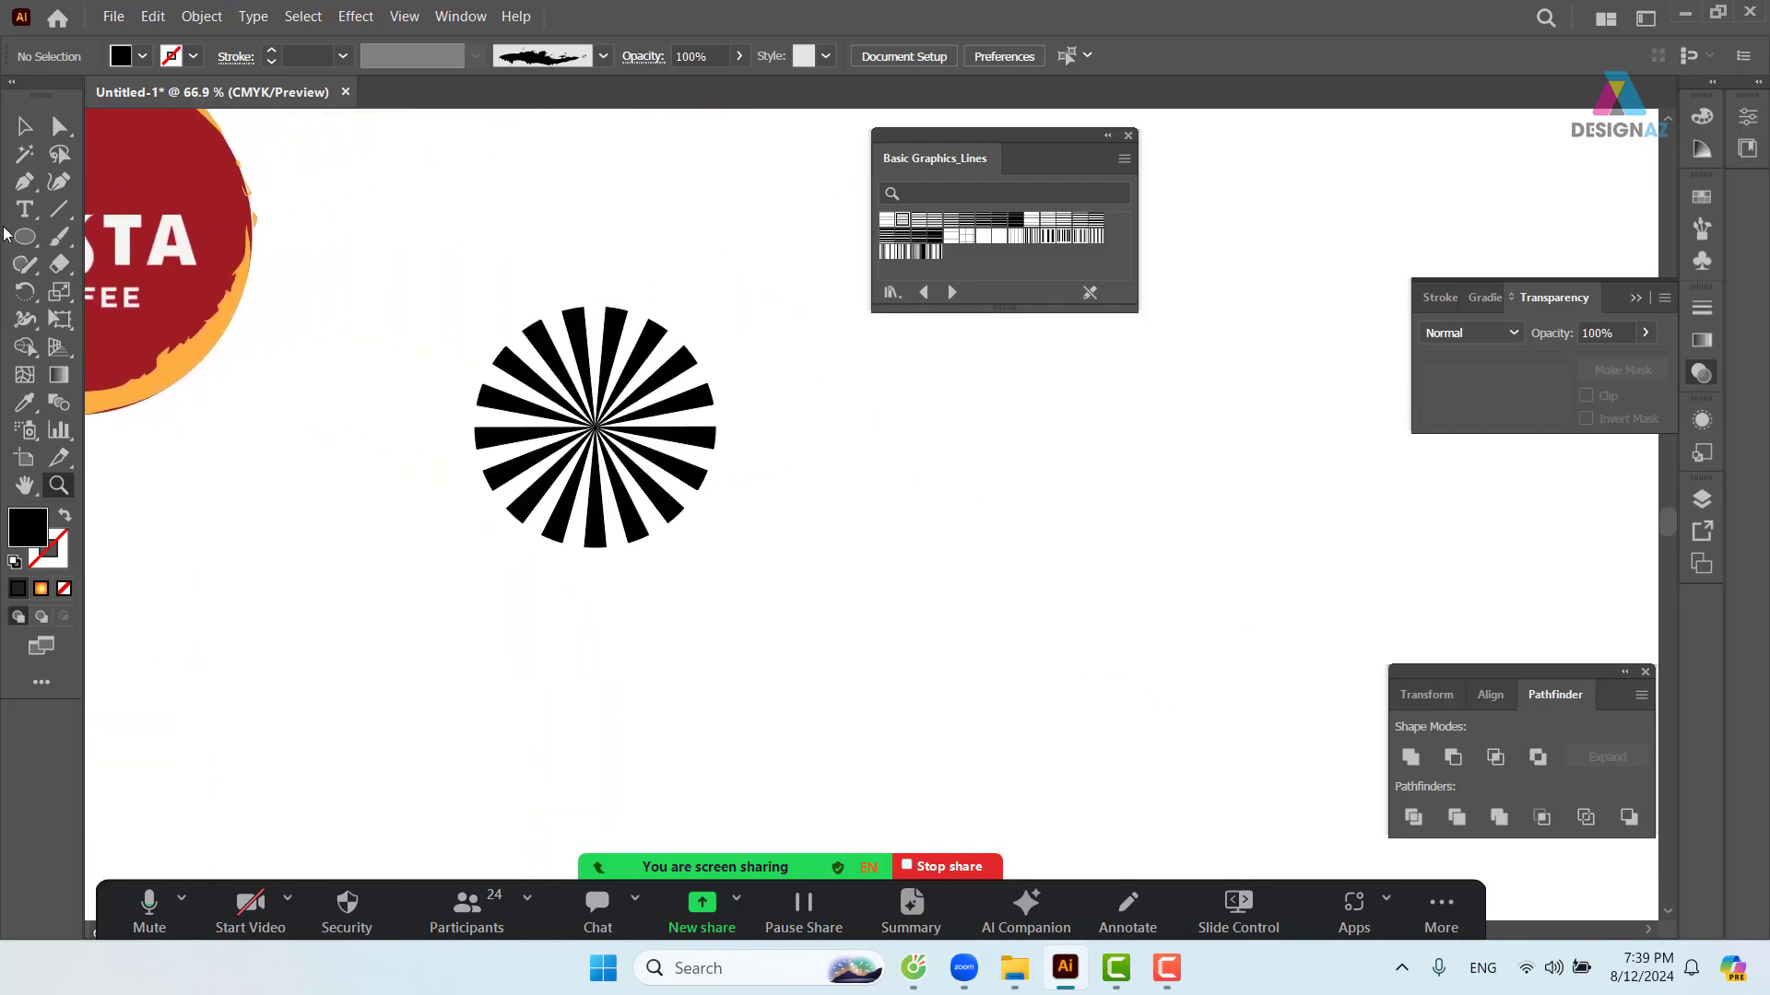
click(30, 236)
drag(32, 240, 129, 228)
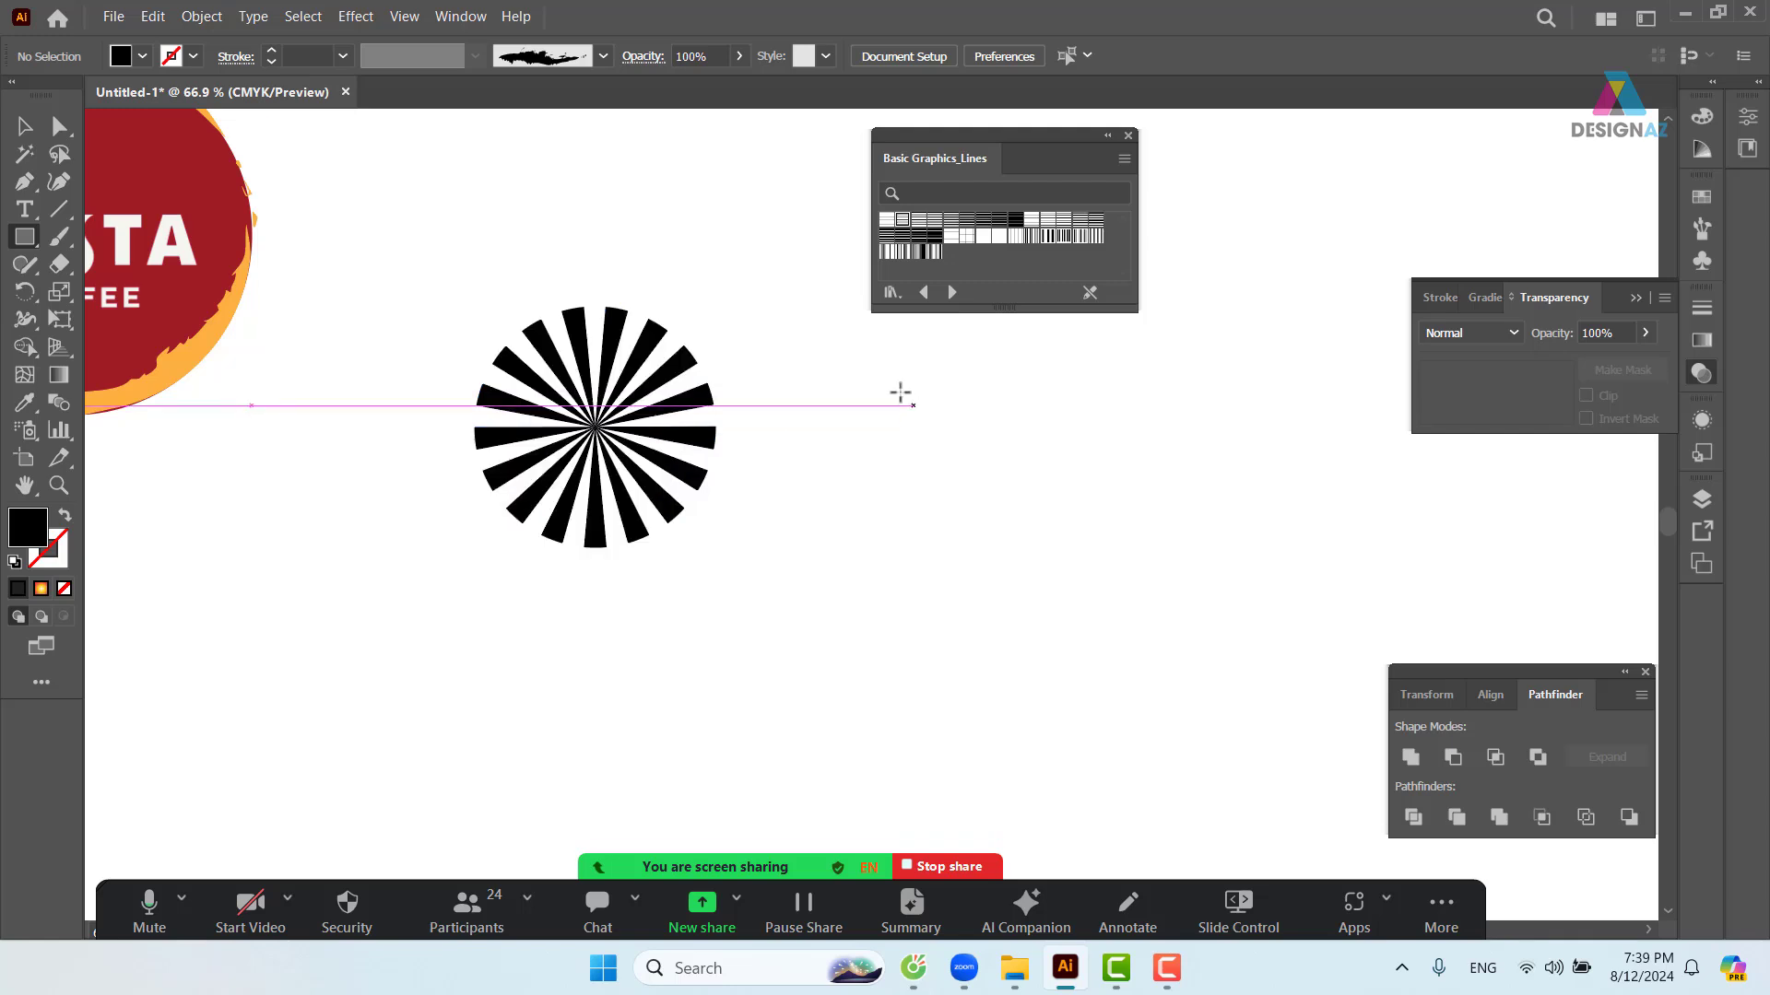
drag(895, 387, 1069, 553)
key(shift+x)
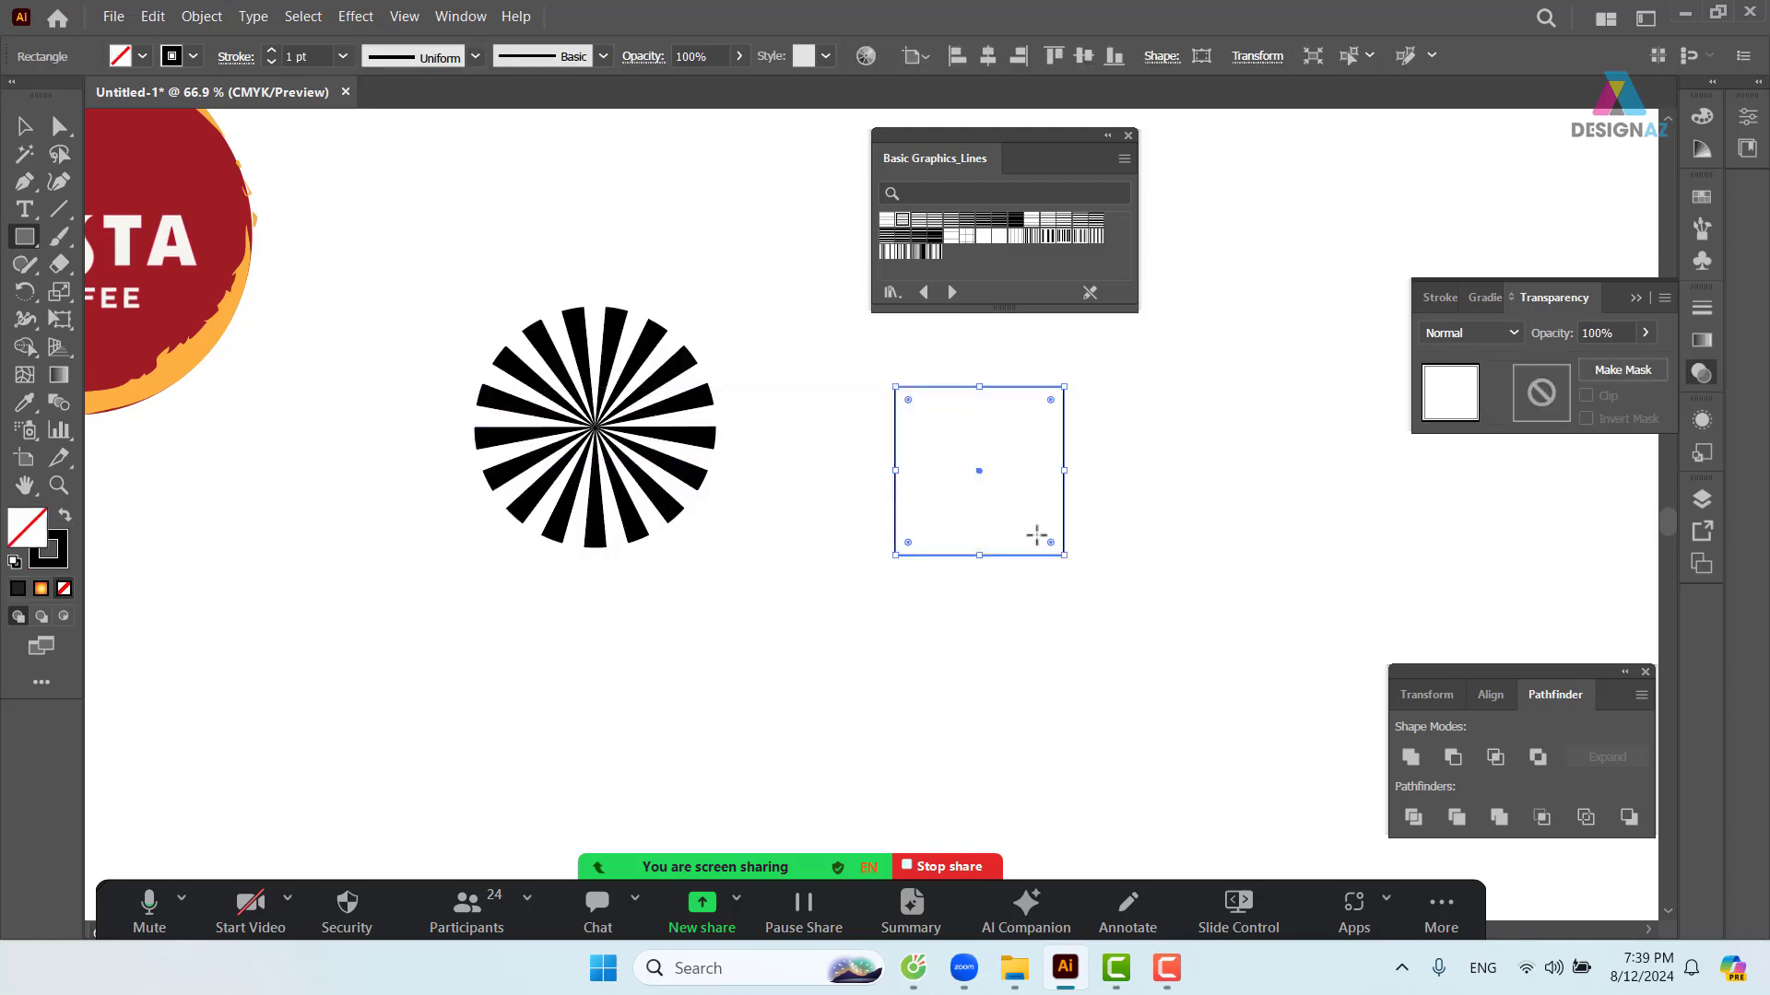
click(25, 126)
click(1102, 433)
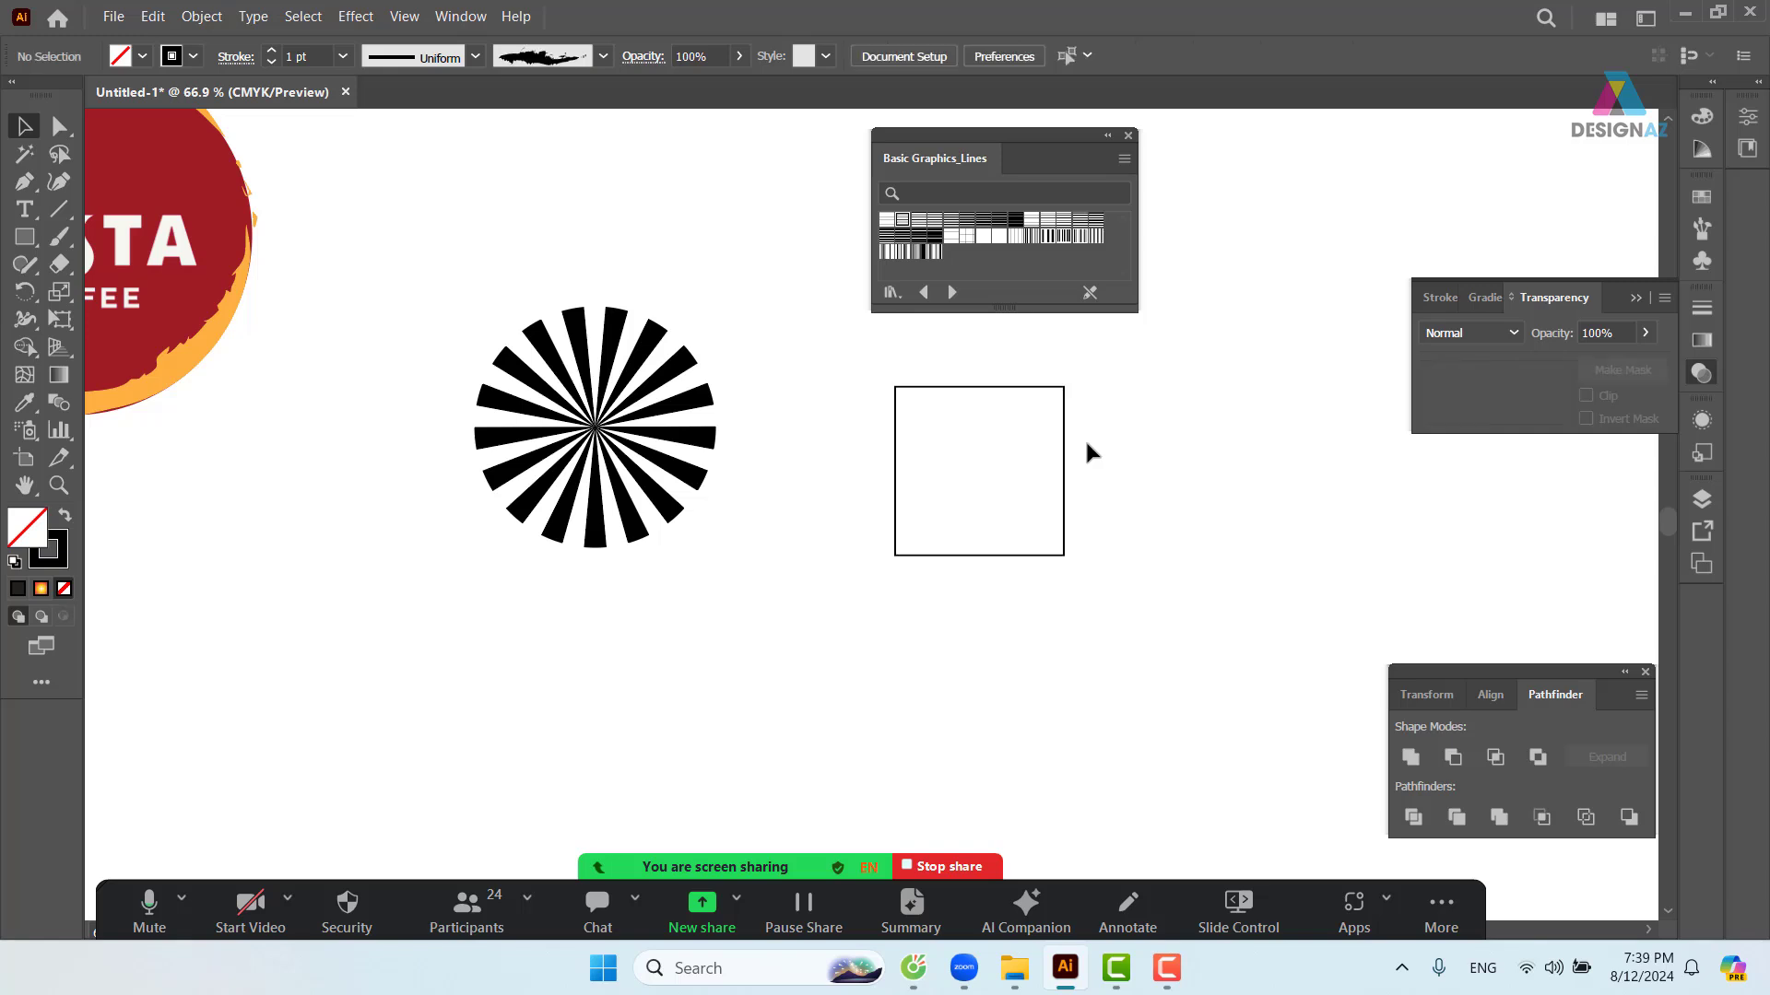
- Center the outlined square on the sunburst both horizontally and vertically
click(1065, 461)
drag(790, 486, 996, 513)
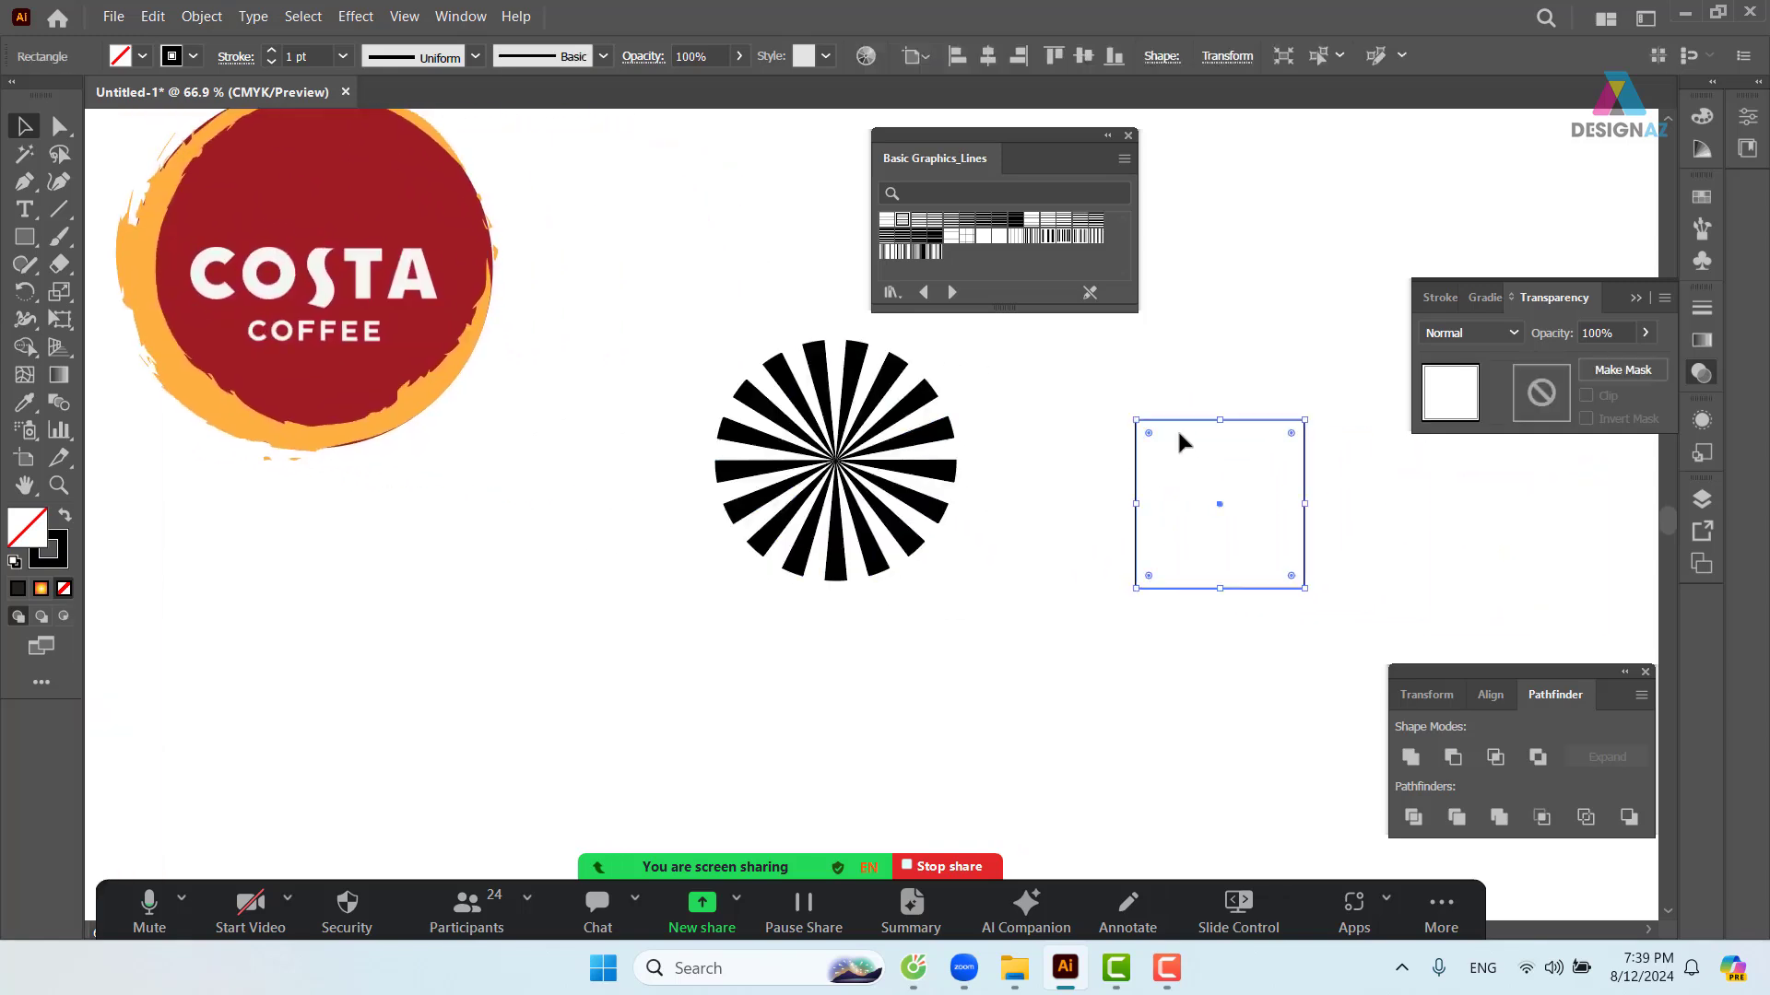
shift+click(929, 439)
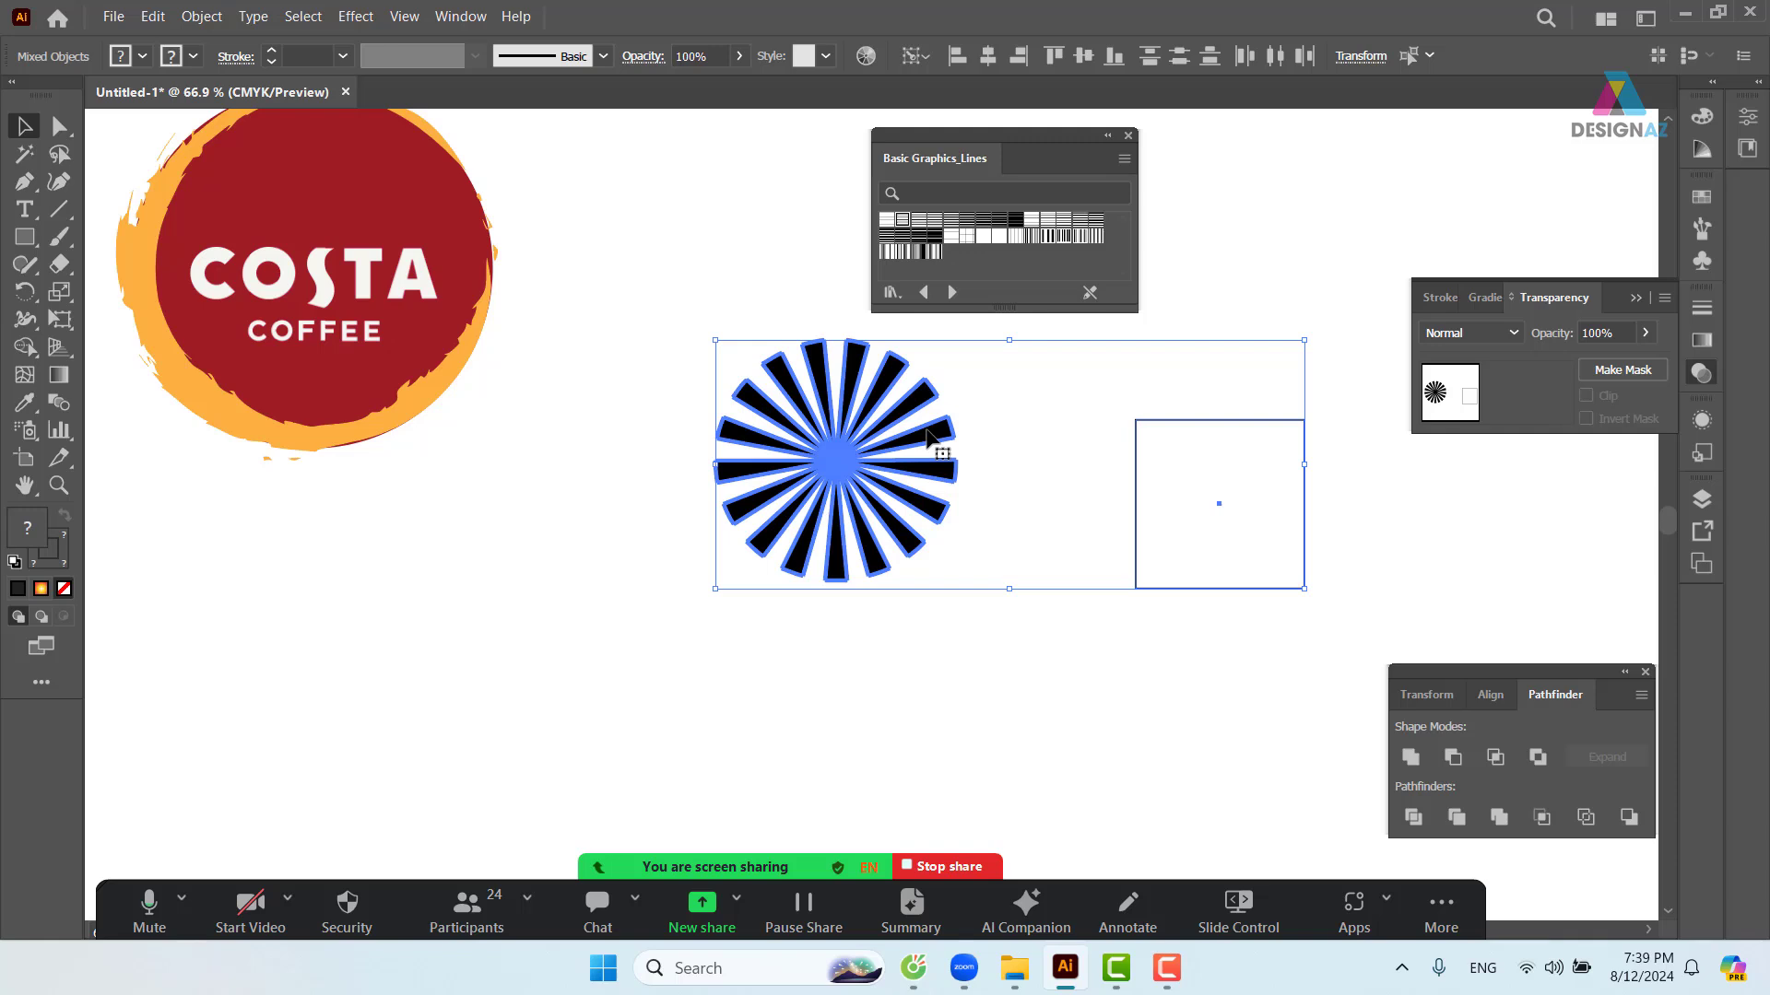
click(986, 55)
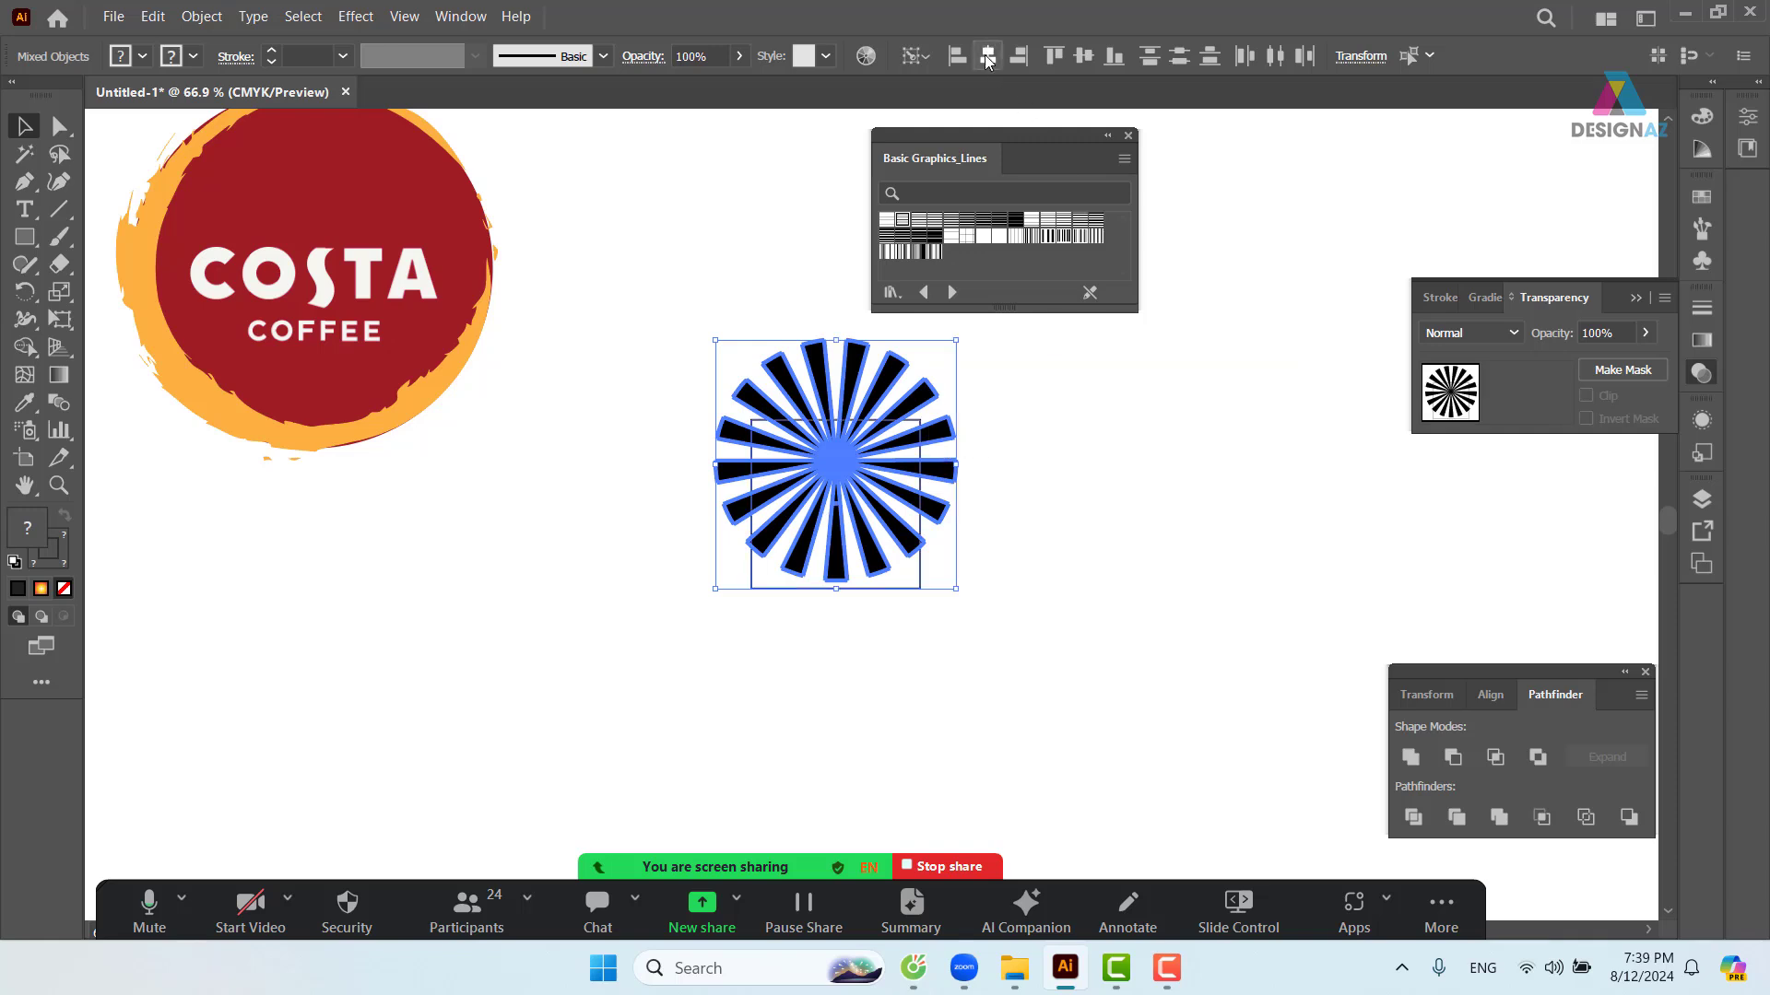
click(1083, 55)
click(1136, 536)
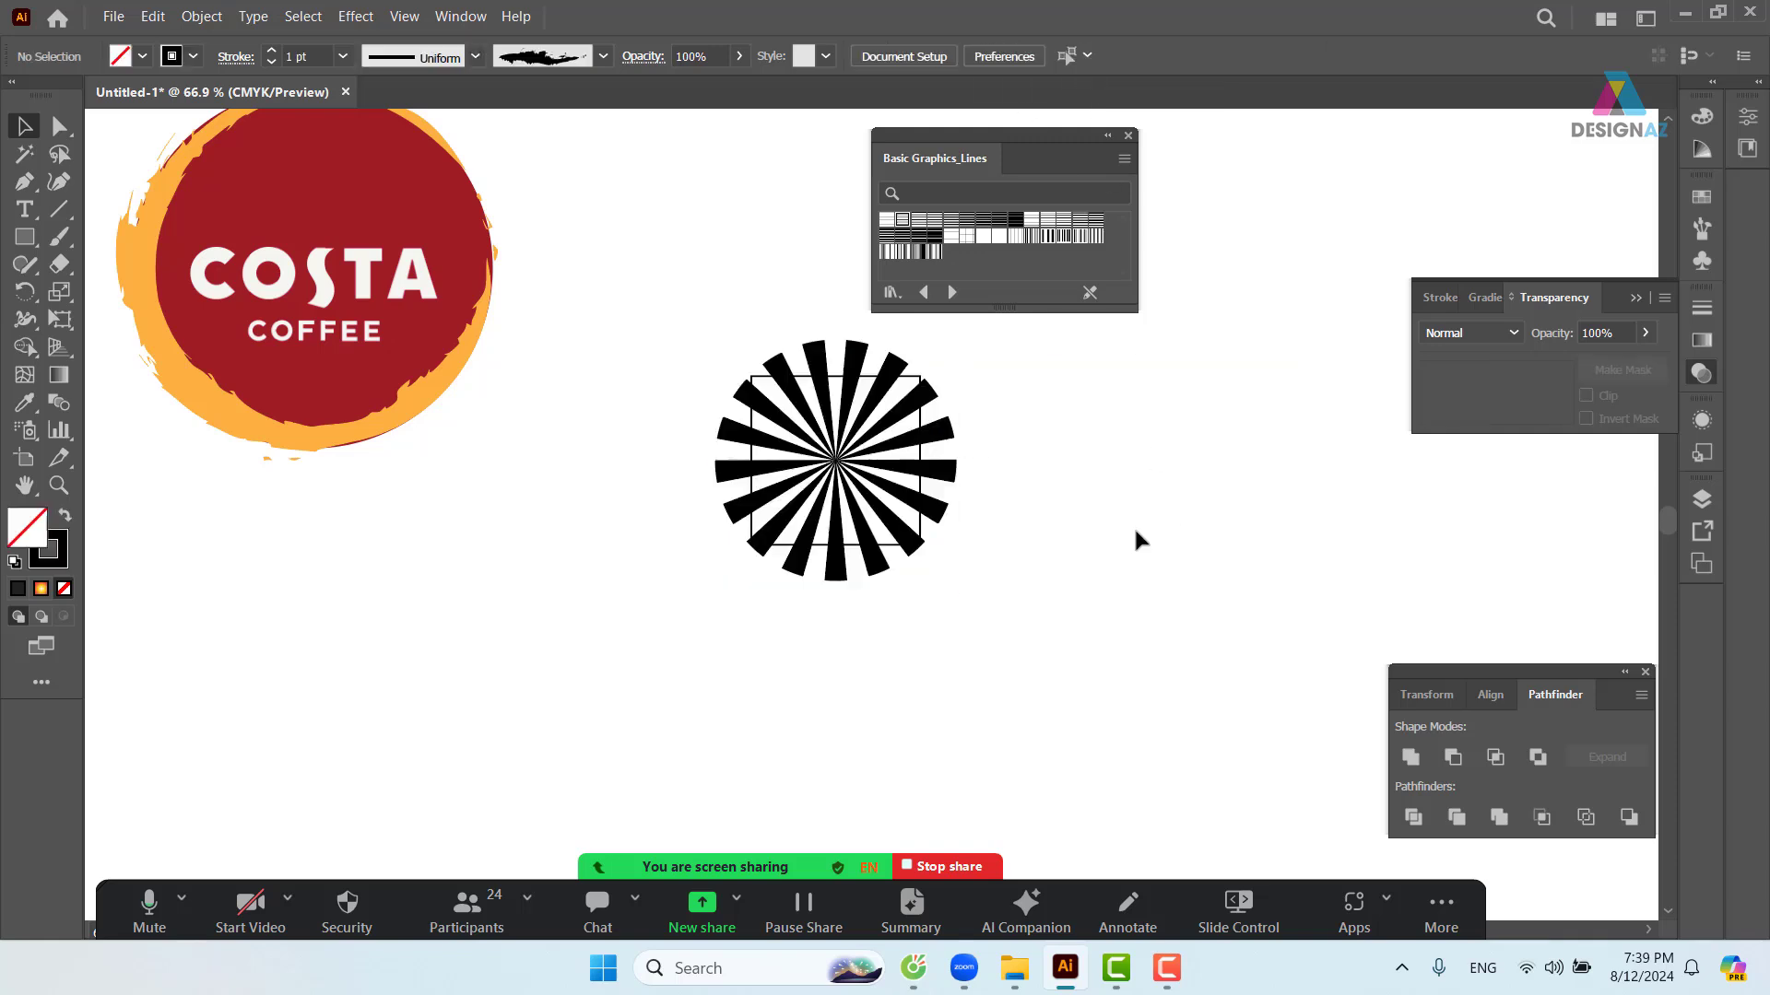
- Trim away the sunburst rays outside the square with the Shape Builder tool
click(924, 387)
drag(1069, 379, 623, 615)
key(z)
drag(827, 364, 1034, 549)
key(space)
drag(1034, 549, 654, 392)
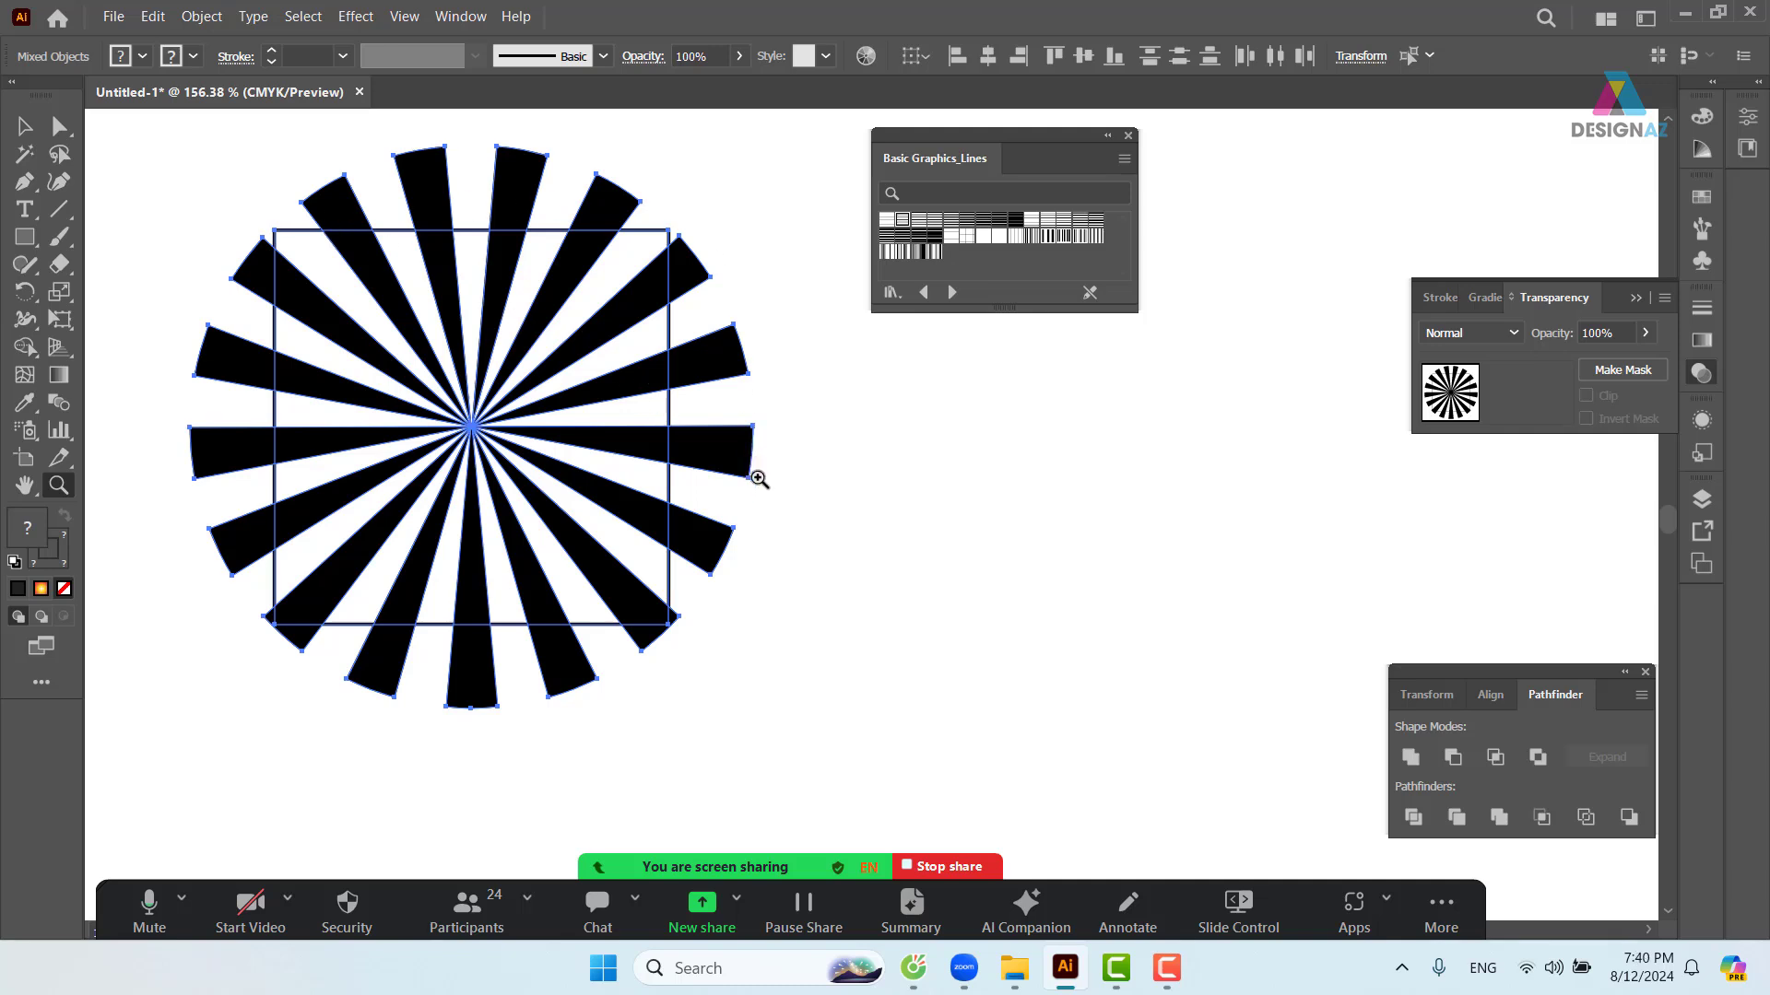
key(shift+m)
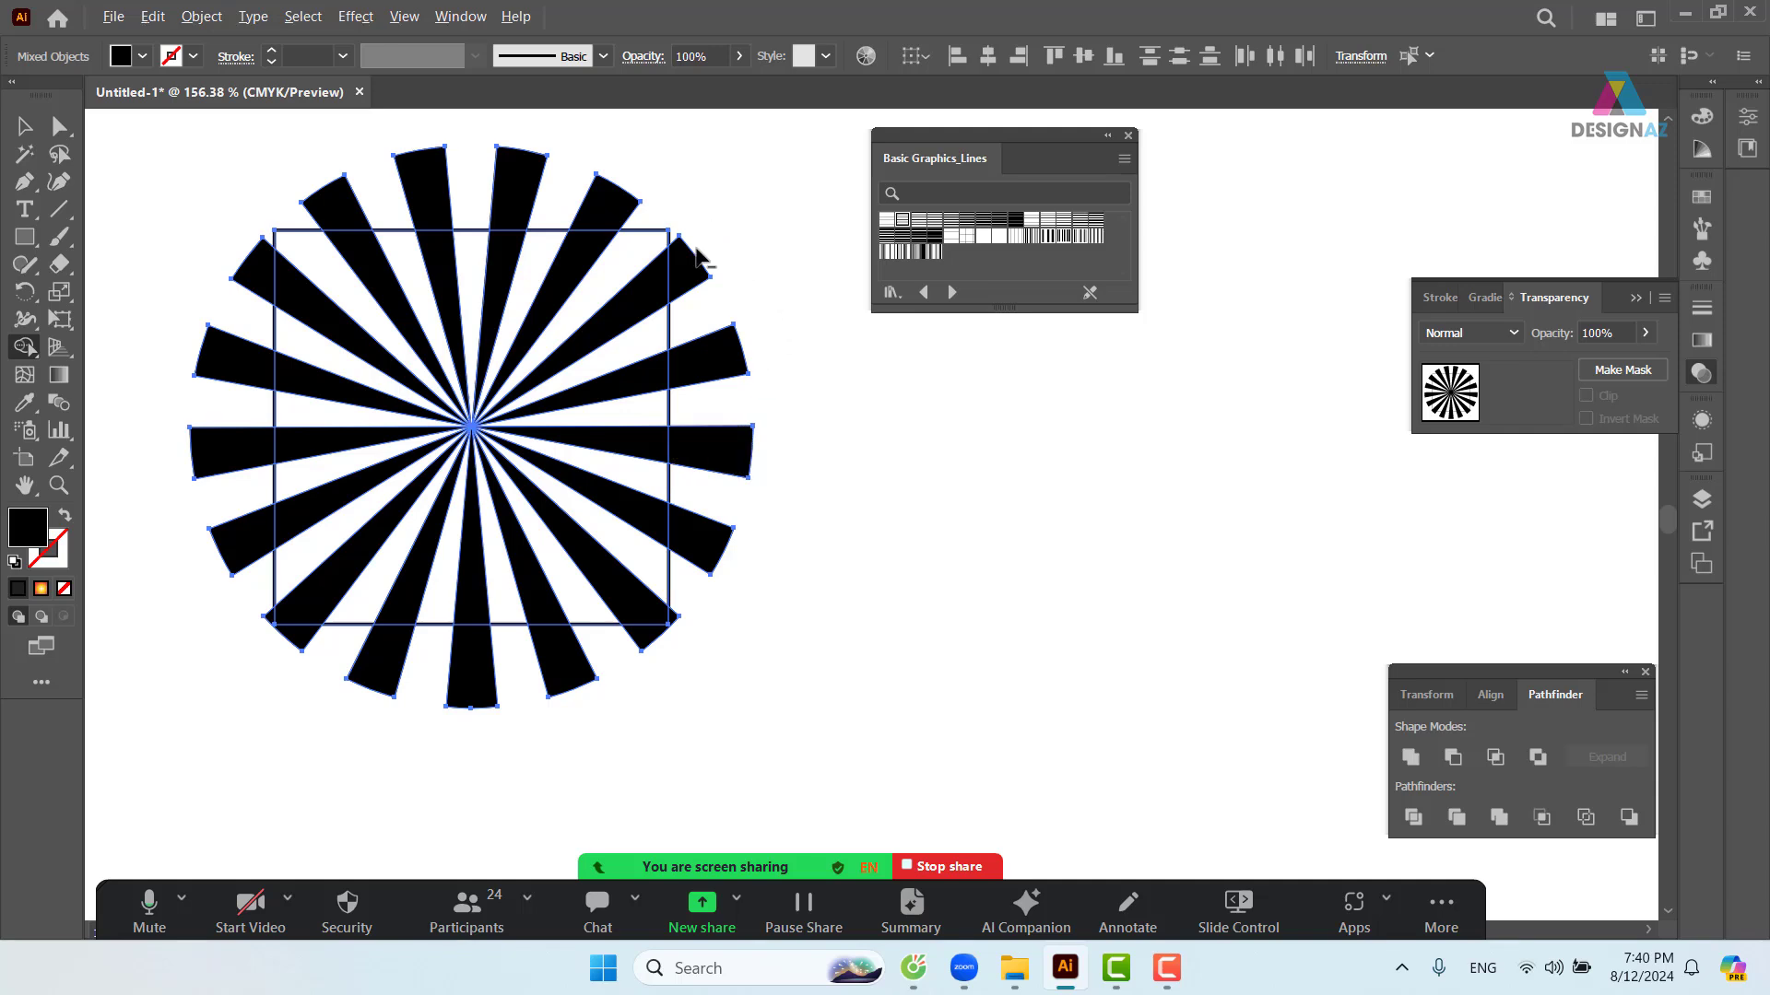
mouse_move(699, 219)
mouse_down()
mouse_move(683, 638)
mouse_move(678, 616)
mouse_move(655, 645)
mouse_move(555, 661)
mouse_move(392, 652)
mouse_move(303, 638)
mouse_up()
key(ctrl+z)
mouse_move(670, 678)
mouse_down()
mouse_move(348, 663)
mouse_move(269, 624)
mouse_move(244, 550)
mouse_move(231, 304)
mouse_move(304, 203)
mouse_move(662, 203)
mouse_up()
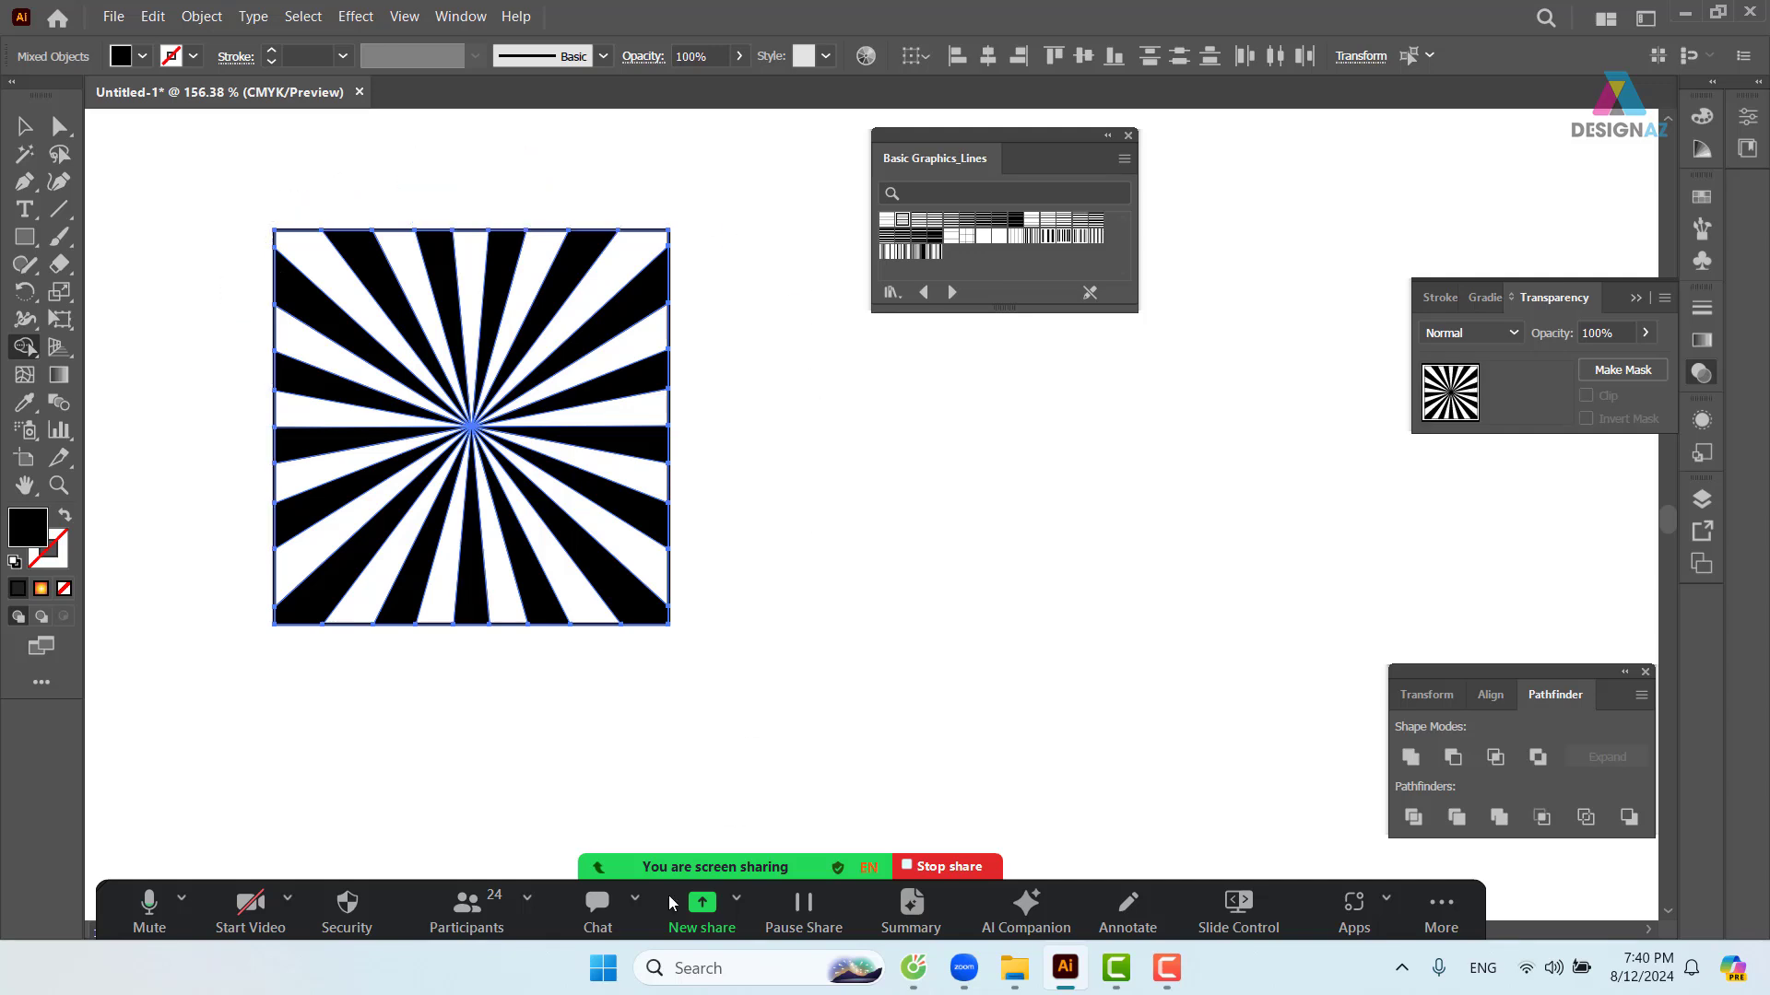
- Mute all current and new participants in the Zoom meeting, then minimize the participant list
click(497, 906)
click(926, 640)
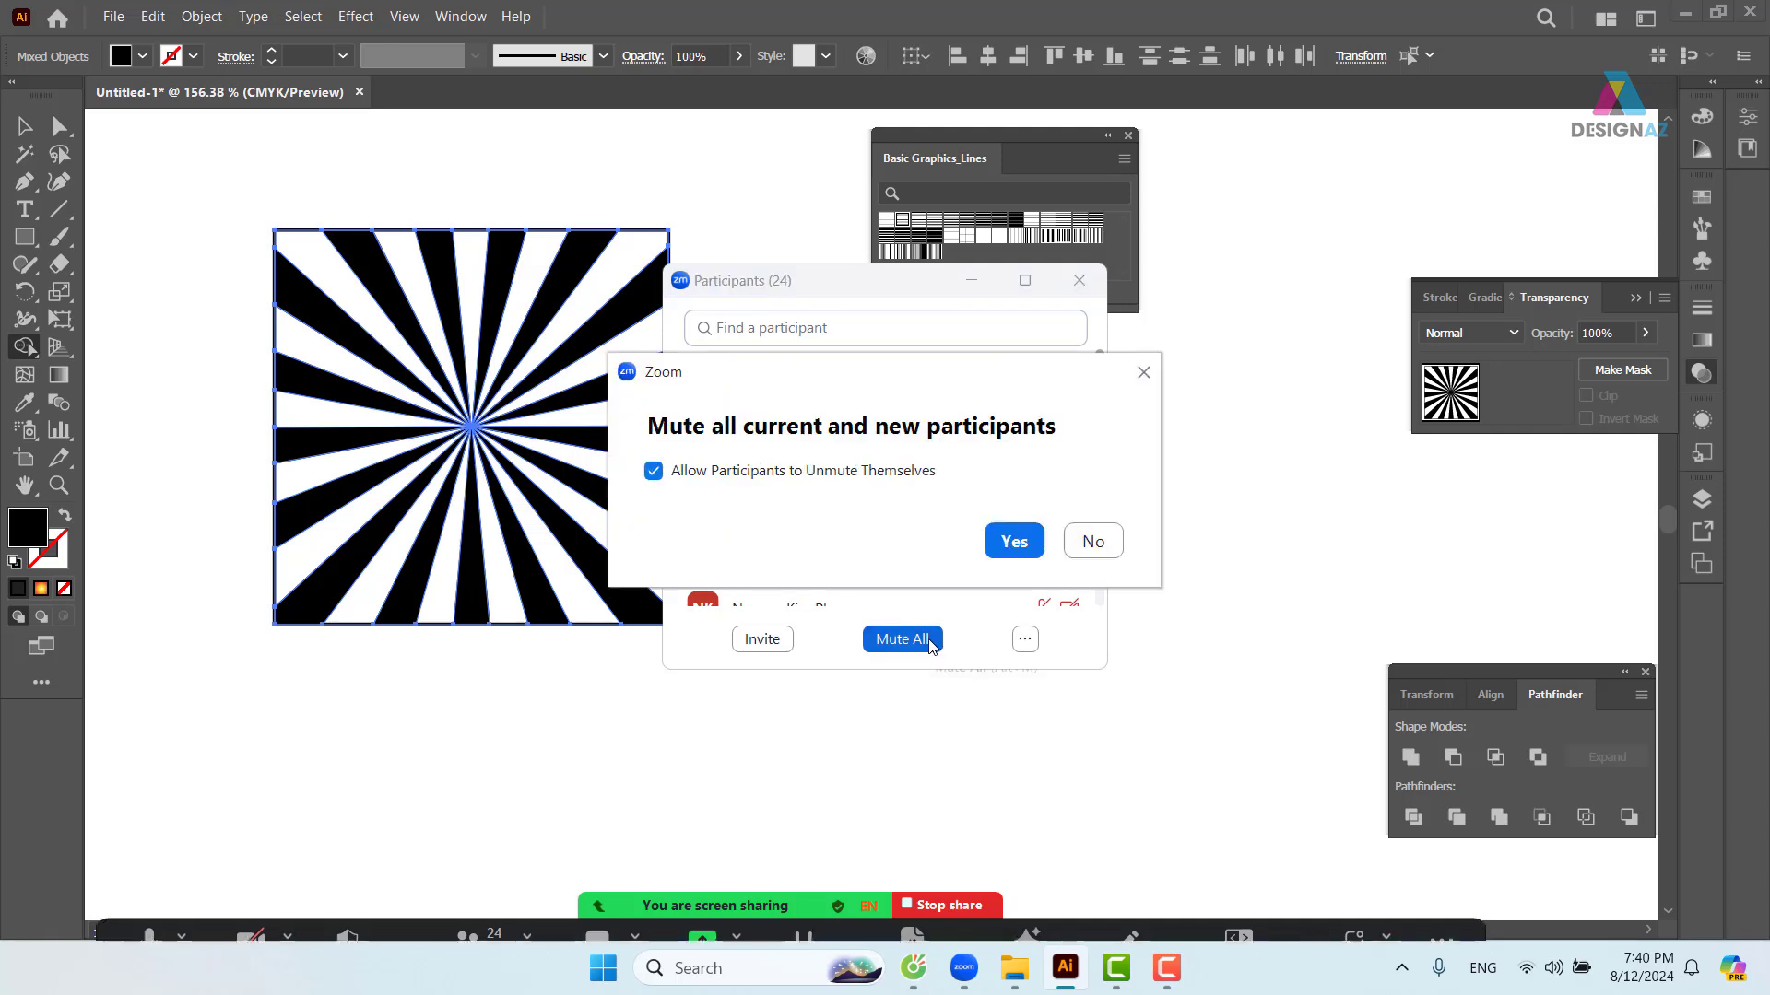
click(1014, 541)
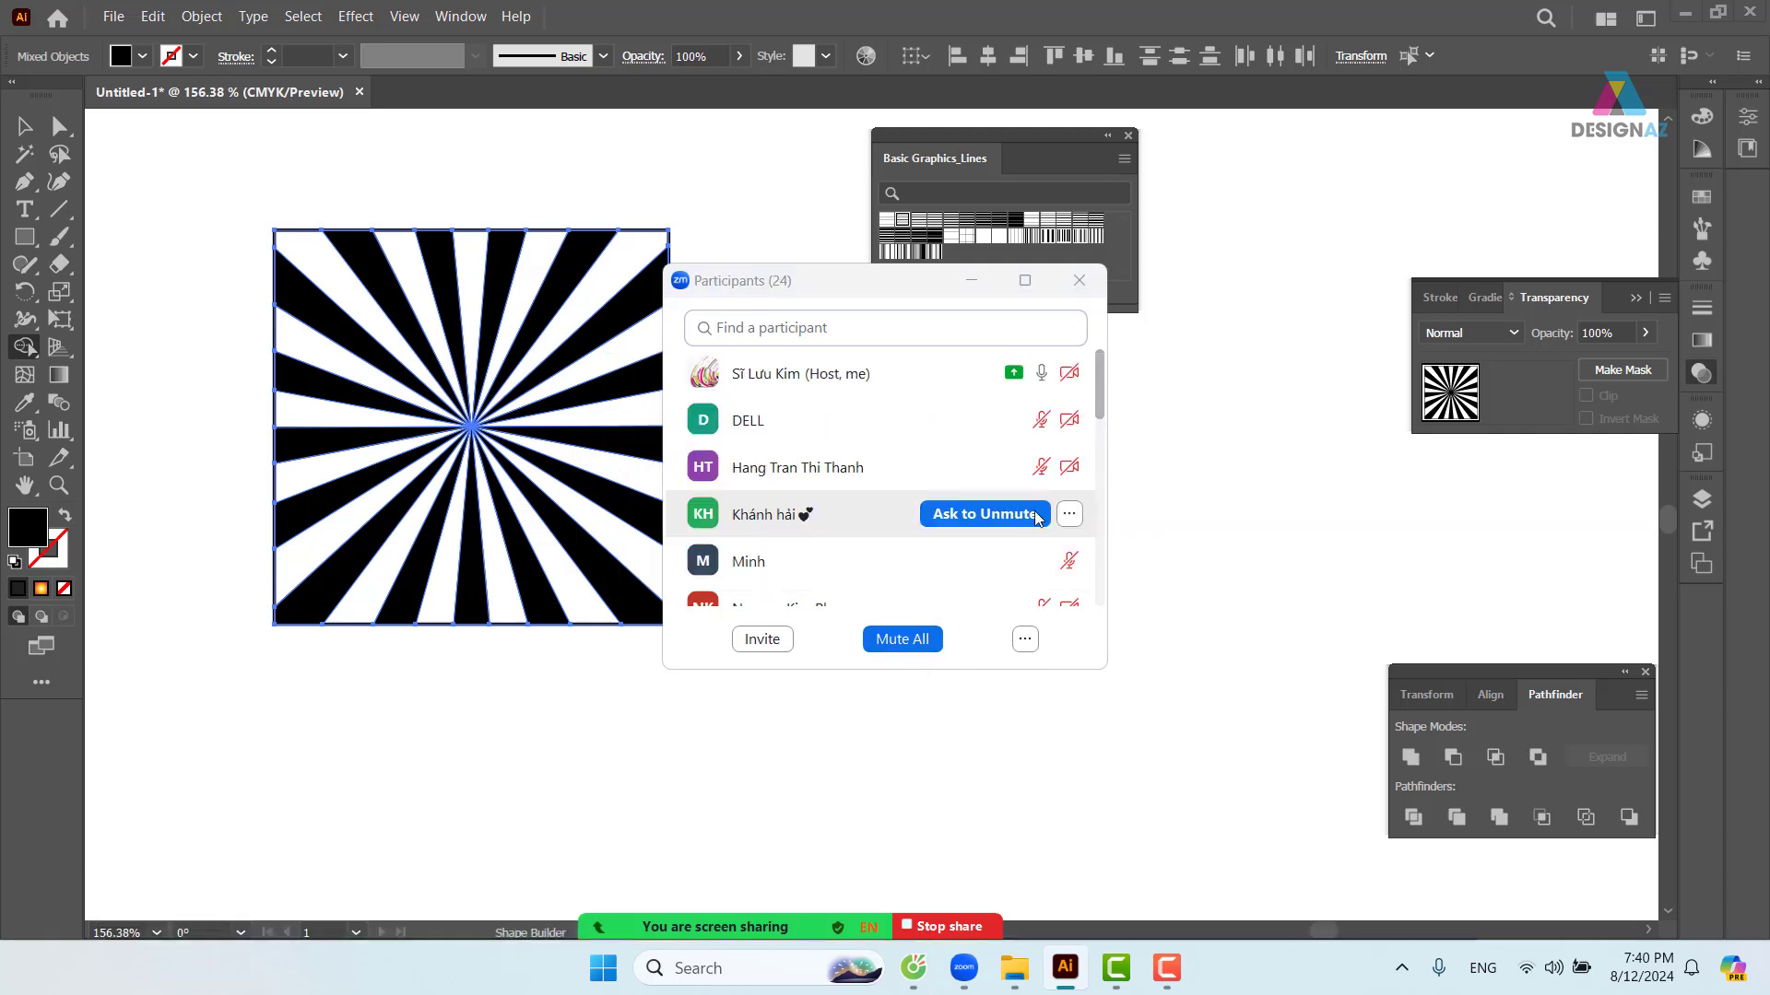
click(973, 280)
- Move the square outline off the trimmed sunburst and delete it
key(v)
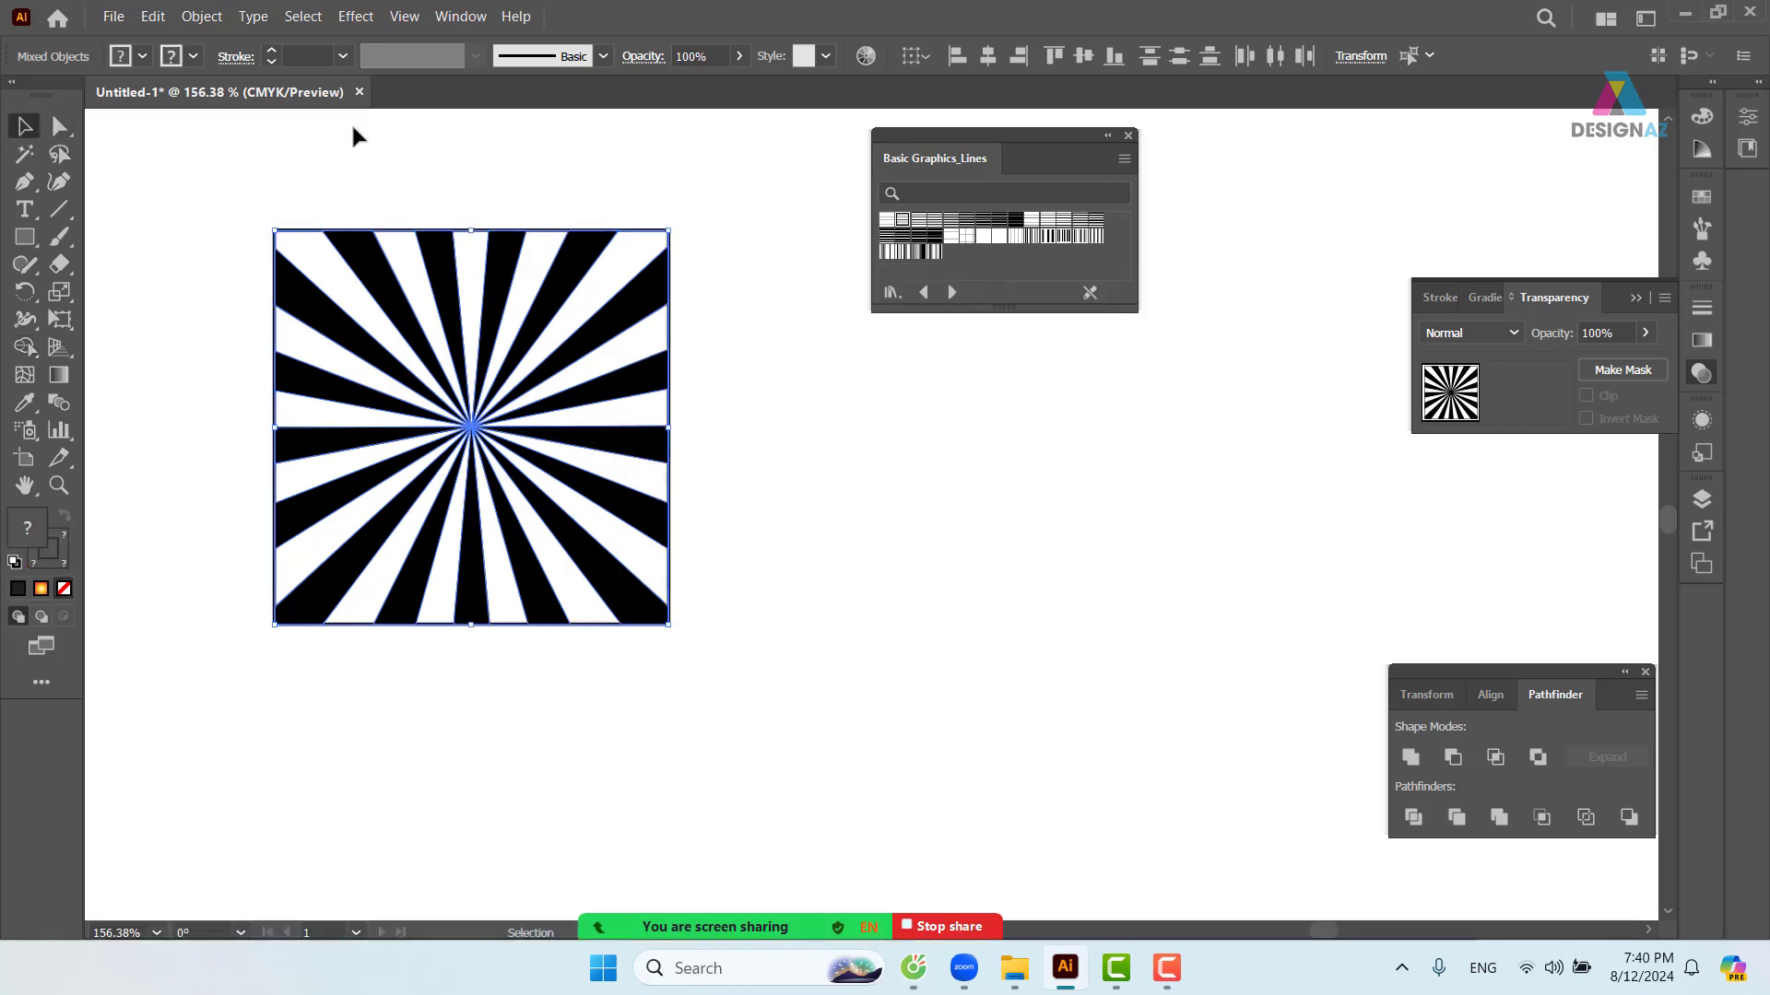
click(354, 135)
drag(410, 239, 528, 167)
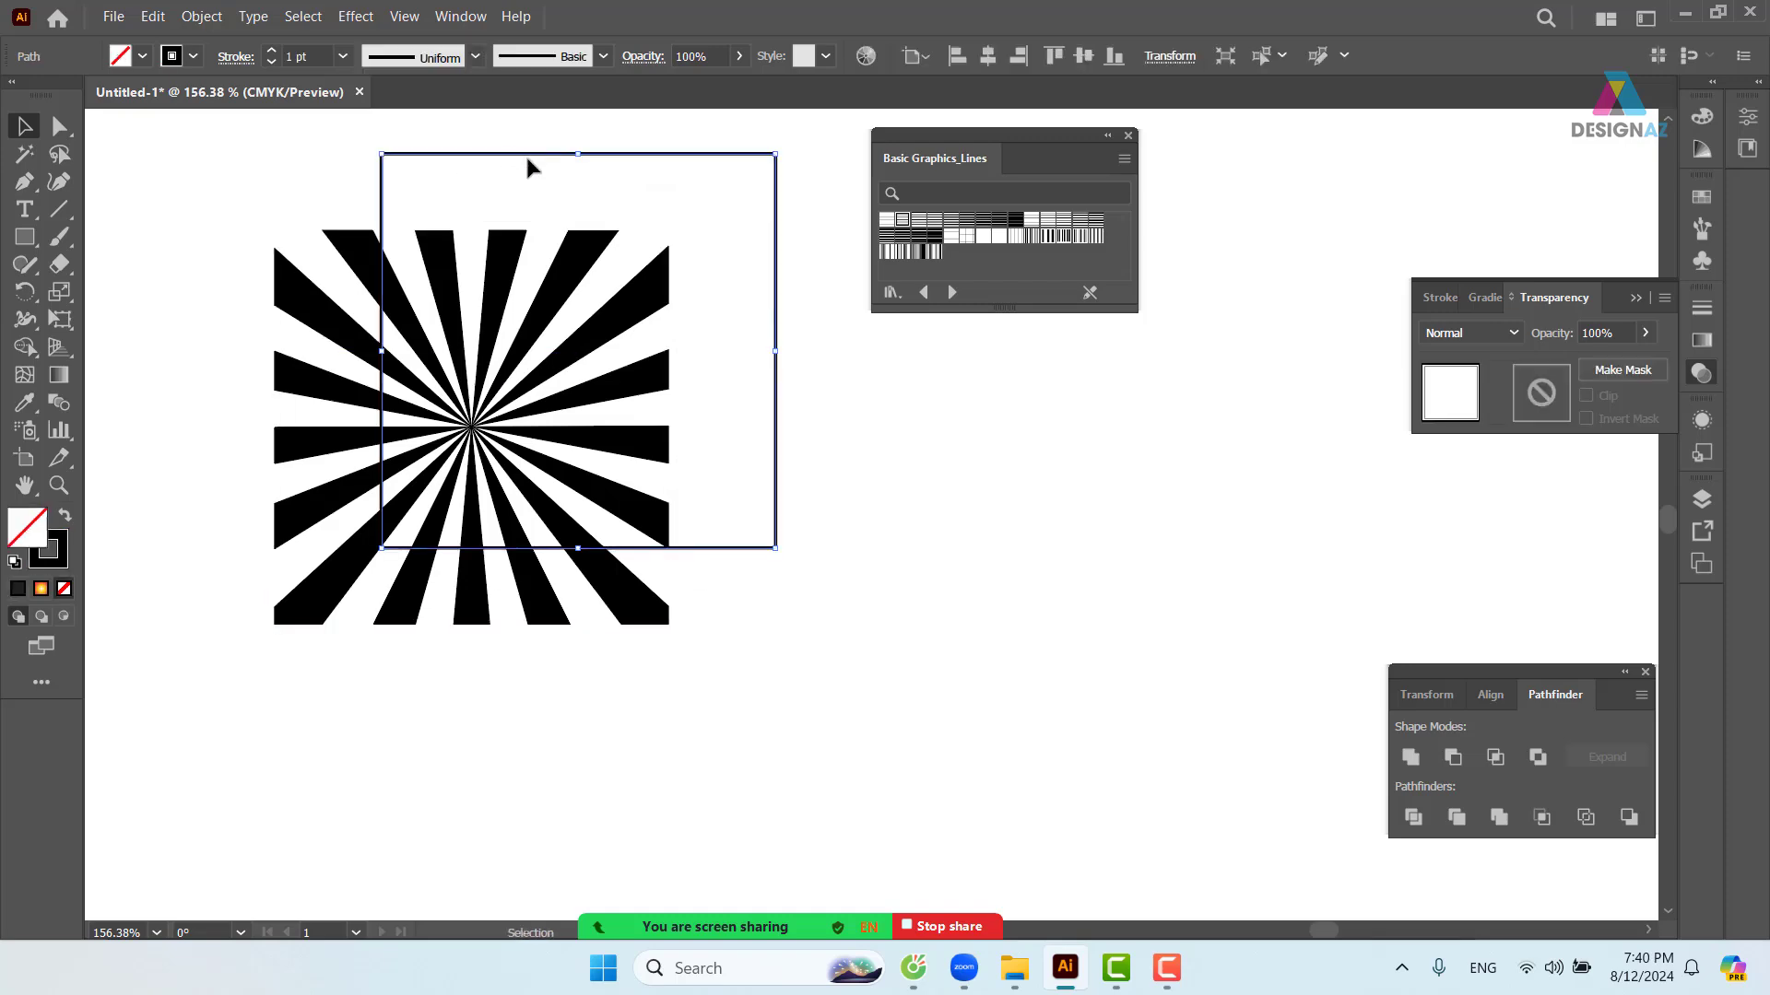
click(543, 172)
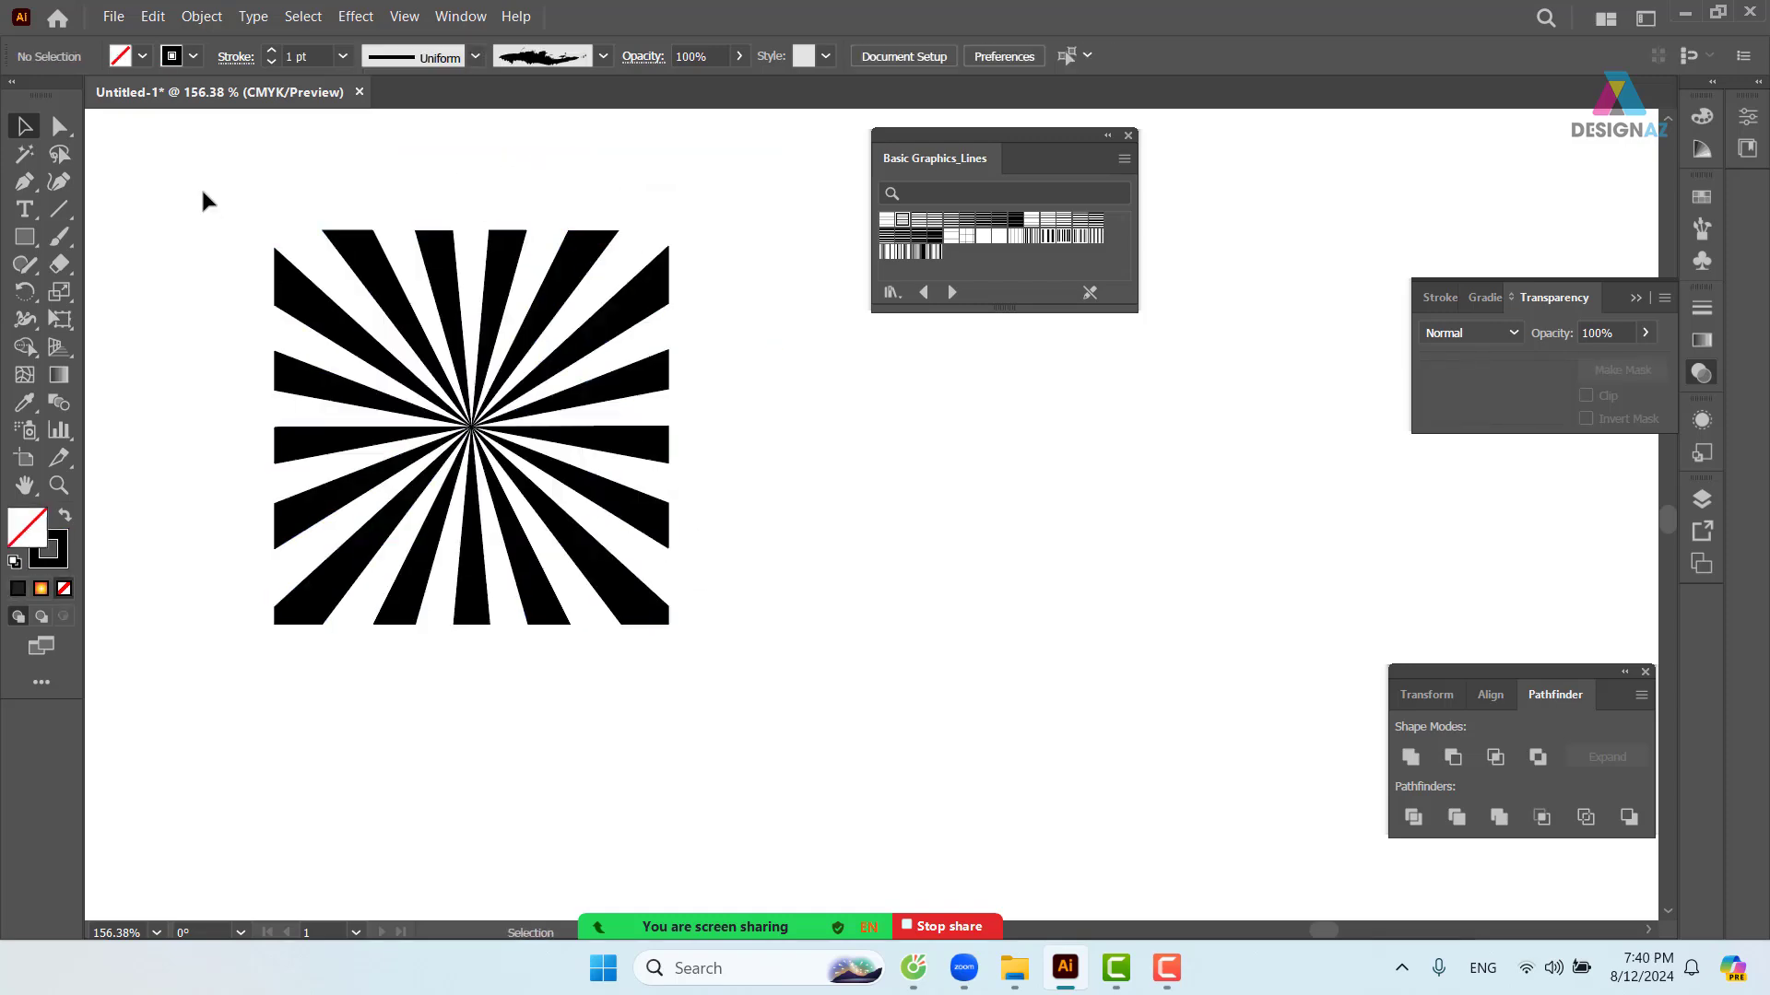
- Fill the trimmed sunburst with white and move it onto the poster below the drinks
drag(205, 200, 743, 716)
key(ctrl+minus)
key(ctrl+minus)
key(ctrl+minus)
key(ctrl+minus)
key(ctrl+minus)
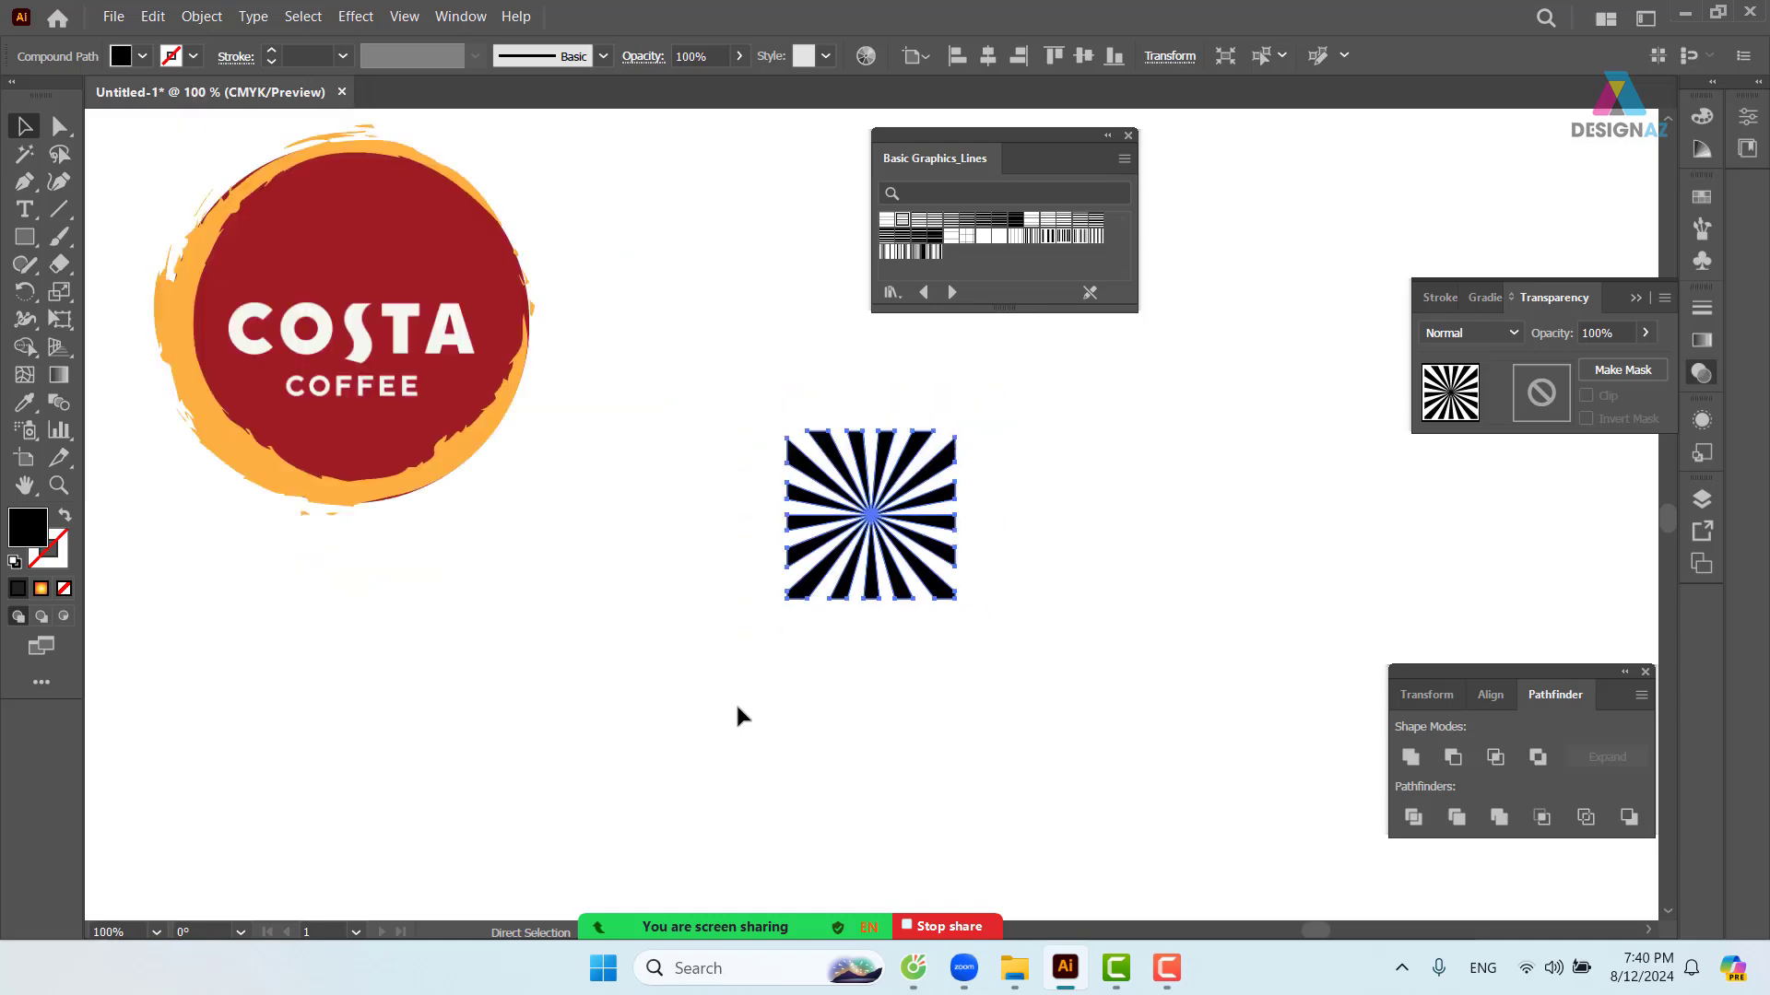
drag(737, 716, 1127, 724)
click(1702, 204)
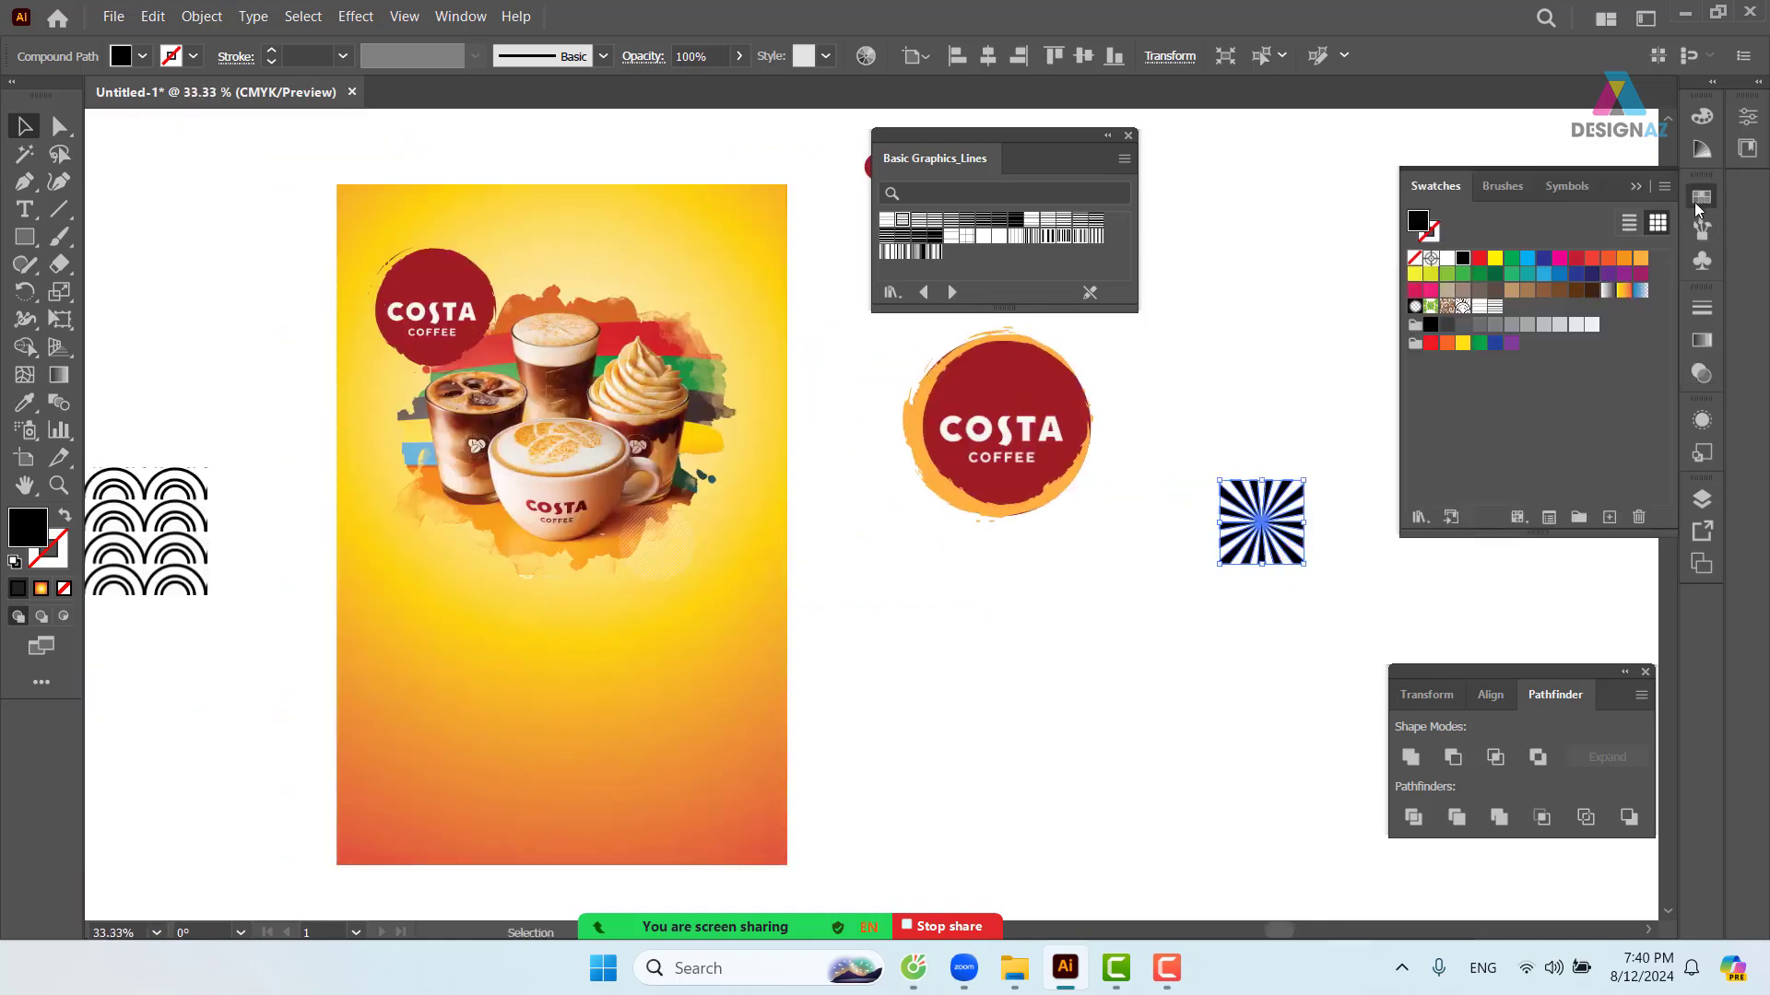
click(1448, 258)
drag(1259, 524, 498, 601)
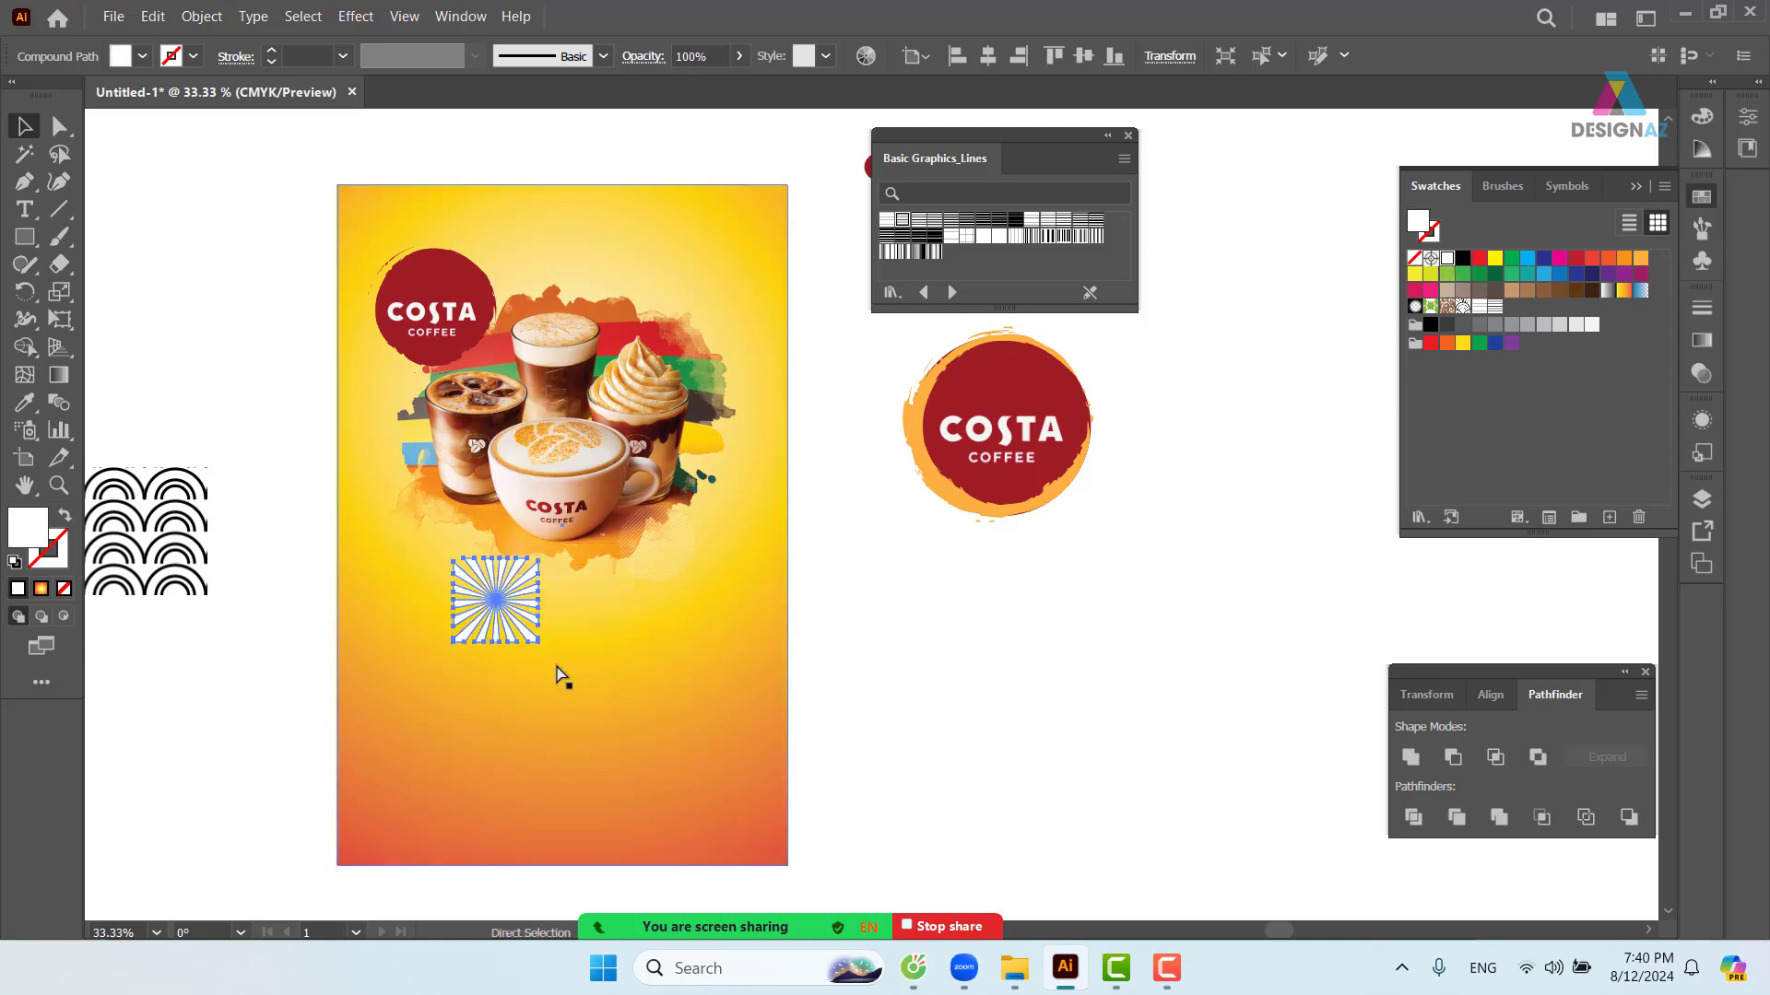
- Align the white sunburst to the top and left edges of the poster background
shift+click(739, 231)
click(739, 232)
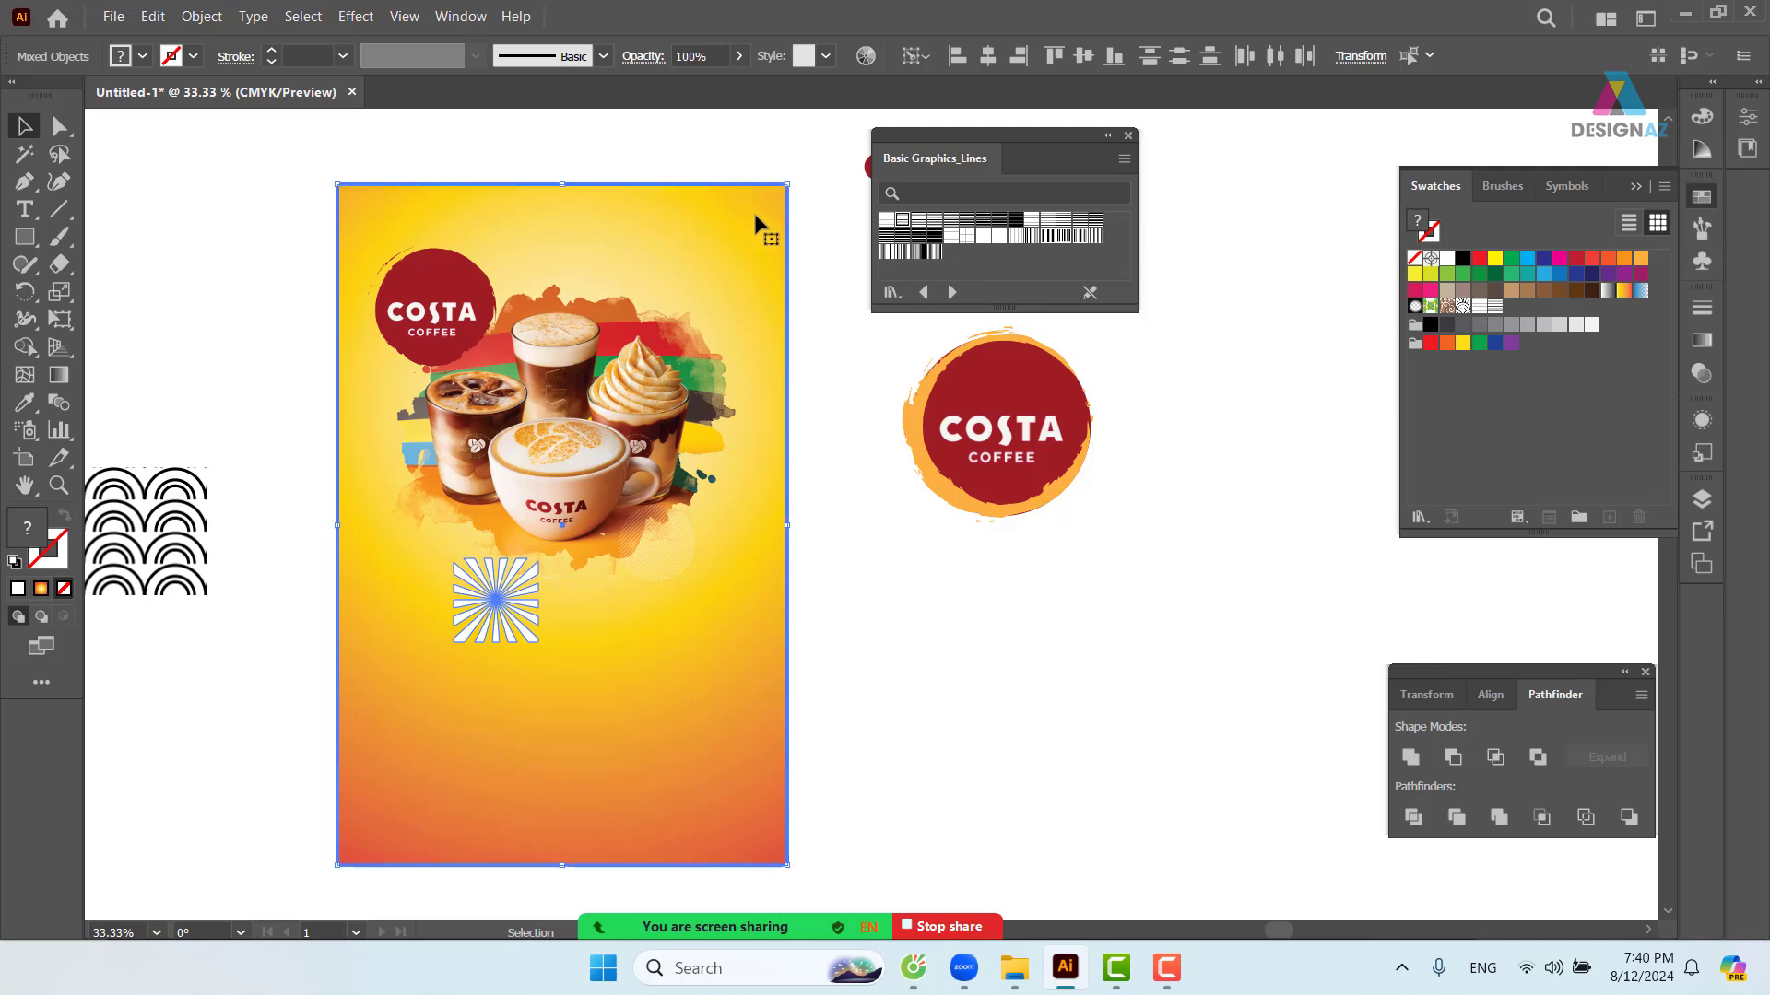
click(989, 58)
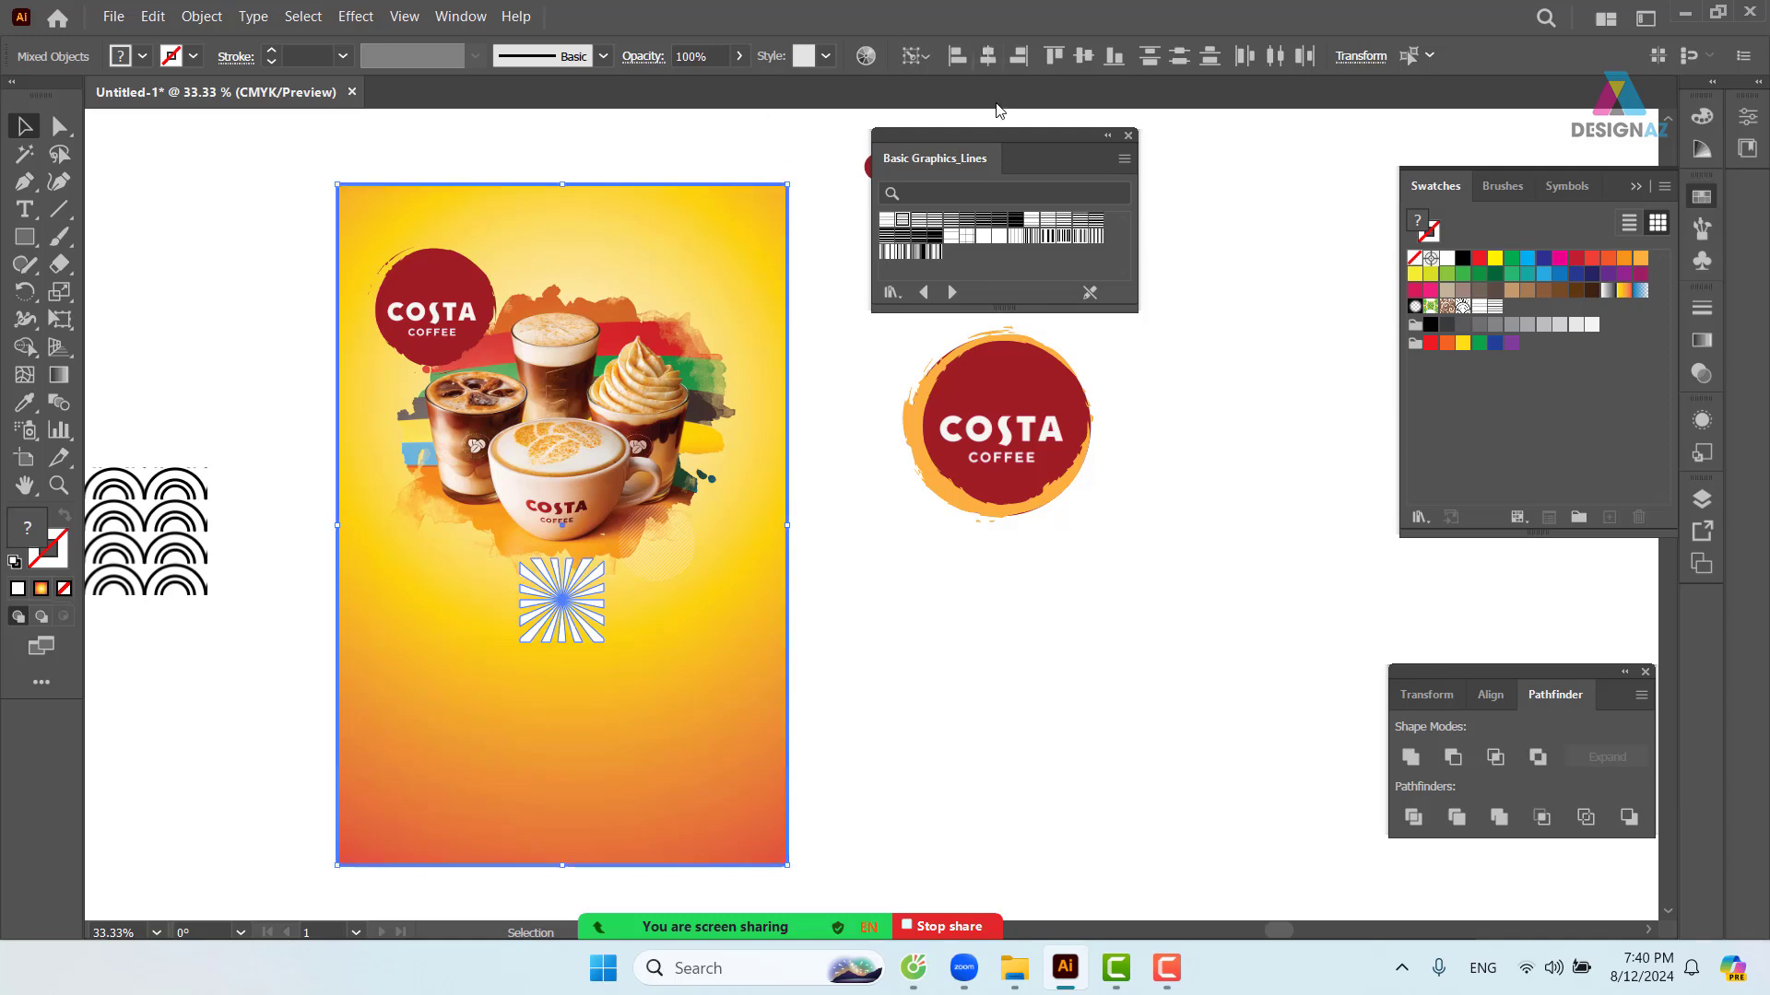
click(1054, 55)
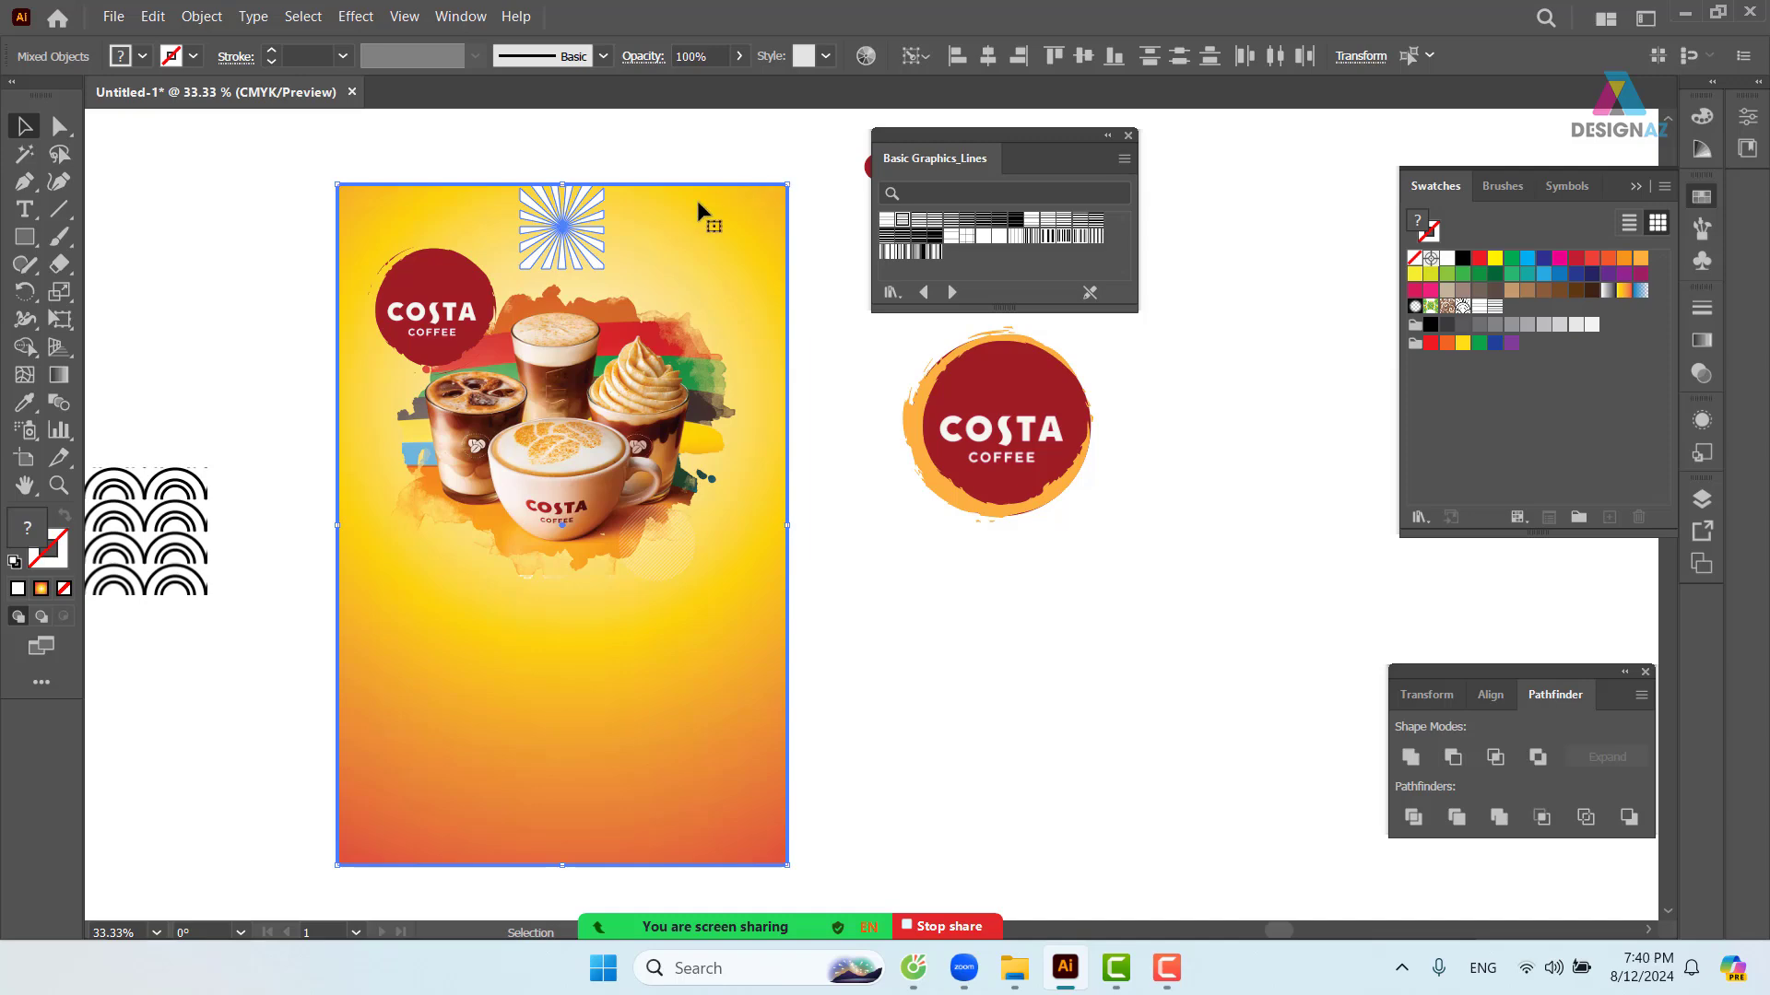
click(957, 55)
click(765, 131)
- Enlarge the sunburst to the poster's full width and send it with the background behind the drinks and logo
click(422, 271)
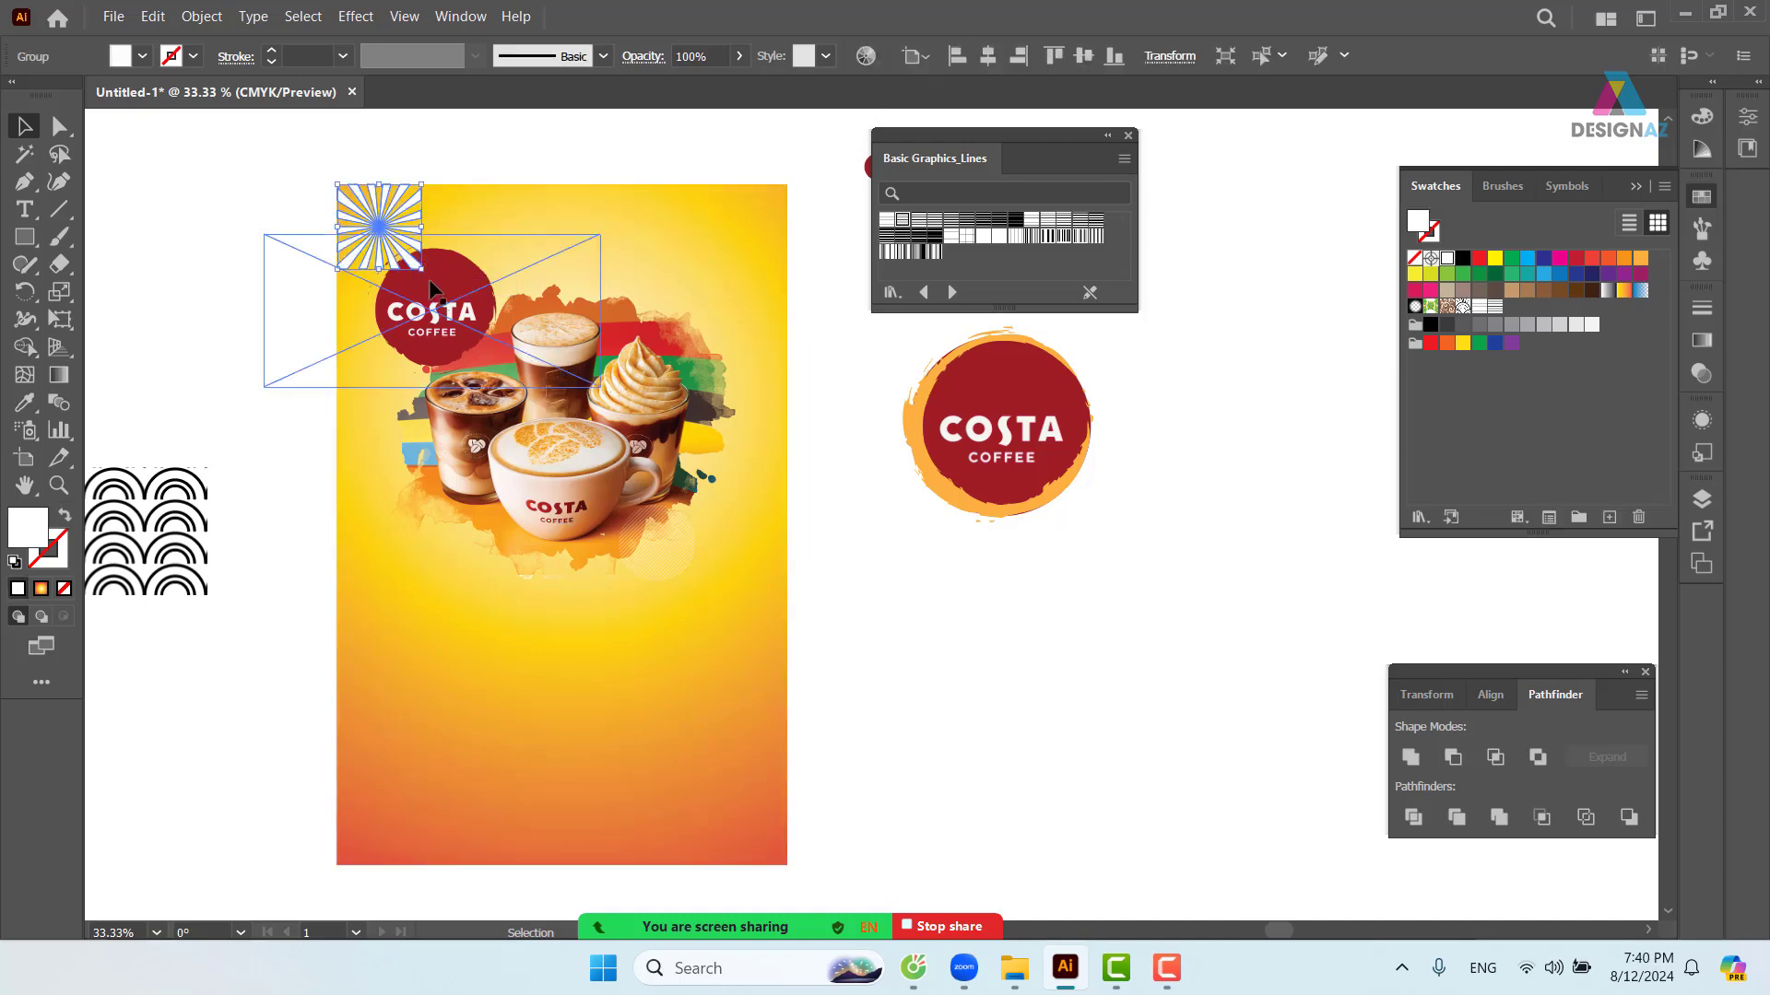
drag(426, 271, 769, 648)
click(876, 642)
click(712, 609)
key(ctrl+shift+bracketleft)
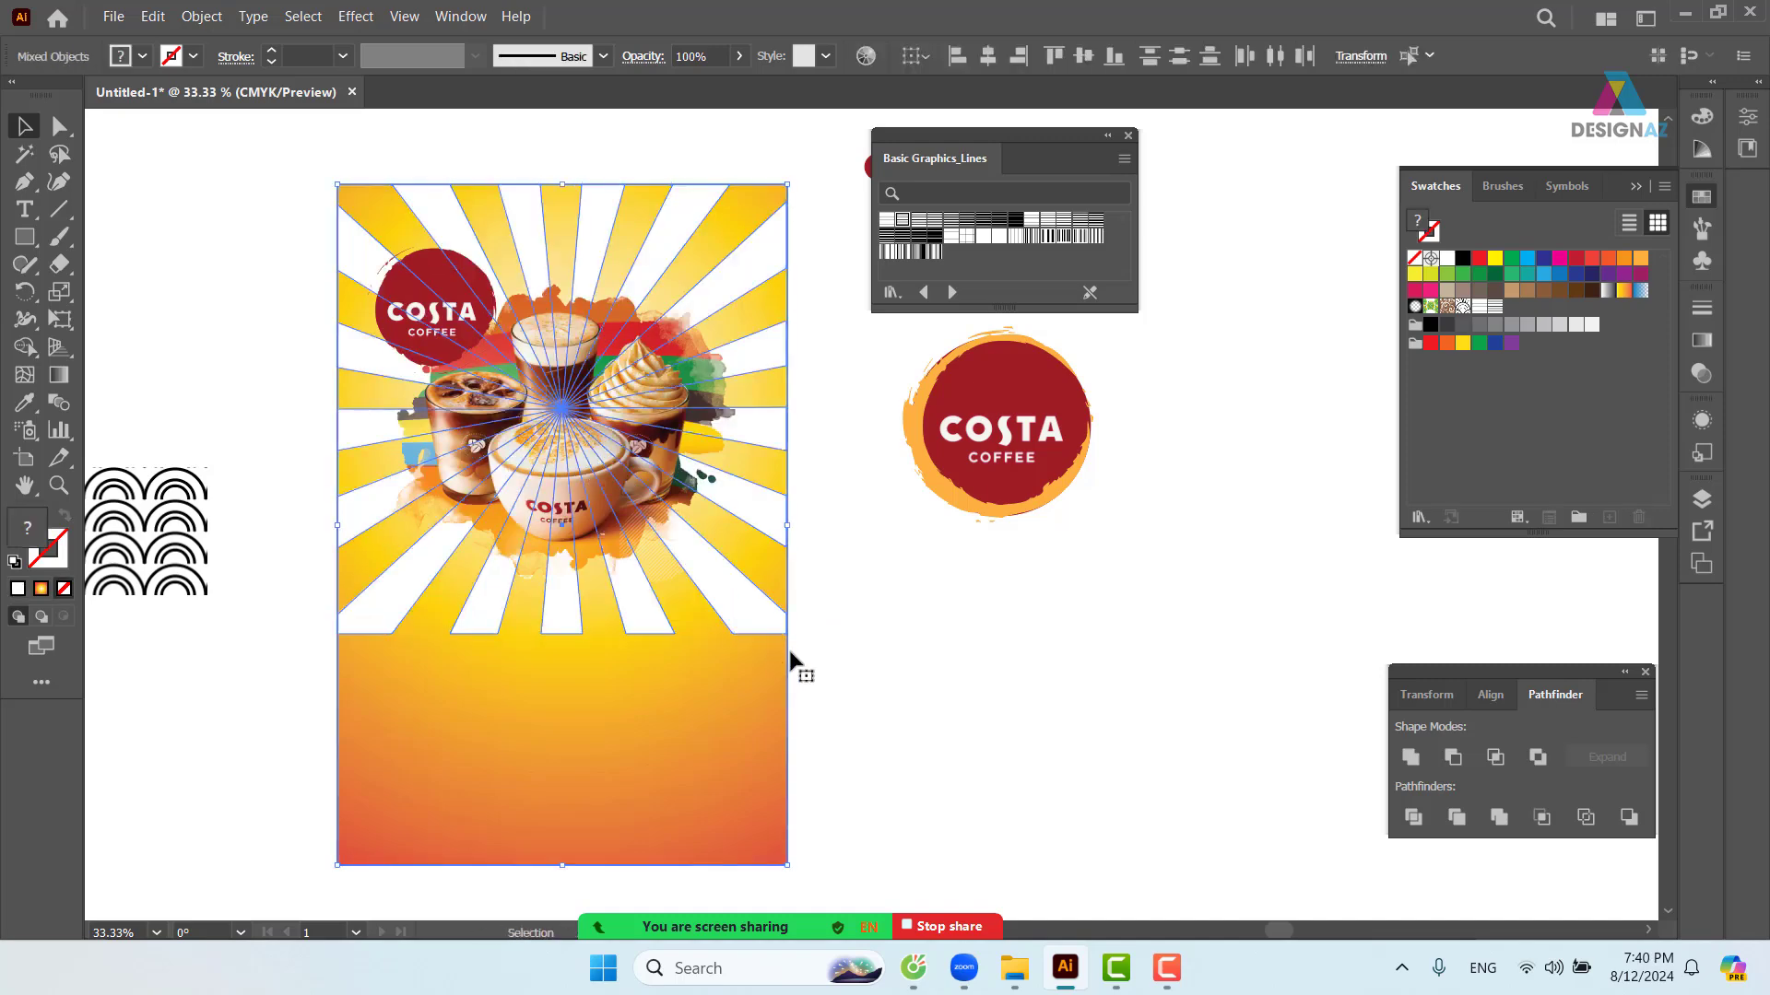
click(927, 712)
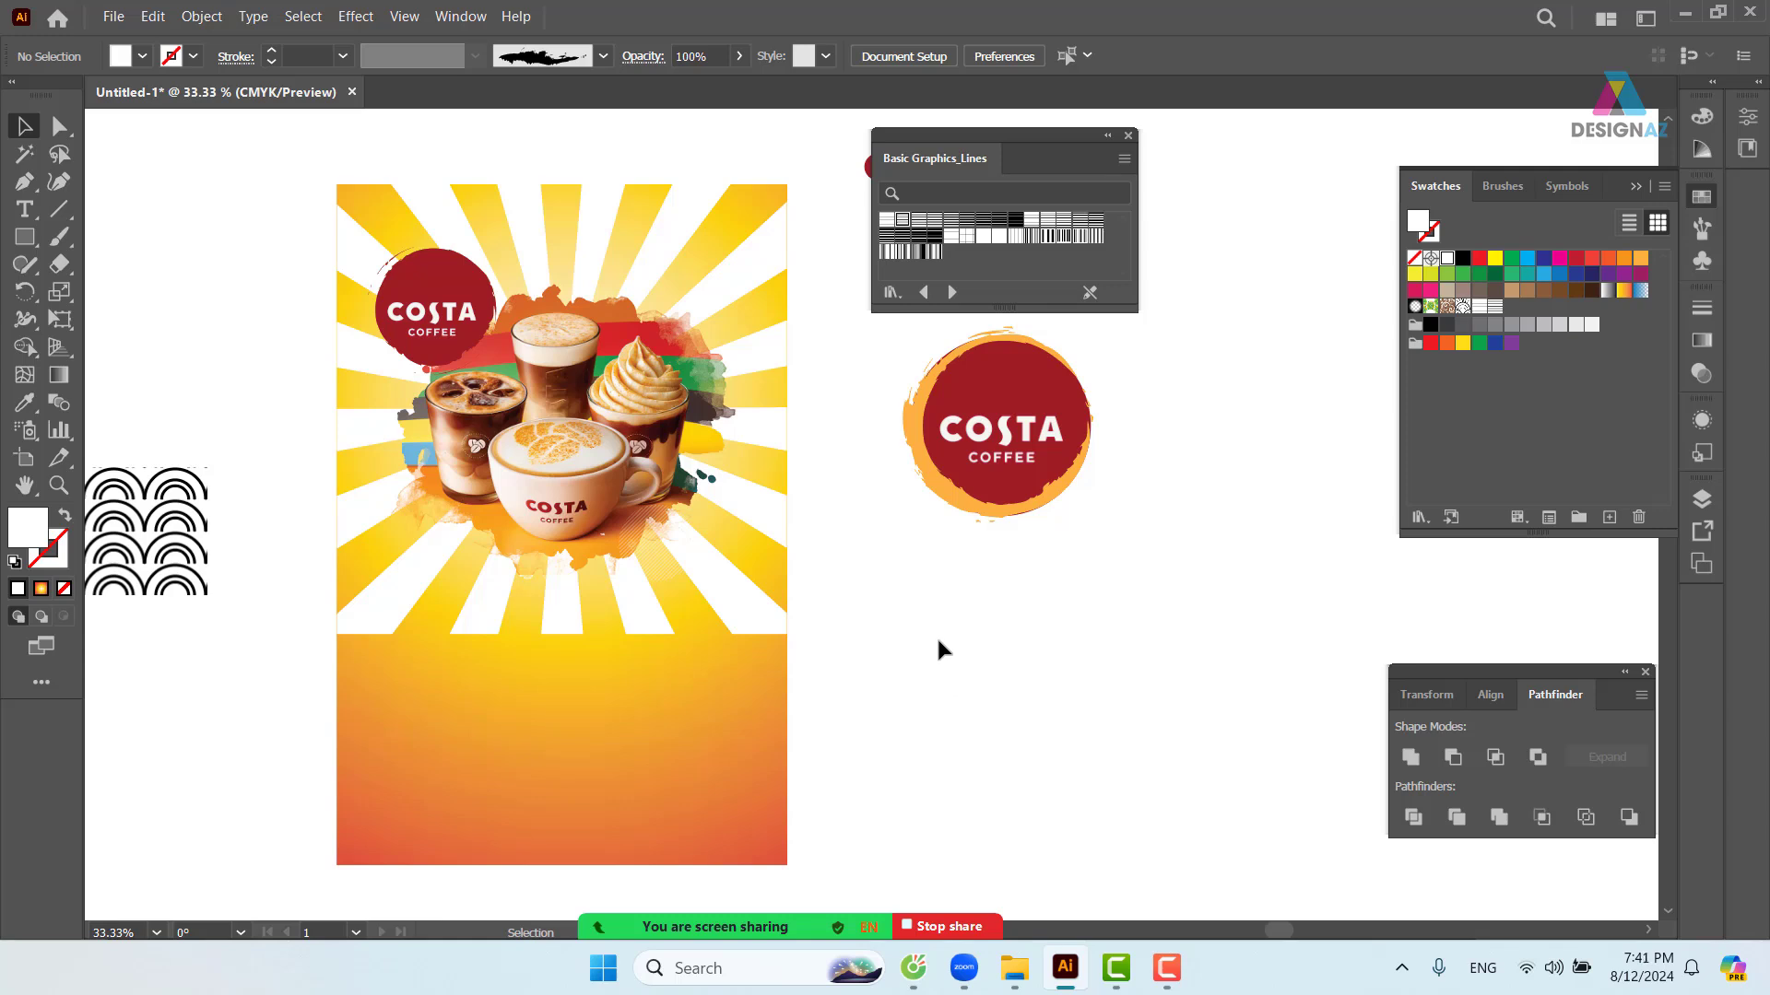
- Set the white sunburst's blending mode to Overlay
click(743, 608)
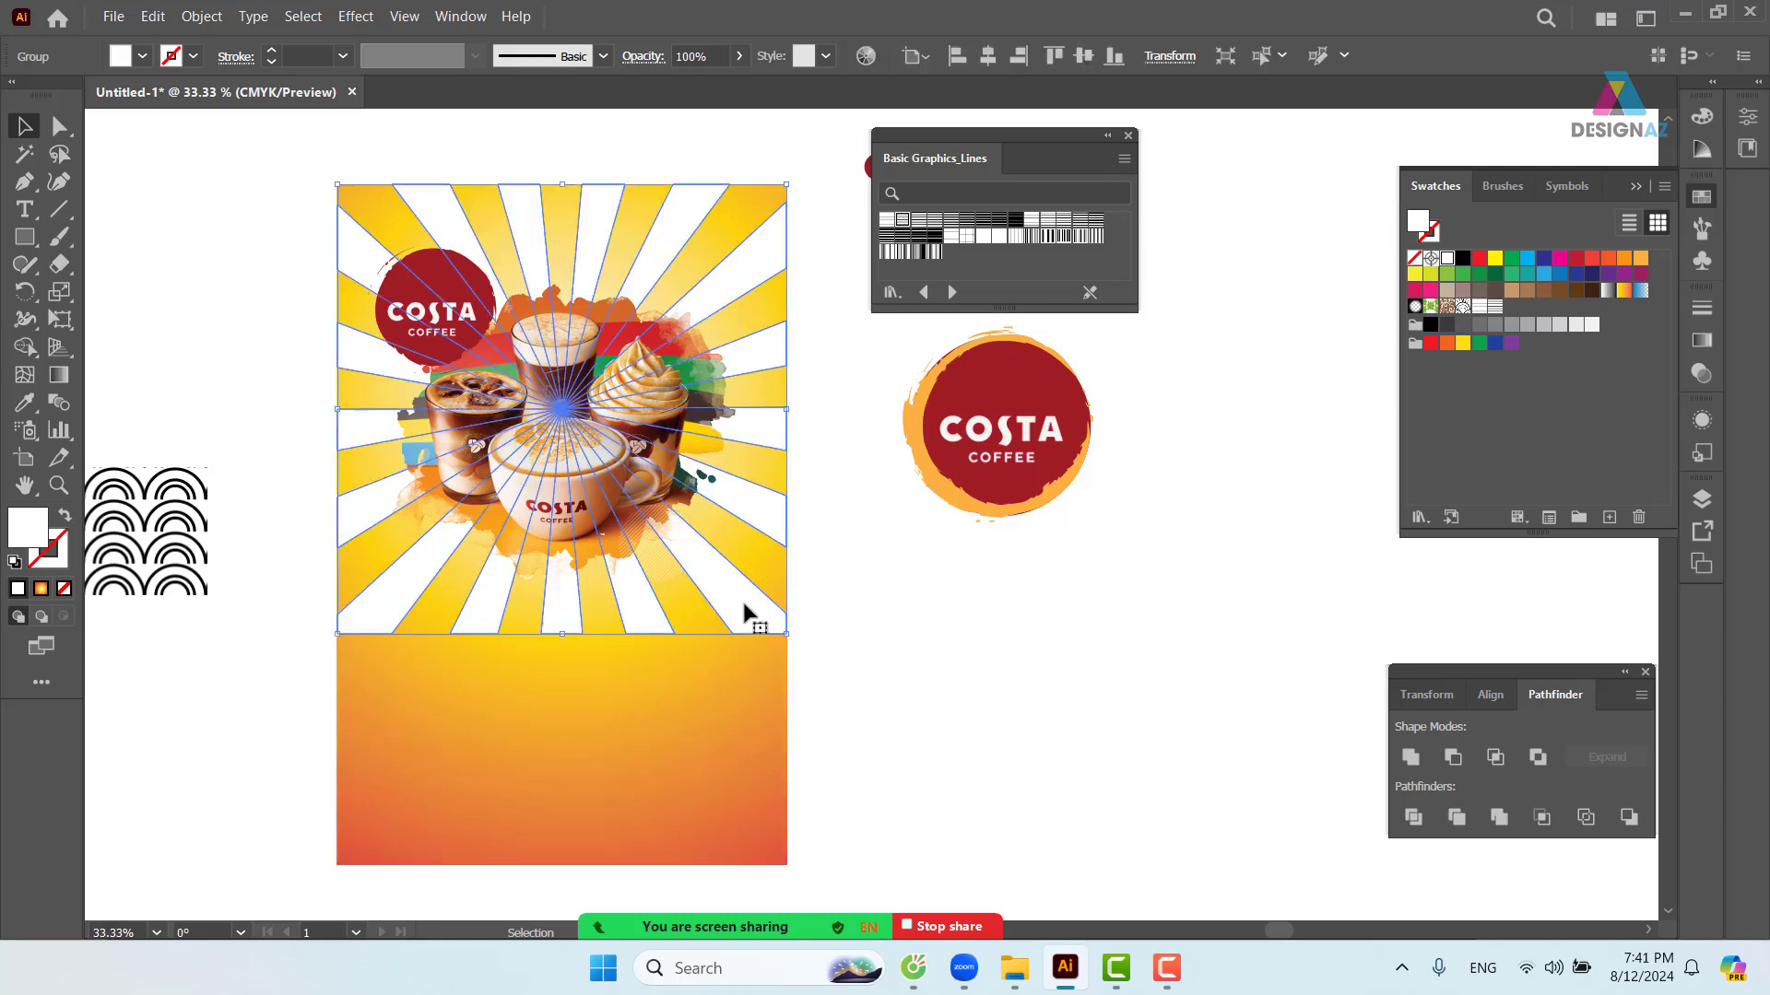
click(1702, 374)
click(1512, 334)
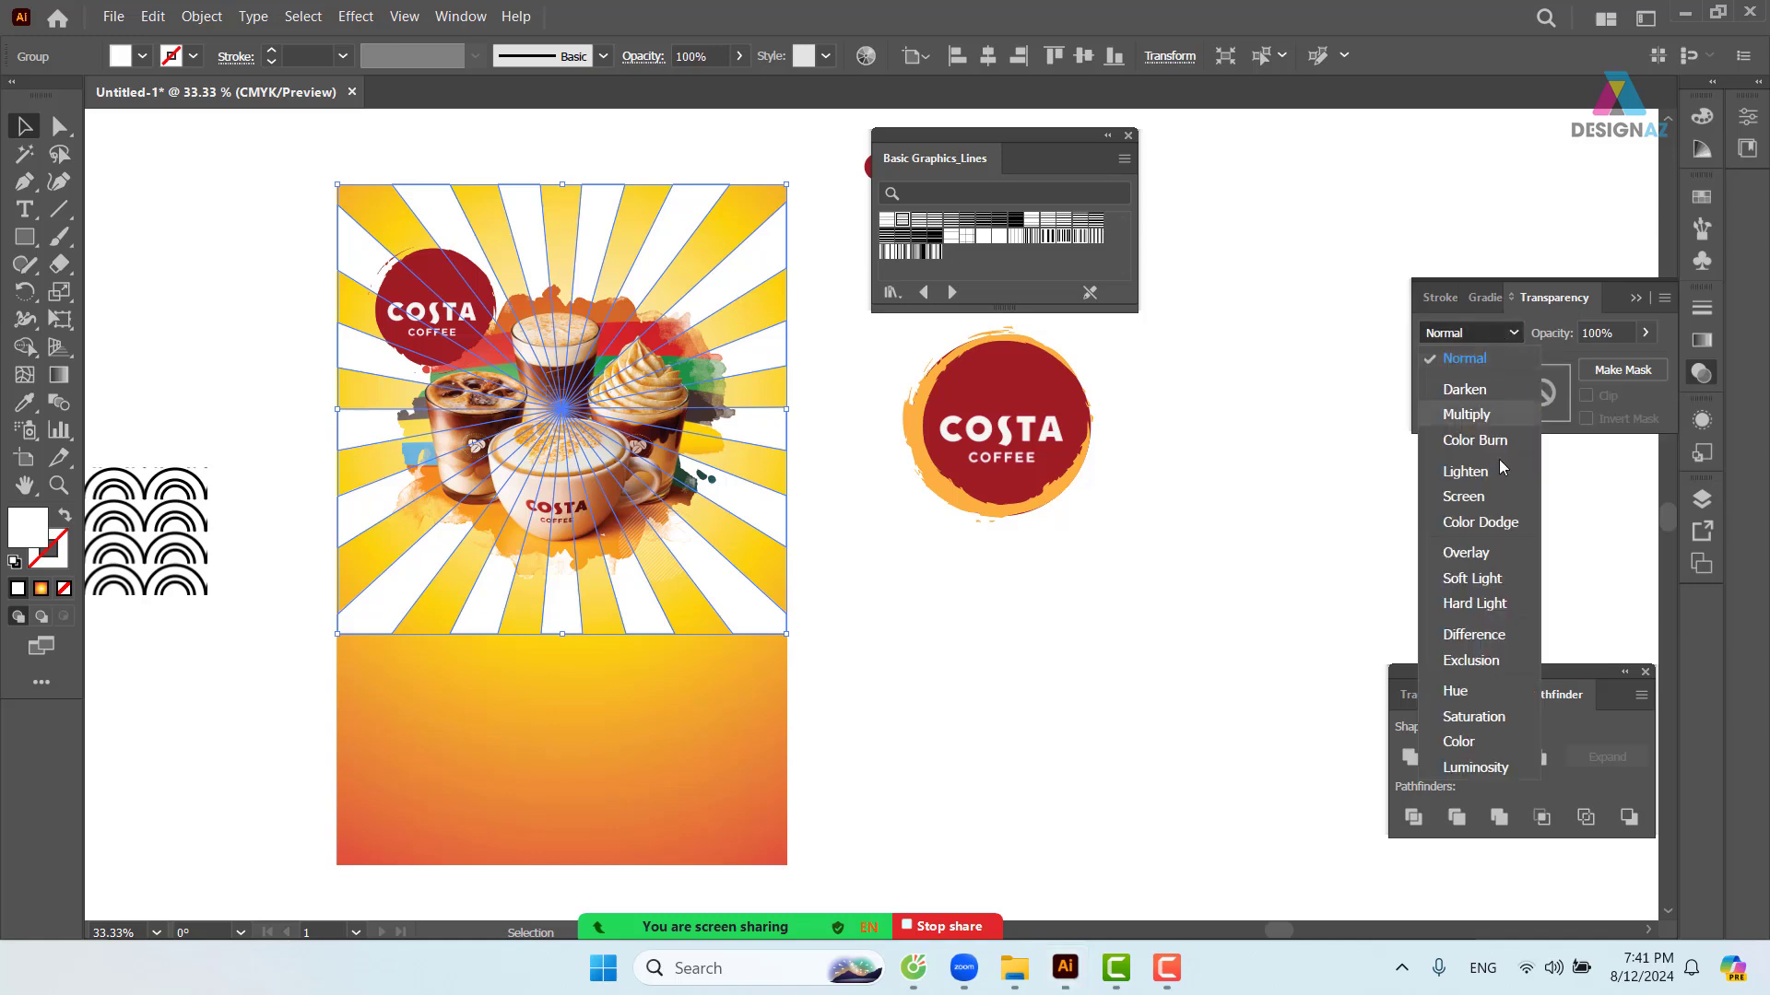
click(1465, 552)
click(1083, 629)
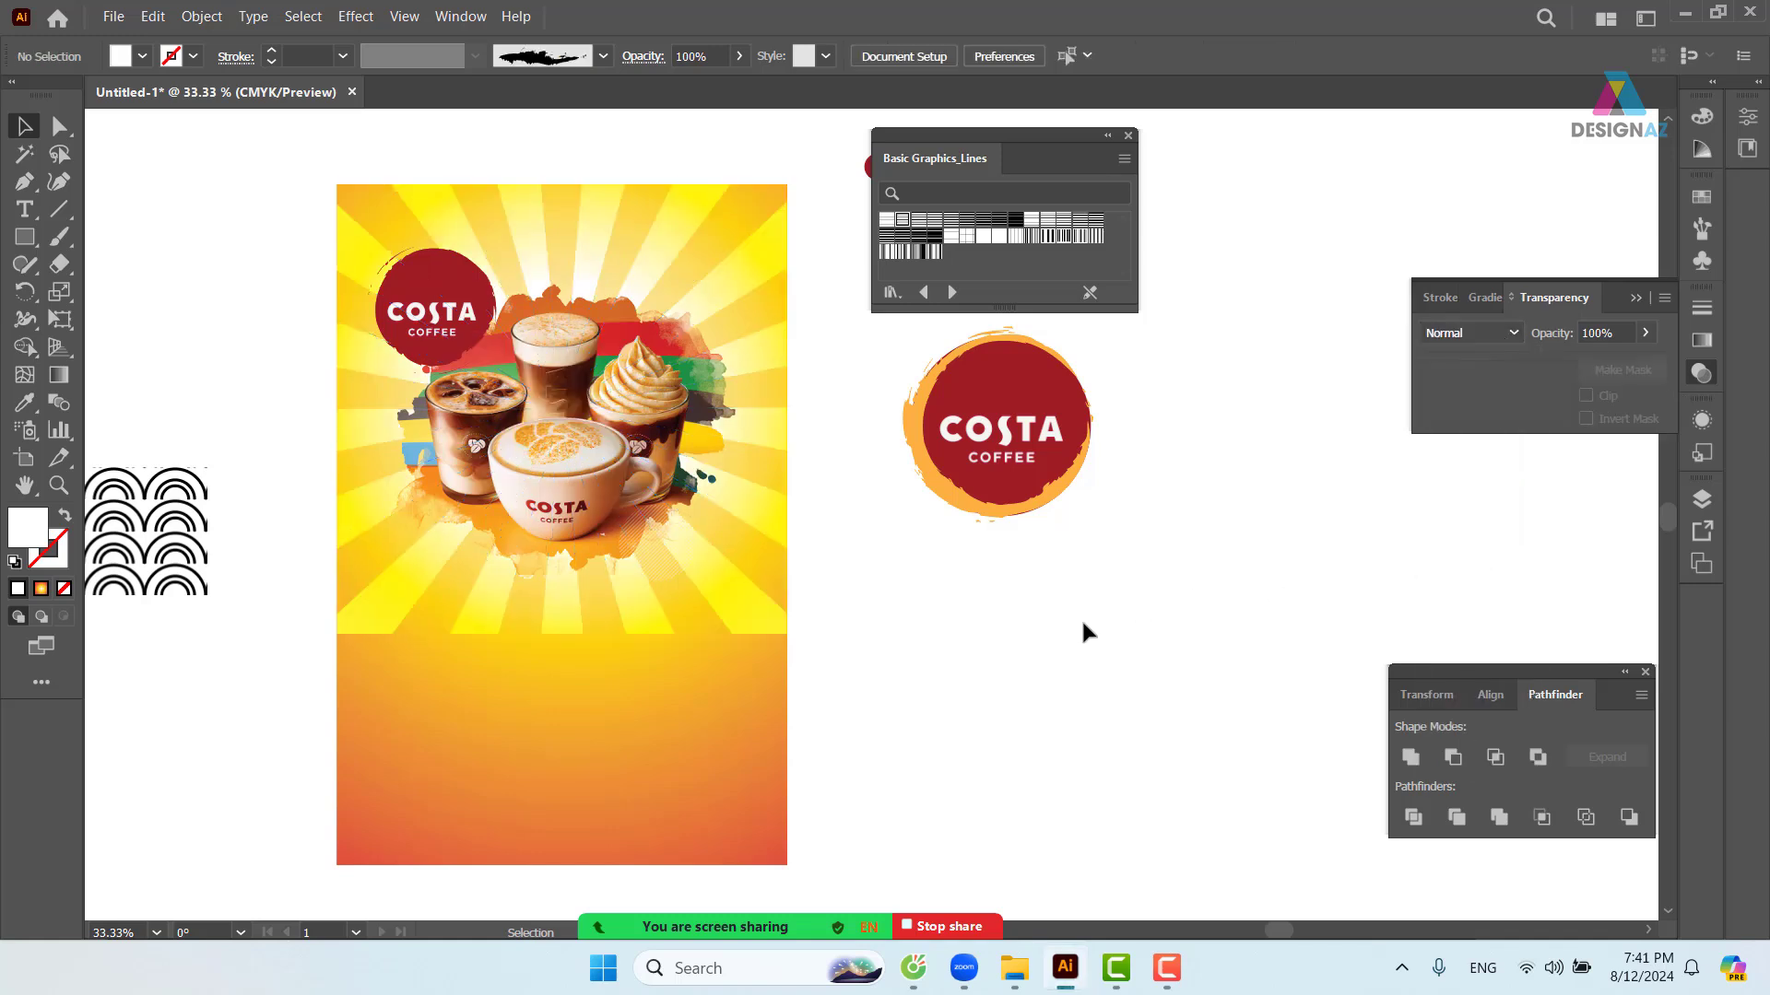
drag(920, 672, 838, 673)
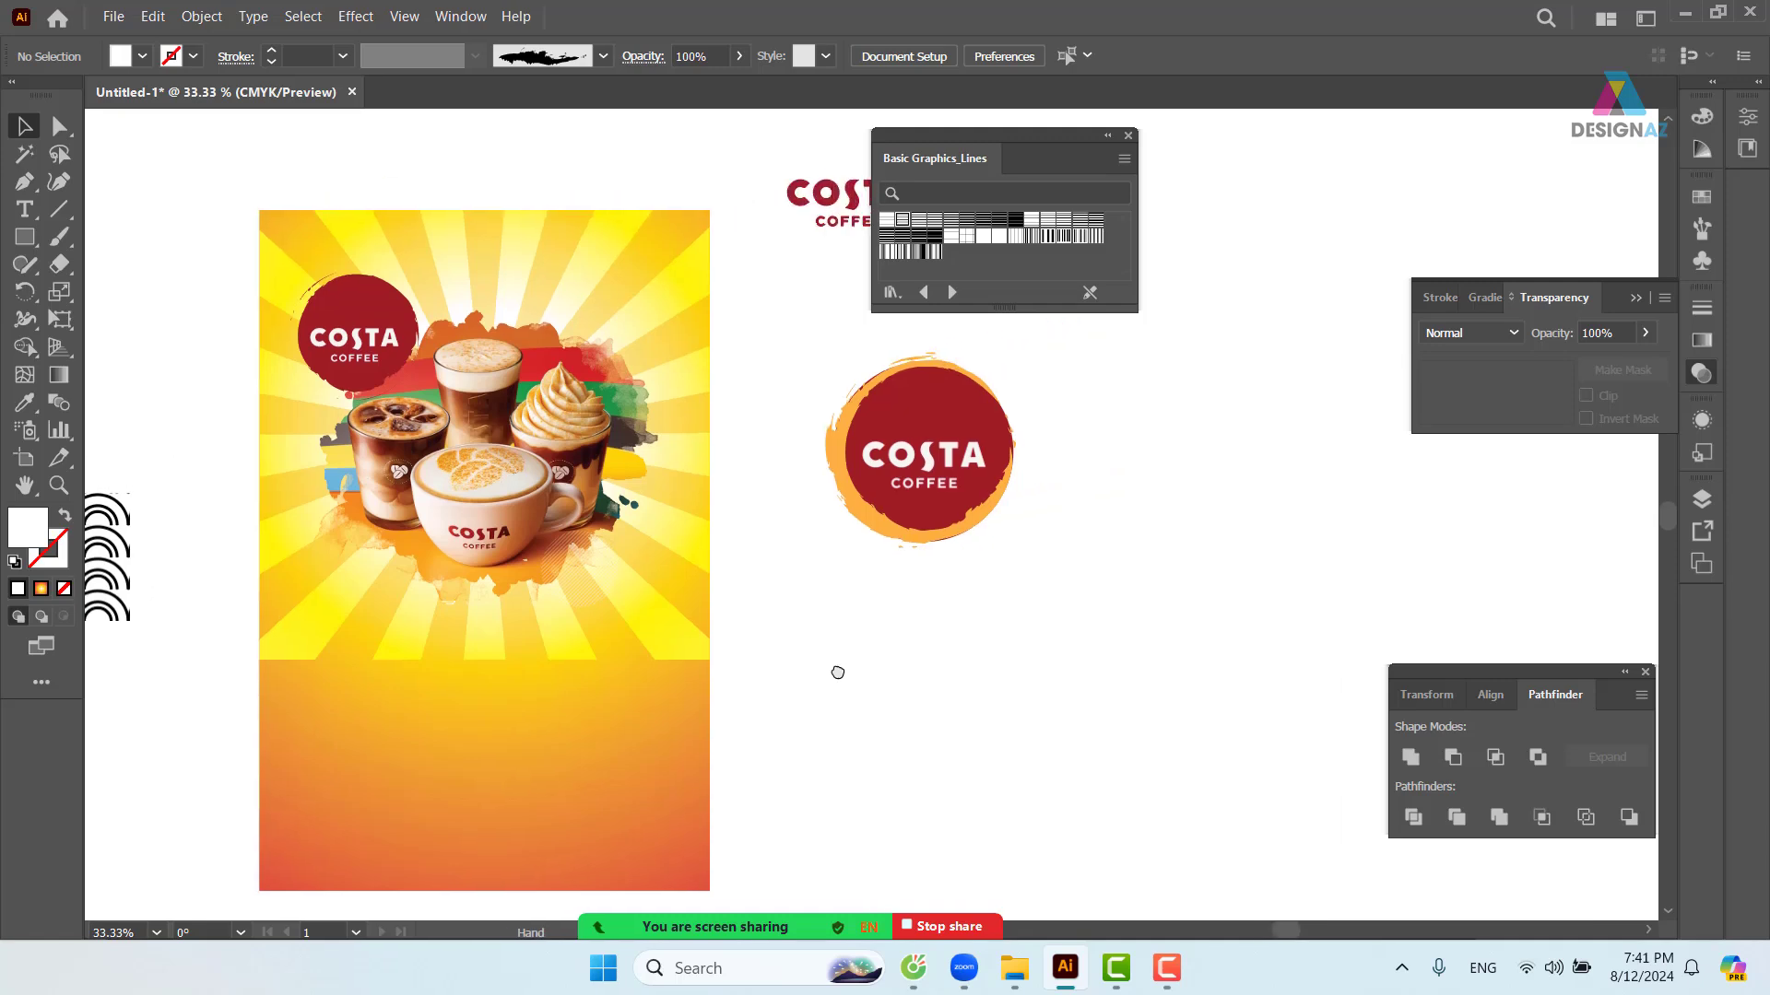
- Select the sunburst on the poster and close the Basic Graphics_Lines swatch library
click(699, 279)
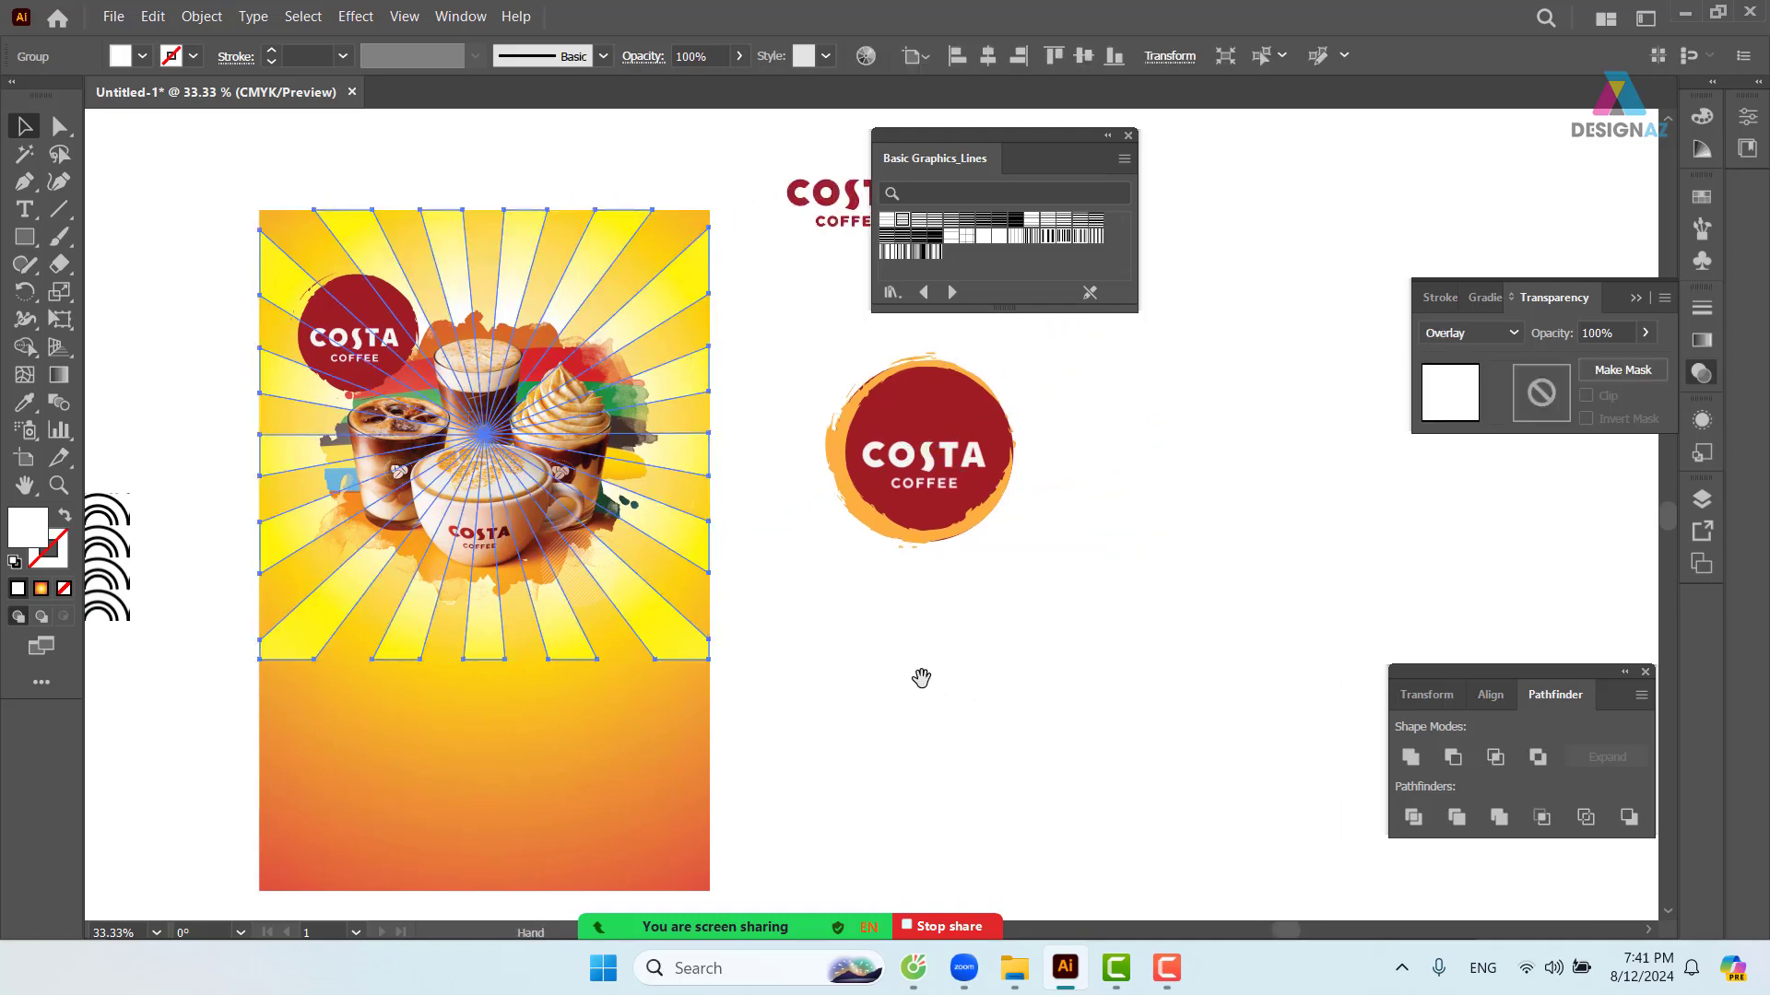
drag(920, 680, 983, 679)
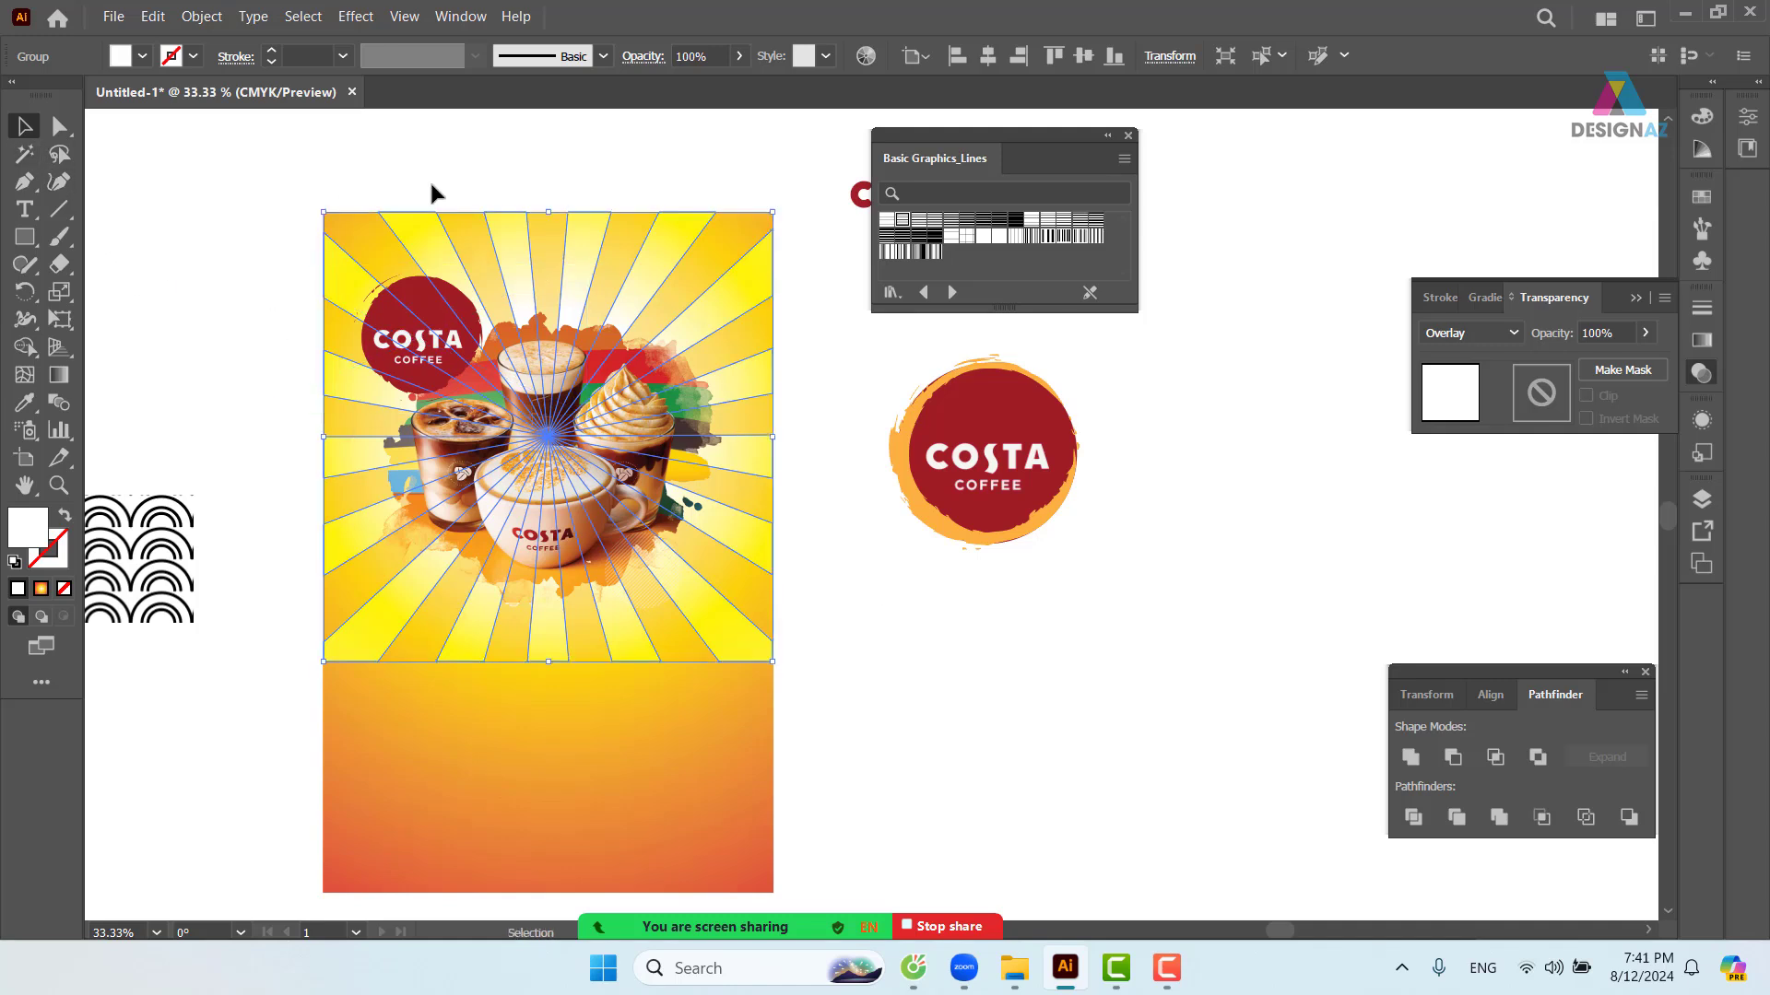
click(696, 172)
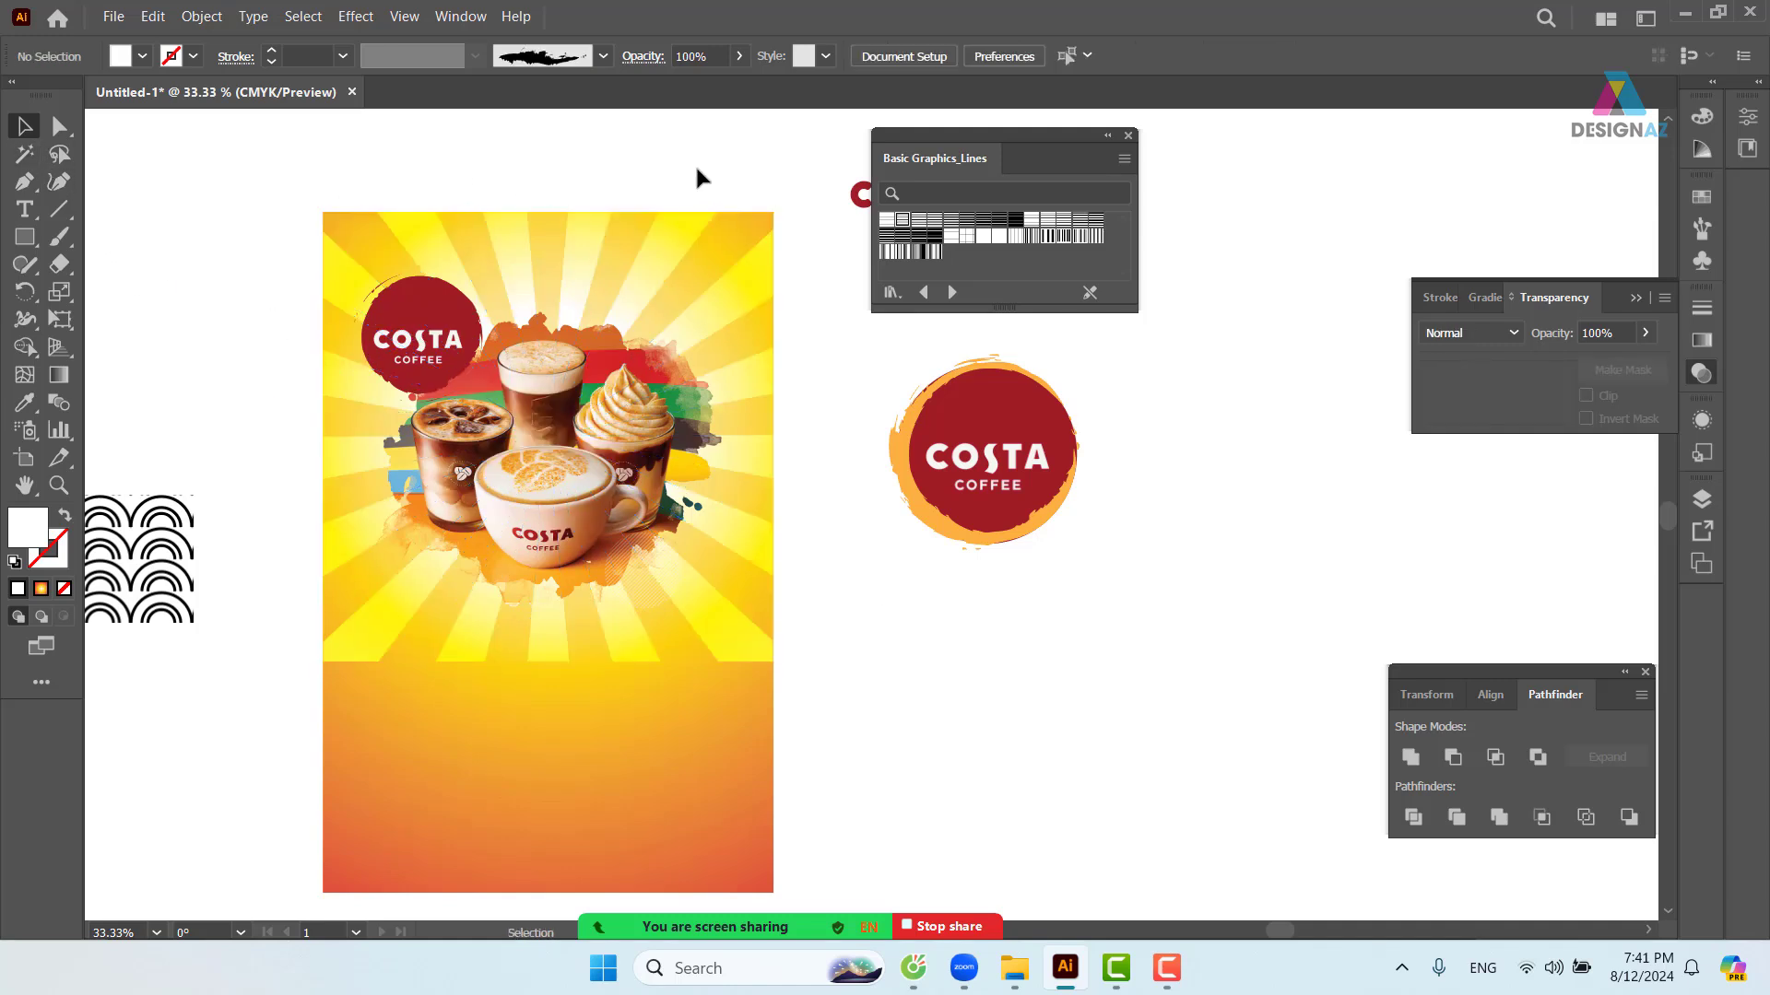
click(679, 242)
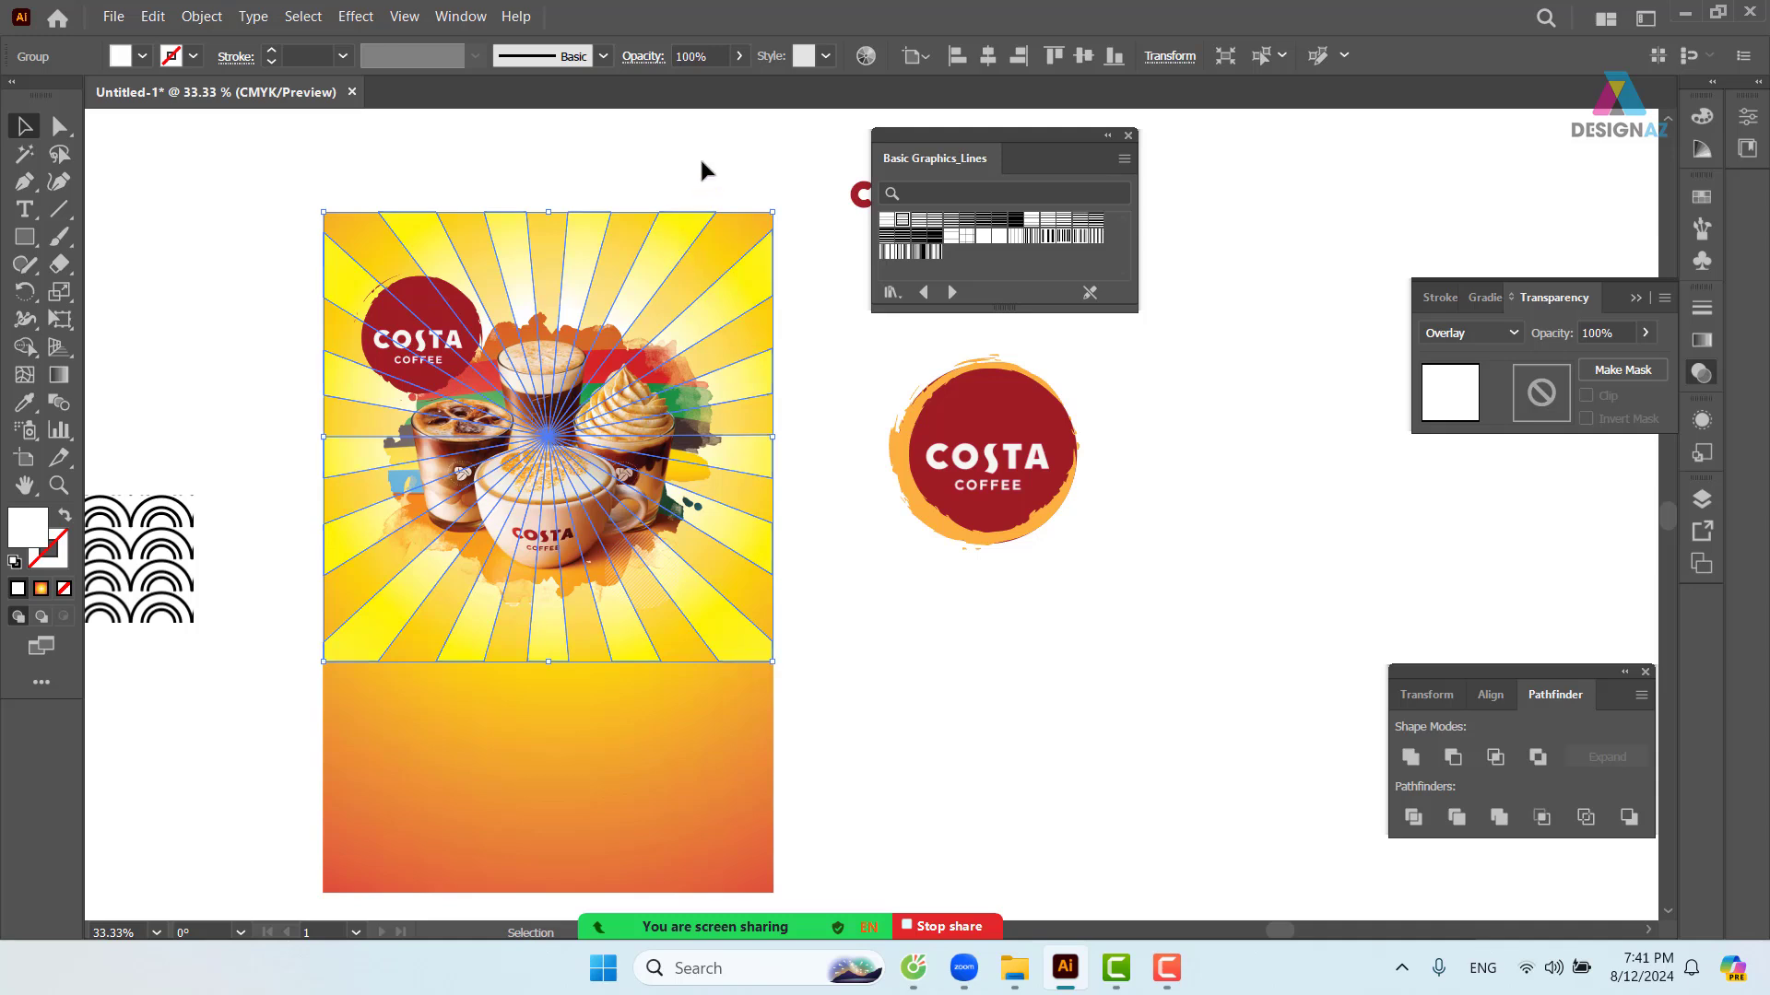
click(701, 170)
click(663, 254)
click(1129, 137)
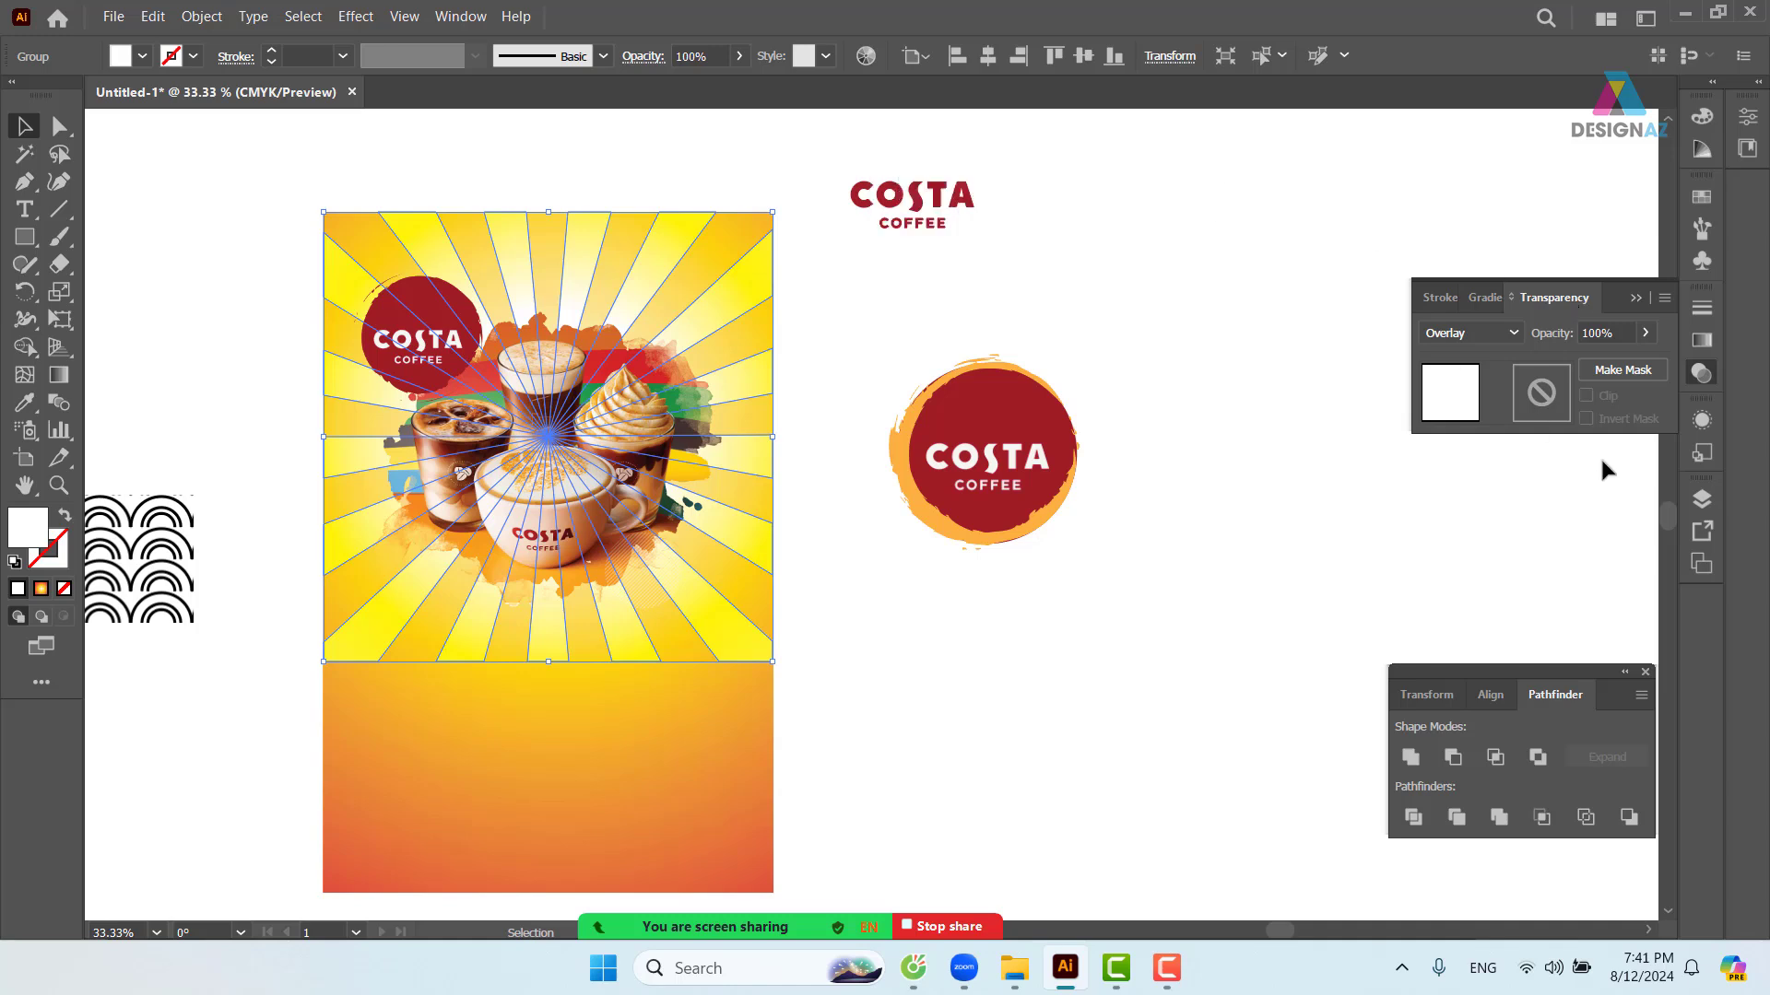
- Add a non-clipping opacity mask to the sunburst and draw a white rectangle in the mask covering the whole sunburst
double_click(1547, 386)
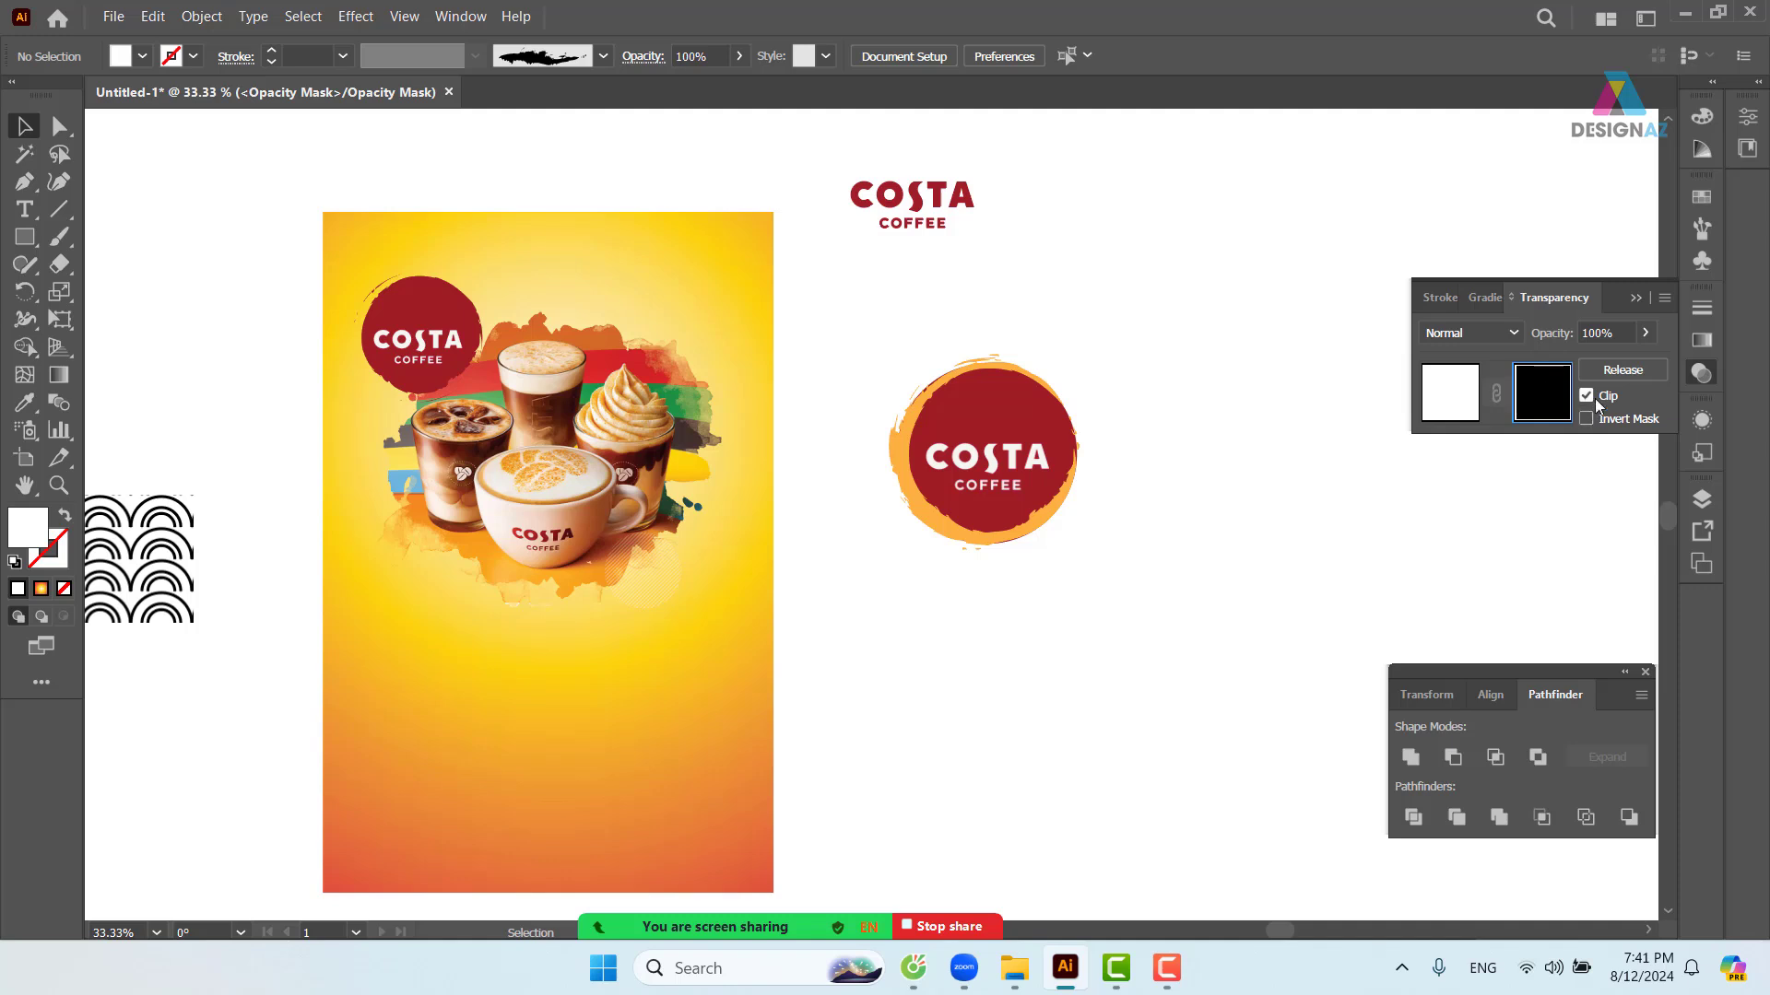
click(1586, 396)
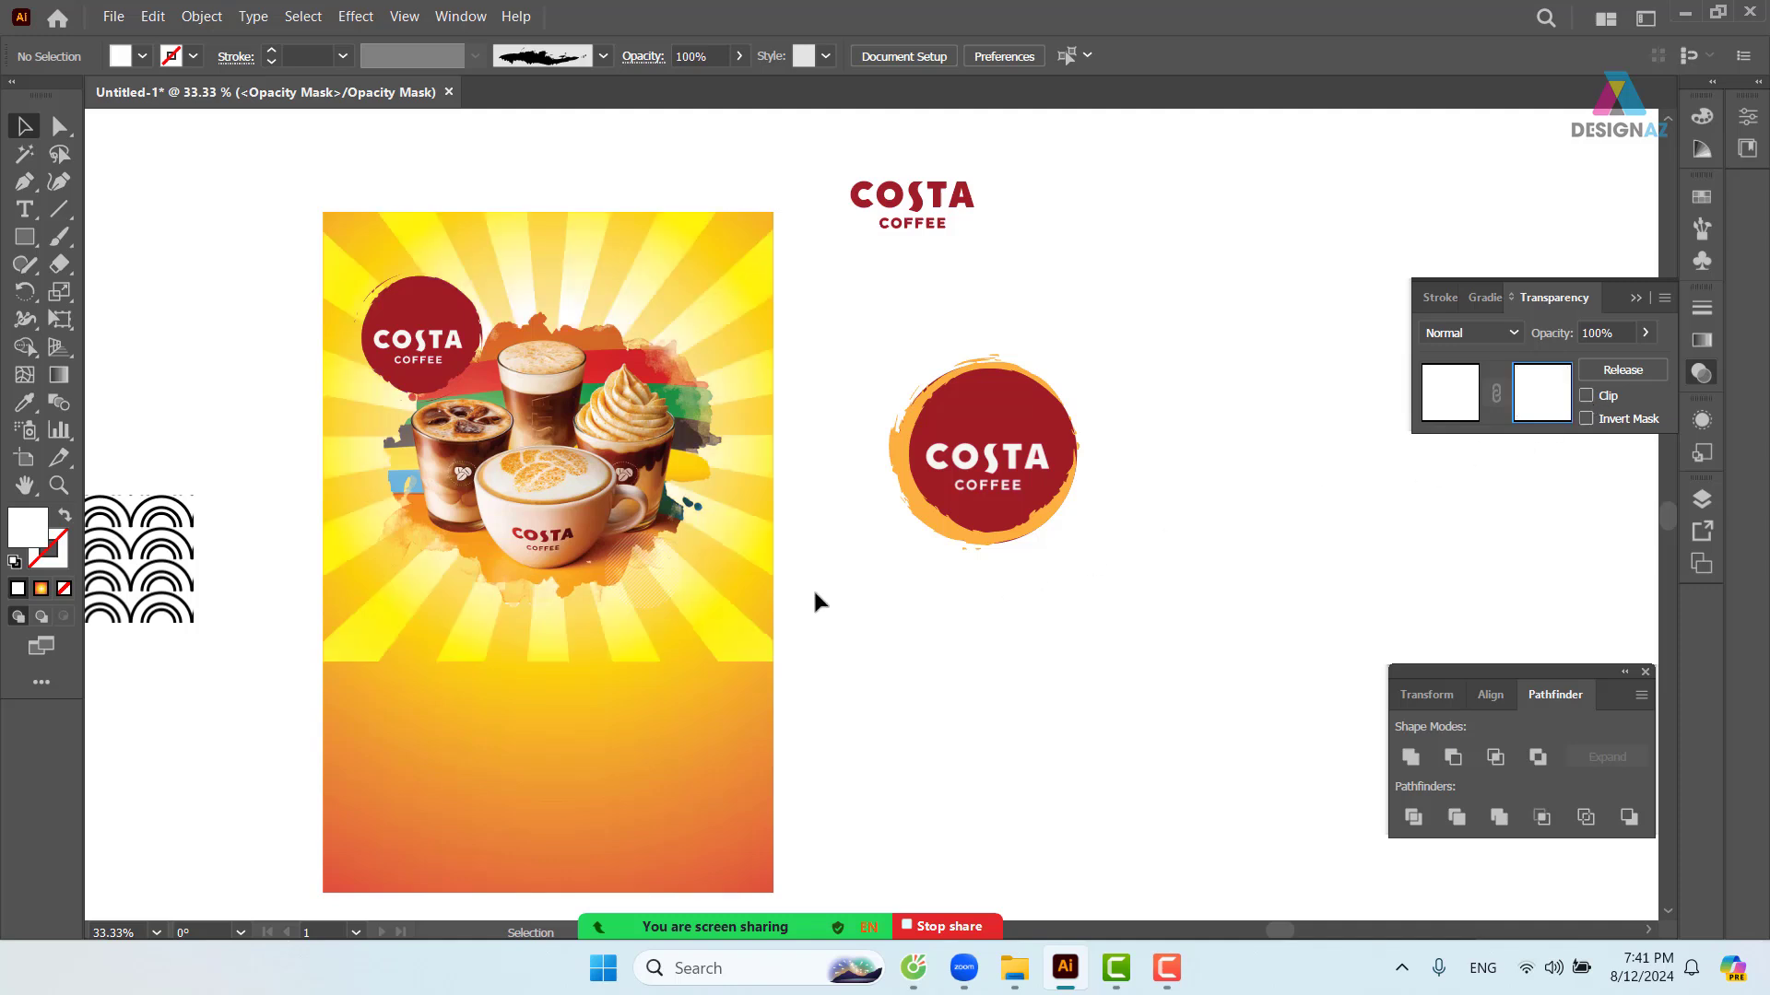
drag(25, 237, 76, 242)
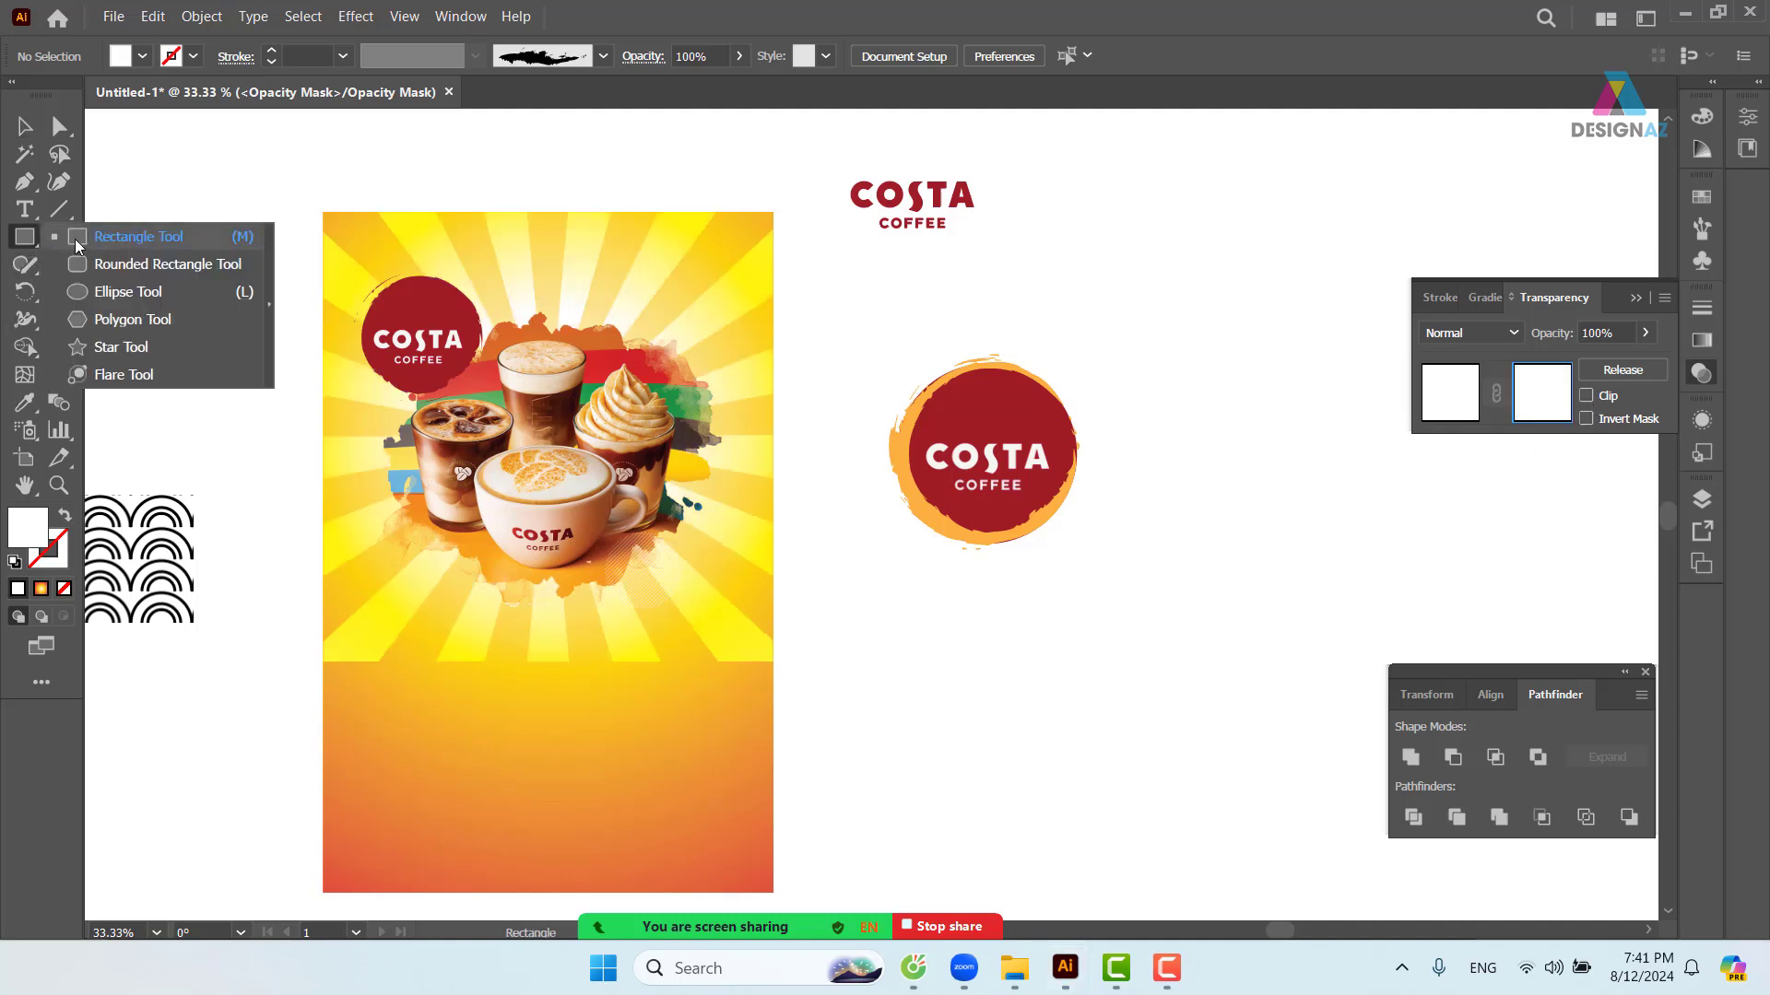
drag(318, 206, 780, 667)
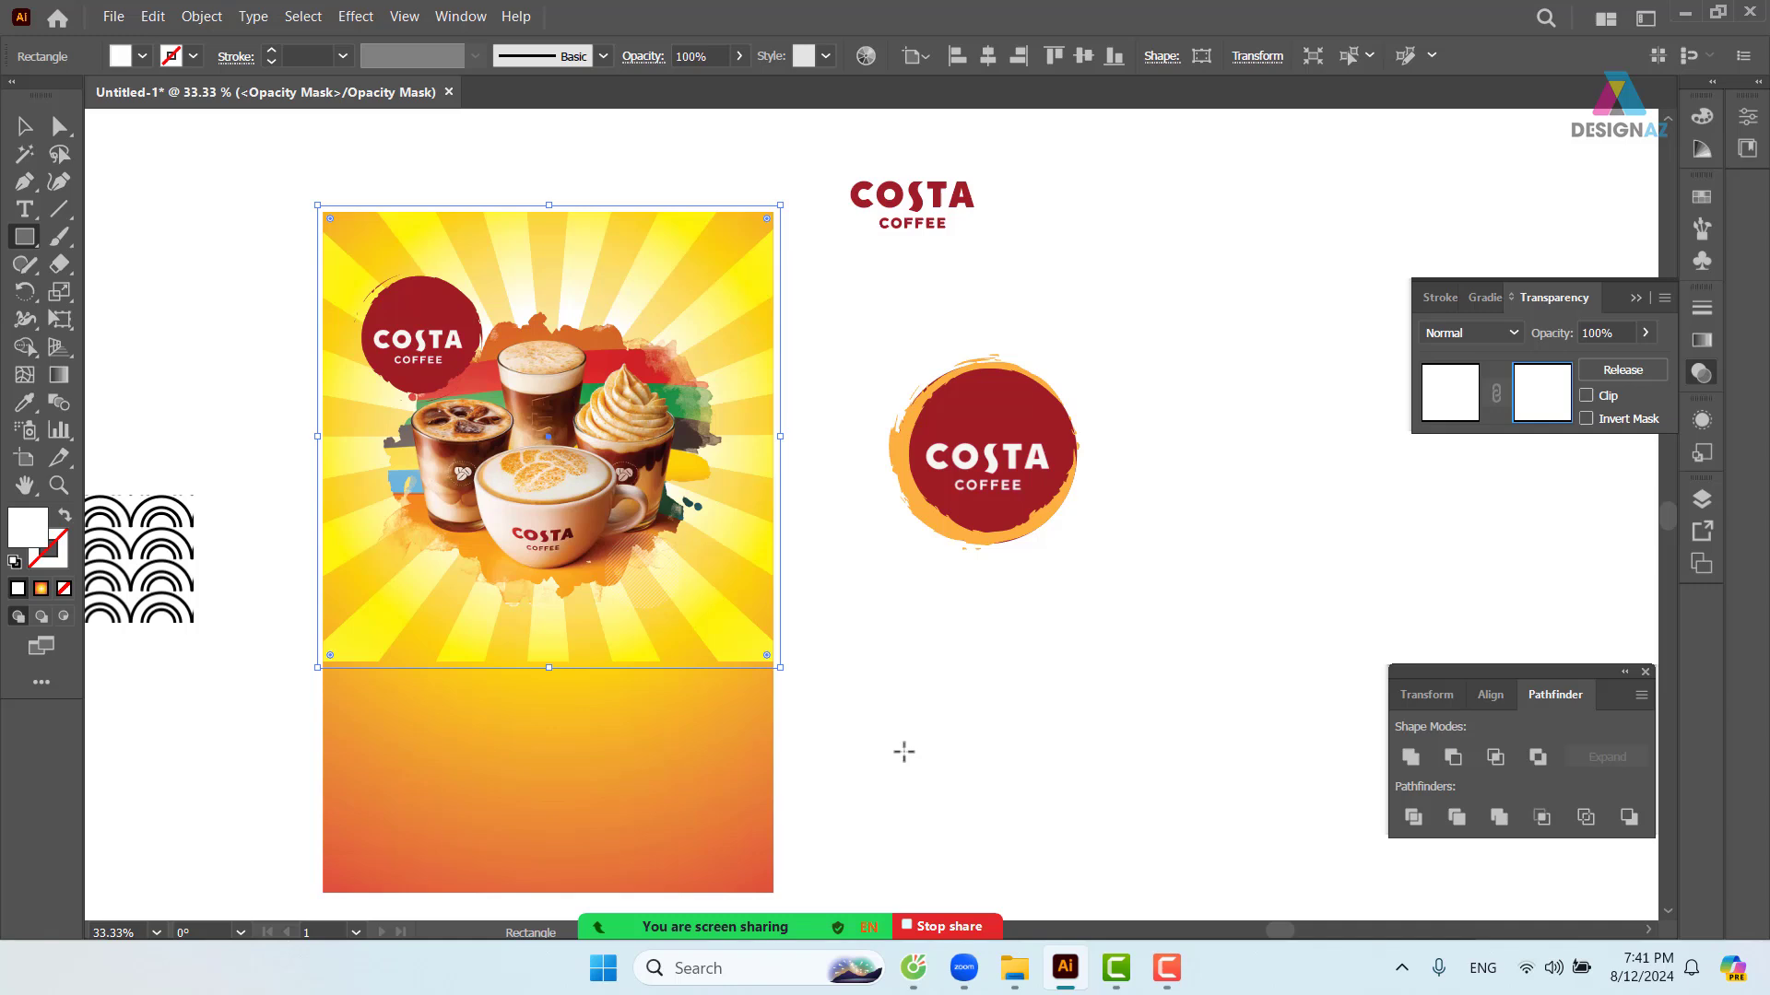
- Fill the mask rectangle with the white-to-black linear gradient swatch and open its gradient settings
click(1707, 201)
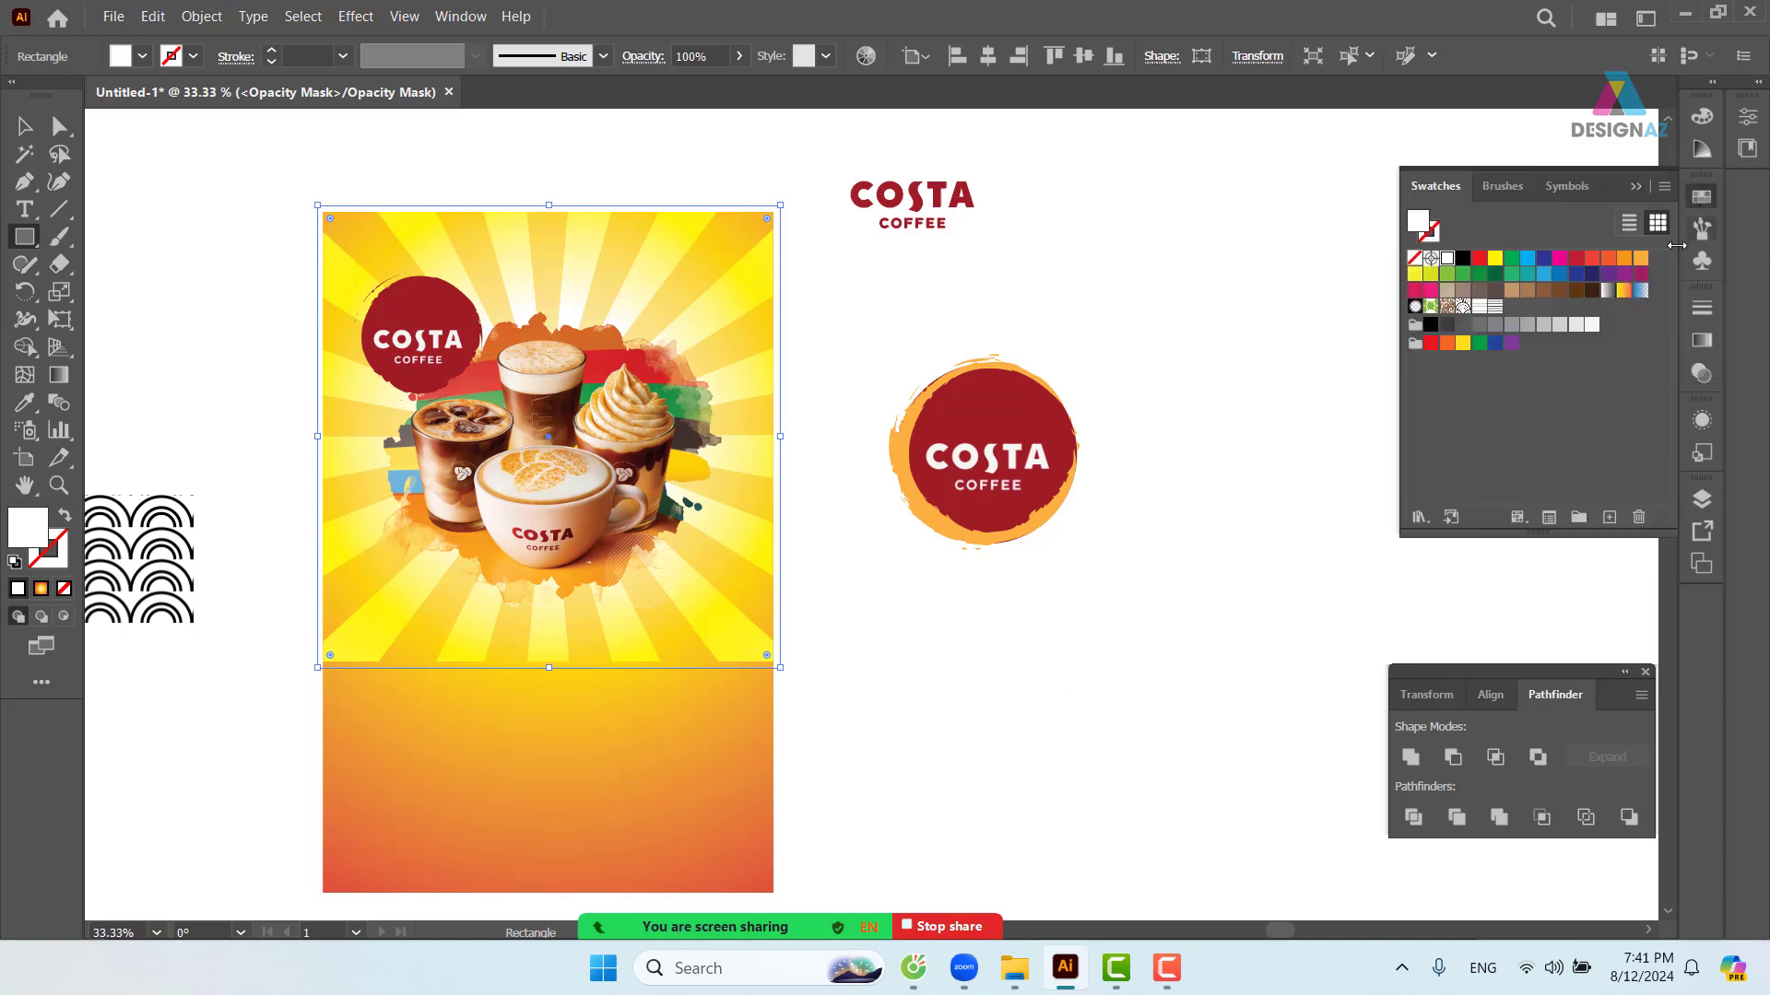
click(1609, 292)
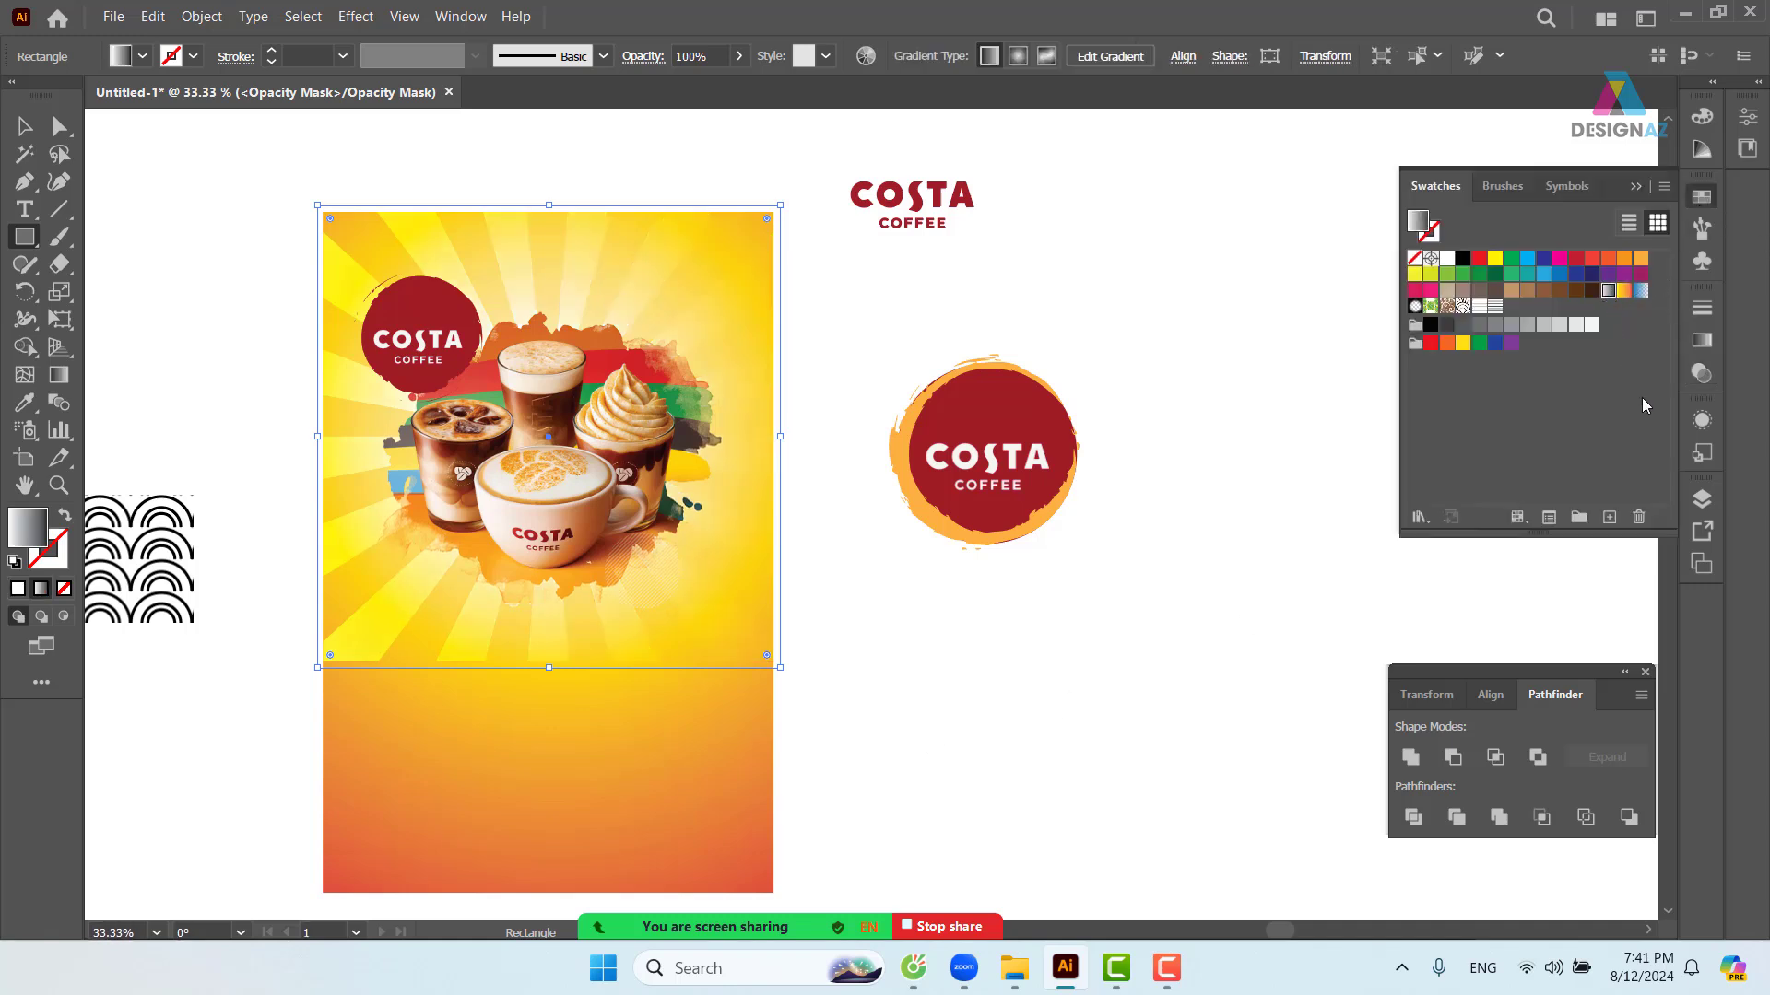
click(1703, 340)
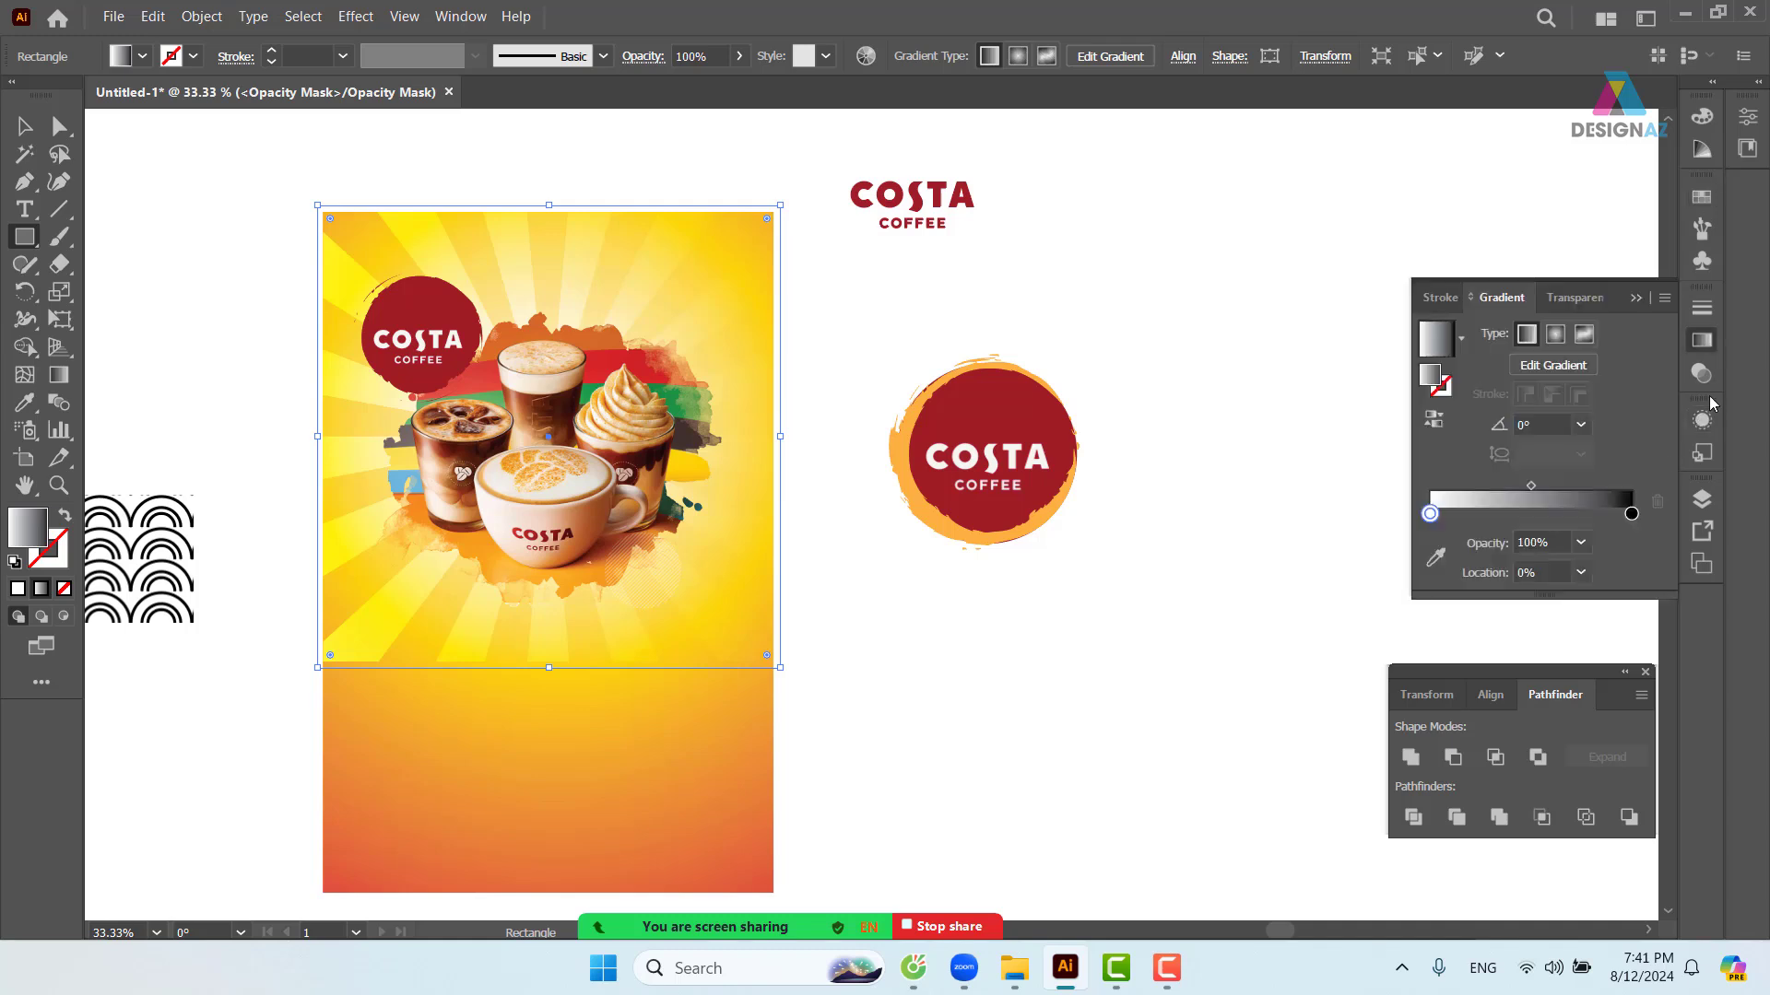
click(1707, 383)
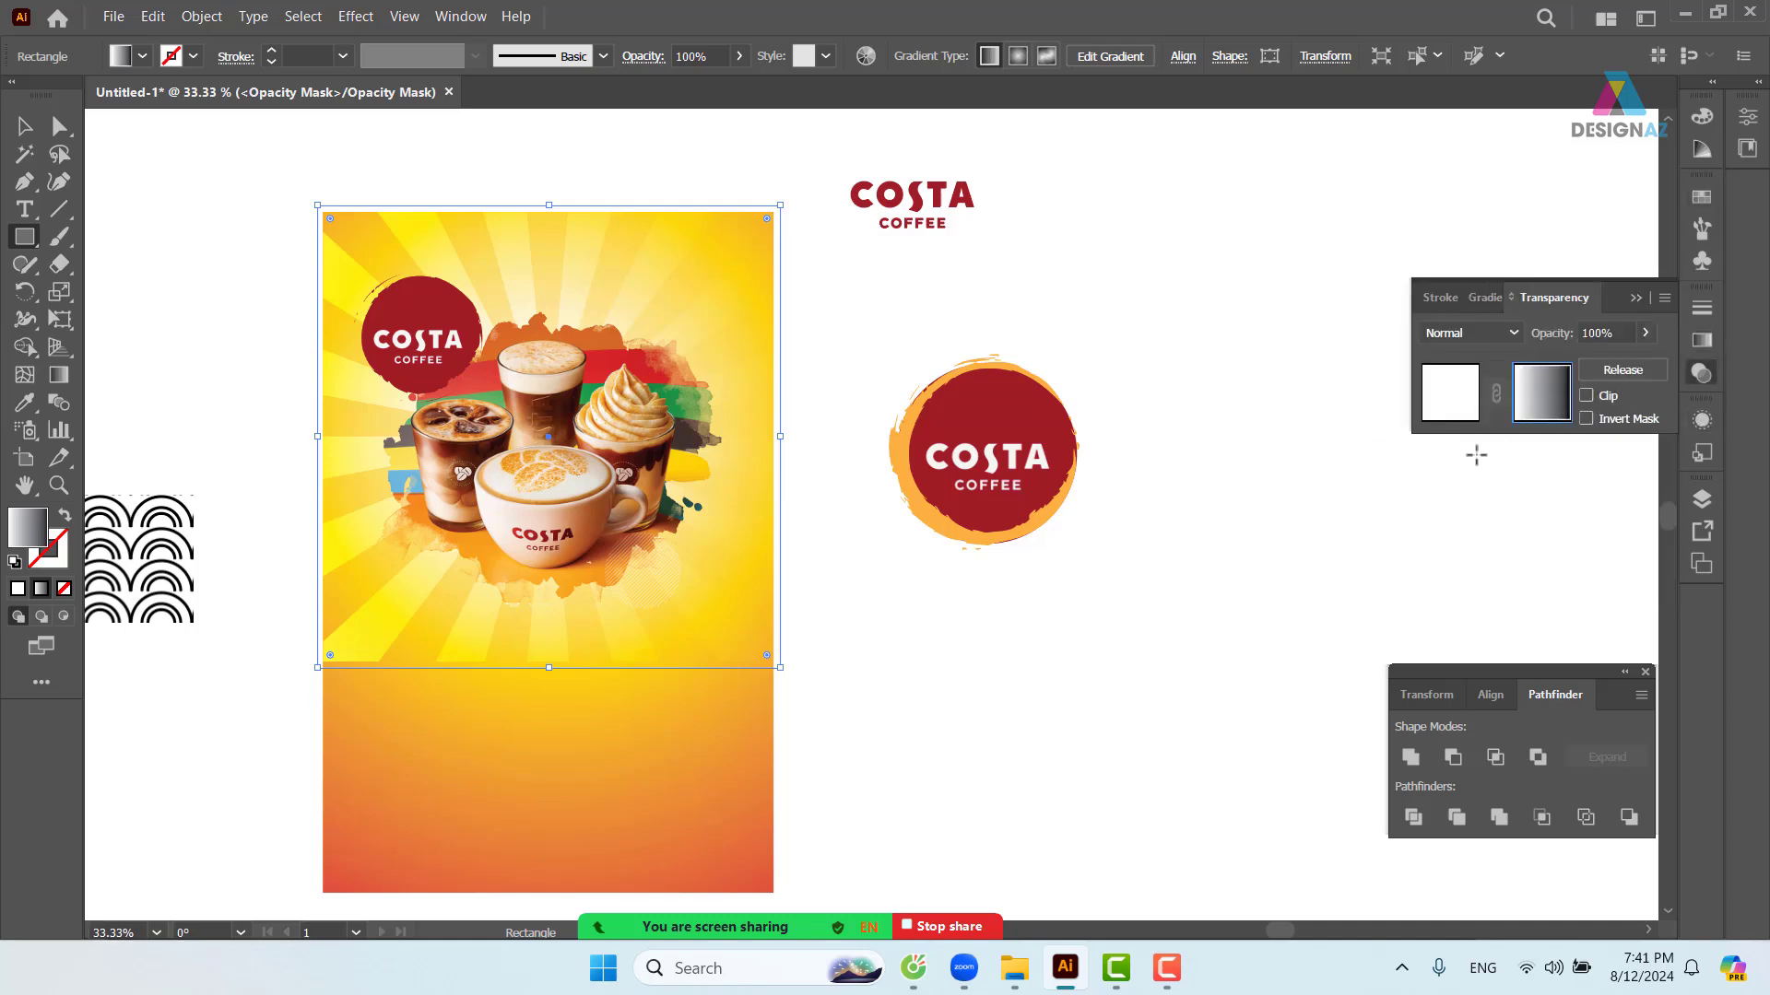
click(1700, 340)
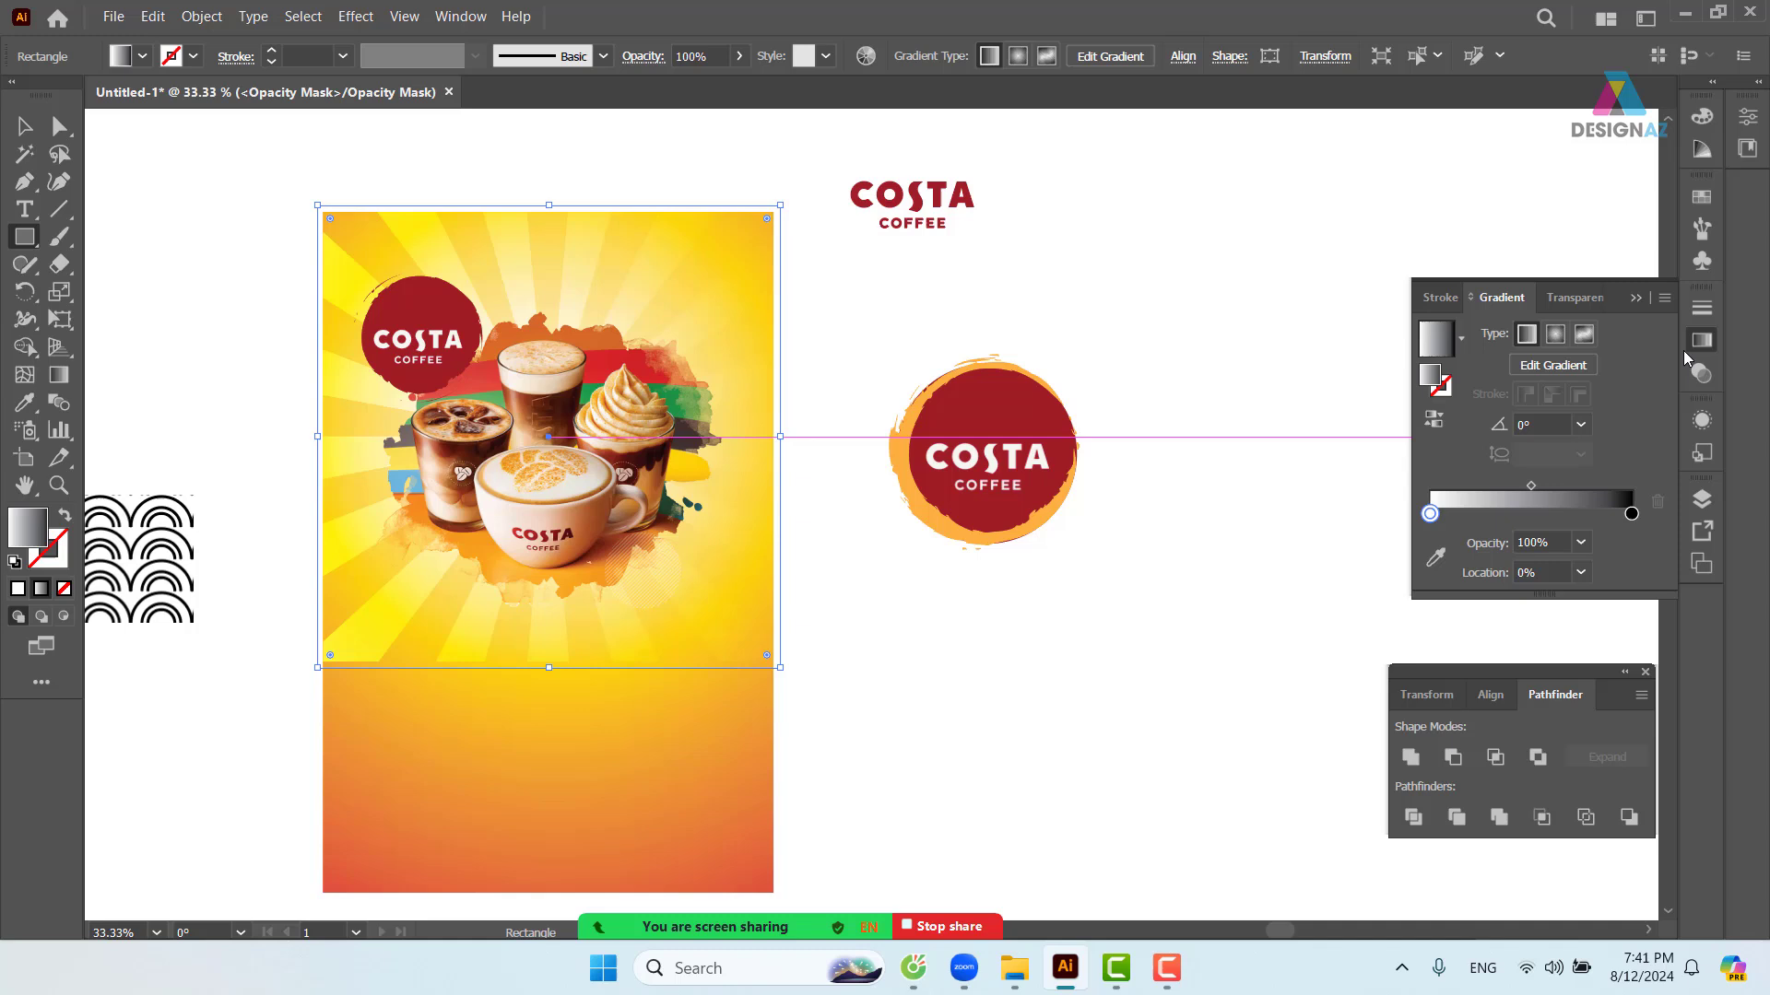
- Try a radial gradient on the mask rectangle with the gradient midpoint at about 53%
click(1559, 339)
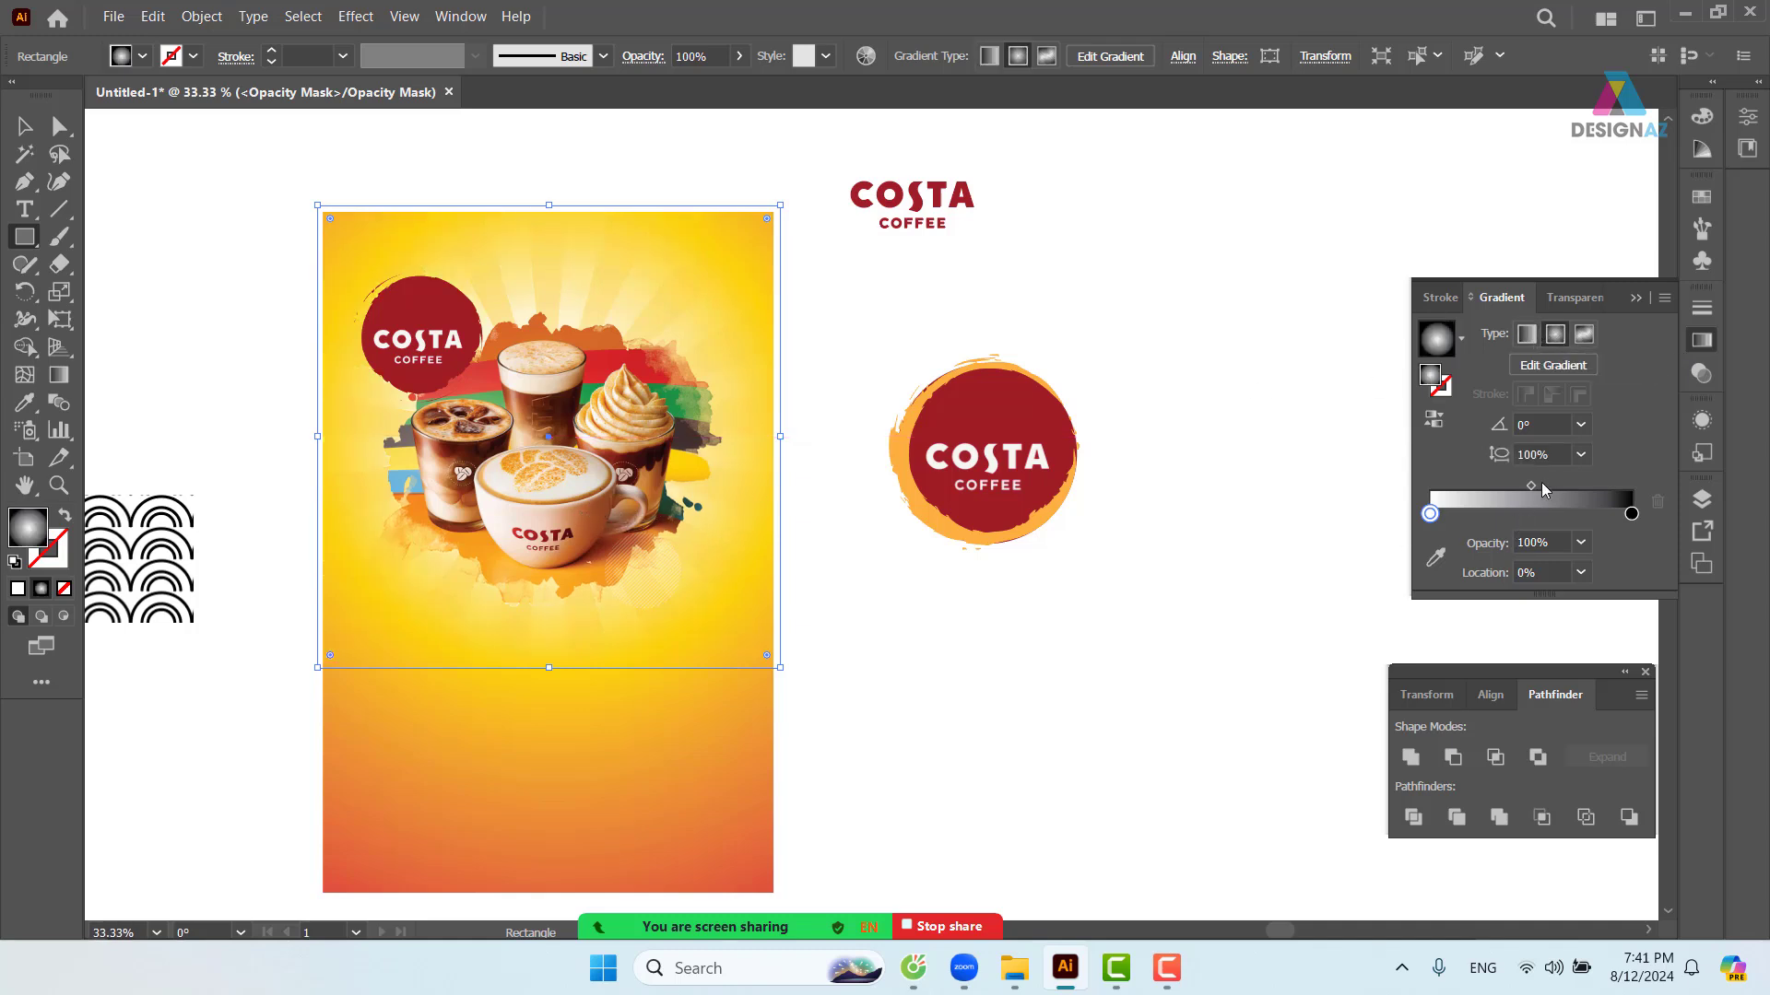
drag(1530, 485, 1595, 485)
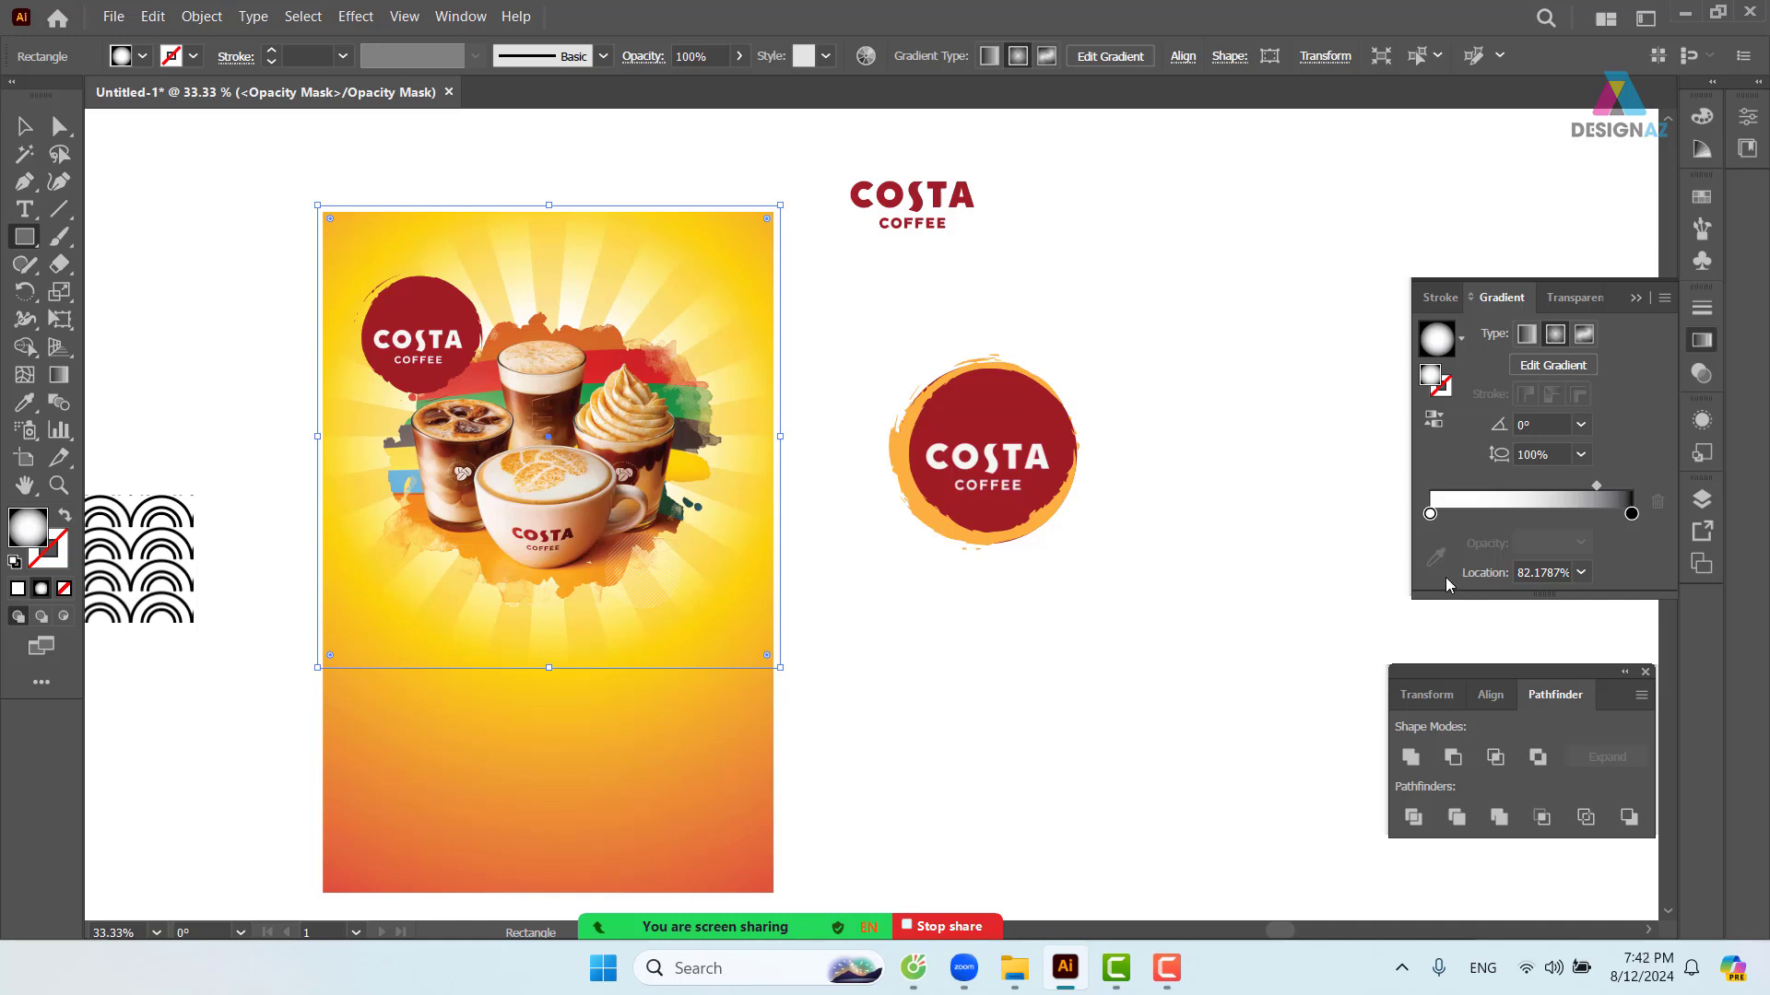
drag(1594, 485, 1537, 485)
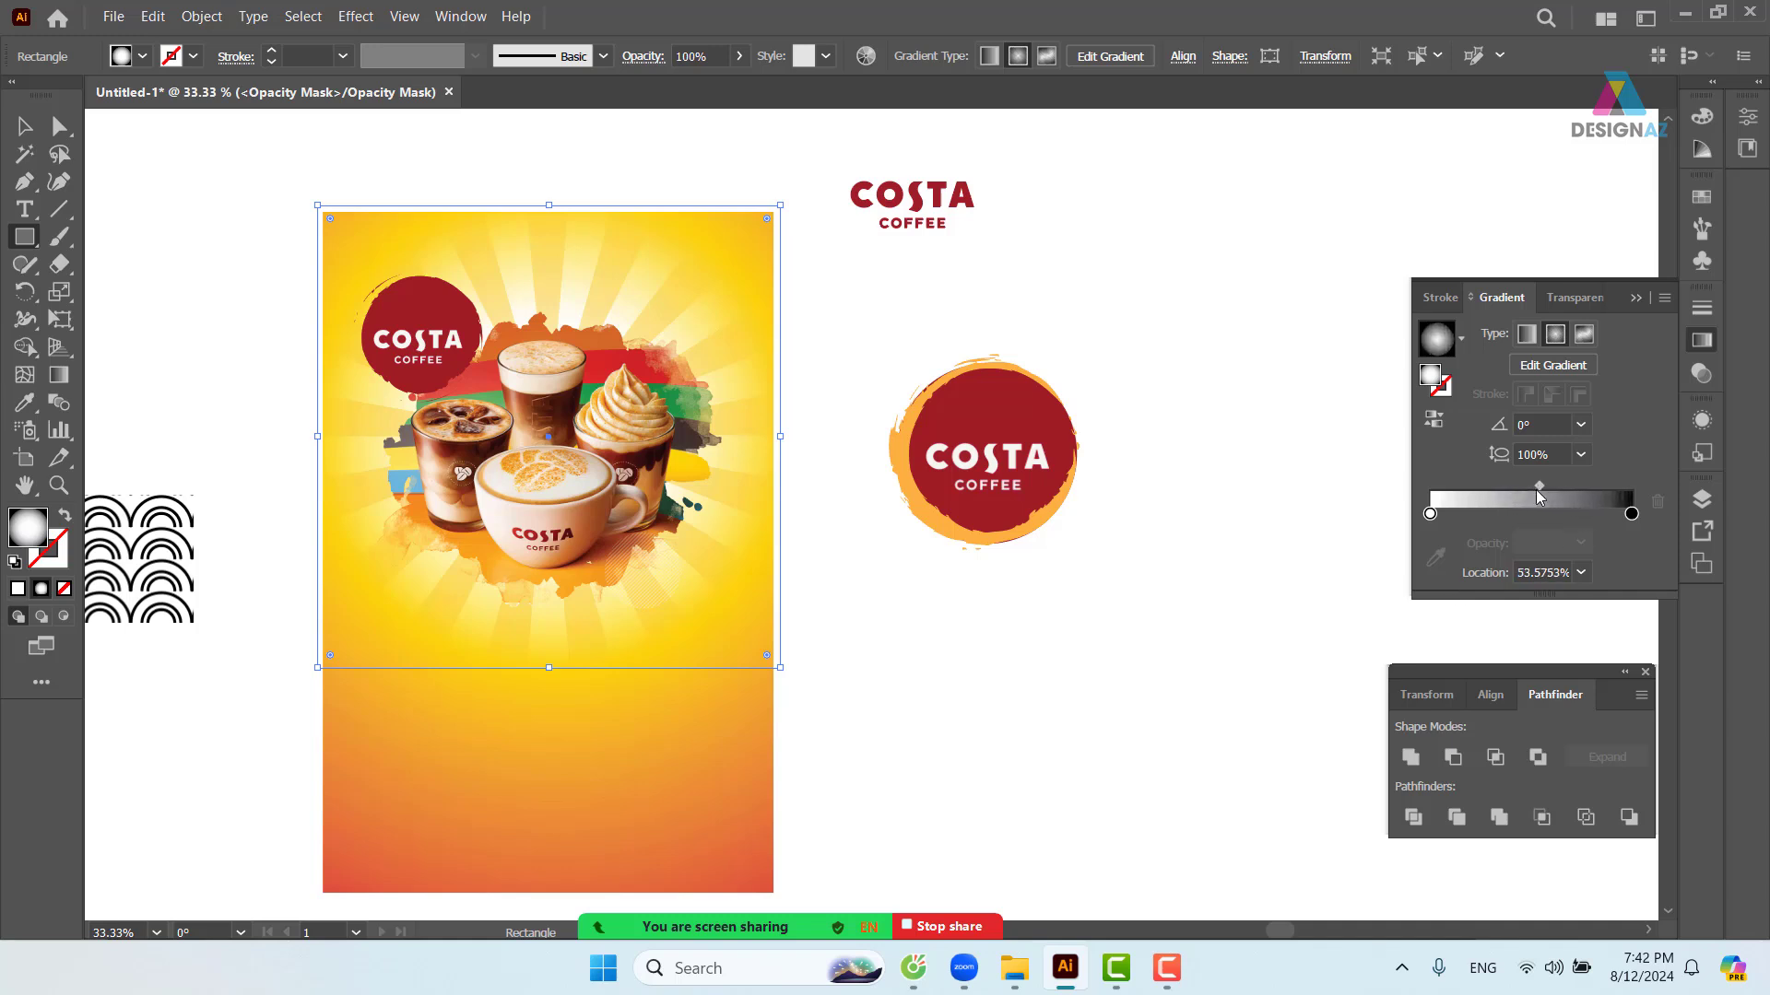
- Try a linear mask gradient running straight down at -90° from the front cup to near the sunburst's lower edge
click(1528, 336)
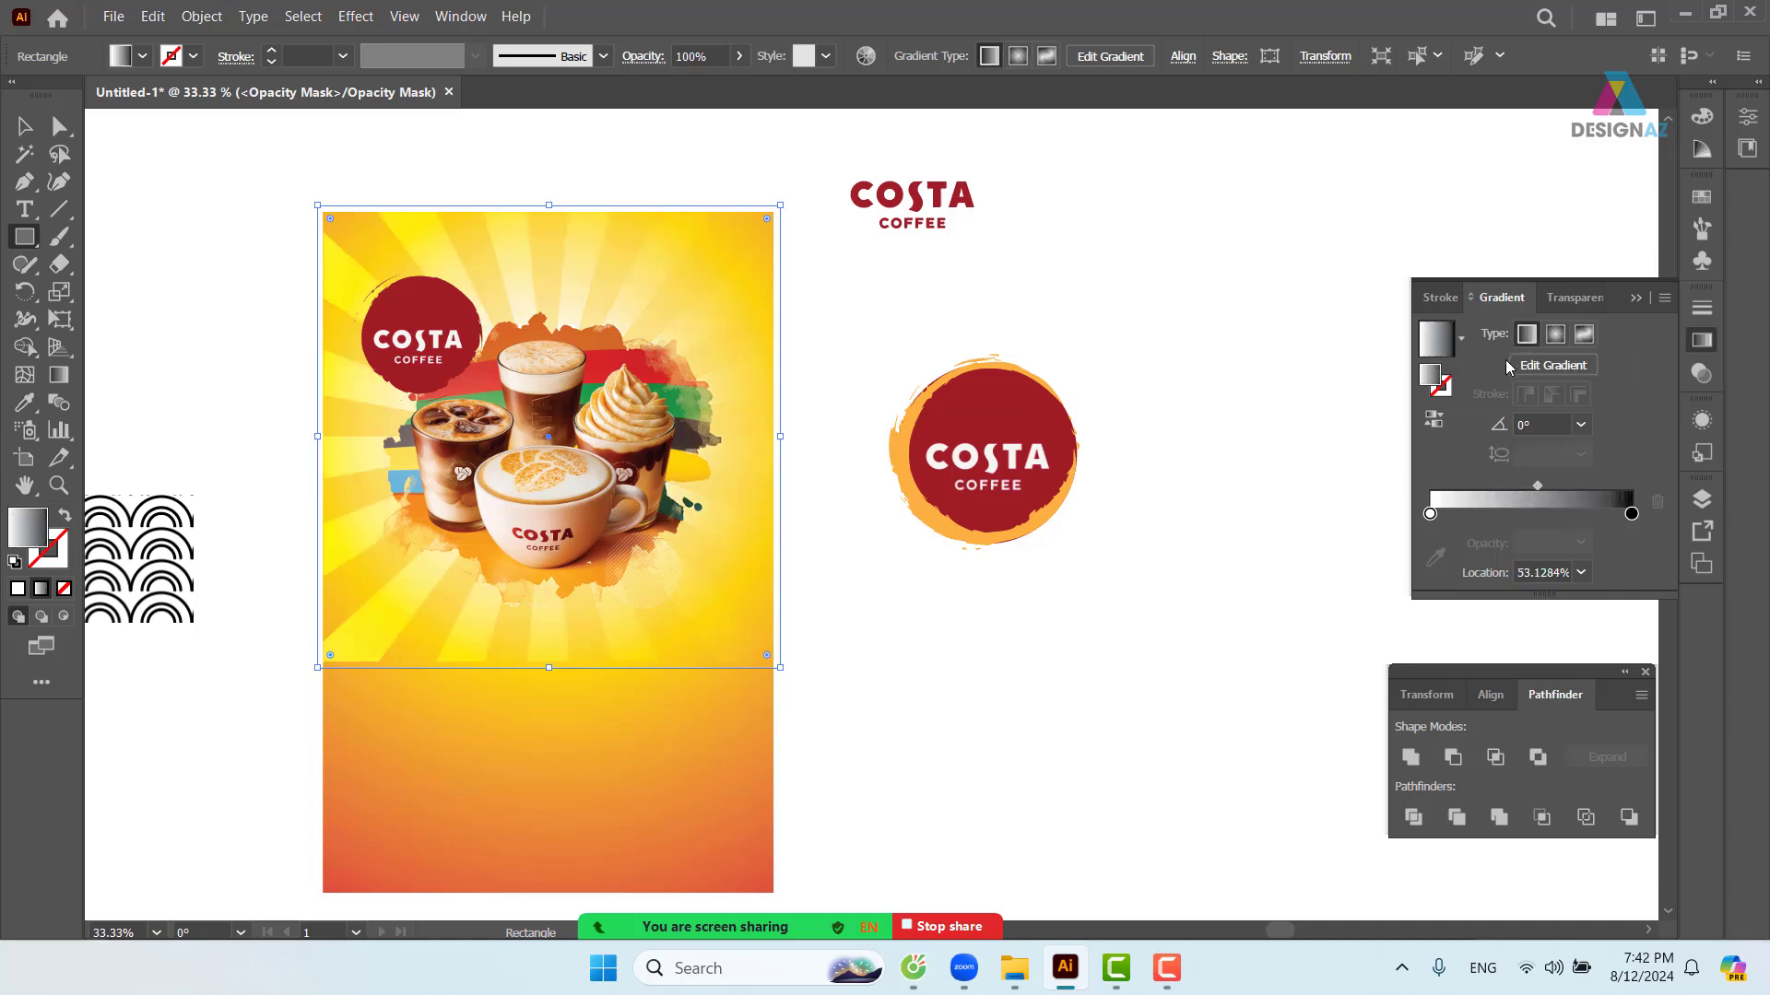
key(g)
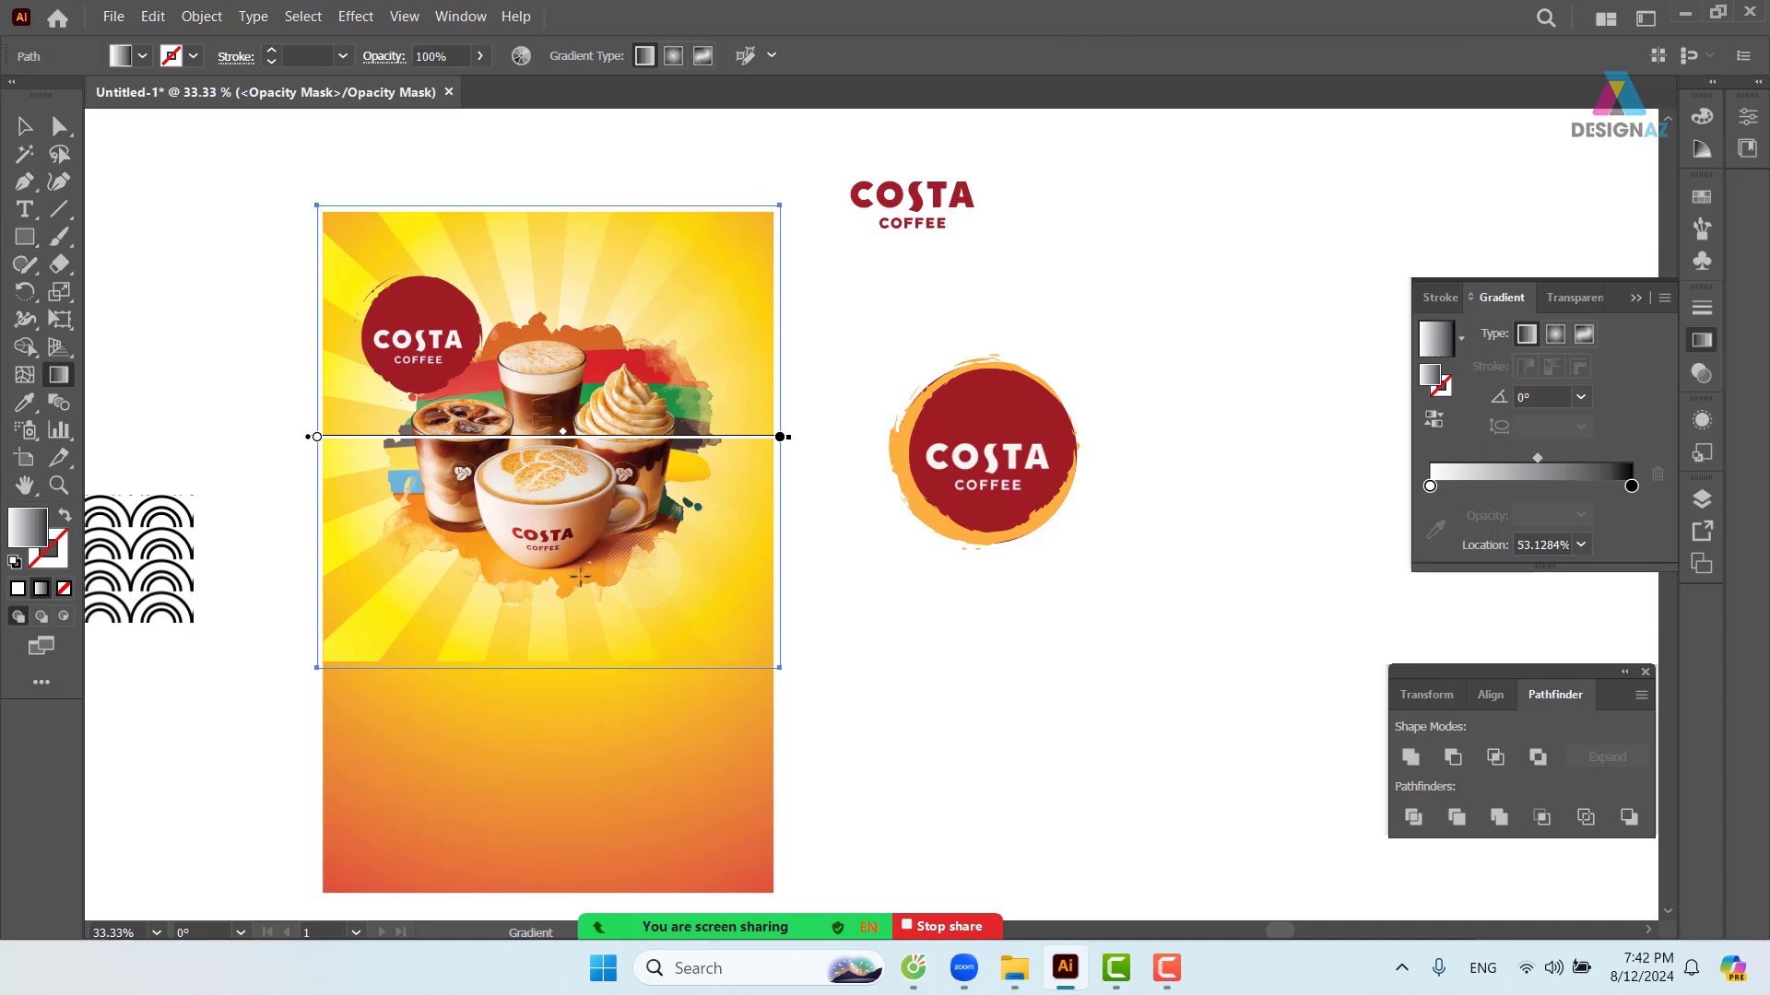
mouse_move(586, 530)
mouse_down()
mouse_move(593, 663)
mouse_move(588, 642)
mouse_up()
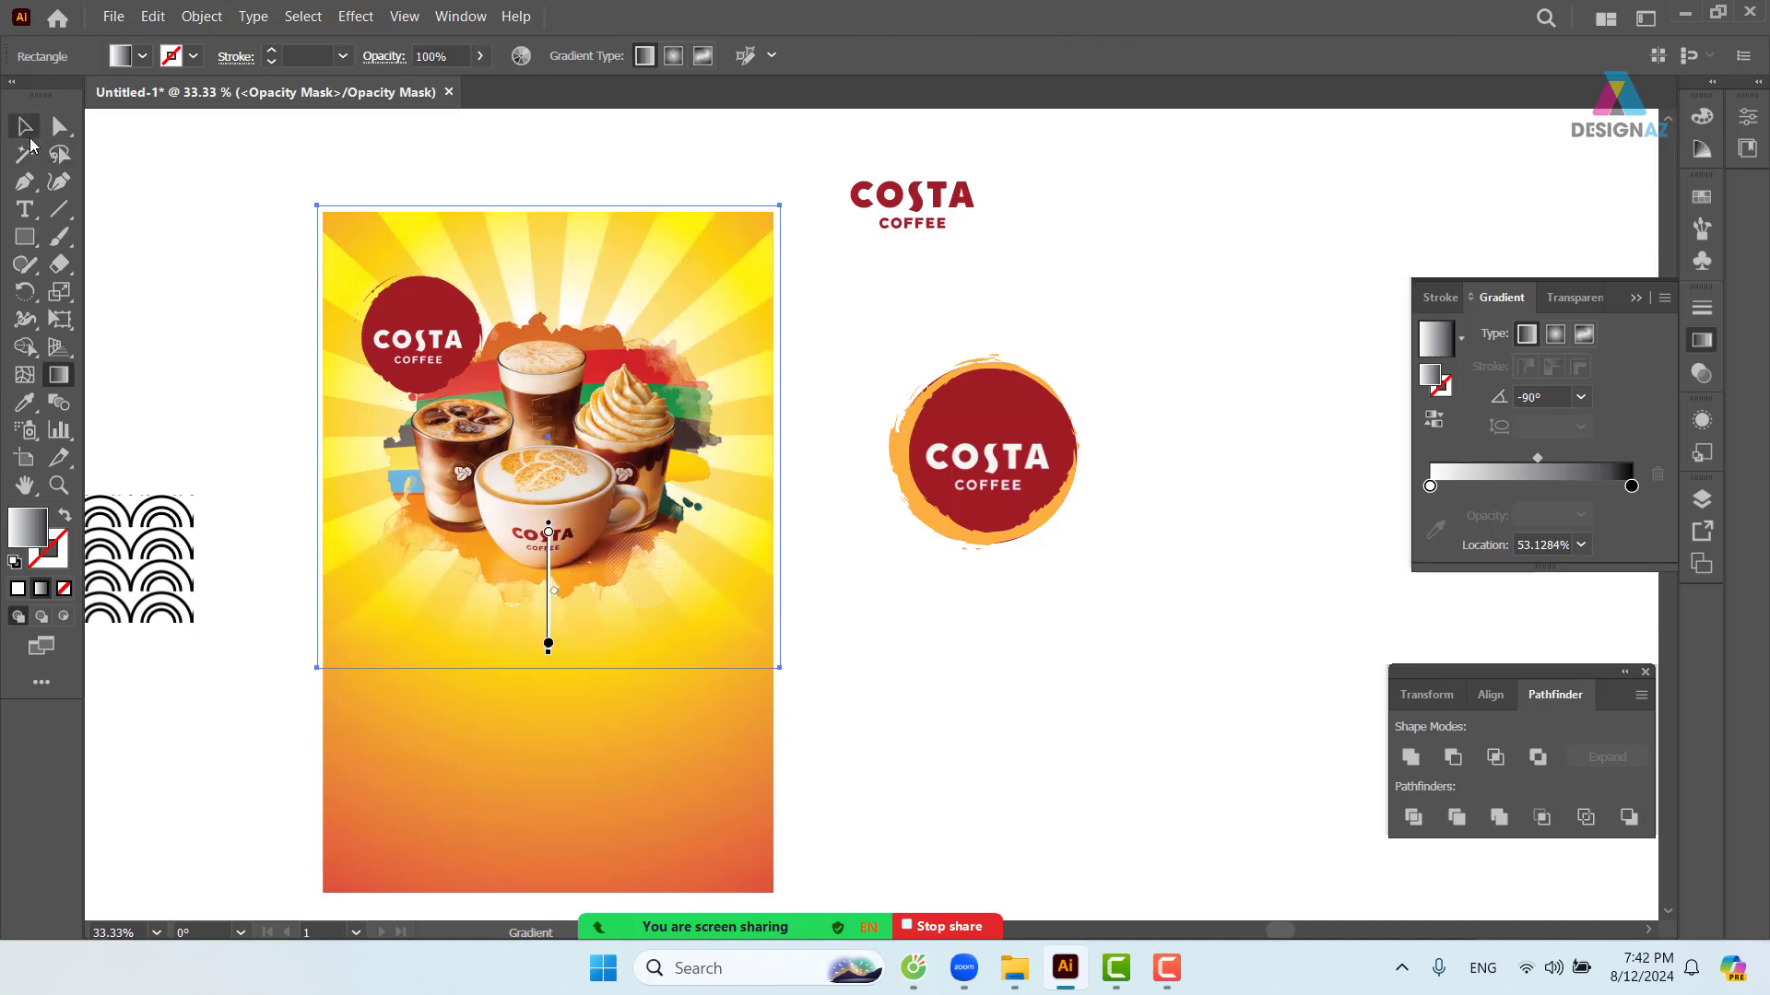
click(26, 129)
click(994, 268)
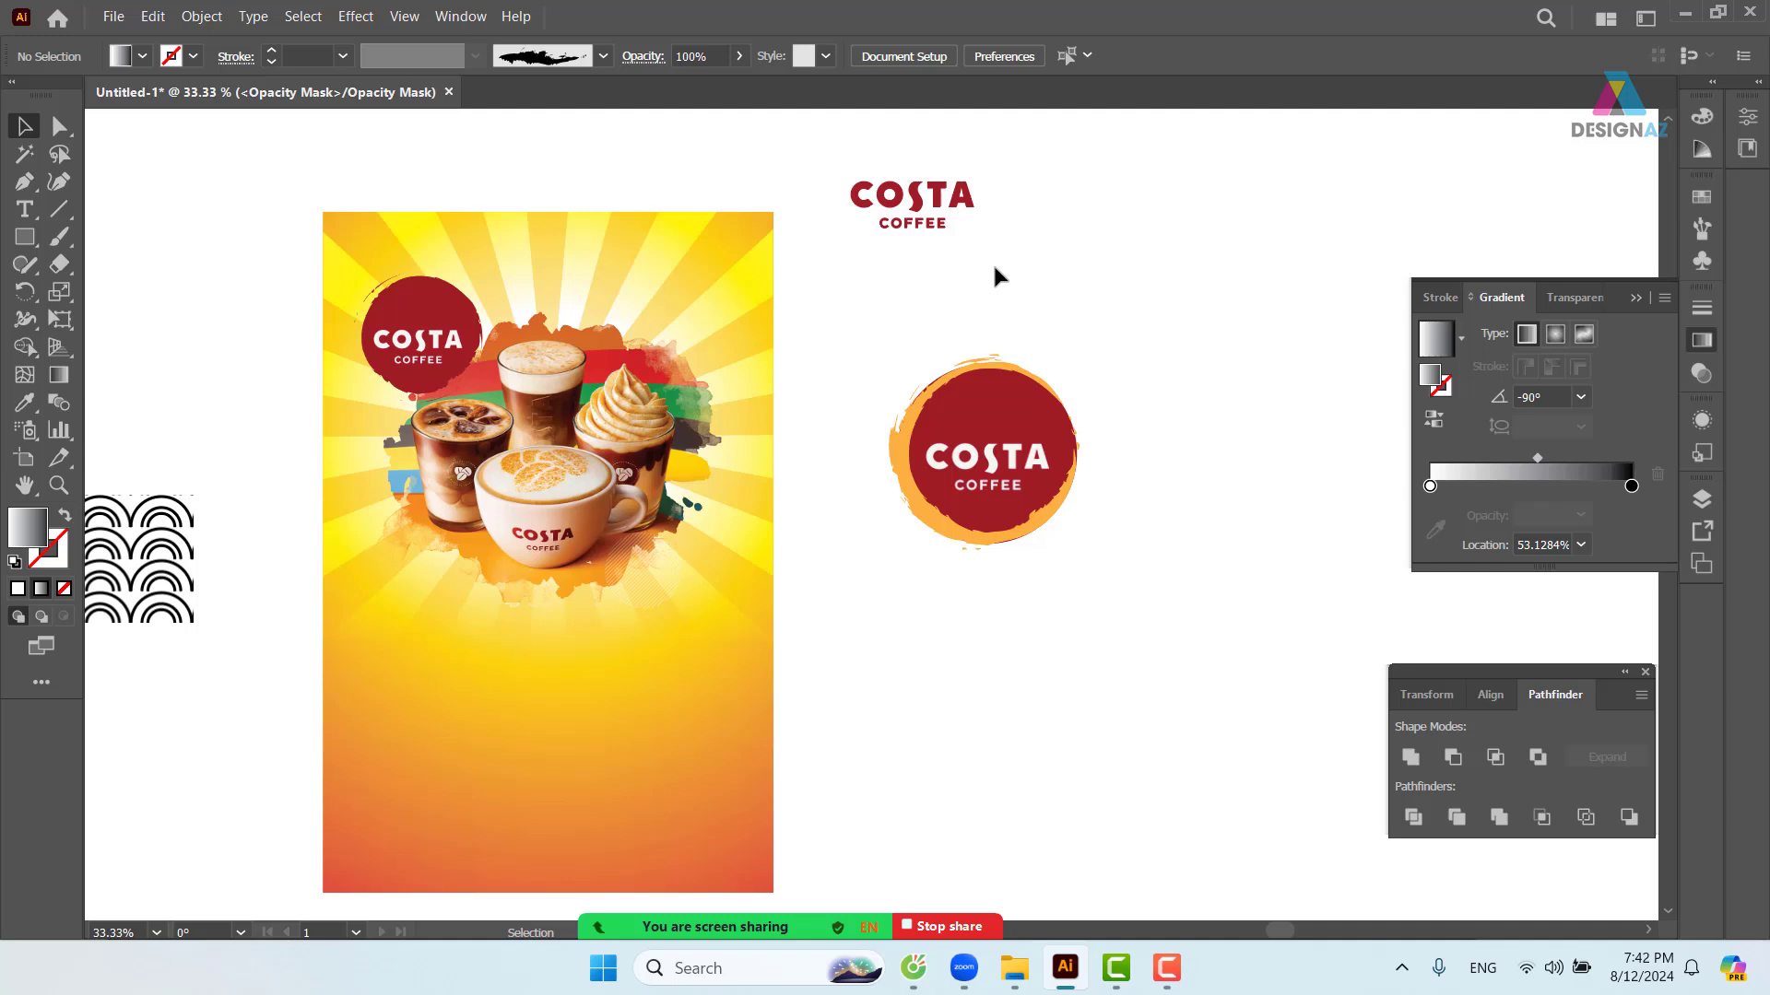
- Make the mask rectangle's gradient radial, reverse it to black in the centre, and move its midpoint to about 80%
click(756, 330)
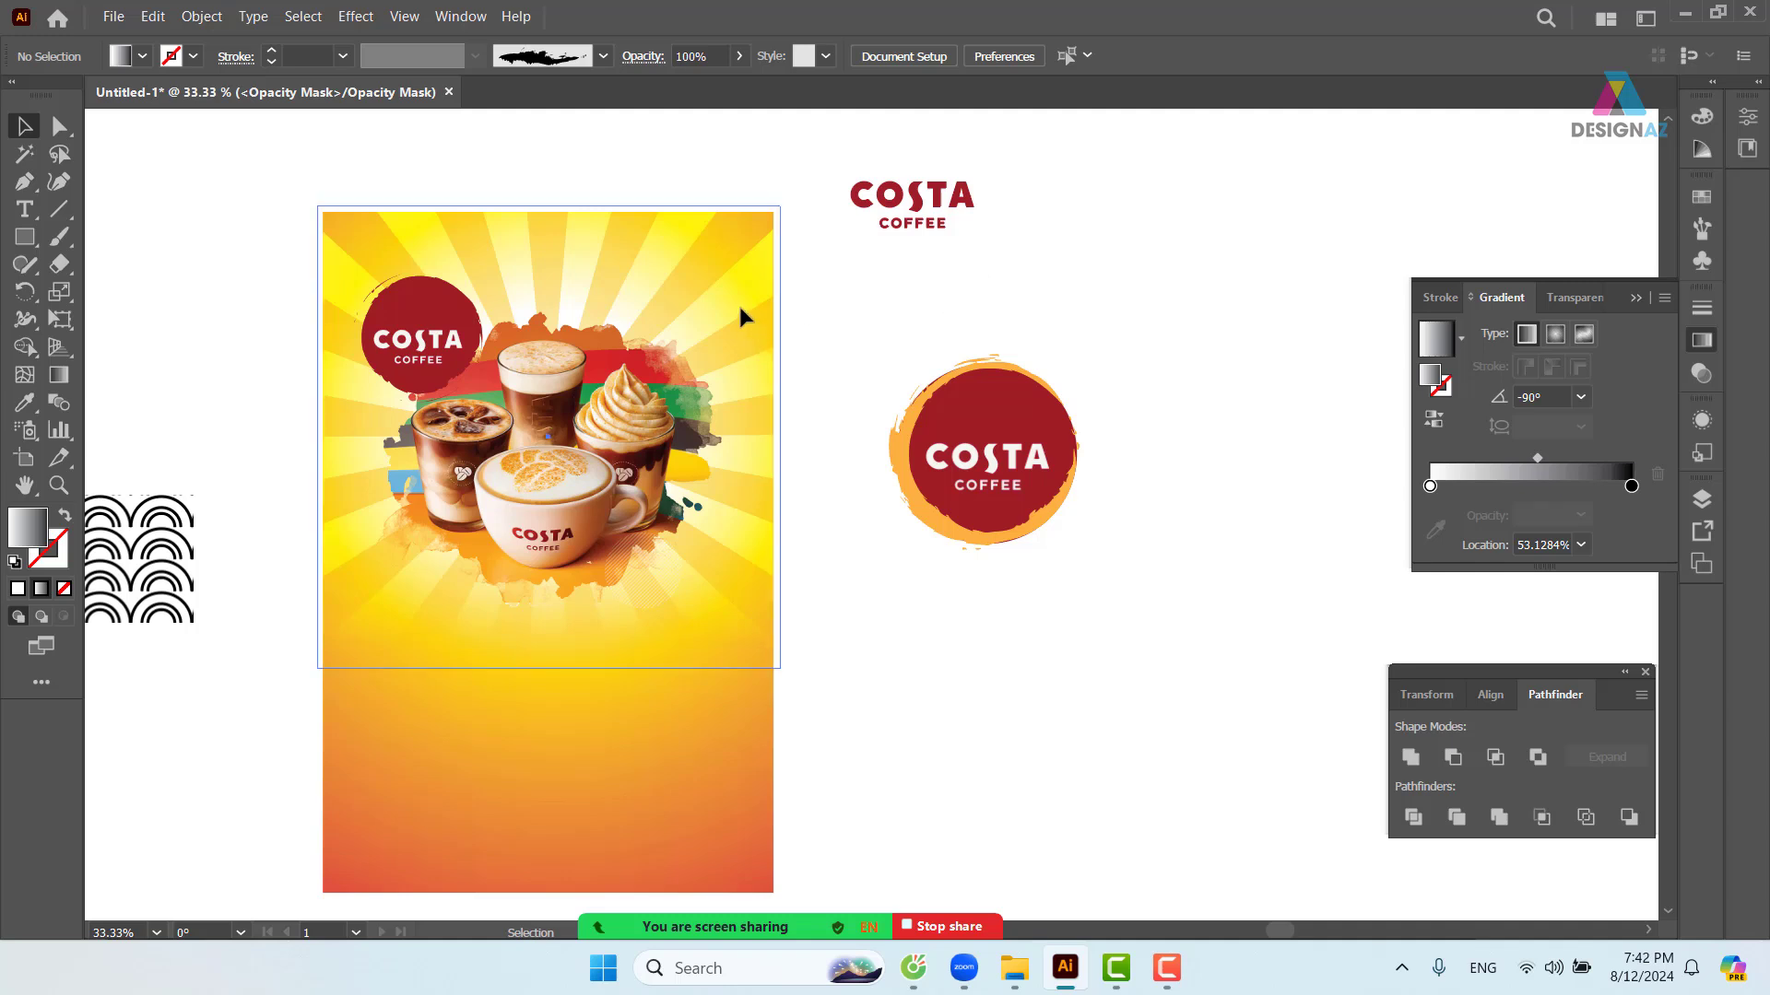
click(1555, 335)
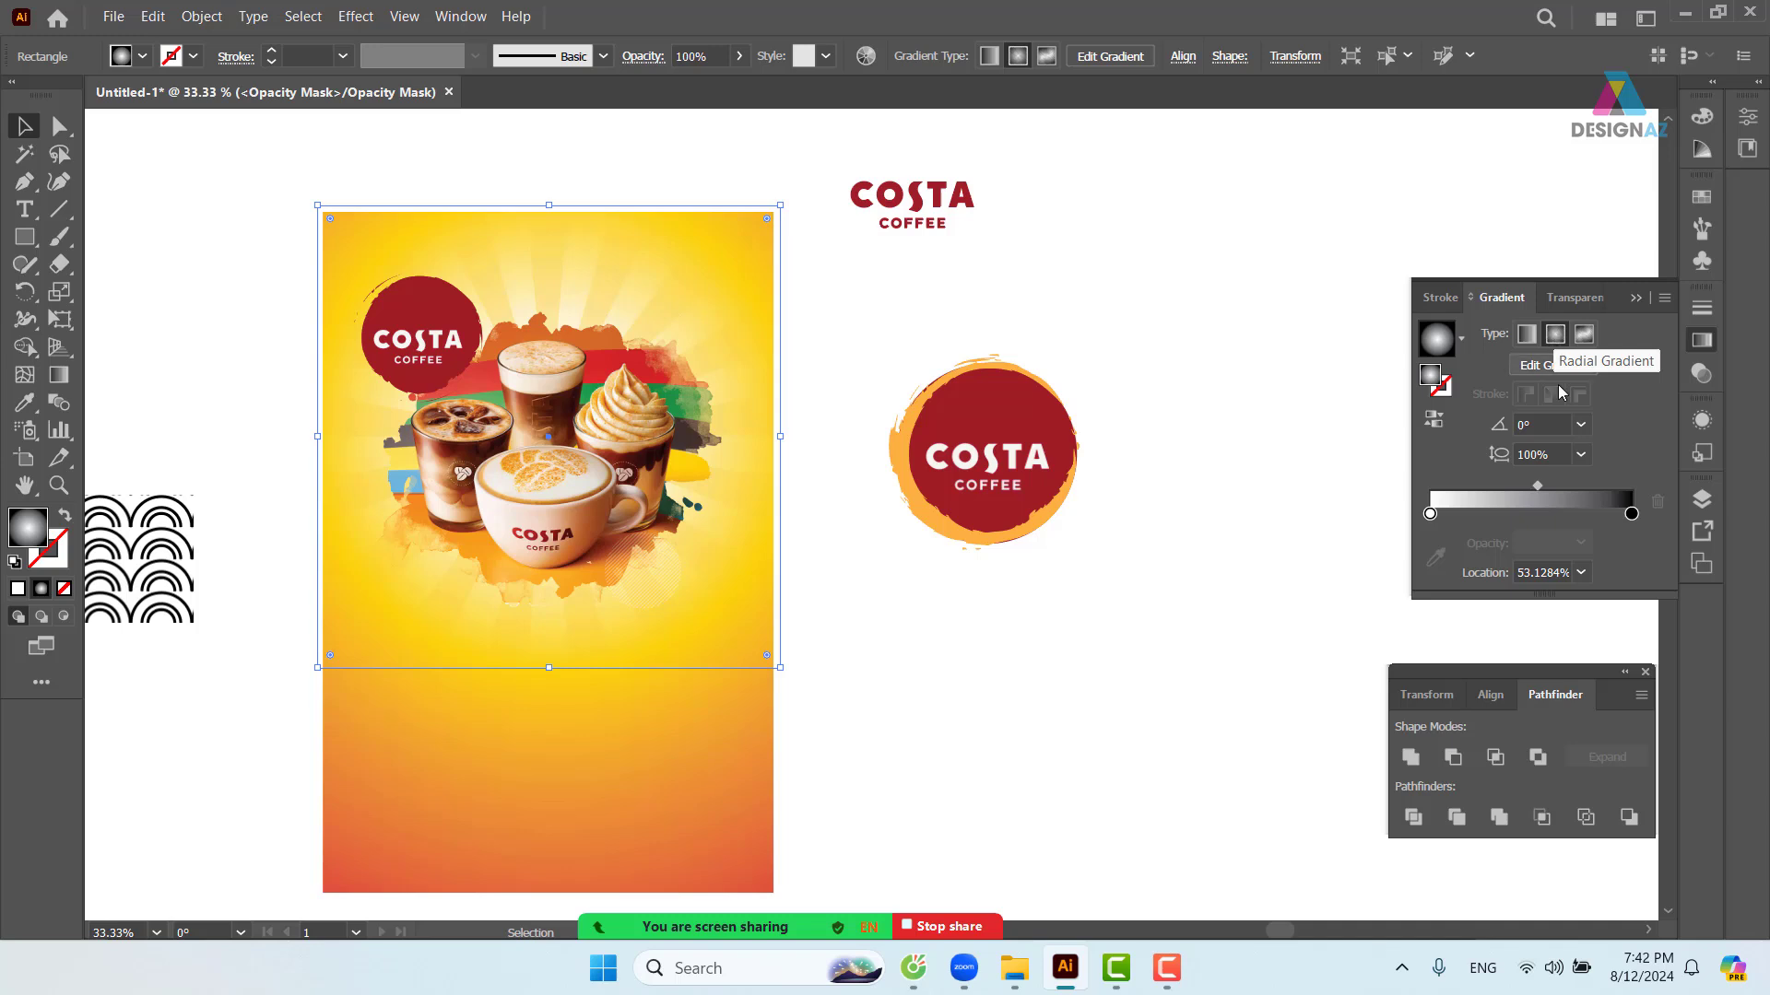
click(1435, 419)
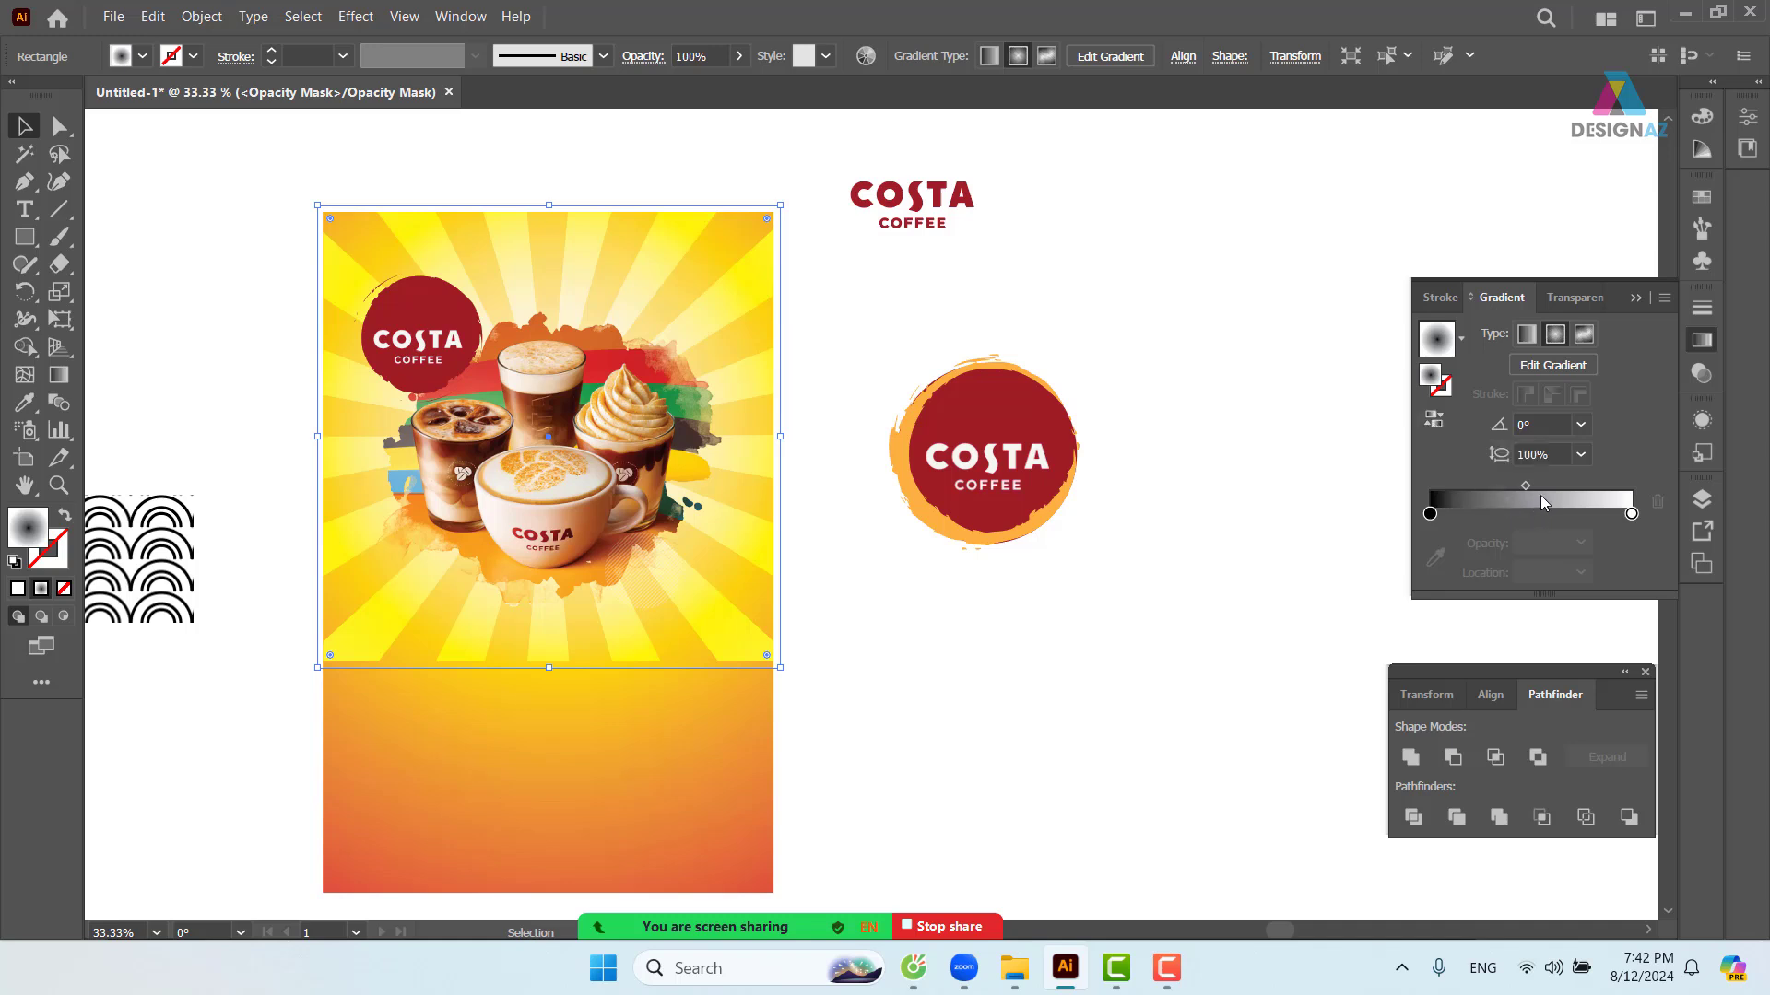
drag(1525, 484, 1592, 492)
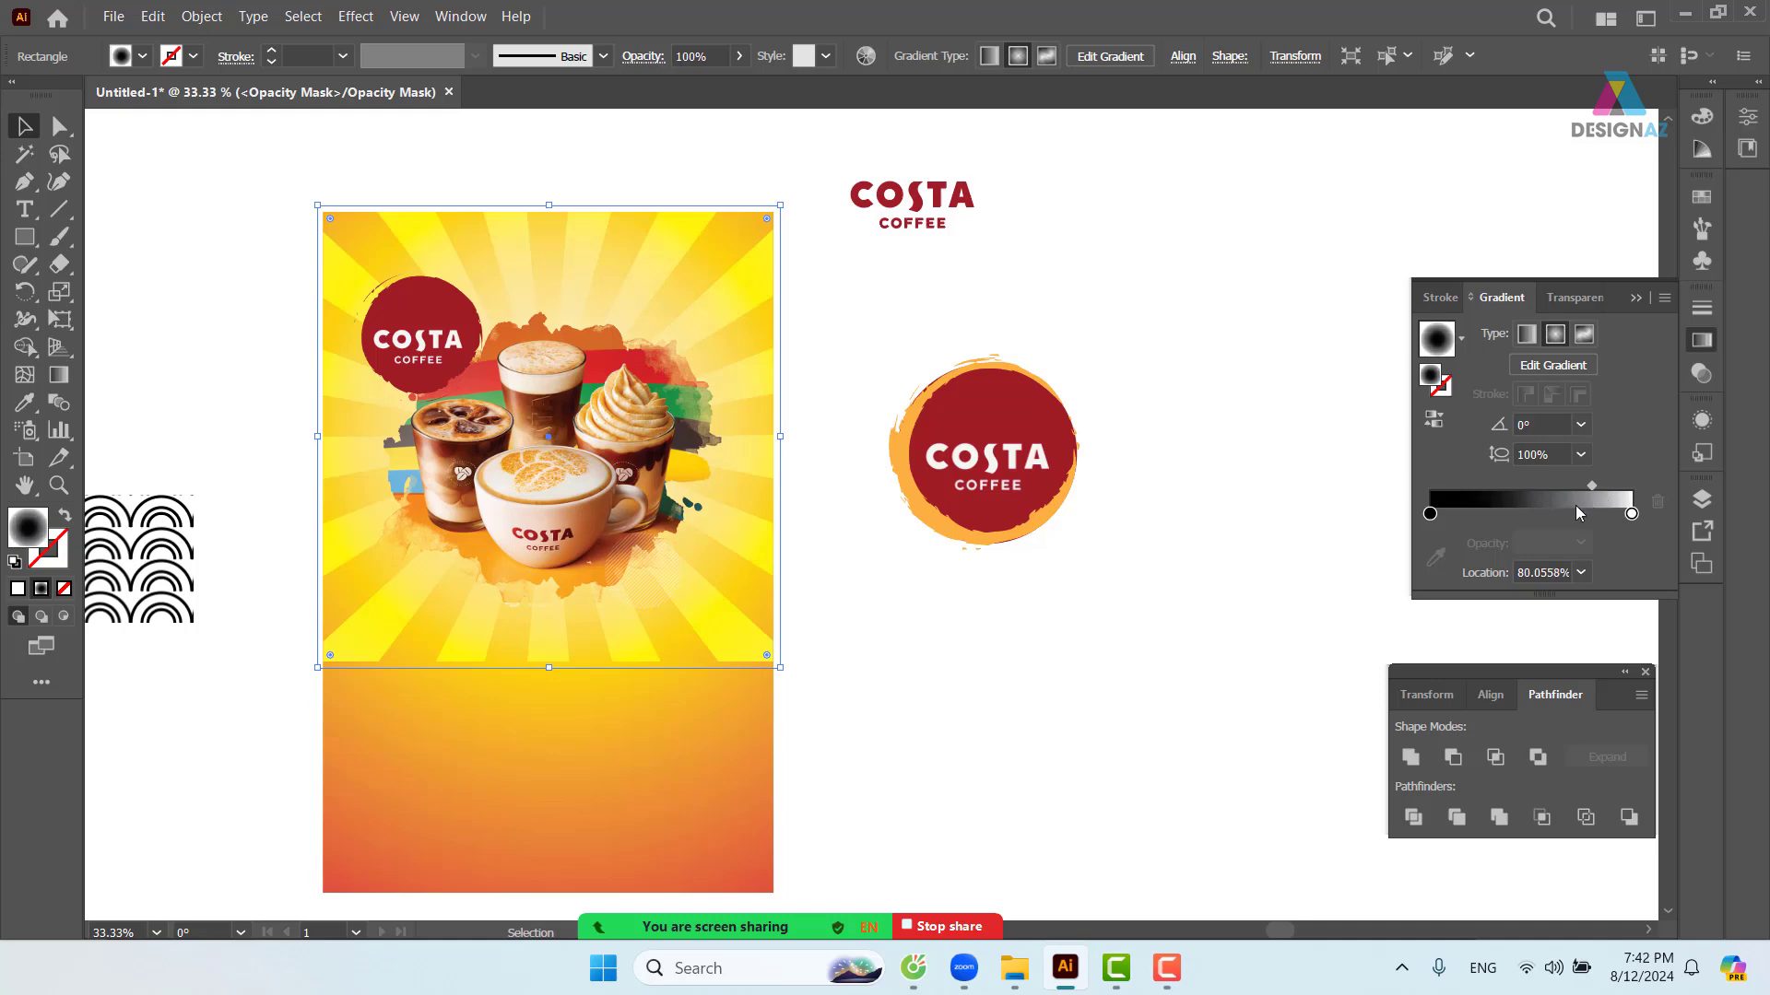
- Apply the Color Halftone effect with a maximum radius of 8 pixels to the mask's gradient rectangle
key(ctrl+equal)
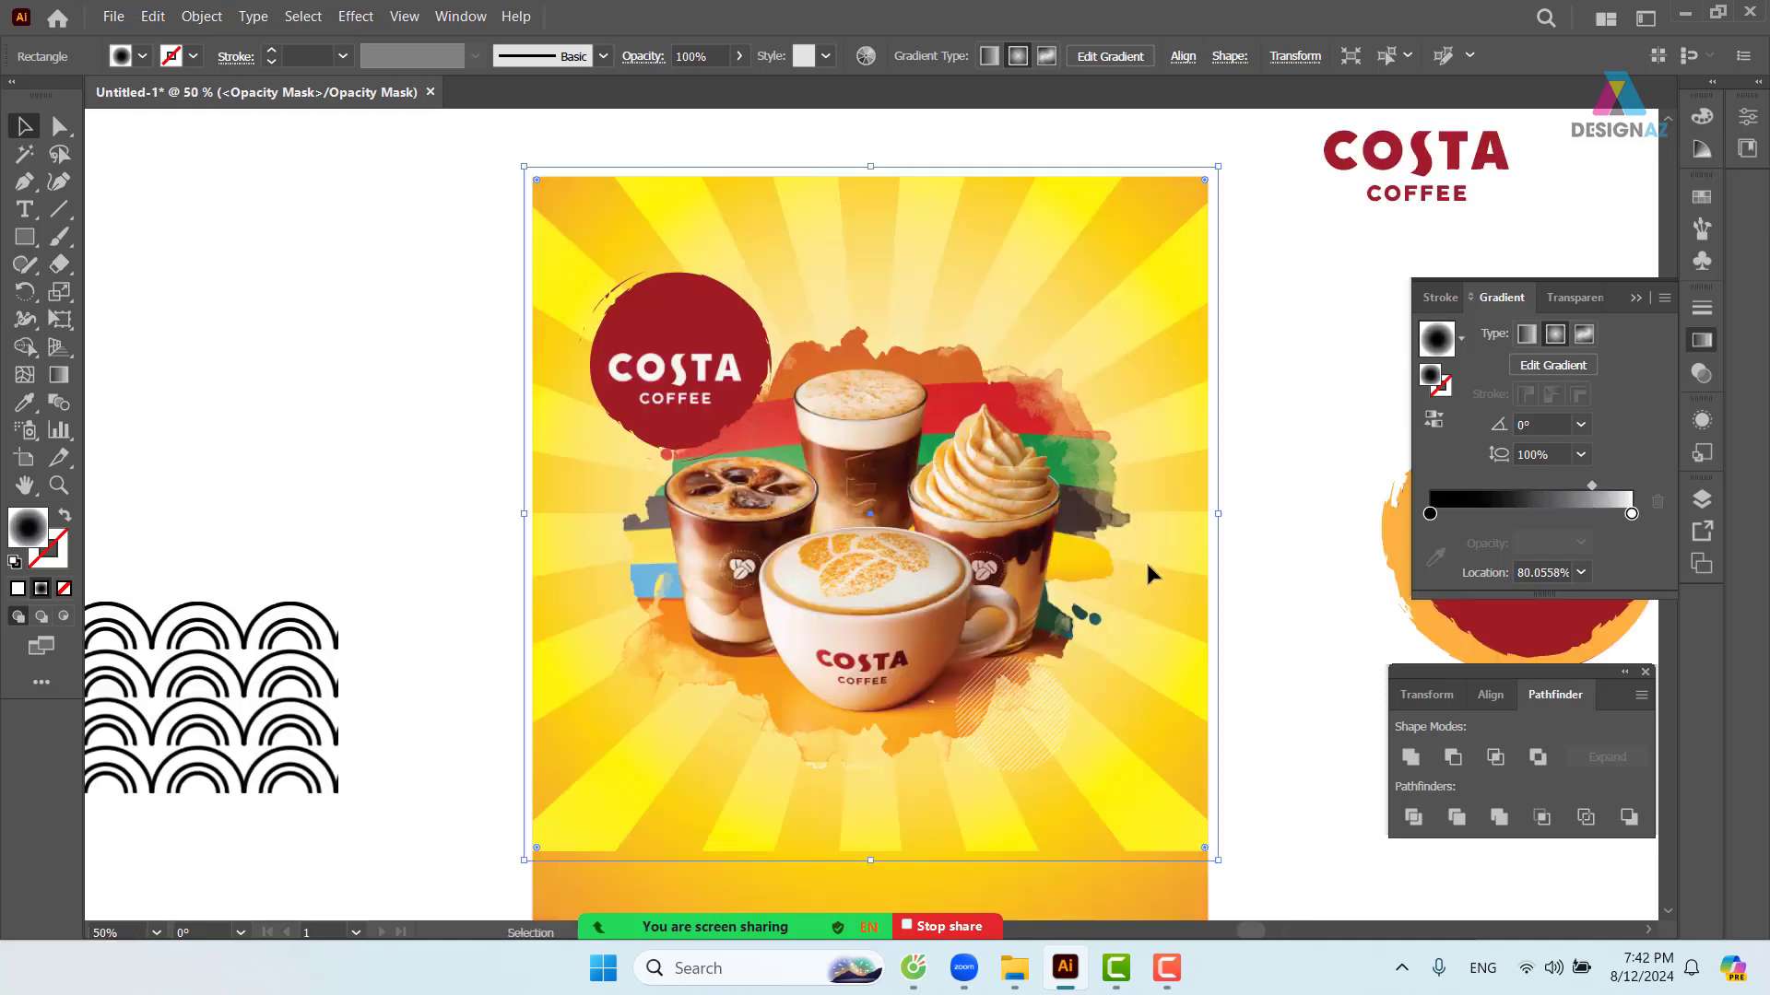
drag(1131, 656, 1016, 643)
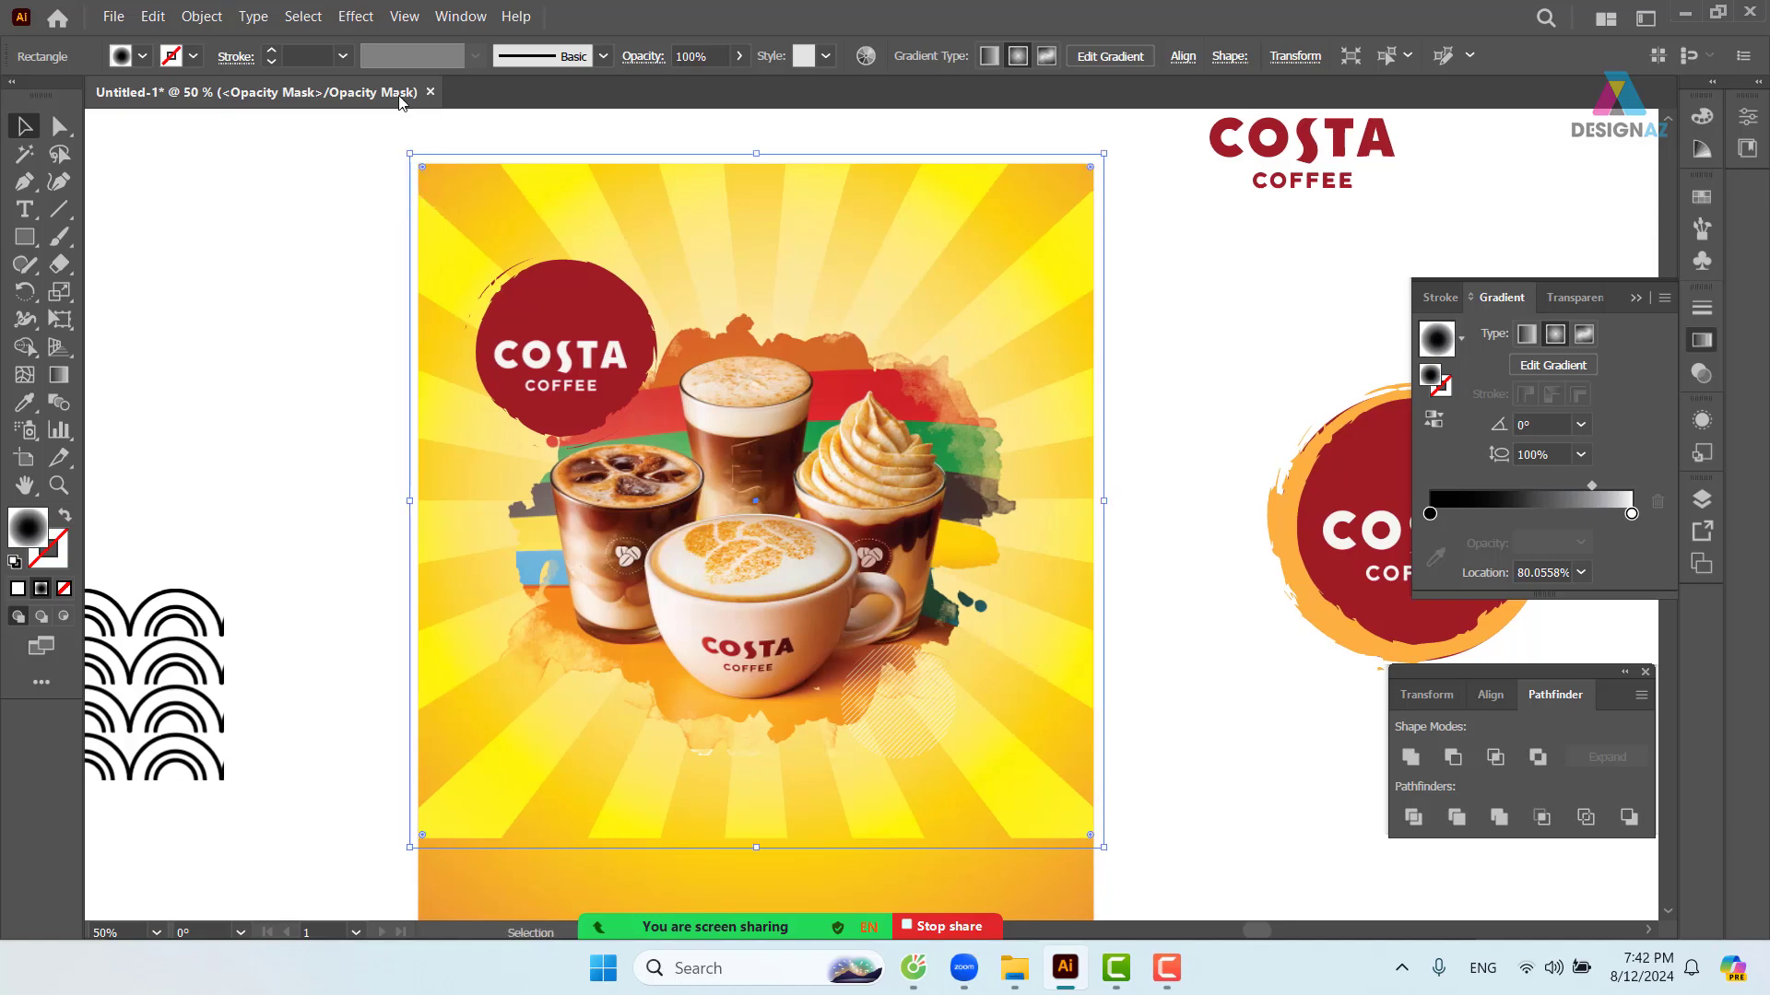
click(1707, 378)
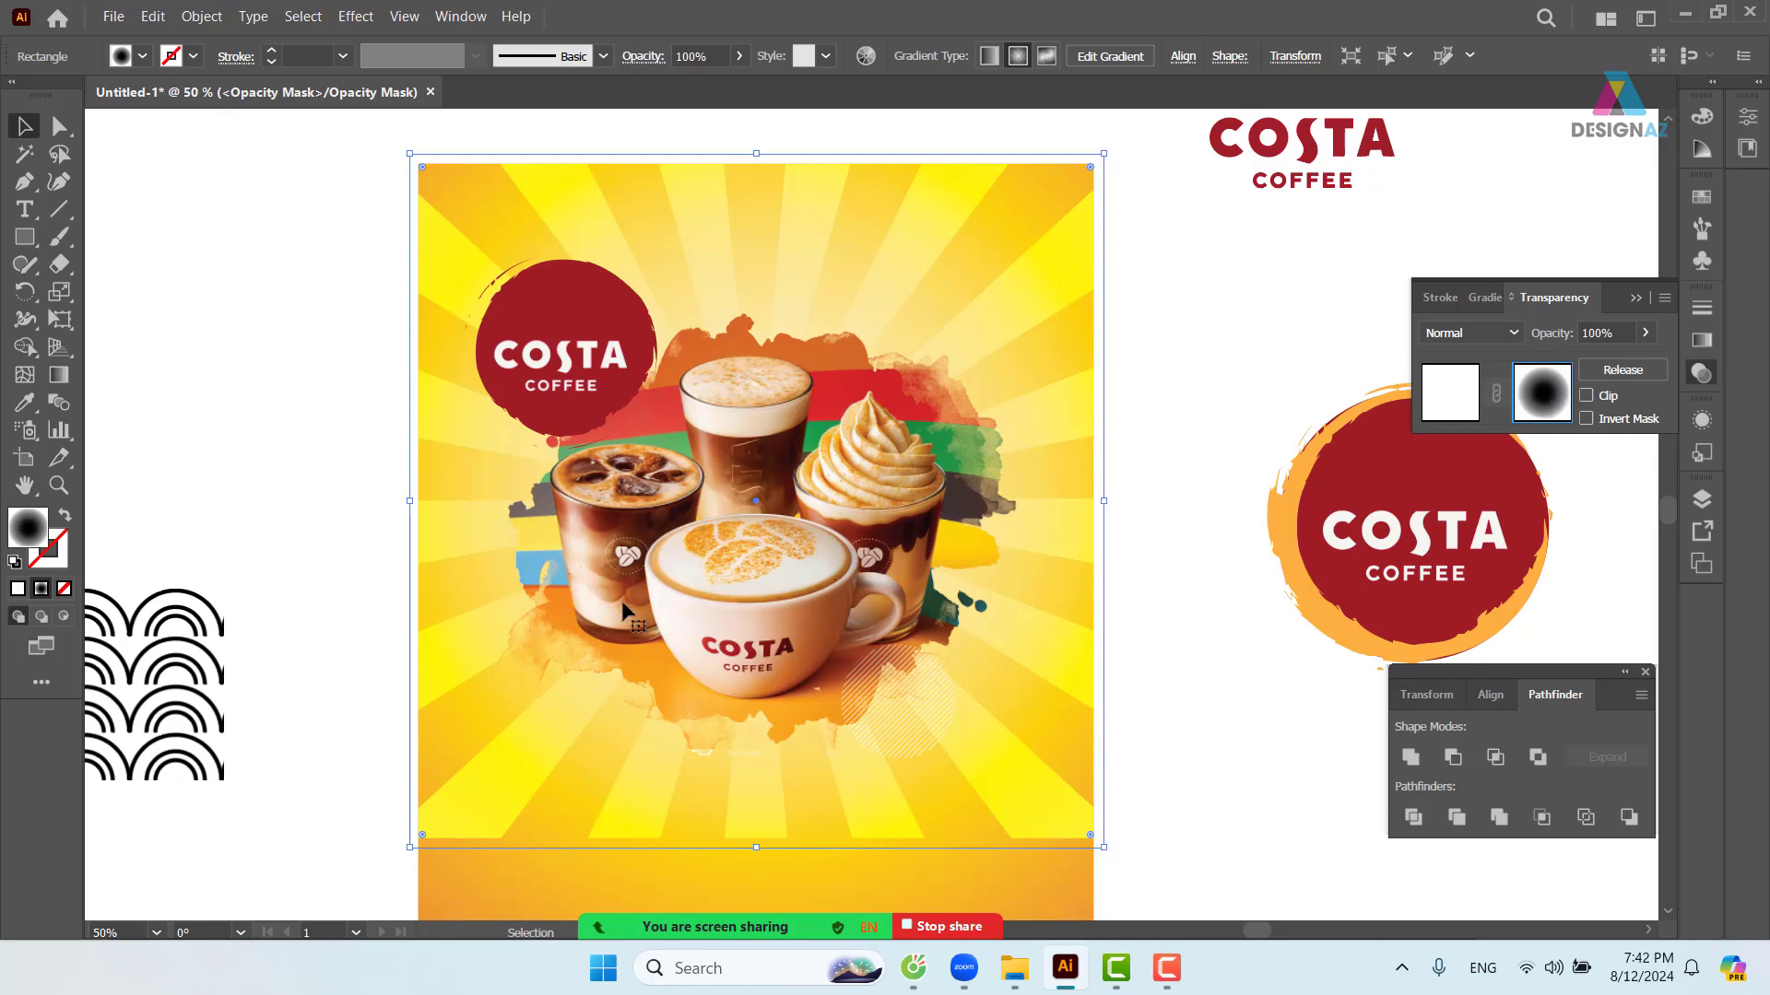
click(355, 15)
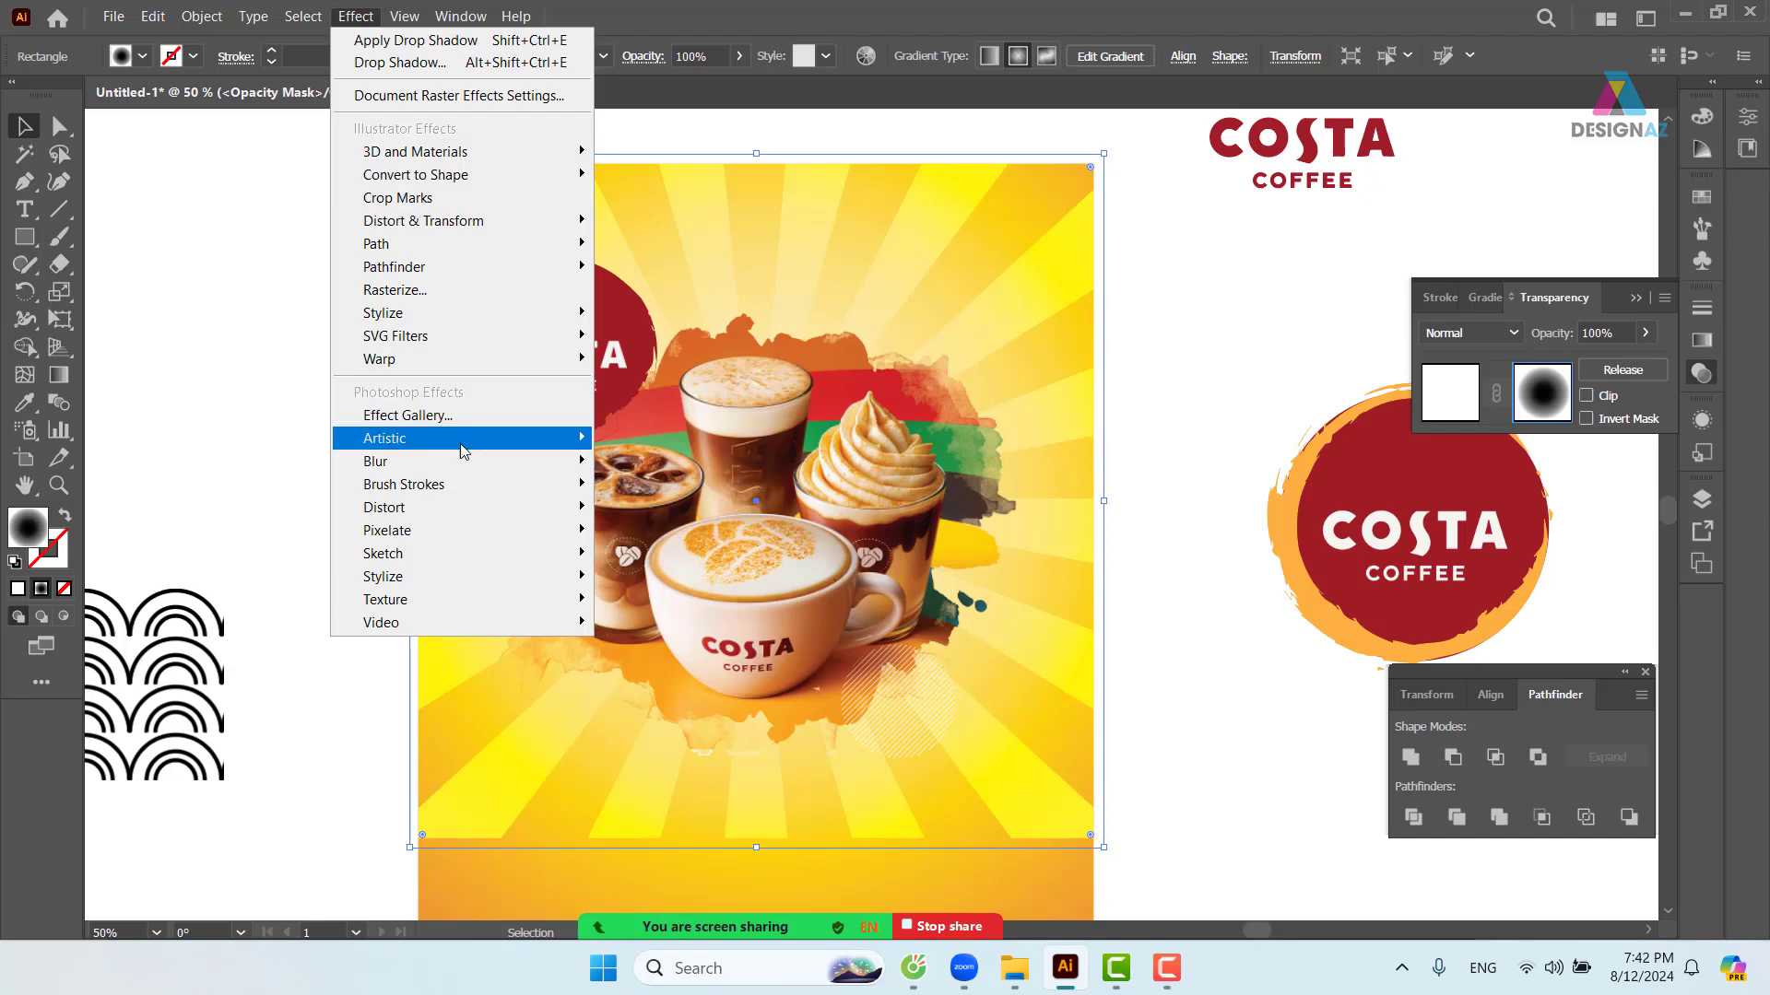
mouse_move(466, 530)
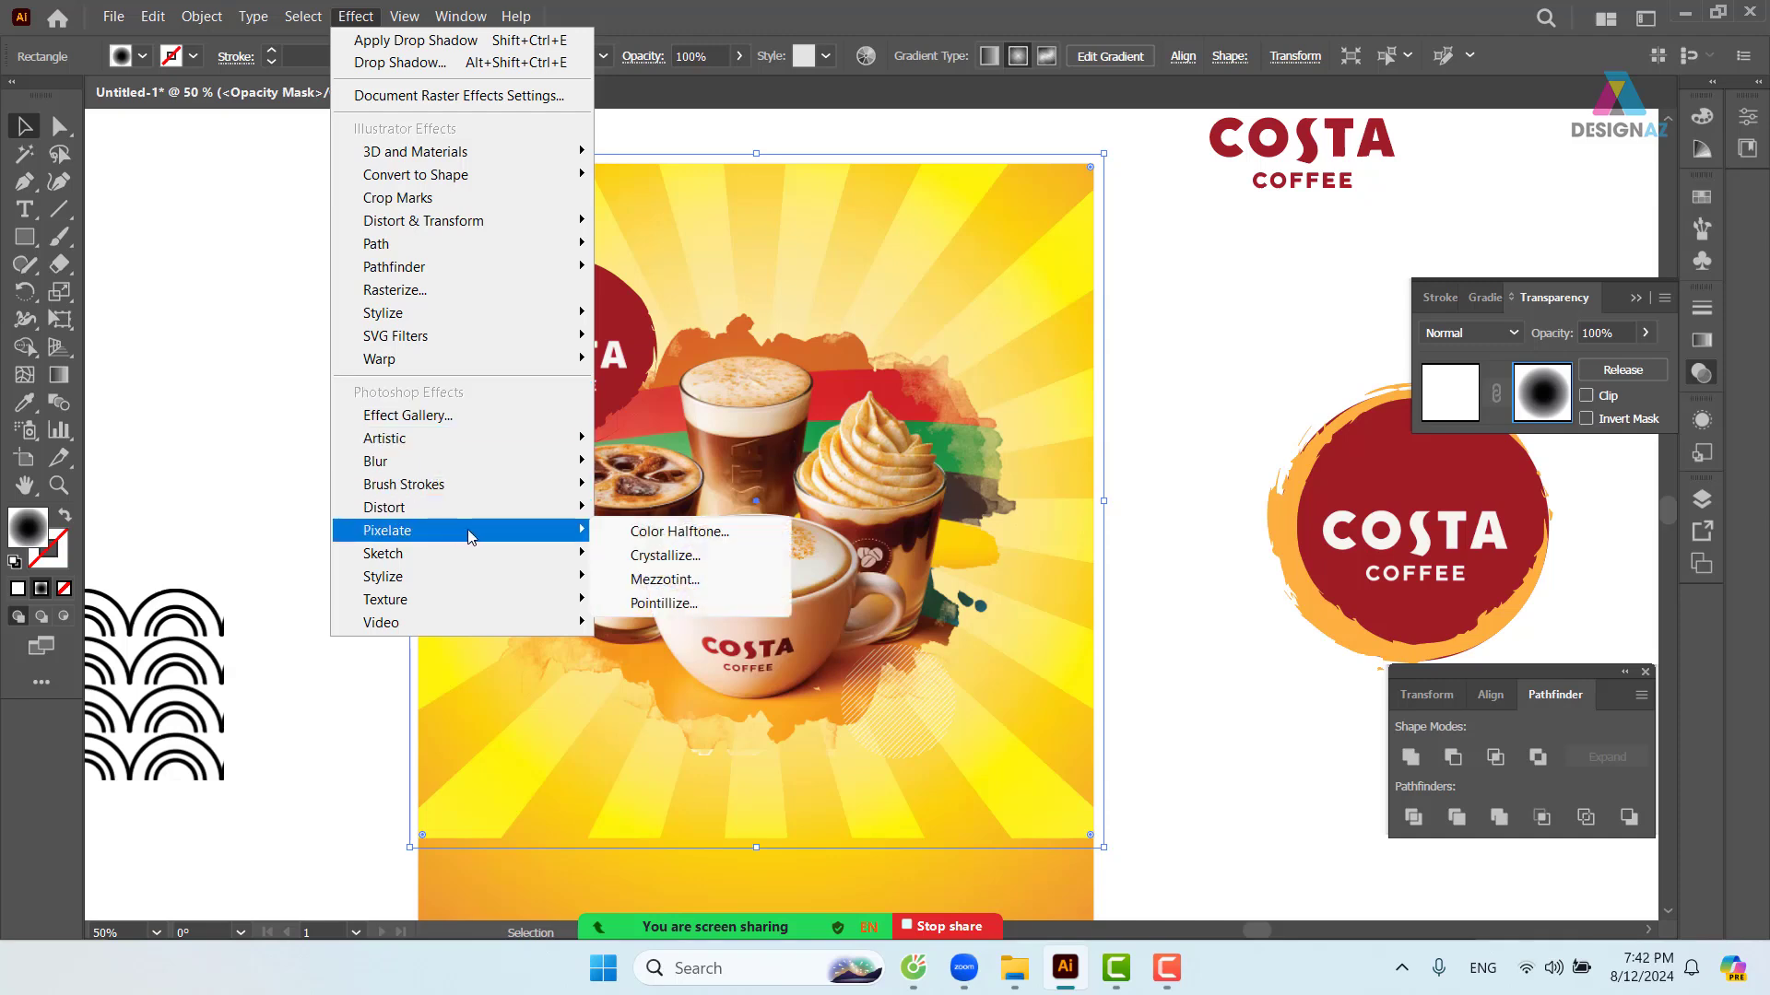
click(682, 531)
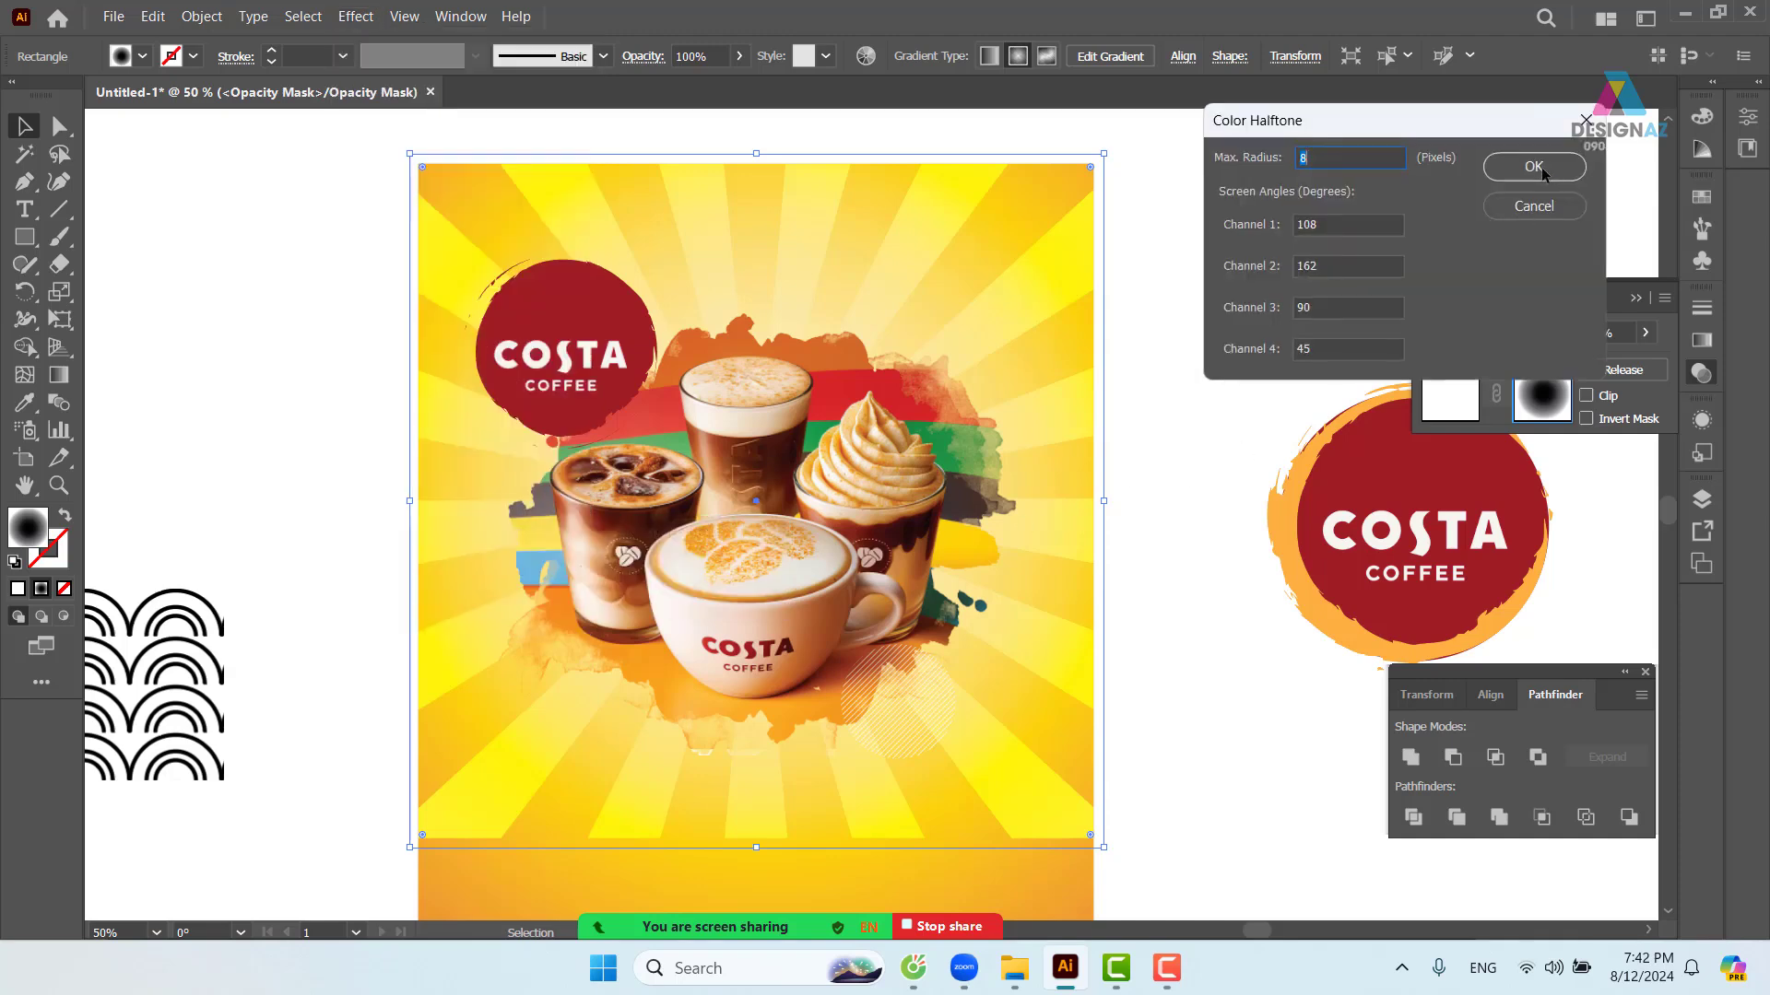
click(1534, 167)
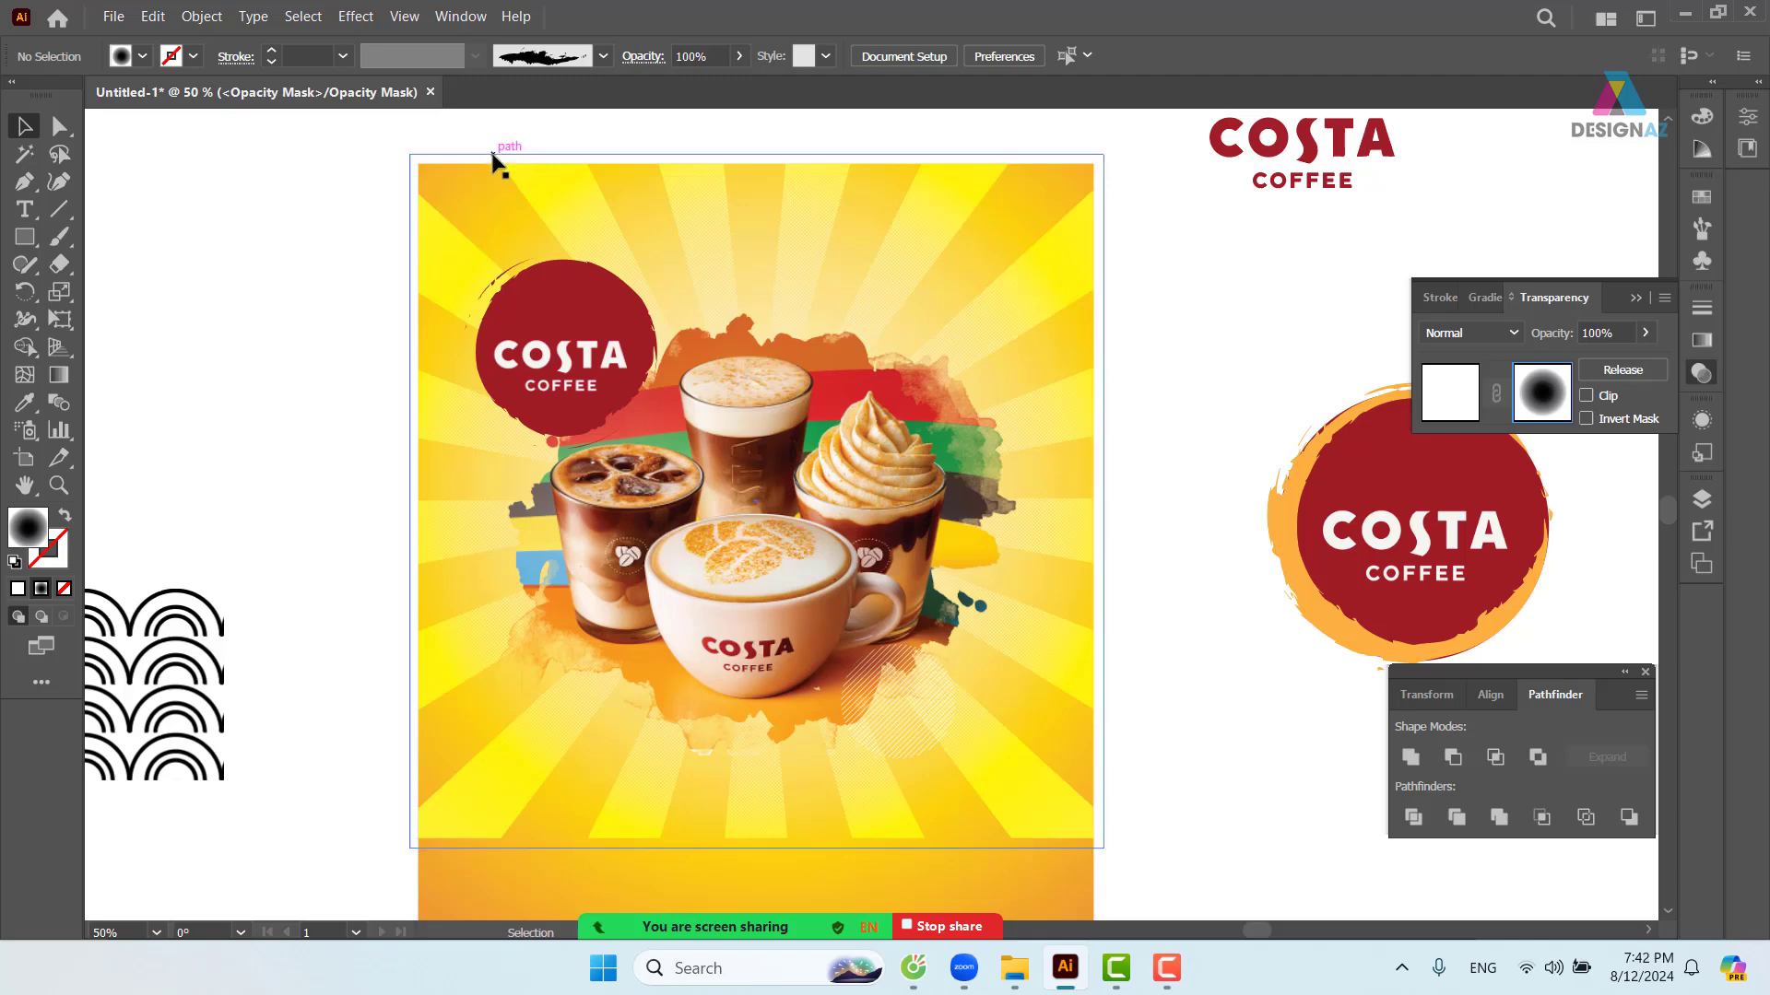
- Apply a second Color Halftone effect with an adjusted maximum radius to the mask rectangle and inspect the sunburst's dots
click(356, 17)
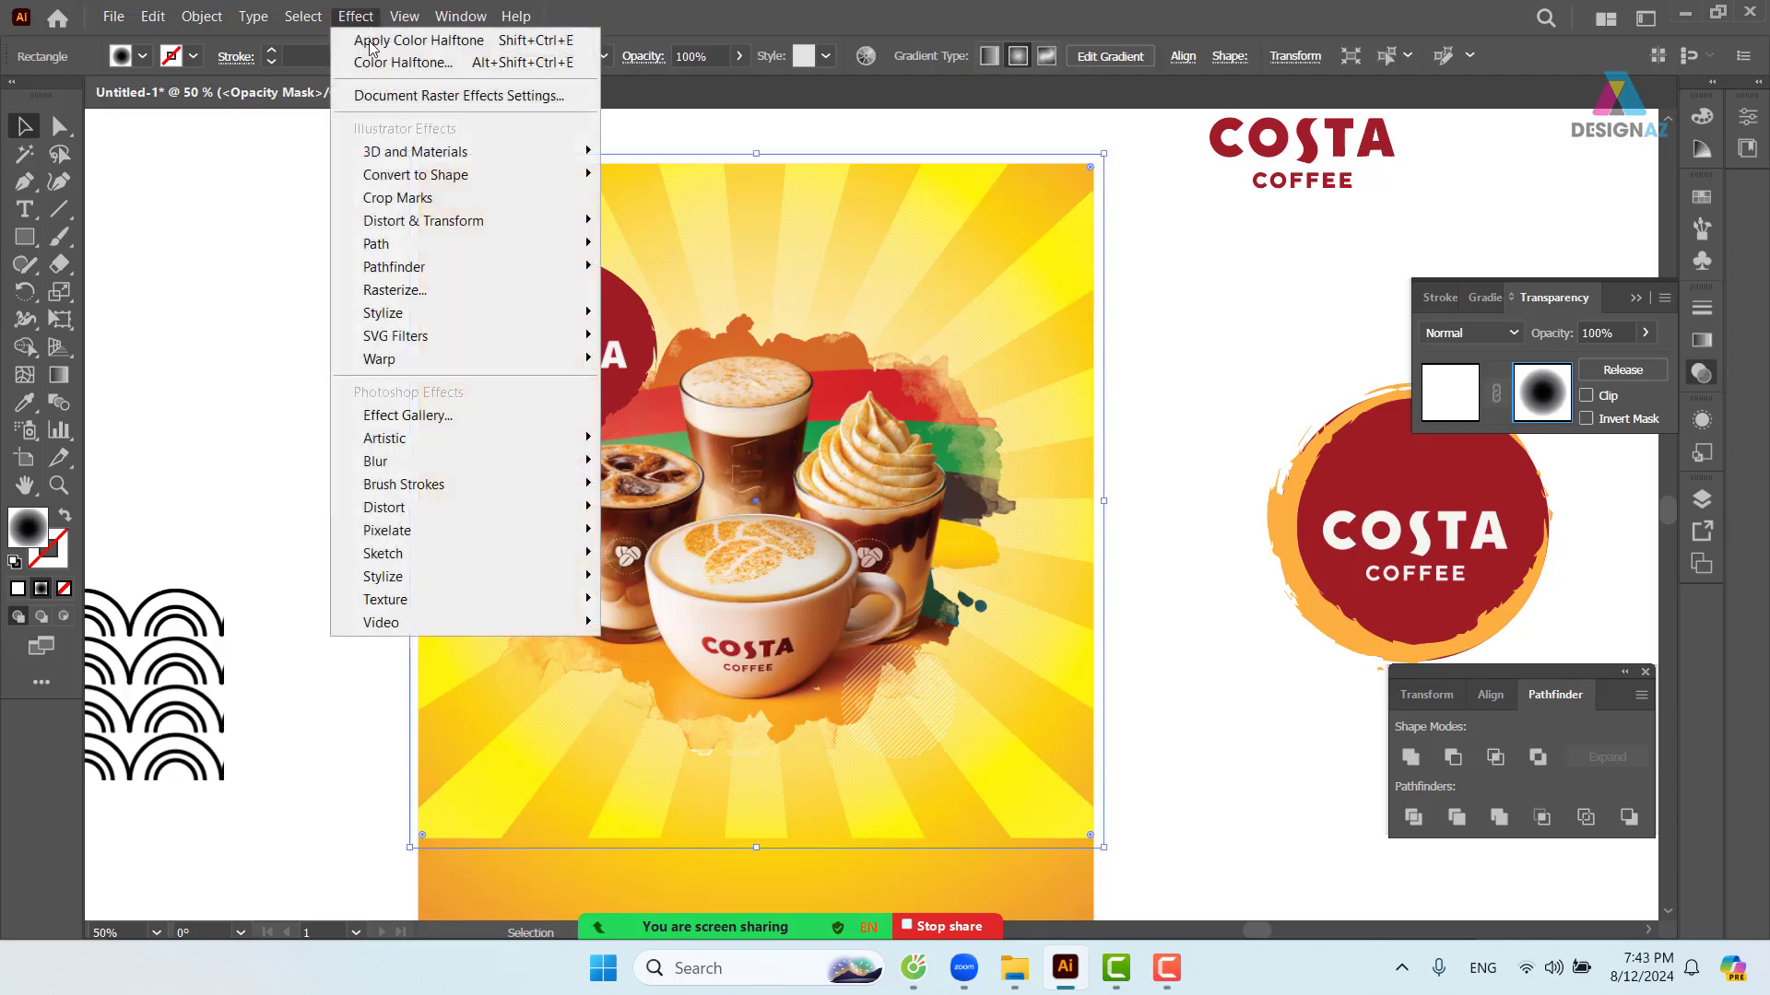
mouse_move(534, 531)
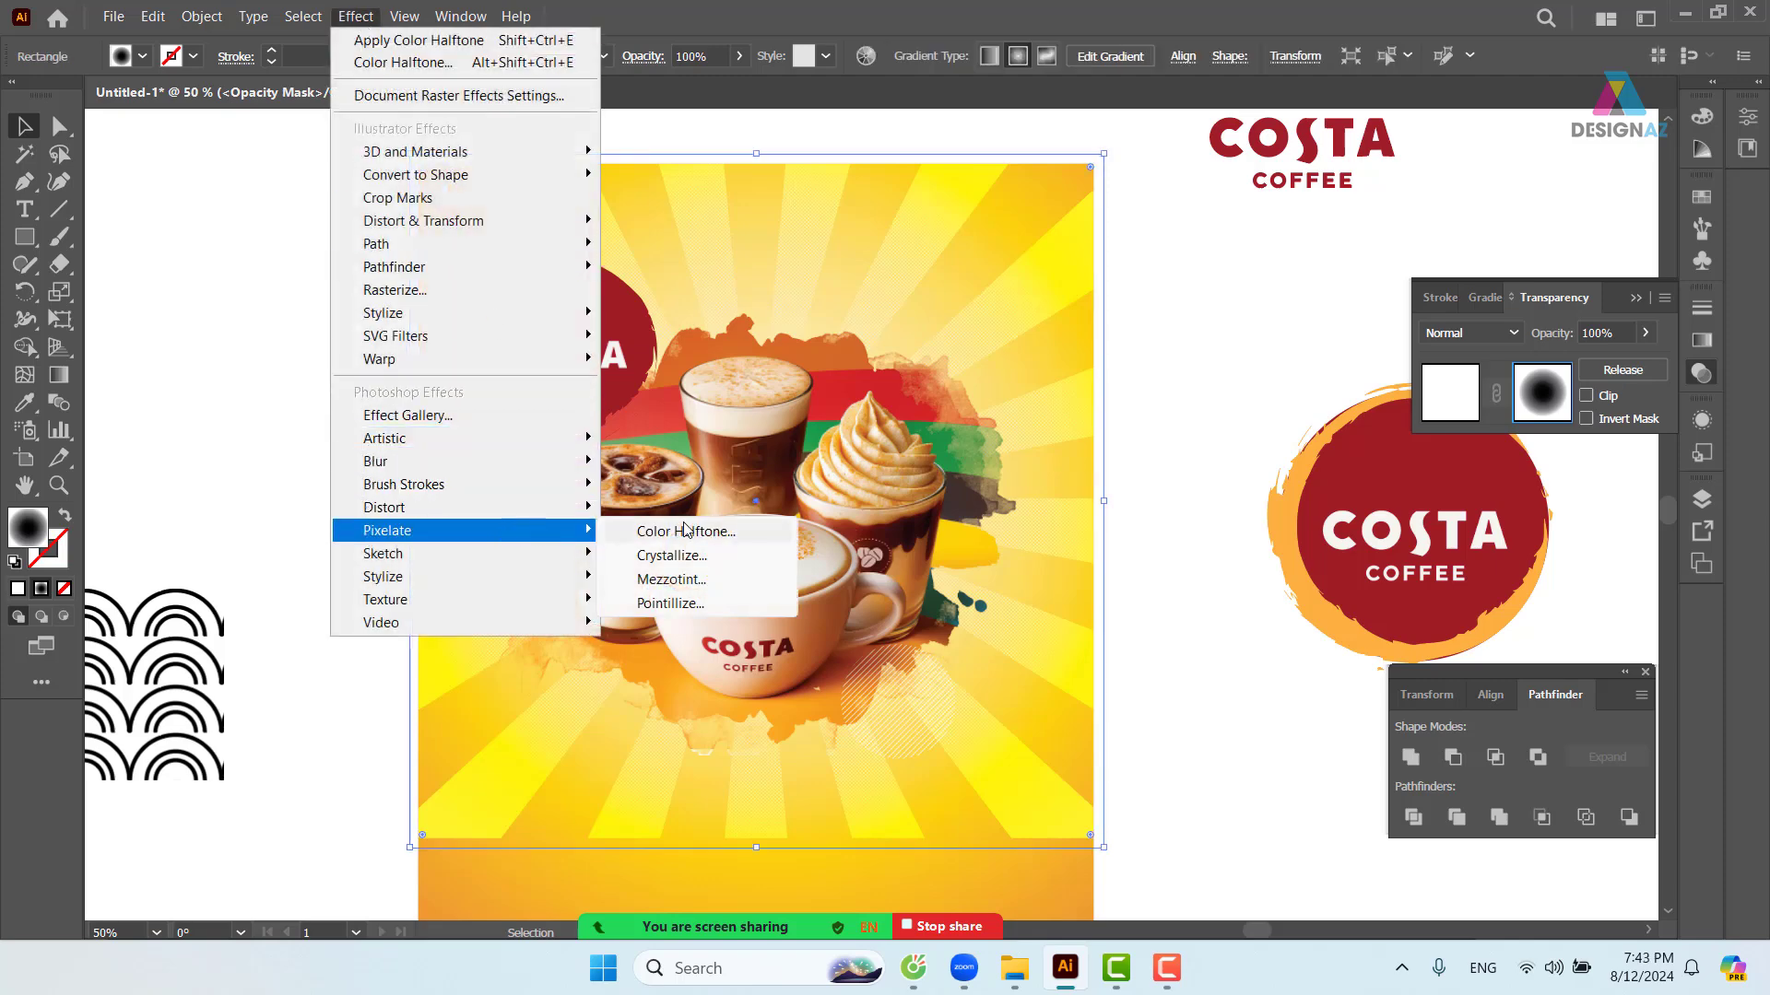
click(728, 532)
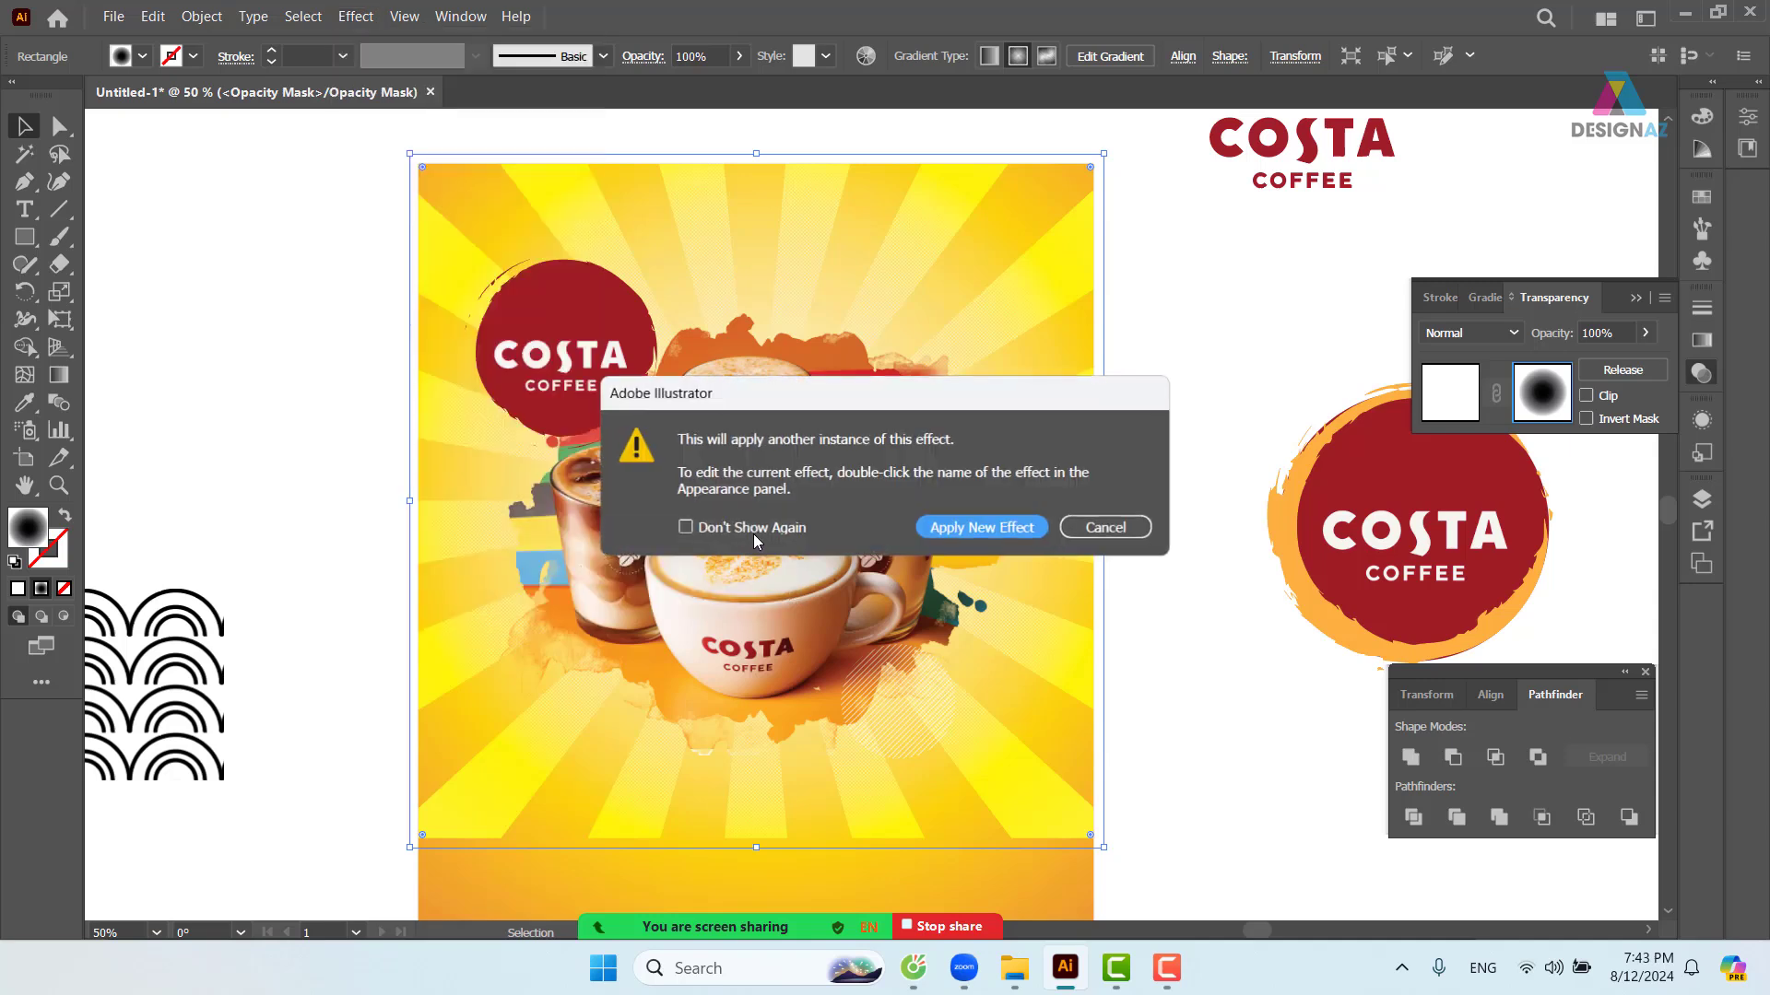
click(986, 533)
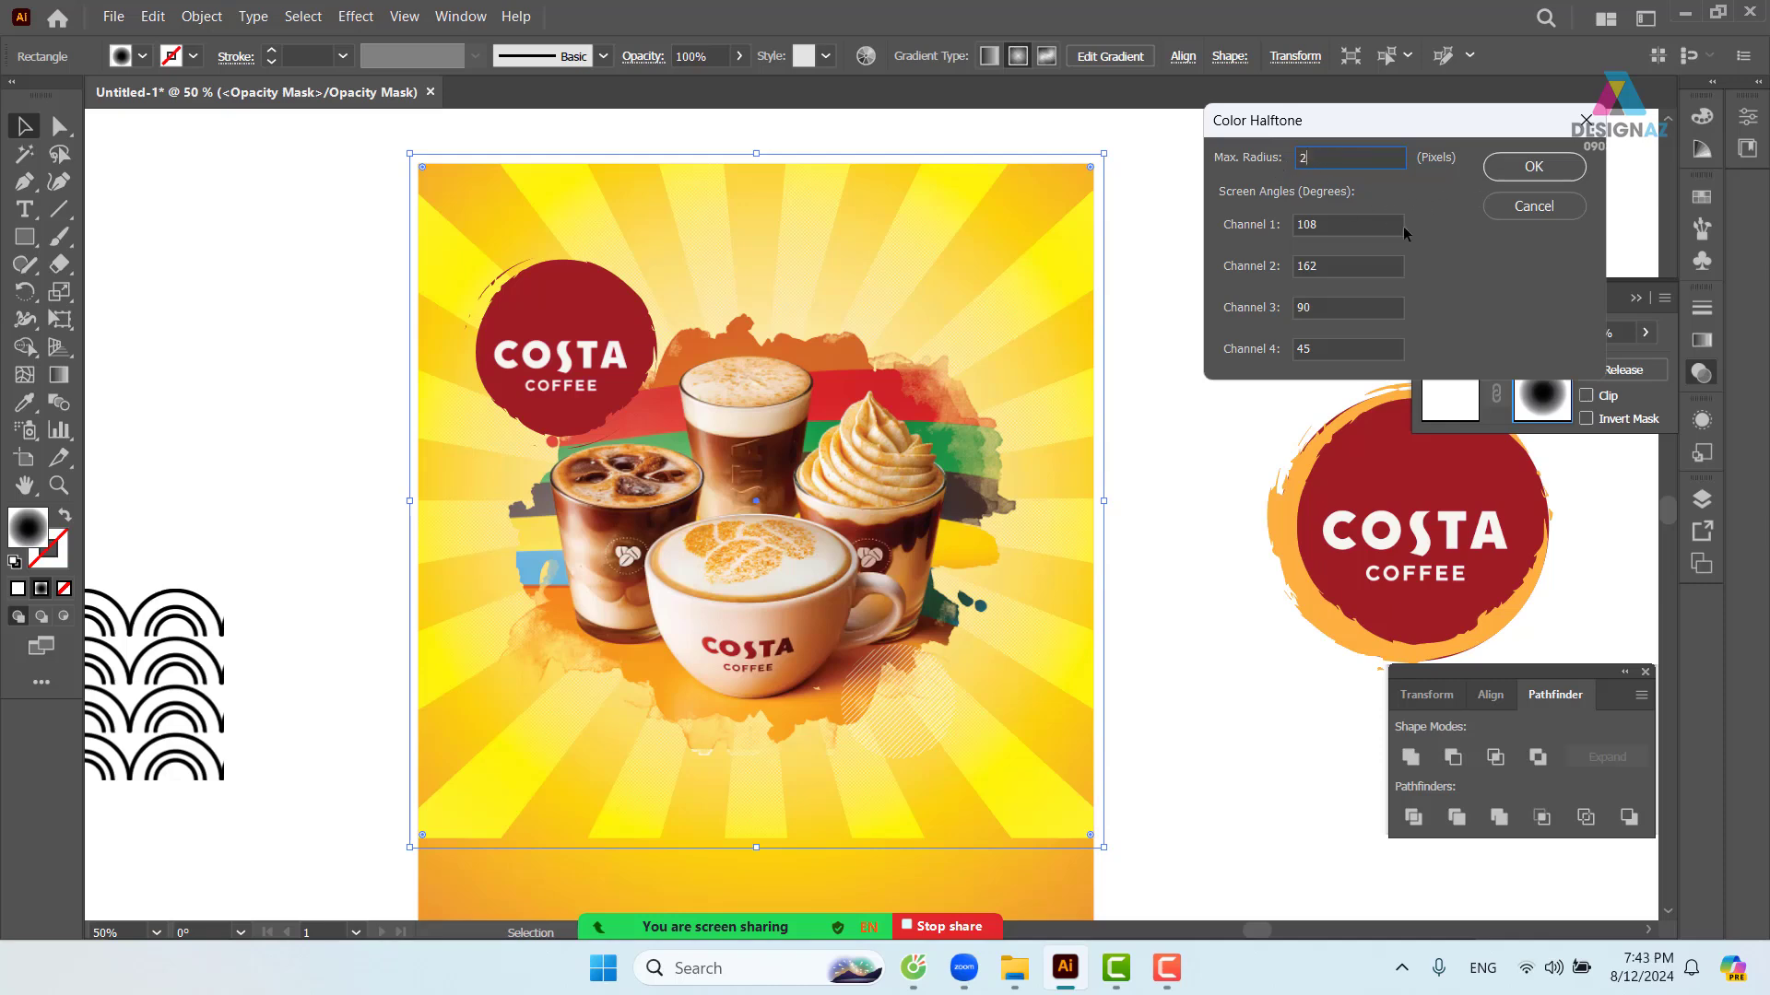
key(Return)
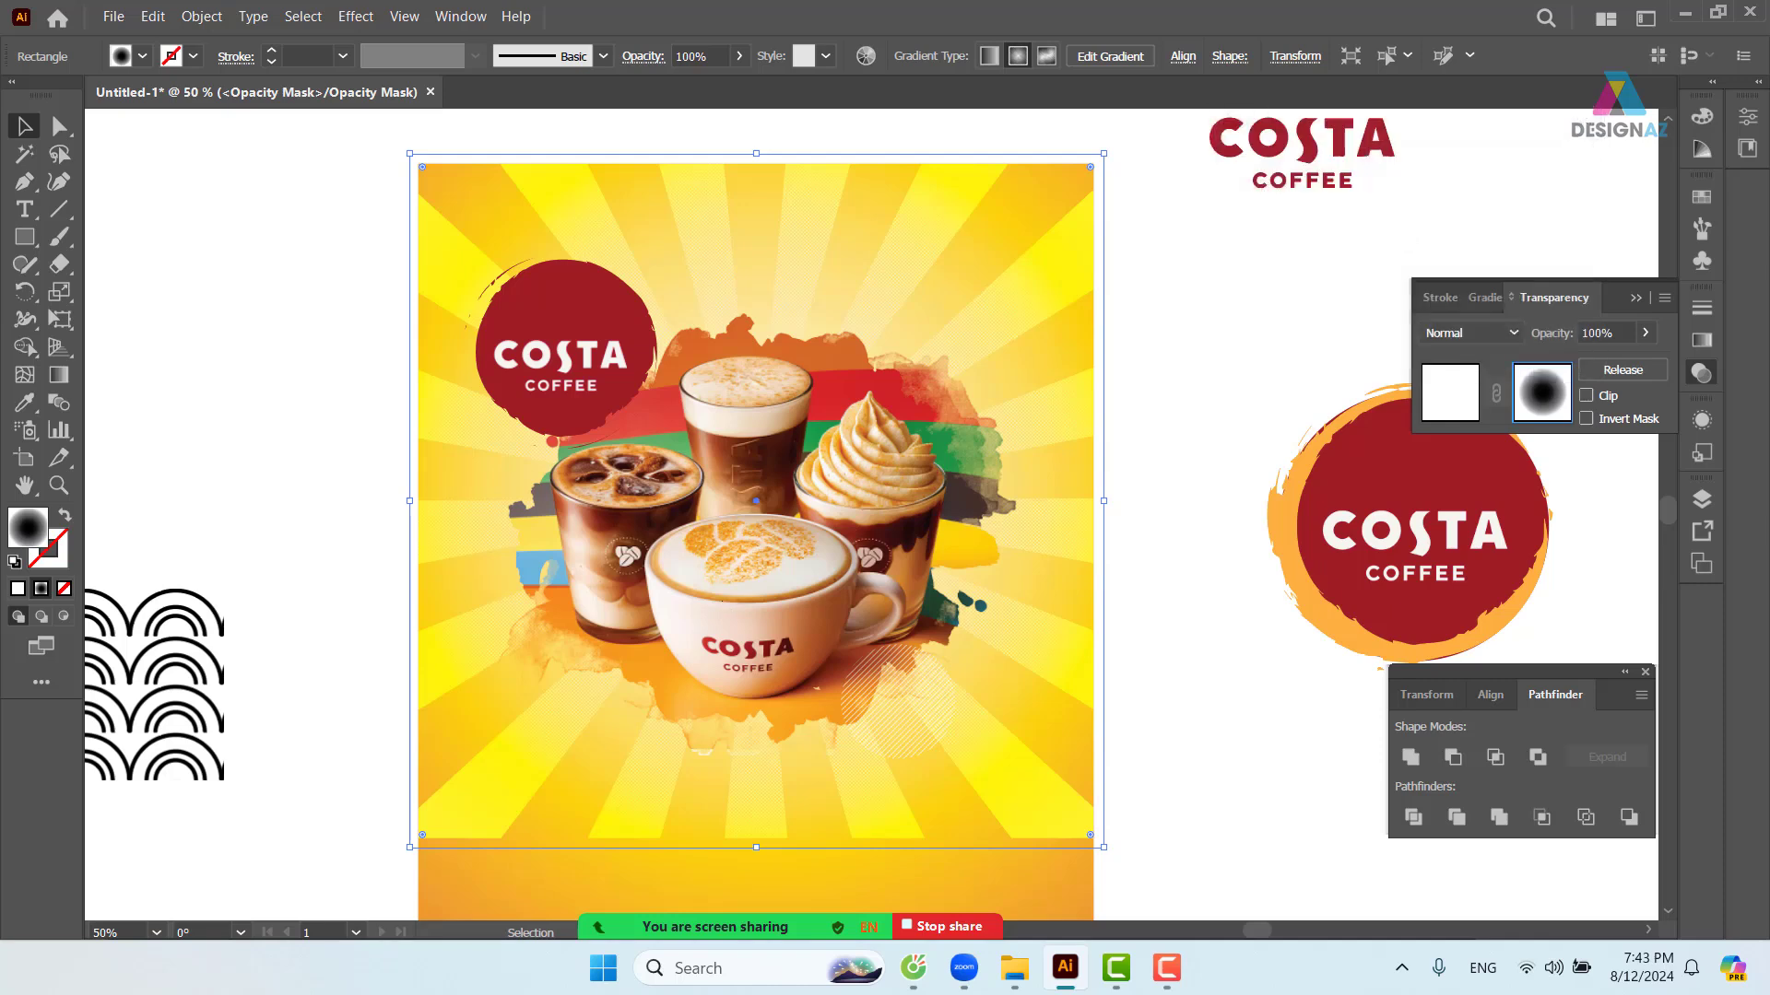
key(ctrl+equal)
key(ctrl+equal)
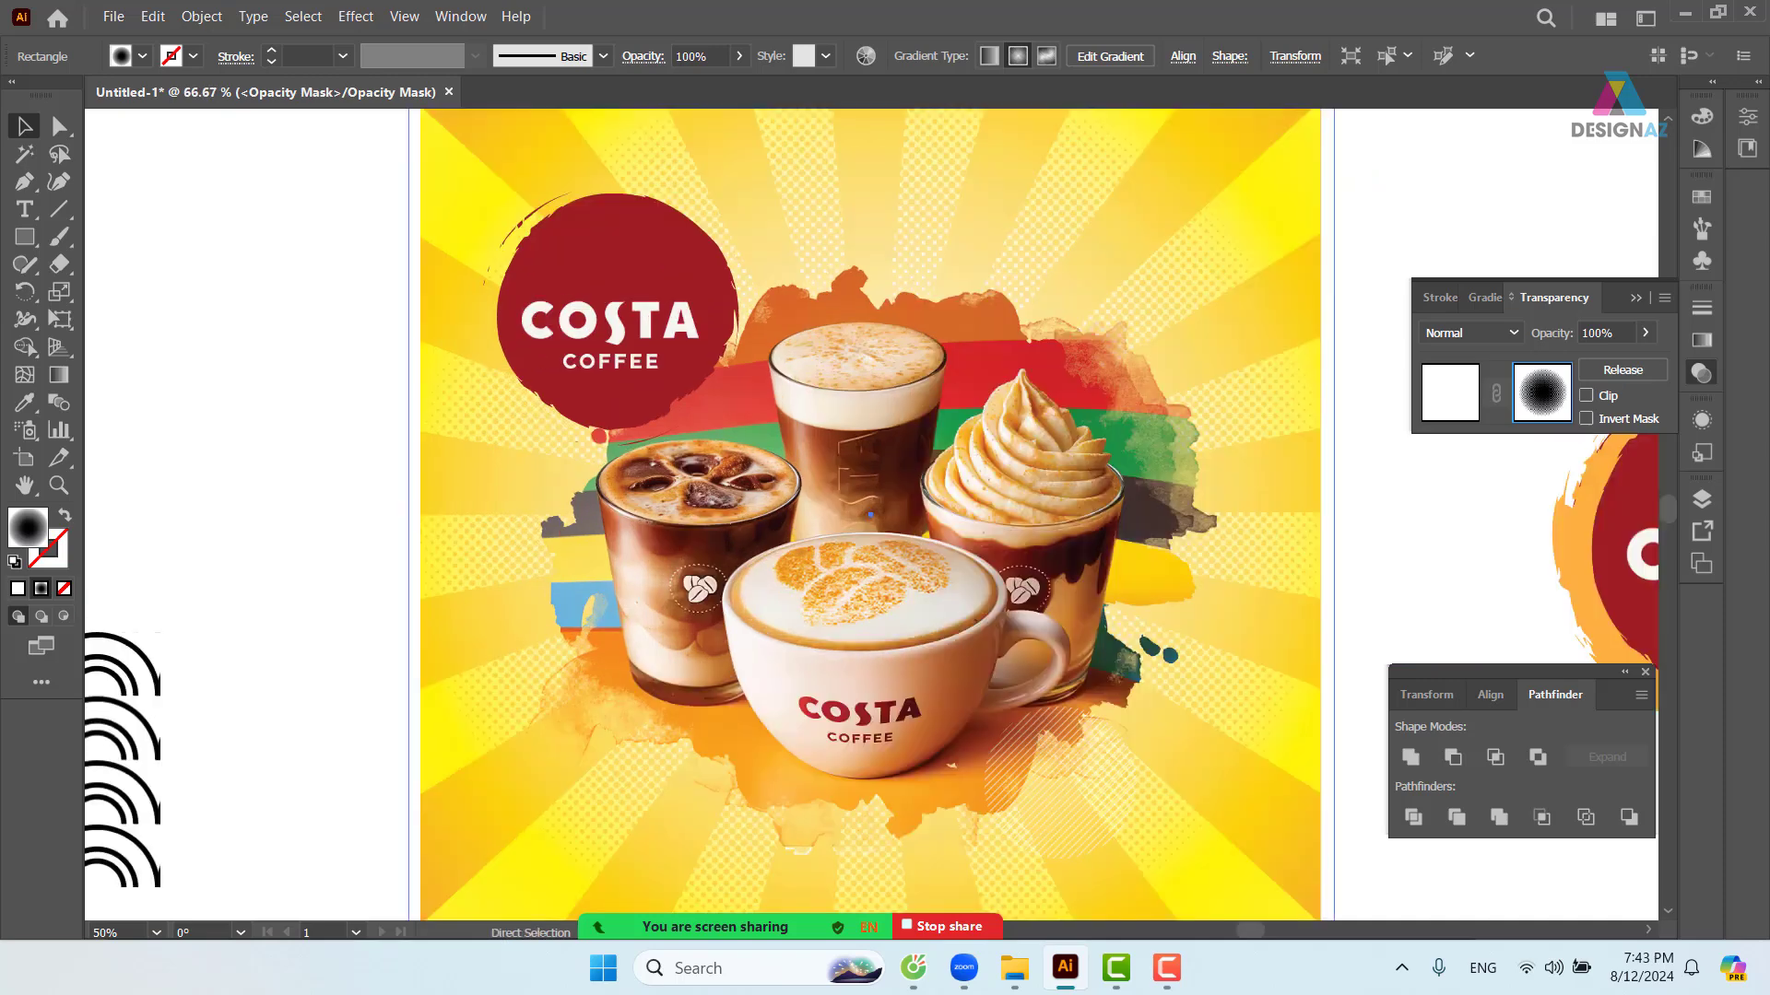
drag(816, 306, 649, 376)
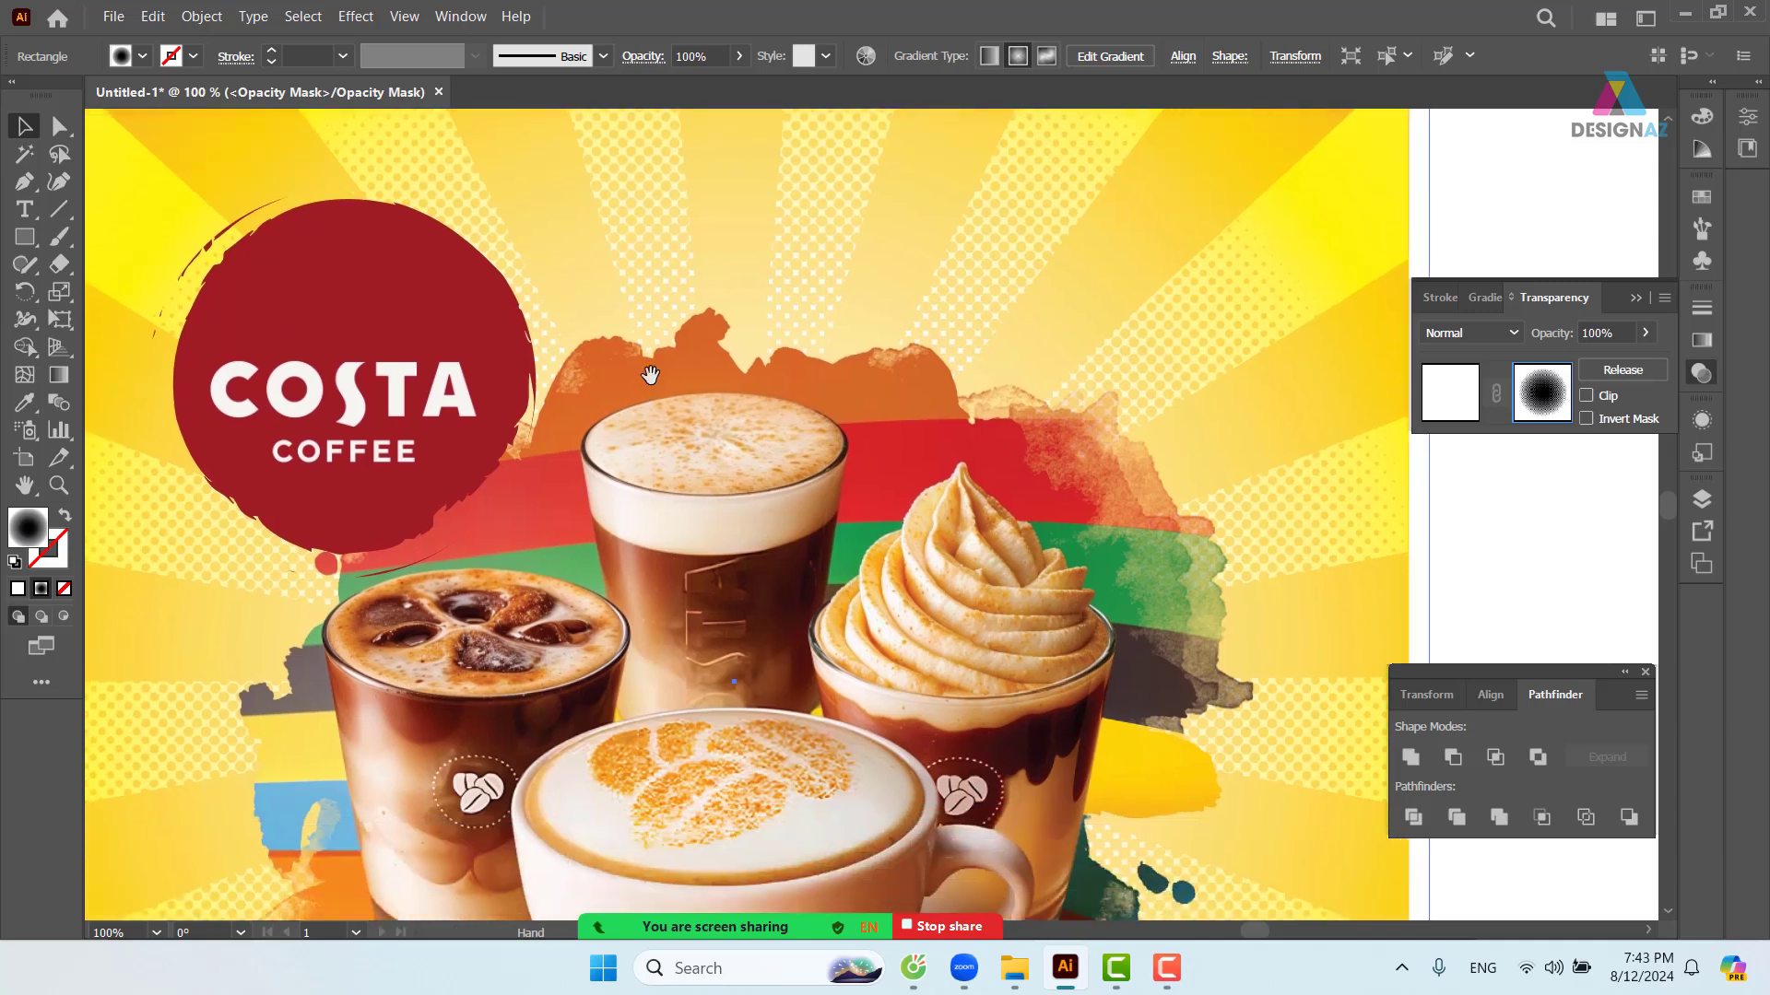
key(ctrl+minus)
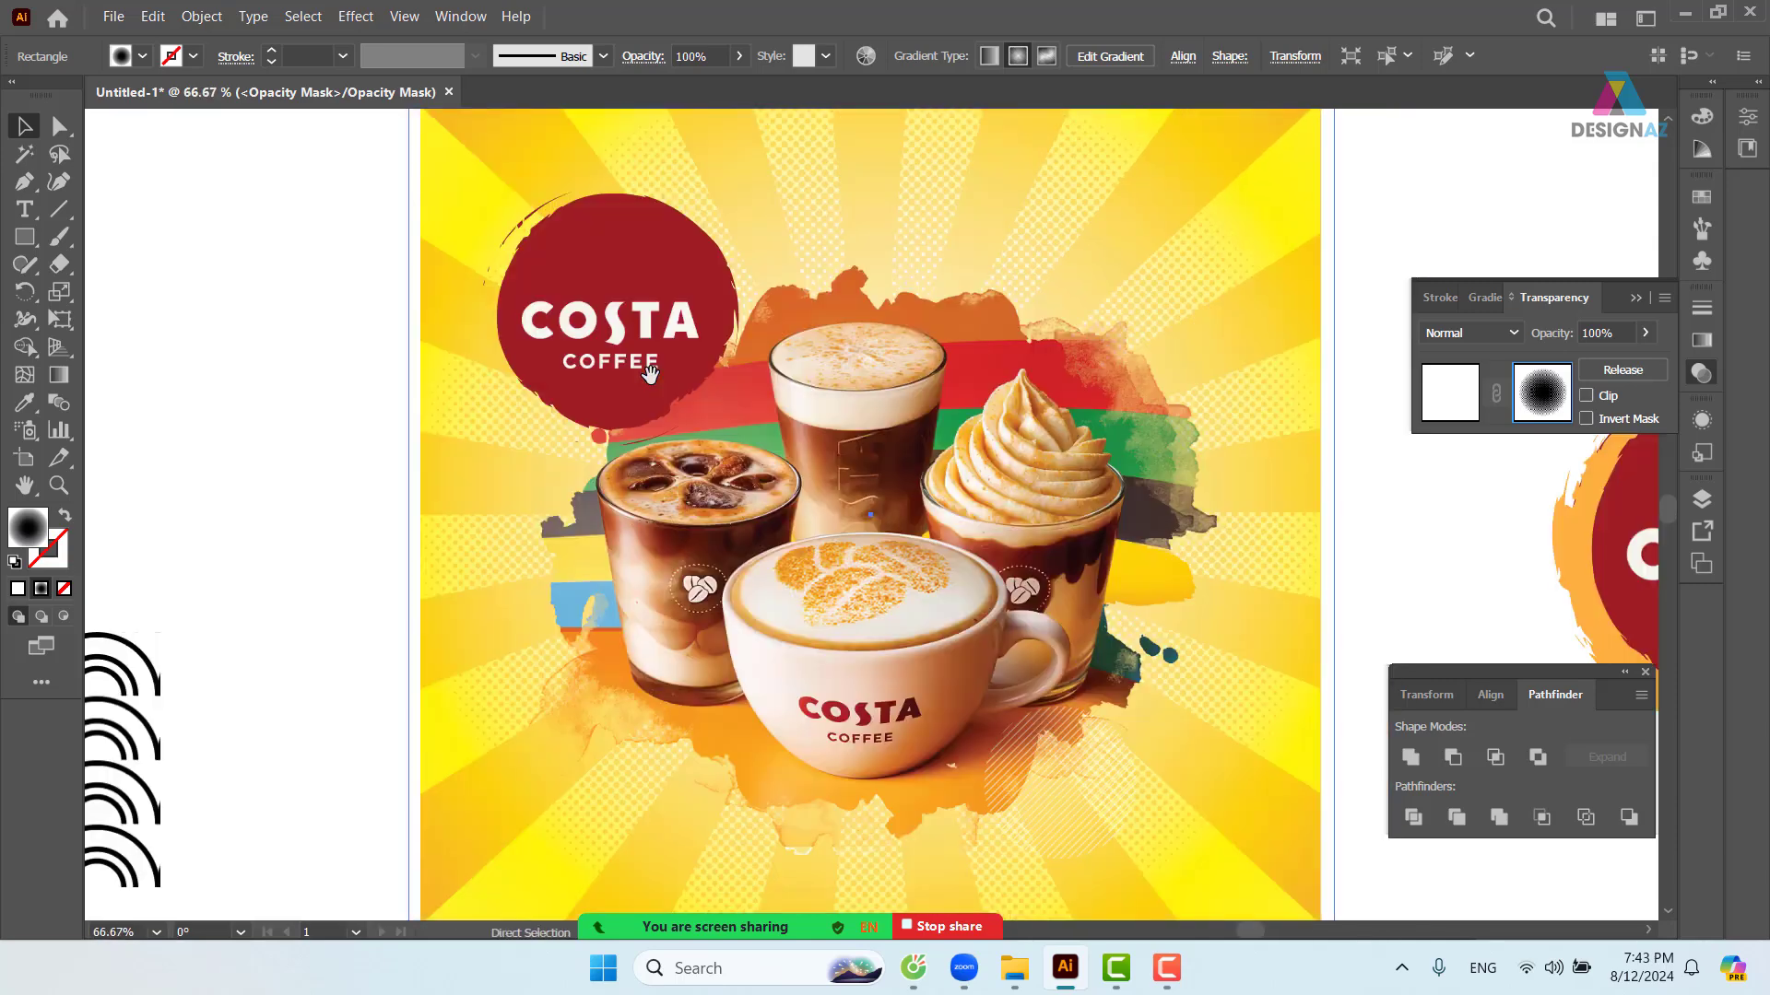
- Return from the opacity mask to the artwork and examine how the halftone sunburst looks across the whole poster
key(ctrl+minus)
drag(1087, 648, 998, 613)
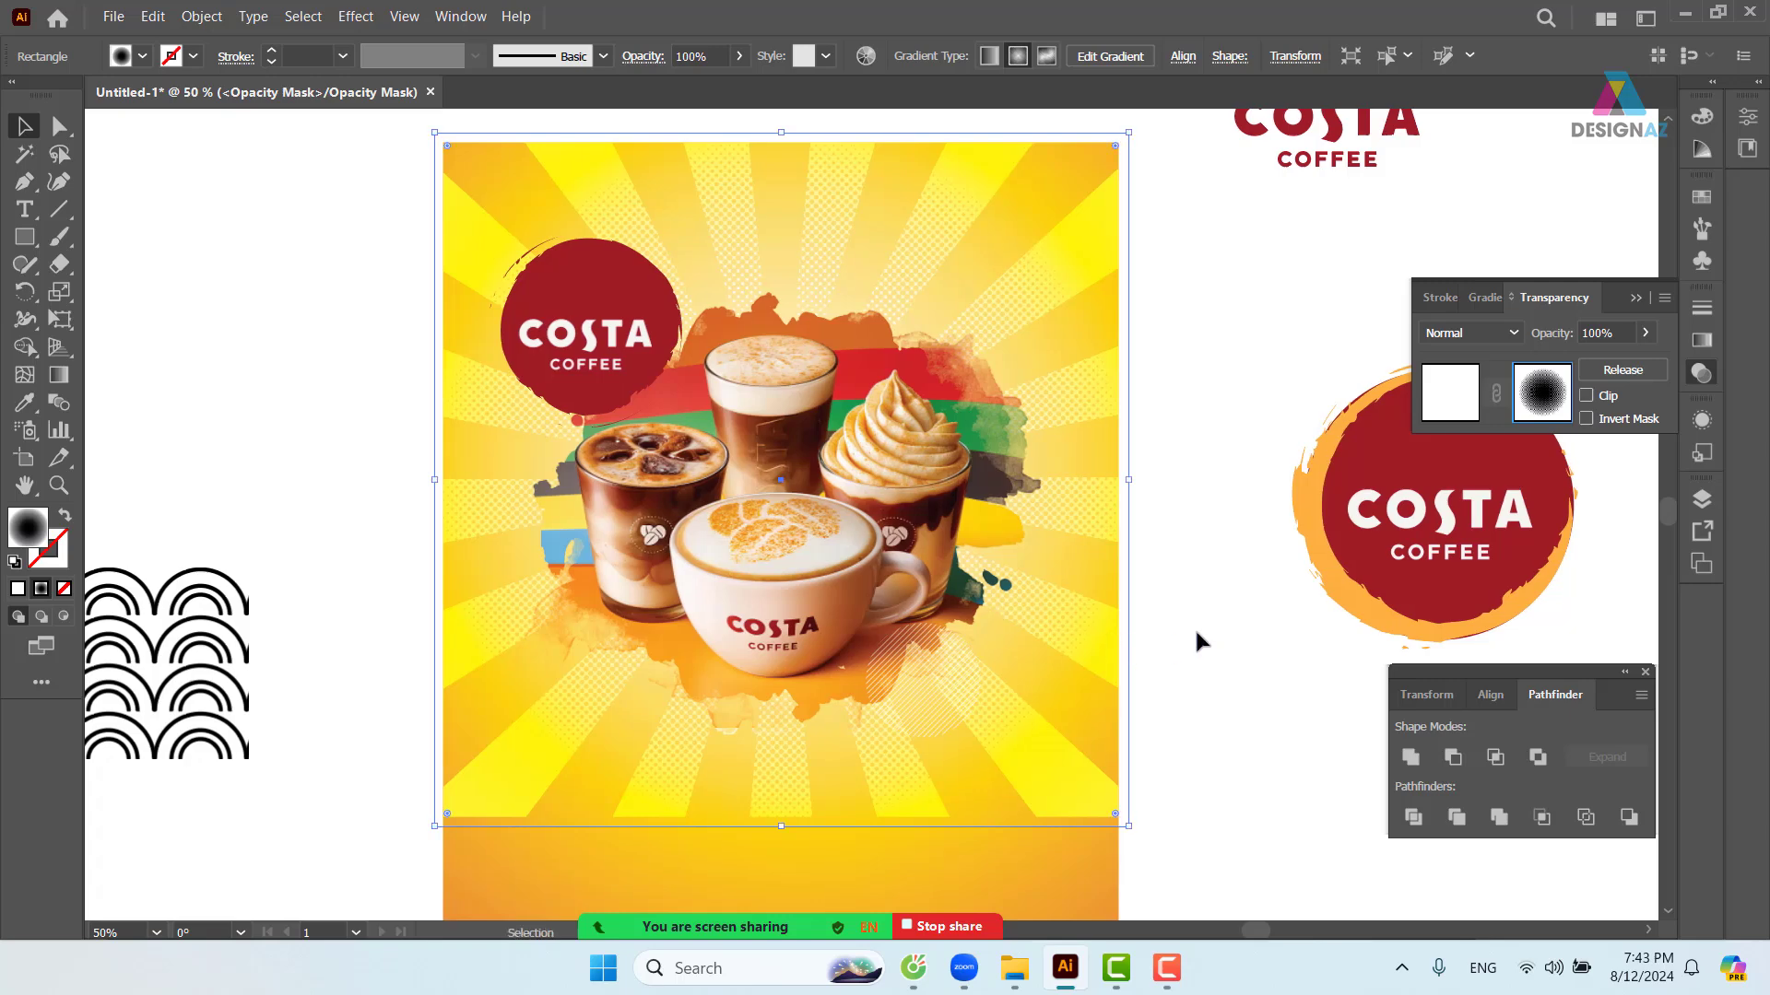
click(1465, 401)
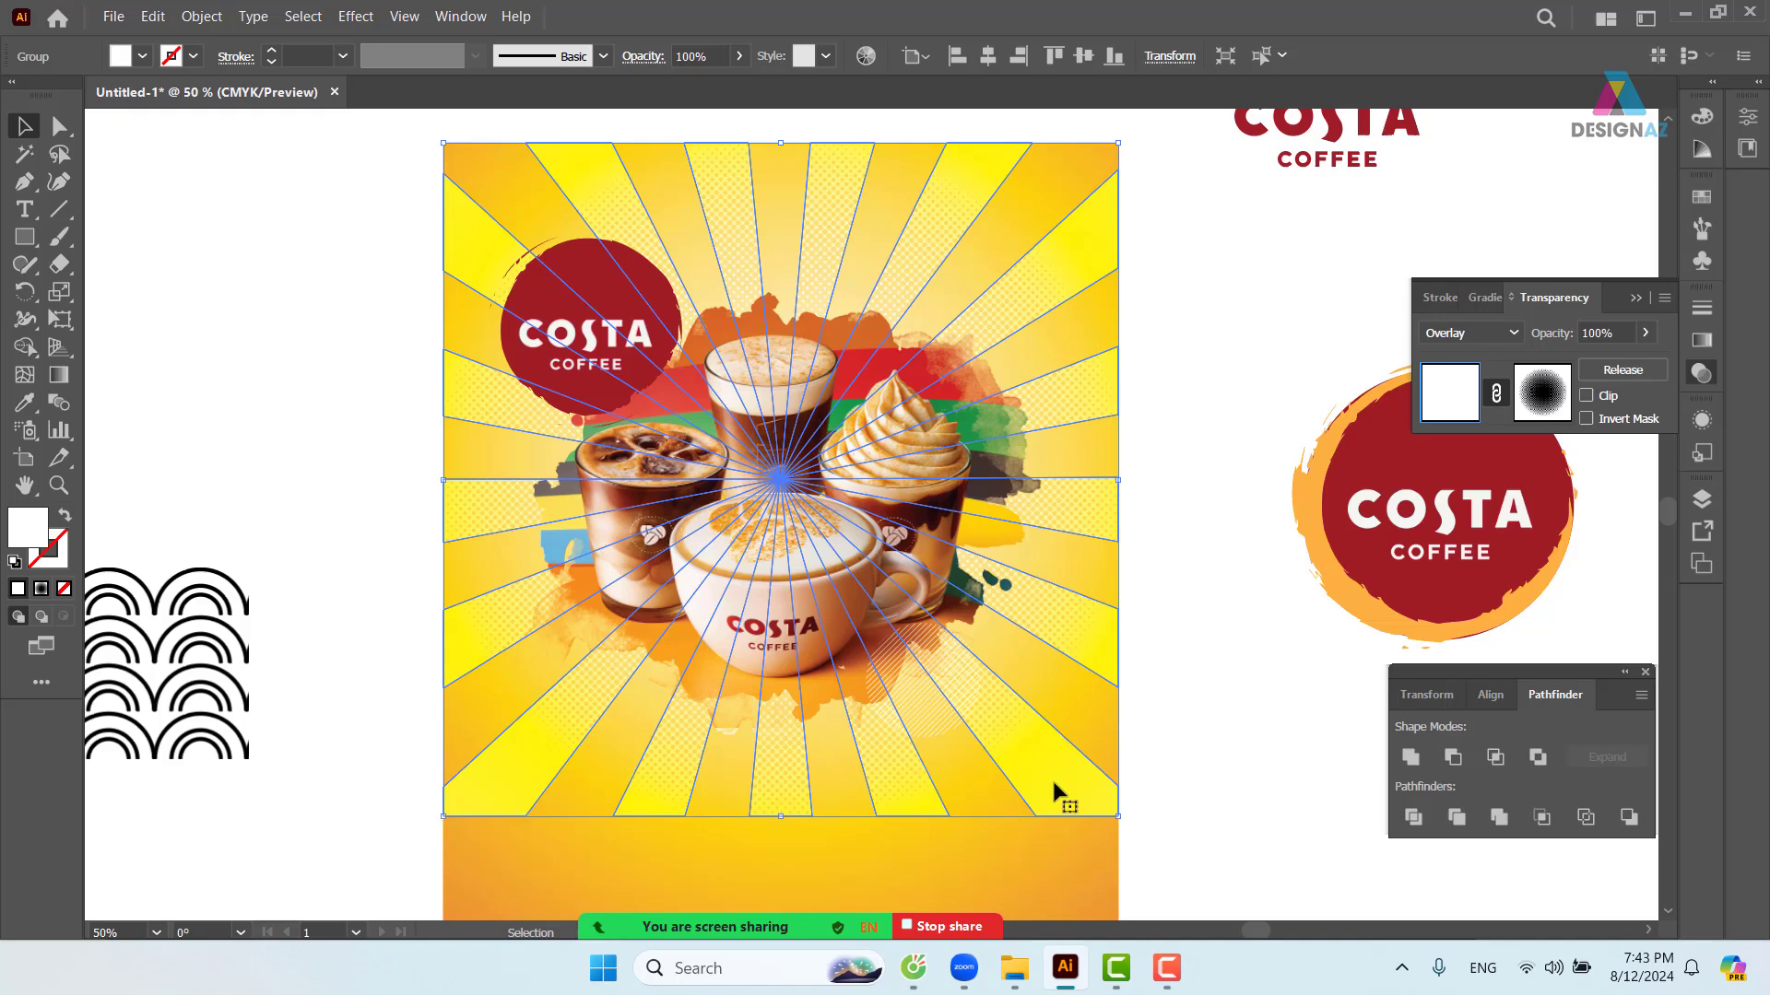
click(1172, 727)
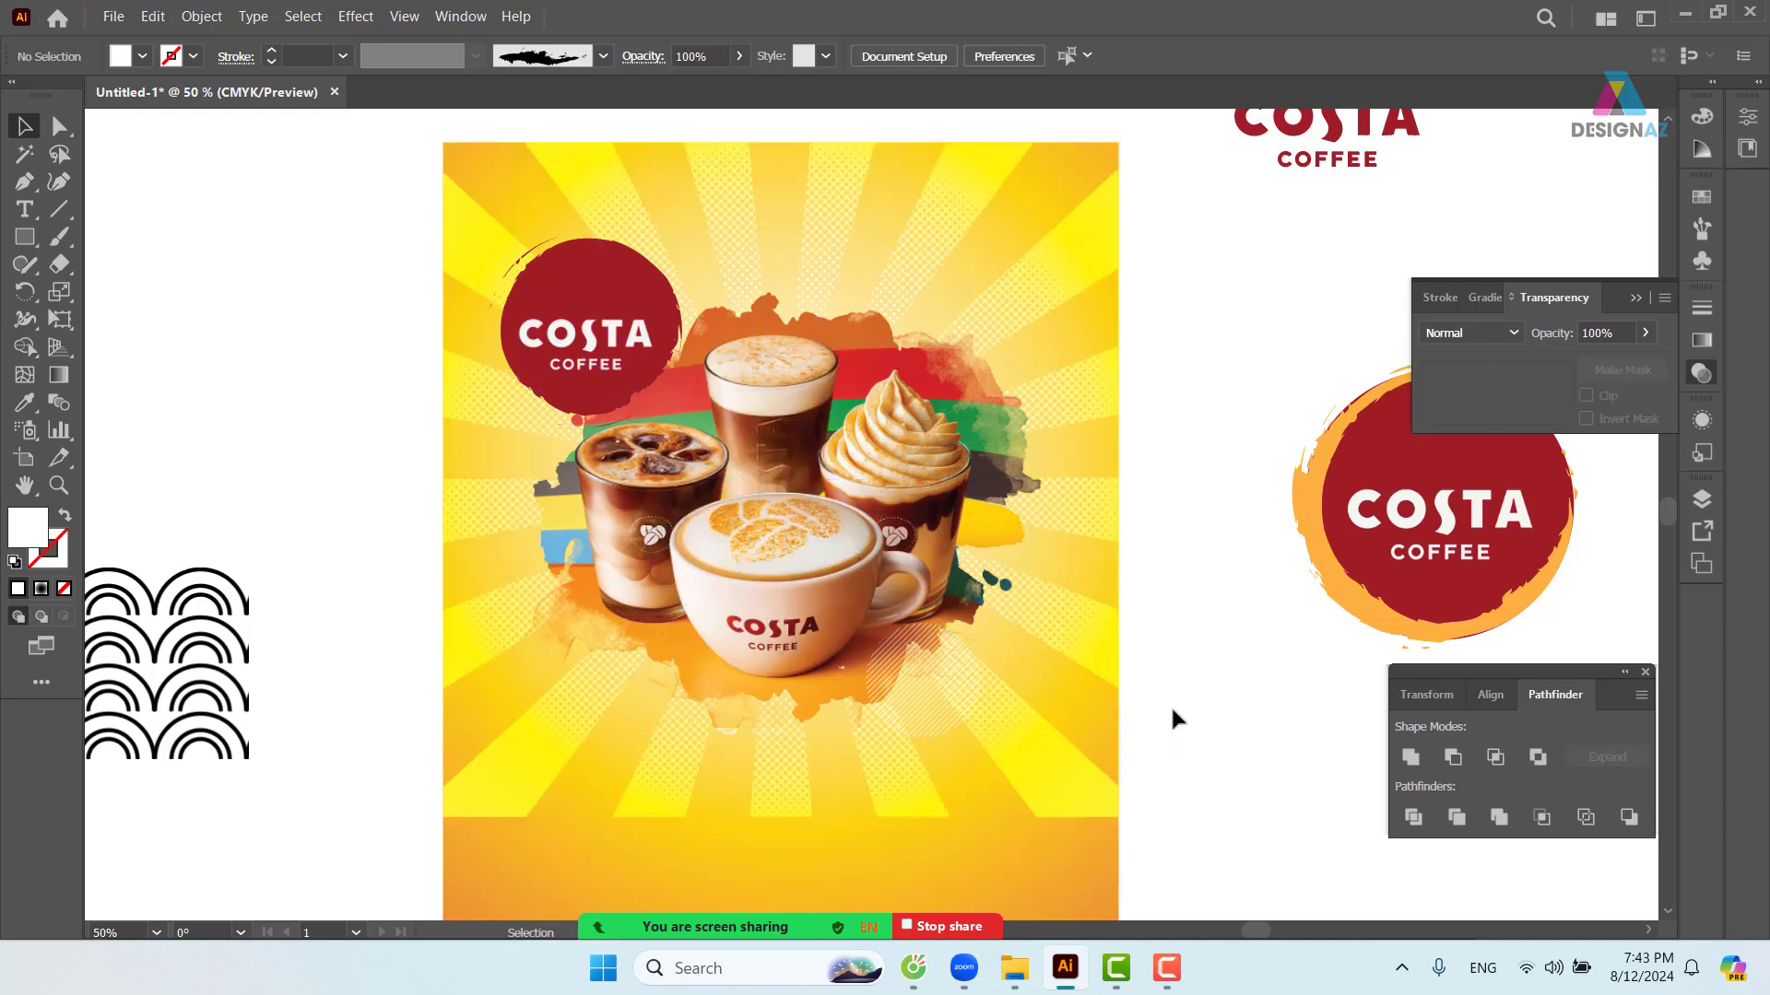
key(ctrl+minus)
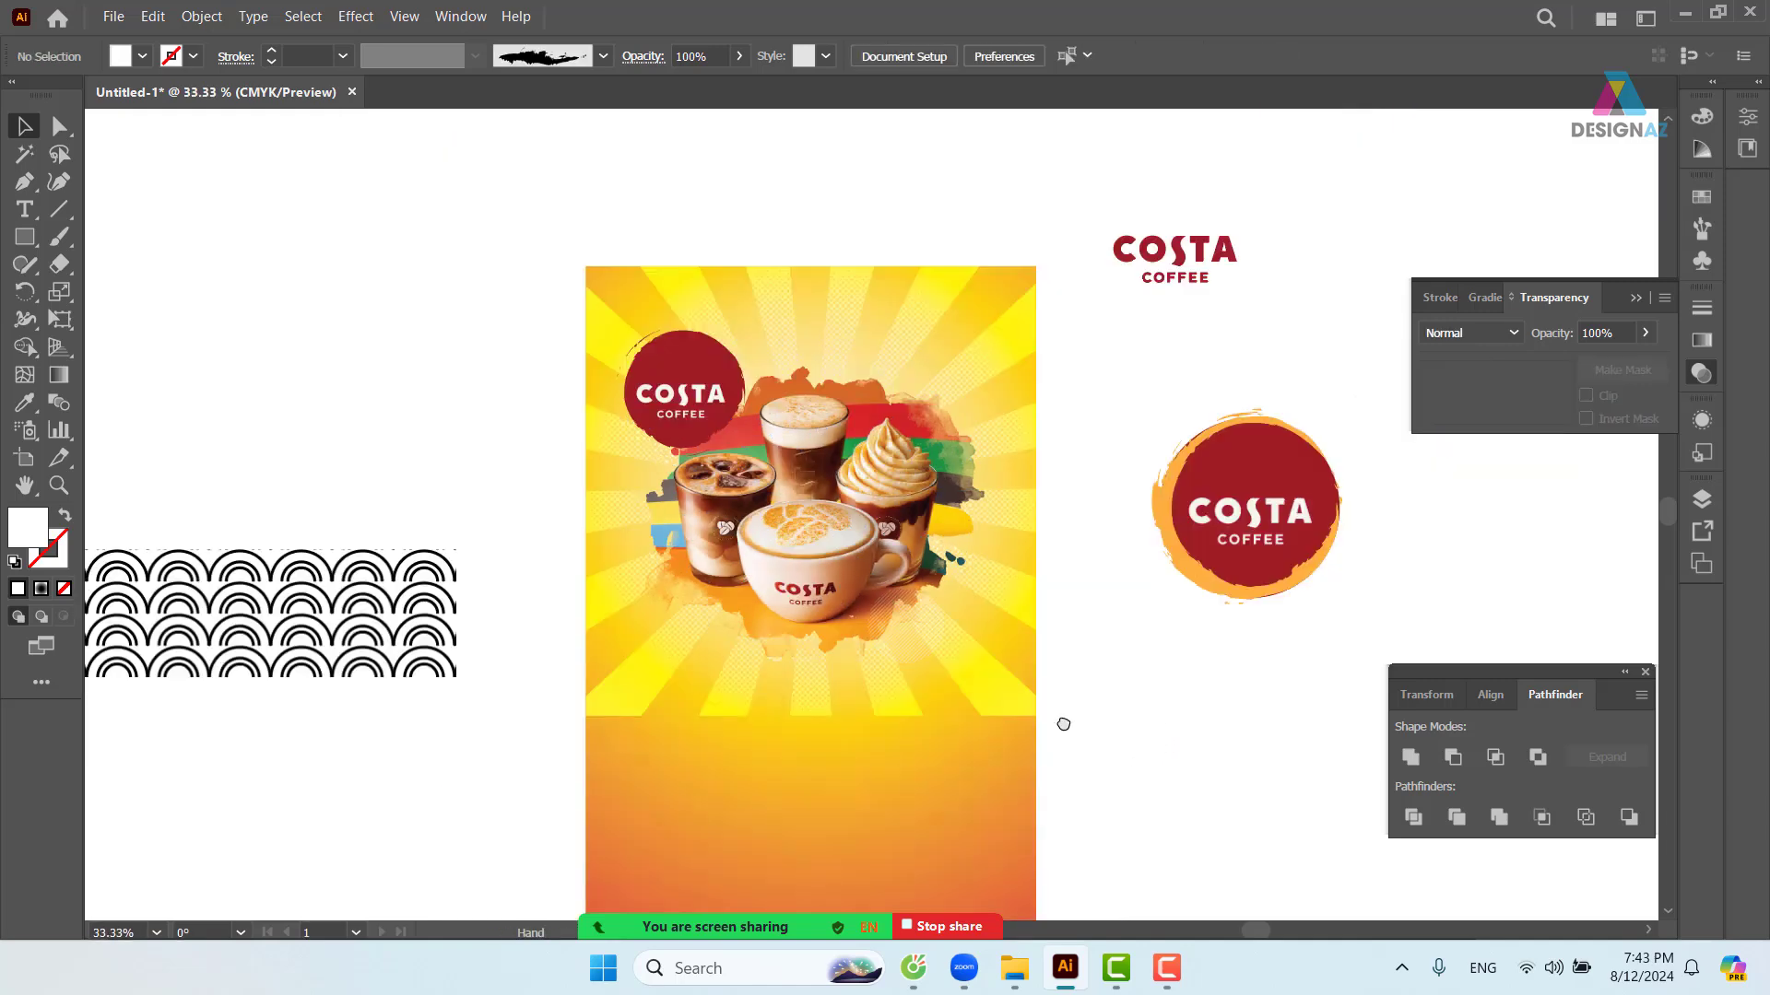
drag(1065, 725, 1033, 643)
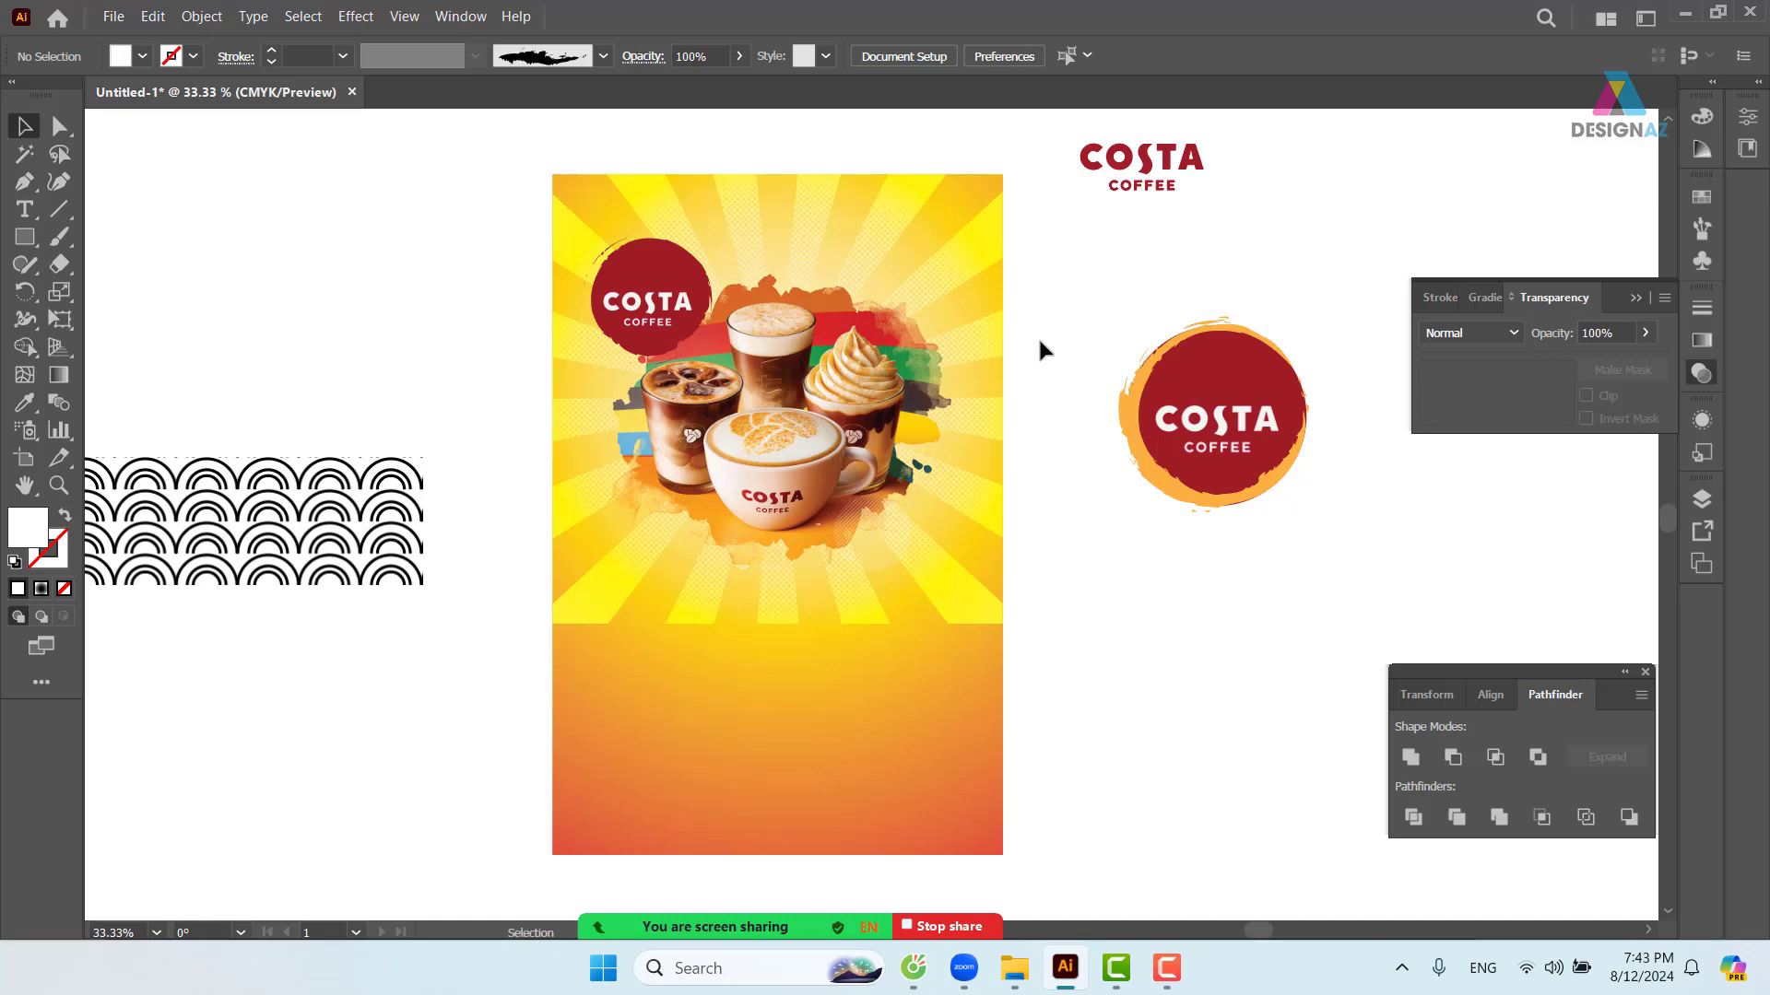
- Reopen the sunburst's opacity mask and draw a wide rectangle across the sunburst's lower edge, extending past both sides of the poster
click(985, 266)
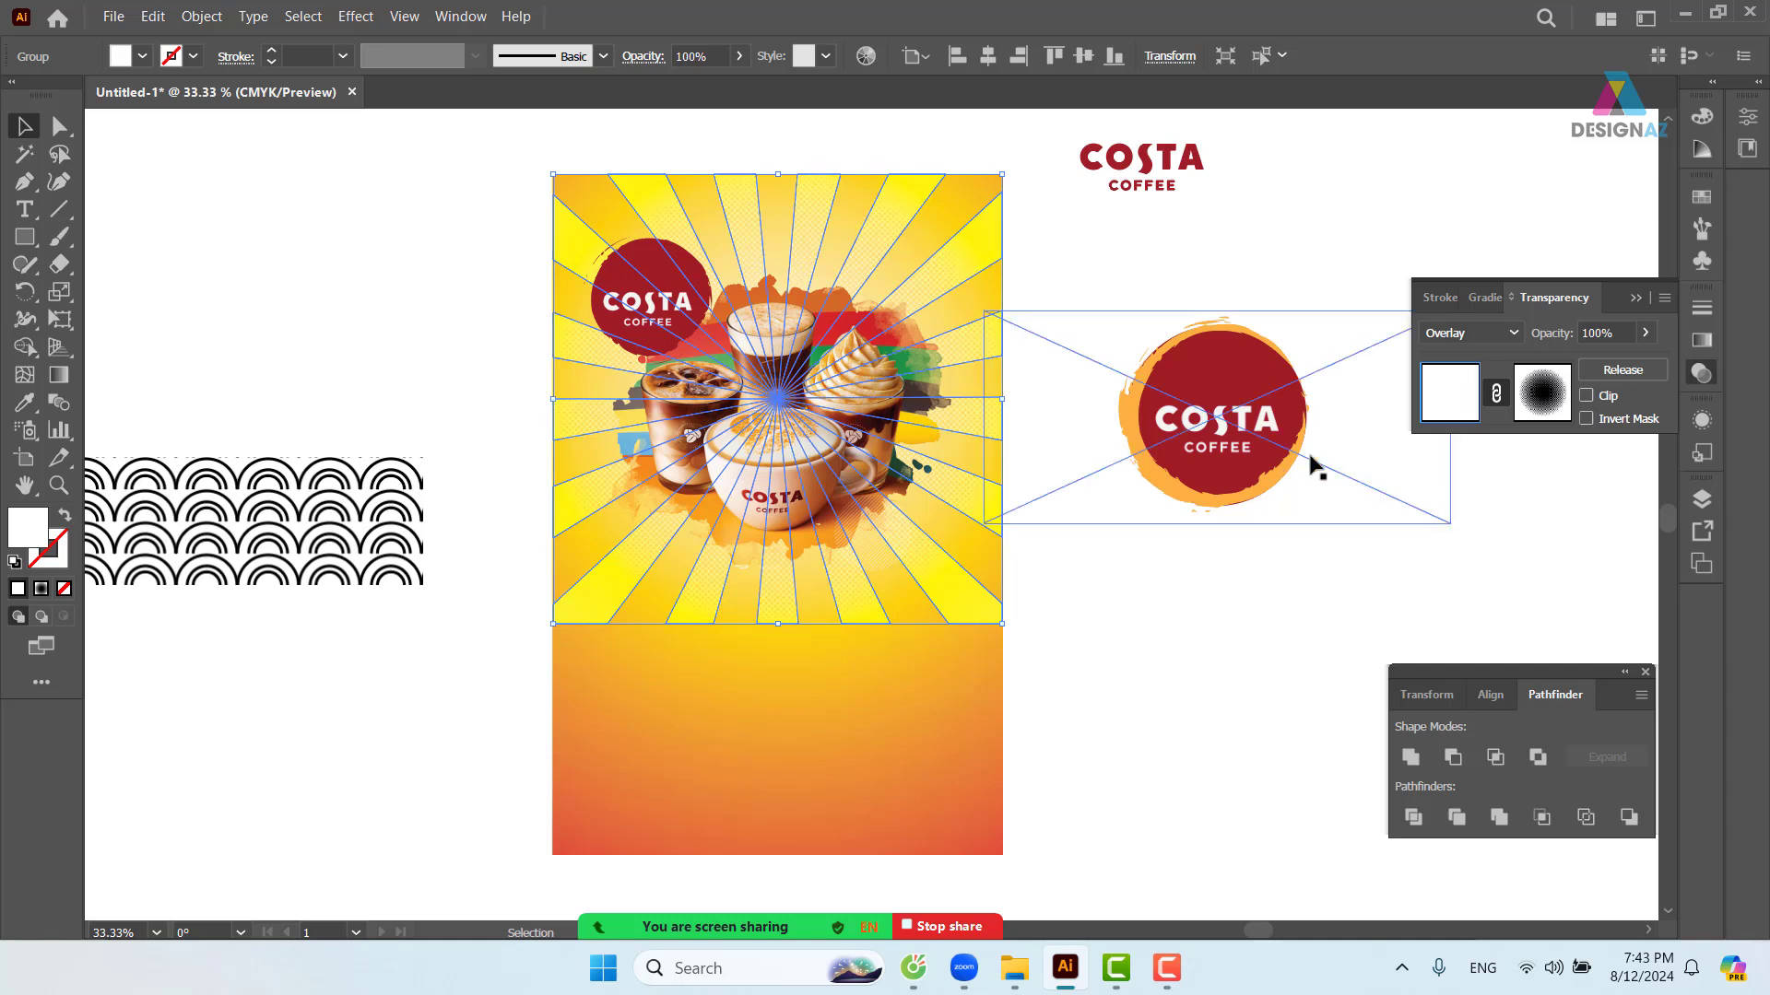
click(1537, 406)
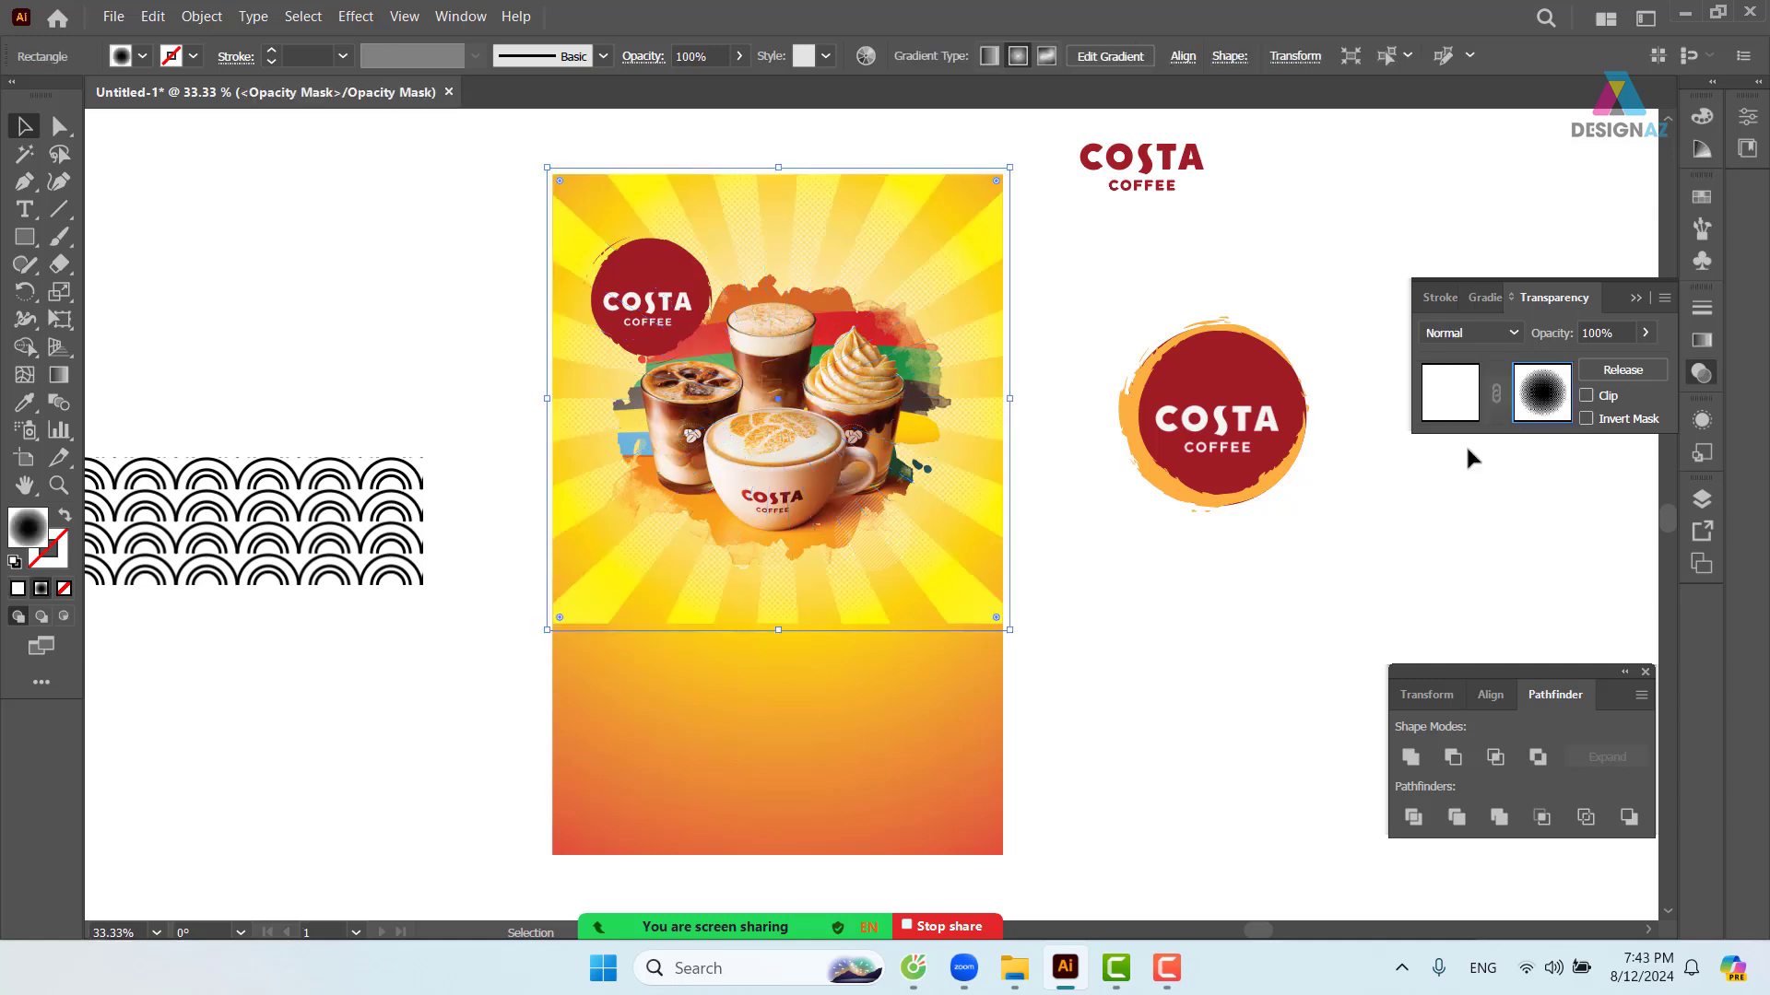
click(25, 237)
drag(465, 560, 1109, 743)
drag(1058, 735, 1058, 735)
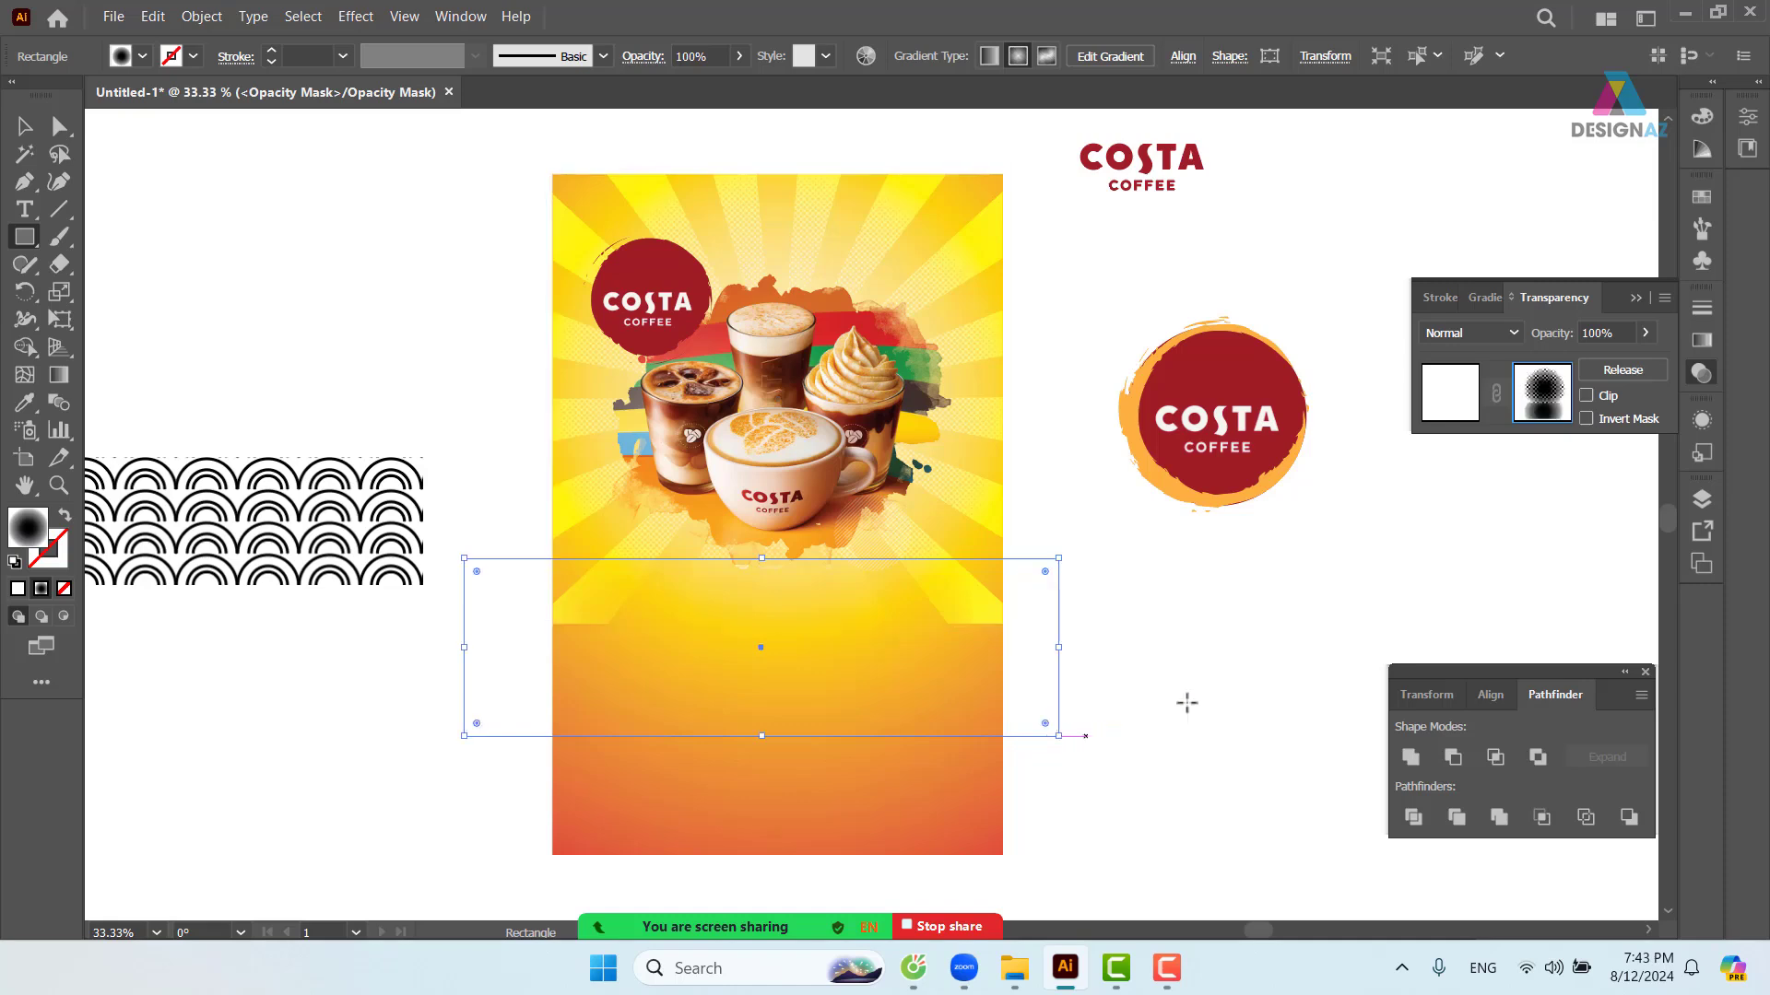
- Fill the new mask rectangle with solid black to hide the sunburst's lower edge
click(1702, 199)
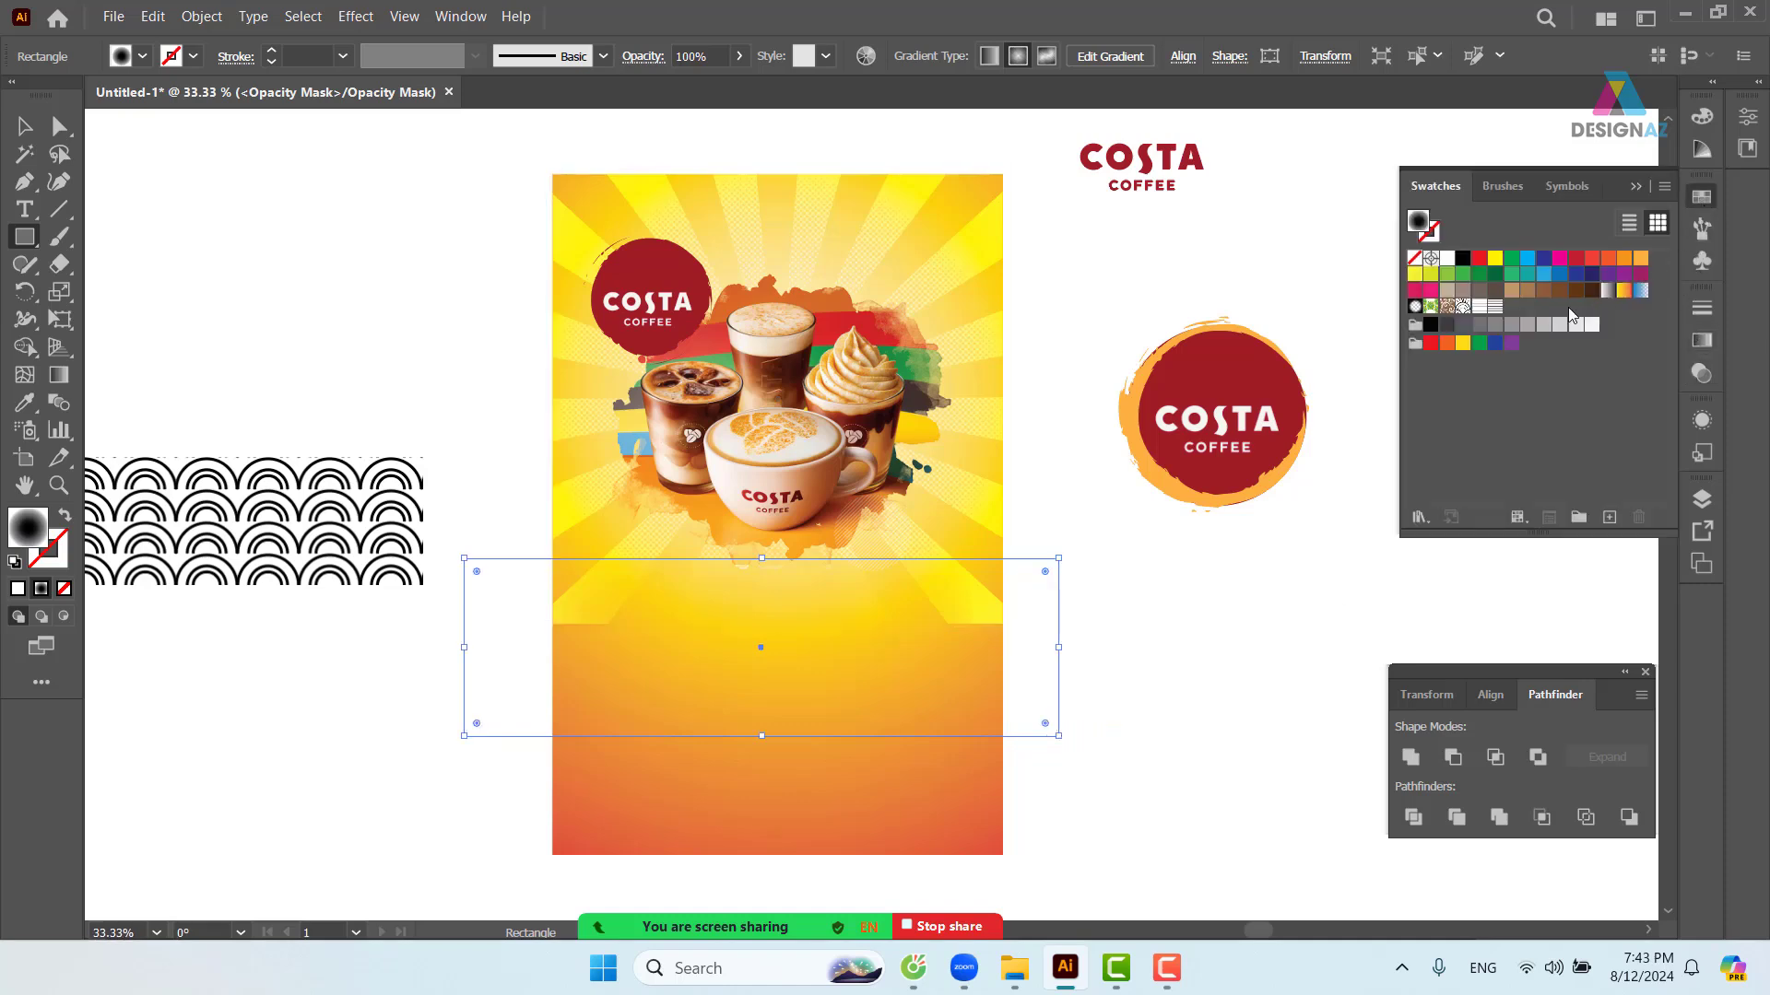
click(1462, 258)
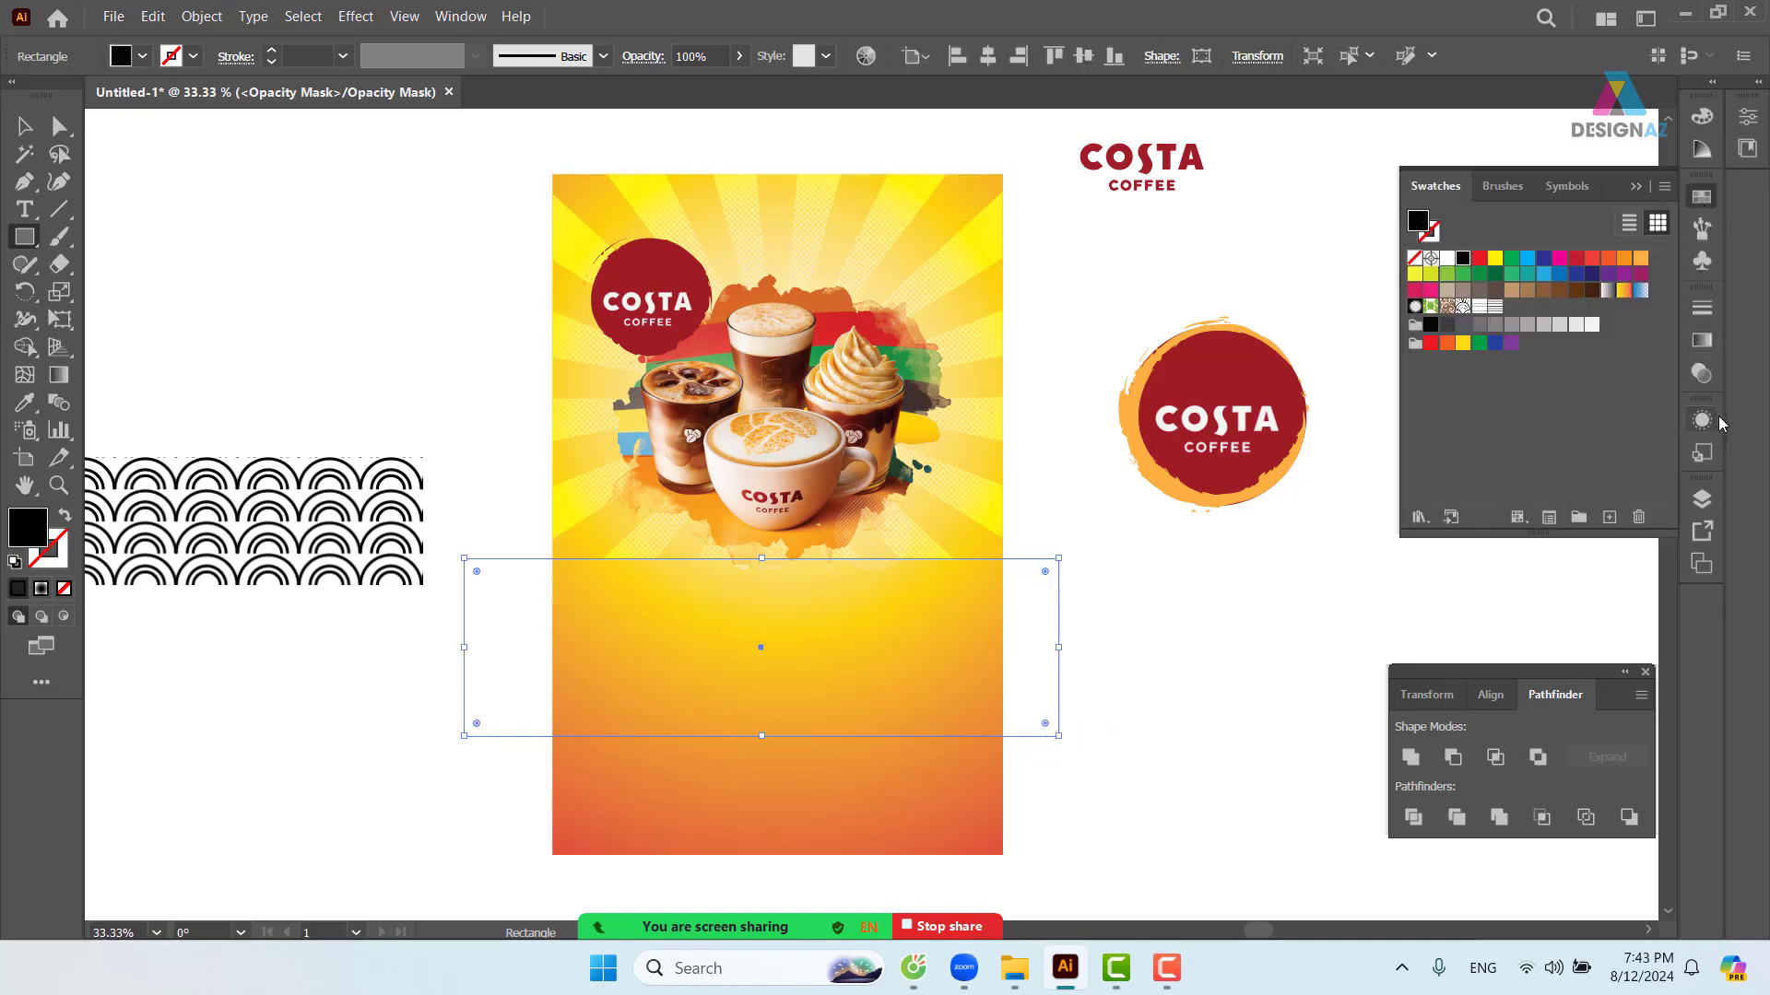
click(1702, 373)
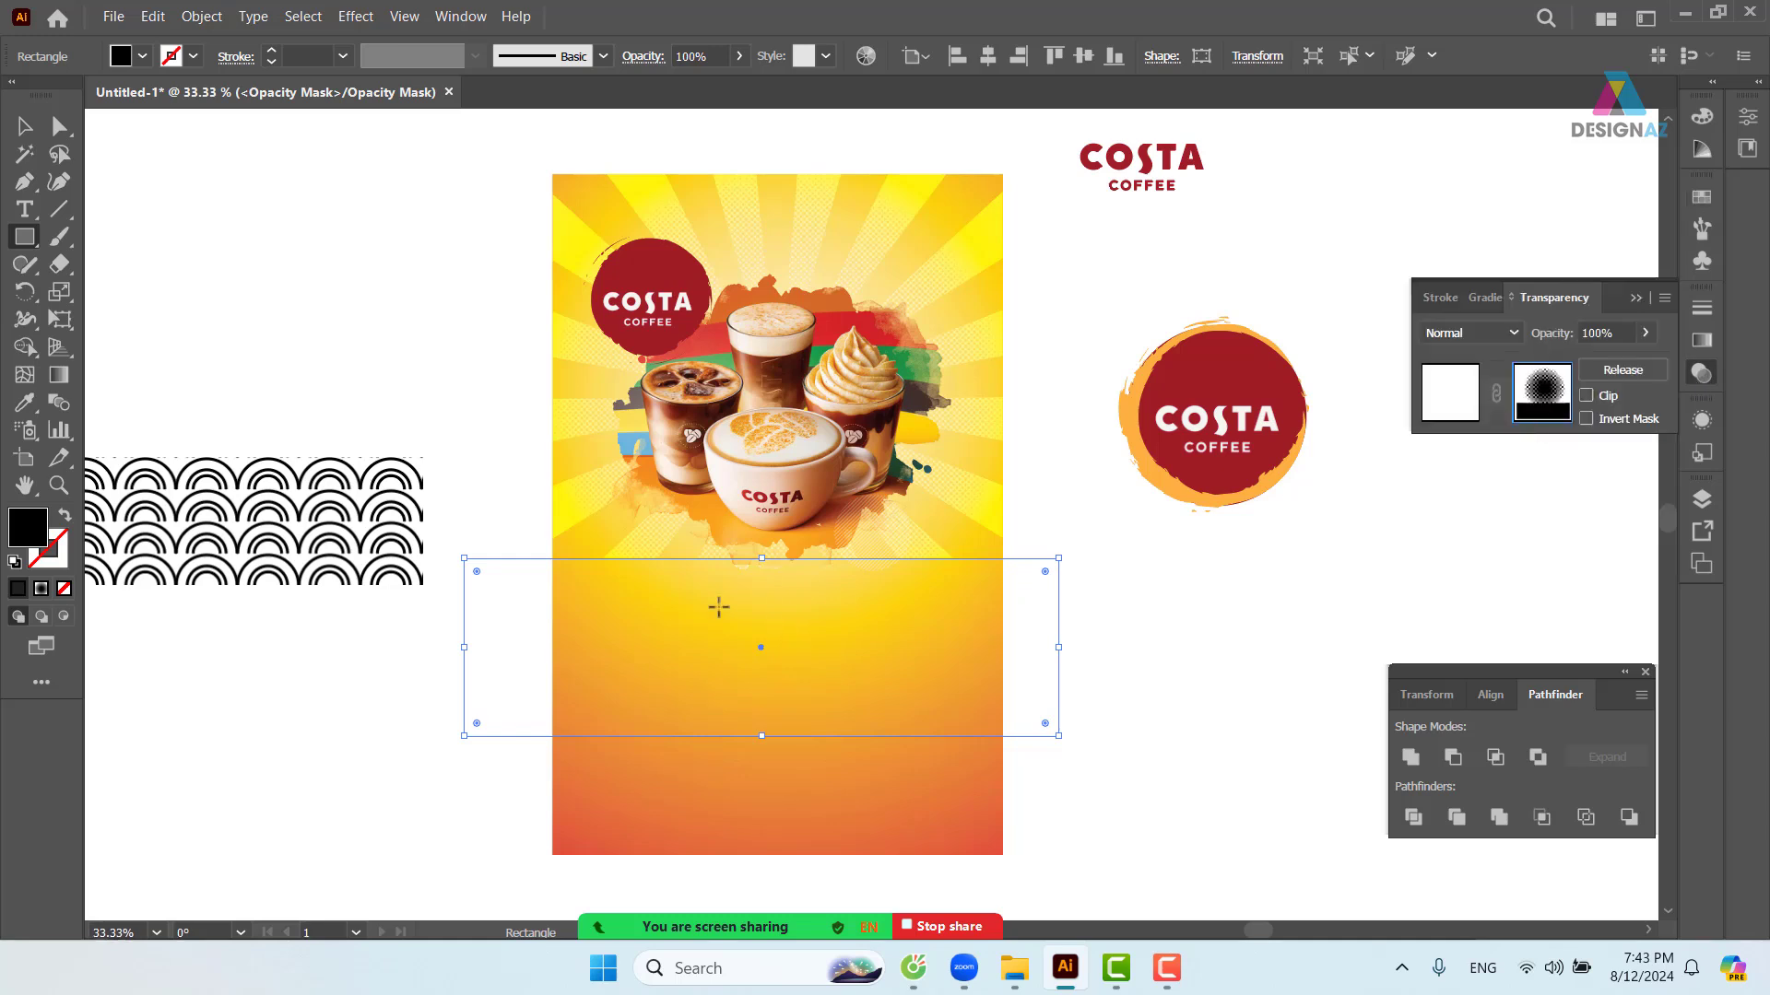
click(30, 130)
click(1056, 477)
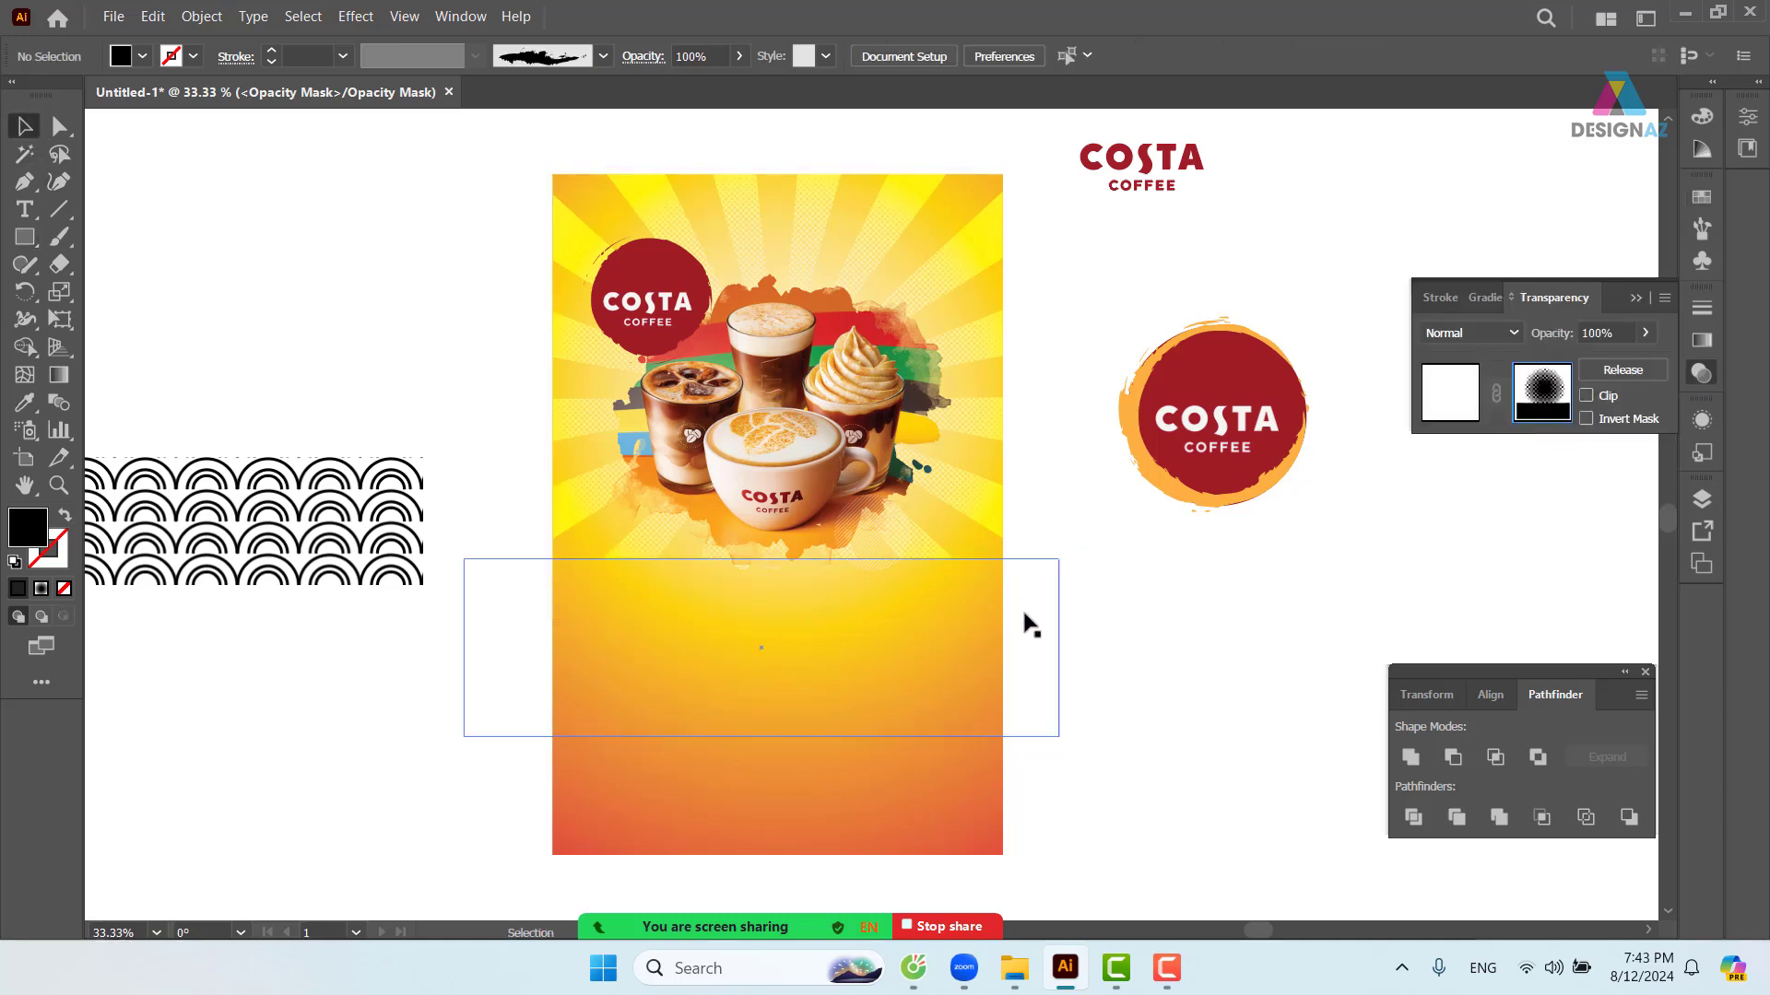
- Apply a Gaussian Blur effect with an increased radius to the black mask rectangle
click(1022, 614)
click(358, 16)
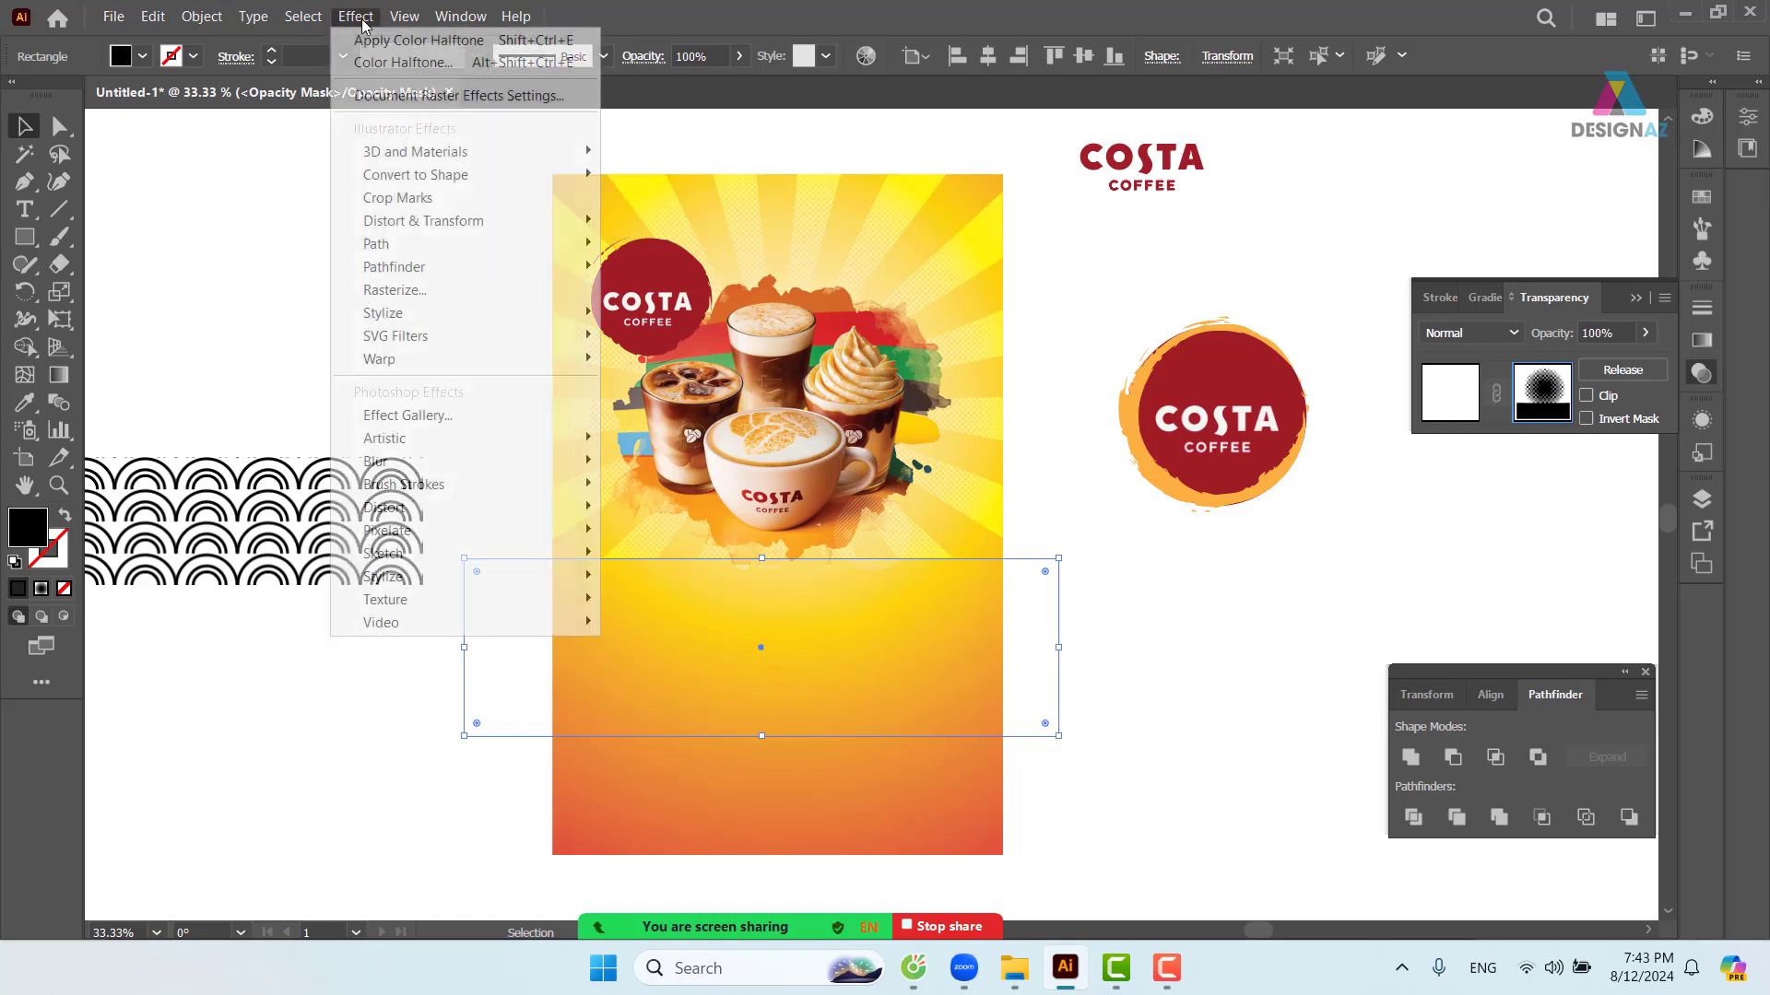
mouse_move(433, 463)
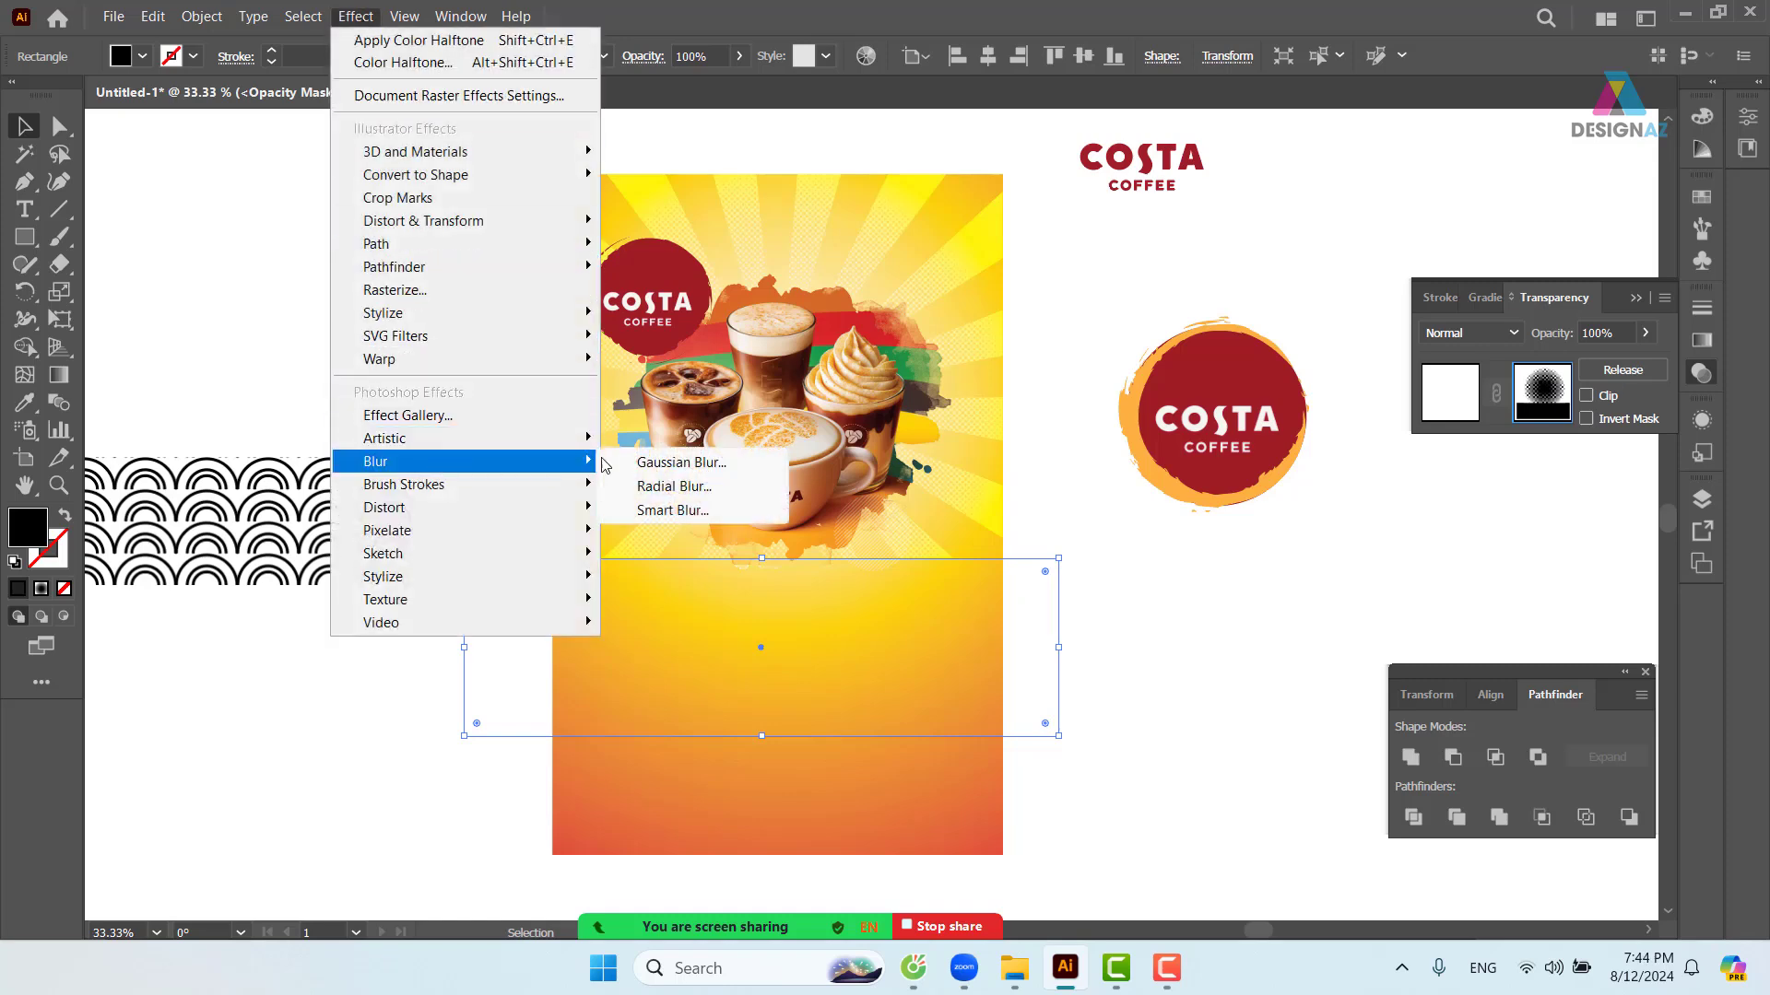
click(661, 463)
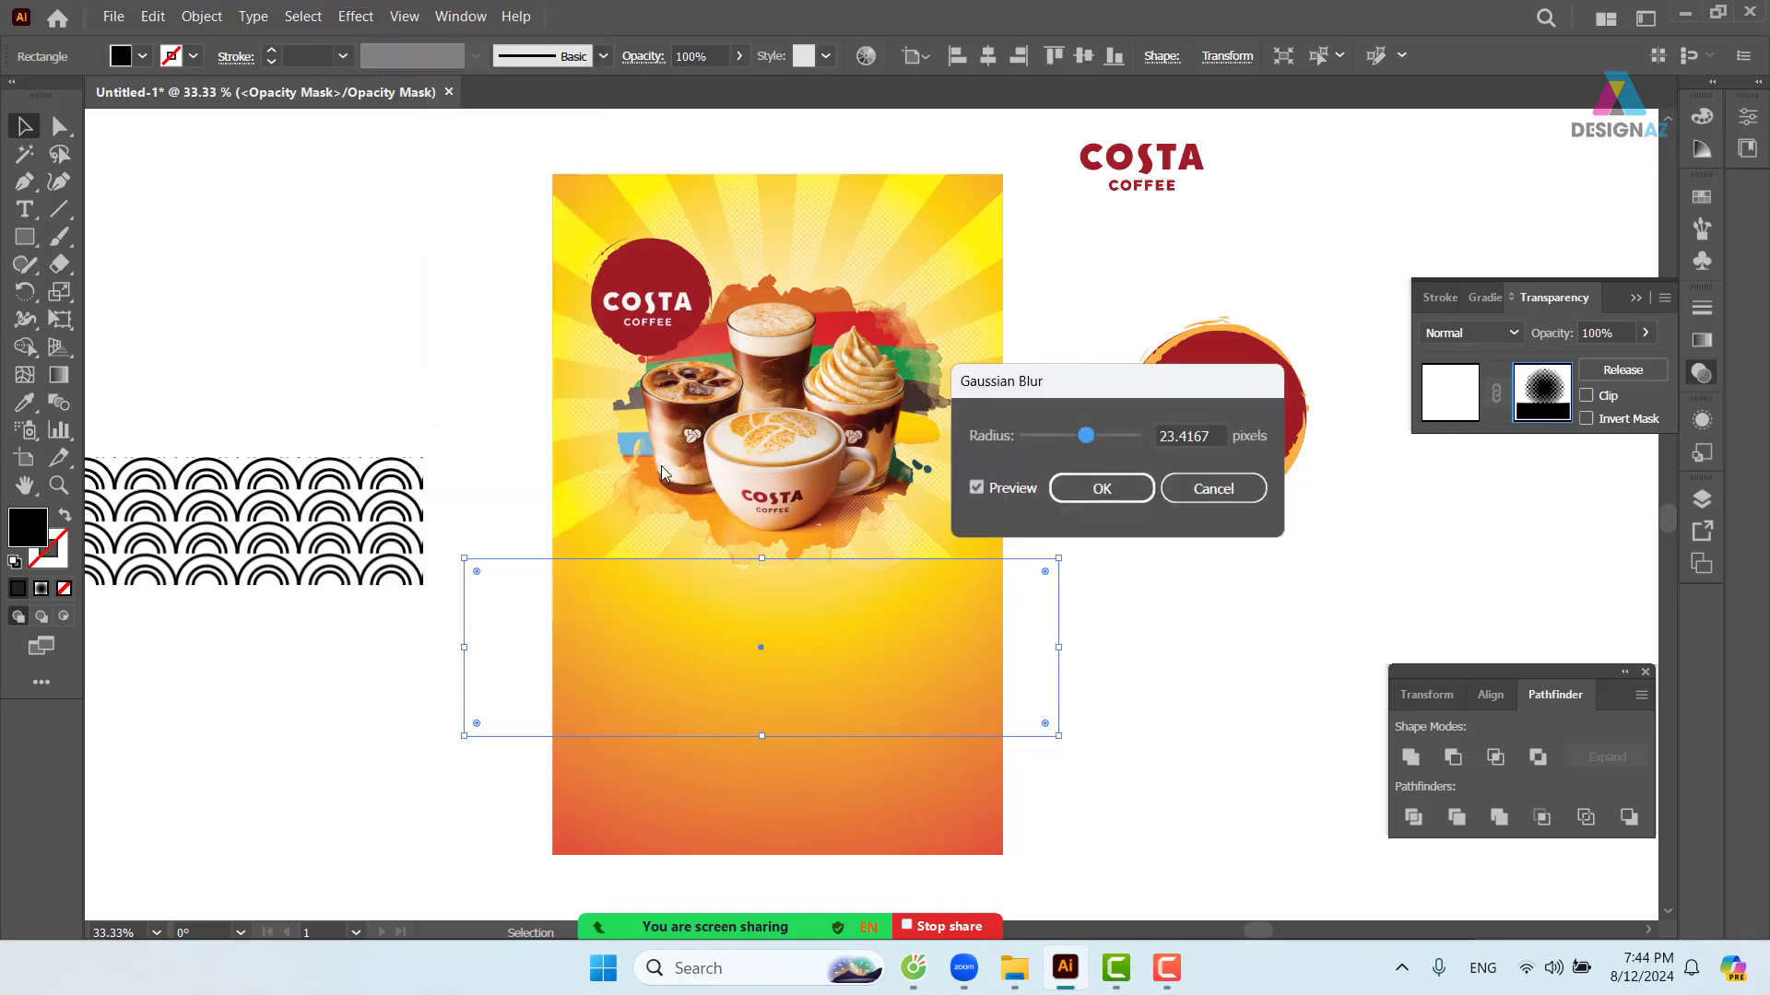
drag(1086, 436, 1113, 442)
click(1106, 489)
- Move the blurred black rectangle up over the front cup's lower half and place a copy across the poster's upper edge
mouse_move(939, 613)
mouse_down()
mouse_move(949, 551)
mouse_move(934, 579)
mouse_up()
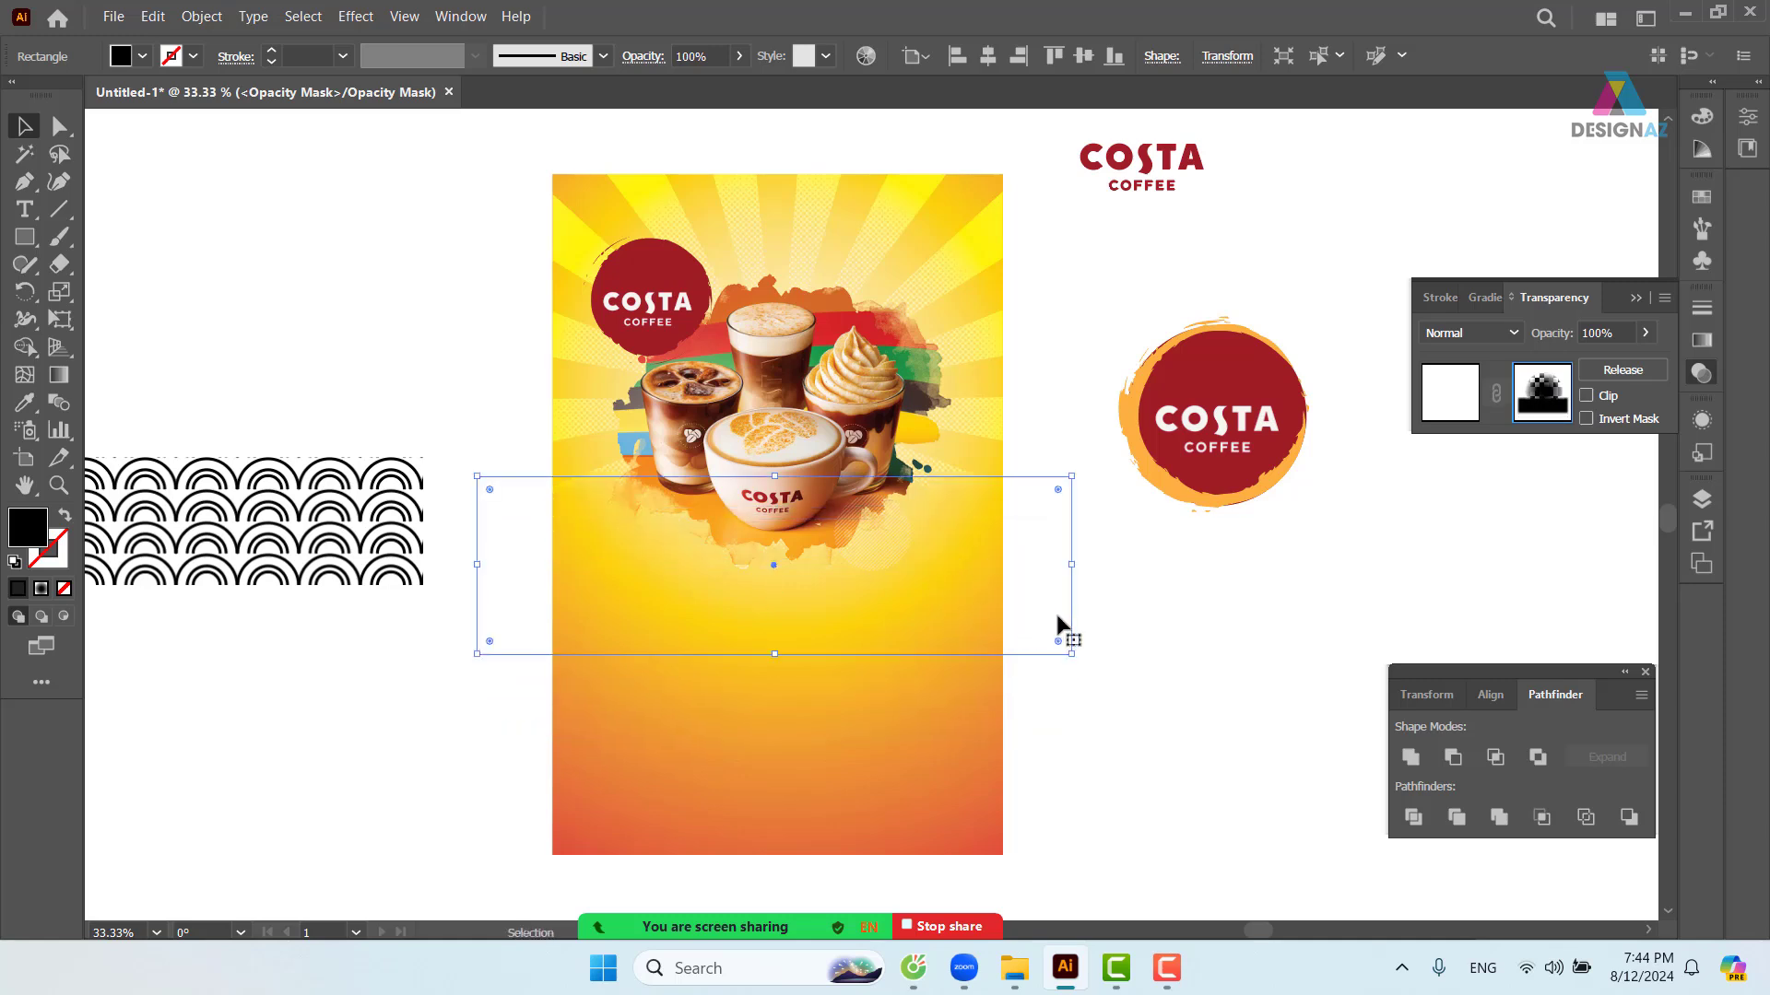
click(1186, 599)
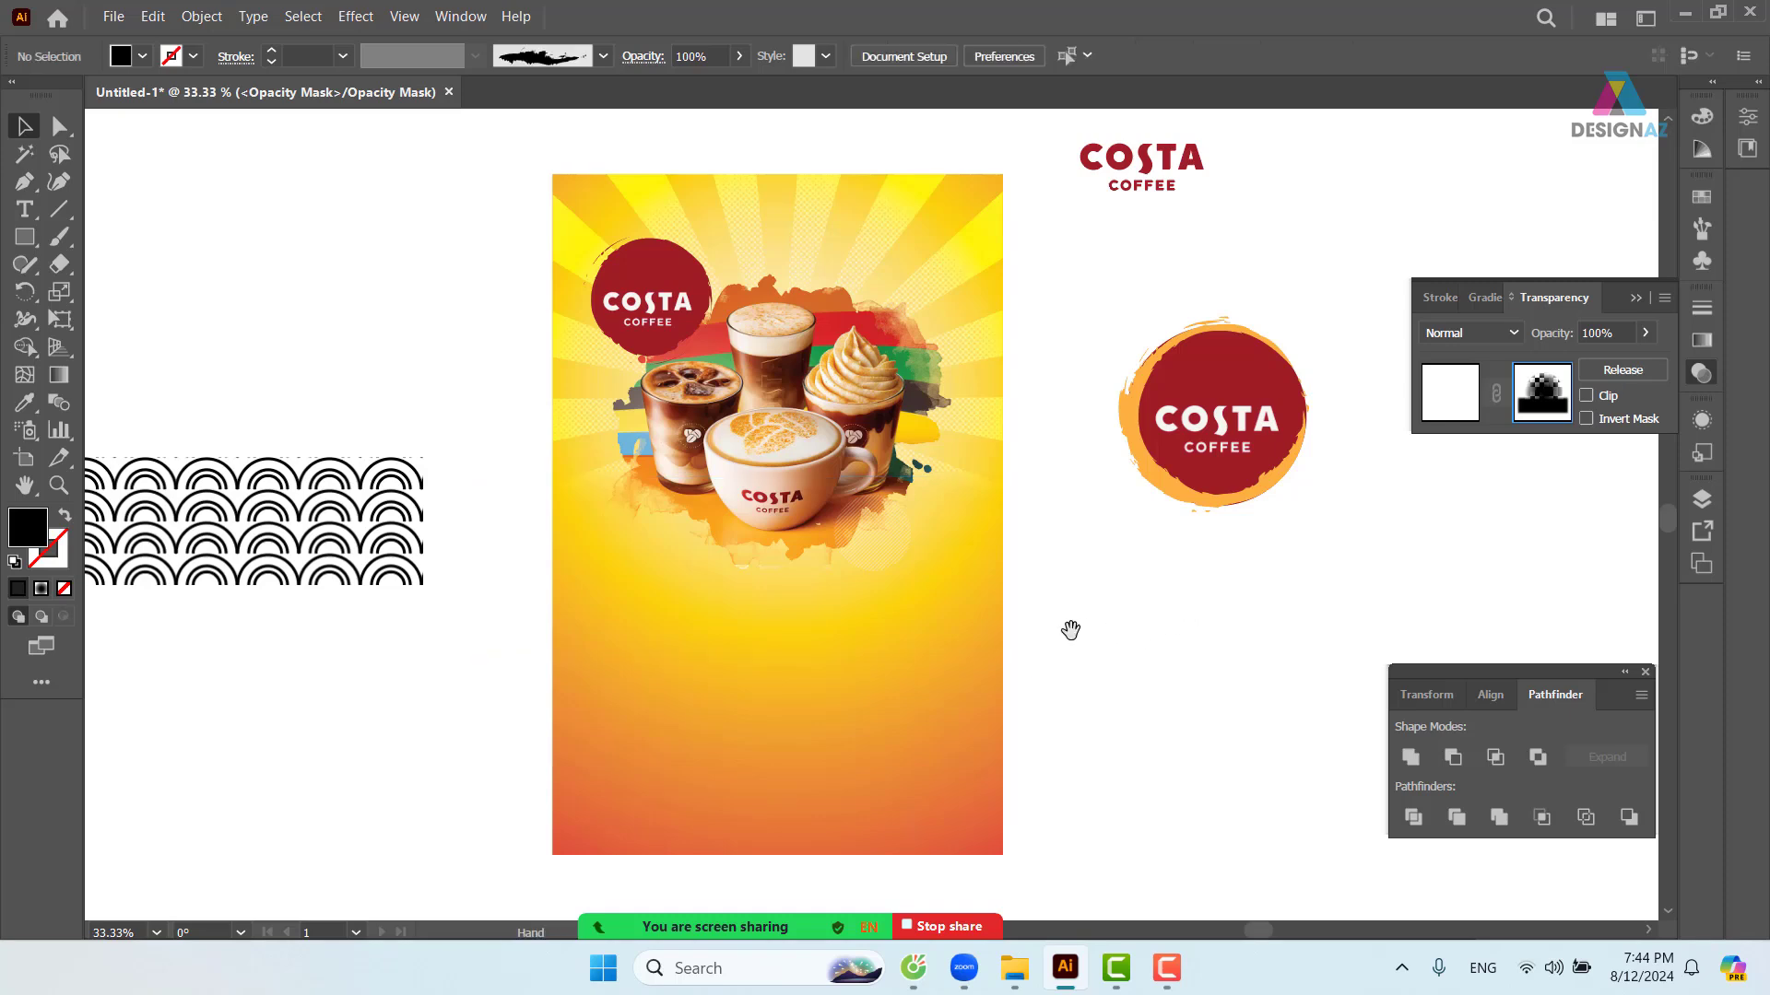
drag(1067, 628, 972, 727)
click(880, 719)
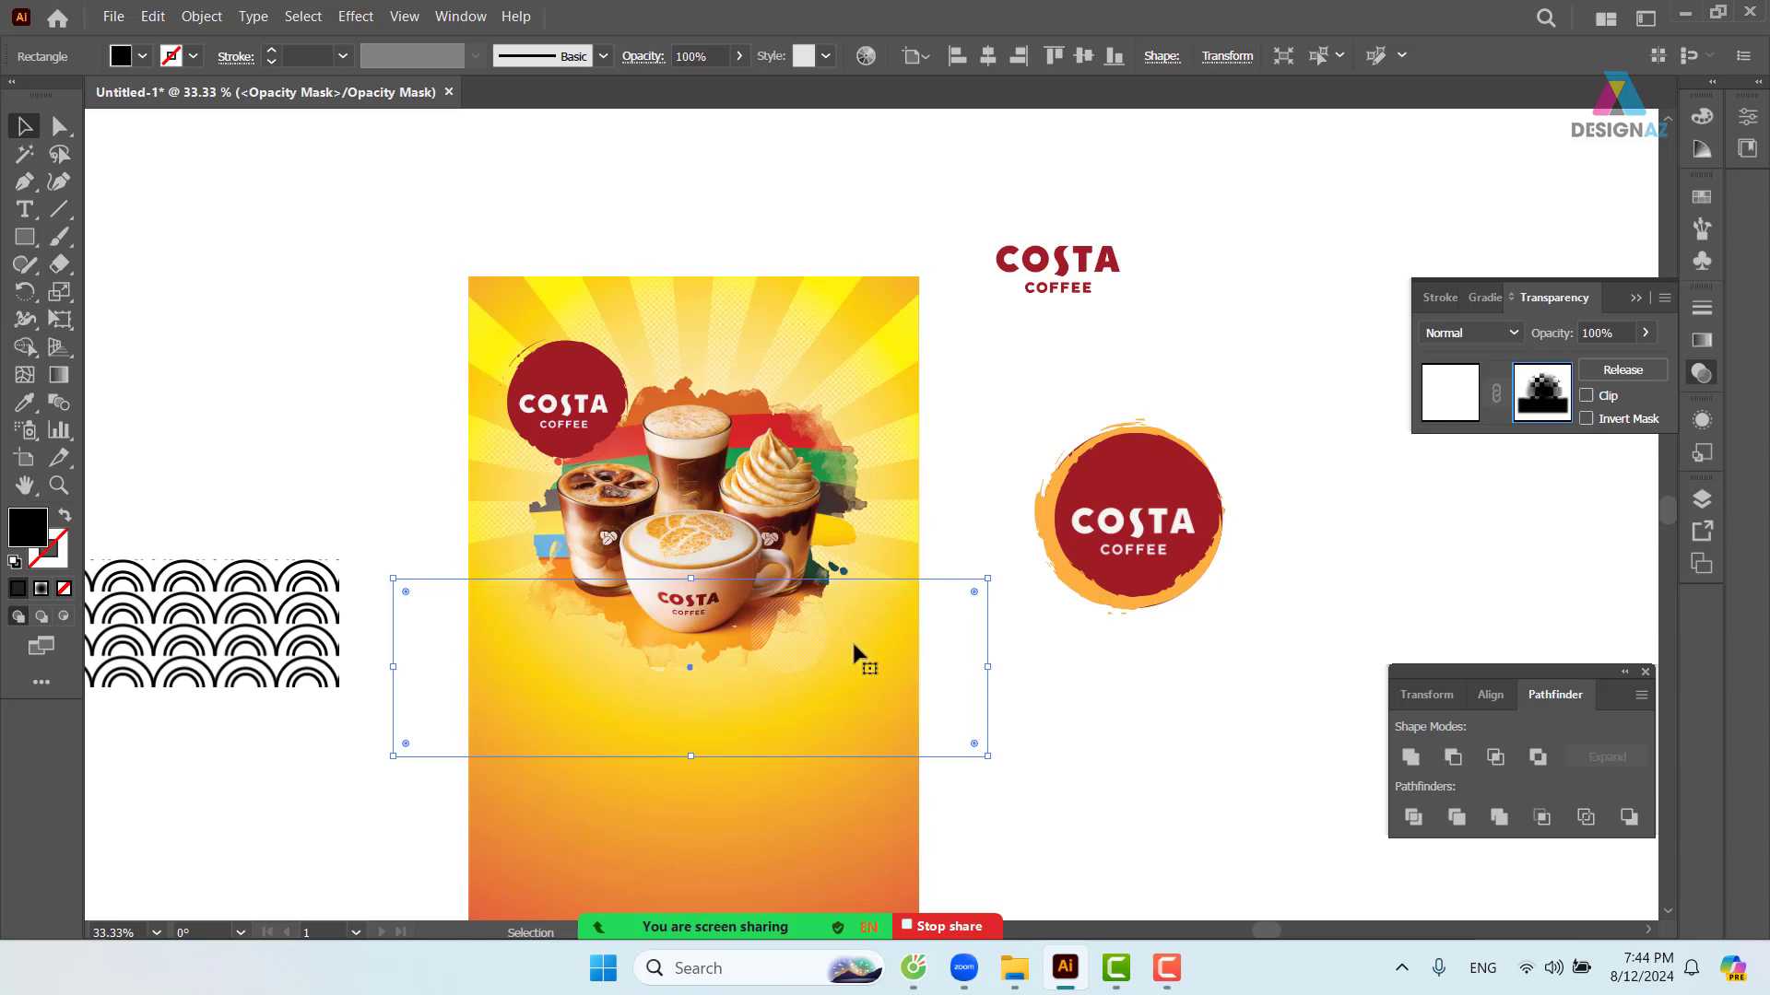
drag(877, 679, 859, 264)
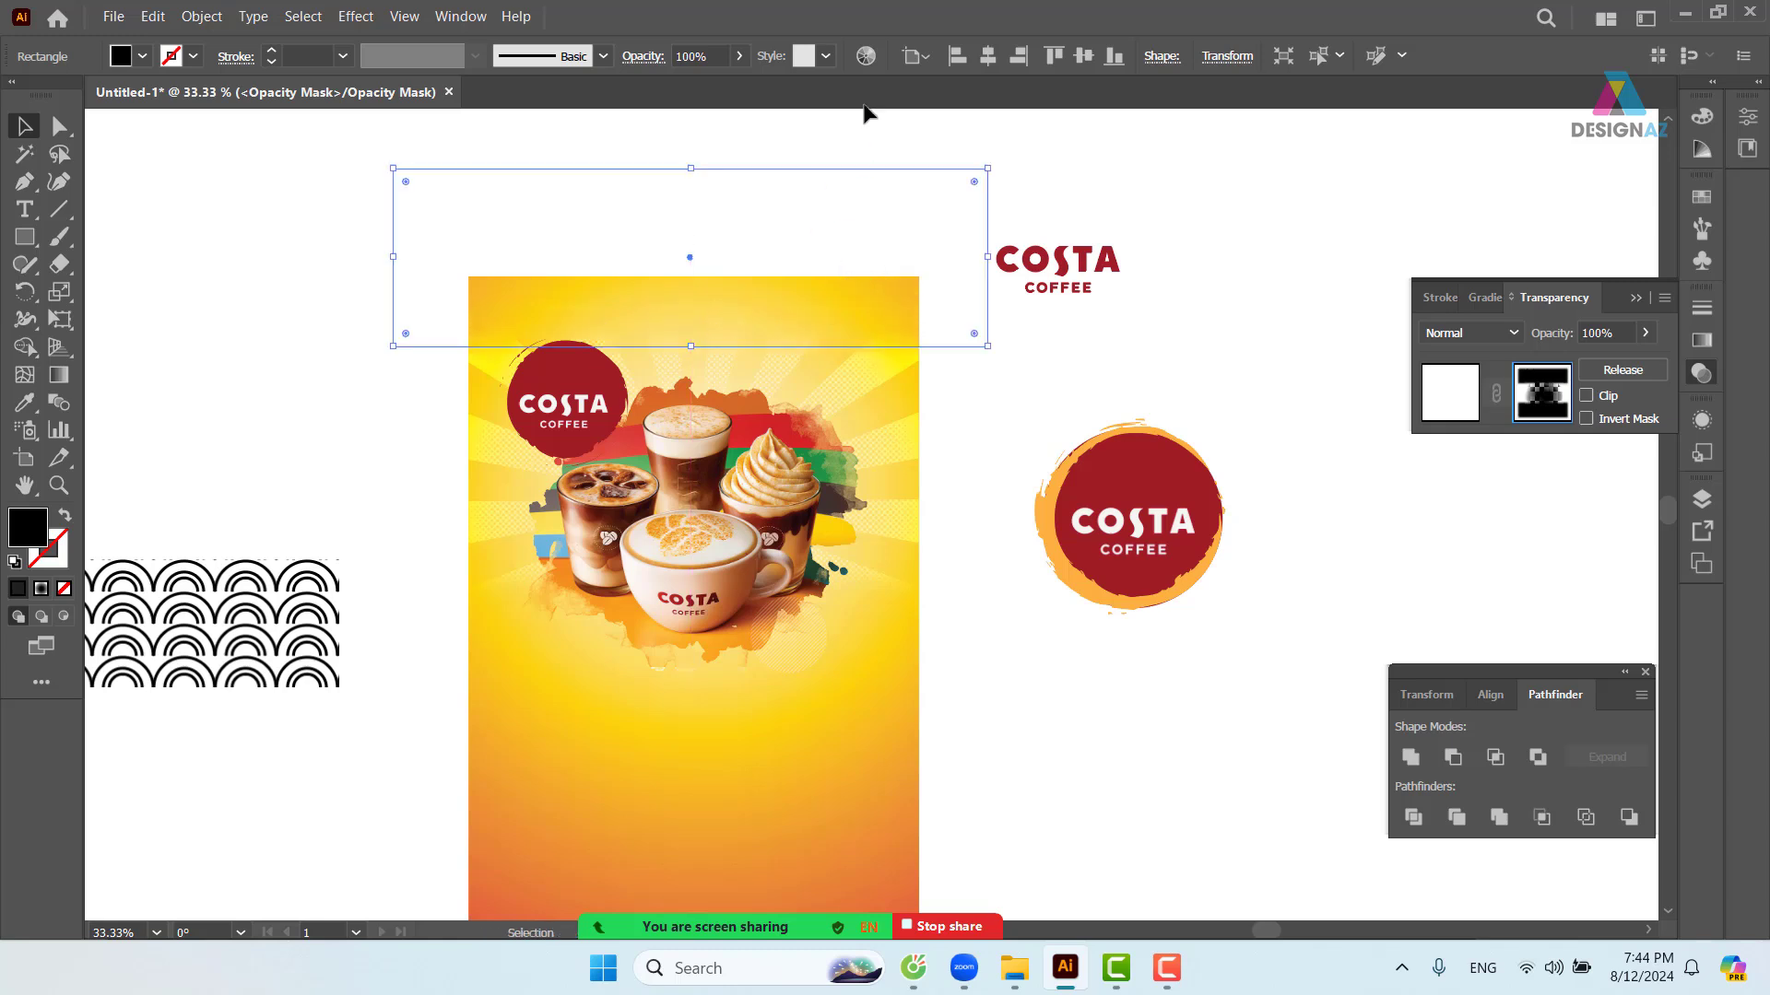
- Try an opacity of 50% on the blurred mask rectangle at the poster's upper edge
click(699, 58)
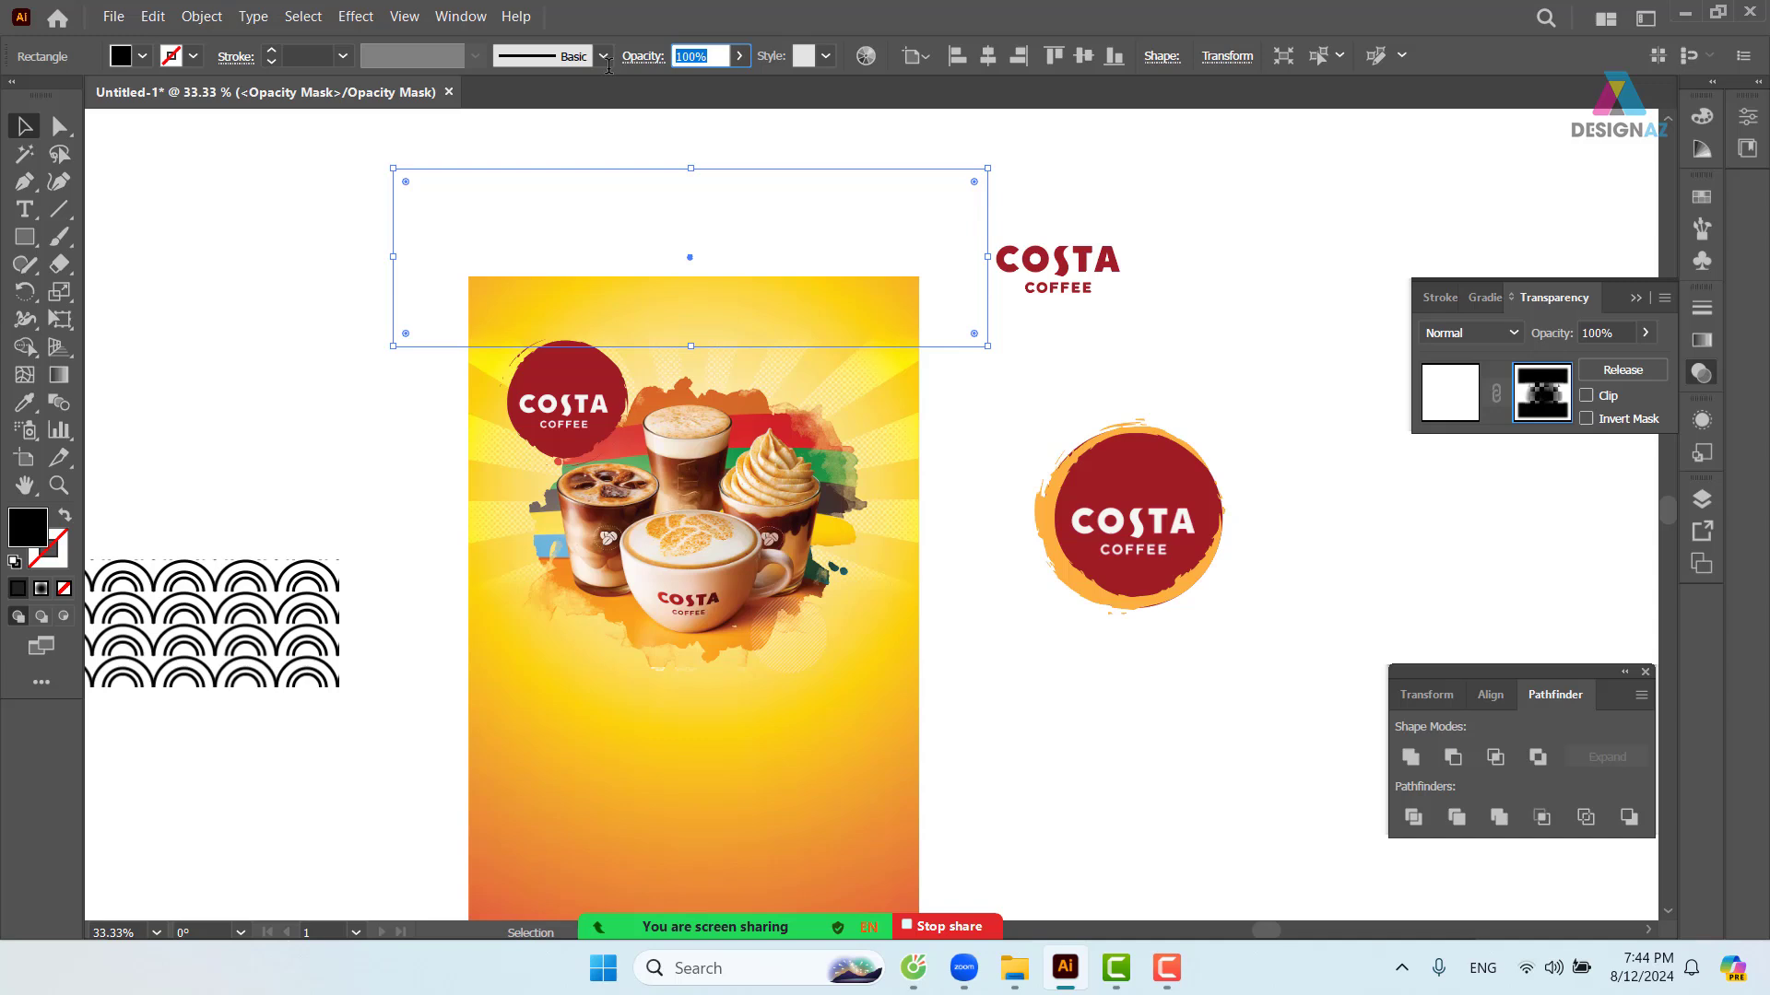
text(50)
key(Return)
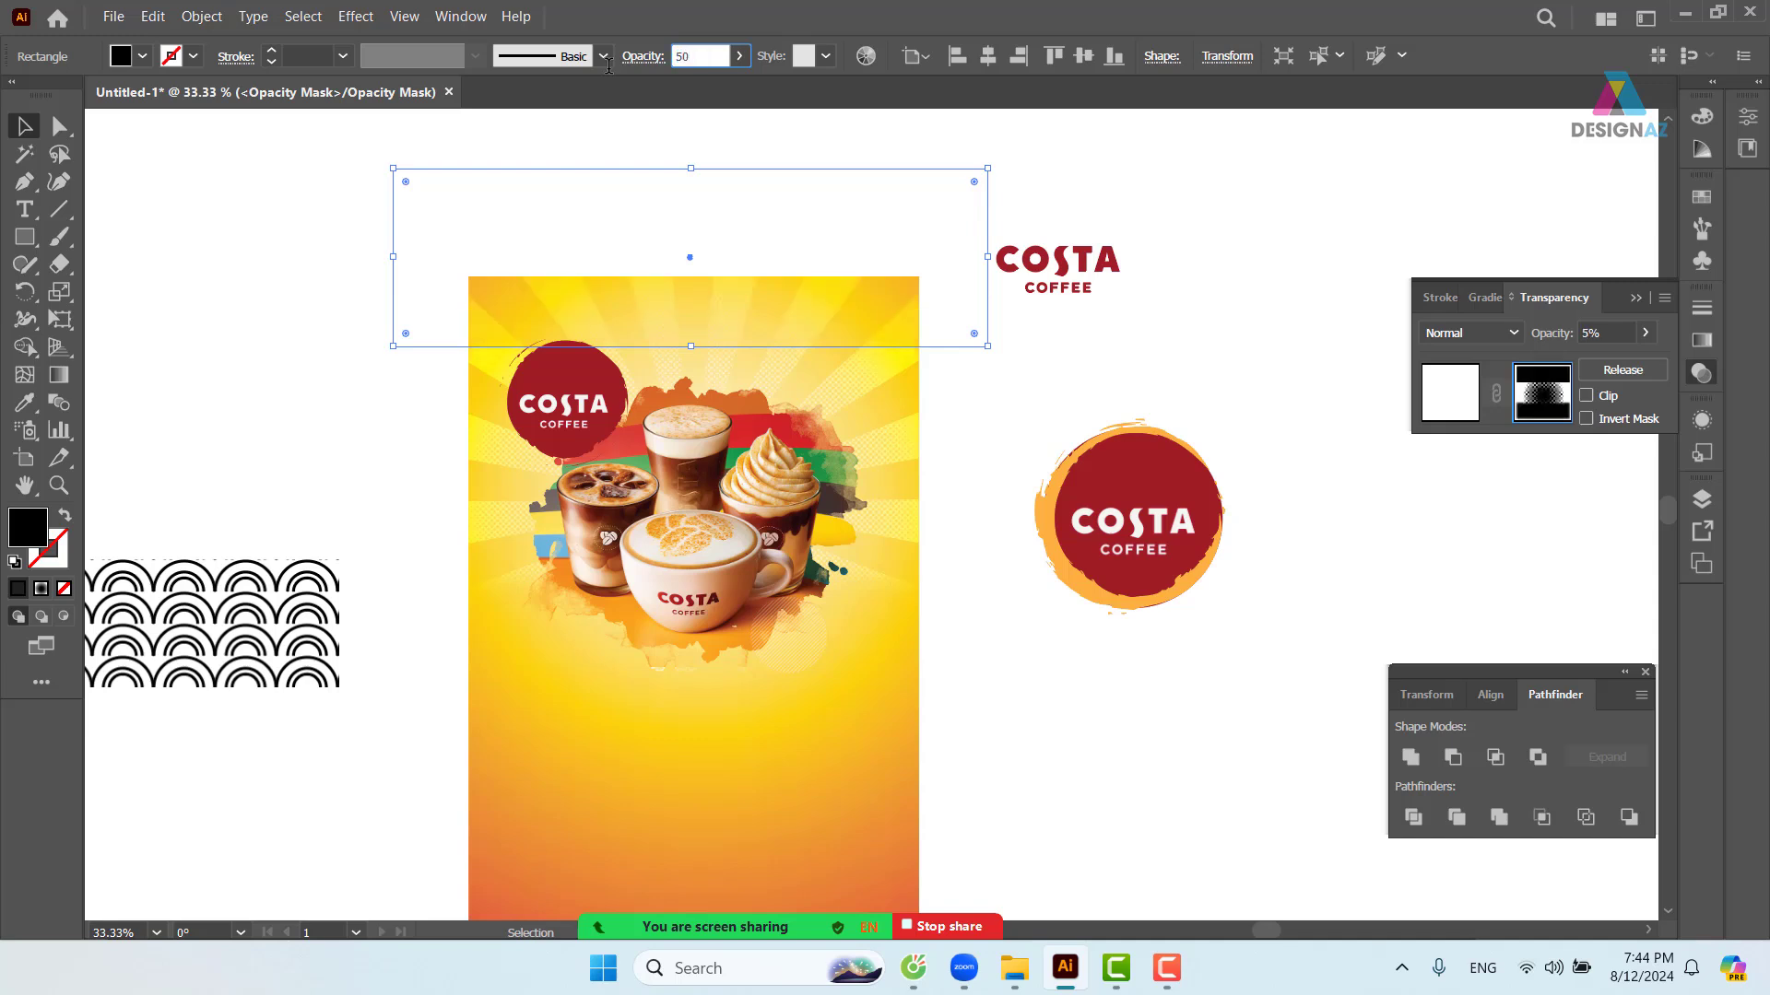
- Set the upper blurred mask rectangle's opacity to 80% and return from the opacity mask to the artwork
click(698, 56)
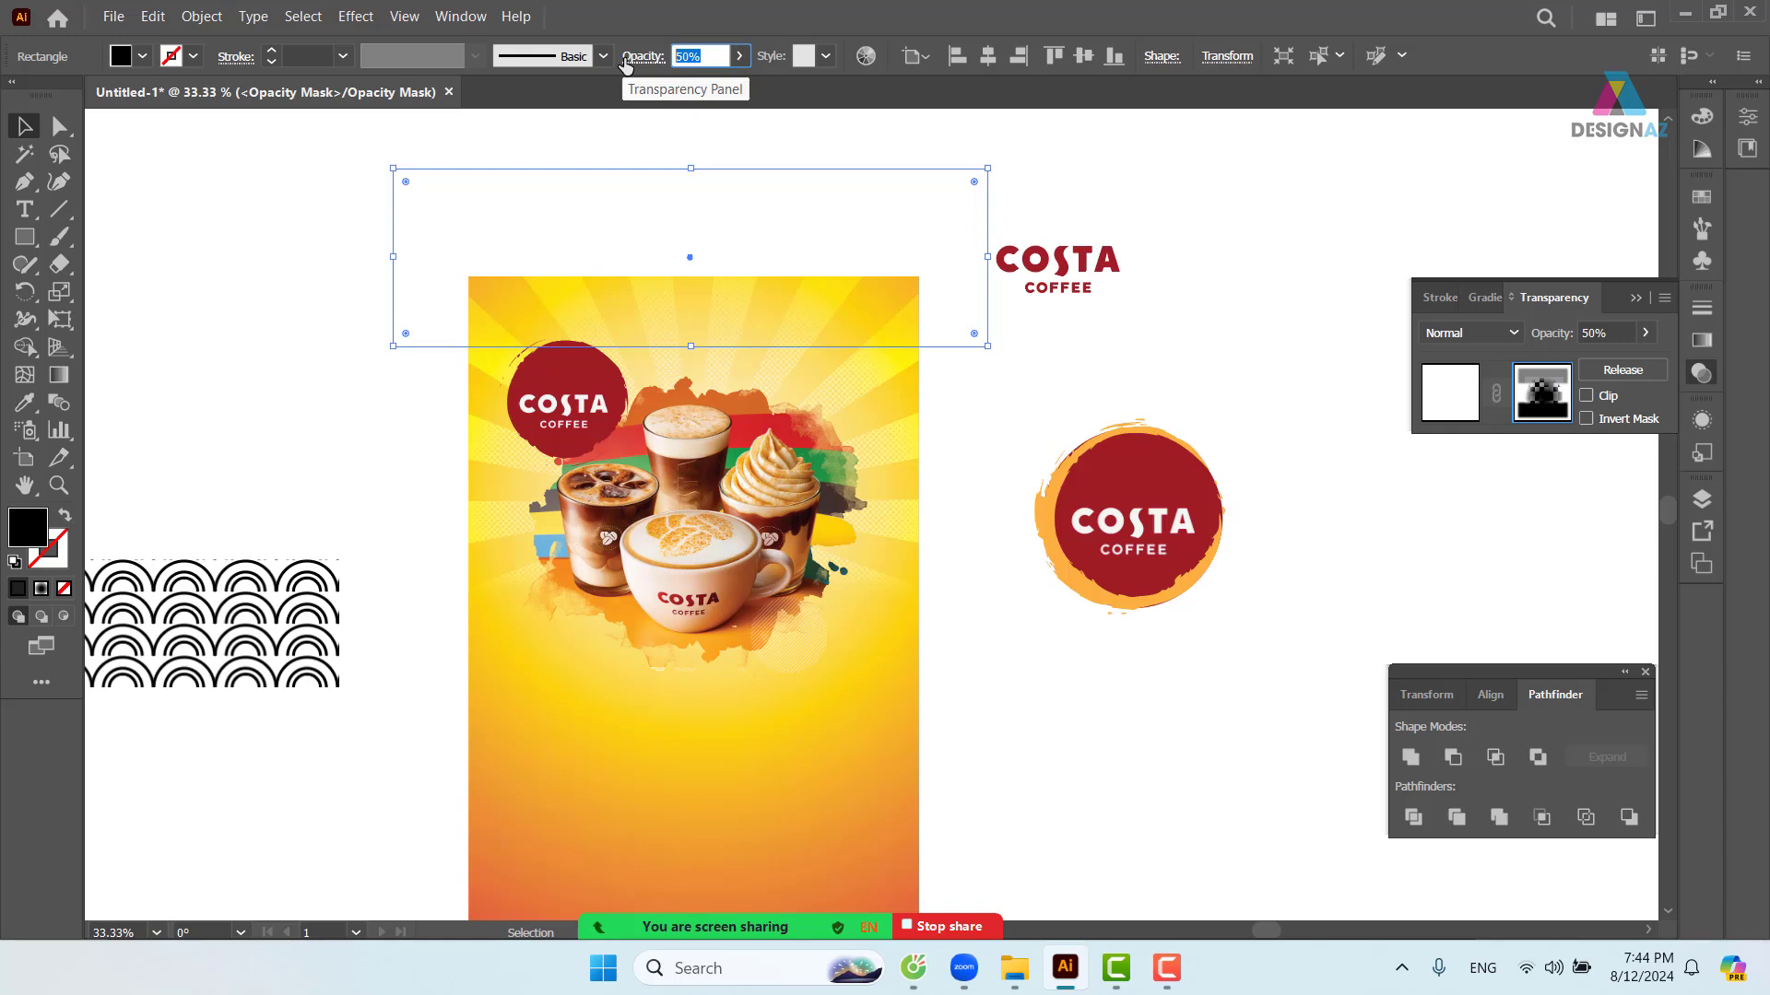
text(80)
key(Return)
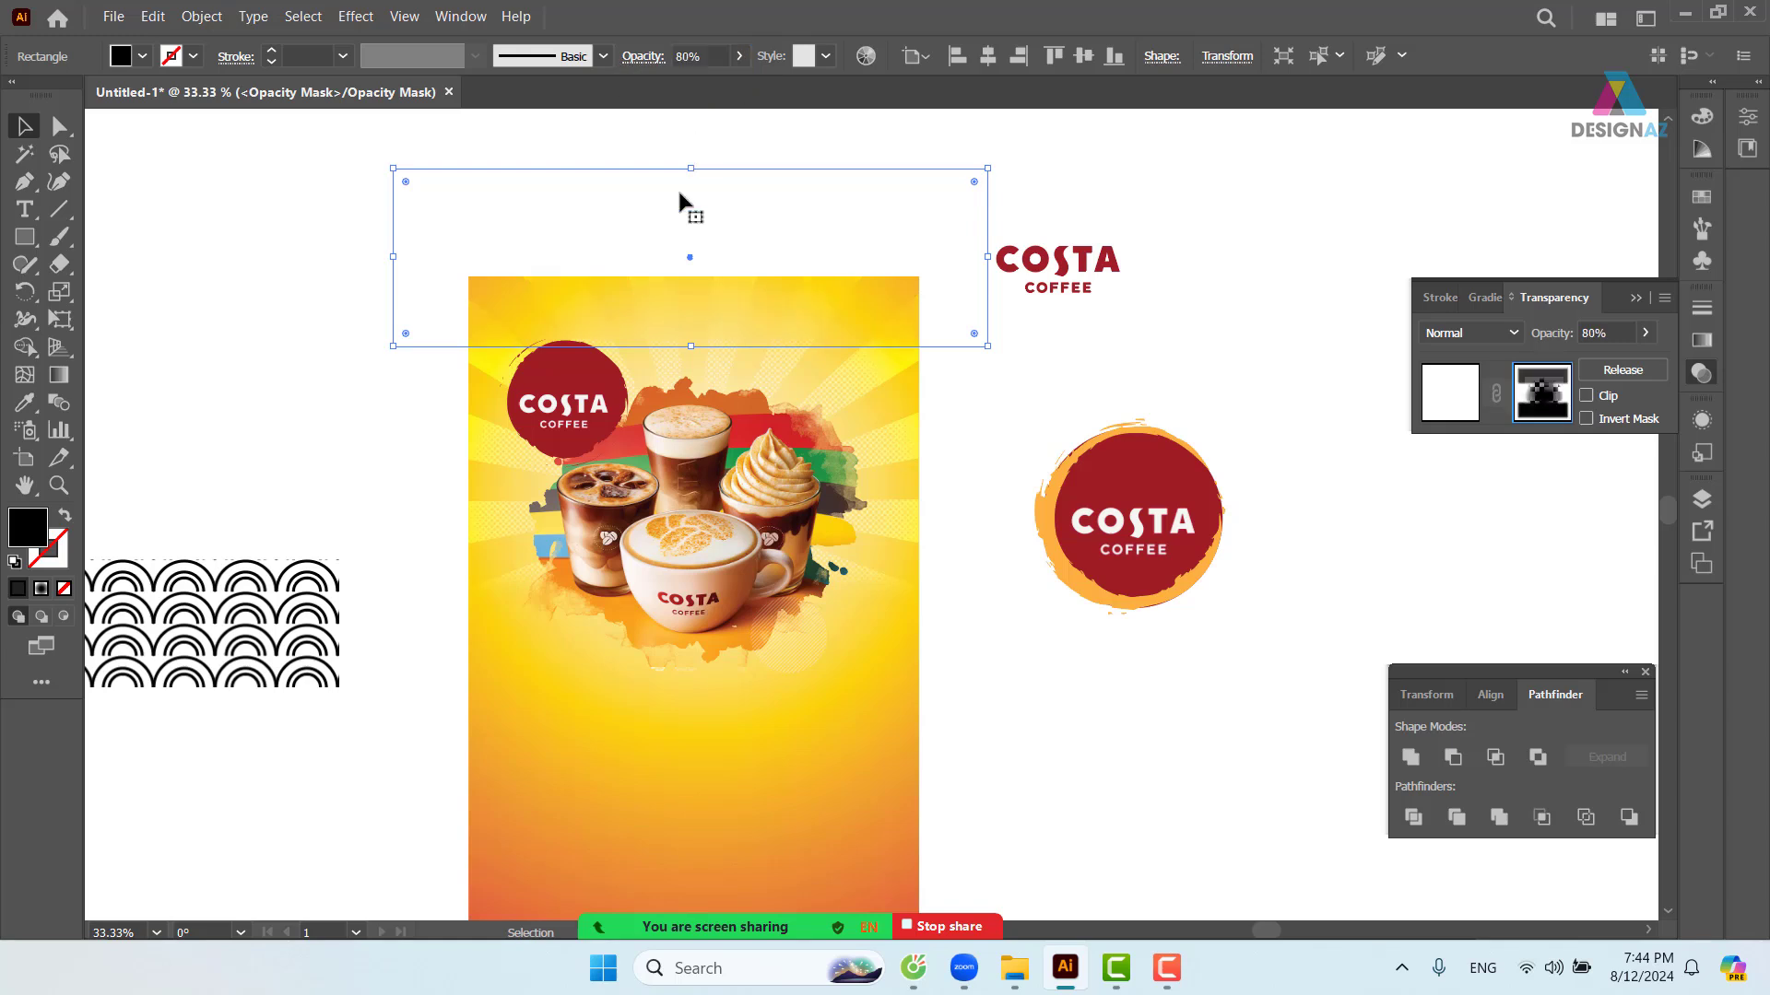
click(1157, 334)
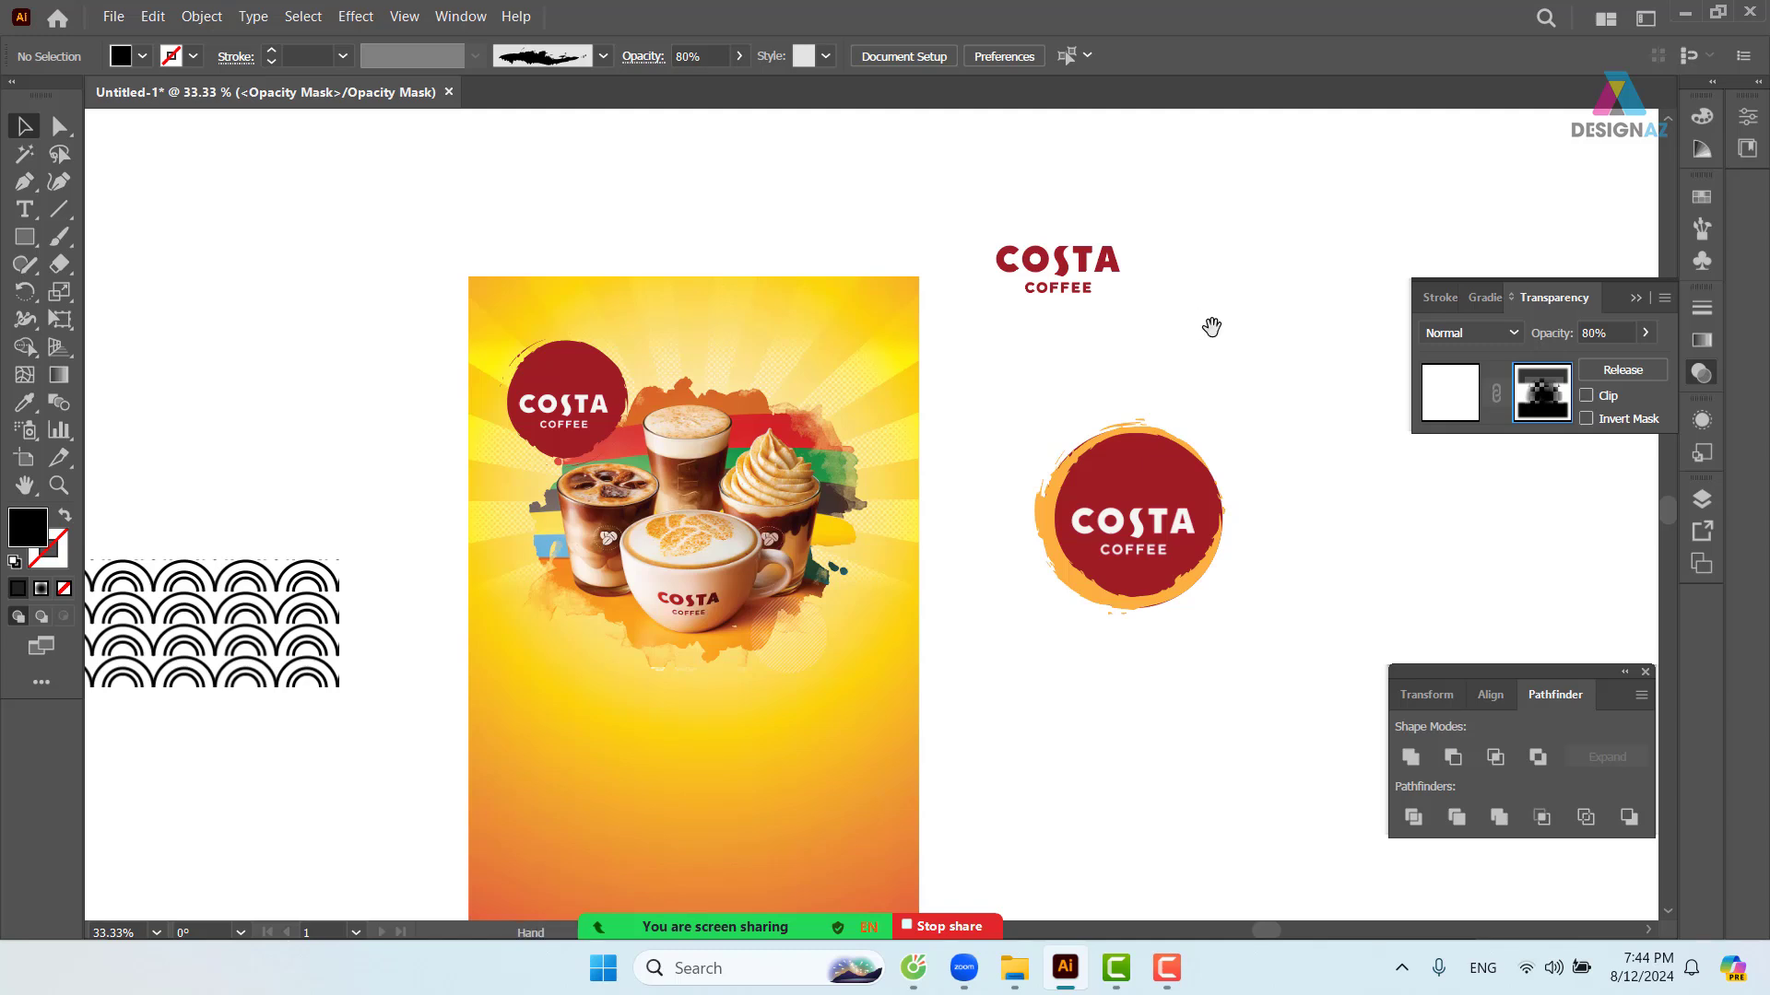
drag(1208, 330, 1226, 276)
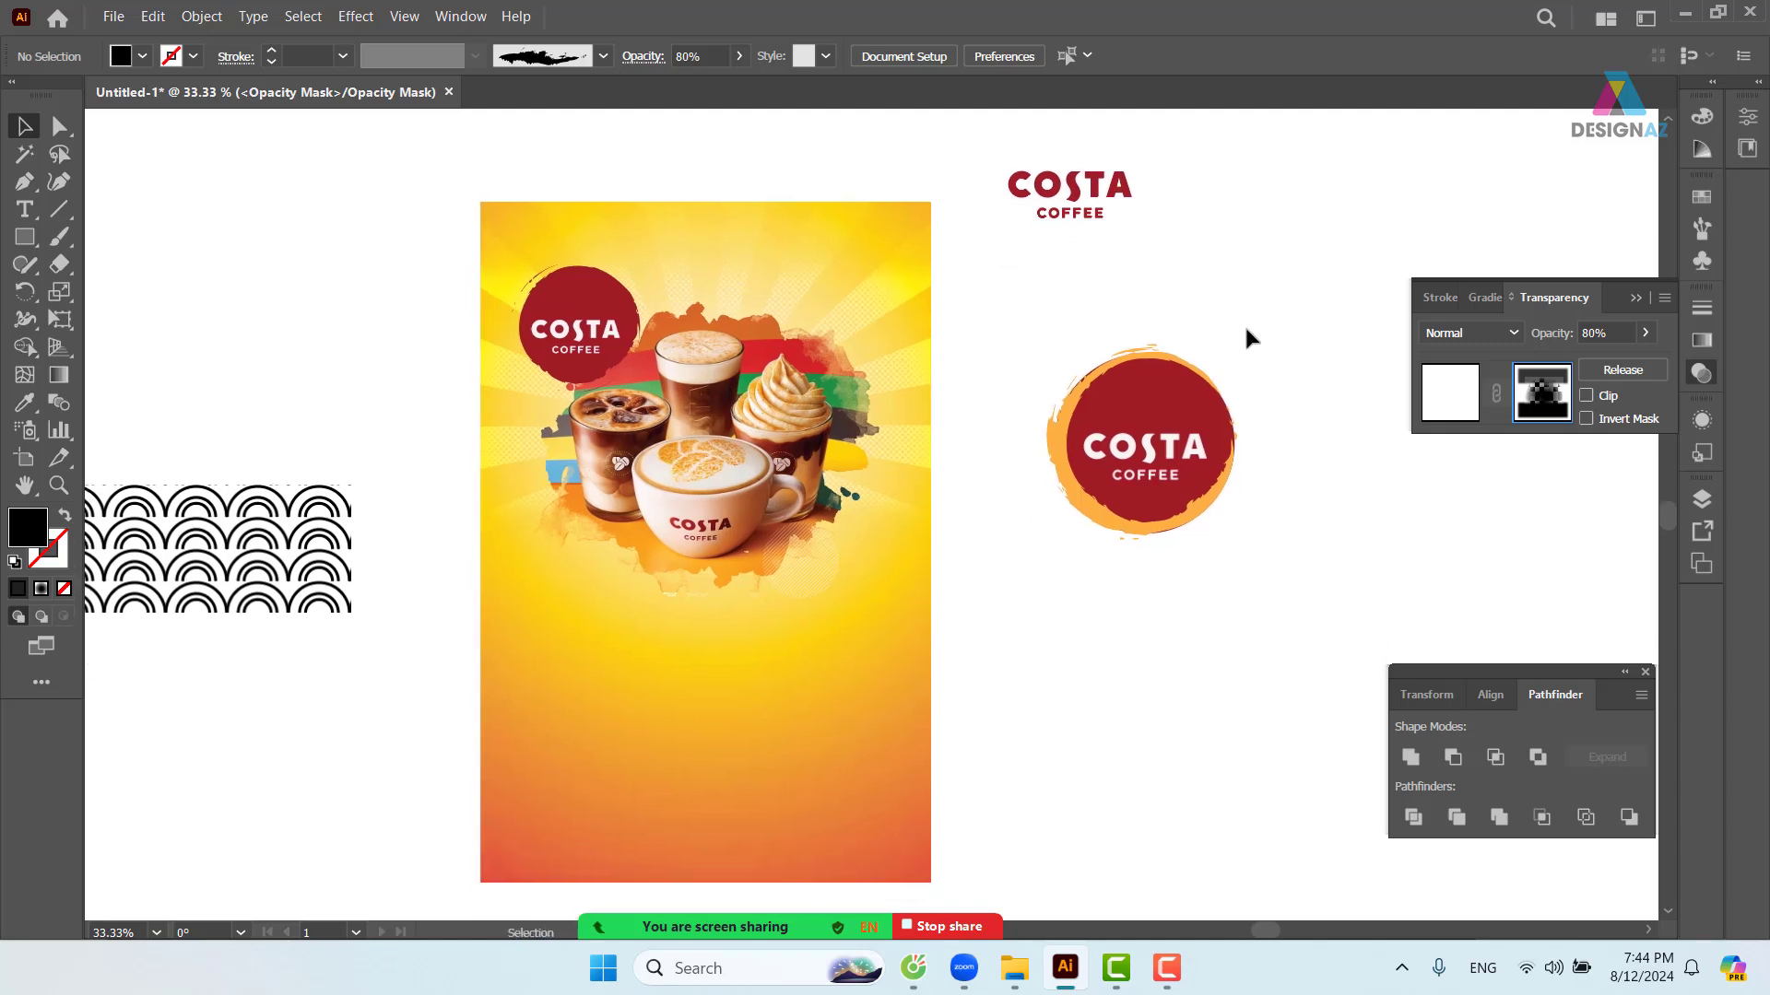
click(1464, 410)
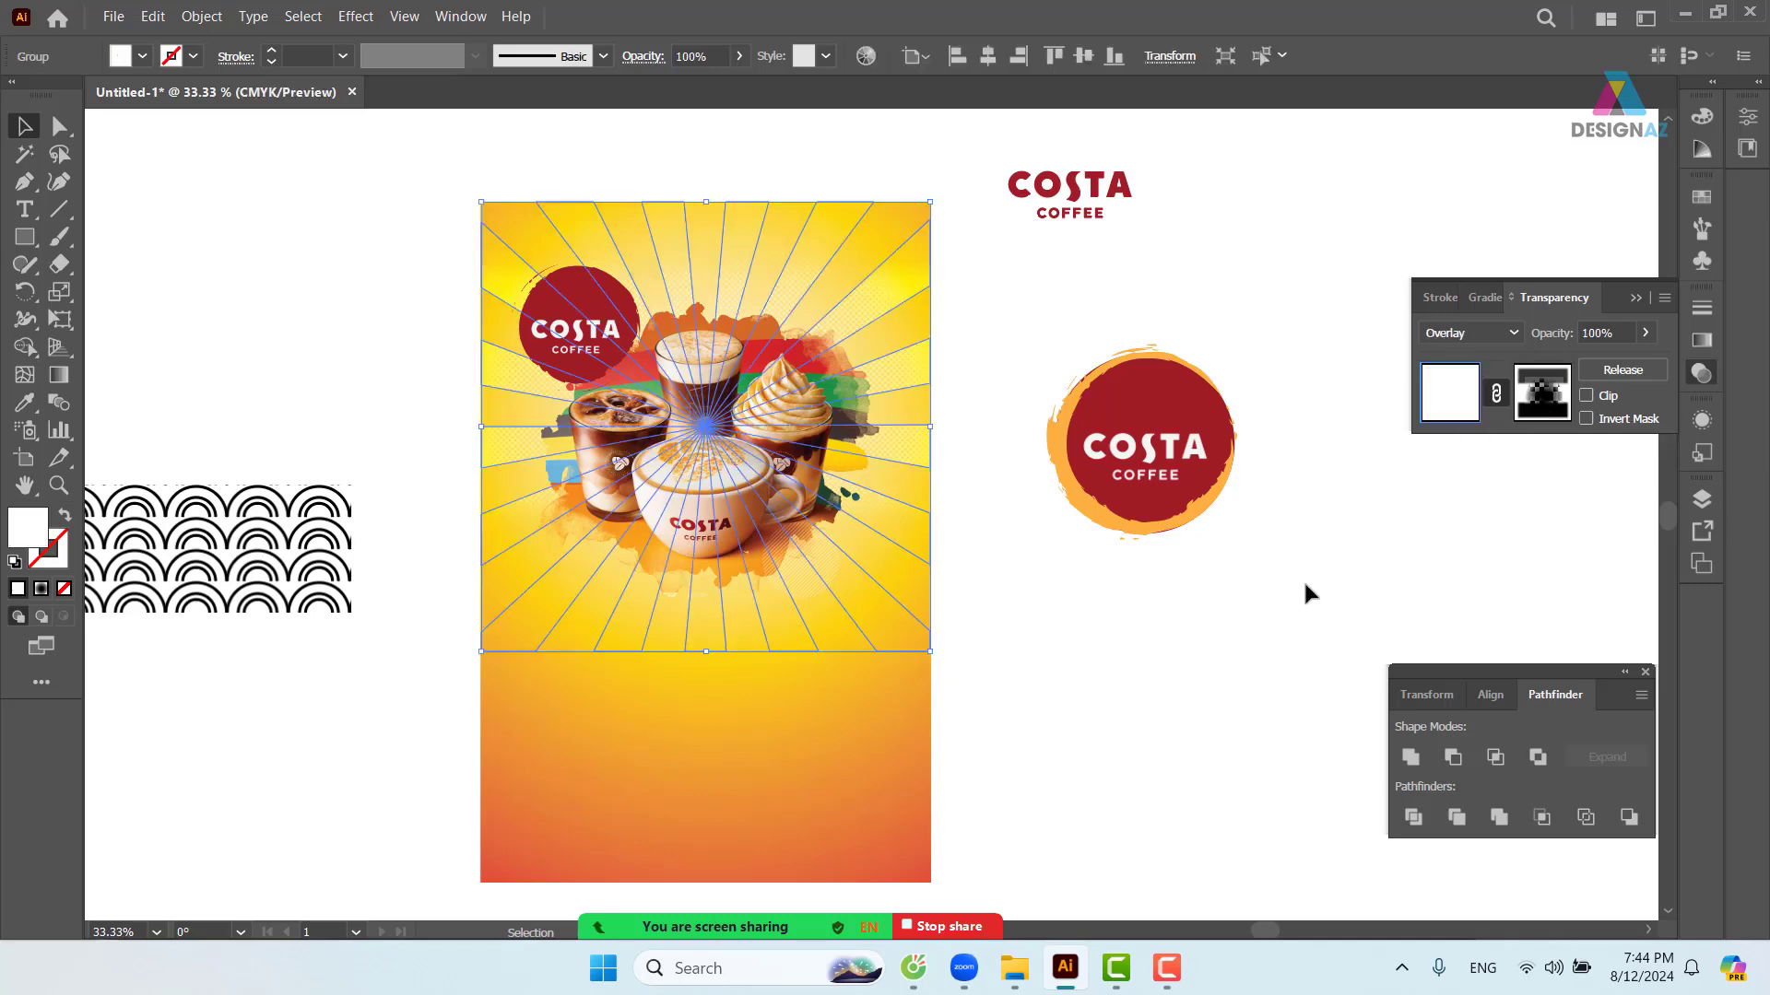
click(1303, 593)
- Duplicate the masked drinks image in place and set the copy's blending mode to Soft Light
click(742, 479)
drag(739, 474, 786, 481)
key(ctrl+z)
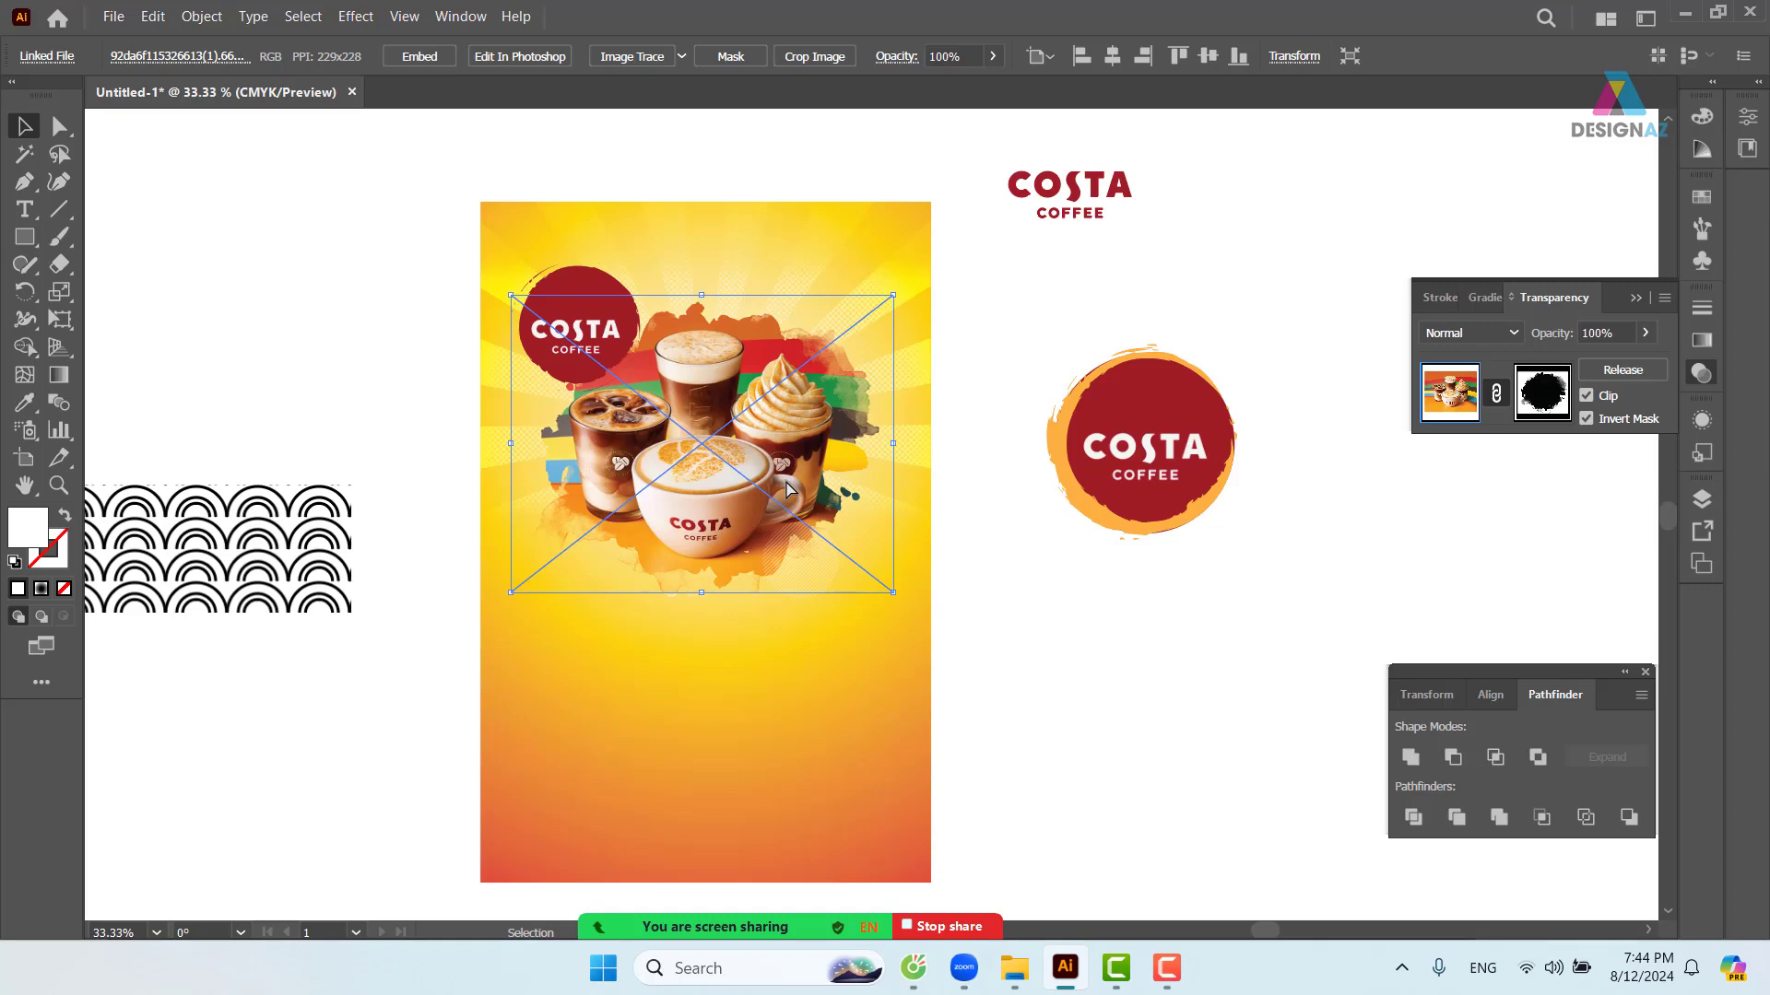
key(ctrl)
click(1513, 333)
click(1475, 580)
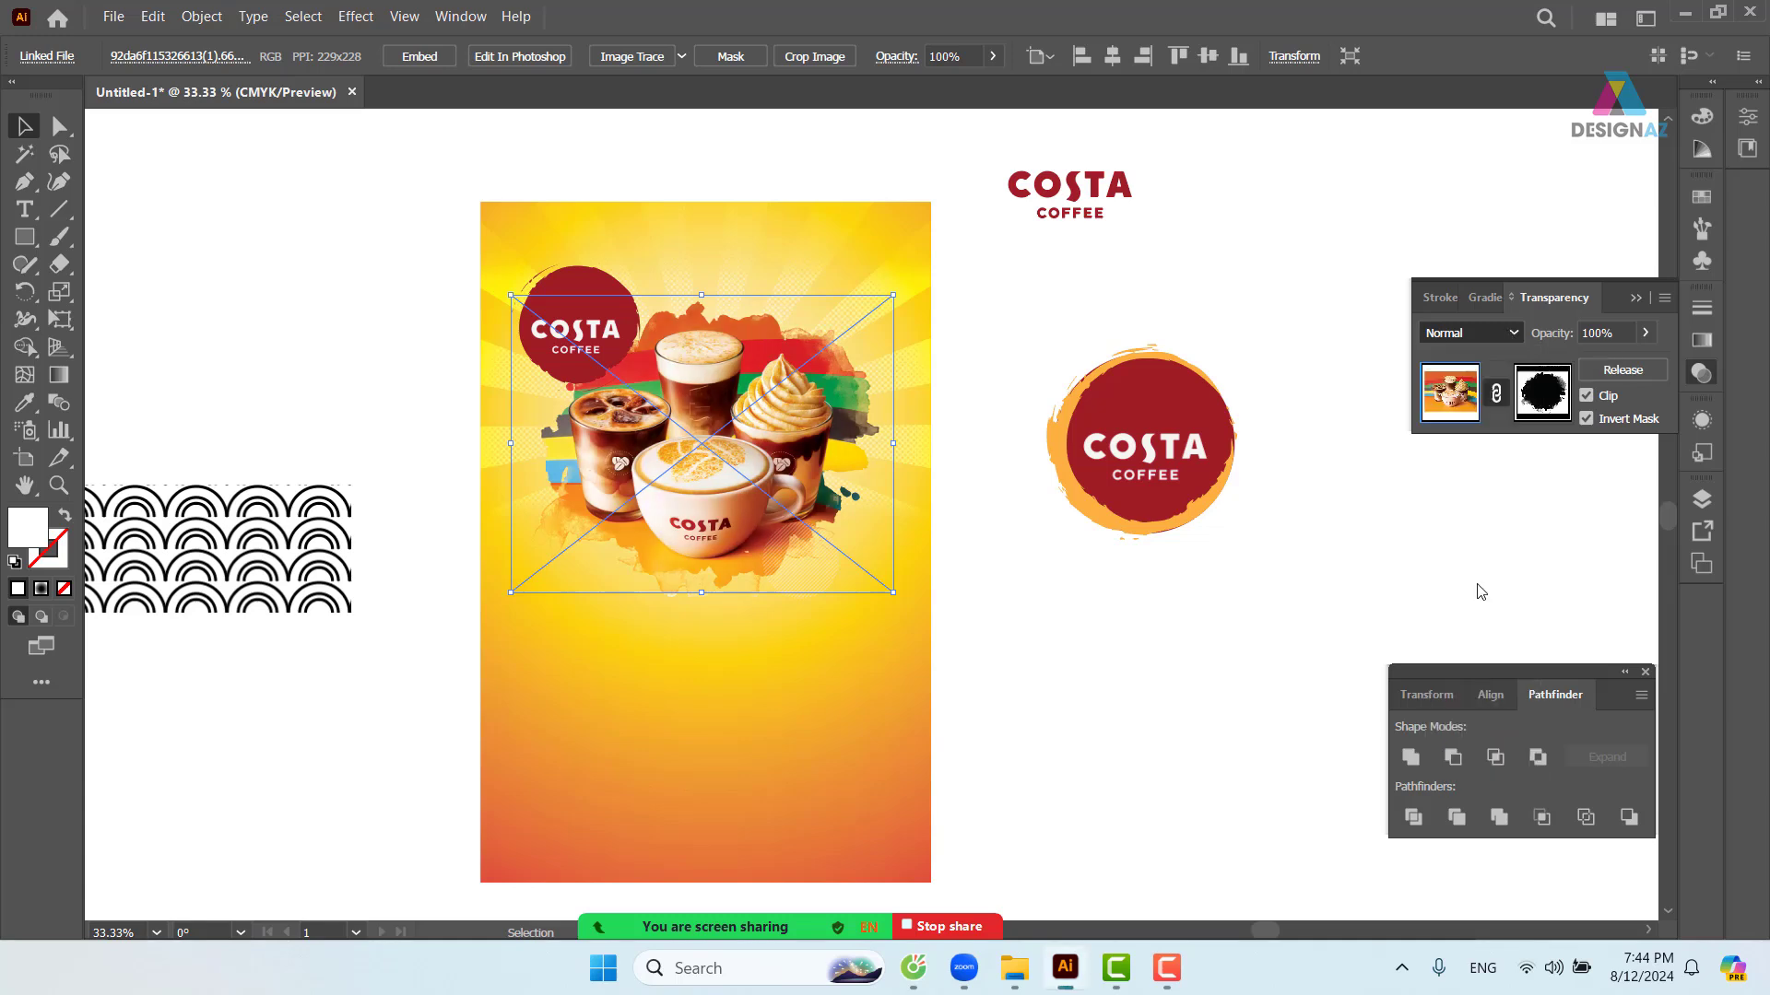
click(1186, 623)
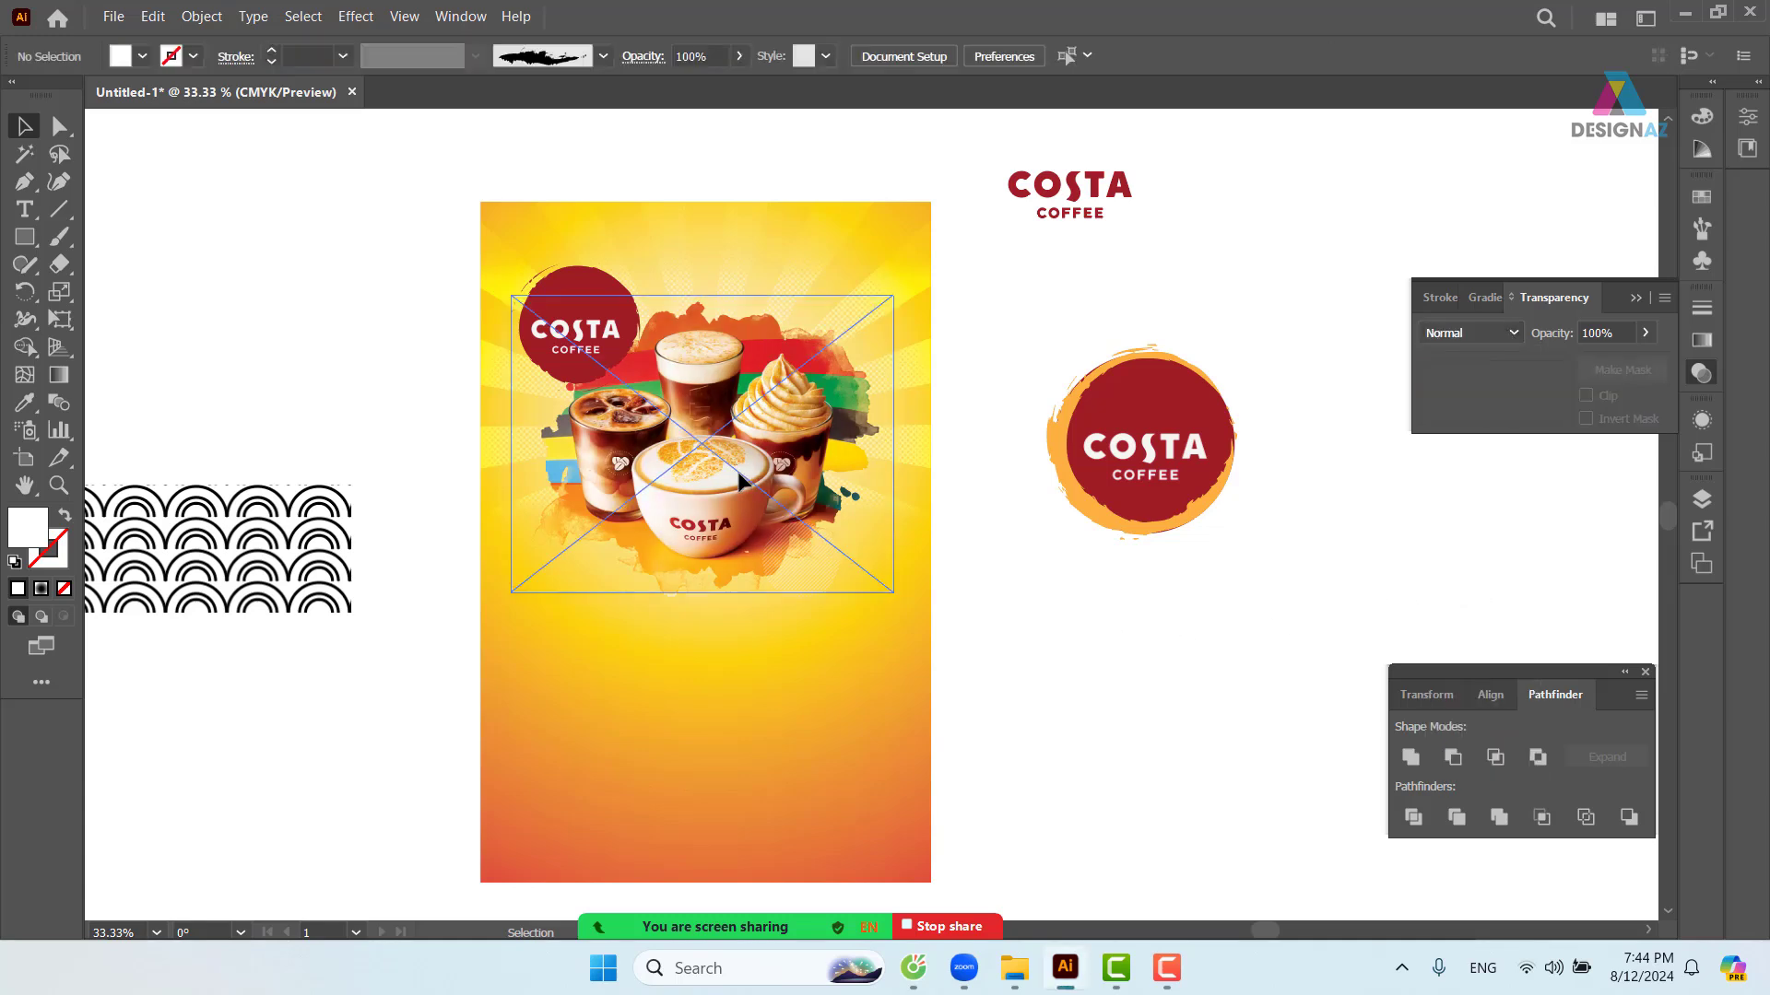
- Try moving the Soft Light drinks copy away from the original and undo the move
drag(736, 474, 501, 695)
key(ctrl+z)
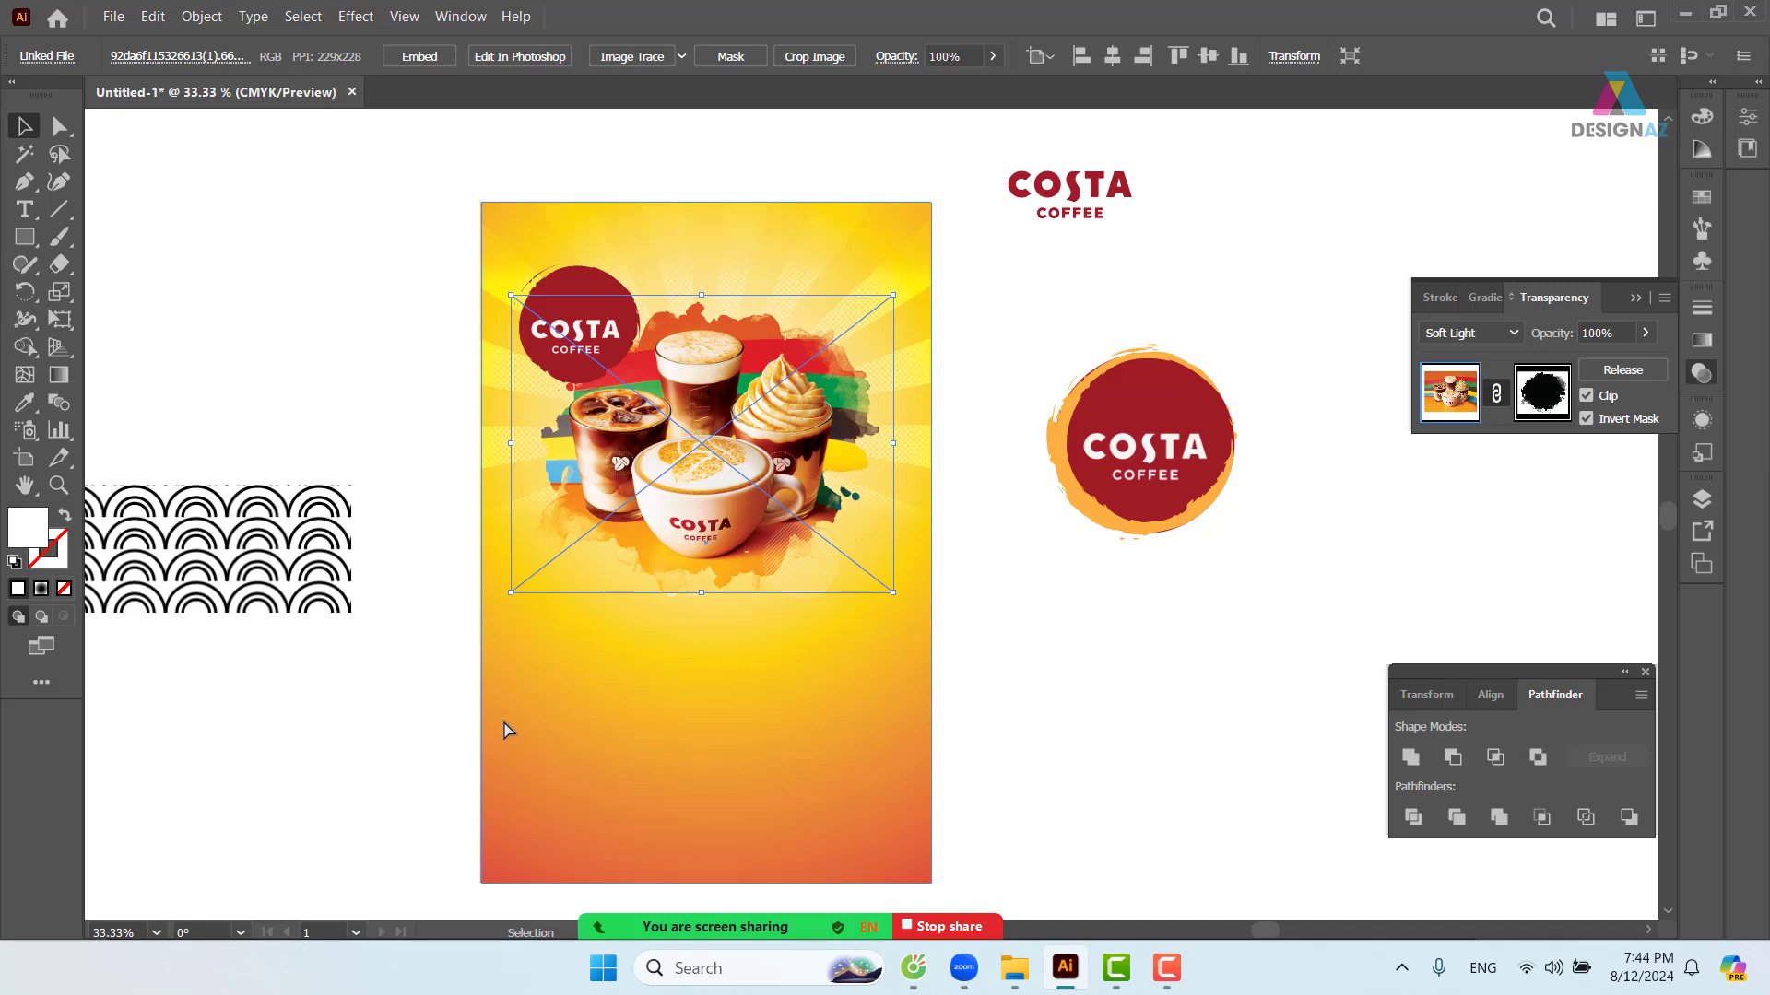
click(1051, 728)
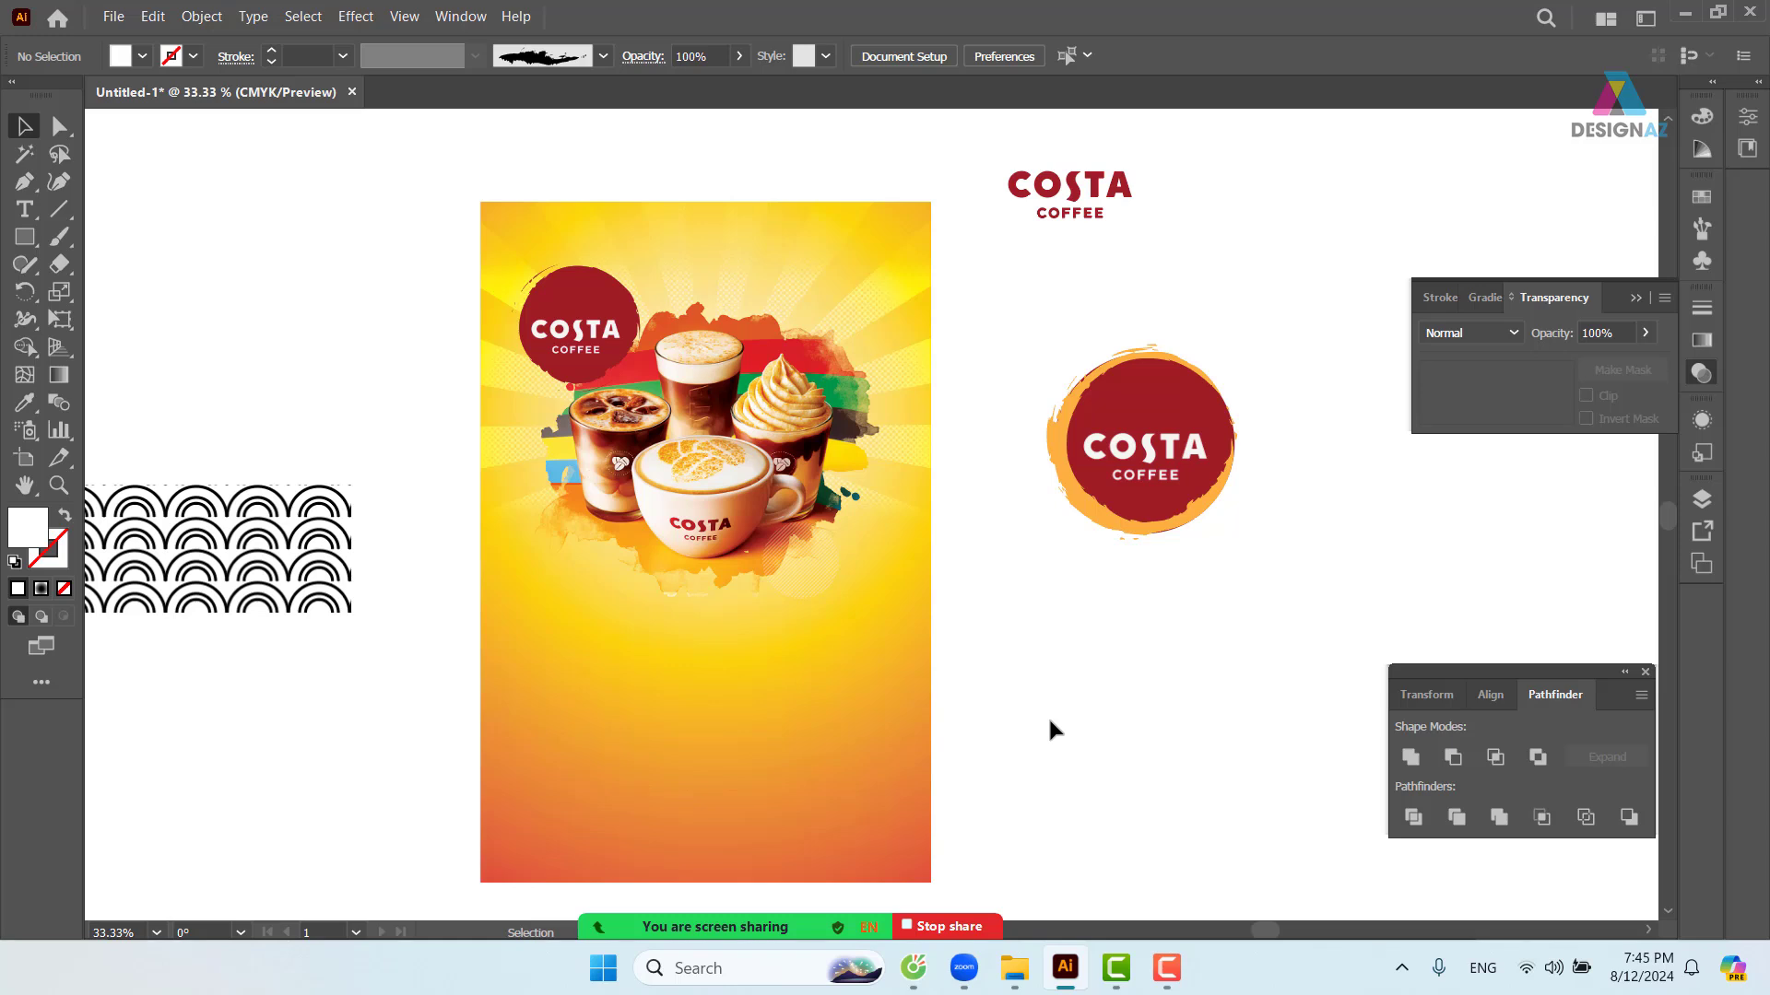
drag(960, 632, 955, 564)
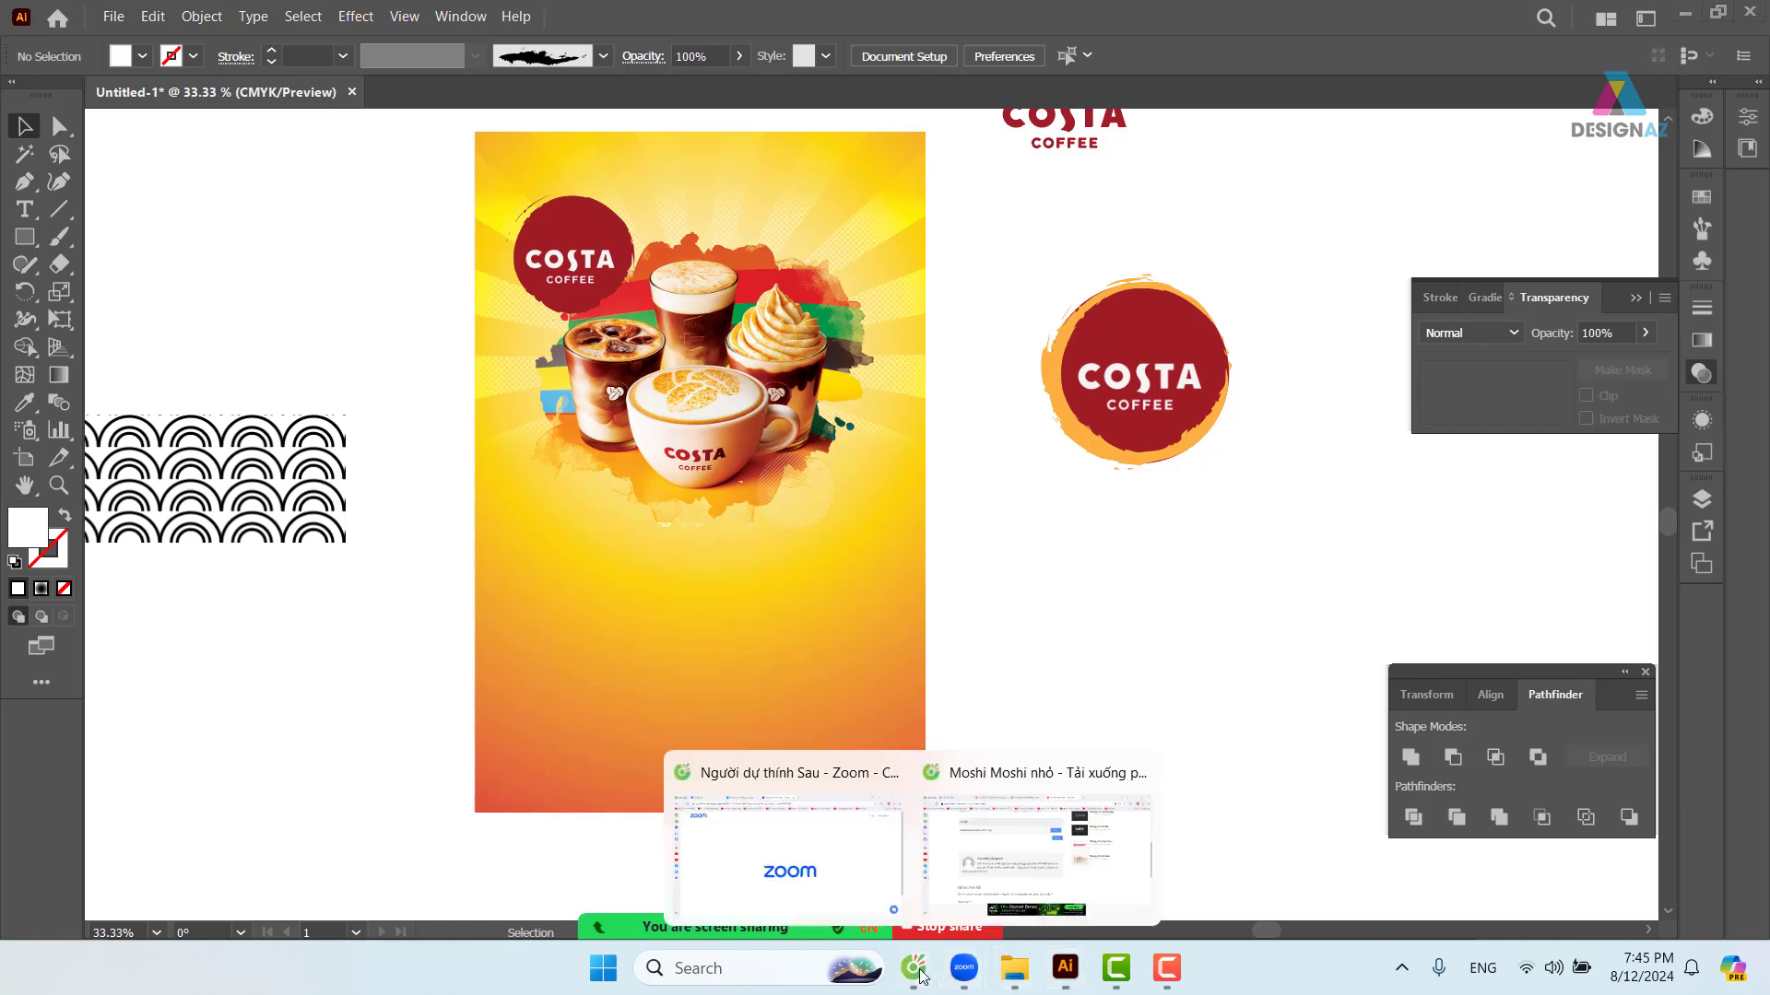
- Switch to the Cốc Cốc browser and search Google Images for "poster cafe" in a new tab
mouse_move(913, 968)
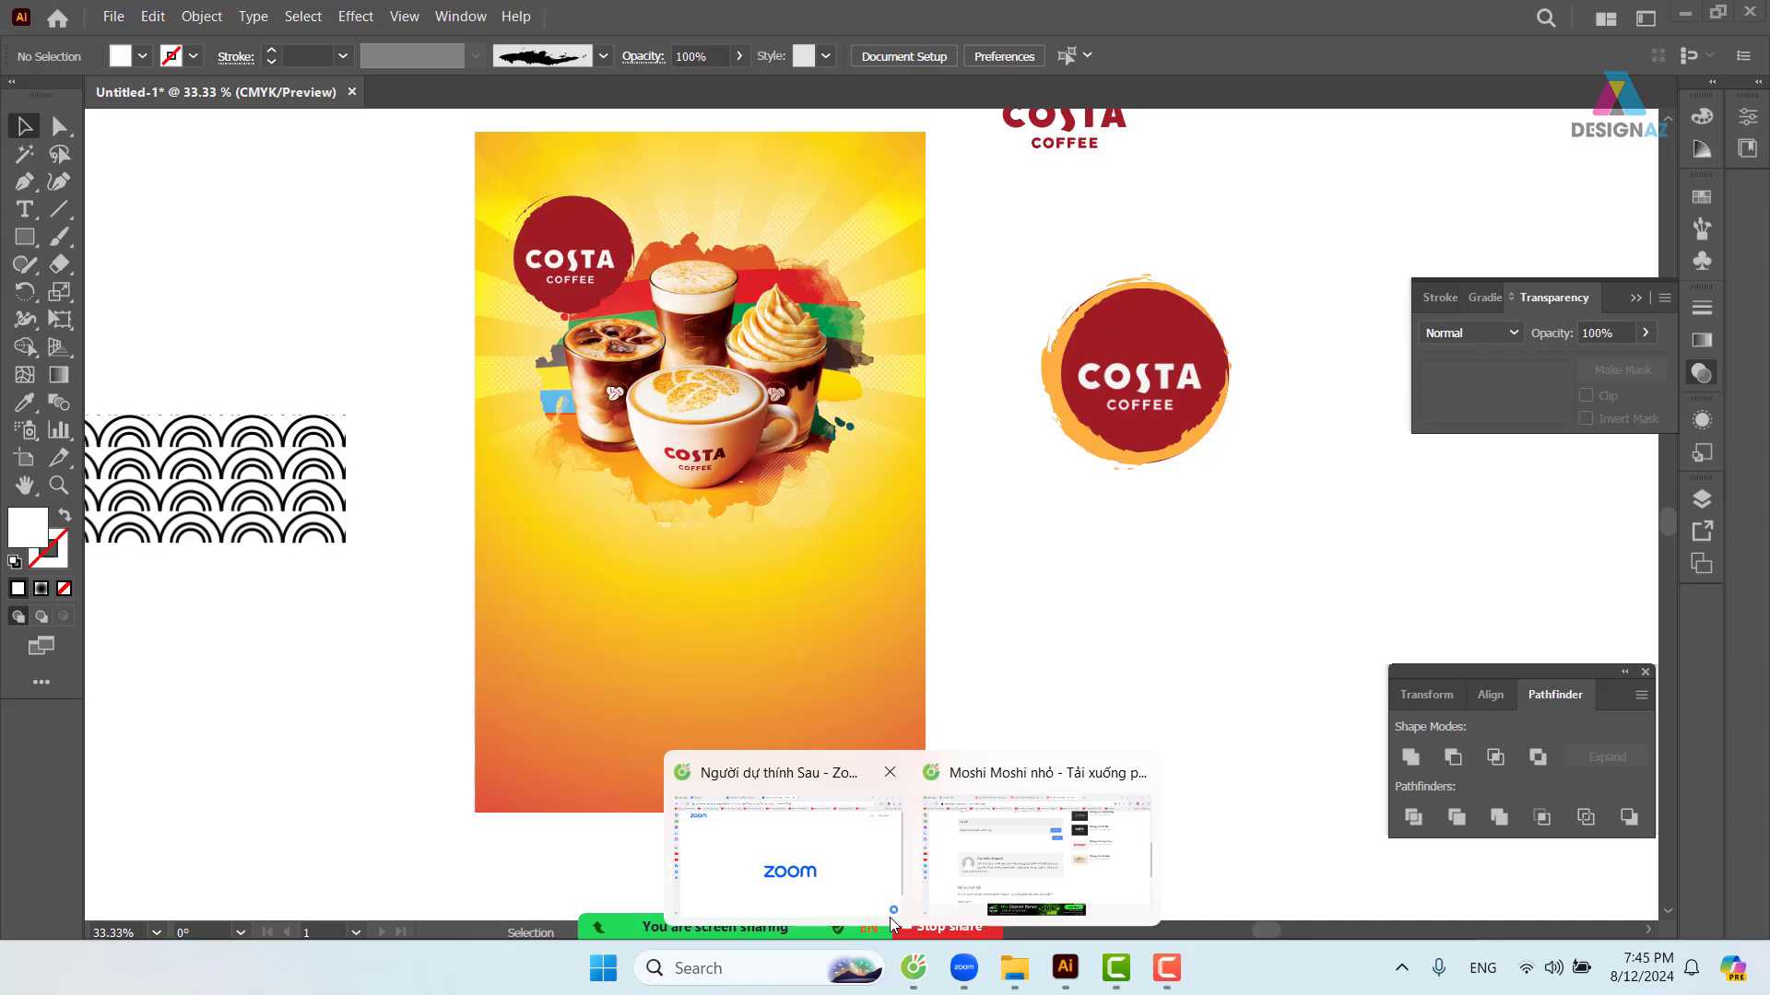
click(1035, 758)
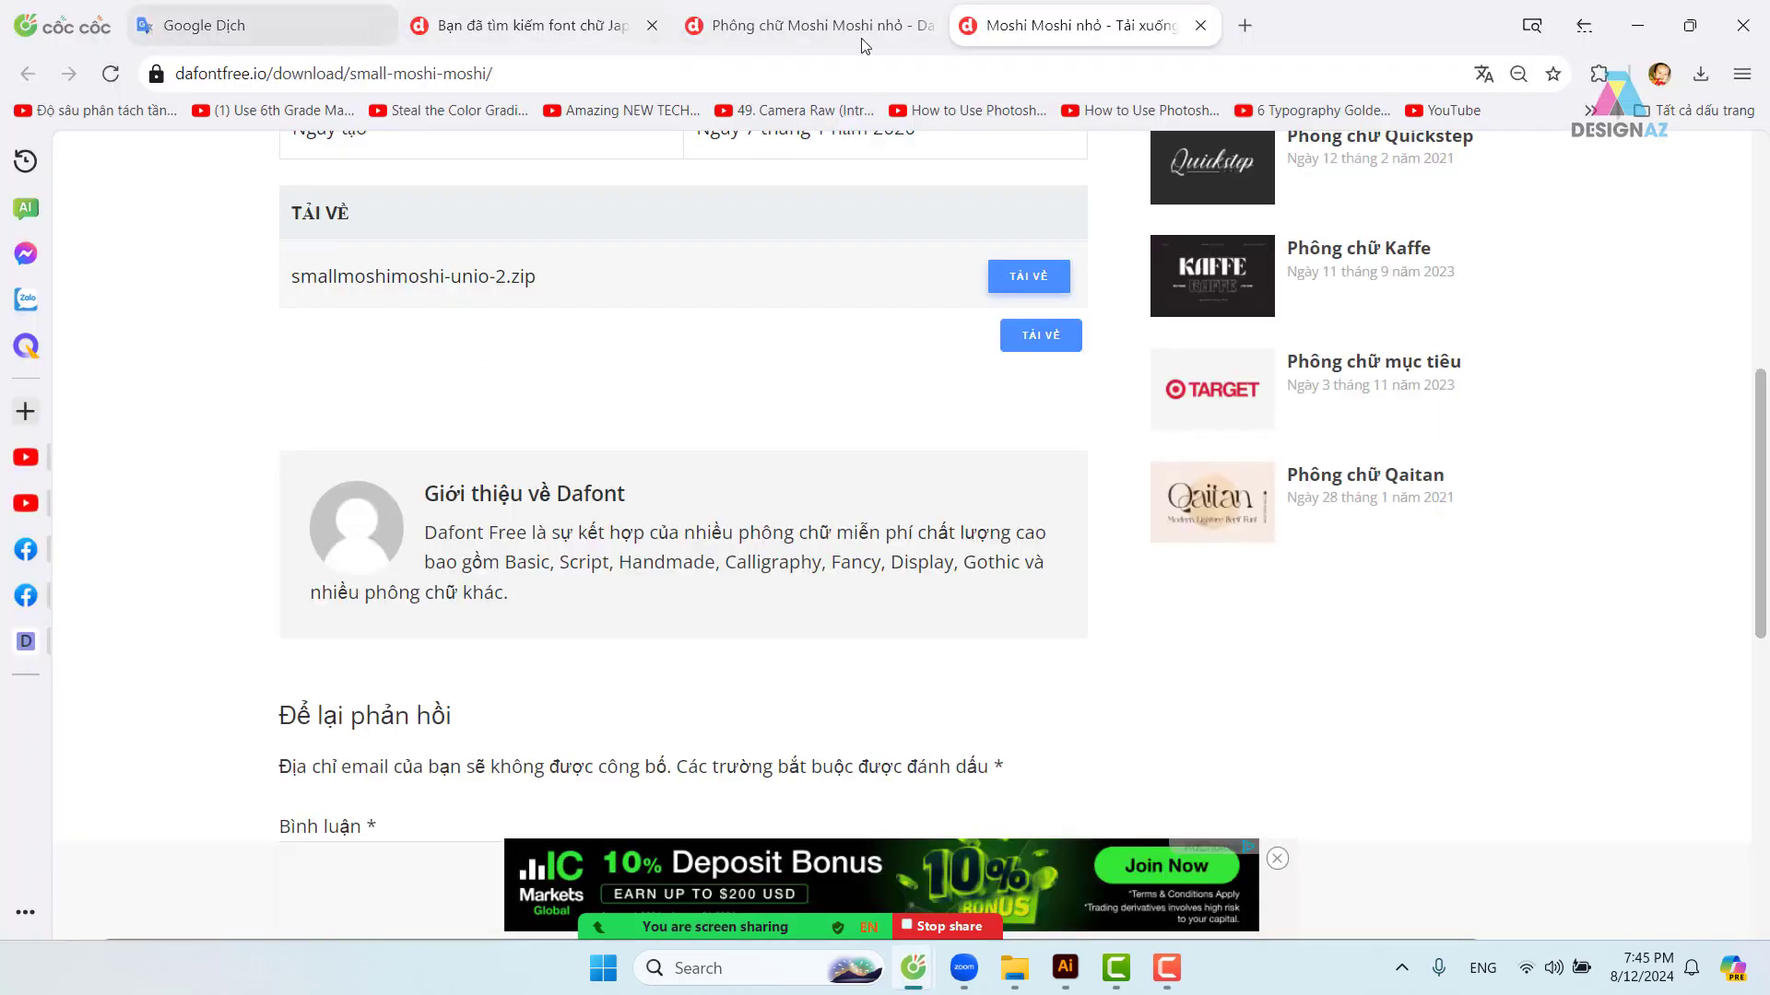
click(1246, 25)
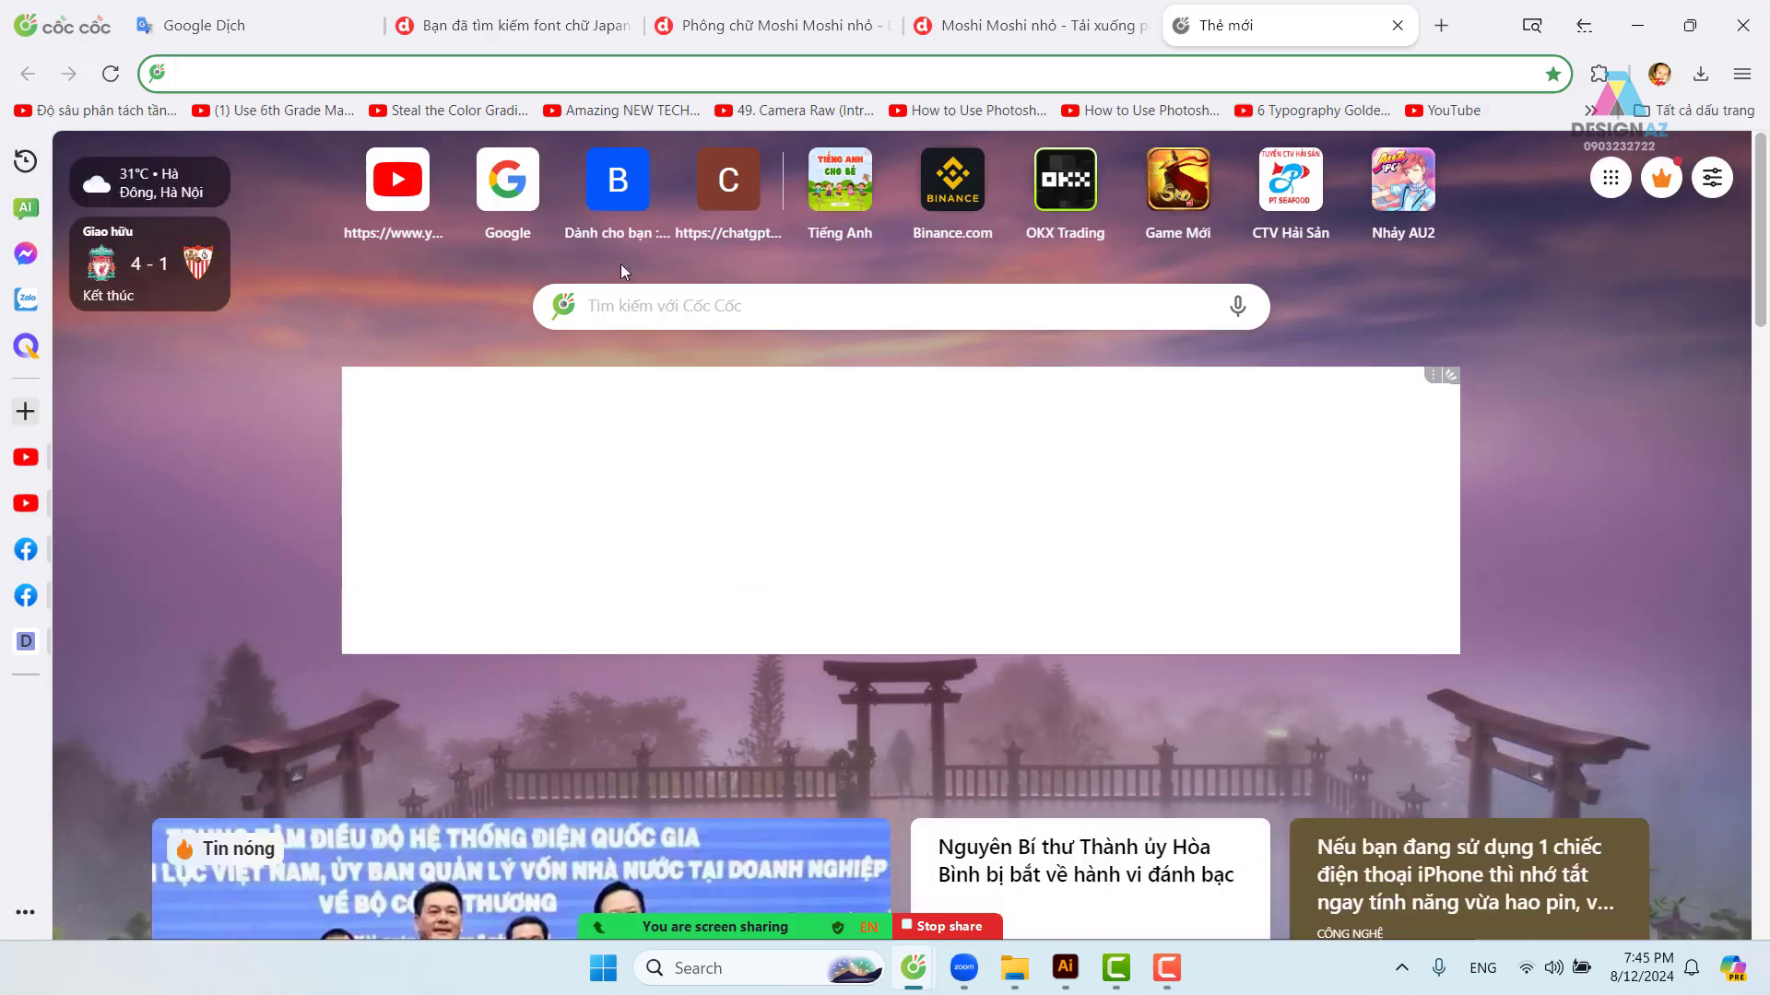
click(505, 177)
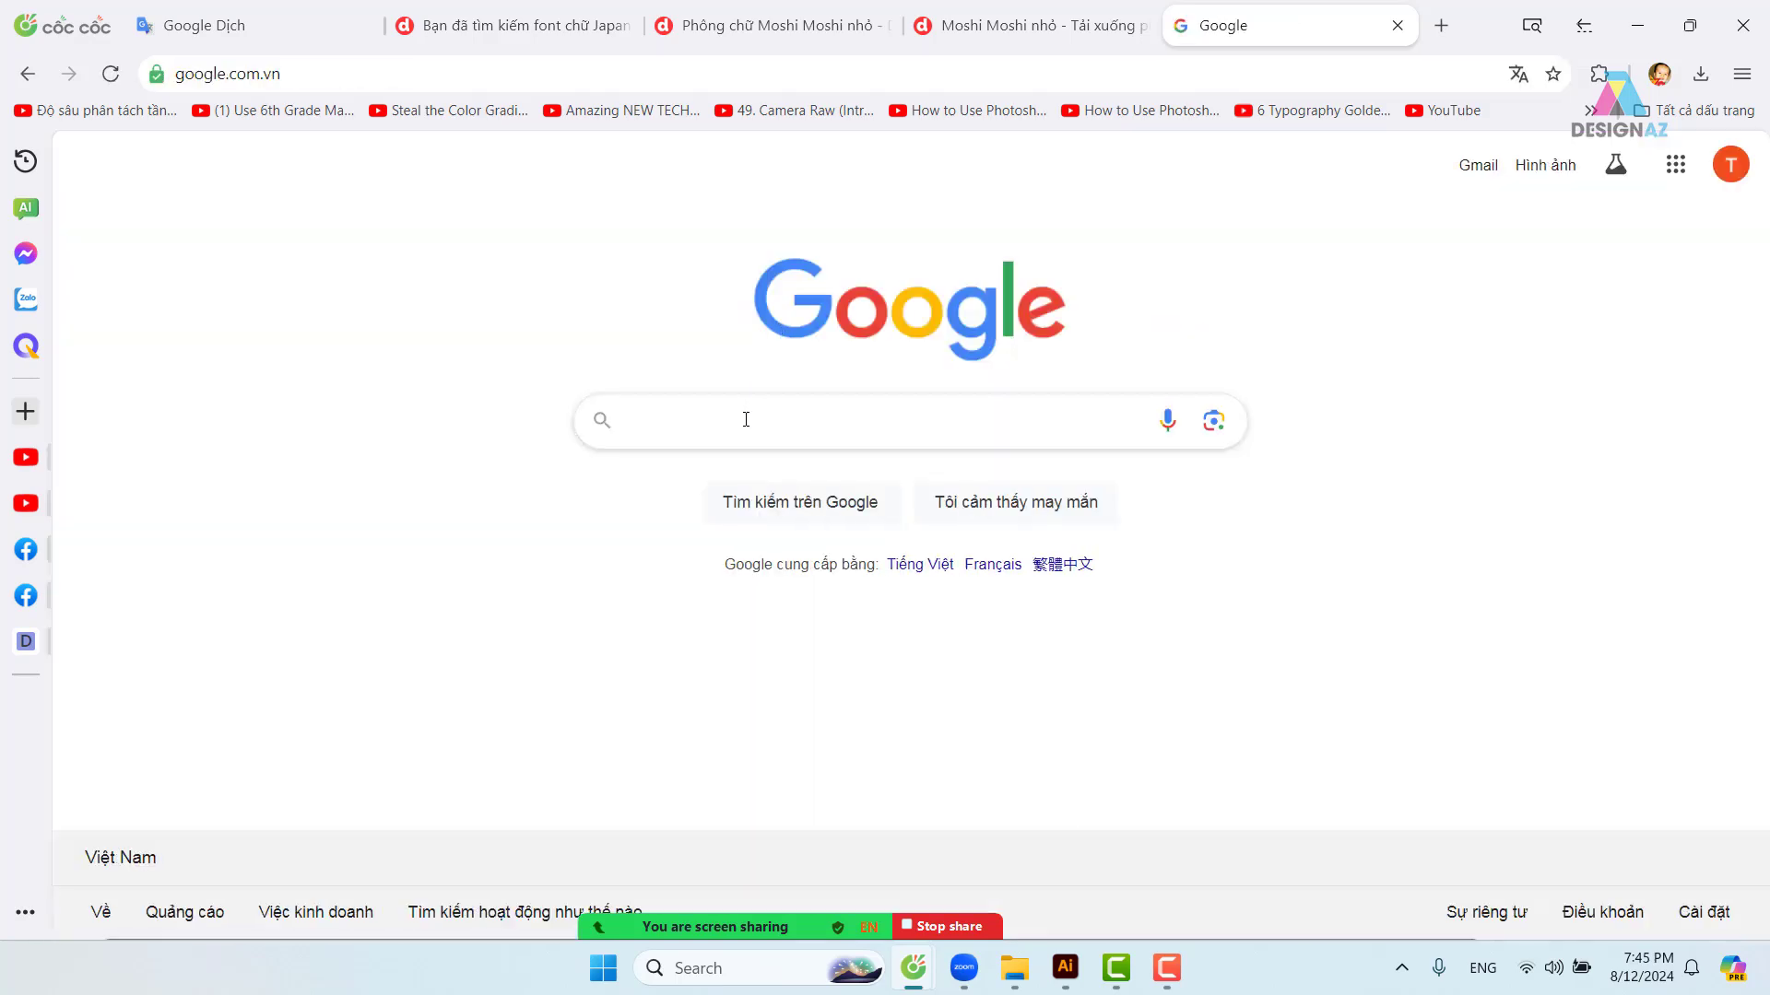
click(746, 419)
text(pos)
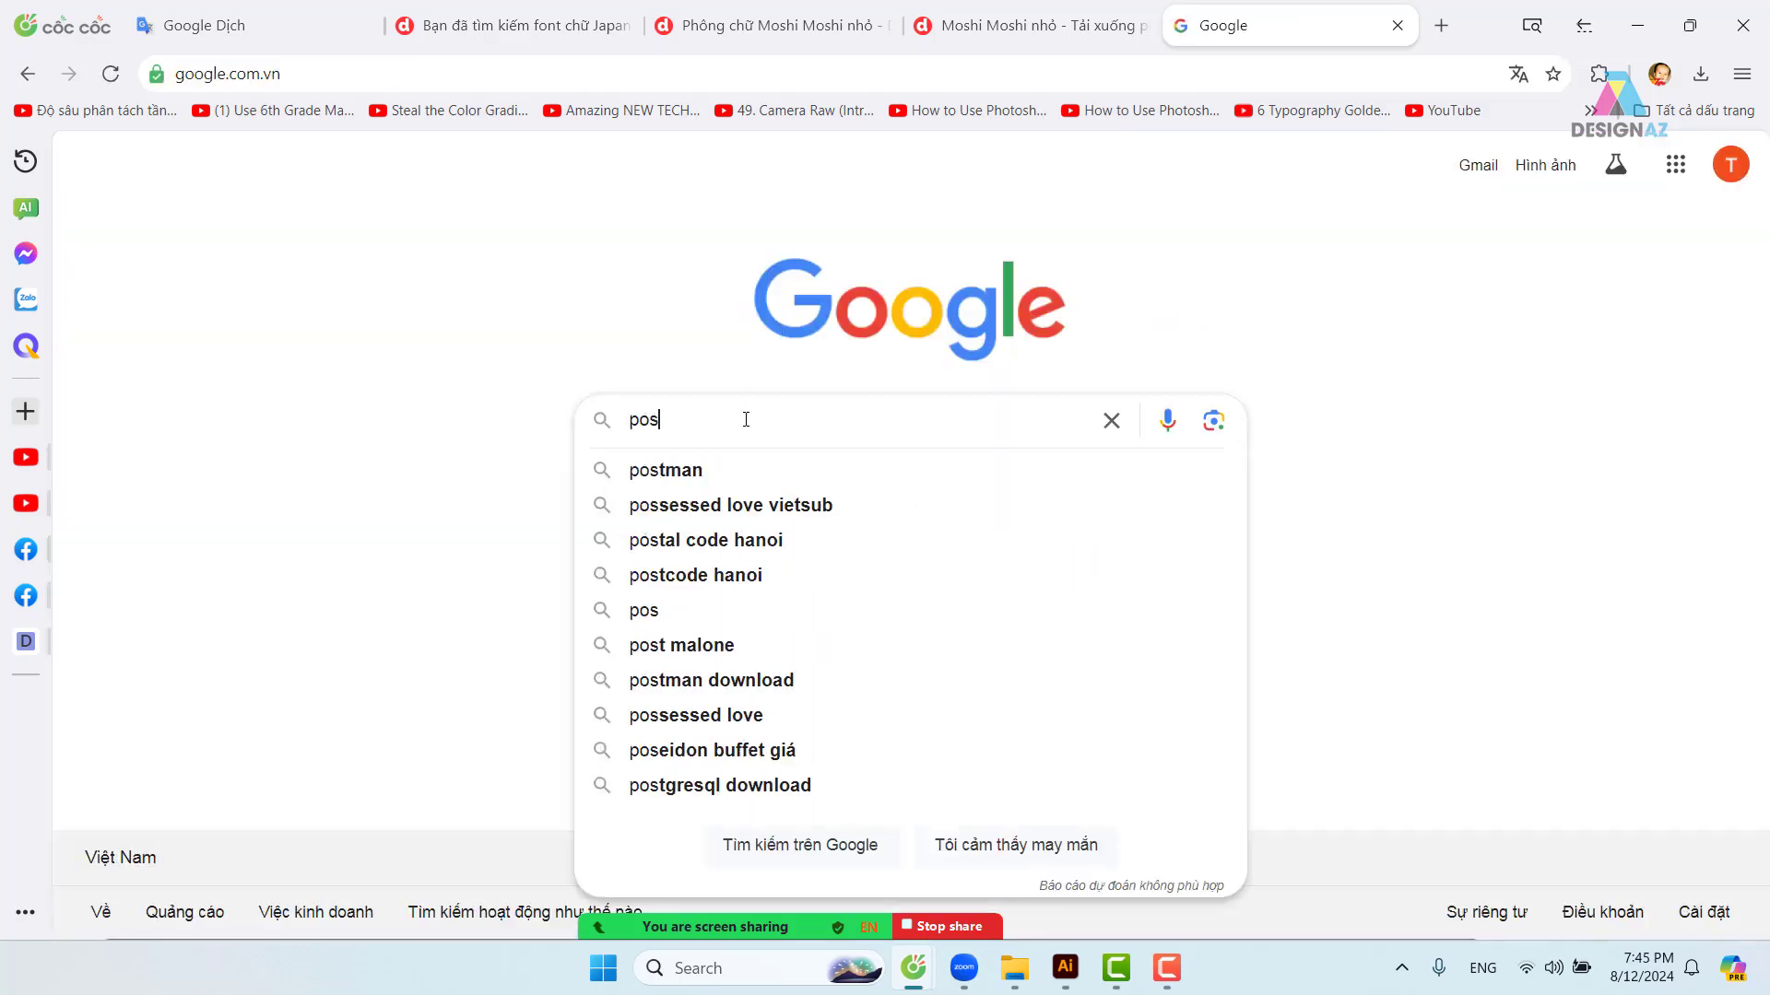
text(ter ca)
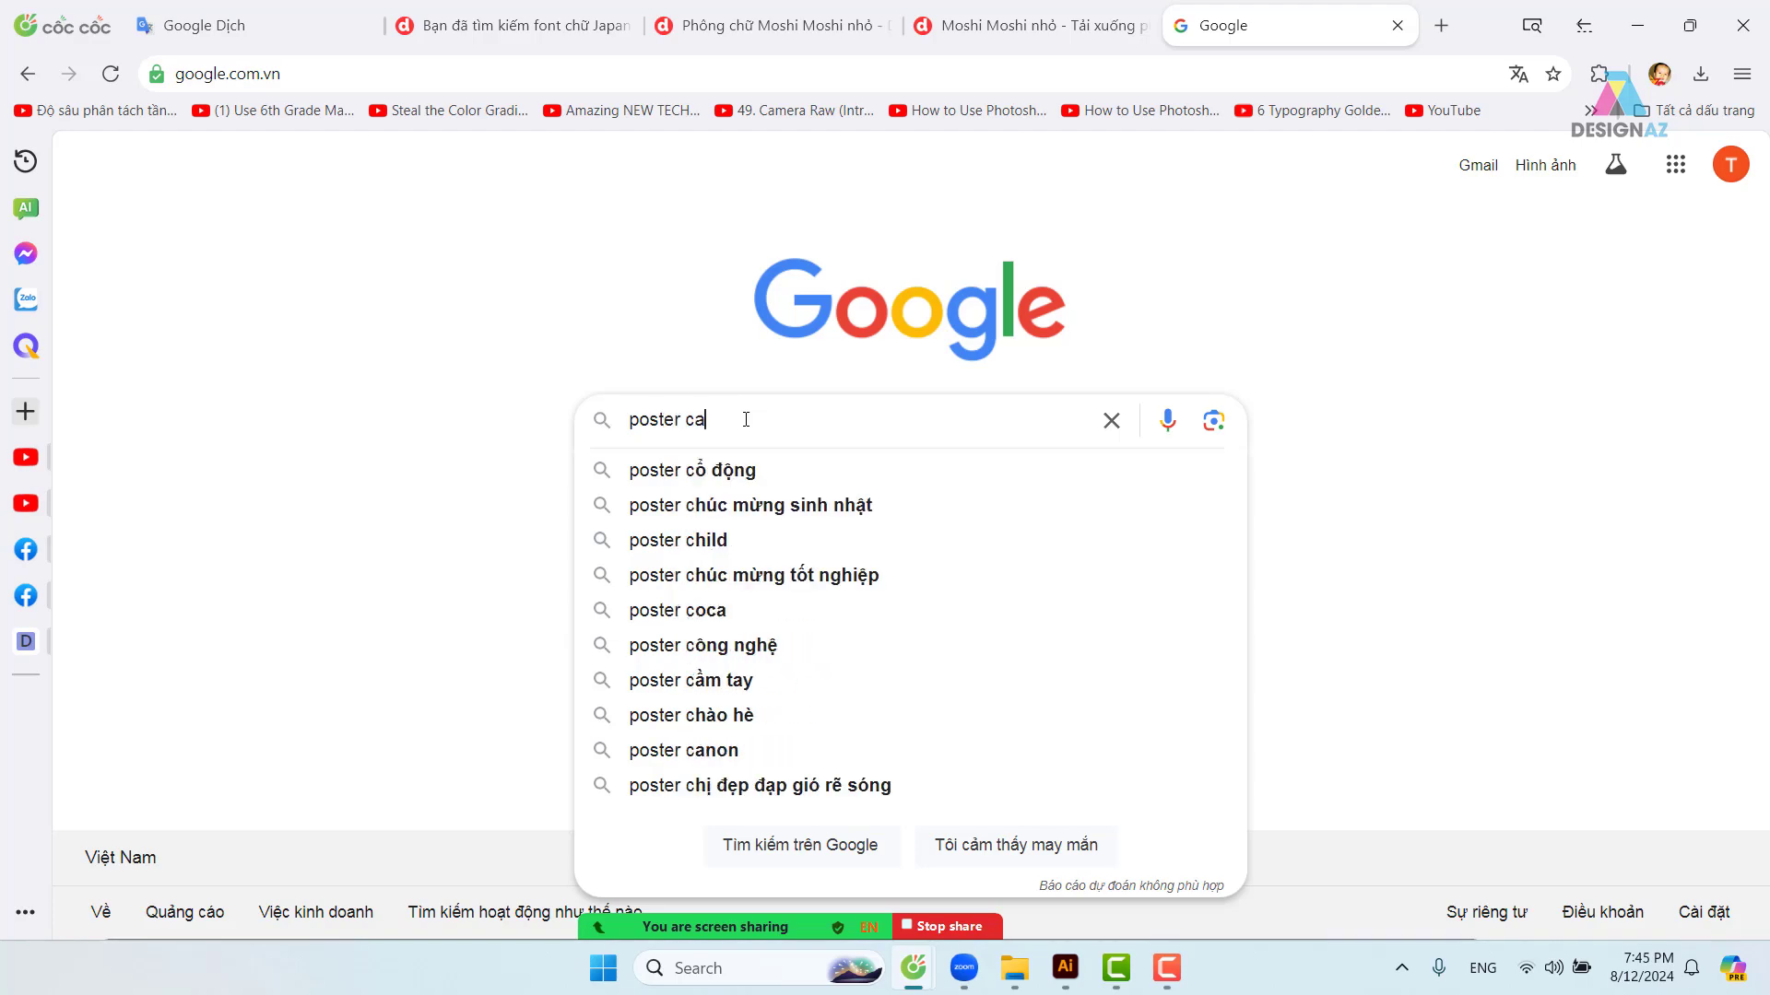
text(fe)
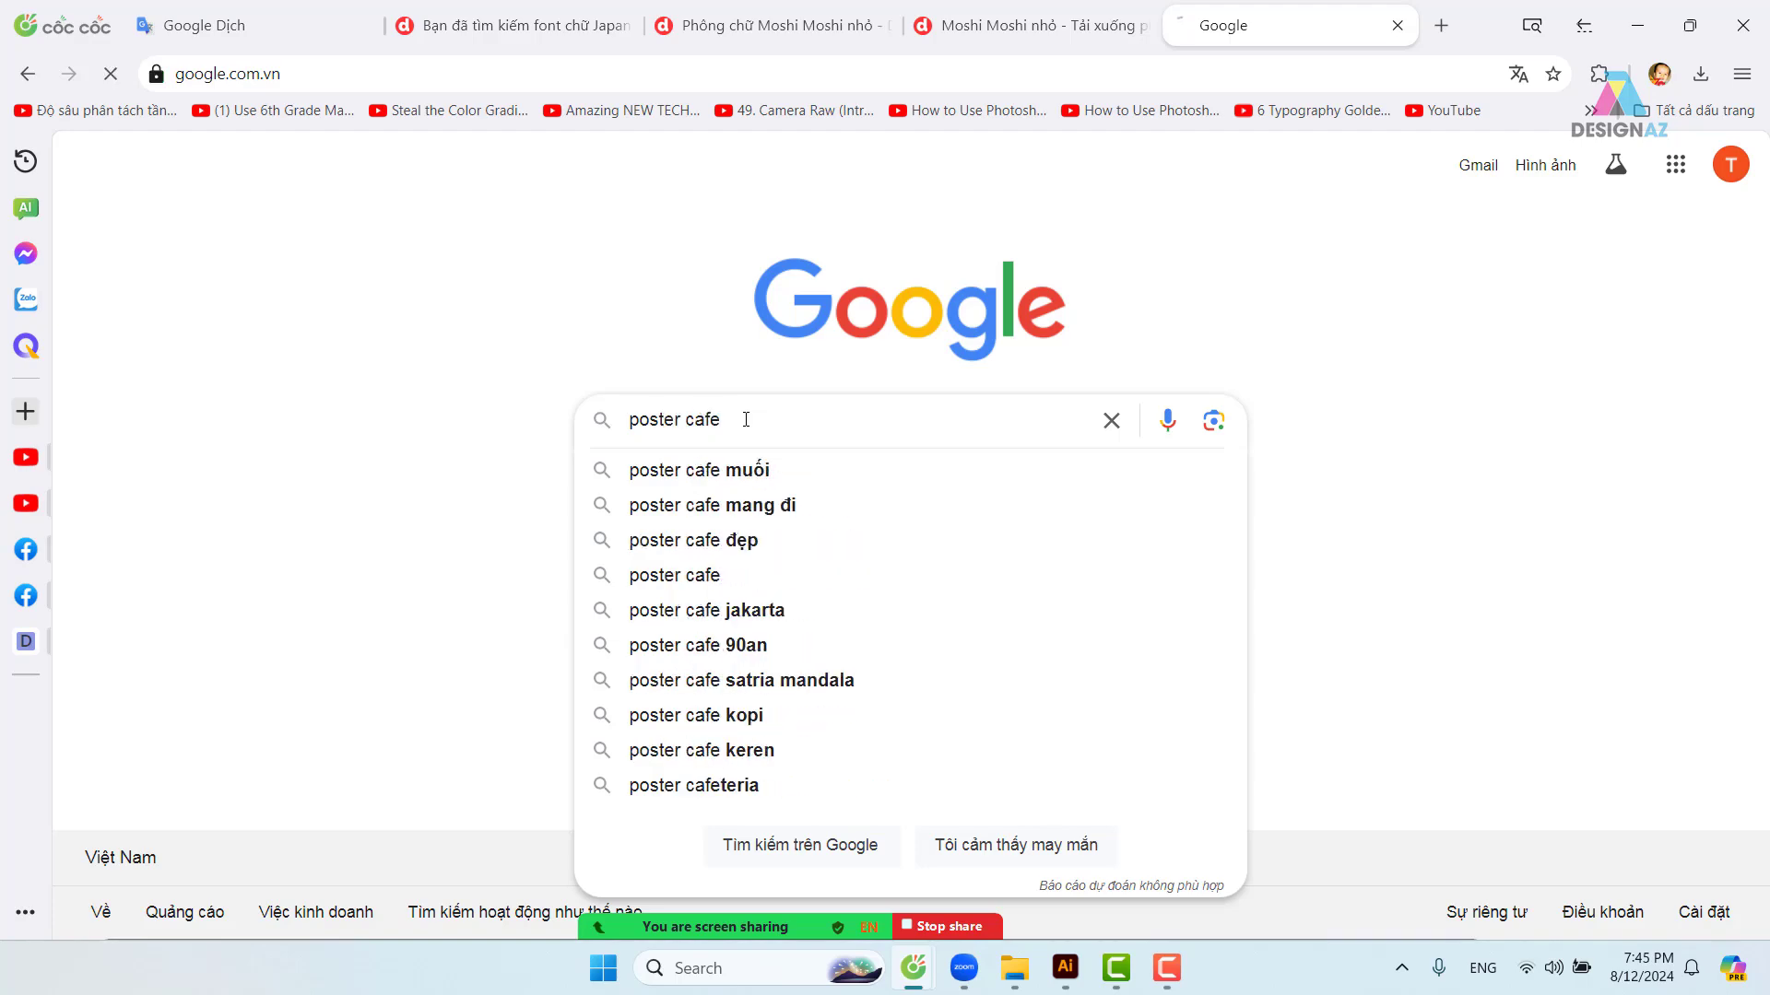
key(Return)
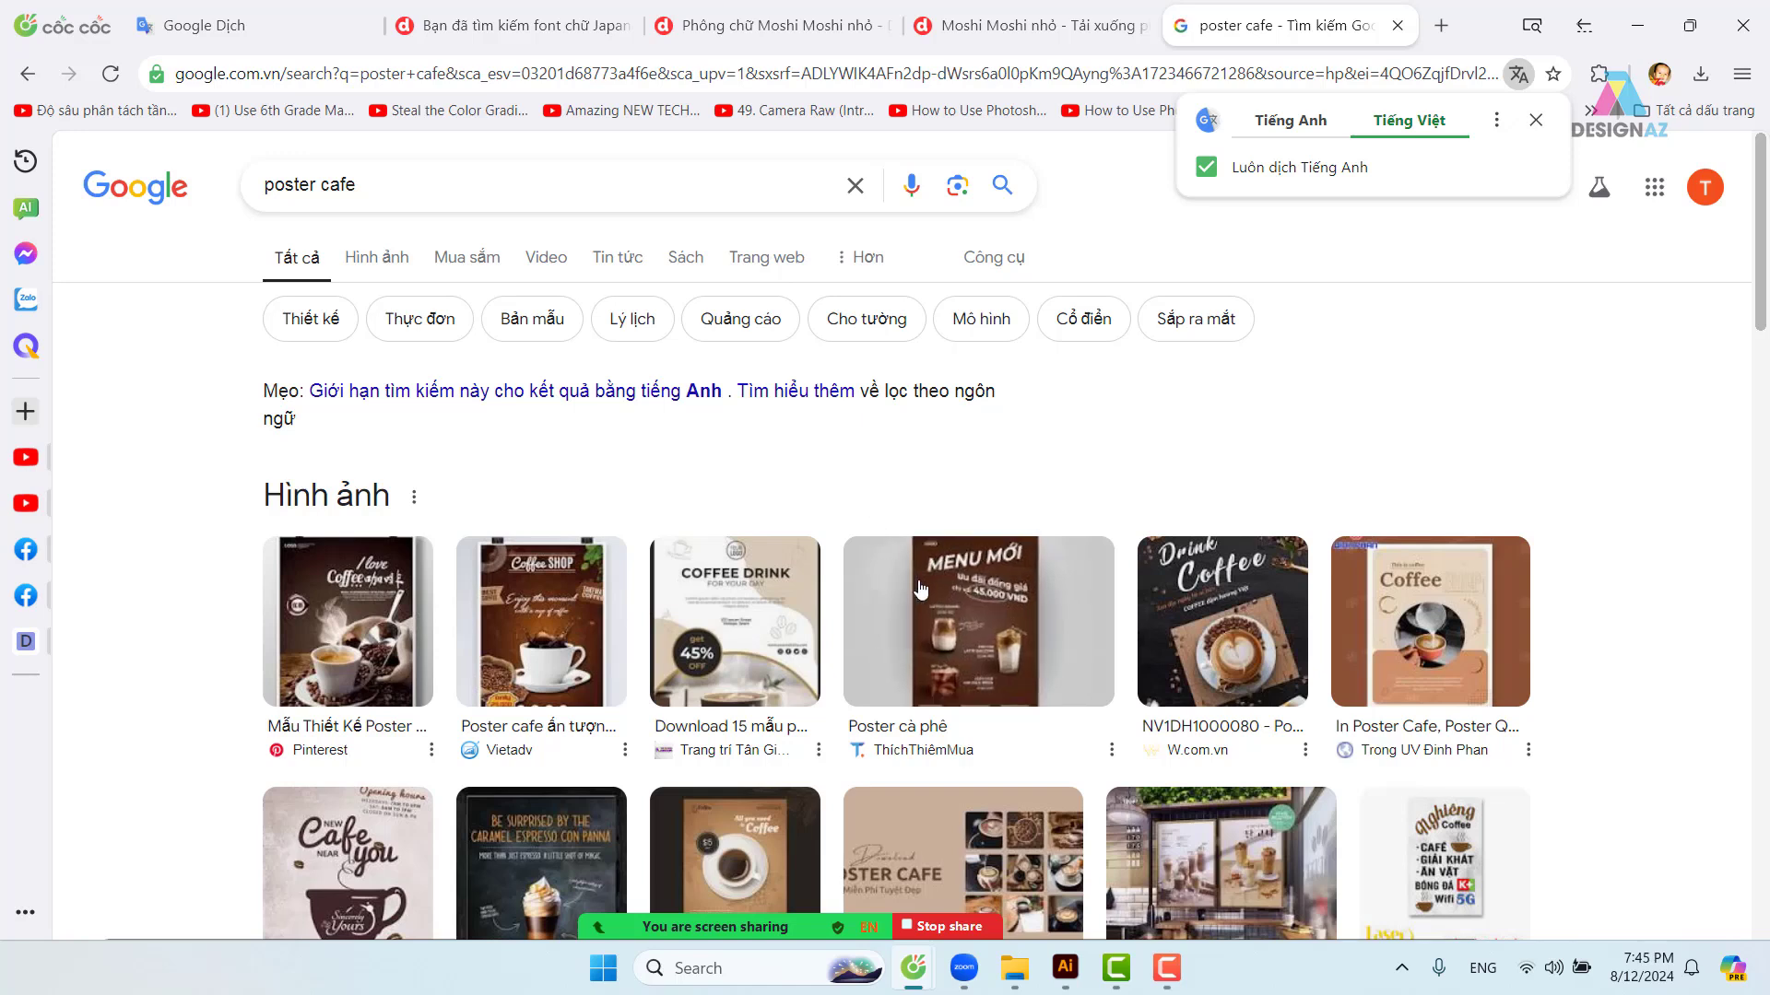
click(382, 258)
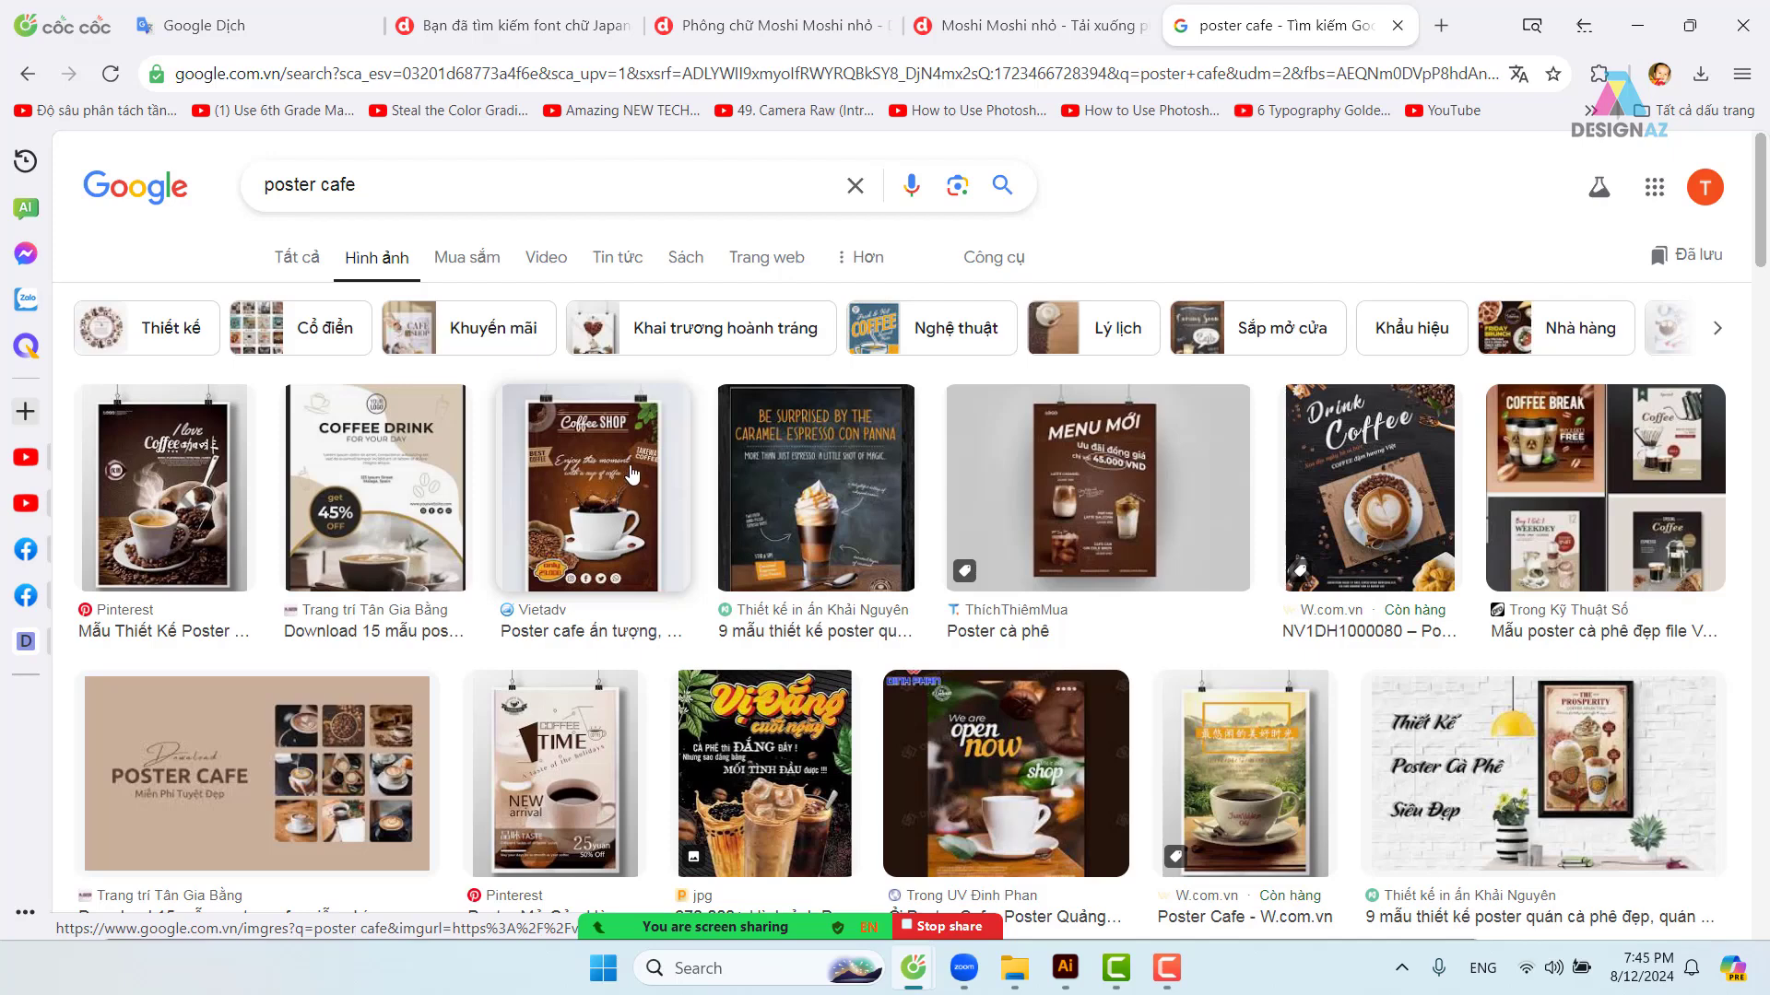
- Preview the "Vị Đắng cuối ngày" iced coffee poster among the image results and switch back to Illustrator
scroll(630, 478, down, 1)
scroll(634, 472, down, 2)
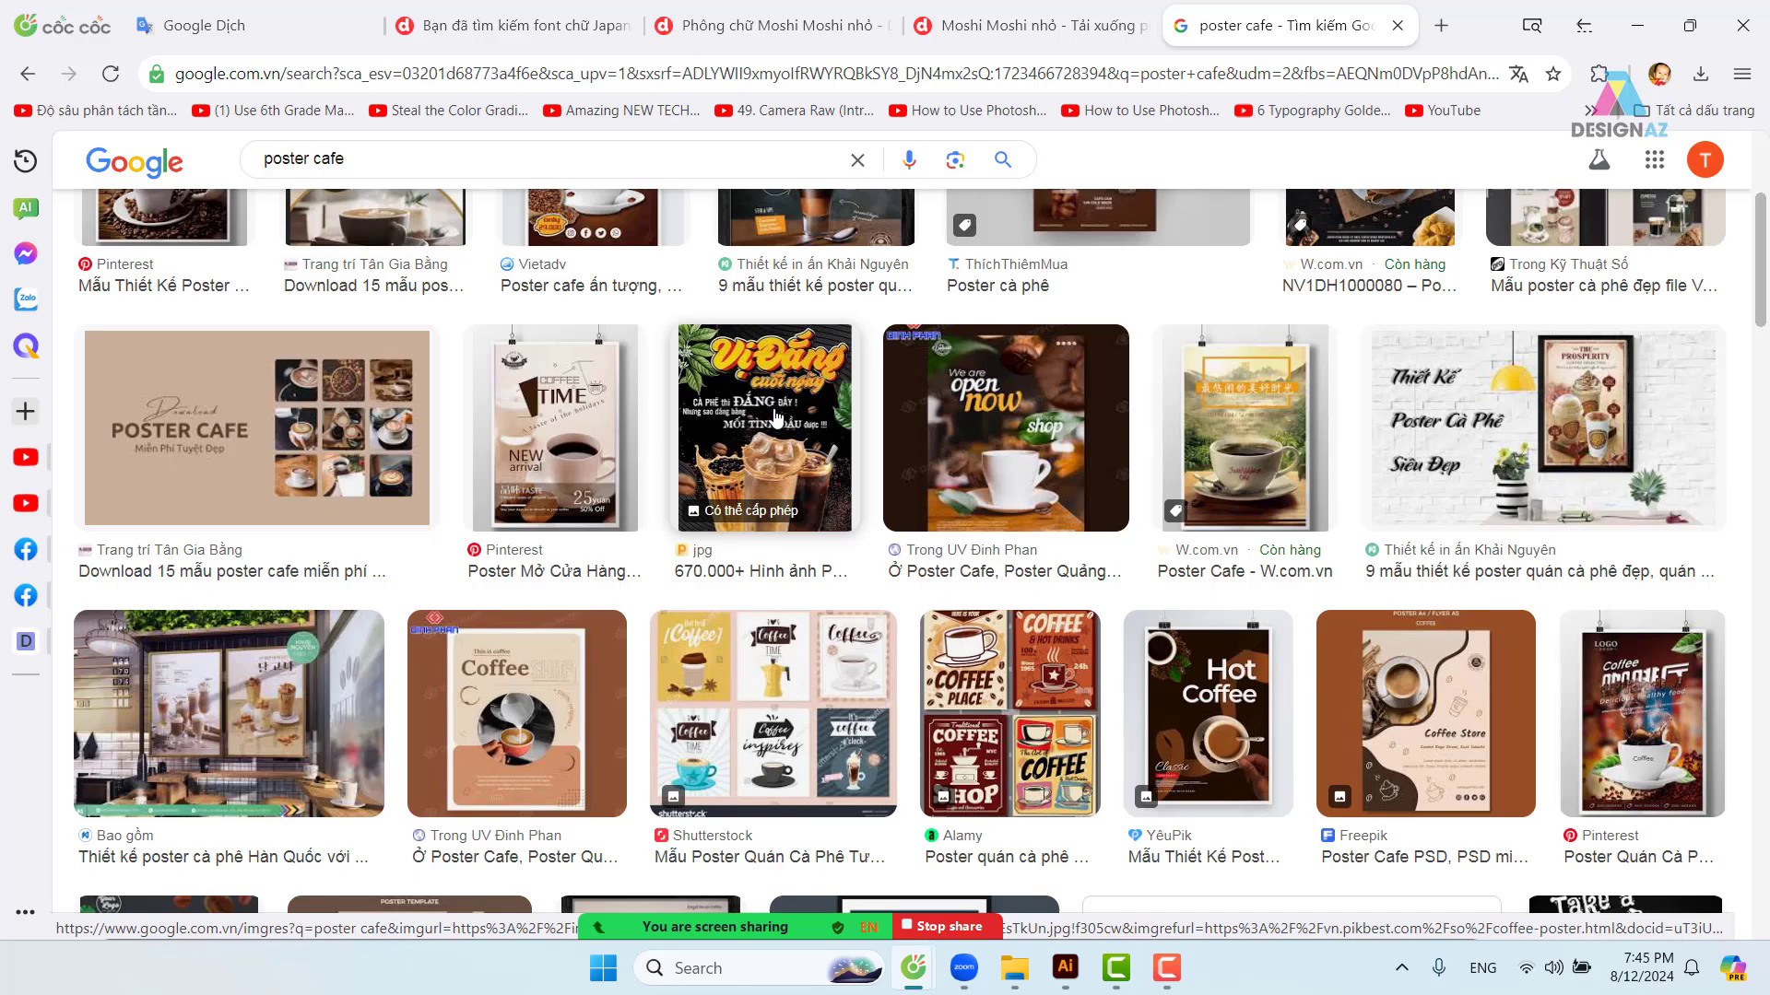
click(803, 422)
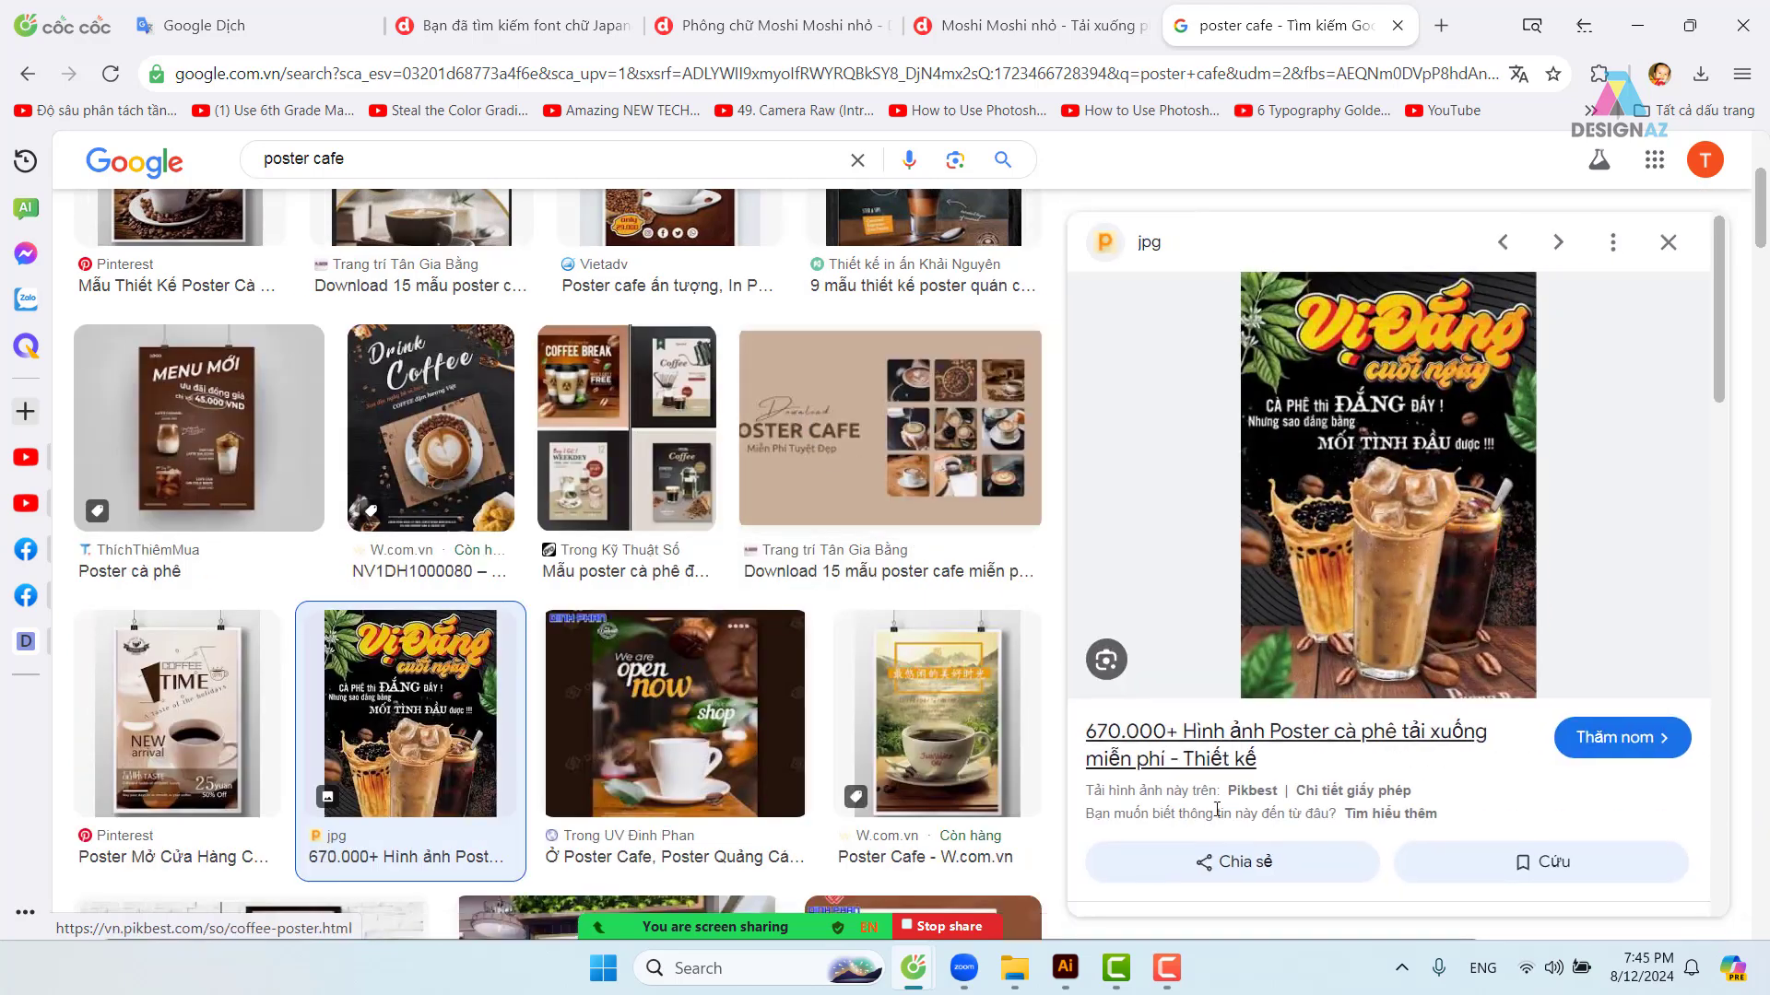
click(1065, 968)
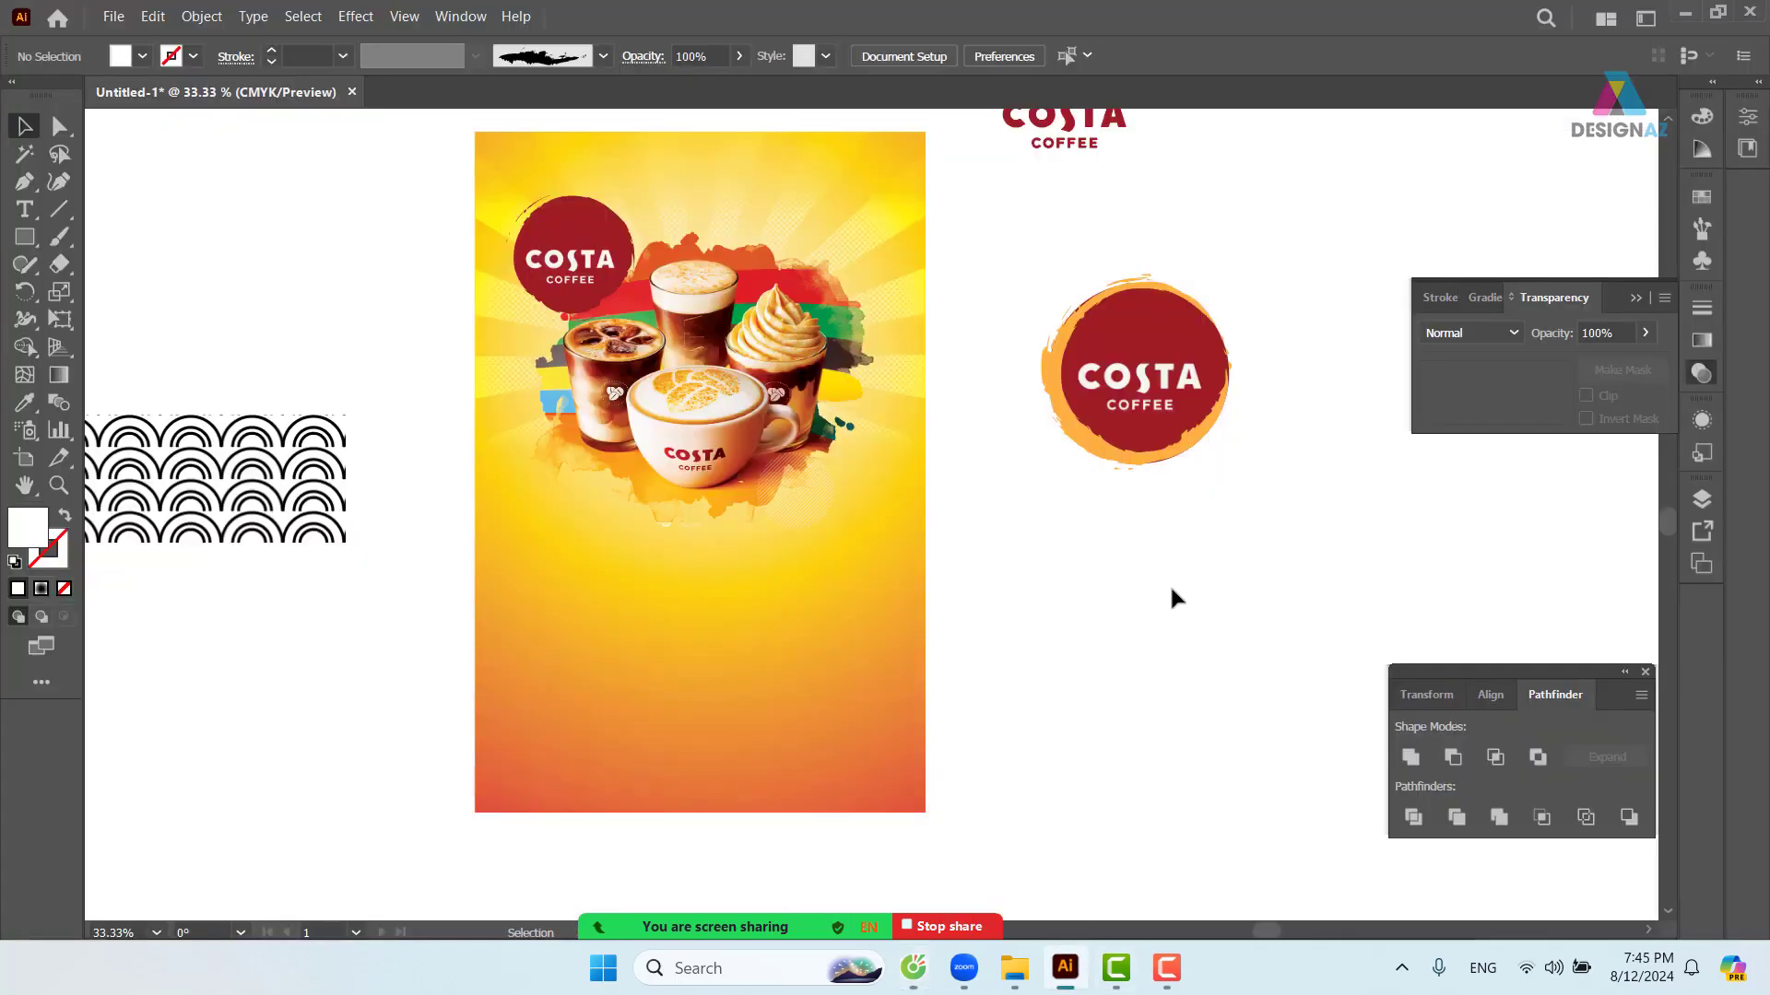
- Draw an open S-shaped curl with the Pen tool from the whipped cream up above the drinks, with no fill and a white stroke
drag(1009, 526, 980, 562)
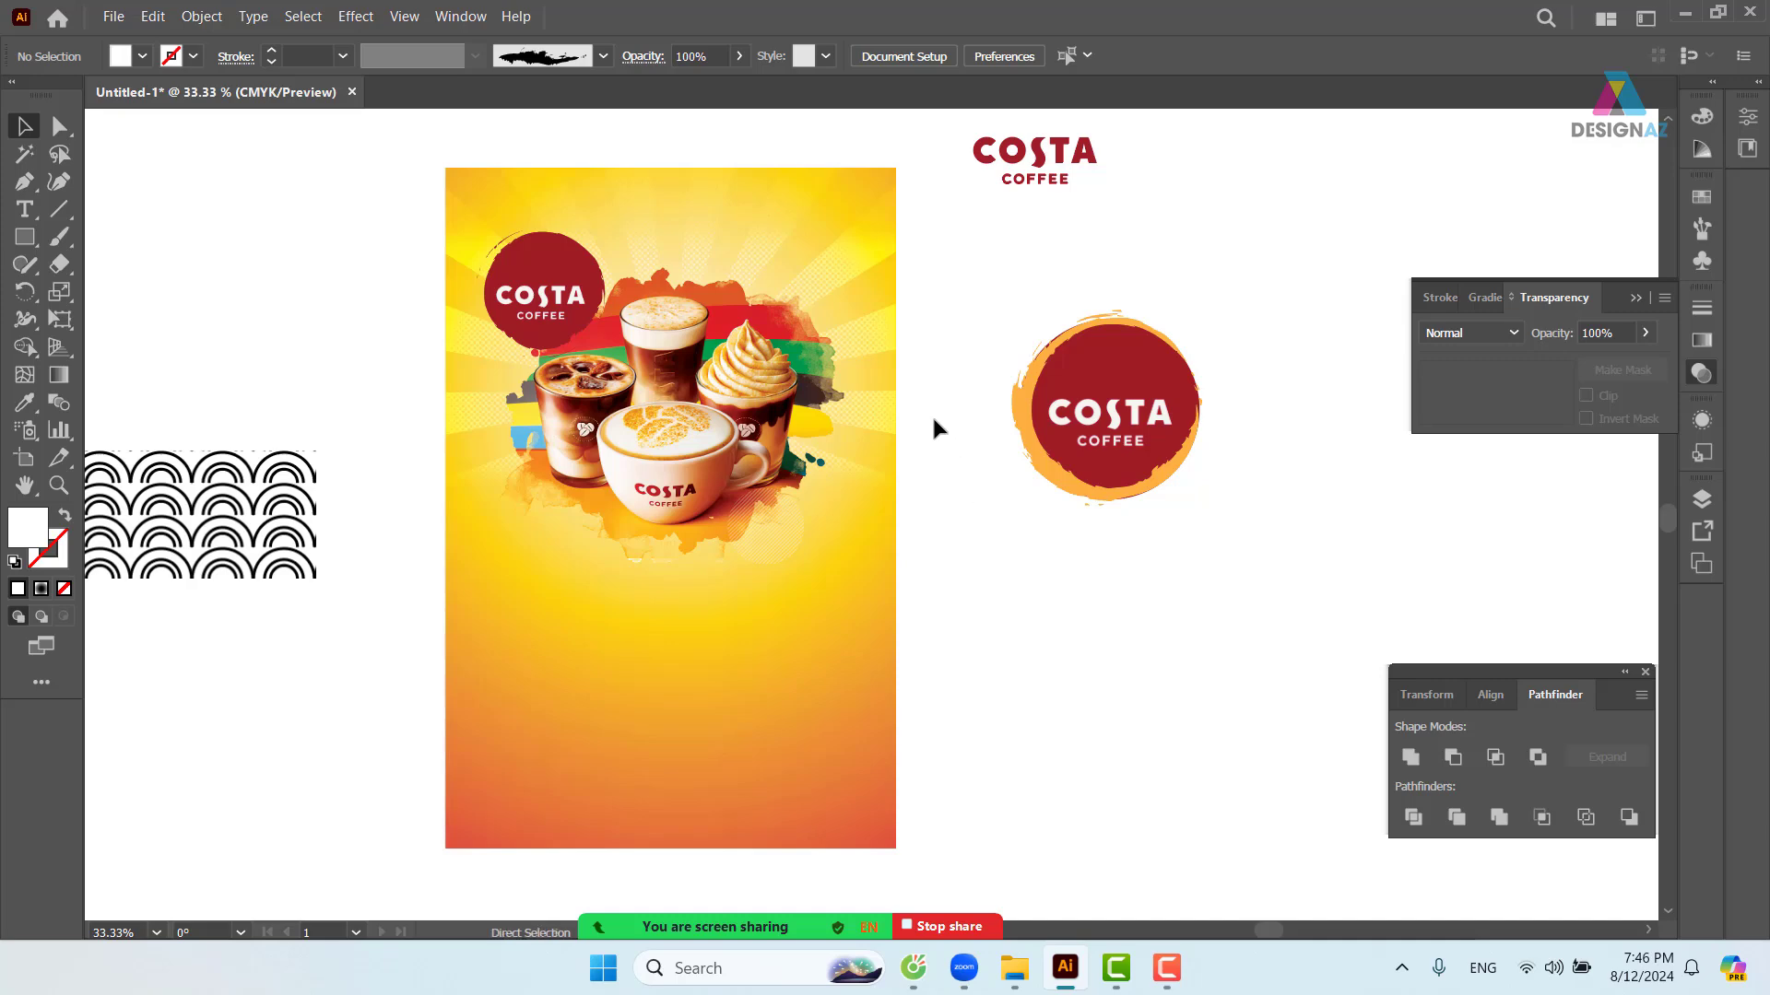
key(ctrl+plus)
key(ctrl+plus)
drag(618, 357, 789, 710)
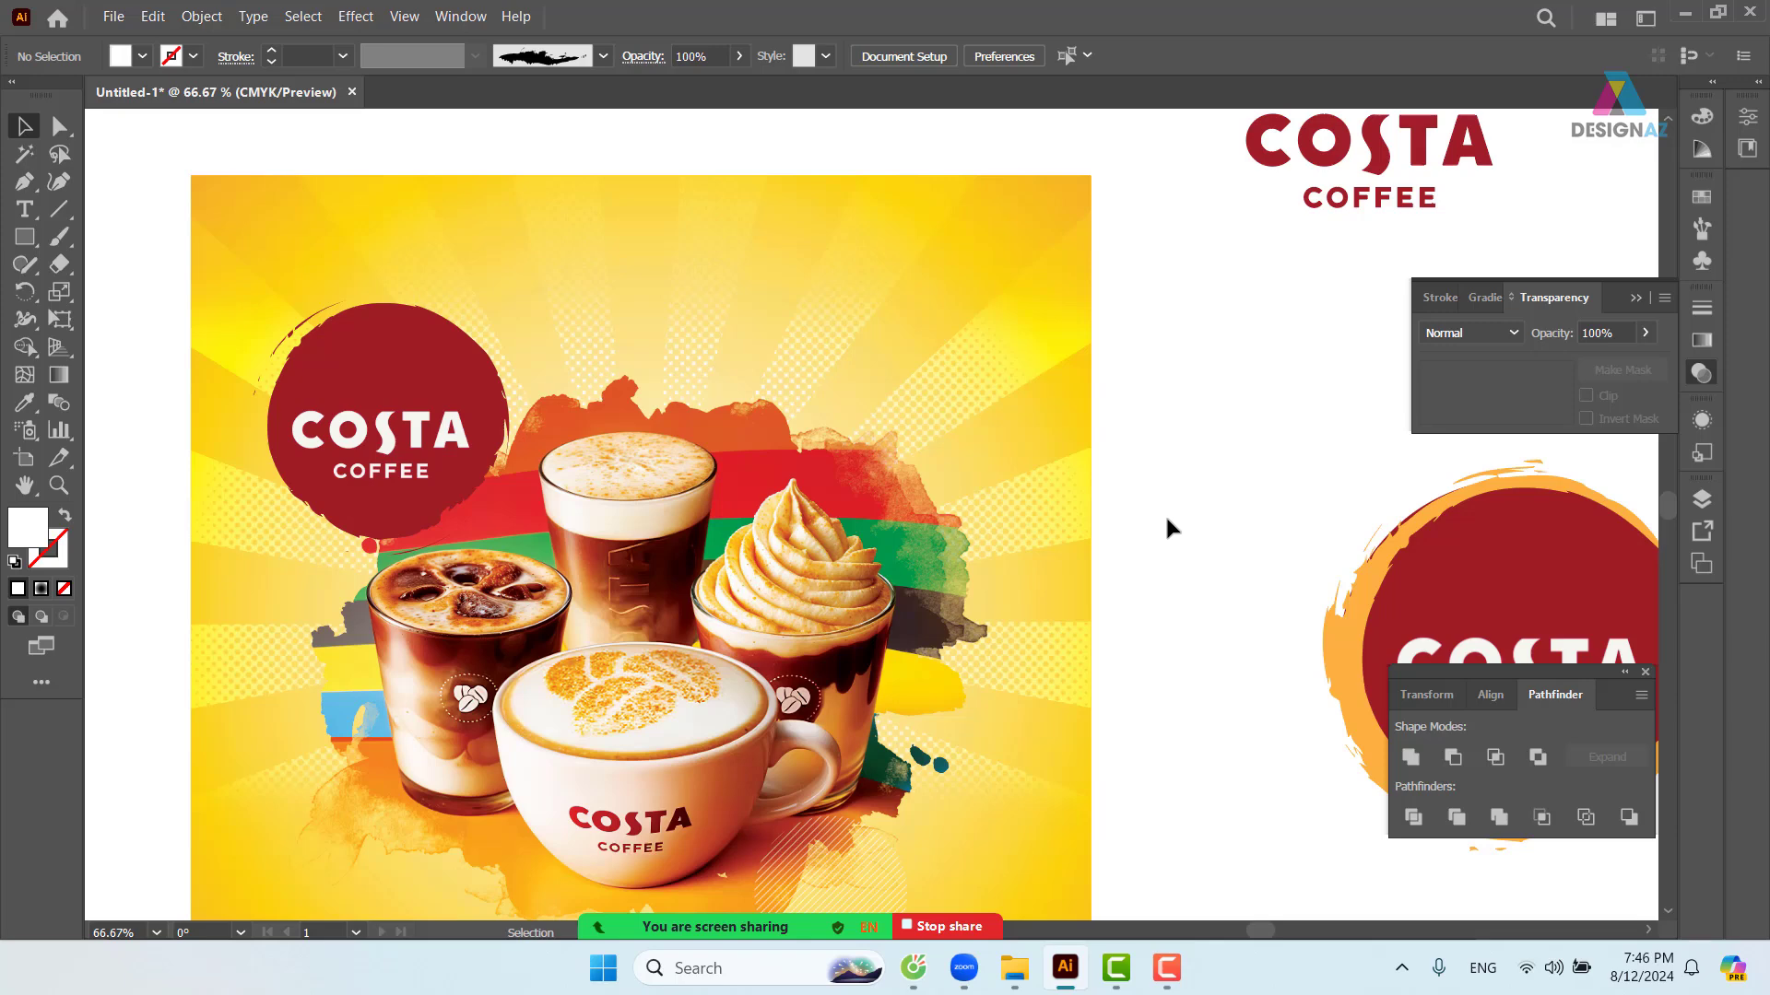
key(p)
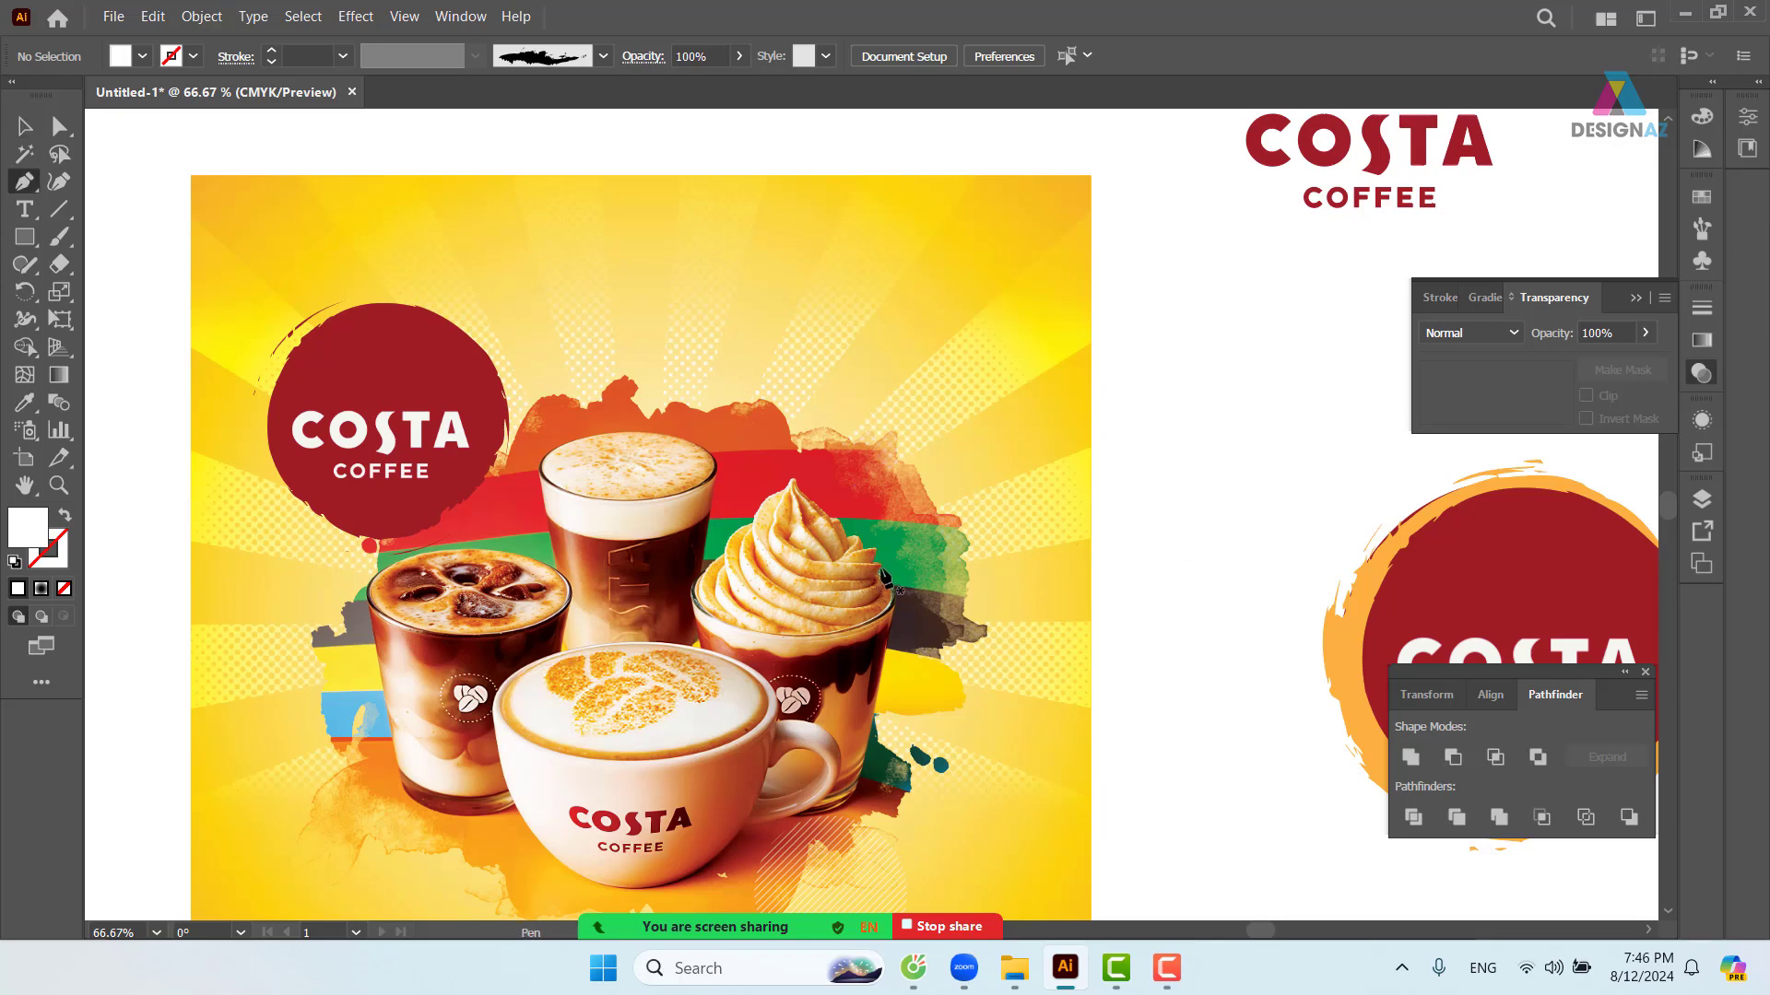
click(881, 573)
drag(1013, 528, 1026, 464)
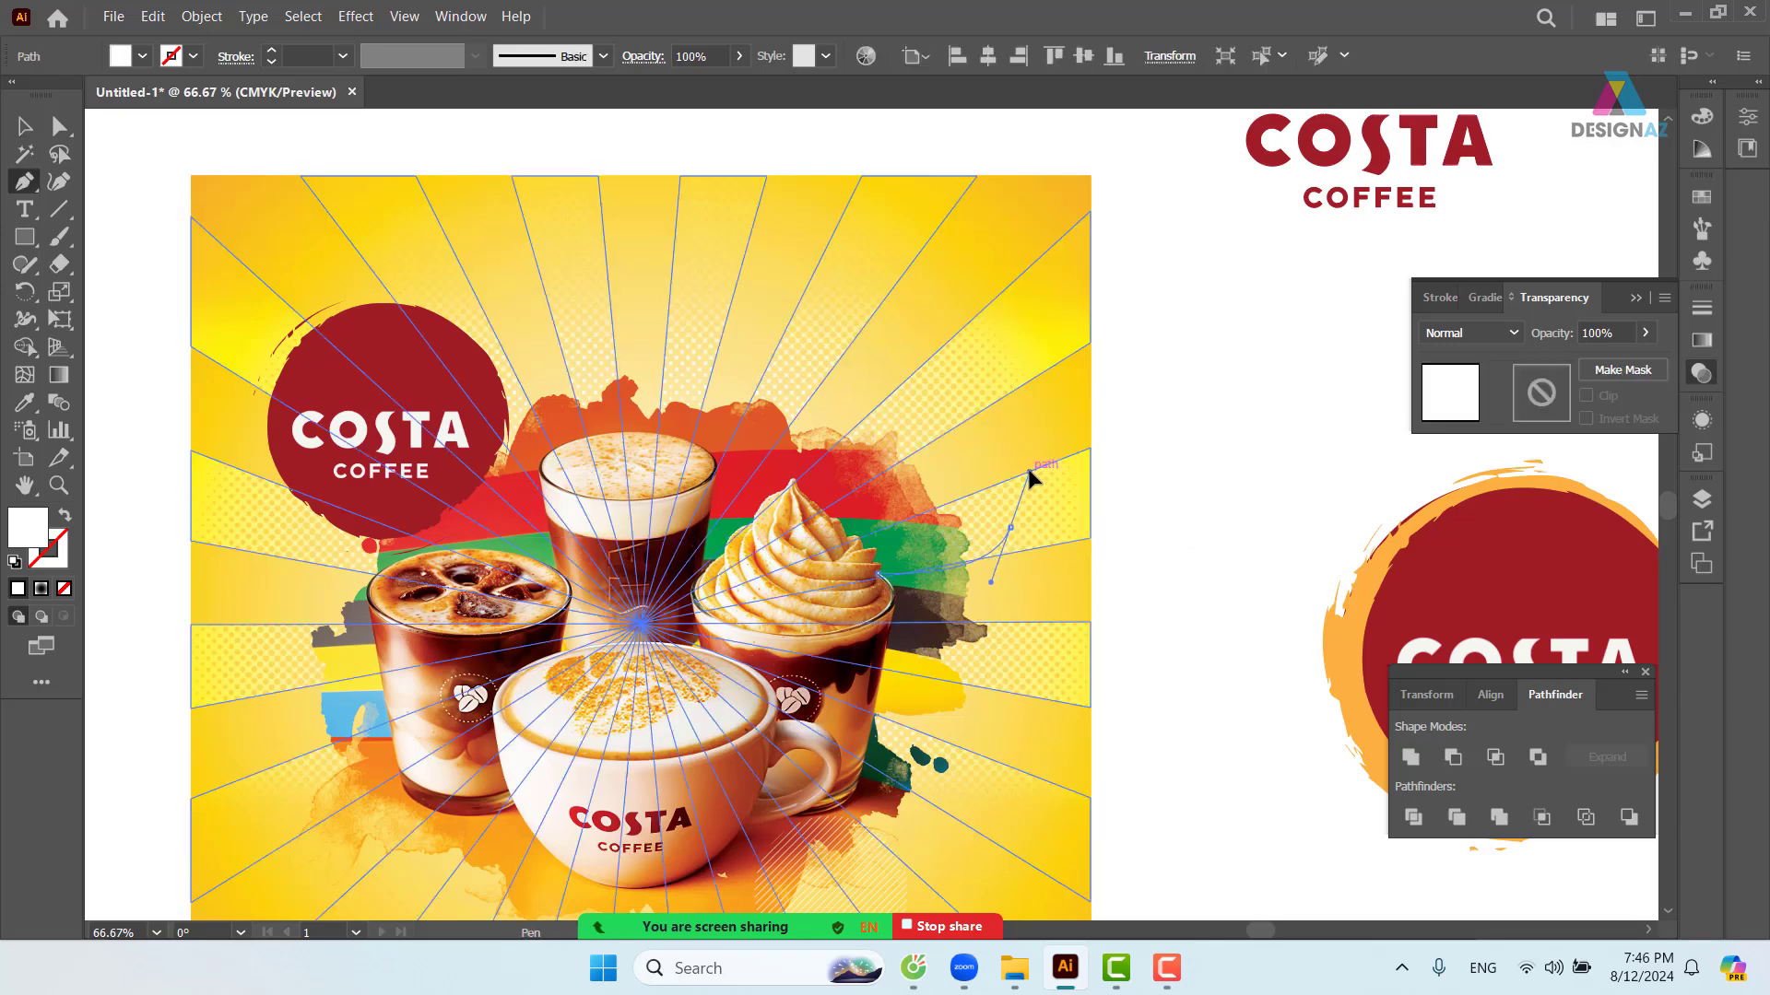
drag(809, 437, 667, 496)
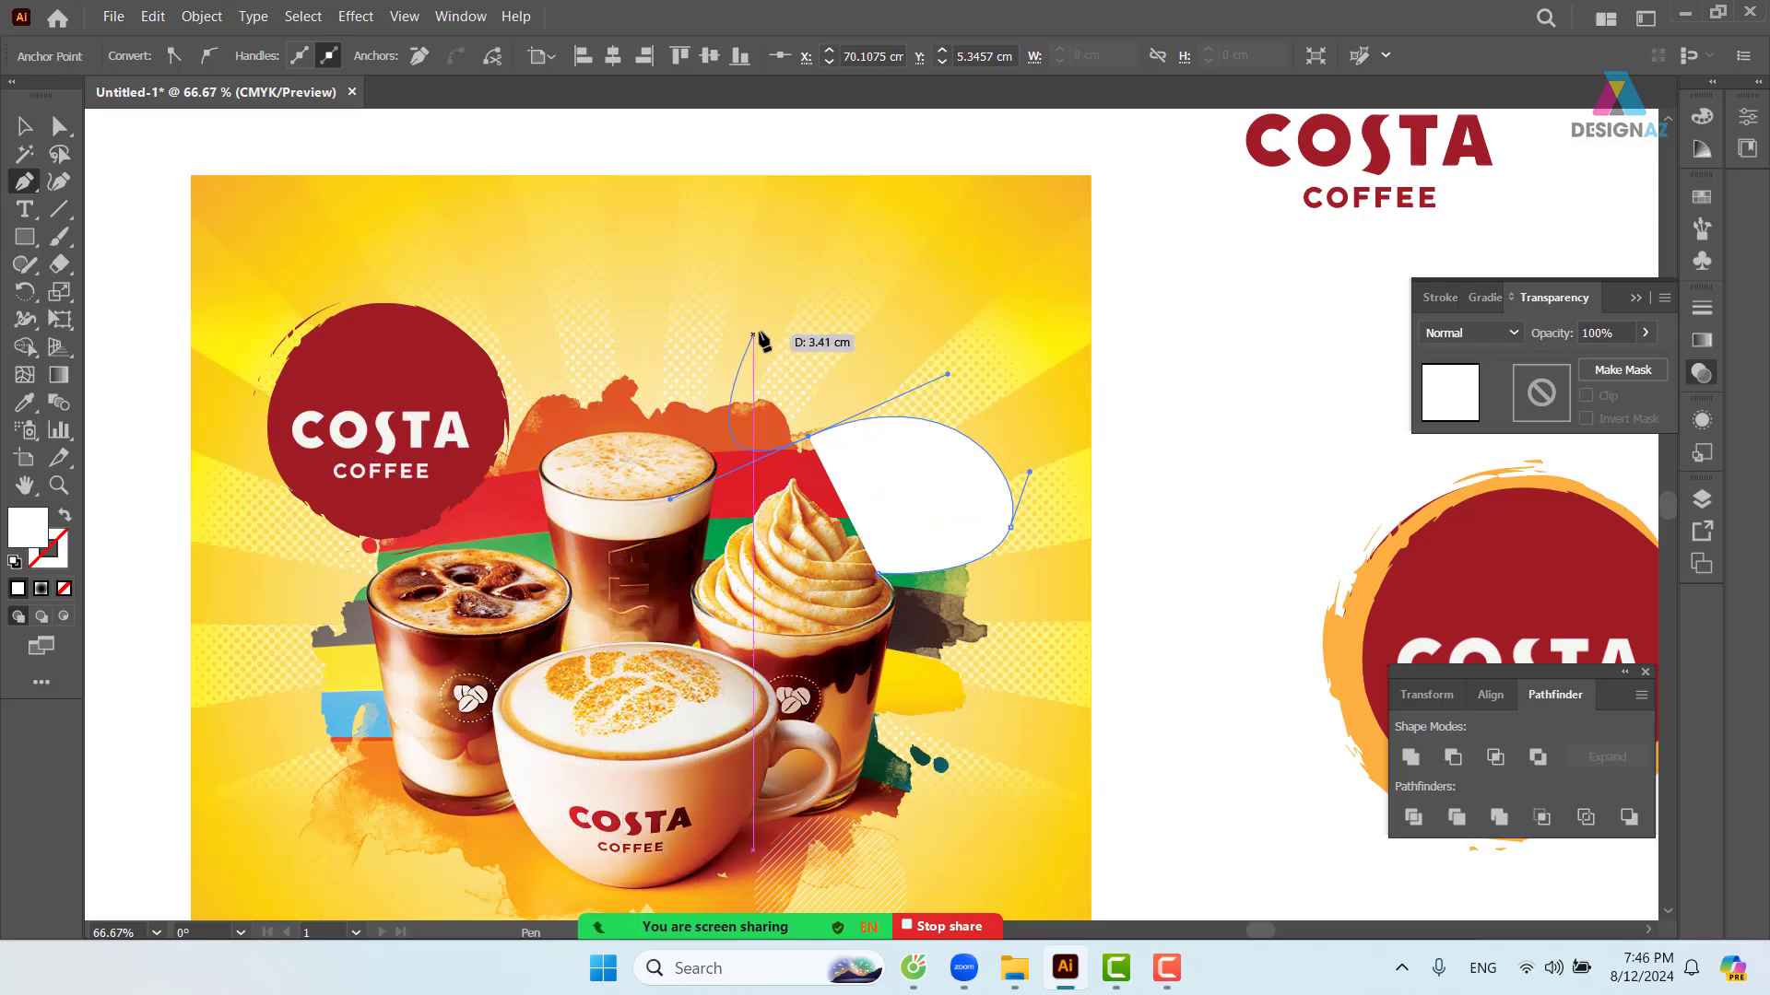
drag(767, 320, 888, 293)
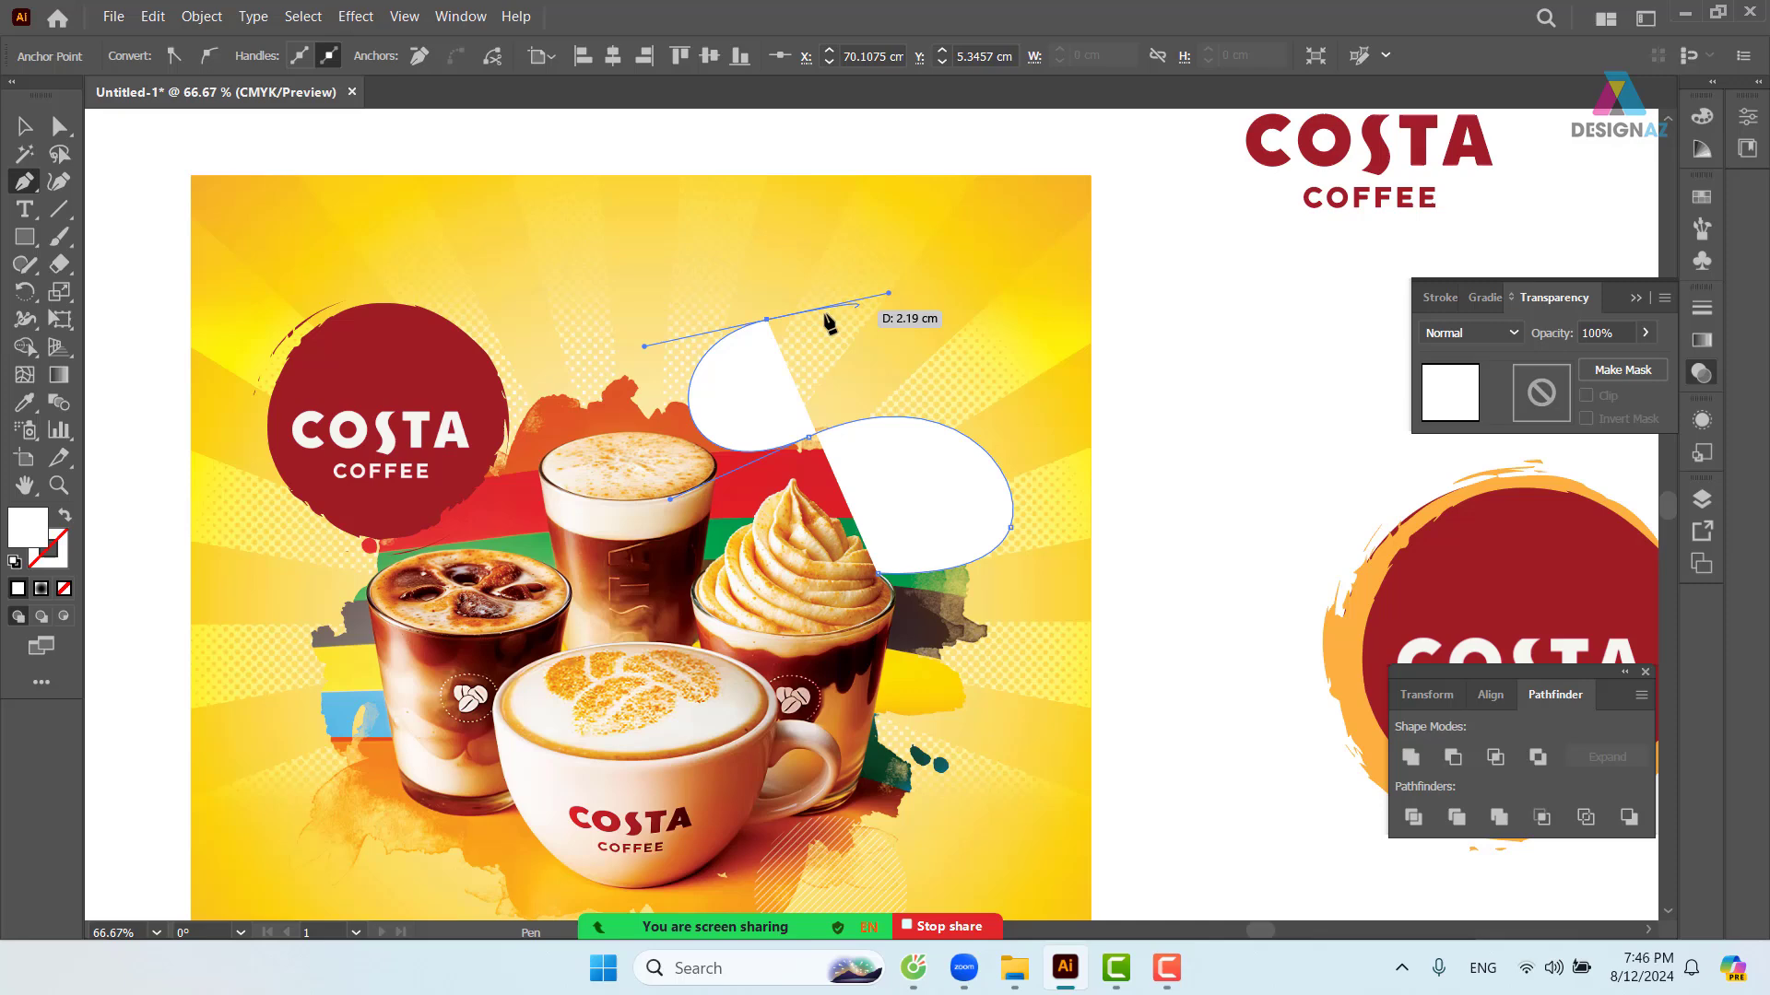
click(767, 321)
key(/)
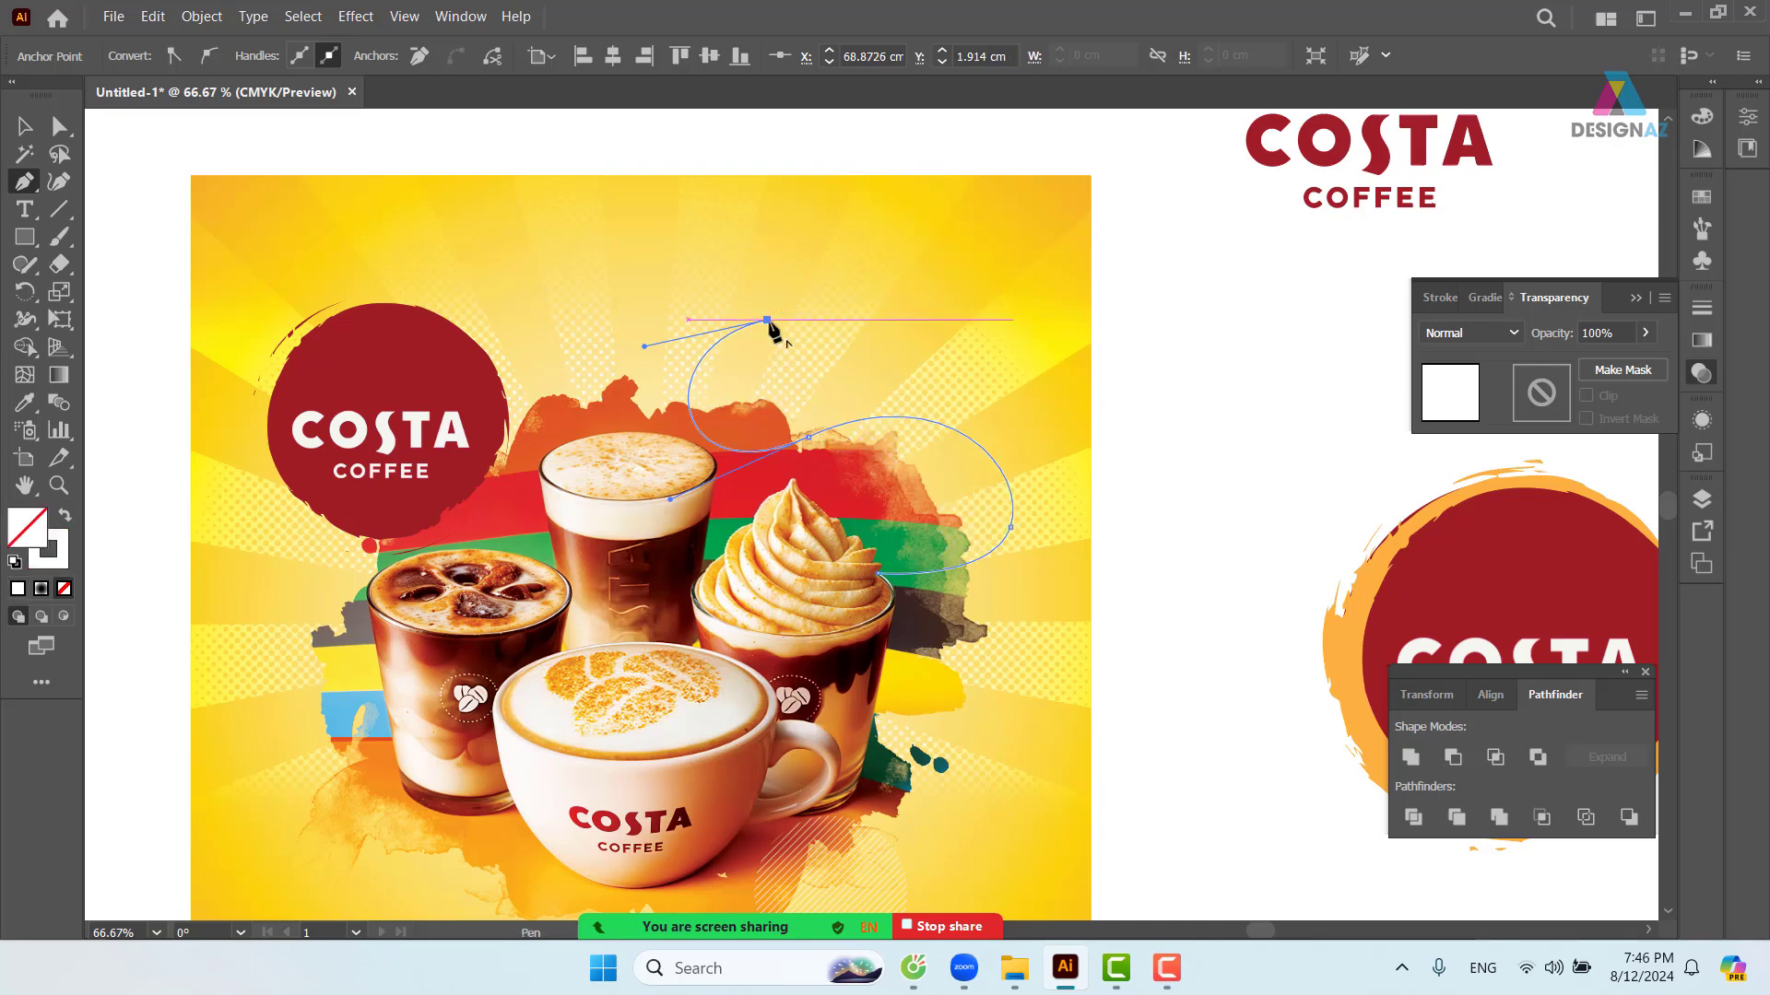
key(v)
click(1202, 459)
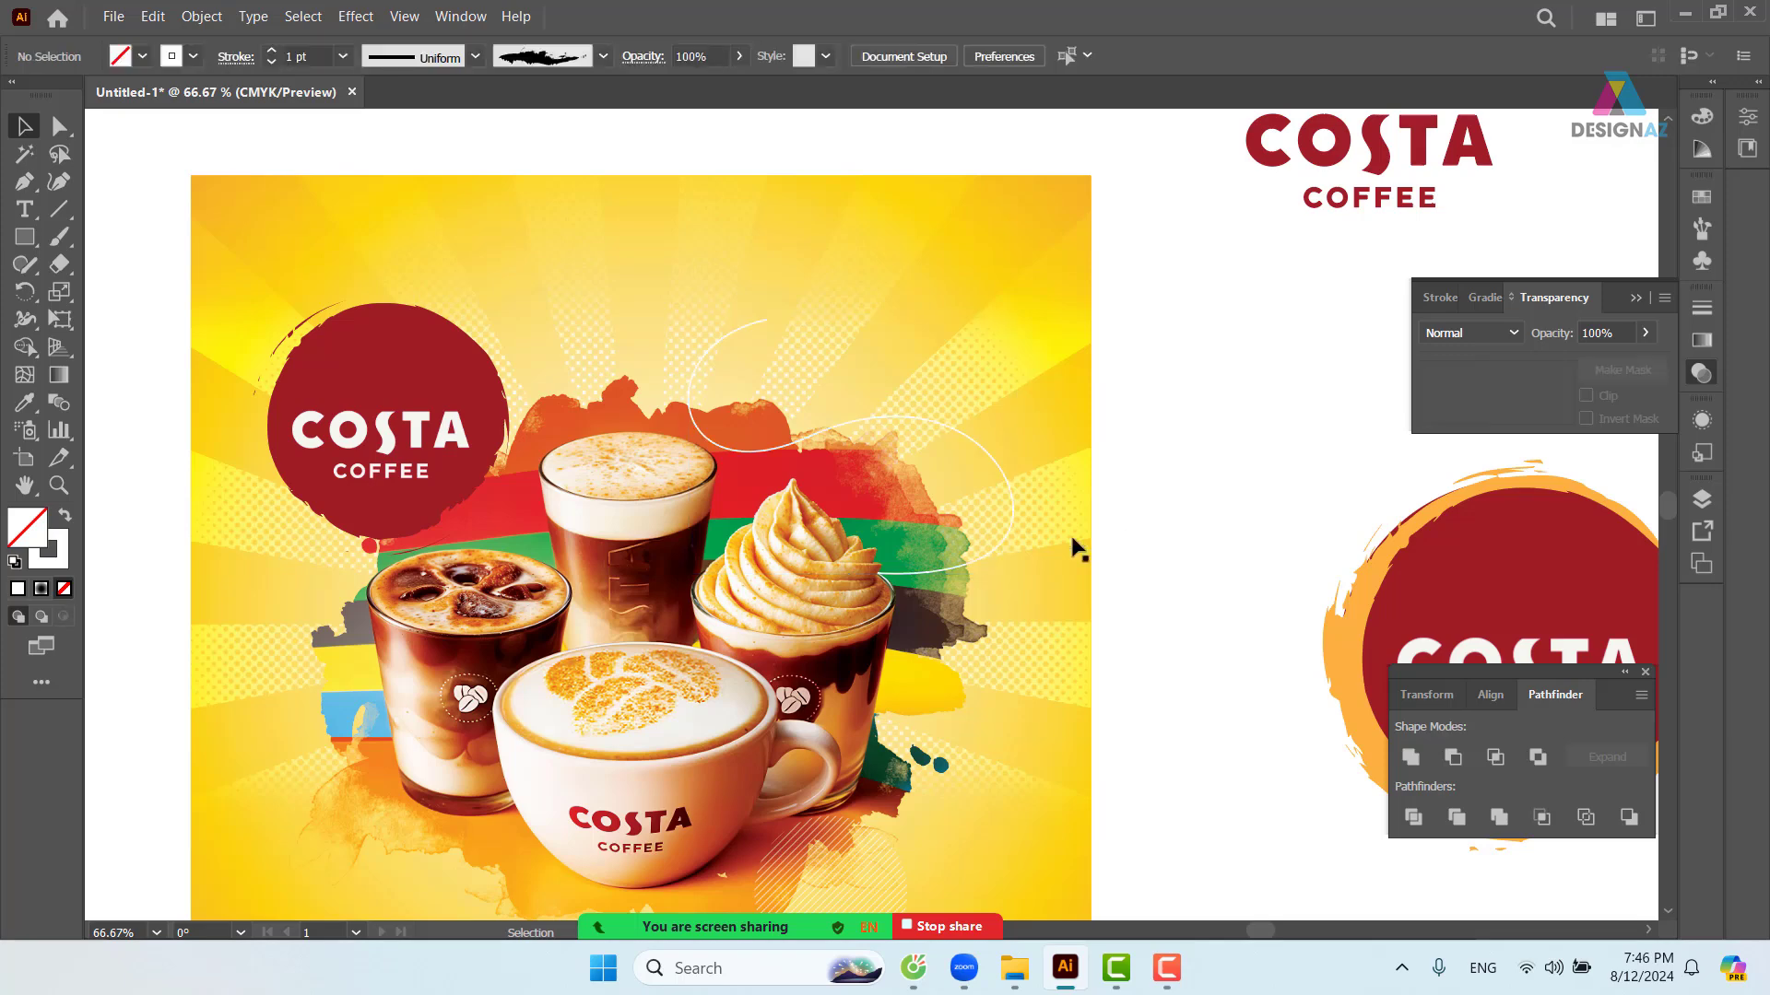
- Recolour the curl's stroke with a brown sampled from the whipped cream drink and leave the path unfilled
click(1007, 524)
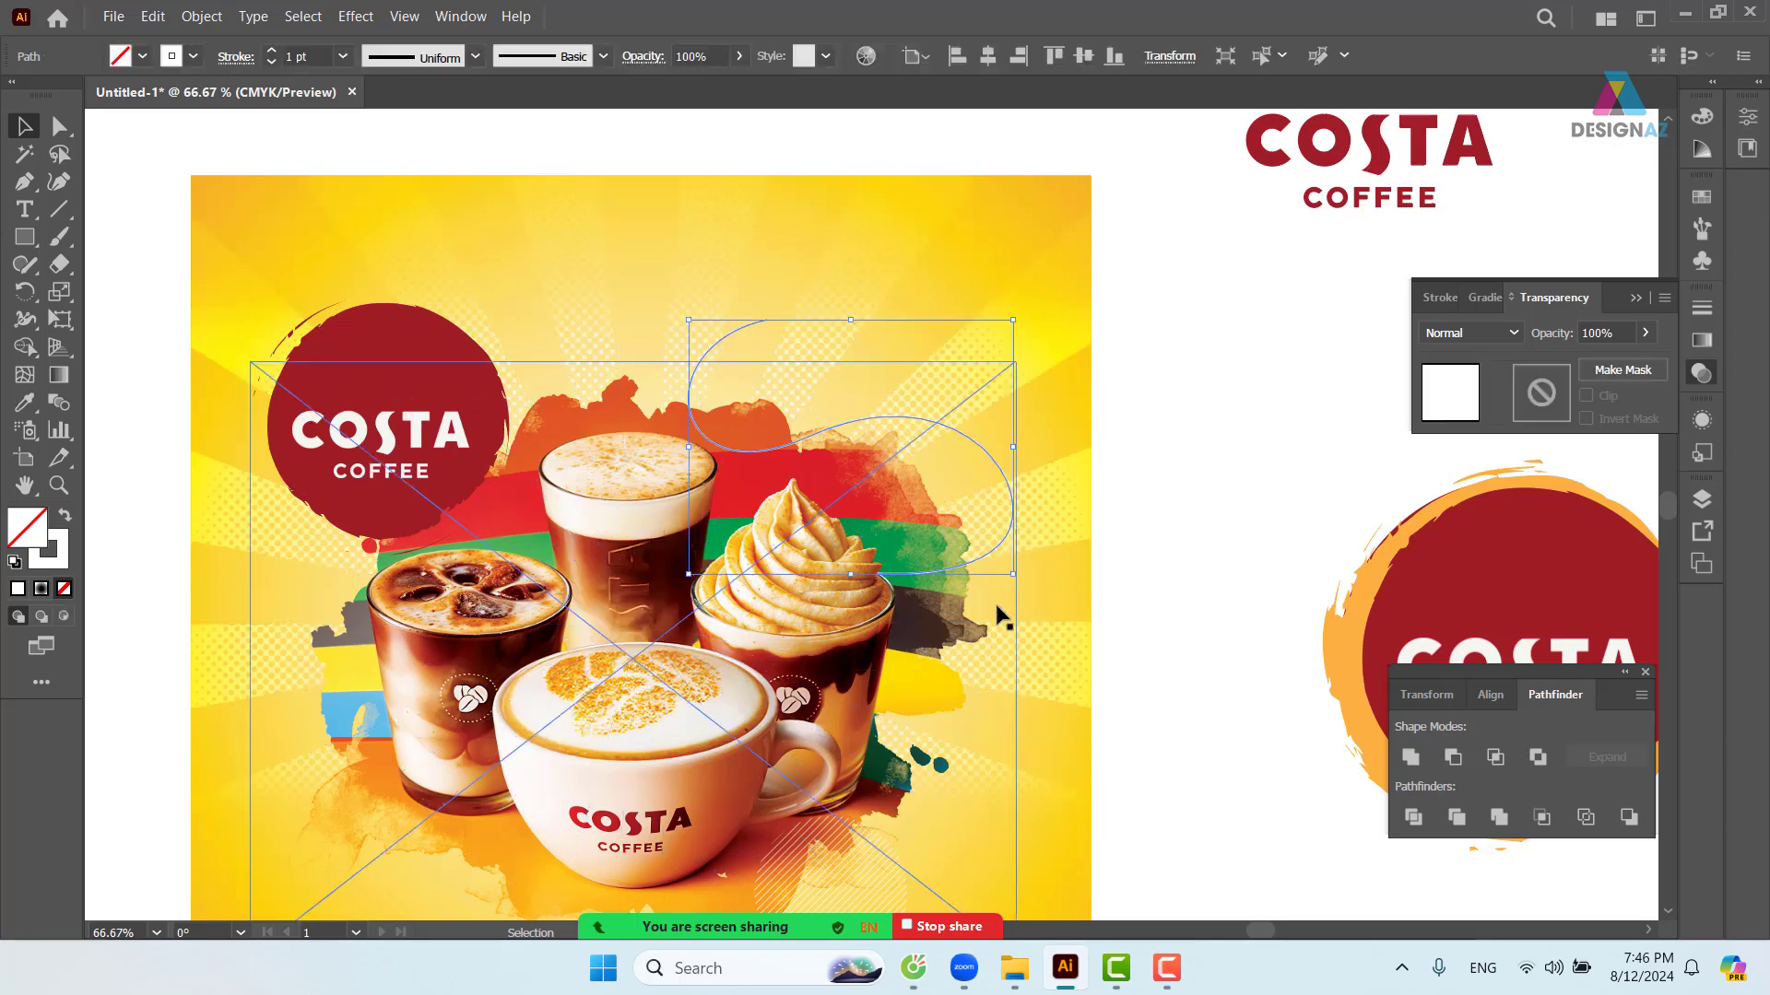
key(a)
key(ctrl+=)
key(ctrl+=)
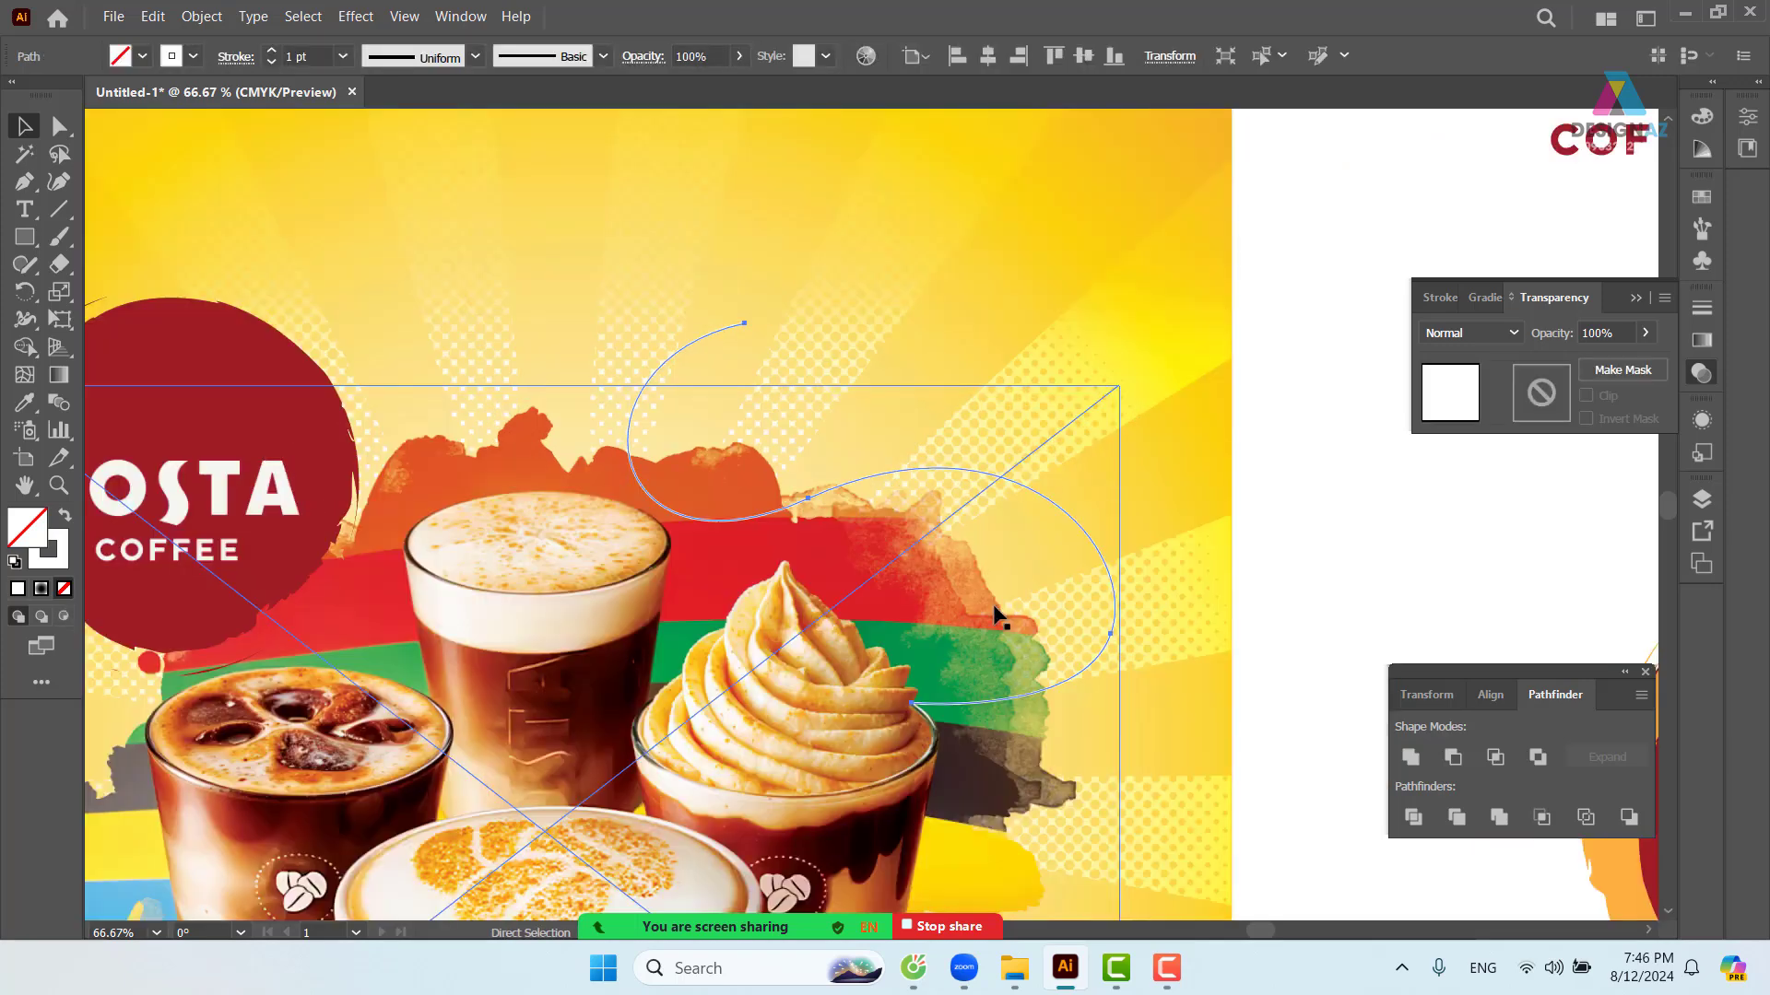
key(v)
key(i)
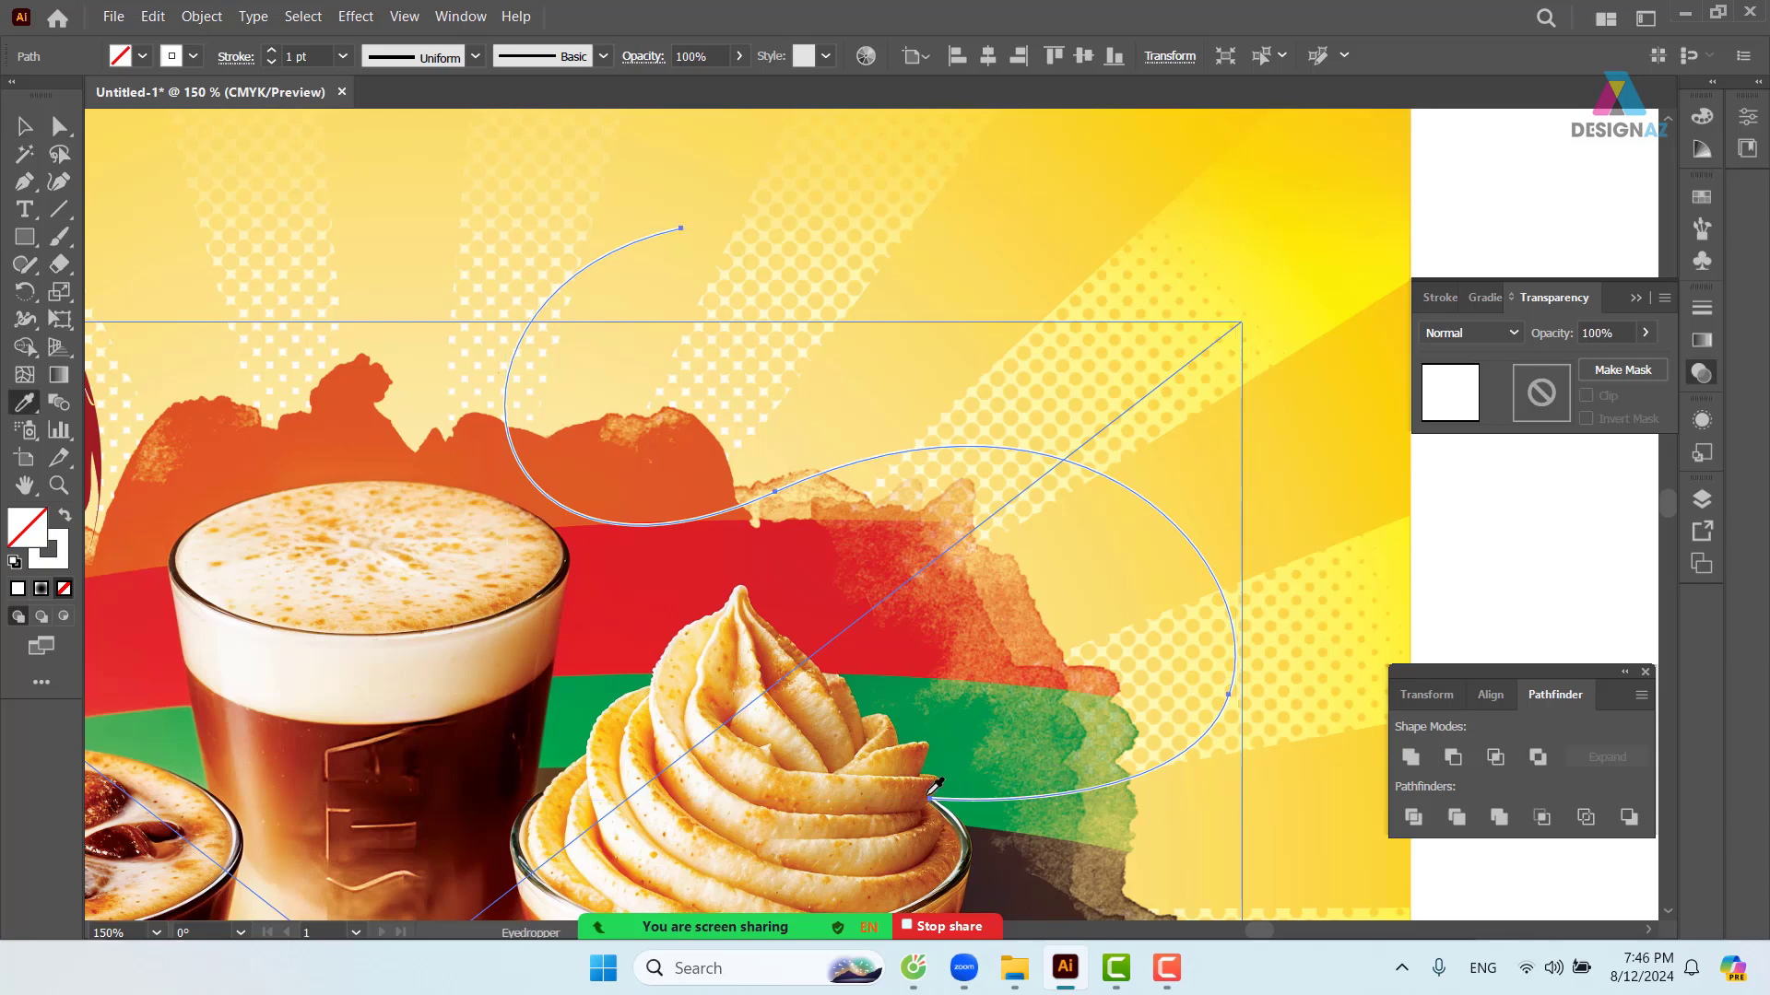
click(931, 790)
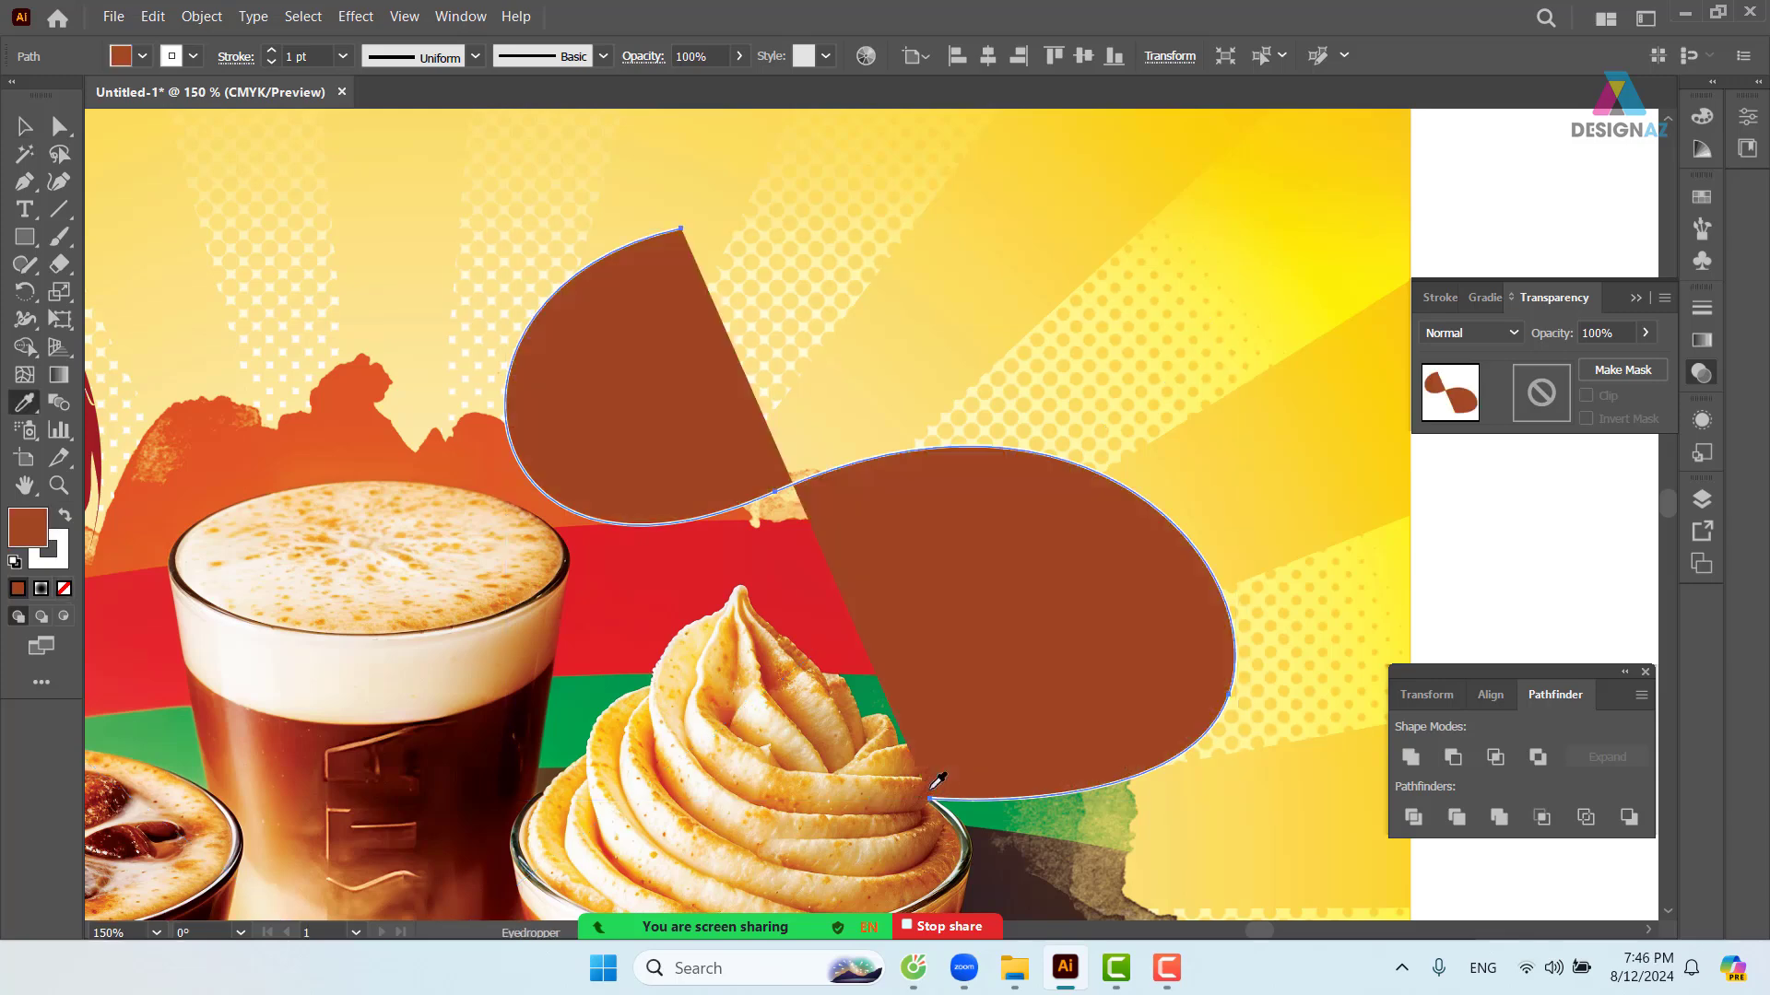
key(shift+x)
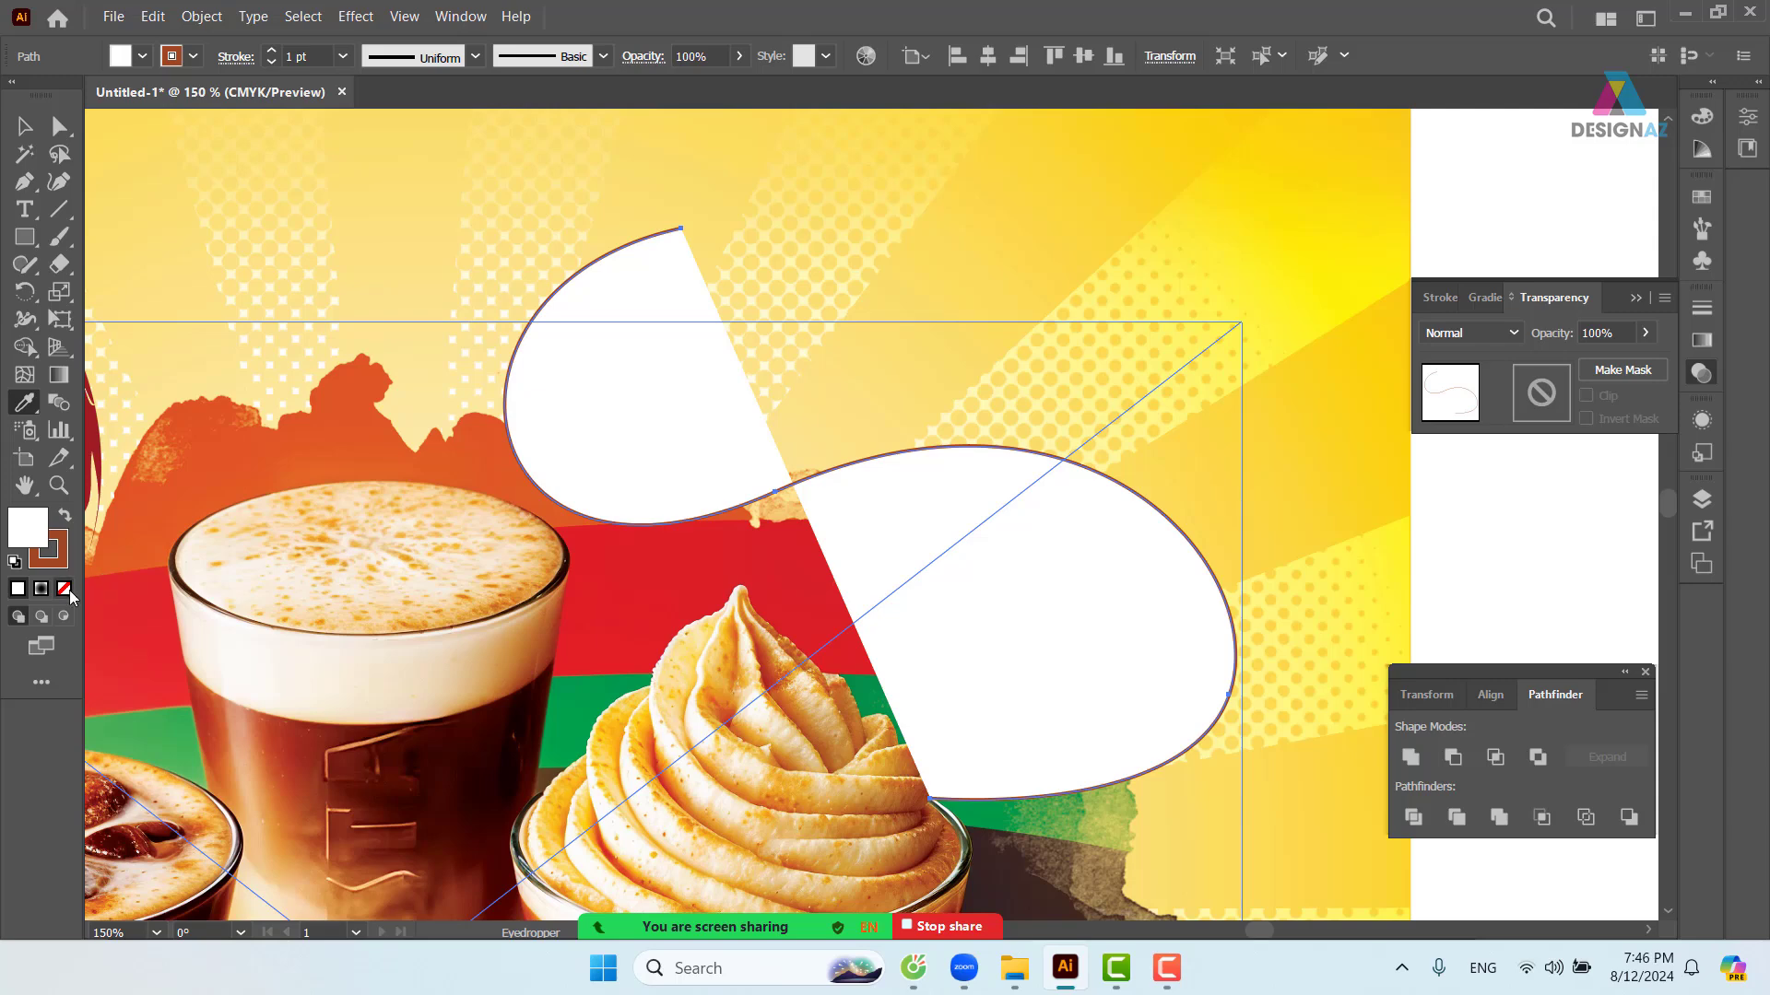
click(69, 590)
click(23, 126)
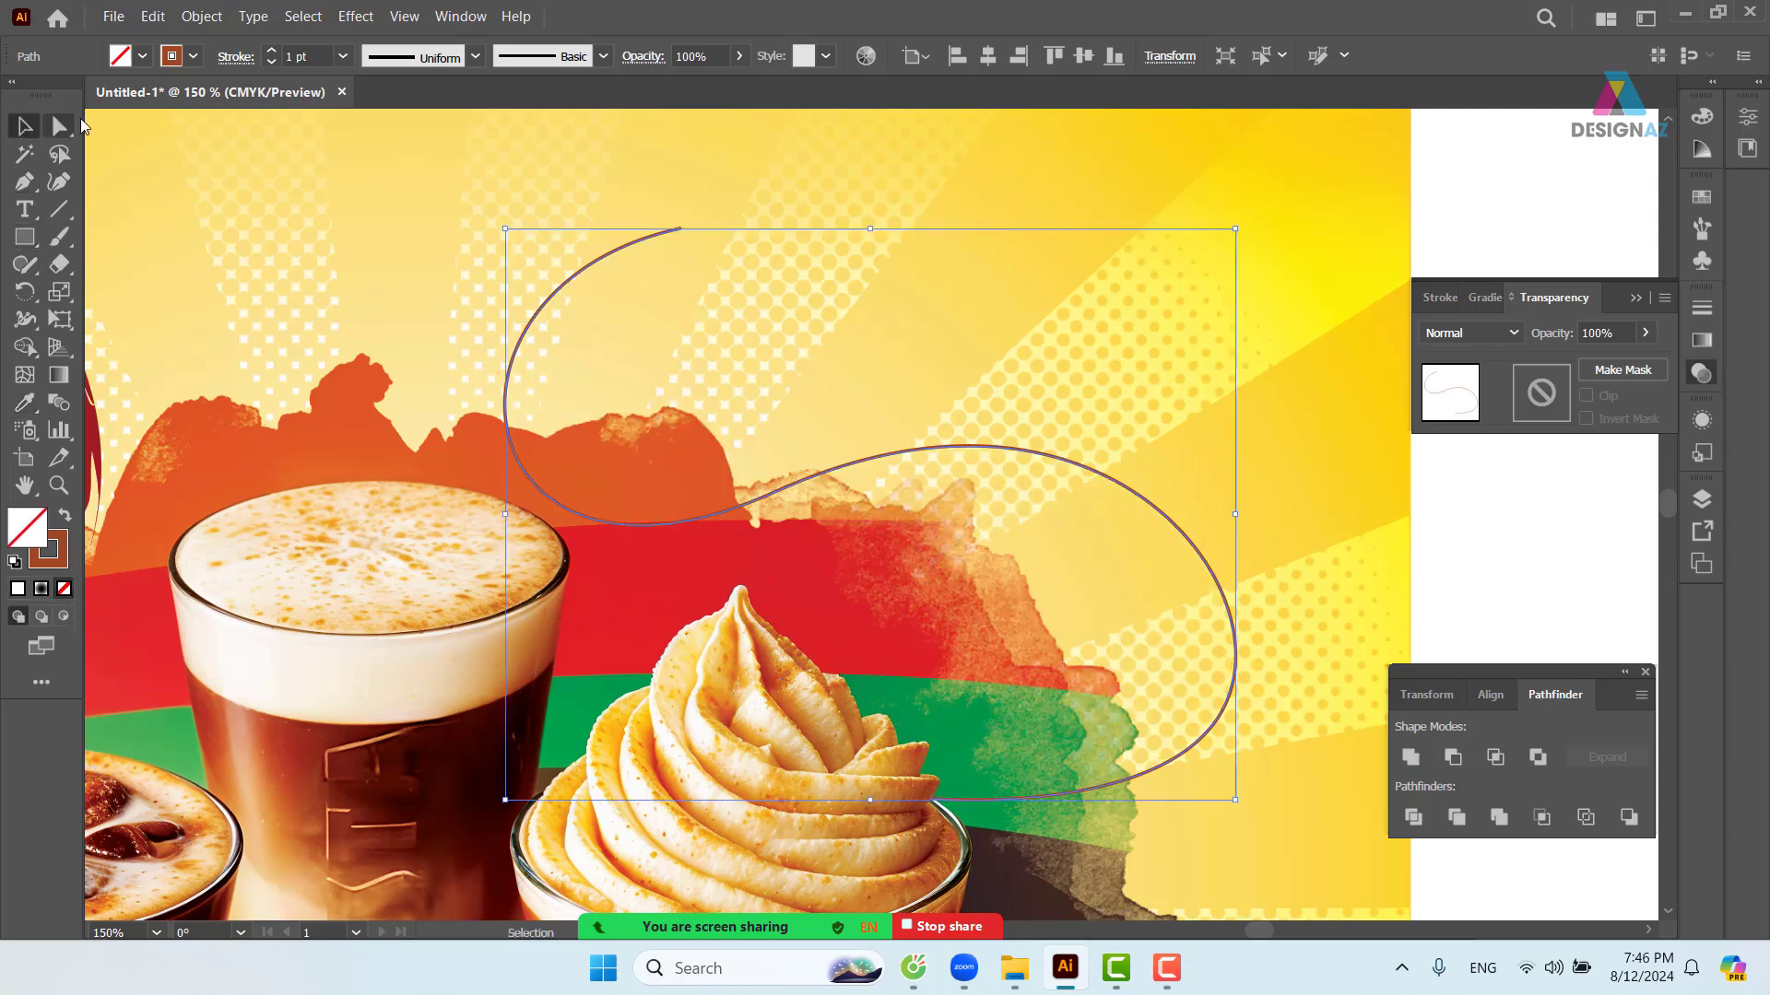
- Turn the curl's stroke into a dashed line with 5 pt dashes and a 2 pt weight
click(232, 57)
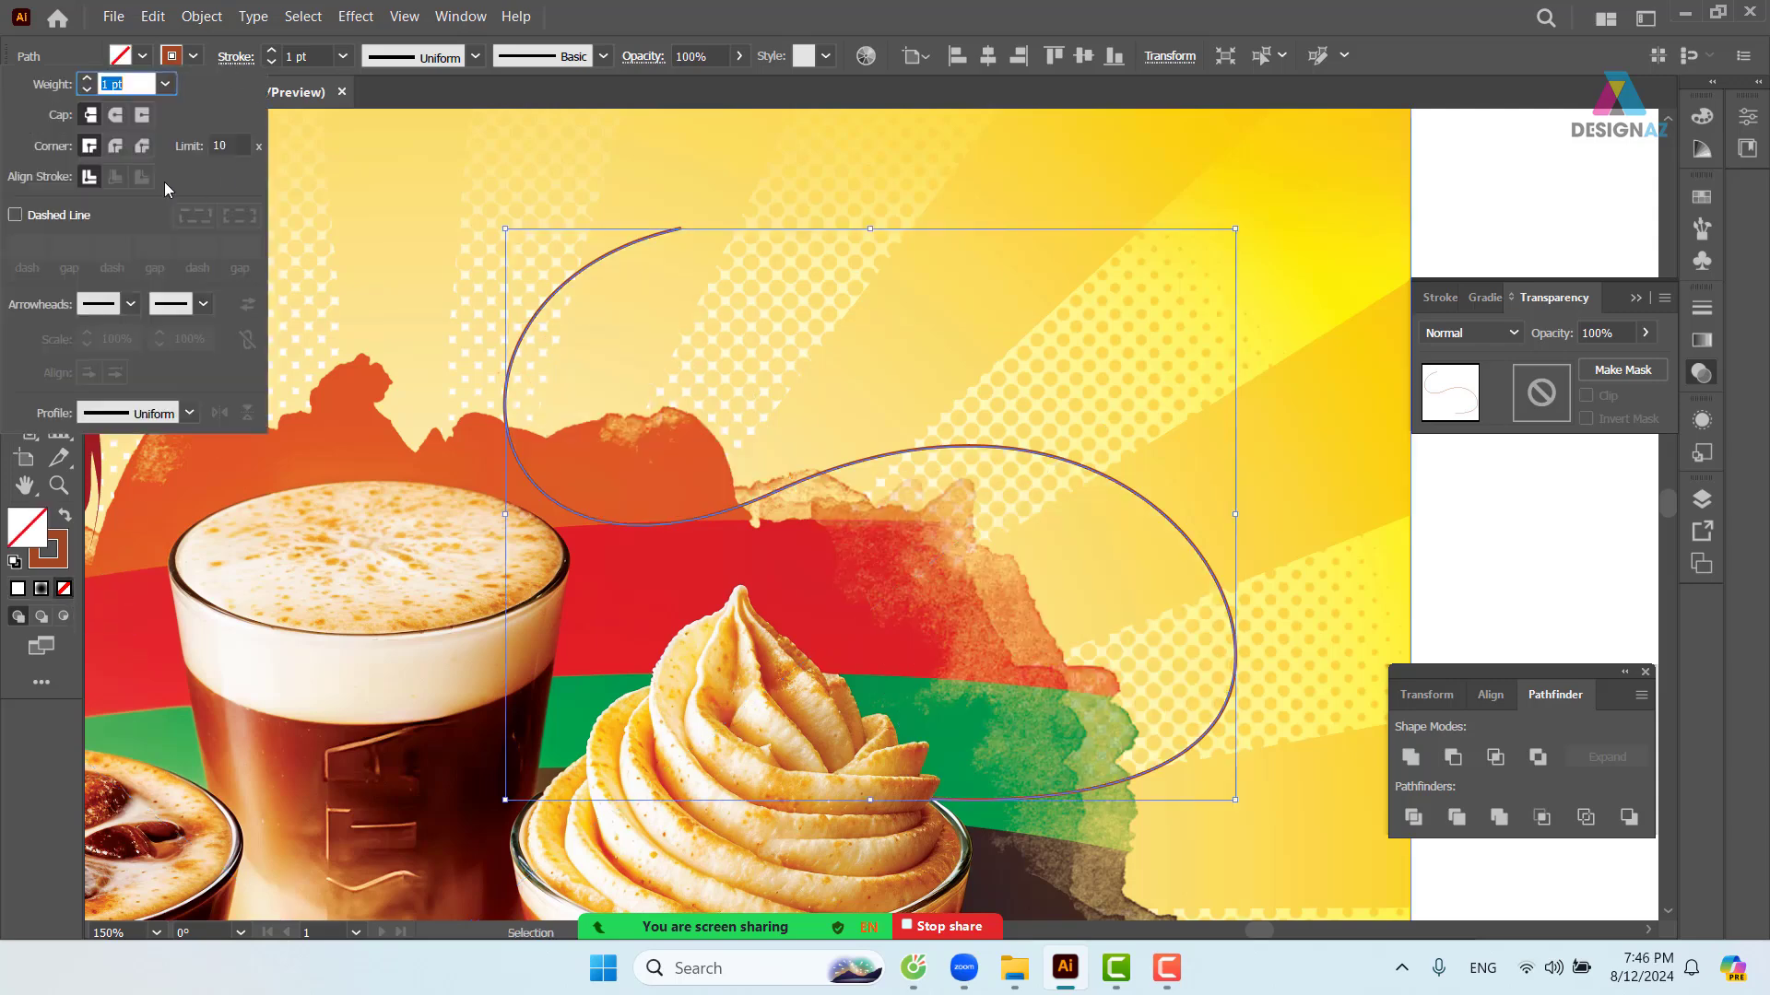
click(16, 215)
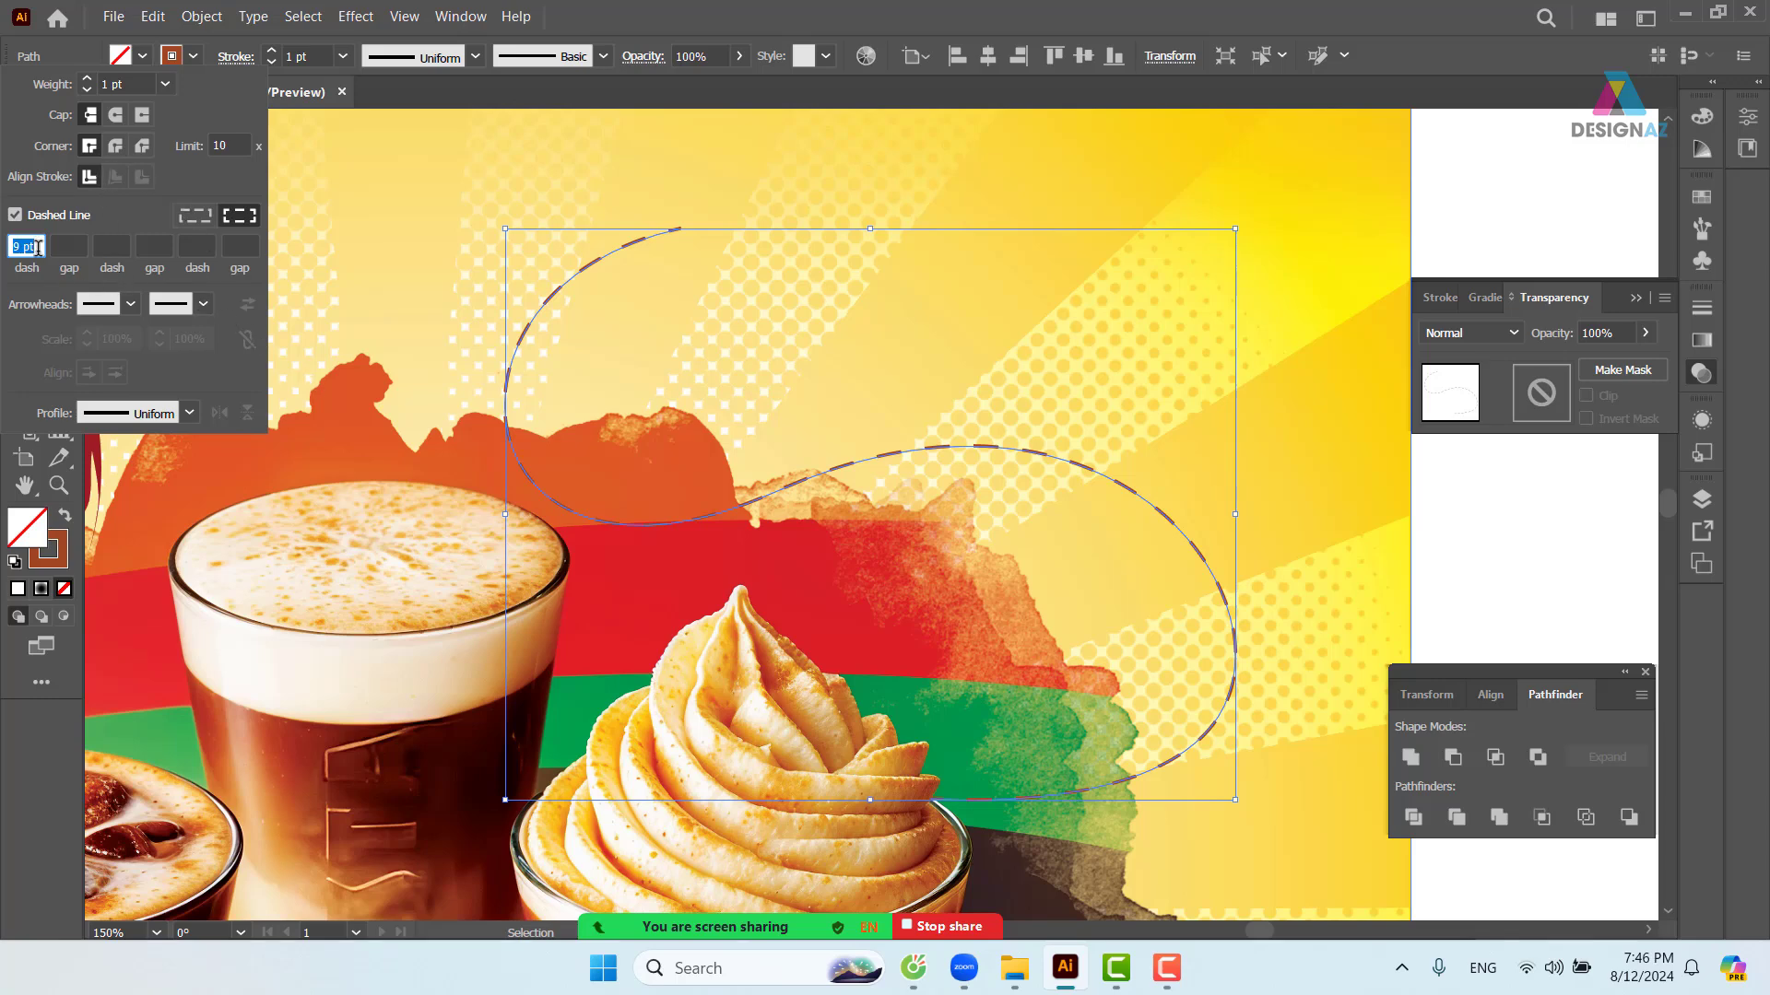
drag(23, 246, 5, 242)
key(Return)
click(342, 56)
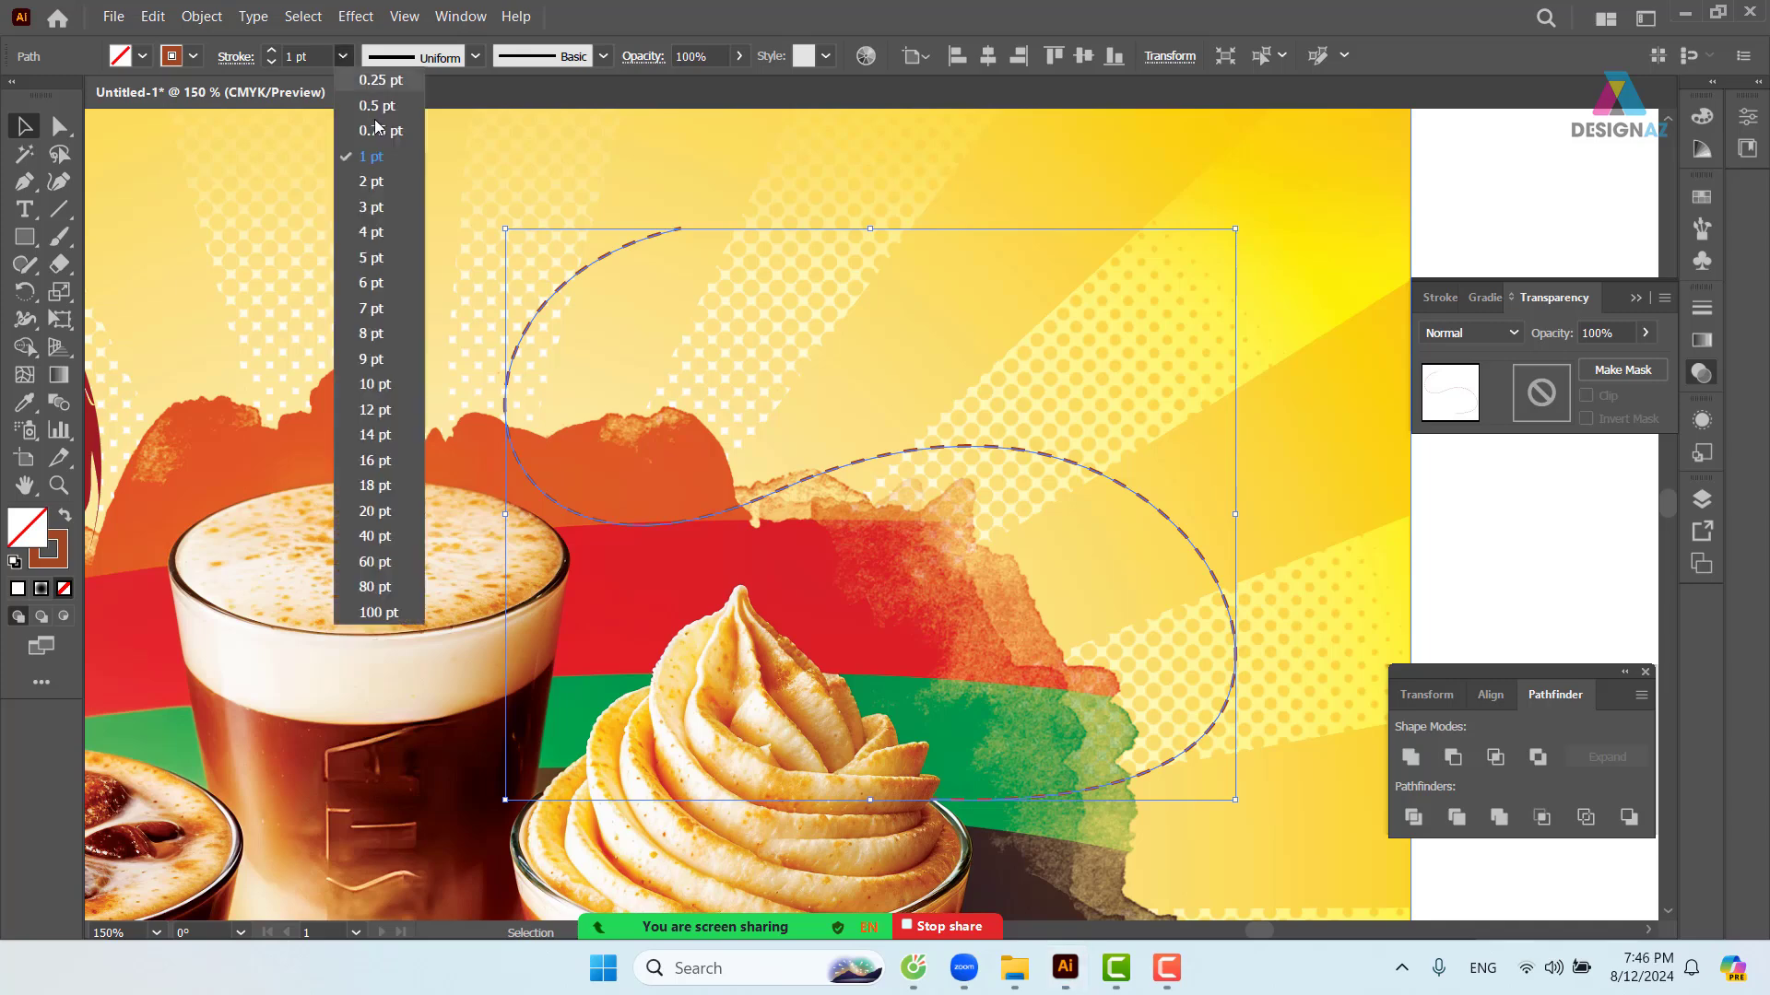
click(373, 182)
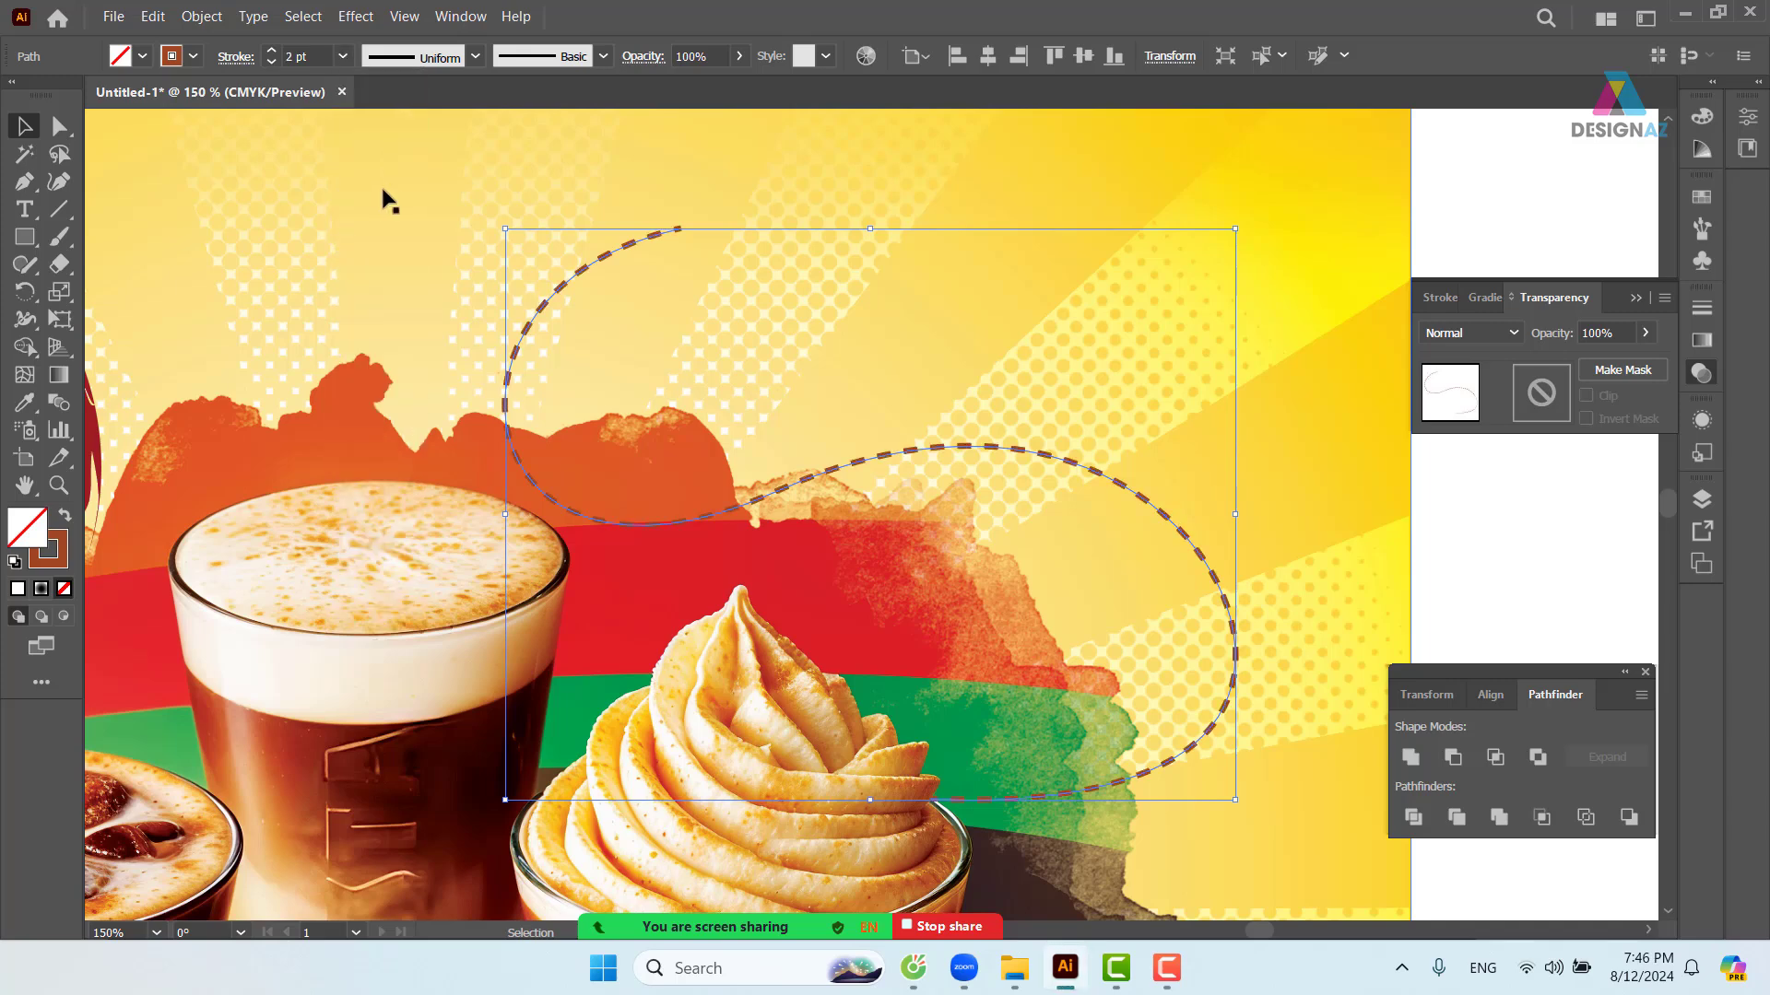
- Give the dashed curl round caps and round corner joins
click(236, 57)
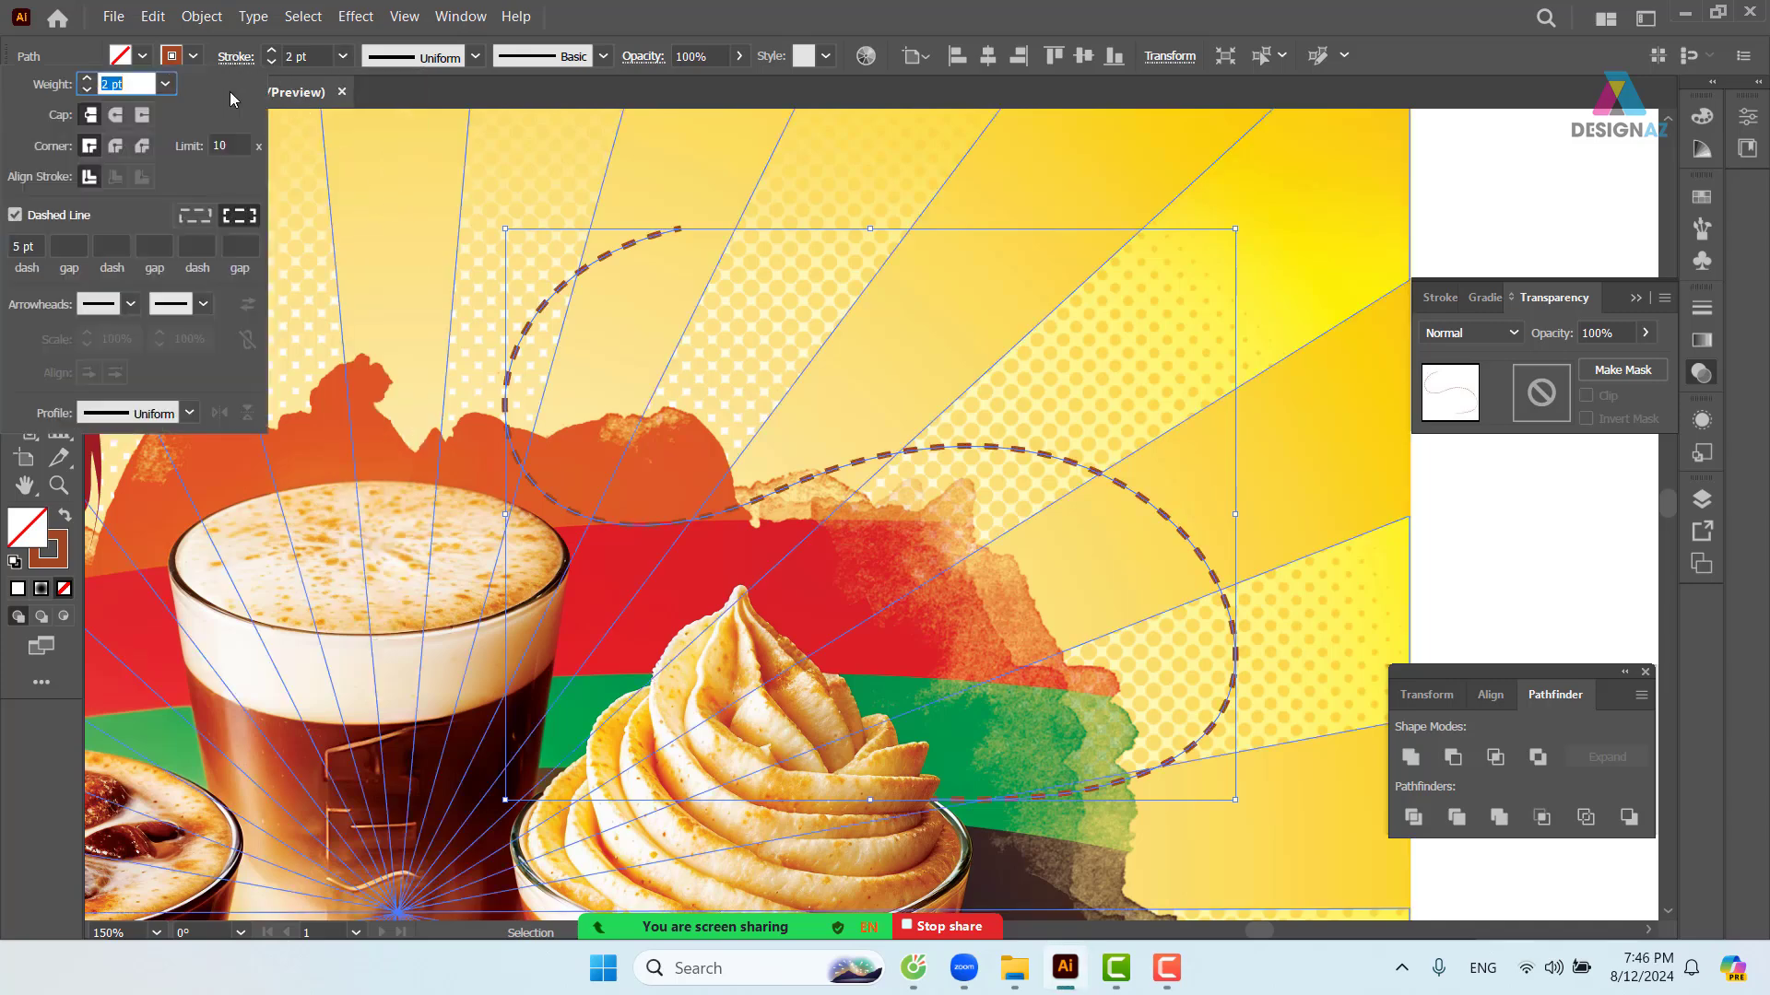
click(115, 145)
click(115, 114)
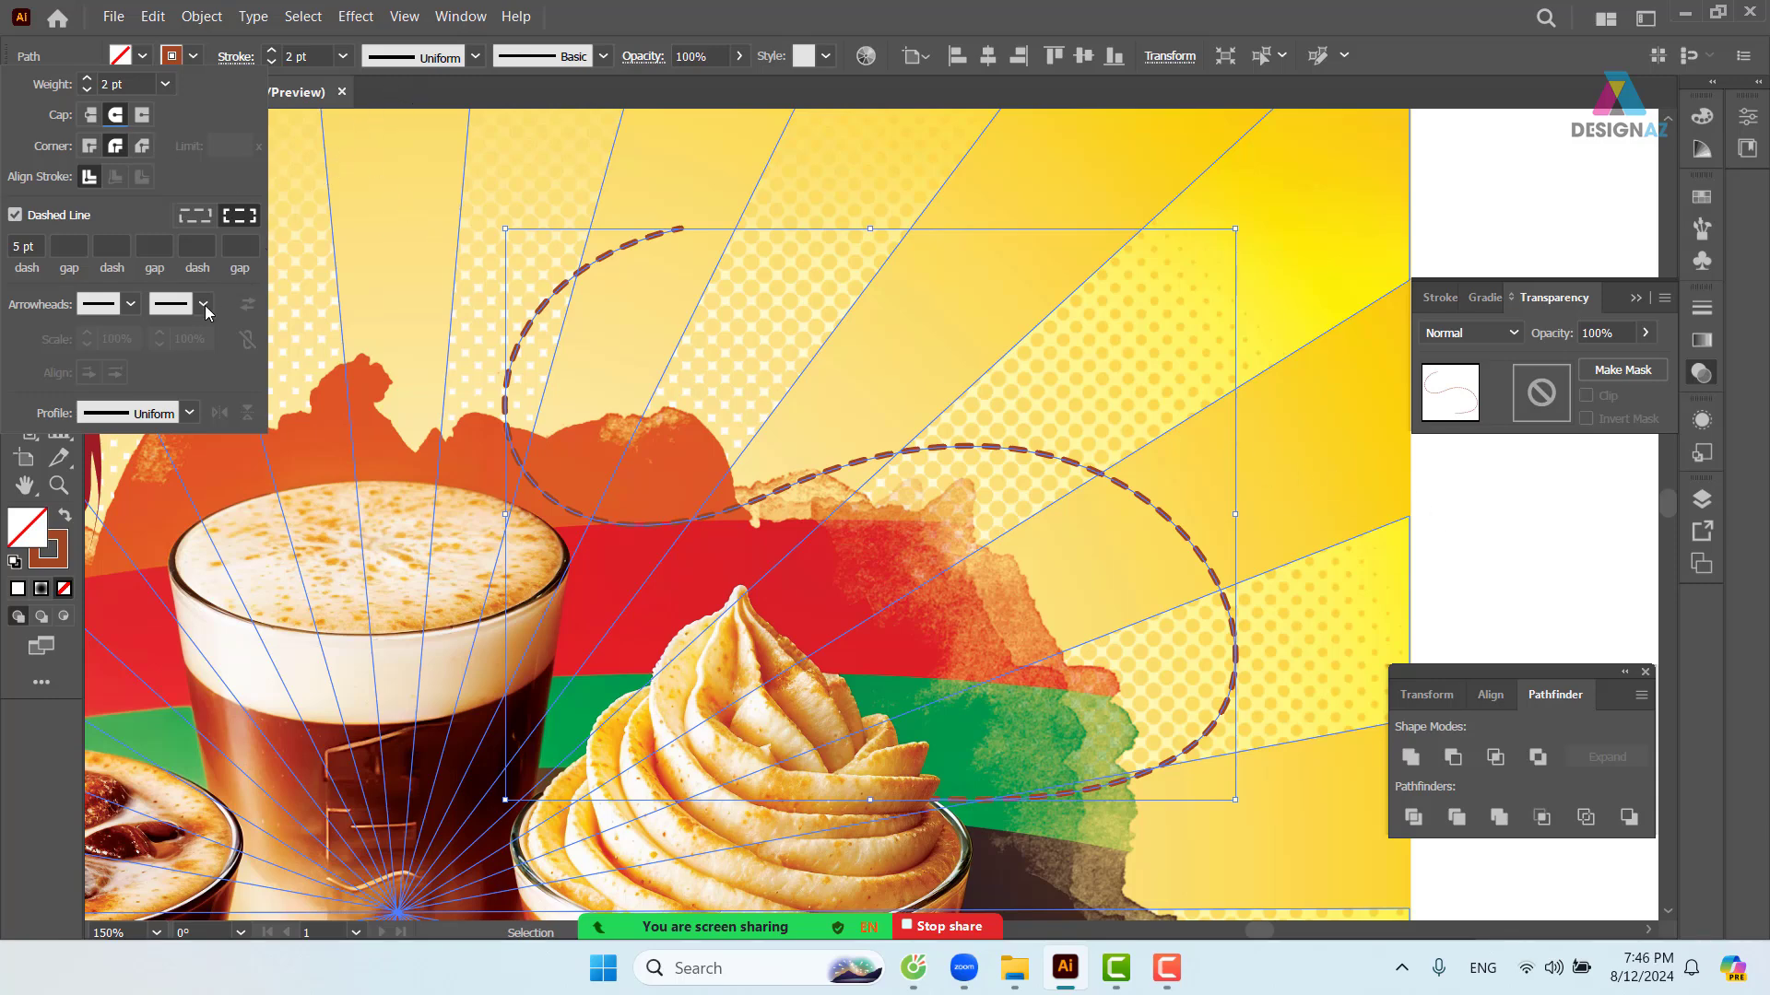
- Give the dashed curve a solid triangular arrowhead at its upper end and none at its start beside the whipped-cream drink
click(130, 305)
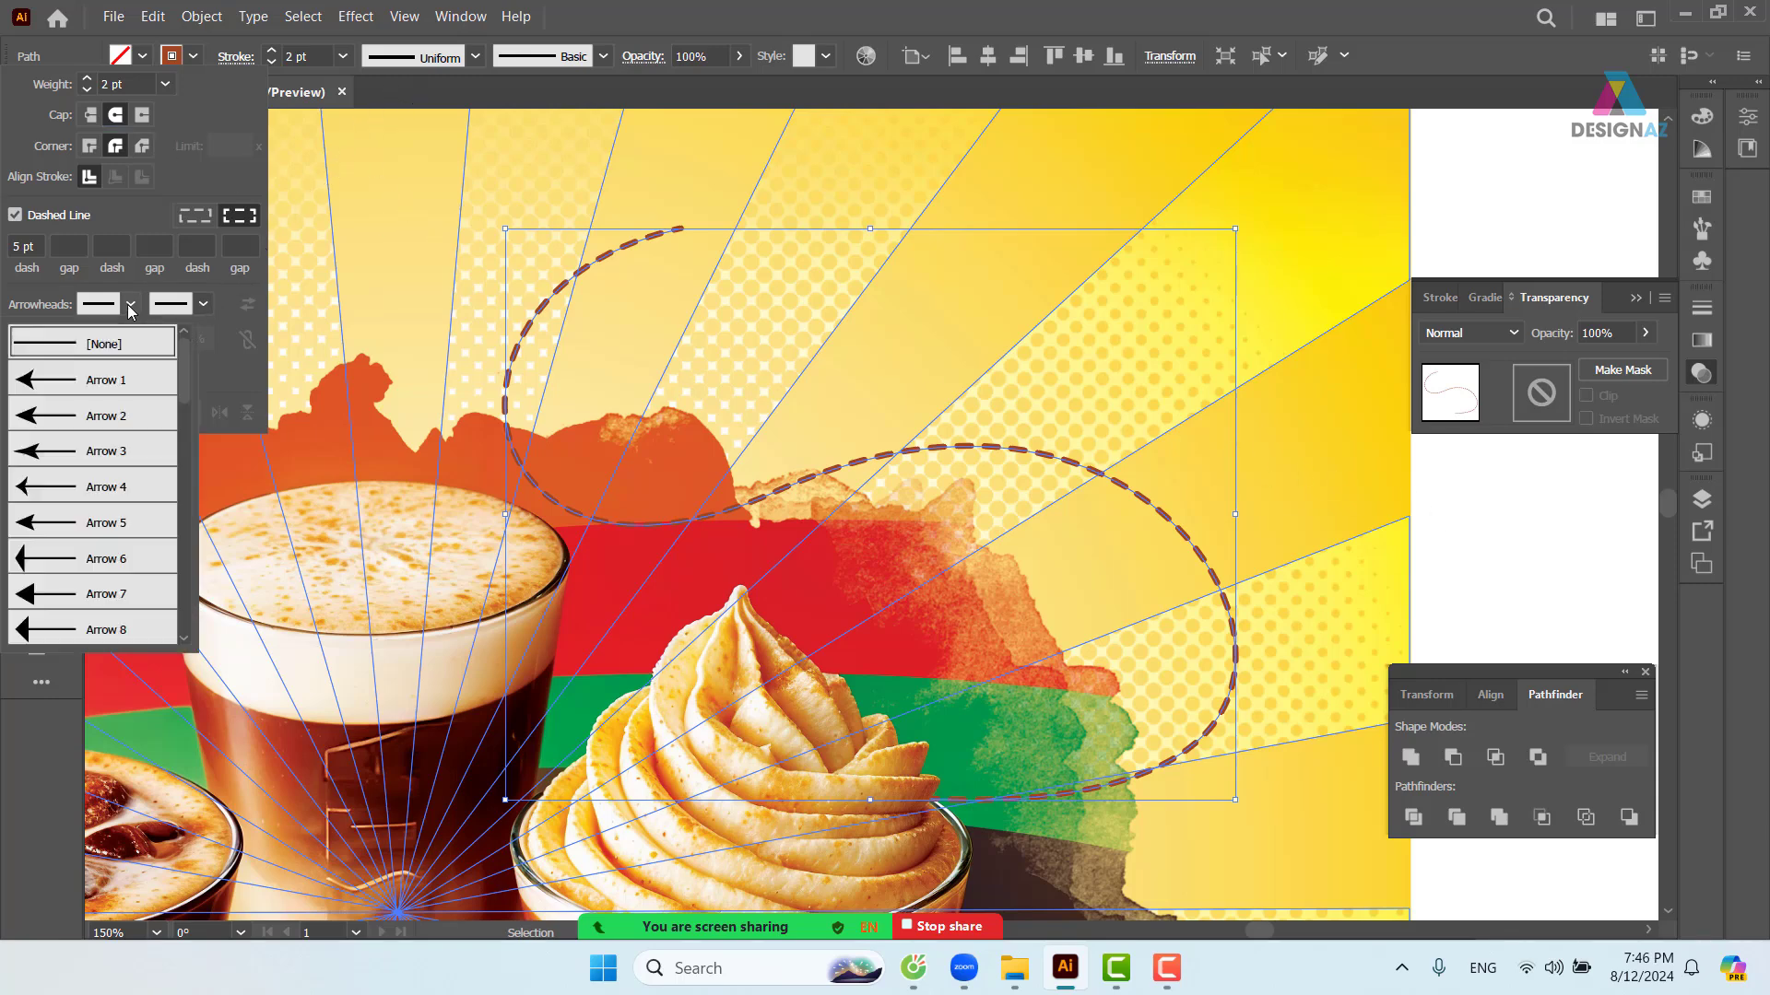
click(75, 593)
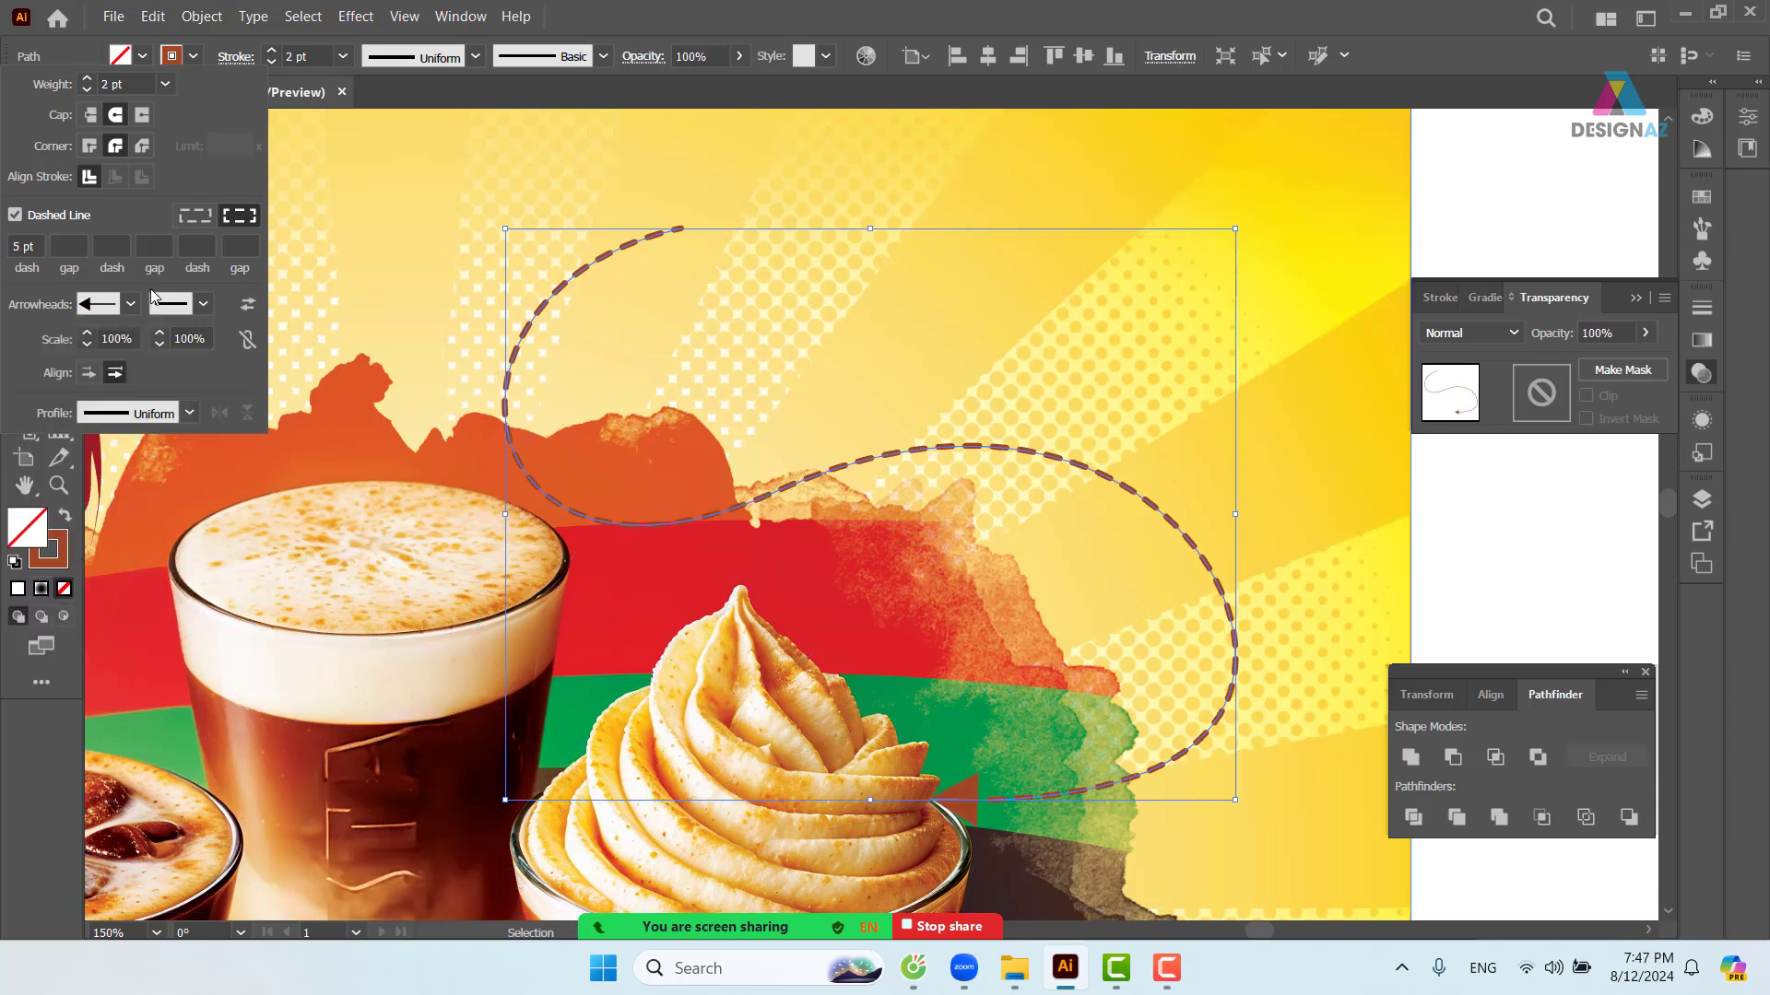
click(123, 308)
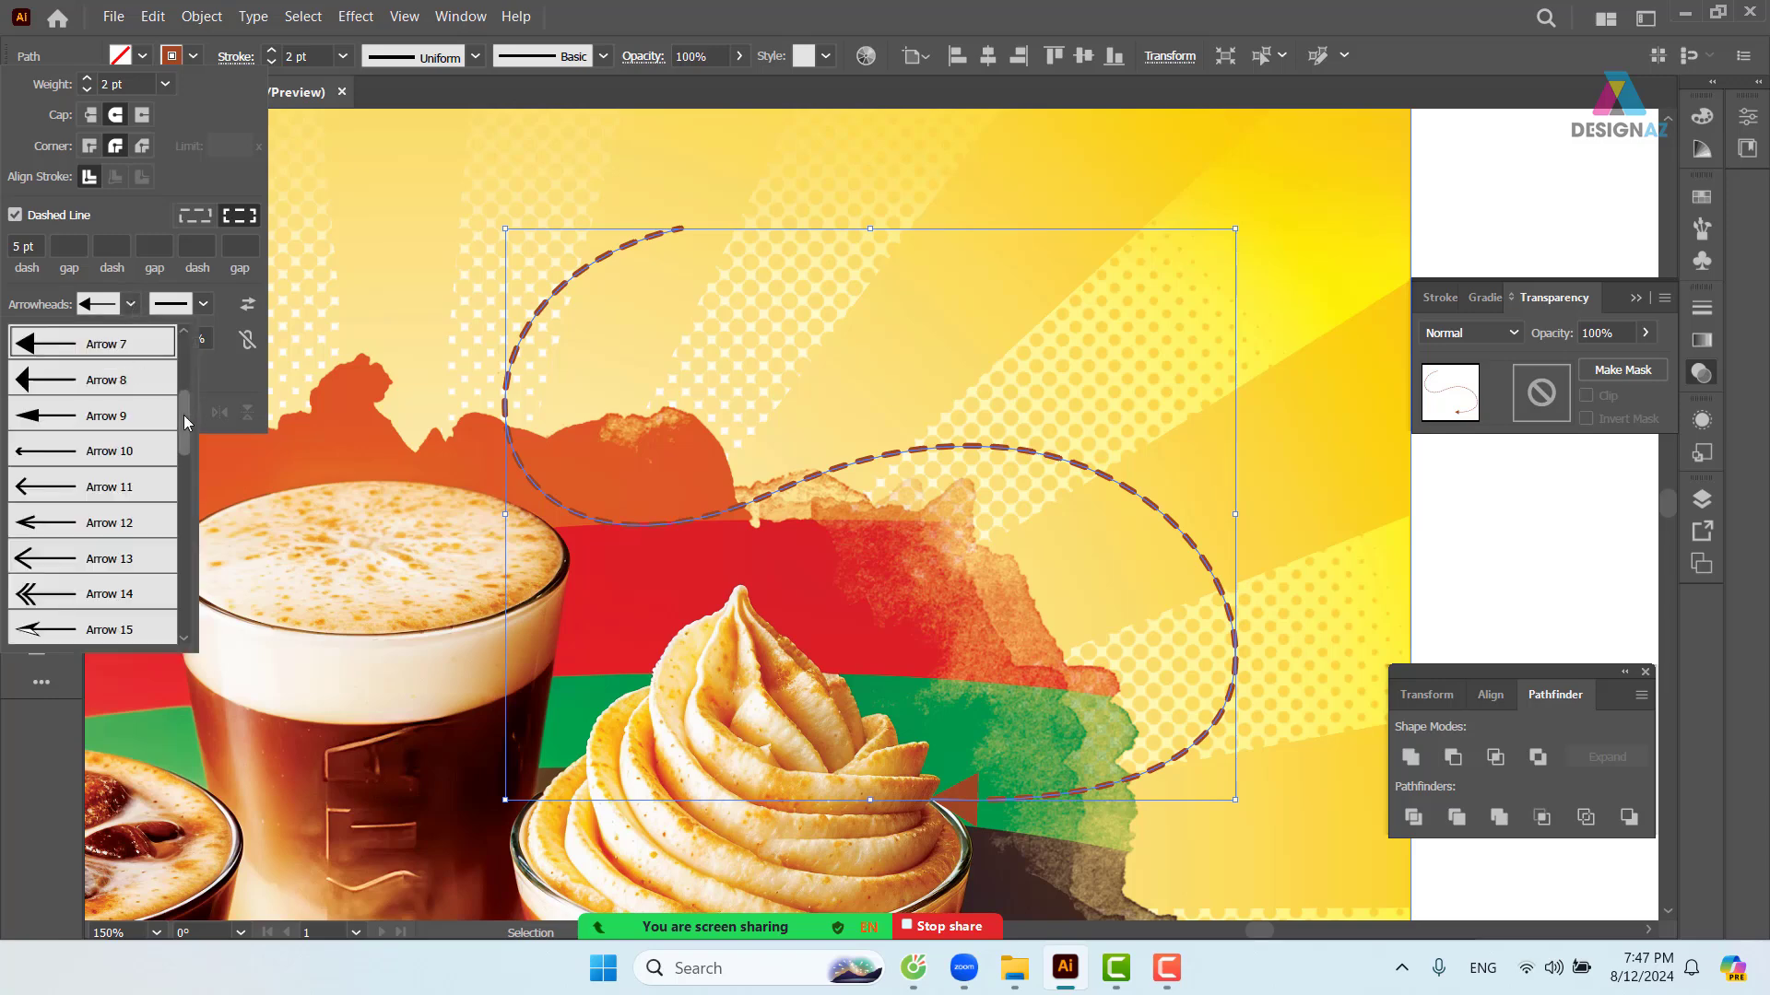
click(134, 356)
click(202, 304)
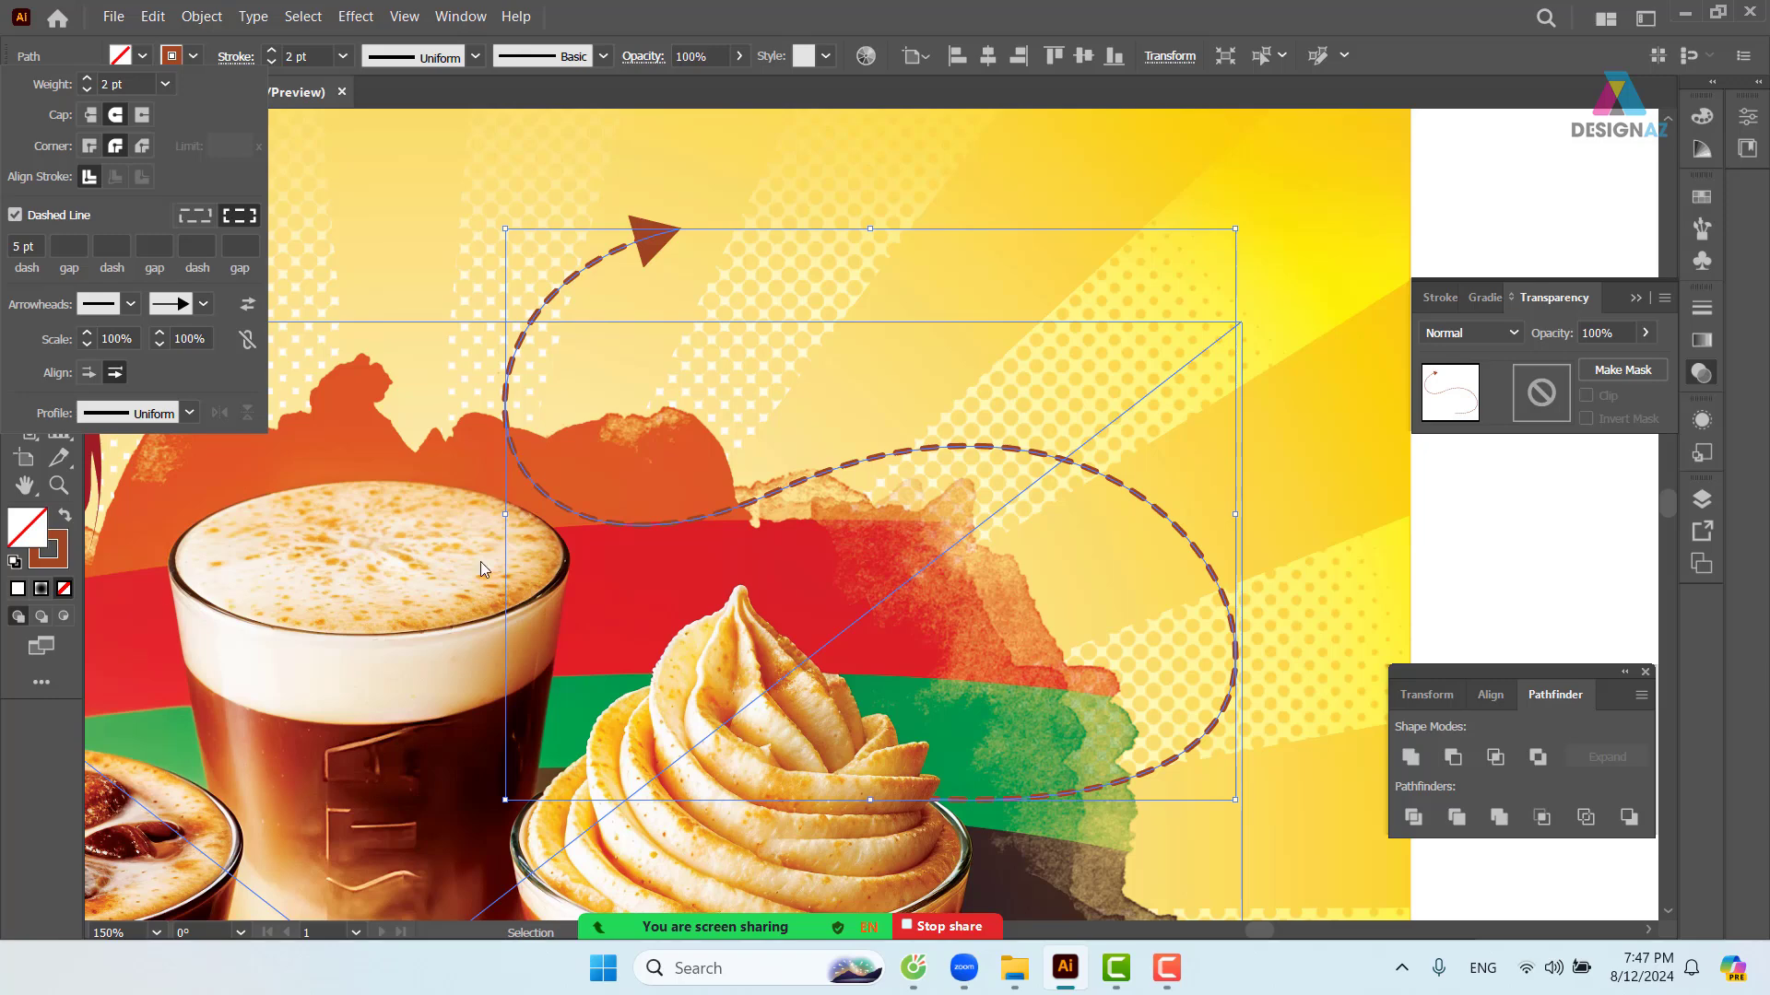
click(1521, 518)
click(1525, 524)
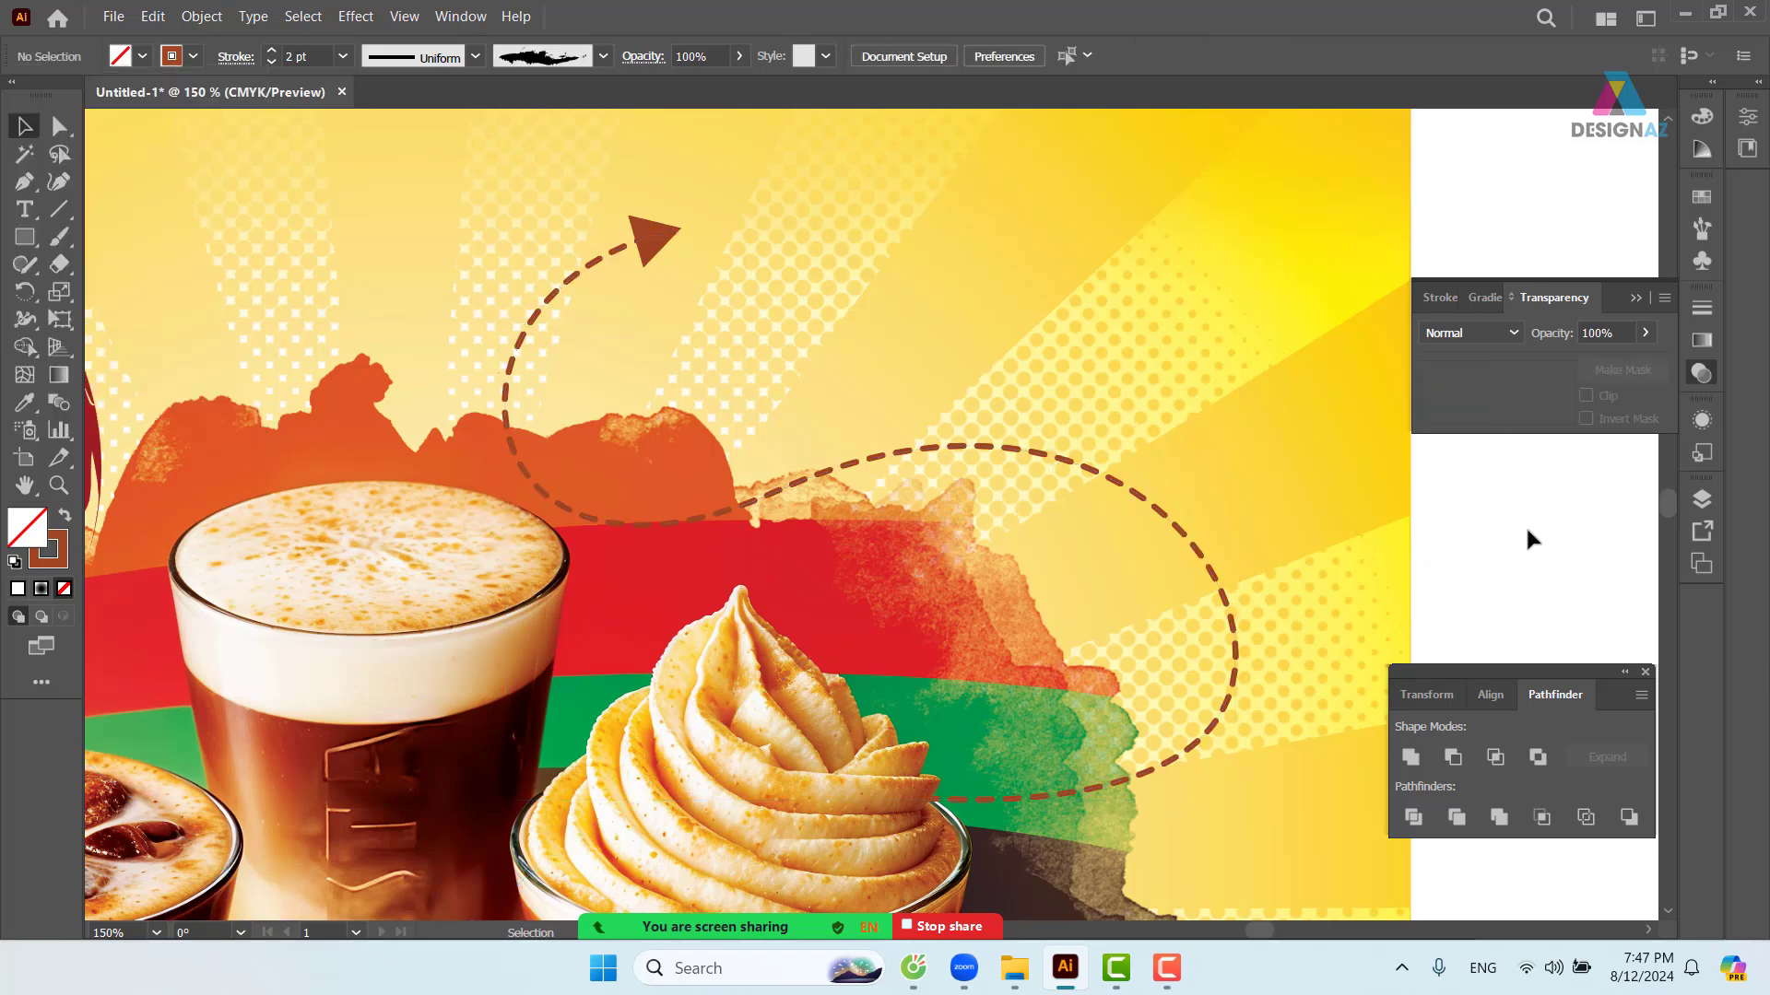
- Reshape the right loop of the dashed curve with Direct Selection, pulling its direction handles slightly outward to widen the loop
key(ctrl+minus)
key(ctrl+minus)
key(ctrl+minus)
key(ctrl+minus)
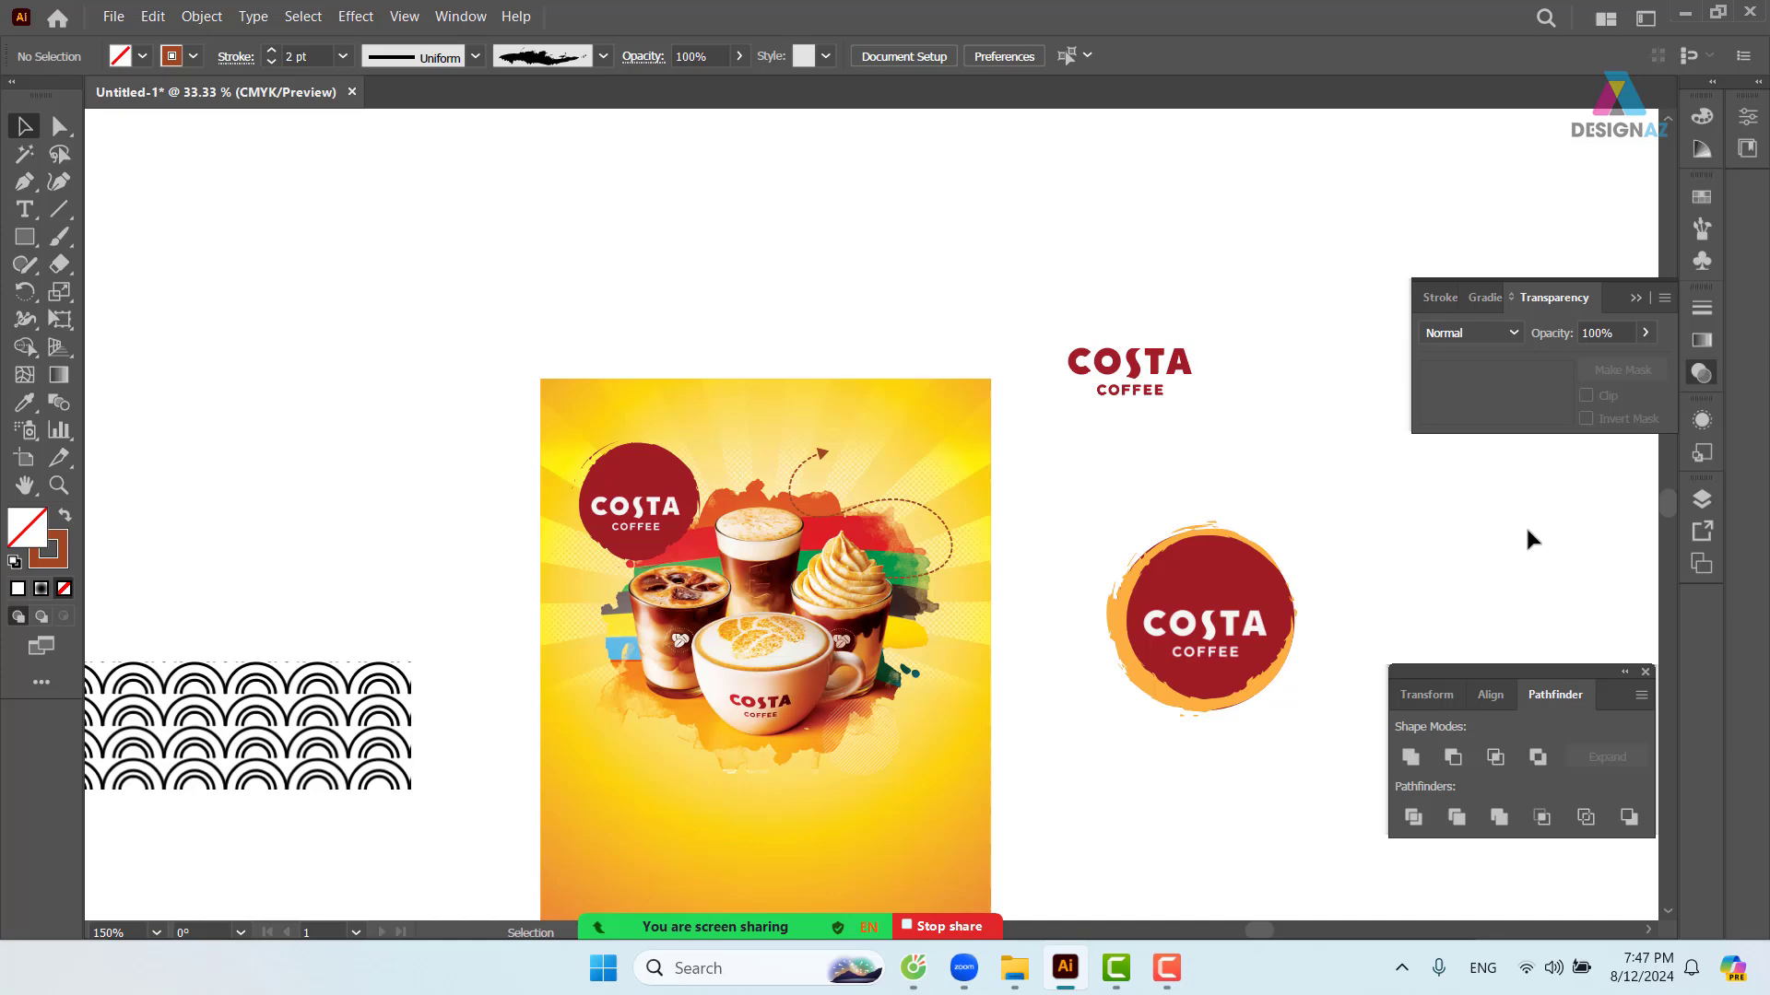
key(space)
drag(1384, 572, 1353, 452)
key(z)
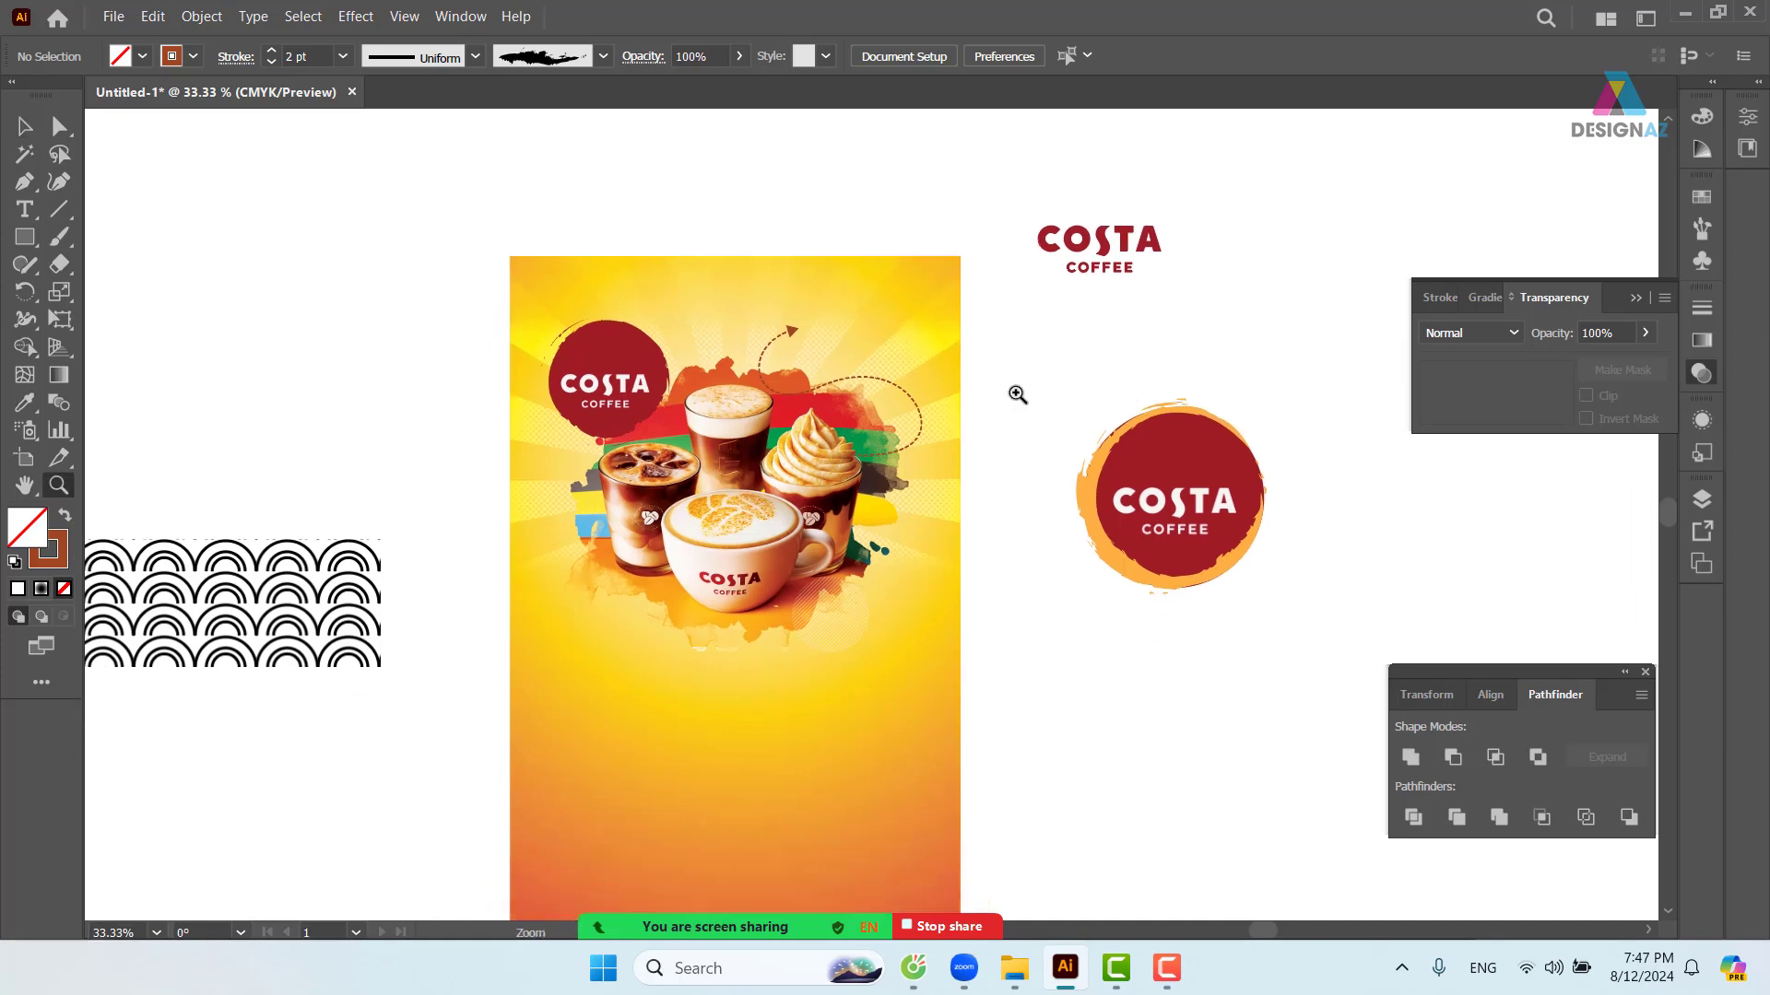
drag(676, 318, 836, 393)
click(58, 127)
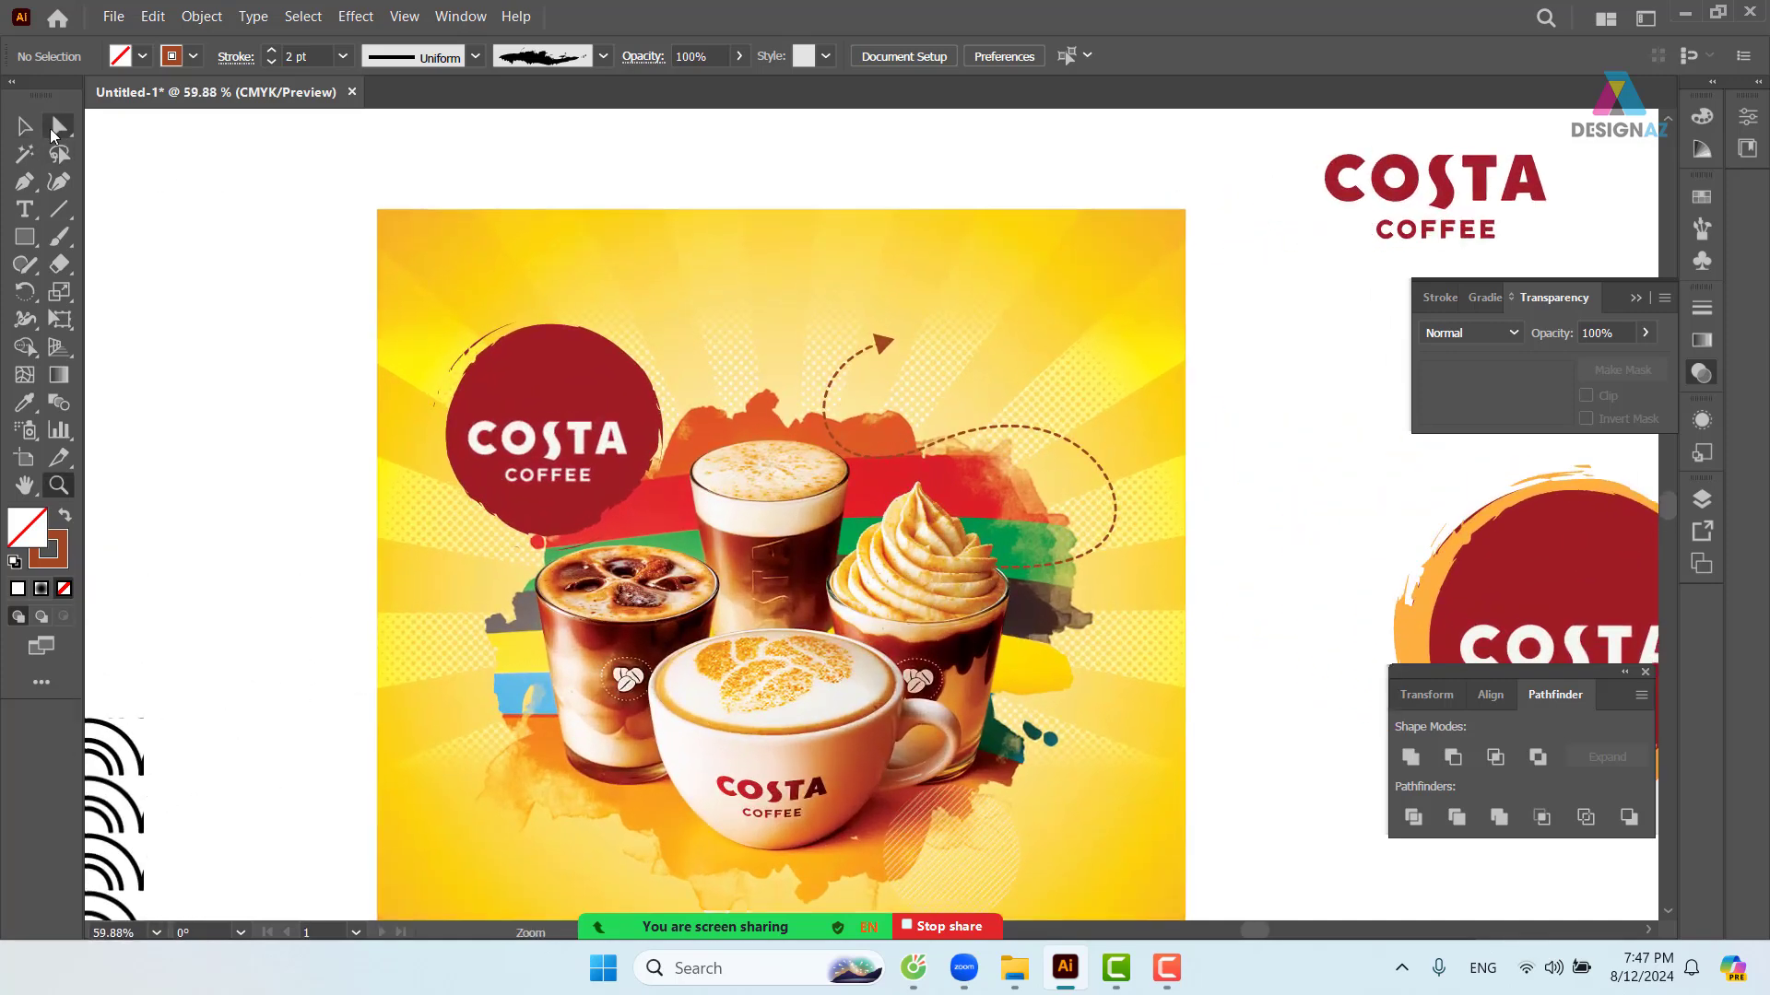
click(1080, 449)
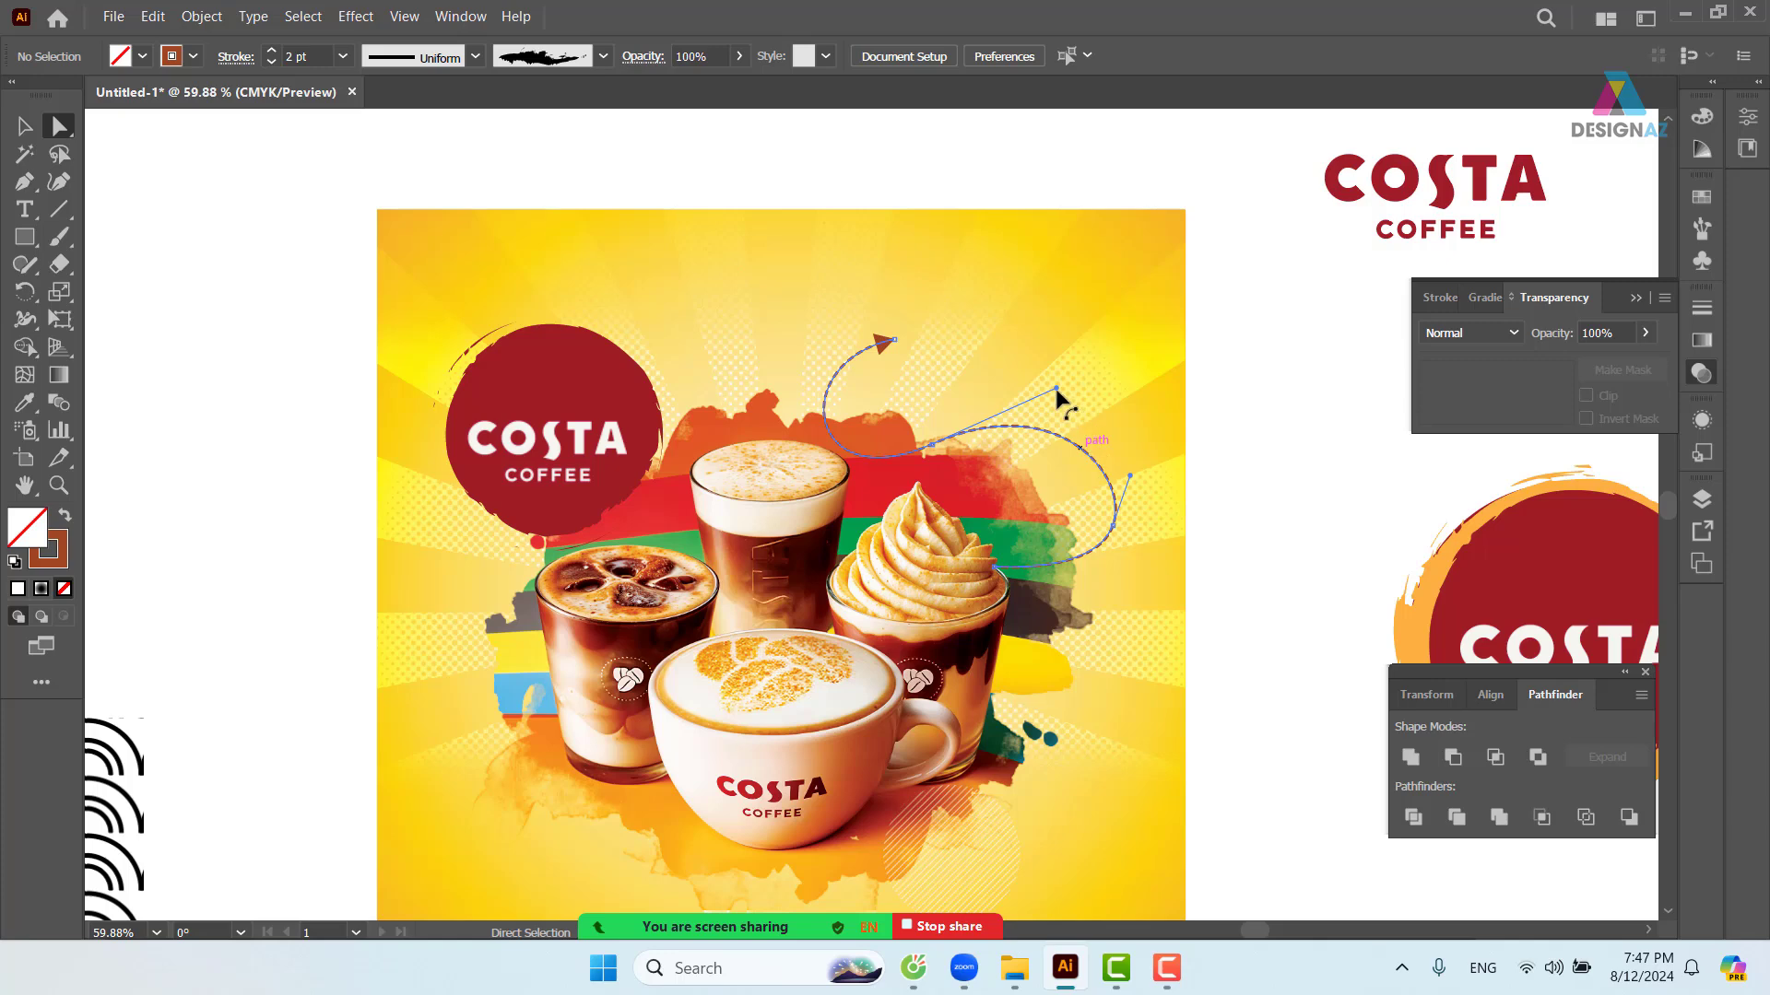
drag(1056, 388, 1083, 370)
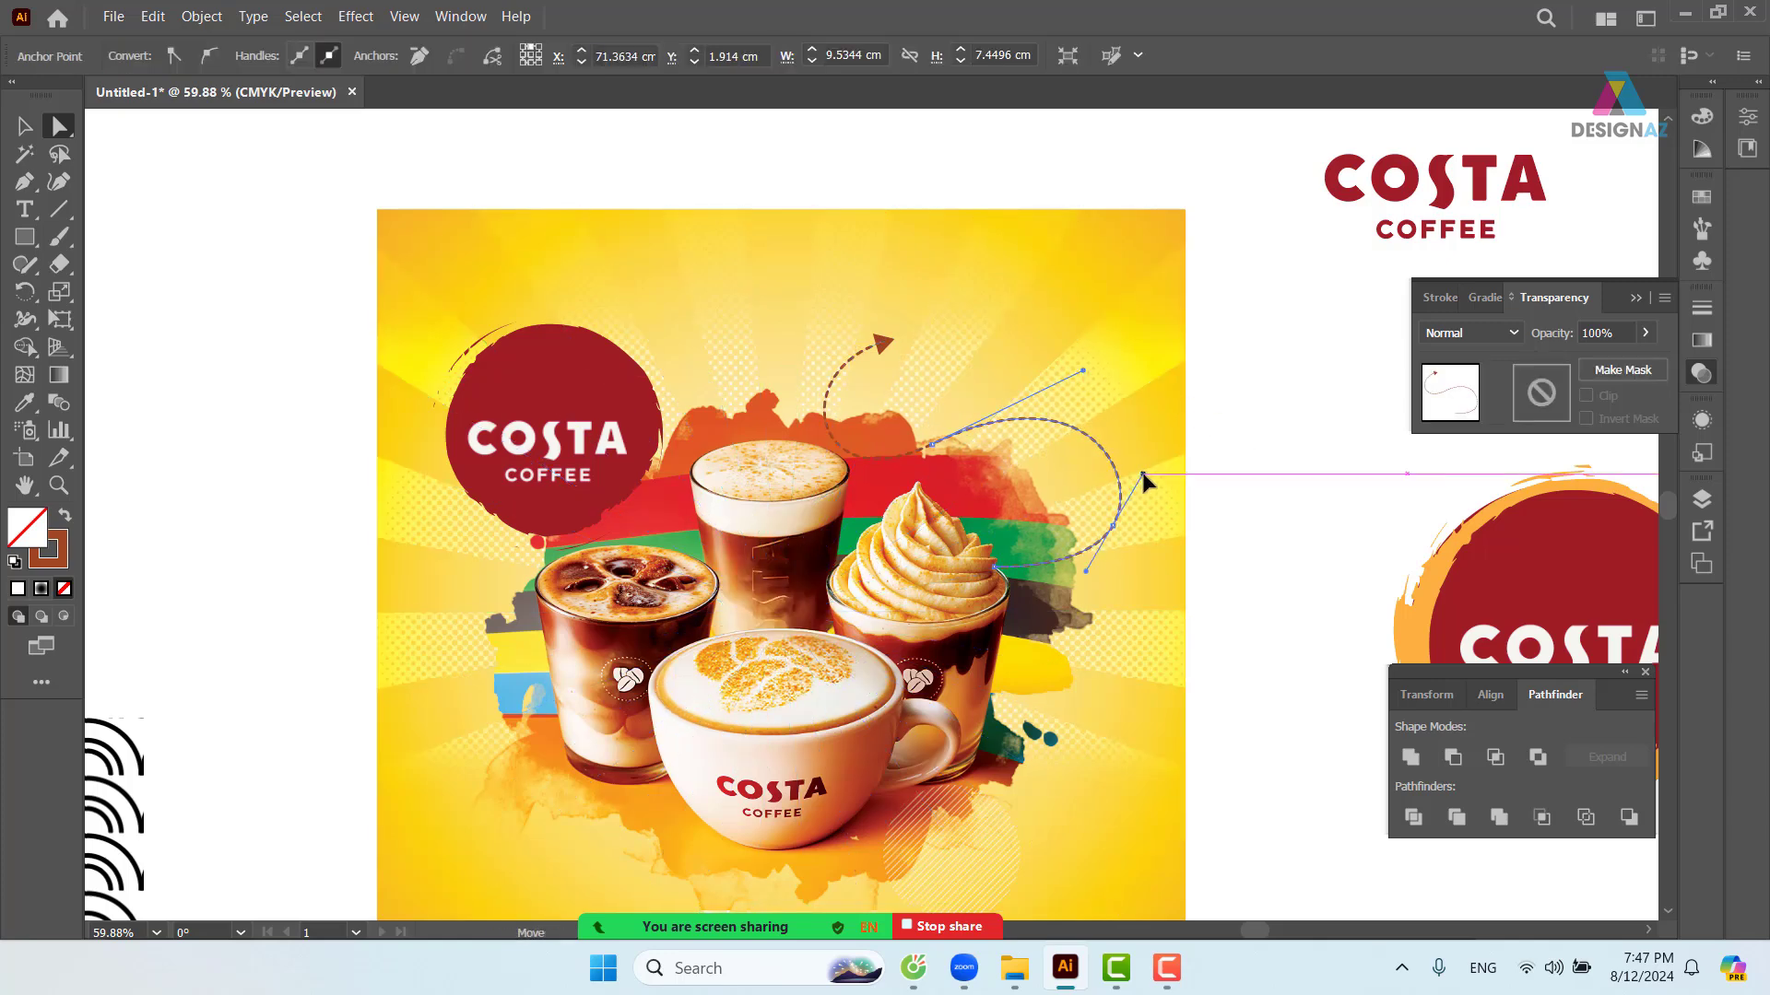
drag(1137, 470, 1092, 578)
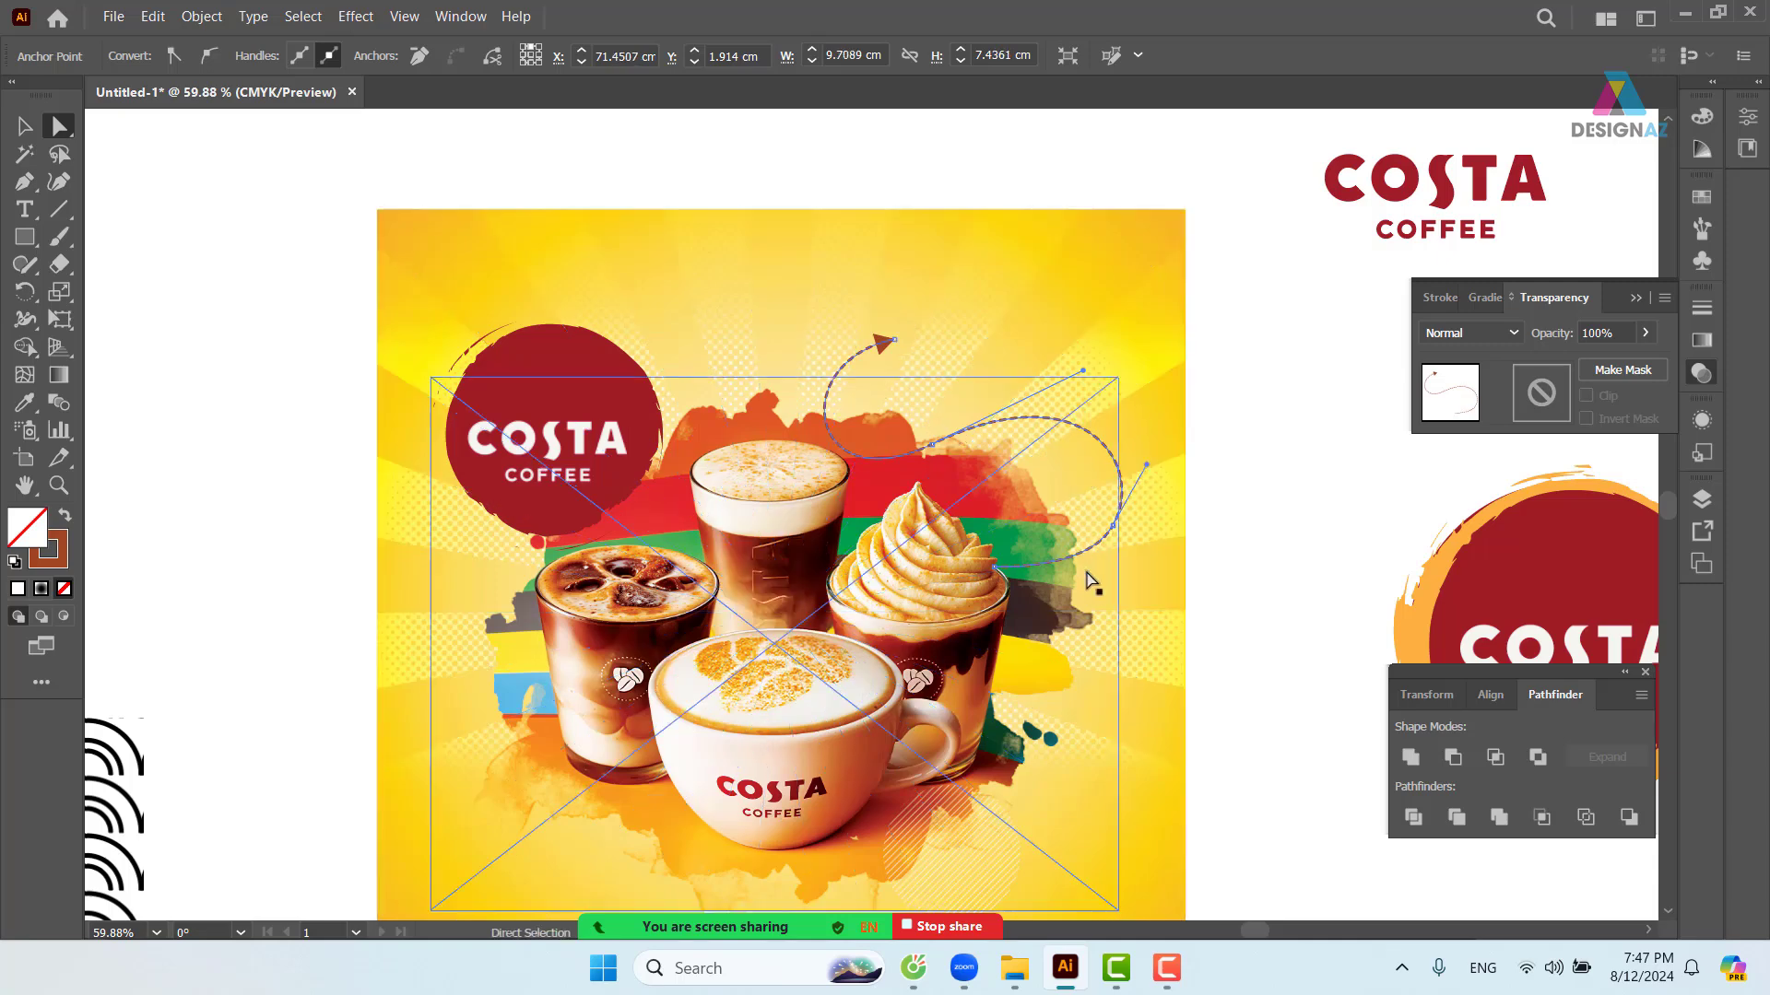
click(1114, 526)
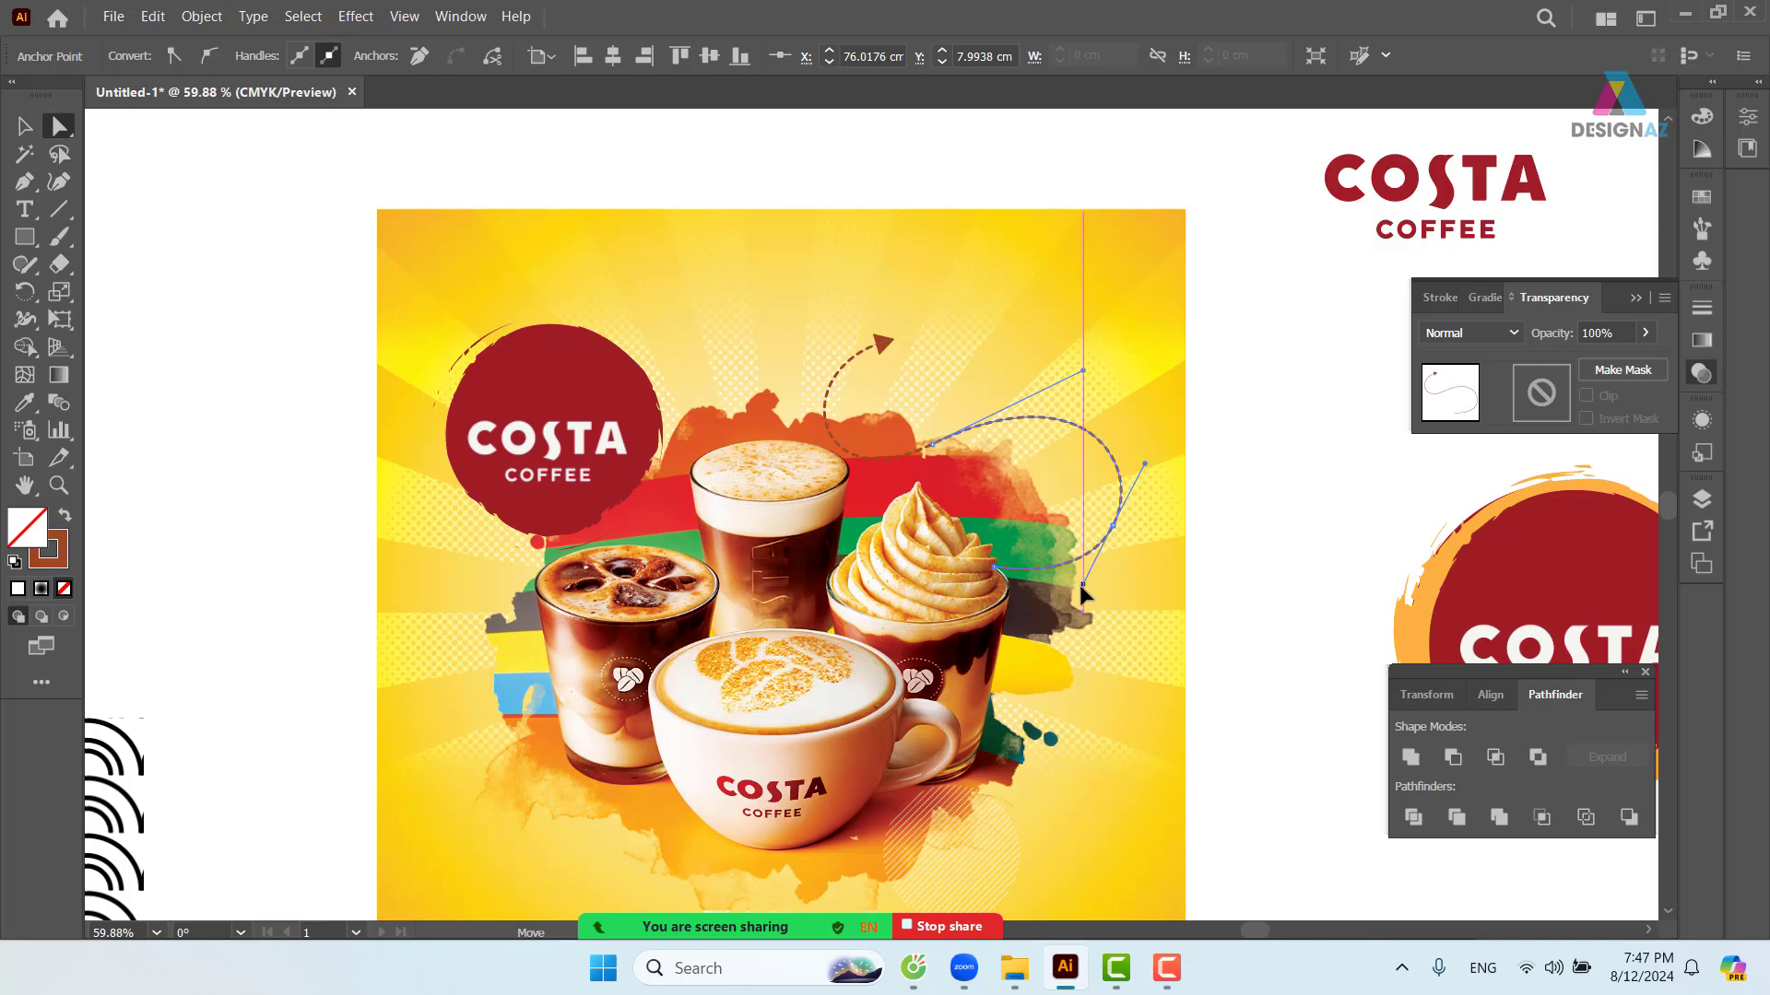
click(1313, 599)
- Reposition the round red Costa Coffee badge beside the drinks at about X 58.35 cm, Y 1.69 cm
scroll(1213, 414, down, 3)
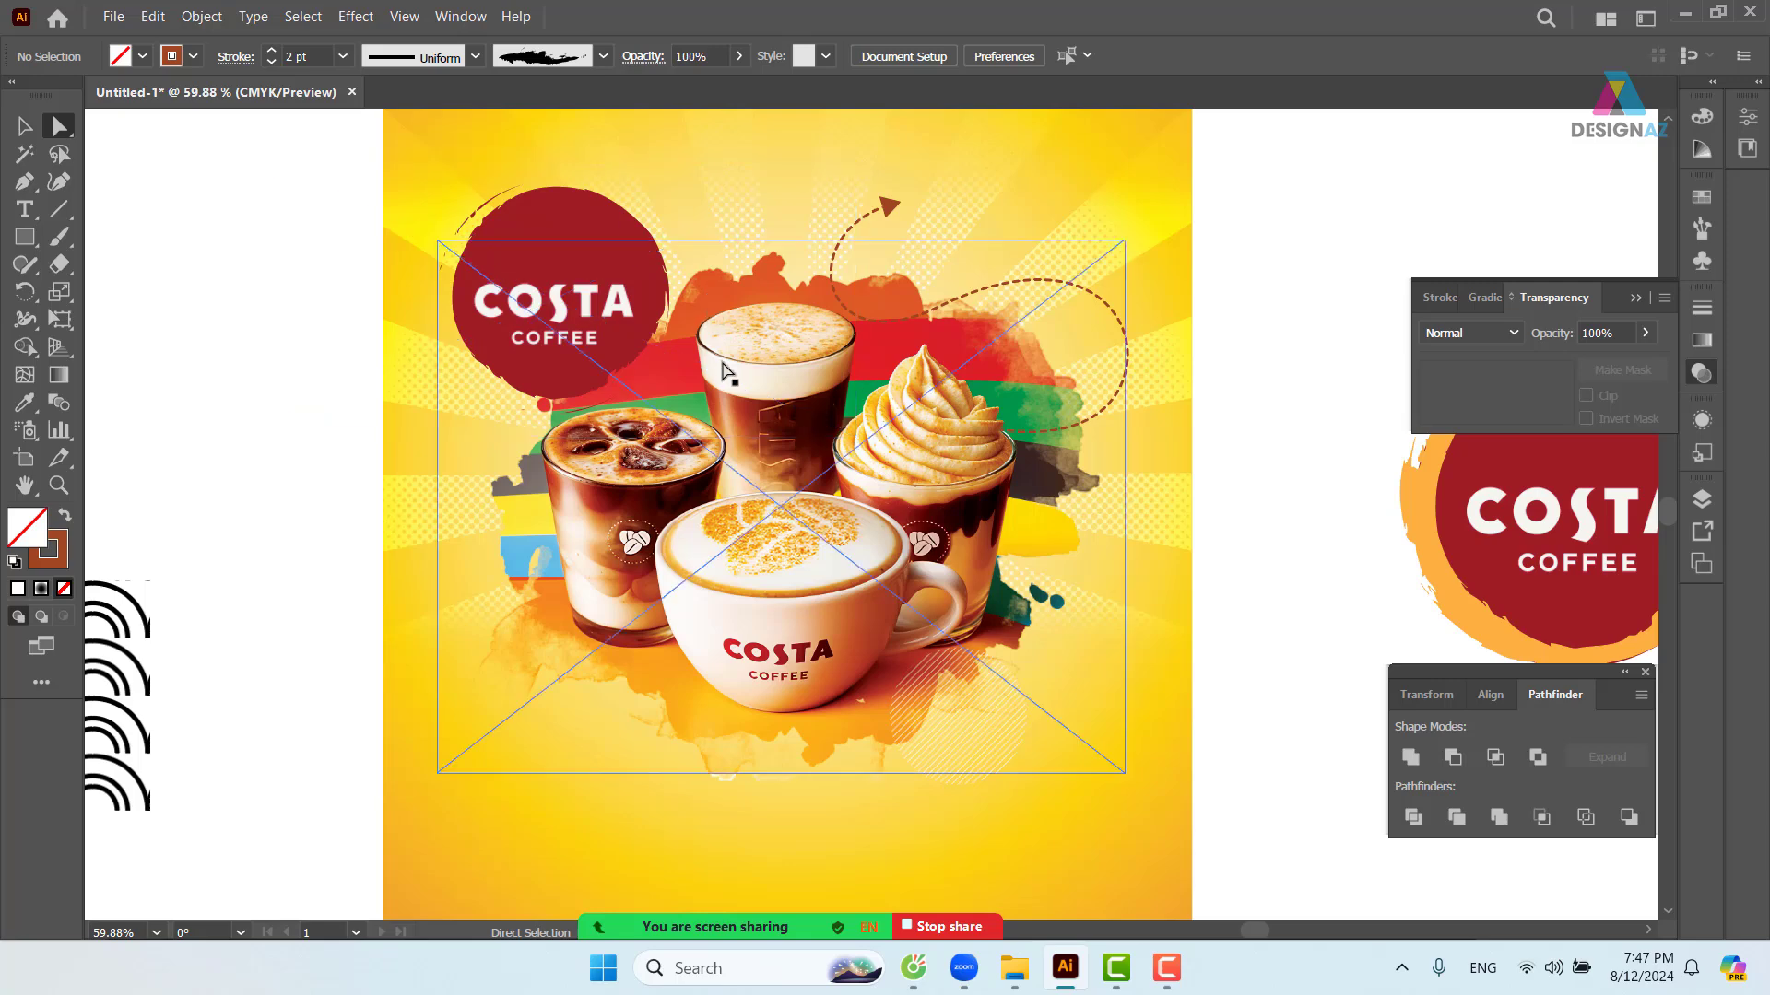
click(24, 125)
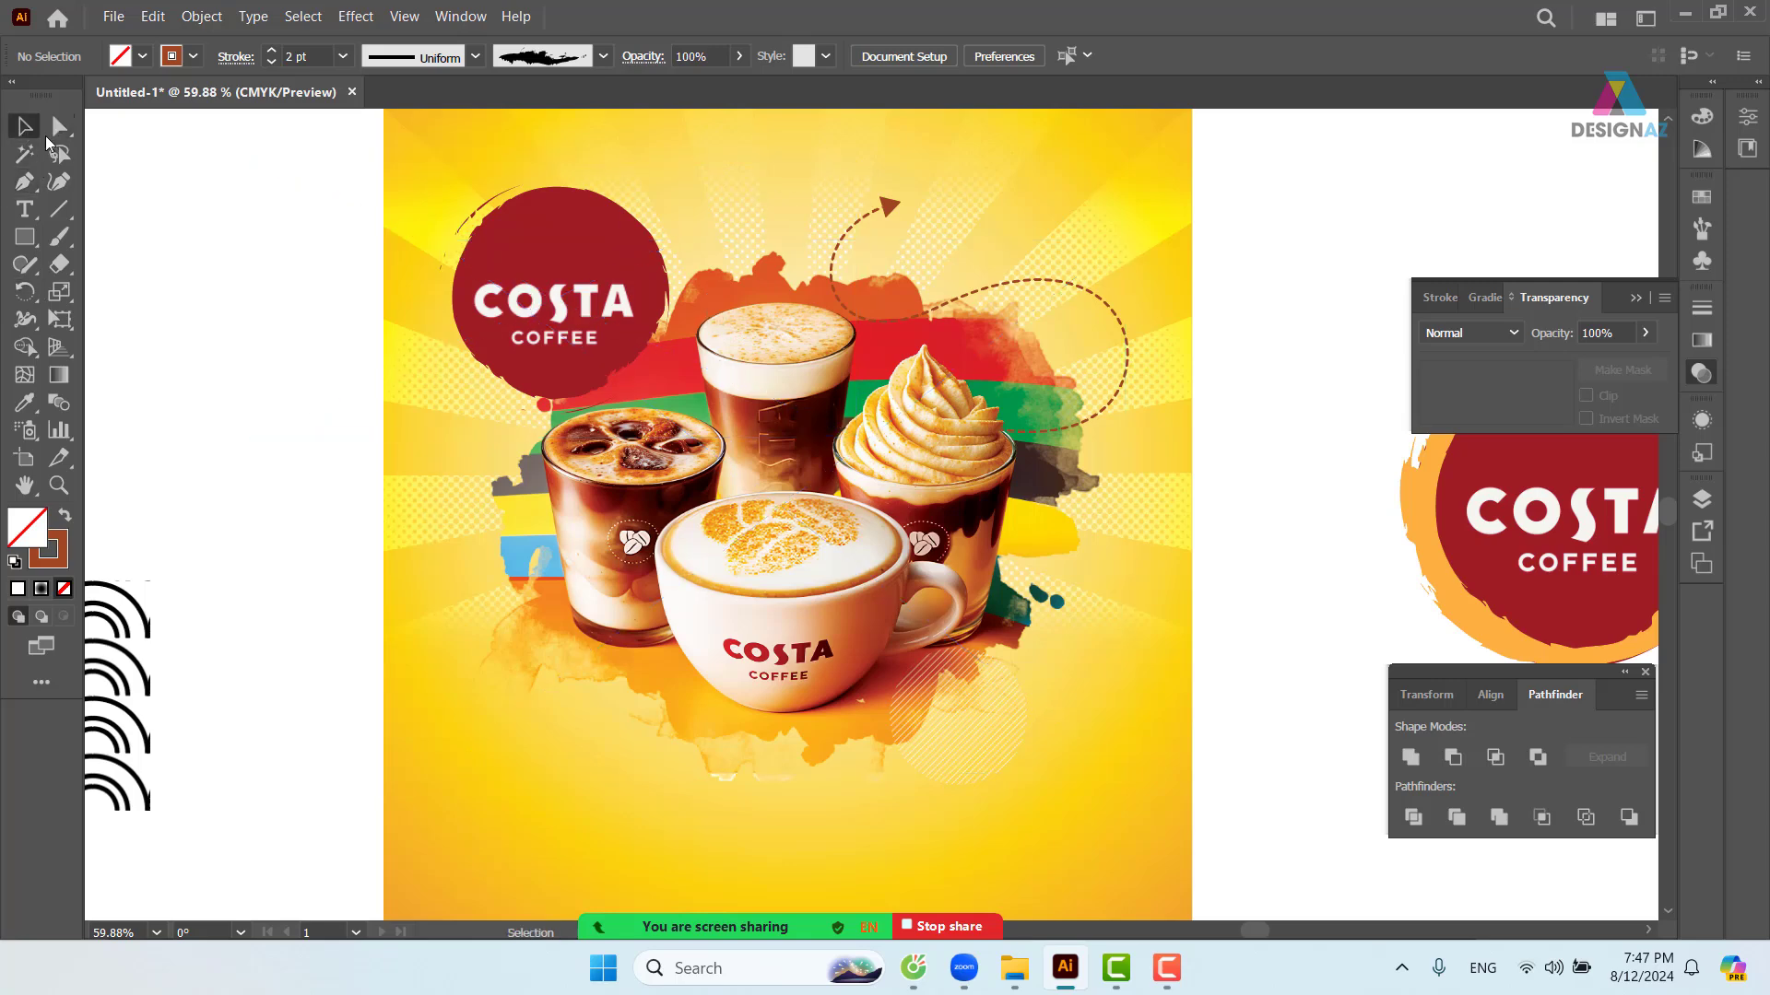
click(617, 232)
mouse_move(600, 267)
mouse_down()
mouse_move(594, 225)
mouse_move(599, 269)
mouse_up()
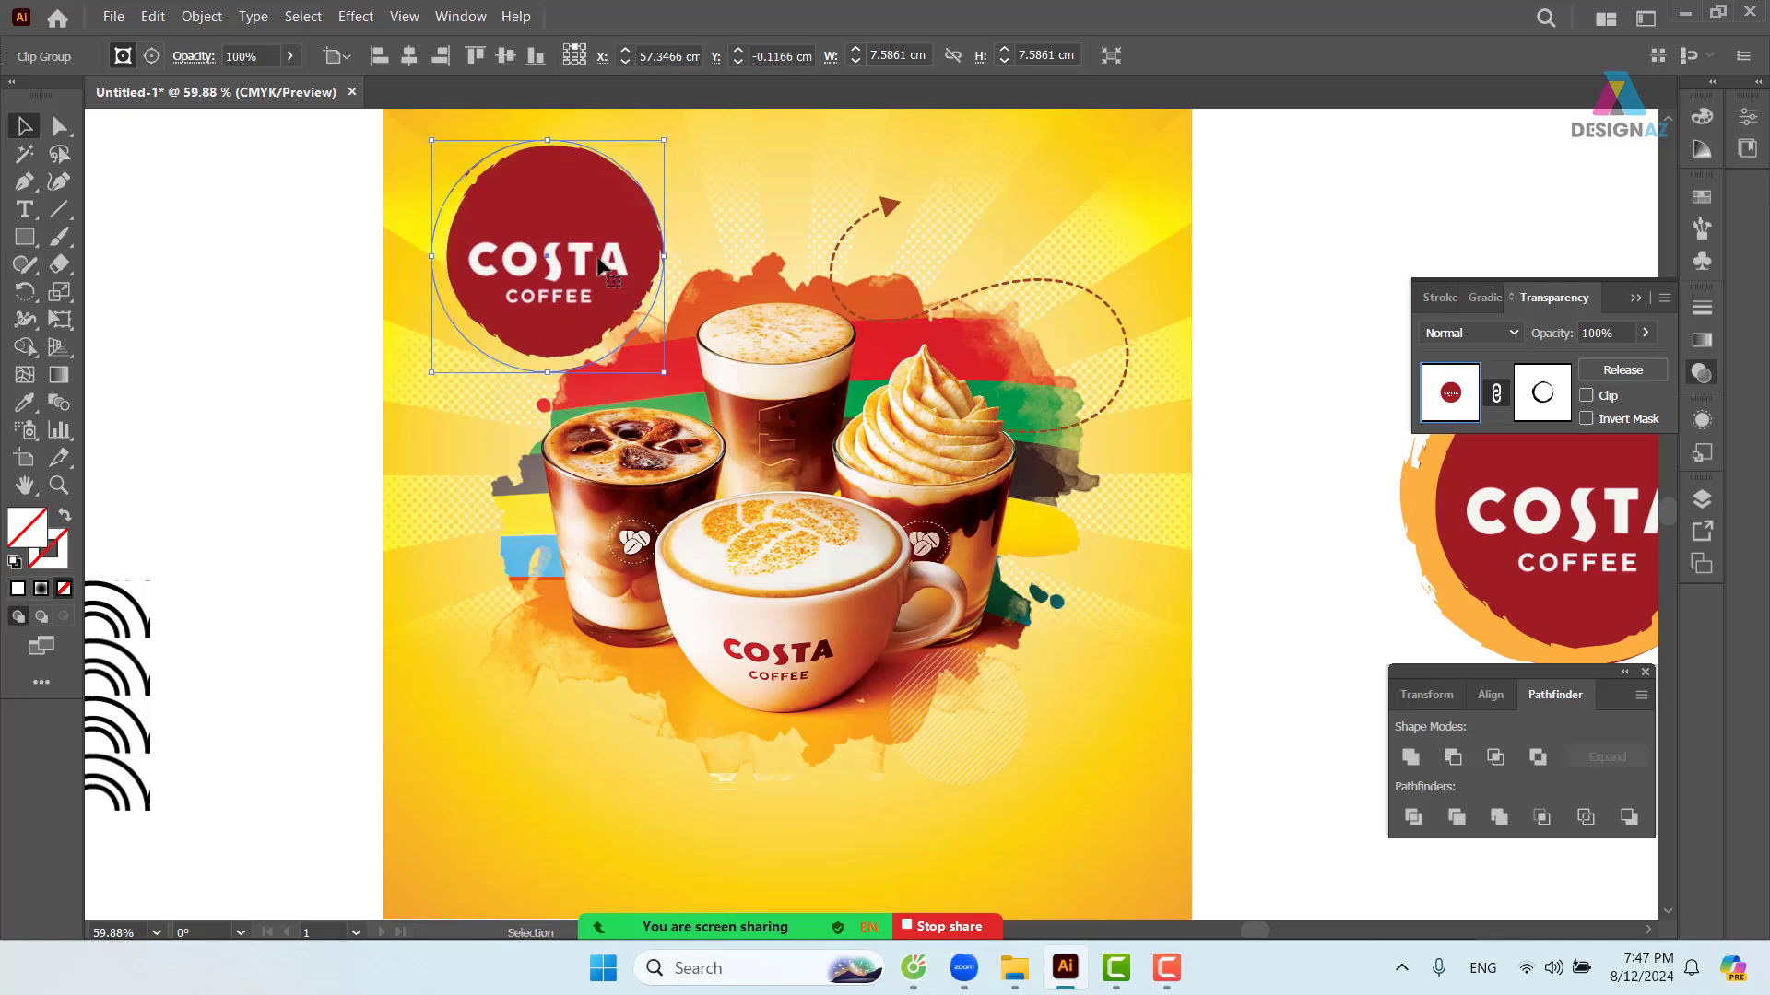
drag(601, 329, 638, 360)
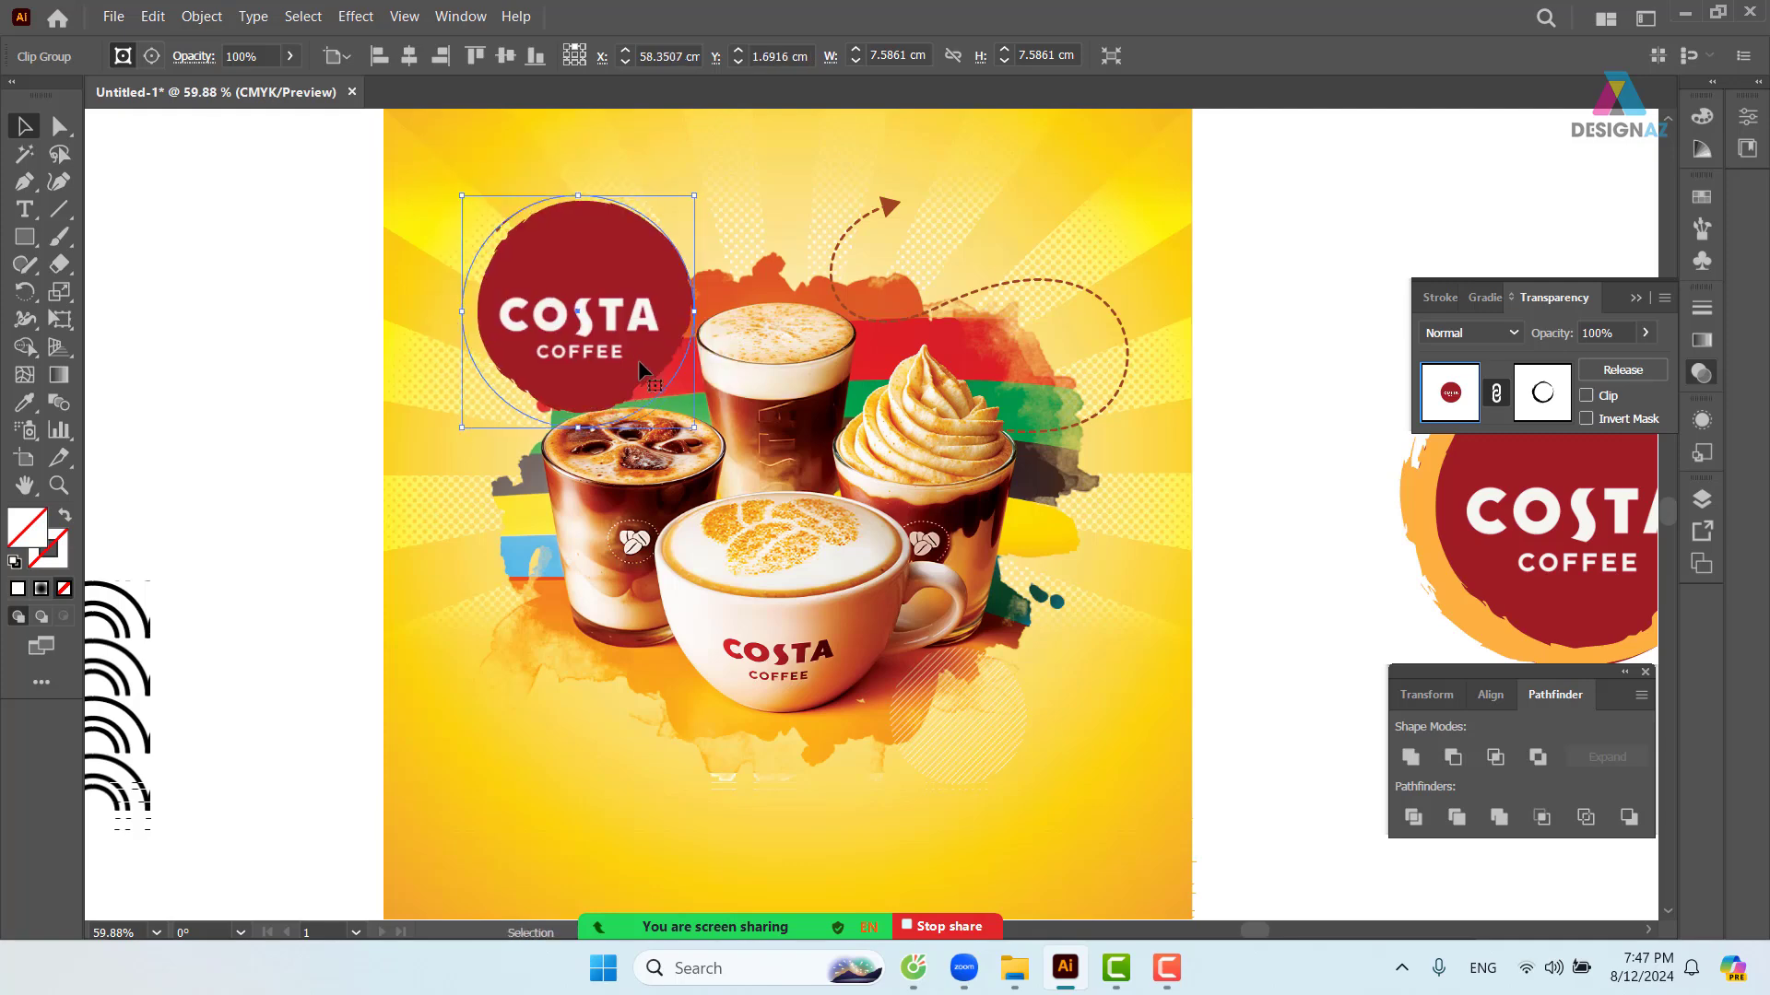
- Place the scratched grunge texture image 9913c80459e428ad4f9fa1aa6734a0d7 over the Costa badge
click(113, 16)
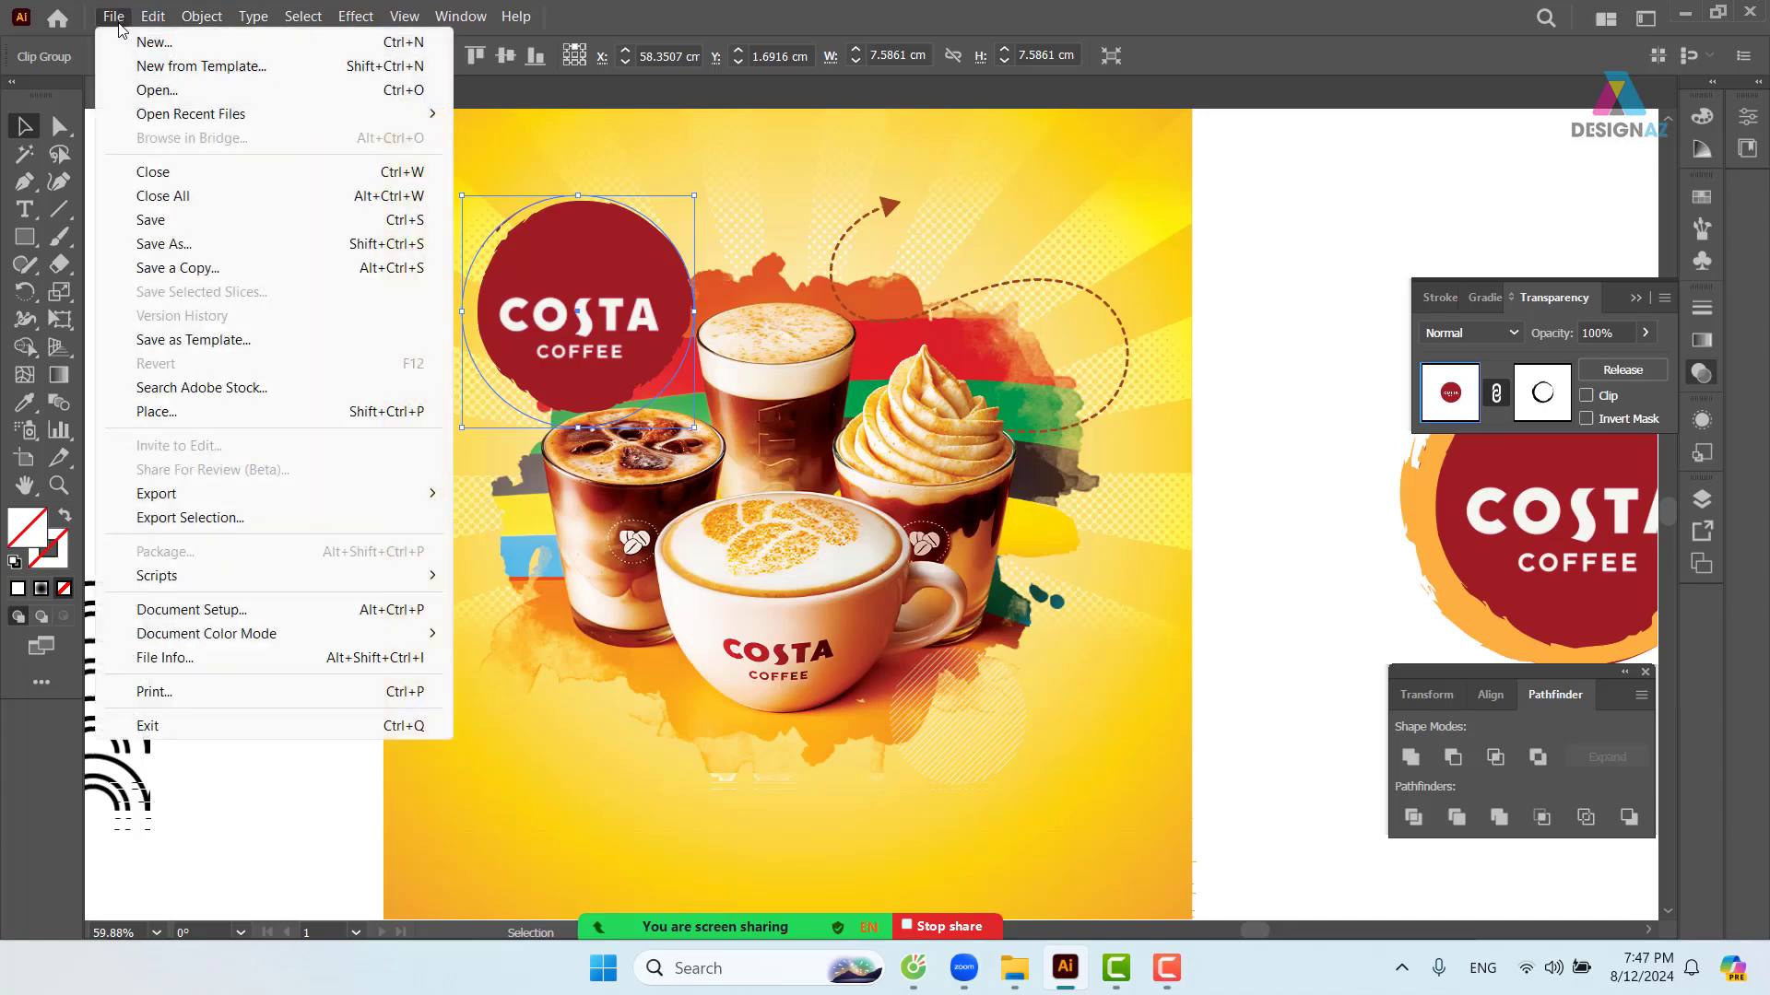
click(189, 412)
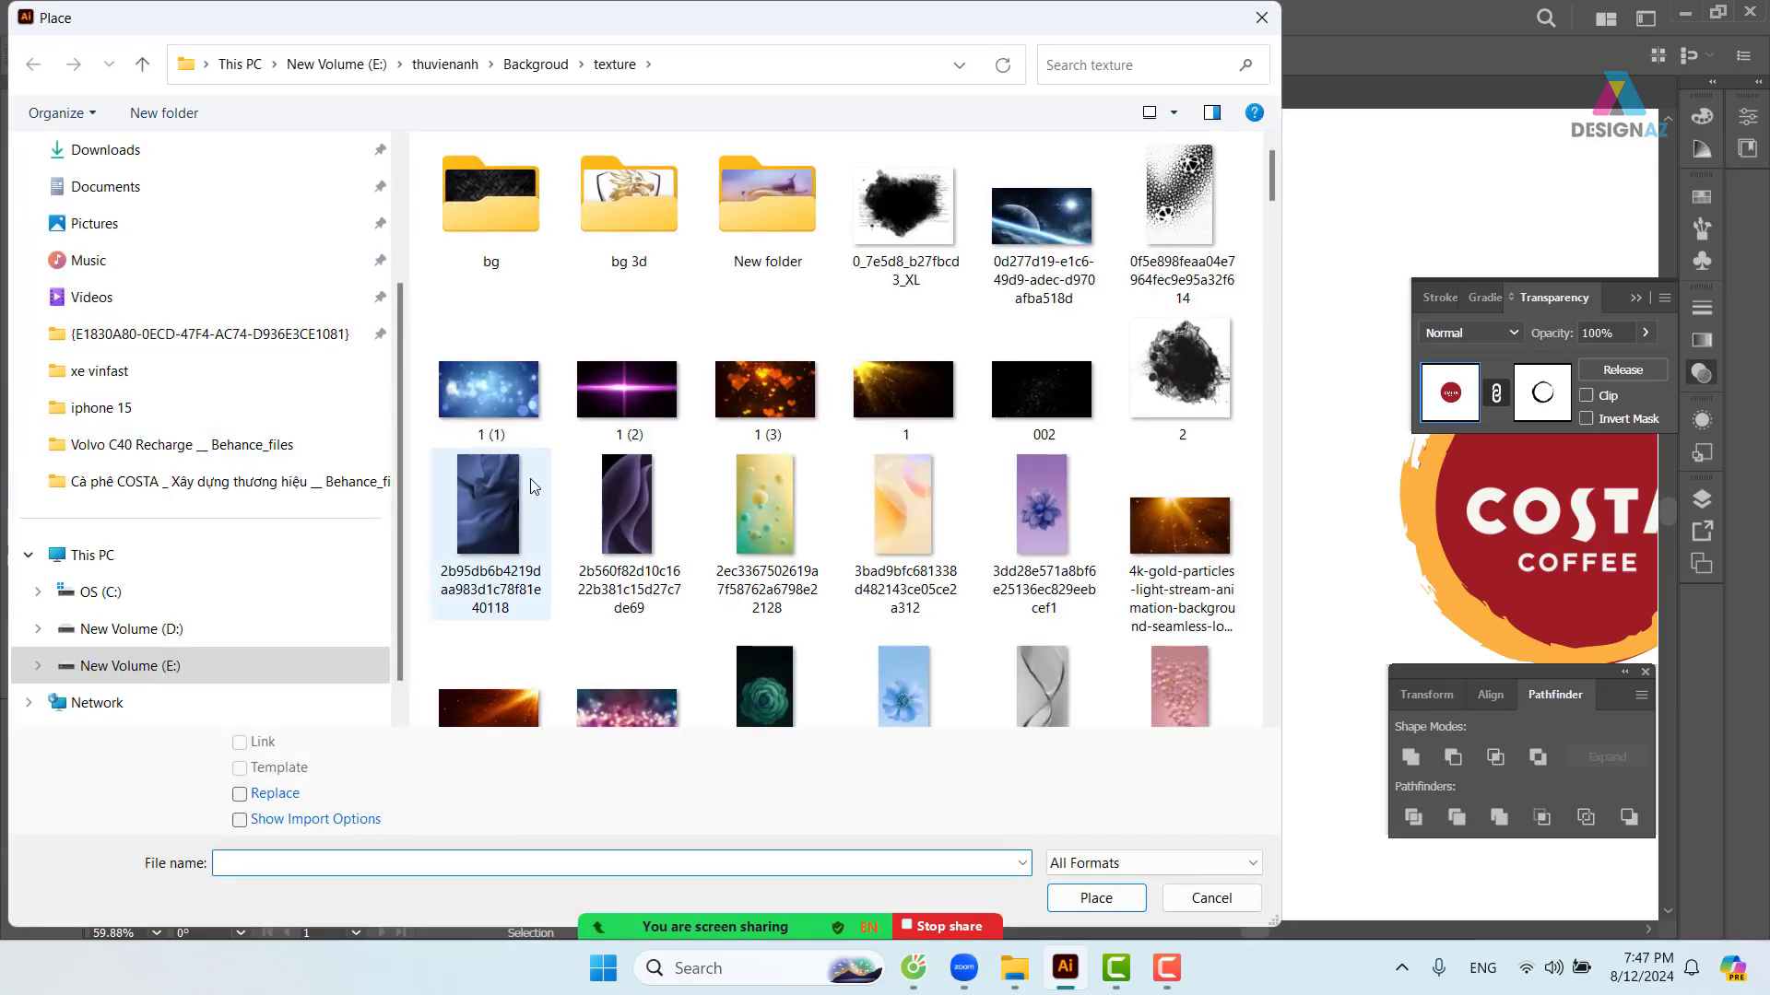
scroll(529, 478, down, 5)
click(579, 632)
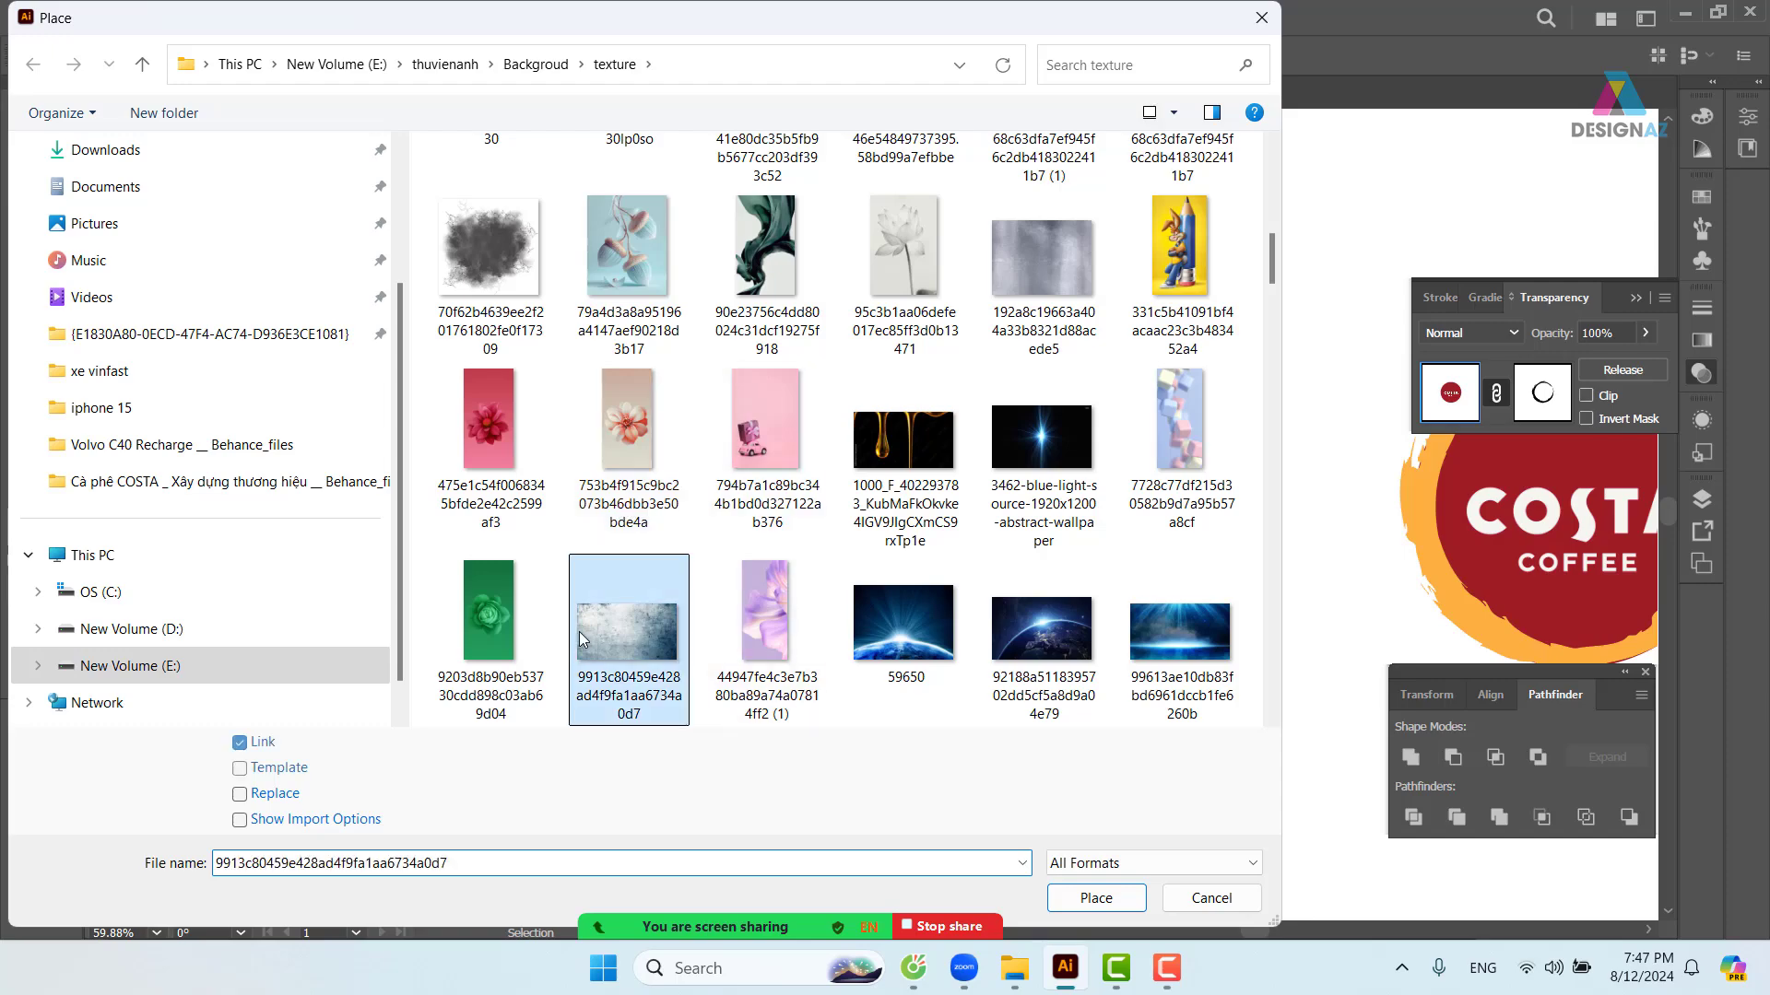
click(1106, 900)
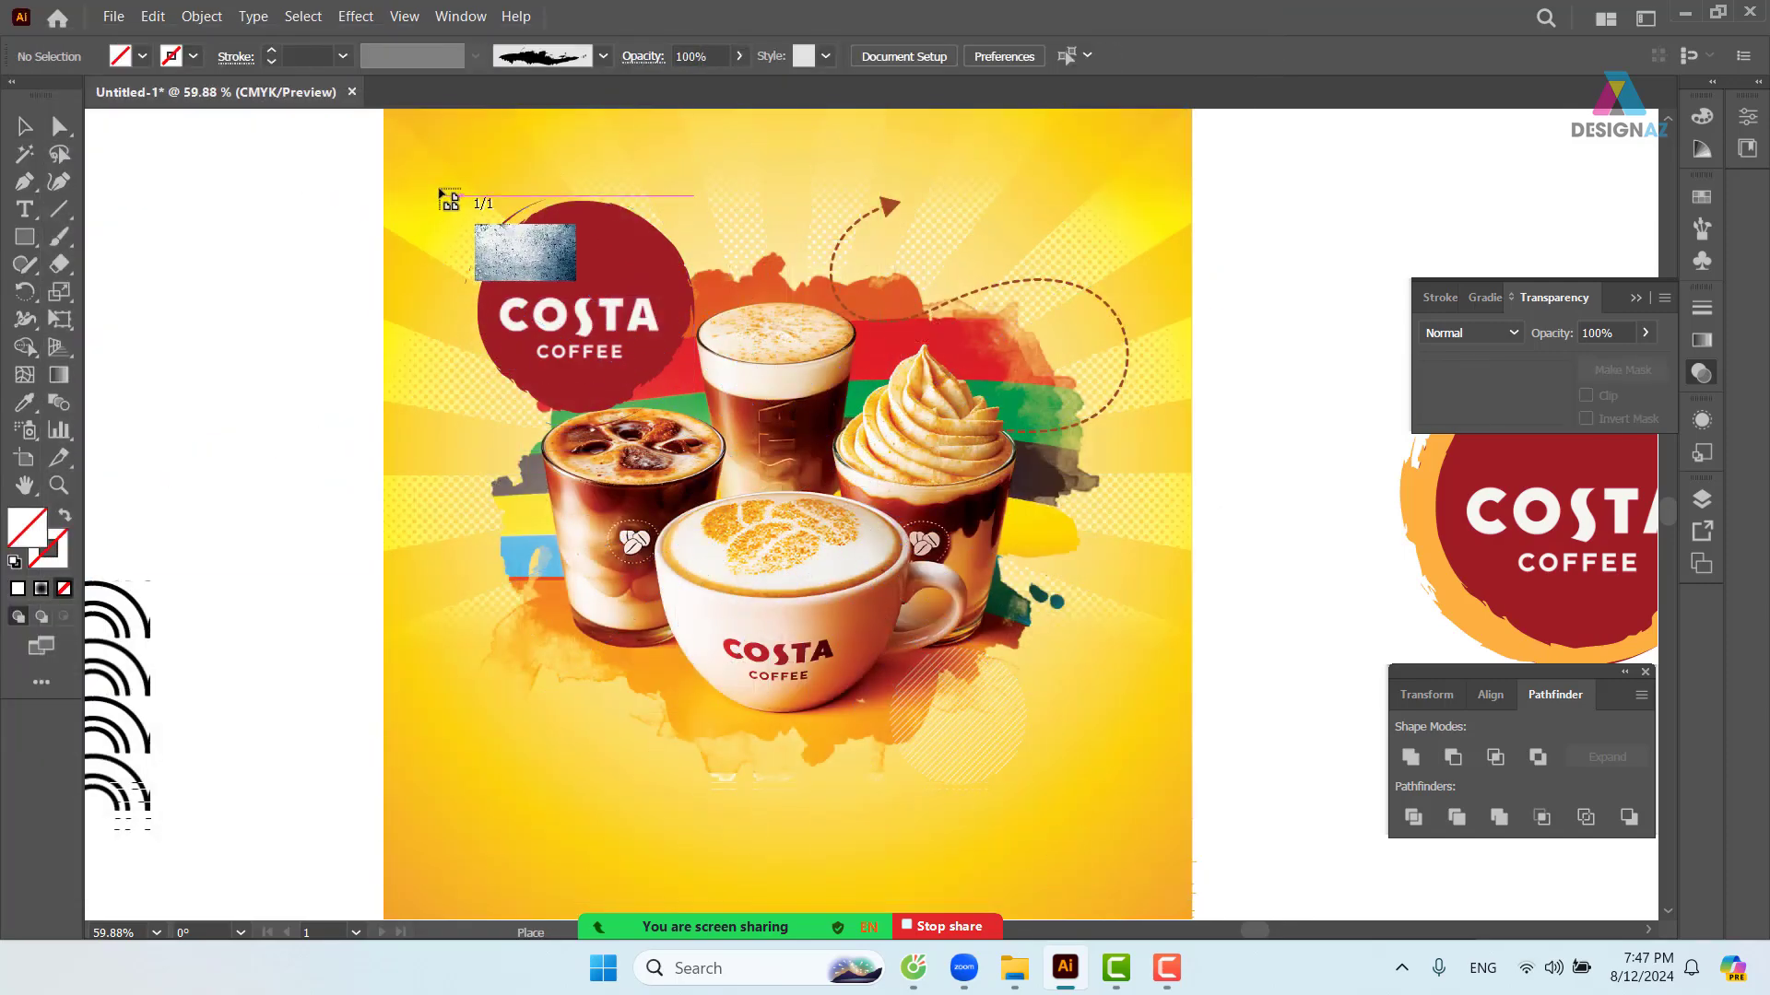
click(856, 477)
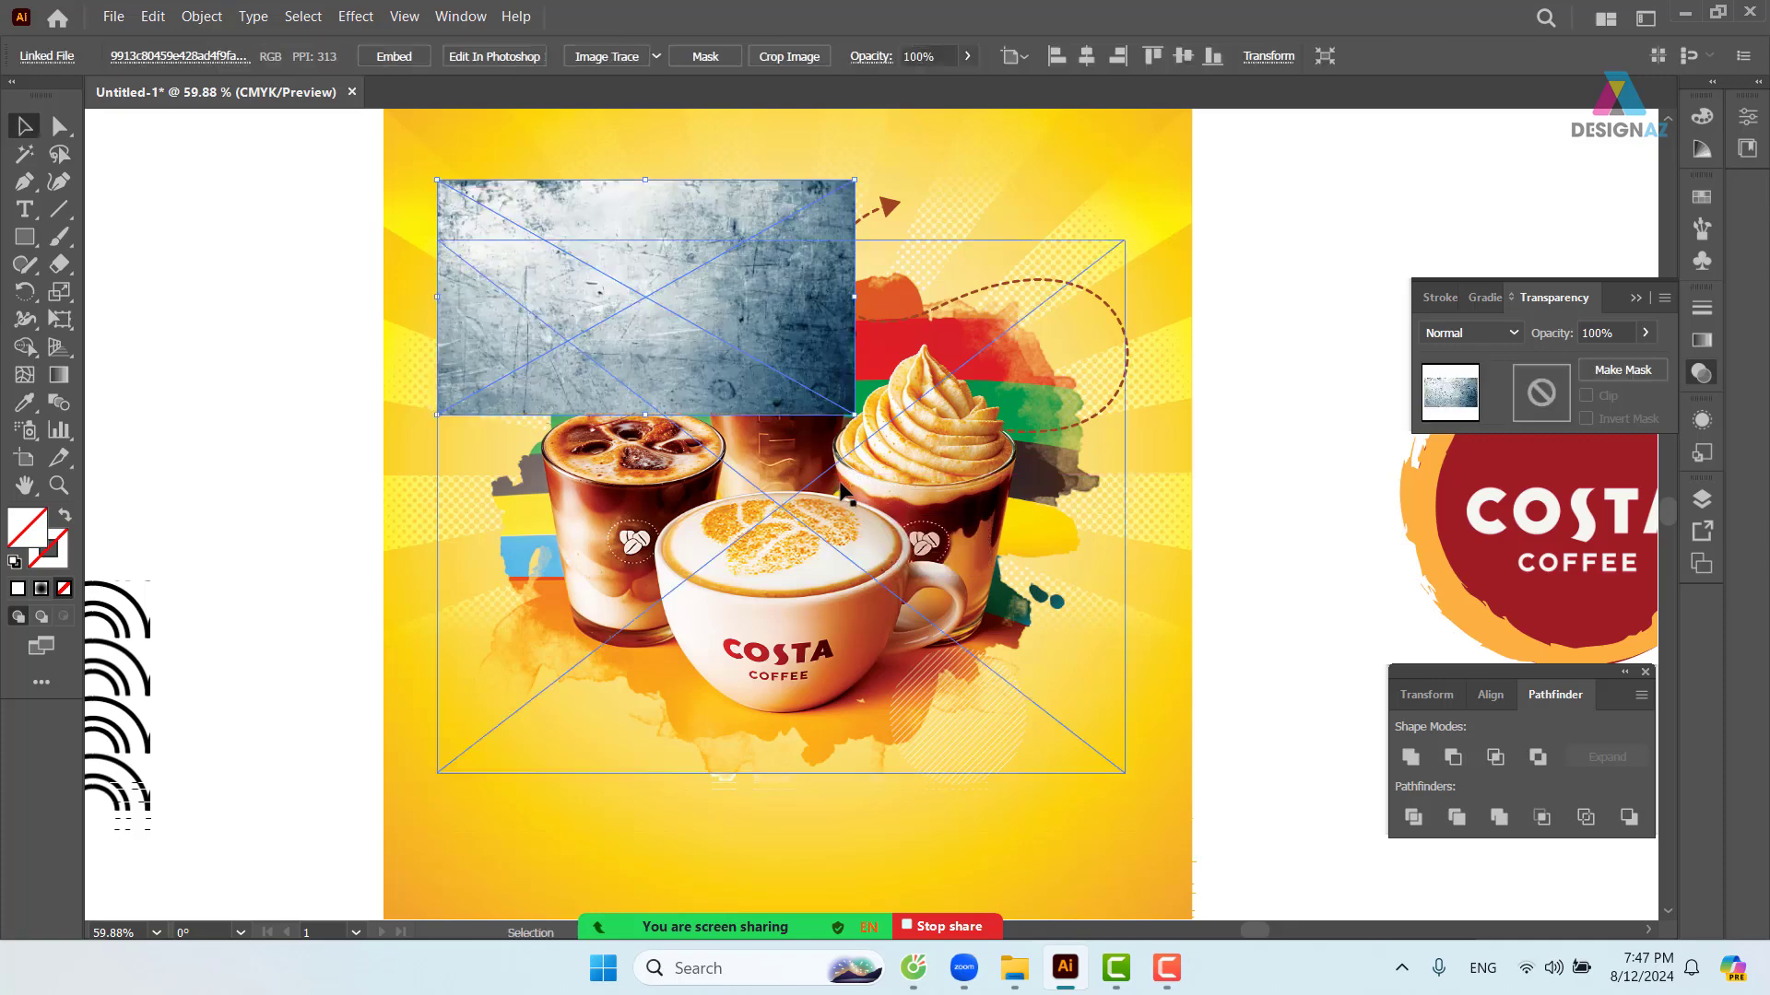
- Cut the grunge texture, paste it in place inside the badge's opacity mask, and send it to the back there
key(Delete)
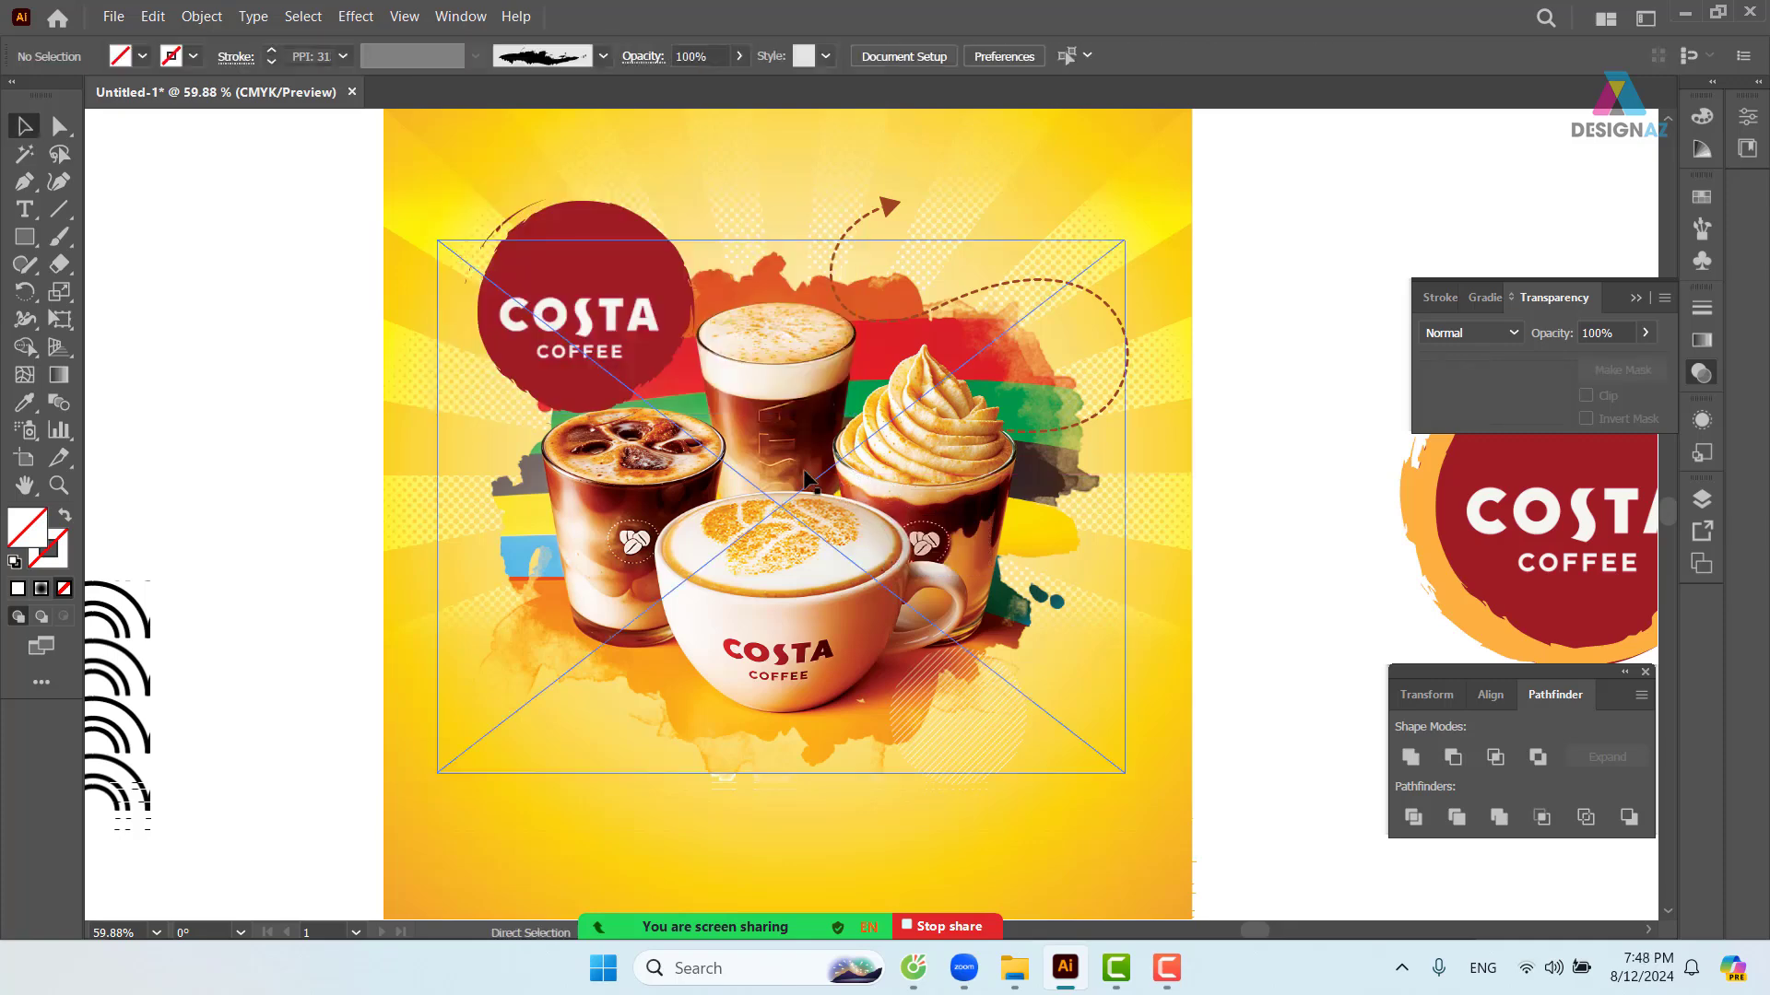
click(624, 265)
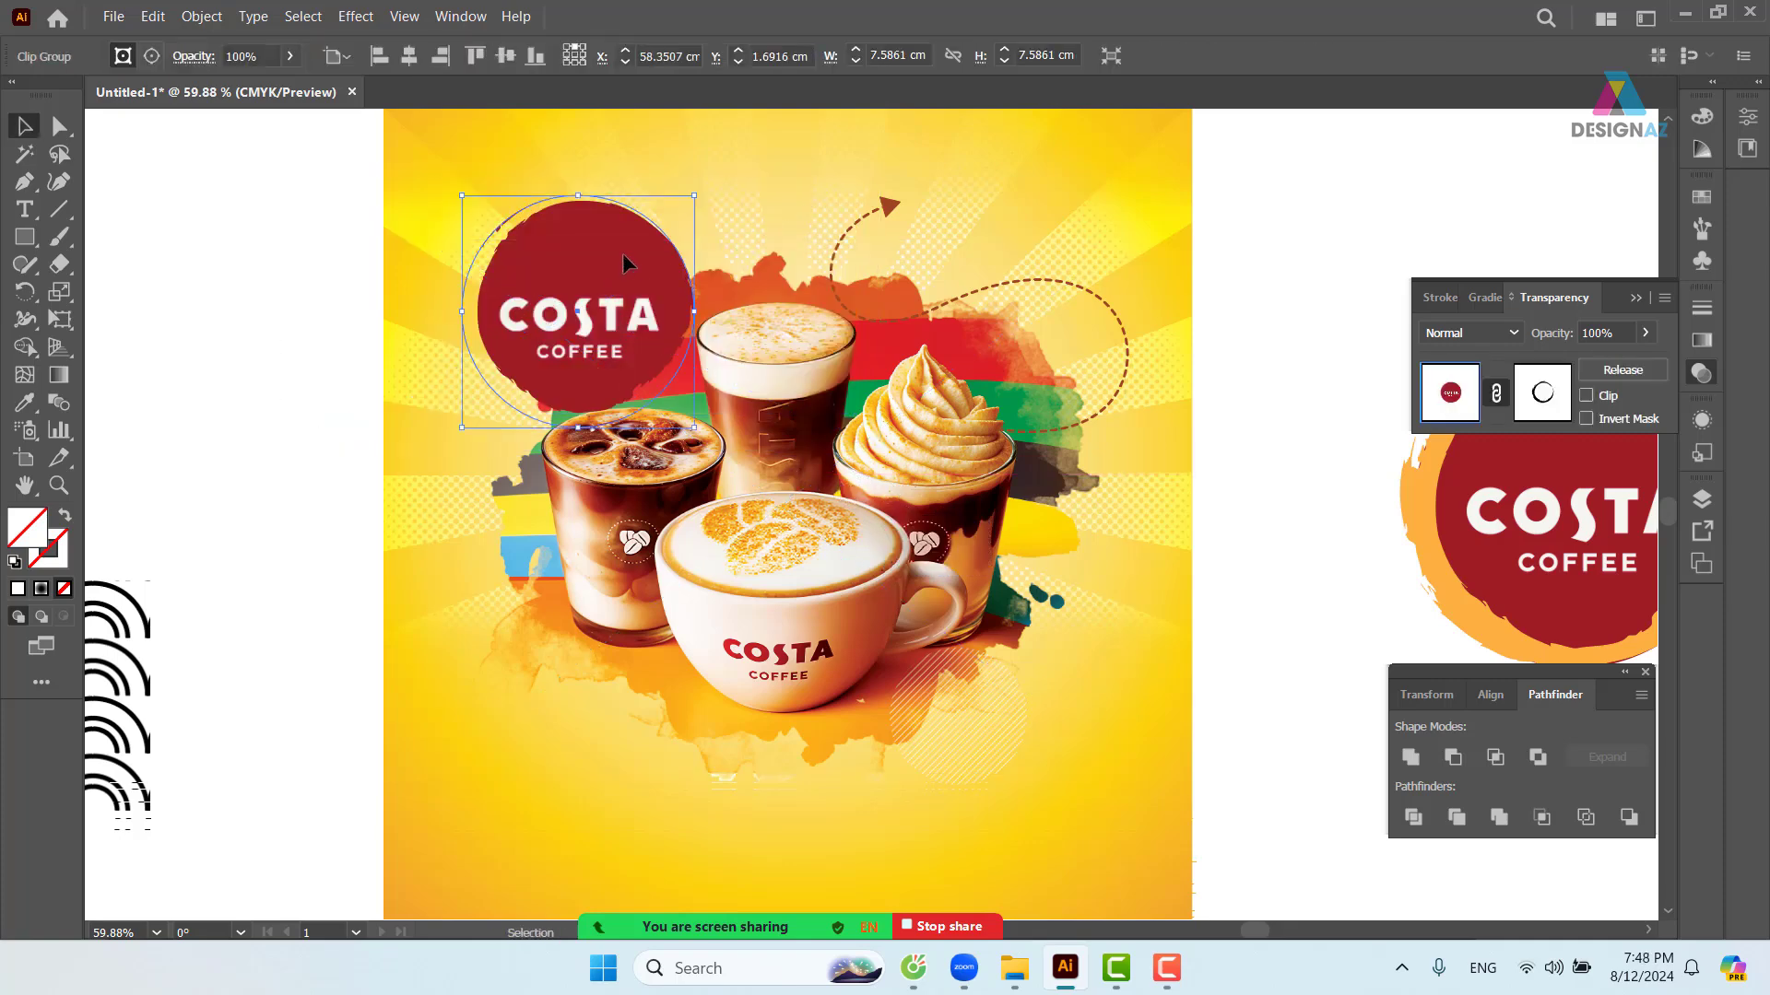
click(1561, 405)
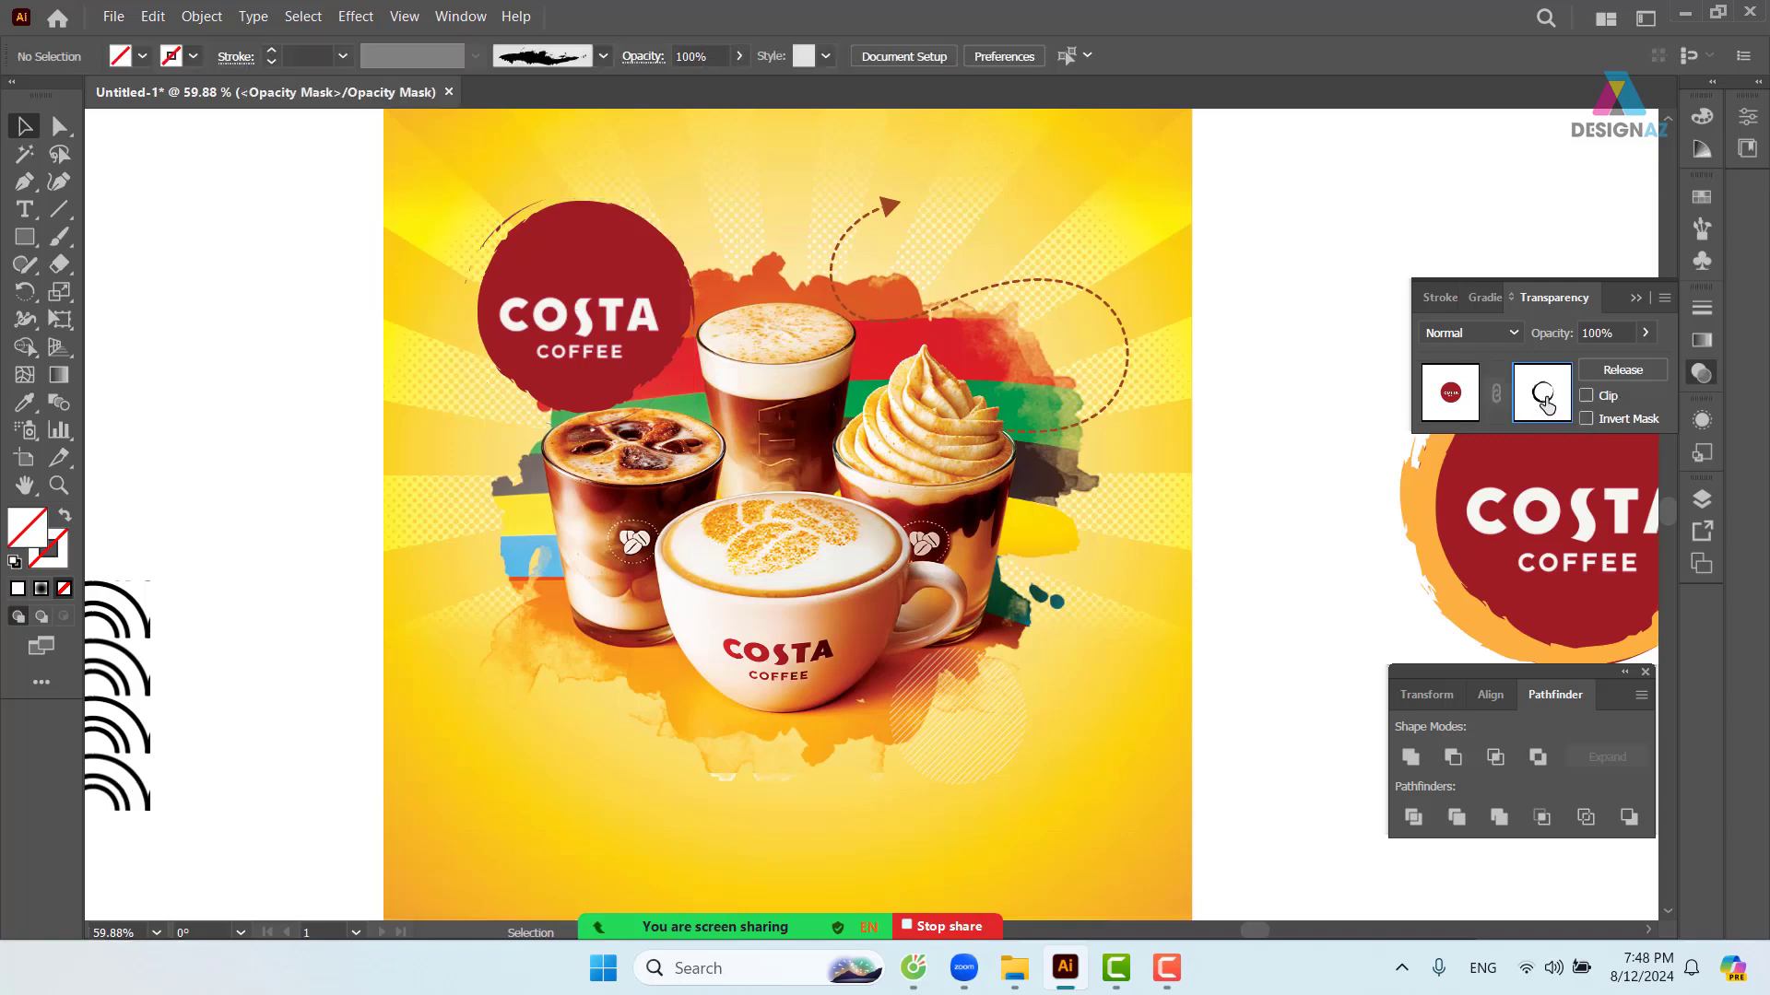
key(ctrl+f)
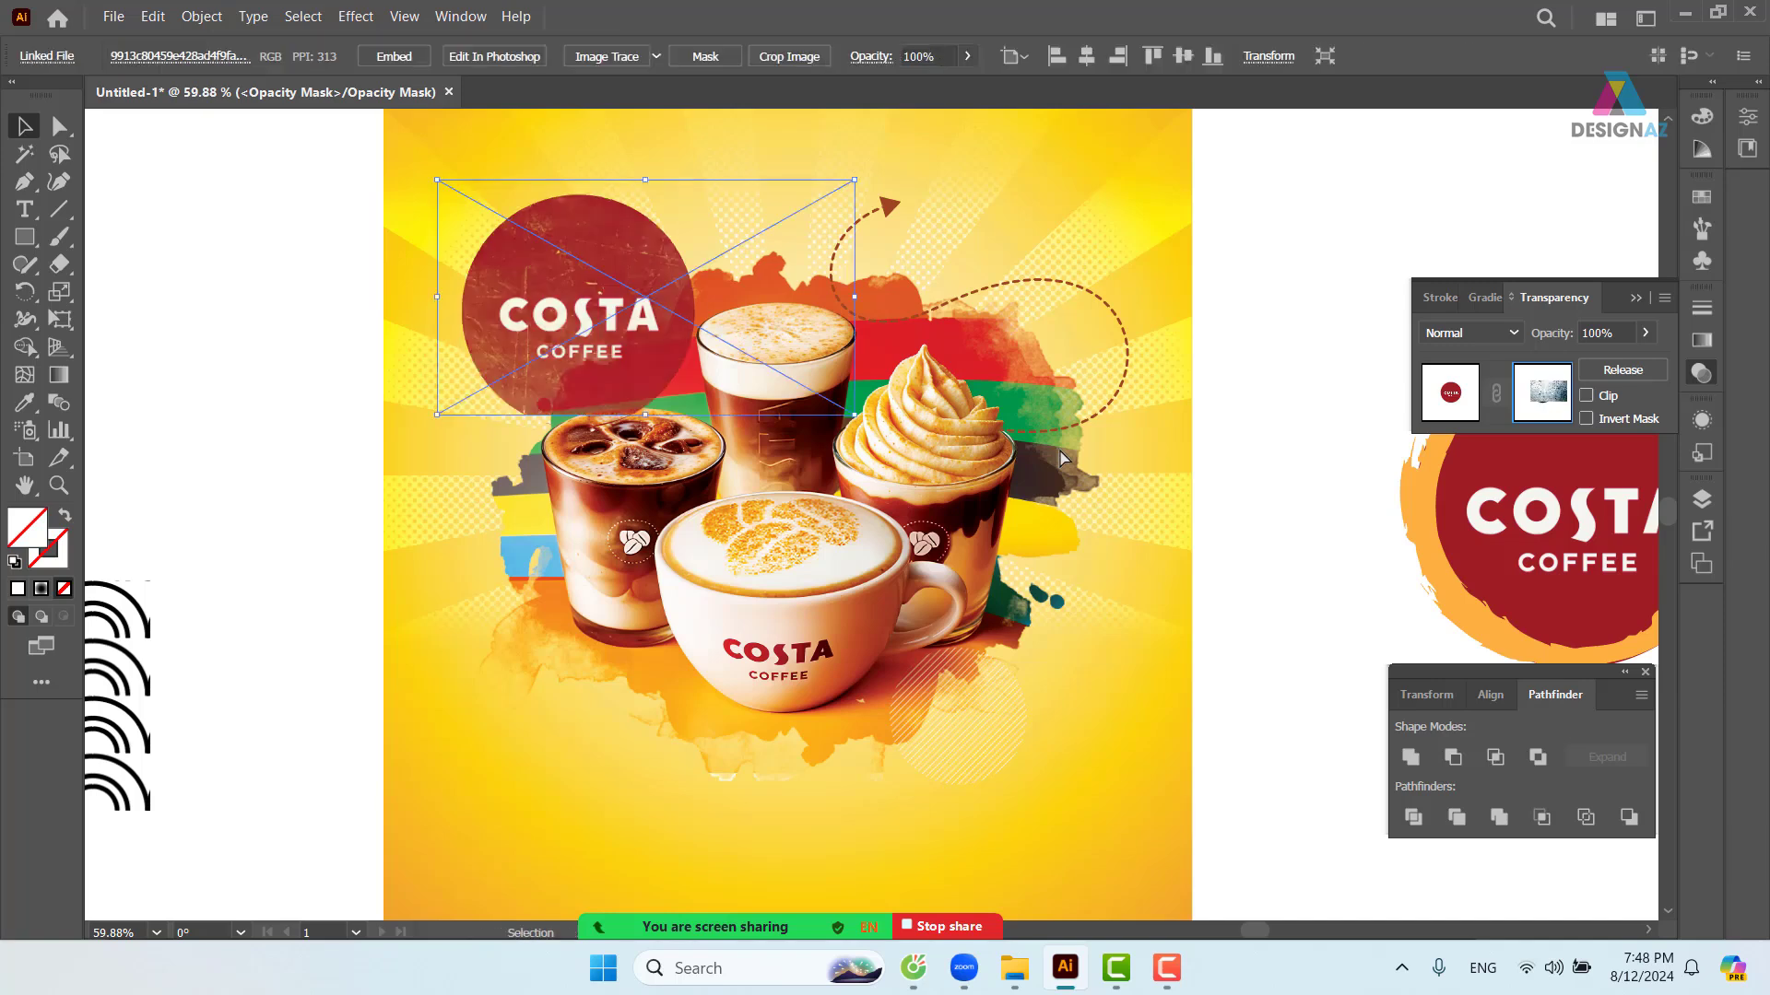
key(ctrl)
key(ctrl+shift+[)
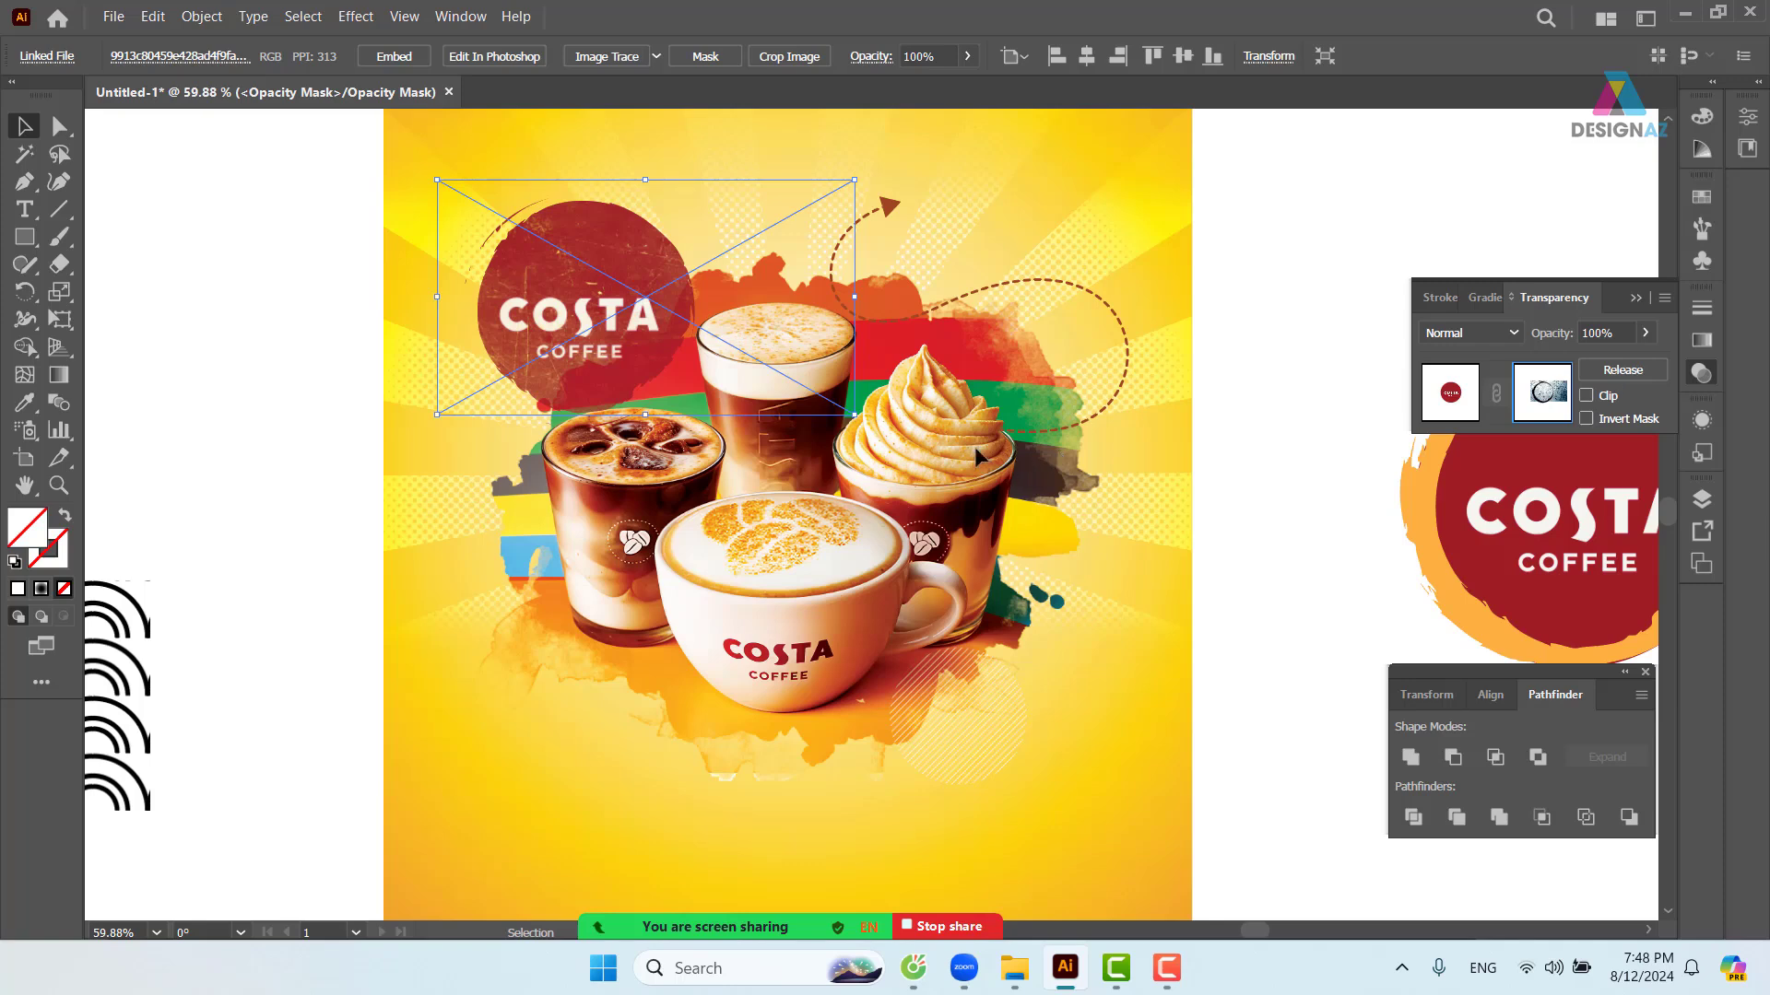
click(1250, 506)
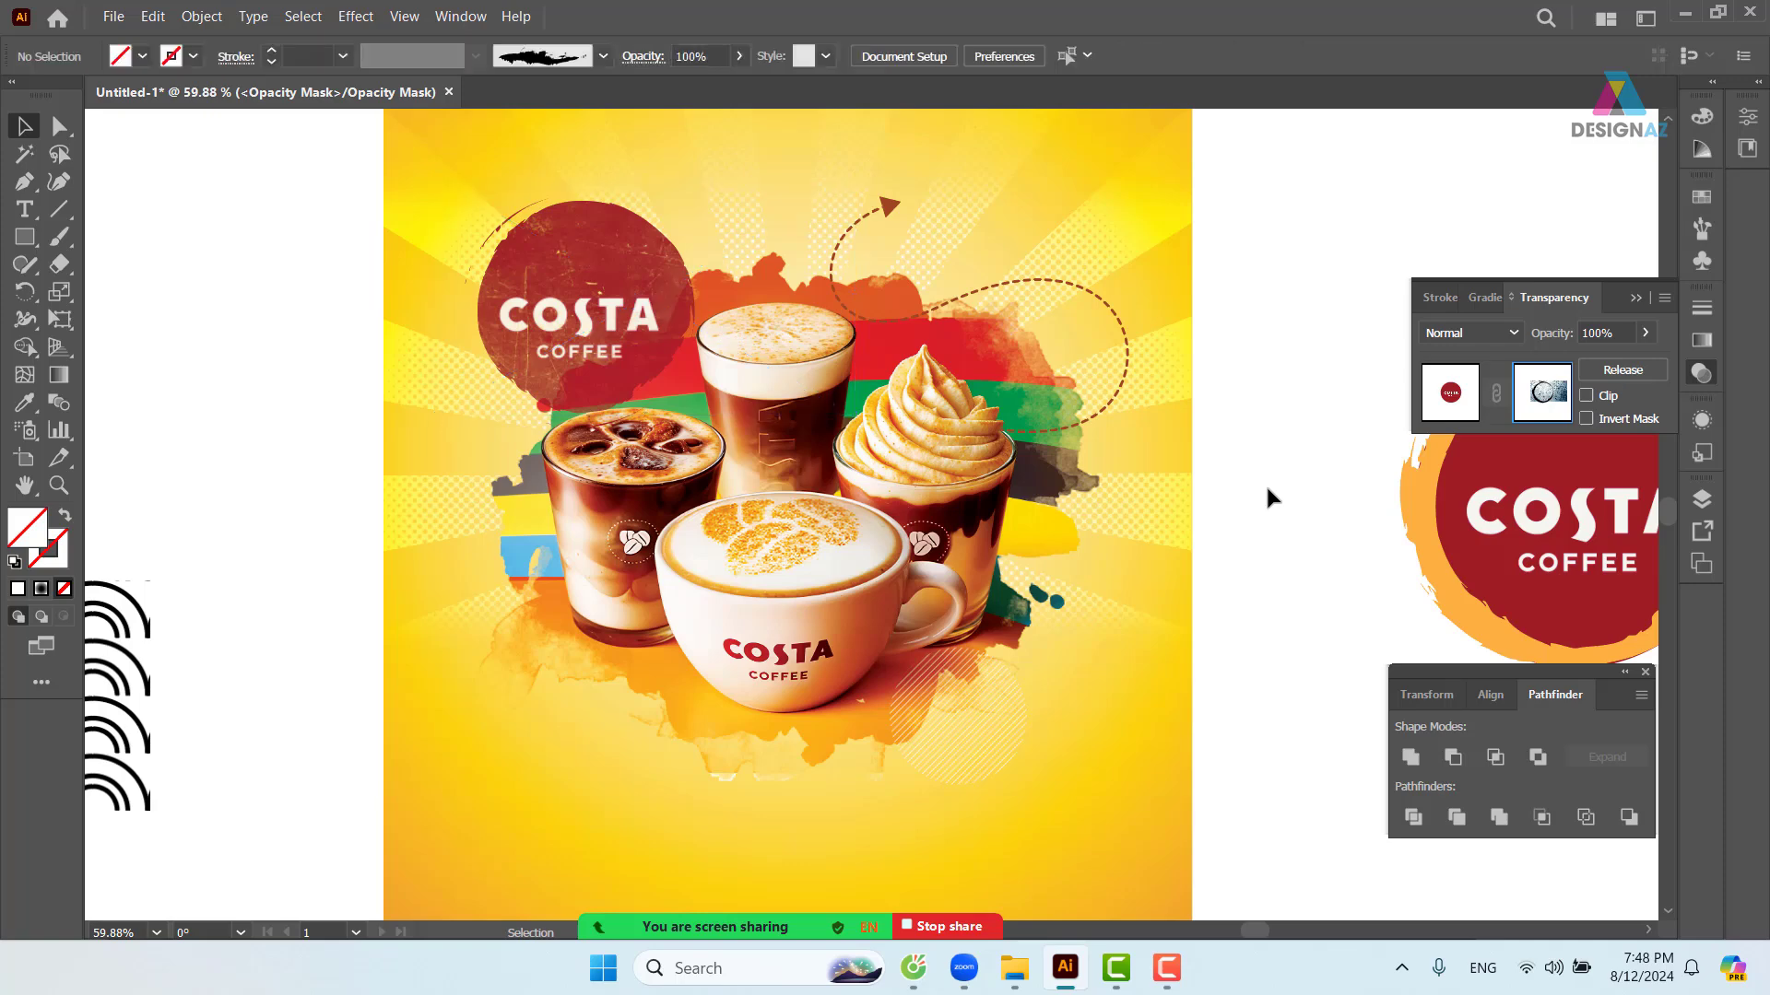
key(ctrl+minus)
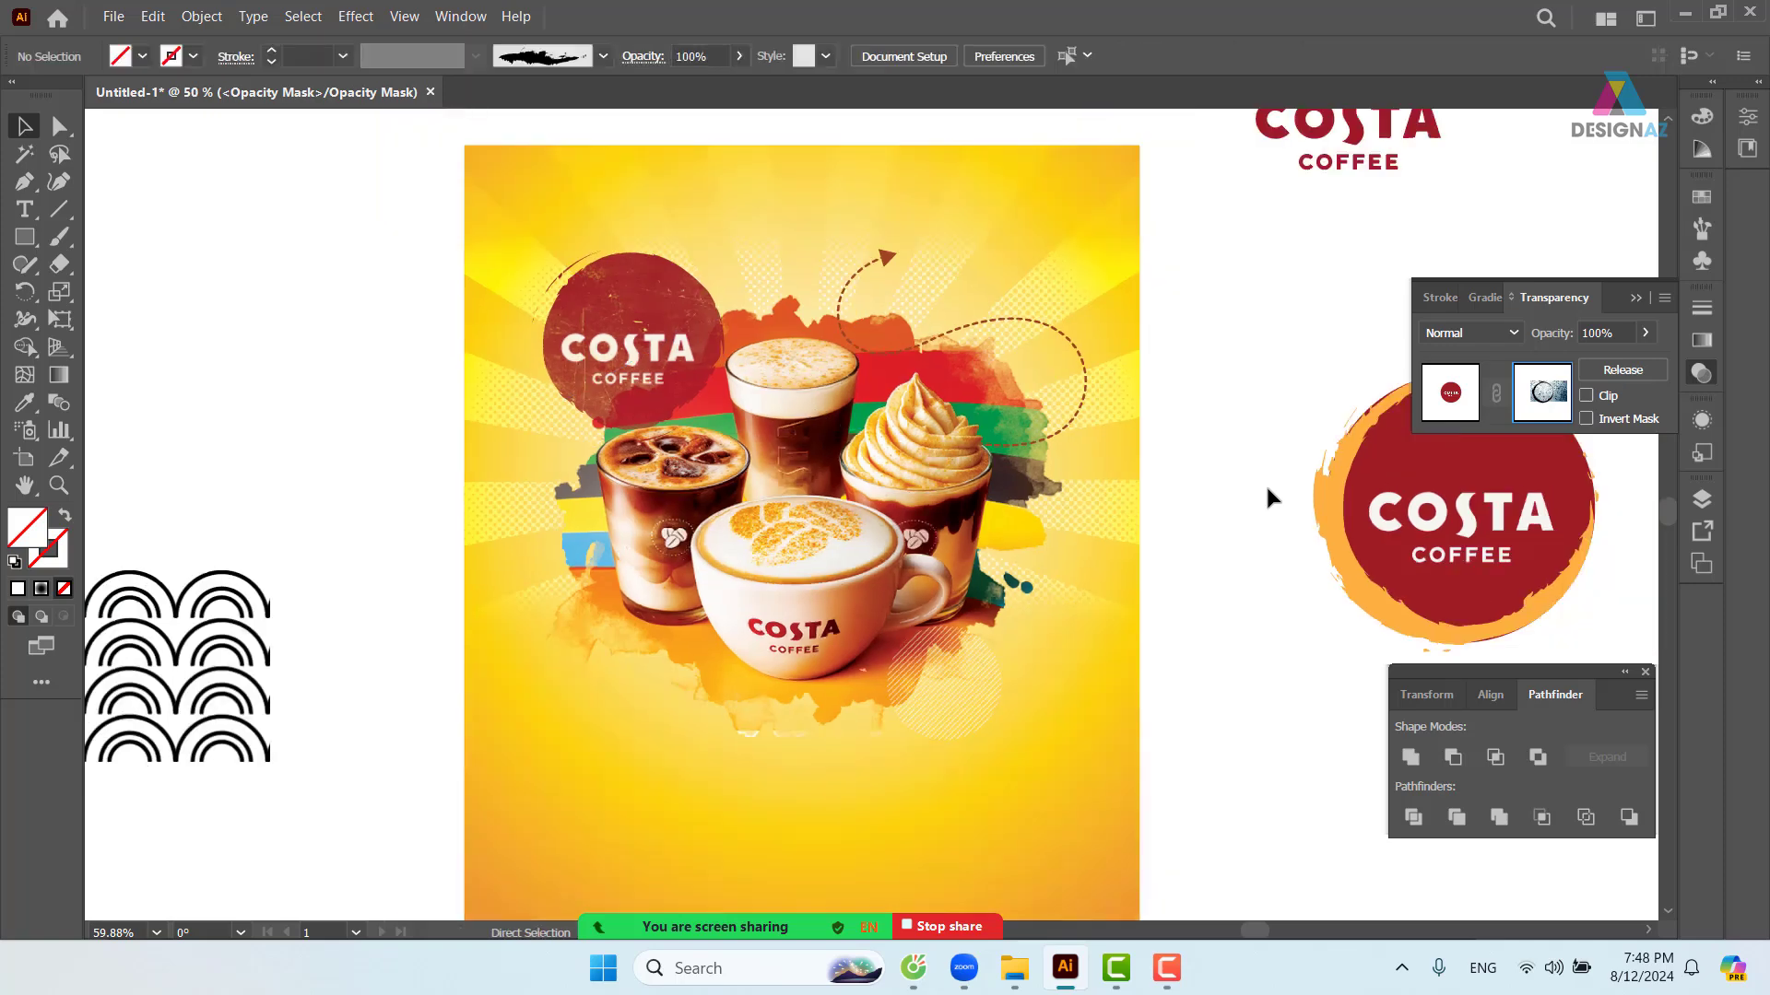
drag(1257, 479, 1106, 498)
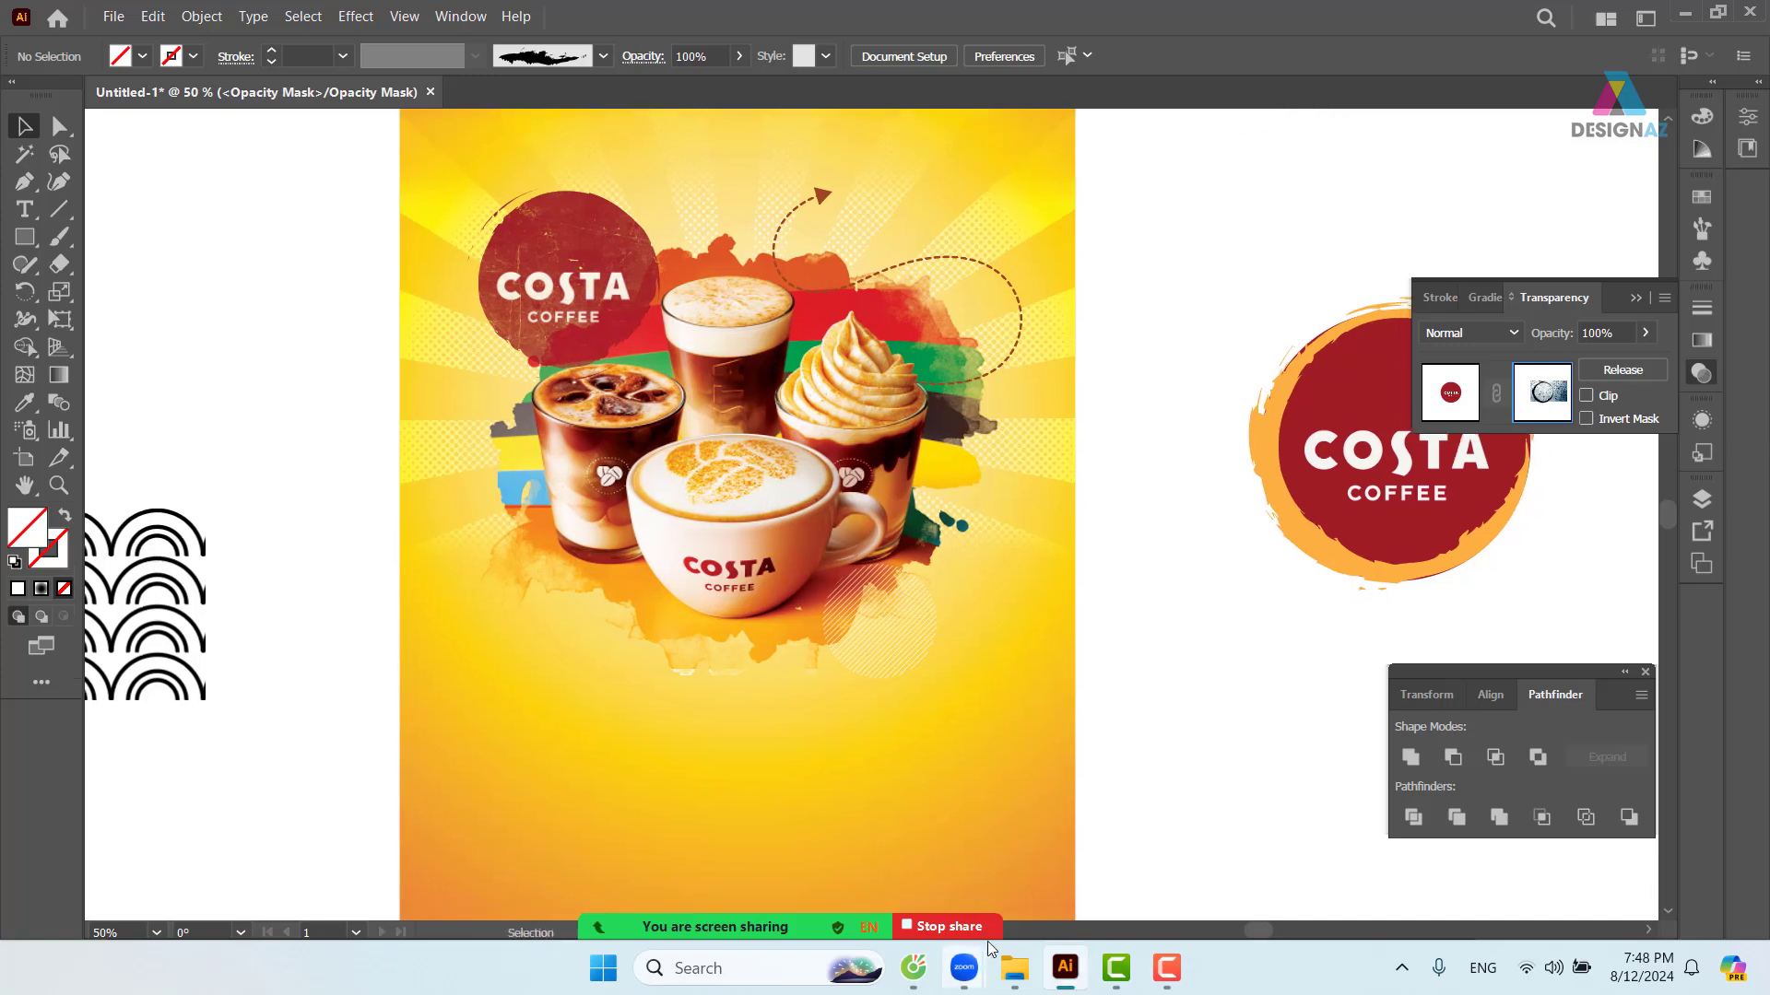
mouse_move(1014, 968)
click(1044, 890)
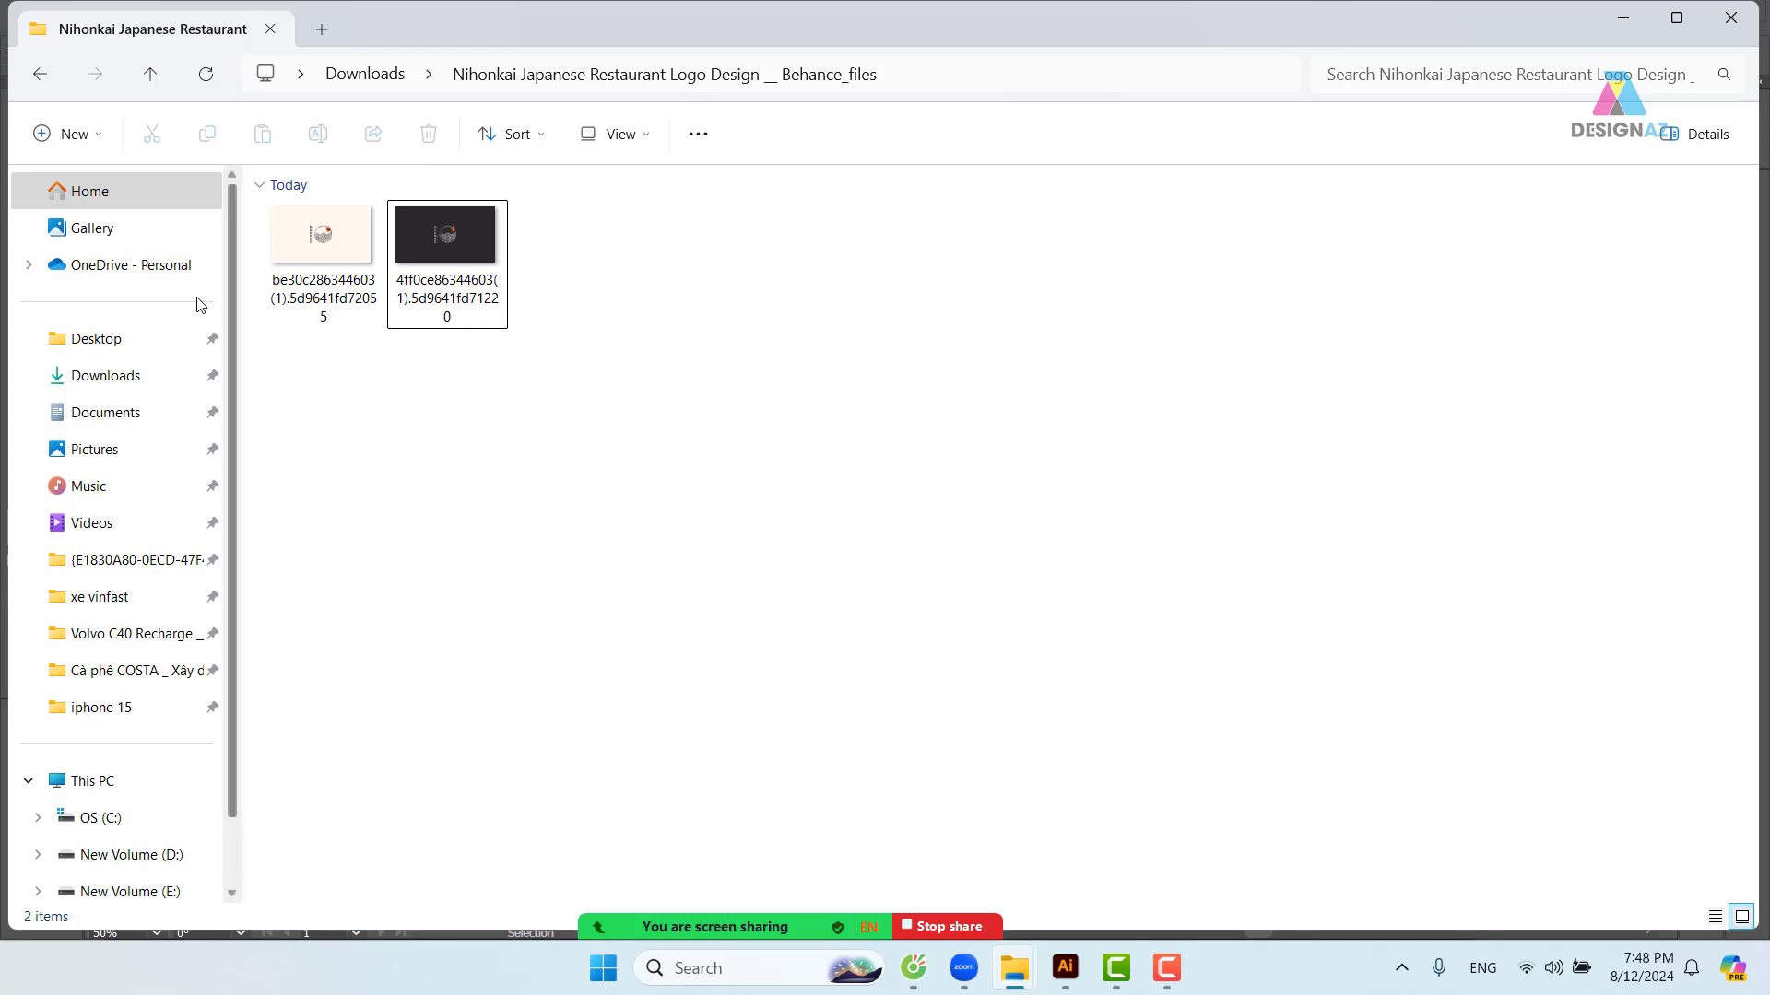
click(323, 233)
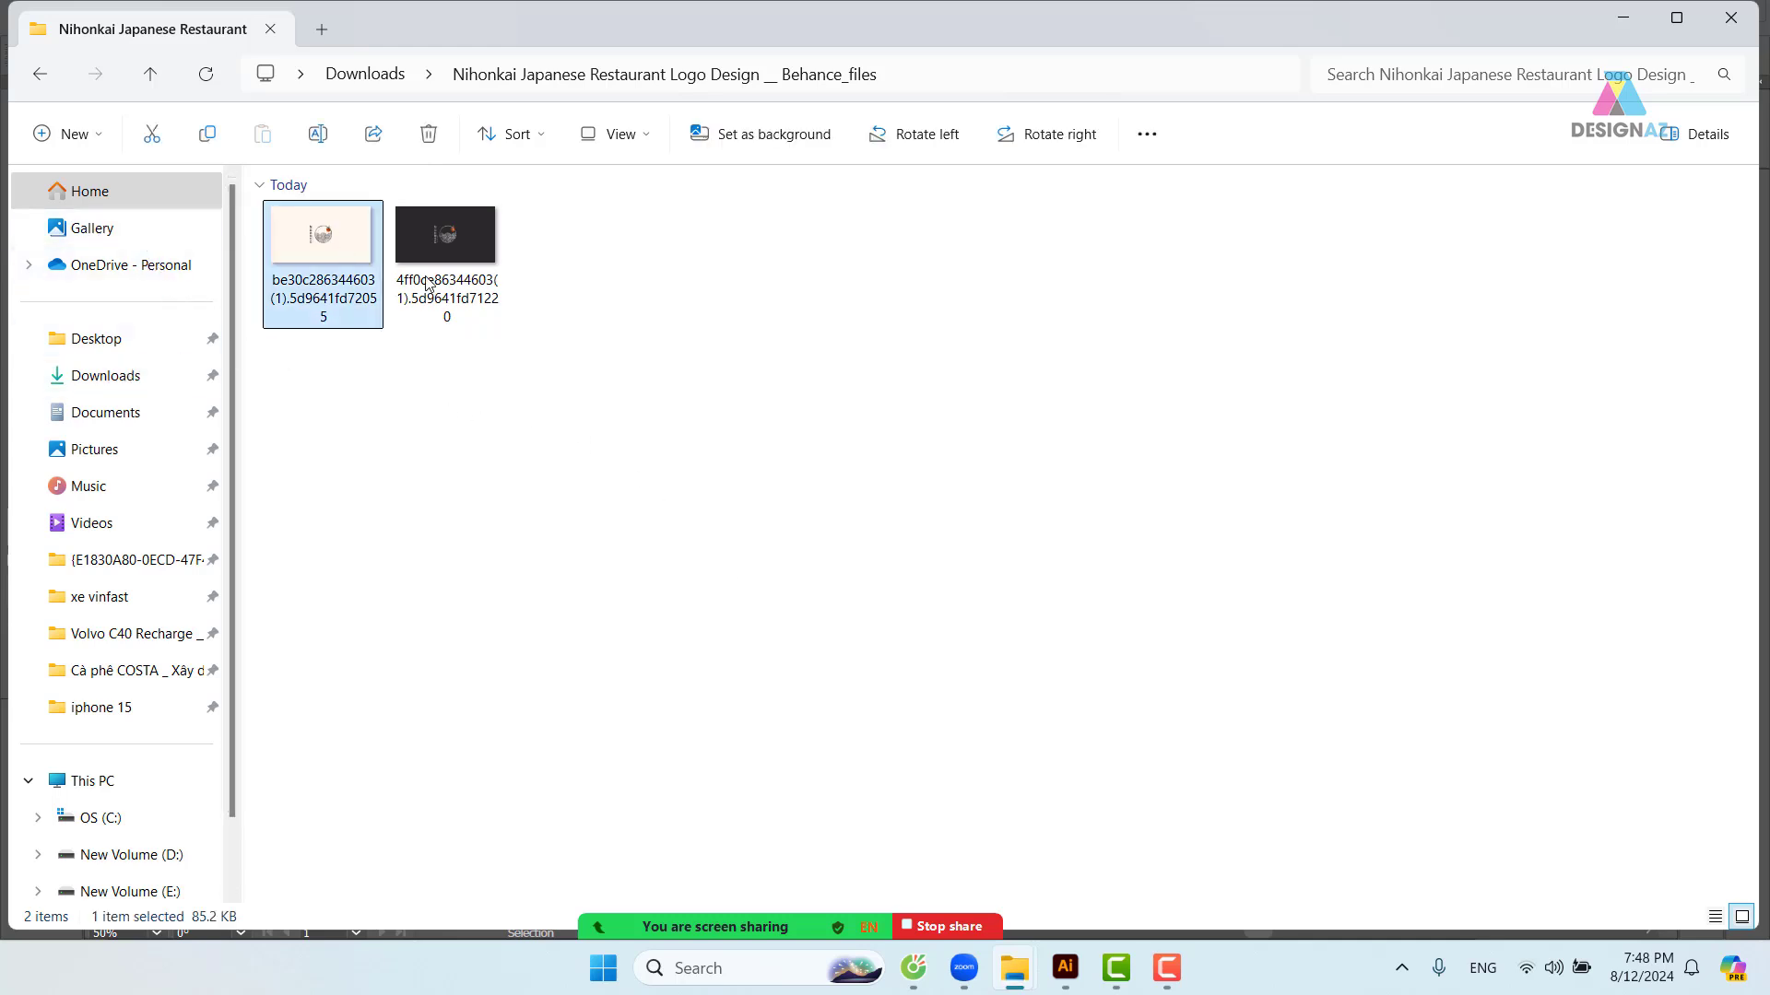
click(406, 290)
click(327, 247)
drag(355, 295, 1134, 537)
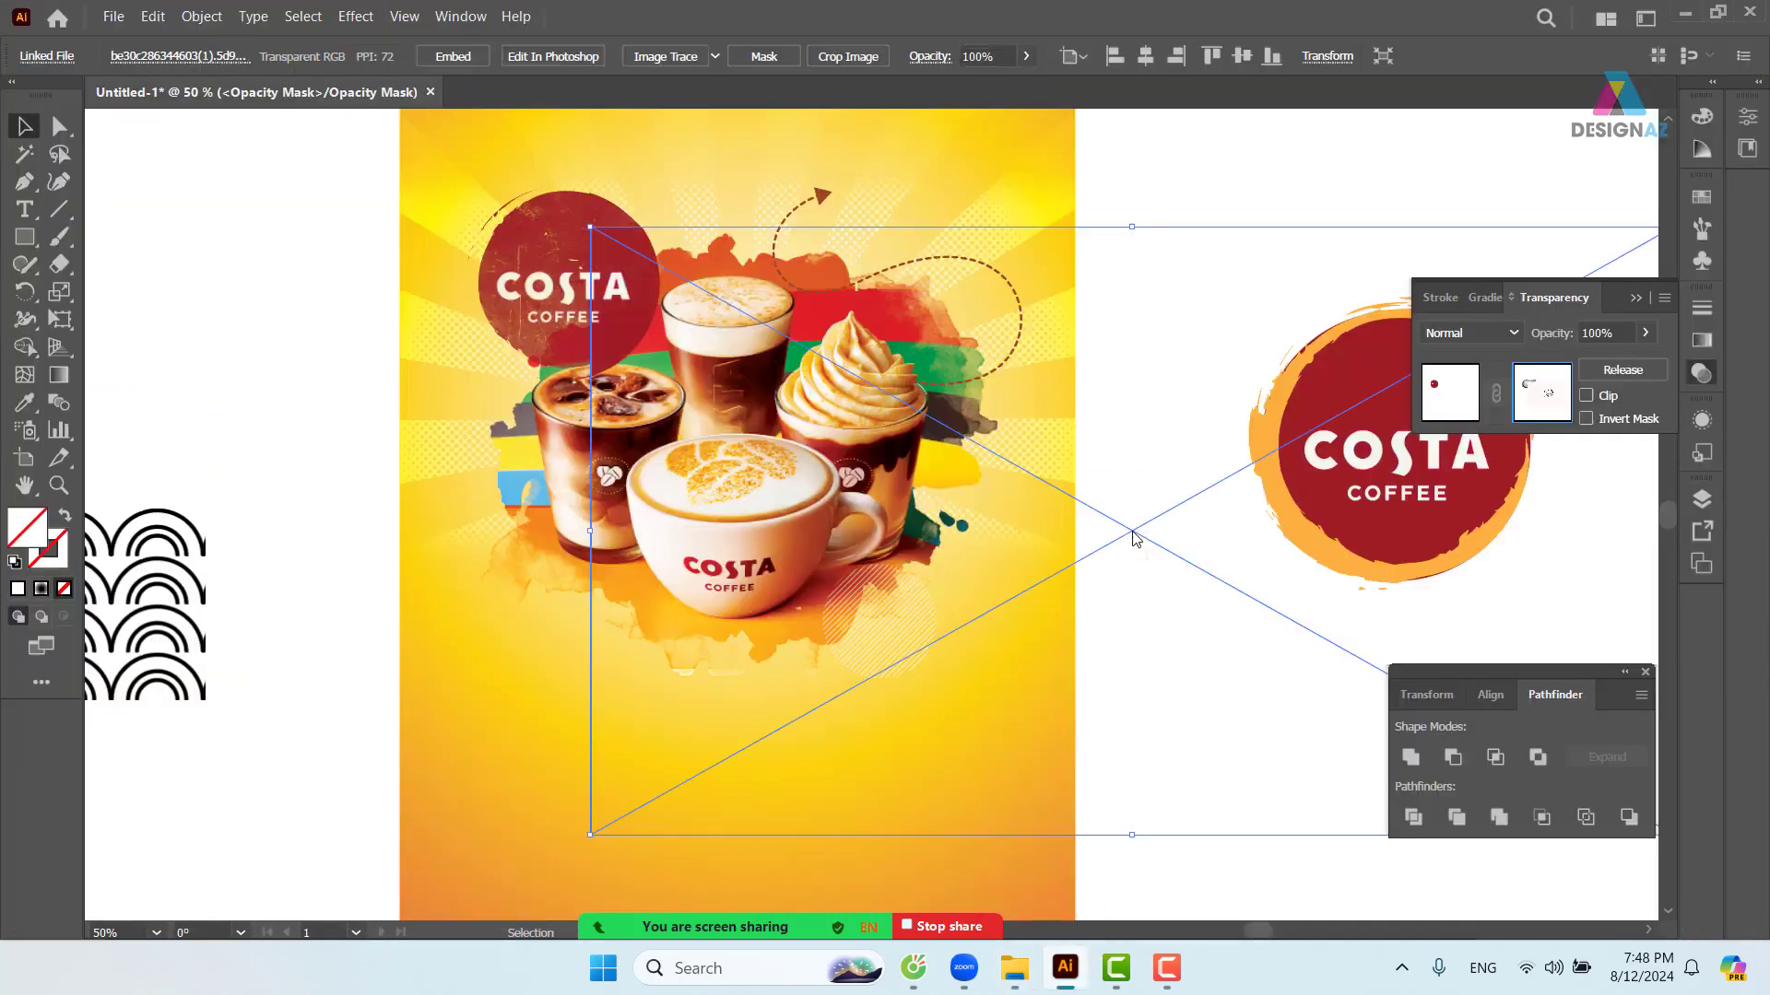
- Take the Nihonkai logo image out of the badge's opacity mask and put it in the normal artwork for close viewing
key(ctrl+z)
key(ctrl+z)
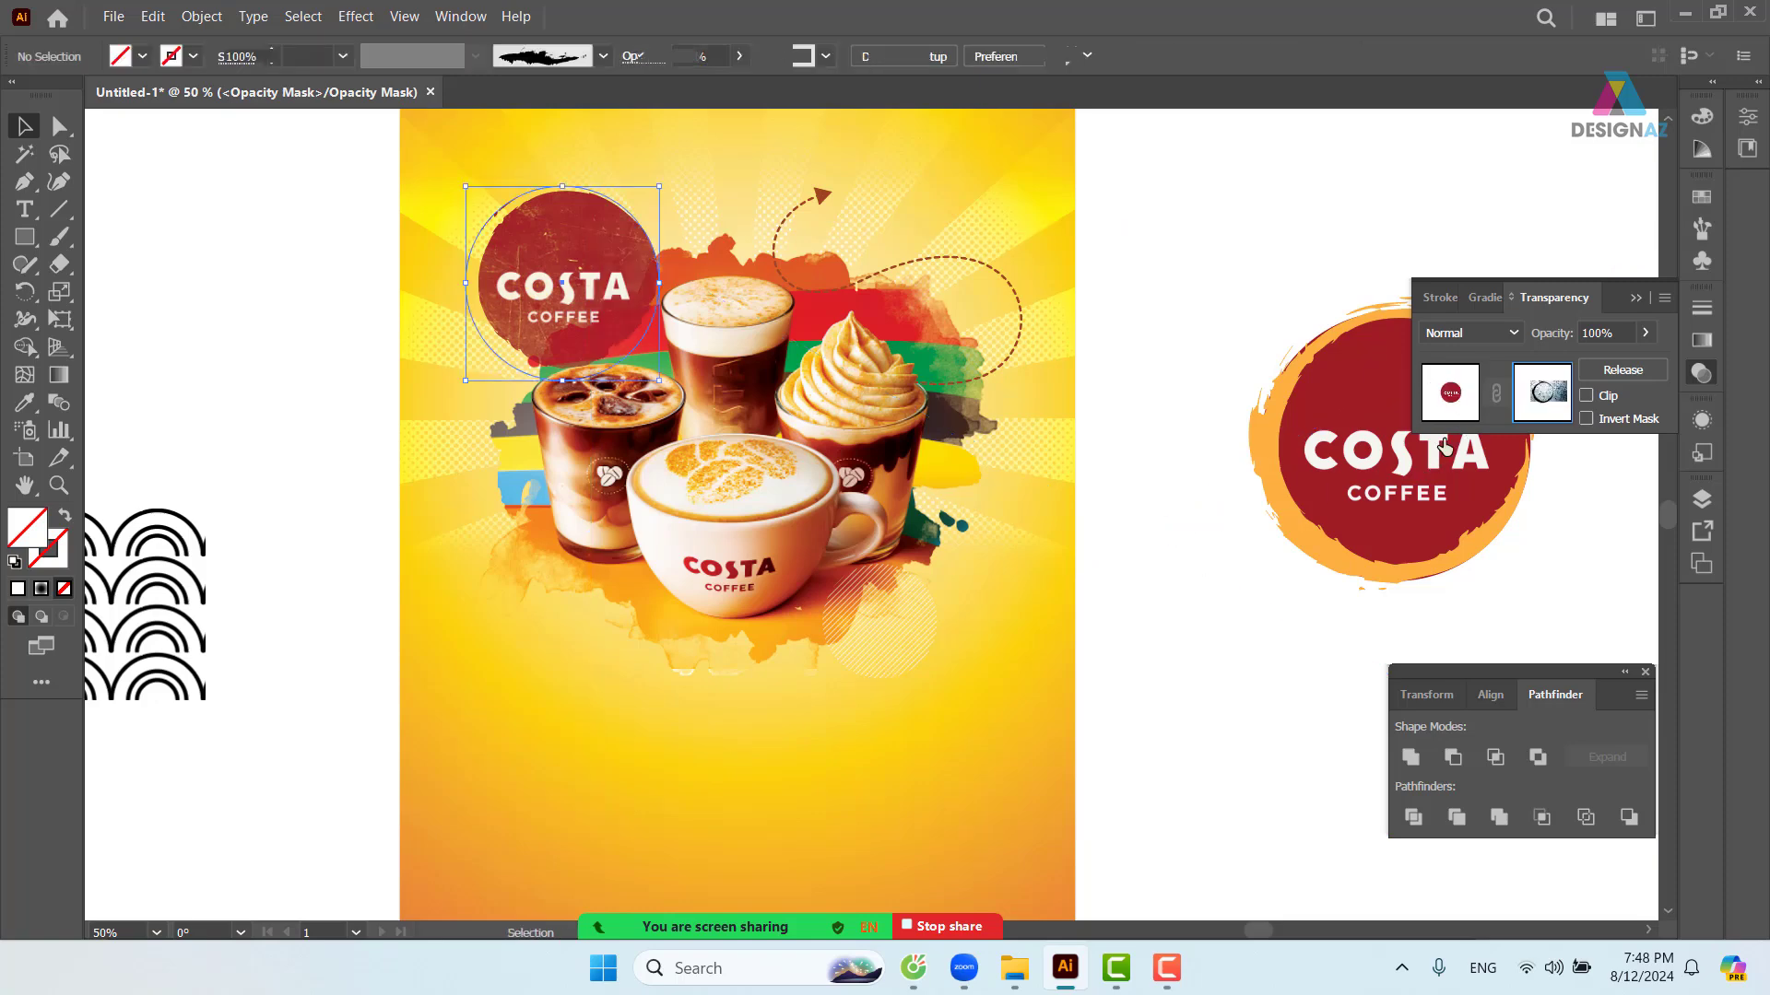
key(space)
drag(1146, 704, 731, 727)
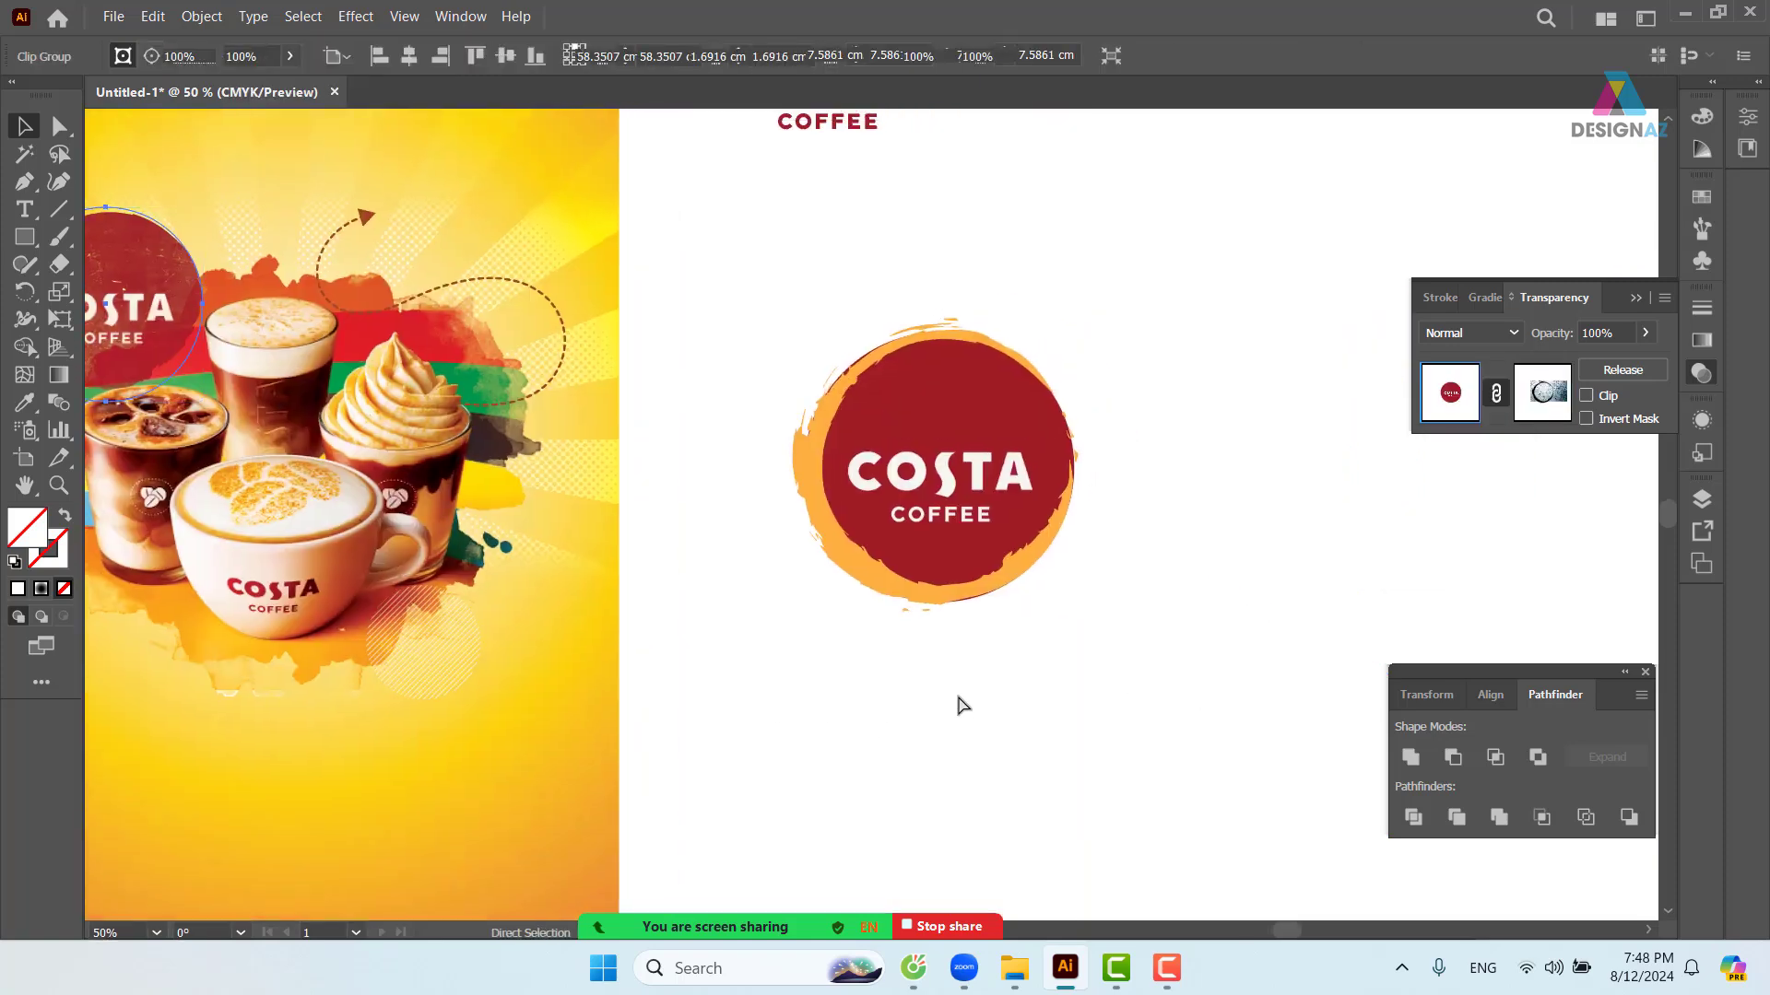
key(ctrl+shift+z)
key(z)
drag(853, 478, 1139, 670)
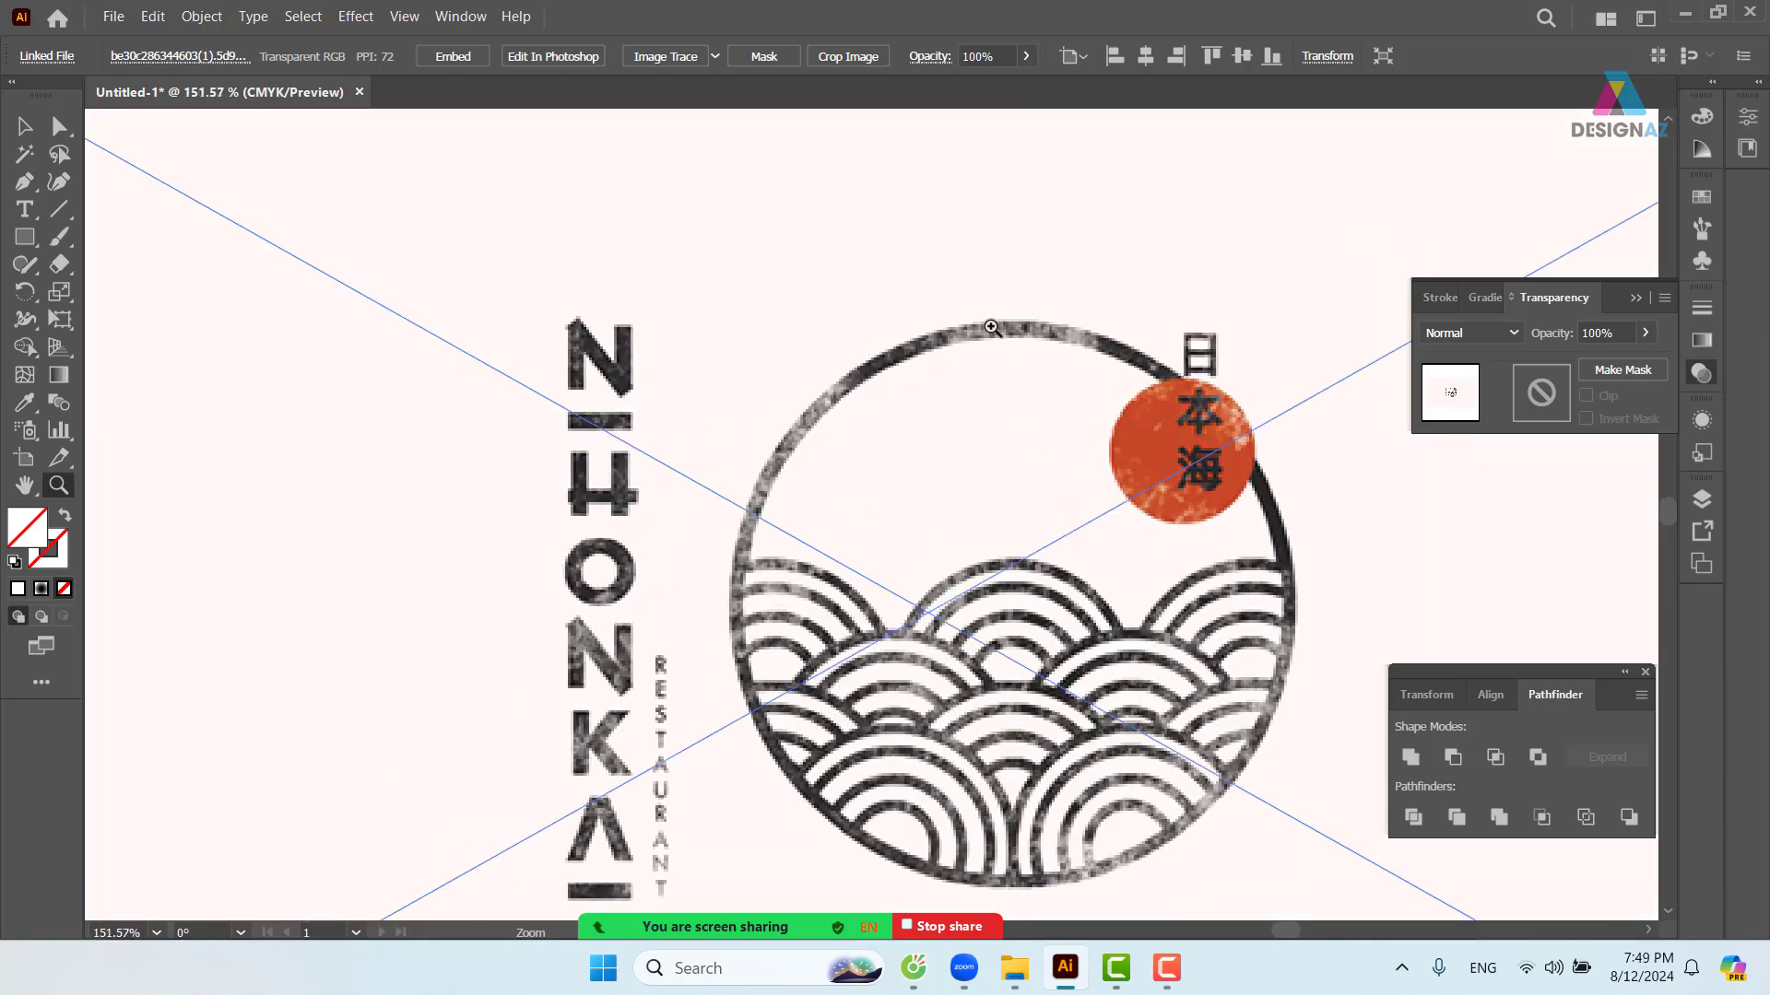
- Delete the Nihonkai logo reference image from the artwork beside the poster
key(ctrl+minus)
key(ctrl+minus)
key(ctrl+minus)
key(ctrl+minus)
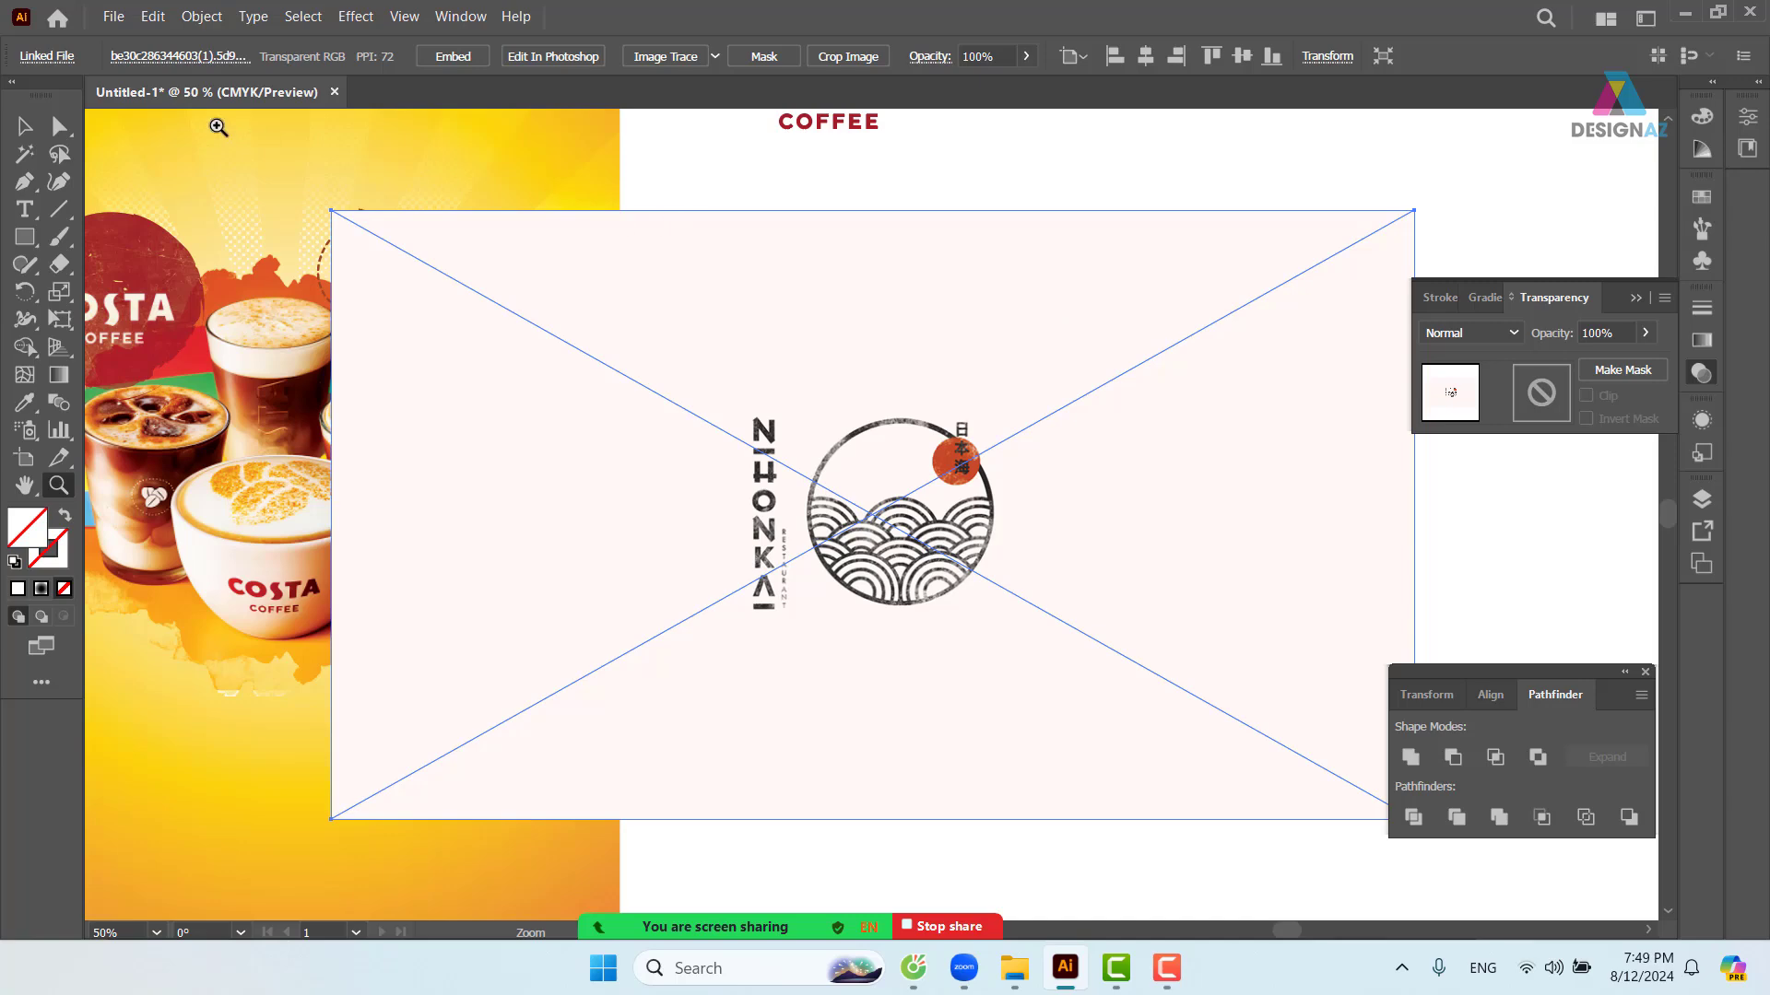
click(25, 127)
key(ctrl+2)
drag(1165, 340, 1295, 384)
key(Delete)
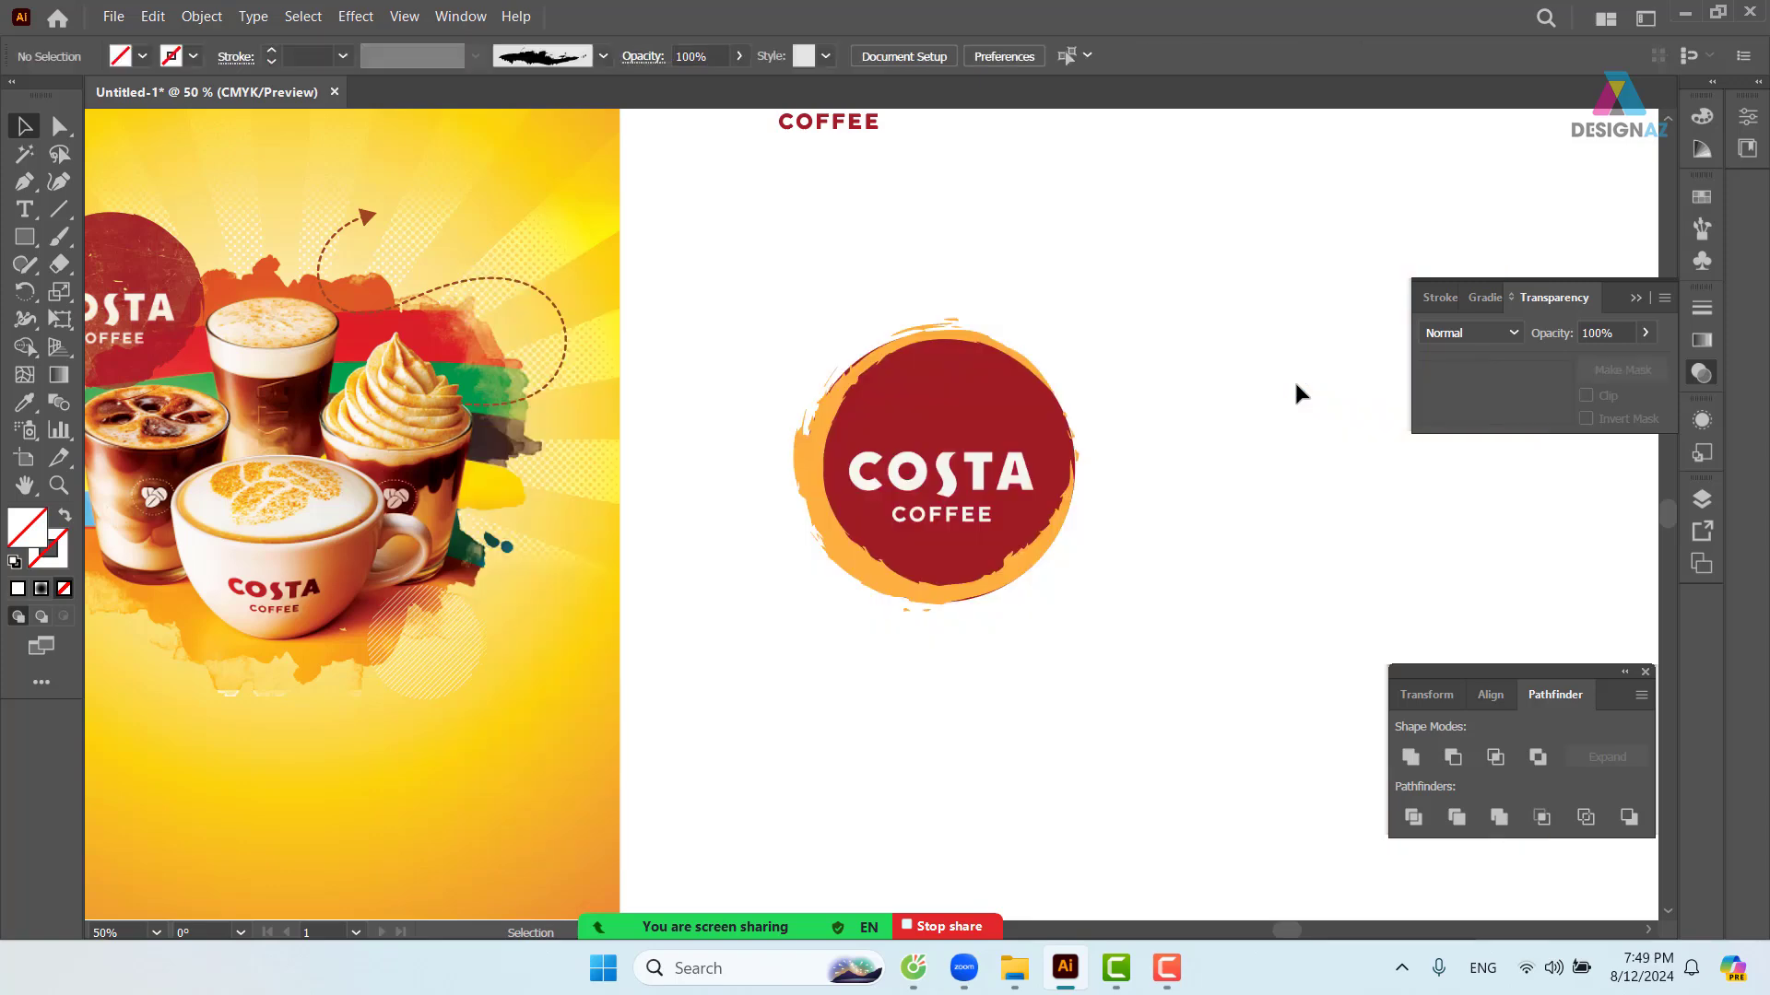
- Load the Artistic_Paintbrush brush library, going through the neighbouring brush libraries from Arrows_Special onward
drag(608, 455, 877, 471)
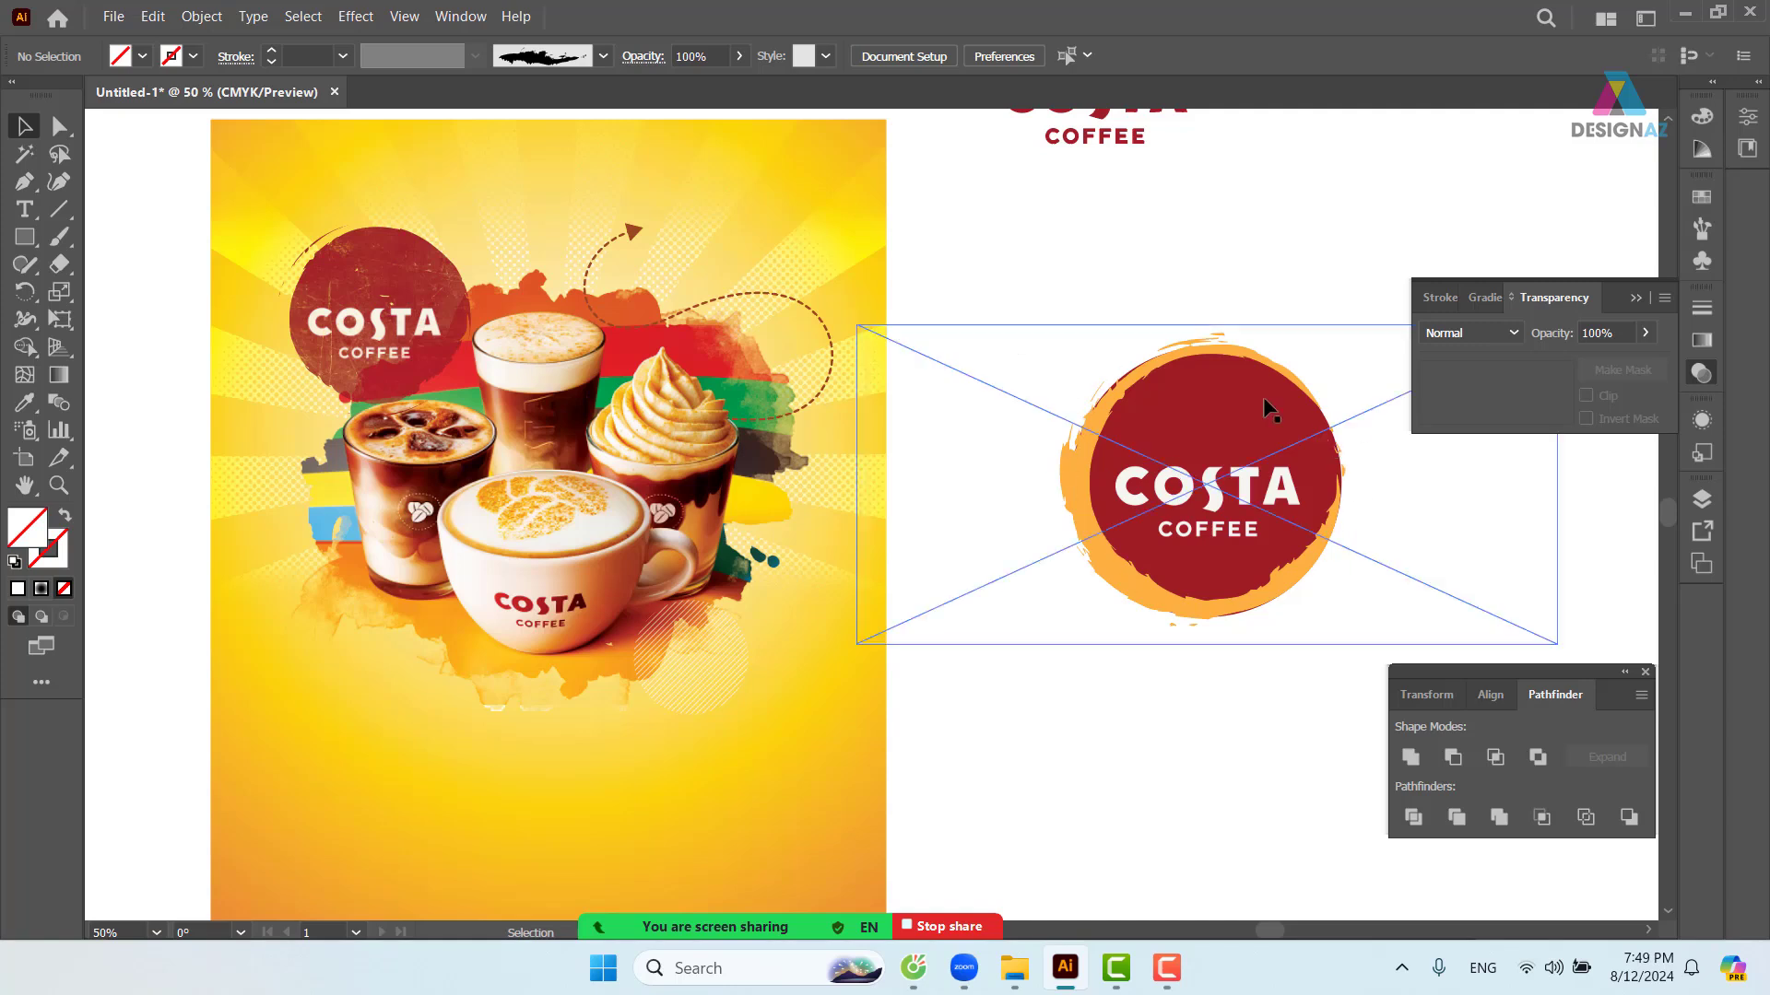
click(1711, 227)
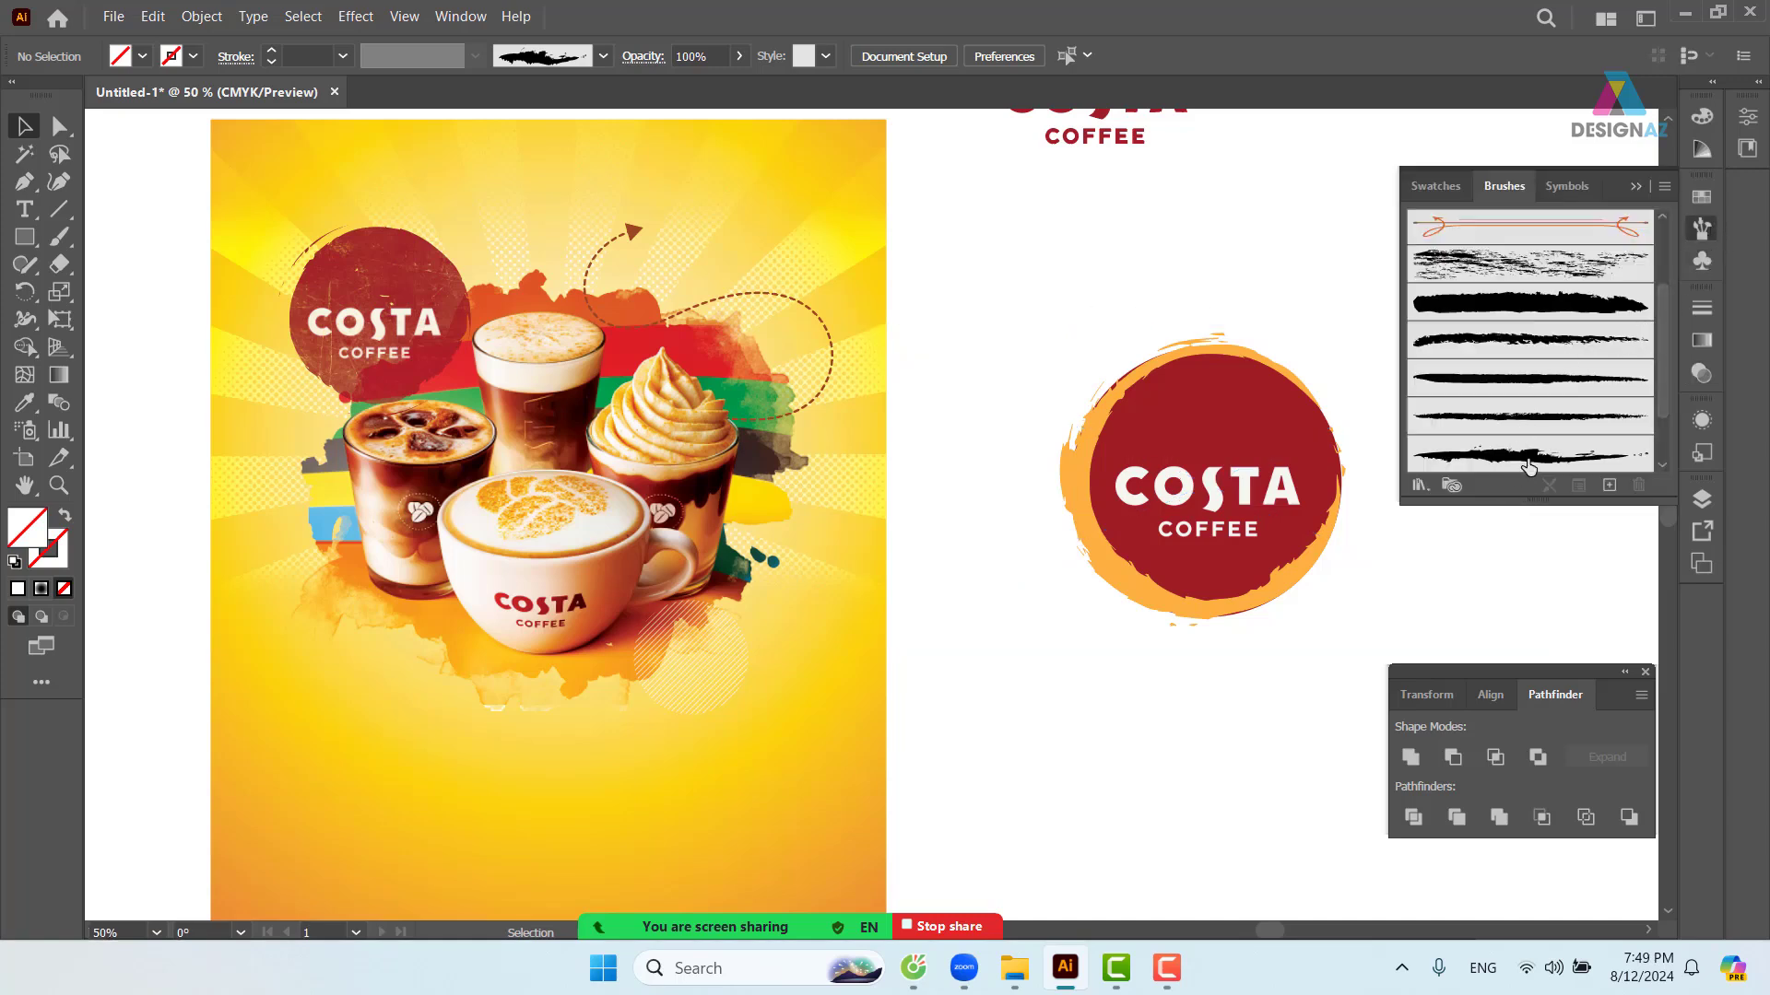
click(1429, 487)
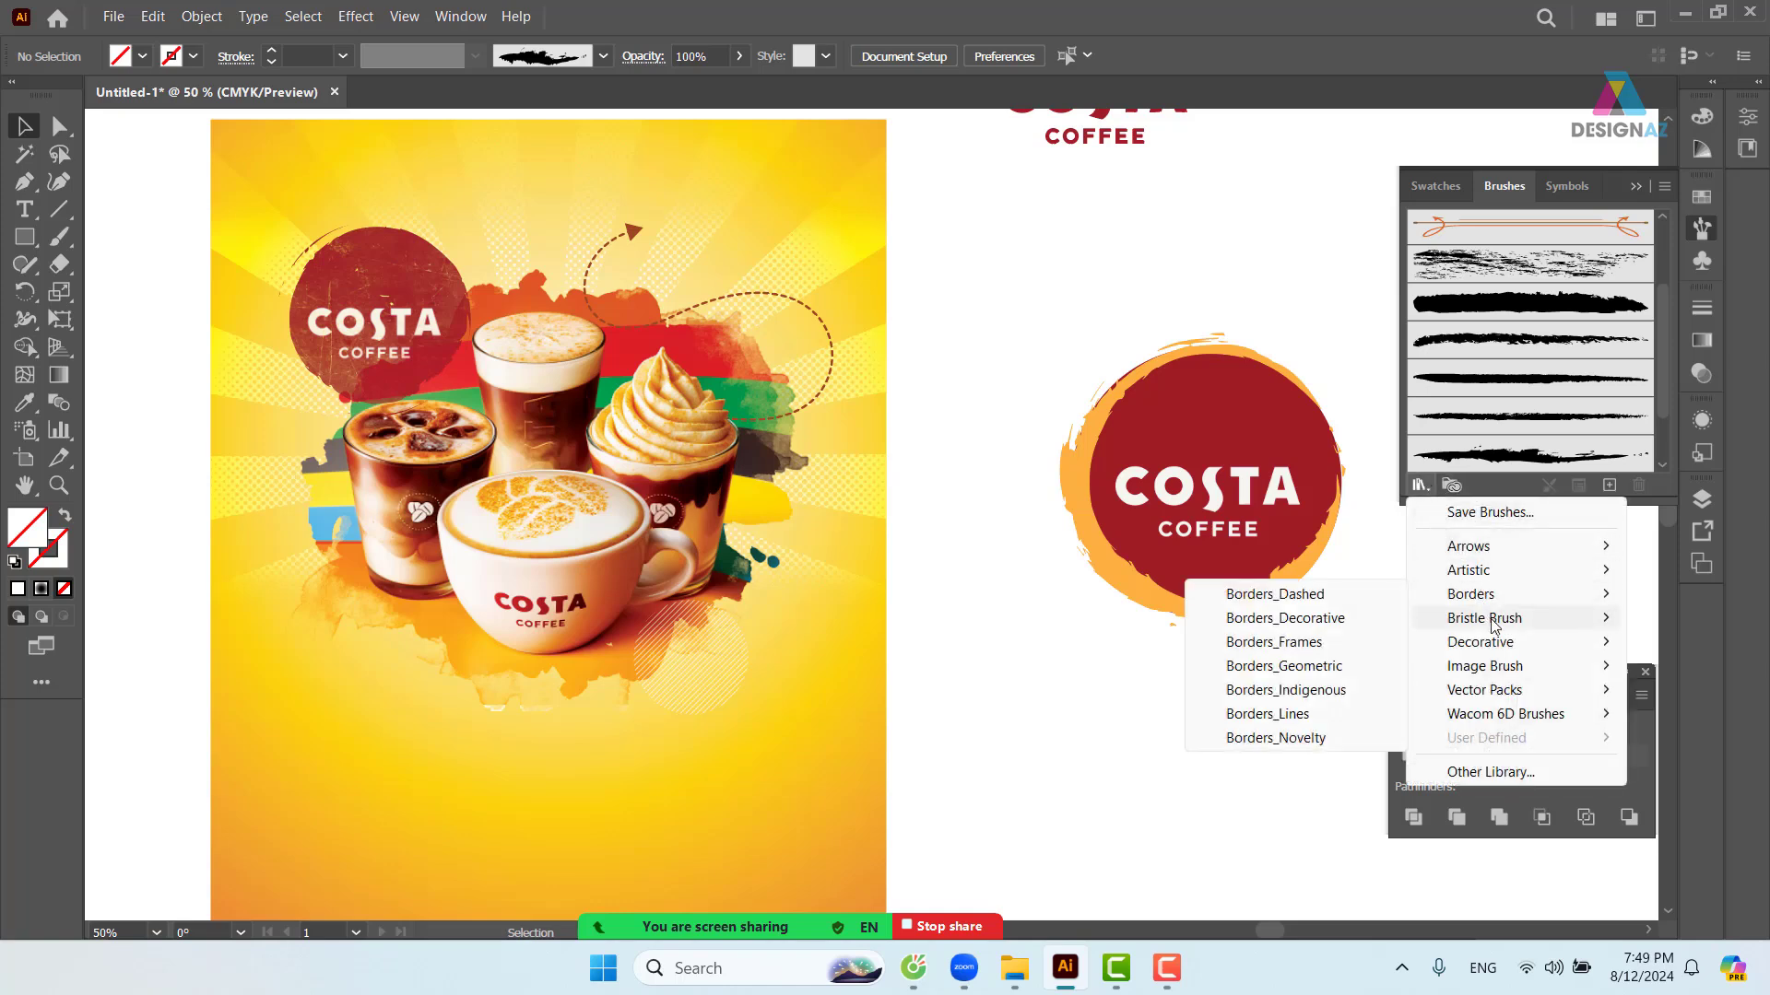
mouse_move(1489, 620)
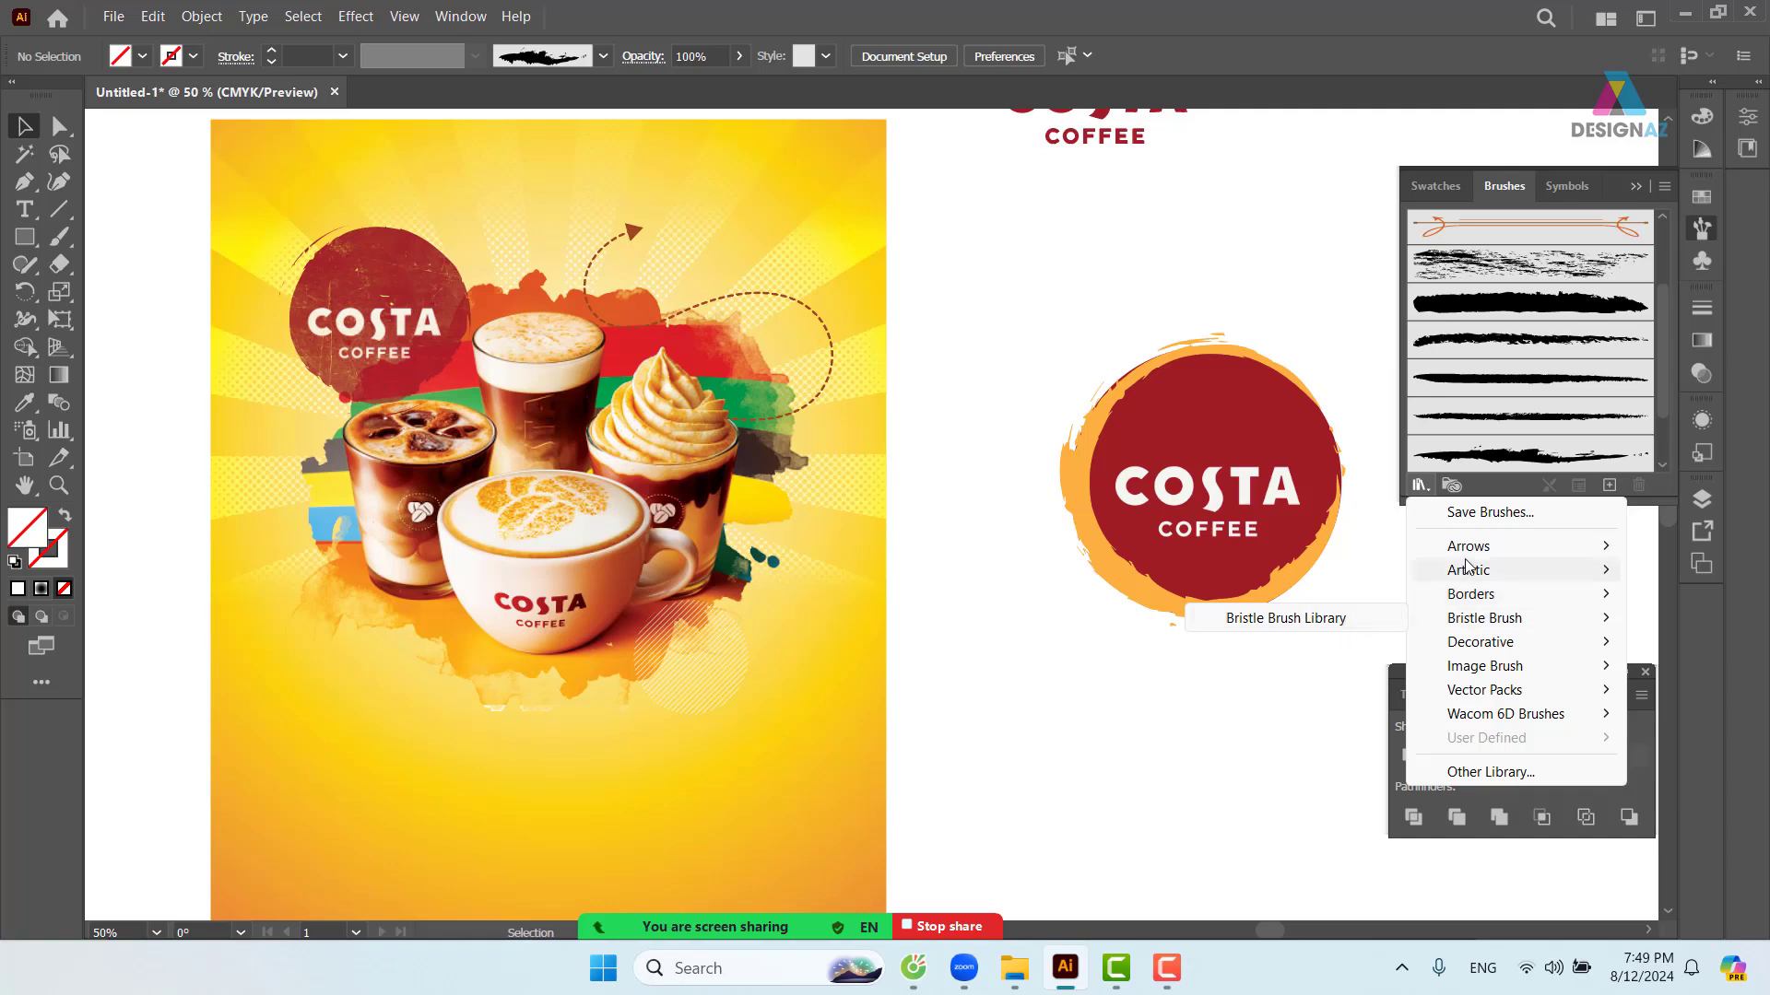
mouse_move(1467, 546)
click(1338, 546)
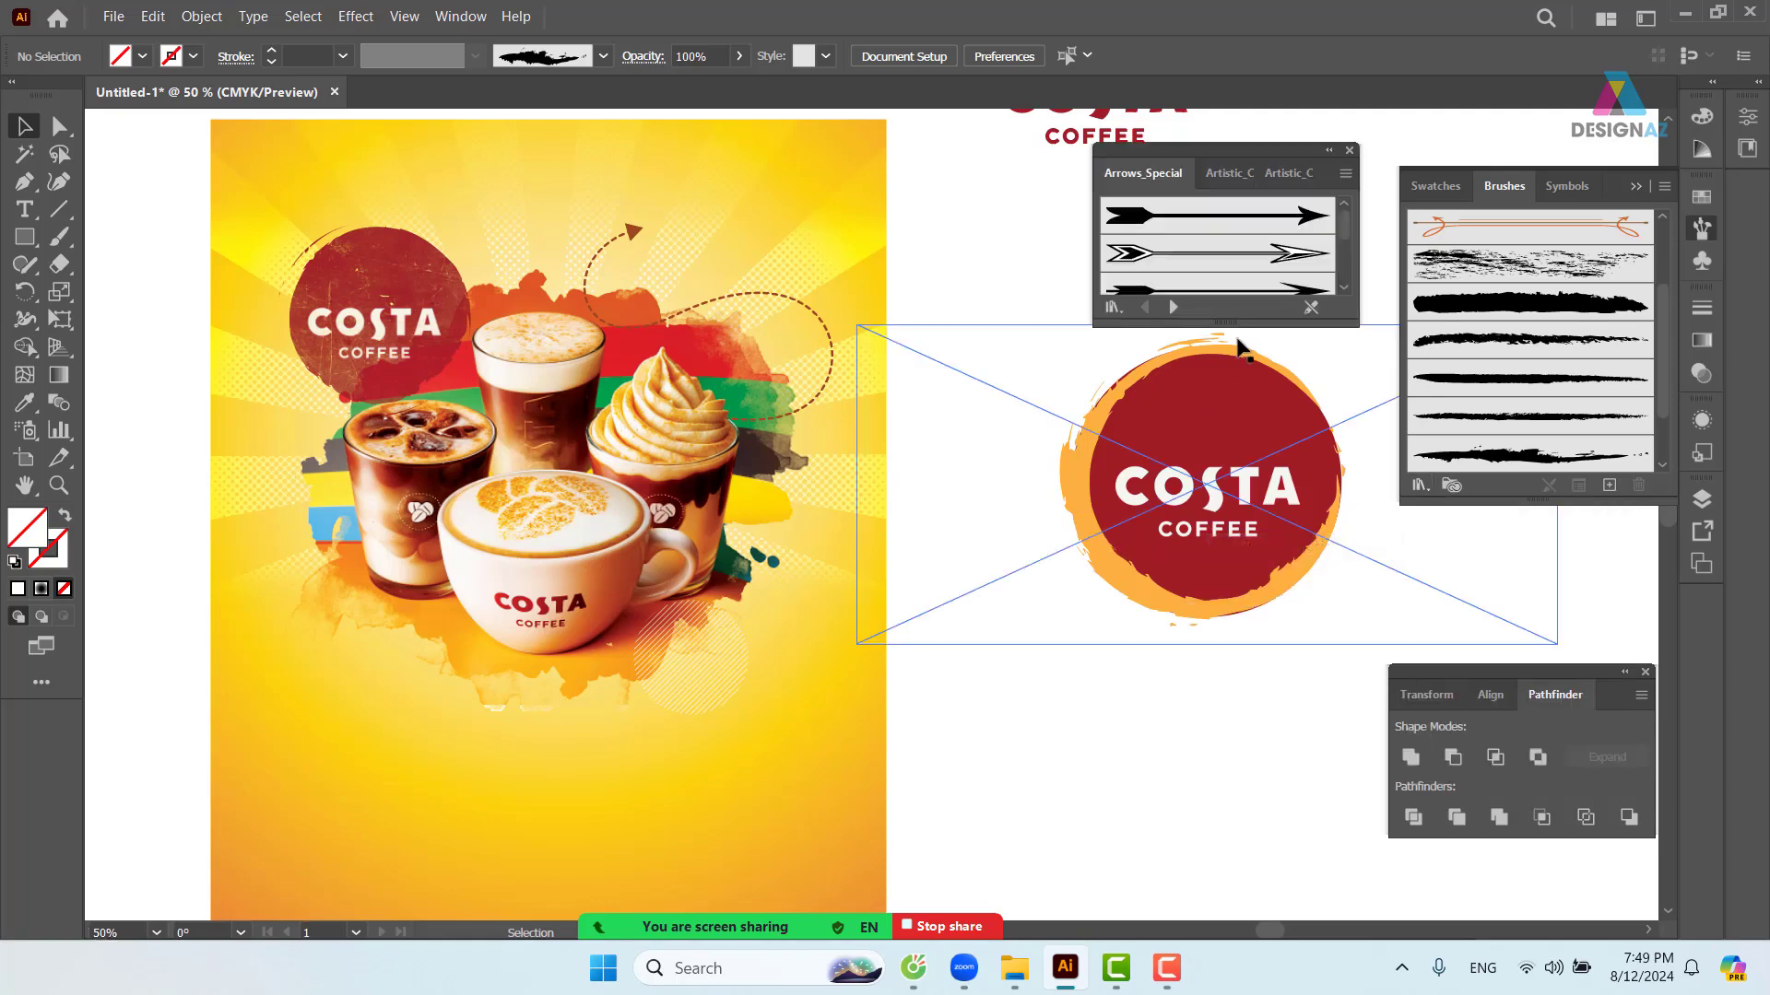
click(1173, 307)
click(1170, 306)
click(1170, 306)
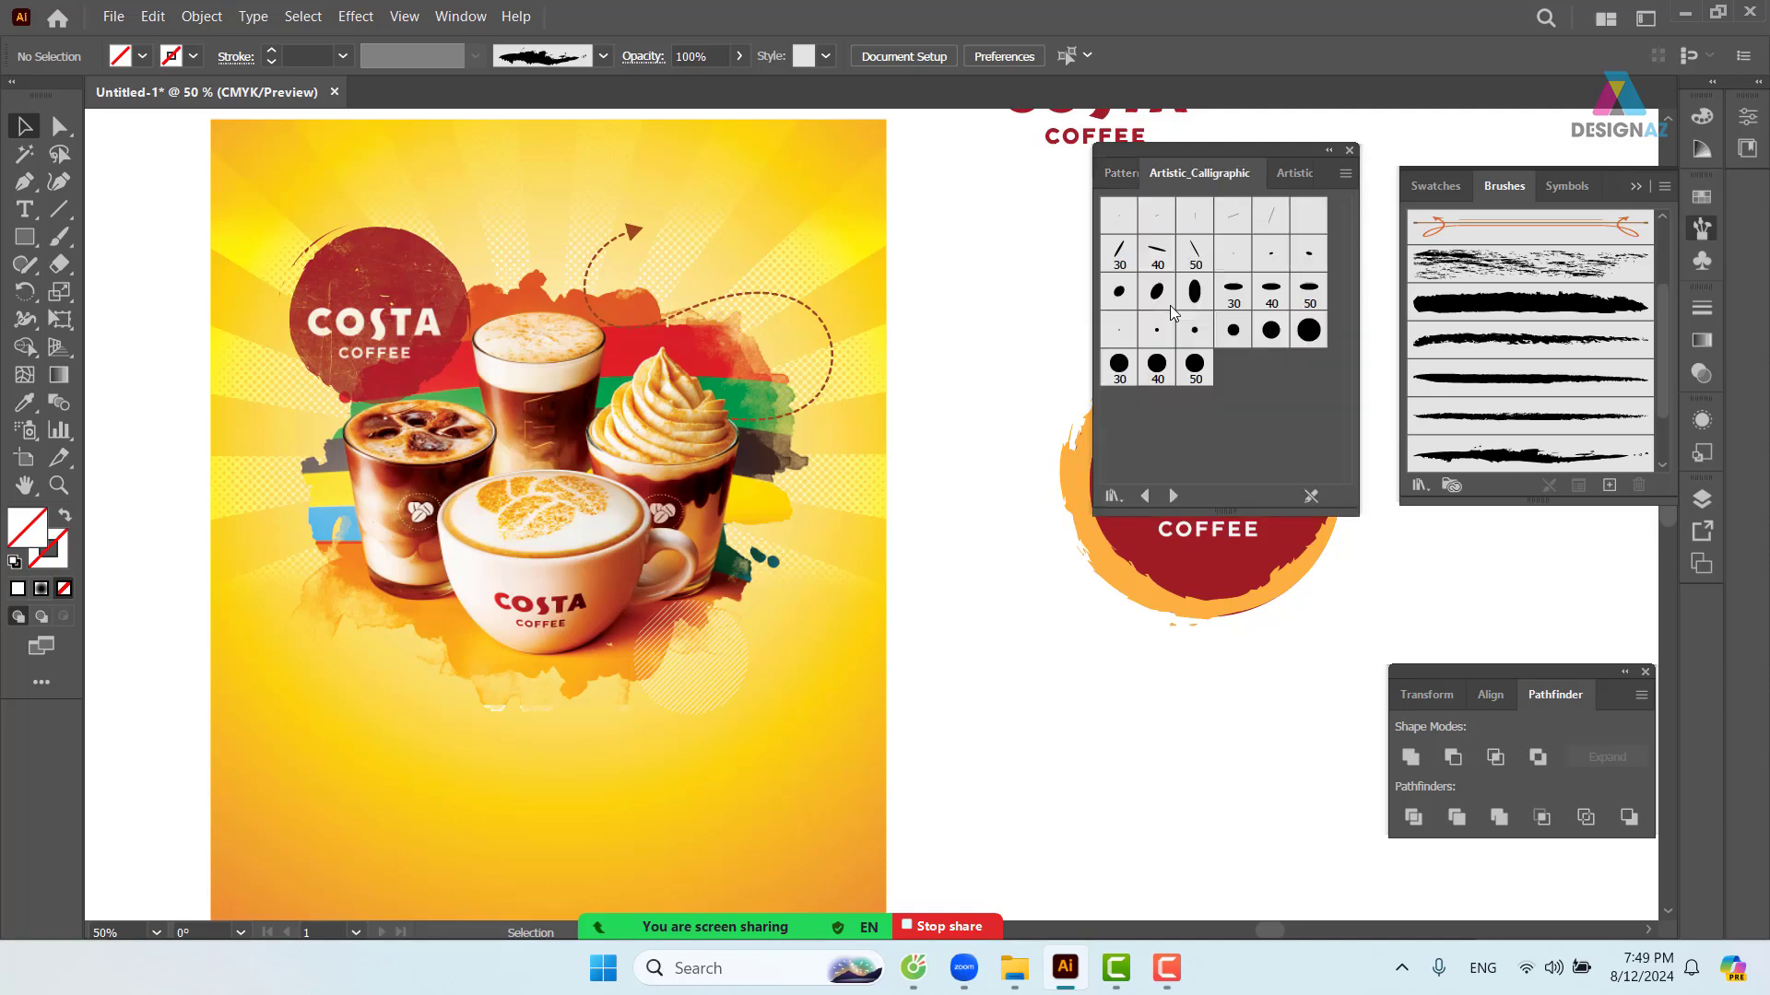
click(1174, 496)
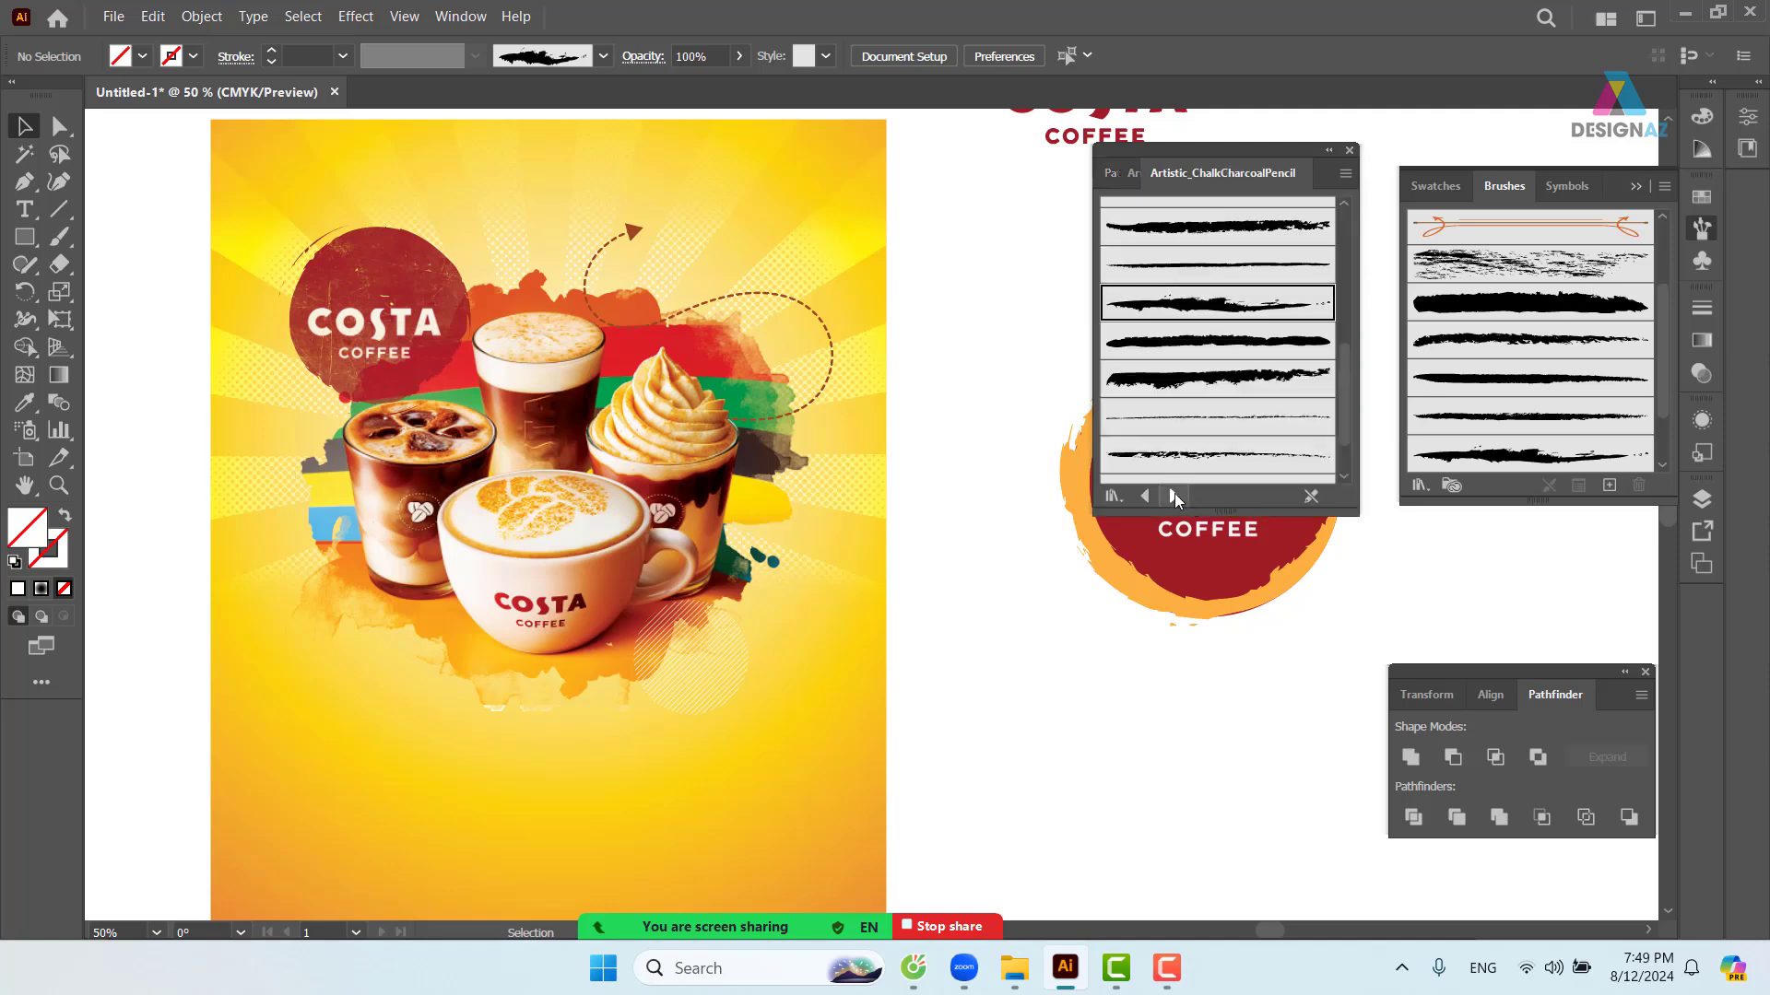
click(1174, 495)
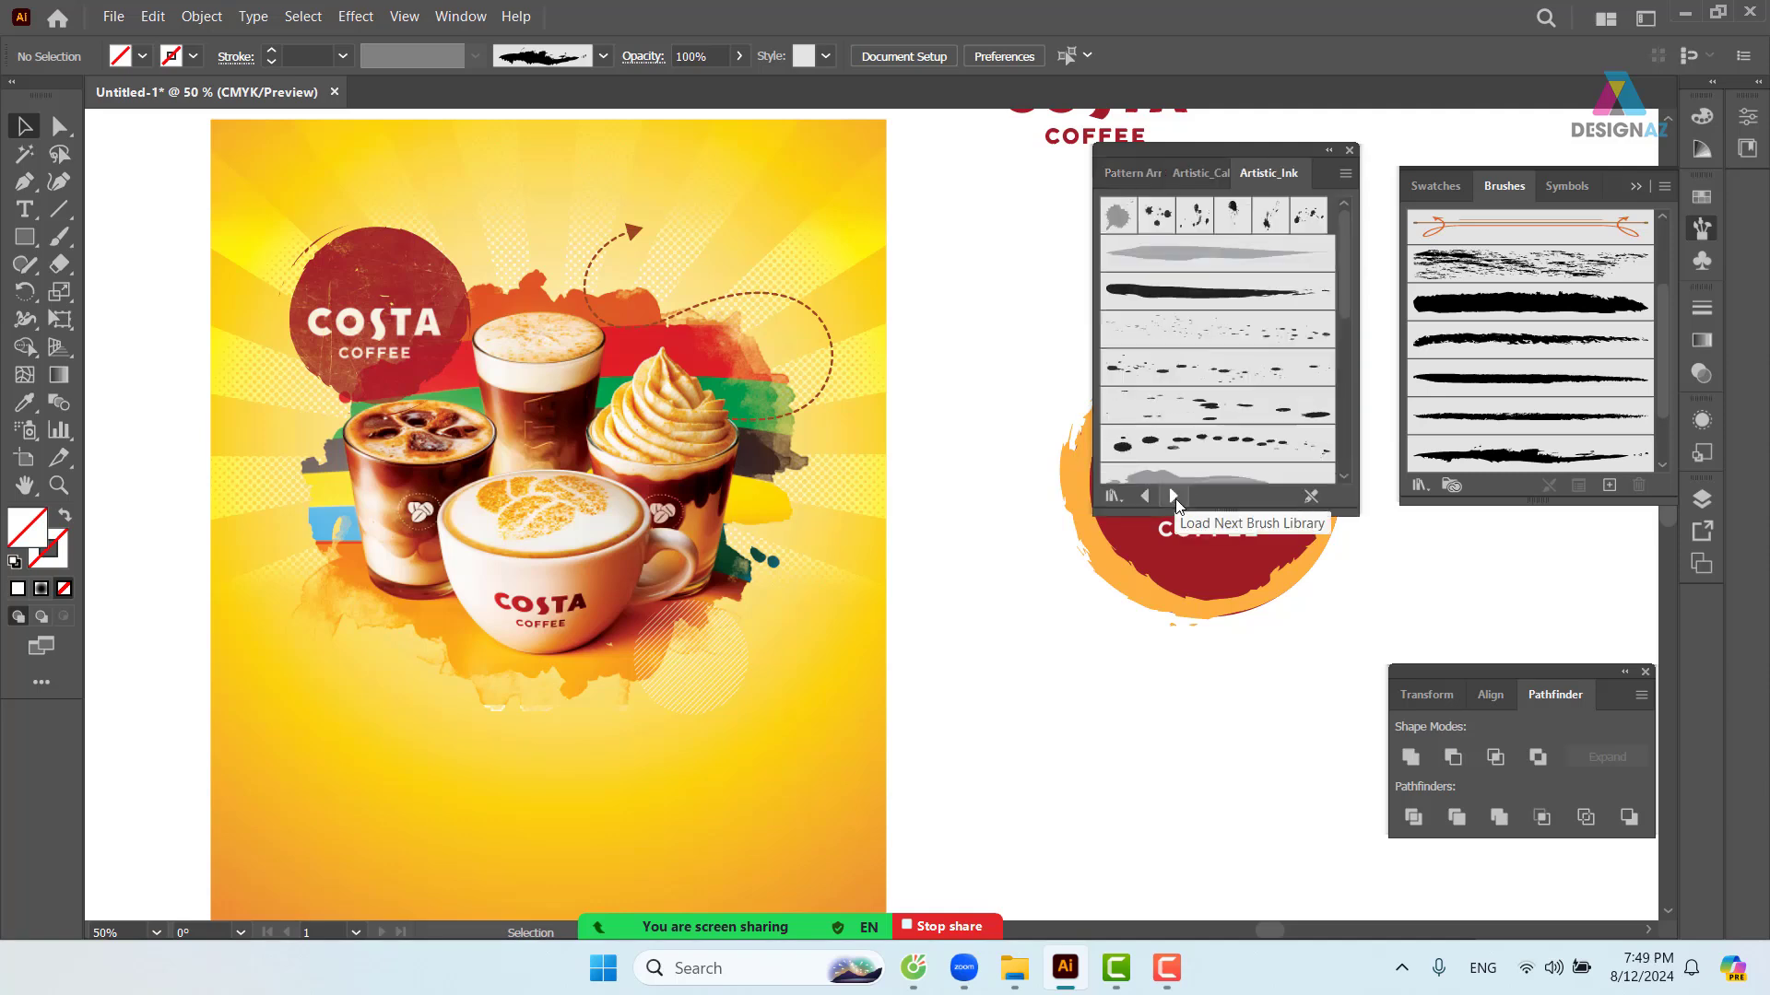
click(1174, 497)
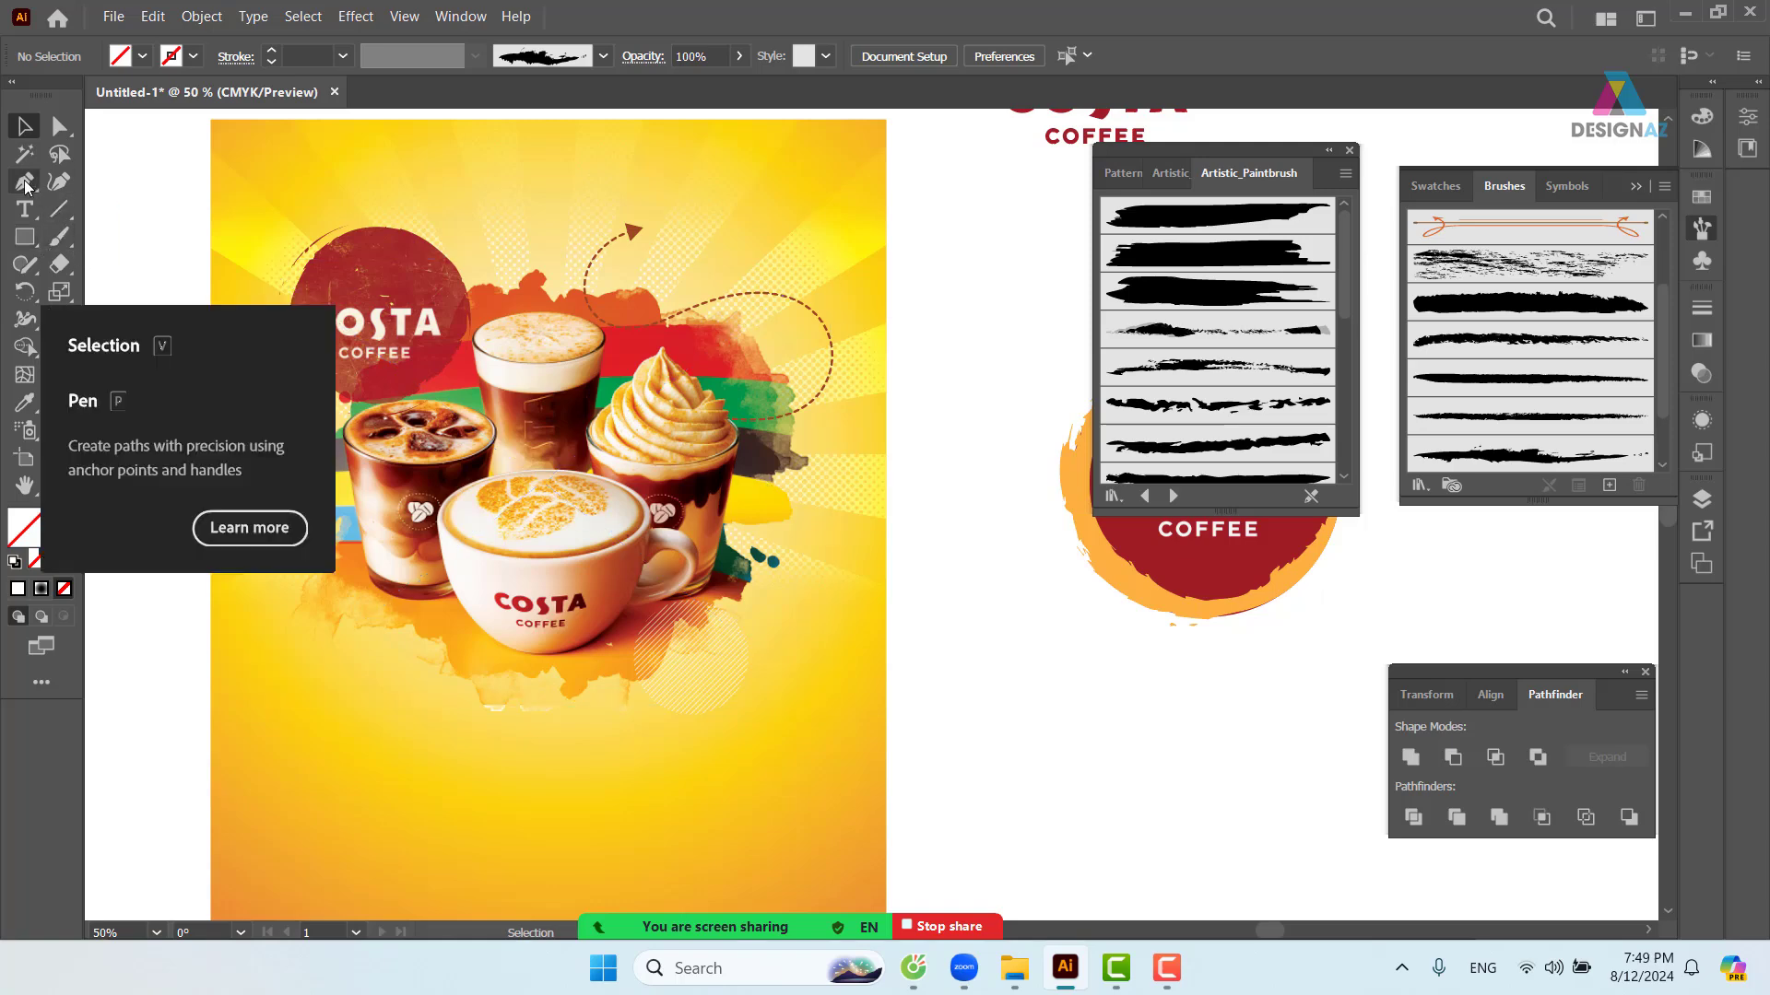
- Draw a horizontal line about 23.45 cm long across the lower cup area with the third Artistic_Paintbrush brush and a 7 pt stroke
click(61, 210)
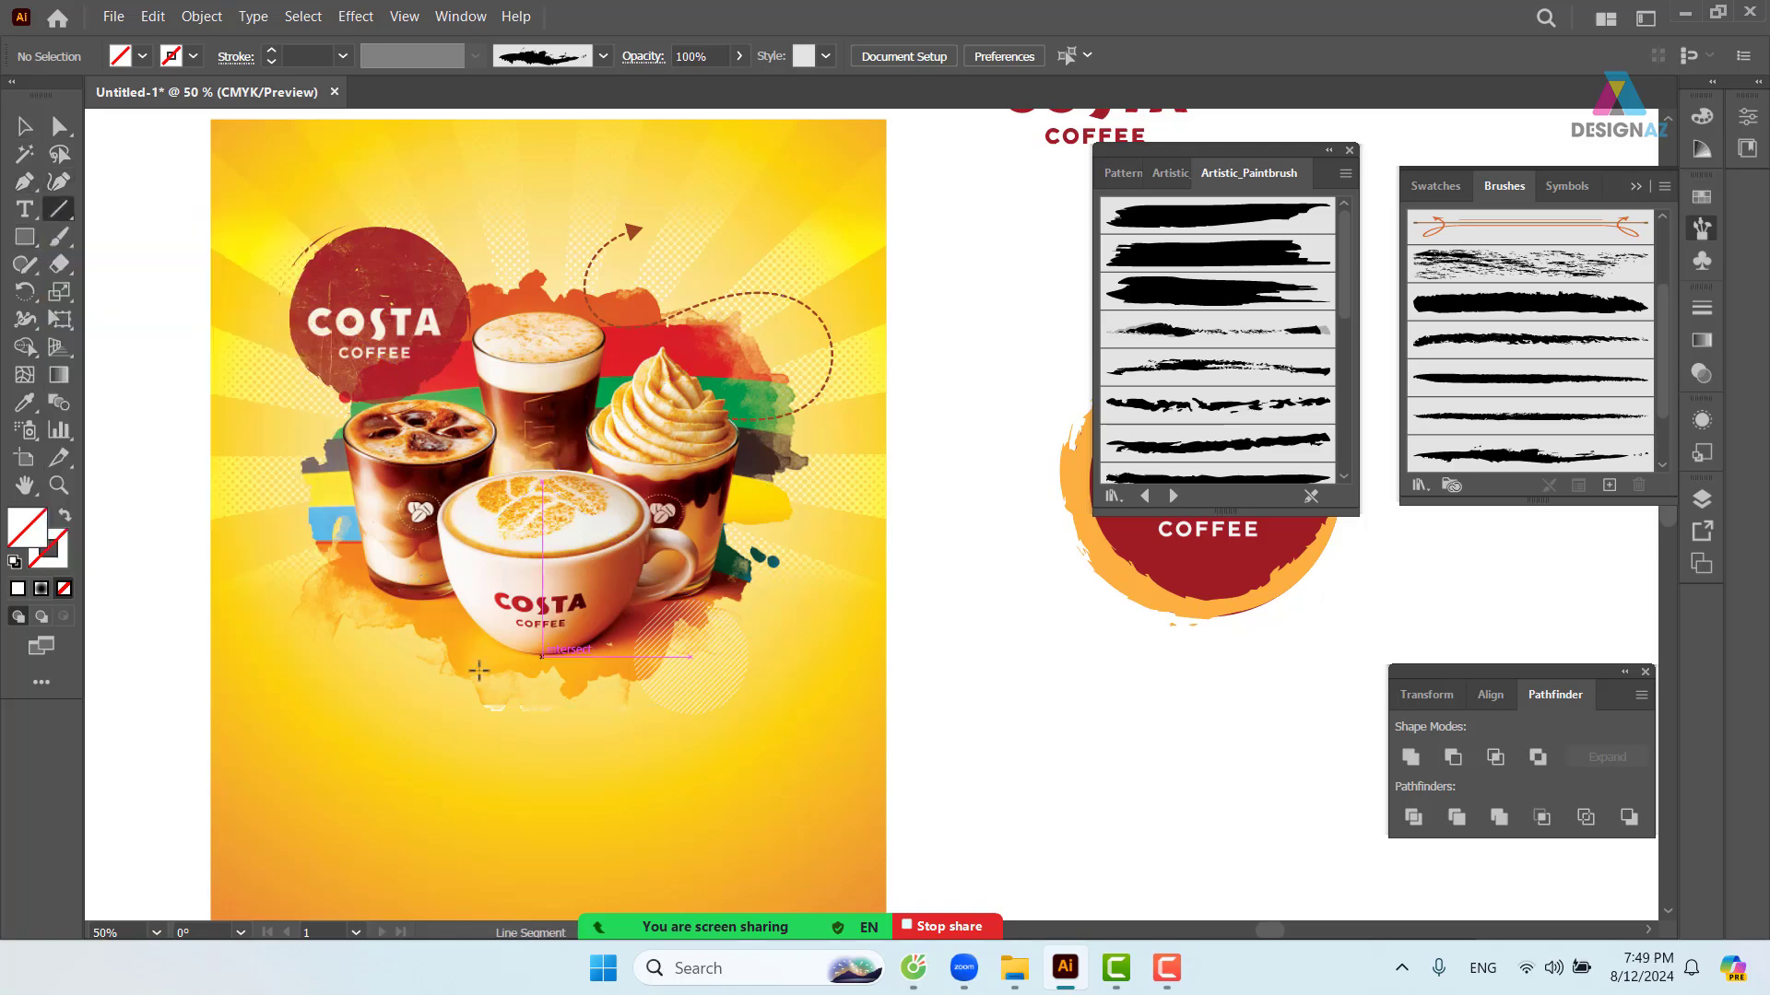
drag(256, 705, 859, 686)
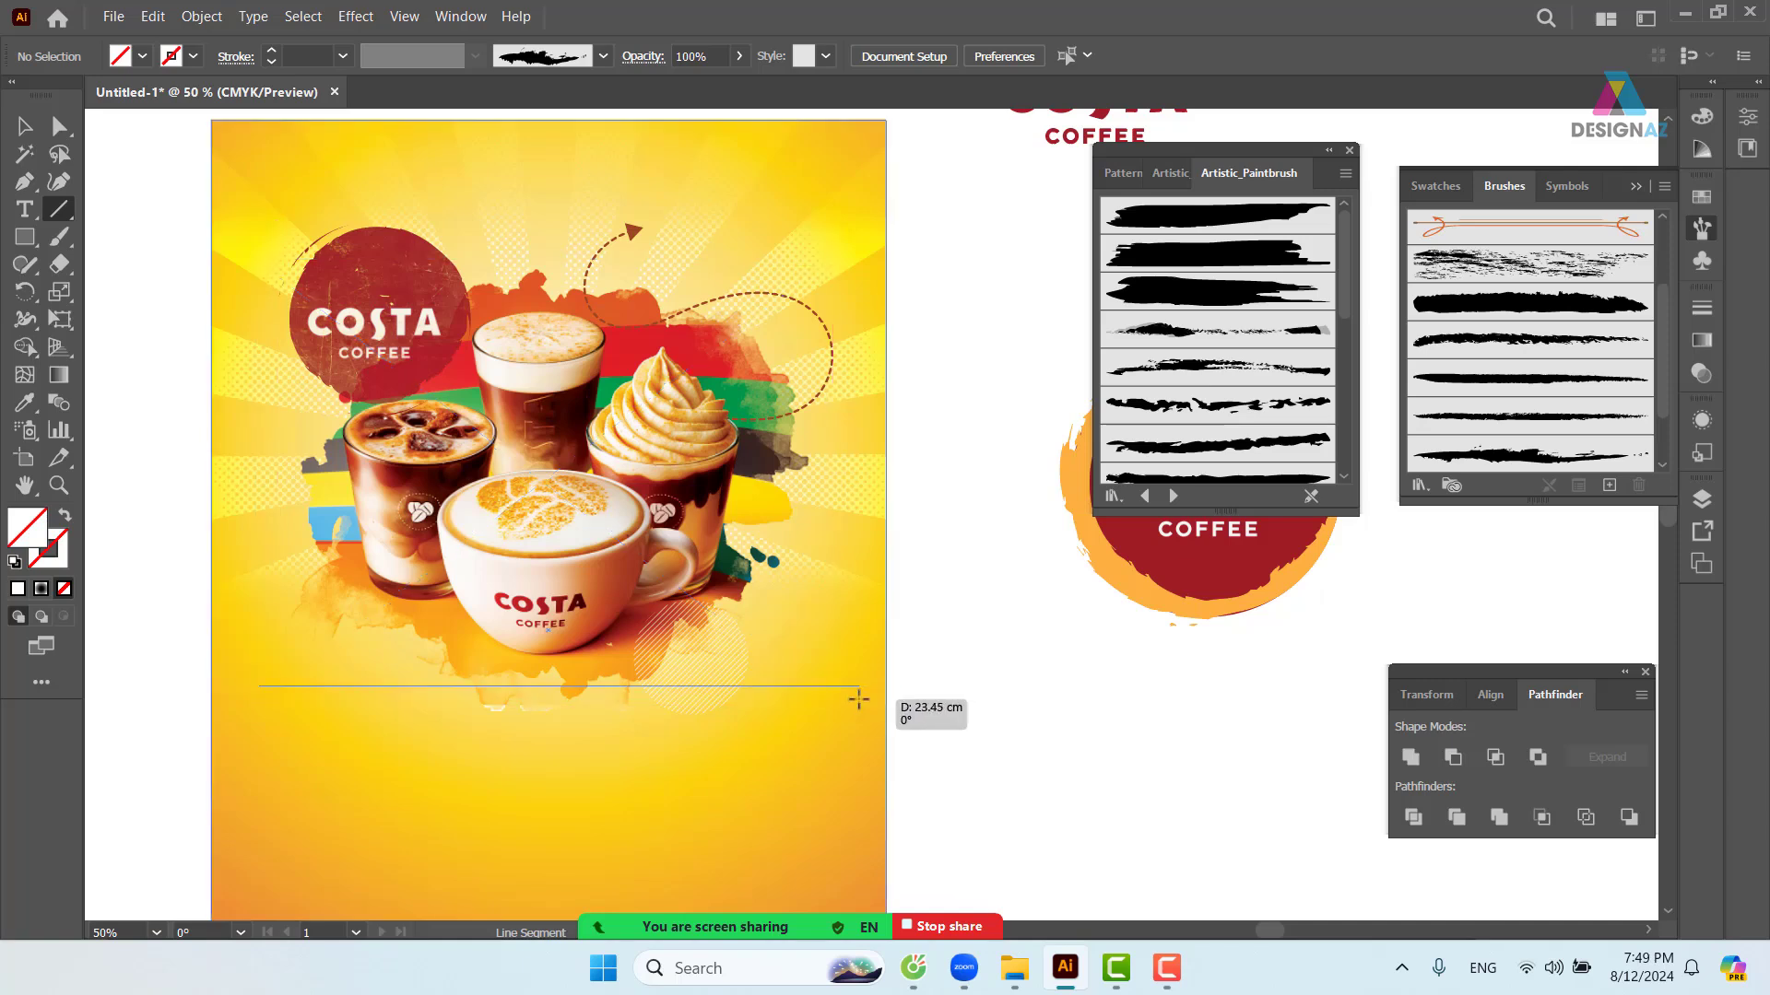
click(1237, 263)
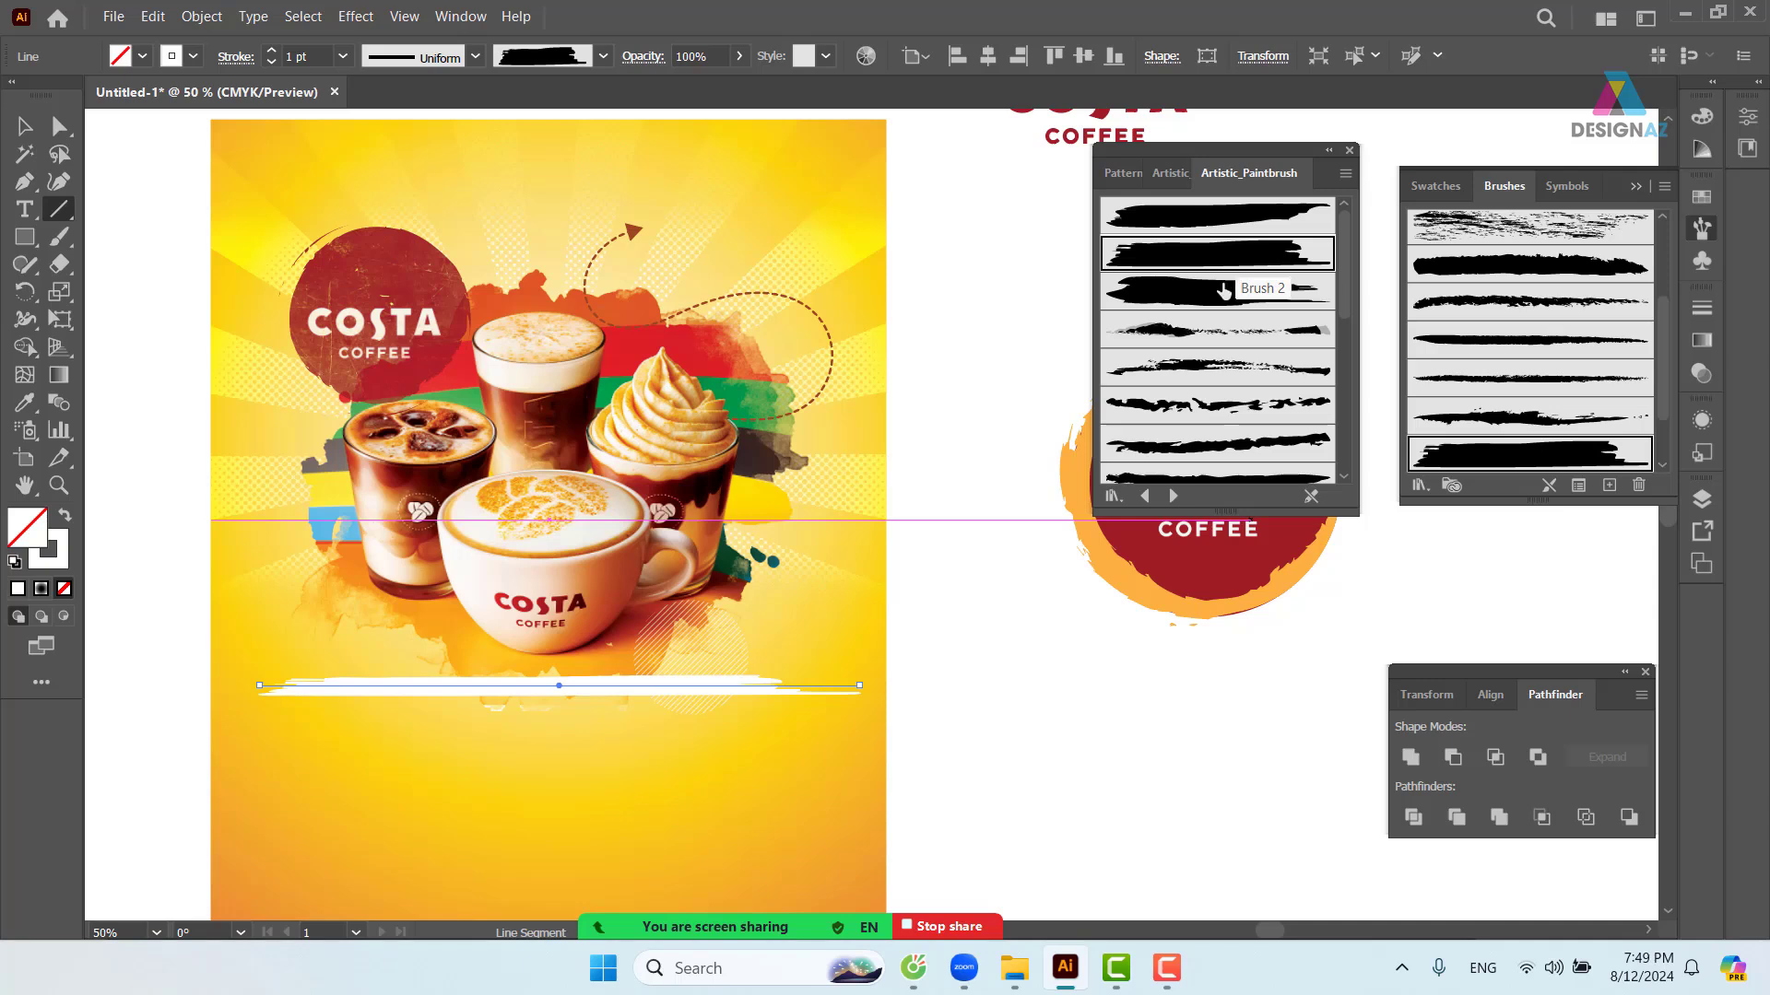
click(1221, 298)
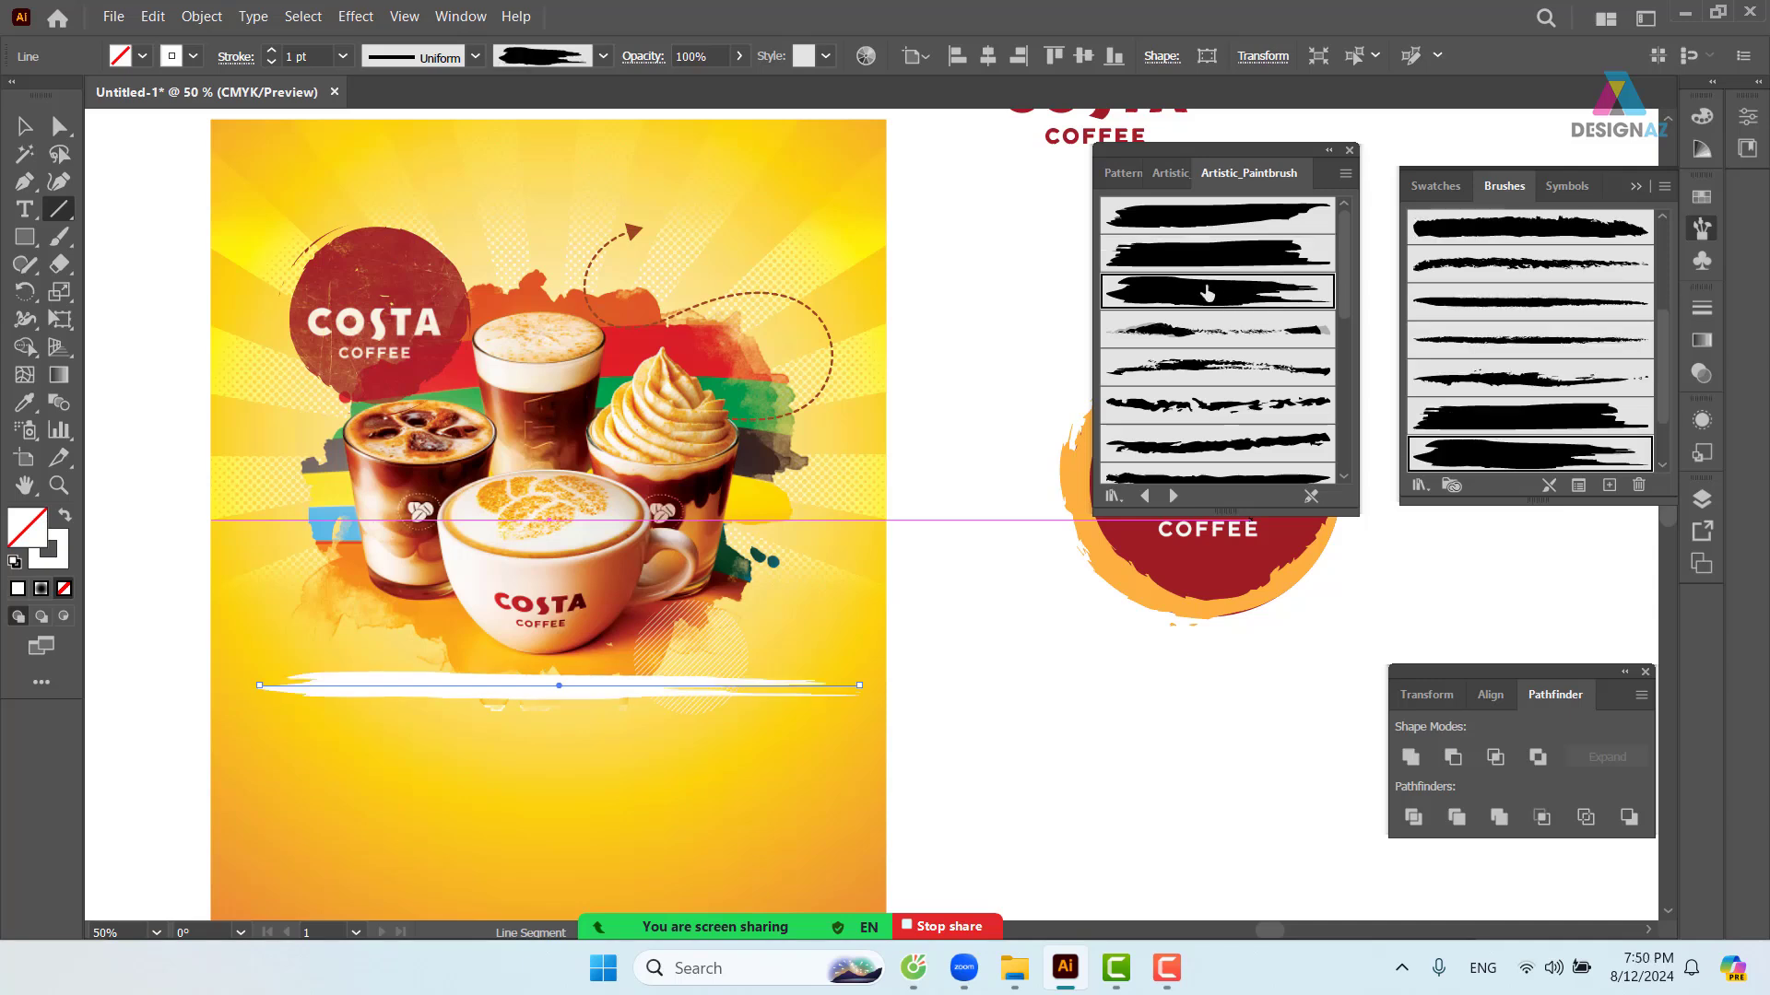
click(345, 58)
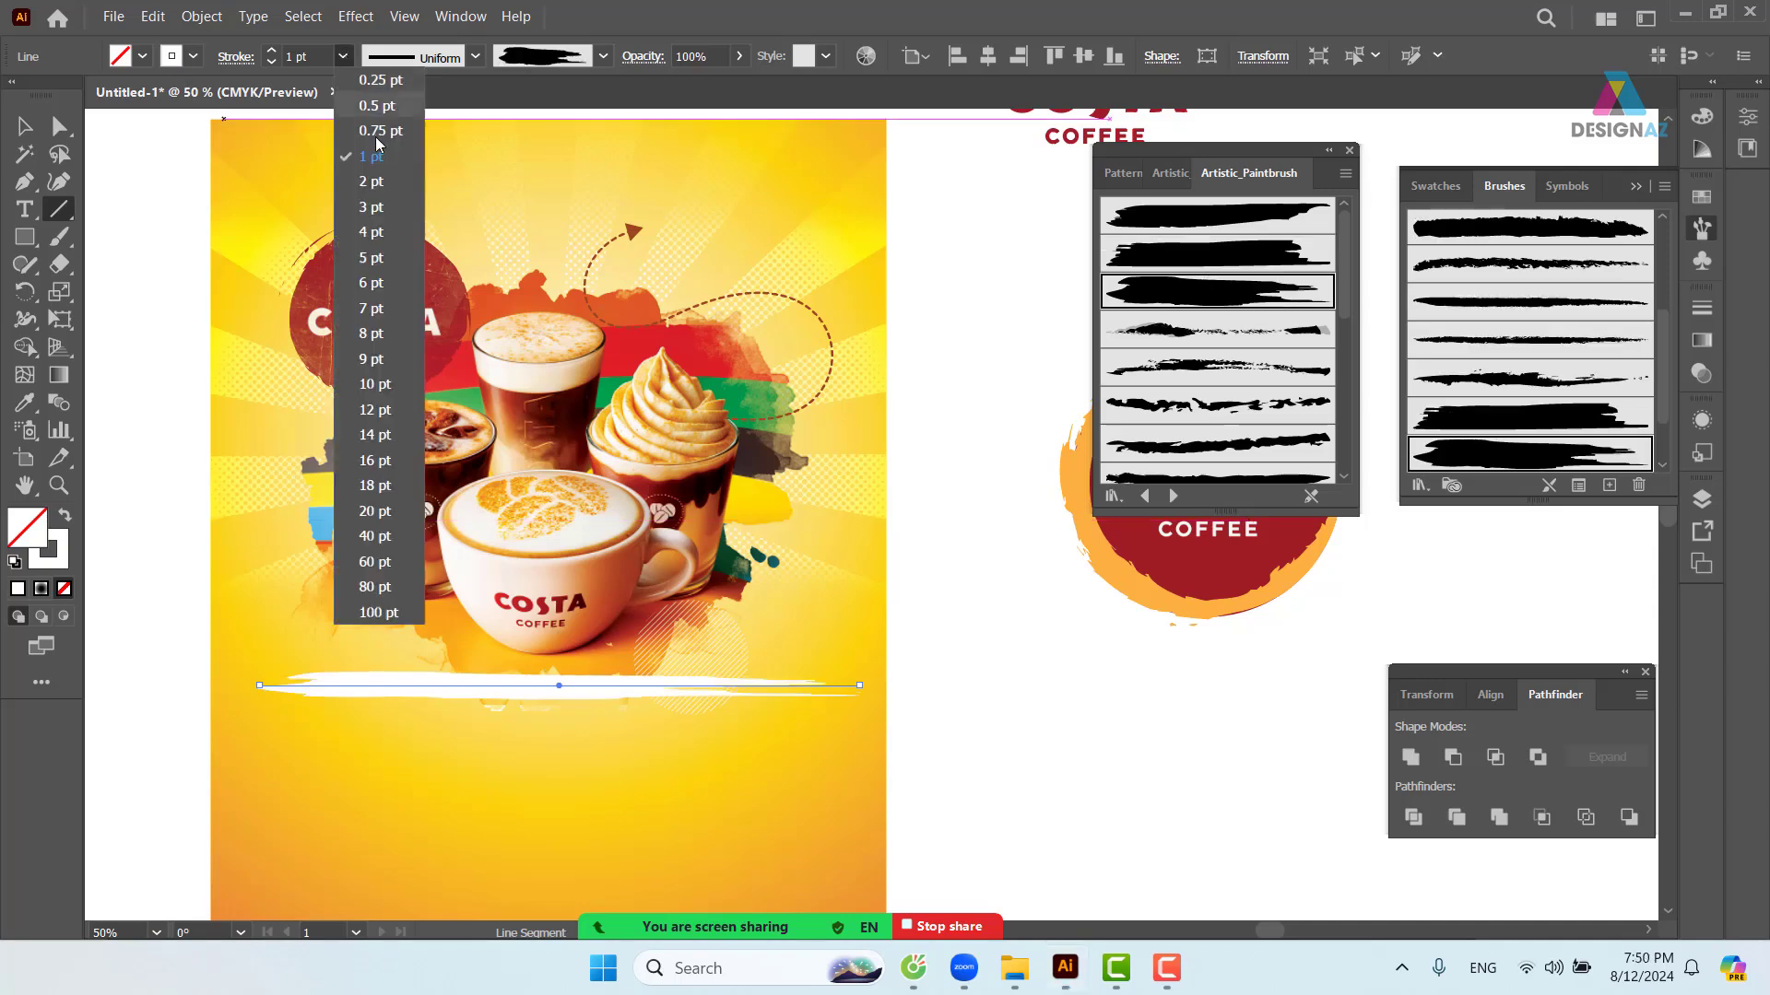
click(376, 309)
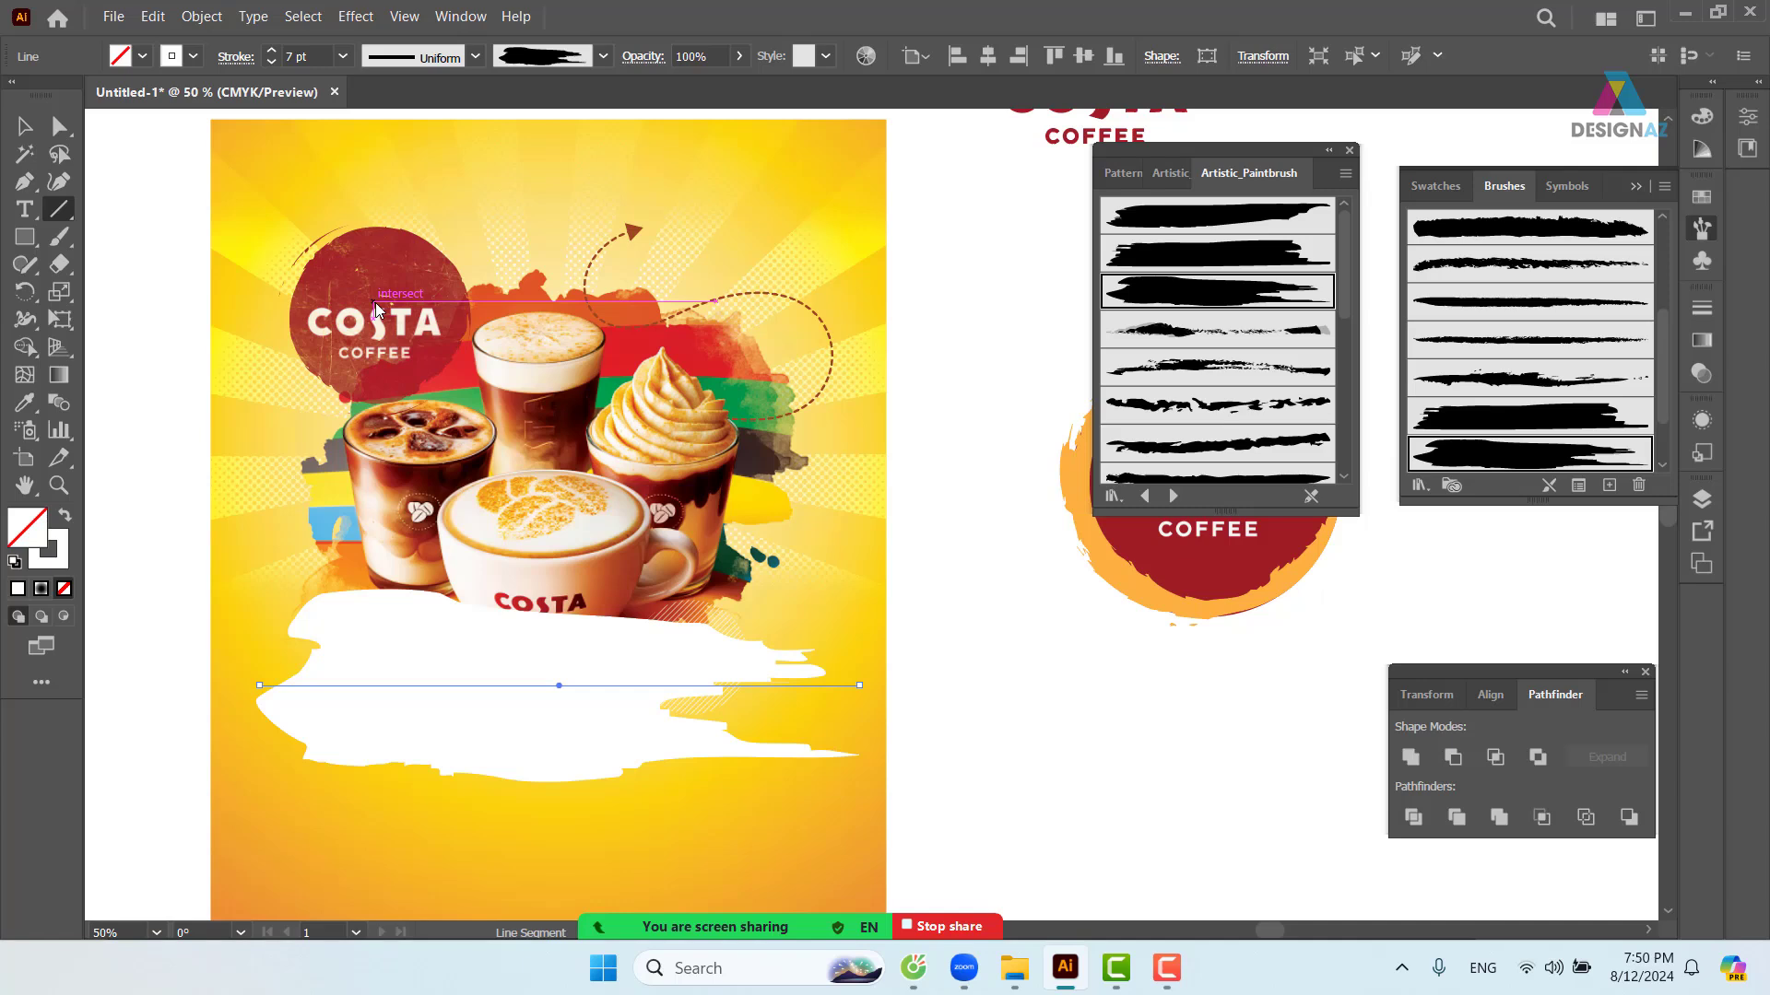
- Try Brush 2 on the line as an alternative and return to the third, tapering paintbrush
click(1216, 254)
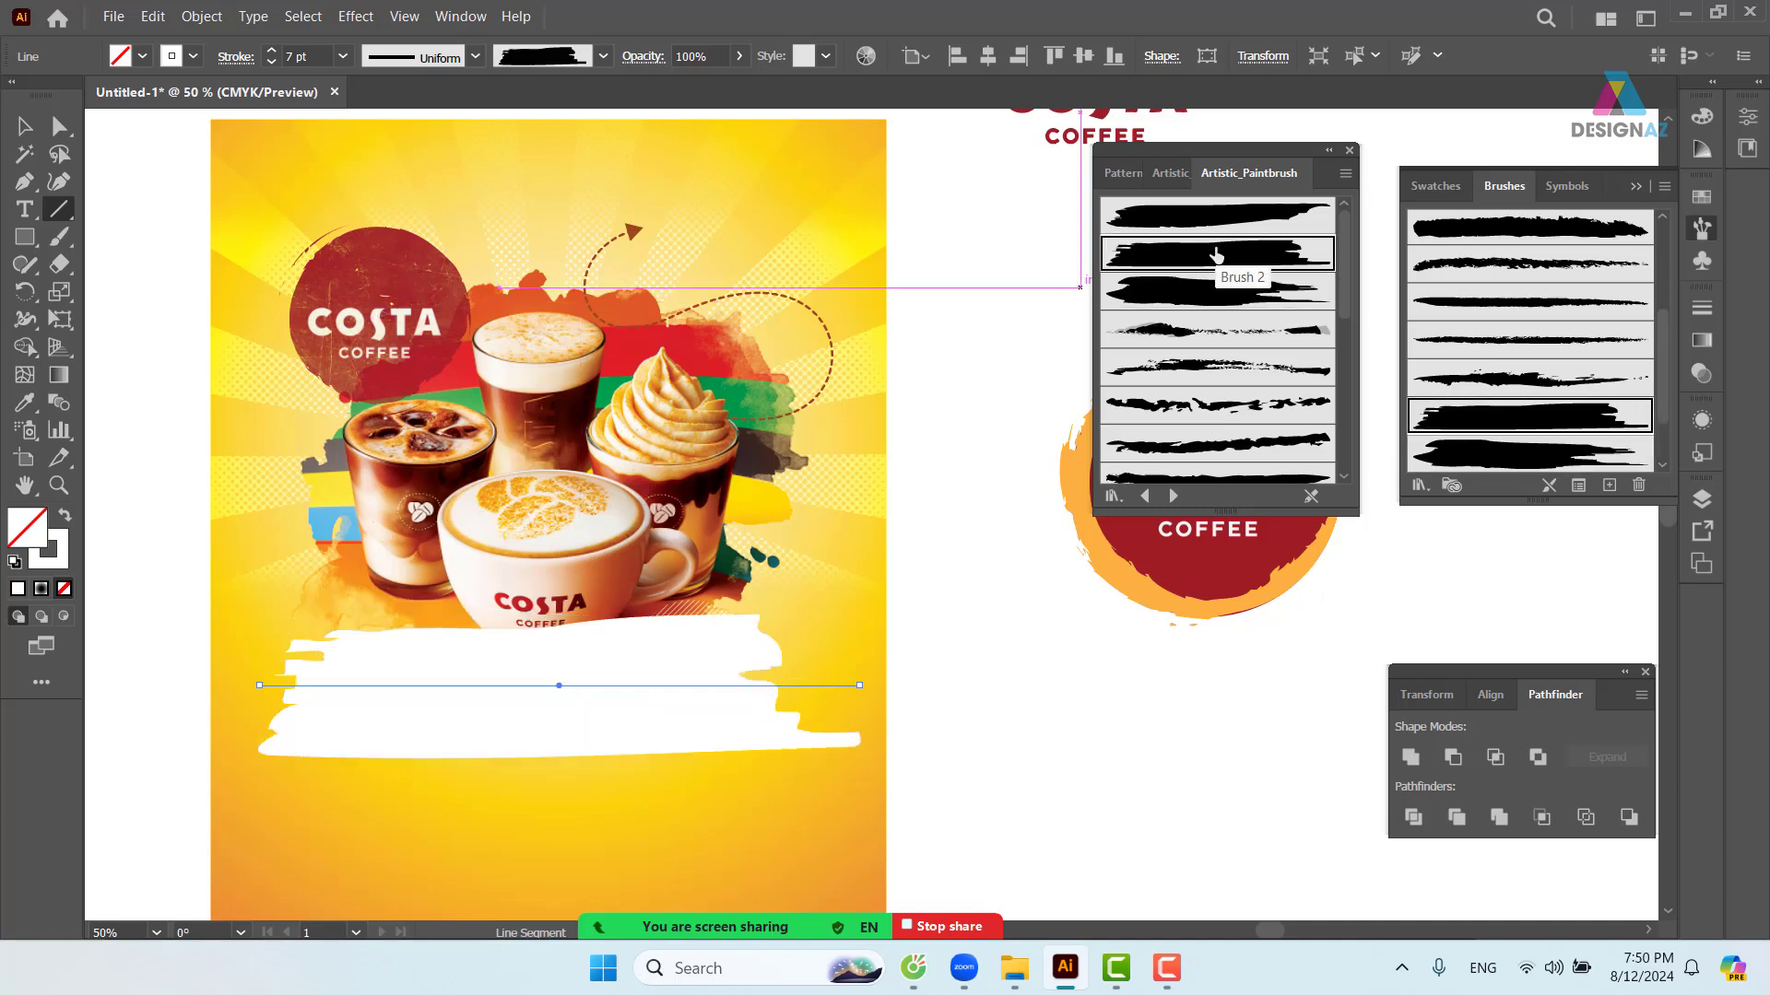
click(1222, 286)
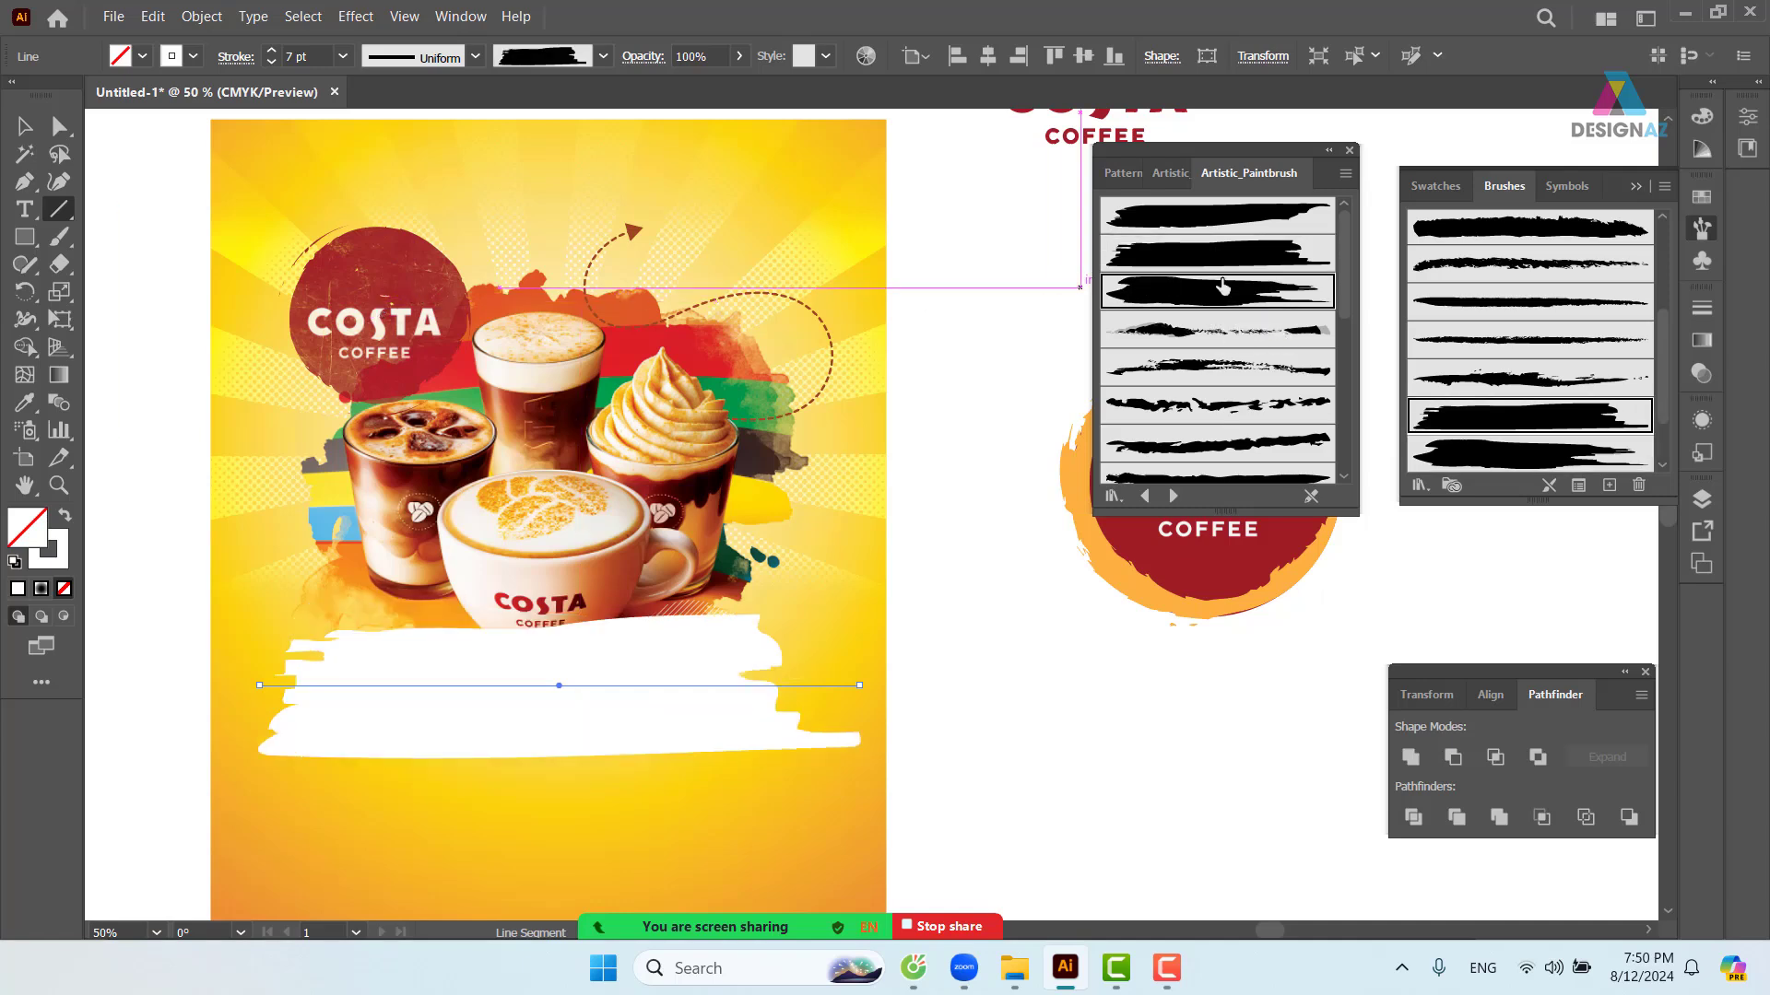
click(1240, 258)
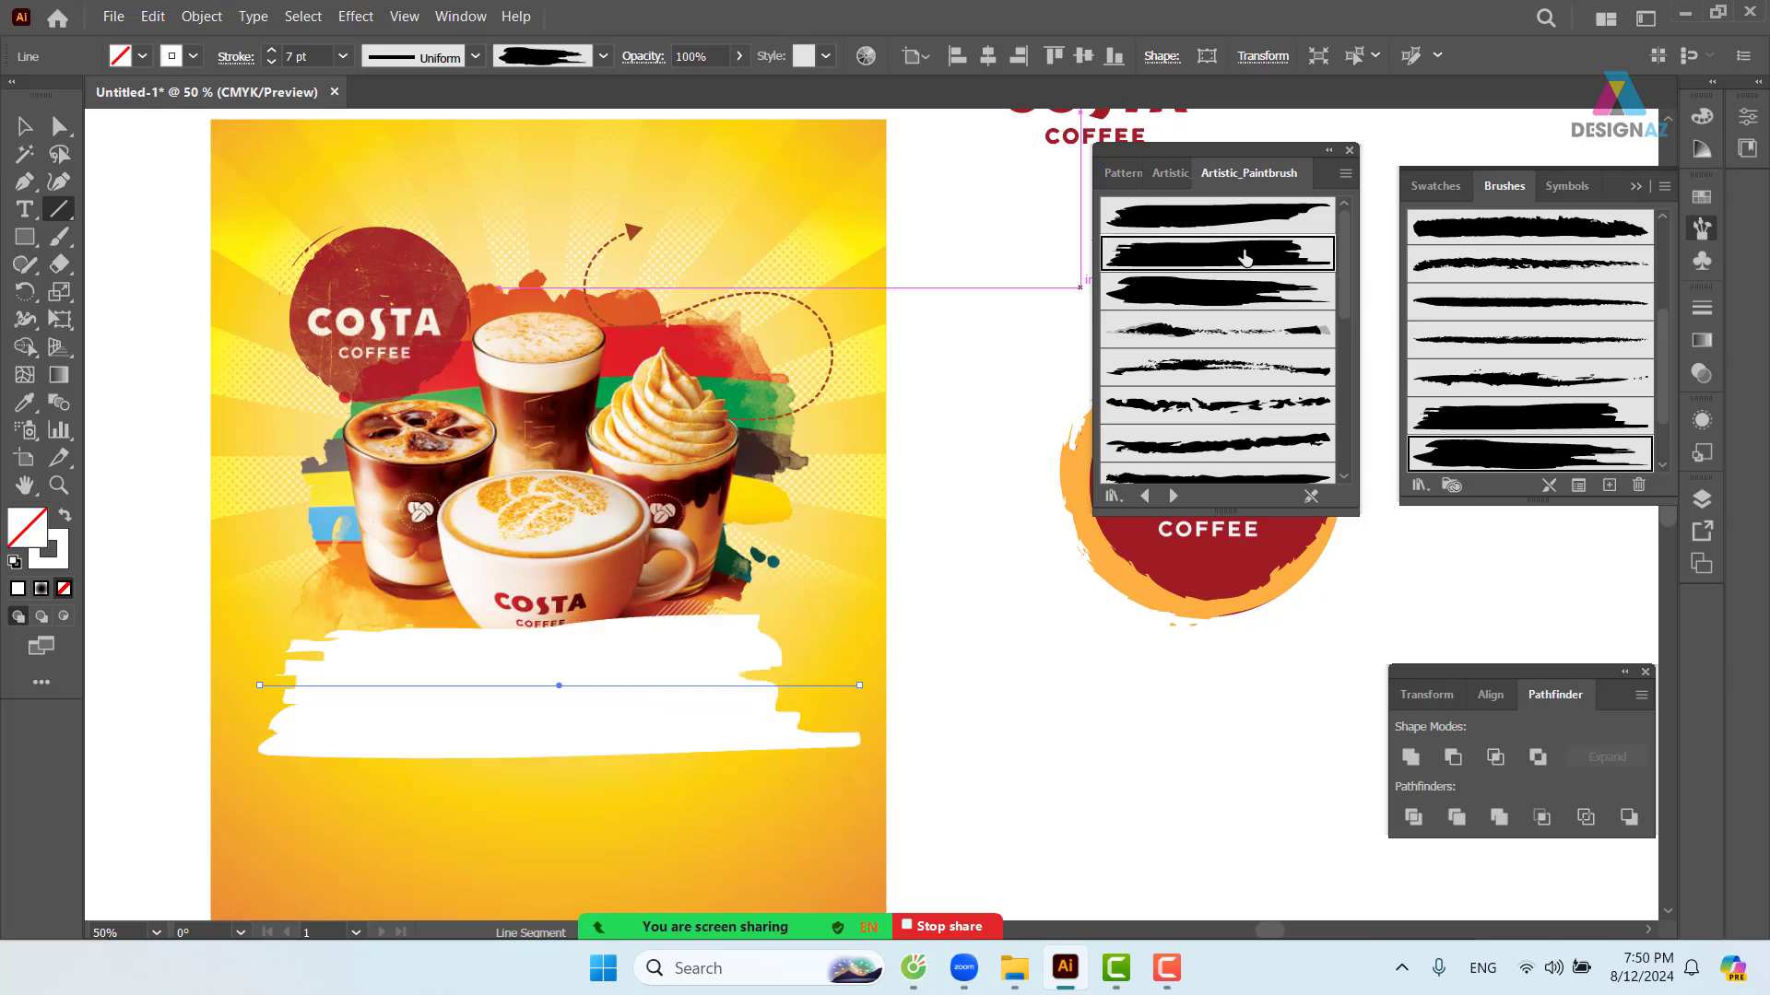
click(1211, 287)
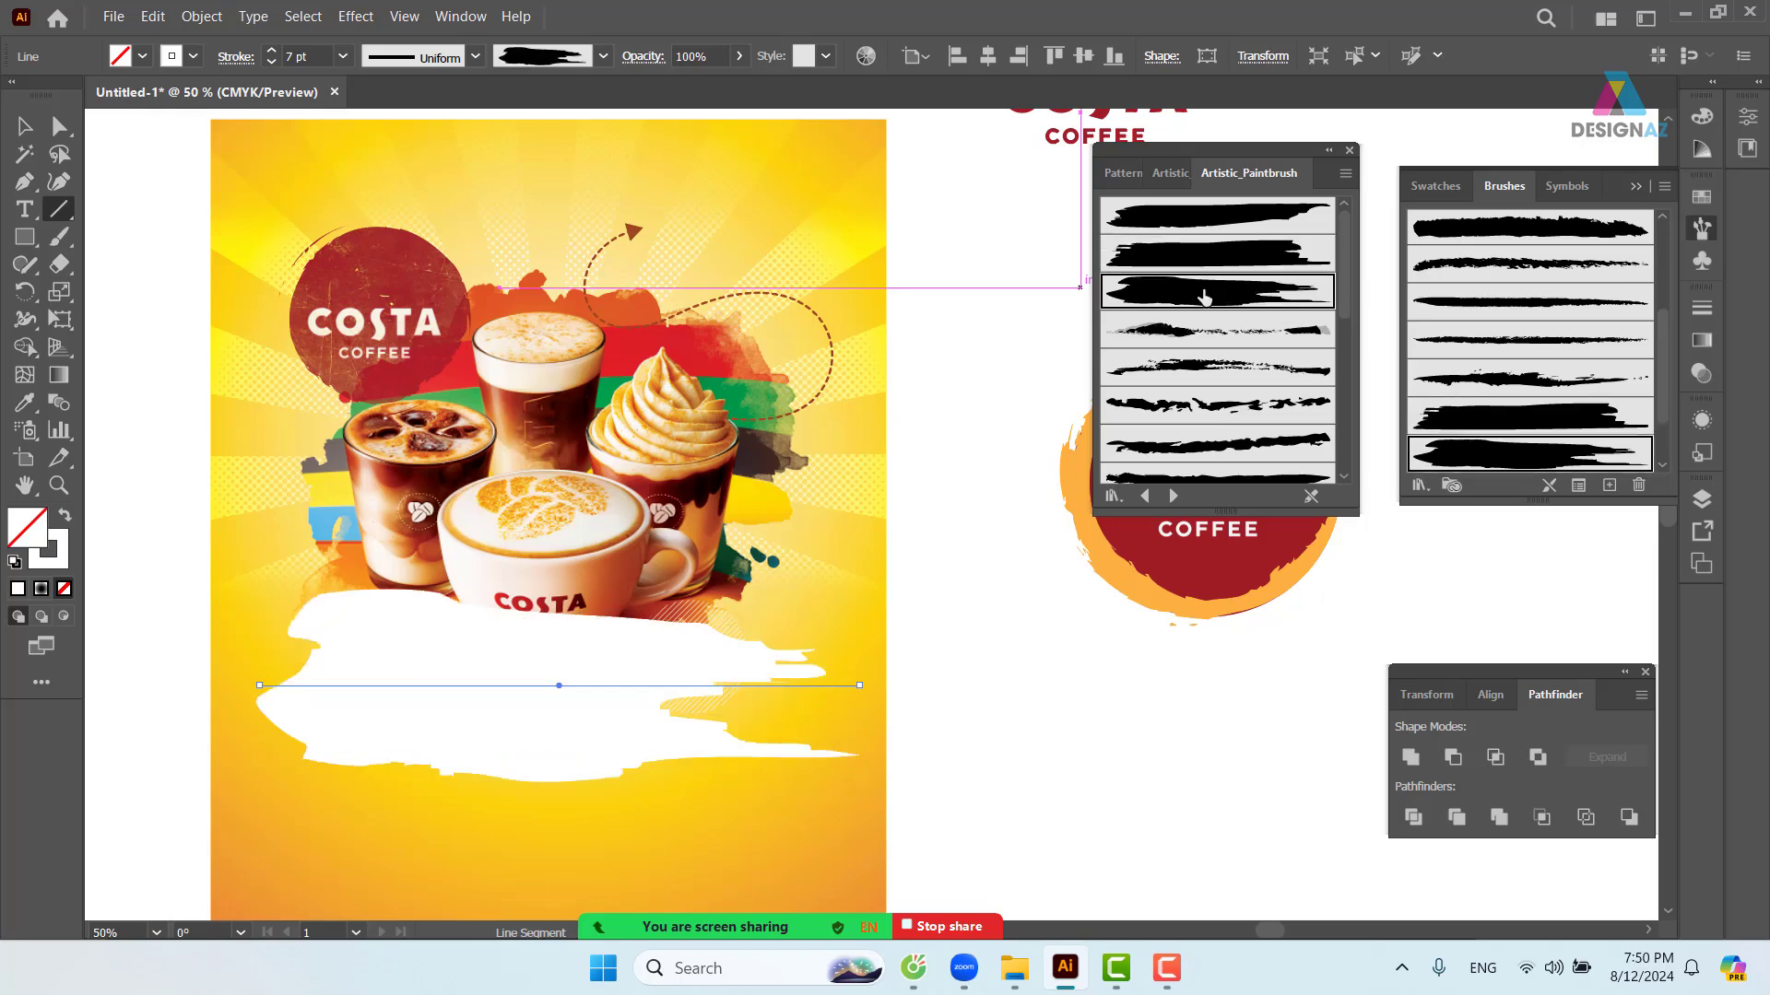
- Color the brush line's stroke with the grey-brown swatch C=50 M=50 Y=60 K=25 and leave it without a fill
click(25, 127)
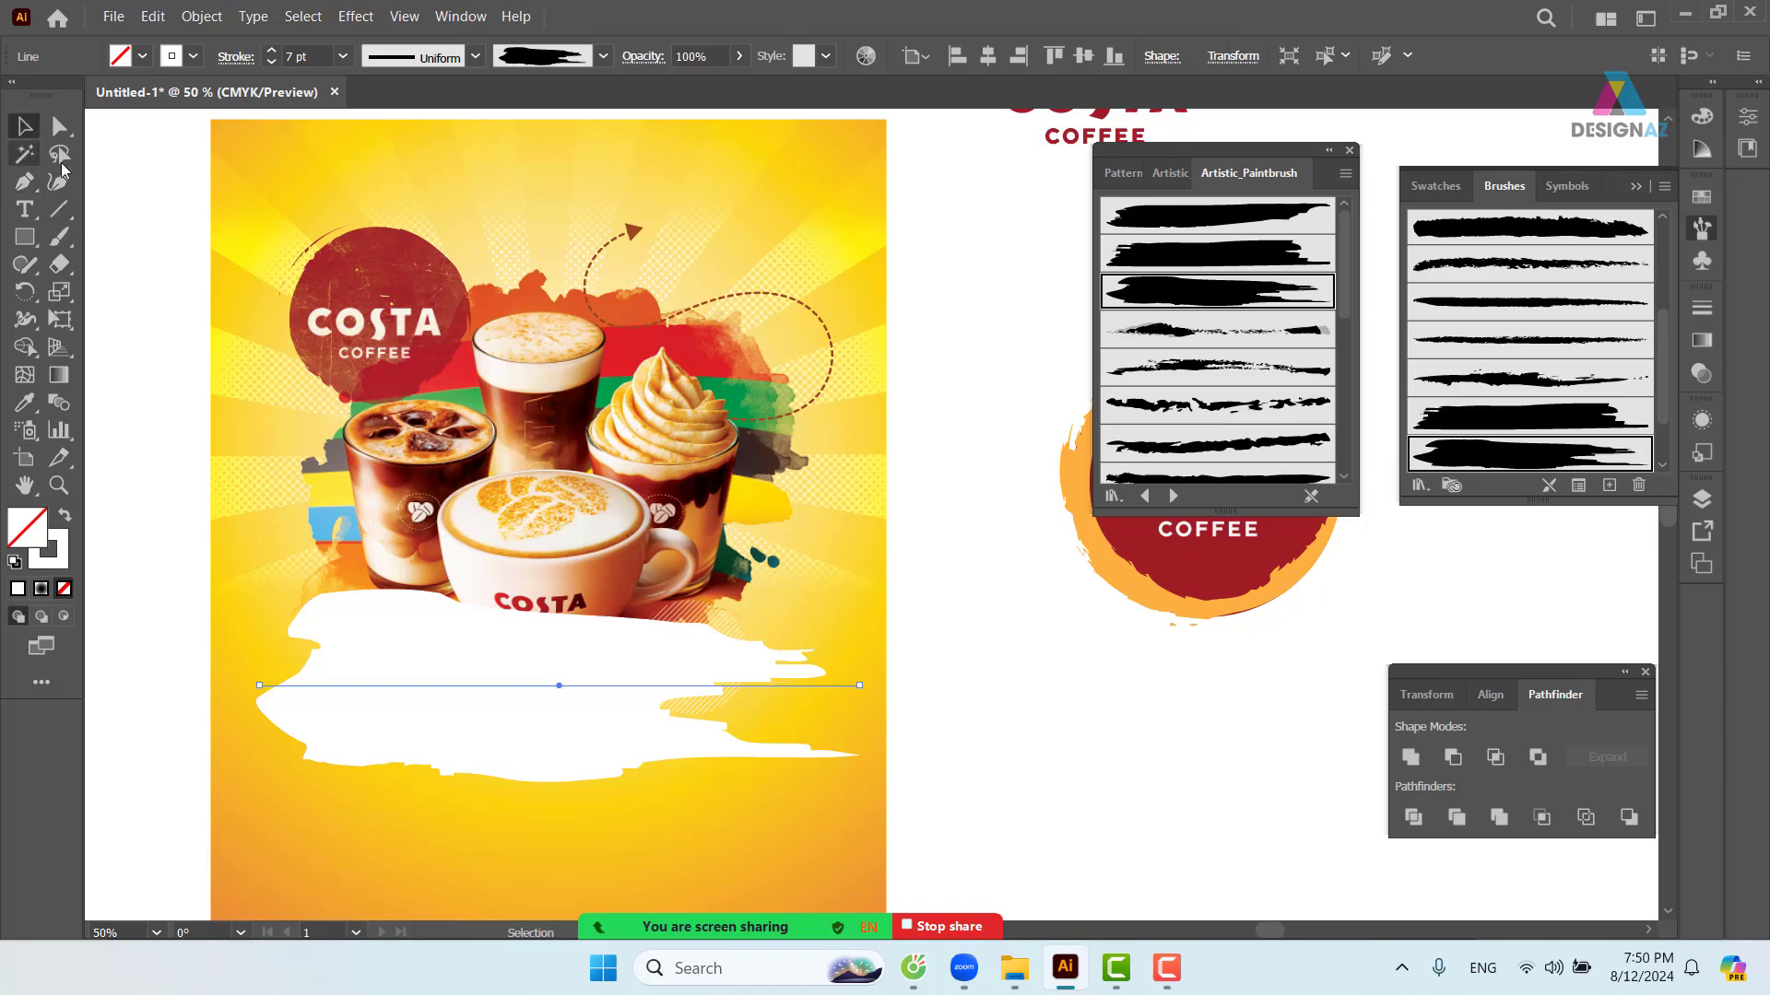
click(595, 604)
click(633, 650)
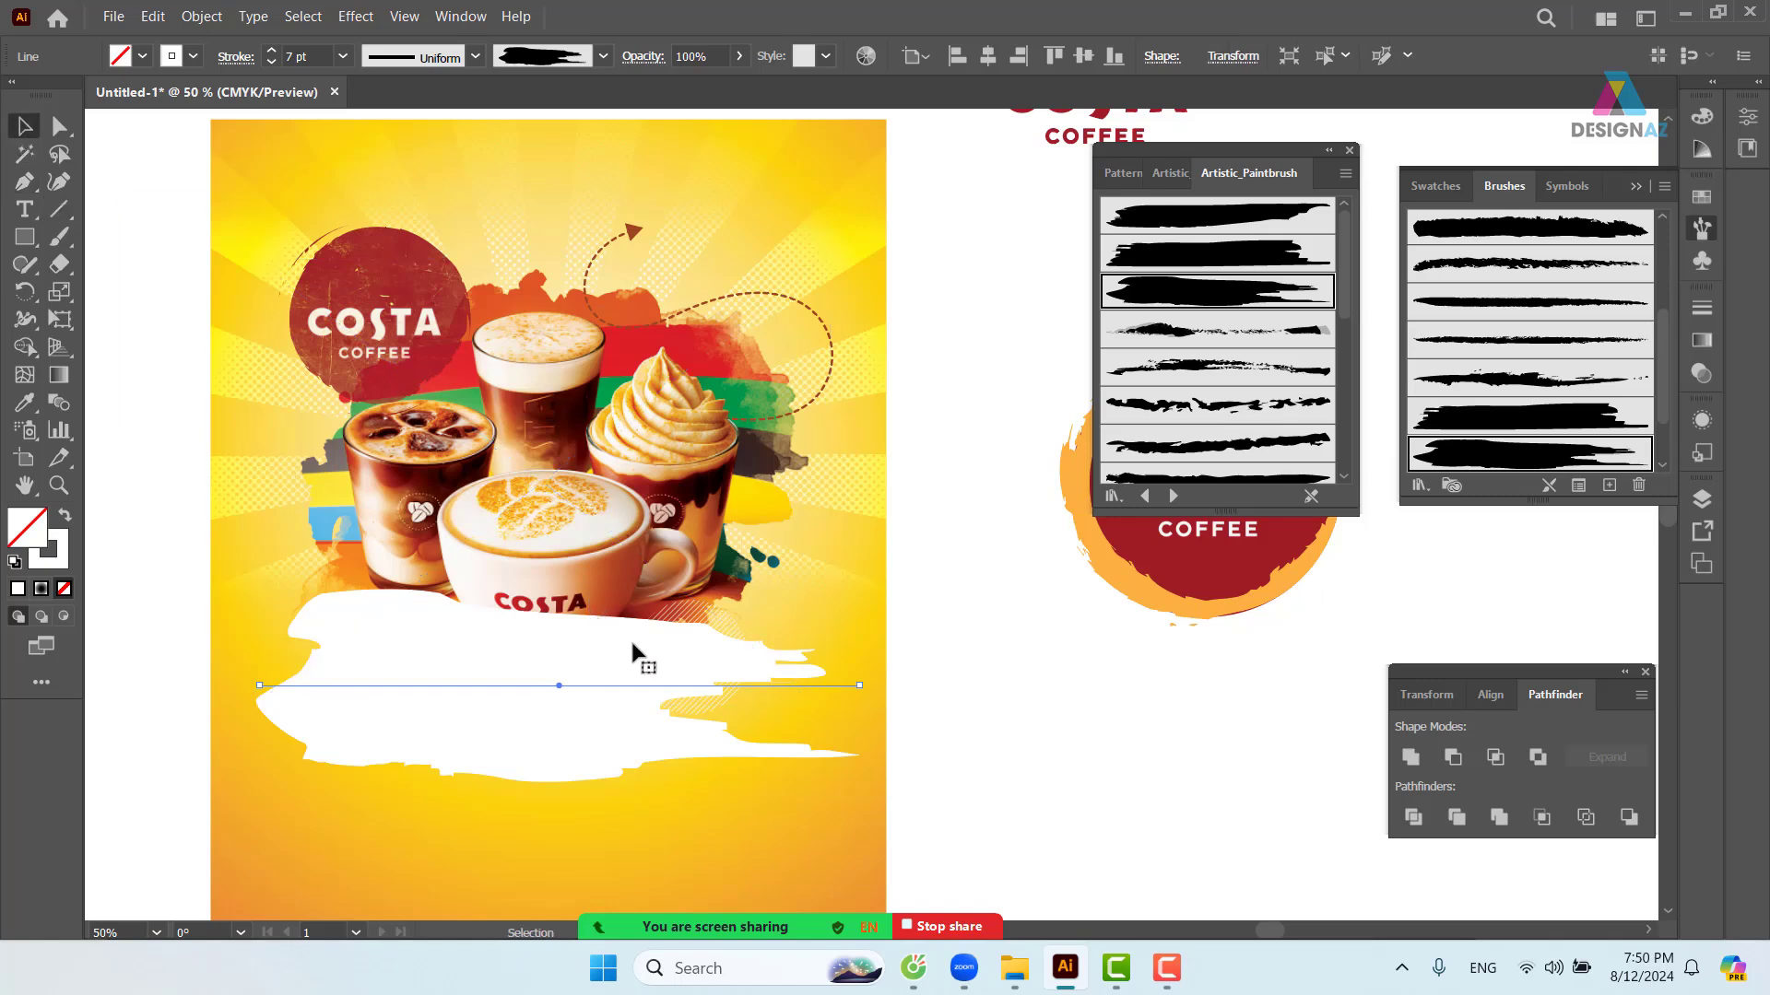
click(1701, 230)
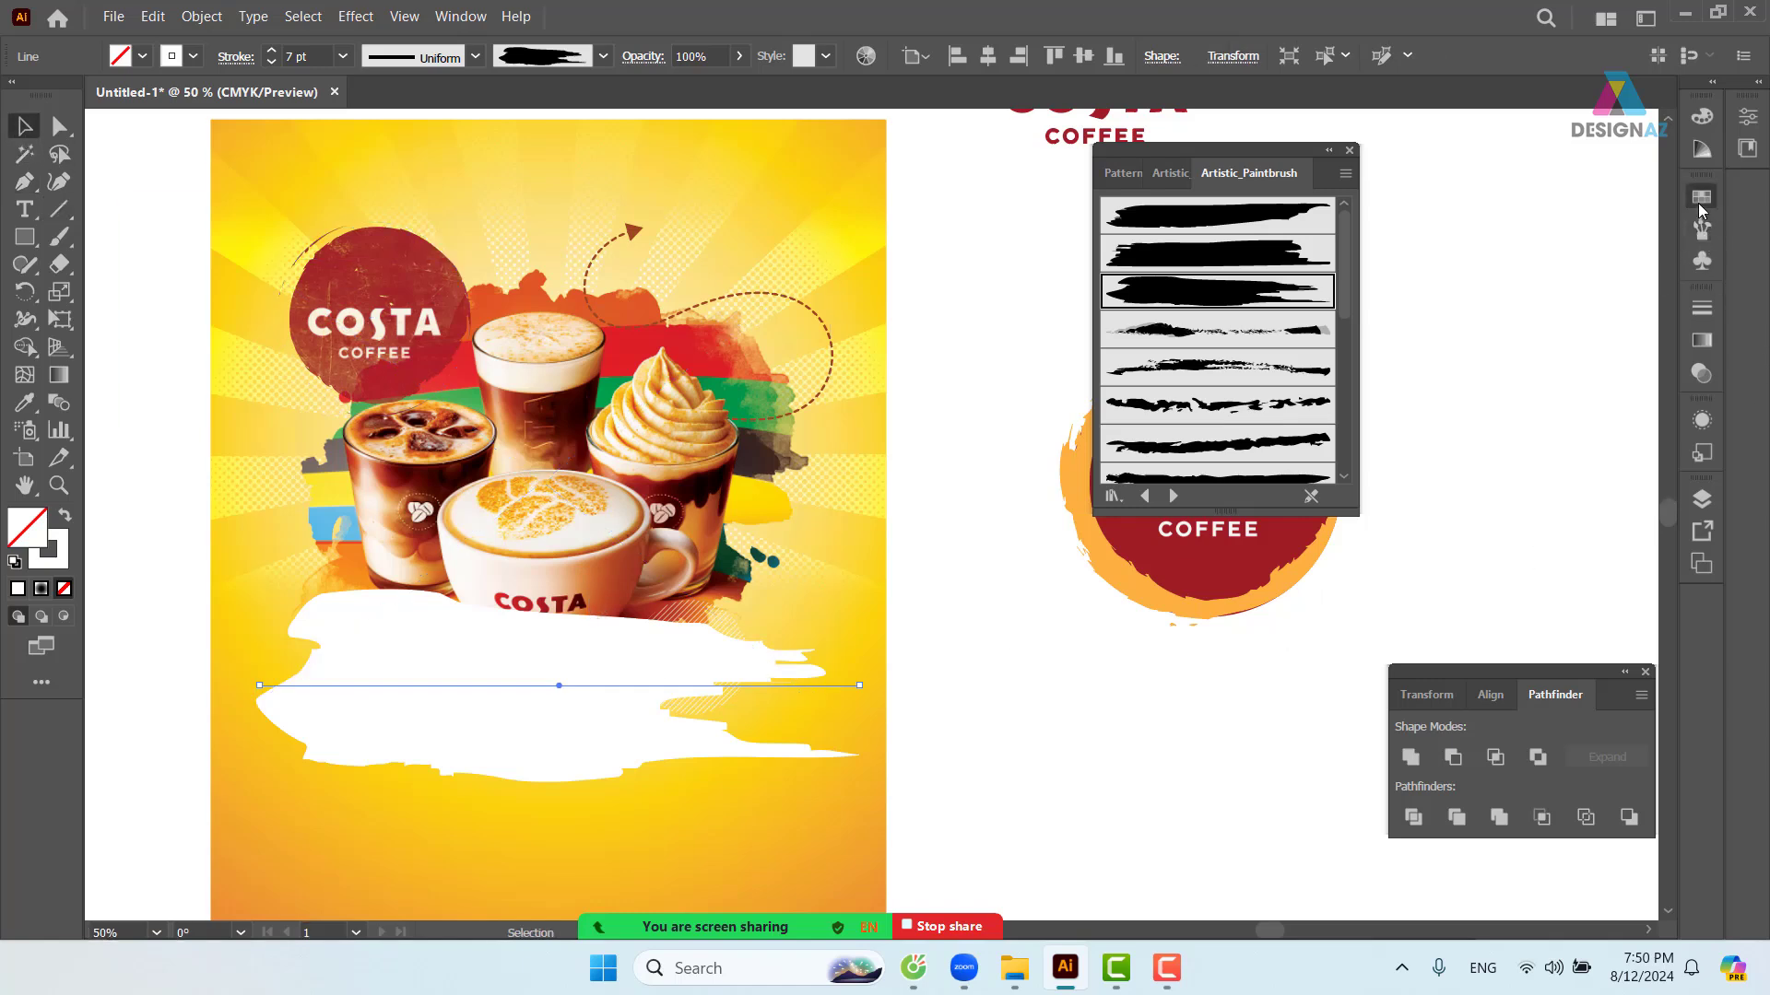
click(1700, 198)
click(1479, 291)
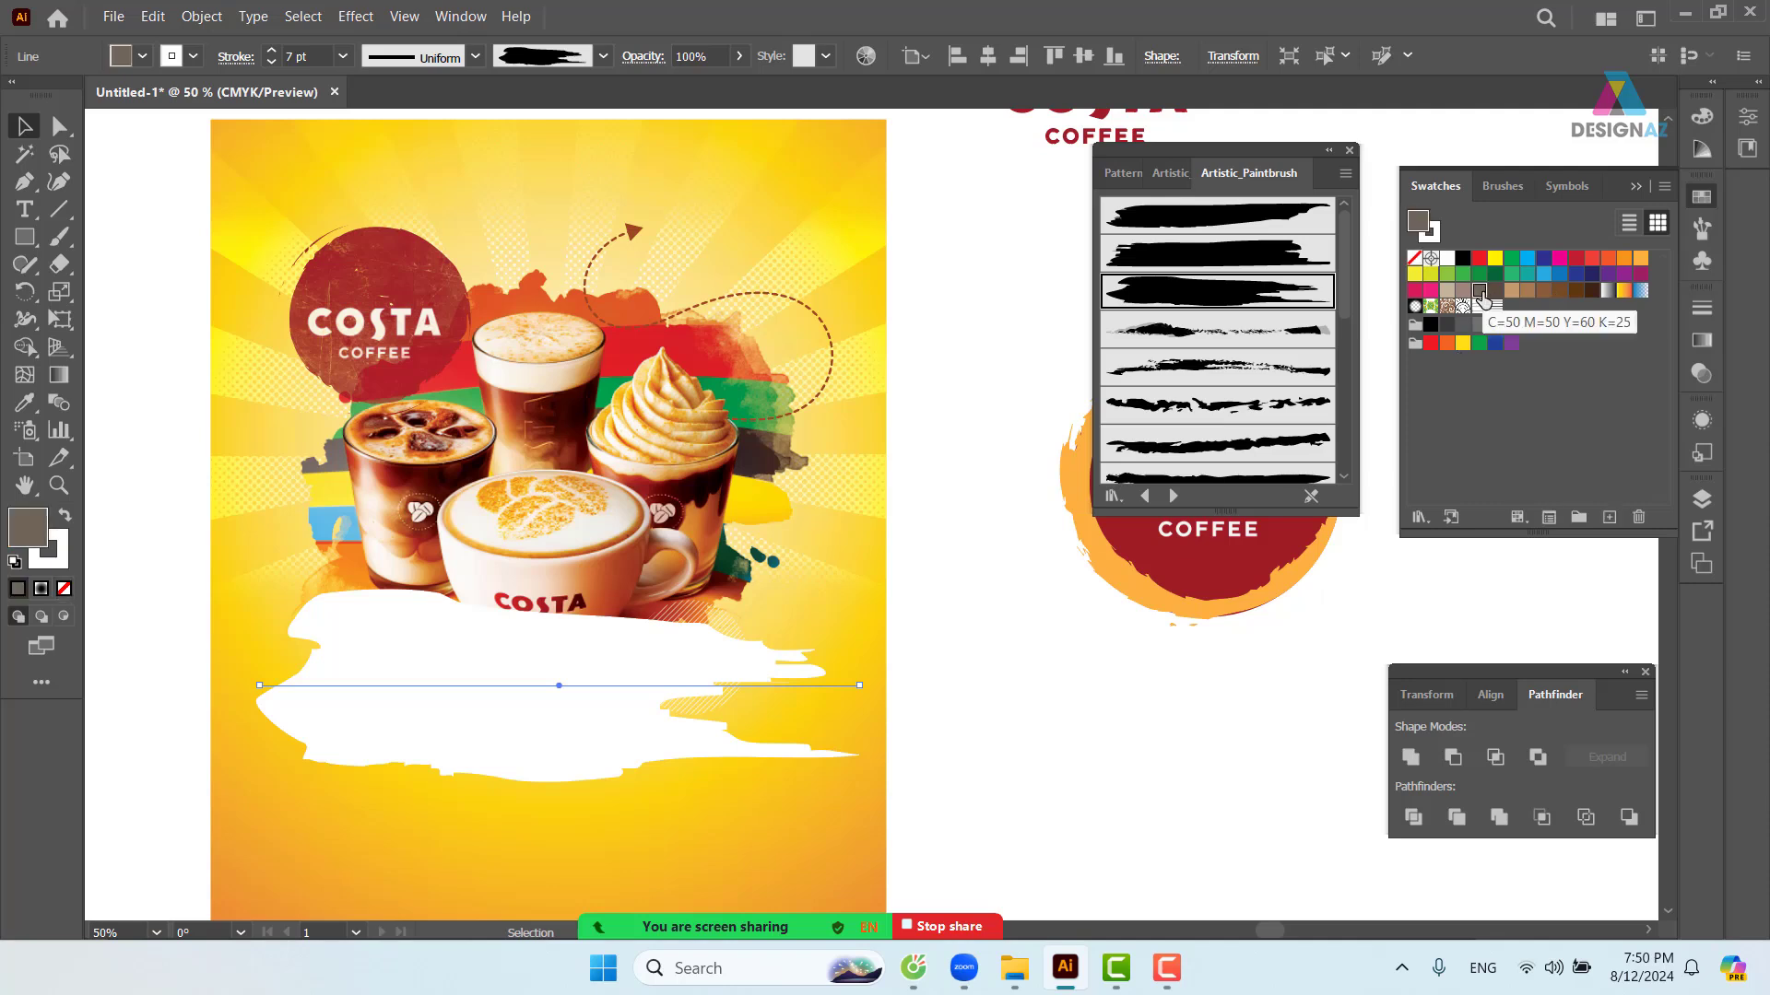
key(shift+x)
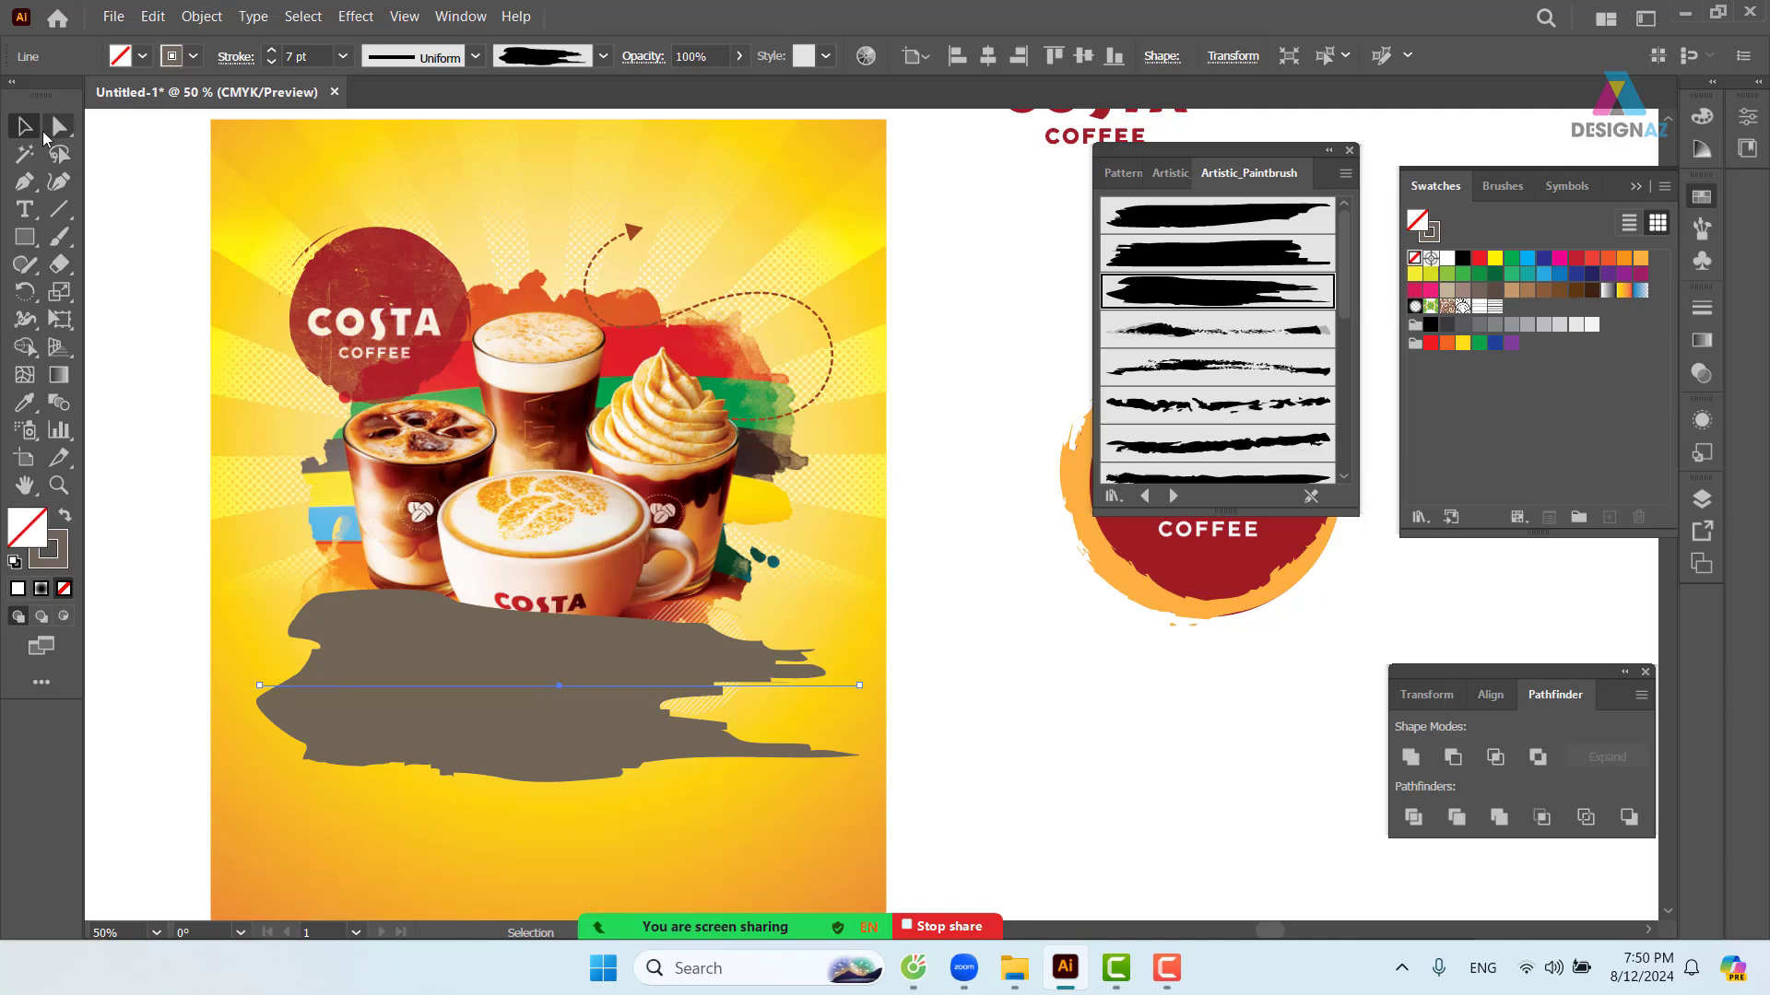
- Convert the brush line's right end anchor to a smooth point and extend its handle so the line arches upward
click(1057, 708)
click(850, 687)
click(59, 126)
click(859, 686)
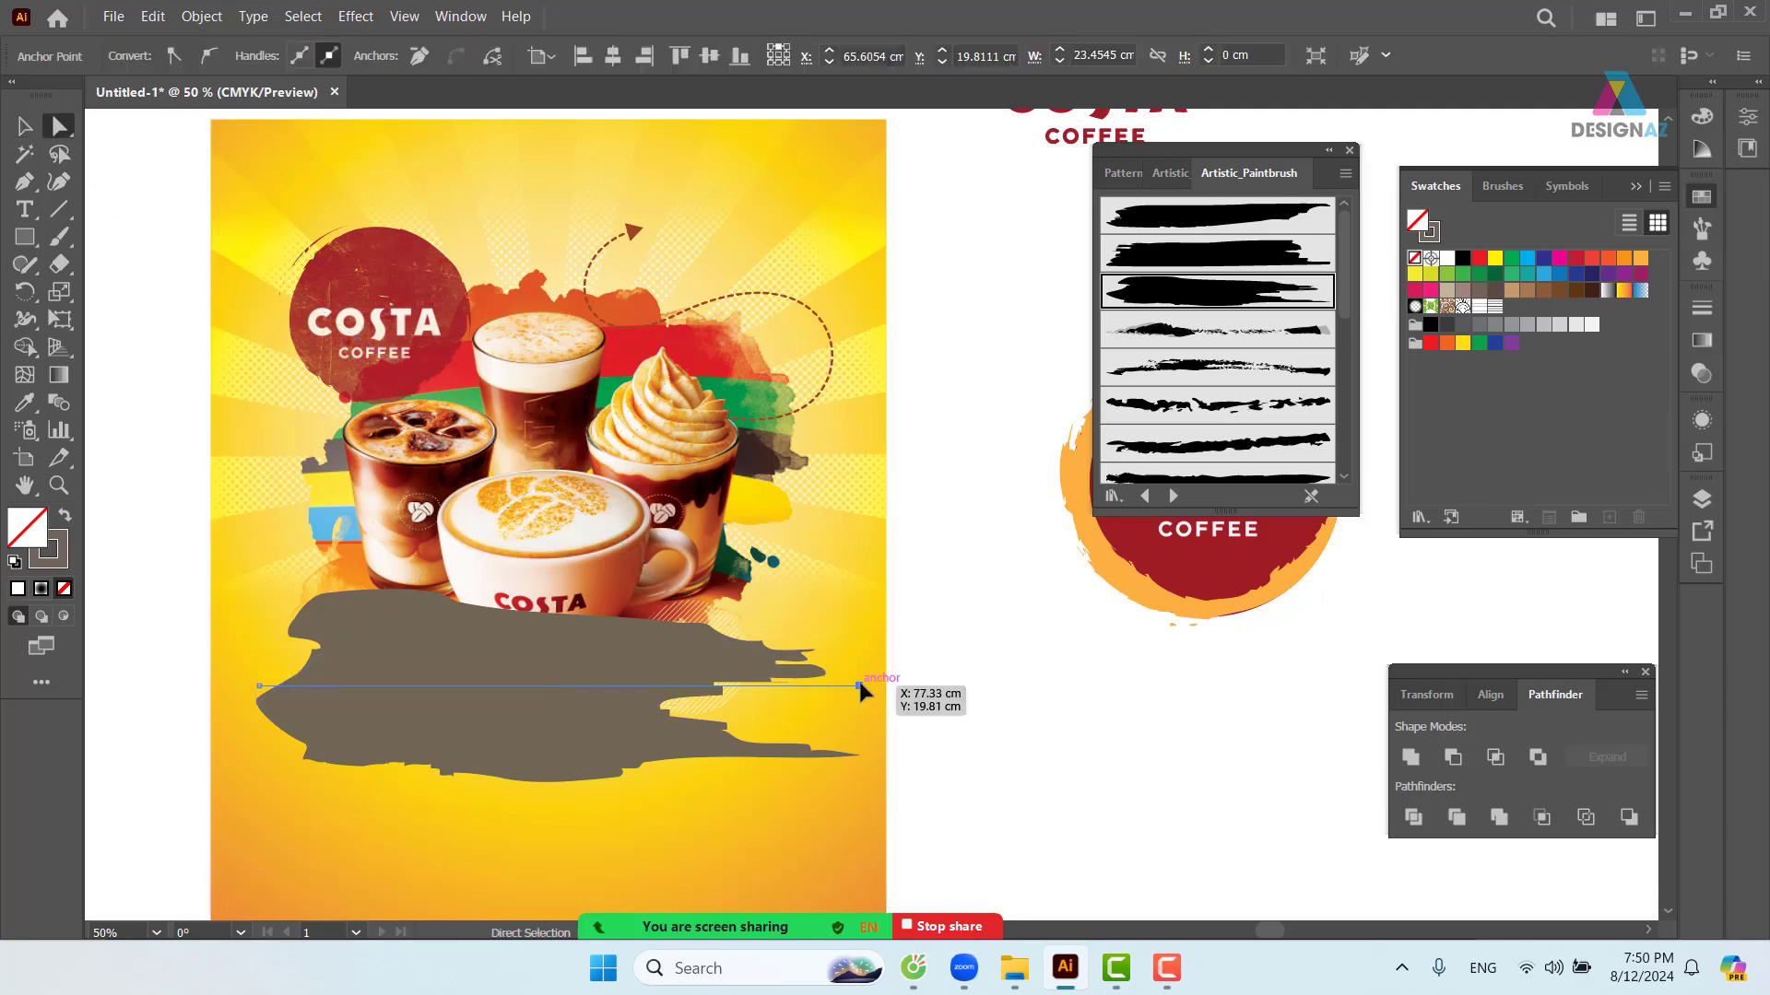
key(shift+c)
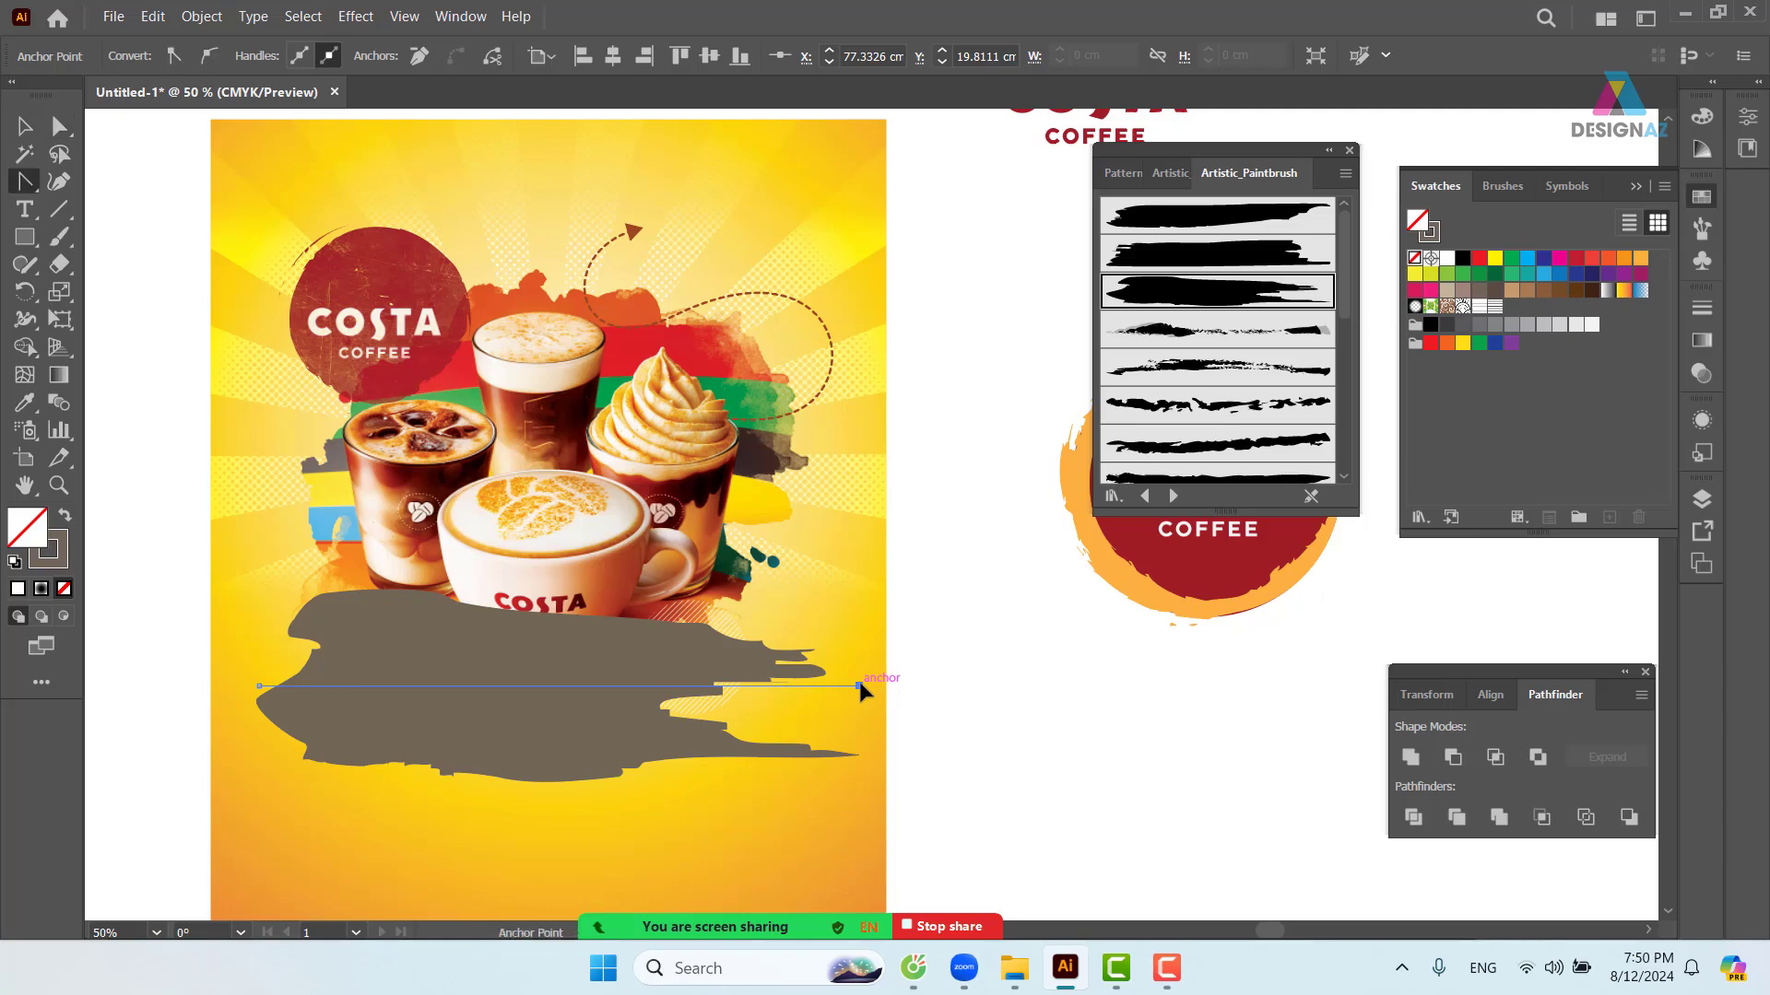
drag(1003, 773, 1001, 764)
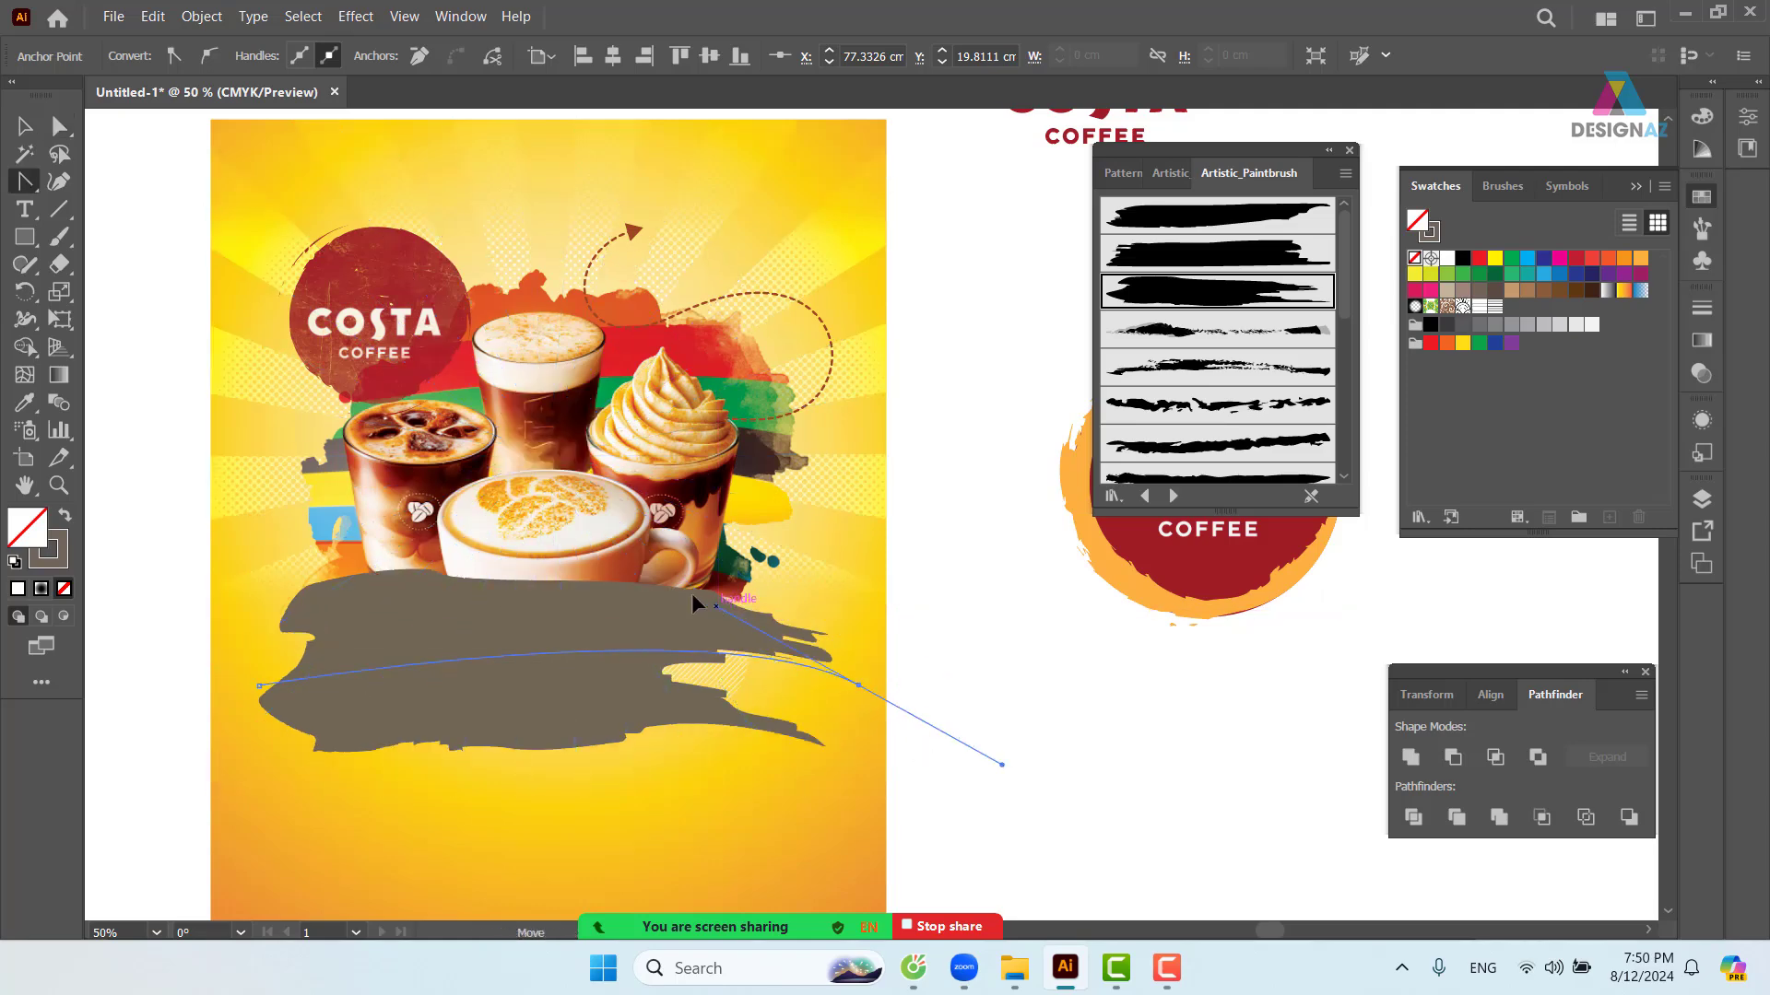
drag(716, 606, 549, 510)
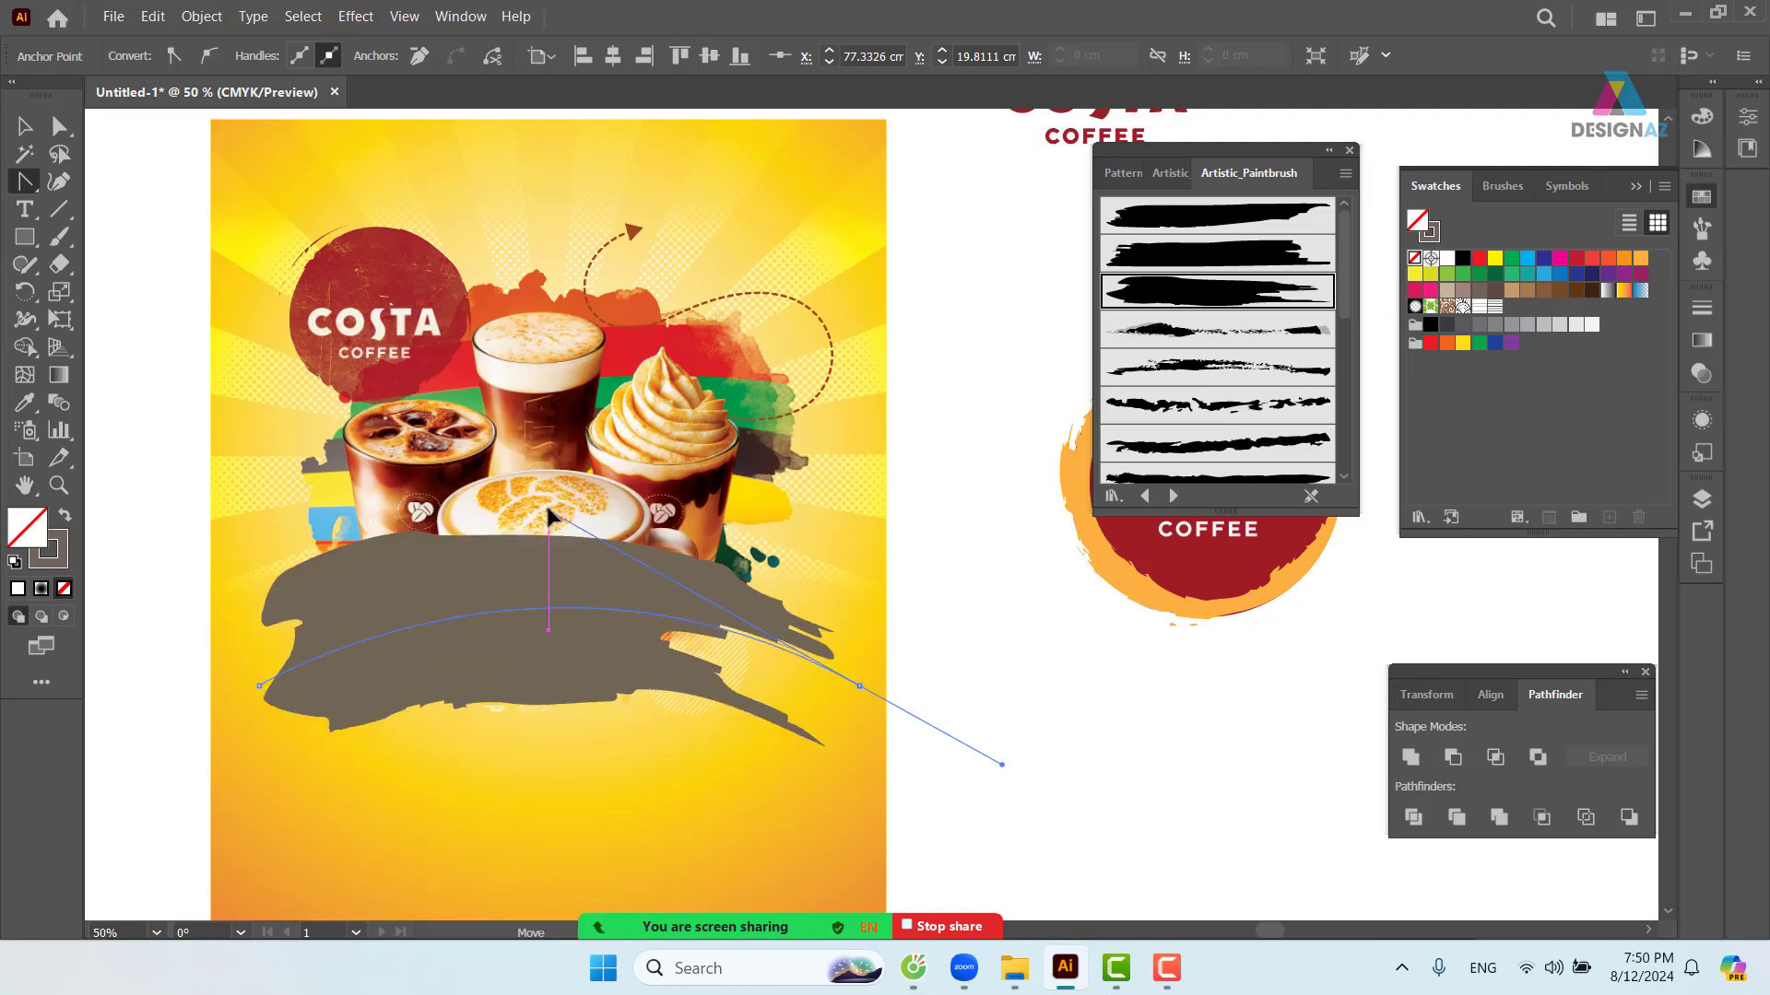
- Set the arched brush stroke's weight to 5 pt
click(25, 128)
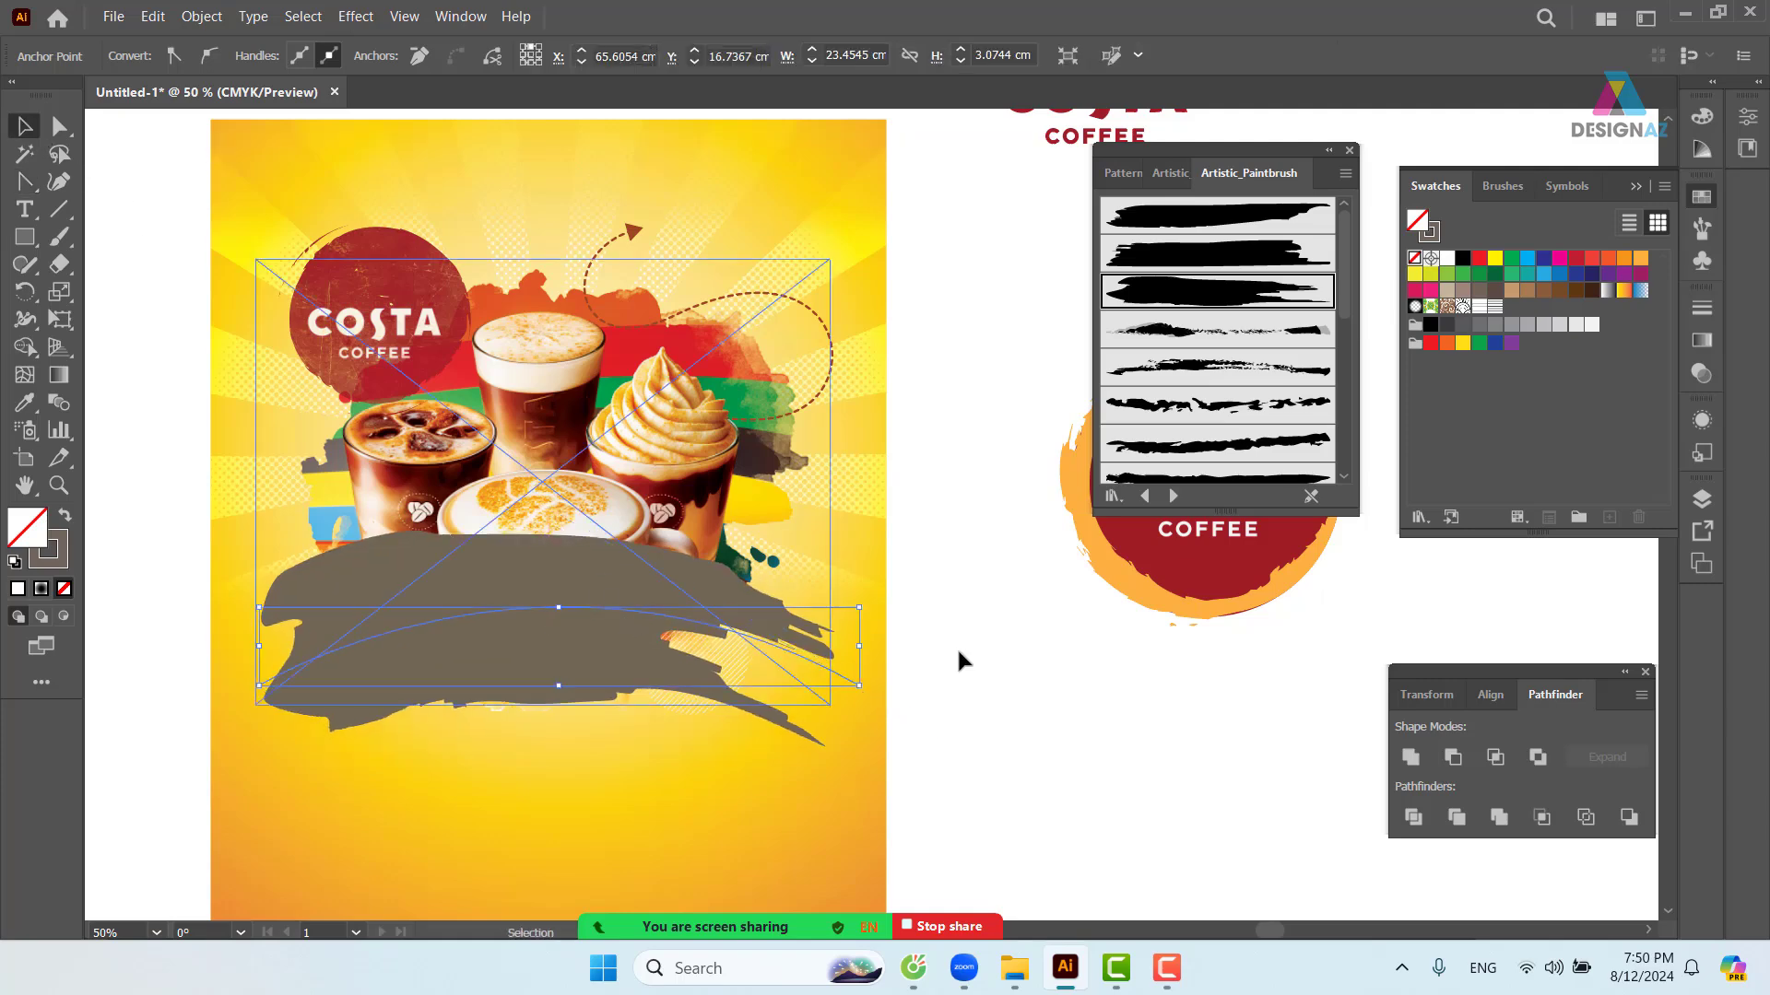
click(998, 721)
click(625, 634)
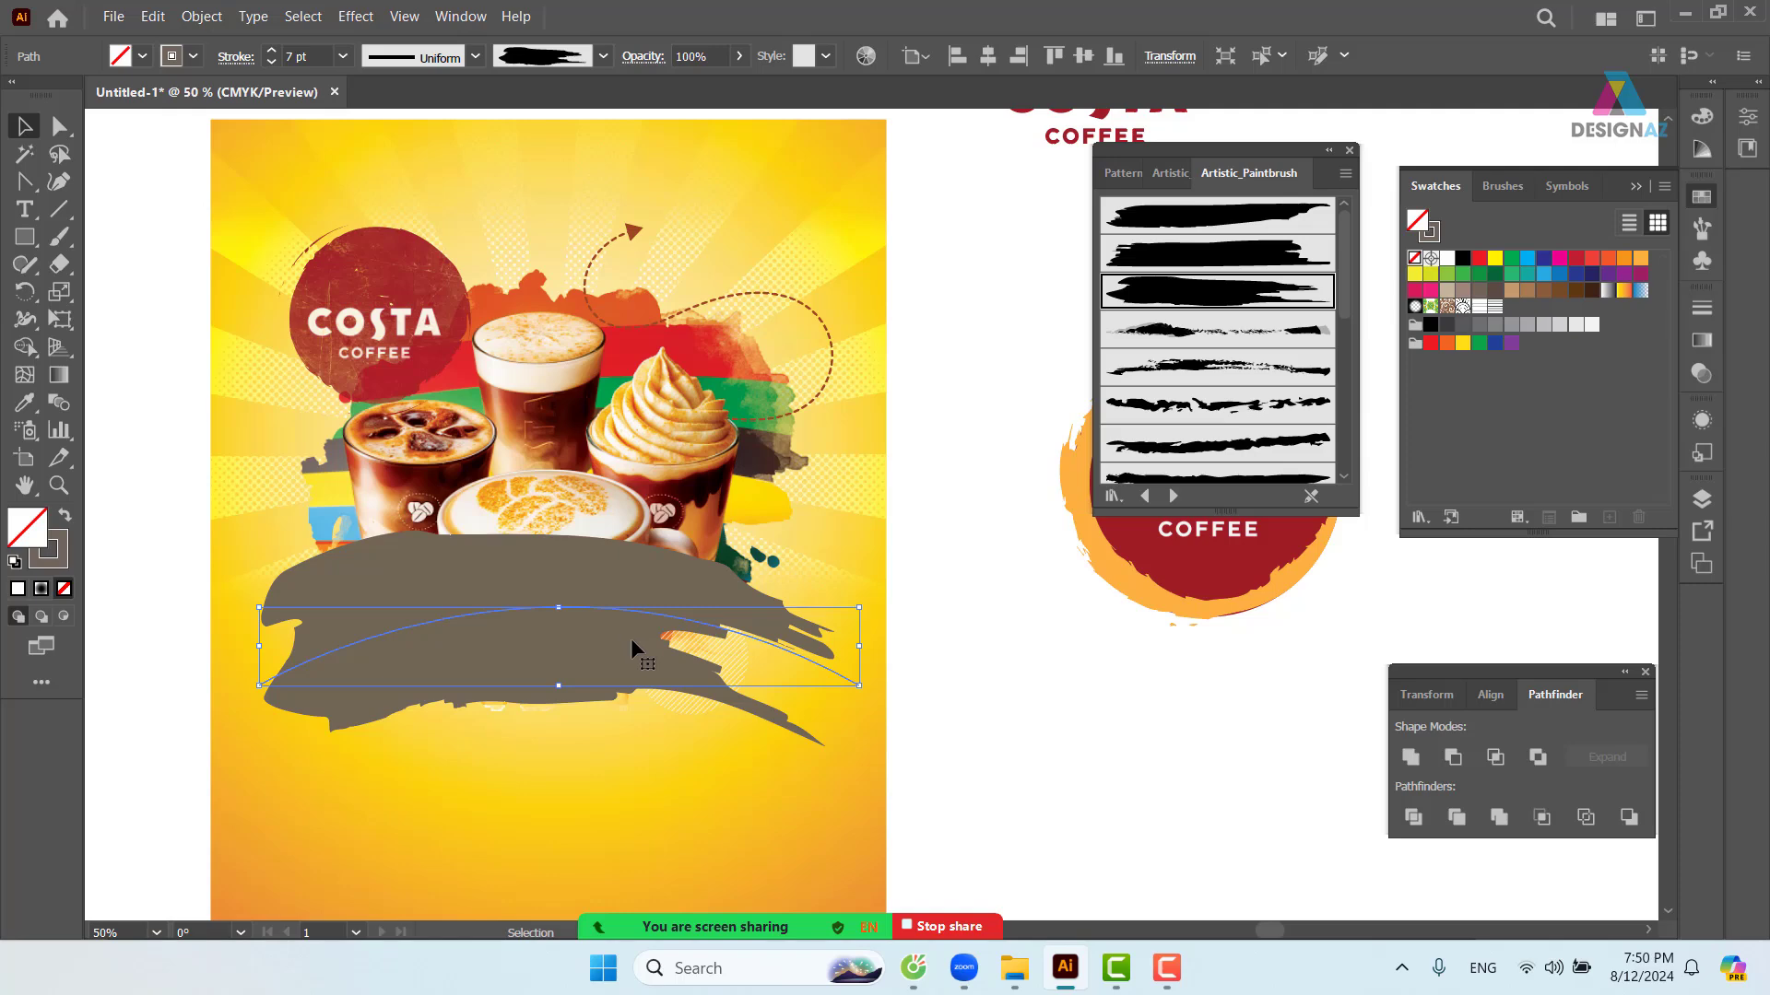
click(343, 57)
click(395, 258)
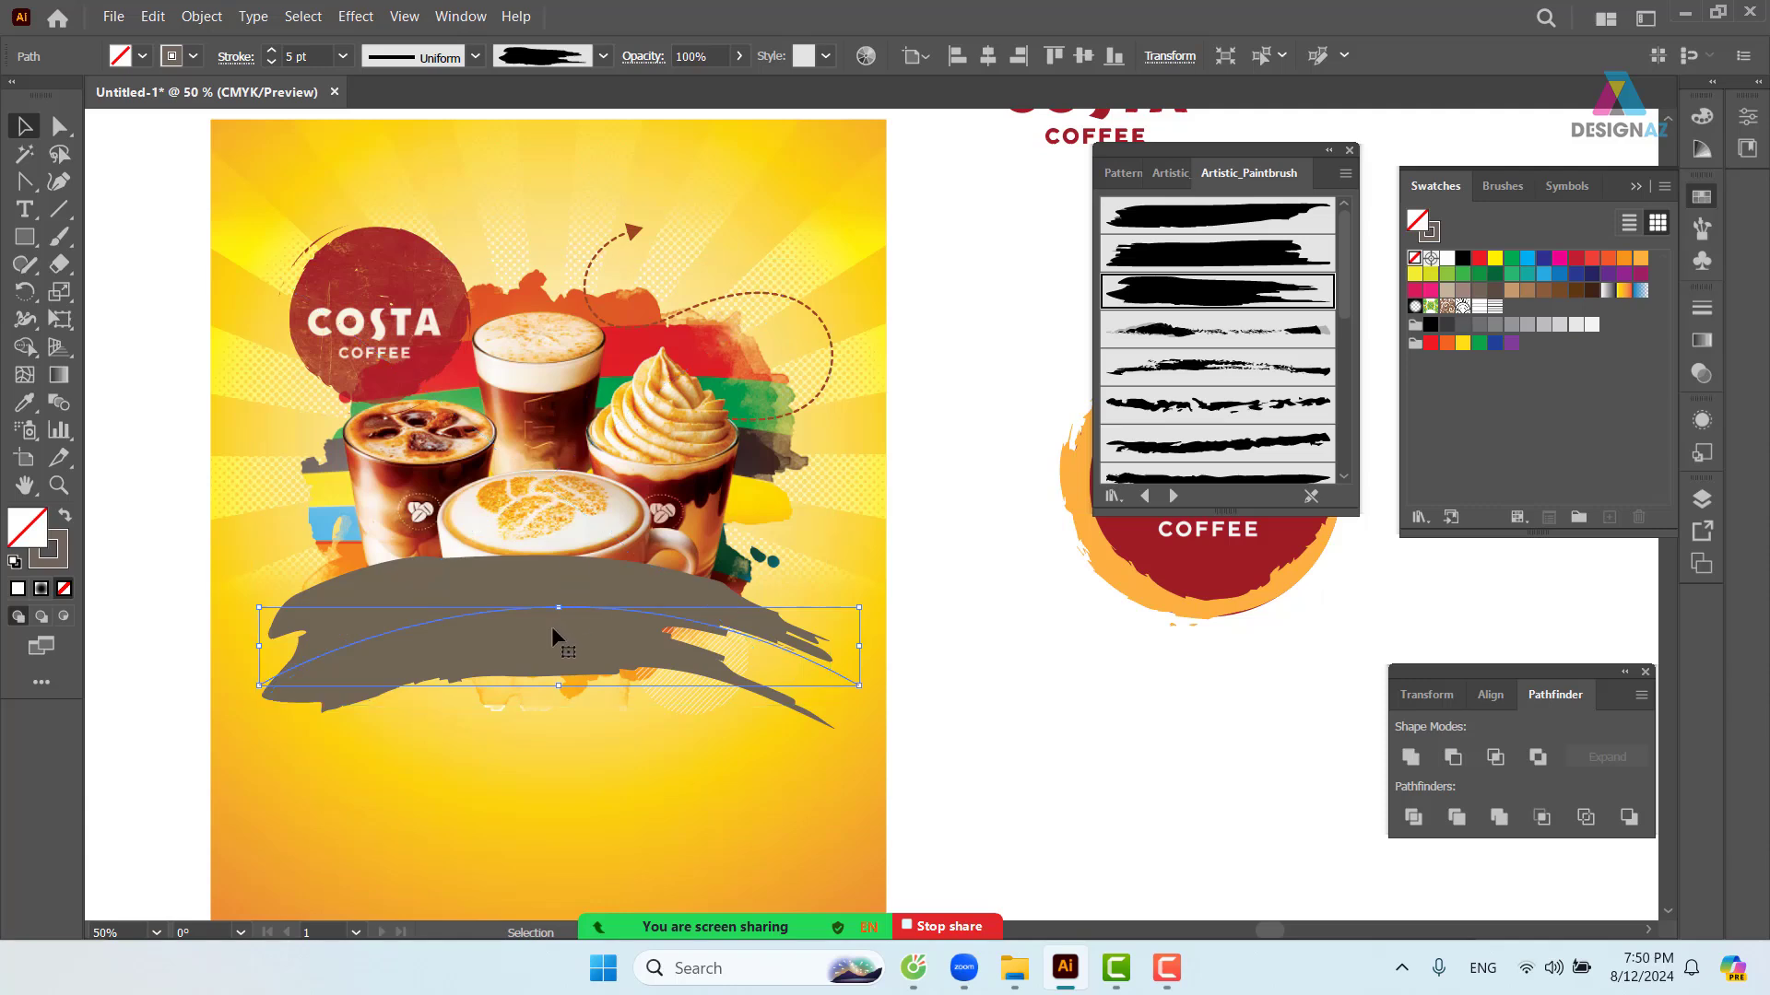
- Reflect the brush stroke vertically so it curves downward beneath the front cup
key(o)
drag(584, 732, 590, 749)
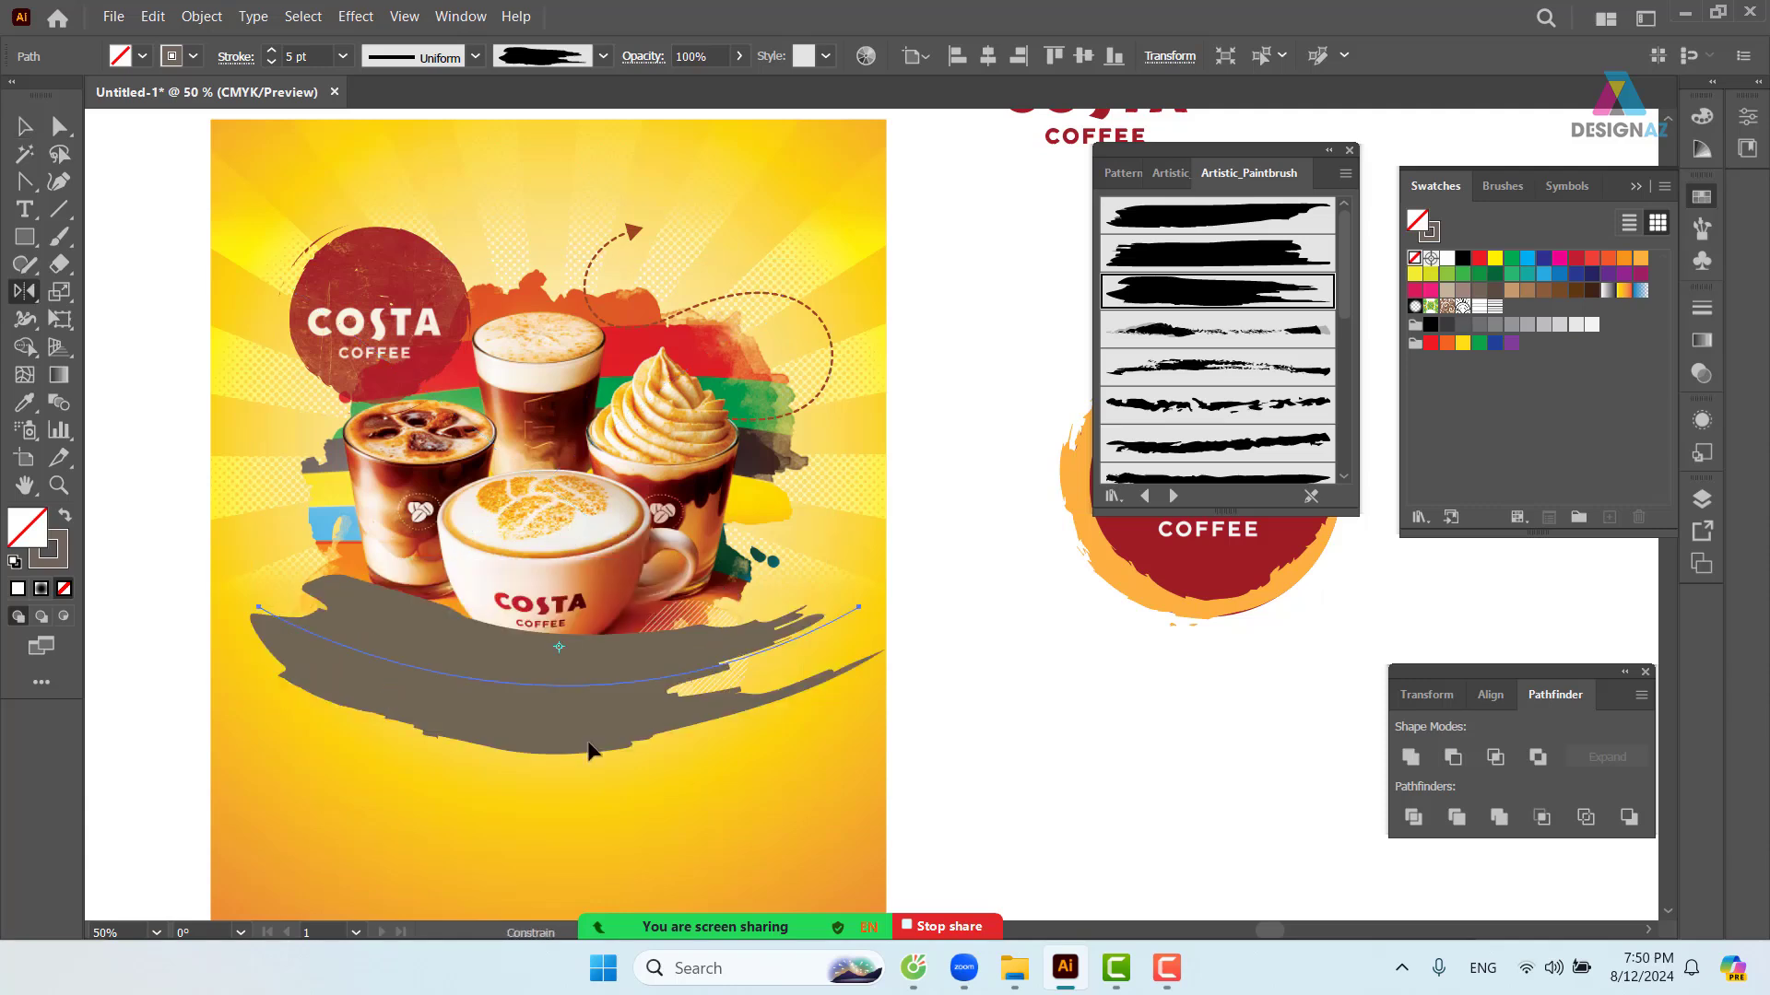
click(25, 126)
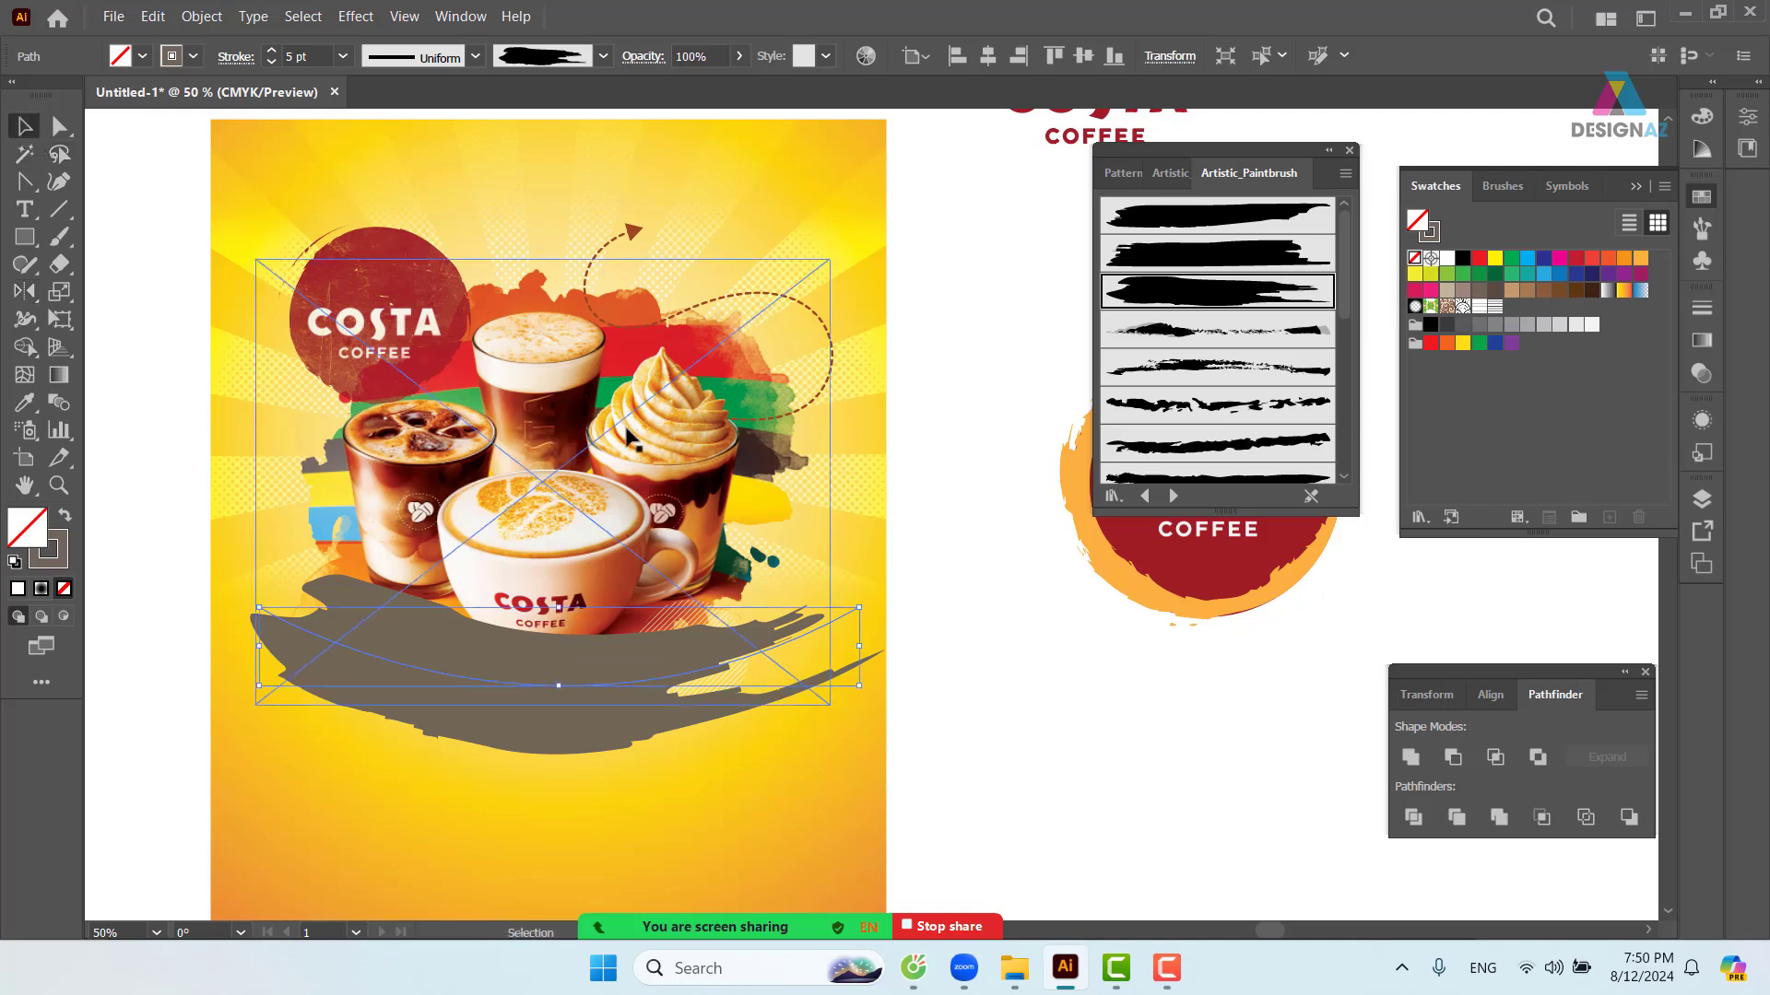
- Tilt the brush stroke upward to the right beneath the cups and stack it behind the artwork, just above the gradient background rectangle
drag(878, 620, 844, 522)
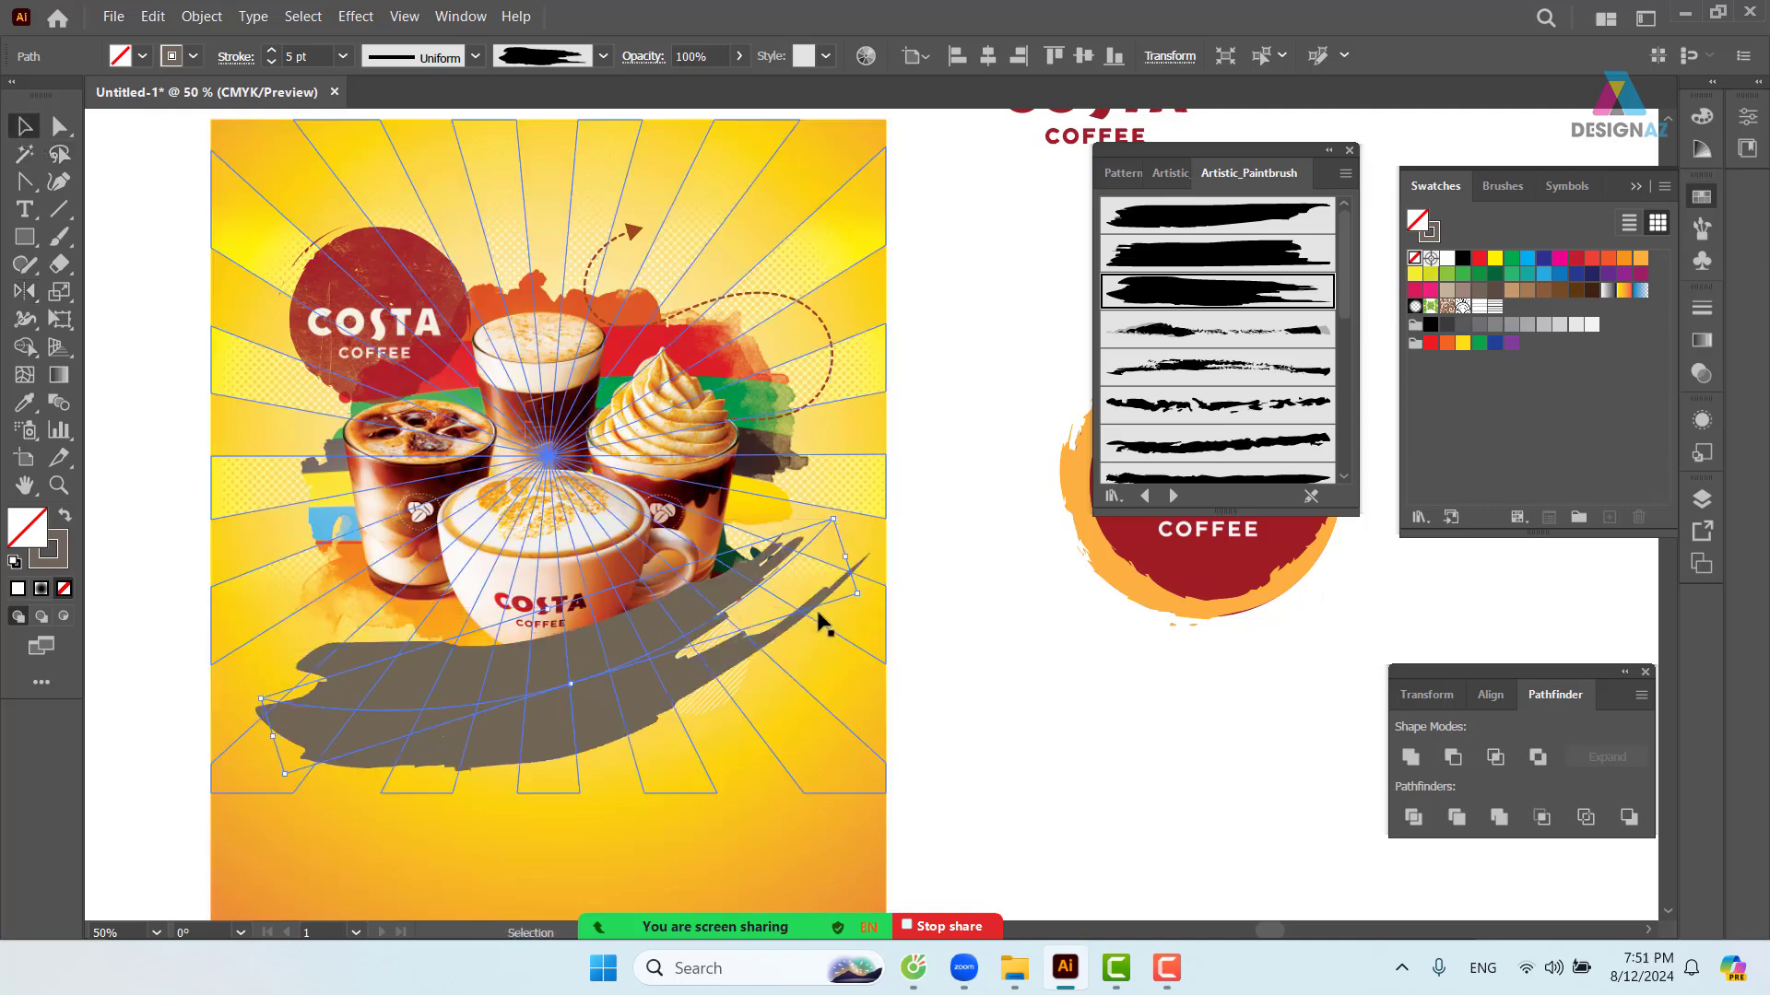
mouse_move(585, 711)
mouse_down()
mouse_move(619, 735)
mouse_move(643, 705)
mouse_move(636, 726)
mouse_up()
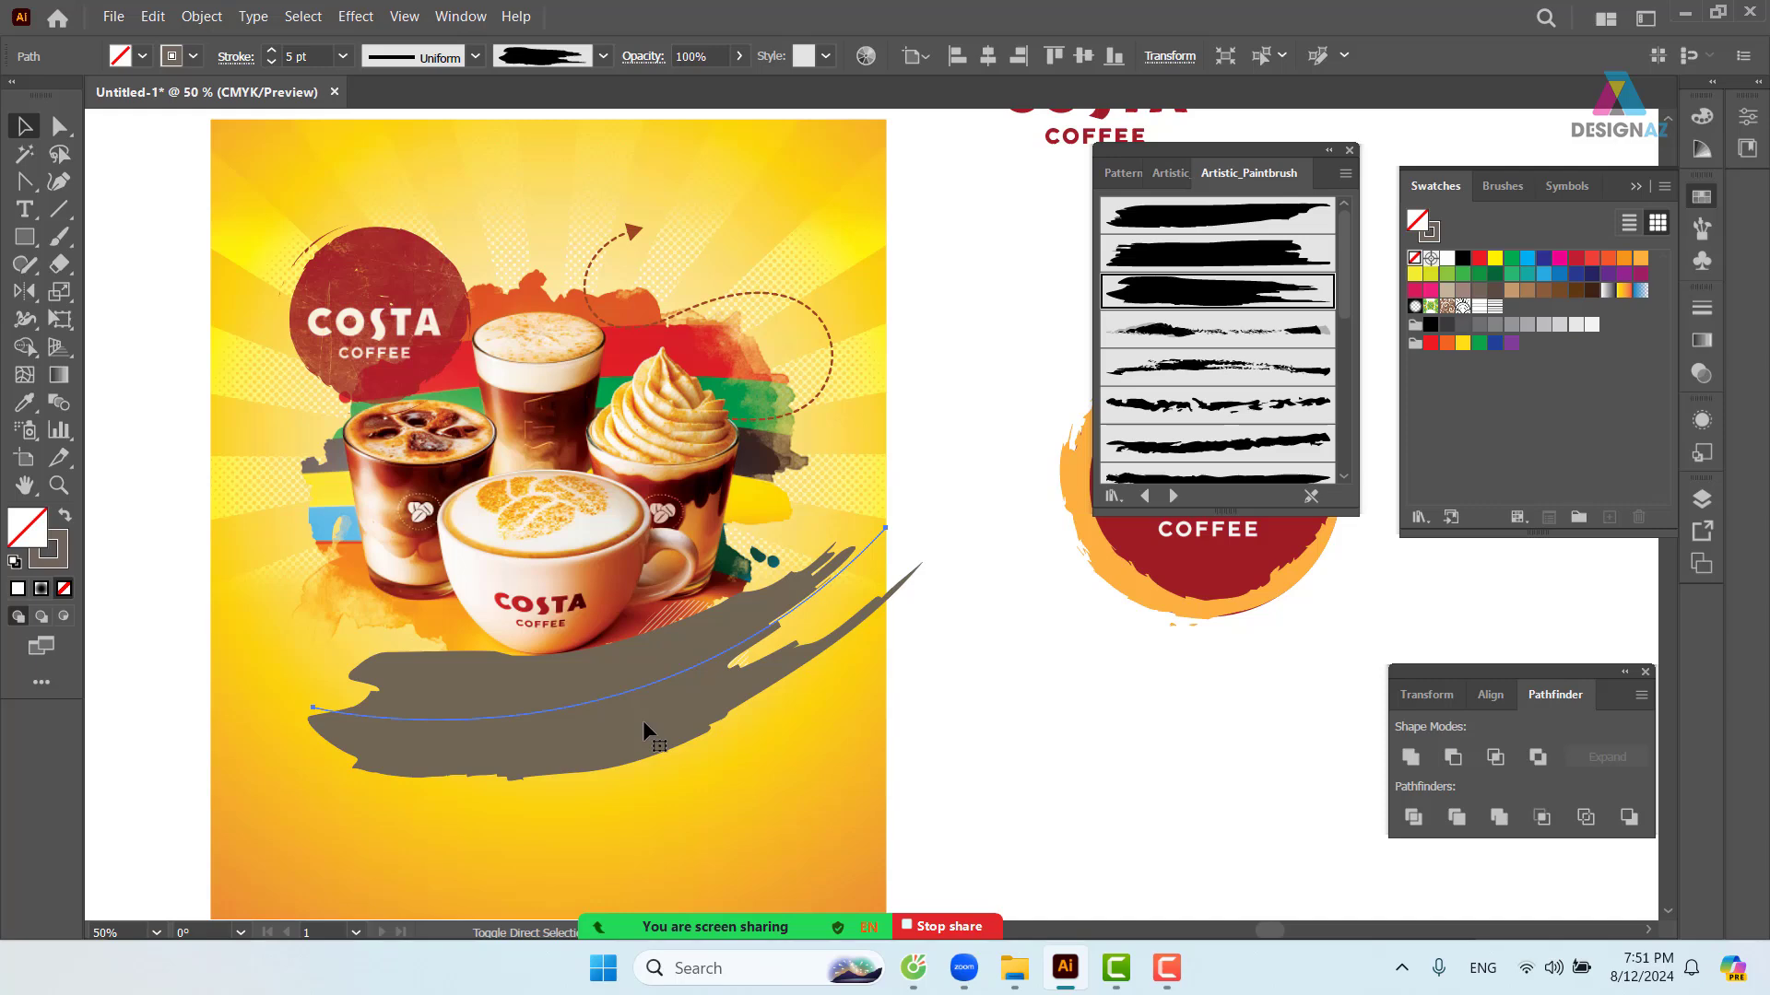
key(ctrl+shift+[)
click(982, 817)
drag(815, 850, 815, 850)
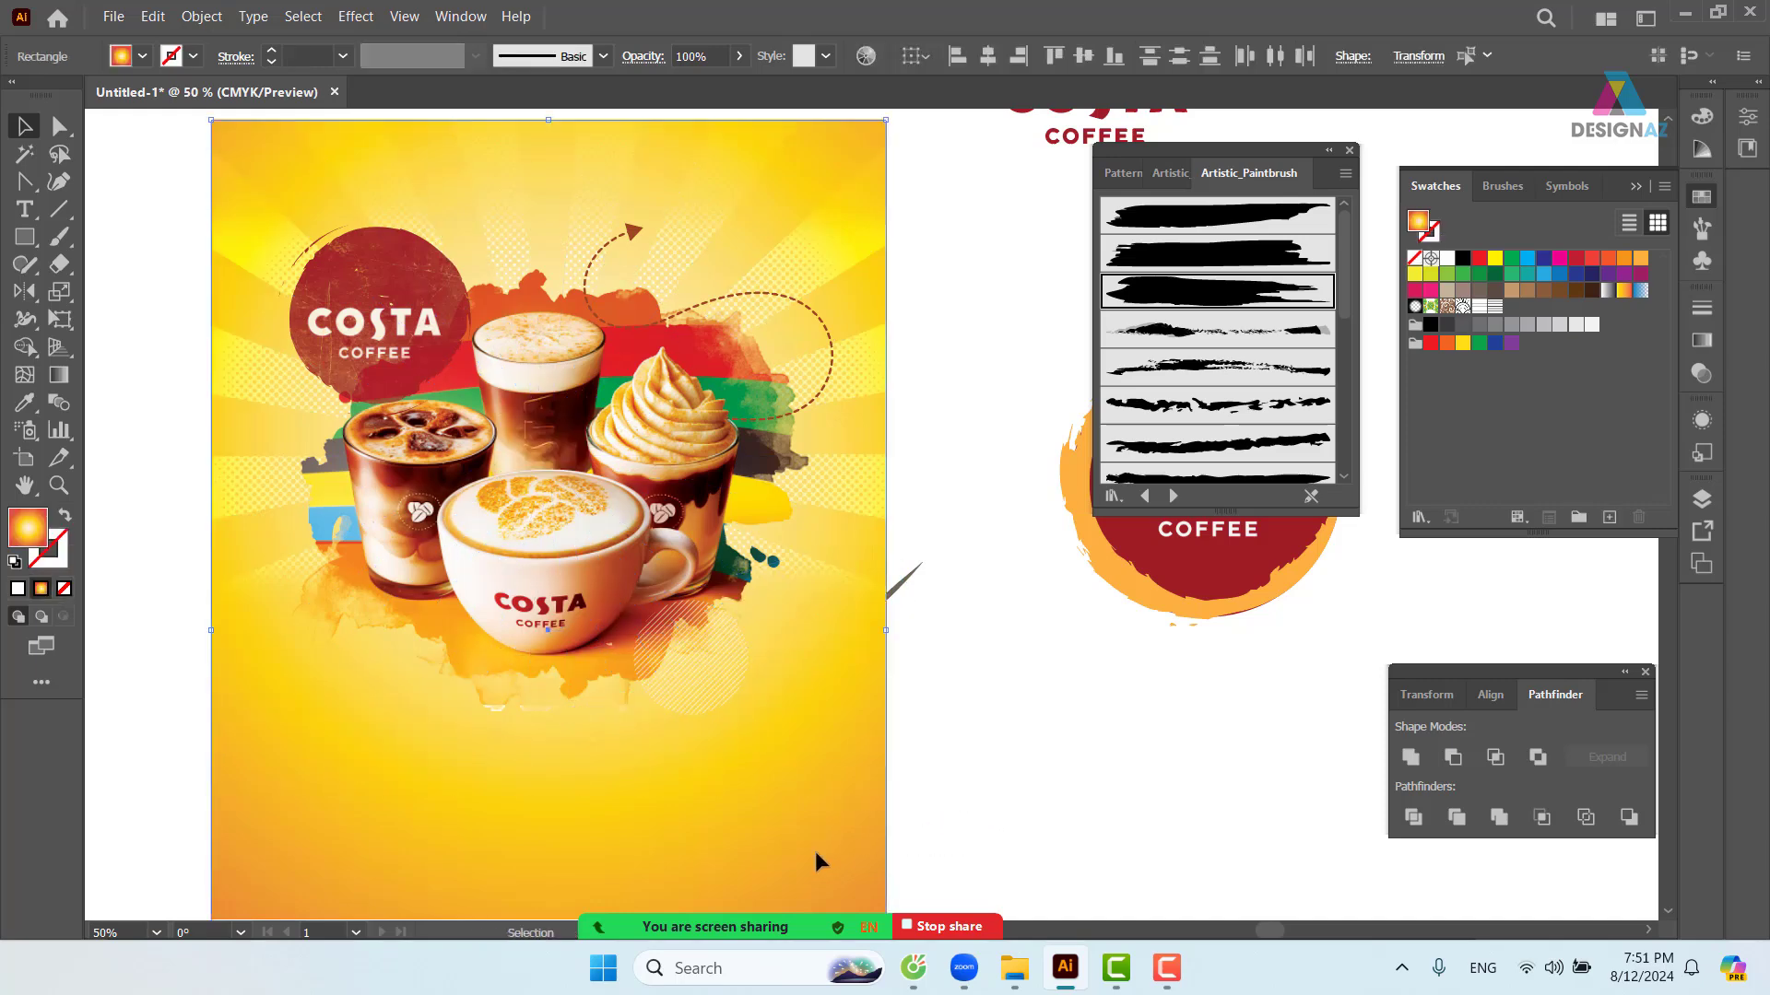
key(ctrl+shift+[)
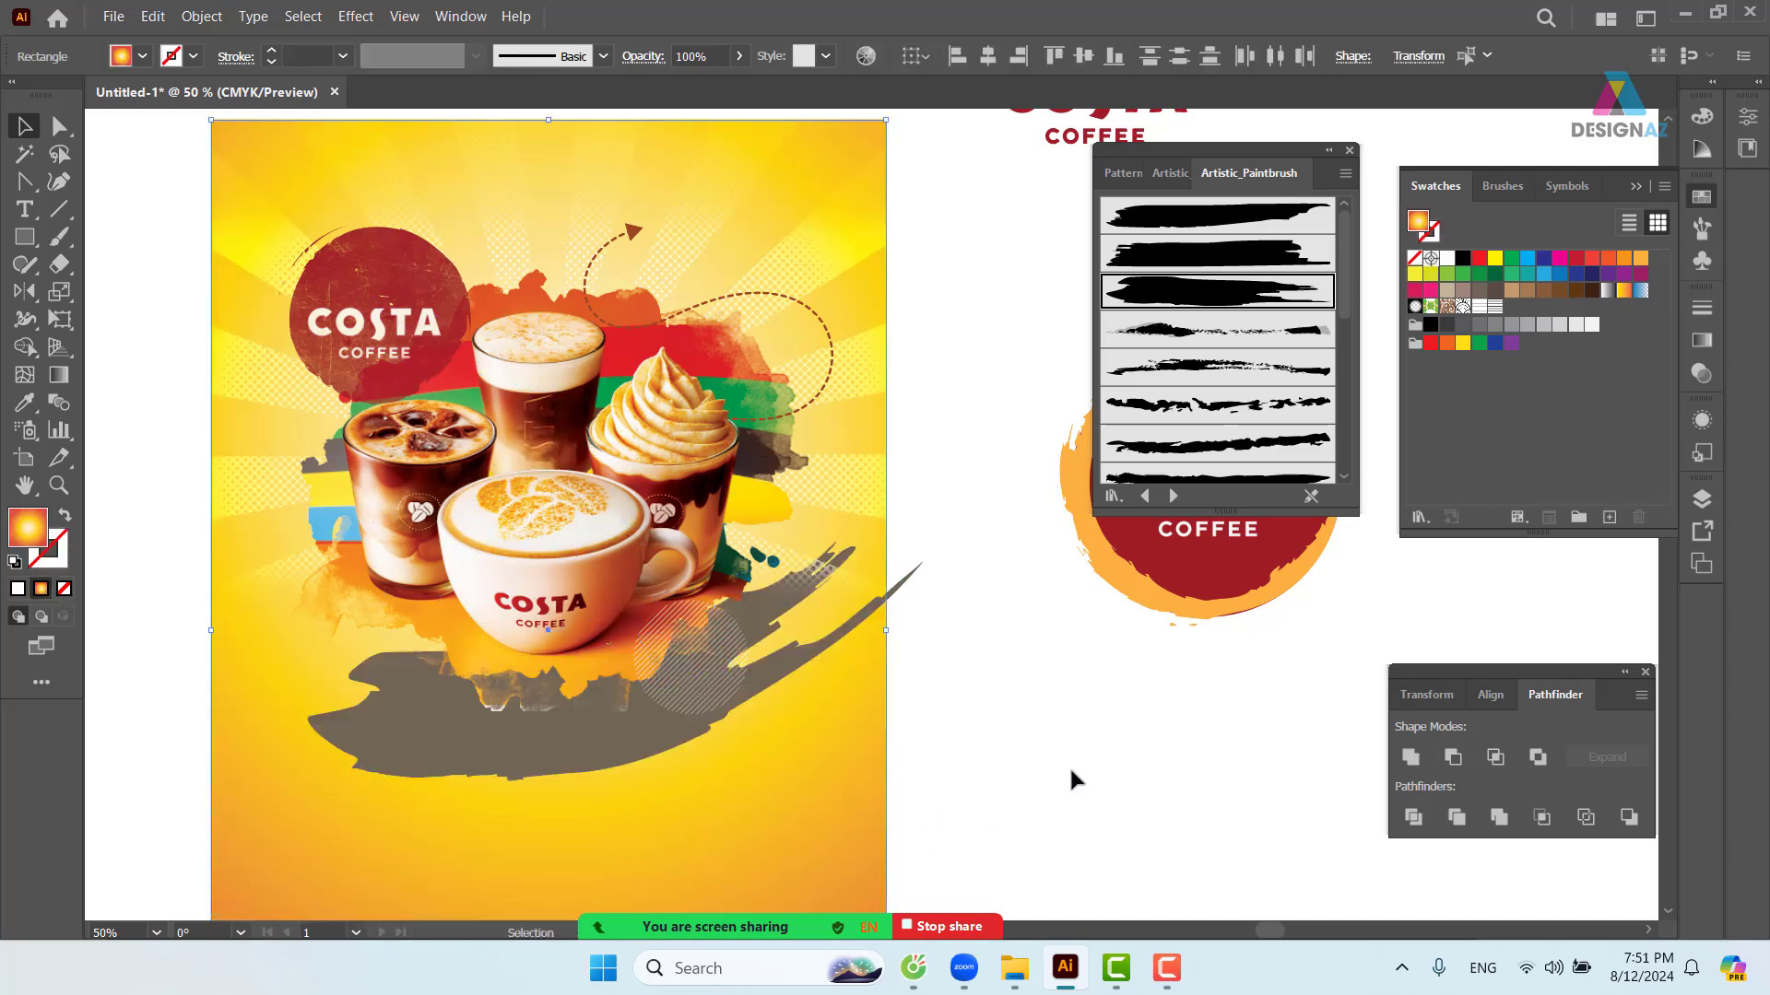
click(1069, 773)
- Try the Overlay blending mode on the brush stroke, then change it to Multiply
click(592, 765)
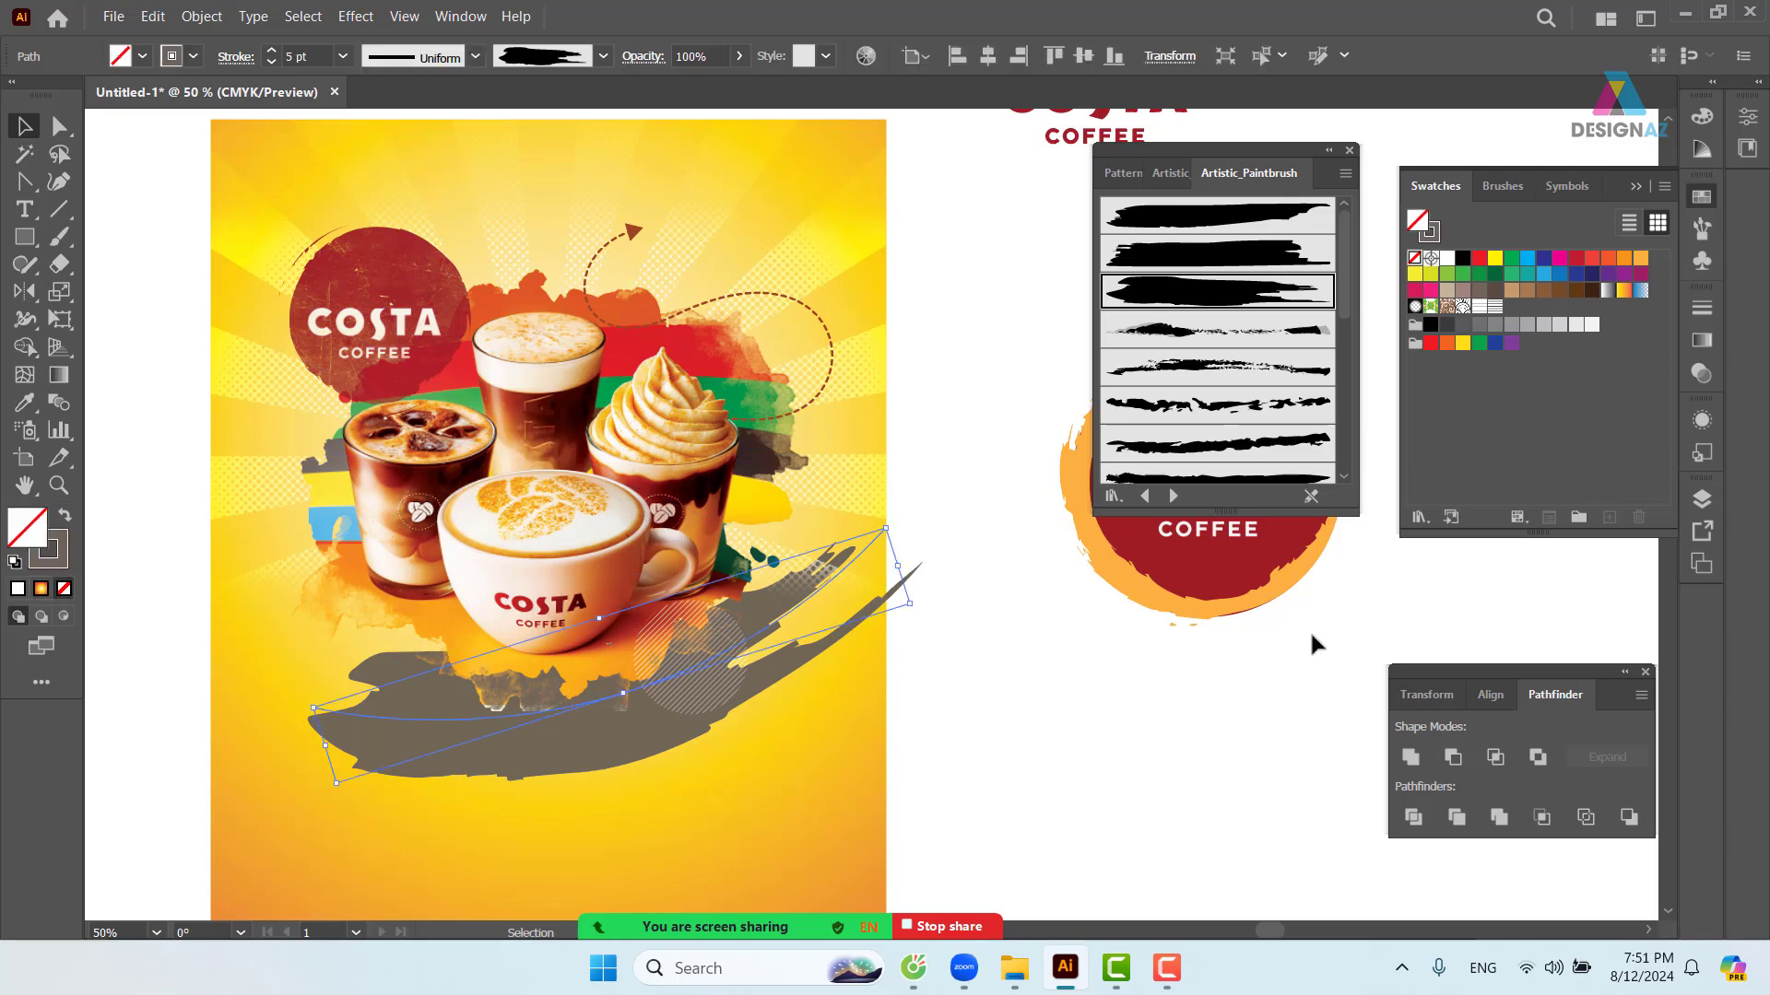
click(1701, 376)
click(1495, 334)
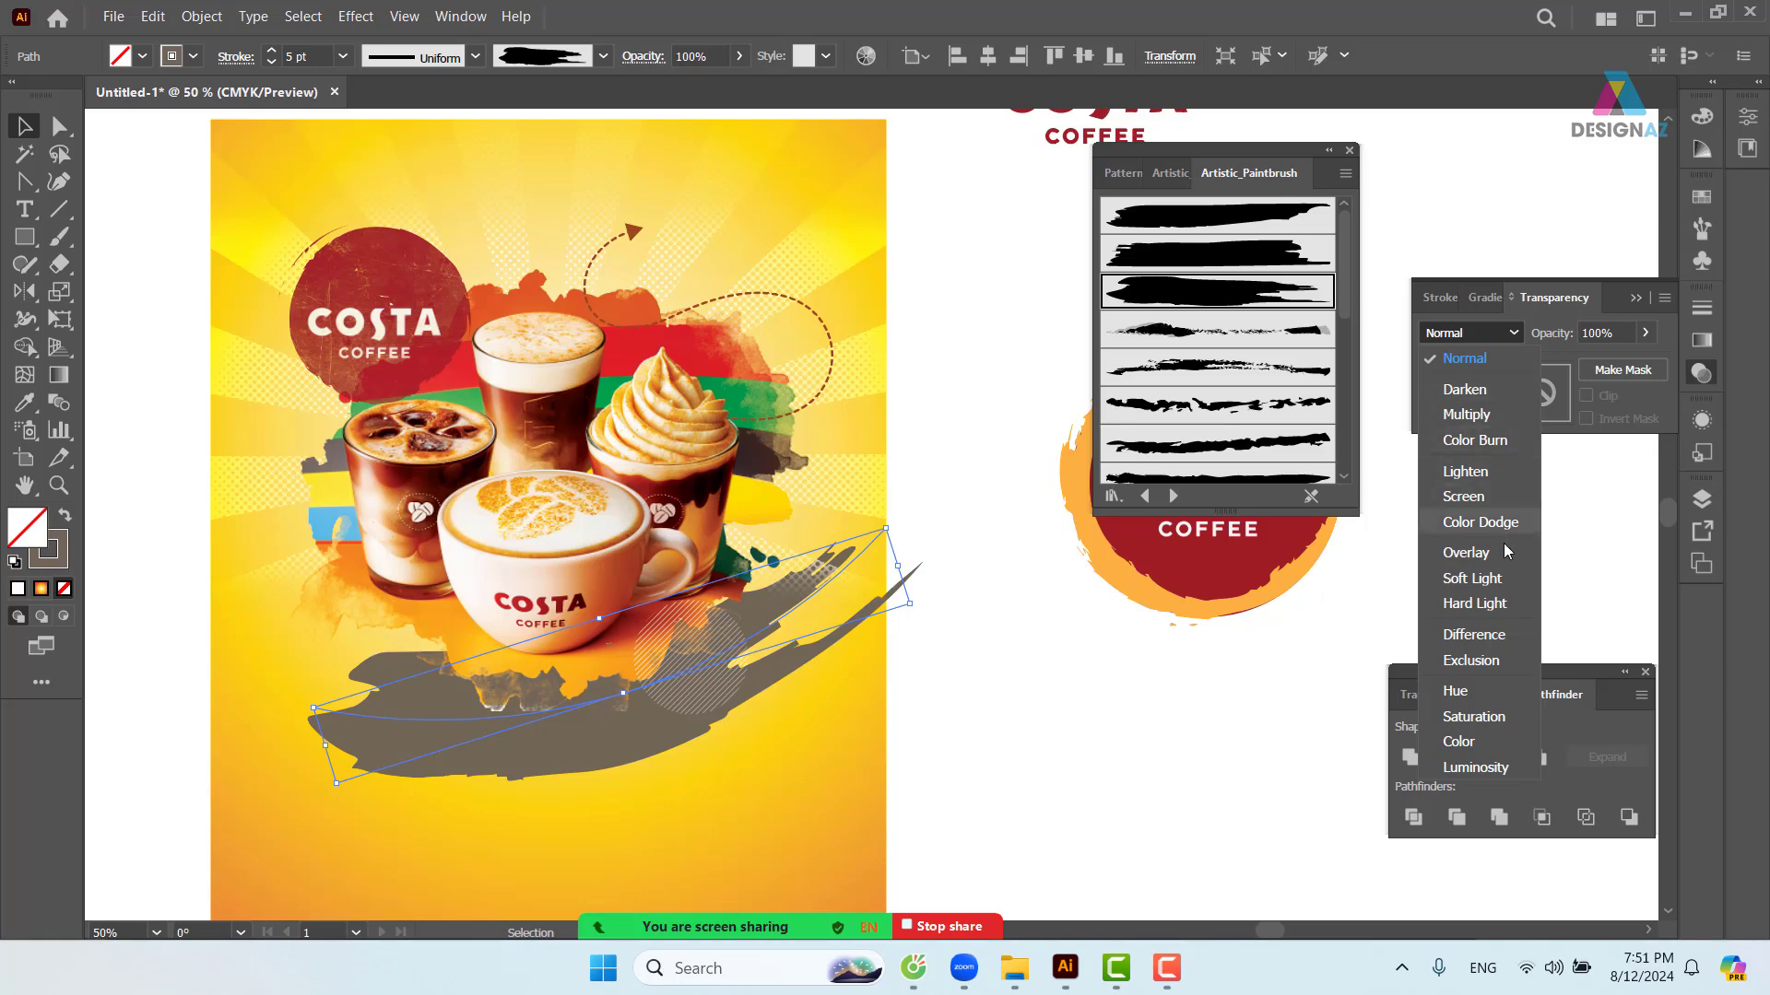
click(1491, 554)
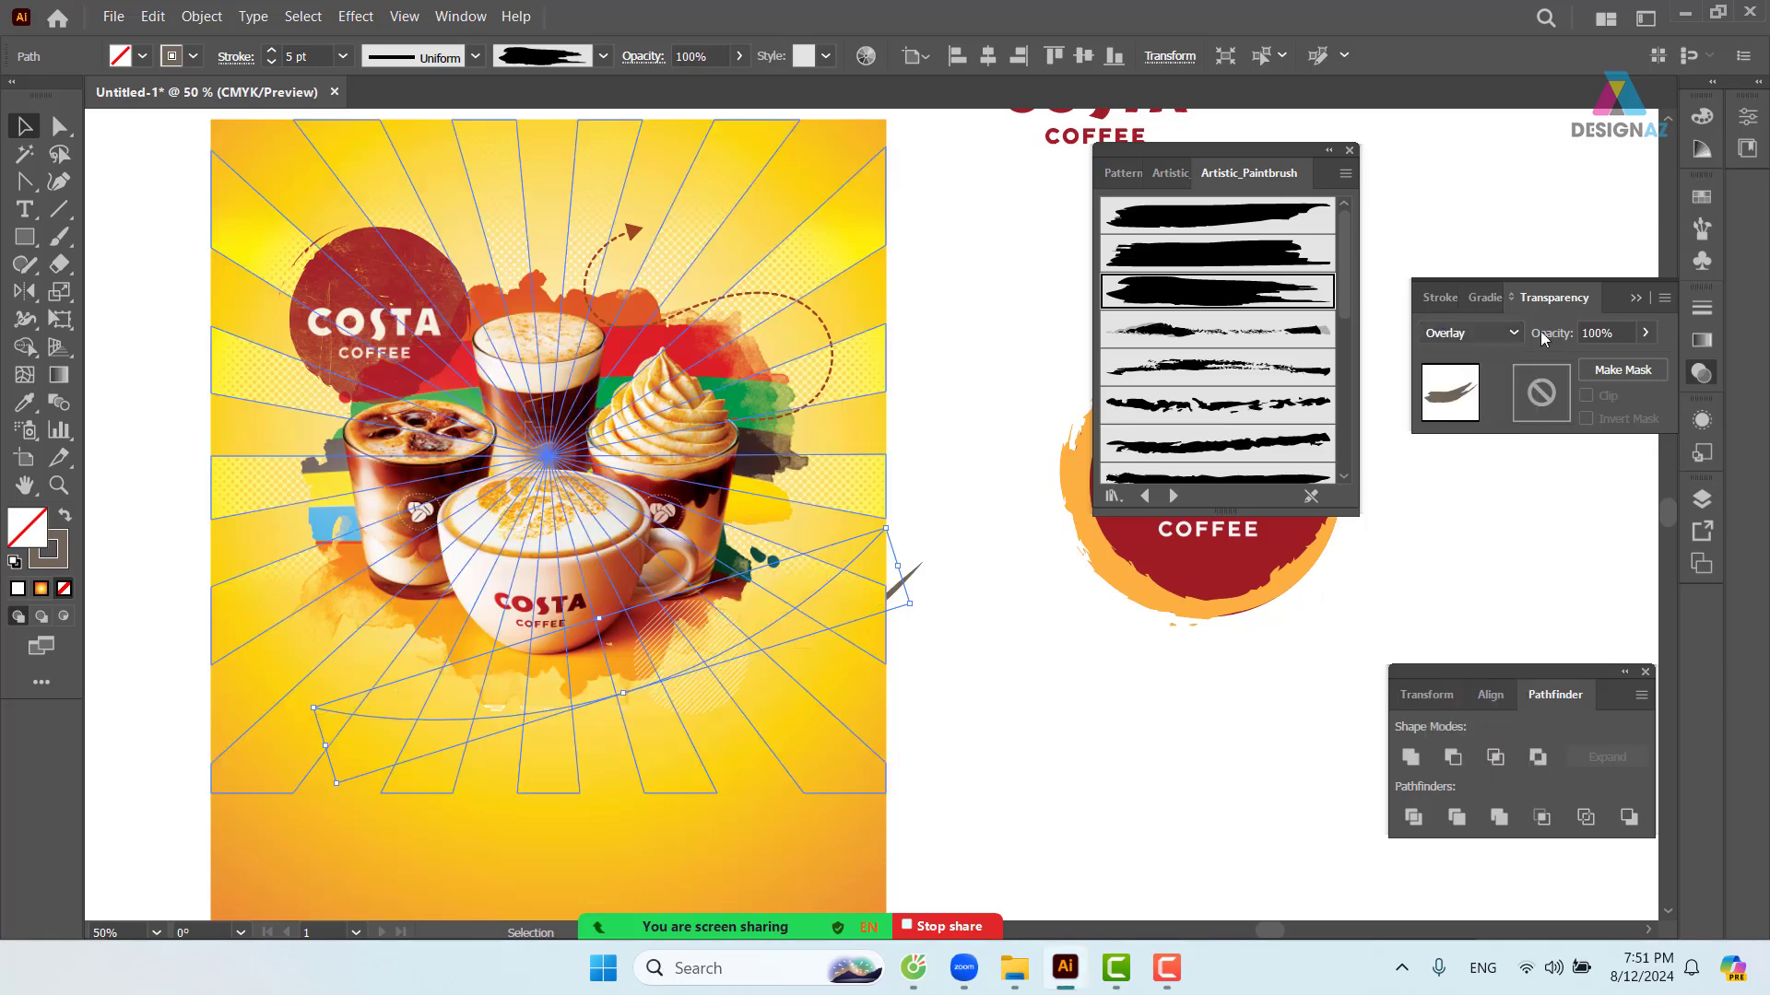
click(1493, 334)
click(1495, 412)
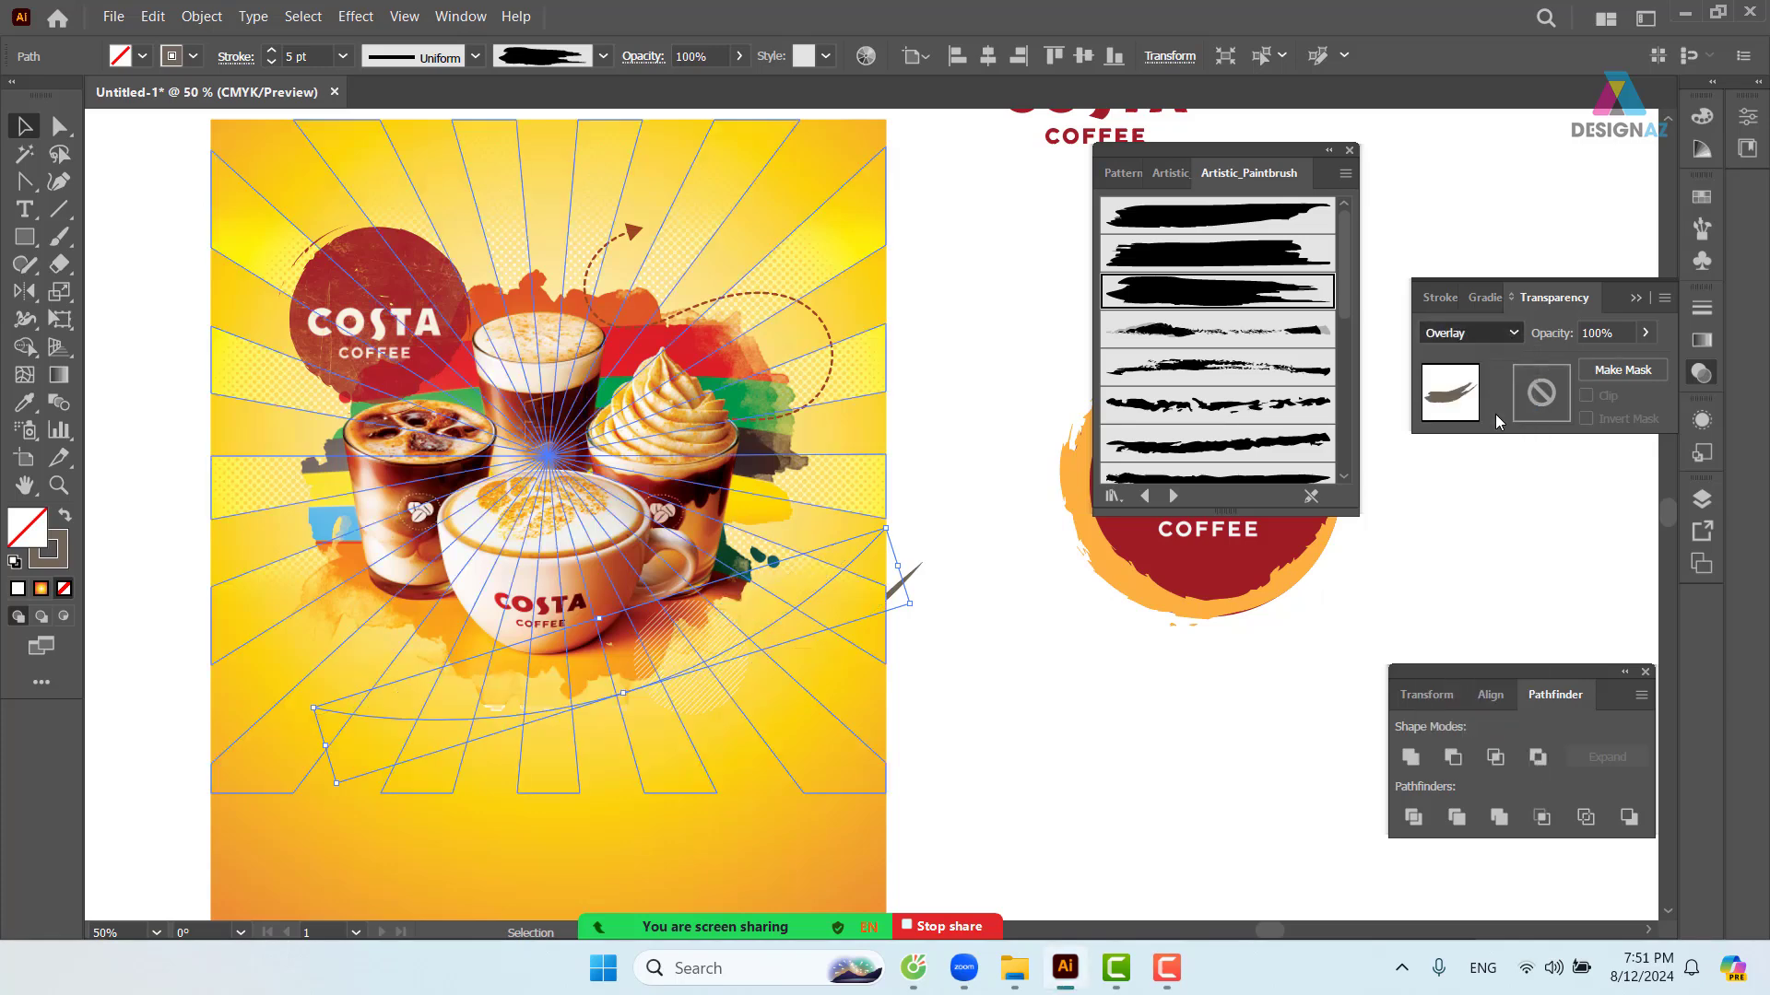
- Try reducing the brush stroke's opacity to 54%, then restore it to 100%
click(1646, 334)
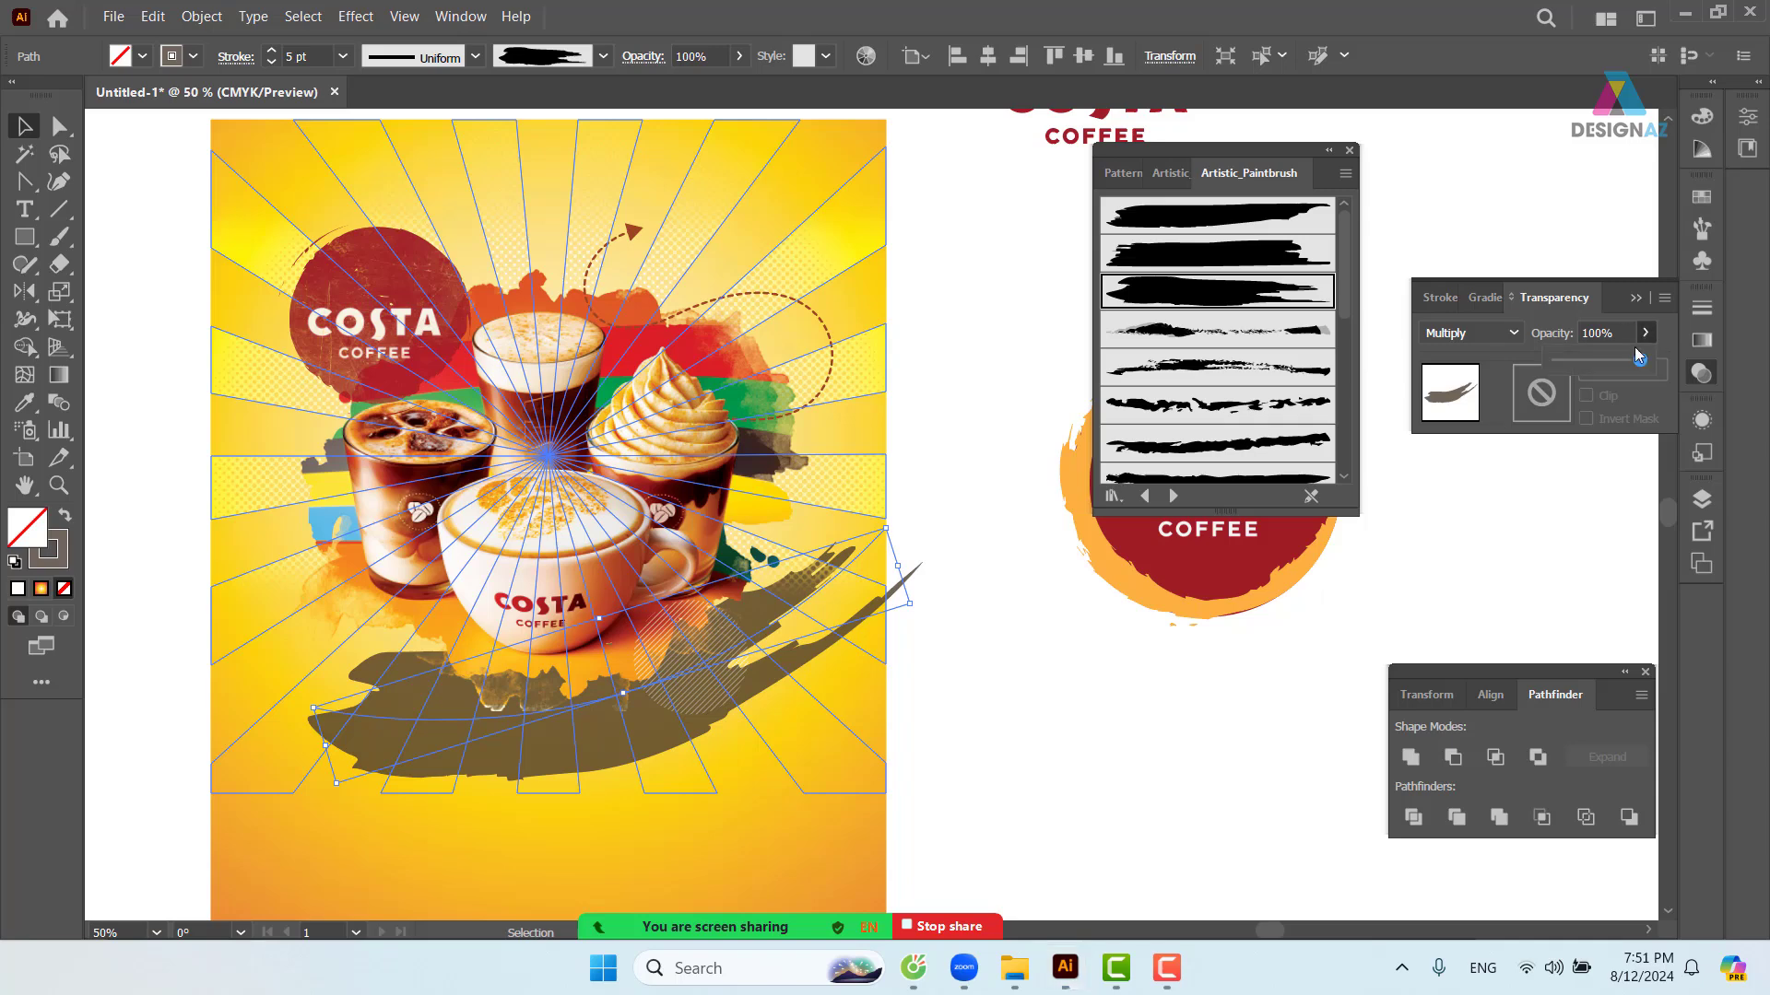
drag(1608, 366, 1599, 367)
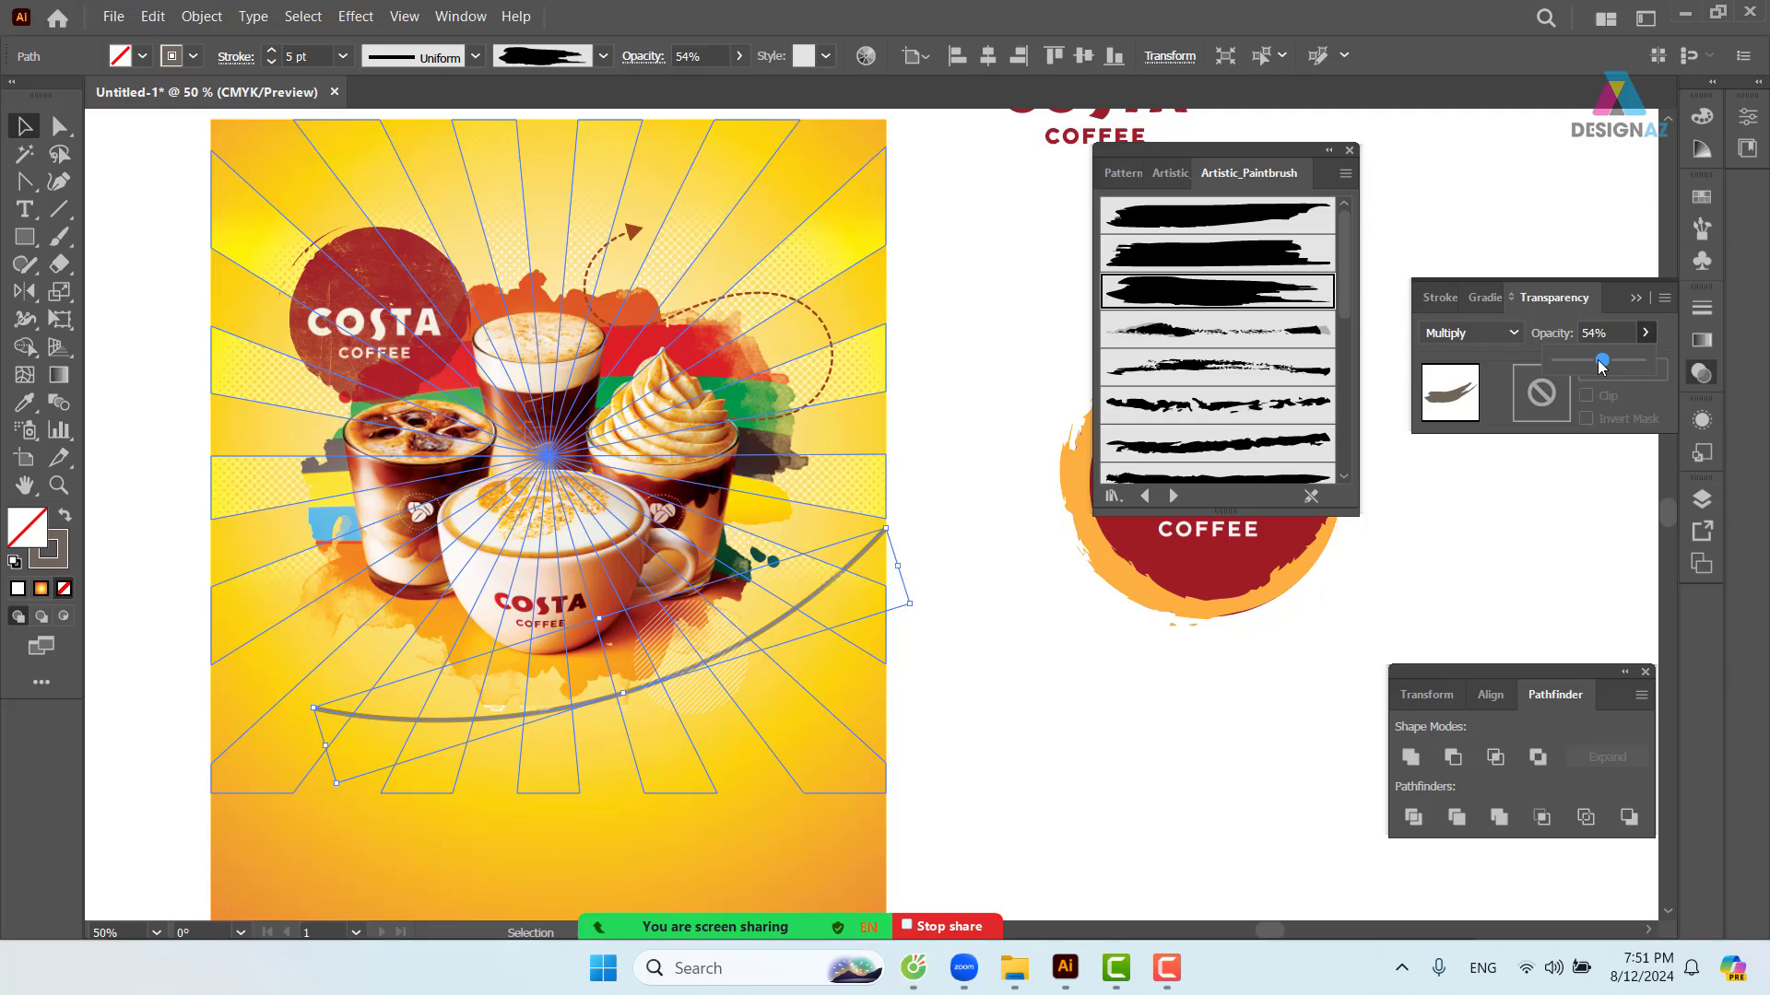
drag(1601, 366, 1673, 365)
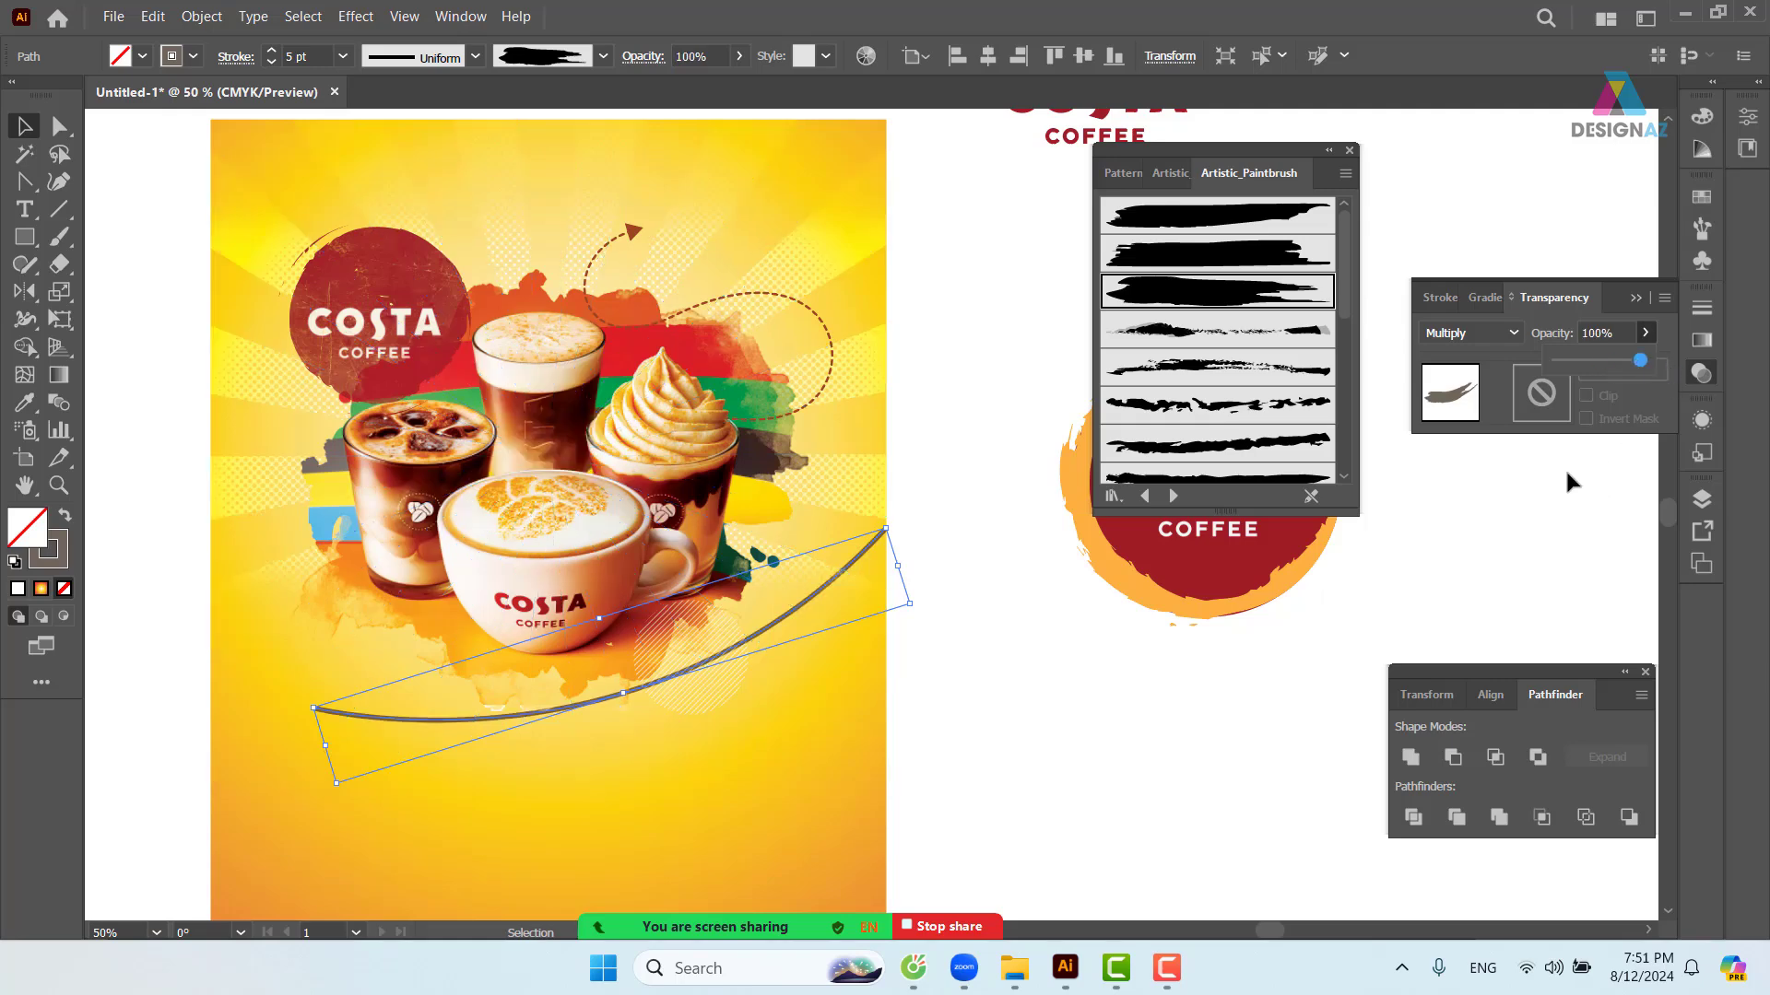
drag(1639, 363, 1696, 369)
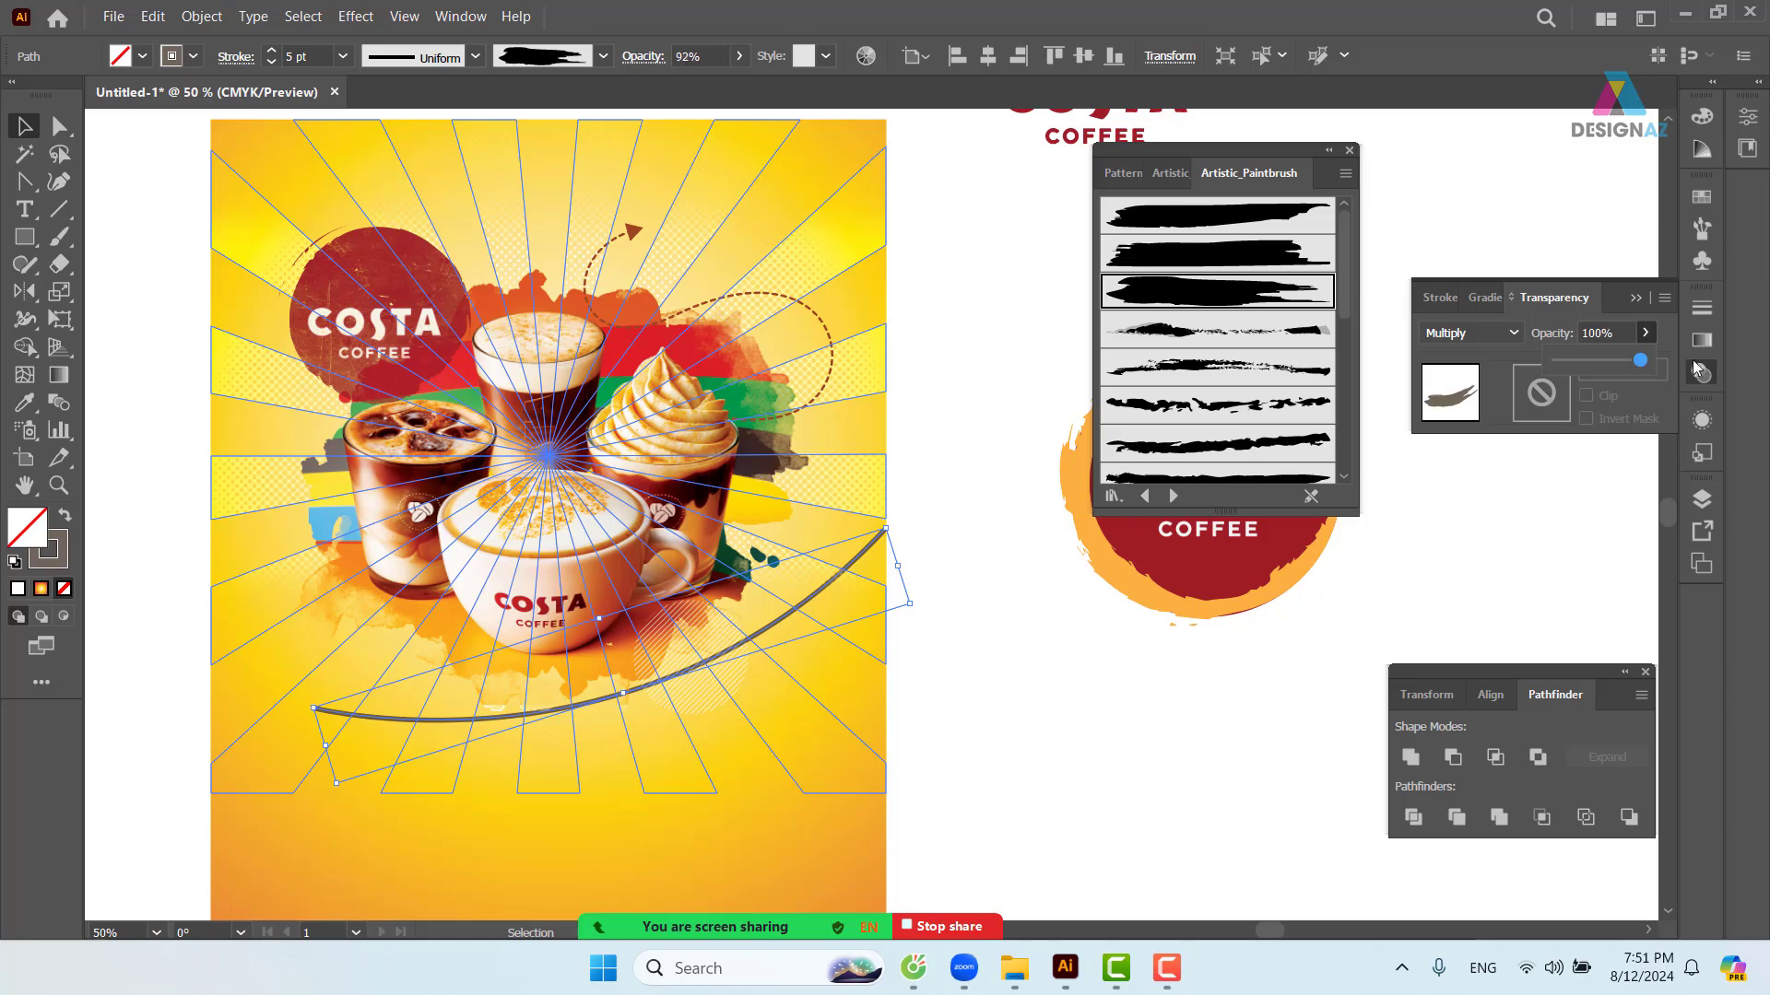
click(1450, 598)
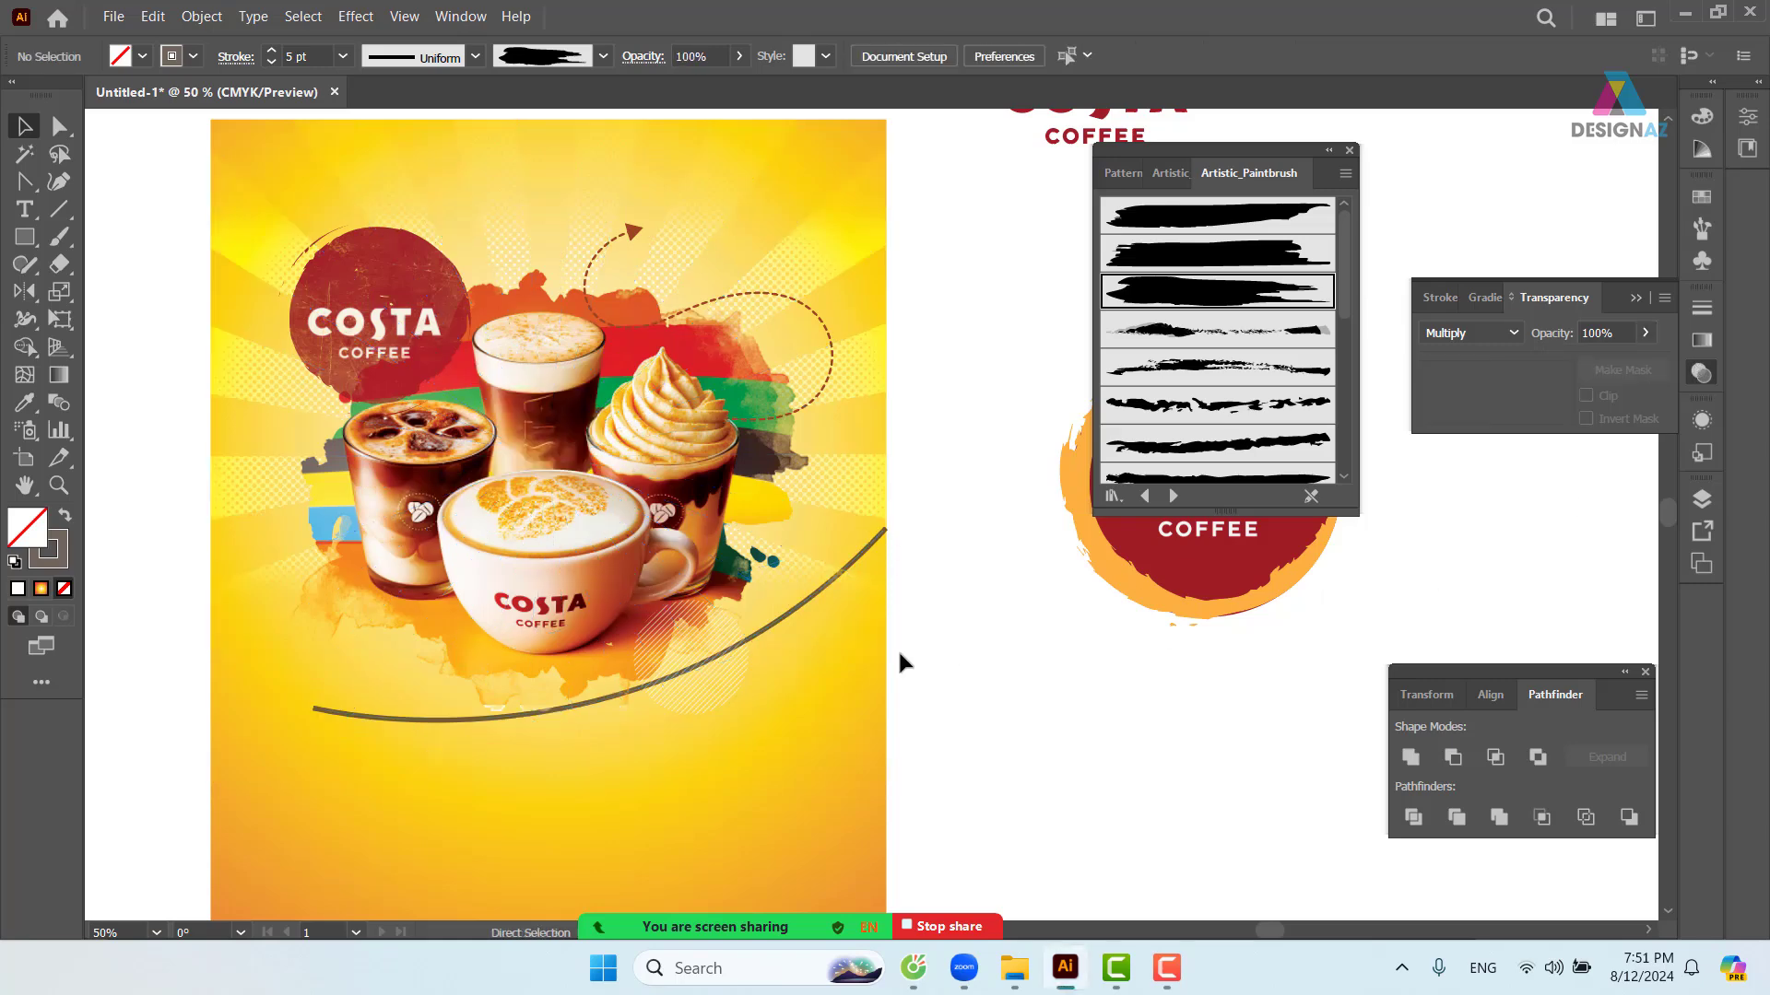
- Set the brush stroke's blending mode to Normal and its opacity to 20%
key(ctrl+minus)
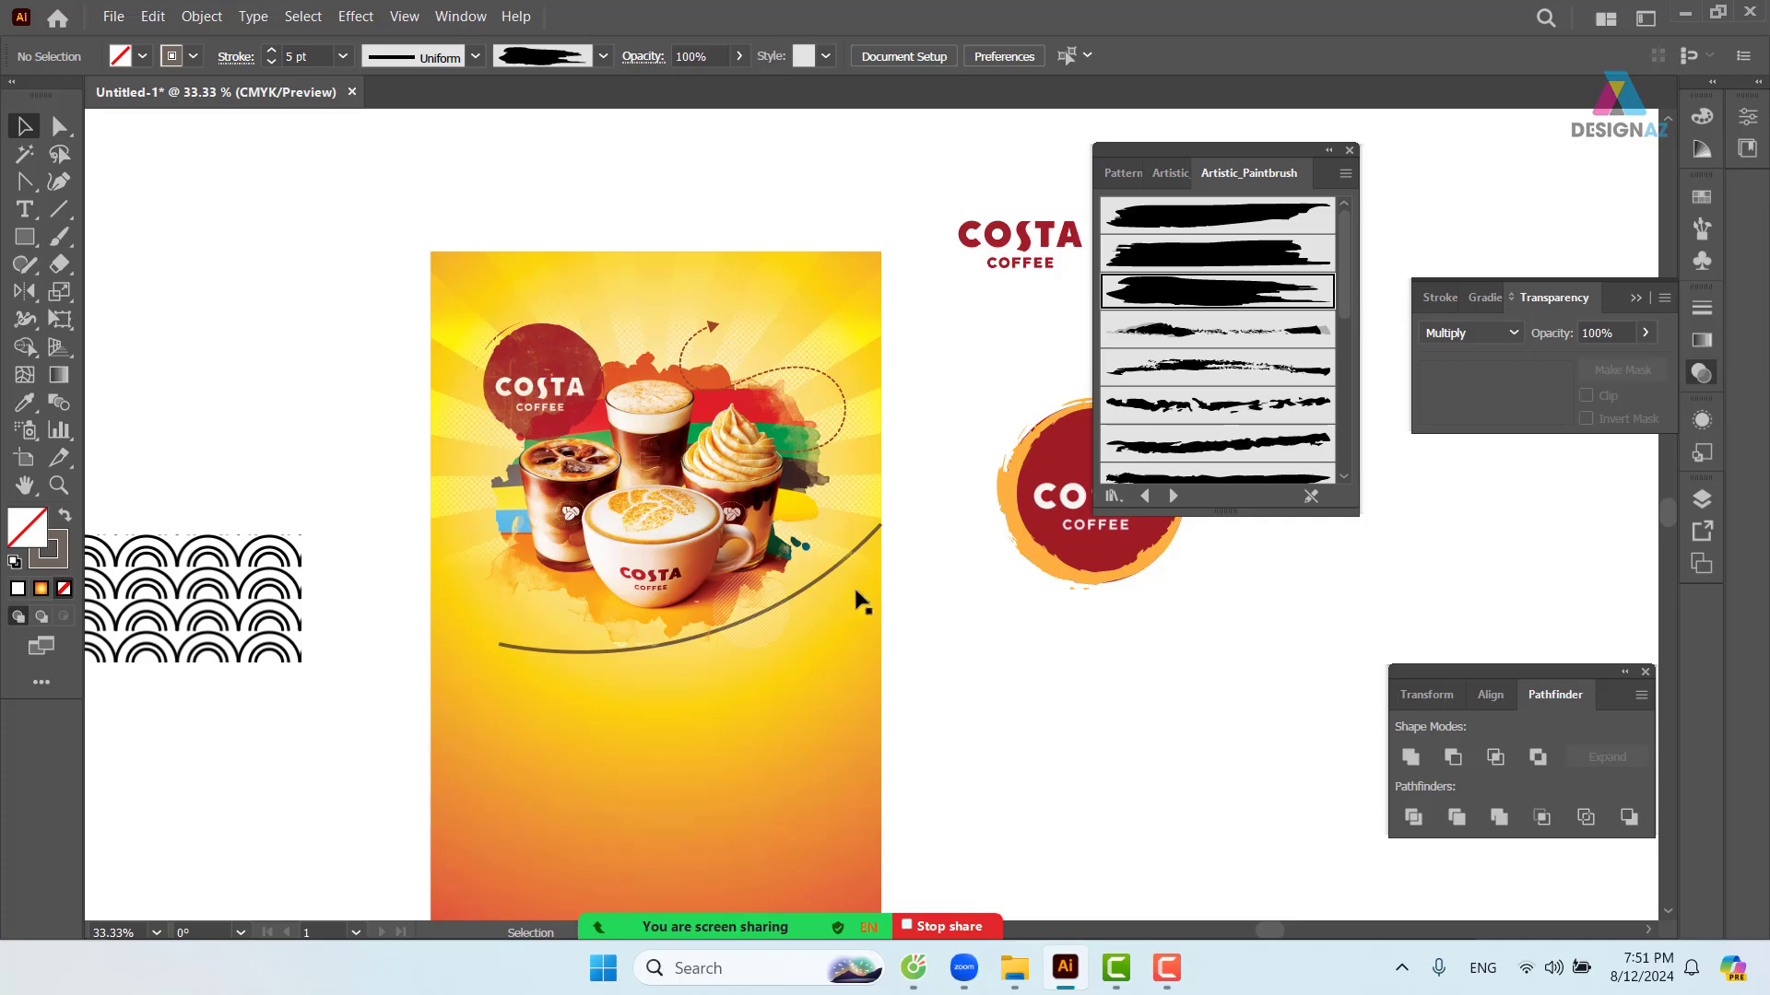
click(876, 530)
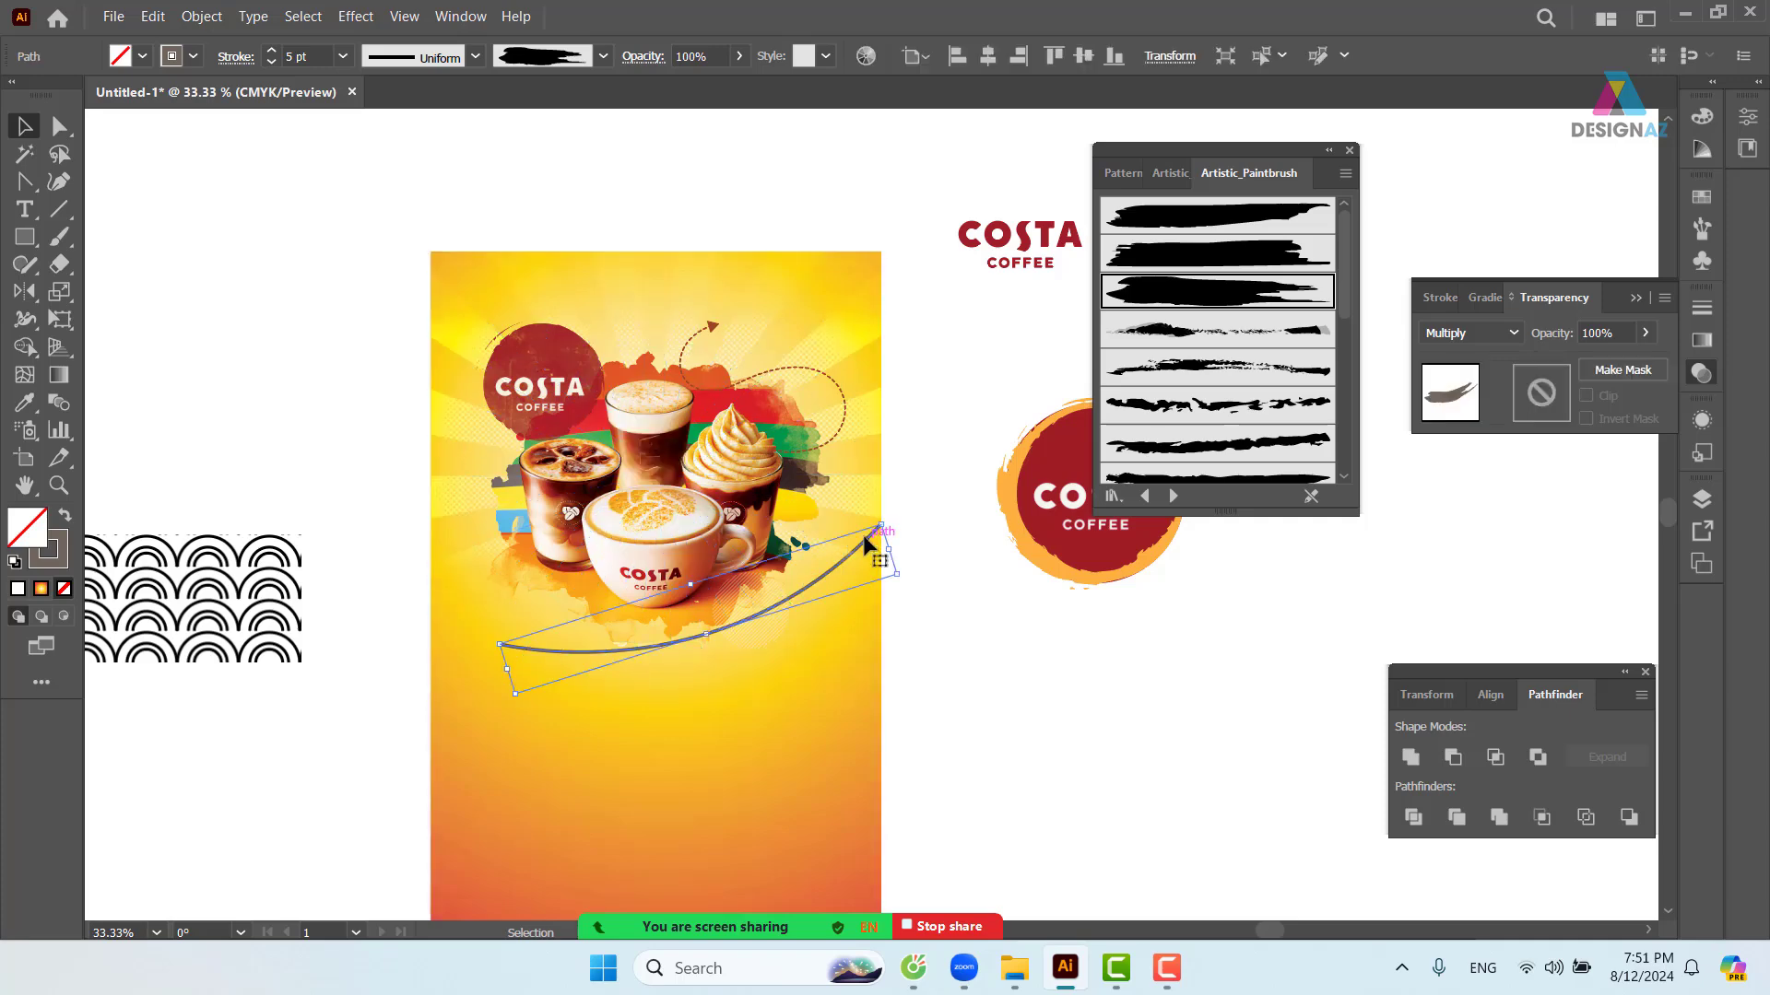
click(1521, 334)
click(1473, 357)
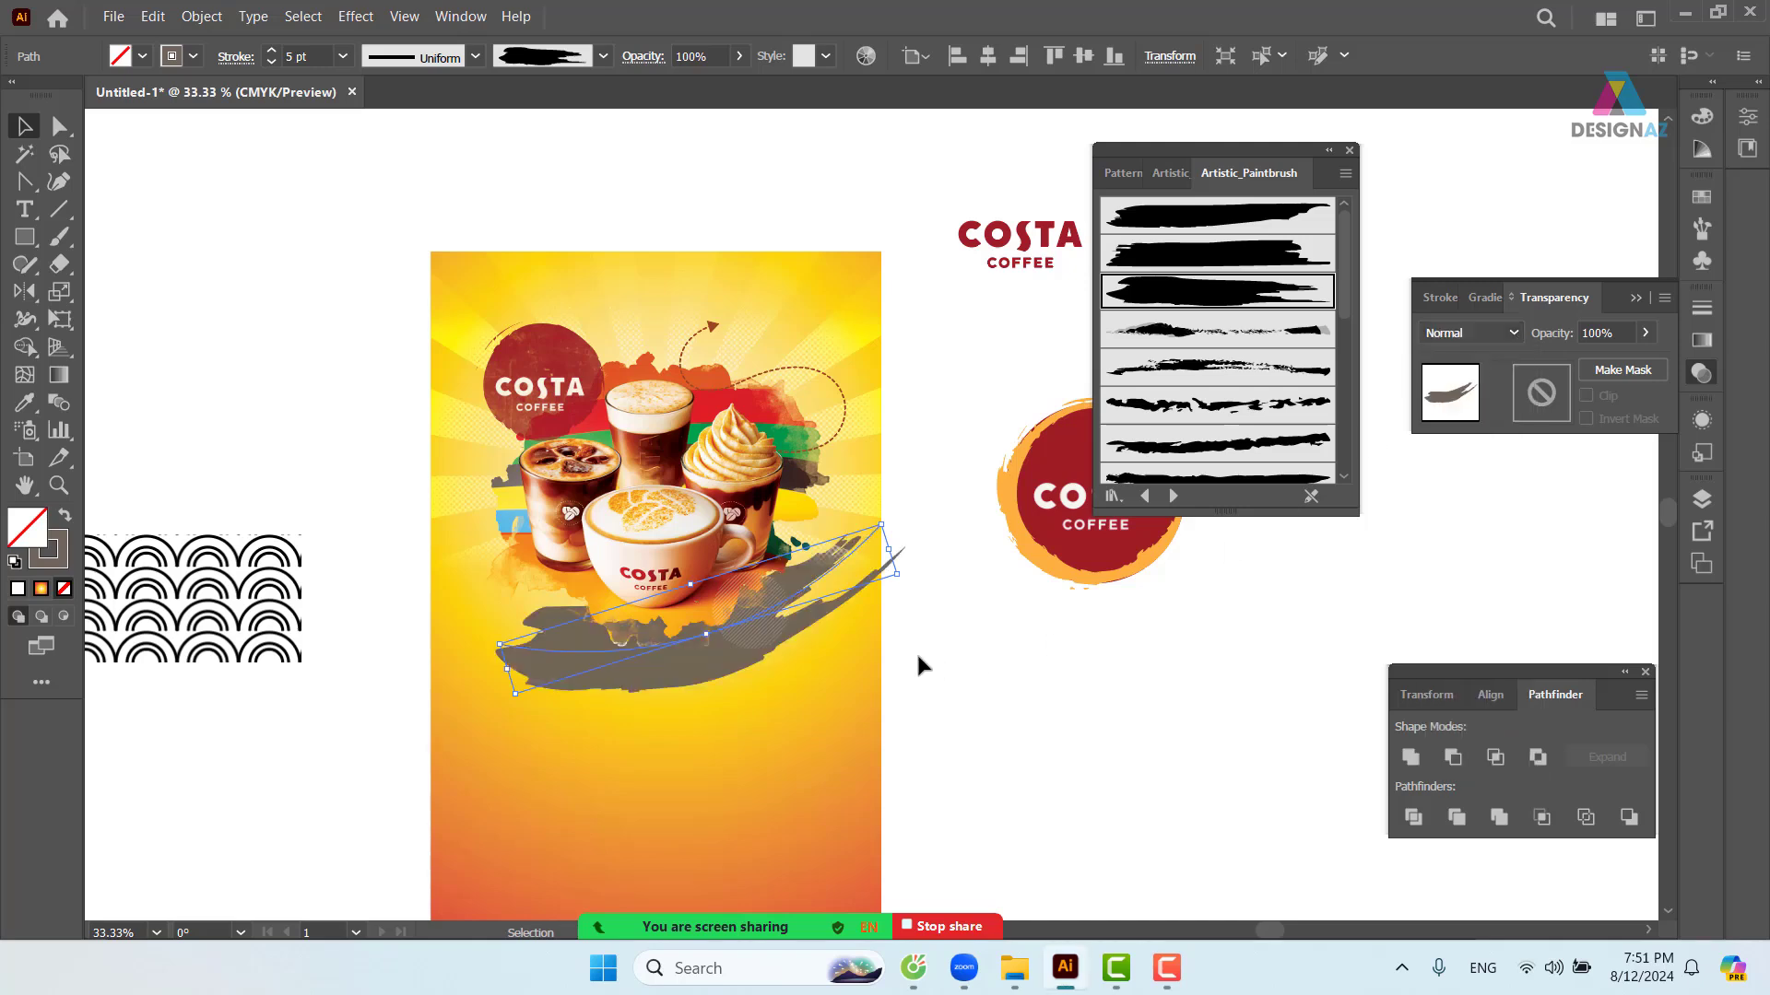
click(1619, 333)
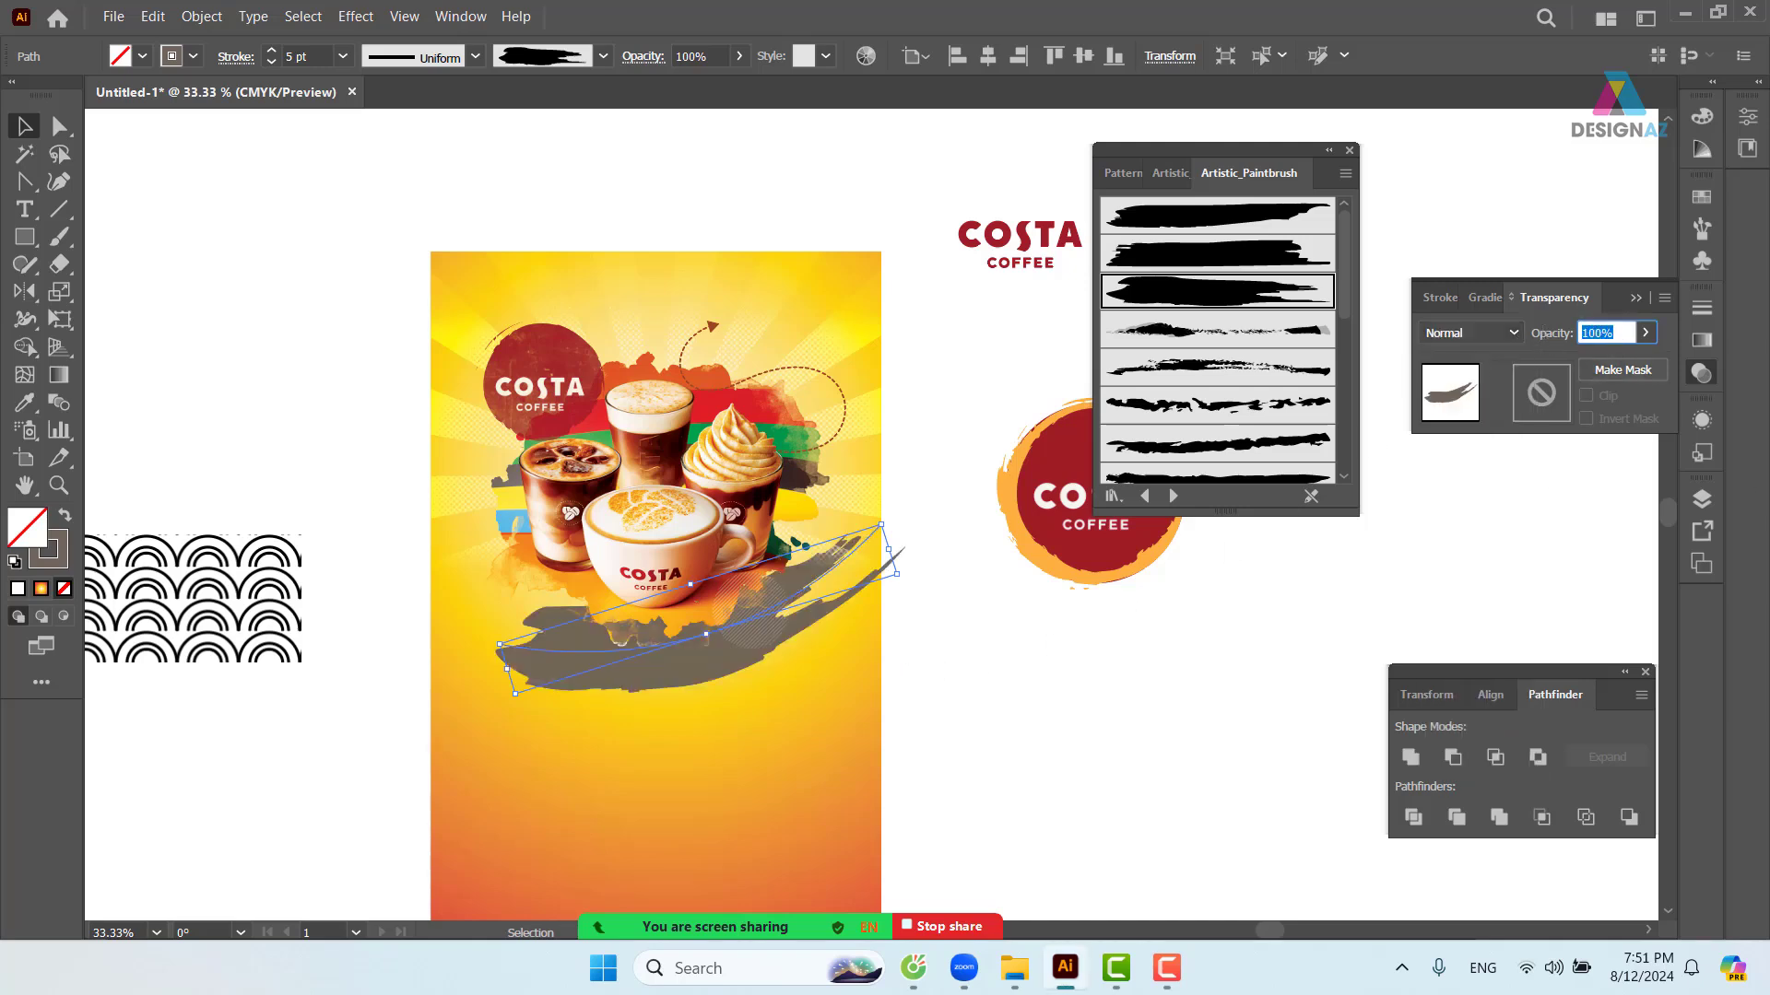
text(20)
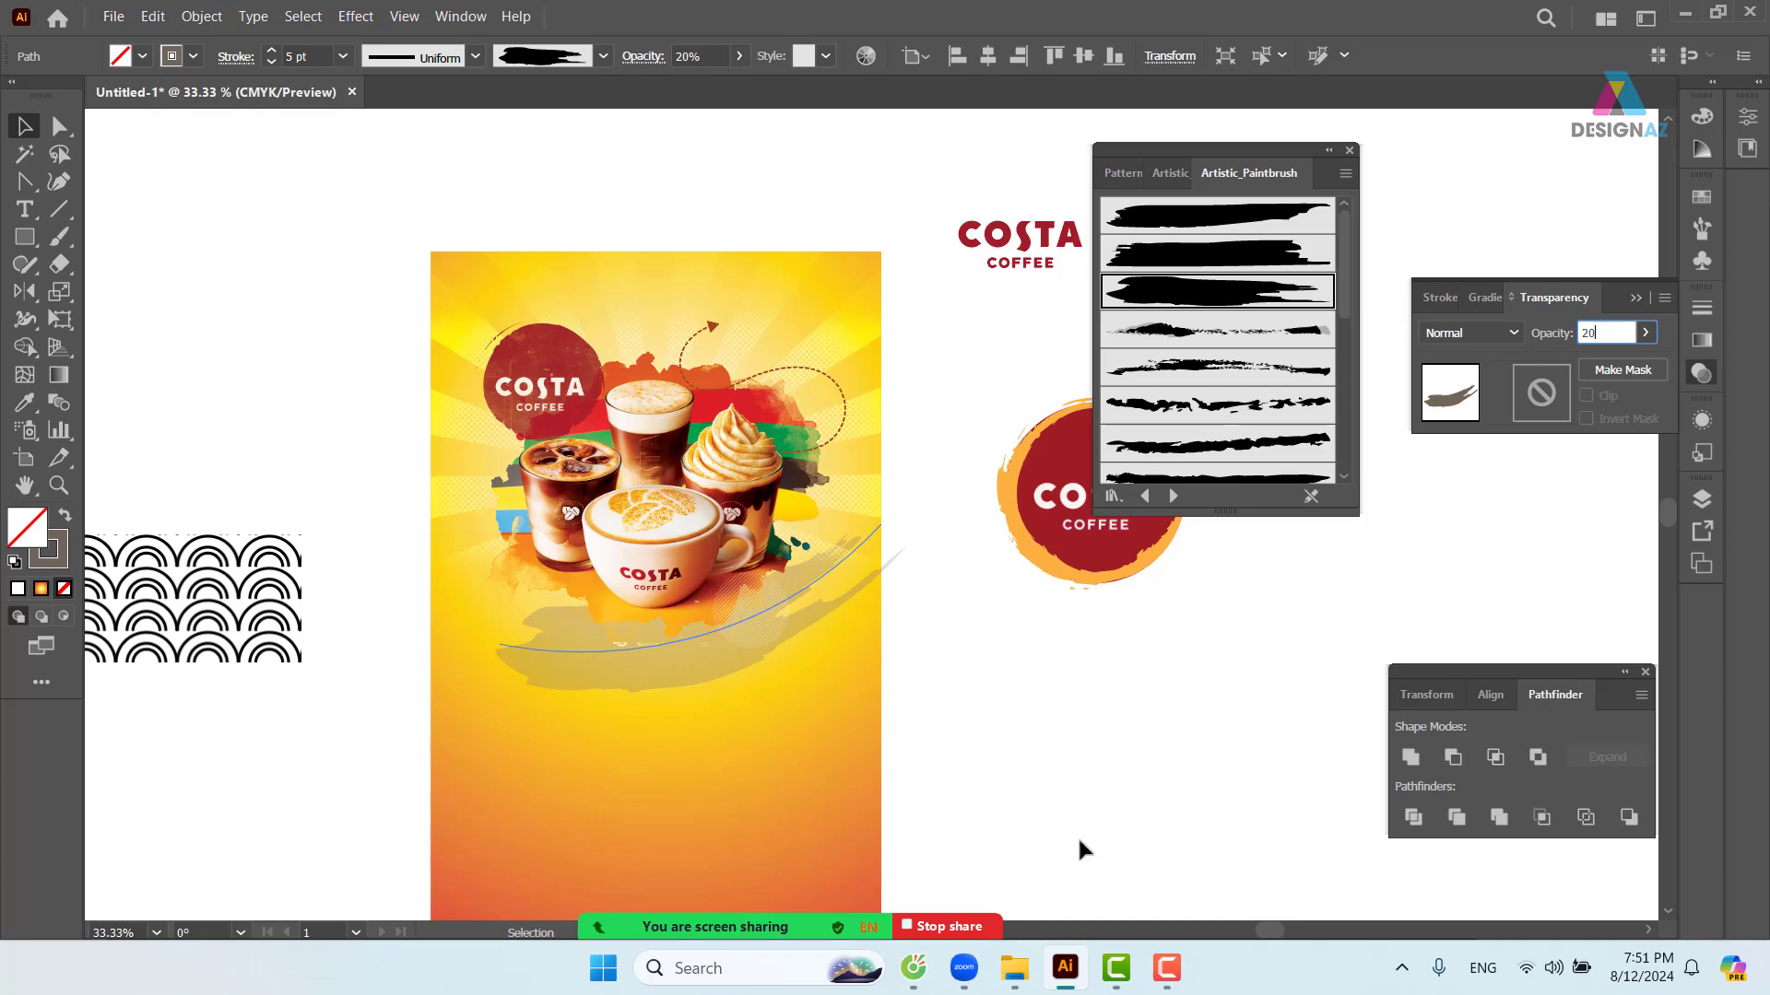
click(1078, 847)
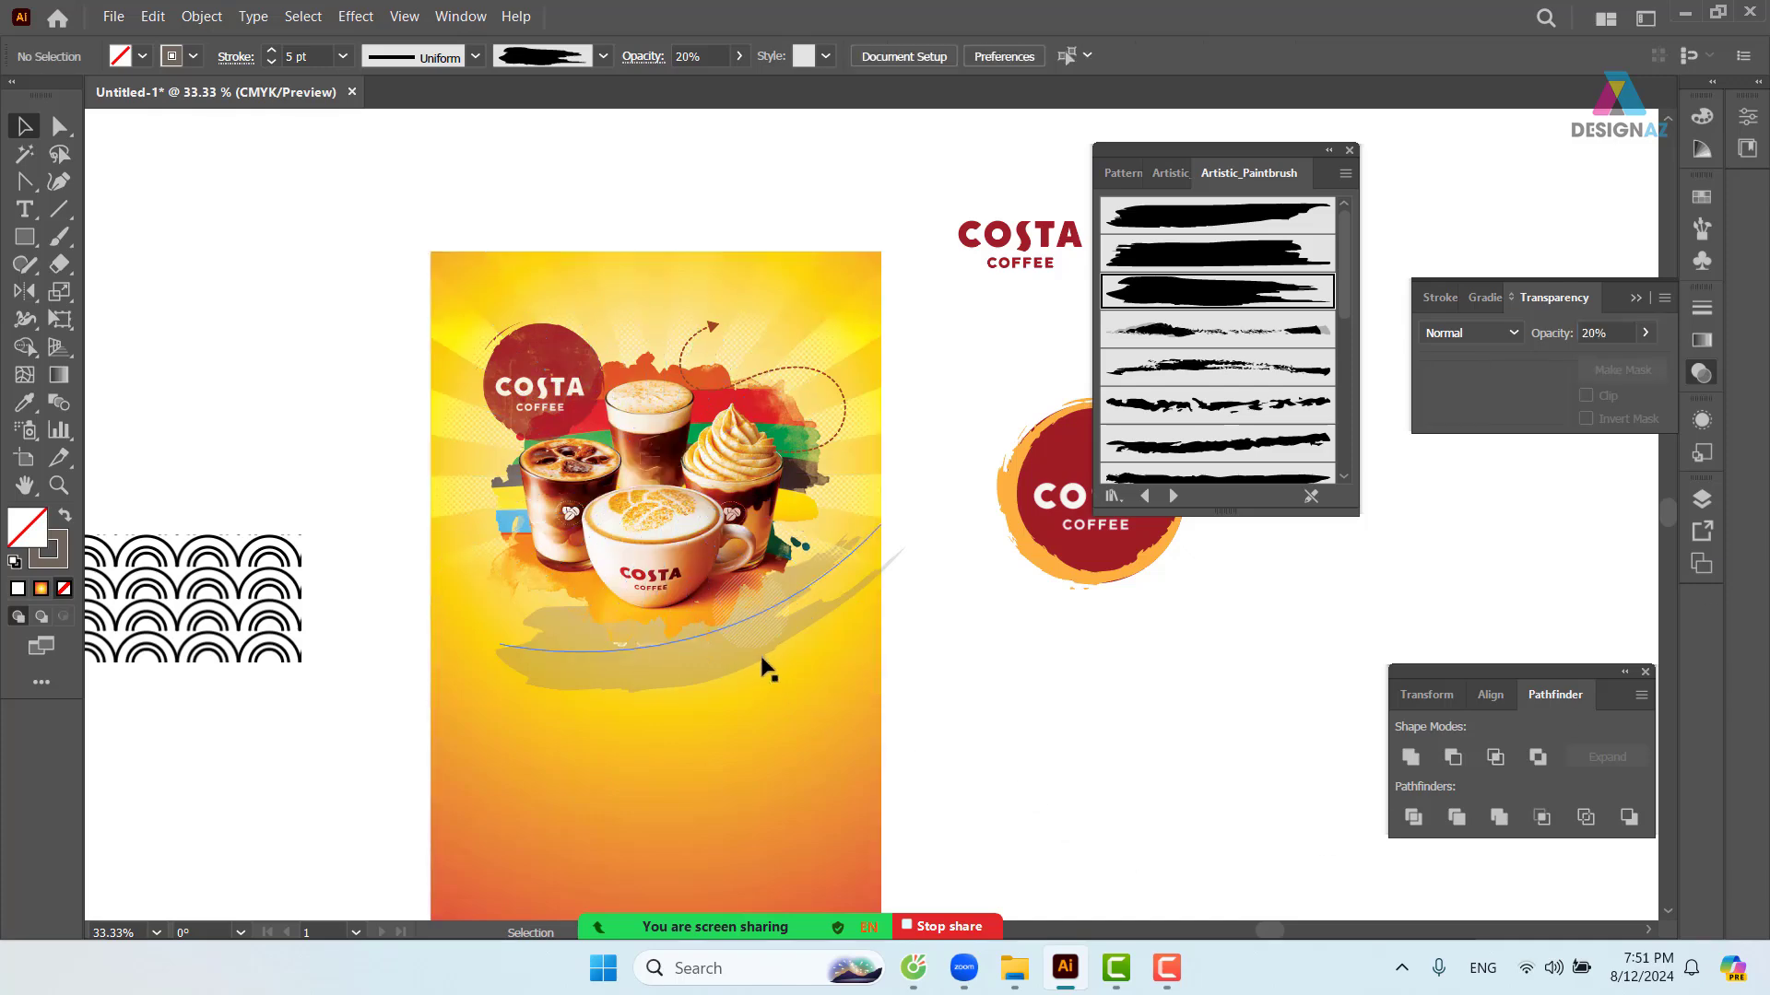
- Move the faint brush stroke slightly lower beneath the cups, then delete it
drag(764, 669, 767, 695)
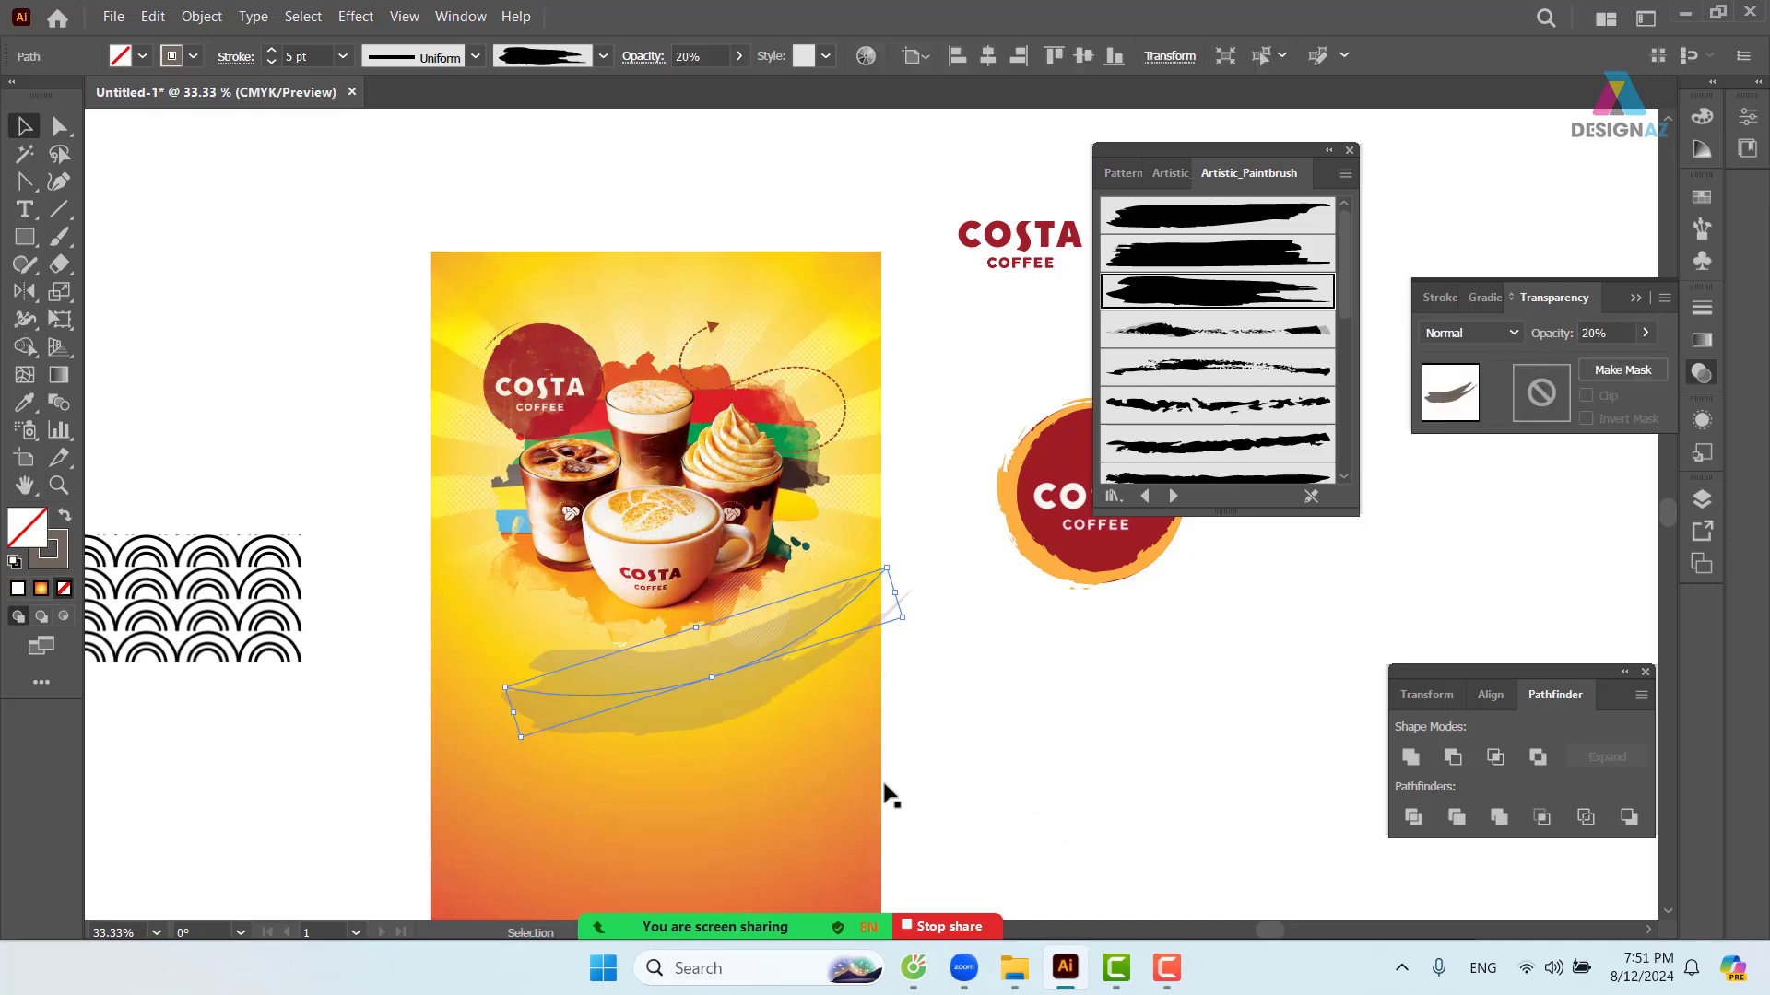
key(Delete)
- Move the Costa logo badge toward the poster's upper-left corner and scale it down
drag(809, 711, 778, 593)
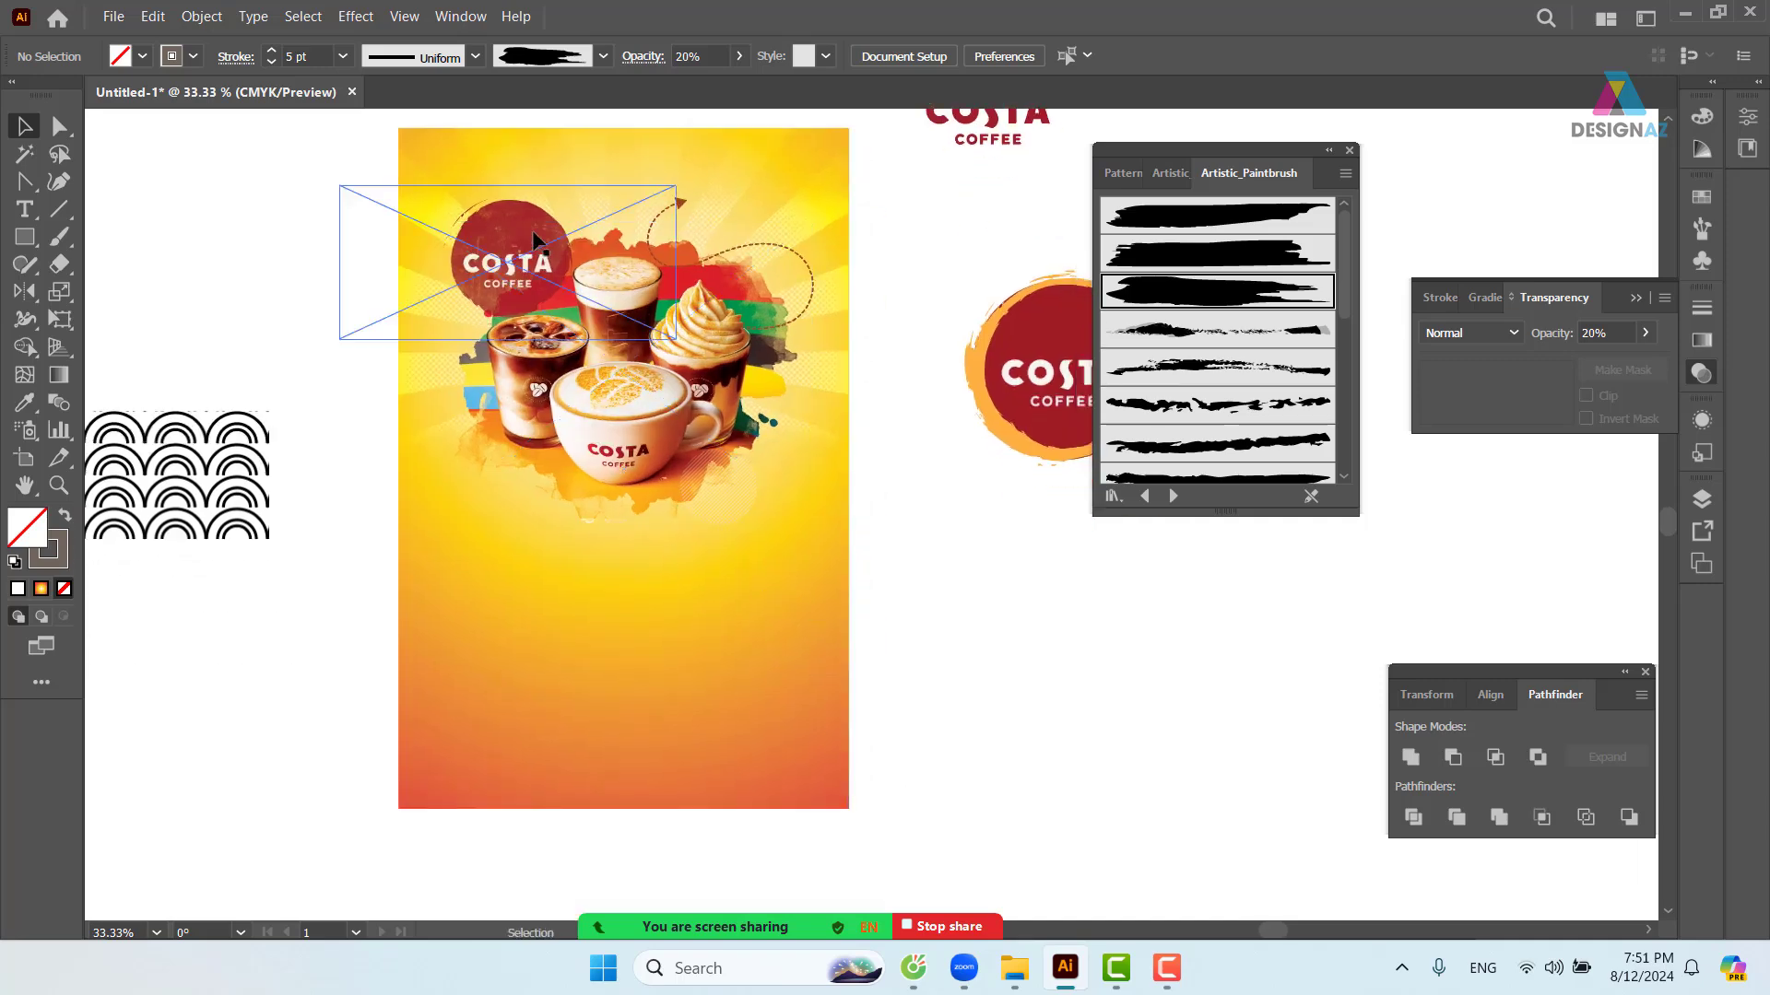
drag(540, 246, 526, 209)
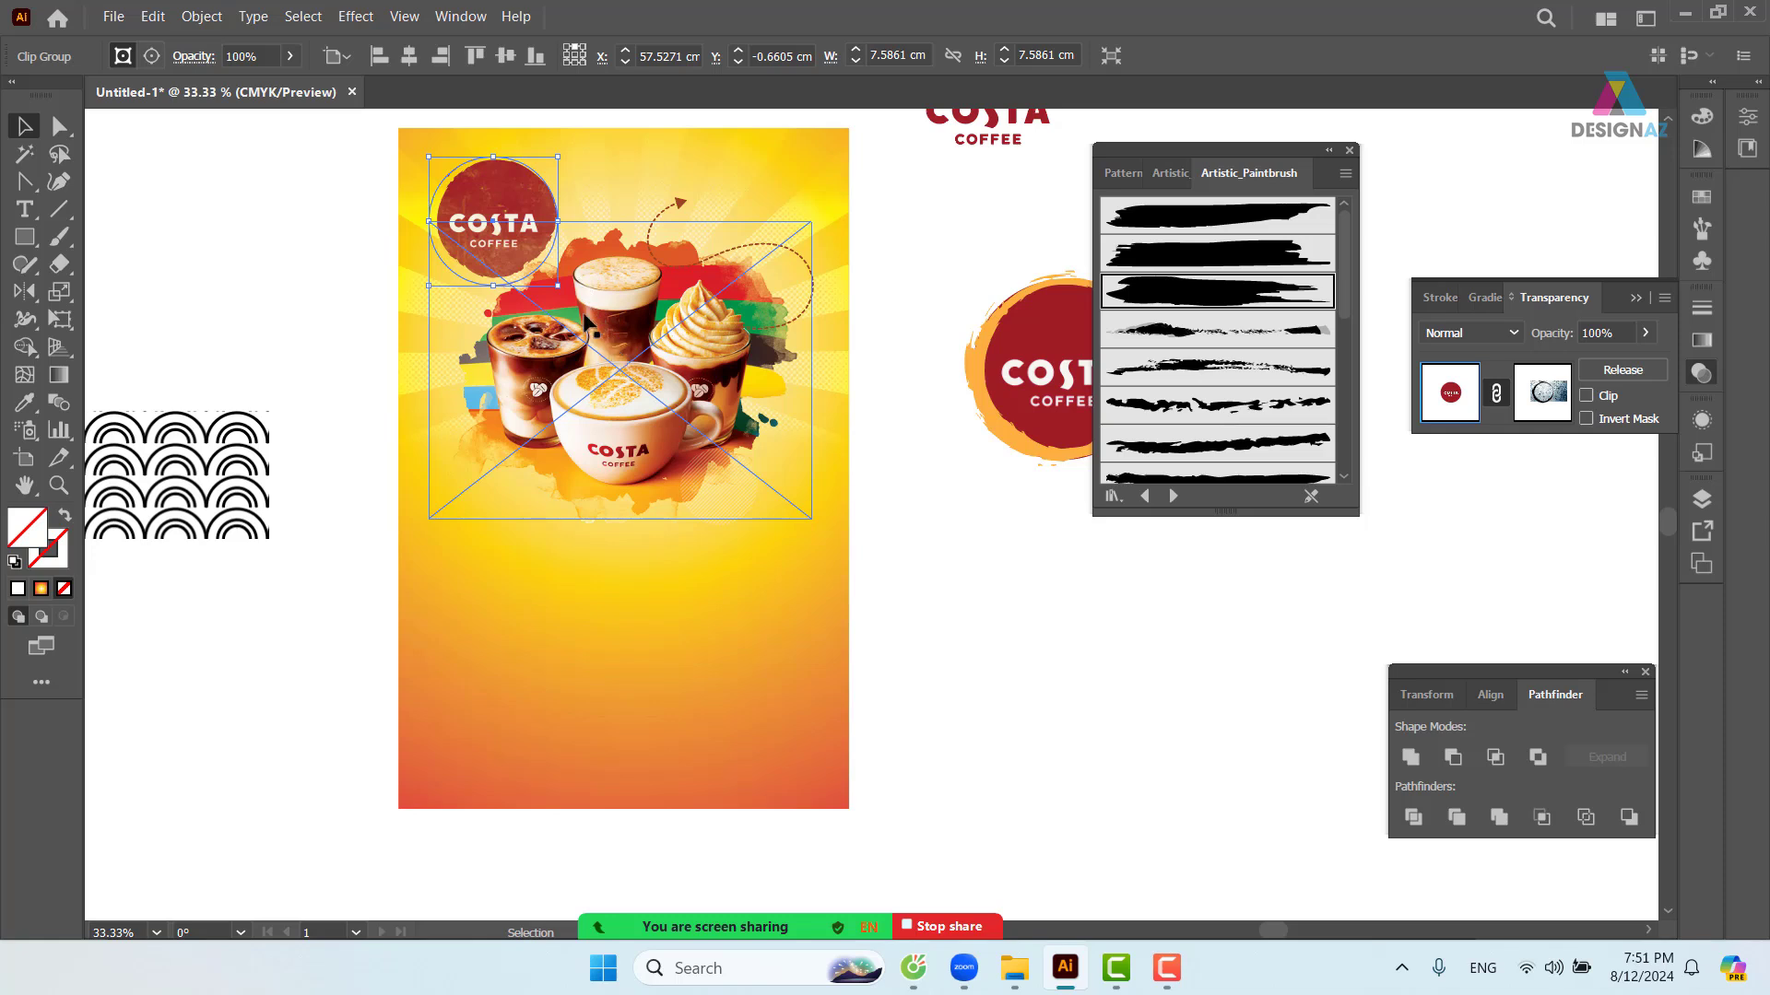
drag(558, 285, 537, 274)
click(281, 339)
drag(498, 218, 499, 223)
click(249, 272)
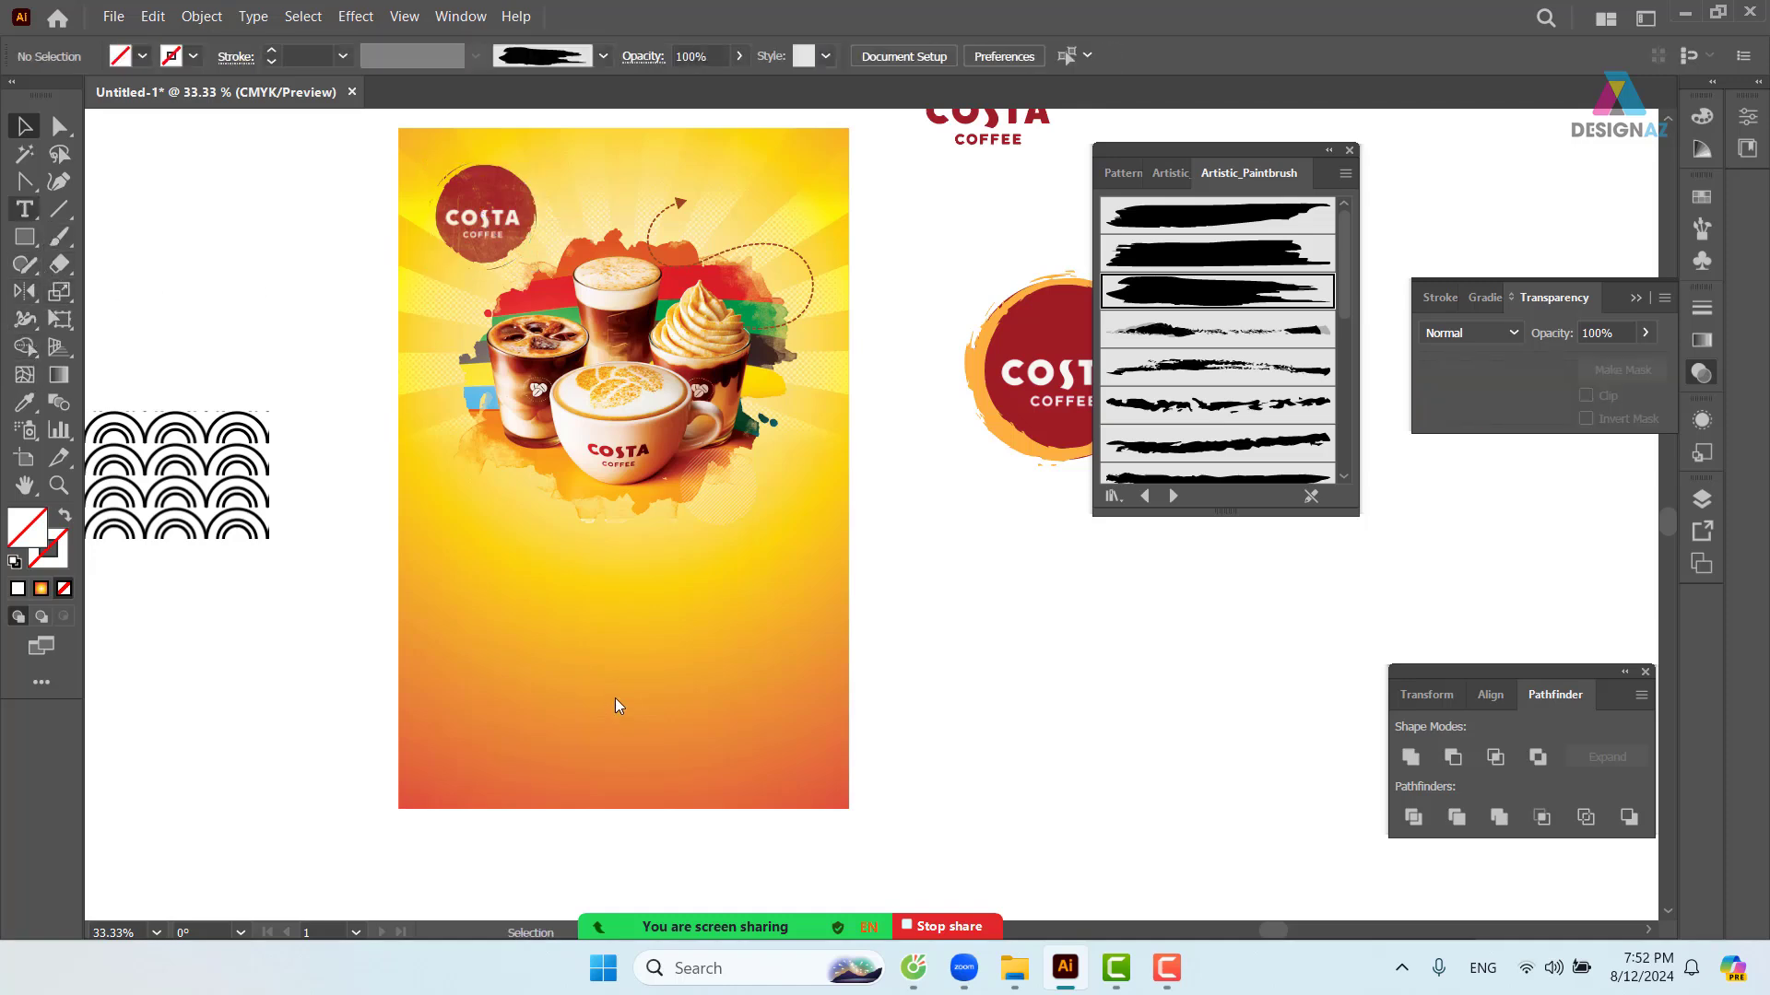
- Add the placeholder text "Lorem ipsum" below the cups, enlarge it to headline size and center it across the poster
click(519, 586)
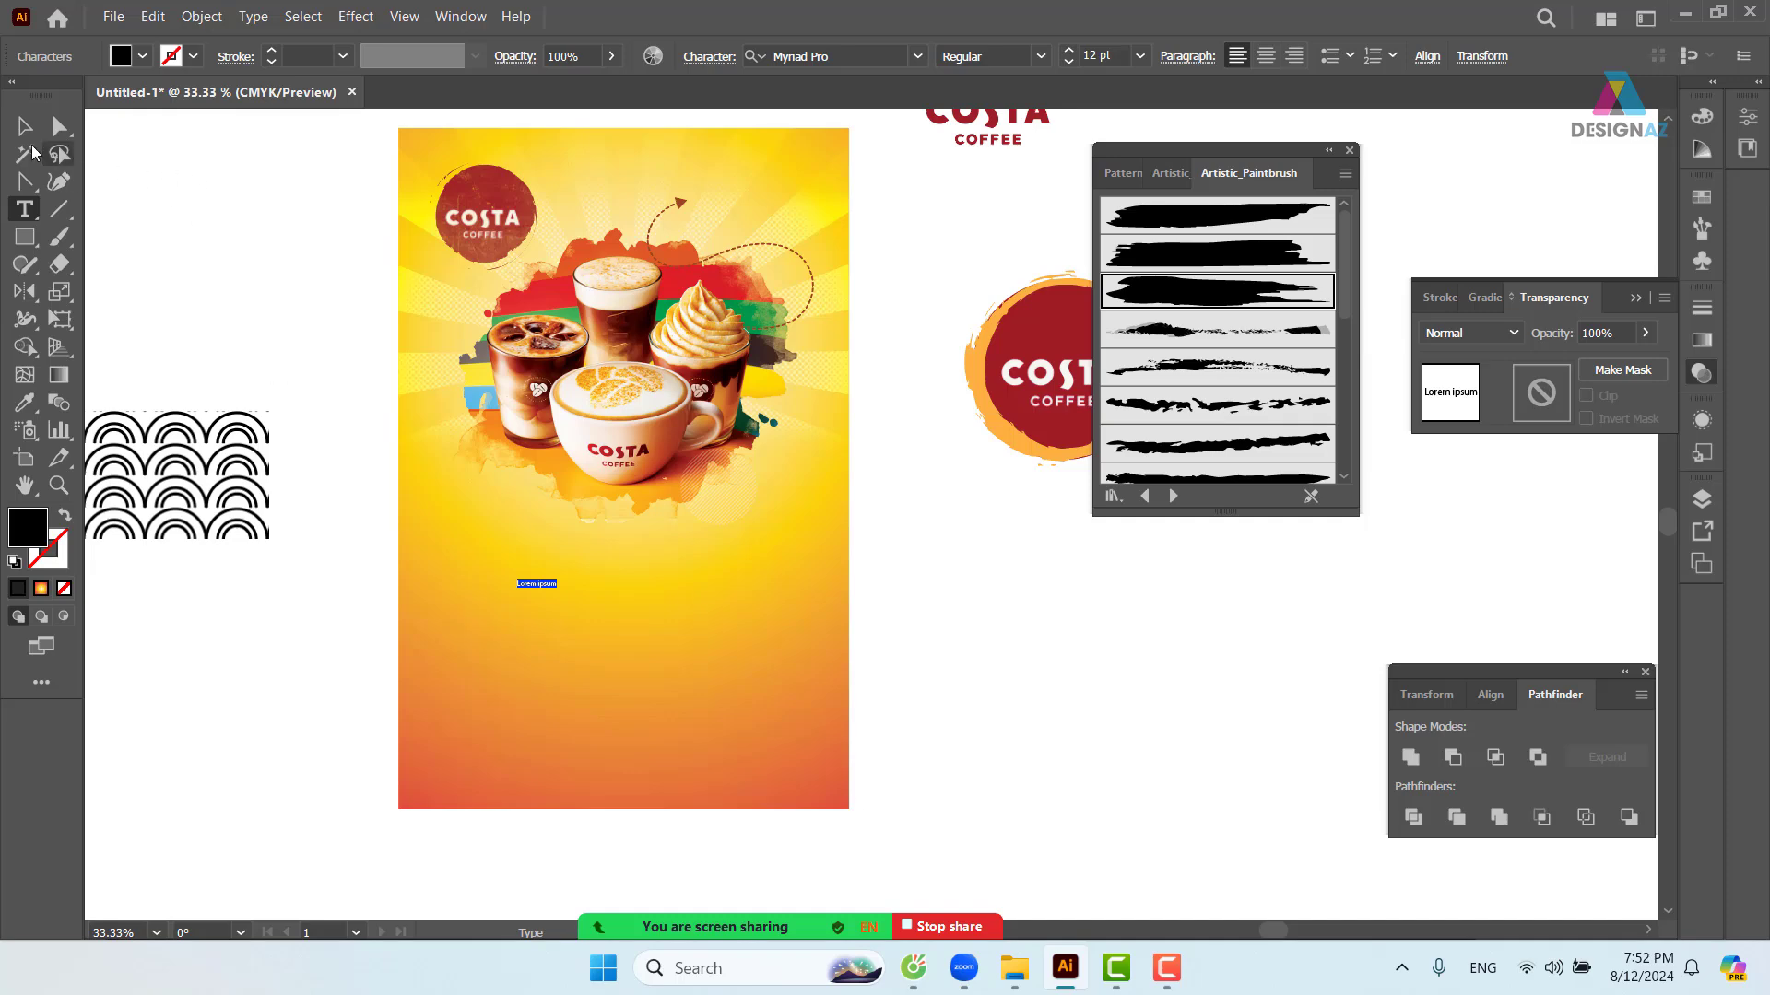
click(25, 126)
drag(573, 593, 815, 481)
drag(743, 563, 708, 601)
click(917, 647)
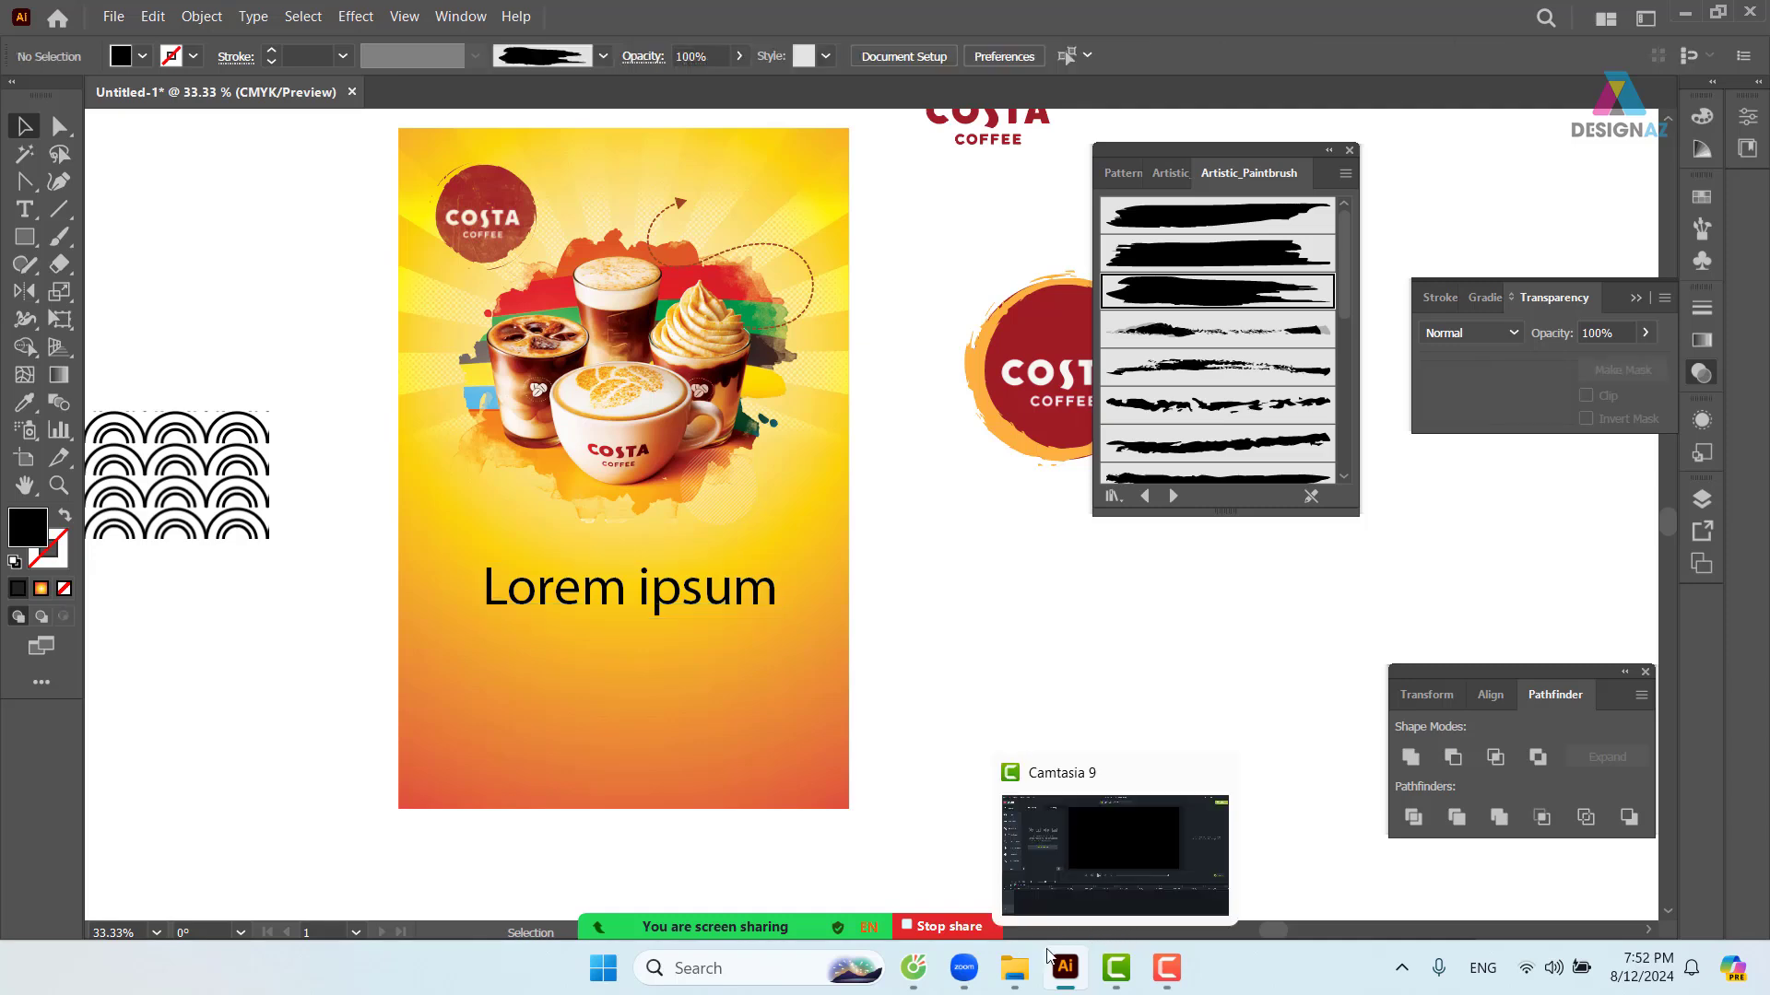
- Switch to File Explorer and open the MoshiMoshi-Small font preview from the smallmoshimoshi-unio-2 folder in Downloads
mouse_move(1017, 969)
click(1014, 861)
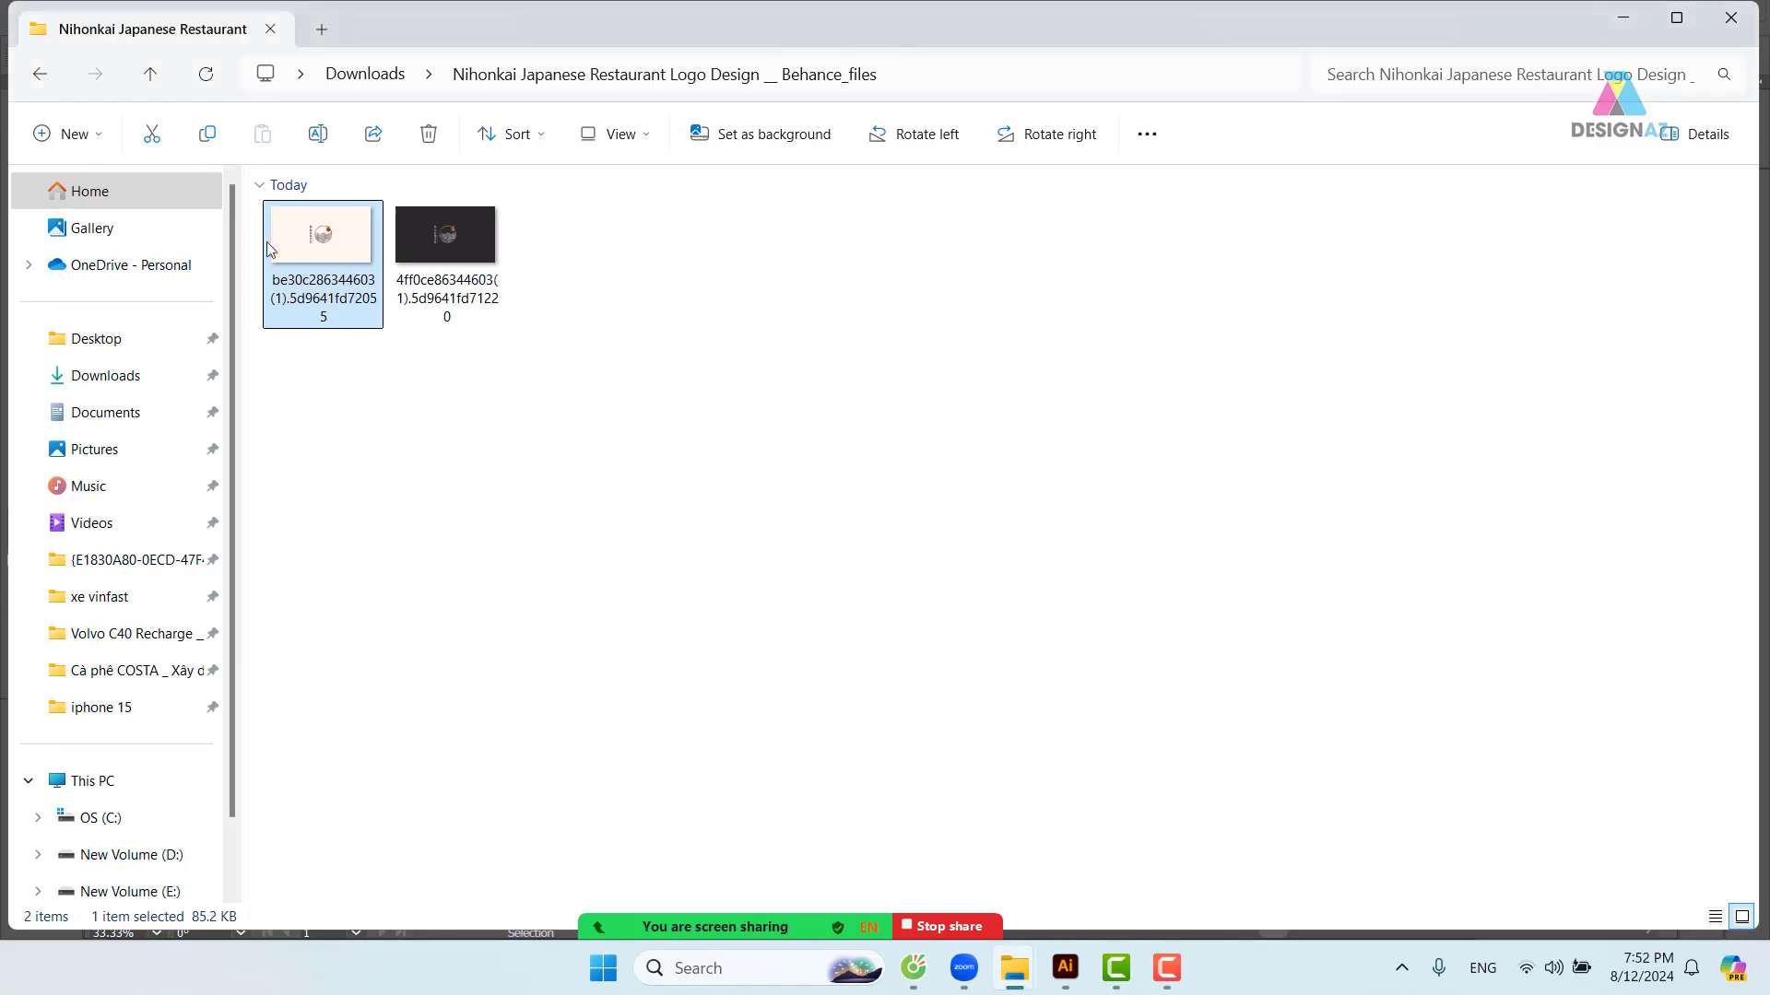
click(40, 76)
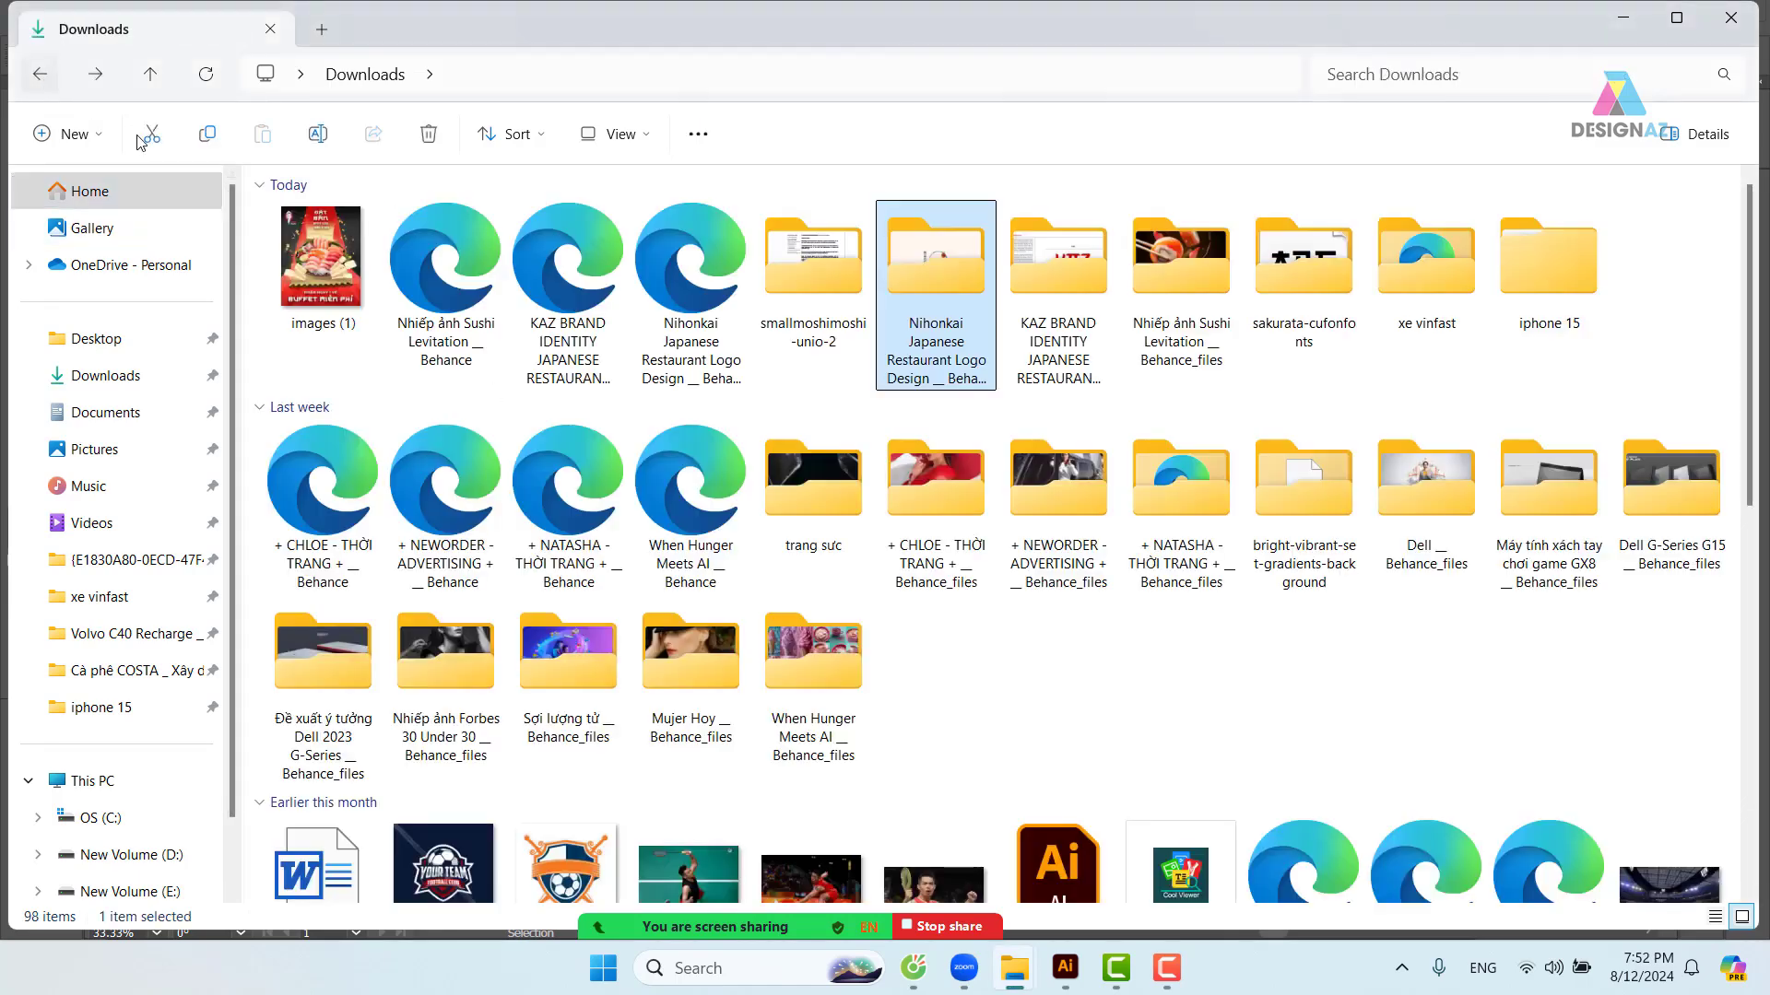
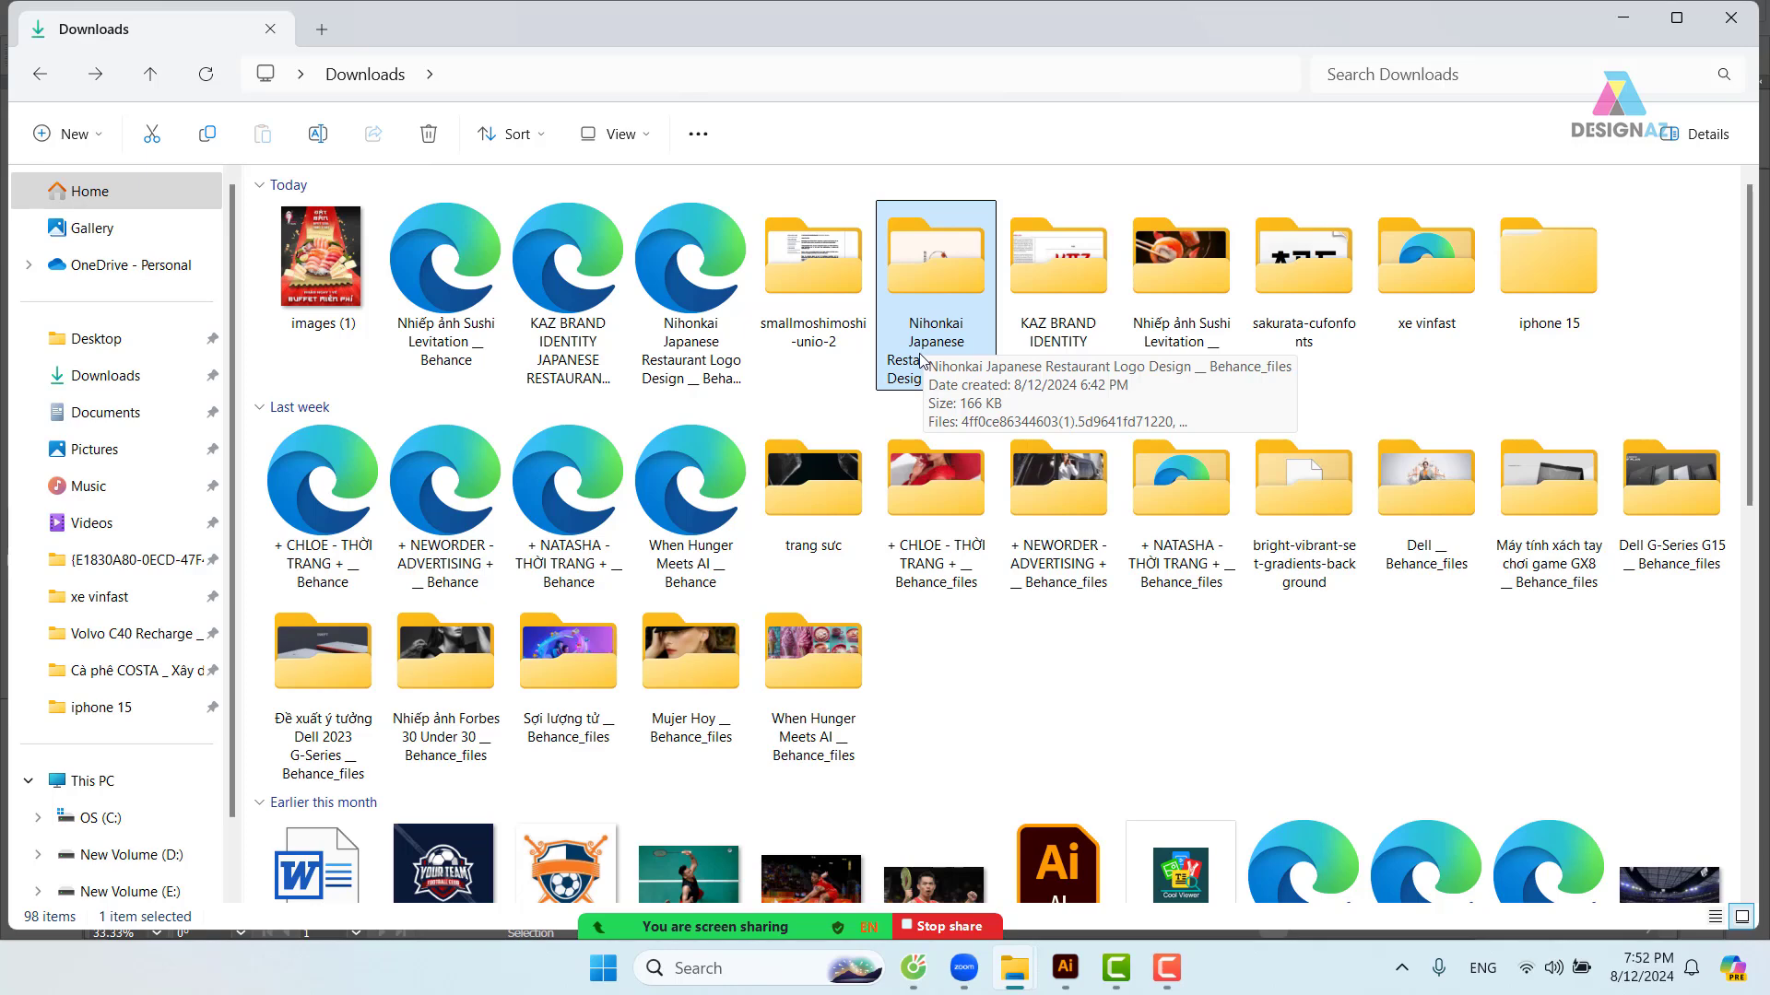
double_click(807, 256)
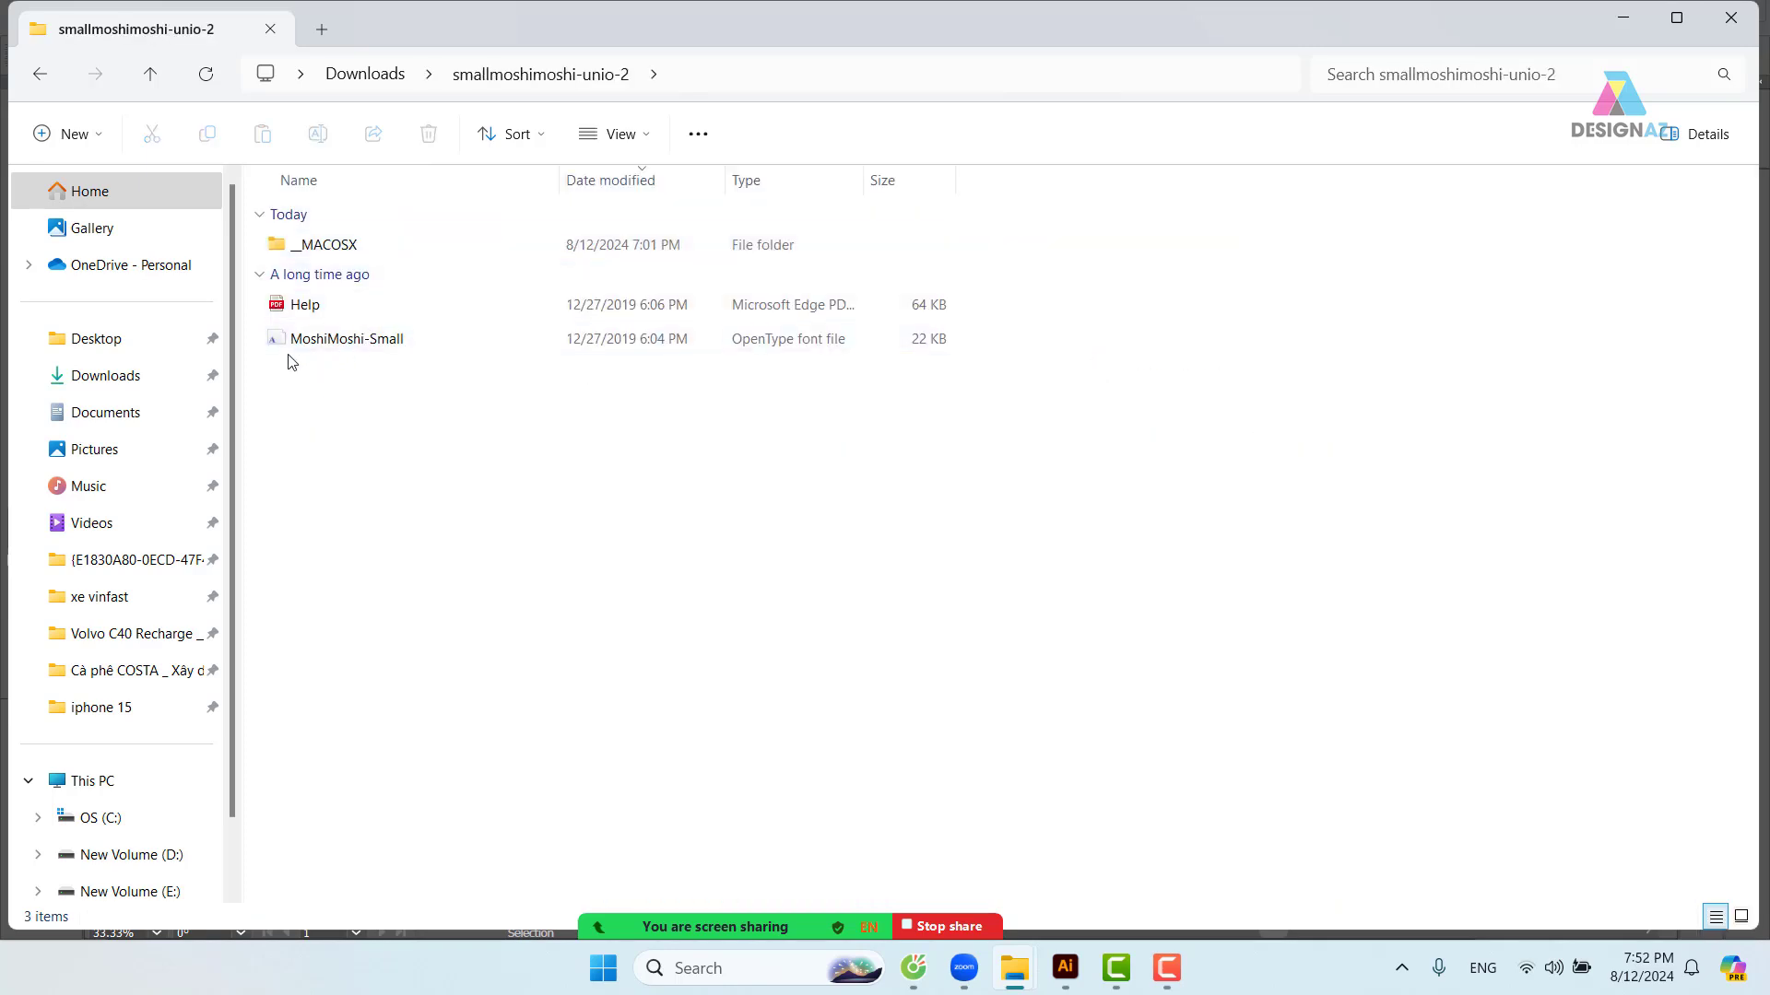
double_click(304, 341)
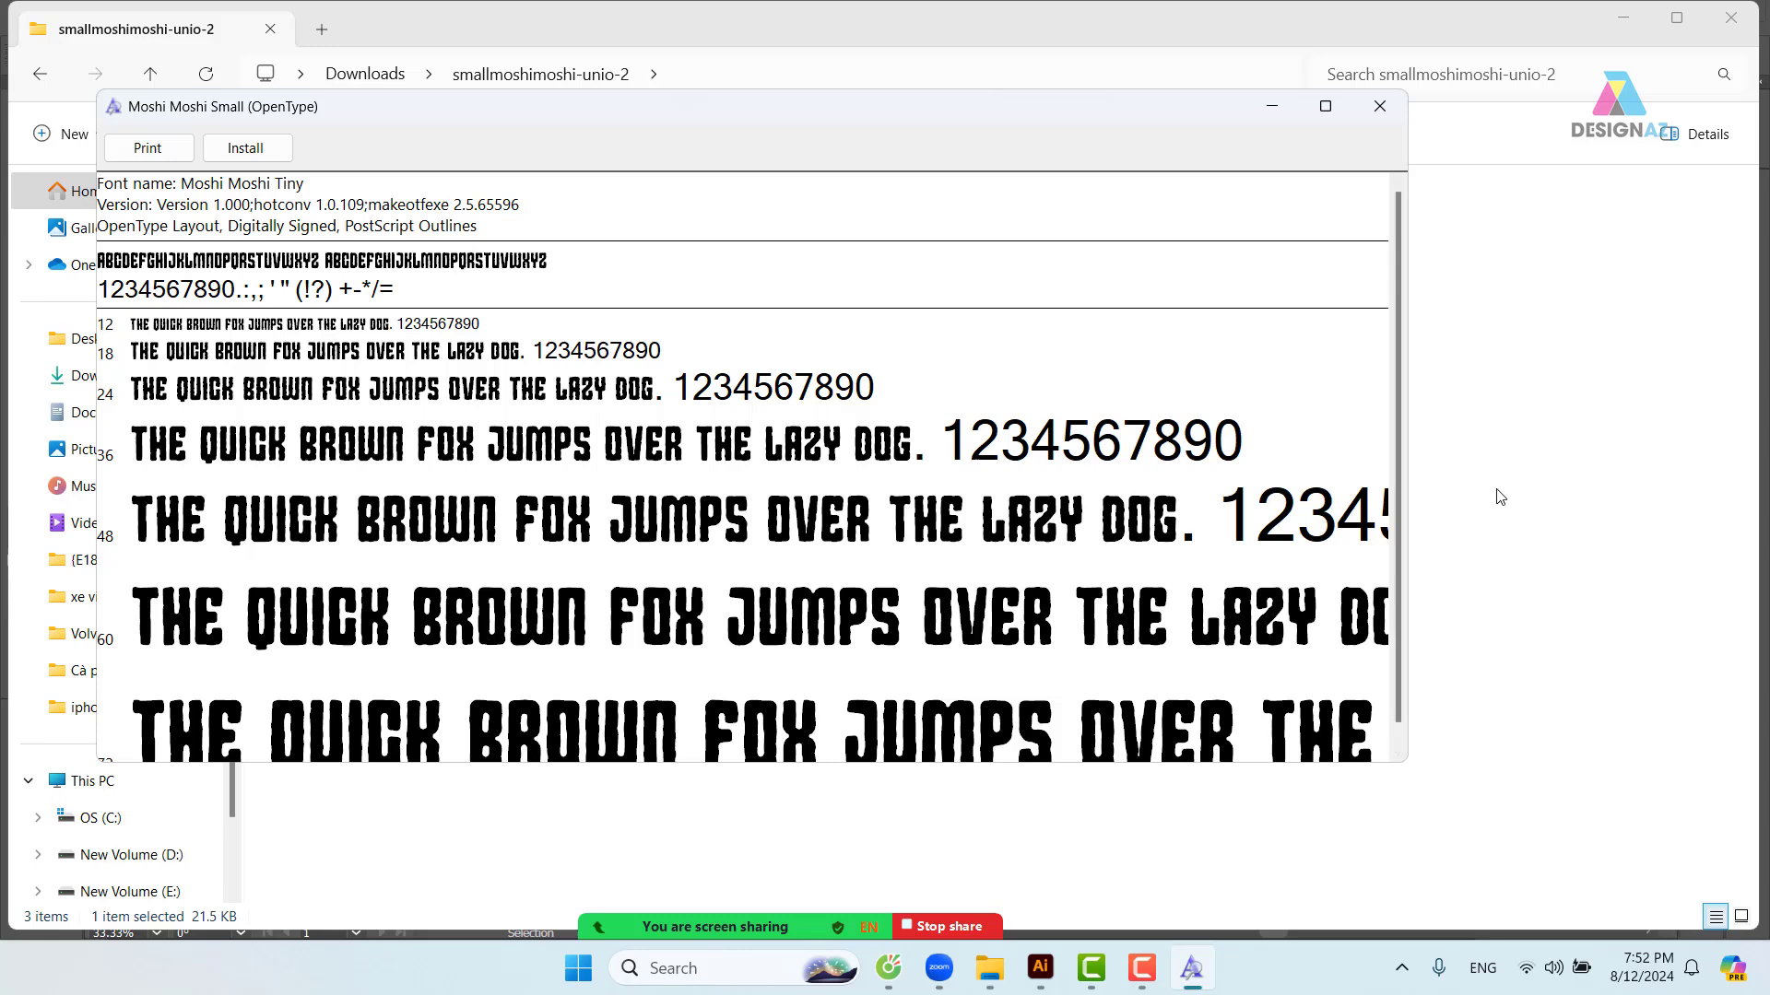
- Capture a screenshot of the sample text in the Moshi Moshi Small font preview
key(super+shift+s)
drag(309, 309, 1108, 799)
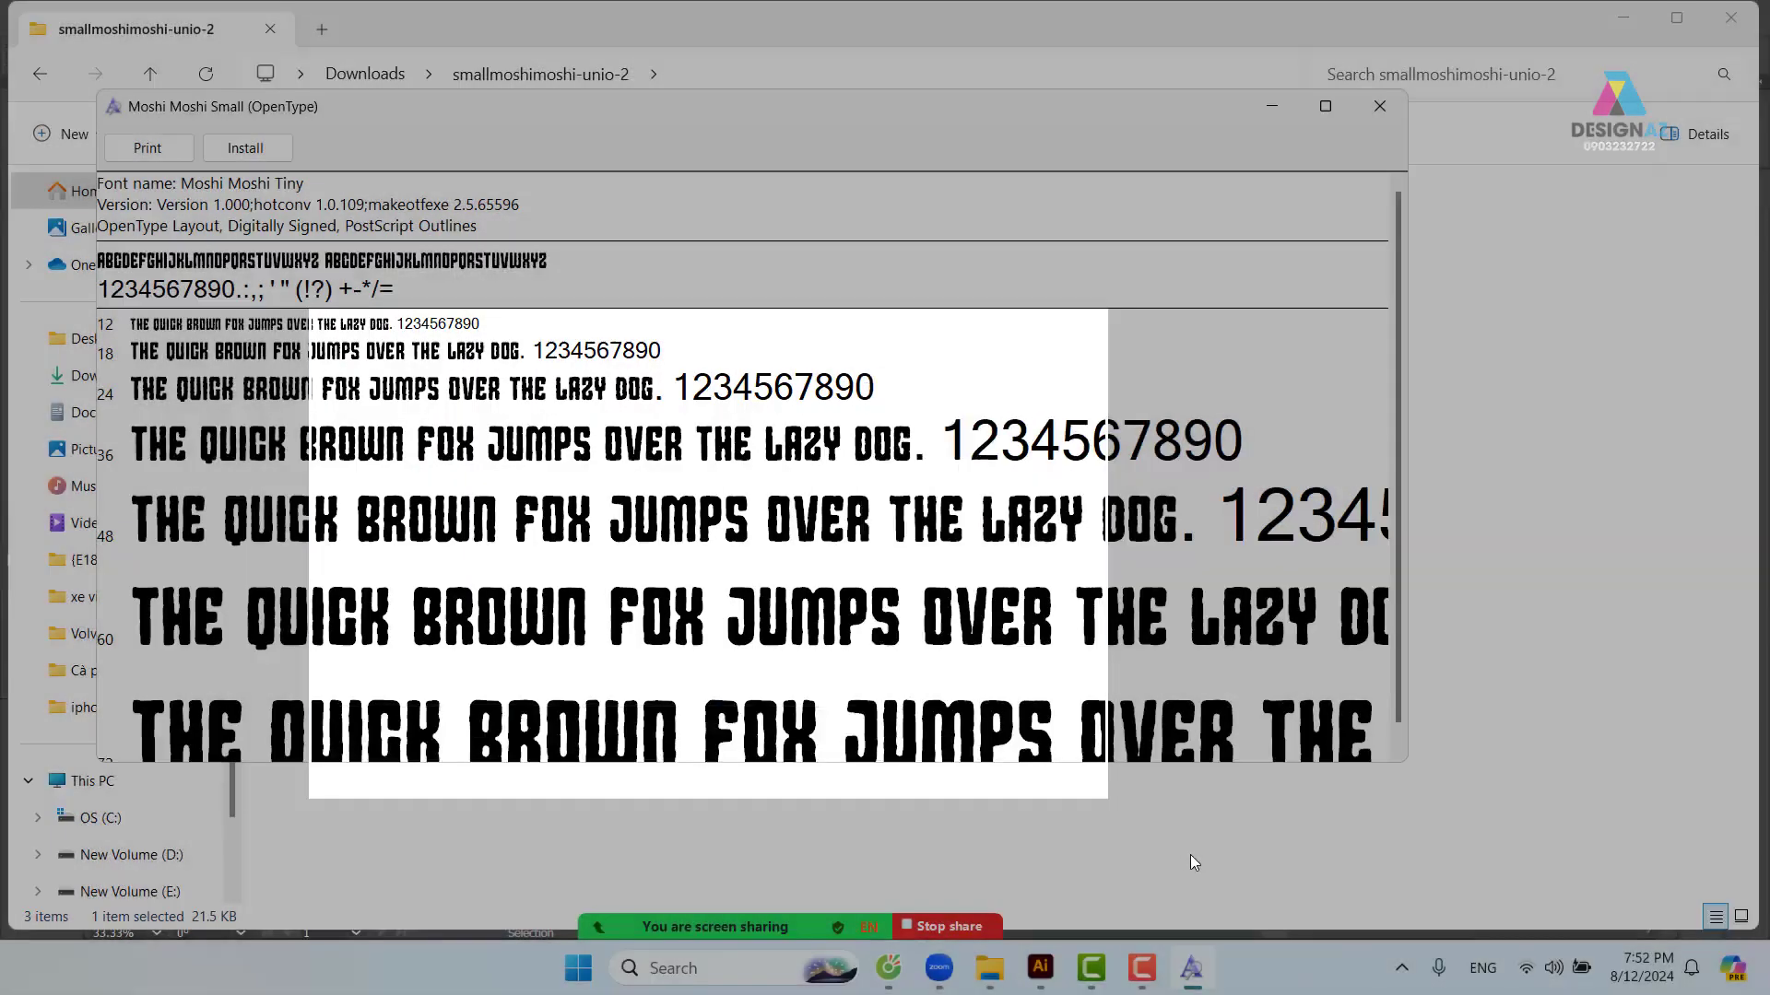
key(super+shift+s)
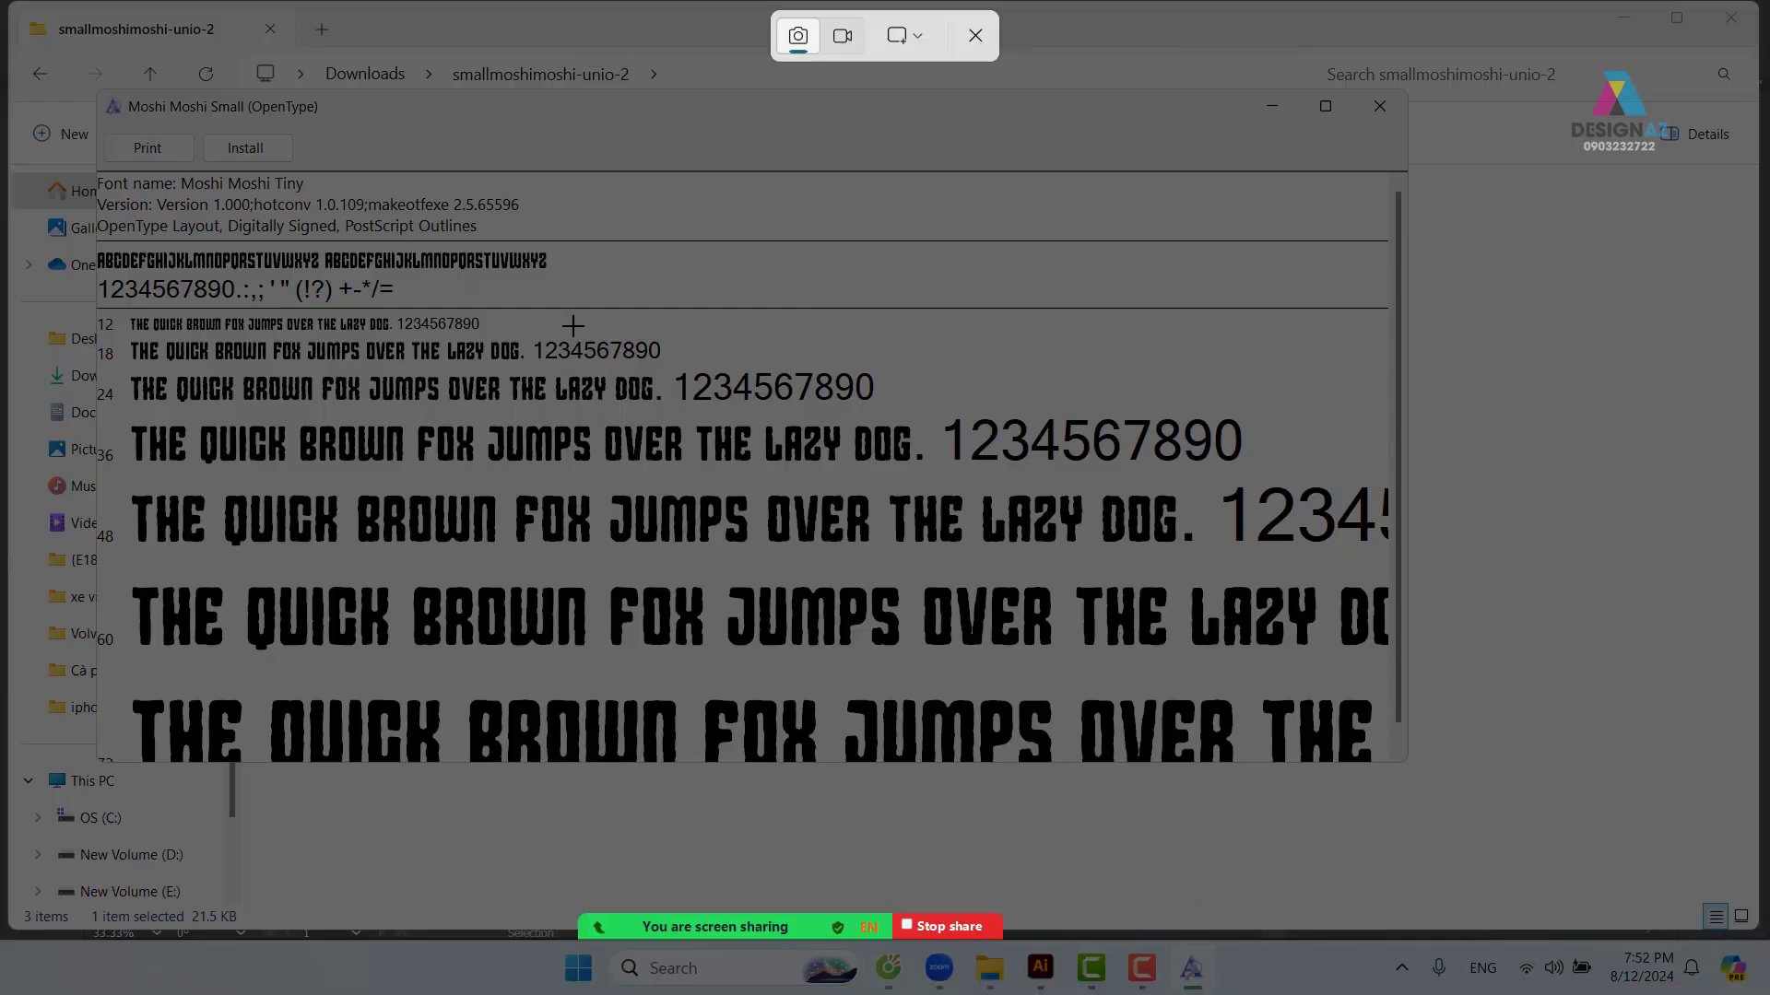
drag(419, 244, 1059, 829)
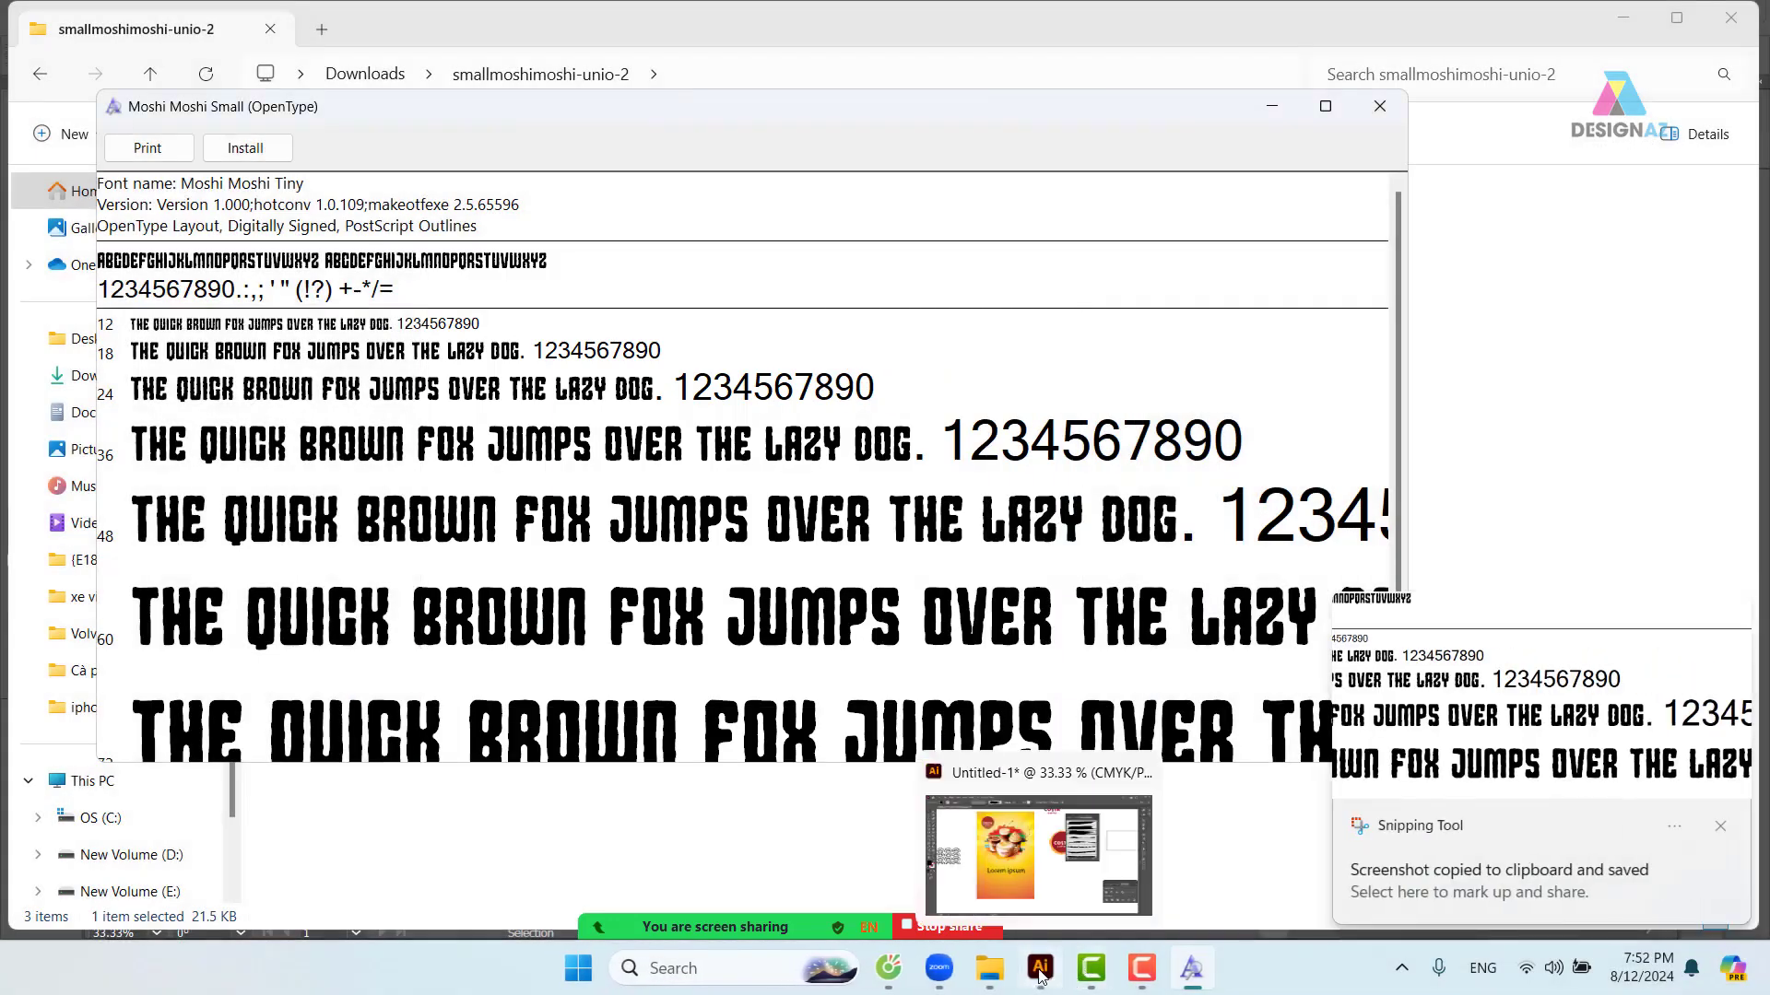
- Switch to Illustrator, paste the font sample screenshot beside the poster below the spare logo badge, and close the Artistic_Paintbrush library
click(1039, 974)
key(ctrl+v)
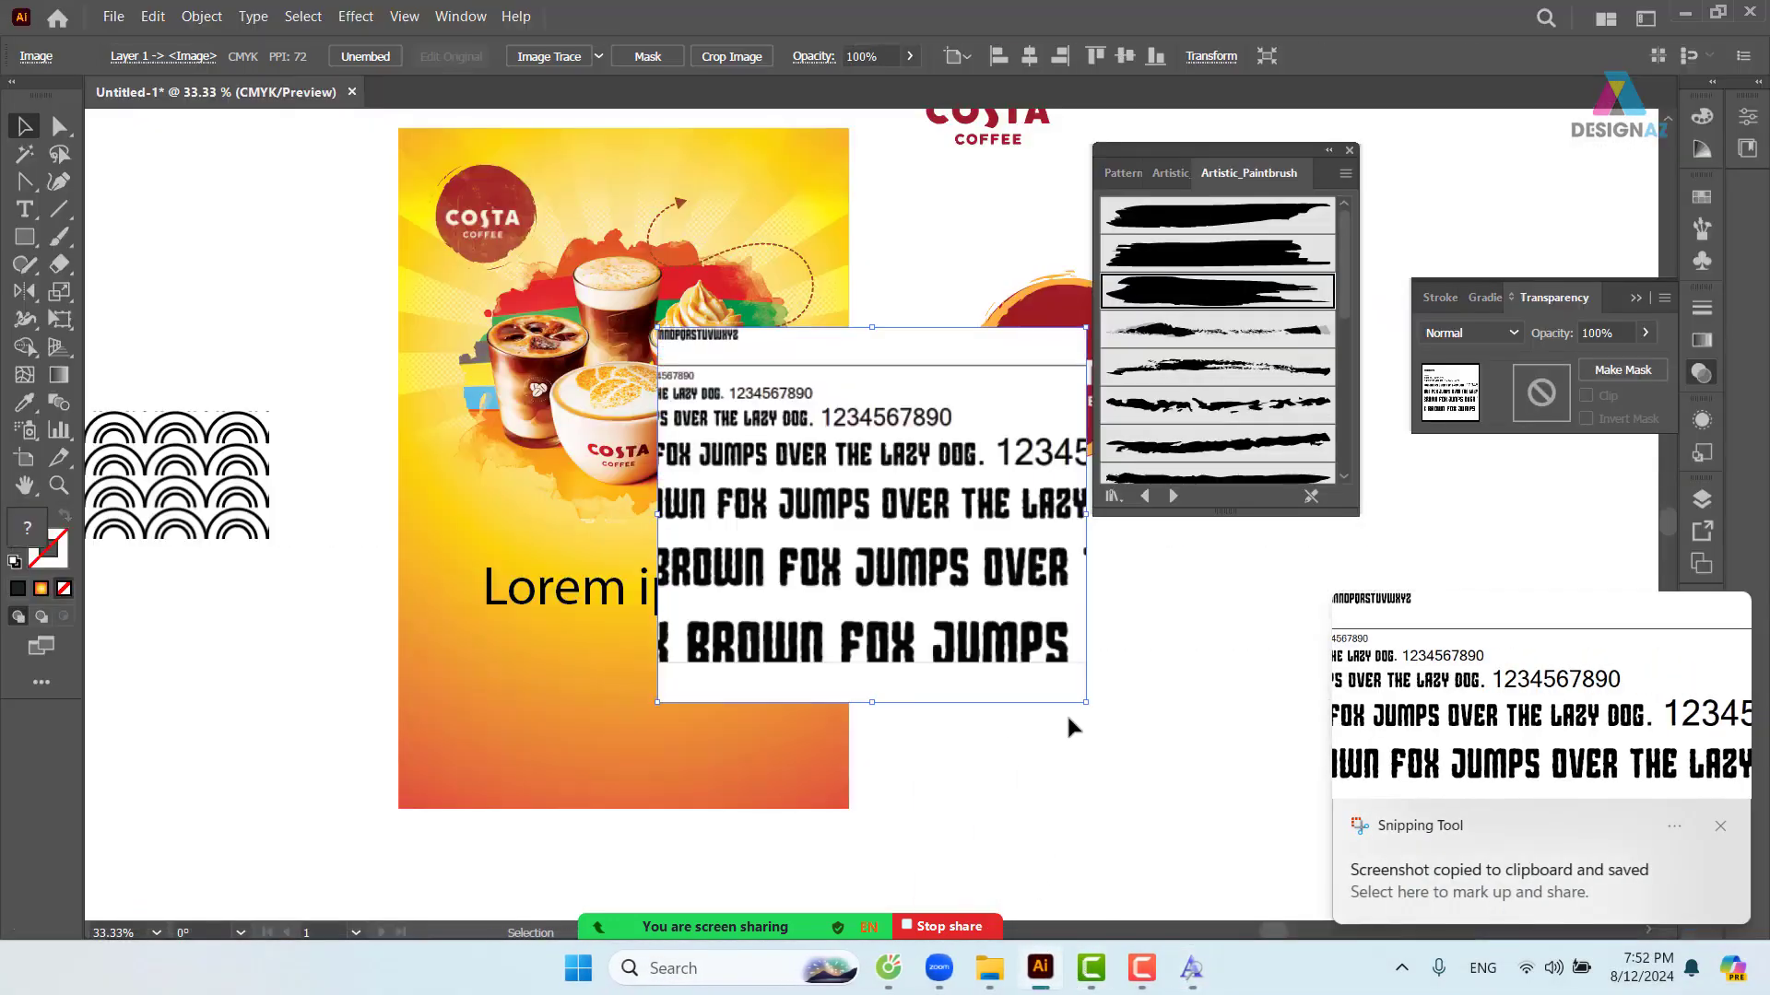
drag(918, 616, 924, 727)
click(1352, 154)
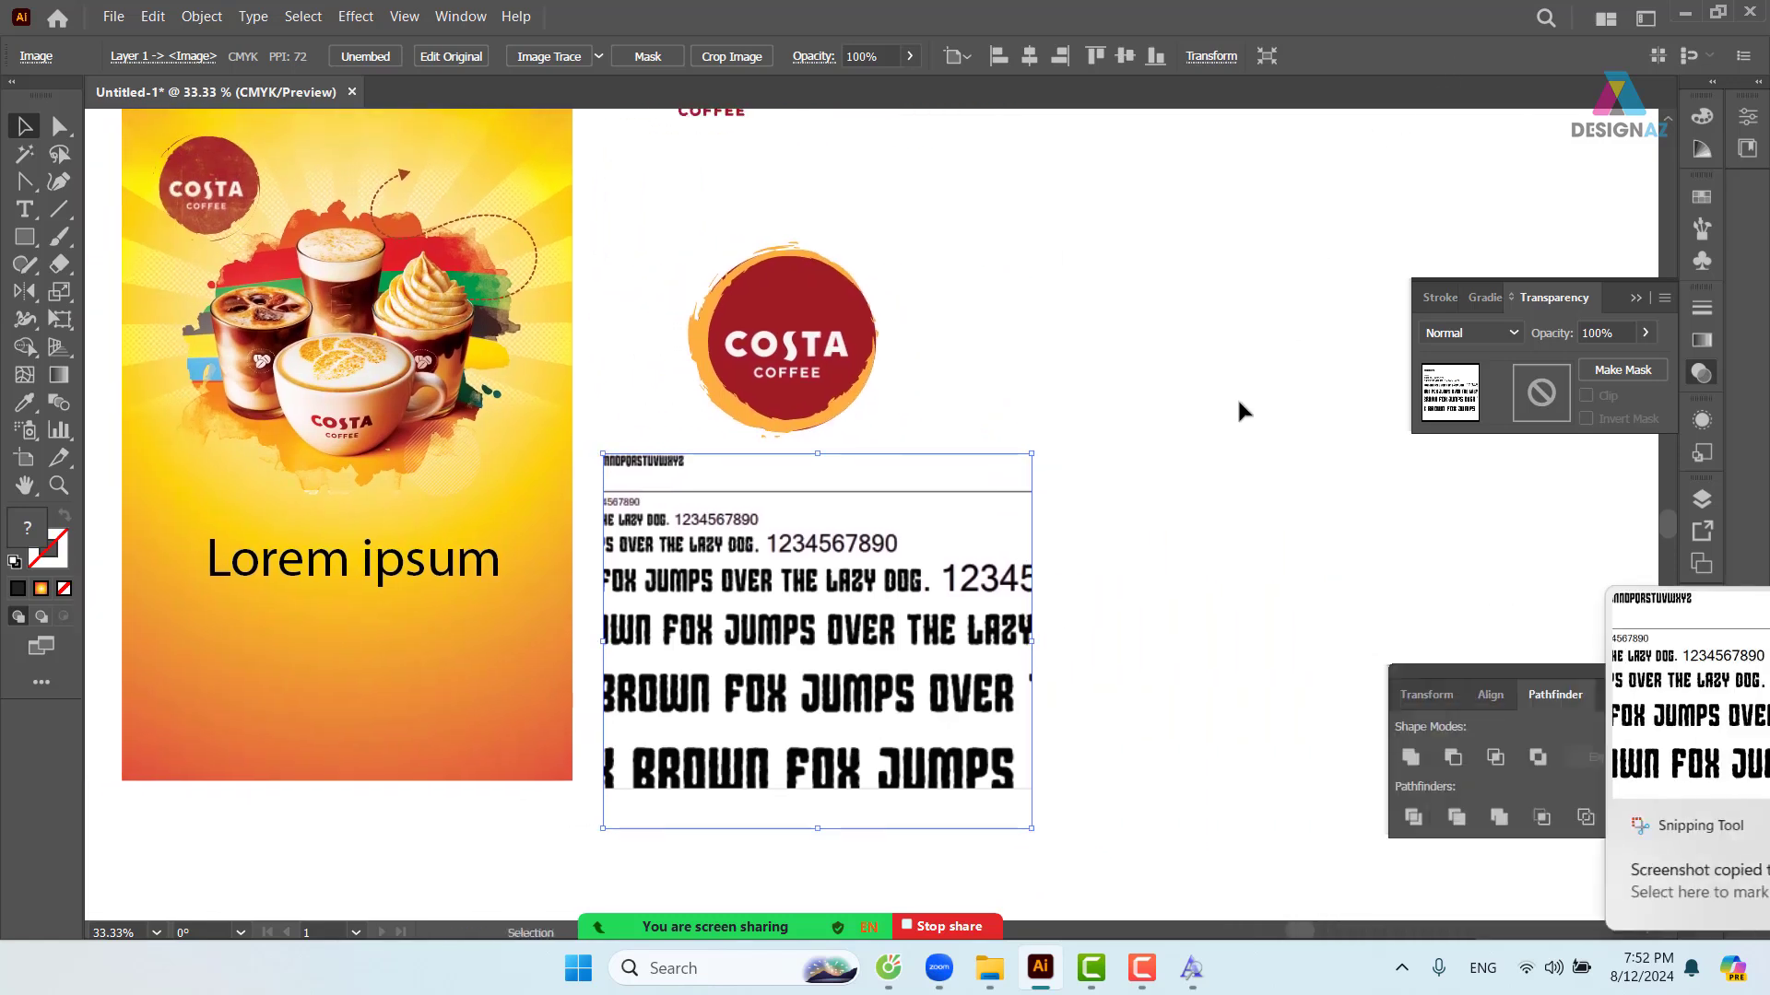
- Delete the pasted font sample screenshot beside the poster and close the Moshi Moshi Small font preview window
scroll(1259, 470, left, 3)
key(Delete)
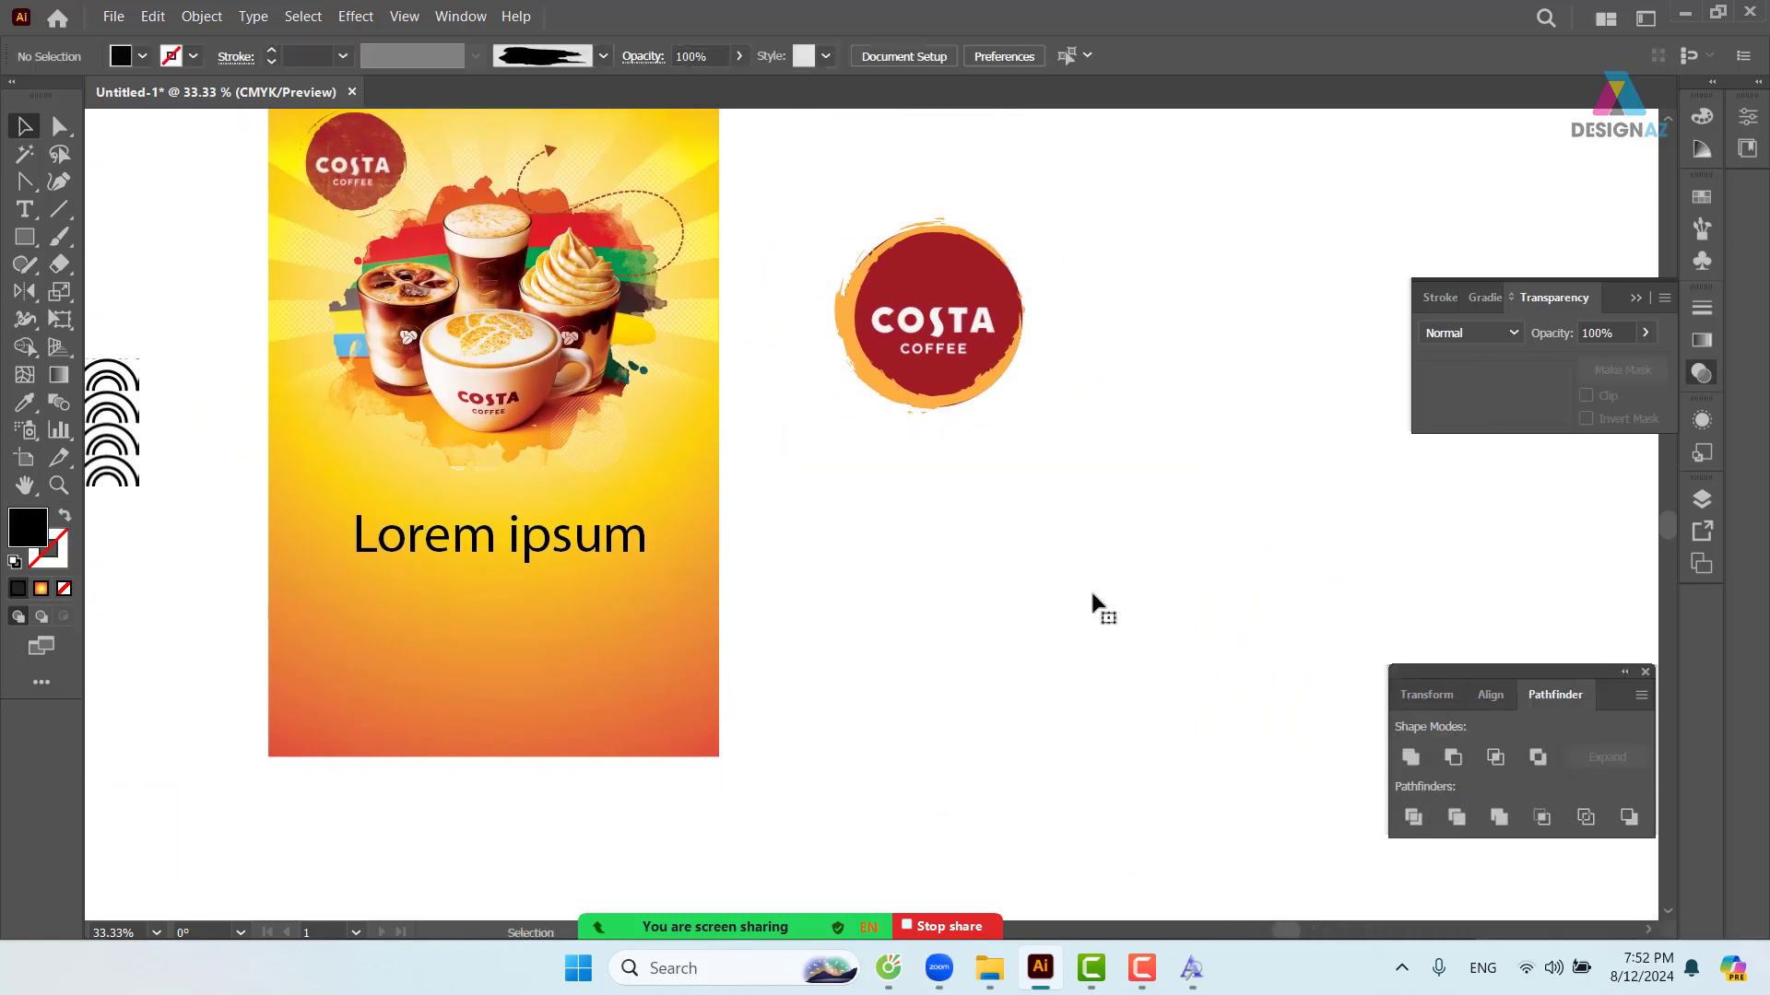
click(1191, 969)
click(1368, 112)
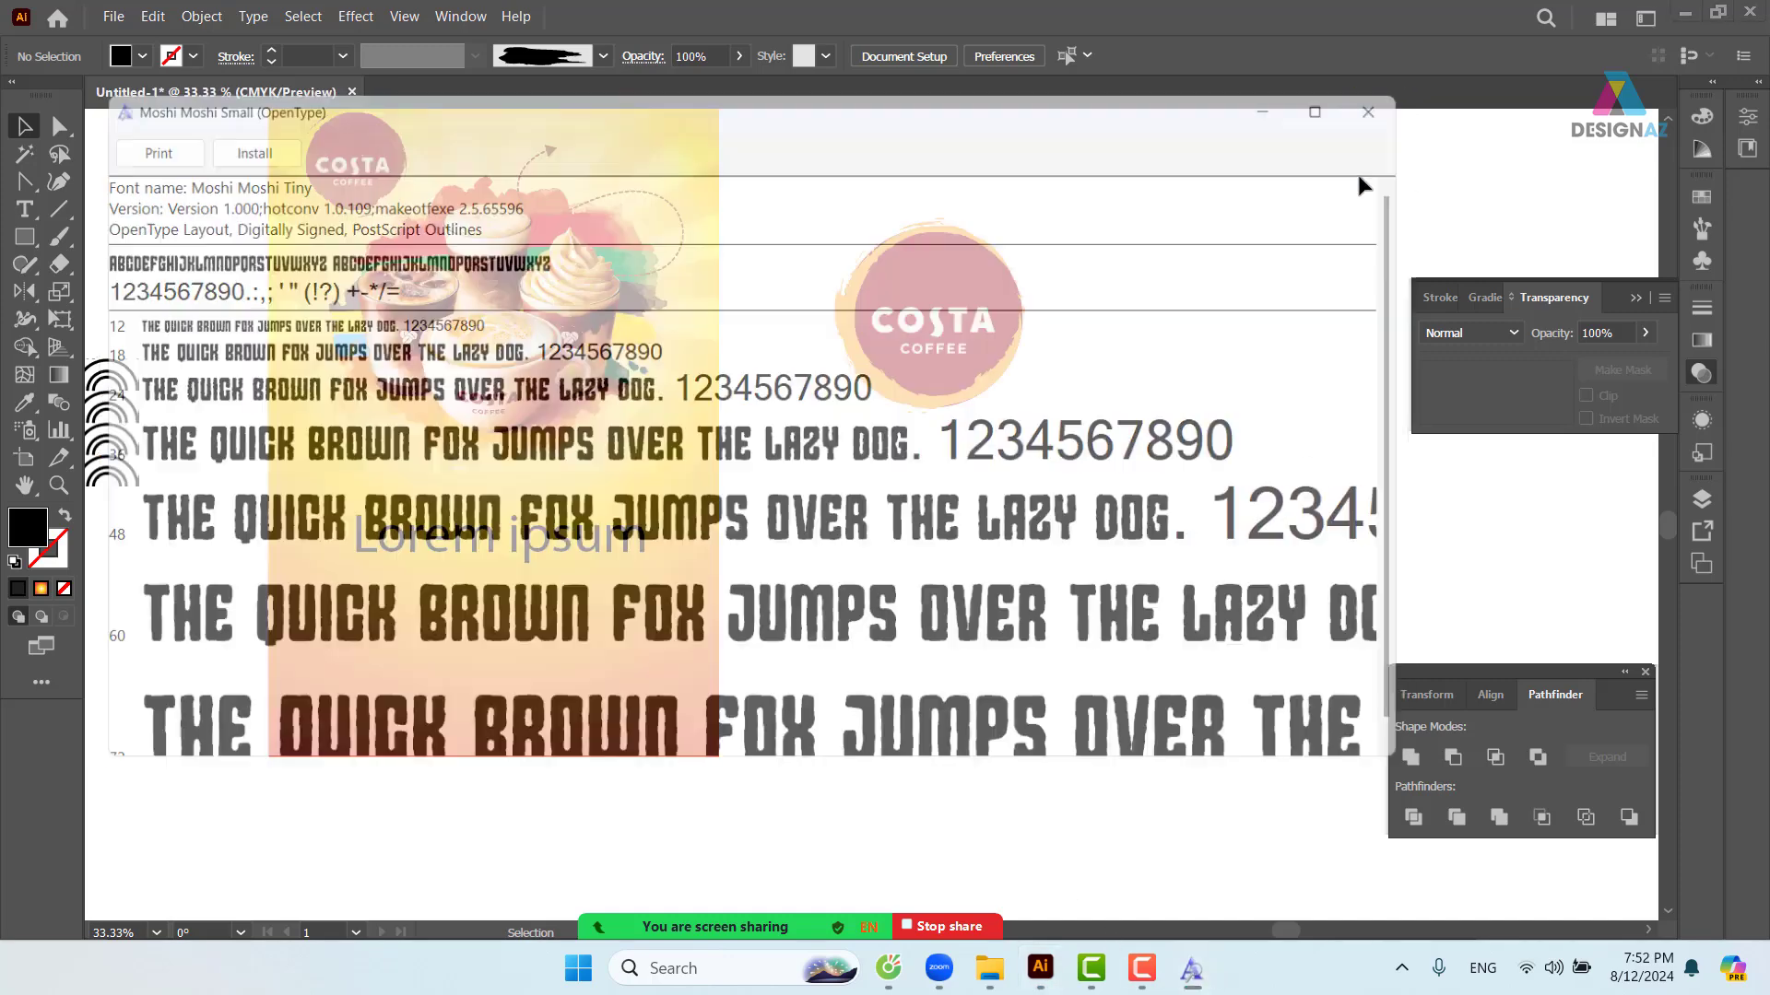
- Switch to File Explorer and install the MoshiMoshi-Small OpenType font from the smallmoshimoshi-unio-2 folder
mouse_move(1014, 967)
click(1039, 890)
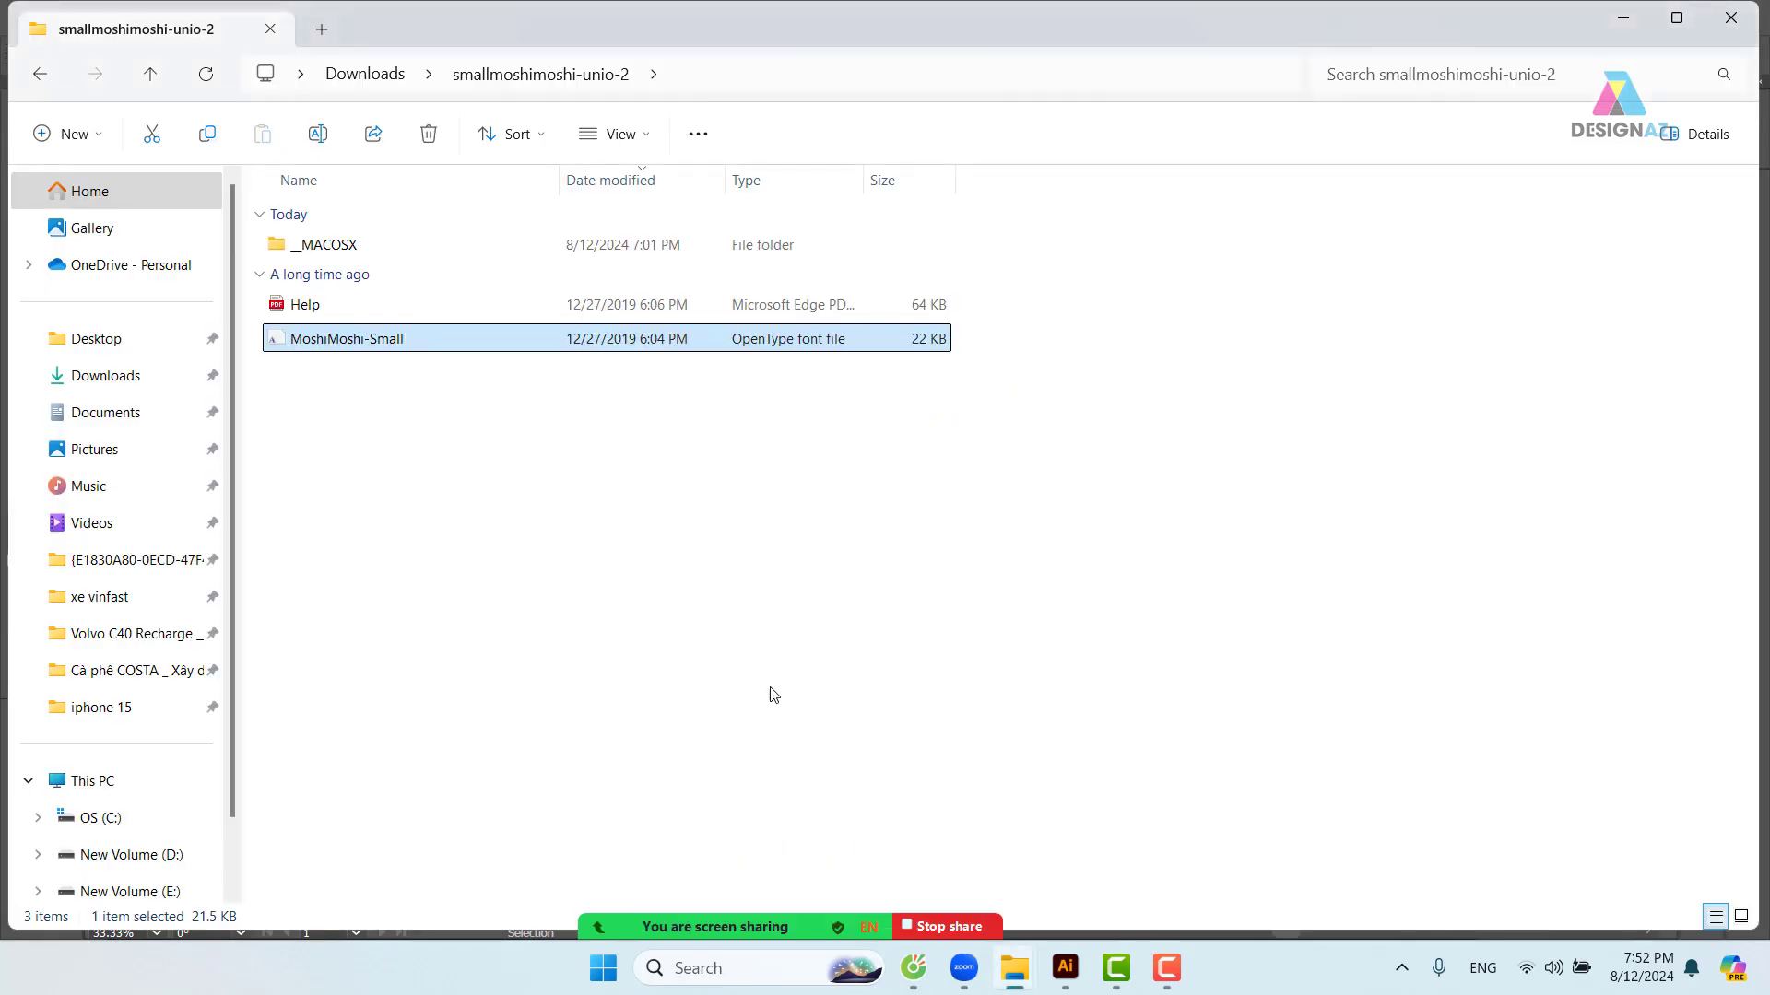
right_click(380, 344)
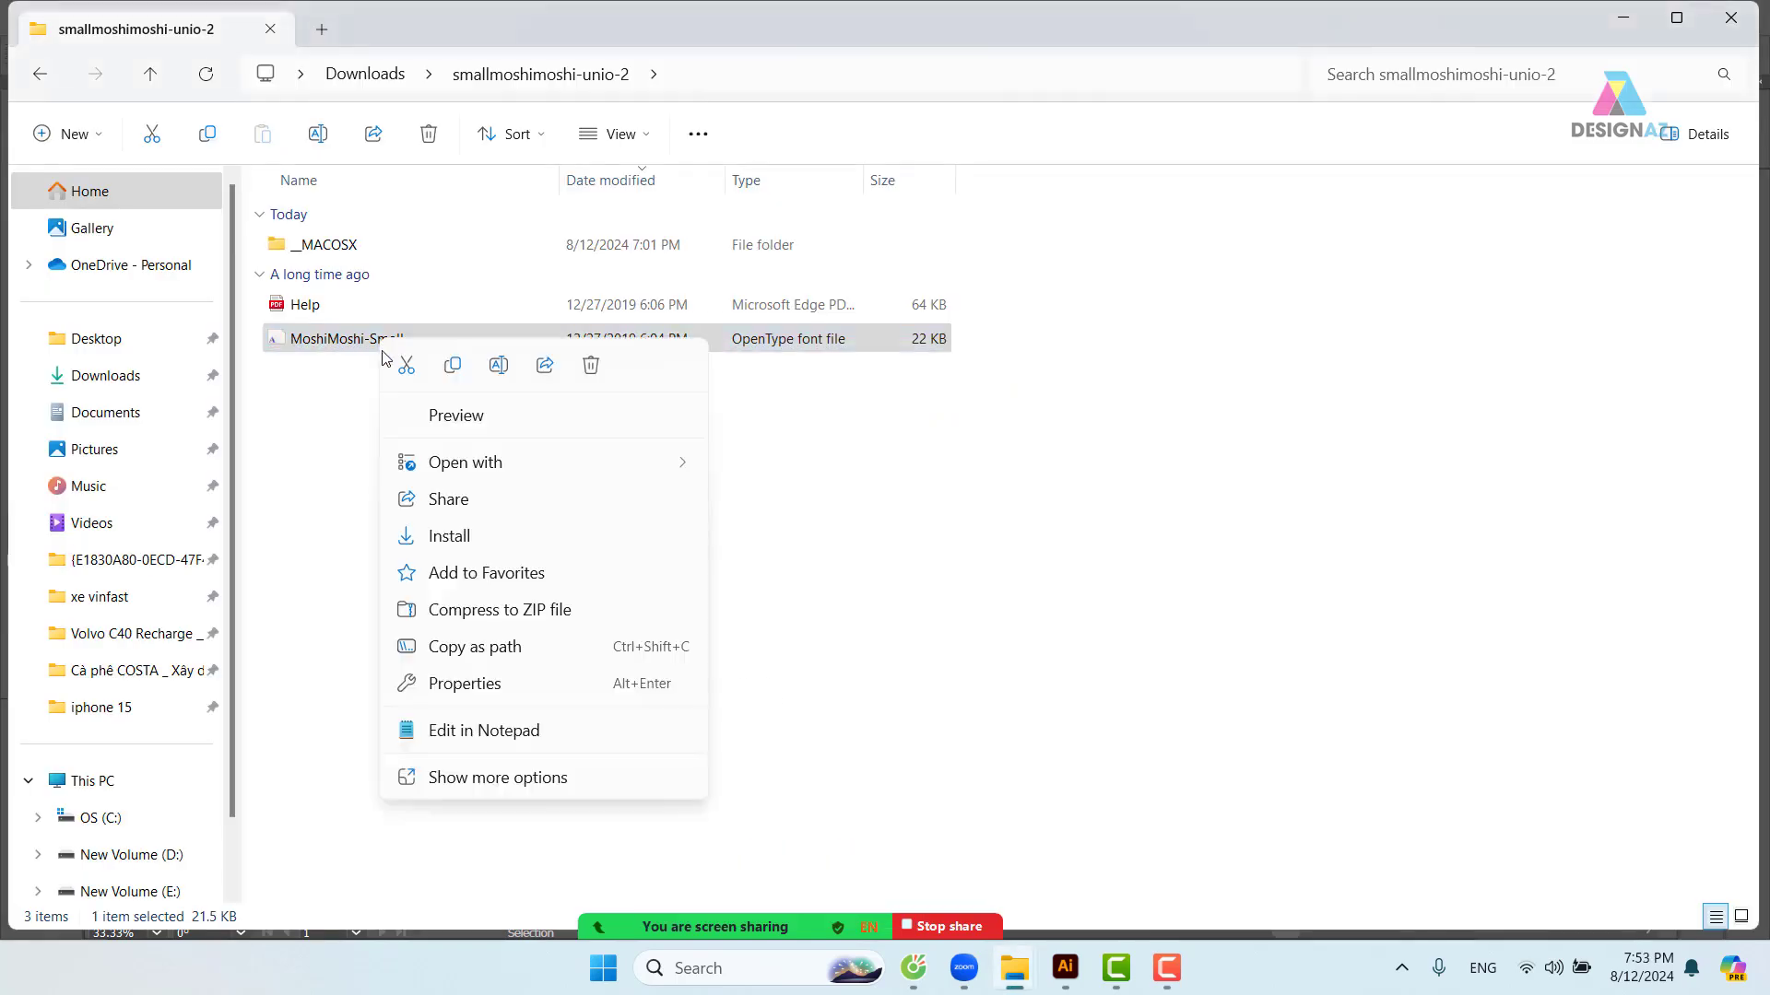
click(485, 537)
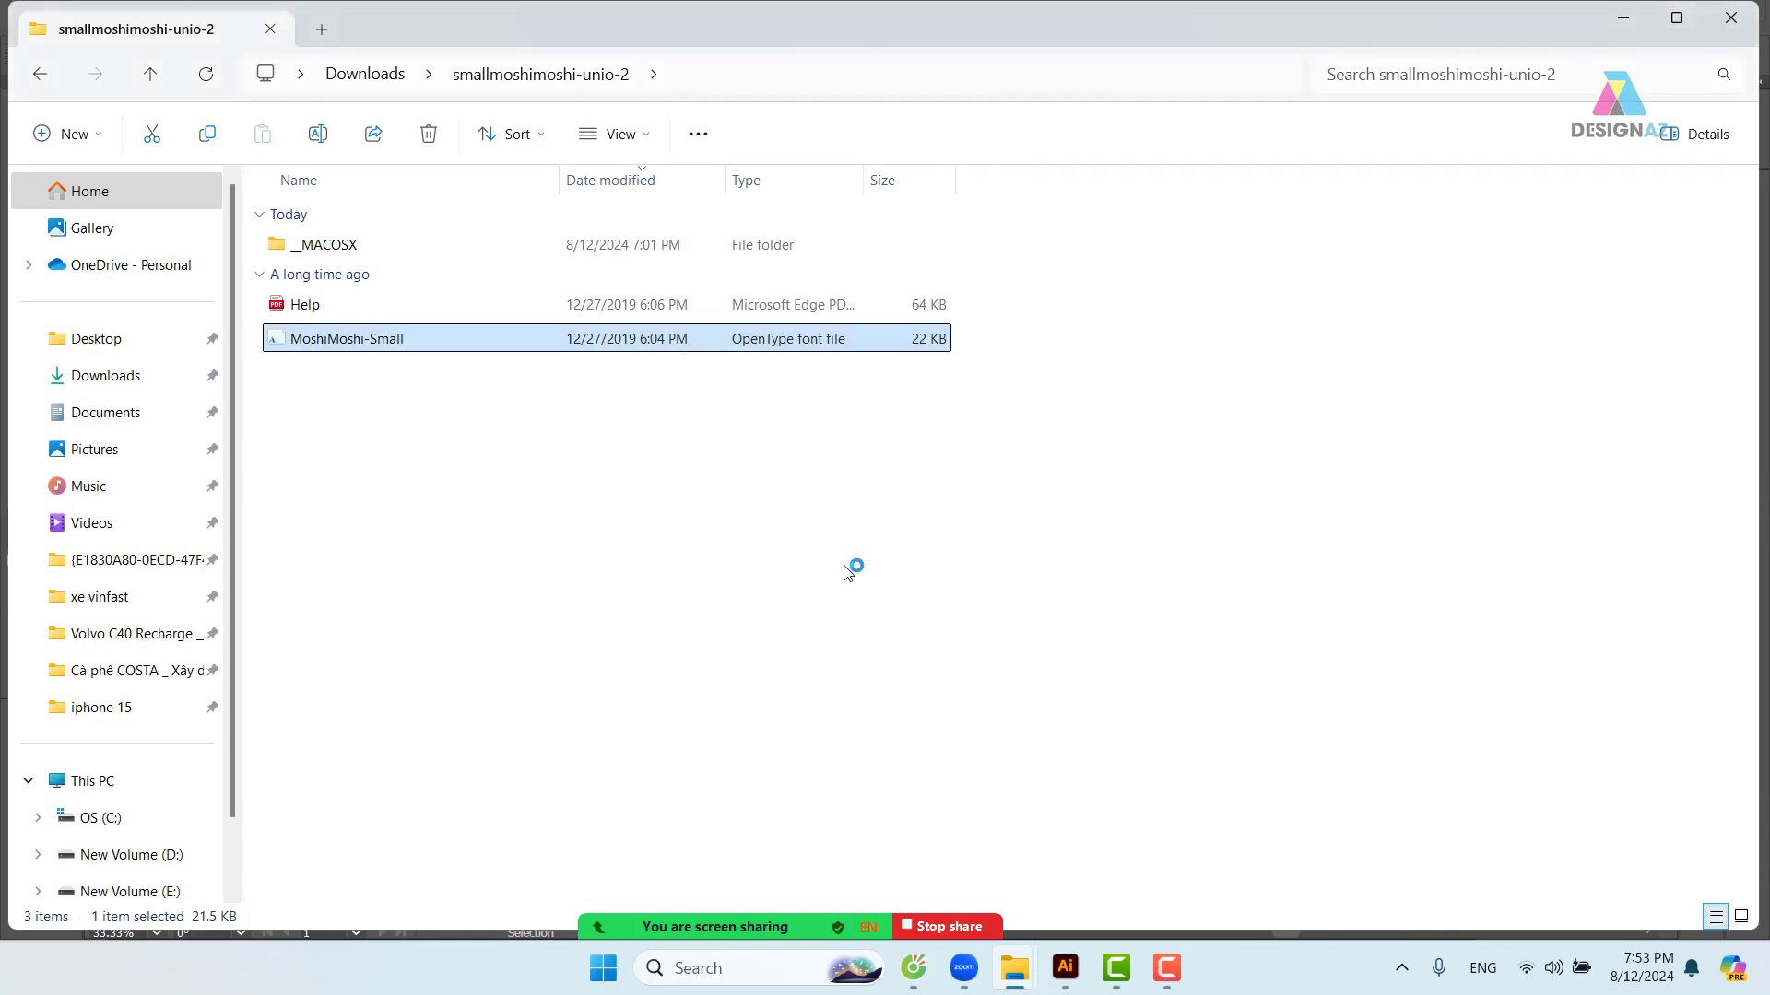
- Copy the name of the MoshiMoshi-Small font file without changing it
click(396, 434)
click(376, 350)
click(376, 350)
key(ctrl+c)
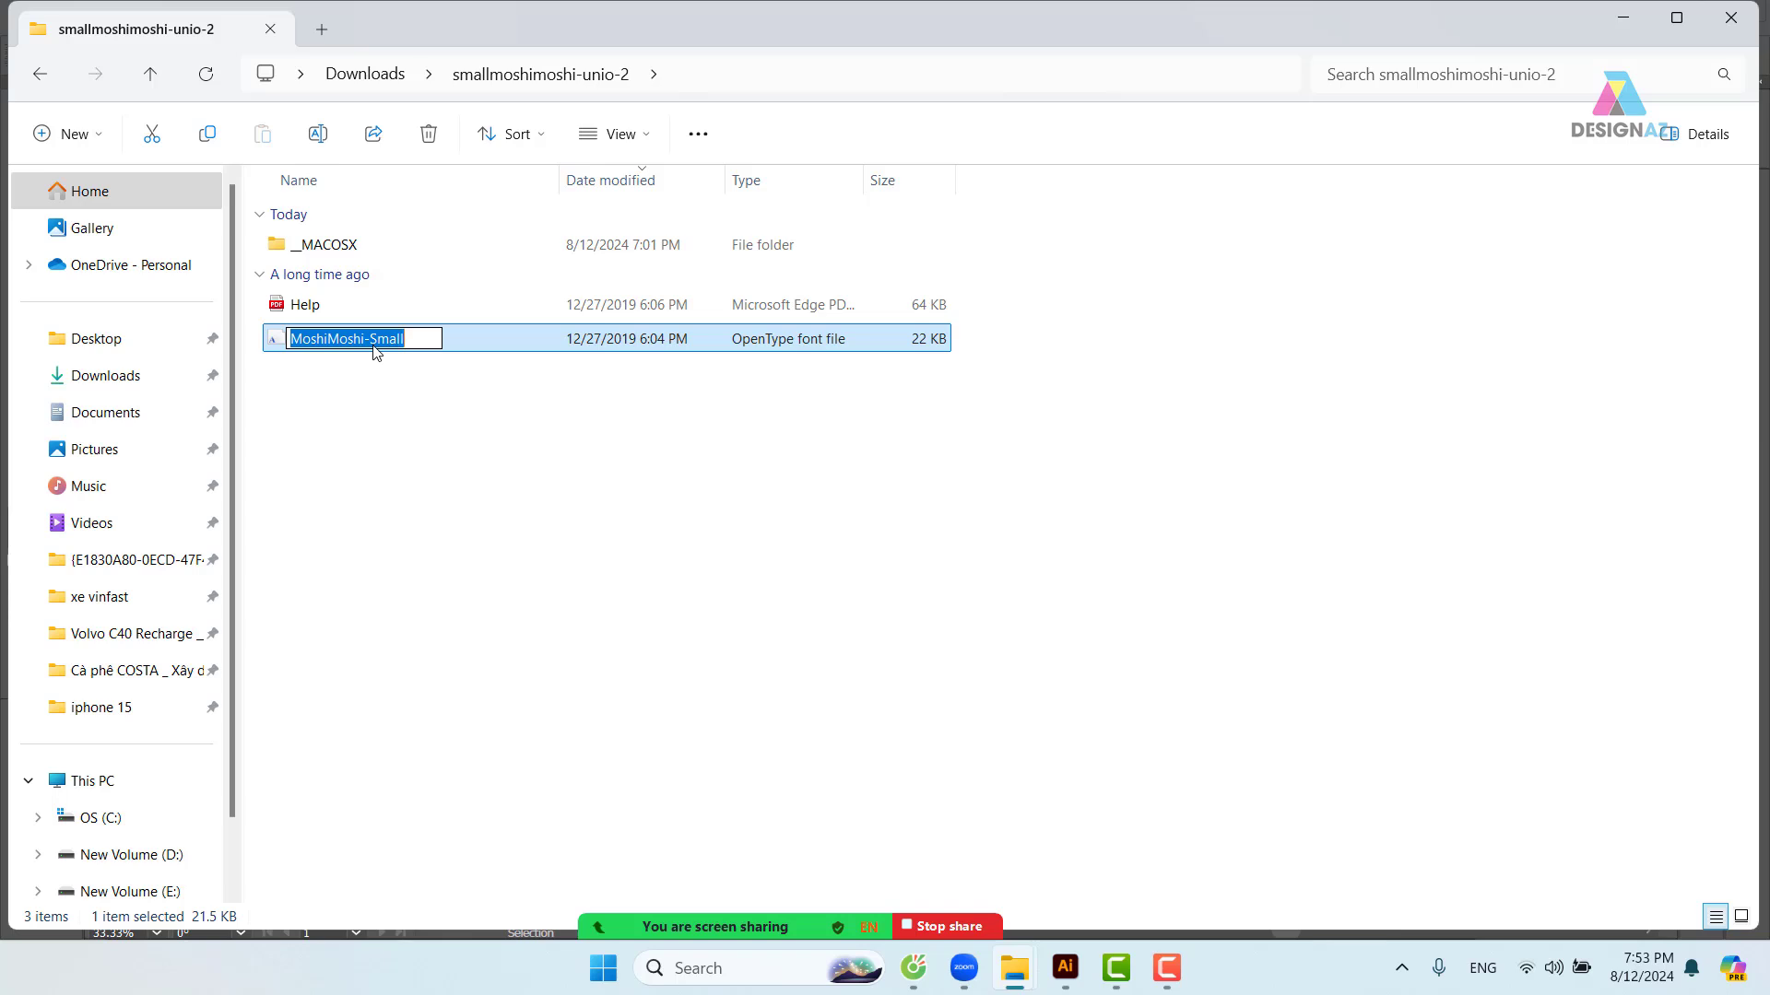
click(547, 501)
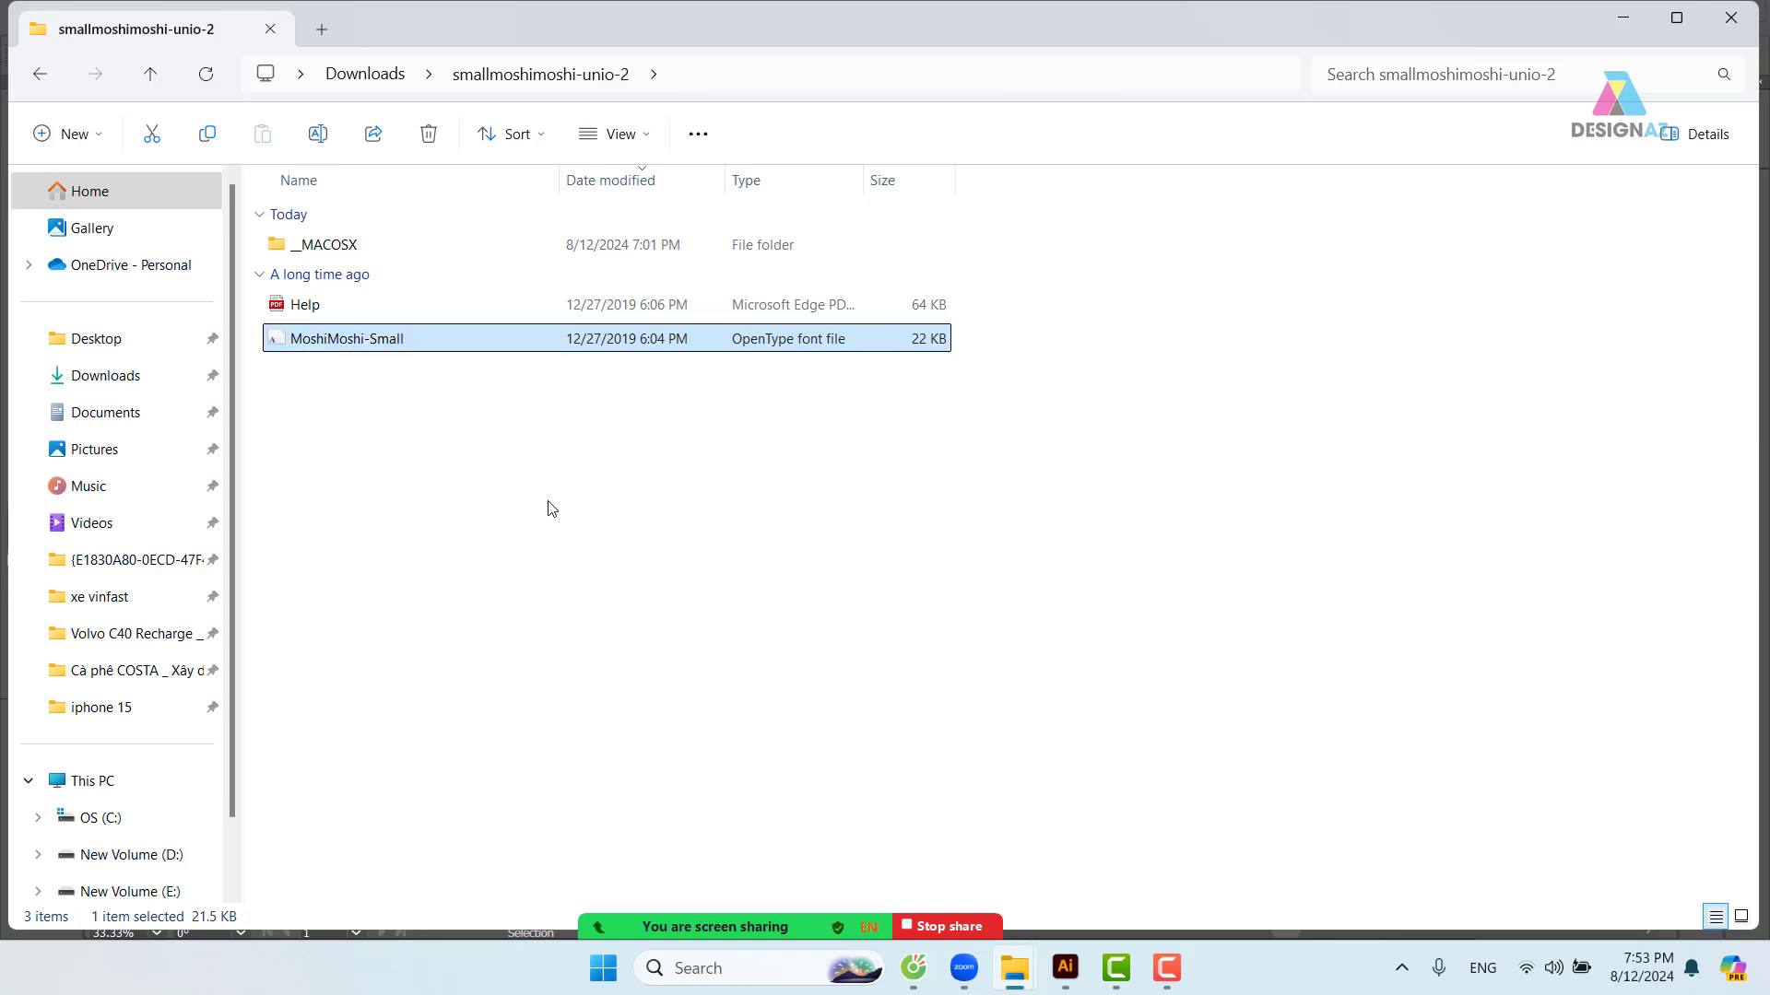
- Switch to Illustrator, search the fonts for "Moshi" and apply Moshi Moshi Small to the "Lorem ipsum" headline
click(1061, 976)
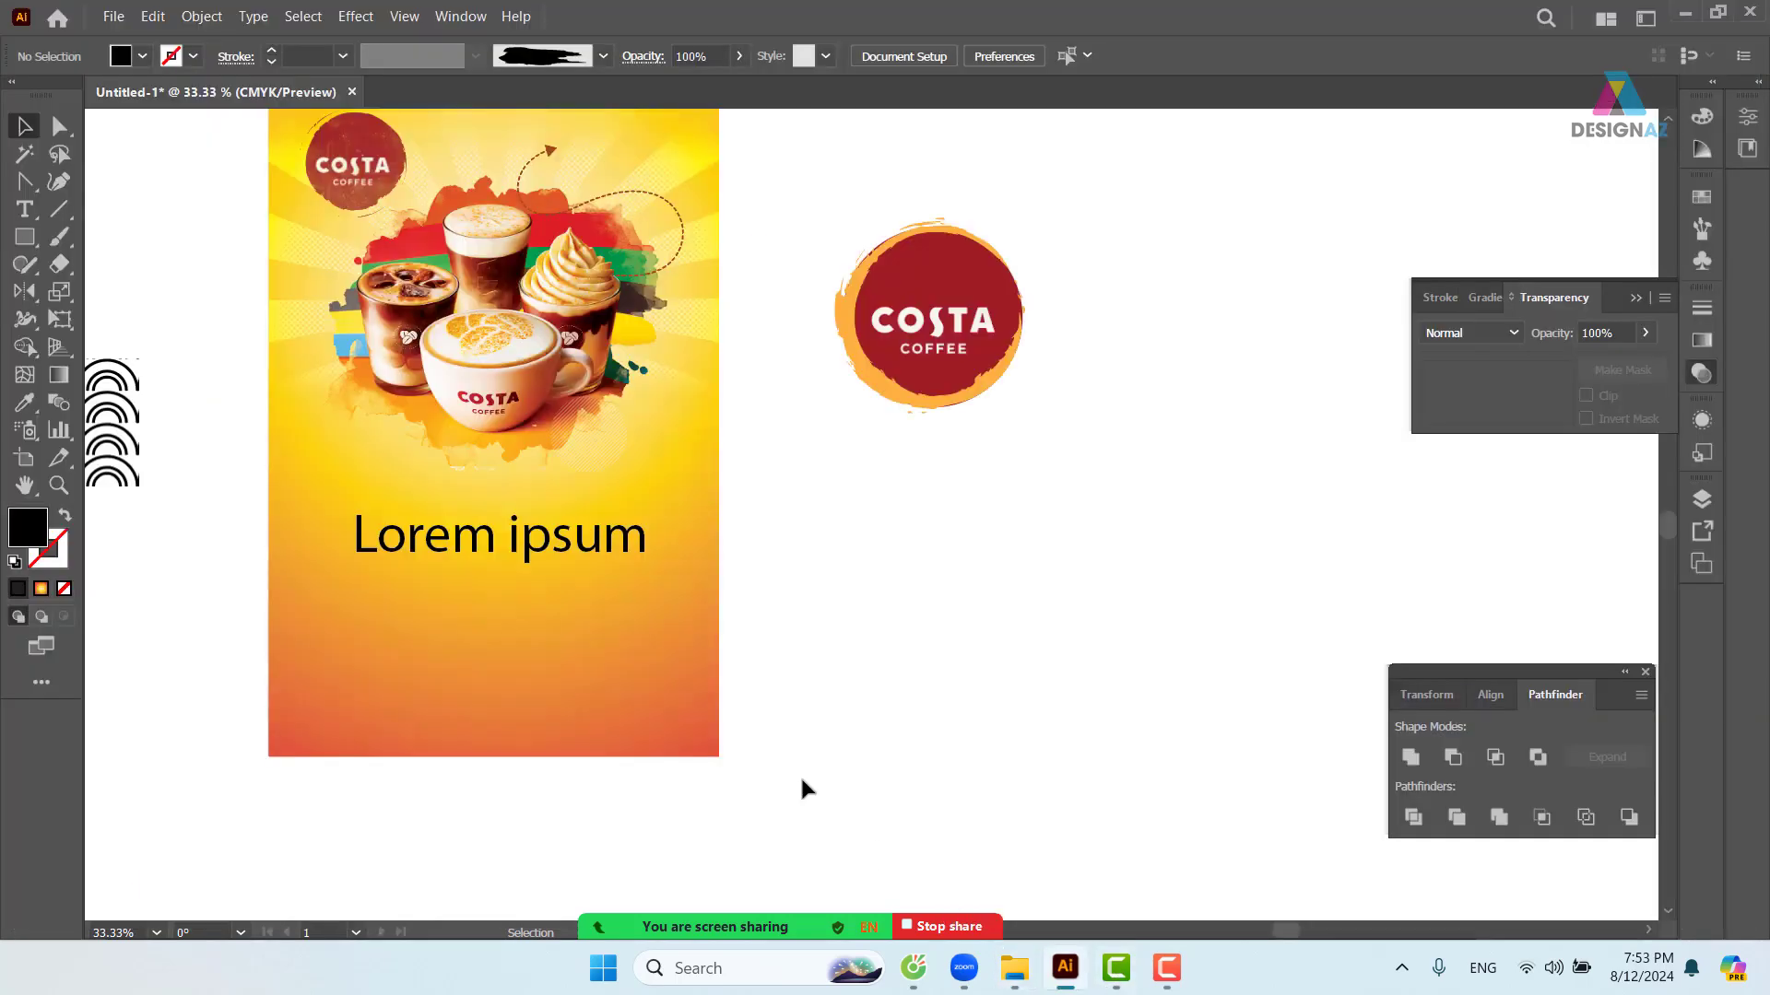
click(724, 572)
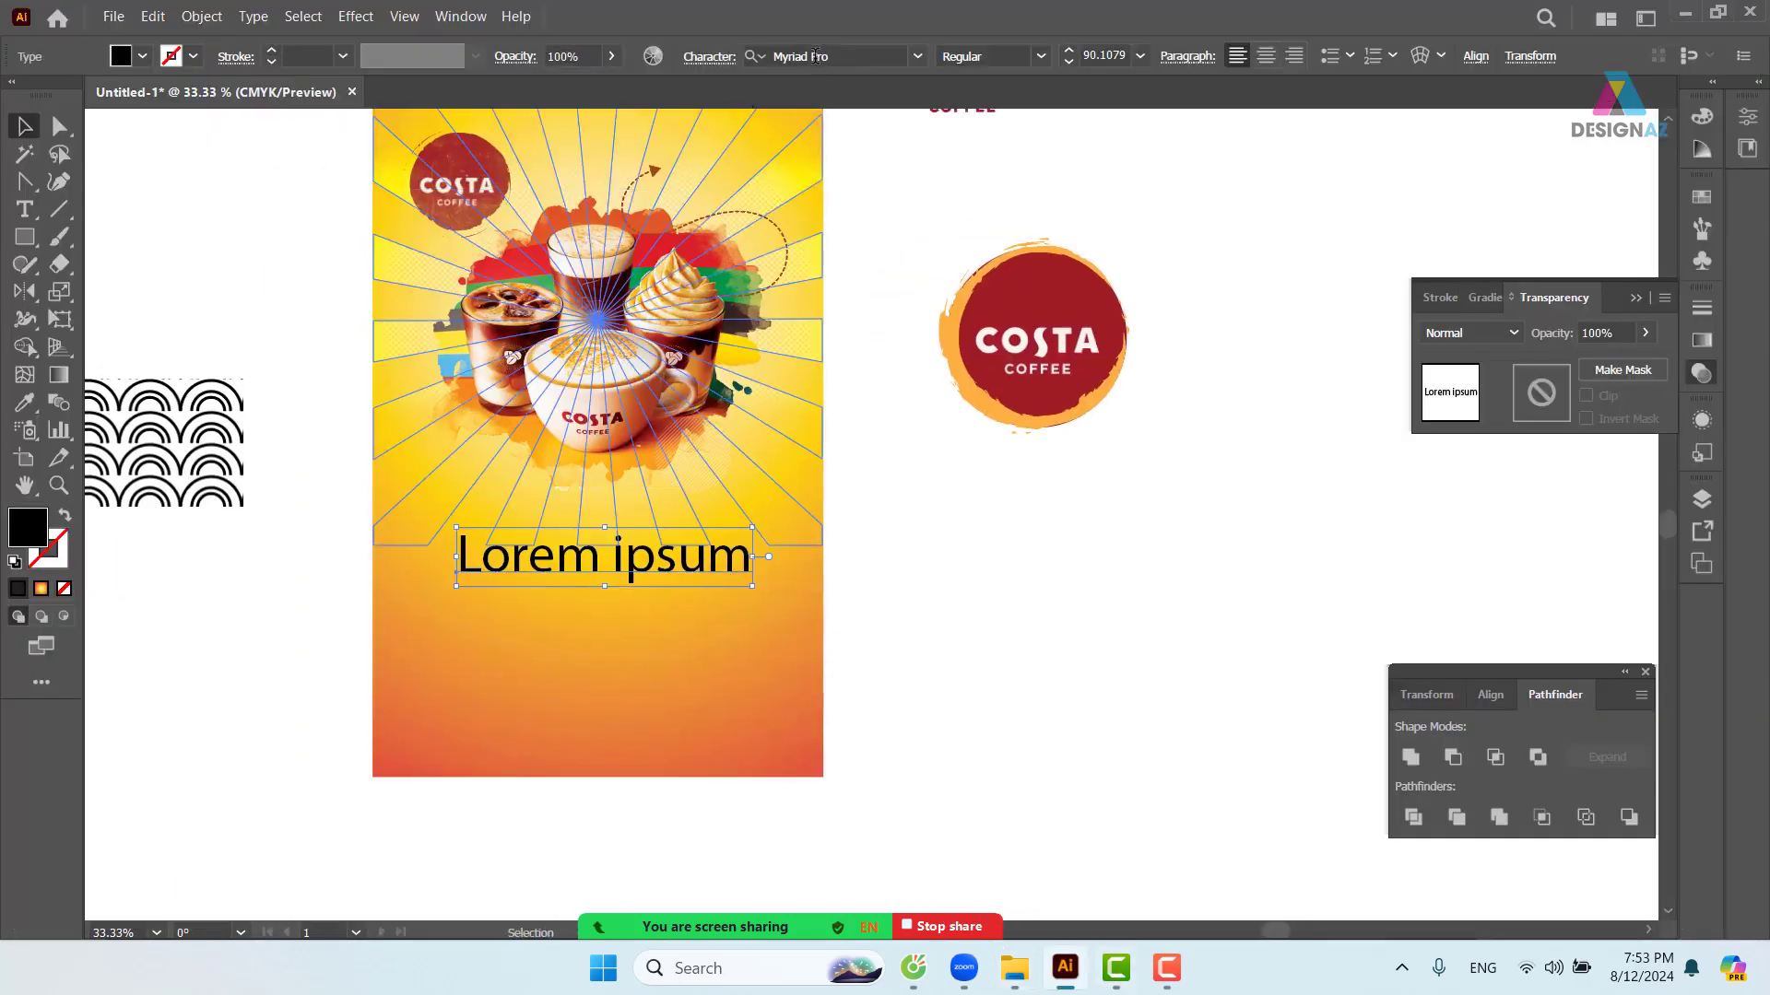
click(864, 63)
key(ctrl+v)
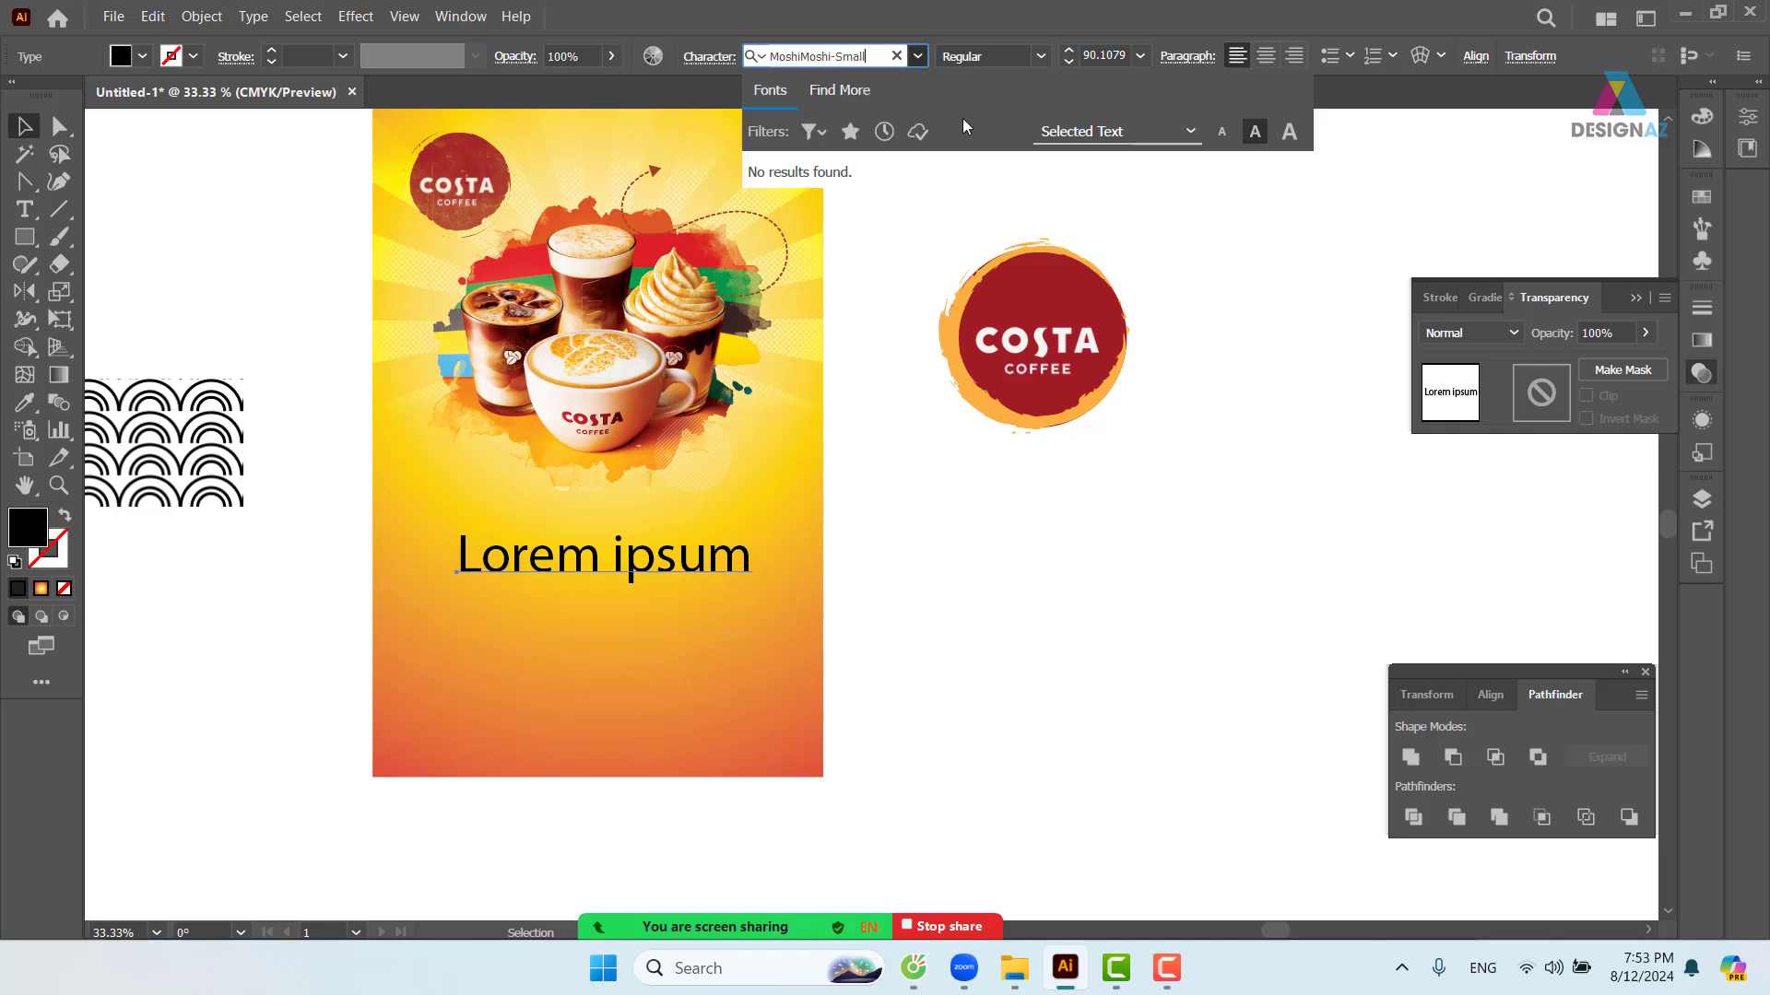
key(BackSpace)
key(BackSpace)
key(BackSpace)
key(BackSpace)
key(BackSpace)
key(BackSpace)
key(BackSpace)
key(BackSpace)
key(BackSpace)
key(BackSpace)
key(BackSpace)
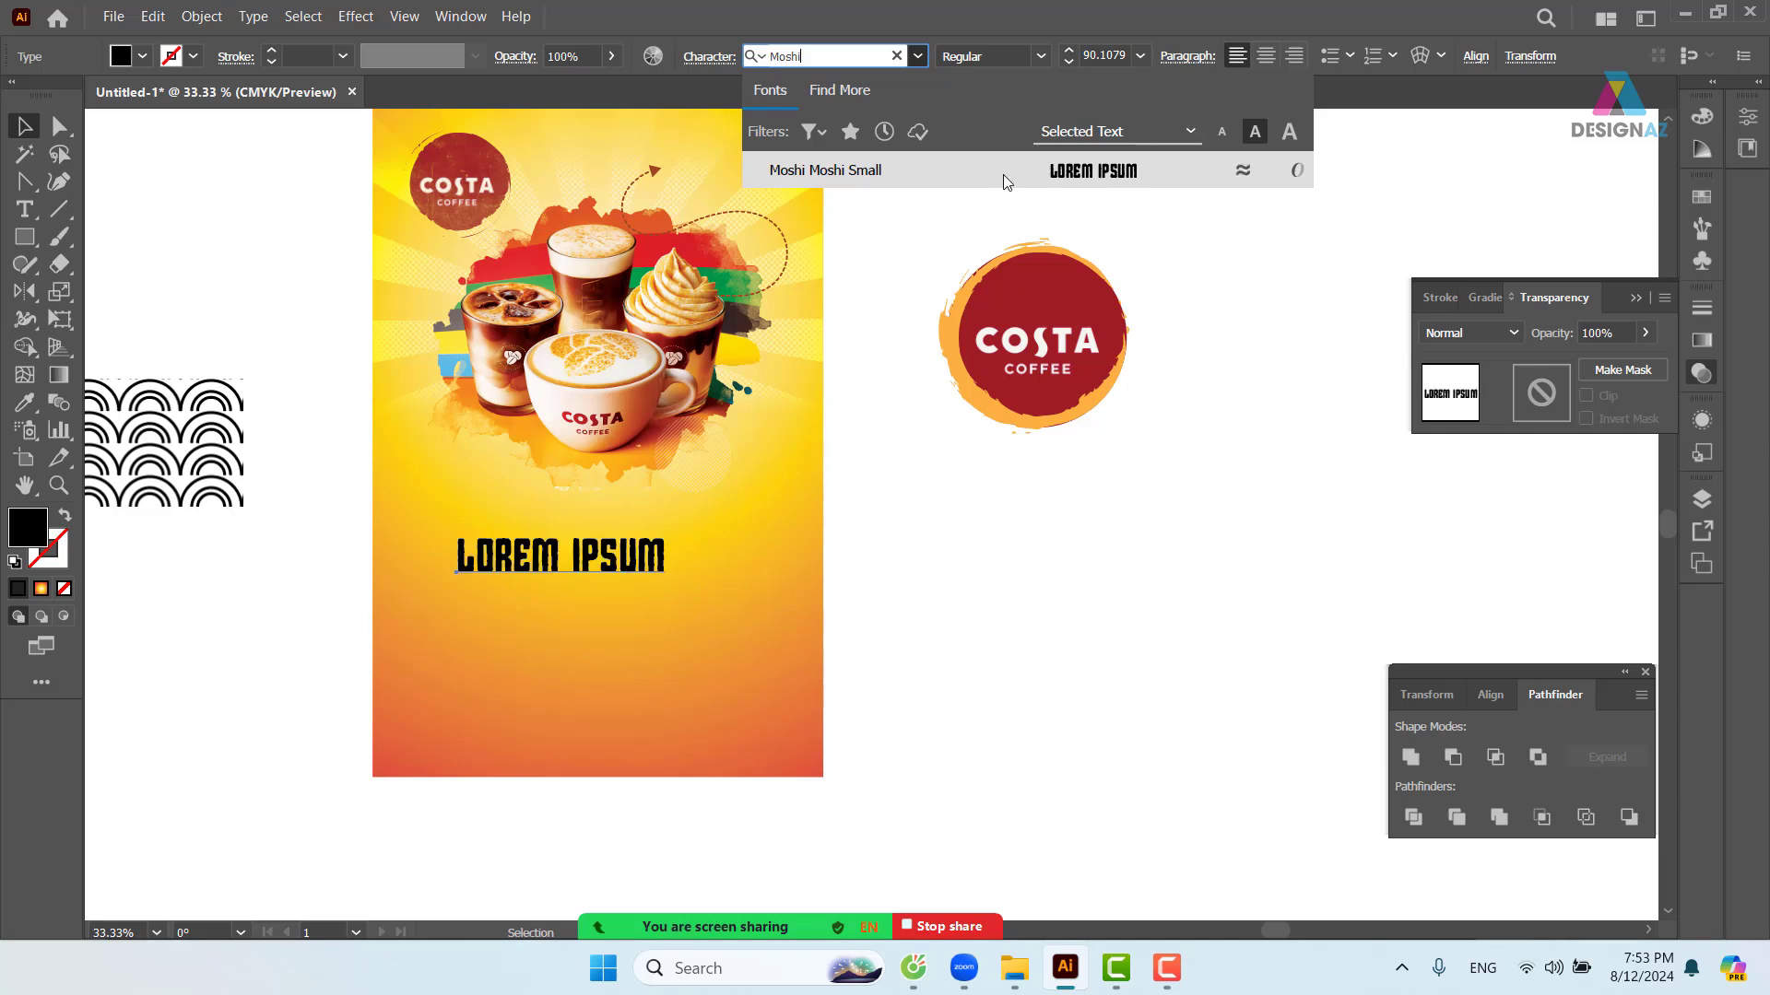
click(1058, 175)
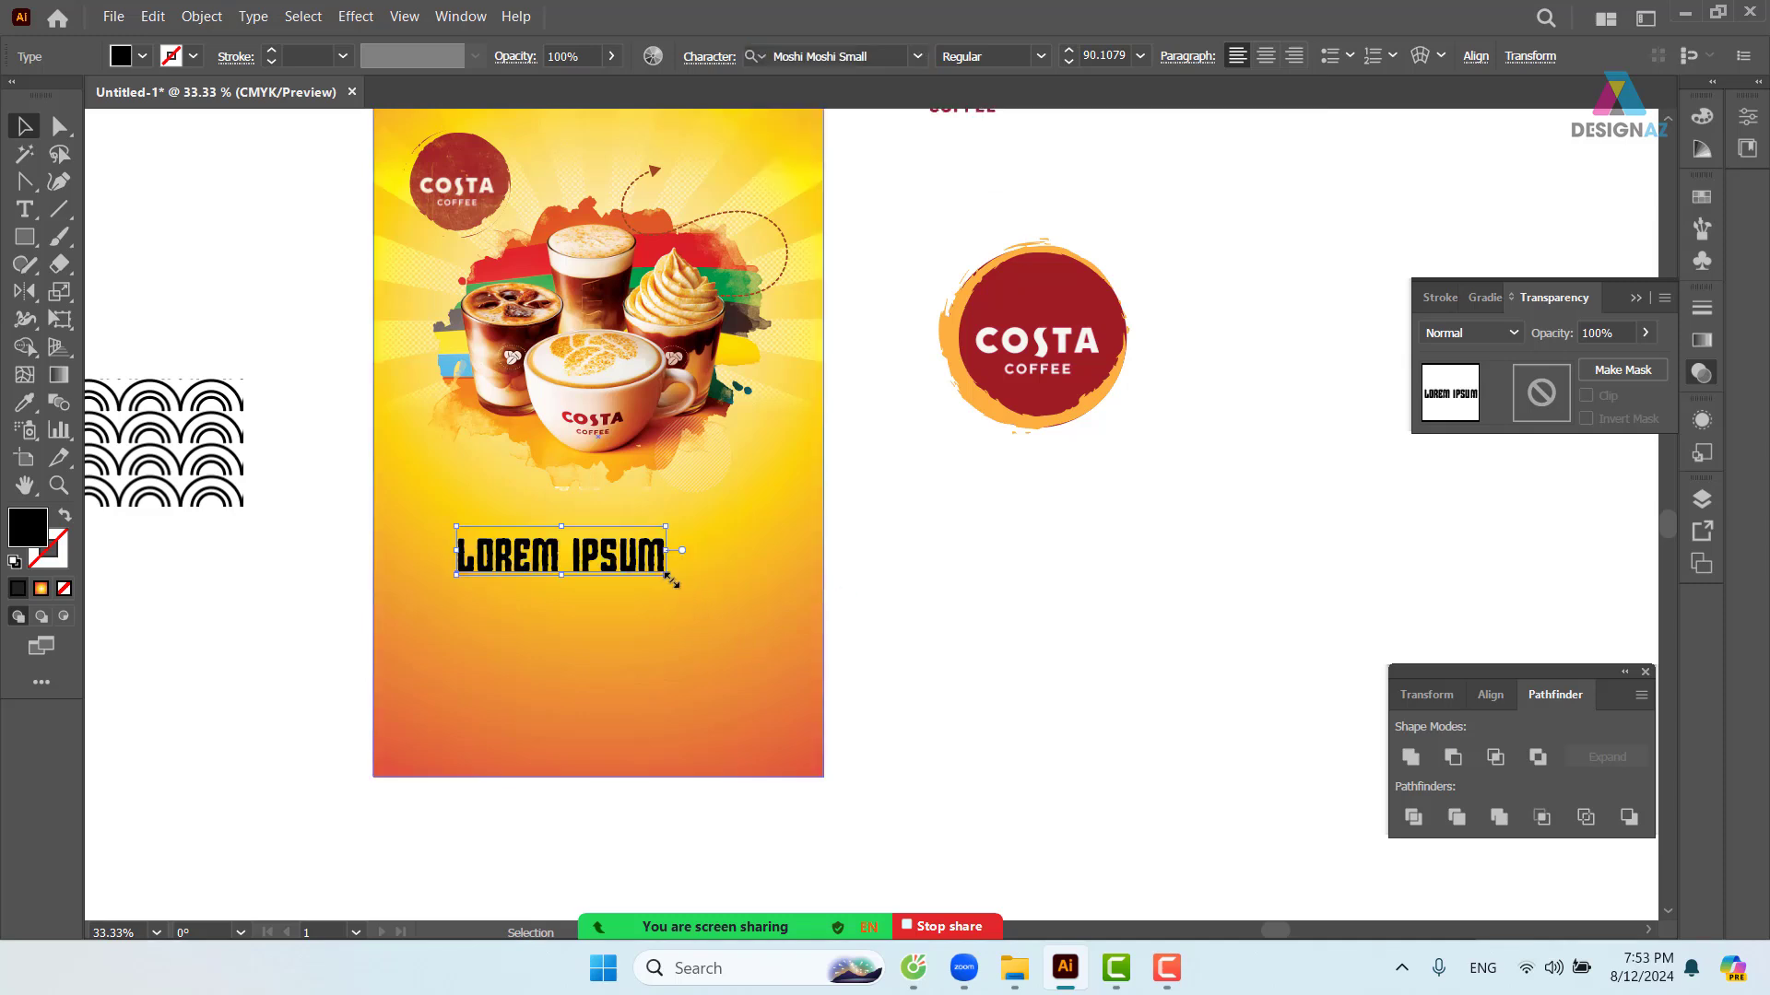
- Enlarge the headline to about 131 pt and shift it slightly so it sits centered below the cups
drag(670, 577, 763, 629)
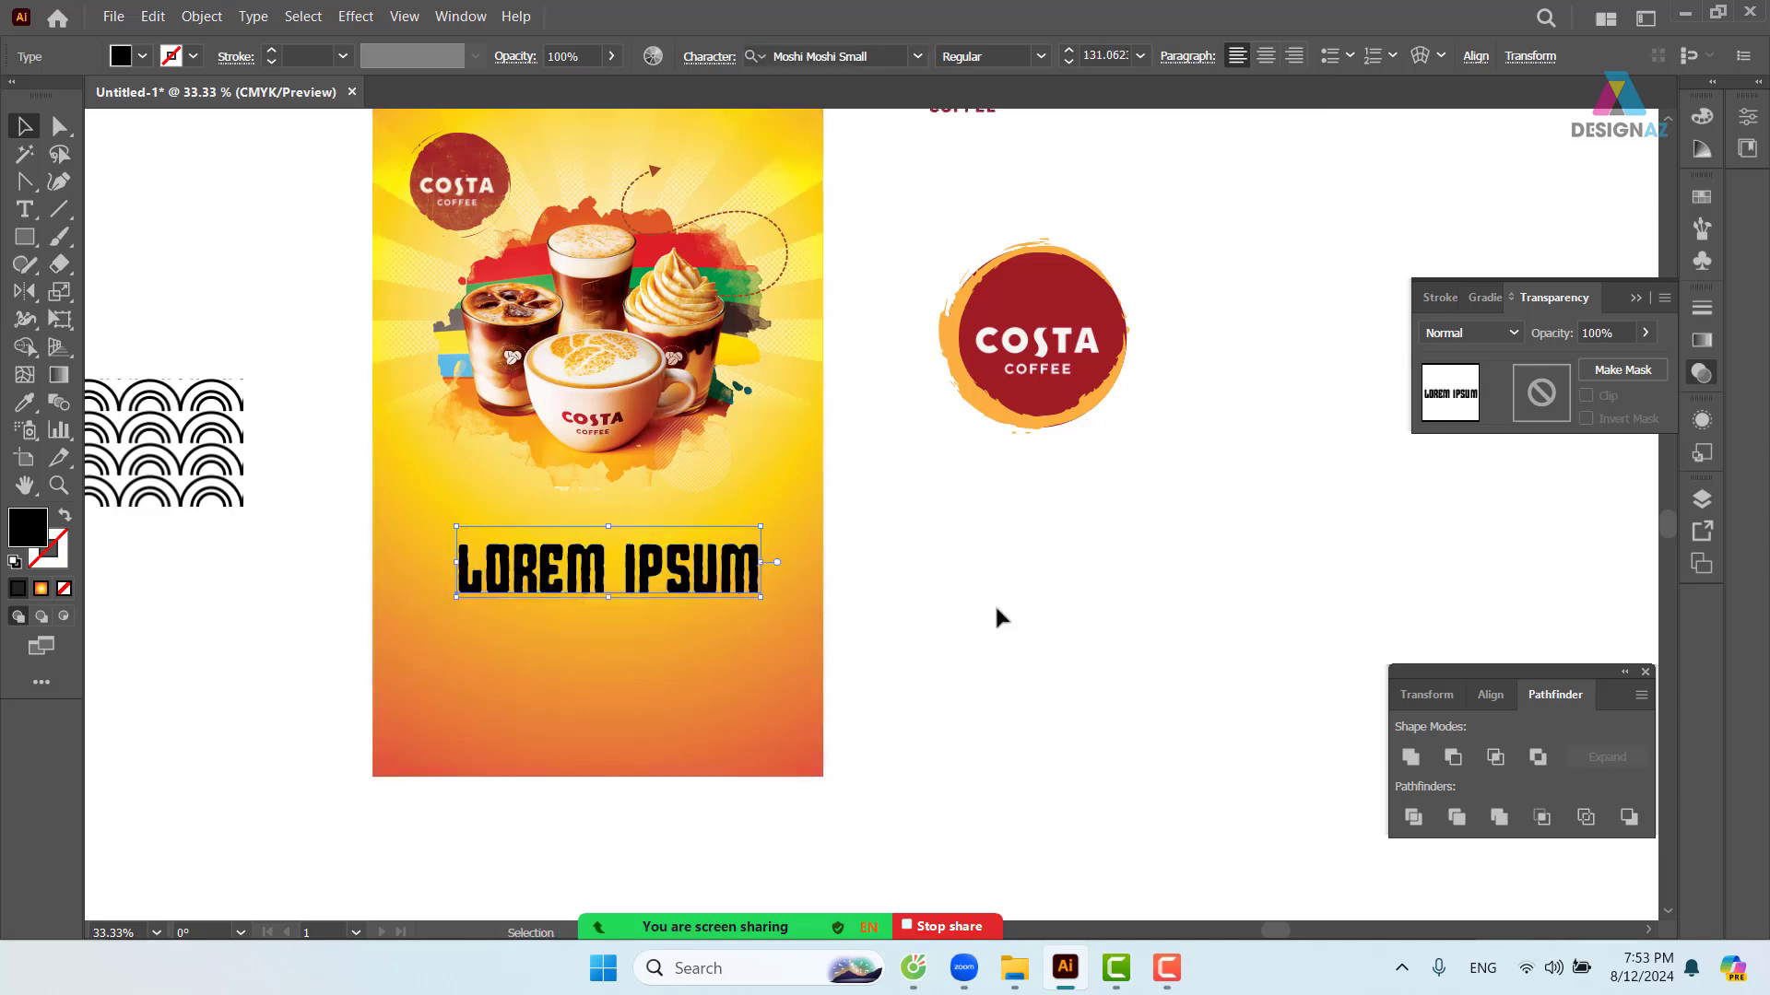
click(995, 605)
drag(949, 618, 1077, 576)
click(853, 539)
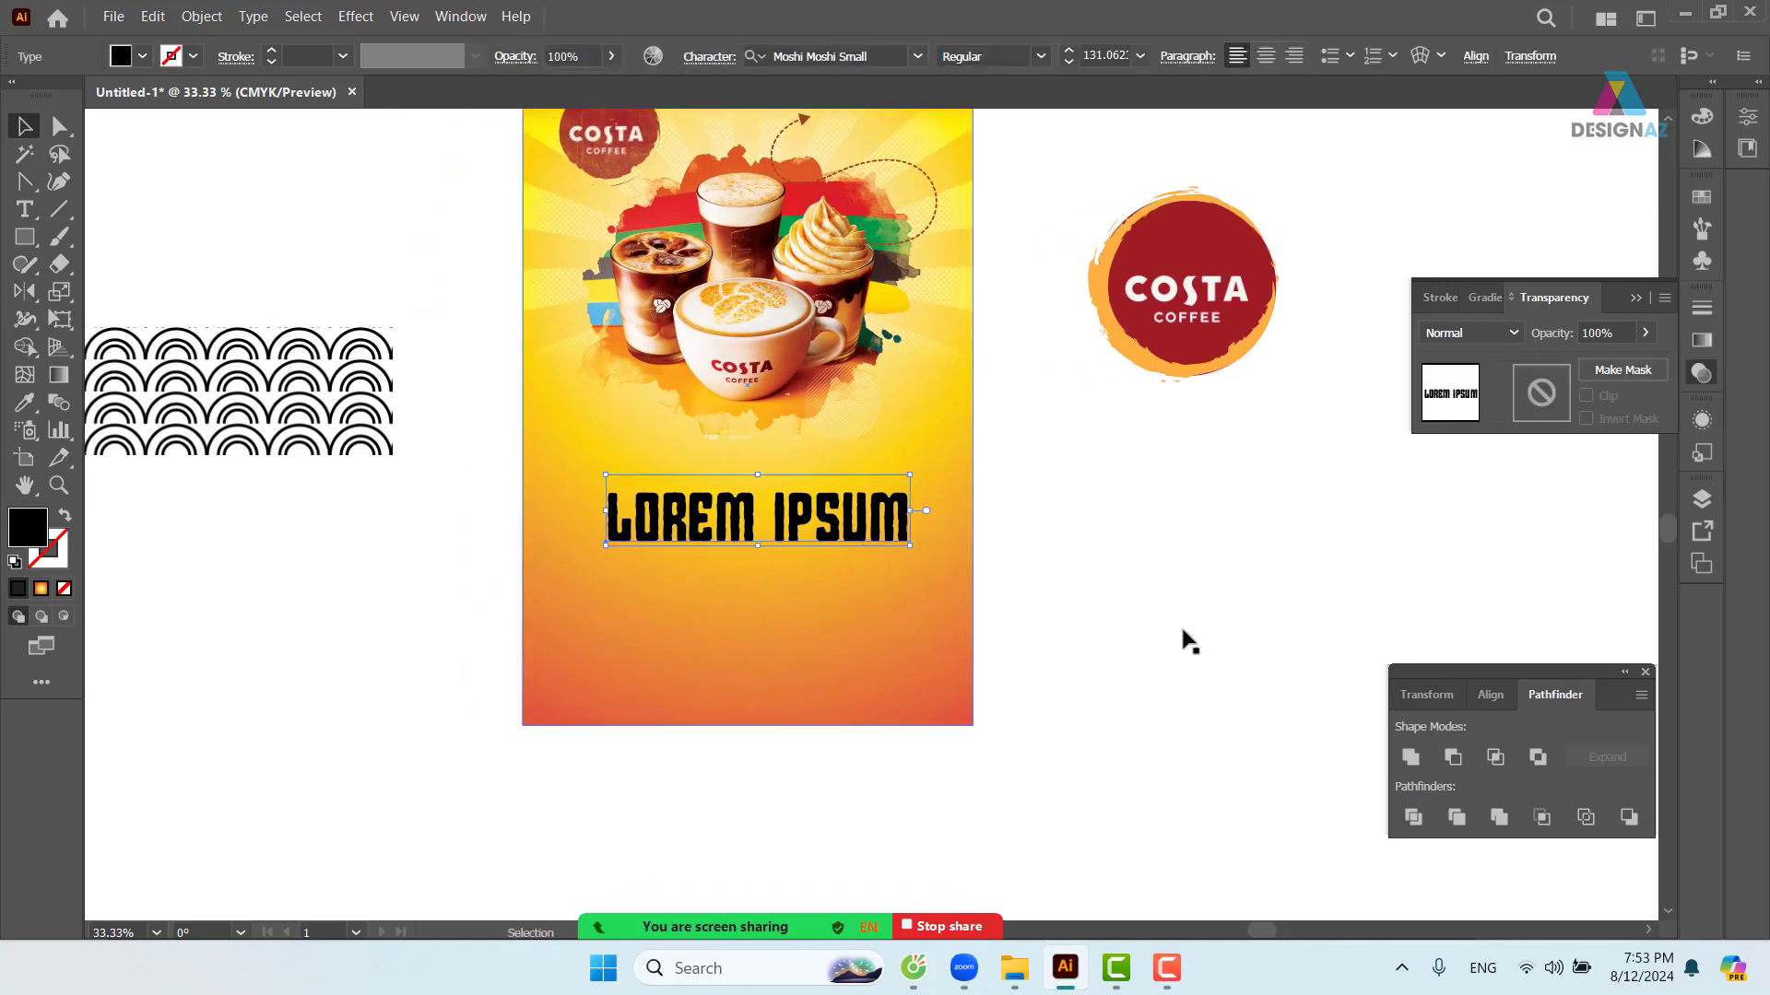
key(a)
key(ctrl+=)
drag(1004, 447, 921, 605)
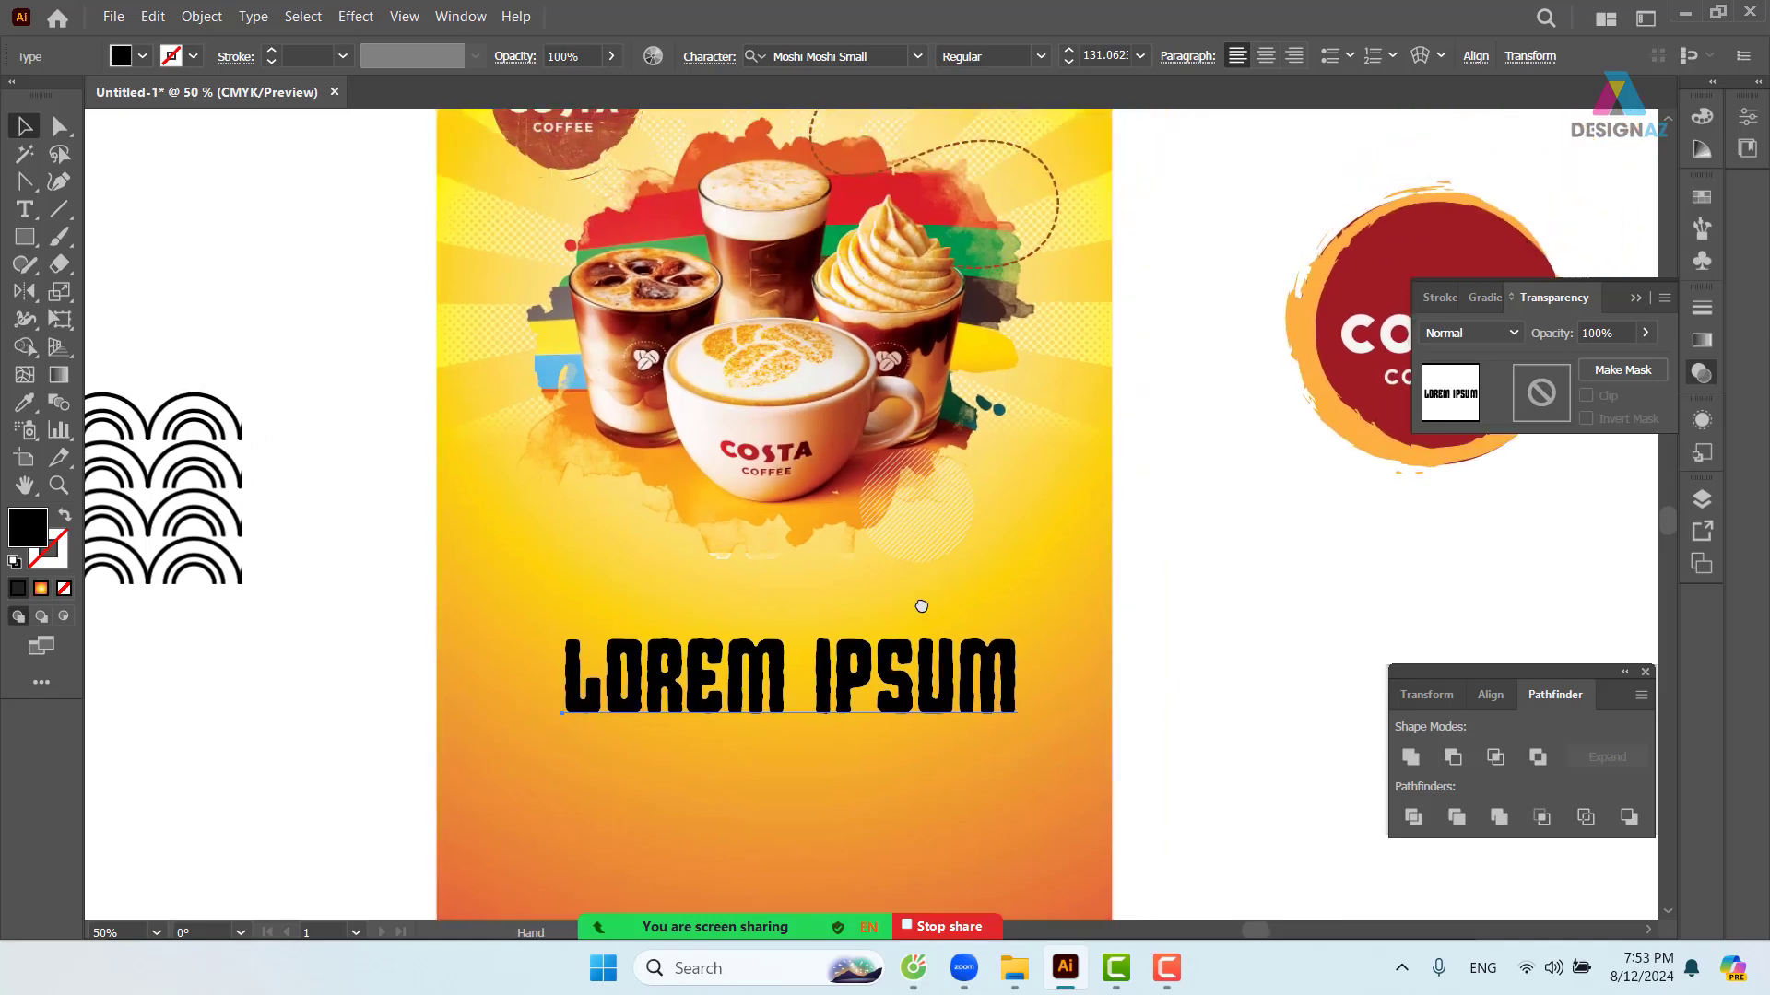
mouse_move(873, 677)
mouse_down()
mouse_move(858, 653)
mouse_move(864, 671)
mouse_up()
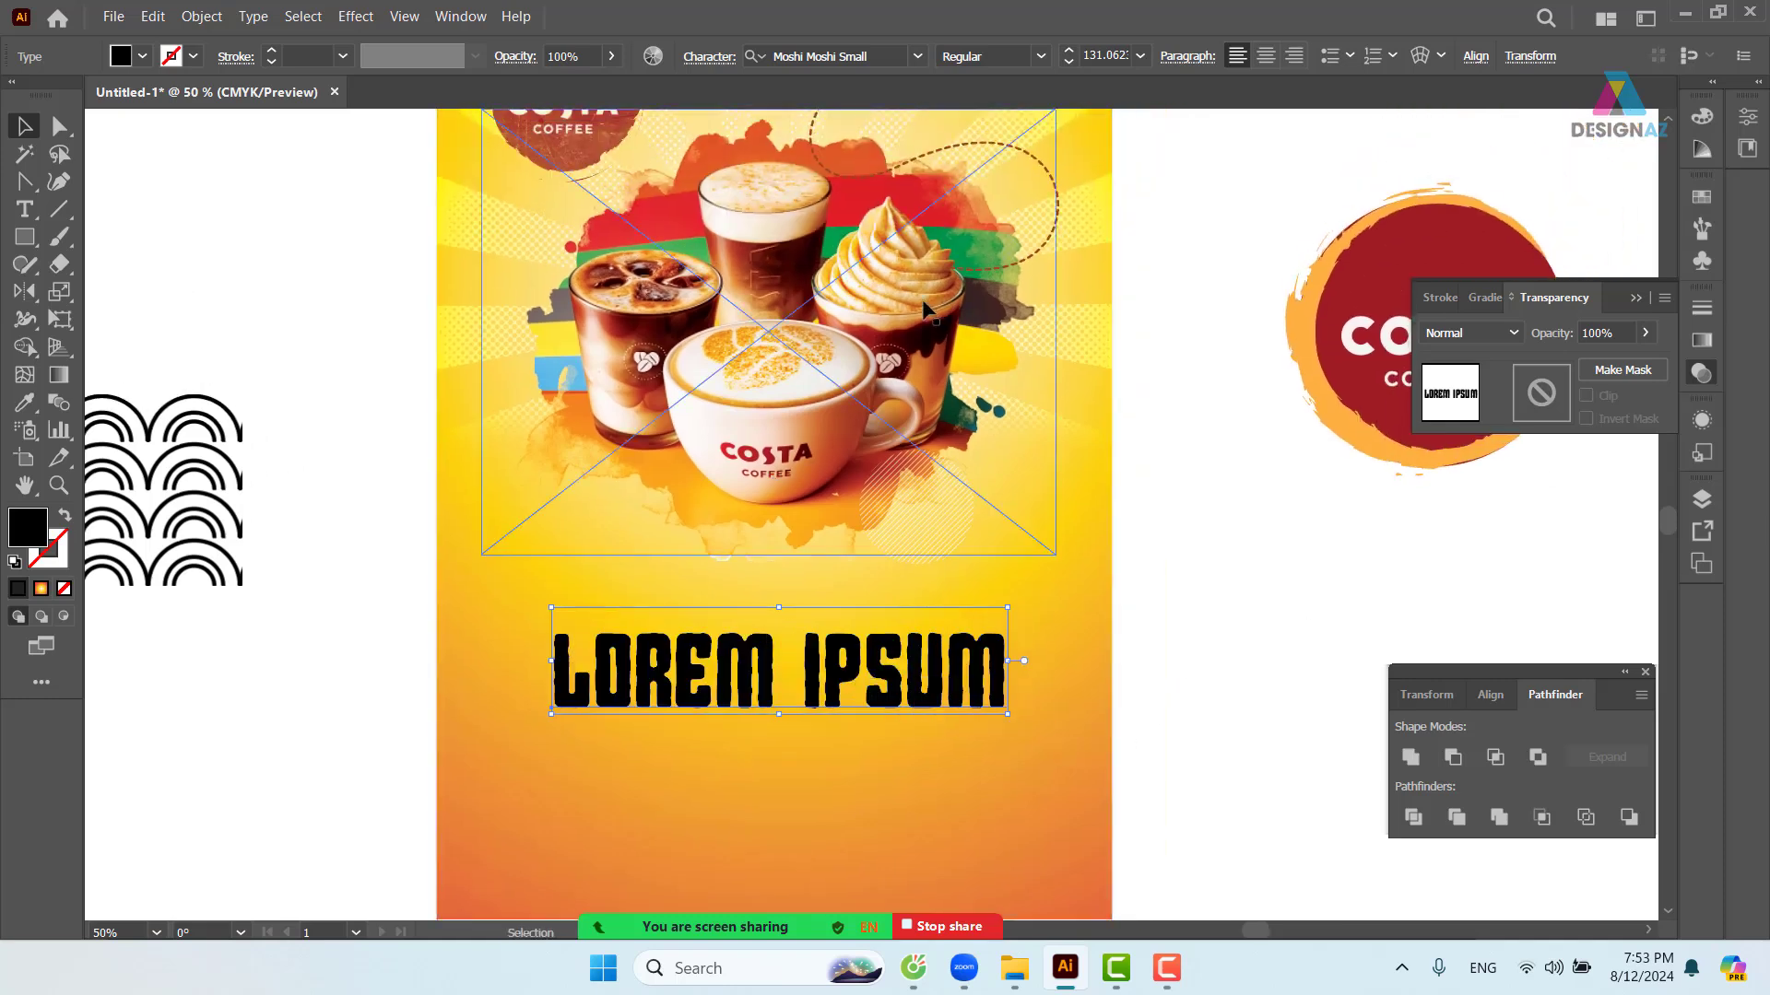
- Try to recolor the headline with a dark tone sampled from the cup photo, and undo the last sampled appearance
key(i)
click(802, 259)
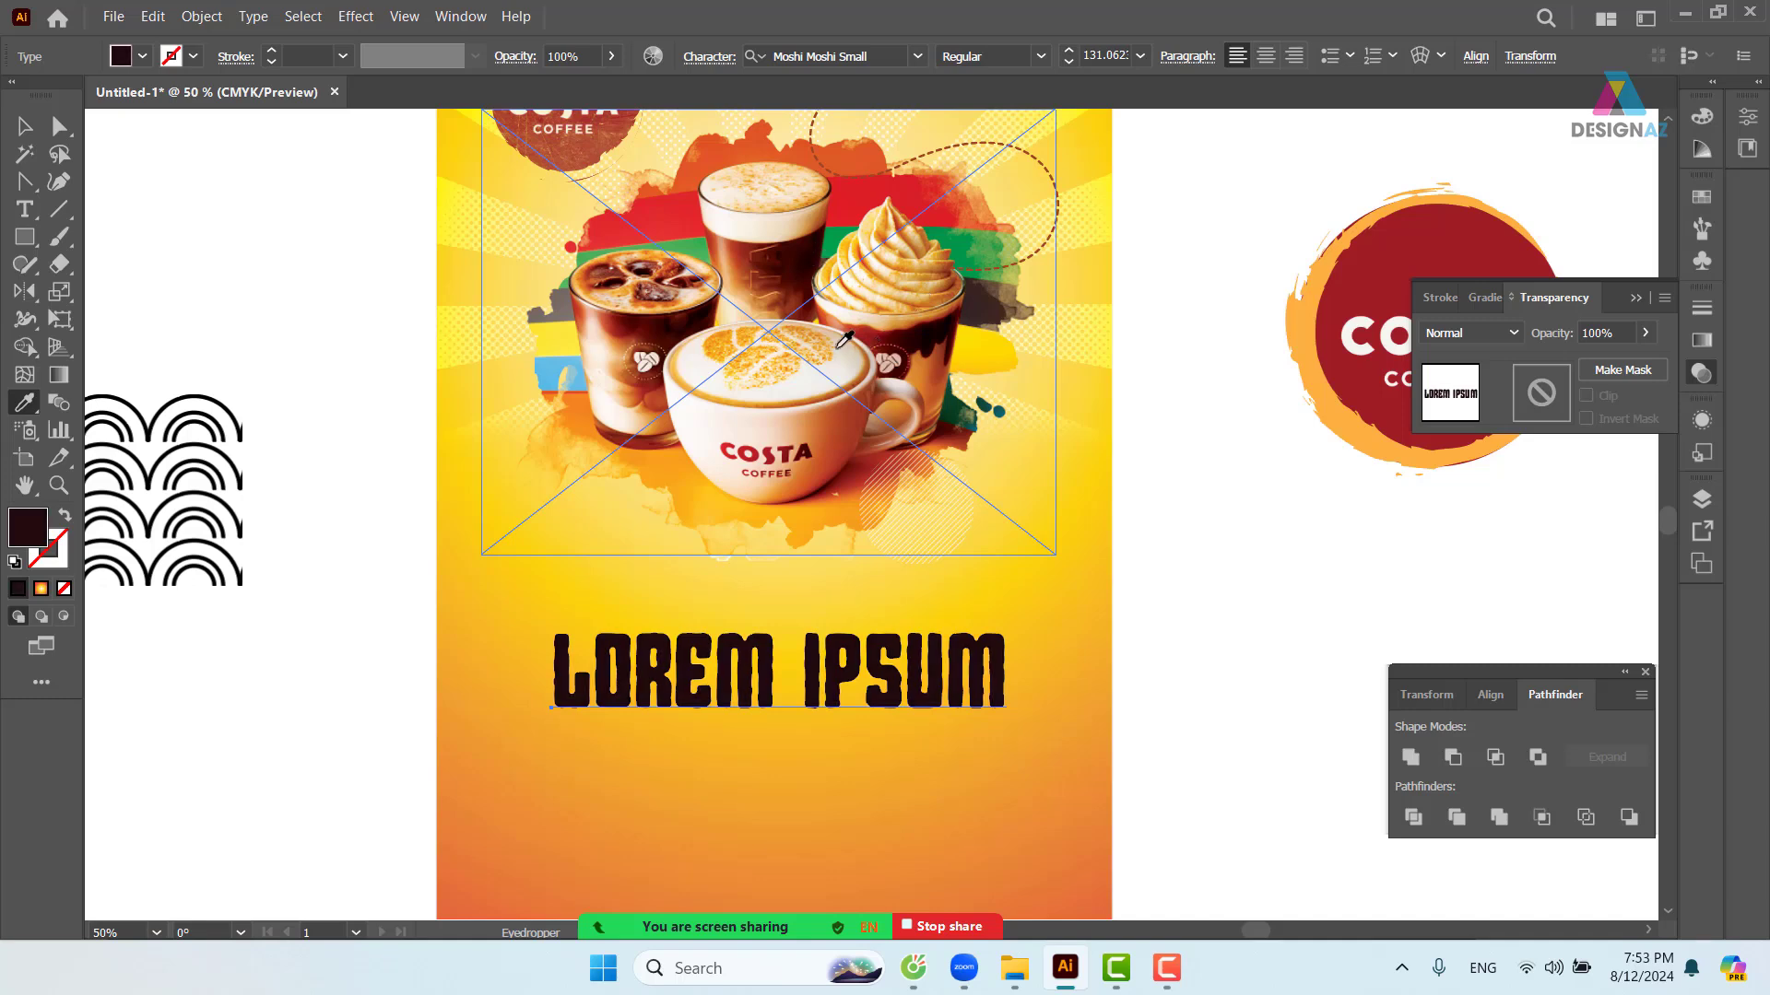
click(804, 254)
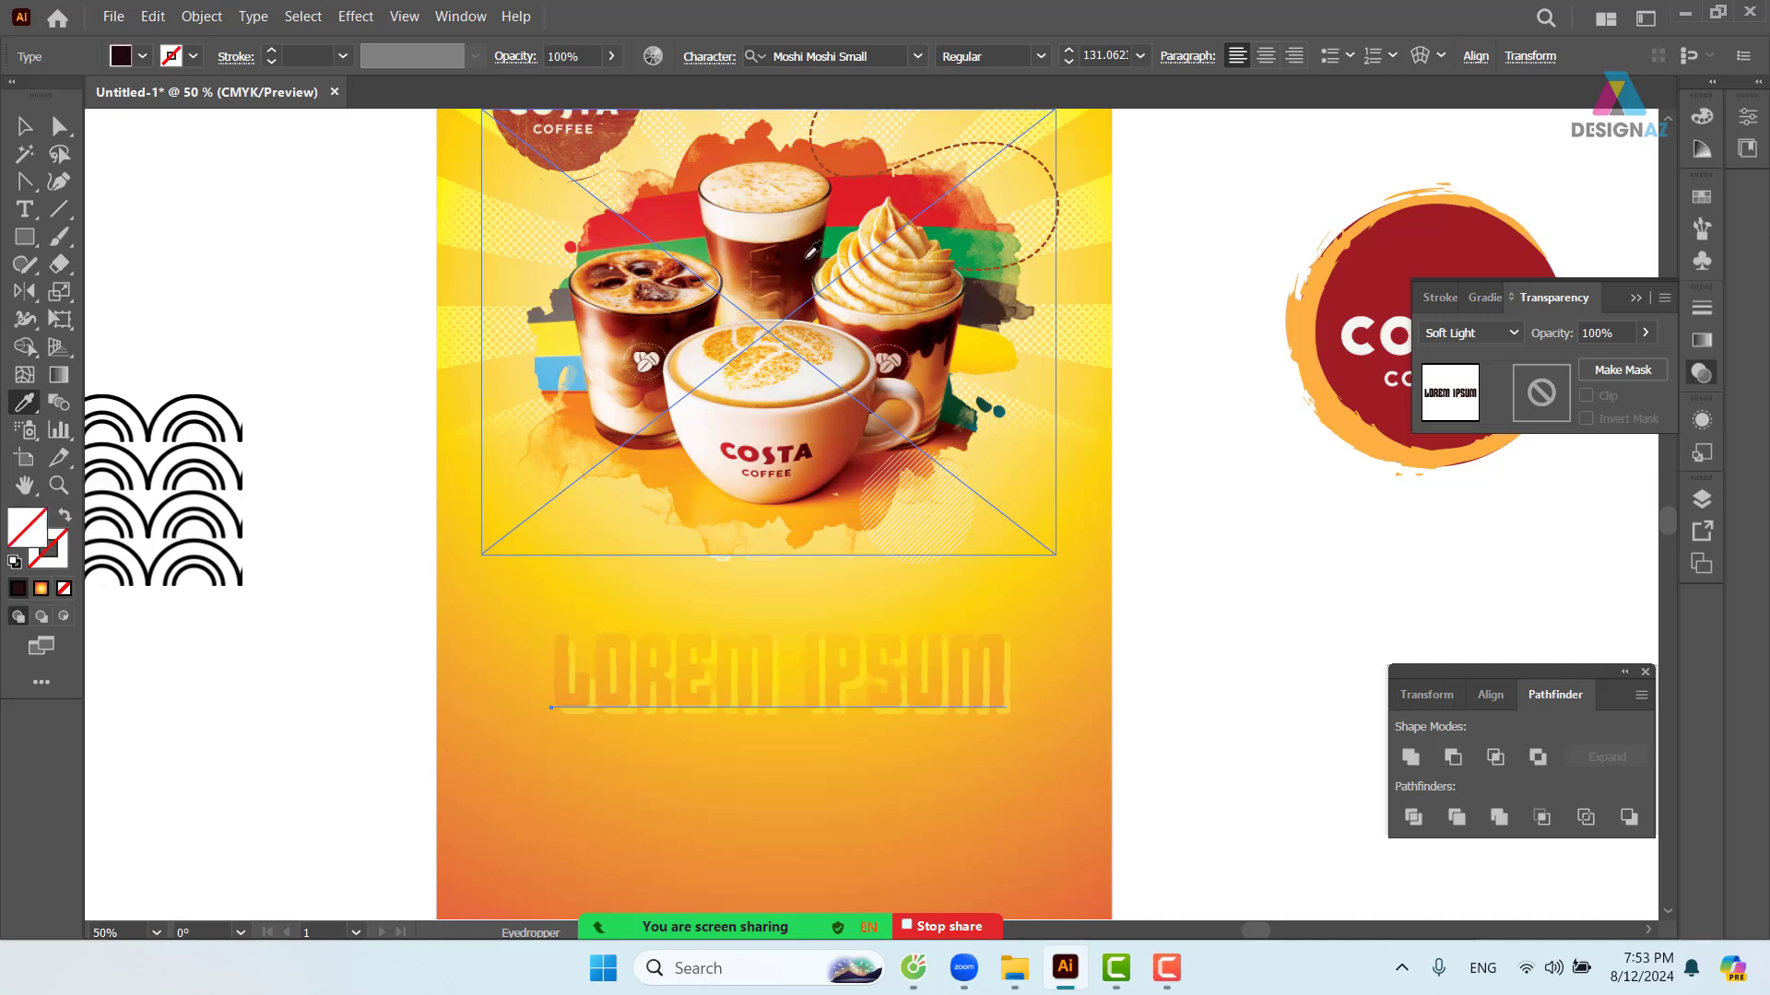
click(808, 256)
key(v)
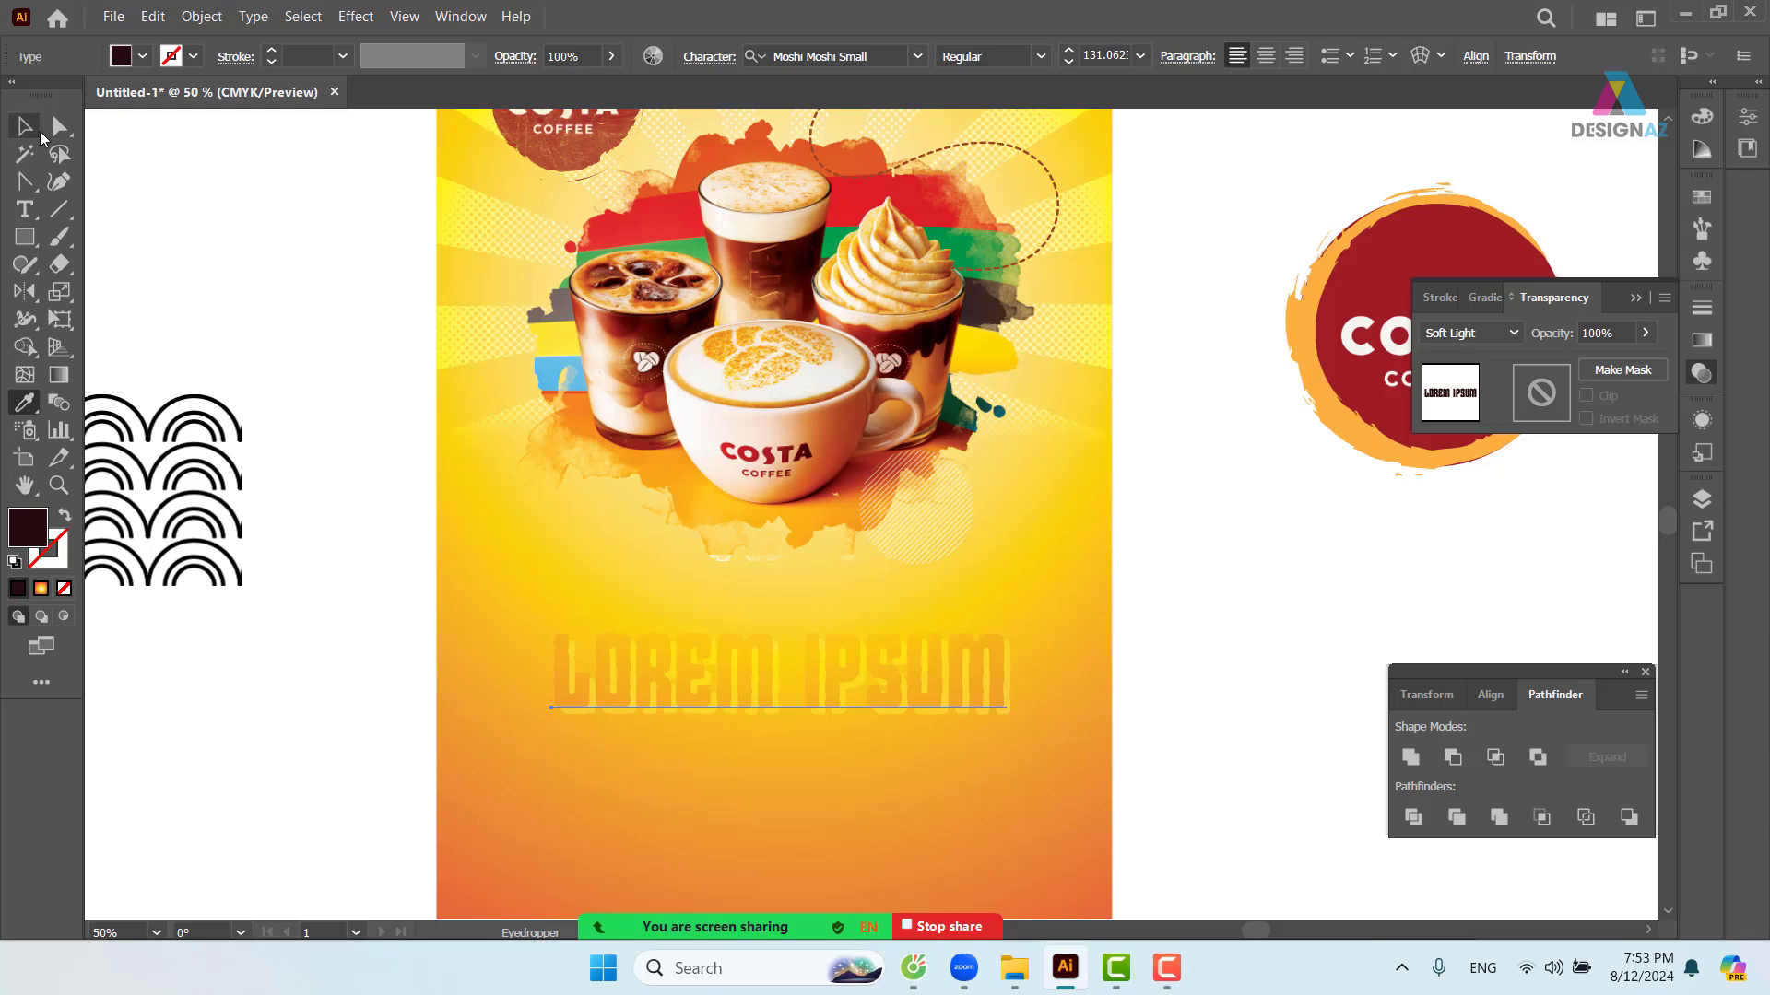
click(1154, 617)
drag(1011, 727, 1376, 677)
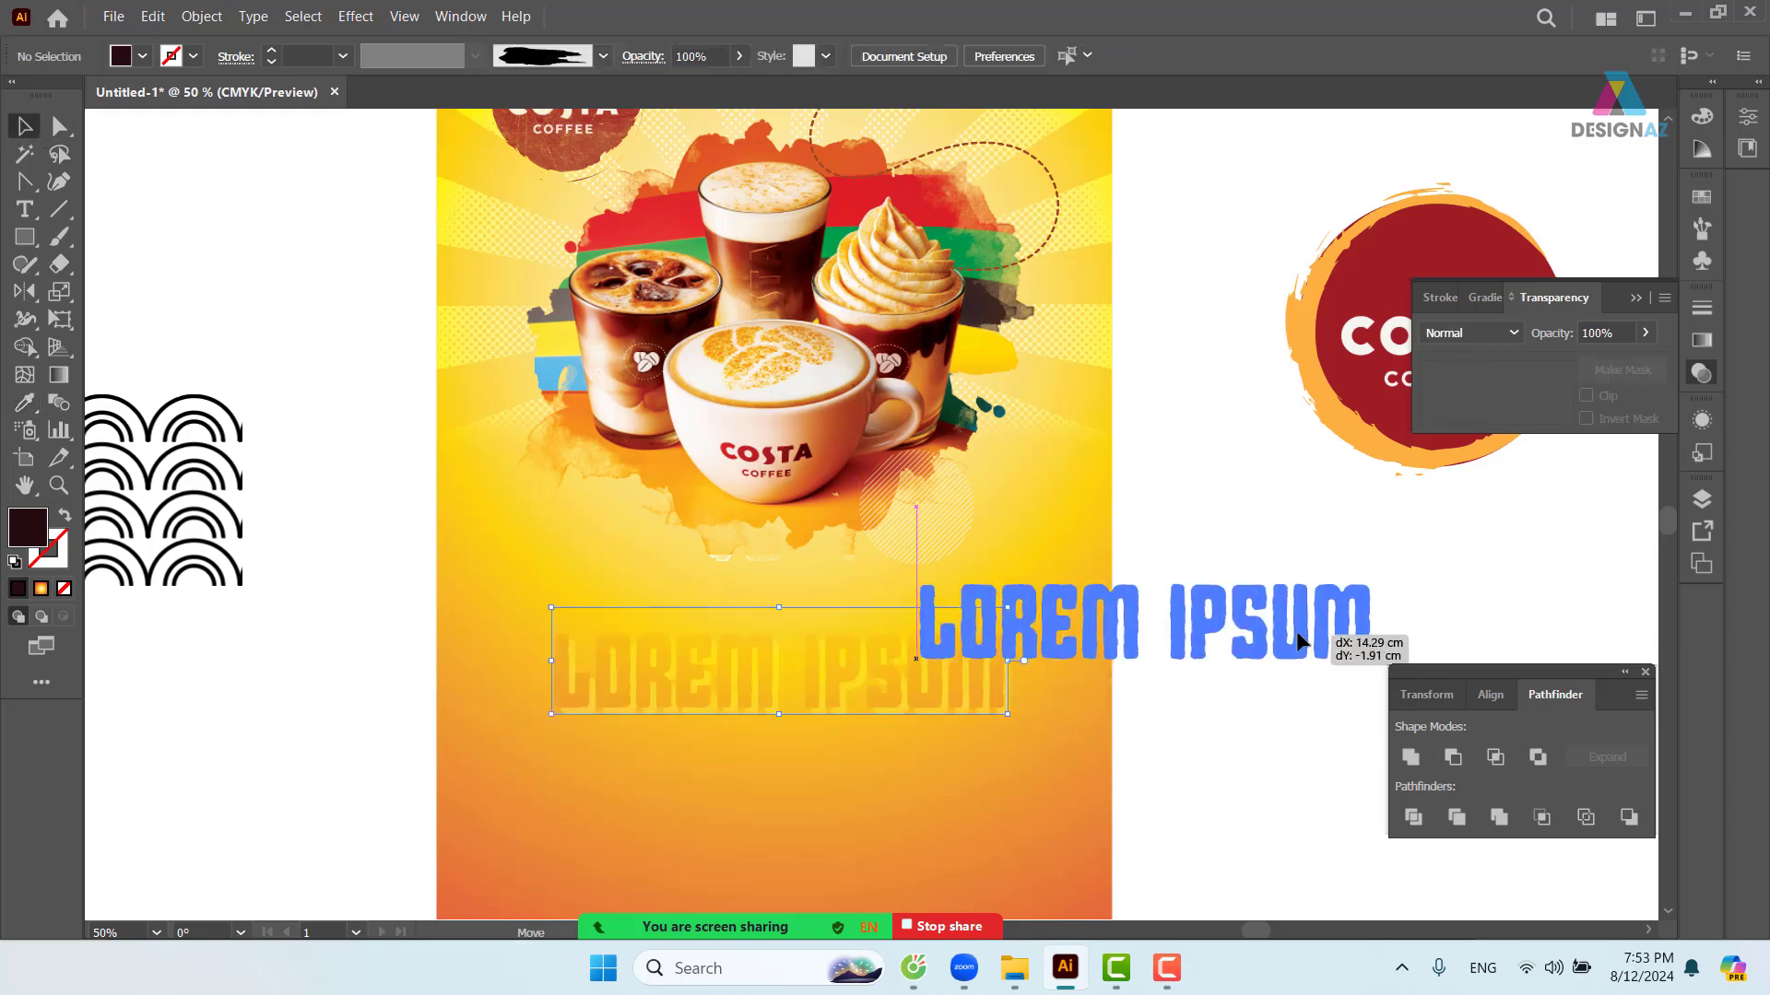
key(ctrl+z)
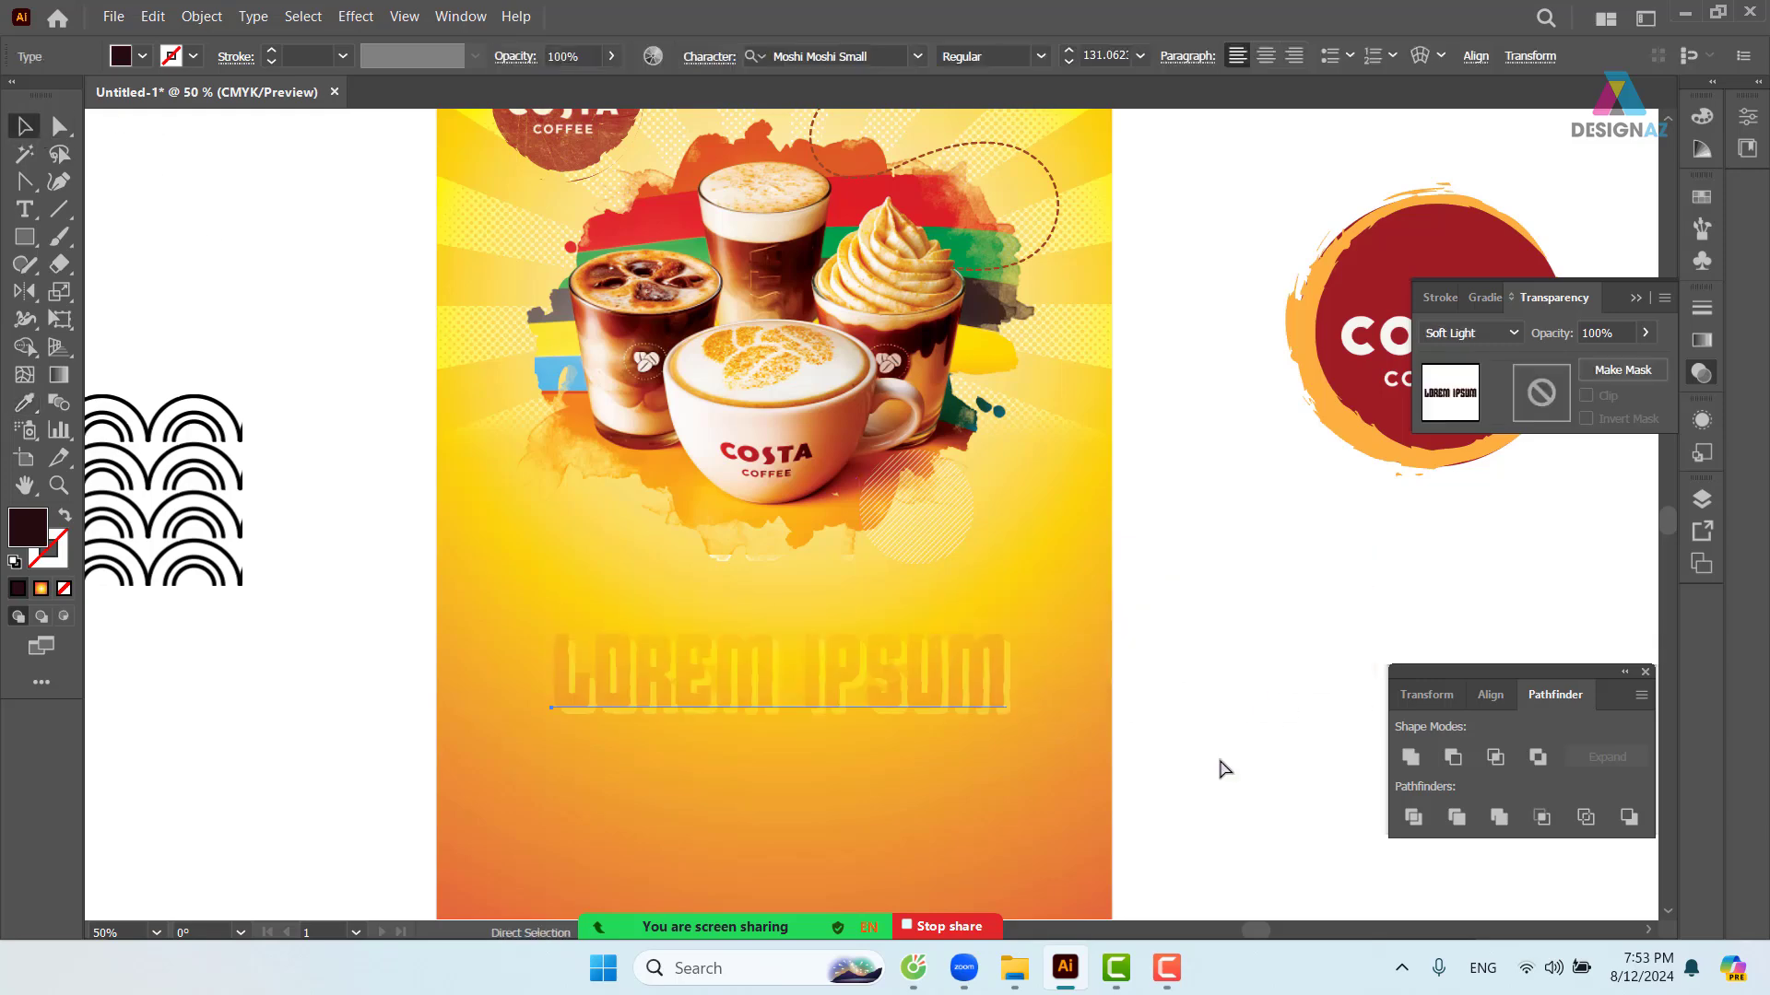
click(1221, 768)
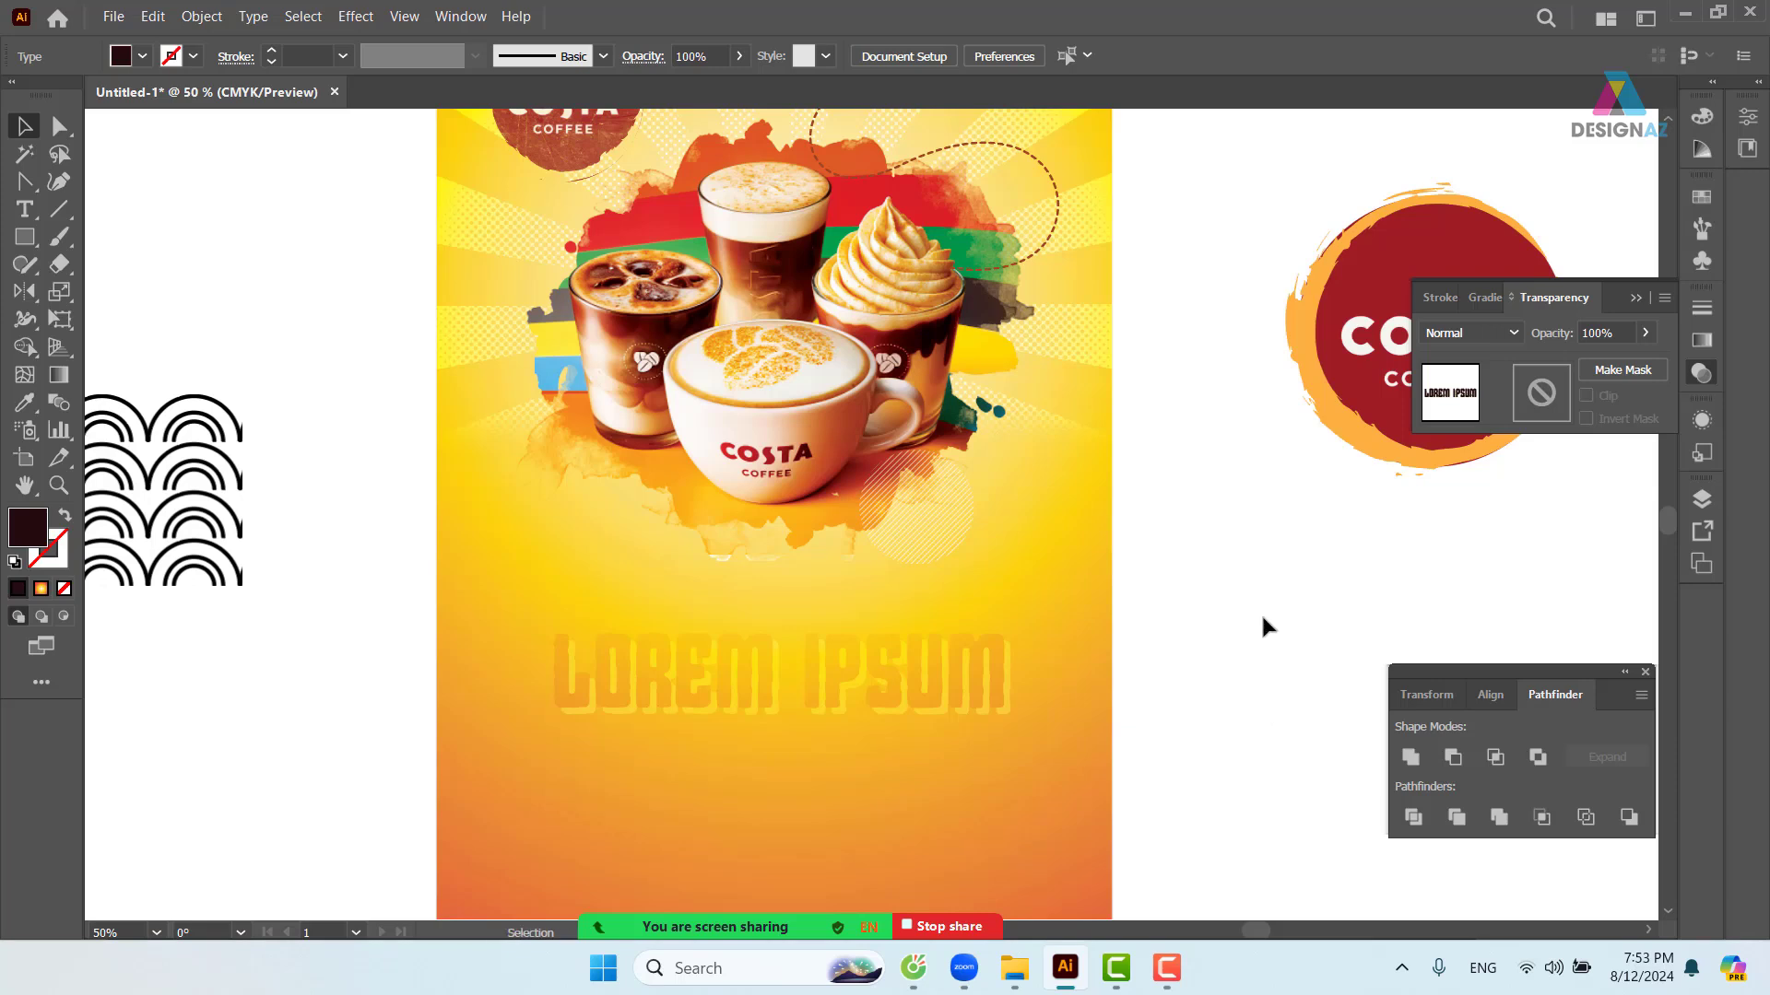
key(ctrl+z)
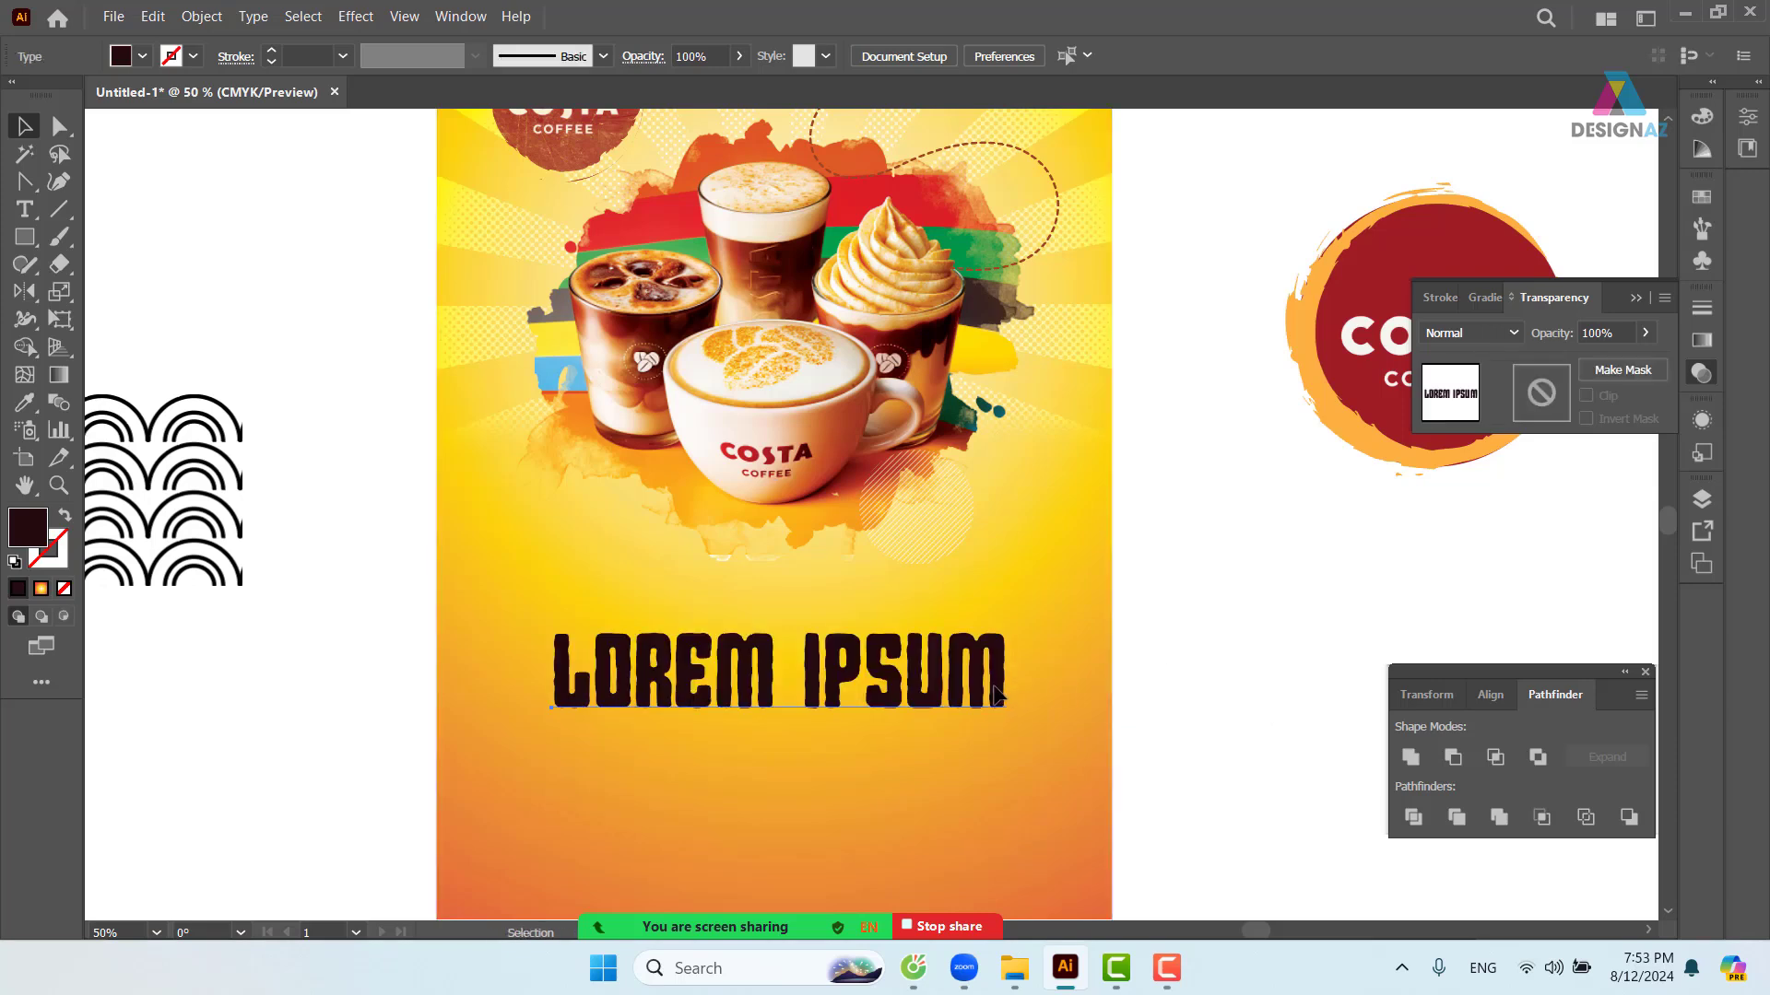
- Fill the headline text with a medium-dark brown color swatch
click(998, 693)
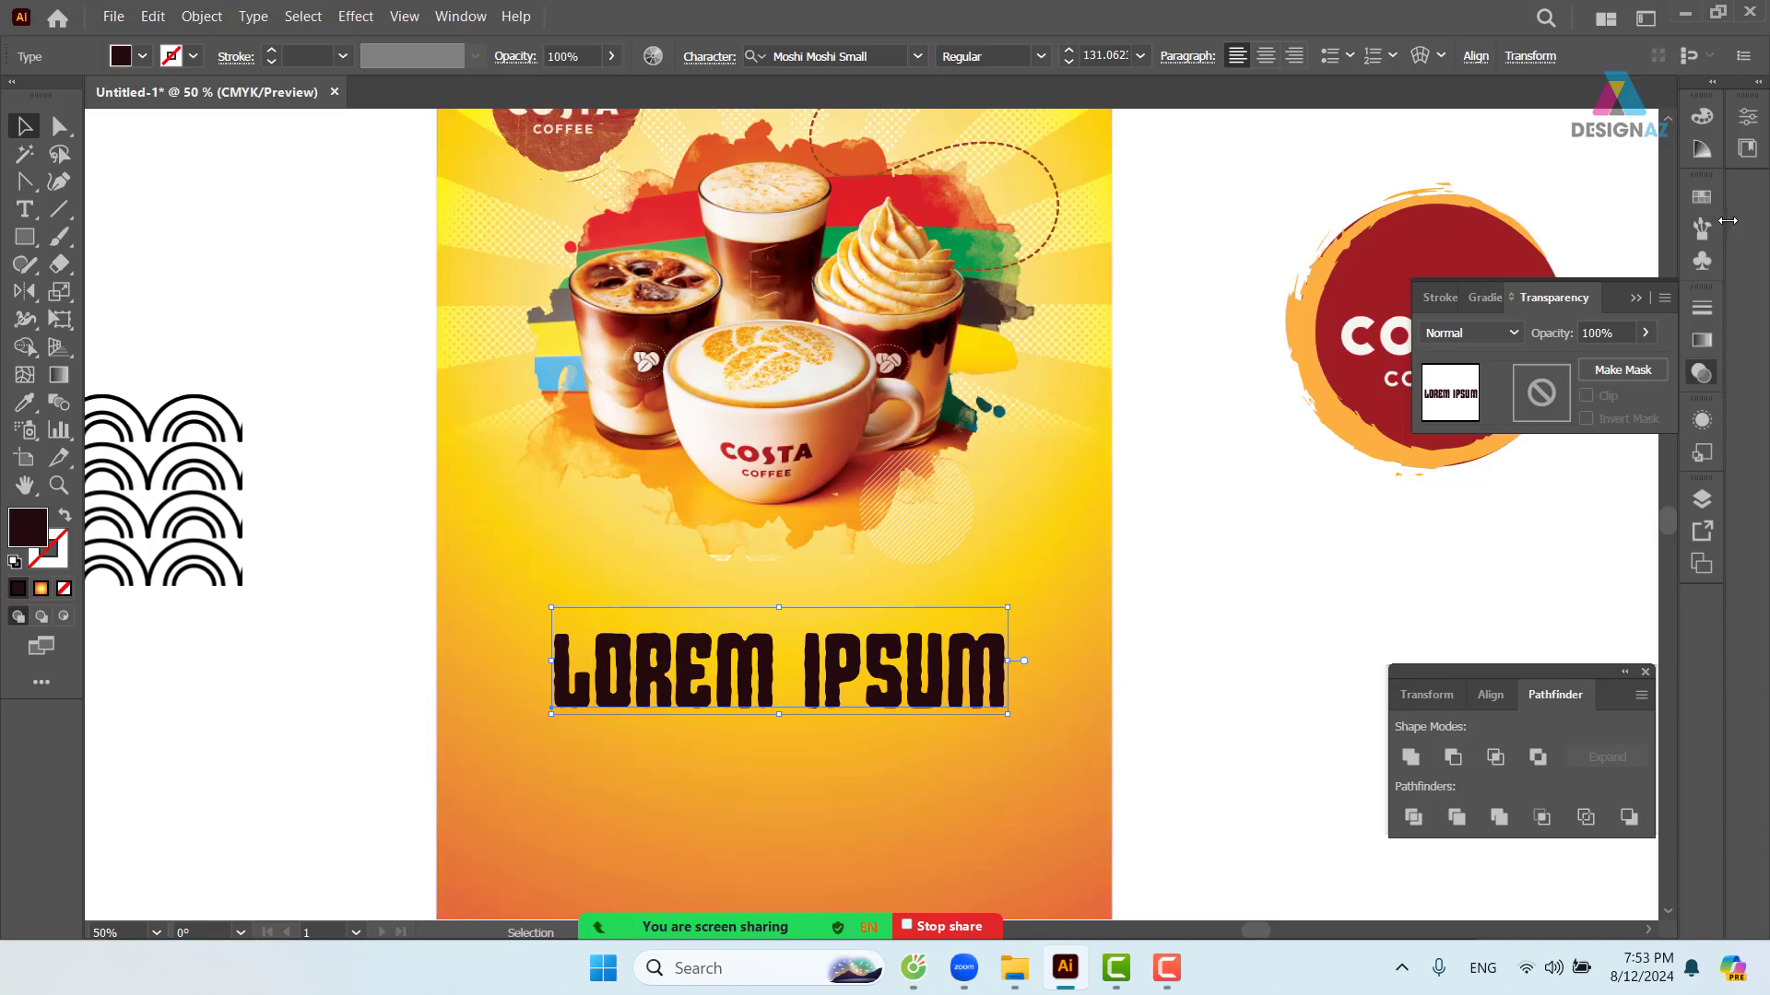
click(1702, 197)
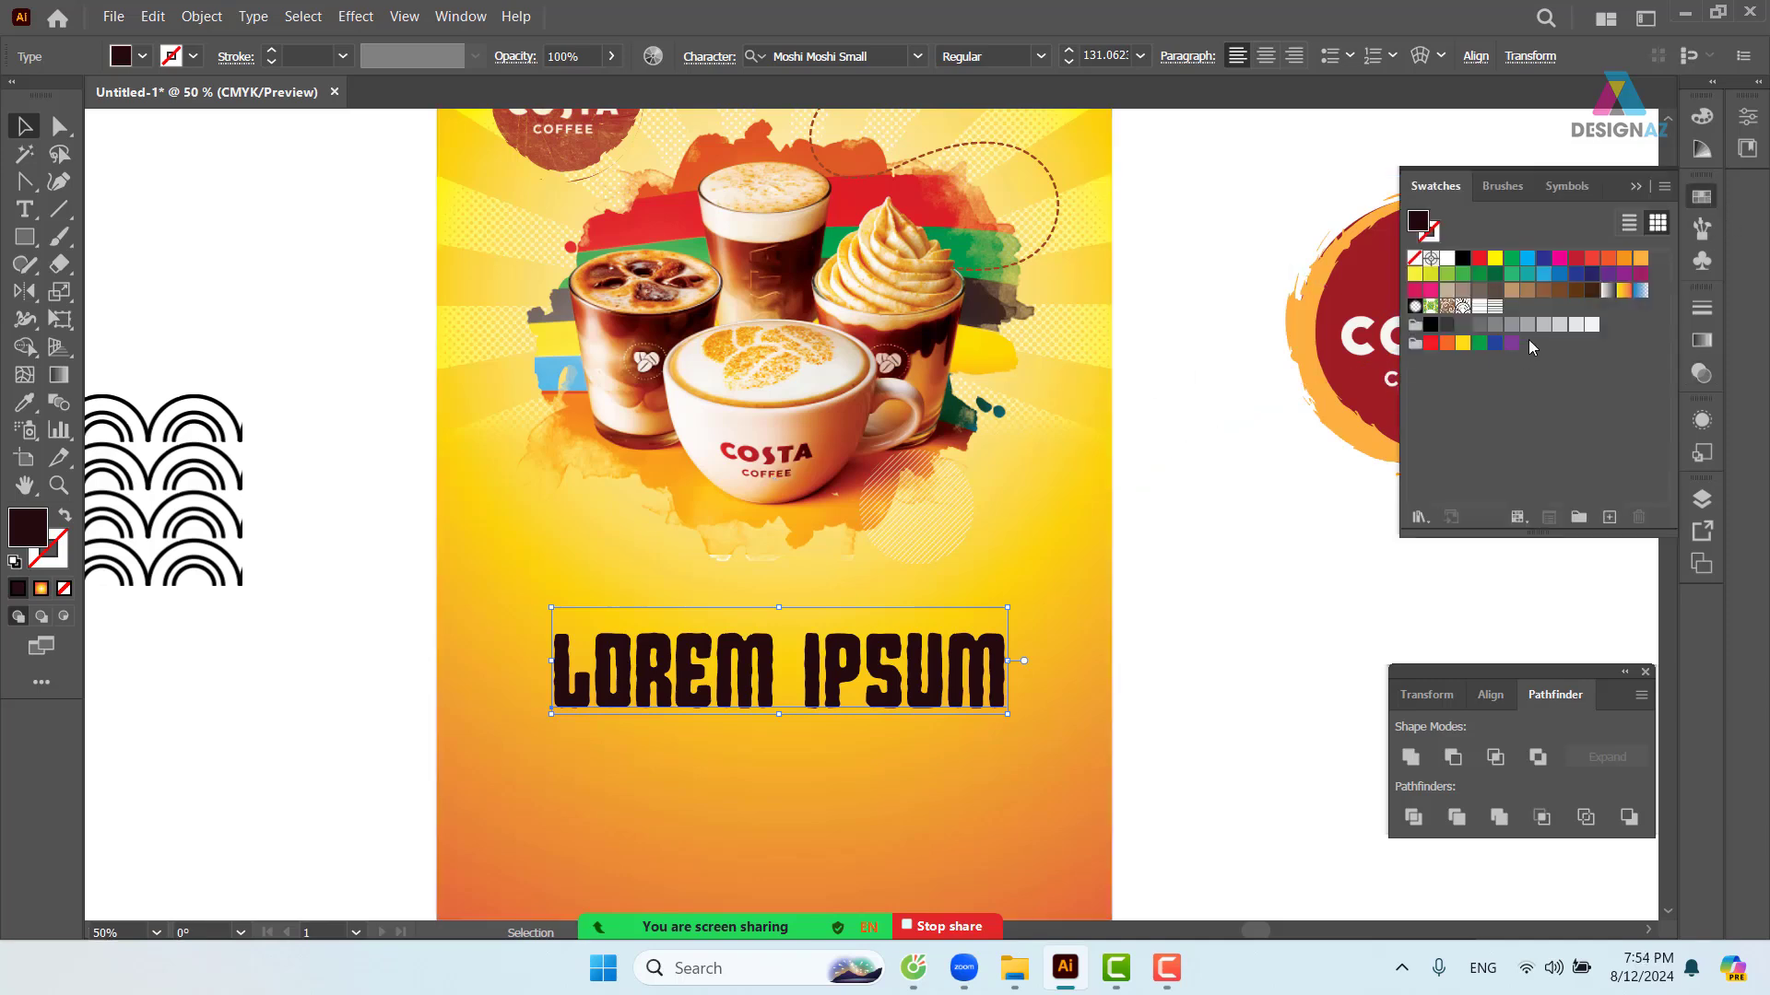
click(1576, 292)
click(1219, 562)
scroll(1096, 553, down, 3)
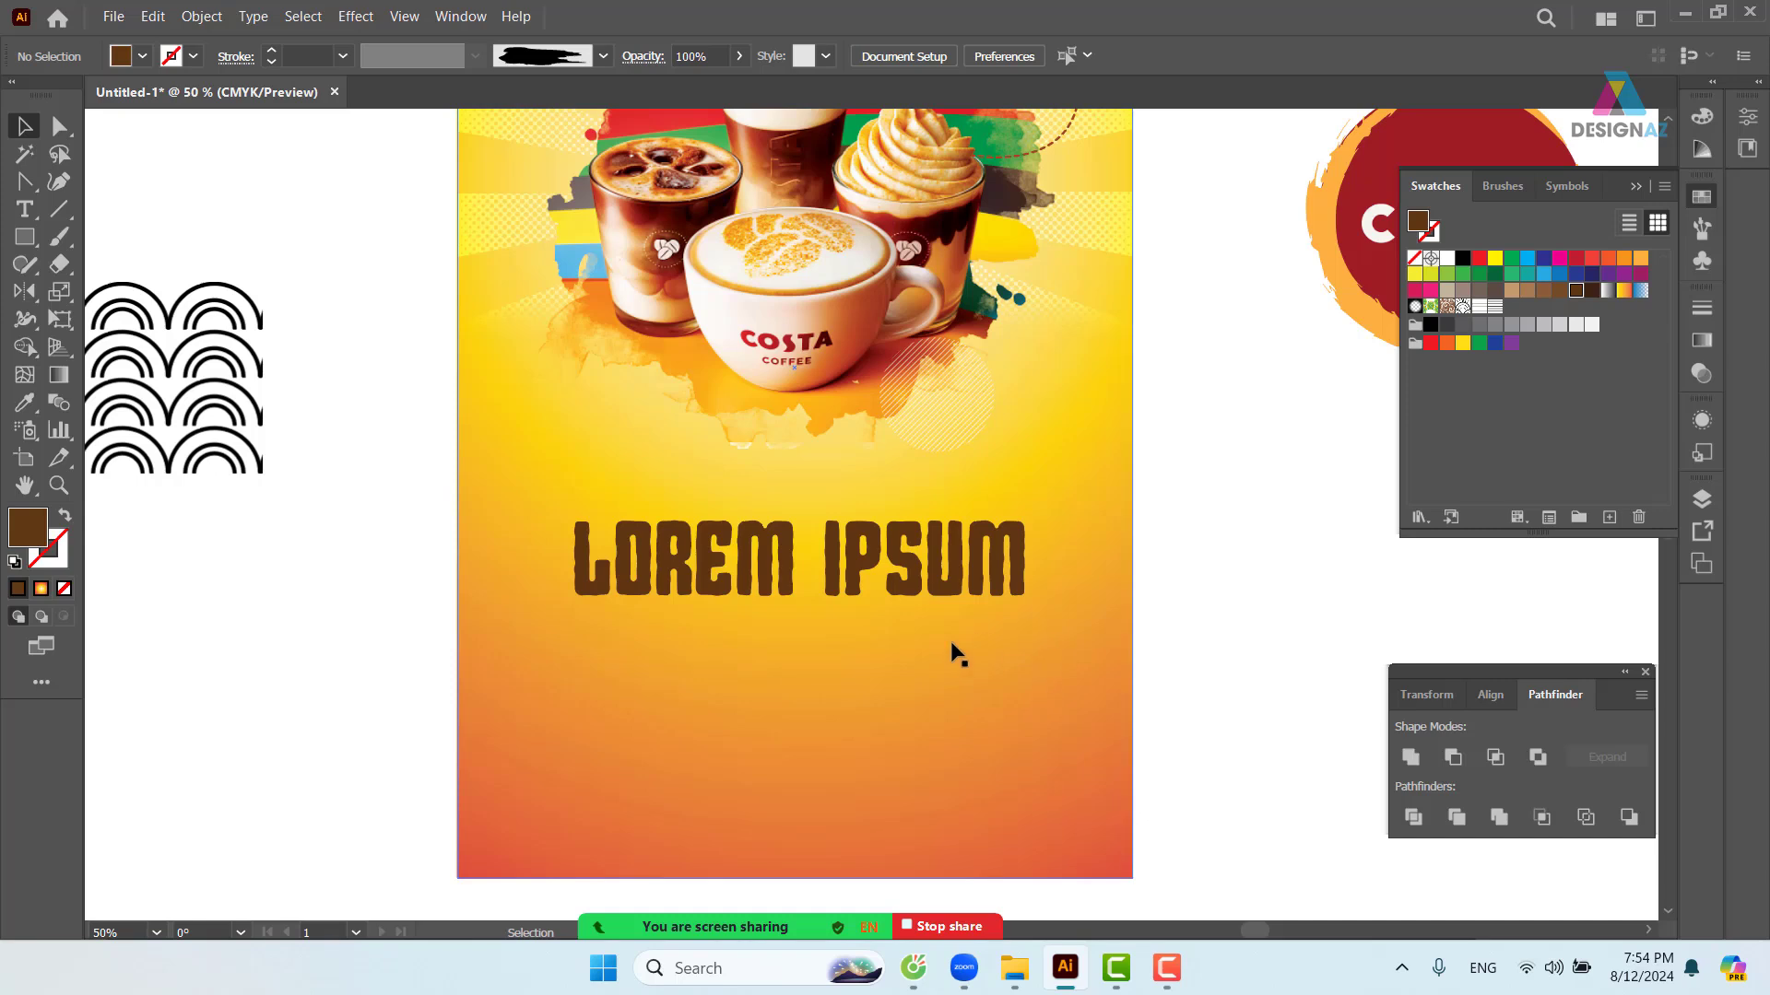
- Replace the placeholder headline with "VI DANG CUOI NGAY", using the wording of the selected coffee poster in the browser's "poster cafe" image results
click(839, 585)
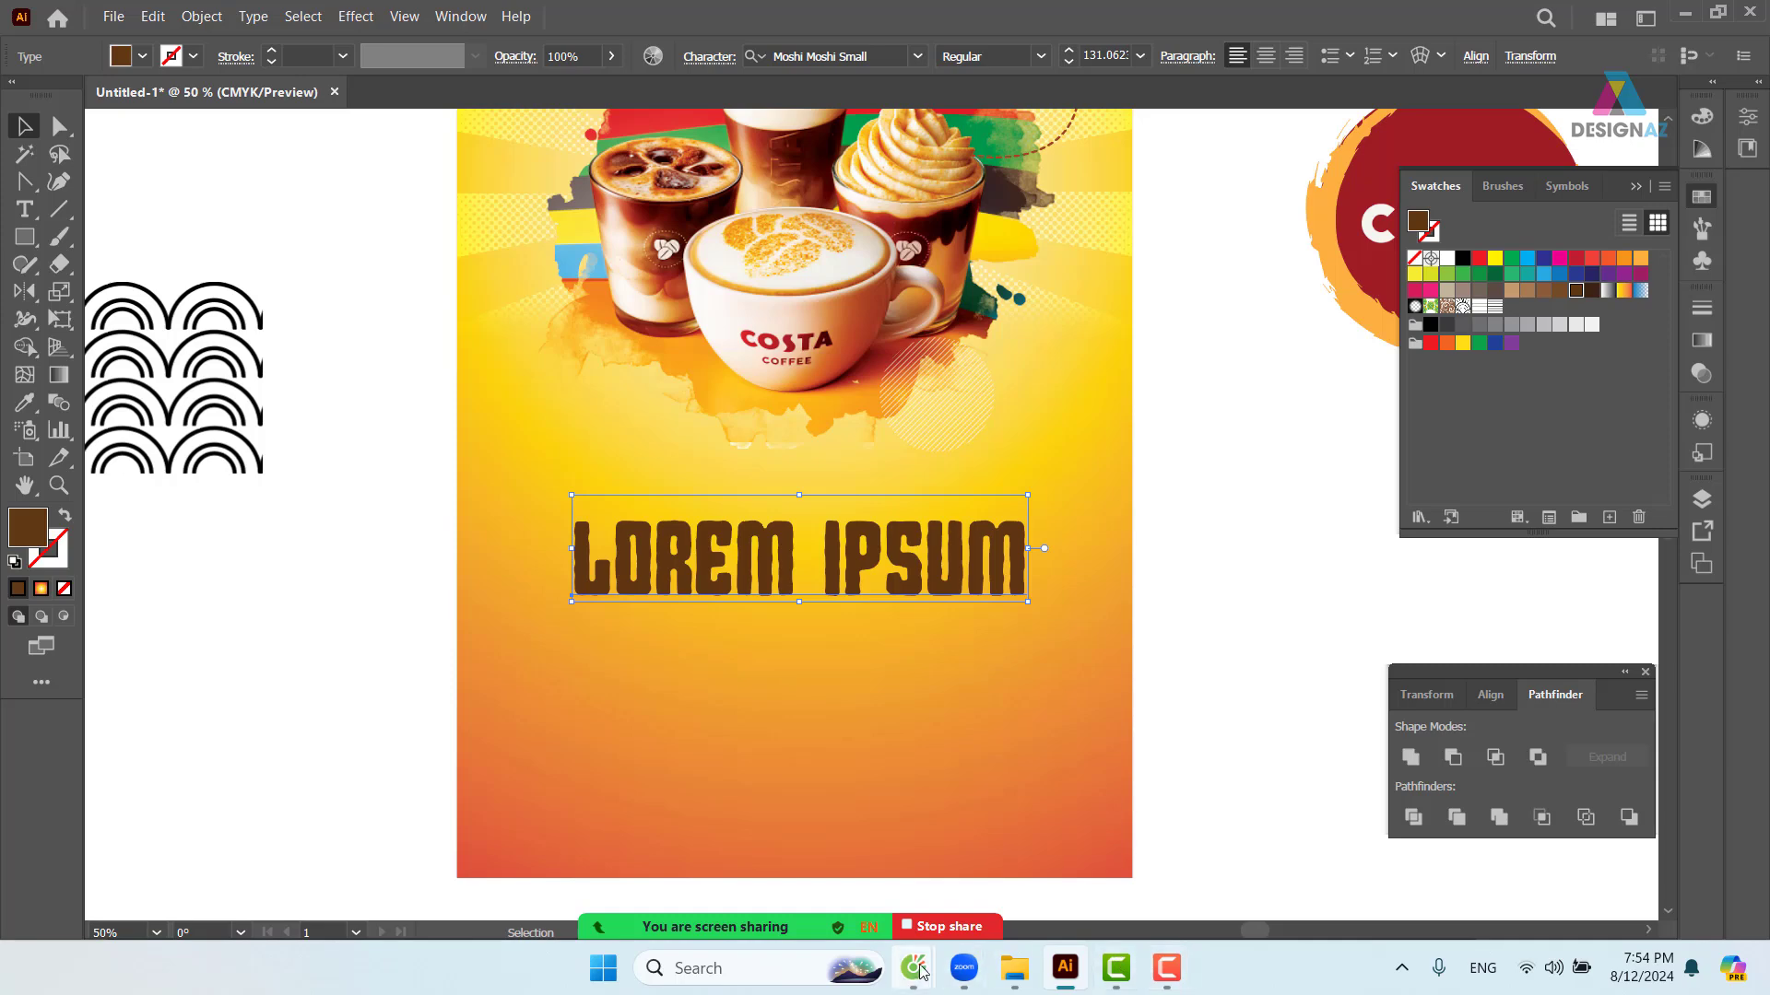
mouse_move(912, 972)
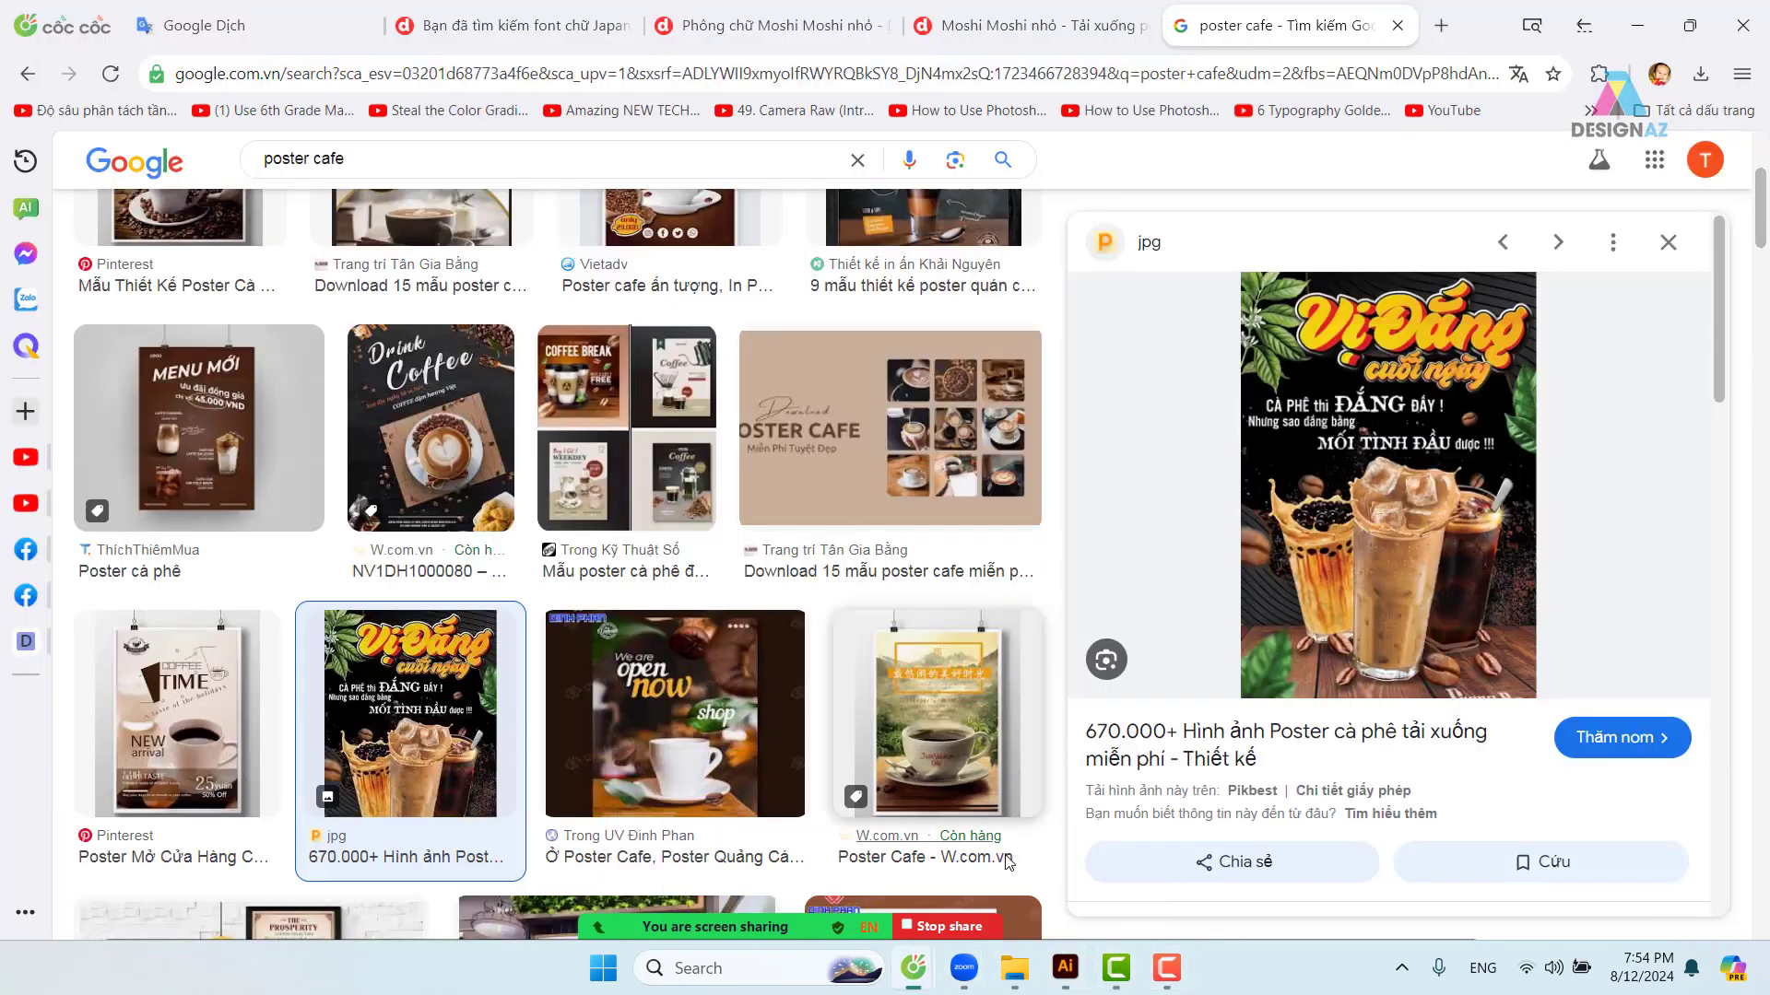
click(1010, 858)
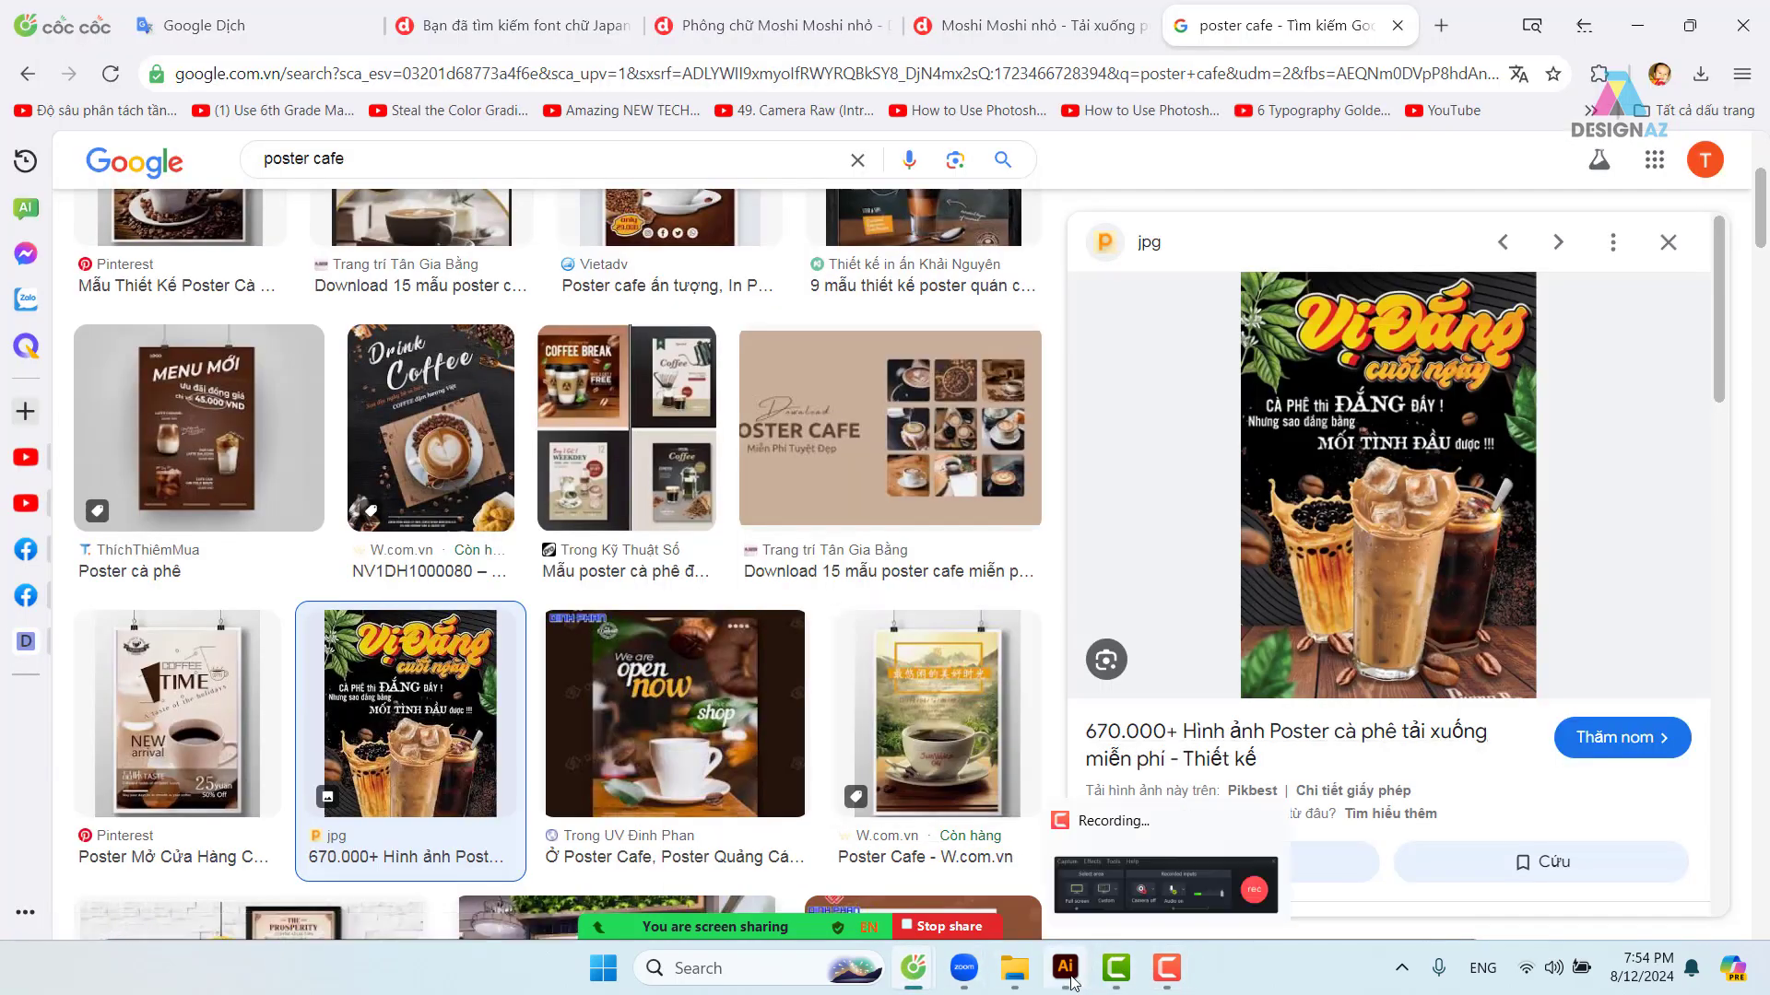
click(1170, 862)
double_click(719, 557)
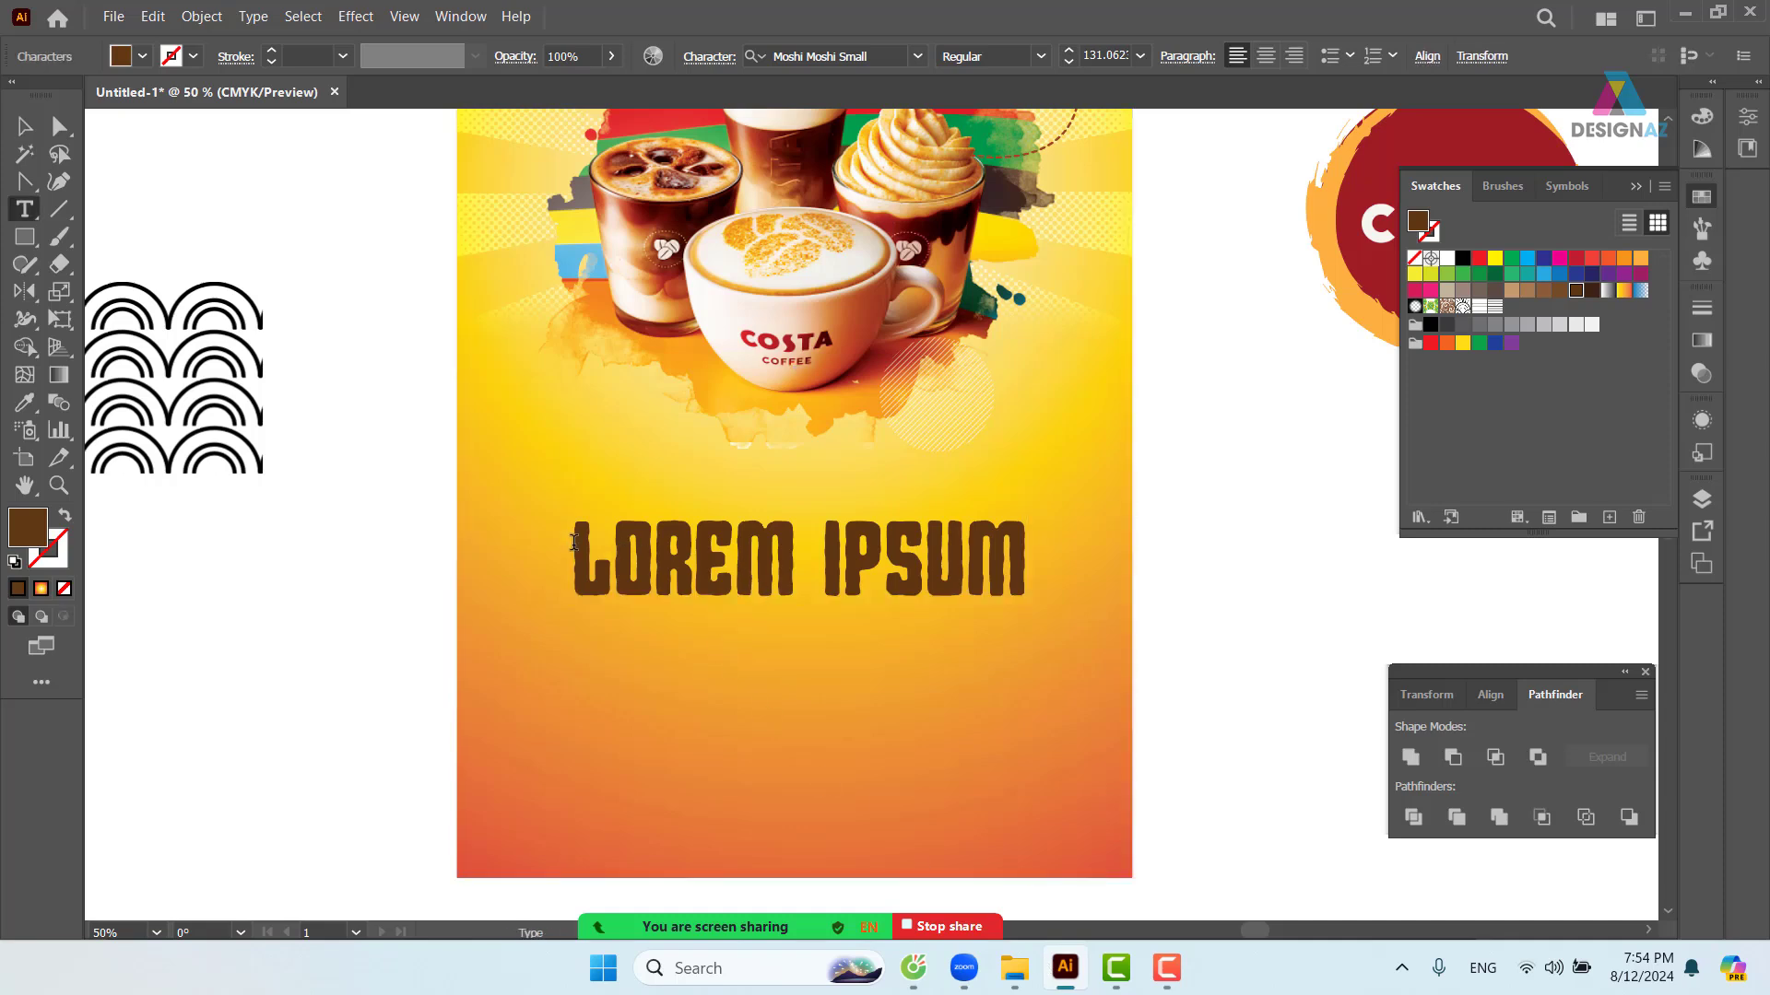
drag(573, 542, 1121, 543)
key(BackSpace)
text(VI)
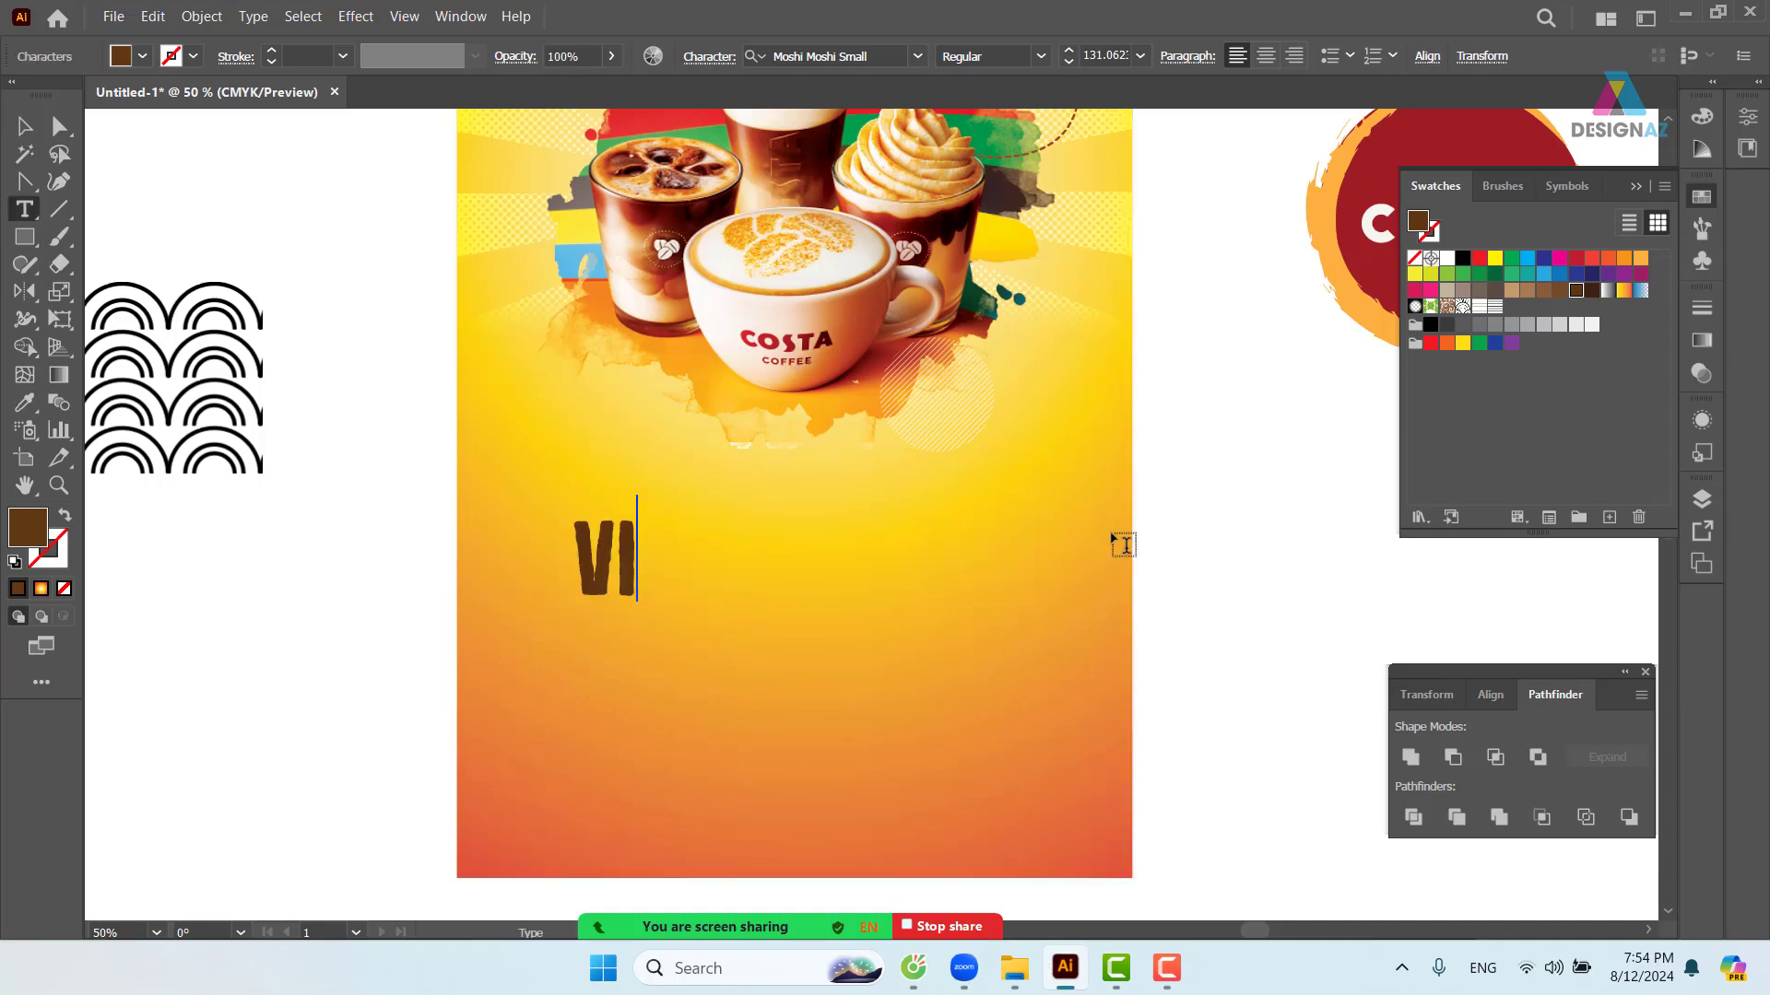
text( DA)
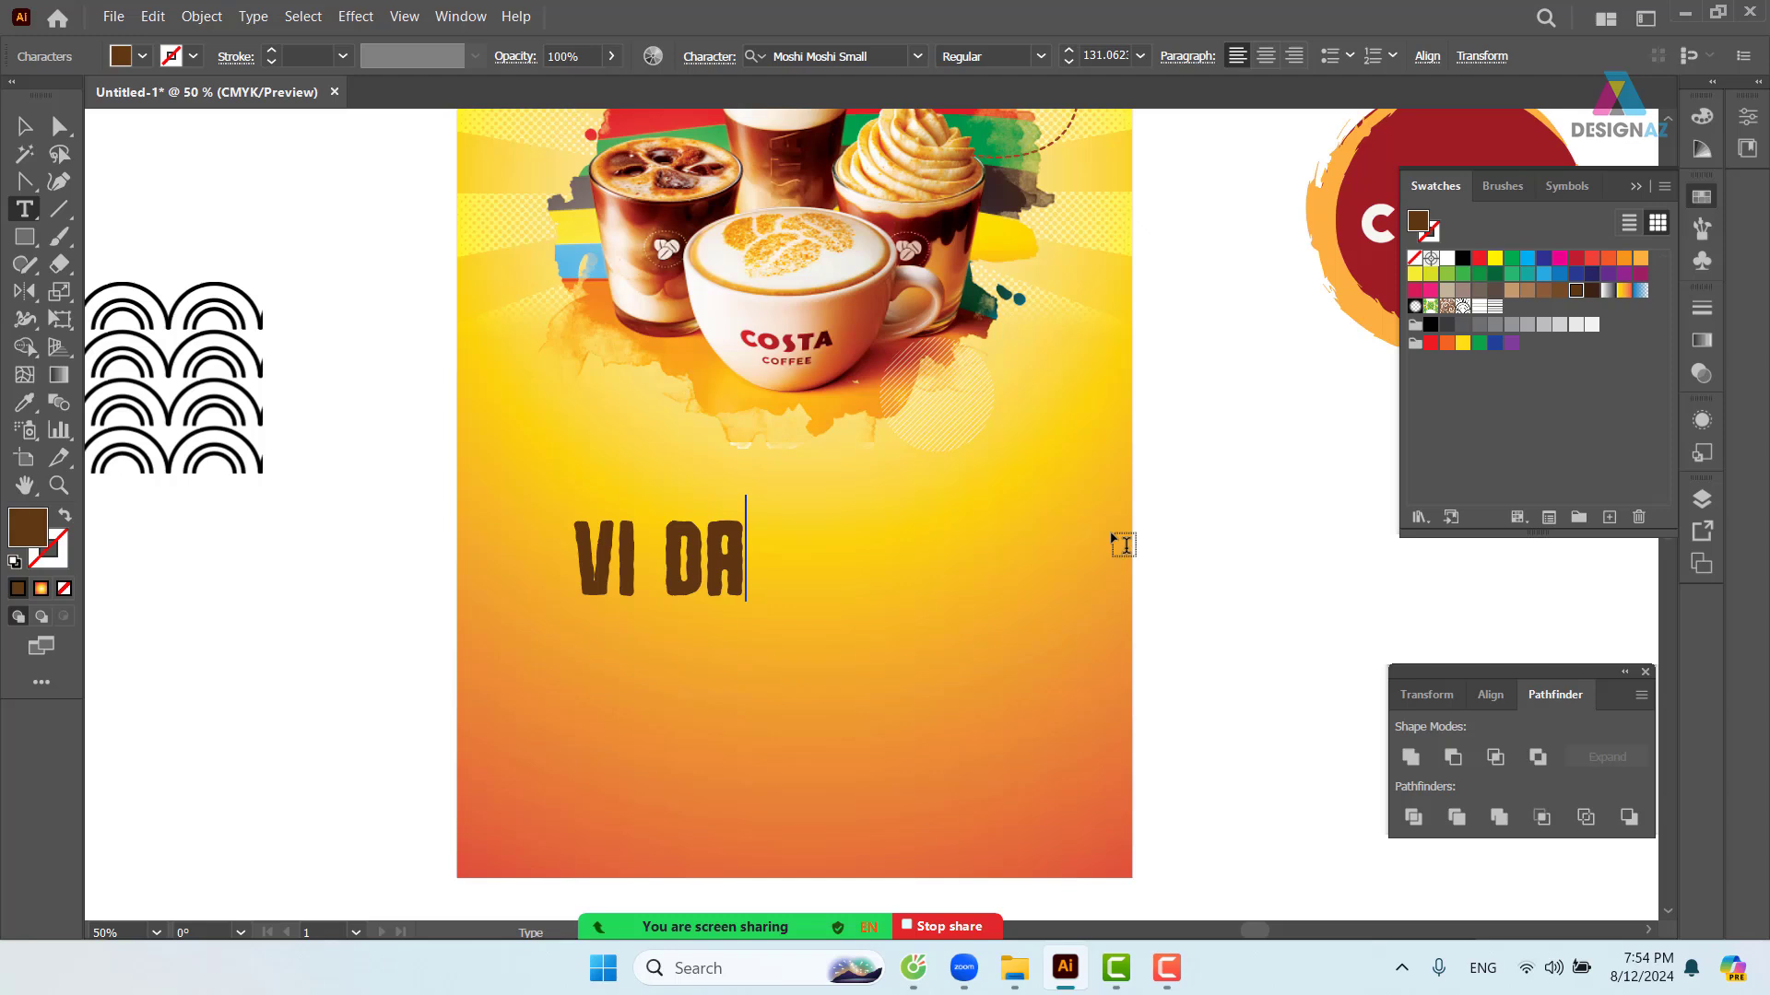
text(NG )
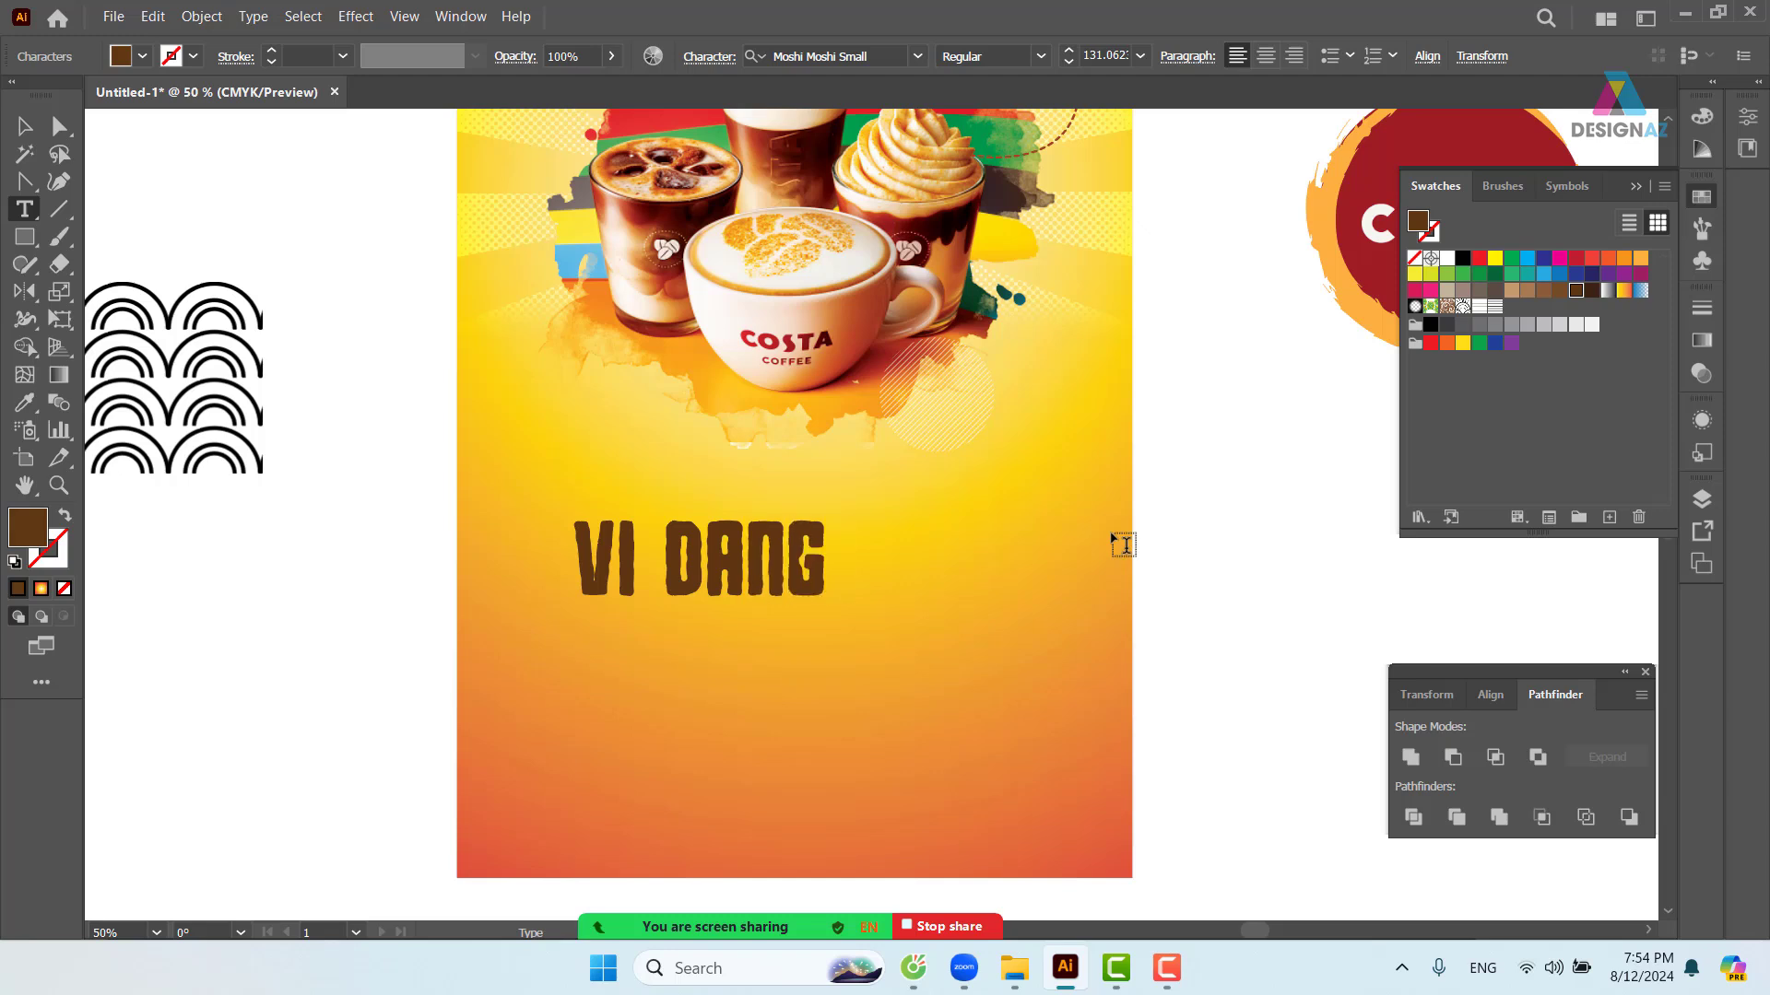
text(CUOI)
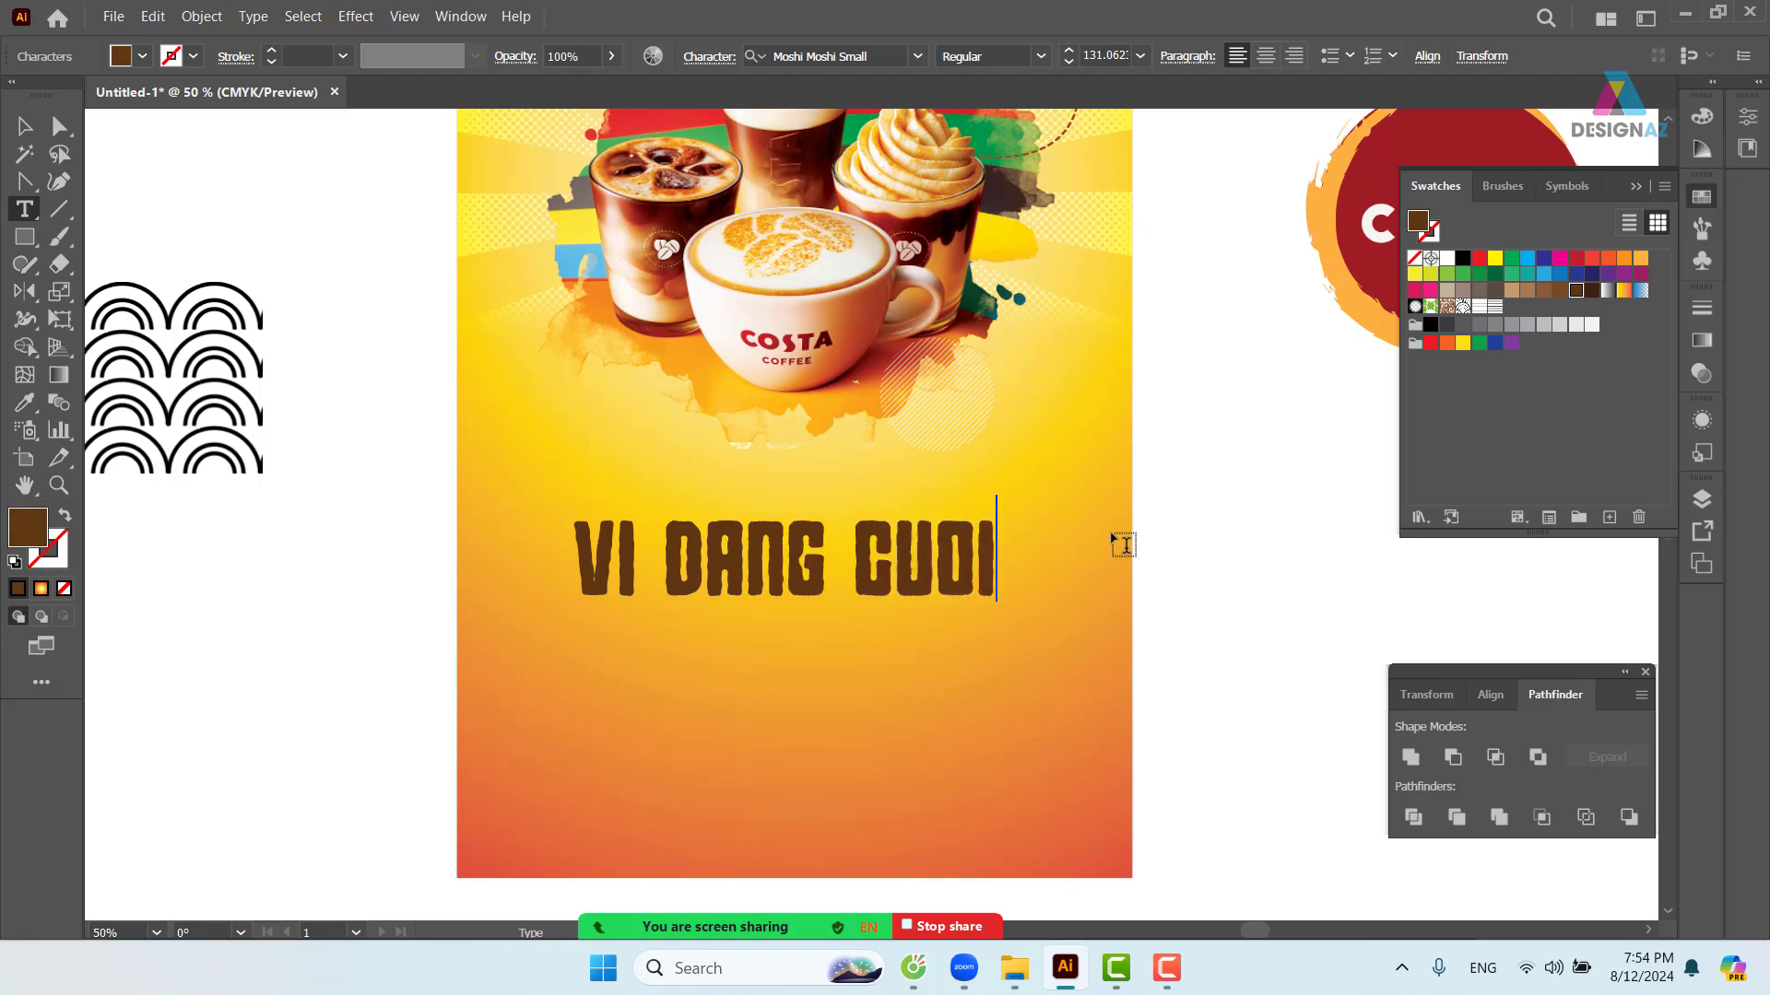
text( NGAY)
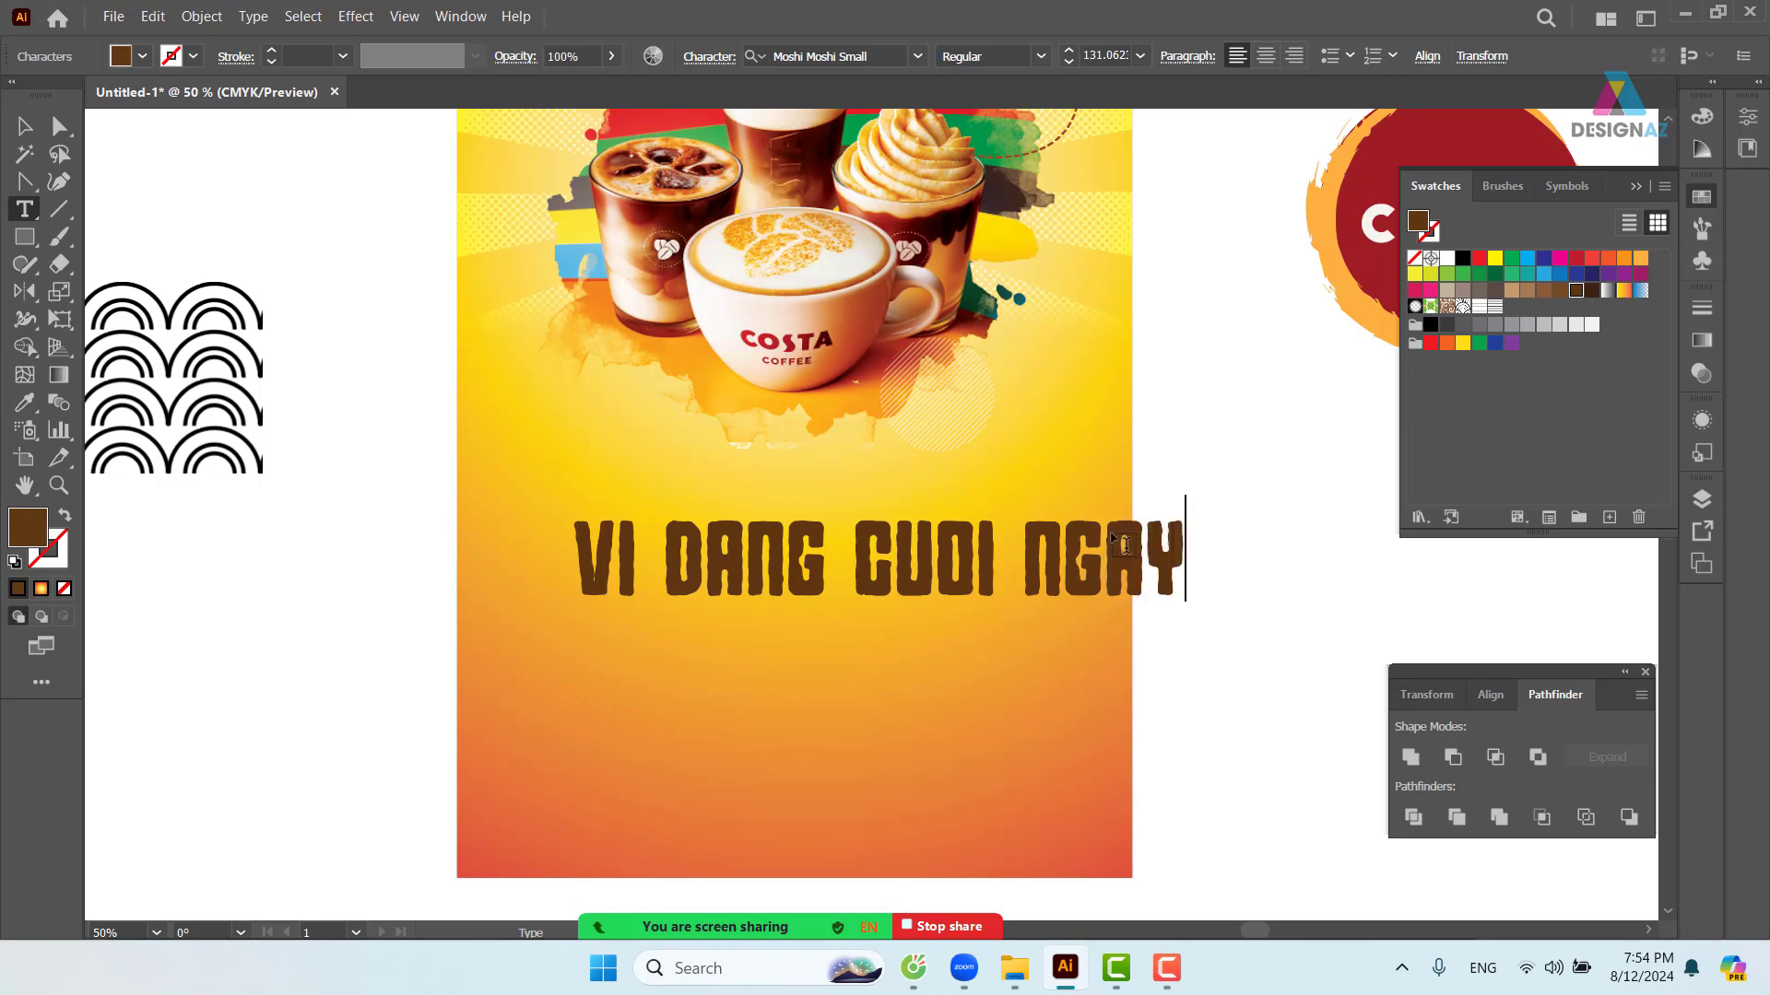
- Shorten the headline to "VI DANG" and enlarge it to about 180 pt
click(25, 126)
drag(1041, 581, 1103, 558)
double_click(947, 548)
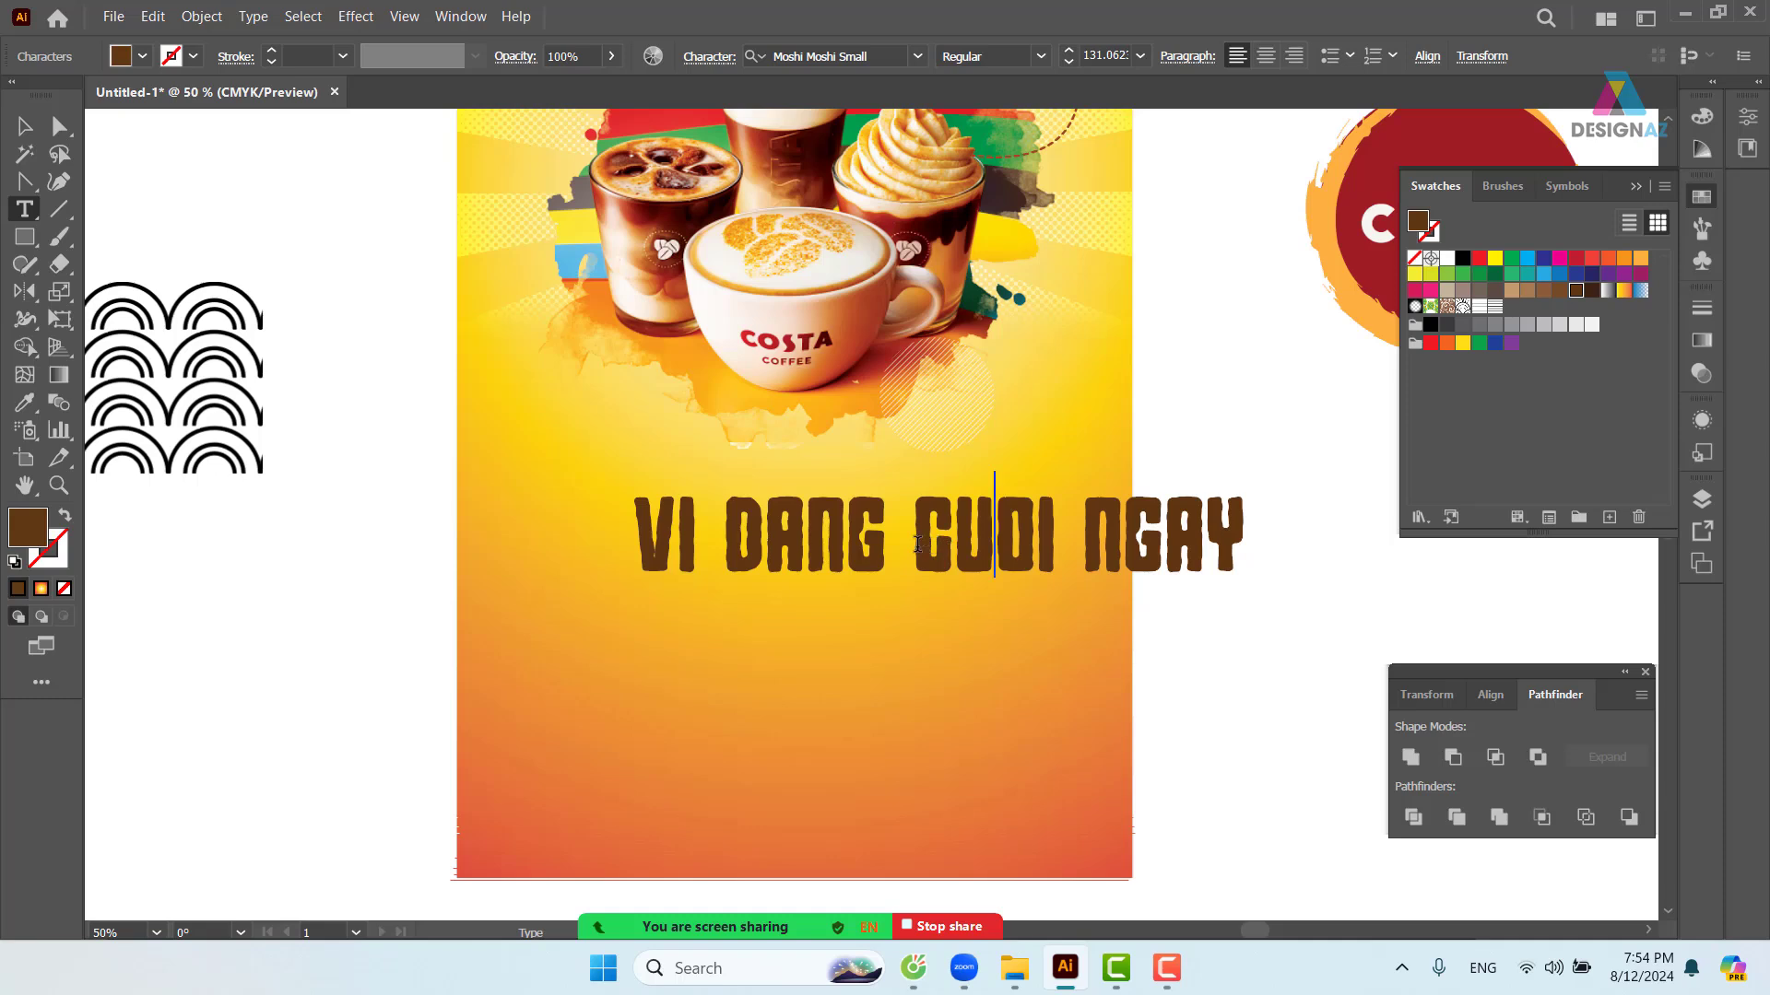
drag(918, 544, 1349, 526)
key(BackSpace)
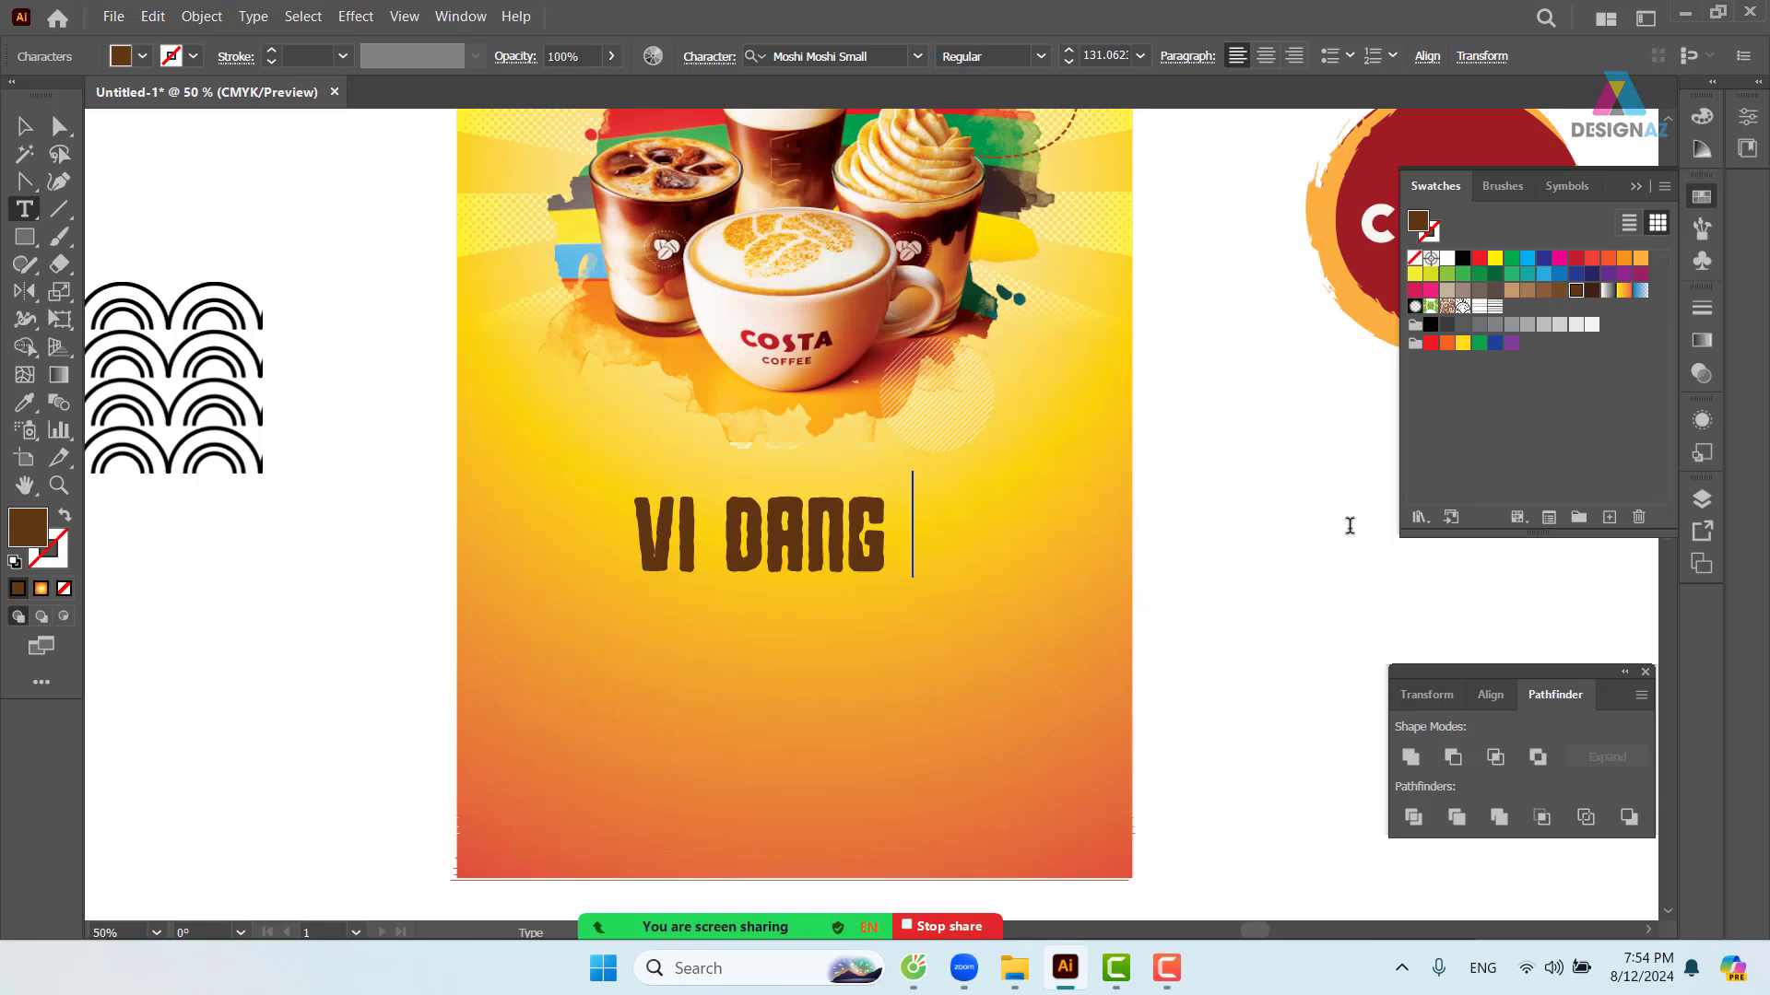
click(25, 126)
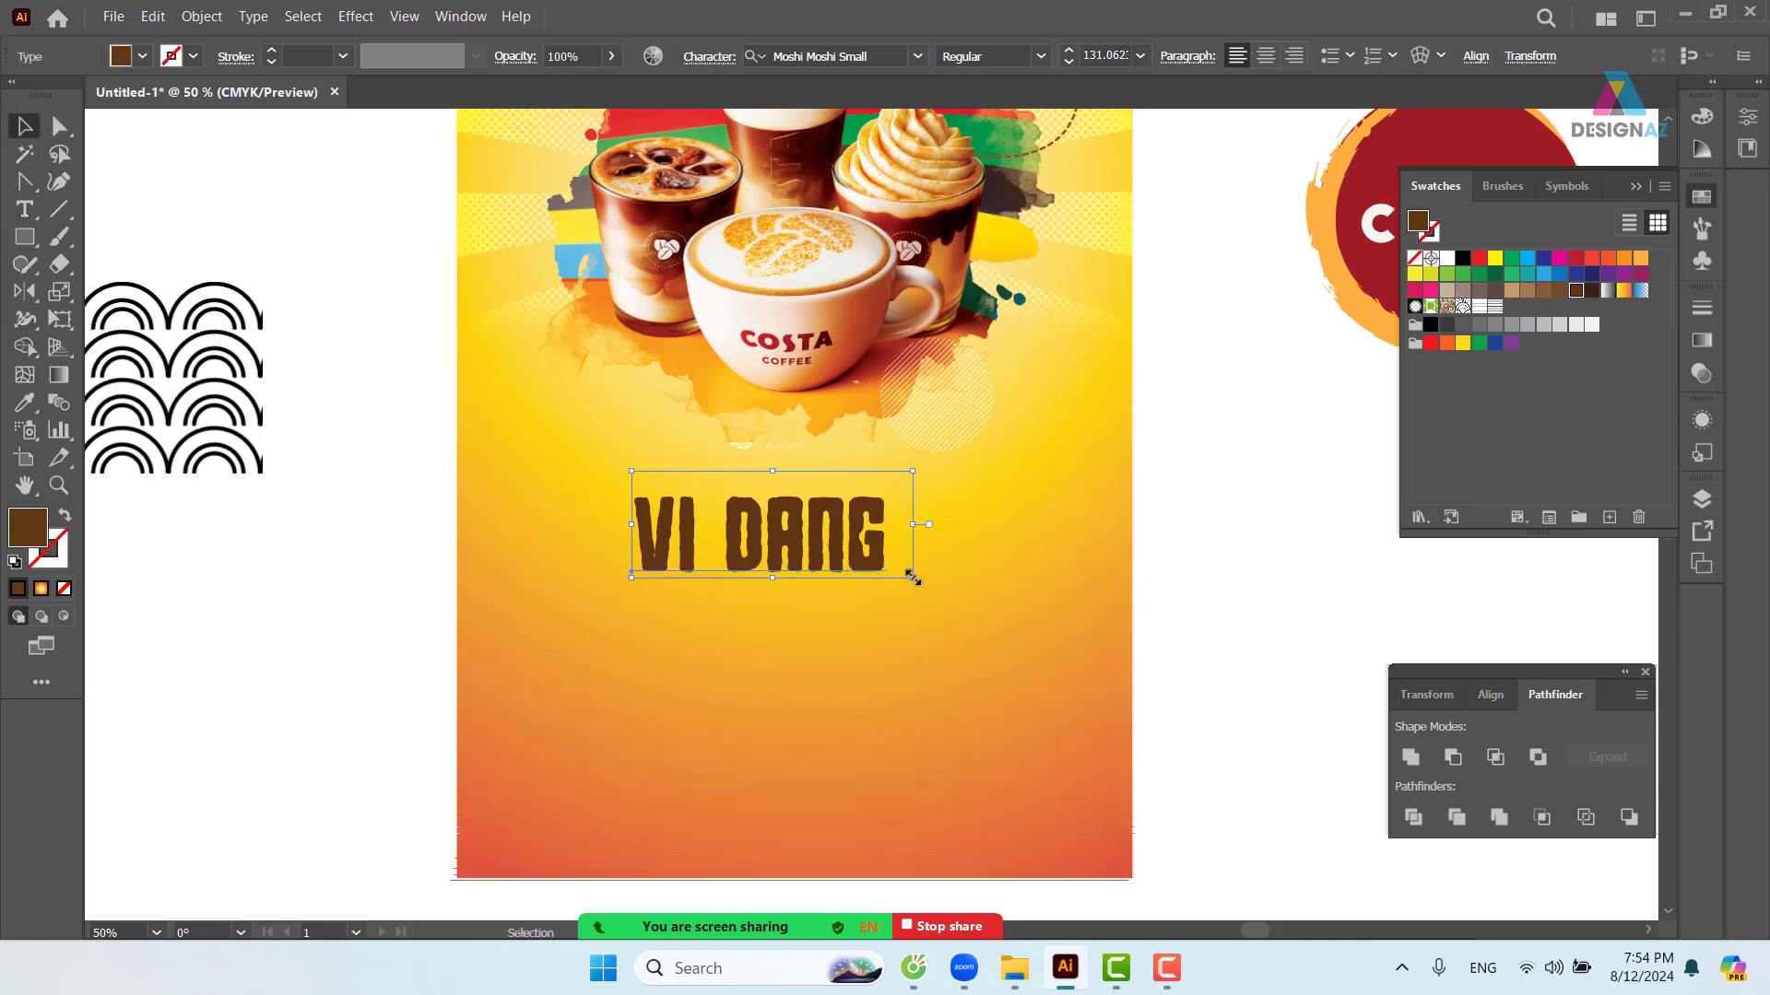
drag(913, 577, 1018, 618)
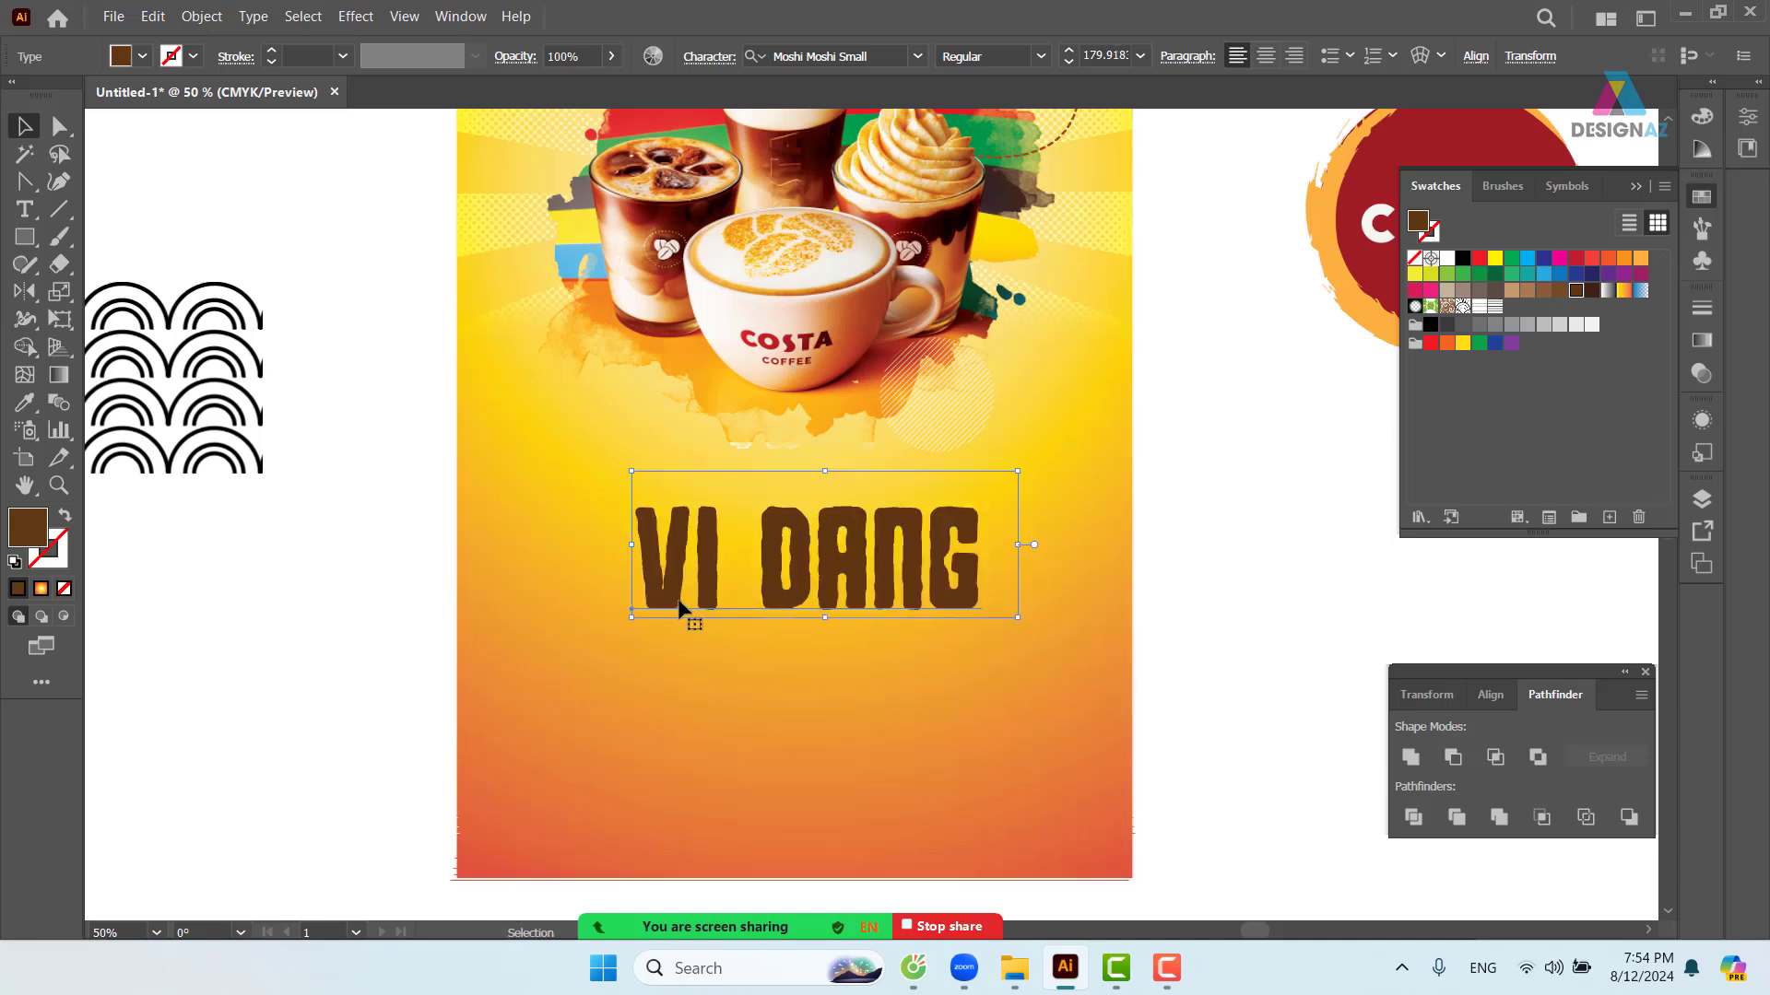
- Tighten the gap between the words "VI" and "DANG" in the headline
key(t)
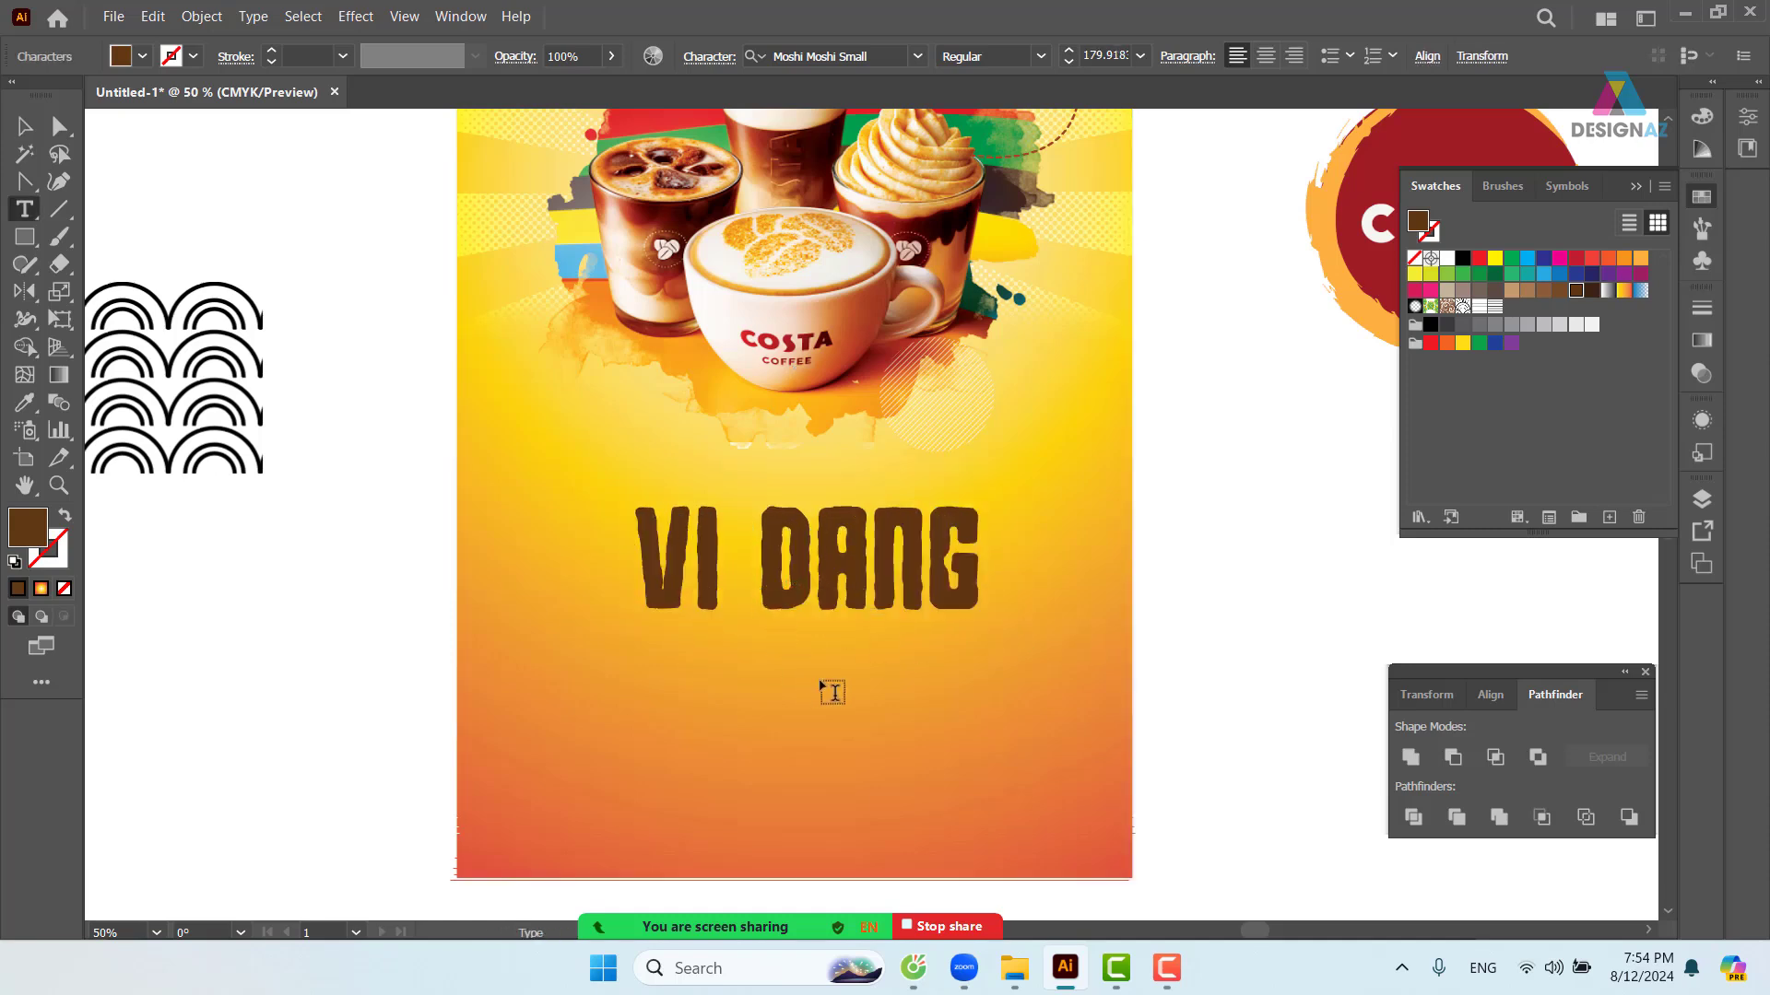
key(alt+Left)
key(alt+Left)
key(alt+Left)
key(alt+Left)
key(alt+Left)
key(alt+Left)
key(alt+Left)
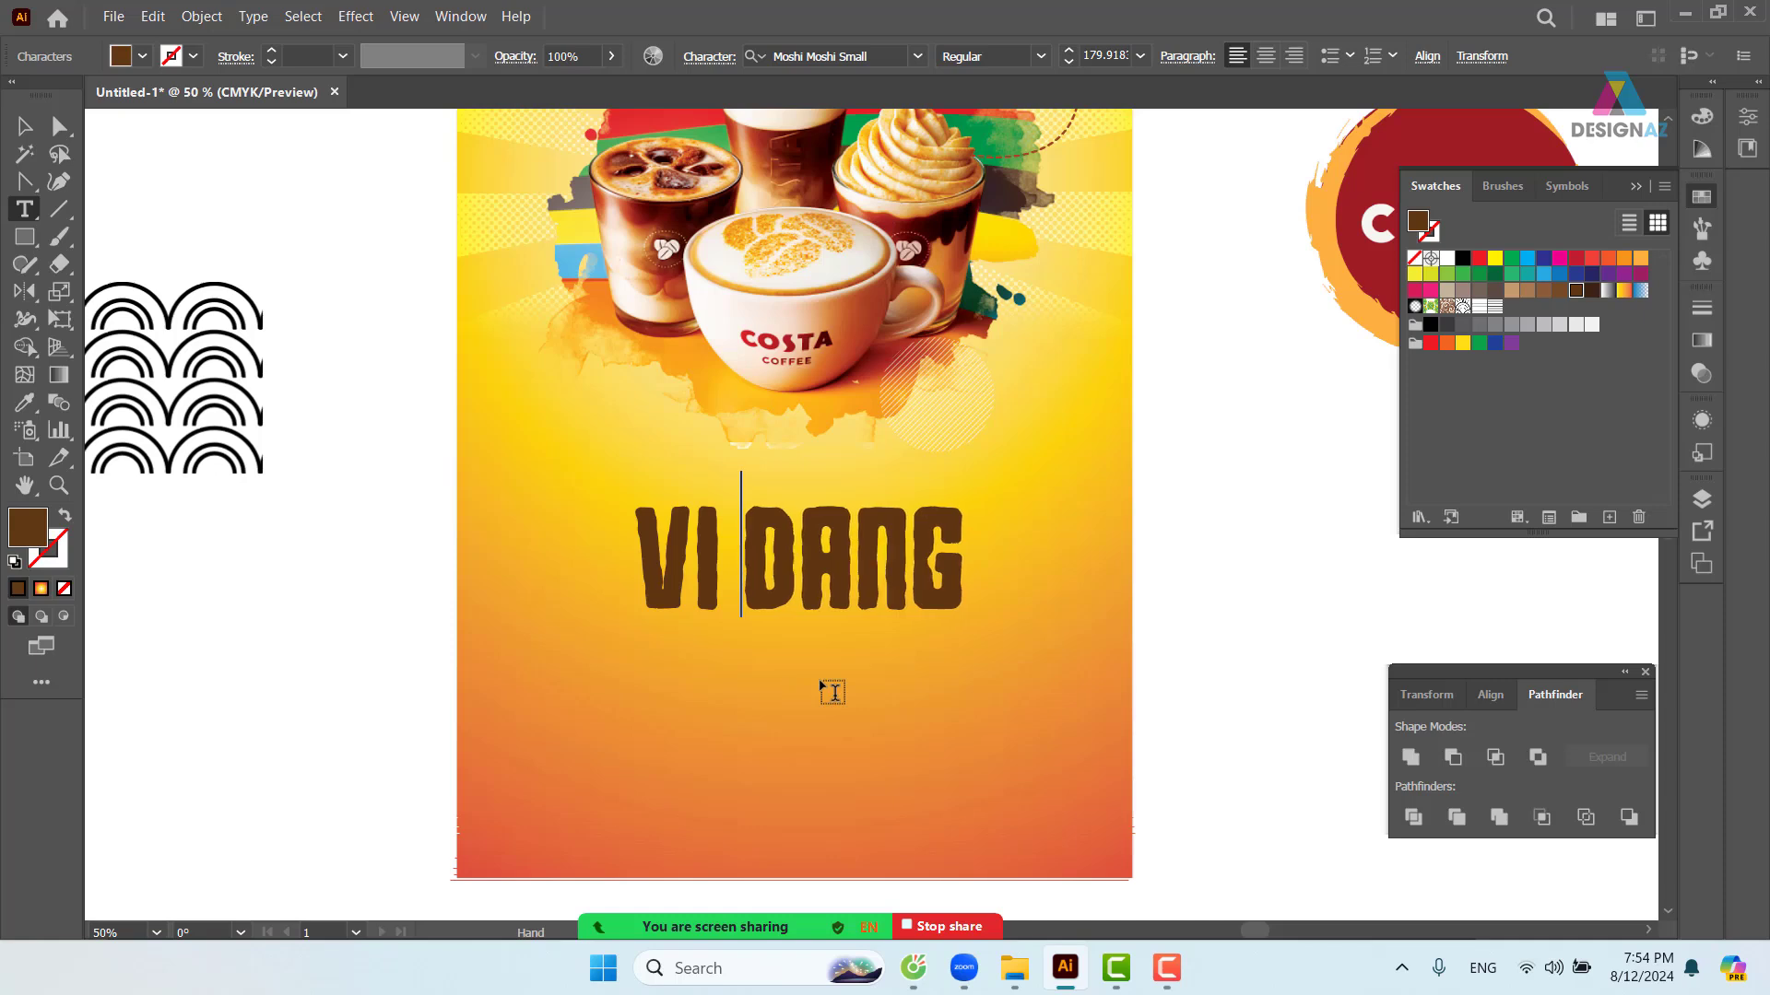
key(Escape)
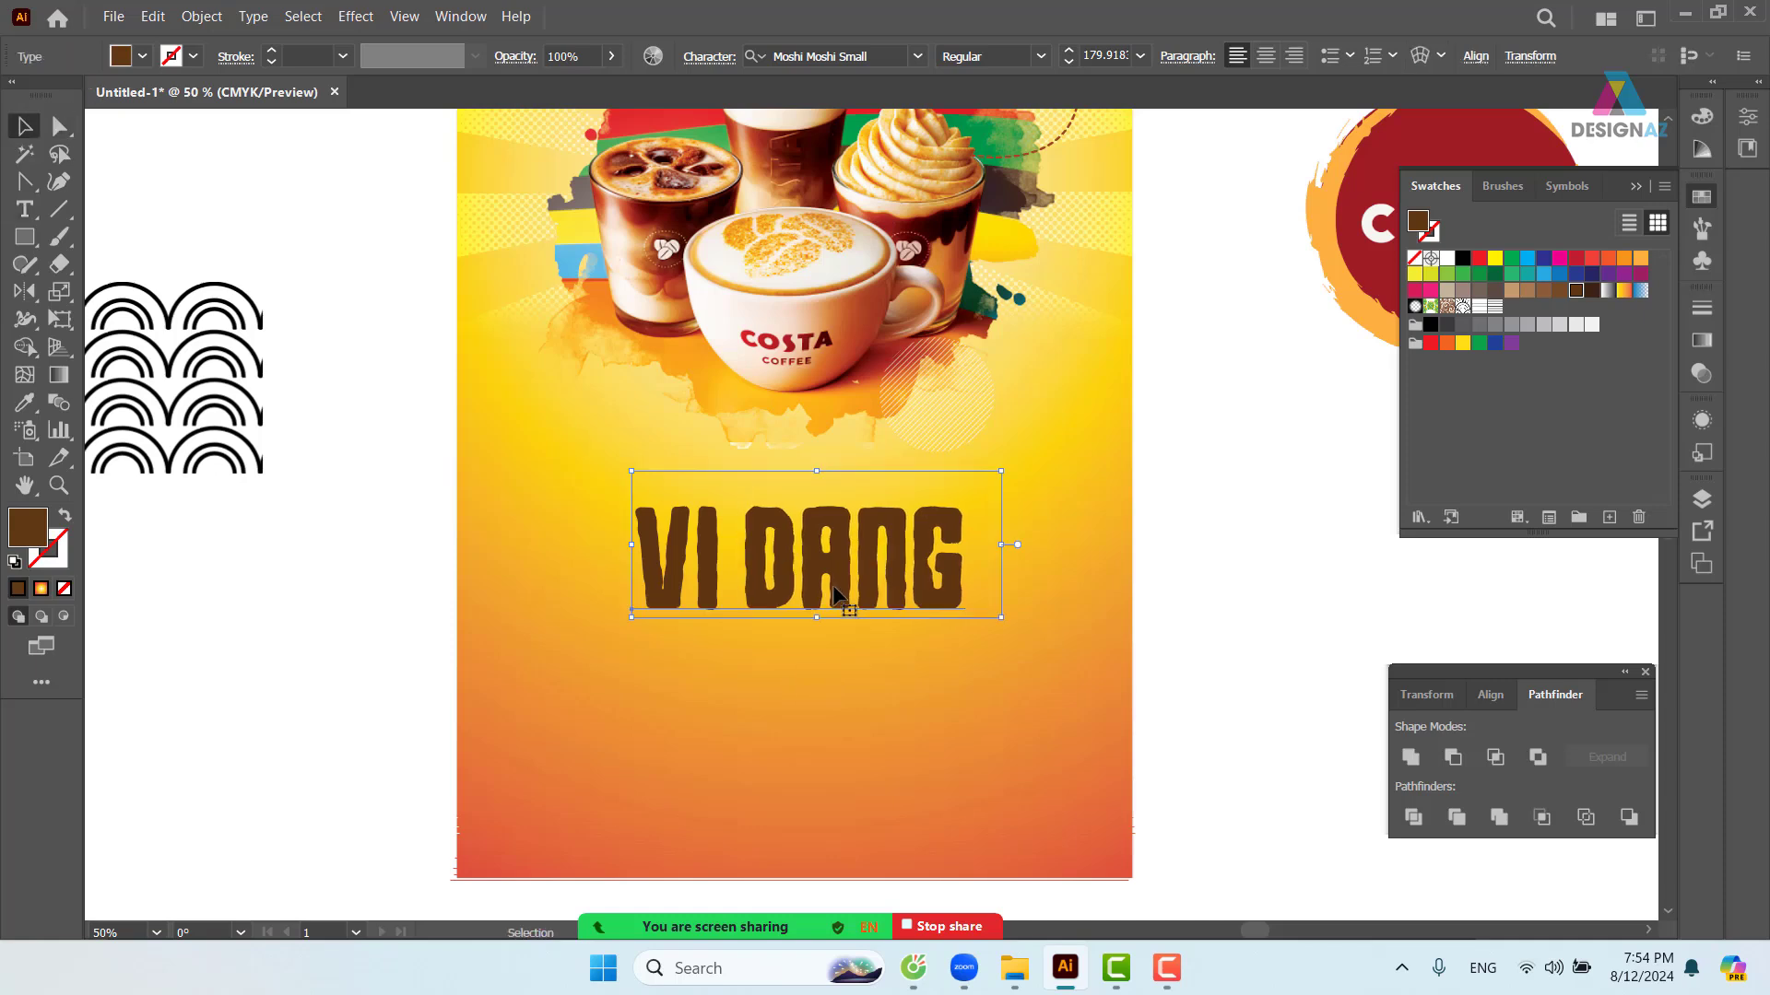
- Shift the "VI DANG" headline slightly up and left, and delete the trailing space after its last letter
drag(830, 587, 802, 557)
drag(949, 571, 1028, 541)
key(t)
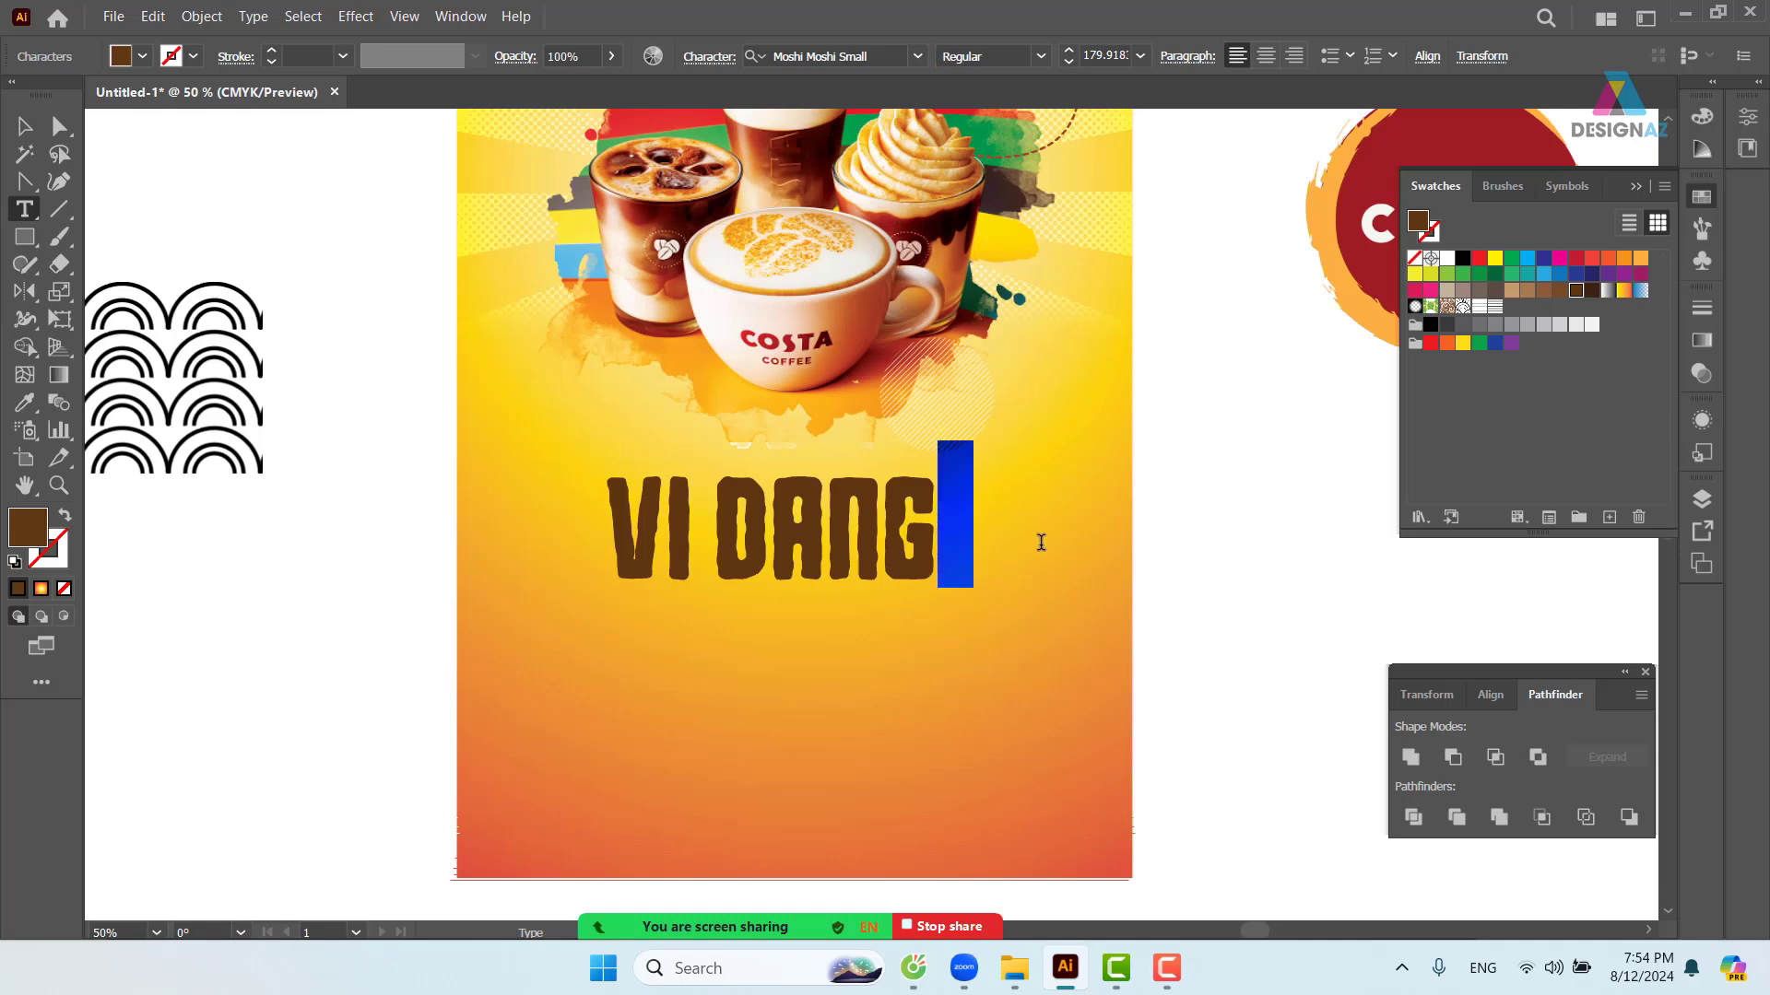
key(BackSpace)
key(ctrl)
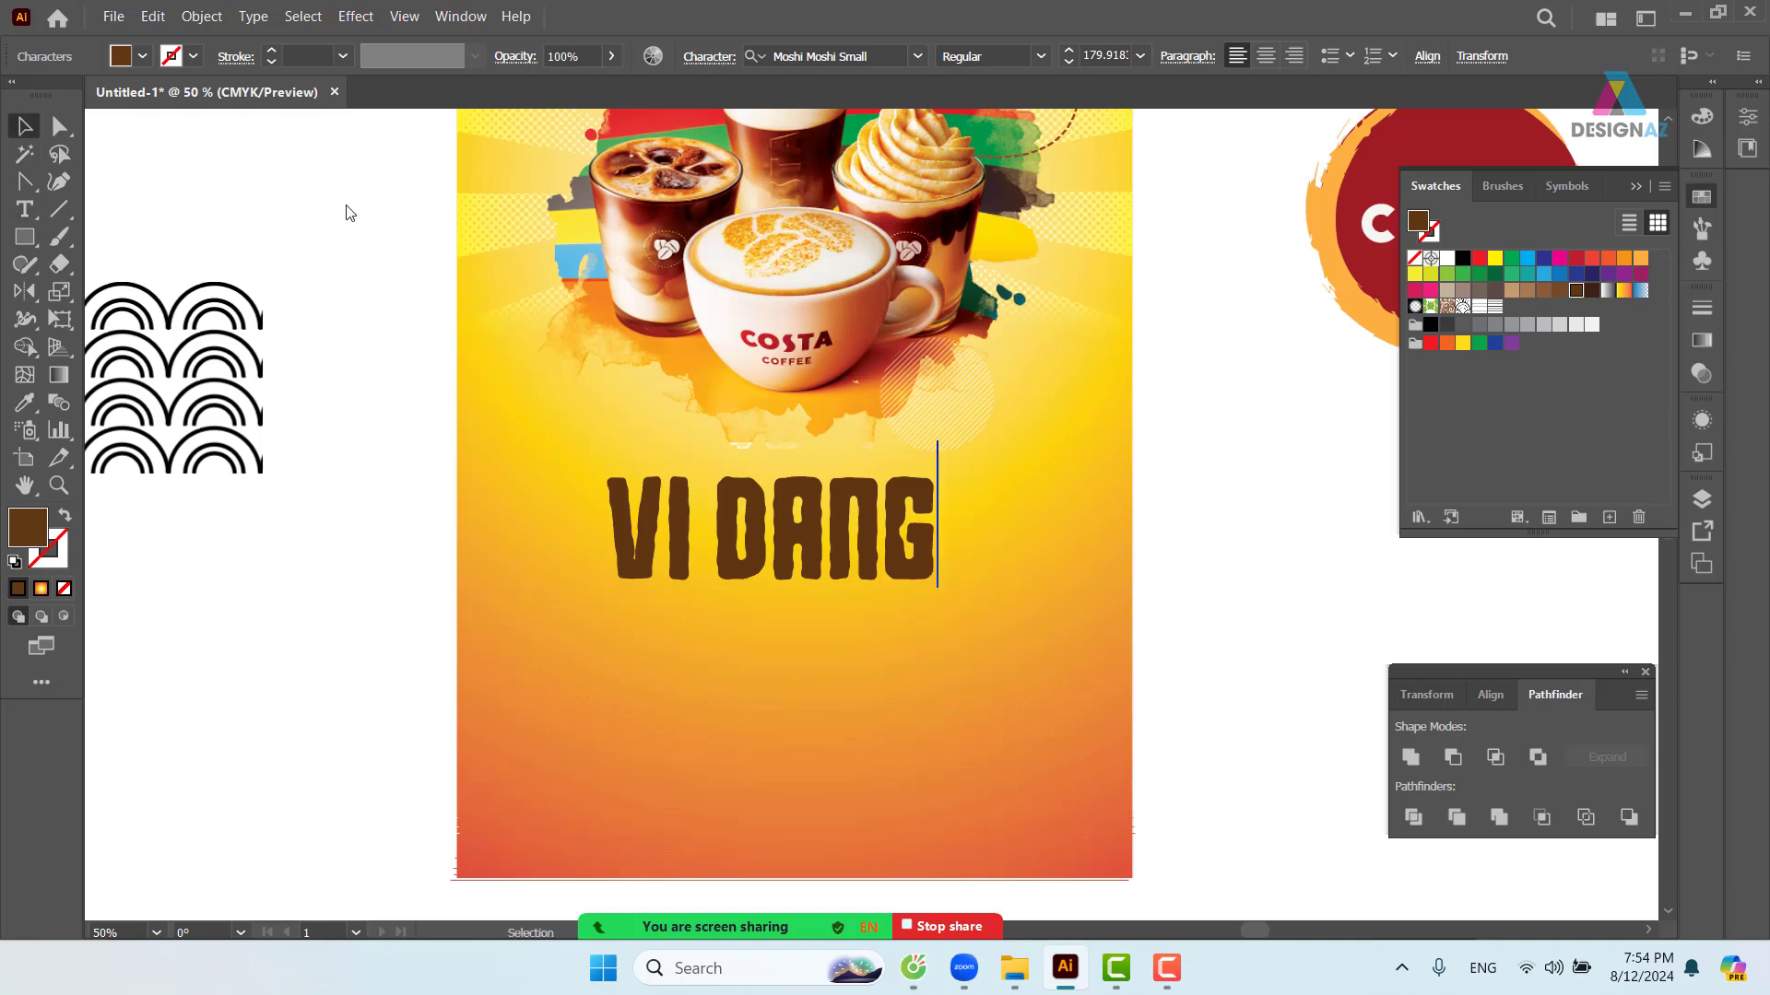
click(349, 213)
- Open the recent file "font thiết kế làmdep.ai" with the font samples
click(113, 16)
mouse_move(249, 117)
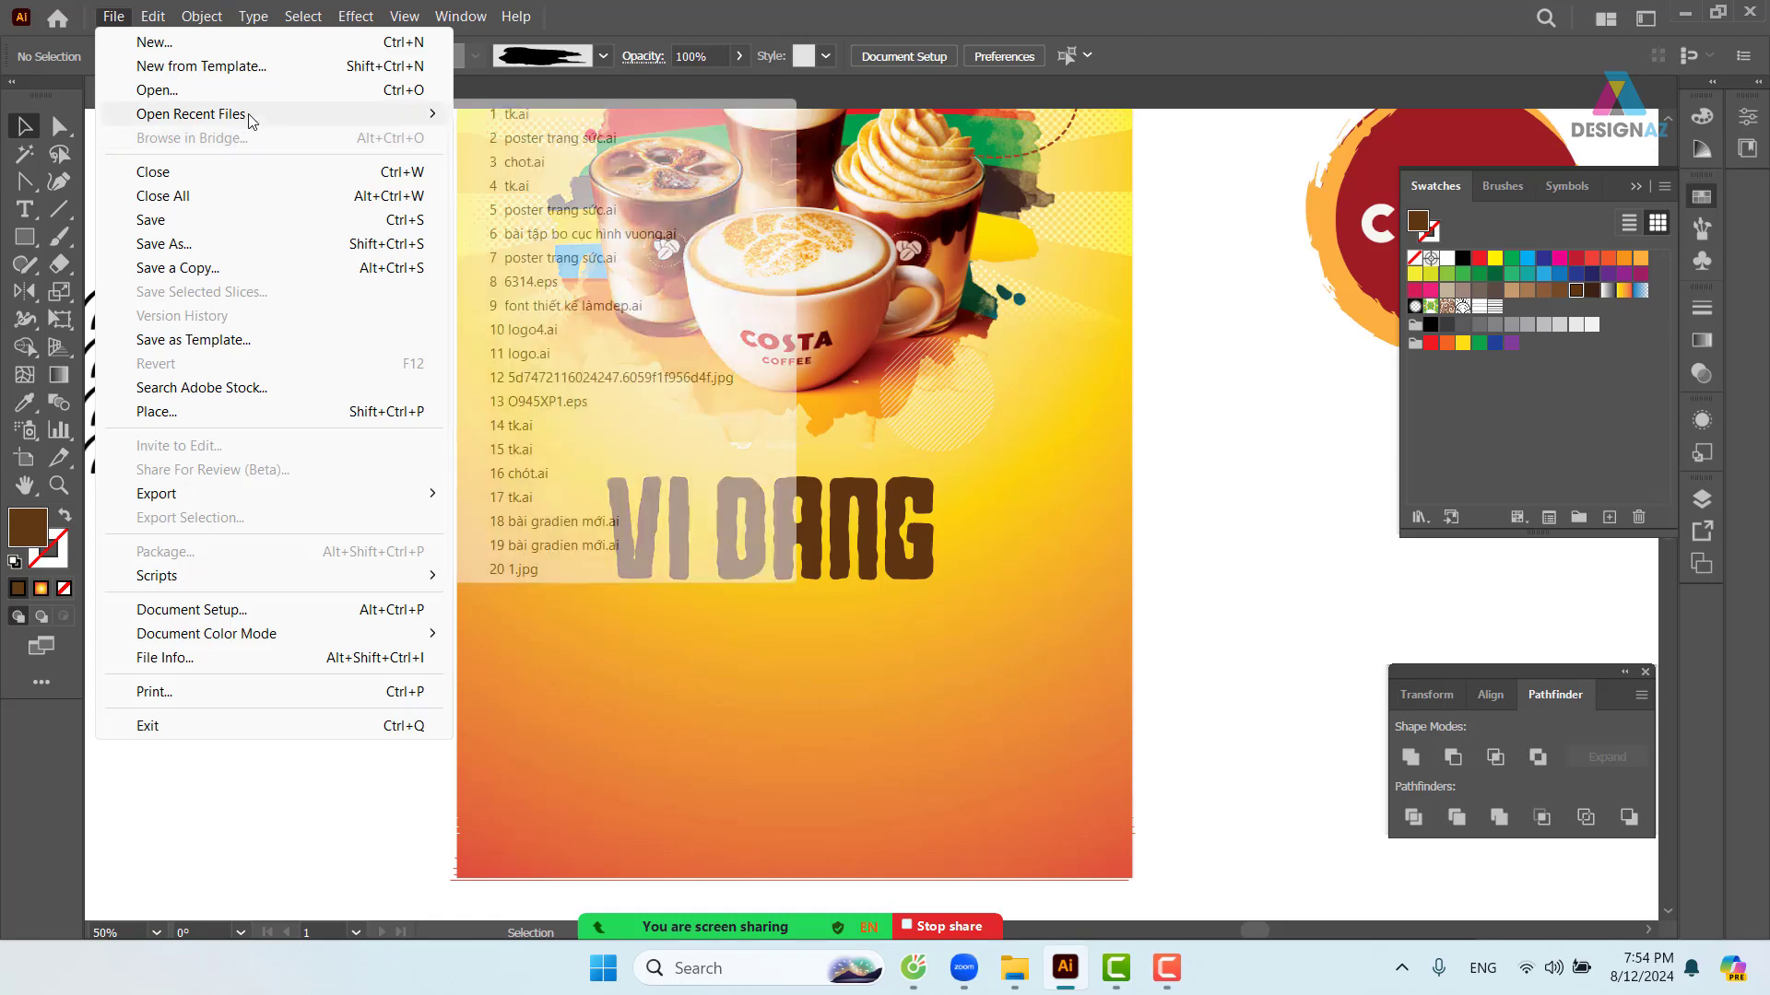
click(618, 306)
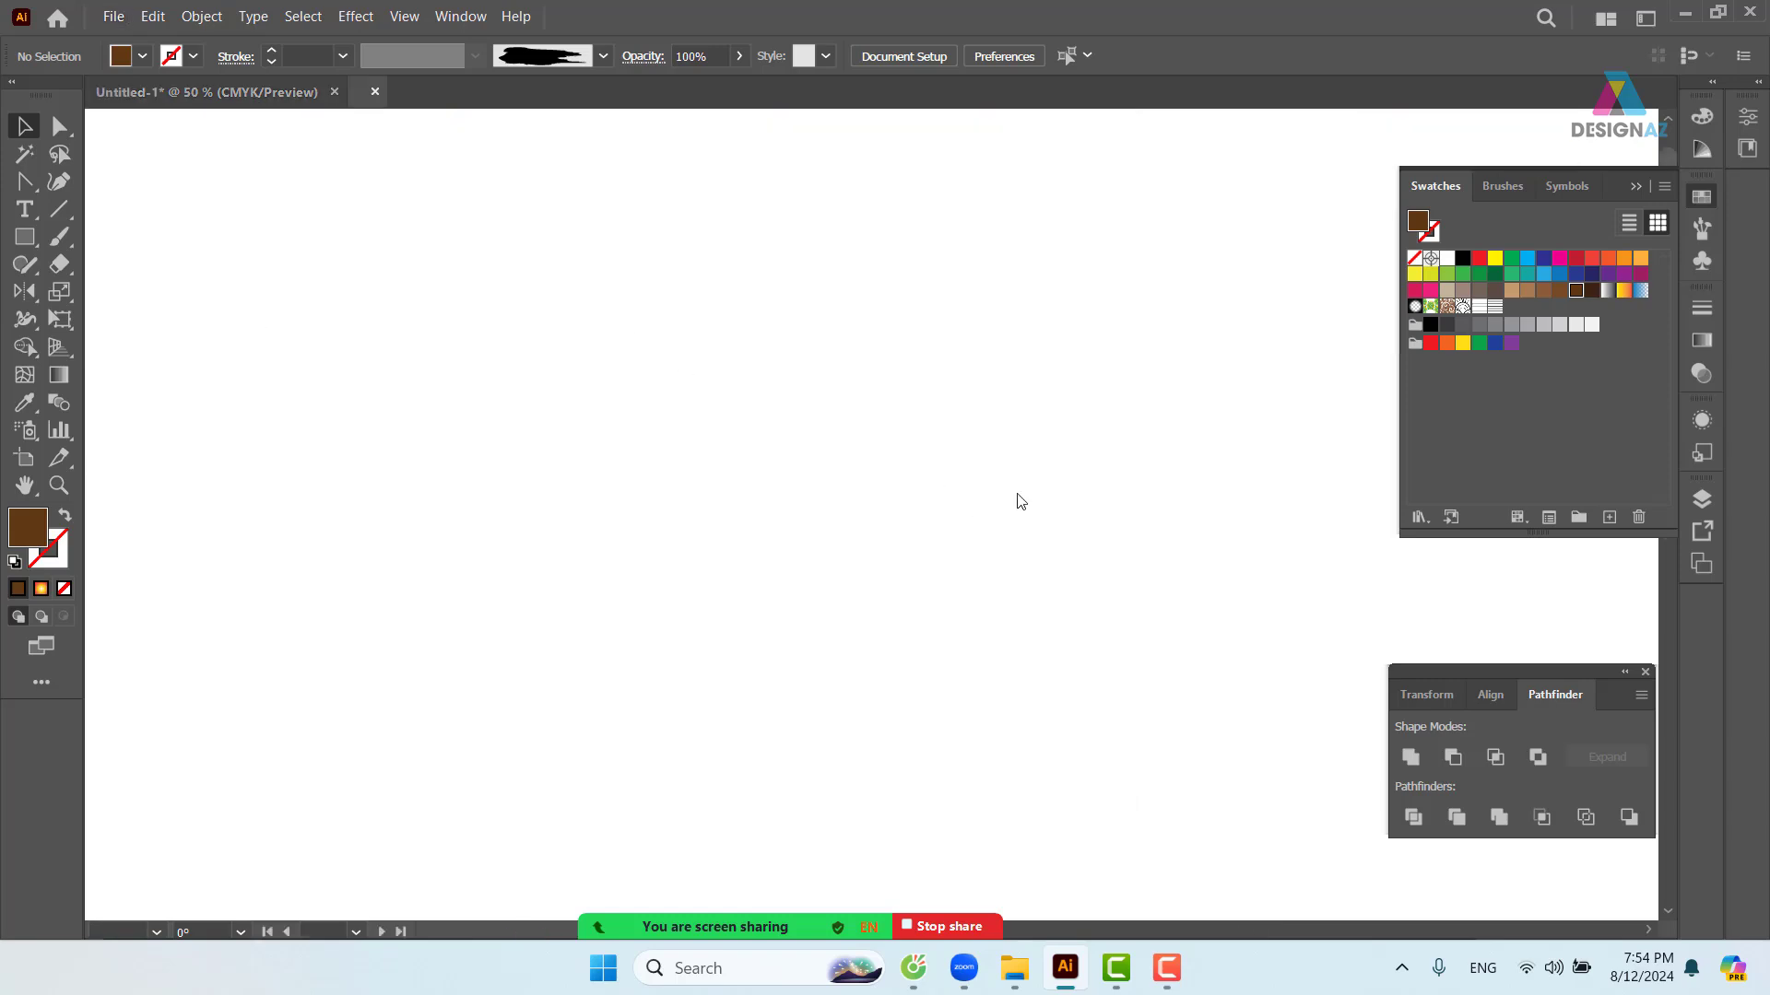
click(983, 583)
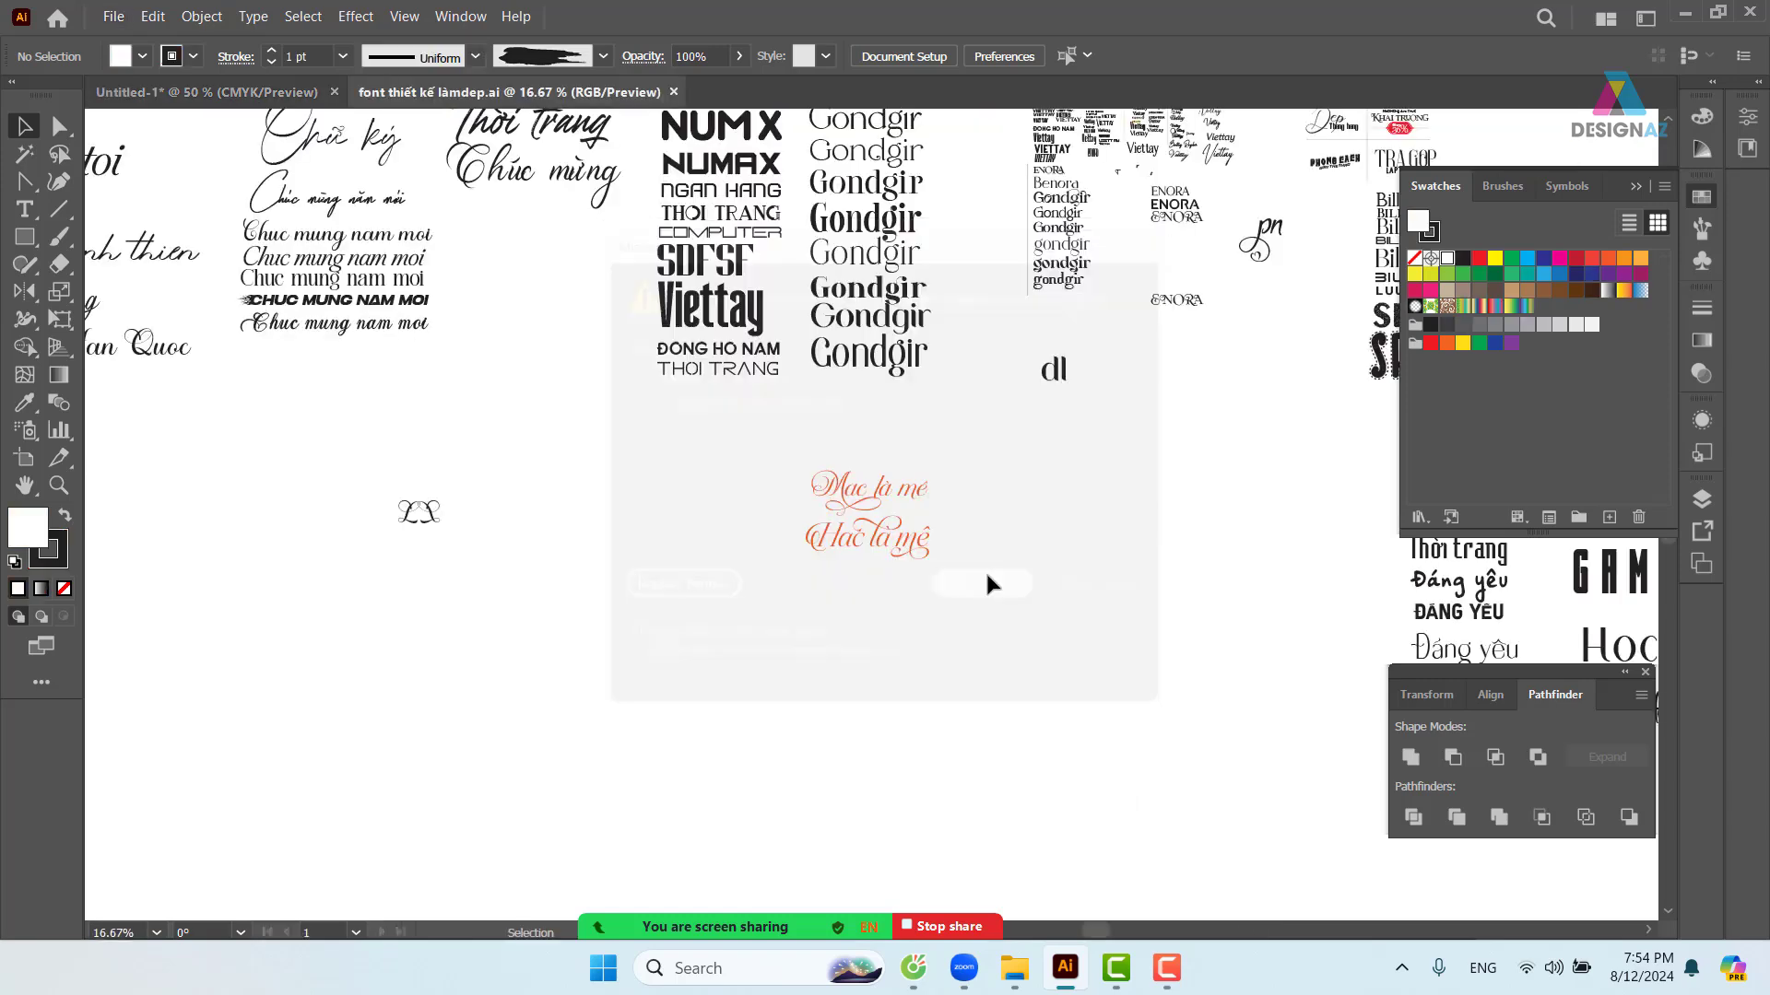
- Find the "MENU HÀ NỘI" sample in DFVN Camar Regular on the font sheet and copy it
drag(1219, 633, 369, 518)
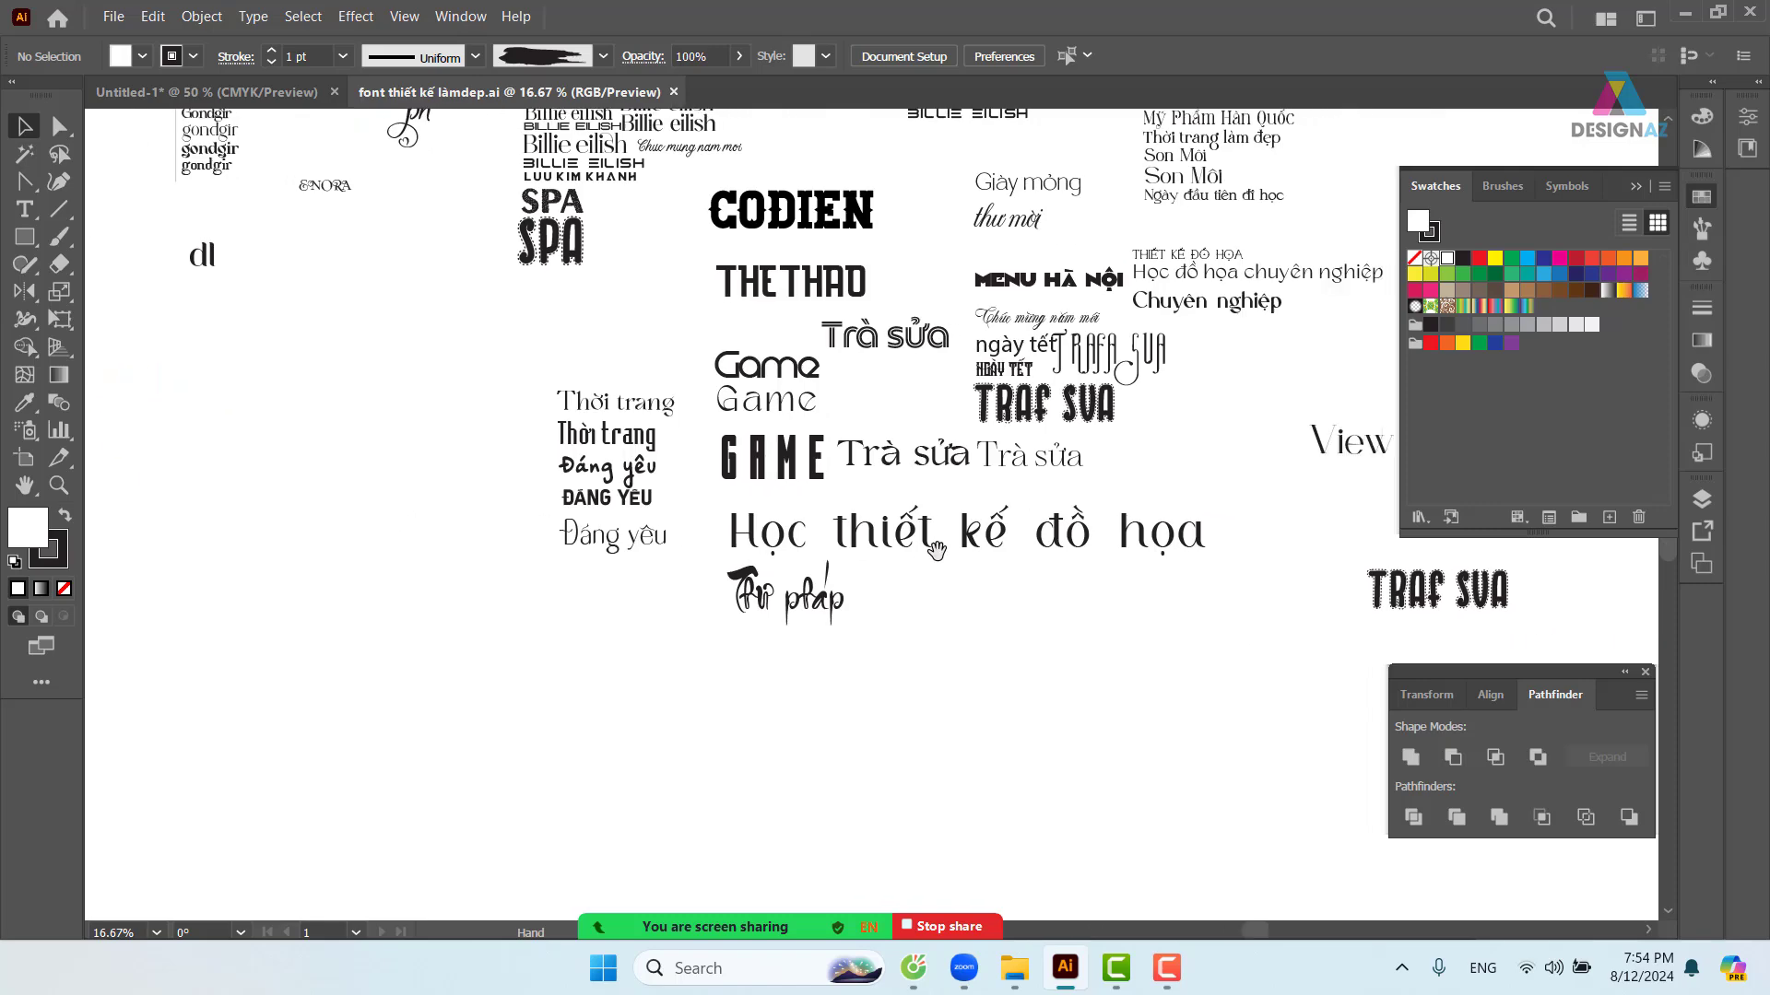
drag(935, 551, 582, 563)
drag(943, 557, 940, 631)
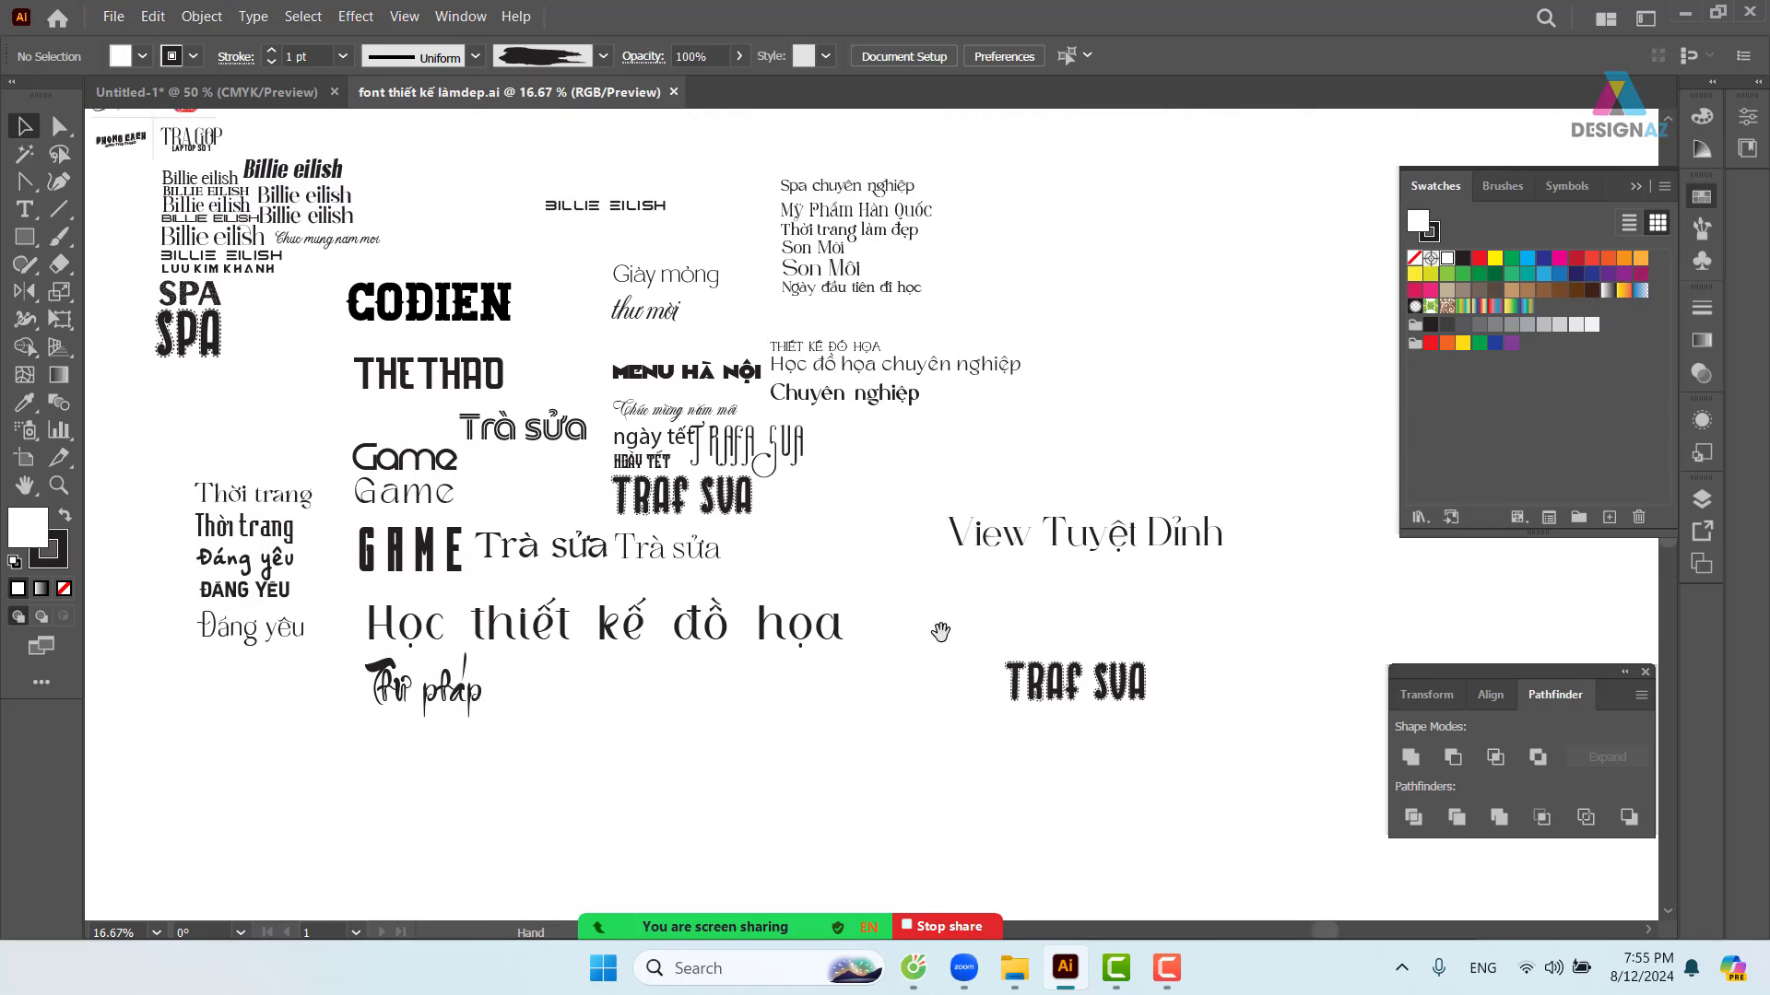
key(z)
drag(570, 348, 921, 439)
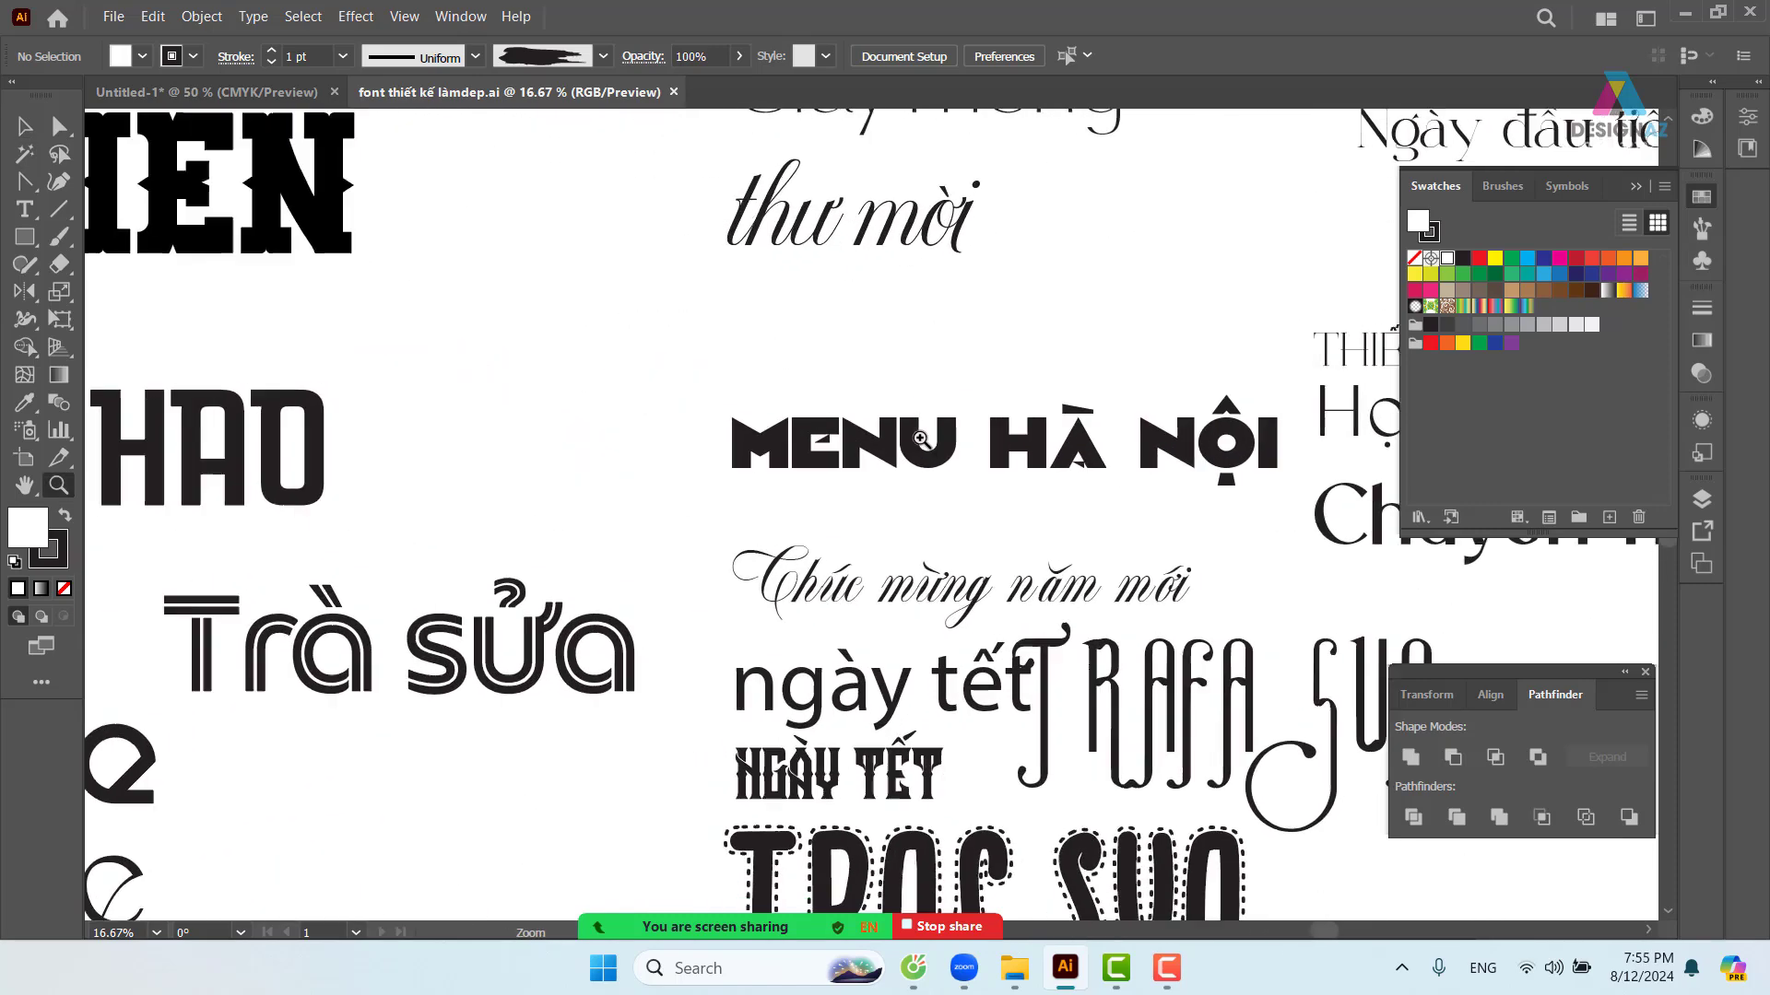
key(v)
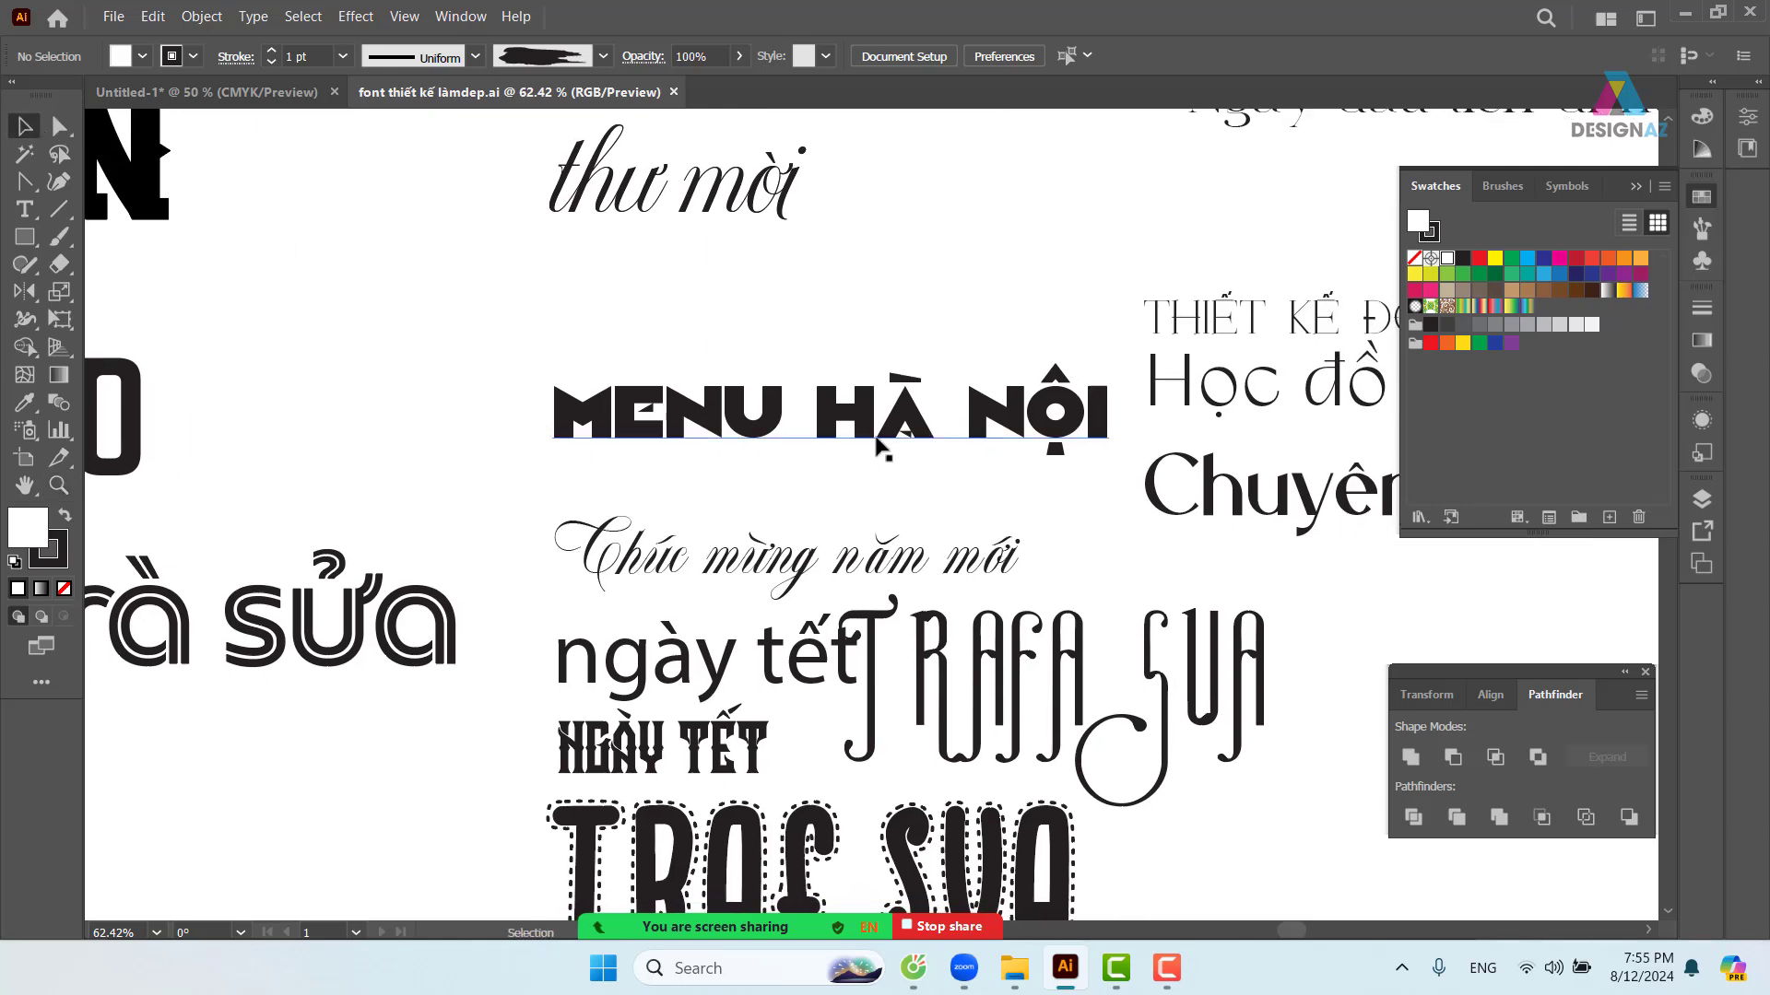
click(908, 435)
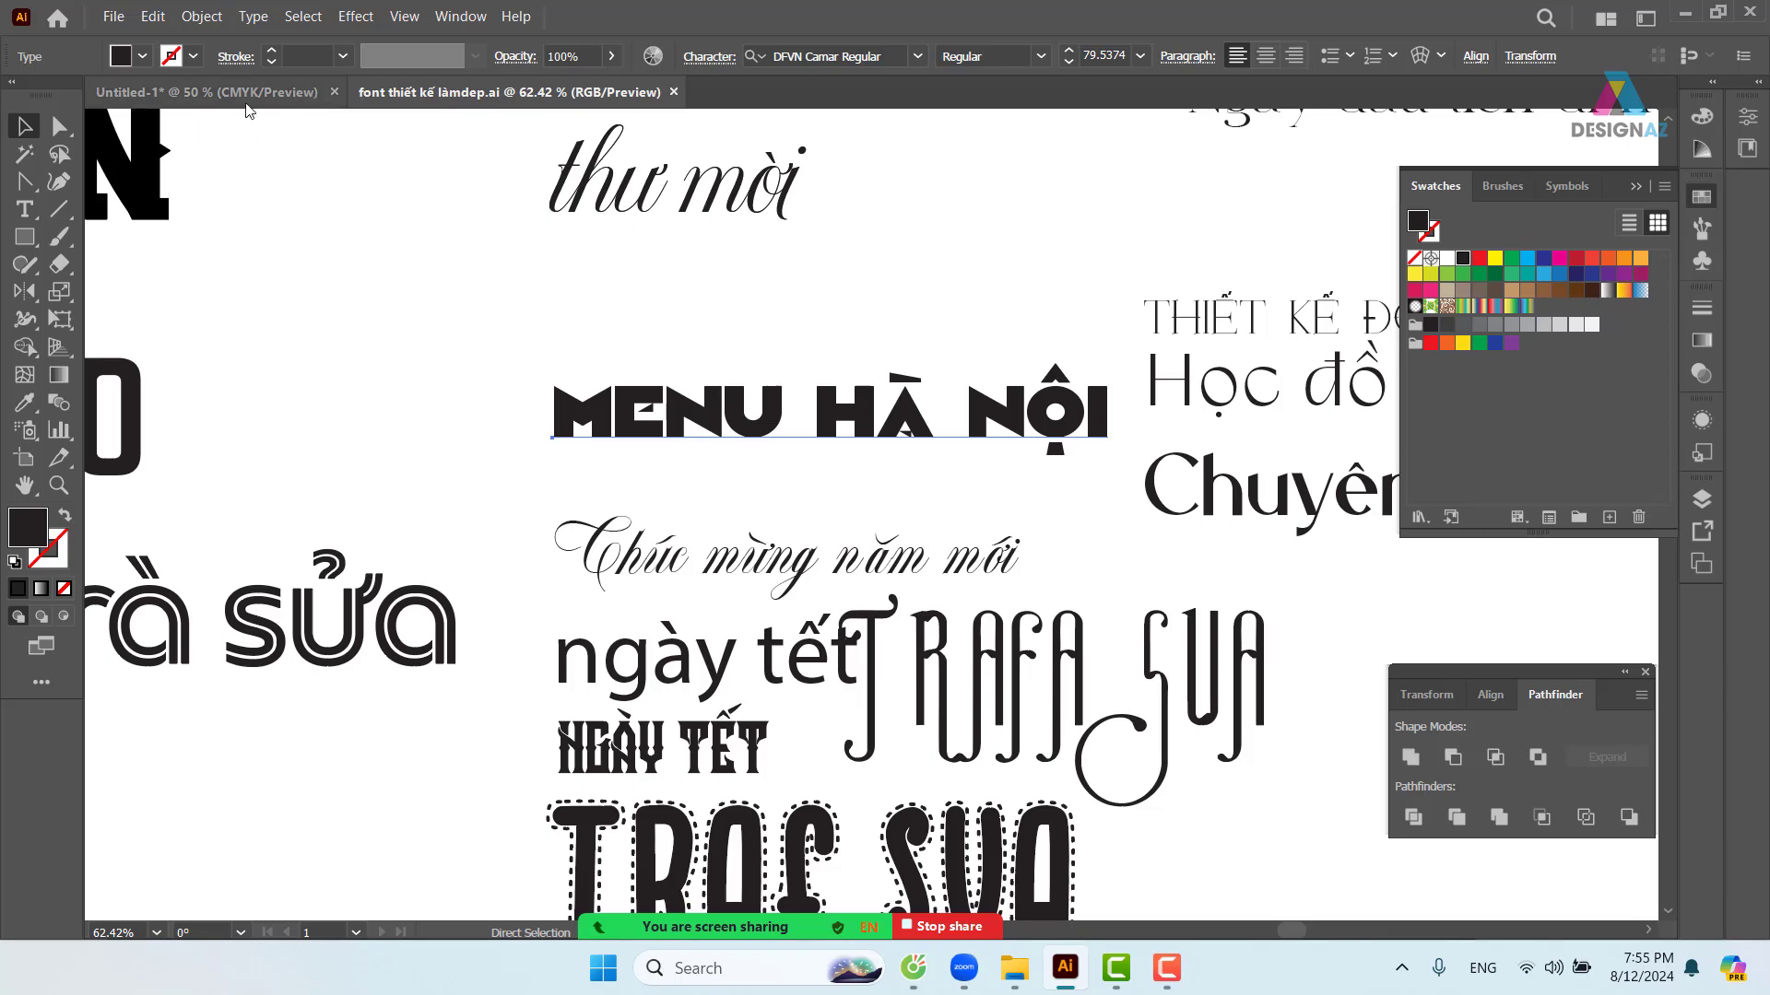
- Paste the "MENU HÀ NỘI" sample into the Untitled-1 poster and place it below the "VI DANG" headline
click(207, 92)
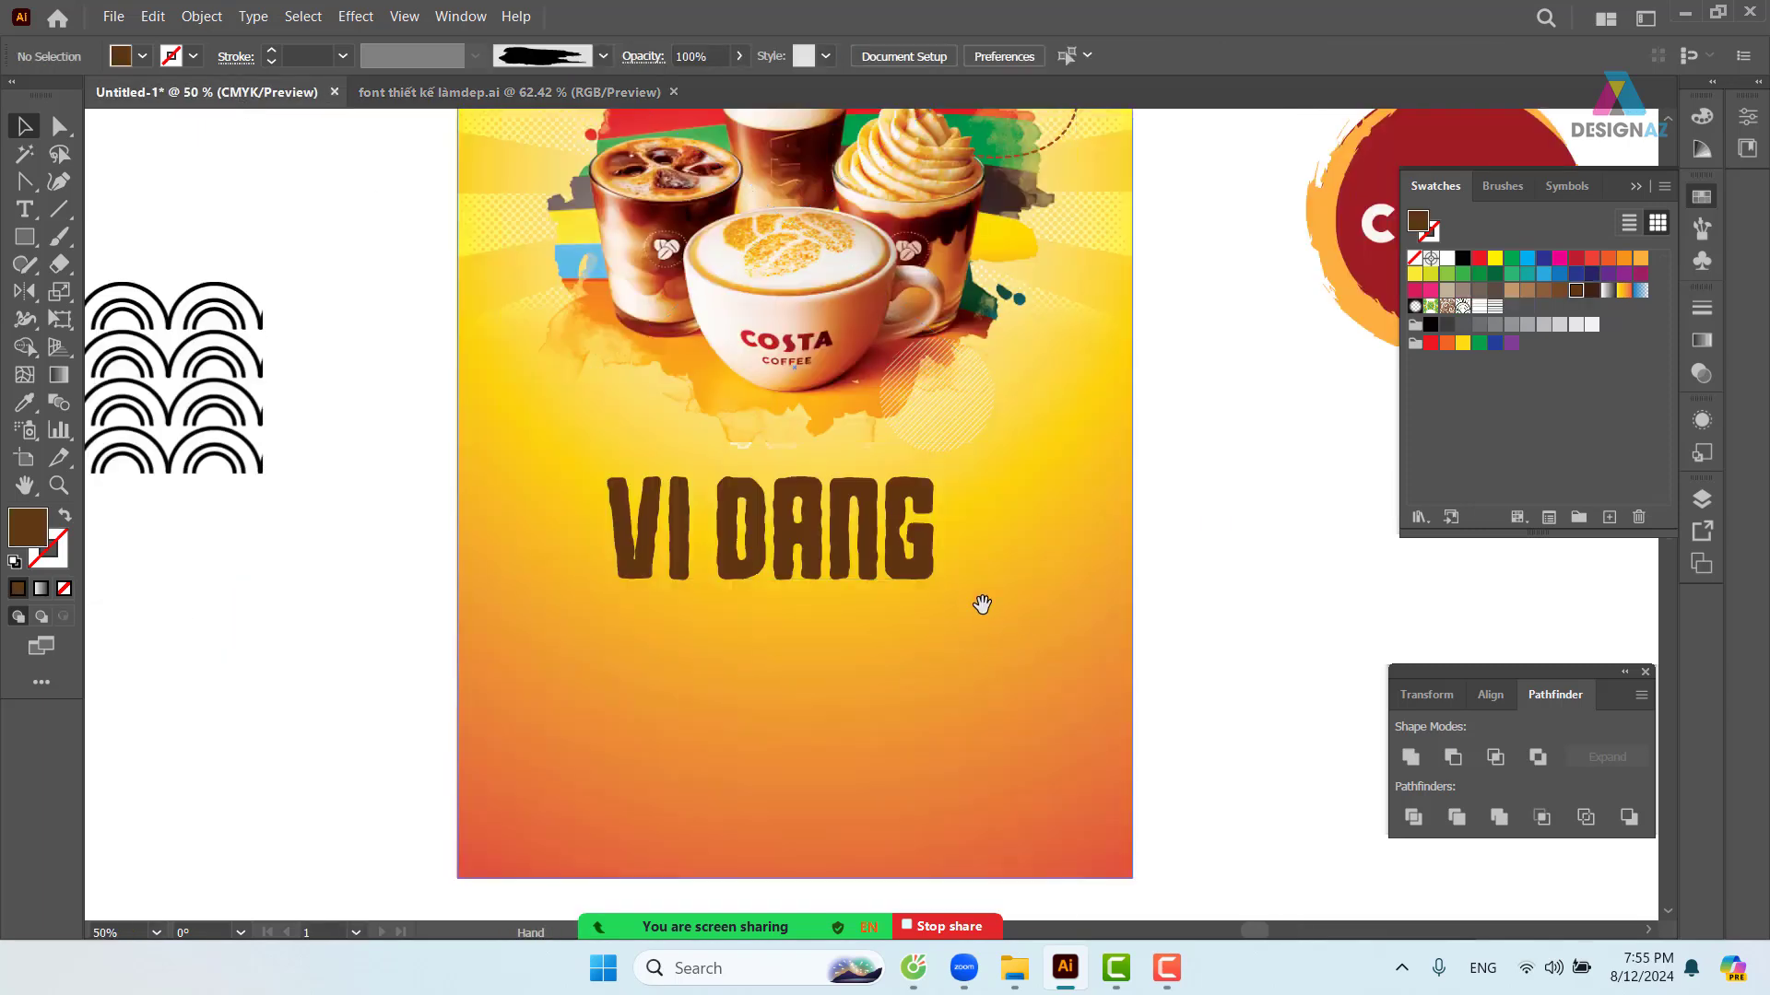
scroll(980, 601, down, 2)
key(ctrl+v)
drag(978, 515, 881, 583)
- Replace the wording of the pasted "MENU HÀ NỘI" sample with "CUỐI NGÀY"
key(t)
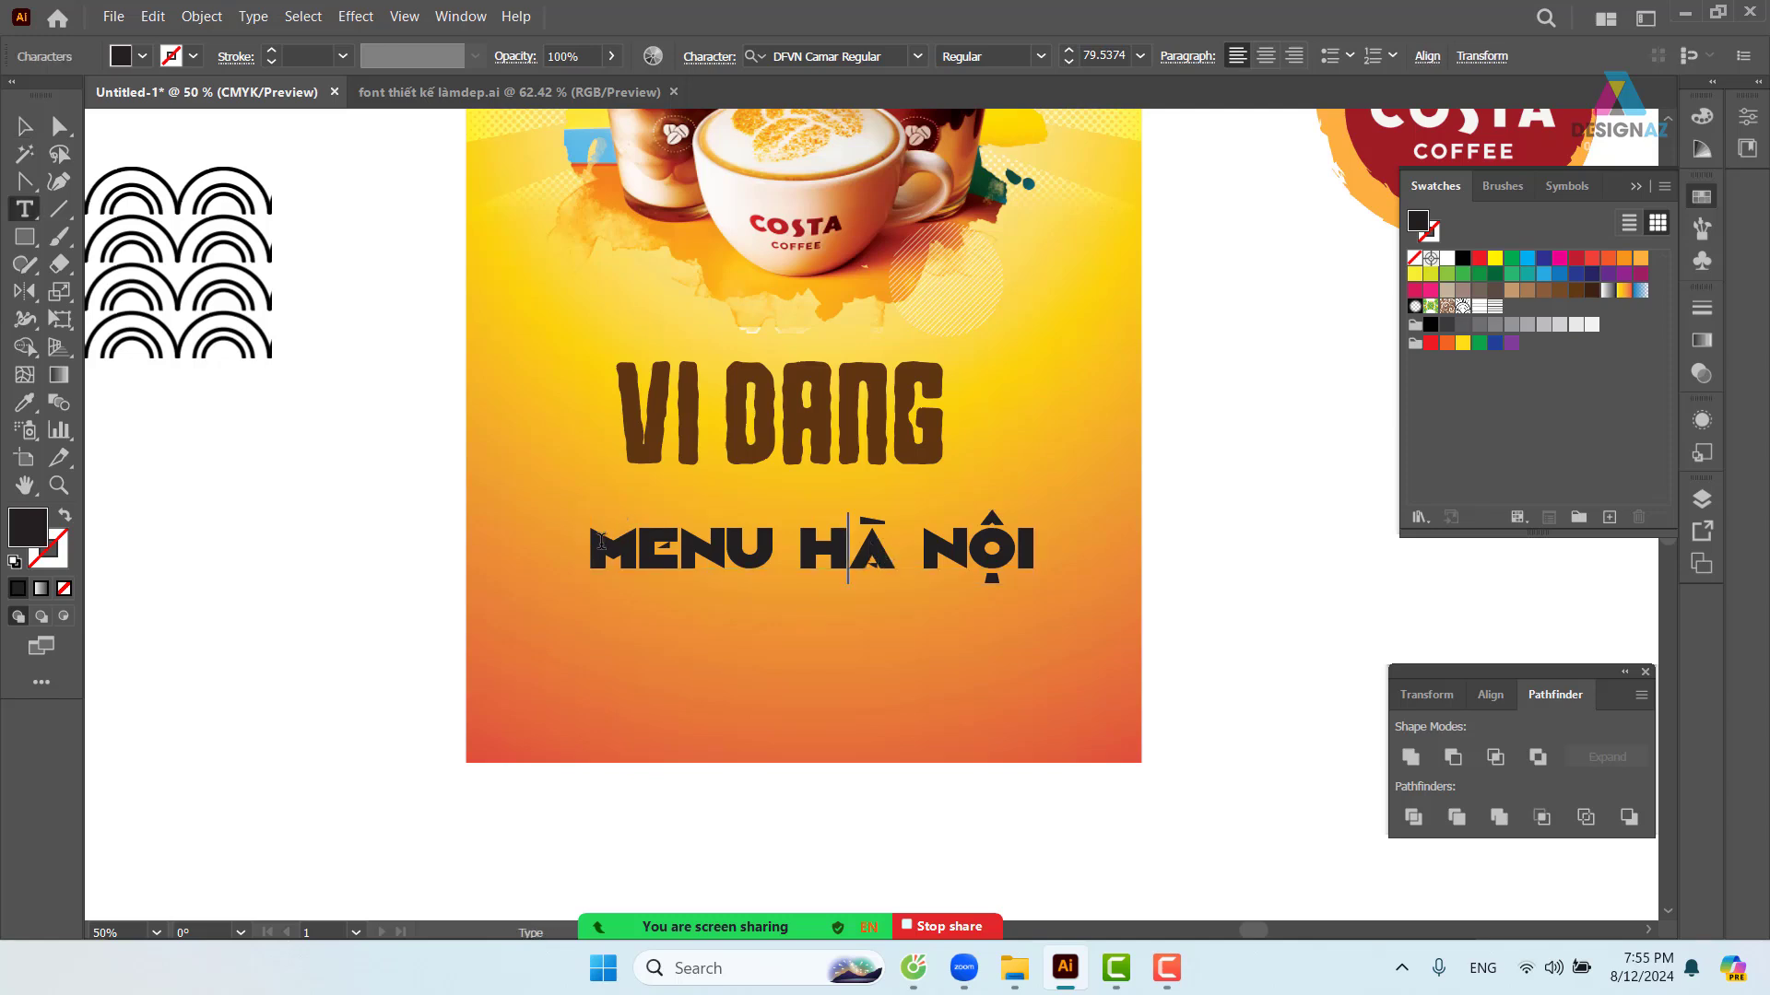
drag(601, 542, 1118, 581)
key(BackSpace)
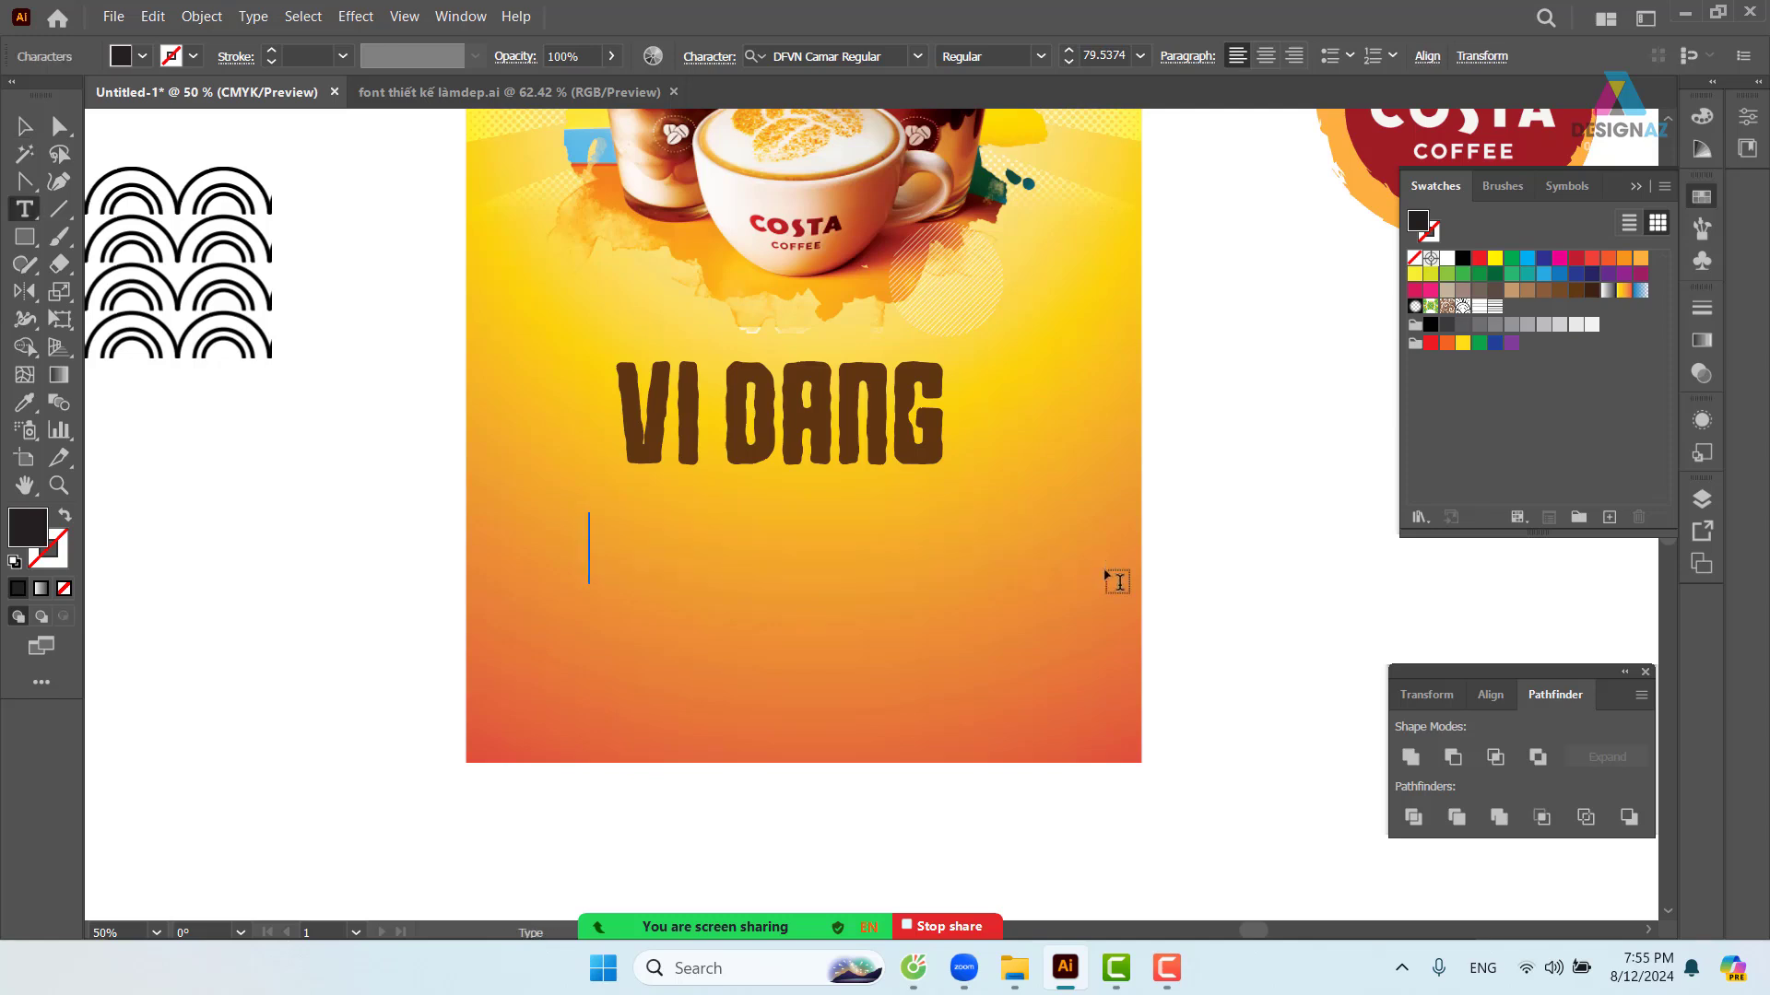
text(CUO)
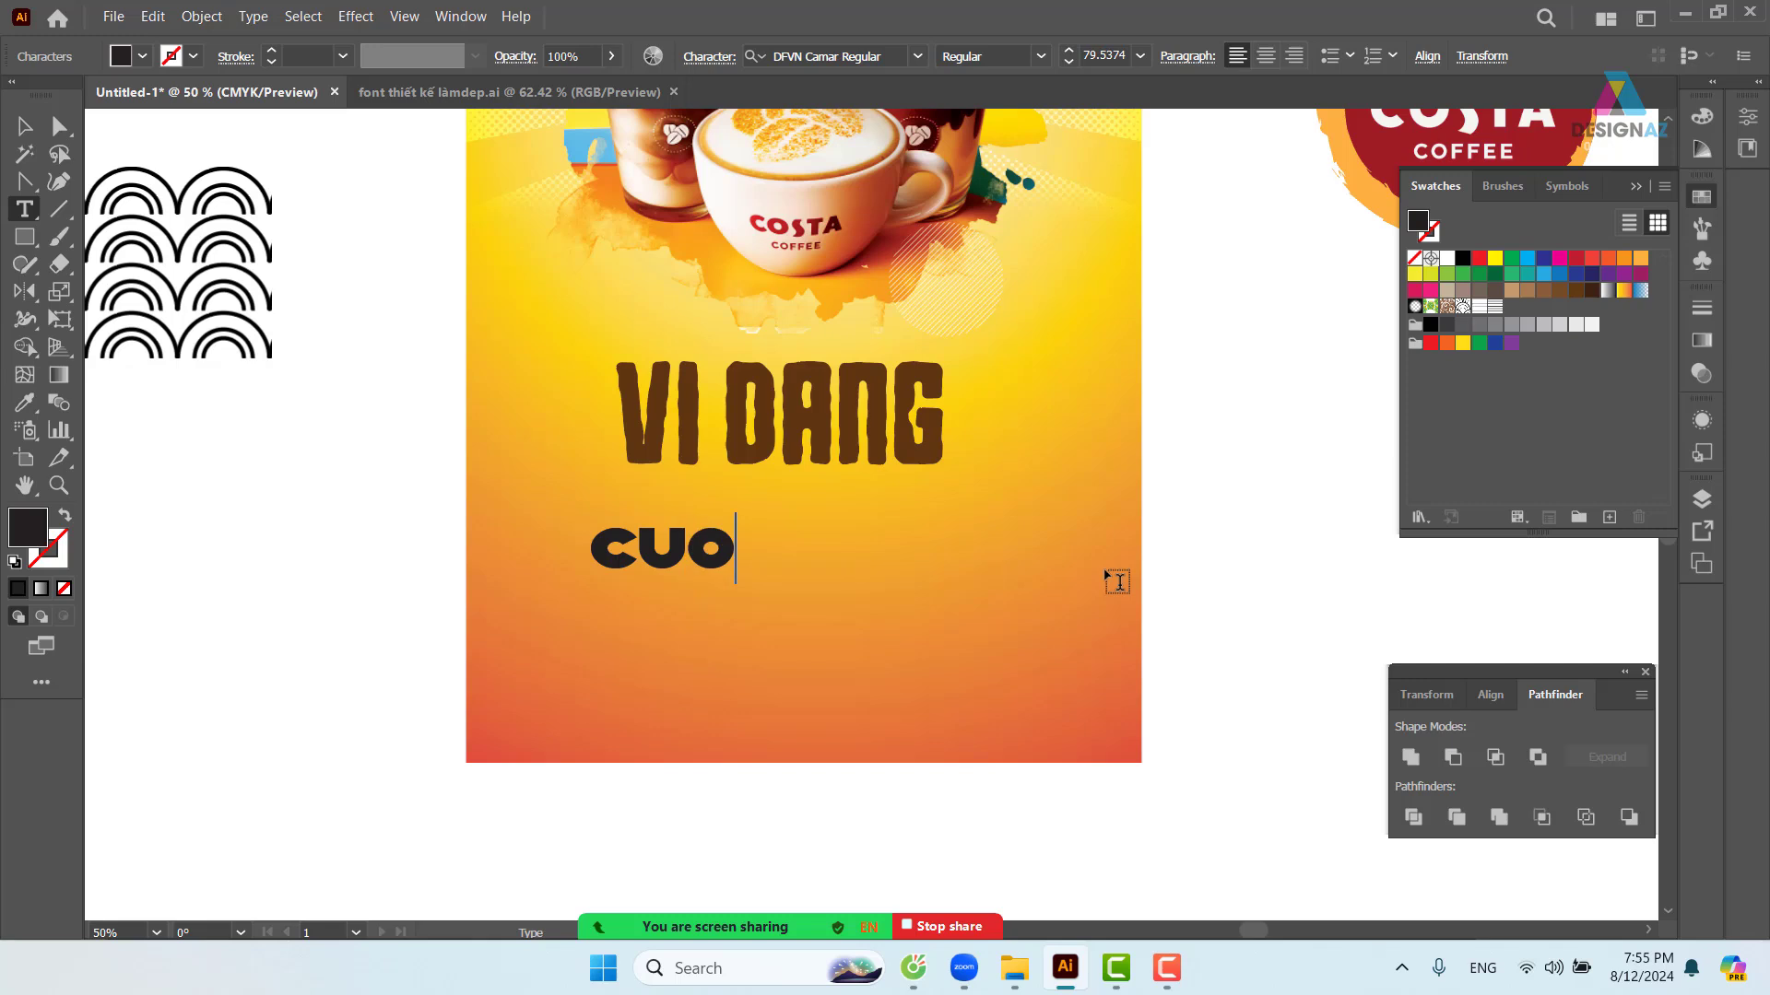
text(OI NGYA)
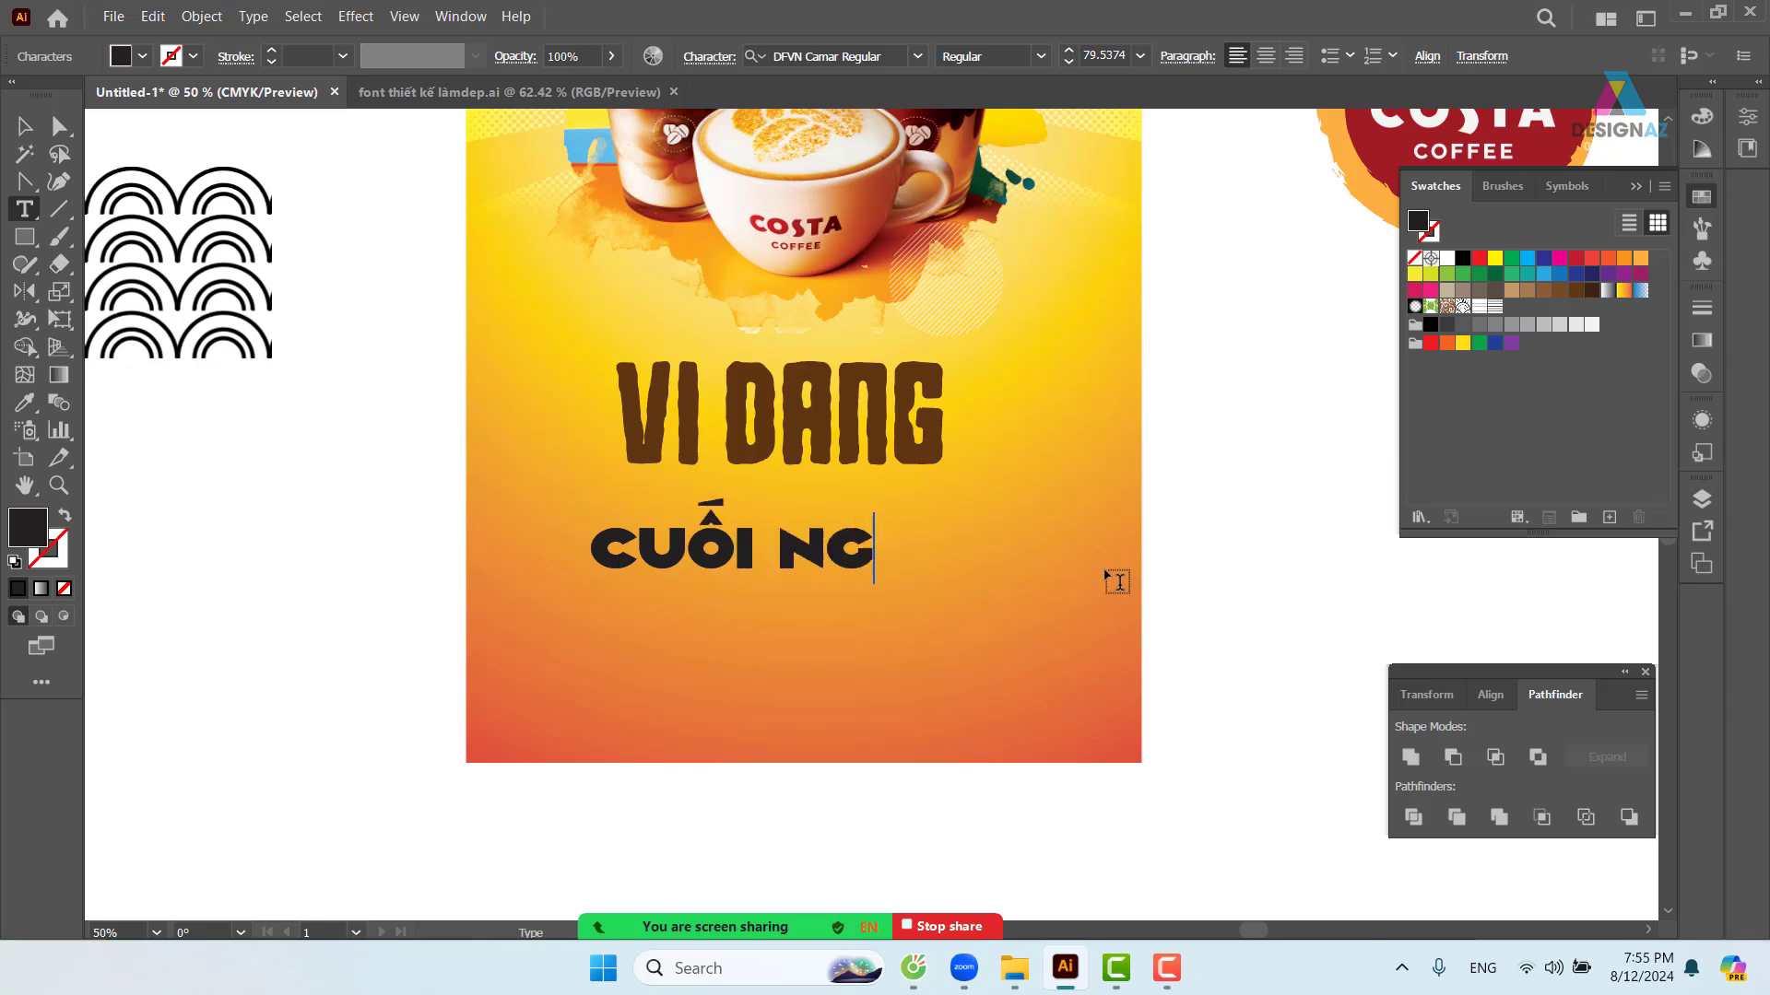
key(BackSpace)
key(BackSpace)
text(AY)
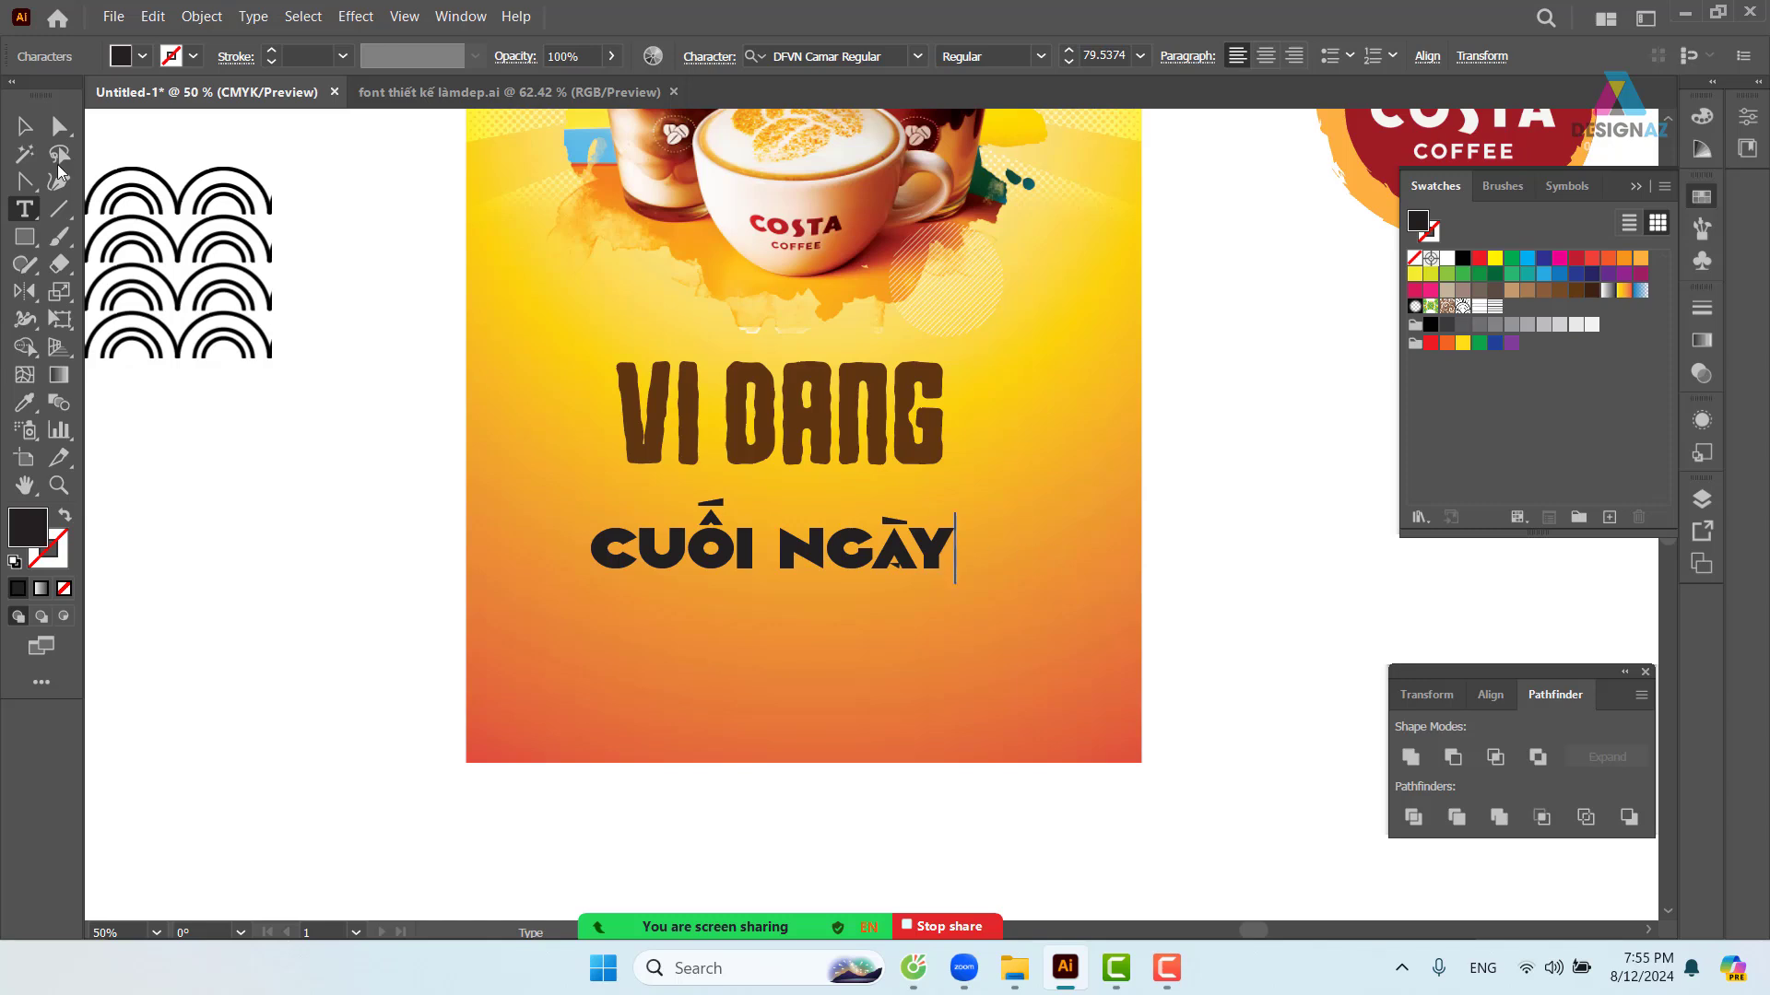
click(25, 126)
click(1241, 432)
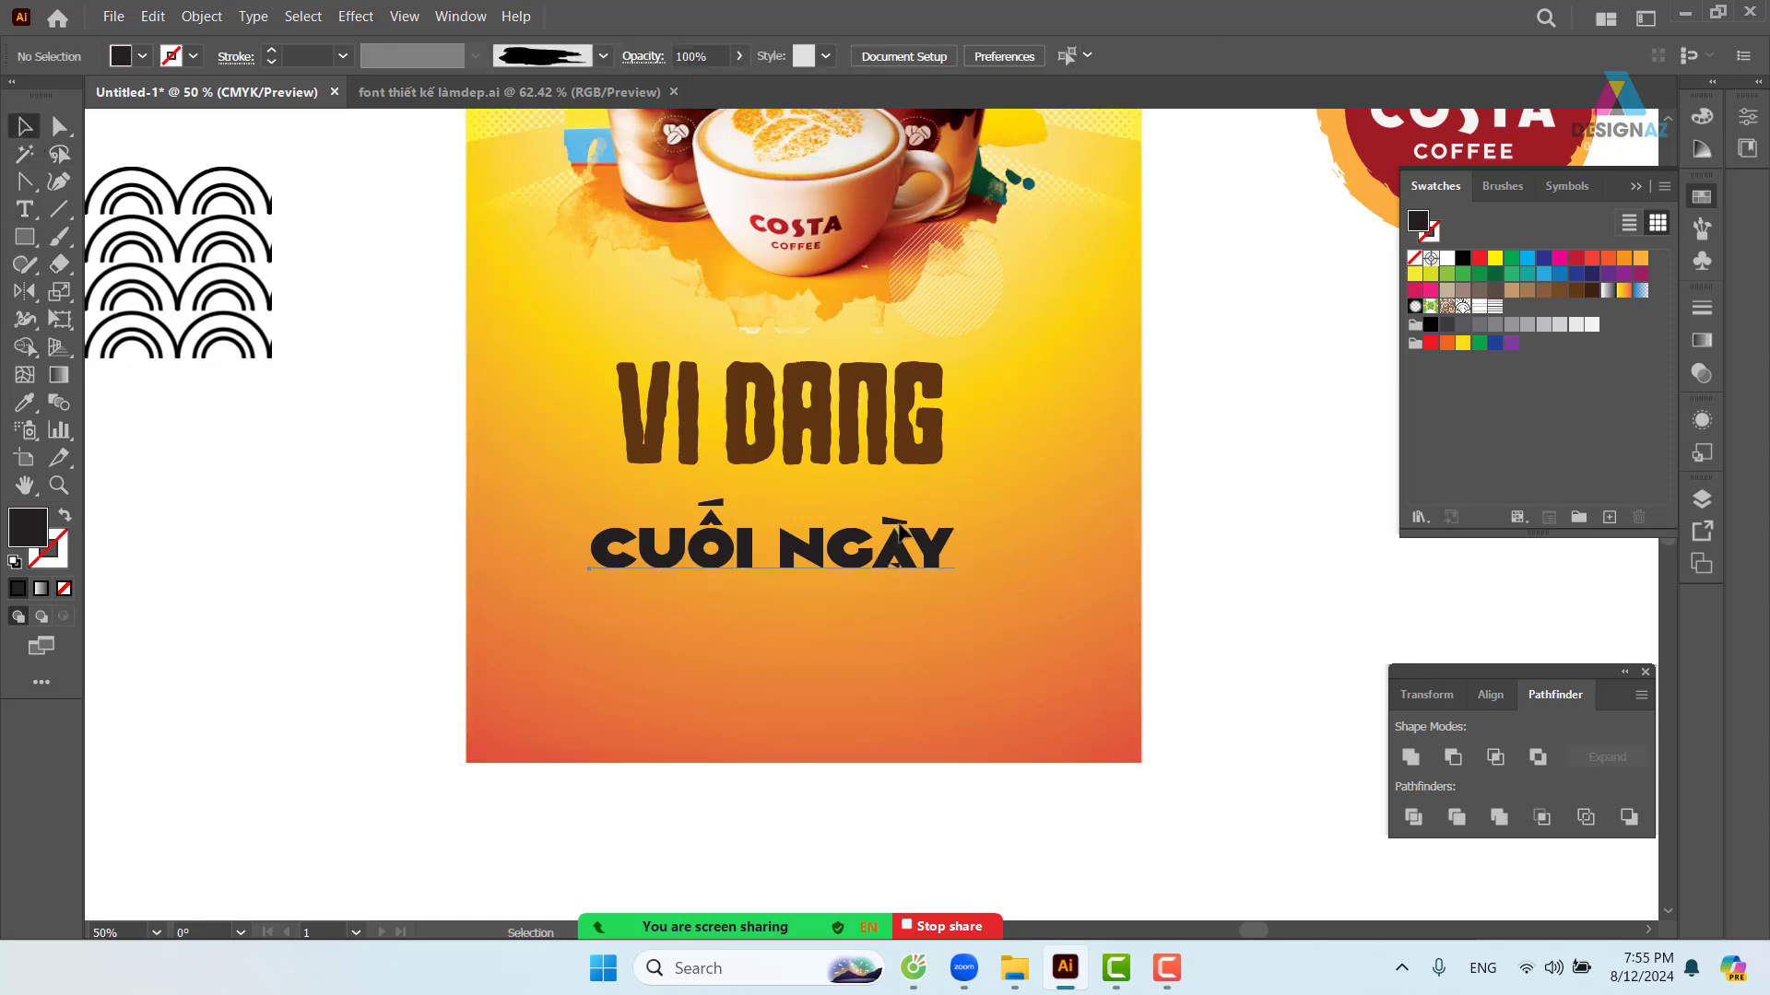
- Move the "CUỐI NGÀY" line up so it sits directly beneath "VI DANG"
drag(899, 532, 979, 549)
click(1177, 596)
key(z)
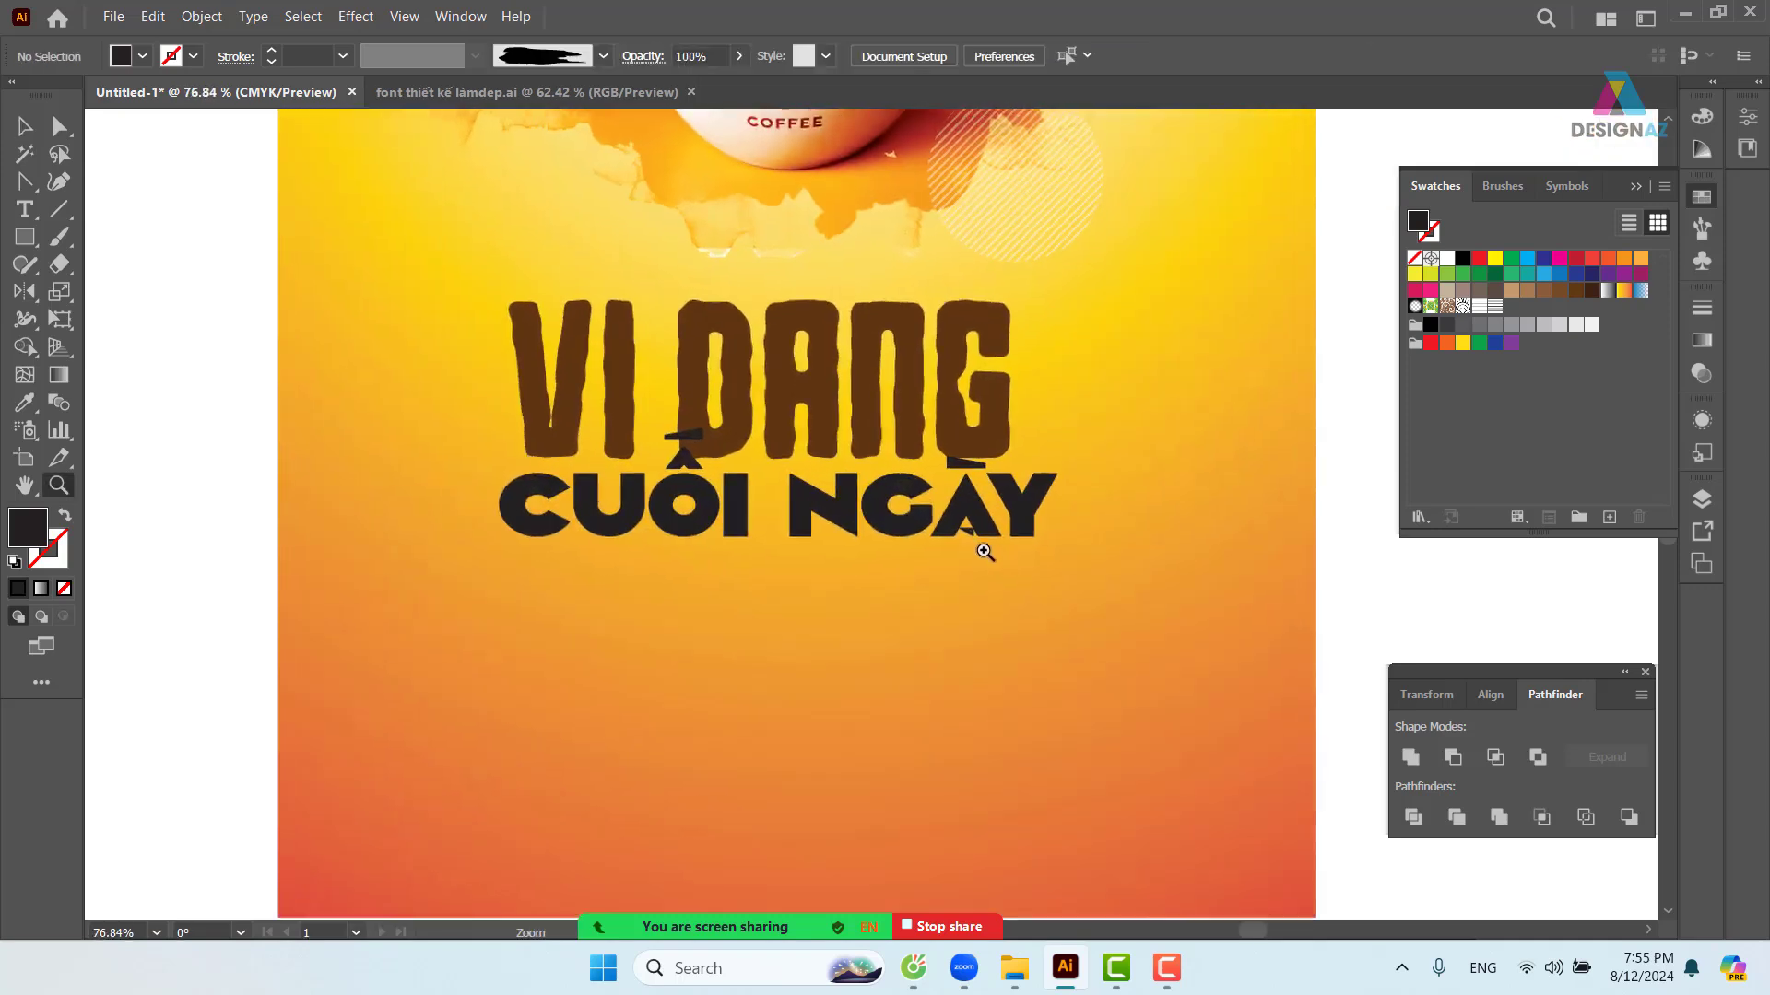
key(v)
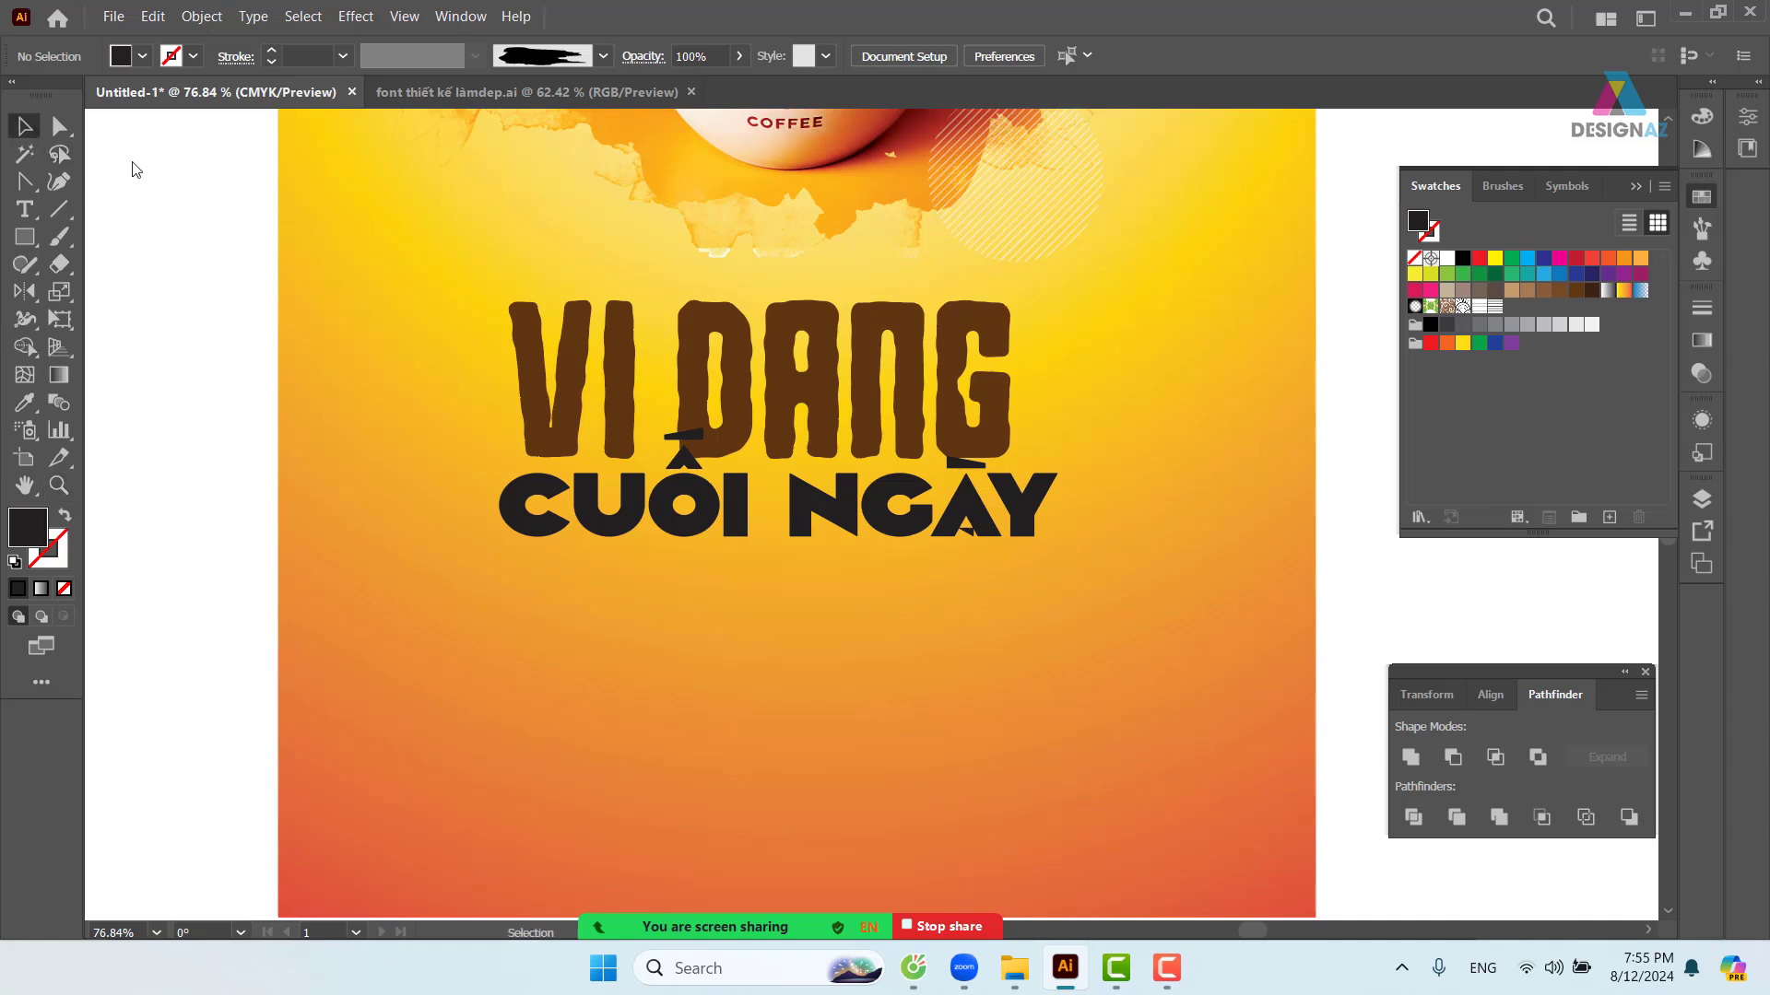
- Try a white fill on the "CUỐI NGÀY" line
click(914, 501)
click(1447, 258)
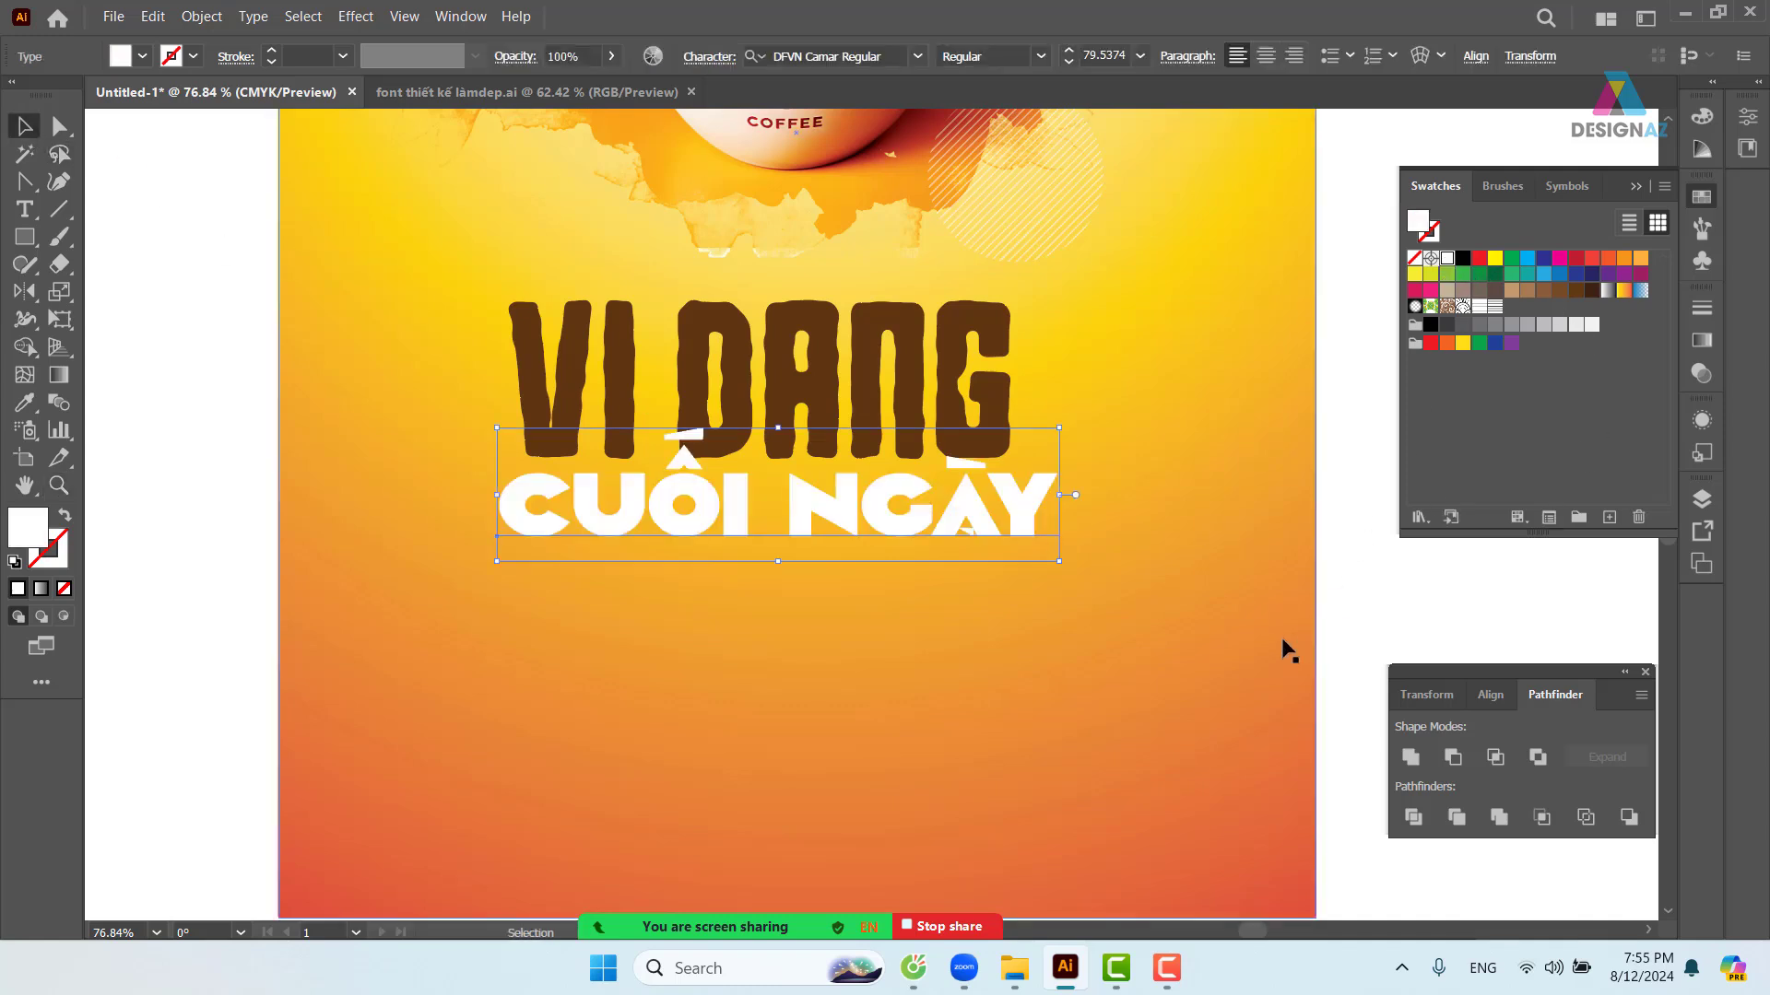
scroll(899, 535, up, 5)
scroll(899, 534, left, 2)
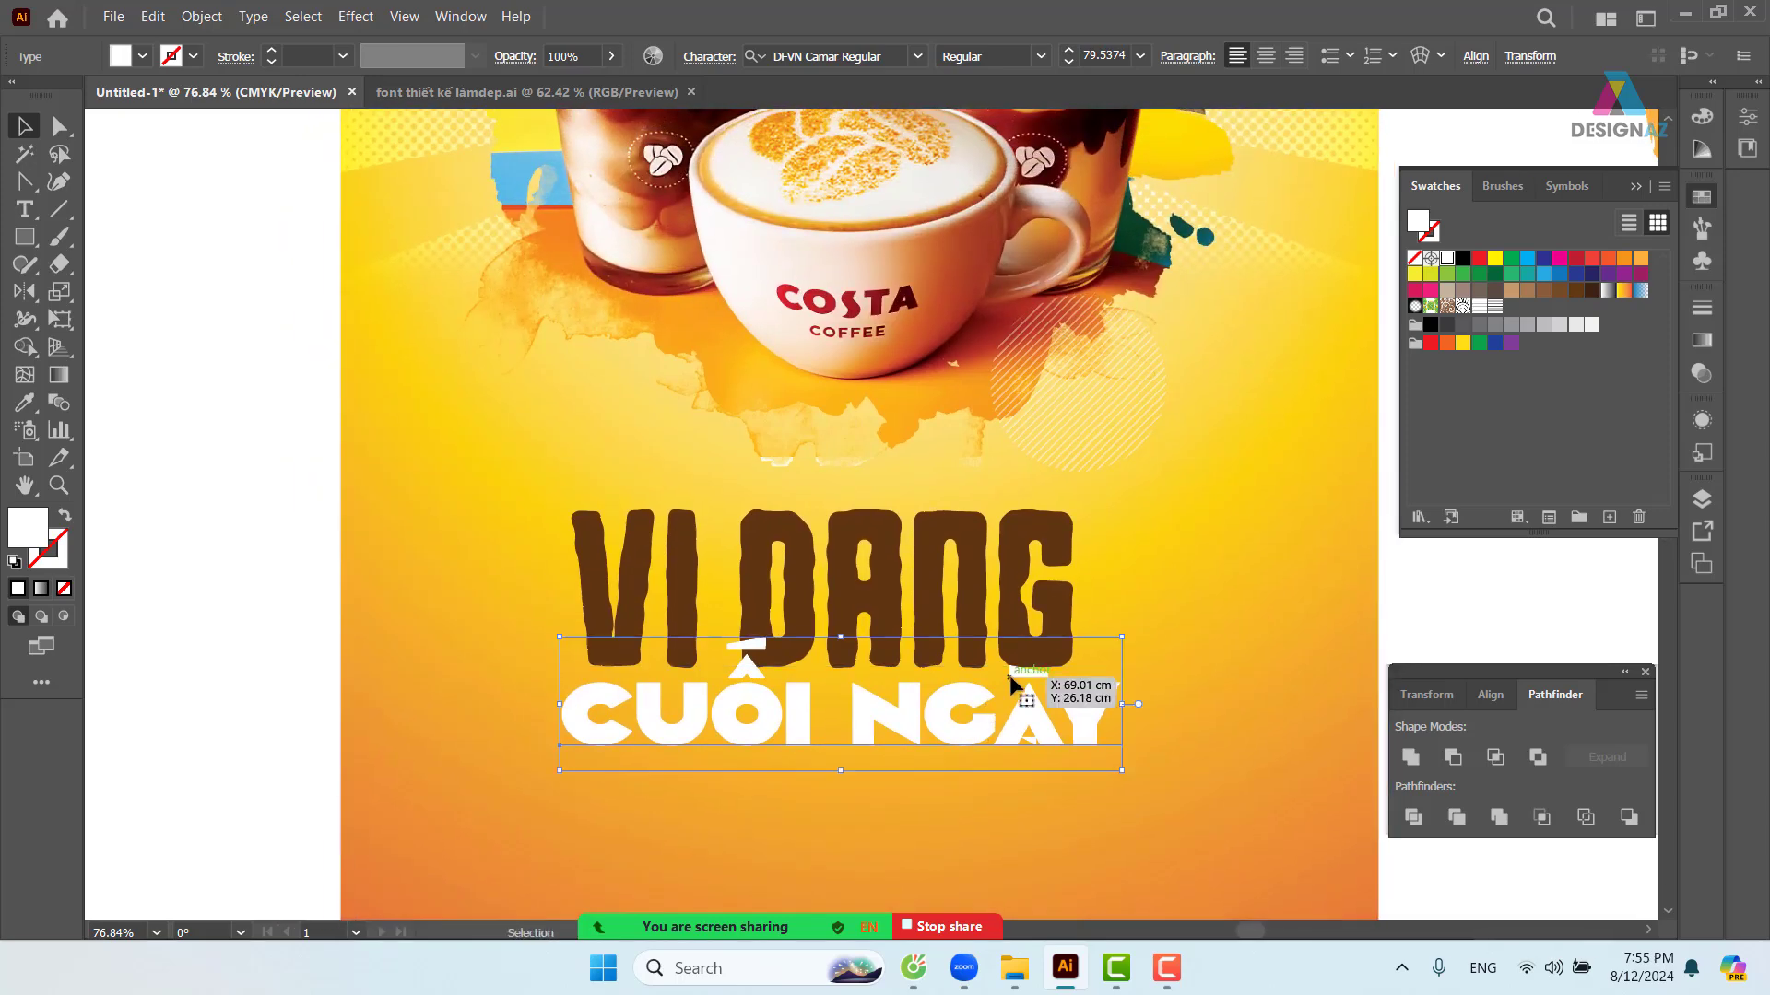
- Fill the "CUỐI NGÀY" line with a dark green swatch to match the green paint behind the cups
key(i)
drag(1006, 398, 957, 365)
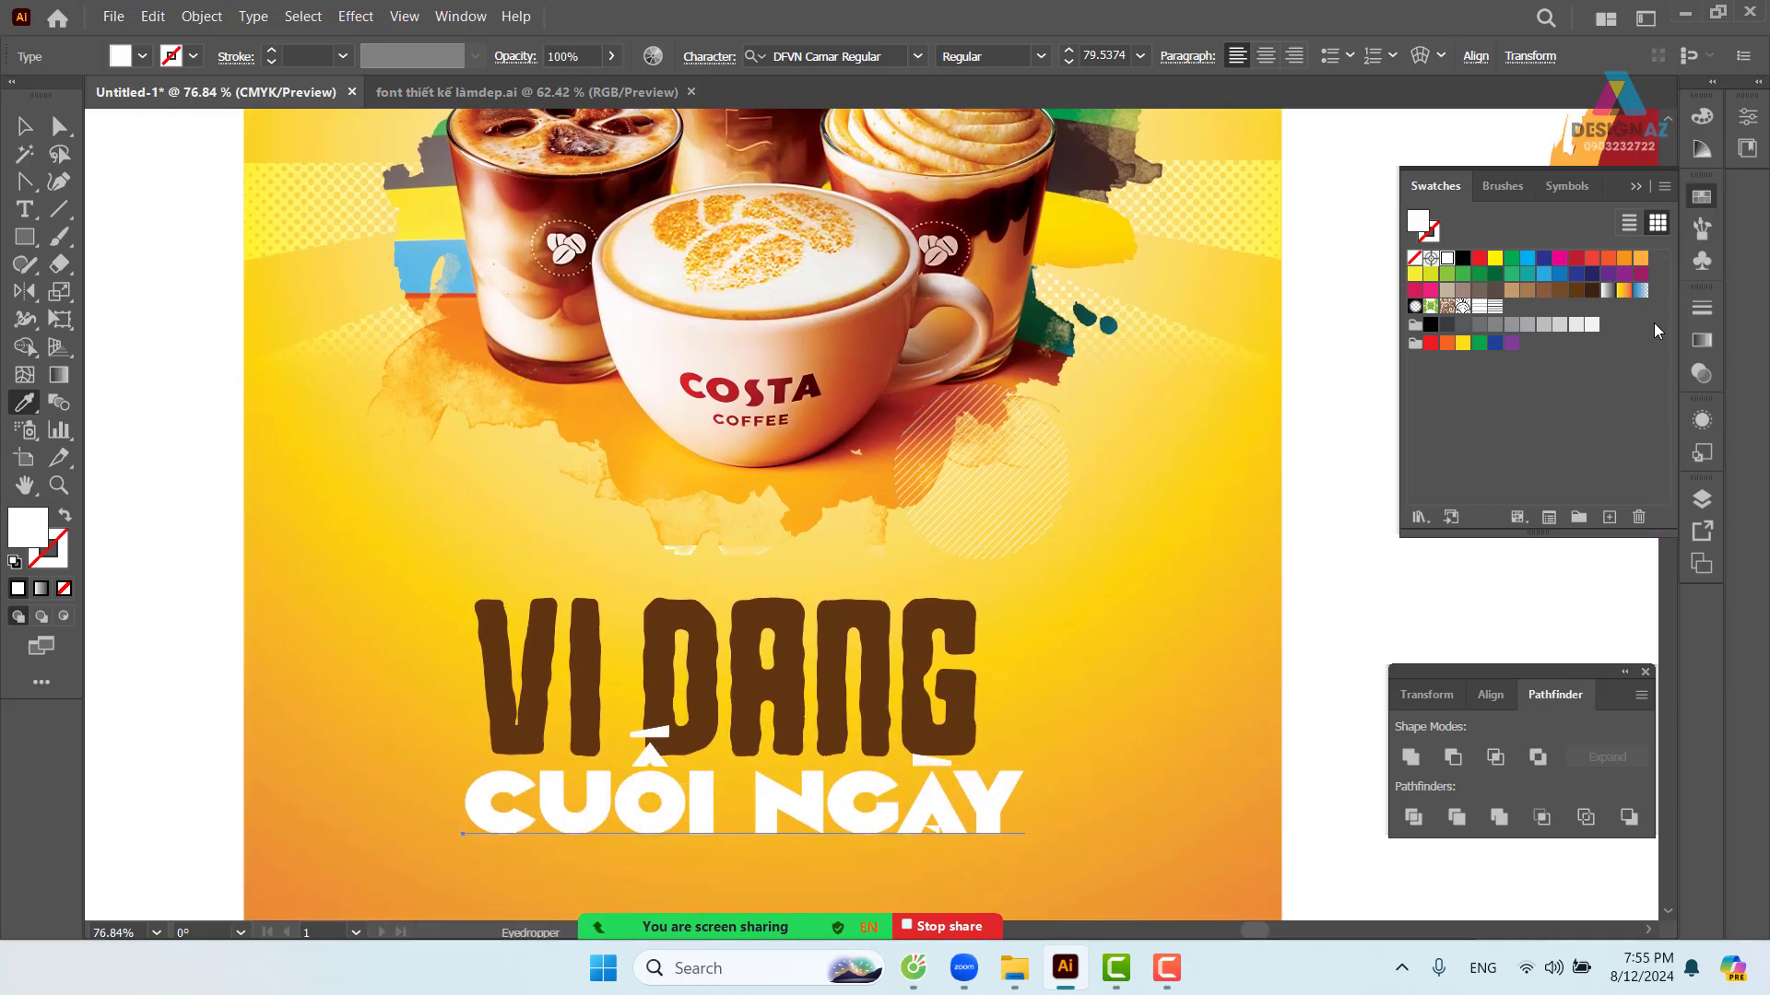
click(1495, 275)
drag(766, 493, 814, 256)
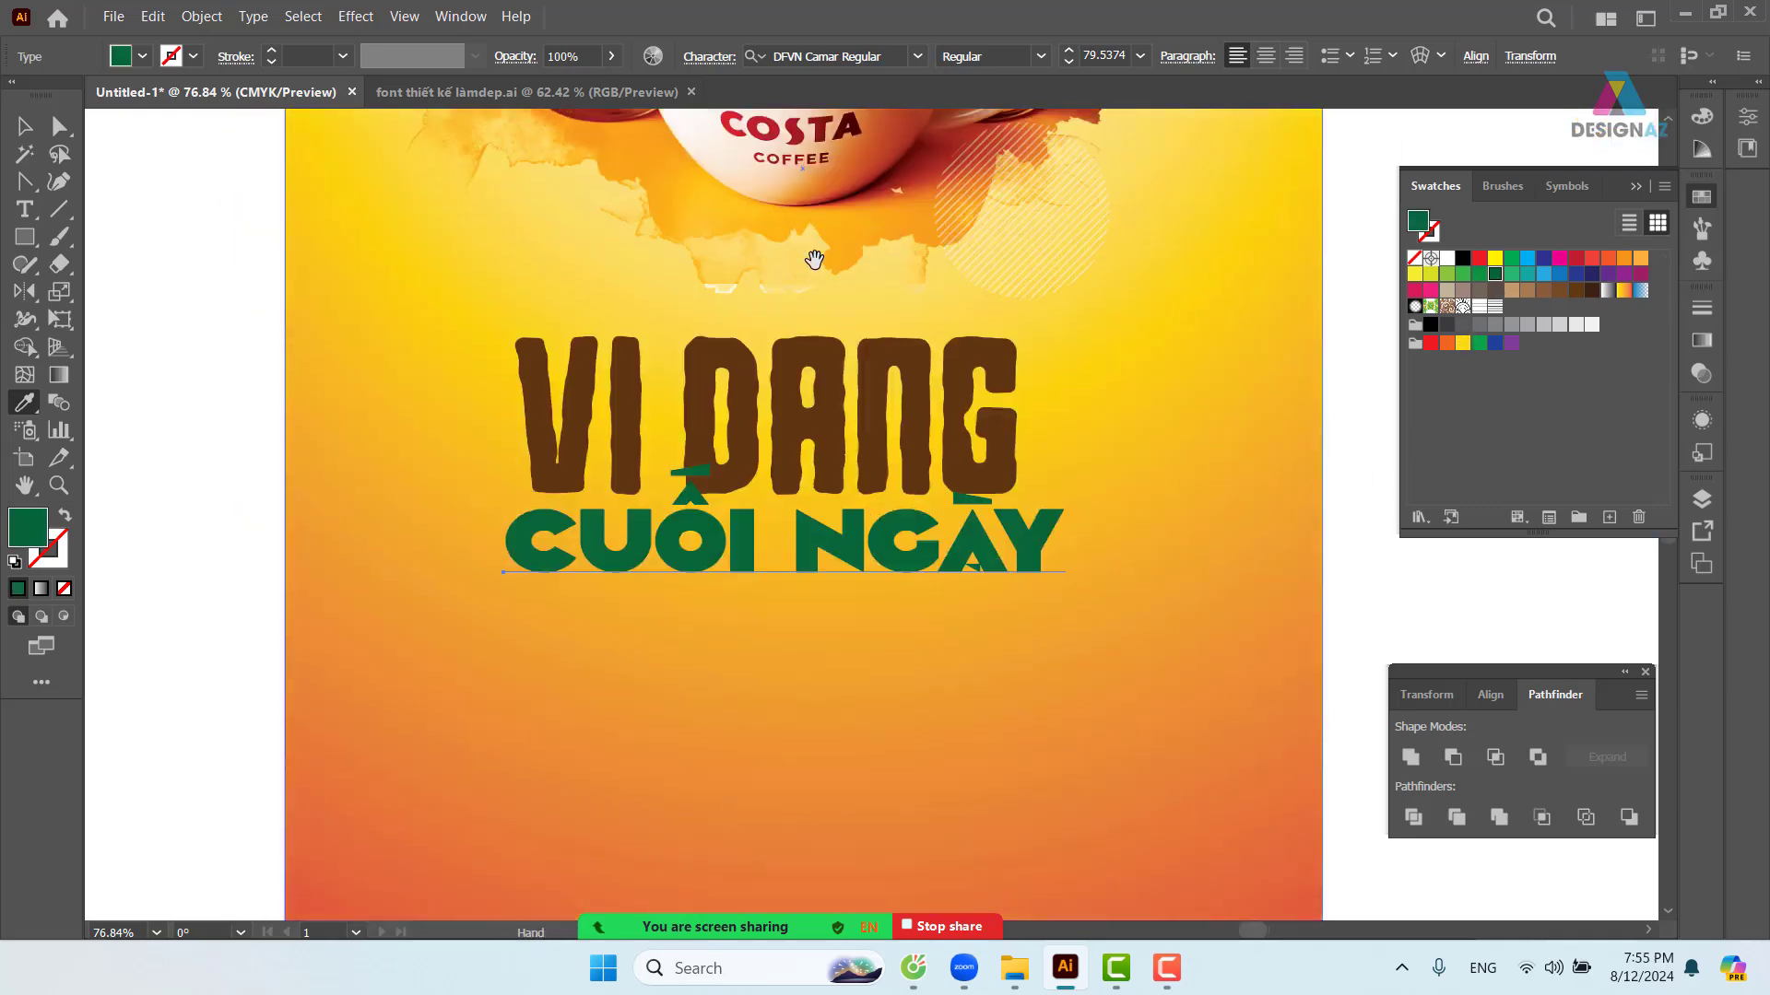
click(35, 134)
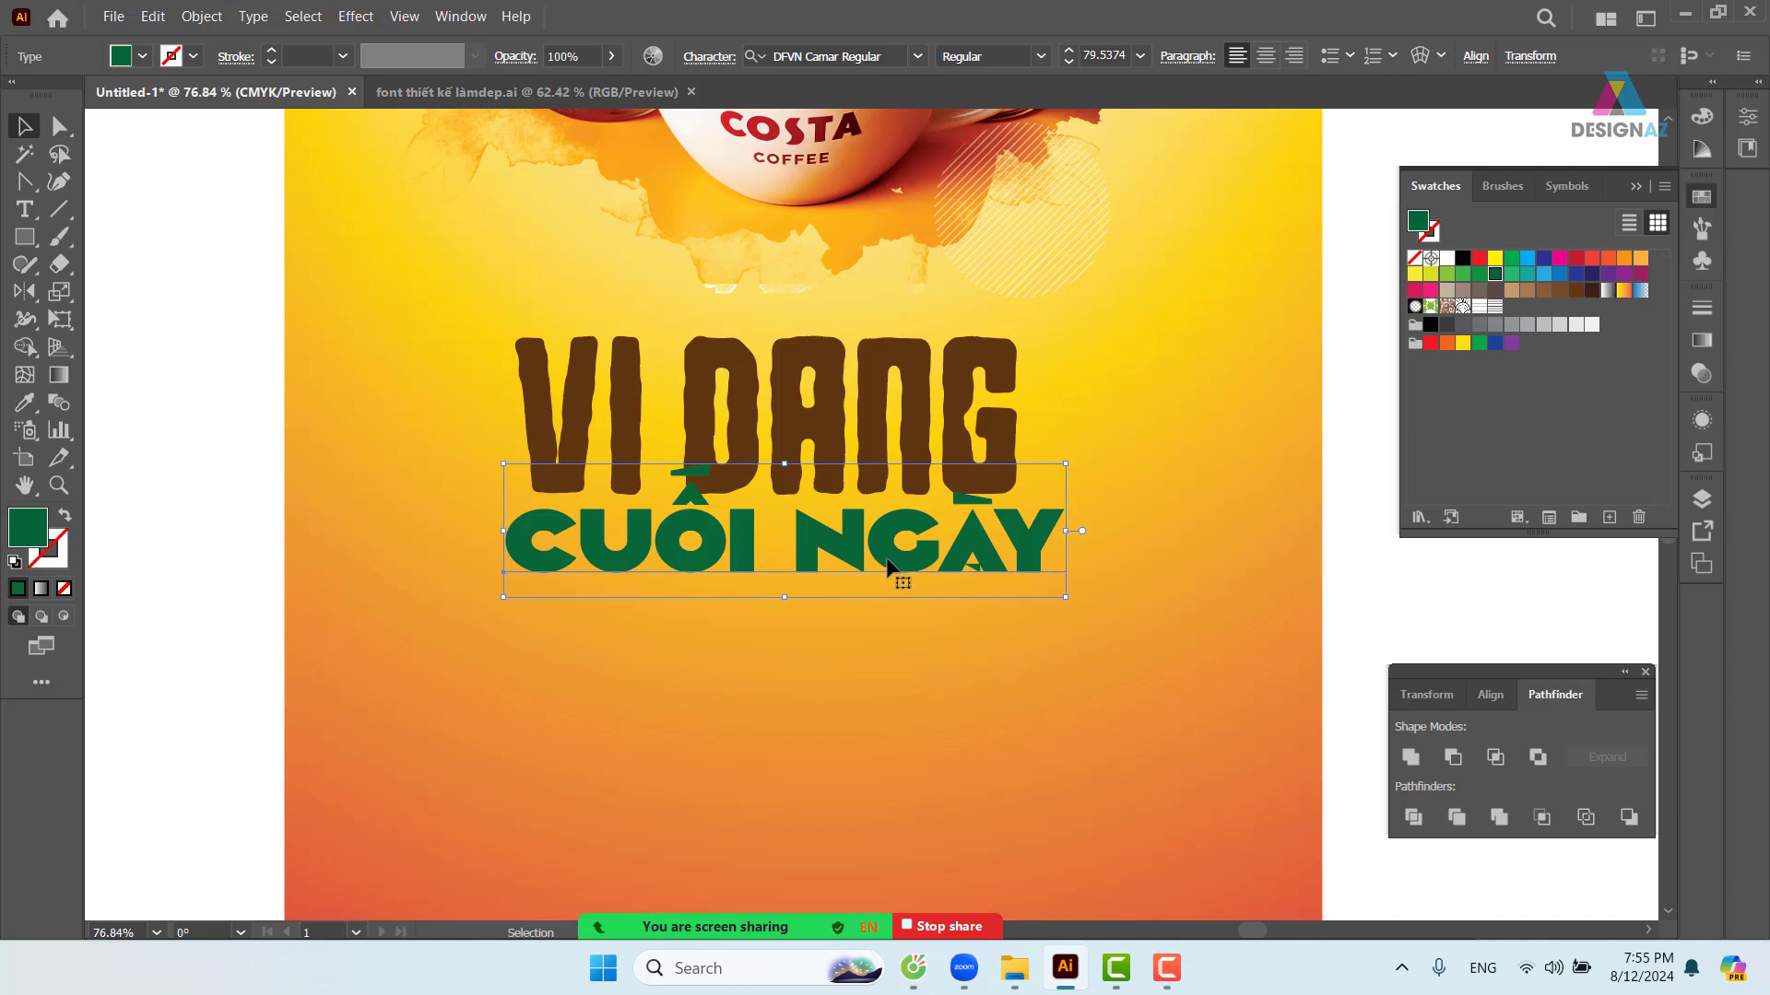
- Tighten the gap between "CUỐI" and "NGÀY", and move the line down until its accents clear "VI DANG"
key(t)
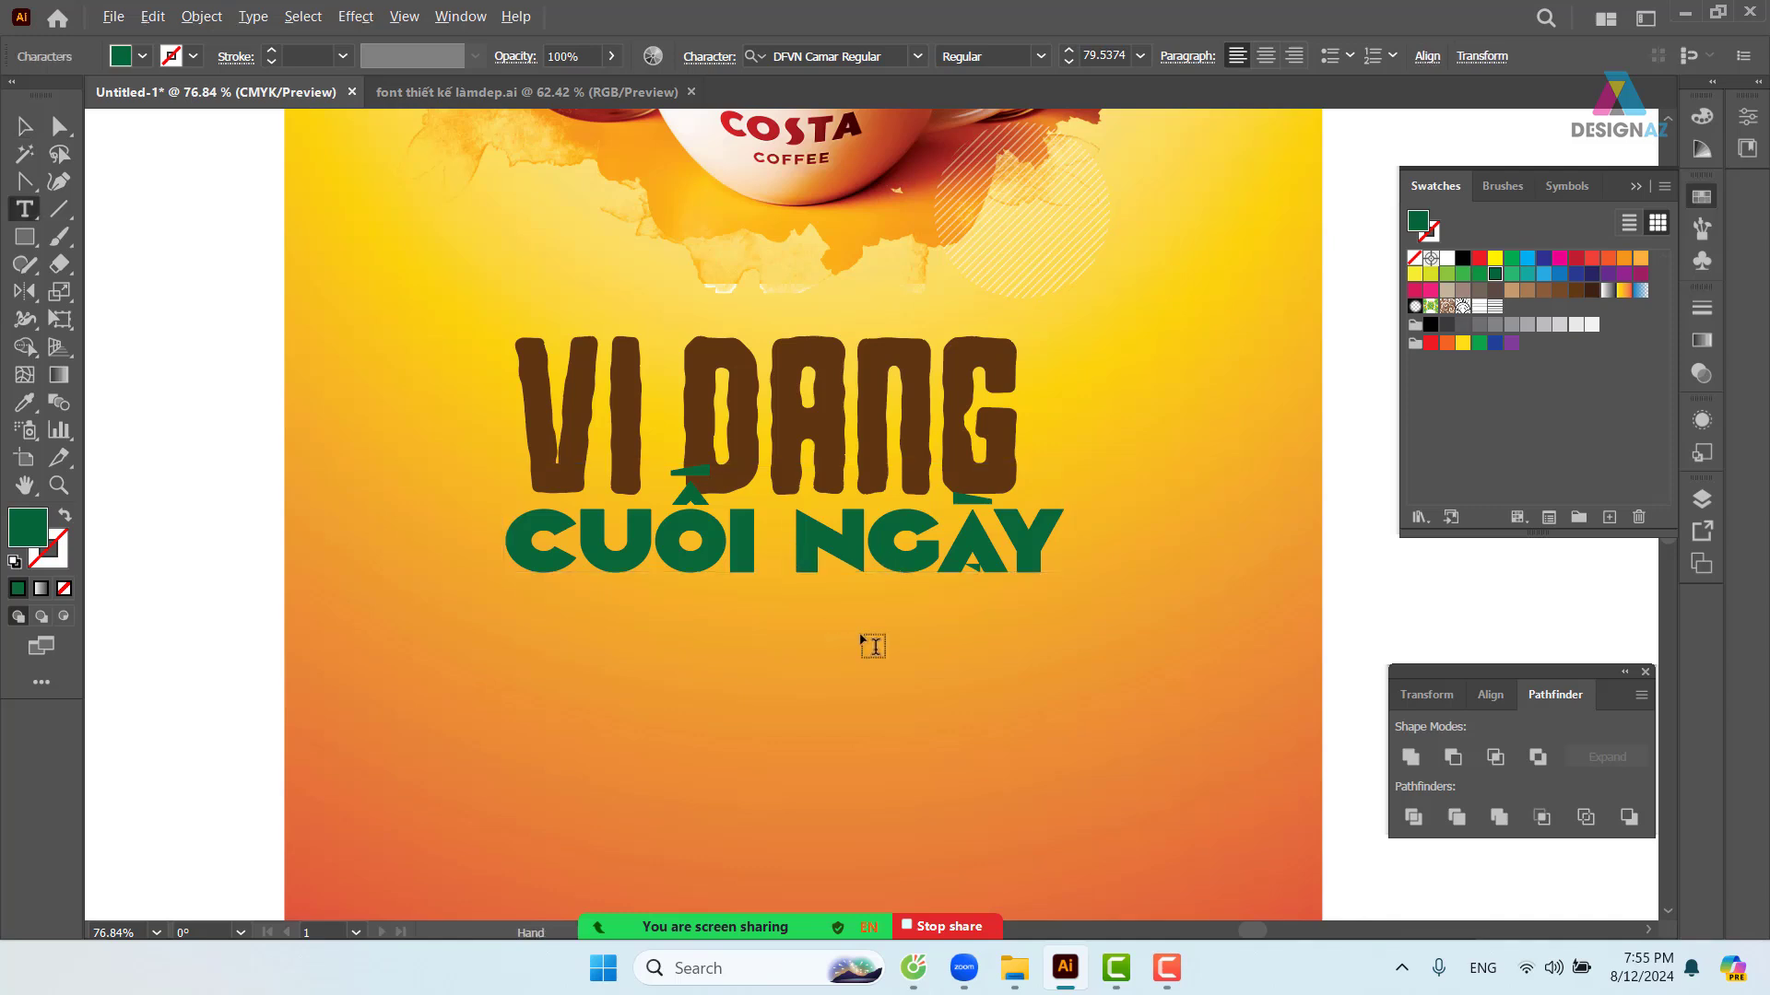
key(alt+Left)
key(alt+Left)
key(alt+Left)
key(alt+Left)
key(alt+Left)
key(alt+Left)
key(alt+Left)
key(alt+Left)
key(alt+Left)
key(alt+Left)
key(alt+Left)
key(alt+Left)
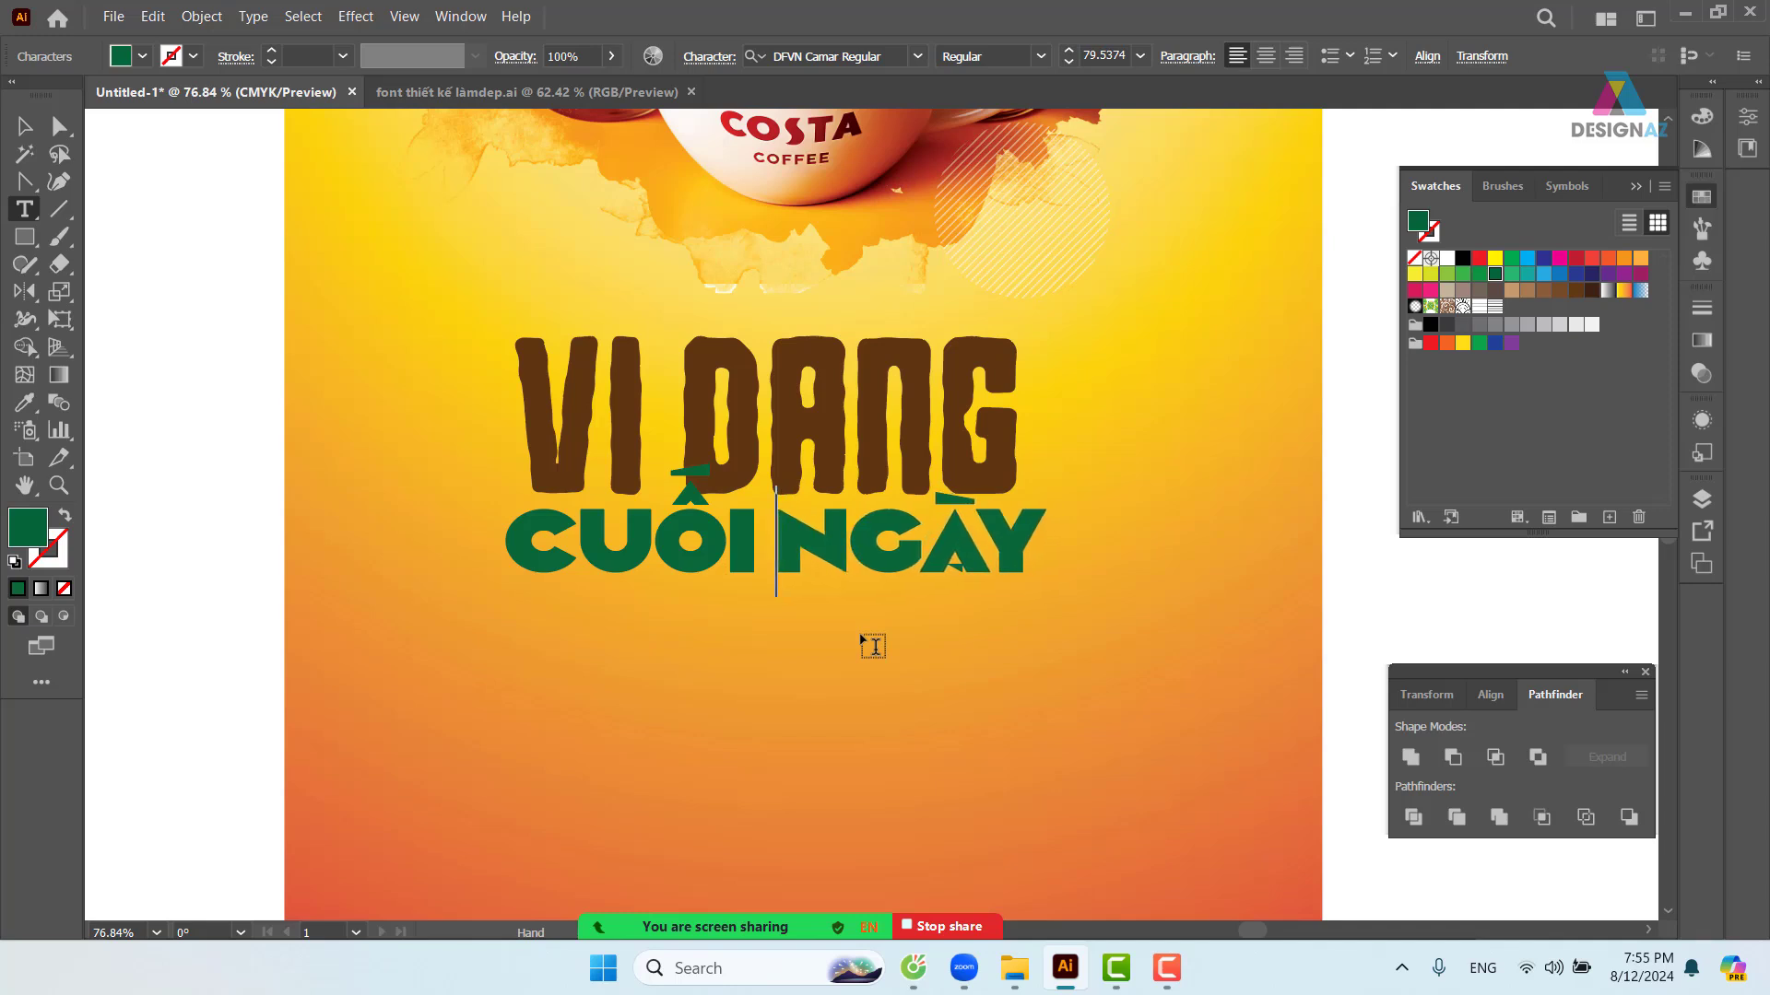
click(24, 126)
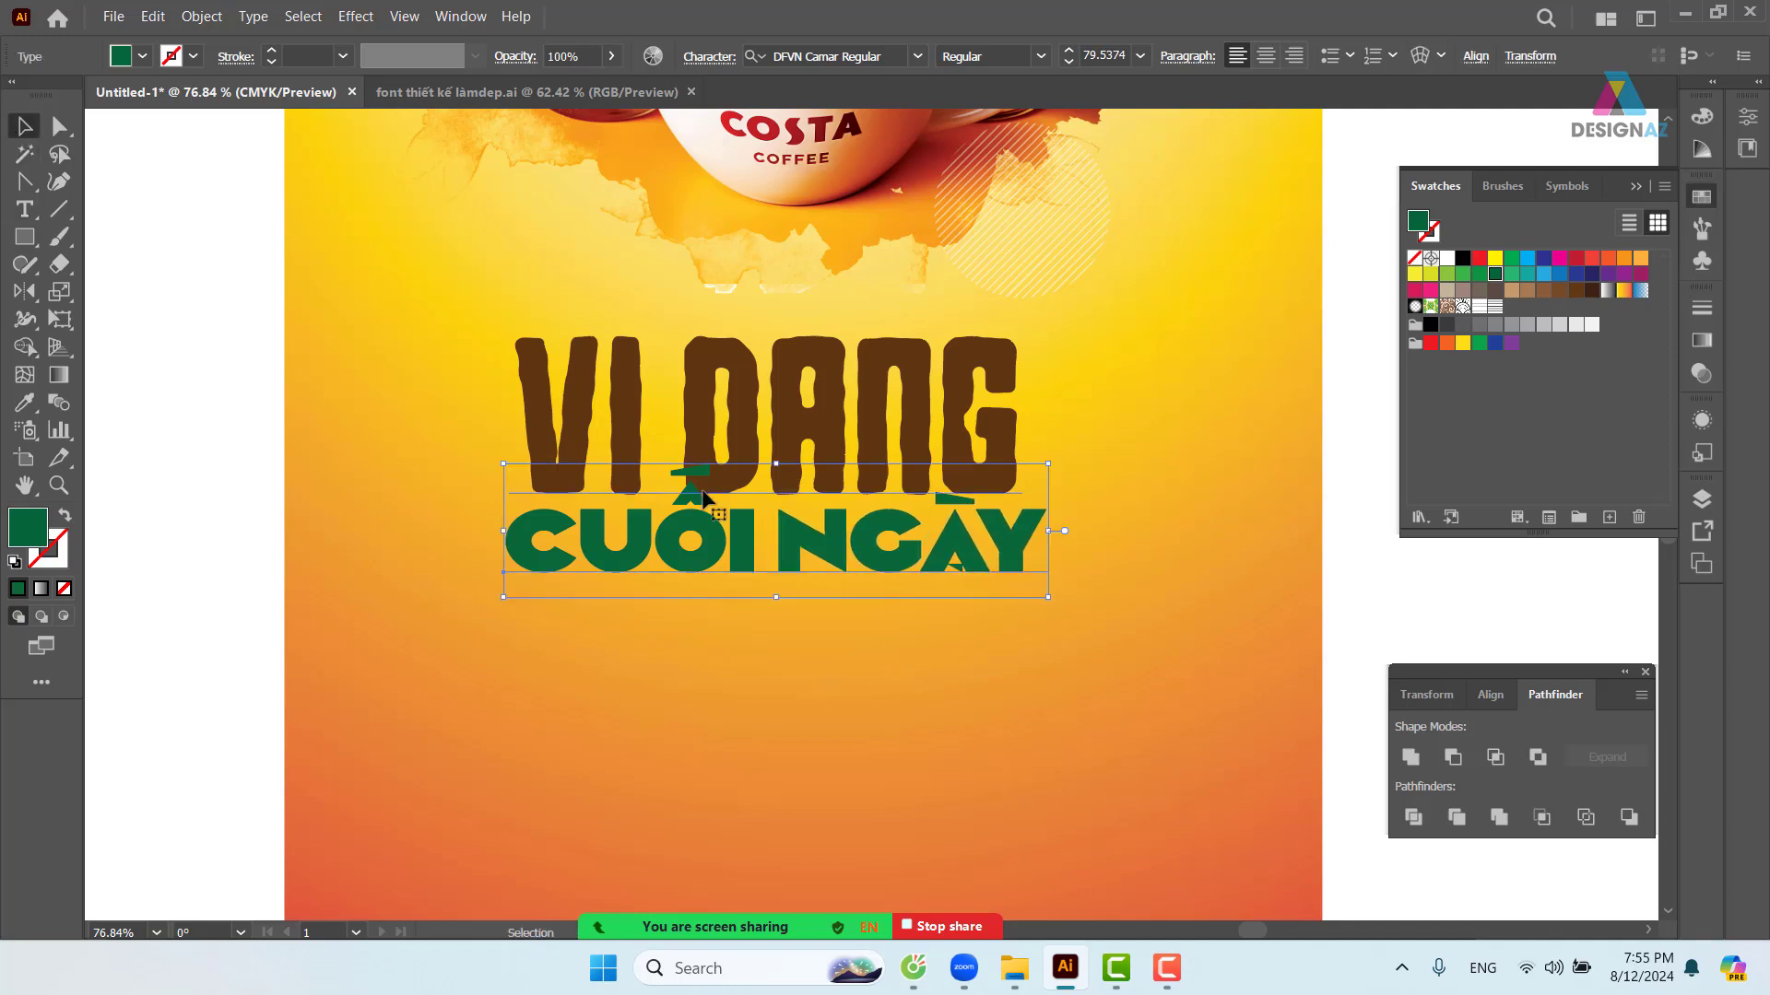
drag(765, 588, 758, 610)
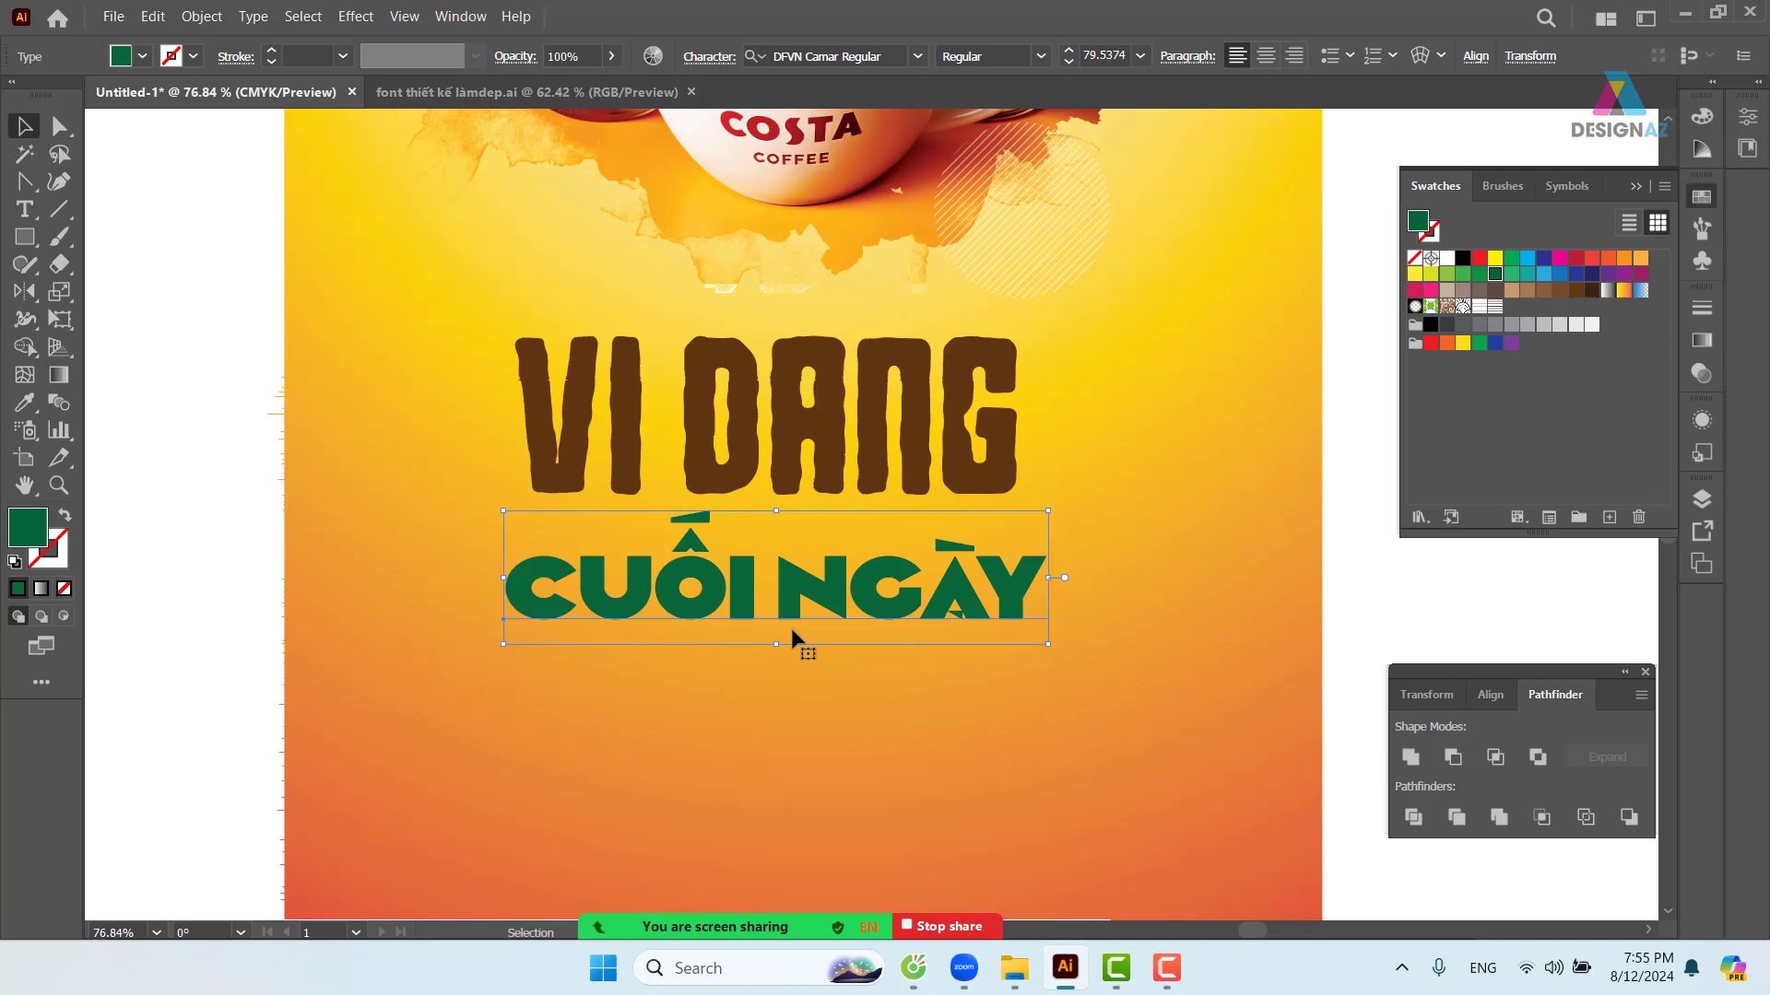
- Move the "VI DANG" line down onto "CUỐI NGÀY" and enlarge it proportionally until both lines have about the same width
click(829, 465)
drag(830, 465, 933, 472)
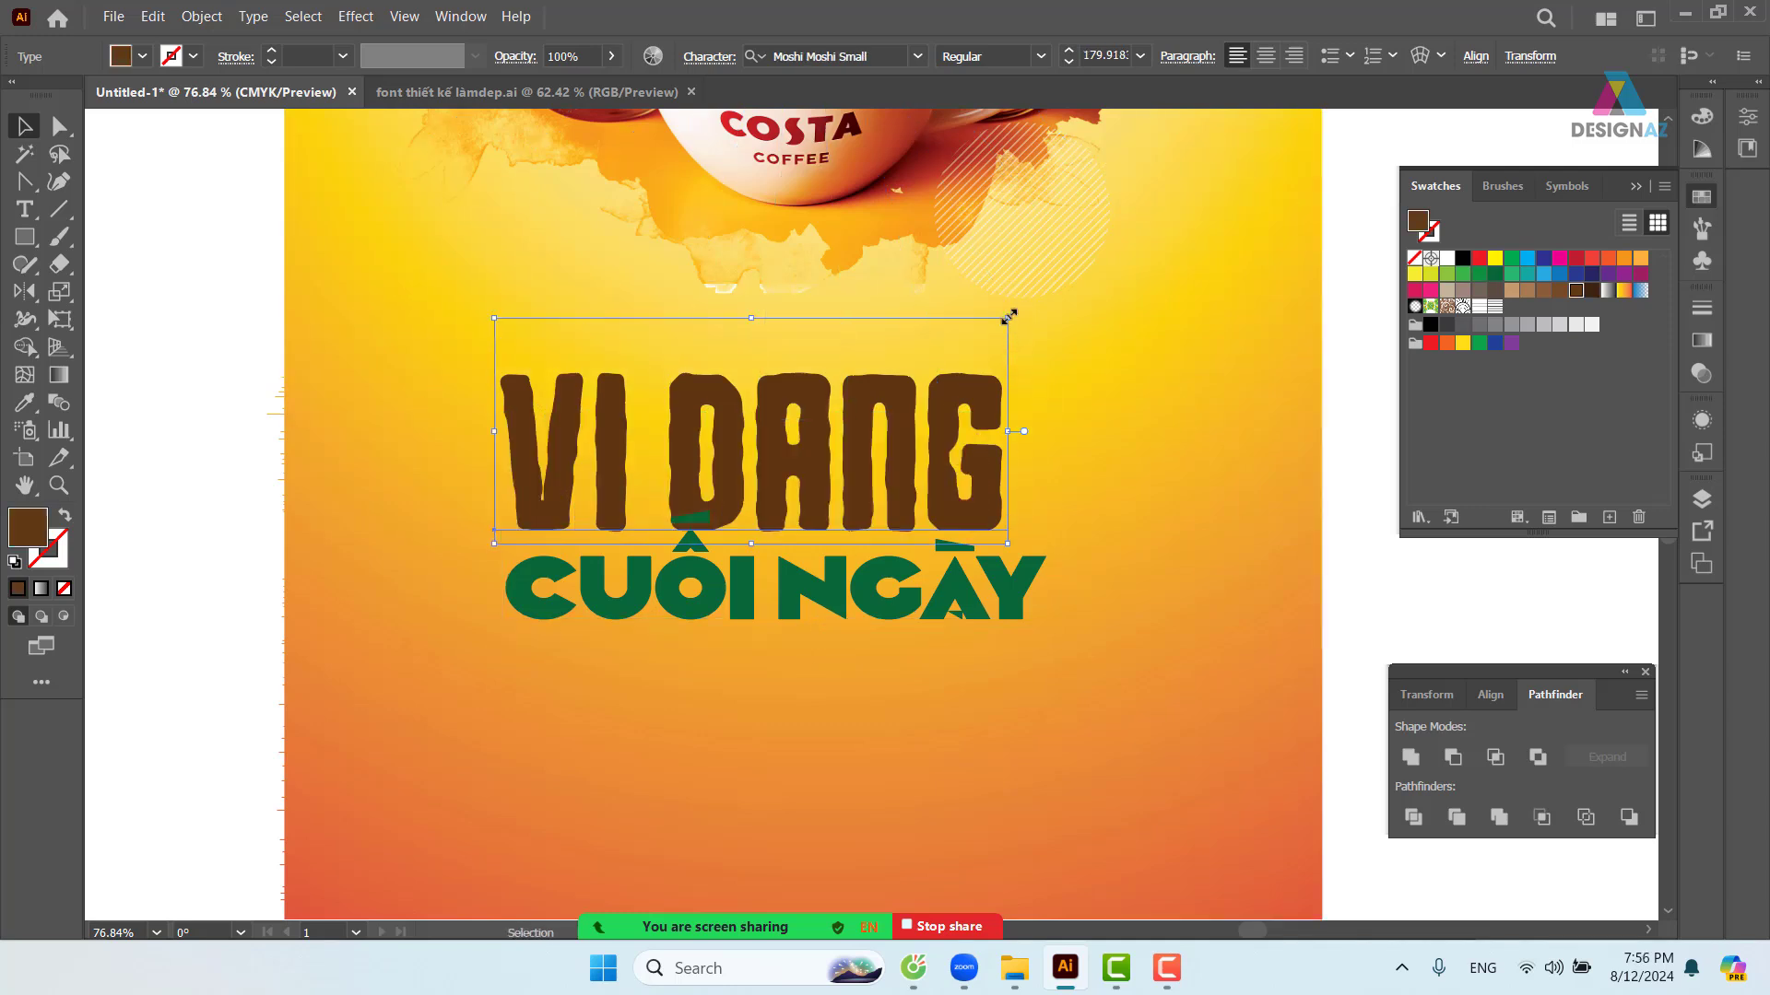
drag(1008, 317, 1058, 266)
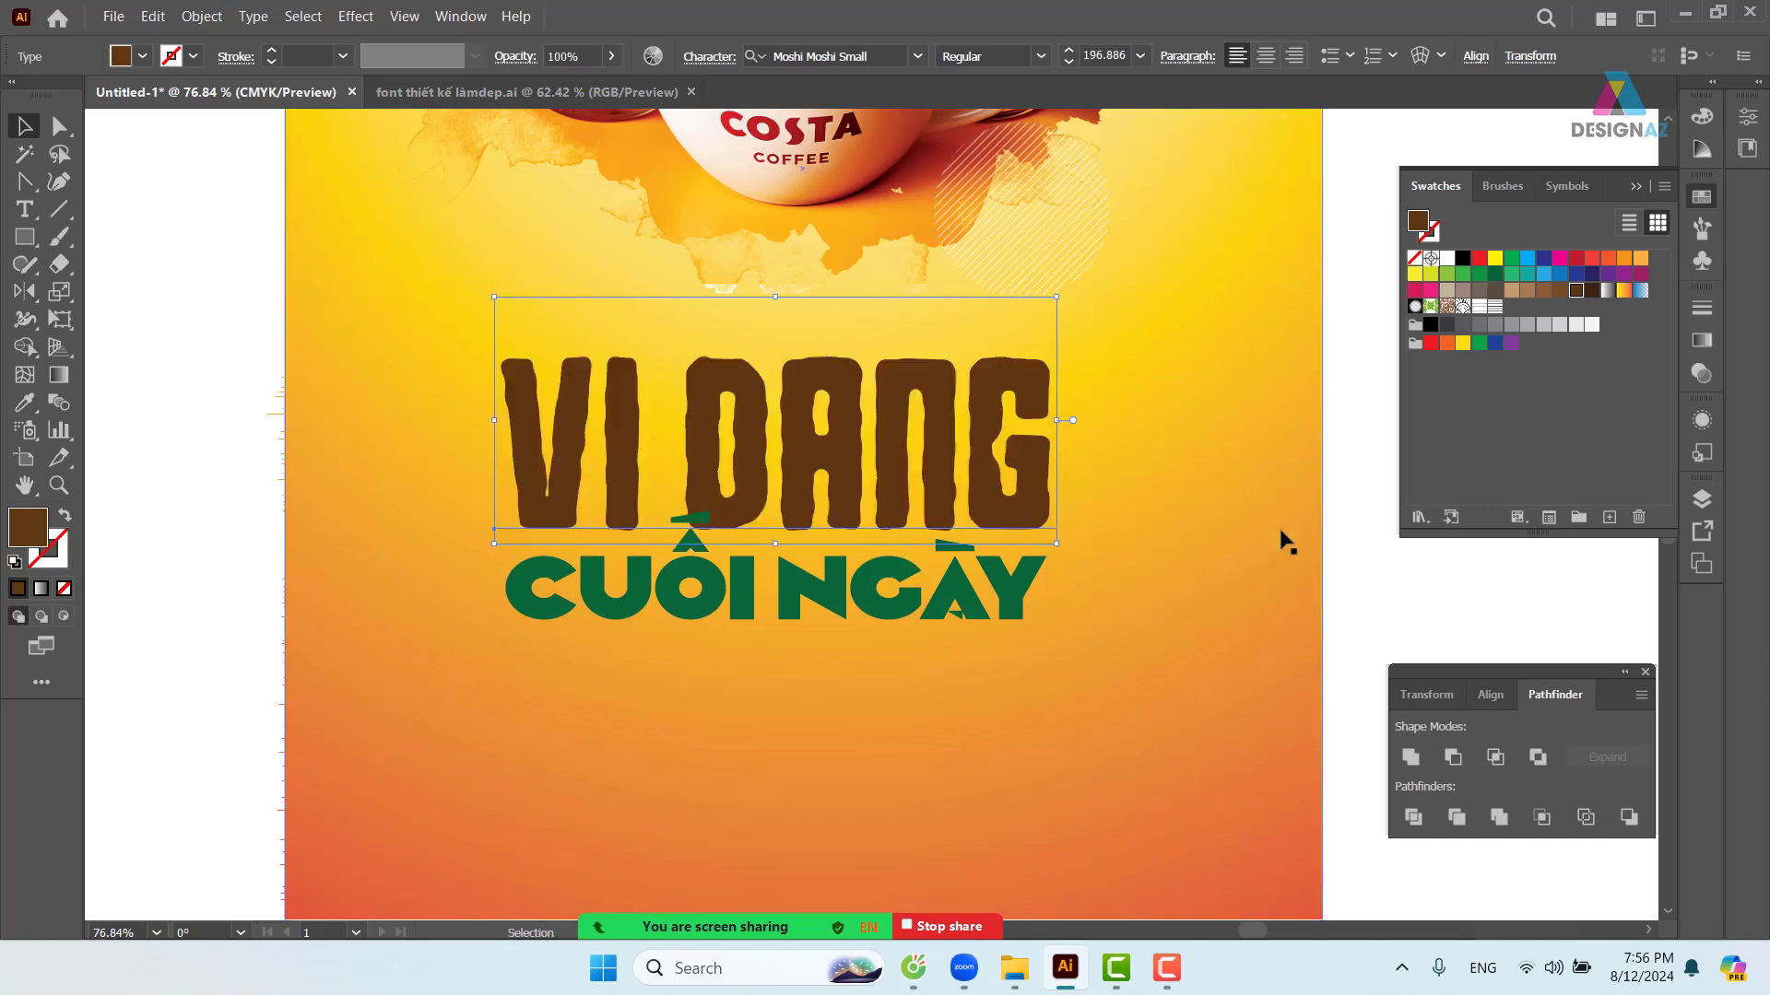
click(1385, 583)
drag(958, 561, 931, 445)
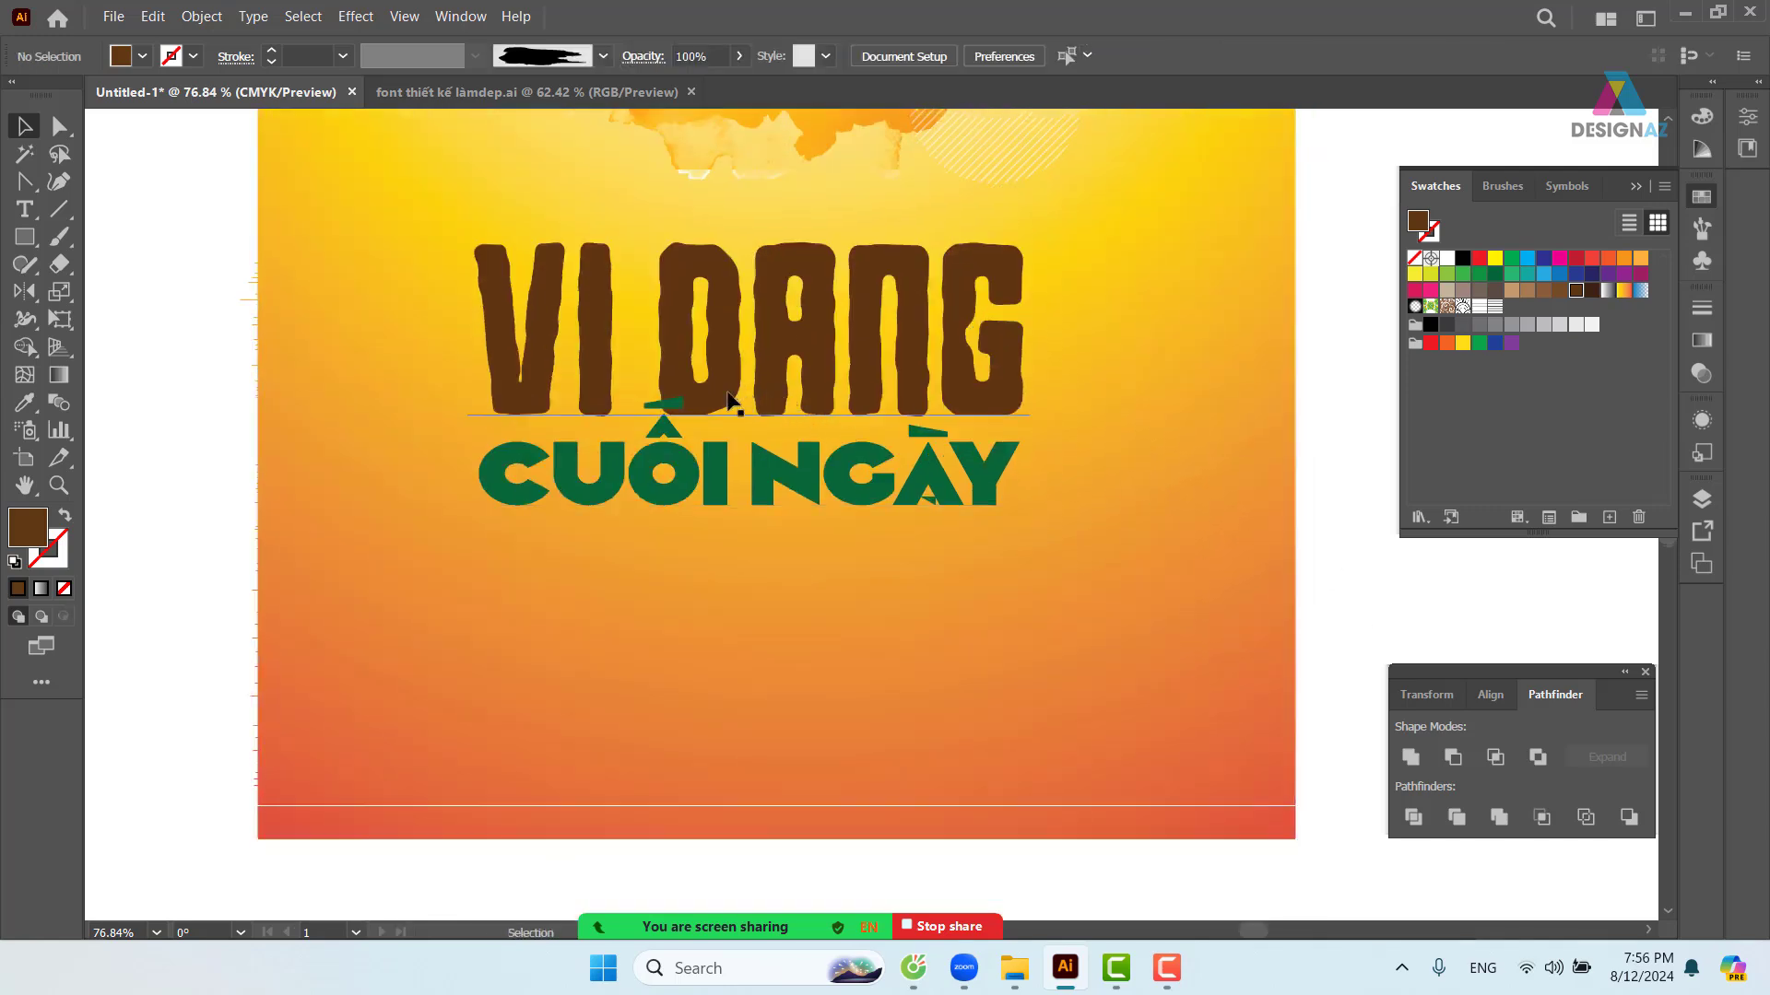
- Try moving the "VI DANG" line slightly up, away from the accents of "CUỐI NGÀY"
drag(718, 400, 715, 381)
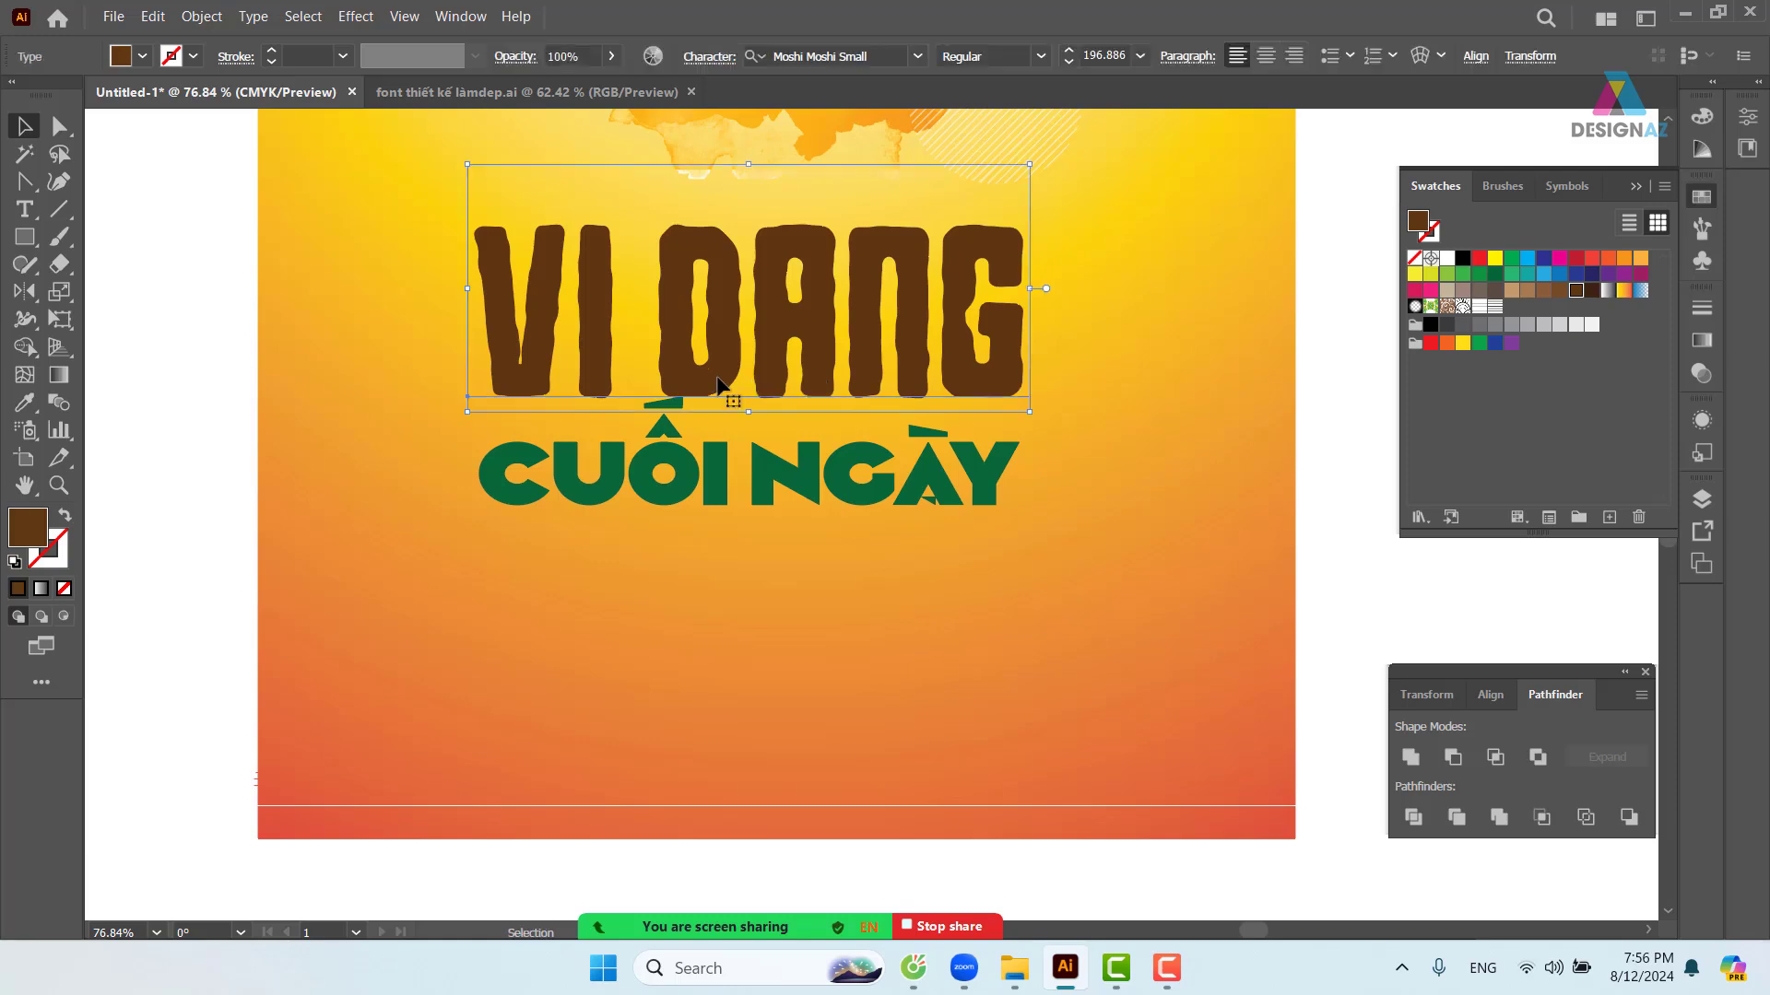
key(ctrl+z)
click(1341, 562)
- Convert the "CUỐI NGÀY" line to outlines
scroll(1094, 580, up, 2)
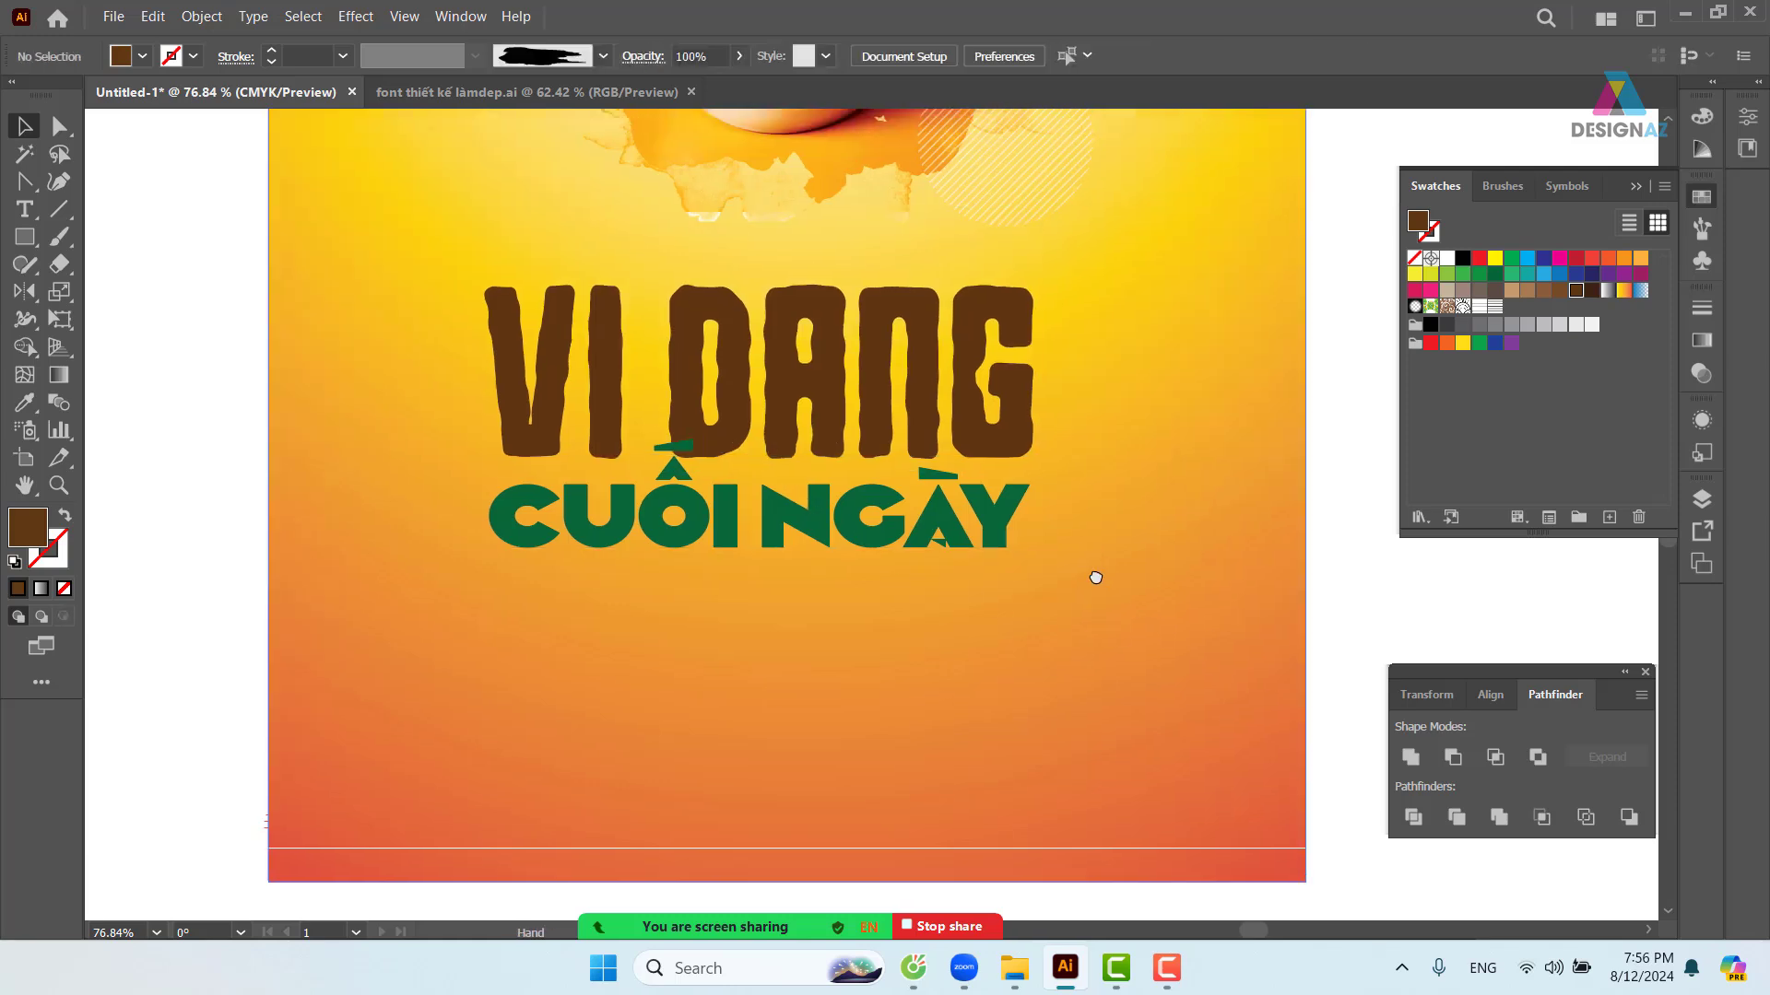
click(732, 389)
click(728, 555)
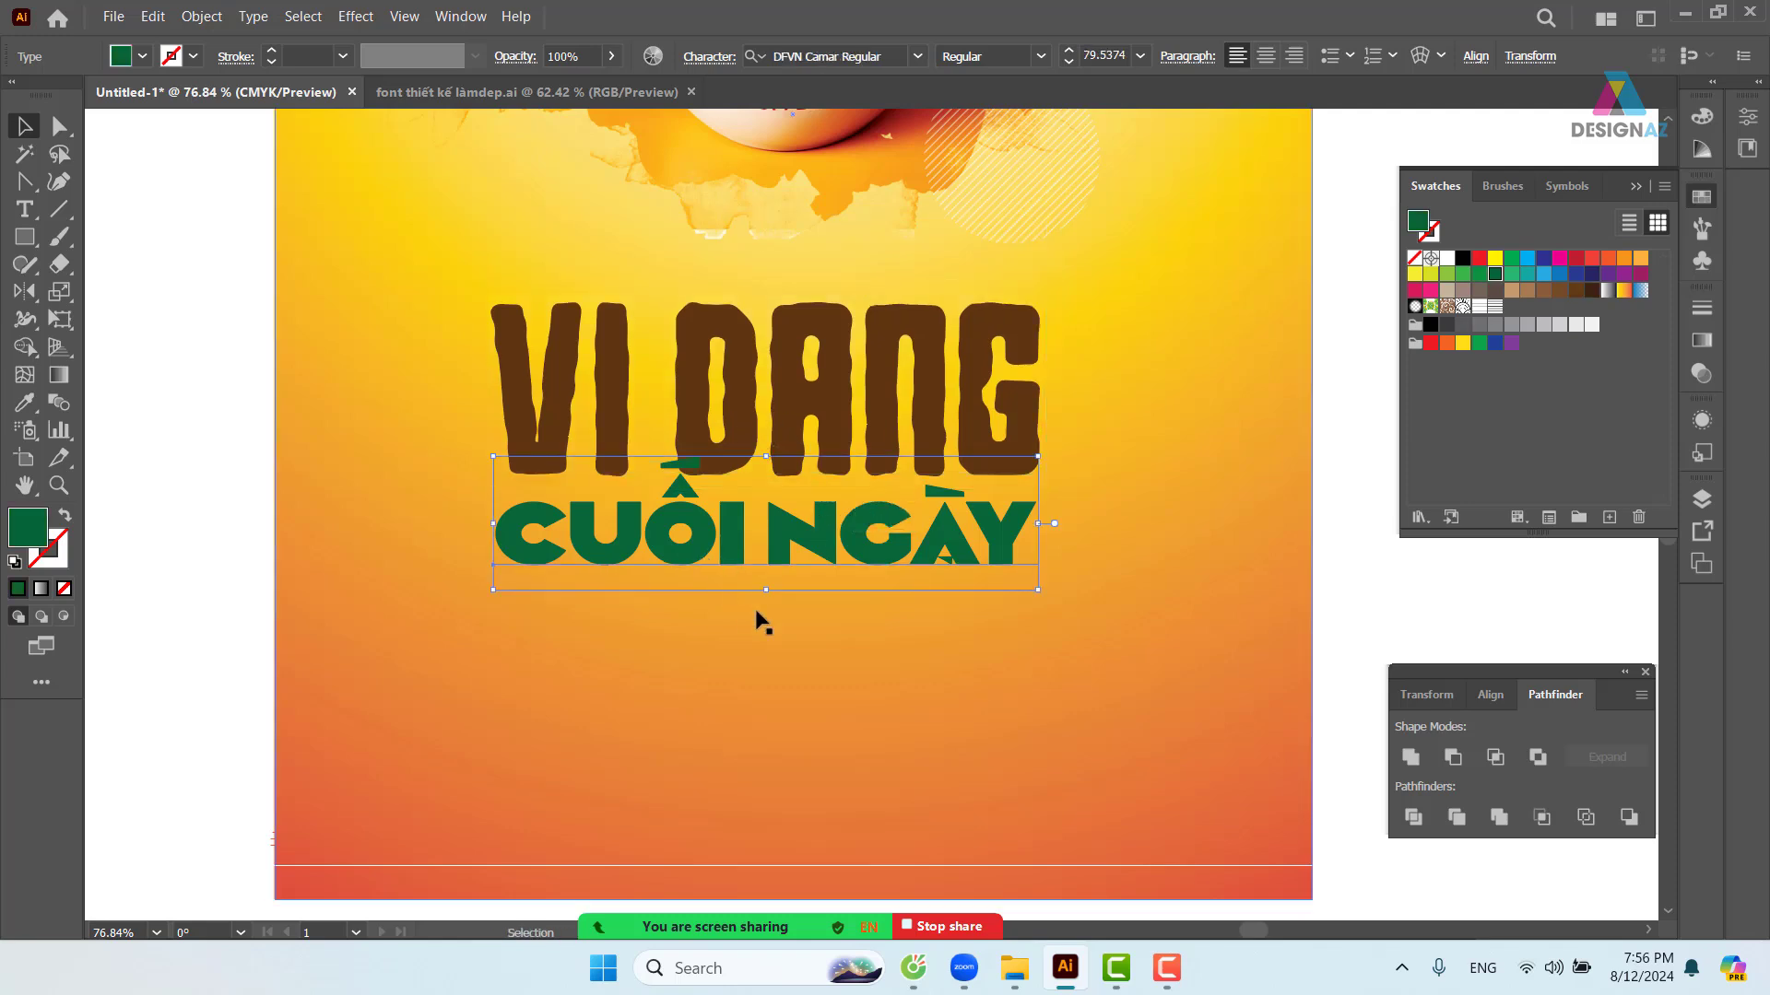
key(ctrl+plus)
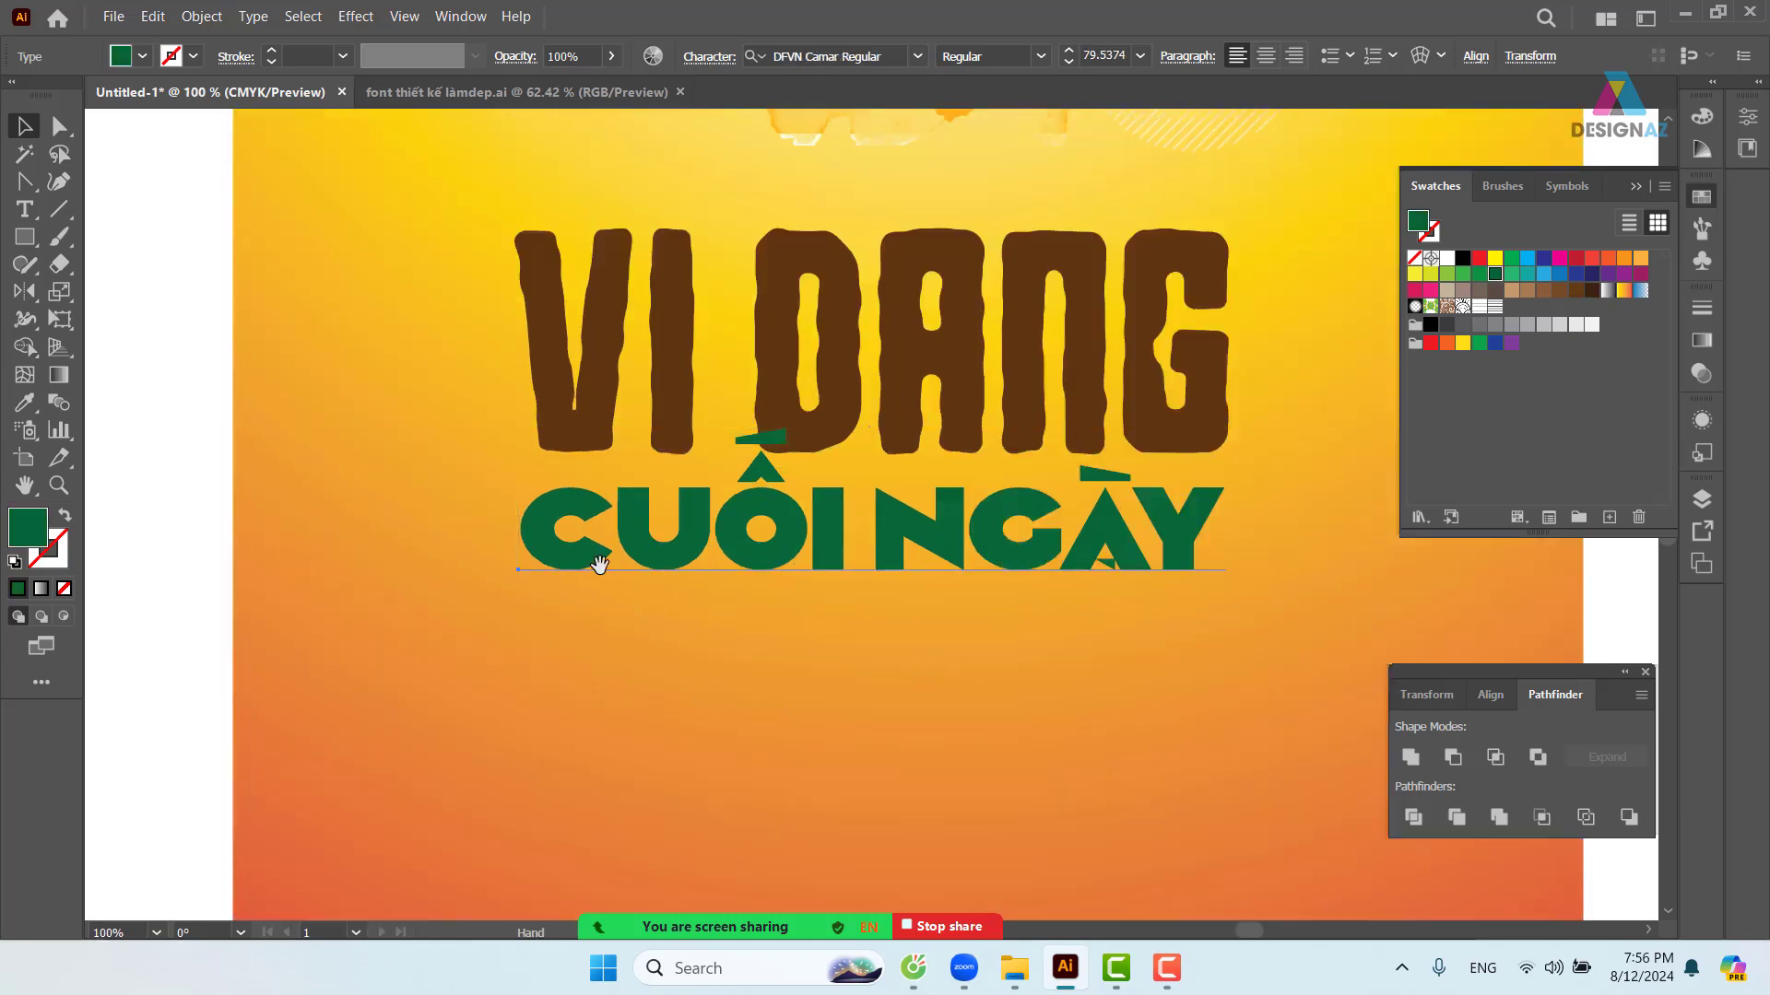
drag(791, 564, 578, 598)
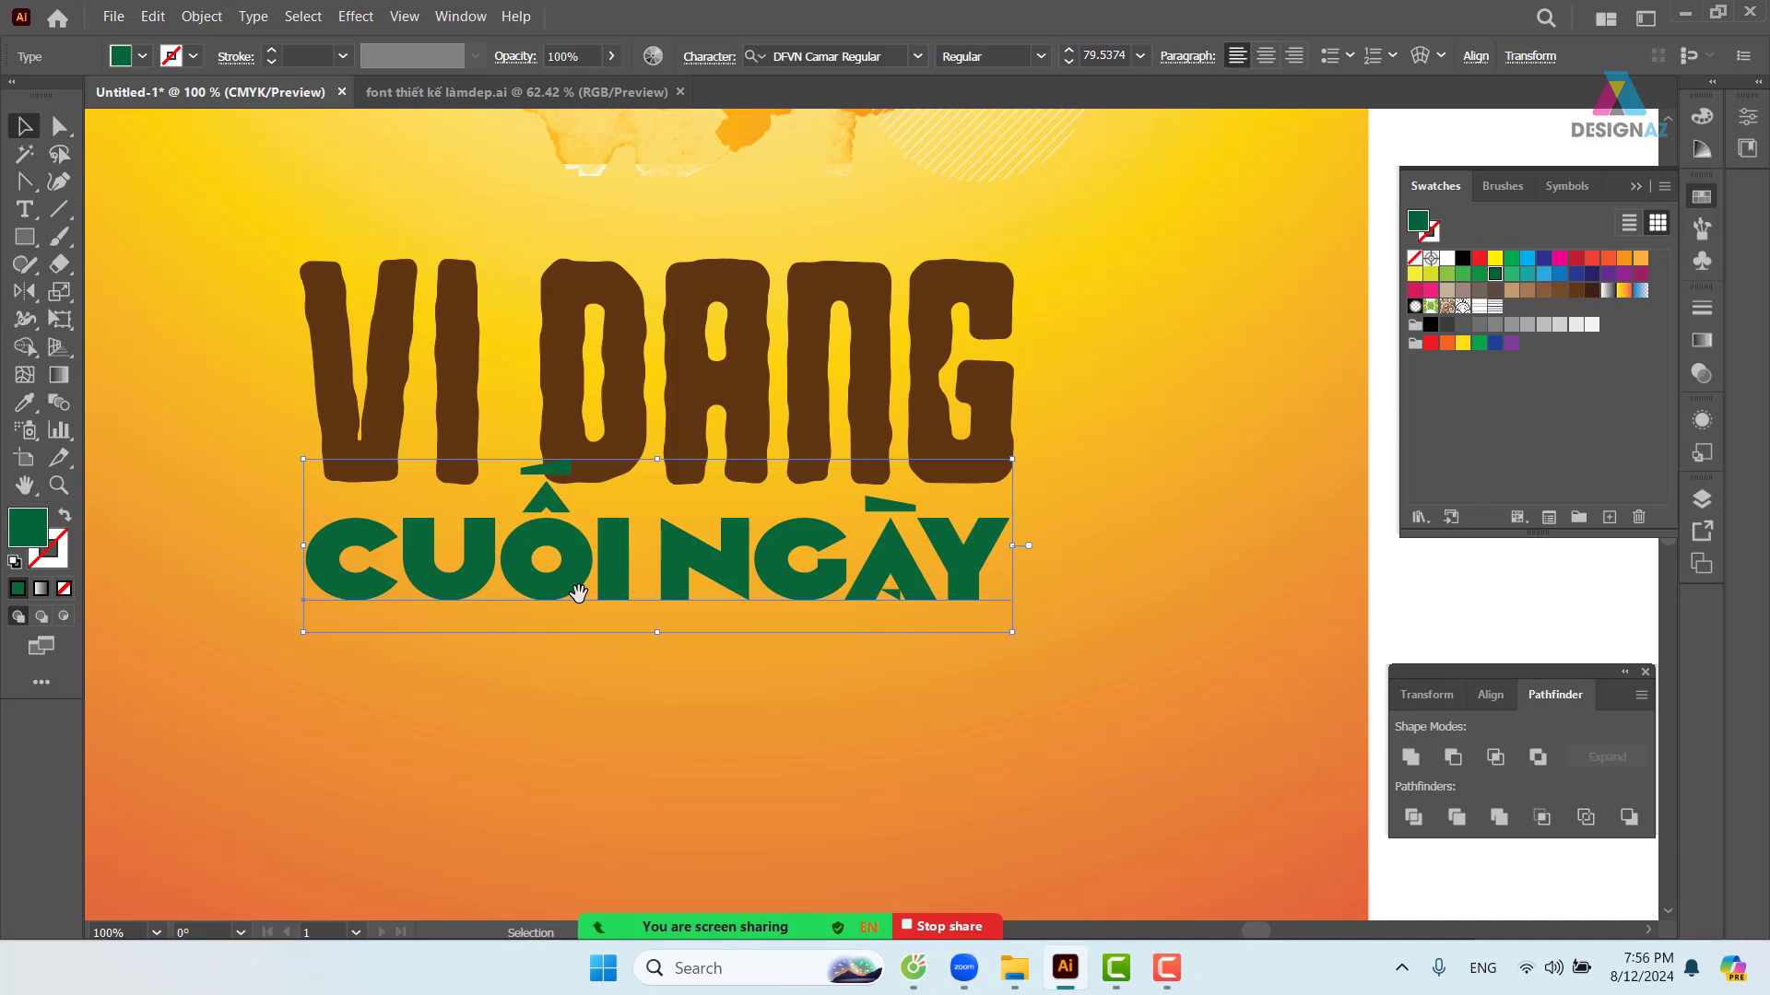
click(249, 16)
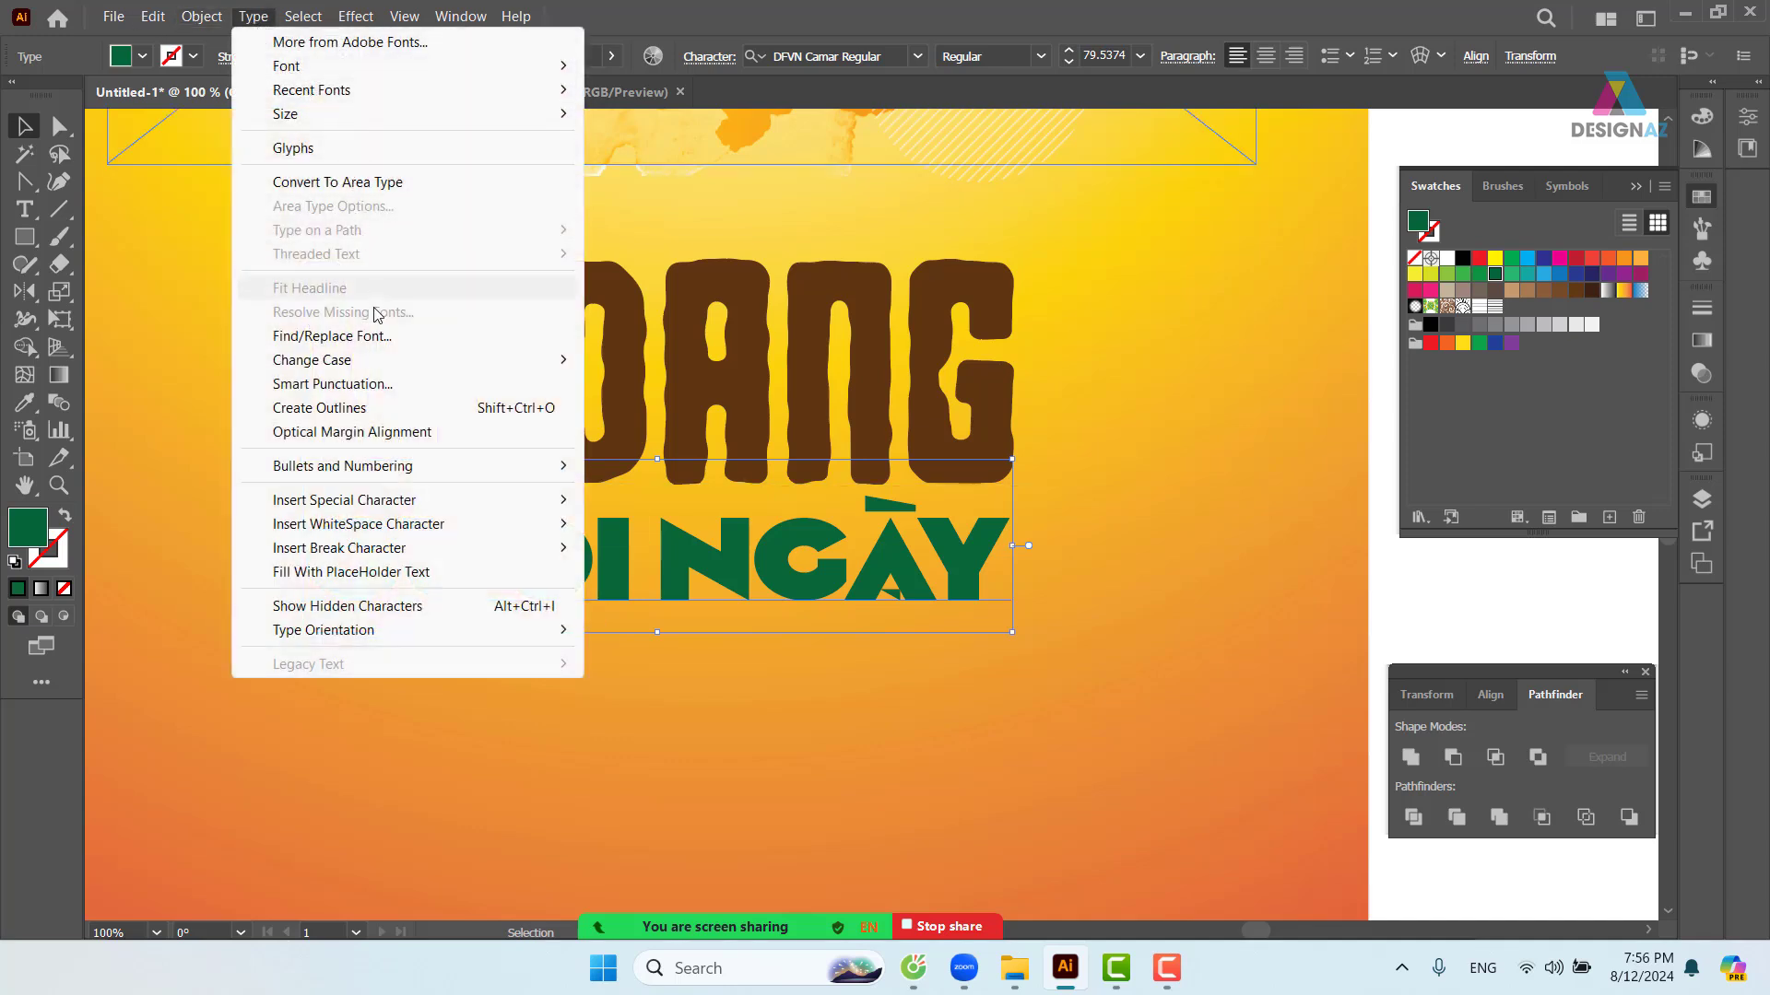
click(440, 414)
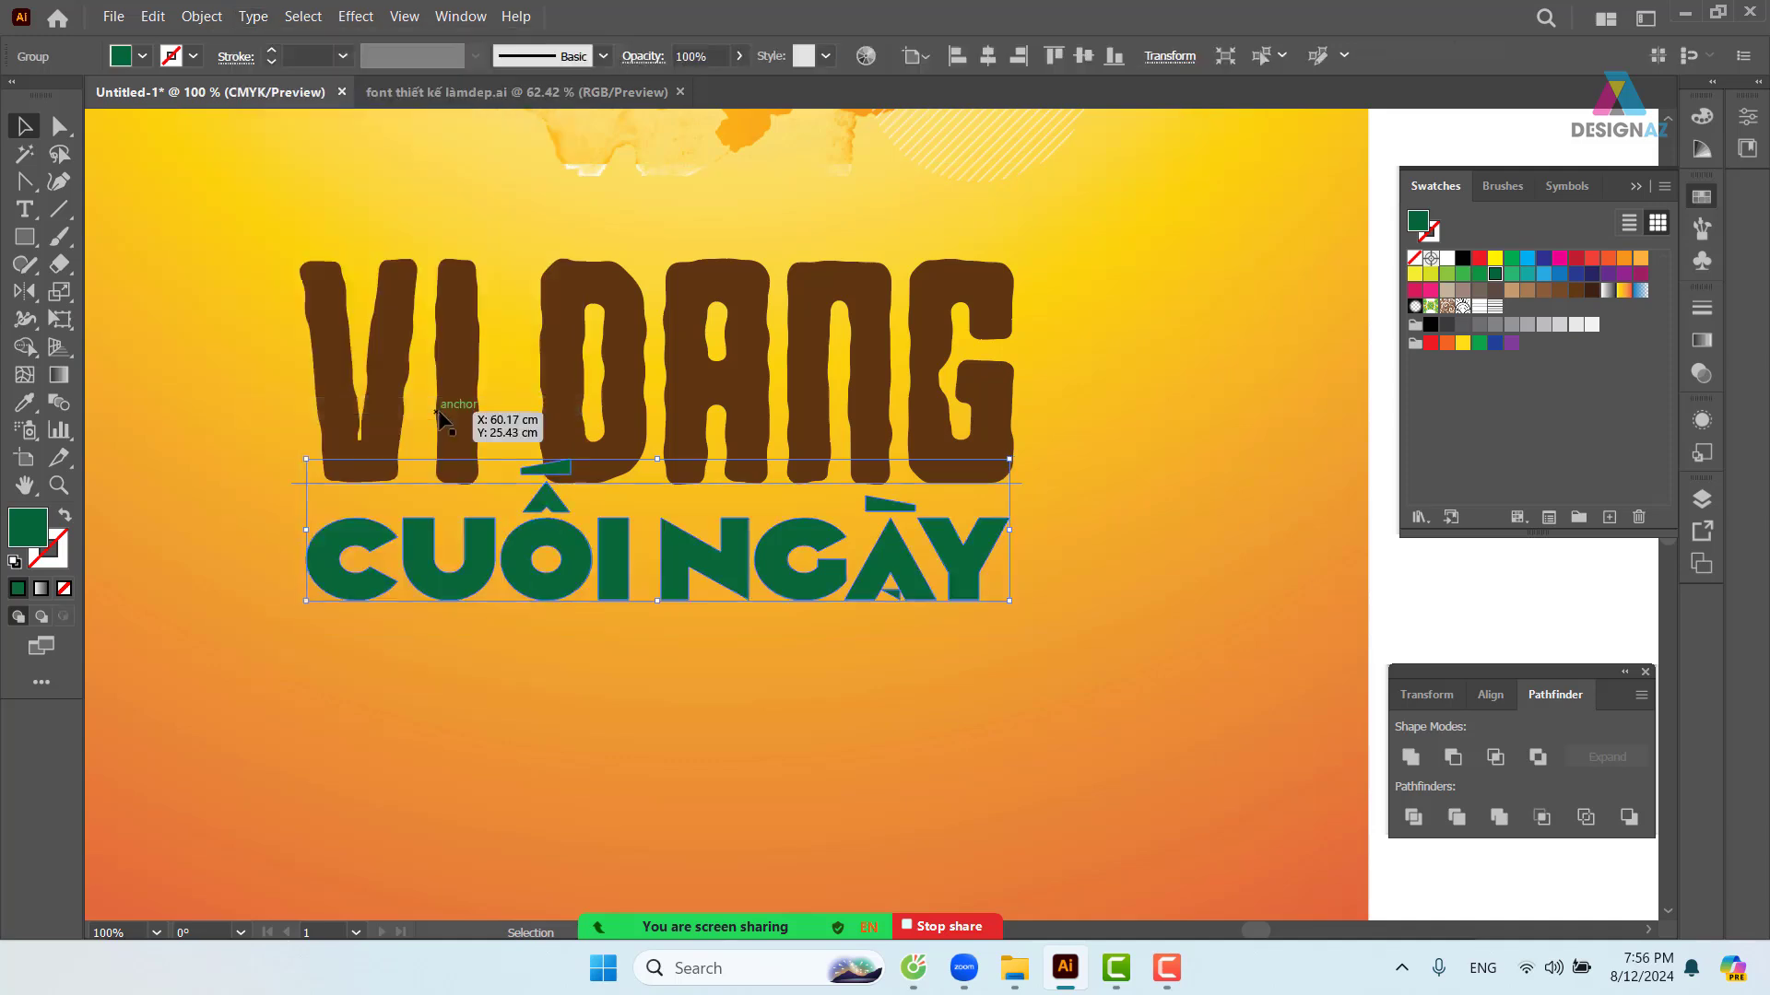
click(1152, 611)
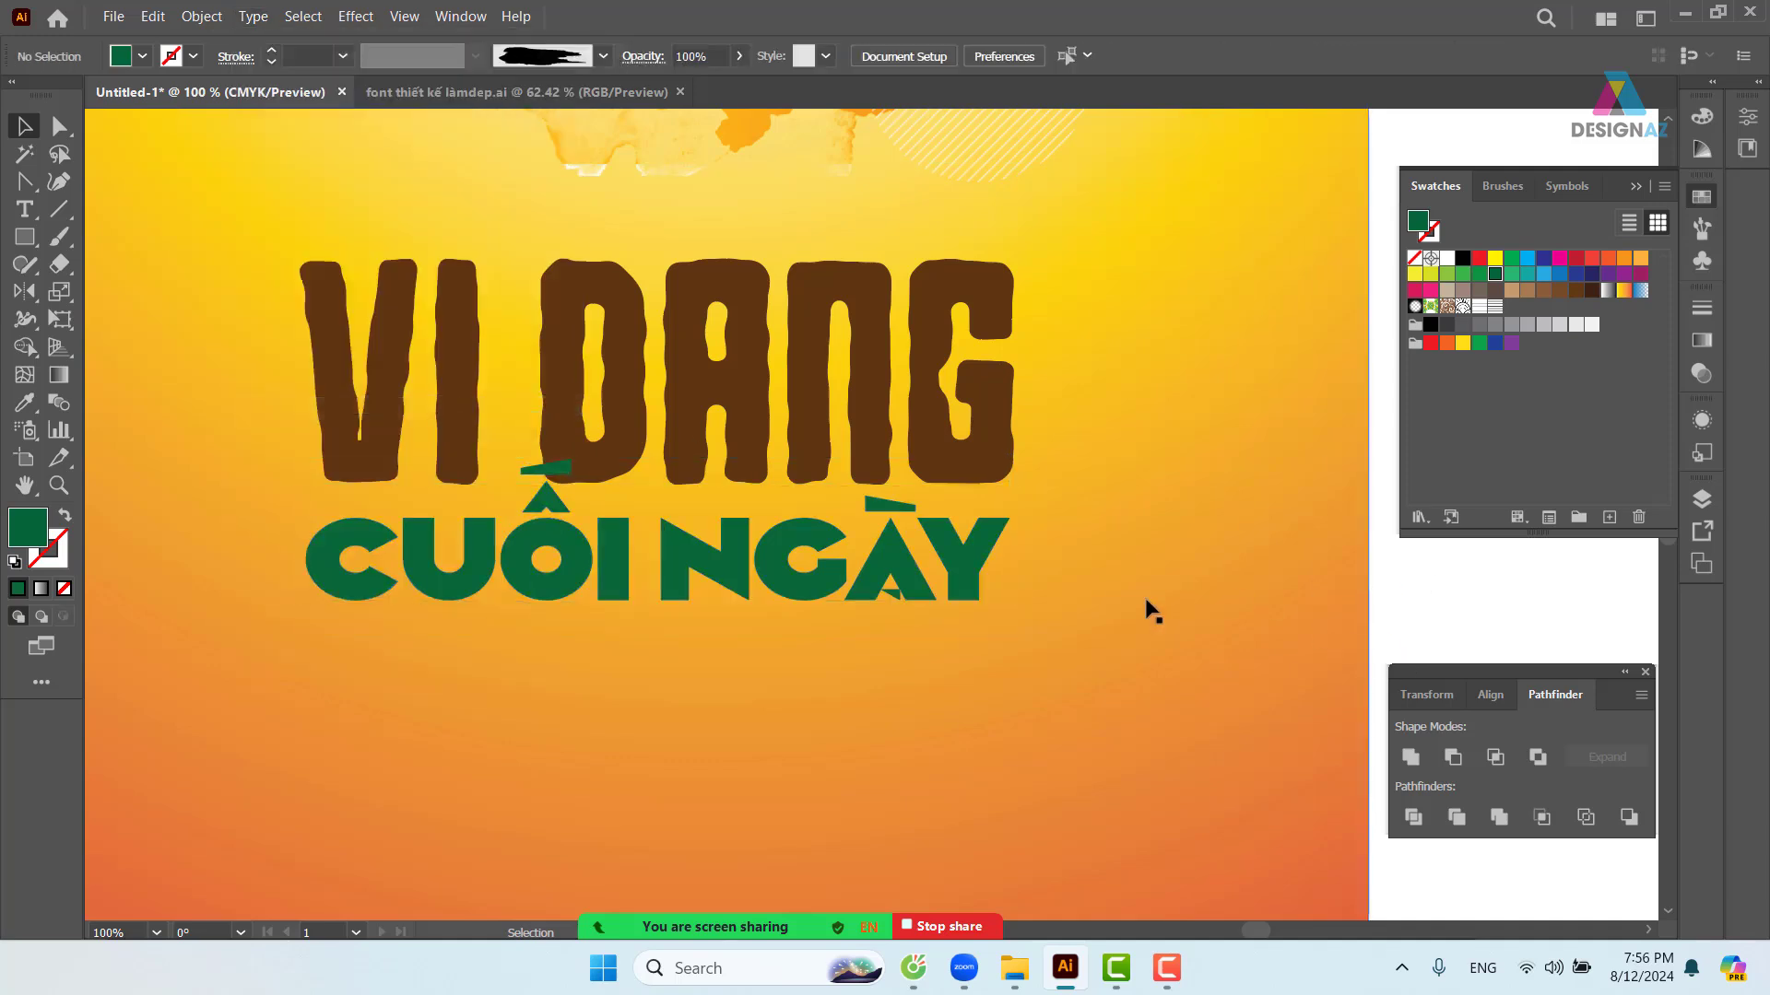
- Isolate the "Ố" outline and move its acute accent down beside the circumflex so it clears "VI DANG"
click(552, 475)
double_click(551, 471)
drag(552, 471, 614, 499)
key(ctrl+z)
double_click(565, 476)
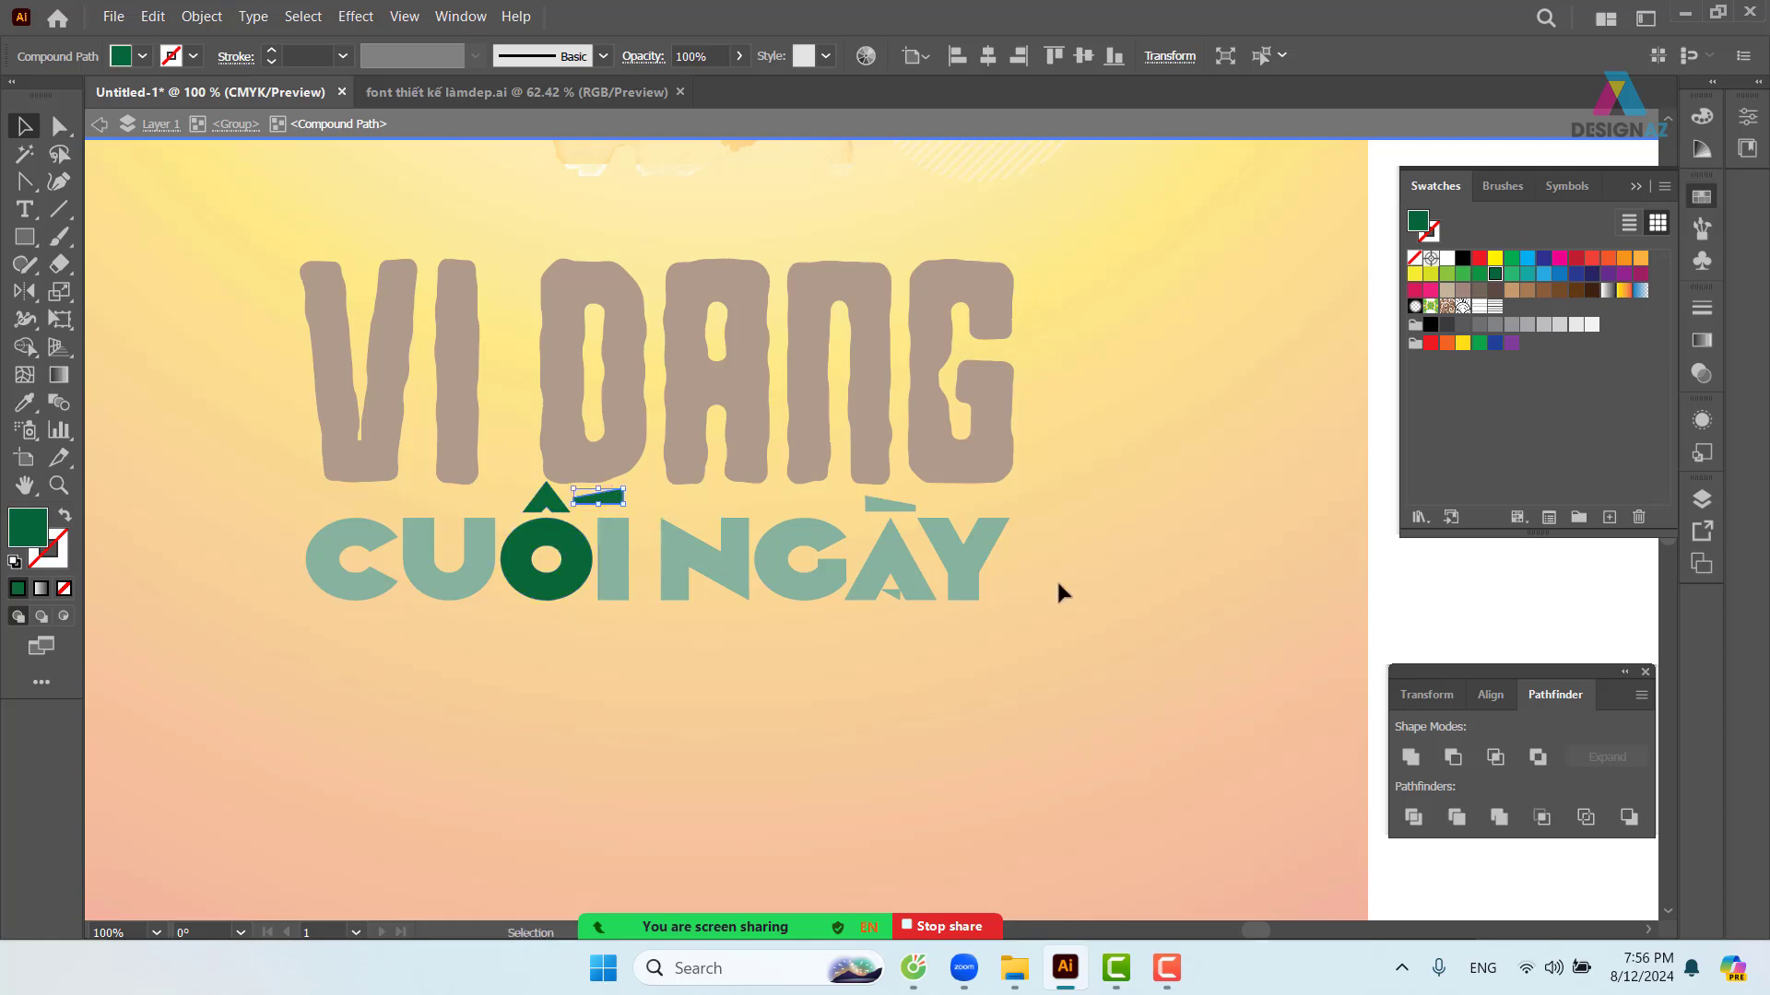
double_click(1433, 605)
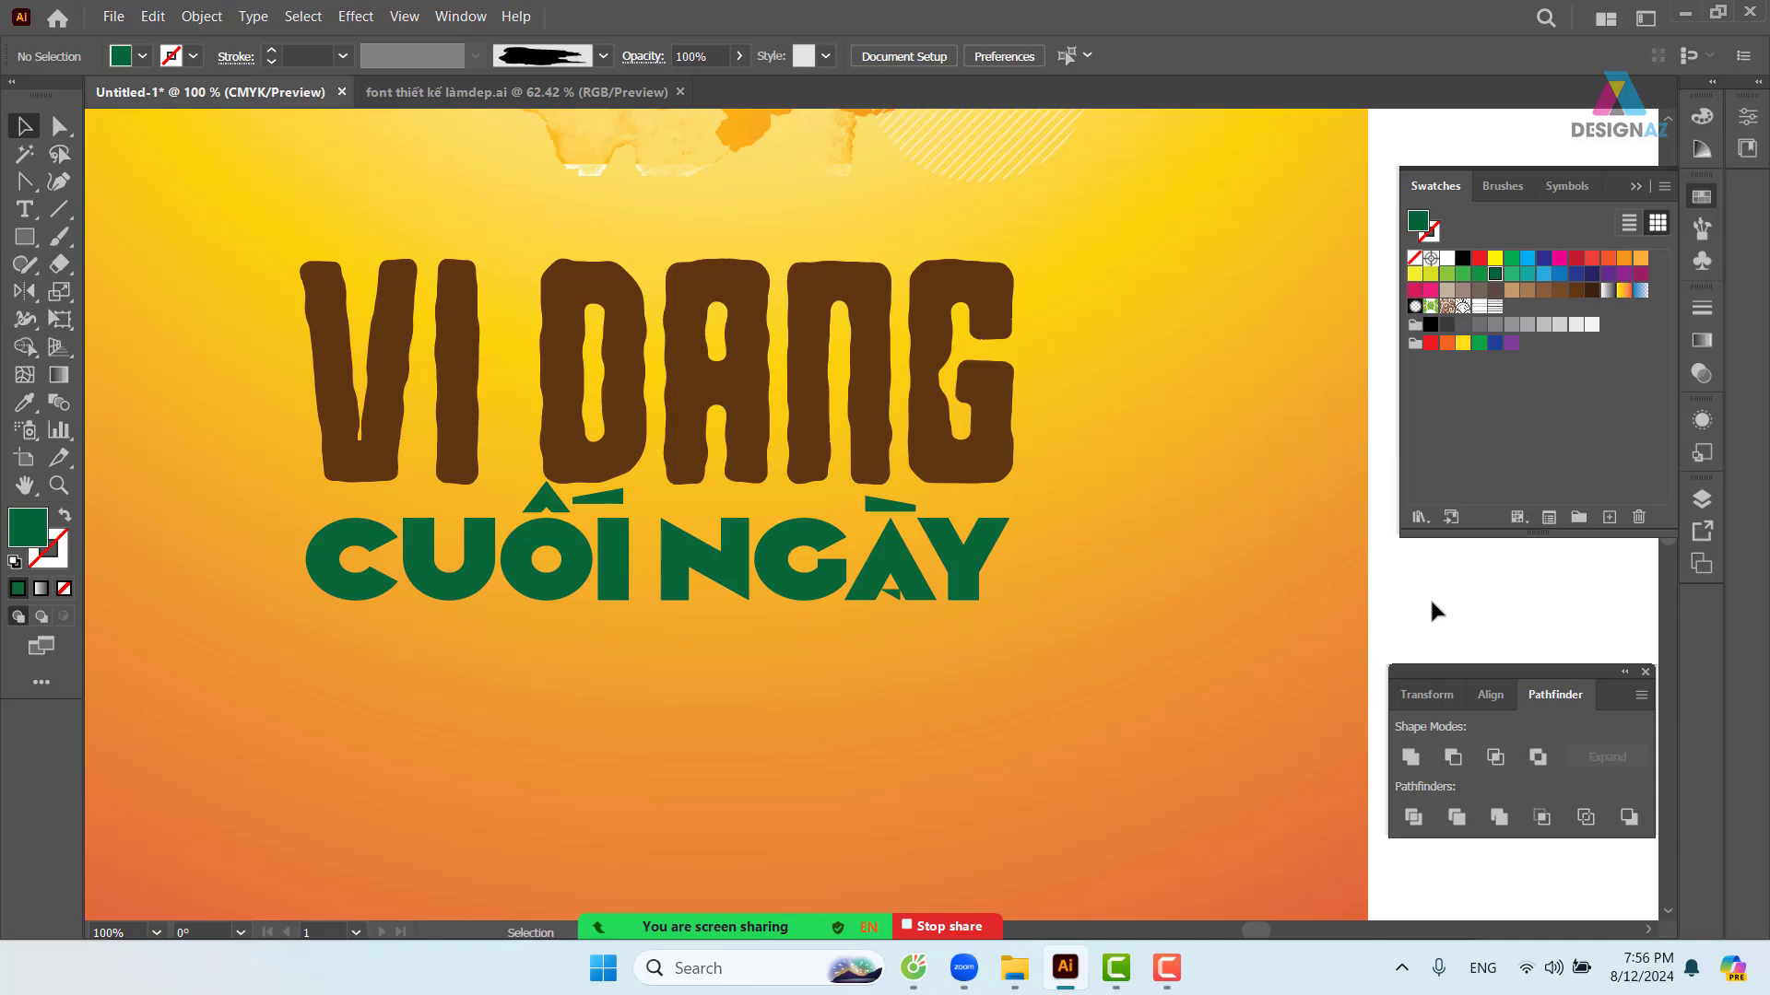
- Examine the two-line headline within the whole poster and up close
key(ctrl+minus)
key(ctrl+minus)
key(ctrl+minus)
mouse_move(820, 620)
mouse_down()
mouse_move(839, 623)
mouse_move(834, 652)
mouse_up()
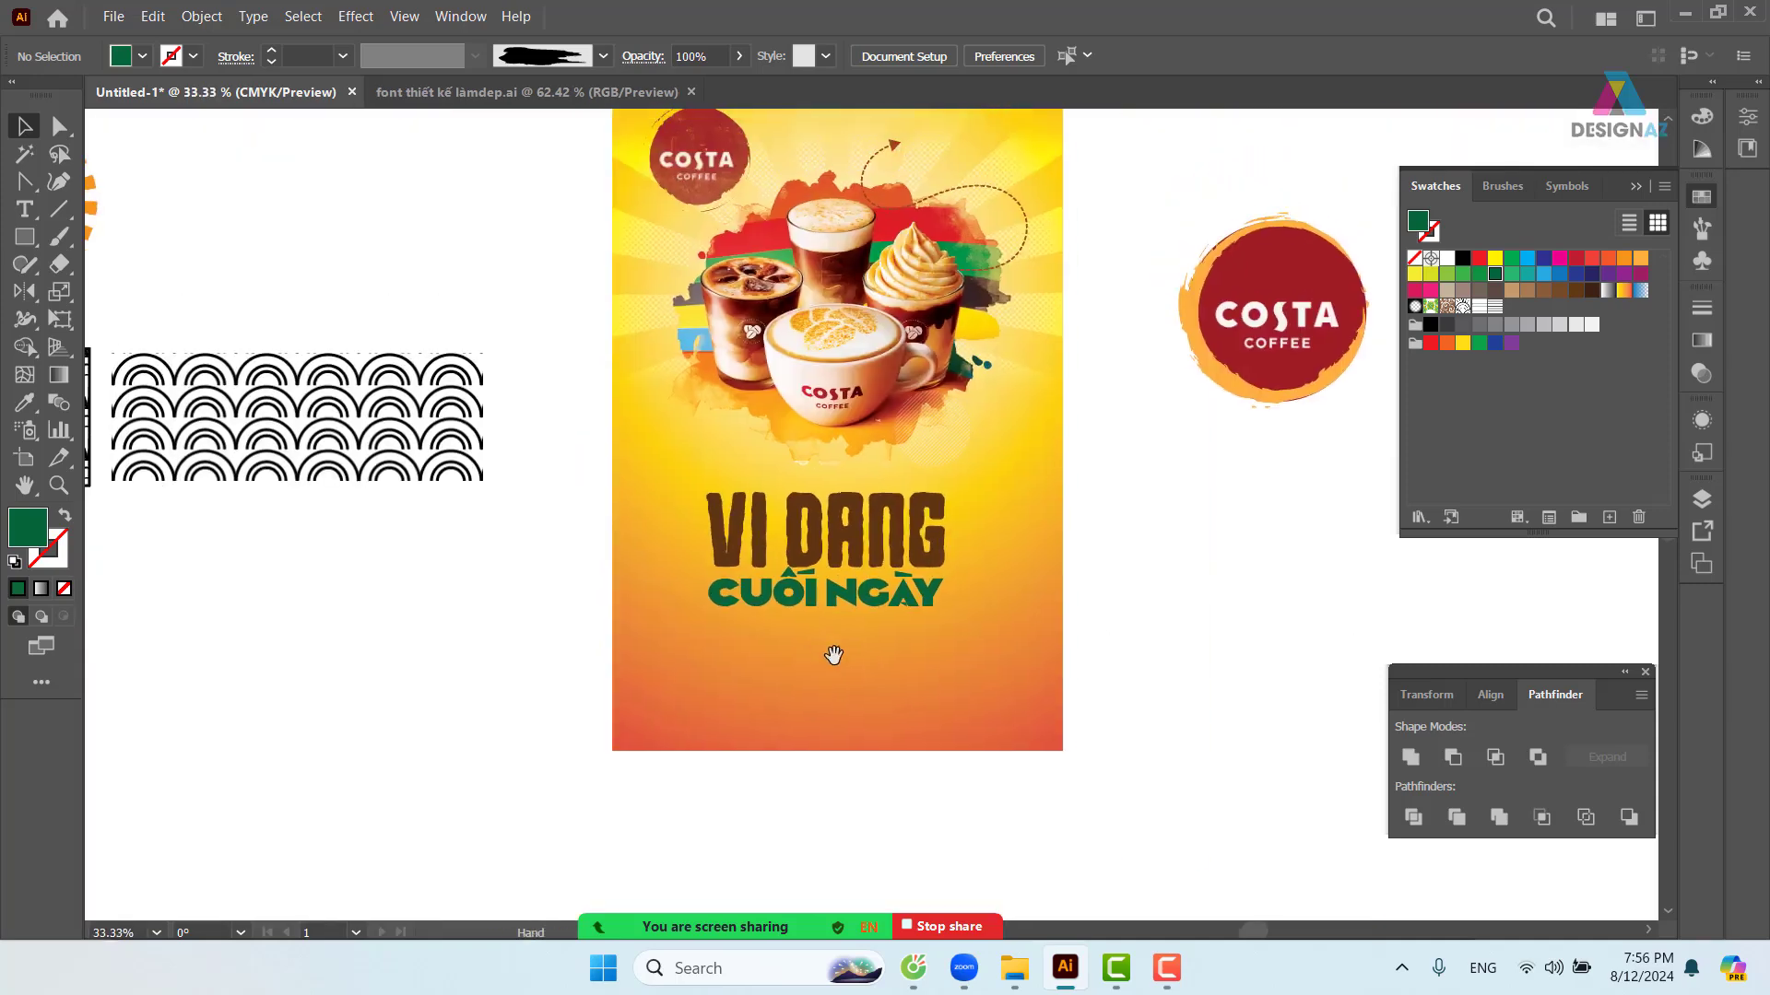
key(z)
drag(793, 524, 973, 633)
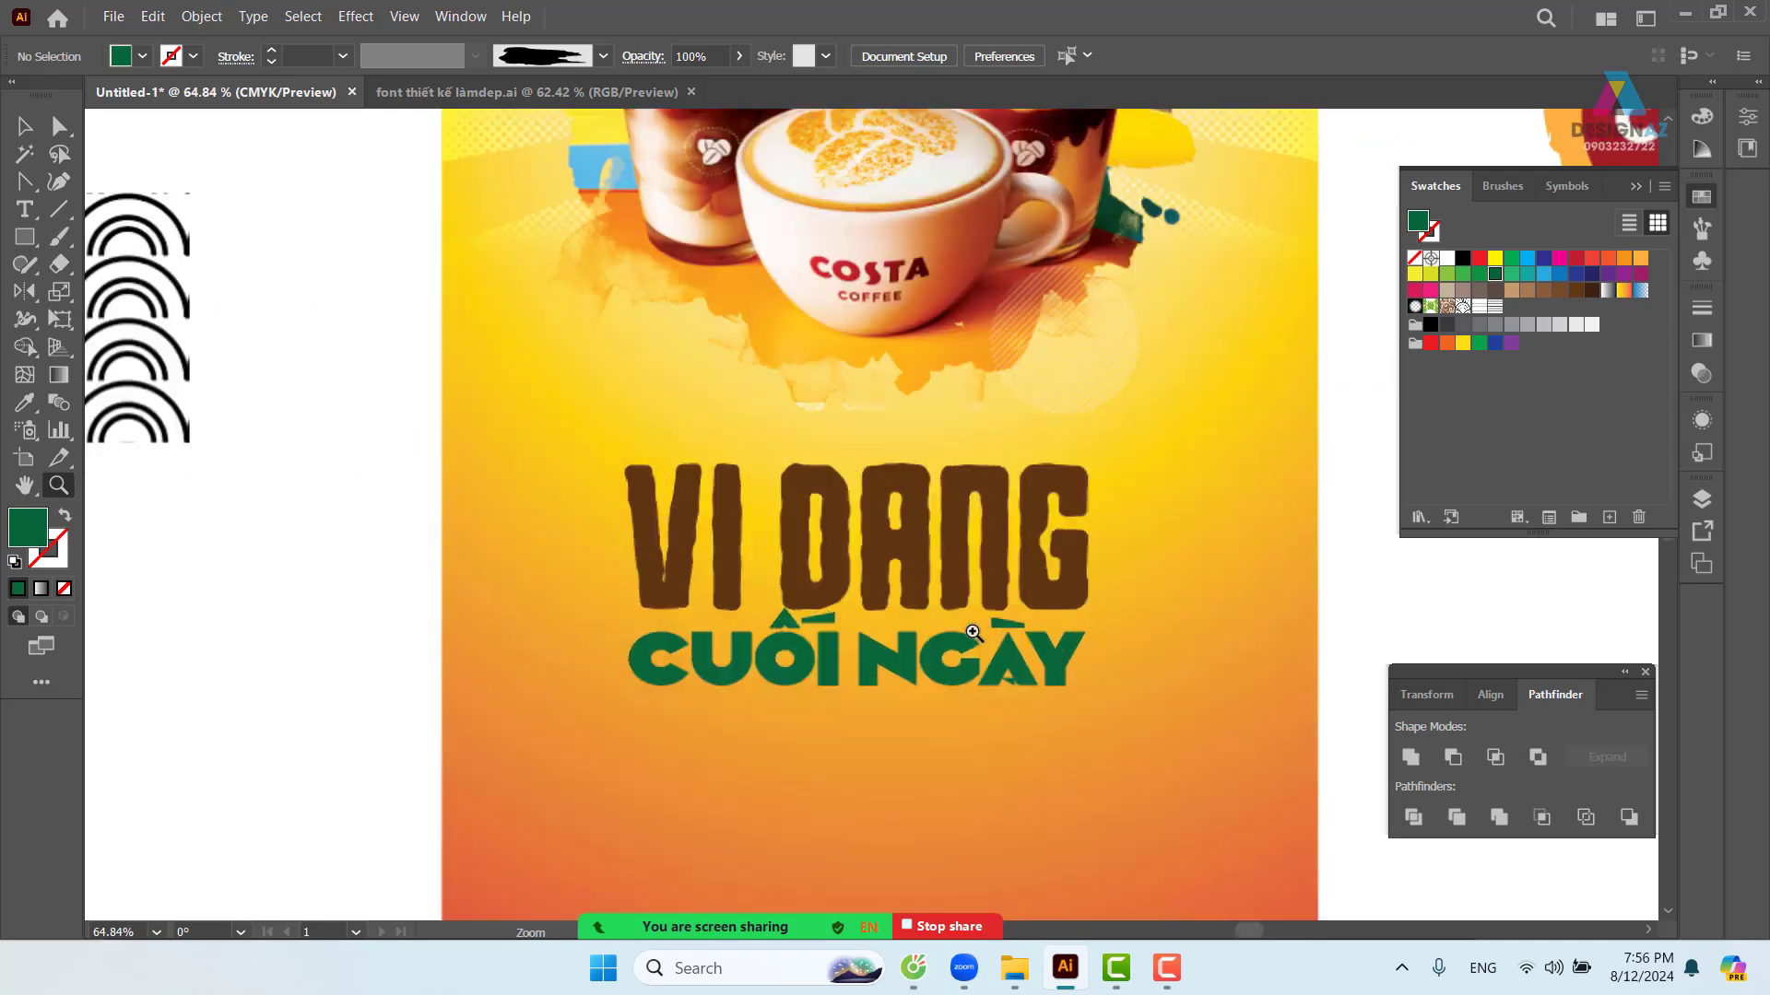
drag(1022, 694, 972, 491)
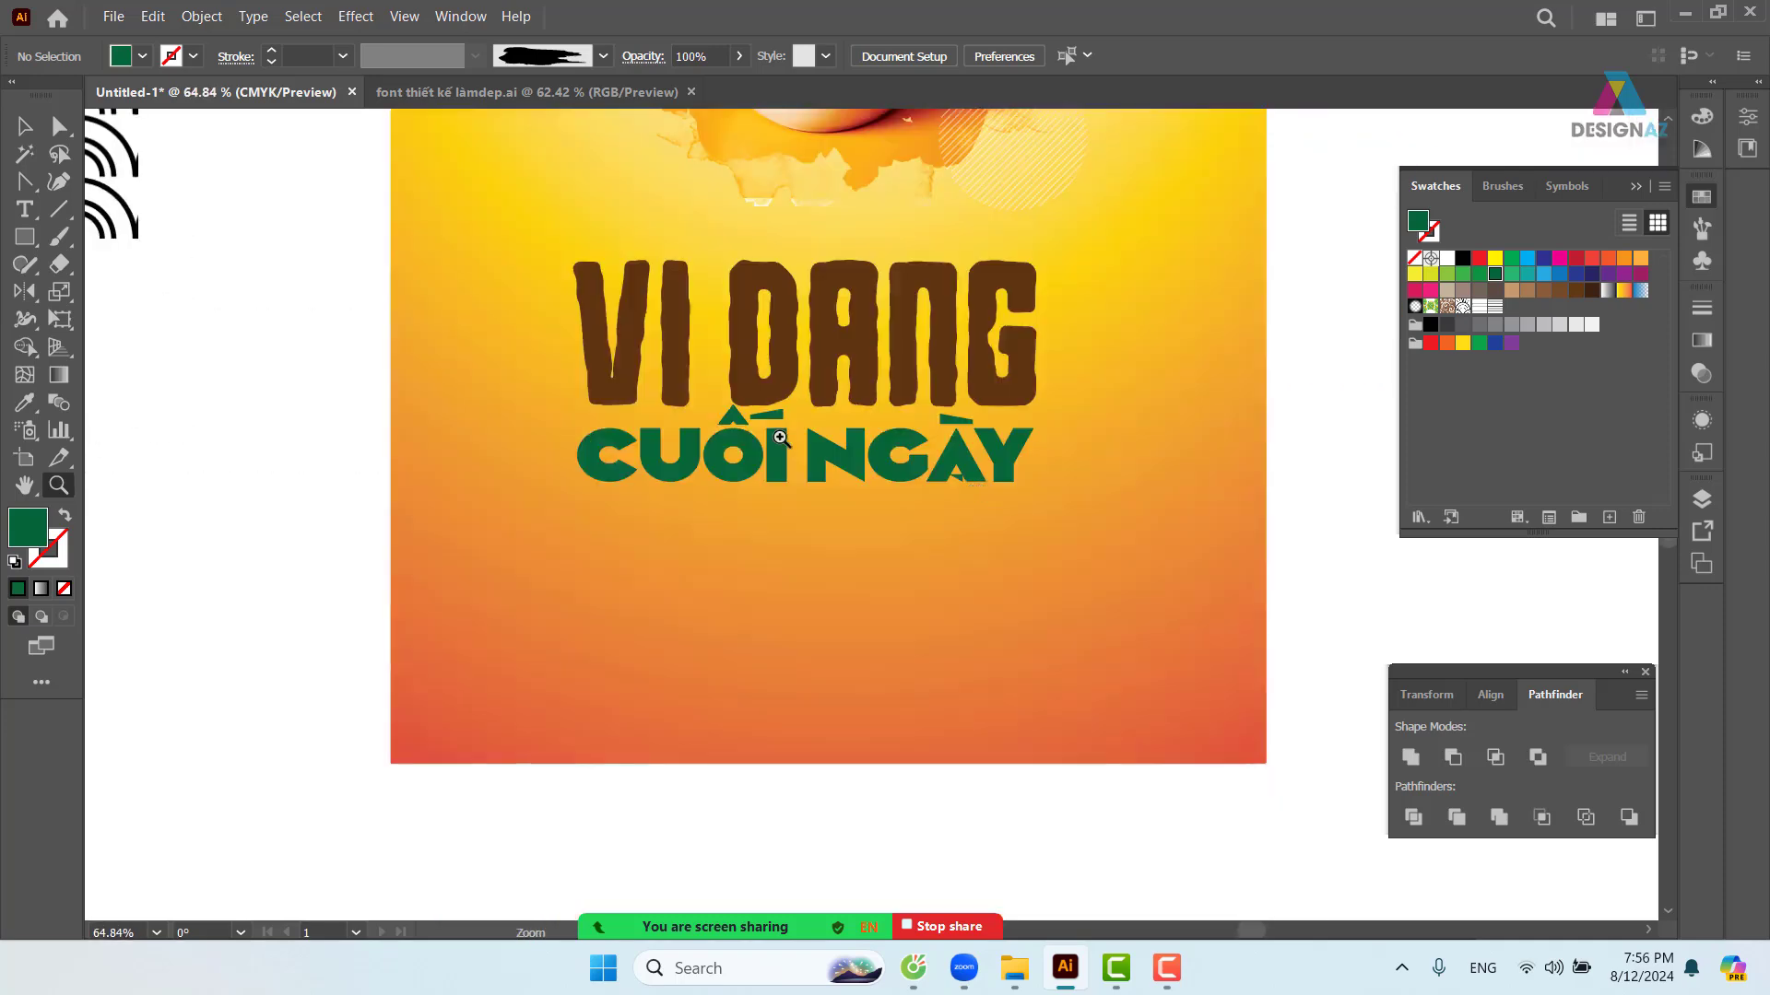
click(24, 126)
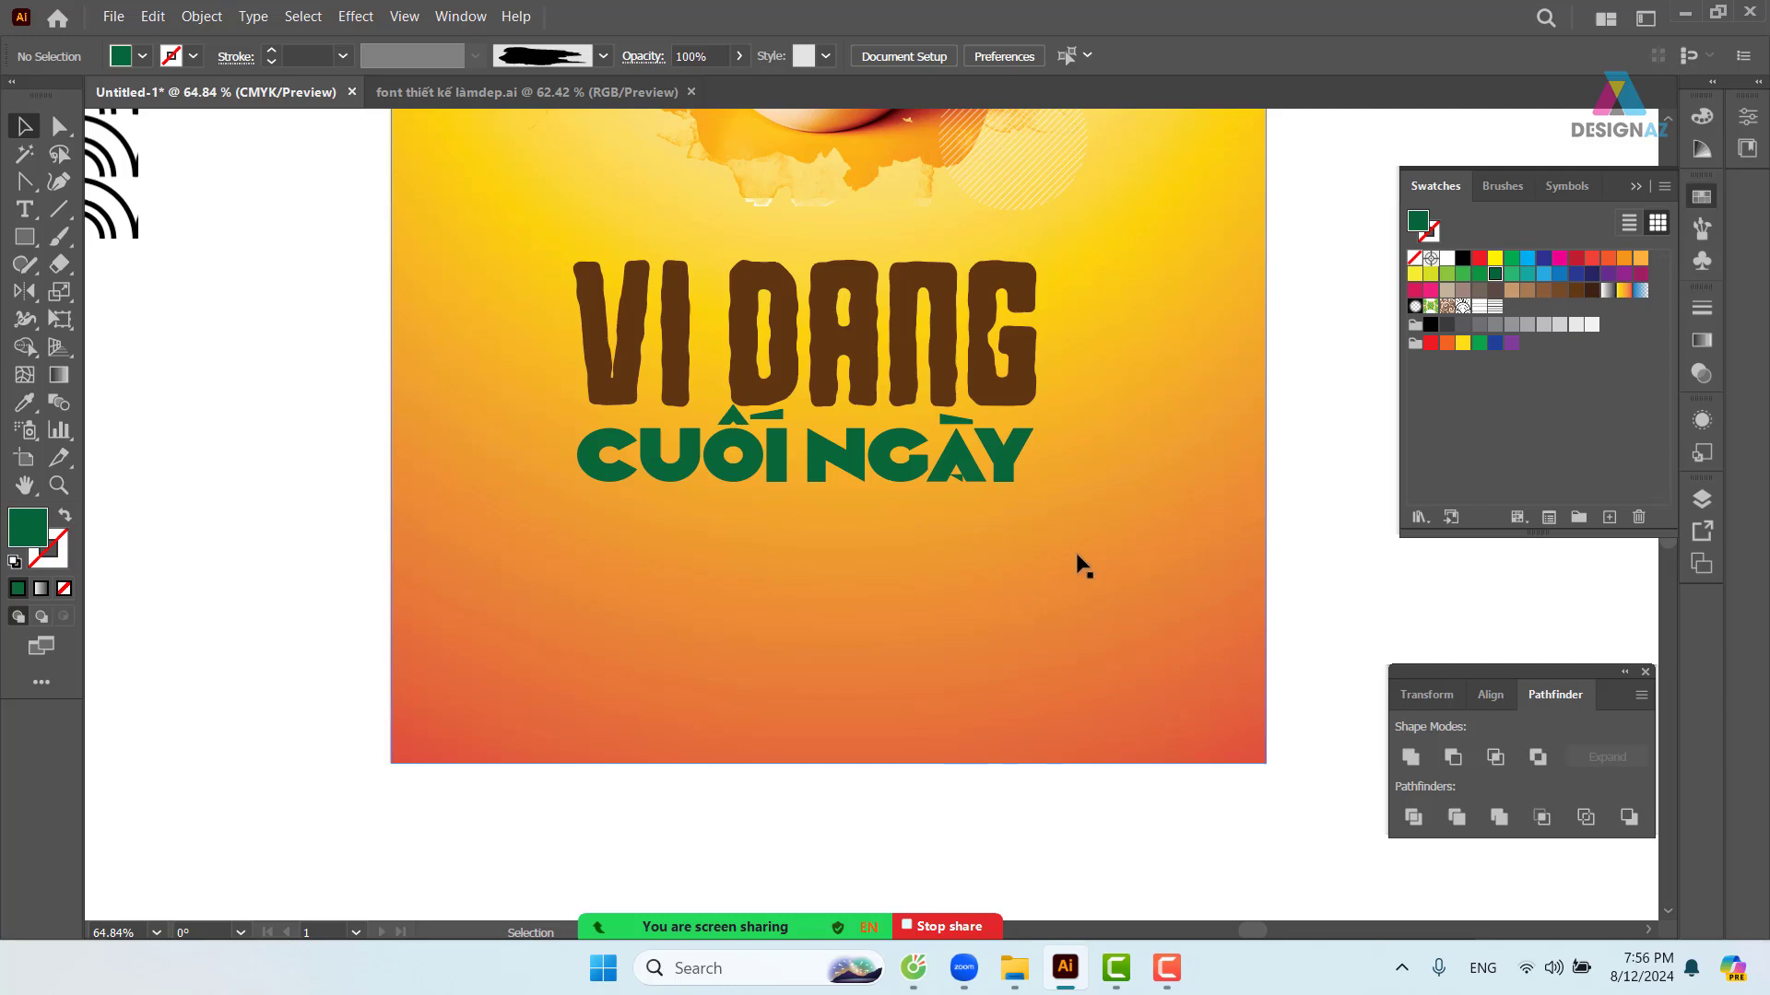
click(1016, 468)
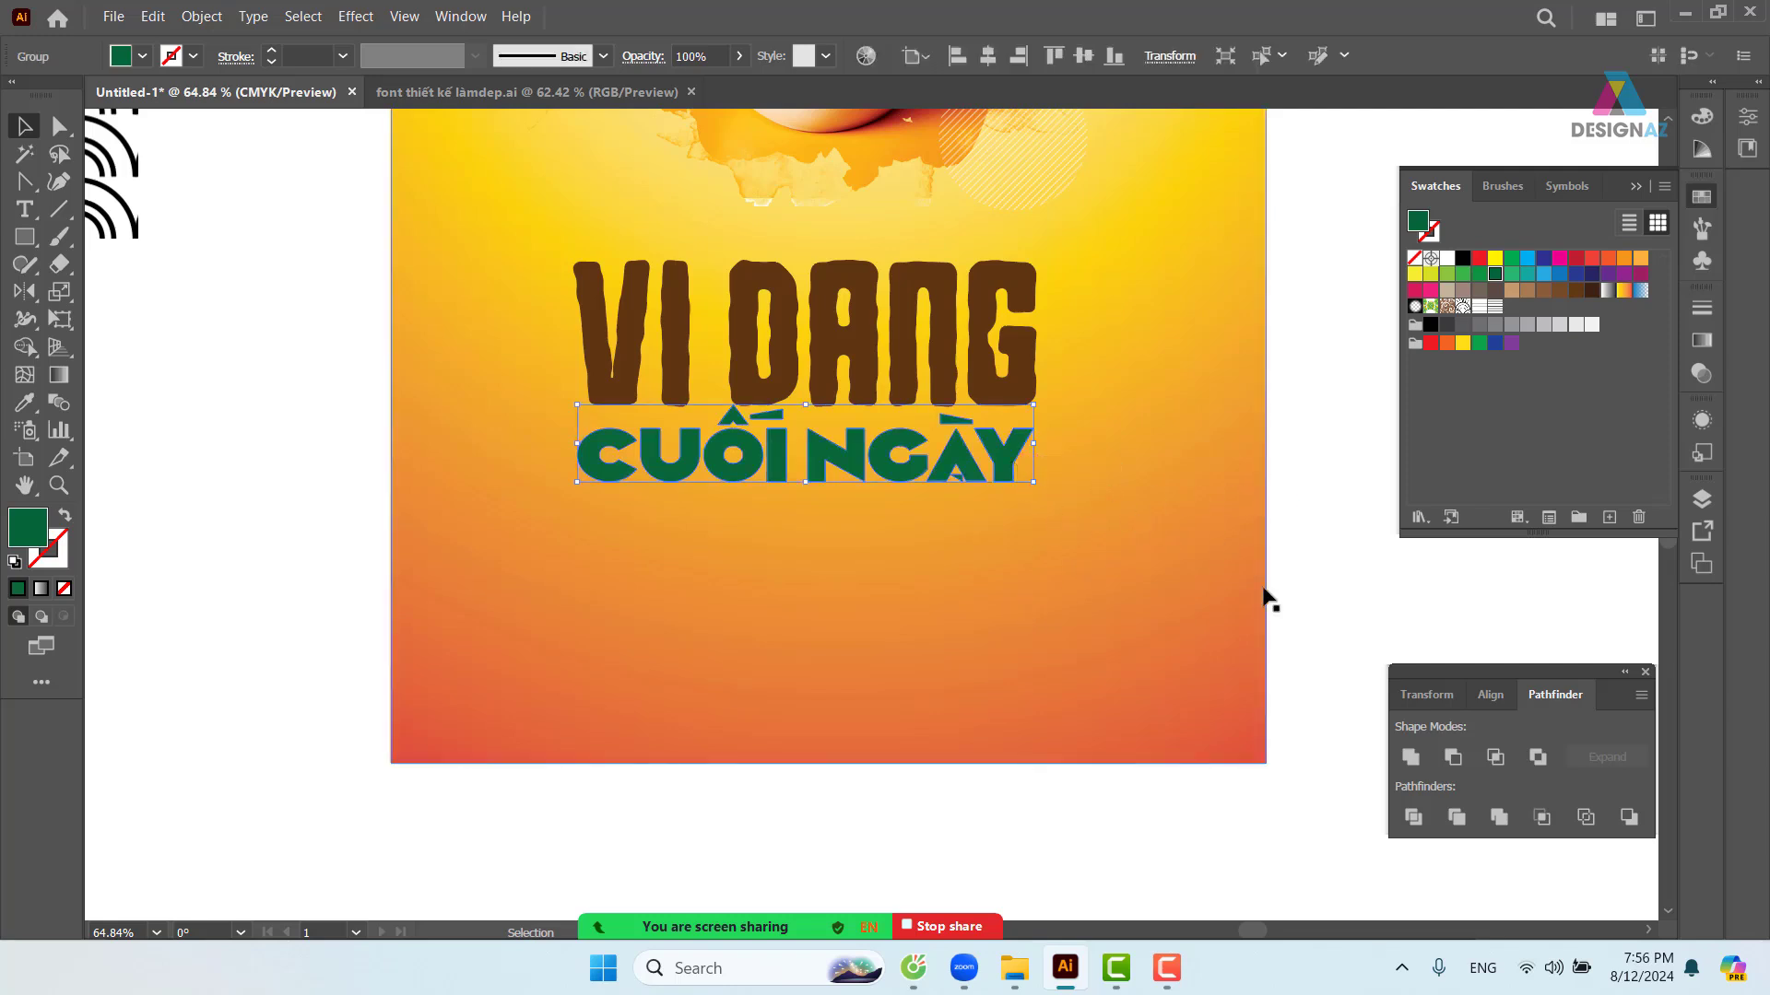
click(1367, 636)
drag(1039, 547, 1017, 597)
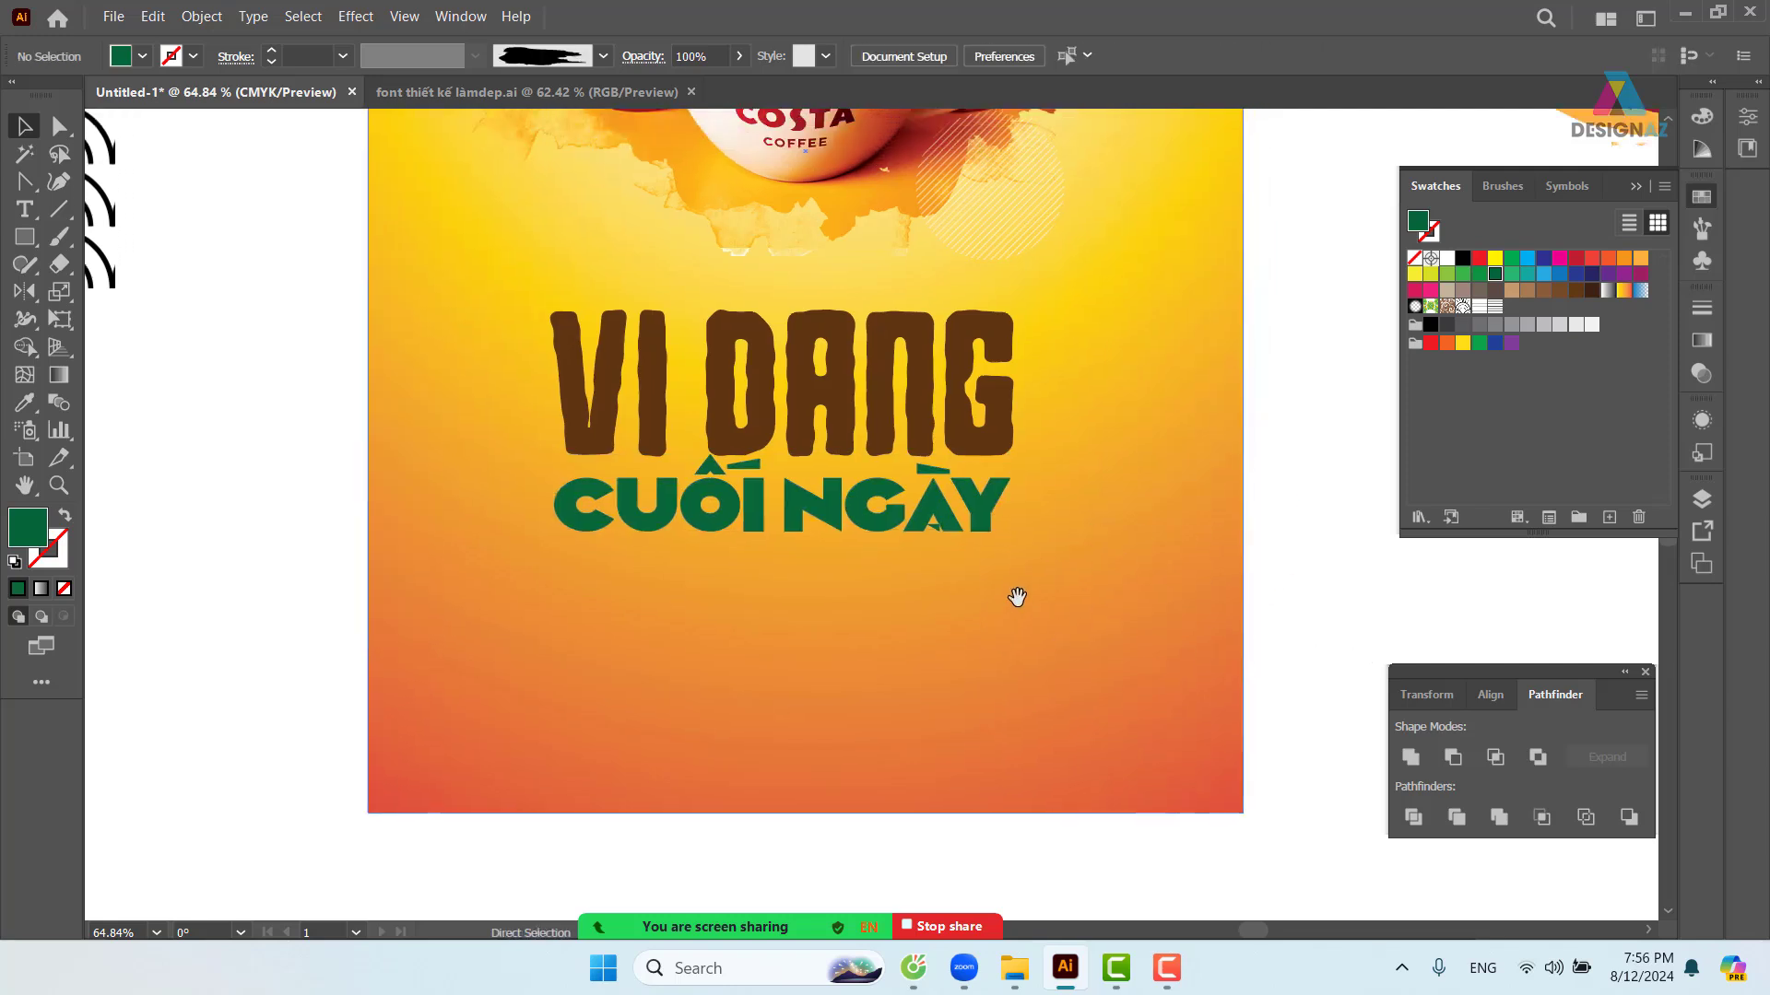
- Make a vertically mirrored, slightly taller copy of the "CUỐI NGÀY" outlines directly beneath the original line
key(ctrl+1)
drag(920, 624, 920, 494)
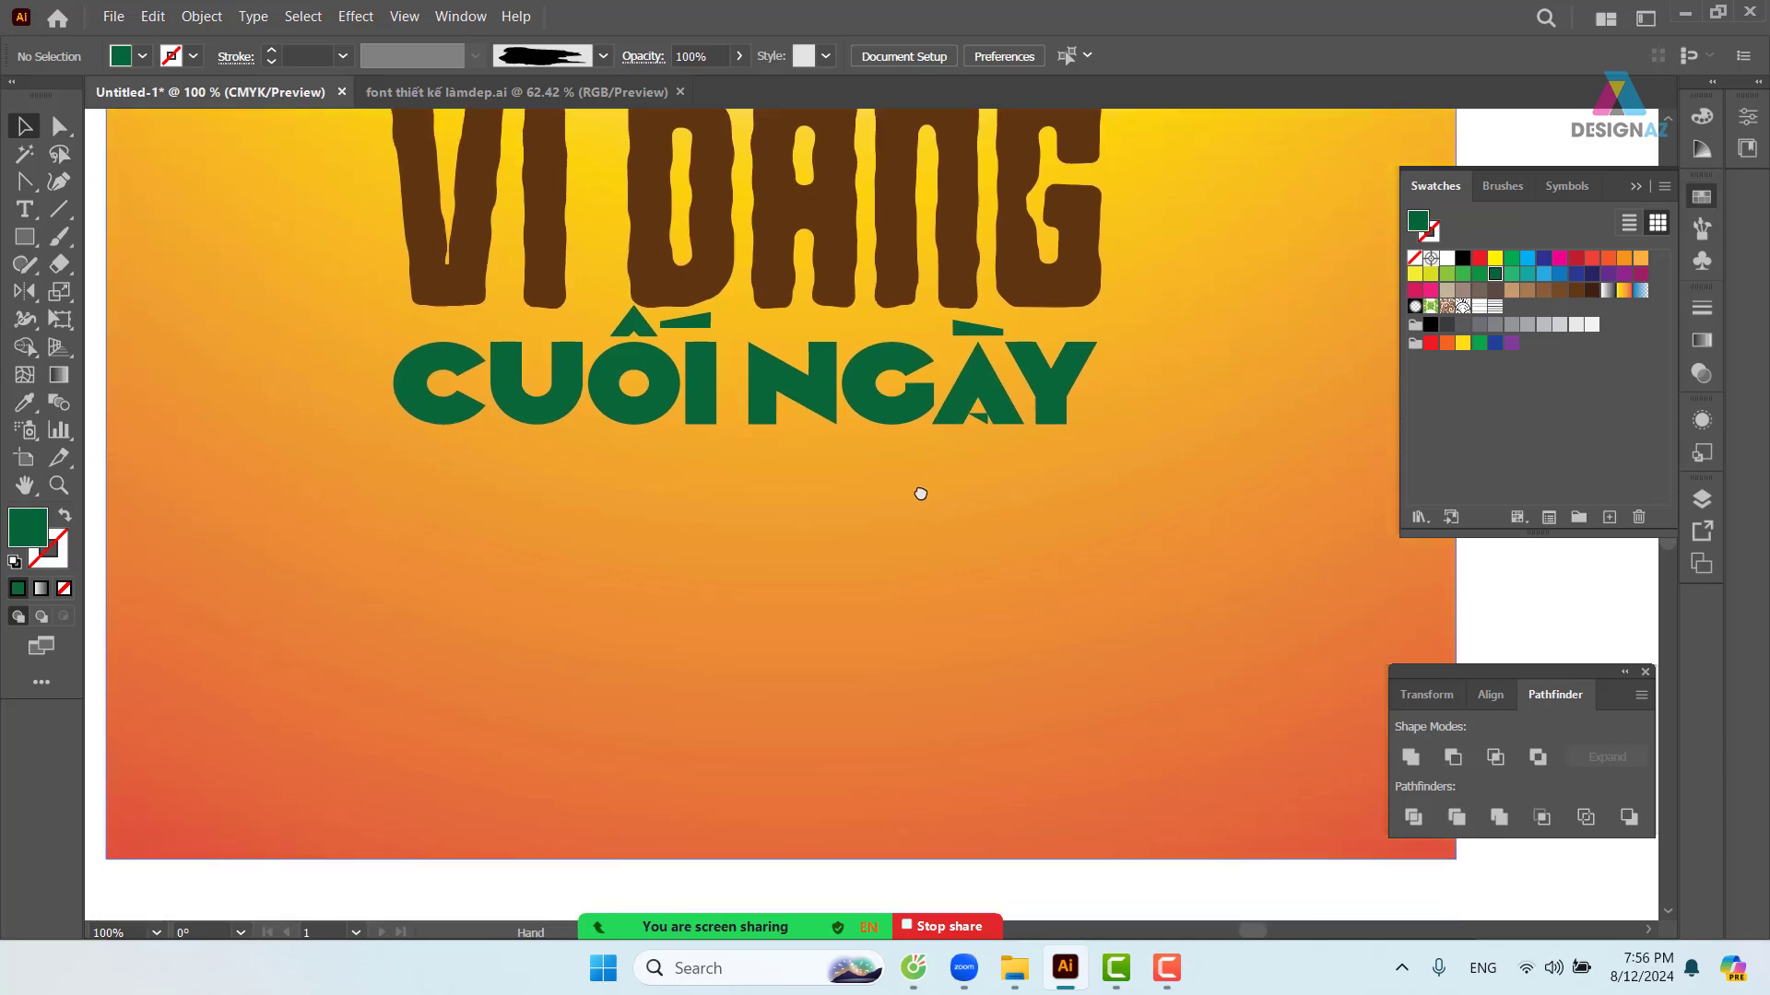
click(892, 415)
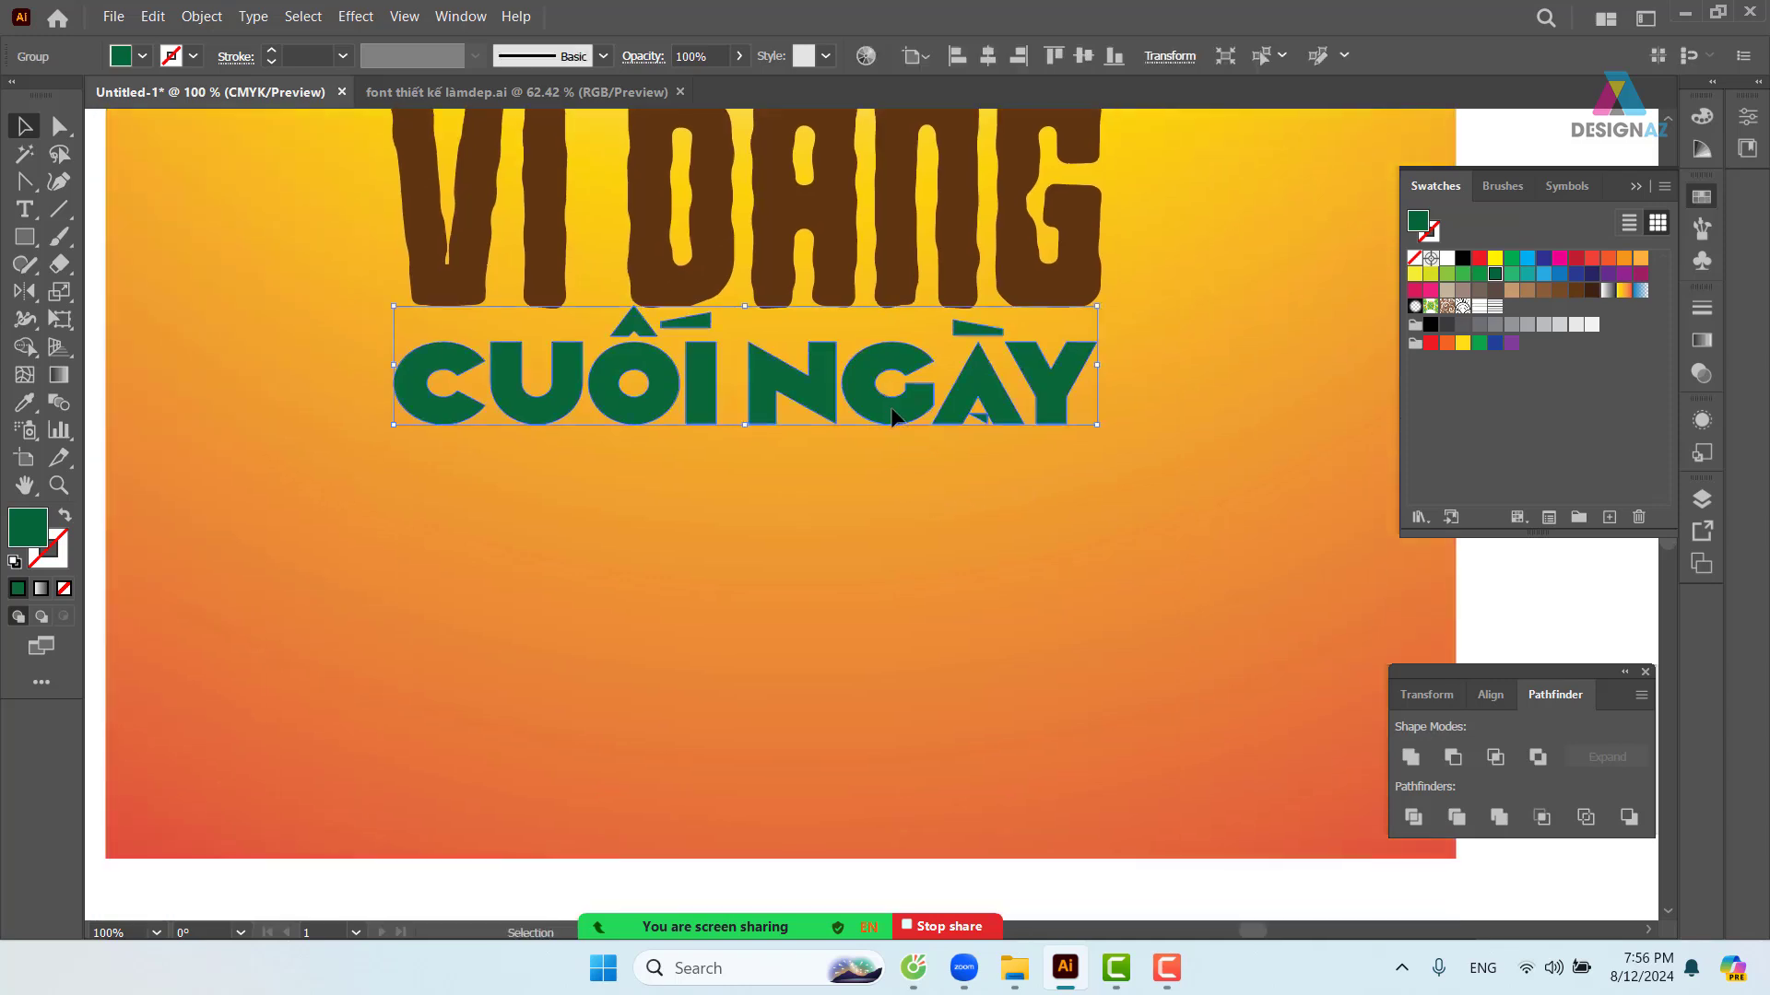
drag(874, 473, 898, 449)
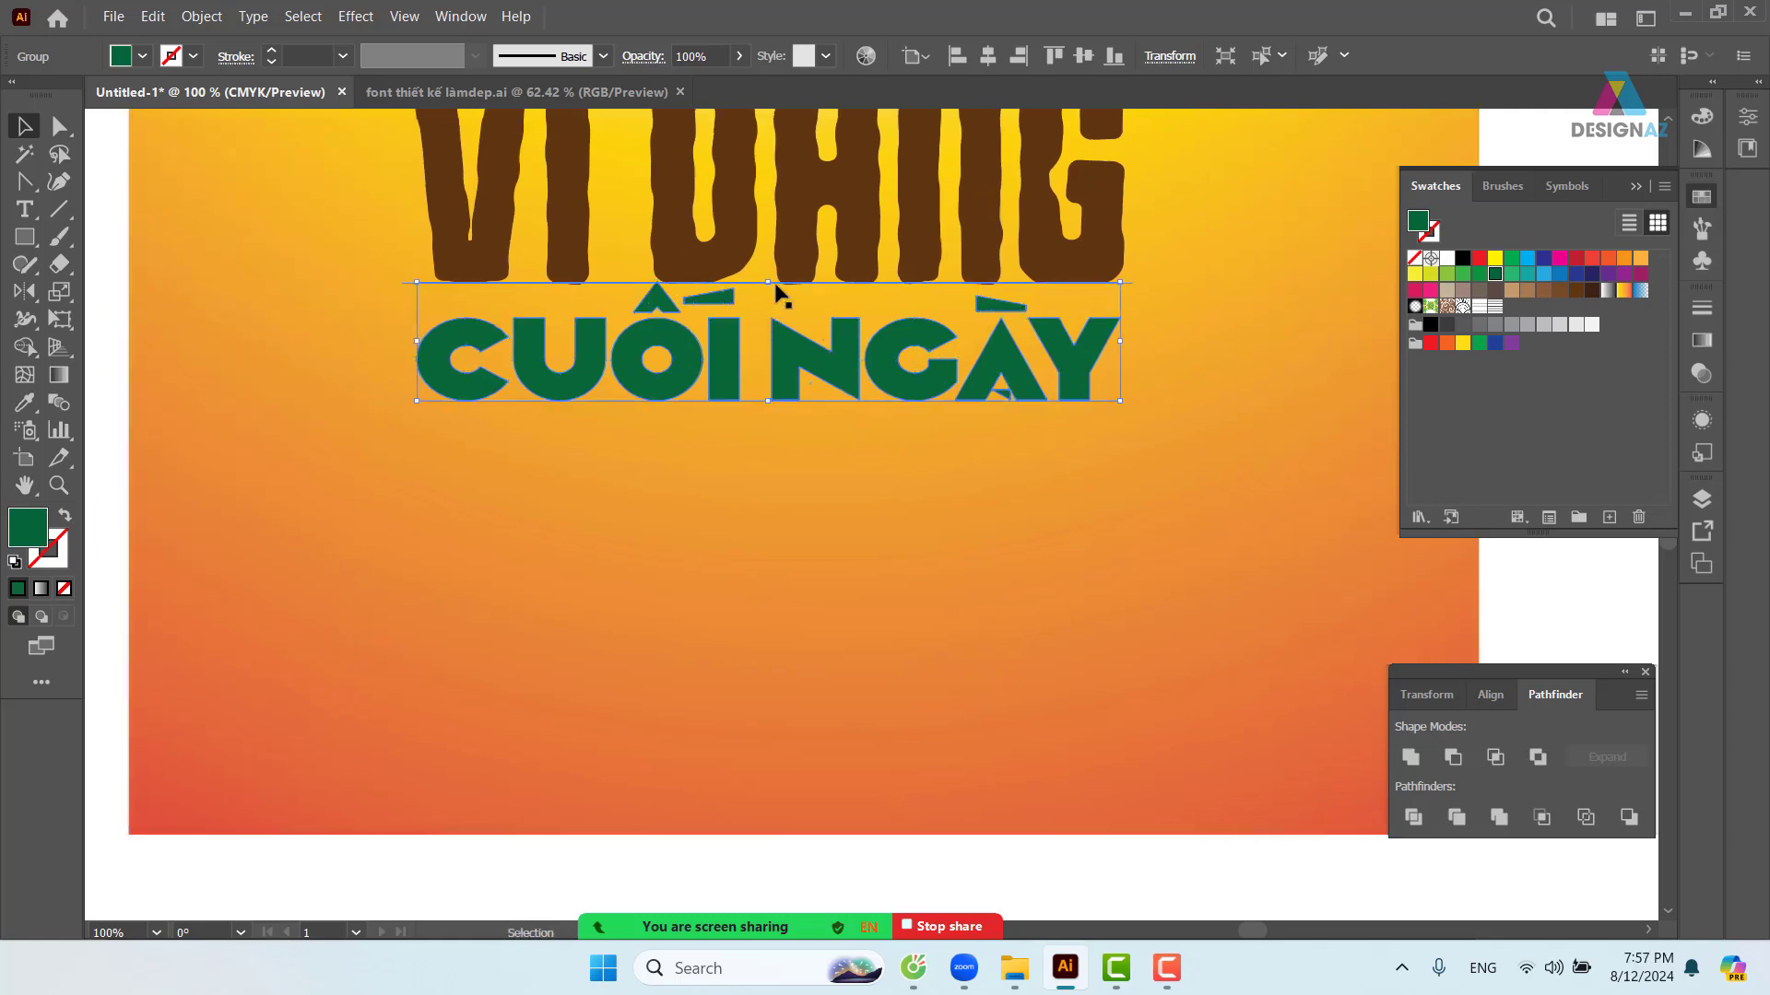
drag(773, 289, 735, 563)
drag(884, 574, 839, 432)
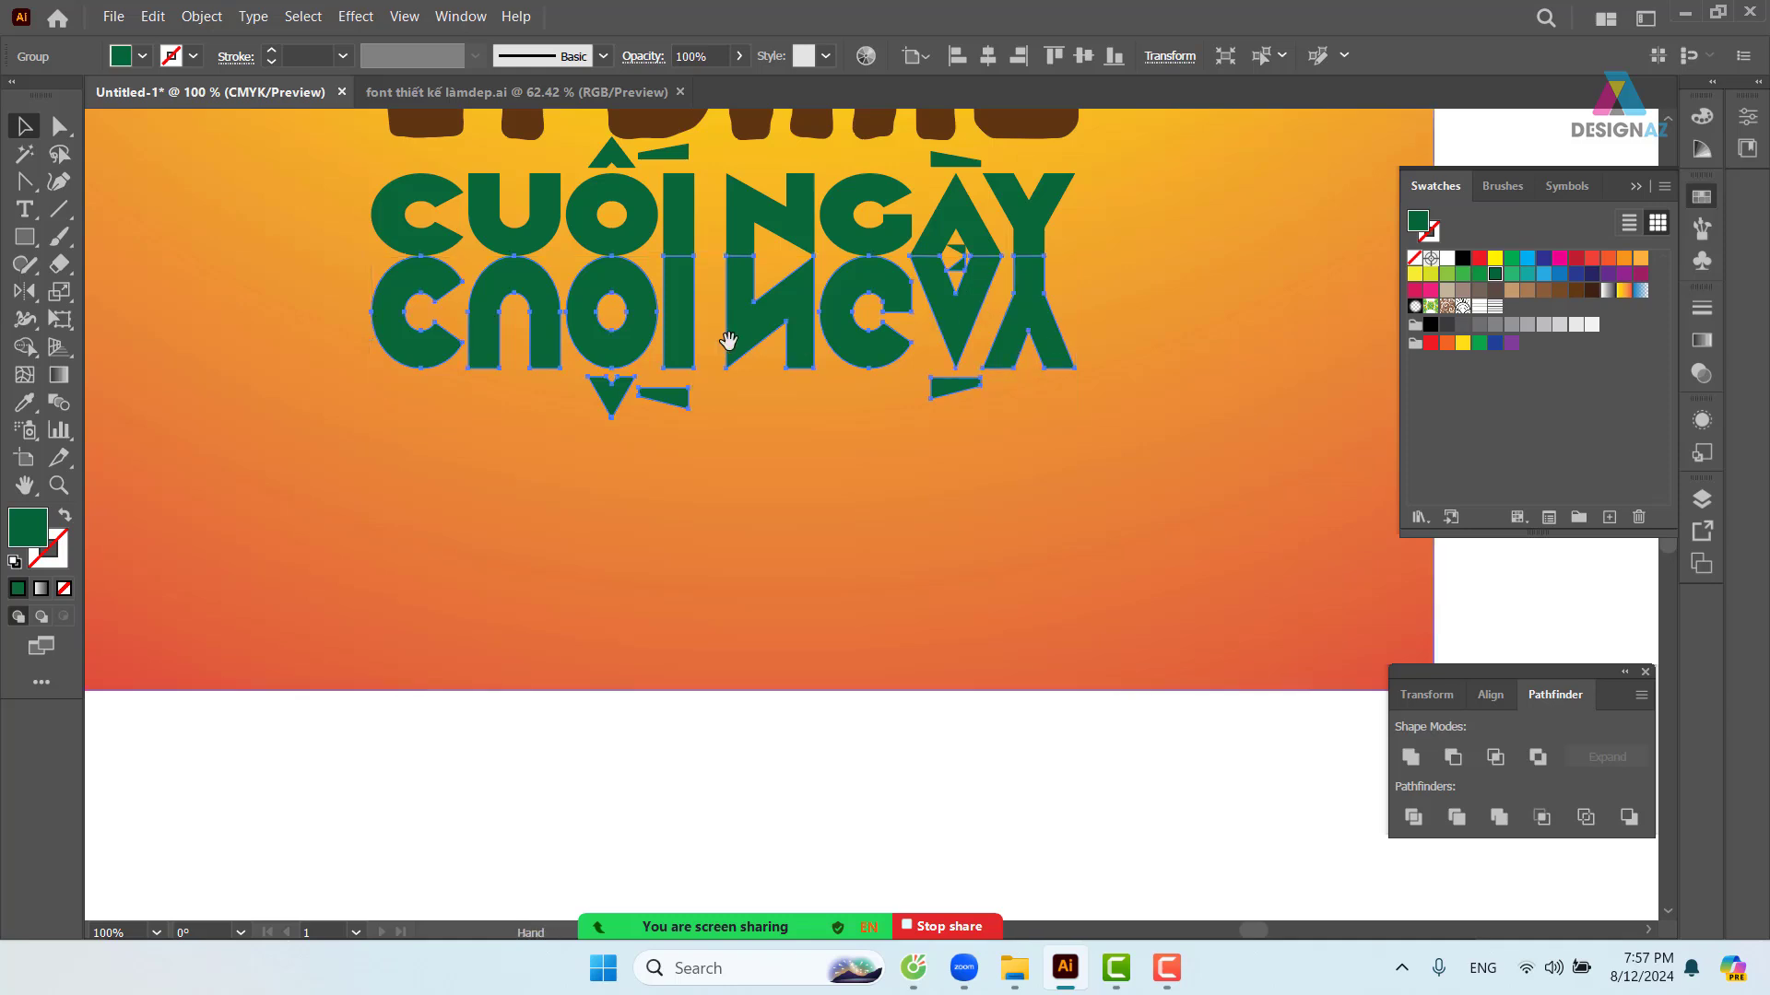
scroll(723, 344, up, 2)
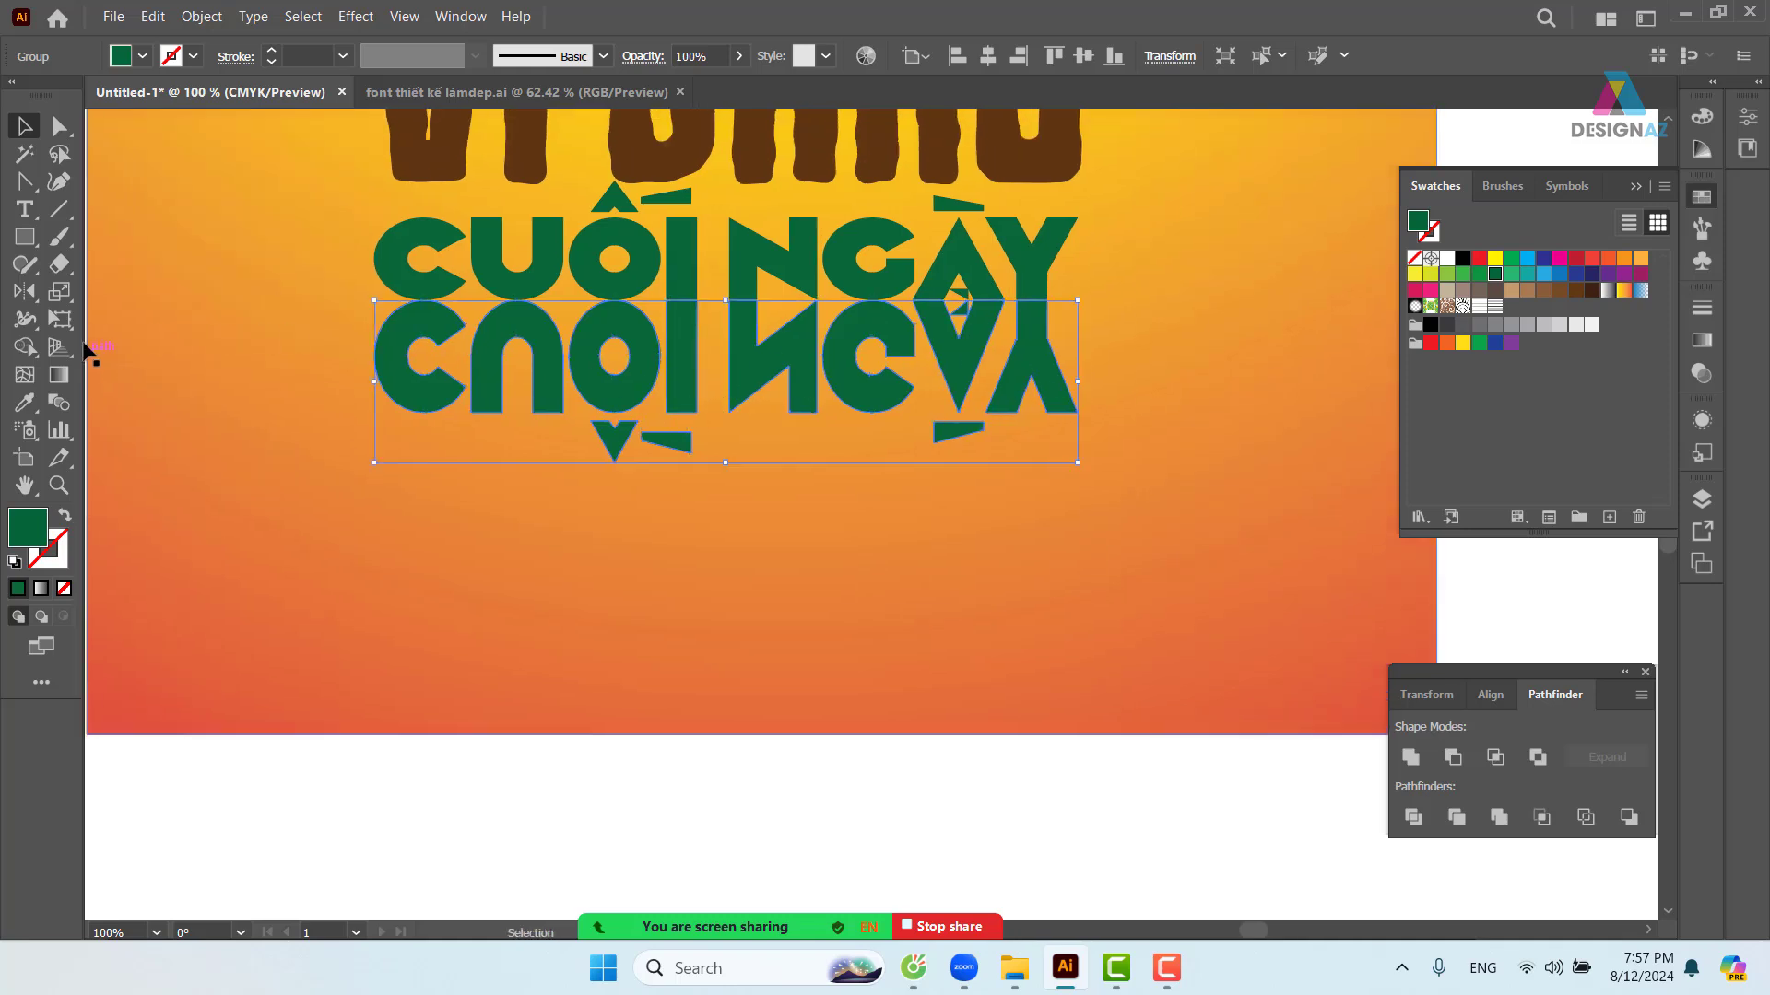
- Distort the mirrored copy in perspective so its lower edge flares outward, and stretch it downward to make it taller
click(72, 326)
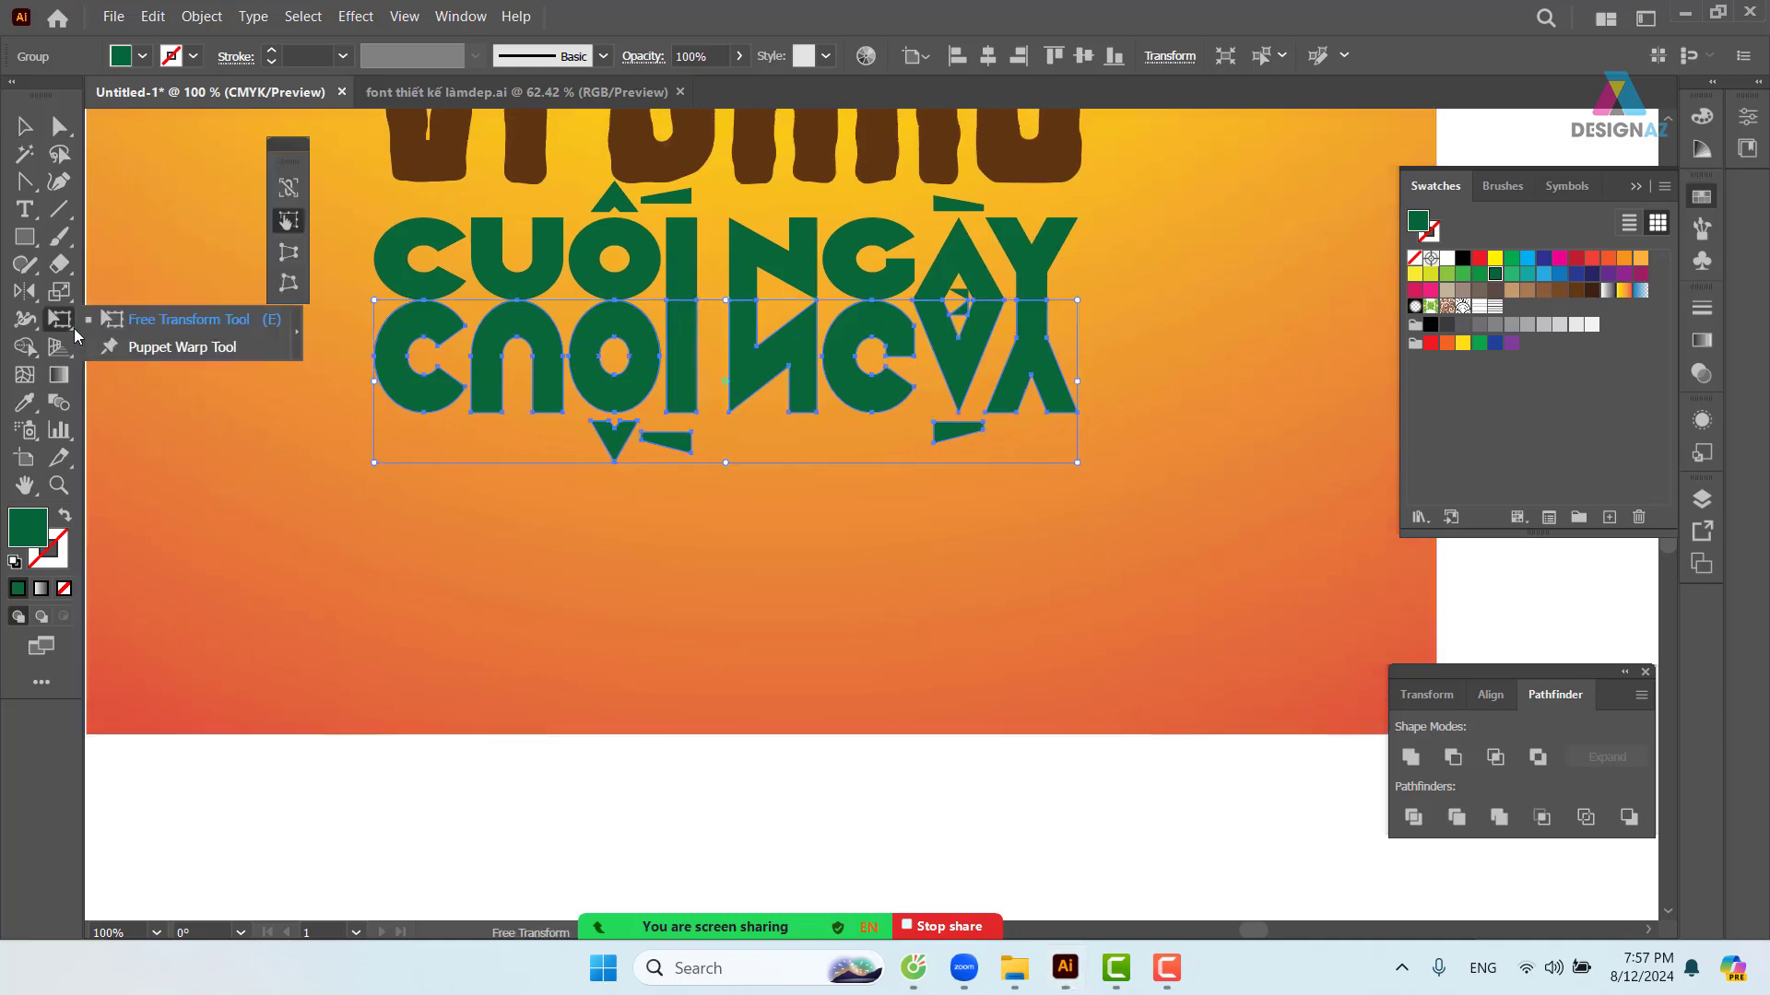
click(291, 255)
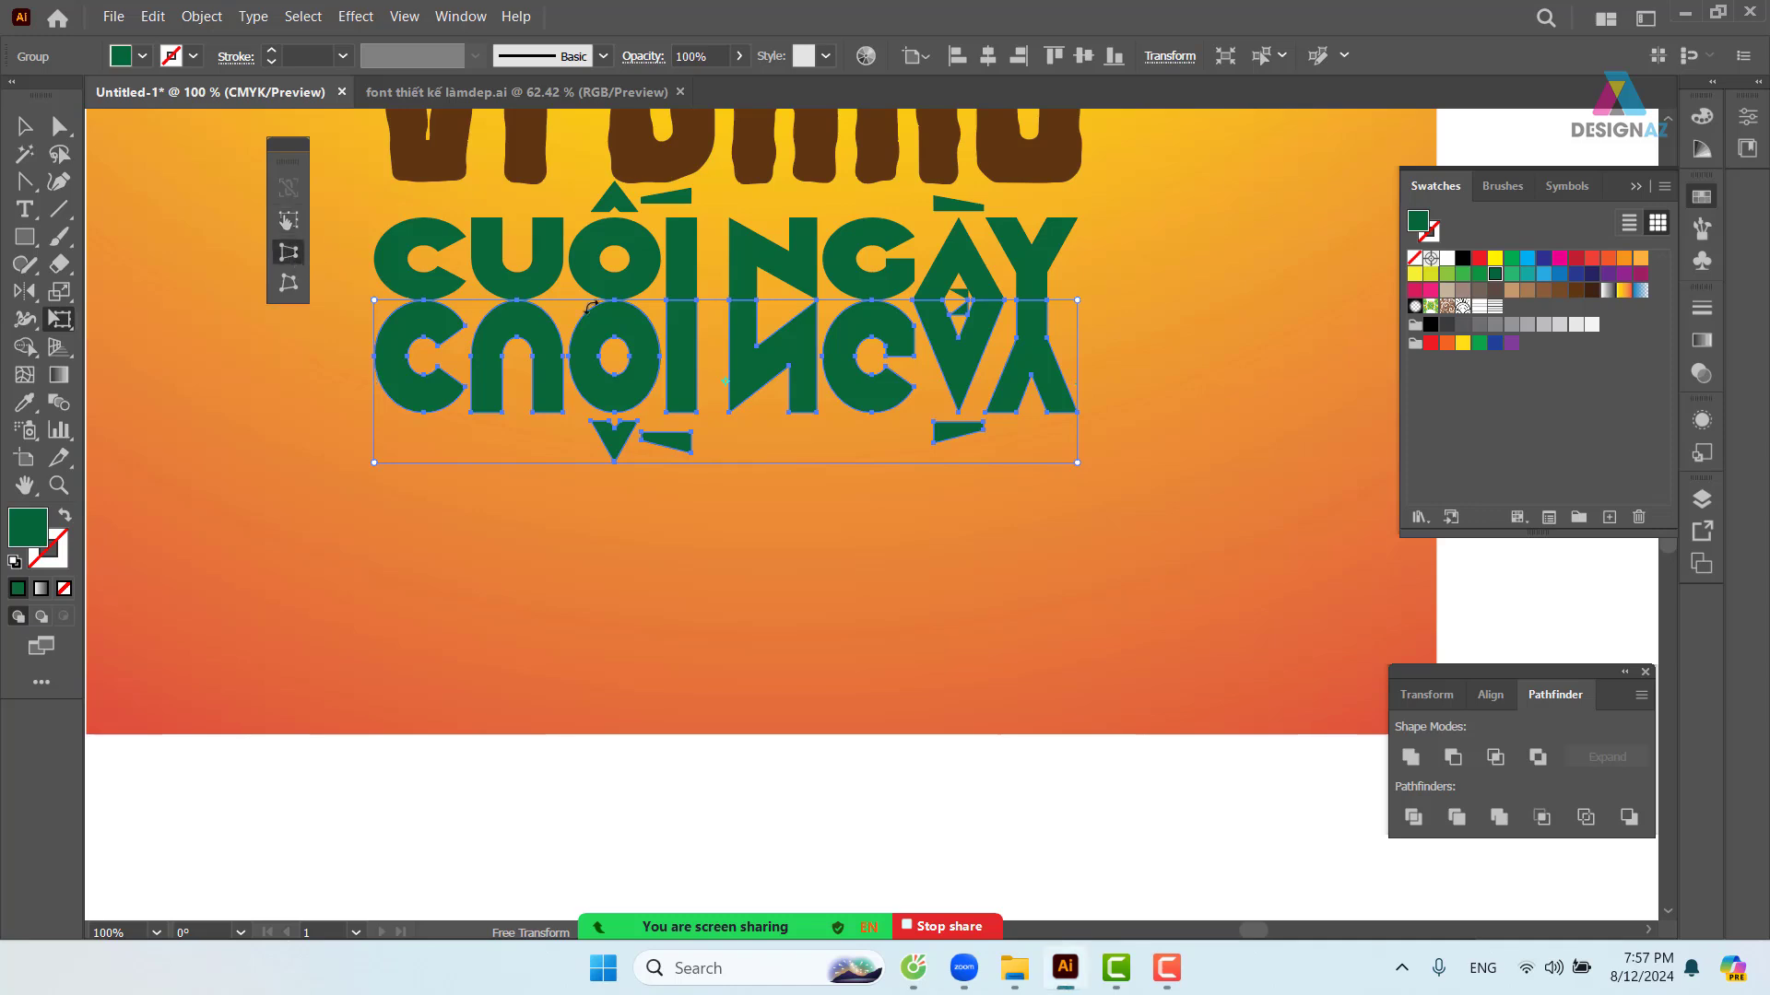
drag(1078, 463, 1224, 462)
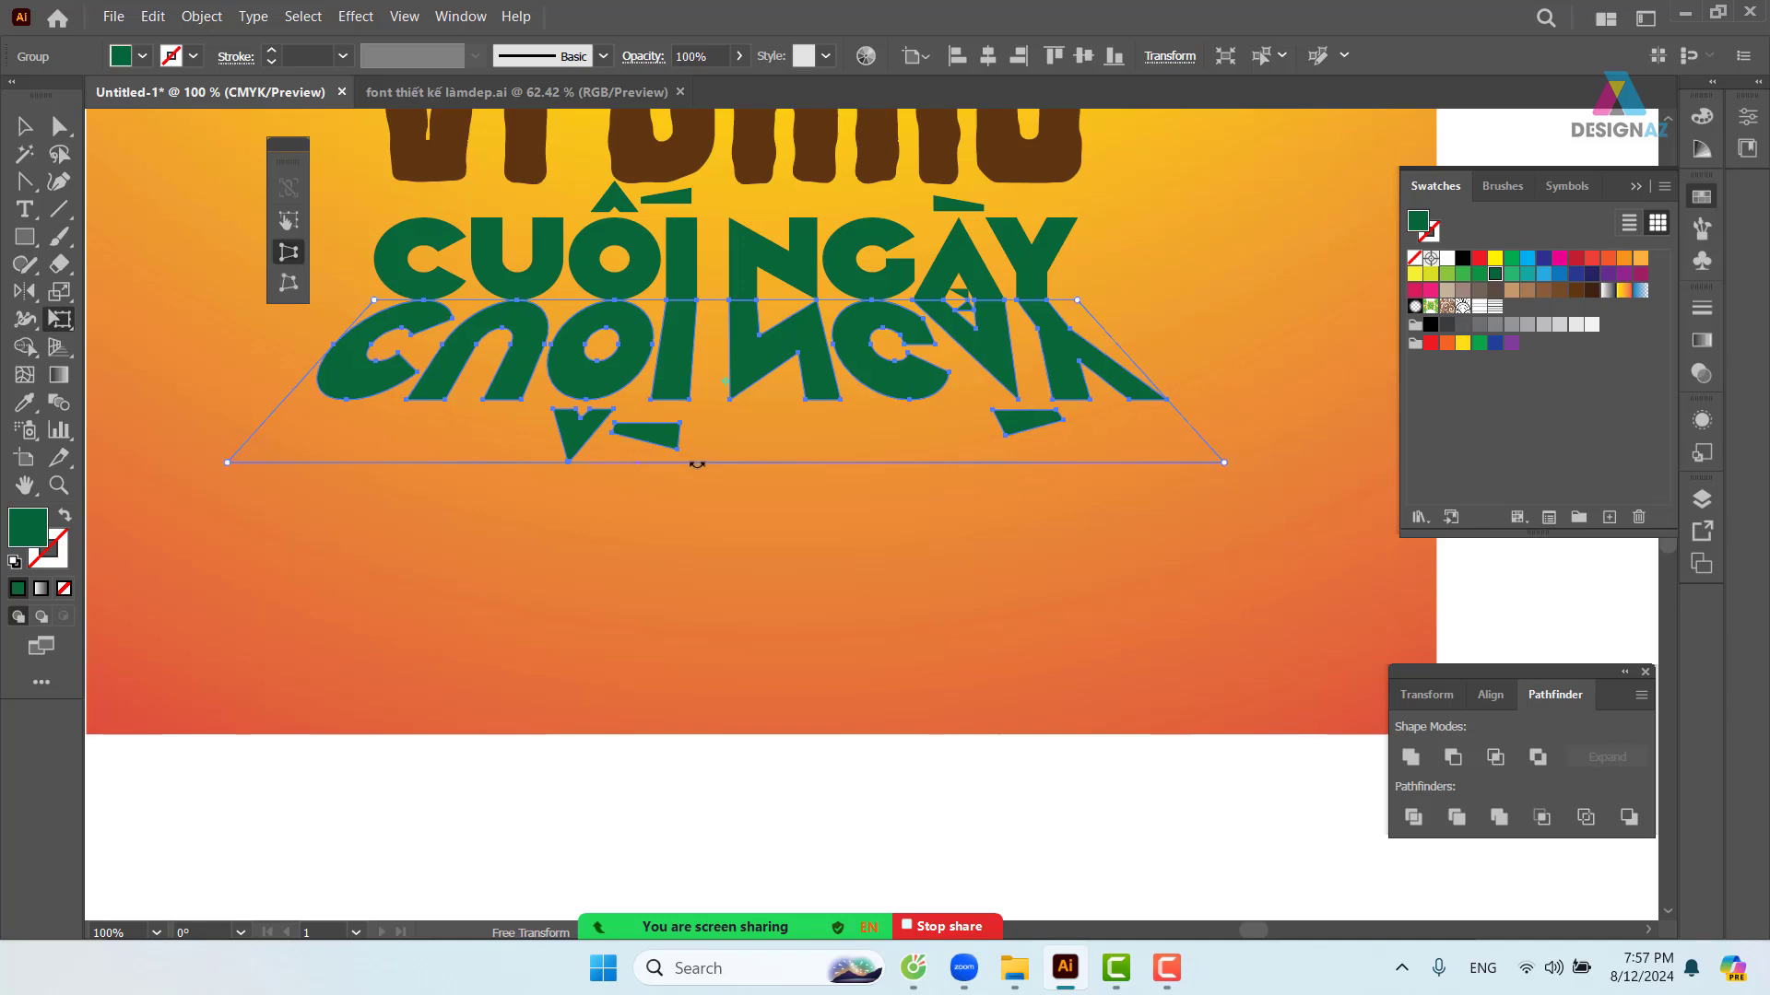
click(25, 127)
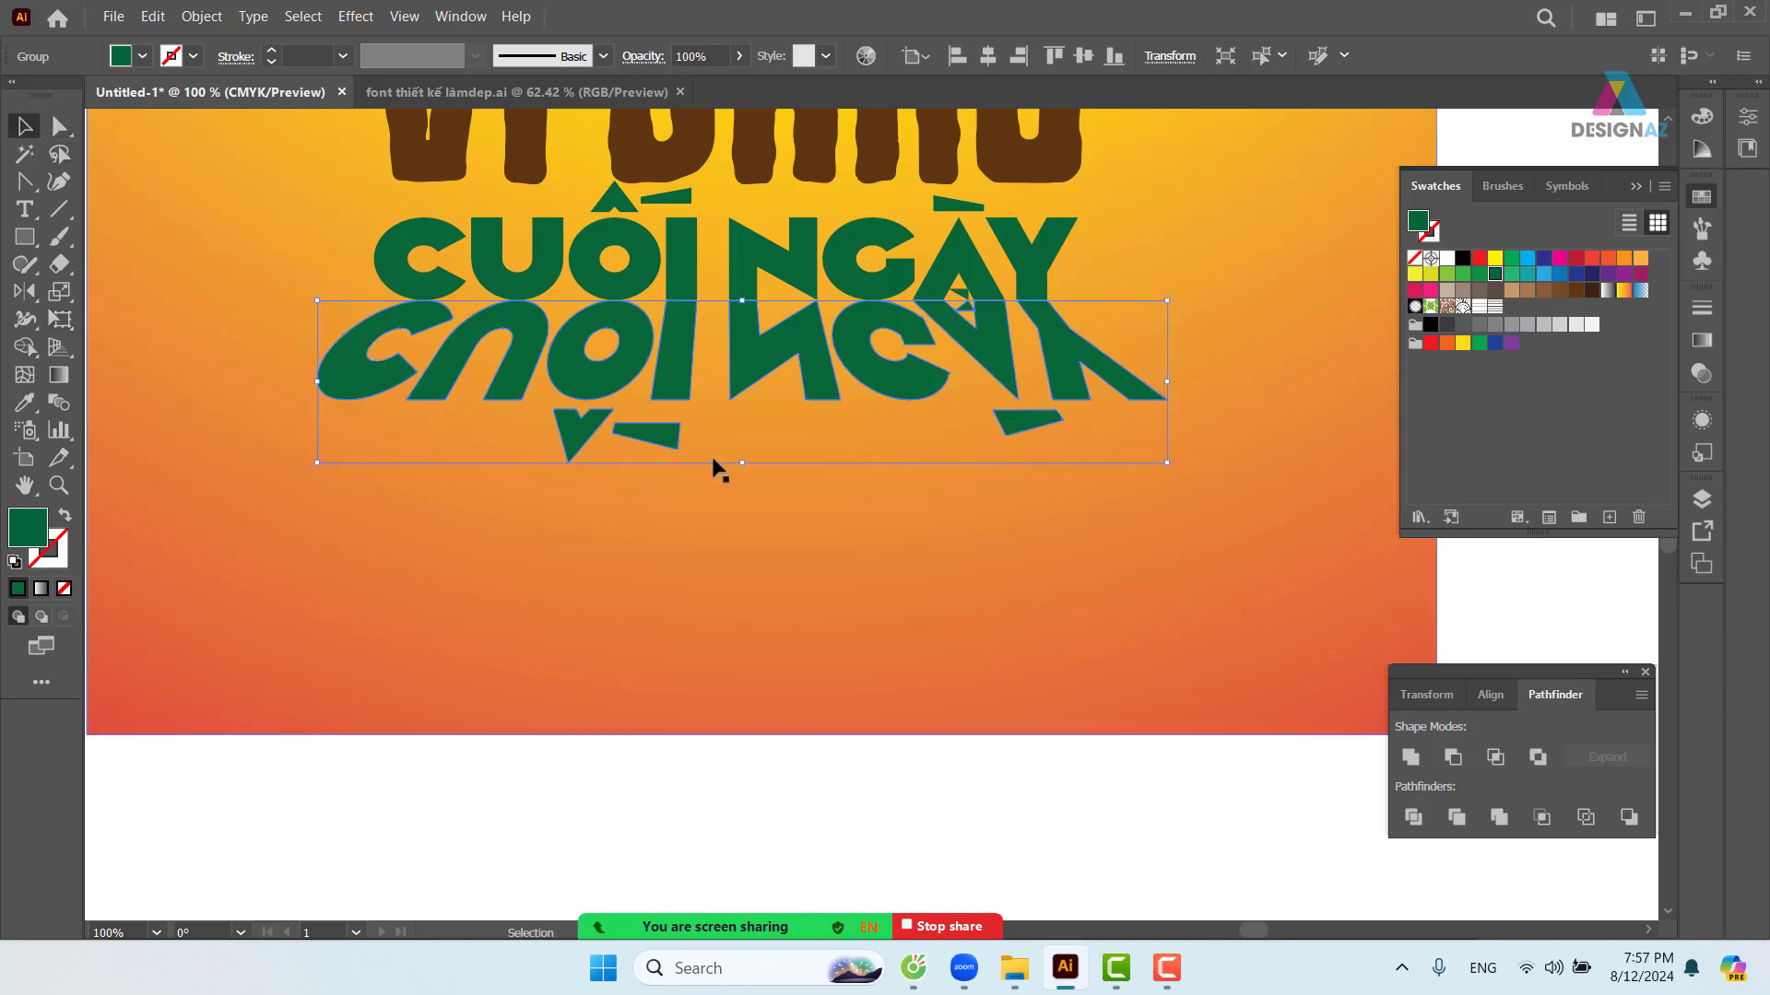
drag(743, 461, 739, 642)
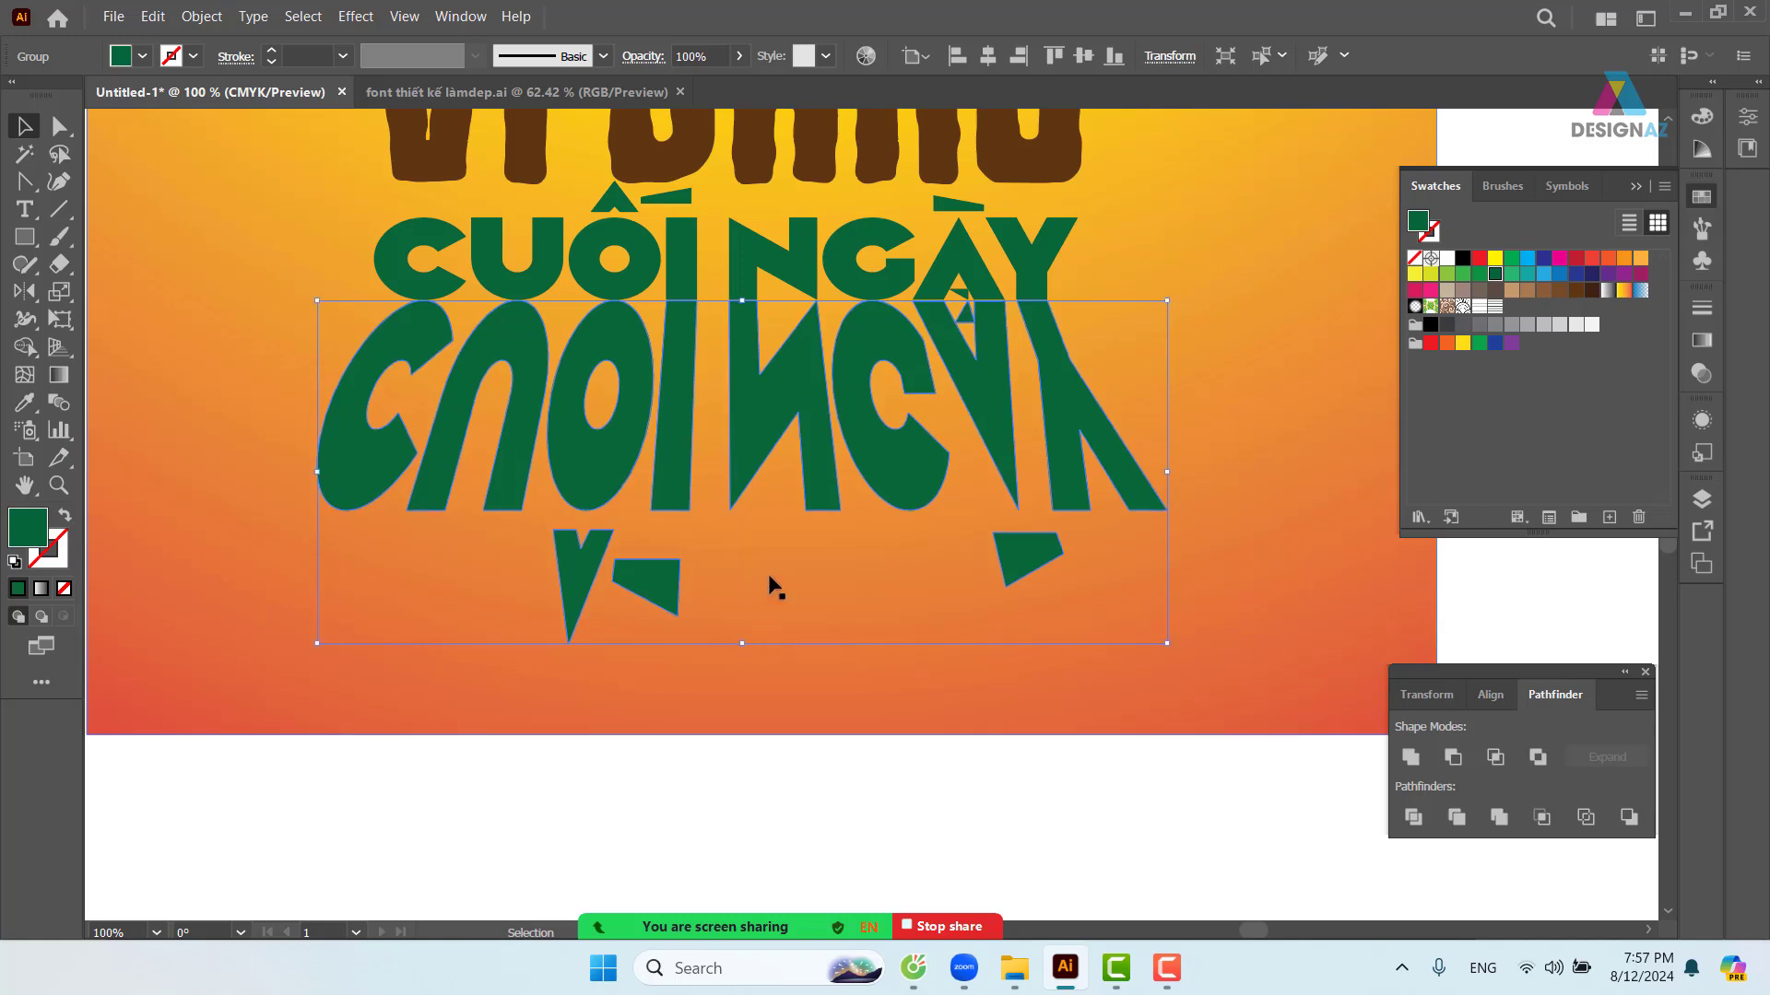
- Widen the lower edge of the mirrored copy further with another perspective distortion
click(58, 319)
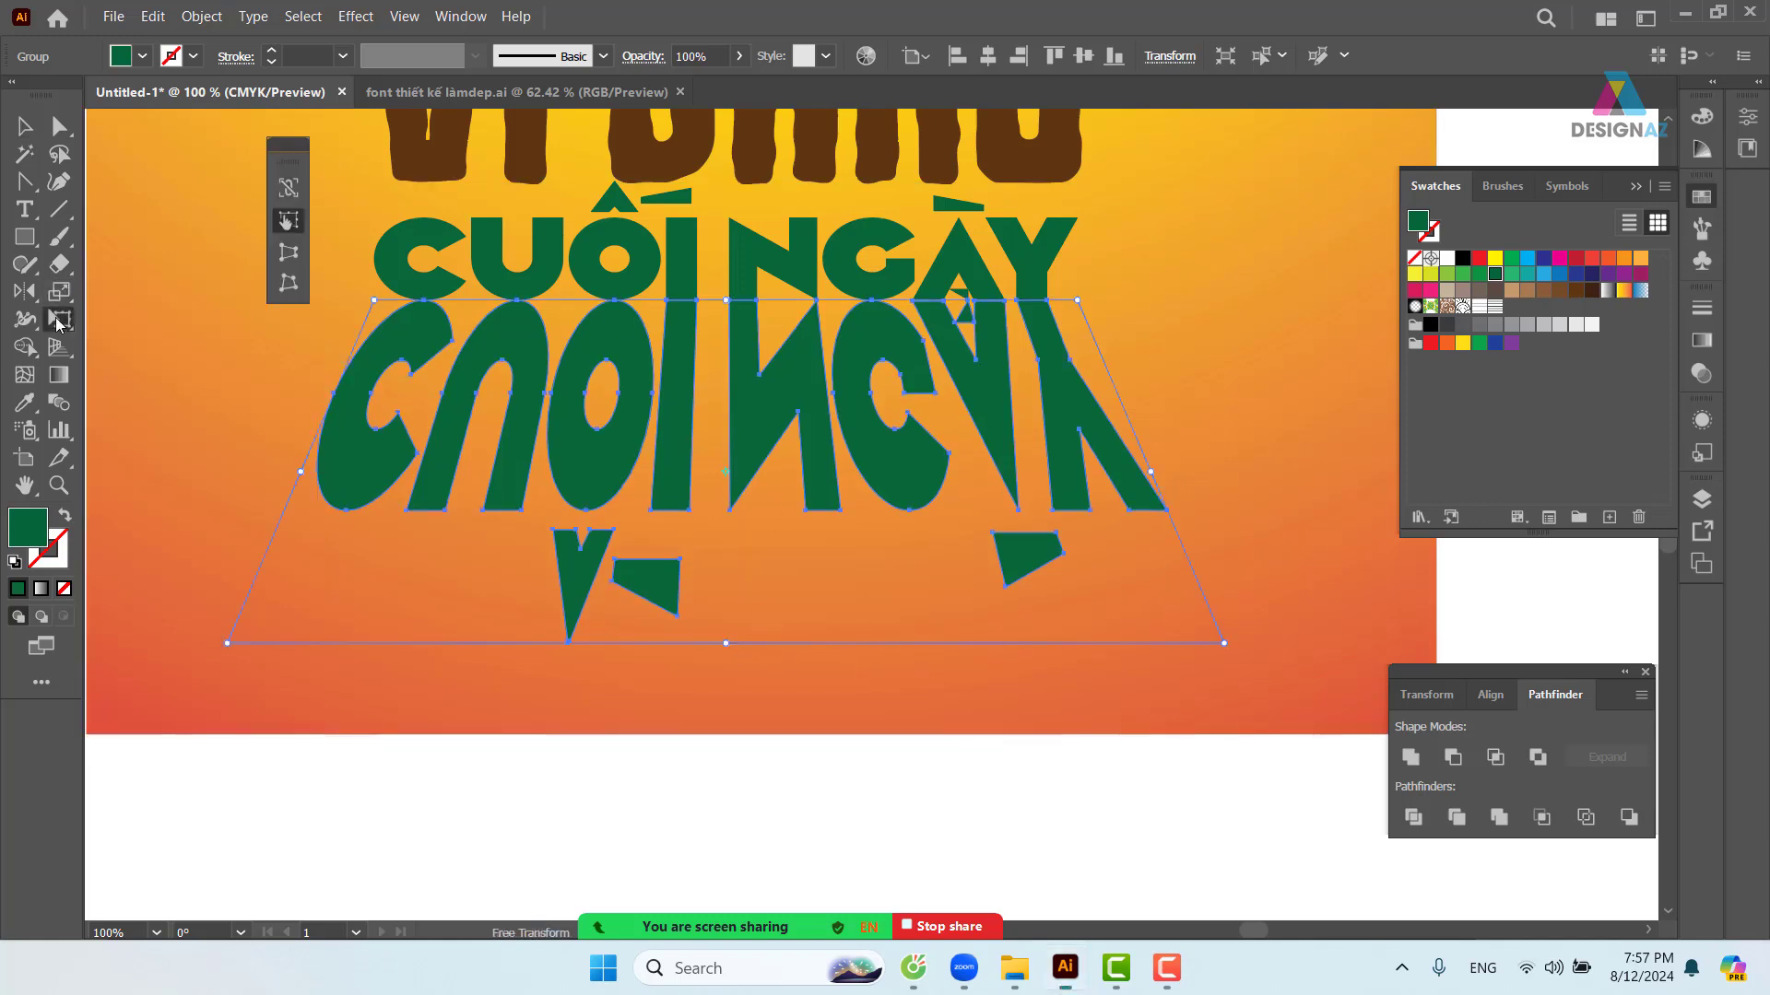
right_click(58, 321)
click(288, 252)
drag(1224, 645, 1360, 668)
key(v)
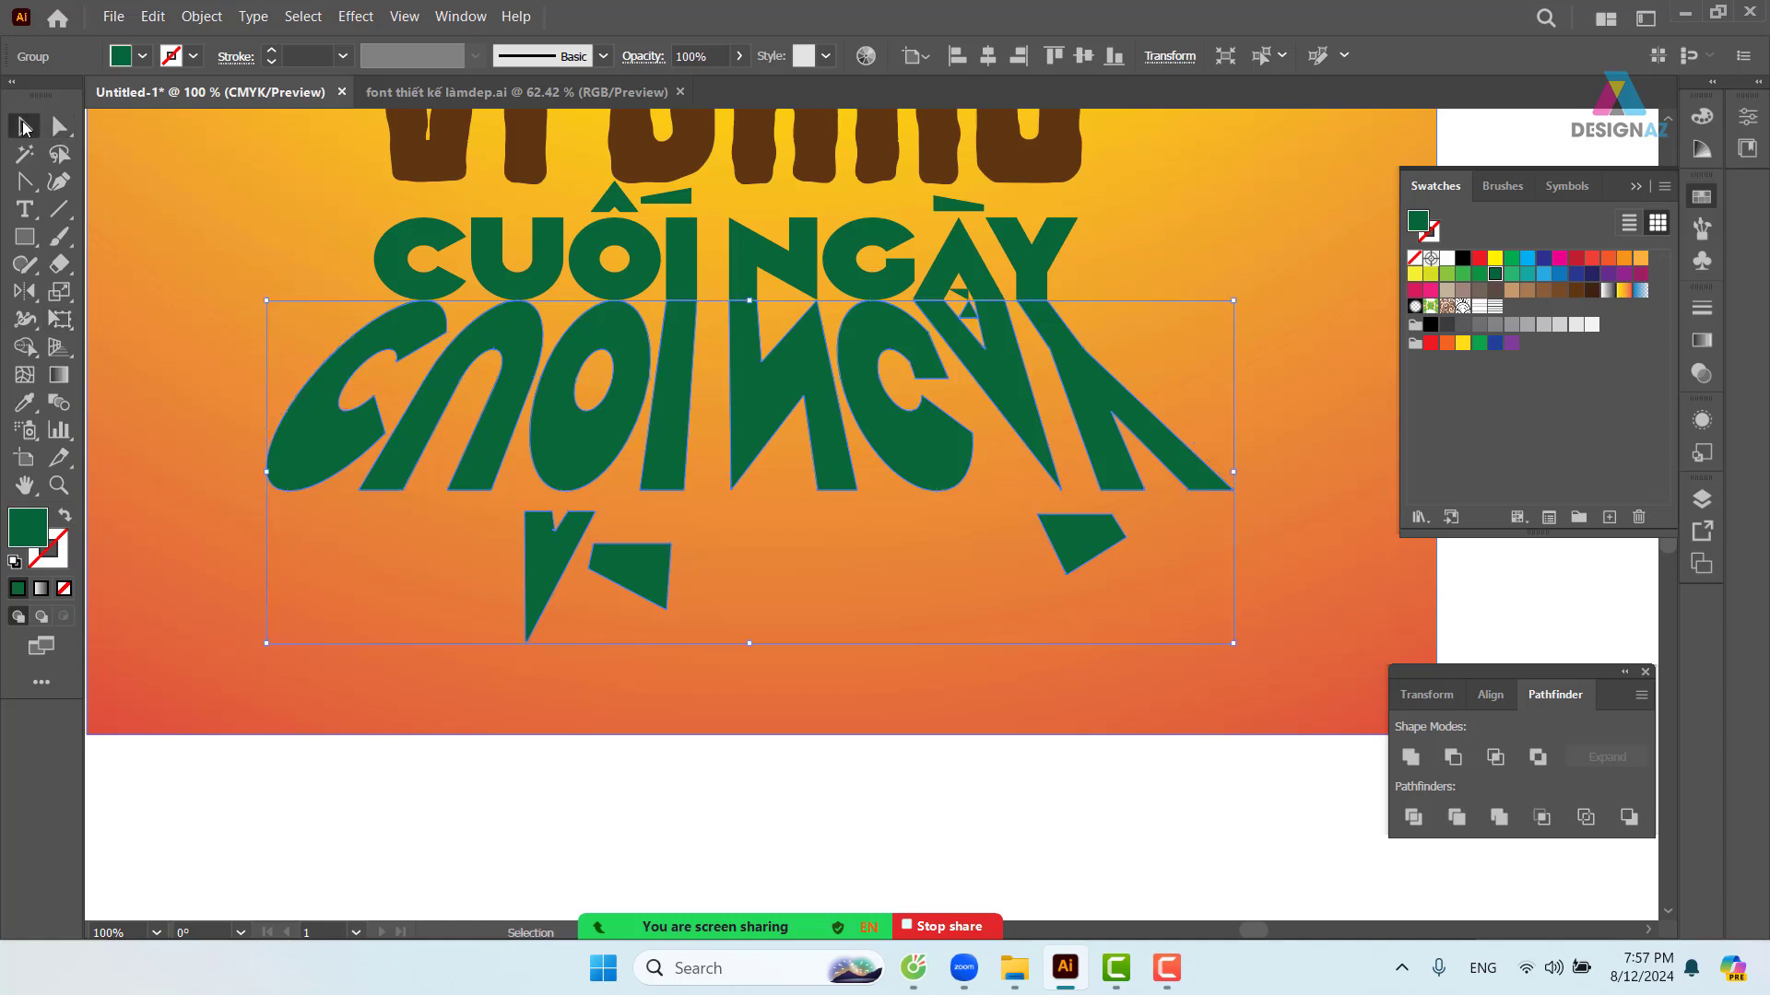
click(1097, 864)
- Set the blending mode of the mirrored "CUỐI NGÀY" copy to Multiply
key(ctrl+minus)
key(ctrl+minus)
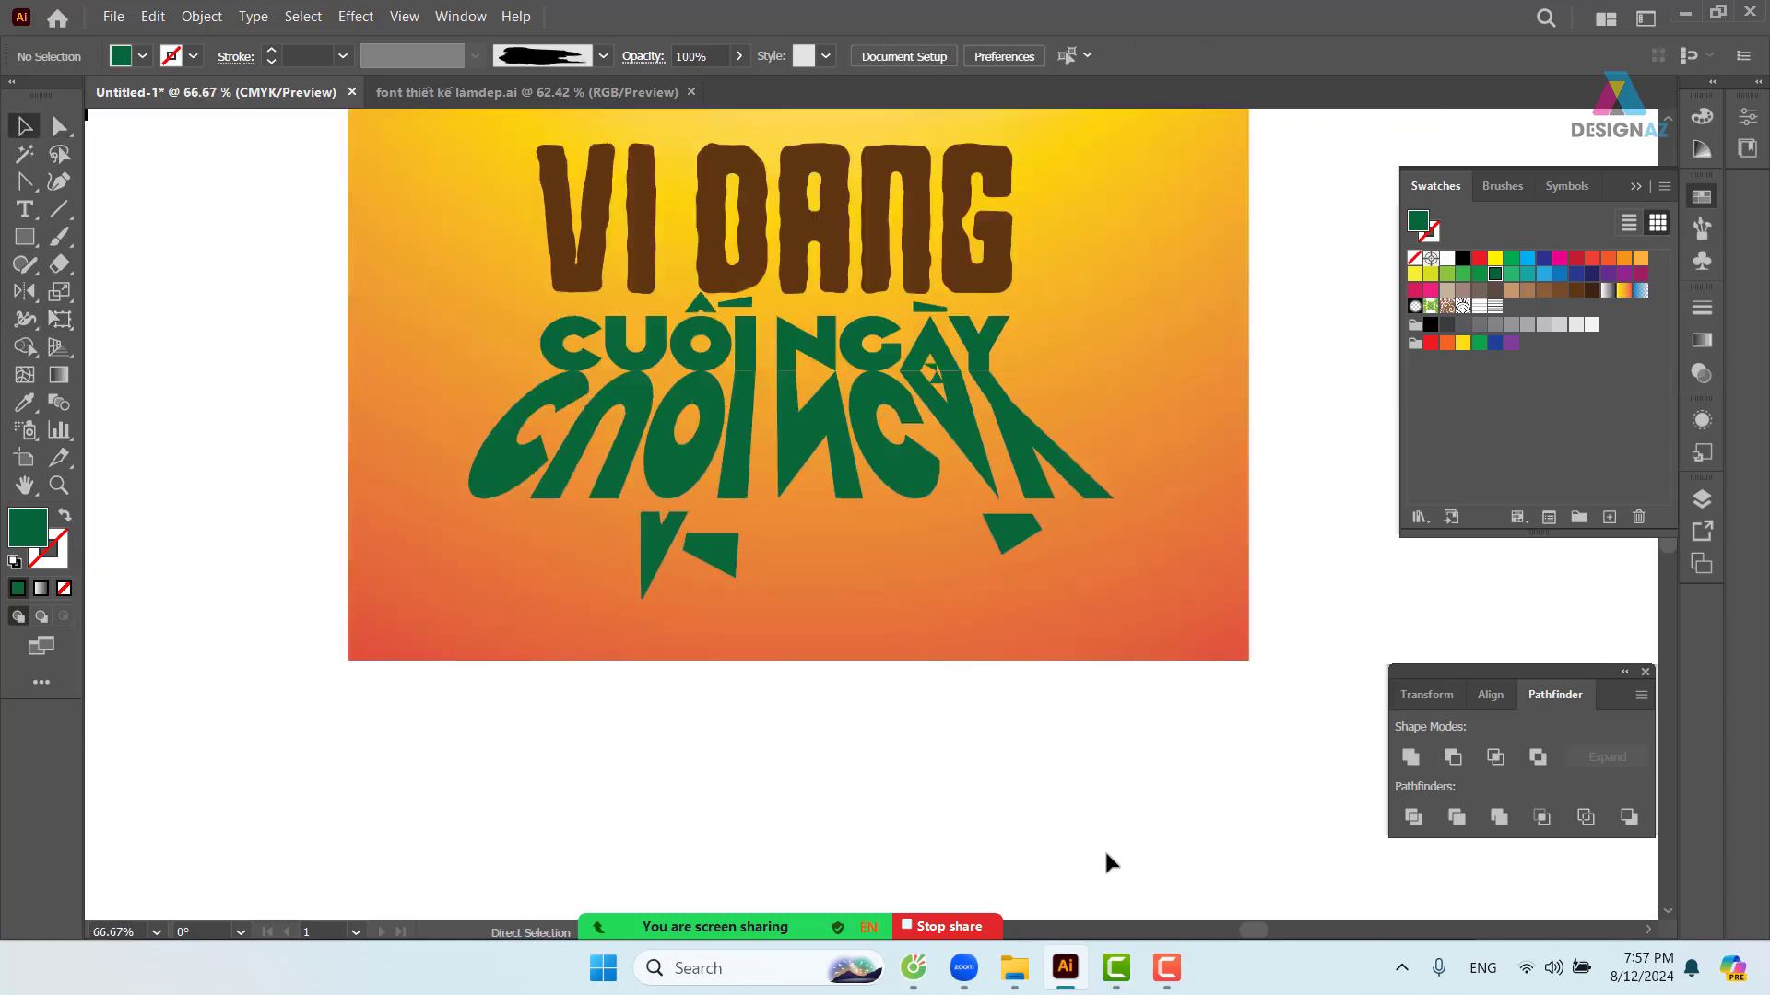
click(894, 502)
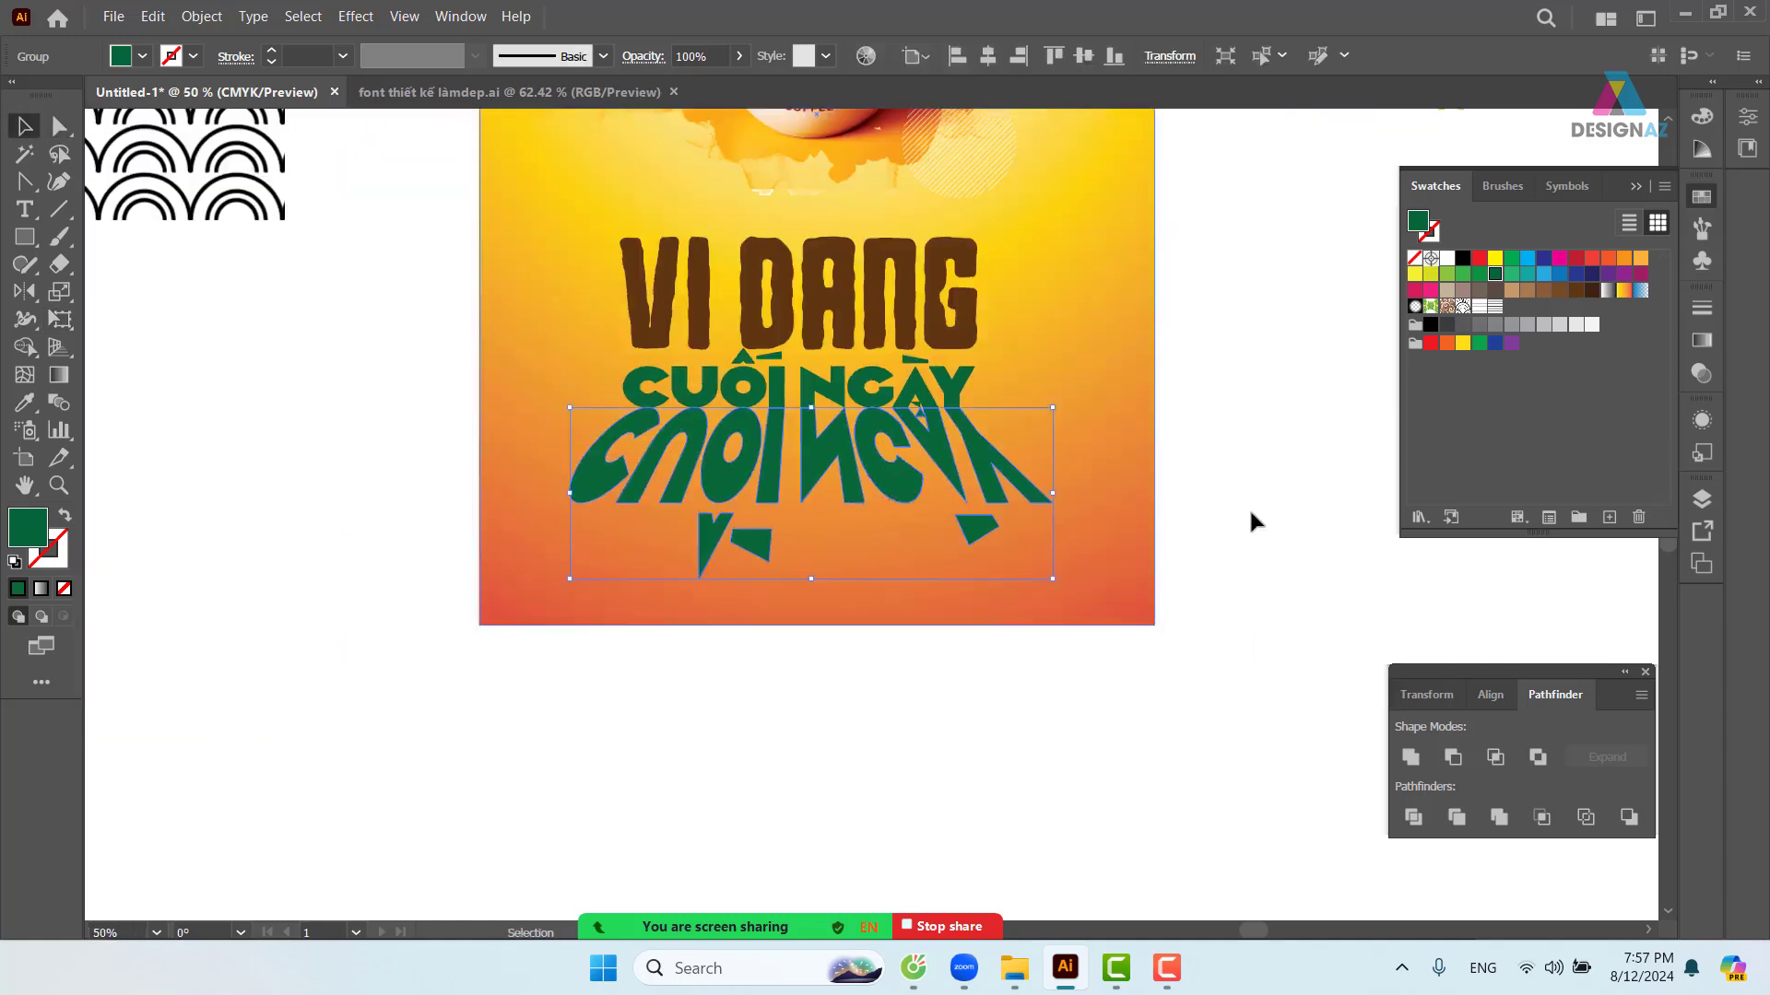
click(1703, 373)
click(1508, 333)
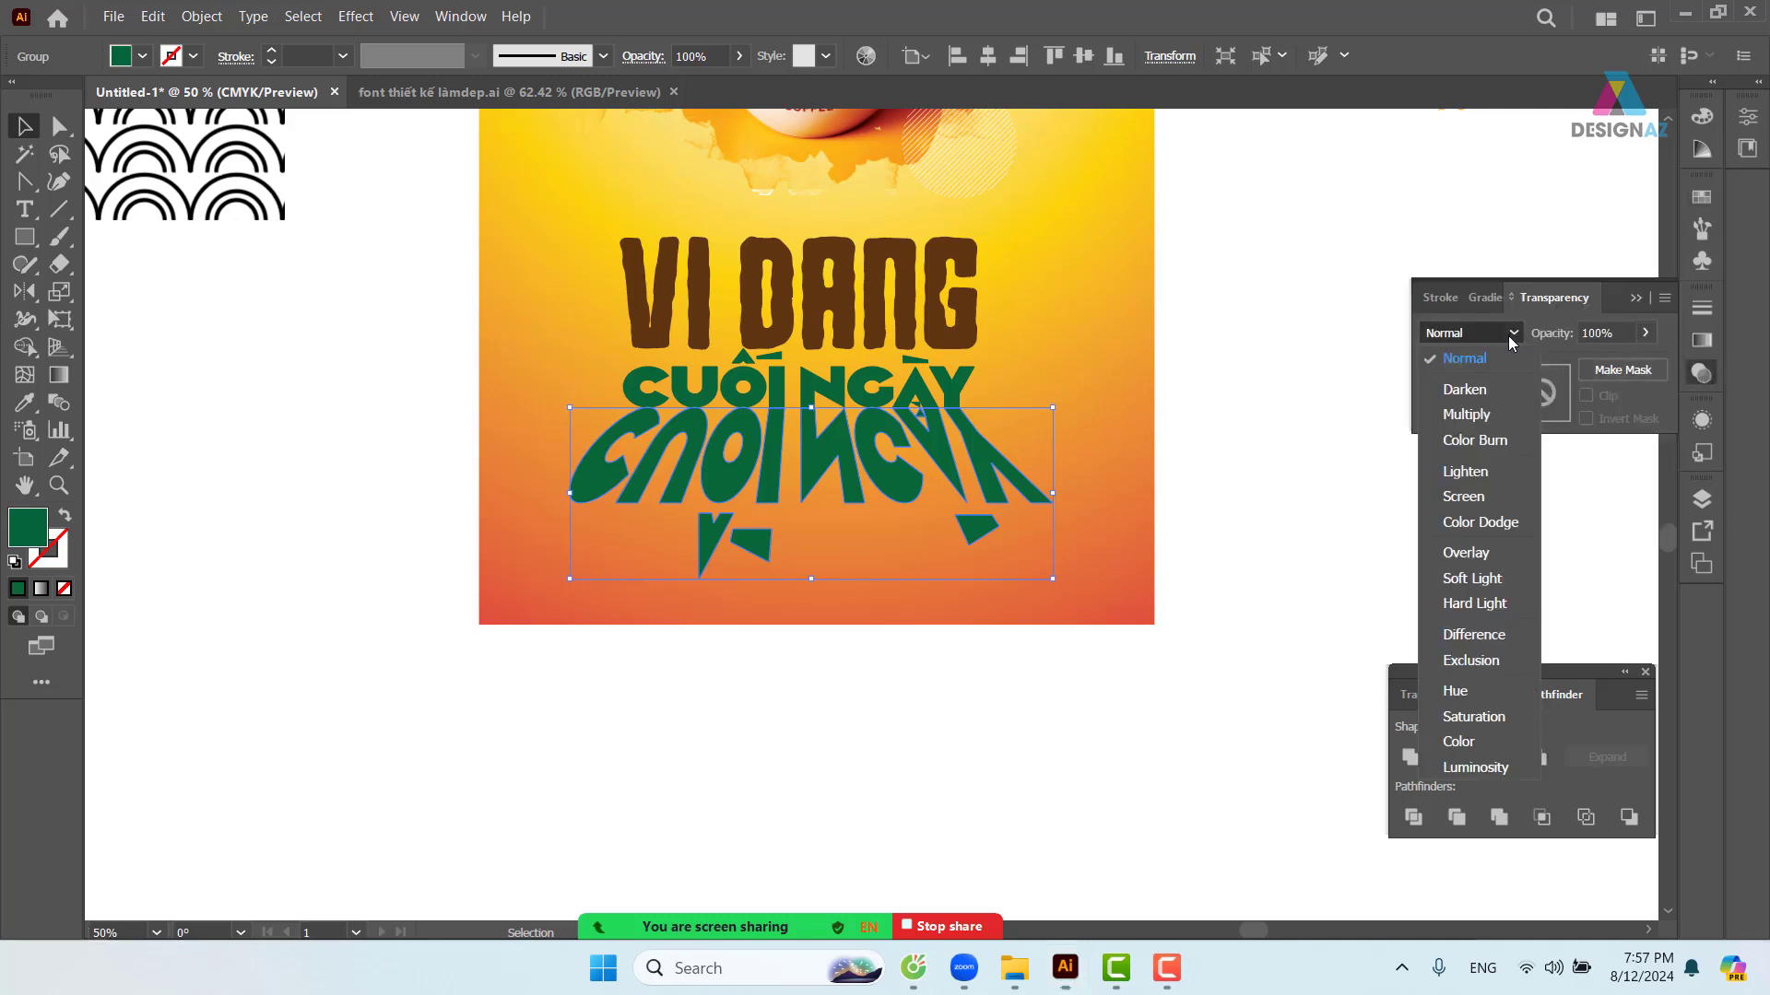
click(1491, 408)
click(1240, 516)
drag(1240, 516, 1075, 672)
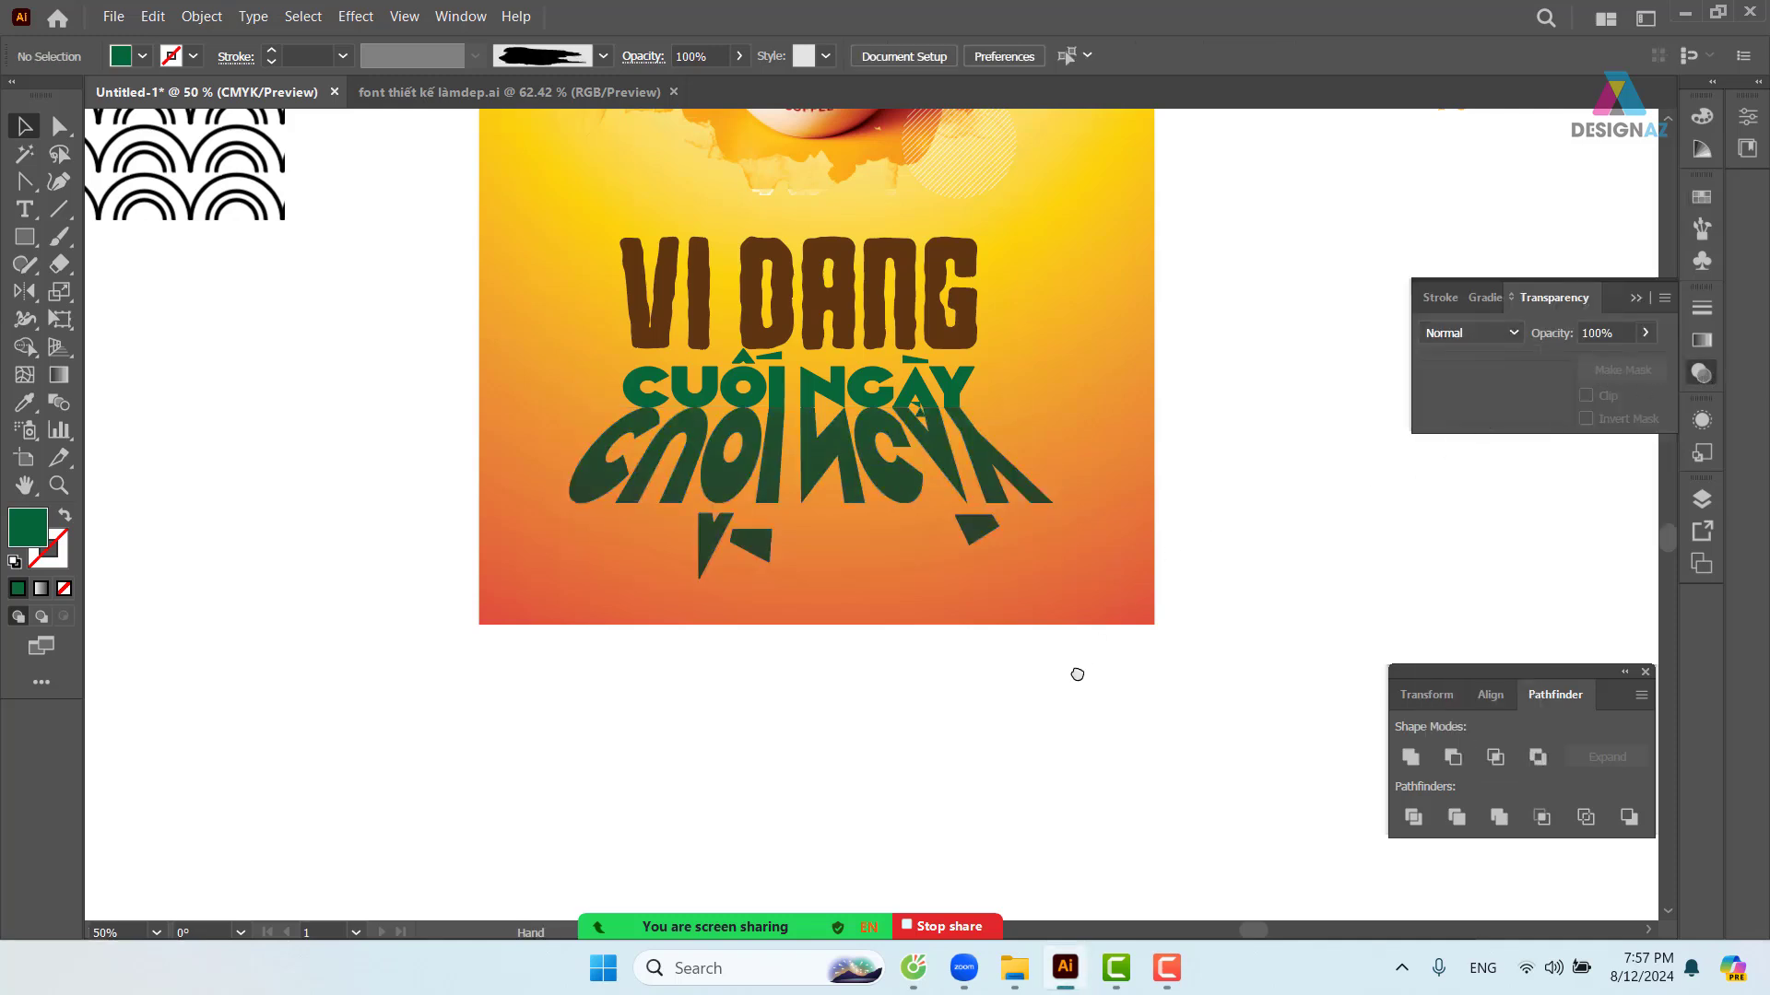
- Add an opacity mask to the mirrored "CUỐI NGÀY" copy and turn off the mask's Clip option
drag(1088, 523, 1155, 522)
click(827, 661)
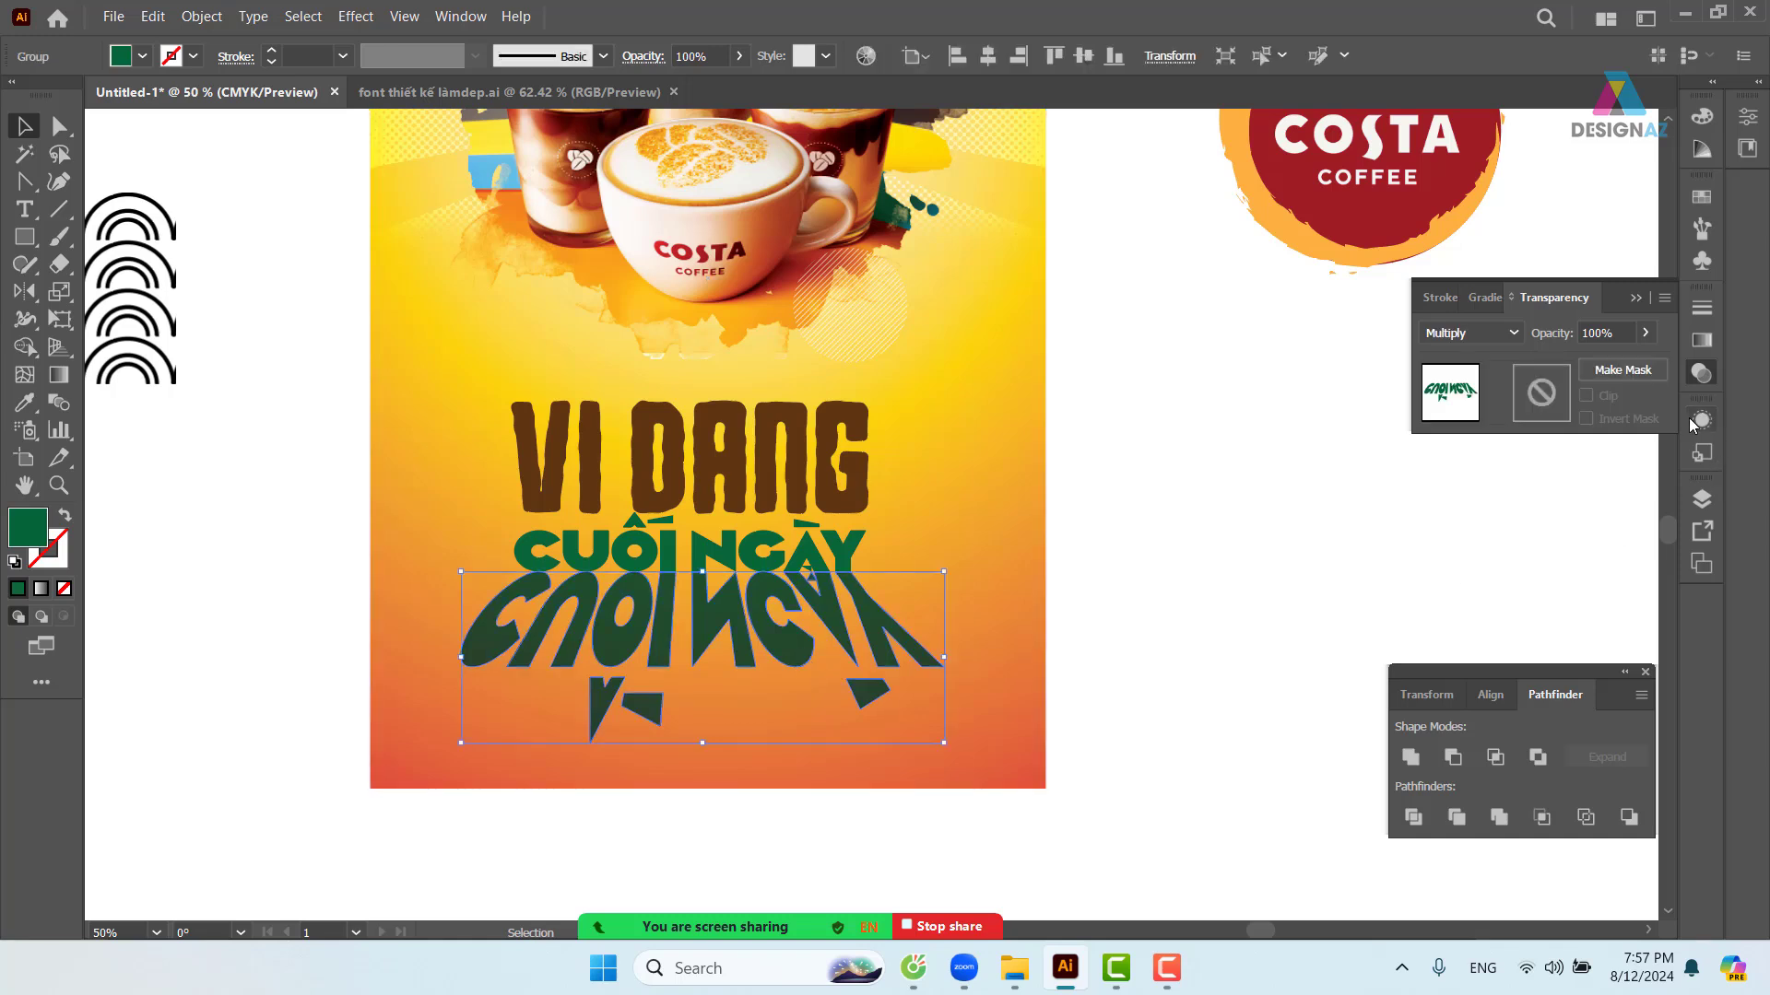
click(1554, 394)
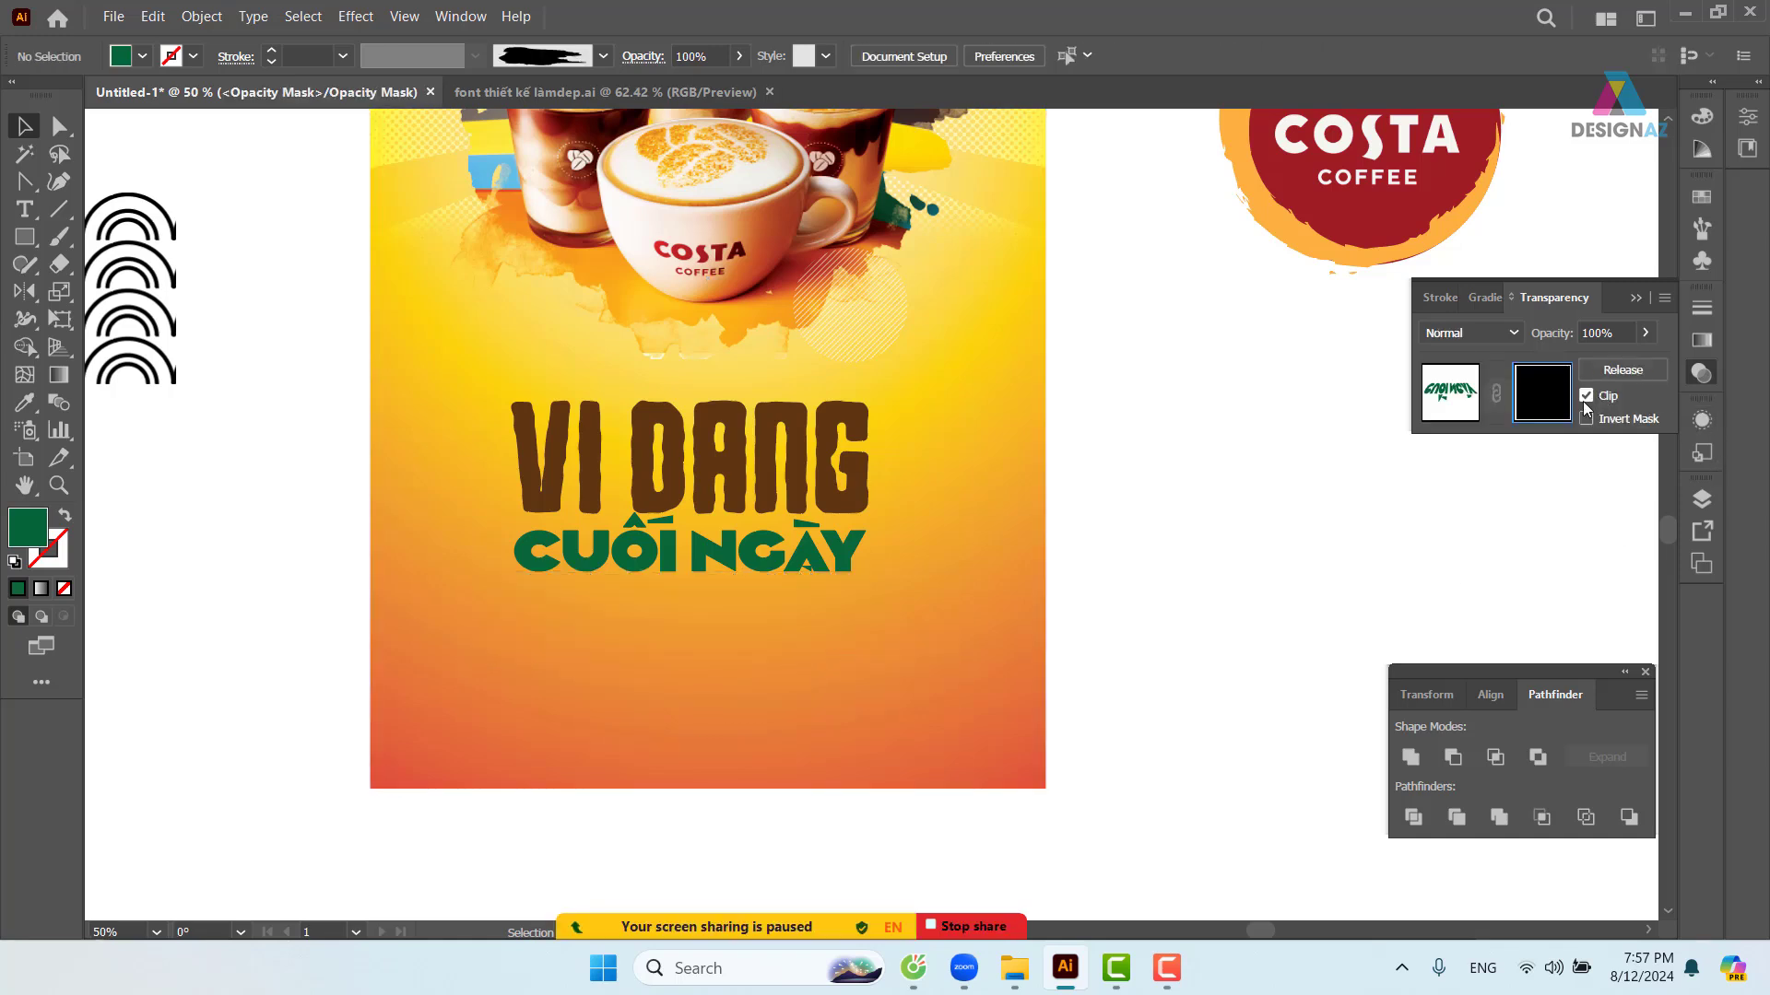
click(1586, 397)
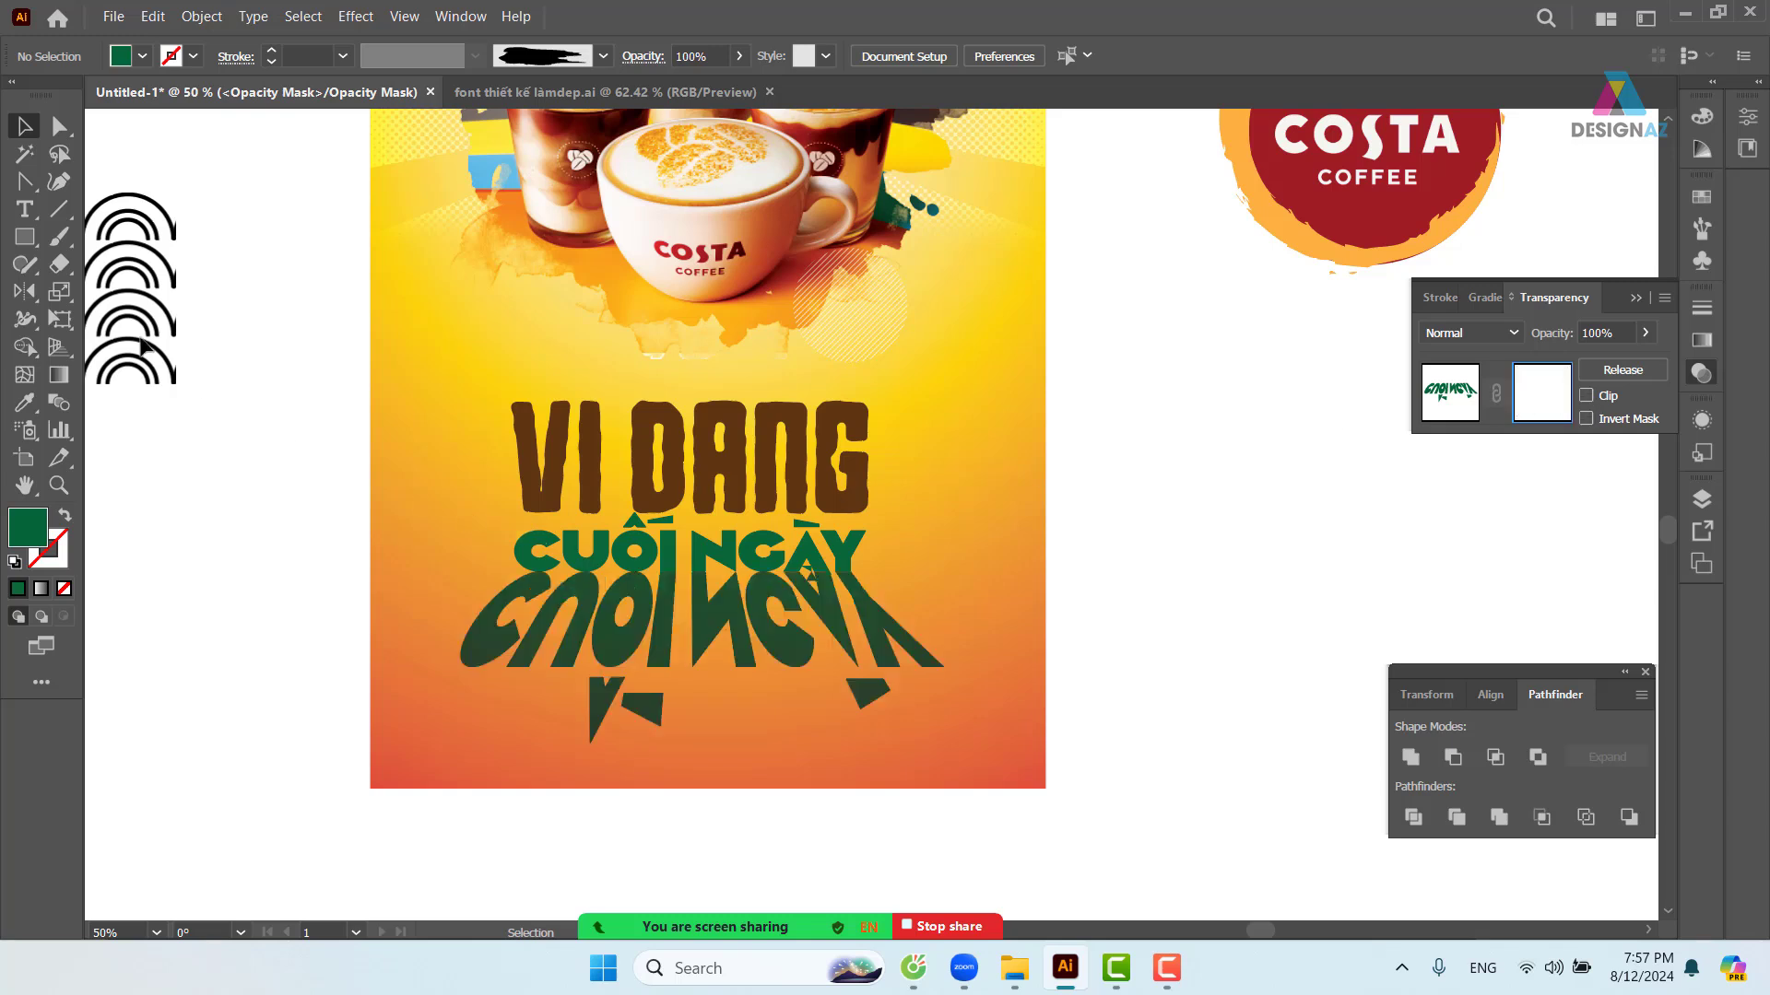
- Draw a rectangle covering the mirrored copy inside the mask and fill it with the white-to-black gradient swatch
click(25, 237)
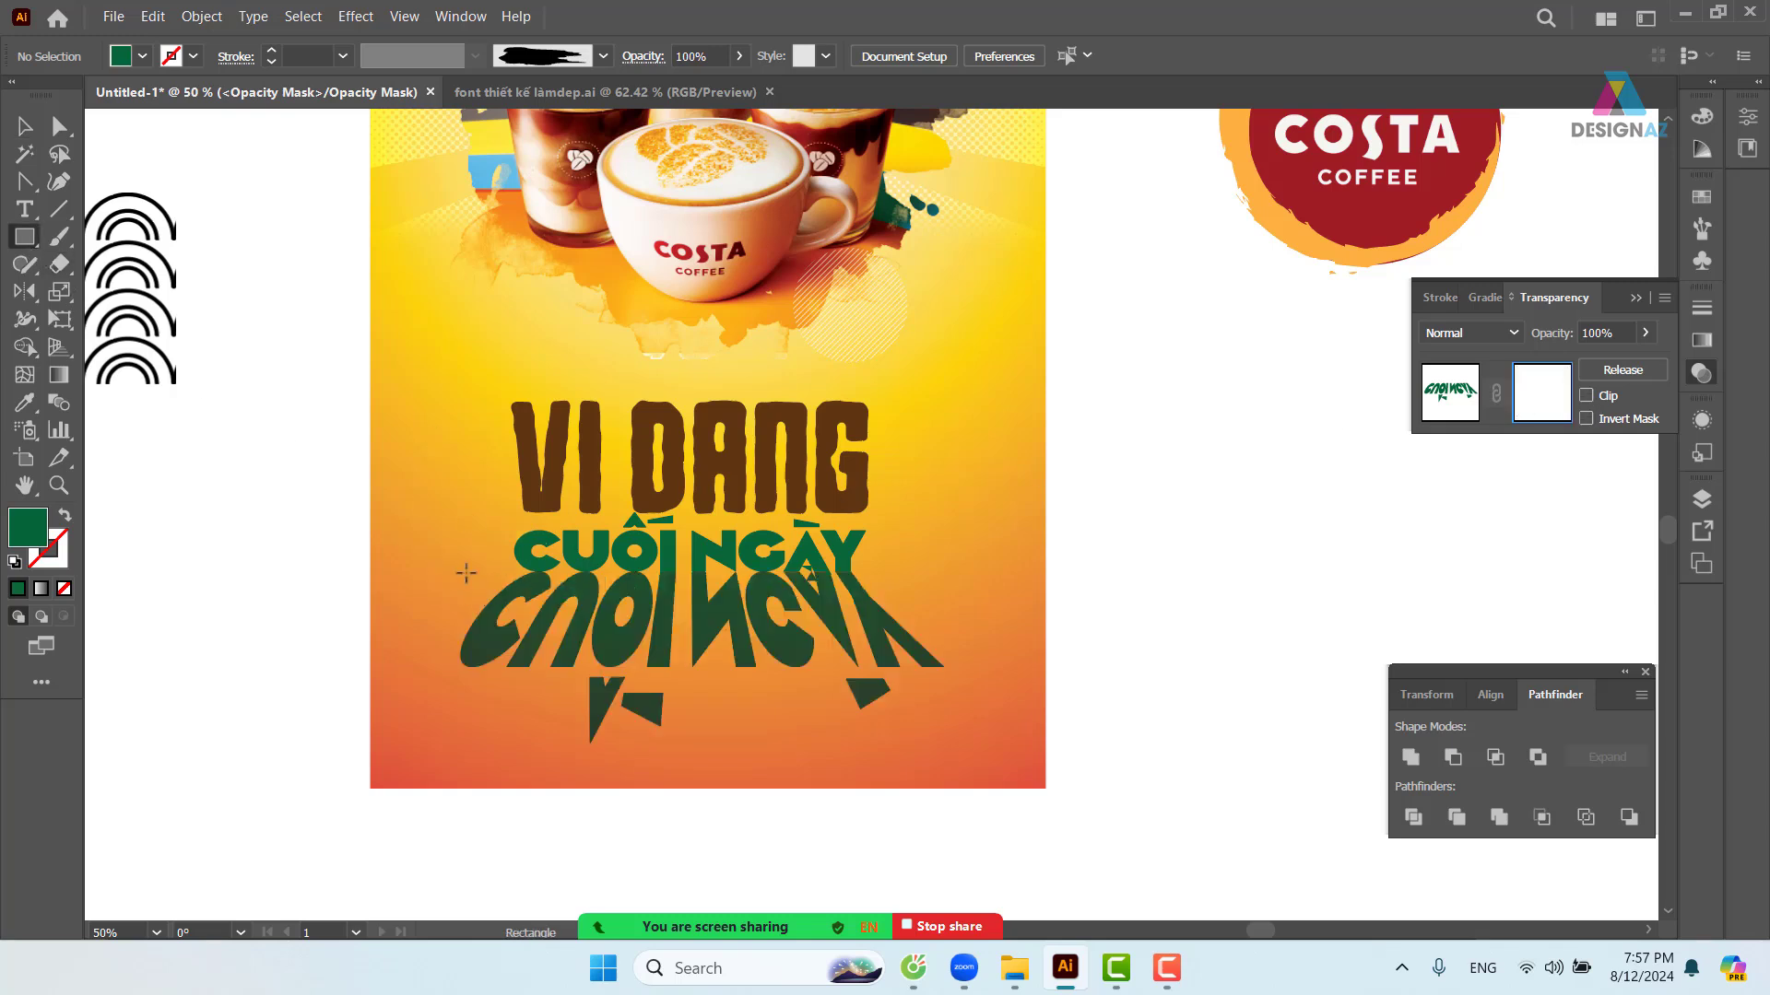
drag(443, 563, 966, 771)
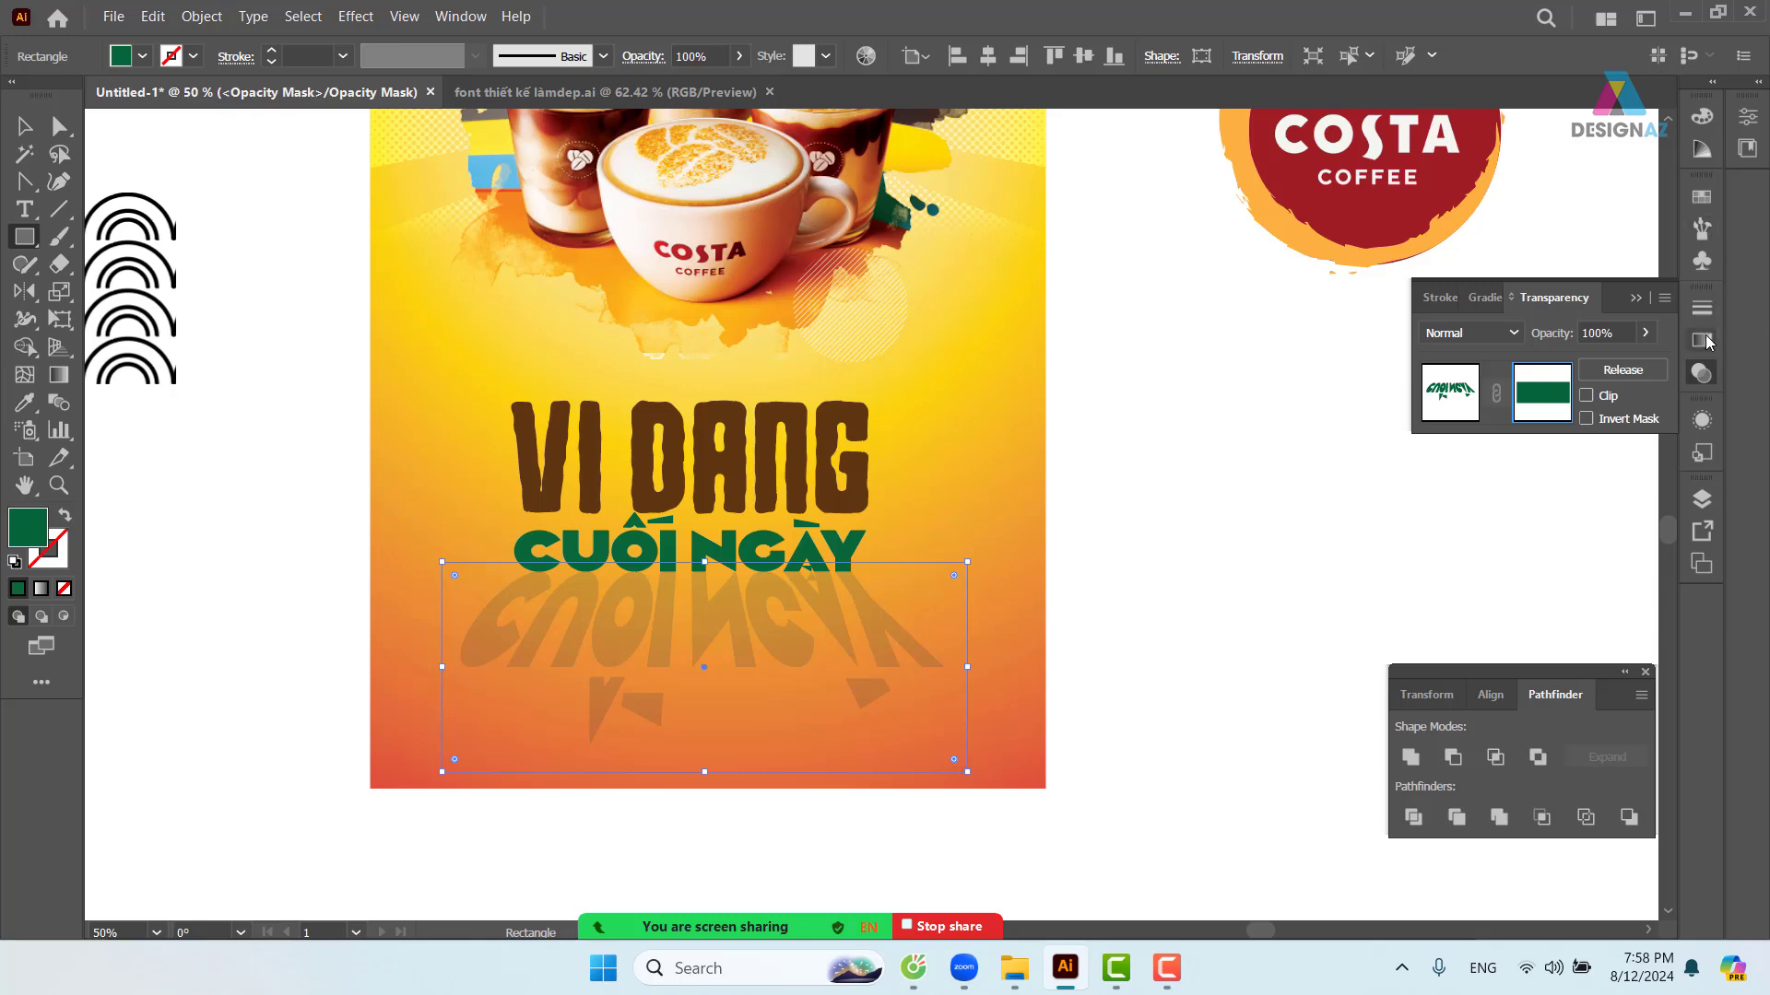
click(1702, 199)
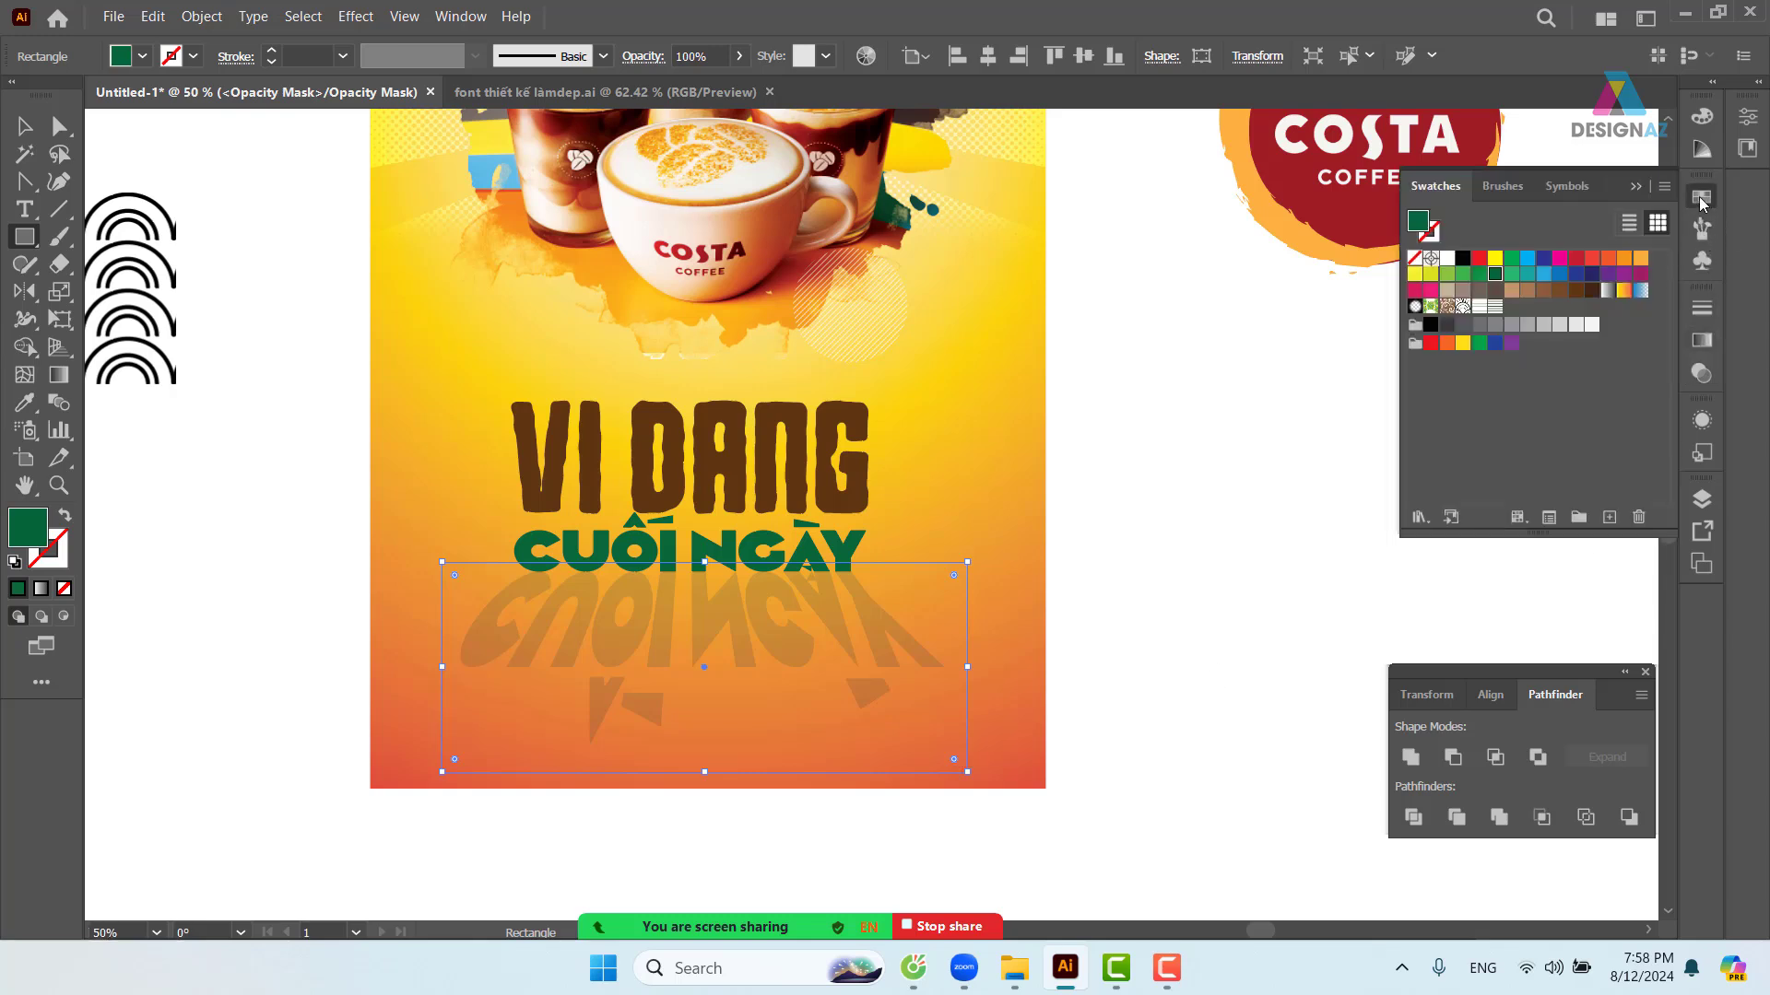
click(1607, 292)
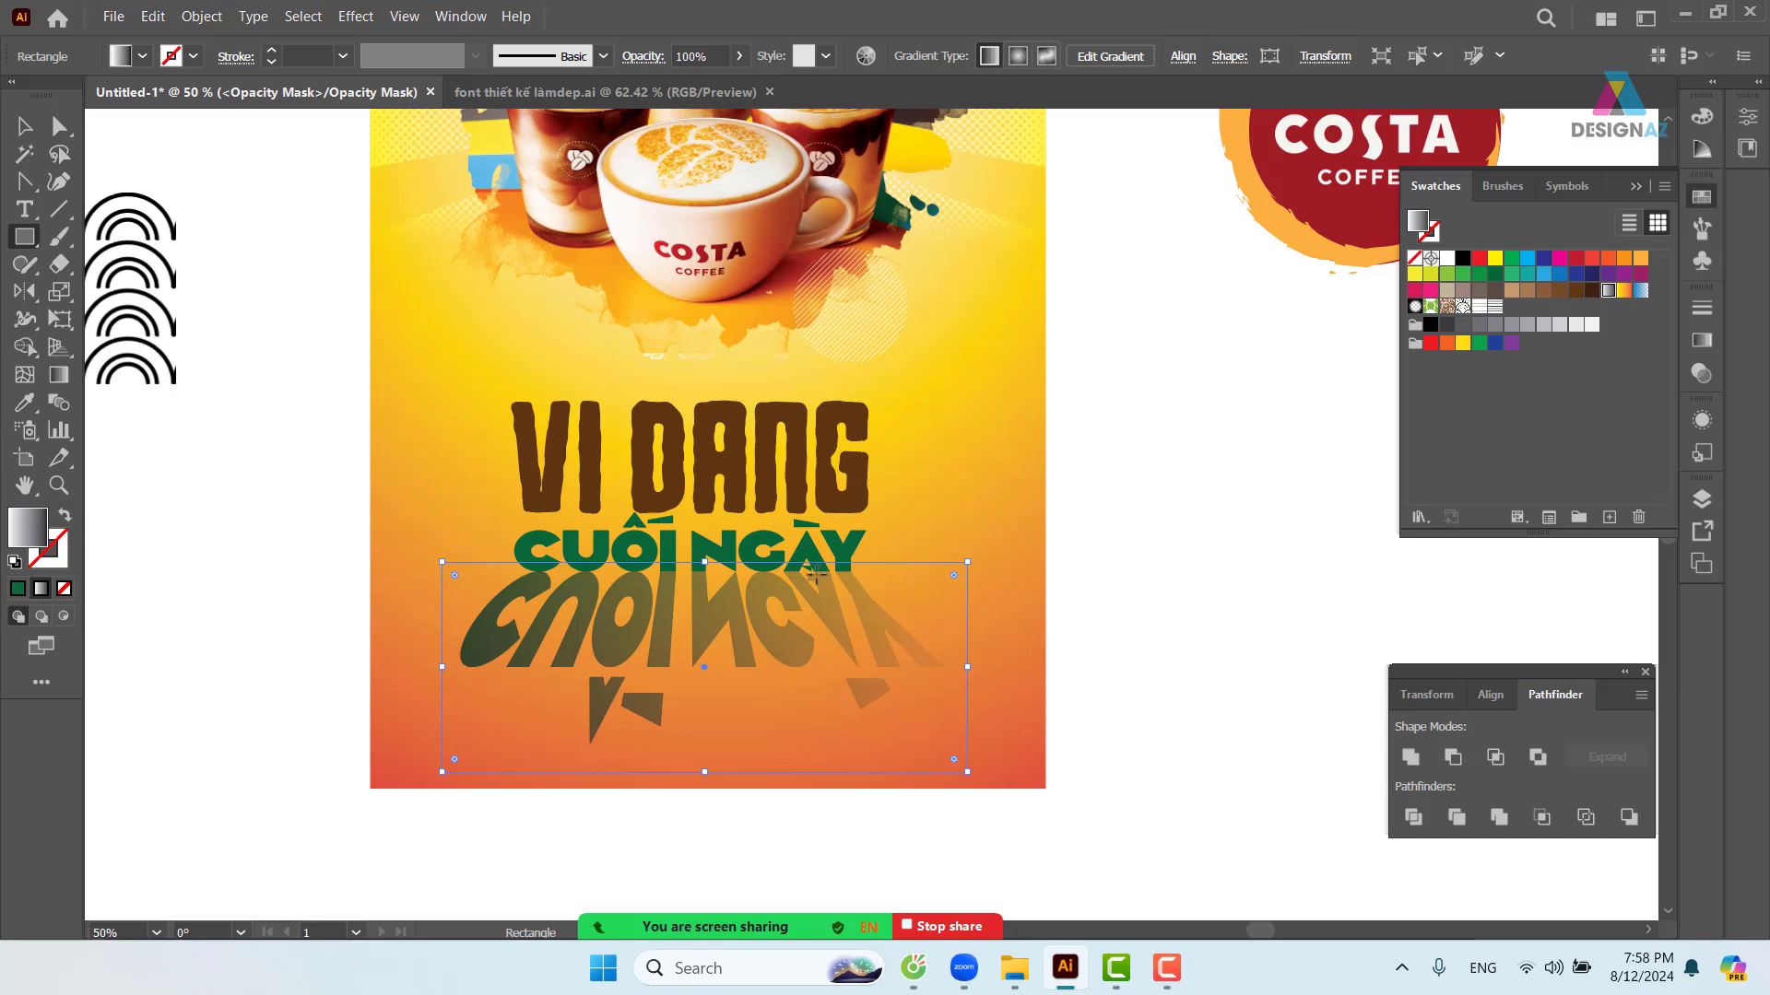
- Run the mask gradient vertically from white to black so the mirrored text fades out downward, and return to editing the artwork
key(g)
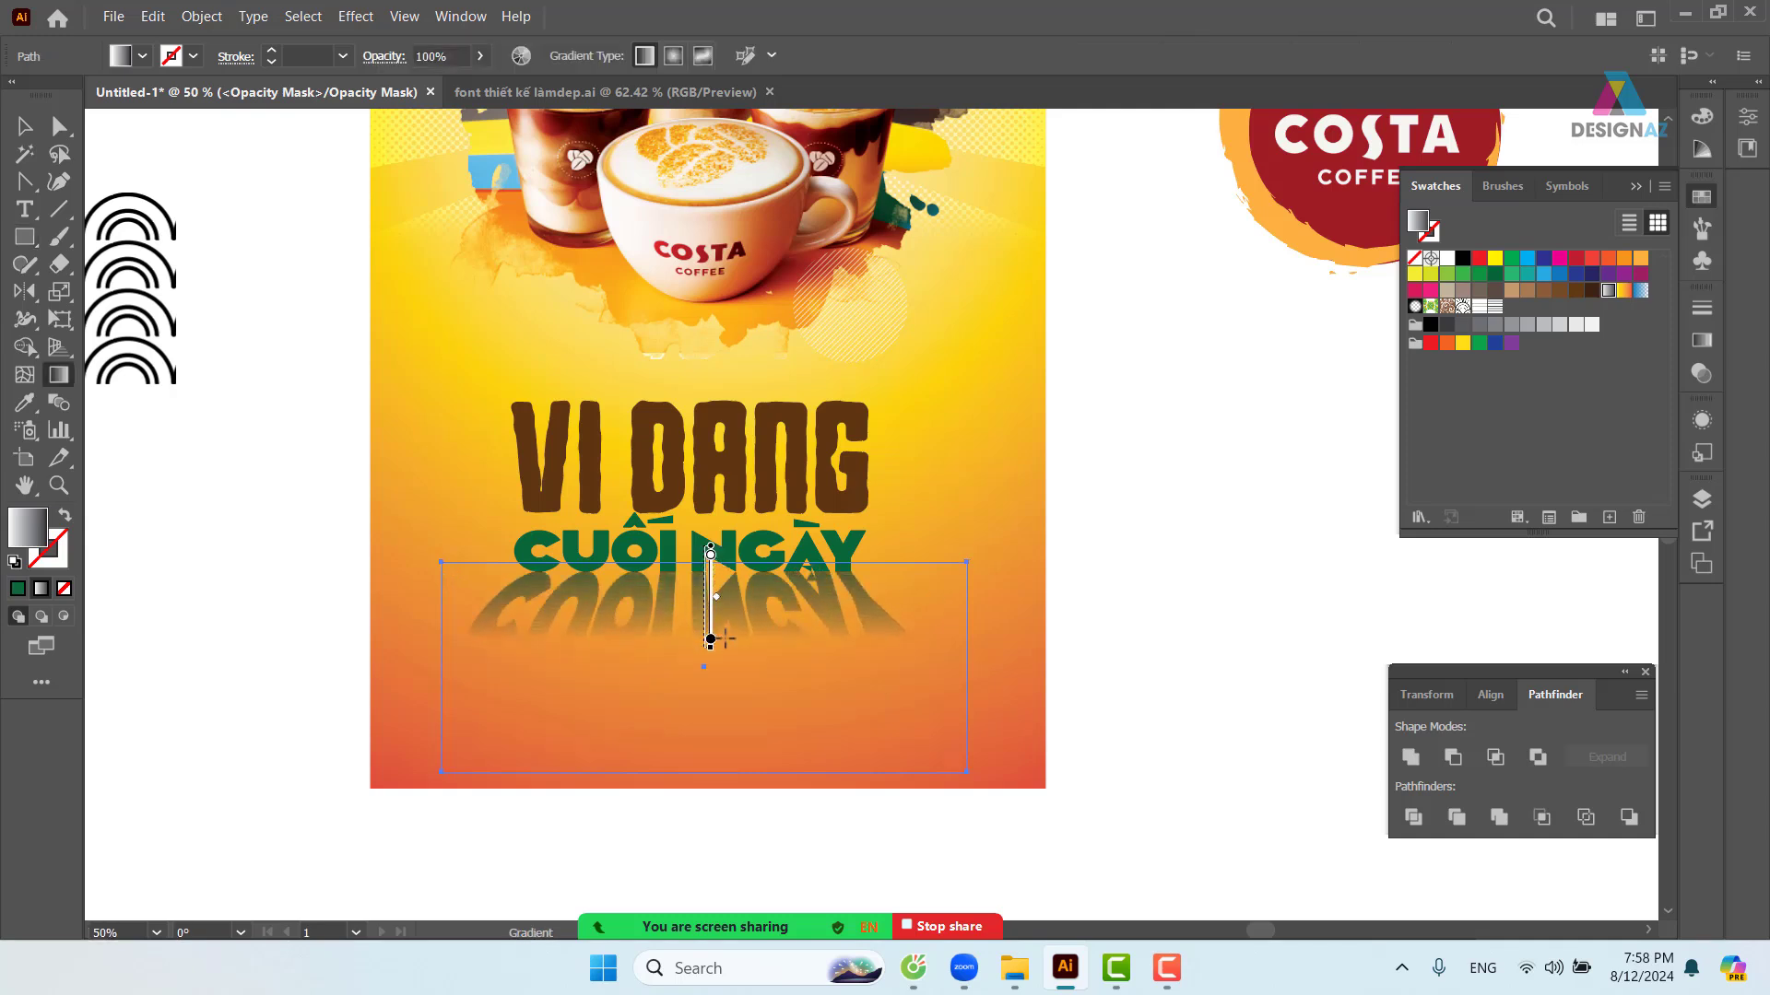
drag(776, 433, 772, 634)
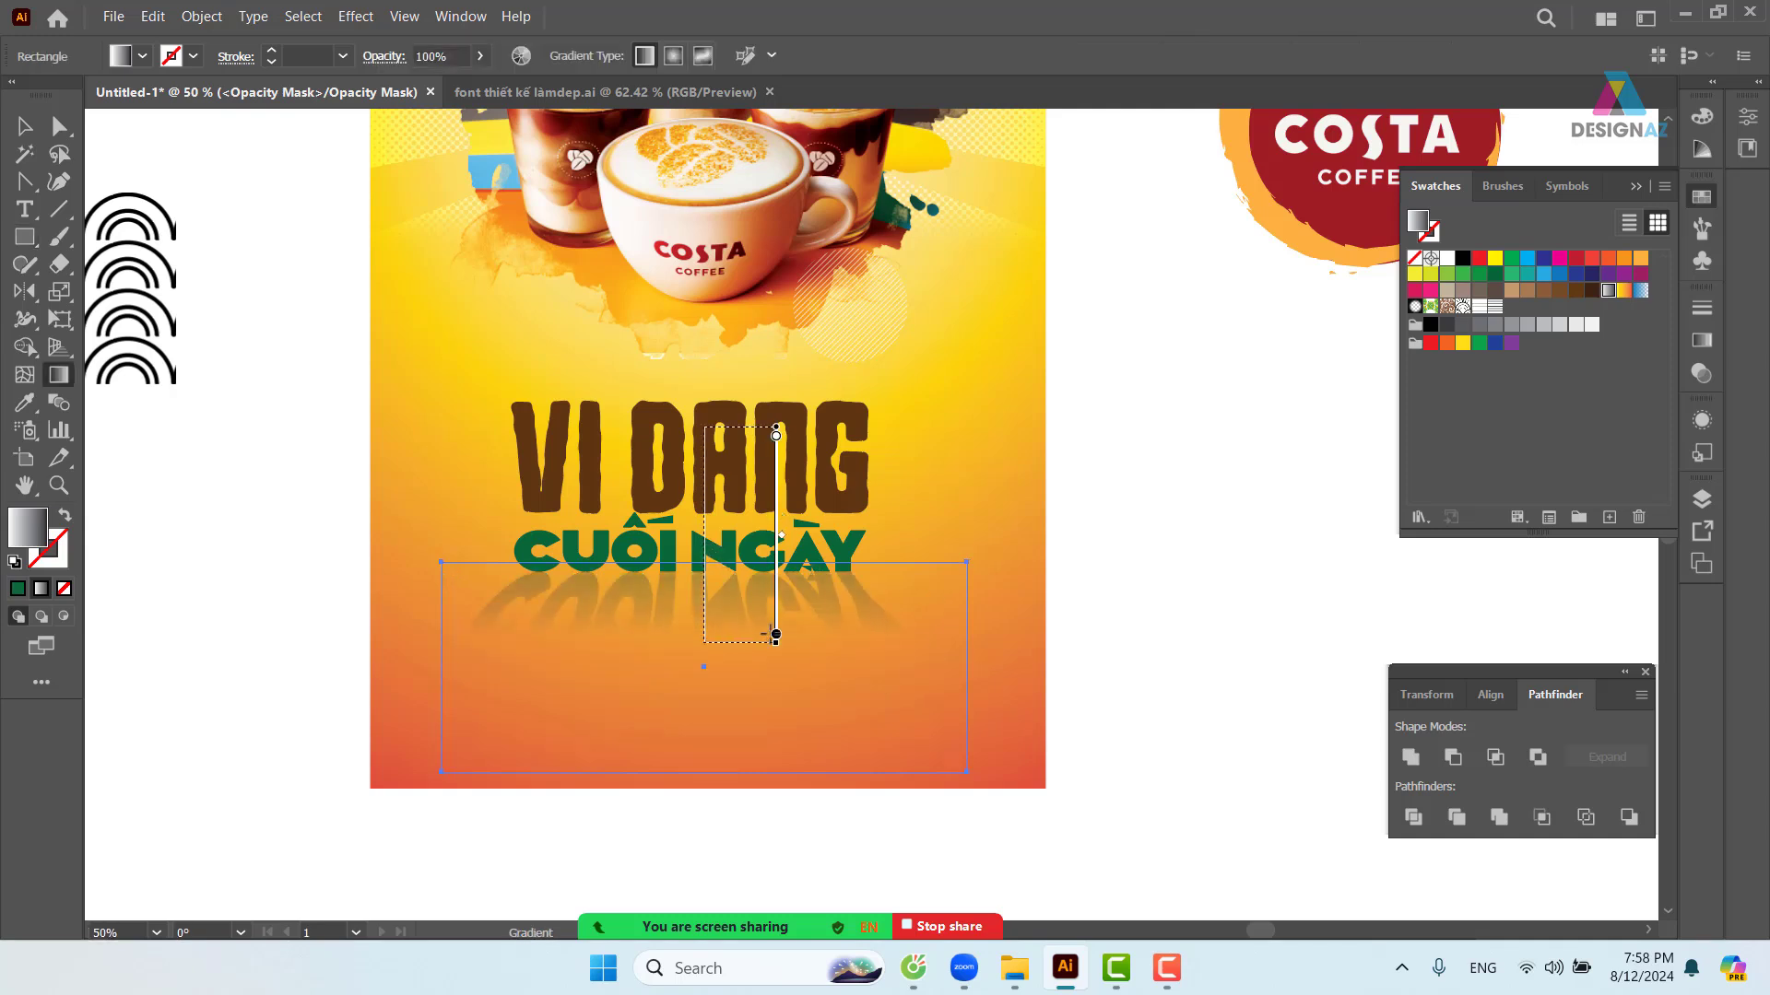
mouse_move(835, 446)
mouse_down()
mouse_move(833, 620)
mouse_move(877, 642)
mouse_up()
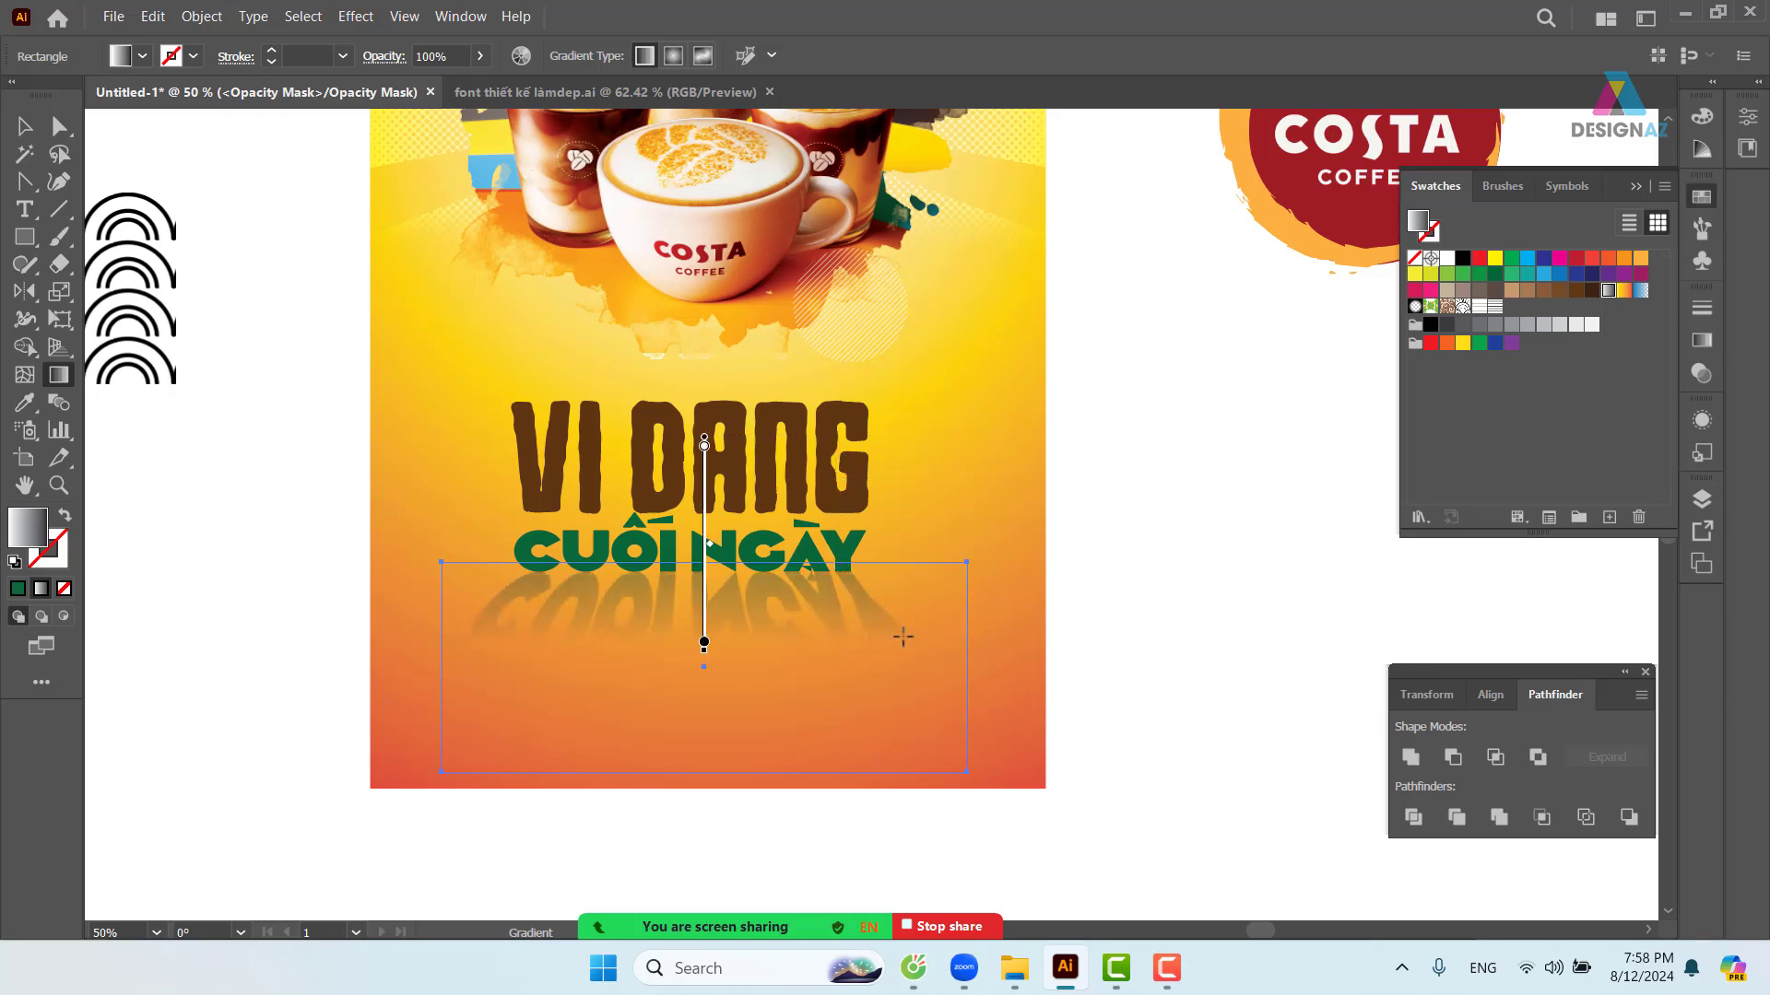
click(1701, 343)
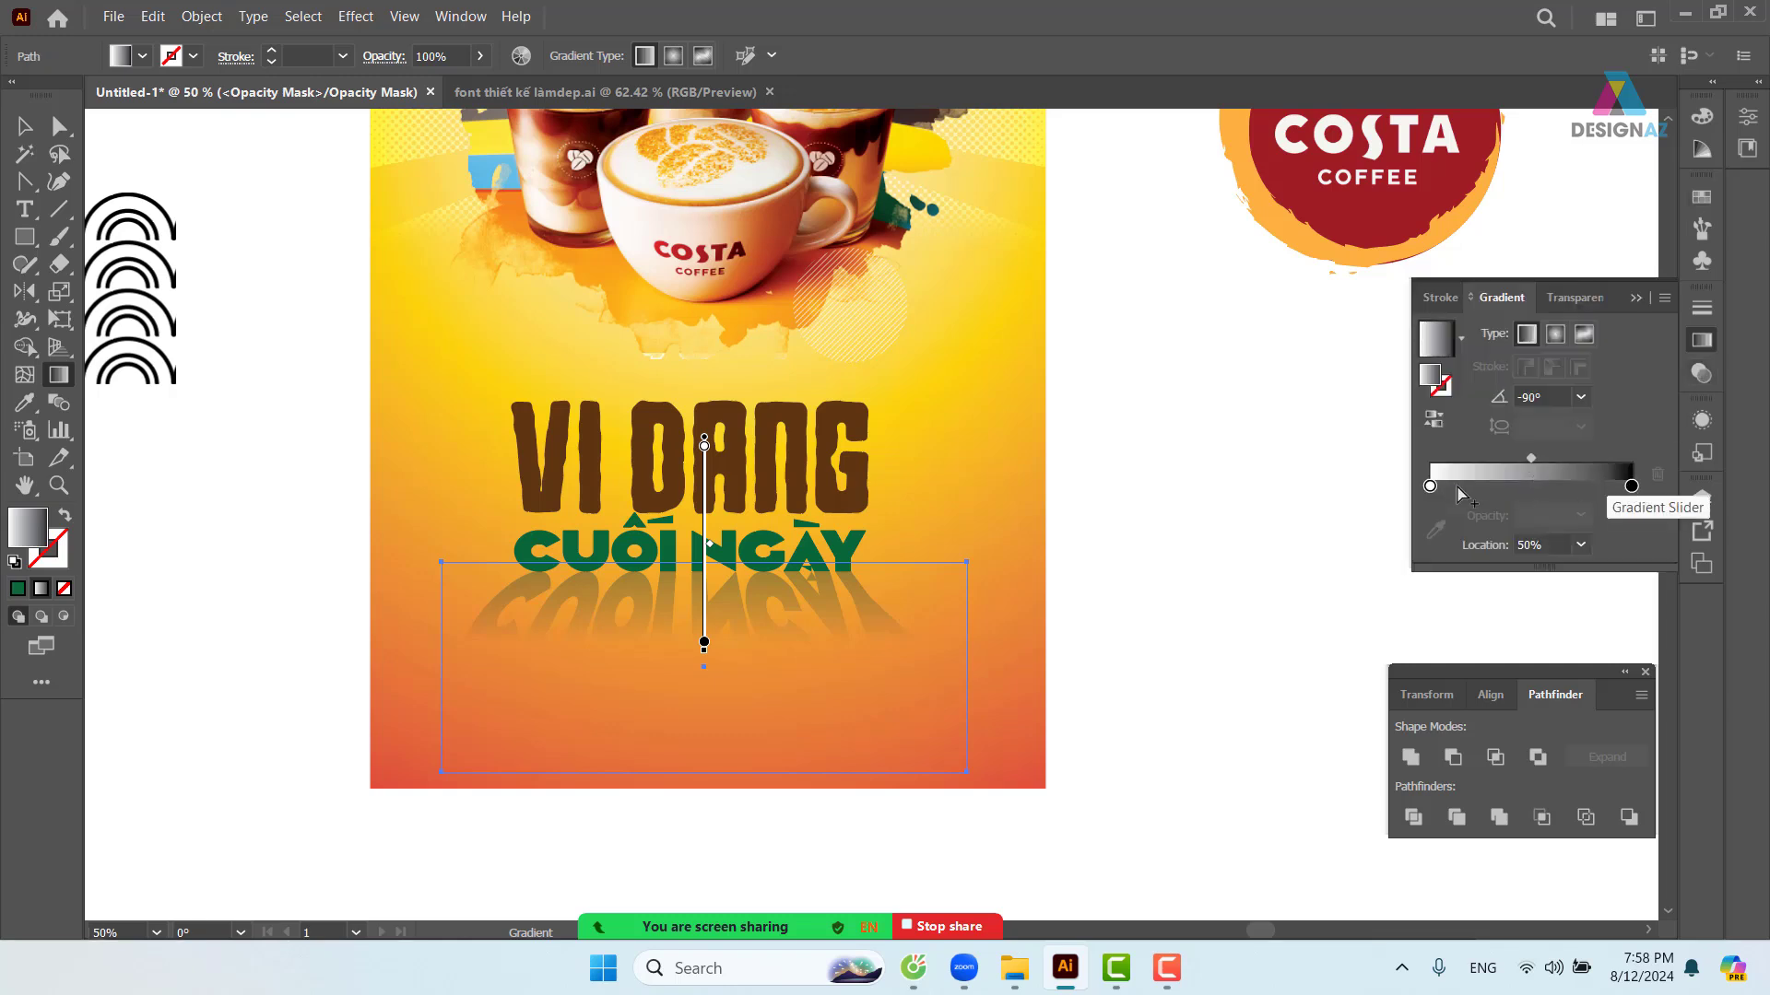
mouse_move(790, 385)
mouse_down()
mouse_move(790, 612)
mouse_move(821, 630)
mouse_up()
click(24, 126)
click(1125, 461)
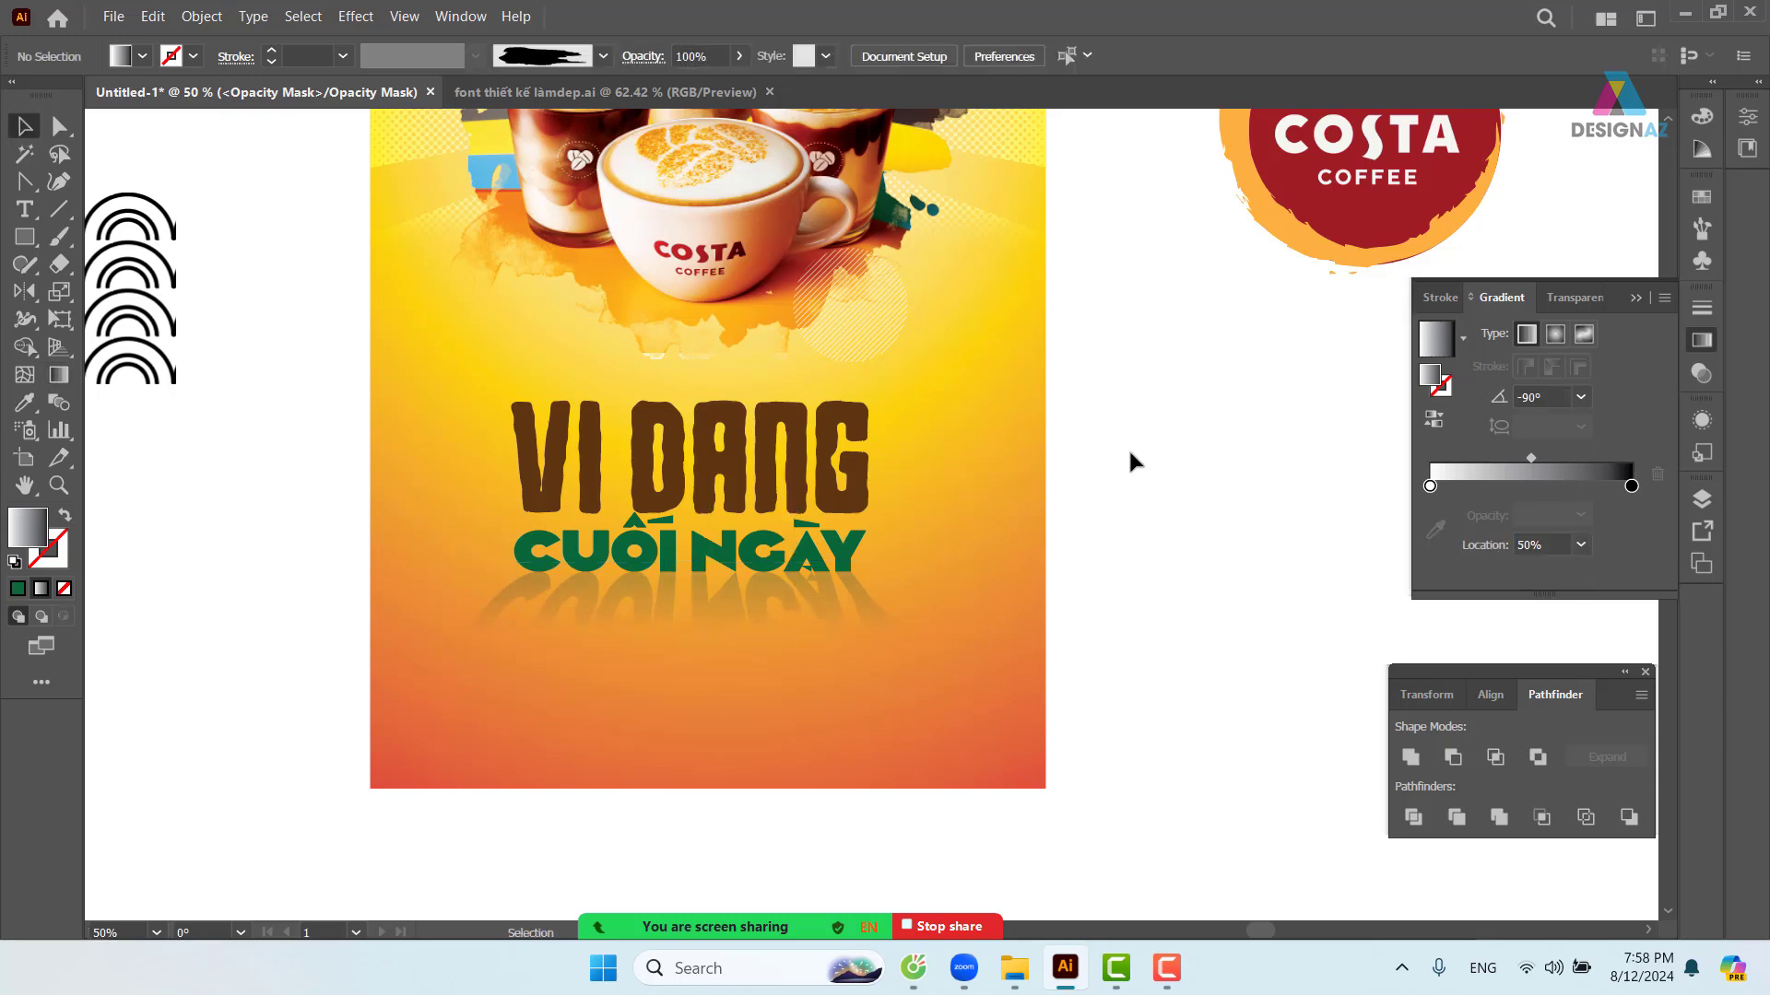
click(1700, 375)
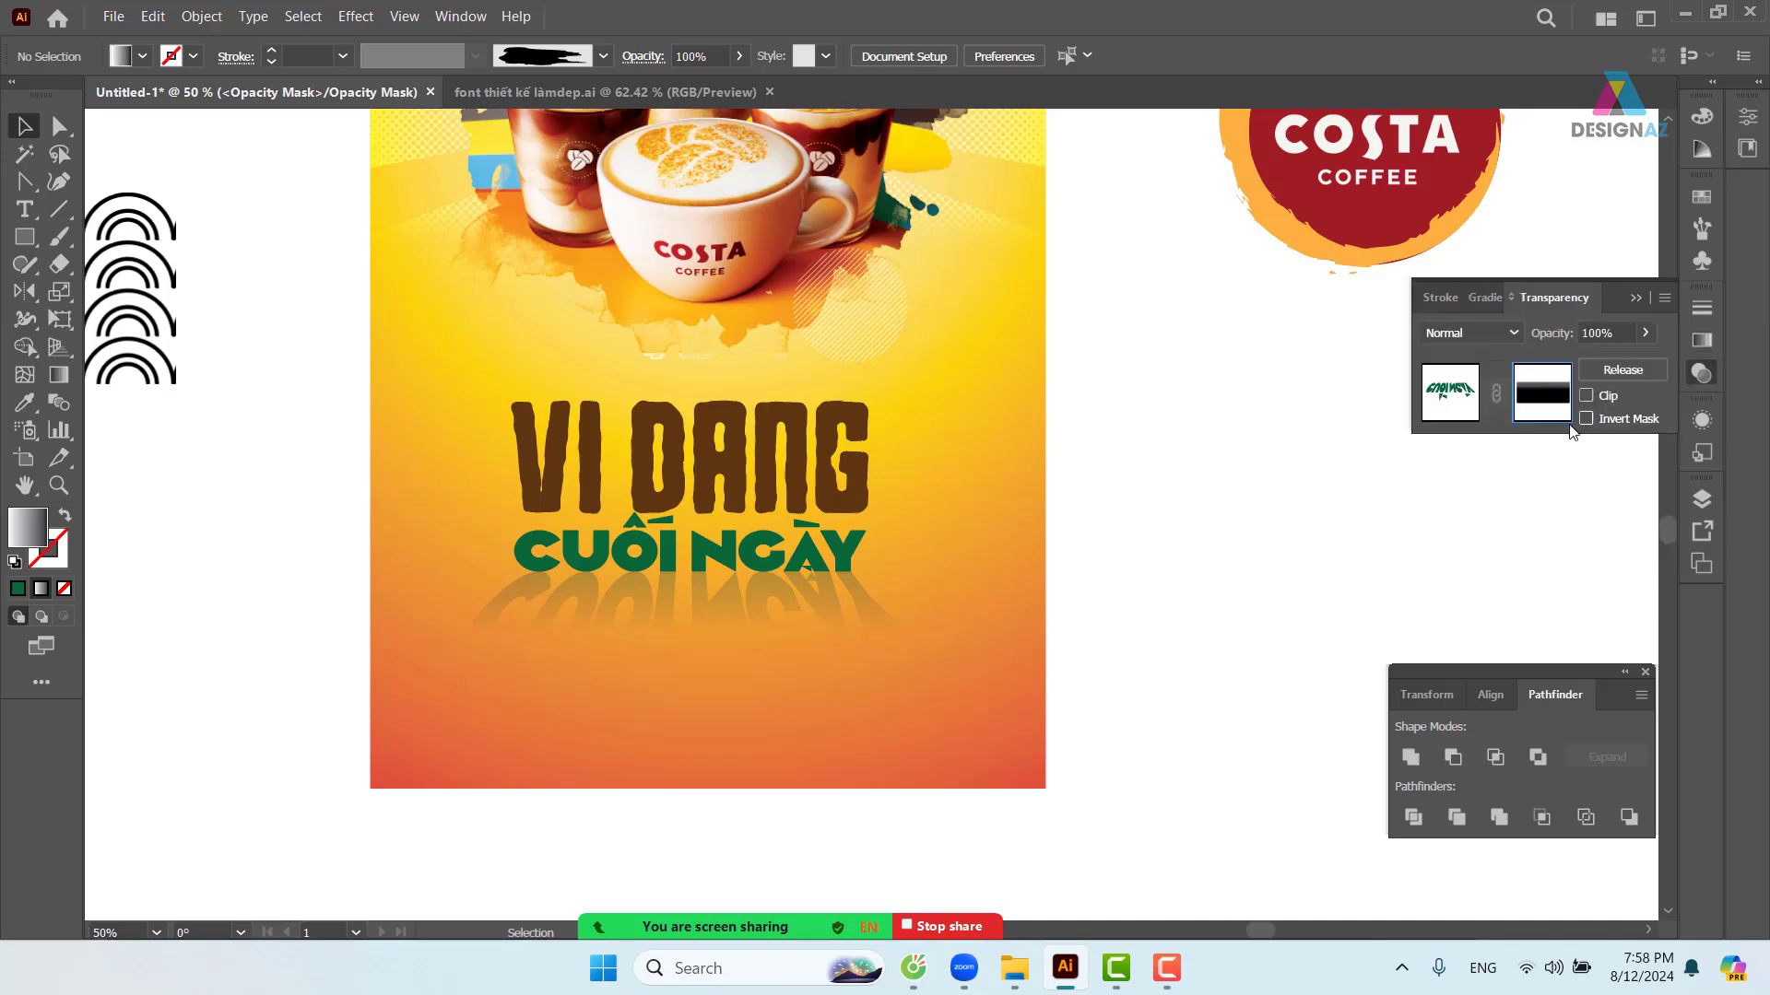
click(1445, 395)
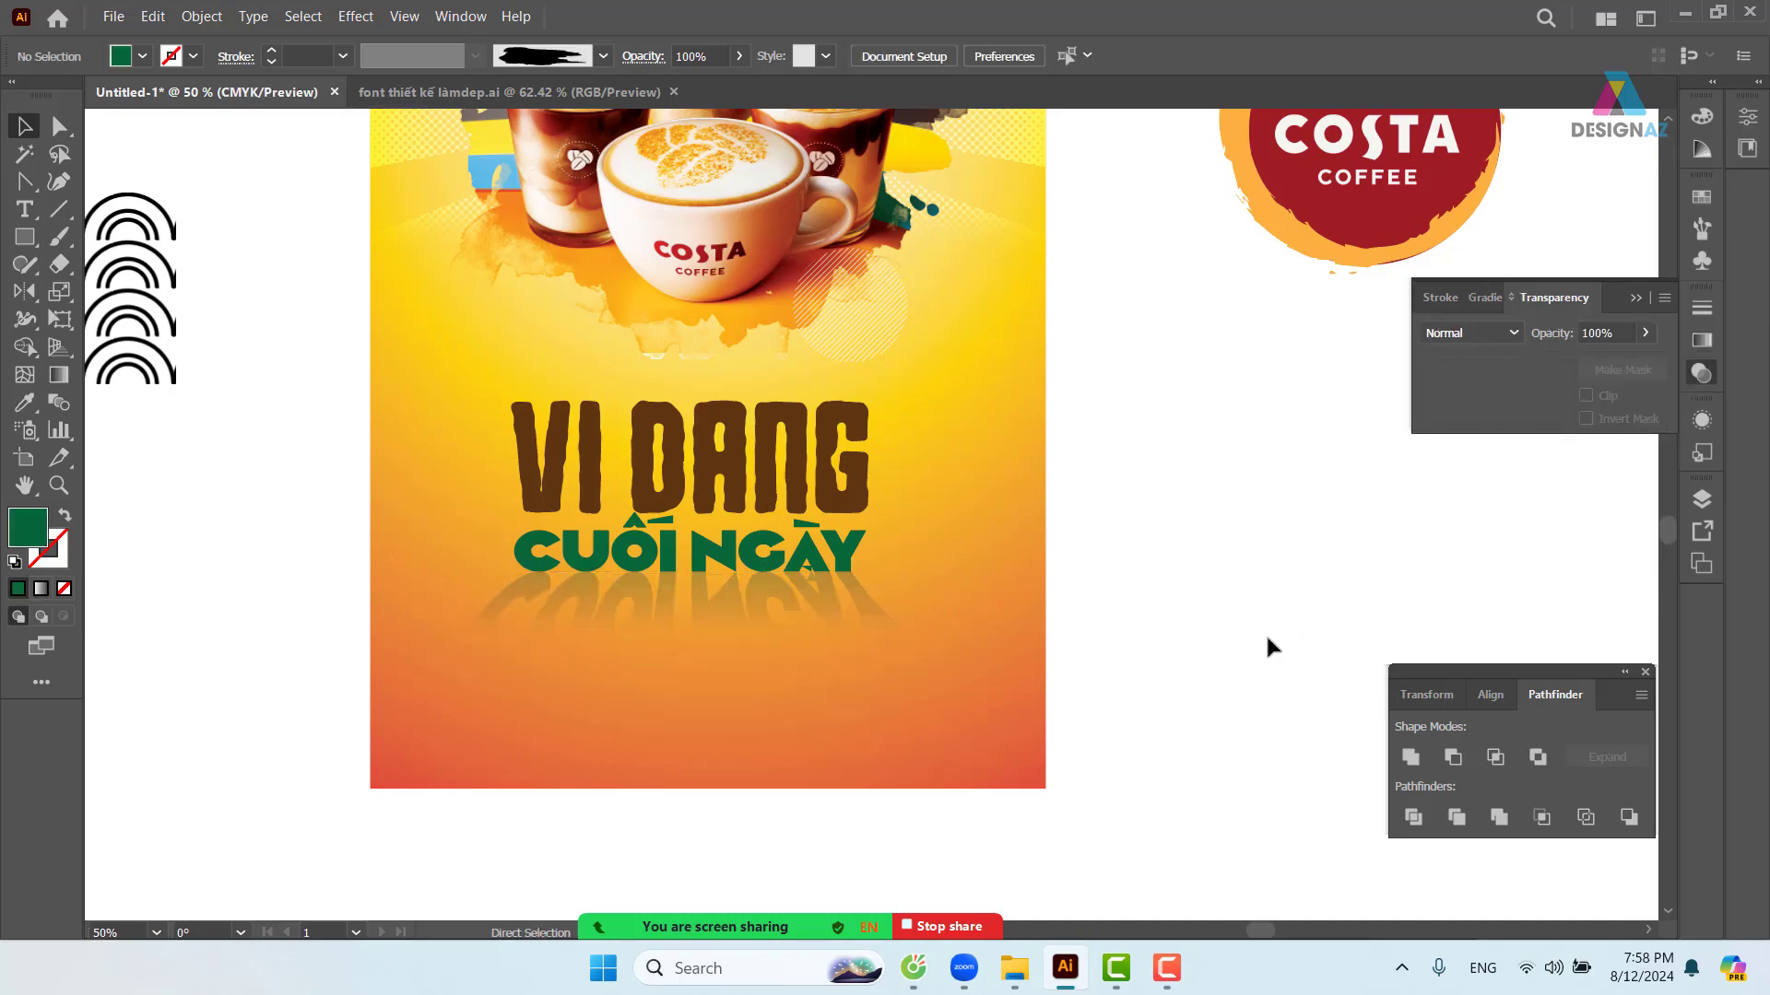
- Shift the "VI DANG" and "CUỐI NGÀY" headline lines together slightly right, toward the poster's centre
key(ctrl+minus)
key(ctrl+minus)
drag(1191, 617, 1093, 643)
key(z)
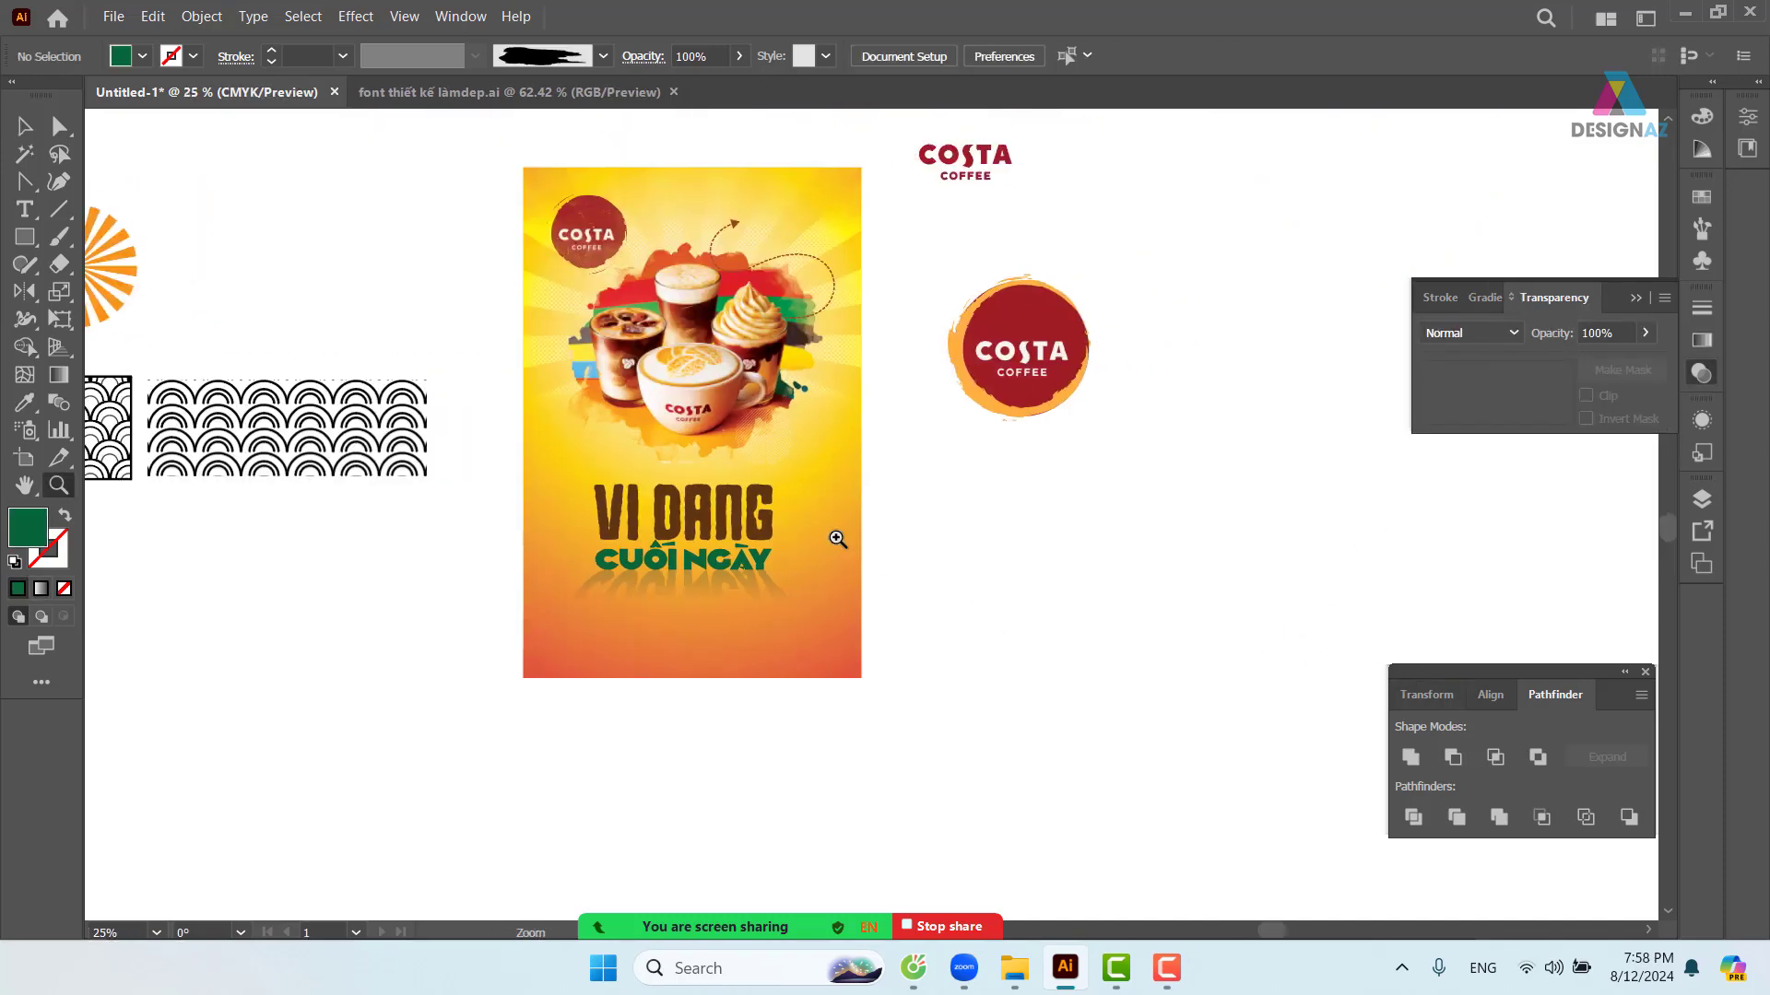
drag(800, 507, 973, 595)
drag(857, 592, 1013, 522)
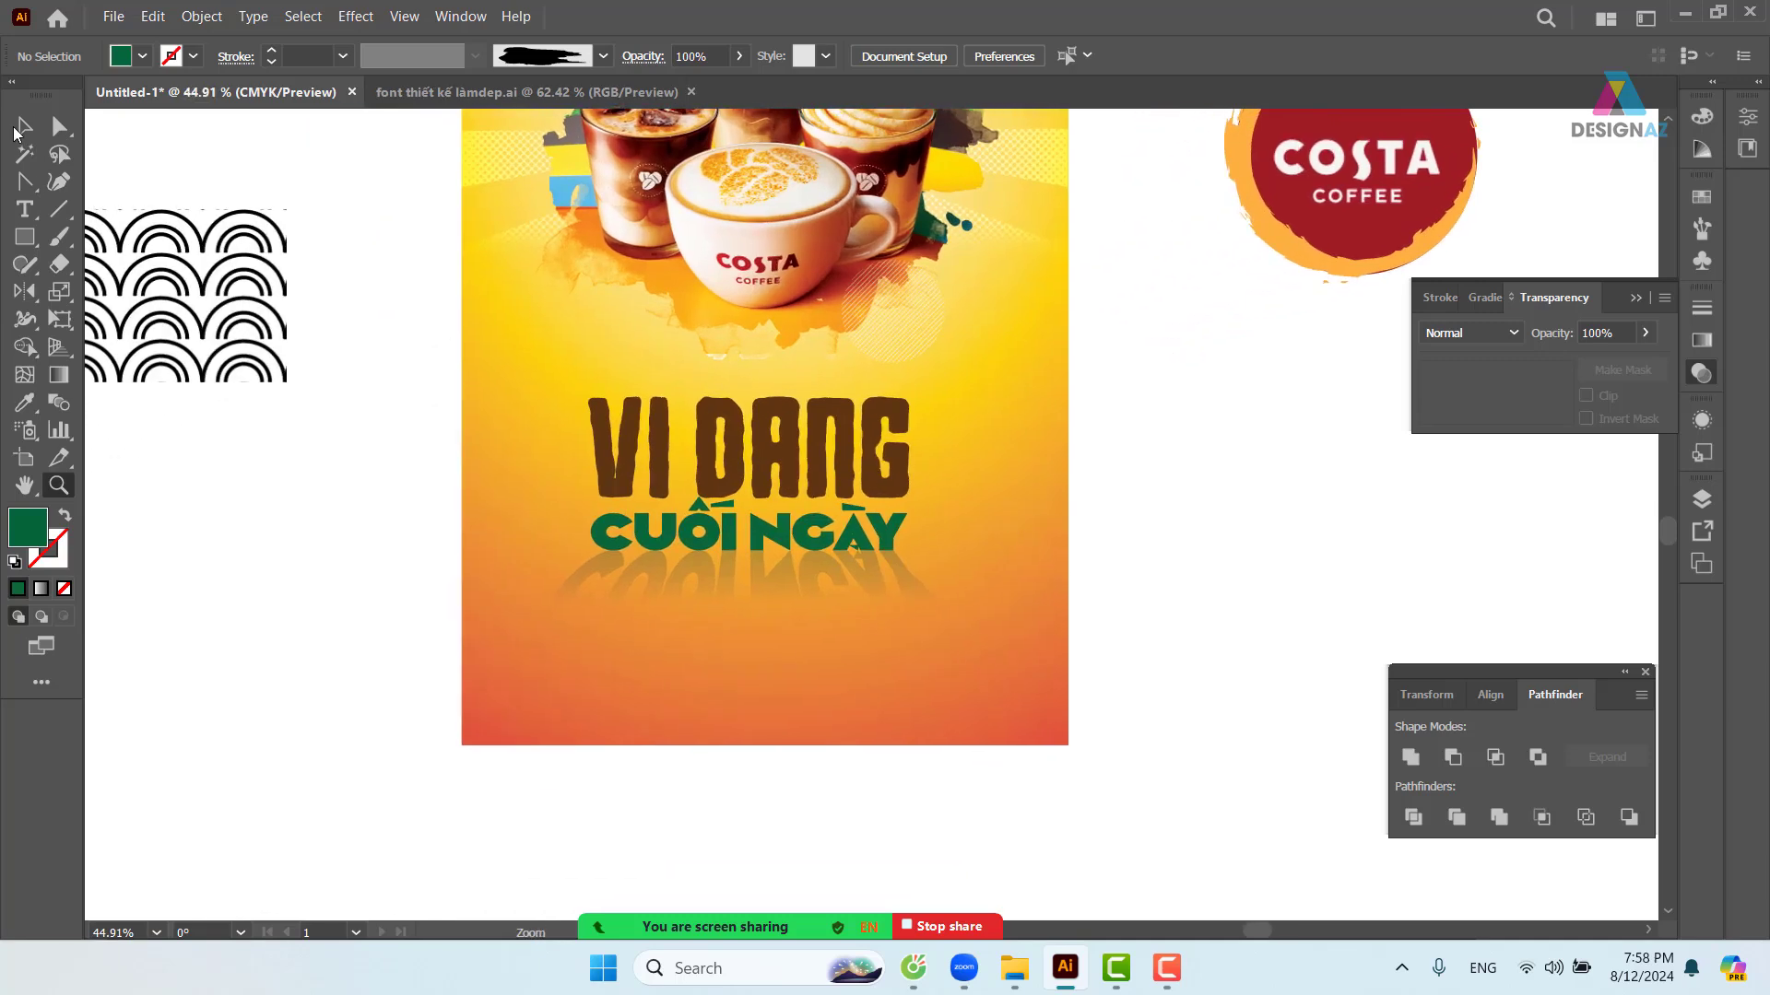
click(24, 126)
click(881, 549)
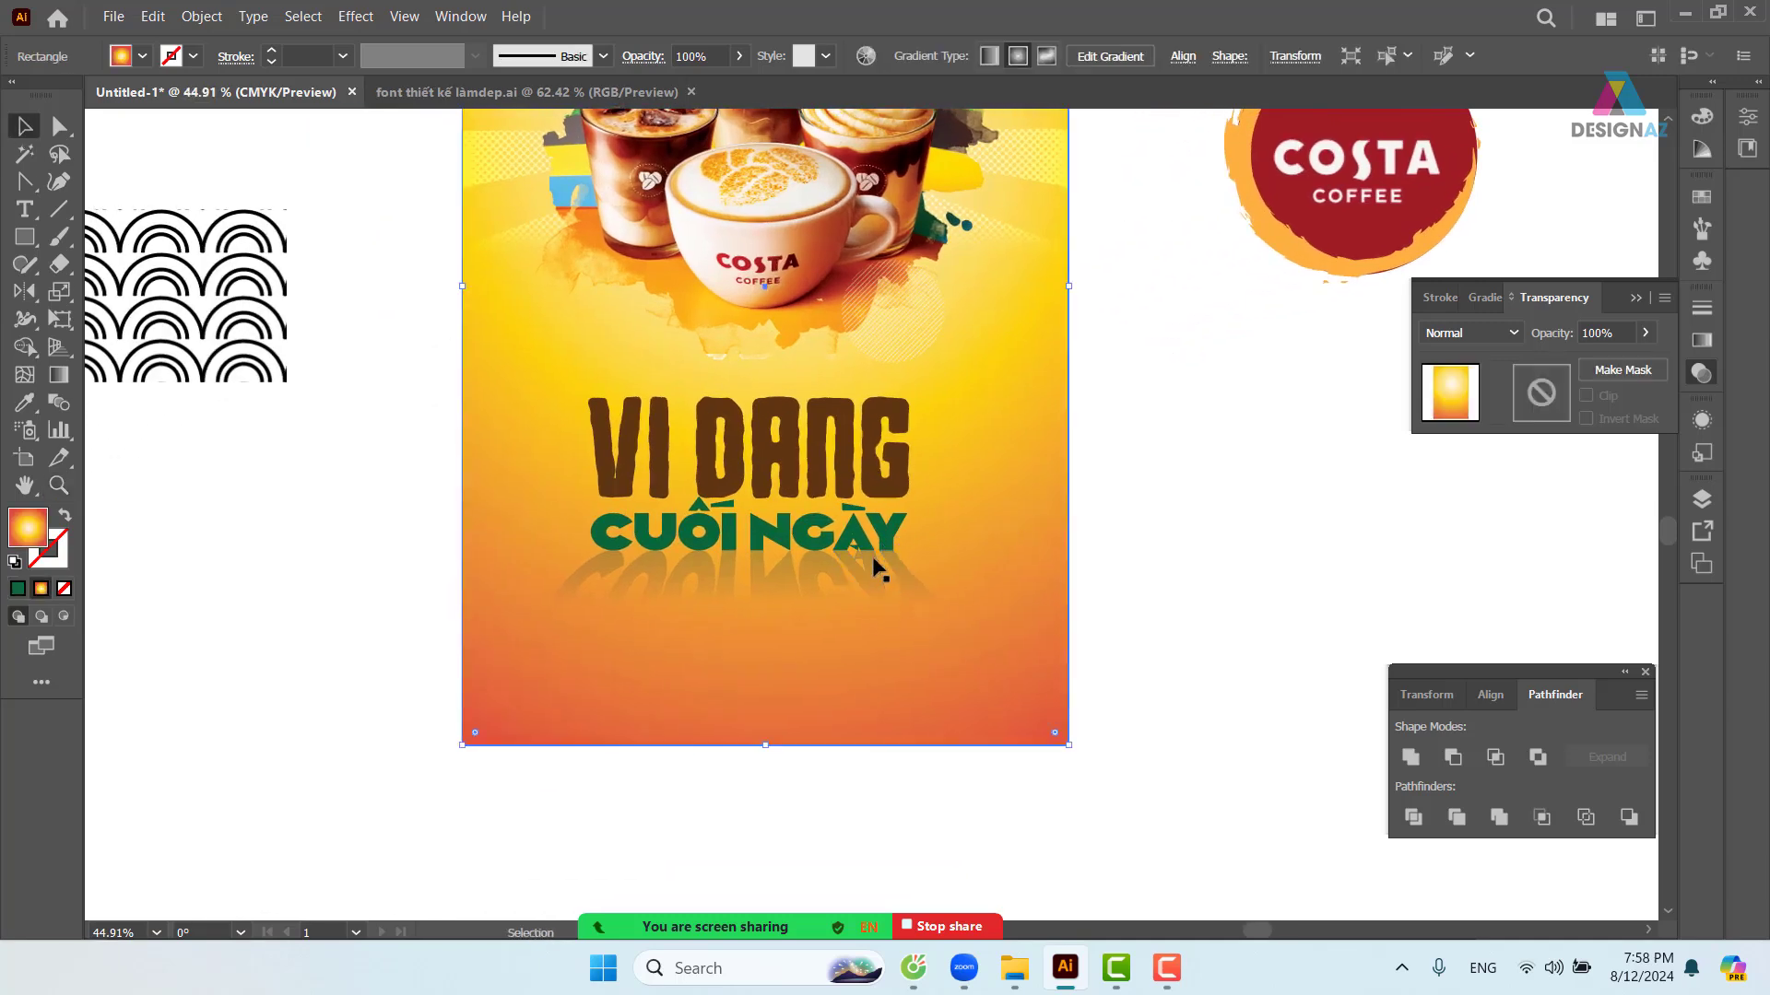
click(859, 572)
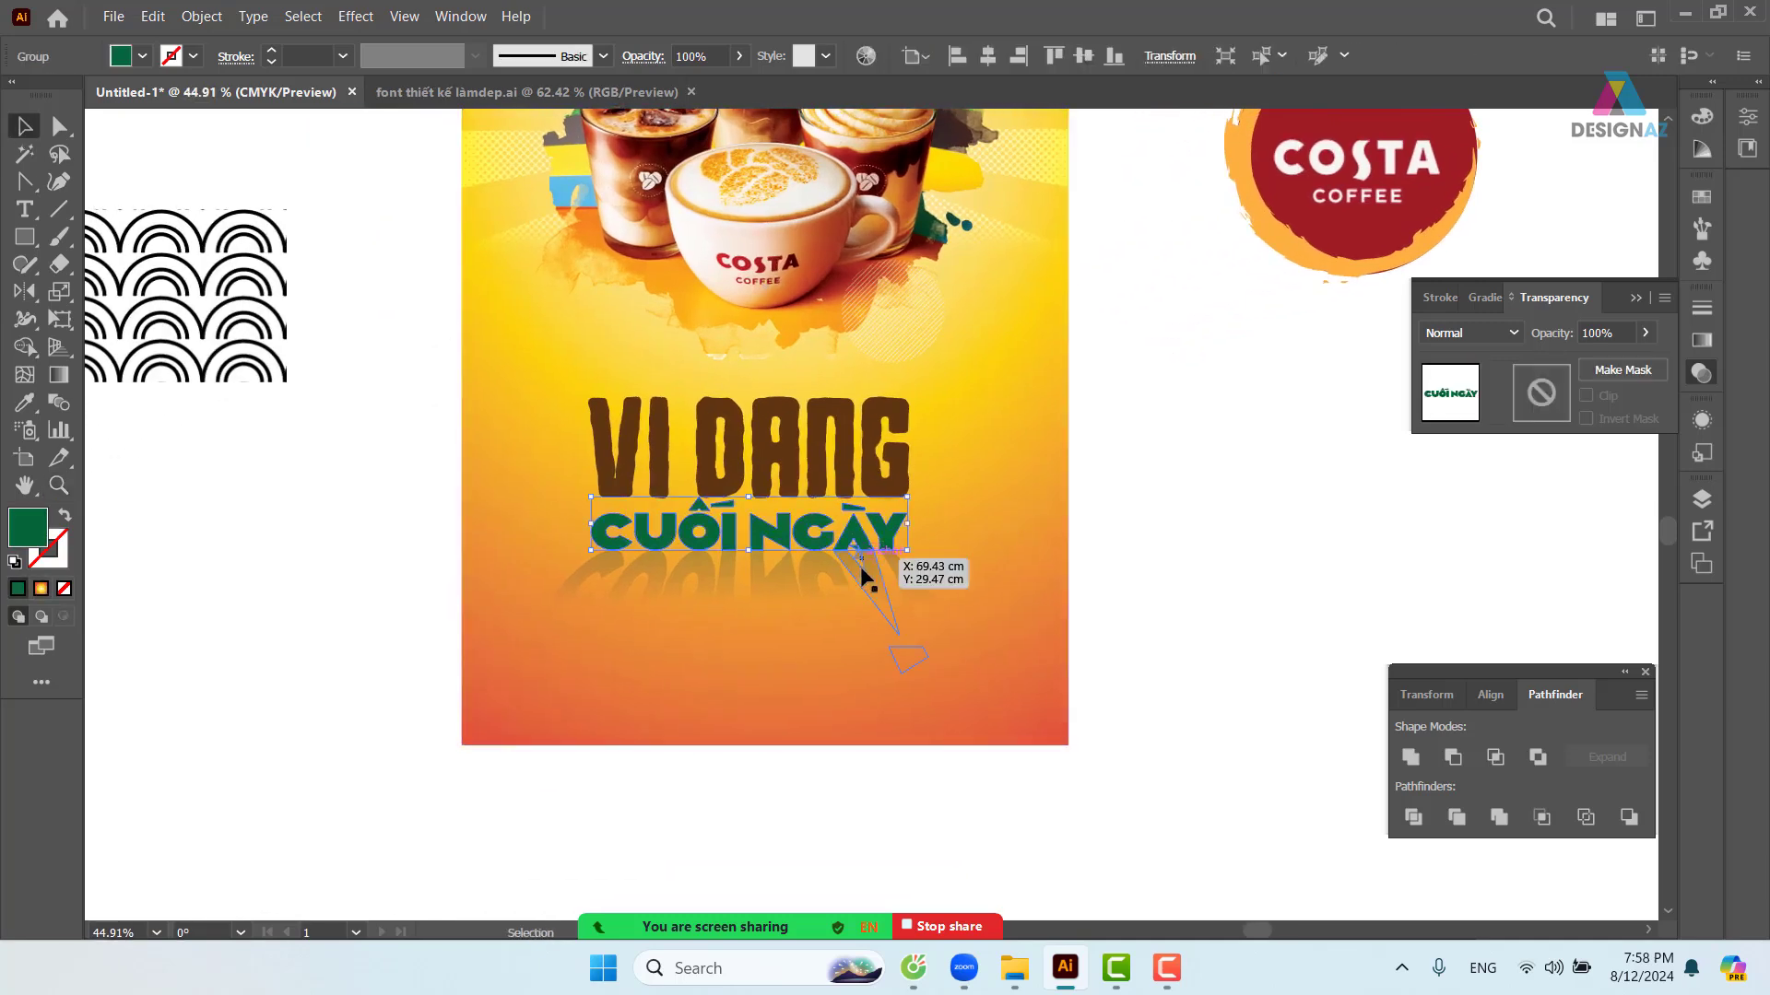
shift+click(871, 485)
drag(882, 489, 886, 493)
click(1151, 536)
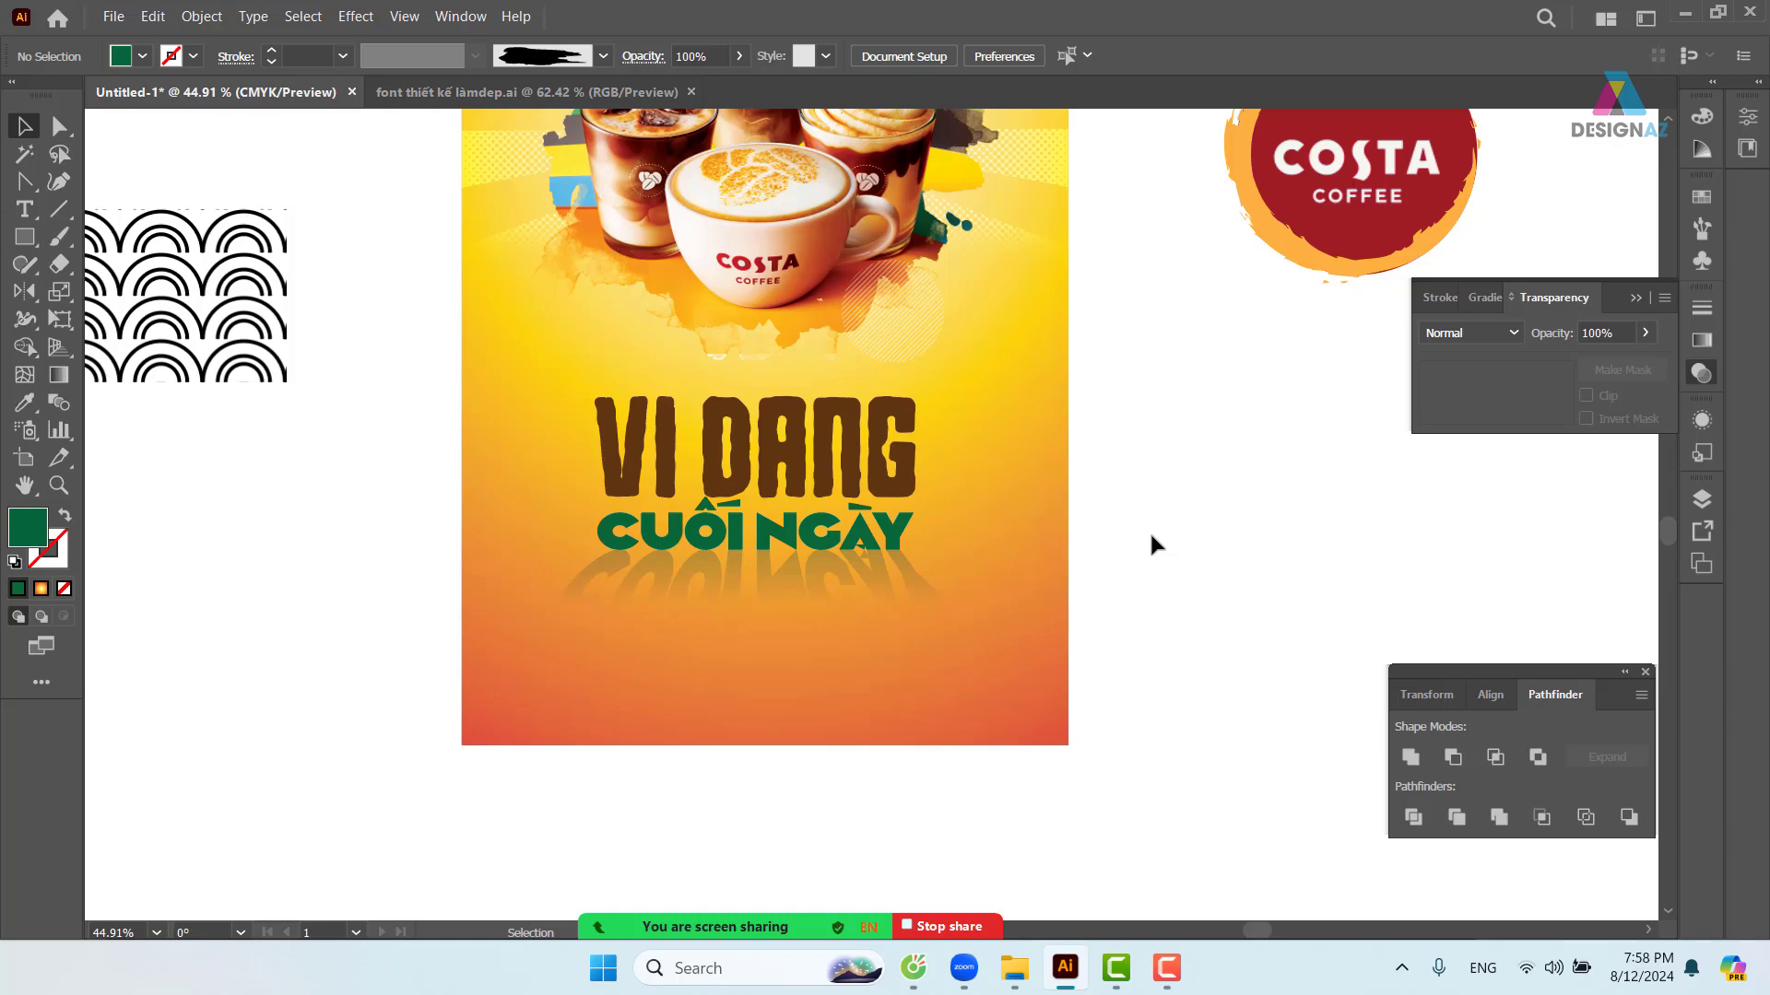
- Copy the background rectangle in place and shrink the copy to a thin strip along the poster's bottom edge
key(space)
drag(968, 392, 991, 311)
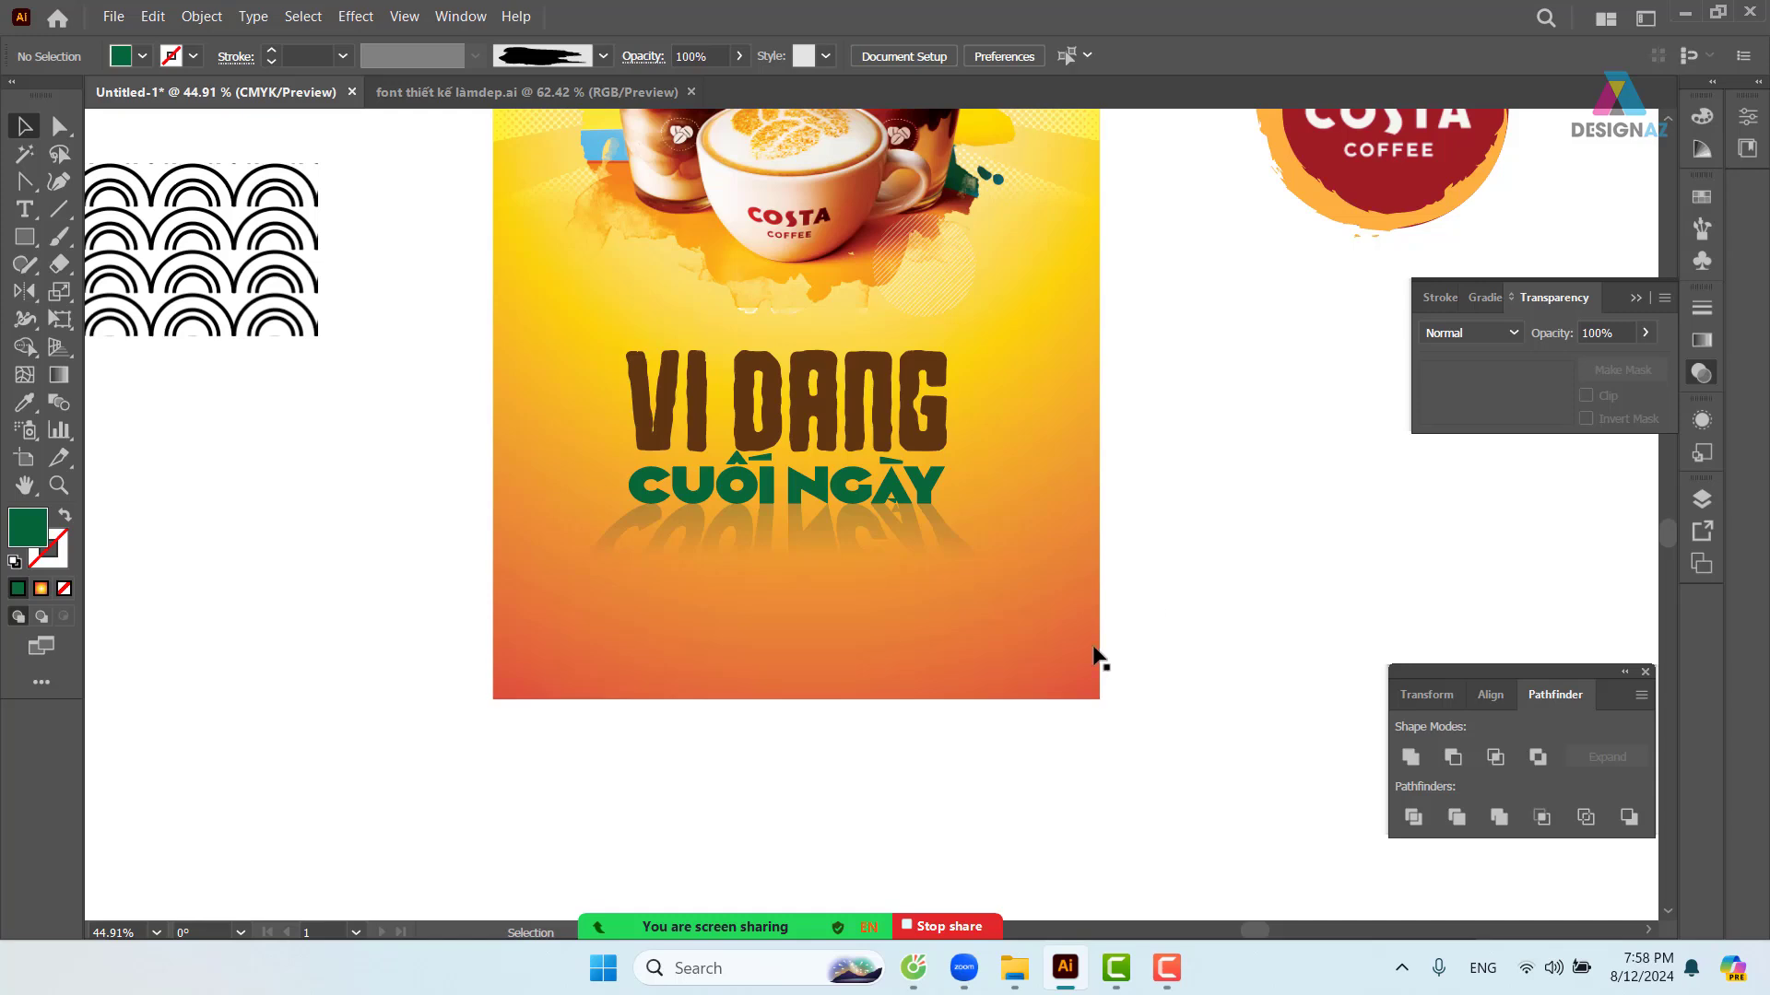
drag(1180, 537, 1137, 545)
key(ctrl+minus)
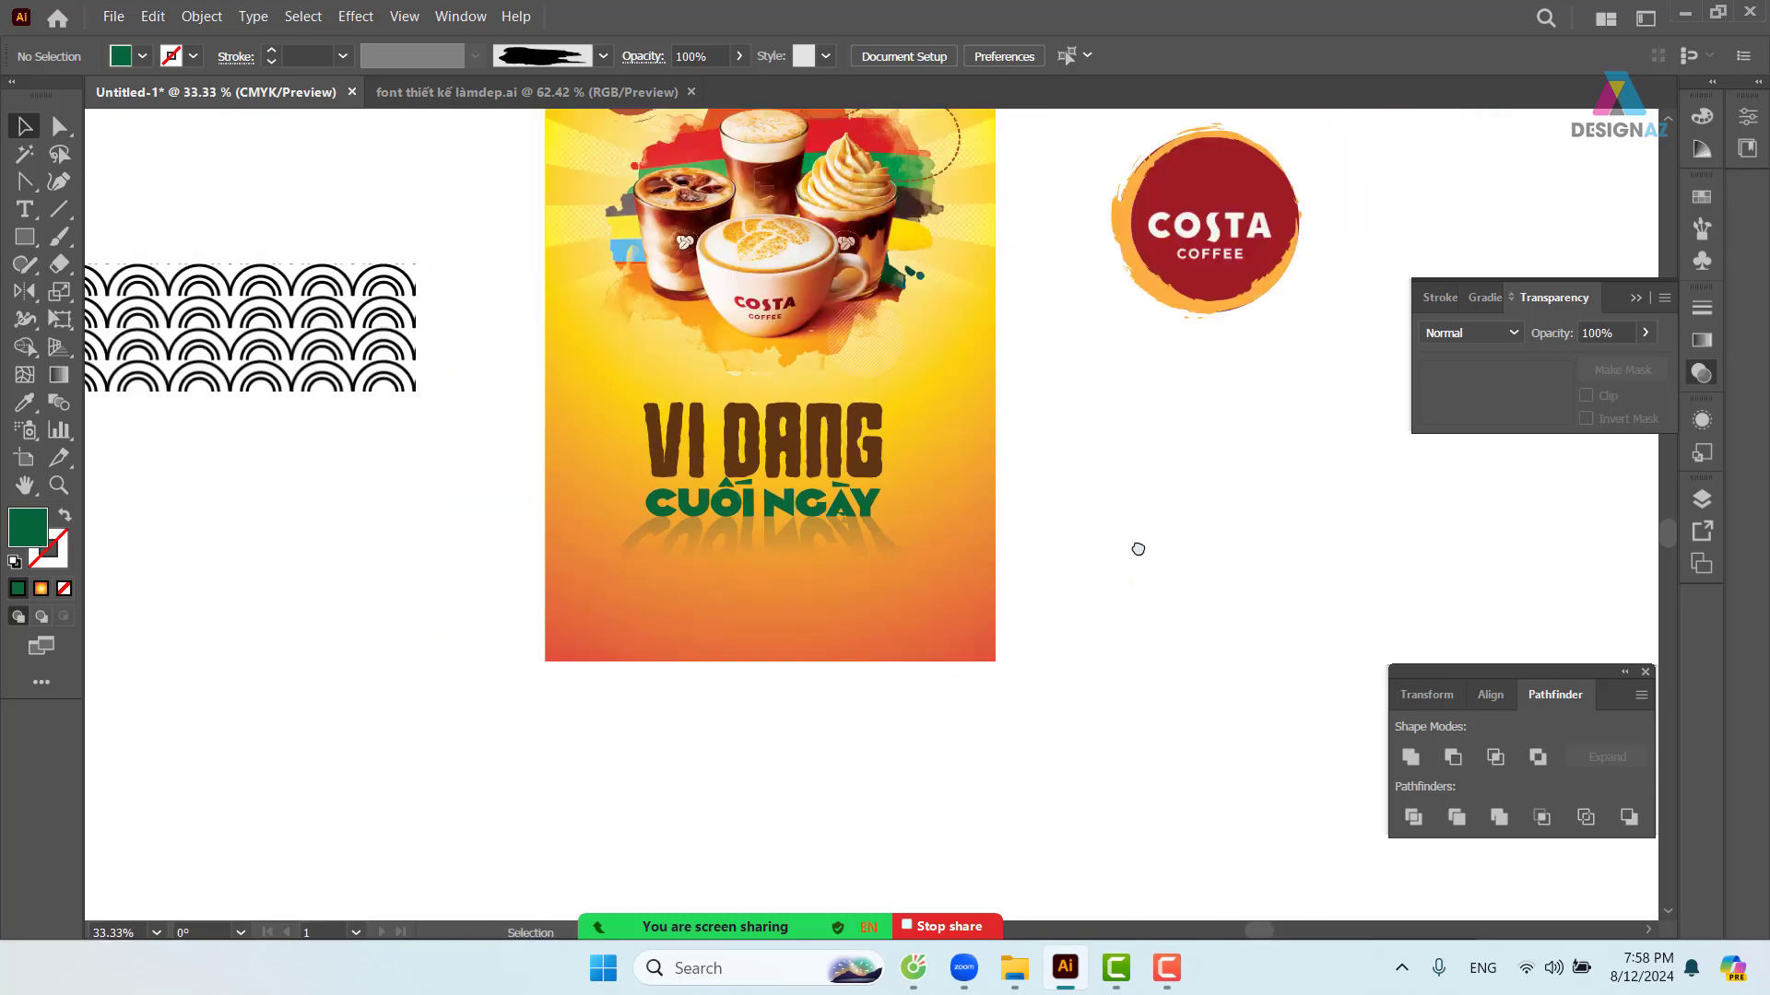
scroll(1043, 541, up, 3)
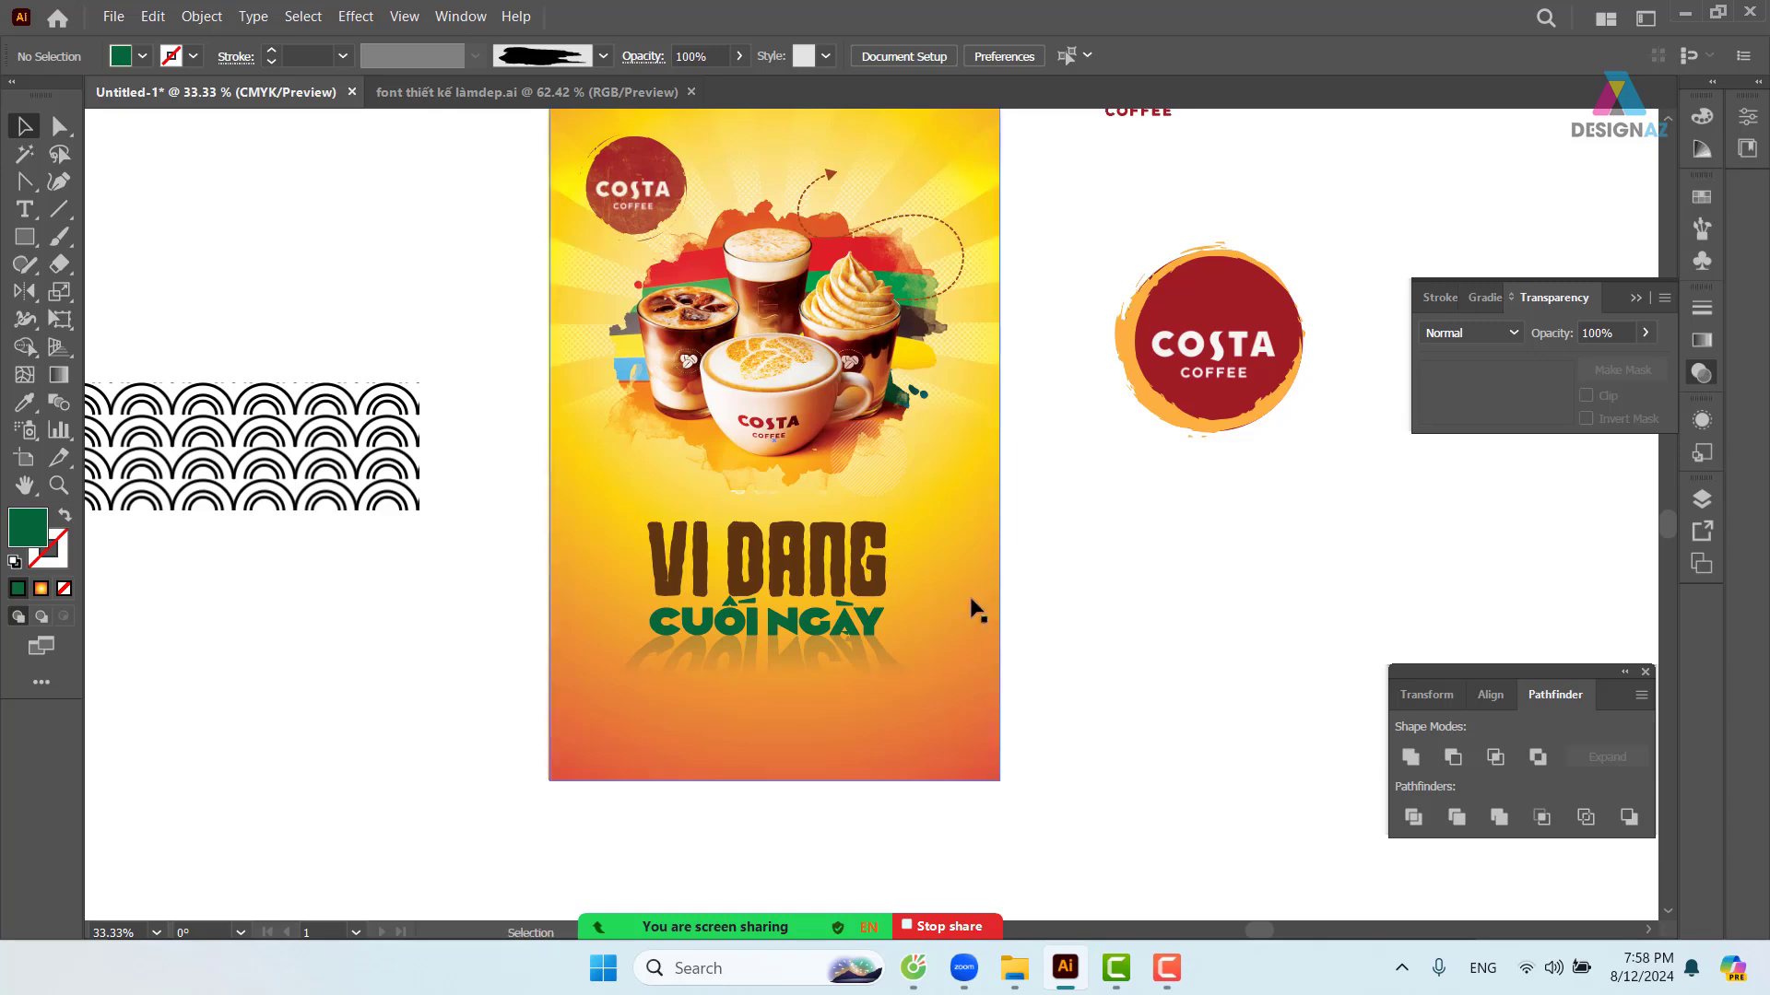
click(974, 609)
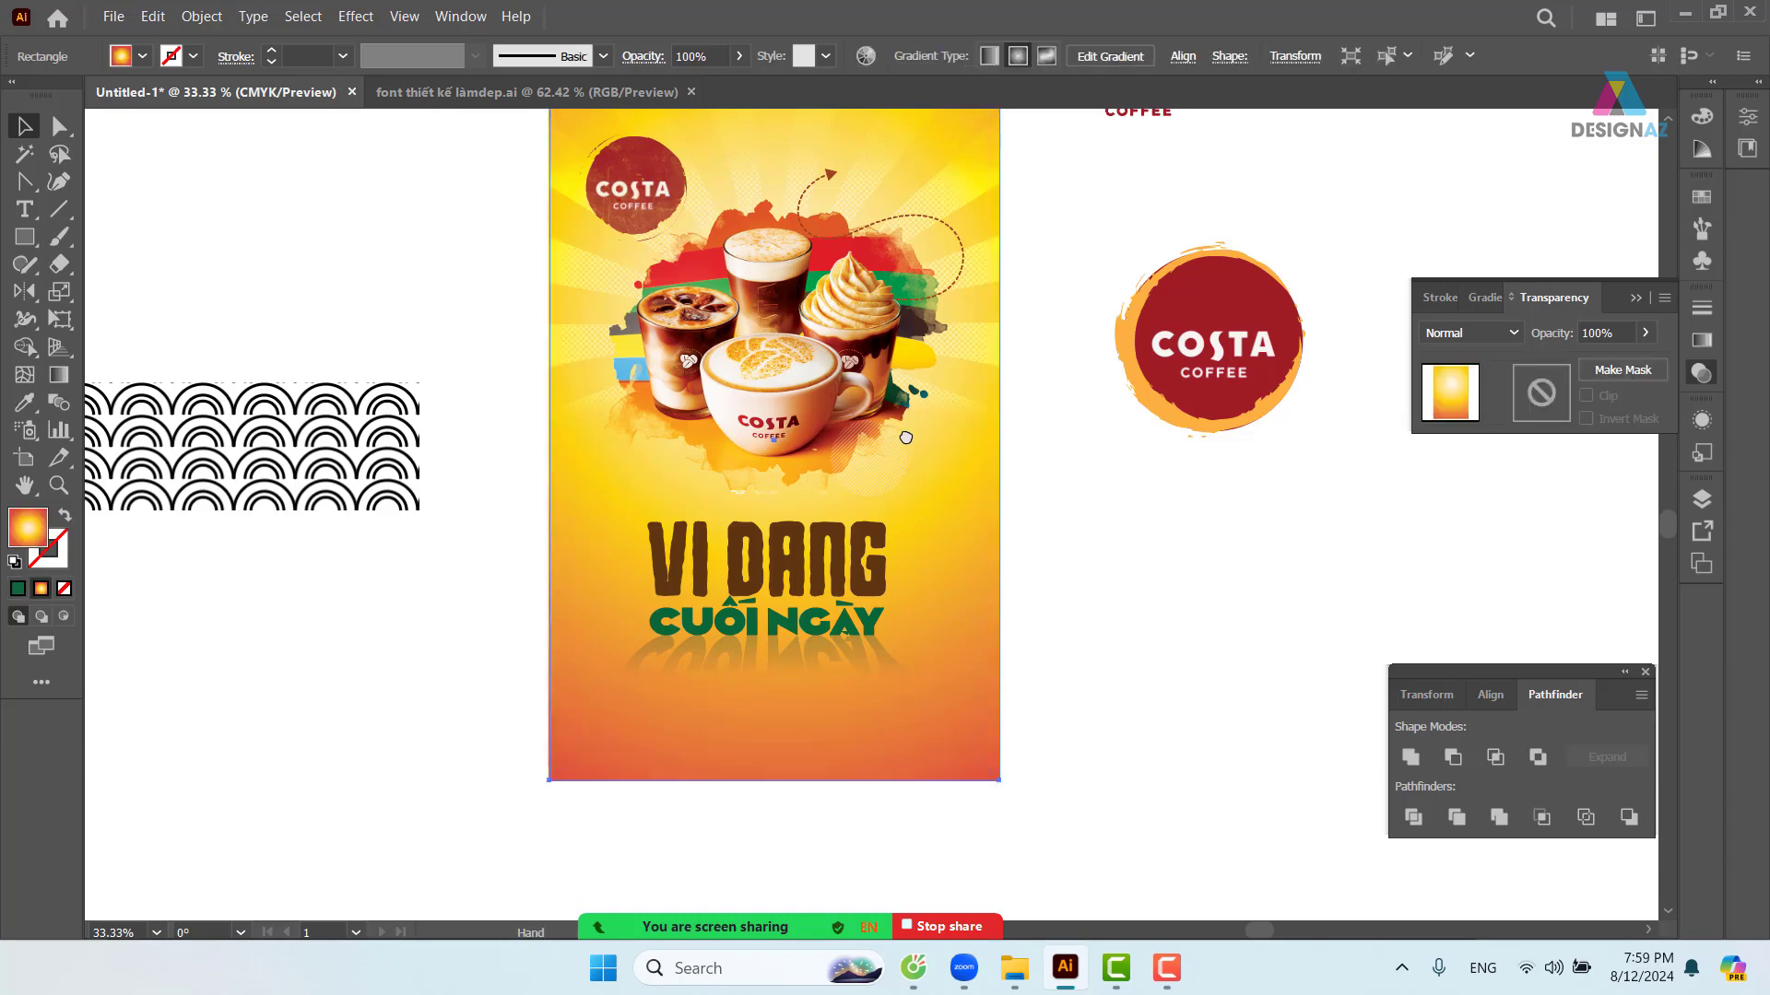
drag(906, 437, 890, 516)
drag(762, 203, 762, 843)
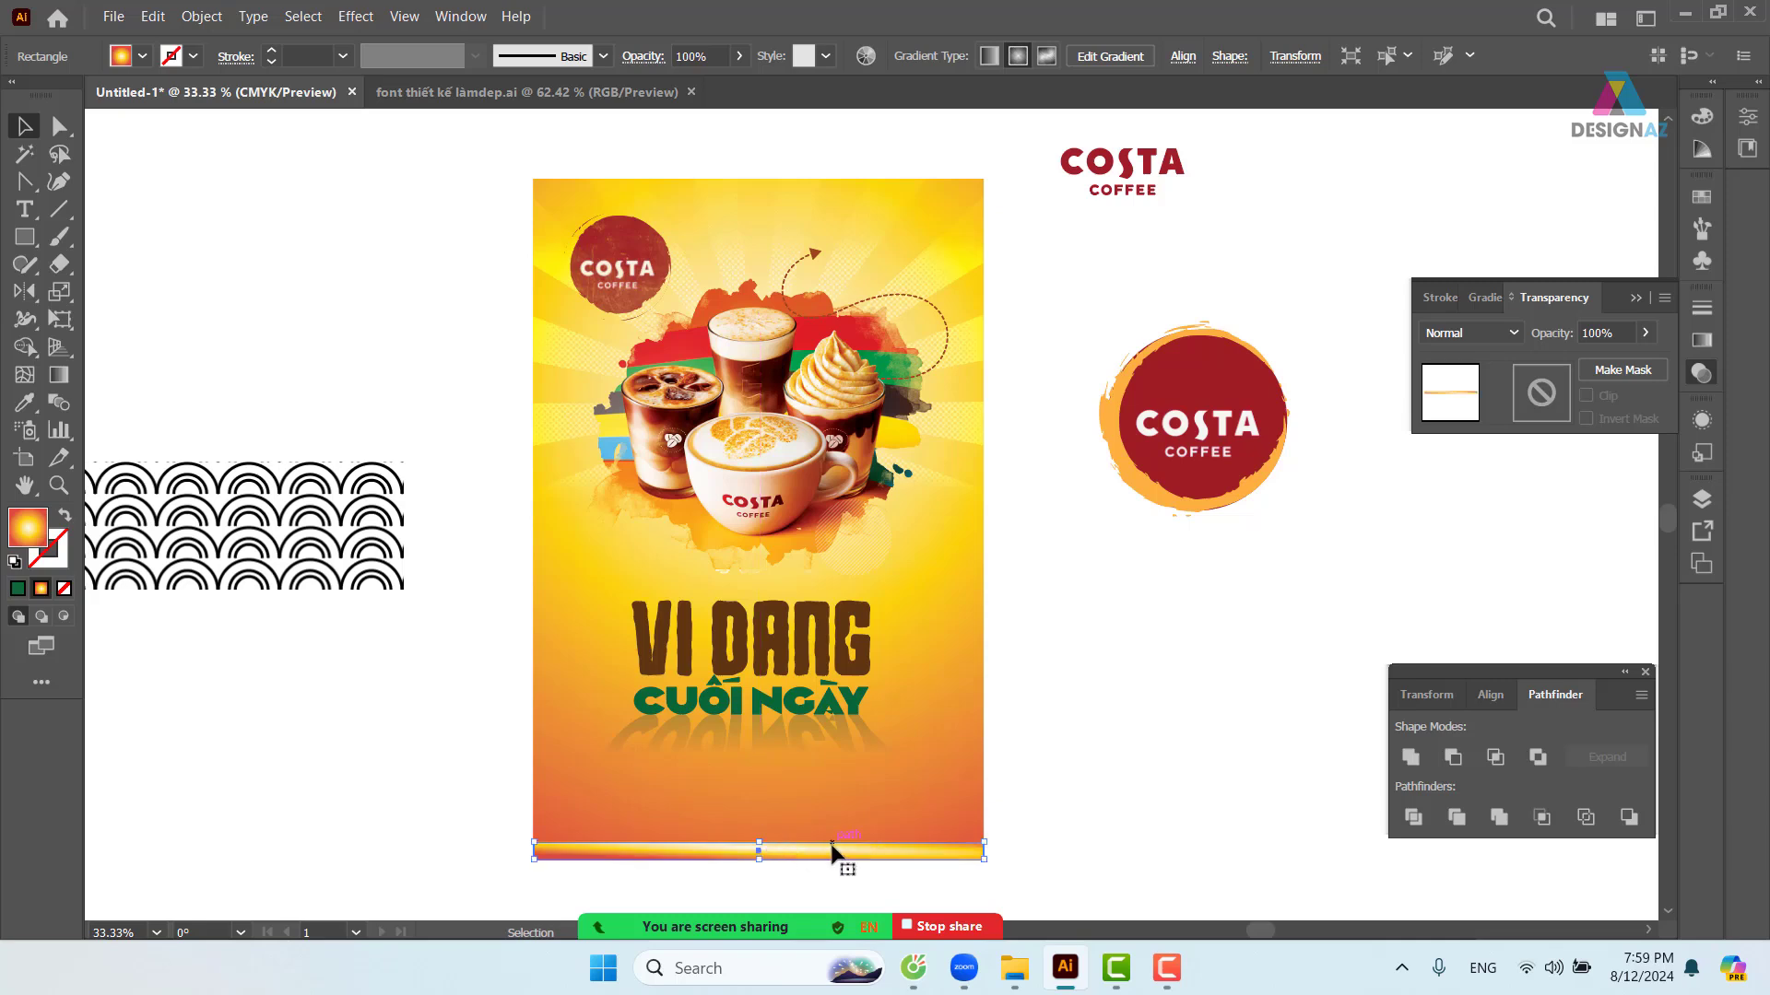
- Fill the thin bottom strip with the brown sampled from the "VI DANG" headline, and deselect it
key(i)
click(824, 647)
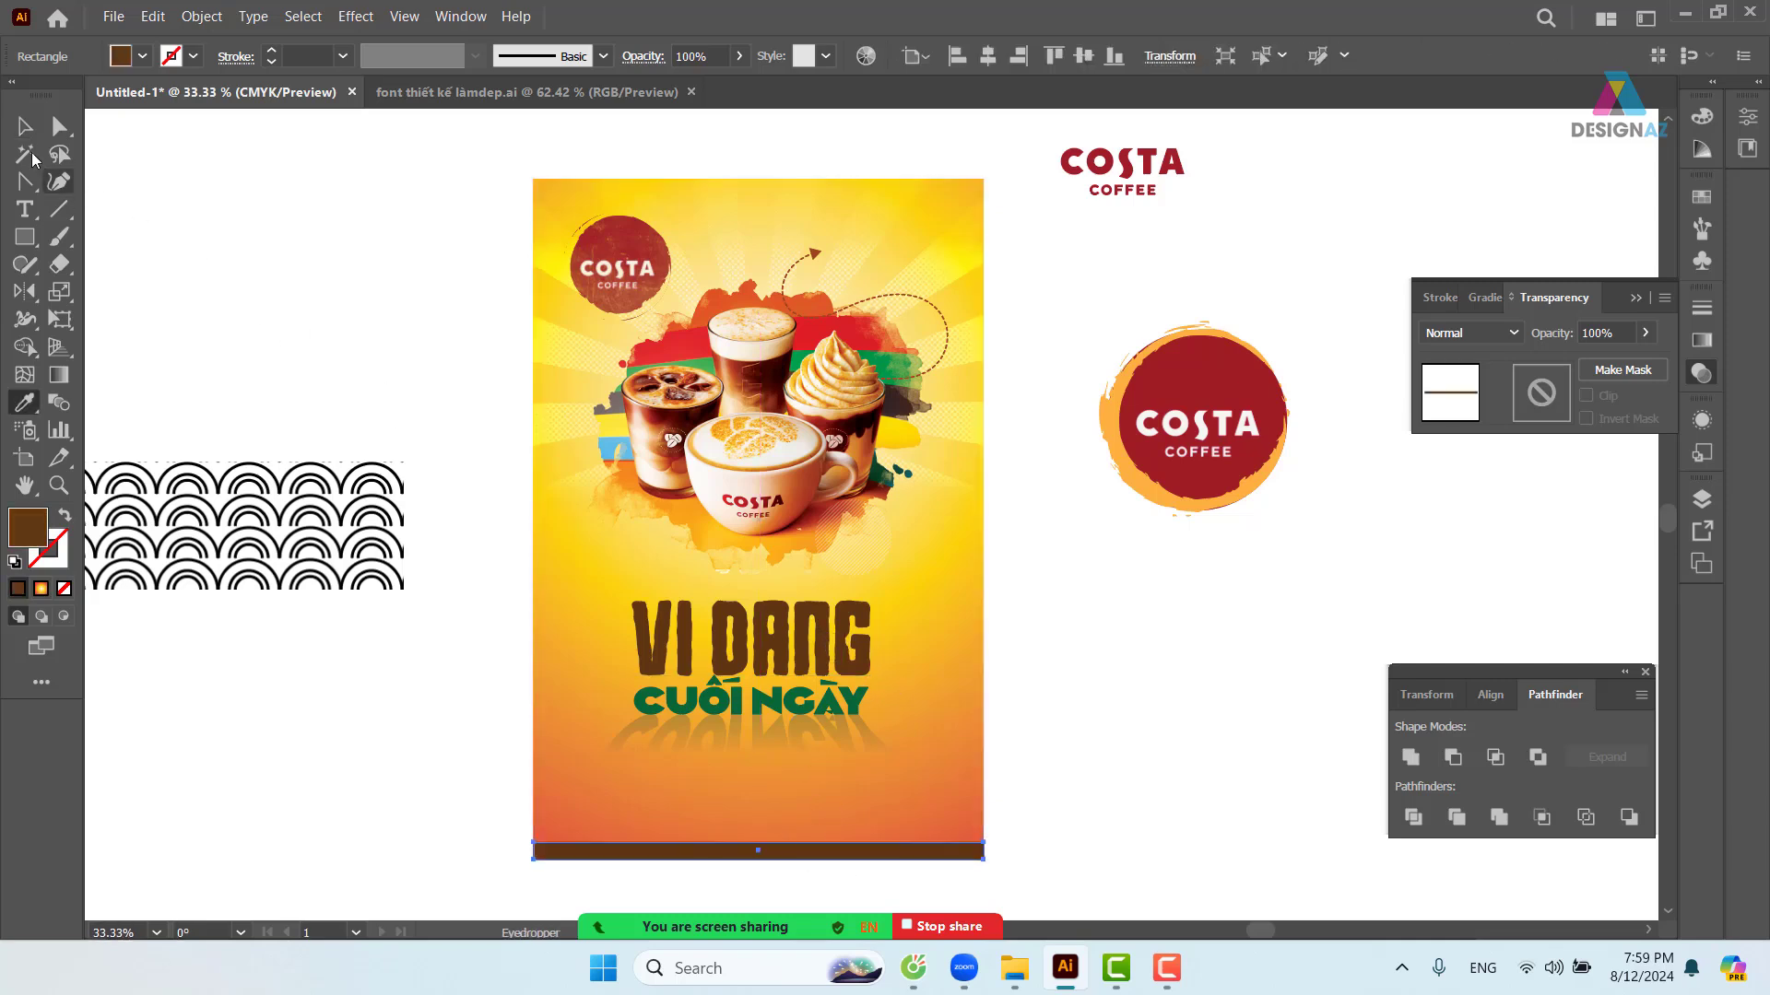
click(25, 127)
click(1097, 717)
- Examine the headline, its fading shadow and the bottom strip up close and within the whole poster
drag(1134, 751, 1103, 652)
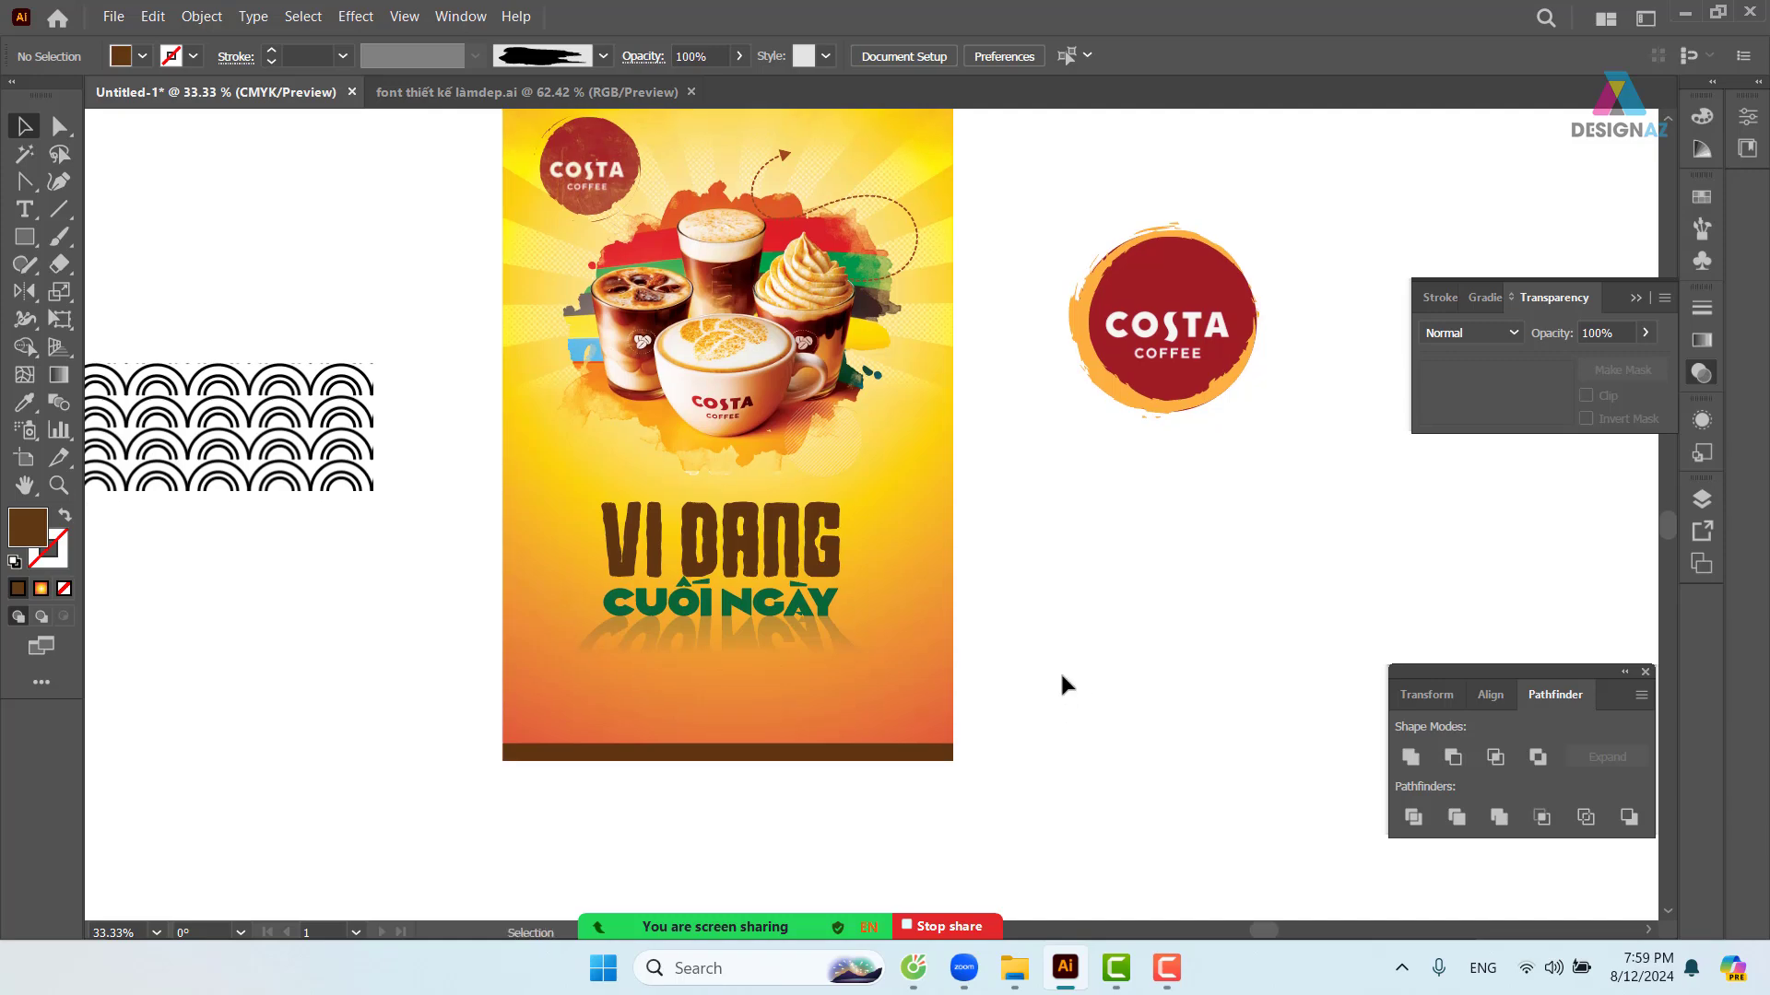
drag(1075, 593, 1027, 661)
drag(774, 623, 977, 681)
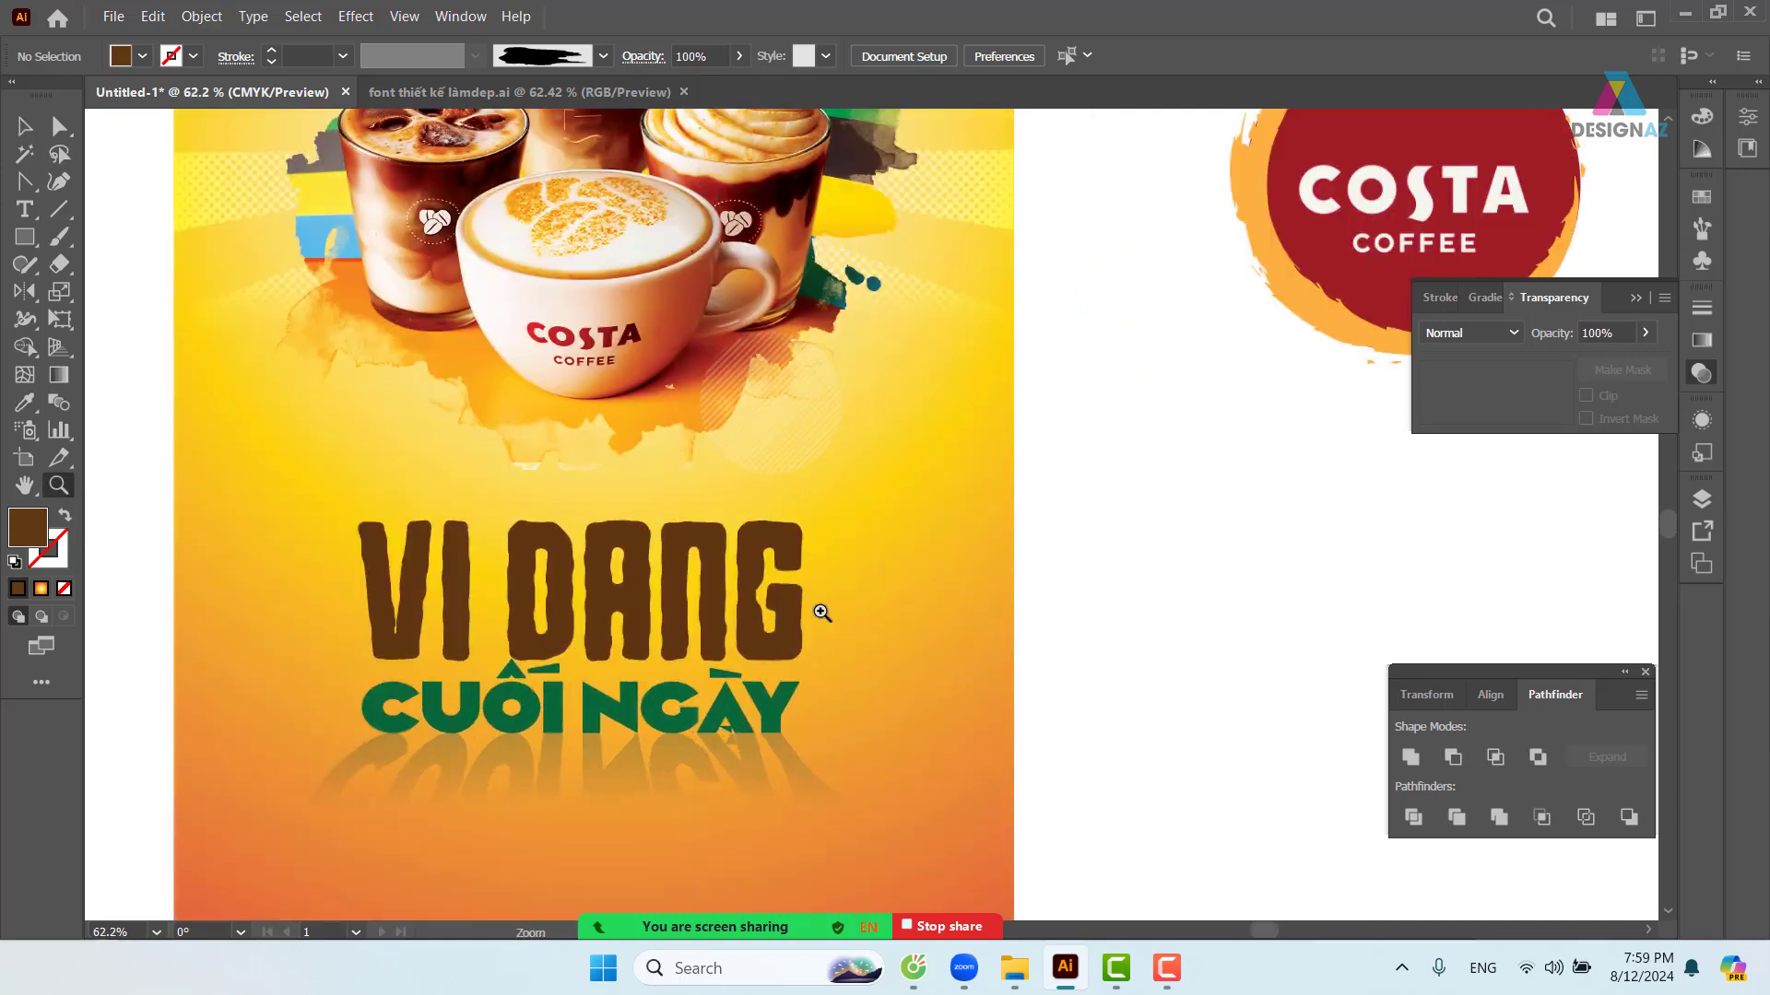
drag(869, 604, 904, 462)
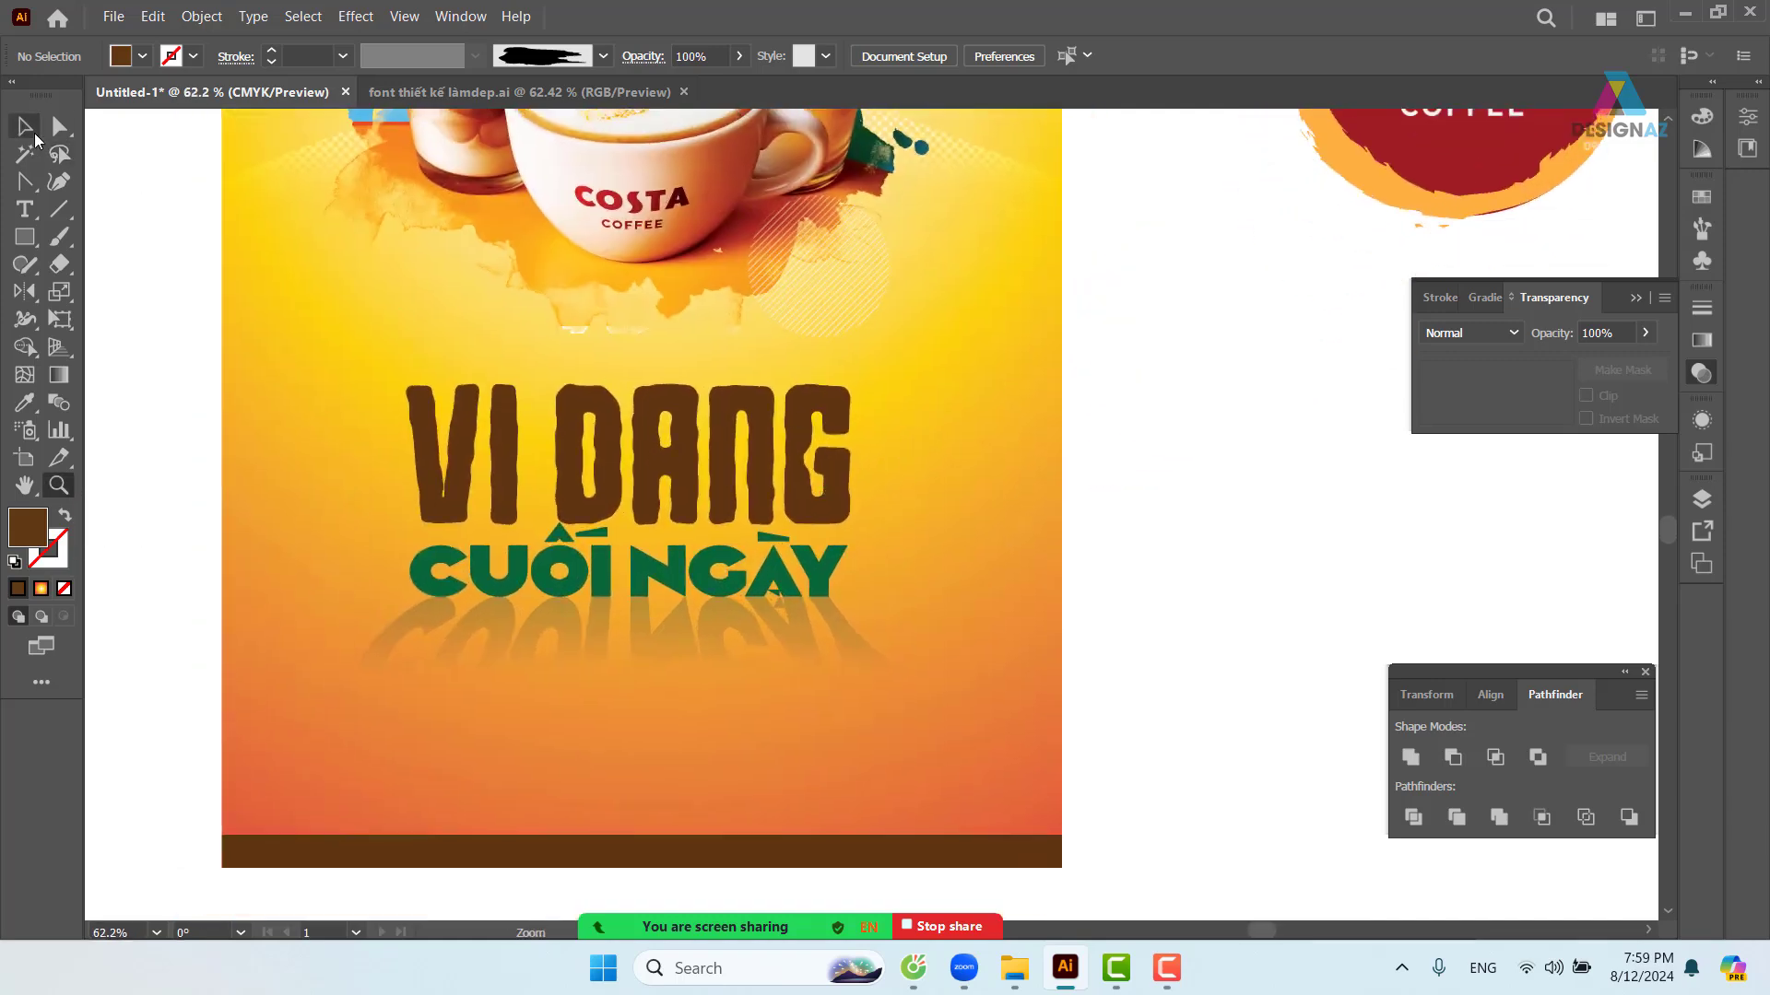
click(25, 127)
key(ctrl+minus)
key(ctrl+minus)
key(ctrl+minus)
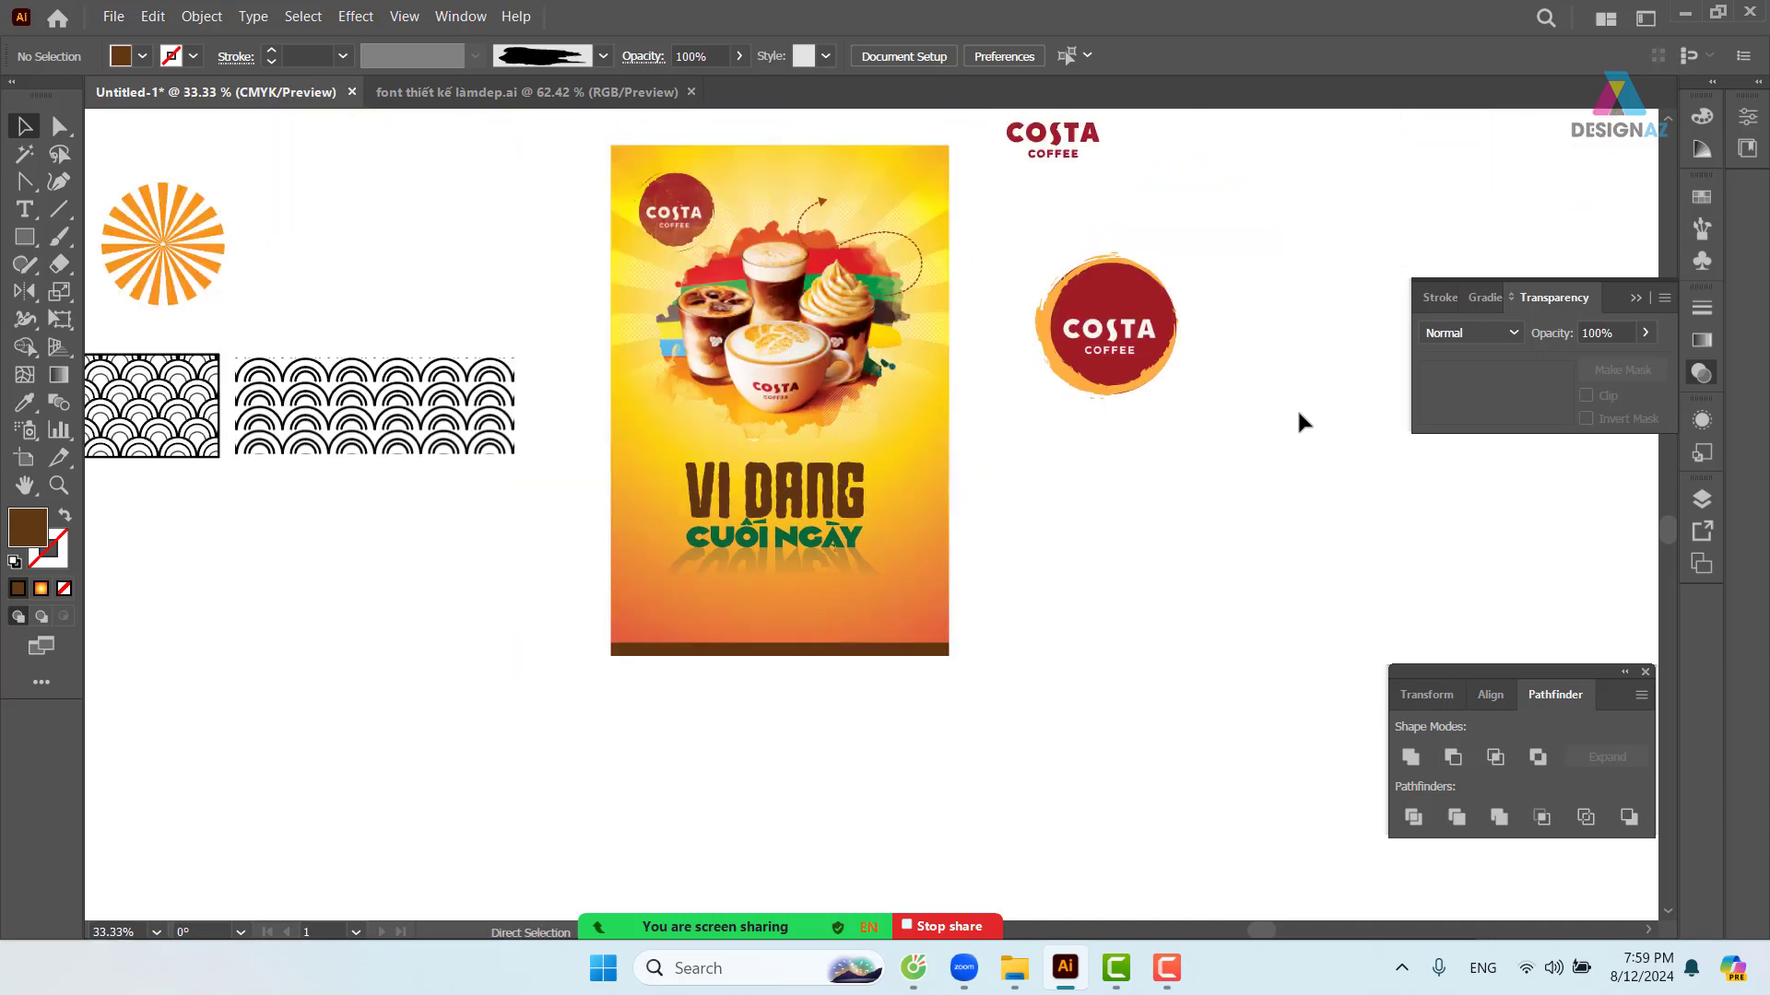
- Duplicate the entire poster about 49.9 cm horizontally to the right, past the loose logo badge
key(space)
drag(1309, 433, 1106, 458)
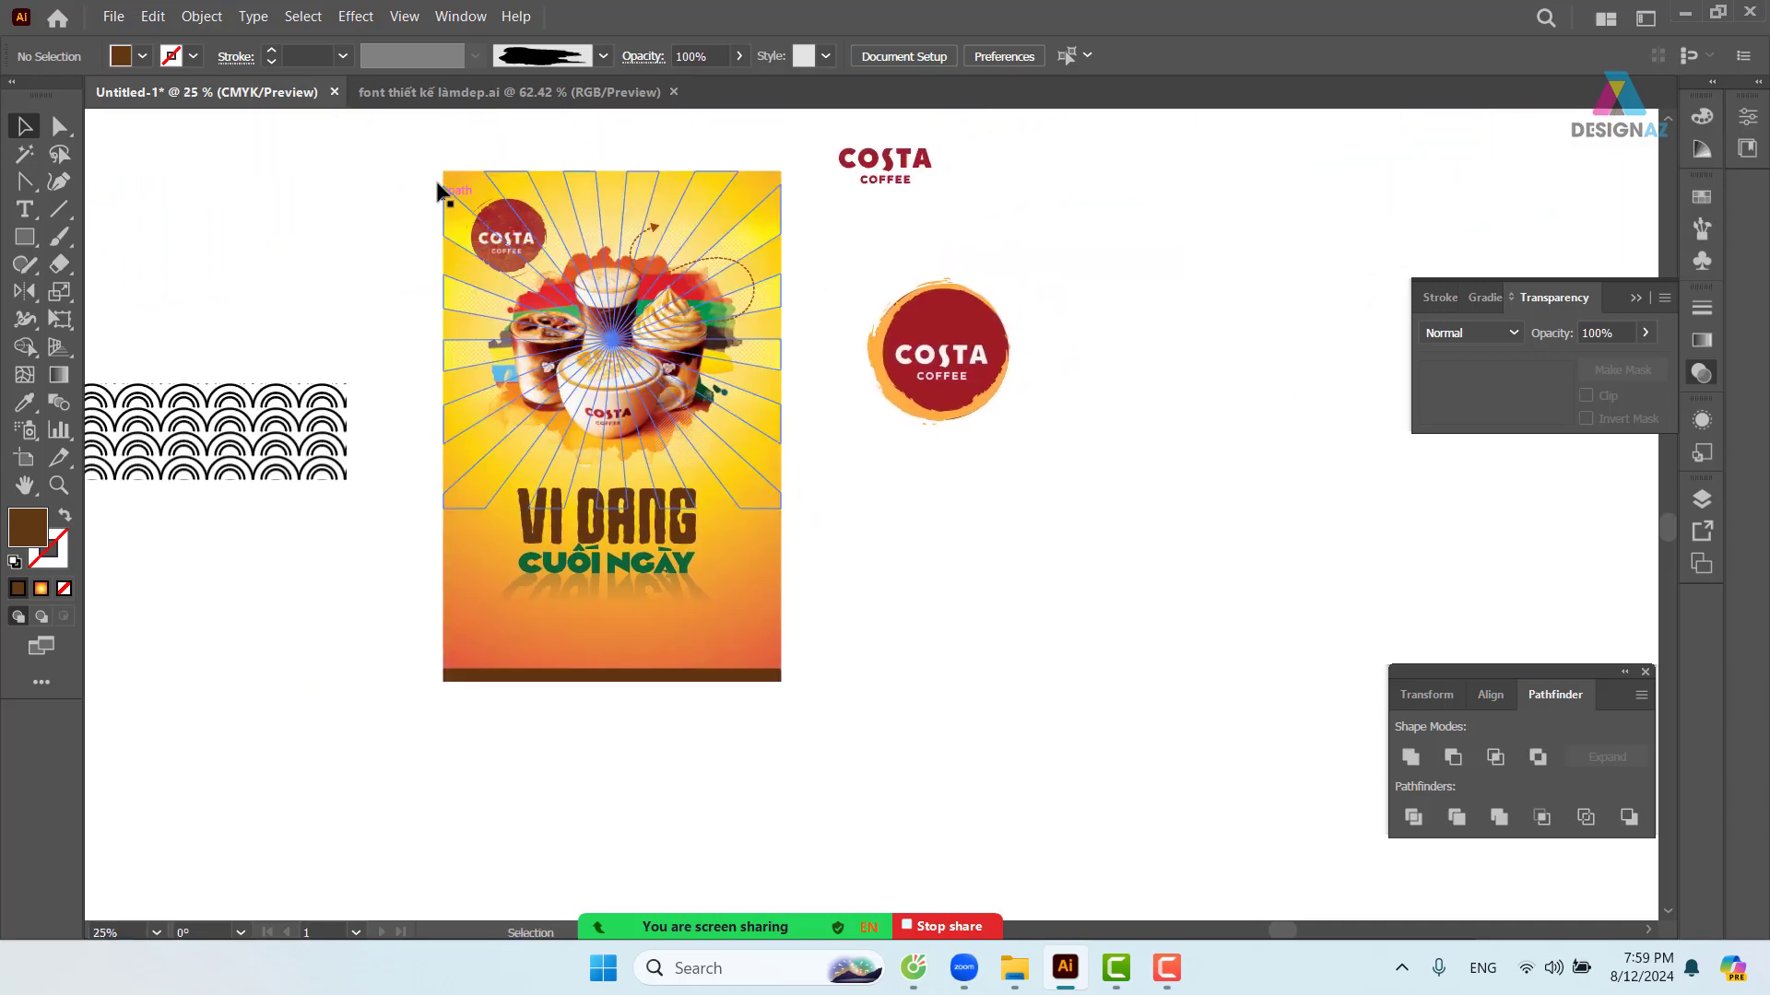
drag(754, 688, 784, 684)
drag(819, 617, 636, 603)
drag(469, 413, 1097, 450)
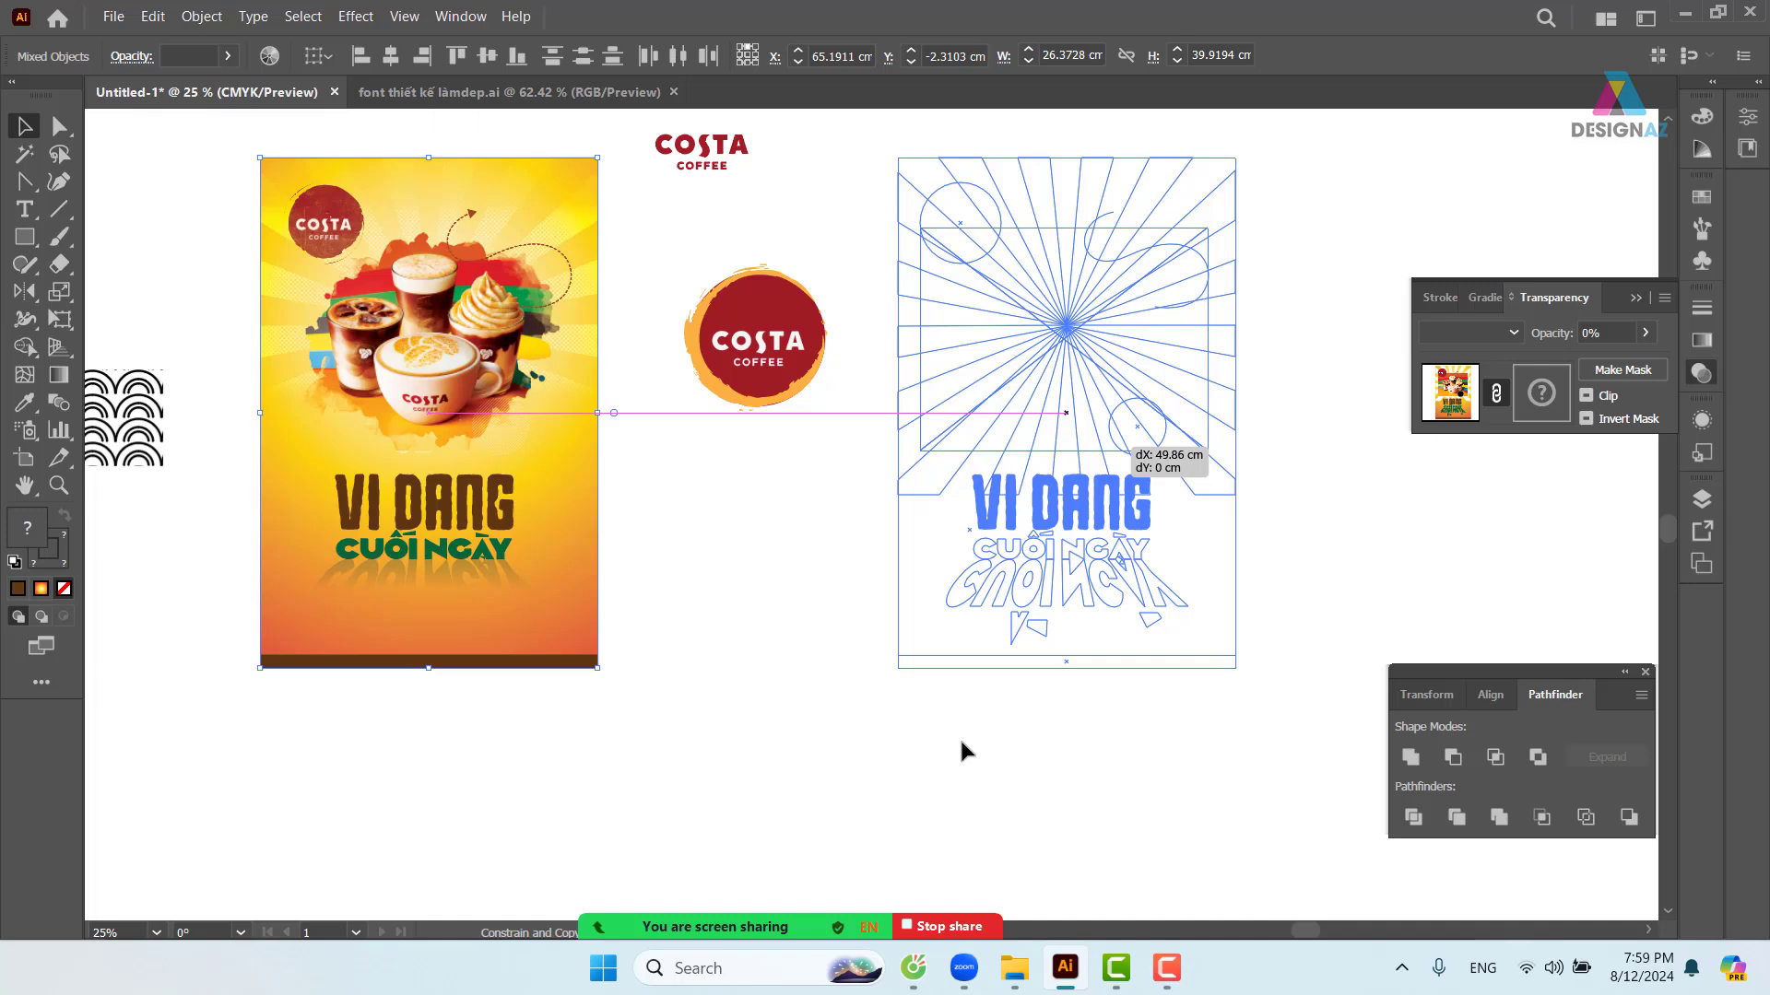
drag(1062, 758, 1061, 758)
click(1060, 758)
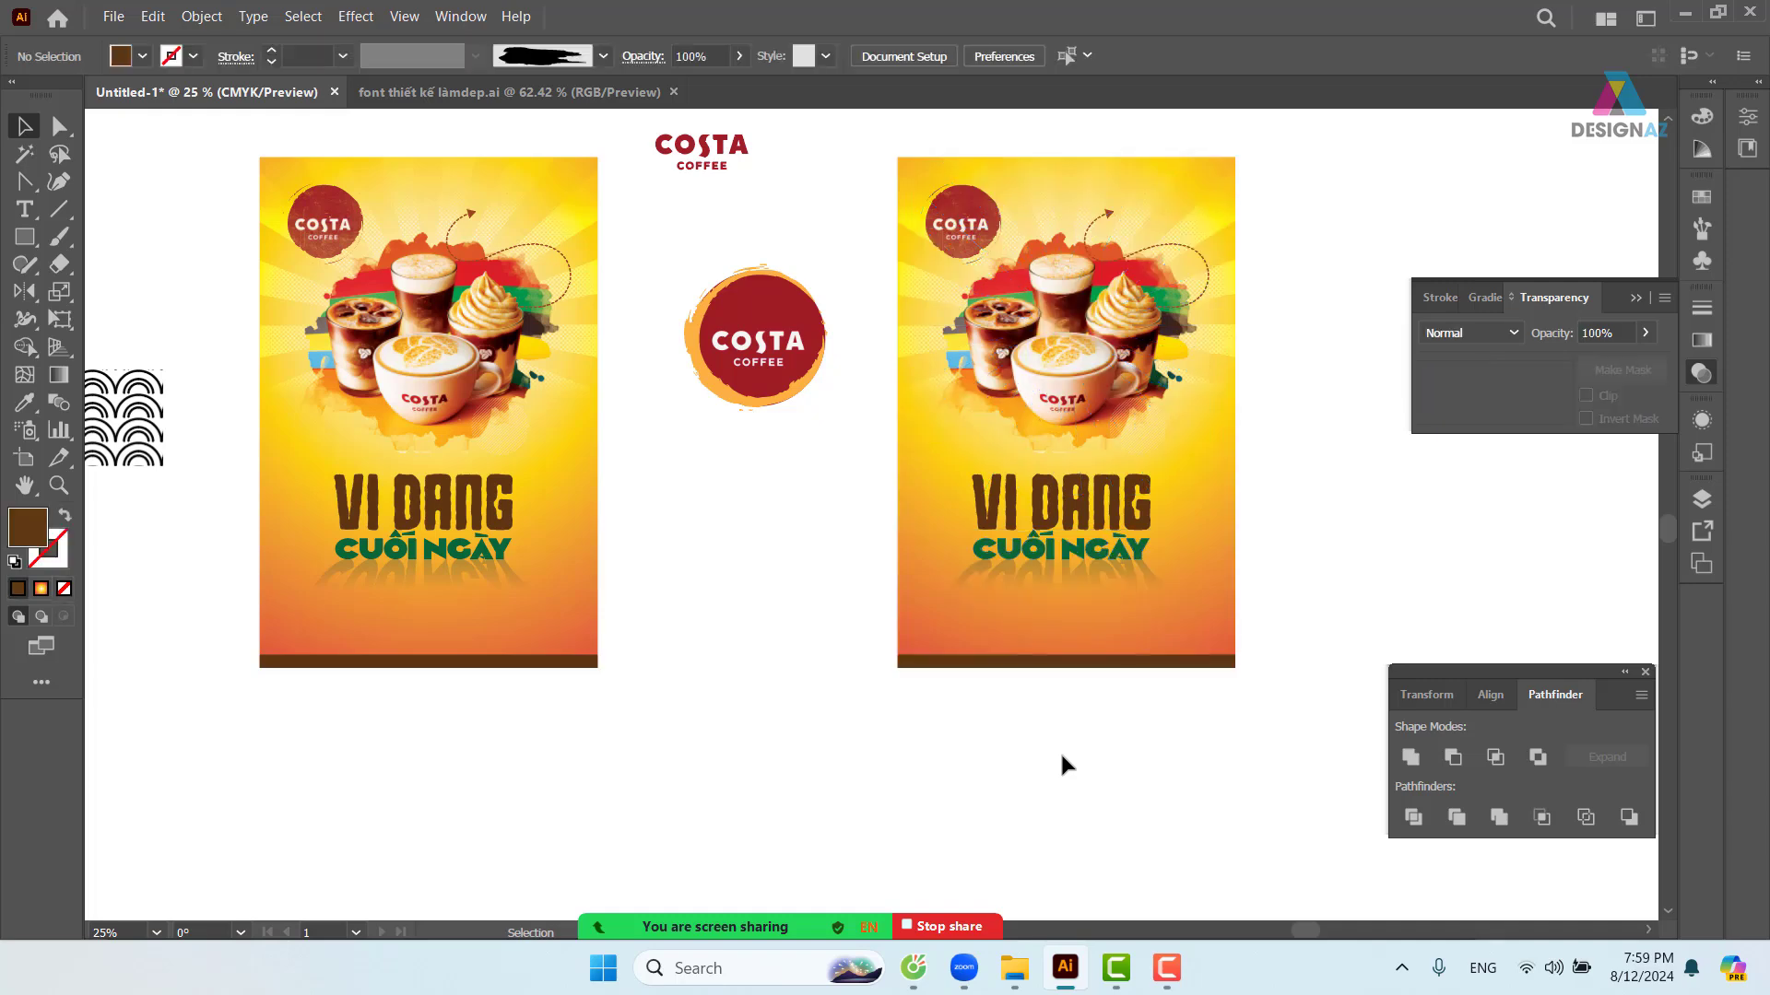
- Delete the faded "CUỐI NGÀY" shadow from the duplicate poster
click(1110, 592)
key(Delete)
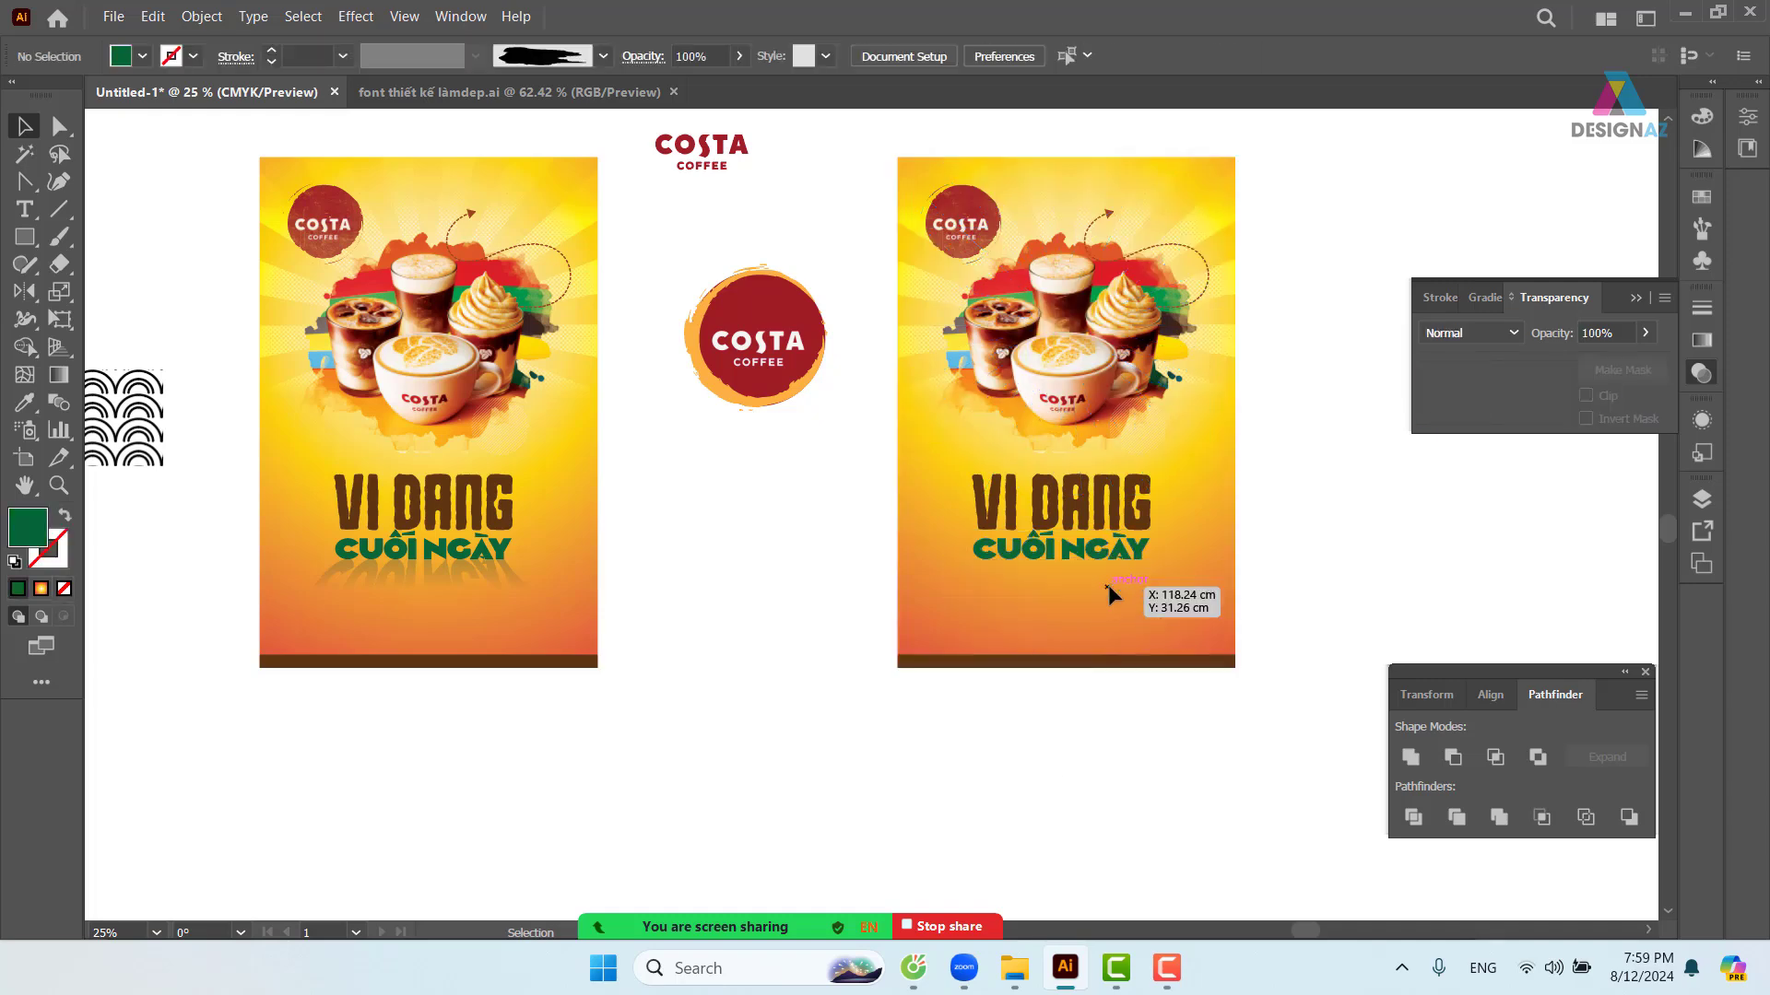
- Delete the green "CUỐI NGÀY" lettering beneath the "VI DANG" headline on the duplicate poster
drag(1208, 560, 1058, 591)
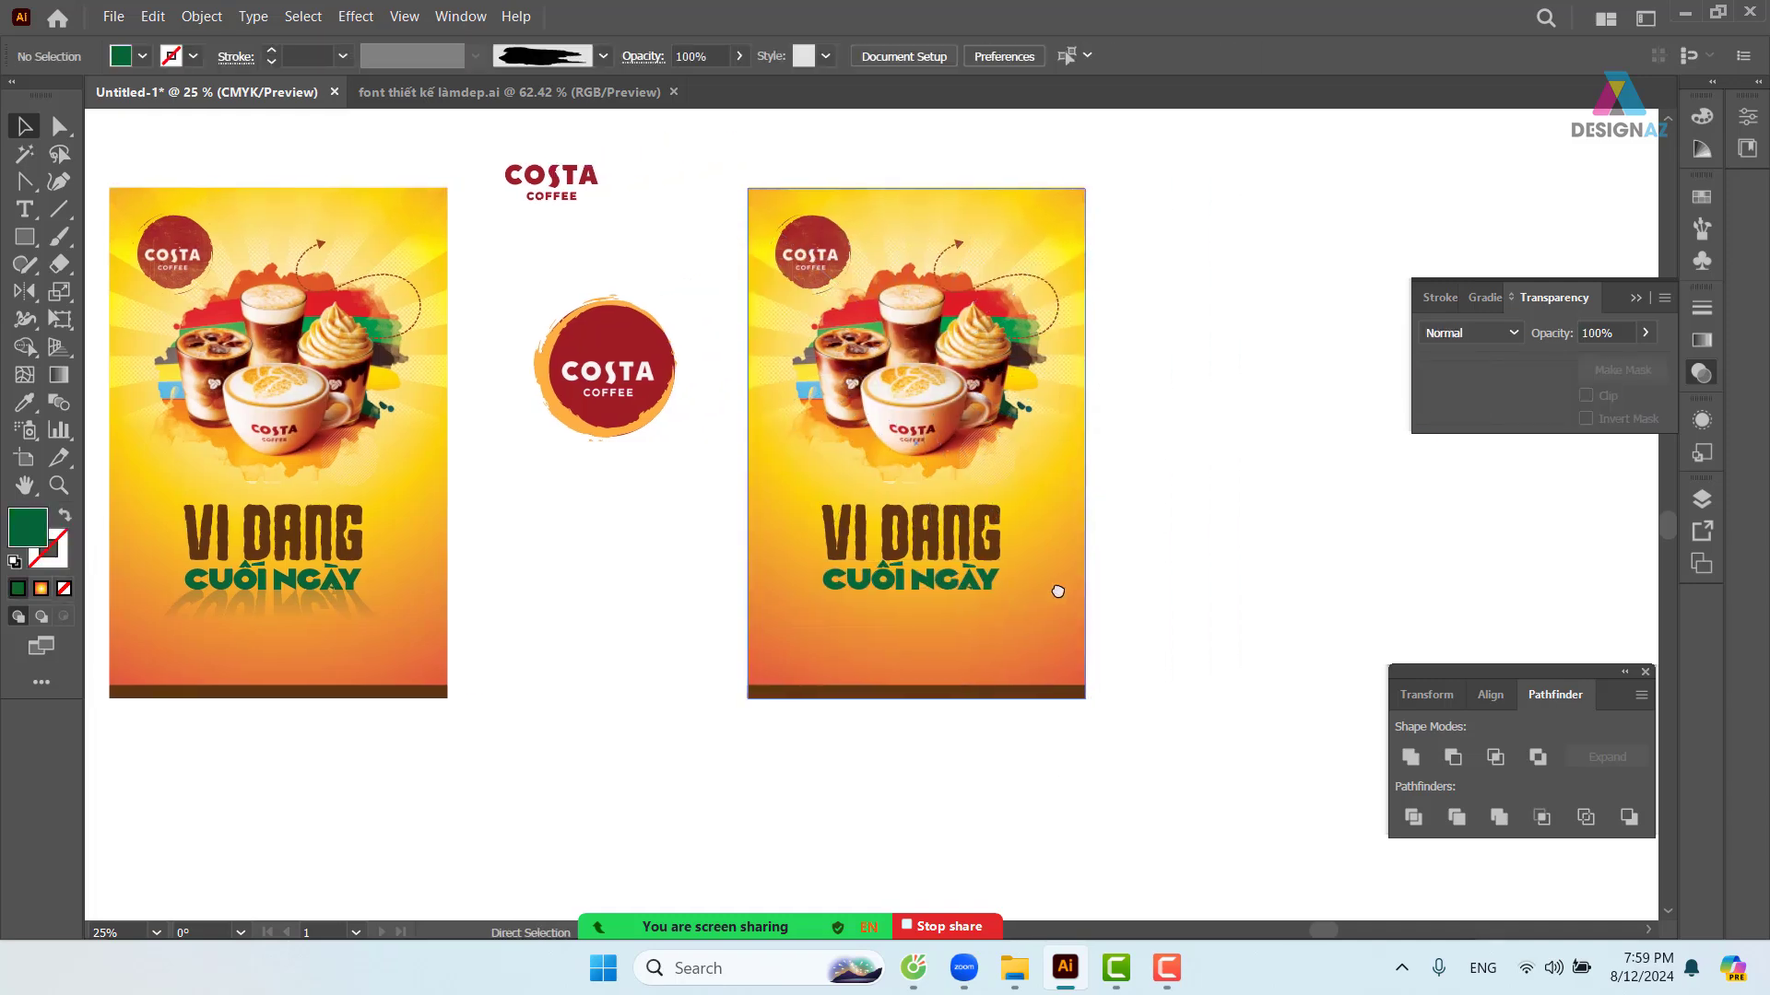
key(ctrl+plus)
key(ctrl+plus)
click(999, 650)
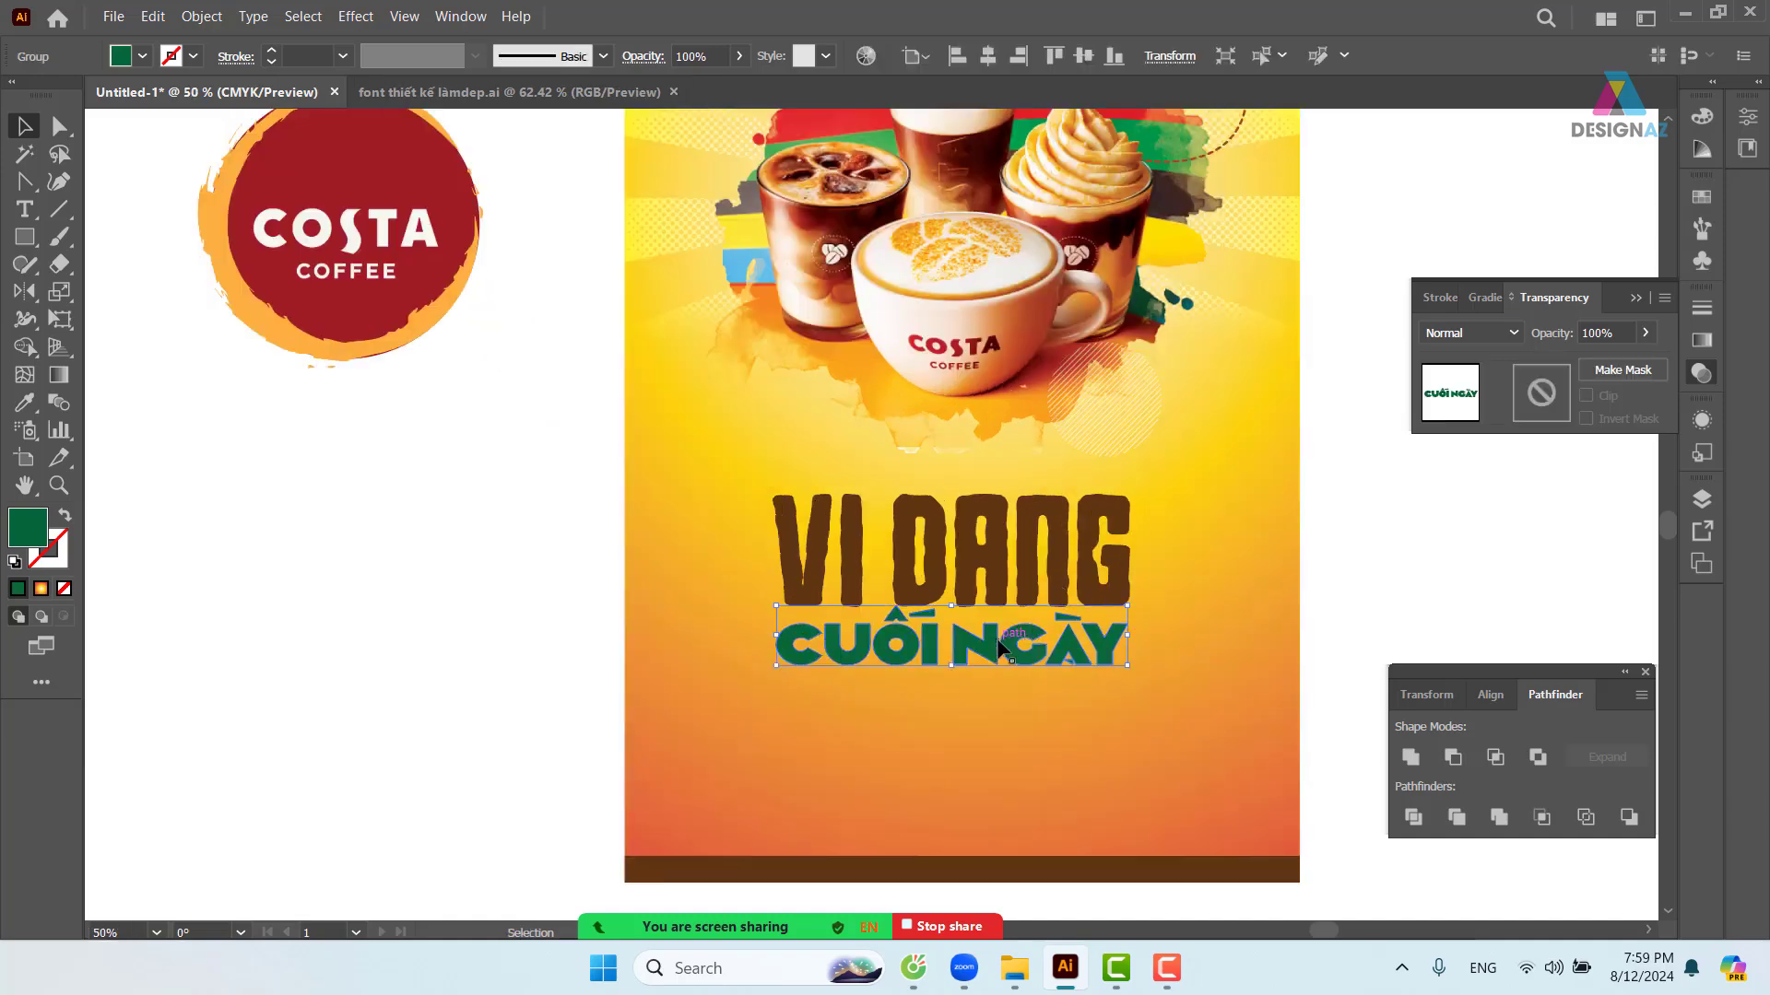
drag(1000, 645, 1001, 654)
key(Delete)
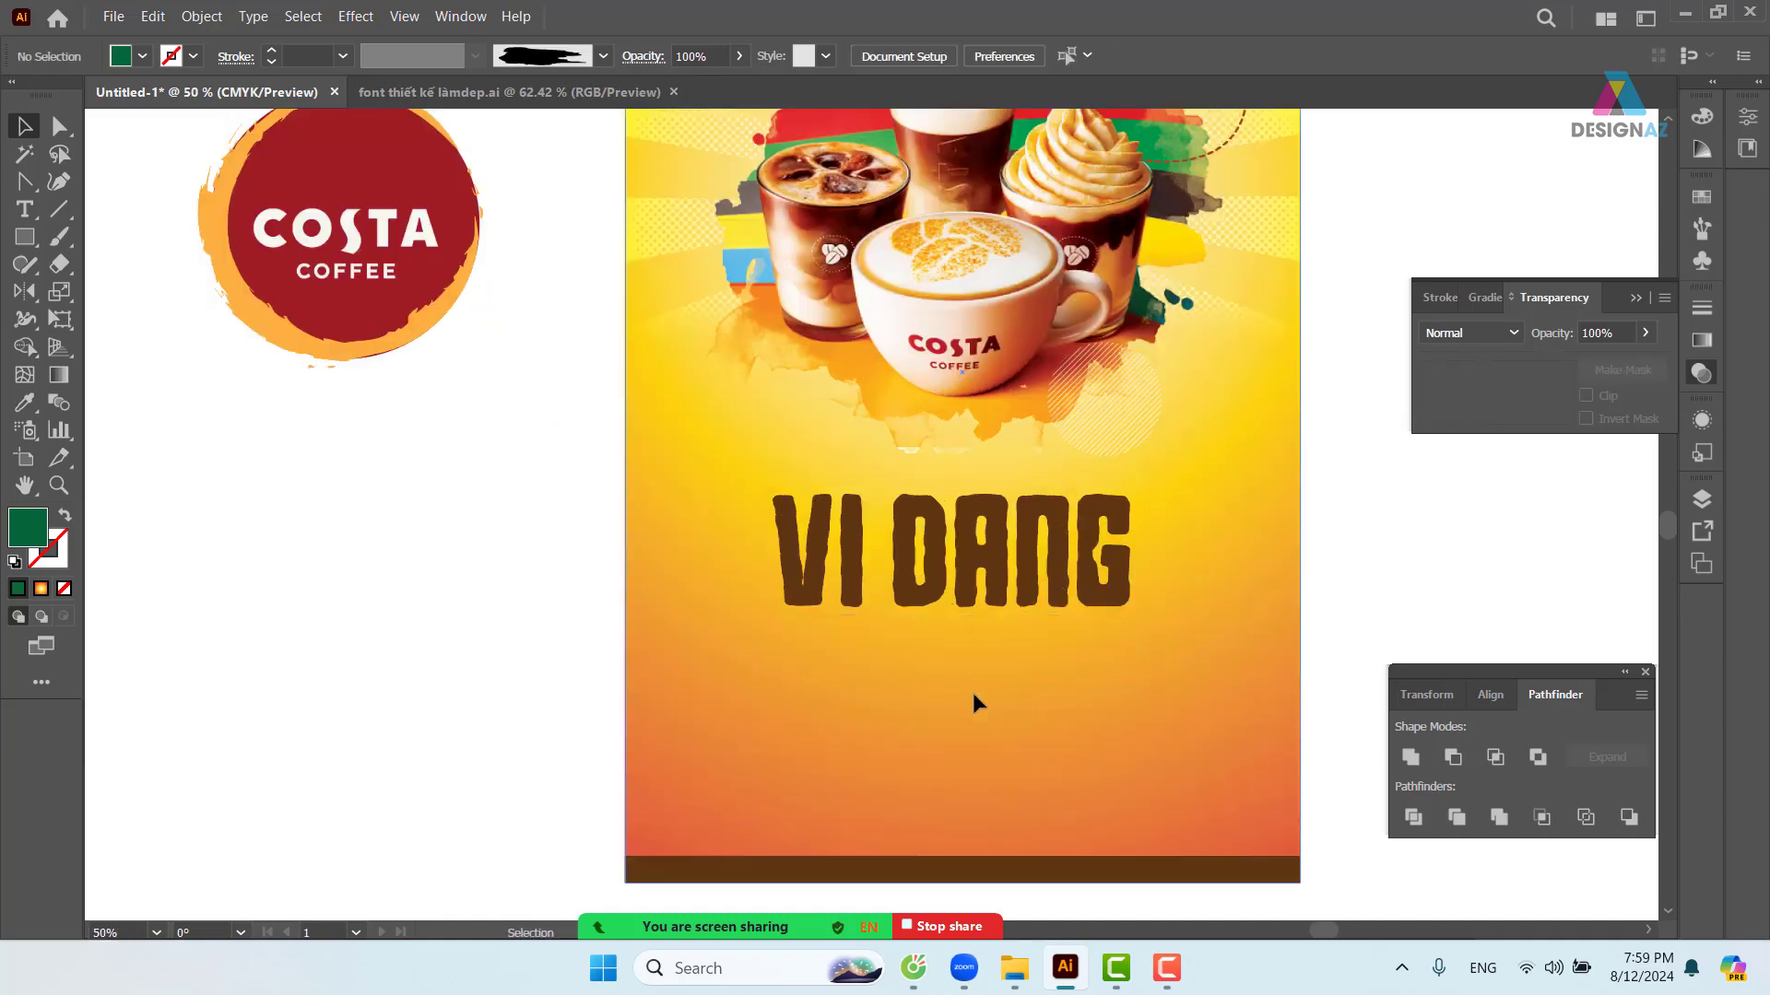
- Add a new placeholder text line and move it beside the duplicate poster, level with the "VI DANG" headline
click(25, 209)
click(426, 529)
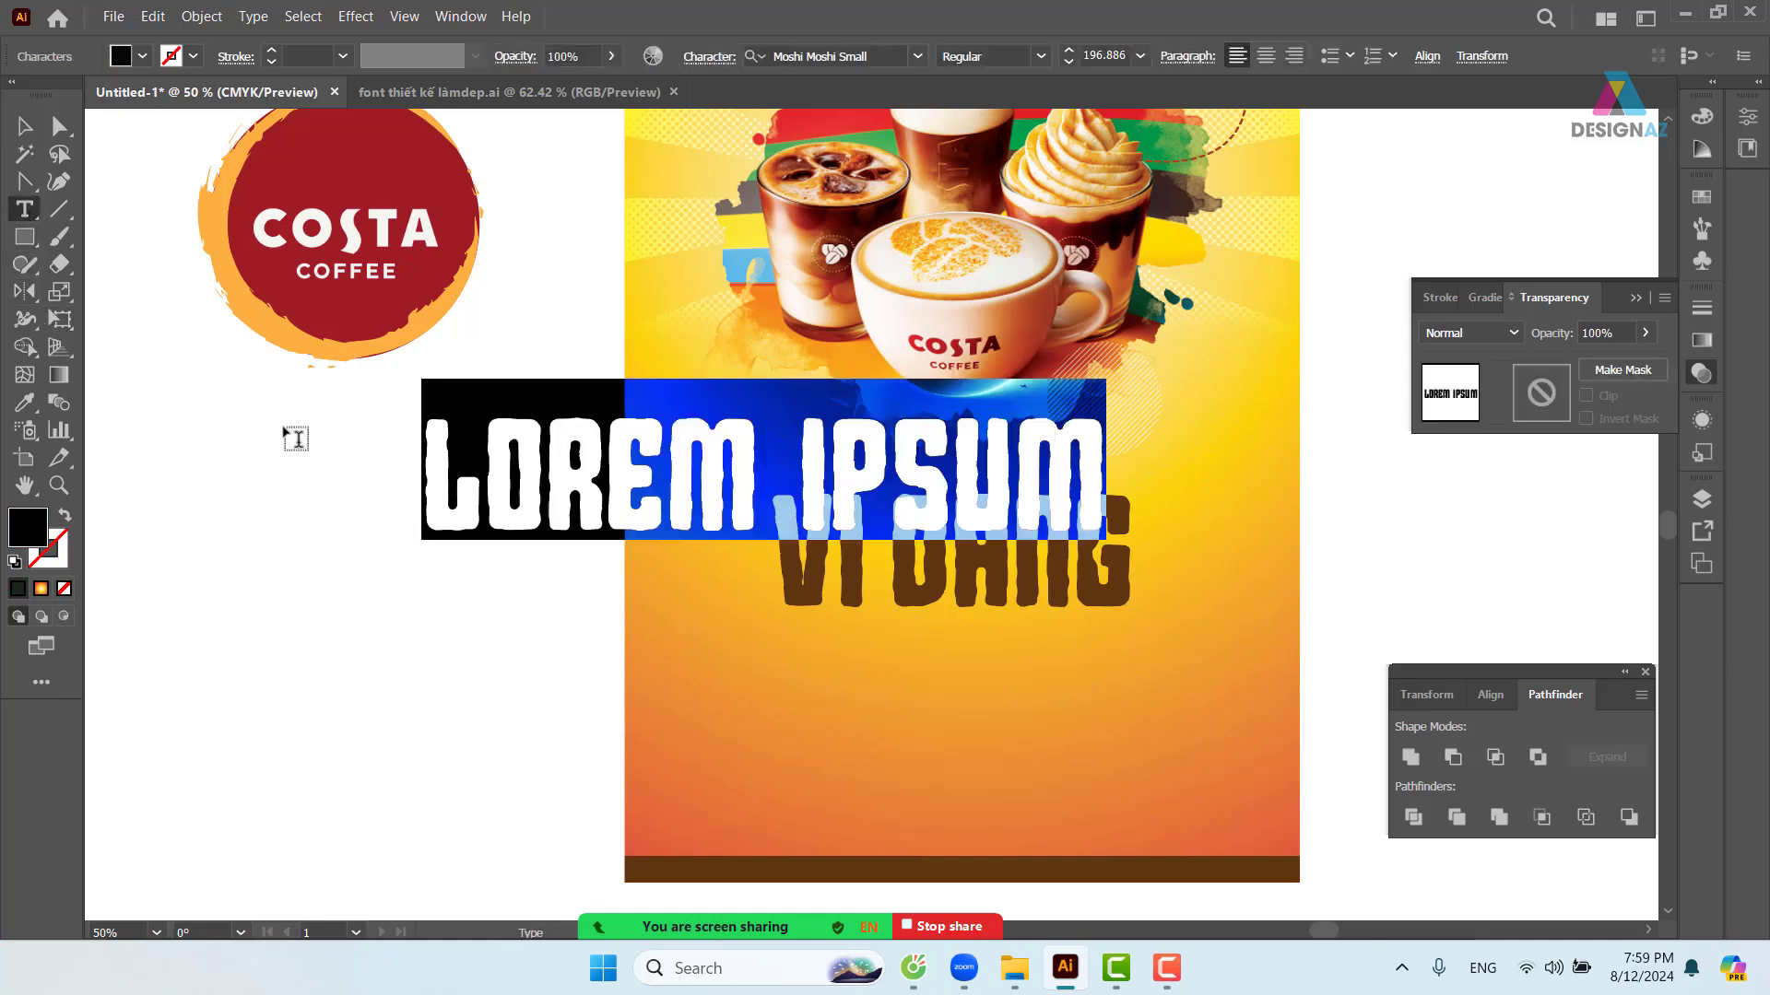
click(25, 126)
click(631, 504)
drag(631, 504, 488, 578)
key(t)
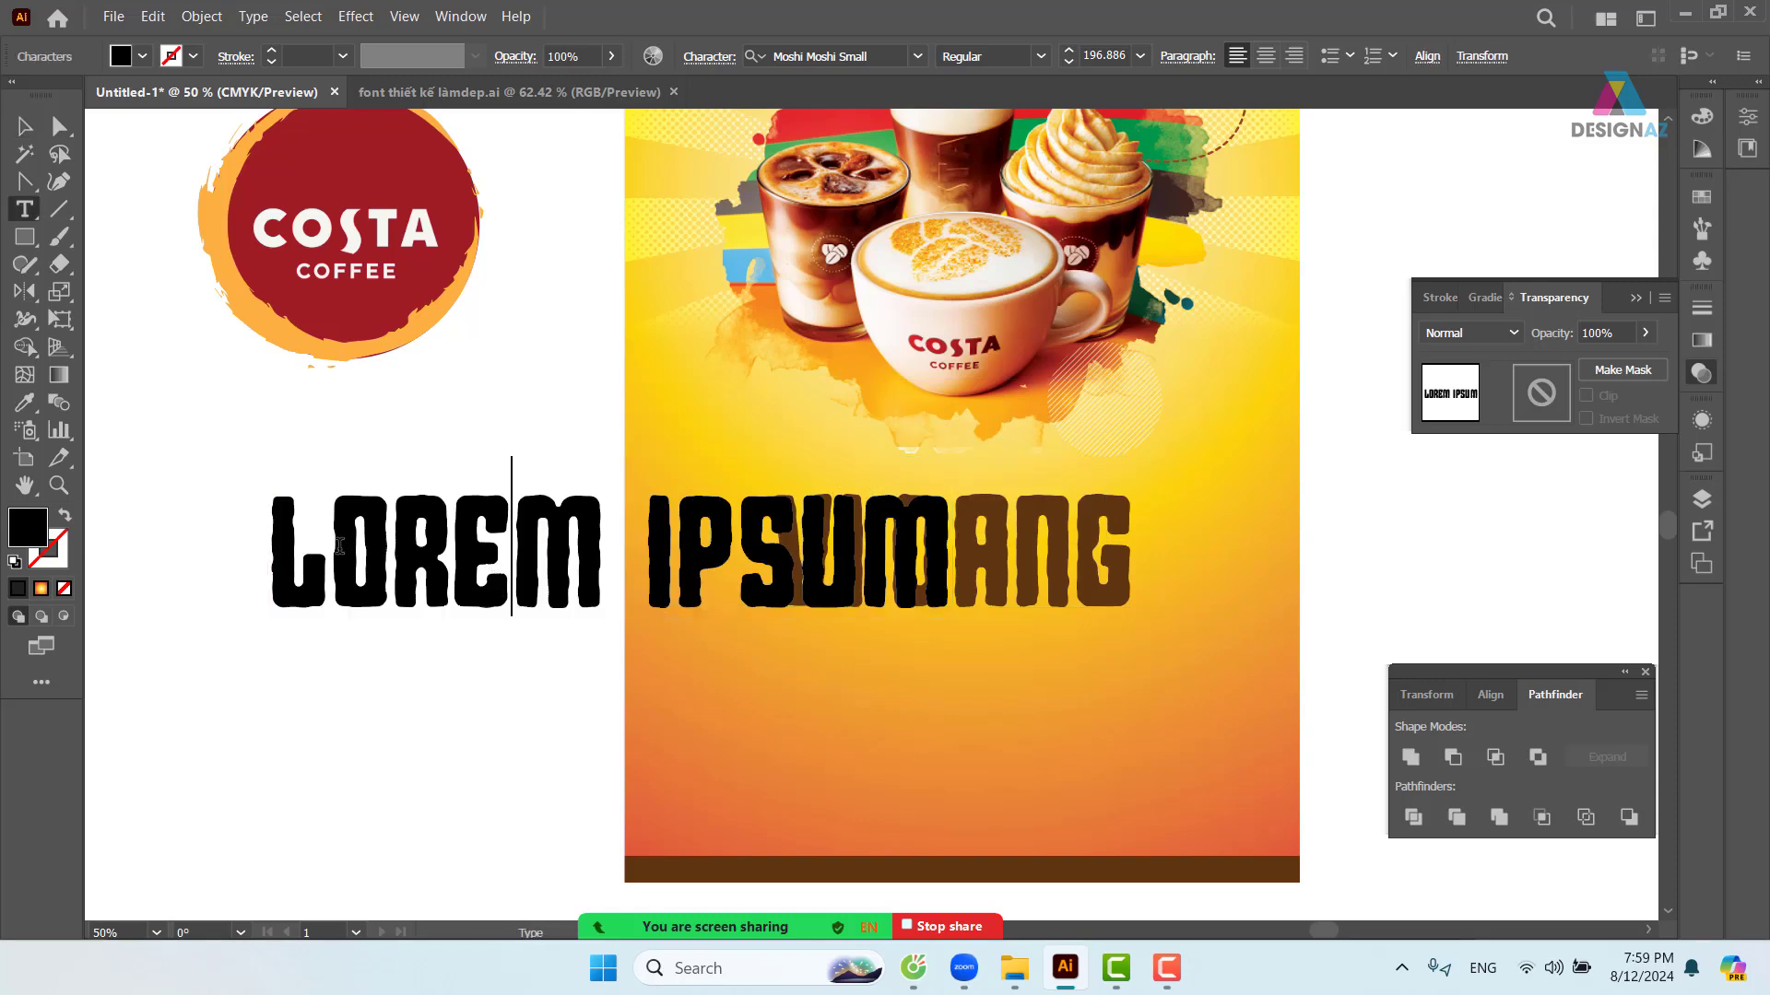
- Replace the placeholder wording with "CUOI NGAY" and place the line beneath the "VI DANG" headline
drag(334, 551, 1140, 565)
key(BackSpace)
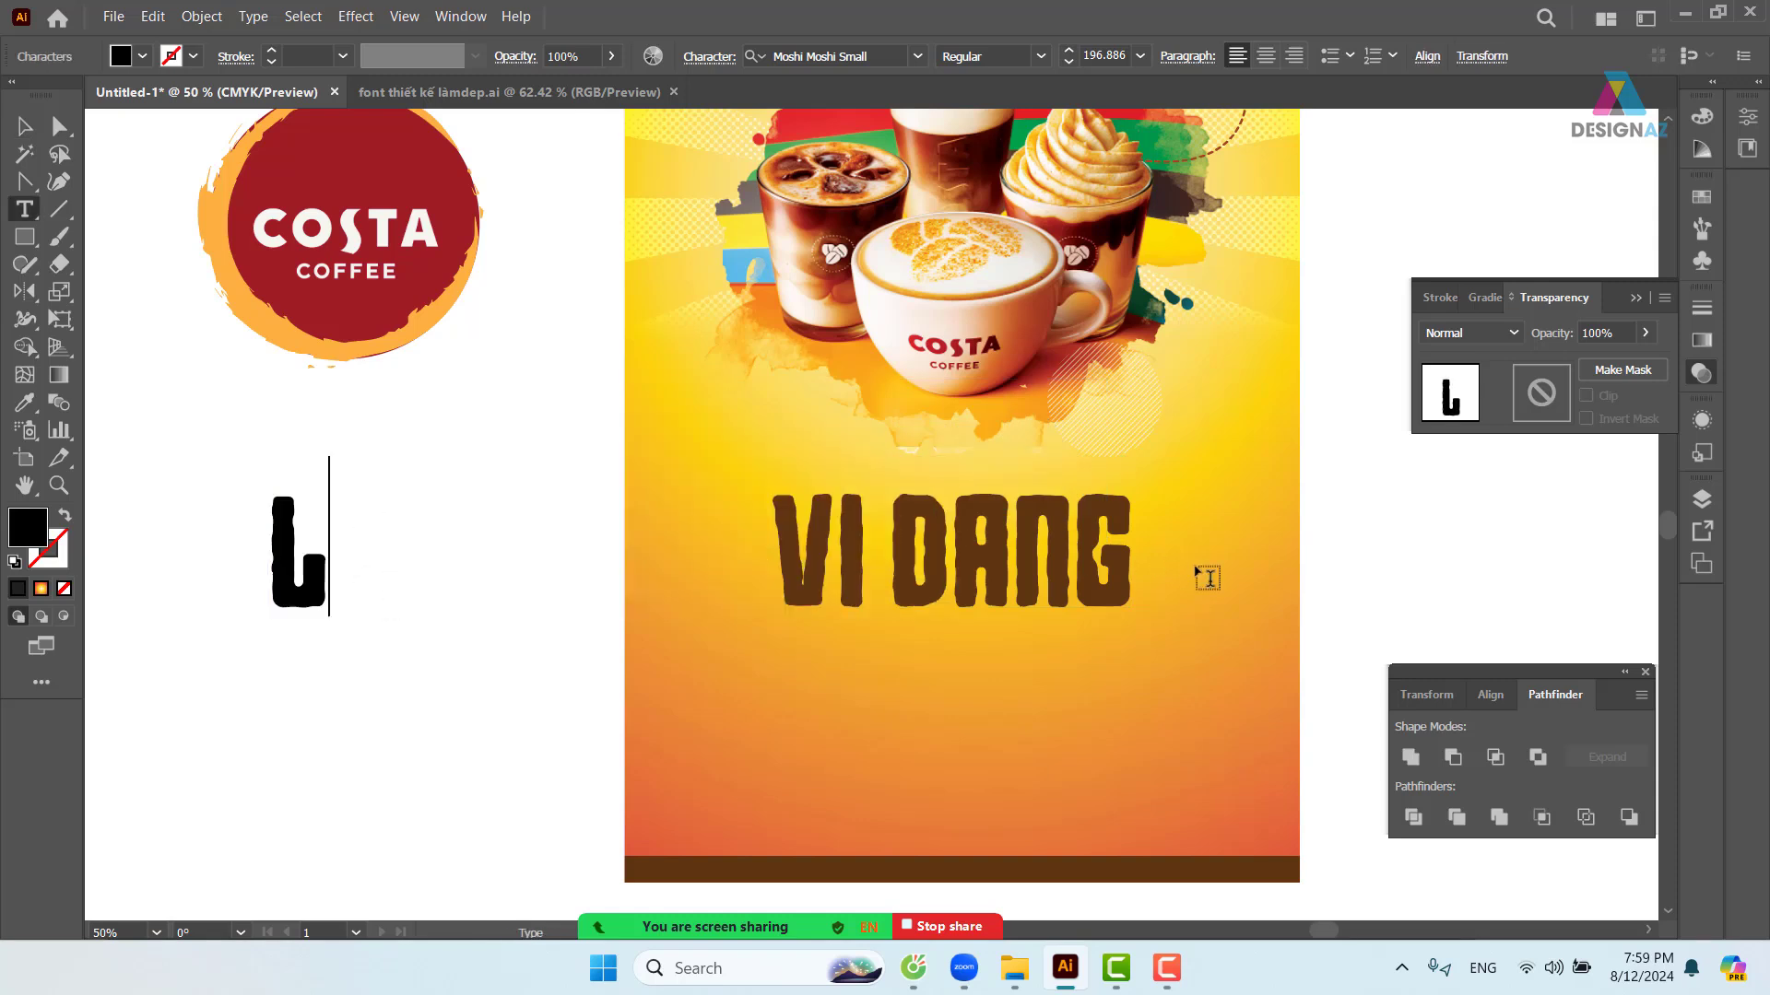
key(BackSpace)
text(CU)
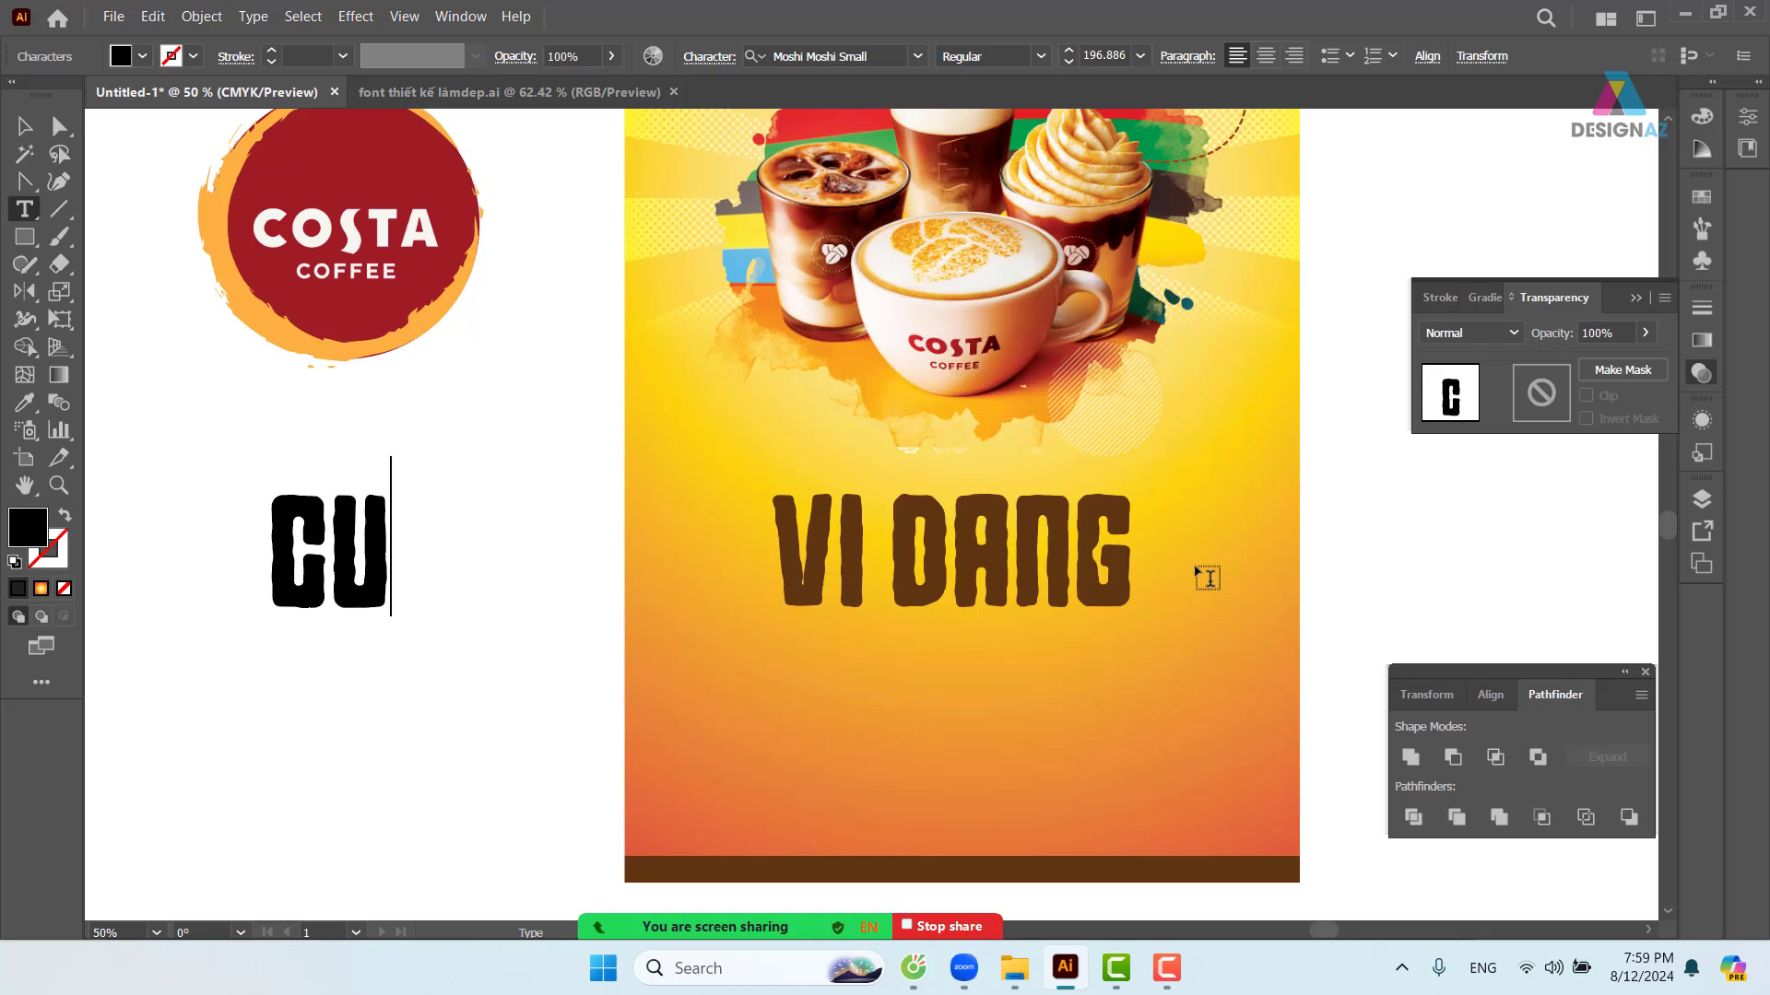
text(OI NGAY)
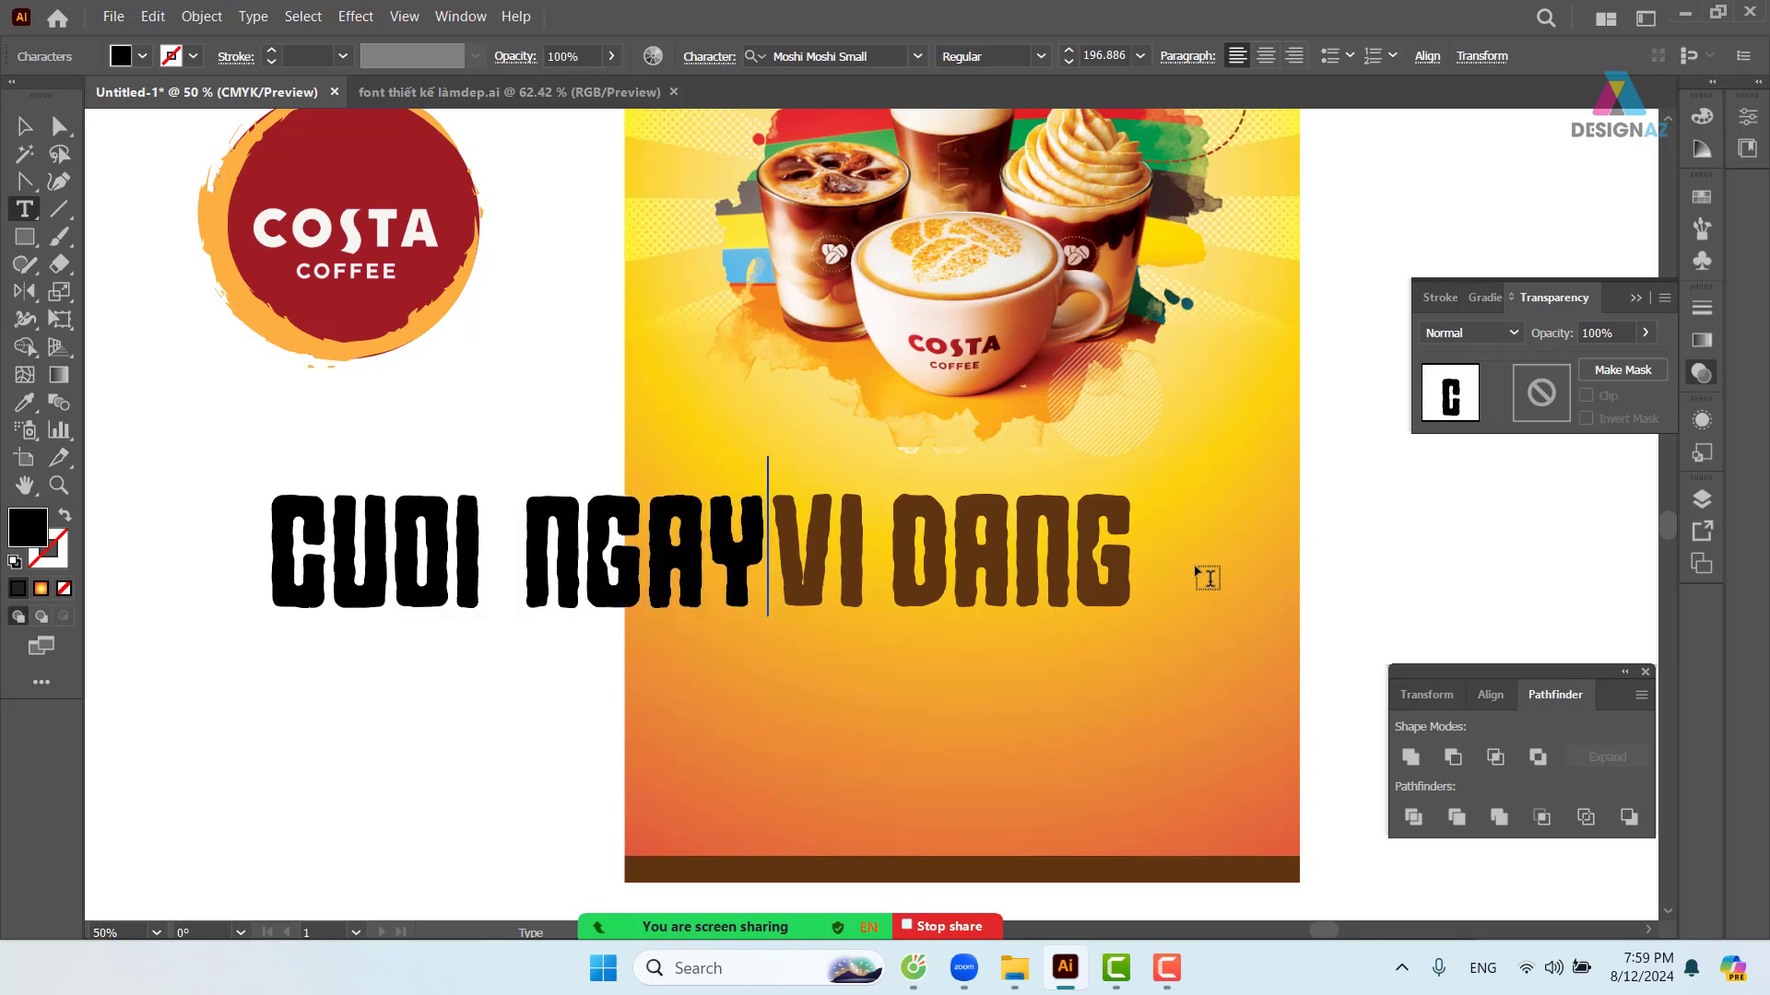
click(25, 126)
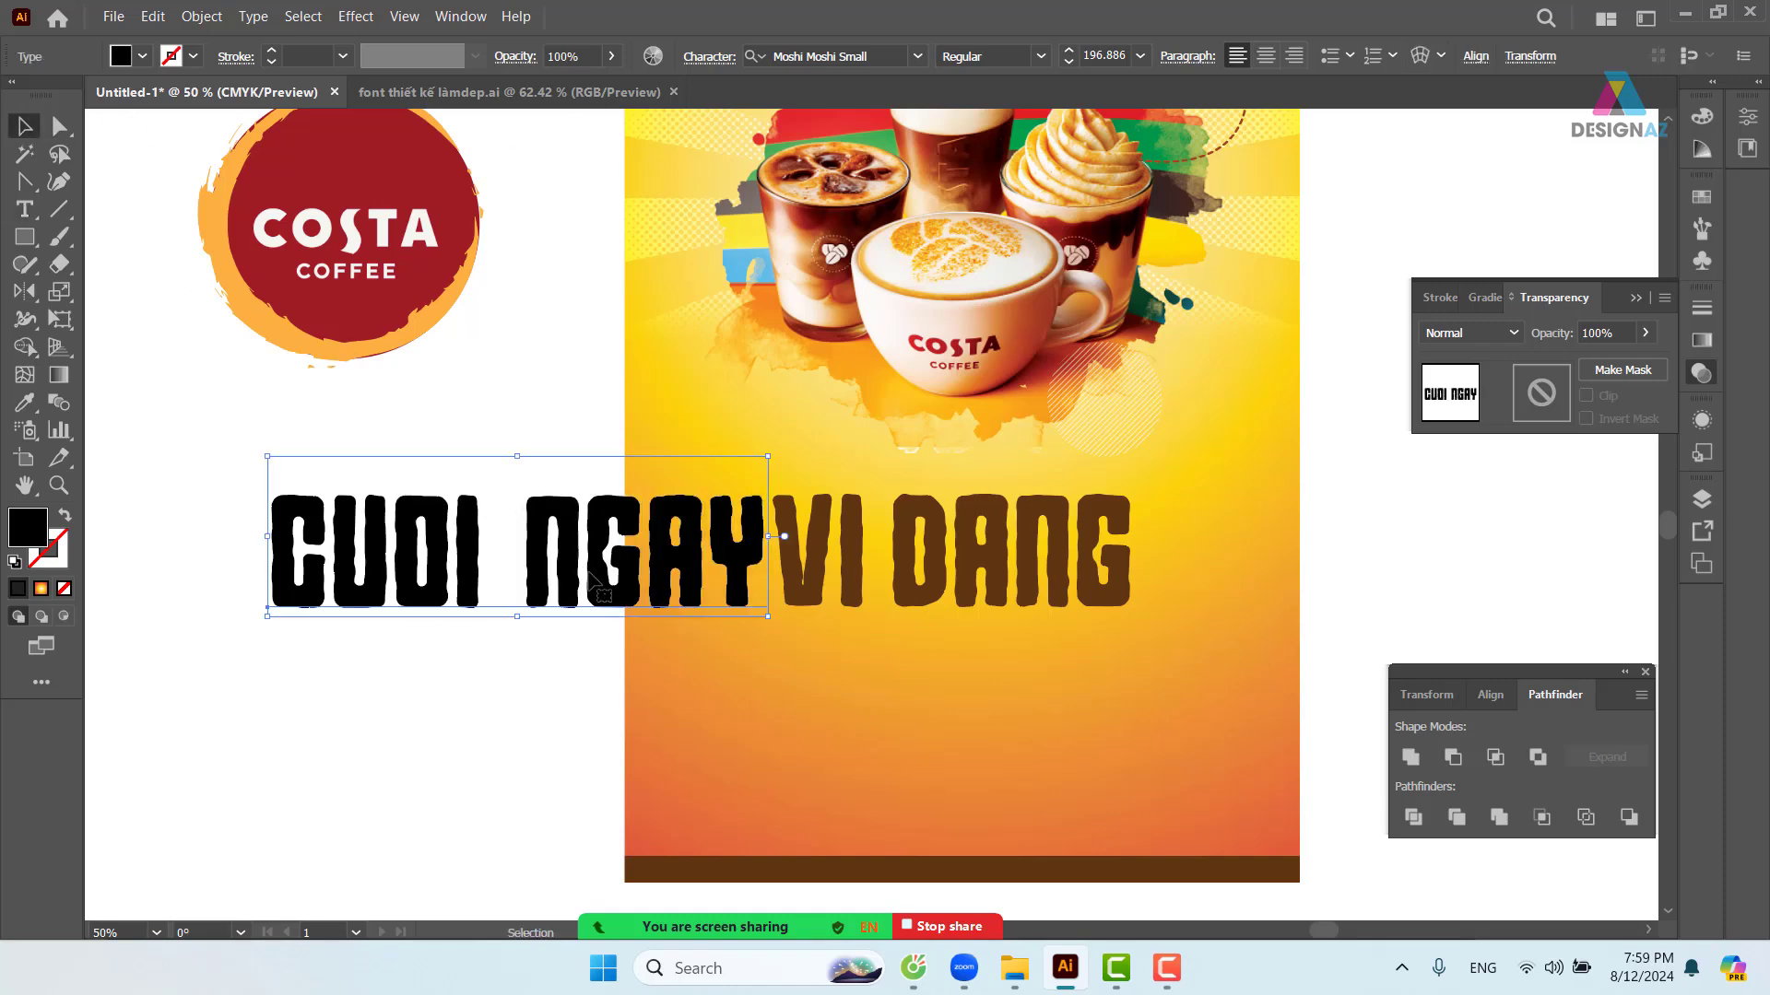
drag(597, 582, 1003, 732)
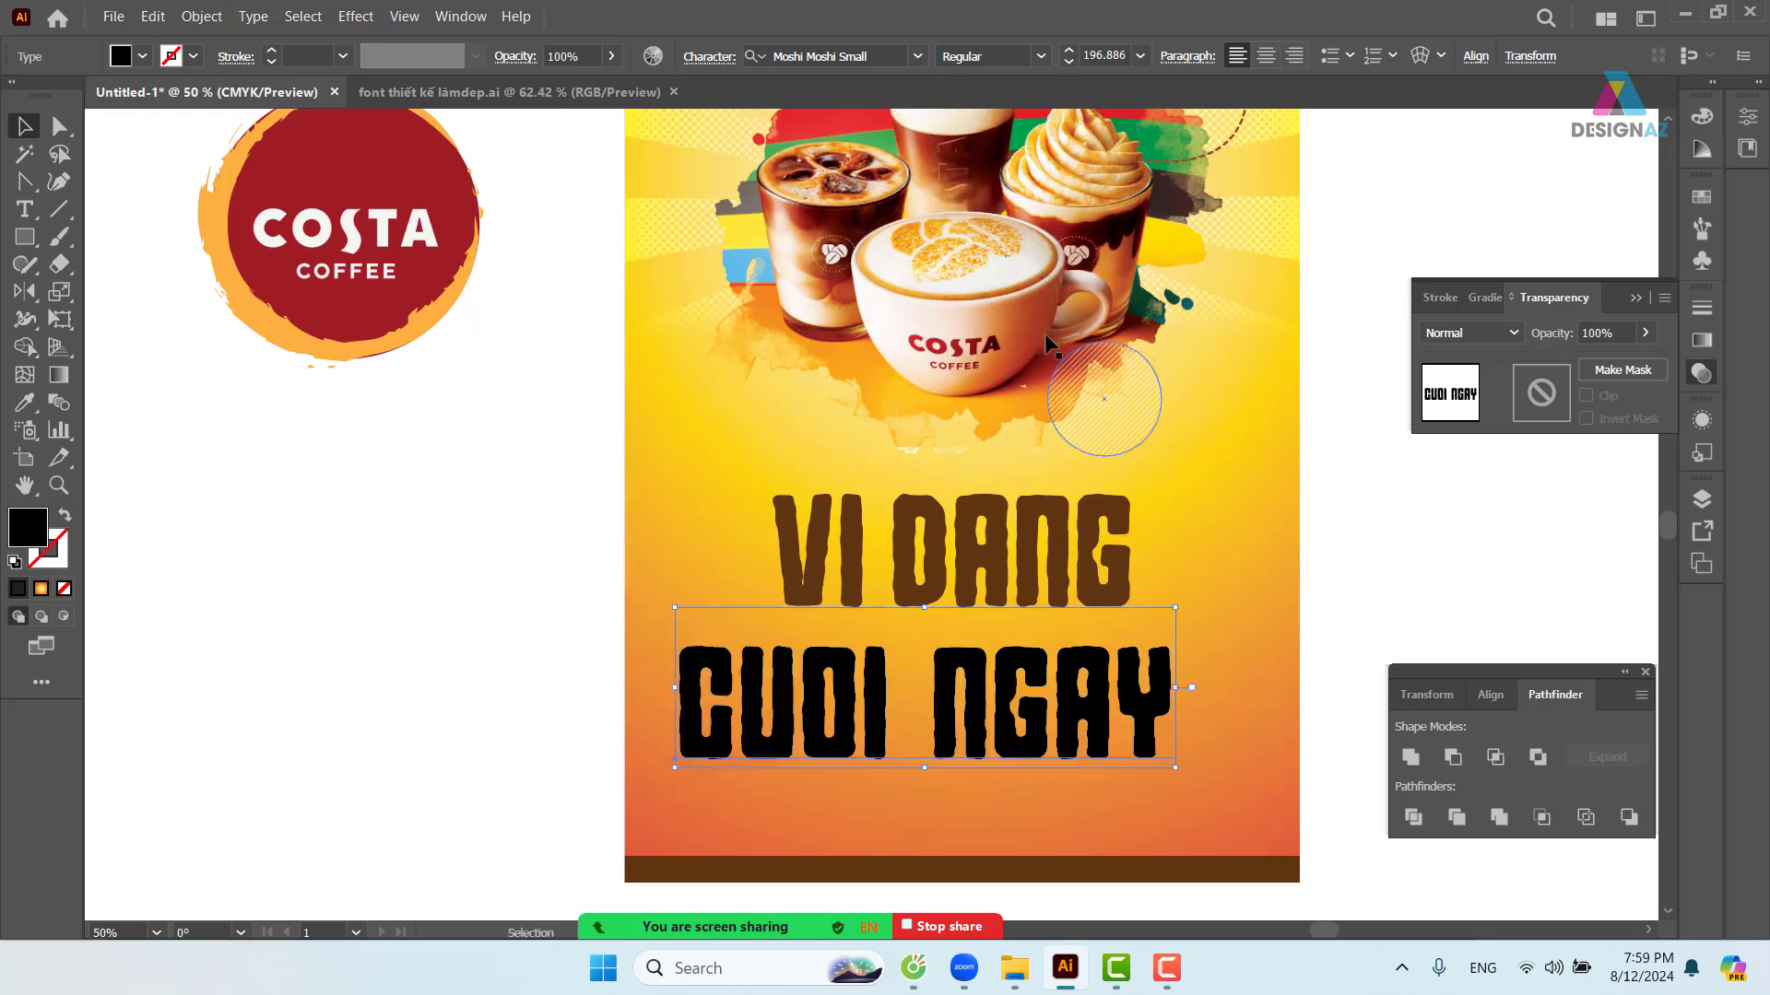
- Try successive fonts on the "CUOI NGAY" line, from Murray through Nillota Regular to NVN Brushwell Regular
click(865, 54)
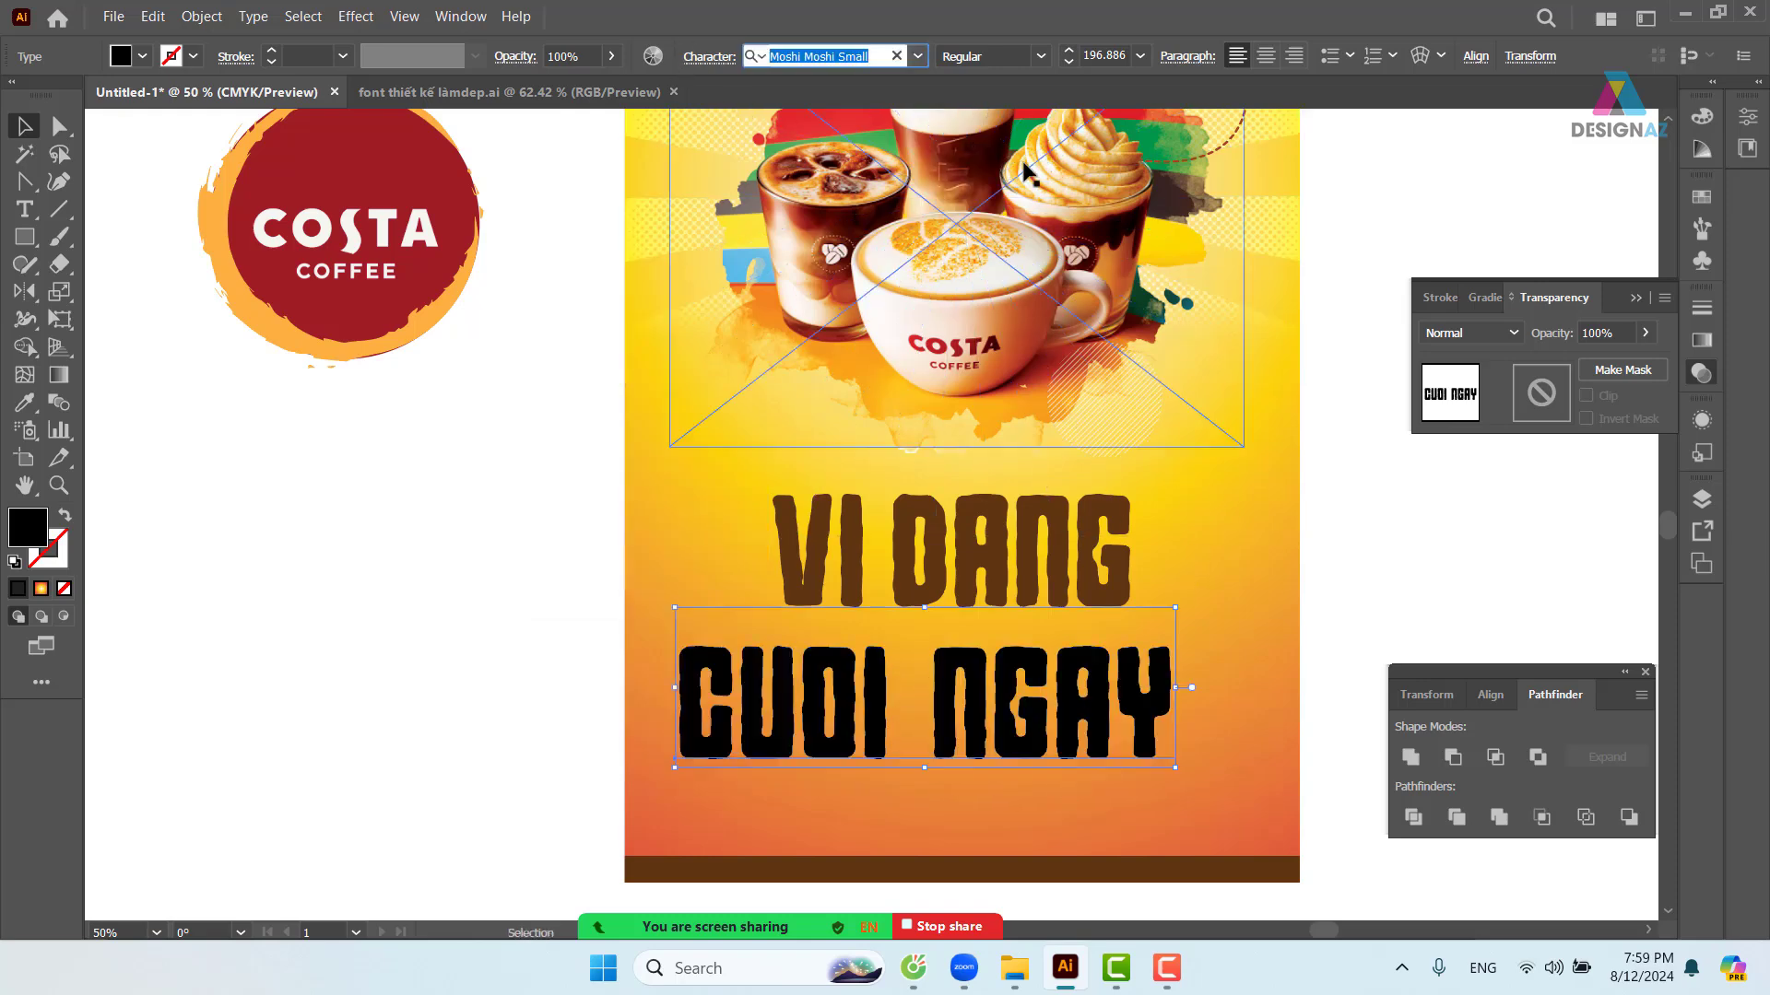
text(Murray)
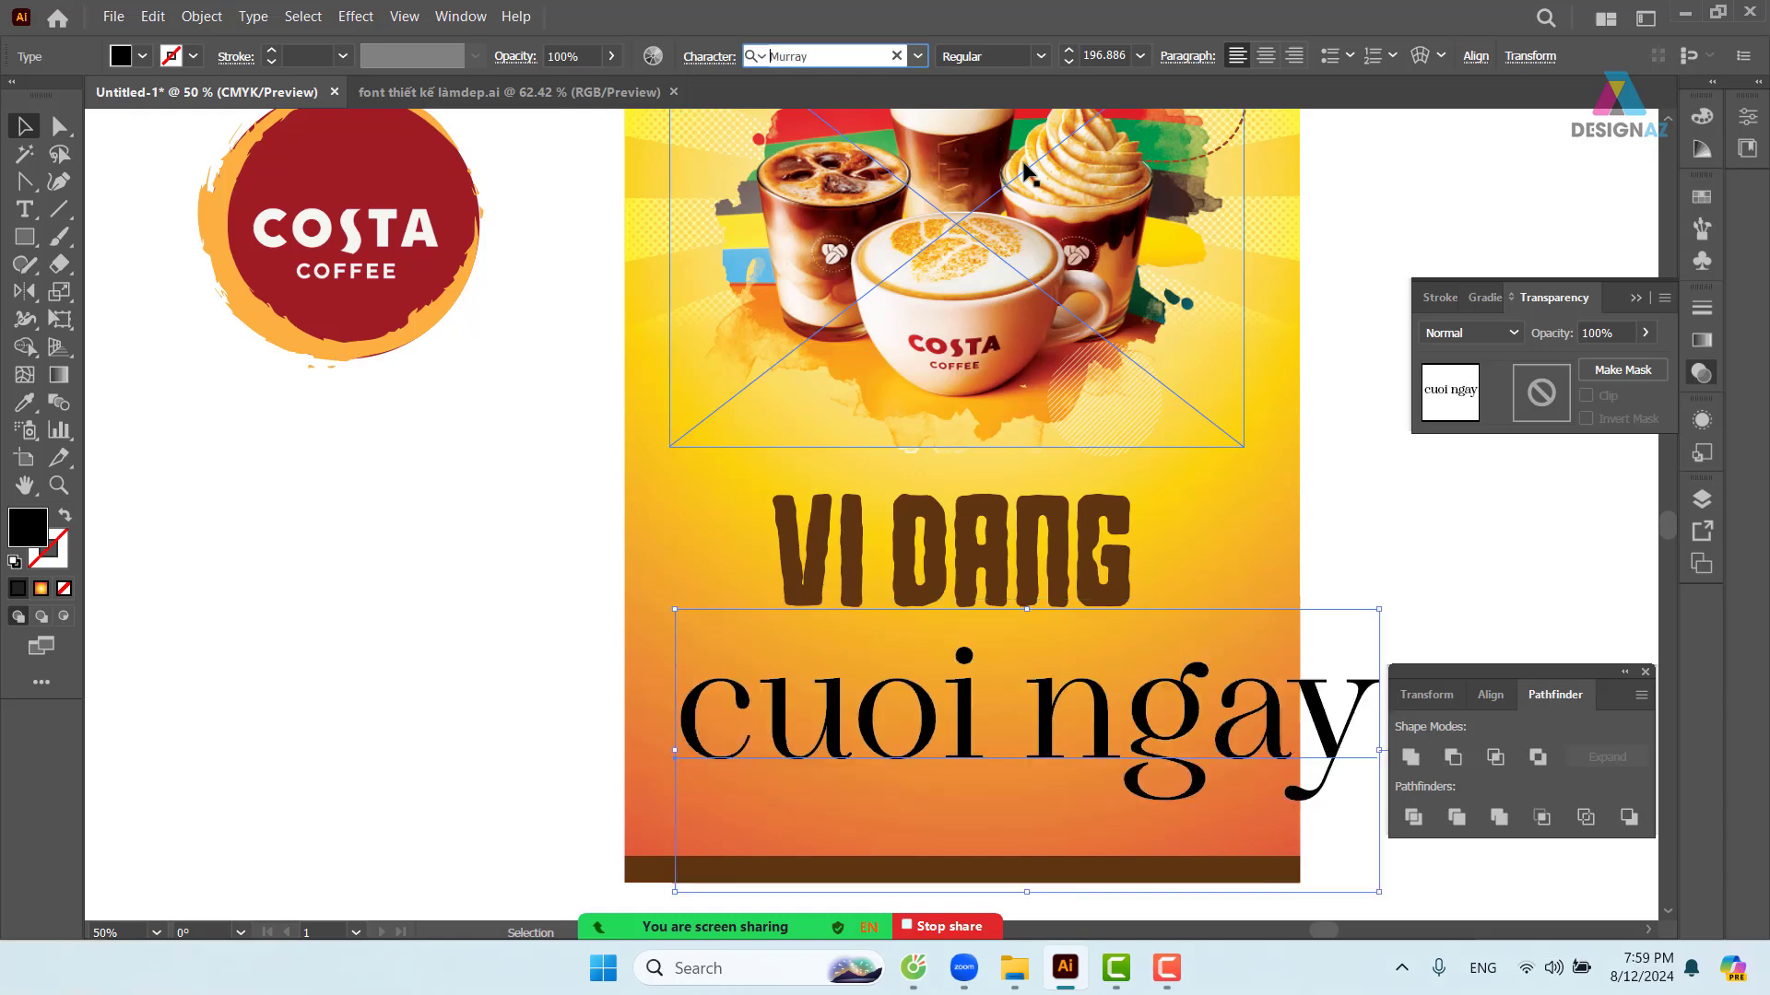
key(Down)
key(Down)
key(Down)
key(Down)
key(Down)
key(Down)
key(Down)
key(Down)
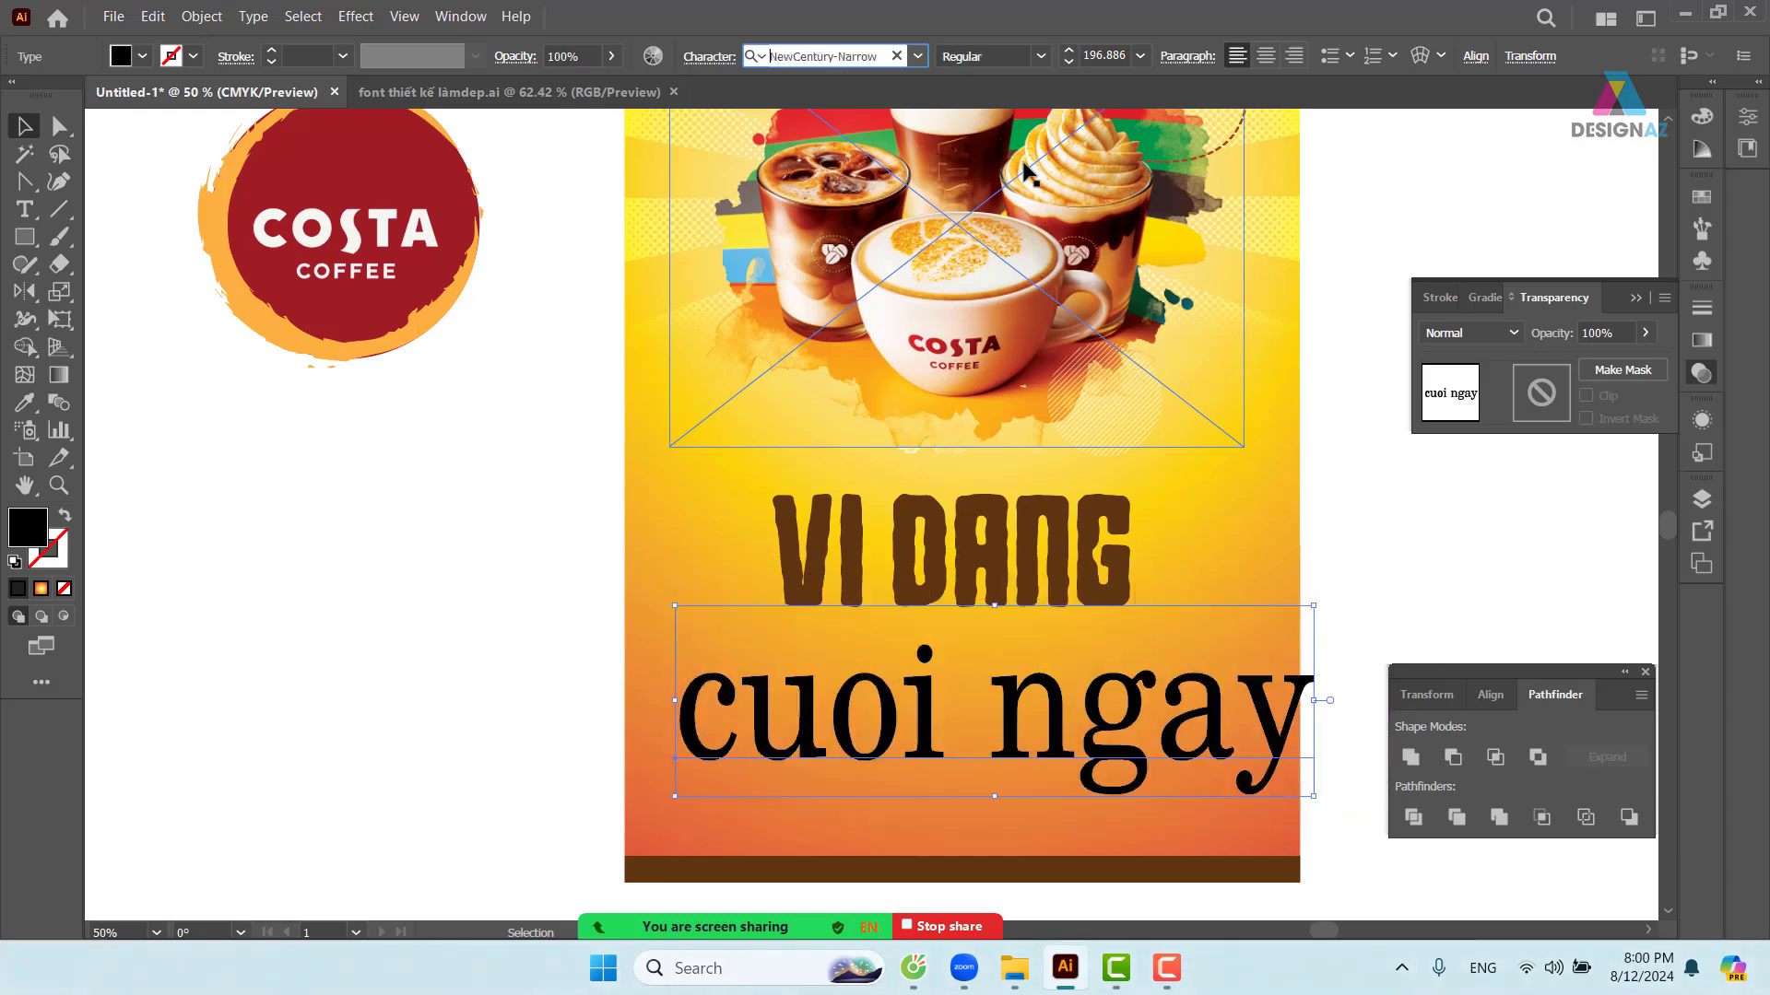
key(Down)
key(Down)
key(Down)
key(Down)
key(Down)
key(Down)
key(Down)
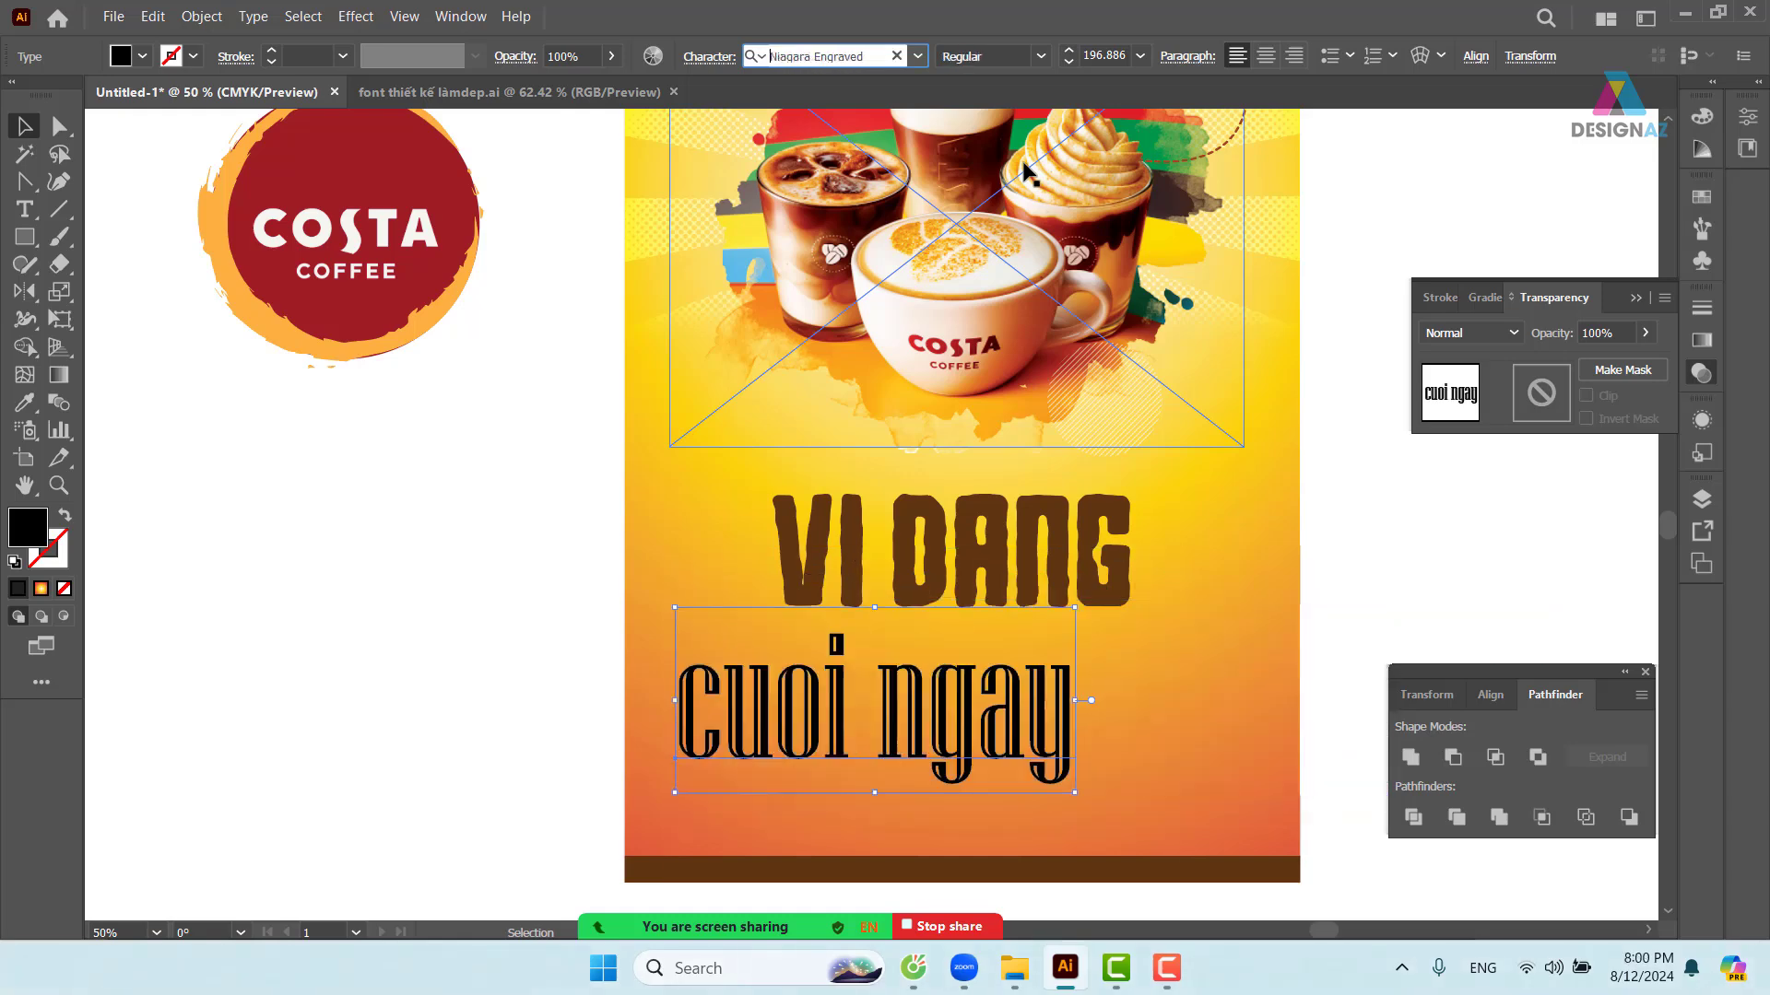
key(Down)
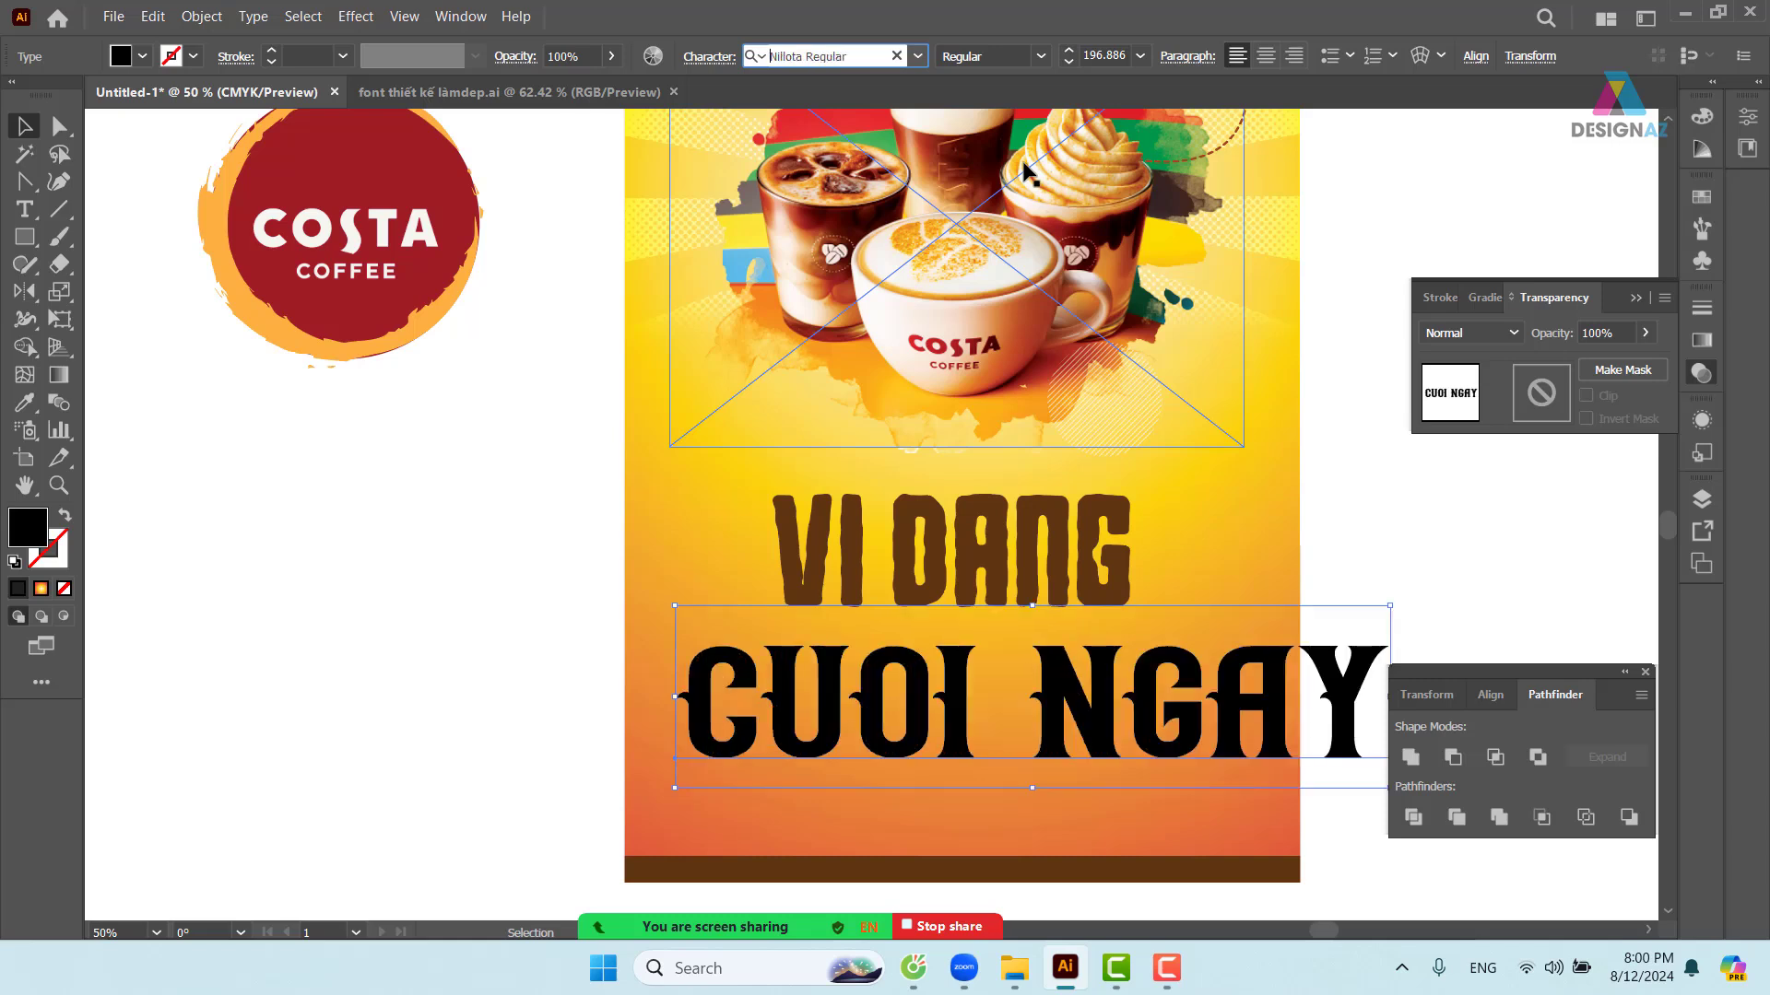
key(Down)
key(Down)
key(Down)
key(Down)
key(Down)
key(Down)
key(Down)
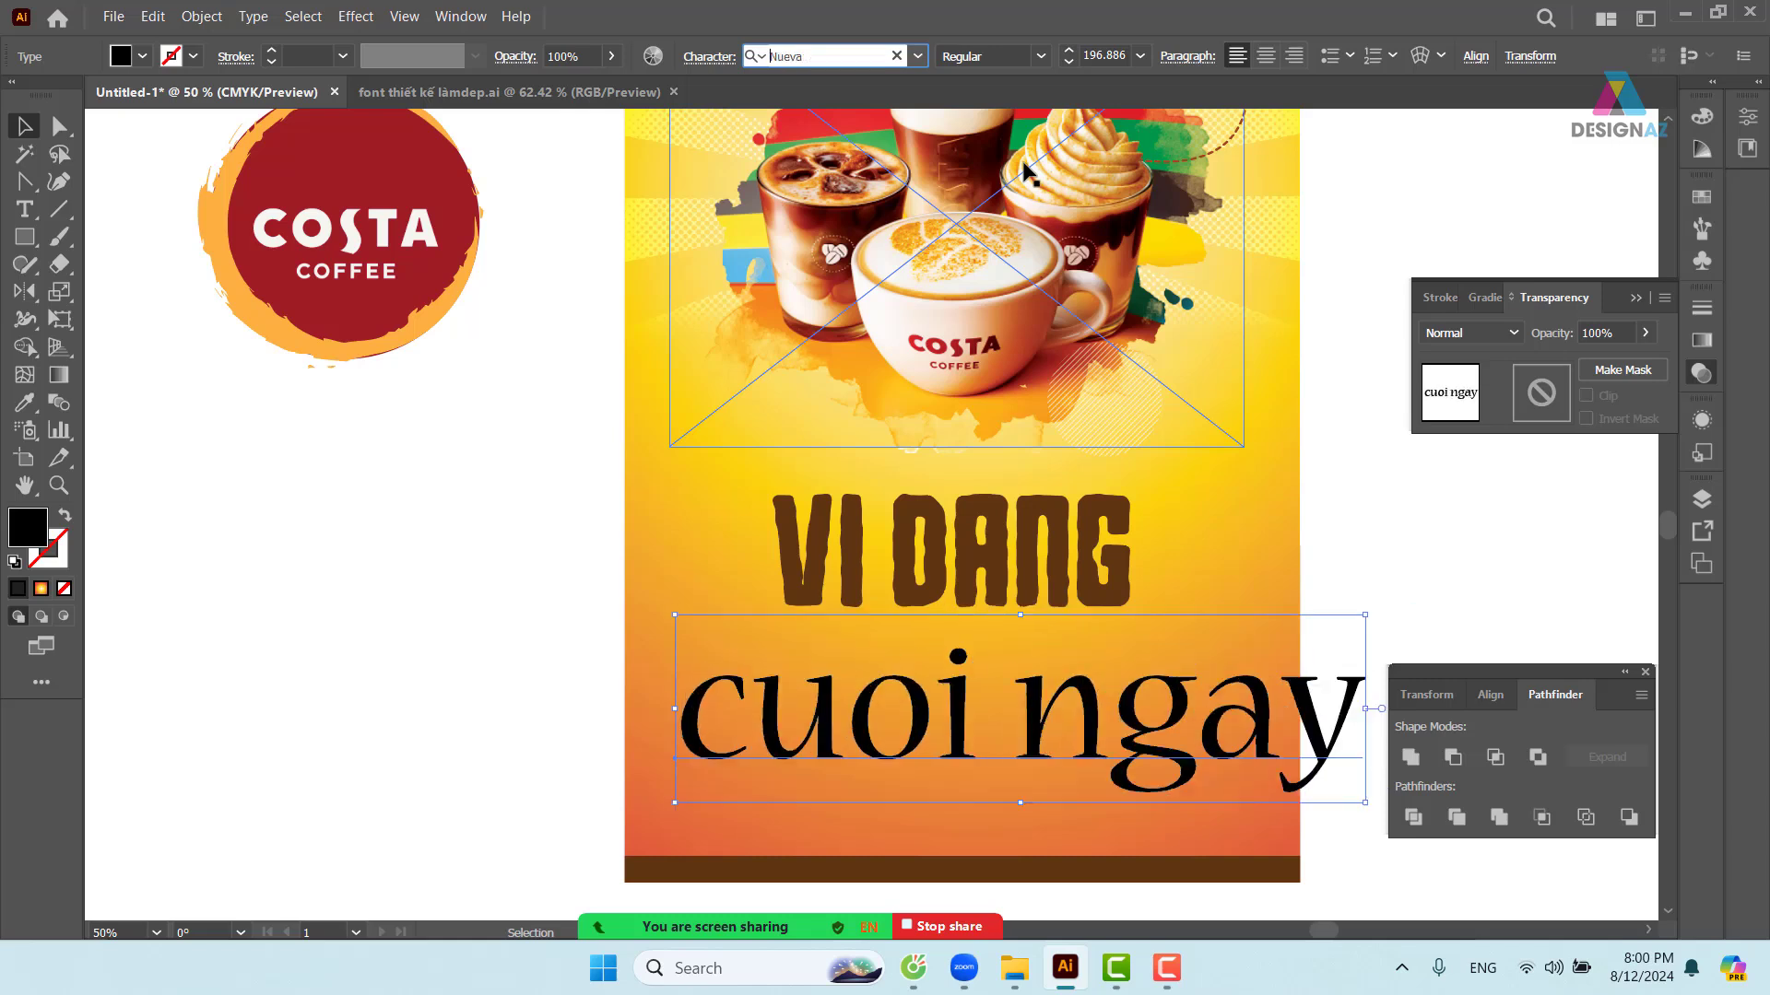
key(Down)
key(Down)
key(Down)
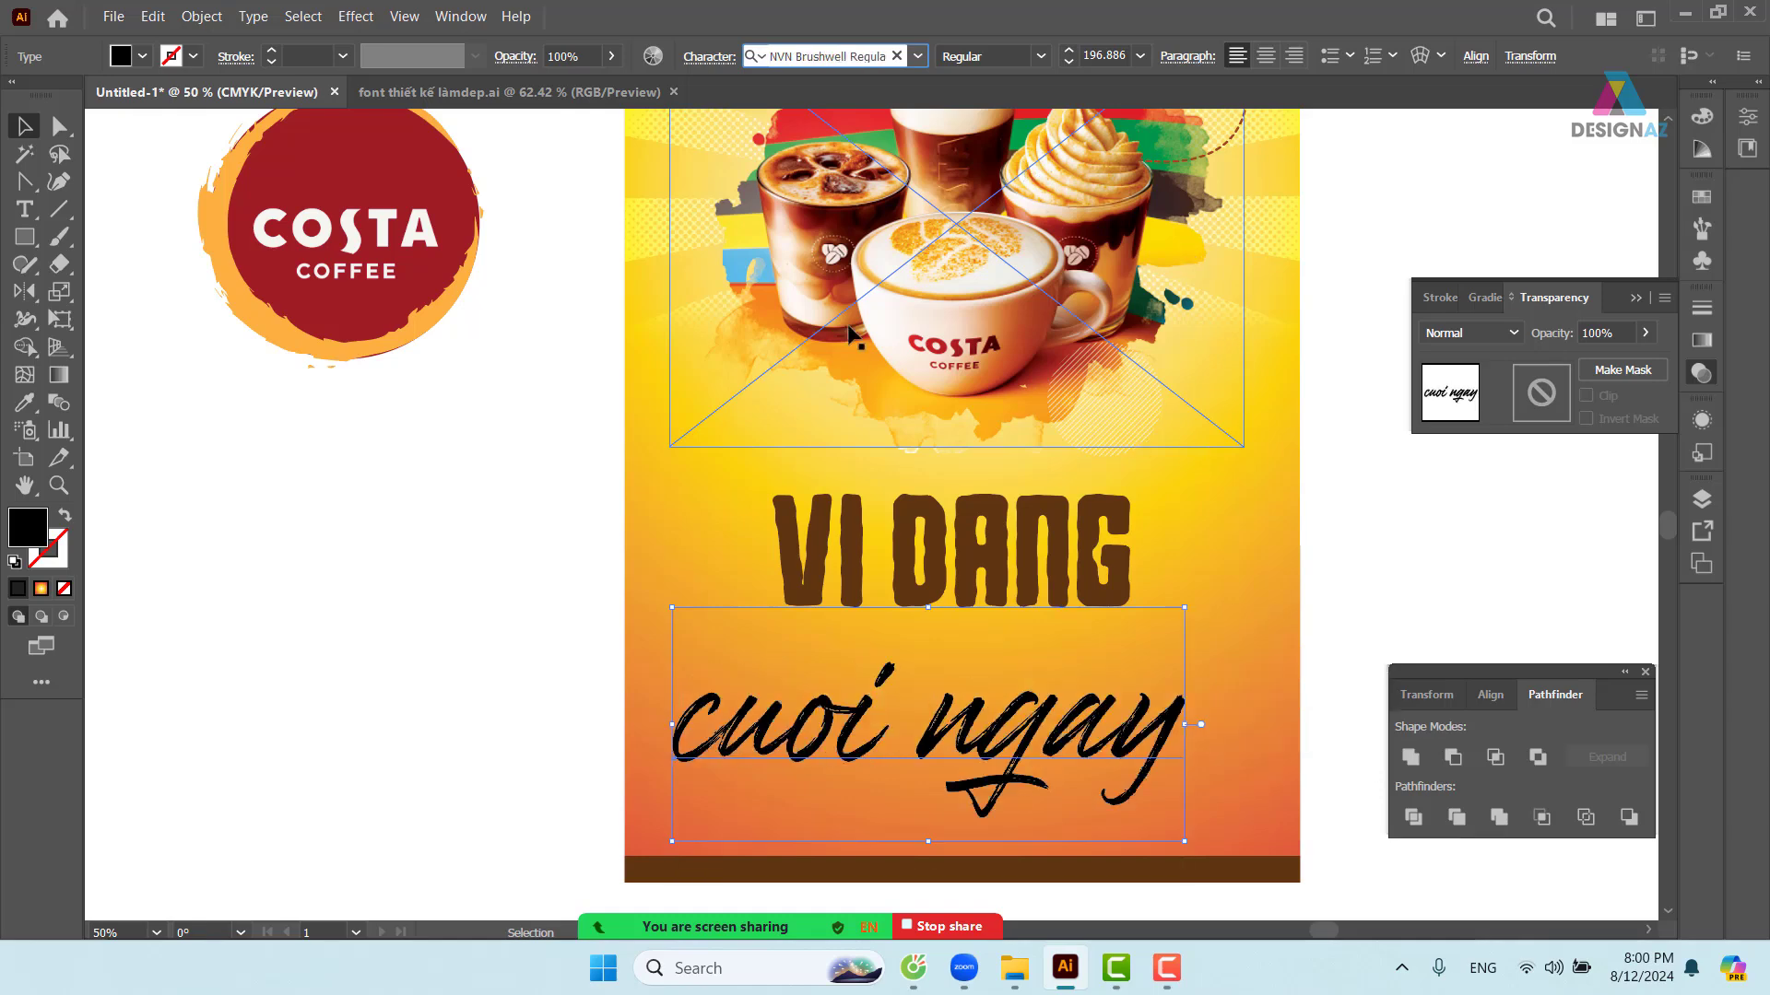
- Look through the lettering samples in the "font thiết kế làmdep.ai" document for a typeface suited to the second headline line
click(594, 91)
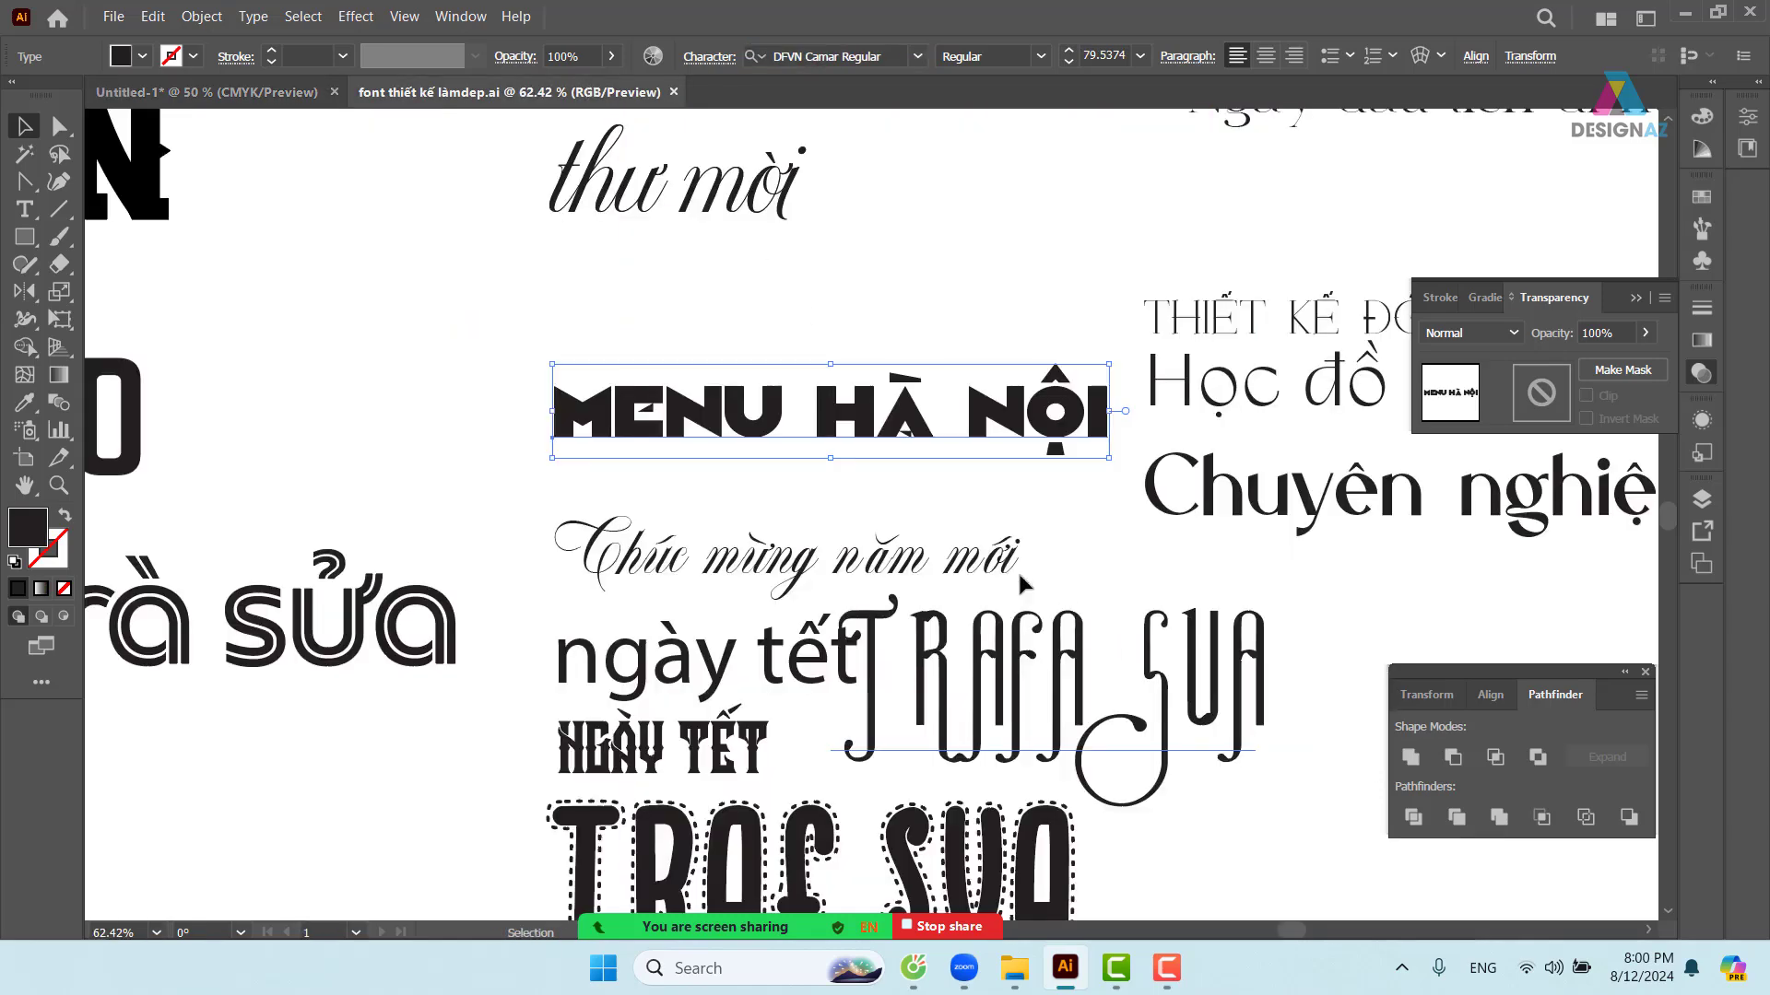
click(1014, 576)
drag(1244, 581, 456, 434)
drag(987, 545, 602, 257)
key(ctrl+minus)
key(ctrl+minus)
key(ctrl+minus)
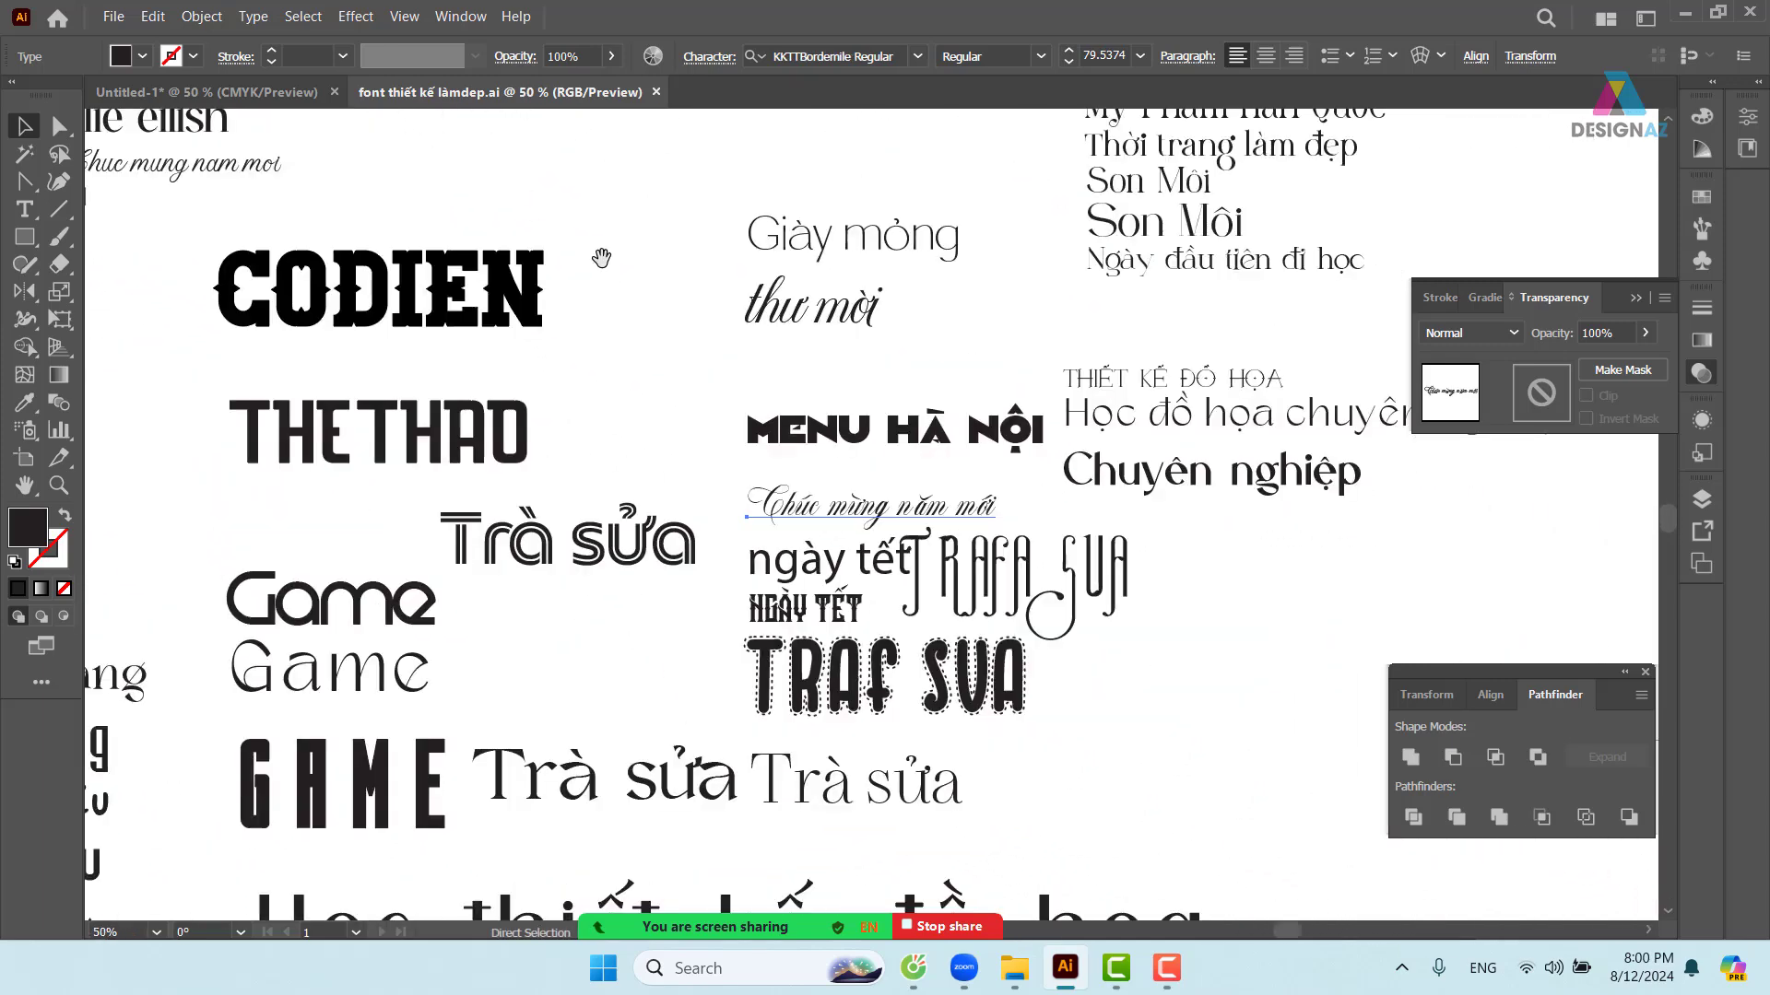
drag(605, 472, 740, 259)
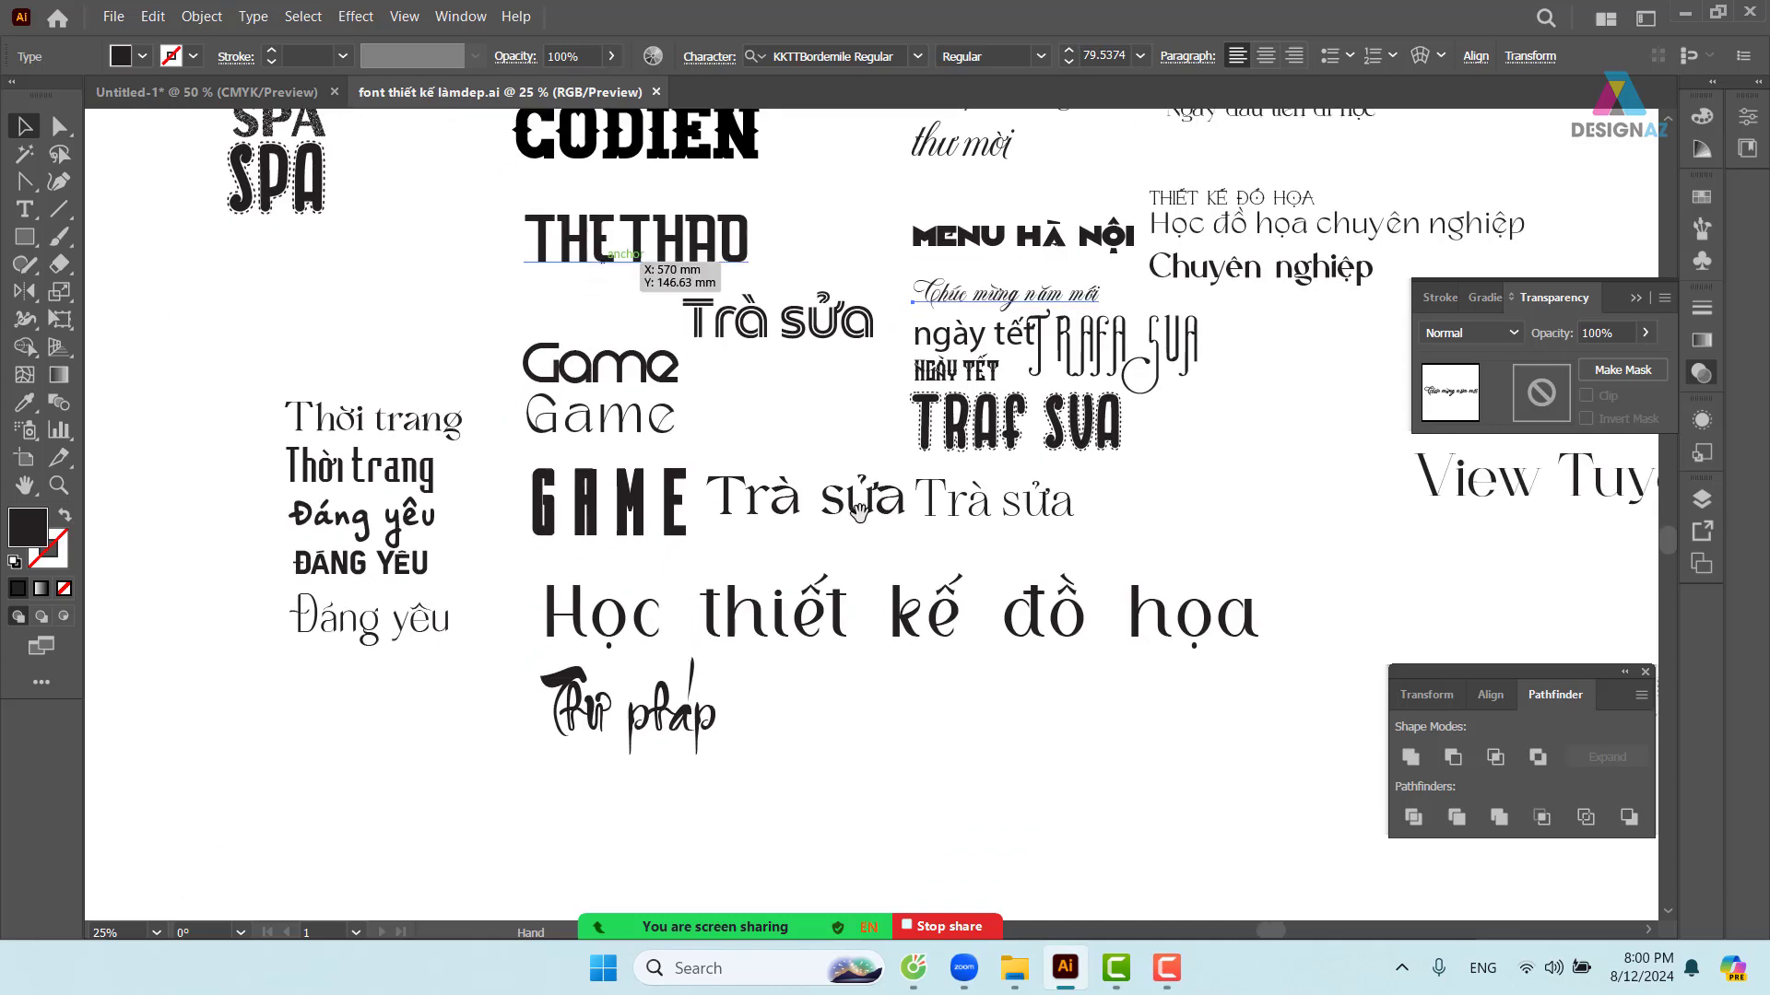
drag(861, 513, 558, 490)
drag(1020, 569, 1257, 581)
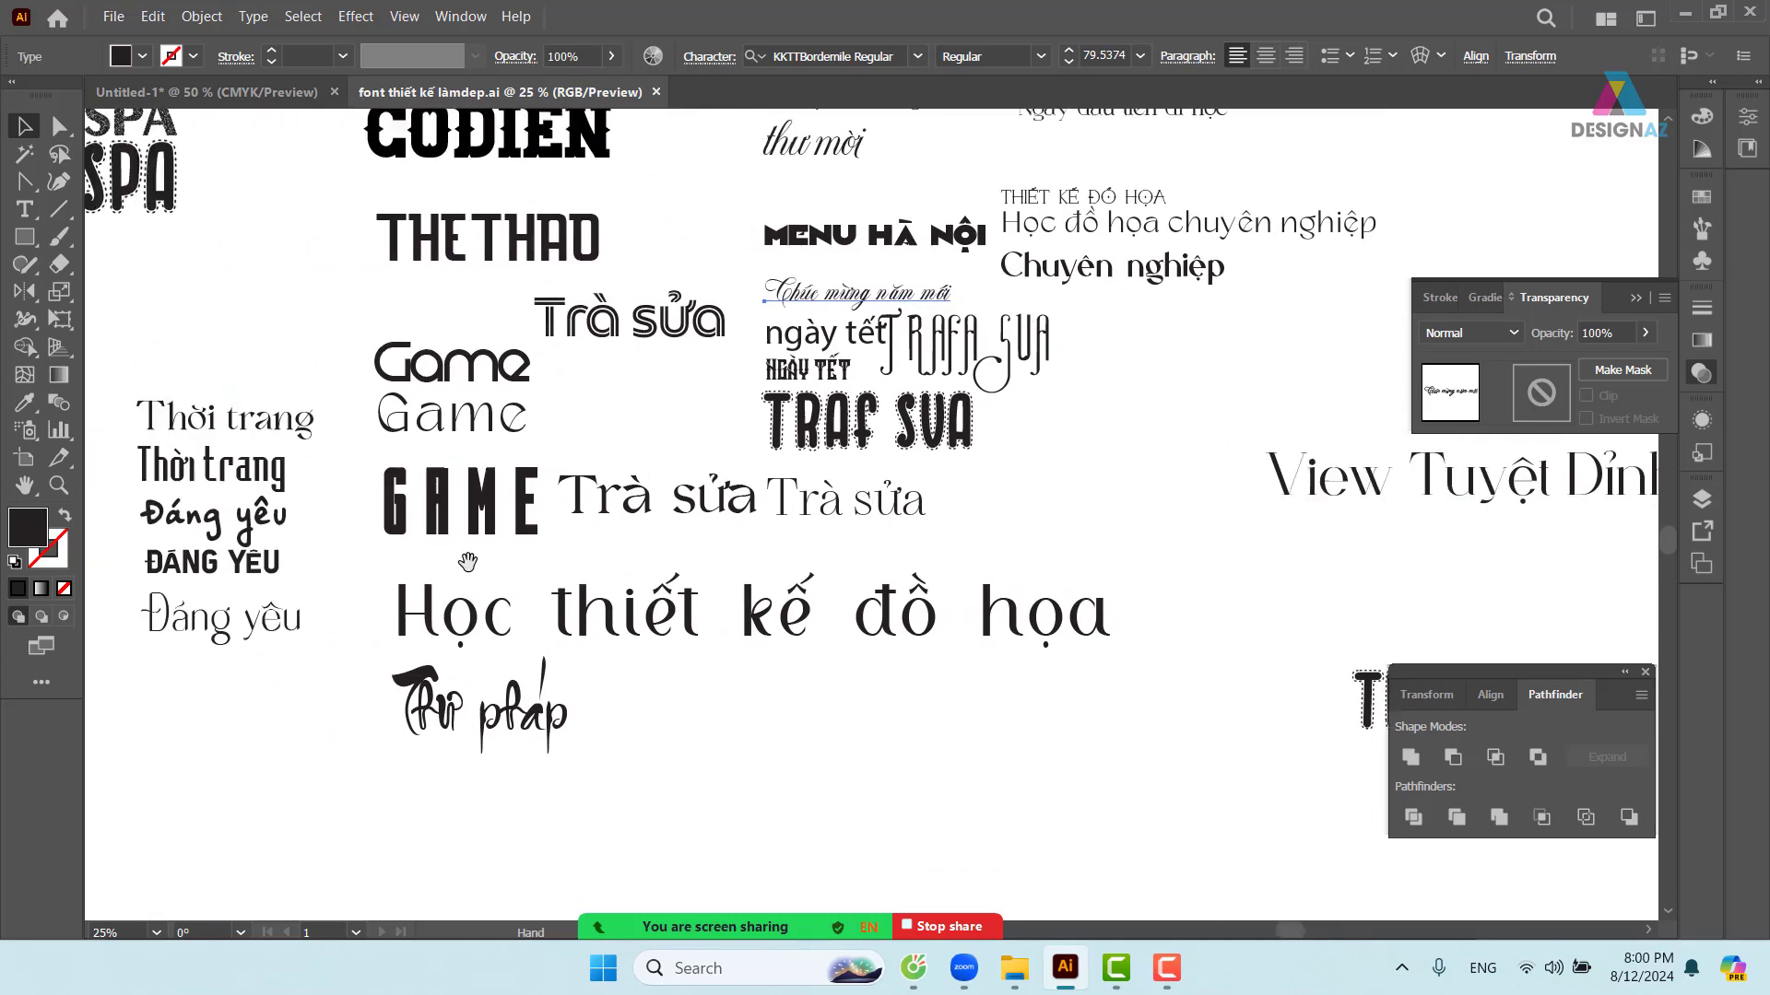
drag(467, 561, 803, 538)
drag(639, 506, 788, 542)
- Copy the bold uppercase "ĐÁNG YÊU" font sample into the poster document and place it below the duplicate poster
click(751, 575)
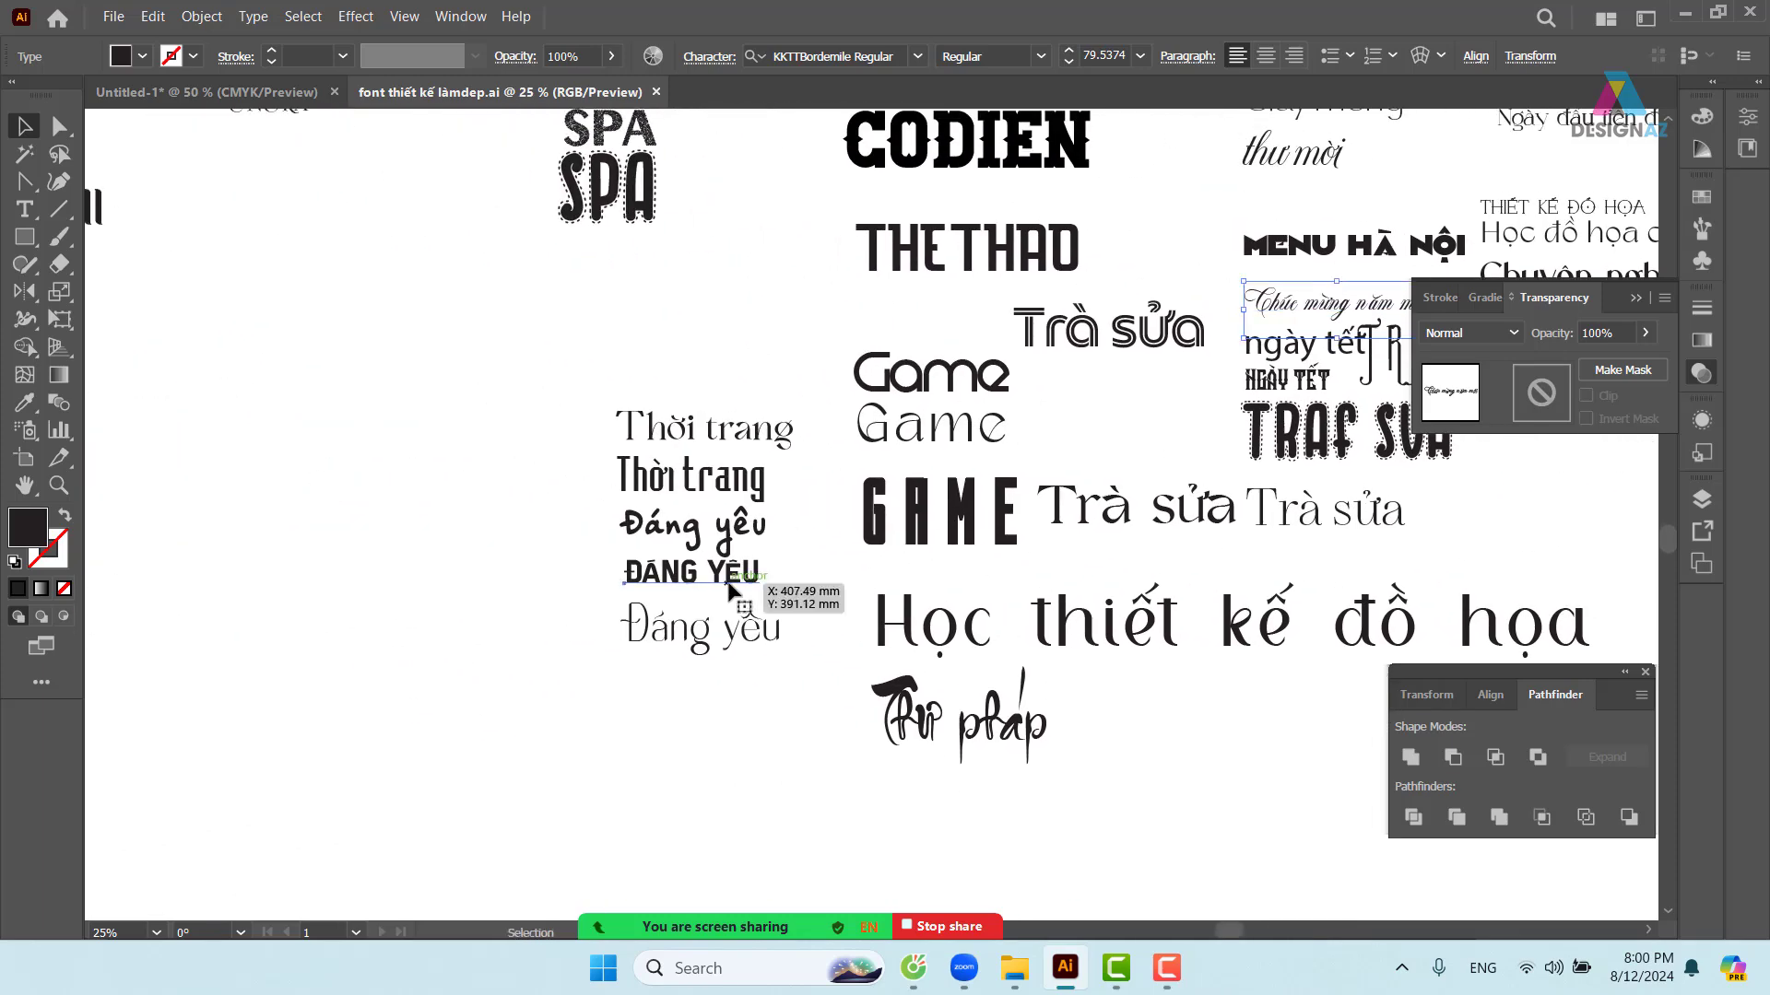
click(304, 95)
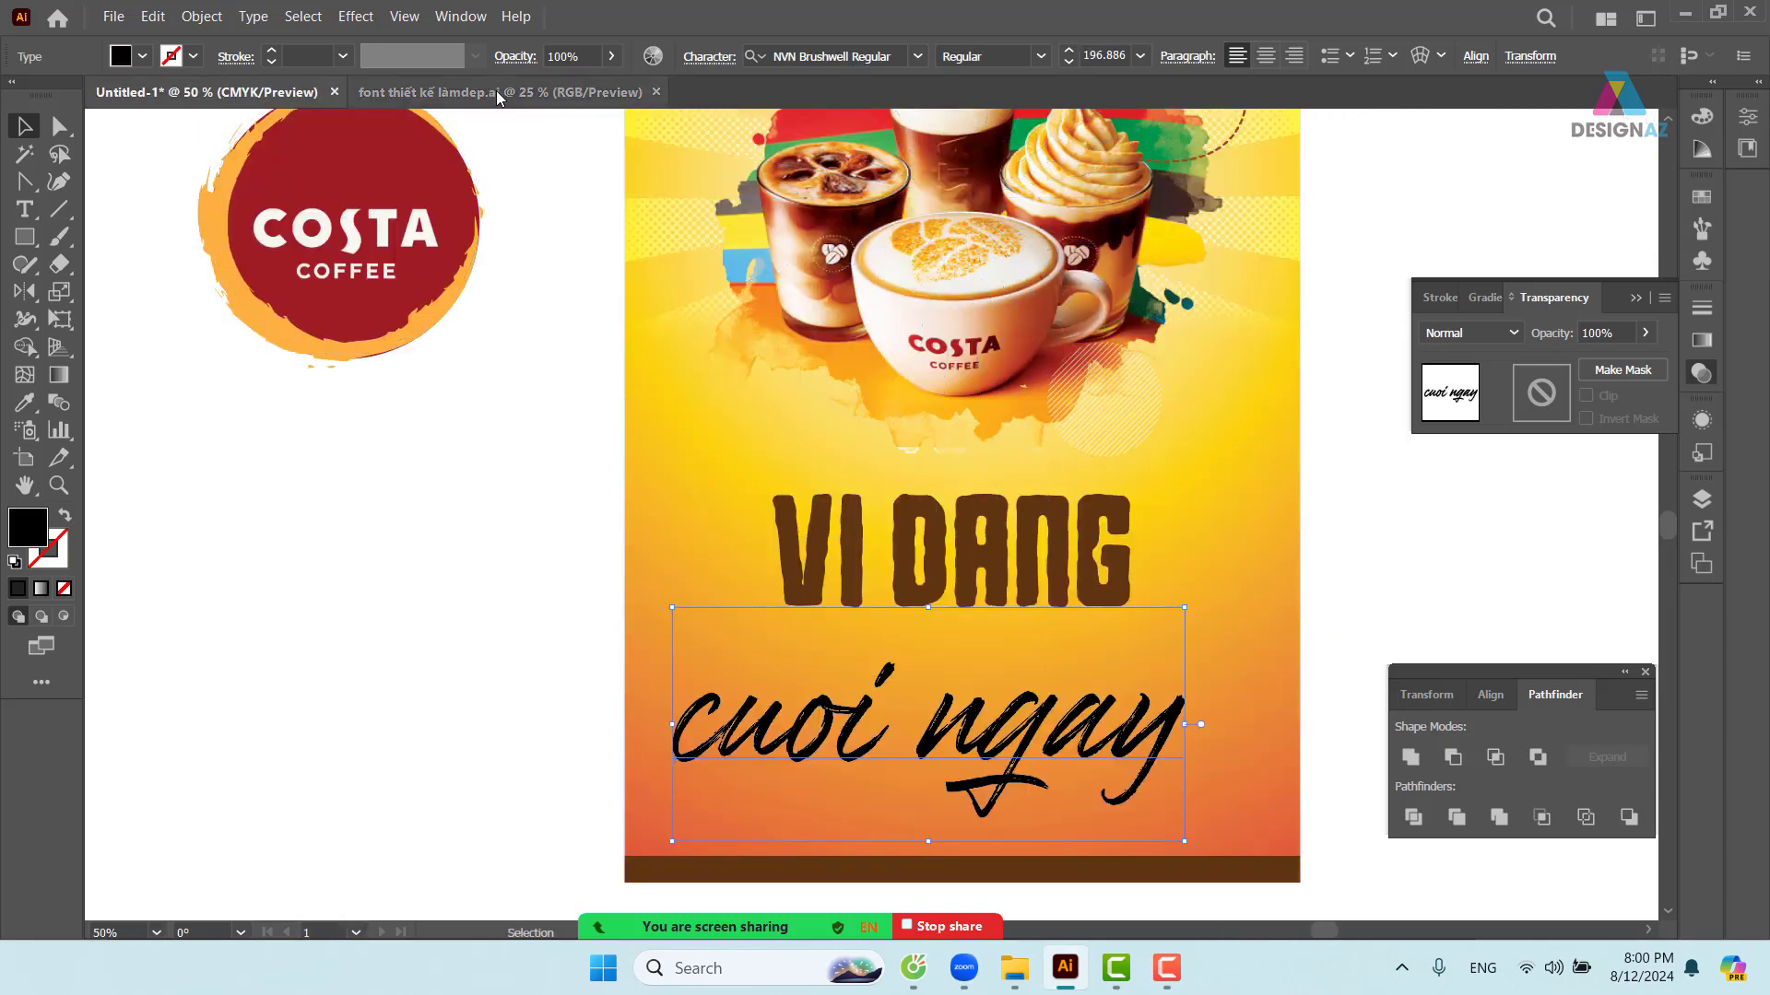
click(496, 91)
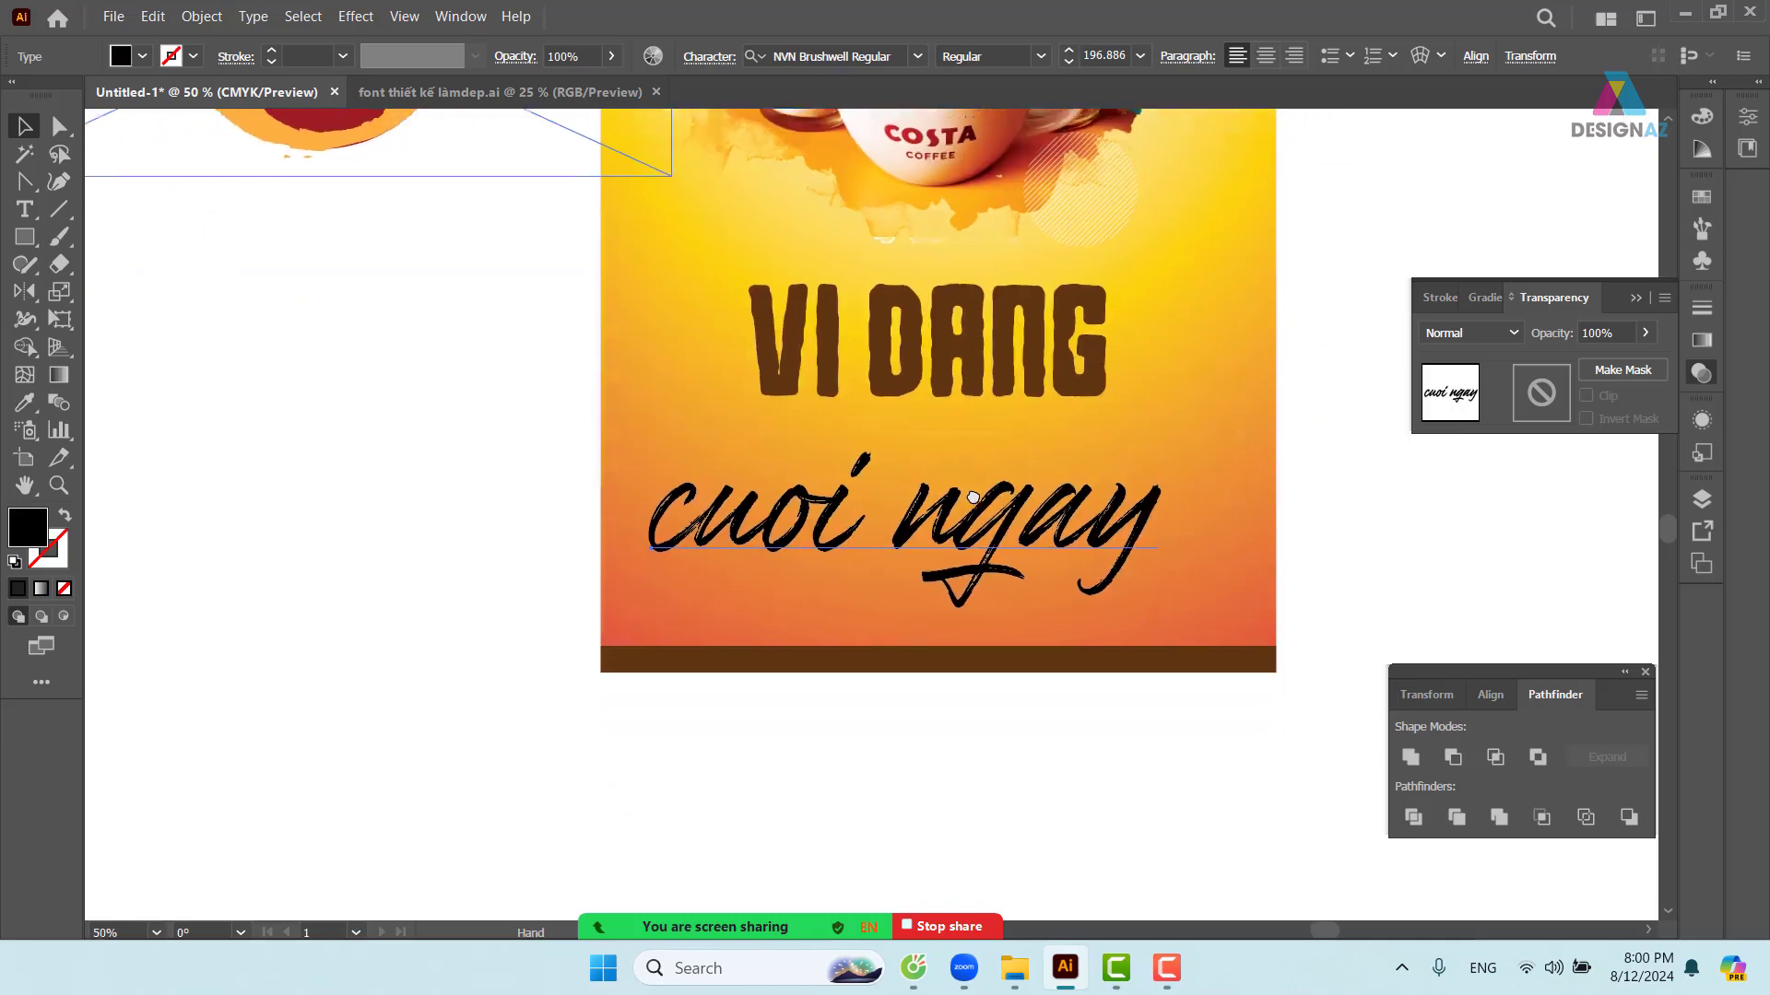
key(ctrl+v)
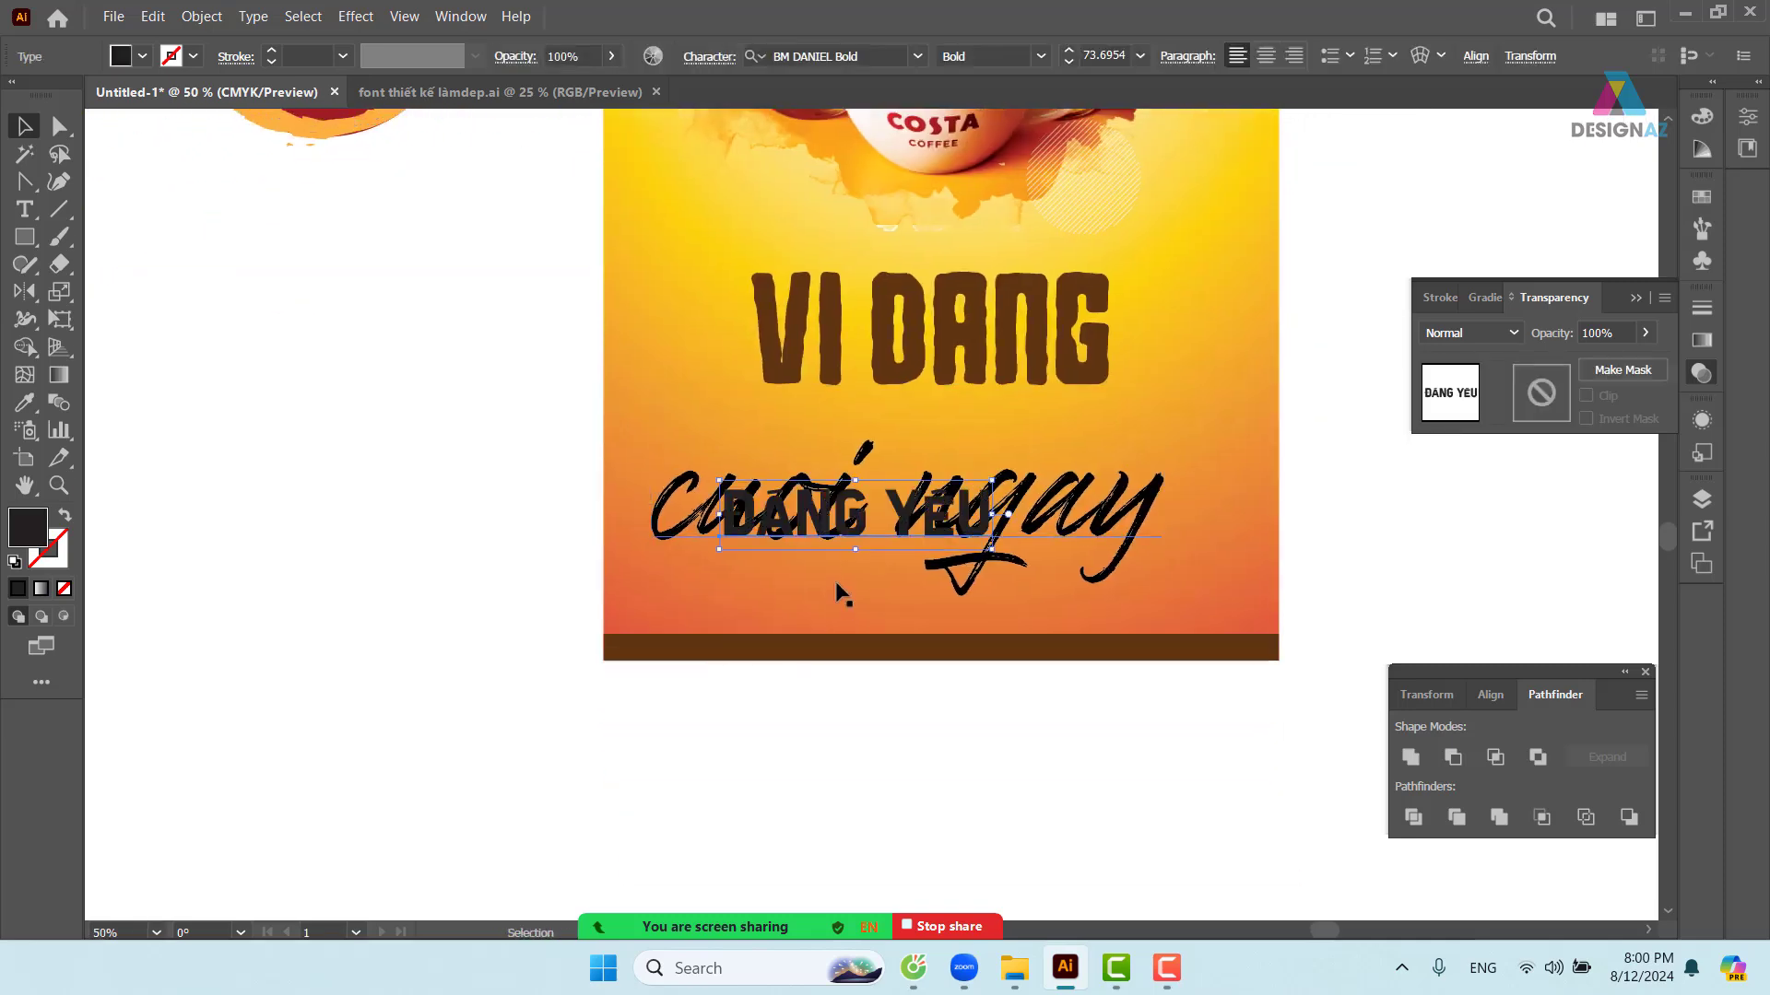
drag(841, 522, 810, 810)
- Apply the "ĐÁNG YÊU" sample's BM DANIEL Bold formatting to "CUOI NGAY" and position the line below "VI DANG" with a gap between them
click(1035, 542)
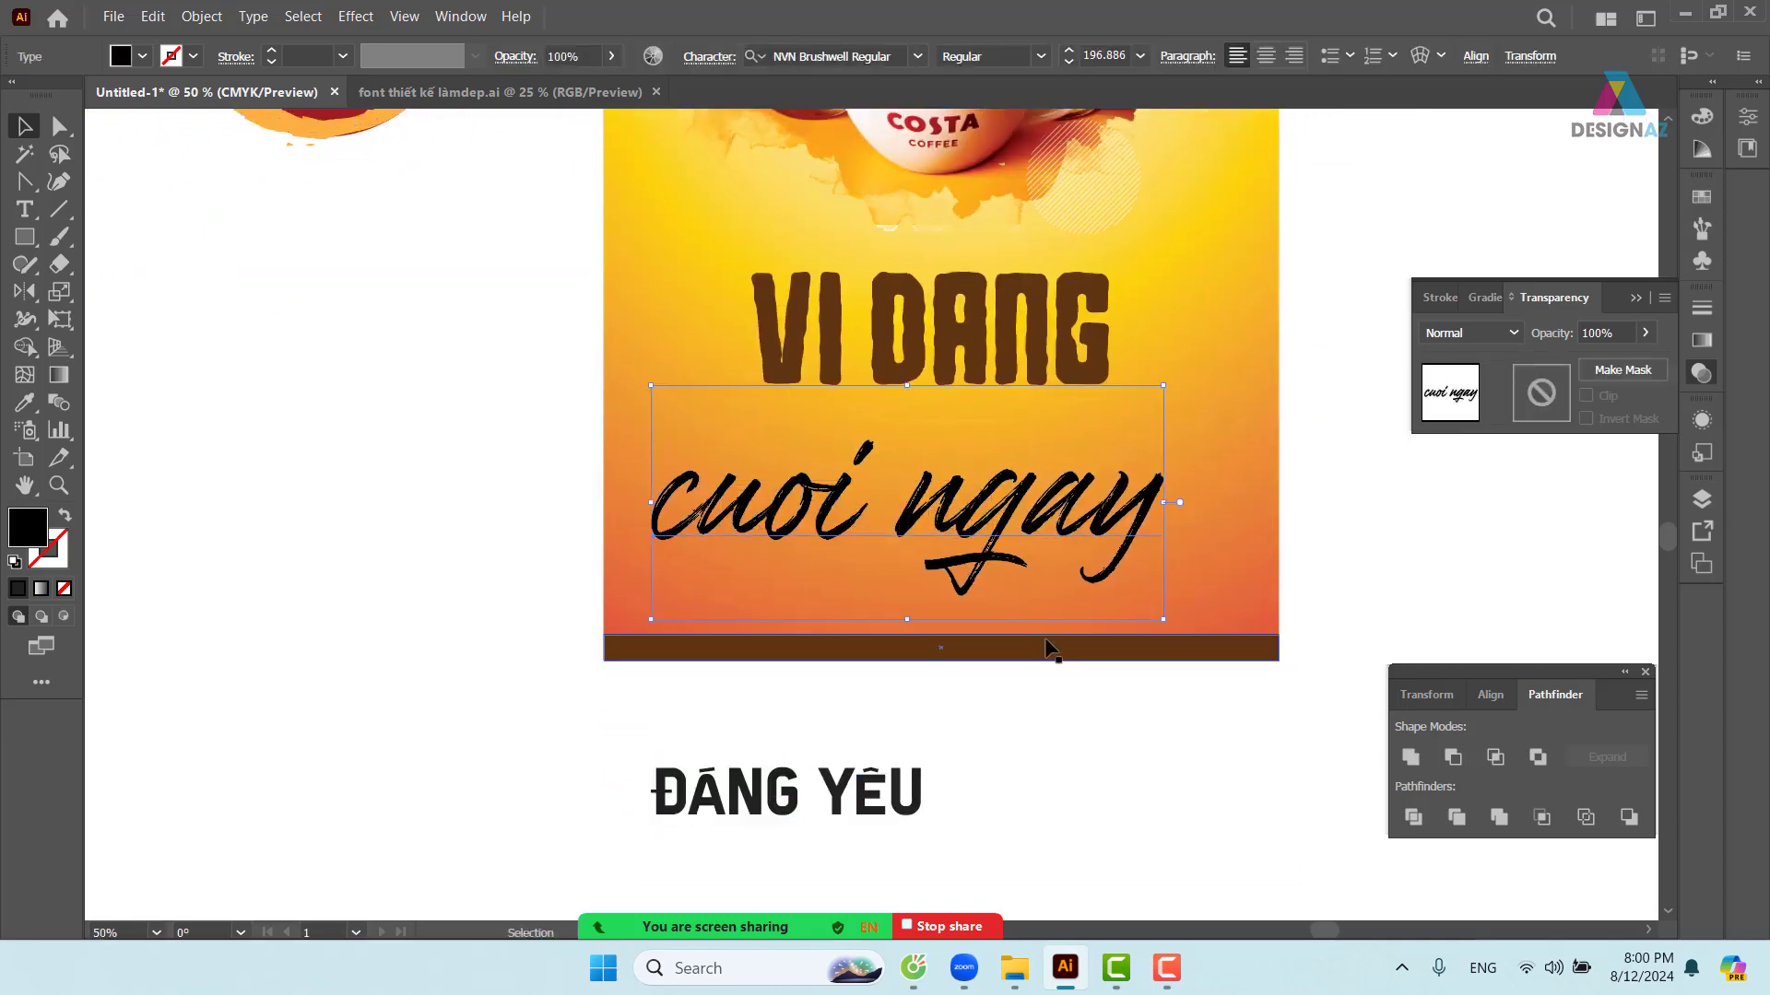
key(i)
click(890, 791)
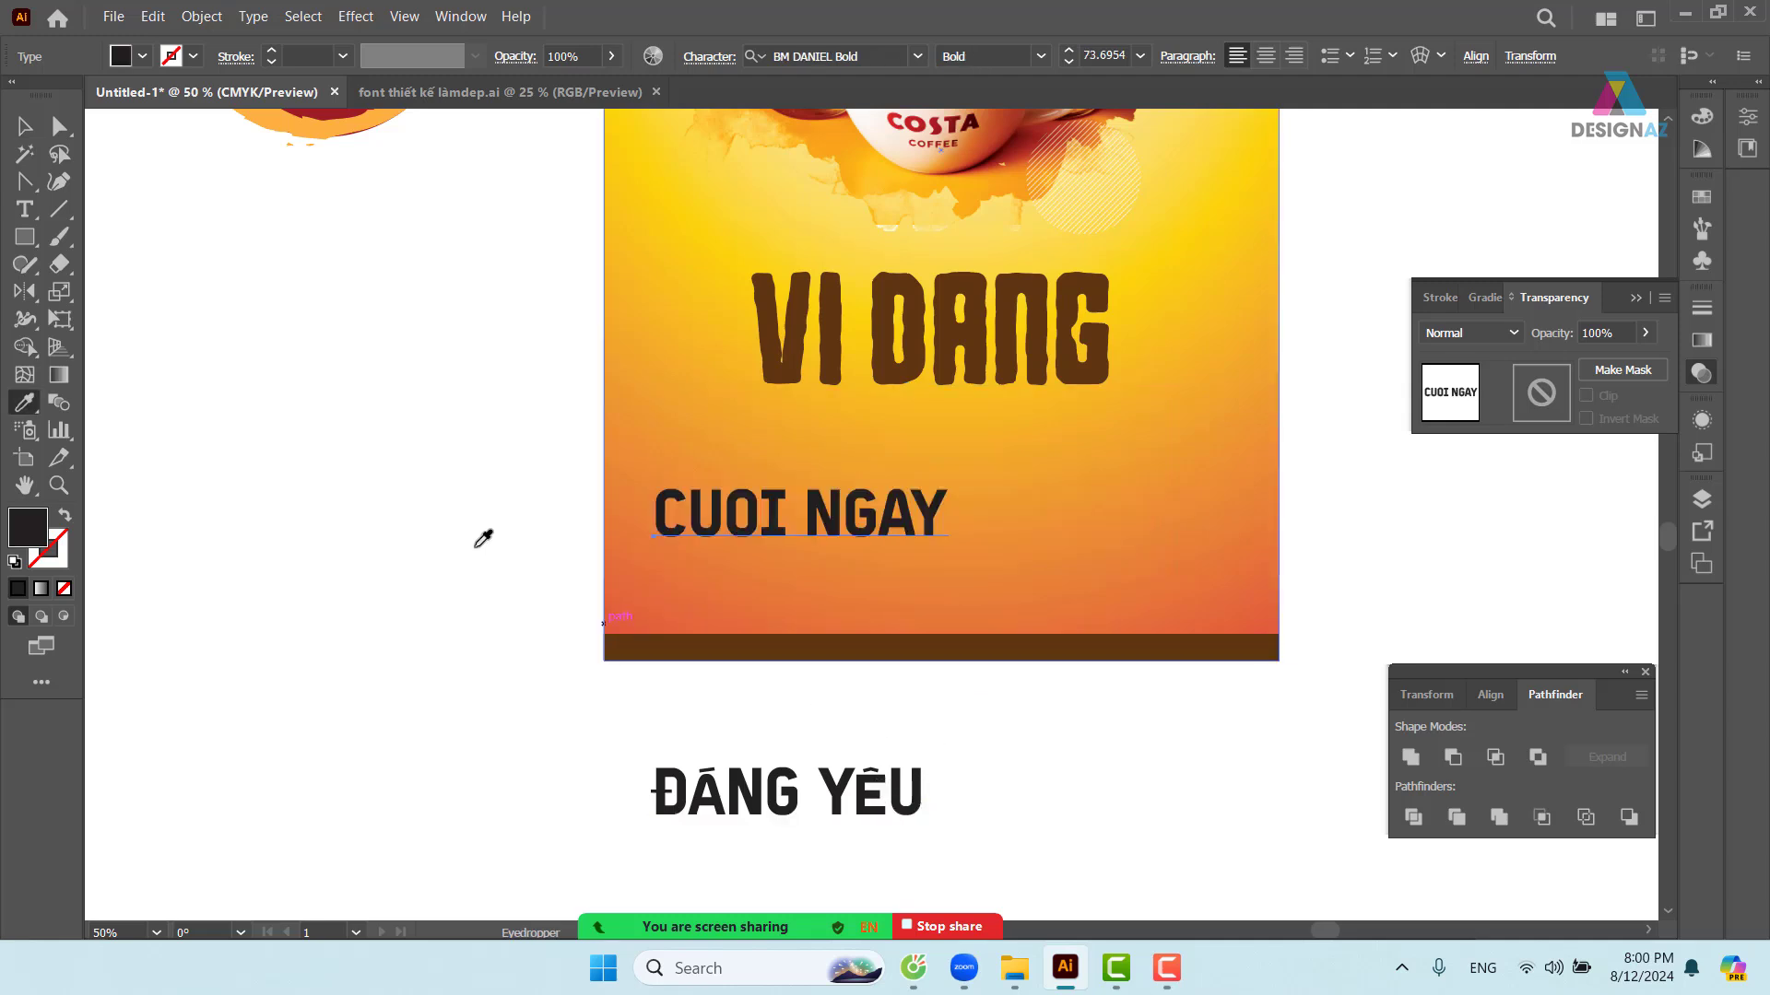
click(25, 126)
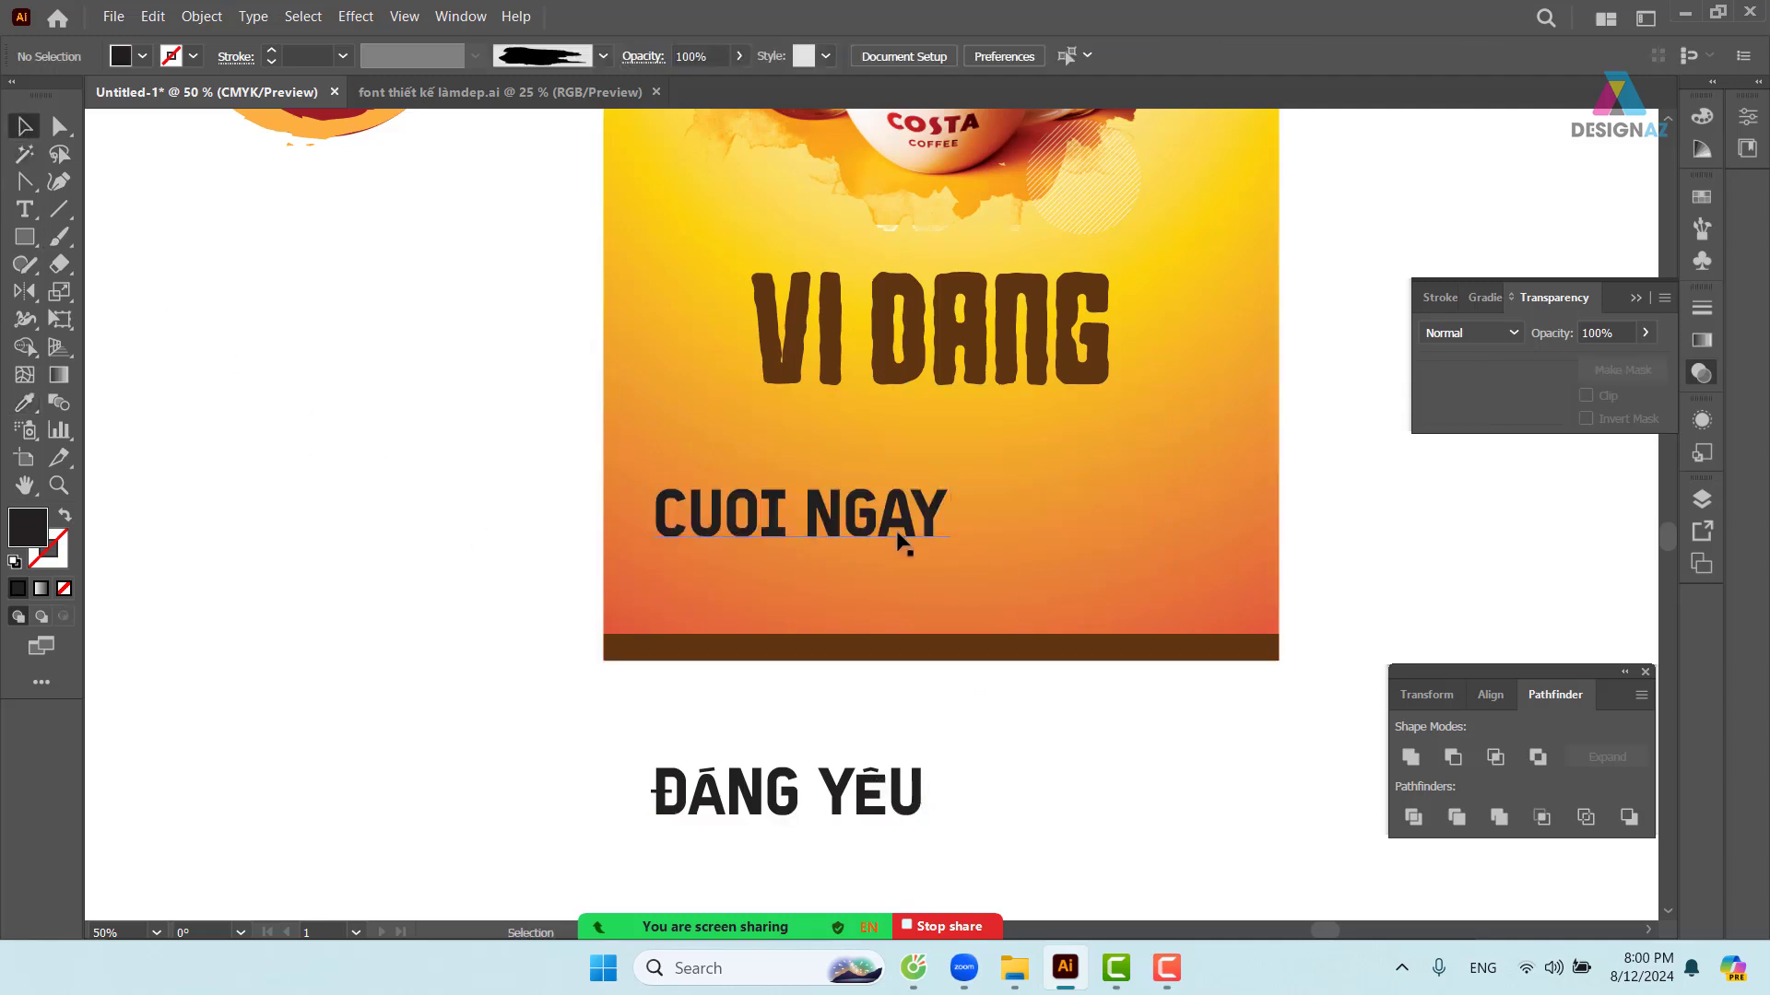
drag(940, 493, 1031, 429)
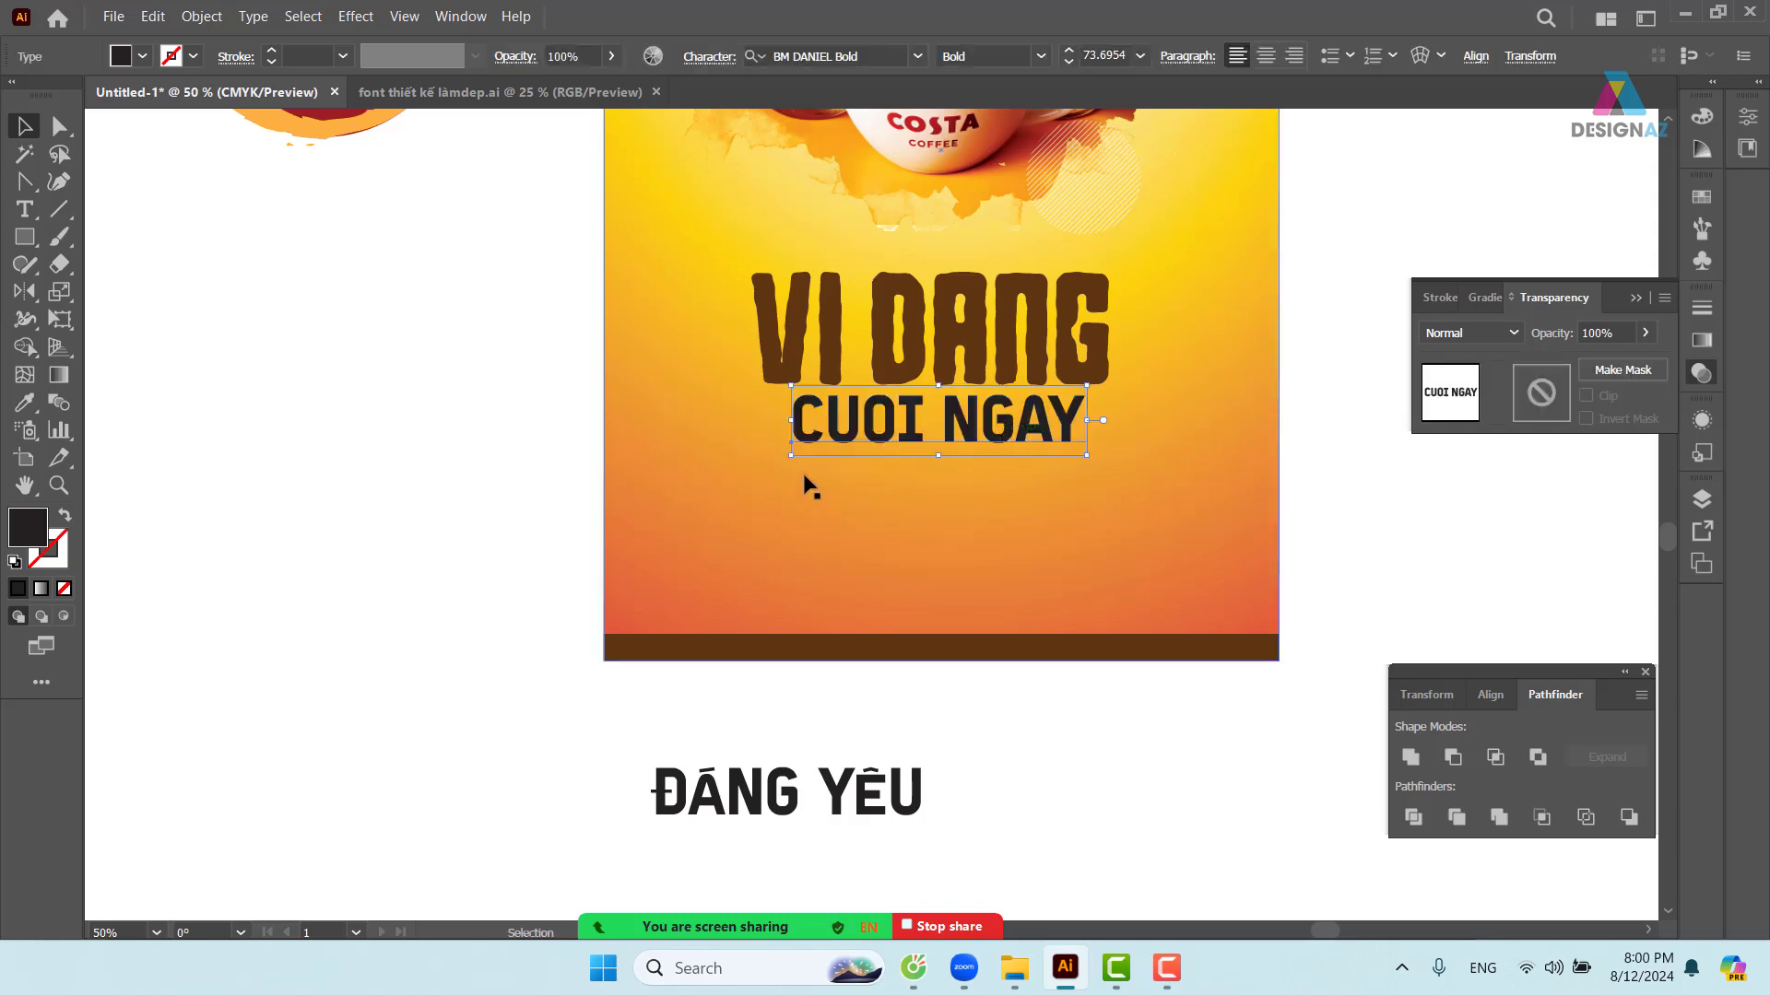
drag(975, 433, 967, 523)
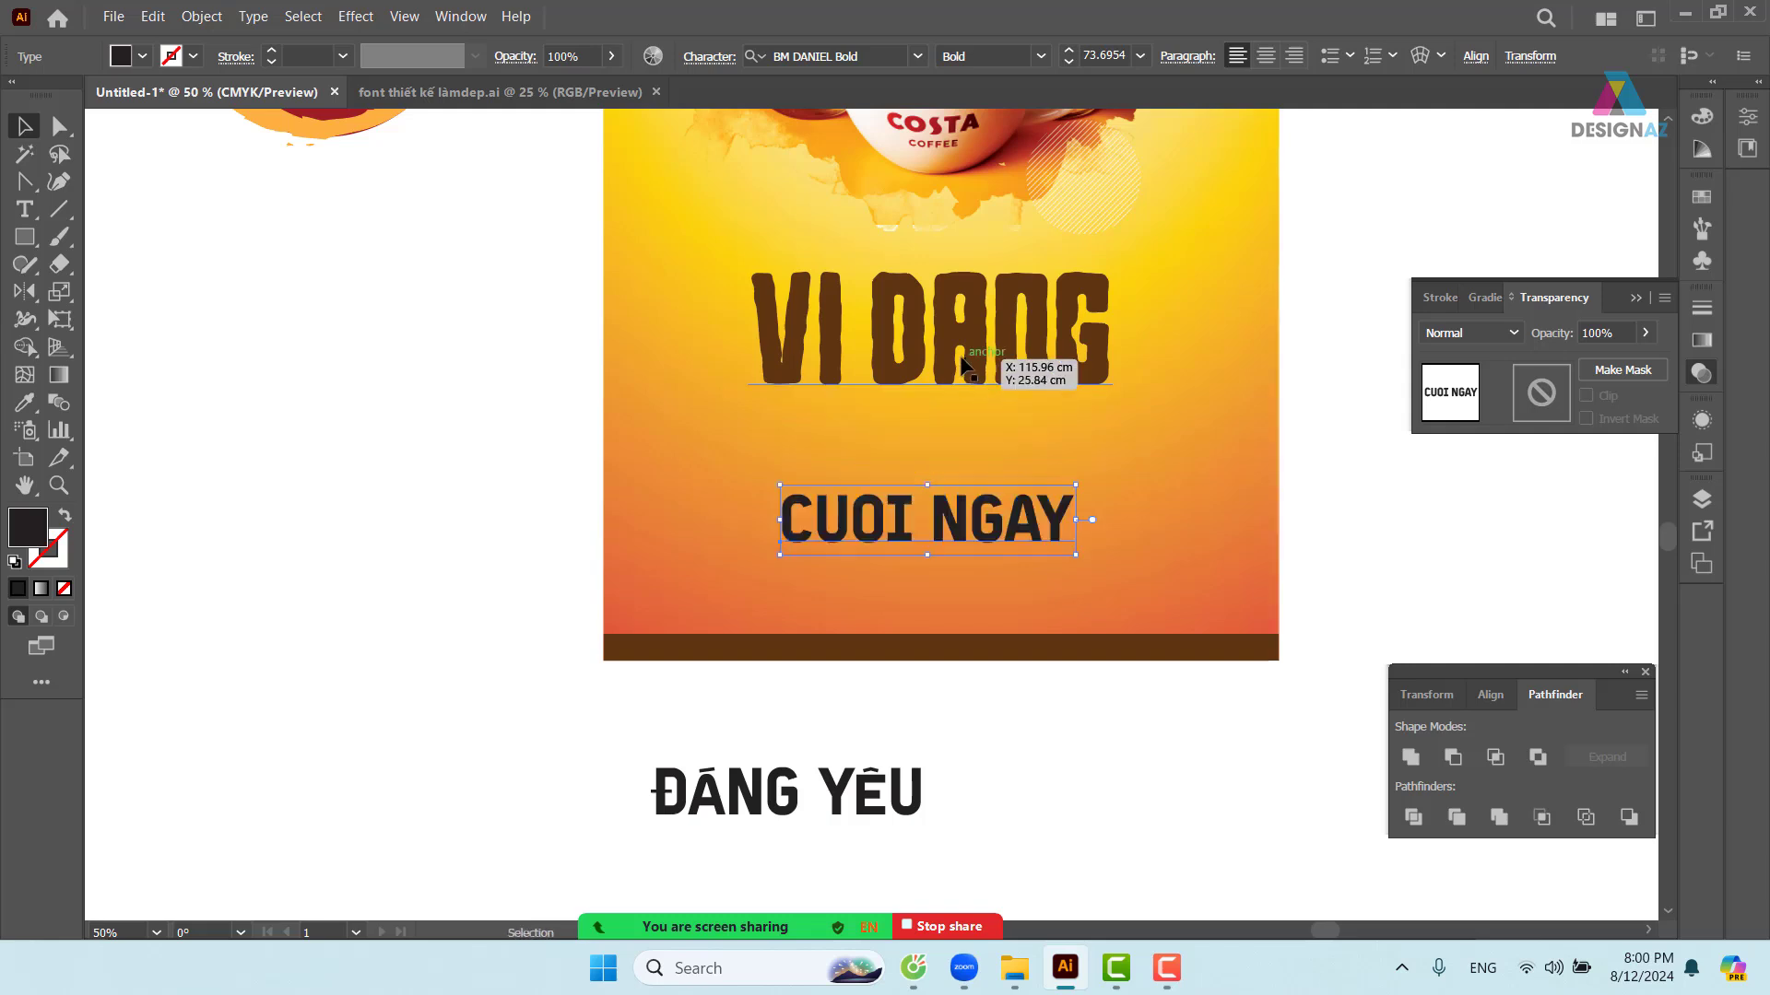
- Start an envelope warp on the "VI DANG" line and try the Arch style with a 61% horizontal bend
click(996, 392)
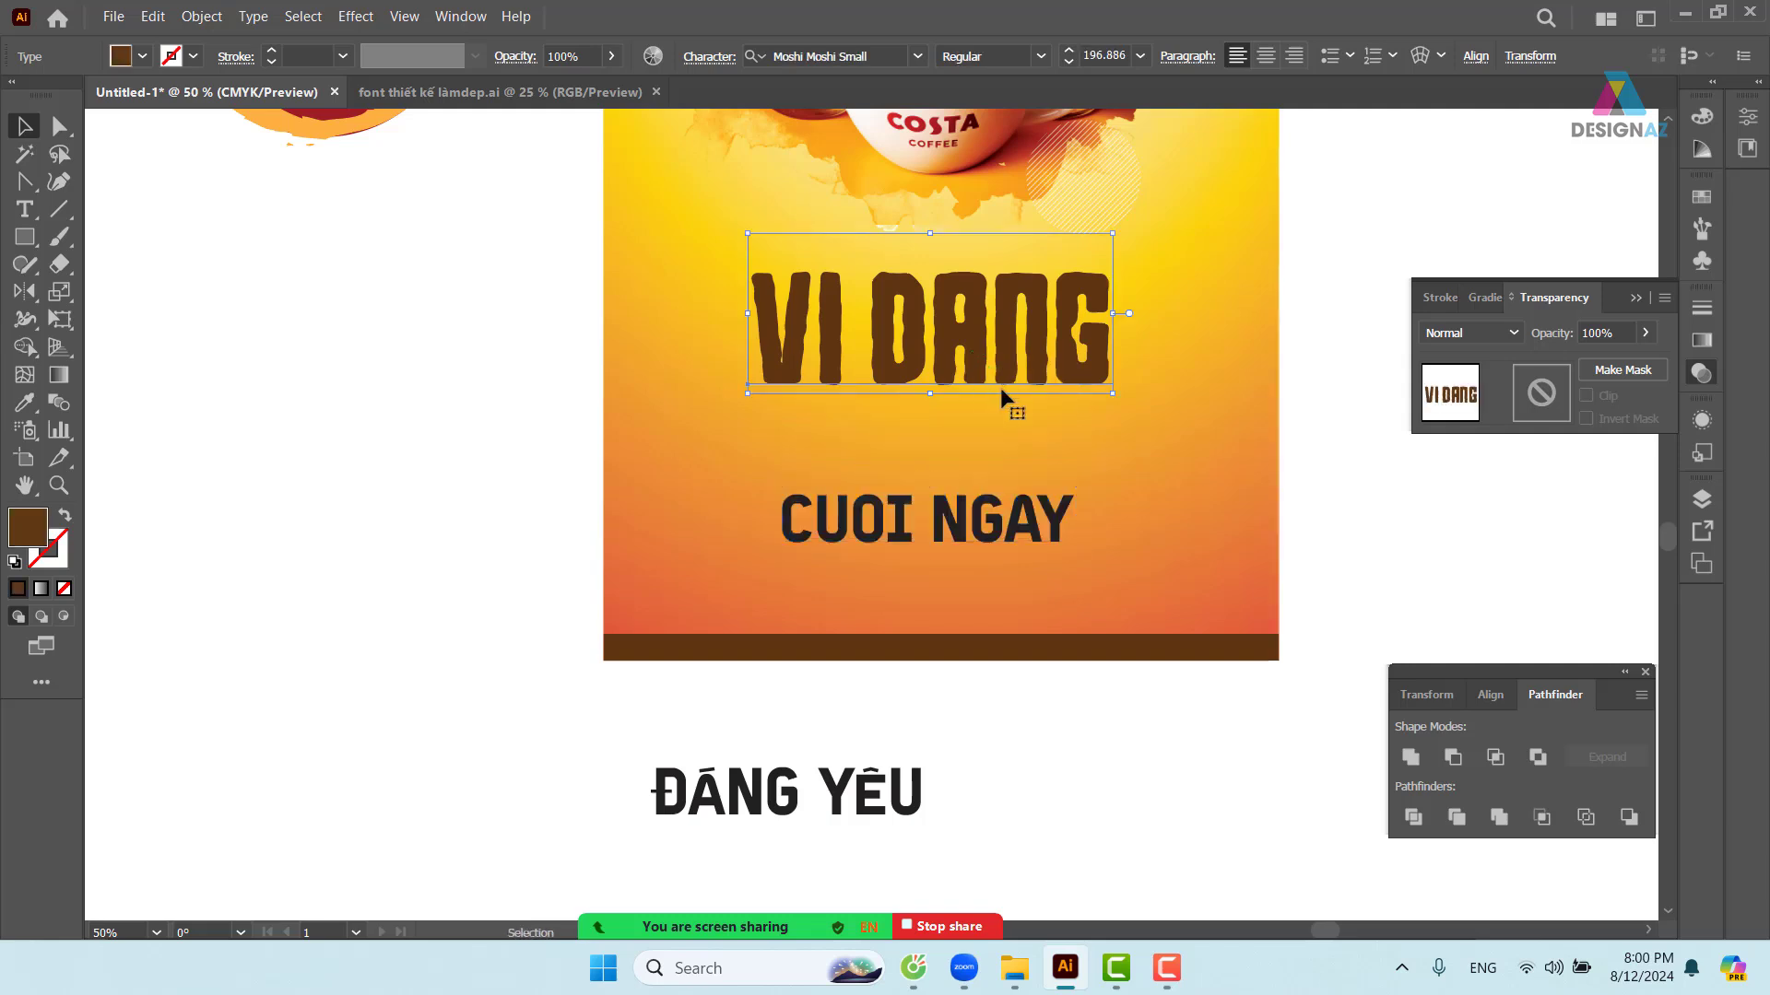
click(1420, 57)
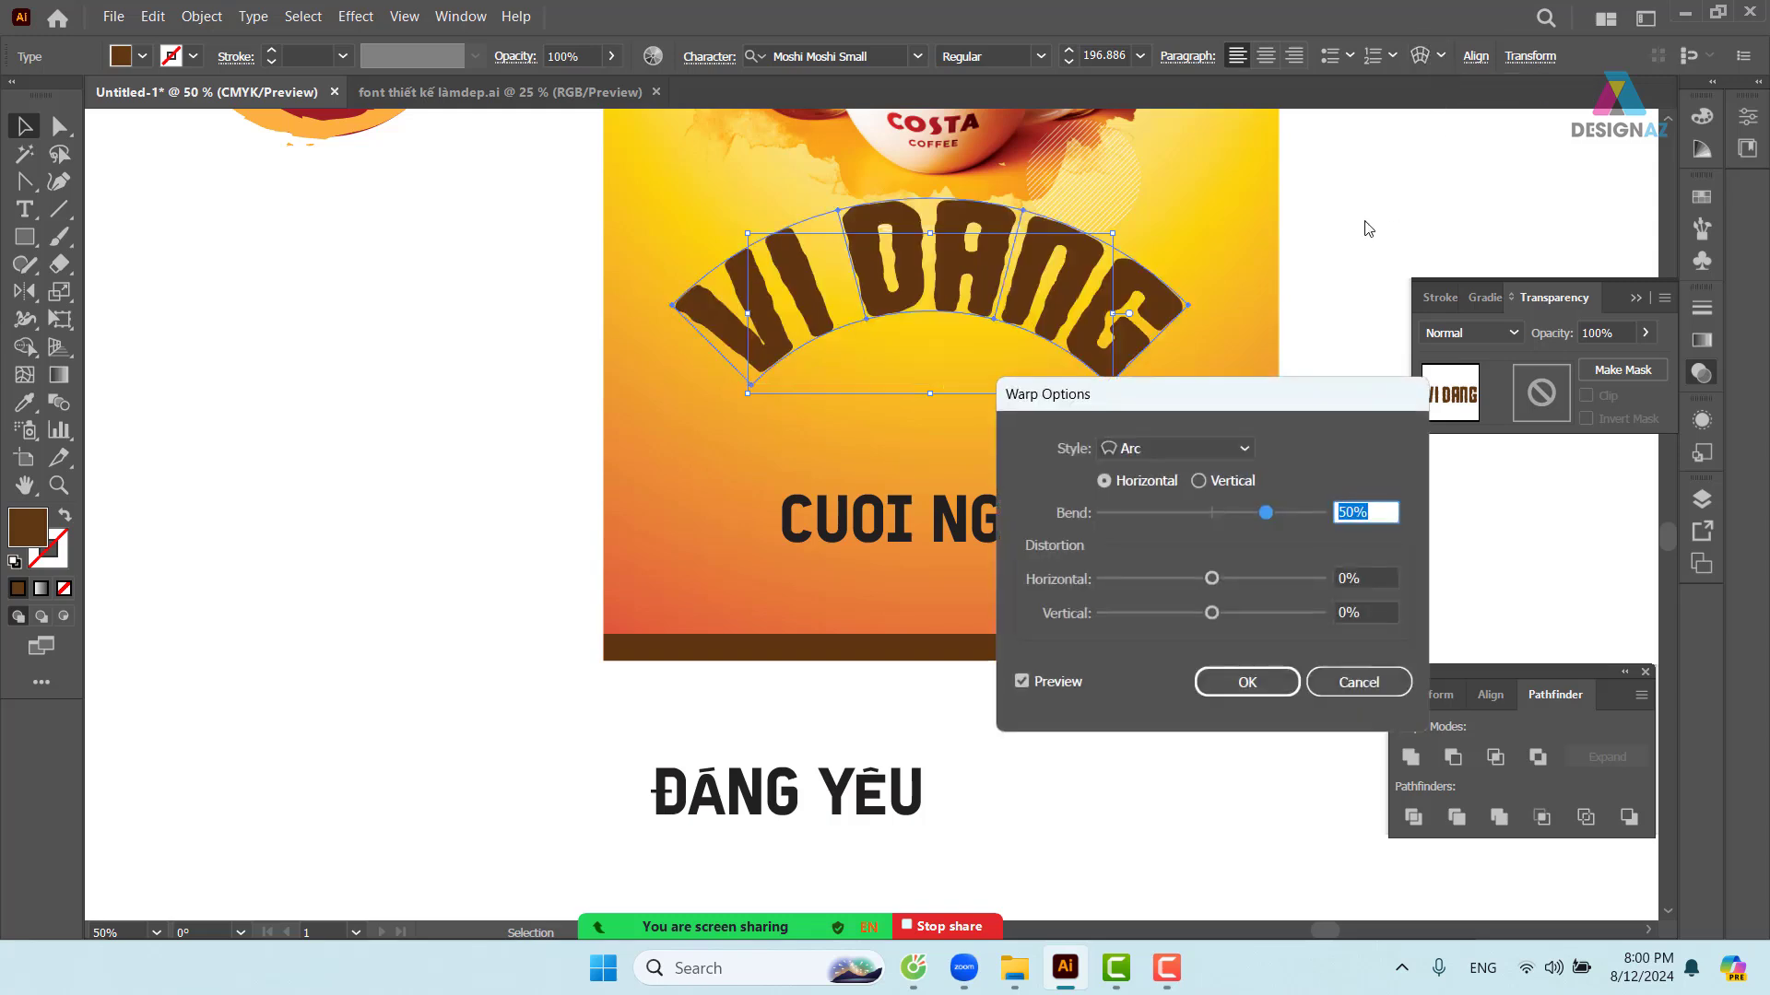
click(1242, 450)
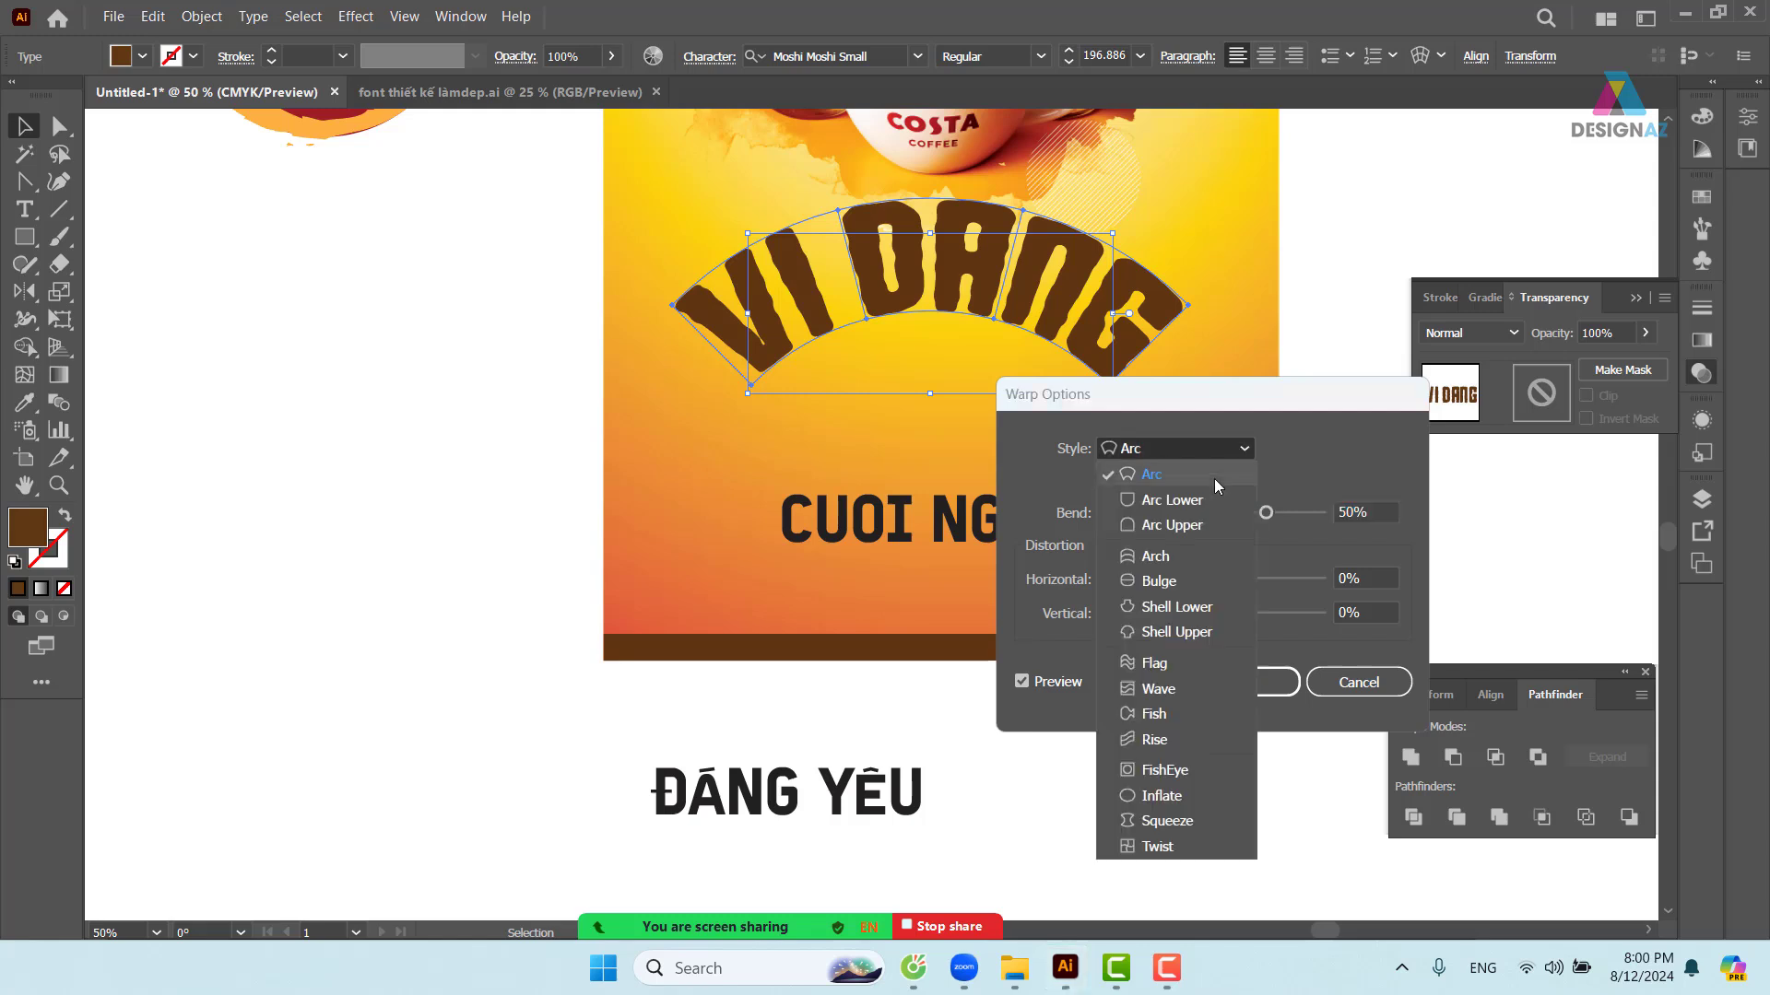
click(1160, 564)
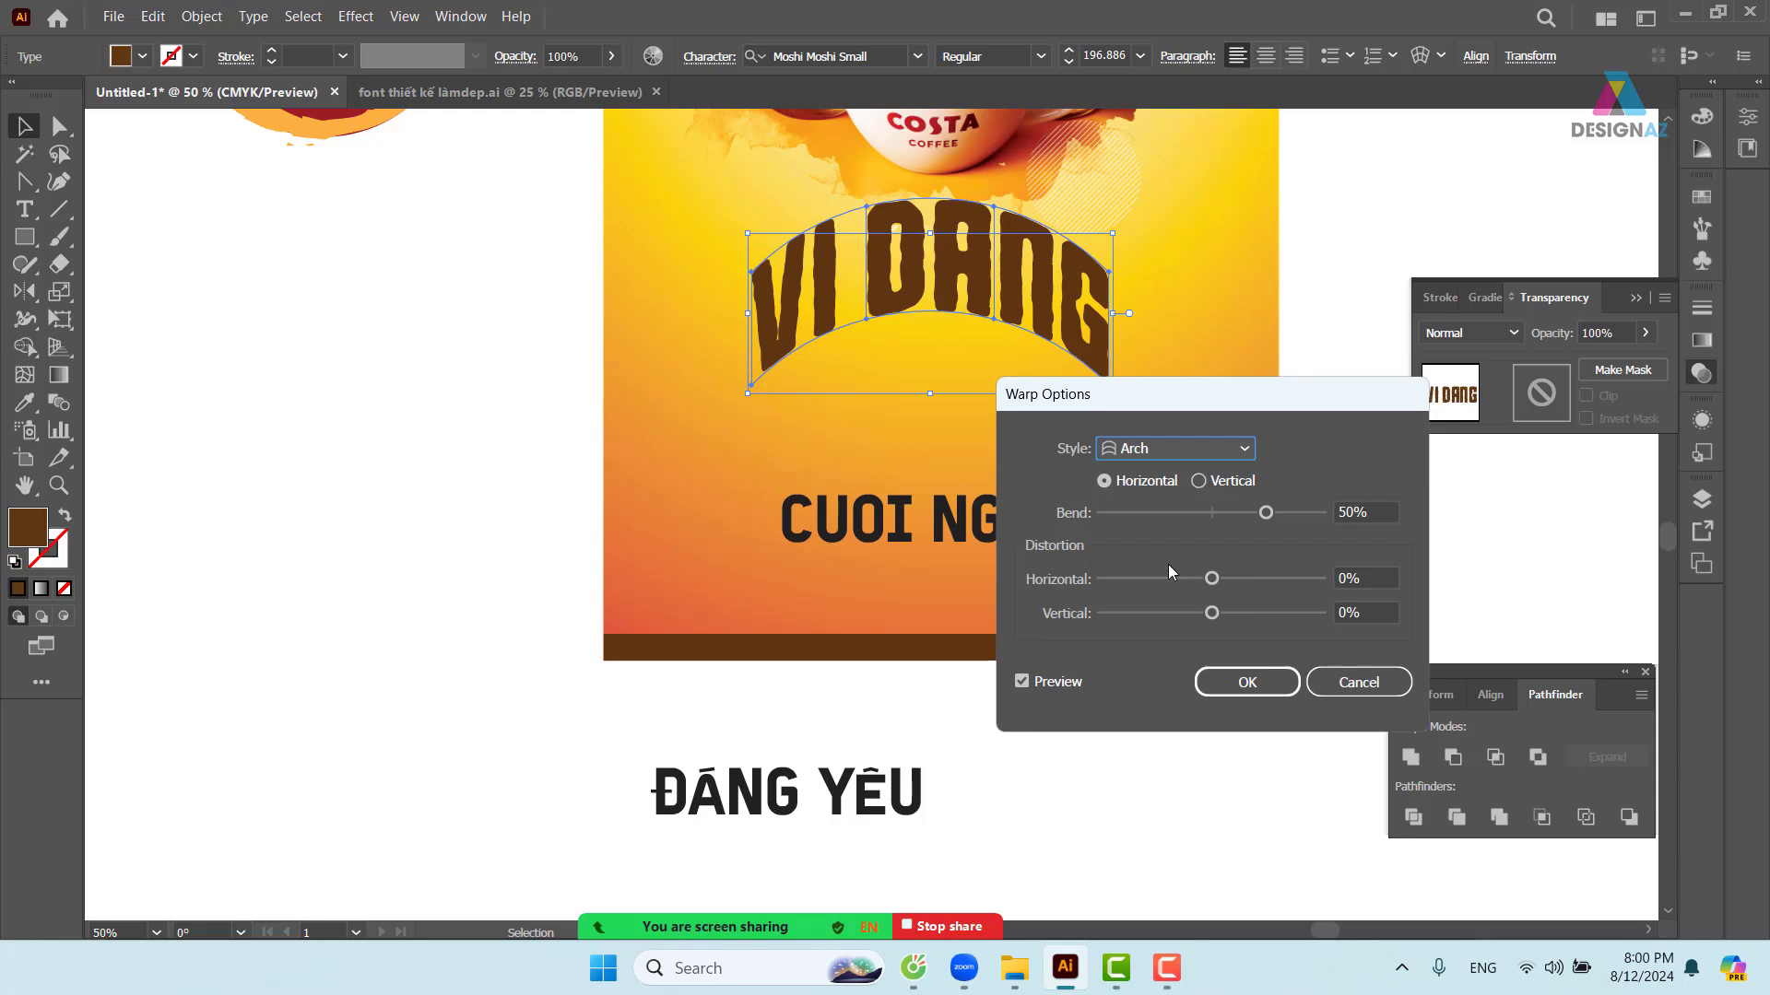
drag(1267, 516, 1281, 517)
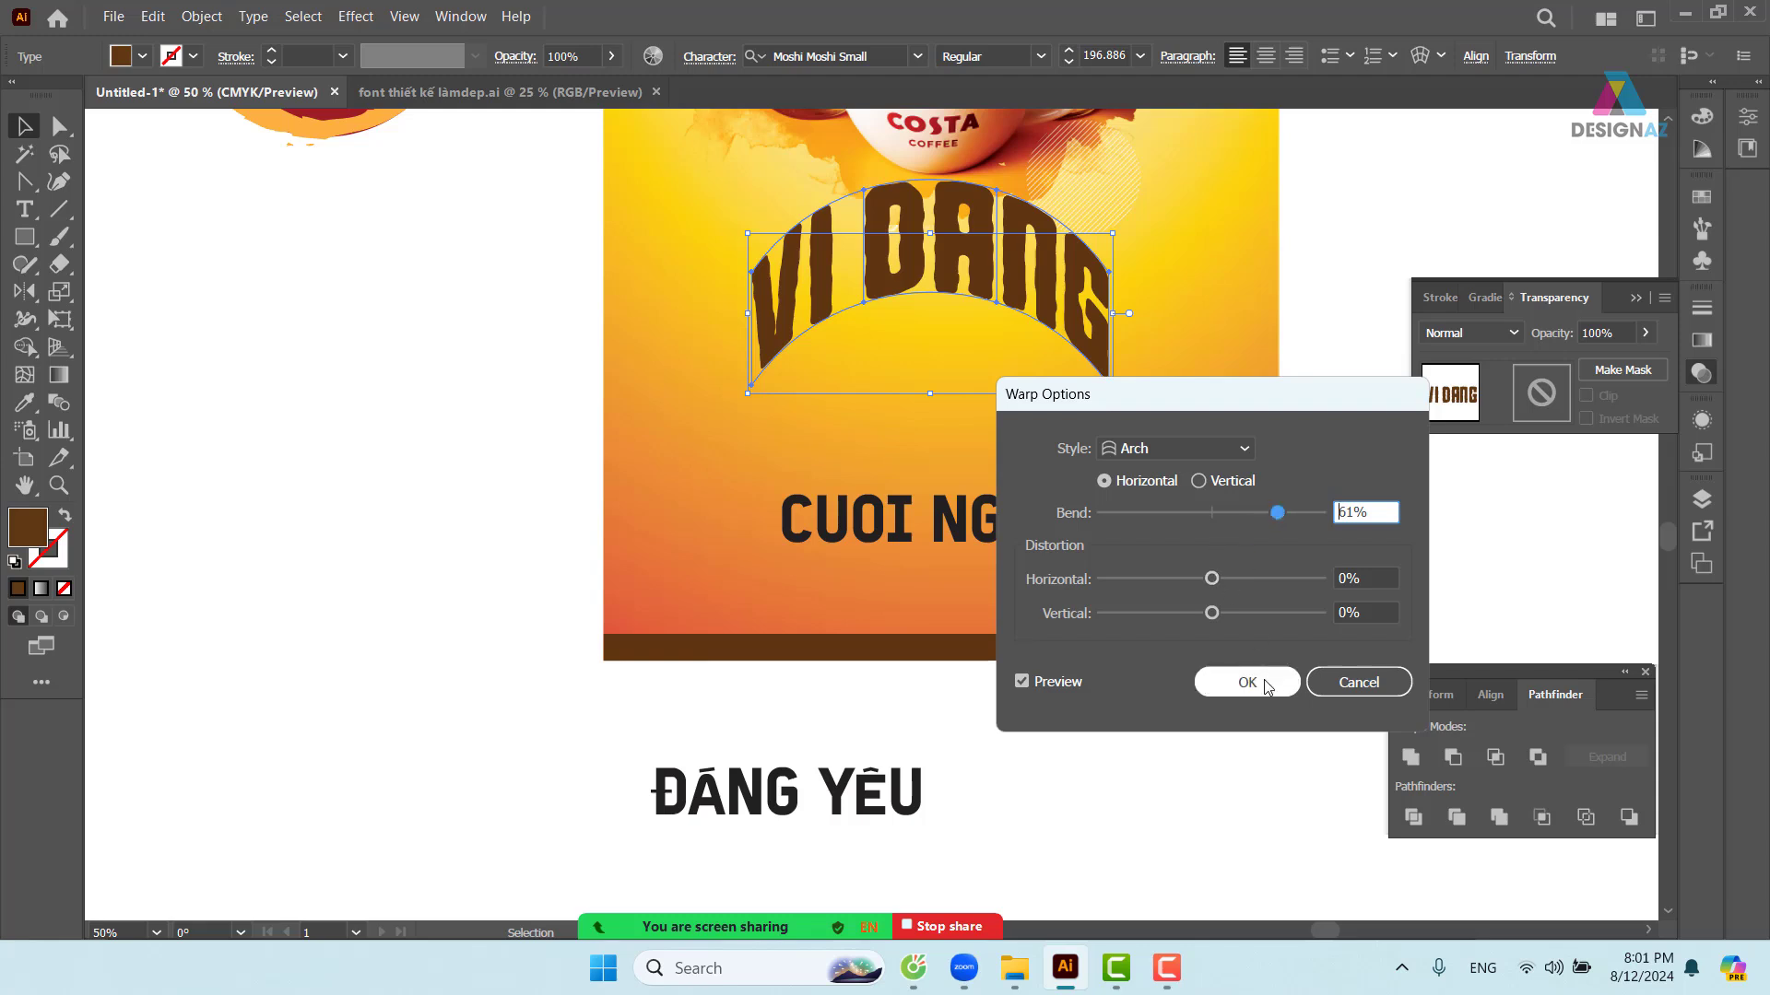
- Change the "VI DANG" warp to the Bulge style with a -13% horizontal bend and apply it
click(1233, 450)
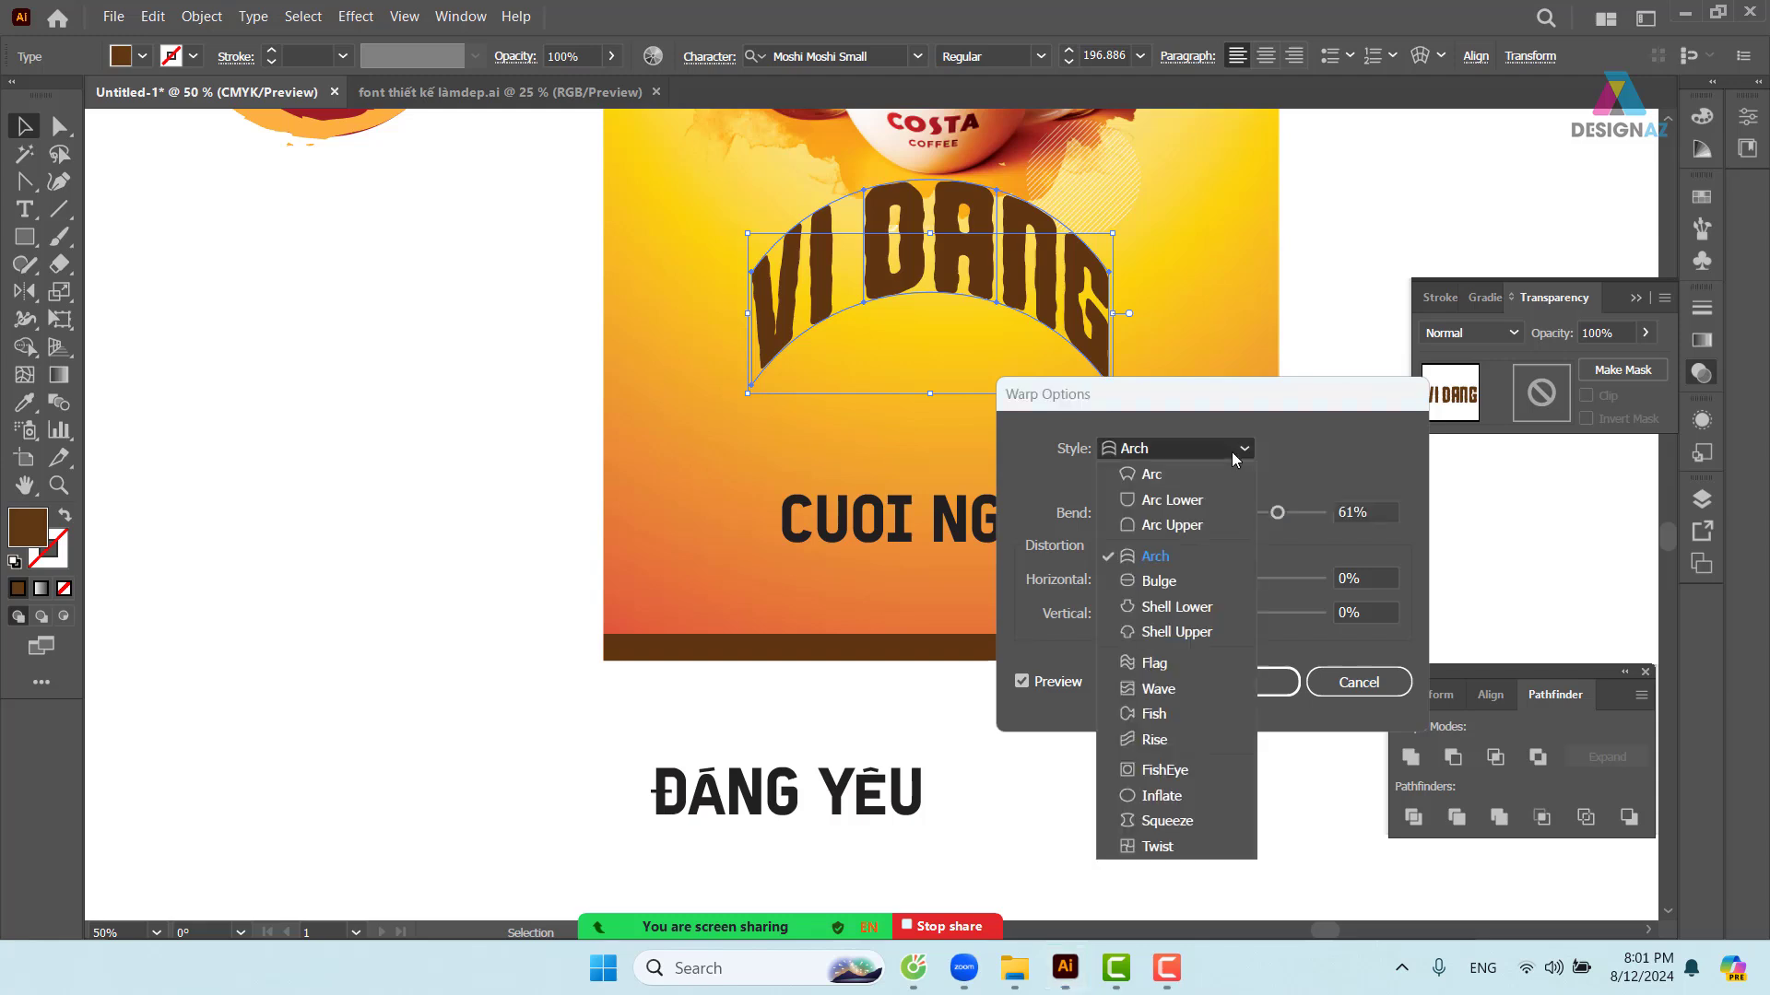
click(1173, 580)
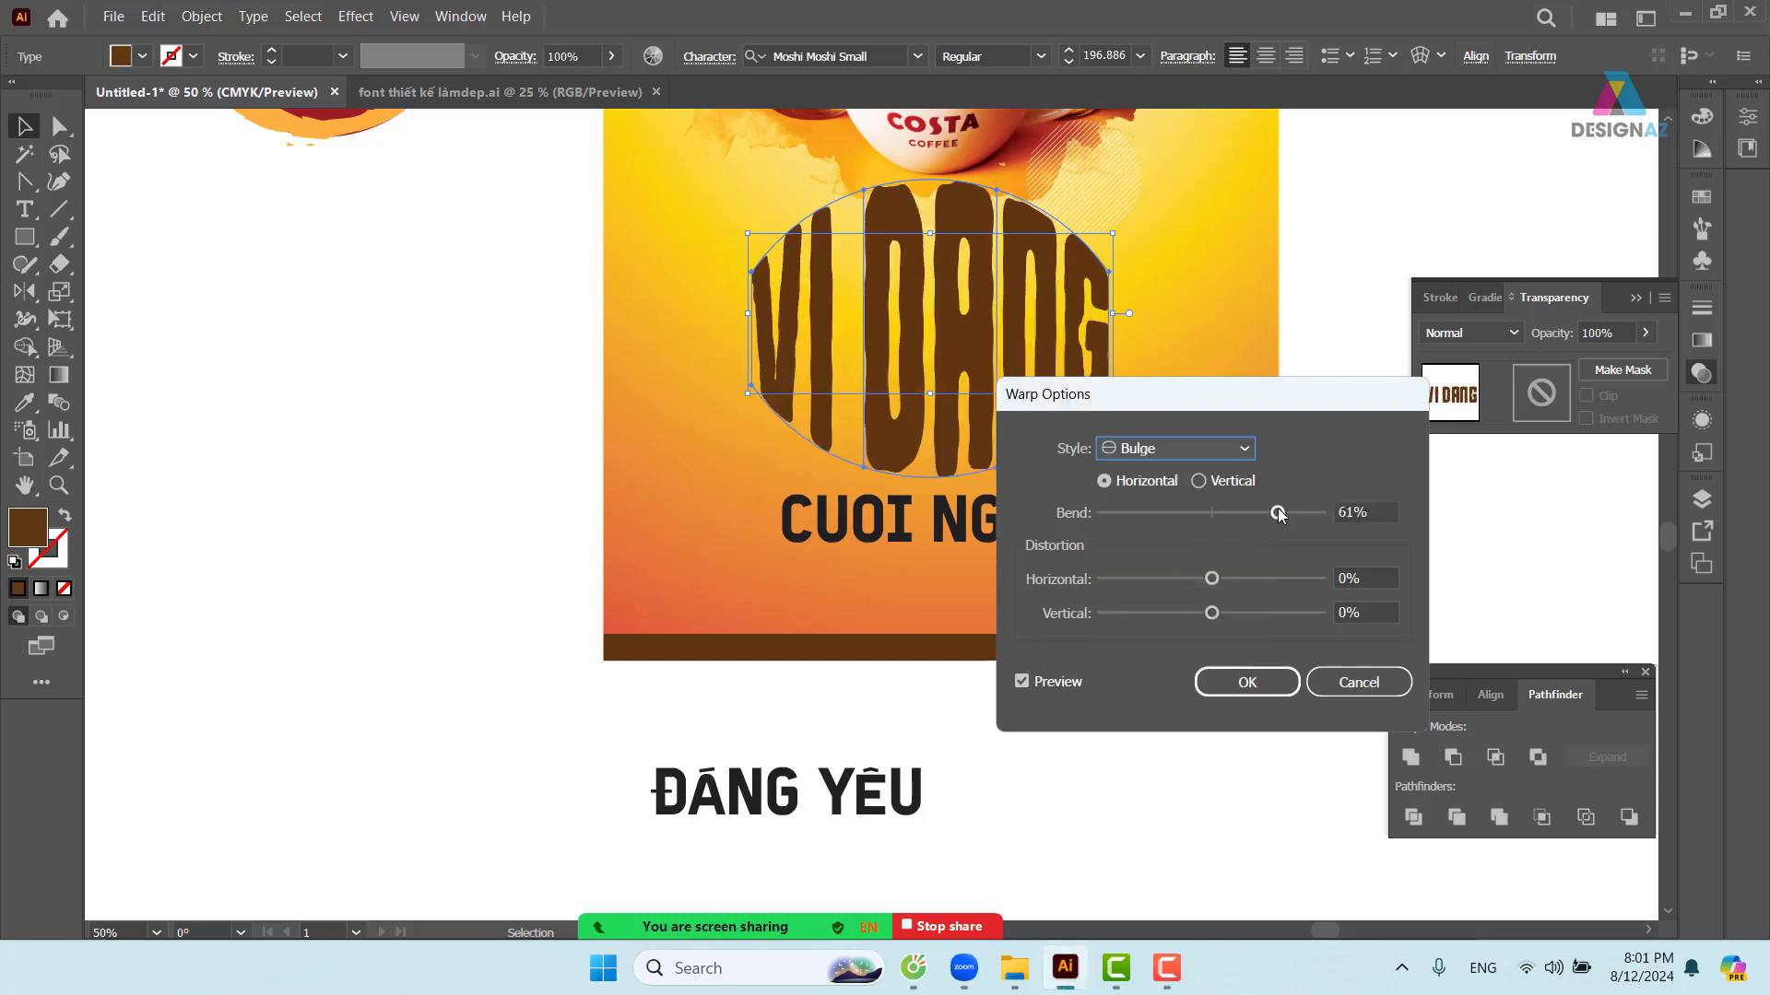
drag(1280, 514, 1199, 514)
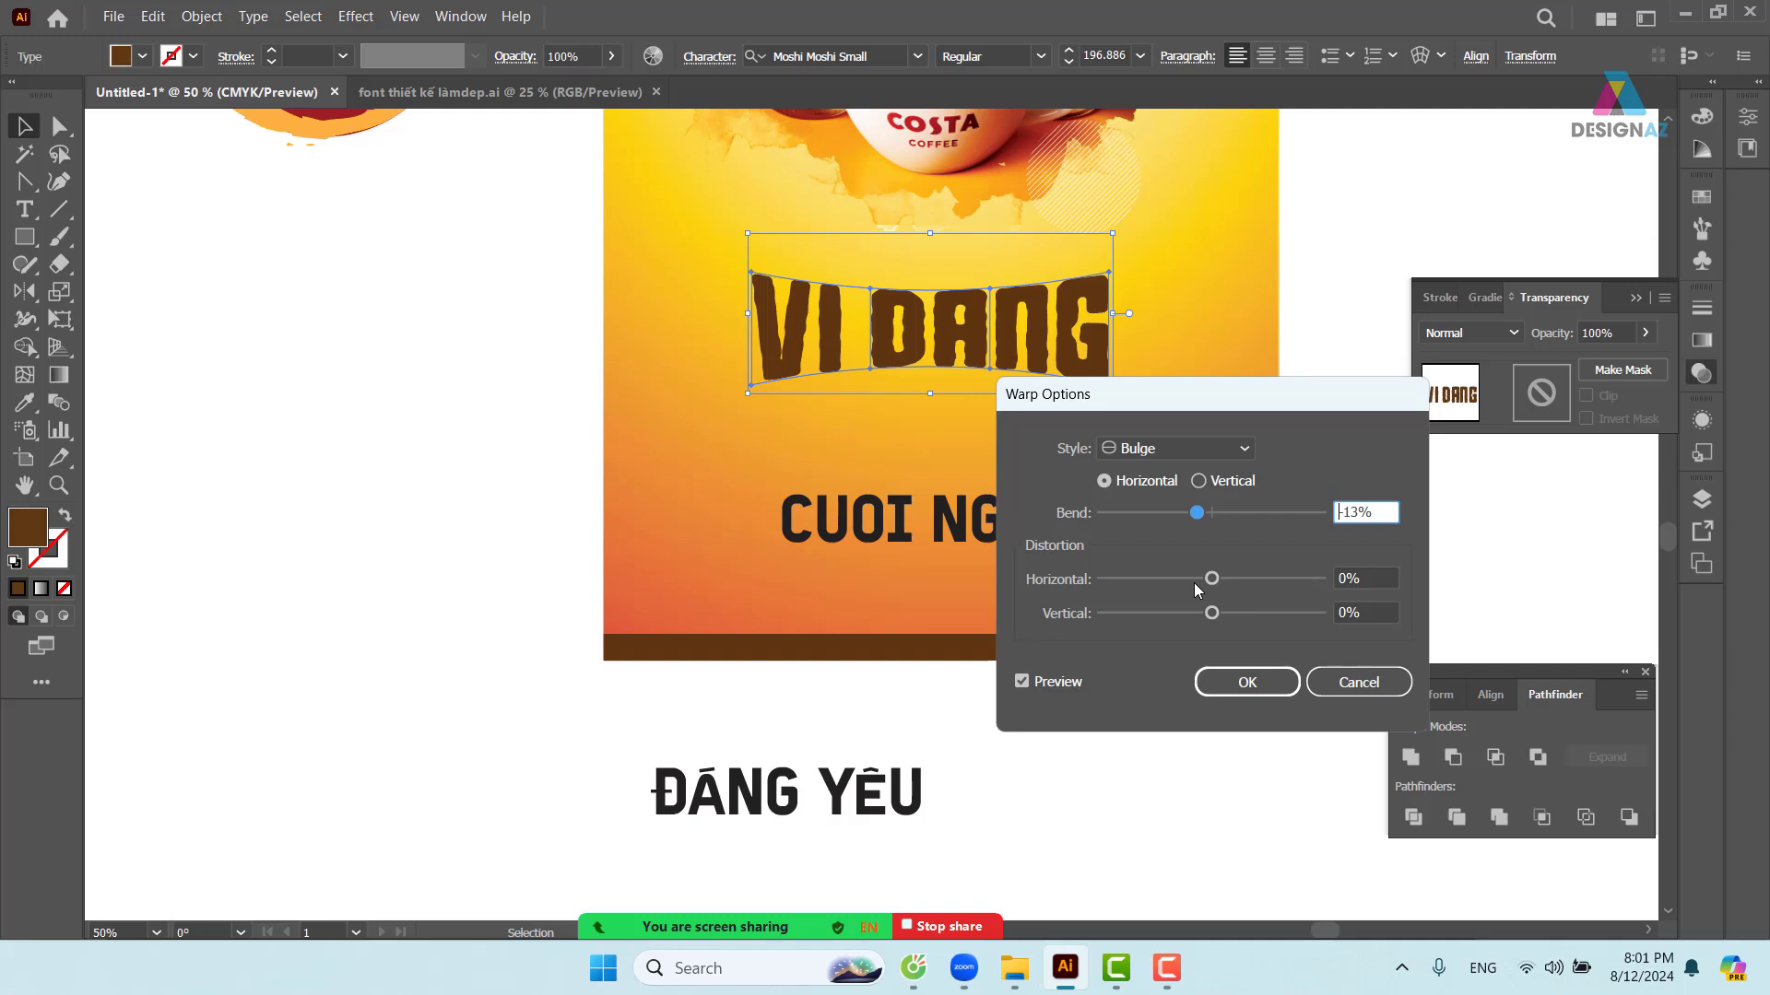
click(1252, 682)
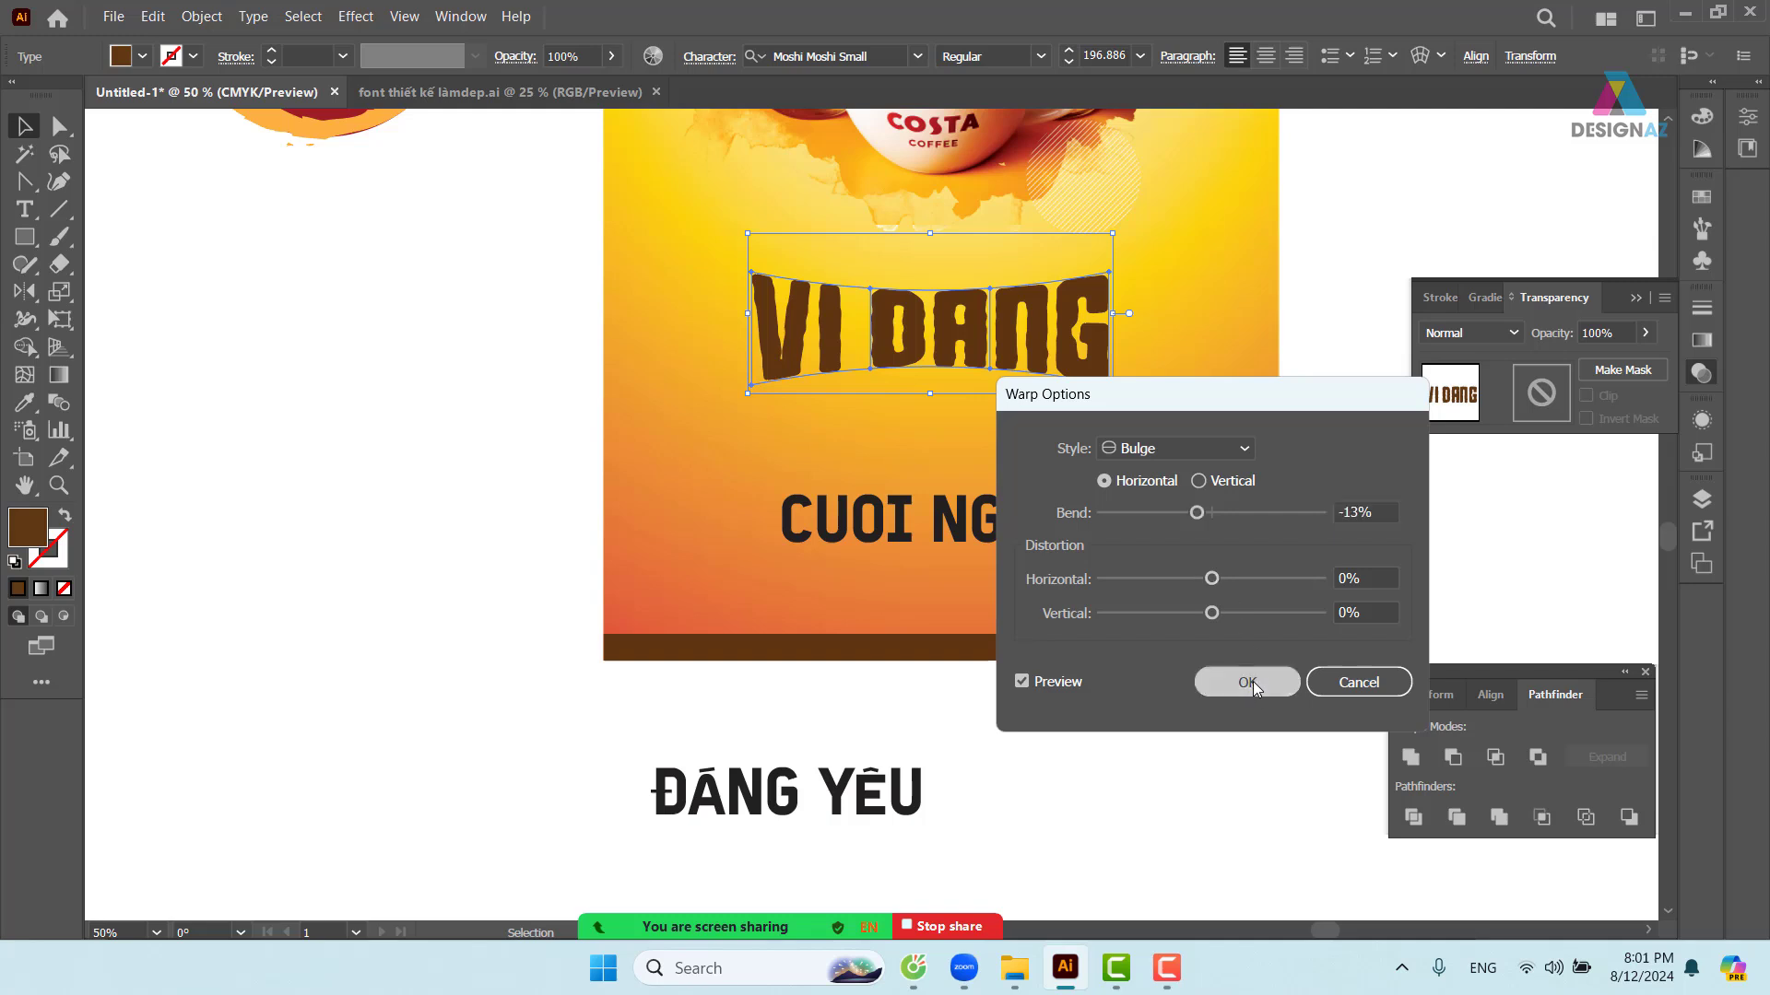
click(1350, 648)
click(1005, 368)
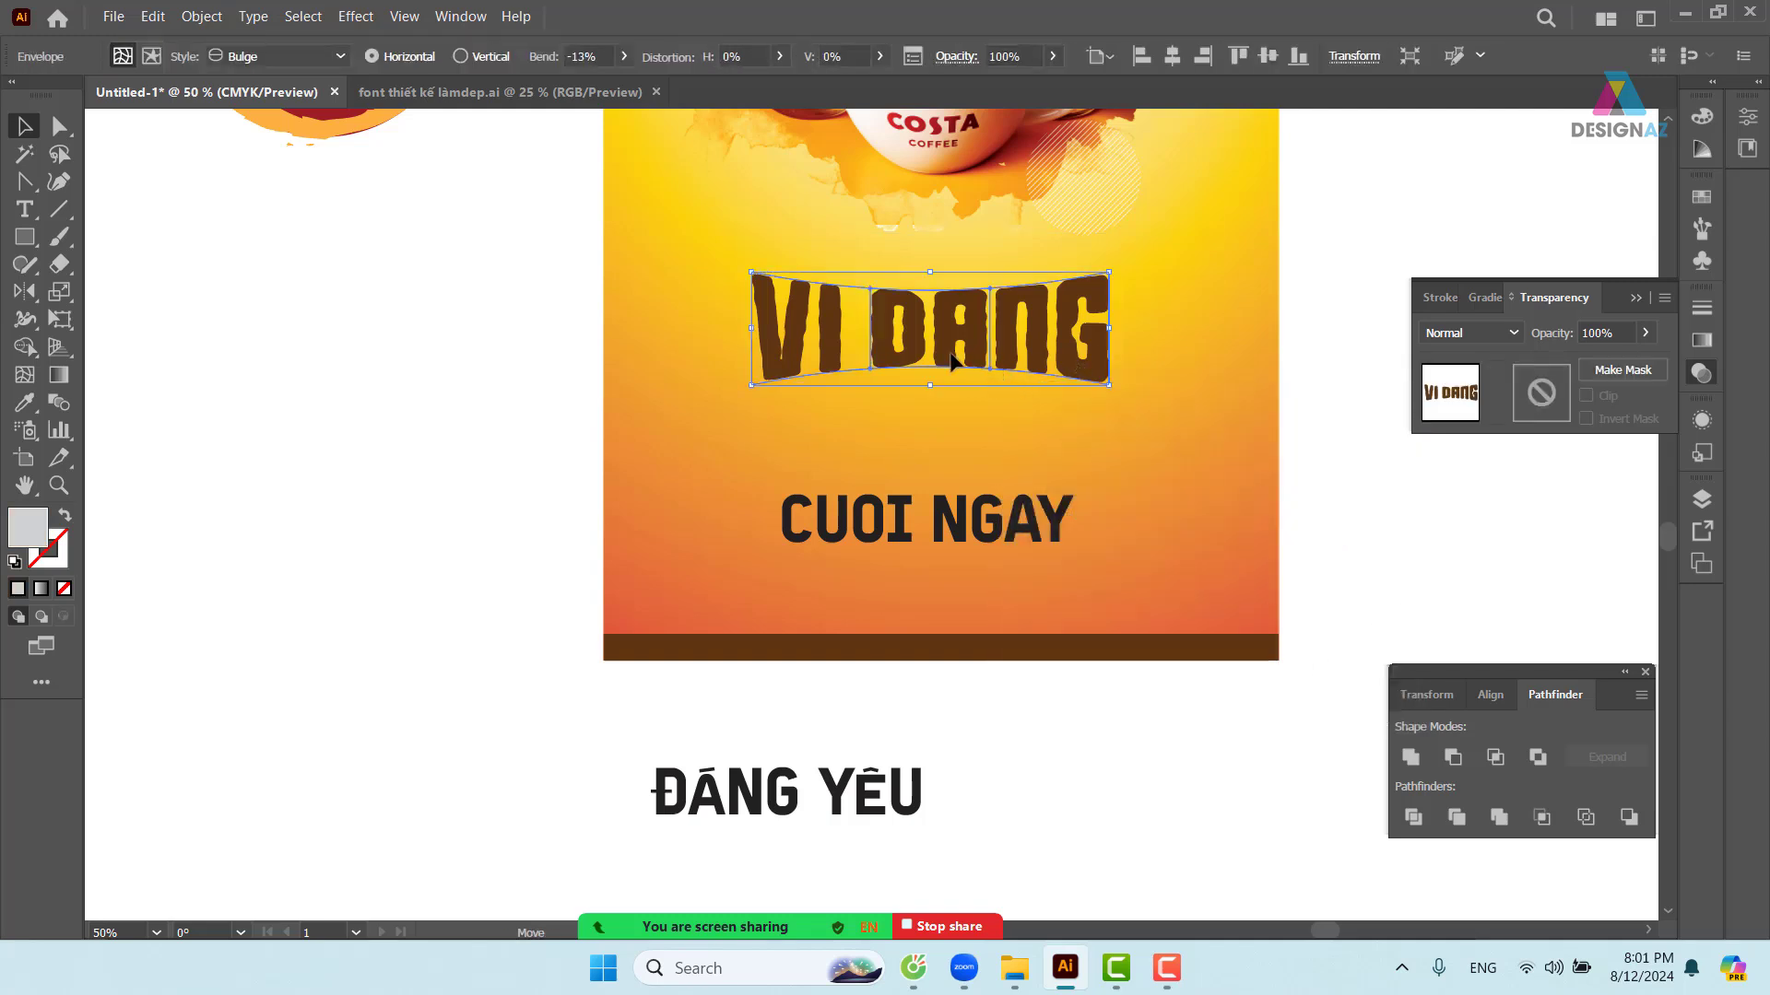
- Enlarge the warped "VI DANG" headline and place it roughly centred across the poster, just below the cup's splash
drag(976, 362, 907, 361)
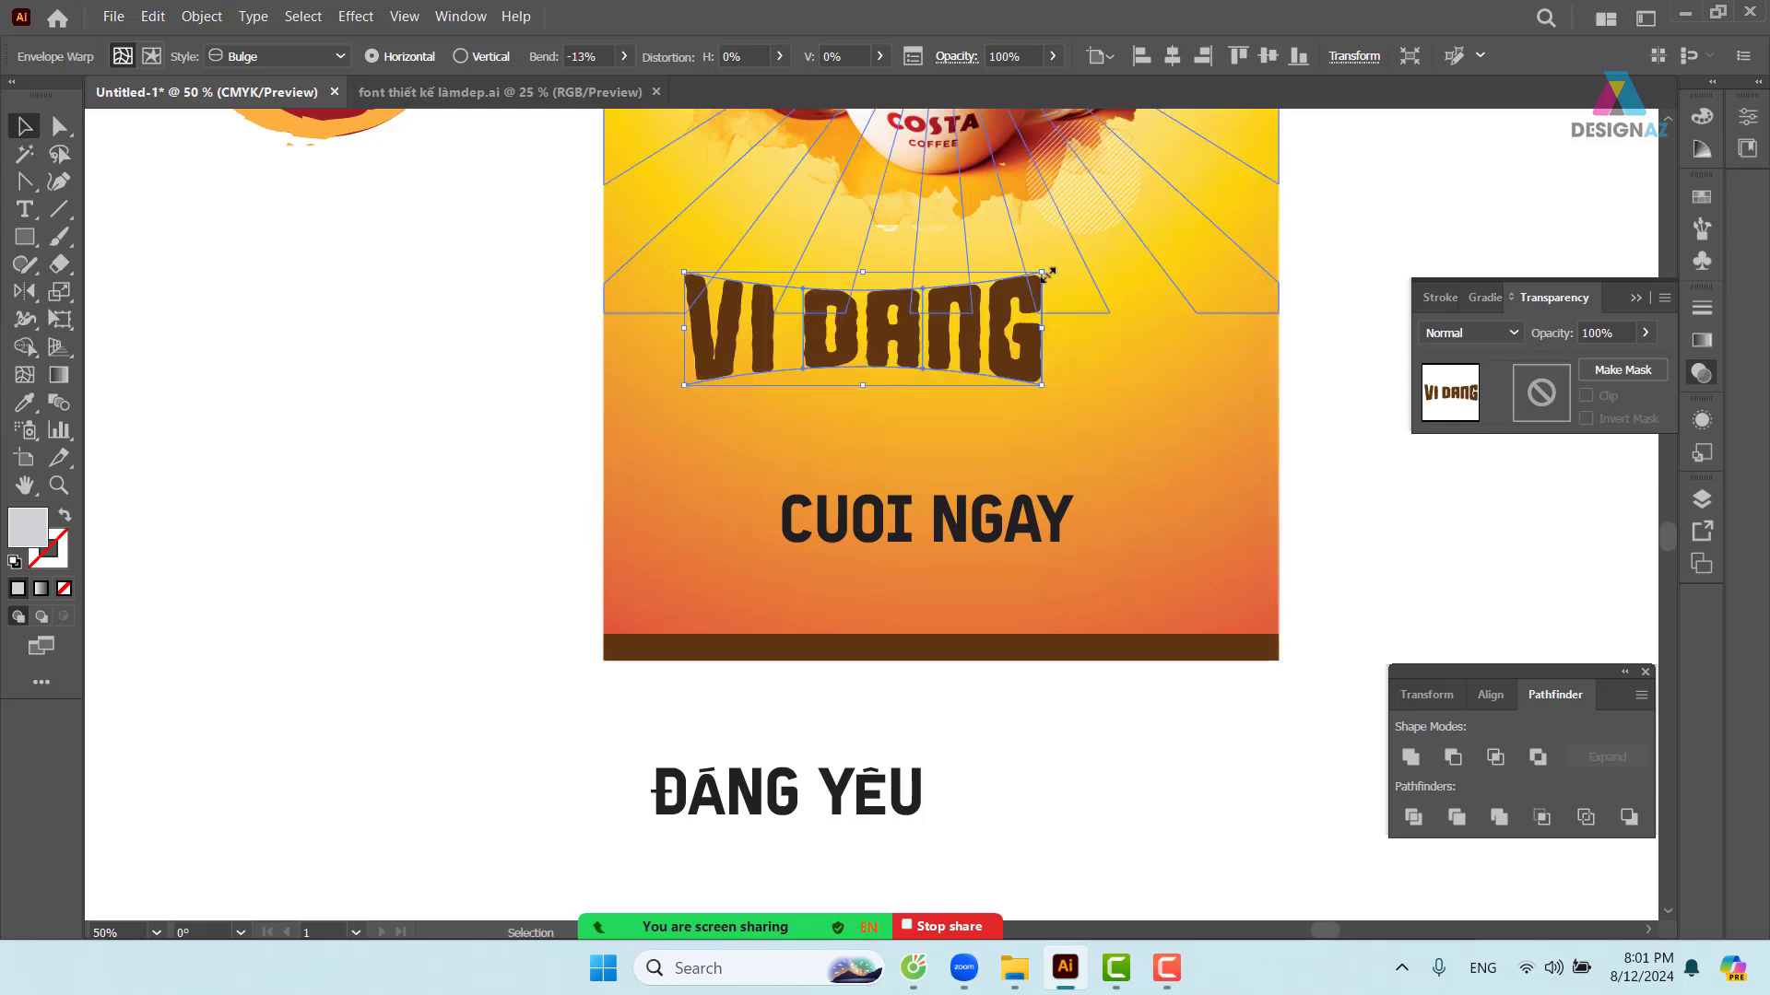
drag(1044, 271, 1226, 212)
click(1359, 515)
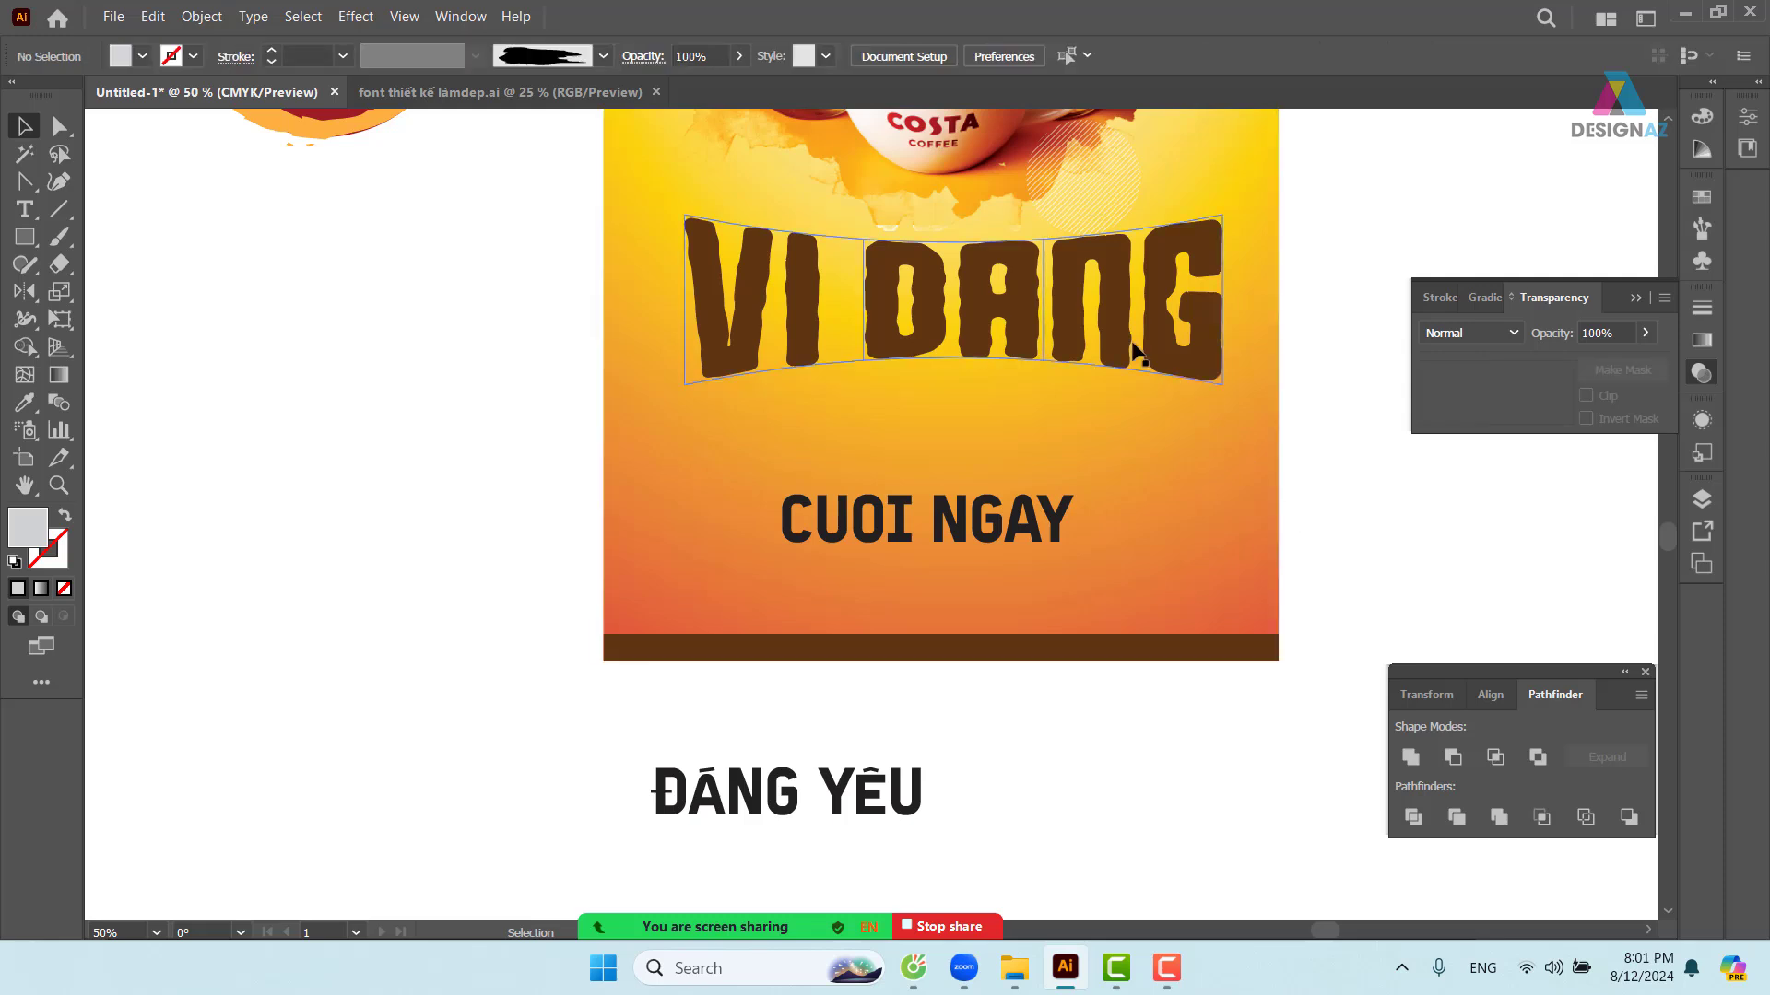
click(1098, 322)
drag(1216, 221, 1141, 241)
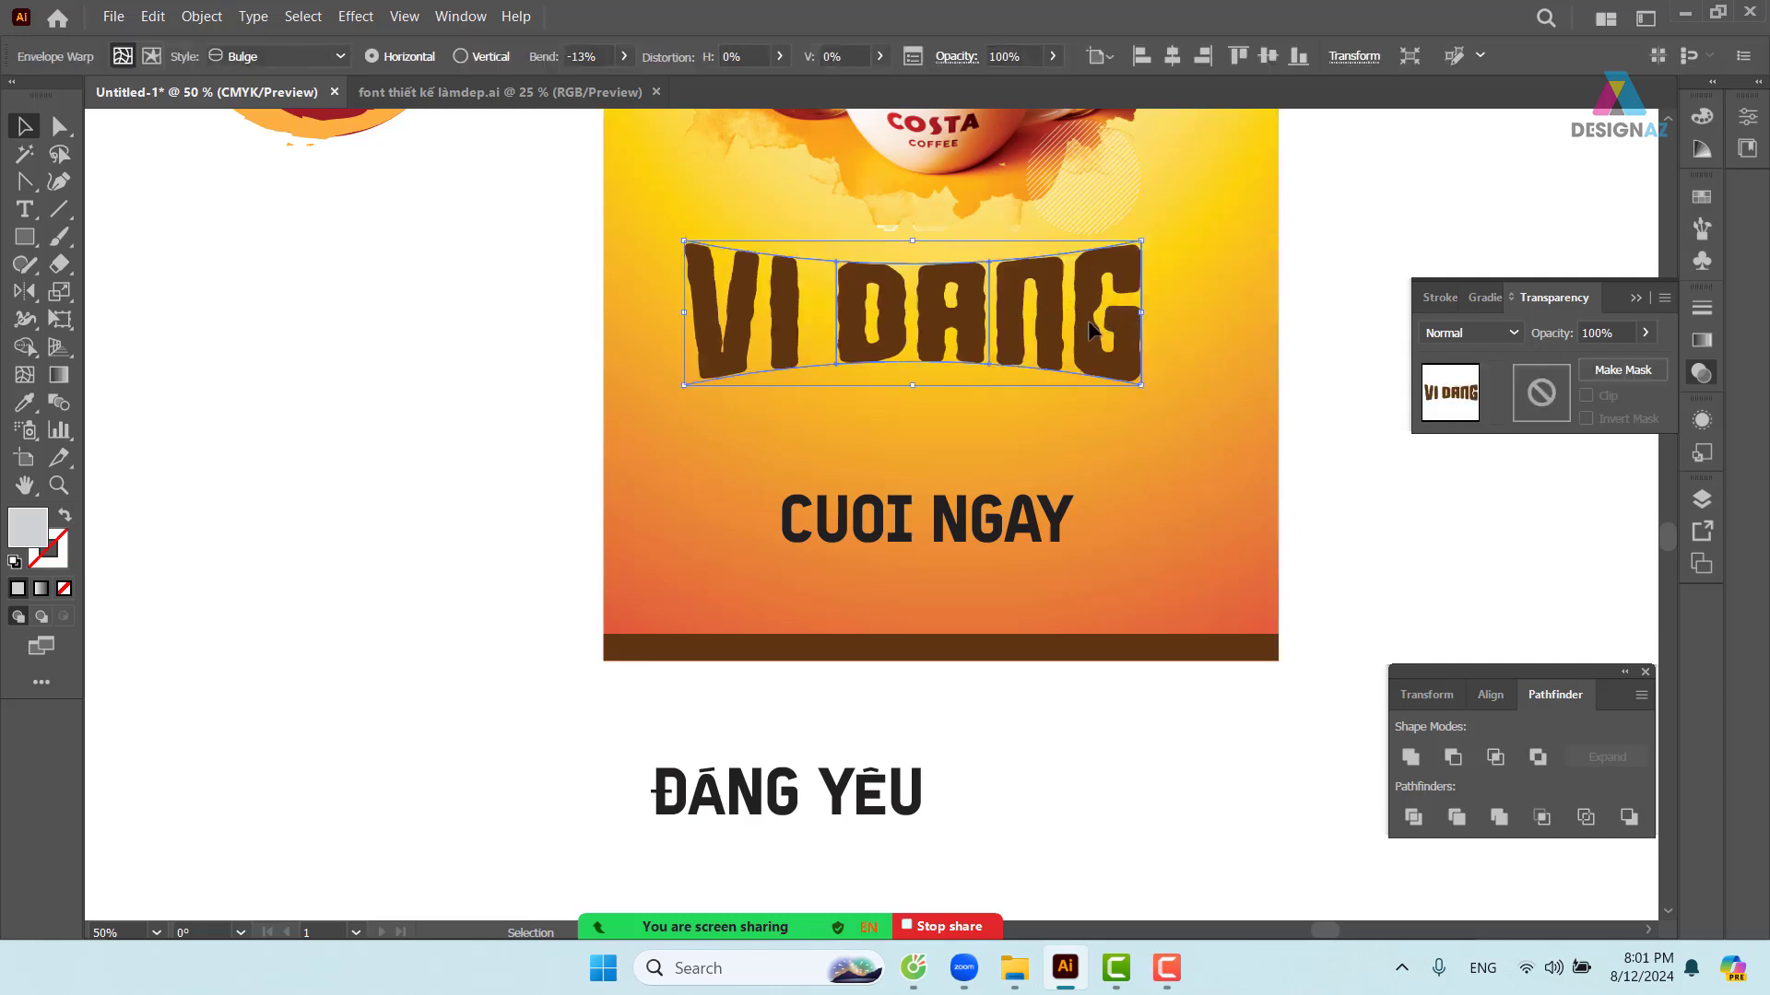
drag(1089, 322, 1110, 344)
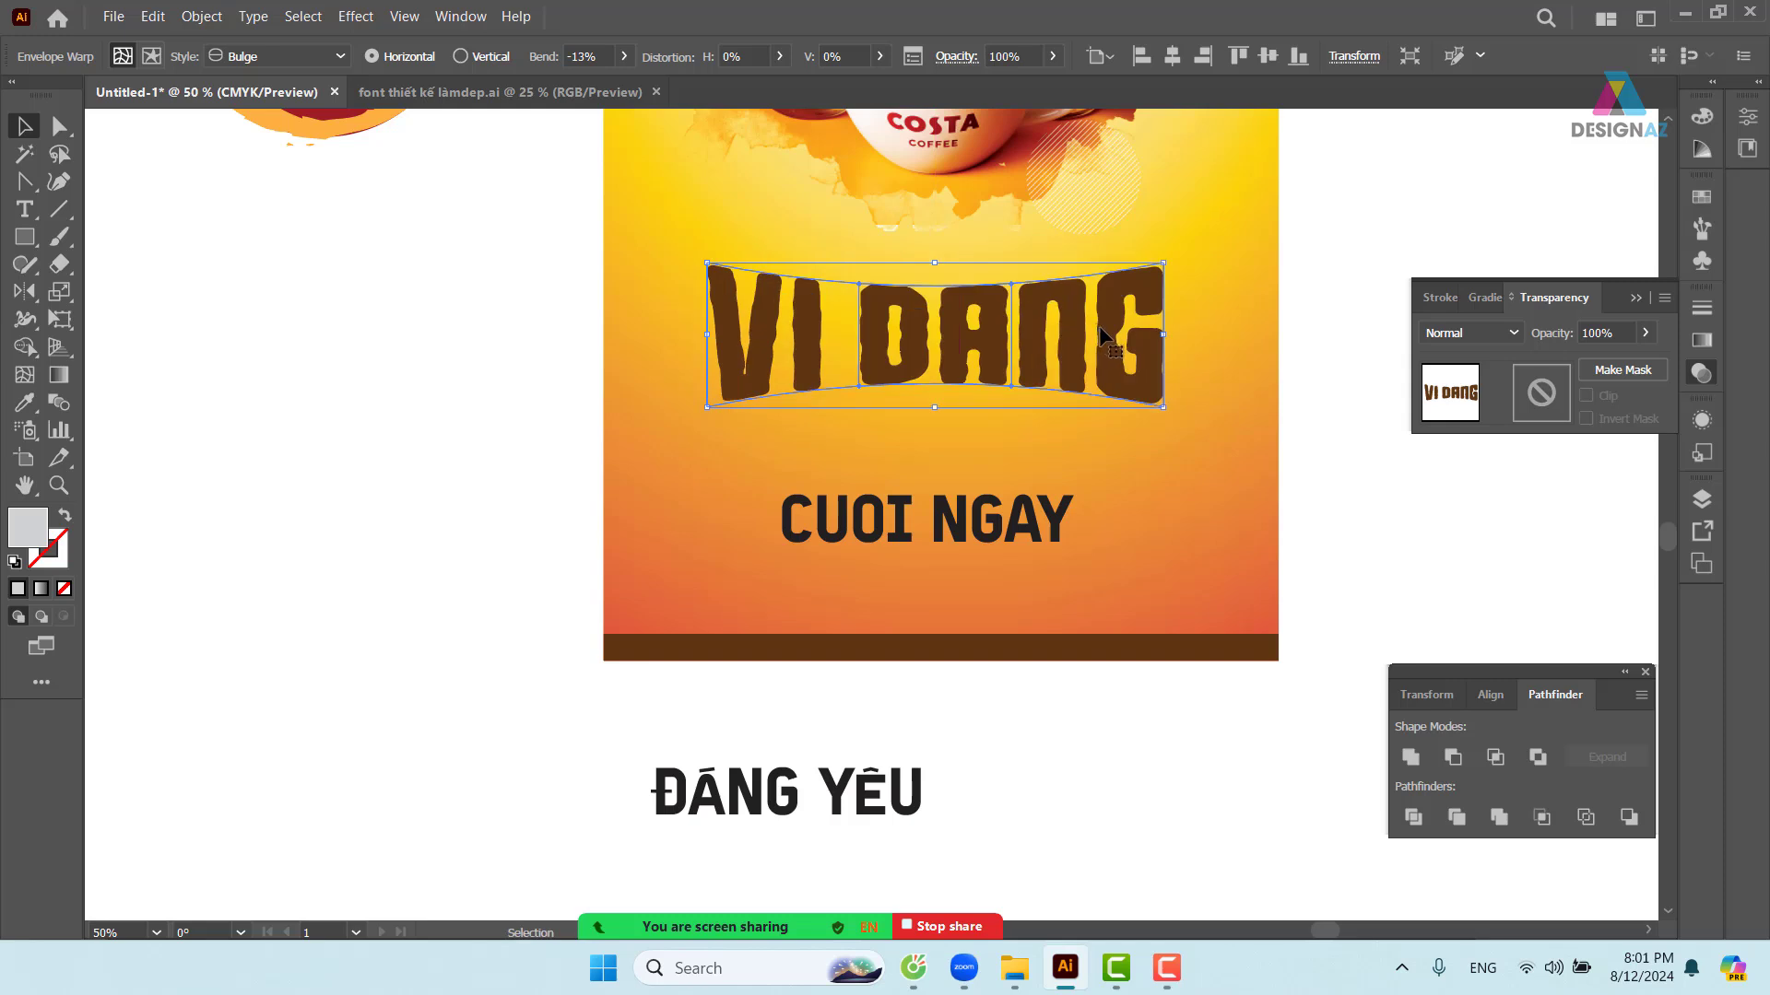
click(1408, 561)
- Shrink "CUOI NGAY" to about 61 pt and tuck it directly beneath the centre of "VI DANG"
click(983, 544)
drag(982, 544, 994, 461)
drag(1088, 403, 1054, 440)
click(1385, 505)
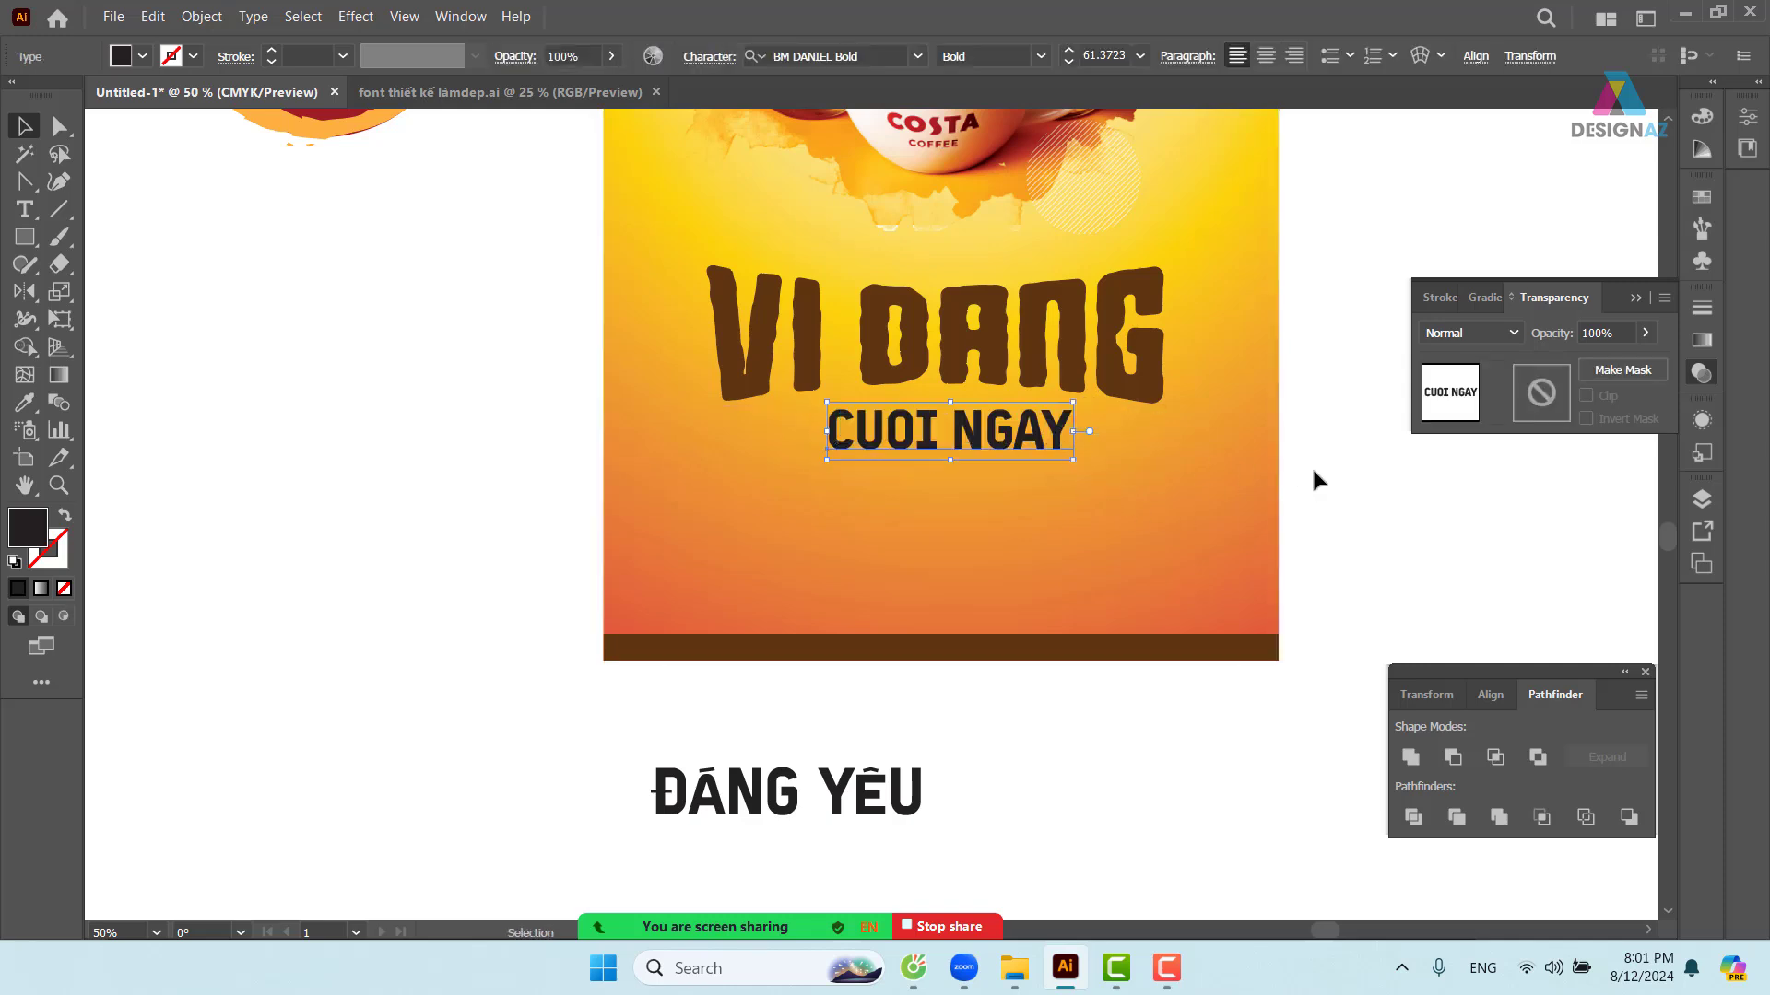
scroll(1254, 526, right, 2)
key(ctrl+plus)
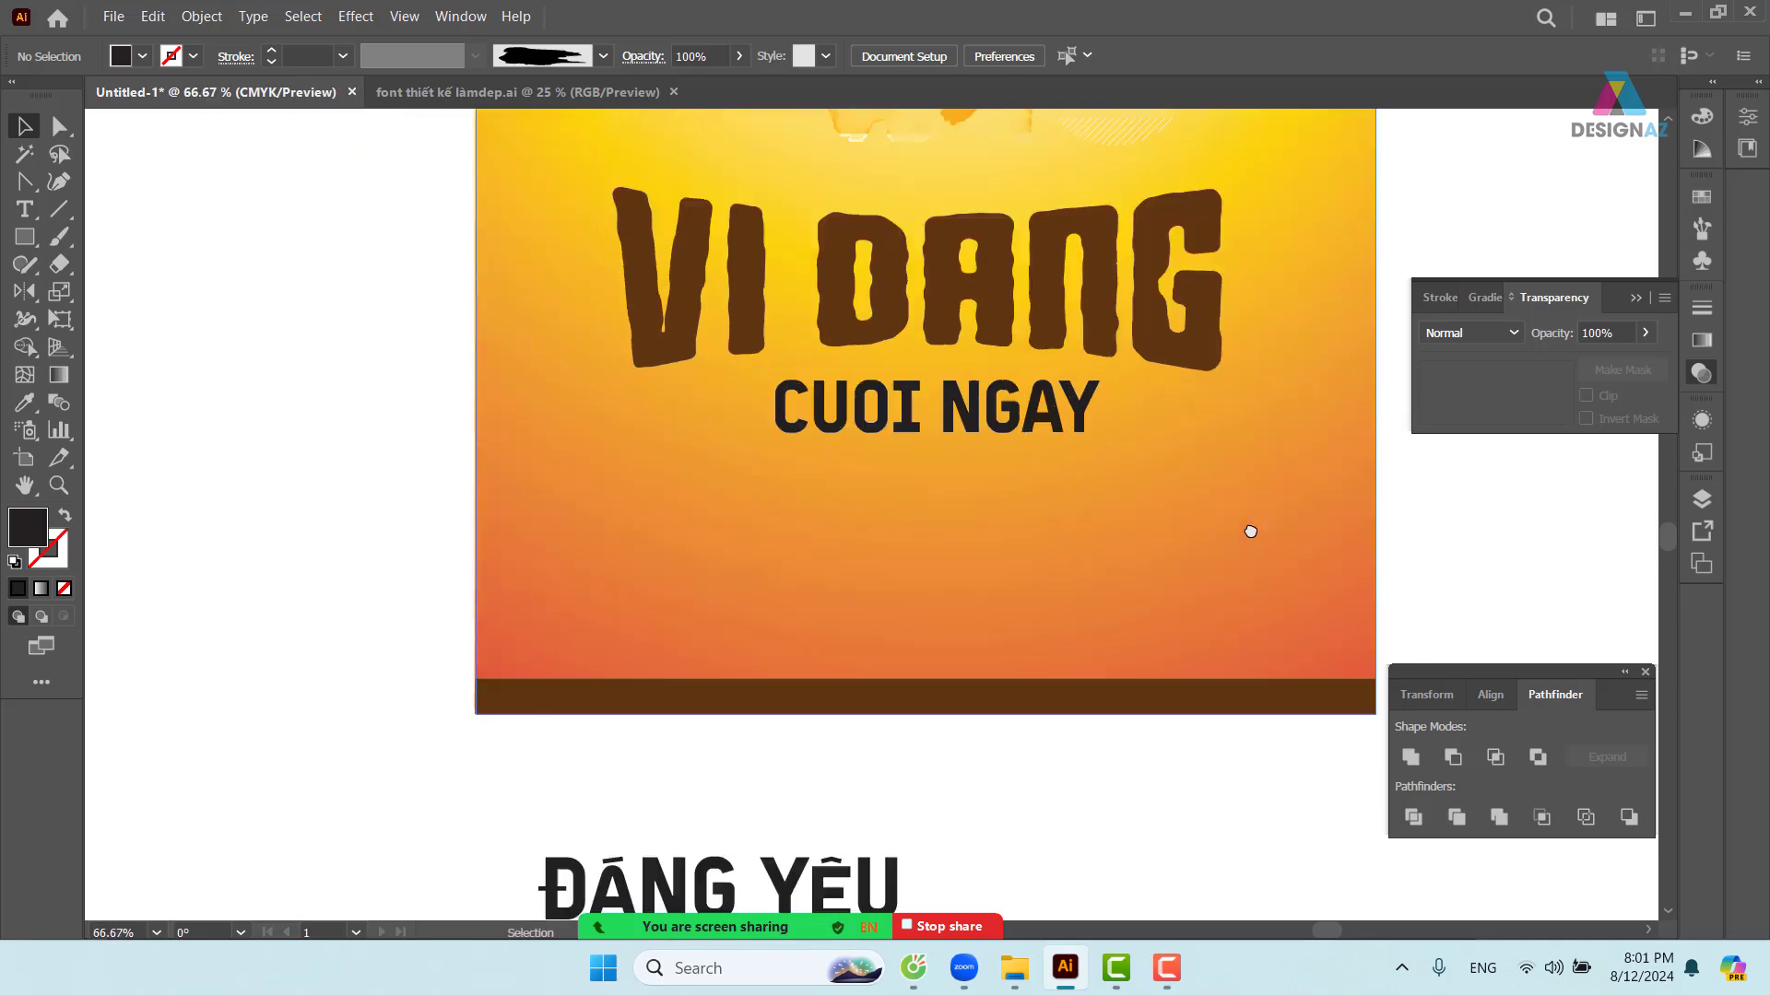
drag(946, 561, 987, 596)
drag(959, 466, 950, 463)
- Draw a black circle on the blank canvas left of the poster and narrow it into an upright ellipse
drag(707, 506, 739, 486)
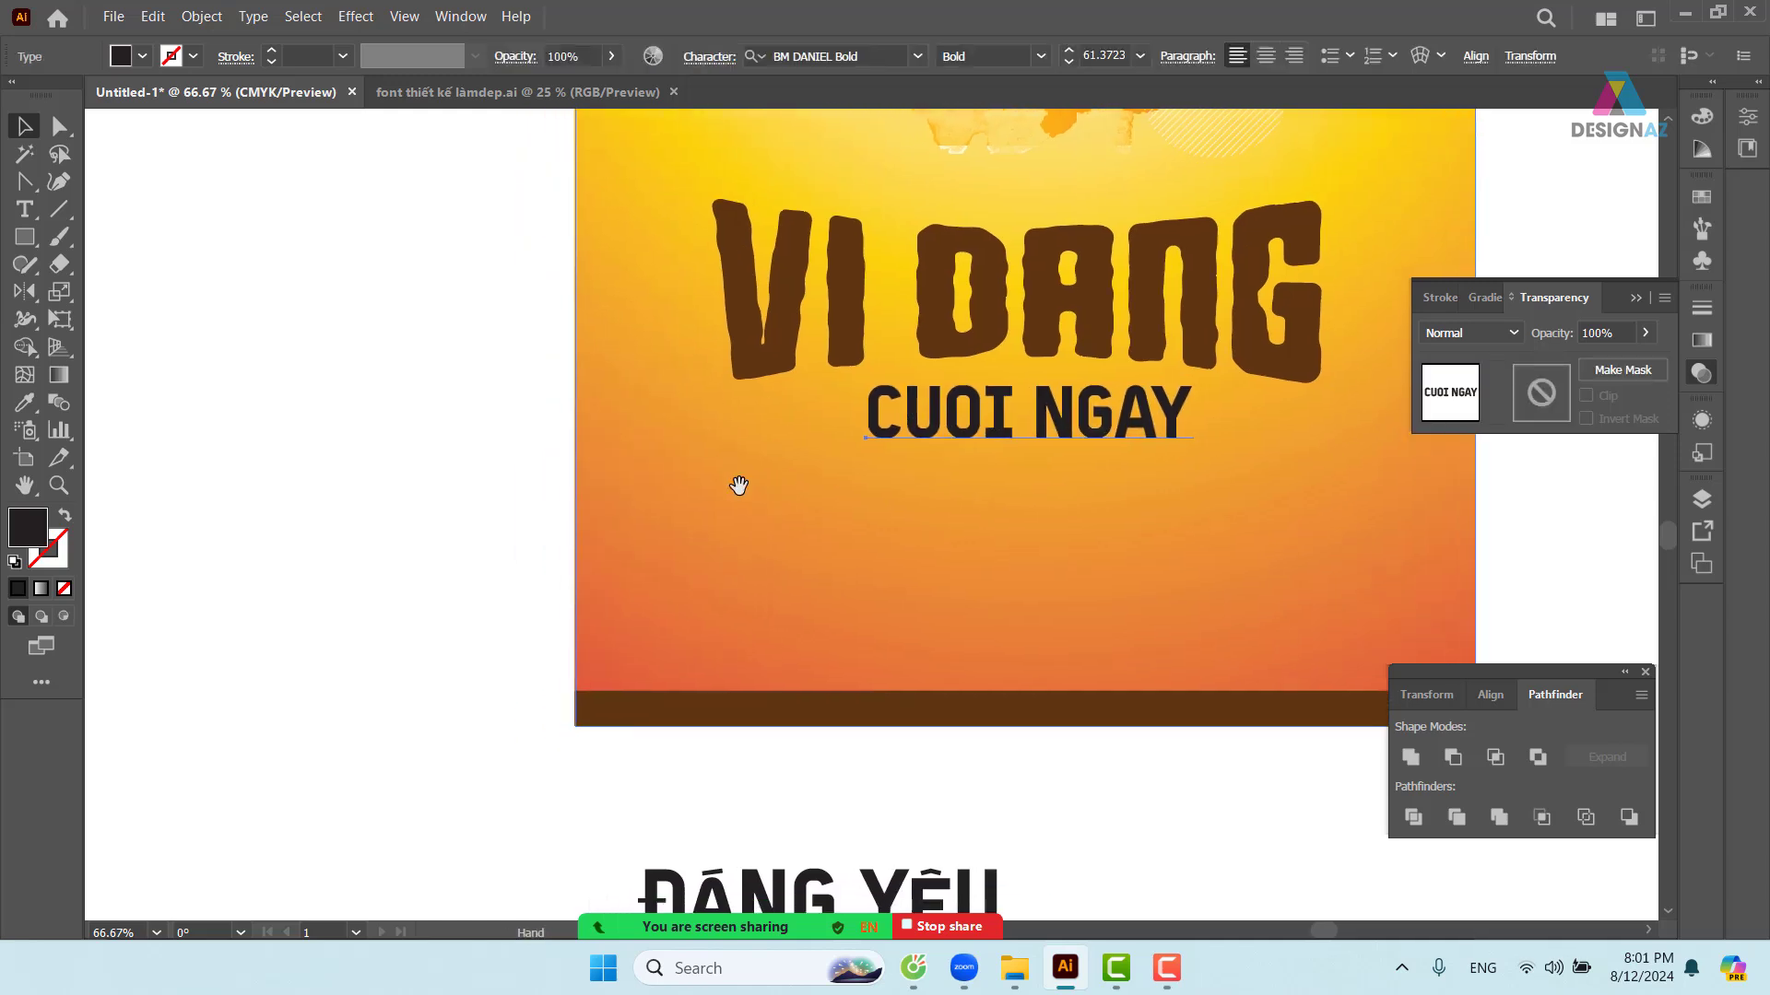
drag(25, 237, 88, 291)
drag(308, 349, 310, 378)
key(z)
drag(251, 269, 475, 423)
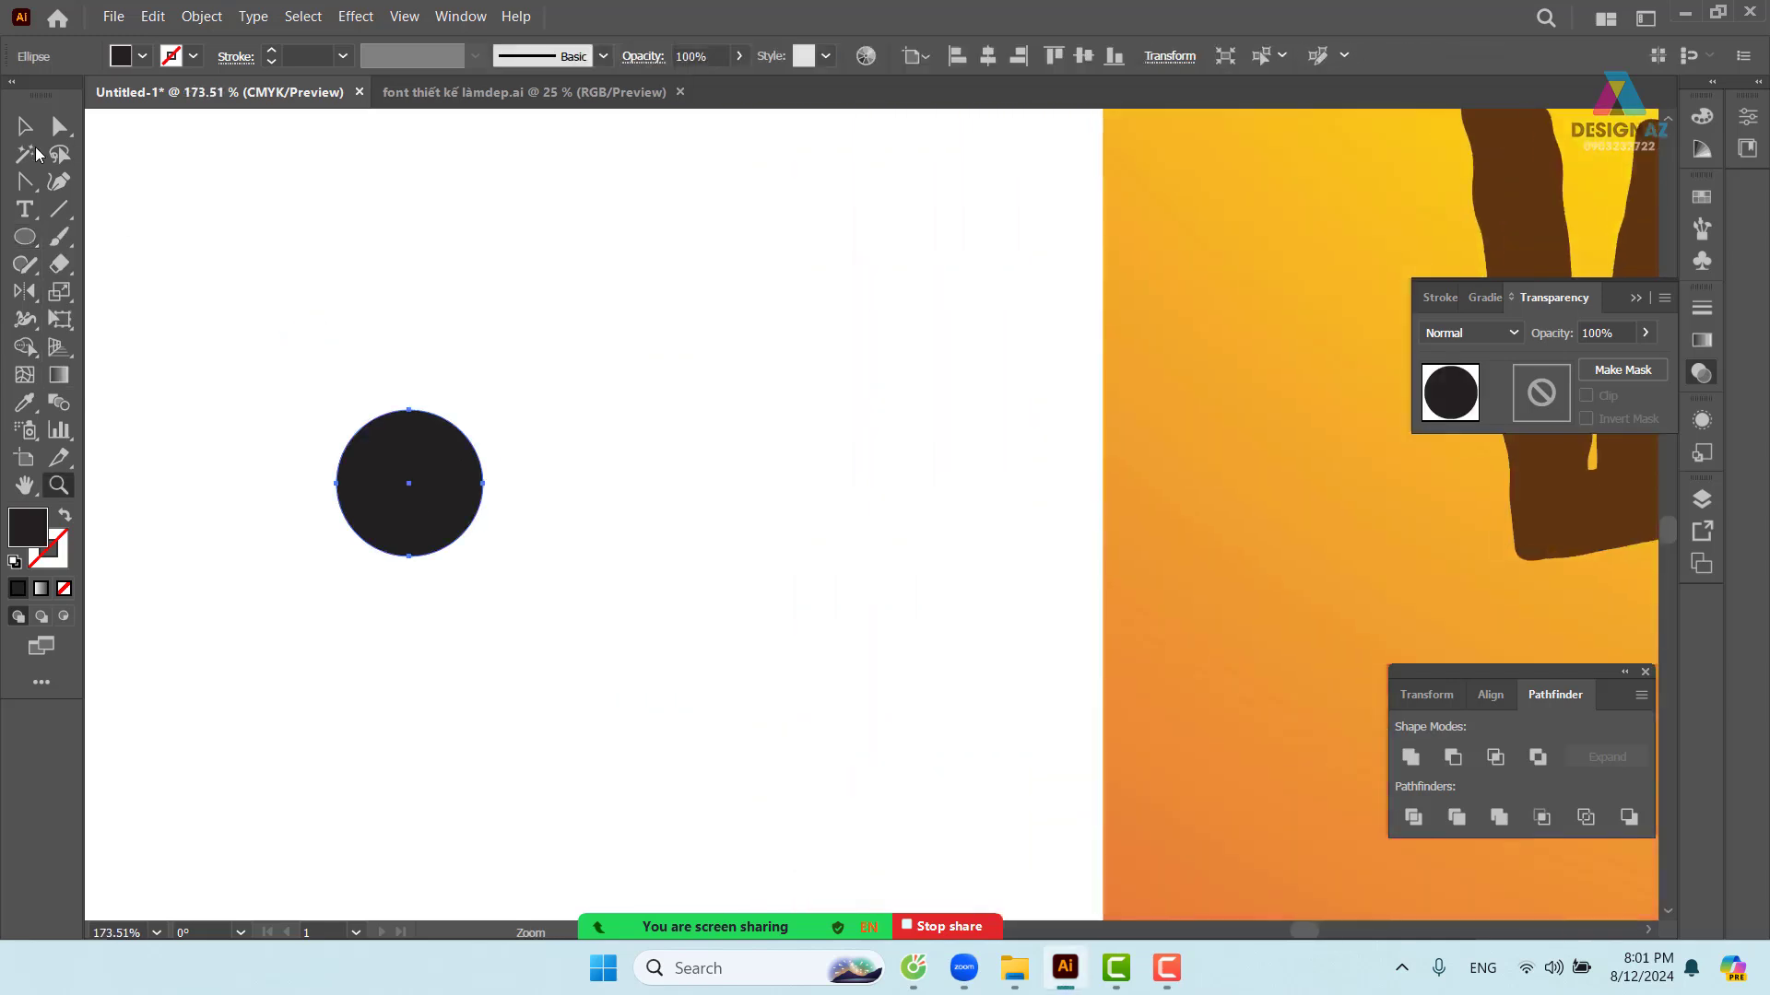
click(25, 126)
click(410, 482)
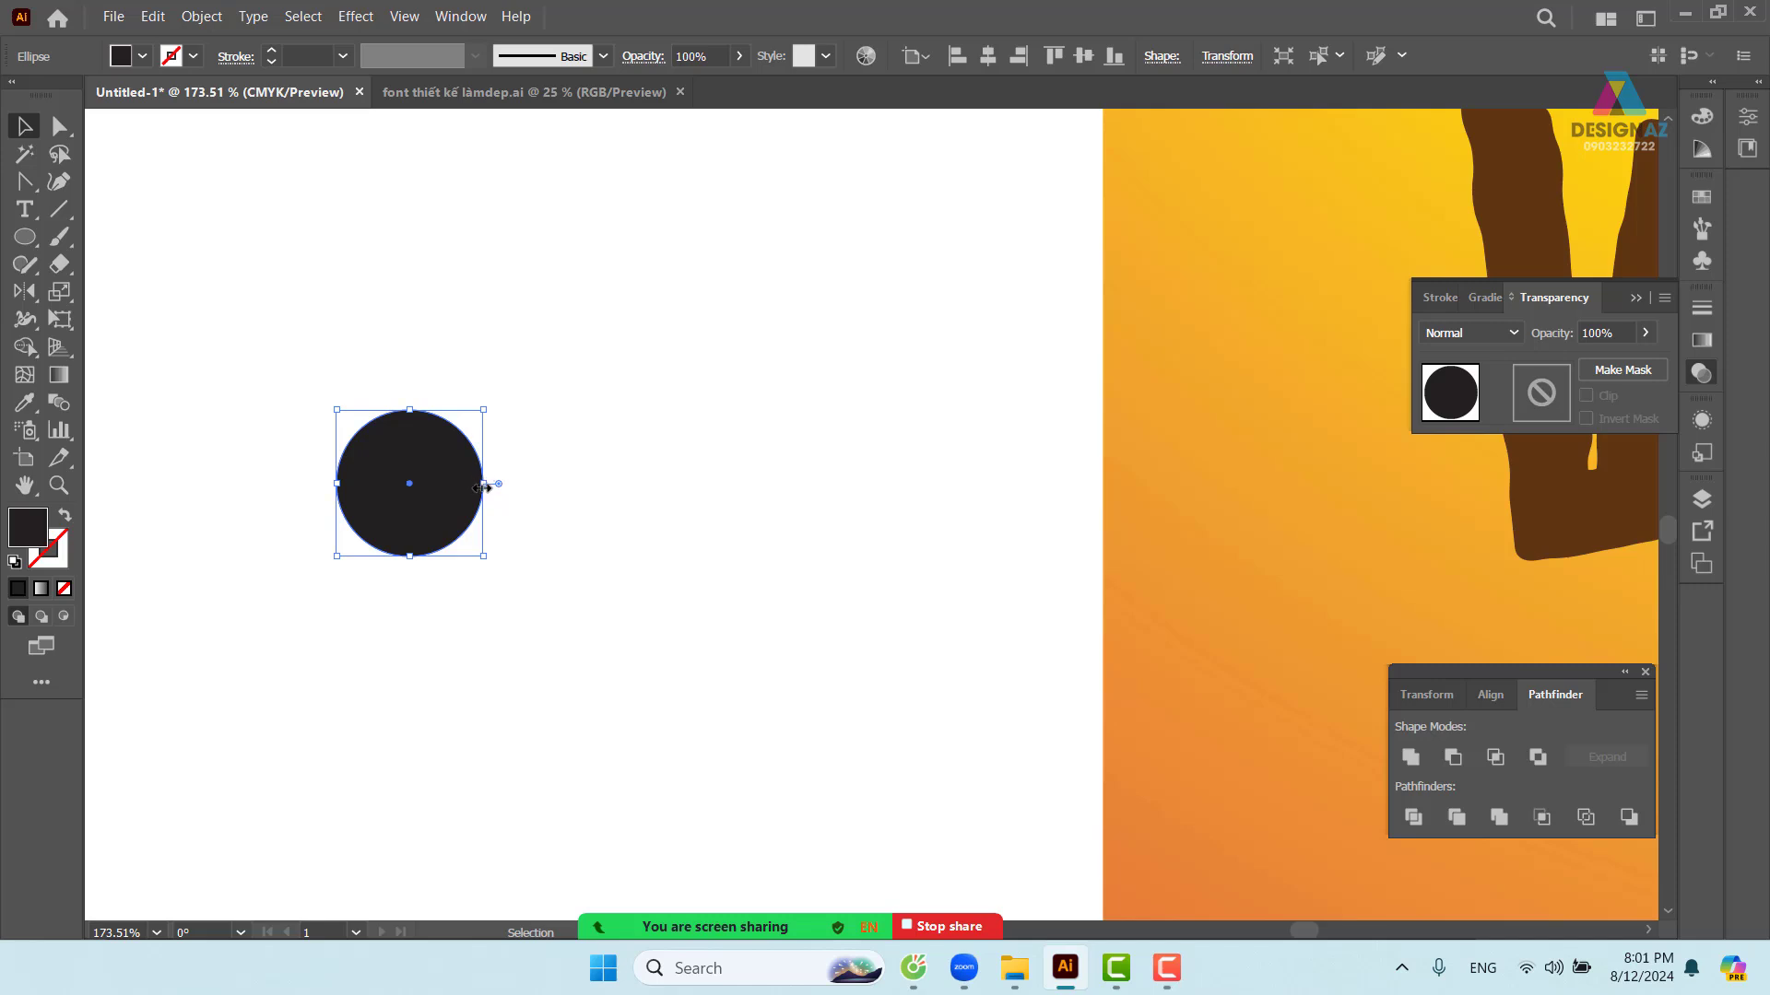
drag(483, 486, 597, 424)
click(560, 465)
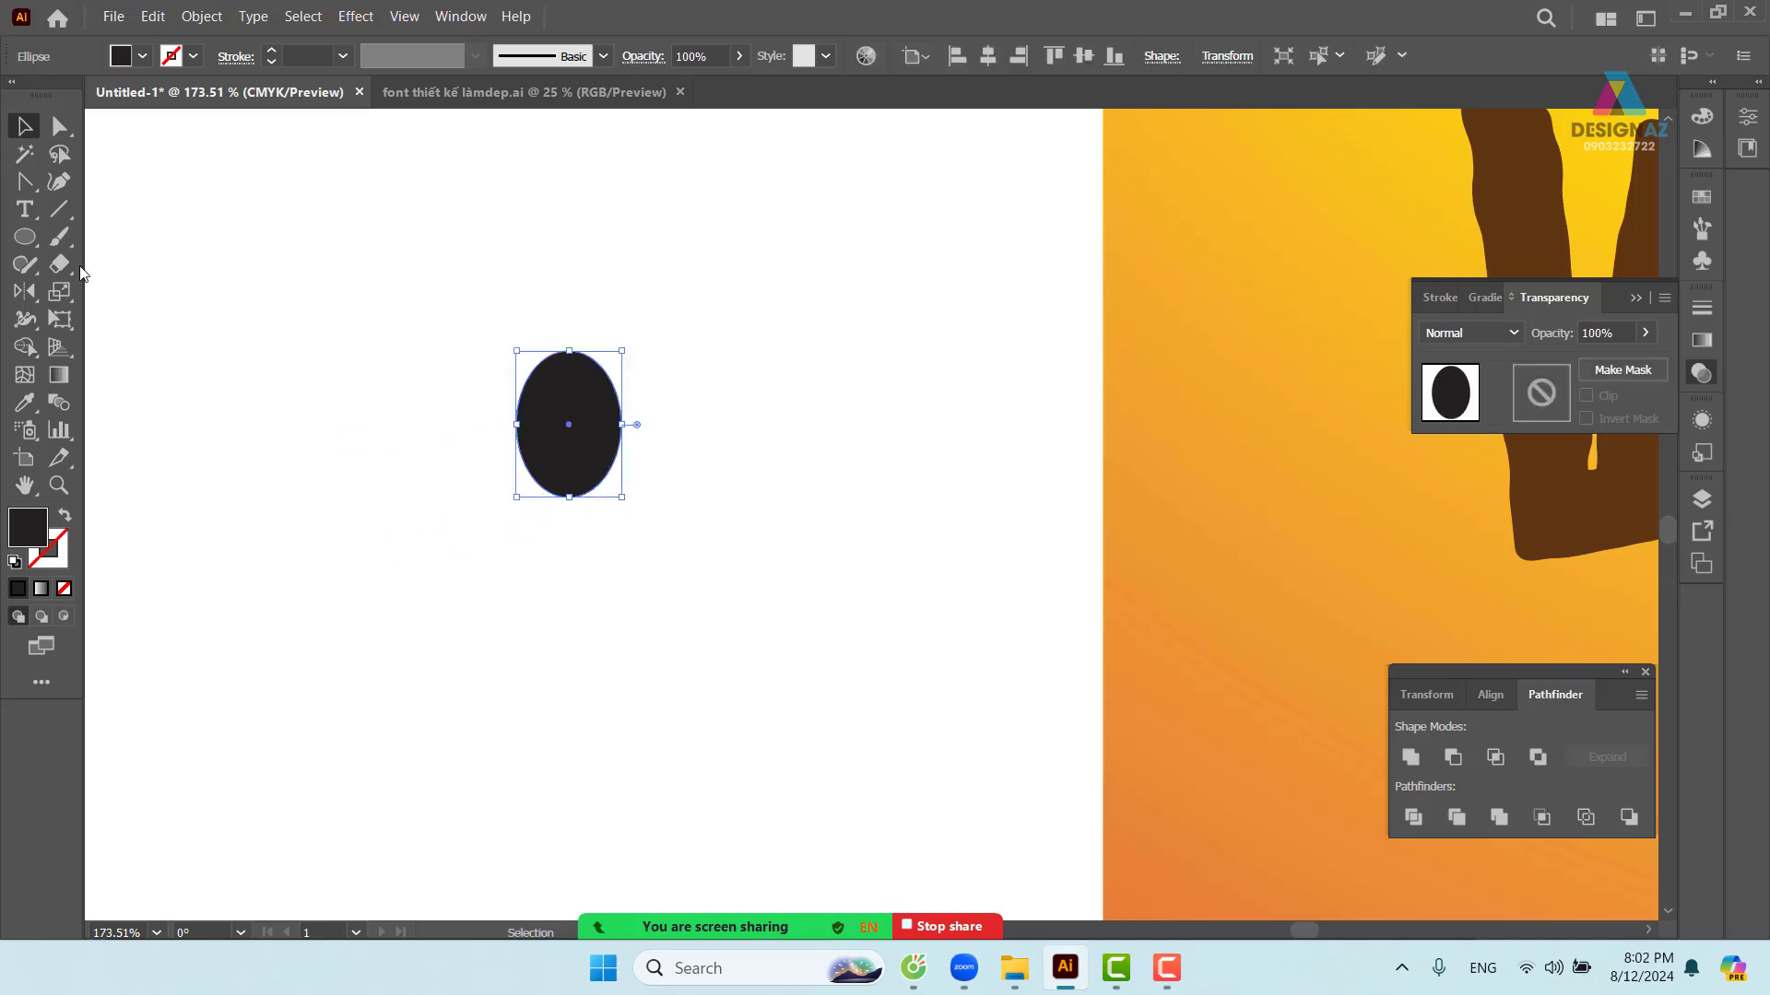
- Choose the Eraser tool and set its size to 10 pt
drag(68, 265, 140, 276)
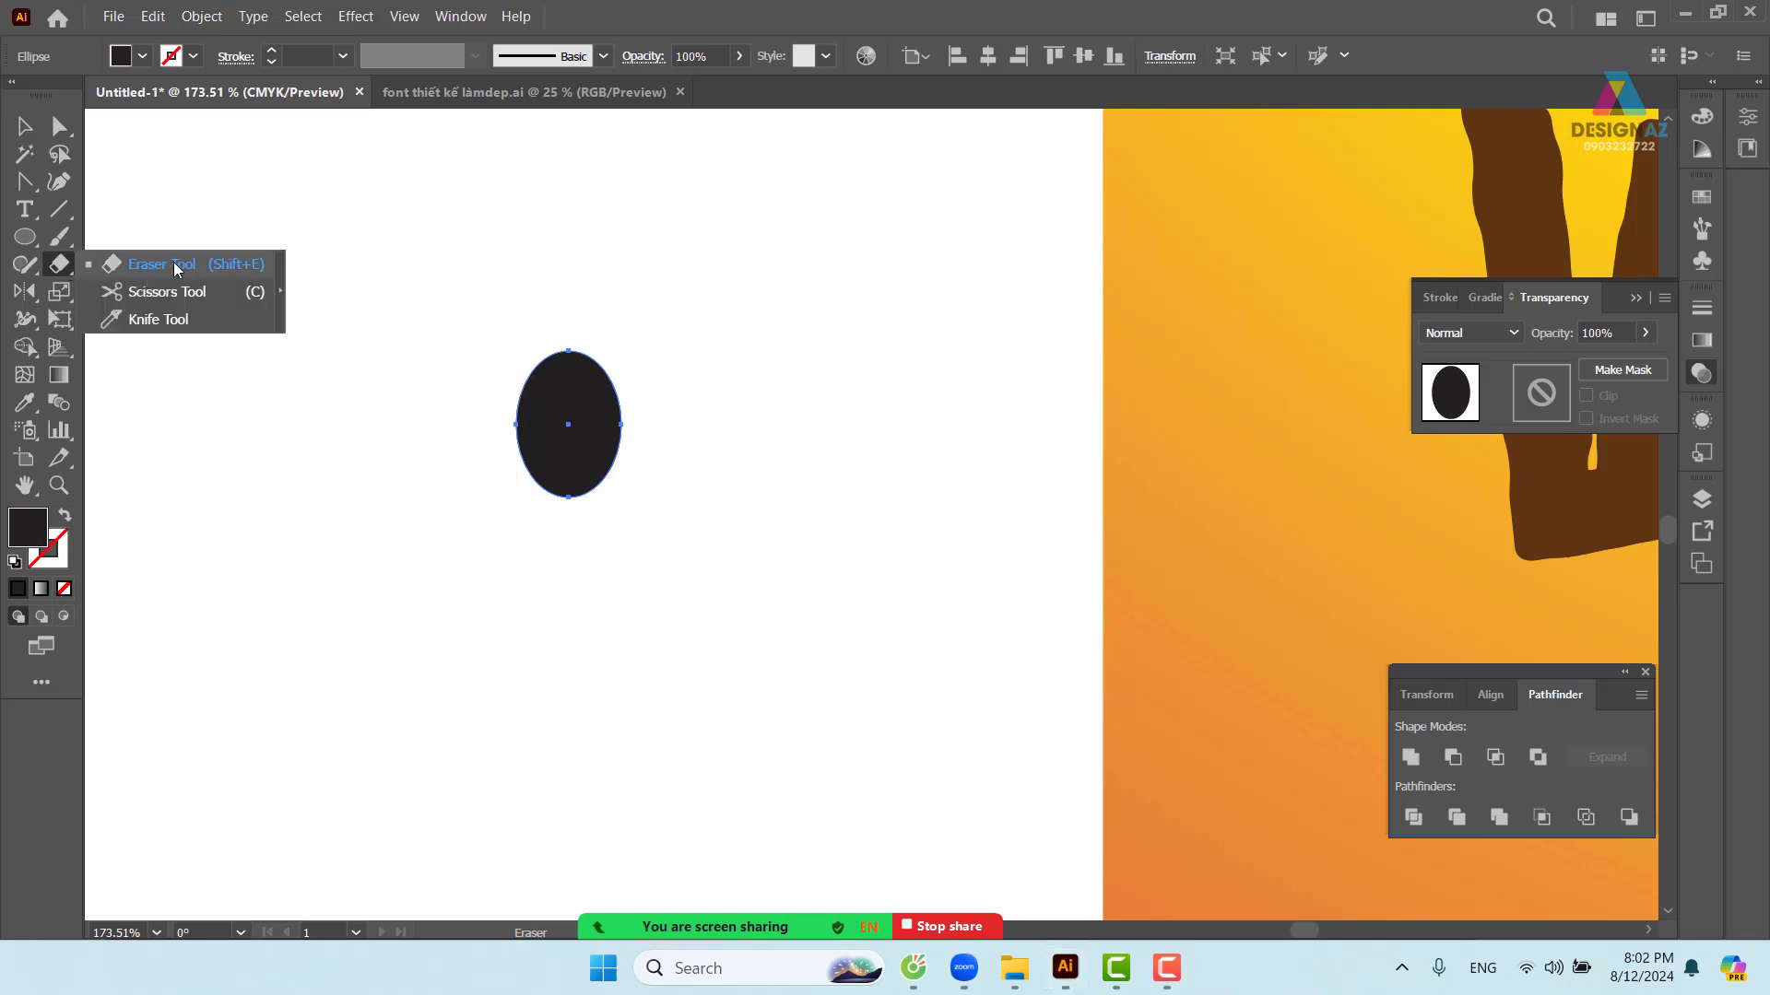
click(175, 262)
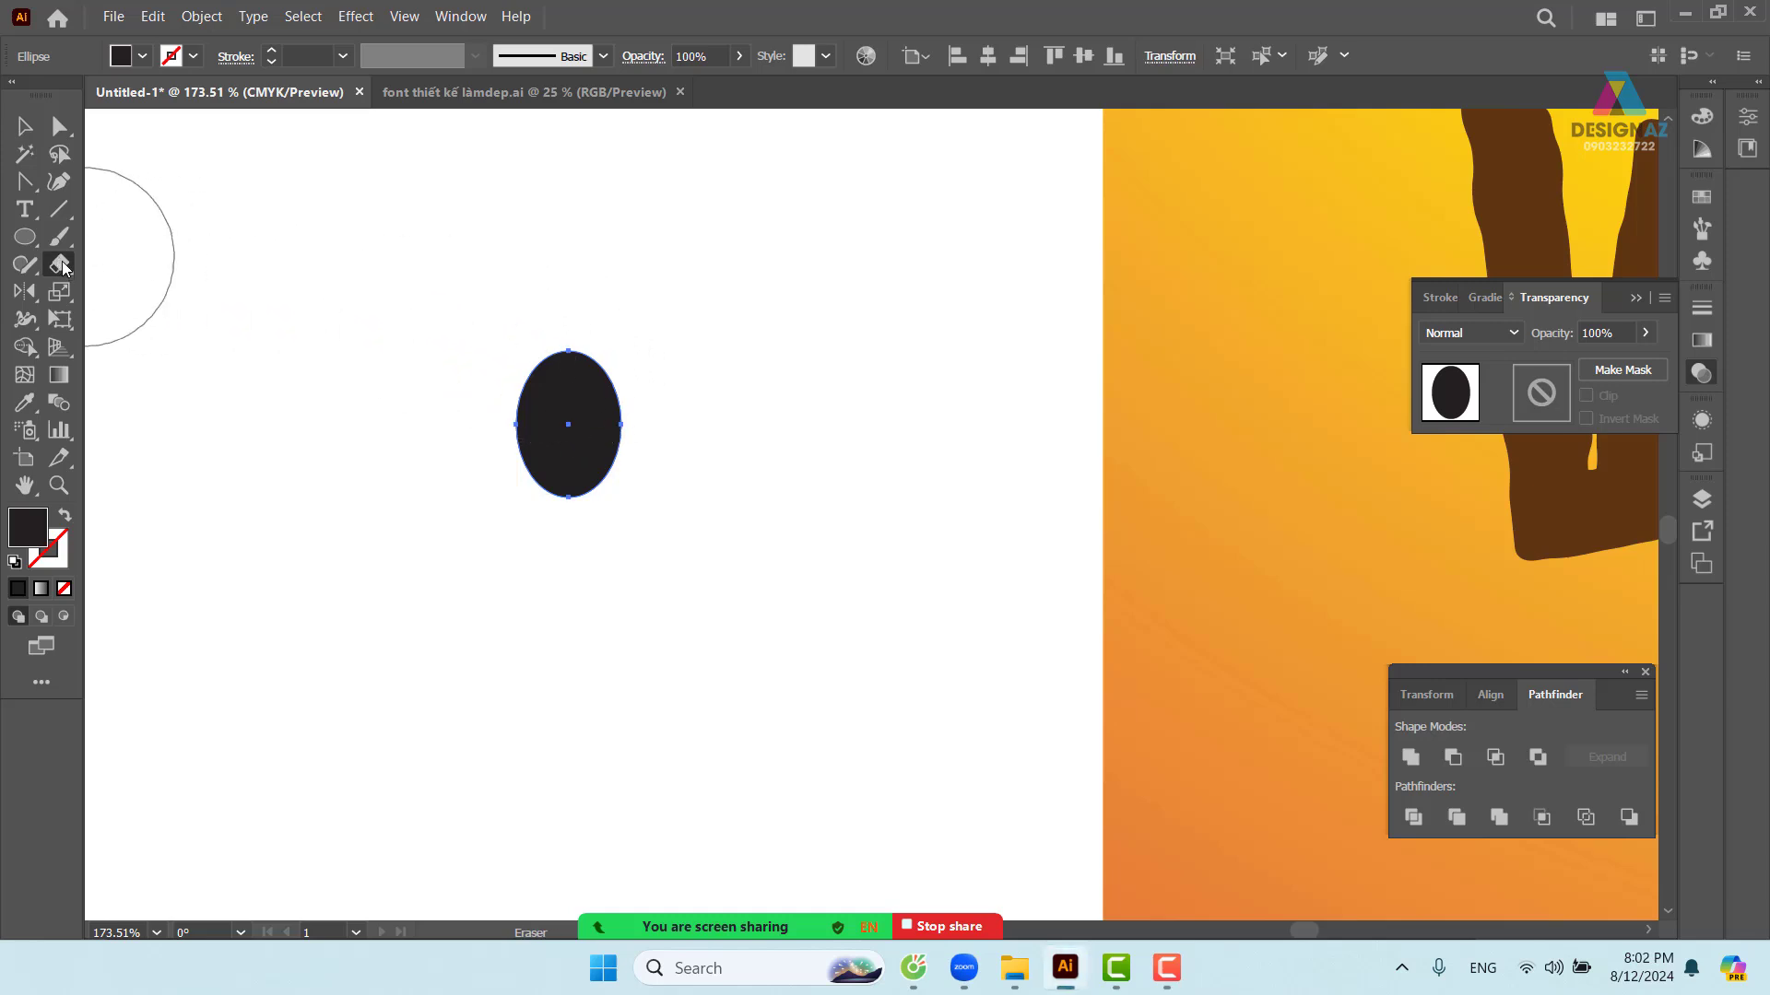
double_click(60, 265)
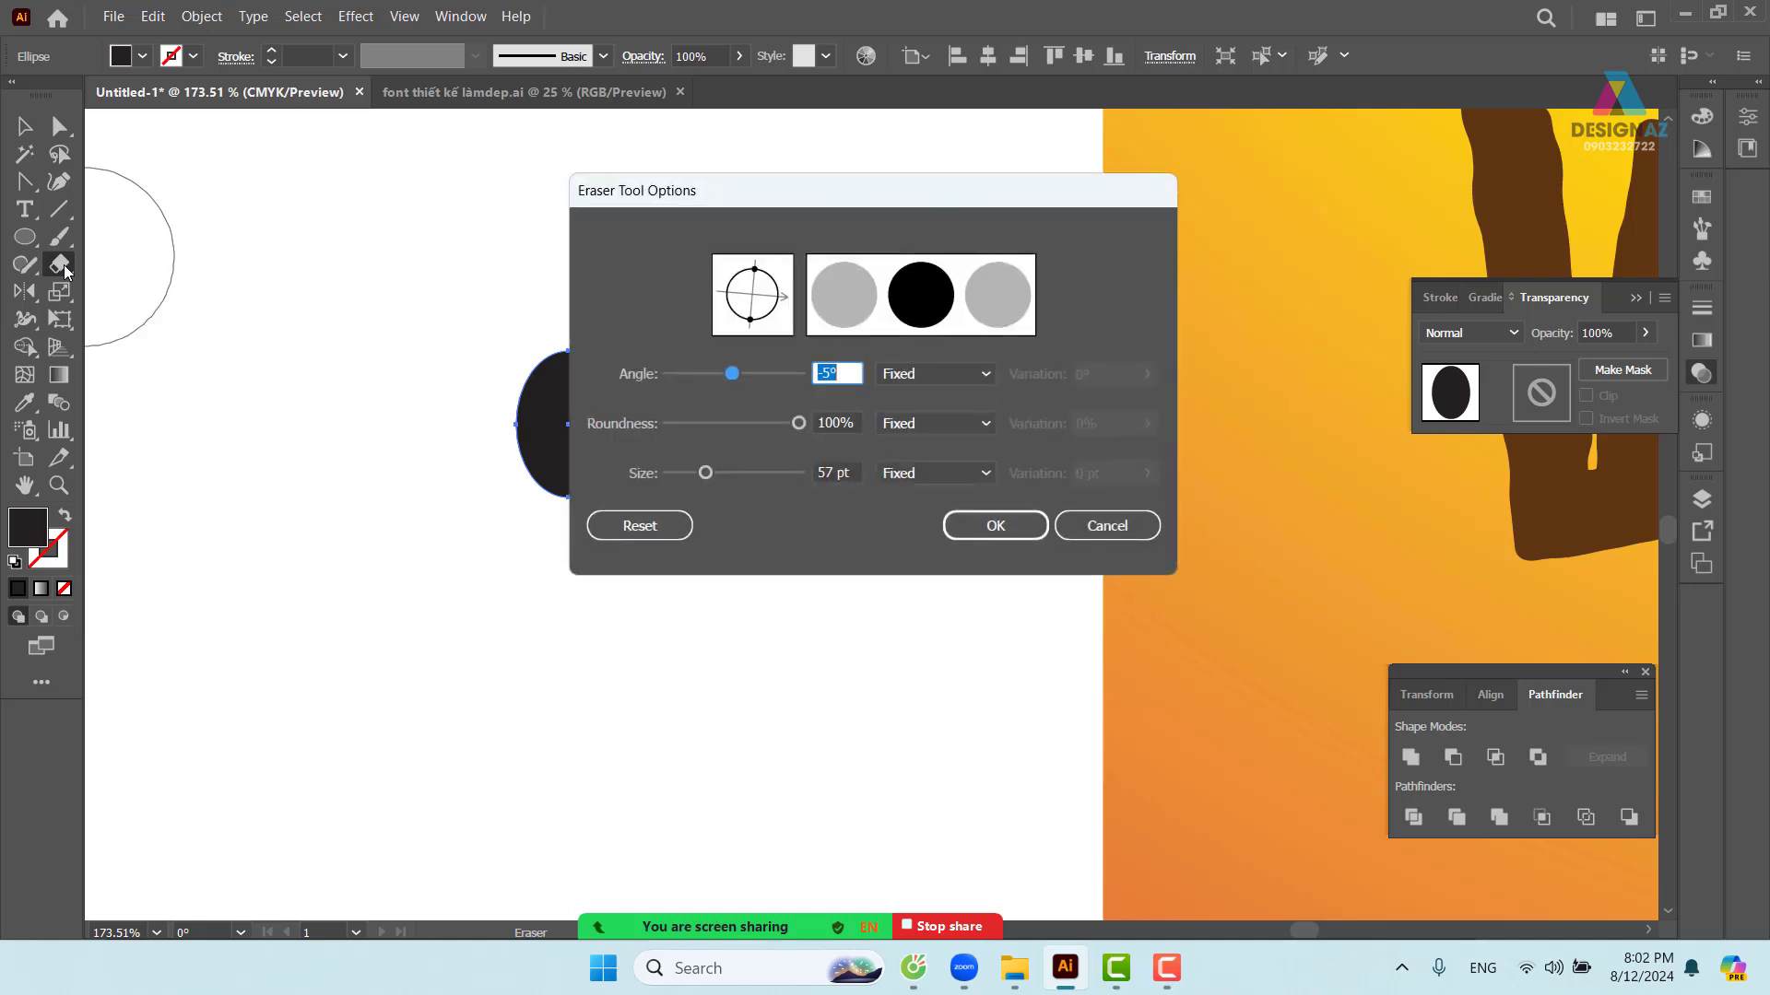
click(849, 472)
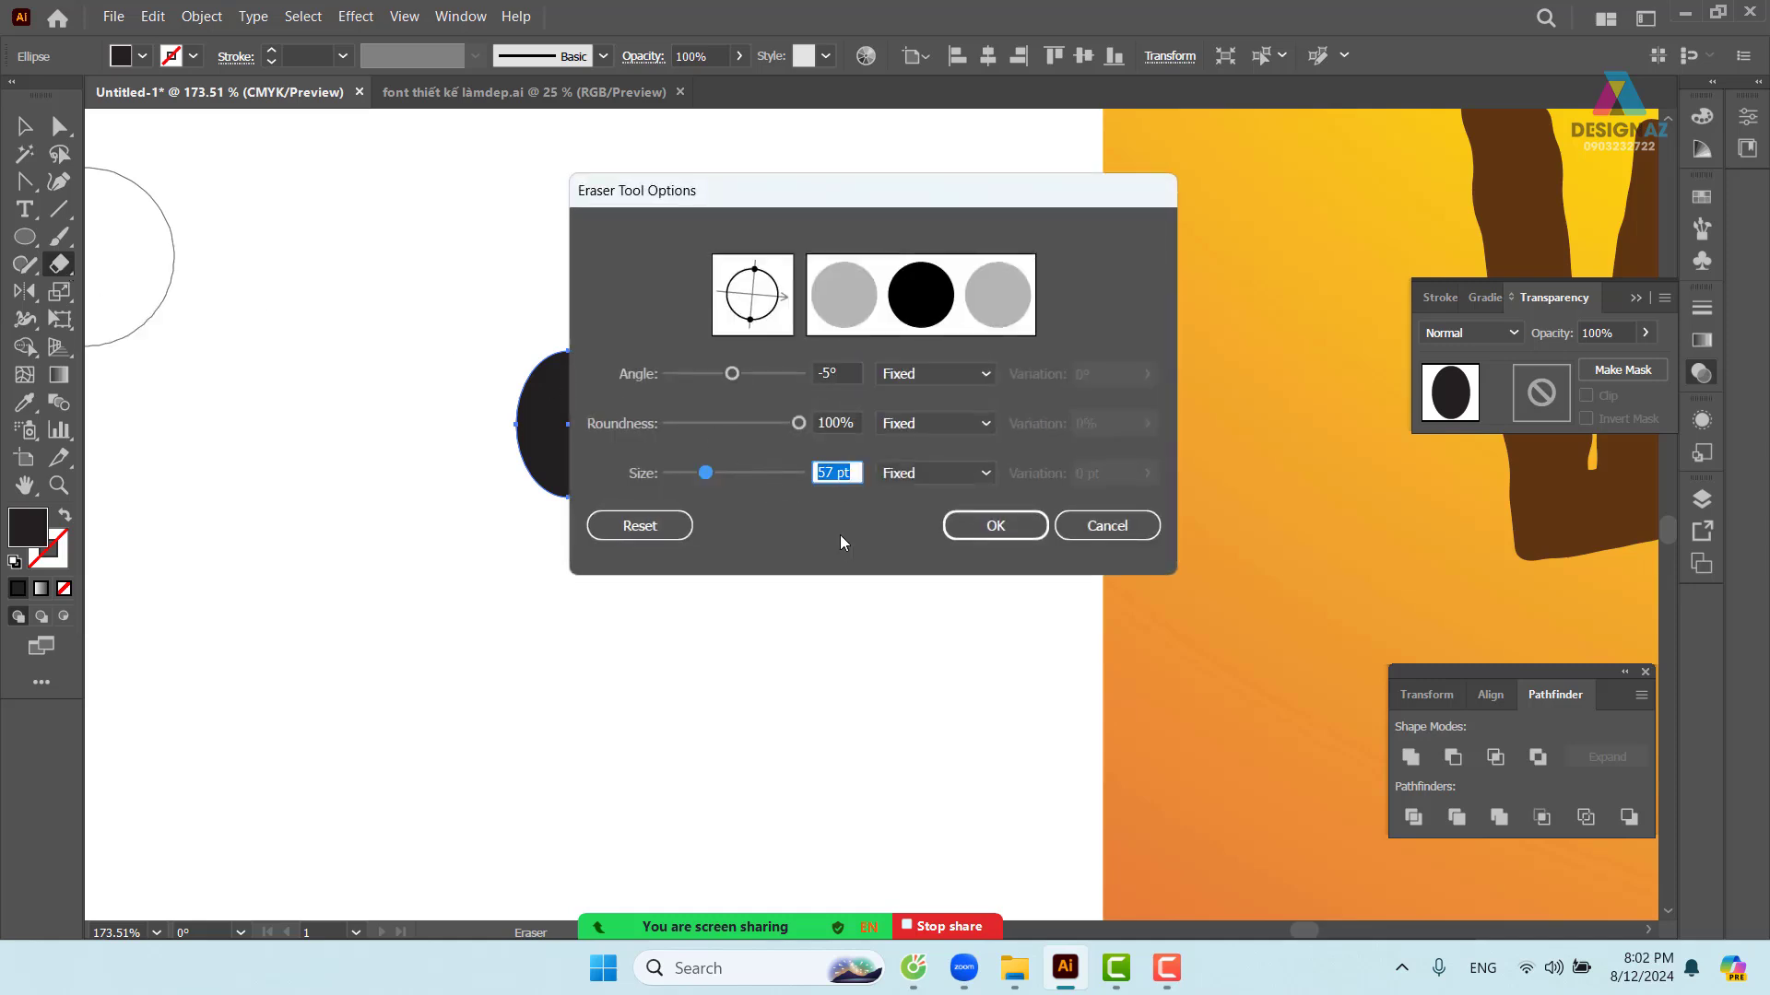
text(10)
key(Return)
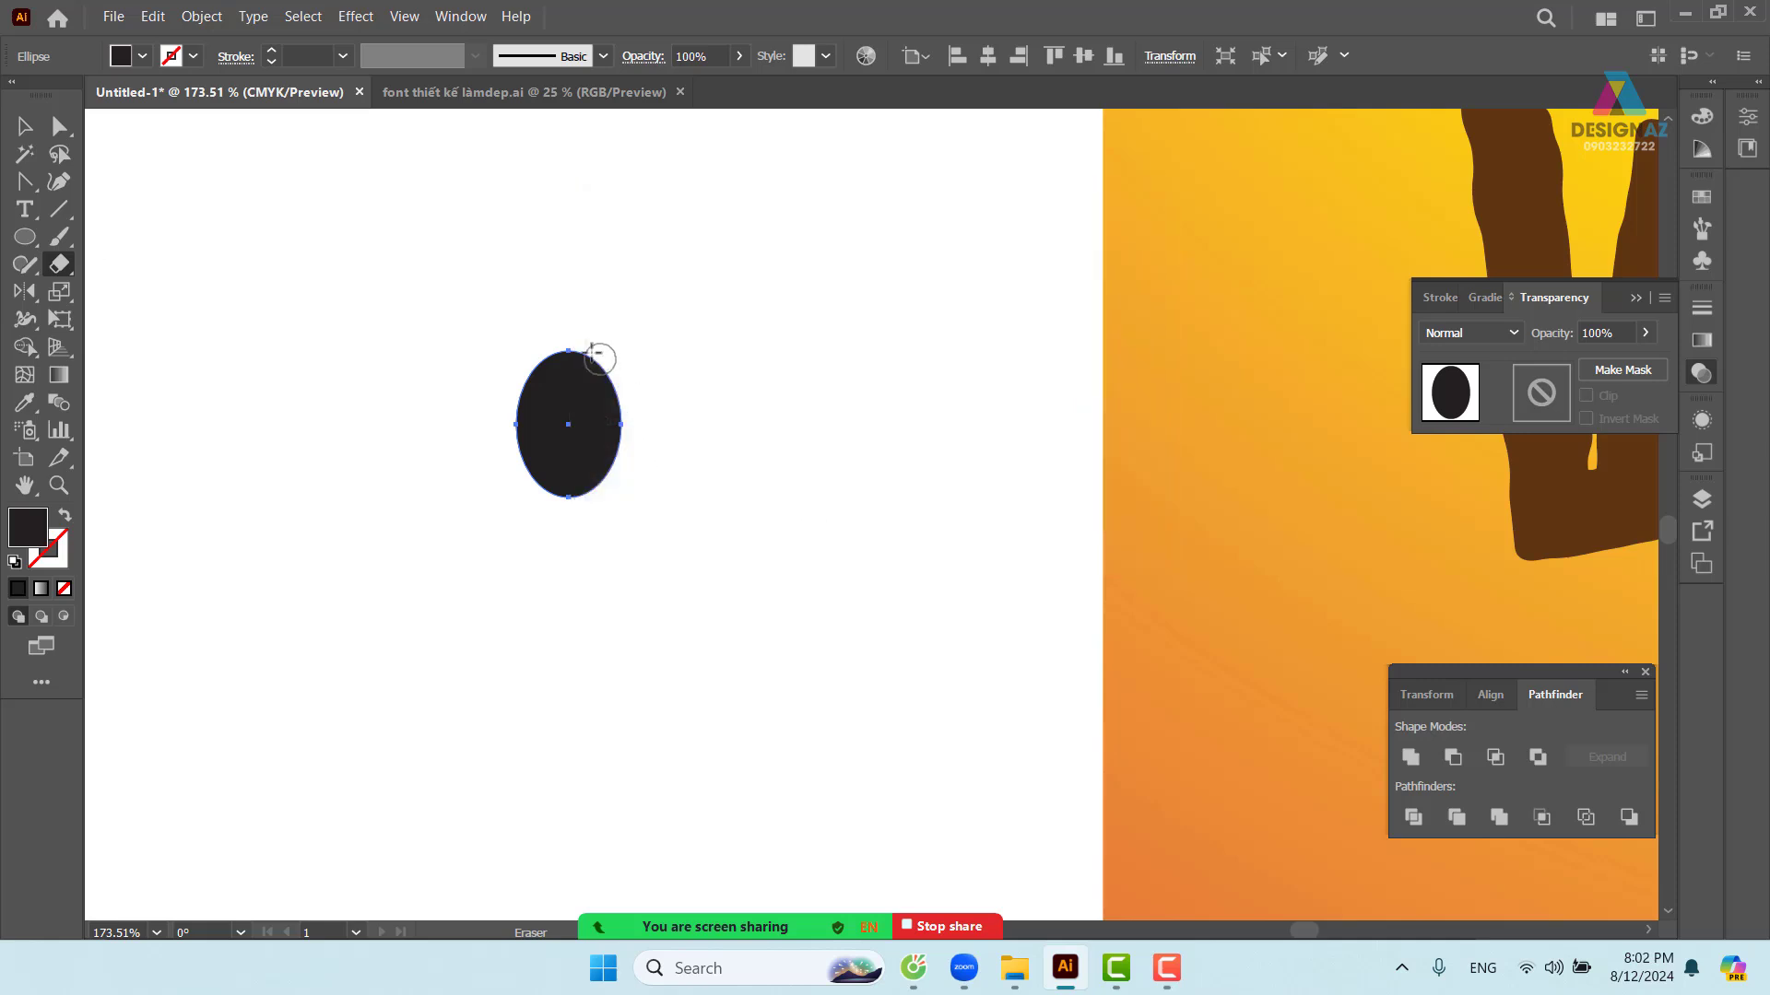
- Set the Eraser size to 5 pt and erase a wavy line down the ellipse's middle to form a coffee bean
double_click(58, 264)
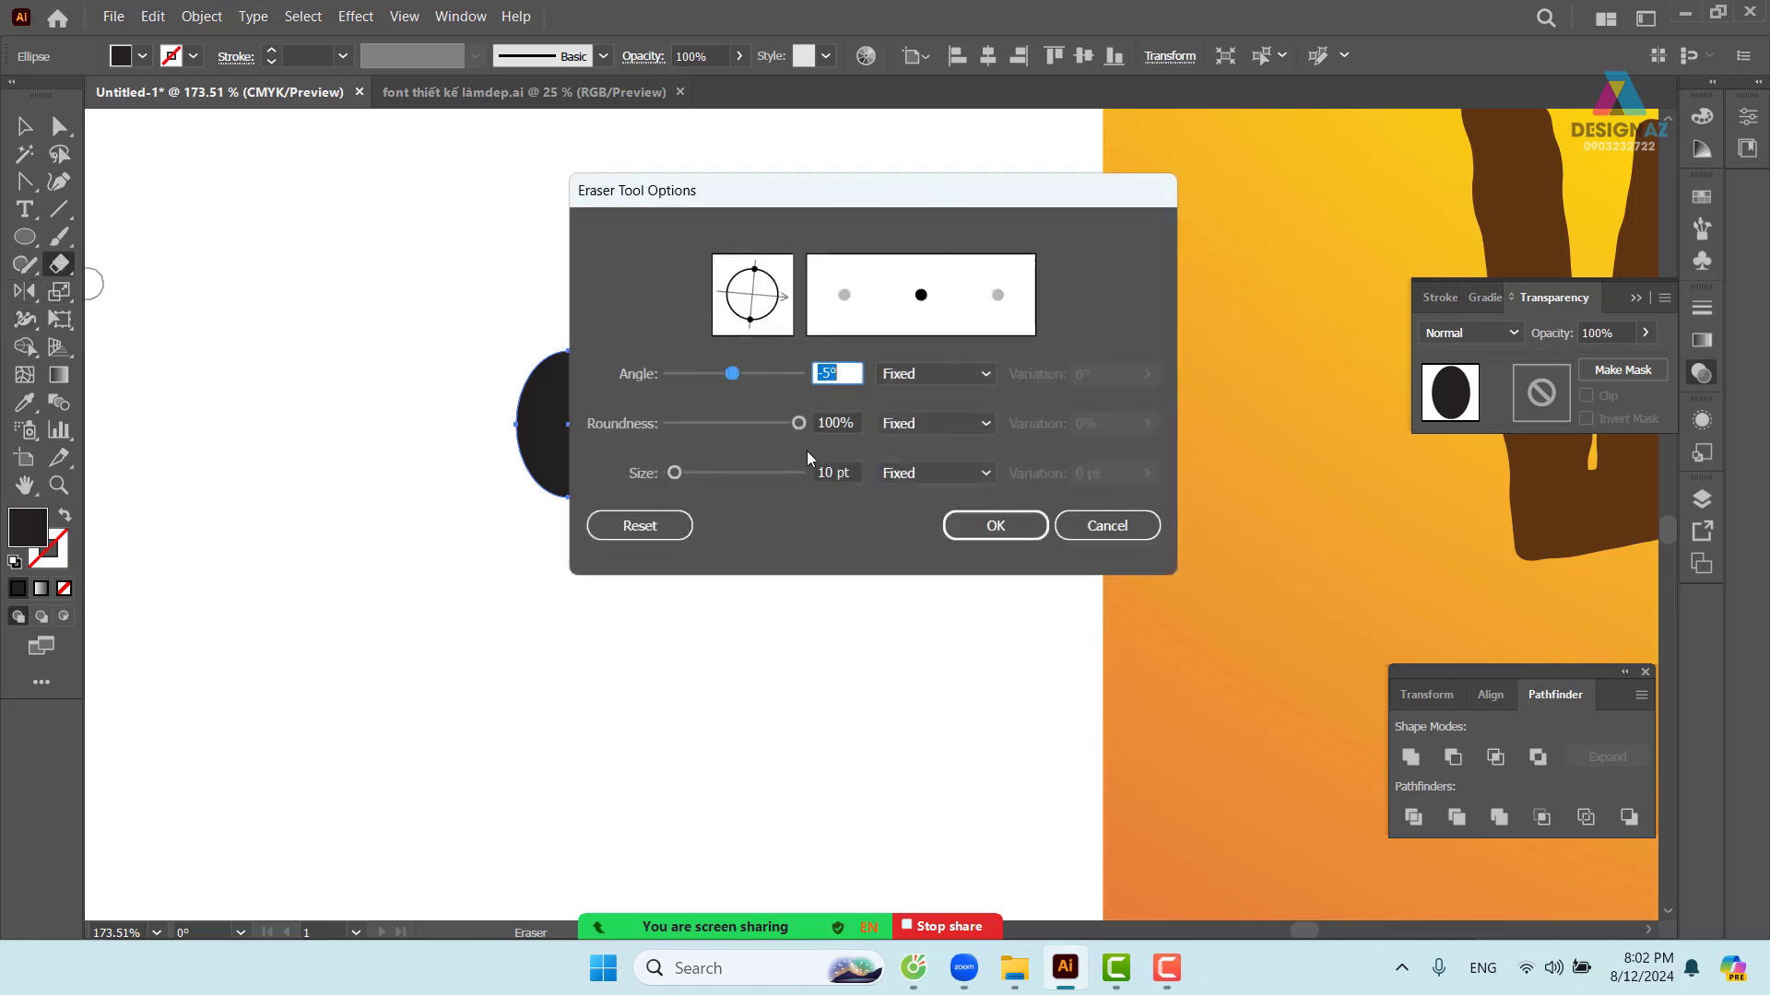
drag(849, 475, 800, 473)
text(5)
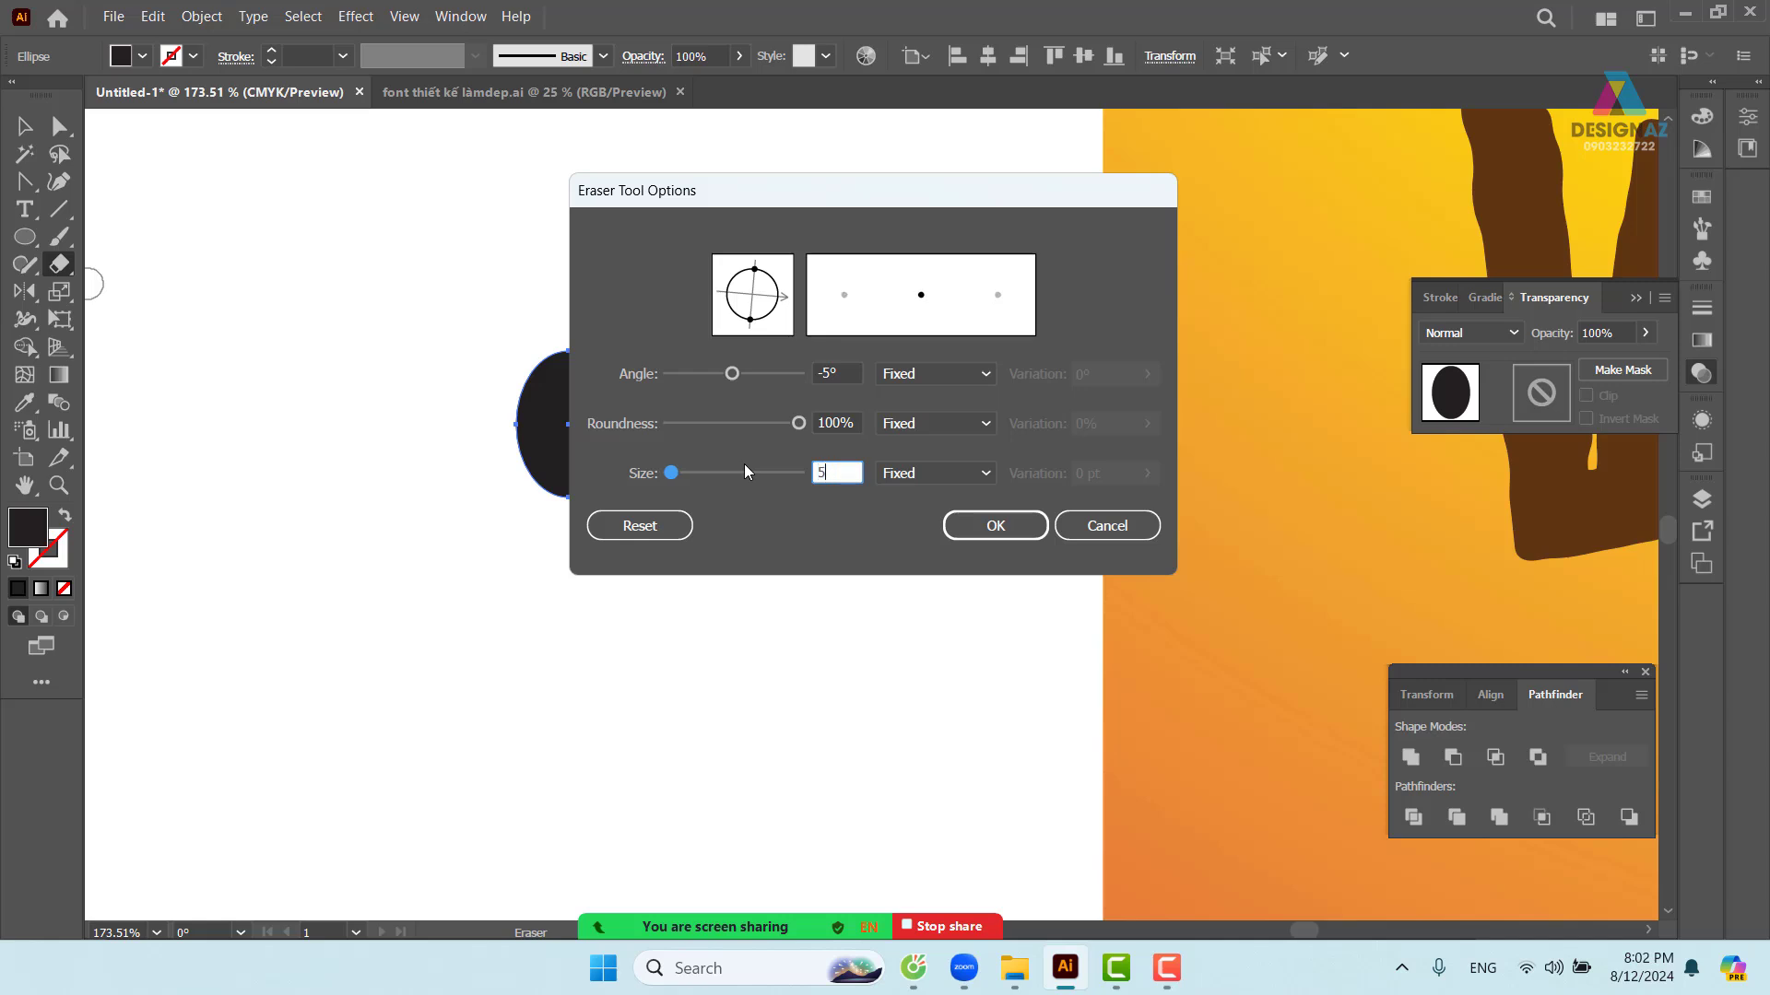
key(Return)
mouse_move(573, 350)
mouse_down()
mouse_move(559, 436)
mouse_move(577, 506)
mouse_up()
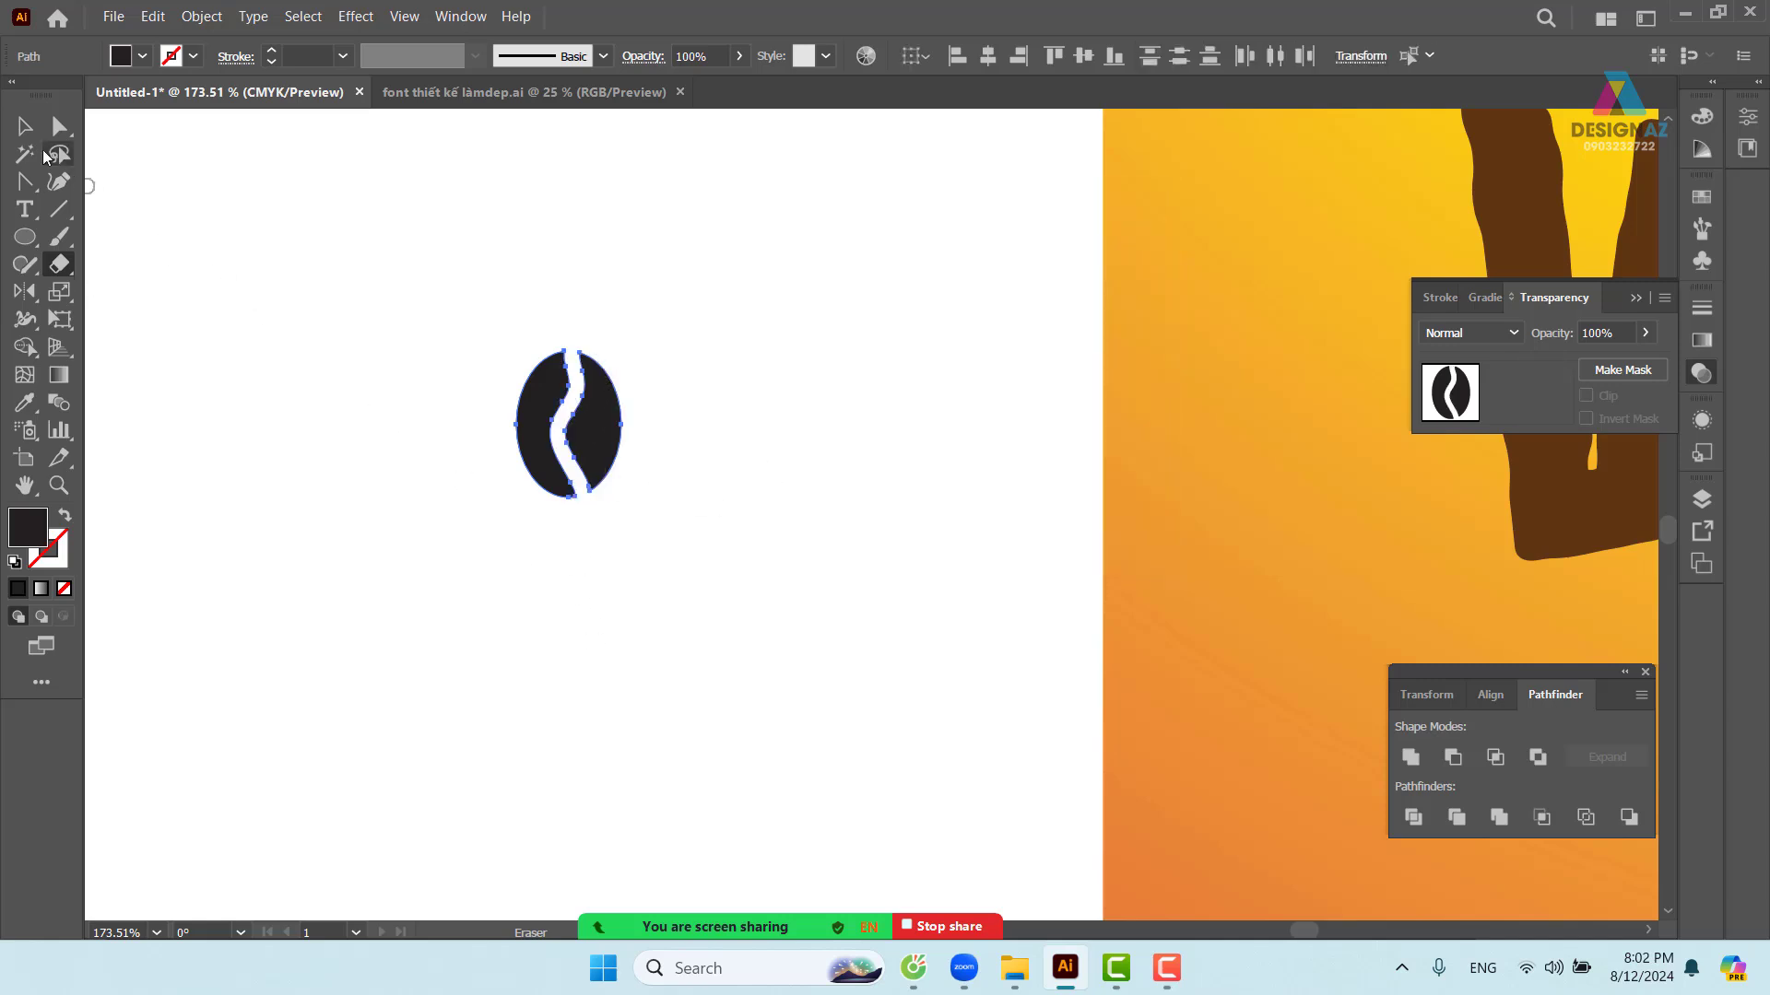
click(24, 126)
click(771, 276)
- Fill both halves of the coffee bean with the headline's dark brown swatch
key(space)
drag(707, 443, 603, 449)
drag(557, 312, 447, 416)
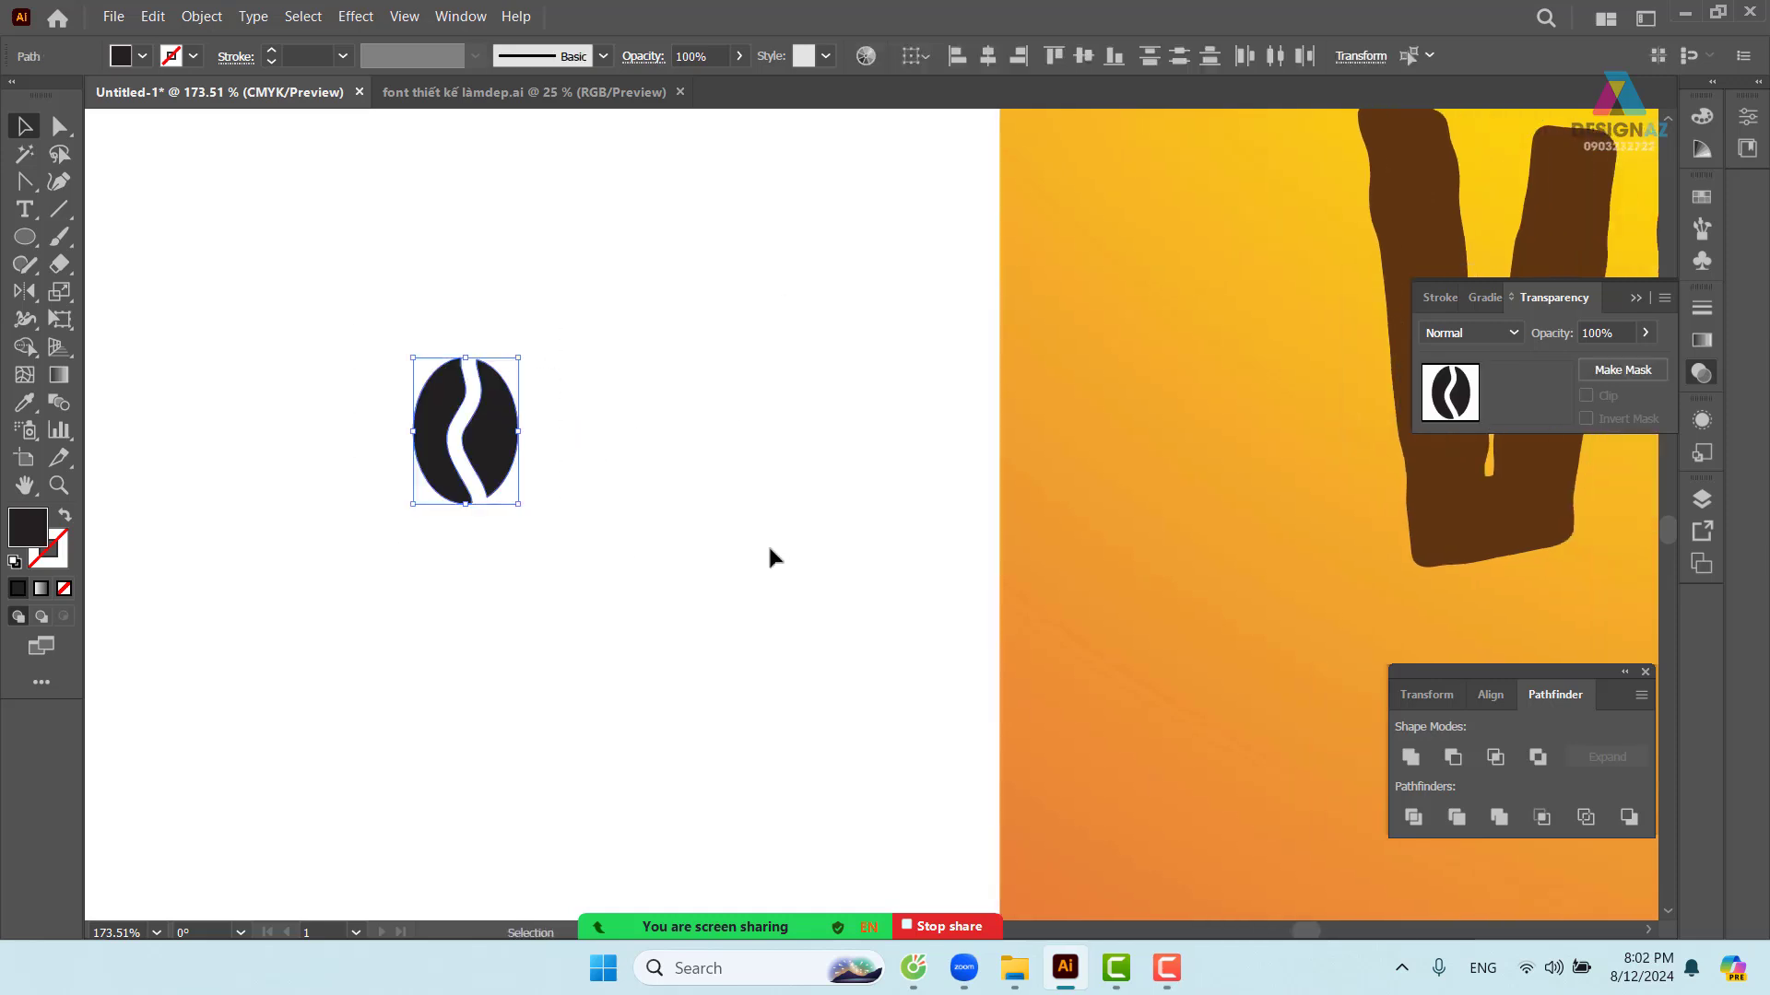
click(1701, 197)
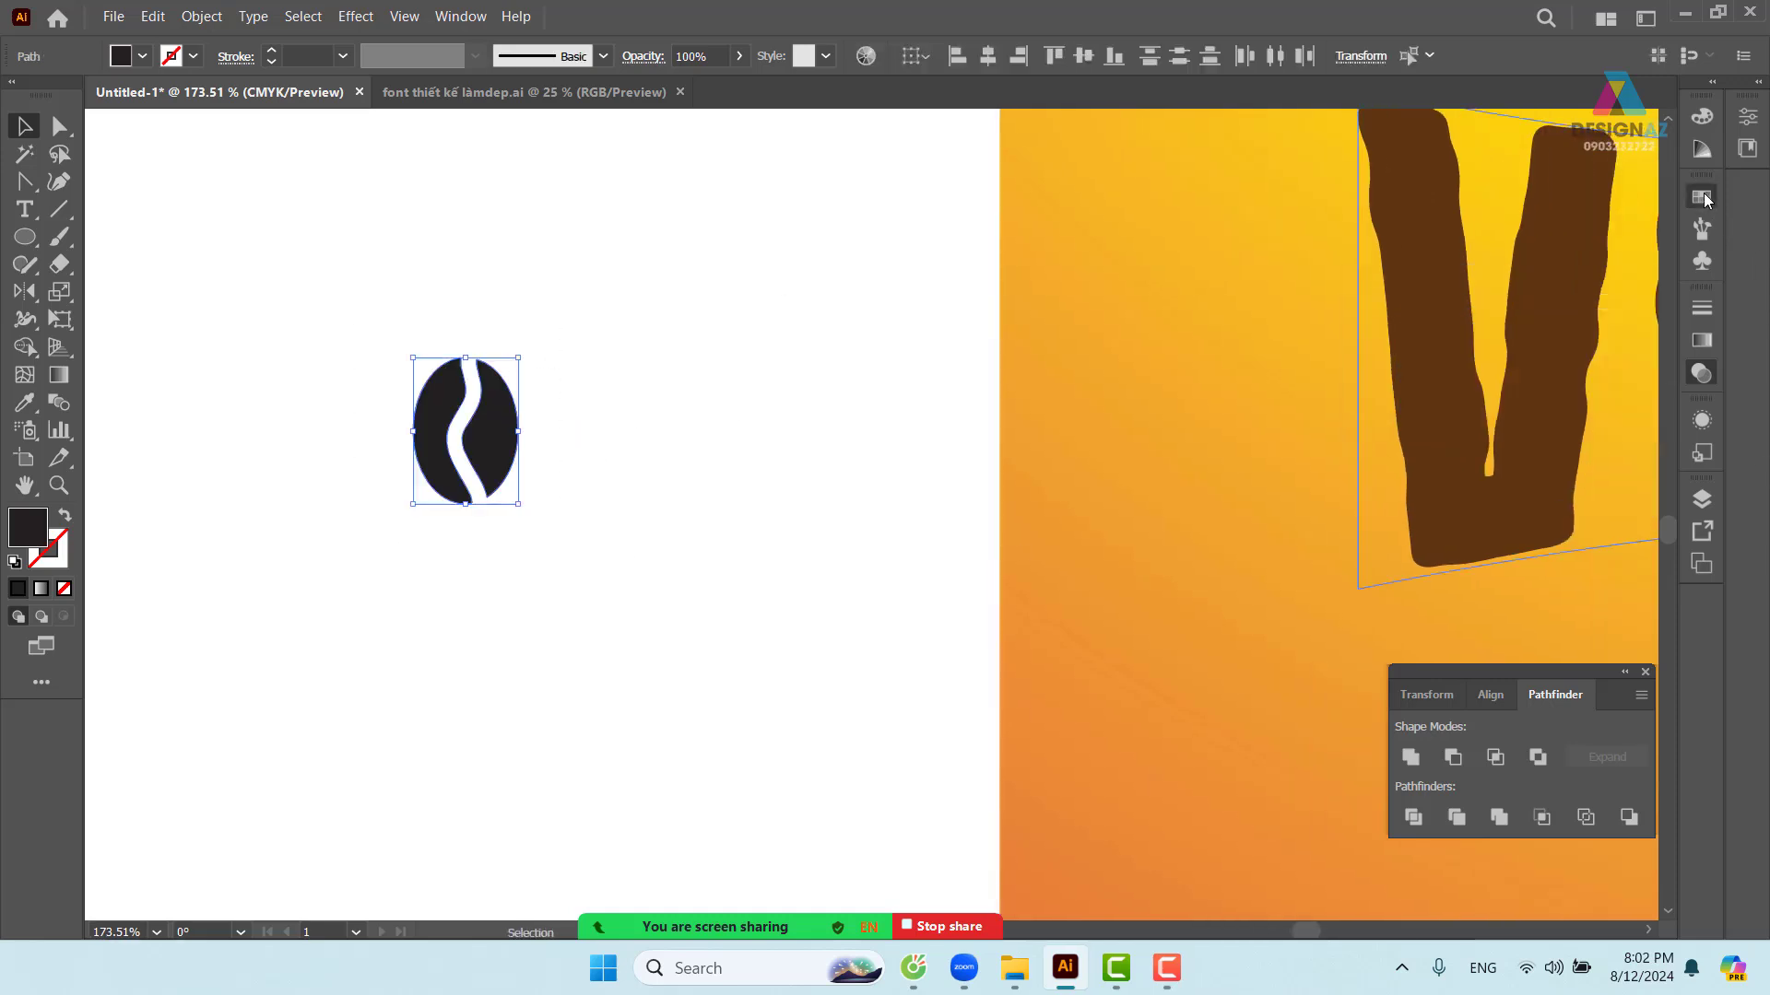
click(1577, 290)
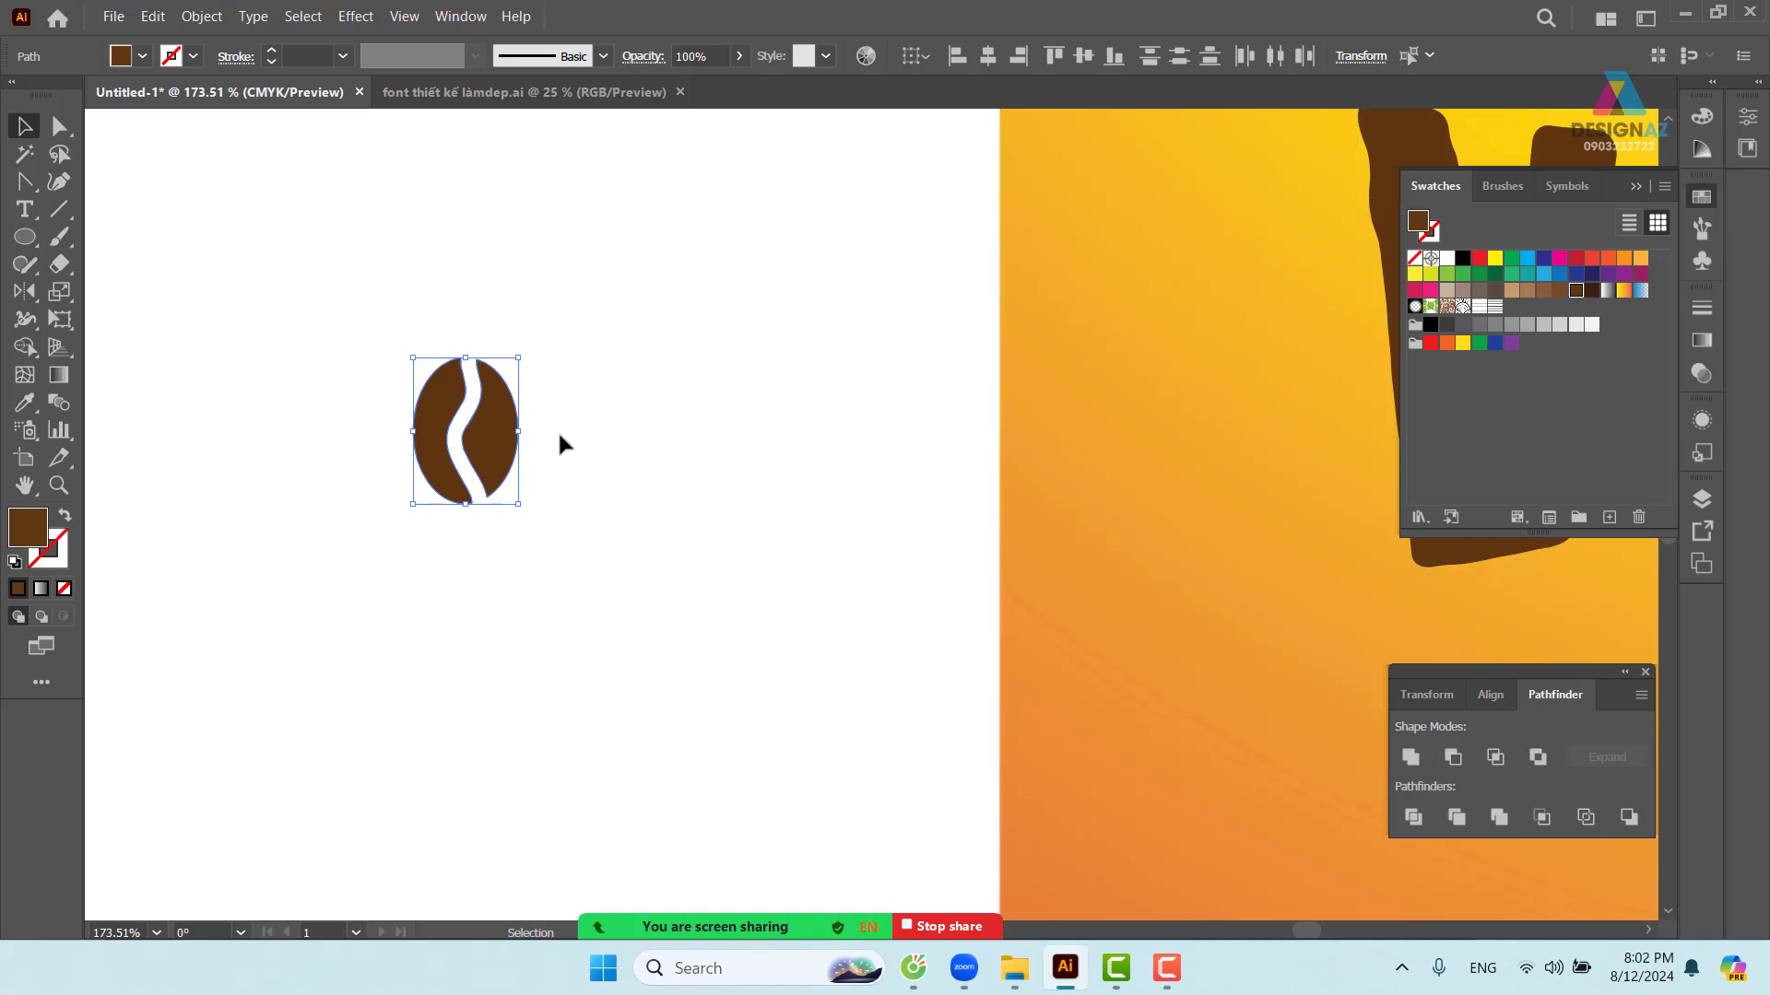
- Add two smaller, rotated copies of the coffee bean, one at the upper left and one at the upper right of the original
click(593, 405)
drag(580, 336, 376, 509)
drag(495, 451, 656, 367)
drag(683, 285, 406, 264)
click(518, 252)
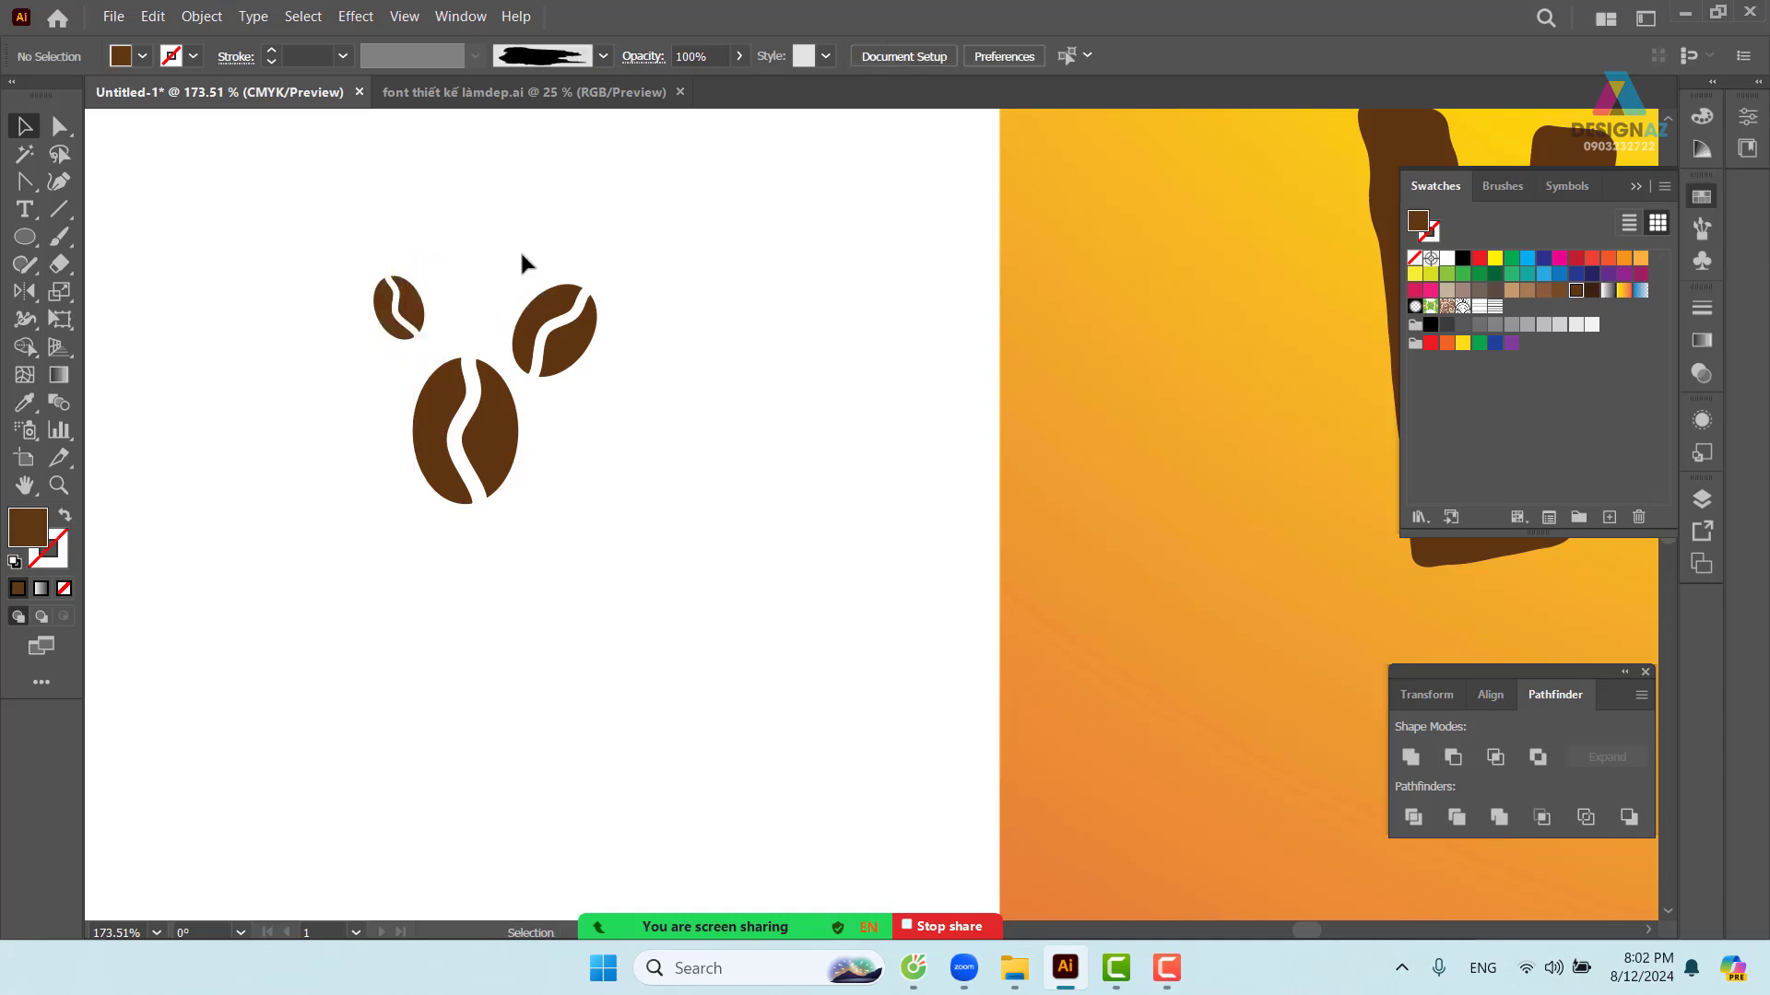
drag(533, 259, 509, 265)
drag(374, 315, 377, 343)
- Save the cluster of three coffee beans as a pattern swatch
drag(257, 217, 599, 596)
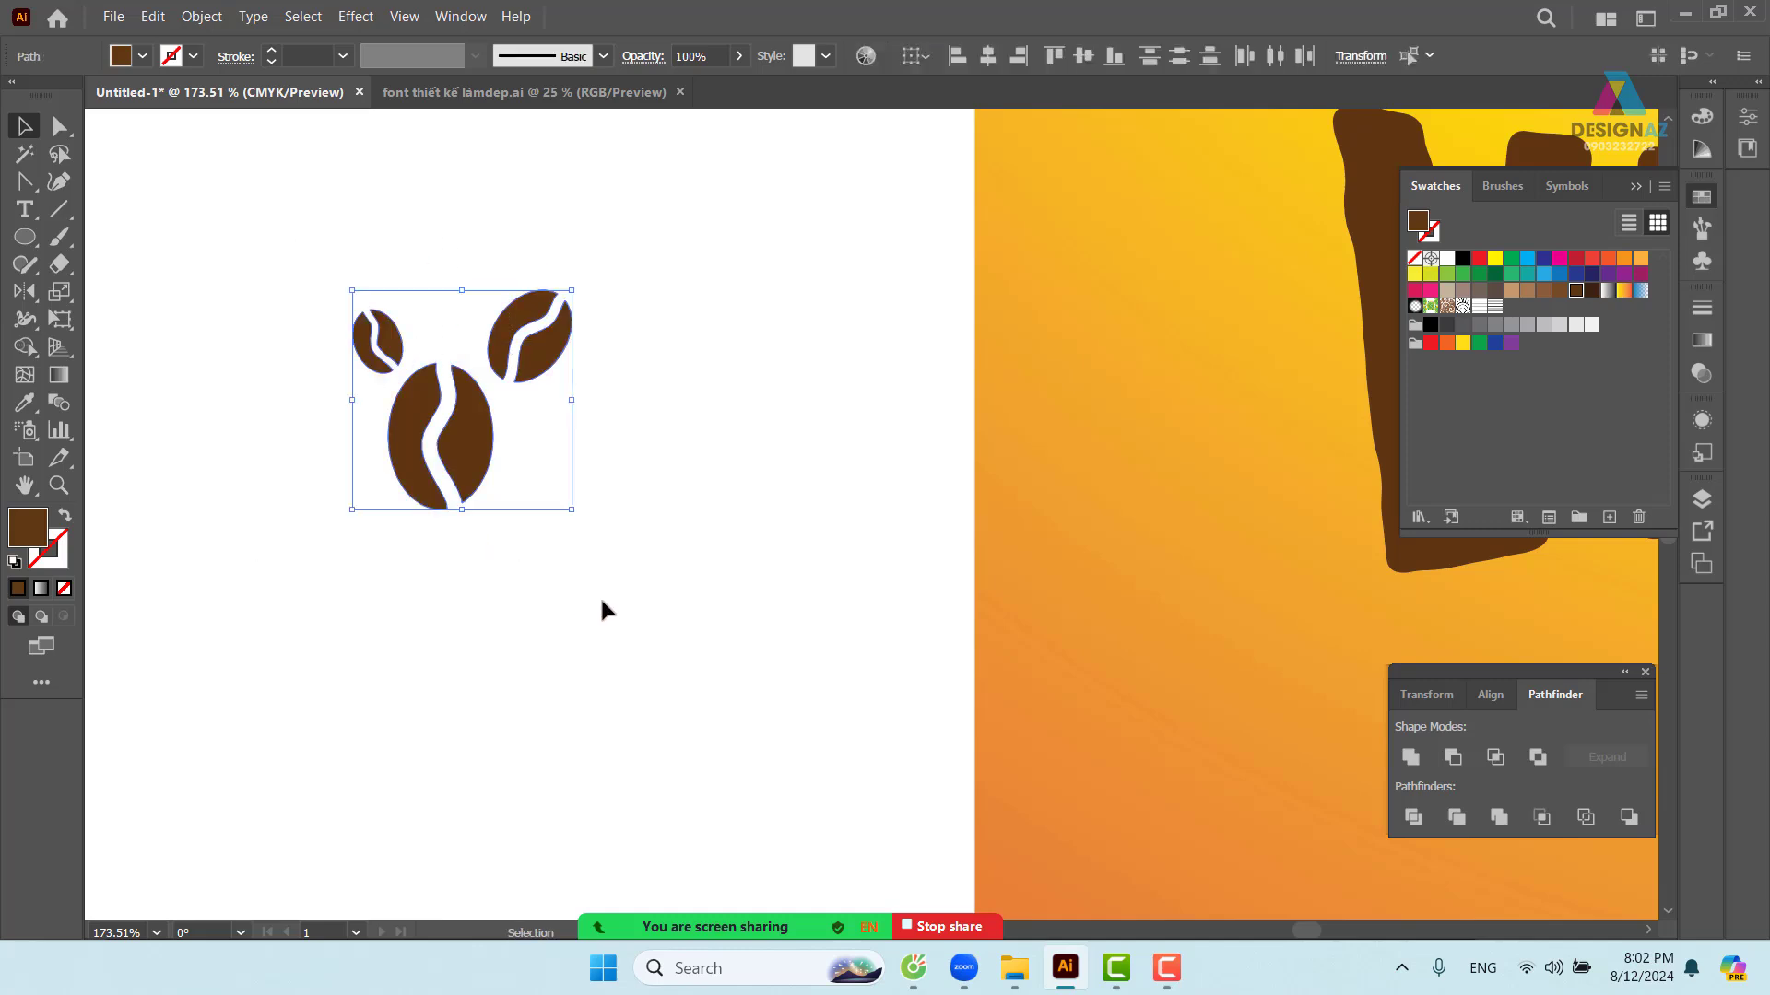
drag(493, 471, 1442, 465)
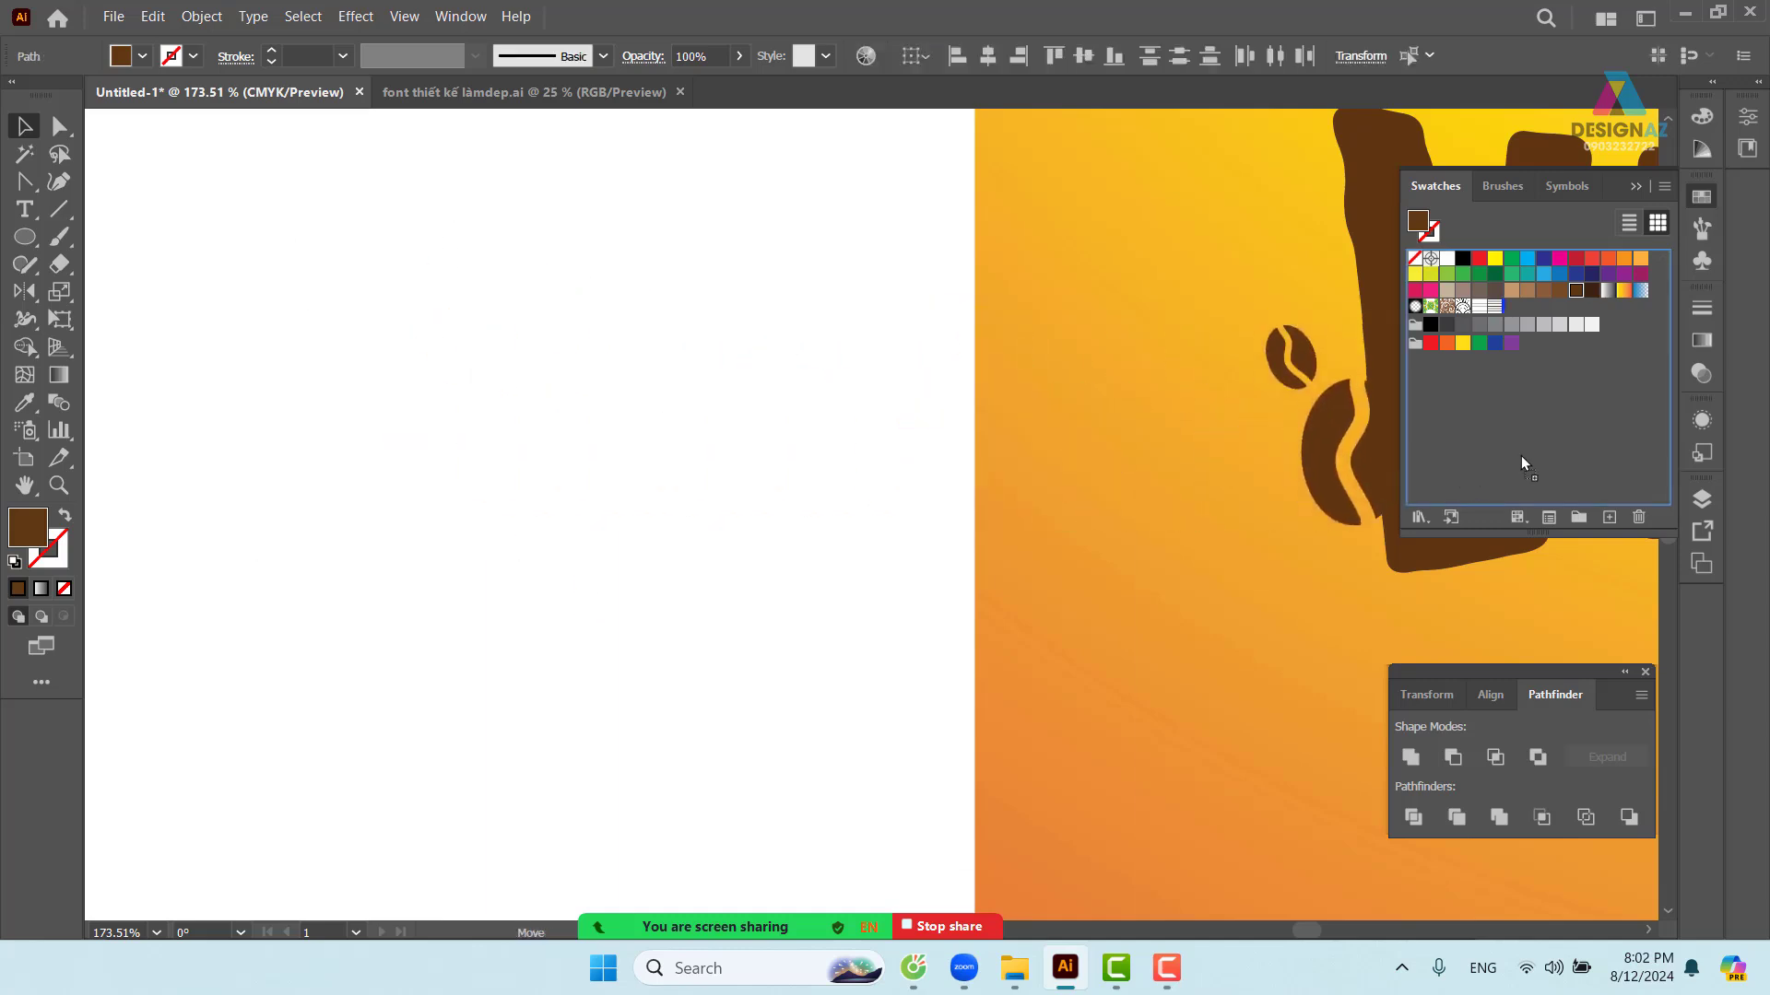
key(ctrl+z)
drag(957, 501, 371, 528)
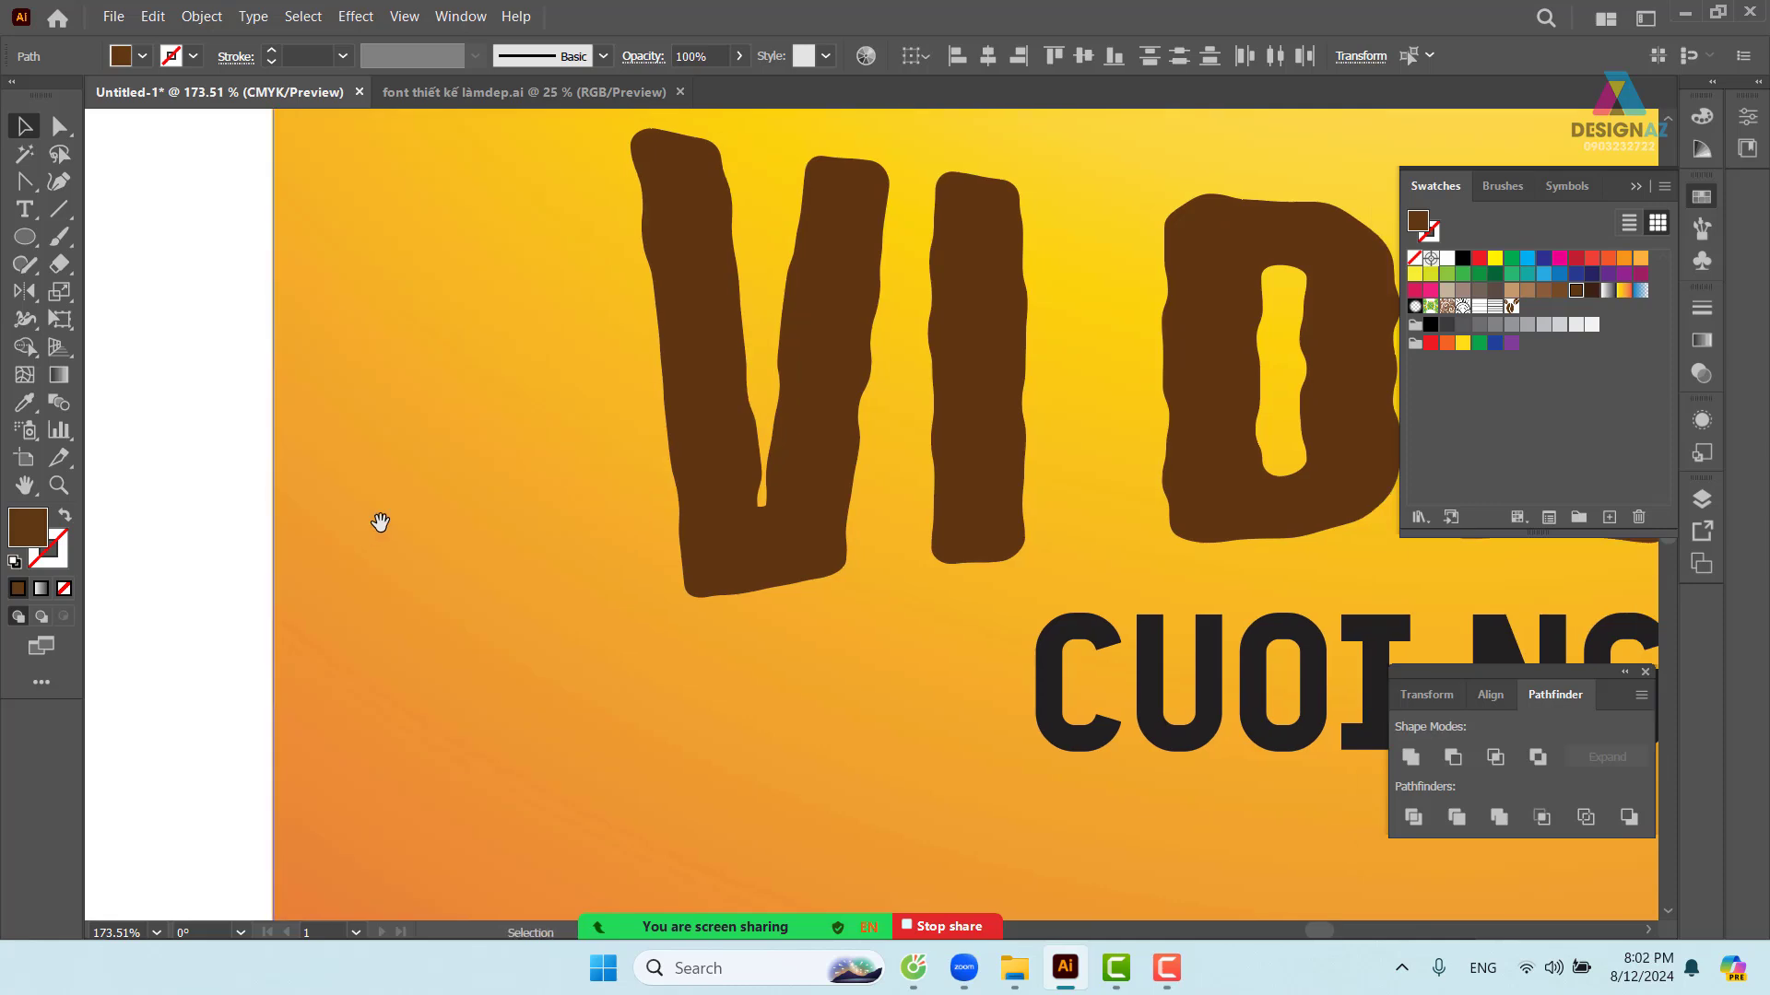
- Flatten the transparency of the warped VI DANG headline at Medium Resolution and fill it with the coffee-bean pattern swatch
key(ctrl+minus)
key(ctrl+minus)
key(ctrl+minus)
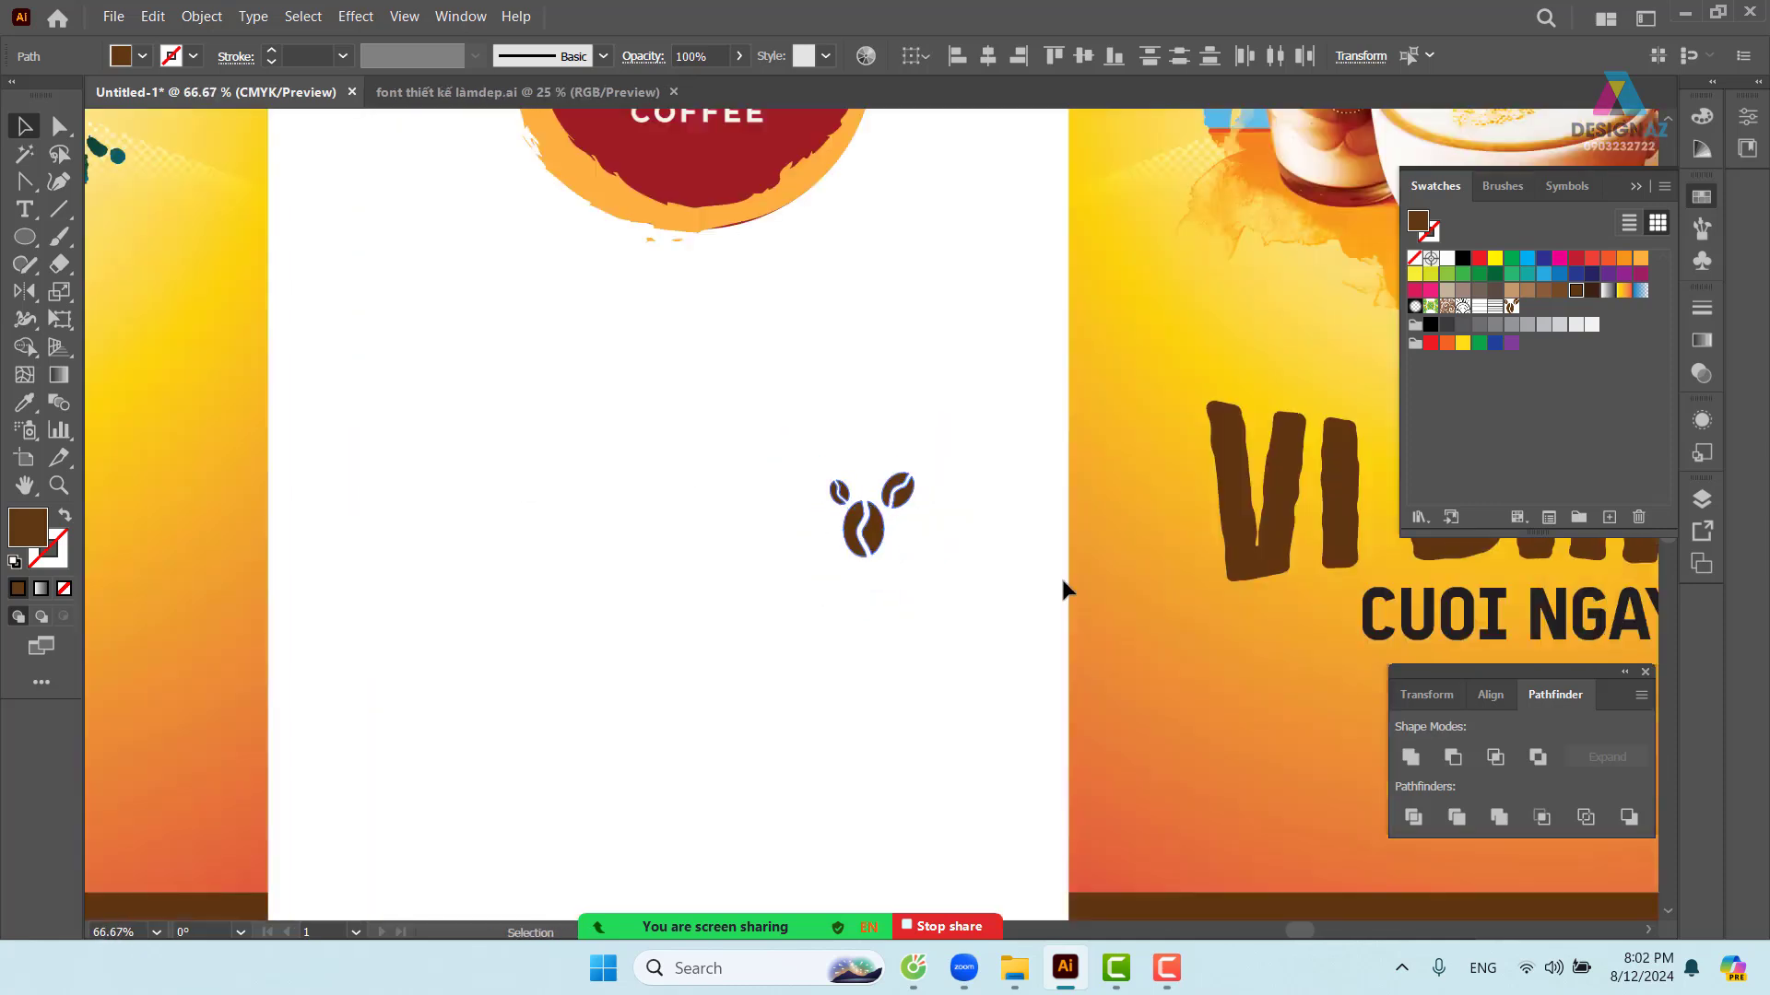
drag(1060, 581, 202, 461)
click(739, 416)
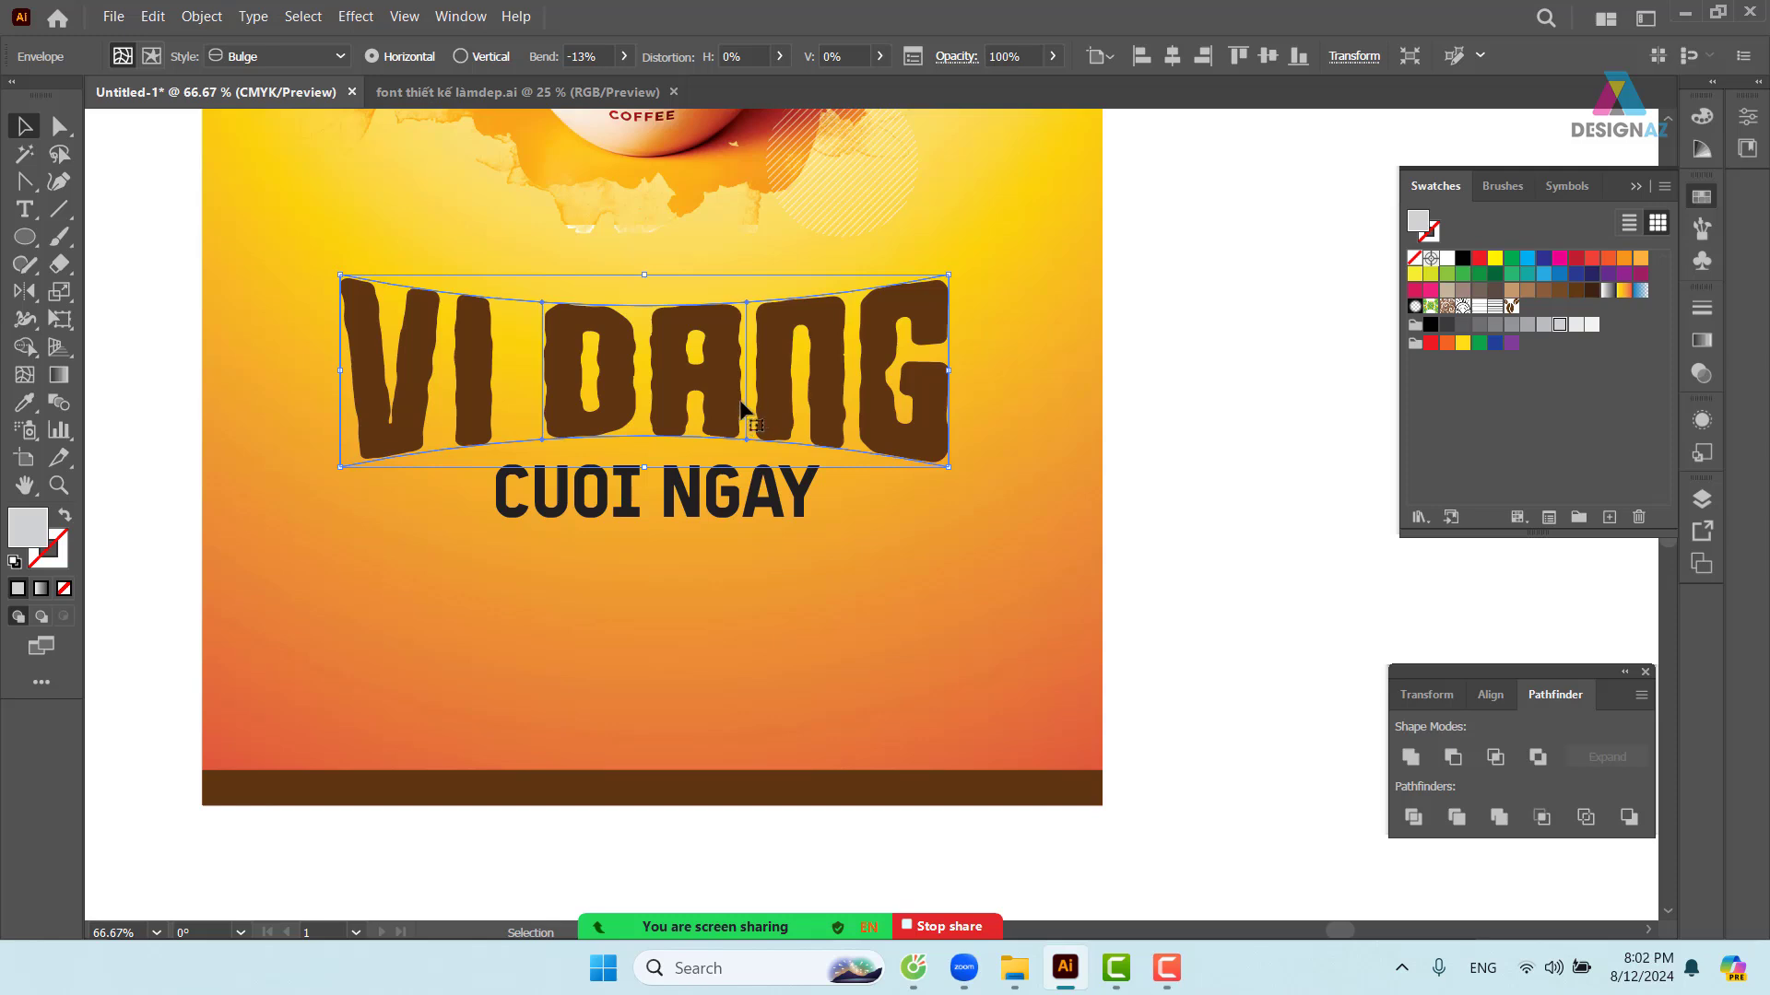
click(211, 18)
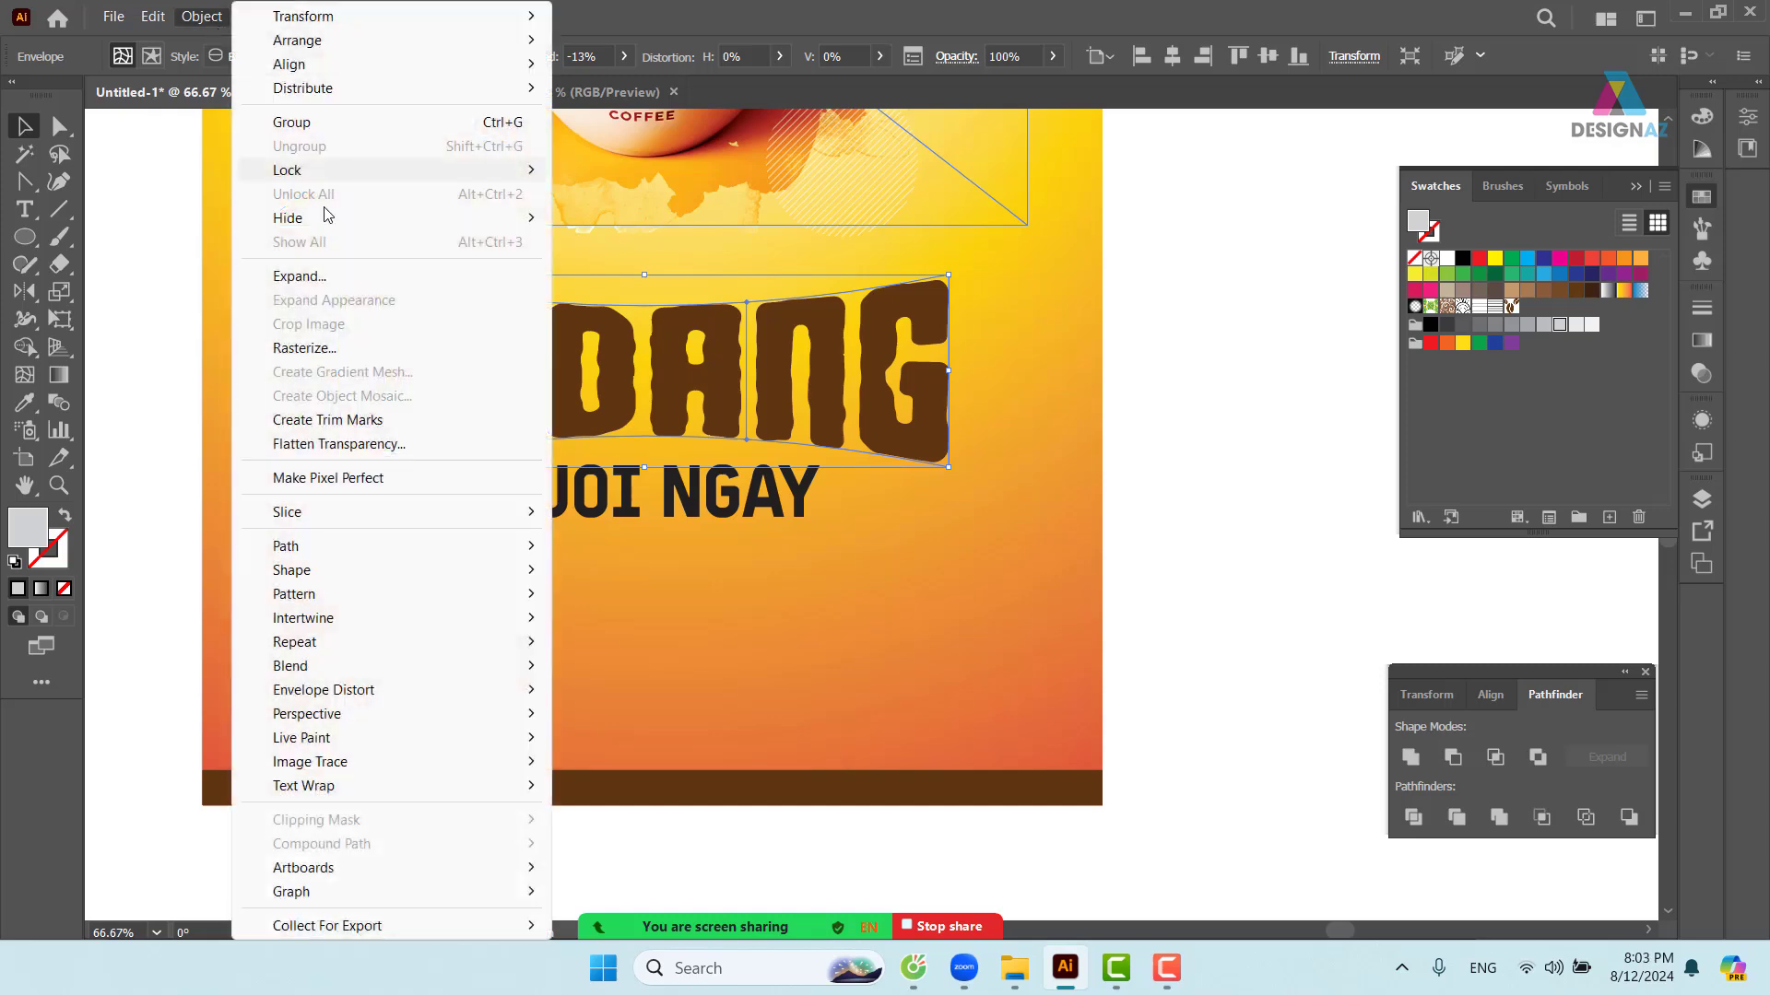
click(408, 447)
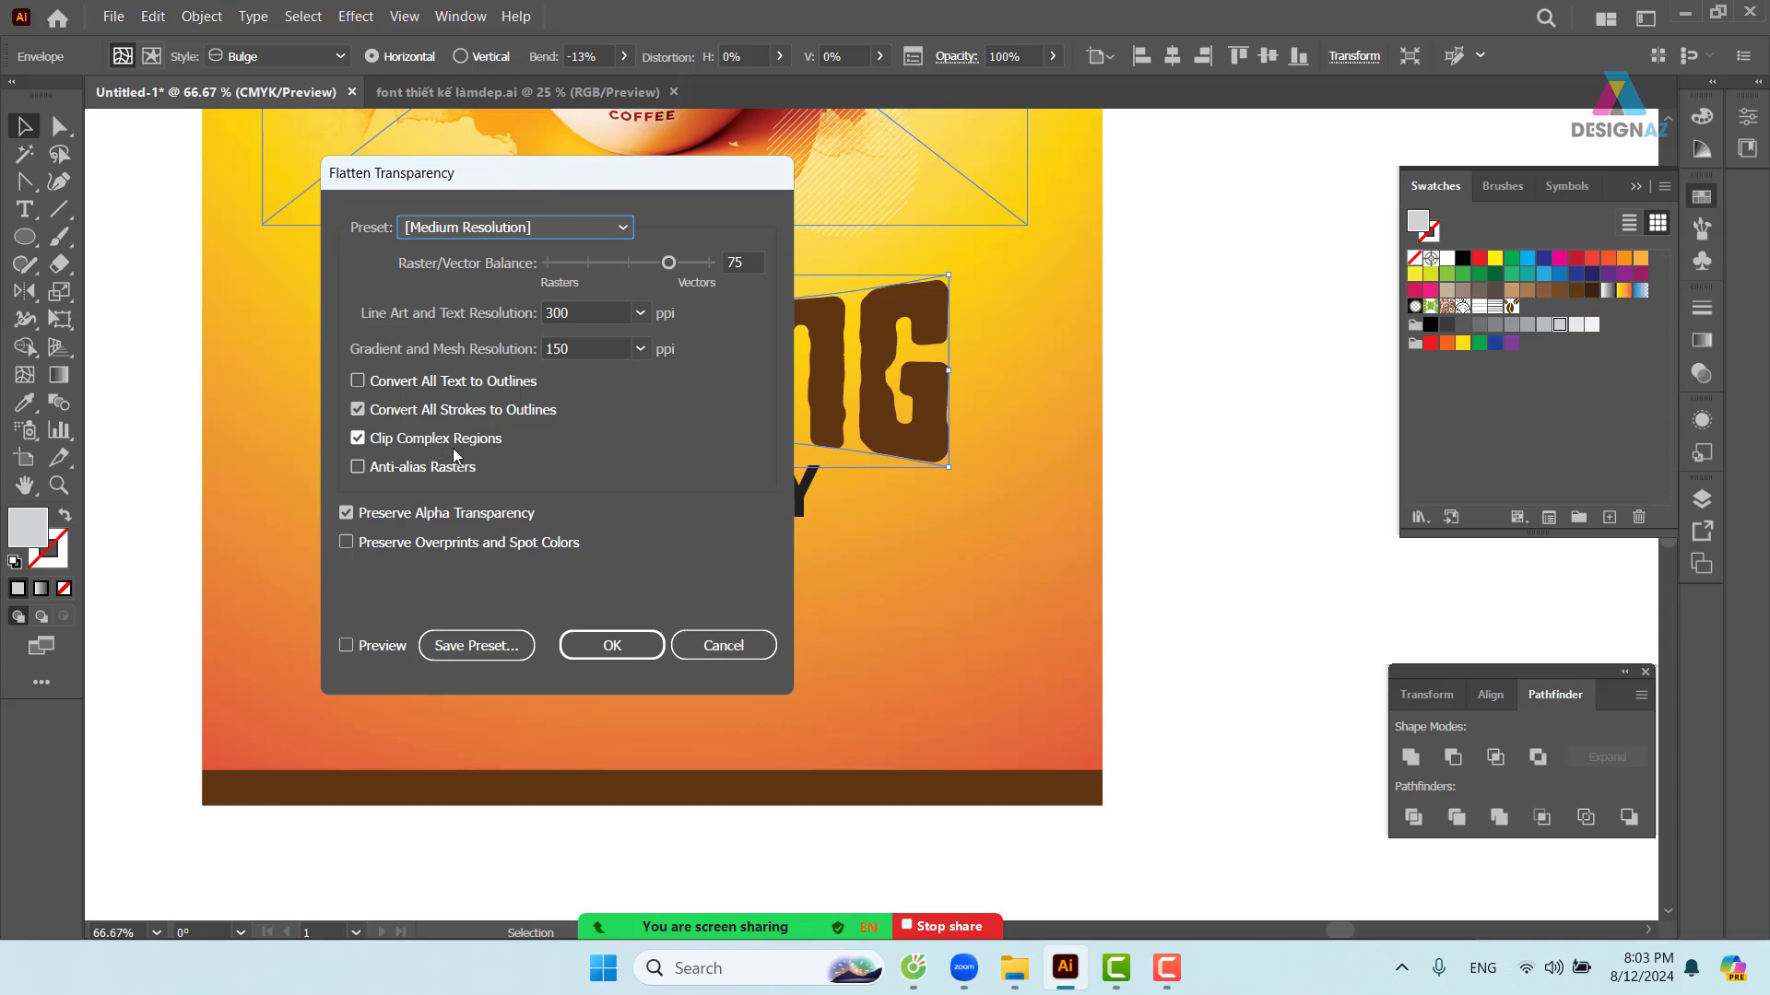
click(639, 646)
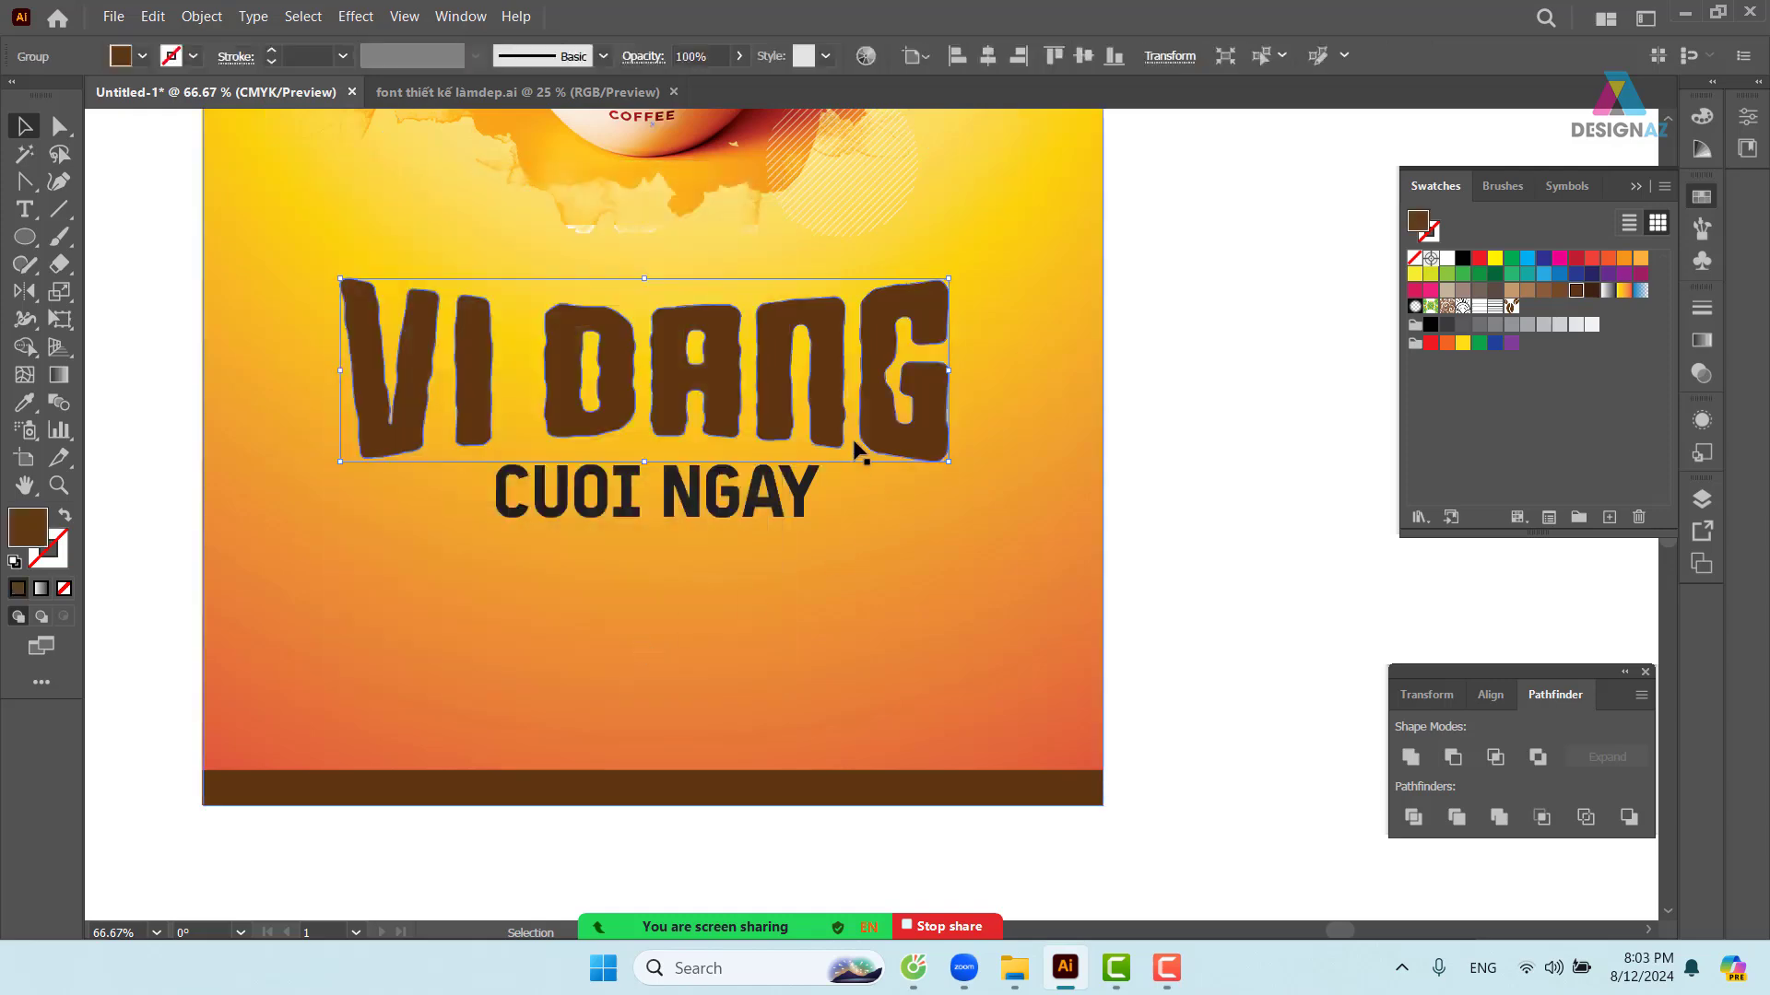
click(1513, 307)
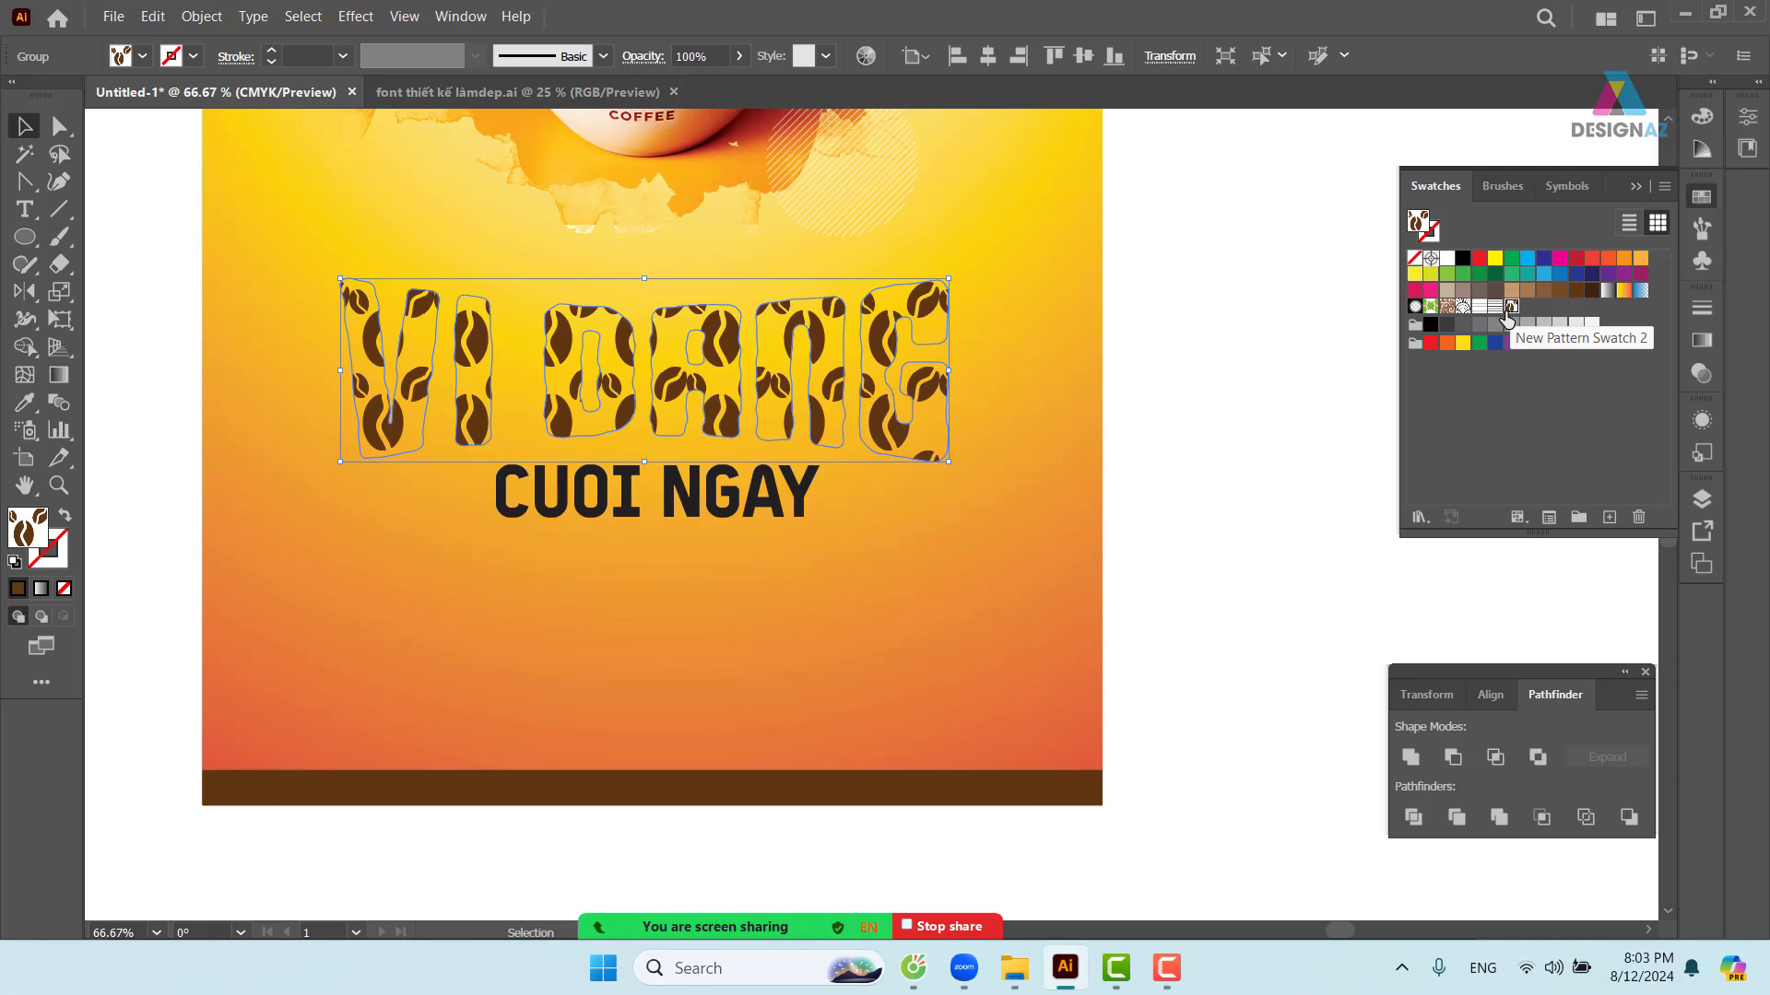
- Scale only the pattern inside the VI DANG headline uniformly to 46%, excluding the letter shapes from the transformation
key(s)
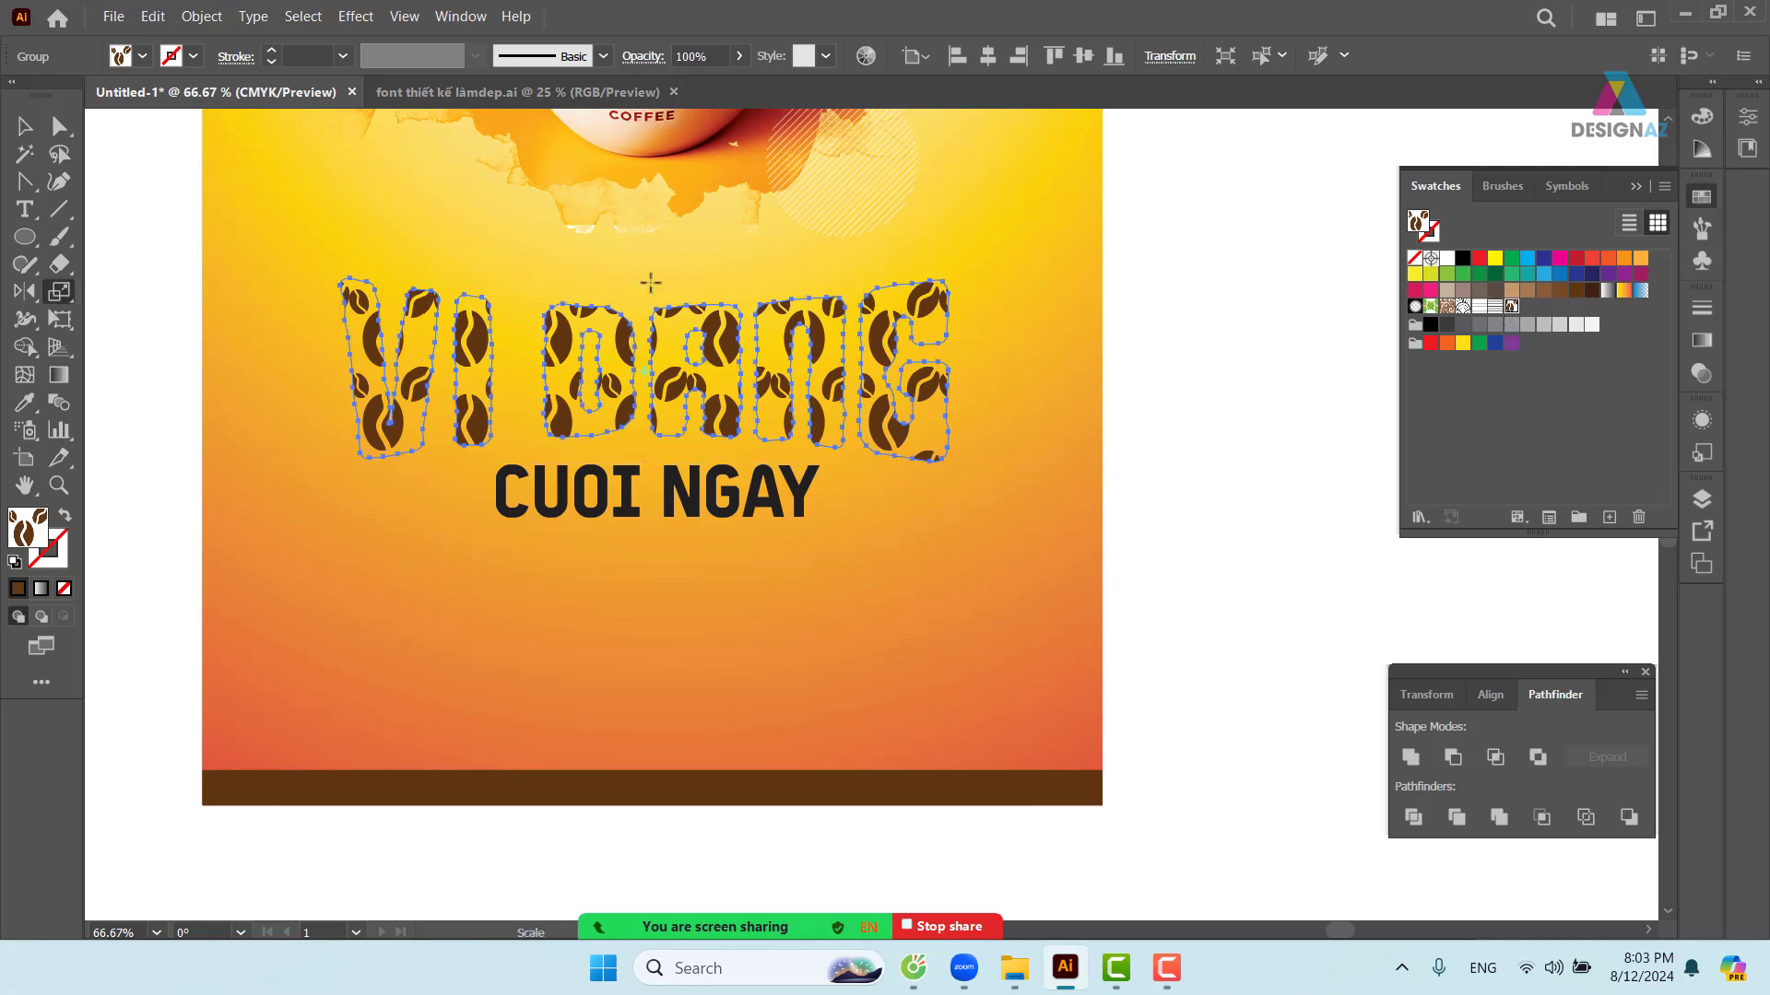
double_click(61, 293)
click(1079, 460)
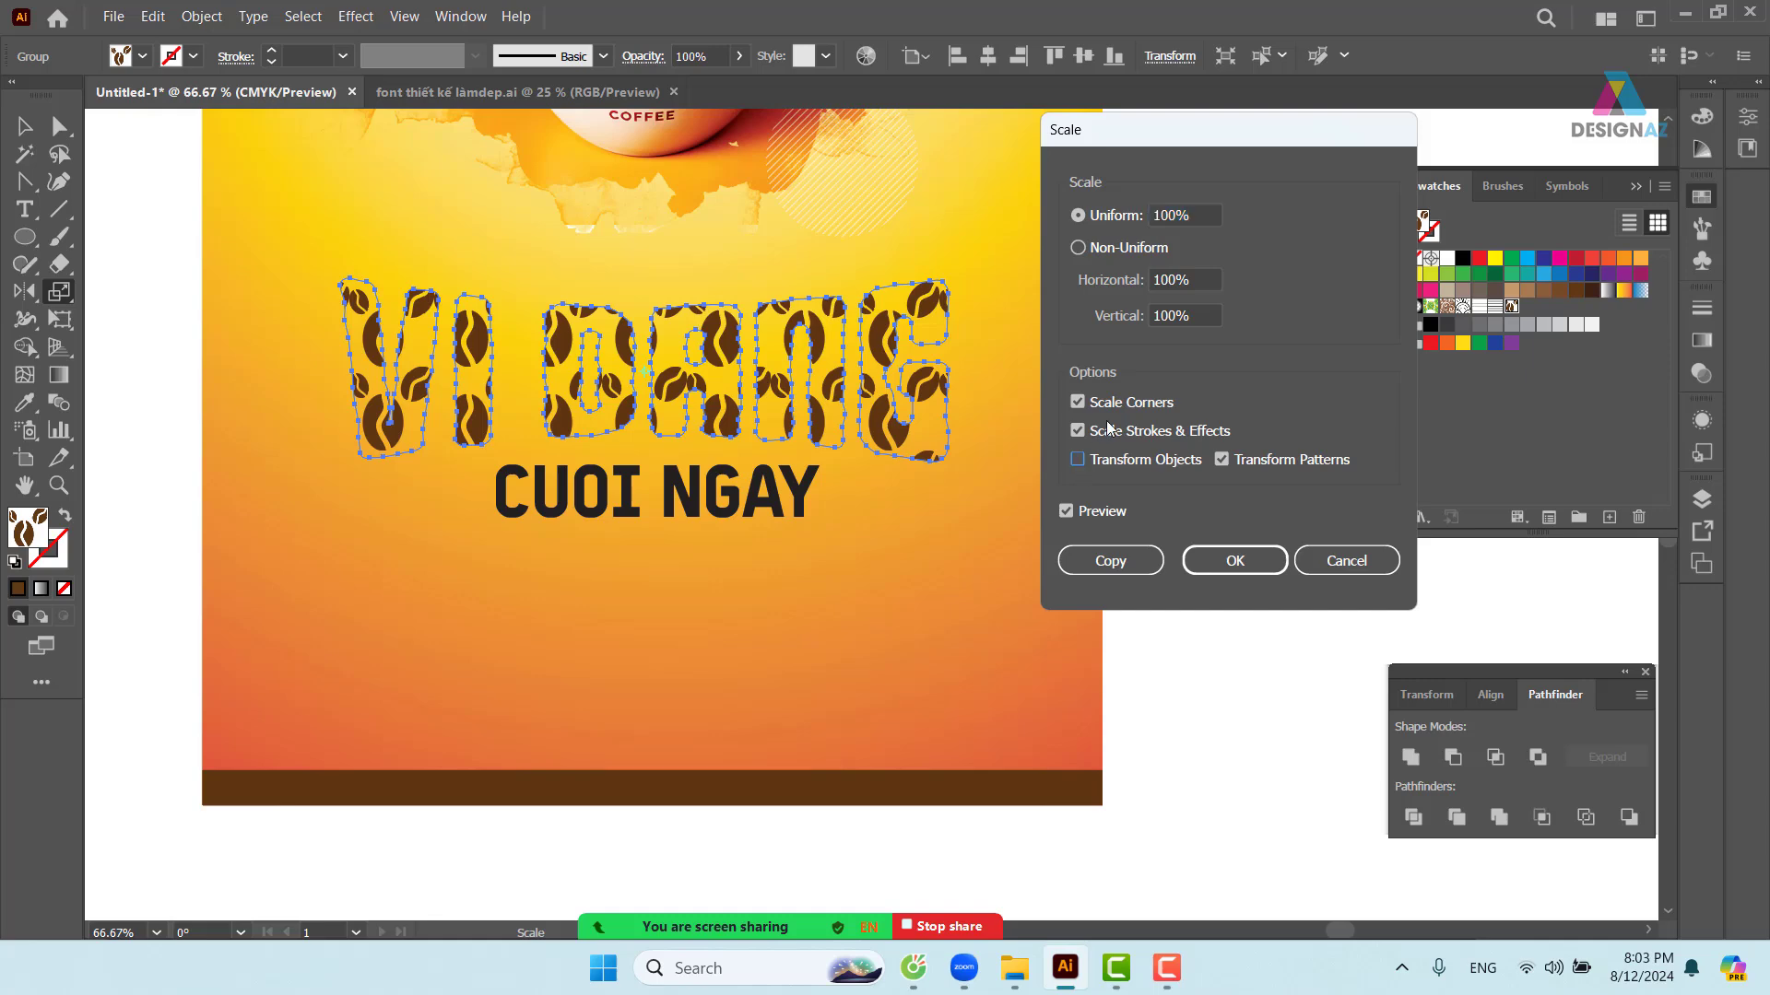
click(1207, 218)
key(Down)
key(Down)
key(Down)
key(Down)
key(Down)
key(Down)
key(Down)
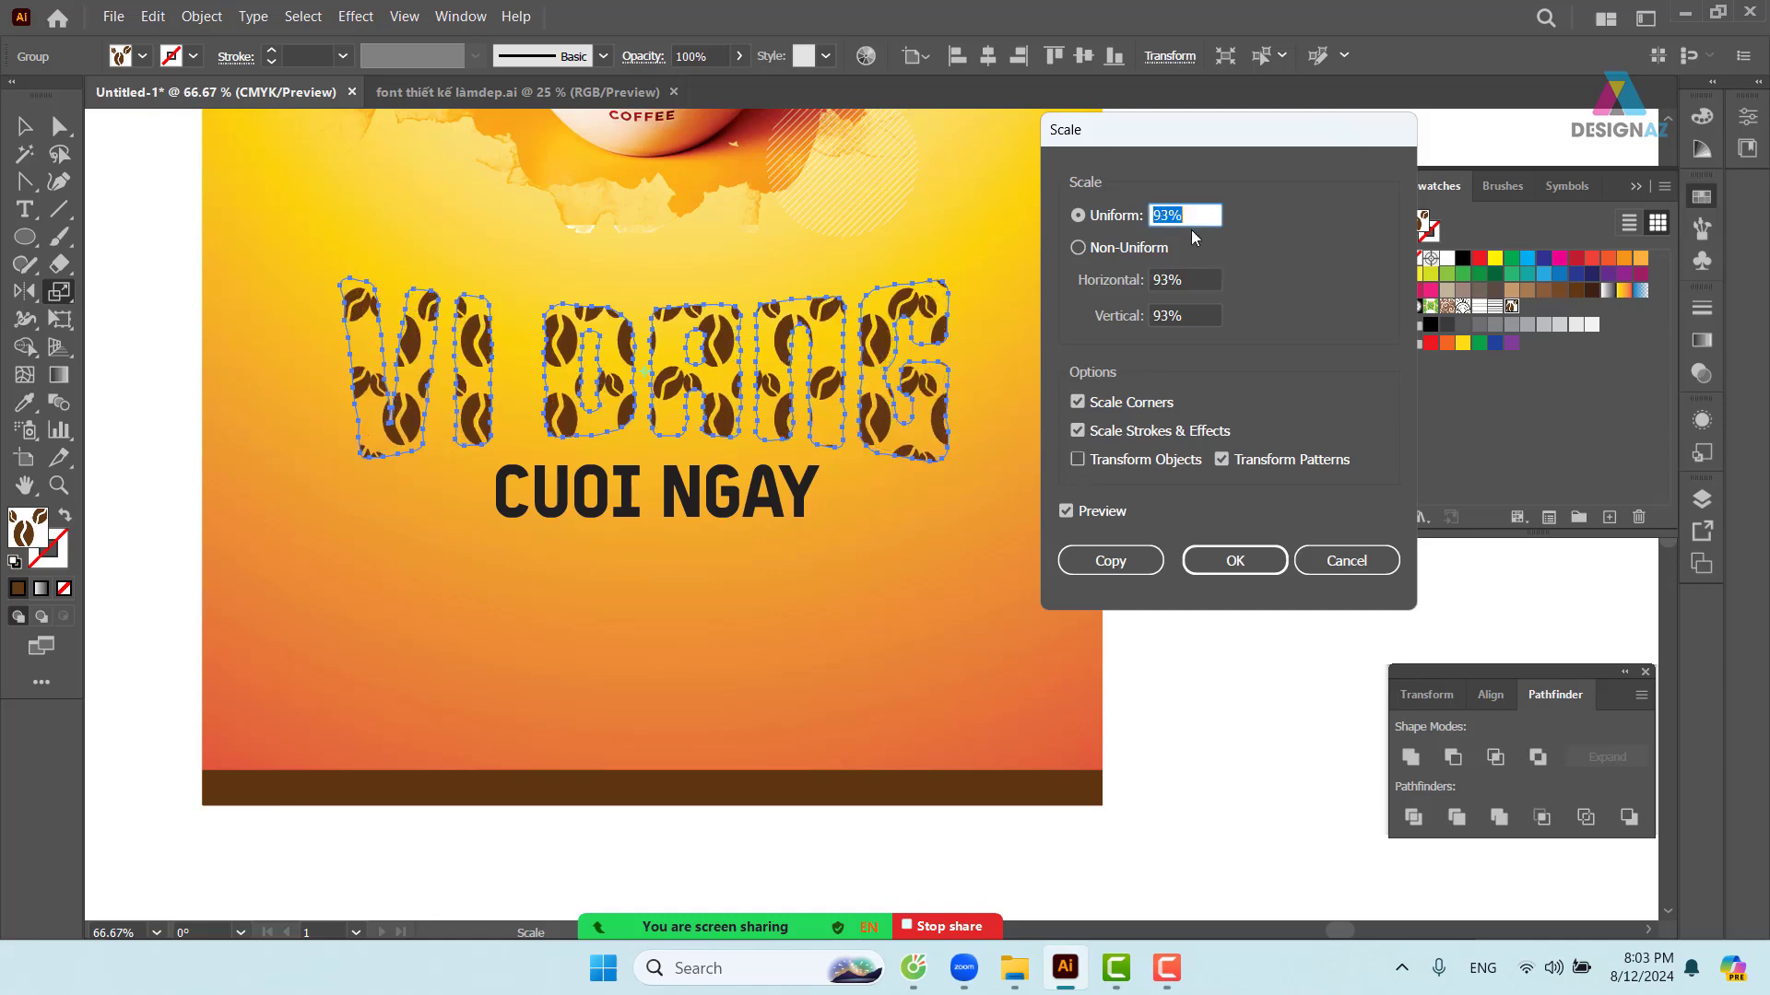
key(Down)
key(Down)
key(Down)
key(Down)
key(Down)
key(Down)
key(Down)
key(Down)
key(Down)
key(Down)
key(Down)
key(Down)
key(Down)
key(Down)
key(Down)
key(Down)
key(Down)
key(Down)
key(Down)
key(Down)
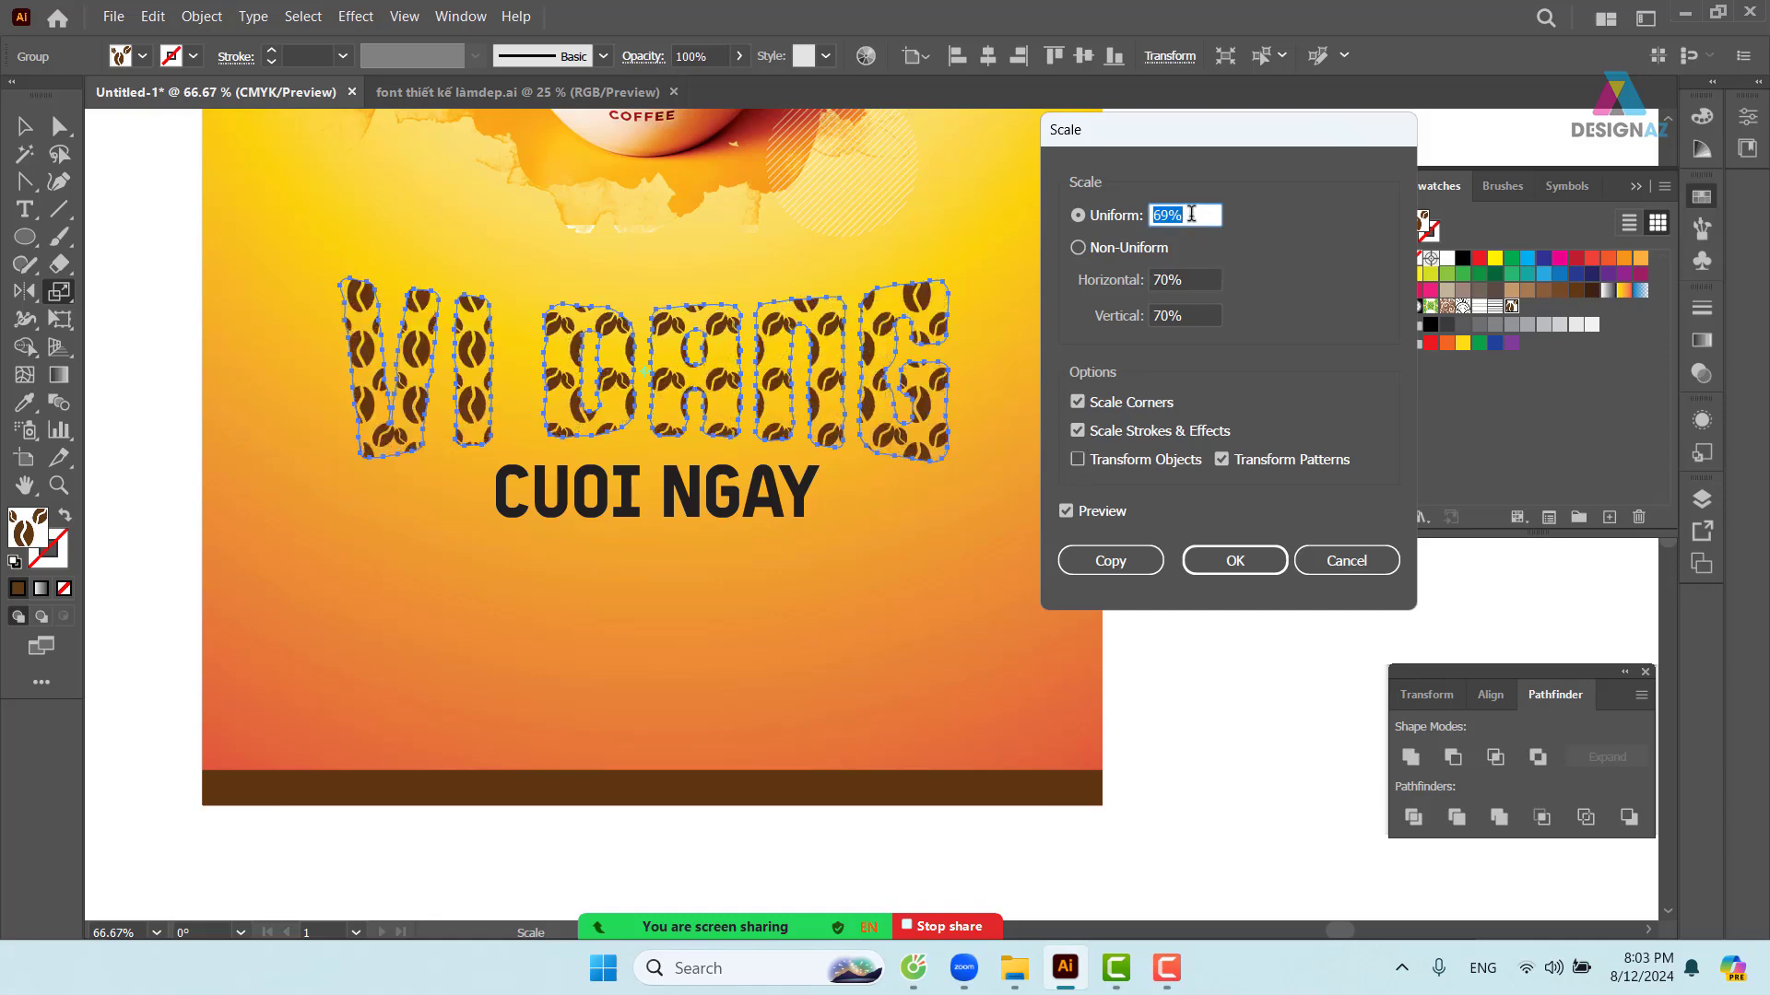
key(Down)
key(Down)
key(Down)
key(Down)
key(Down)
key(Down)
key(Down)
key(Down)
key(Down)
key(Down)
key(Down)
key(Down)
key(Down)
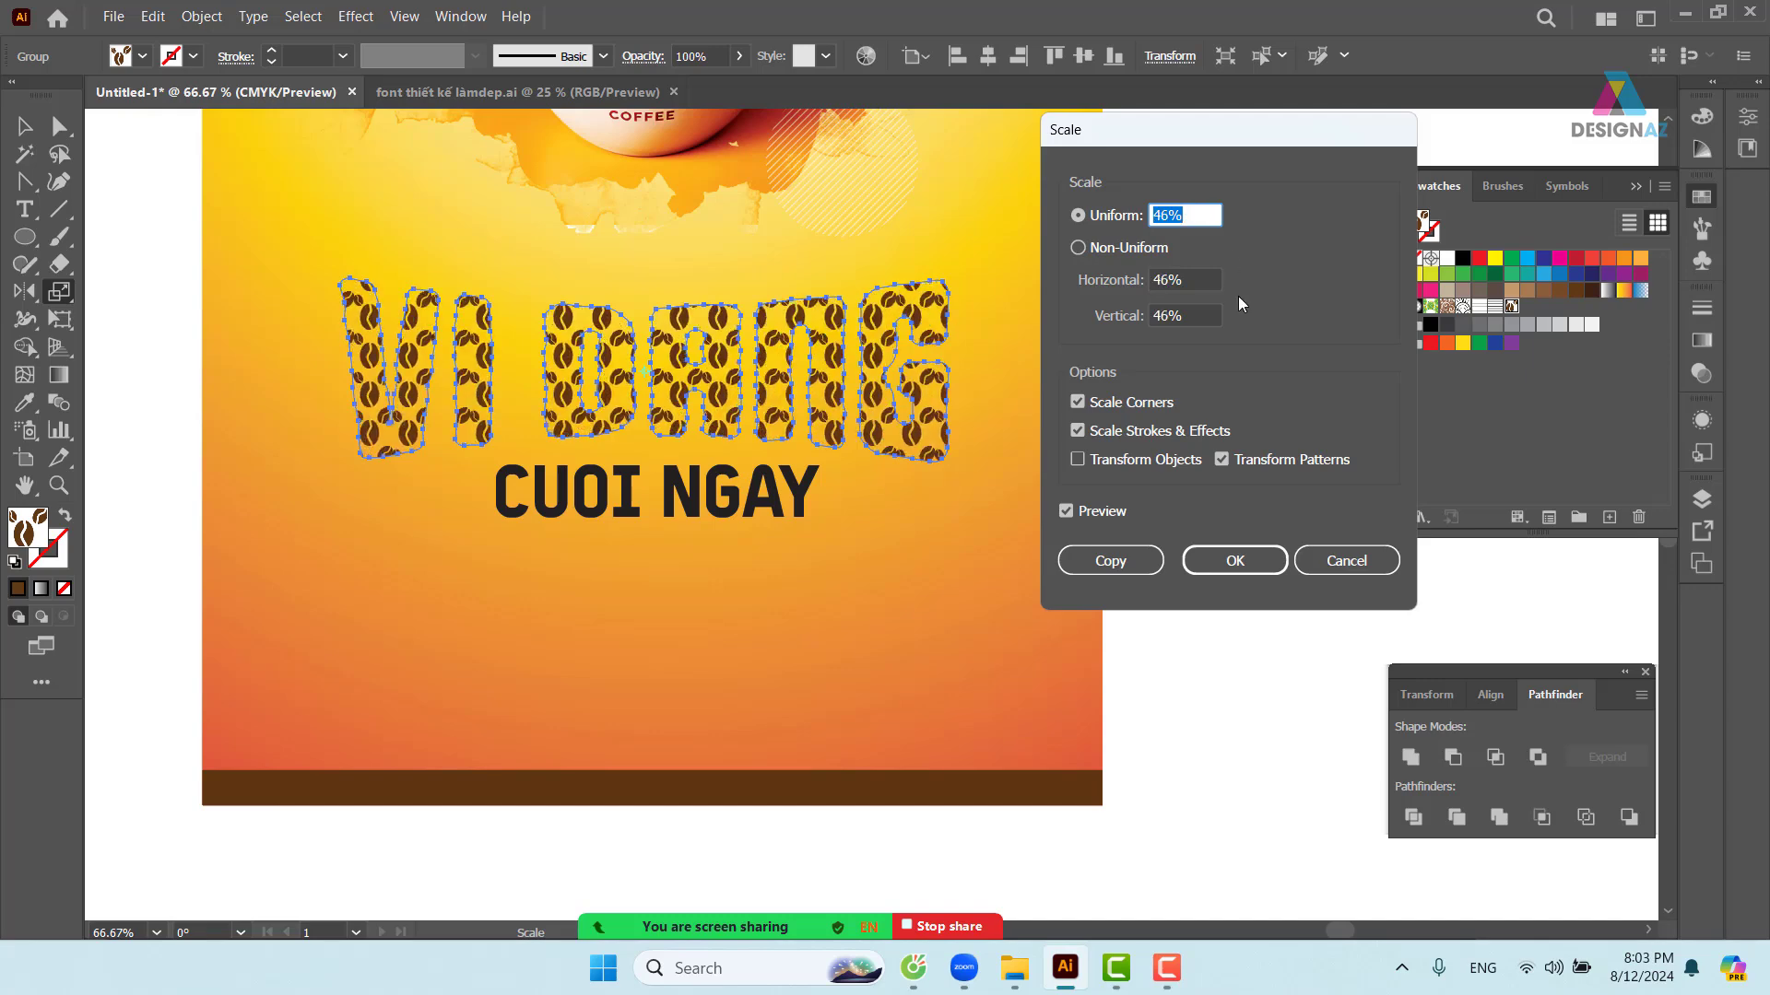
click(1234, 560)
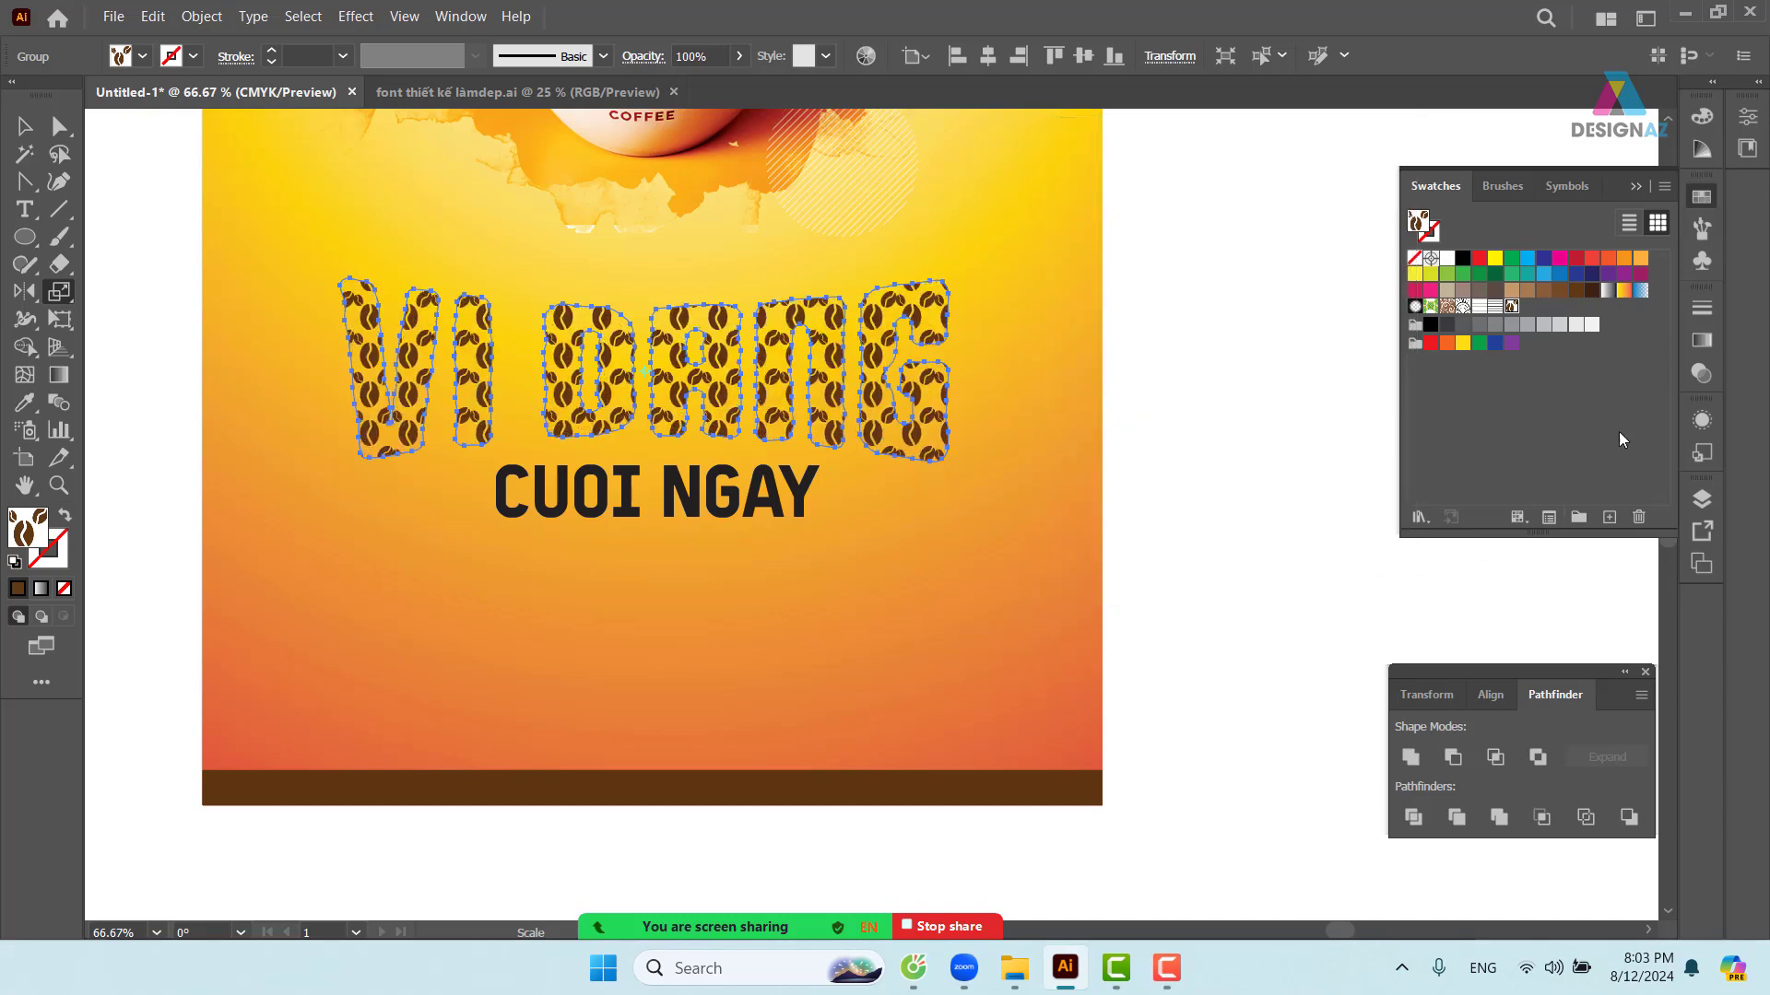
- Open the coffee-bean pattern swatch for editing and set its tile type to Brick by Column
double_click(1512, 312)
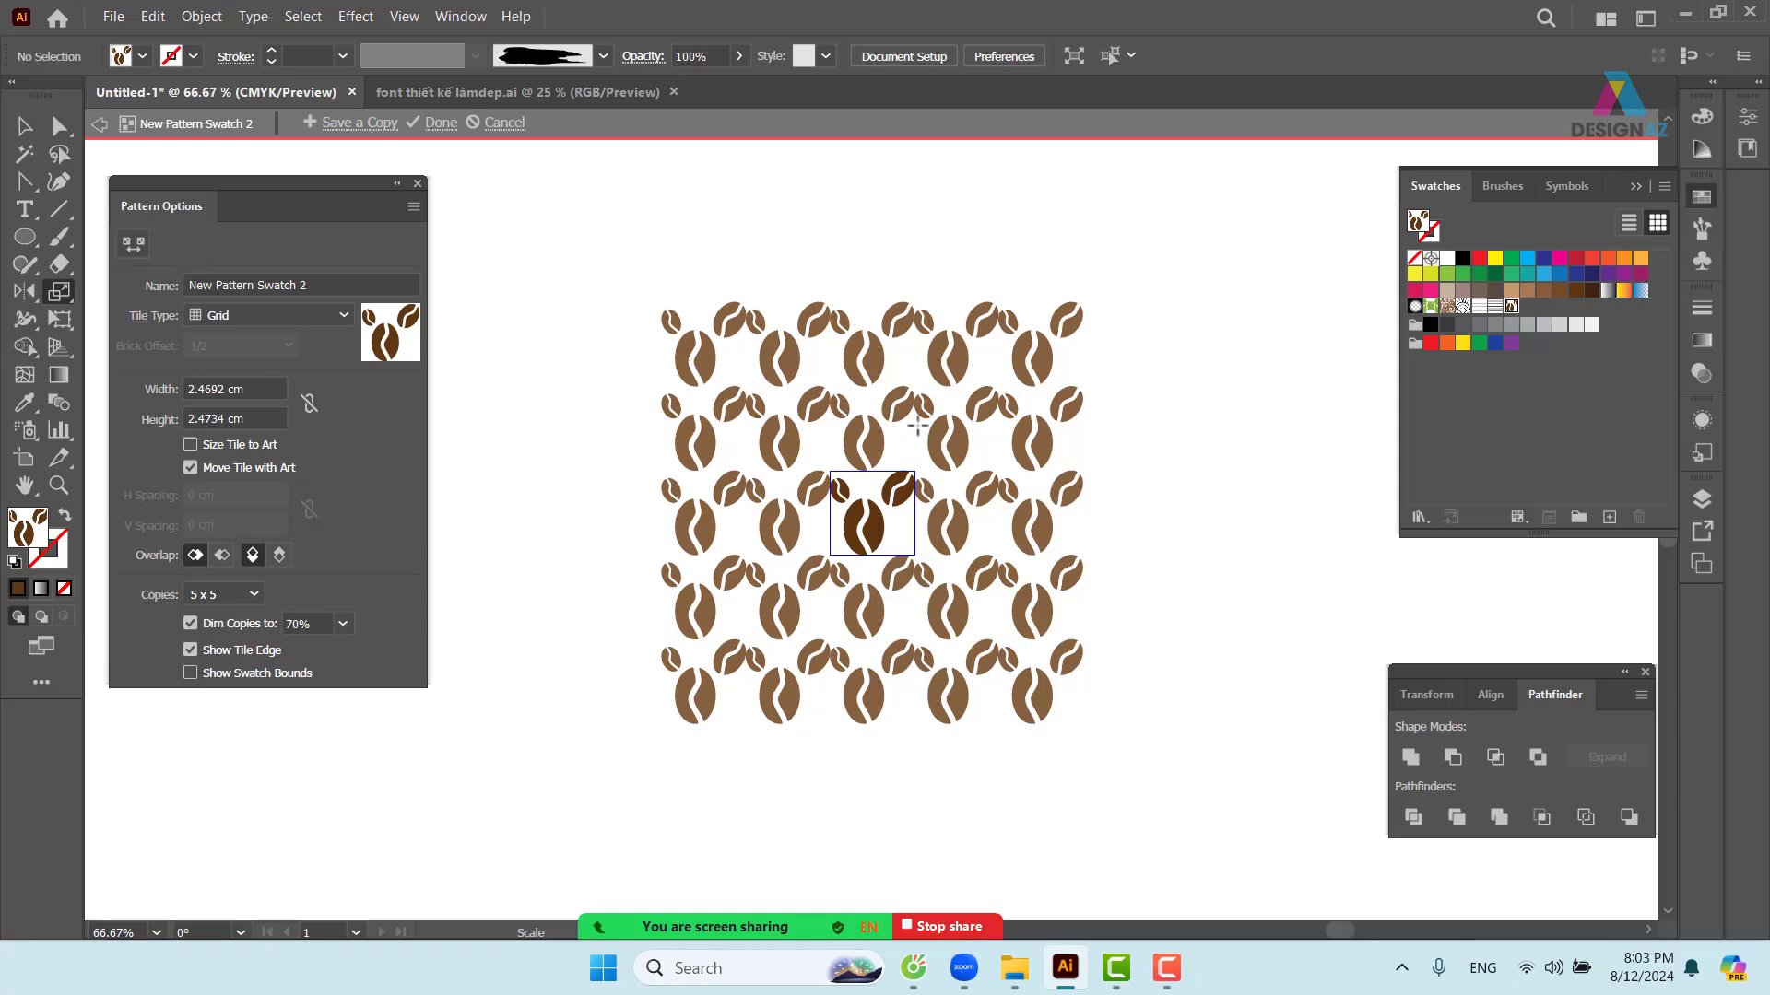
click(309, 318)
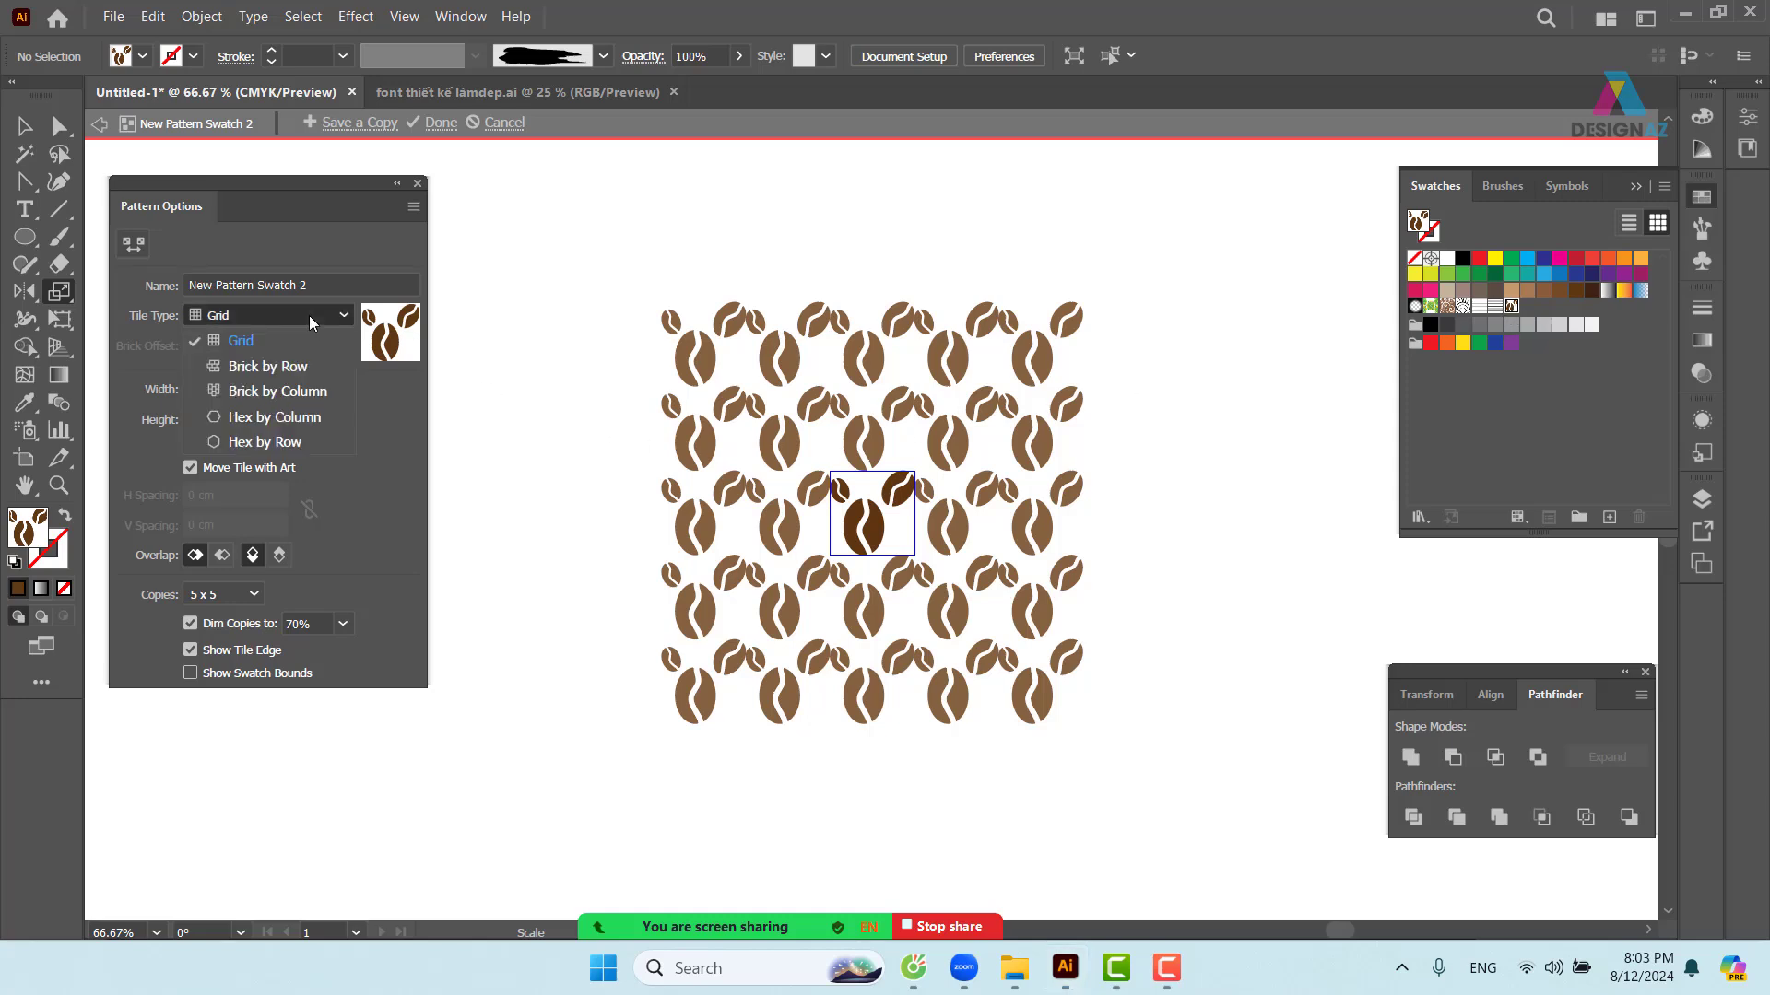
click(289, 392)
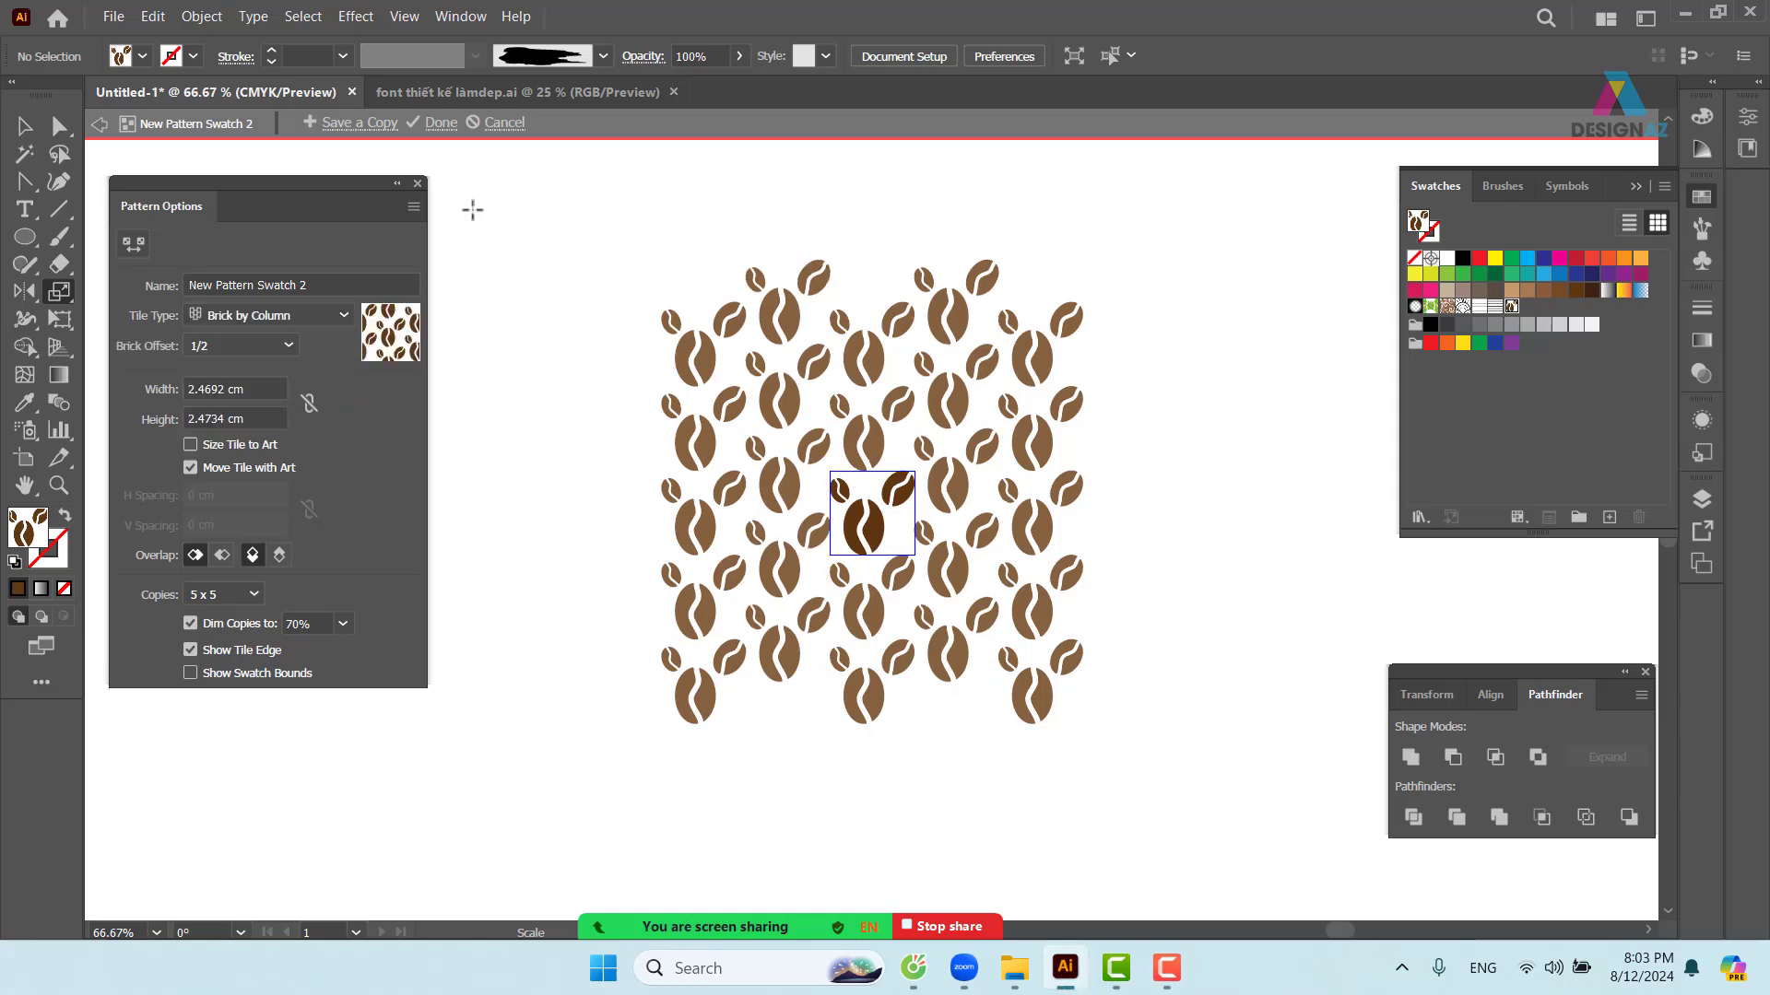
click(417, 184)
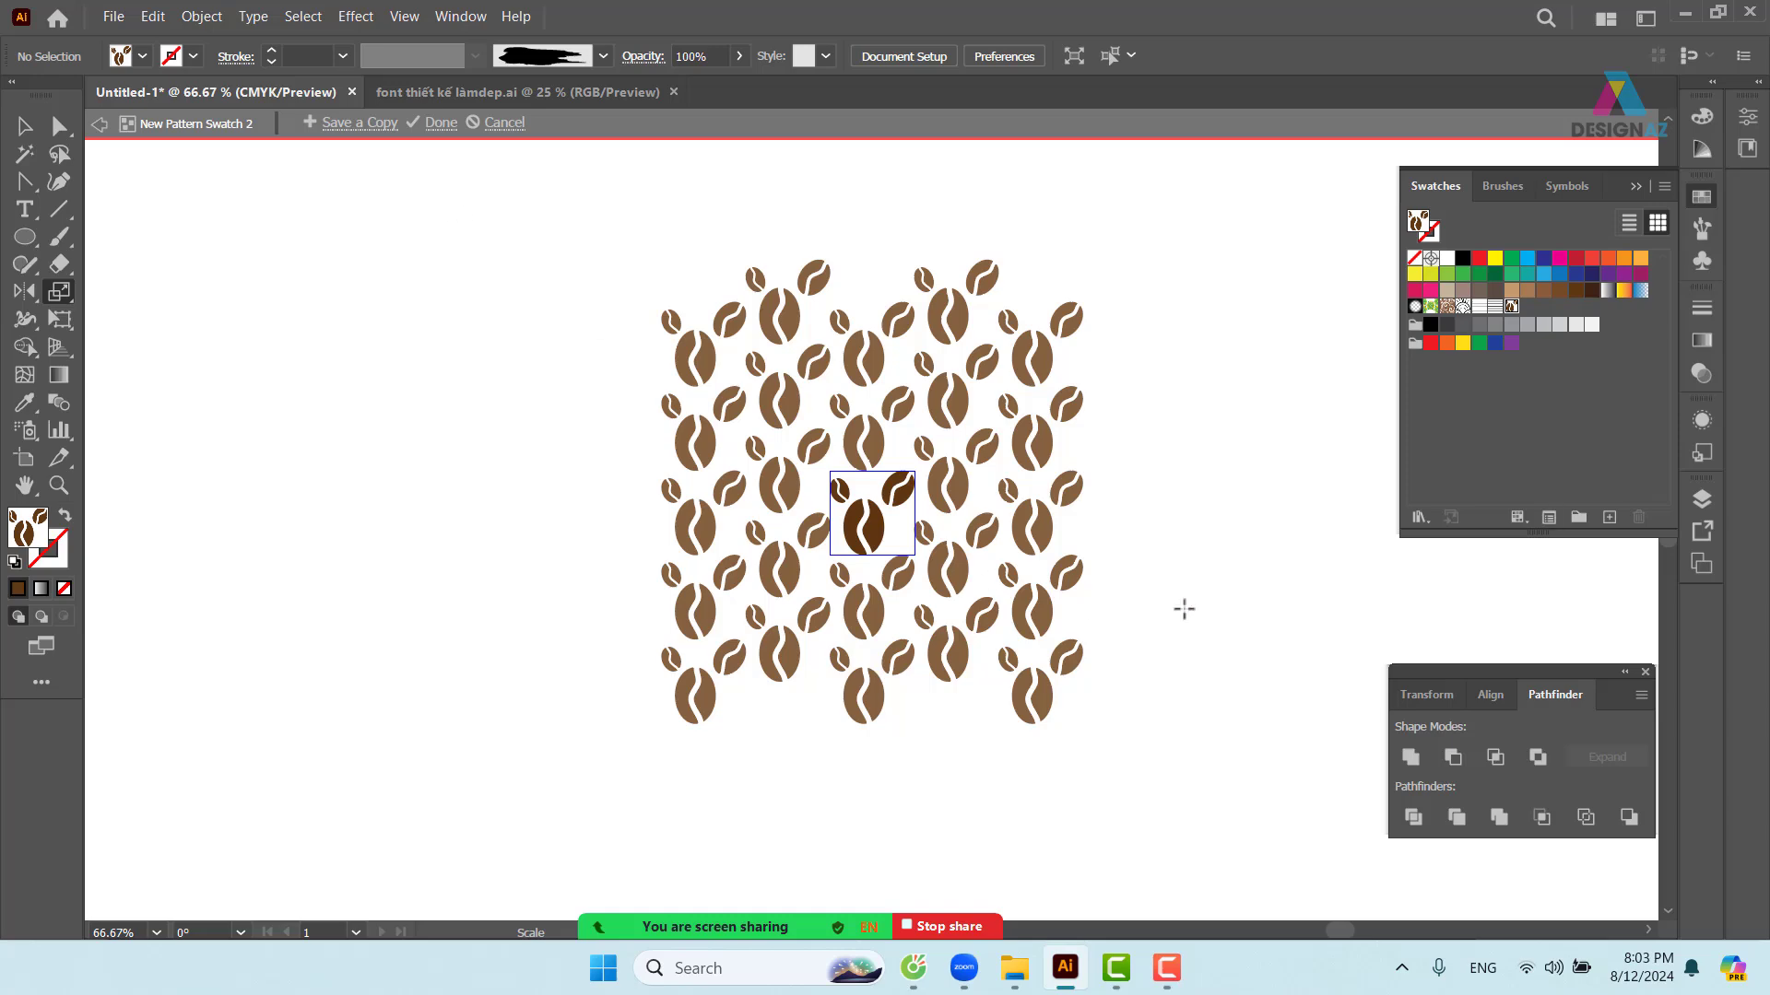
- Place a smaller copy of the tile's upper-right bean directly below it and set the copy's opacity to 50%
key(ctrl+plus)
key(ctrl+plus)
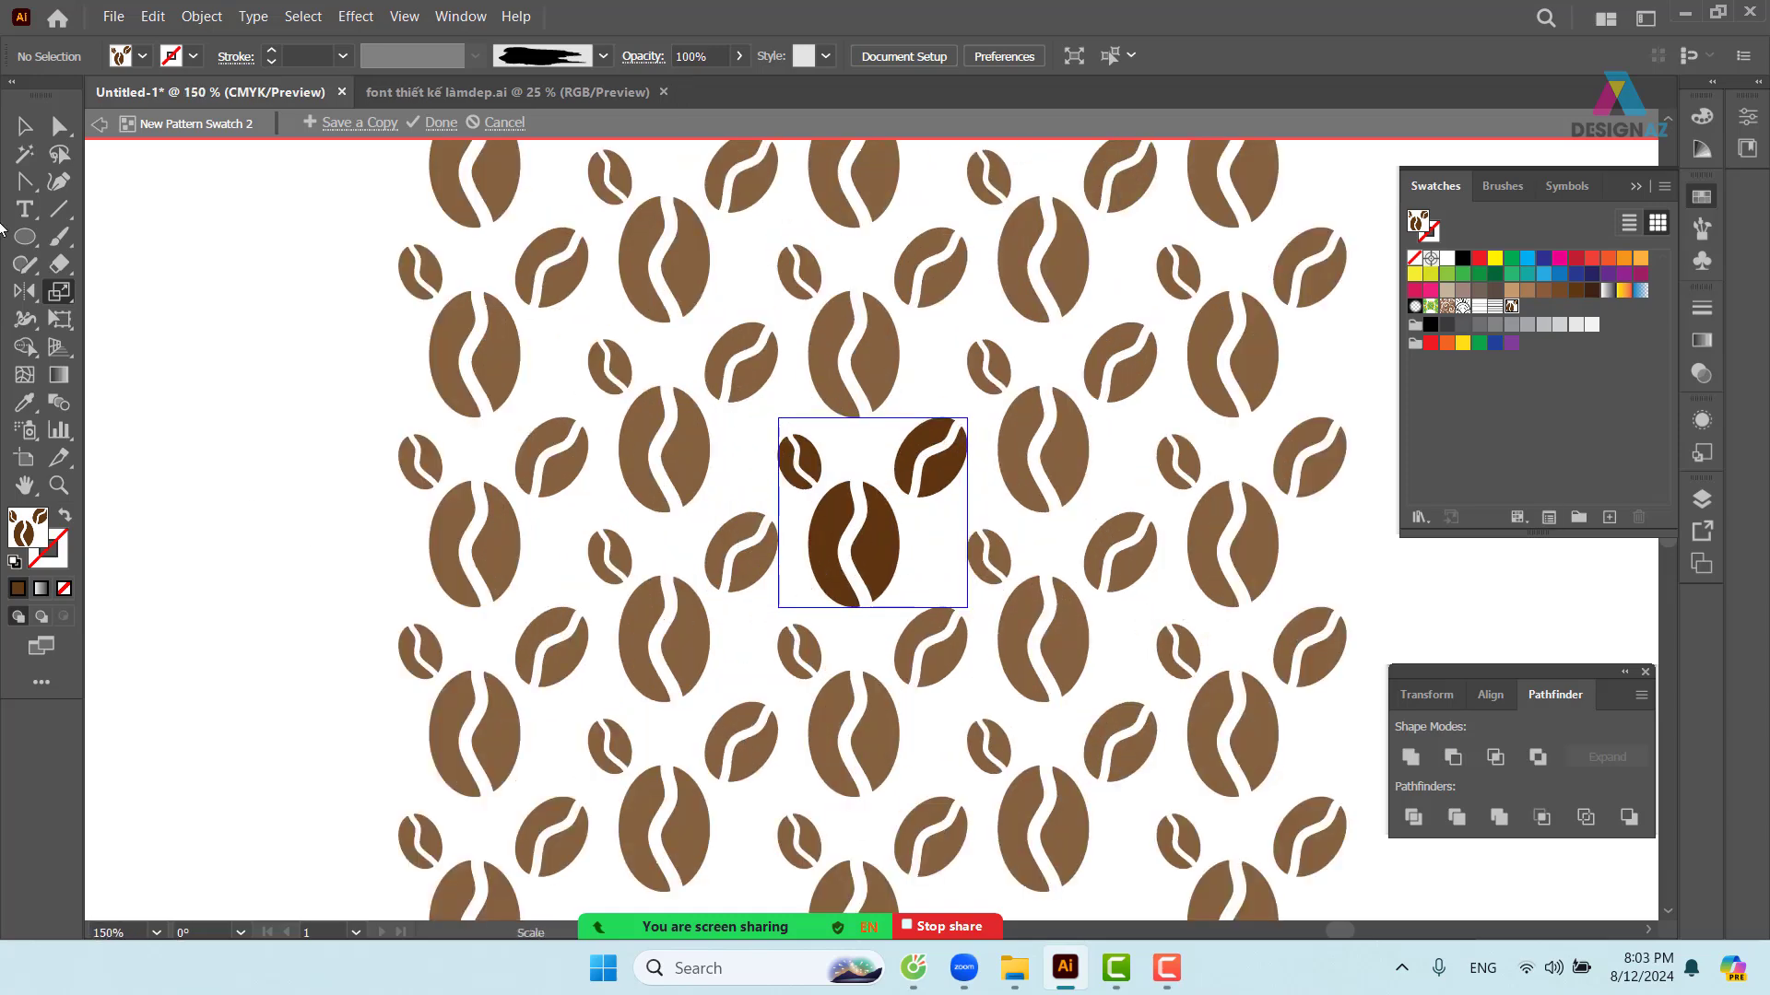
click(21, 132)
click(954, 474)
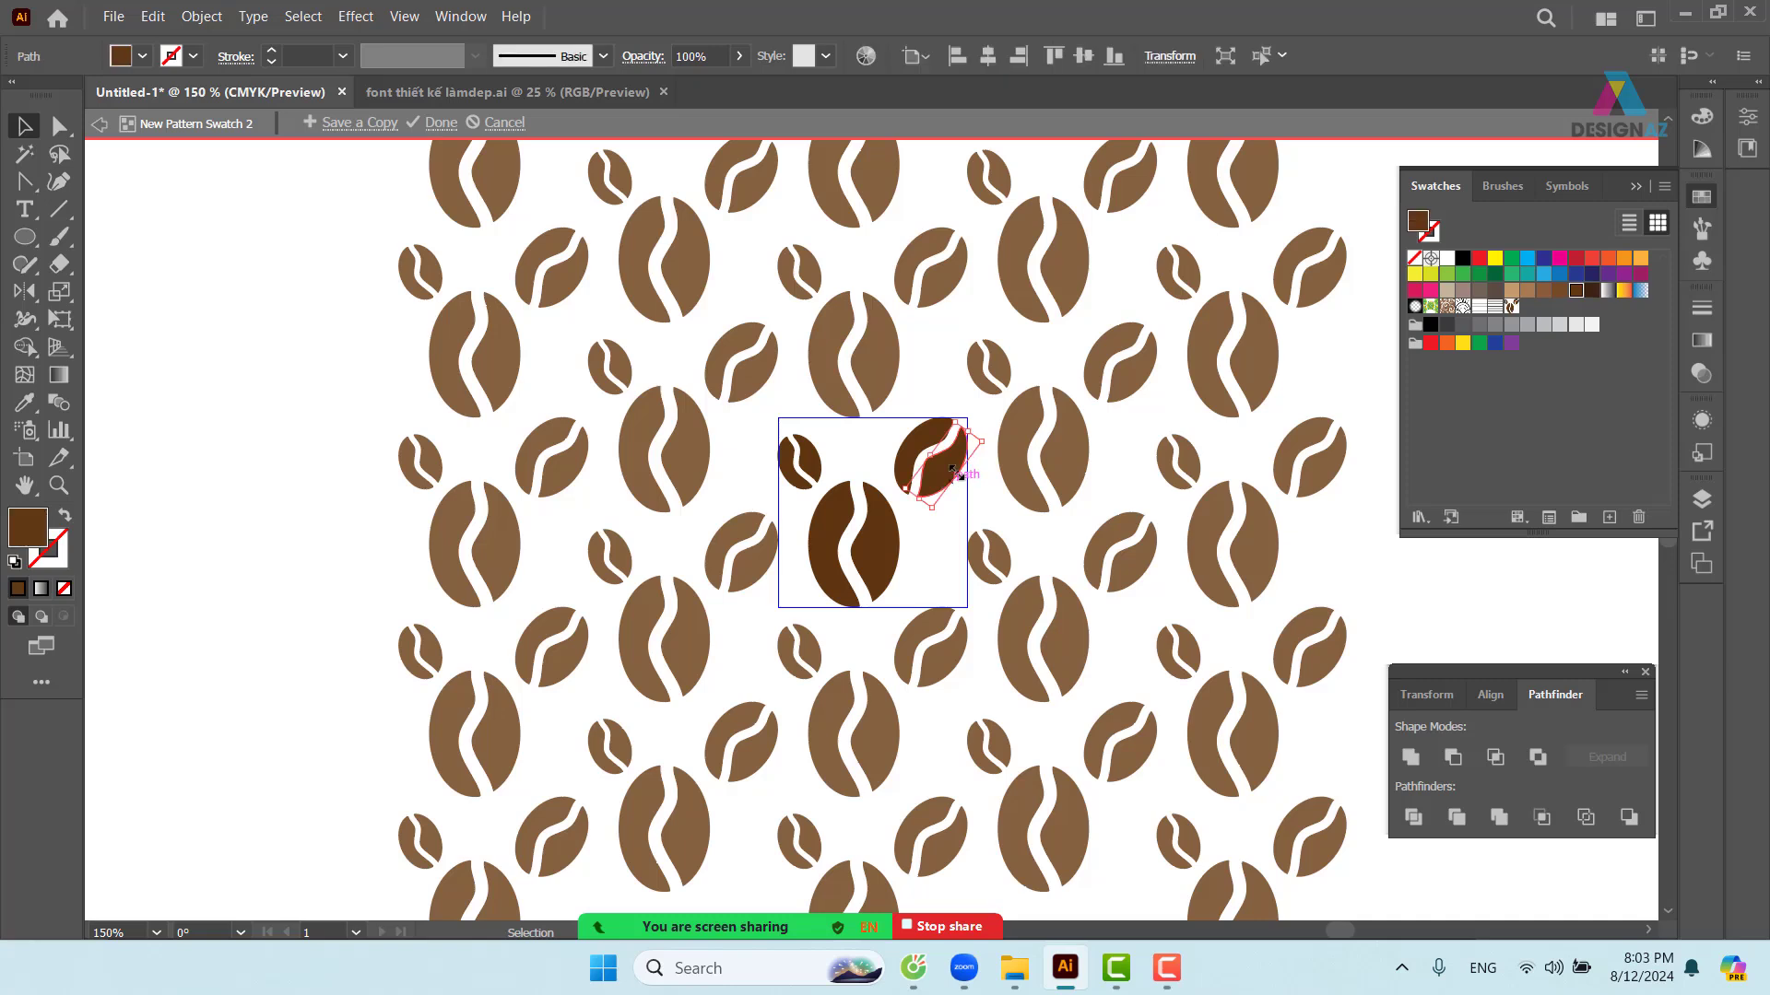
click(949, 387)
click(956, 476)
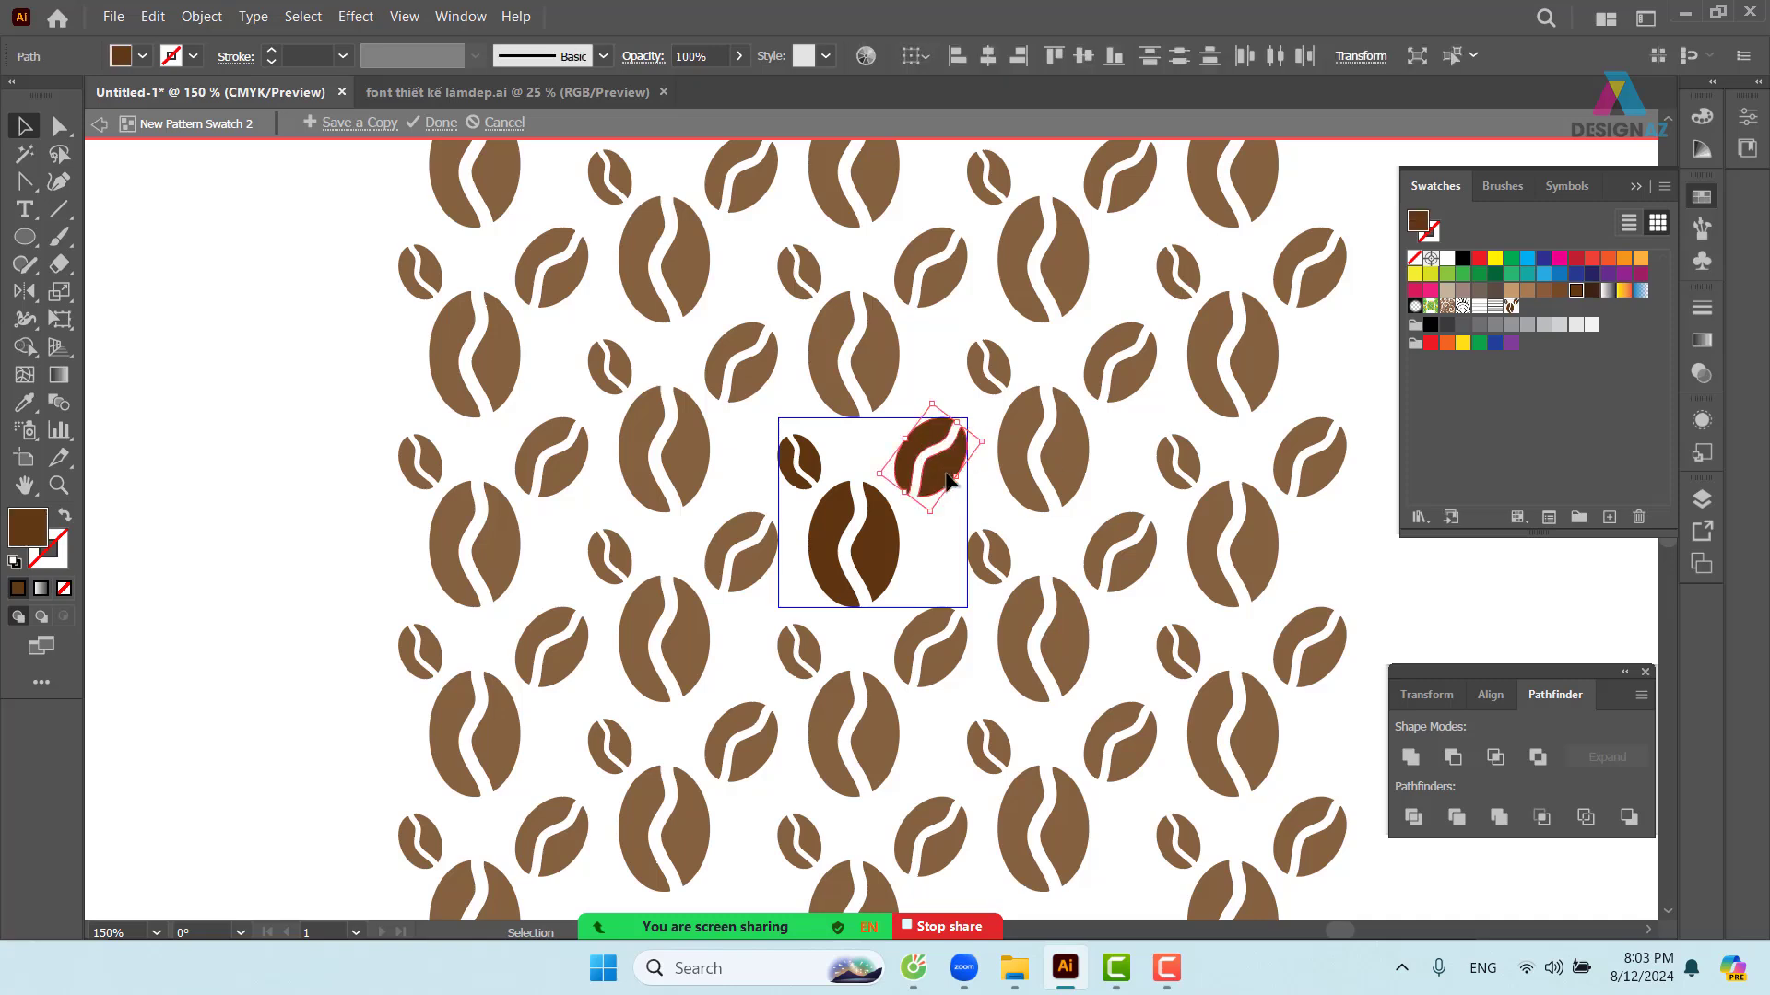
alt+drag(948, 472, 971, 526)
click(720, 52)
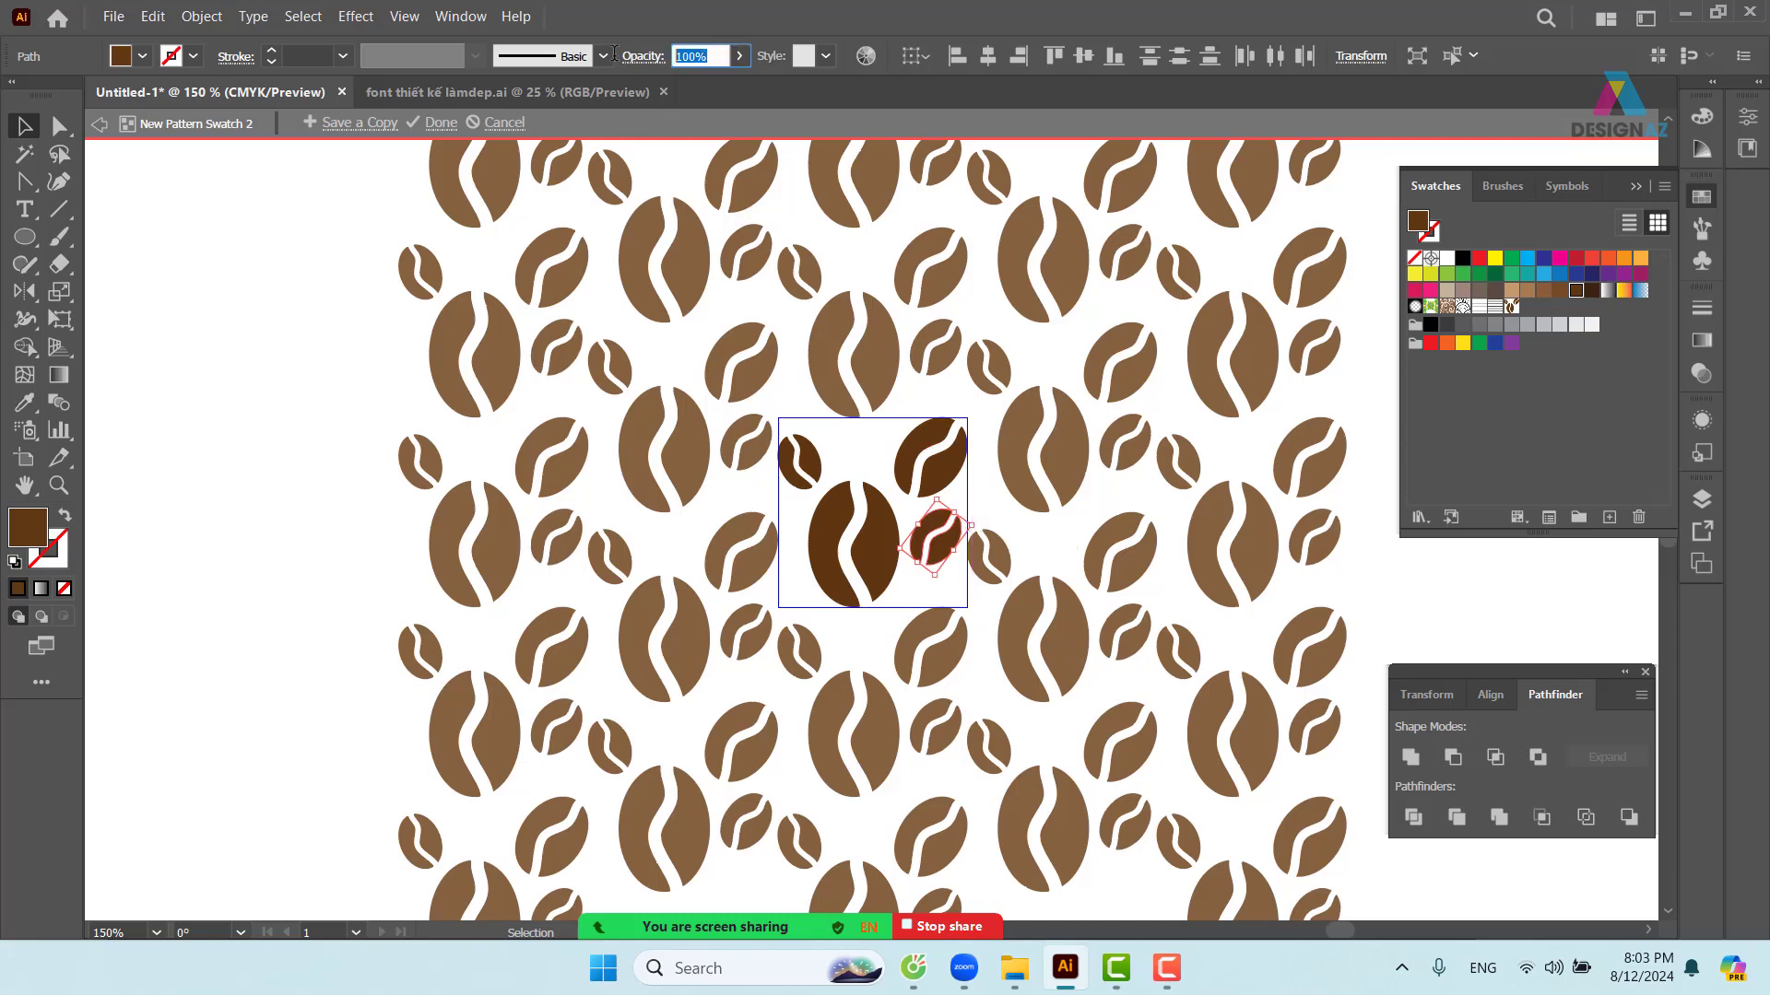
text(50)
key(Return)
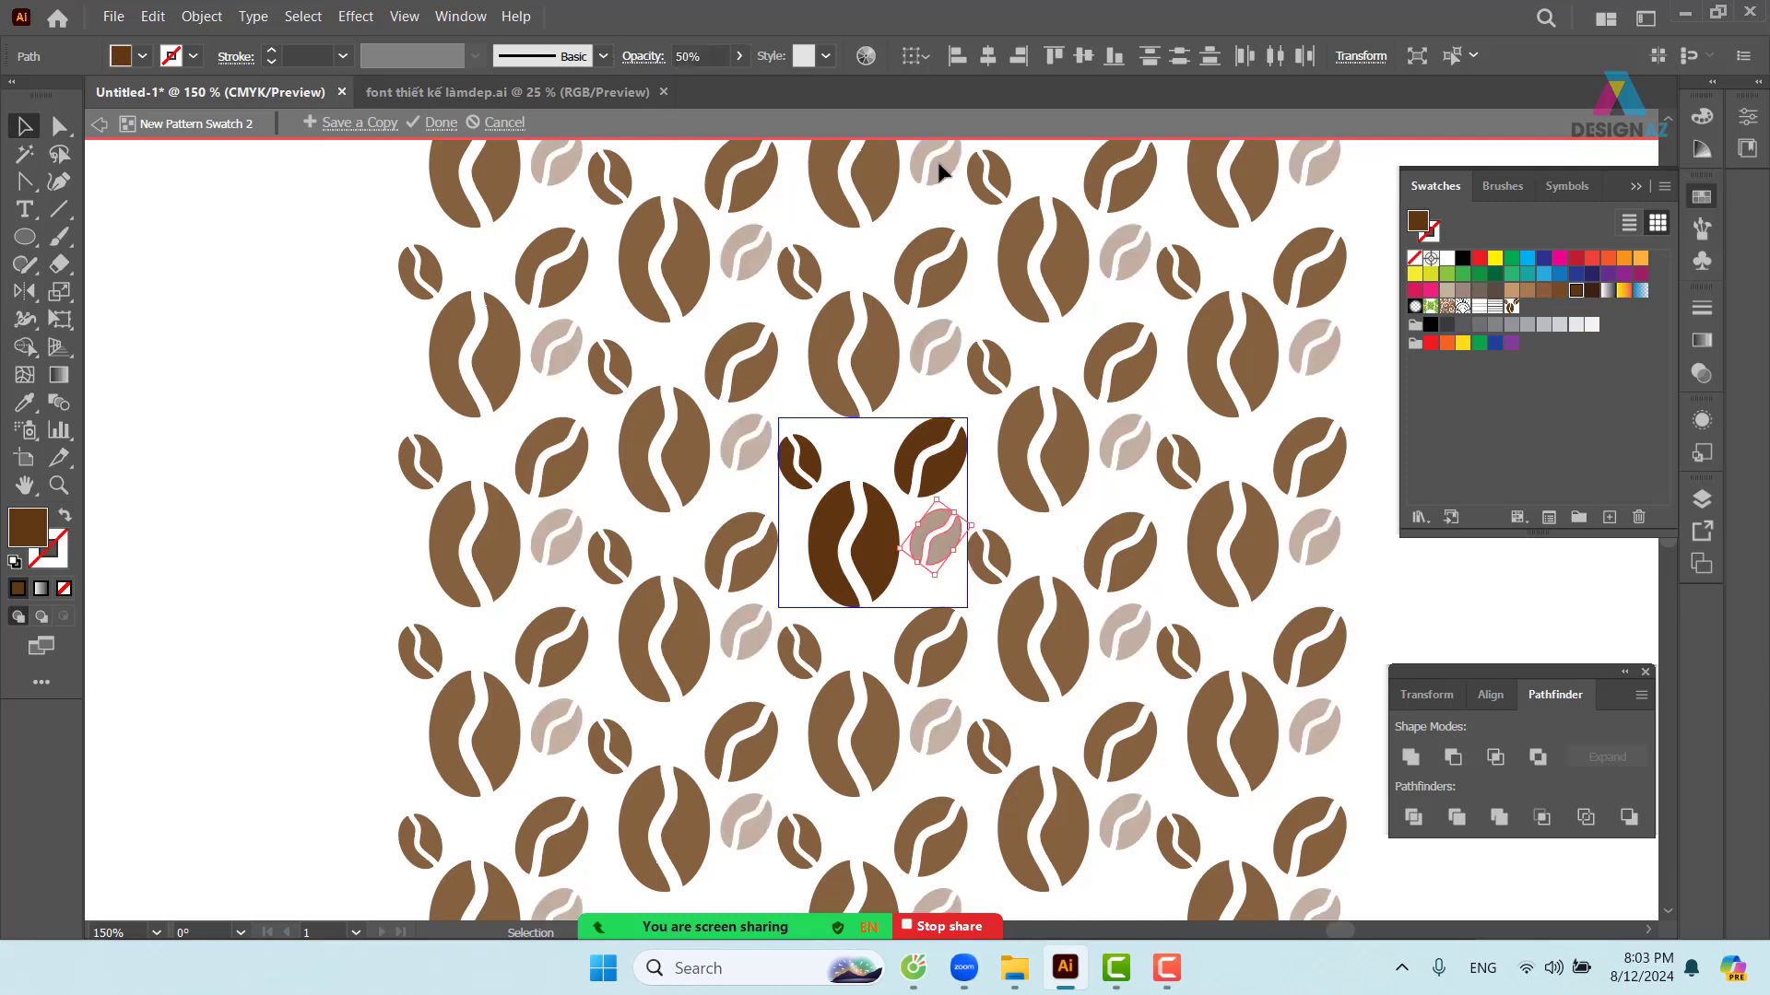
- Add a small rotated bean copy at the tile's lower-left corner with 30% opacity and finish editing the pattern
drag(911, 427, 812, 603)
click(691, 56)
text(30)
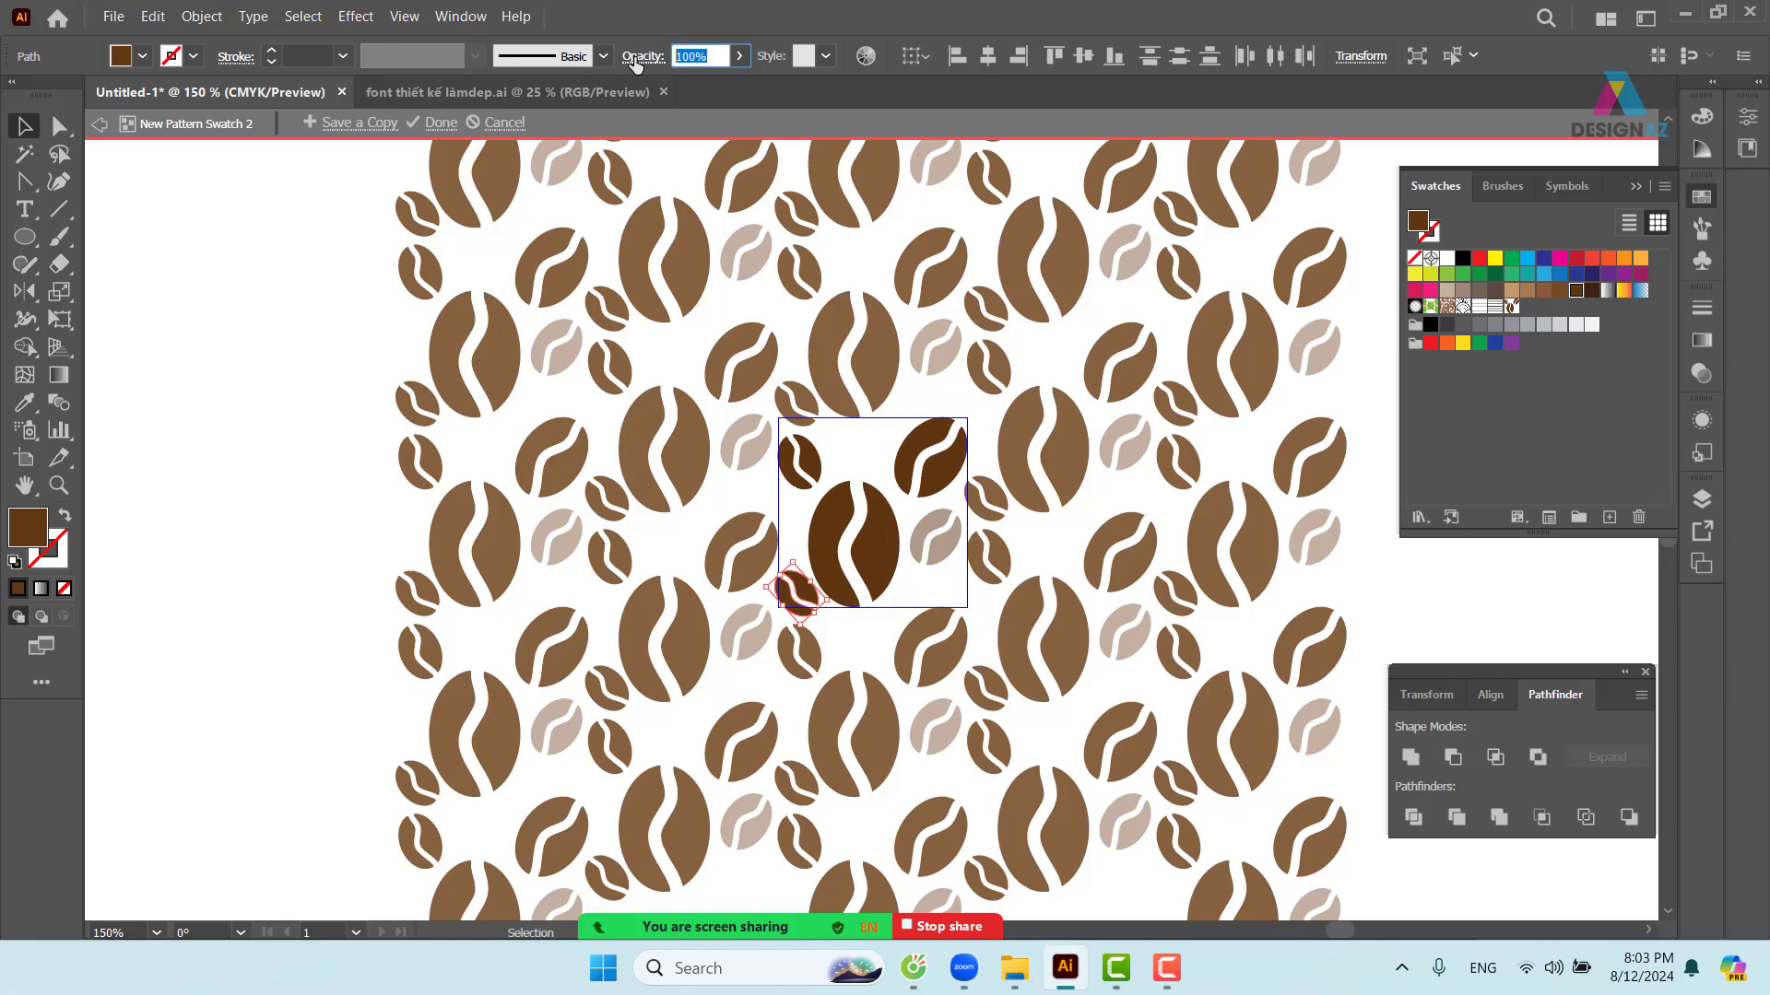
key(Return)
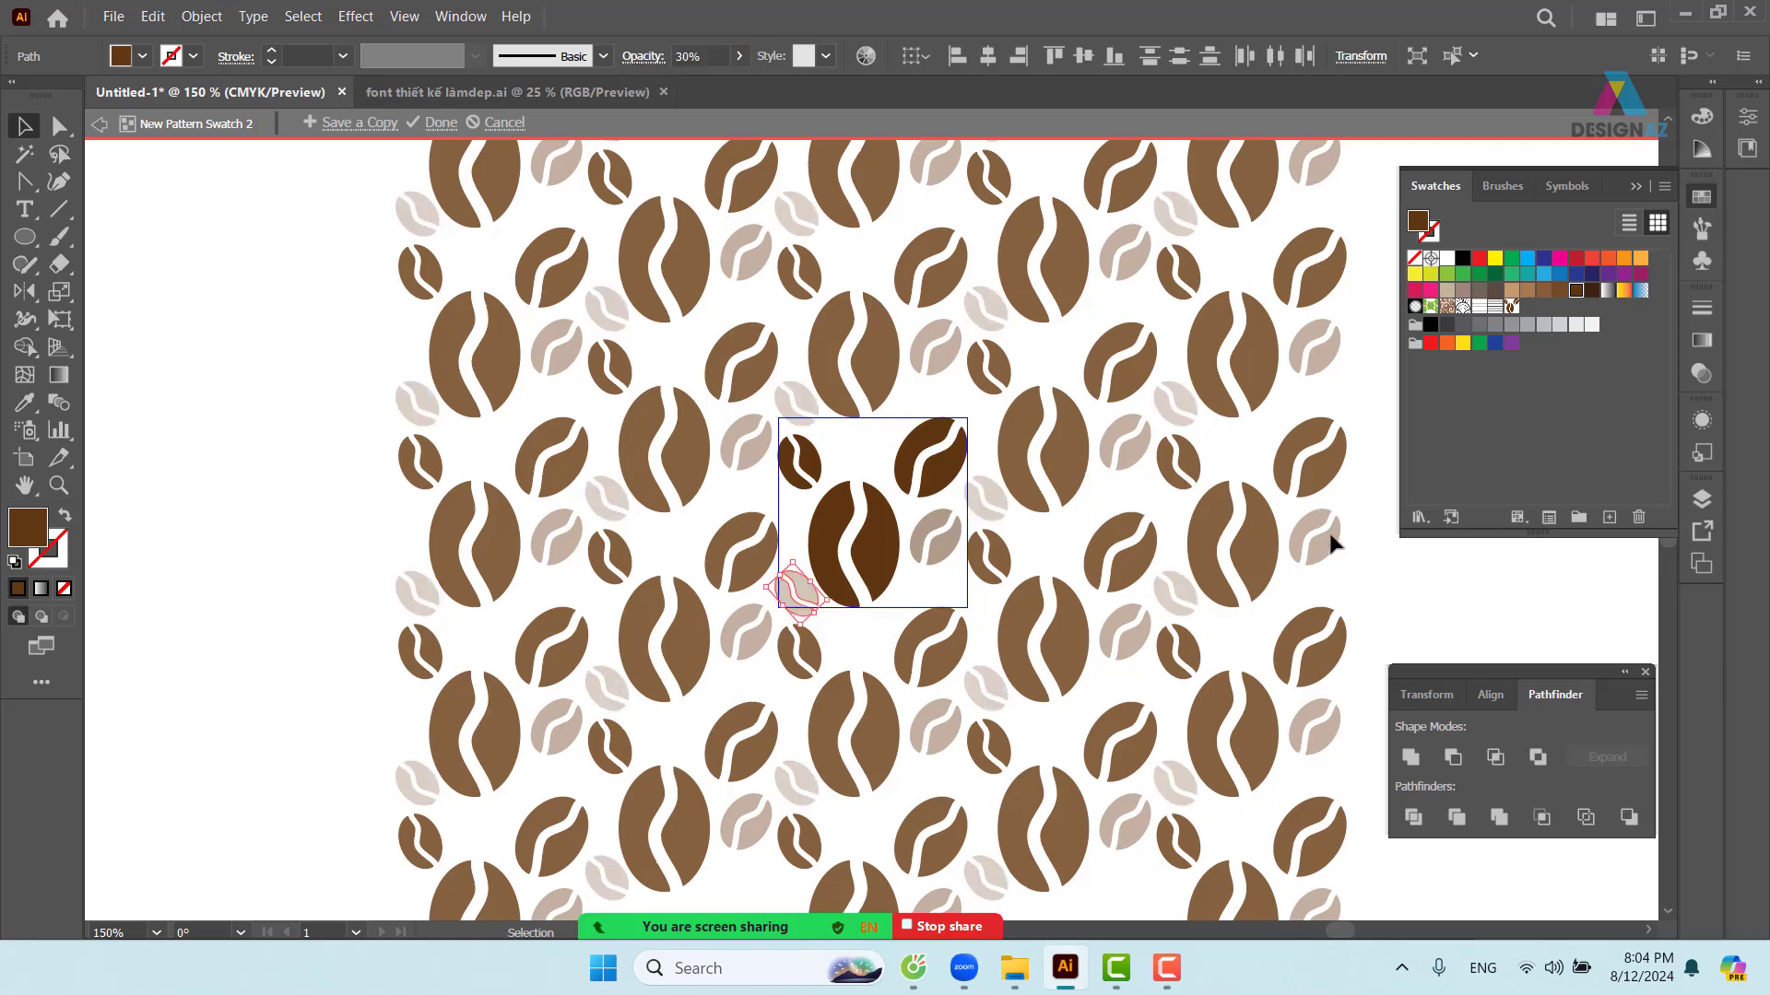
key(Escape)
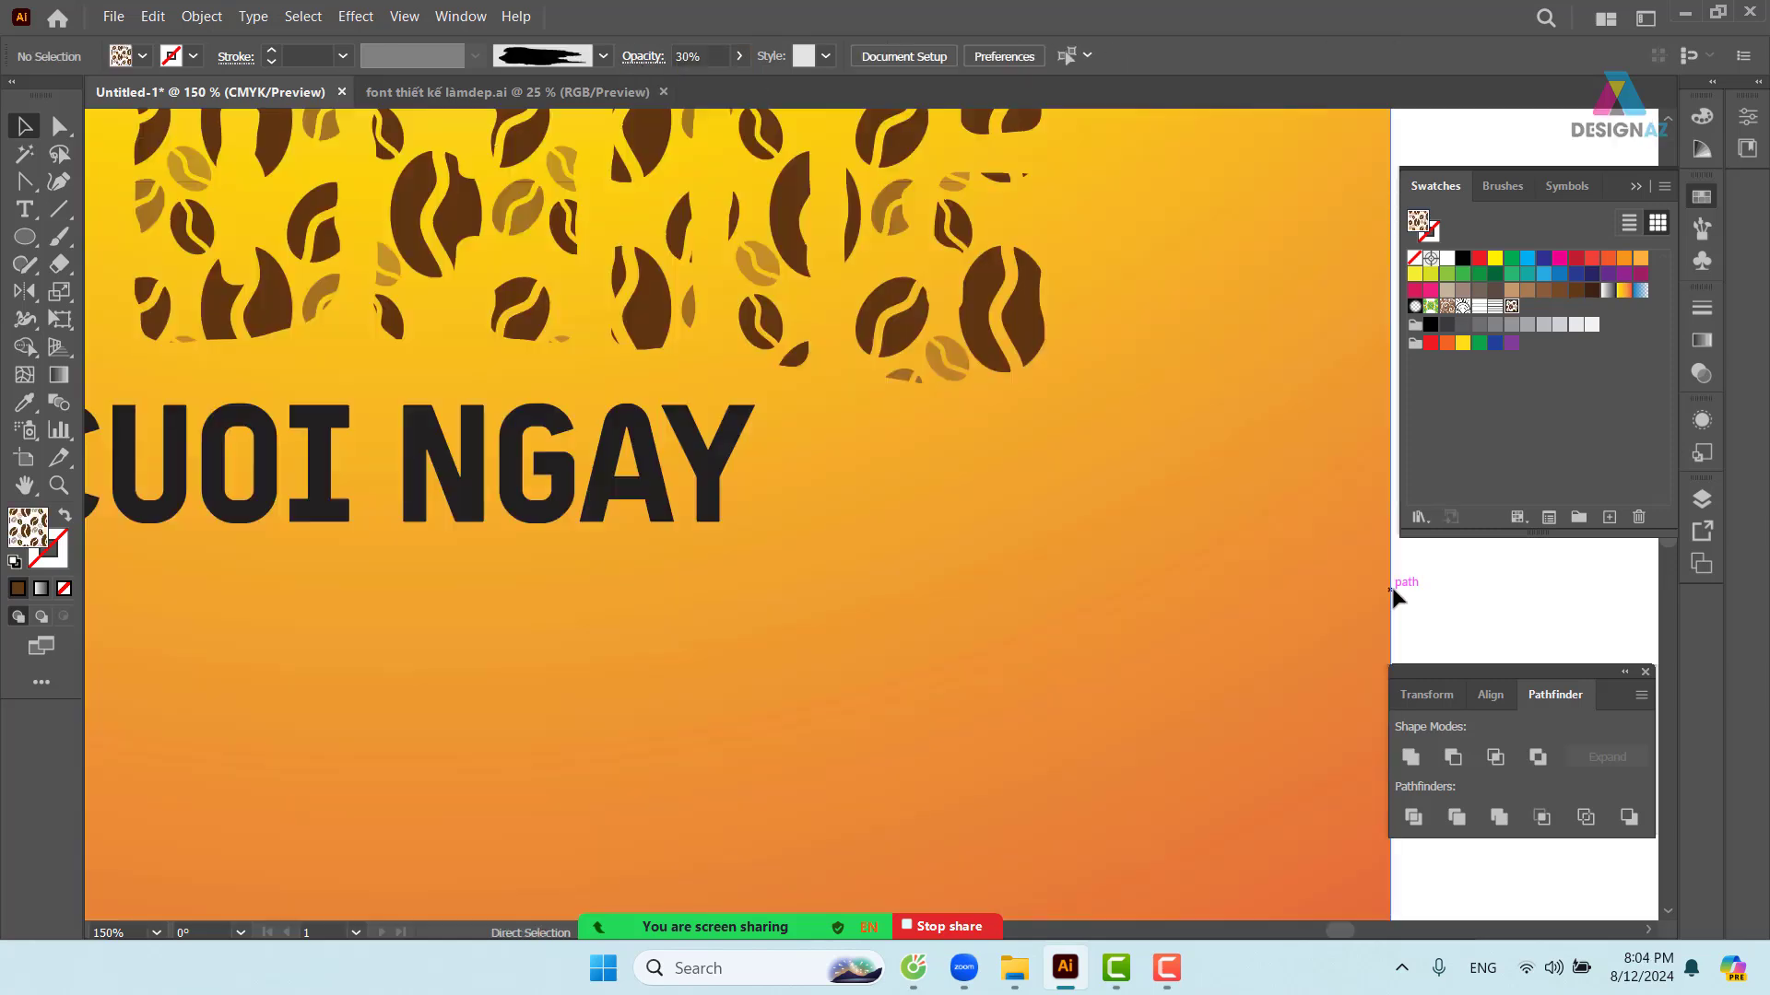
- Select the pattern-filled VI DANG headline and start the Scale tool on it
key(ctrl+minus)
key(ctrl+minus)
drag(840, 493, 970, 505)
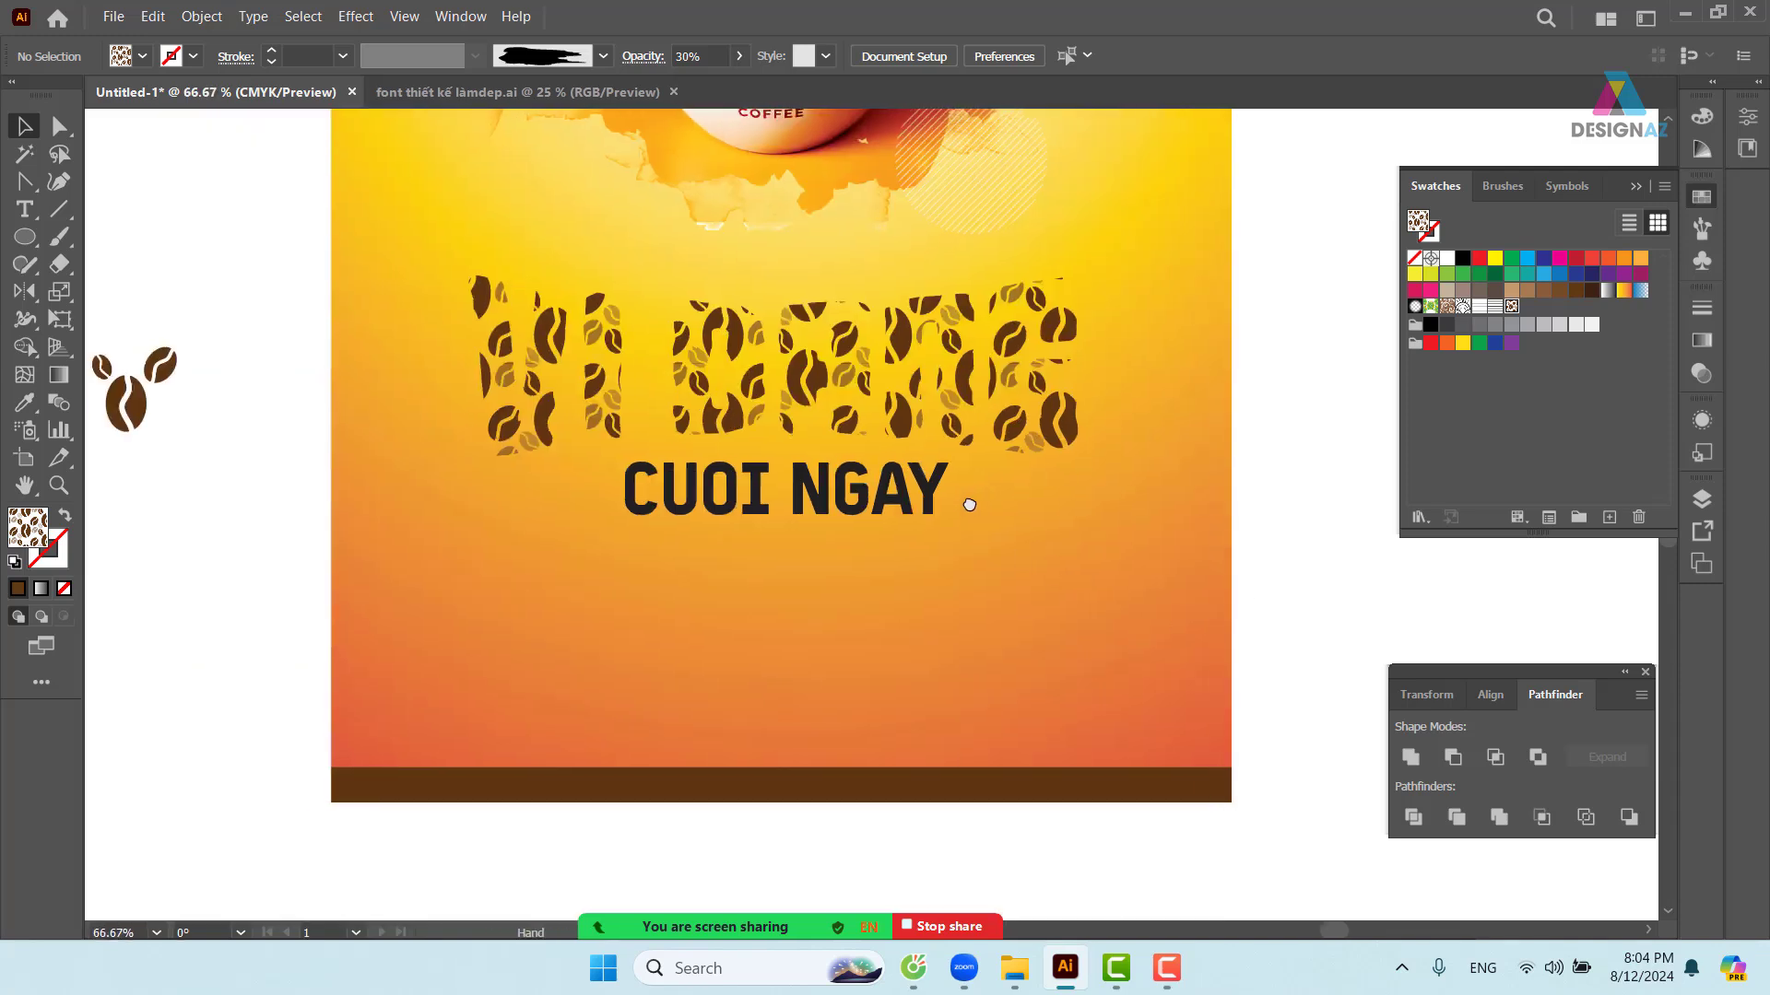
click(863, 382)
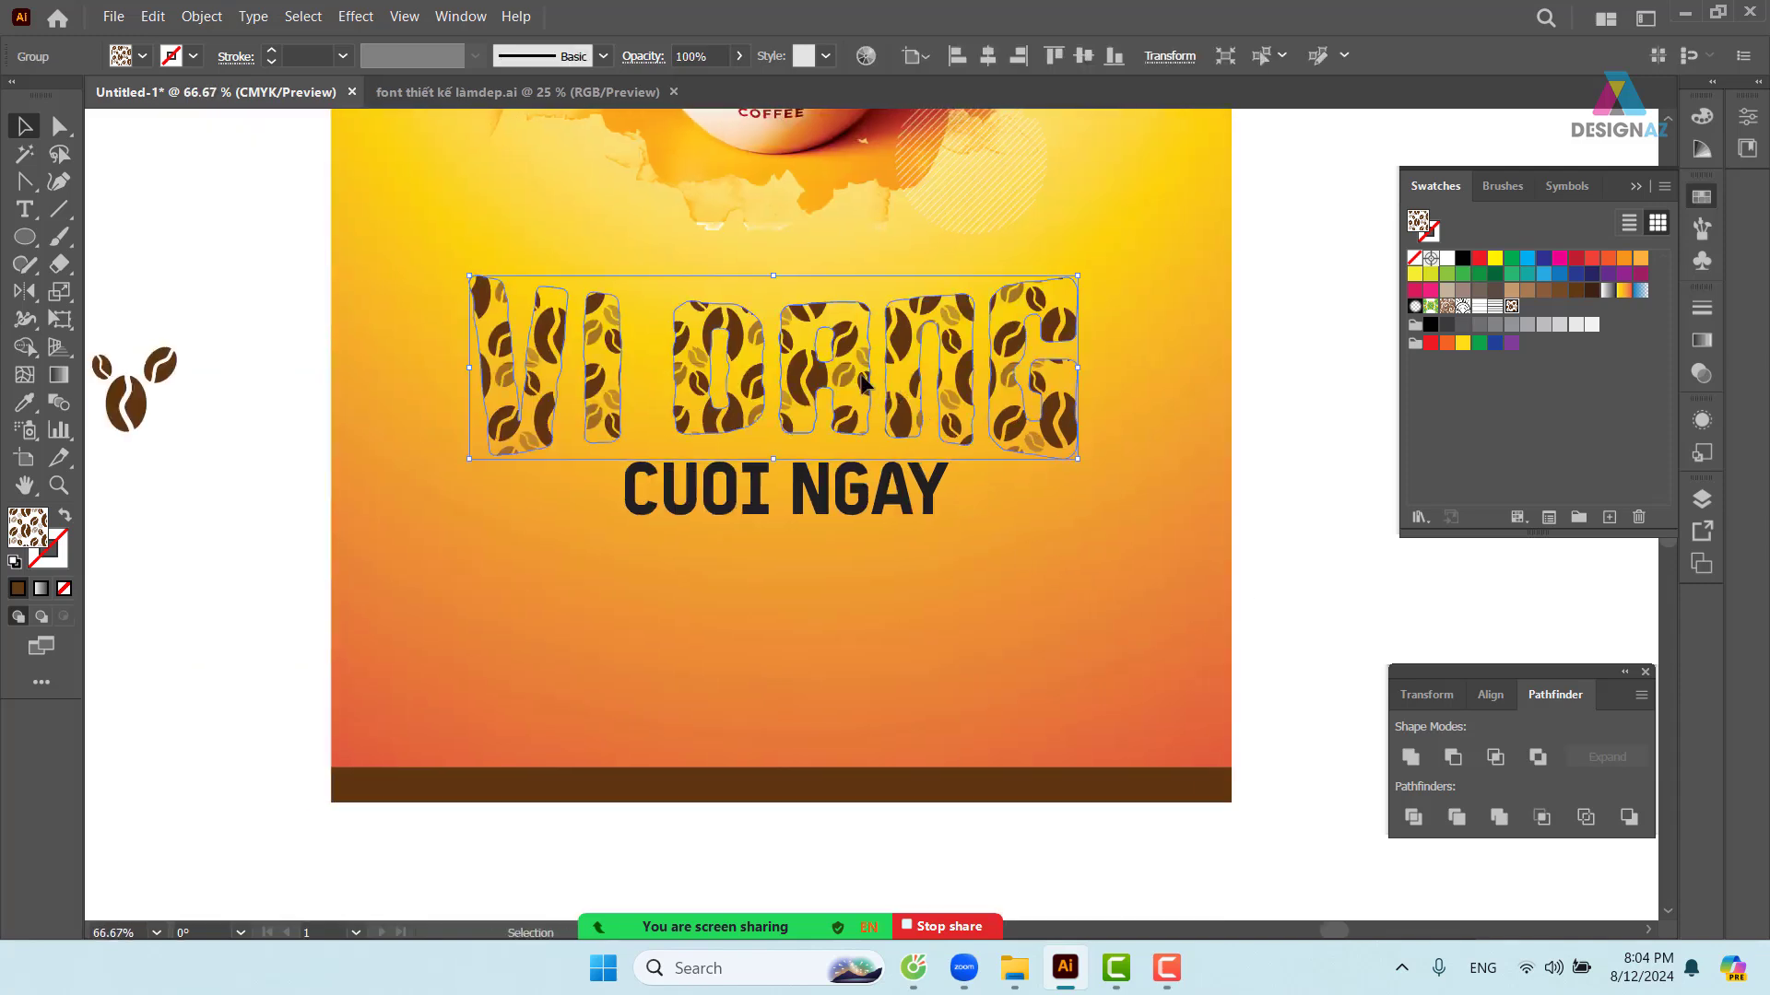
key(s)
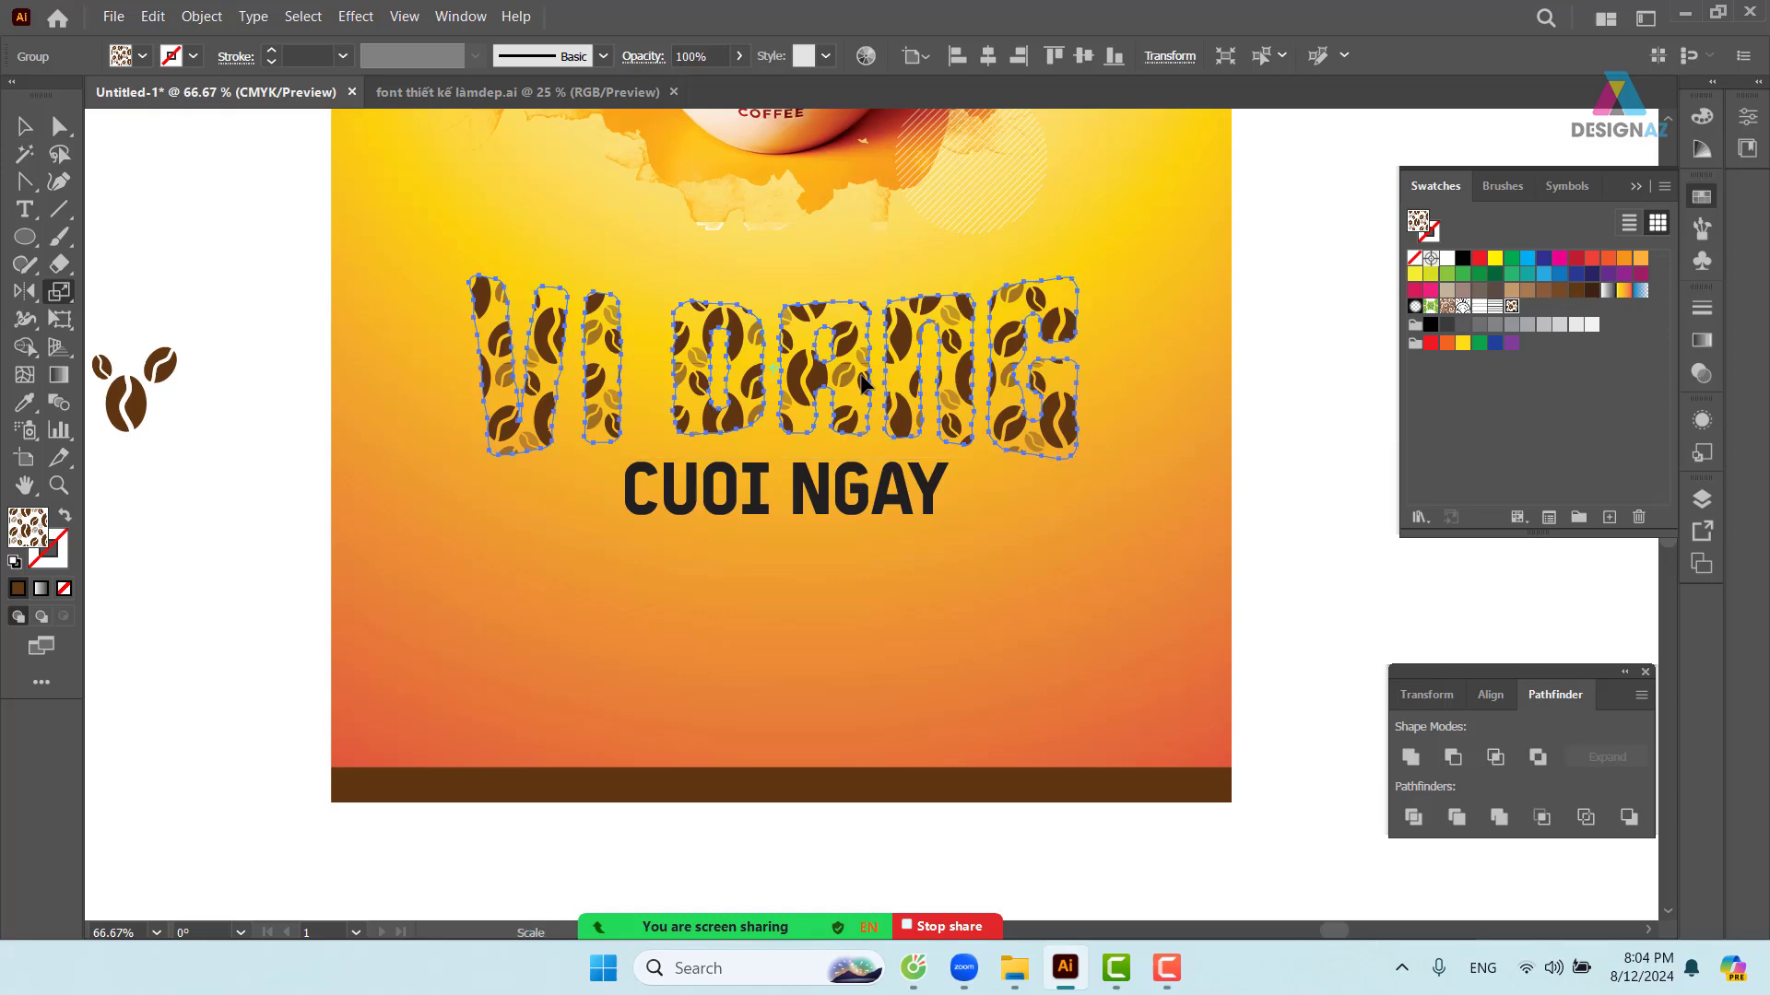
- Scale only the coffee-bean pattern inside the VI DANG lettering uniformly to 46%, without transforming the letter shapes
double_click(60, 293)
click(1078, 460)
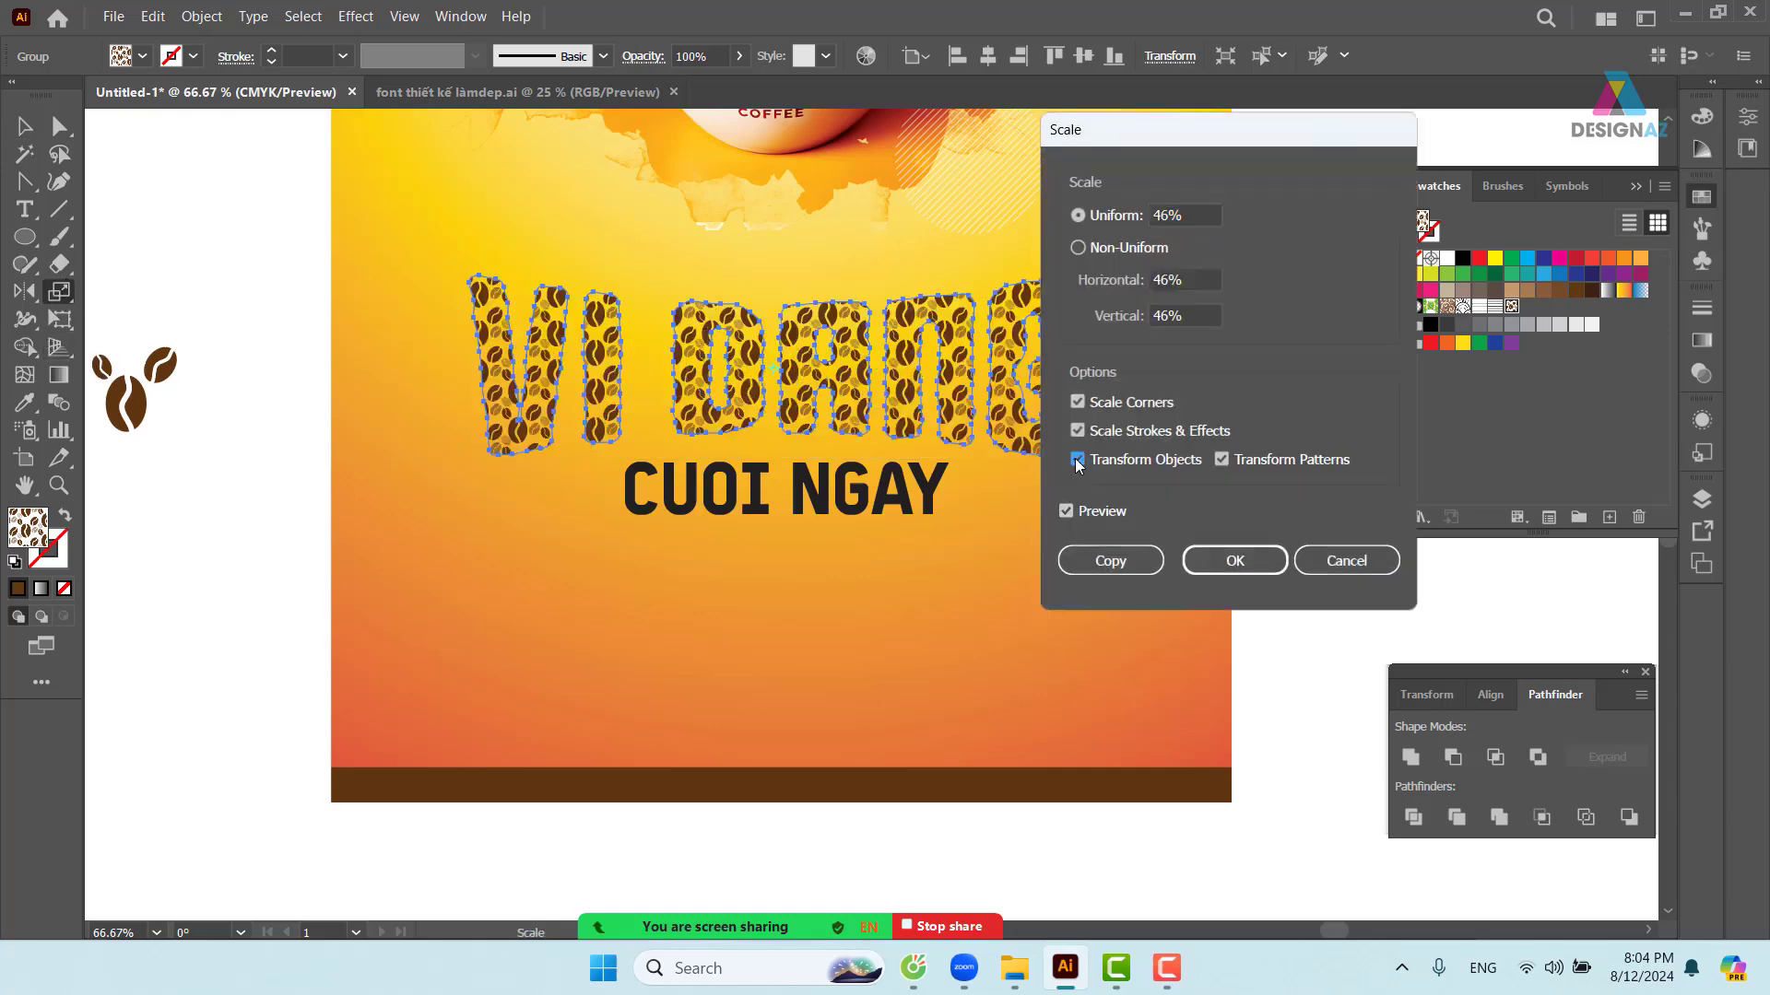
click(1232, 558)
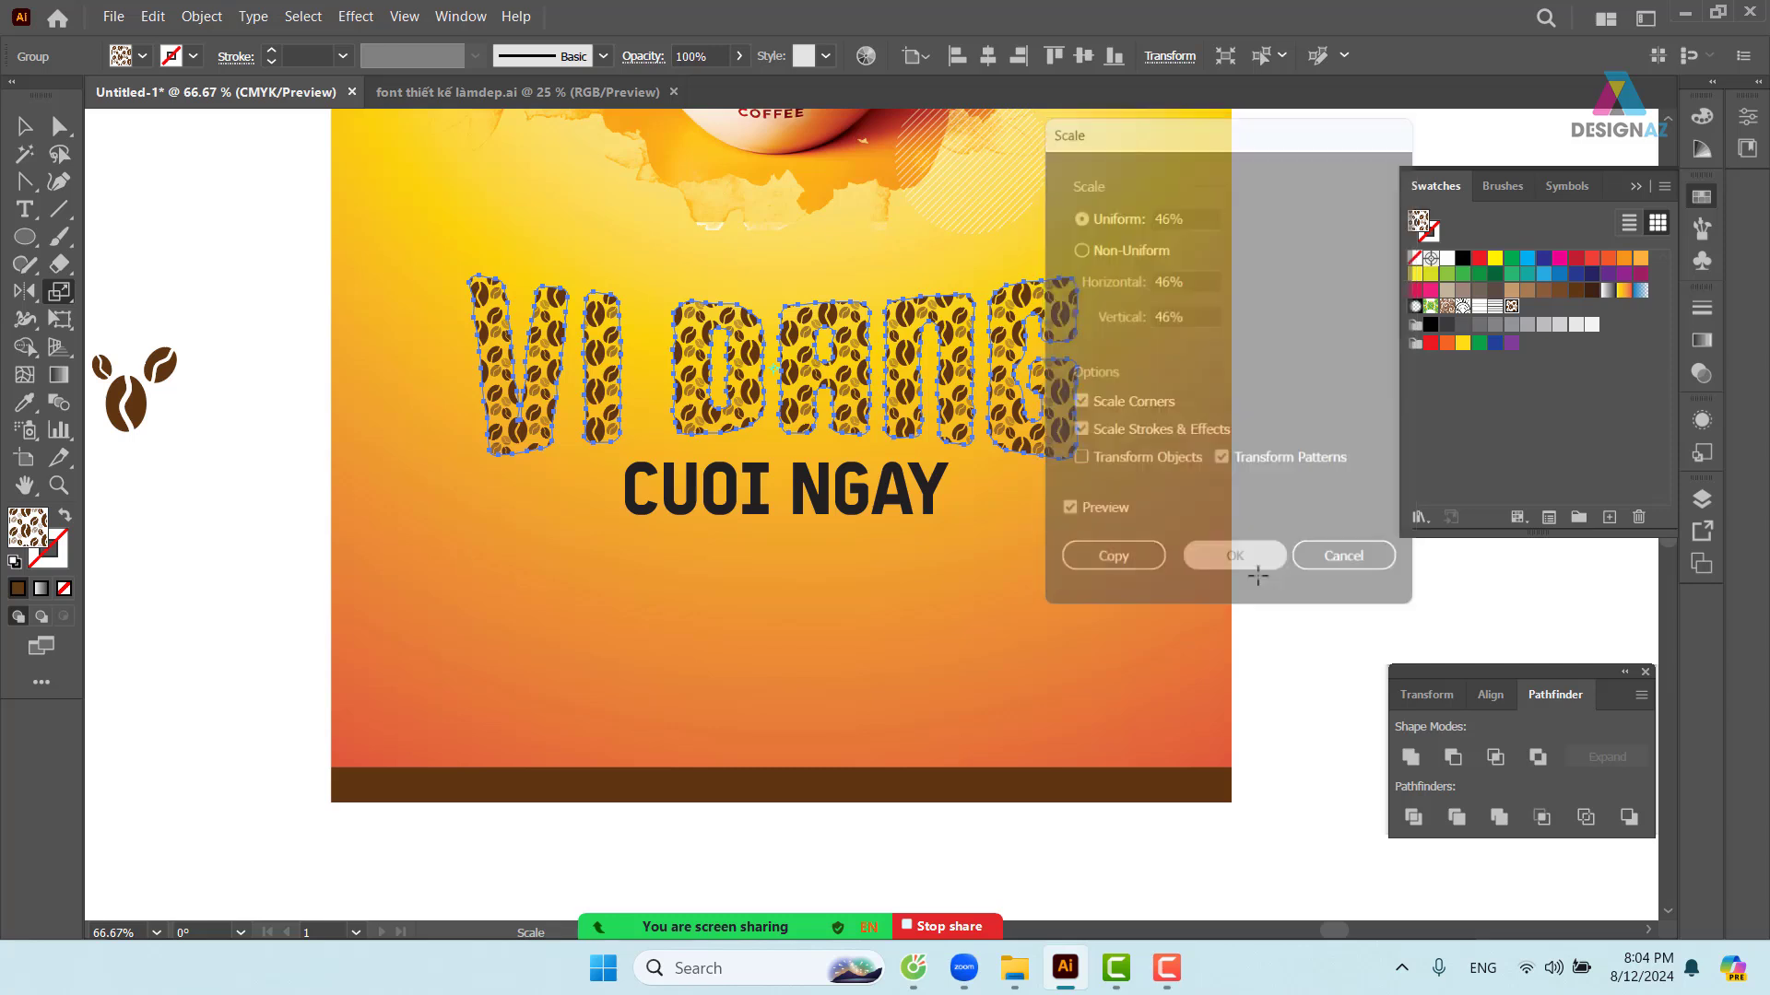
click(24, 127)
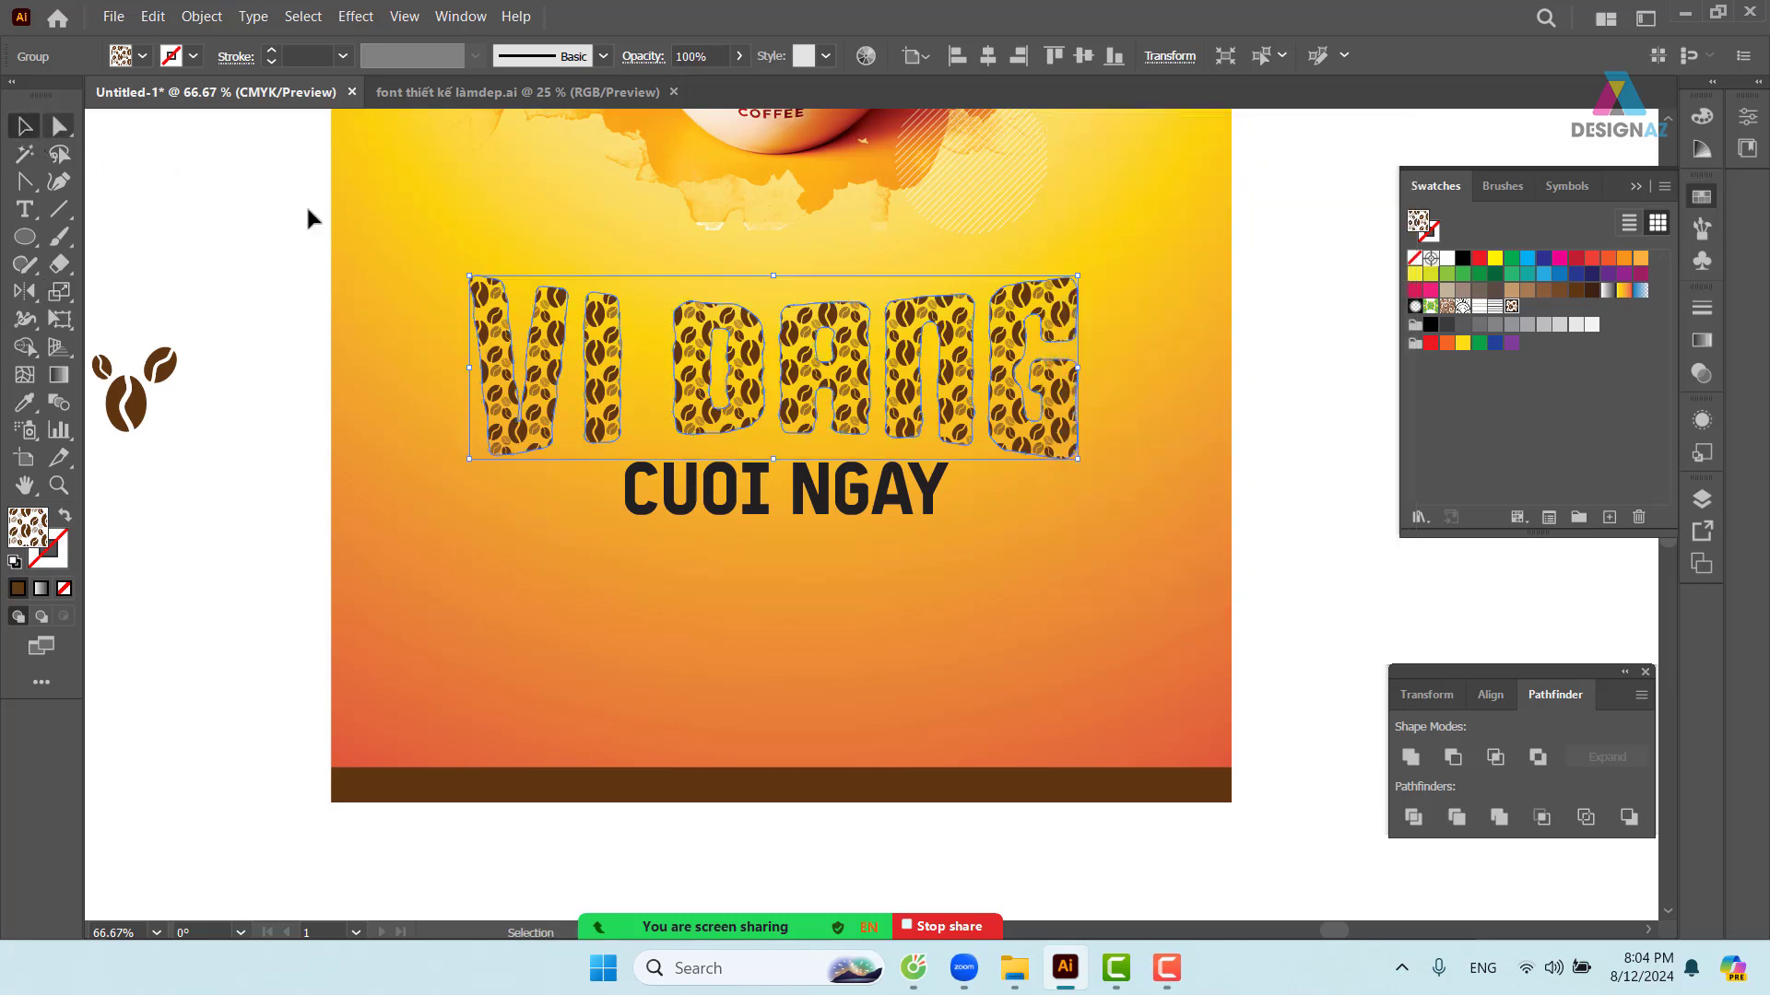
- Duplicate the VI DANG lettering onto the blank canvas beside the poster and fill the copy with dark brown
click(1303, 540)
drag(1204, 534, 1150, 526)
click(988, 448)
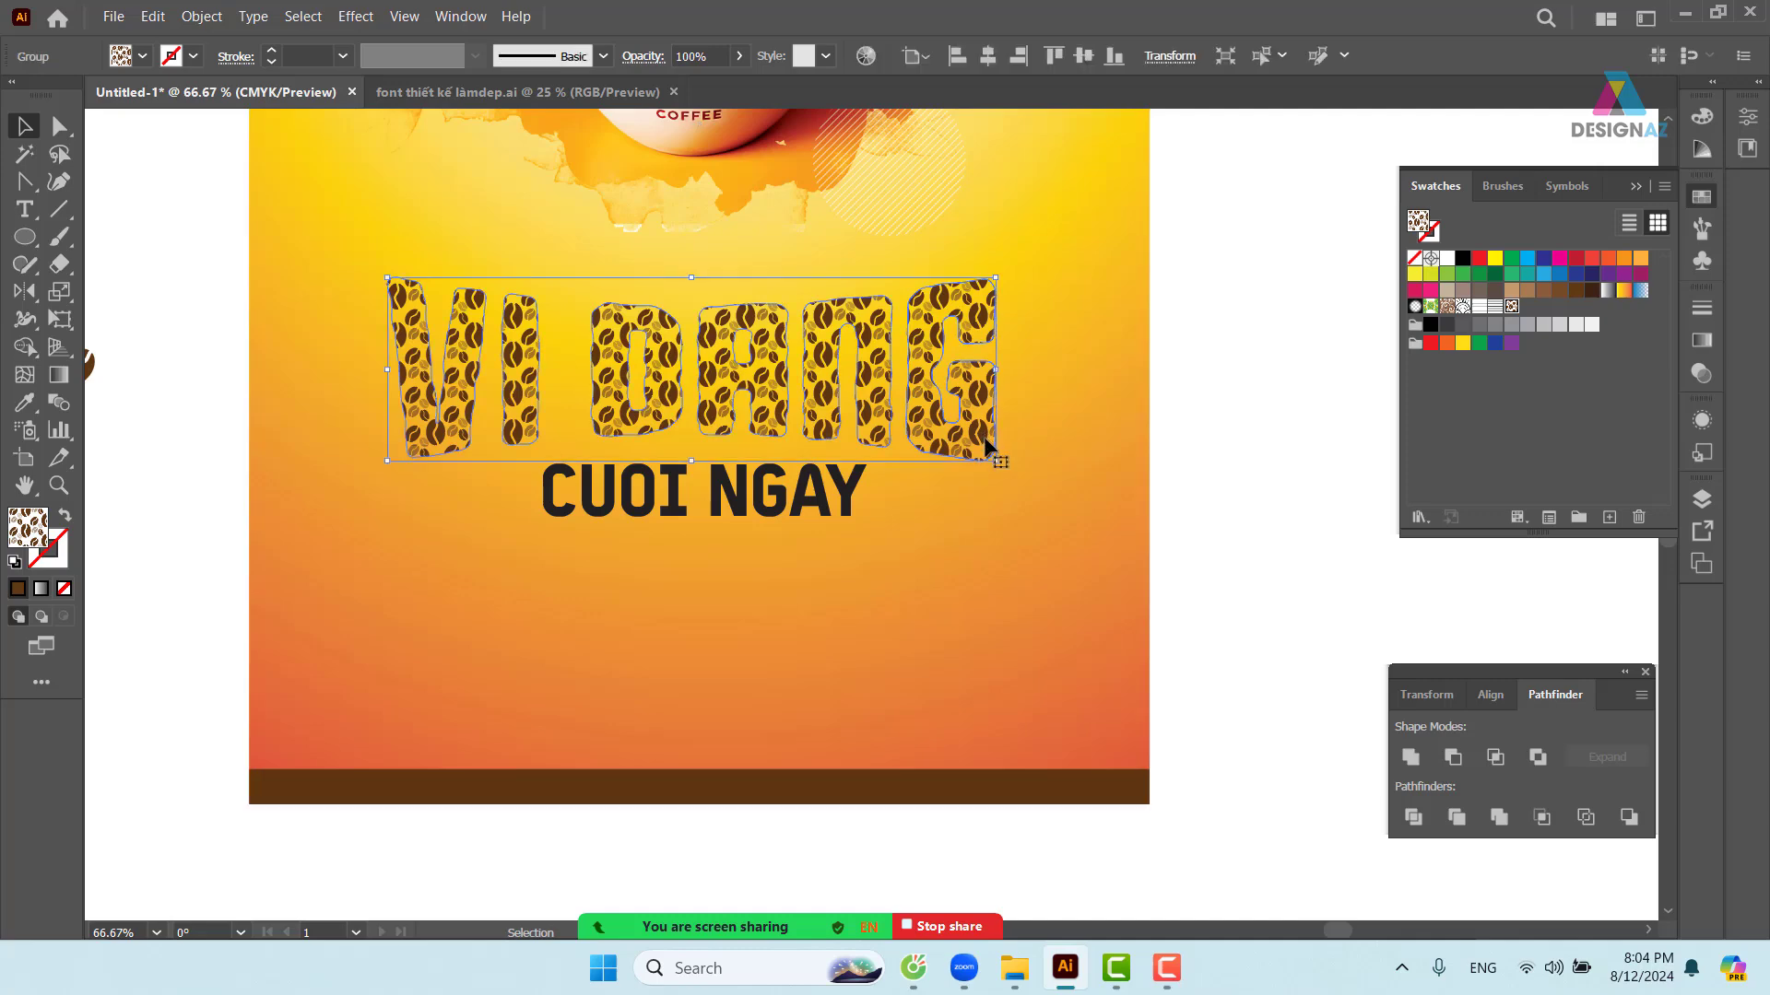
drag(1238, 476, 980, 407)
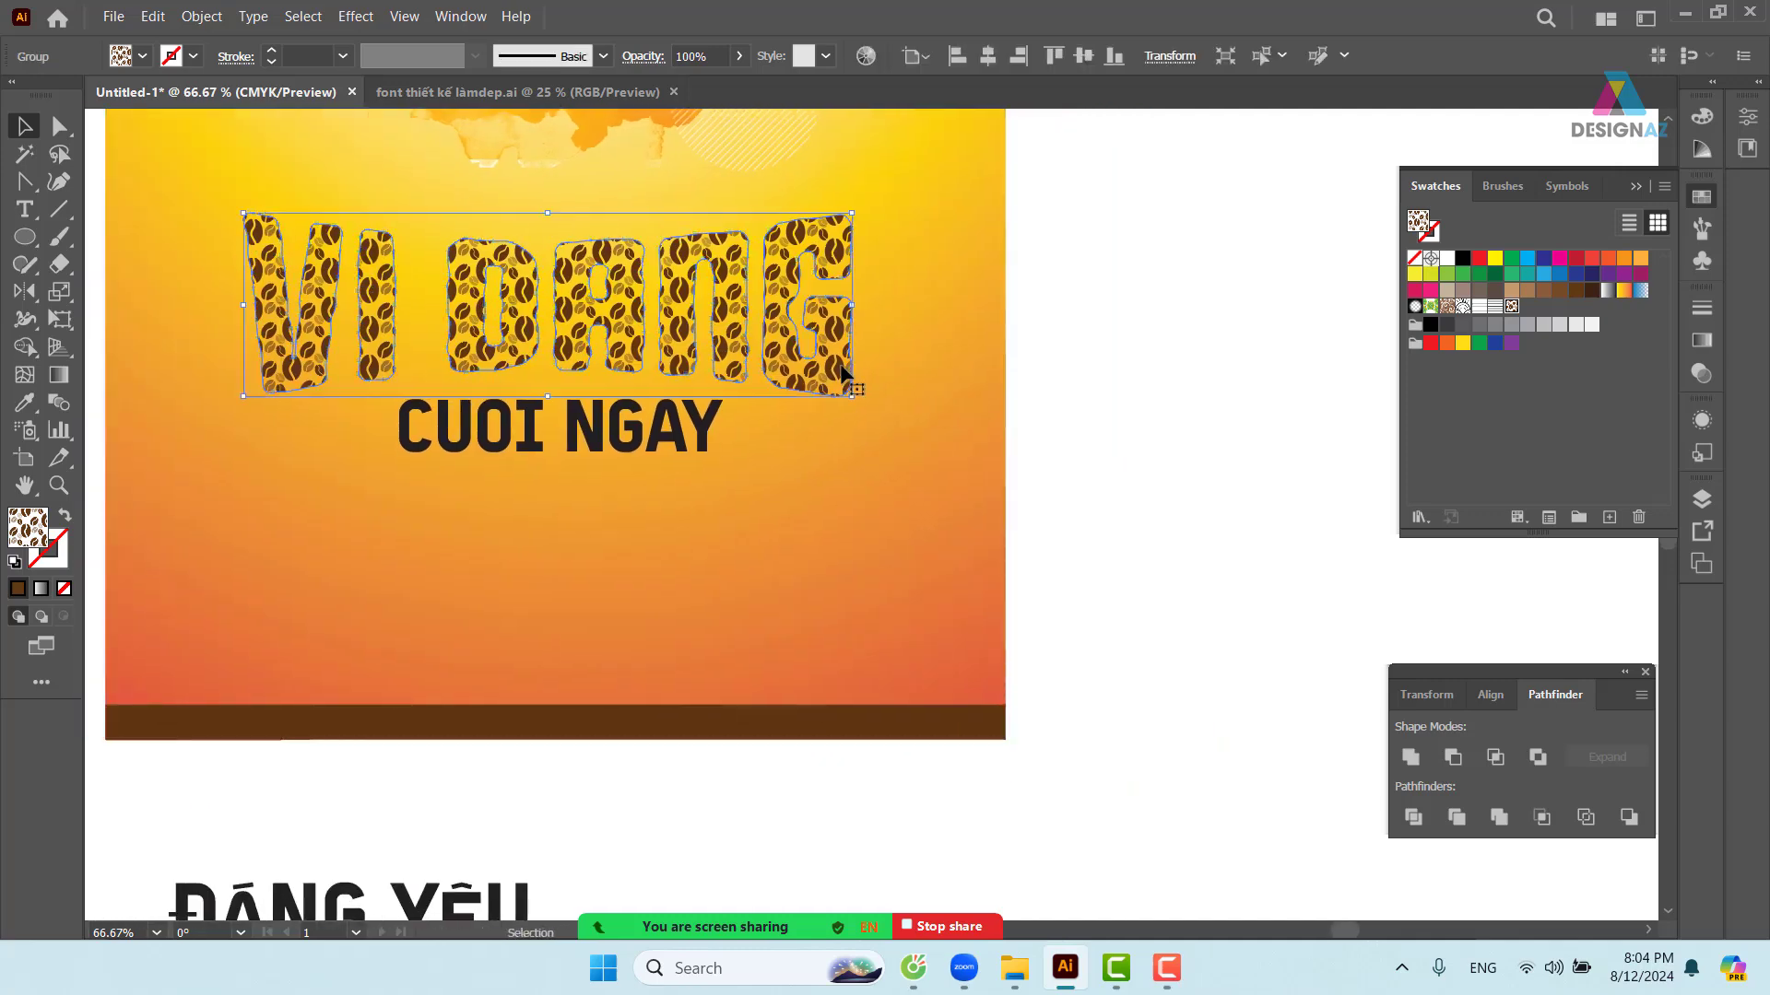
drag(829, 368, 1339, 475)
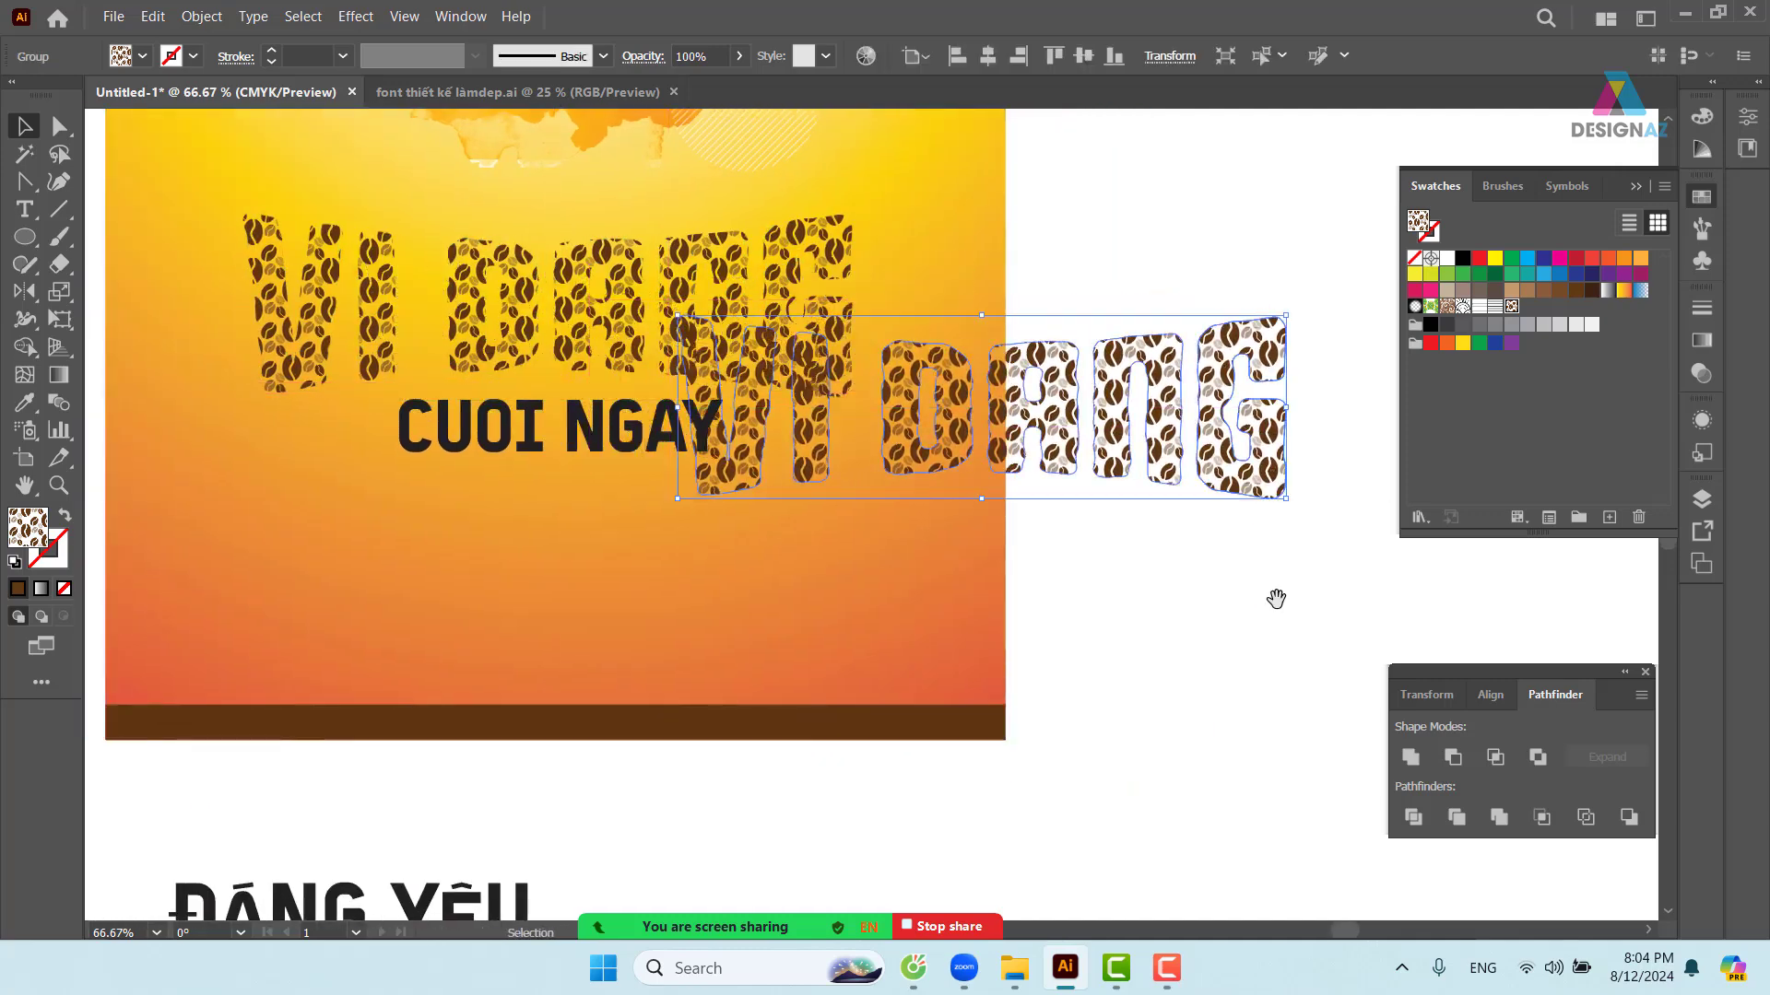
drag(1276, 597, 949, 493)
drag(912, 352, 1201, 503)
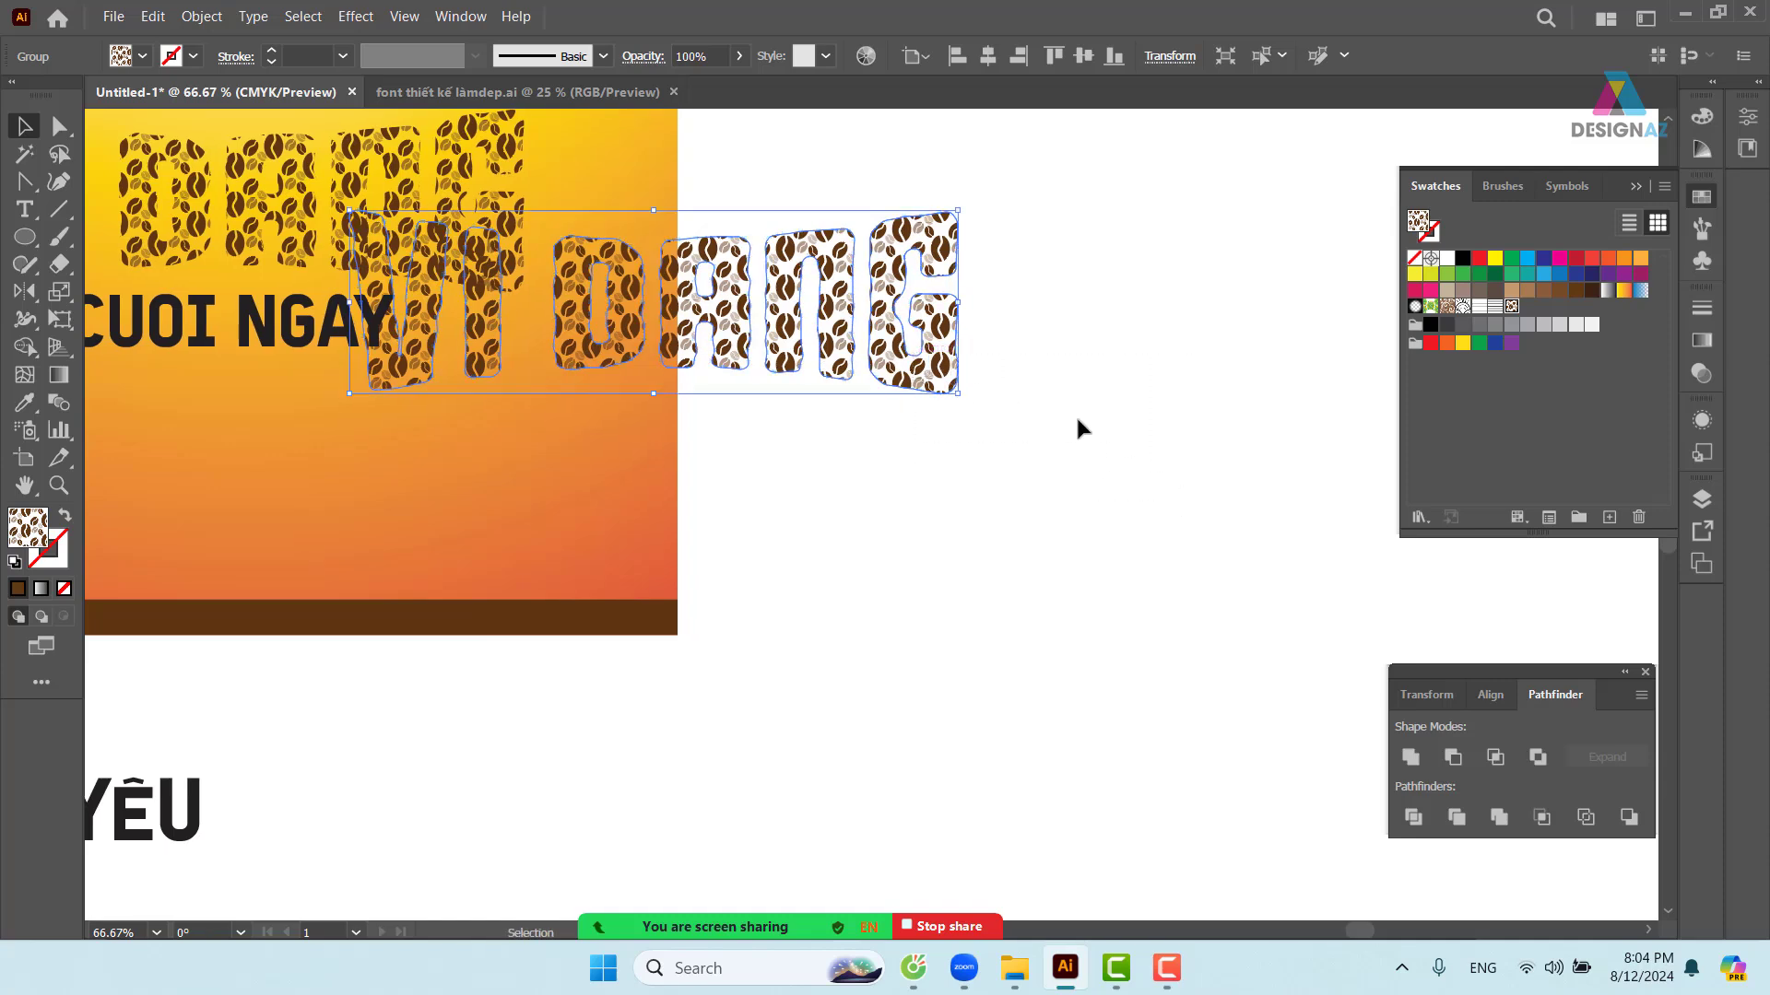
click(1077, 416)
drag(931, 354, 1267, 488)
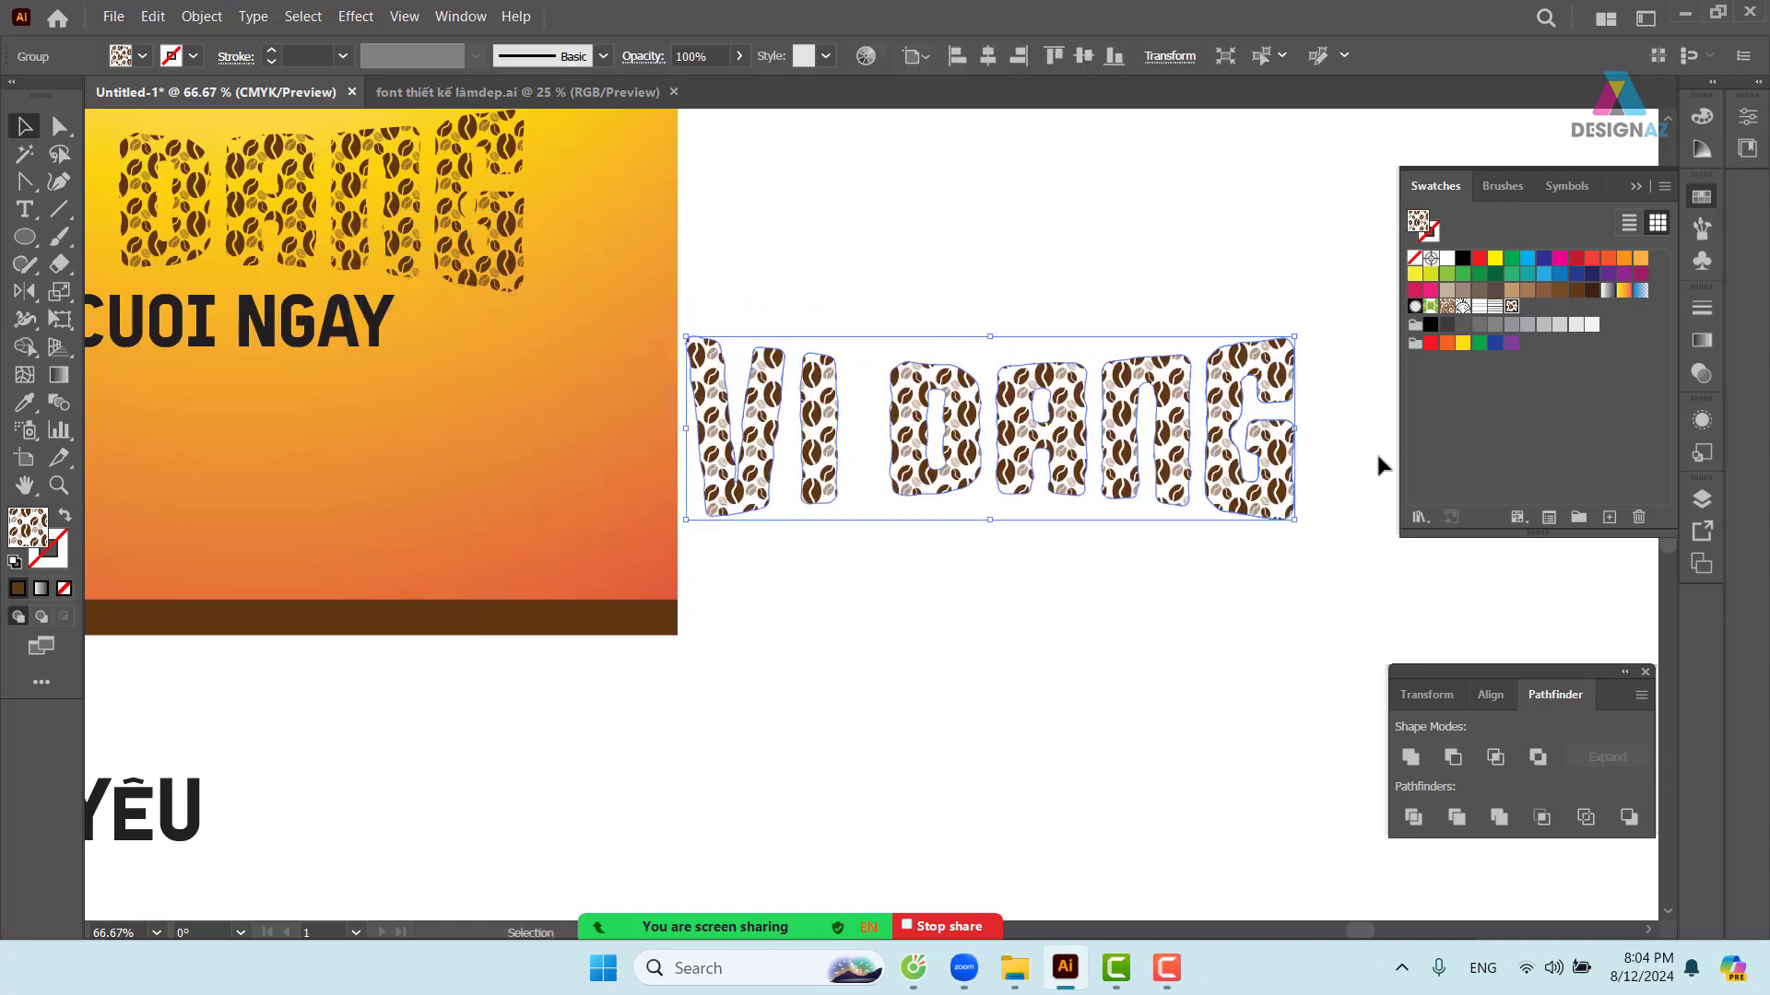
click(1575, 291)
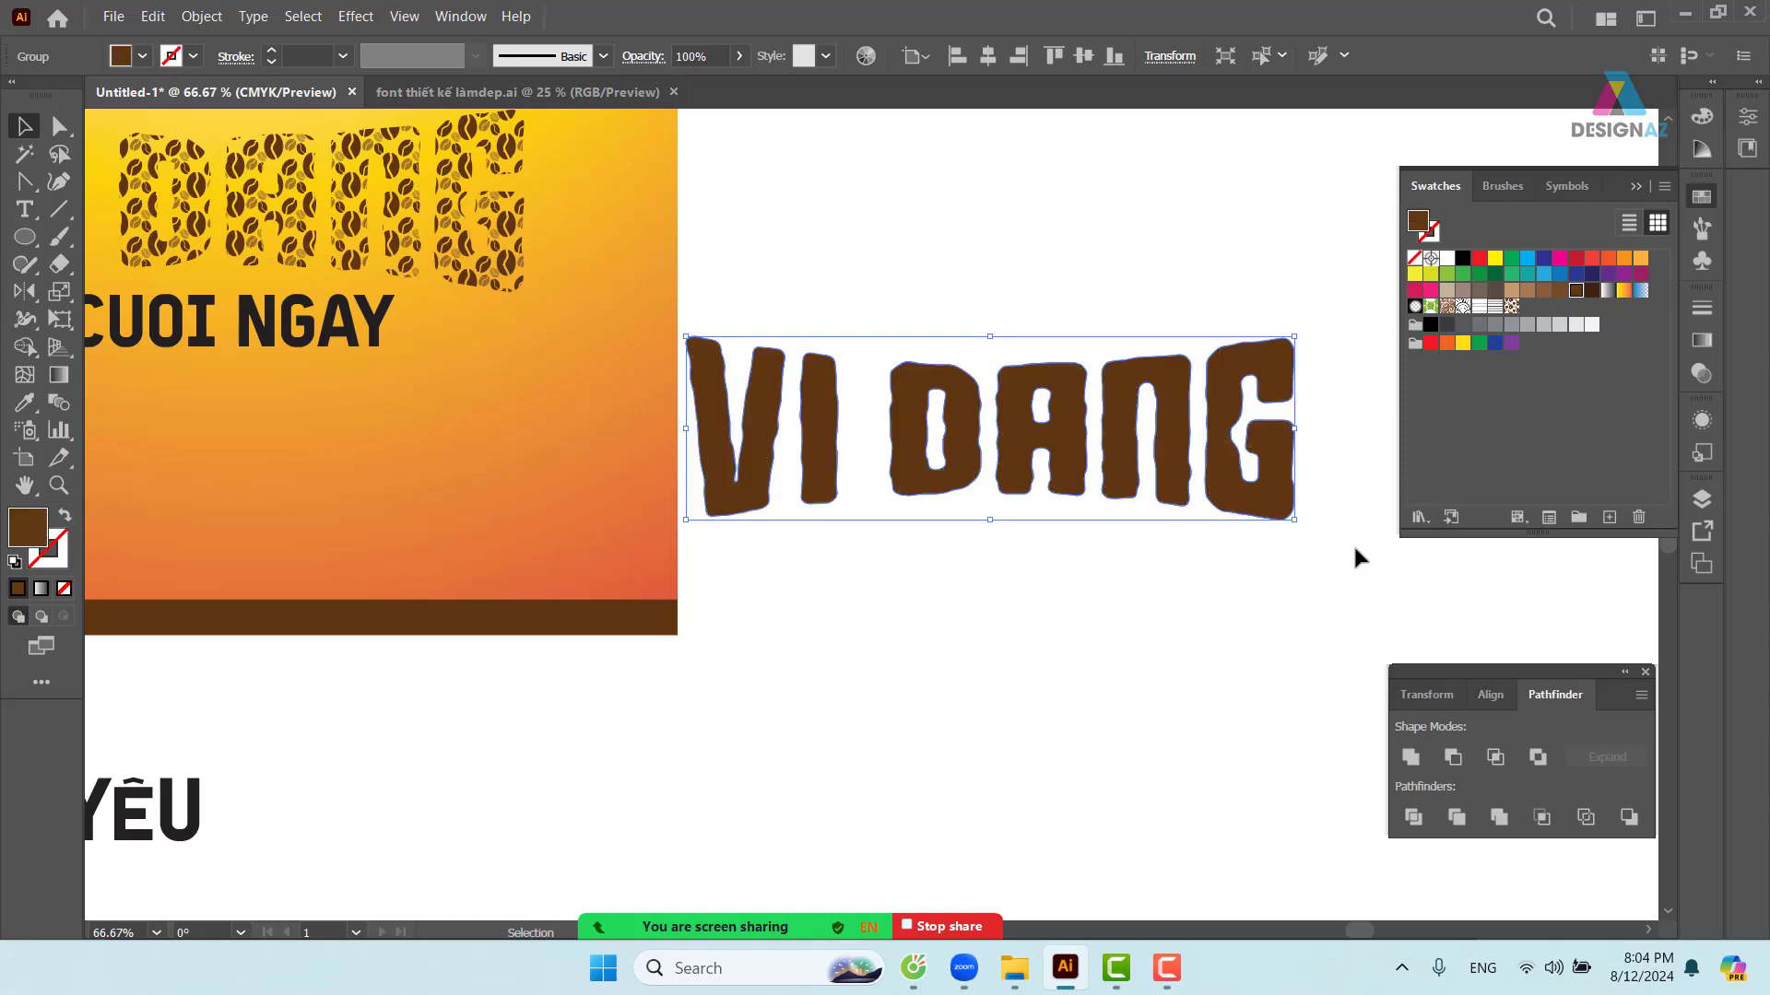
- Duplicate the brown lettering slightly up and to the left of itself and fill the front copy with white
click(1287, 570)
click(1270, 507)
drag(1272, 505, 1261, 499)
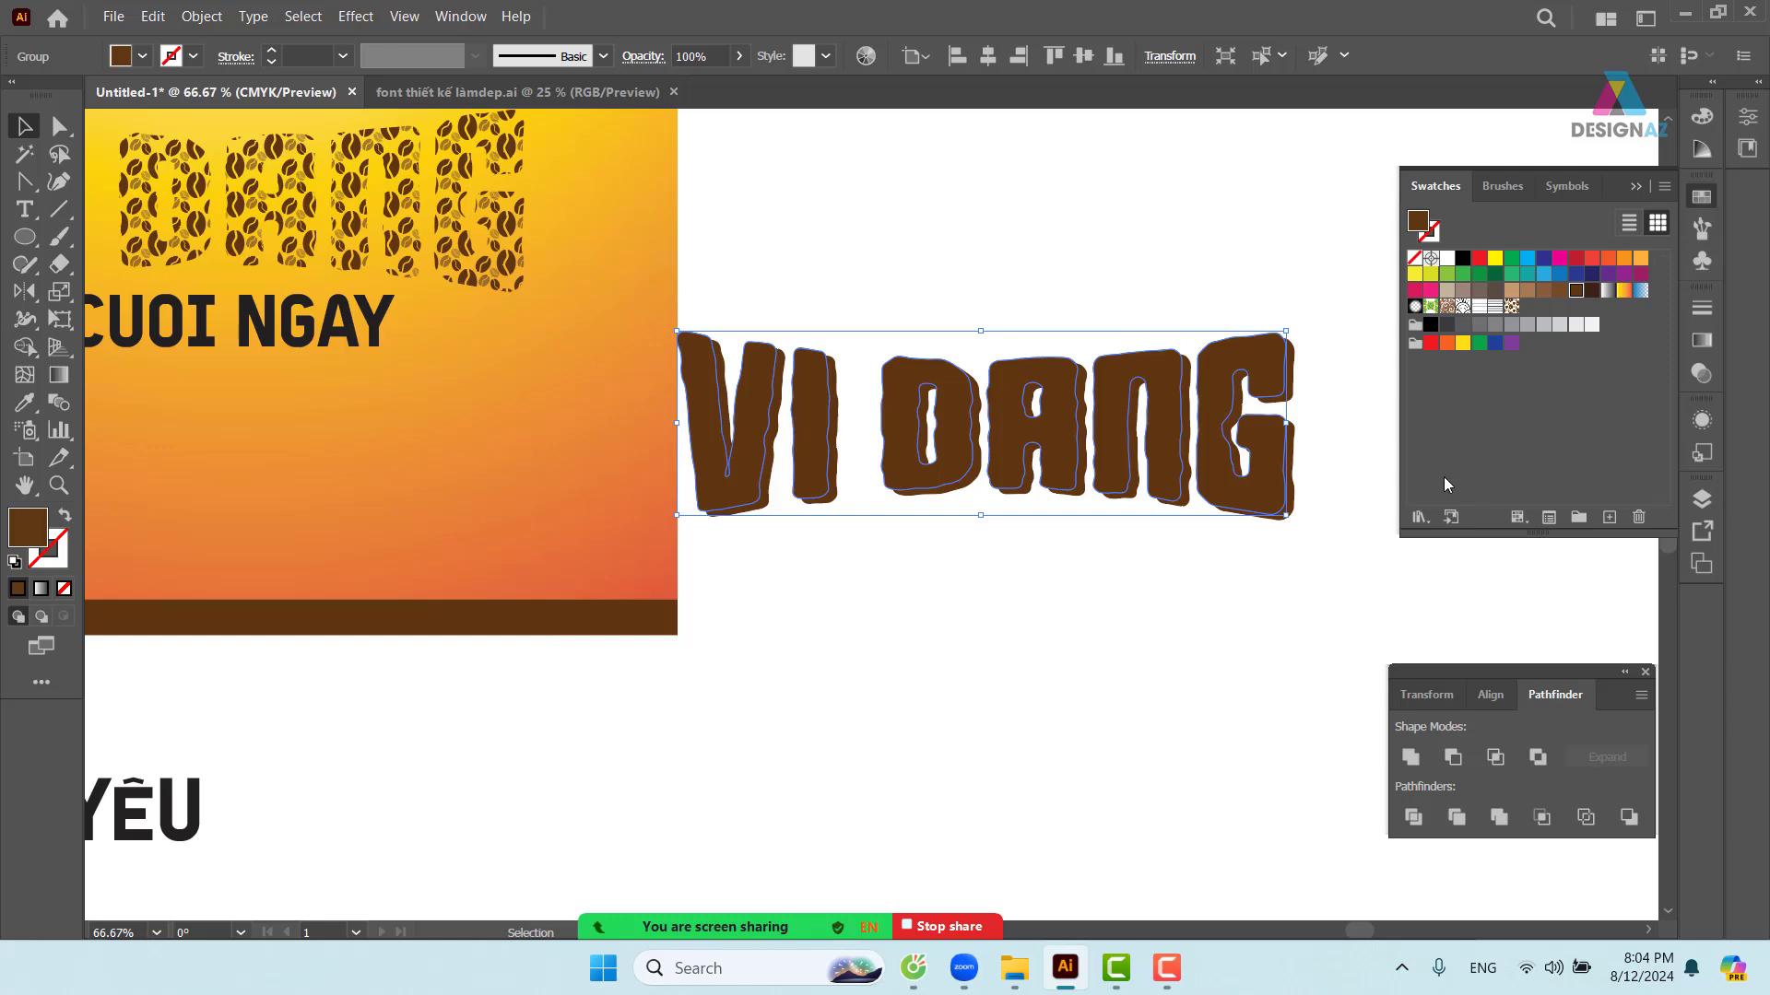
key(Up)
key(Up)
key(Up)
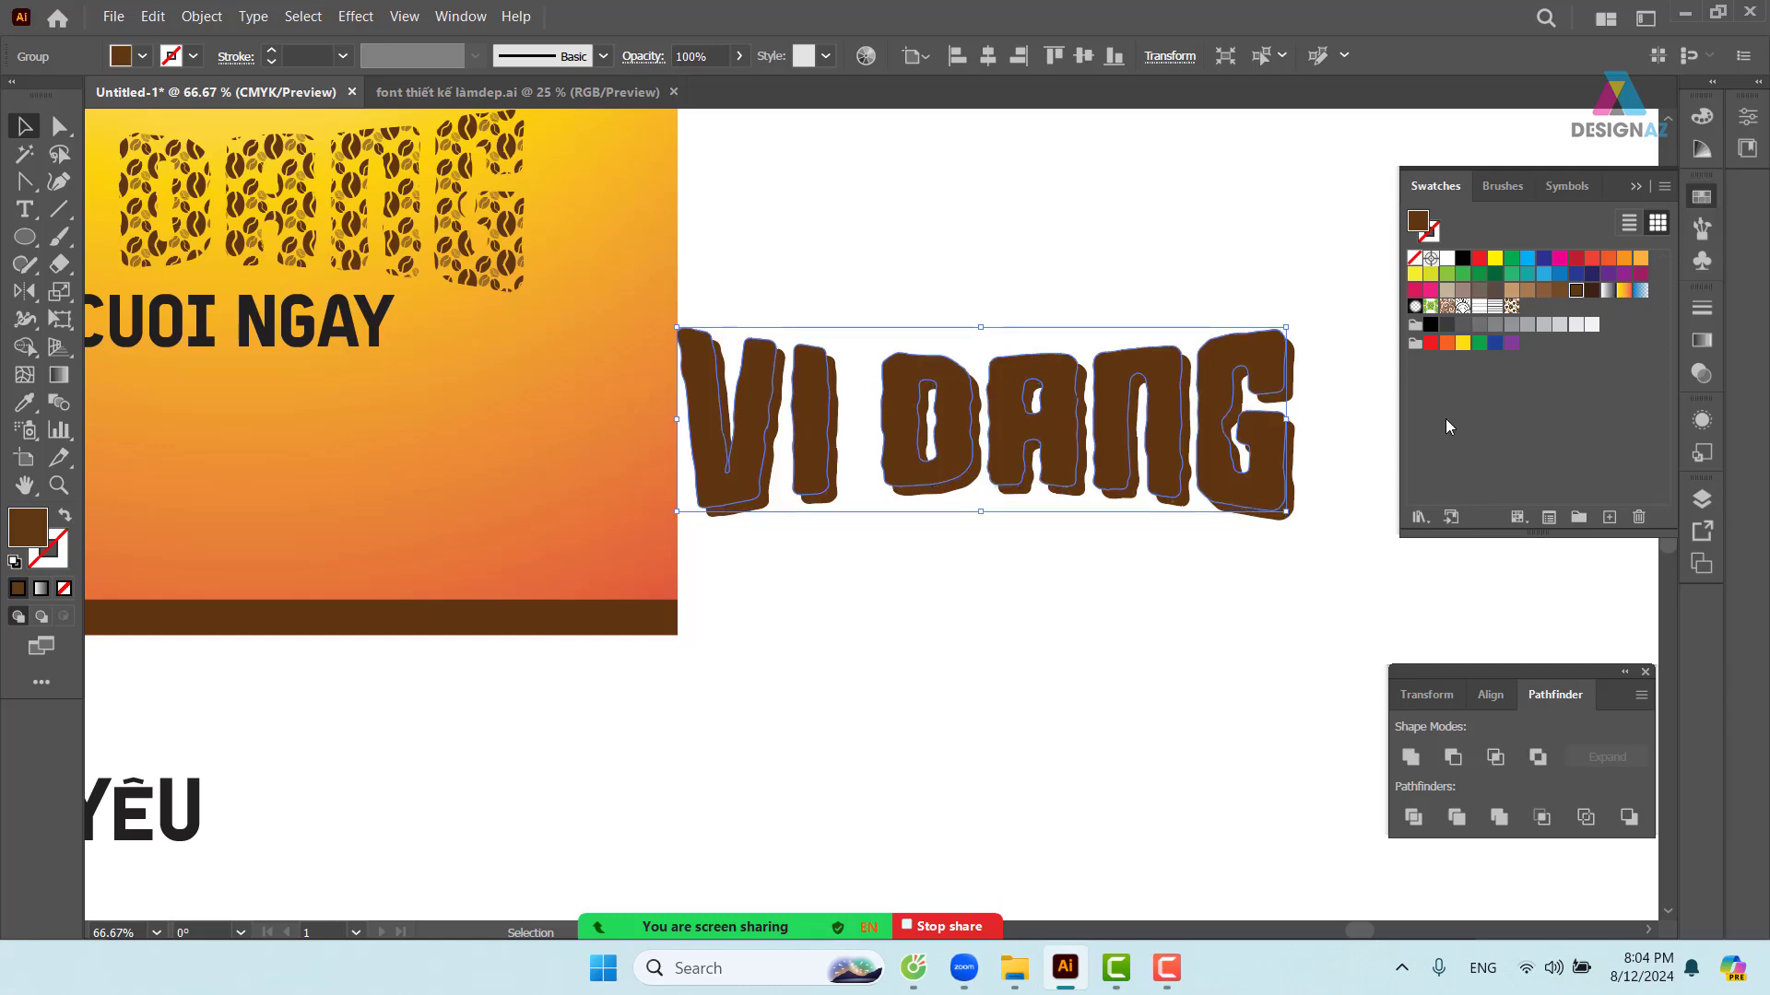
click(1446, 259)
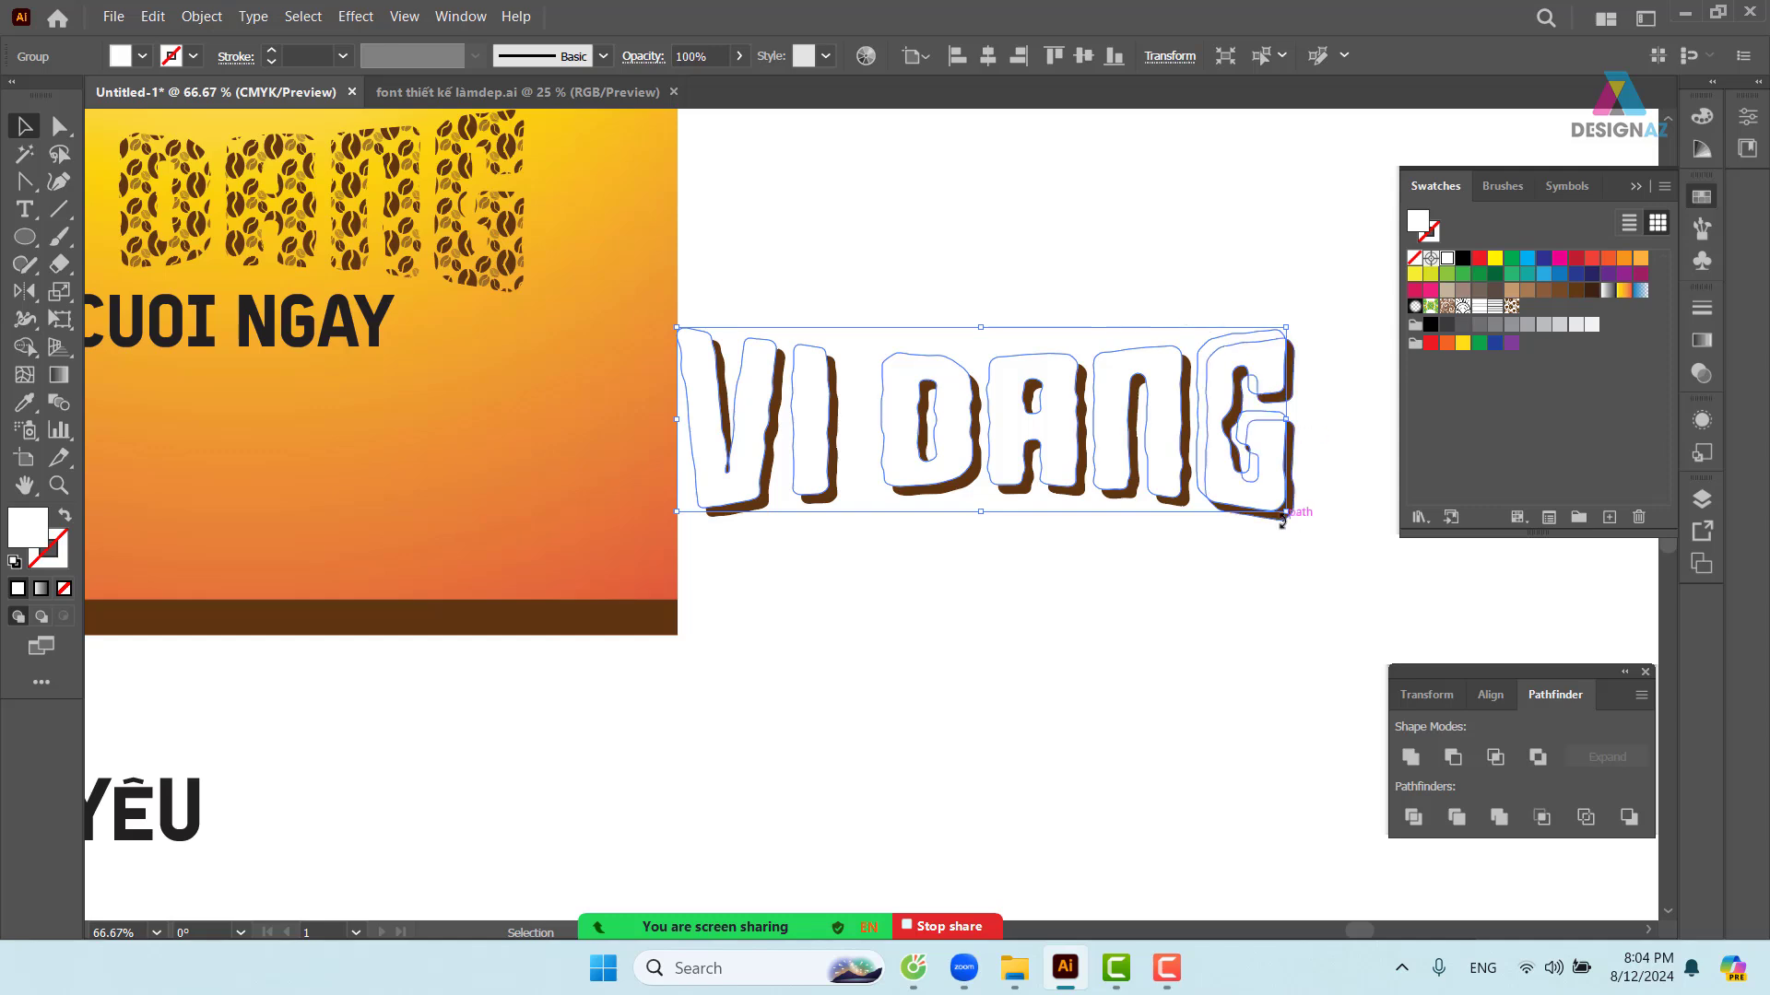
click(980, 253)
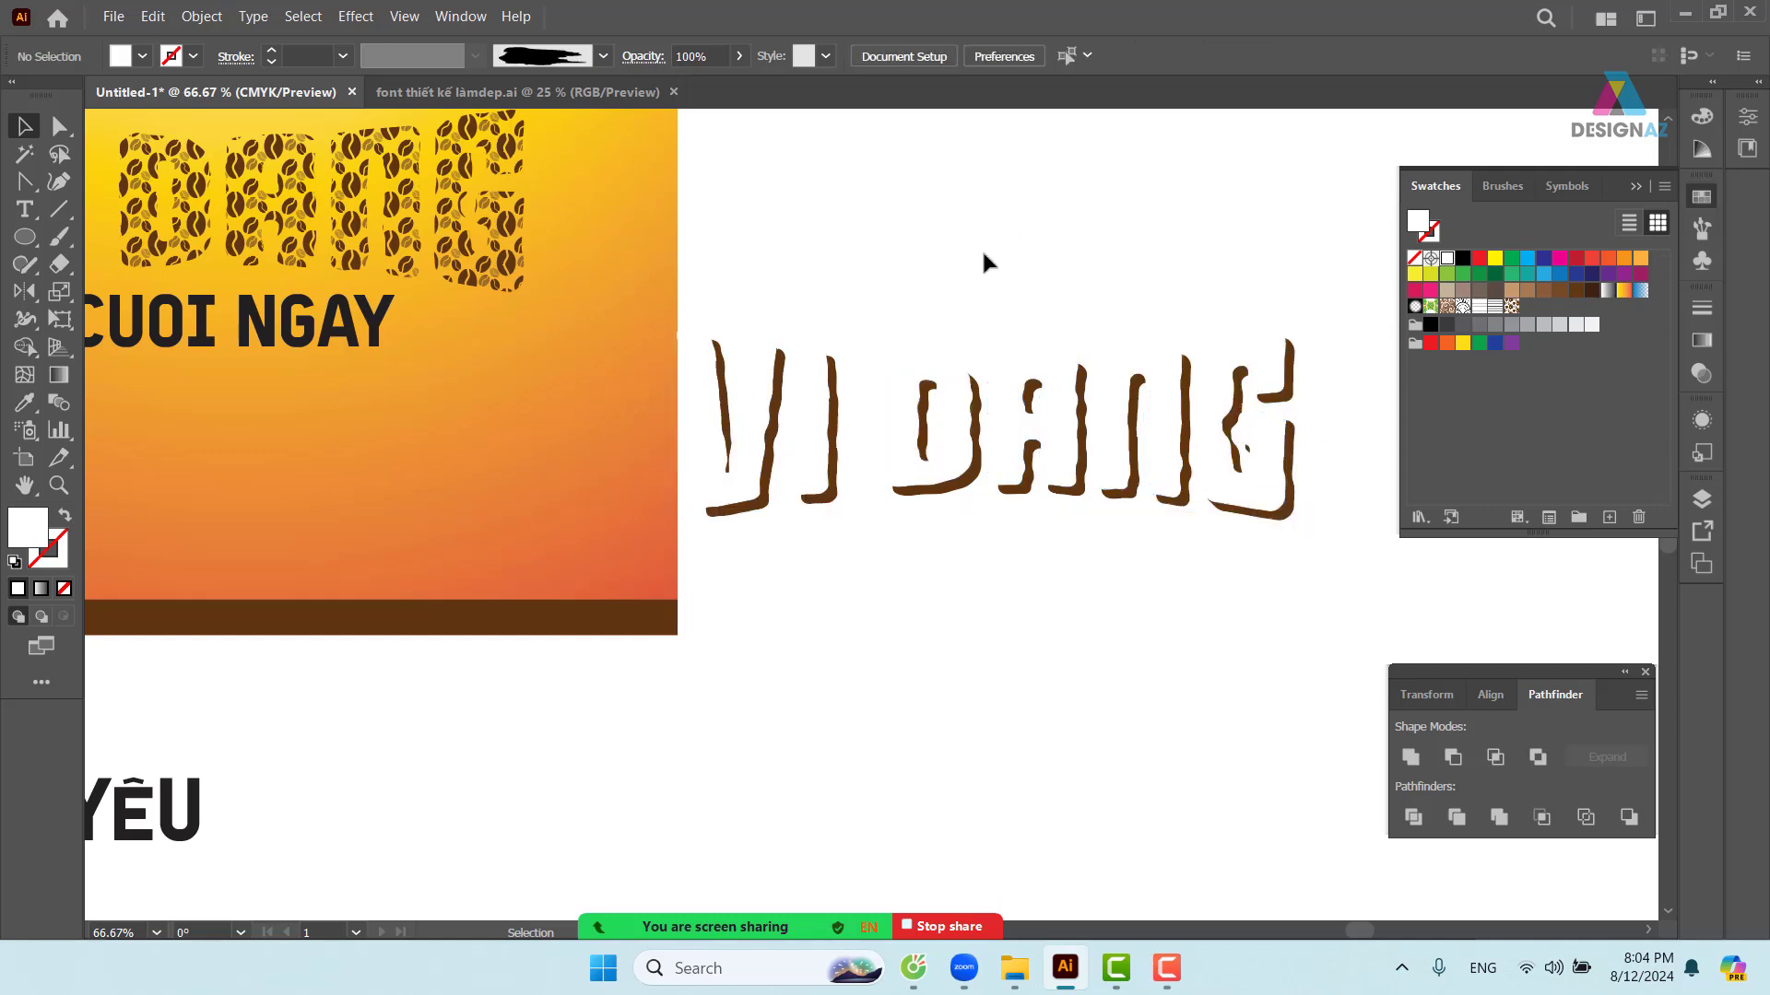
- Select both overlapping letterings and remove the white areas of V, I and D with the Shape Builder tool
drag(954, 267, 1261, 572)
drag(968, 517, 1060, 520)
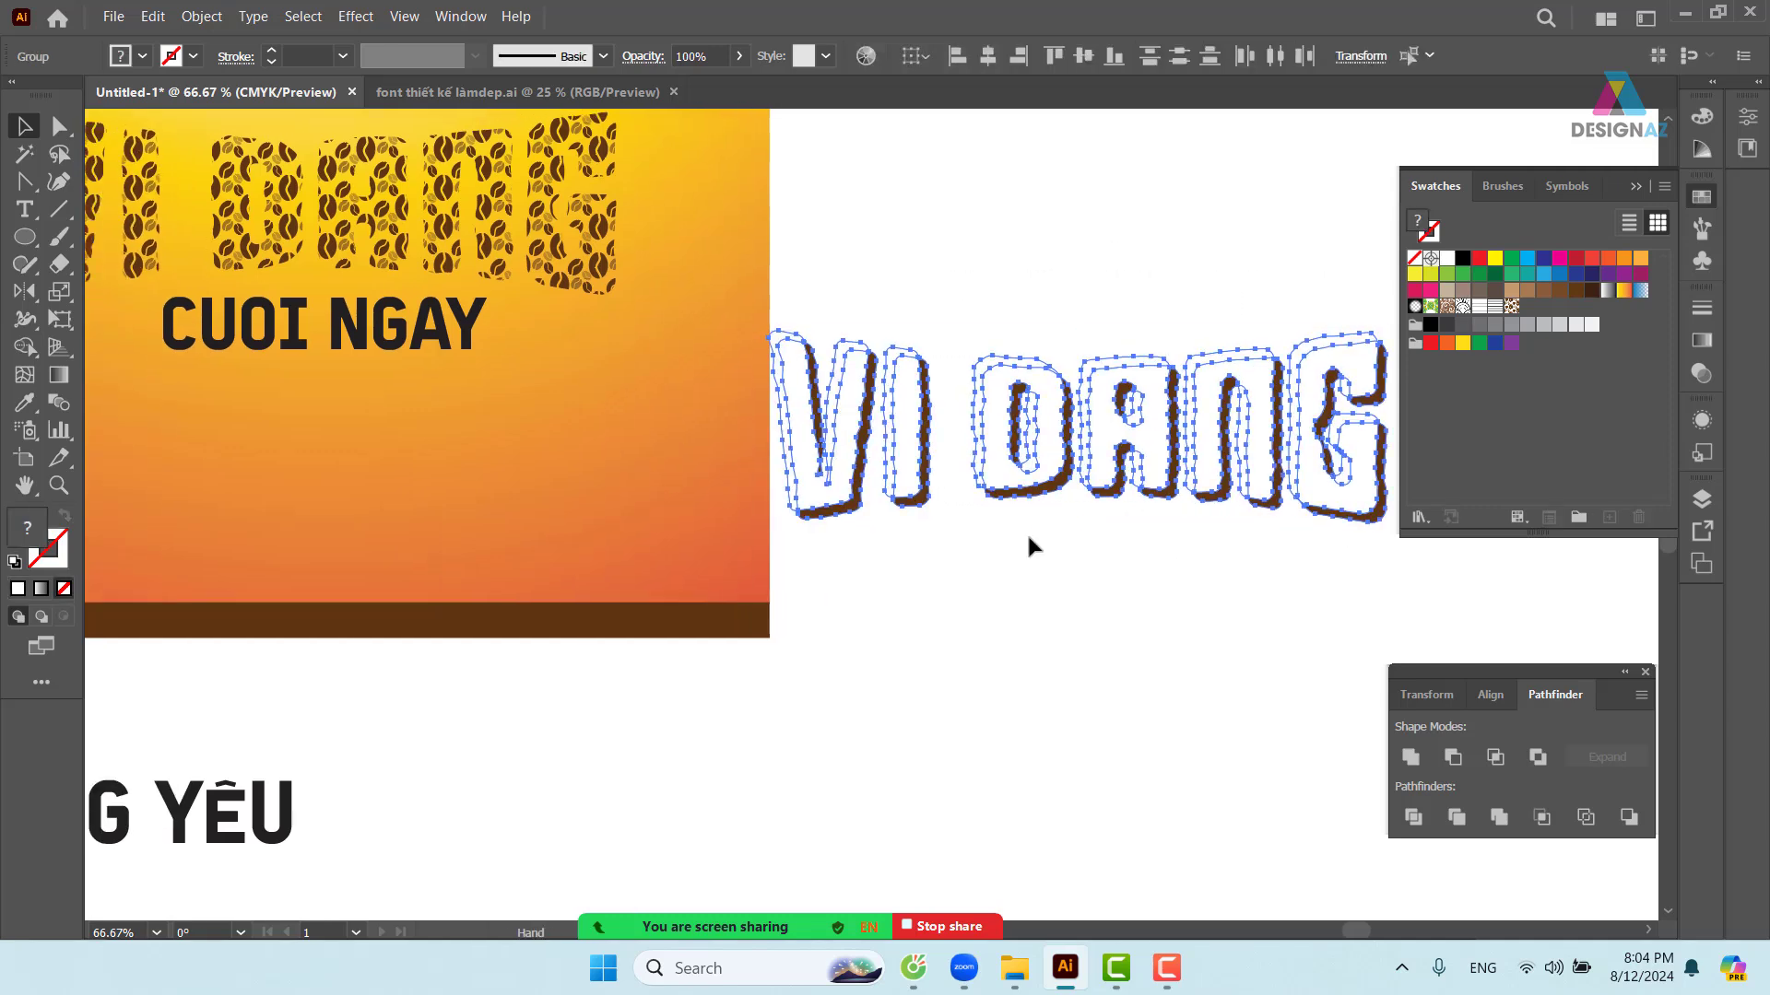
click(28, 351)
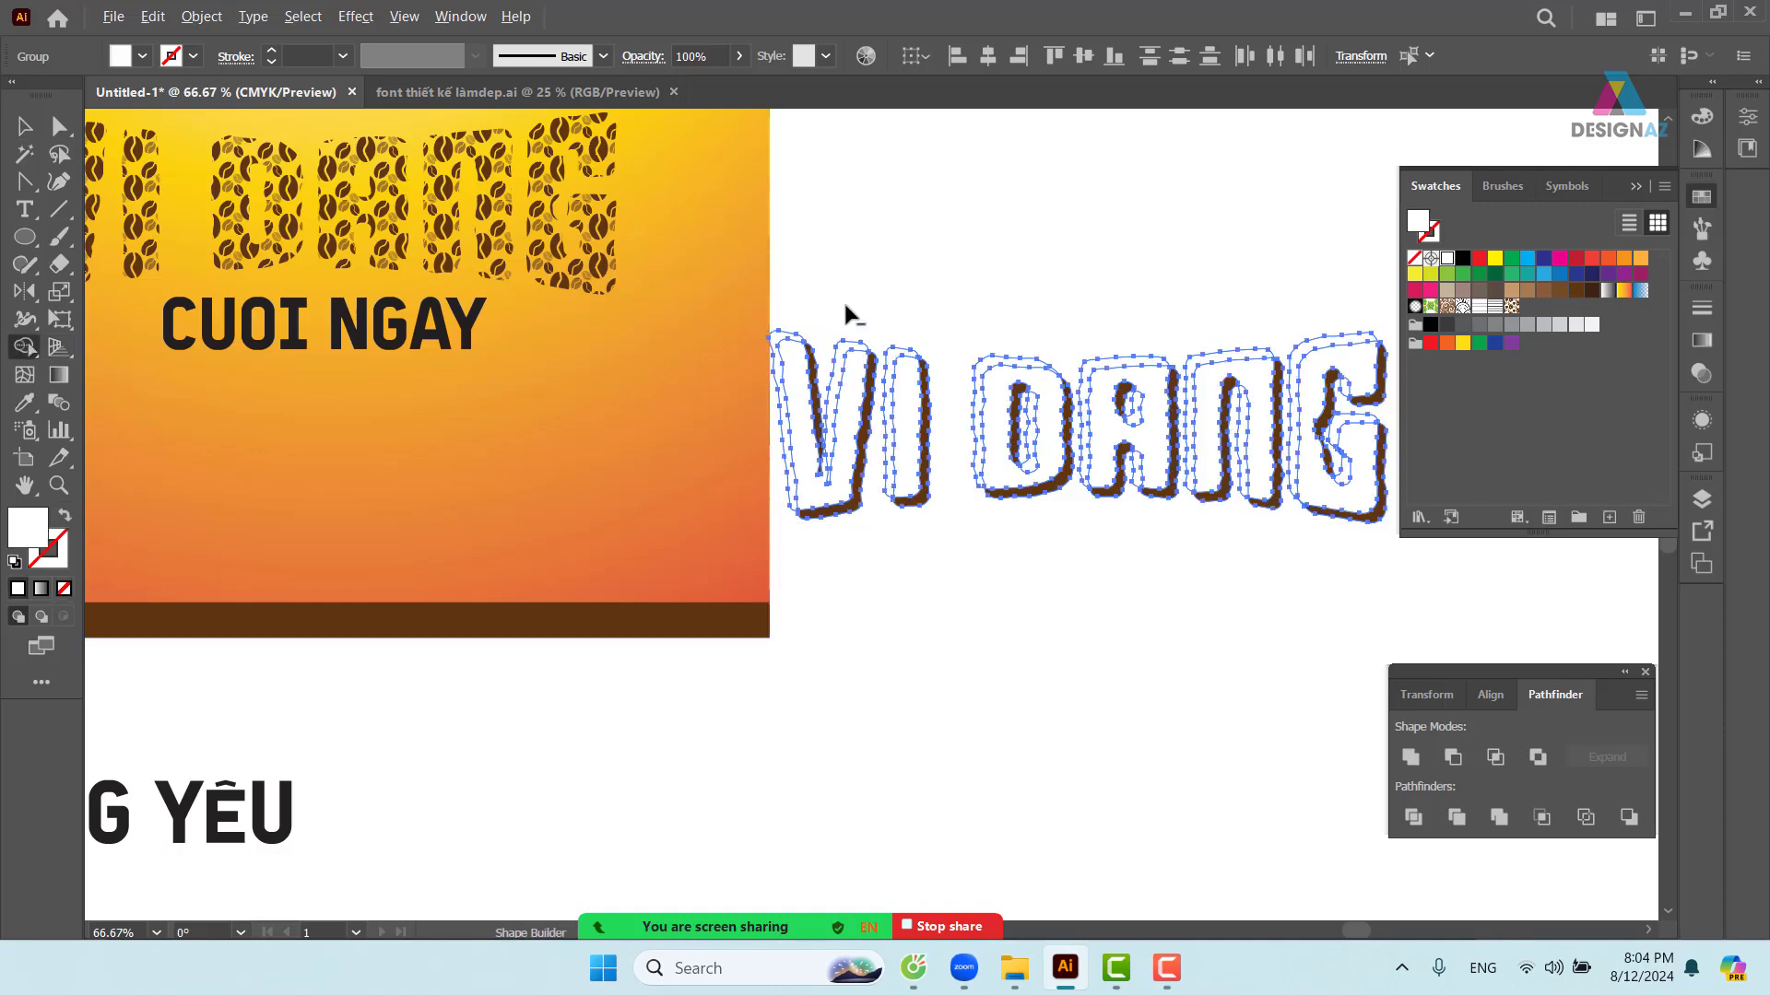
click(826, 429)
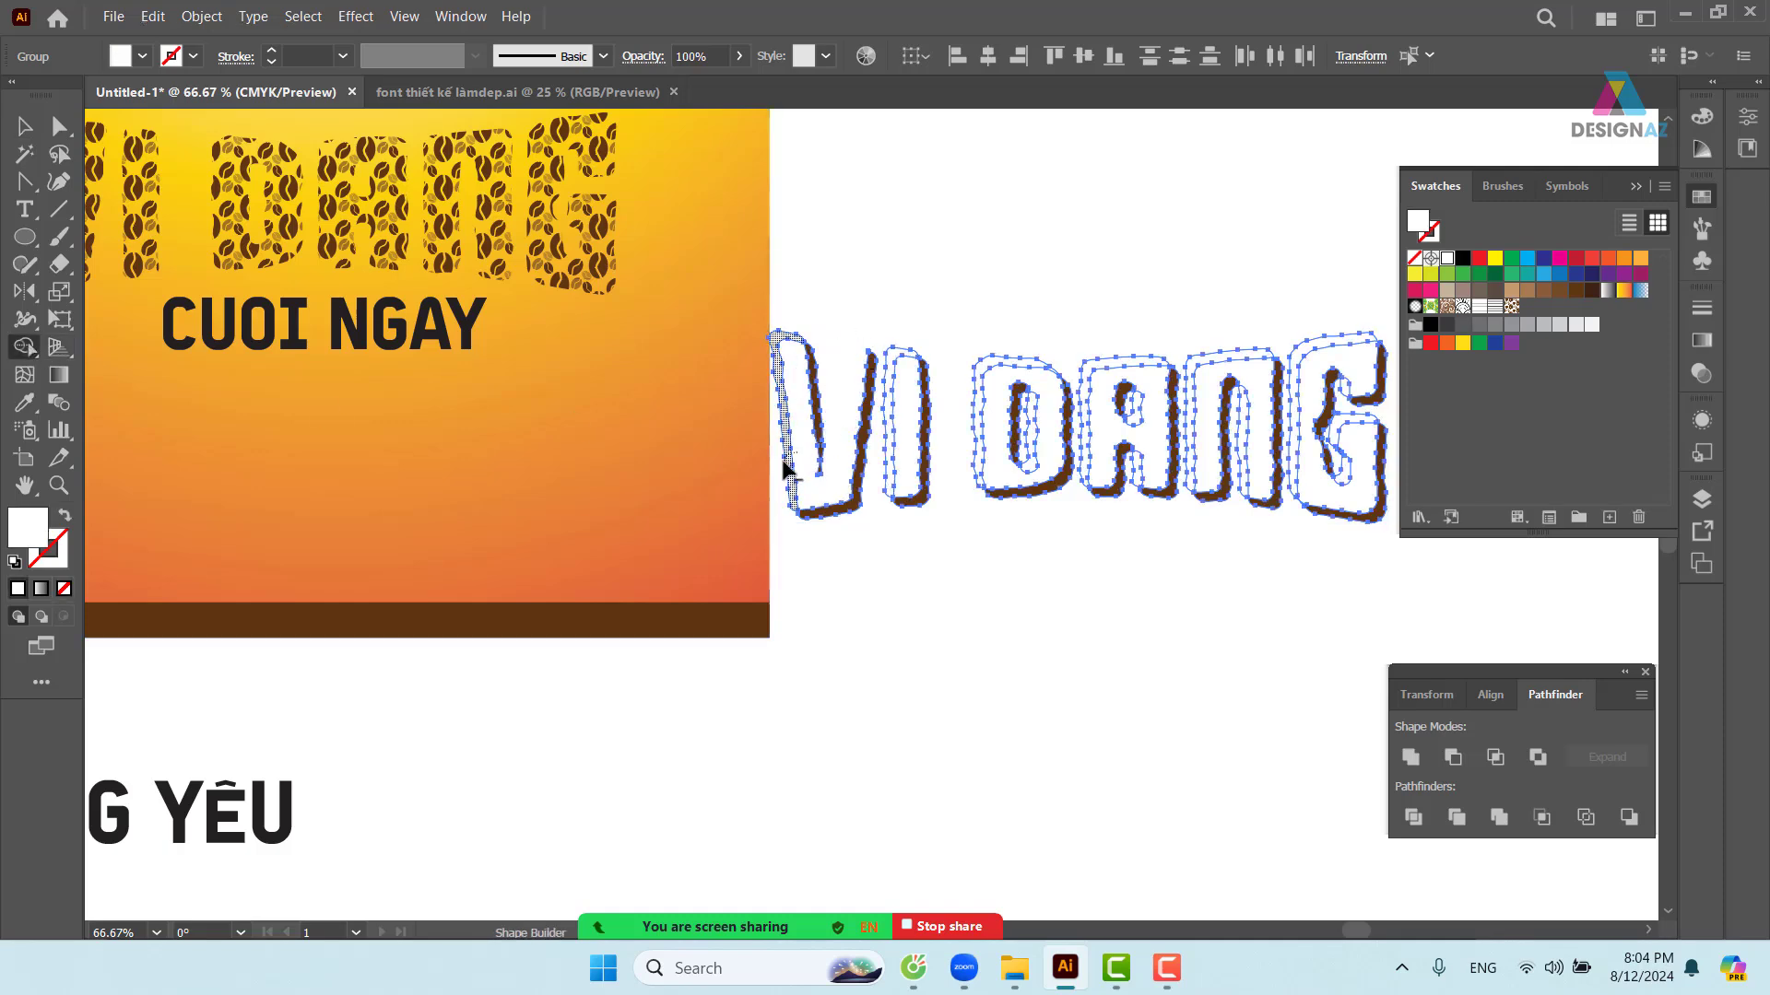
alt+click(795, 445)
alt+click(907, 387)
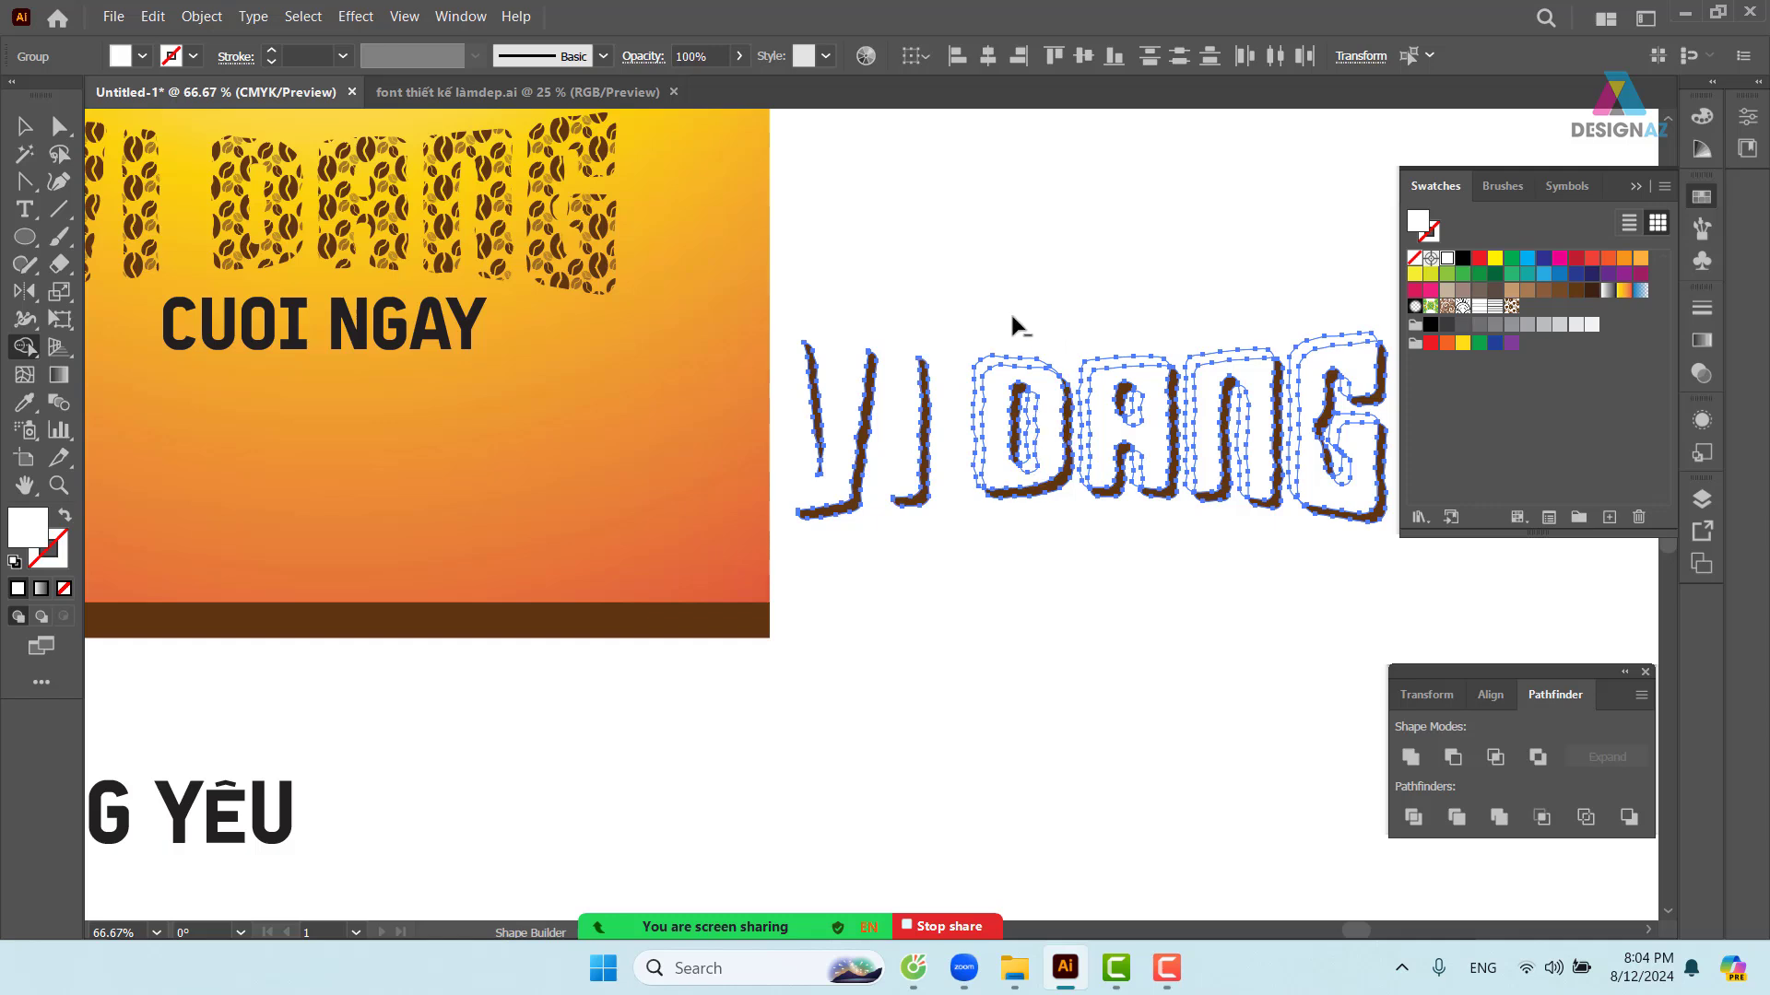
alt+click(1031, 360)
alt+click(1031, 442)
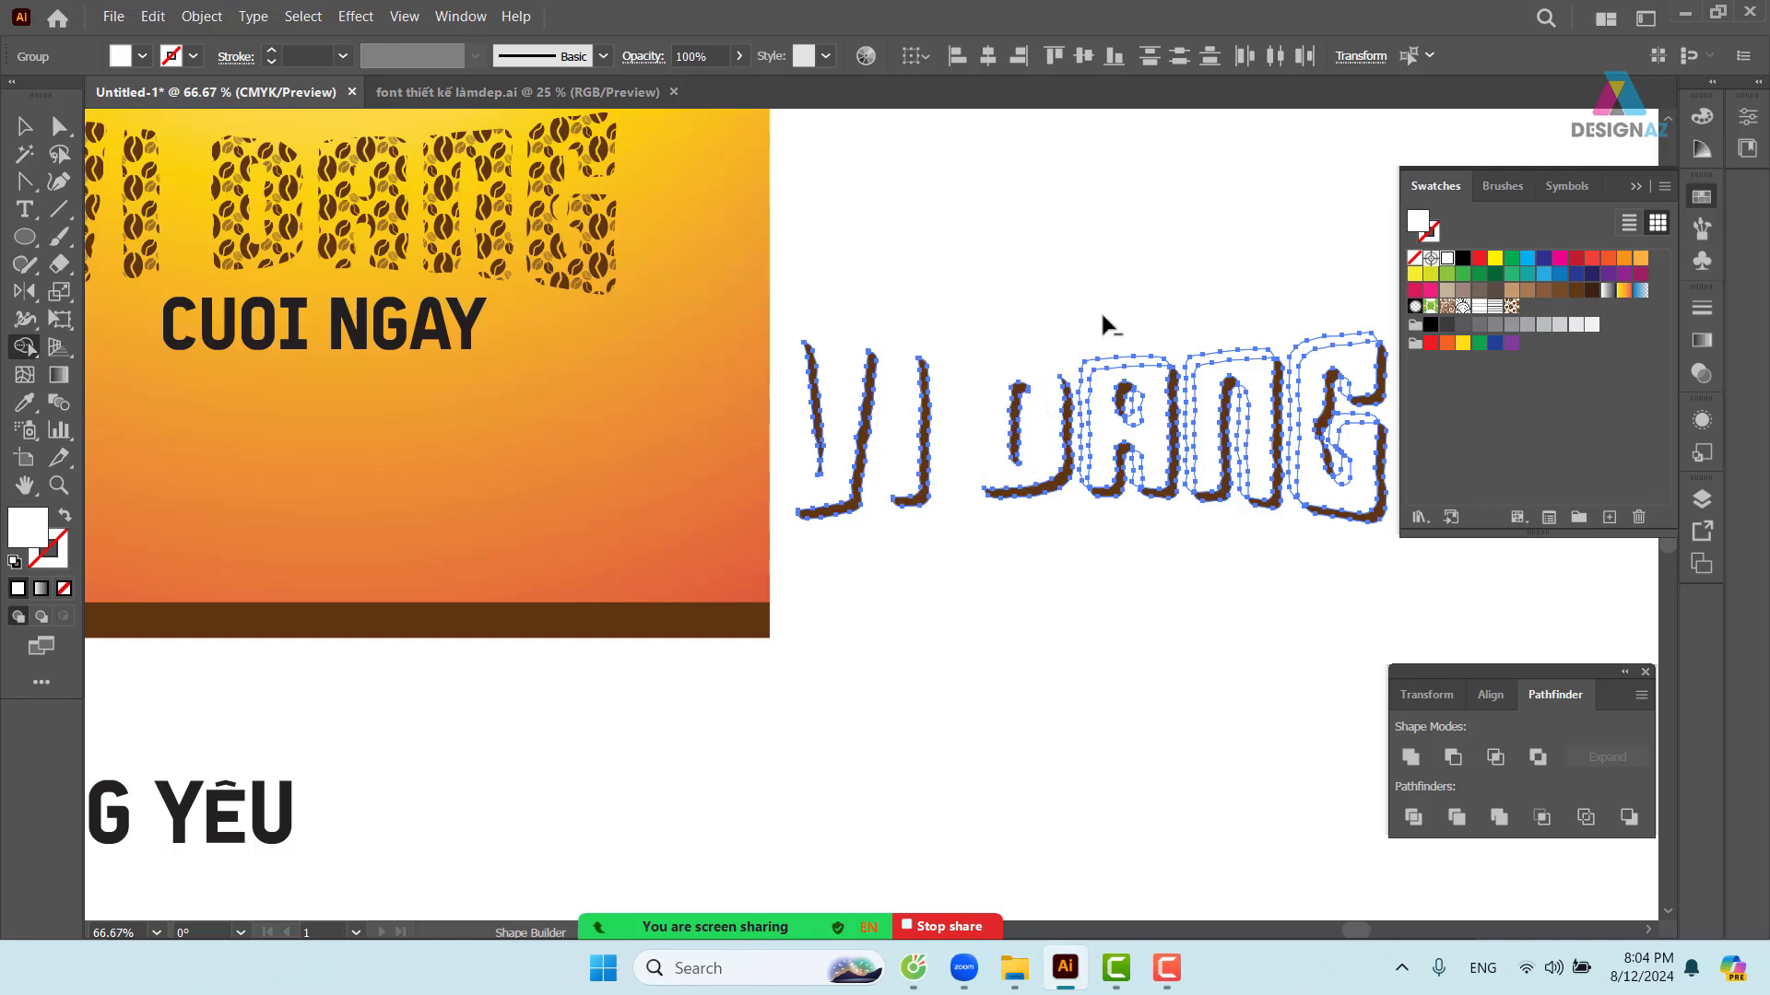
- Remove the remaining white areas of the letters A, N and G, leaving only the brown shadow slivers
alt+click(1115, 391)
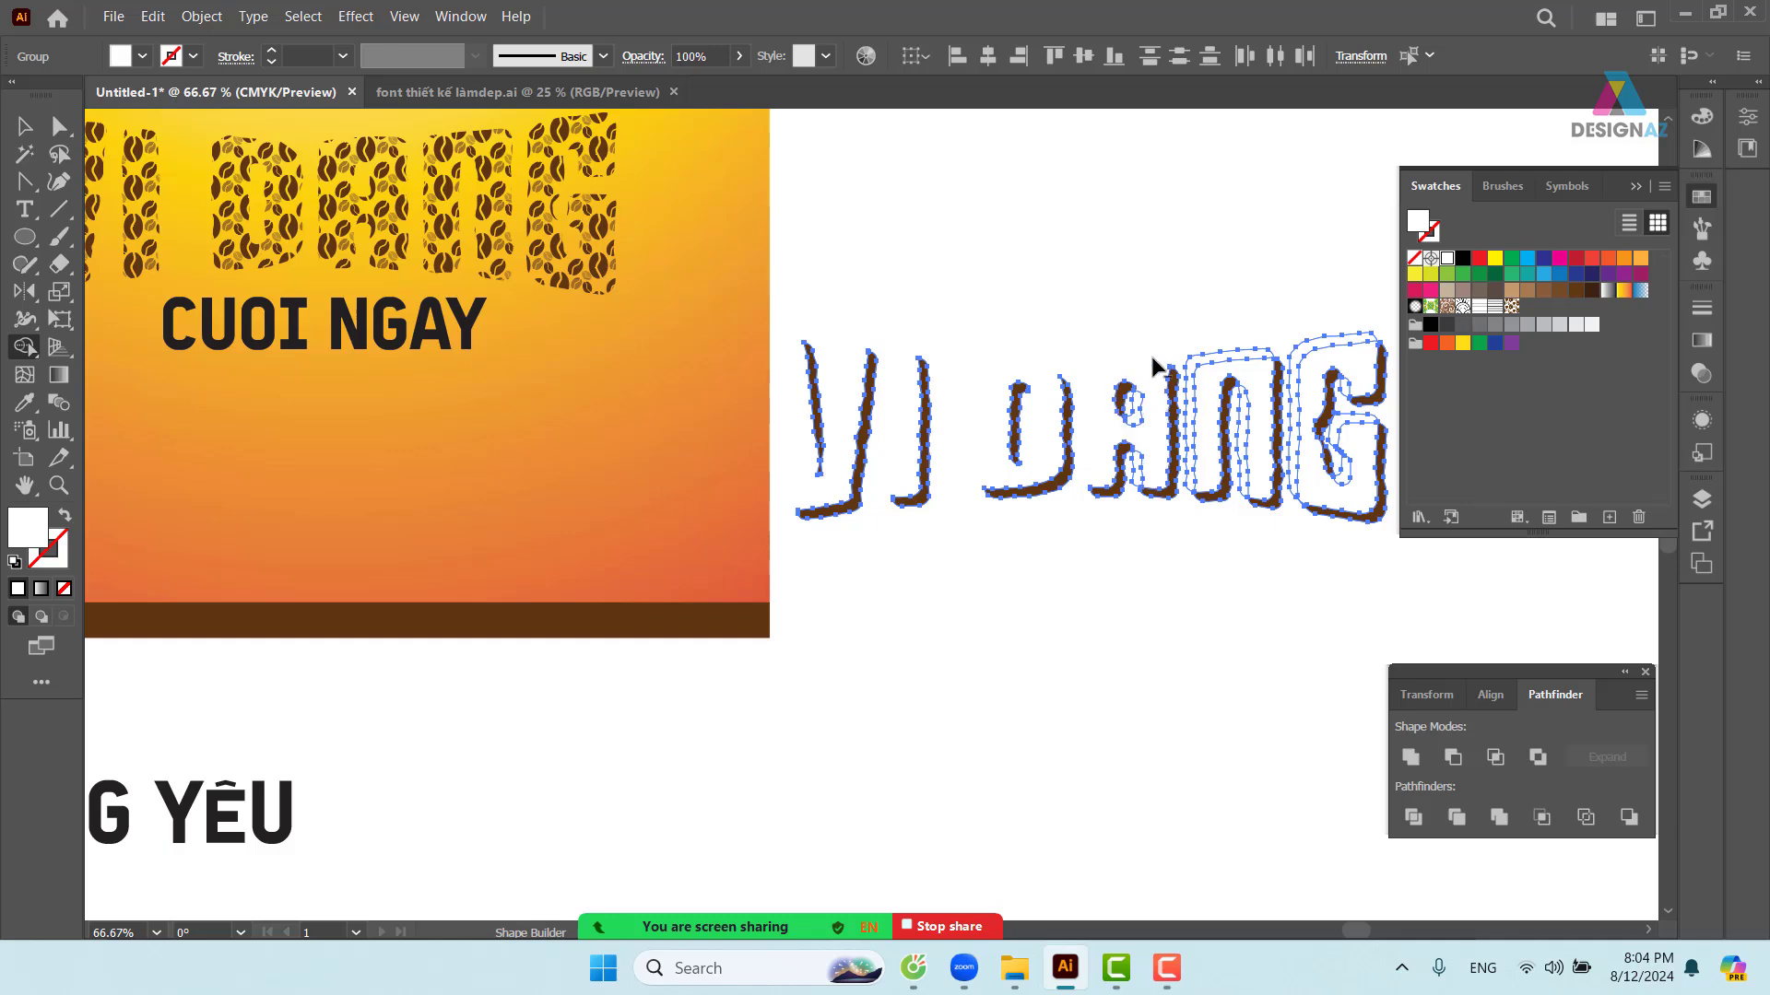
alt+click(1132, 411)
alt+click(1128, 481)
alt+click(1212, 381)
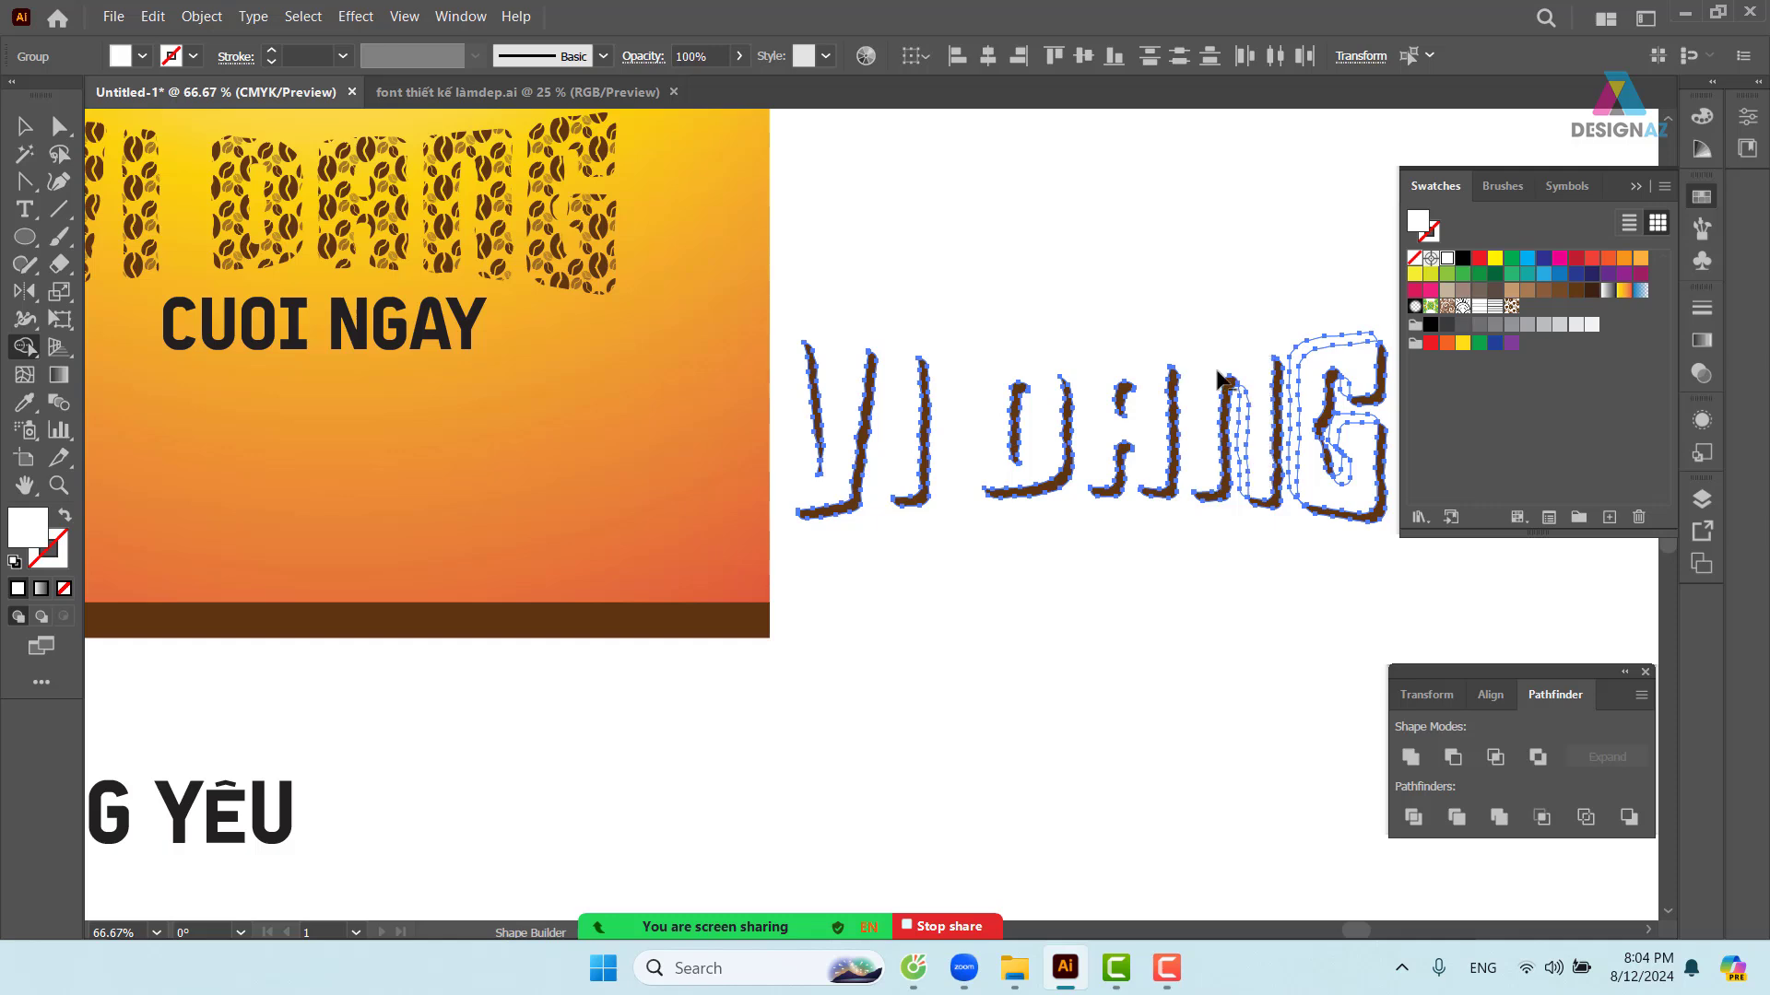
drag(1305, 361, 1303, 366)
key(space)
drag(1351, 428, 1185, 419)
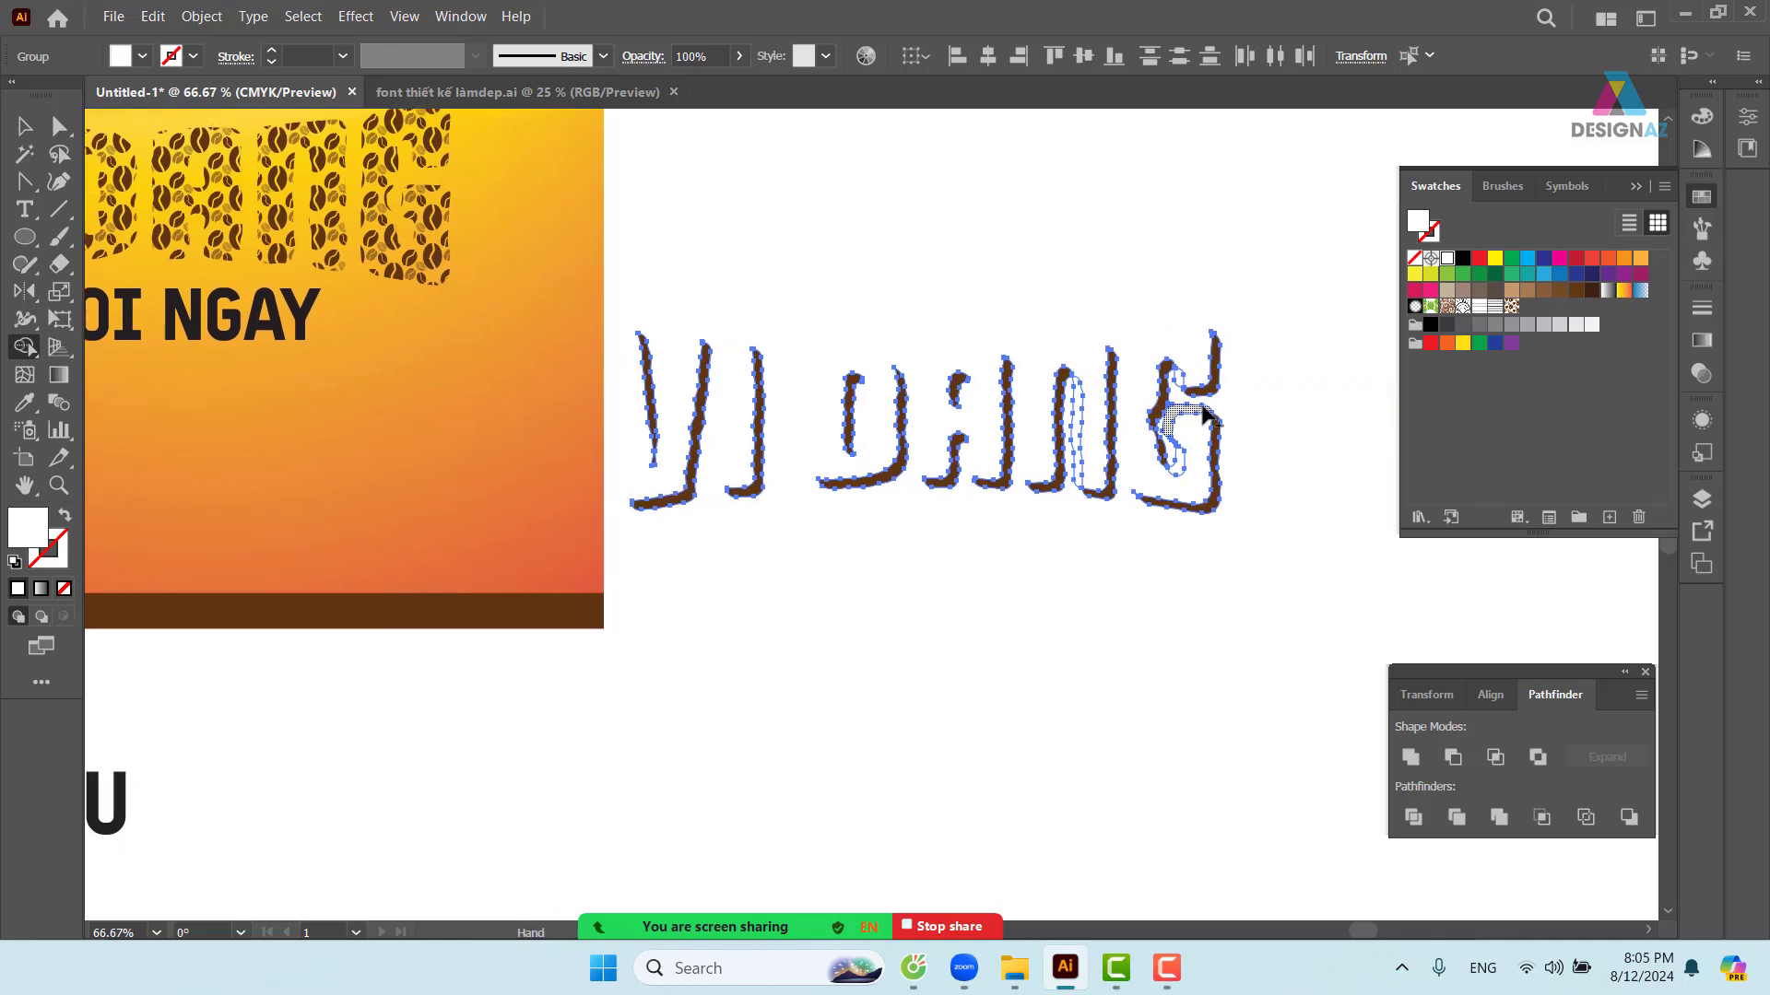
alt+click(1080, 439)
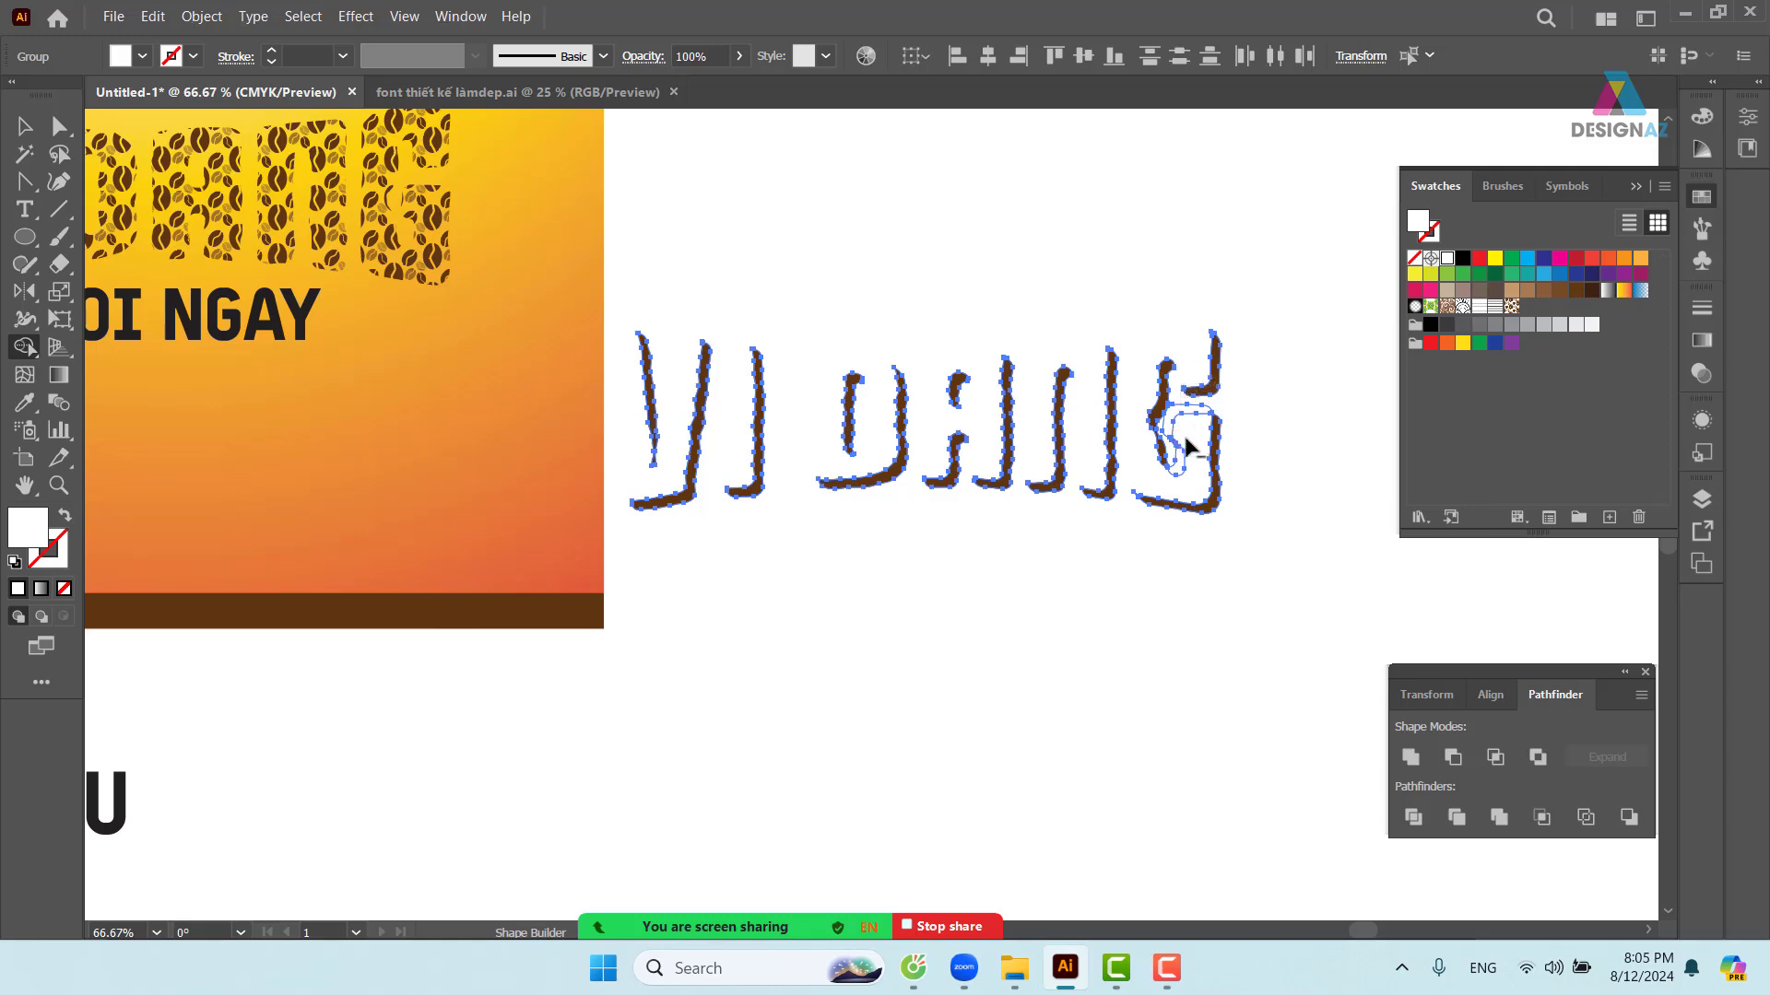
alt+click(1179, 406)
alt+click(1185, 460)
scroll(1078, 399, left, 5)
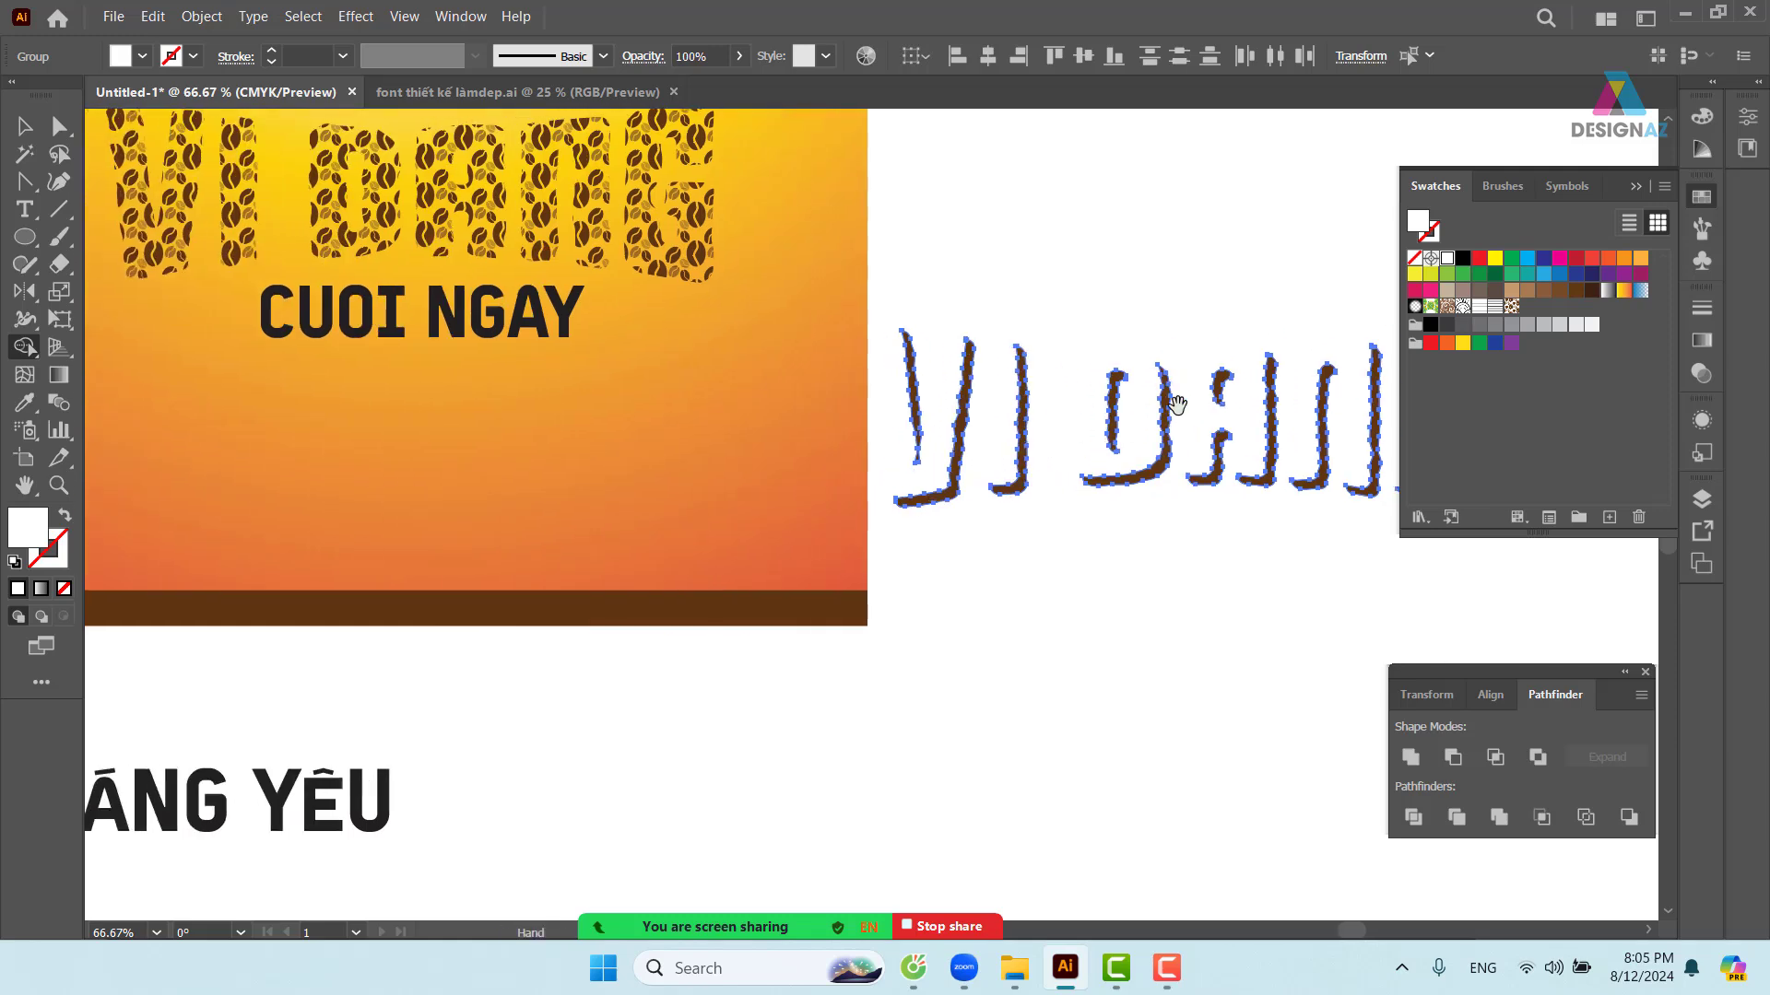
- Group the brown shadow pieces and place them over the patterned VI DANG lettering on the poster
click(37, 132)
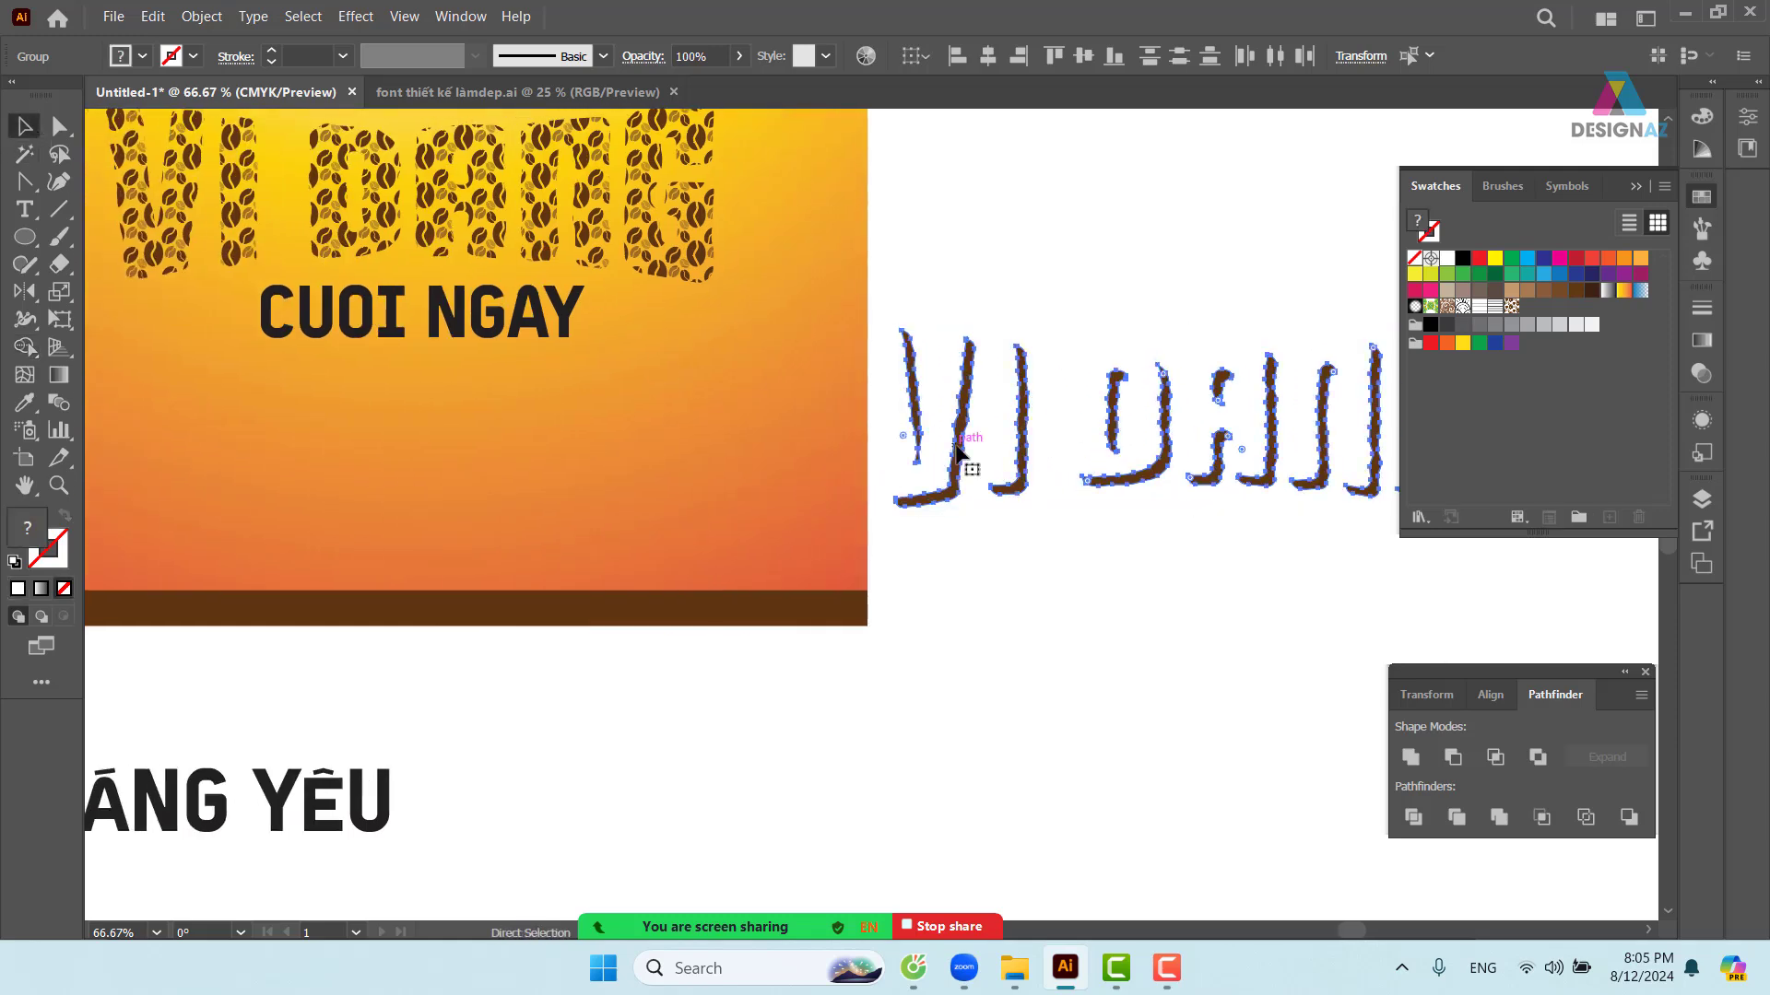
key(ctrl+g)
drag(1163, 472, 754, 369)
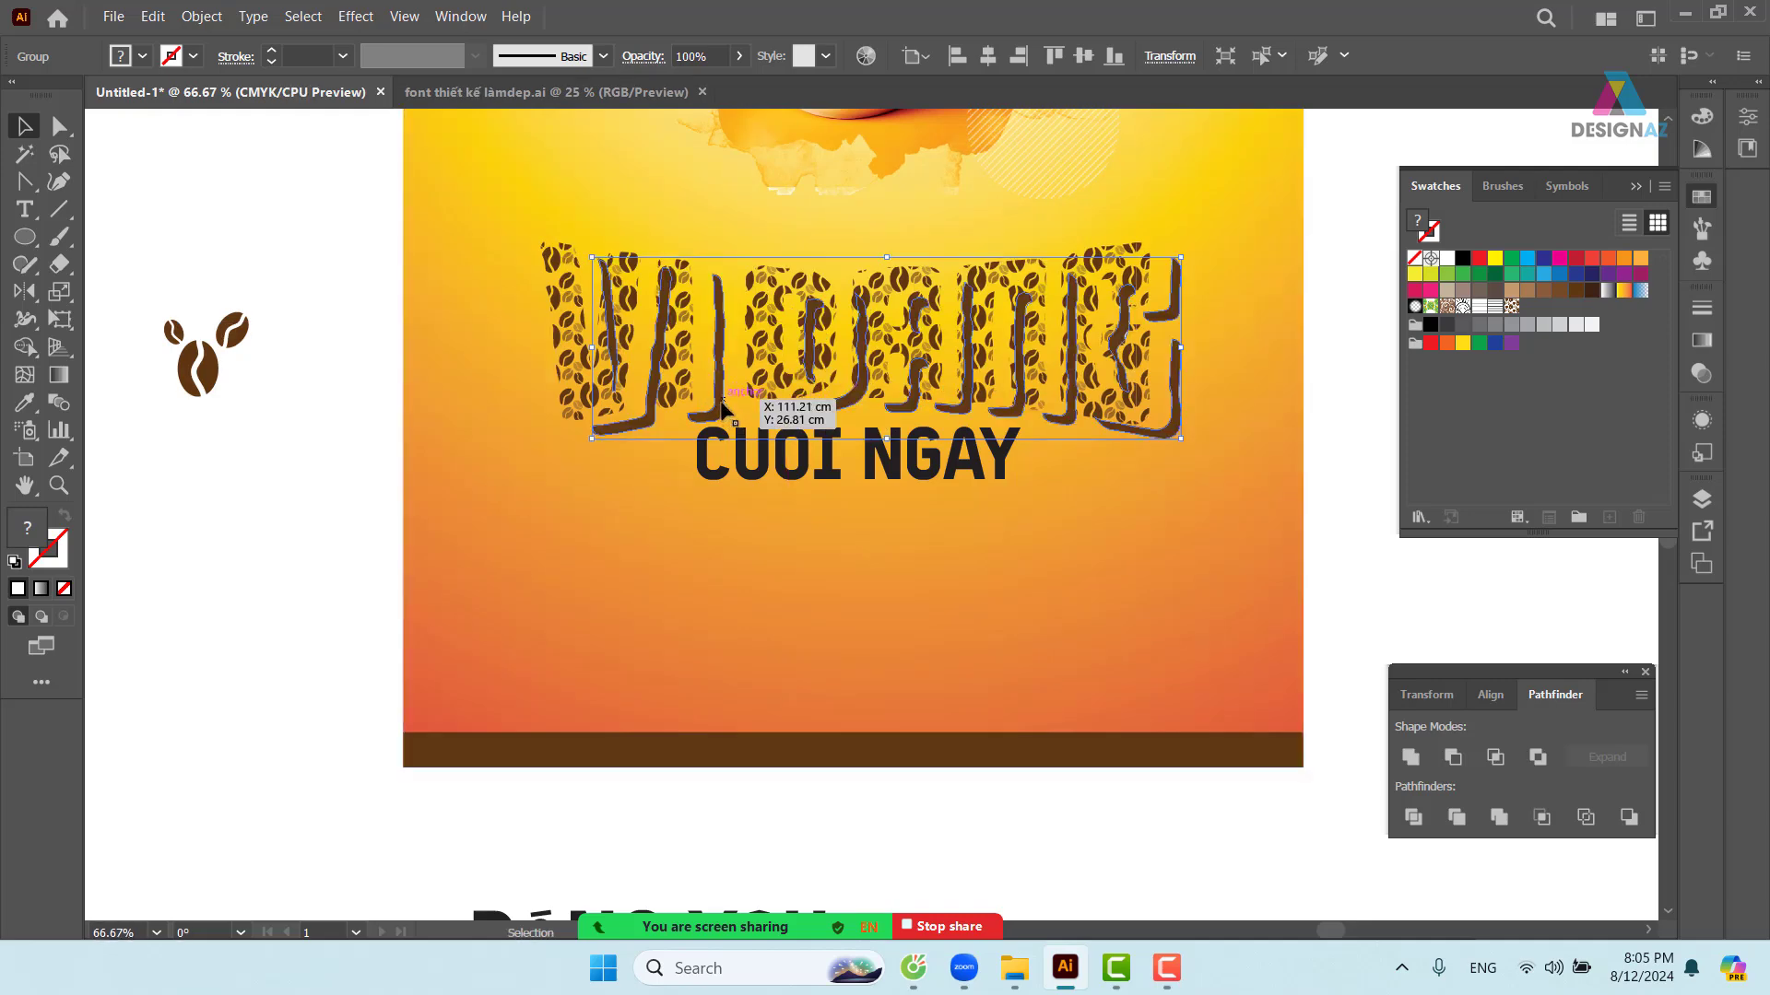
drag(711, 402, 674, 397)
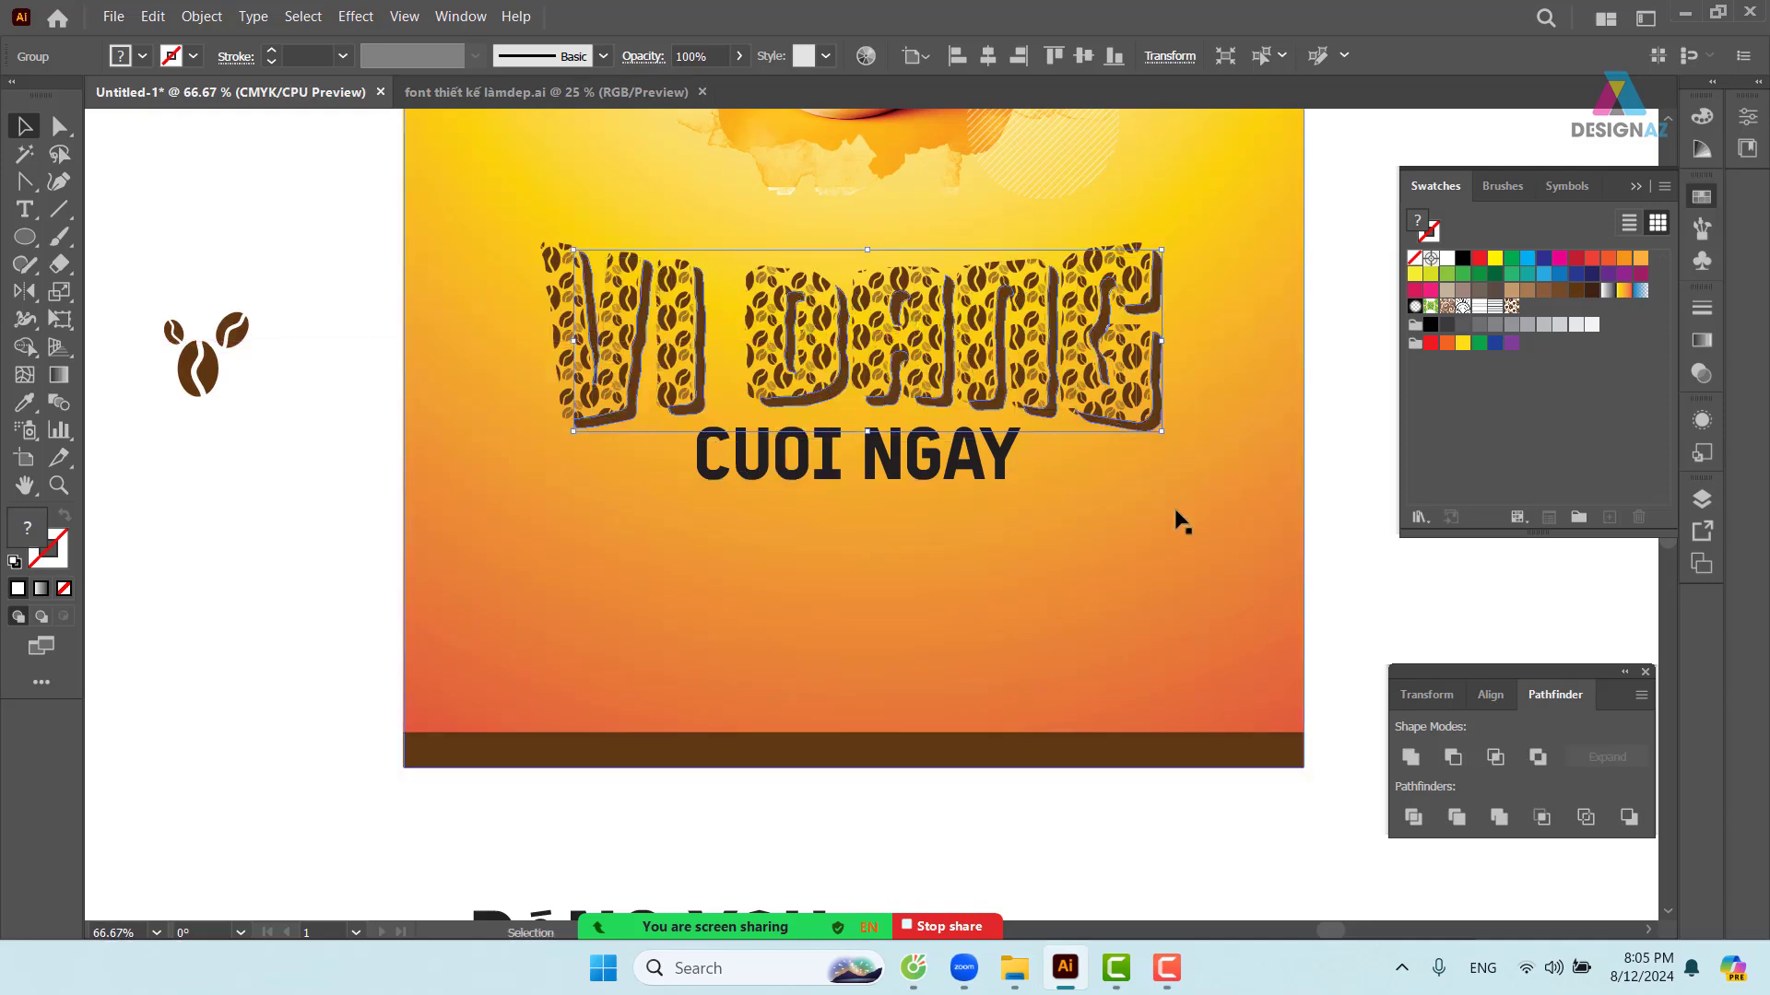
- Nudge the shadow group horizontally until it lines up with the edges of the patterned letters, then deselect it
key(Left)
key(Left)
key(Left)
key(Left)
key(Left)
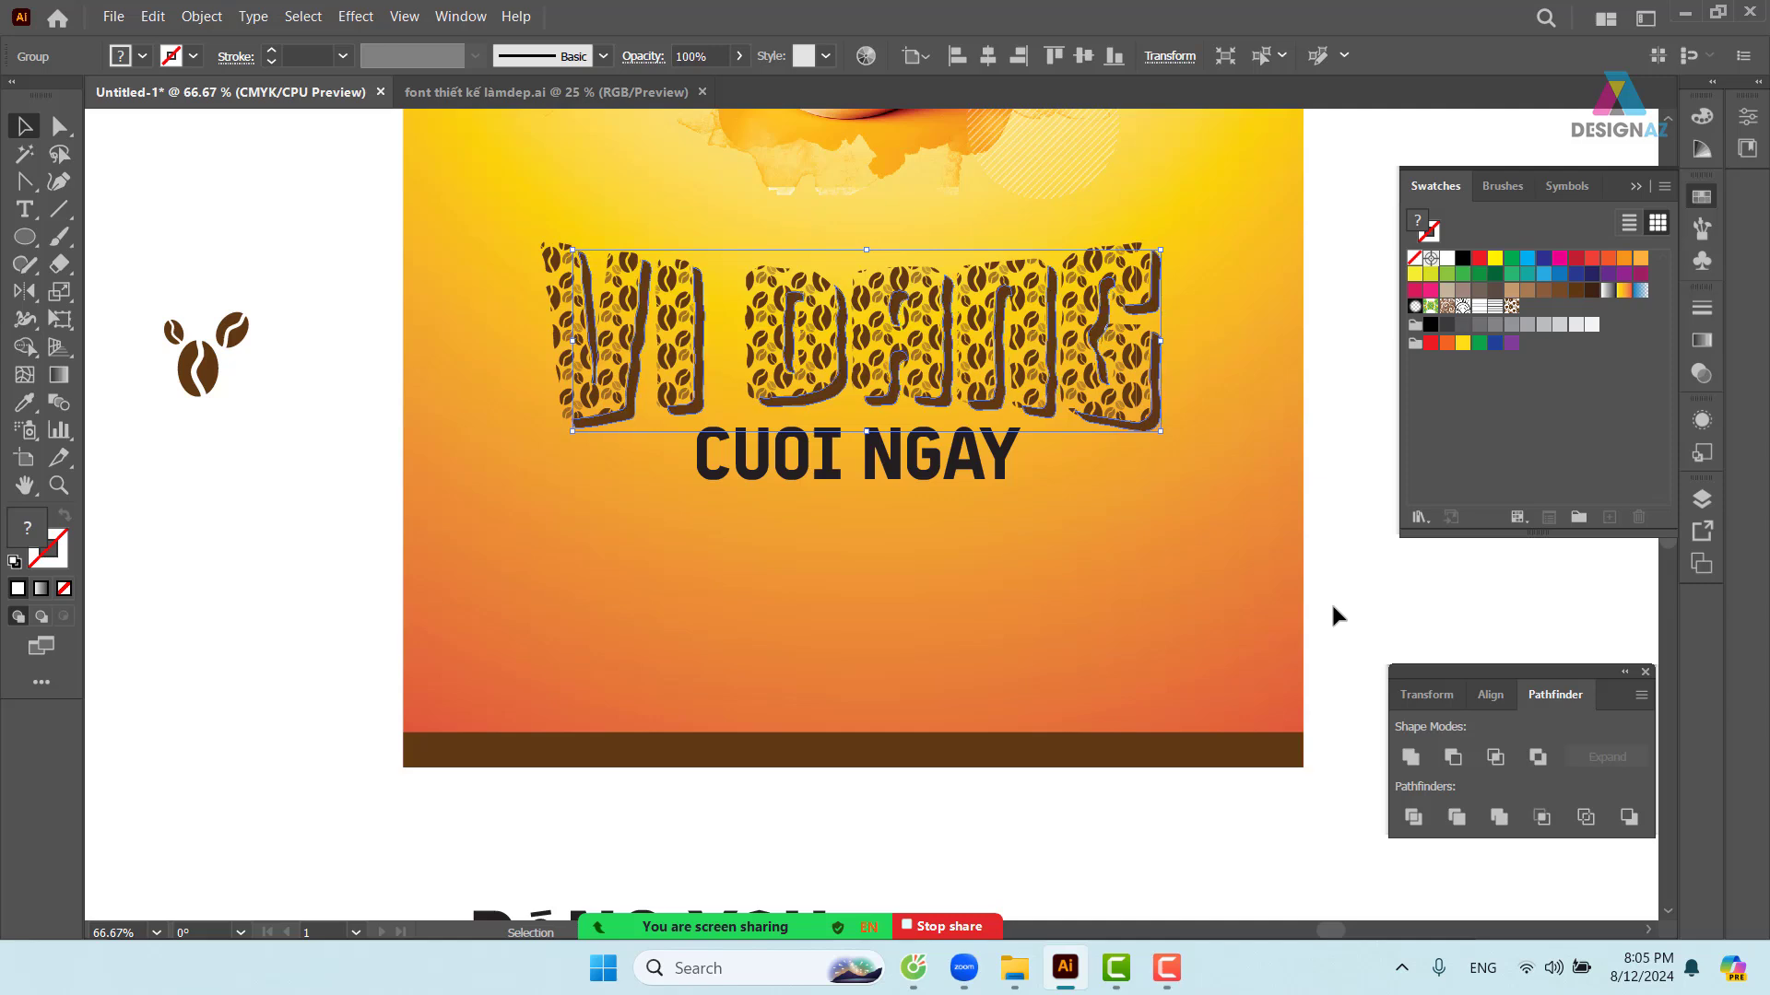
key(Left)
key(Left)
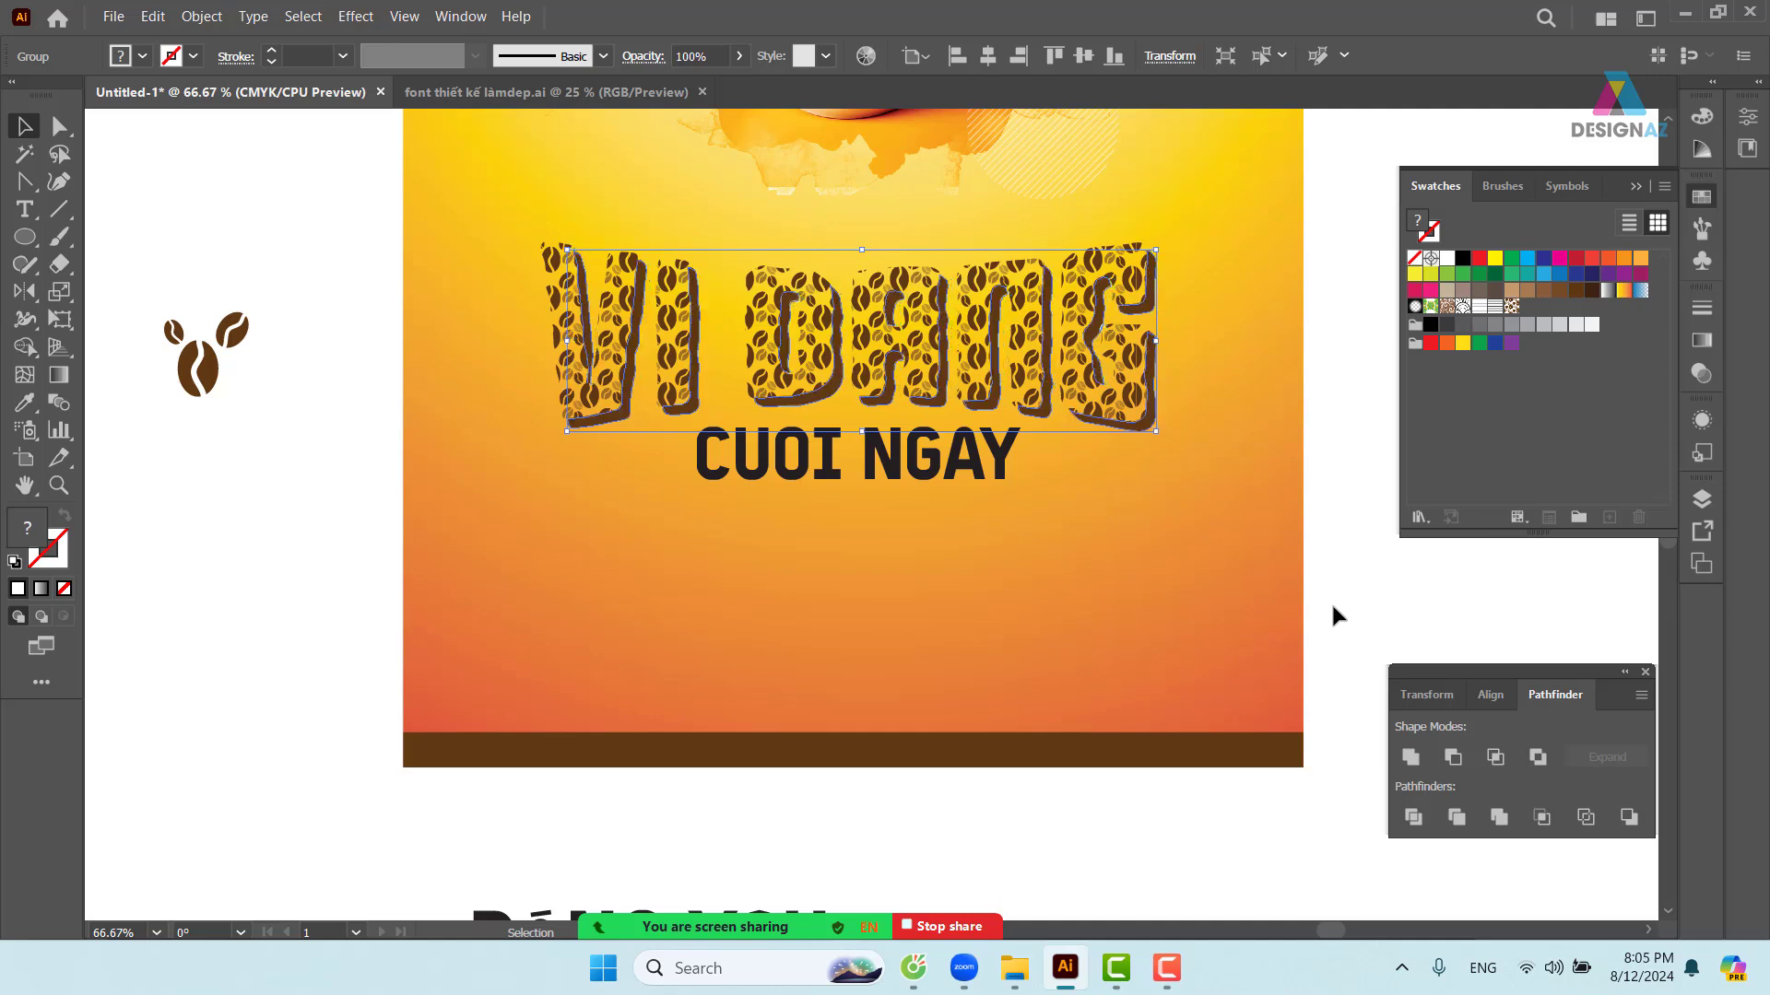
key(Right)
key(Right)
key(Right)
key(Right)
key(Right)
key(Right)
key(Right)
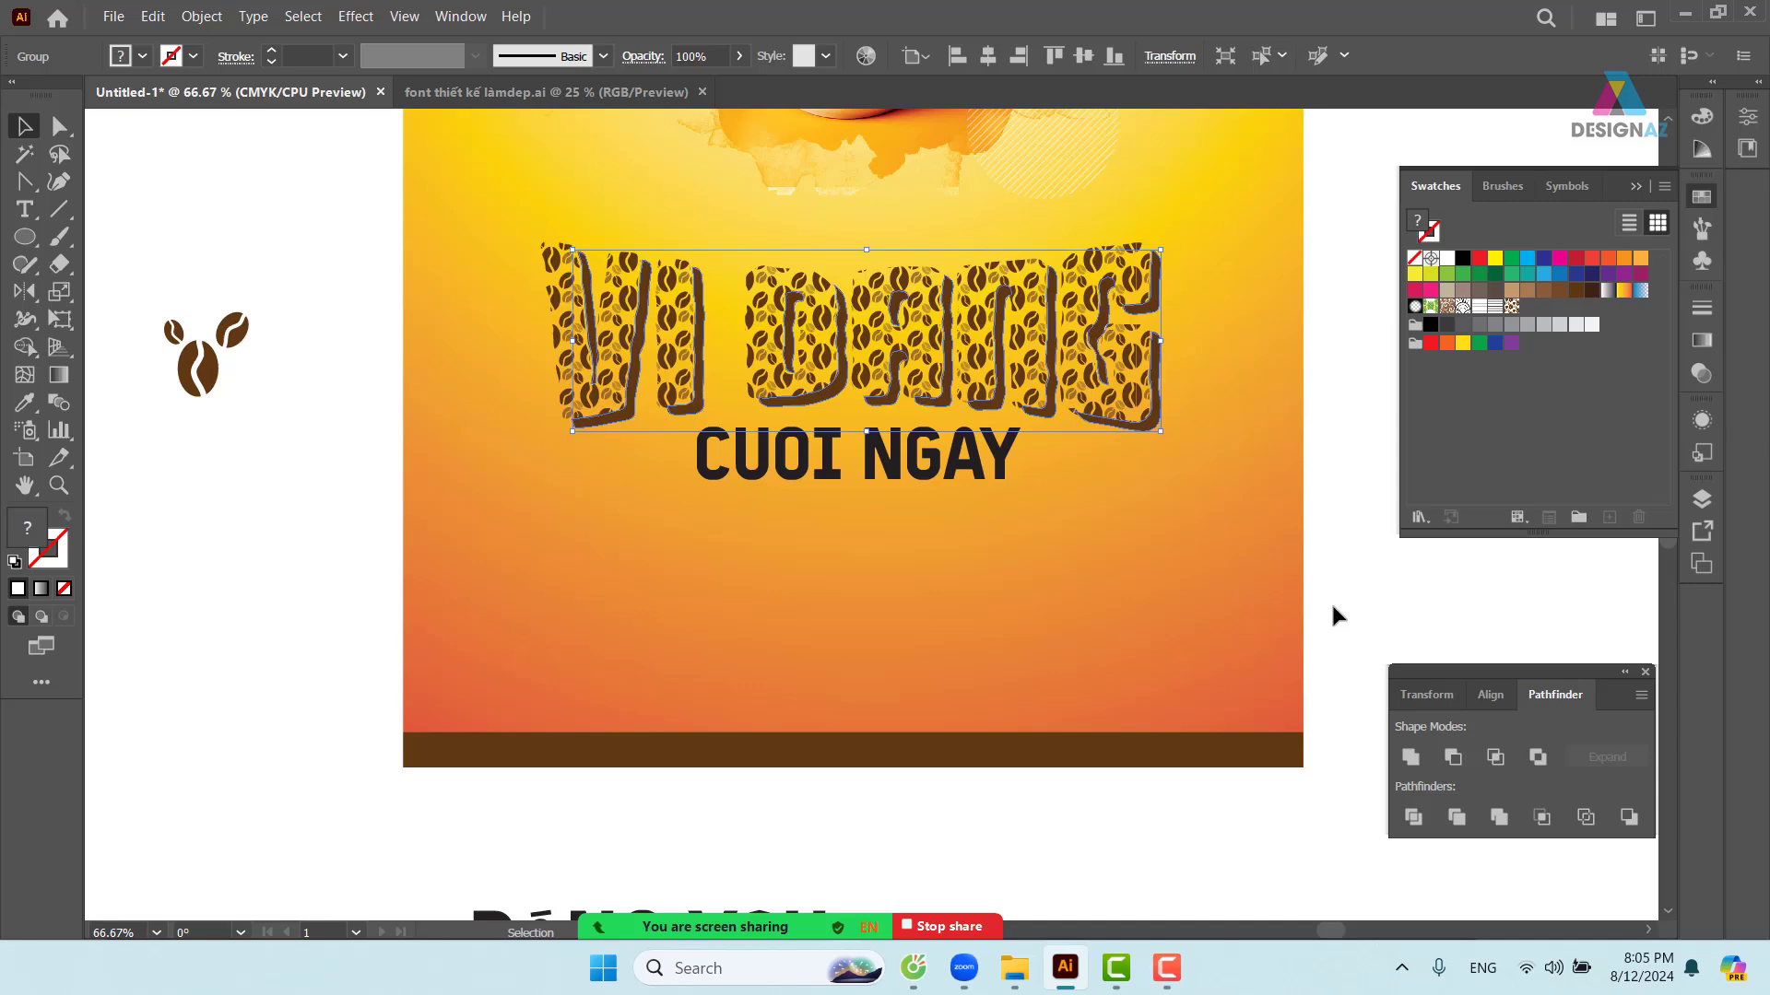
key(Right)
key(Right)
key(Right)
key(Right)
key(Right)
key(Right)
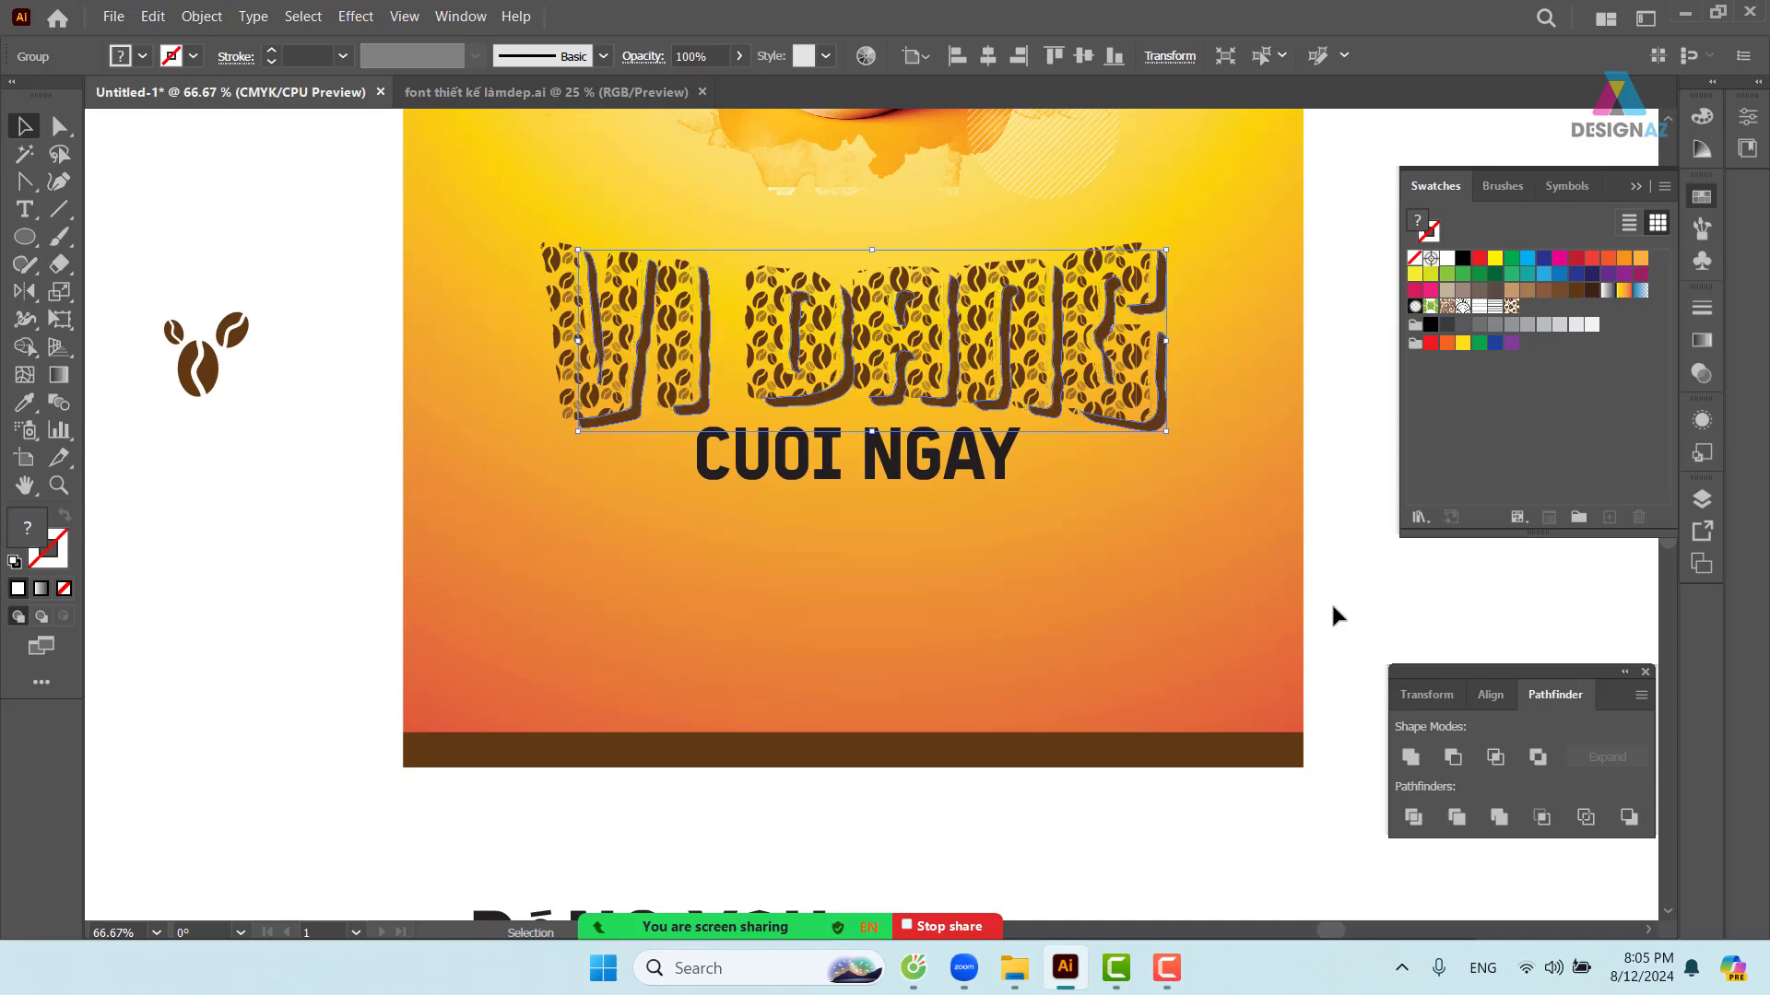
key(Left)
key(Left)
key(Left)
key(Left)
key(Left)
key(Left)
key(Left)
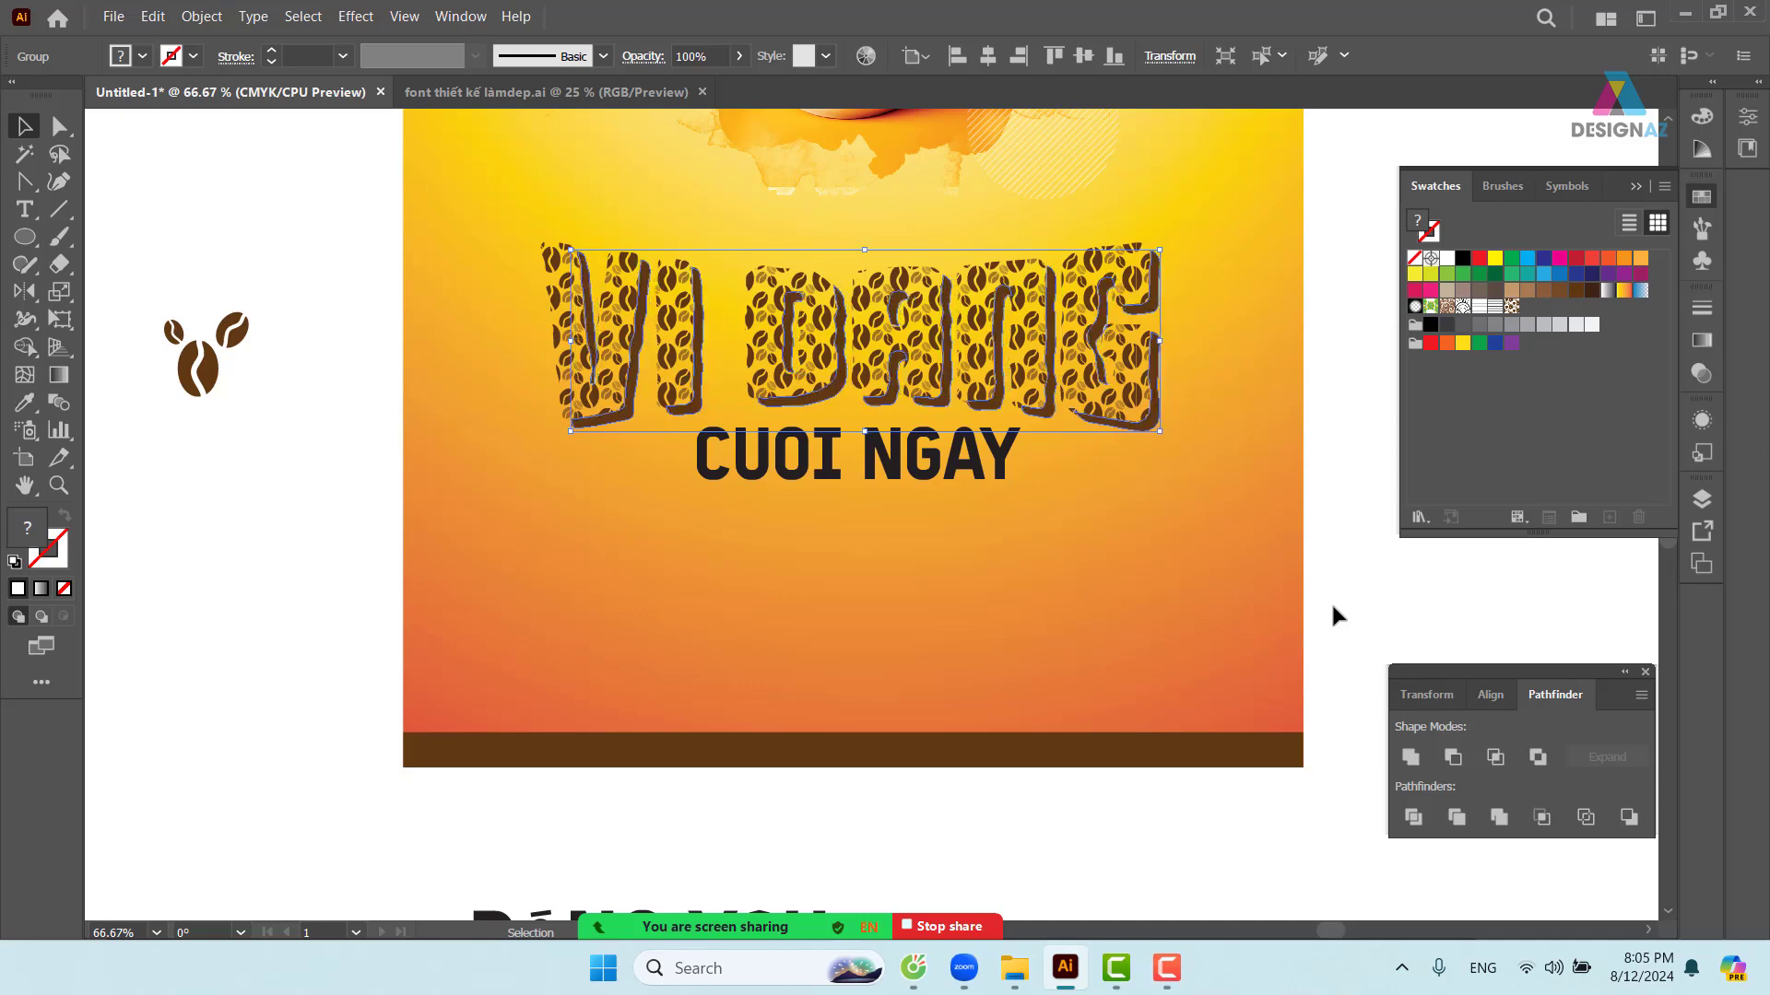
click(1292, 474)
drag(1327, 478, 1298, 473)
click(1326, 409)
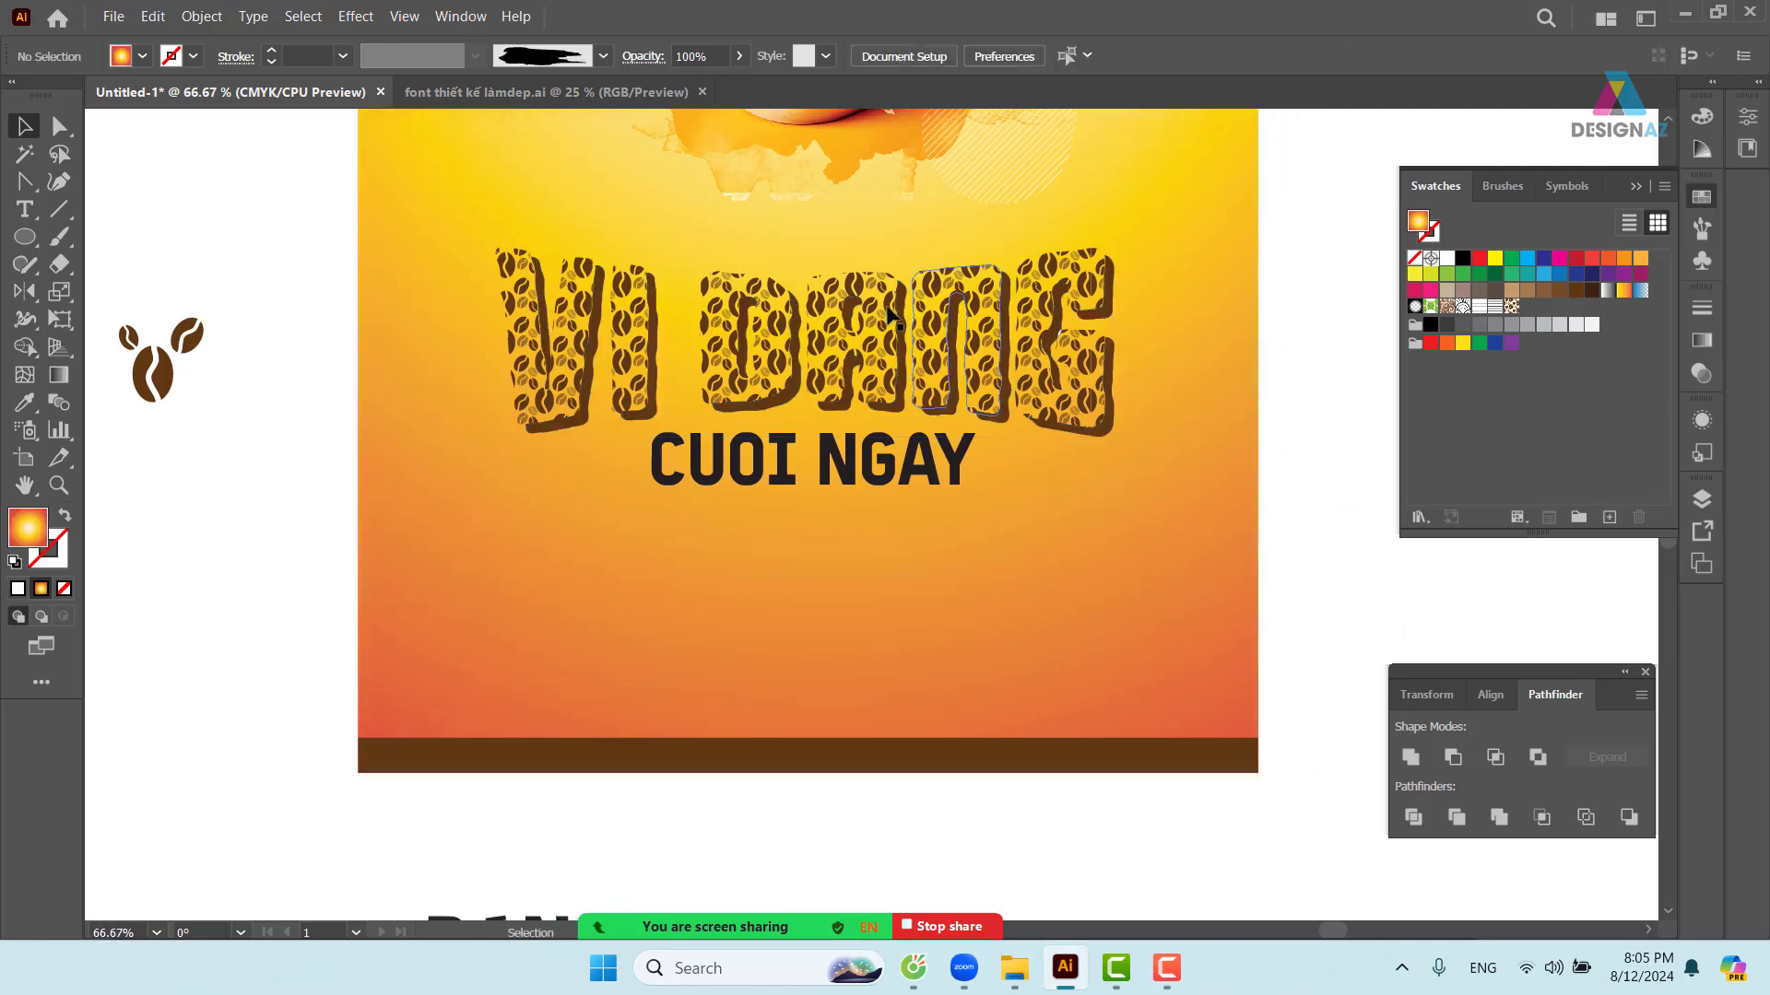
- Duplicate the patterned VI DANG lettering below the CUOI NGAY text and fill the copy with light orange
click(790, 332)
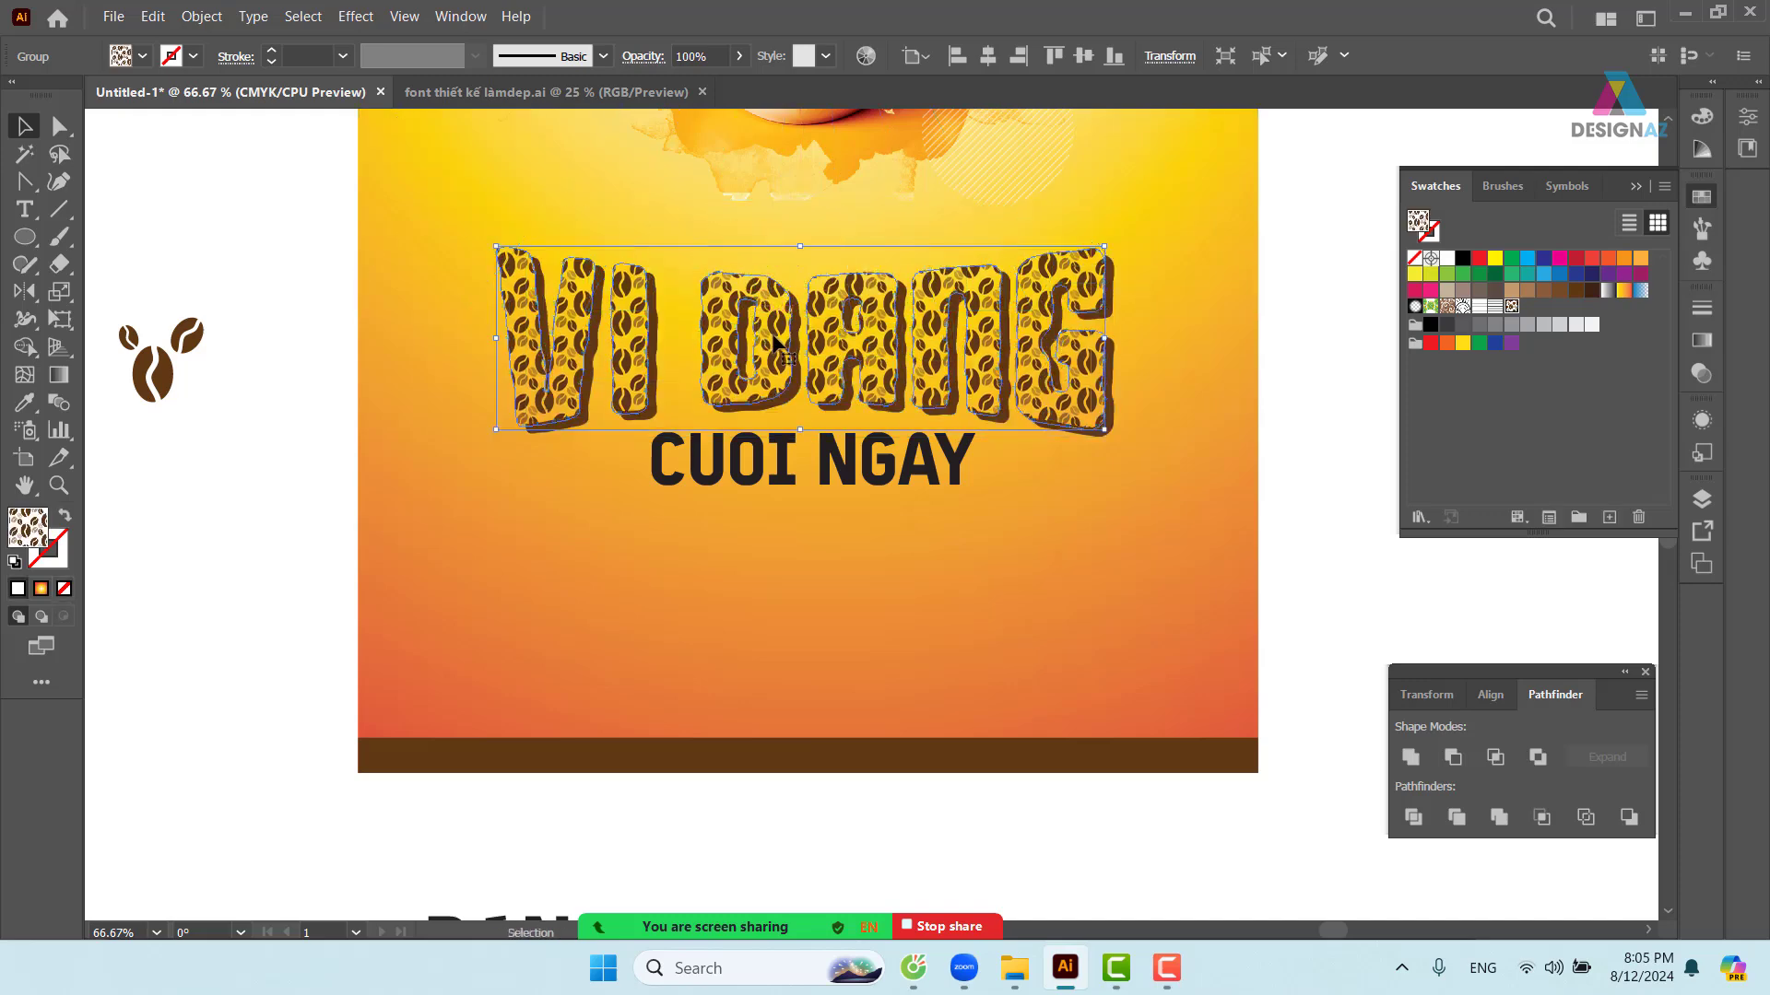
drag(777, 337, 1180, 616)
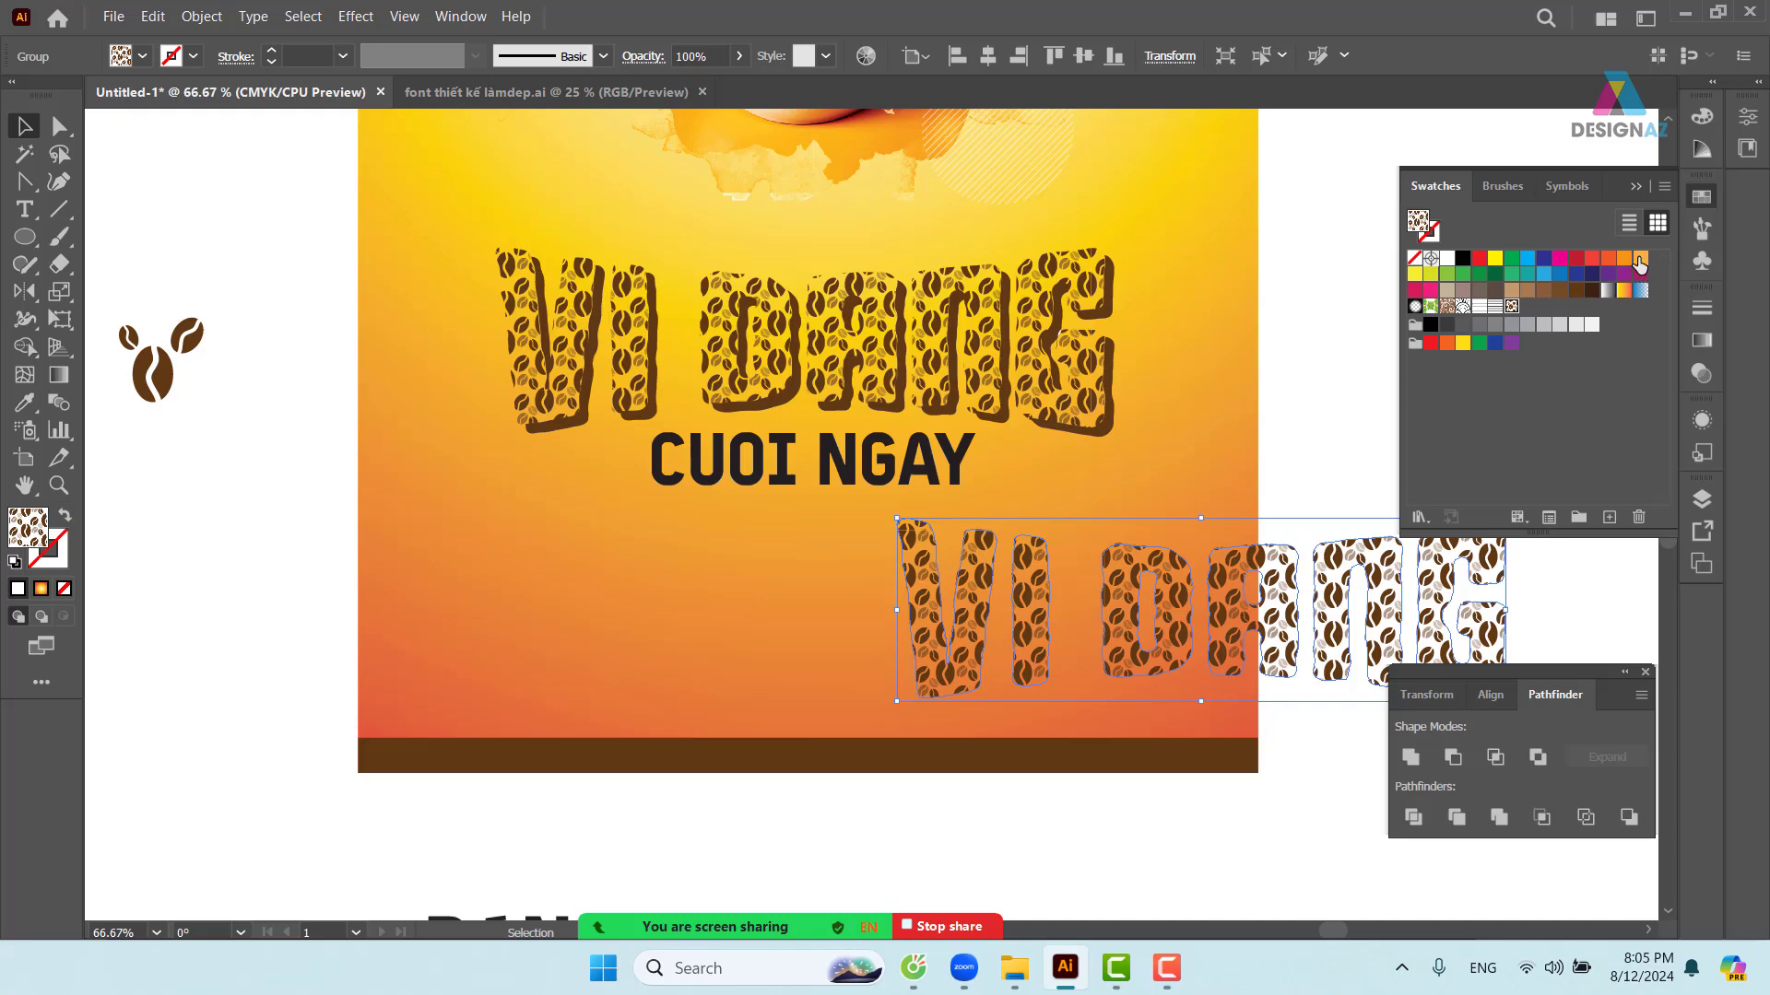
click(1640, 261)
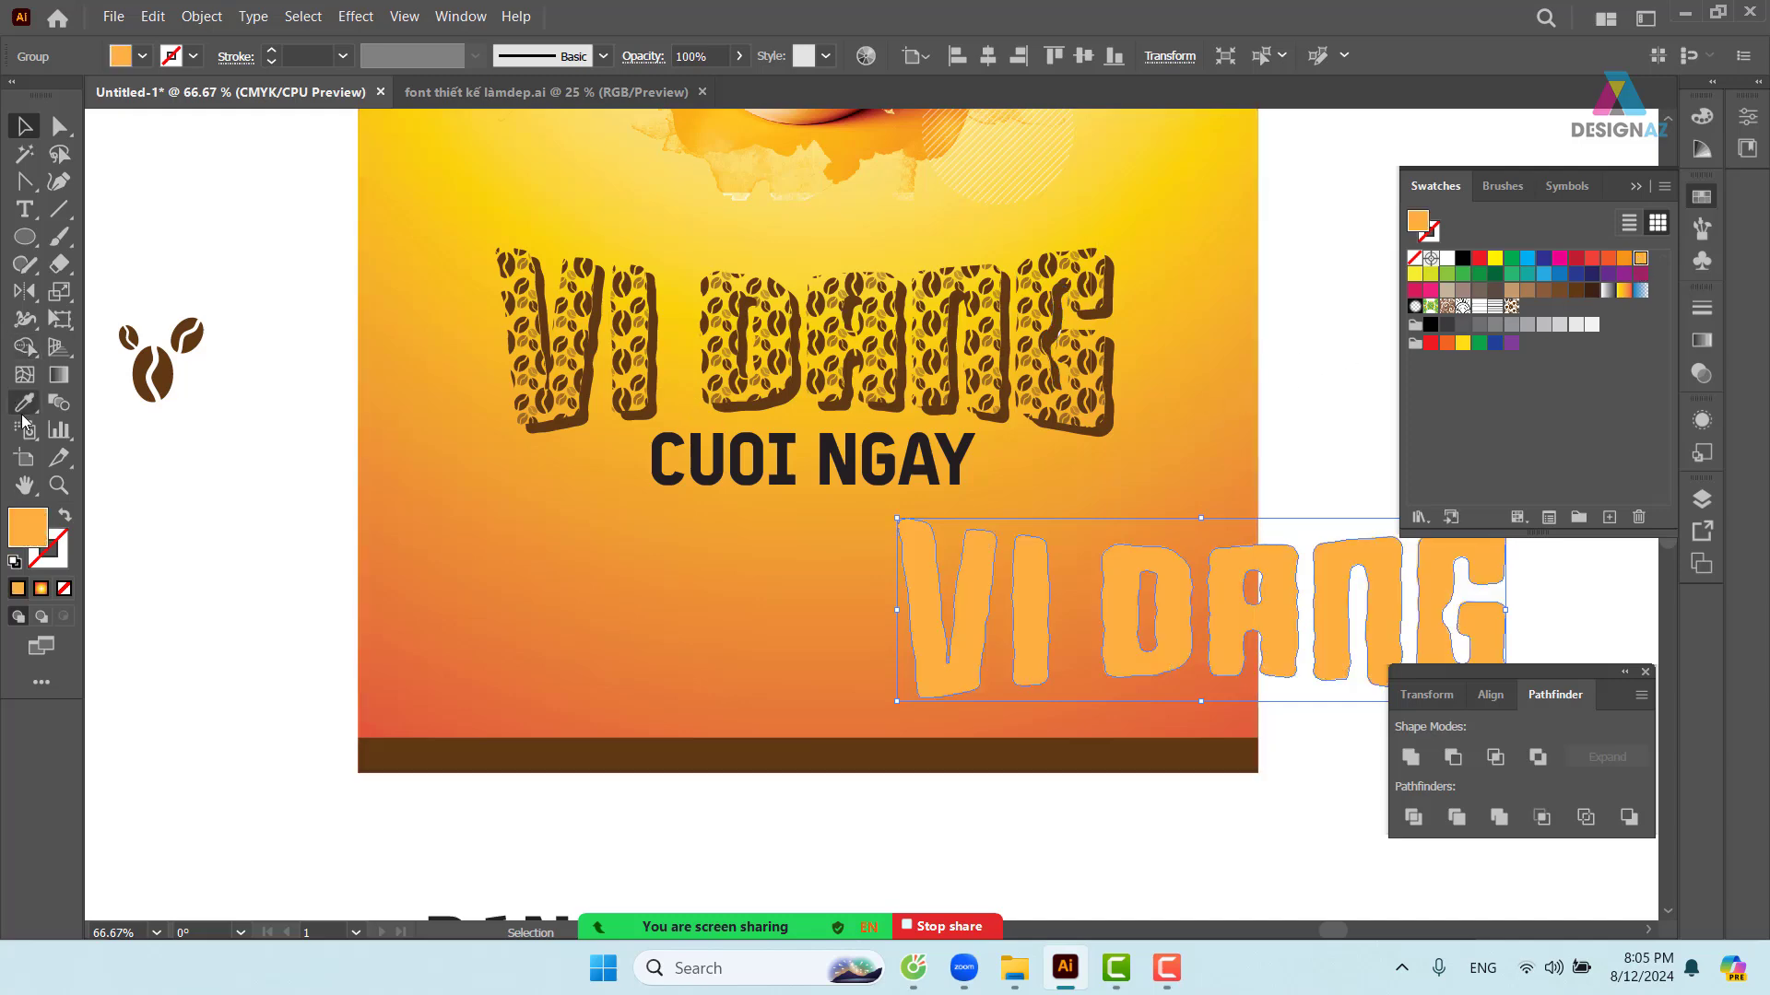
- Lighten the VI DANG copy's colour to pale peach and swap it from fill to stroke, leaving no fill
double_click(27, 528)
drag(1019, 296, 1061, 244)
click(1510, 254)
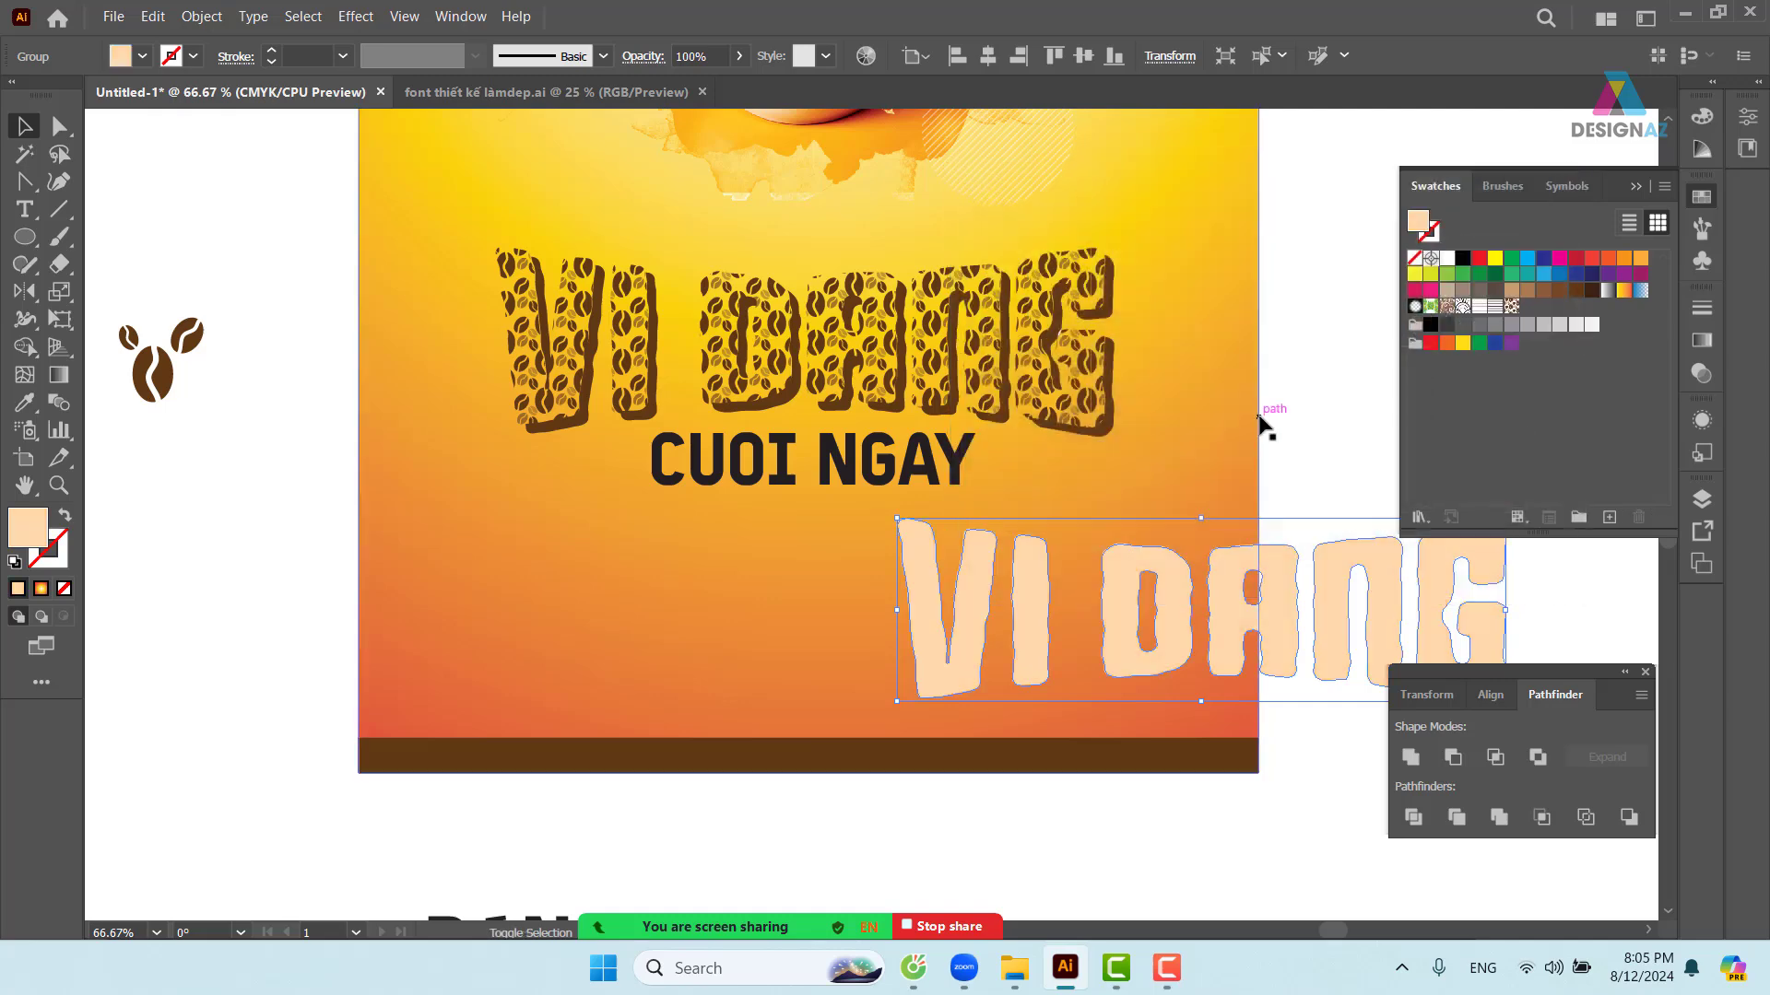
key(shift+x)
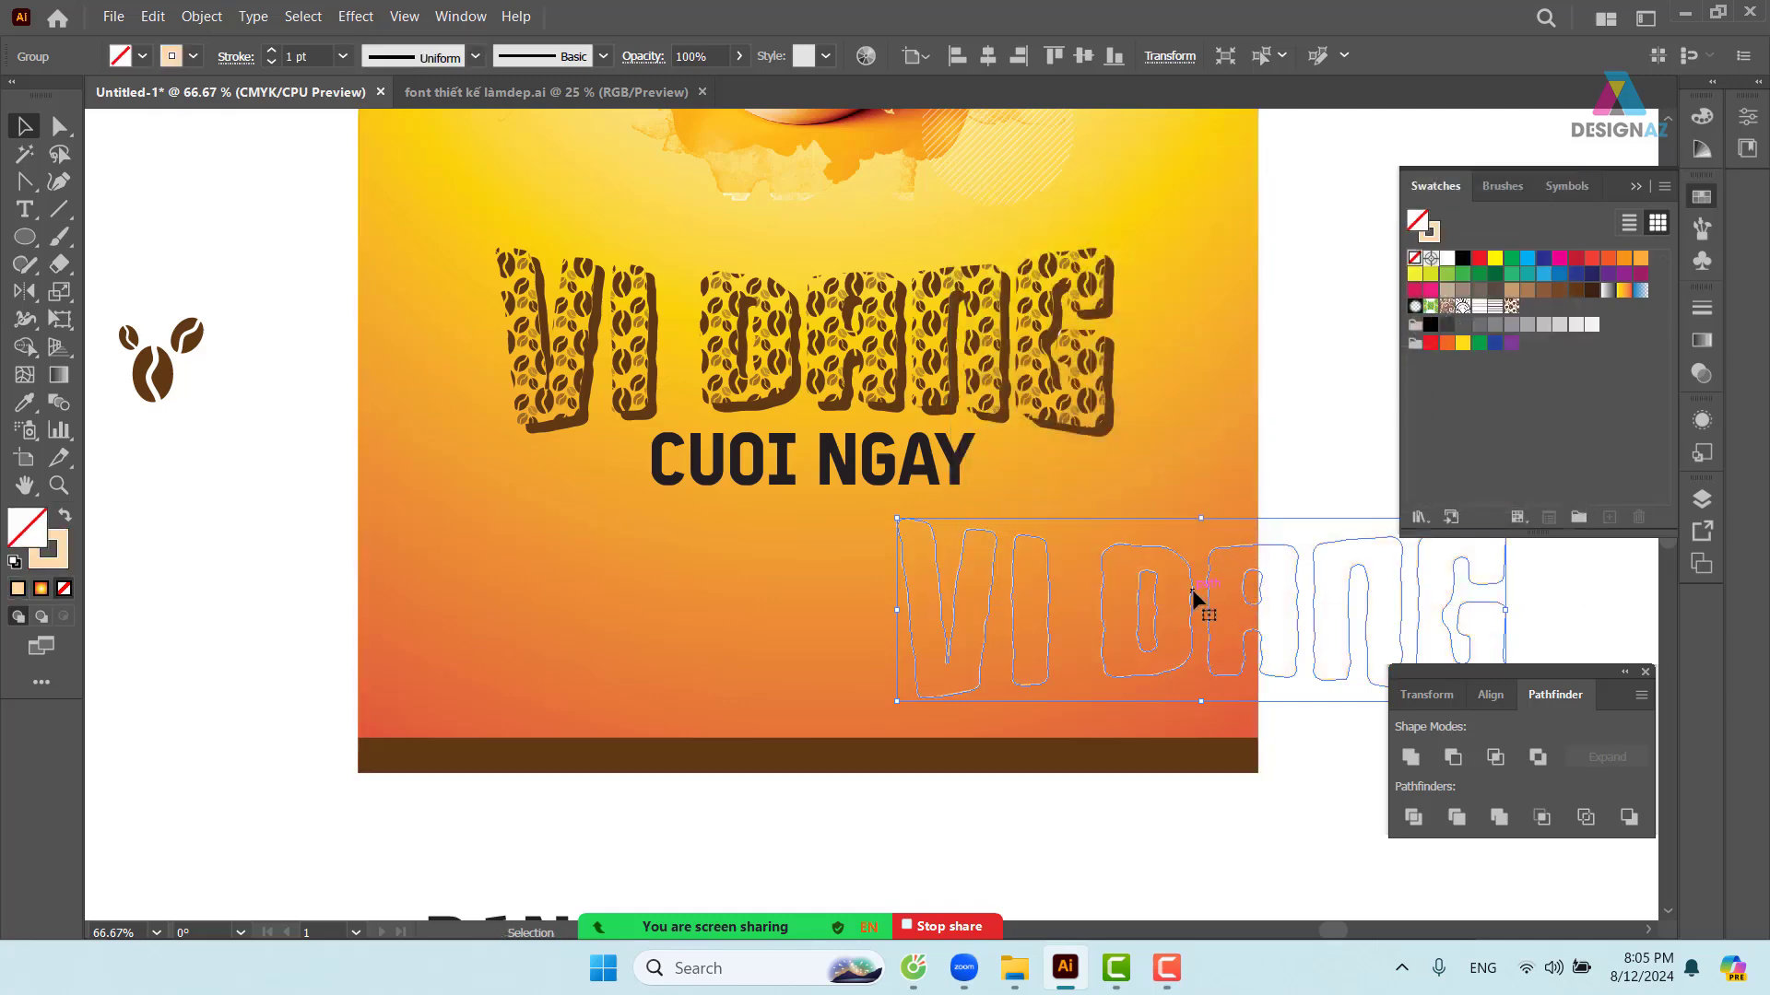
- Place the peach outline over the patterned VI DANG lettering, set its stroke weight to 5 pt and deselect it
mouse_move(1120, 548)
mouse_down()
mouse_move(866, 443)
mouse_move(737, 346)
mouse_move(792, 329)
mouse_up()
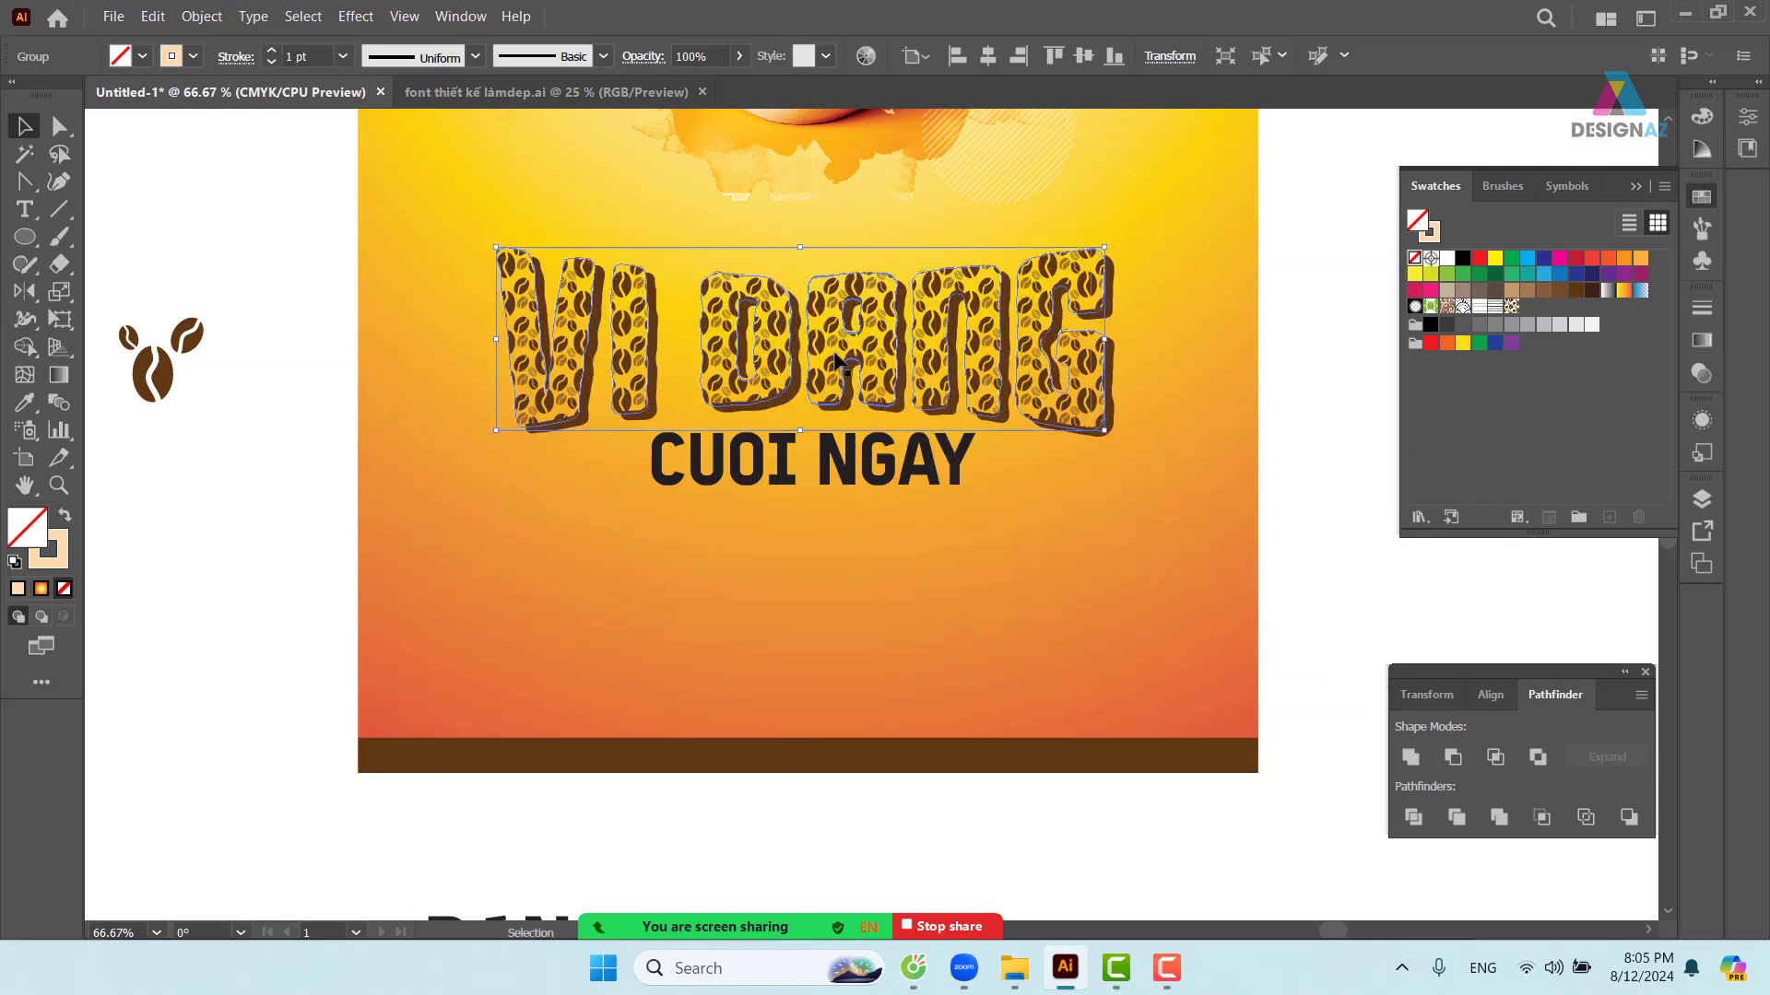
click(344, 58)
click(374, 206)
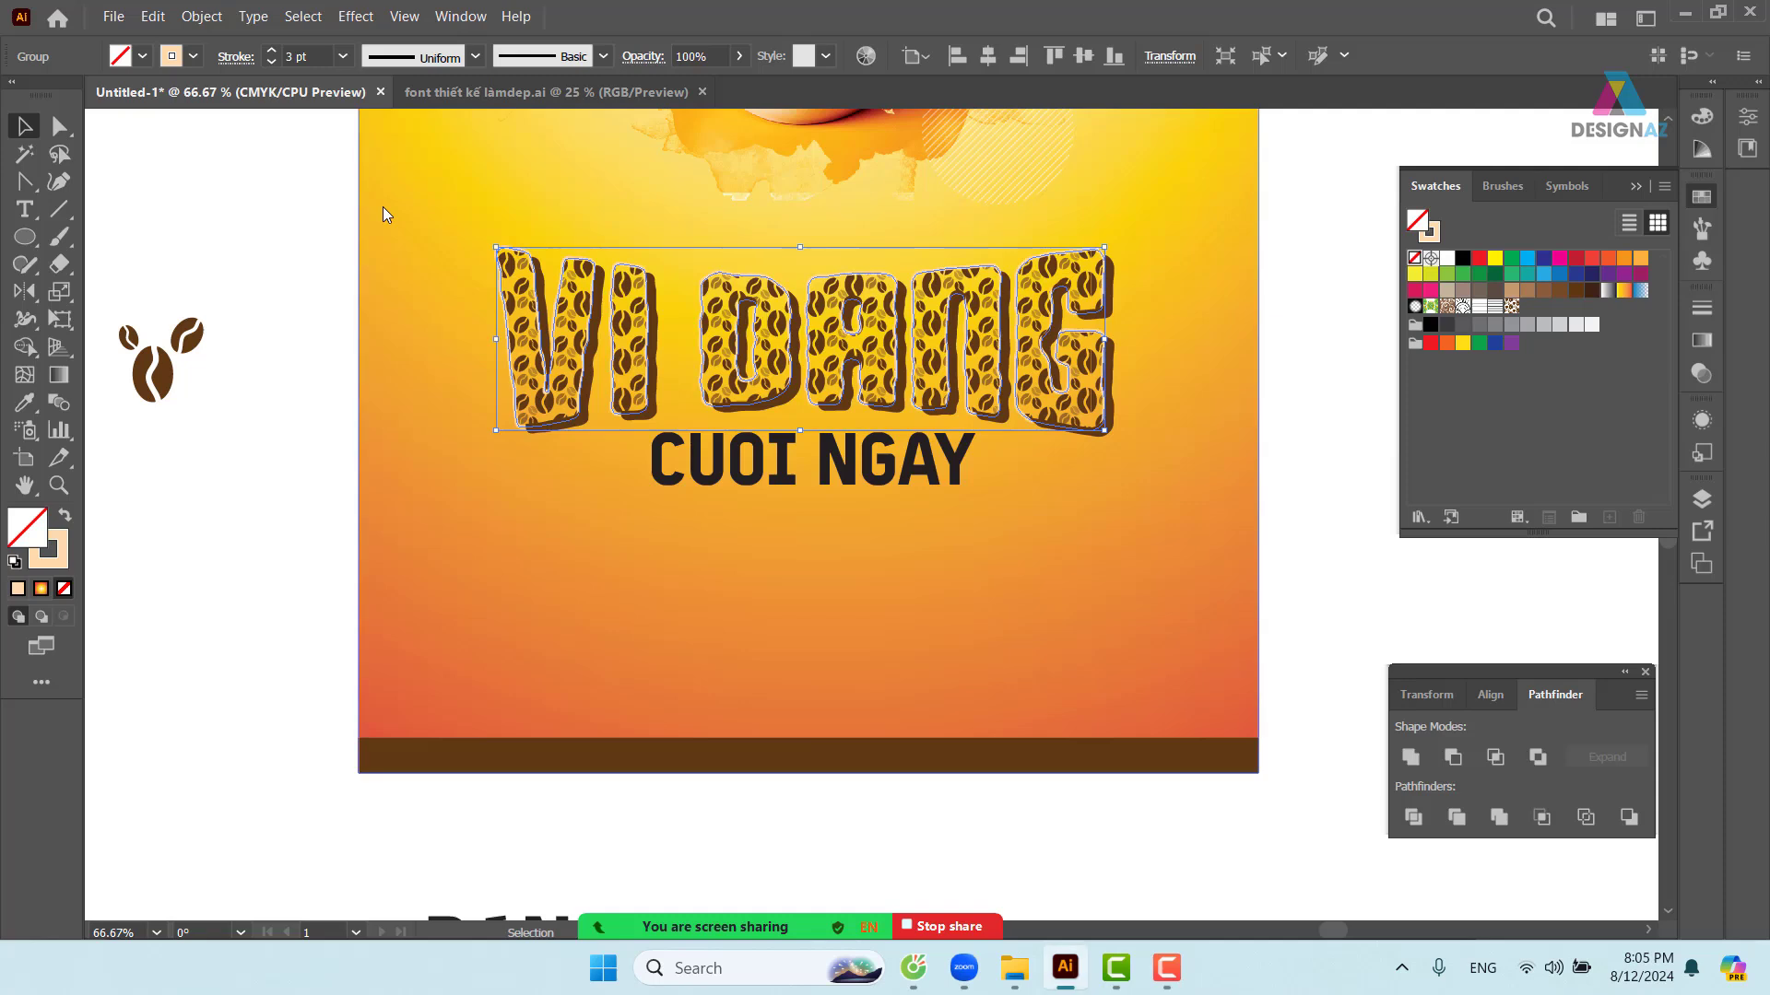
click(343, 56)
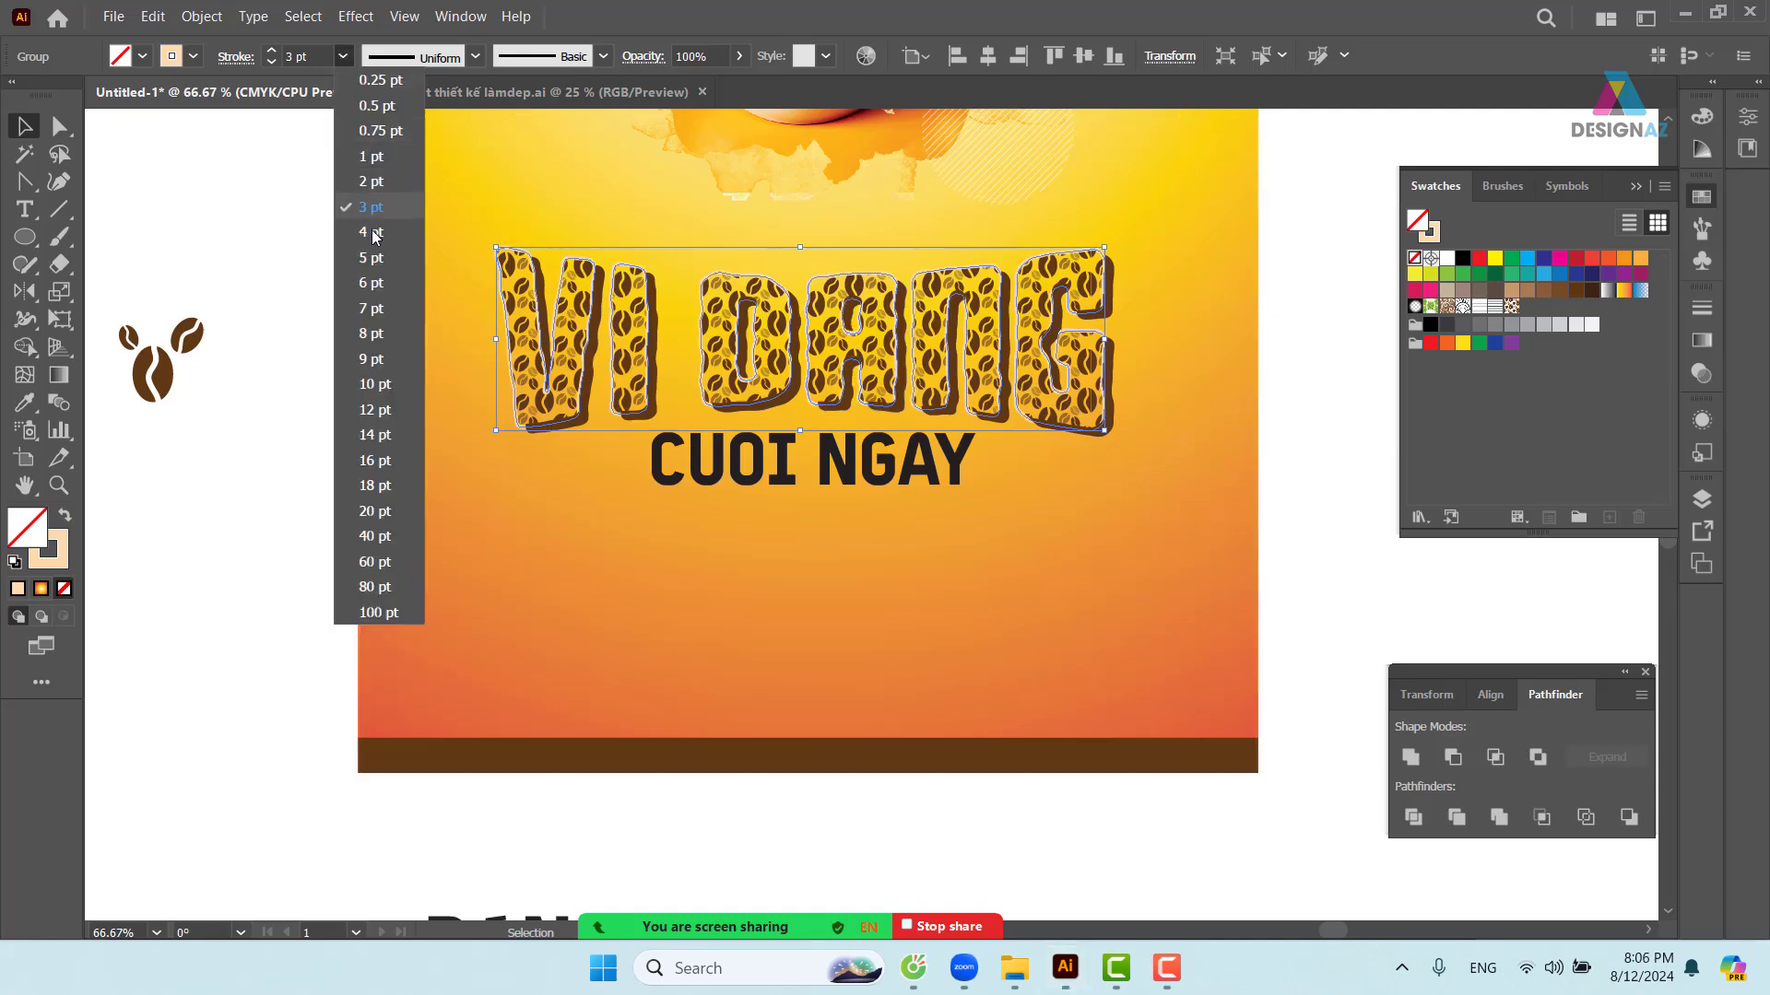
click(374, 258)
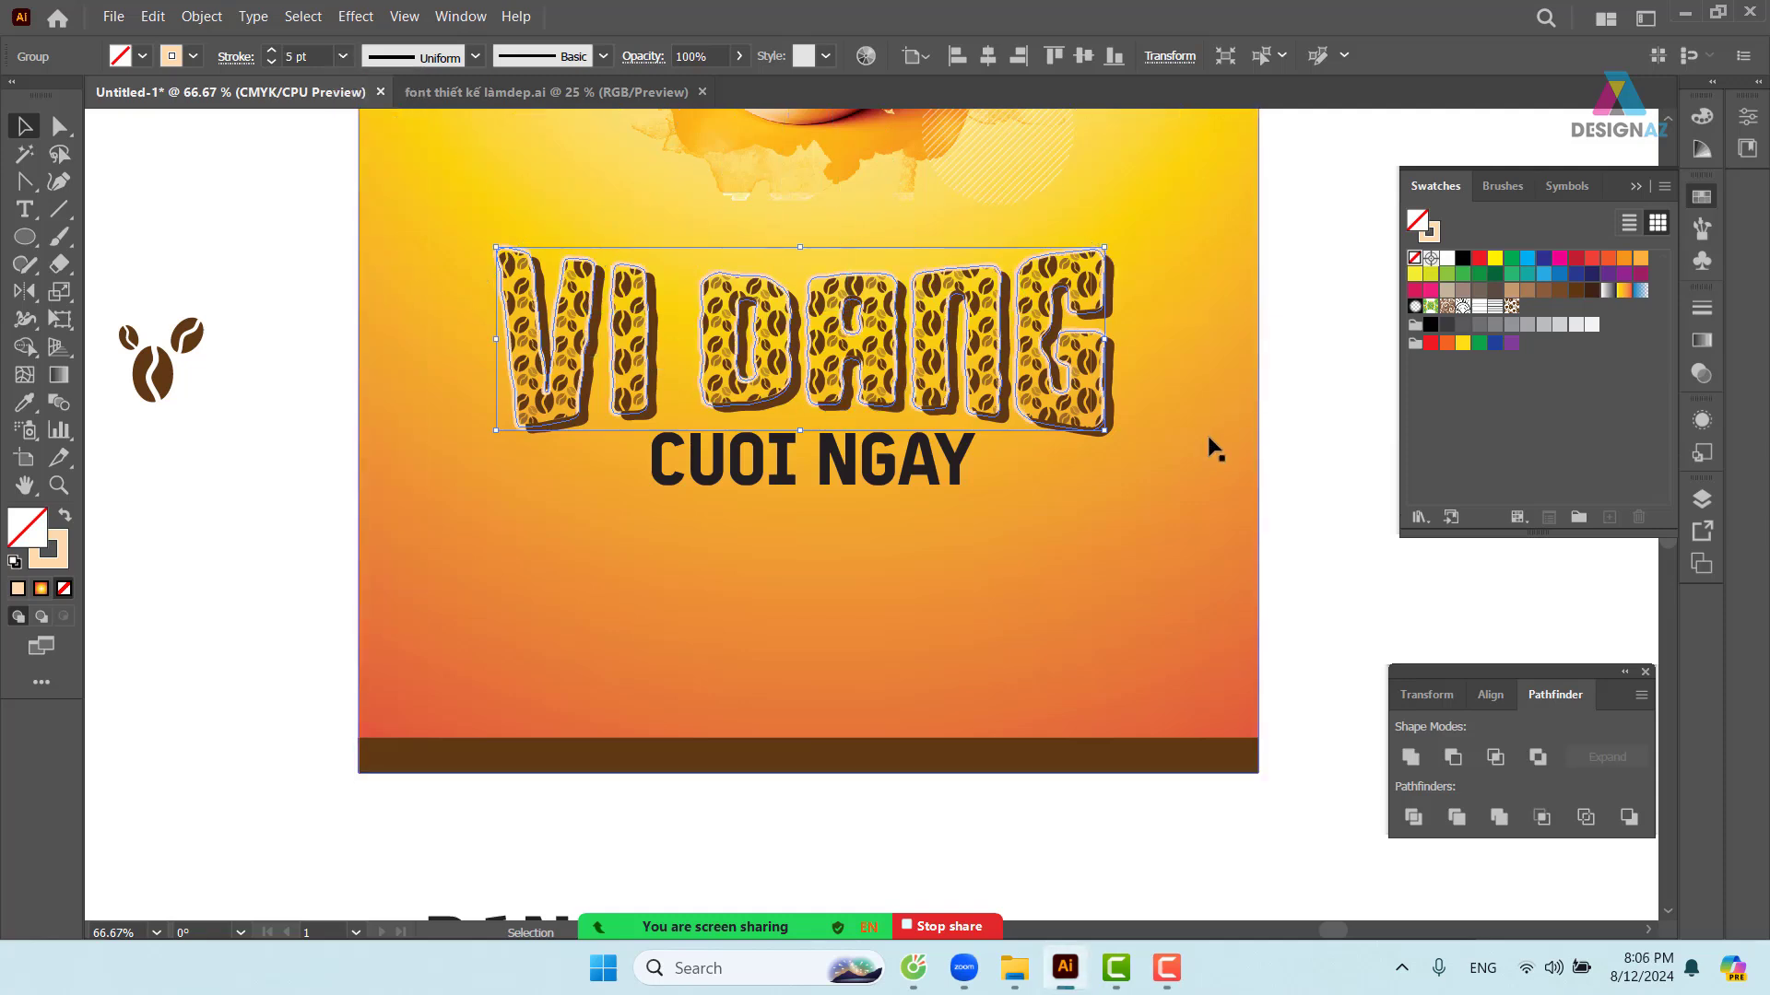
key(ctrl)
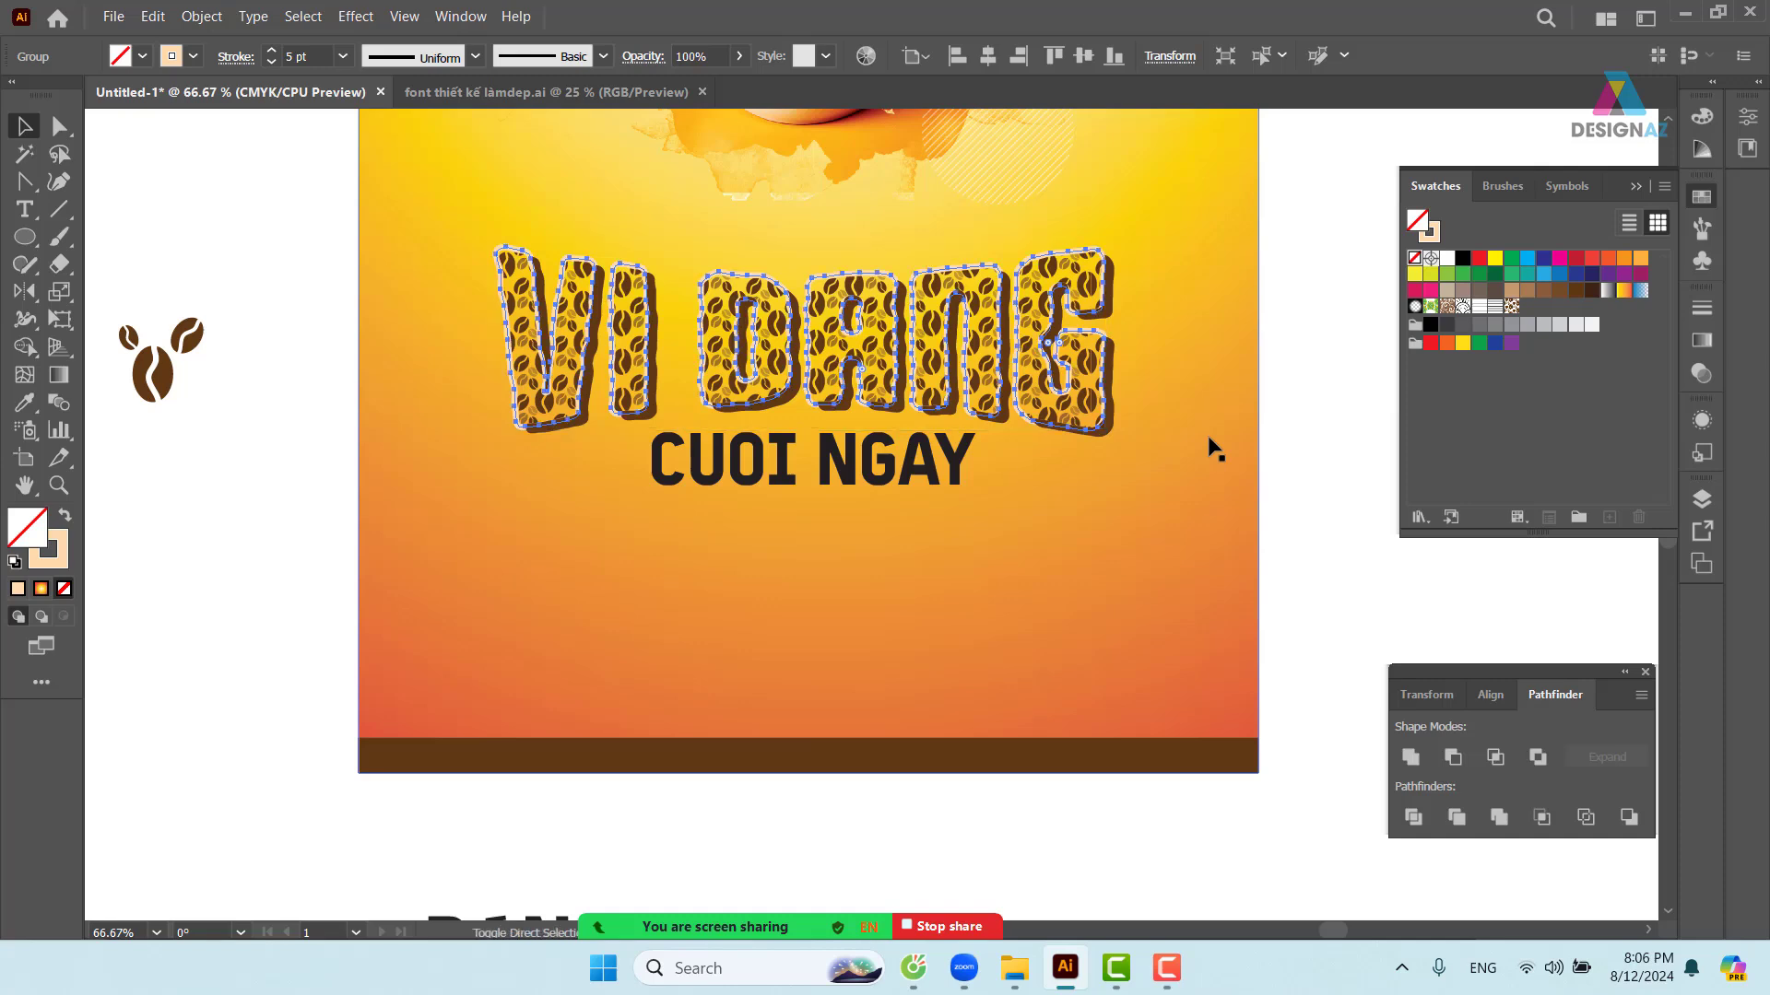
click(1295, 507)
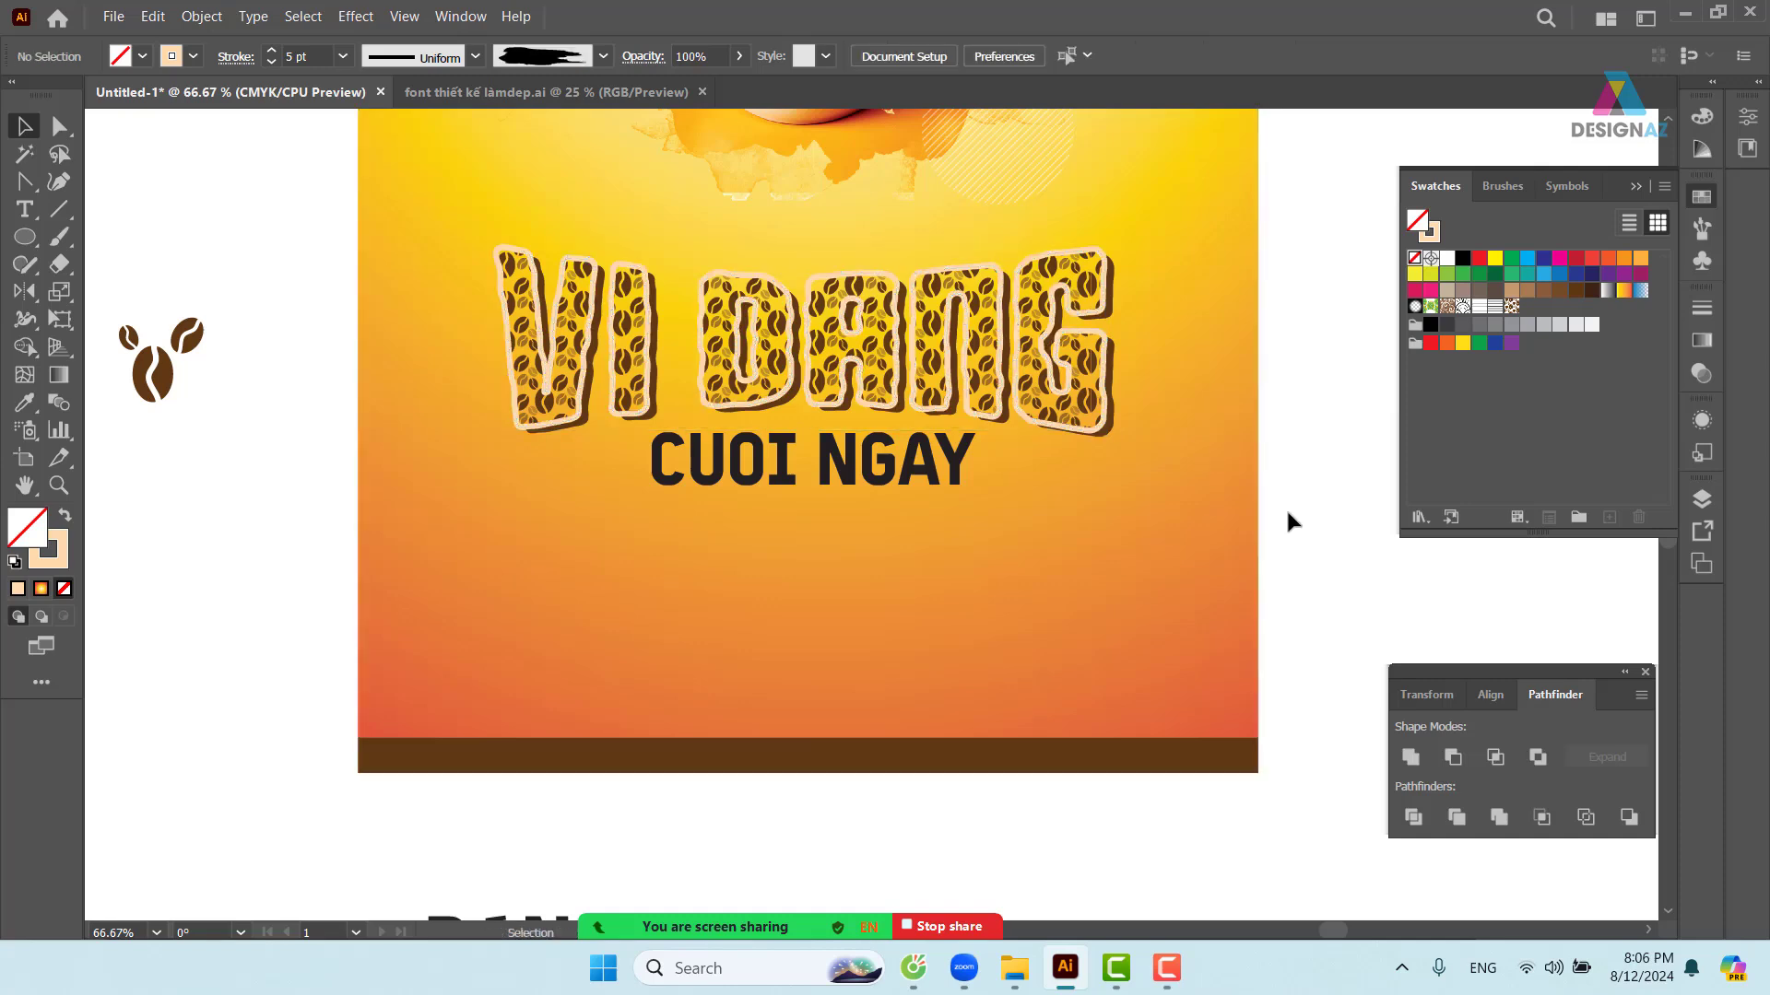
- Shift the brown VI DANG shadow slightly right and down so it extends further beyond the letters
drag(1115, 435, 1117, 438)
click(1257, 502)
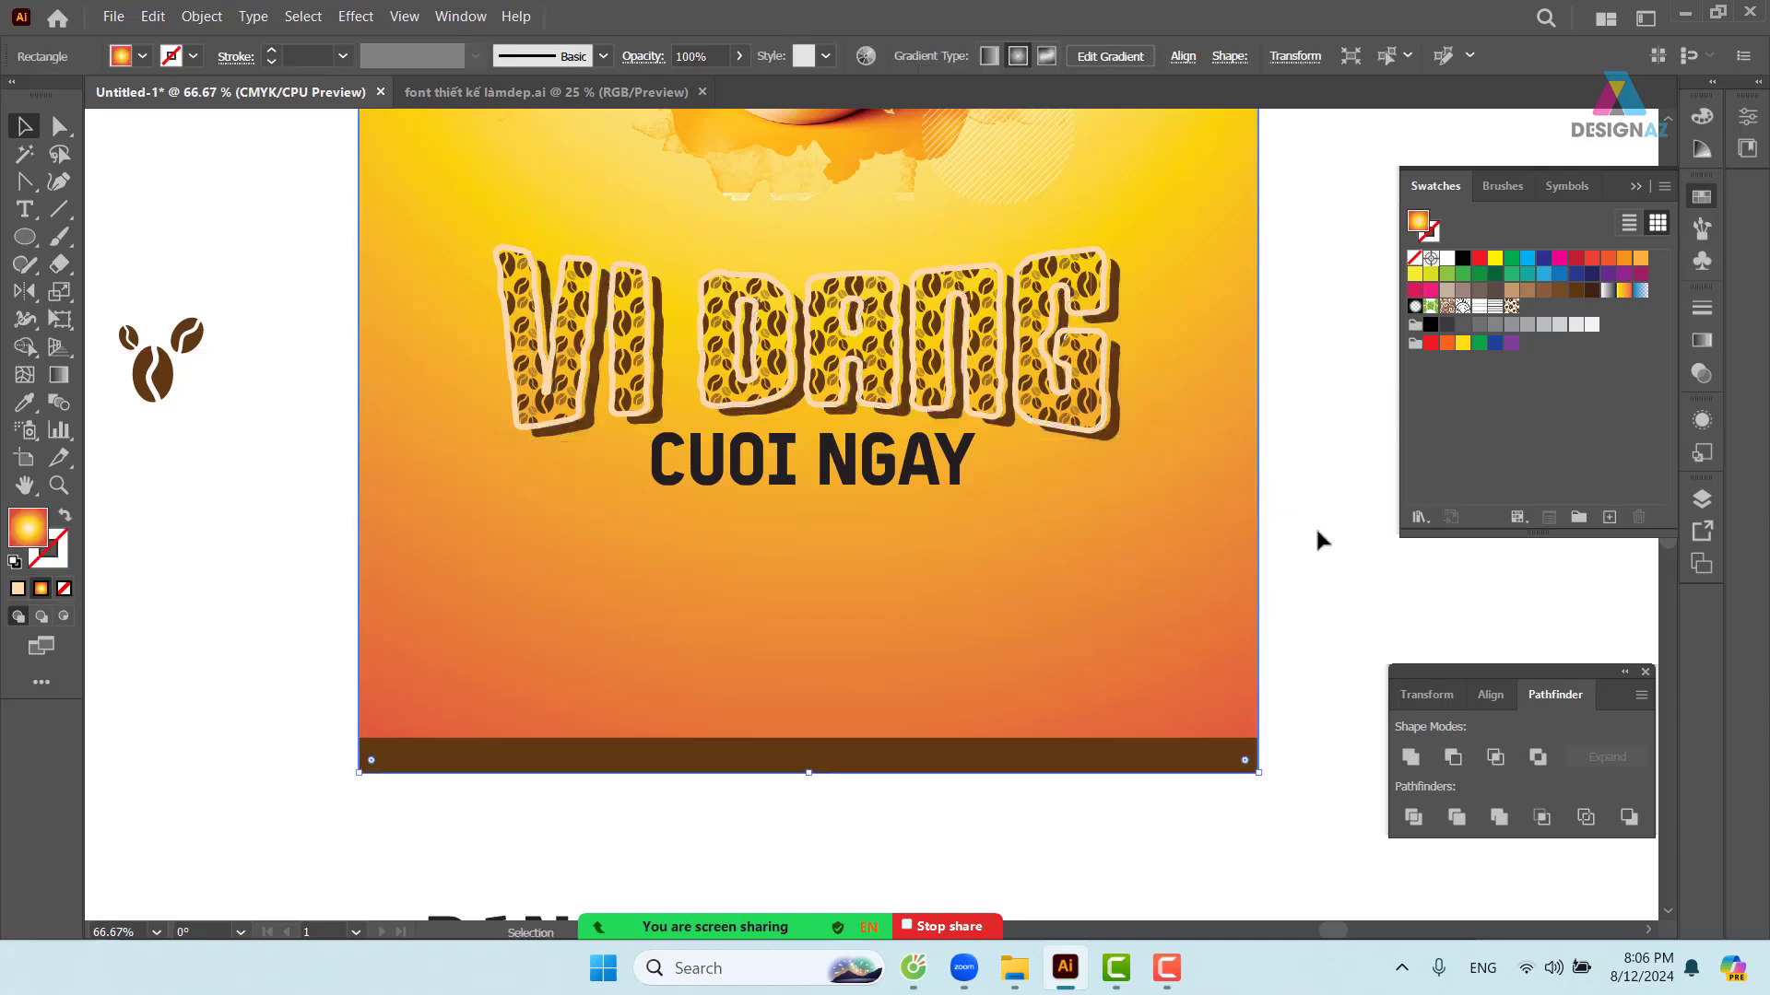
- Scale the CUOI NGAY text down to about 53.2 pt, keep it centred beneath the headline and fill it with dark brown
drag(1230, 542, 1291, 562)
drag(933, 500, 961, 508)
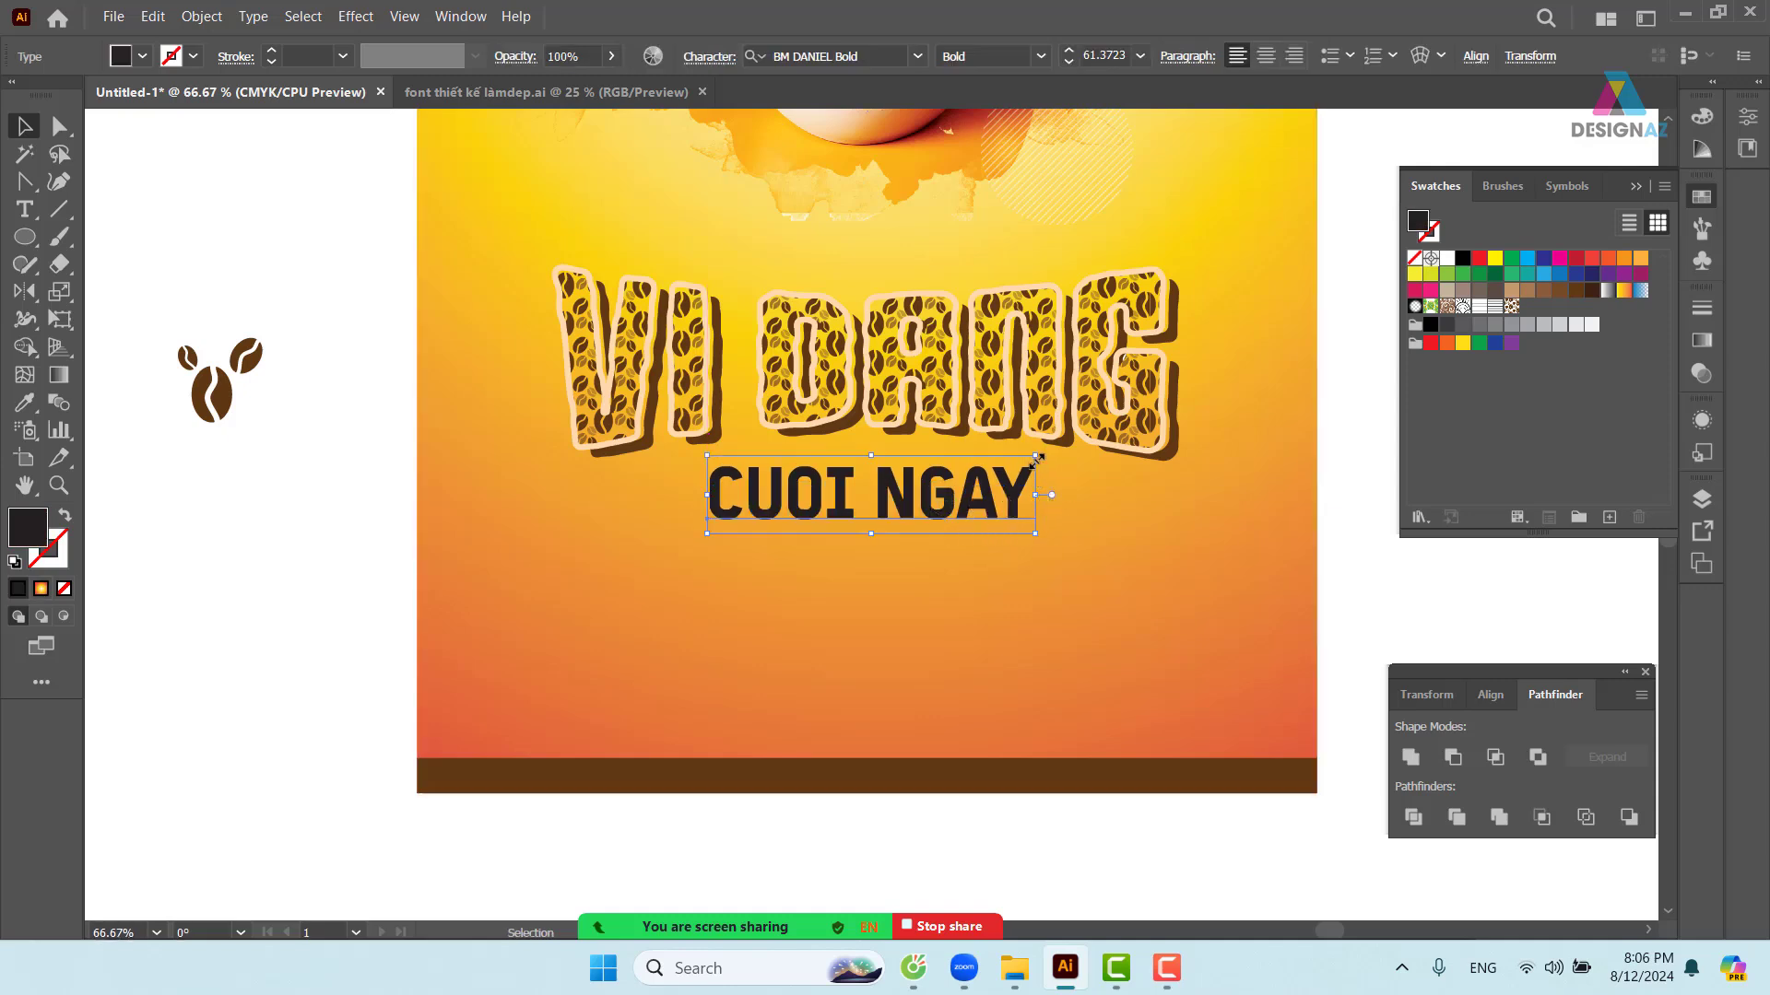
drag(1036, 456, 968, 492)
click(1582, 295)
- Draw a horizontal line to the left of CUOI NGAY and give it a 4 pt dark brown stroke
drag(1378, 559, 1308, 544)
drag(1110, 512, 1074, 588)
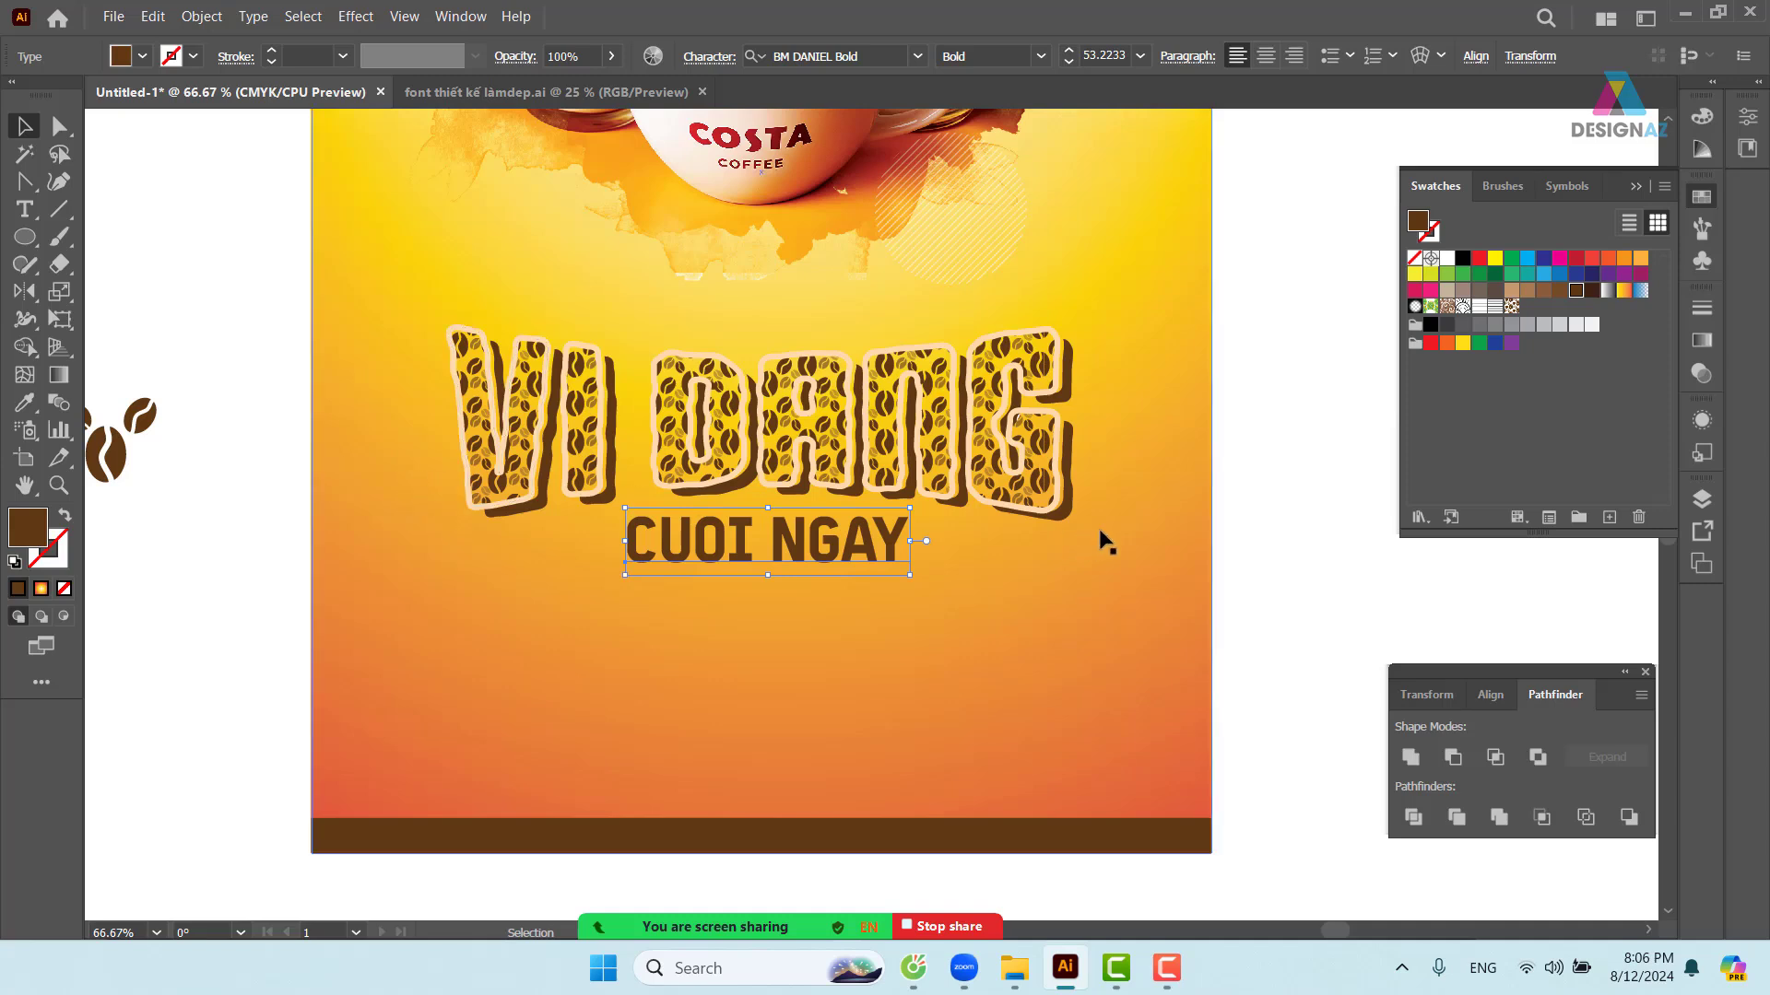
drag(964, 589, 1000, 527)
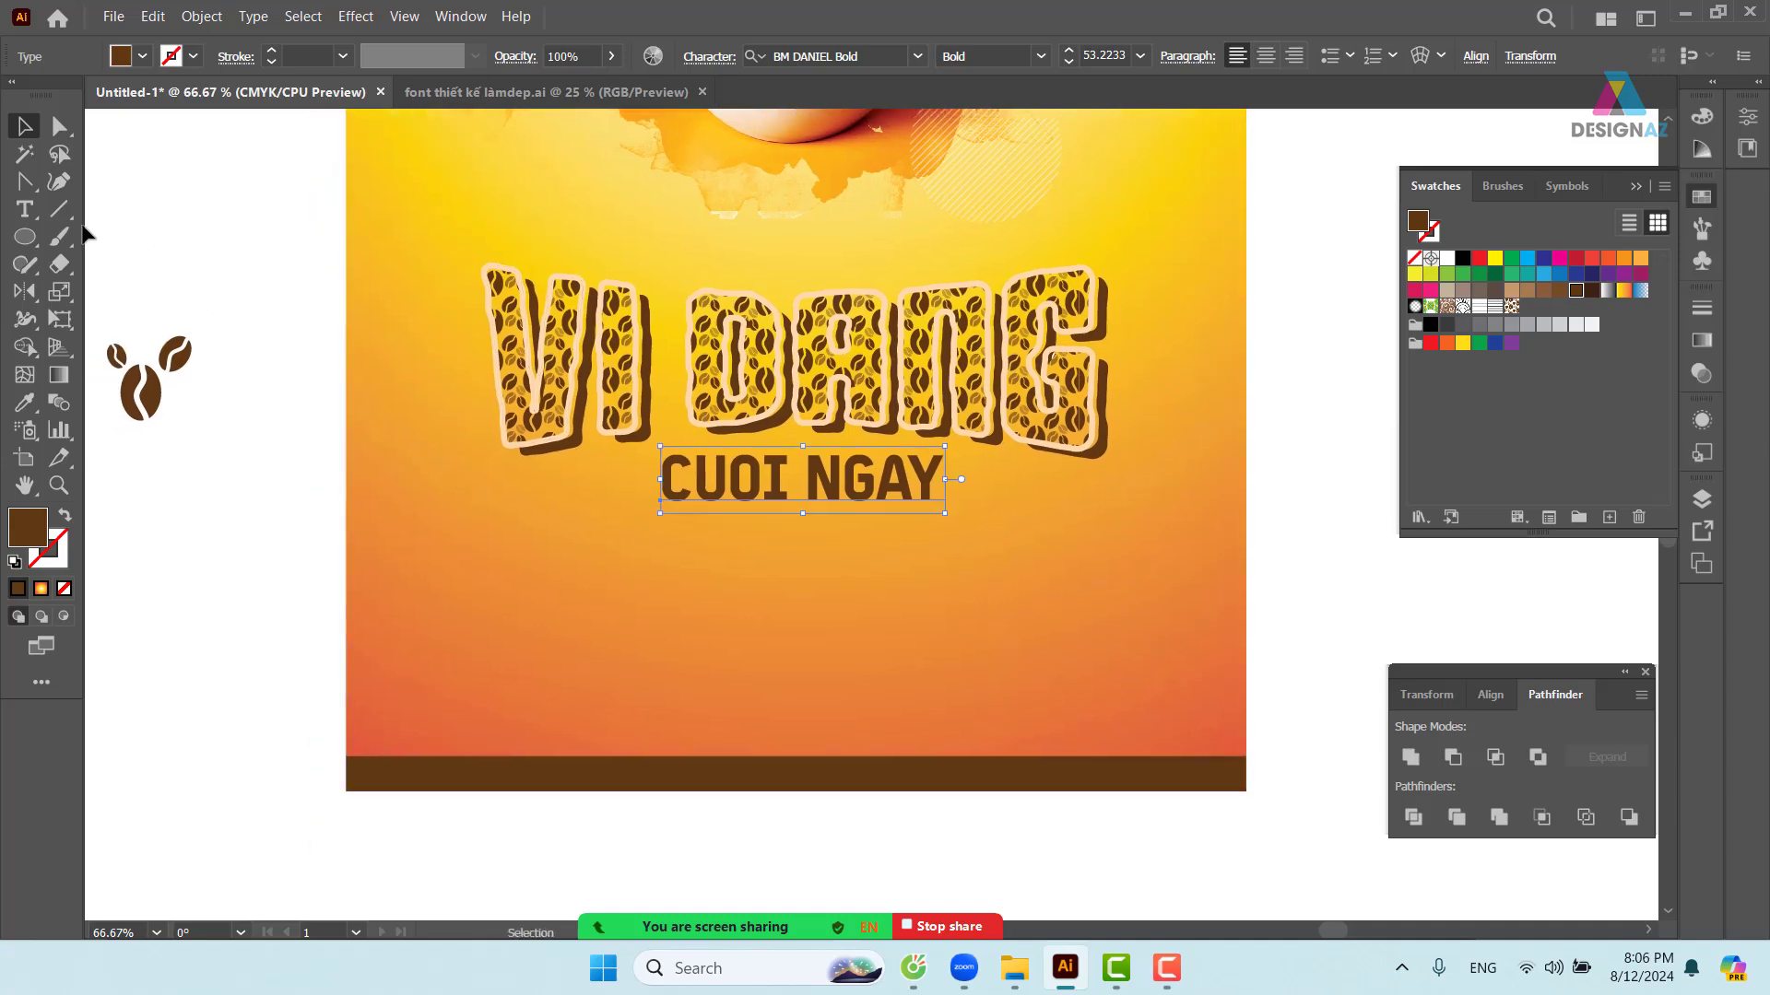
click(58, 209)
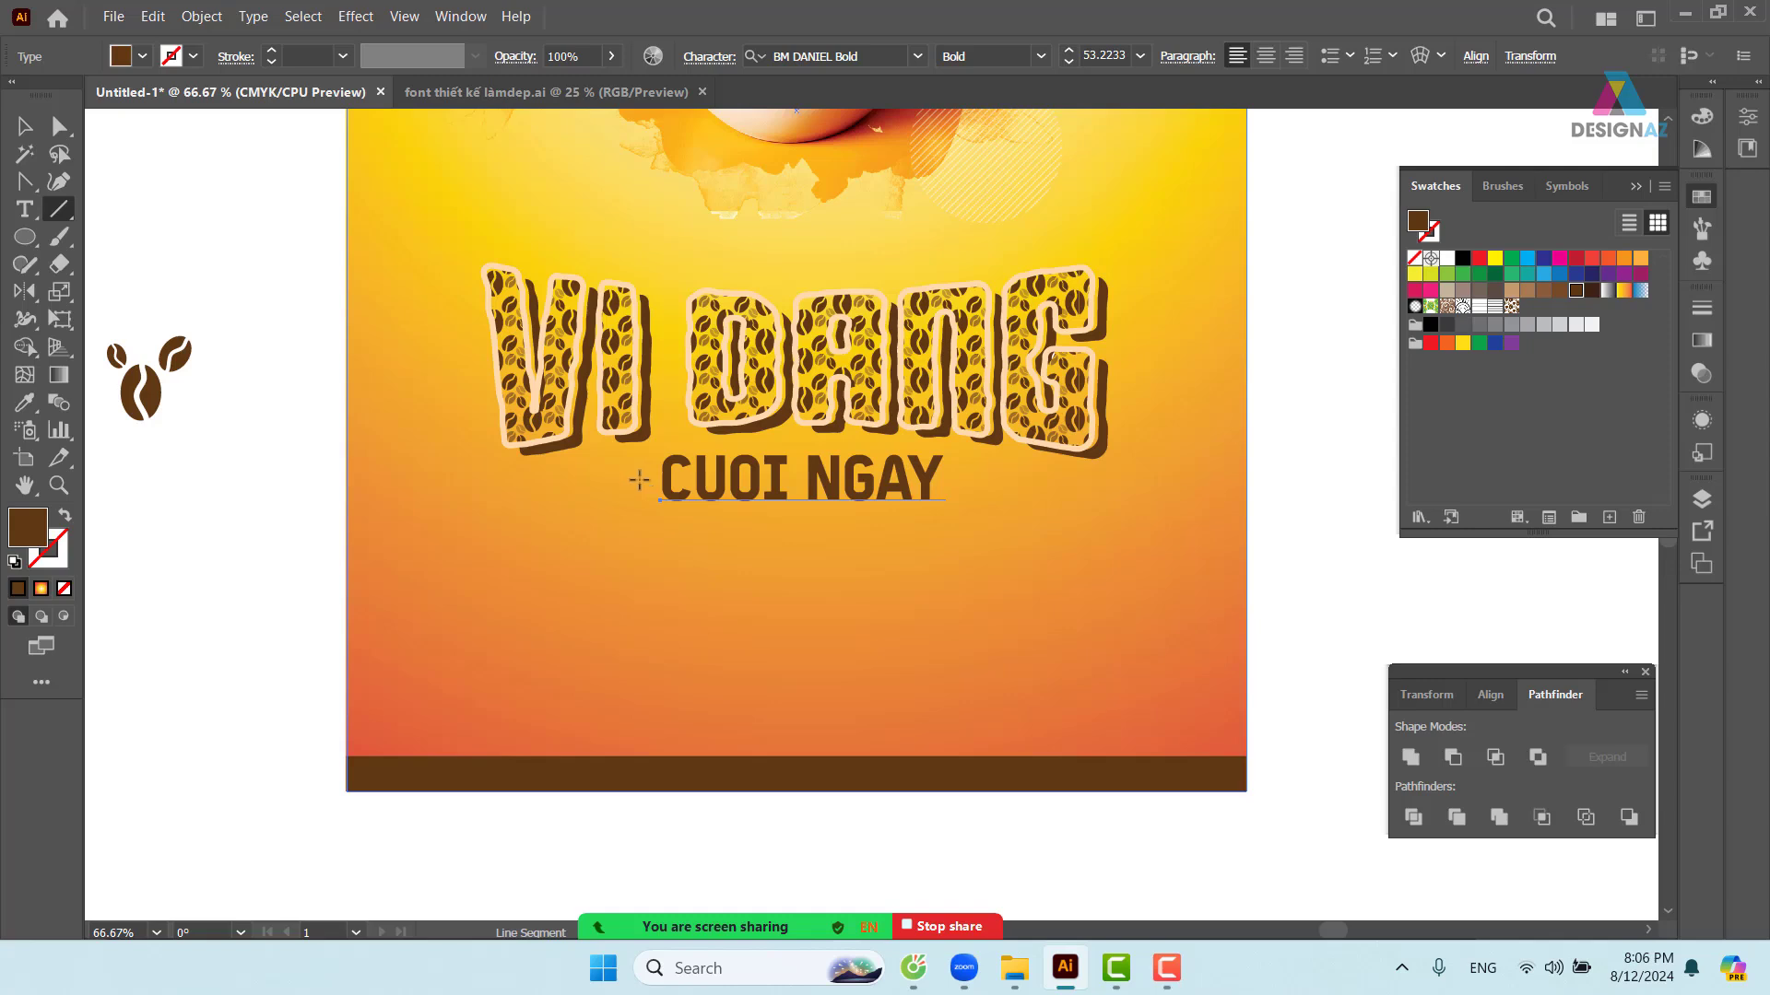
drag(643, 480, 503, 479)
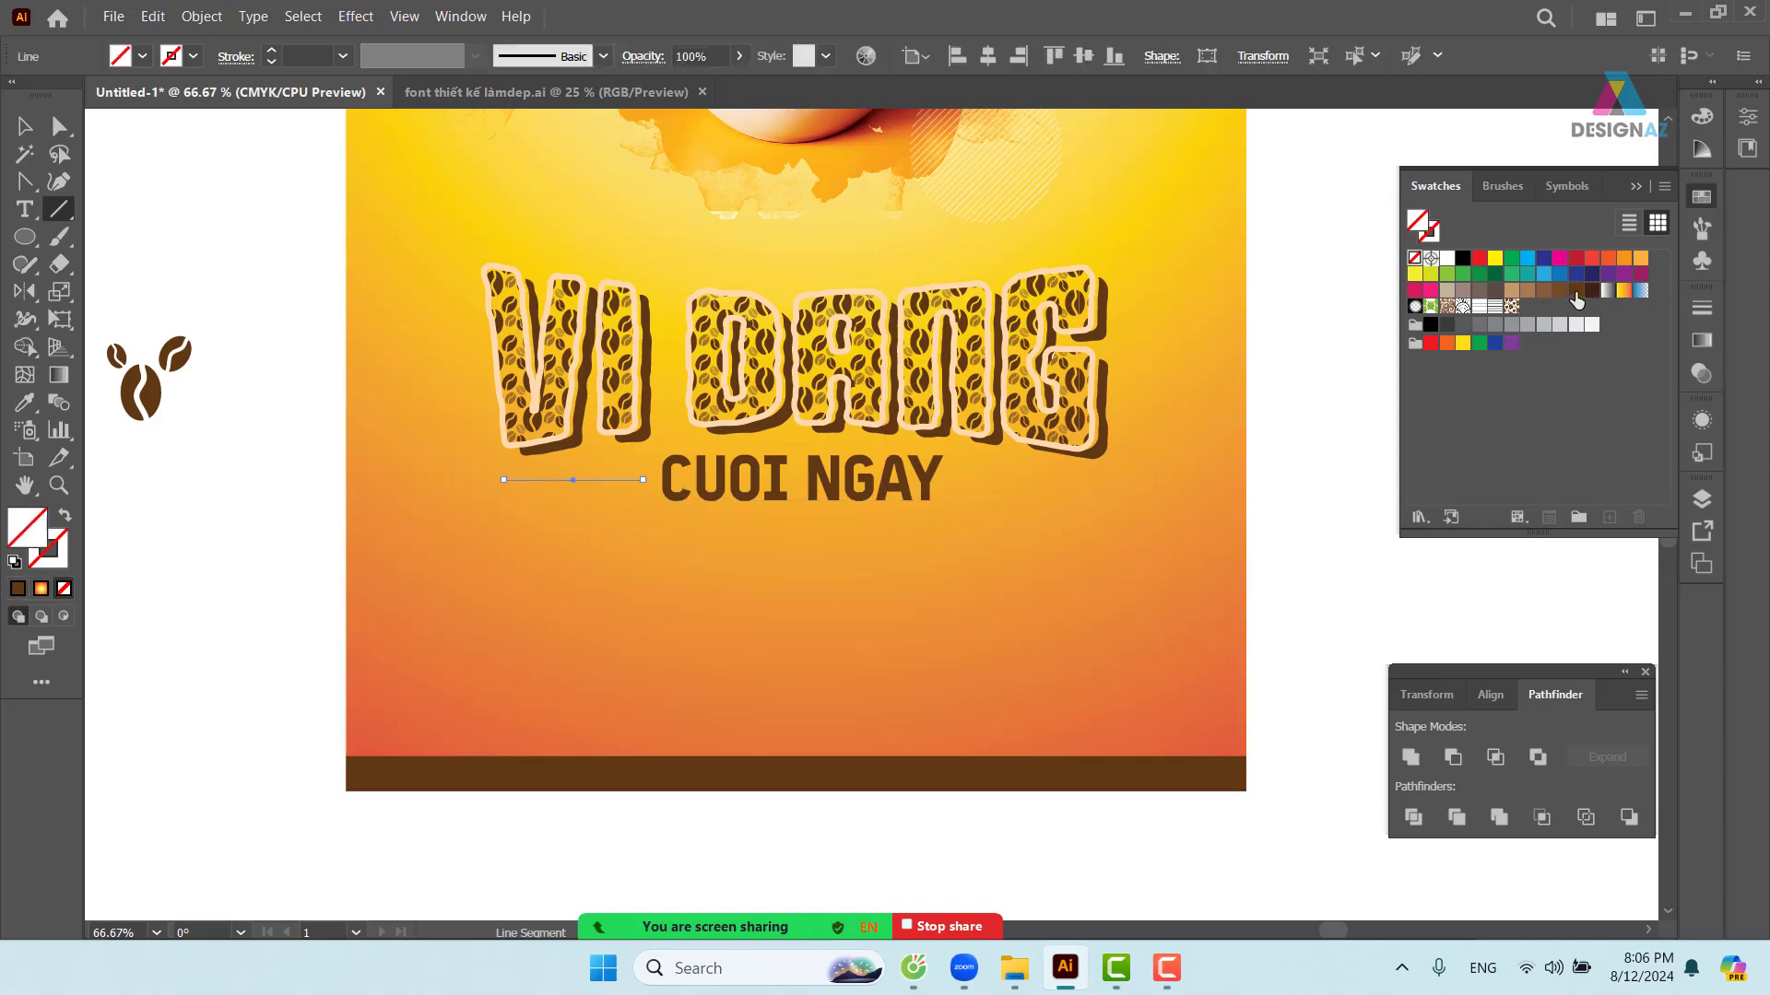
click(1575, 293)
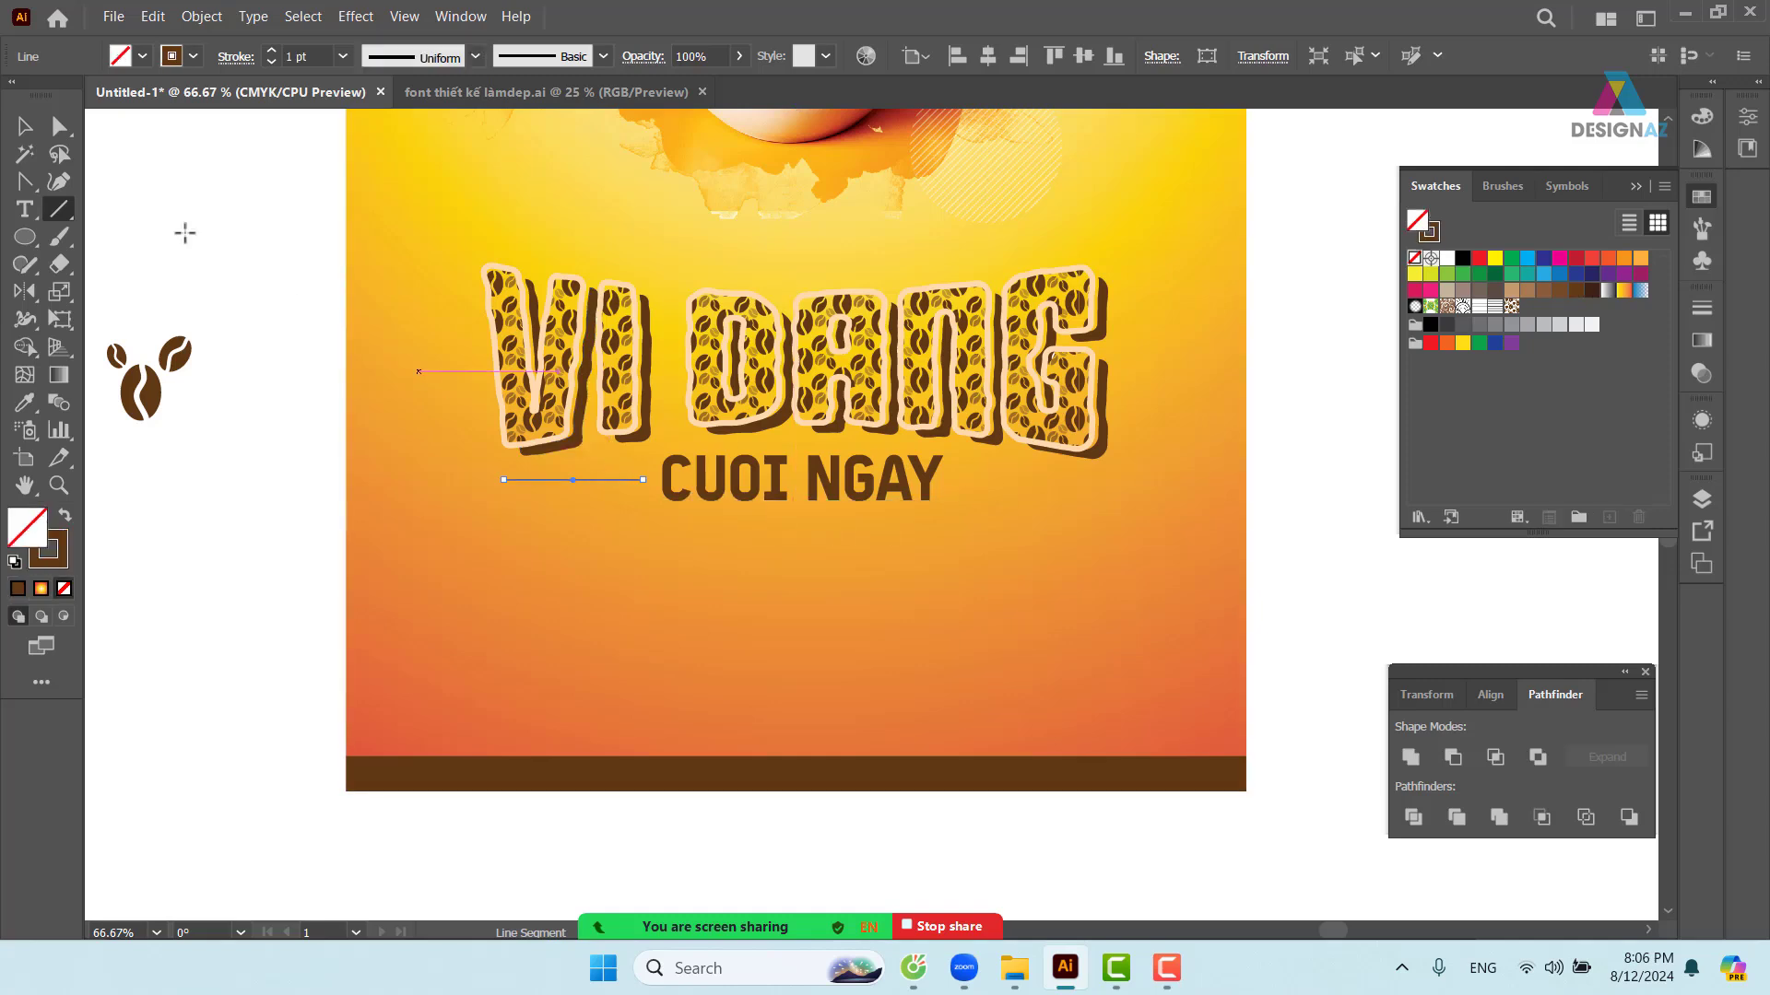
click(25, 126)
click(343, 57)
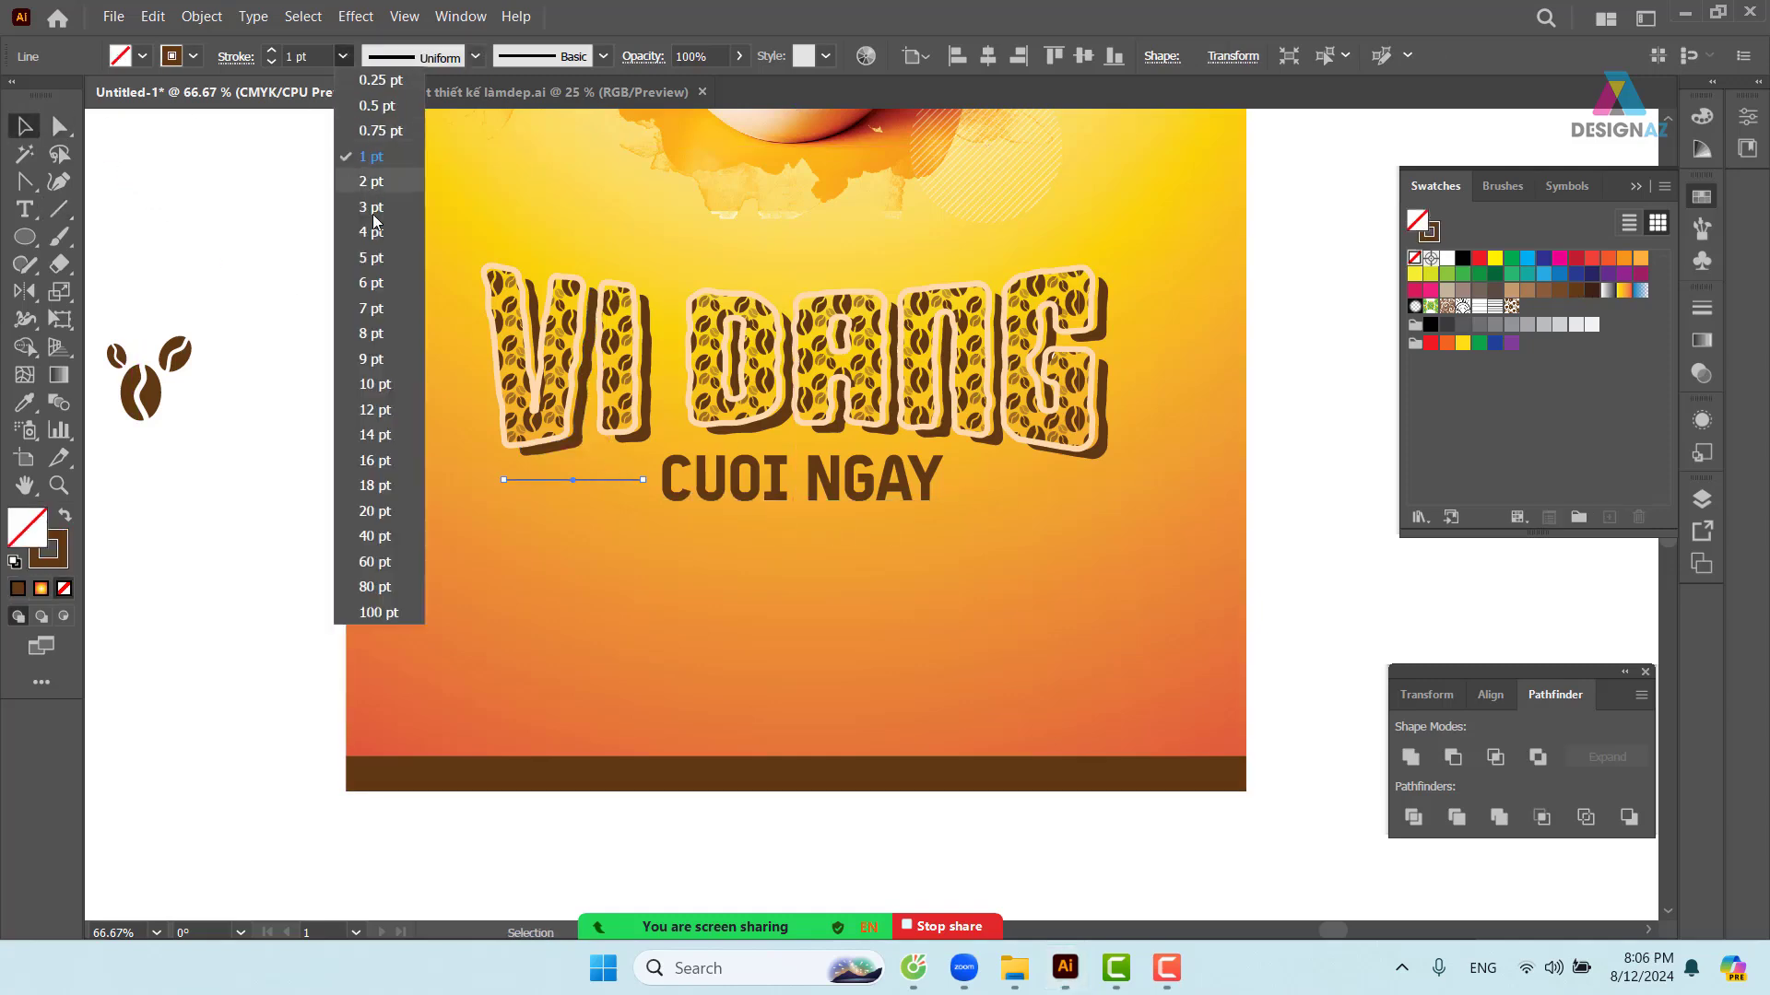
click(379, 243)
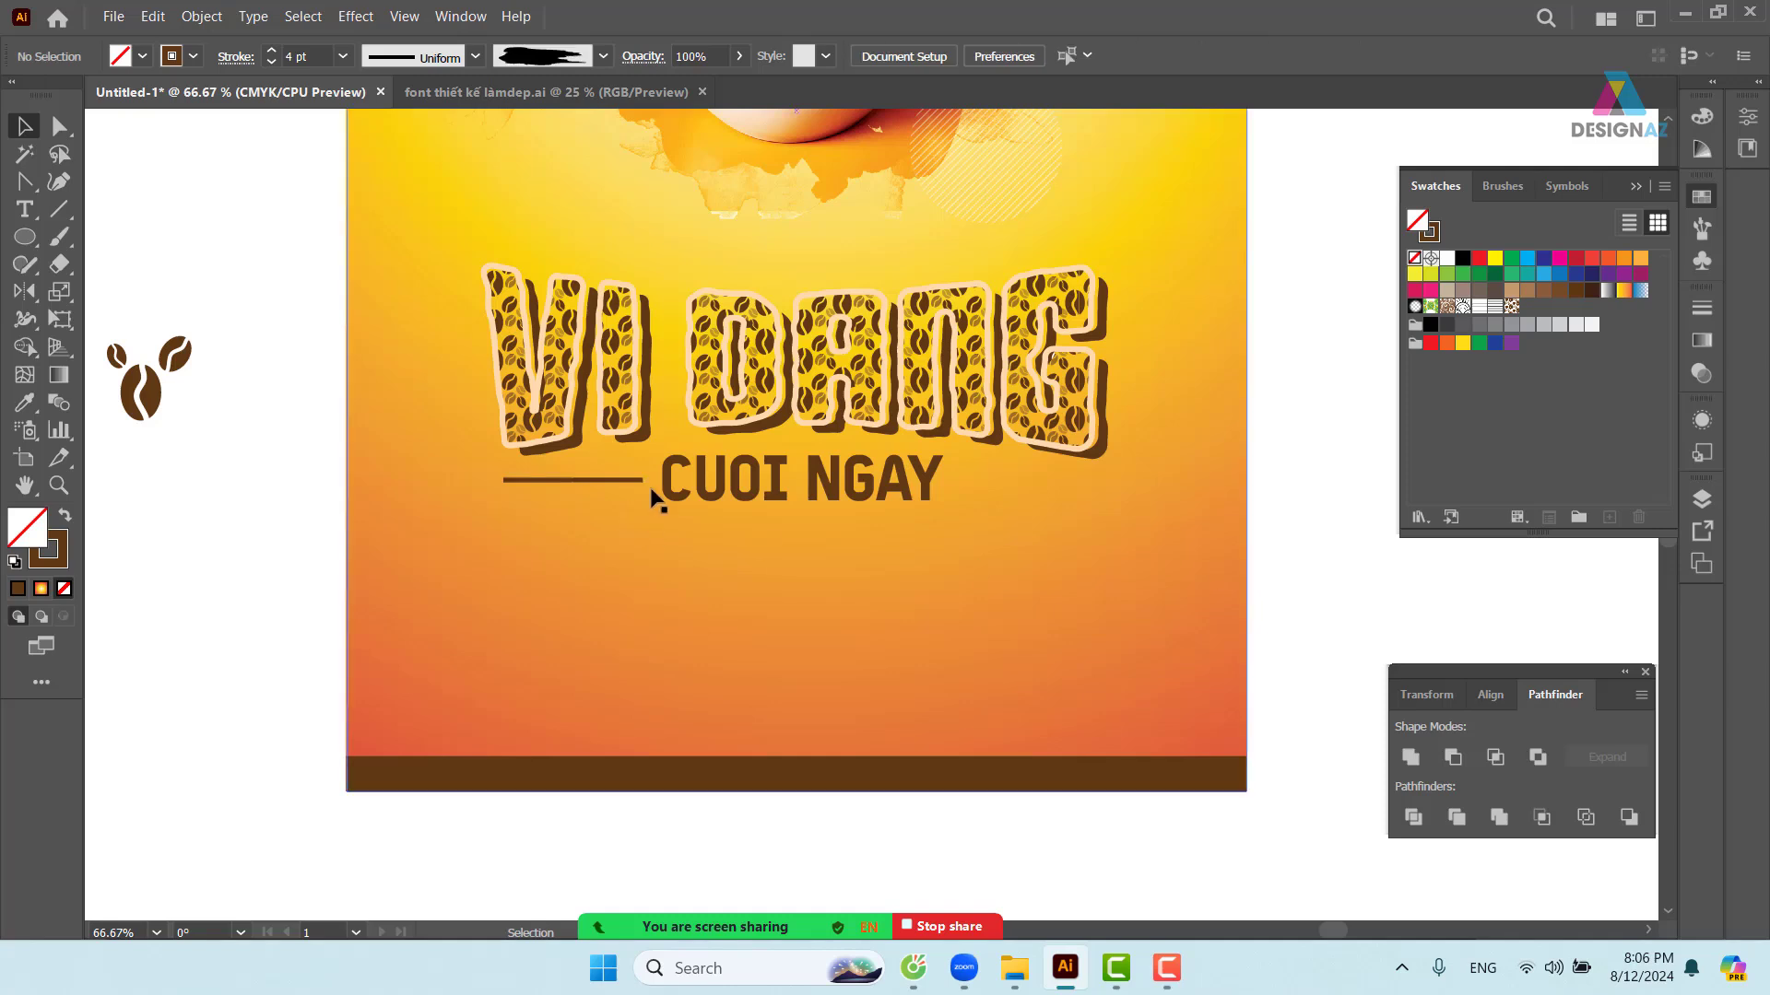
- Duplicate the brown line to the right of CUOI NGAY and nudge the copy away from the text
drag(624, 480, 1052, 528)
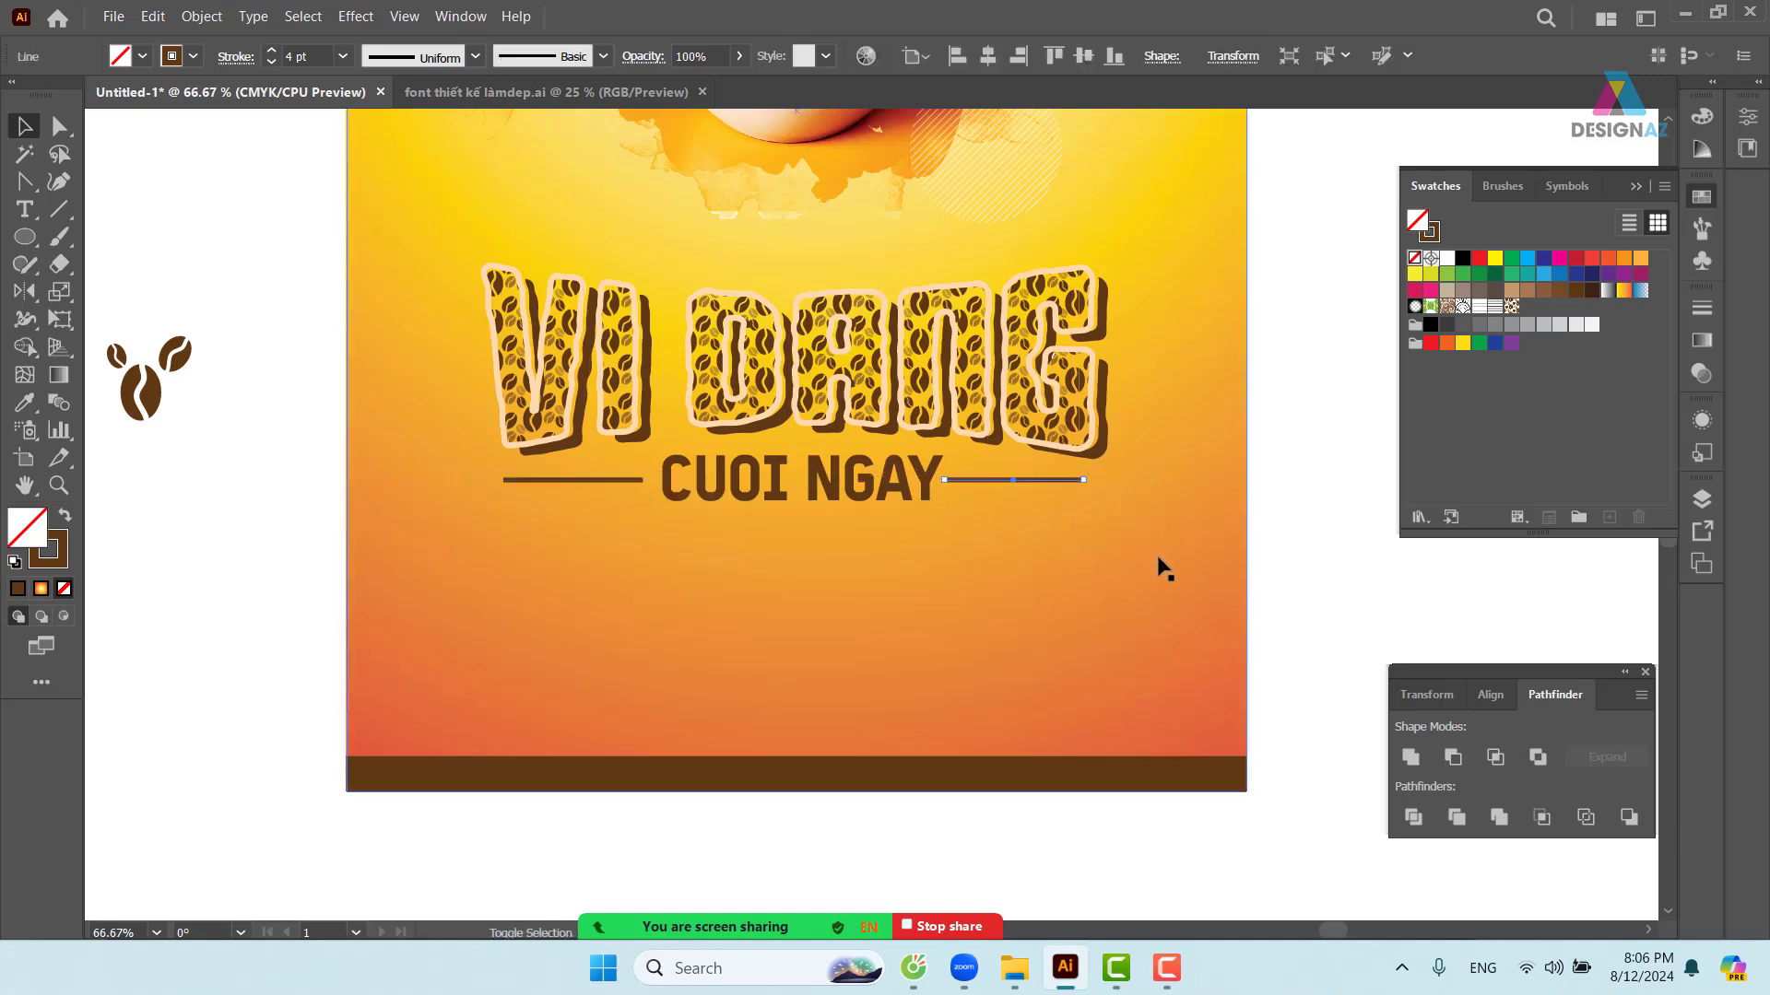
key(shift+Right)
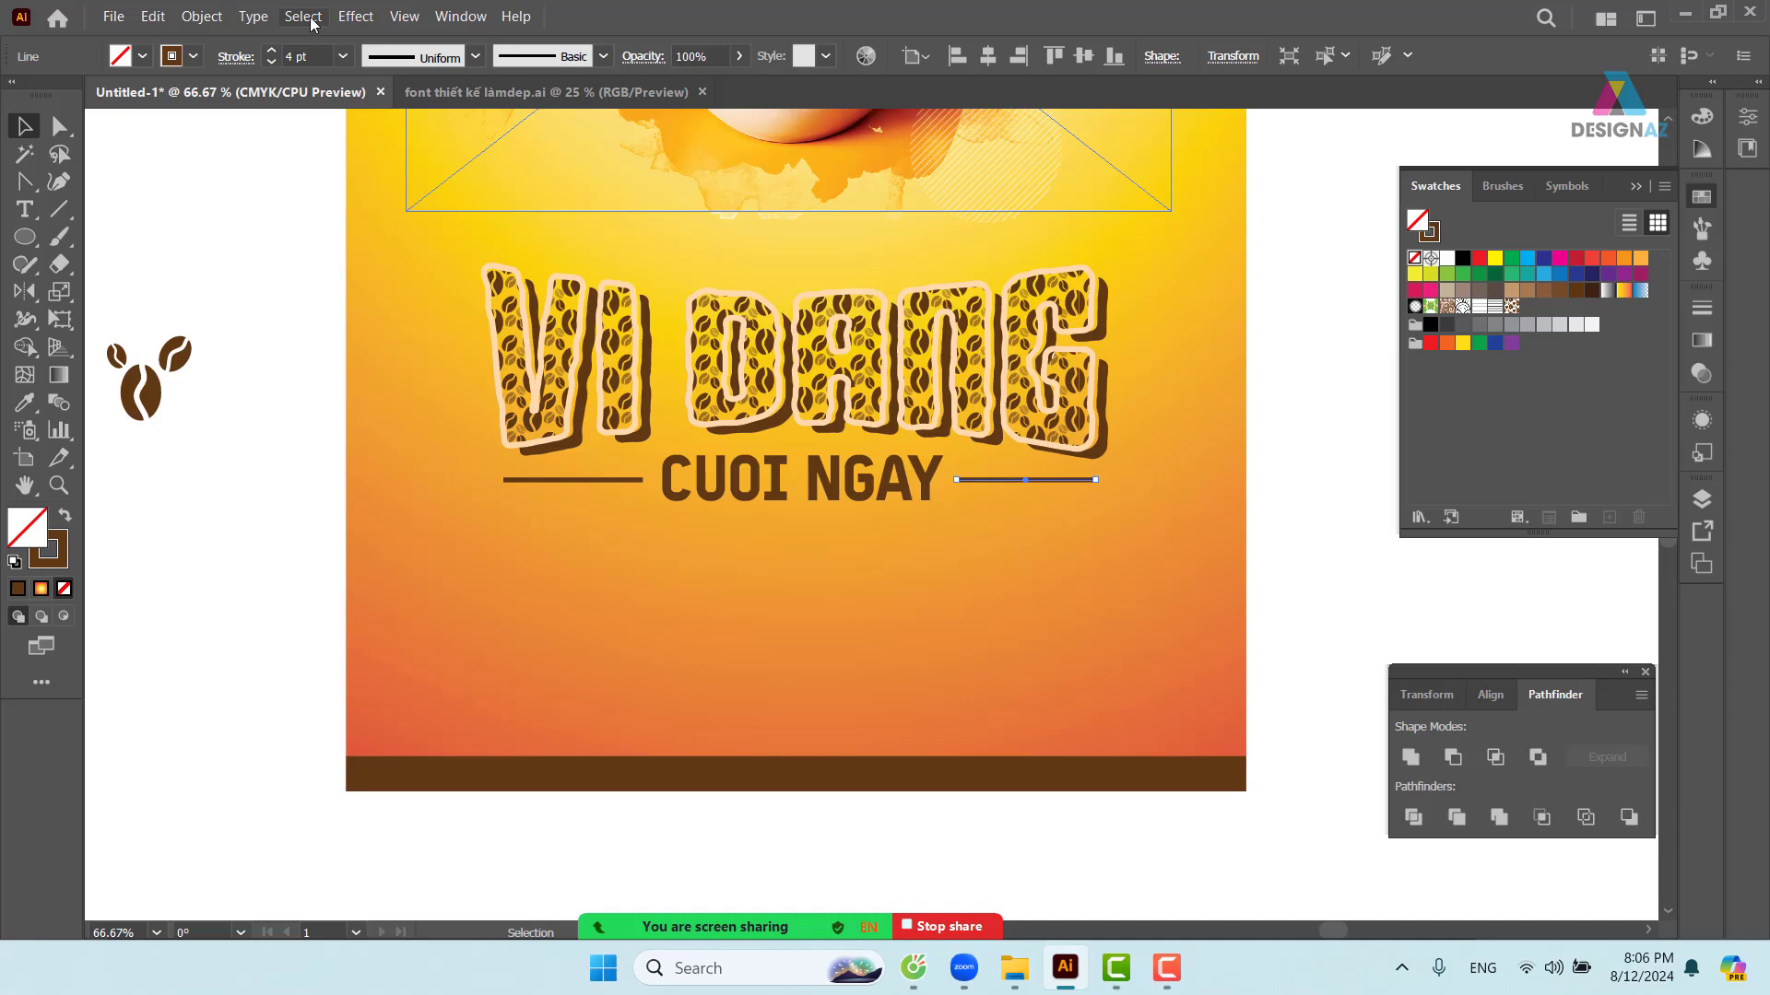
- Add a Zig Zag effect to the copied line with 0.25 cm size, 4 ridges per segment and smooth points
click(356, 17)
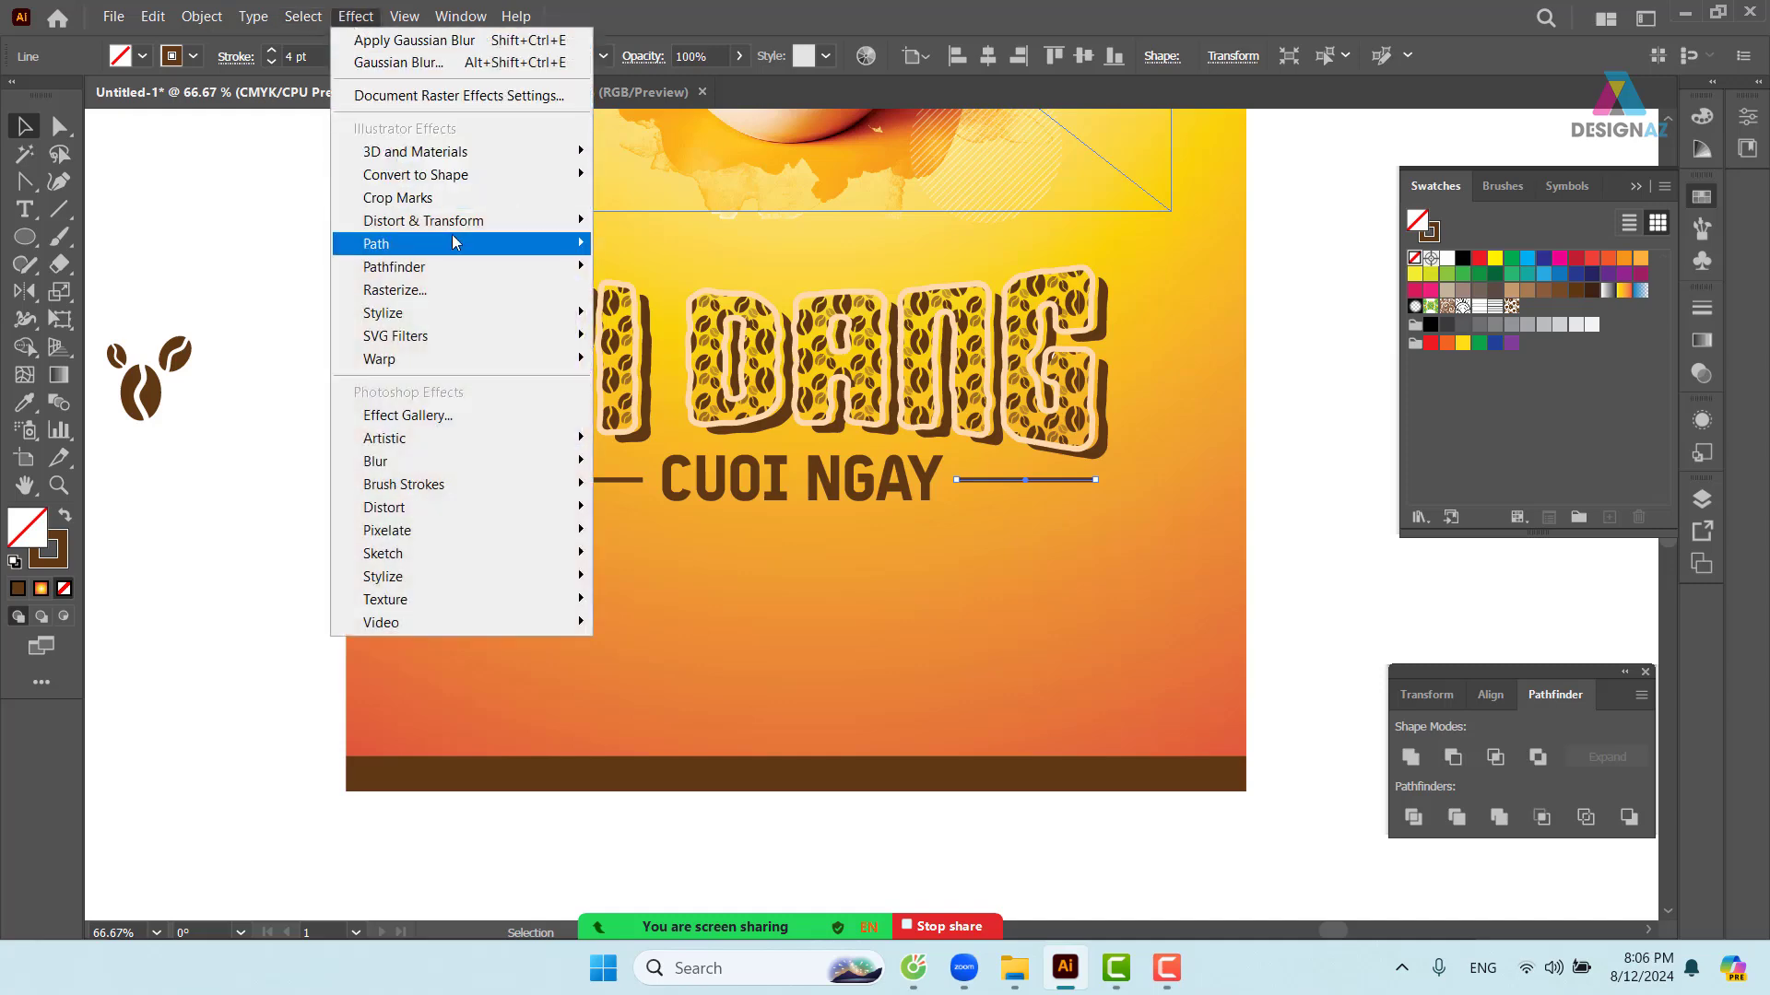
mouse_move(456, 223)
click(693, 366)
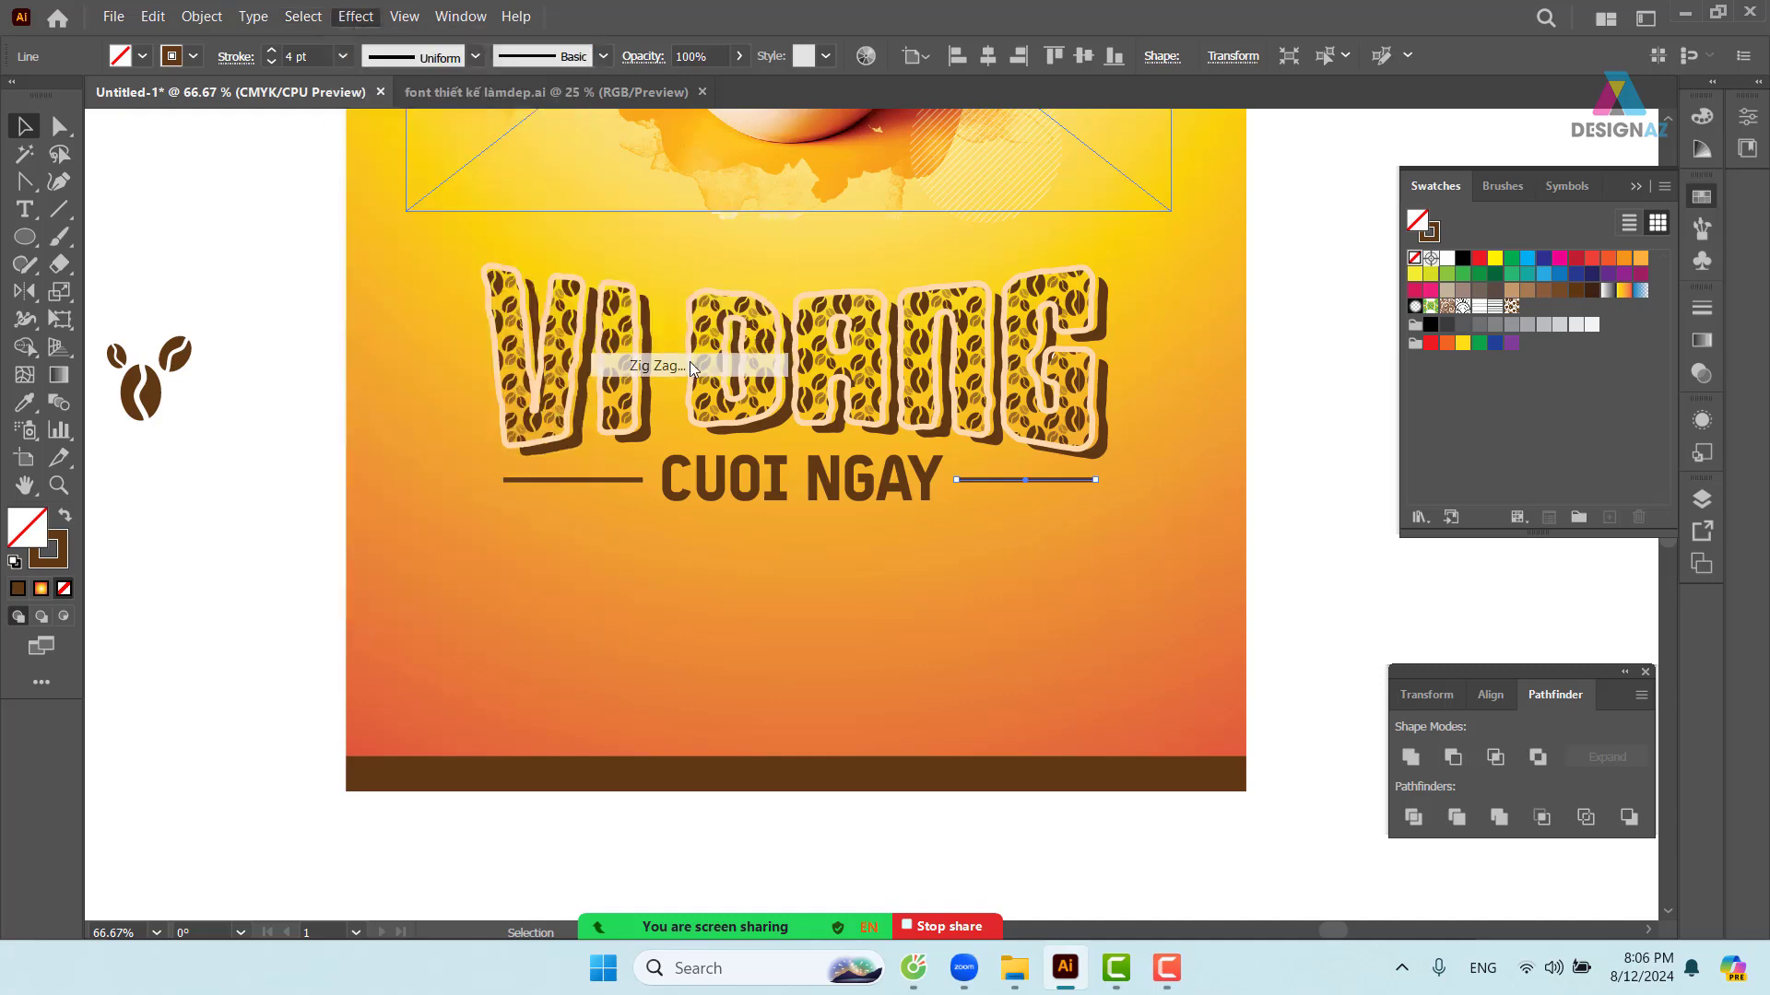
drag(1313, 196, 1425, 175)
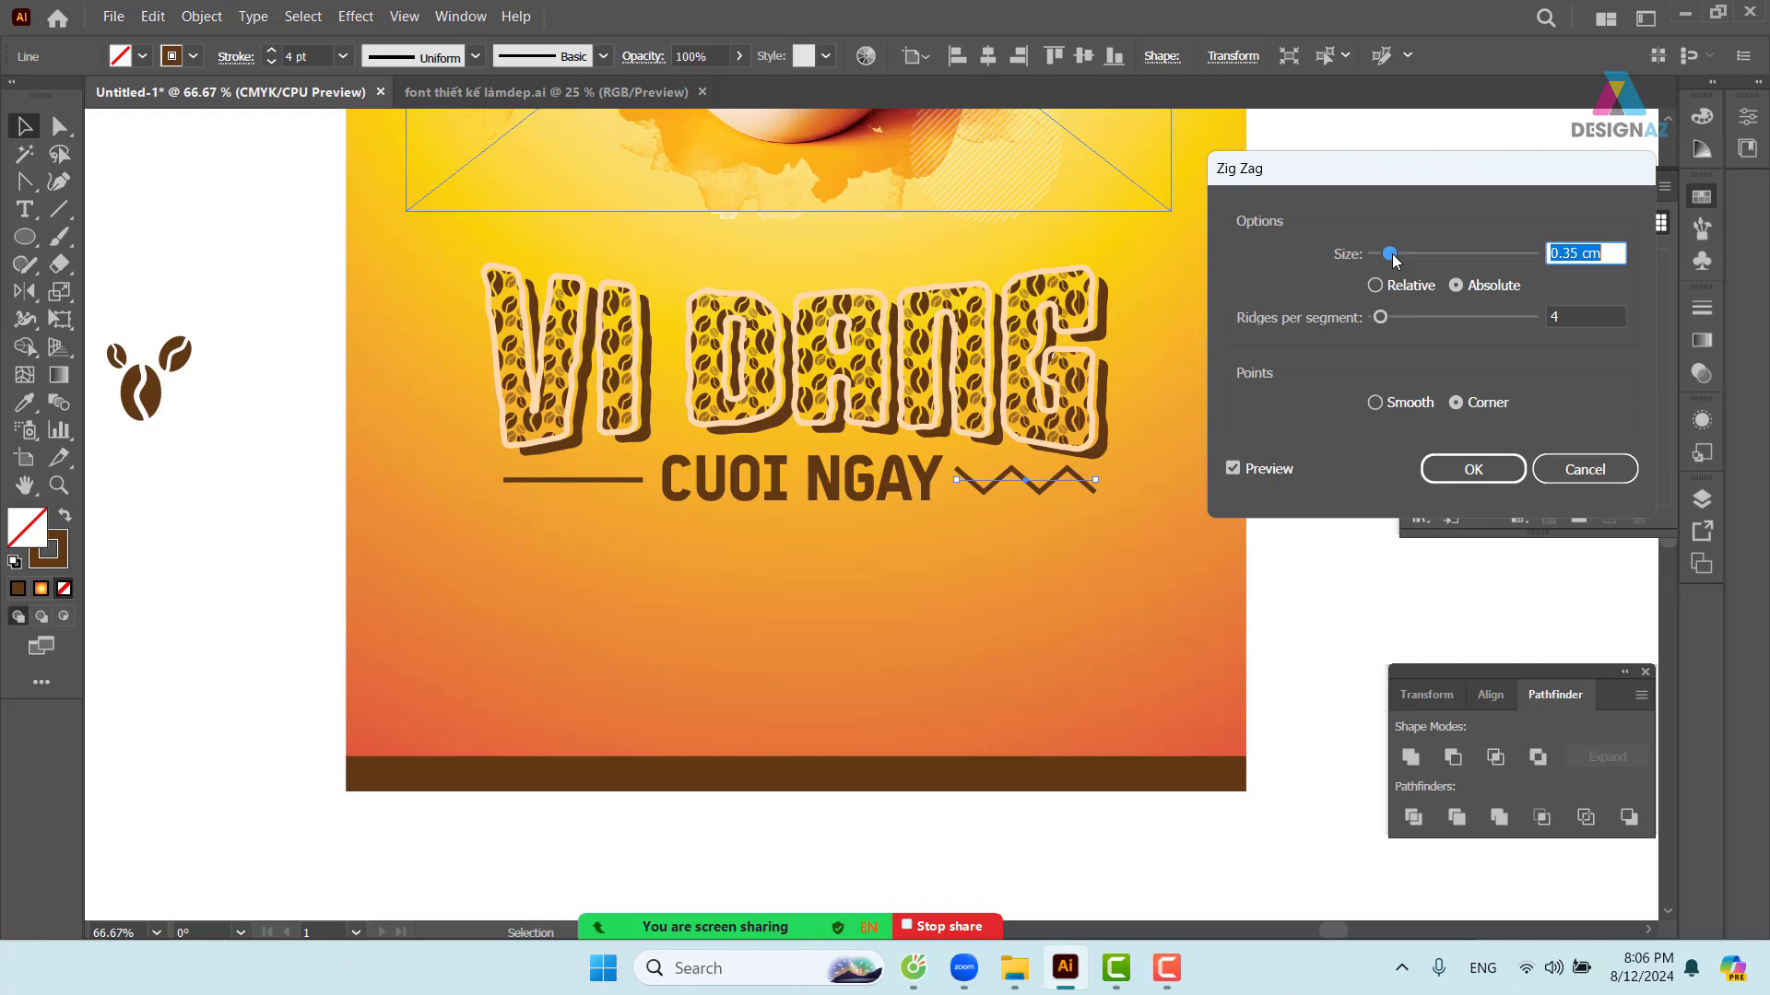
mouse_move(1390, 254)
mouse_down()
mouse_move(1418, 256)
mouse_move(1380, 257)
mouse_up()
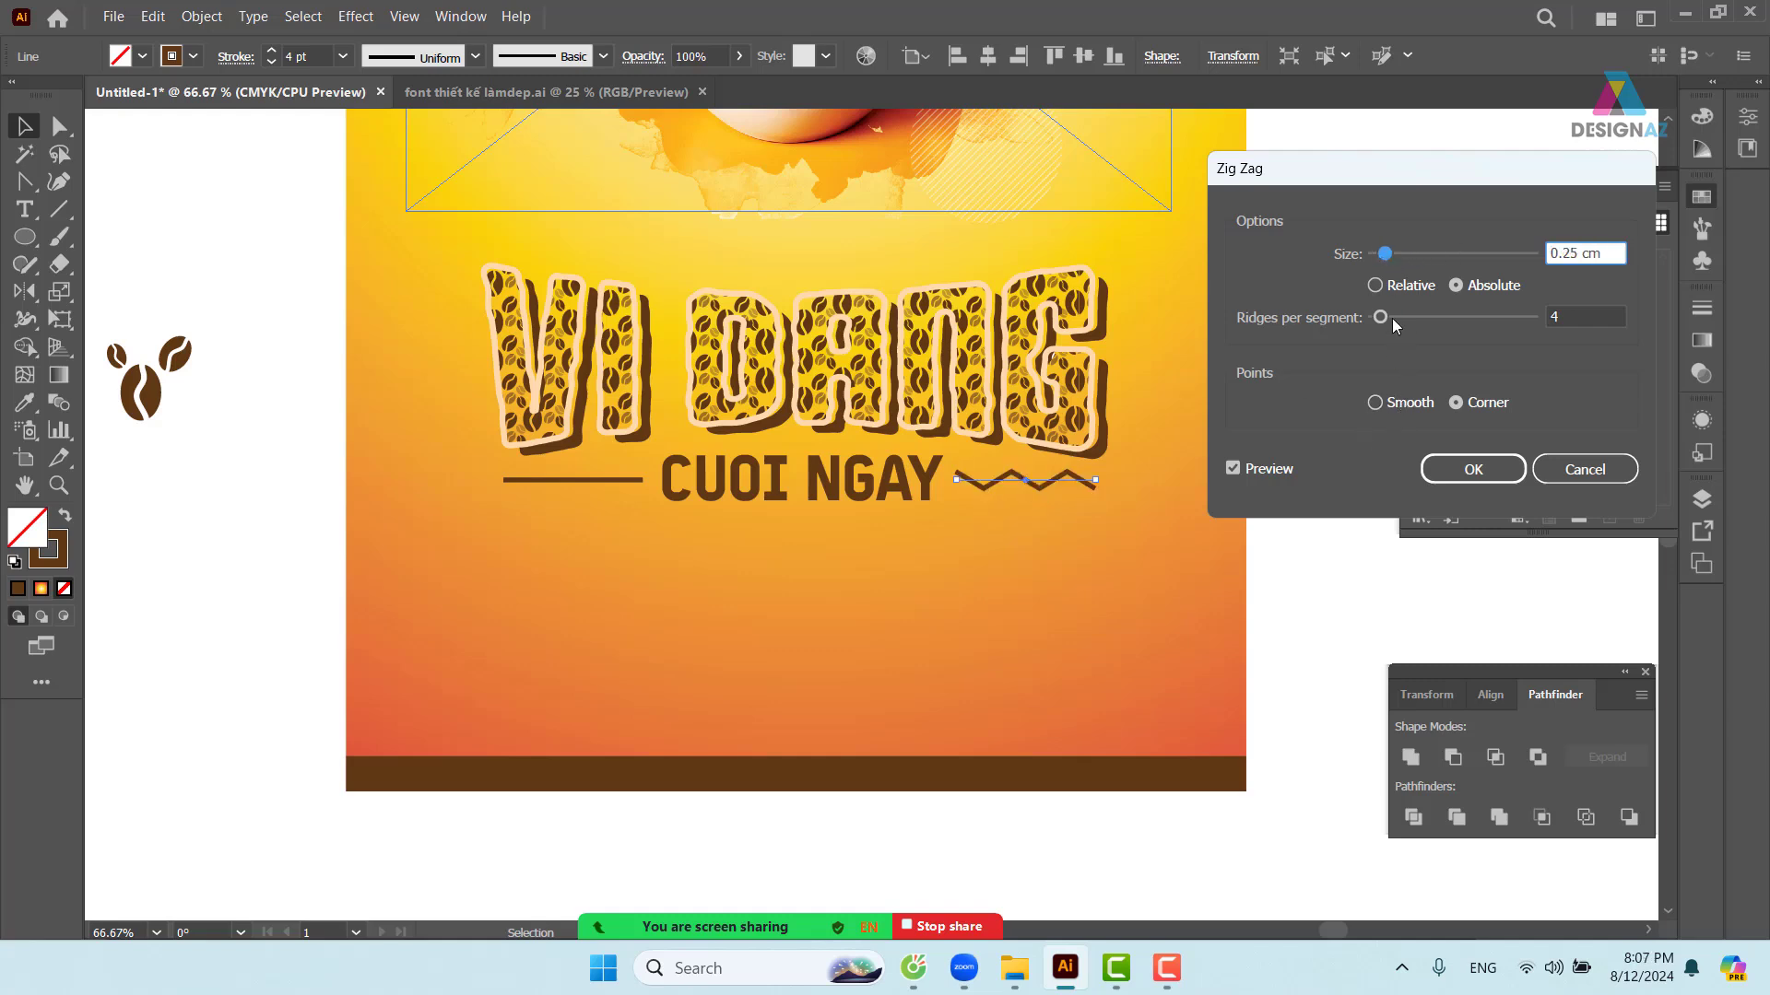
drag(1399, 319, 1432, 313)
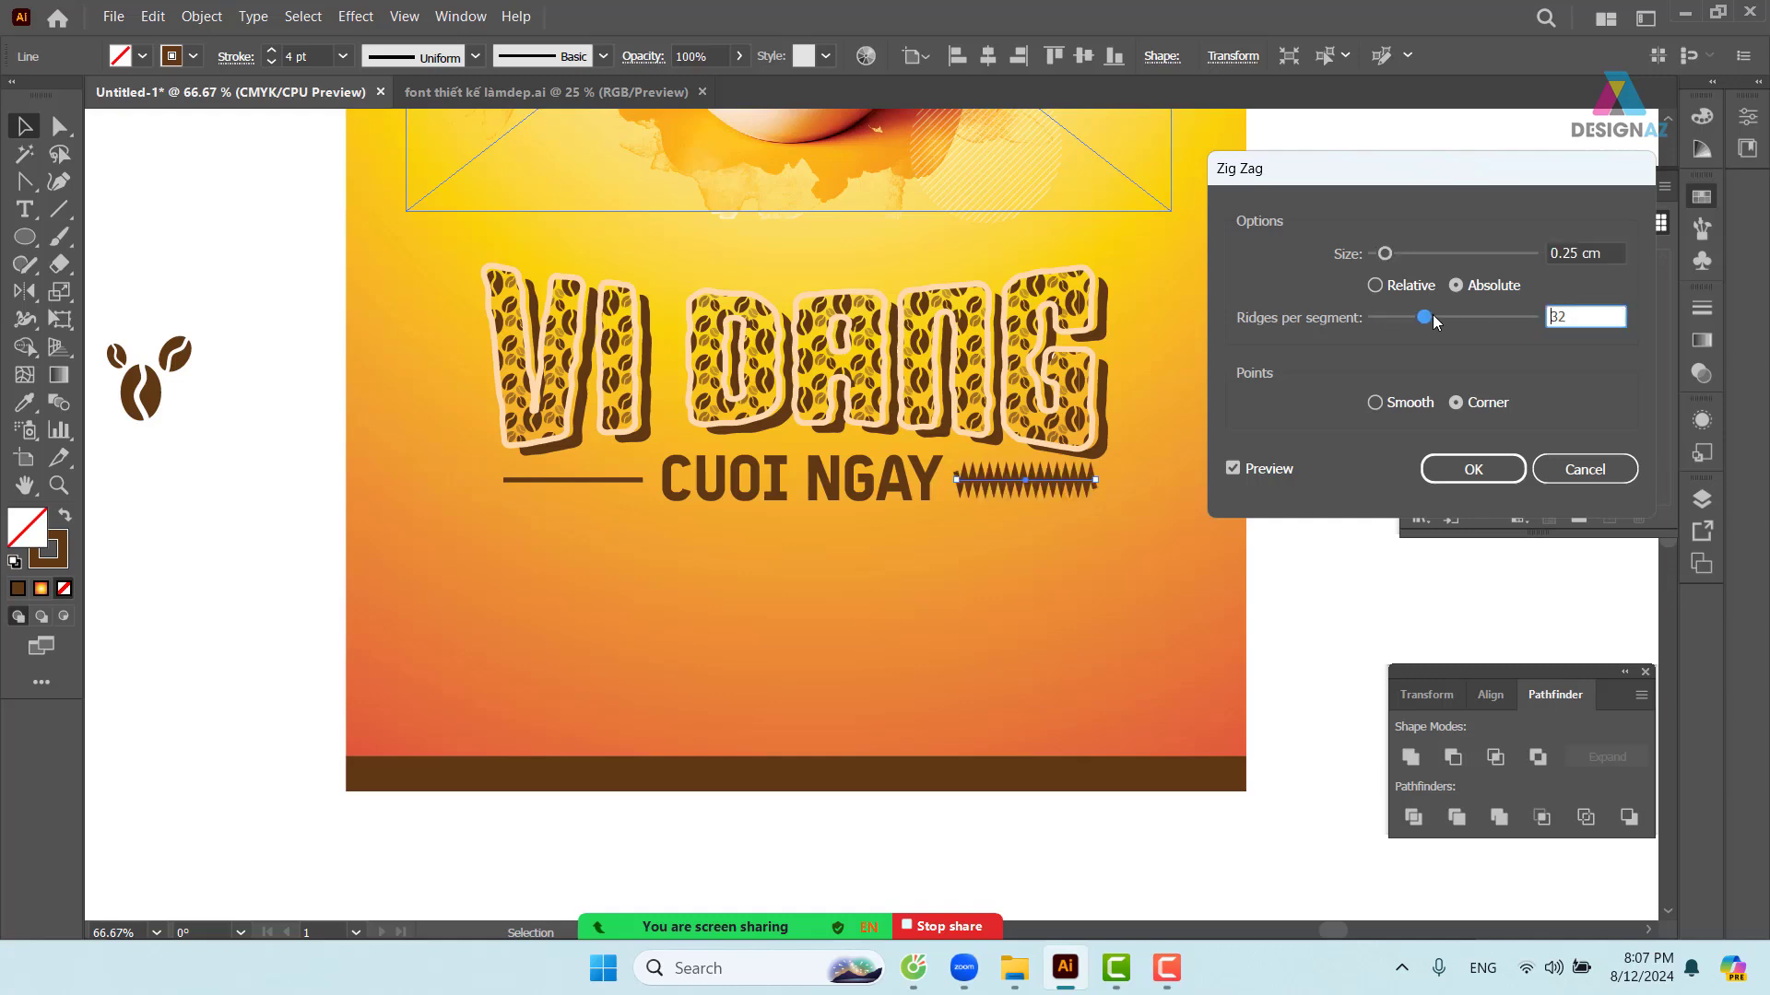
drag(1576, 325, 1479, 321)
text(4)
click(1376, 403)
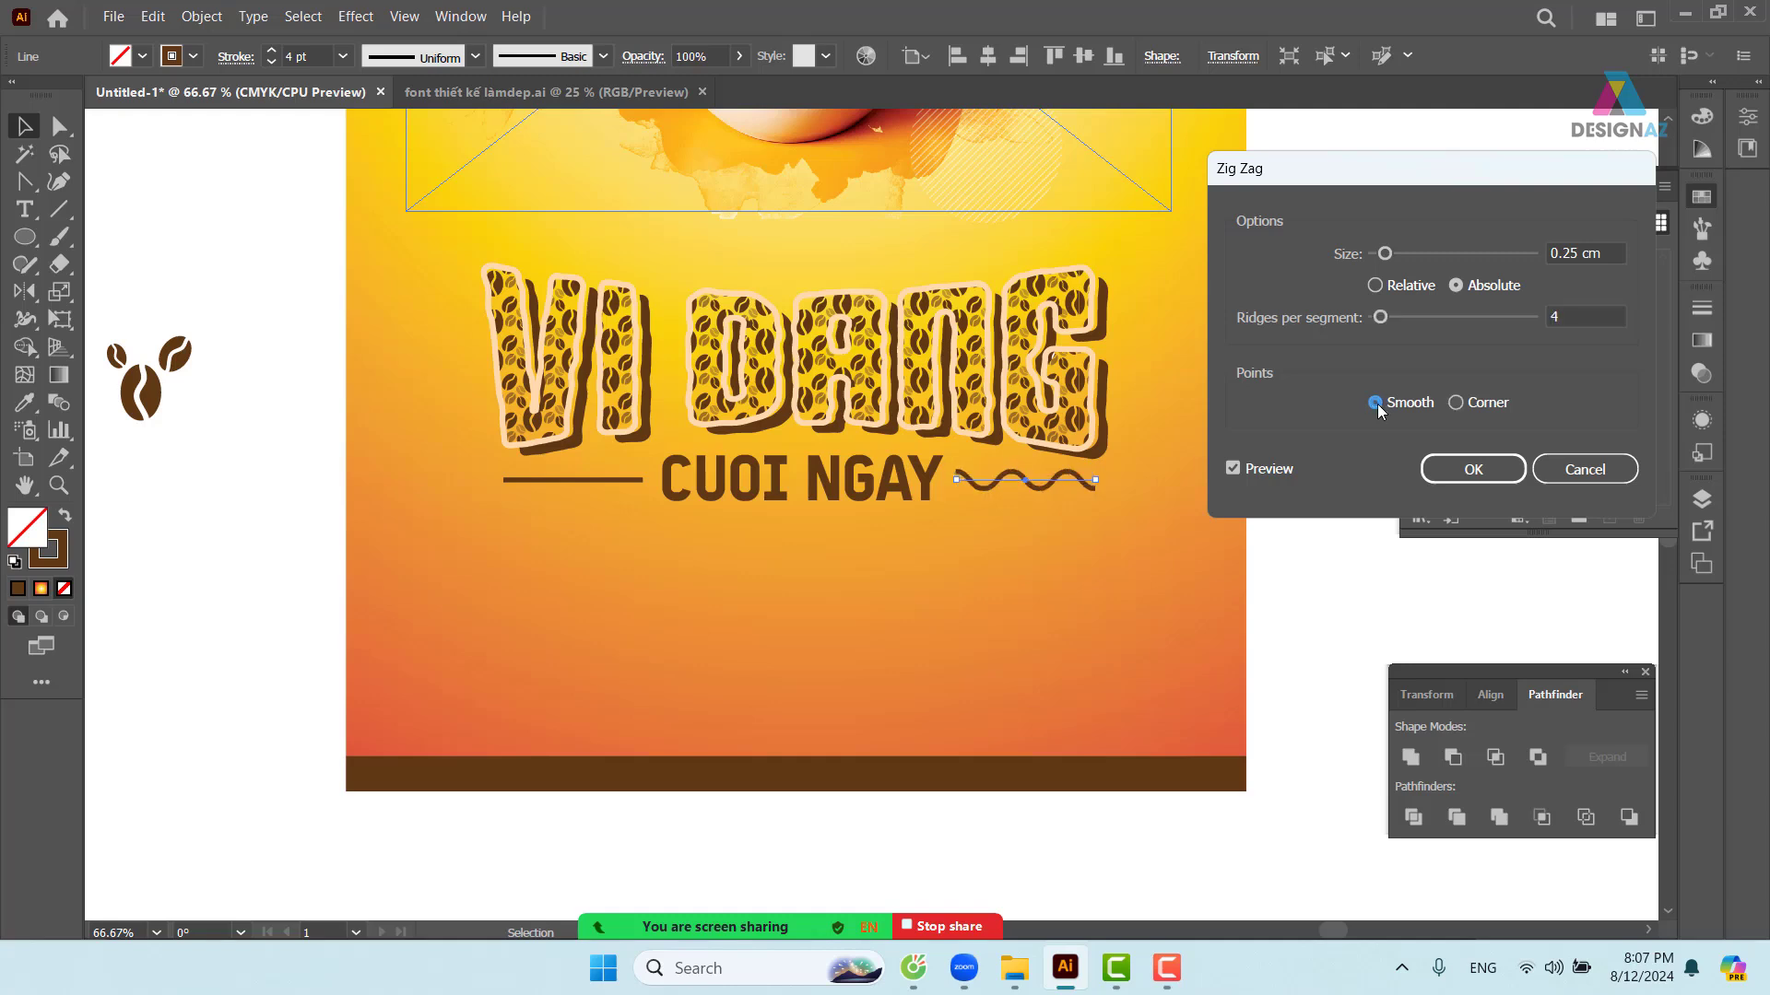
- Reduce the Zig Zag size to 0.2 cm, apply the effect and deselect the wavy line
click(1606, 251)
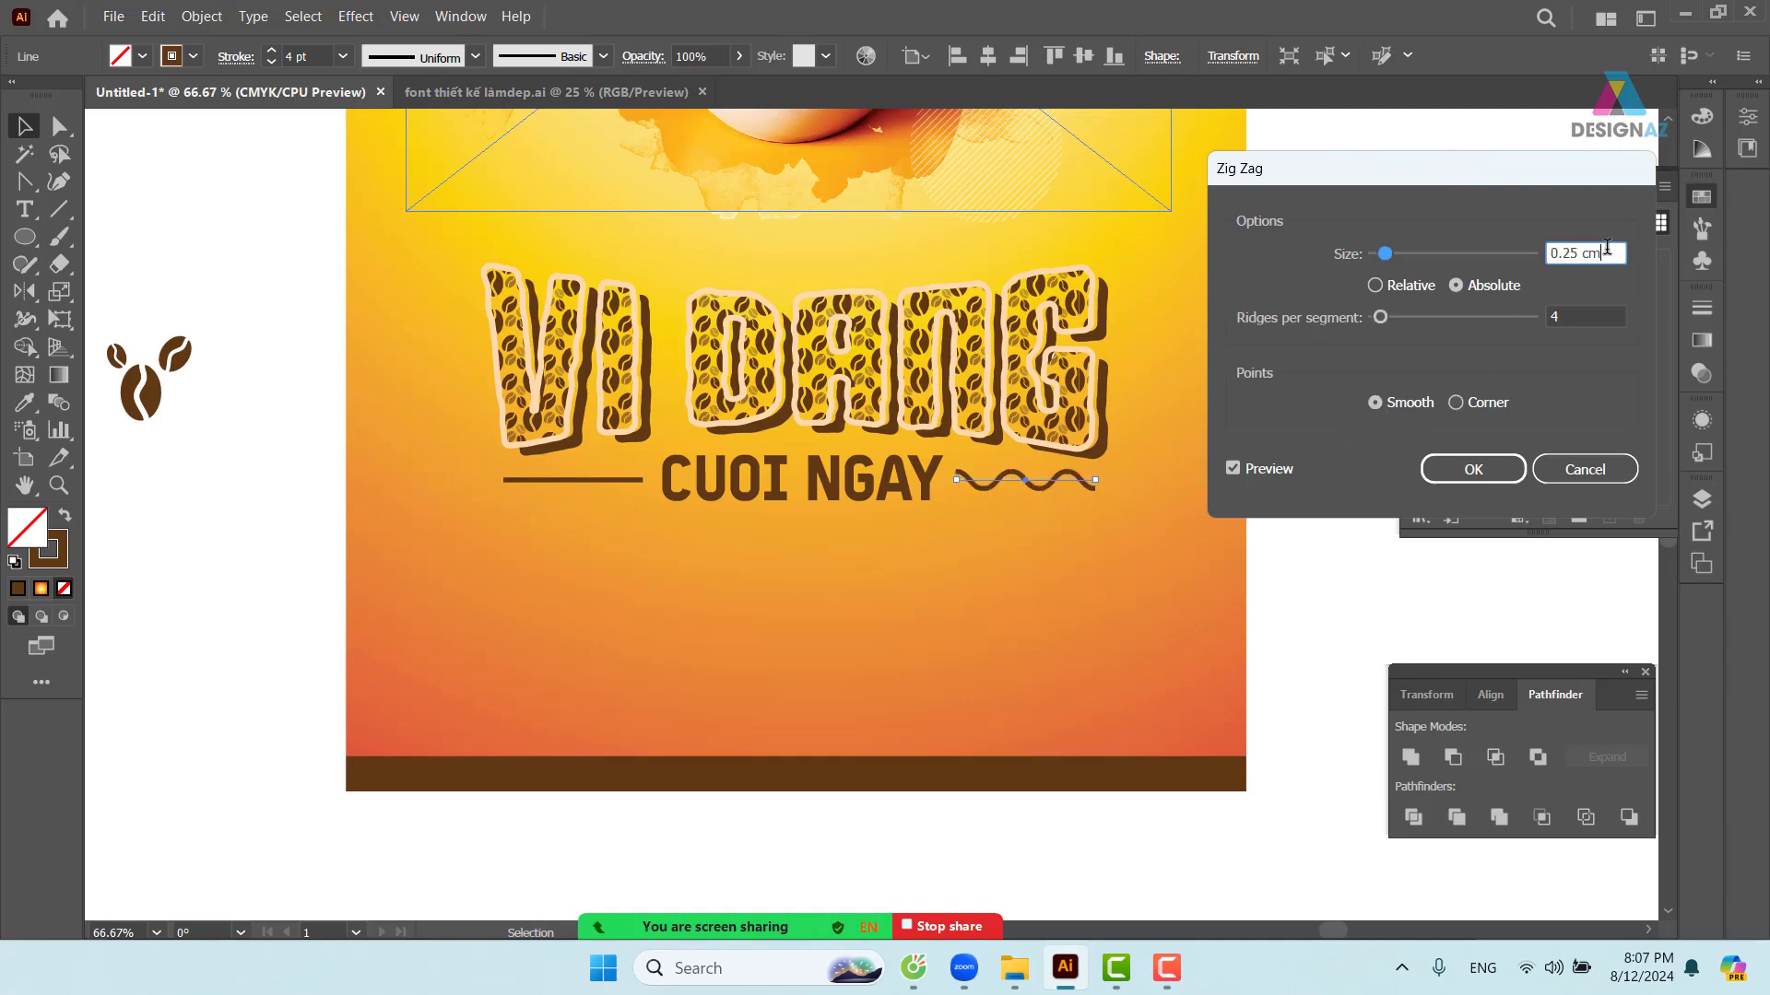
key(Down)
key(Down)
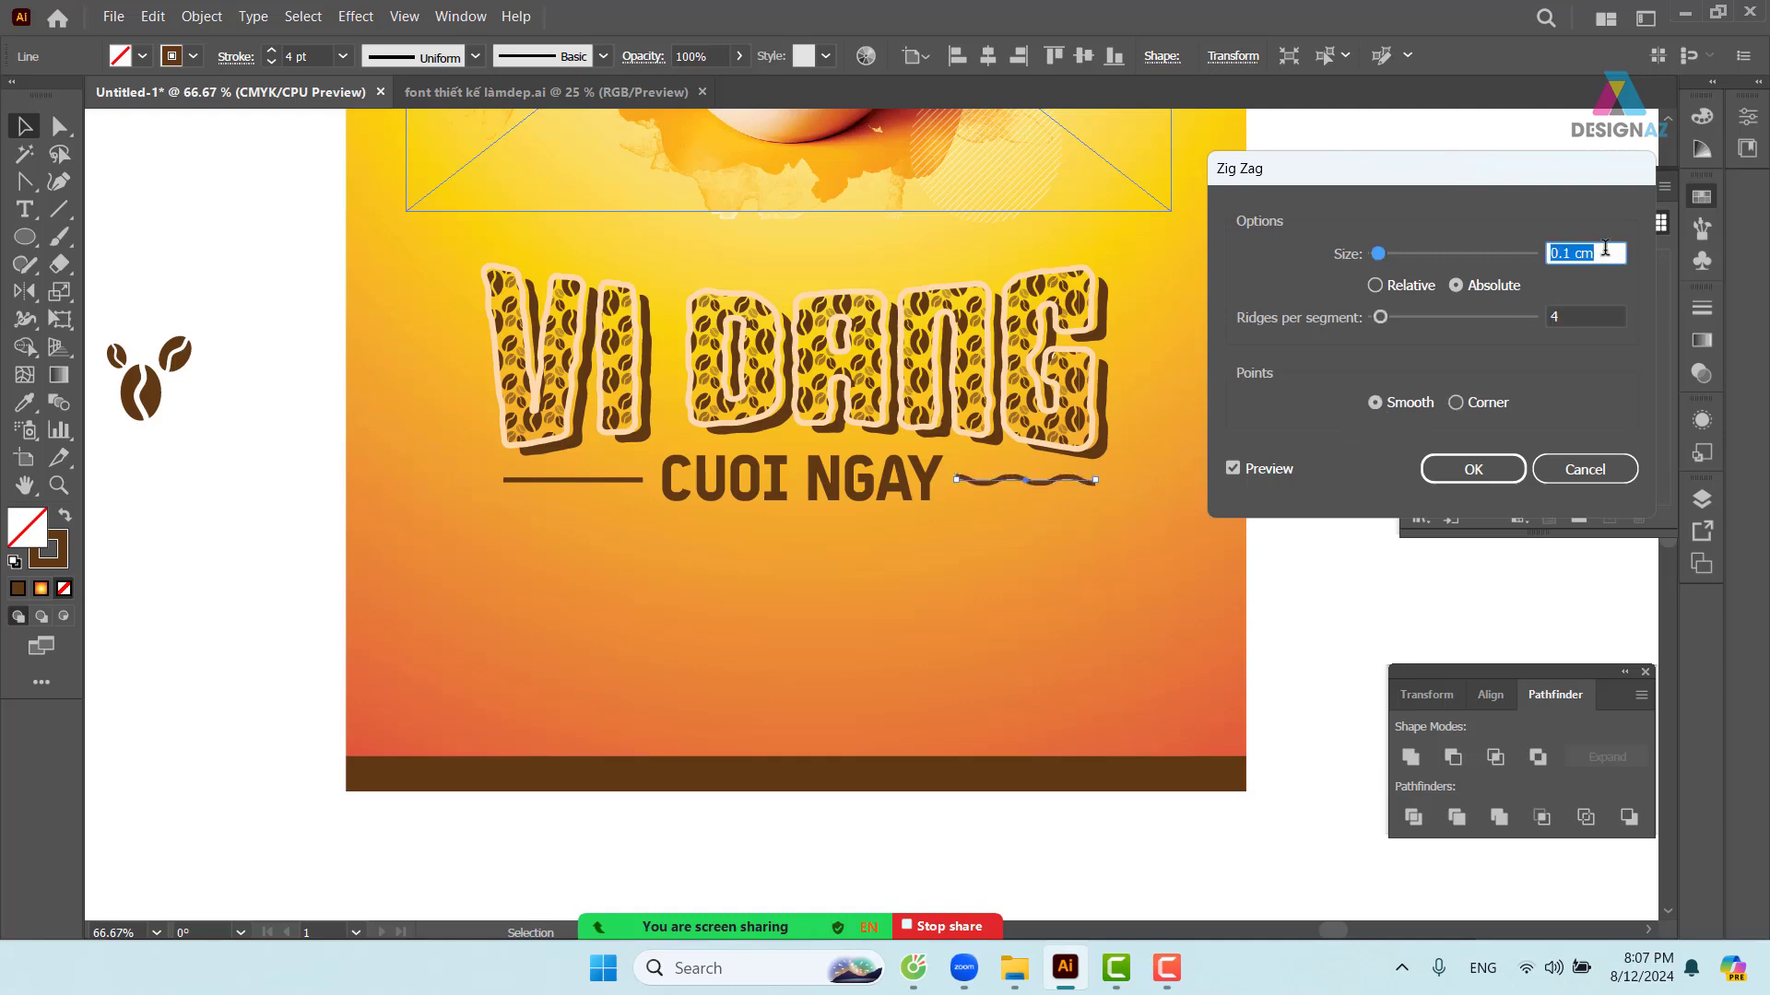
key(Up)
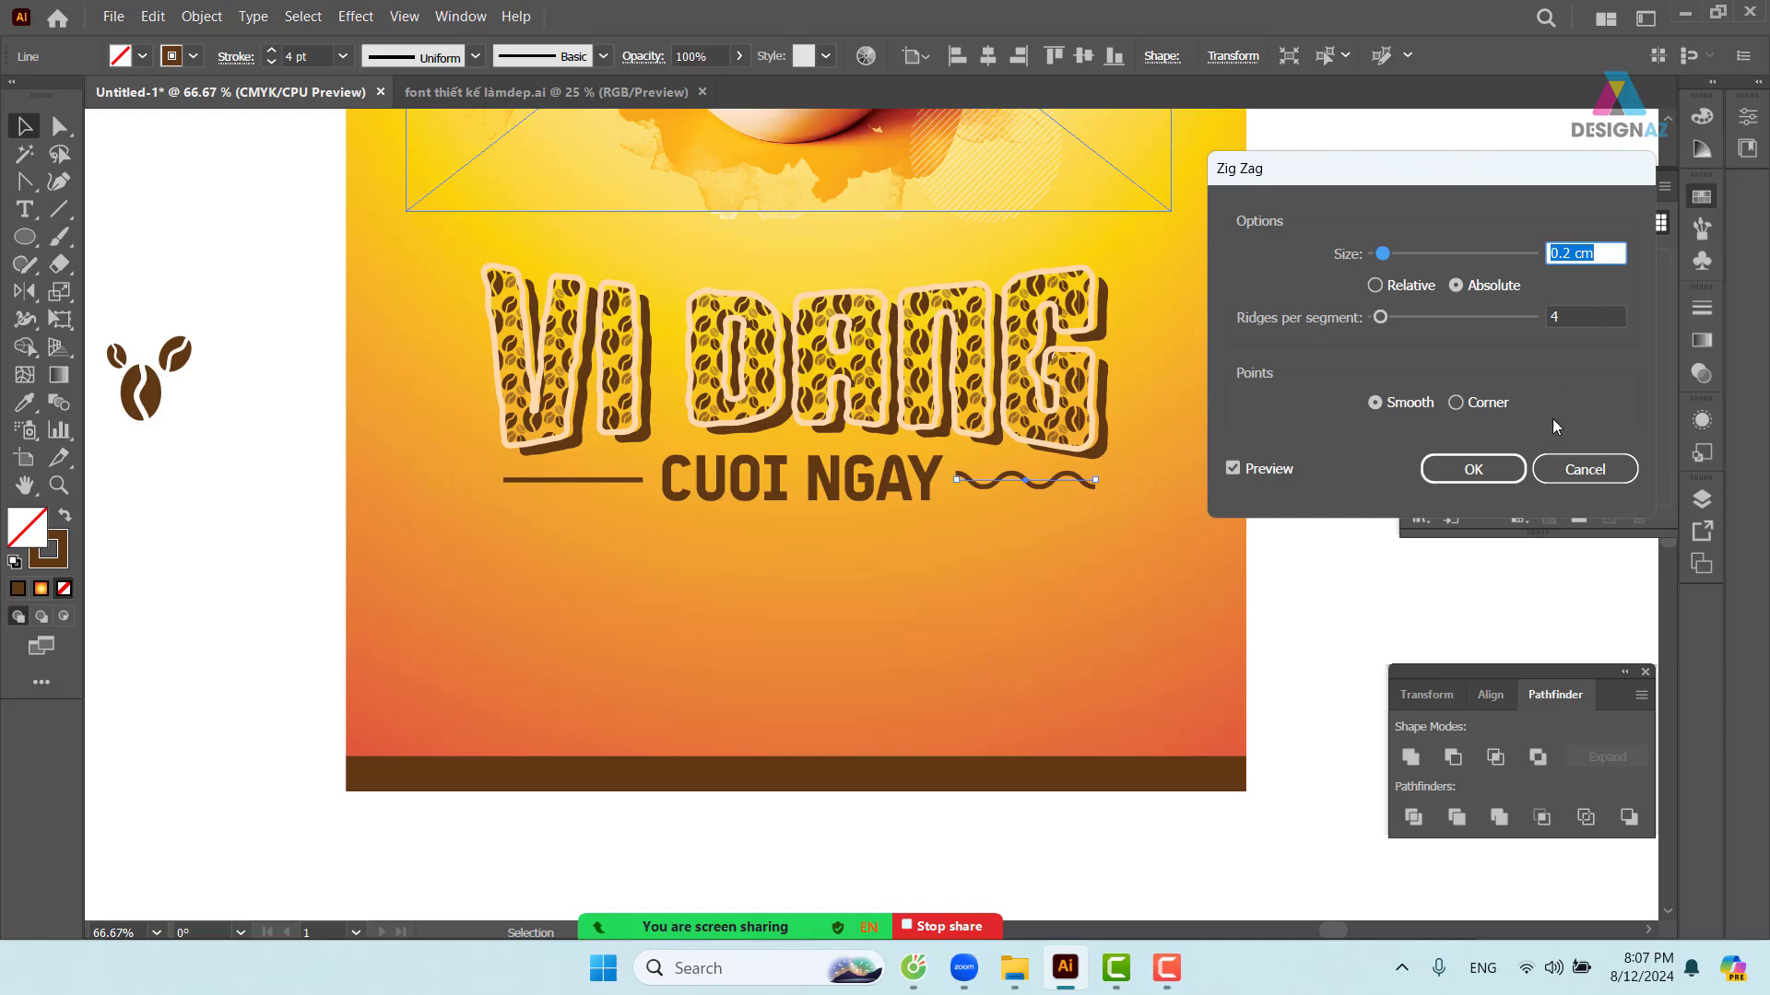
click(1493, 468)
click(1169, 508)
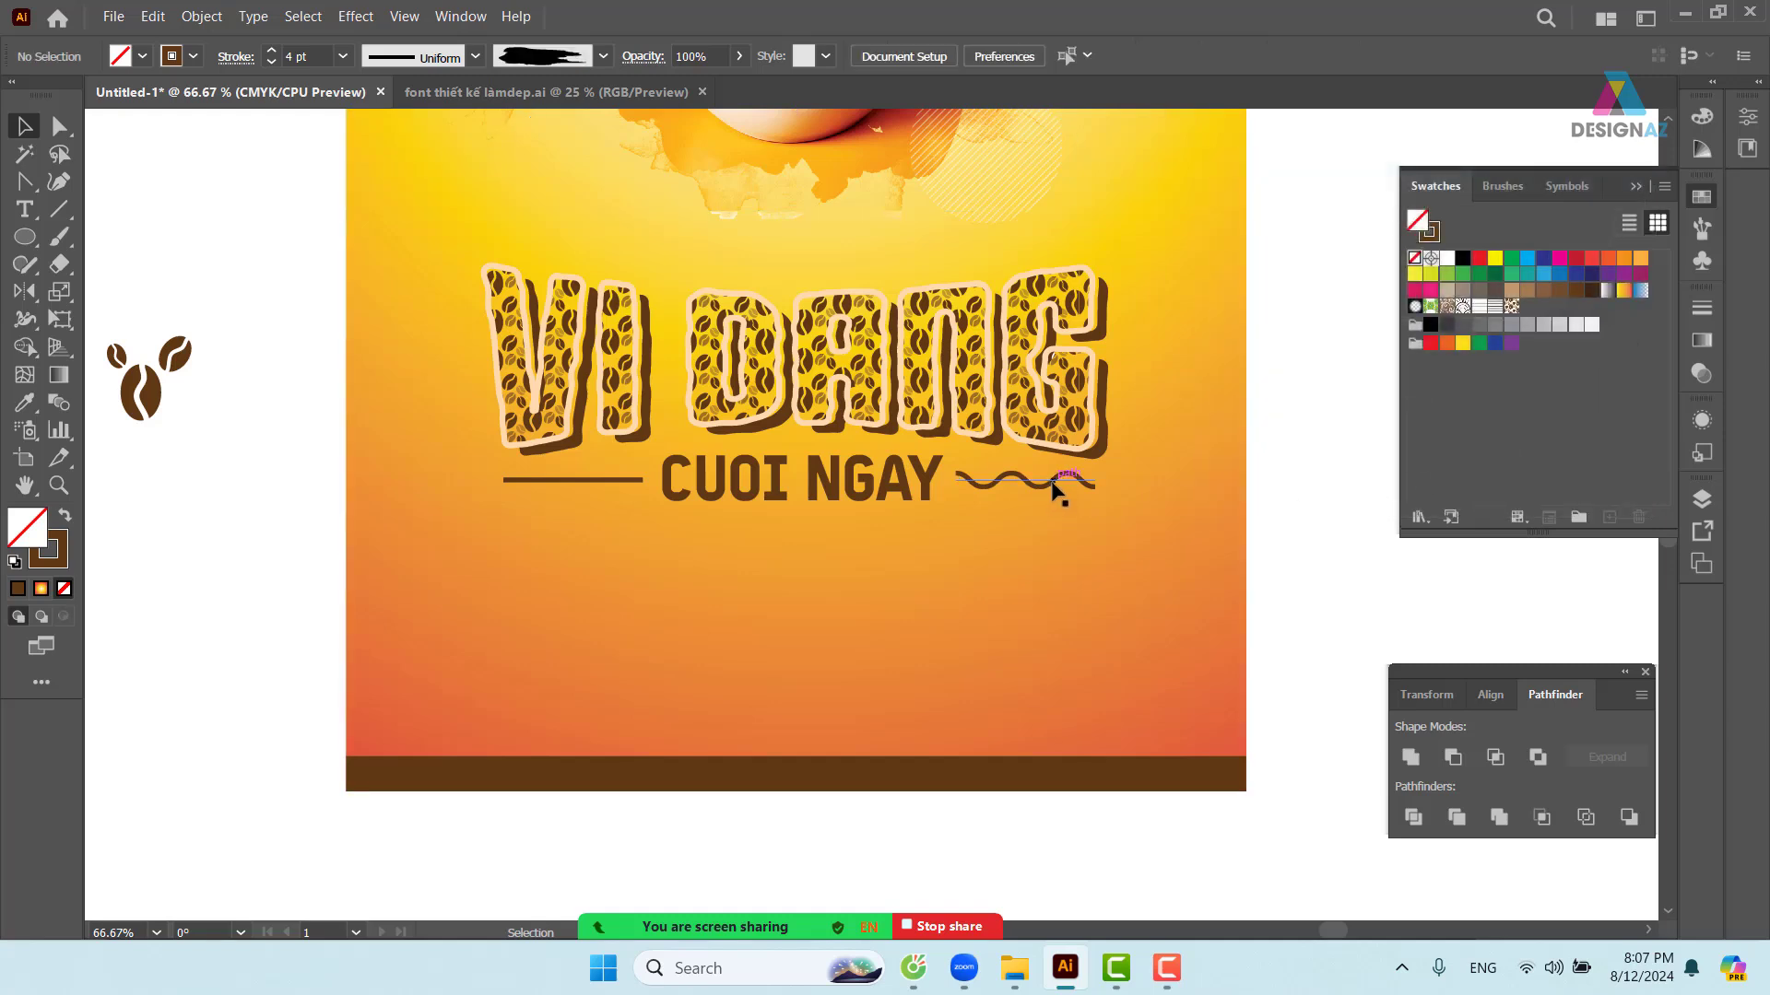
- Duplicate the wavy line directly below itself, nudge the copy up until the two waves sit close together, and deselect
drag(1051, 487, 1056, 507)
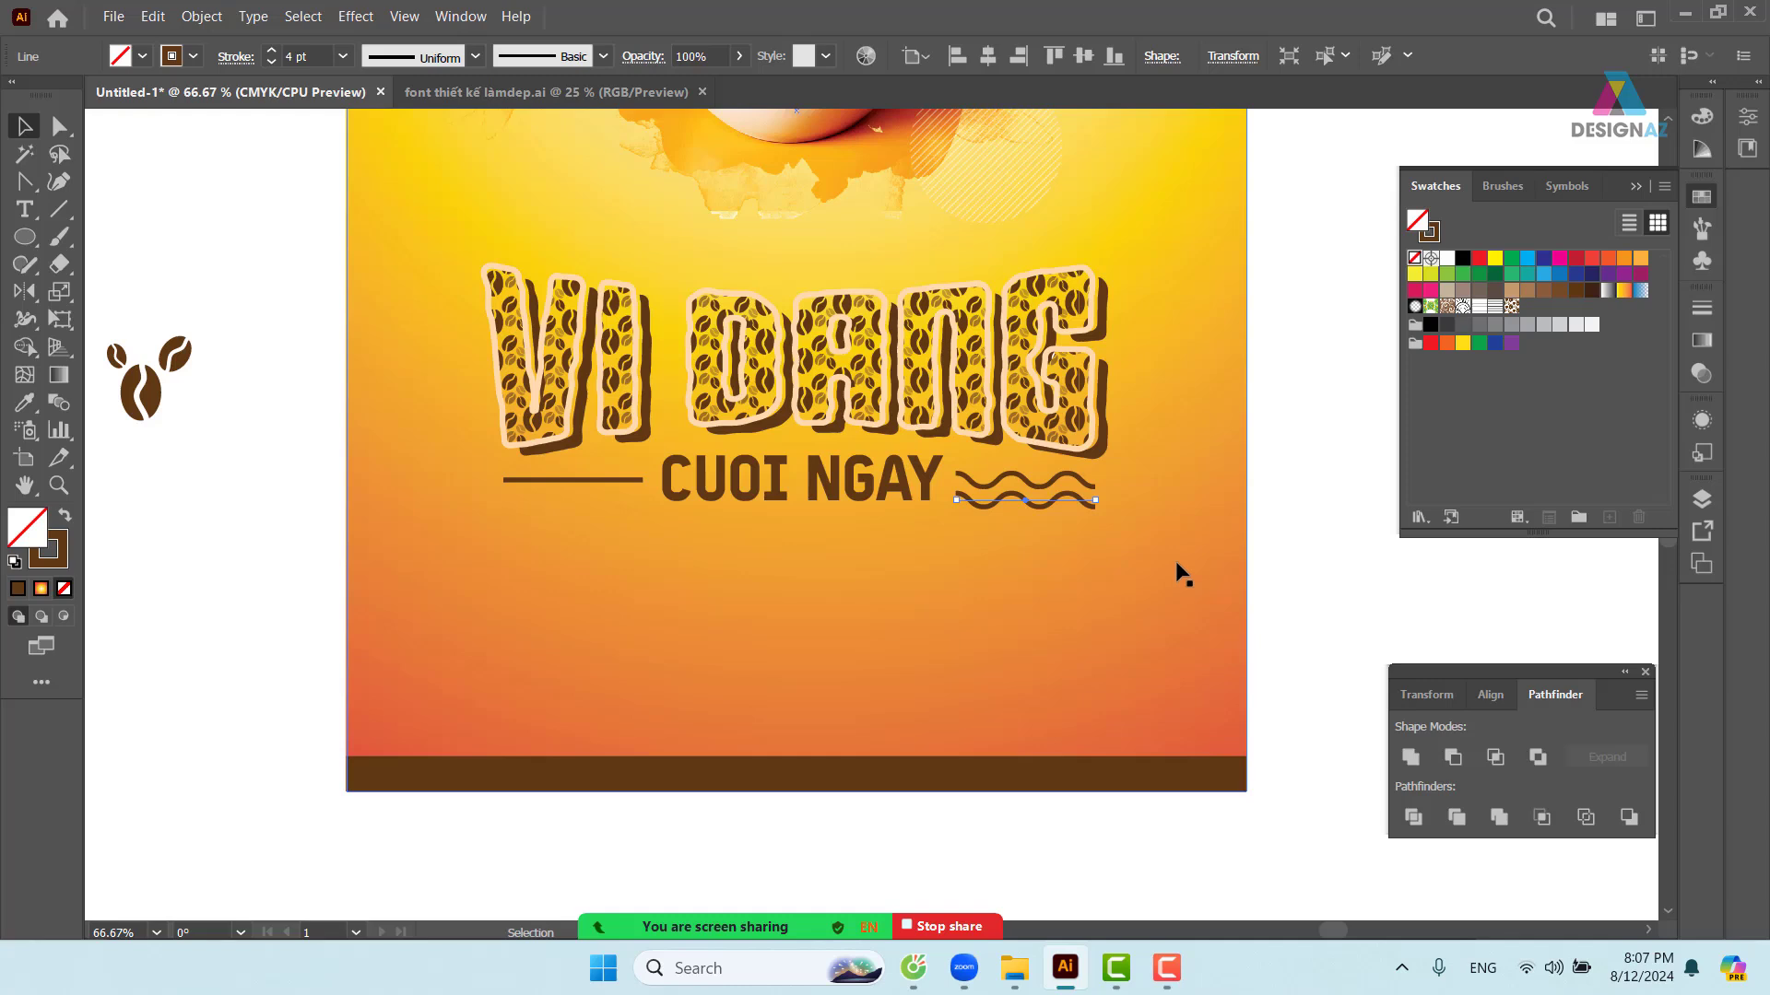
key(Up)
key(Up)
key(Up)
key(Up)
key(Up)
key(Up)
key(Up)
key(Up)
key(Up)
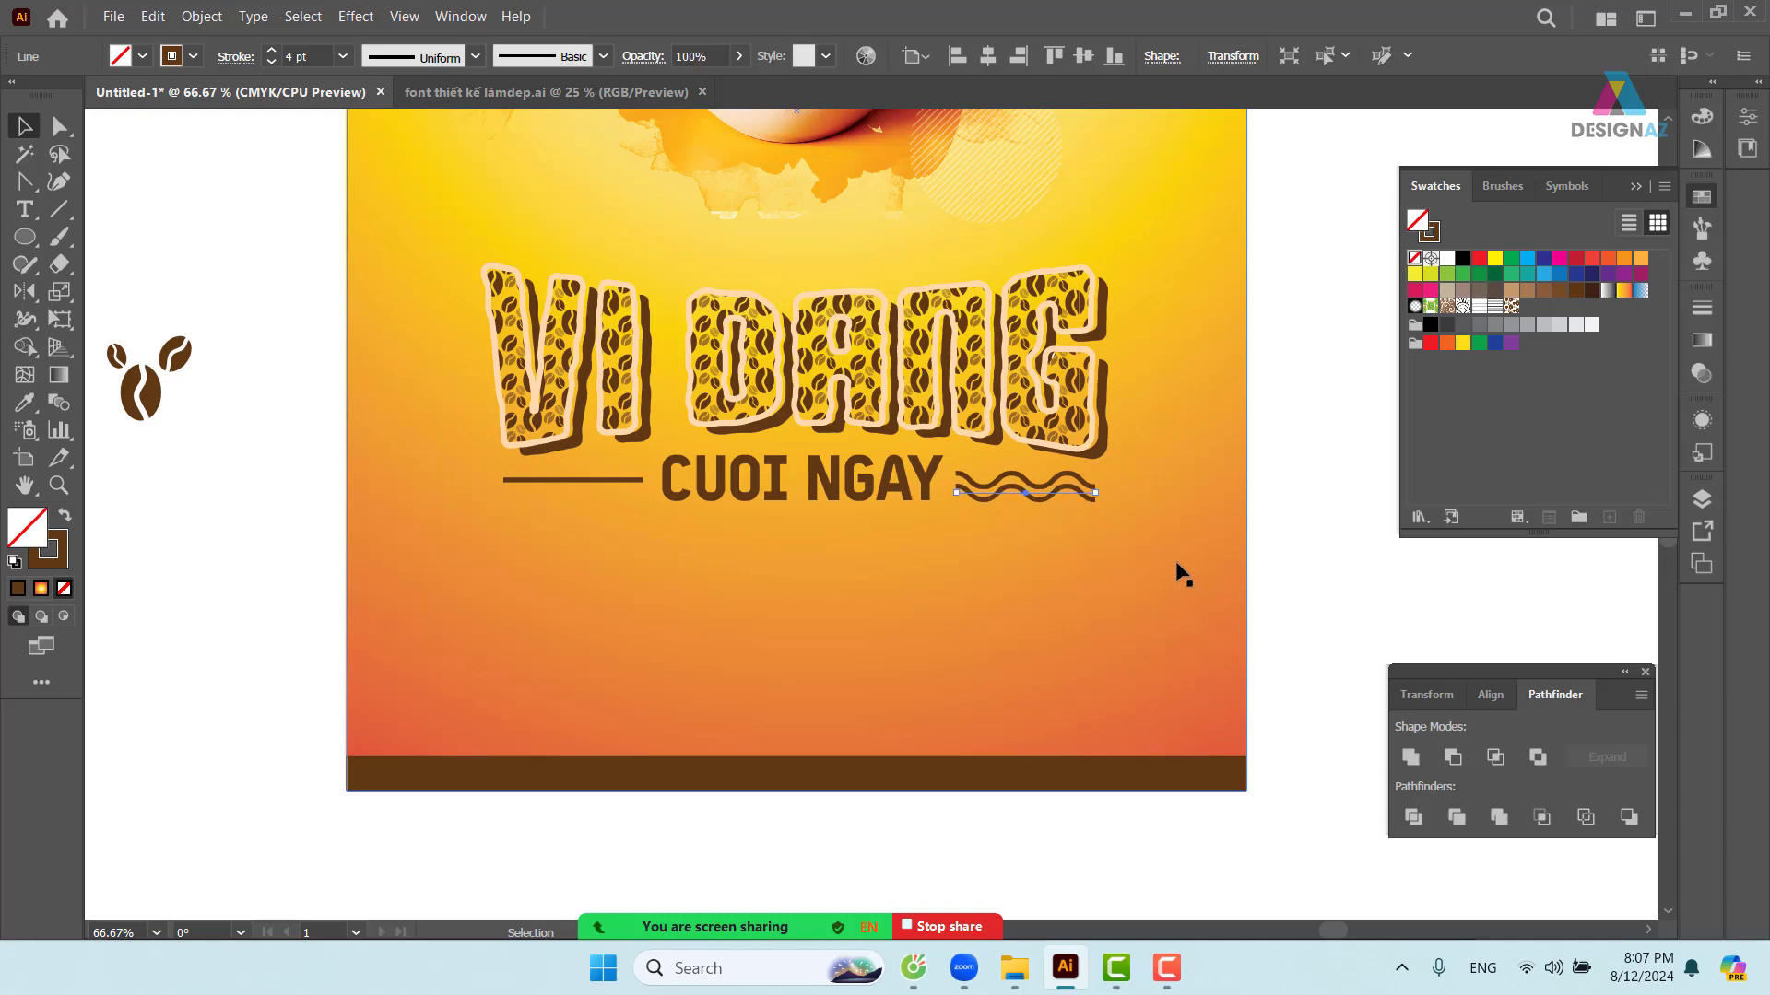
click(1338, 503)
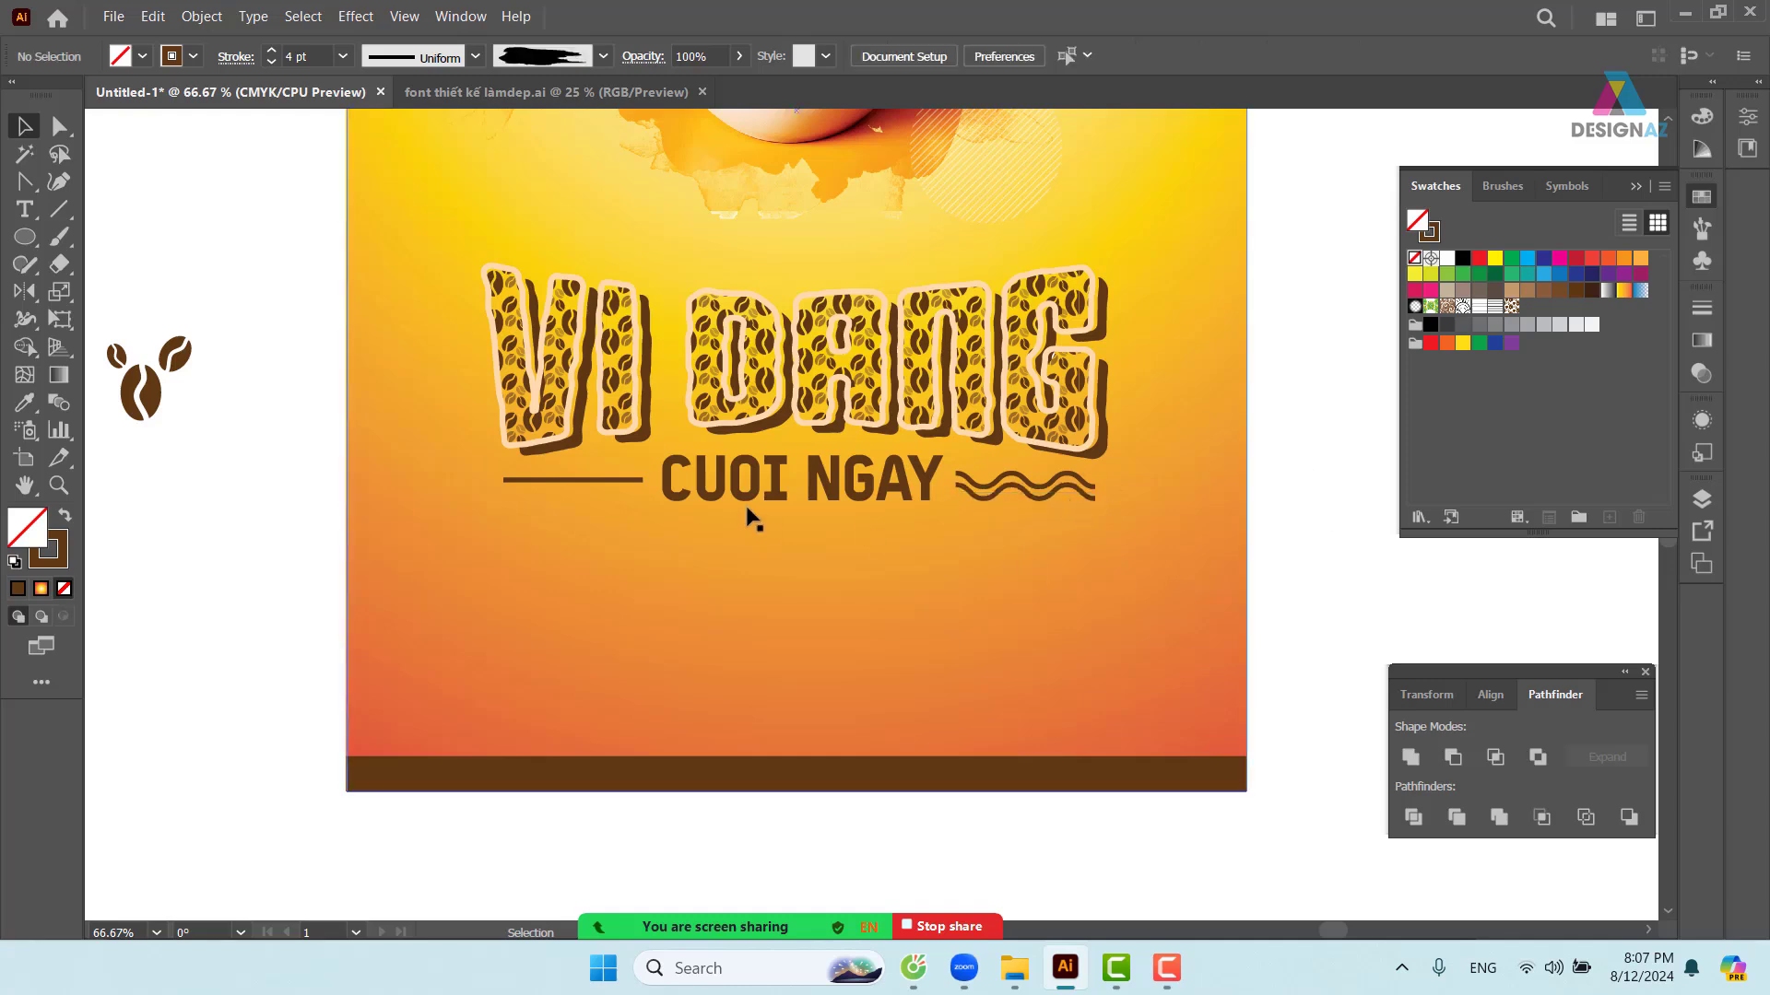
- Remove the straight line before CUOI NGAY and set the opacity of the two wavy lines after the text to 50%
click(629, 480)
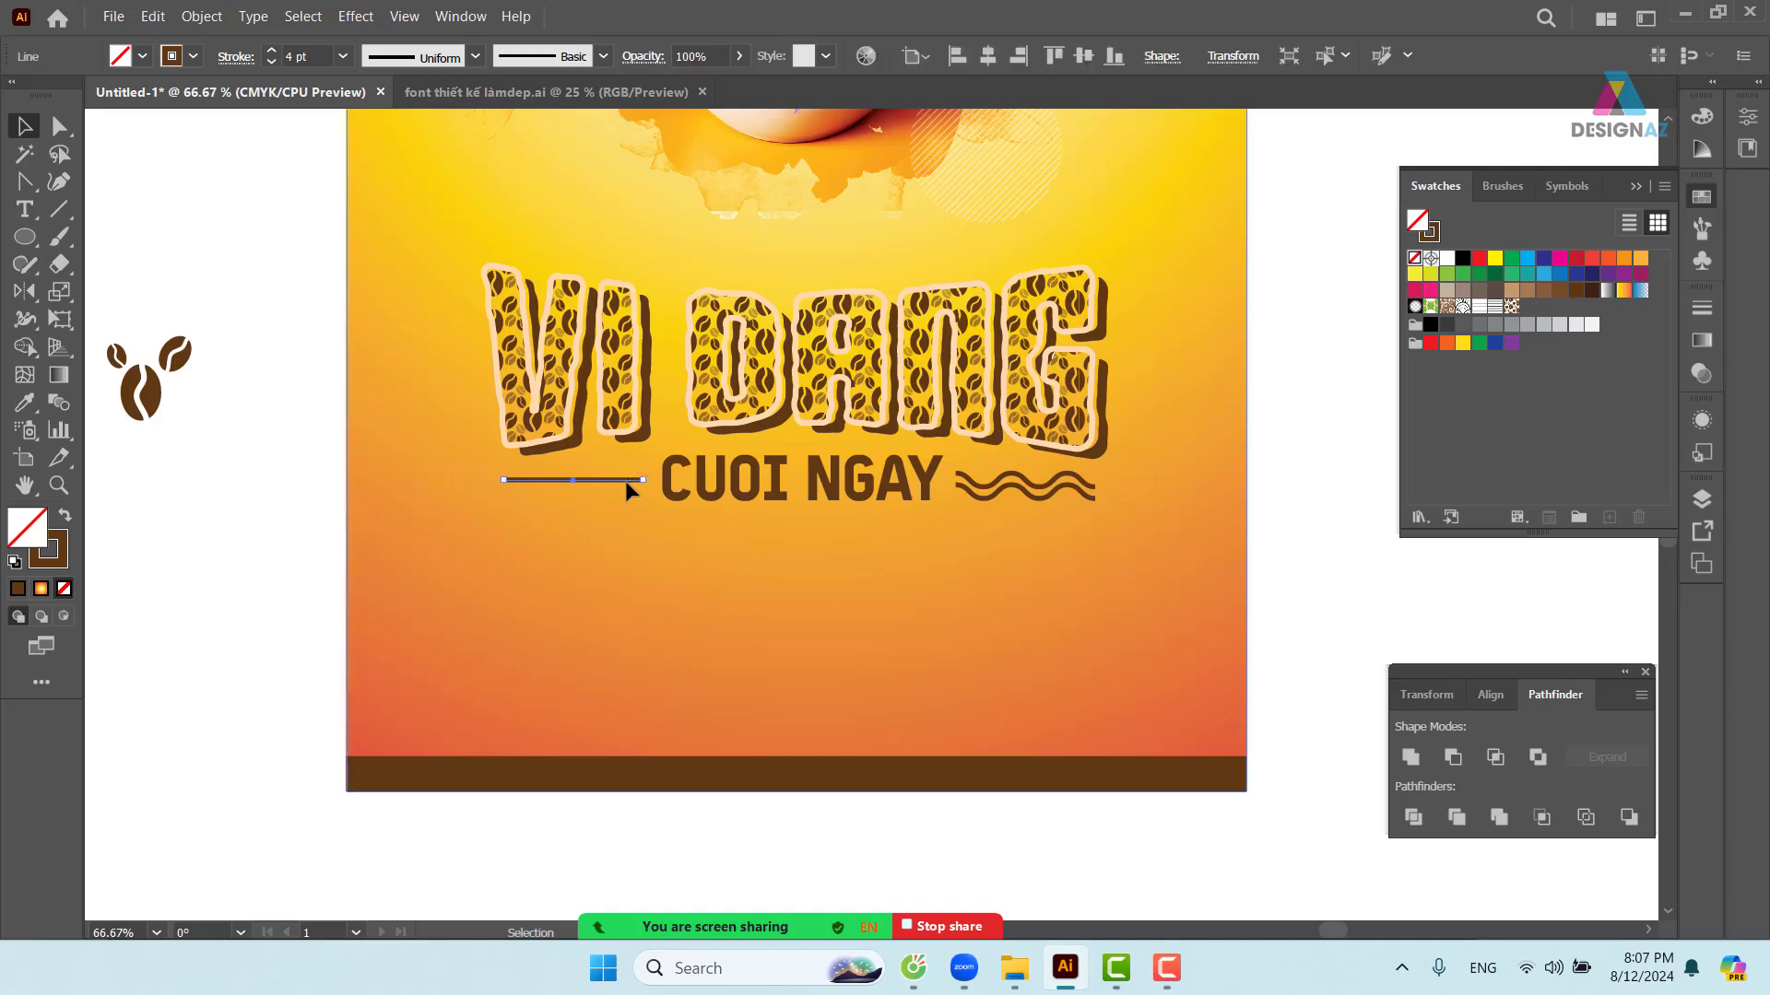
drag(625, 479, 1079, 479)
mouse_move(1267, 496)
mouse_down()
mouse_move(1043, 533)
mouse_move(1045, 492)
mouse_up()
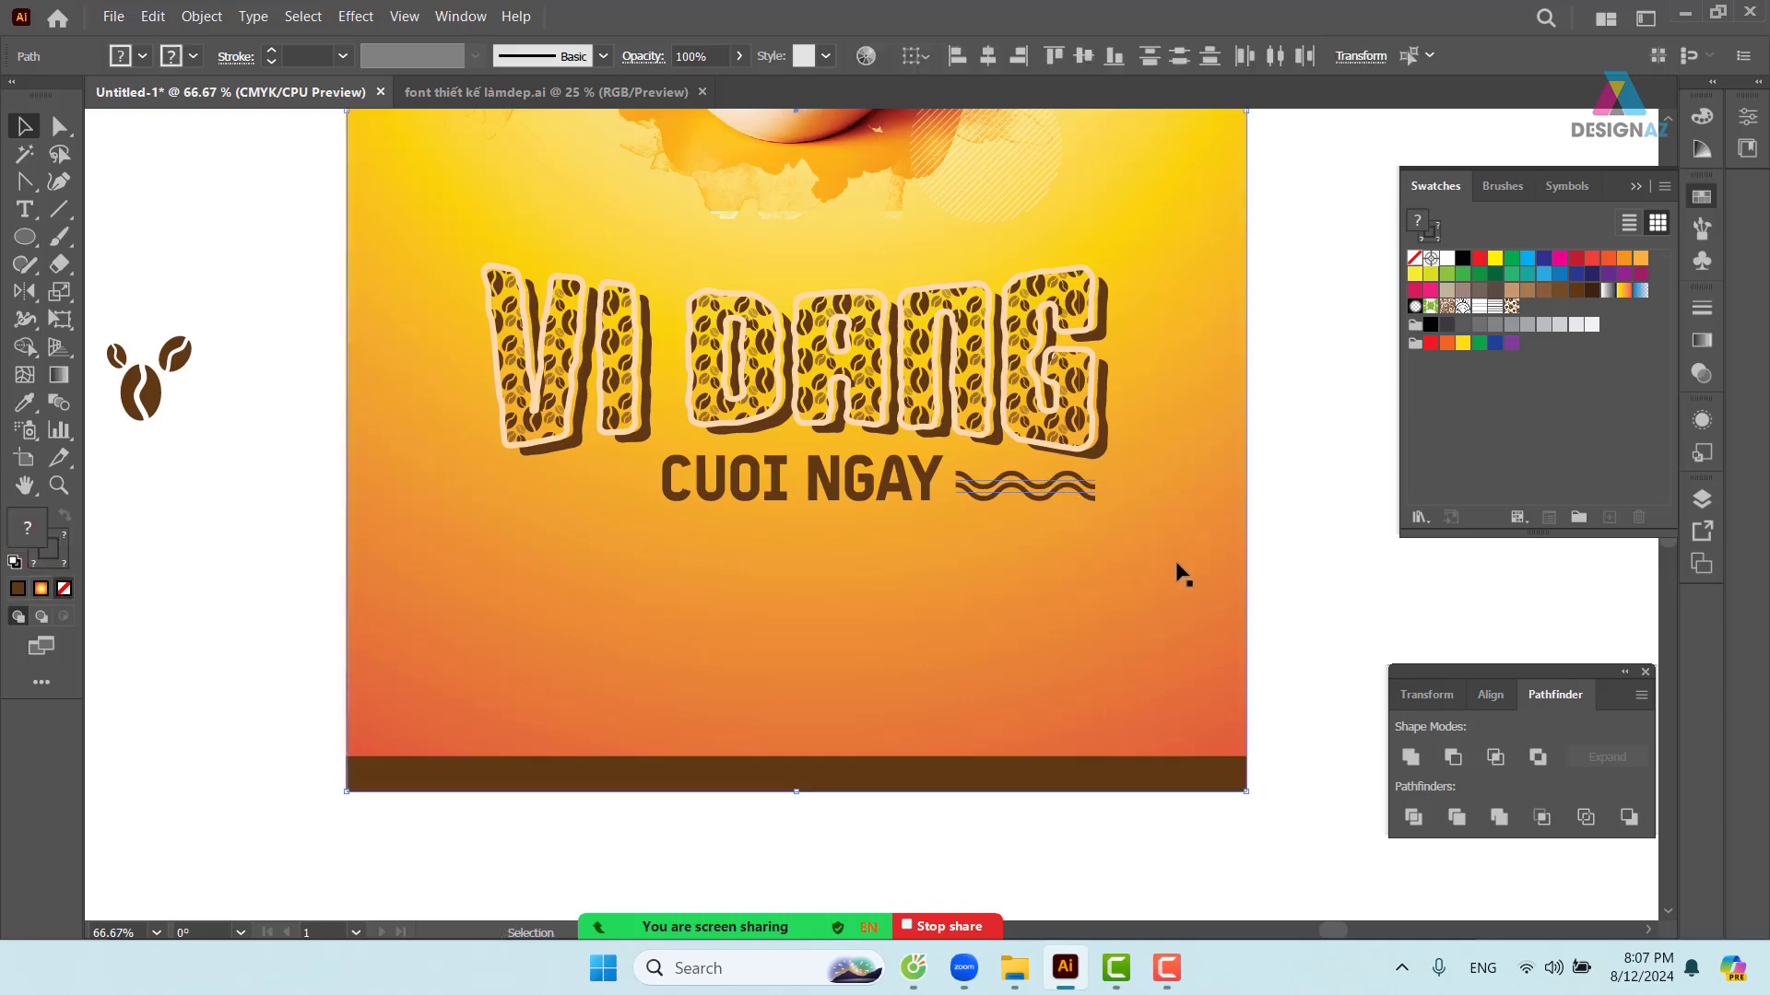
click(715, 52)
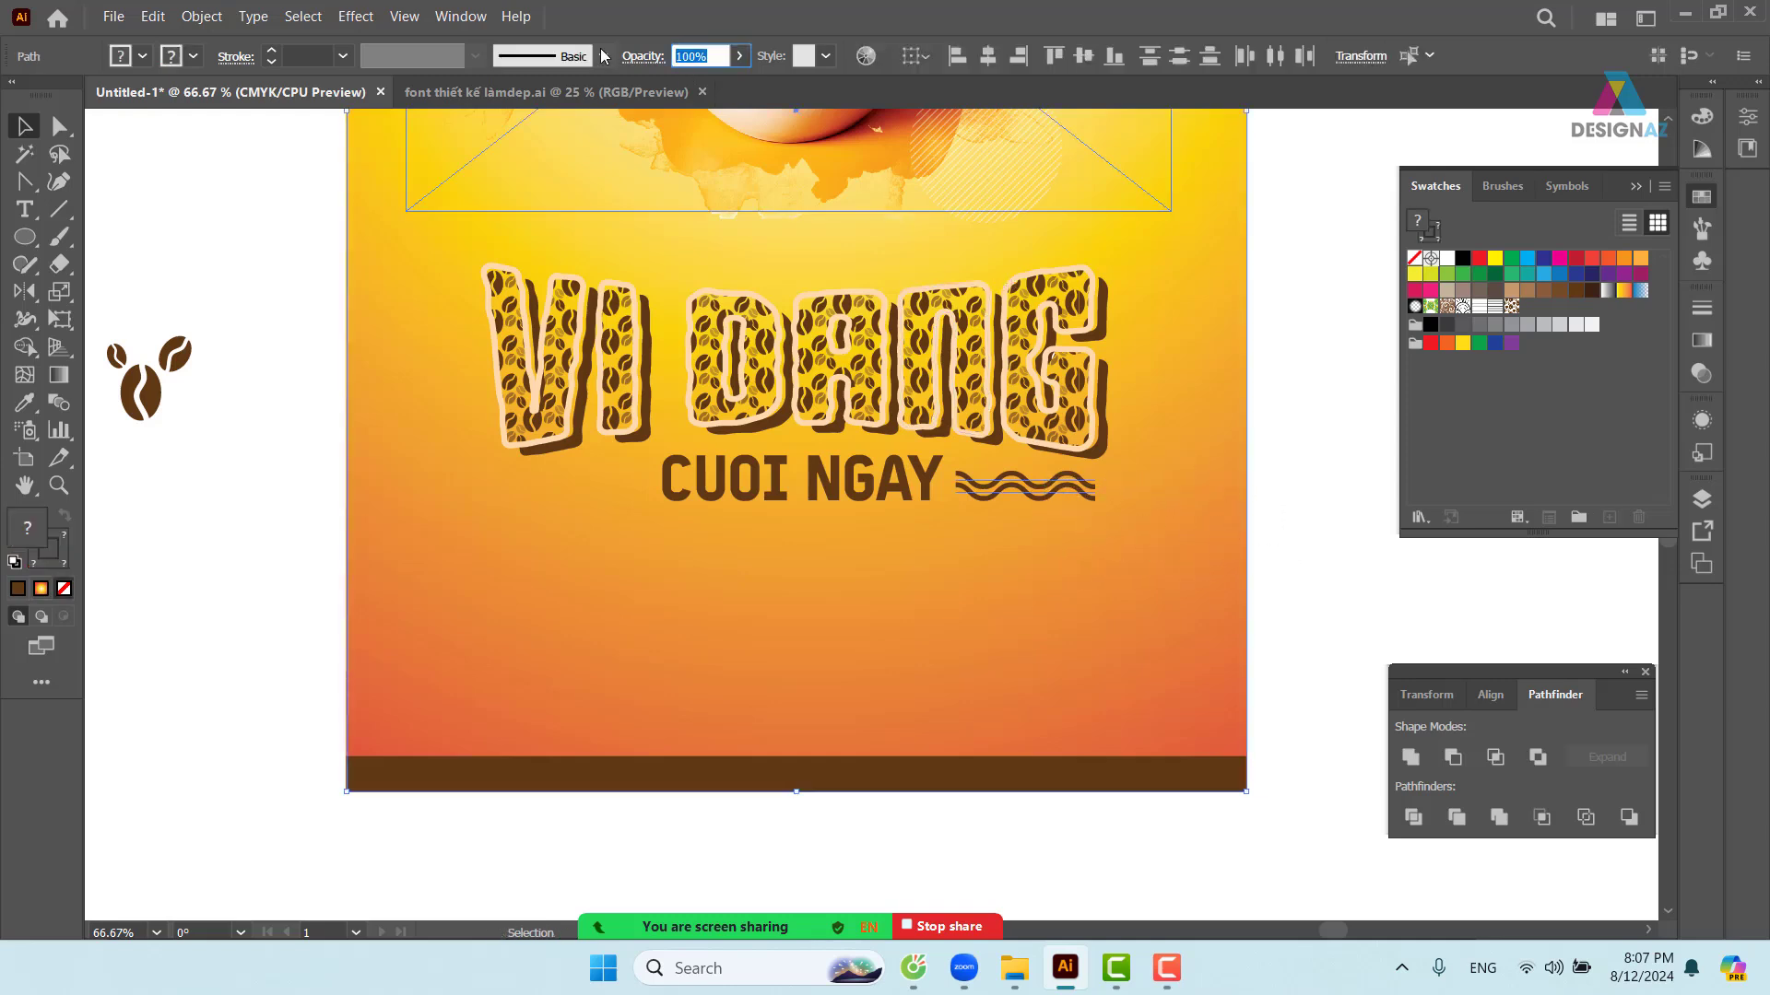
text(50)
key(Return)
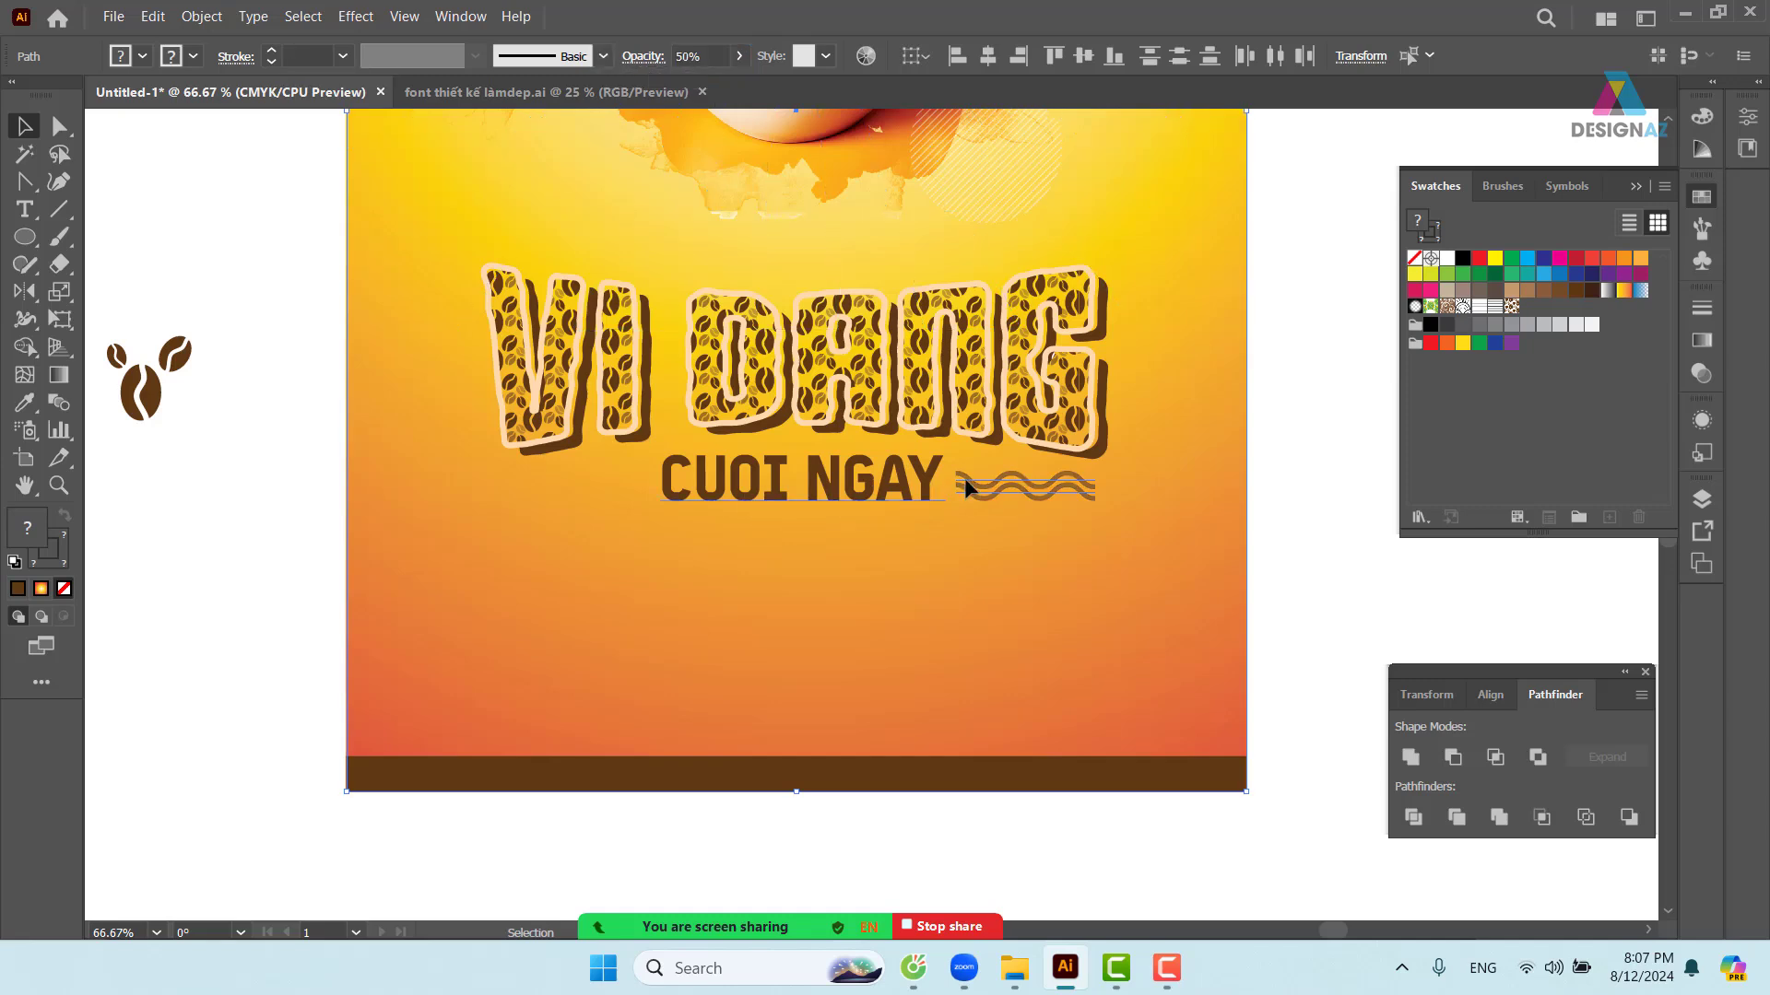
- Duplicate the wavy lines to the left of CUOI NGAY and delete the poster background copied along with them
mouse_move(1005, 494)
mouse_down()
mouse_move(548, 491)
mouse_move(562, 496)
mouse_up()
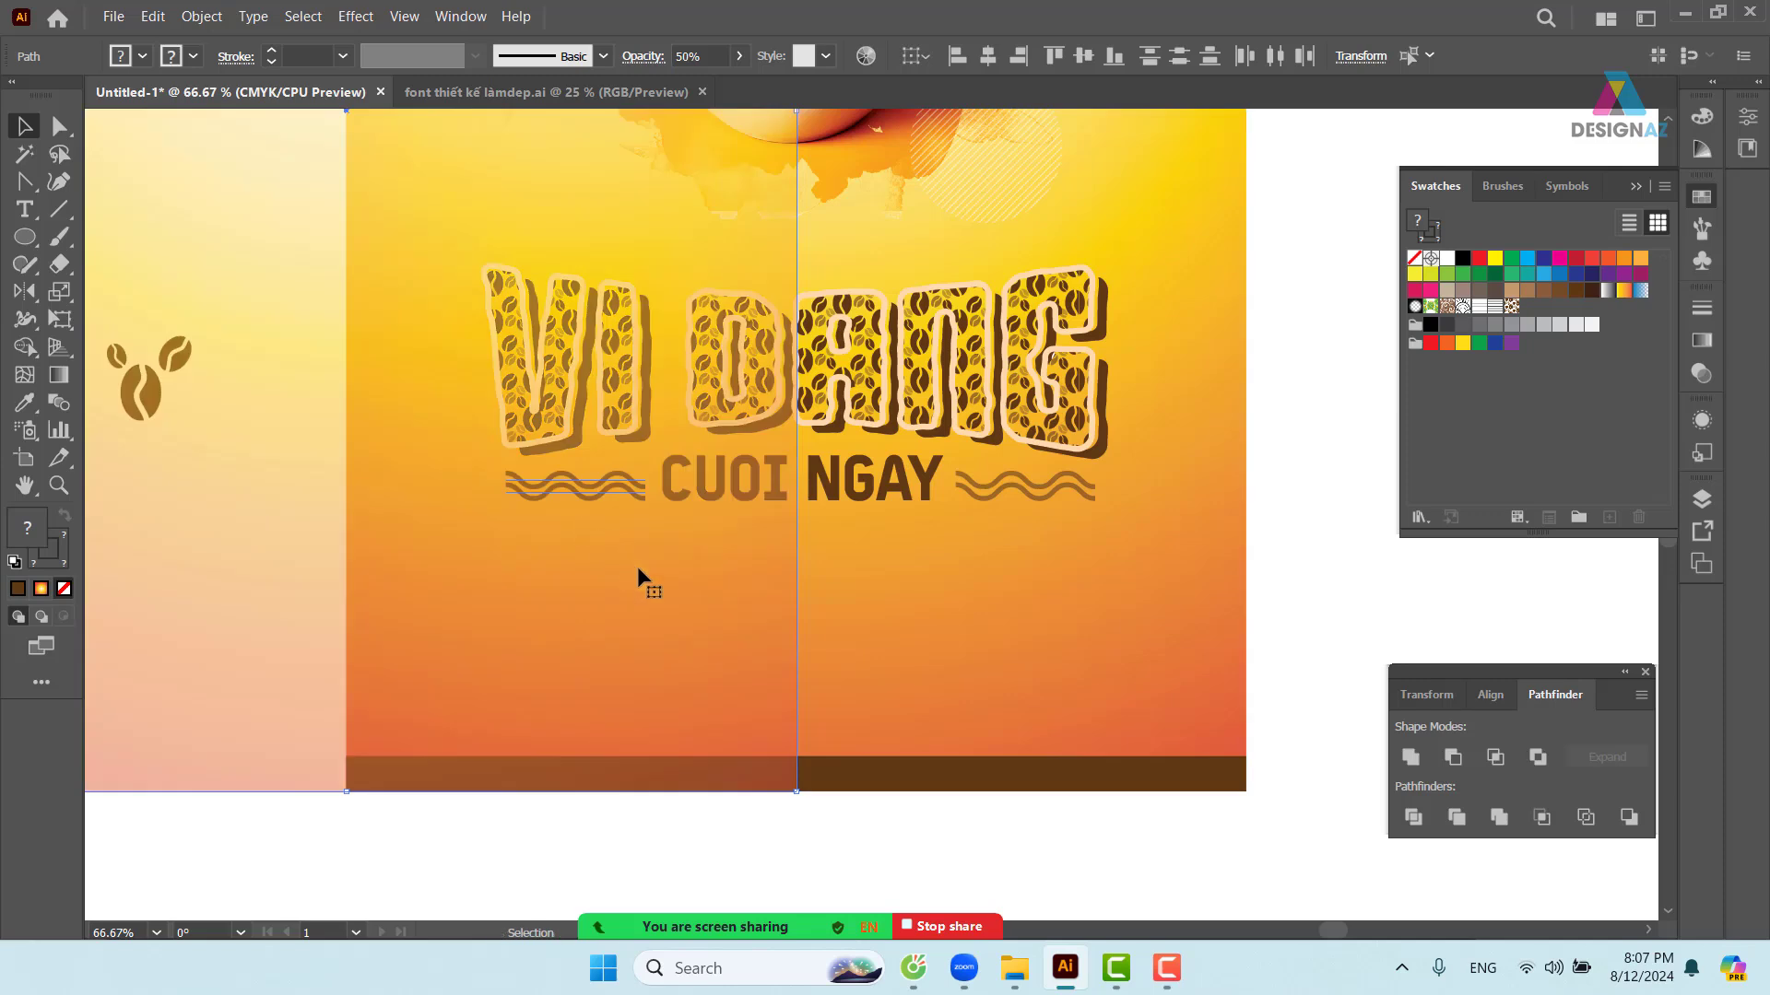
click(1303, 682)
click(764, 677)
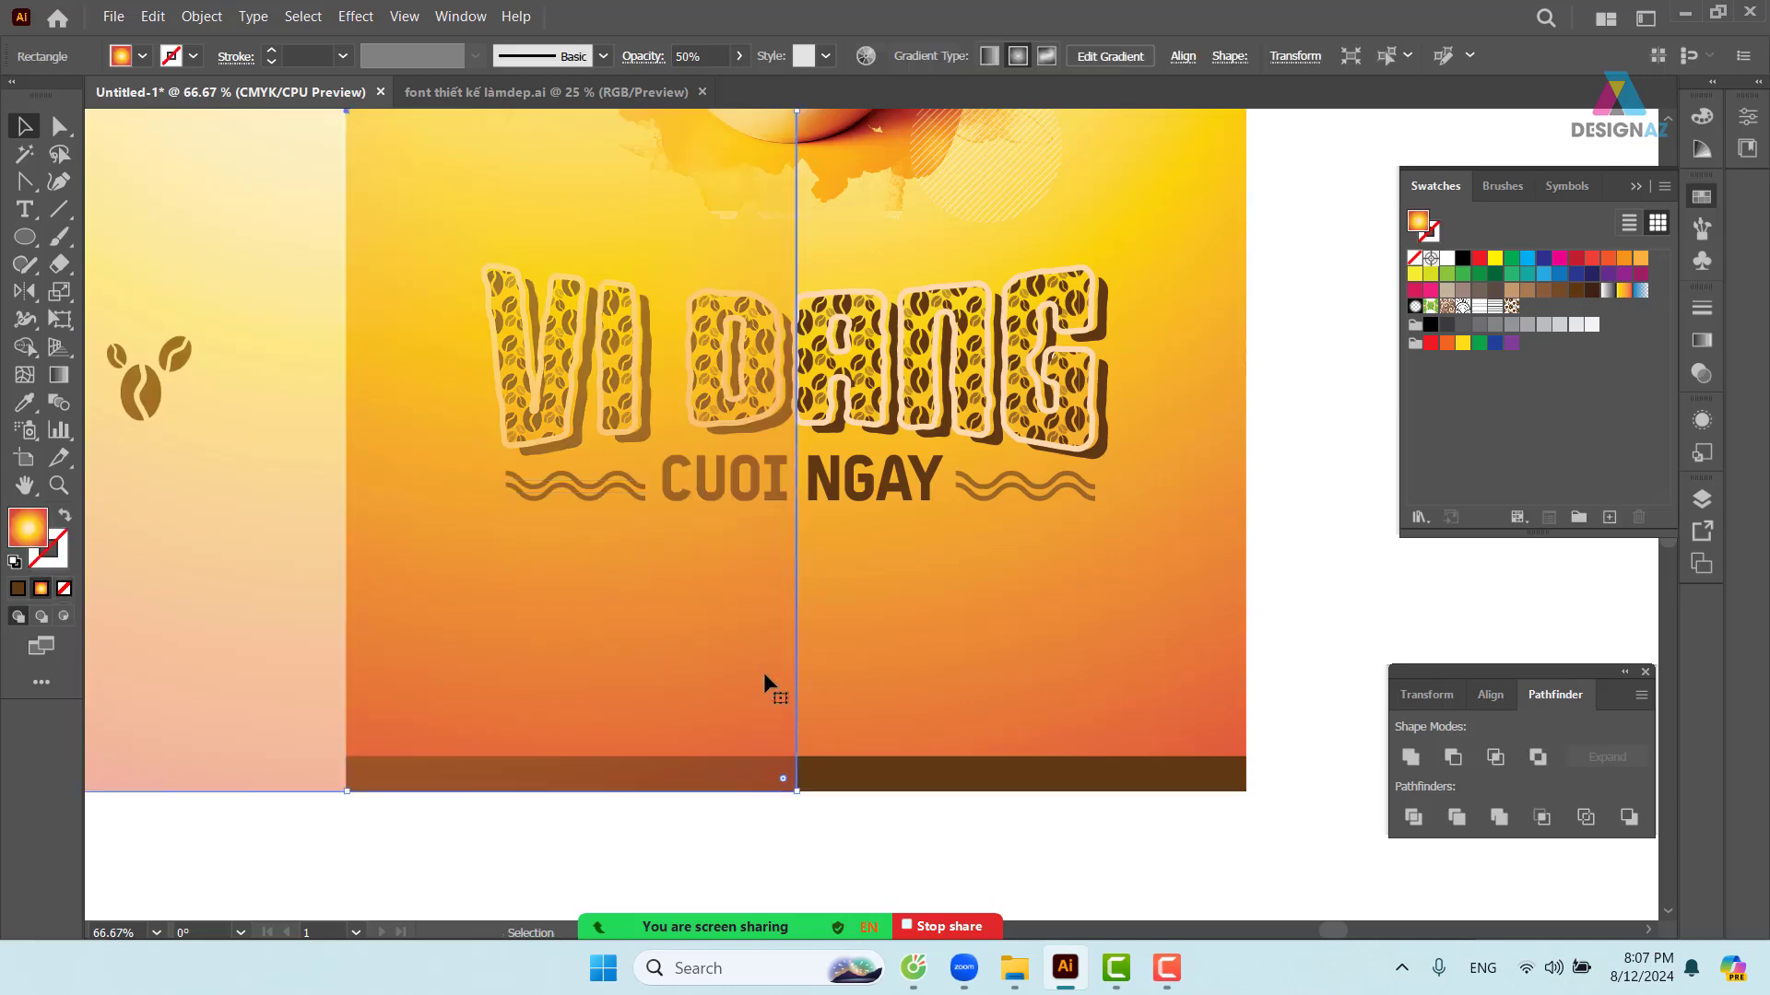
key(Delete)
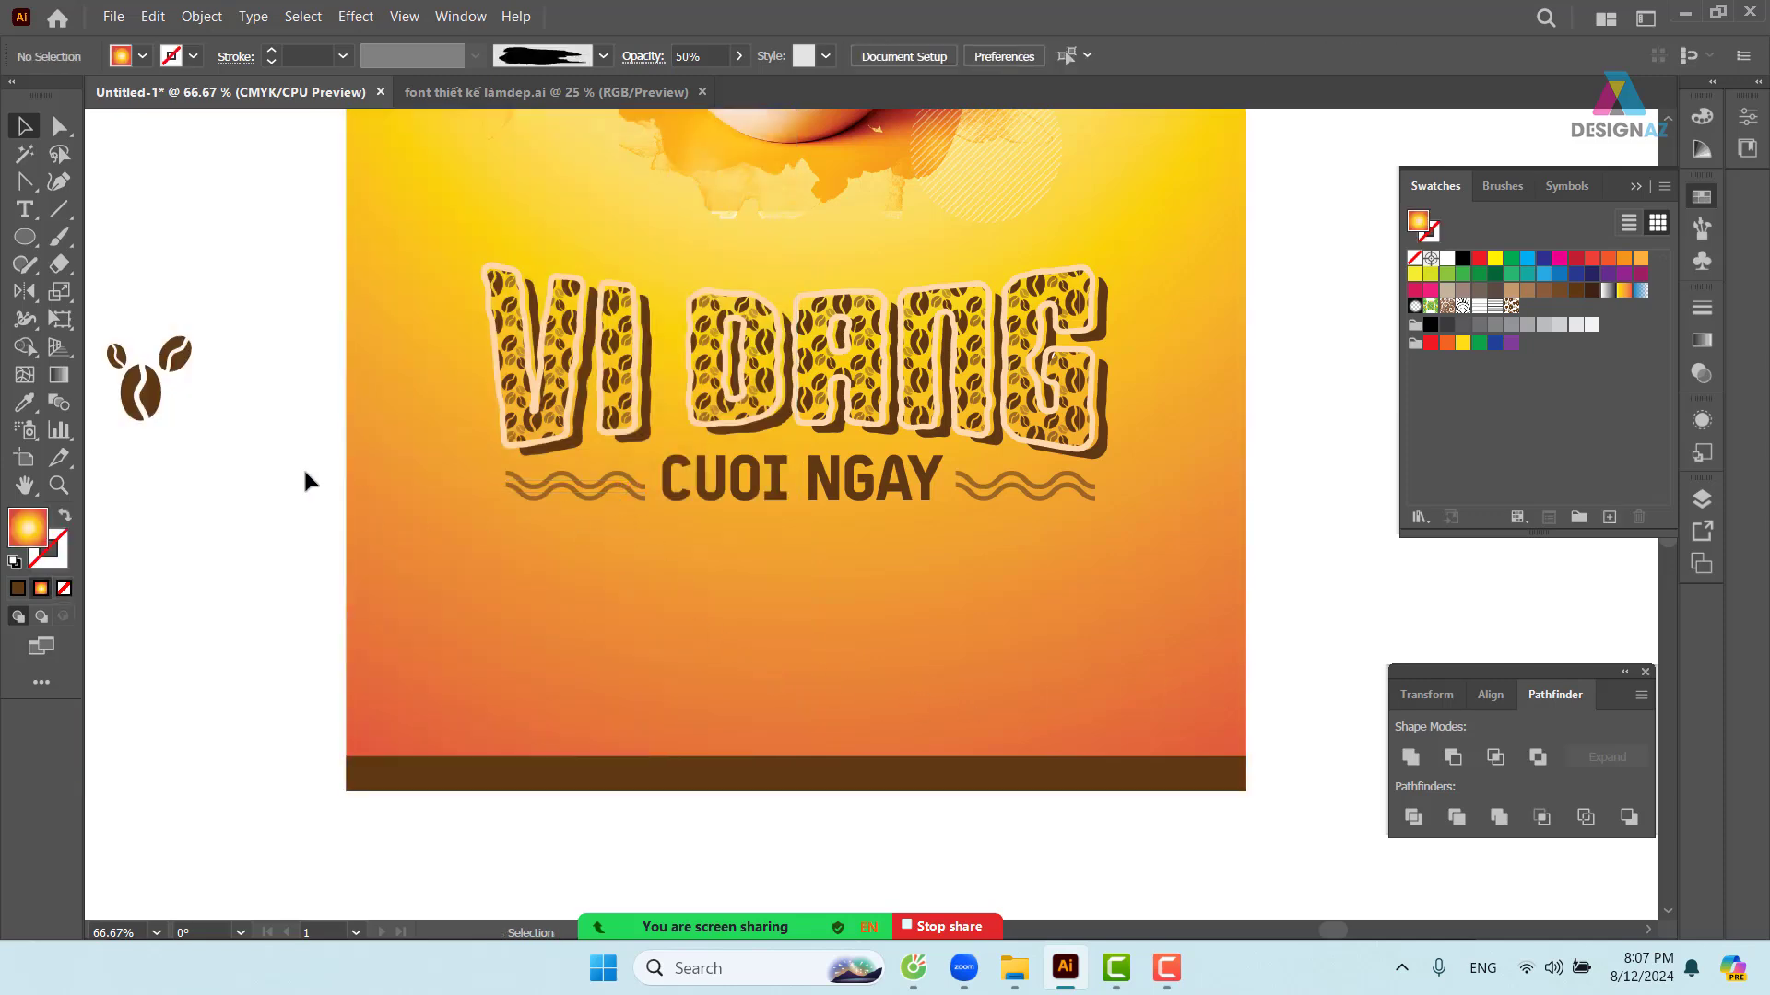
- Select only the two wavy lines left of CUOI NGAY, mirror them across a vertical axis and deselect
mouse_move(305, 479)
mouse_down()
mouse_move(572, 539)
mouse_move(588, 566)
mouse_up()
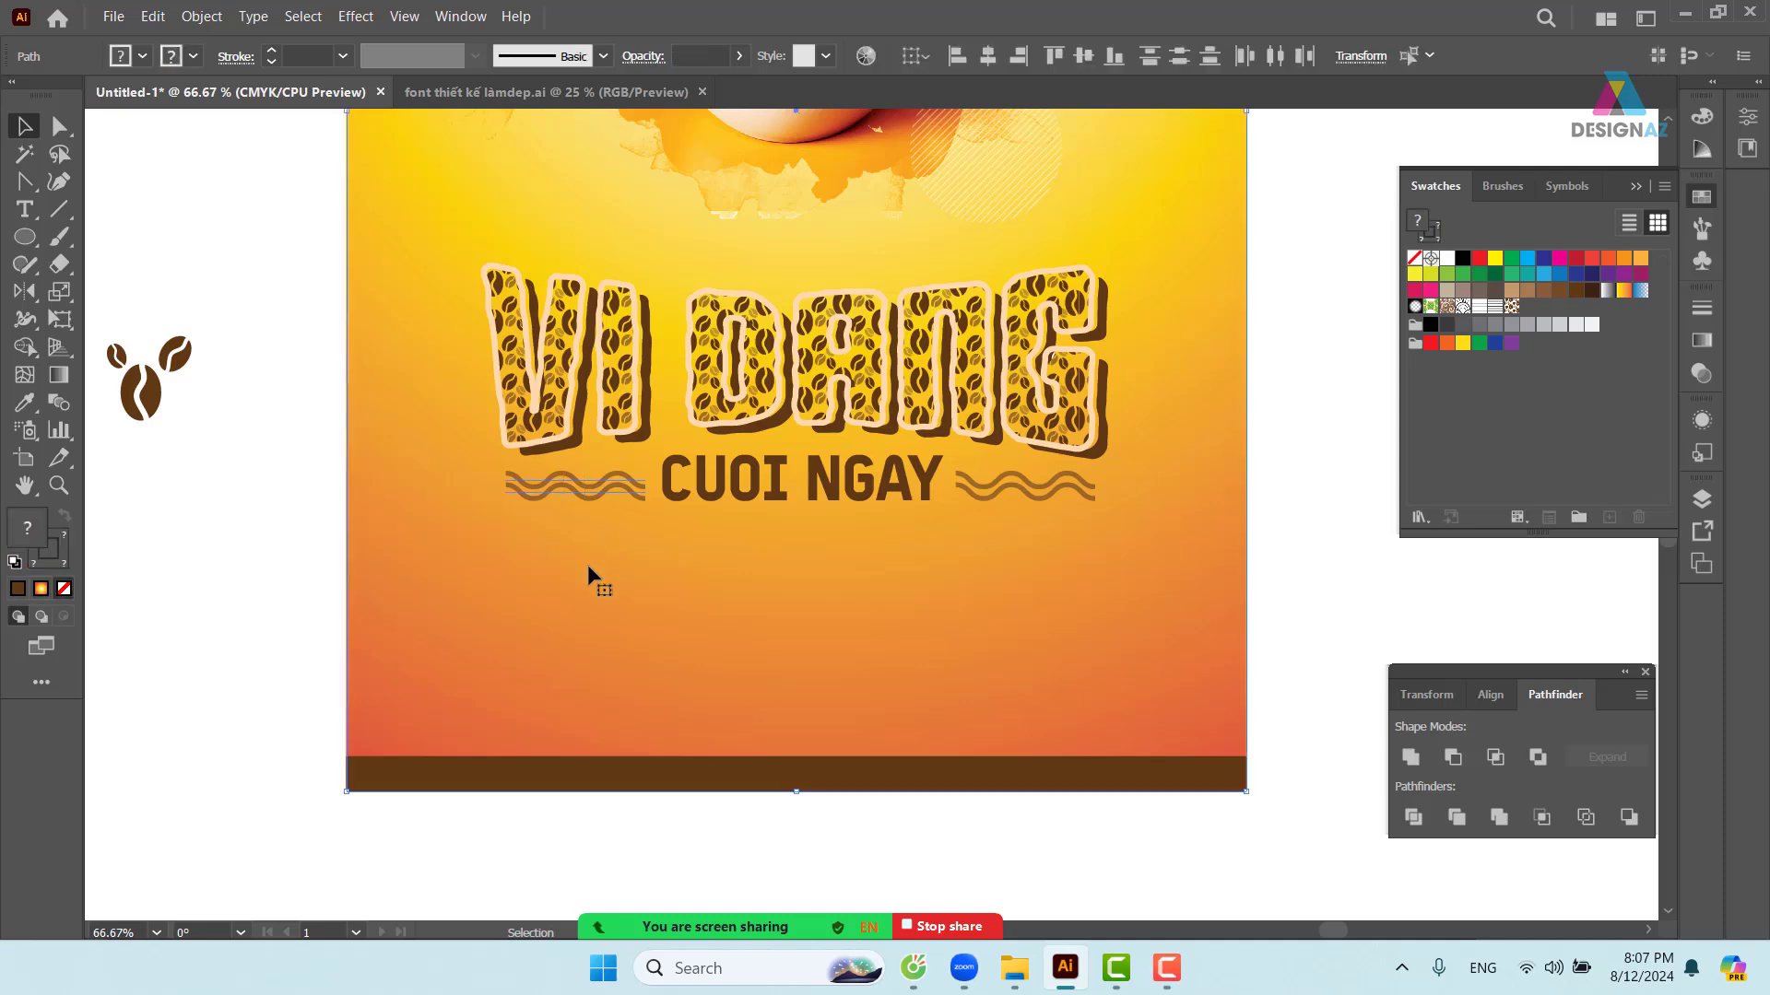
shift+click(662, 582)
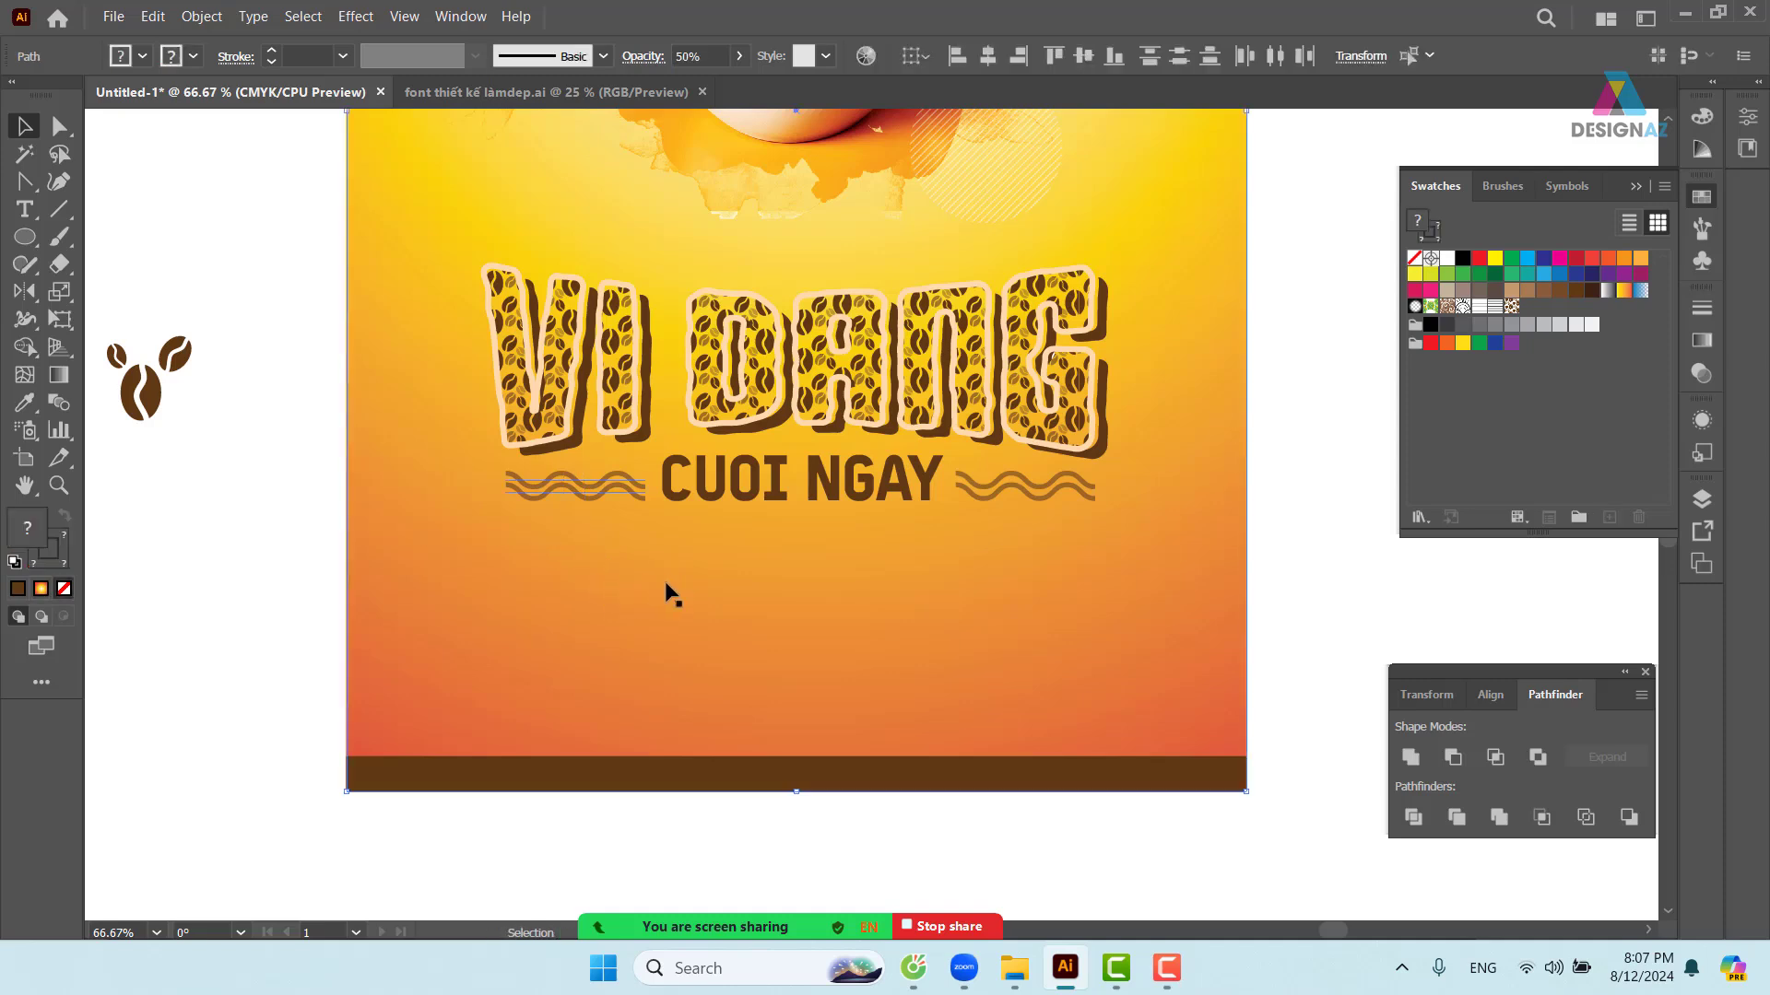
click(577, 490)
shift+click(566, 480)
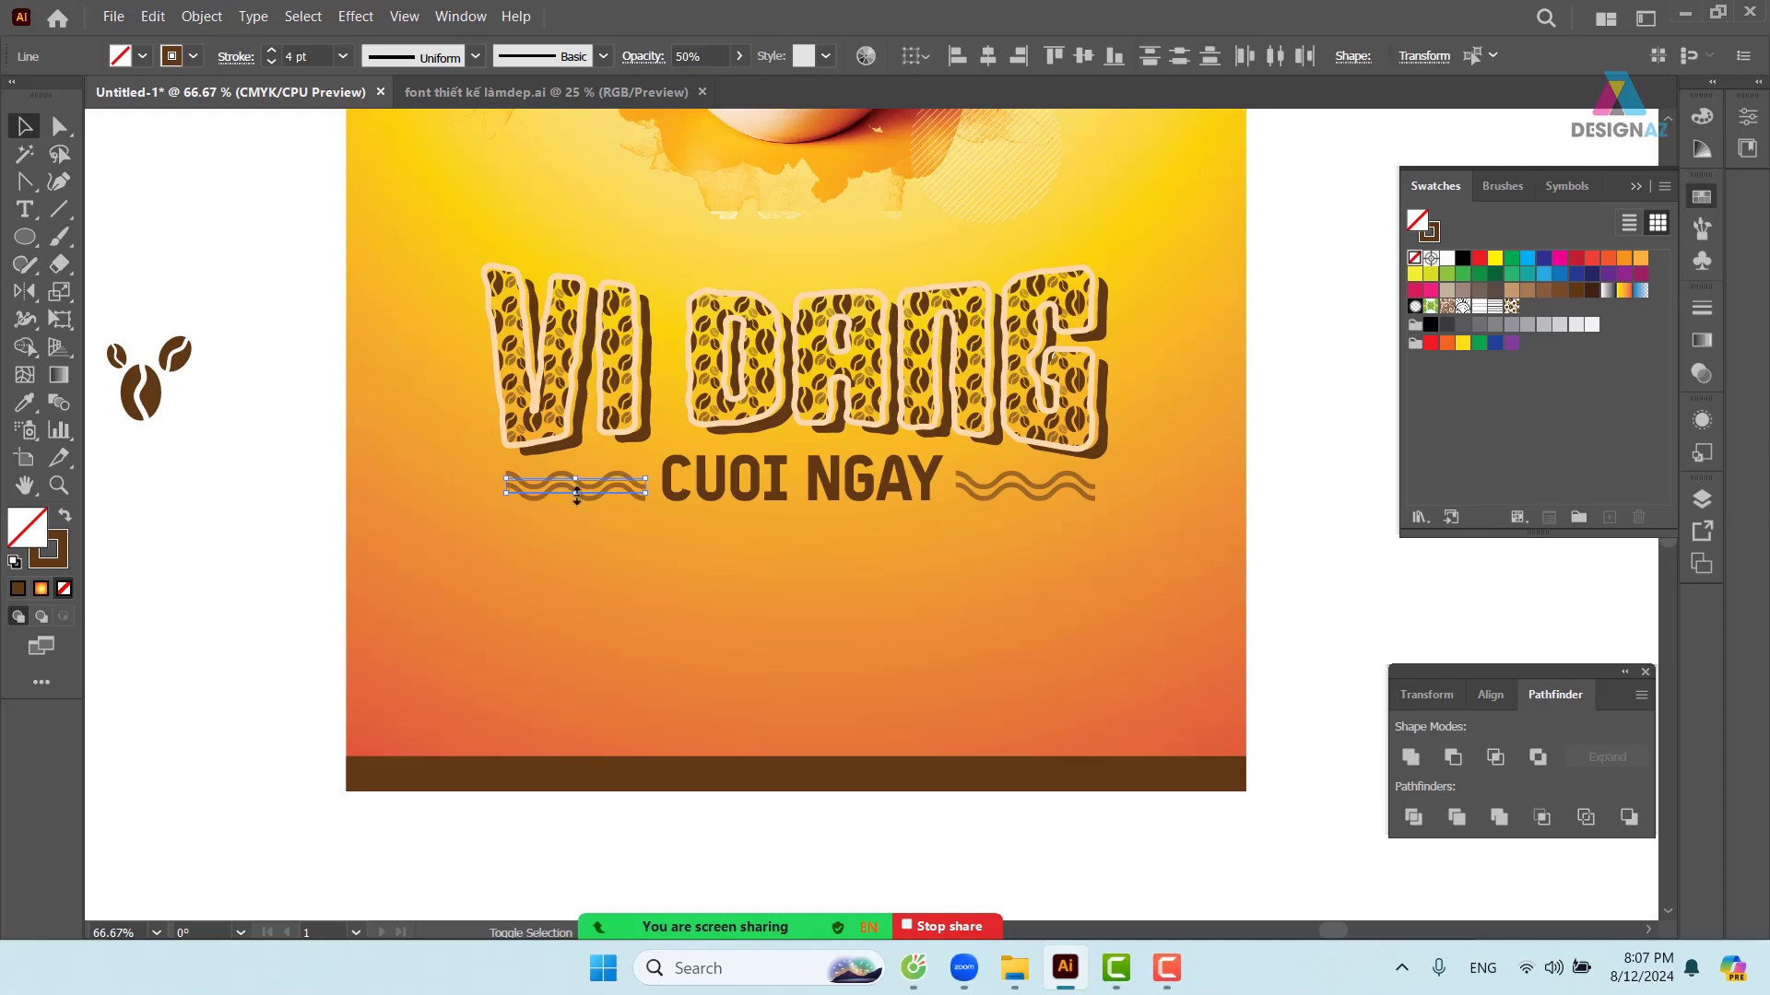
key(o)
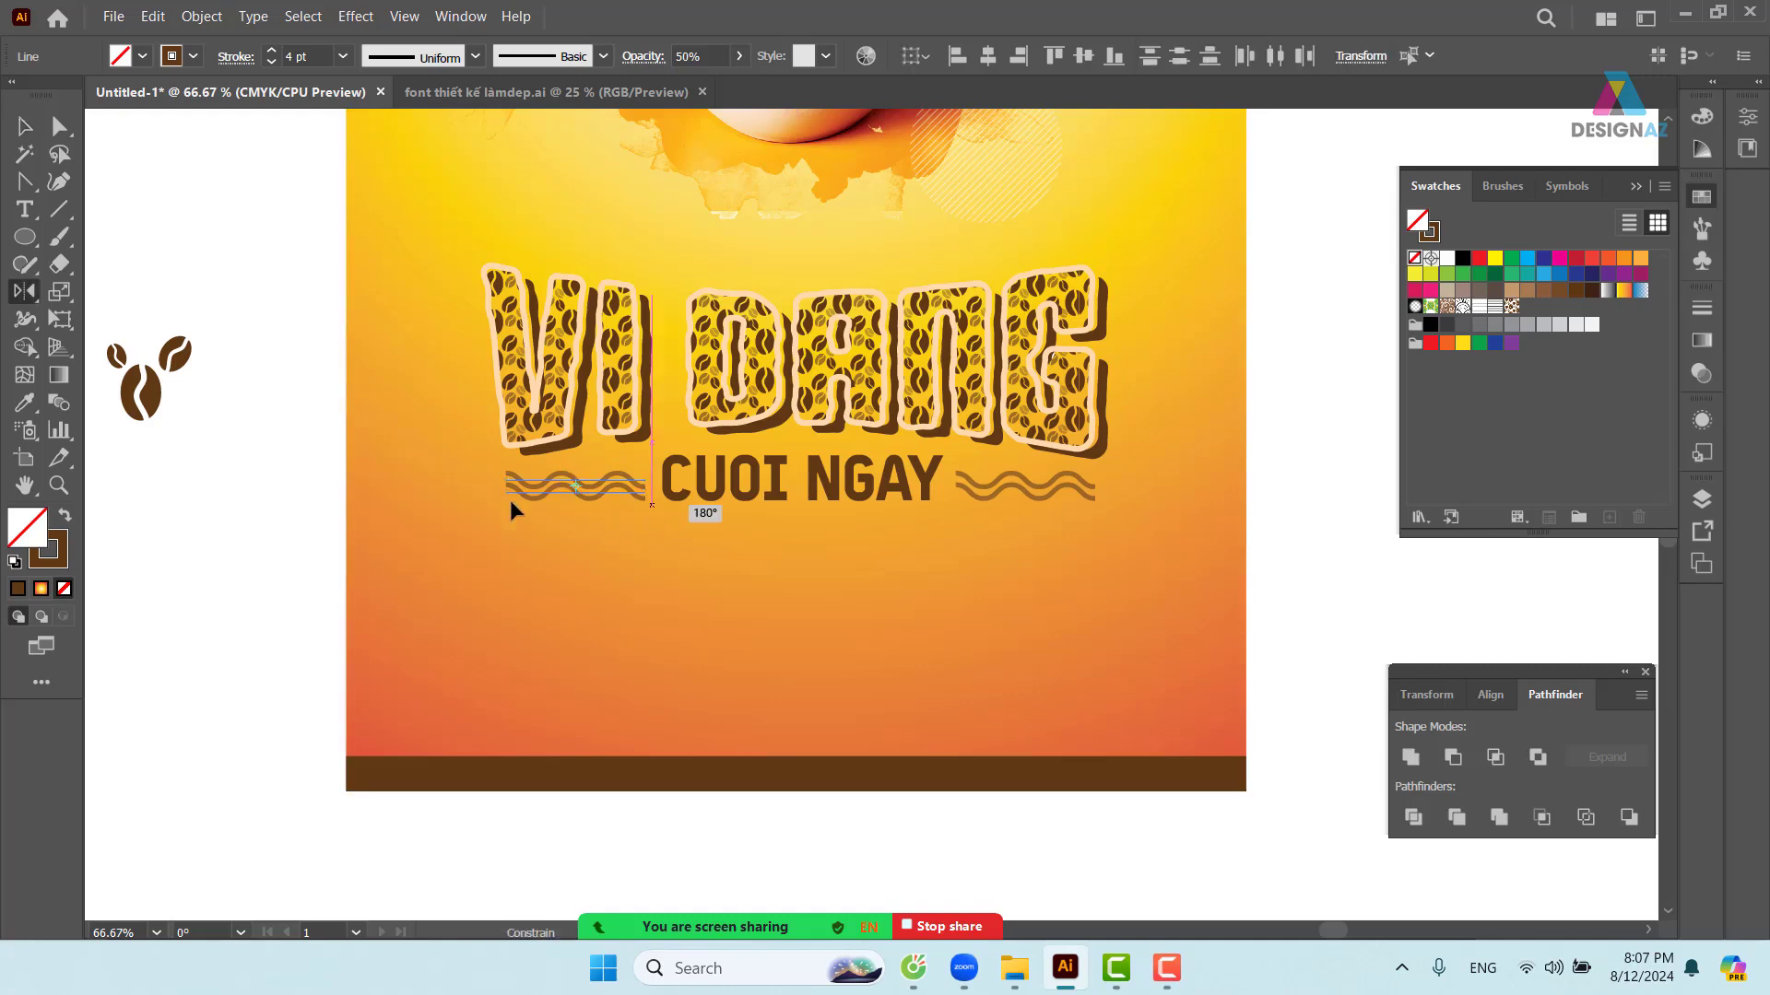
click(25, 127)
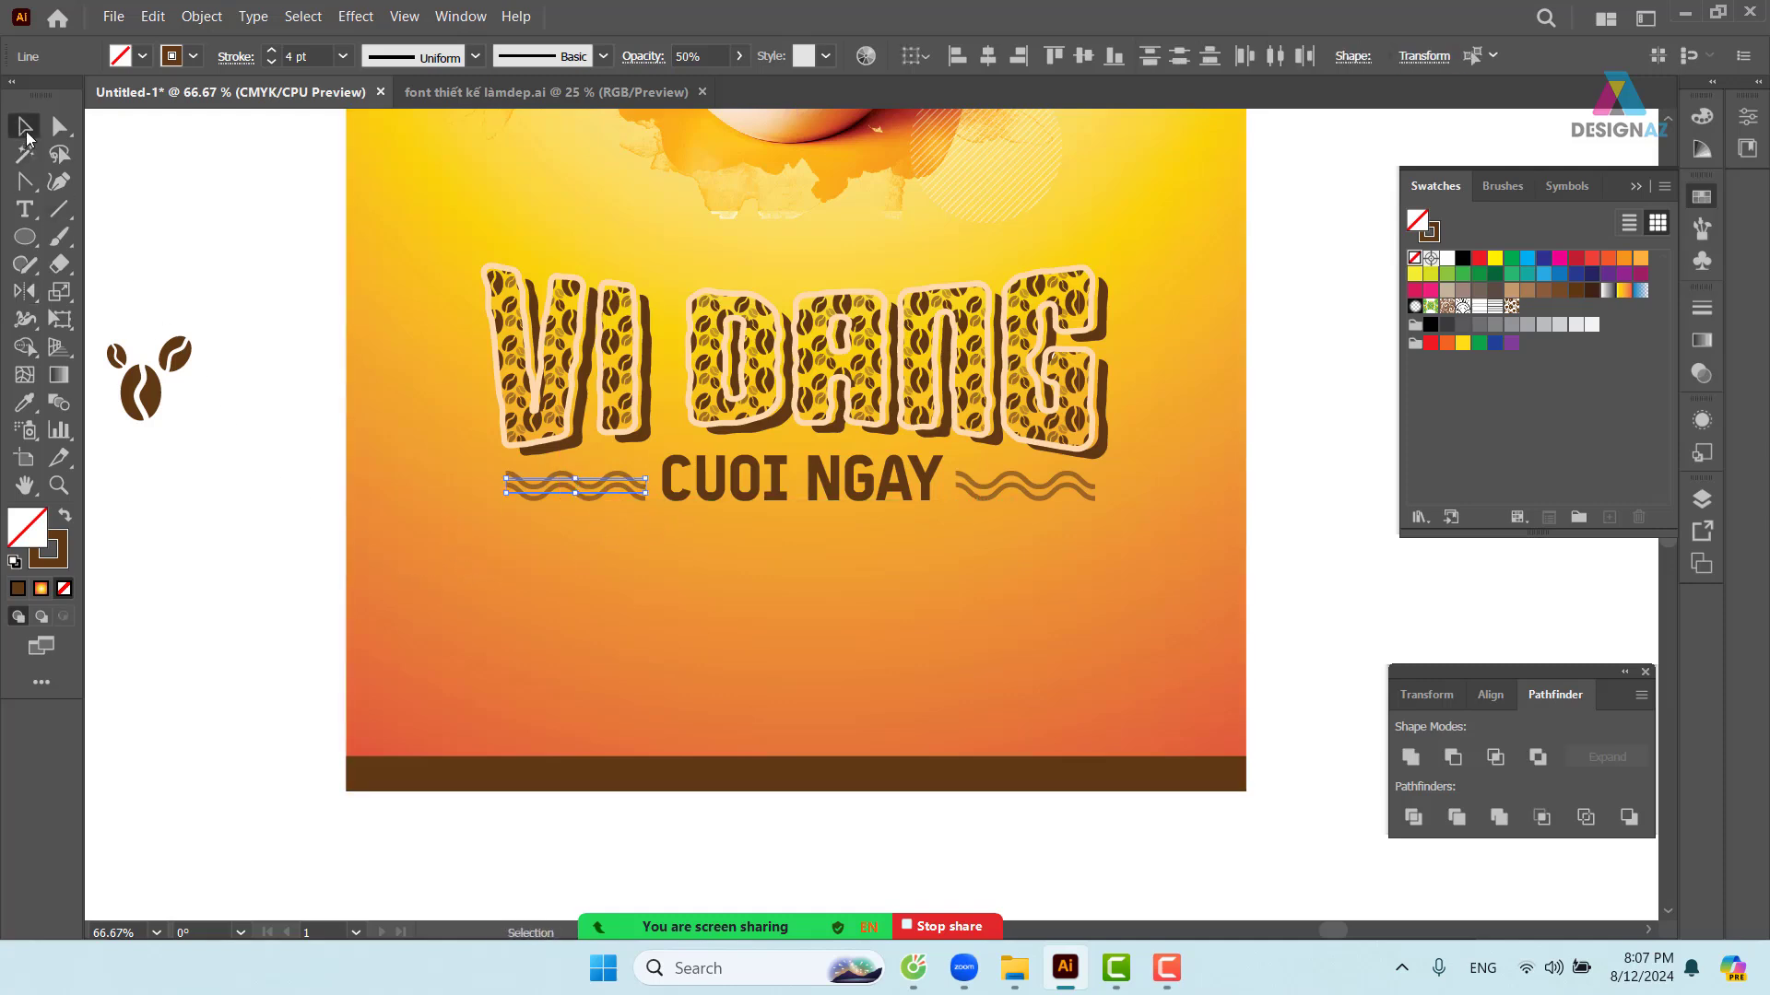
click(1290, 627)
drag(1255, 595, 1174, 594)
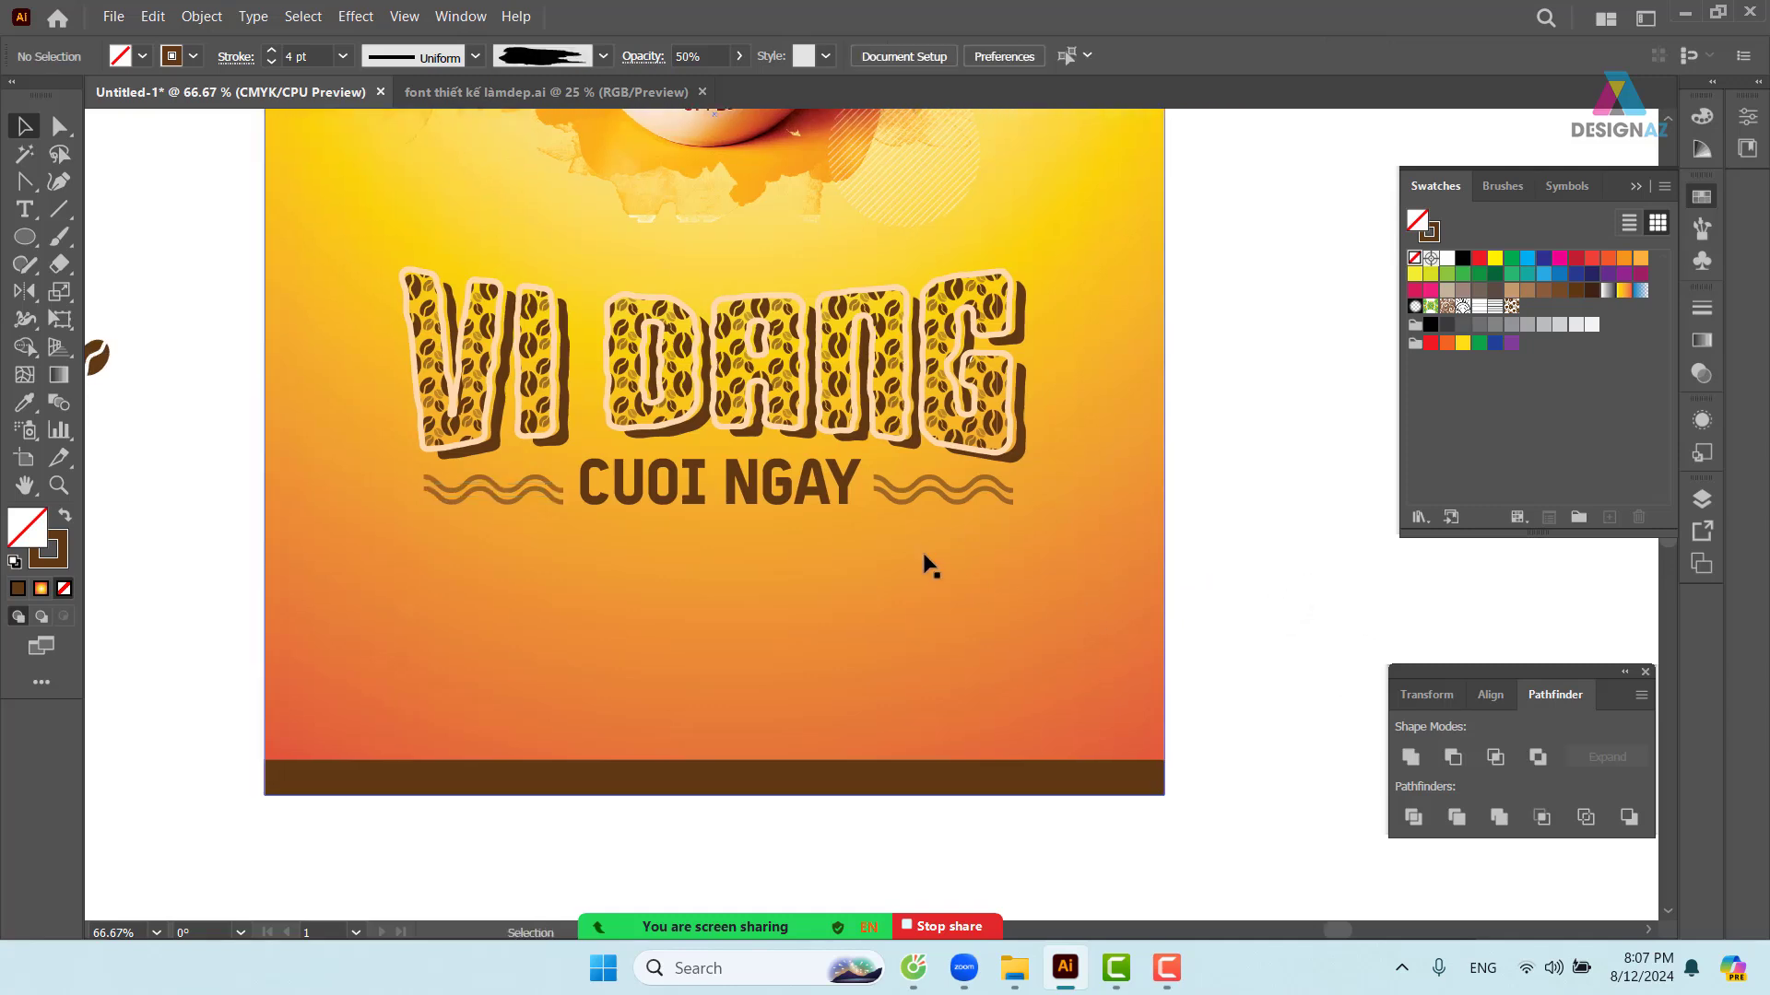
- Nudge the CUOI NGAY text slightly down to line it up with the wavy lines, and deselect it
click(829, 501)
key(Down)
key(Down)
key(Down)
key(Down)
key(Down)
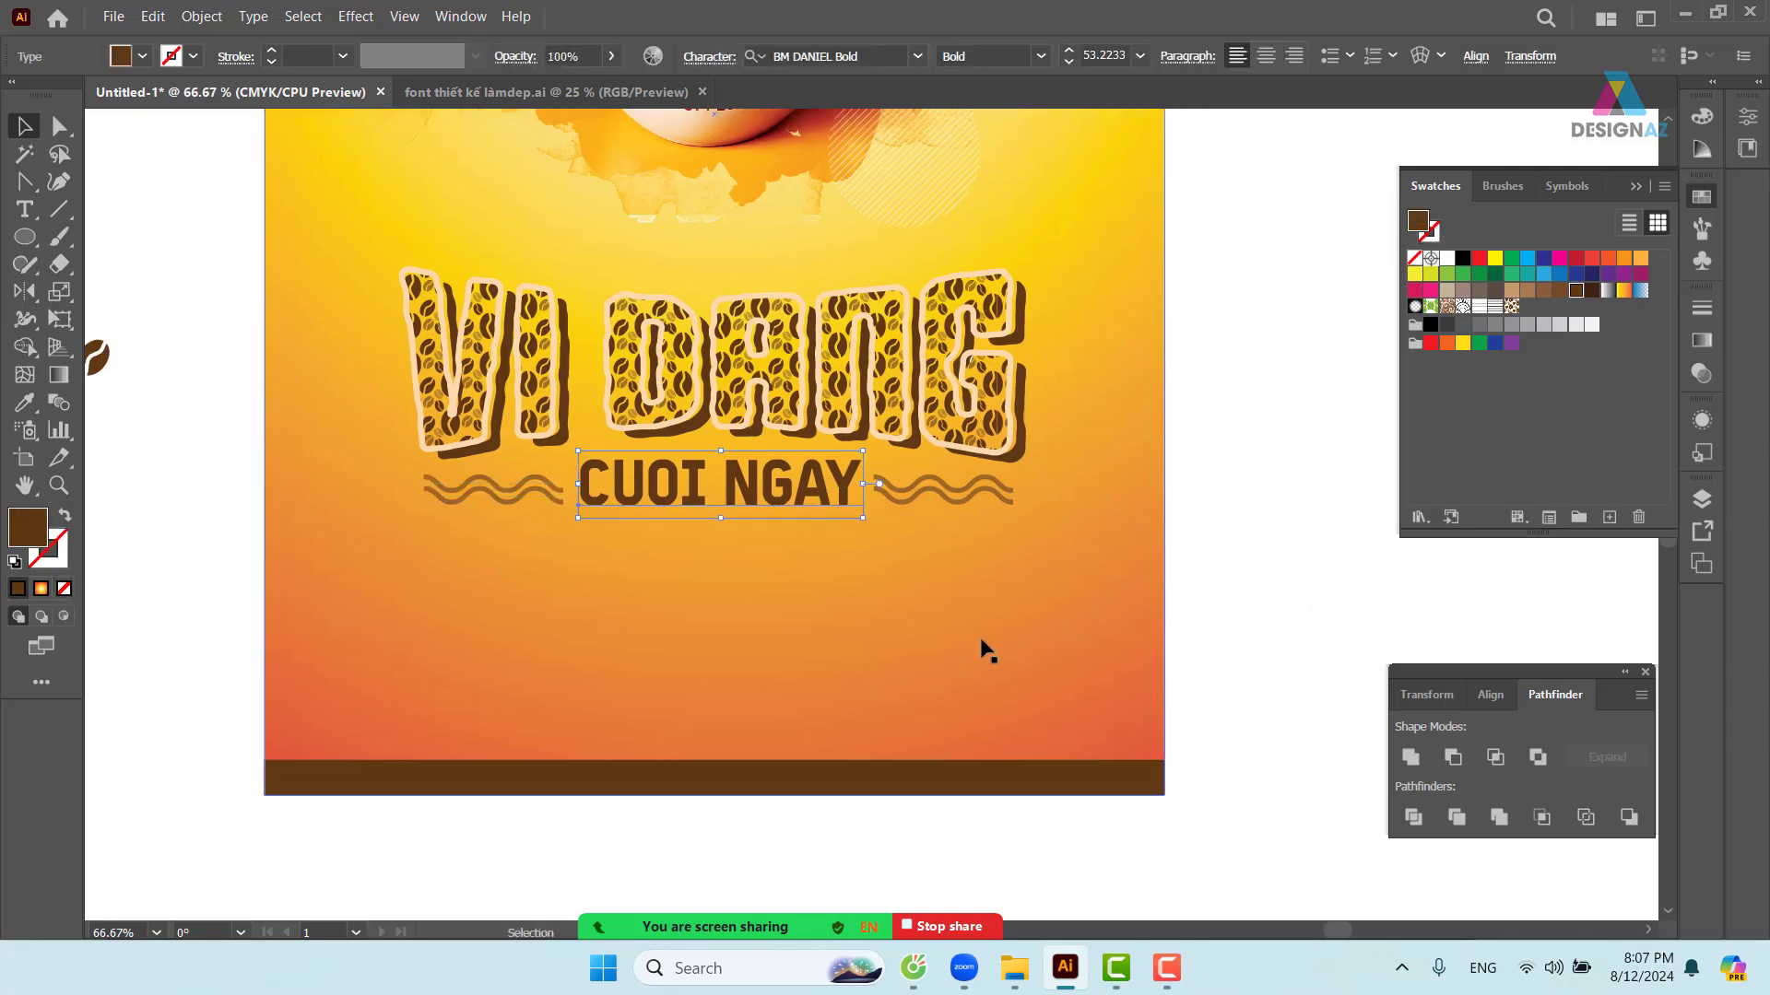
click(1217, 596)
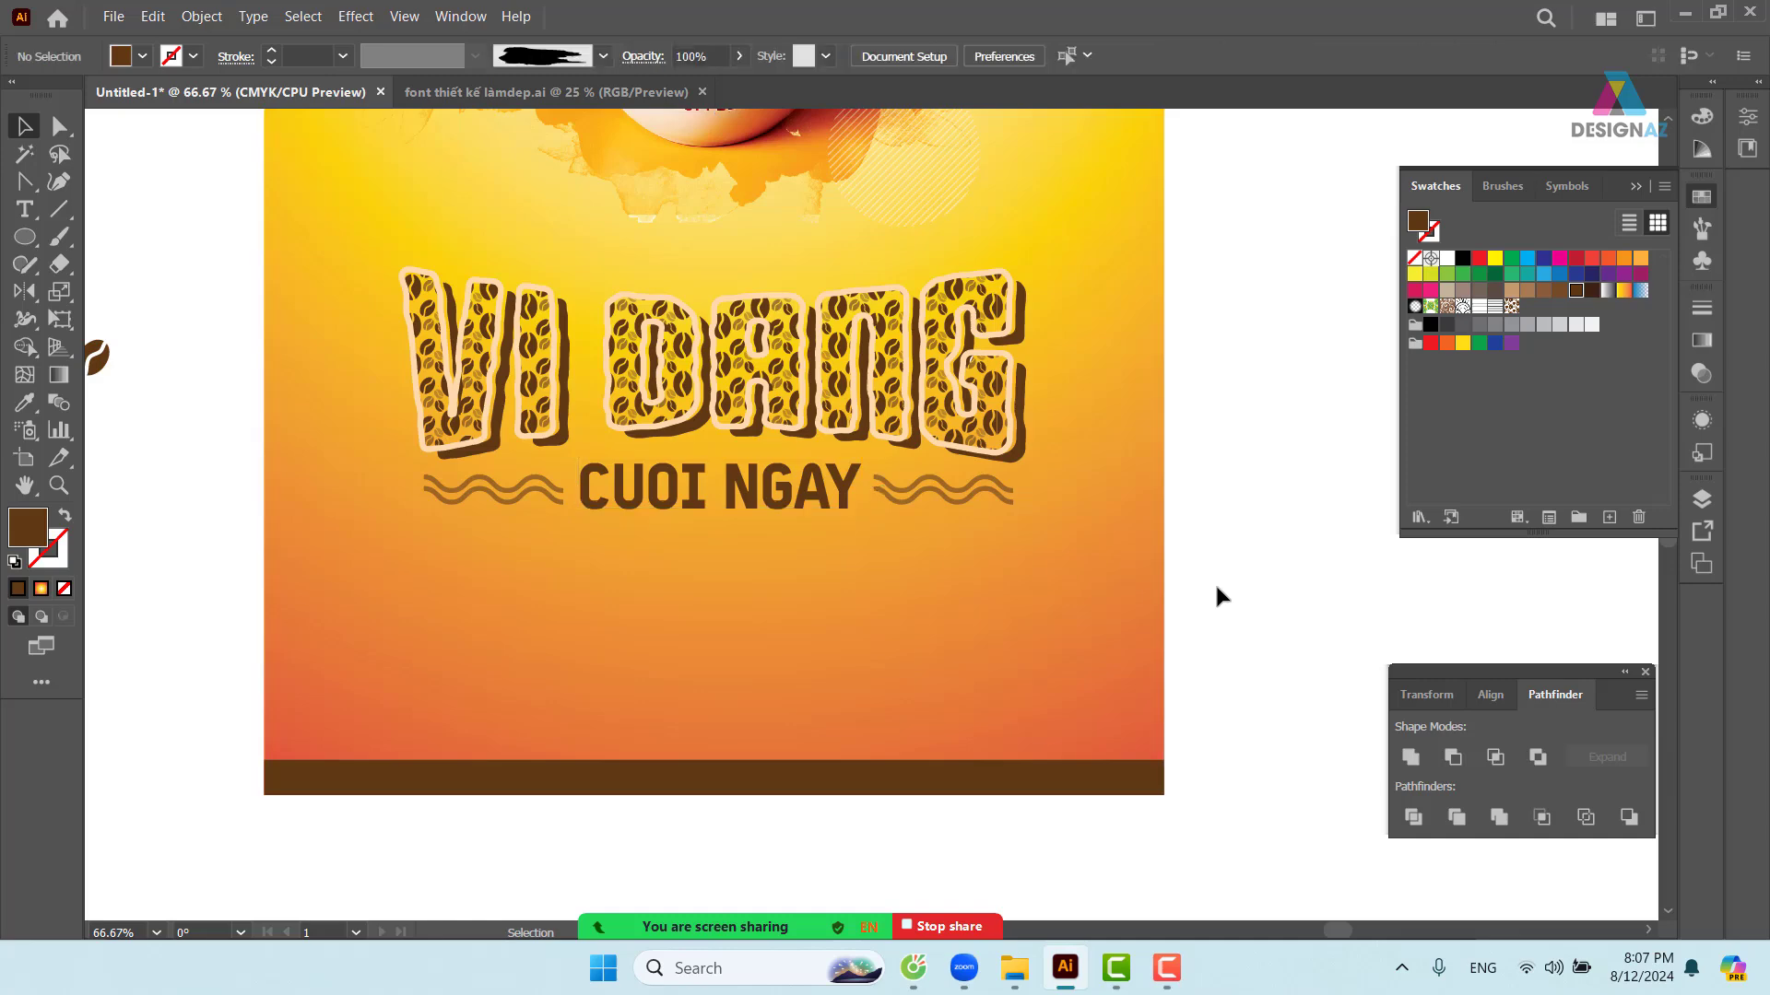
- Place a copy of the VI DANG letters behind the bean-pattern lettering and fill it with white
key(ctrl+minus)
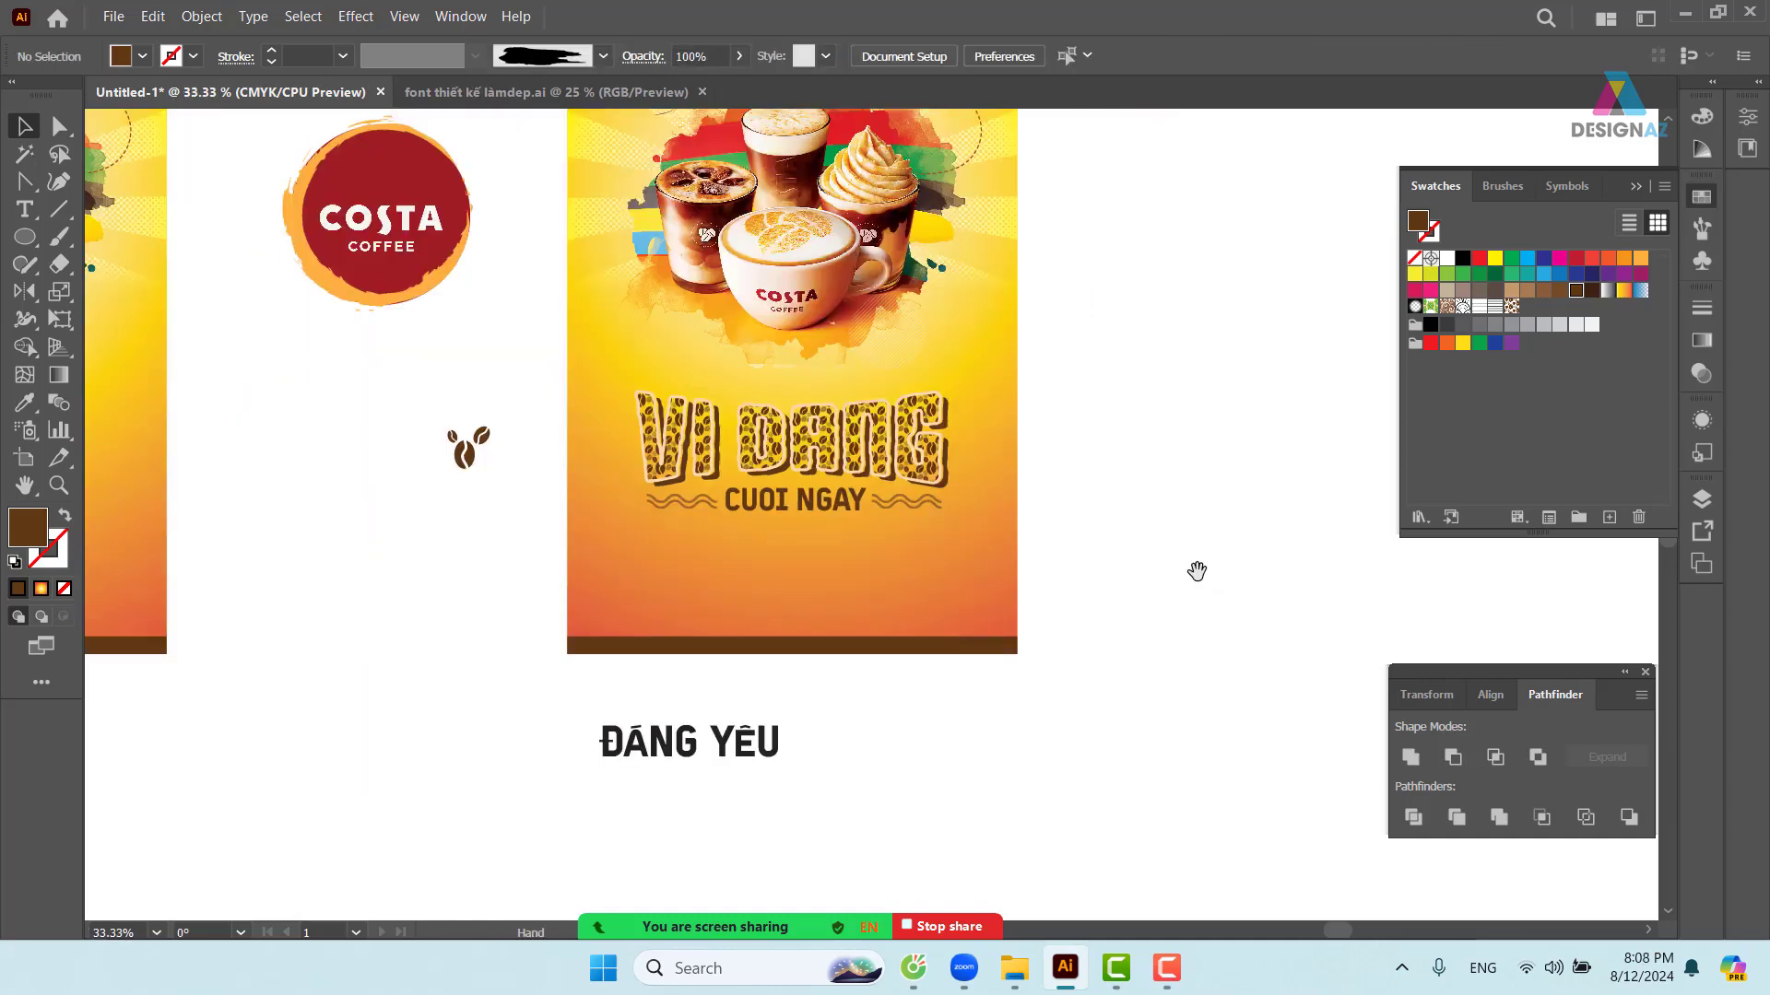
drag(979, 532, 1234, 613)
key(z)
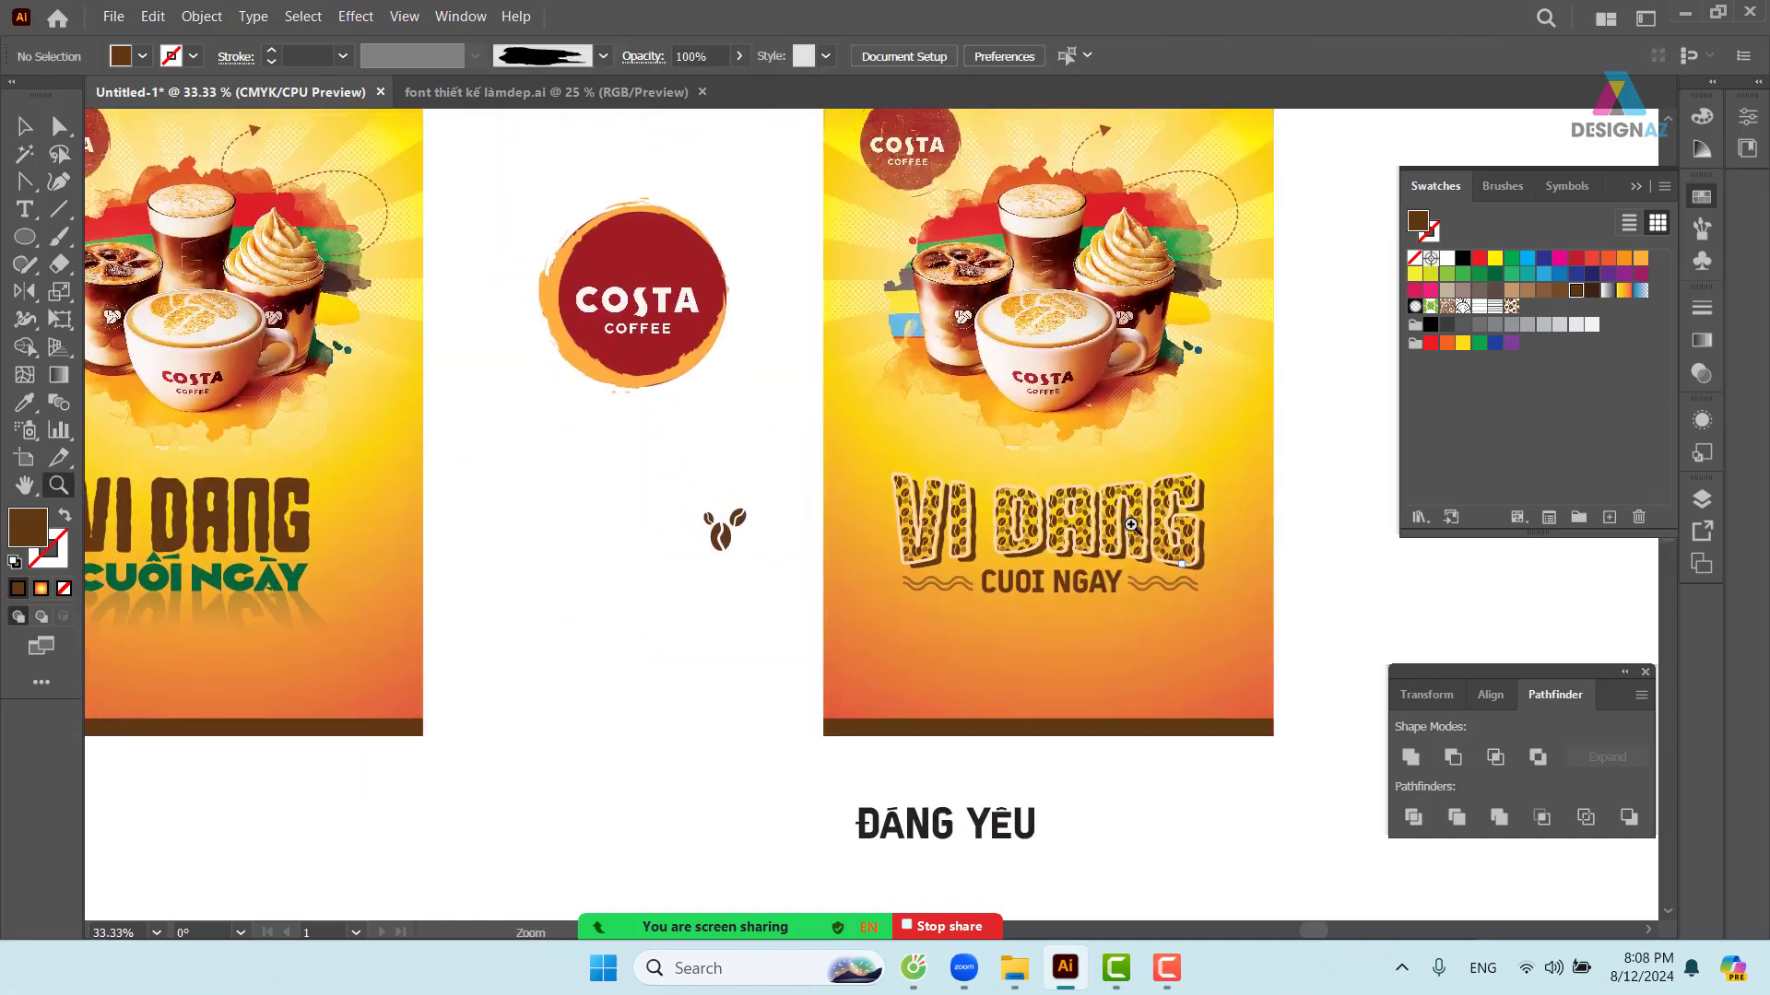
drag(1018, 447, 1226, 624)
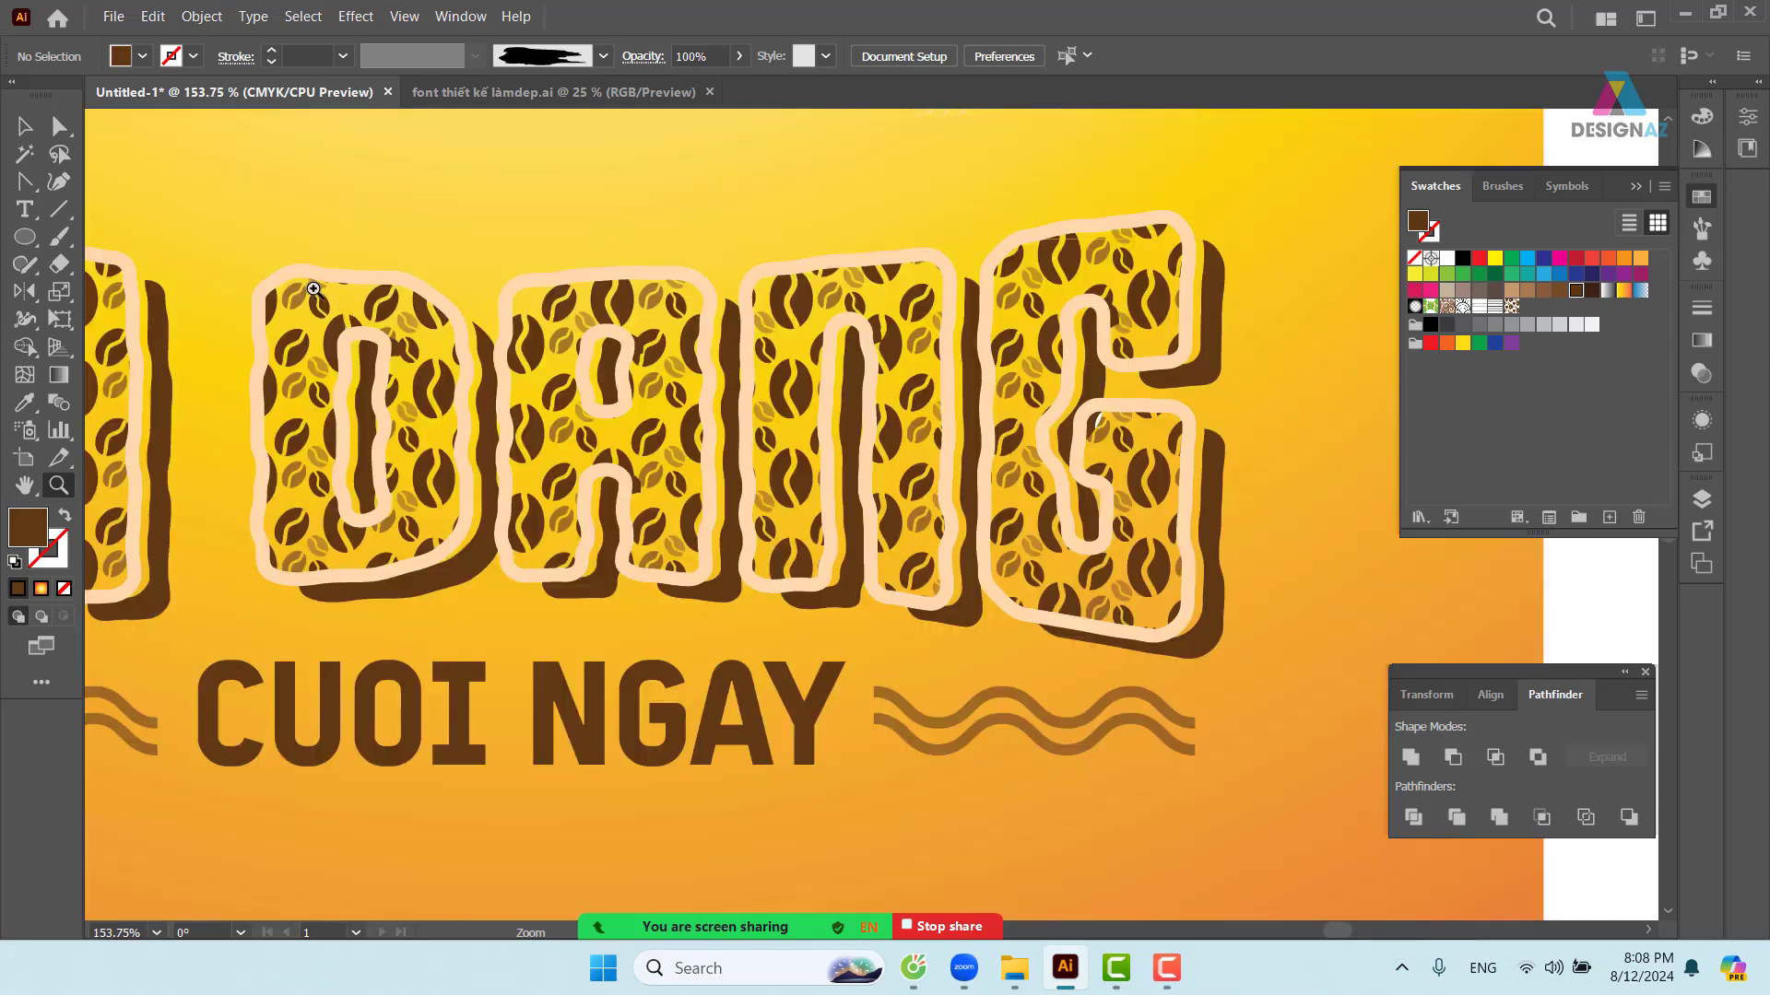
click(25, 126)
click(682, 345)
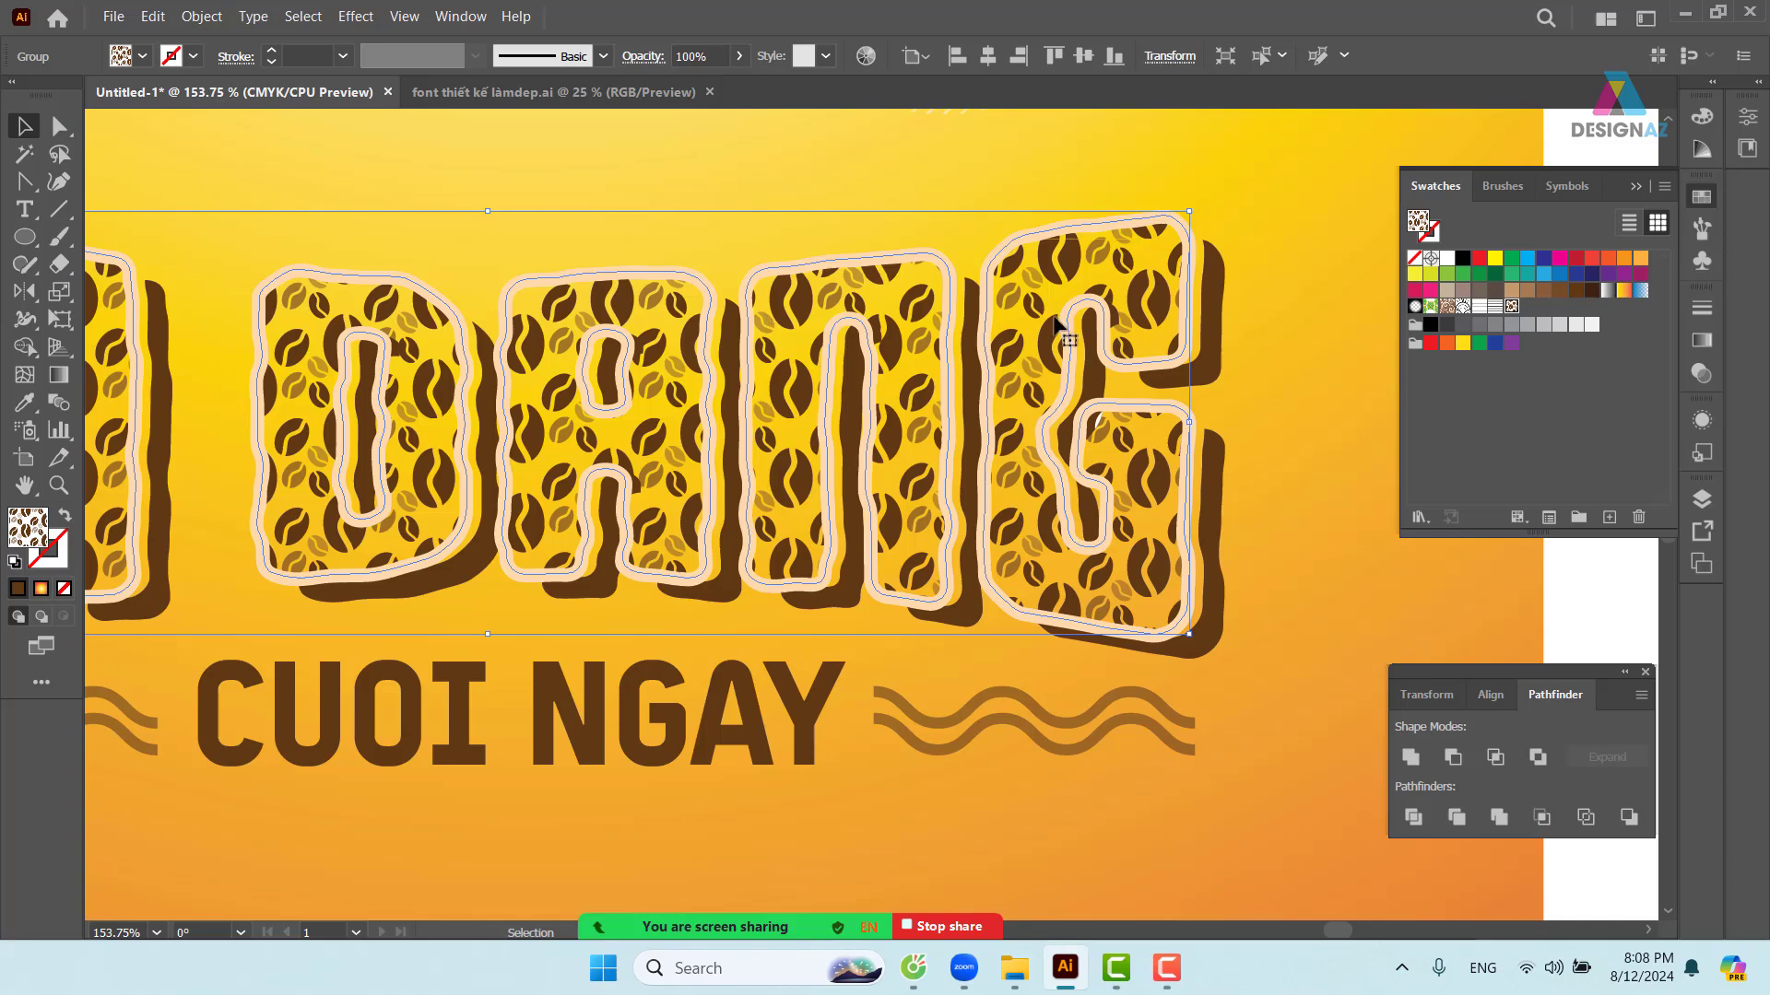
key(a)
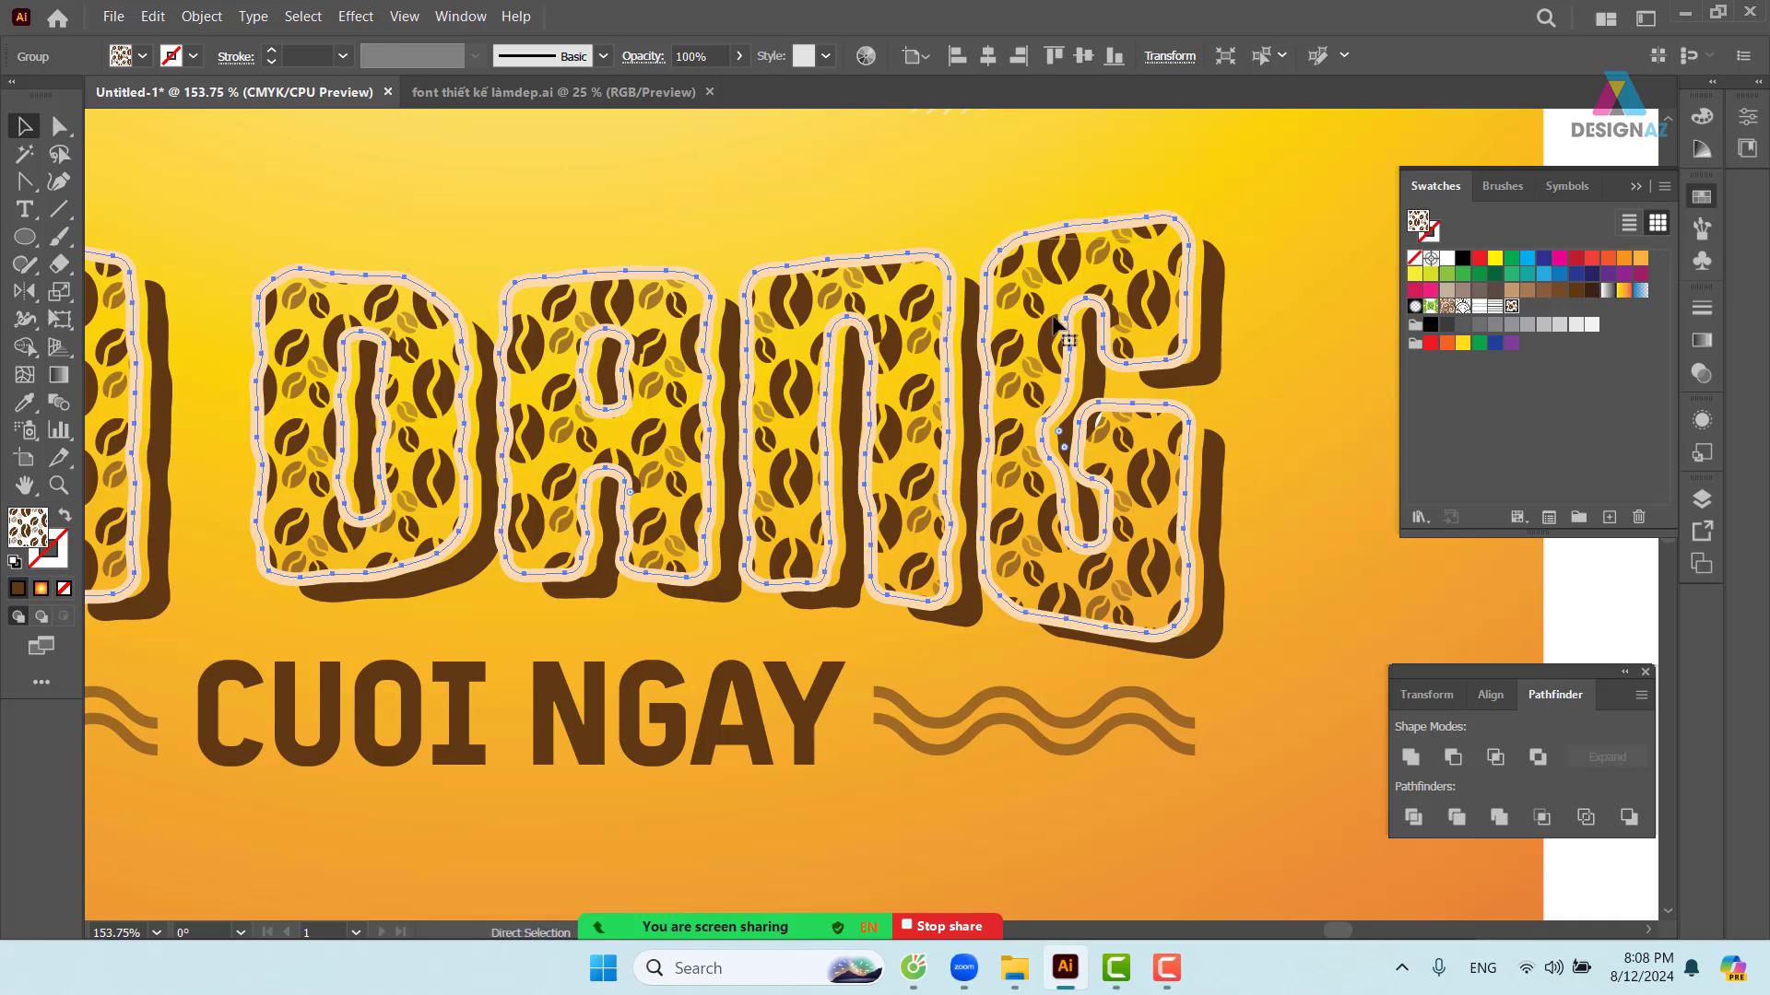
key(v)
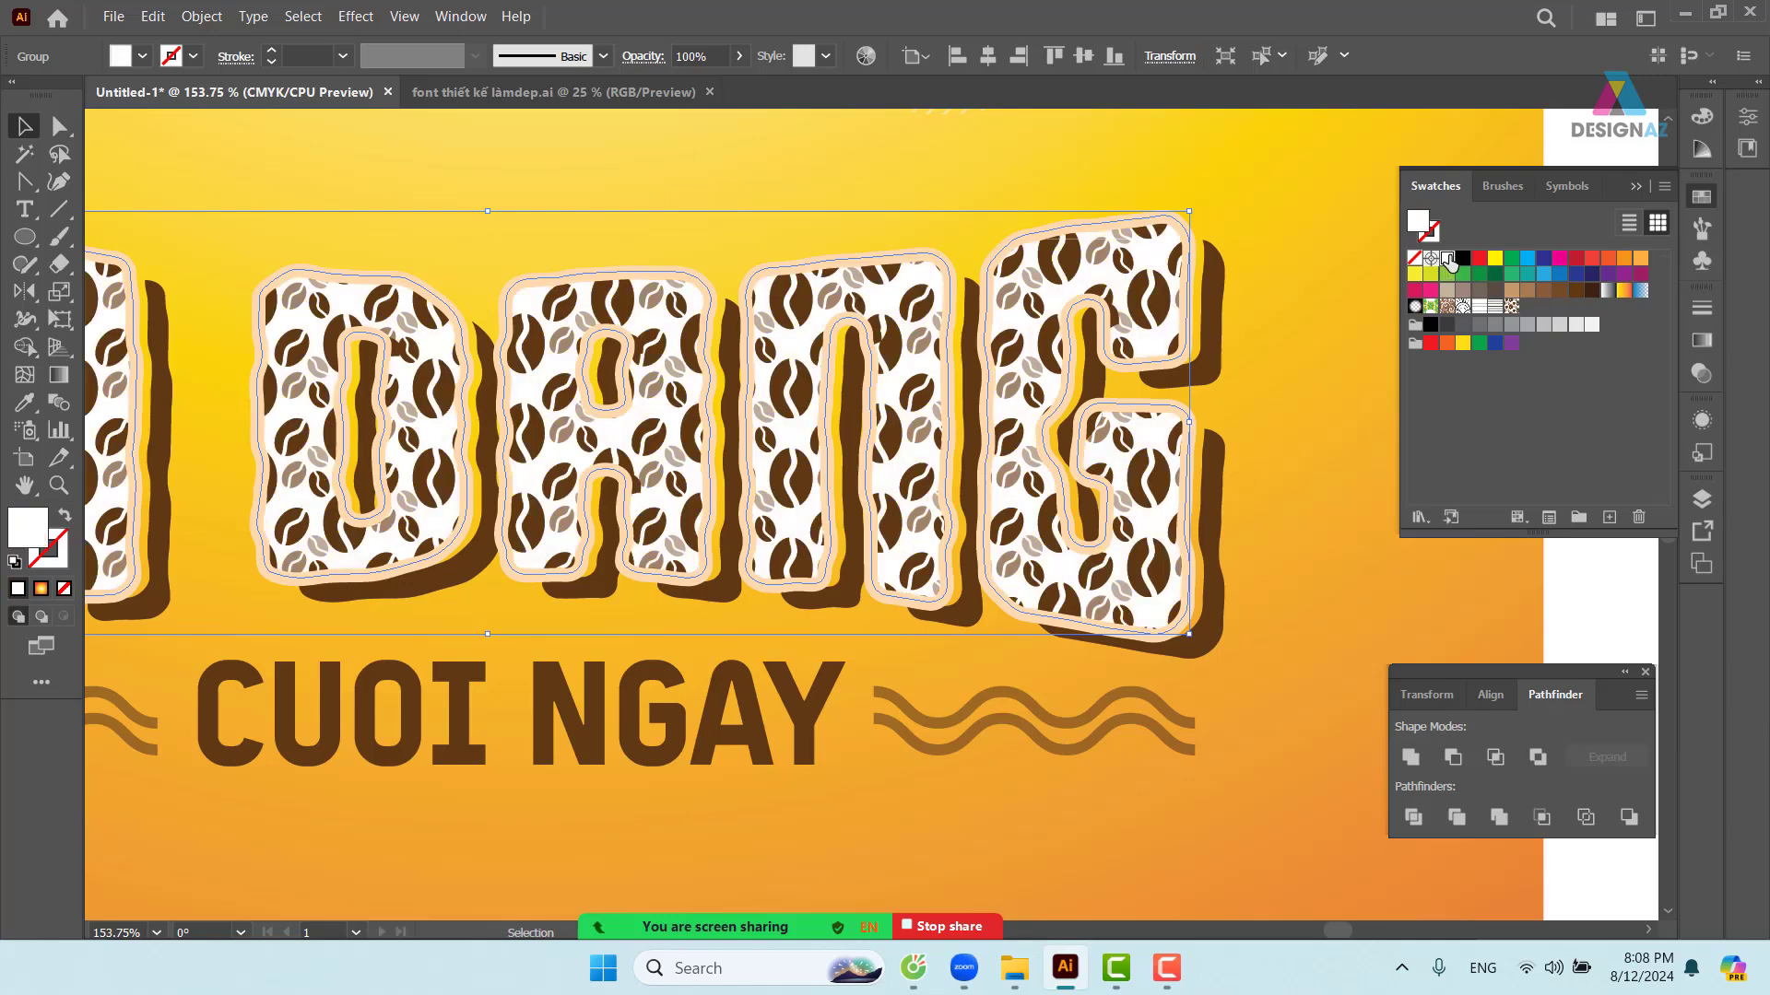
click(1447, 259)
key(ctrl+minus)
key(ctrl+minus)
key(ctrl+minus)
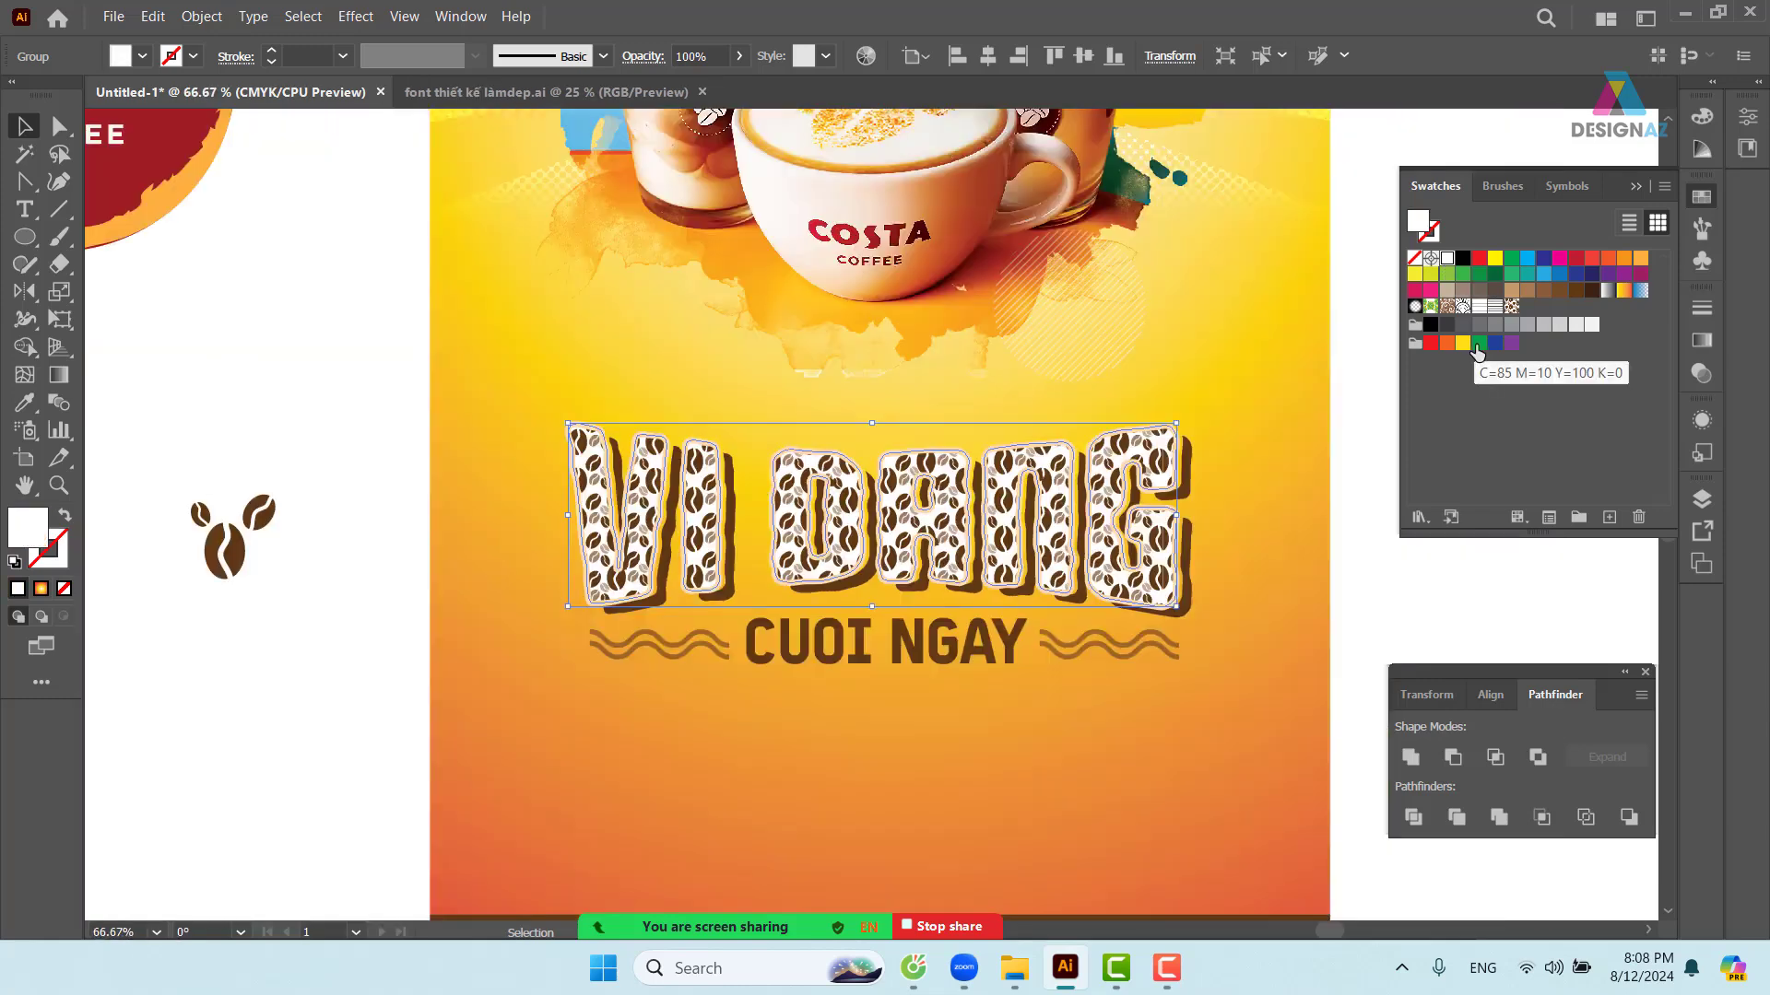
- Remove the bean-pattern lettering from on top of the white VI DANG letters
drag(1321, 576, 1185, 487)
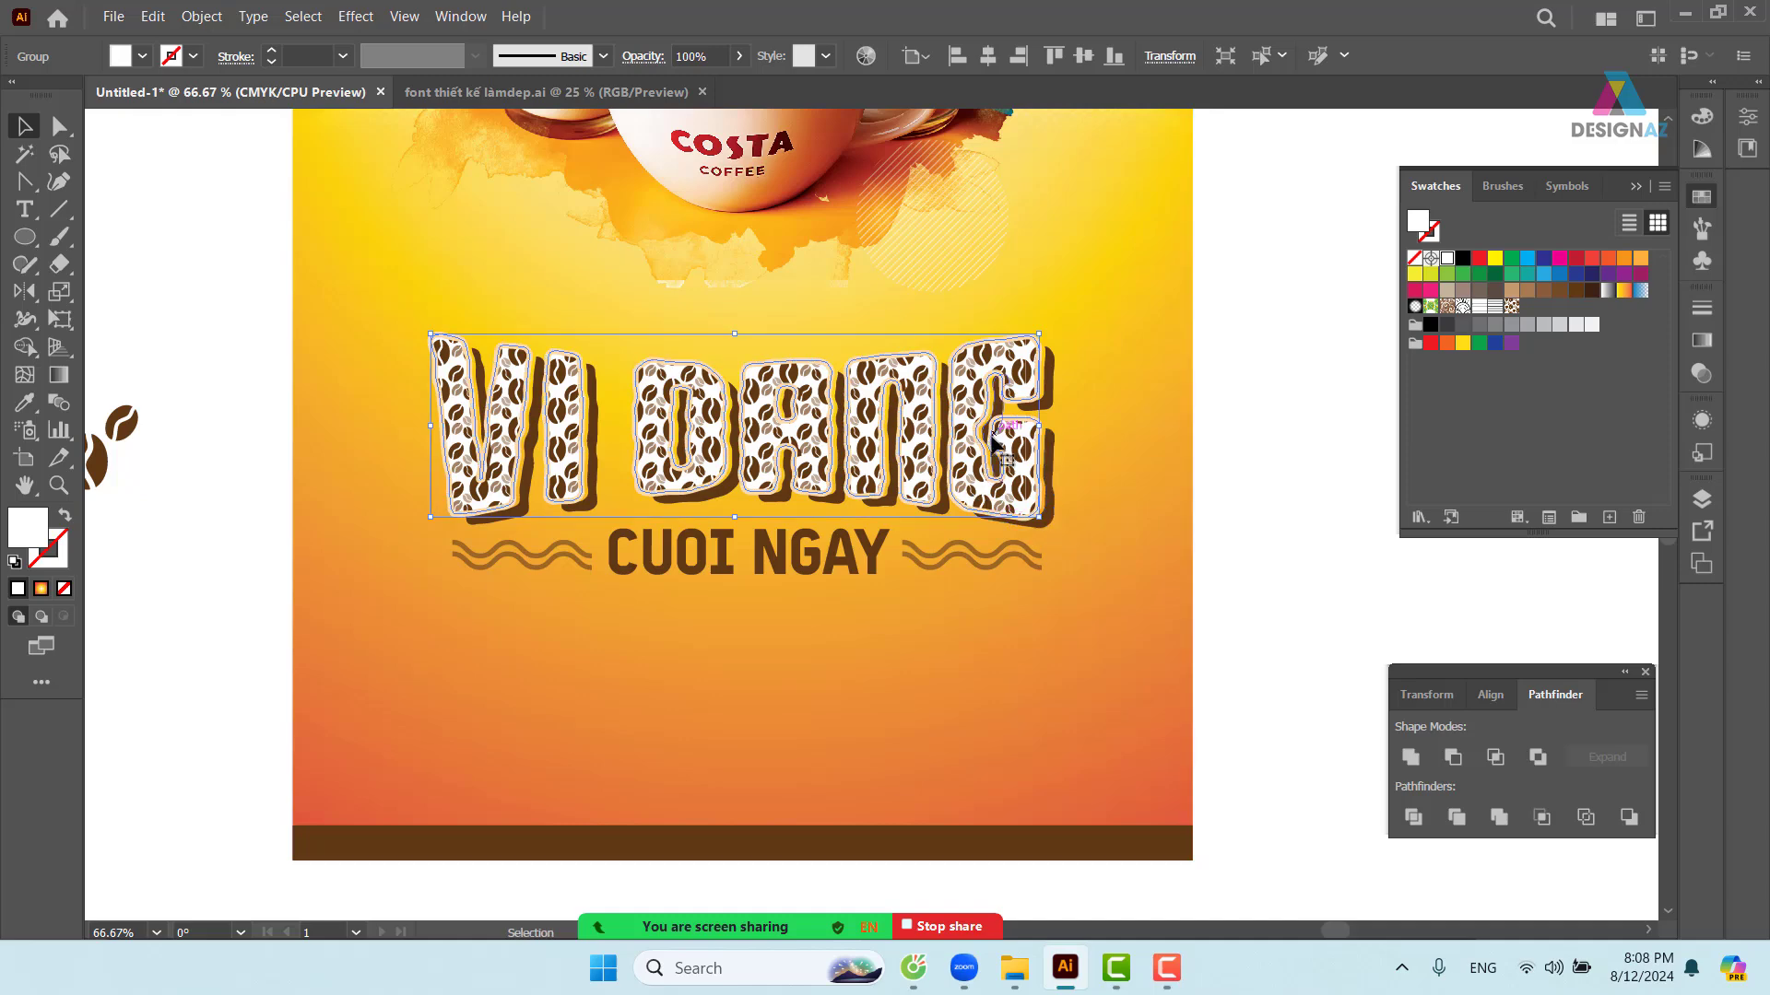
drag(967, 466, 986, 429)
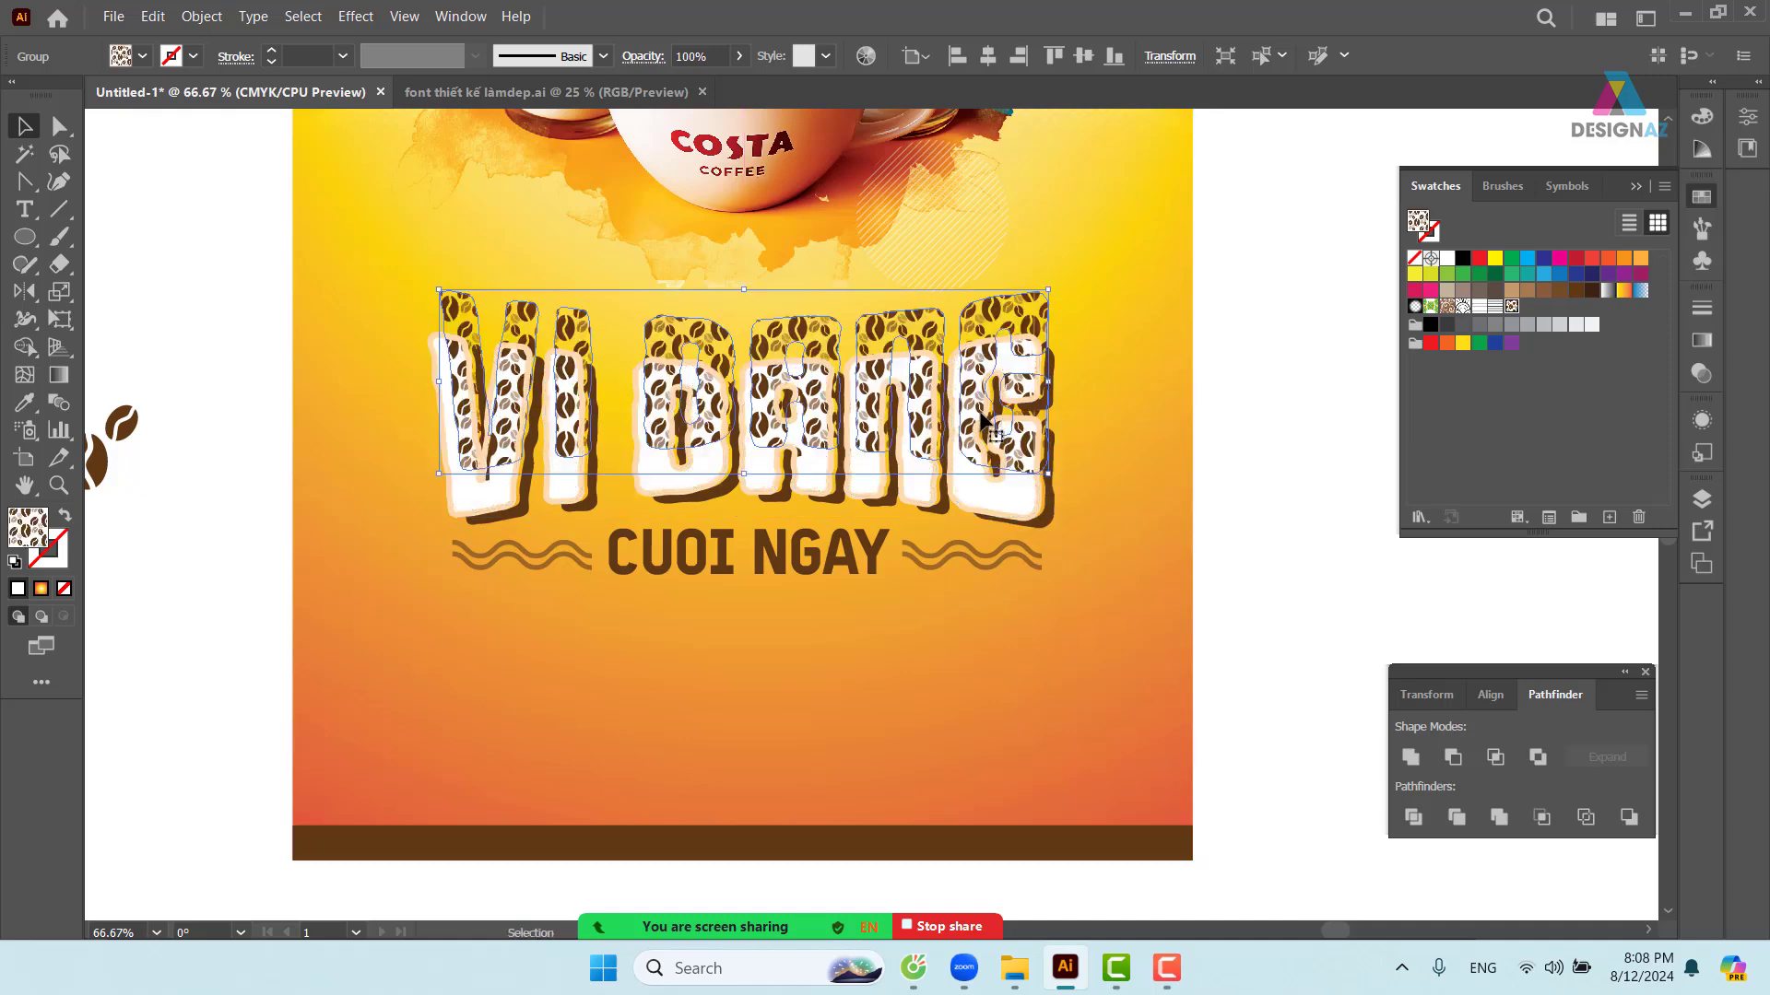
key(ctrl+z)
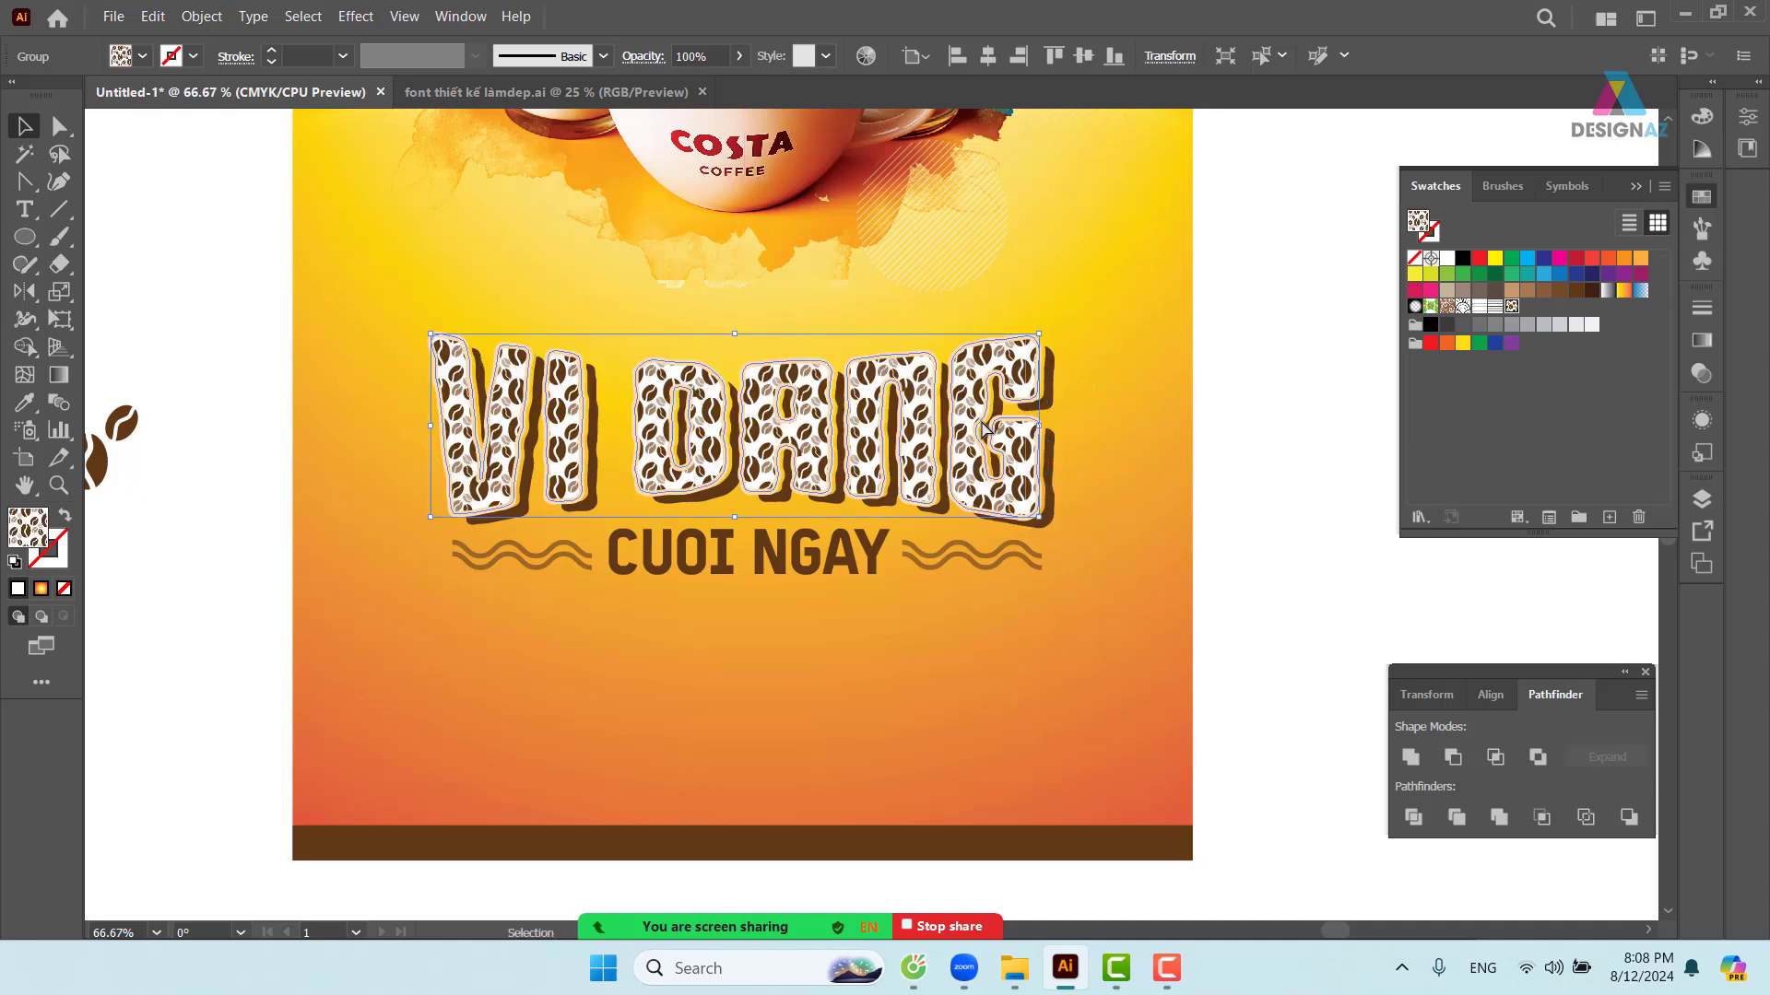
key(ctrl+z)
mouse_move(971, 436)
mouse_down()
mouse_move(995, 516)
mouse_move(1023, 487)
mouse_move(1000, 423)
mouse_up()
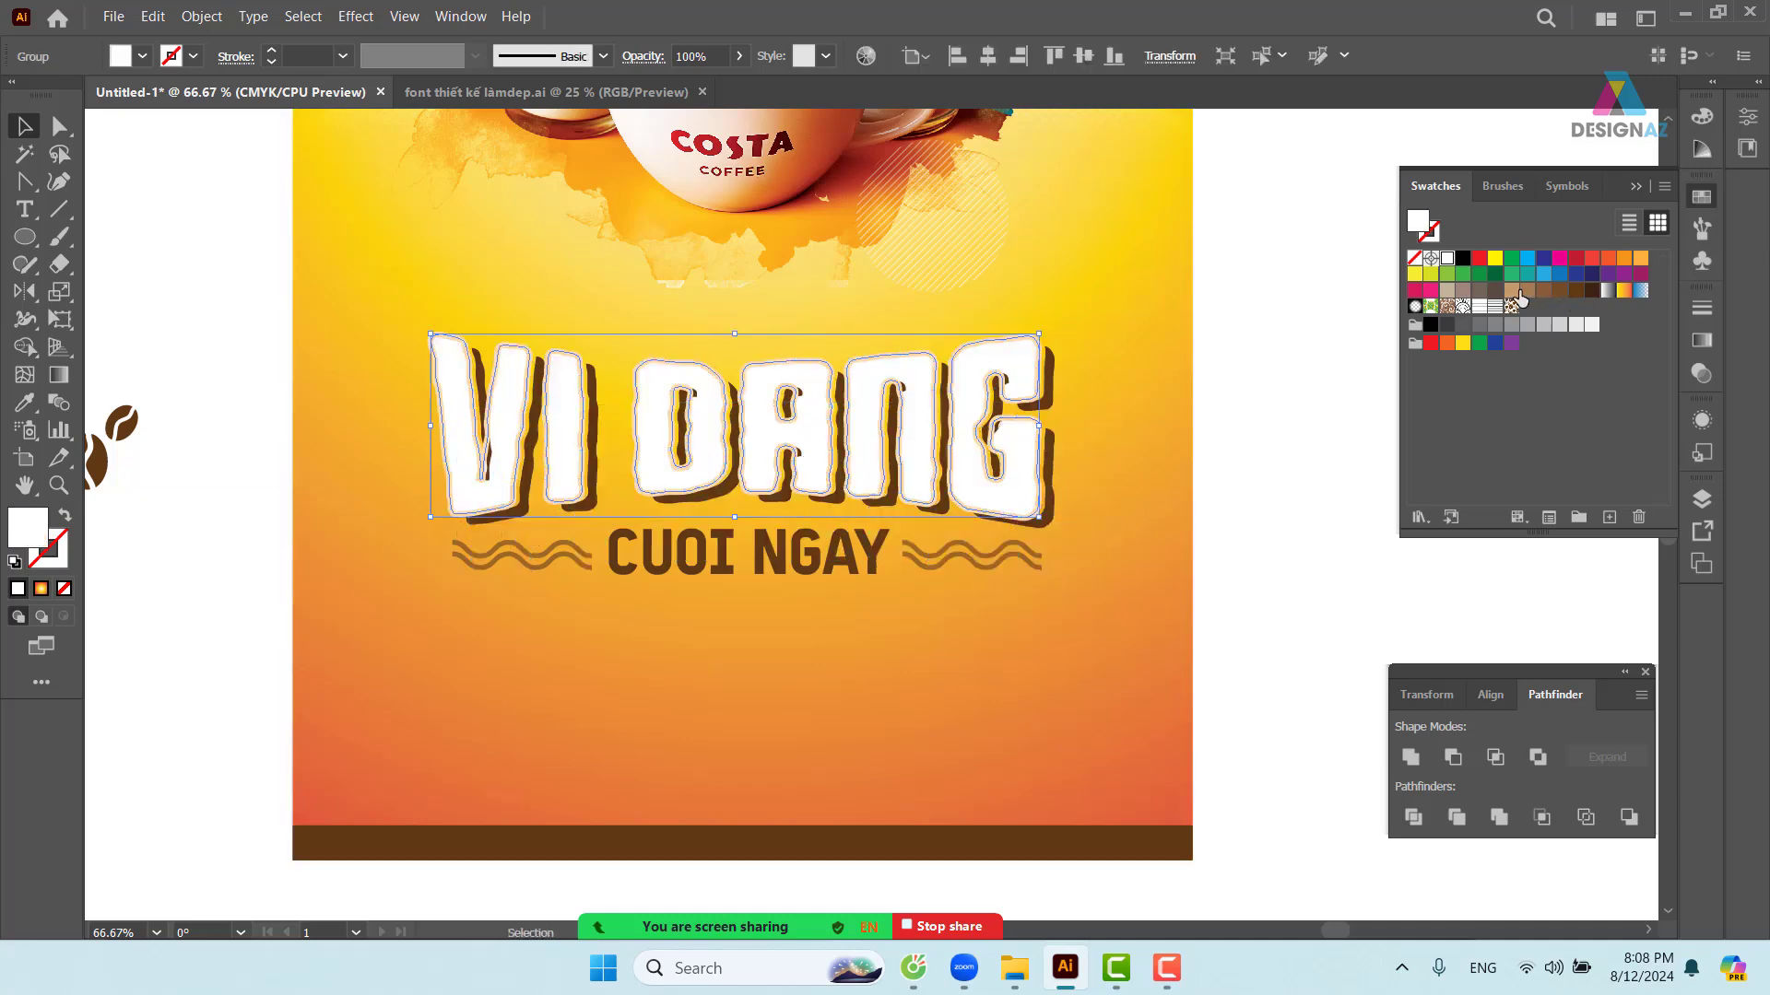
- Try tan, brown and grey-brown fills on the VI DANG letters, settle on the orange swatch and deselect
click(1527, 292)
click(1512, 291)
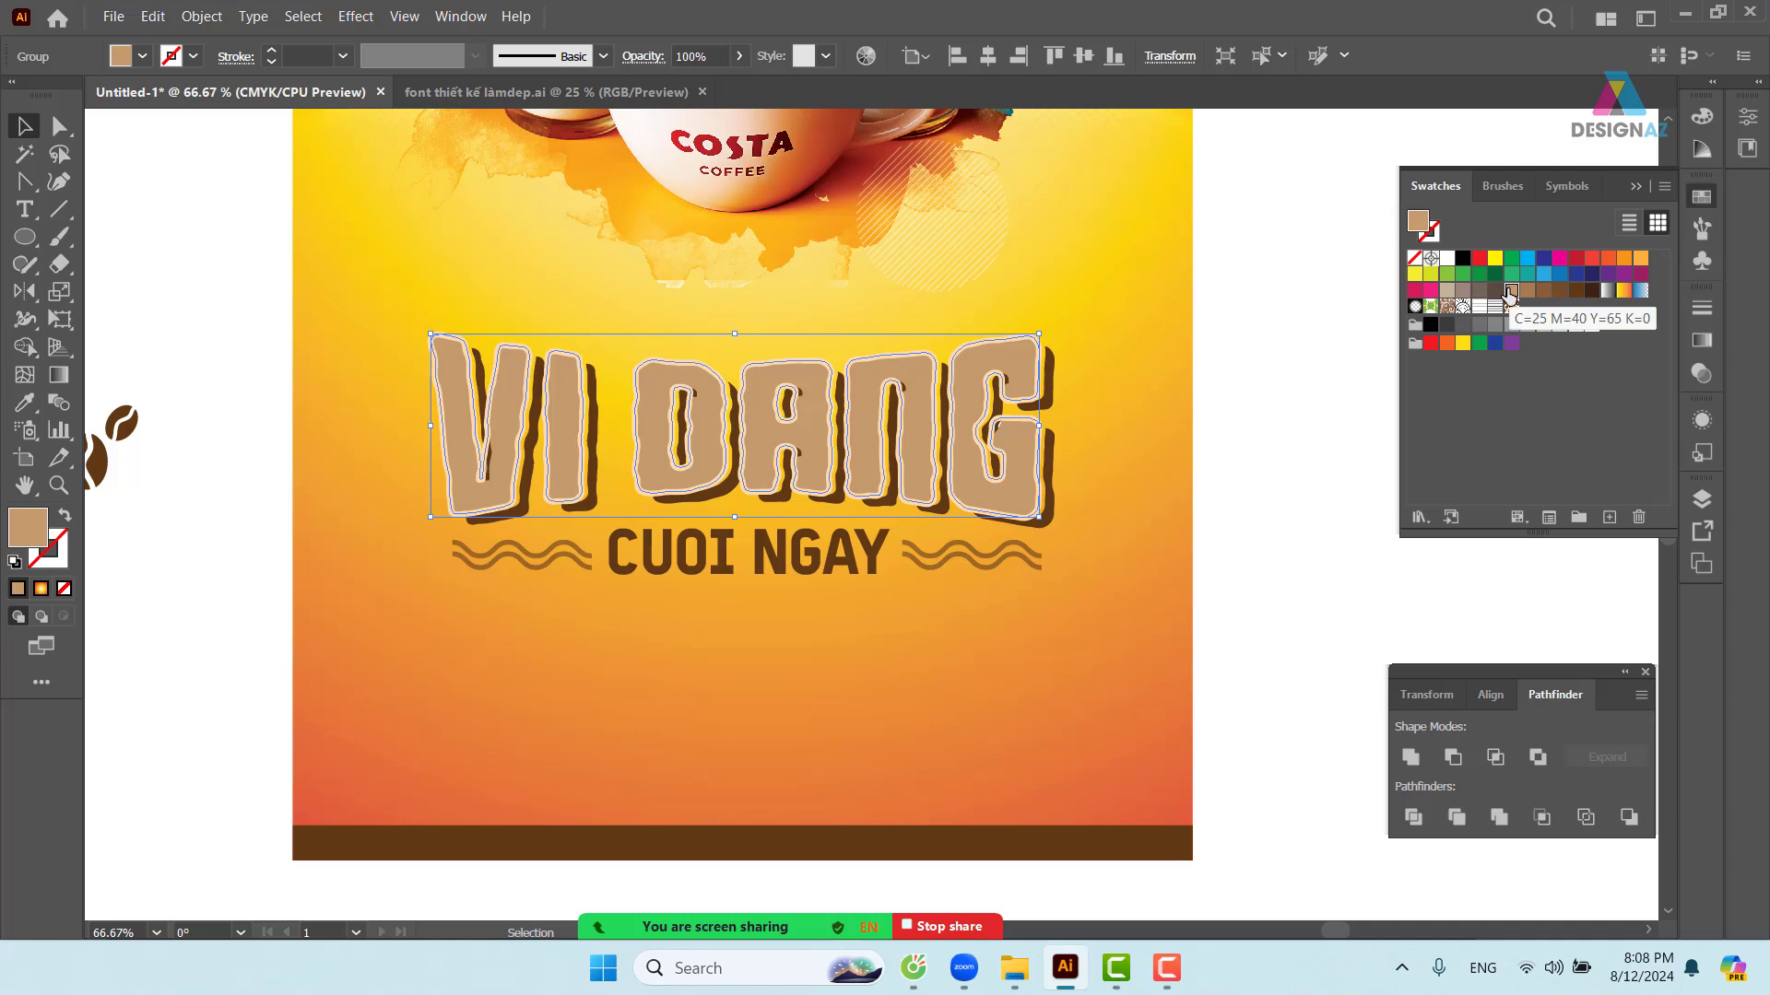
click(1527, 291)
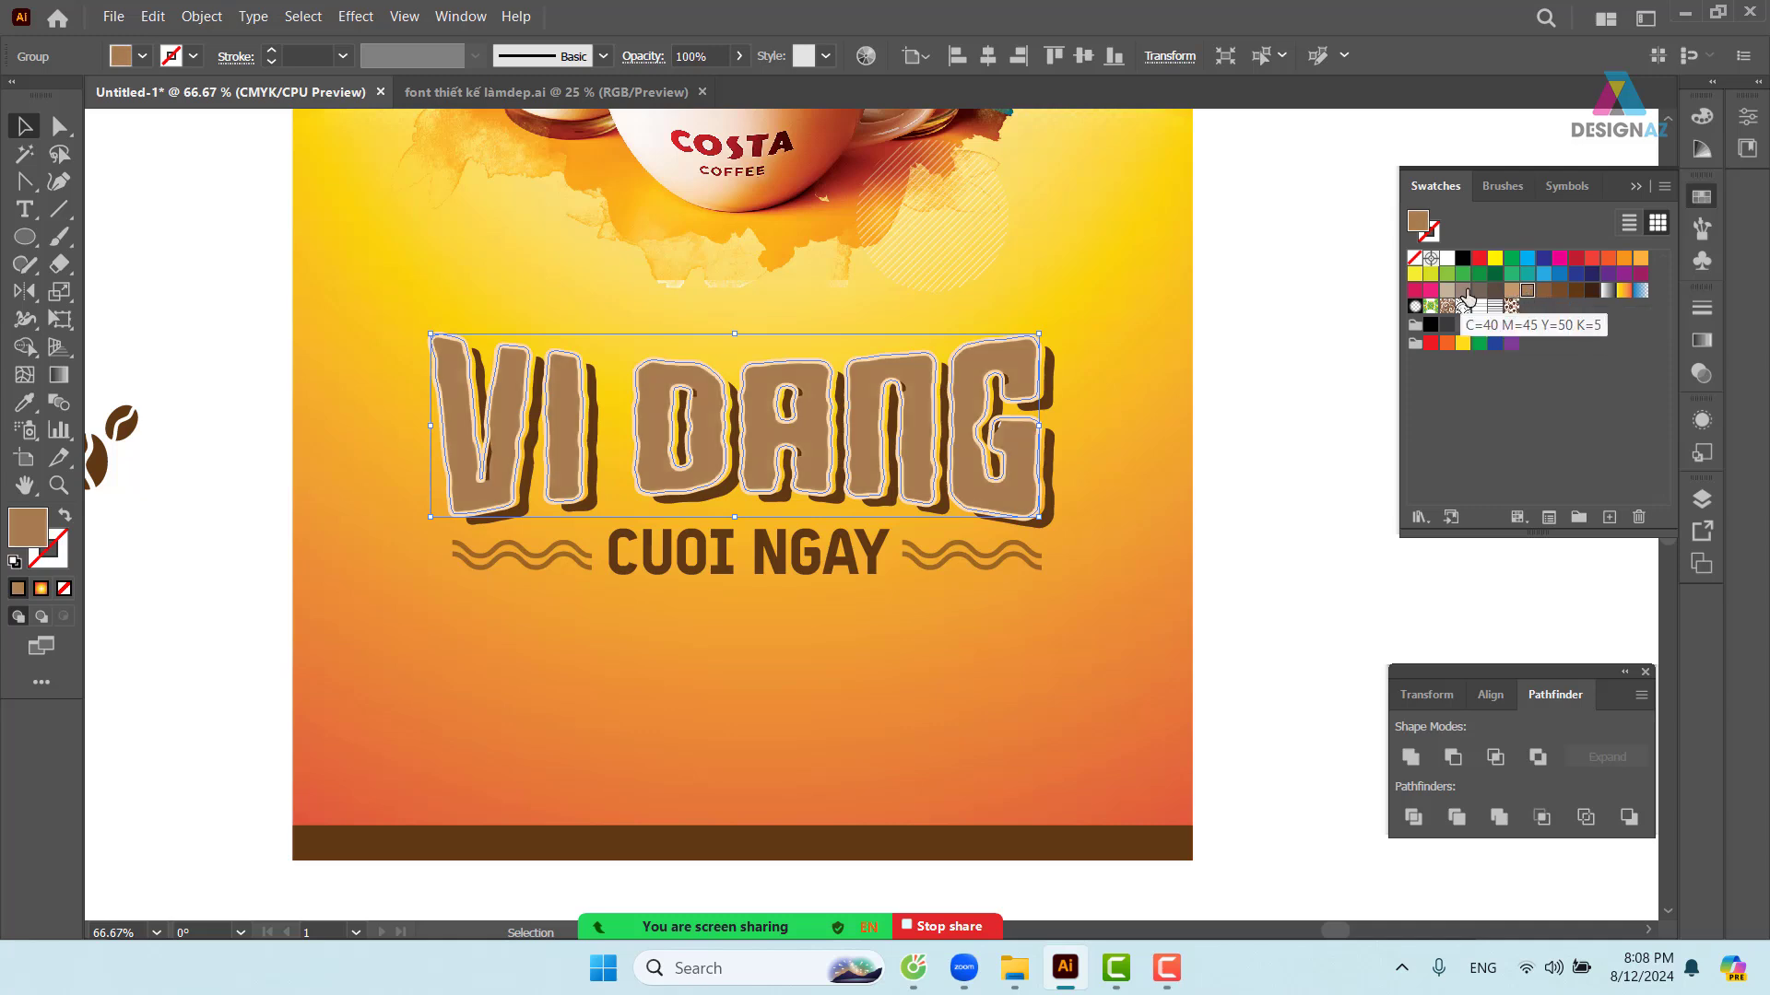
click(1464, 292)
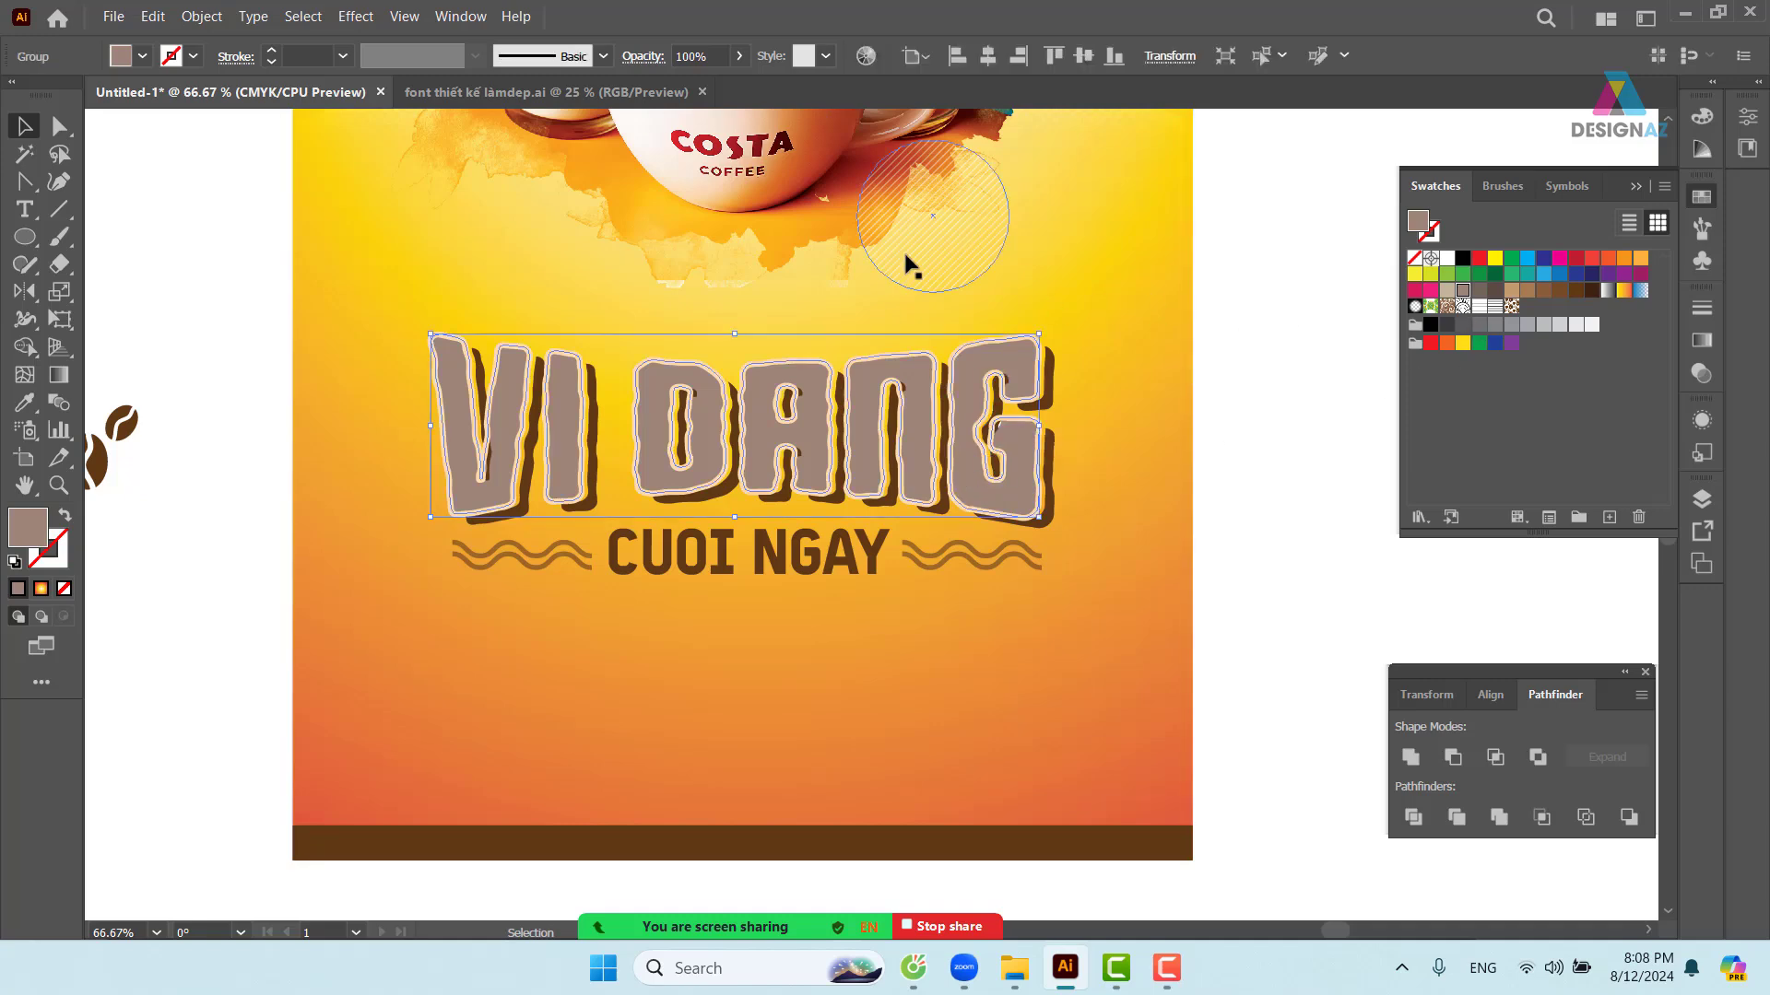
click(1627, 267)
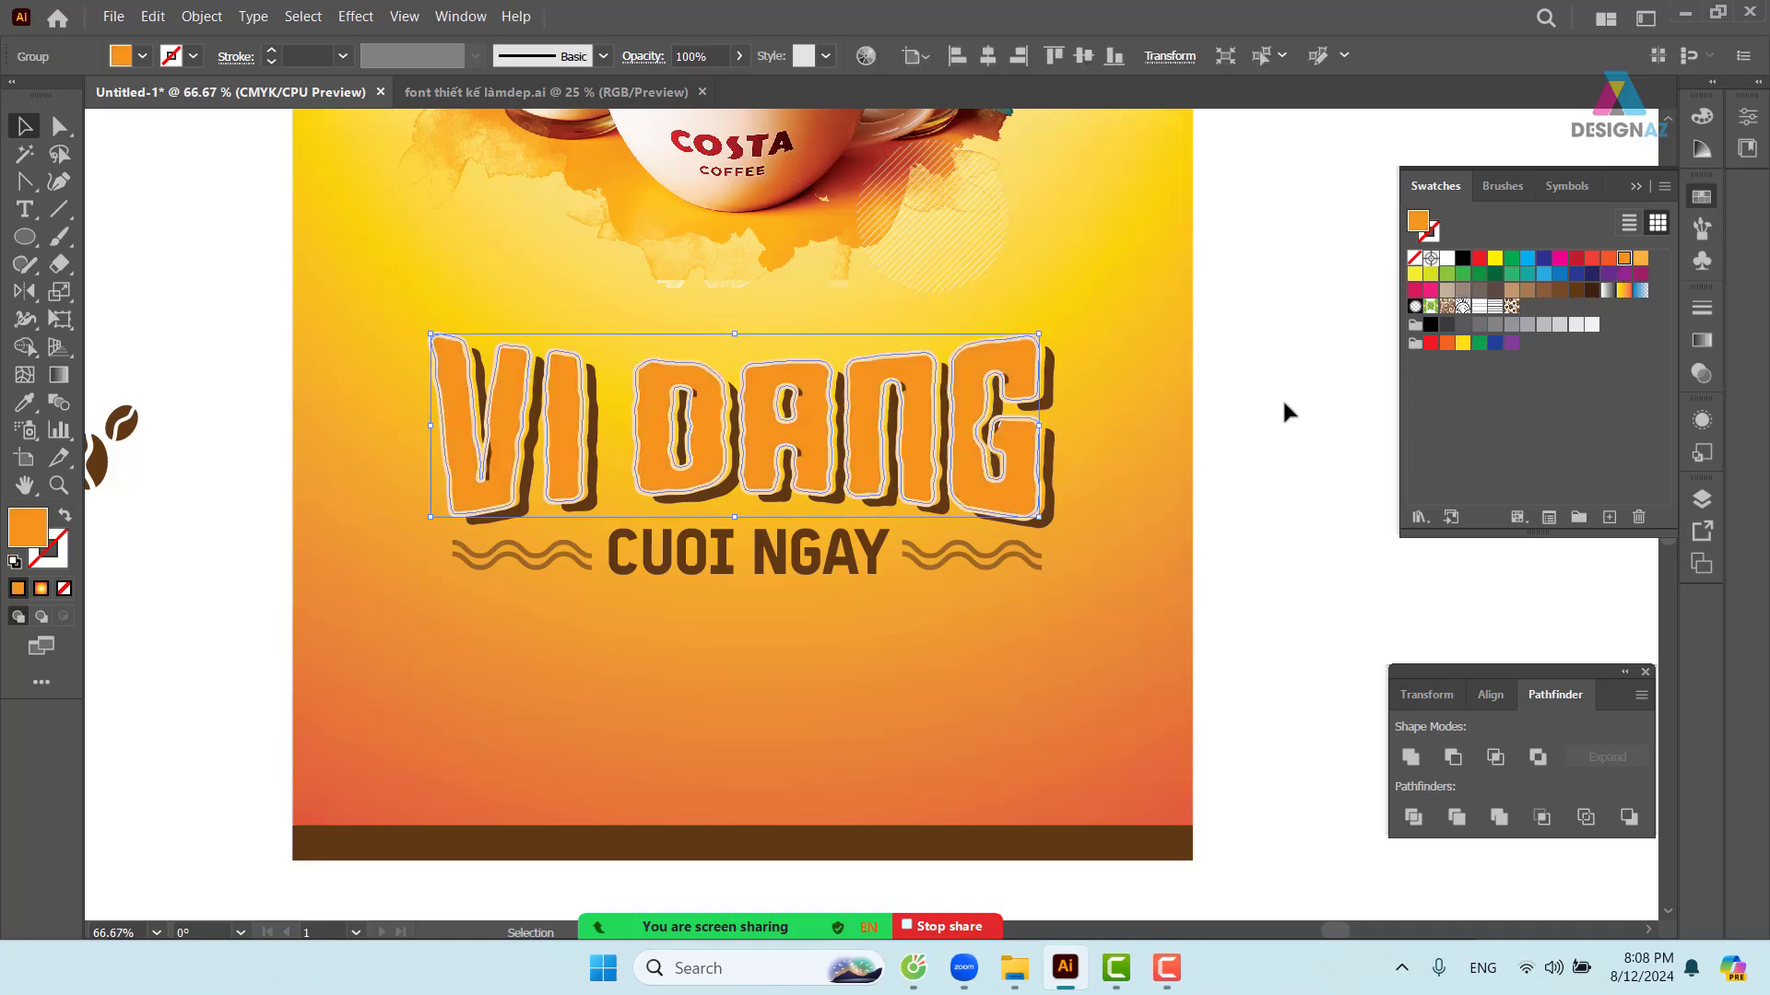
click(1244, 509)
drag(1244, 510, 1309, 551)
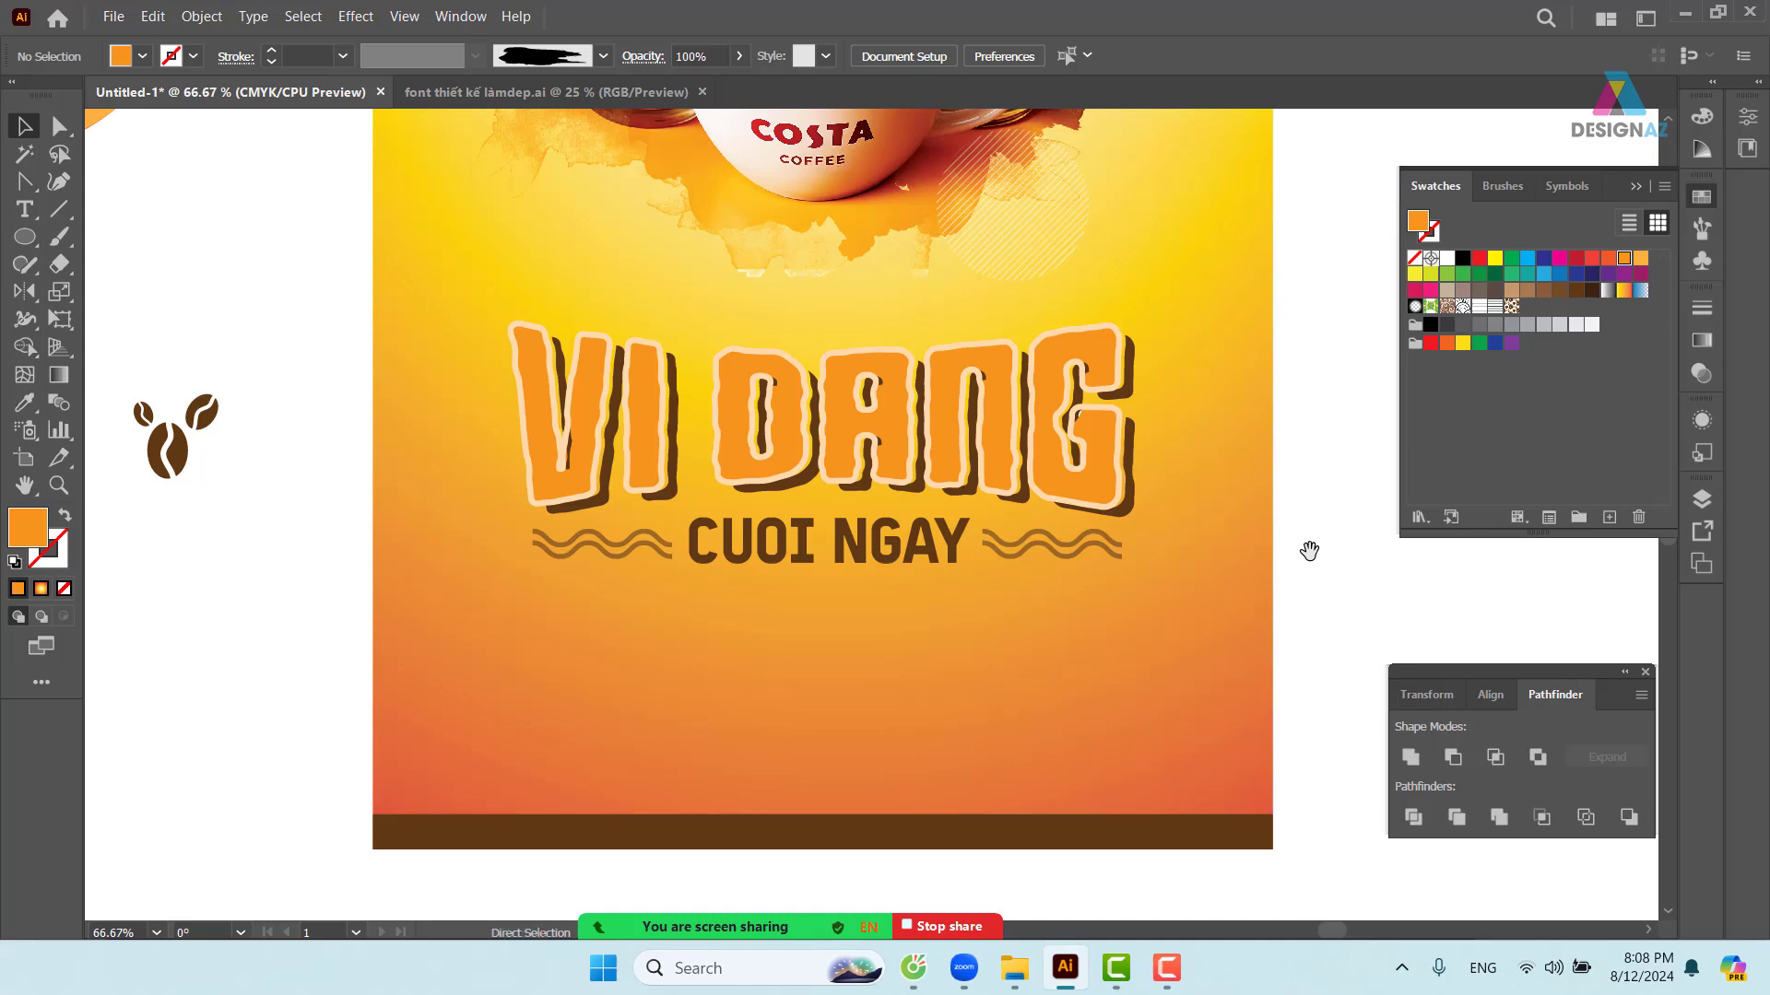
key(ctrl+minus)
drag(1152, 519, 1401, 547)
drag(588, 487, 889, 492)
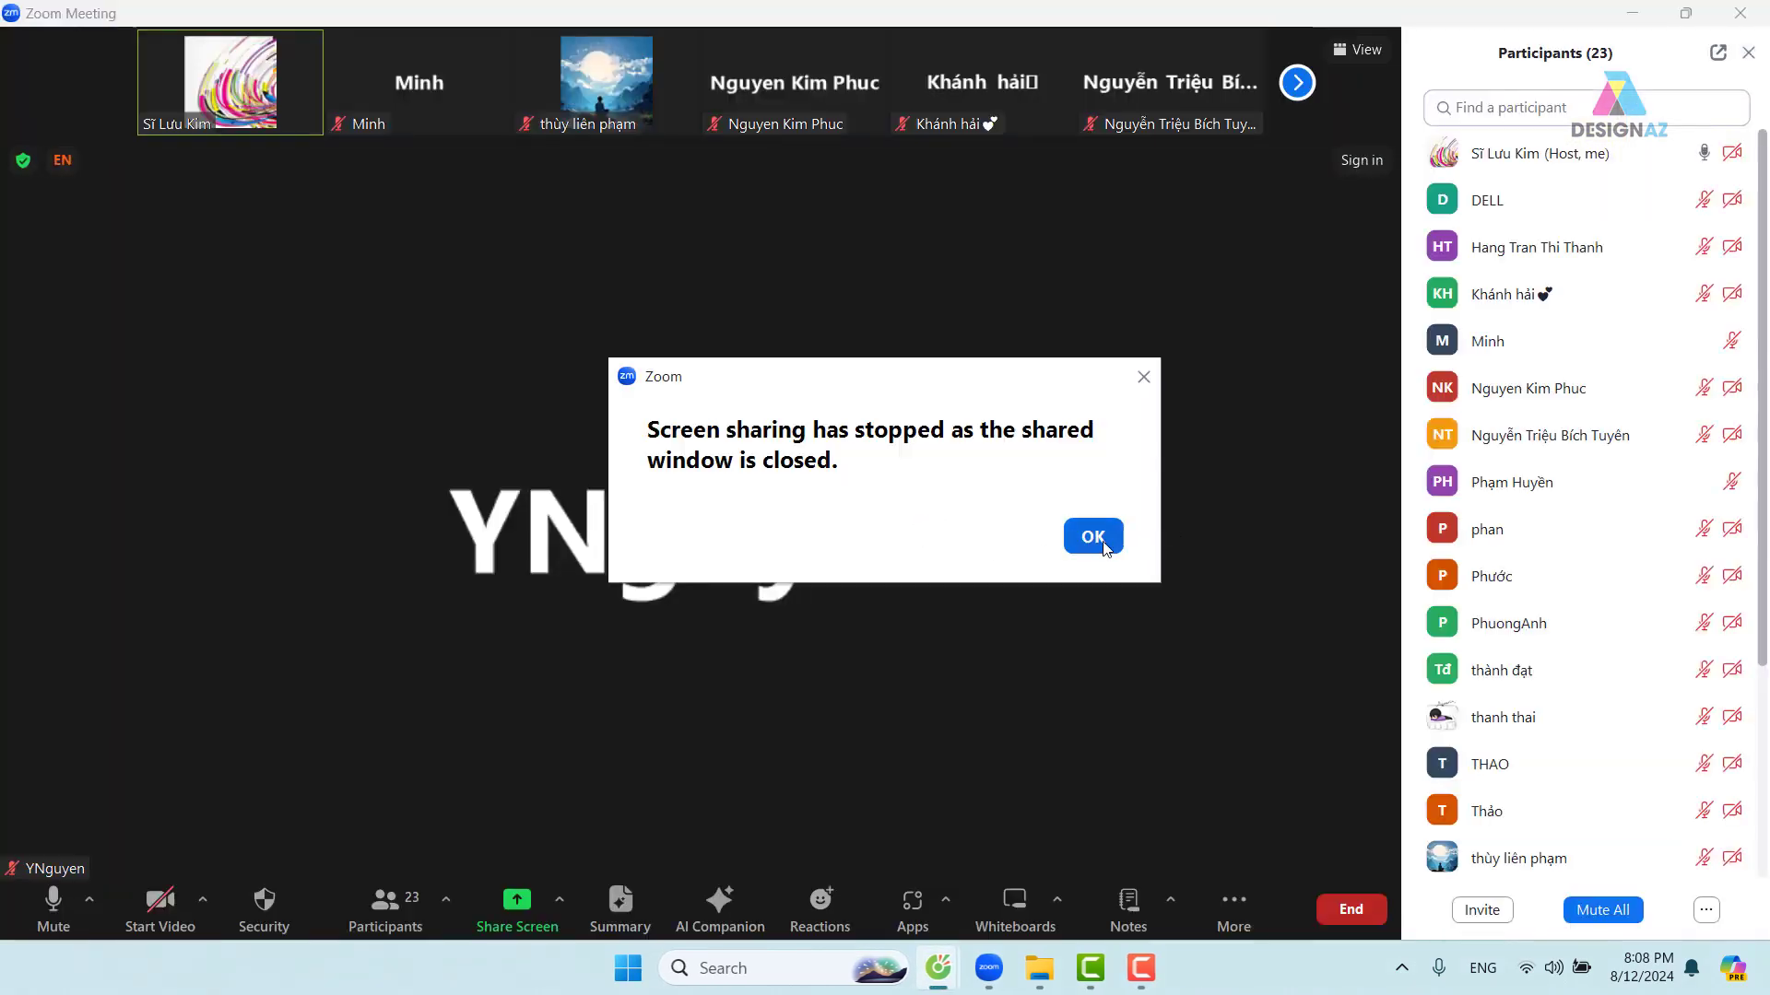
- Dismiss the Zoom notice about stopped screen sharing, go to the desktop and relaunch Adobe Illustrator 2023
click(1105, 548)
key(super+d)
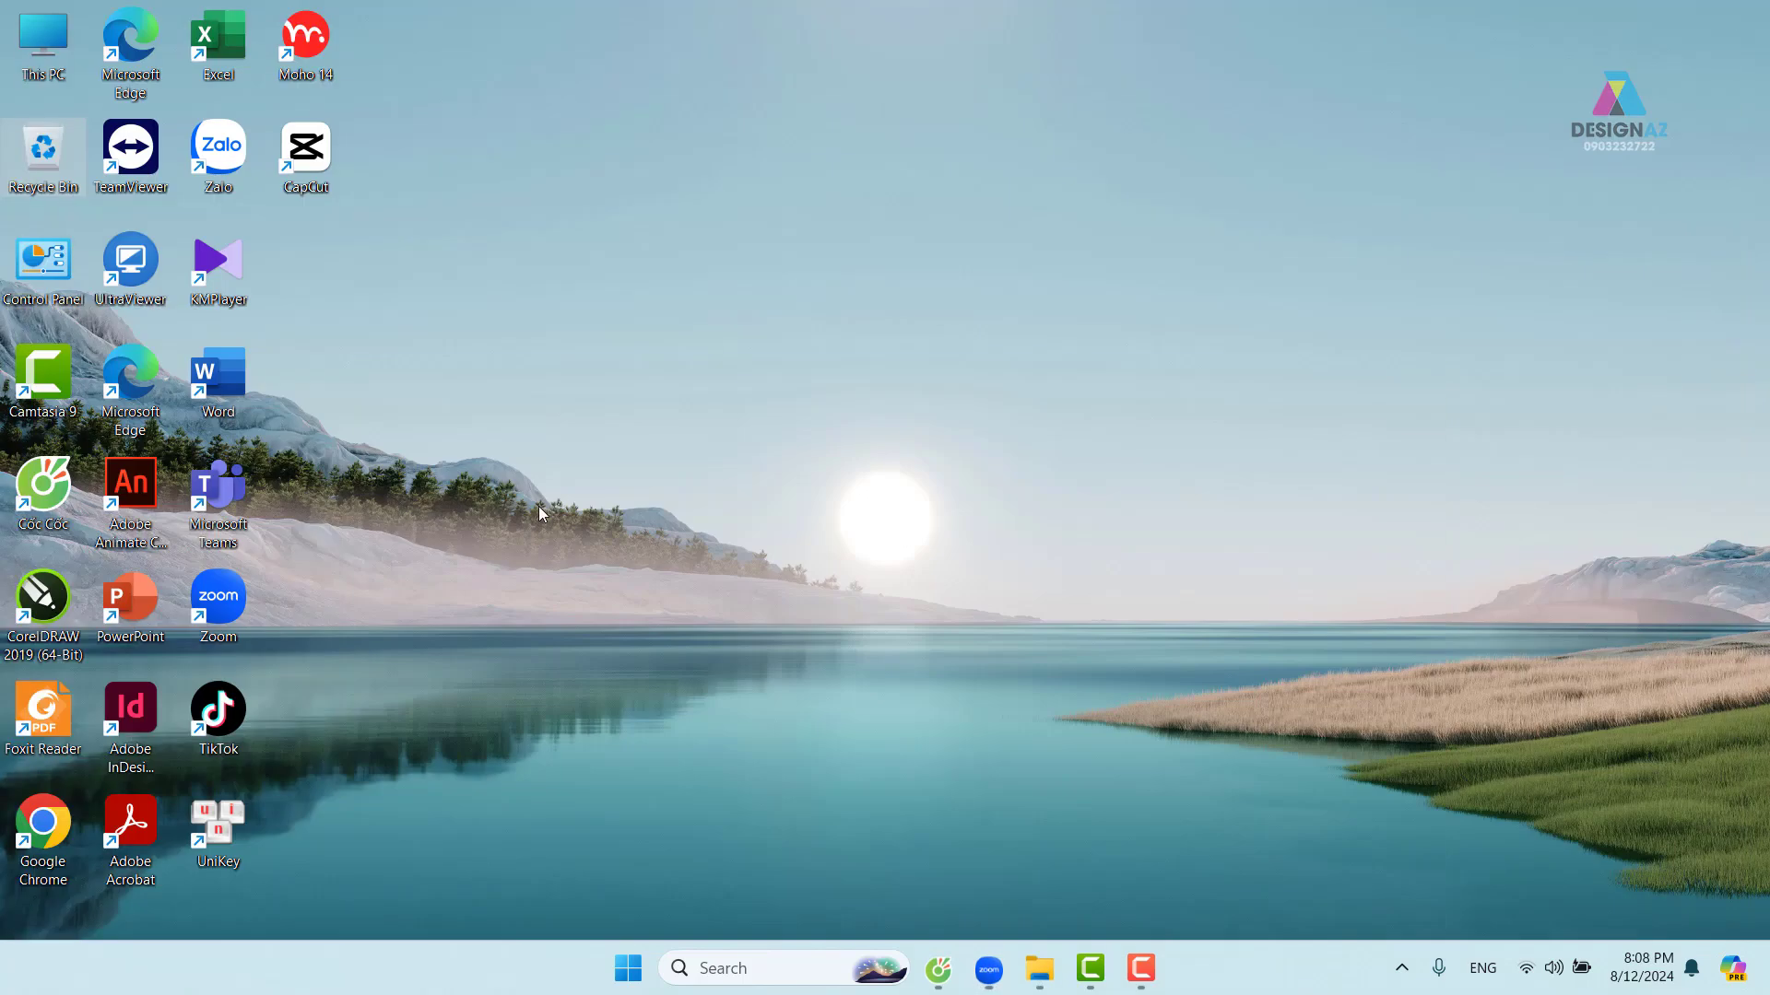
click(749, 966)
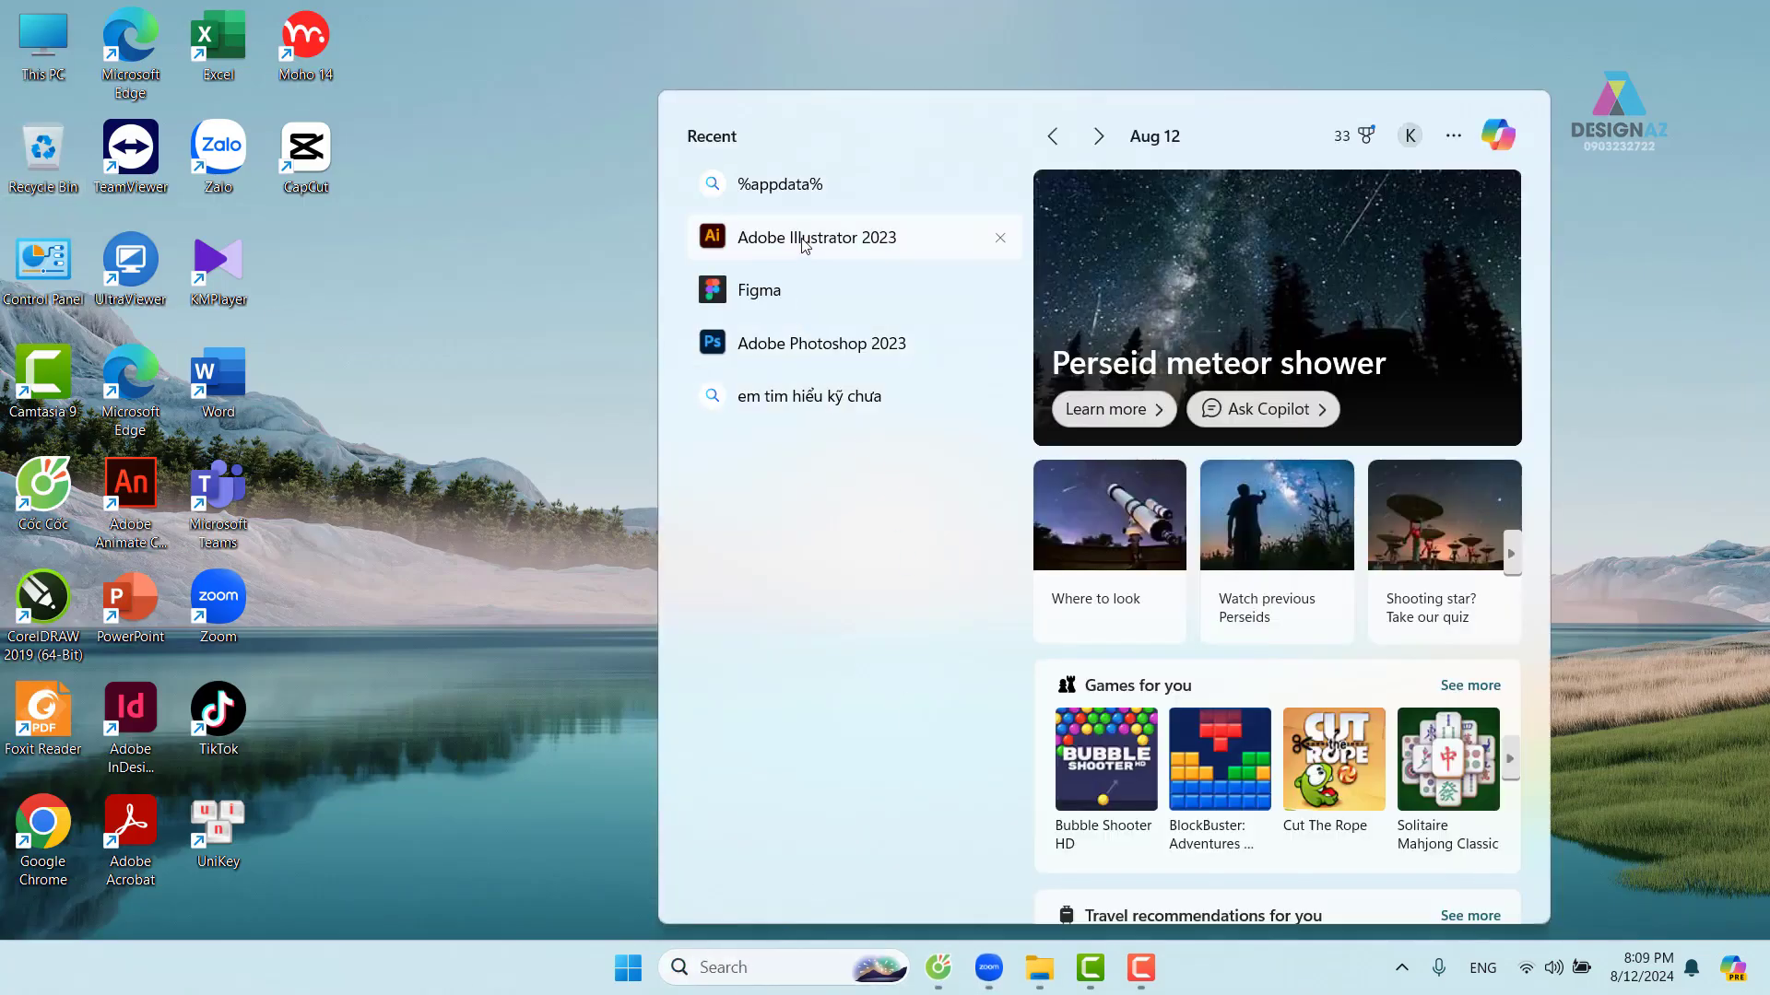
click(805, 241)
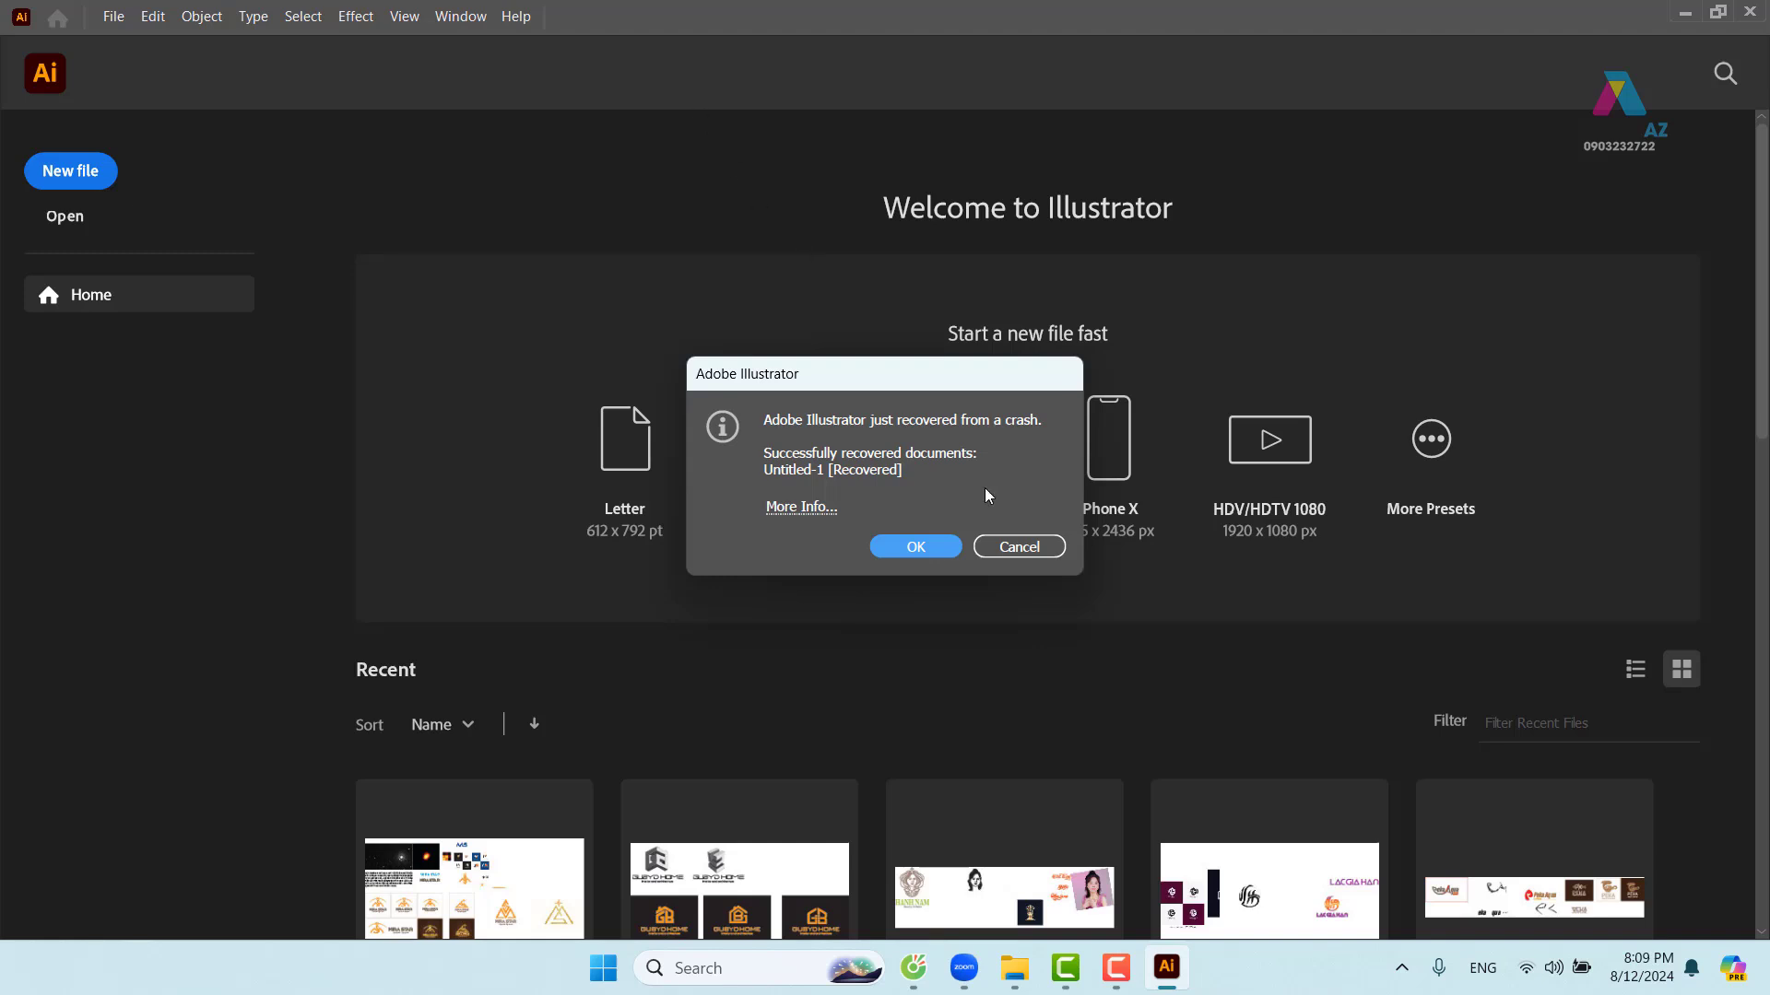
- Accept the crash recovery of Untitled-1 and deselect everything in the recovered document
click(917, 548)
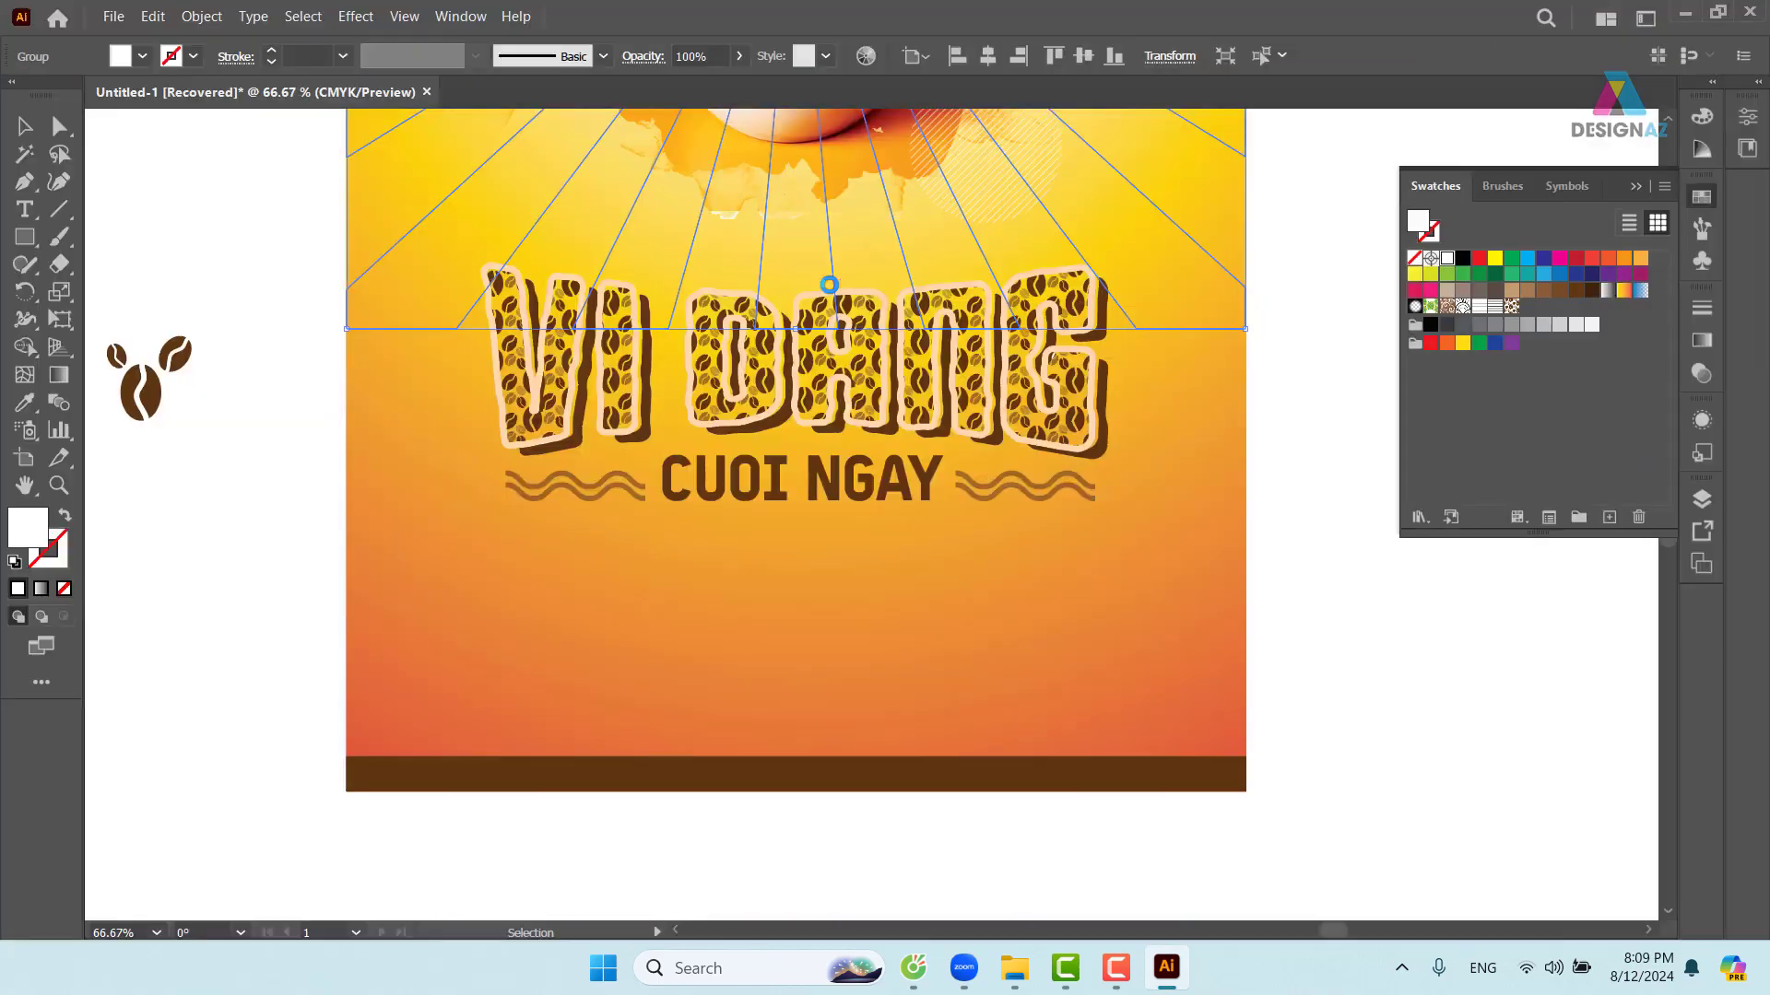
click(1366, 596)
key(ctrl+minus)
key(ctrl+minus)
key(ctrl+minus)
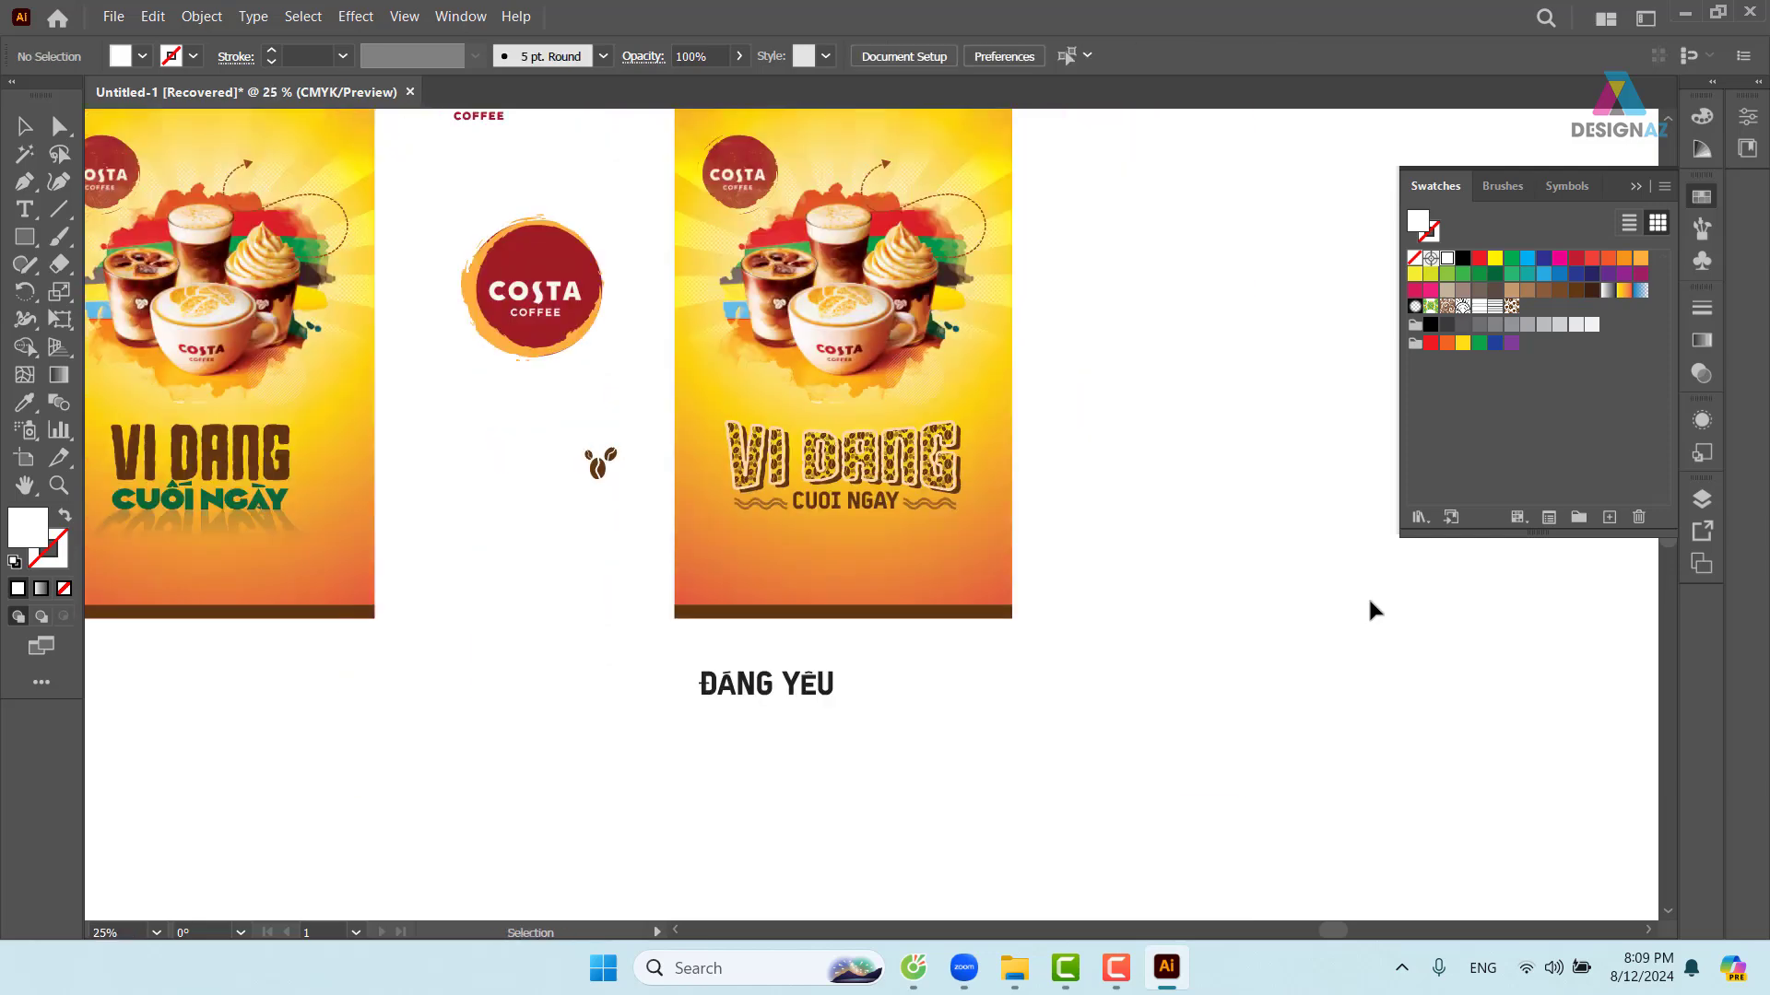
drag(1079, 514, 1258, 589)
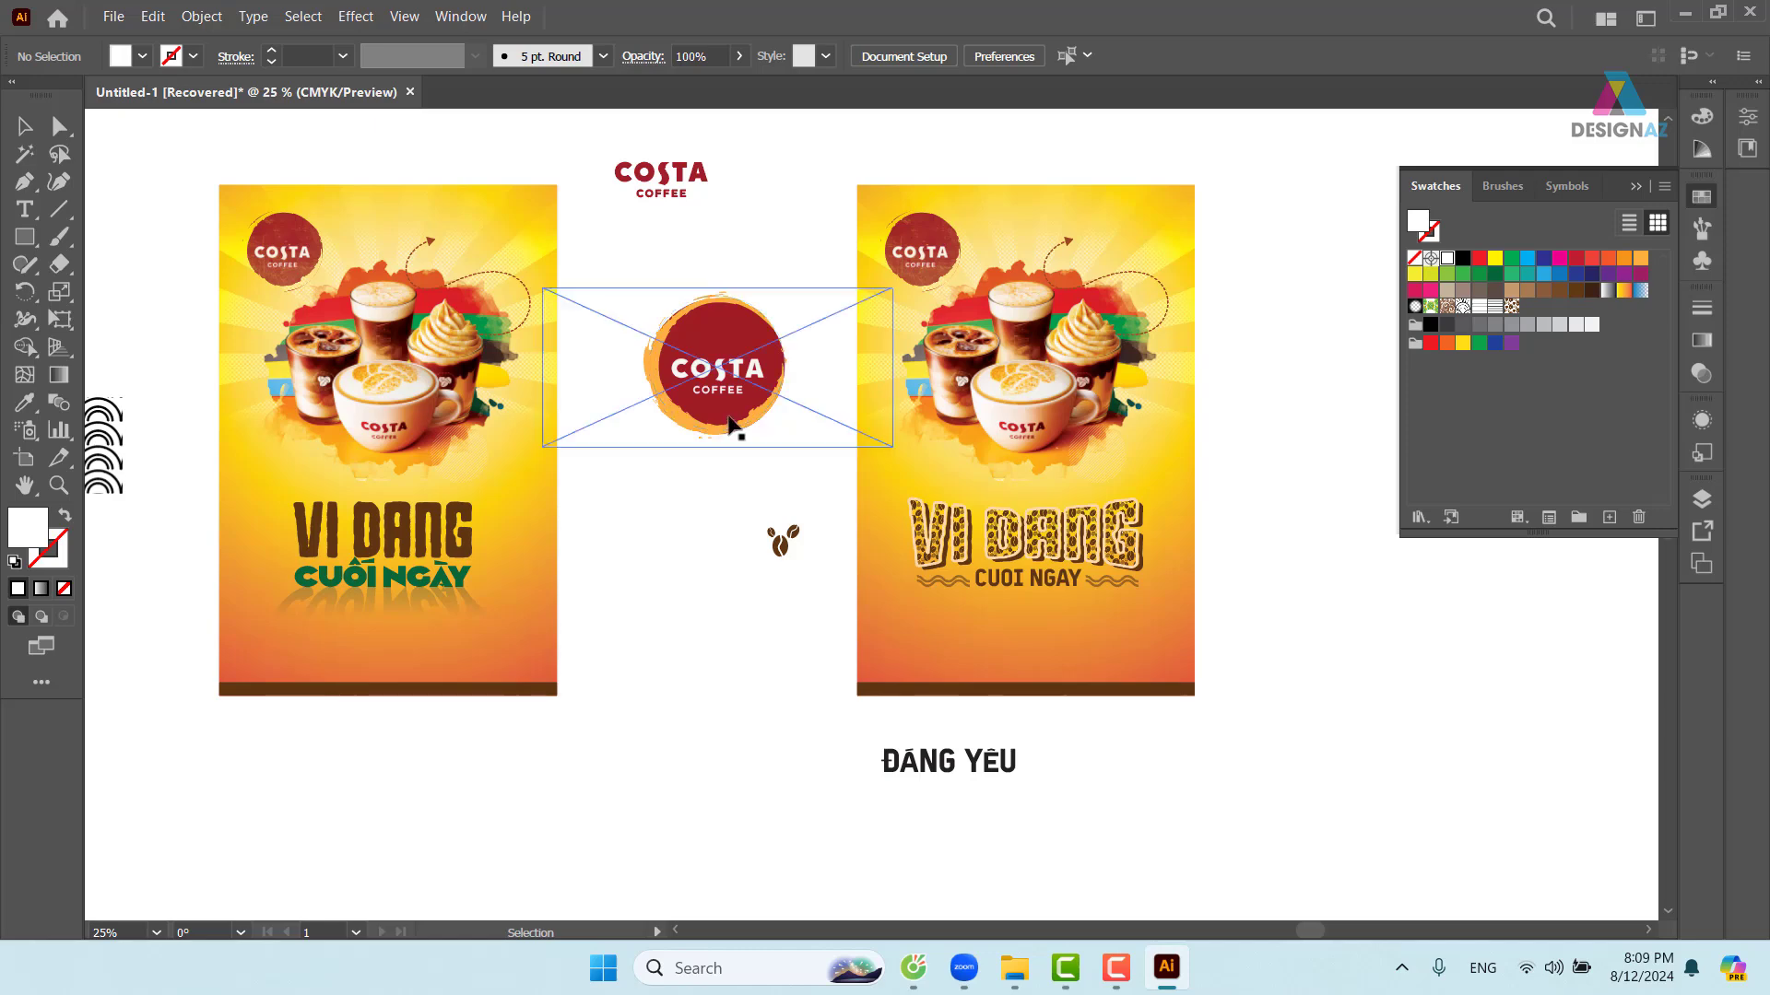
drag(625, 557, 989, 494)
scroll(865, 488, up, 2)
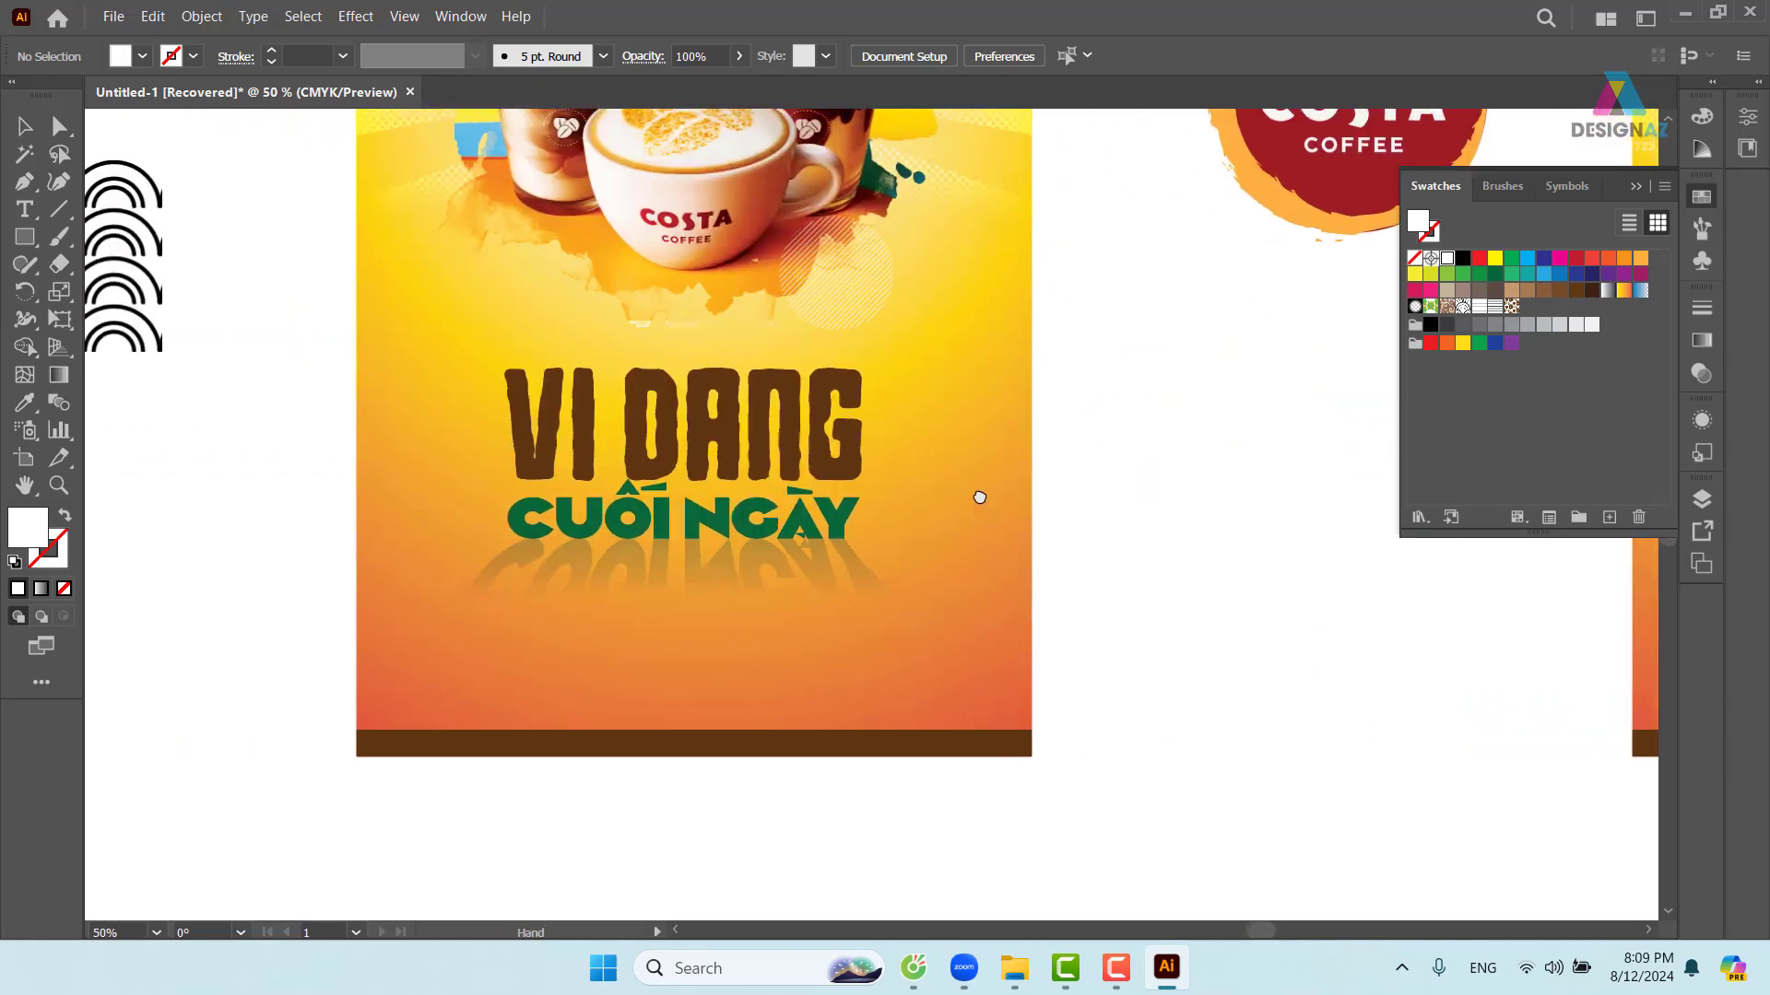
click(856, 473)
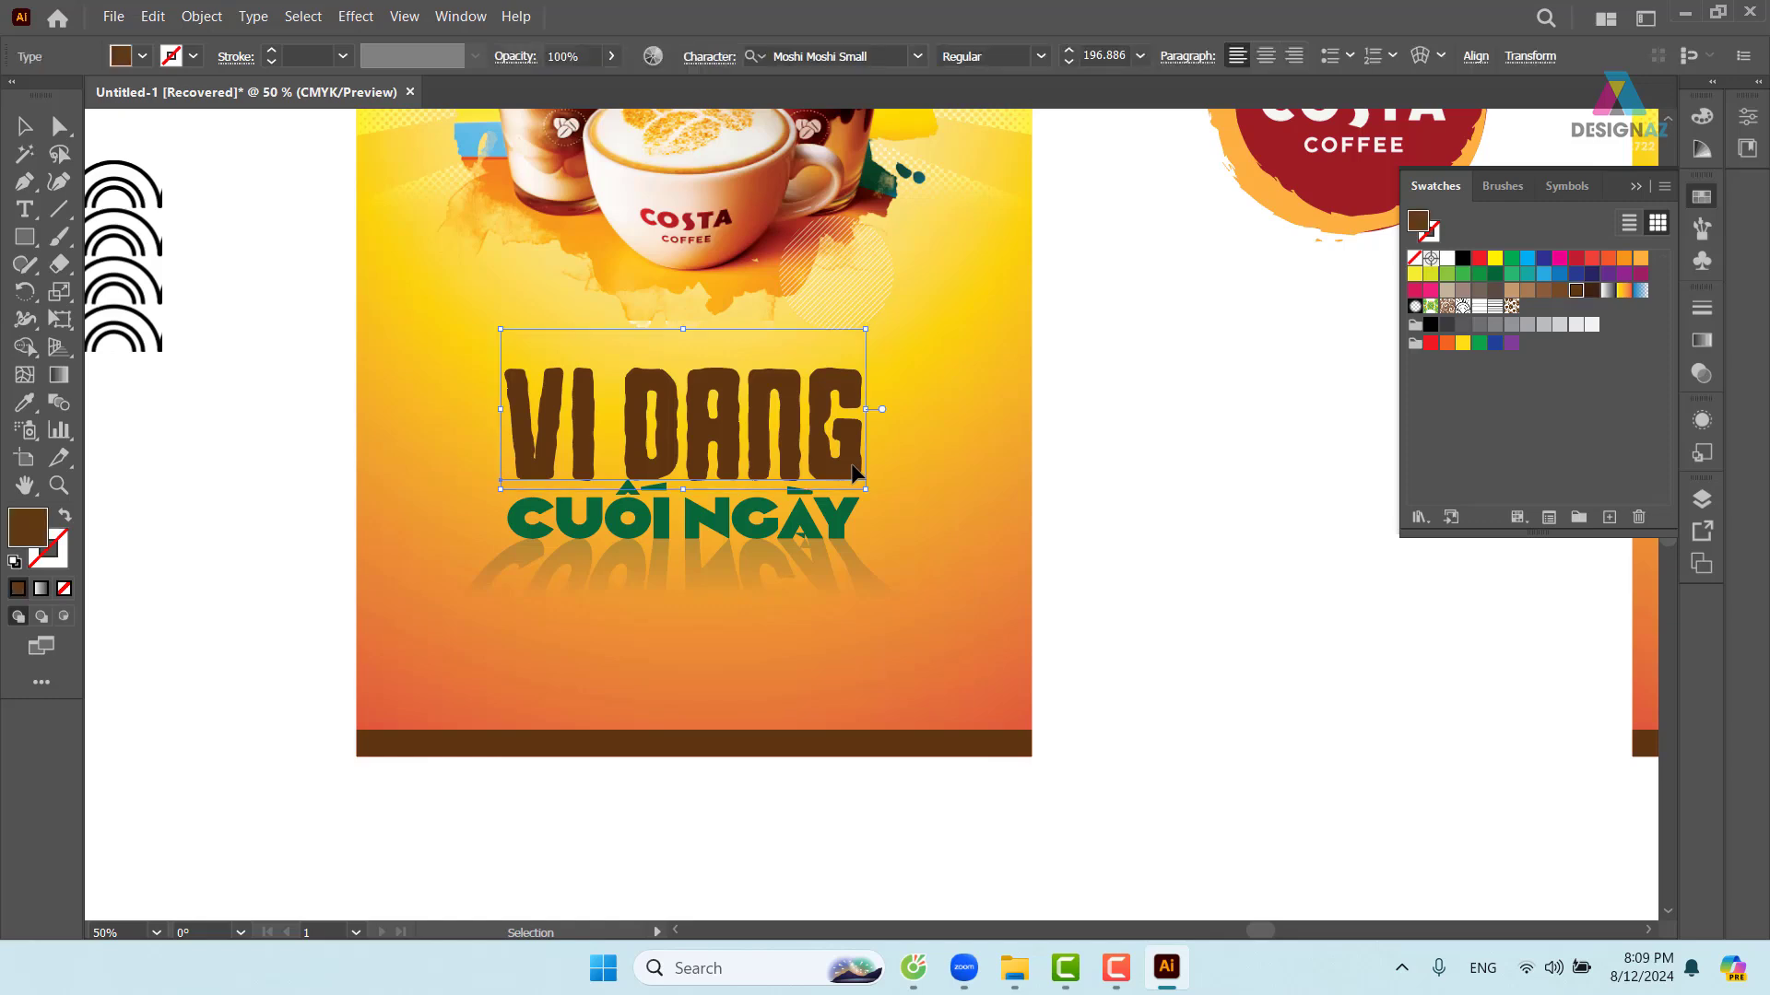
click(355, 16)
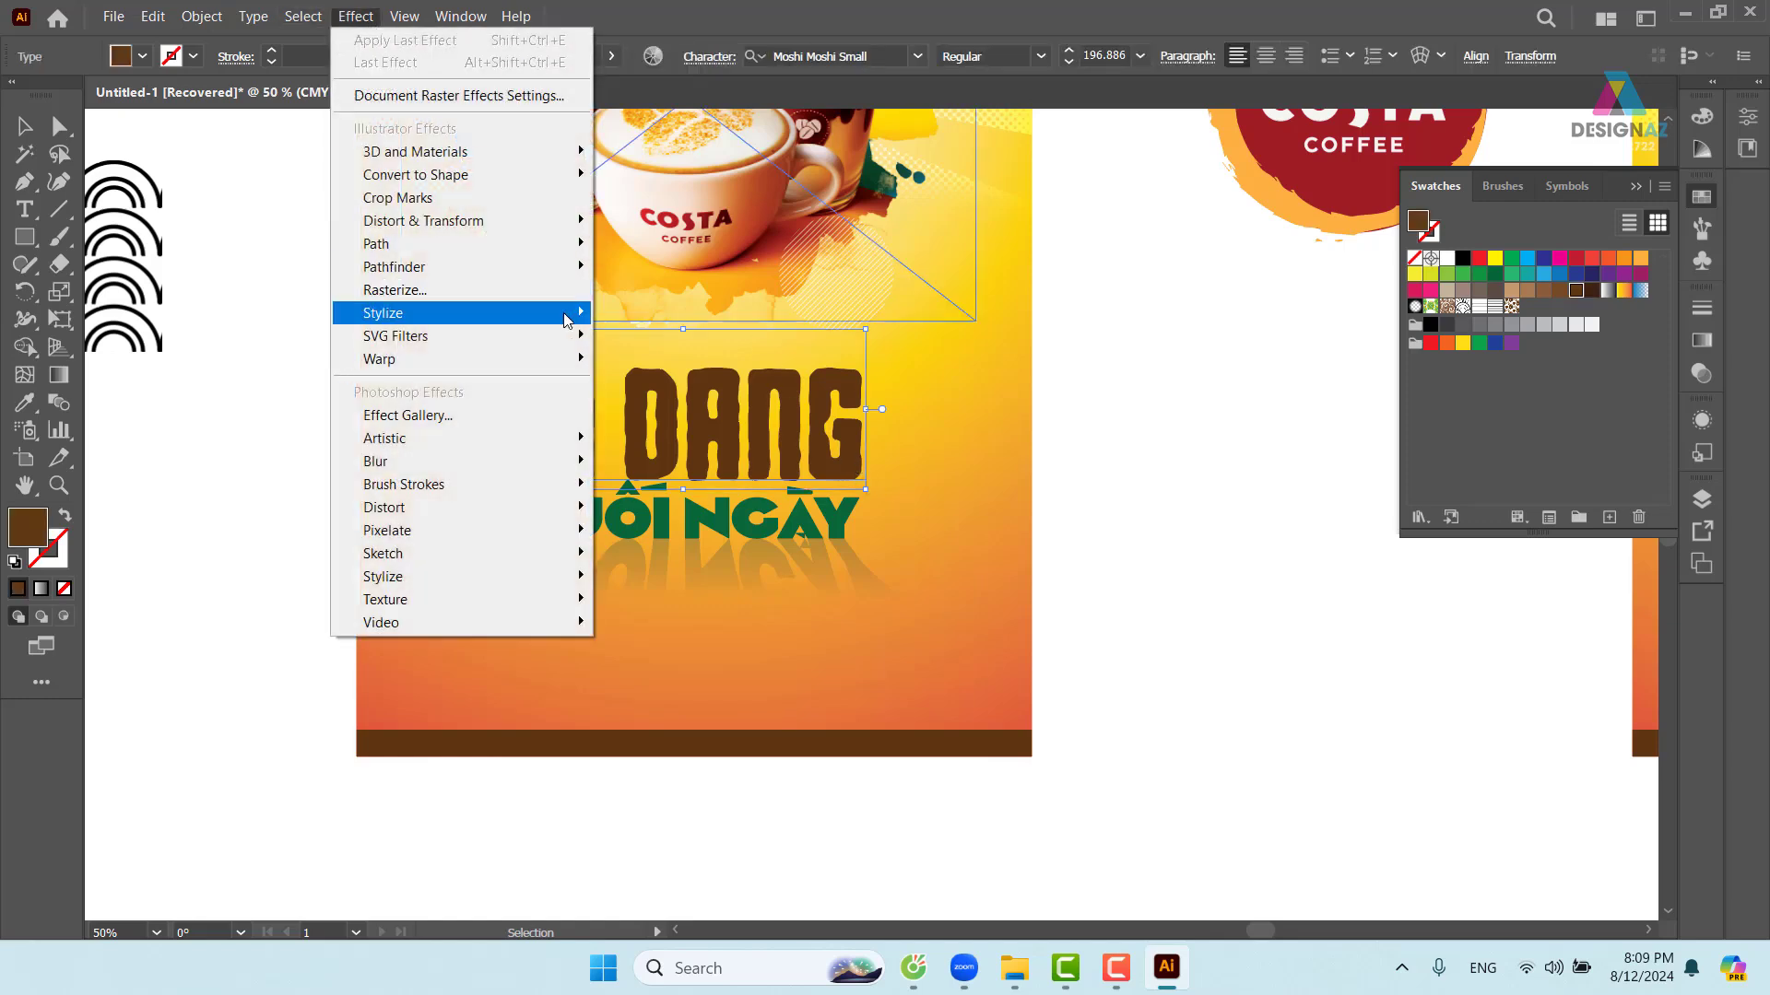
mouse_move(566, 320)
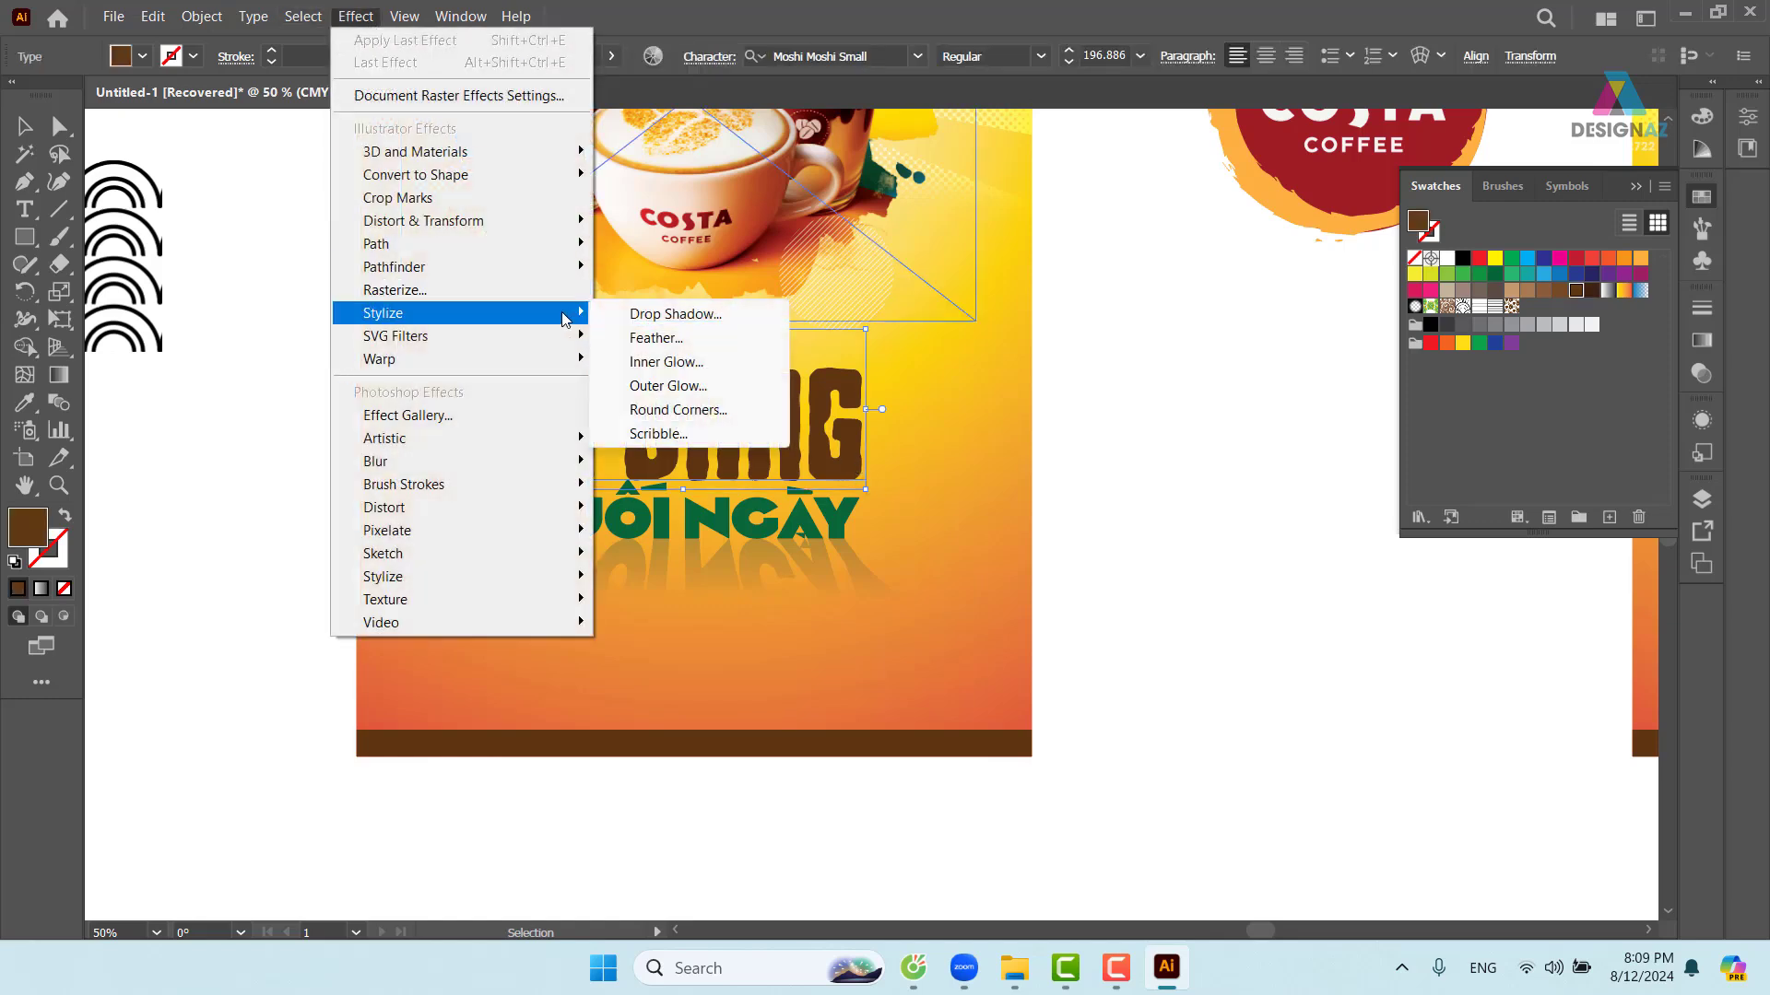
click(1182, 427)
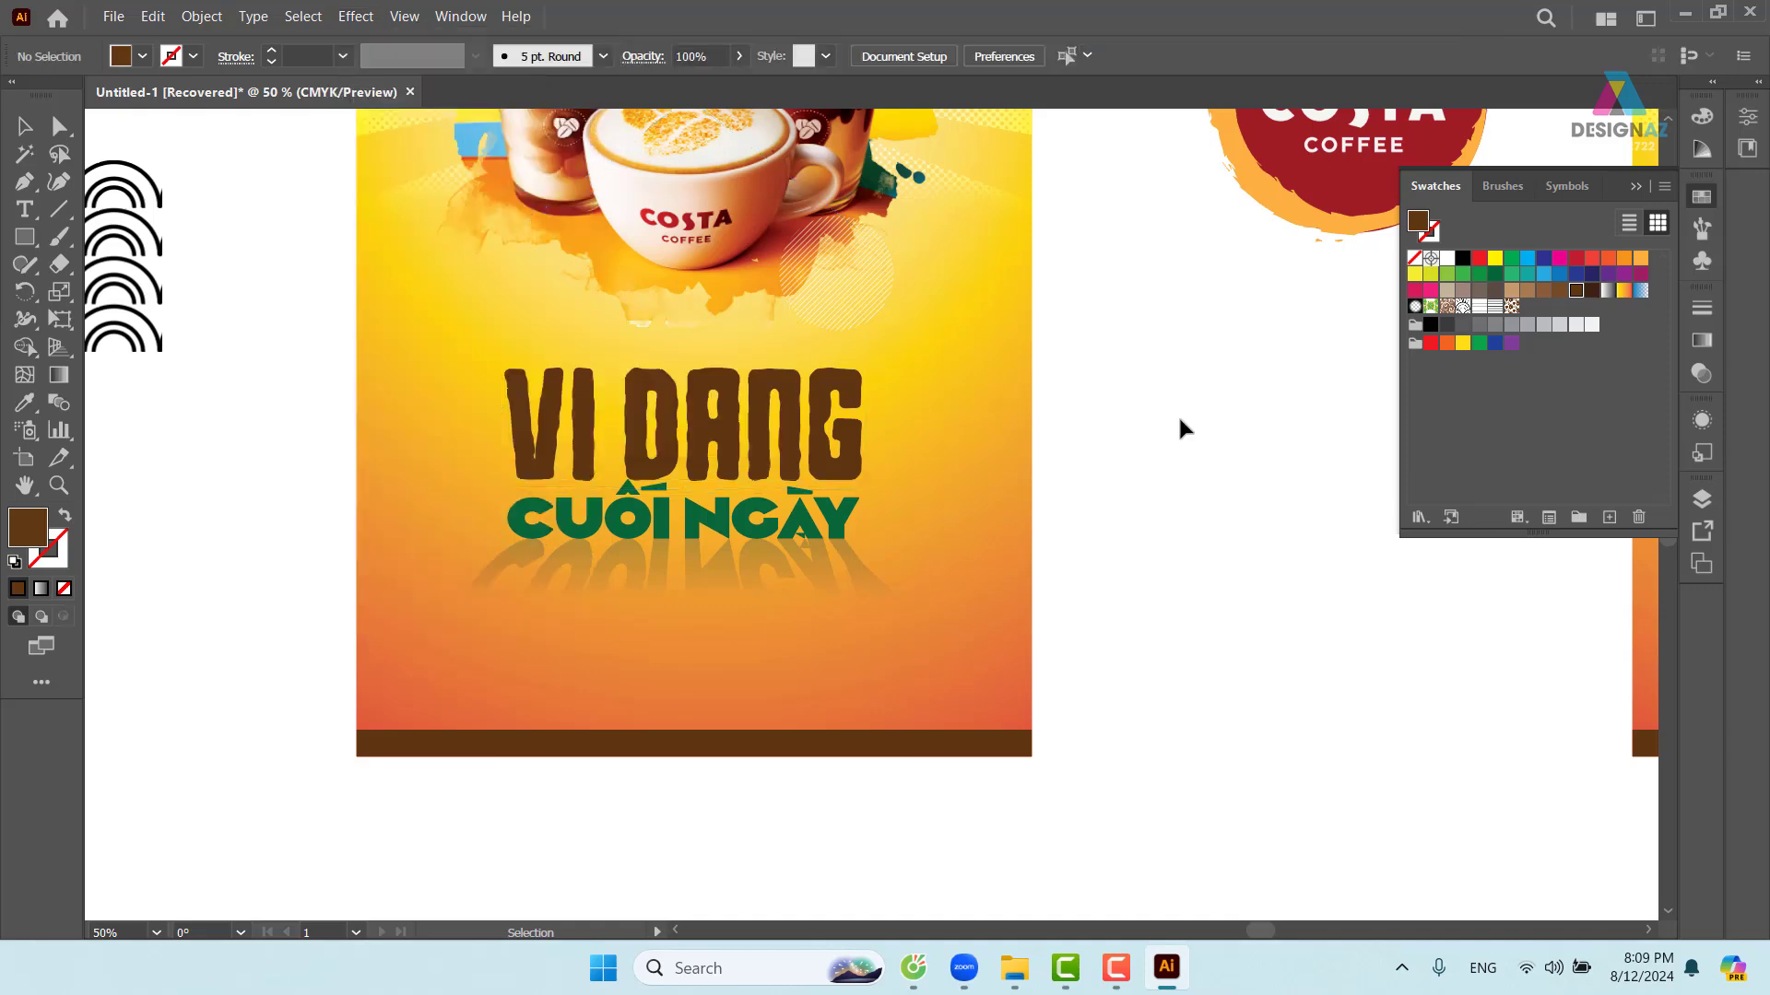
- Check the free space on the computer's drives in File Explorer and close it
key(super+e)
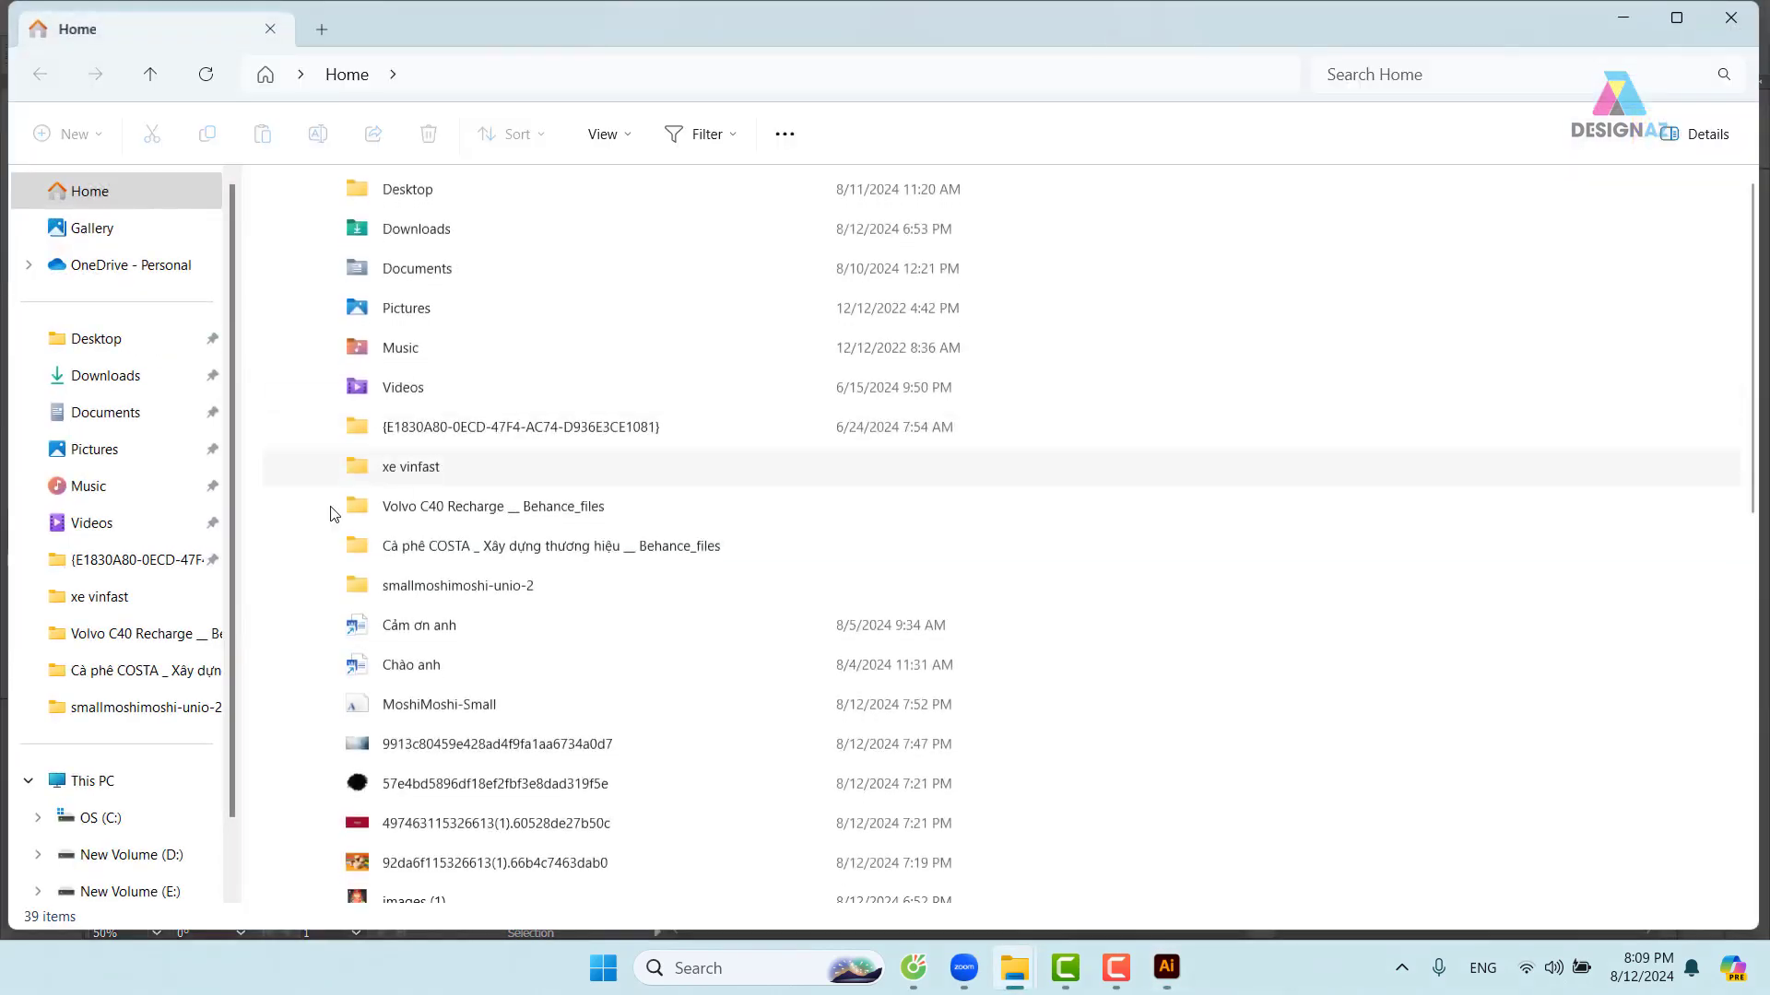
click(120, 794)
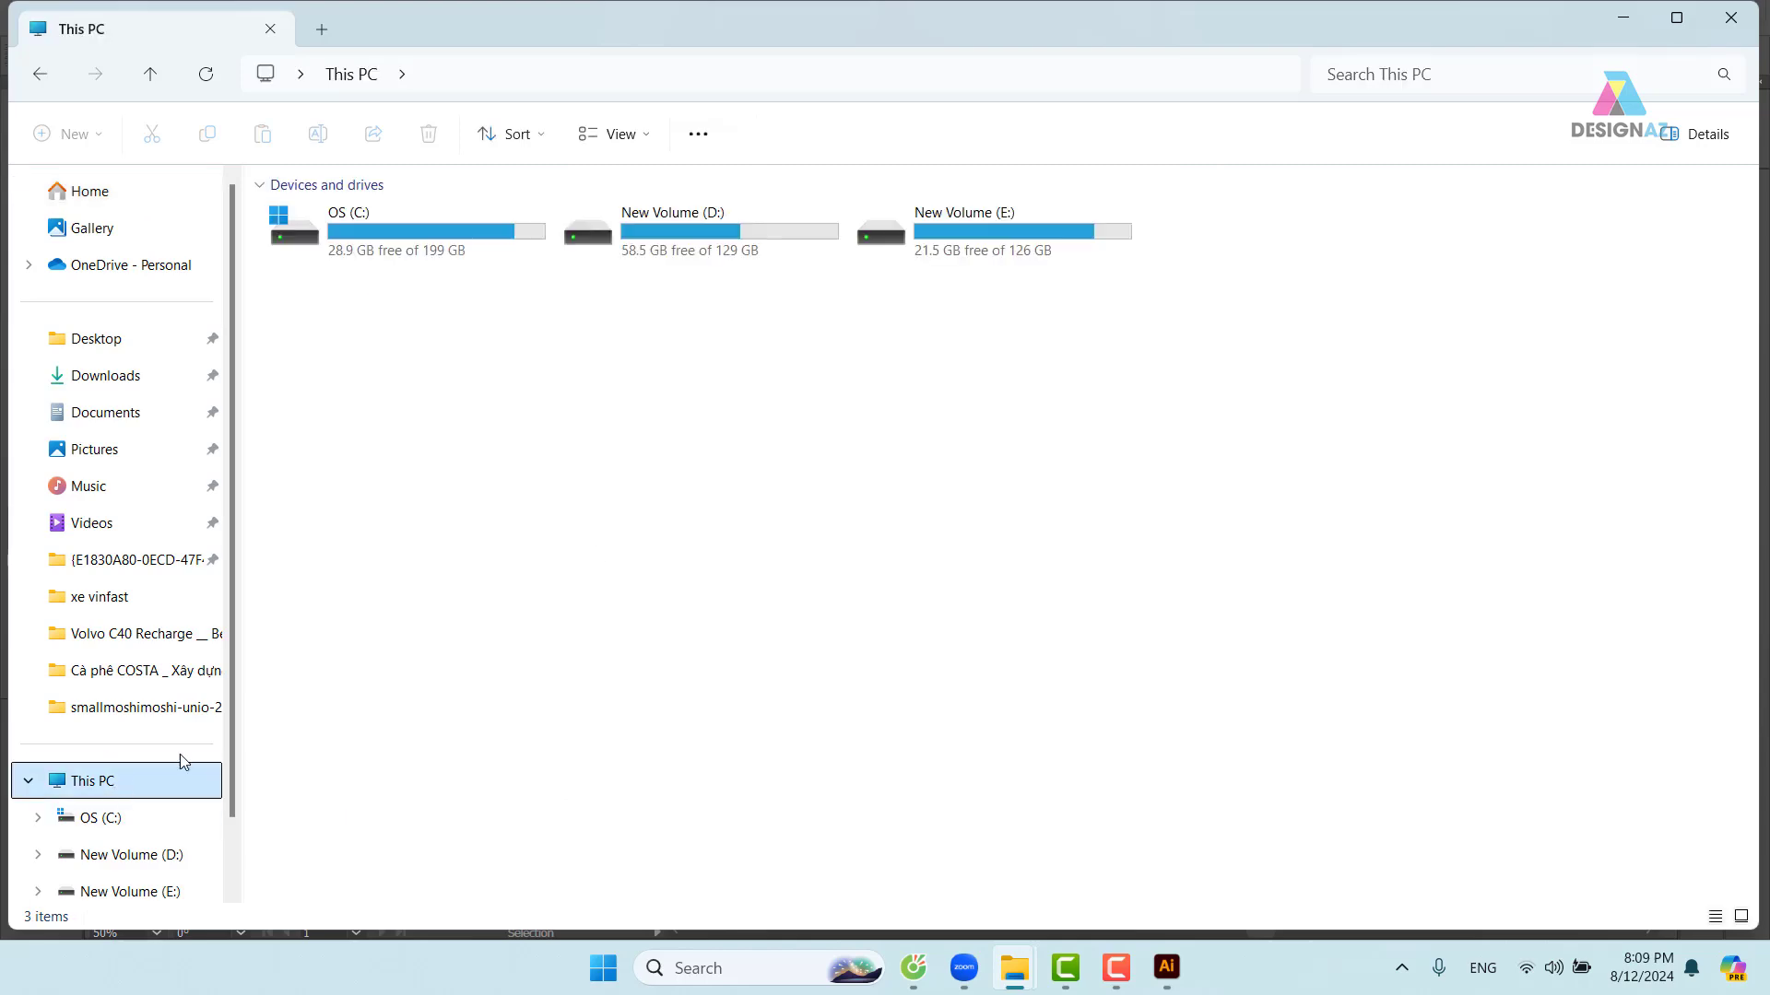
click(1733, 21)
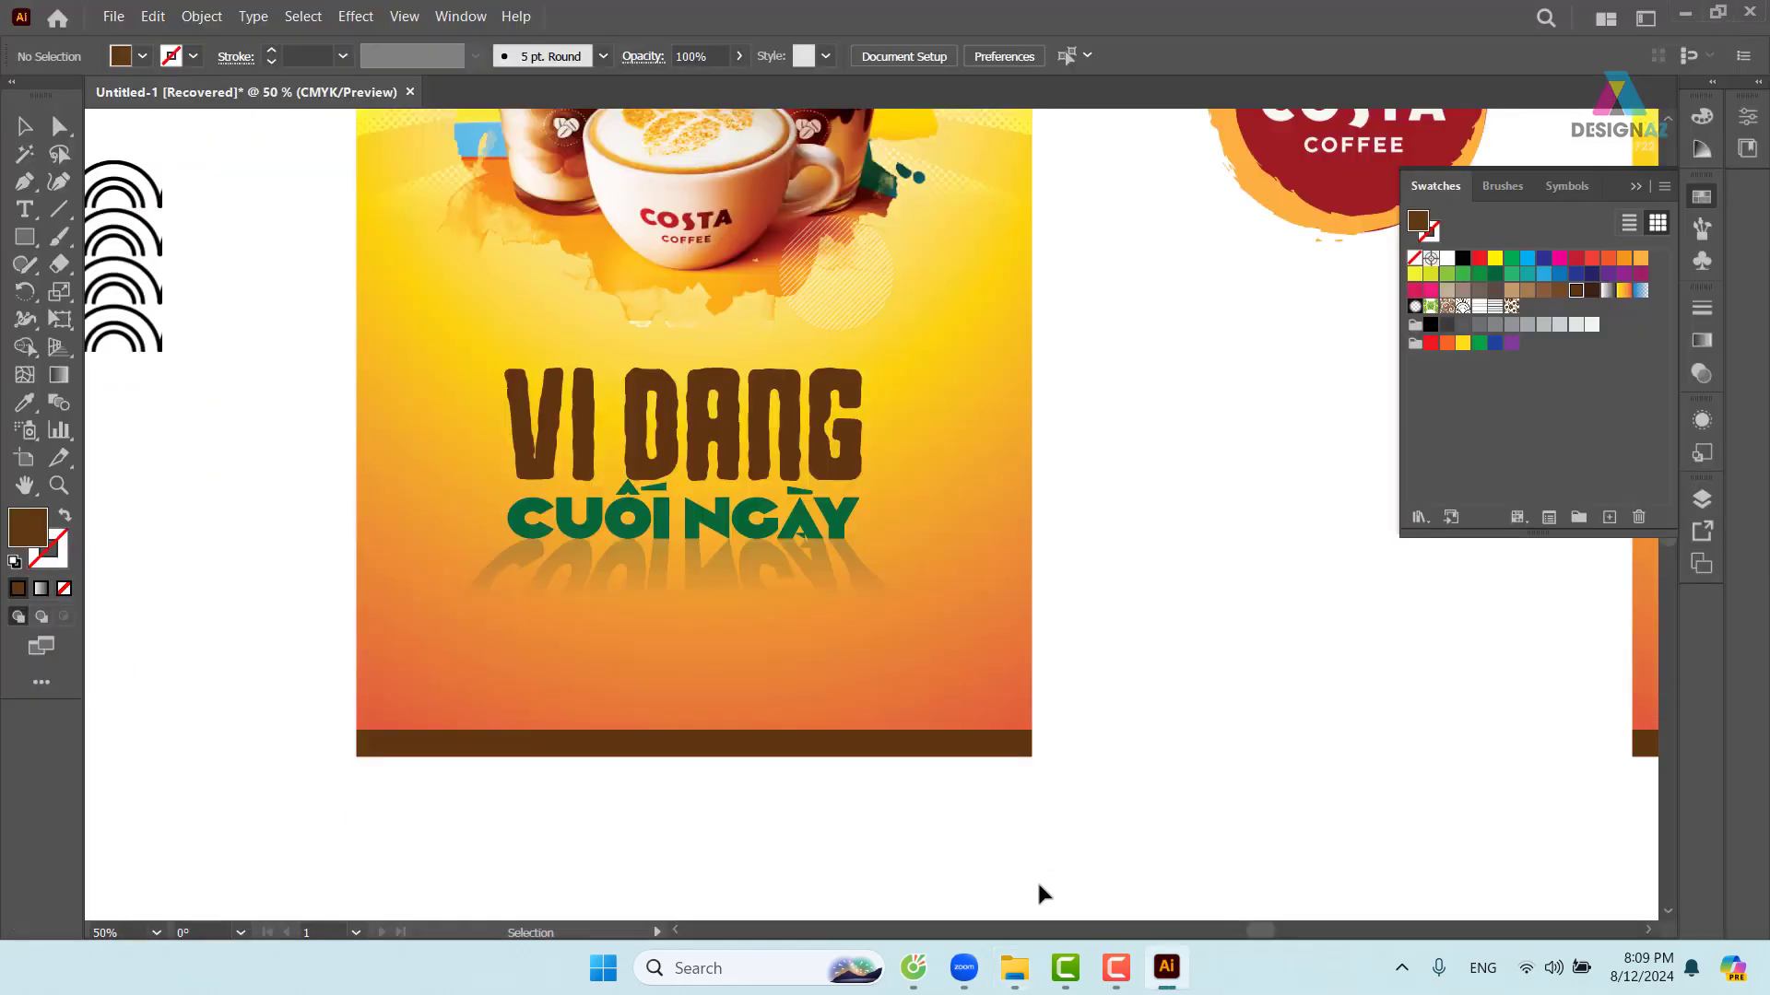
drag(1213, 447, 1285, 632)
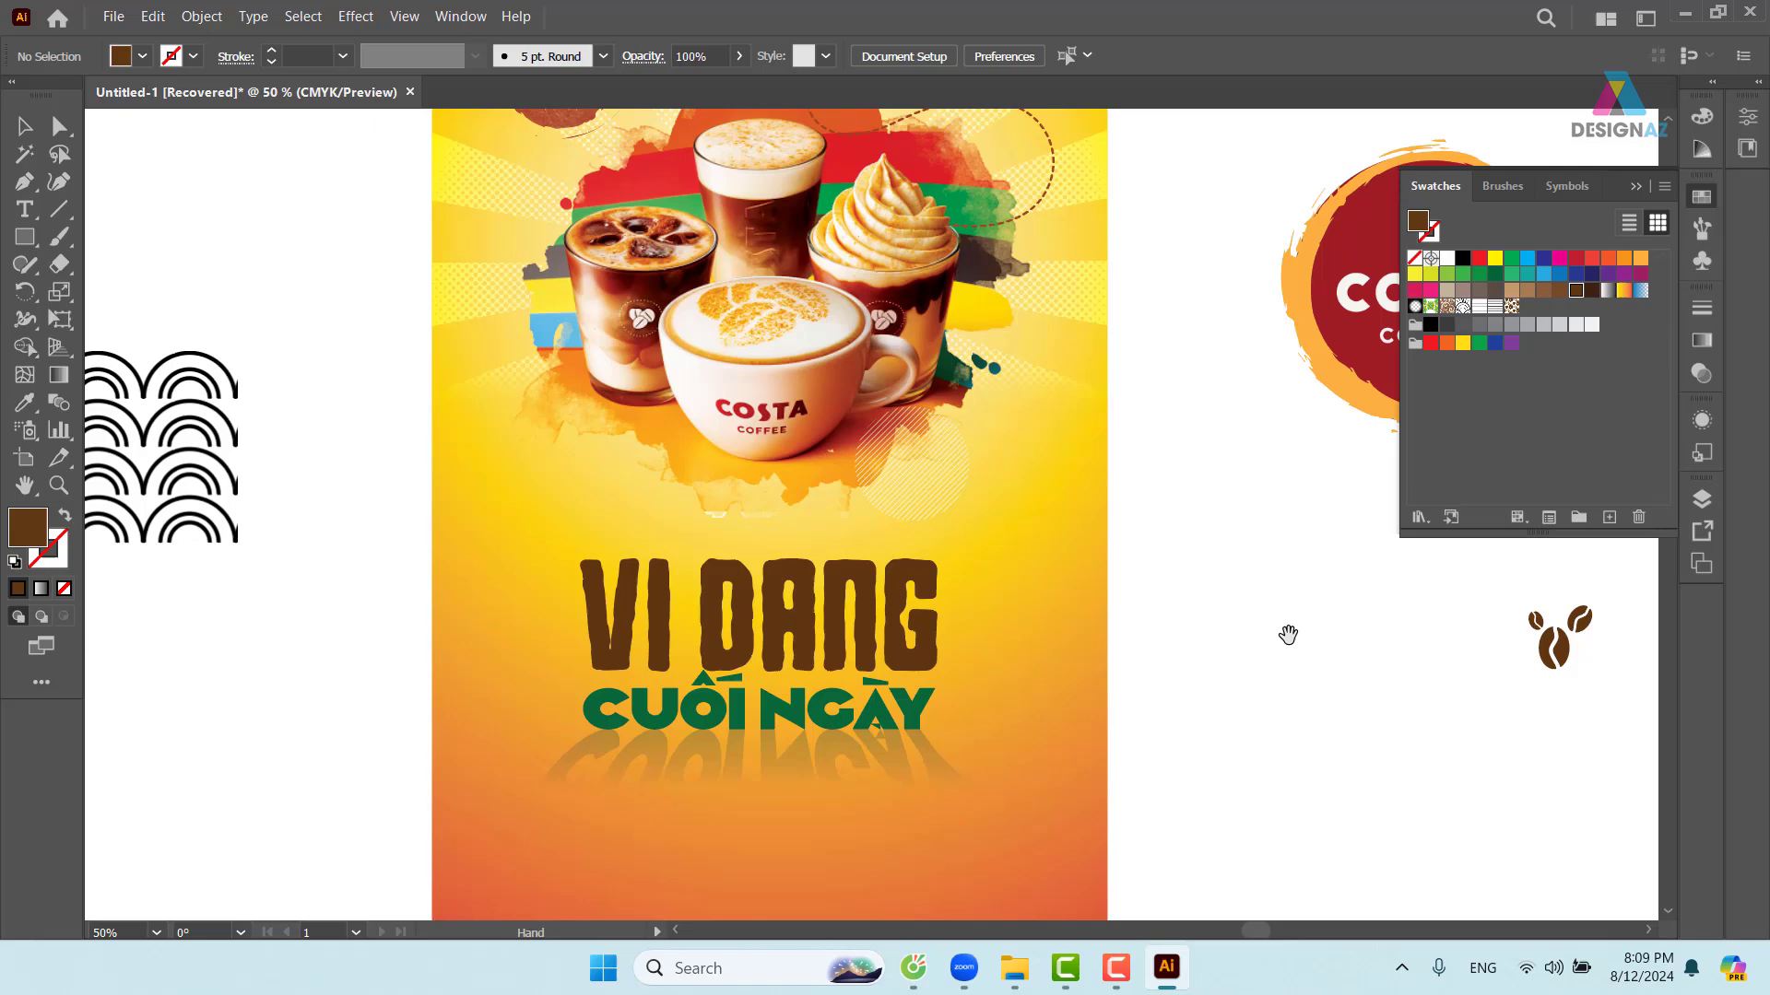
click(919, 649)
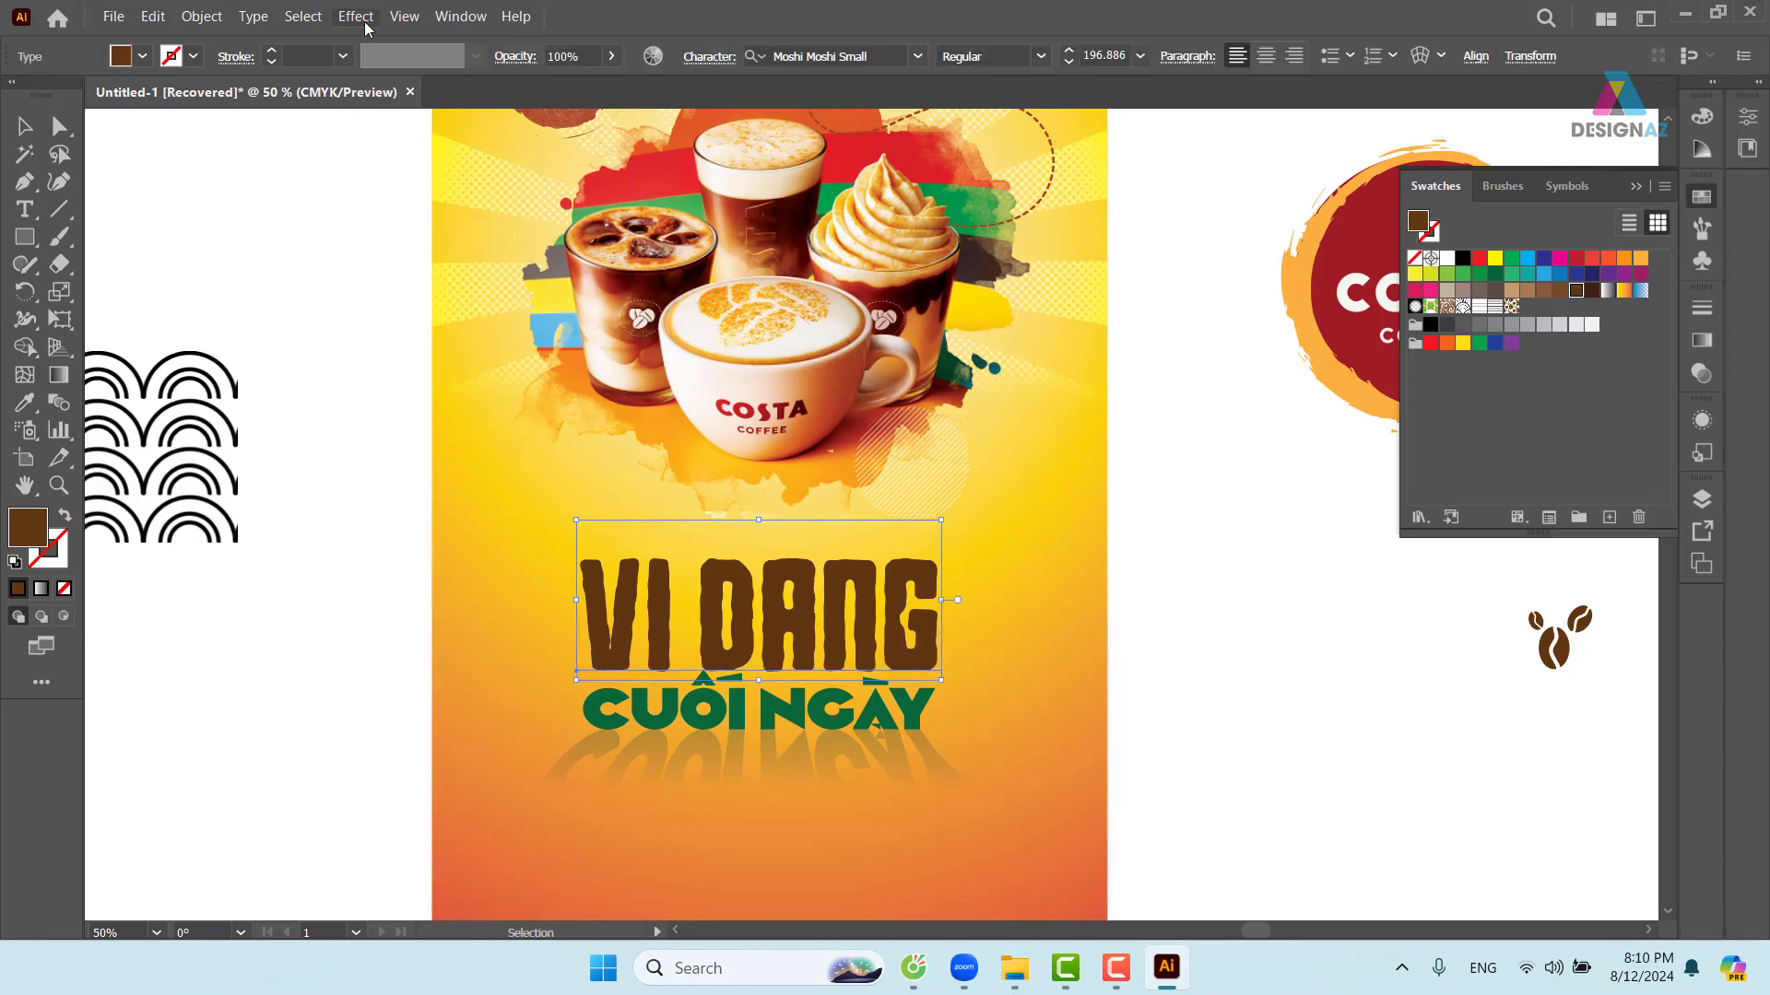
click(355, 17)
mouse_move(466, 157)
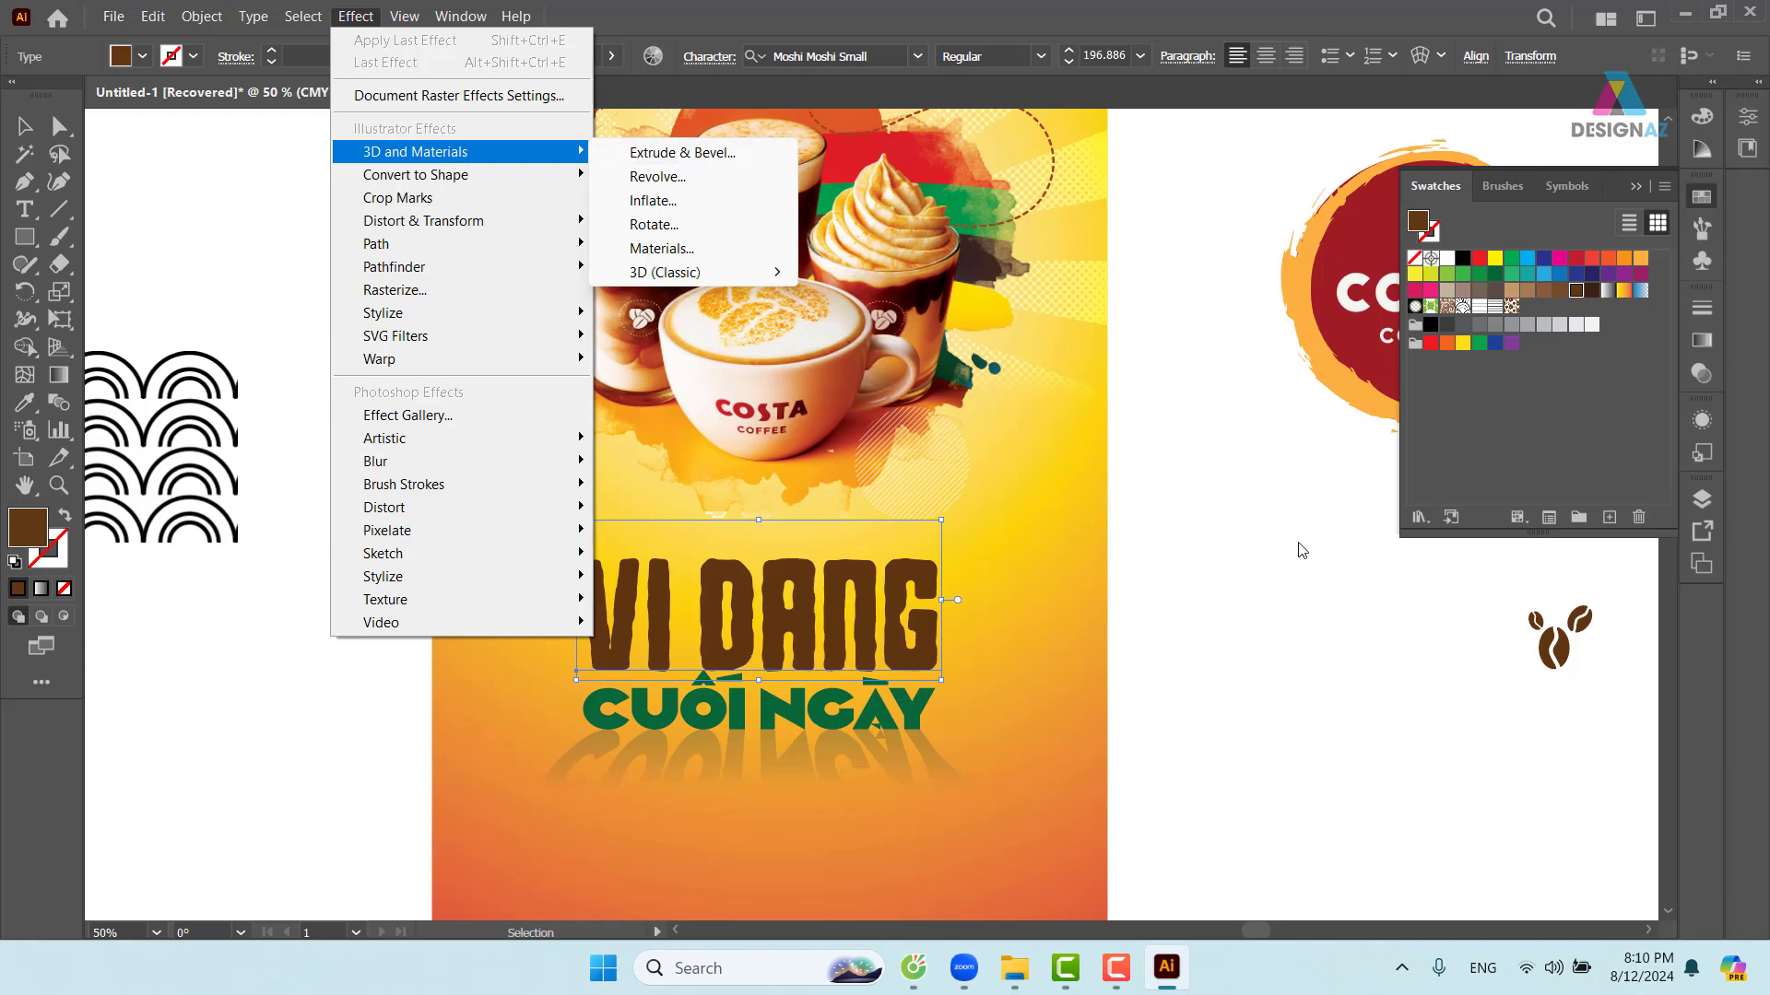
click(1154, 866)
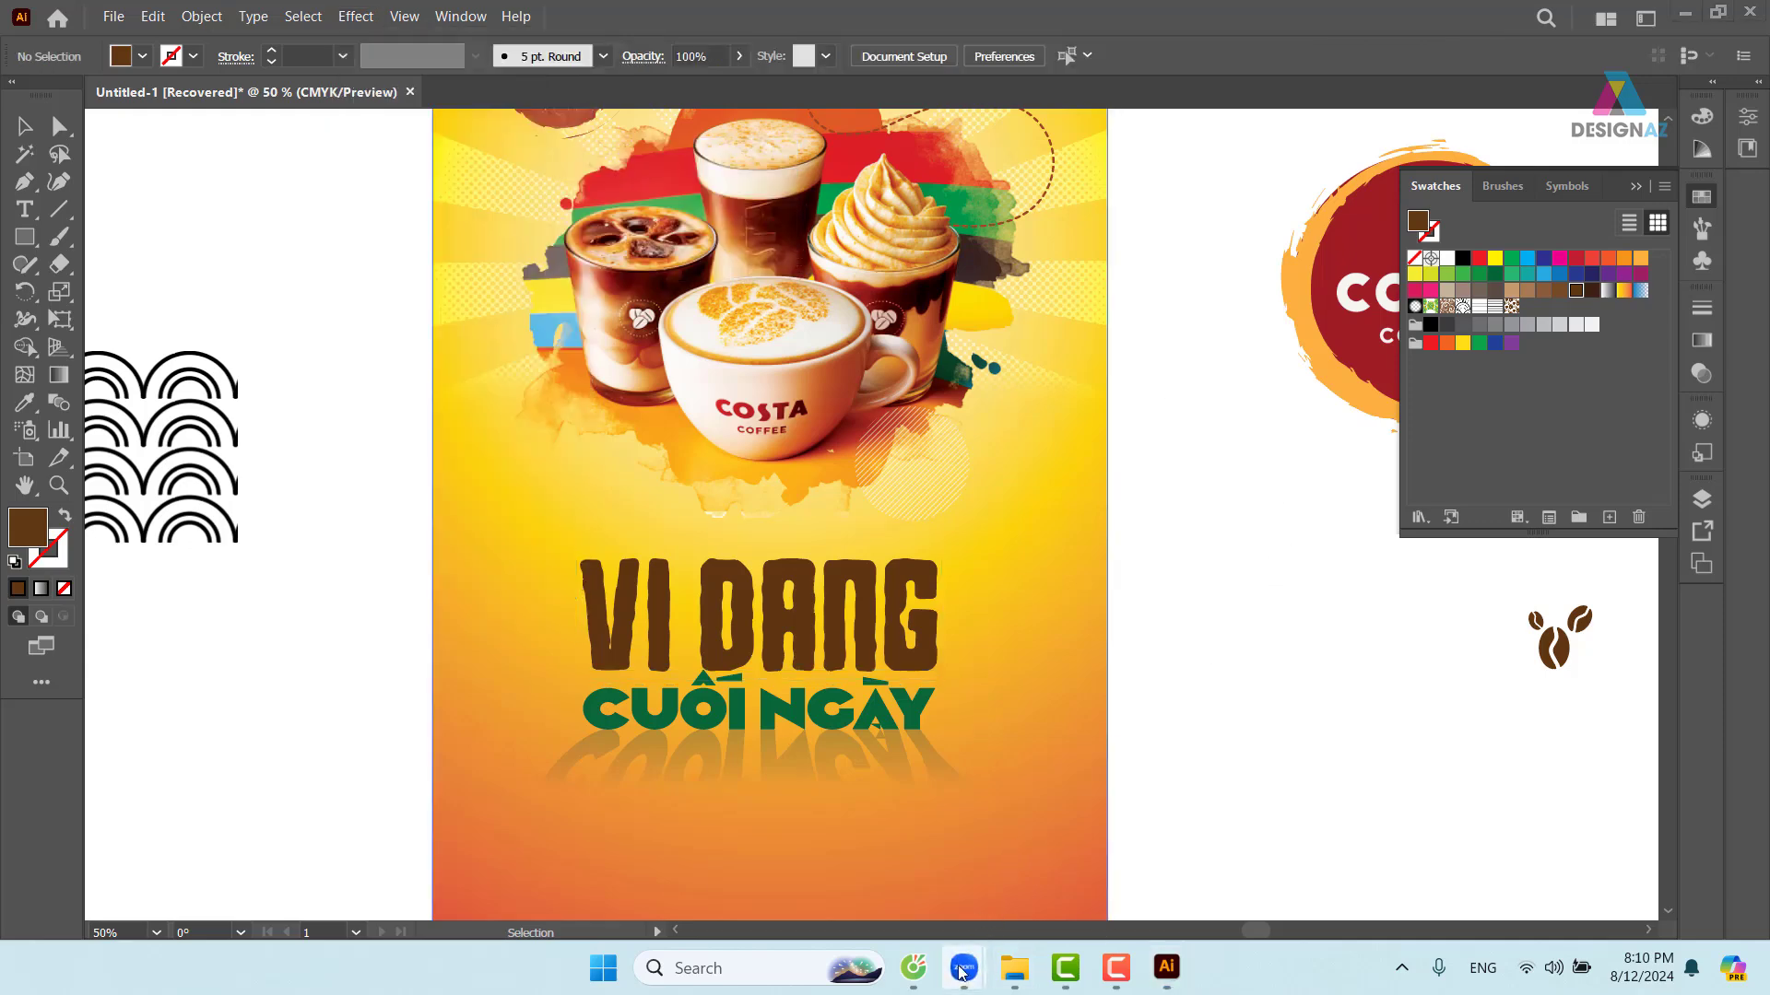
- Switch to the Zoom meeting and share the Illustrator document window with the participants
mouse_move(963, 968)
click(1024, 885)
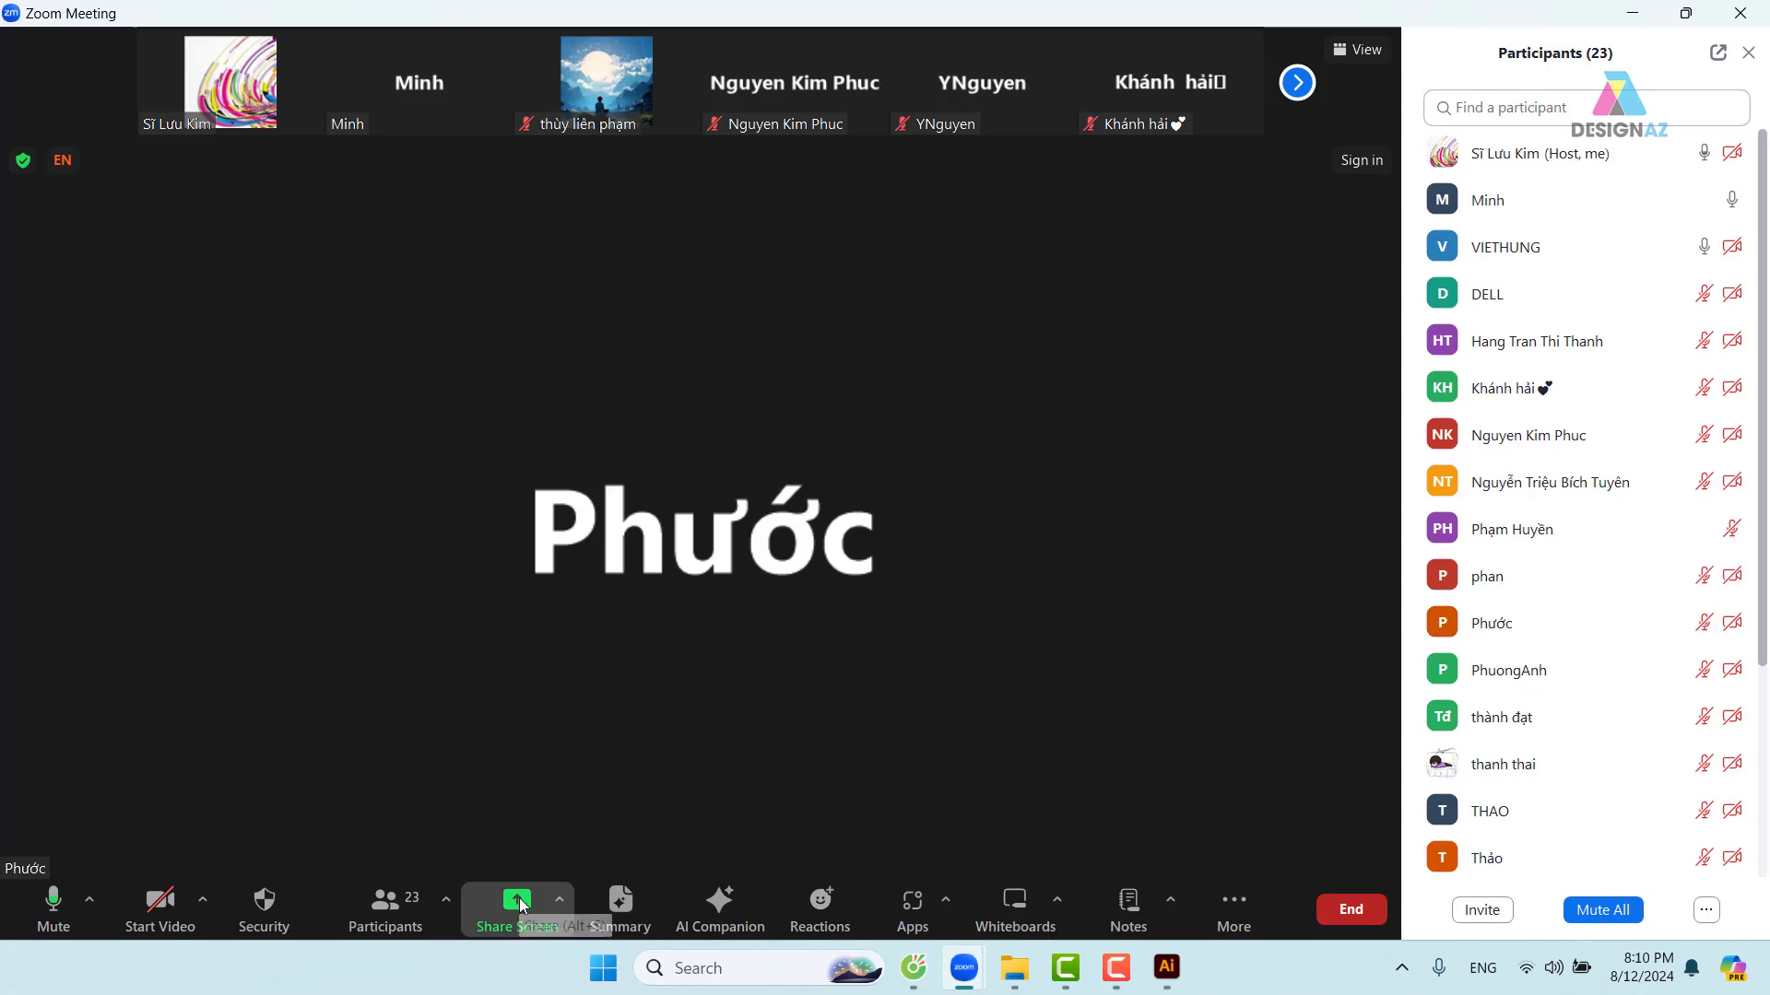
click(516, 901)
click(502, 511)
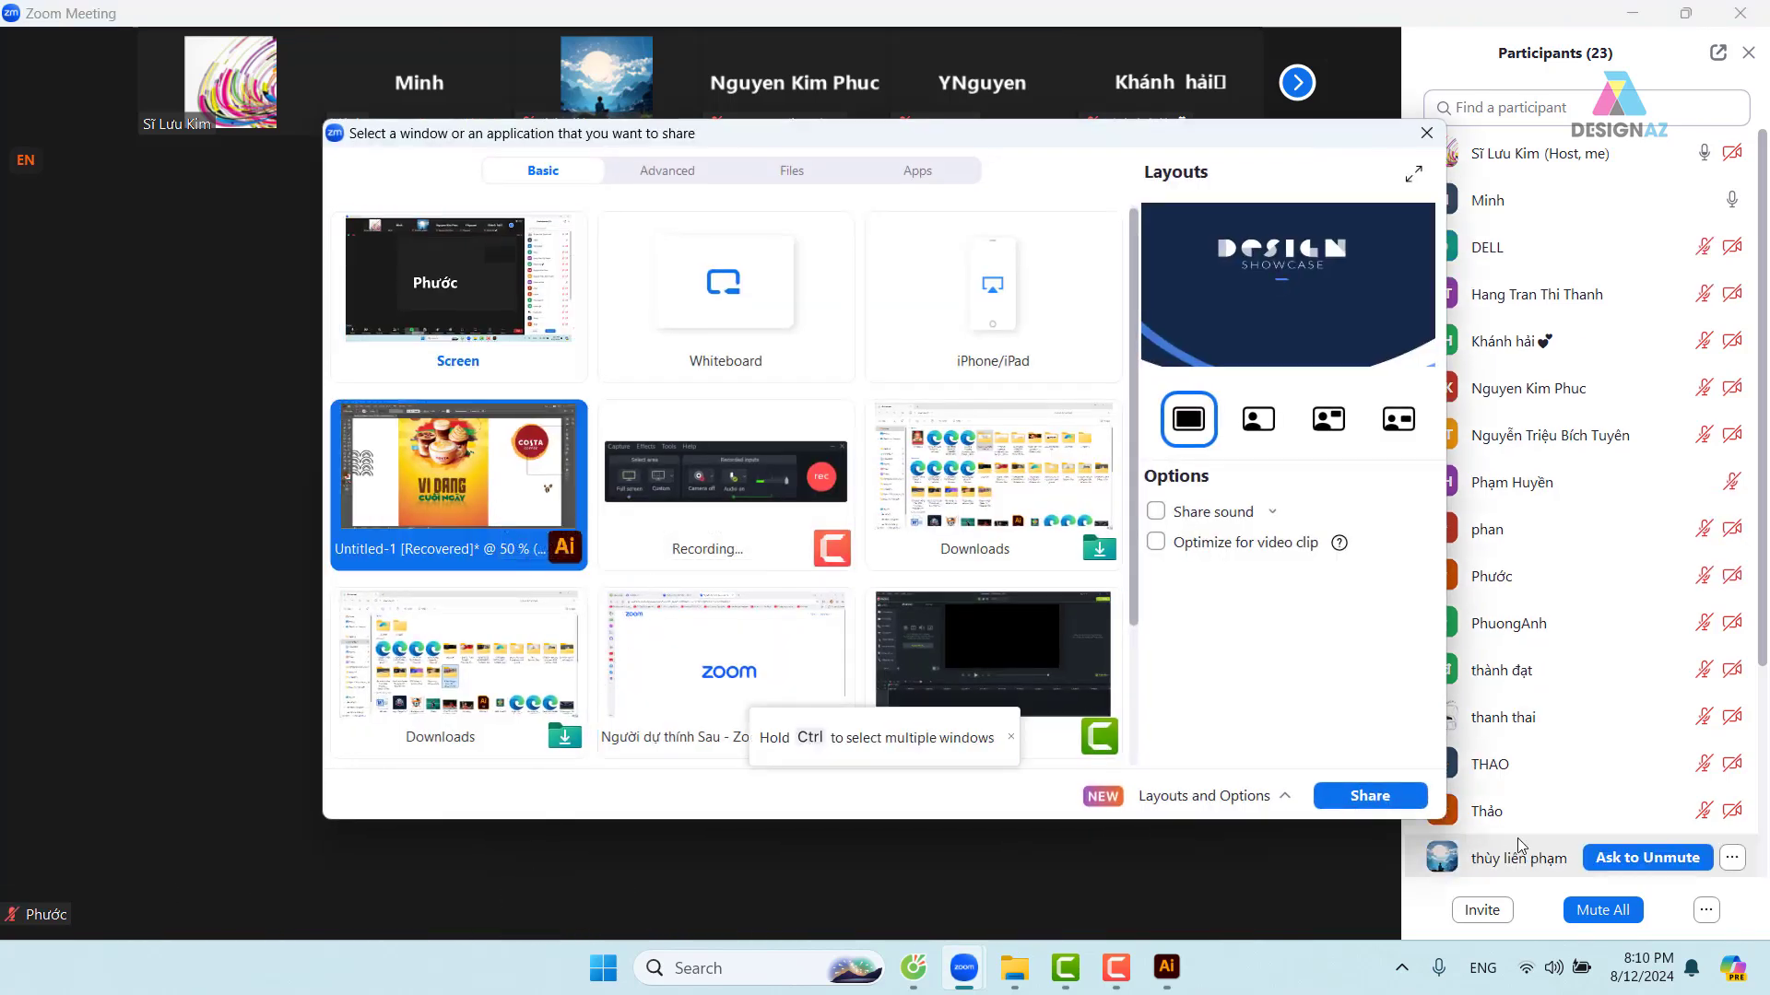
click(1370, 794)
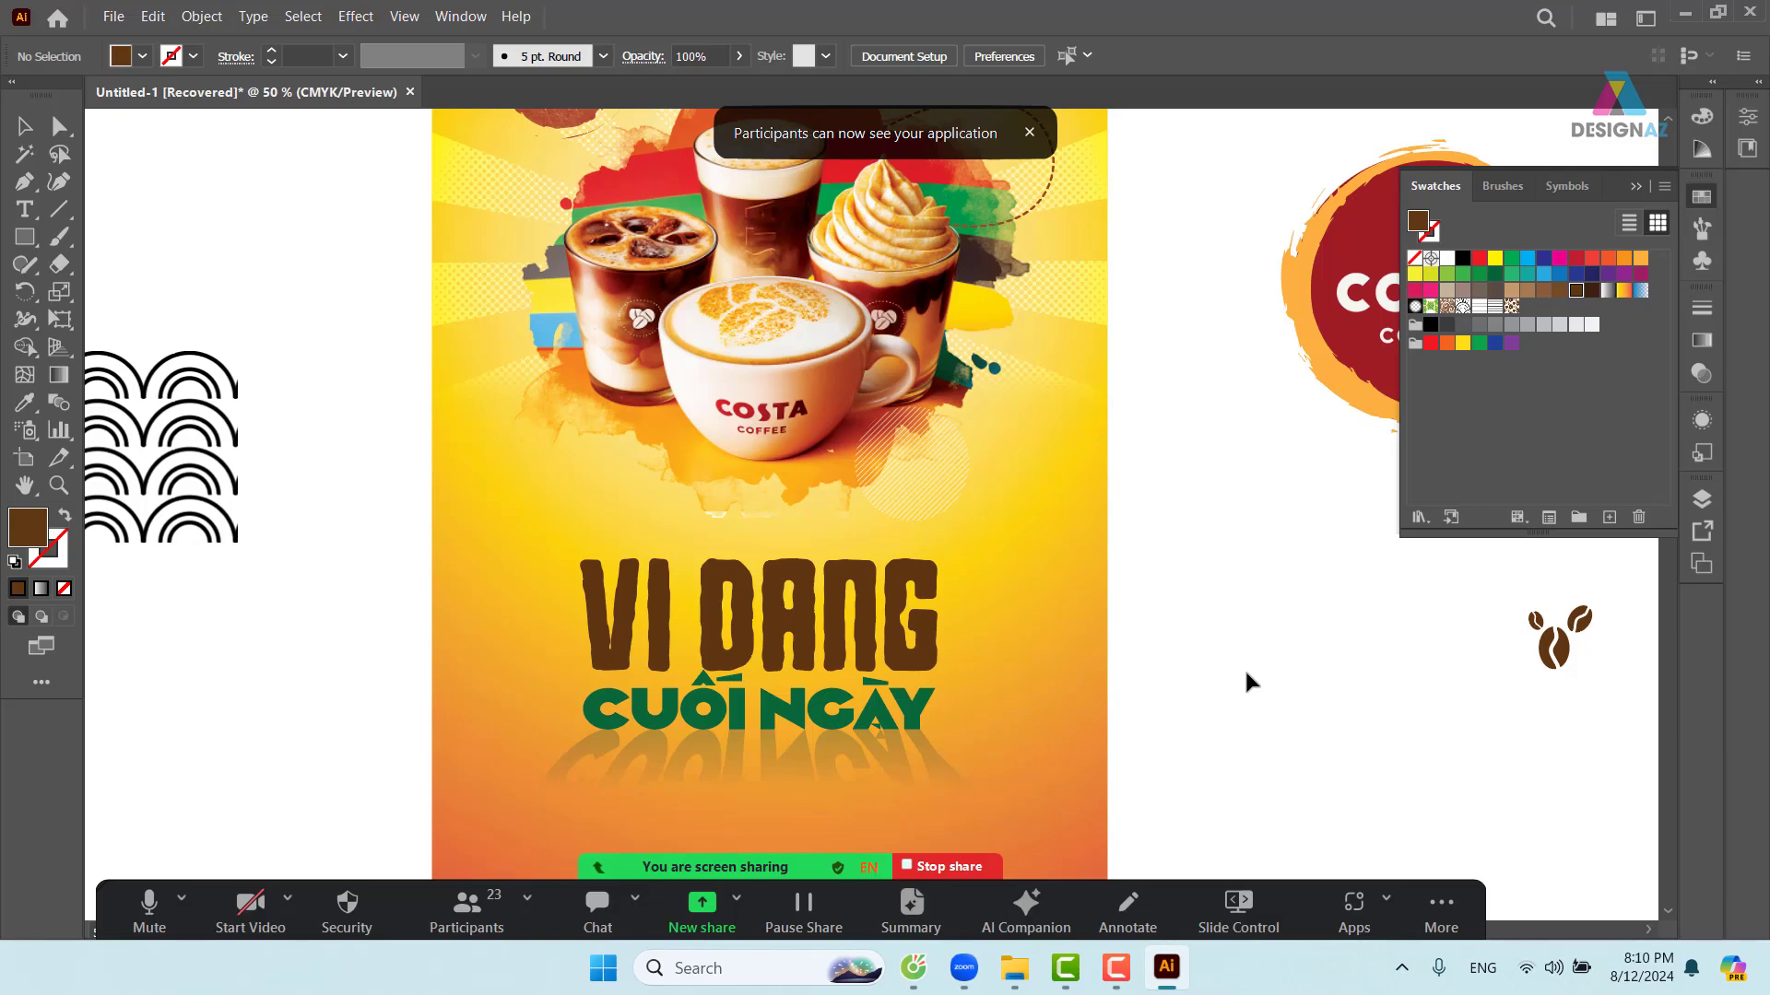
- Apply the 3D Extrude & Bevel effect to the plain brown VI DANG headline above the green CUỐI NGÀY text
drag(1251, 671, 1258, 488)
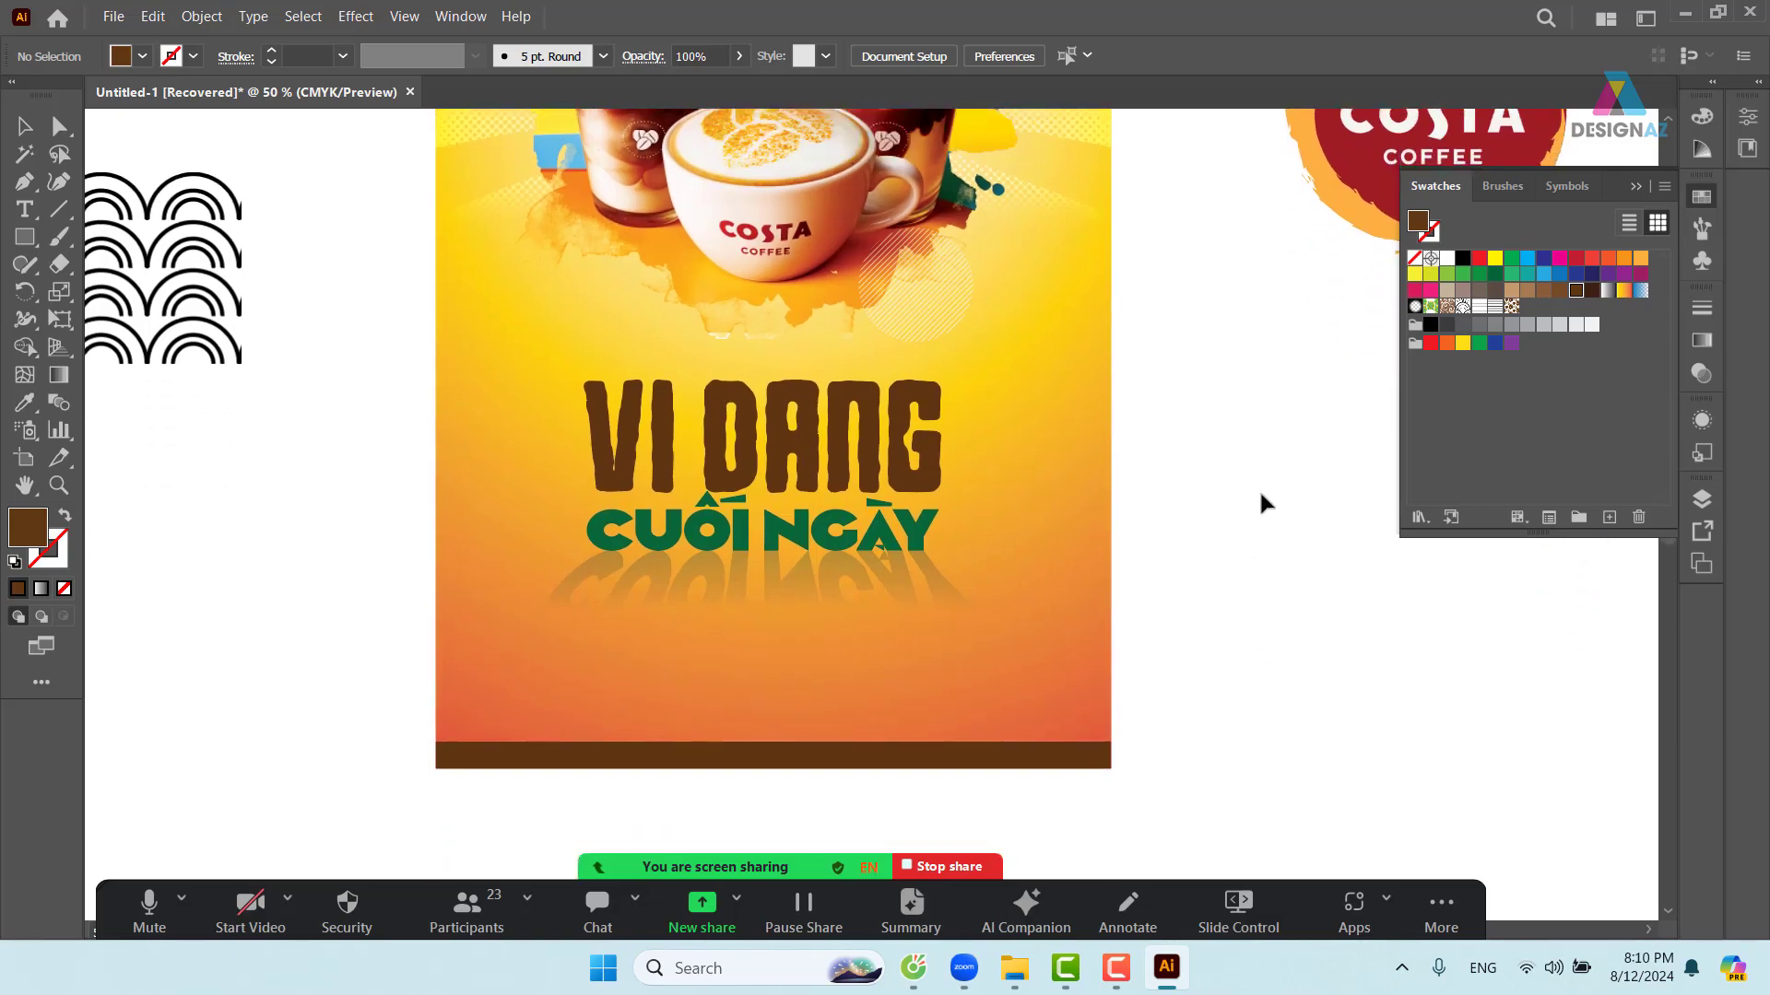
click(908, 479)
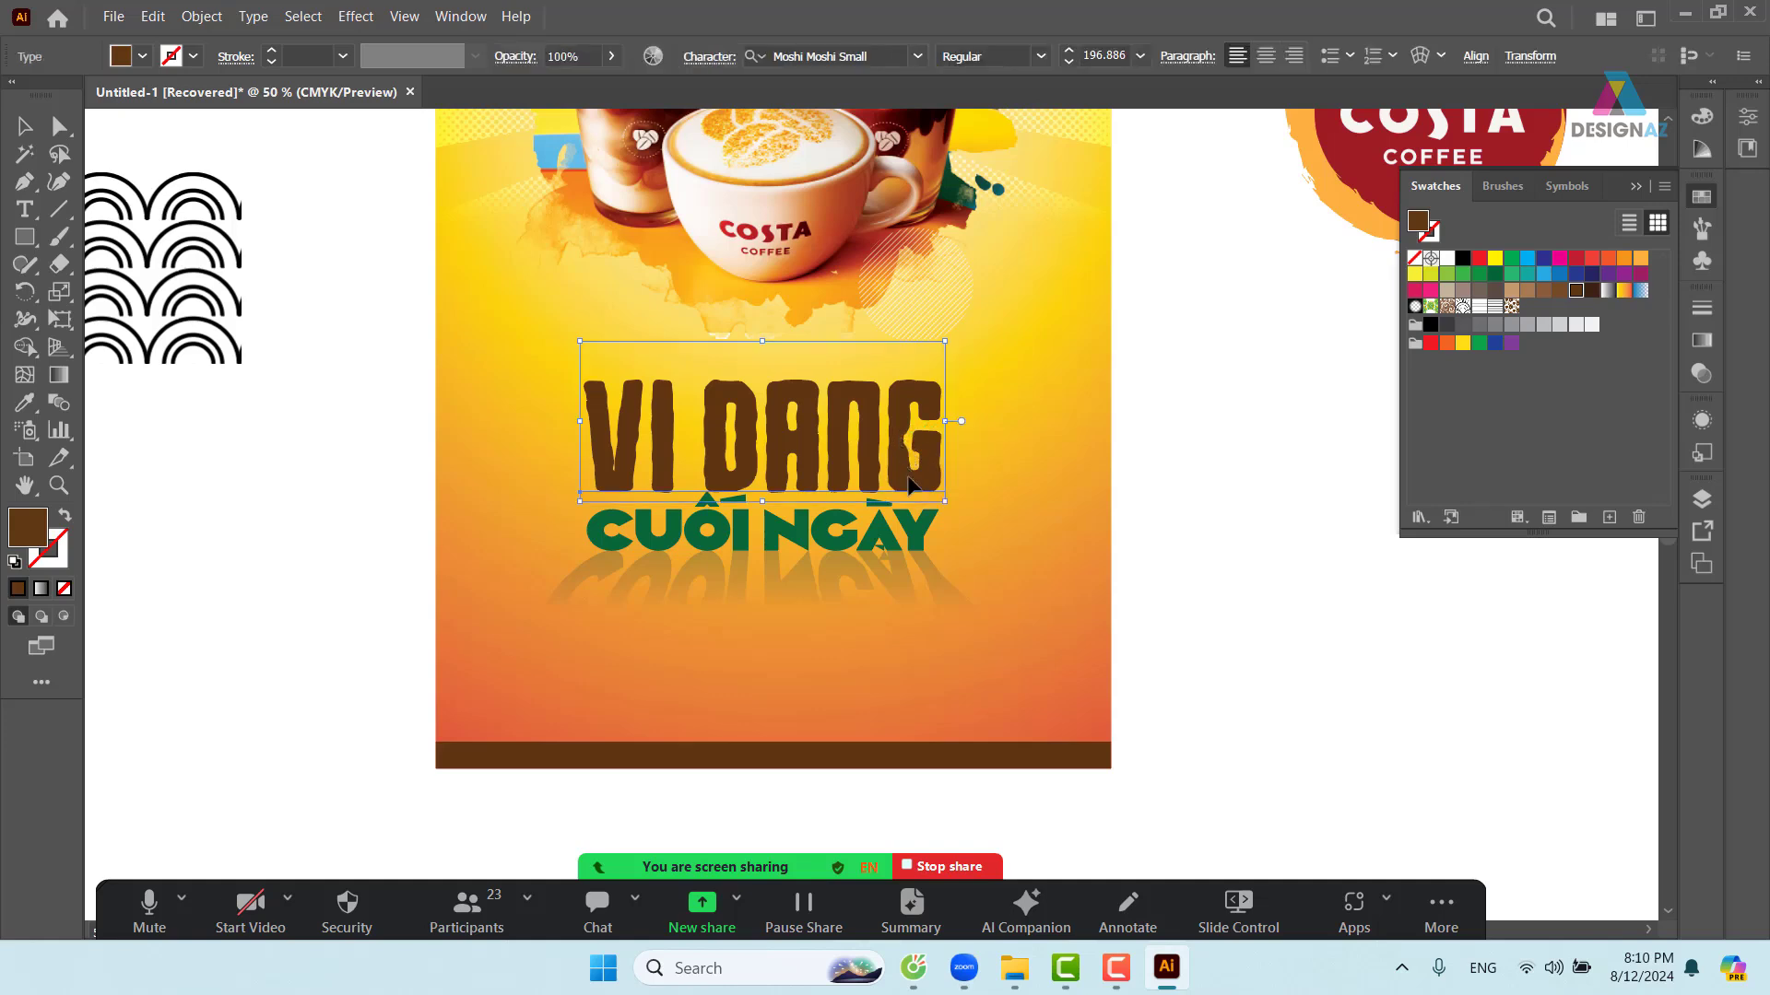
click(355, 16)
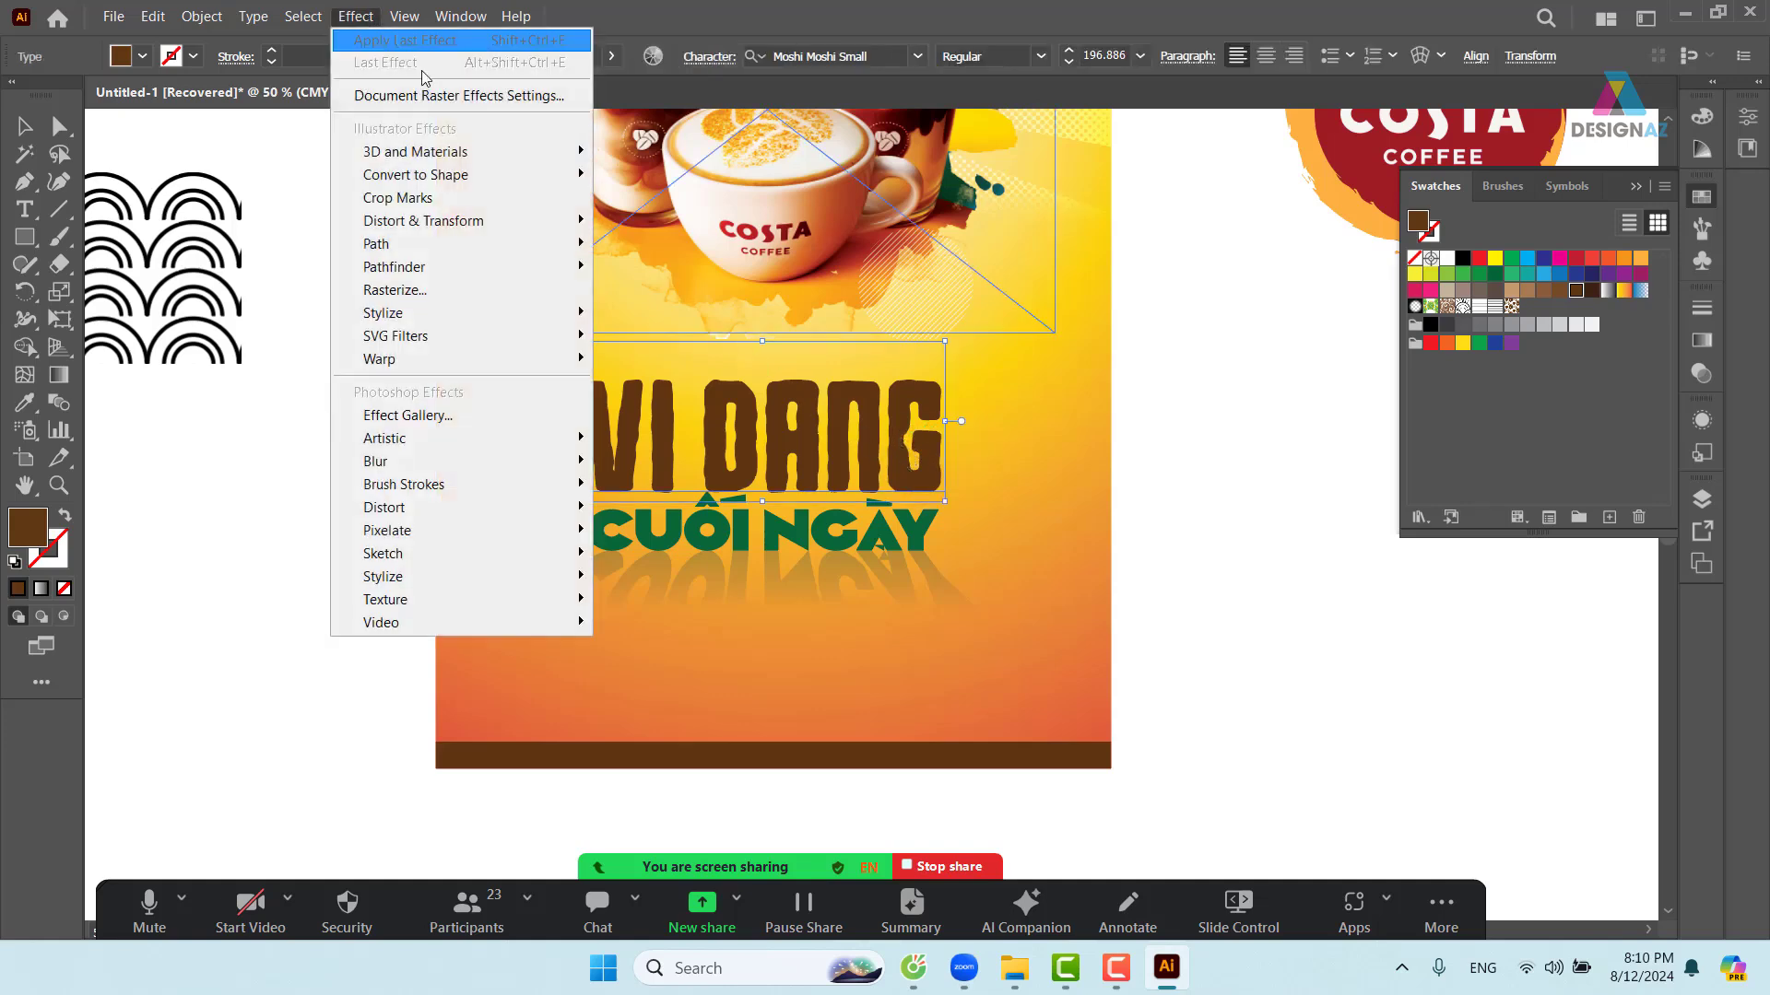
mouse_move(483, 163)
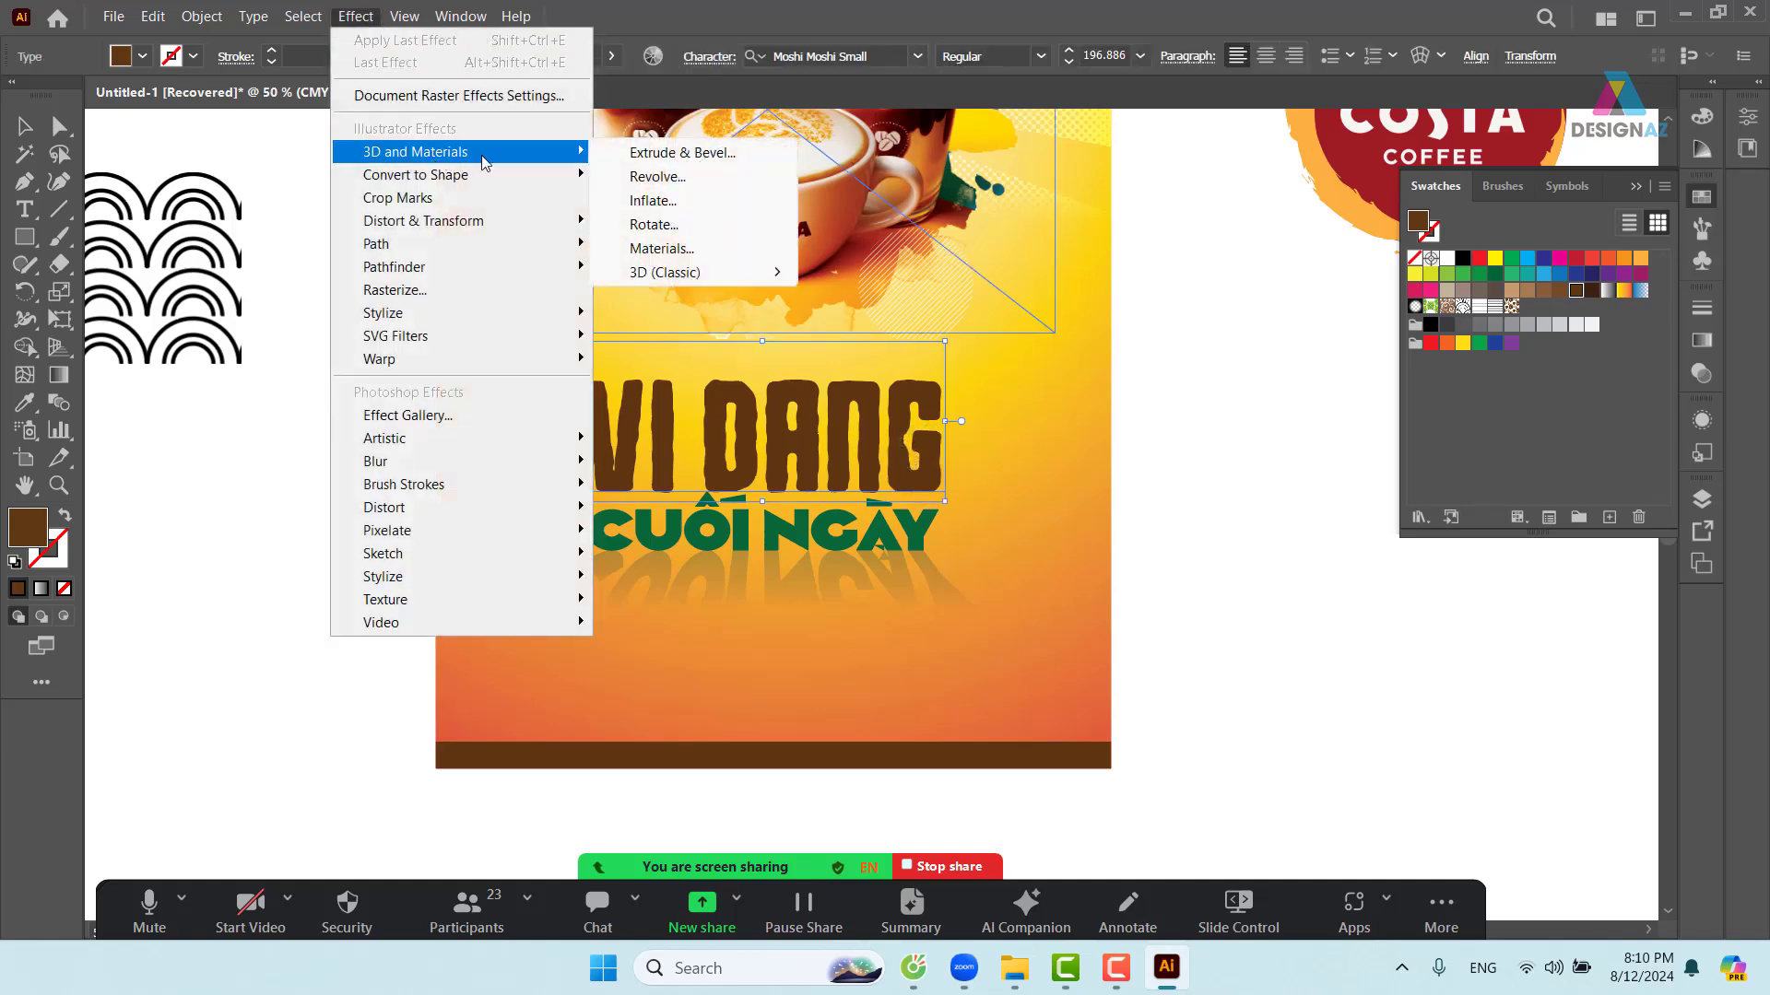
click(682, 153)
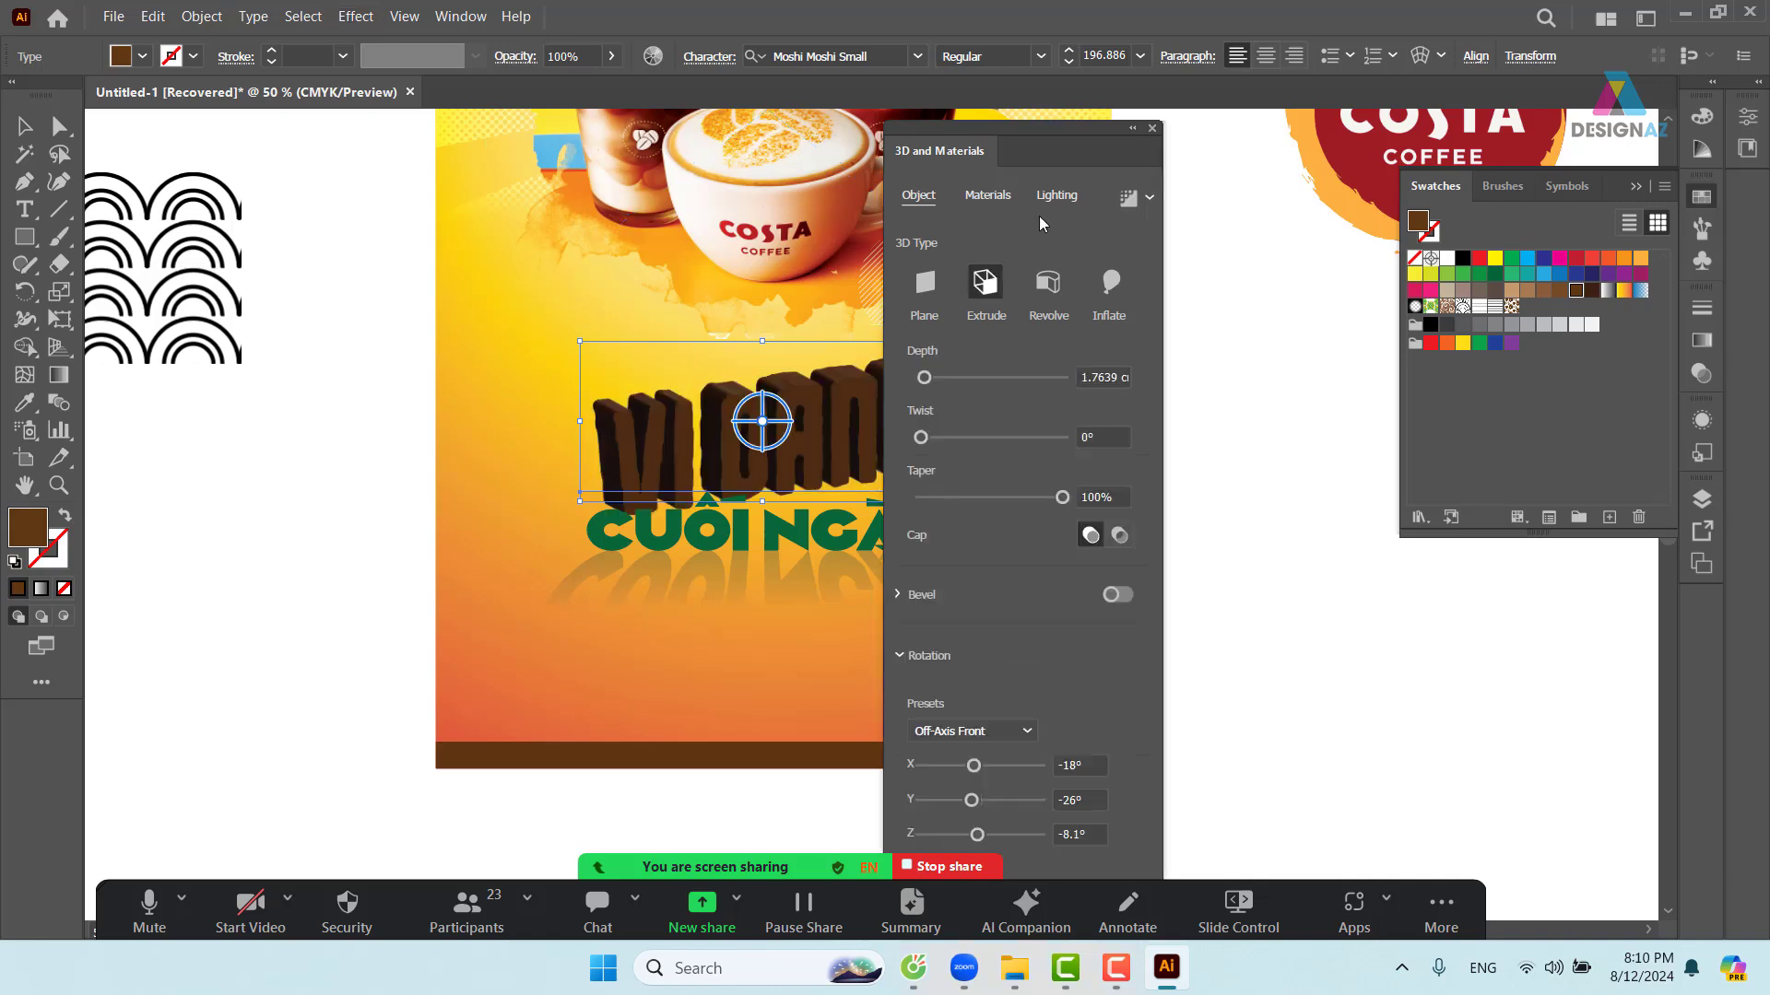
drag(1069, 134, 1214, 86)
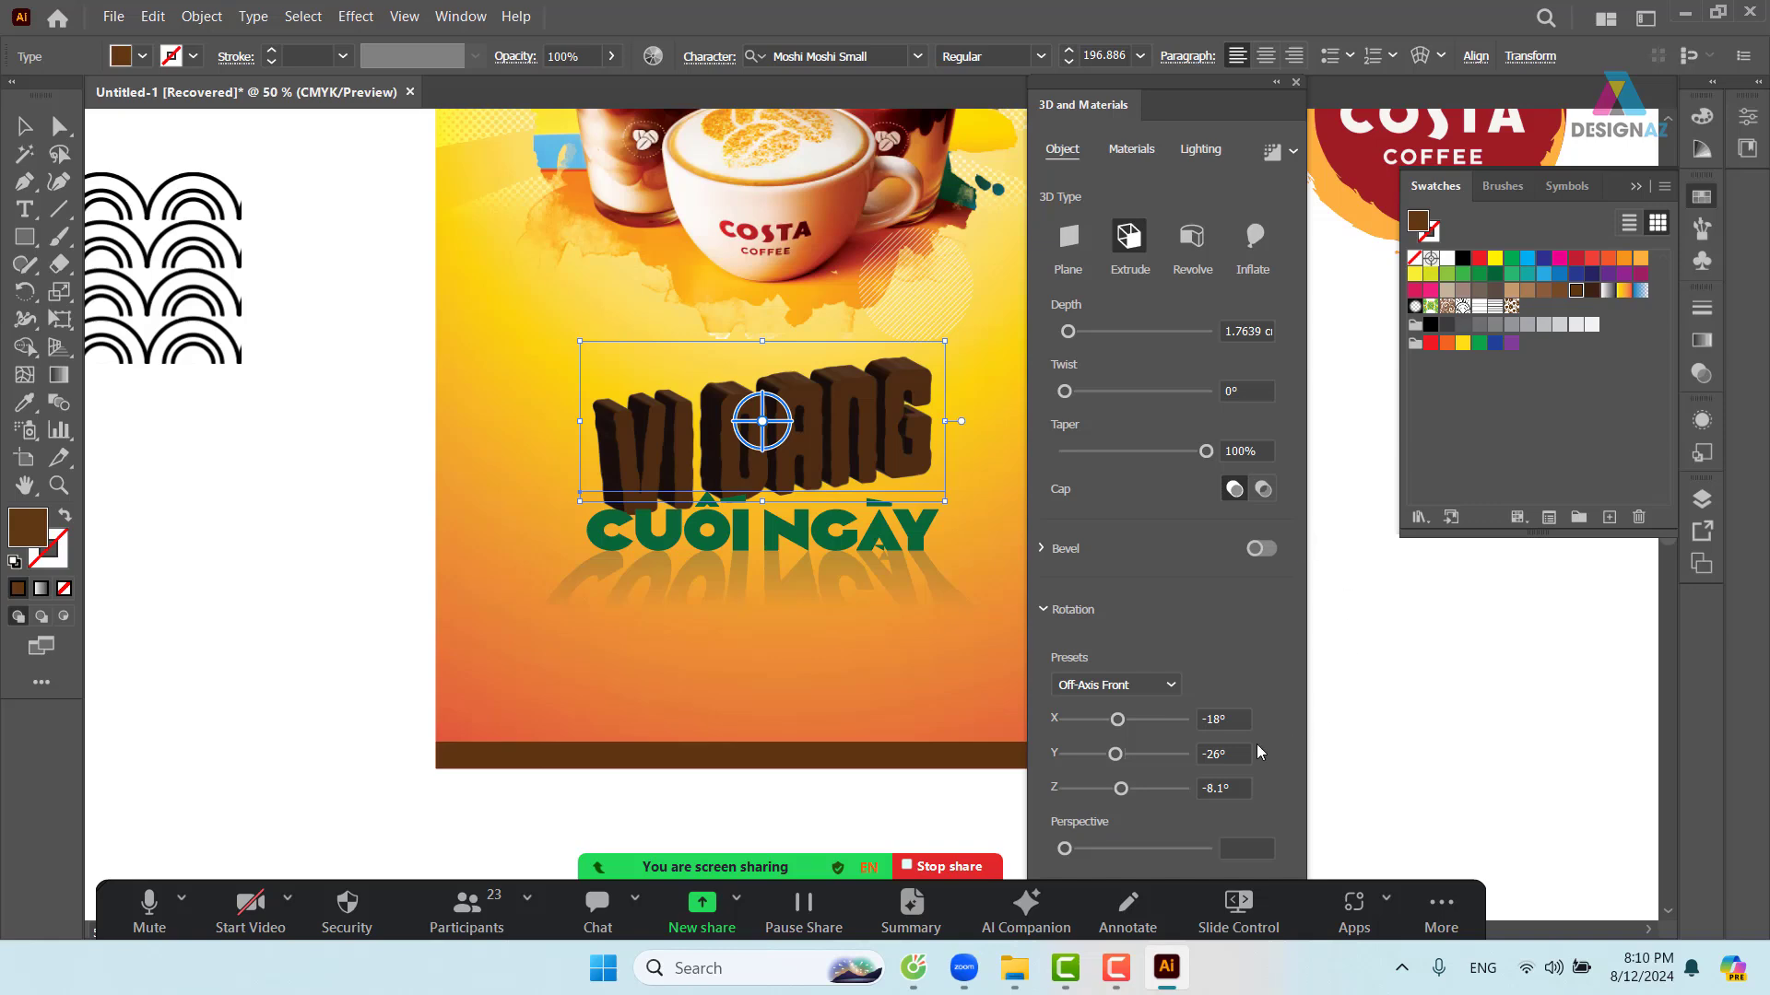
- Set the 3D headline's X, Y and Z rotation to 0° so it faces straight forward
click(1226, 718)
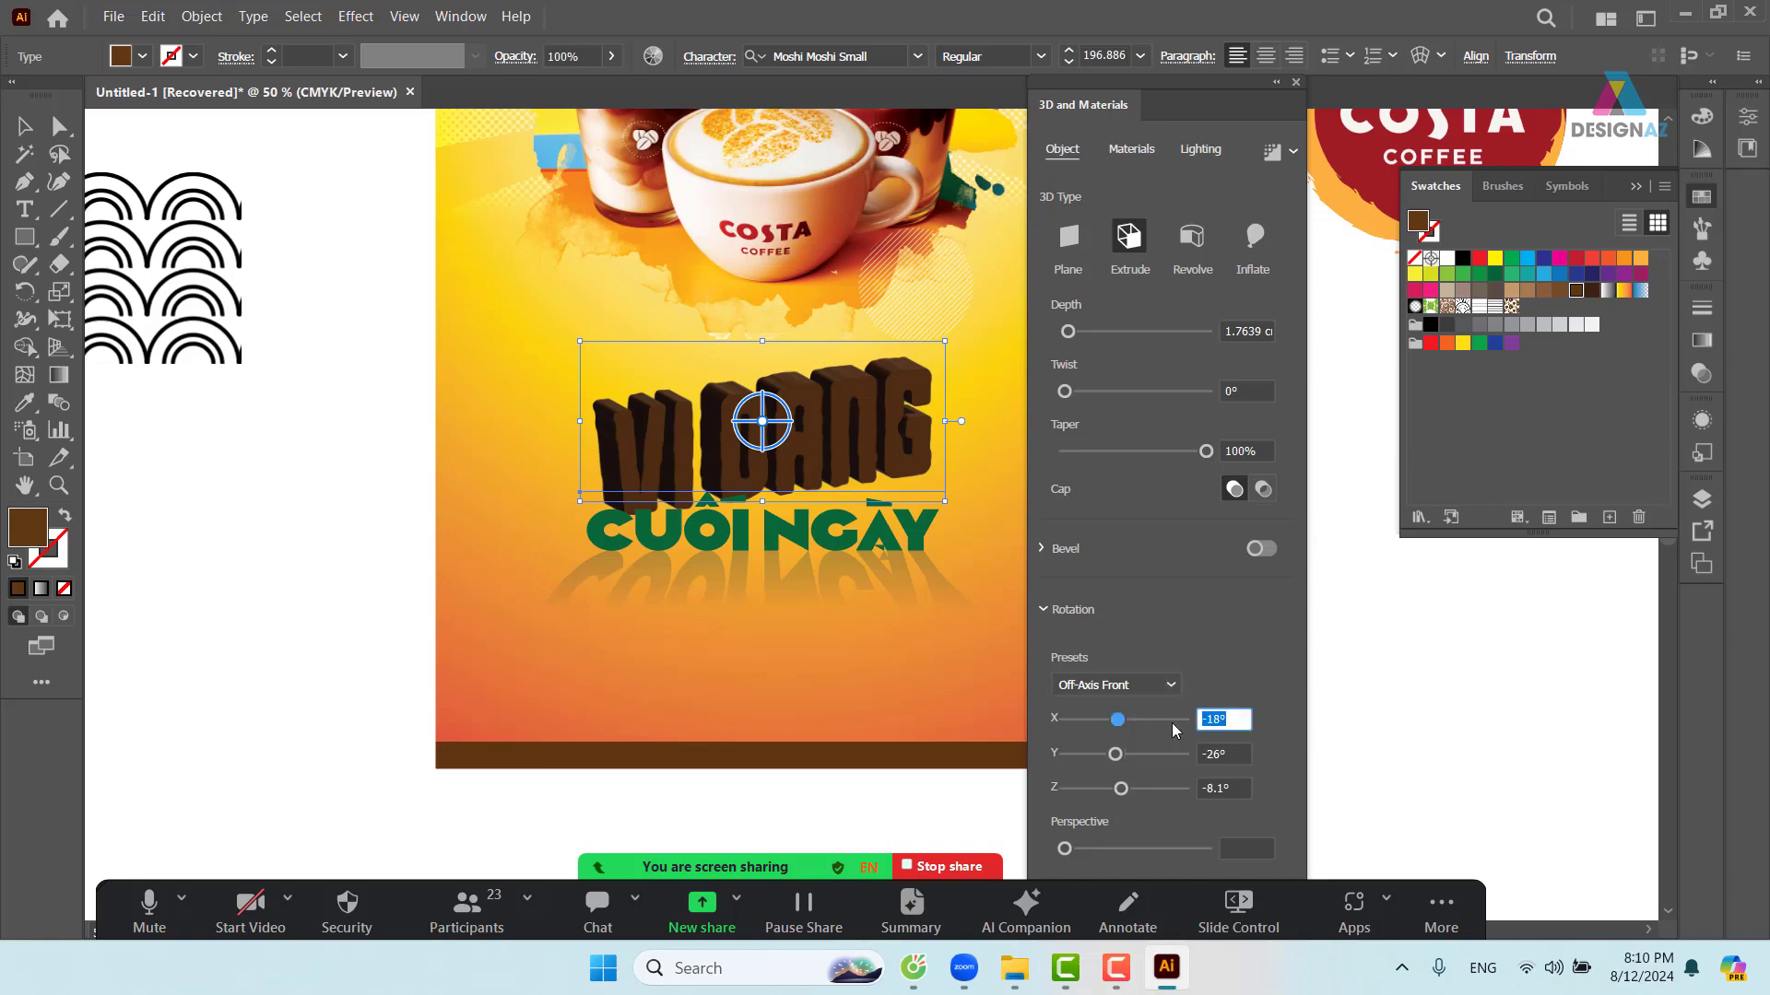
text(0)
key(Return)
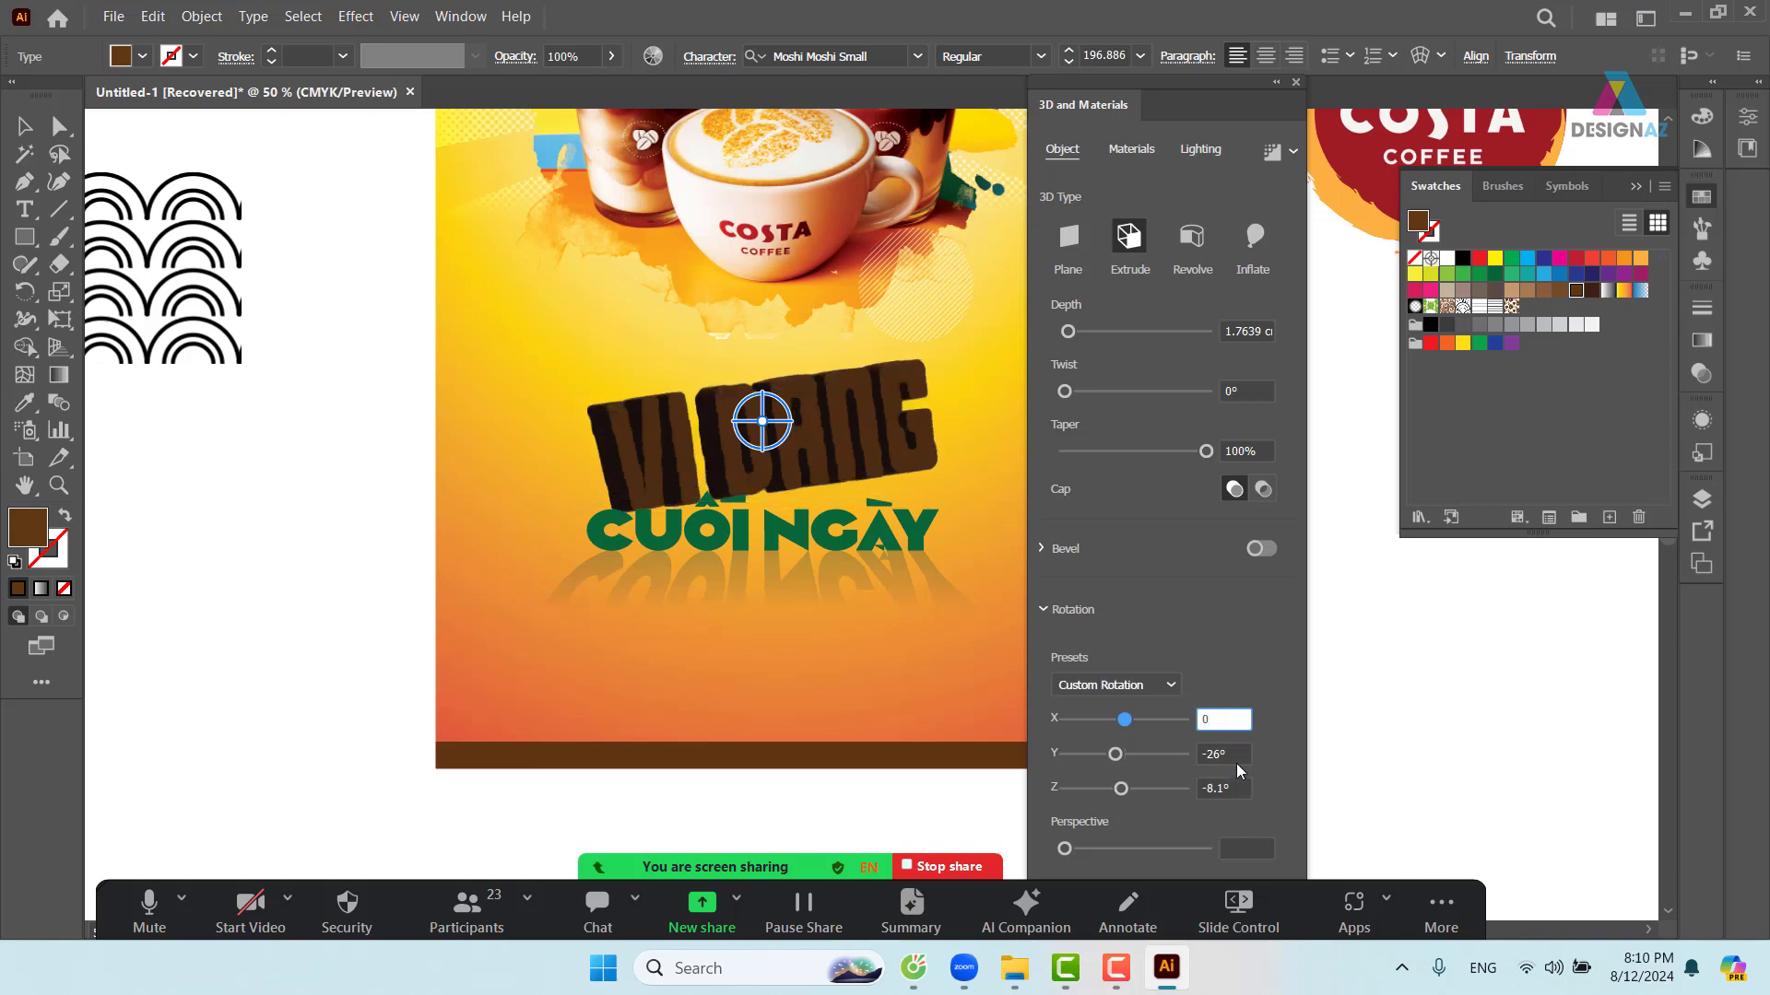
click(1231, 754)
text(0)
key(Return)
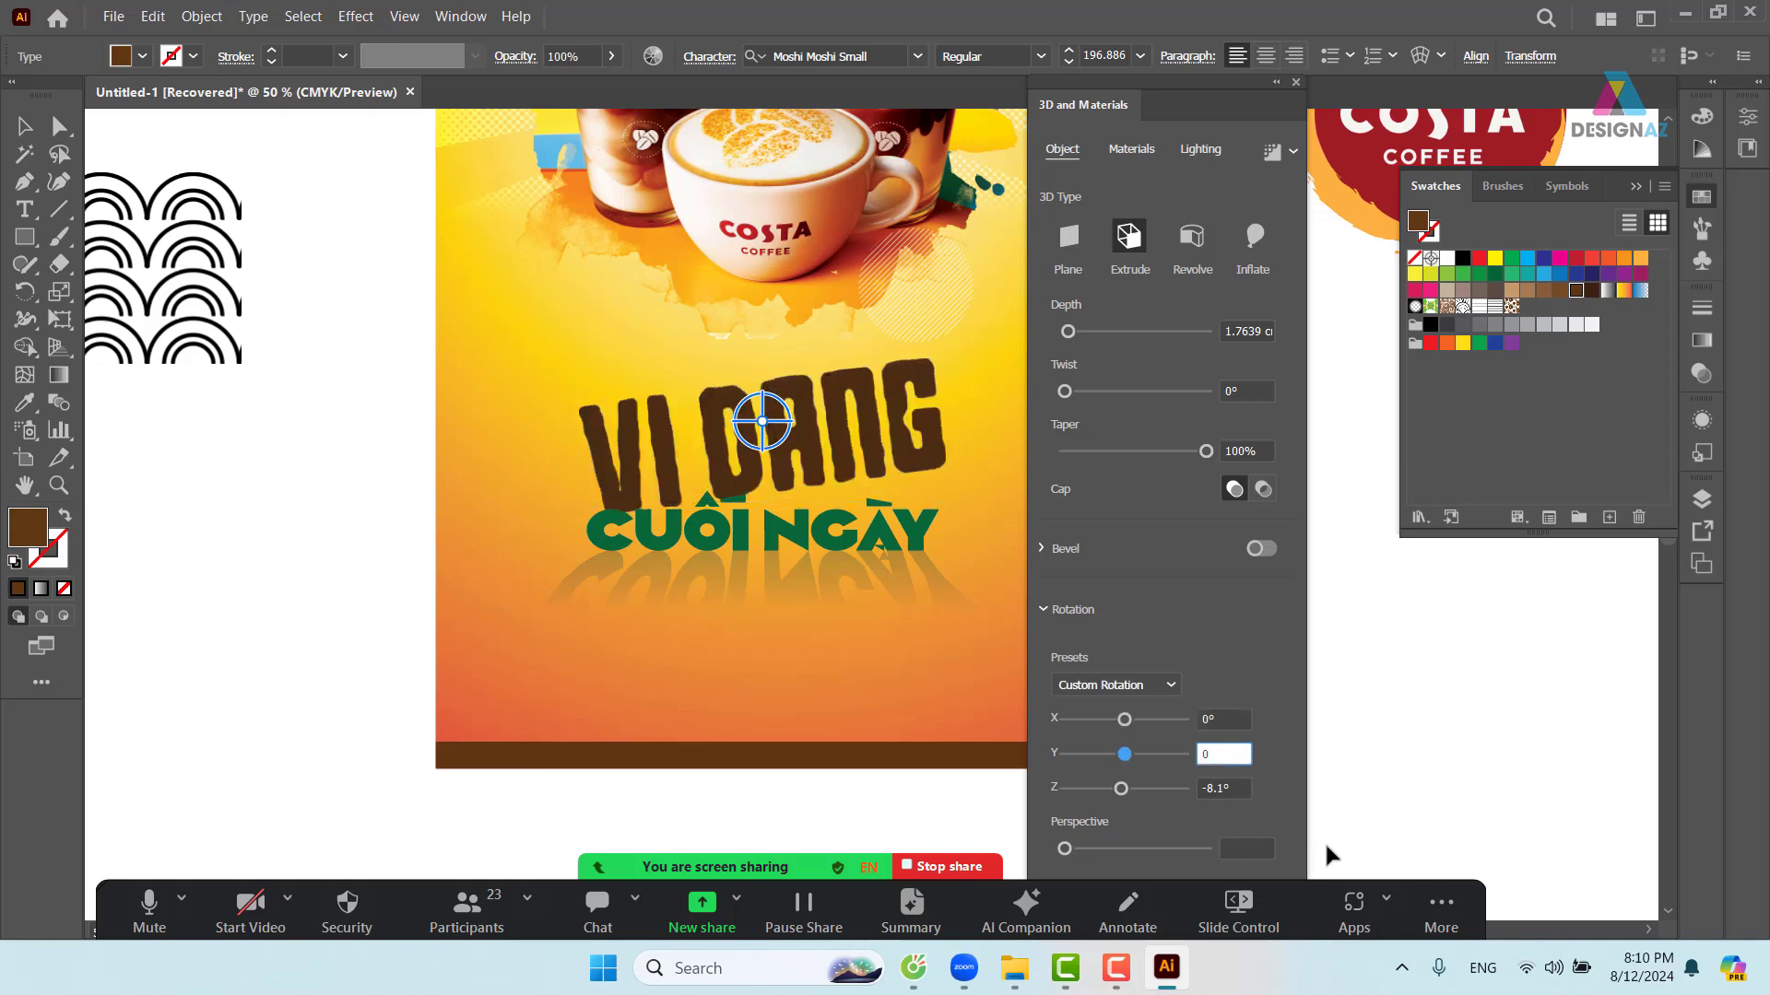
key(Tab)
text(0)
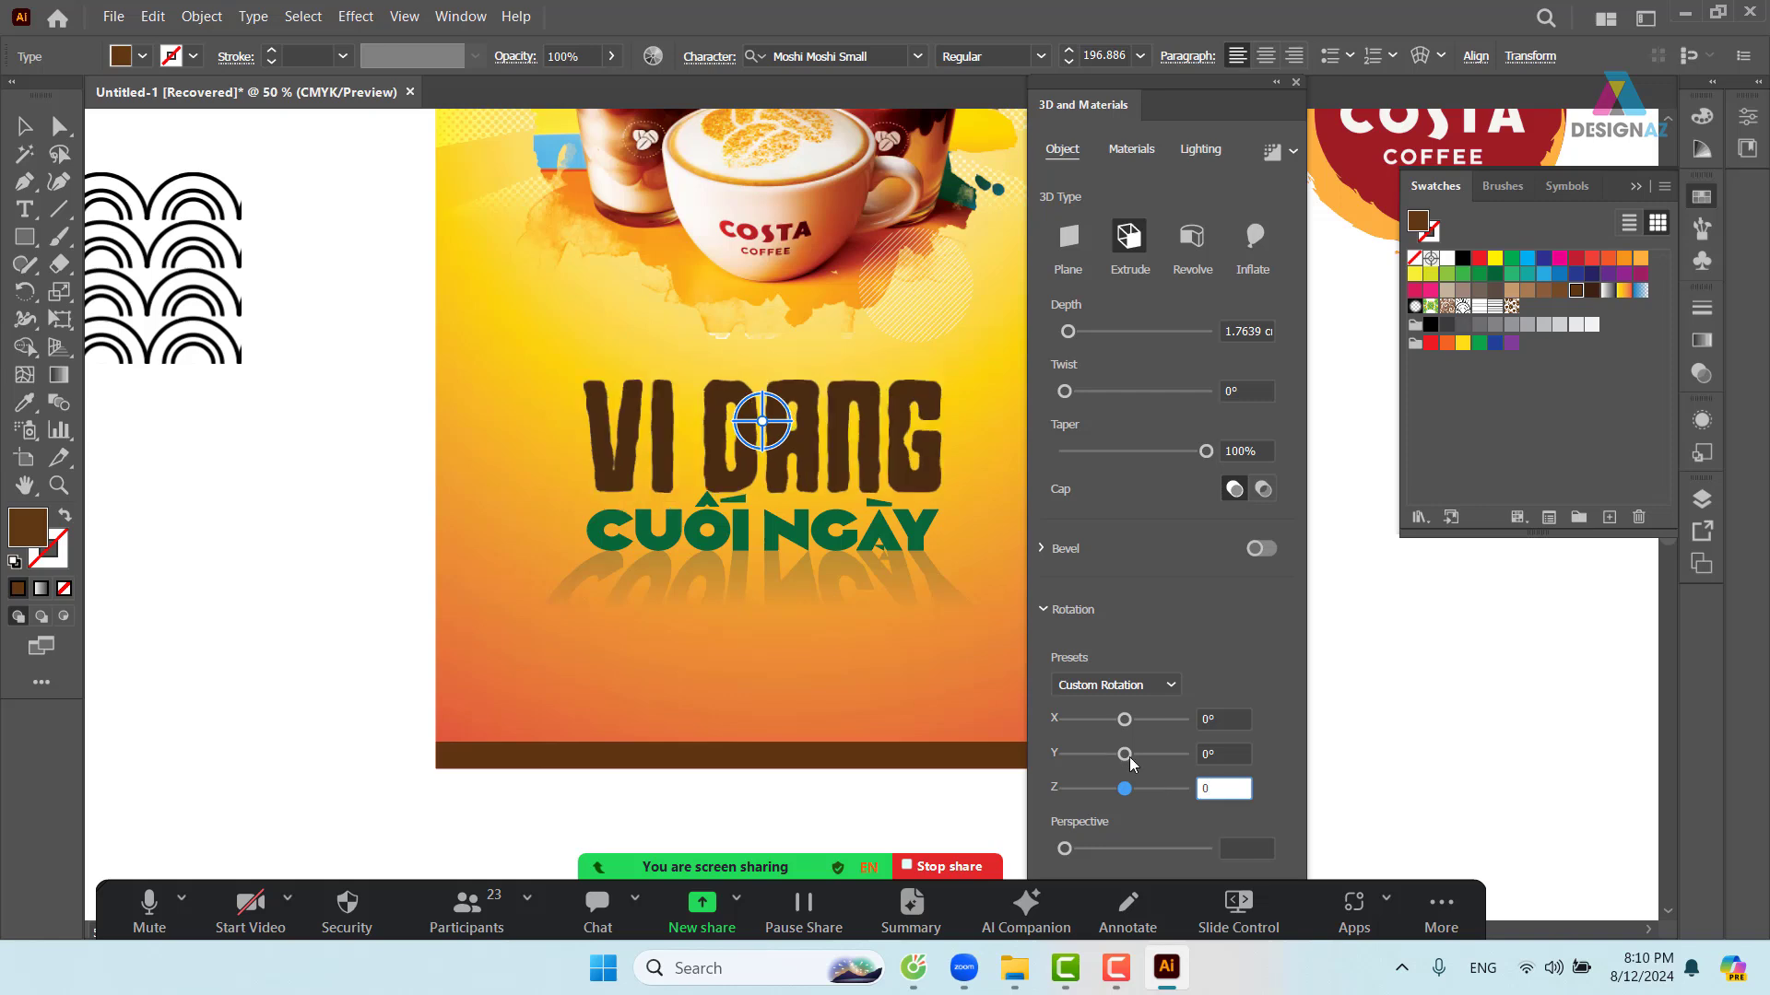
click(1234, 719)
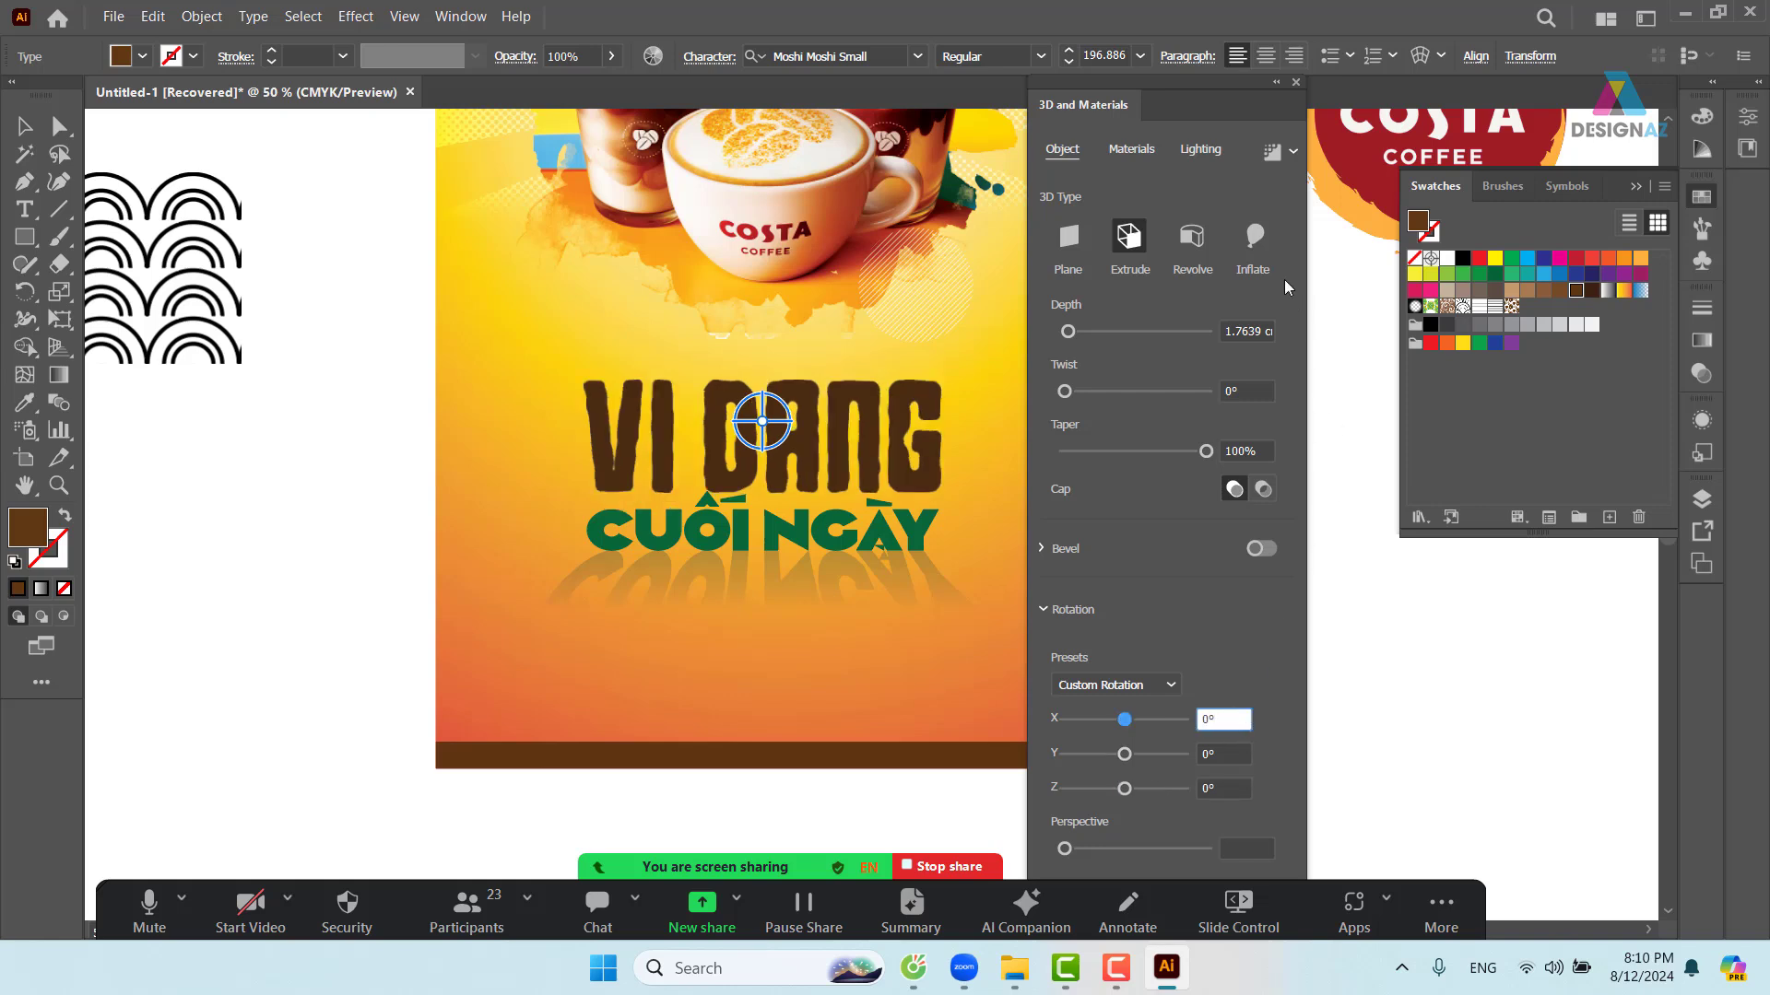
- Change the VI DANG headline's 3D type to Inflate, close the 3D settings and deselect
click(1257, 241)
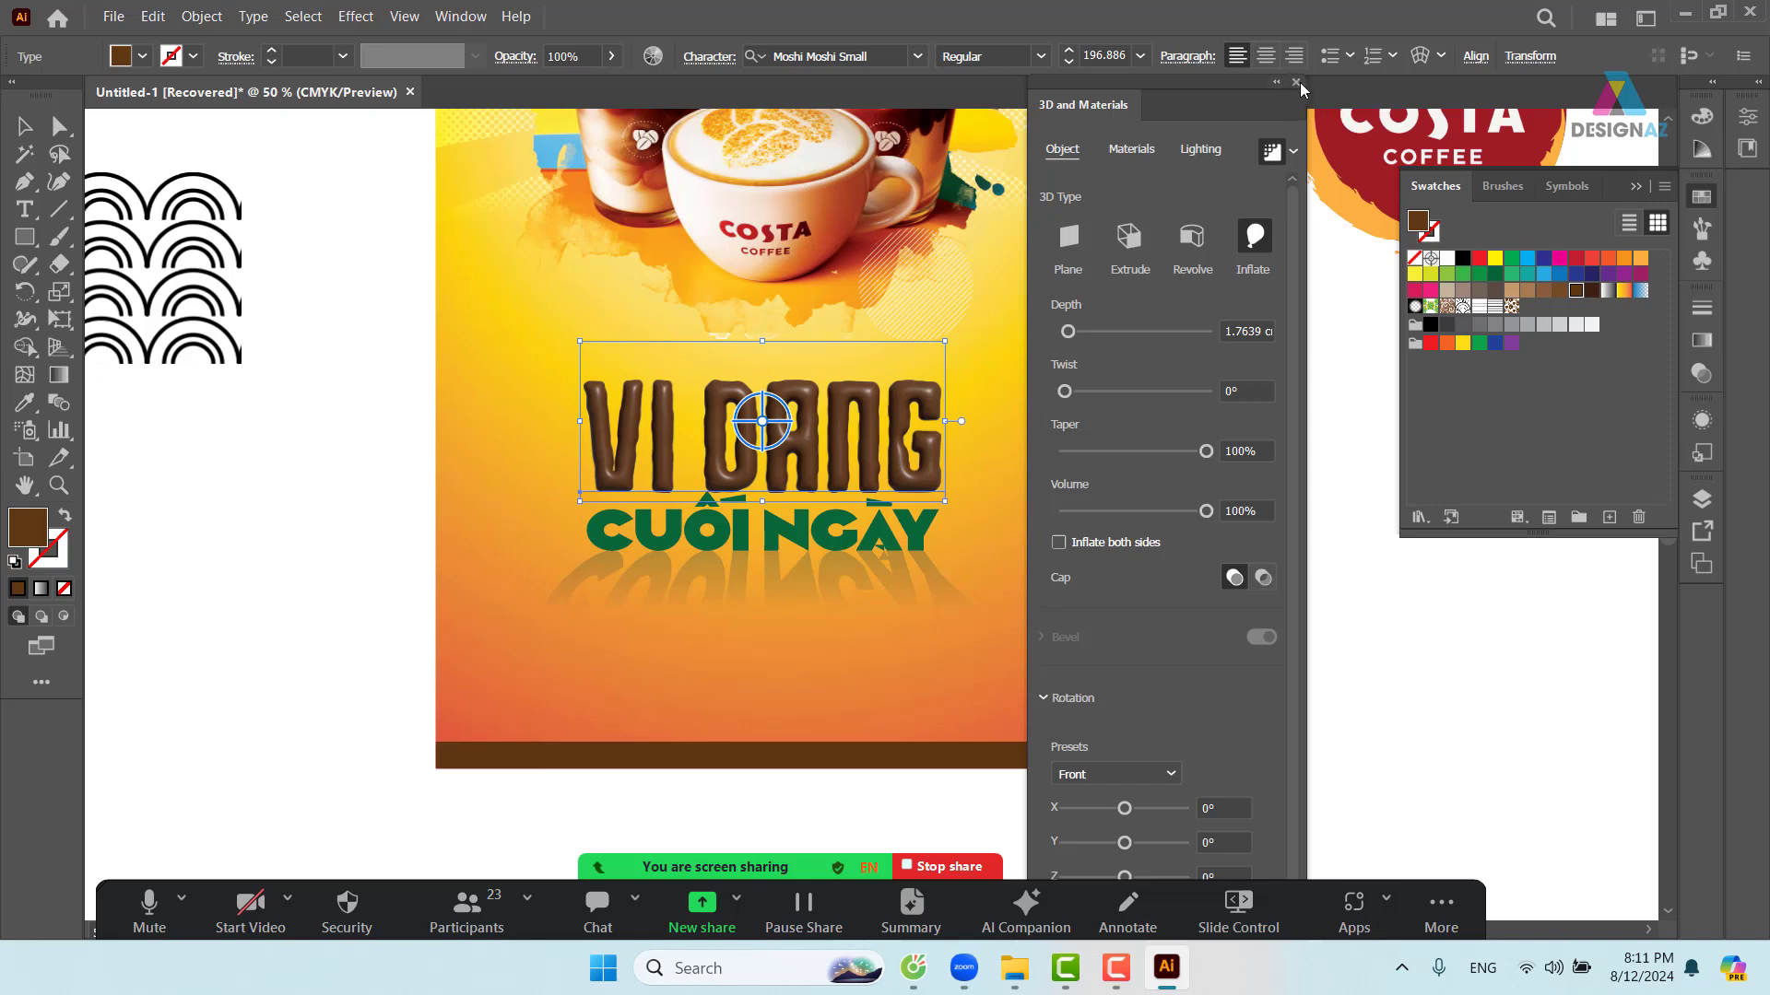
click(1297, 84)
click(1260, 451)
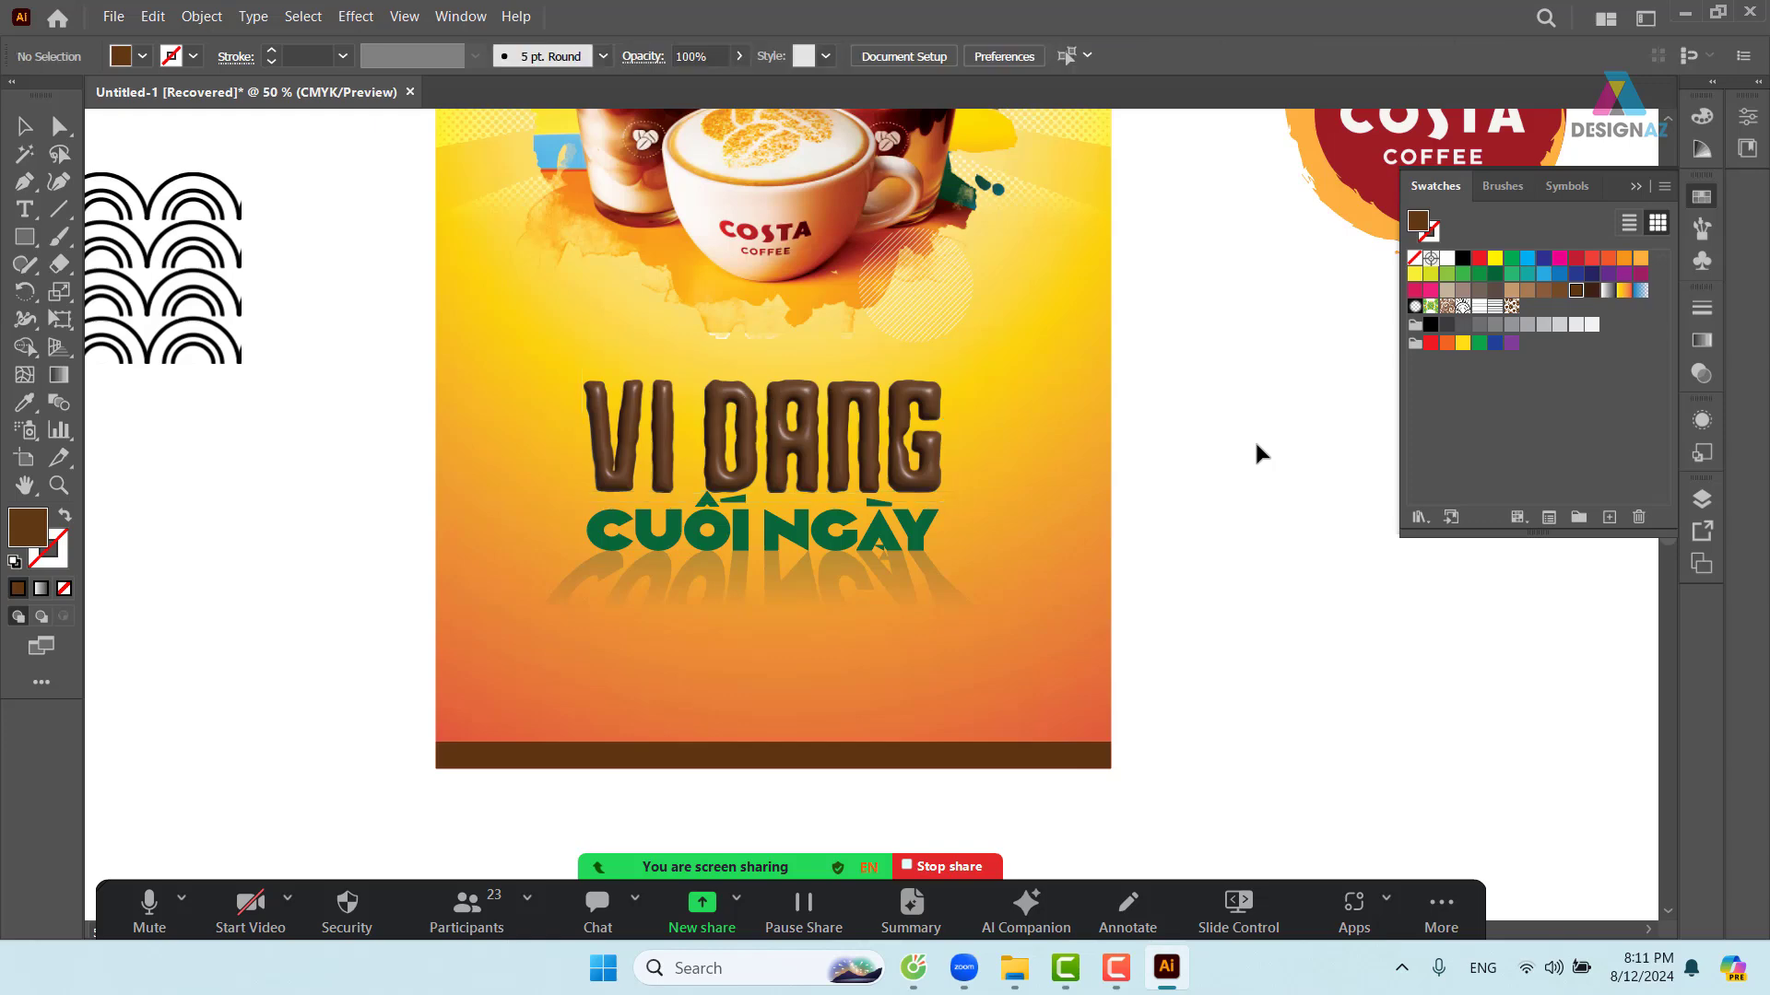
- Examine the inflated VI DANG lettering up close and compare the two poster versions side by side
key(z)
drag(569, 376, 1059, 486)
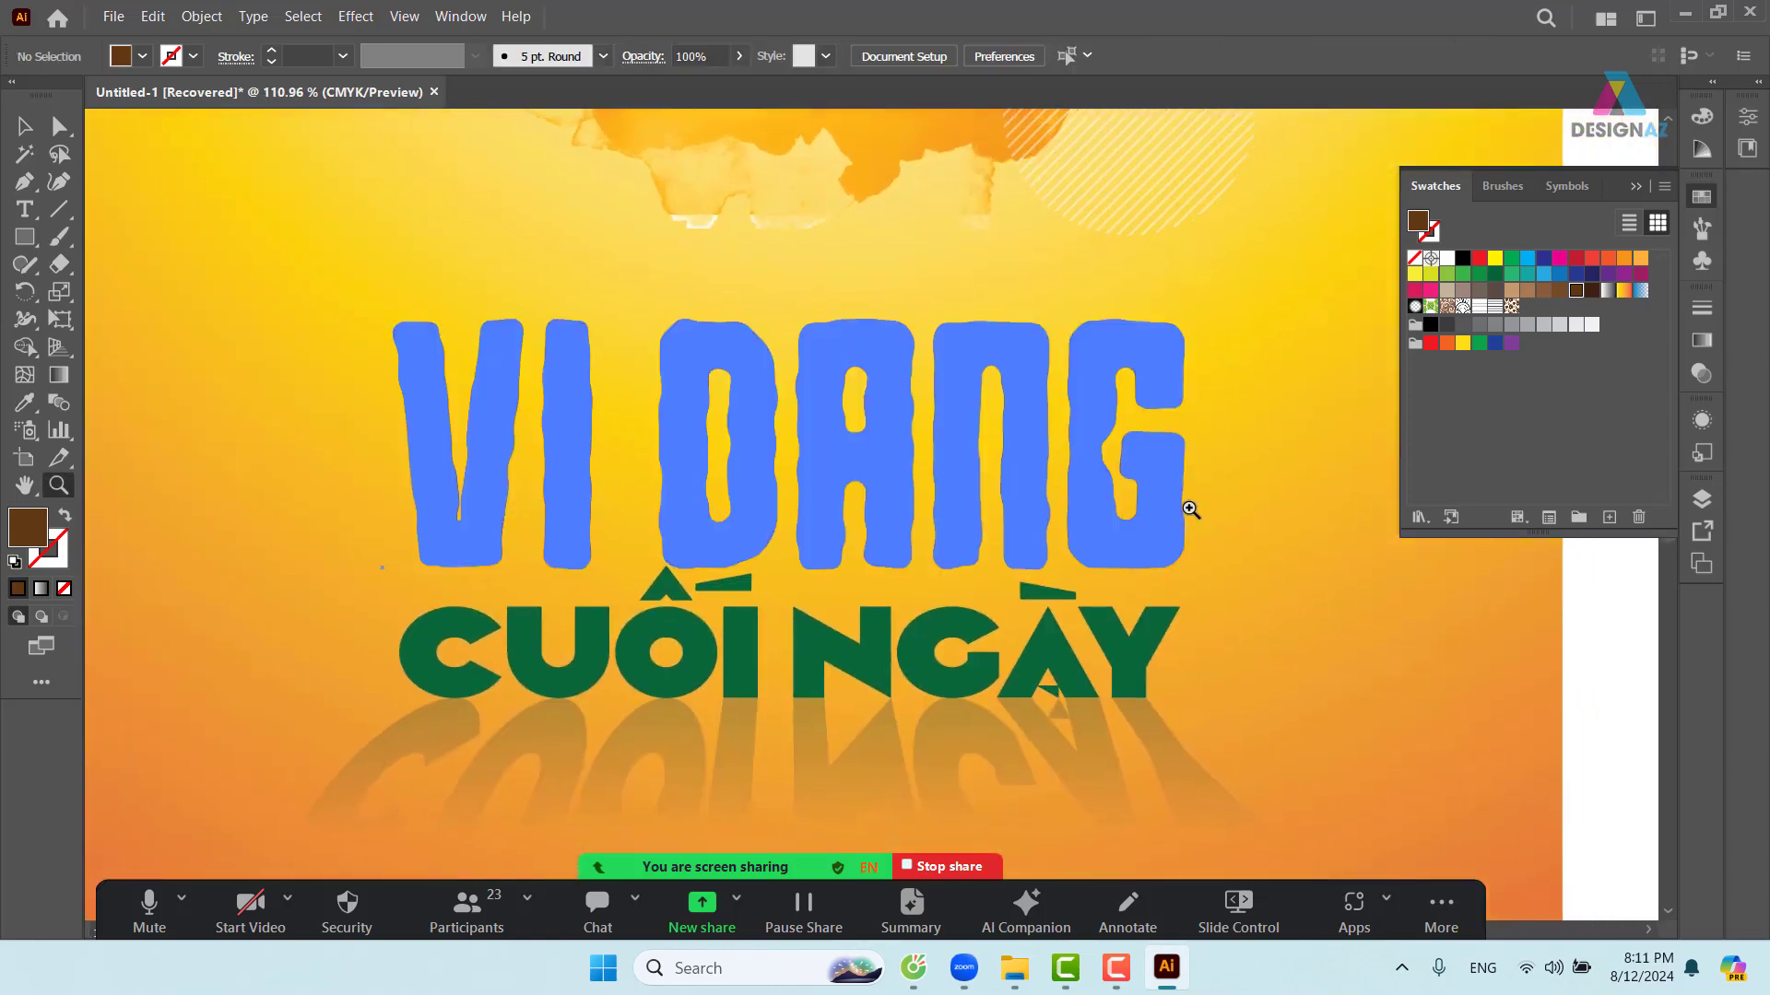
key(ctrl+1)
key(ctrl+minus)
key(ctrl+minus)
key(ctrl+minus)
key(ctrl+minus)
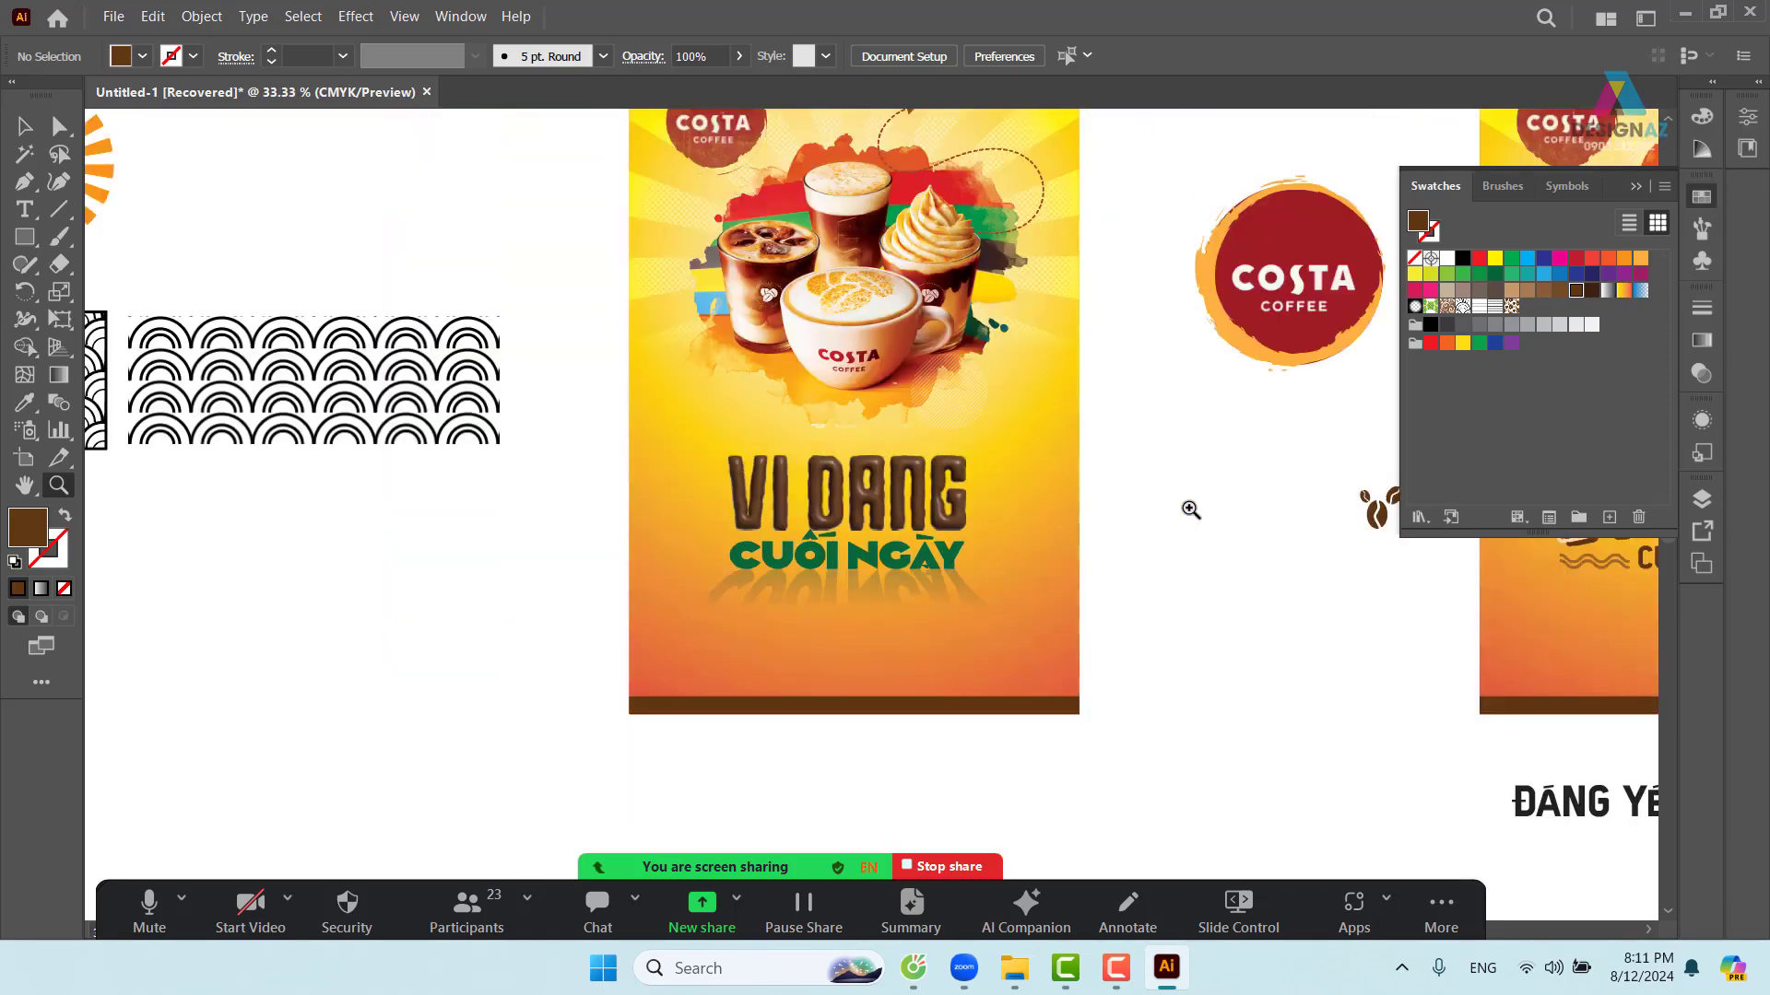
drag(1173, 513, 885, 517)
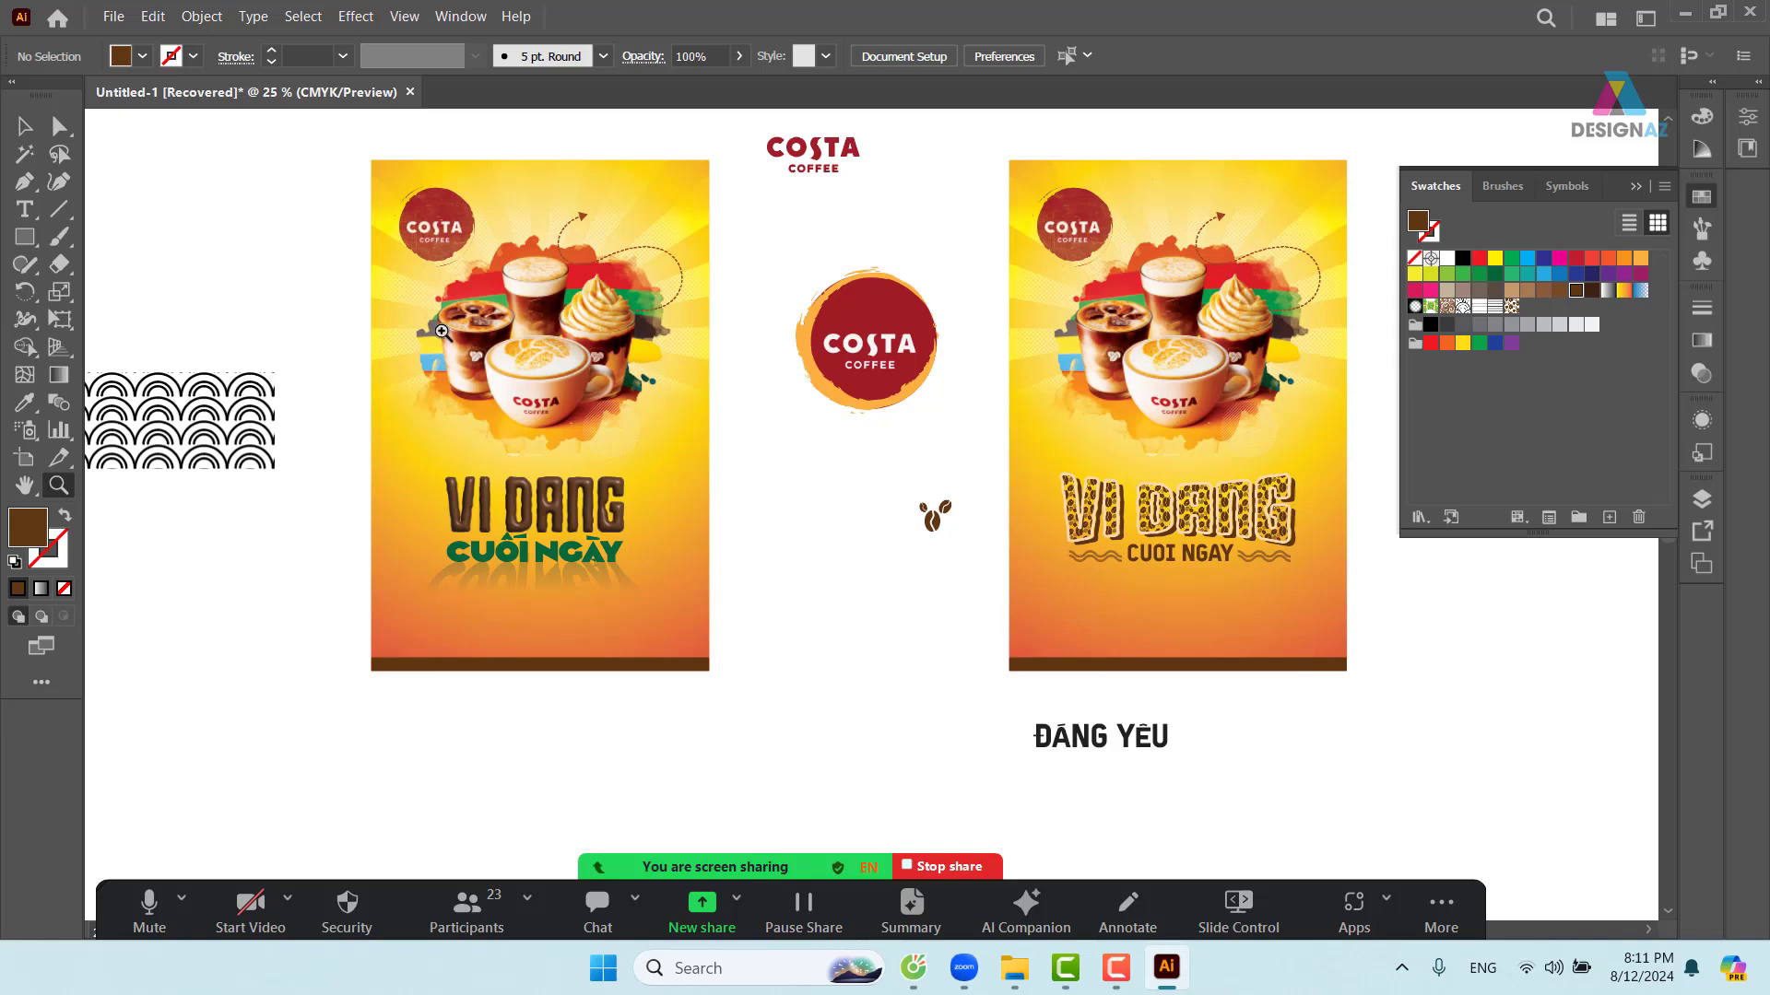
click(28, 131)
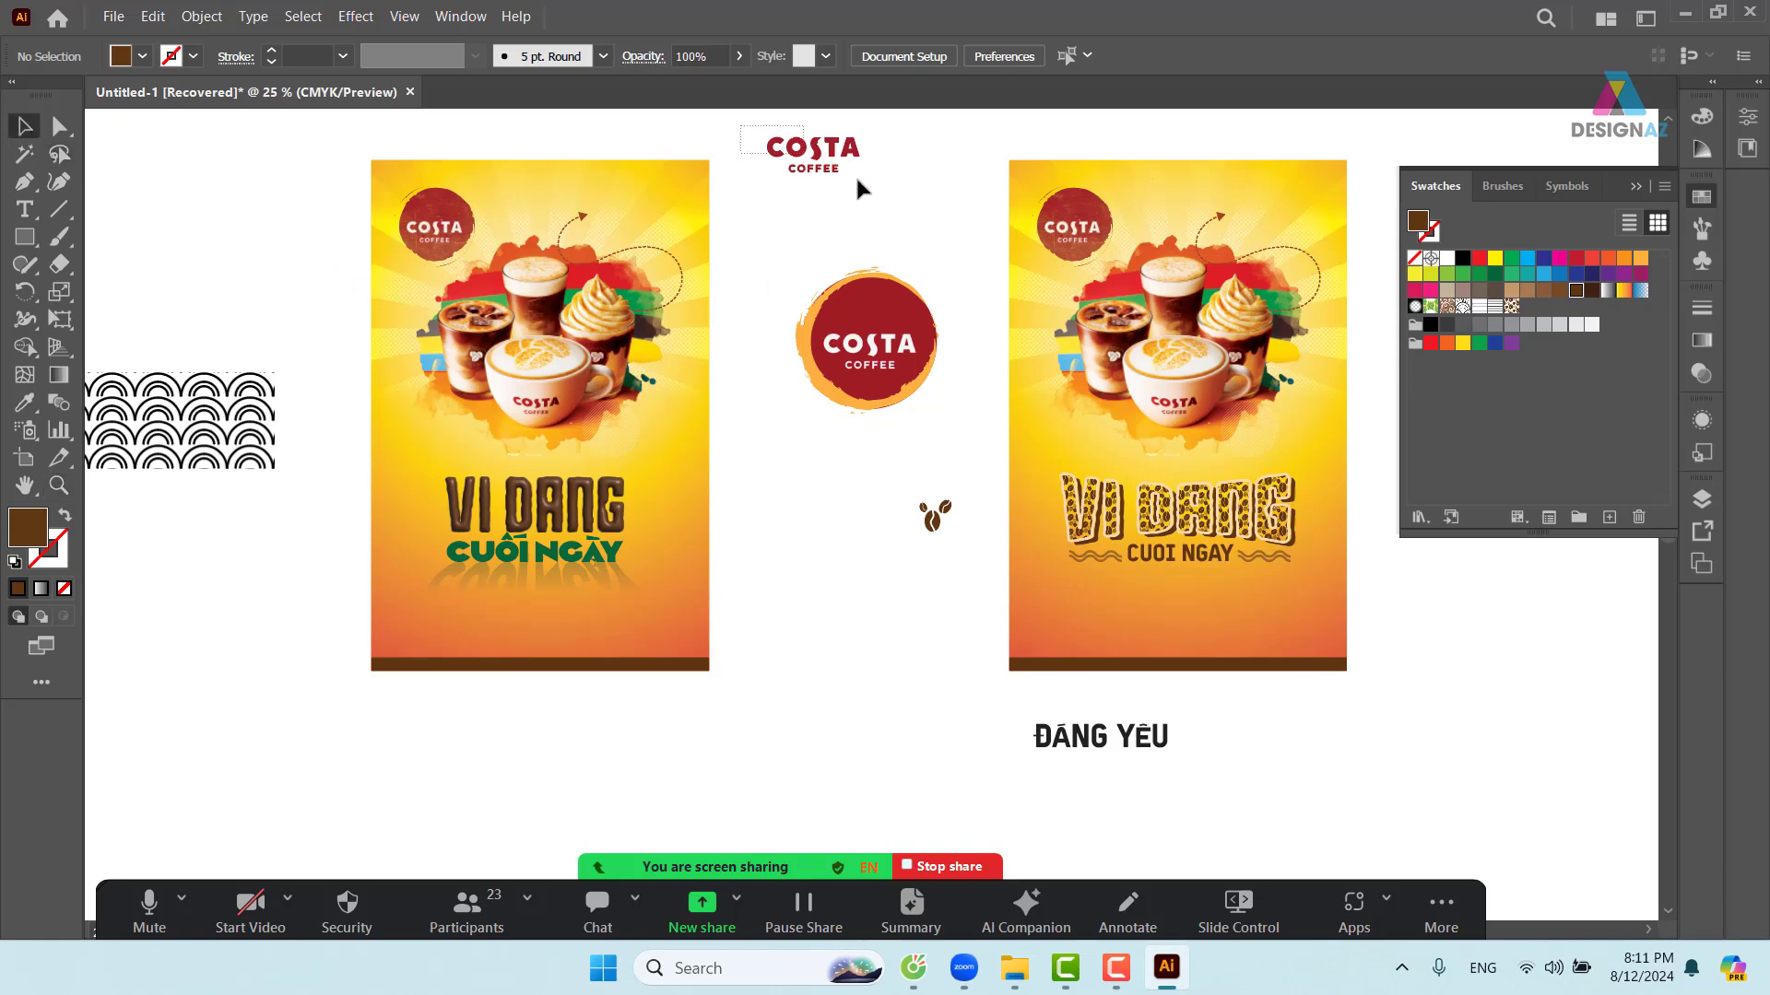
- Move the loose COSTA COFFEE wordmark directly above the round logo and the small coffee beans directly below it, between the two posters
drag(835, 155, 887, 219)
click(935, 519)
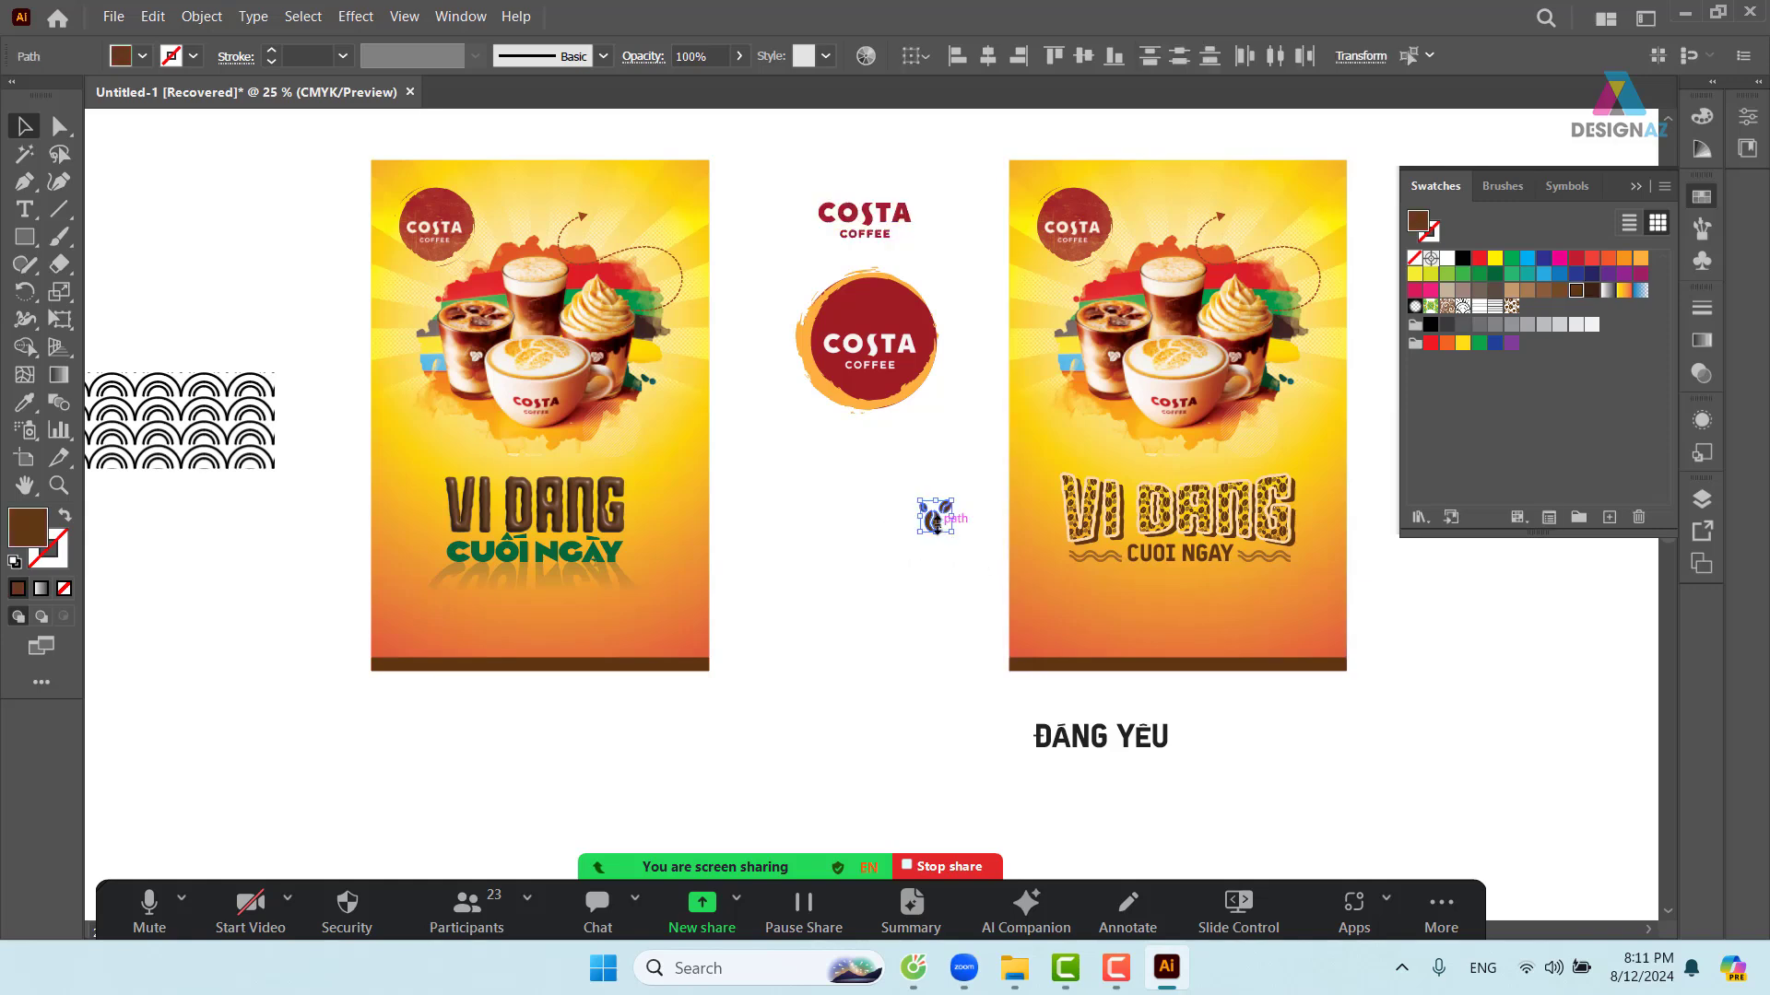
drag(936, 525, 876, 464)
key(ctrl+z)
click(916, 588)
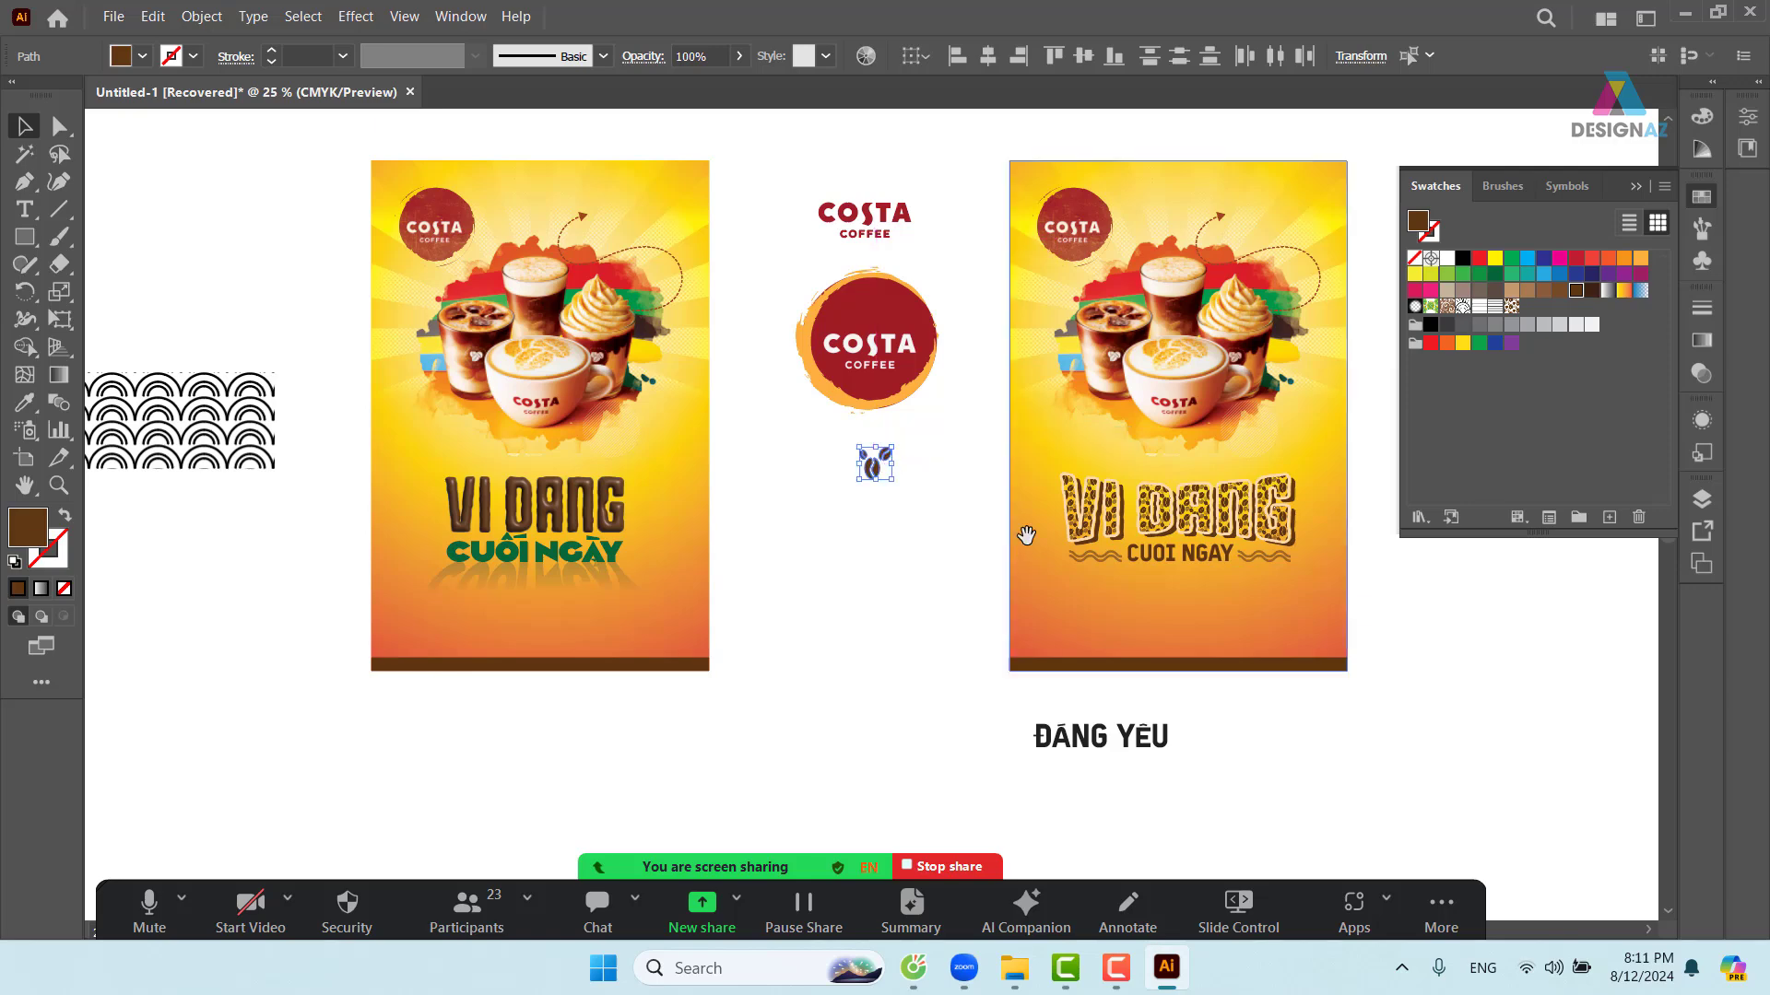
drag(1026, 534, 795, 495)
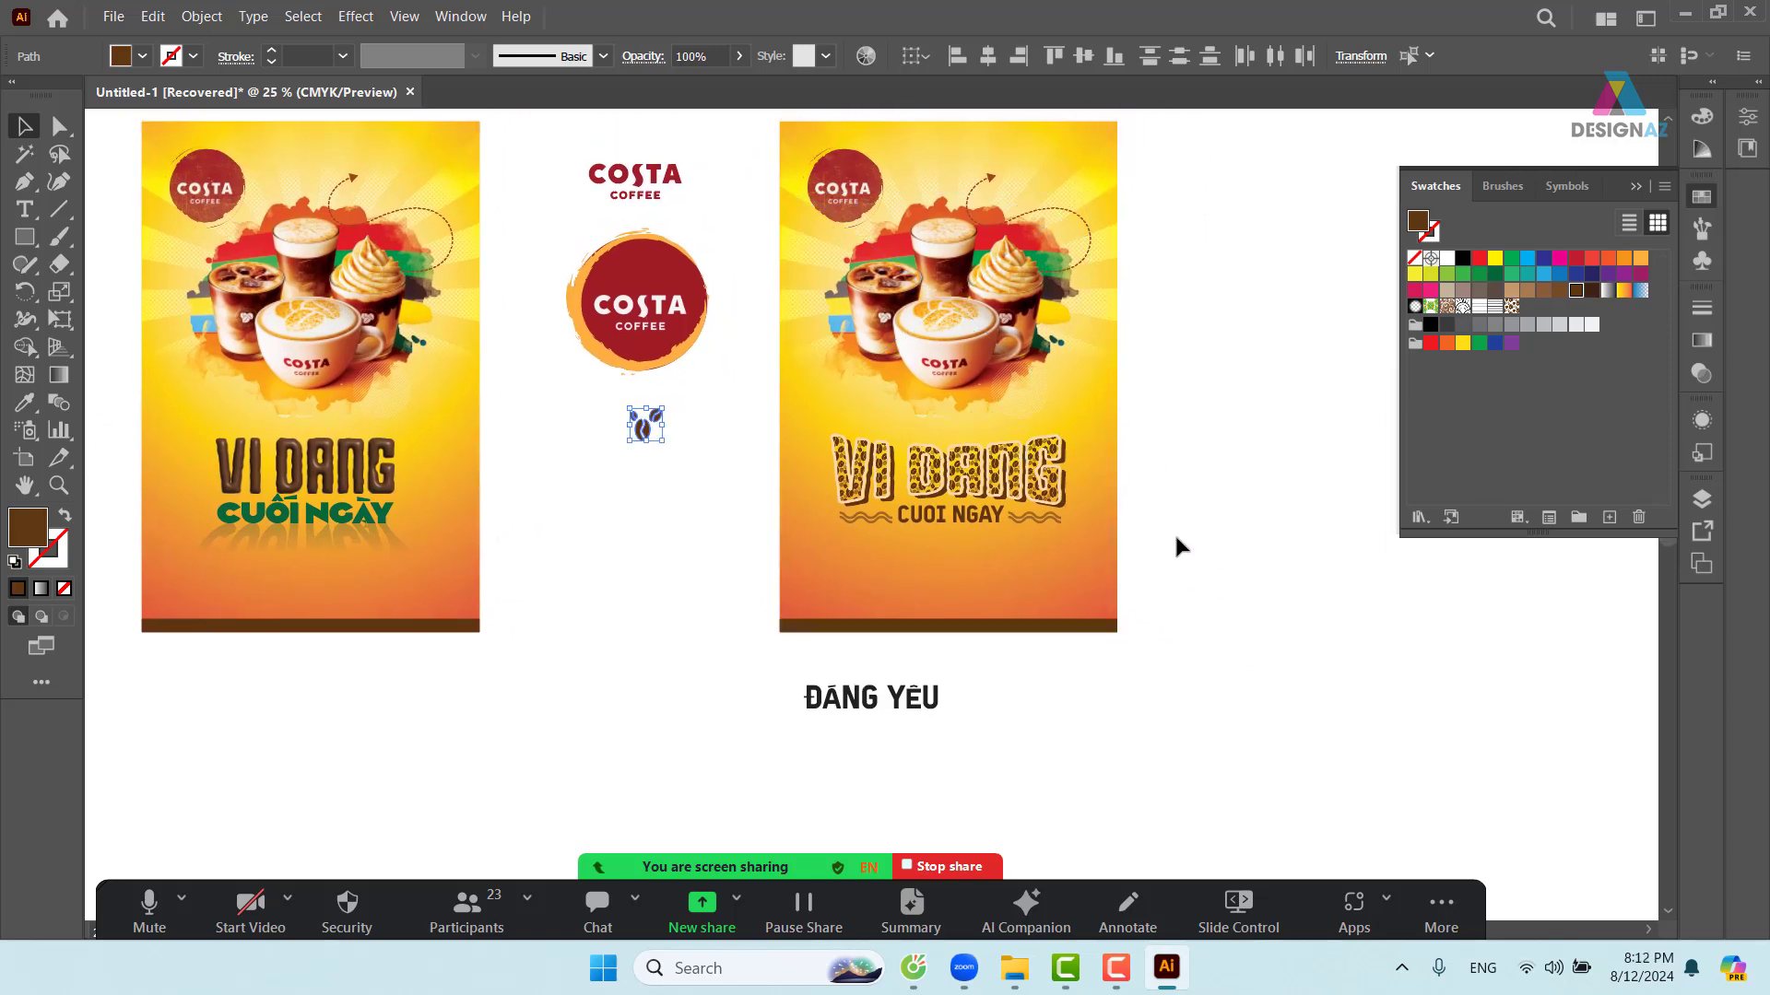
click(357, 364)
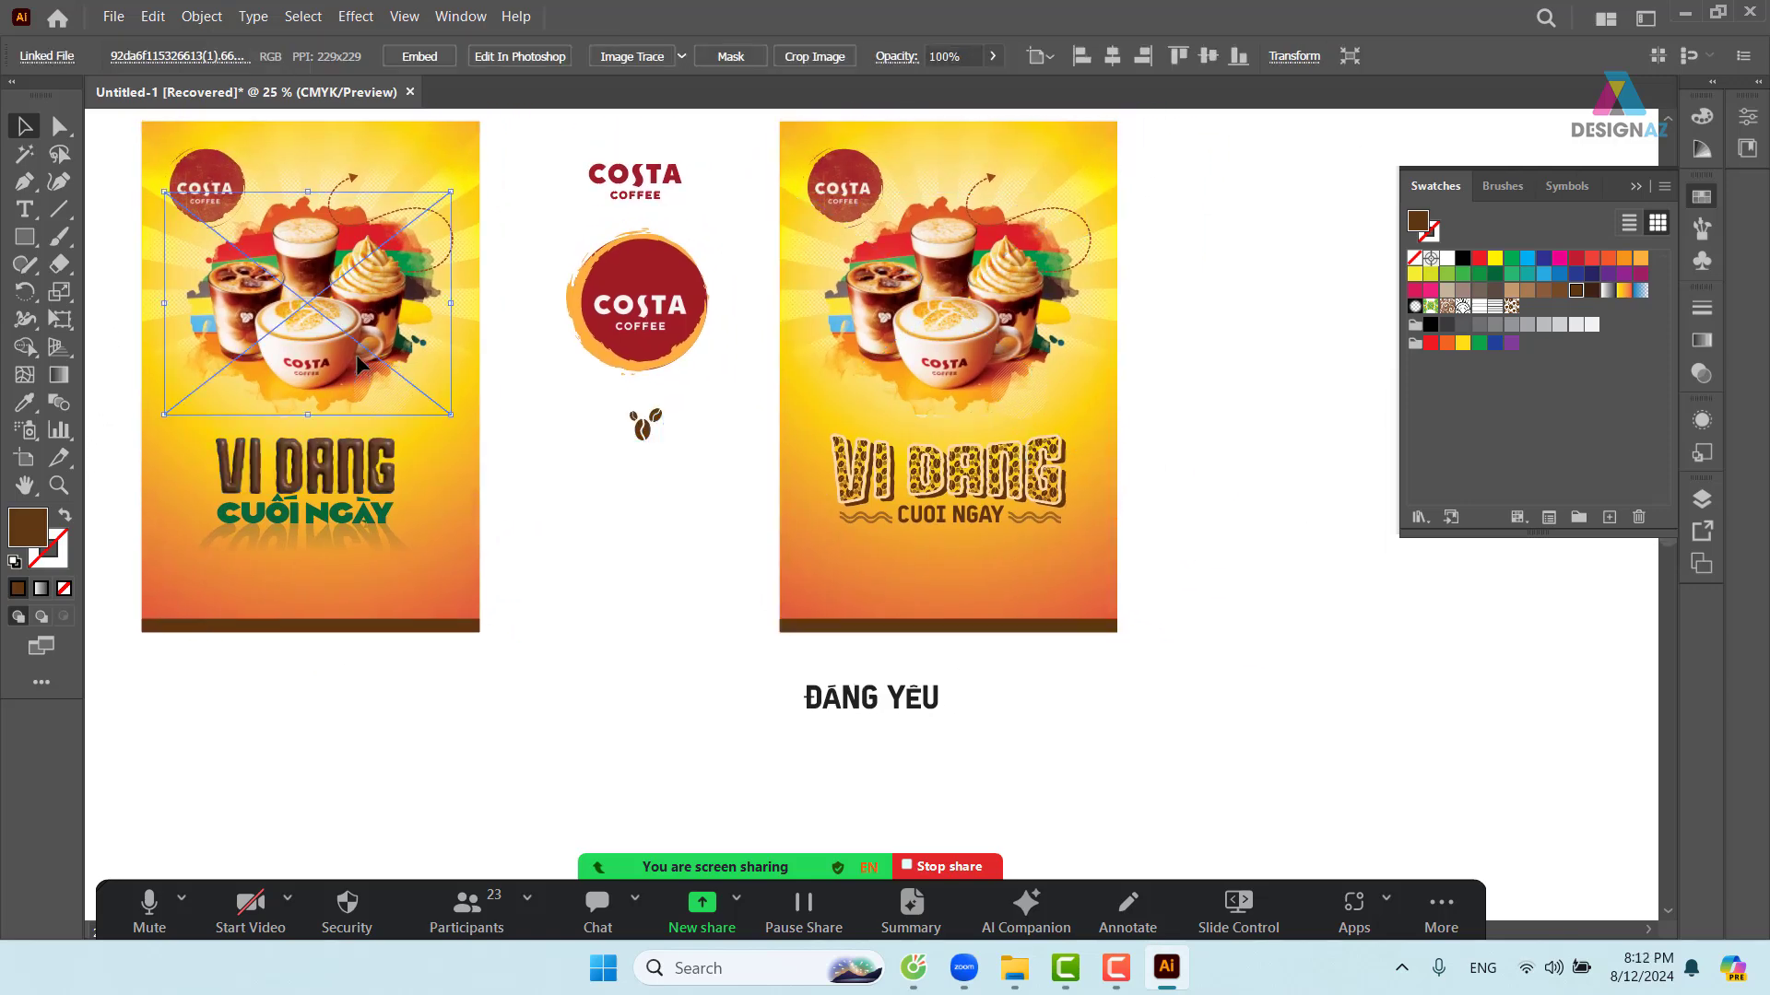
drag(496, 388, 439, 449)
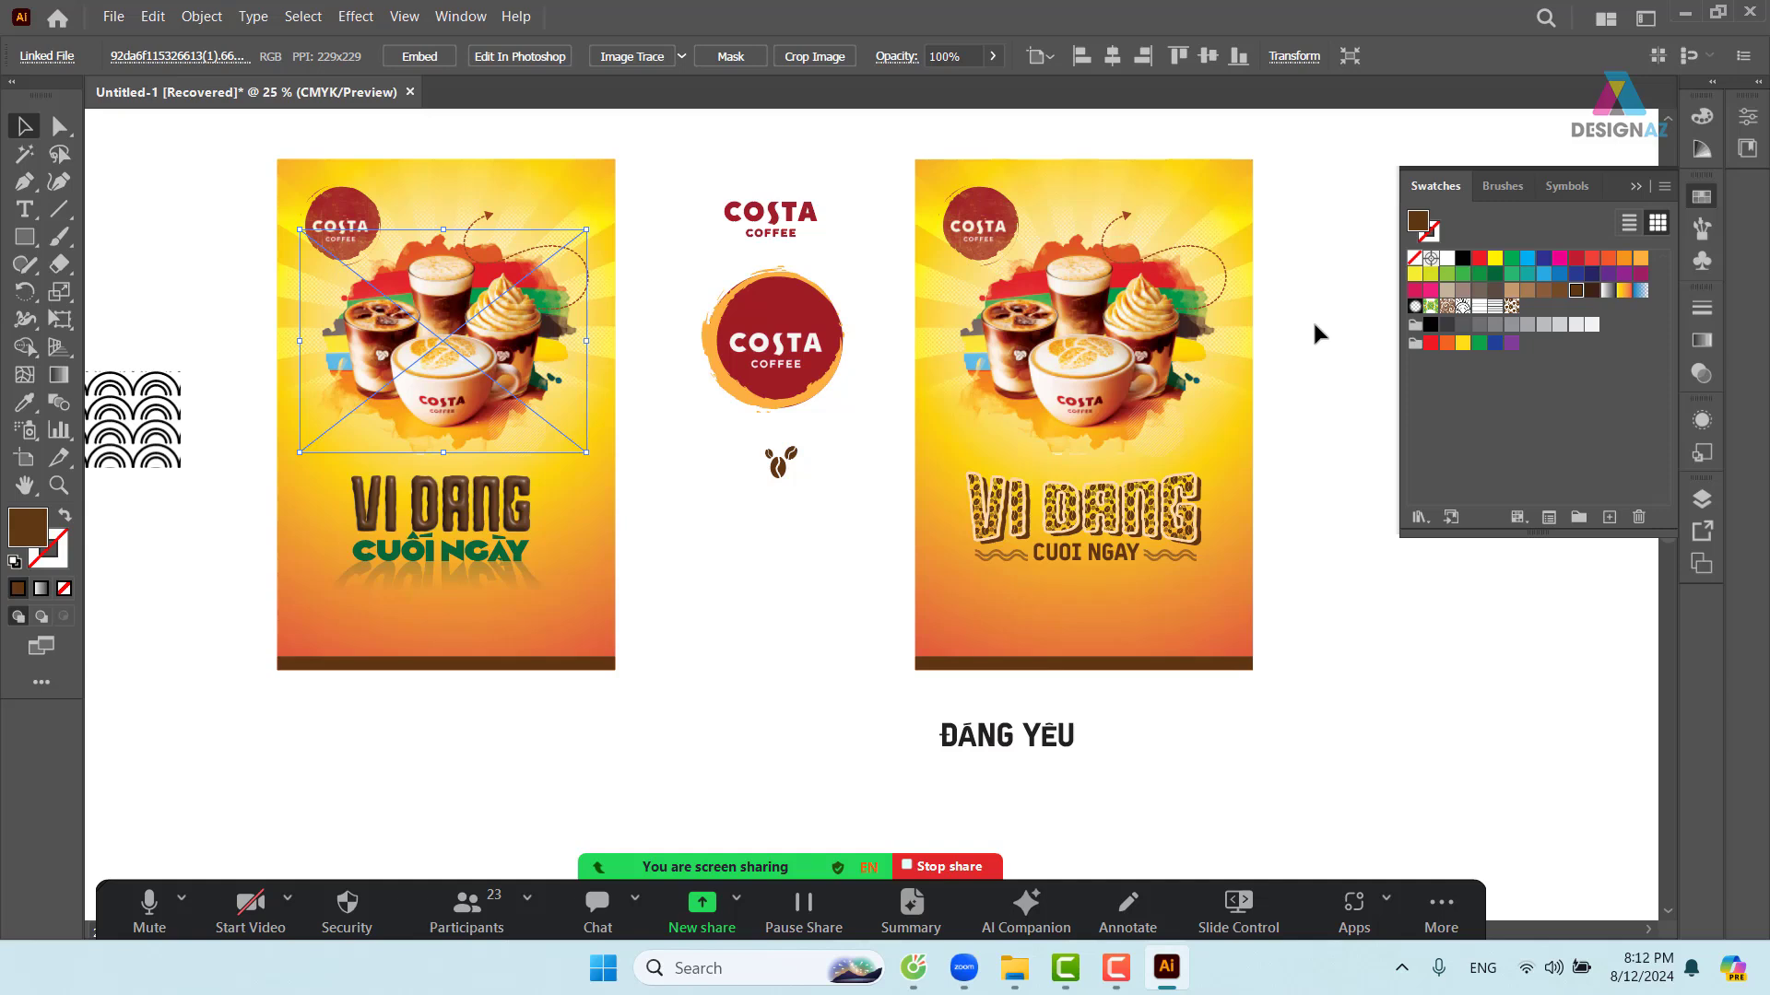
- Draw a rising diagonal line on the empty canvas beside the chocolate-lettered poster, with a 1 pt black stroke and no fill
drag(686, 675, 910, 444)
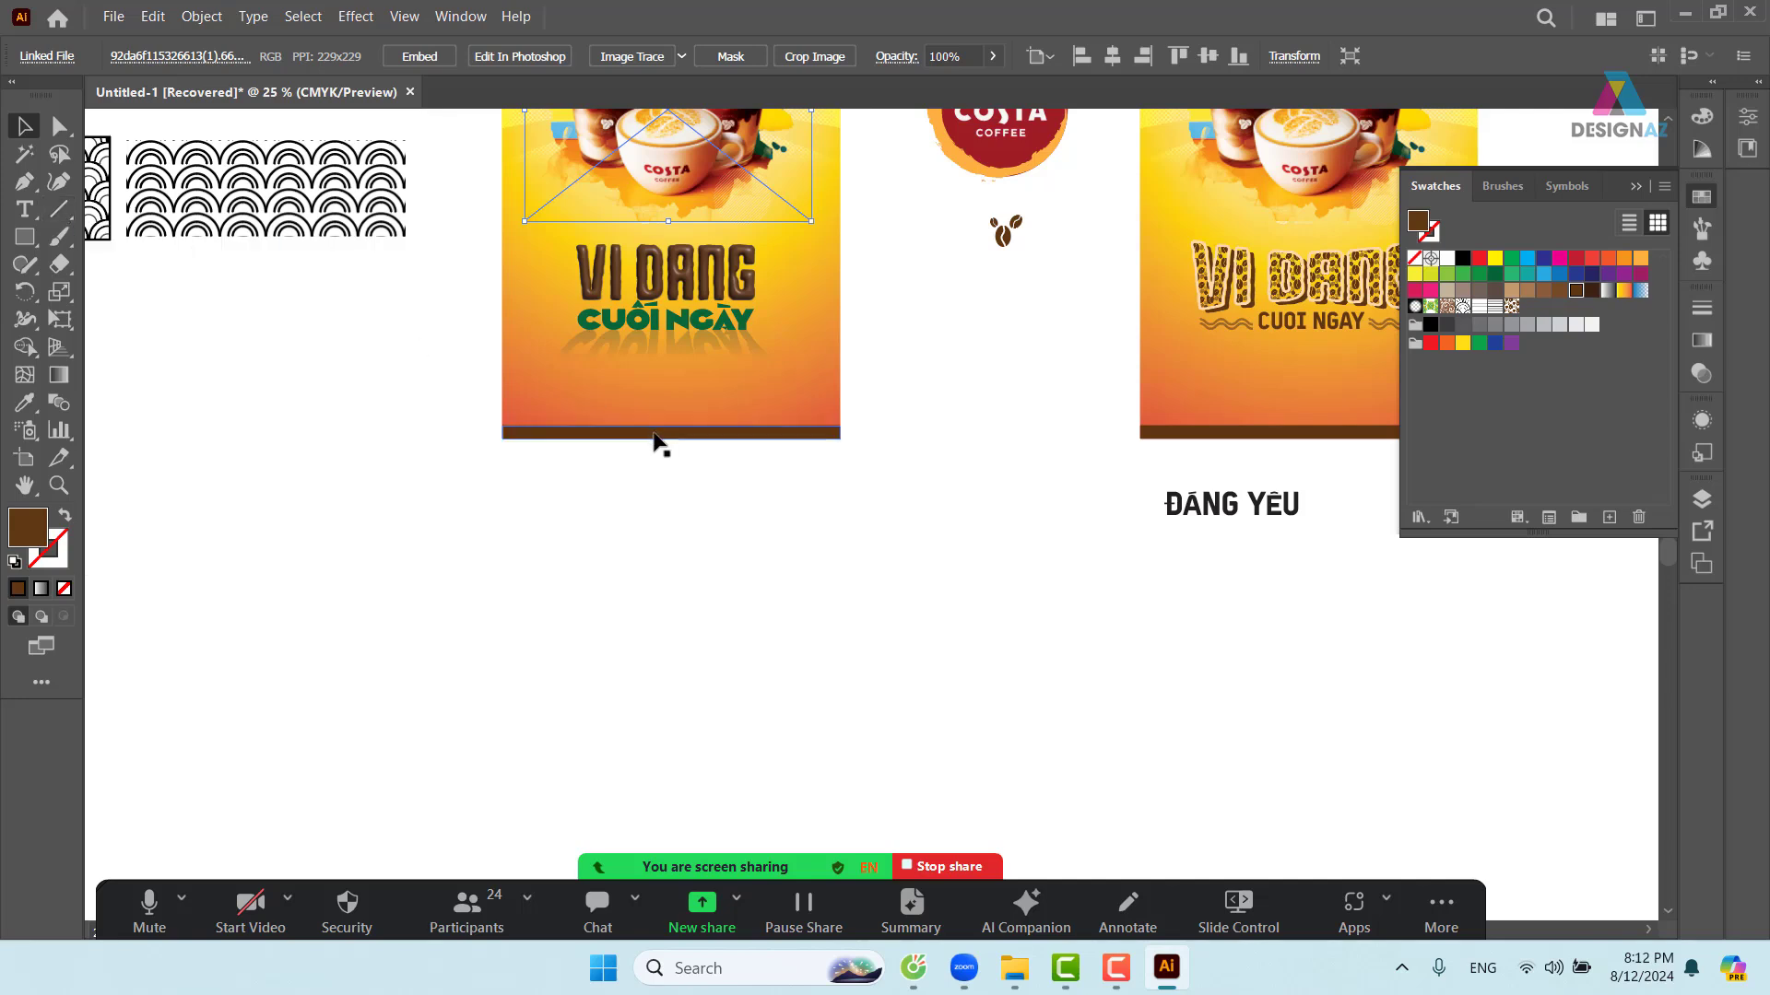
drag(465, 420, 719, 344)
click(874, 294)
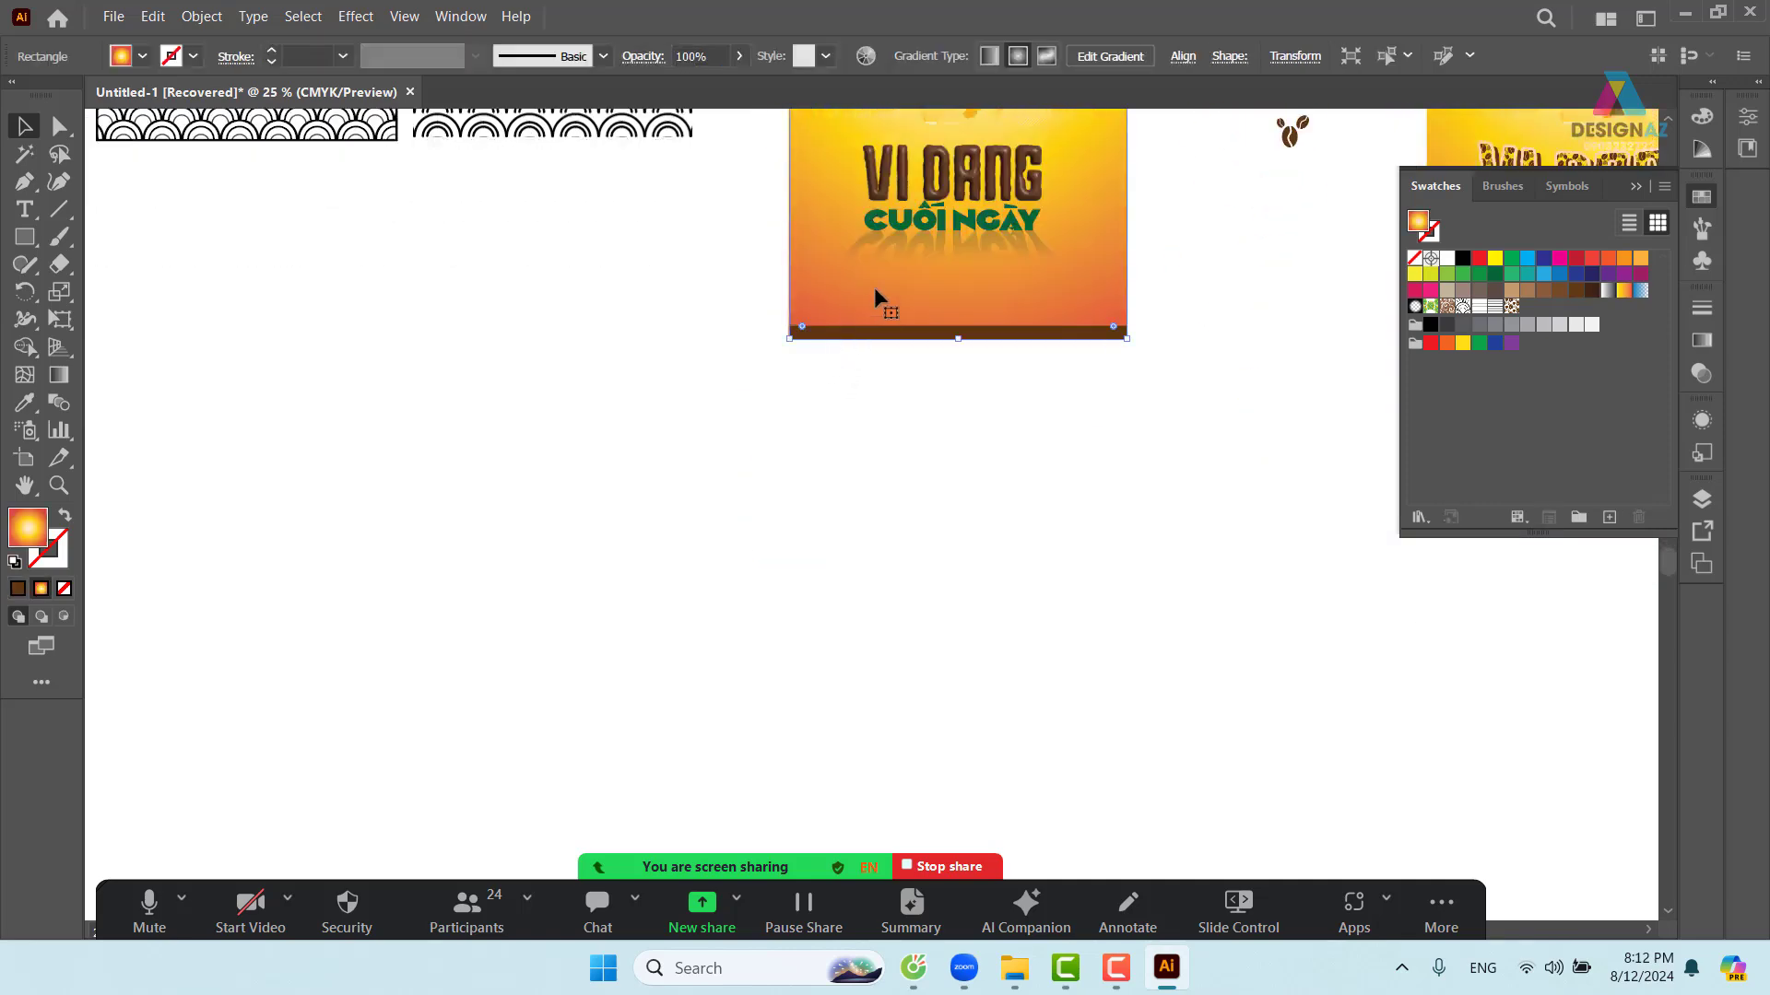
click(813, 470)
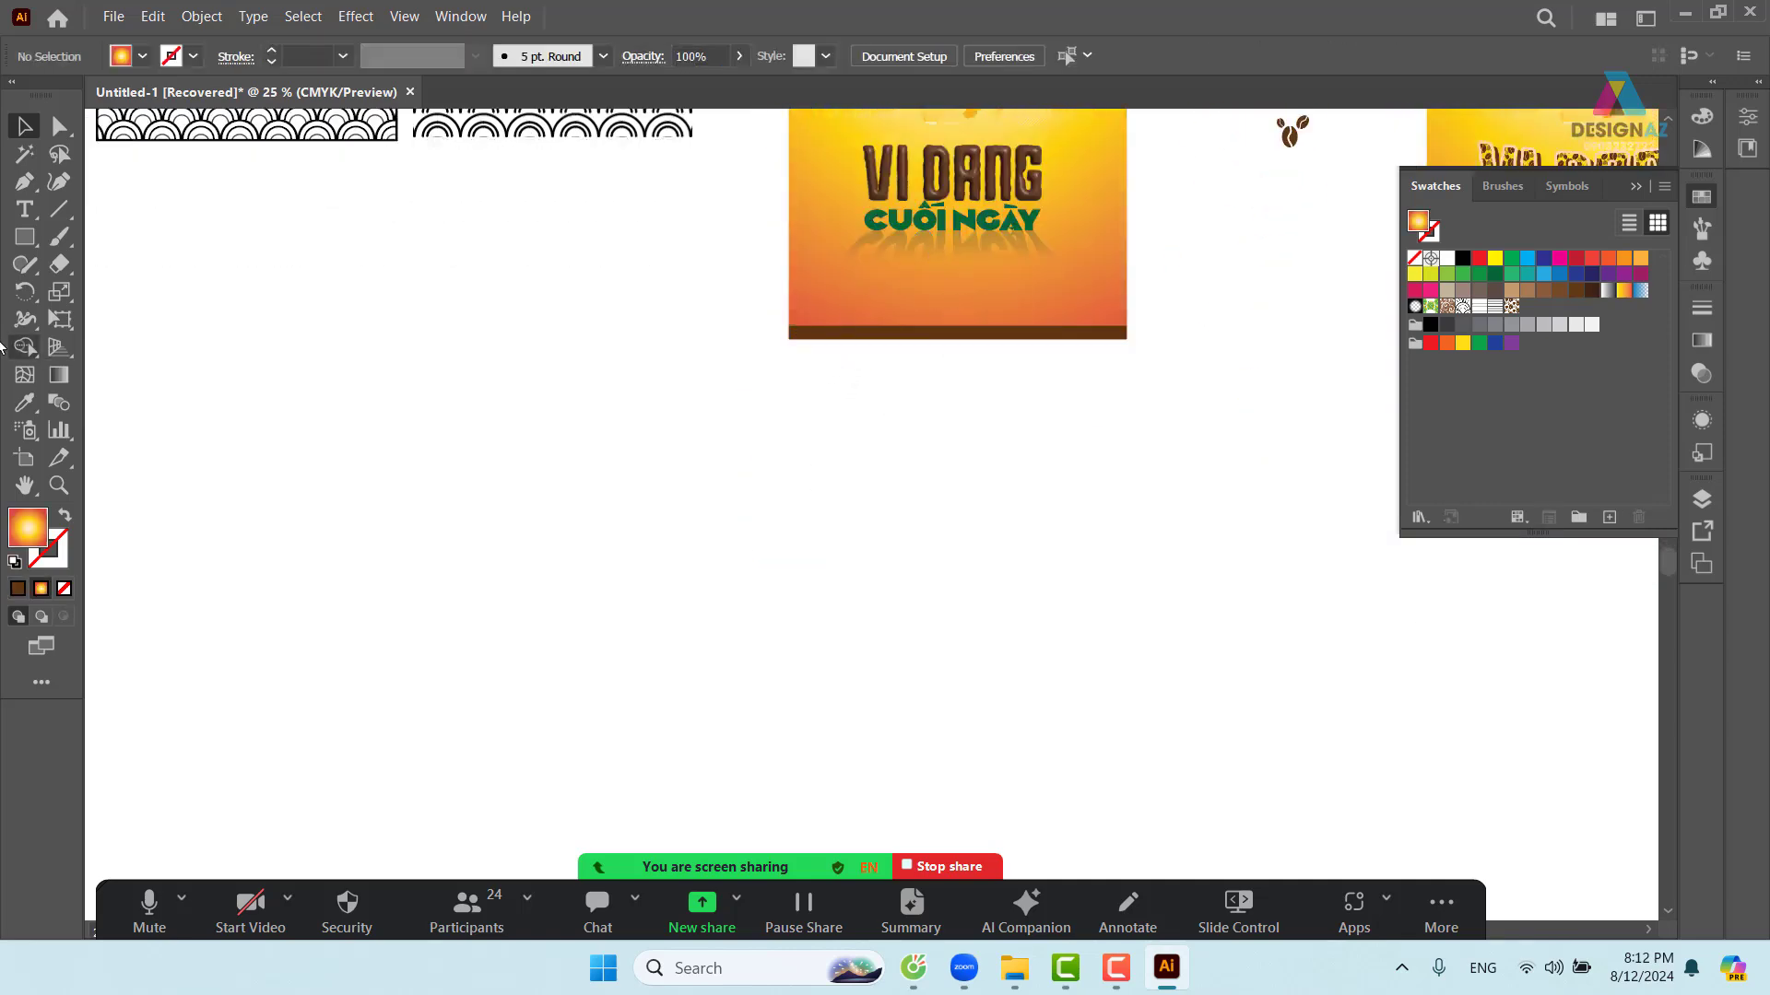
click(58, 210)
drag(615, 339, 227, 629)
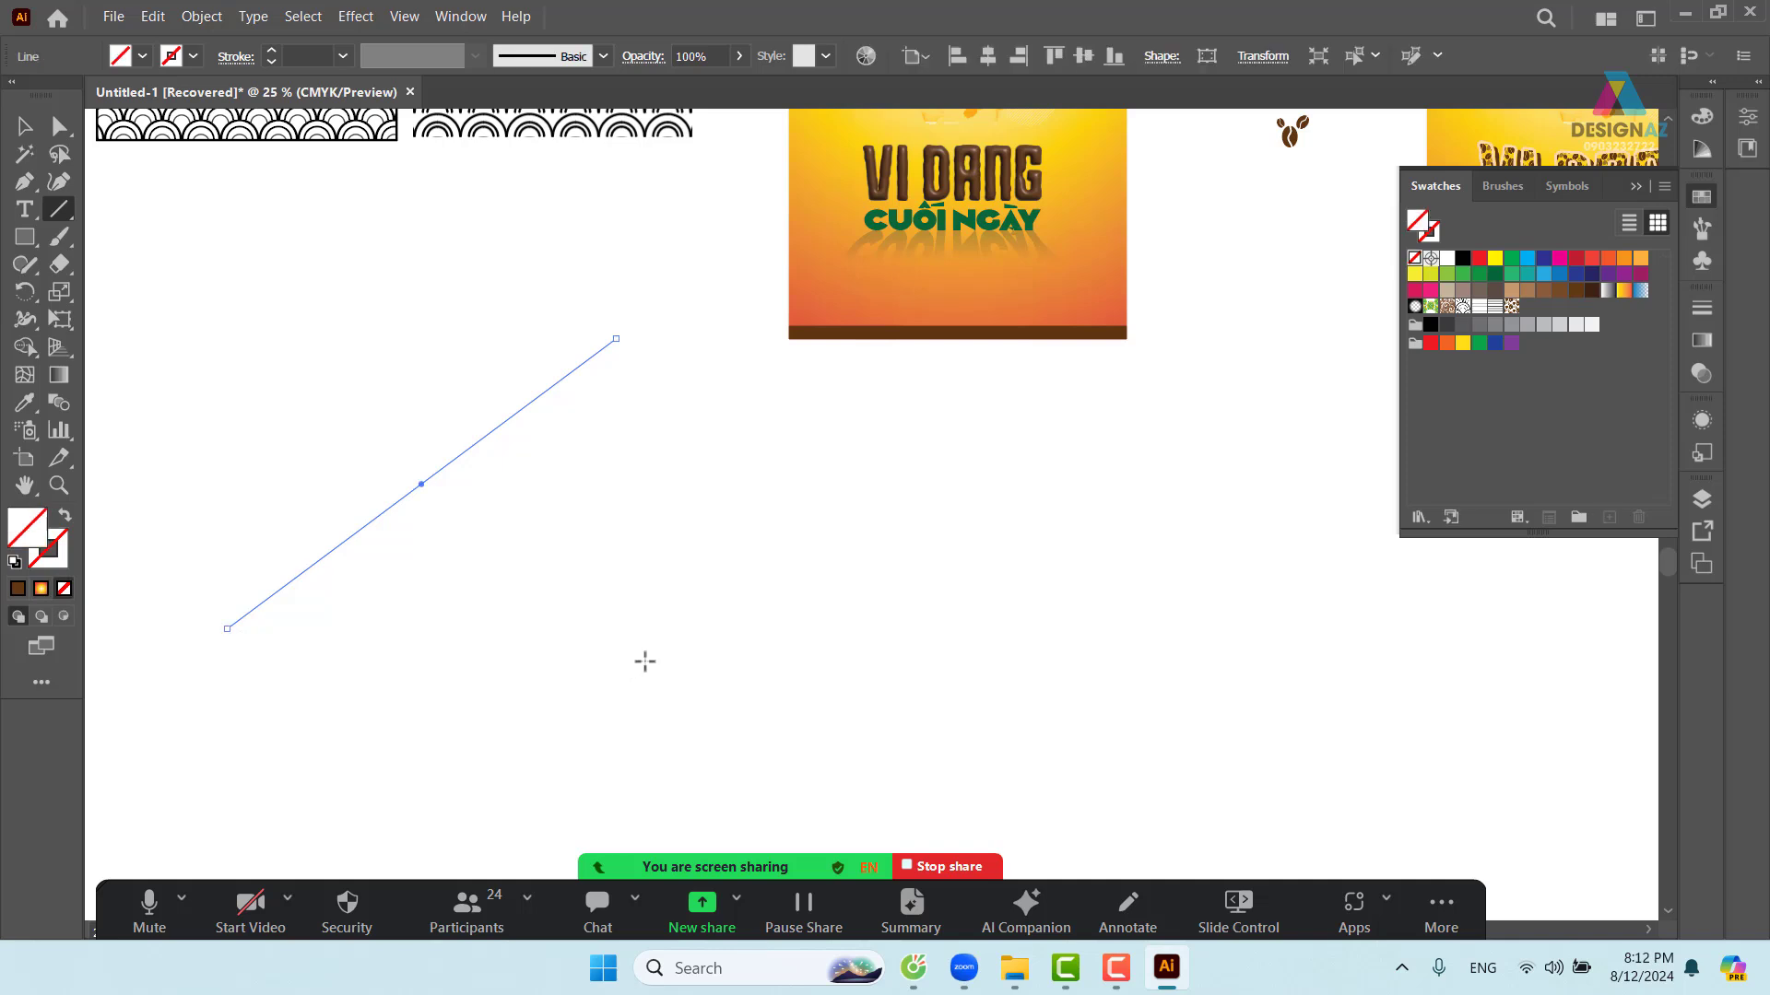
key(d)
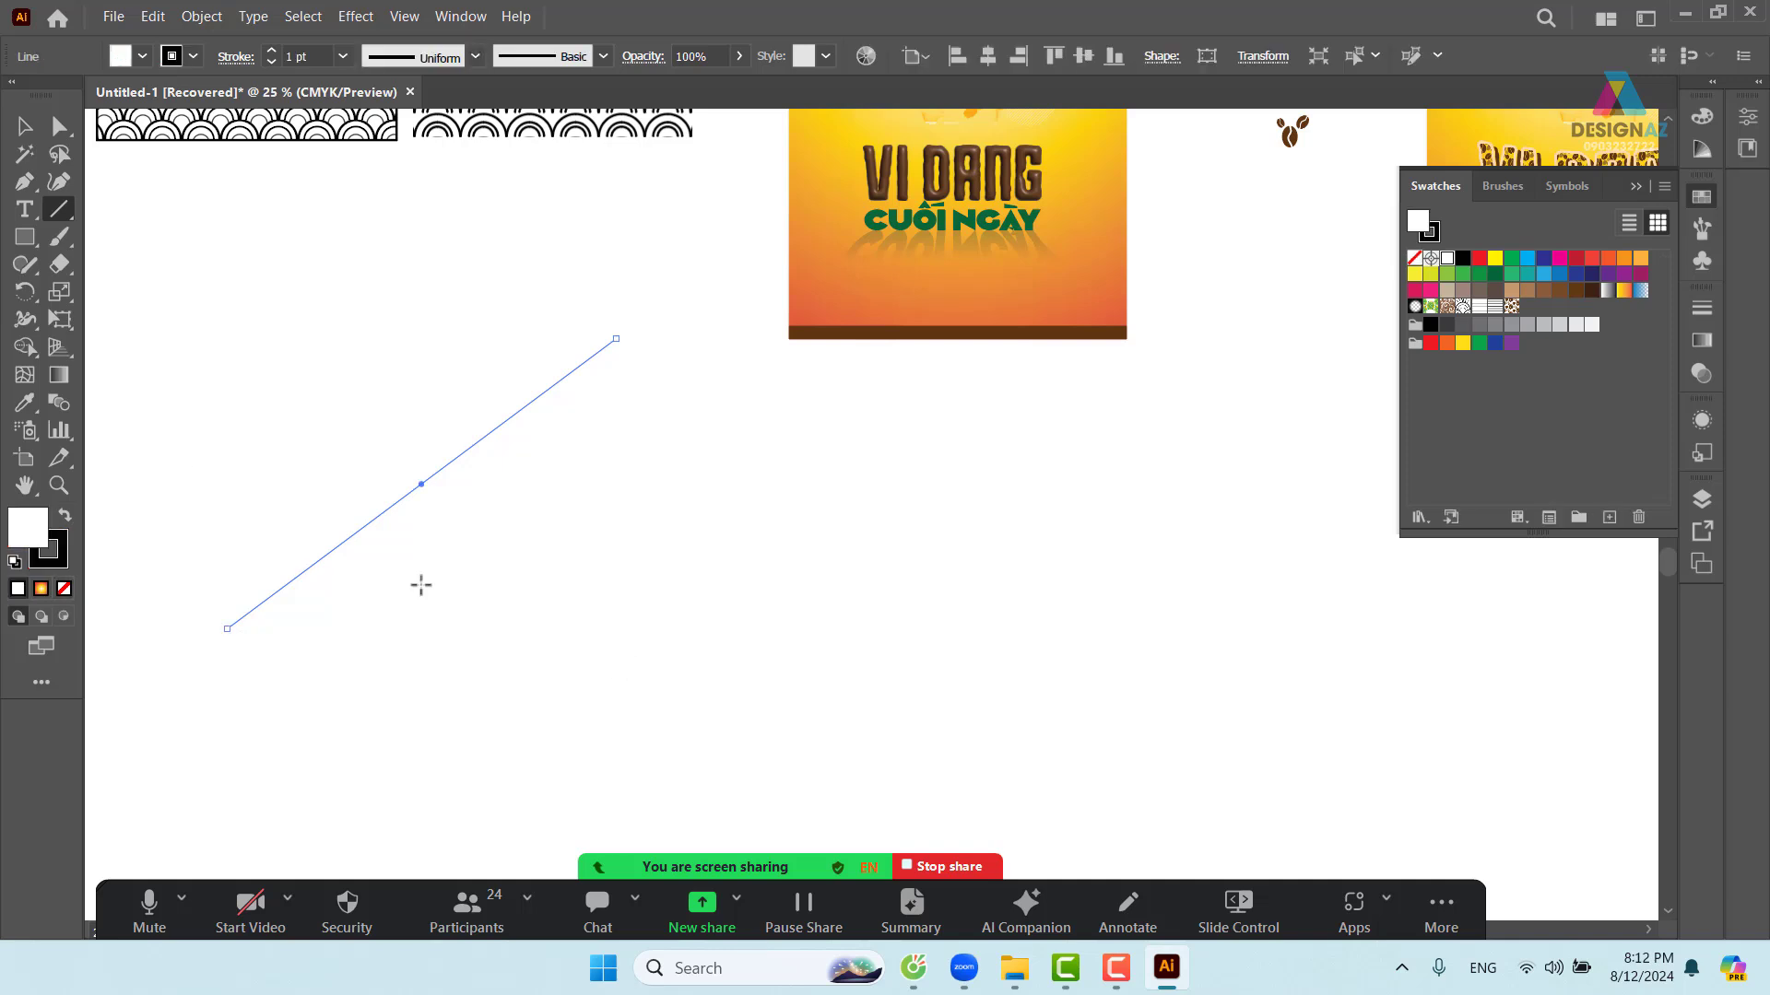
click(63, 588)
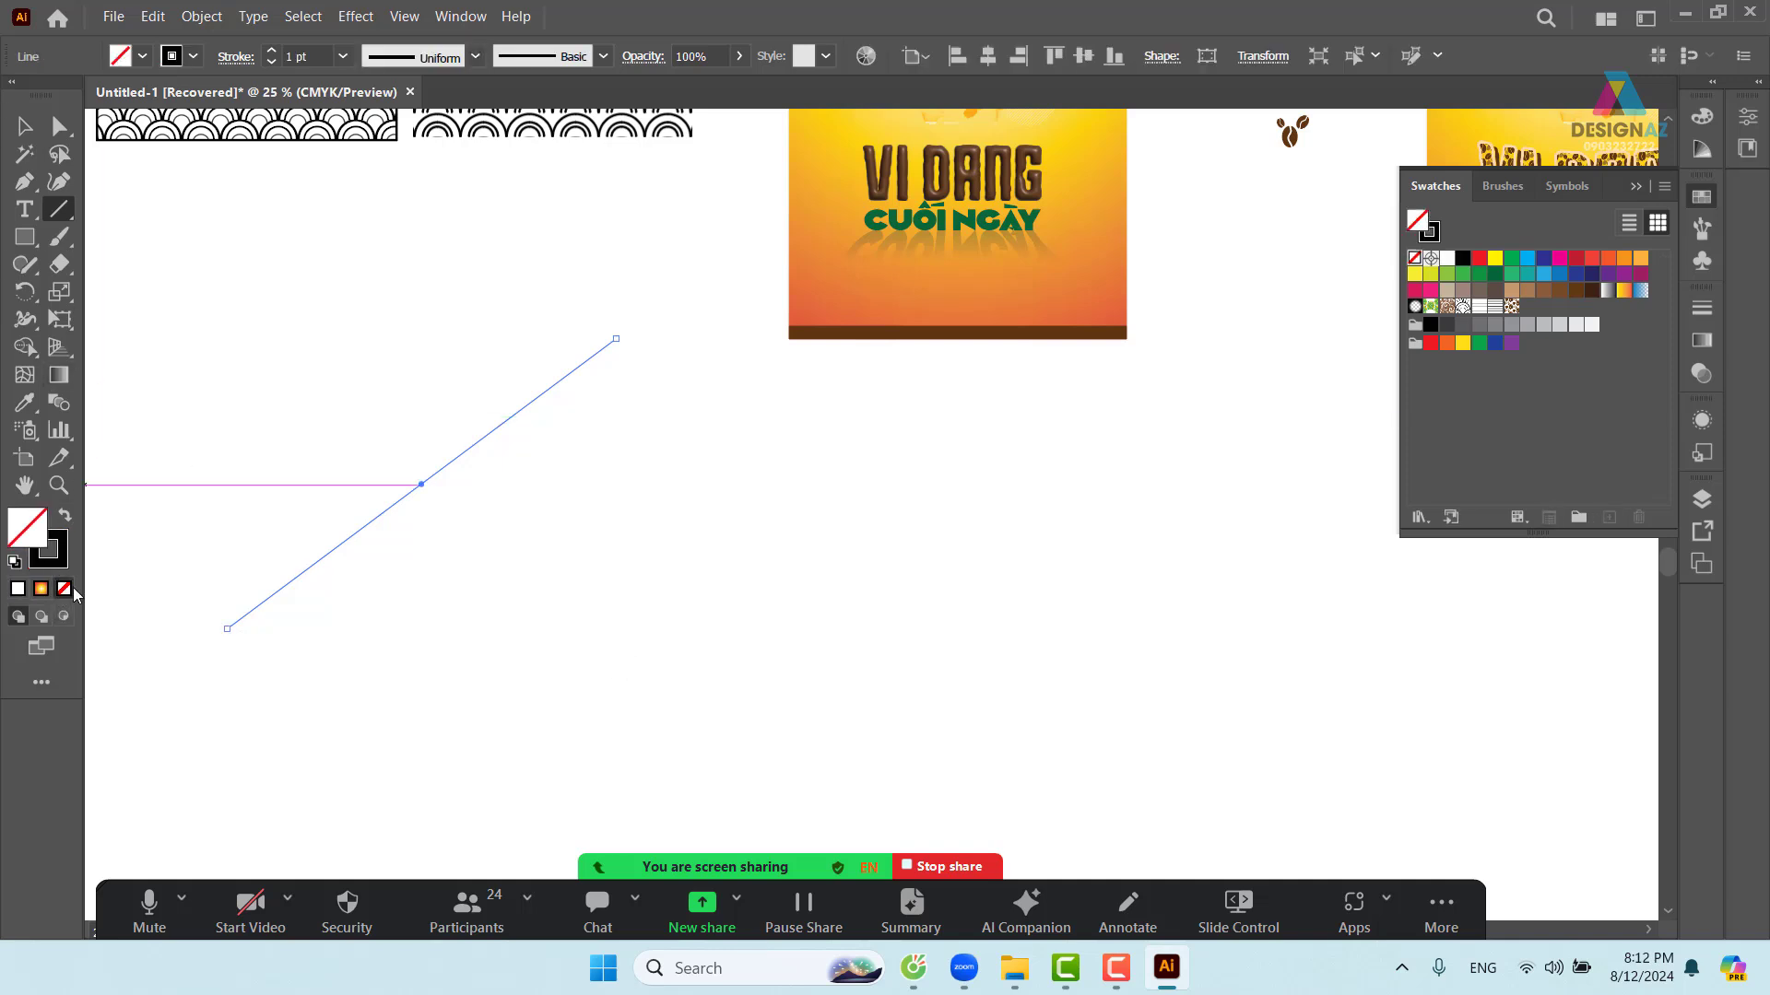
click(25, 126)
click(366, 399)
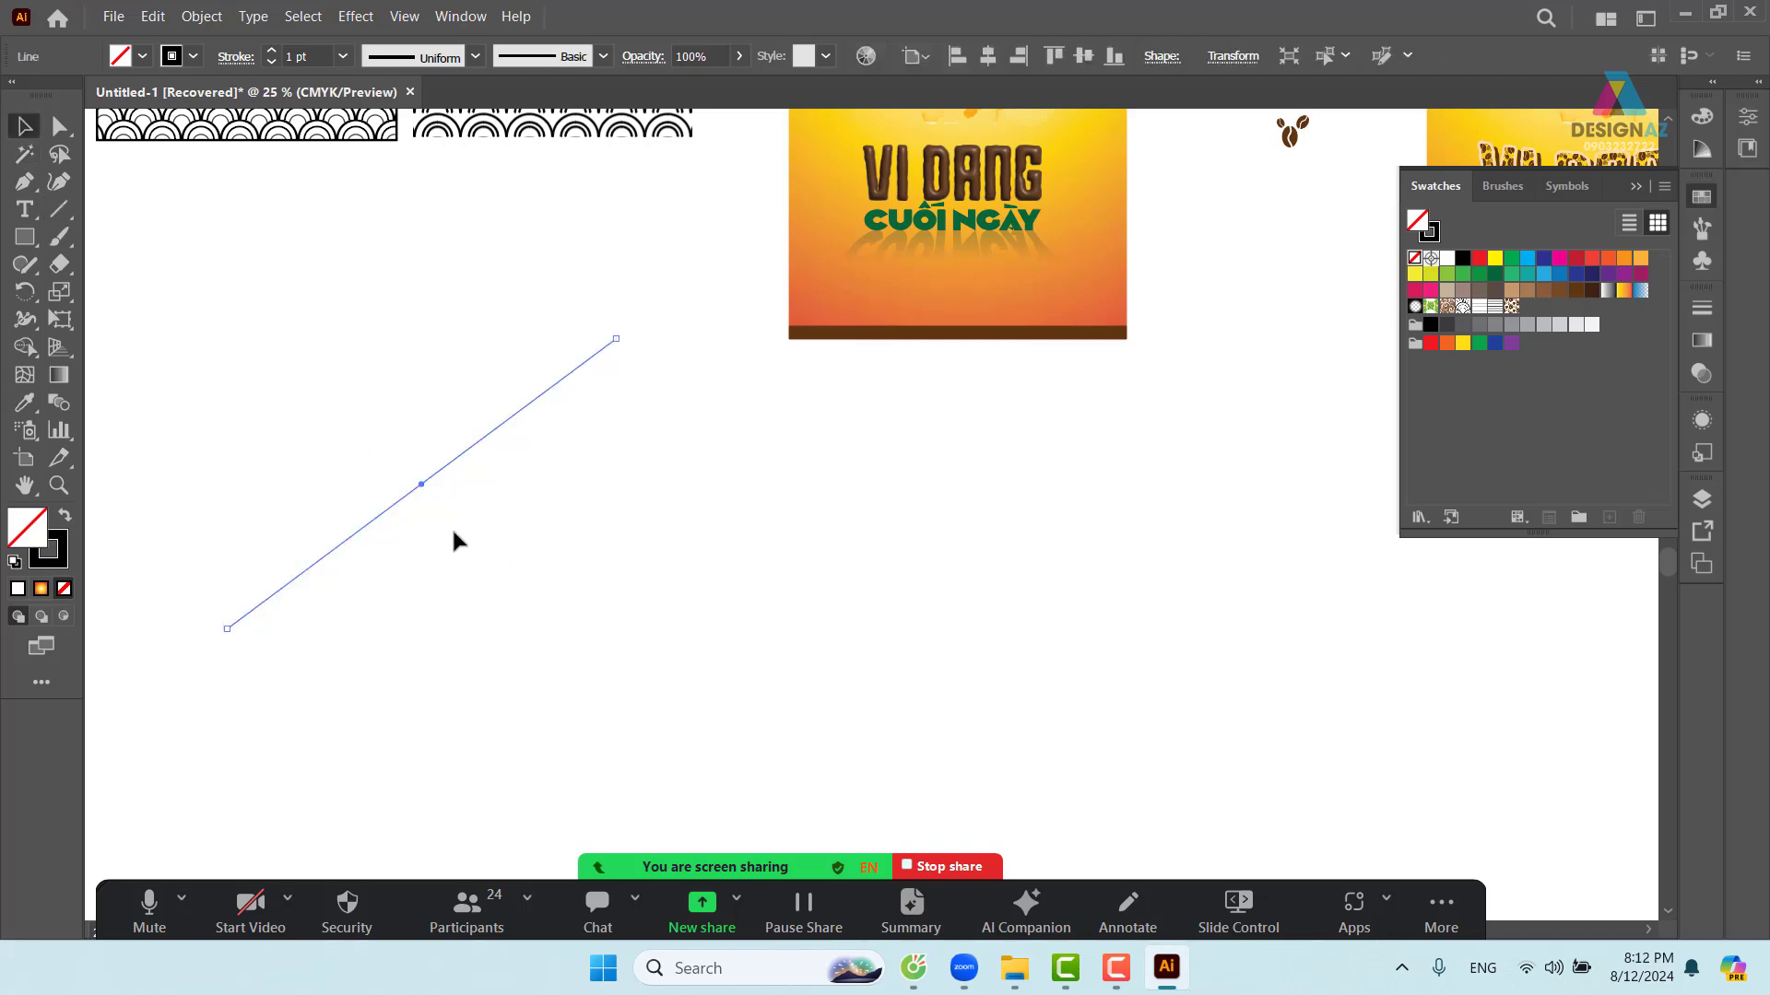
- Draw four more straight lines crossing the first one, two sloping down and two rising, so they enclose two adjoining four-sided areas
click(59, 209)
drag(197, 463, 655, 778)
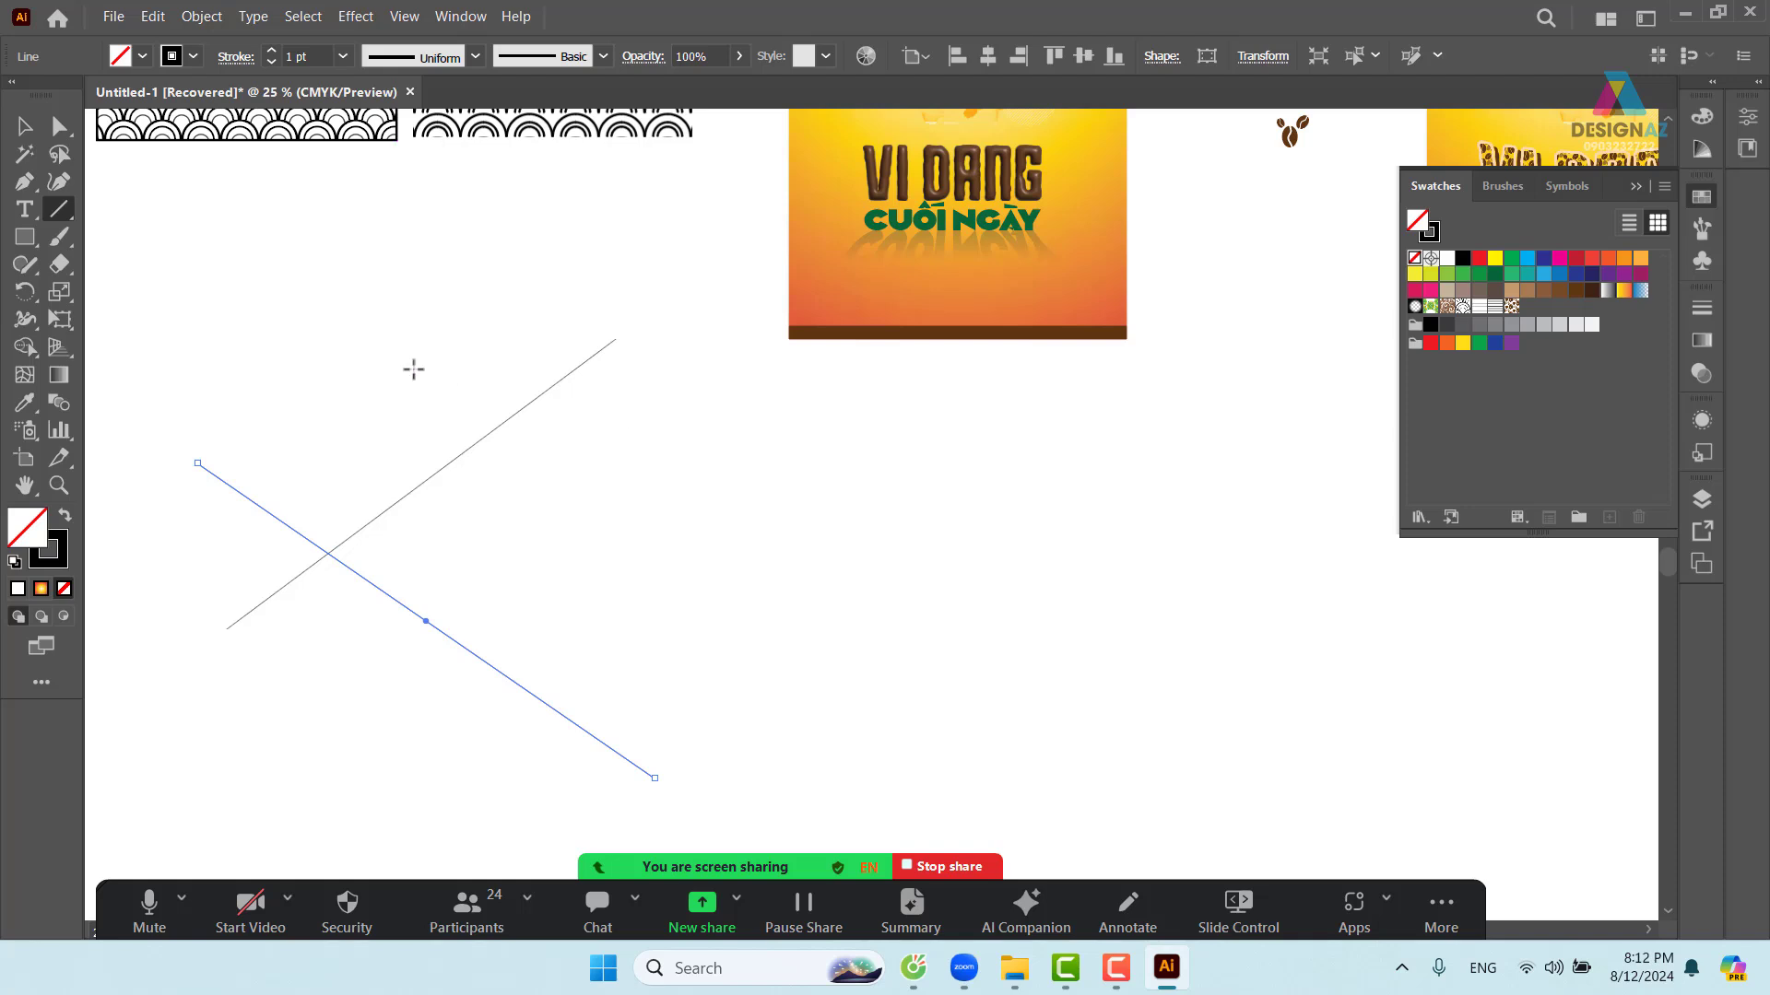
drag(421, 370, 896, 515)
drag(731, 380, 434, 701)
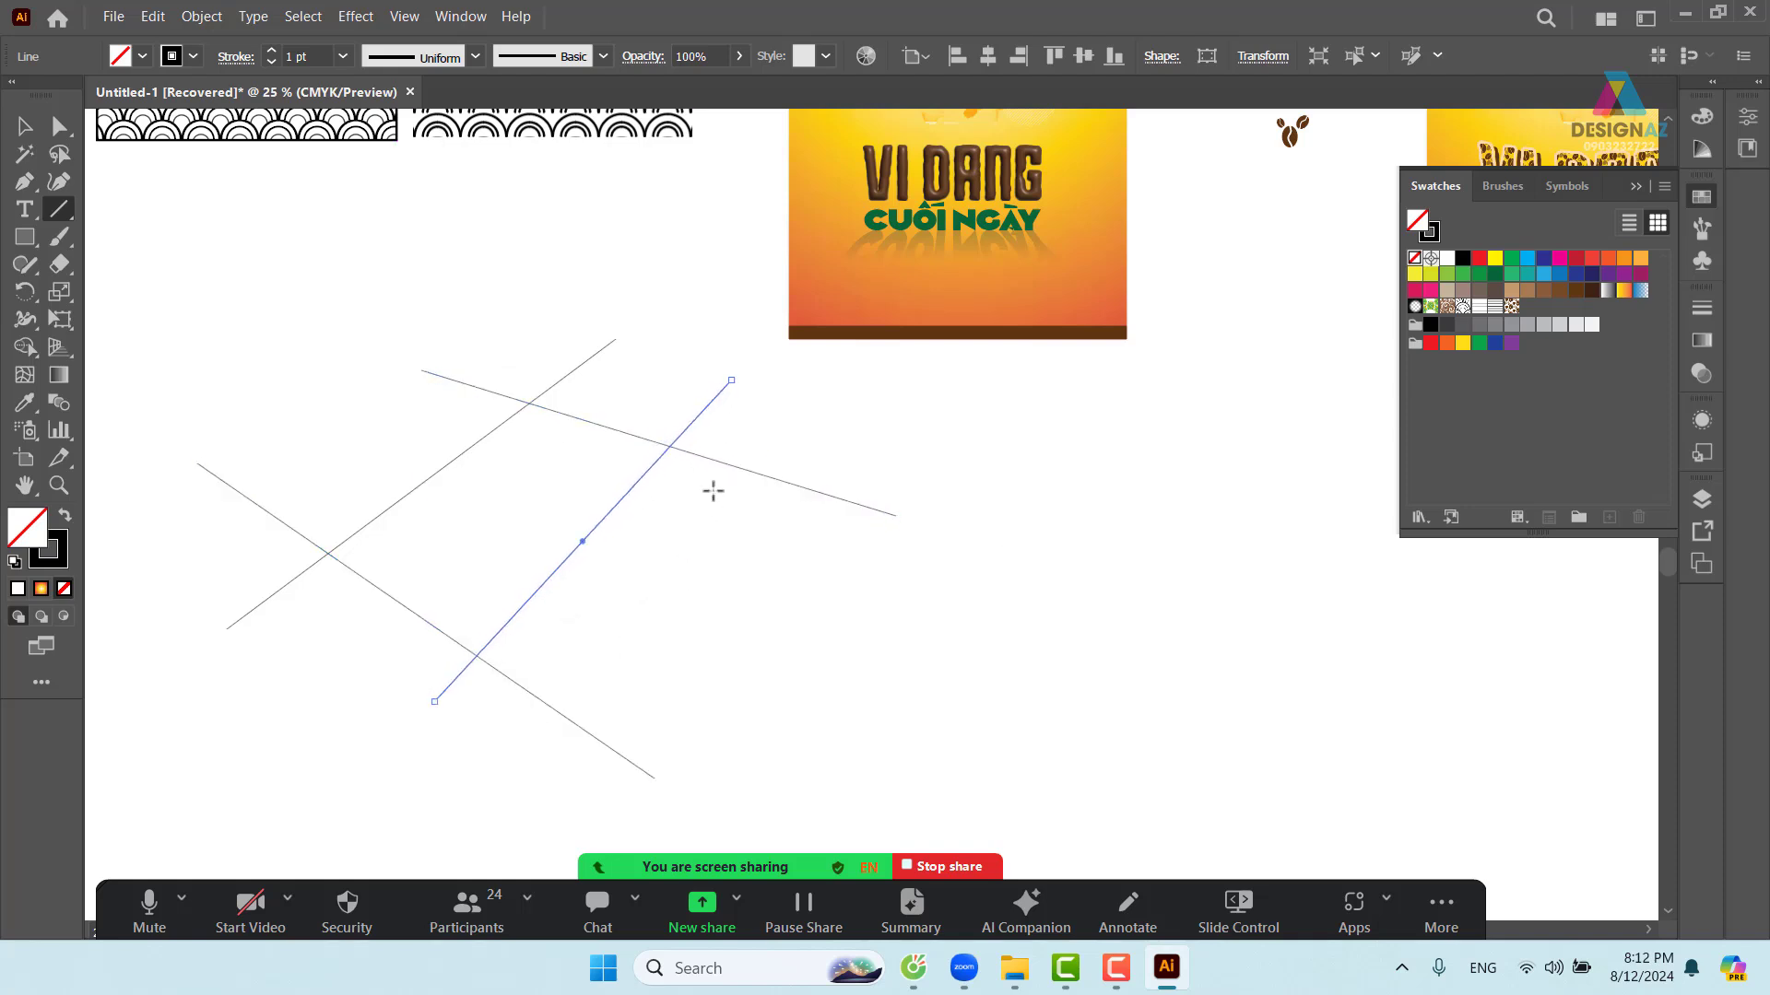
drag(764, 430, 603, 788)
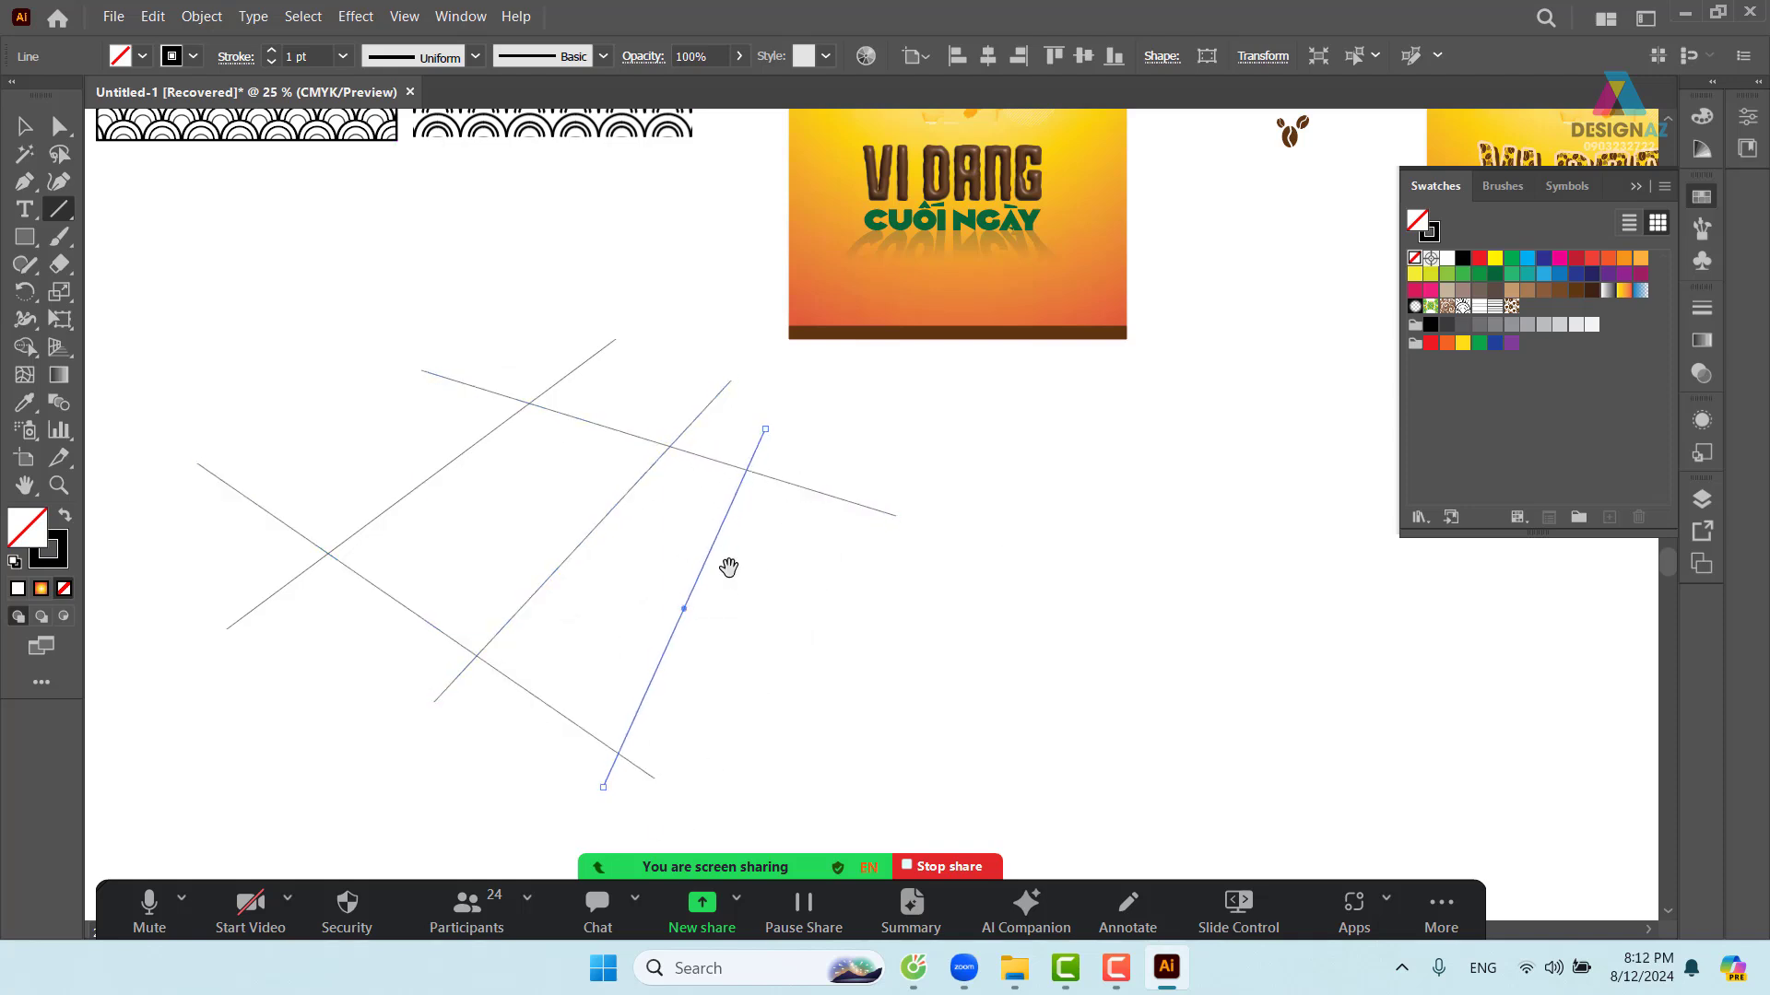
- Shift the first rising line and the middle rising line up and to the left, away from the steepest line
drag(729, 569, 671, 561)
click(24, 127)
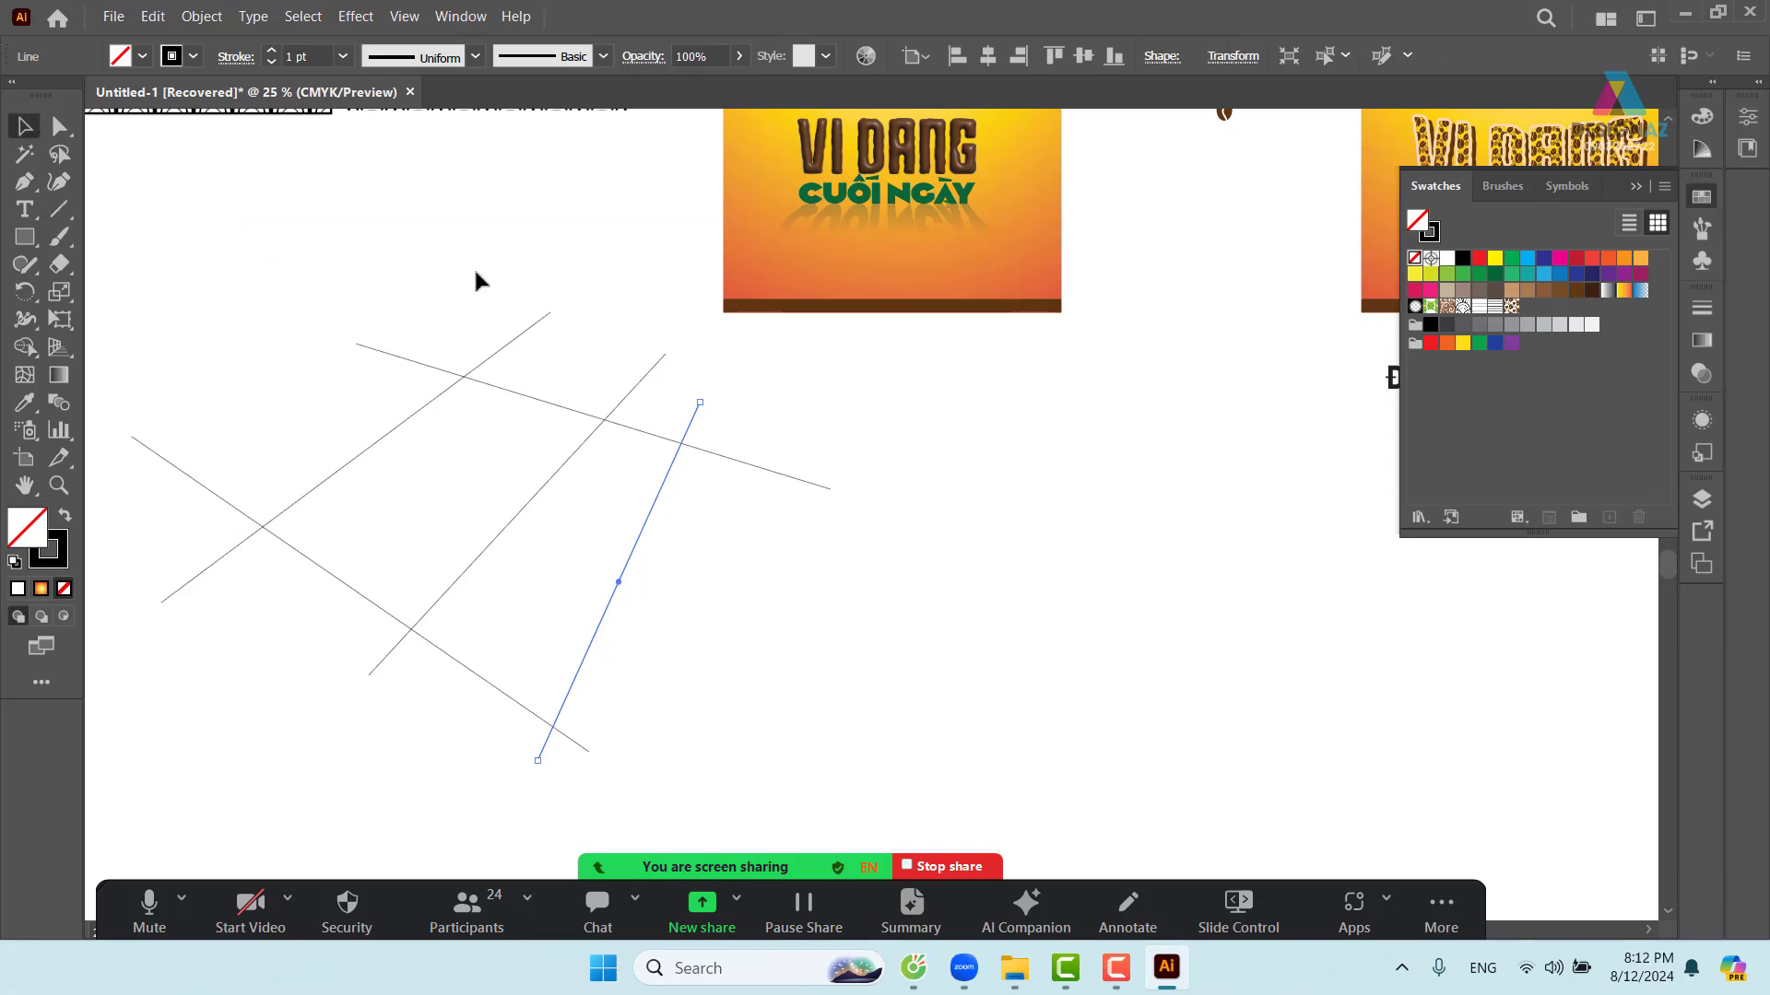
click(544, 265)
drag(635, 391, 586, 393)
drag(522, 341, 448, 319)
drag(586, 395, 558, 367)
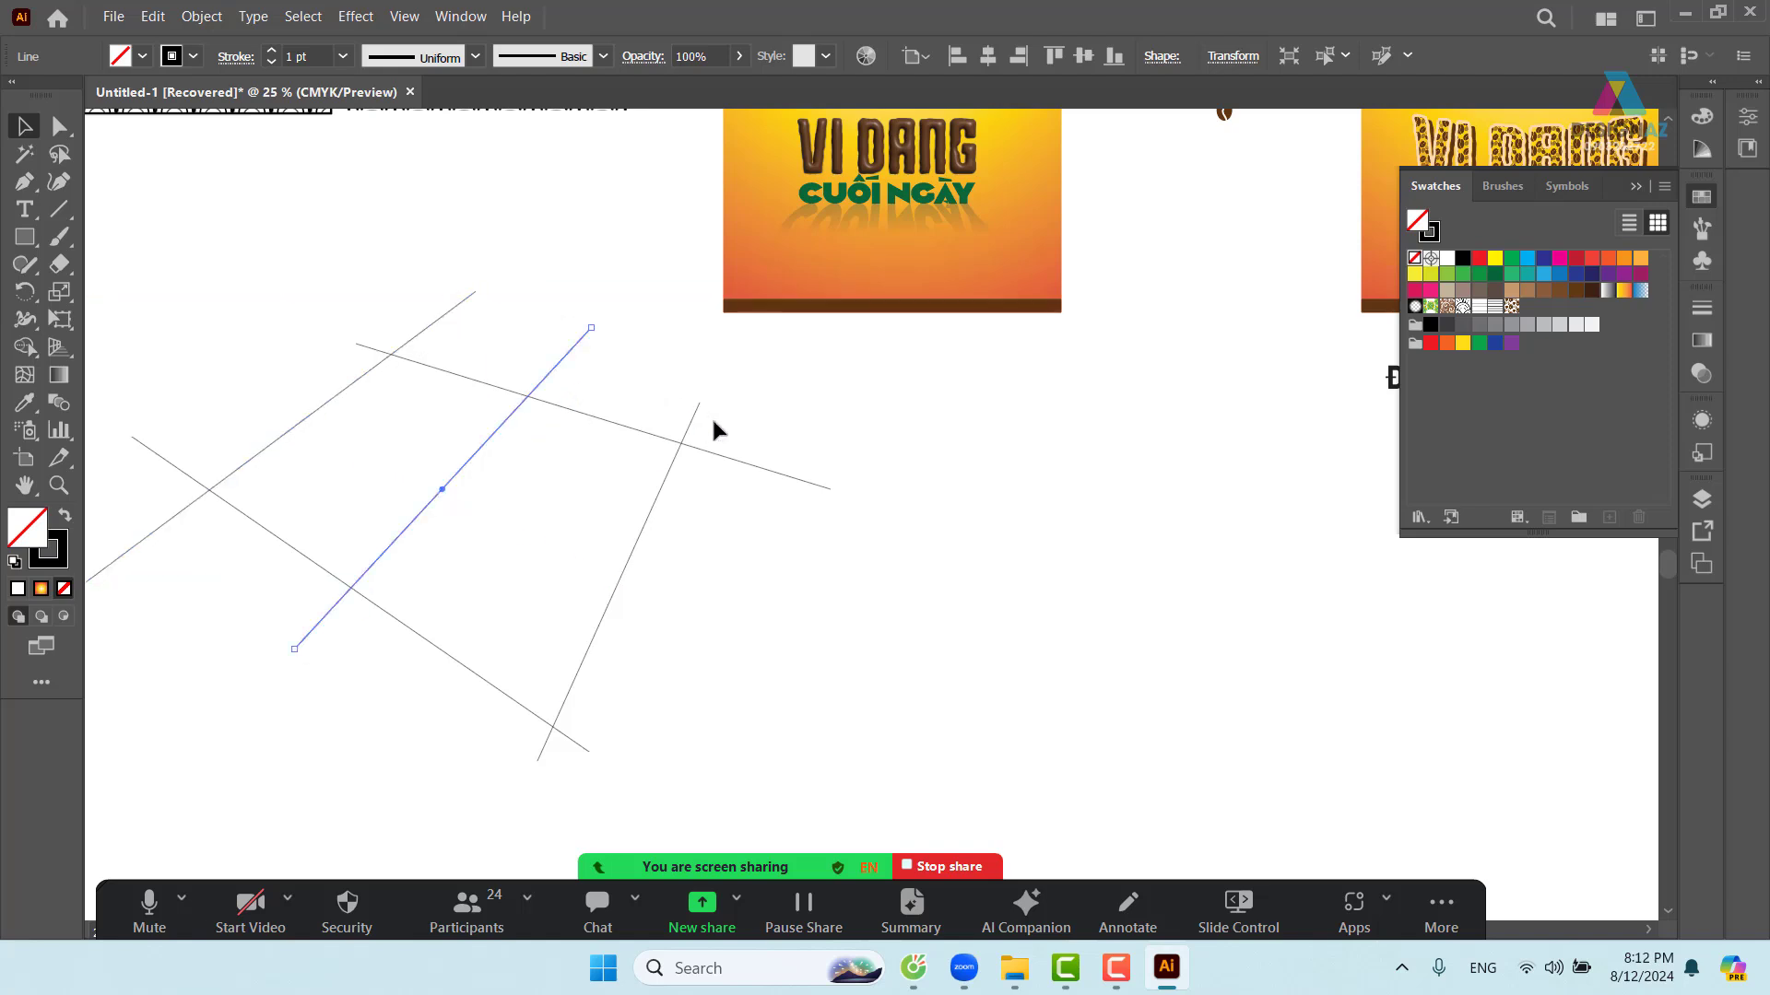
- Adjust both end anchor points of the steepest line, moving its upper end up-left and its lower end slightly down-right
click(59, 125)
click(699, 403)
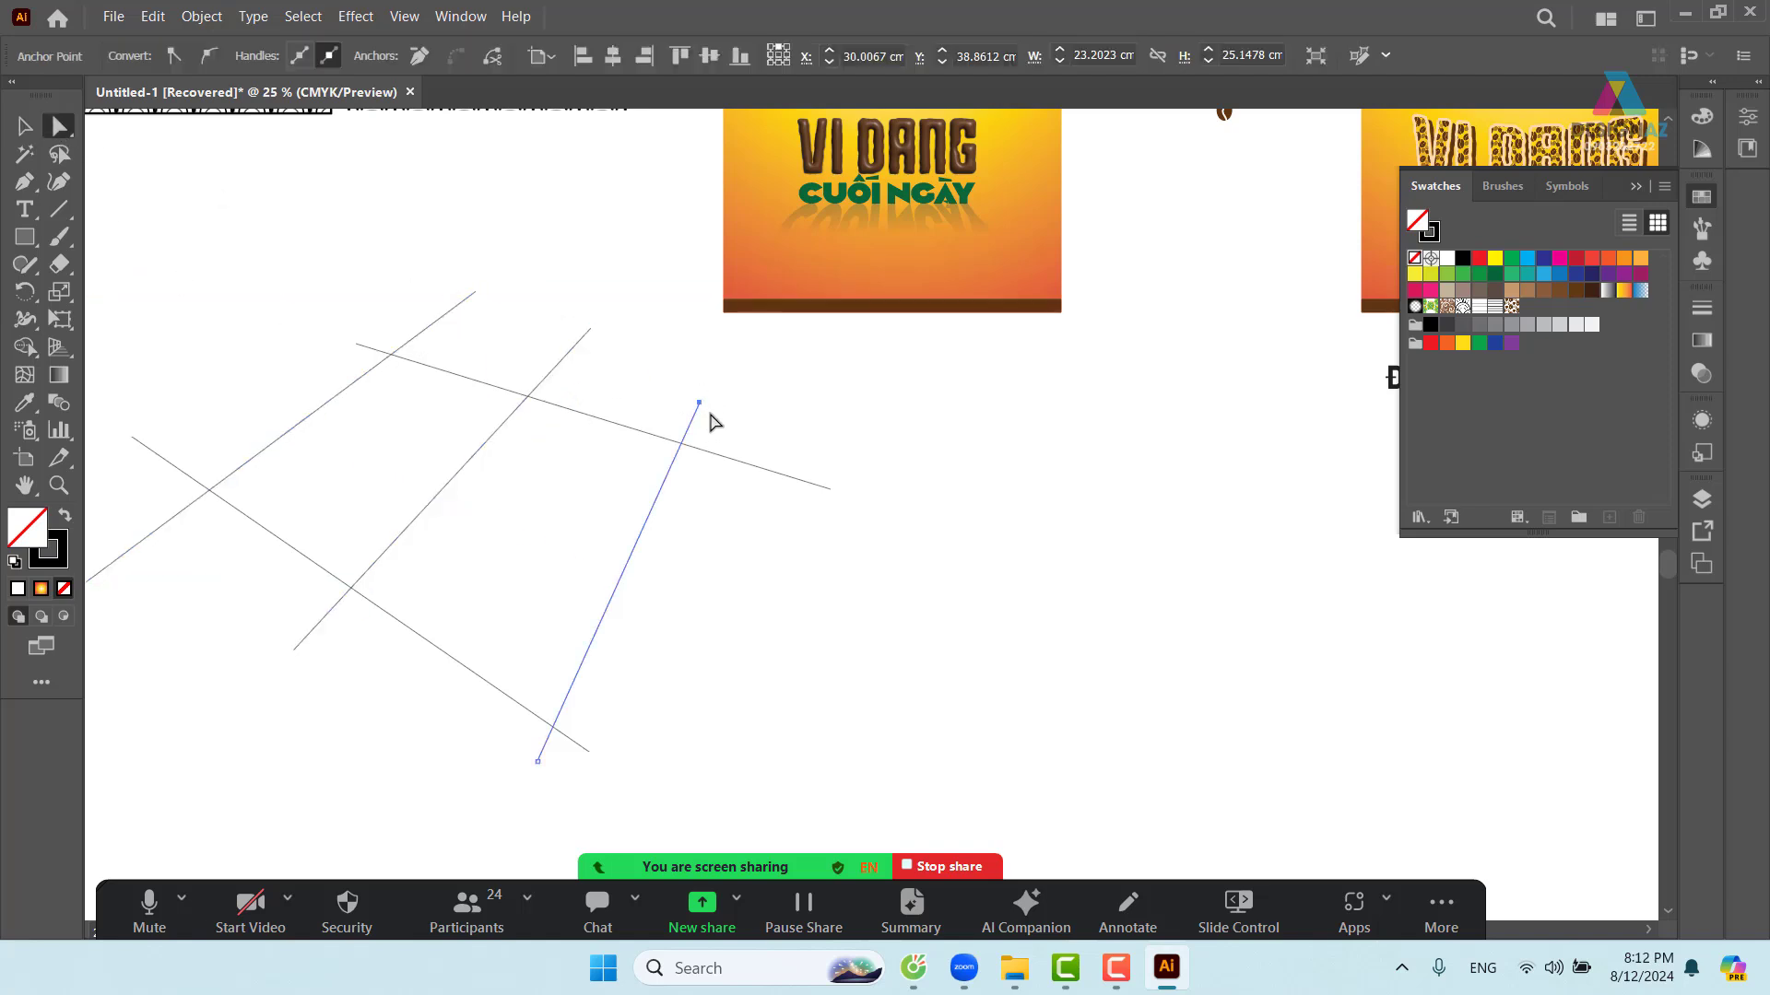
drag(699, 402, 654, 373)
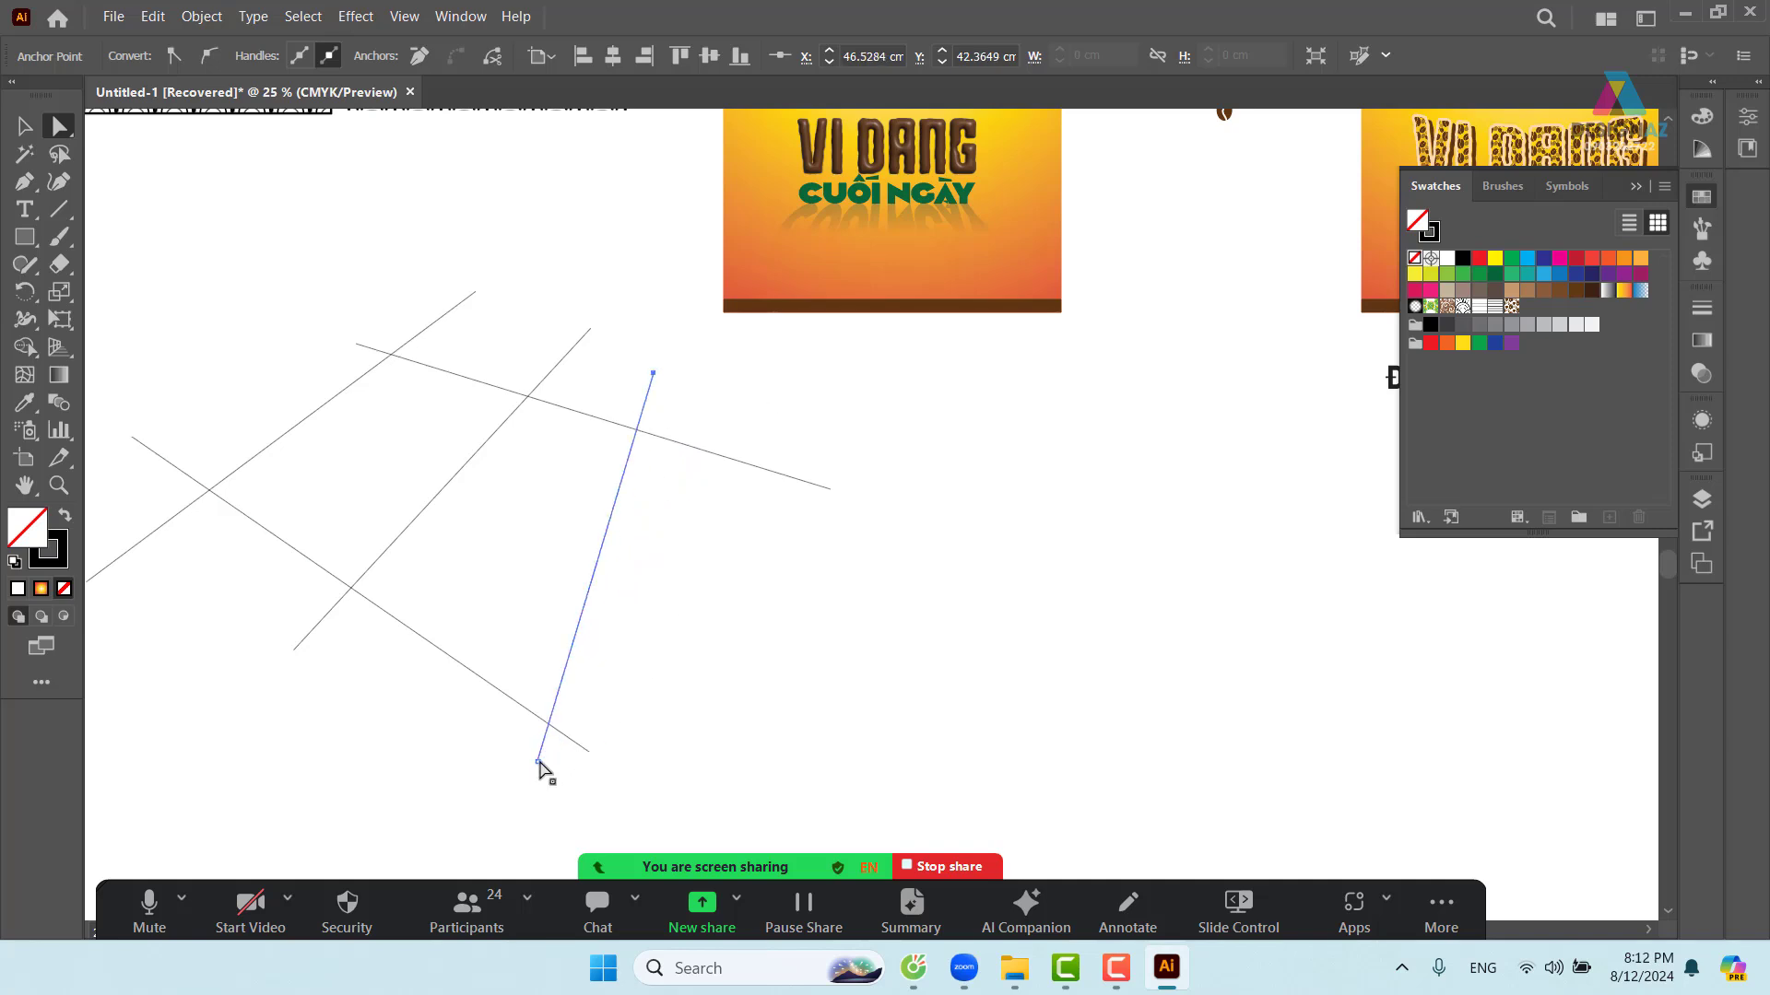
drag(538, 762, 561, 773)
drag(677, 693, 838, 657)
- Move all five crossing lines together up and to the left, away from the poster, and deselect them
click(25, 126)
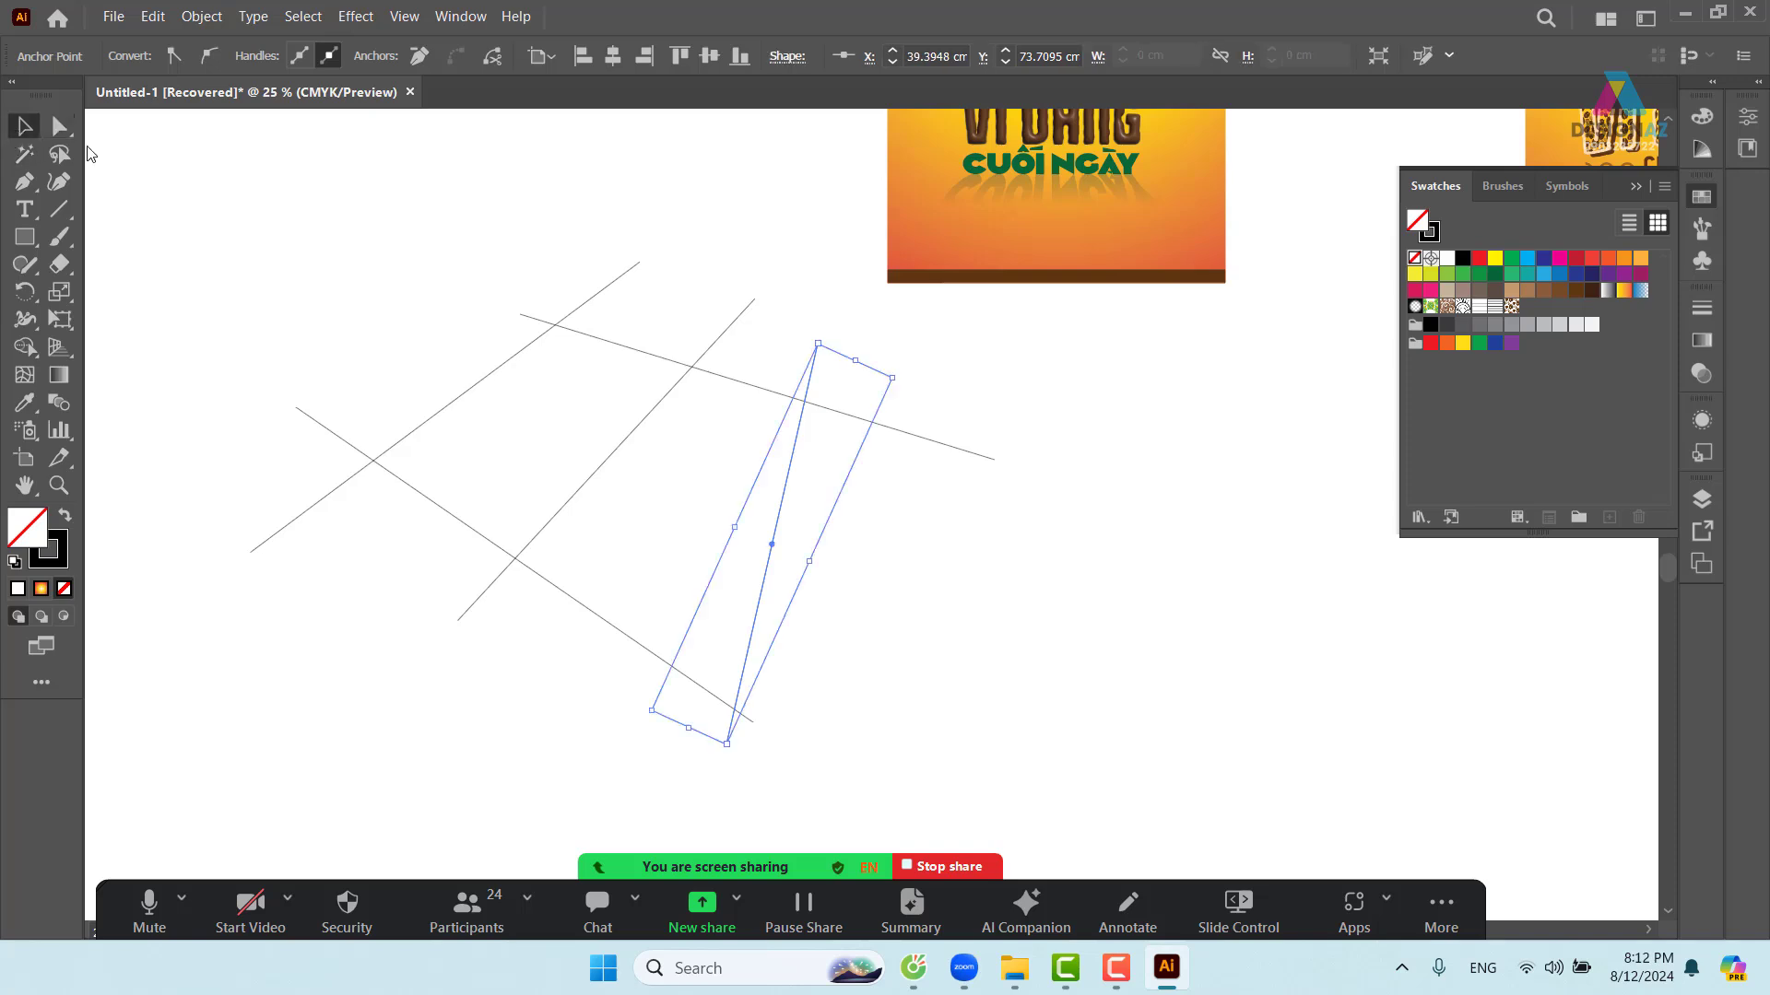
click(385, 265)
drag(381, 259, 828, 718)
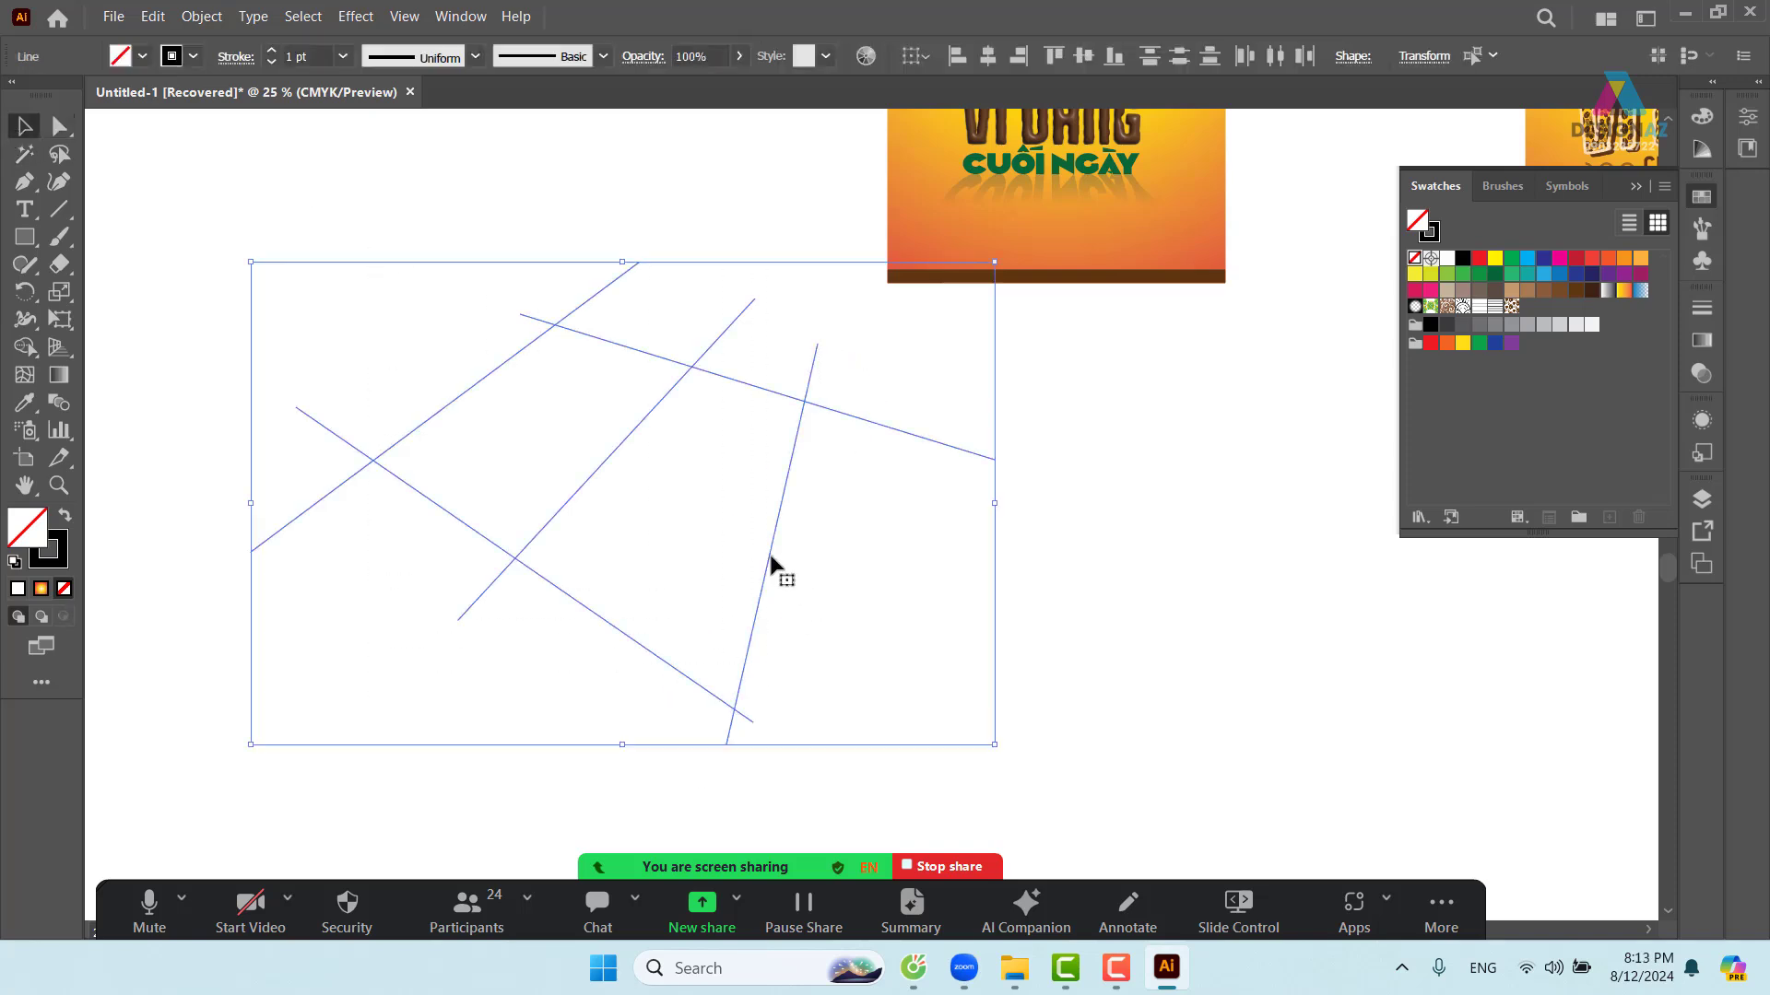
drag(773, 562, 648, 528)
click(829, 627)
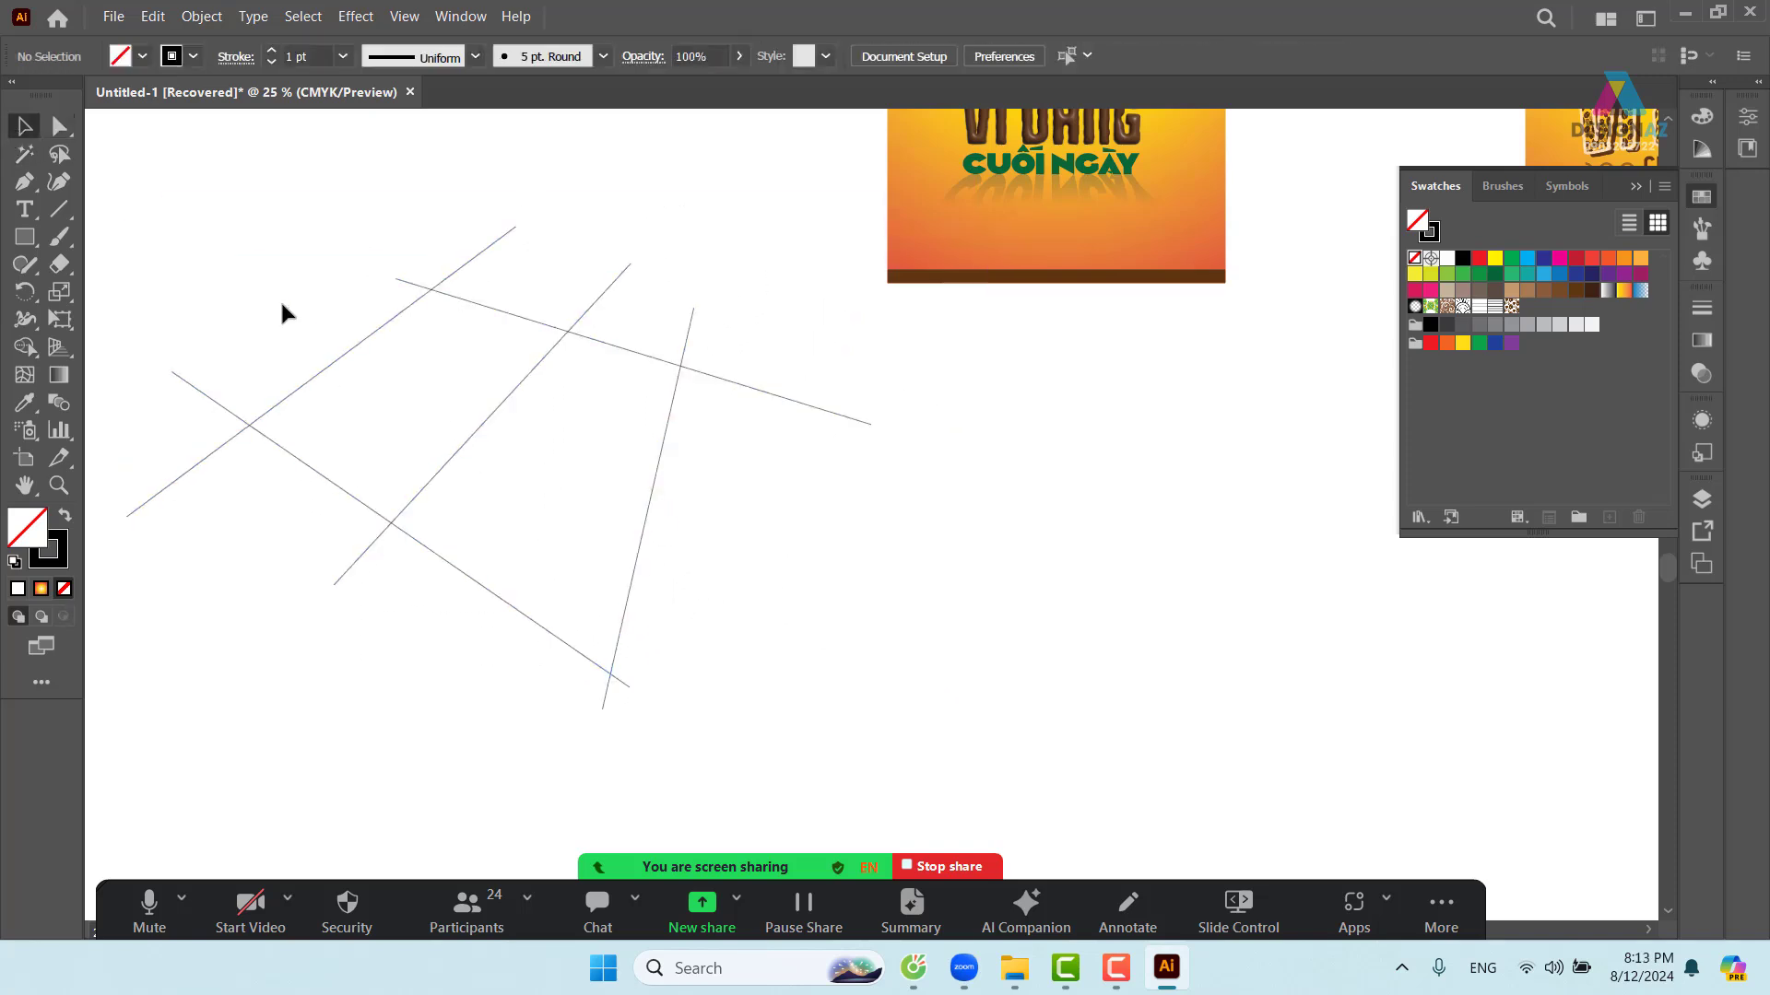
- Make a Live Paint group from all five lines and fill both enclosed areas with red C63636 using Live Paint Bucket
drag(207, 219, 738, 690)
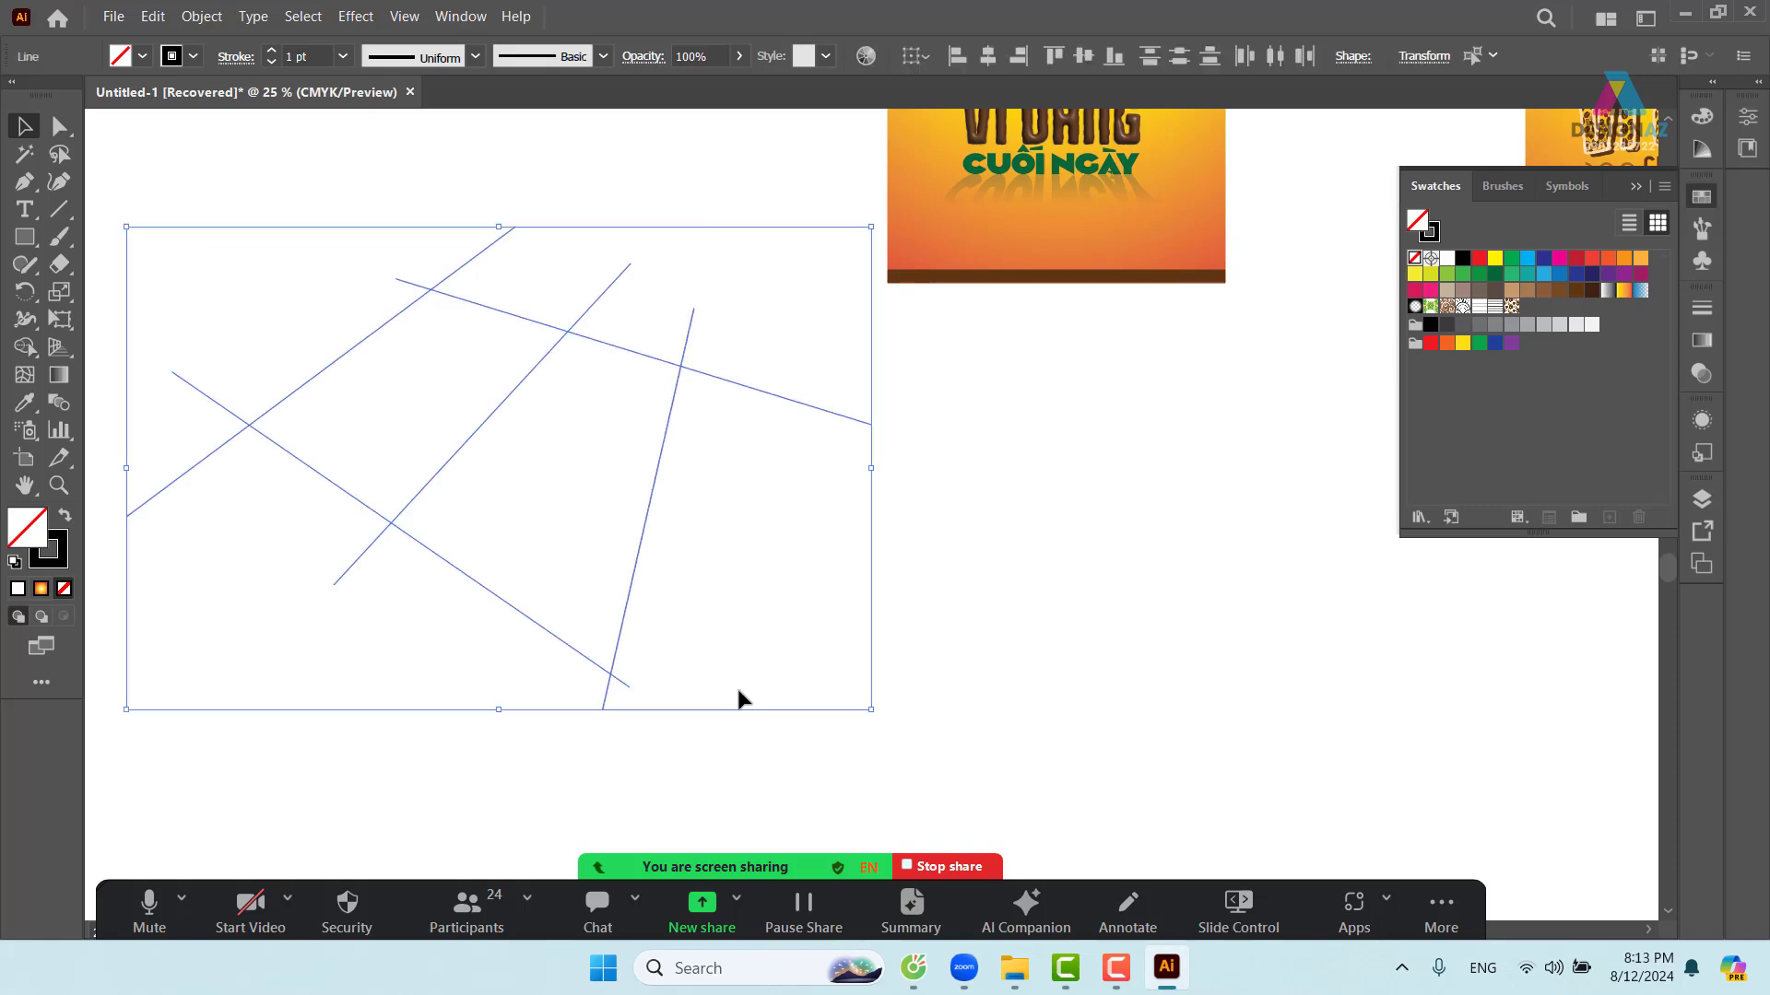
key(shift+m)
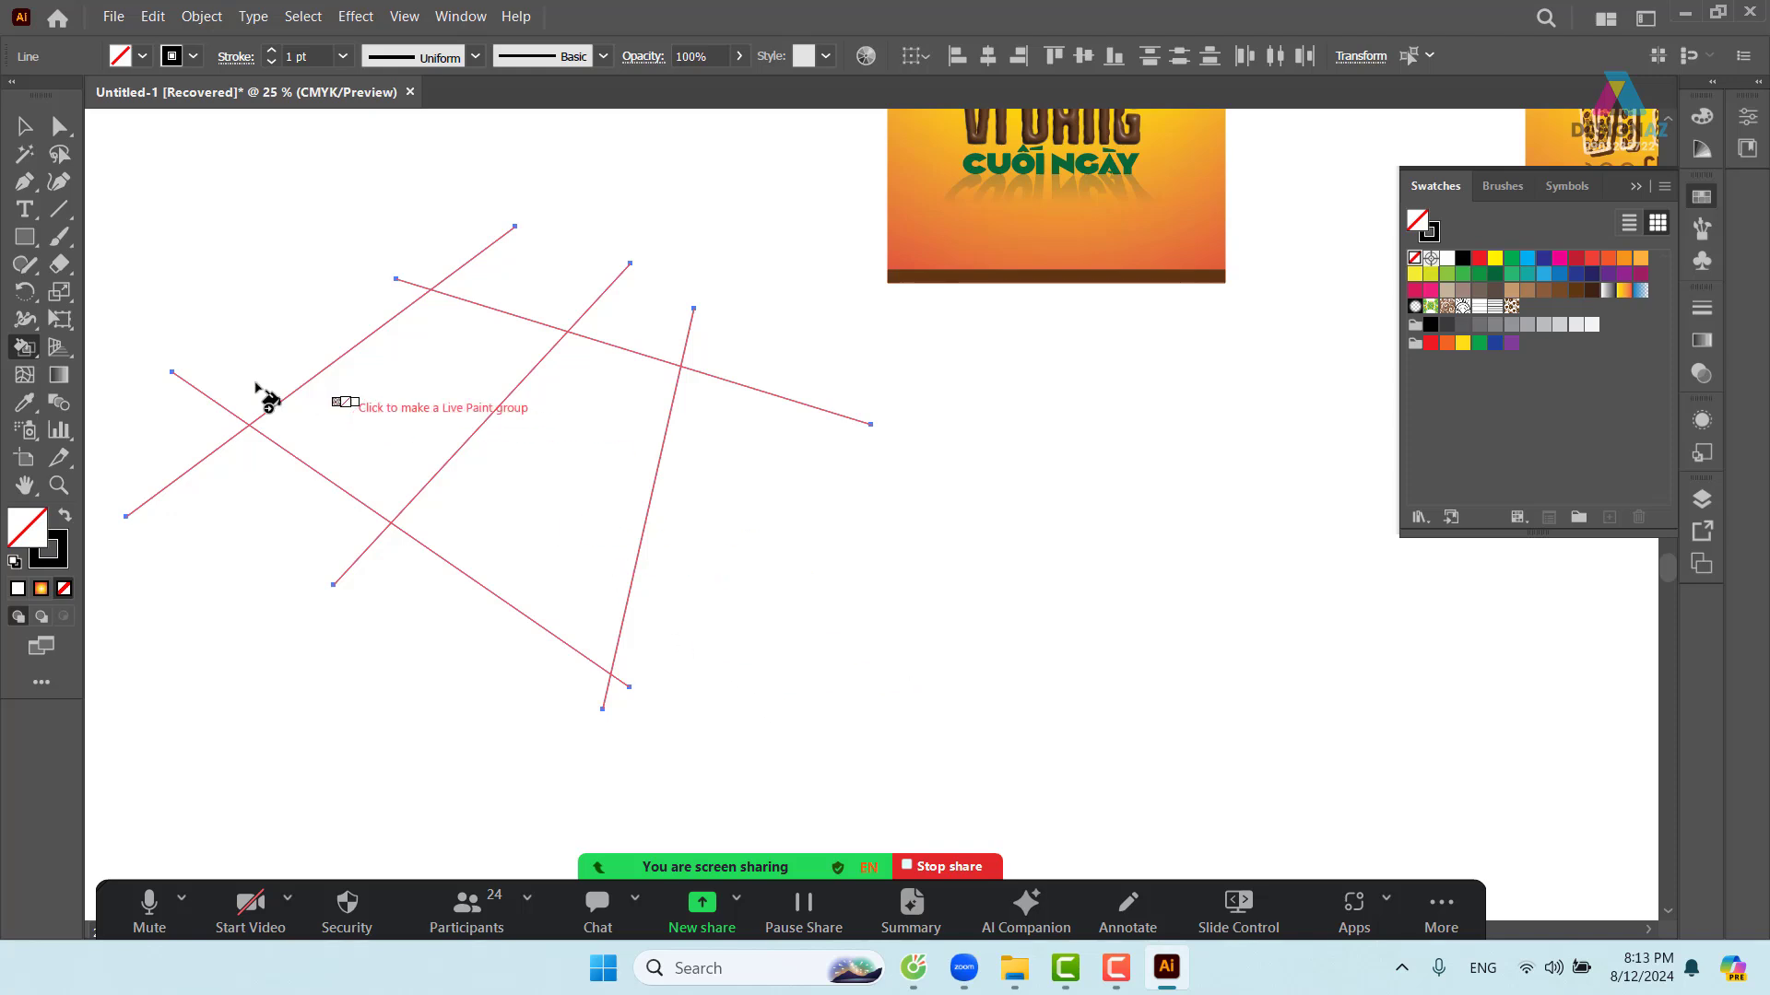
click(26, 353)
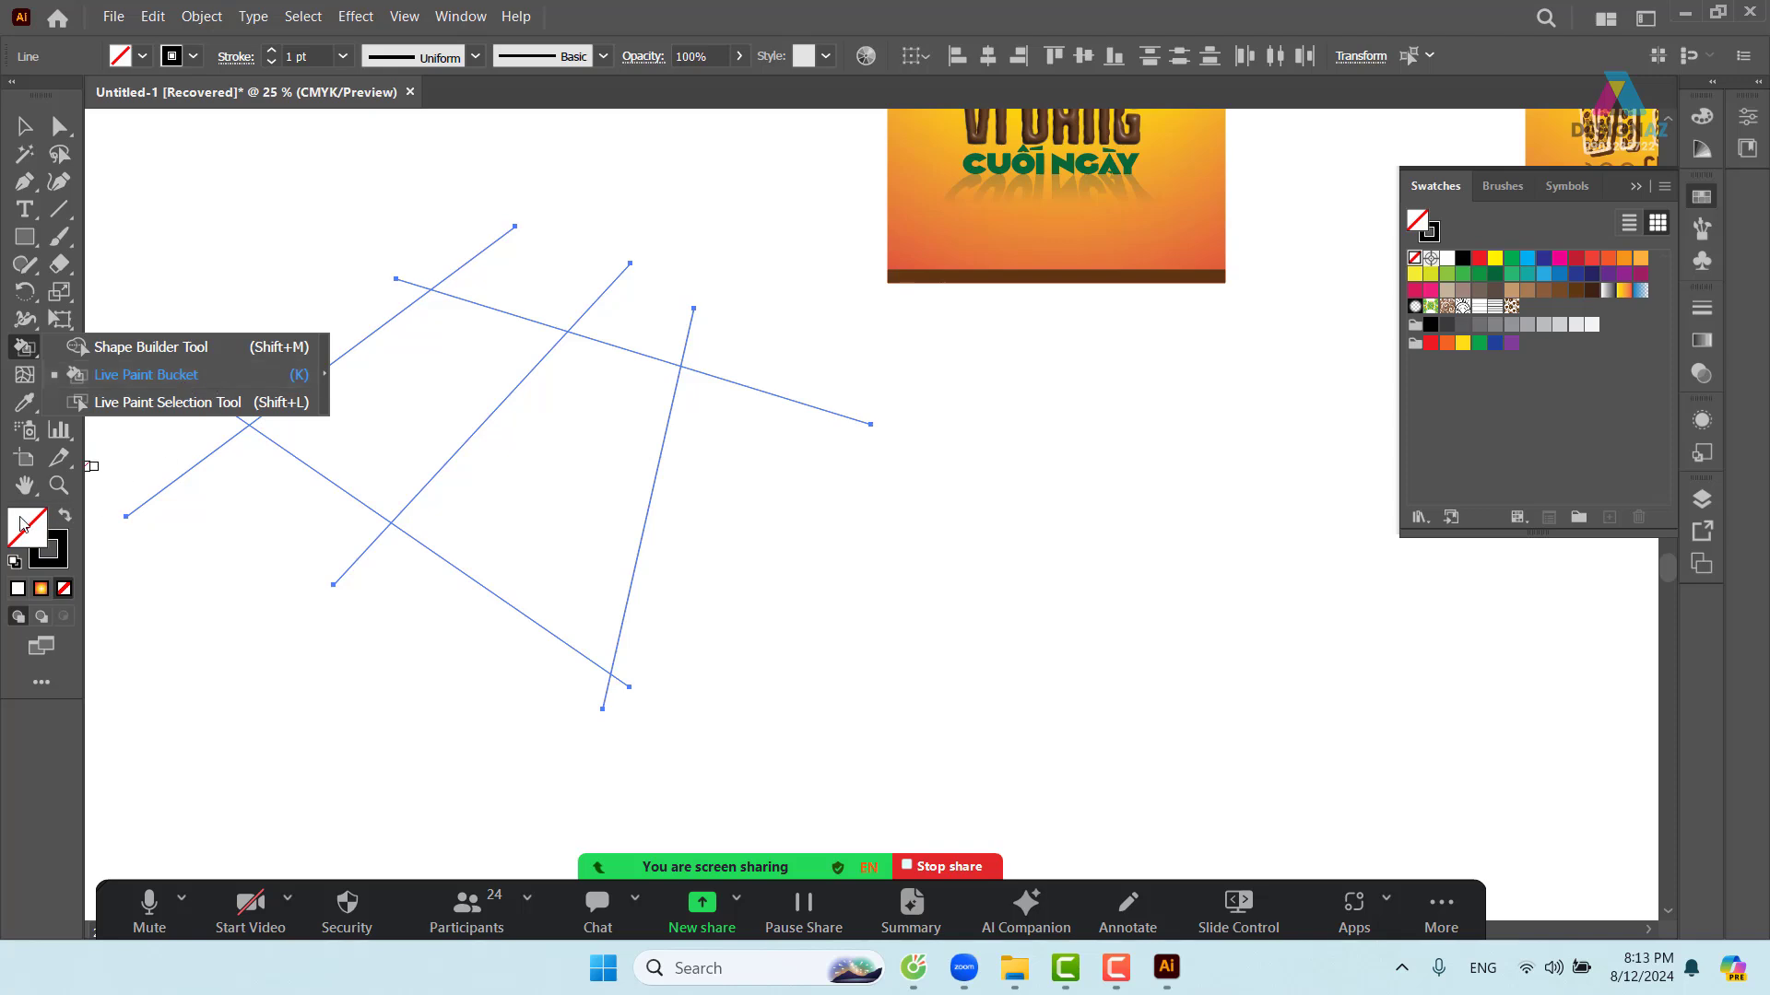
click(207, 372)
double_click(26, 526)
click(1183, 309)
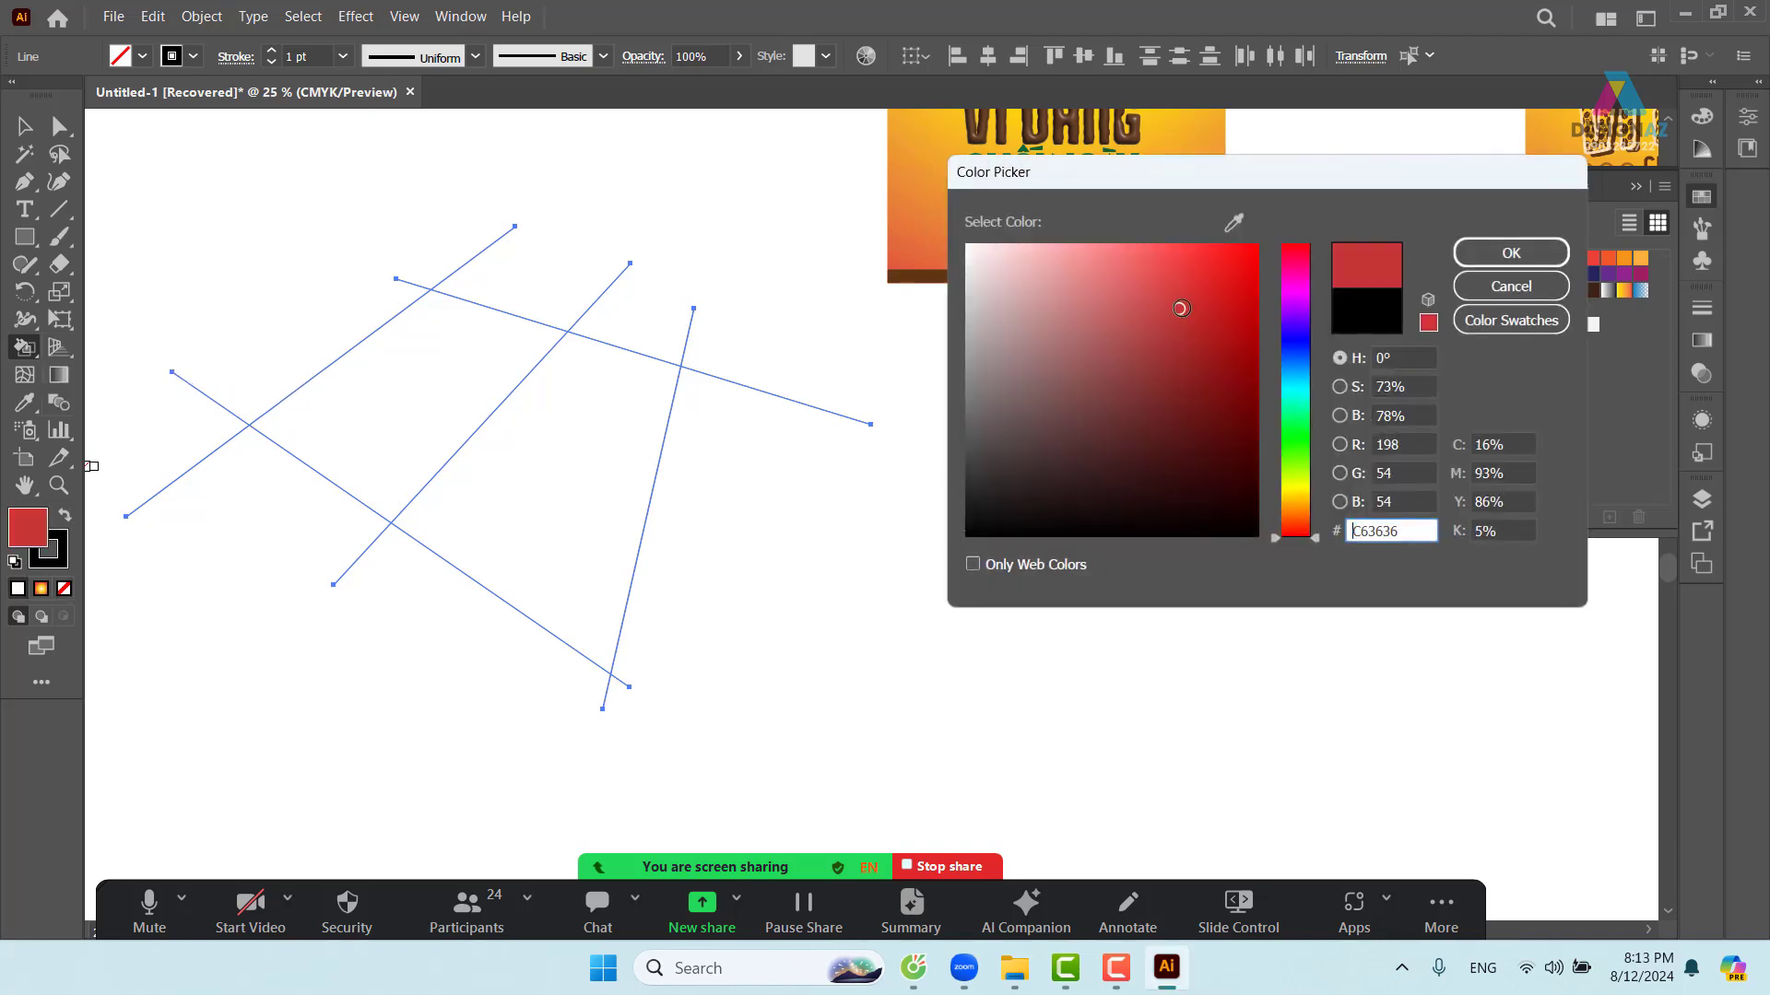
click(1510, 252)
click(470, 397)
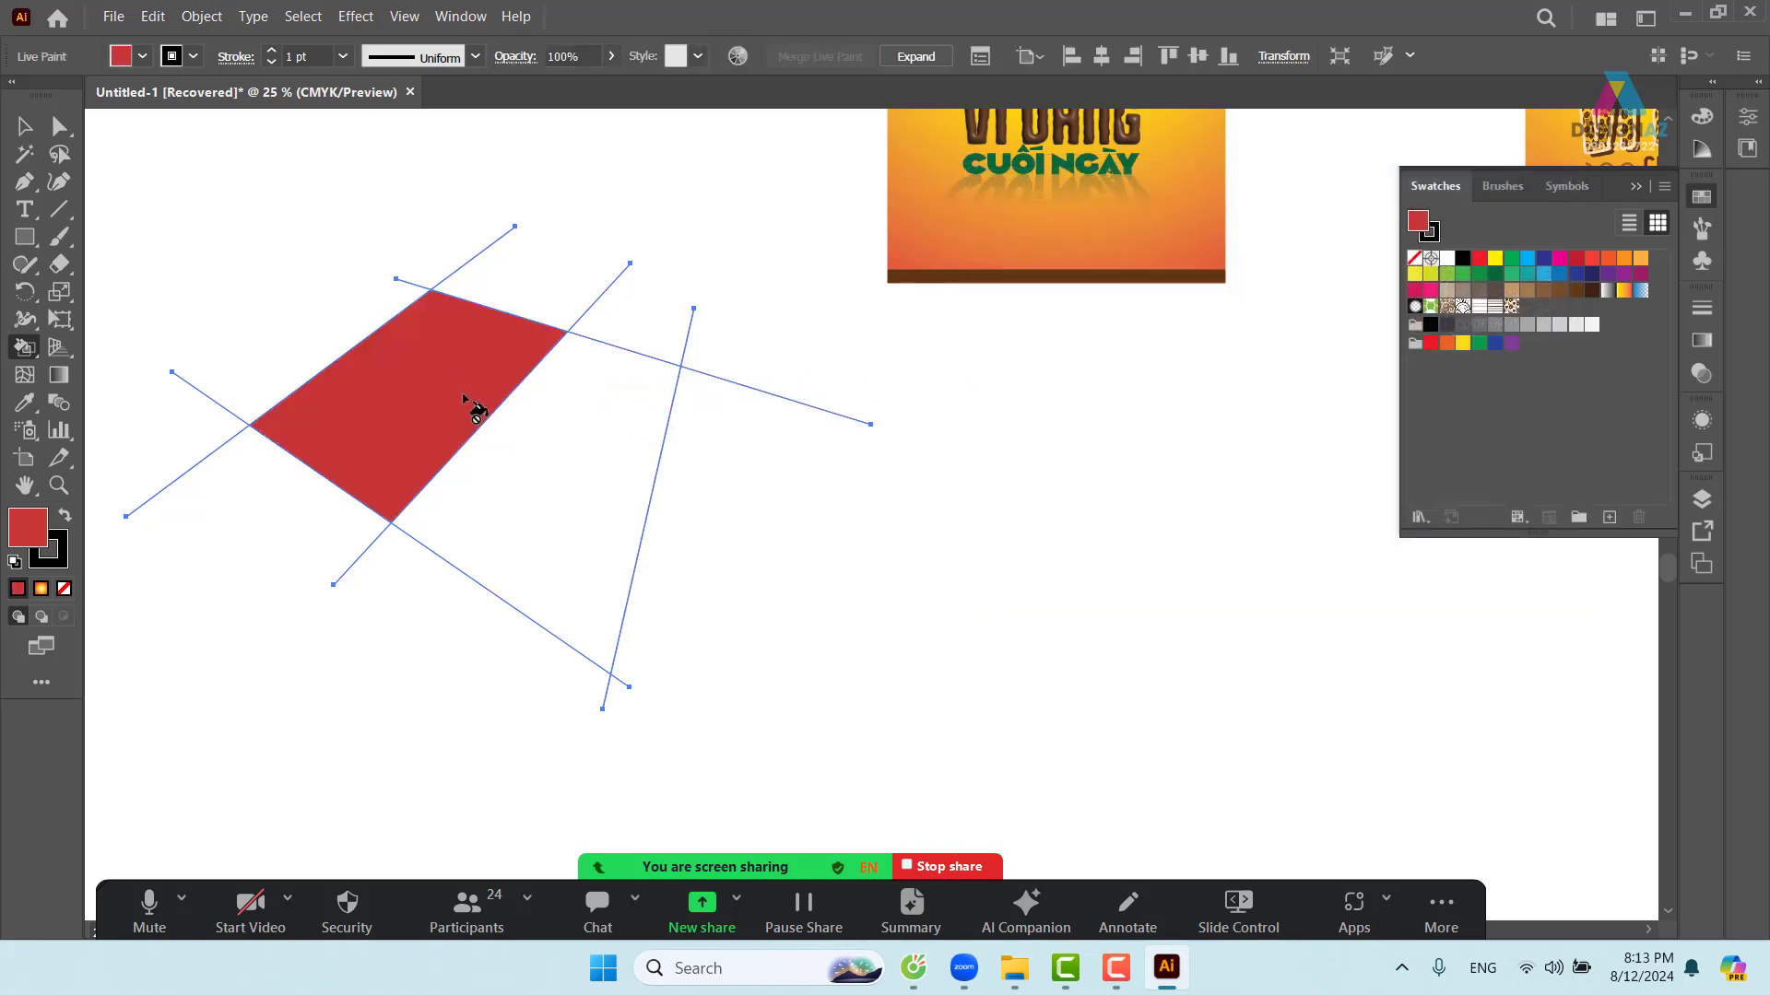
click(564, 475)
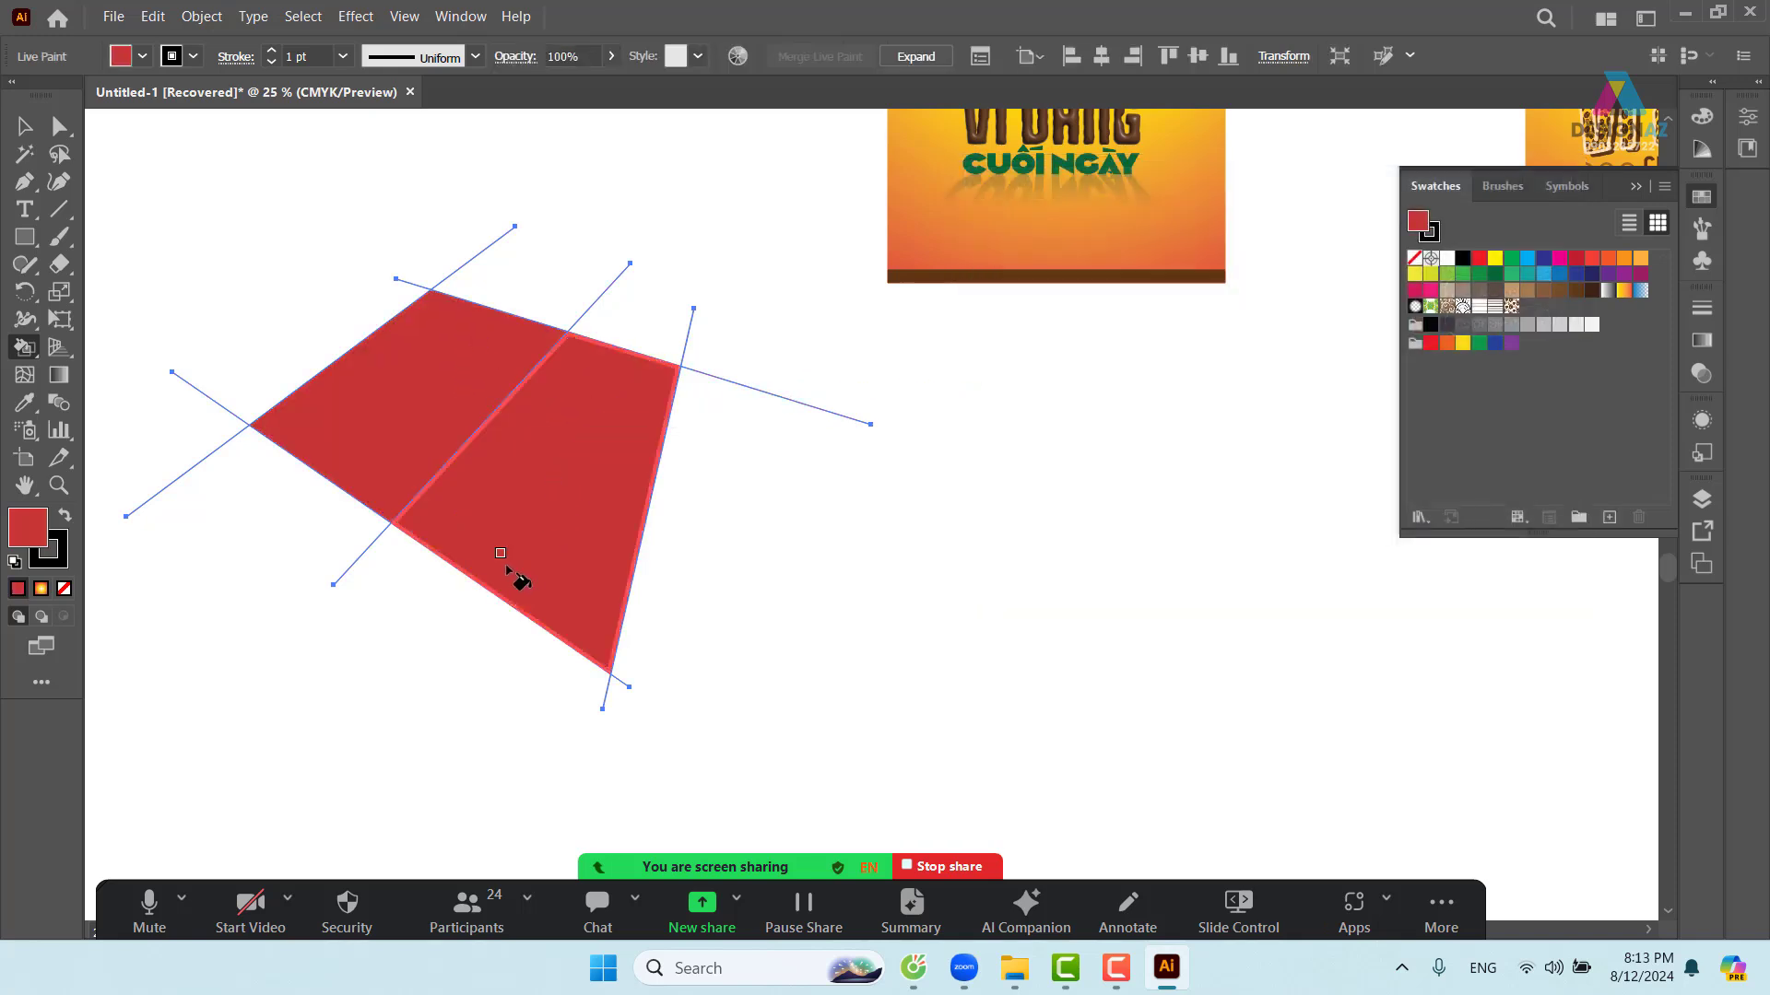
- Repaint the right-hand enclosed area with the muted reddish brown 7F4646
double_click(28, 532)
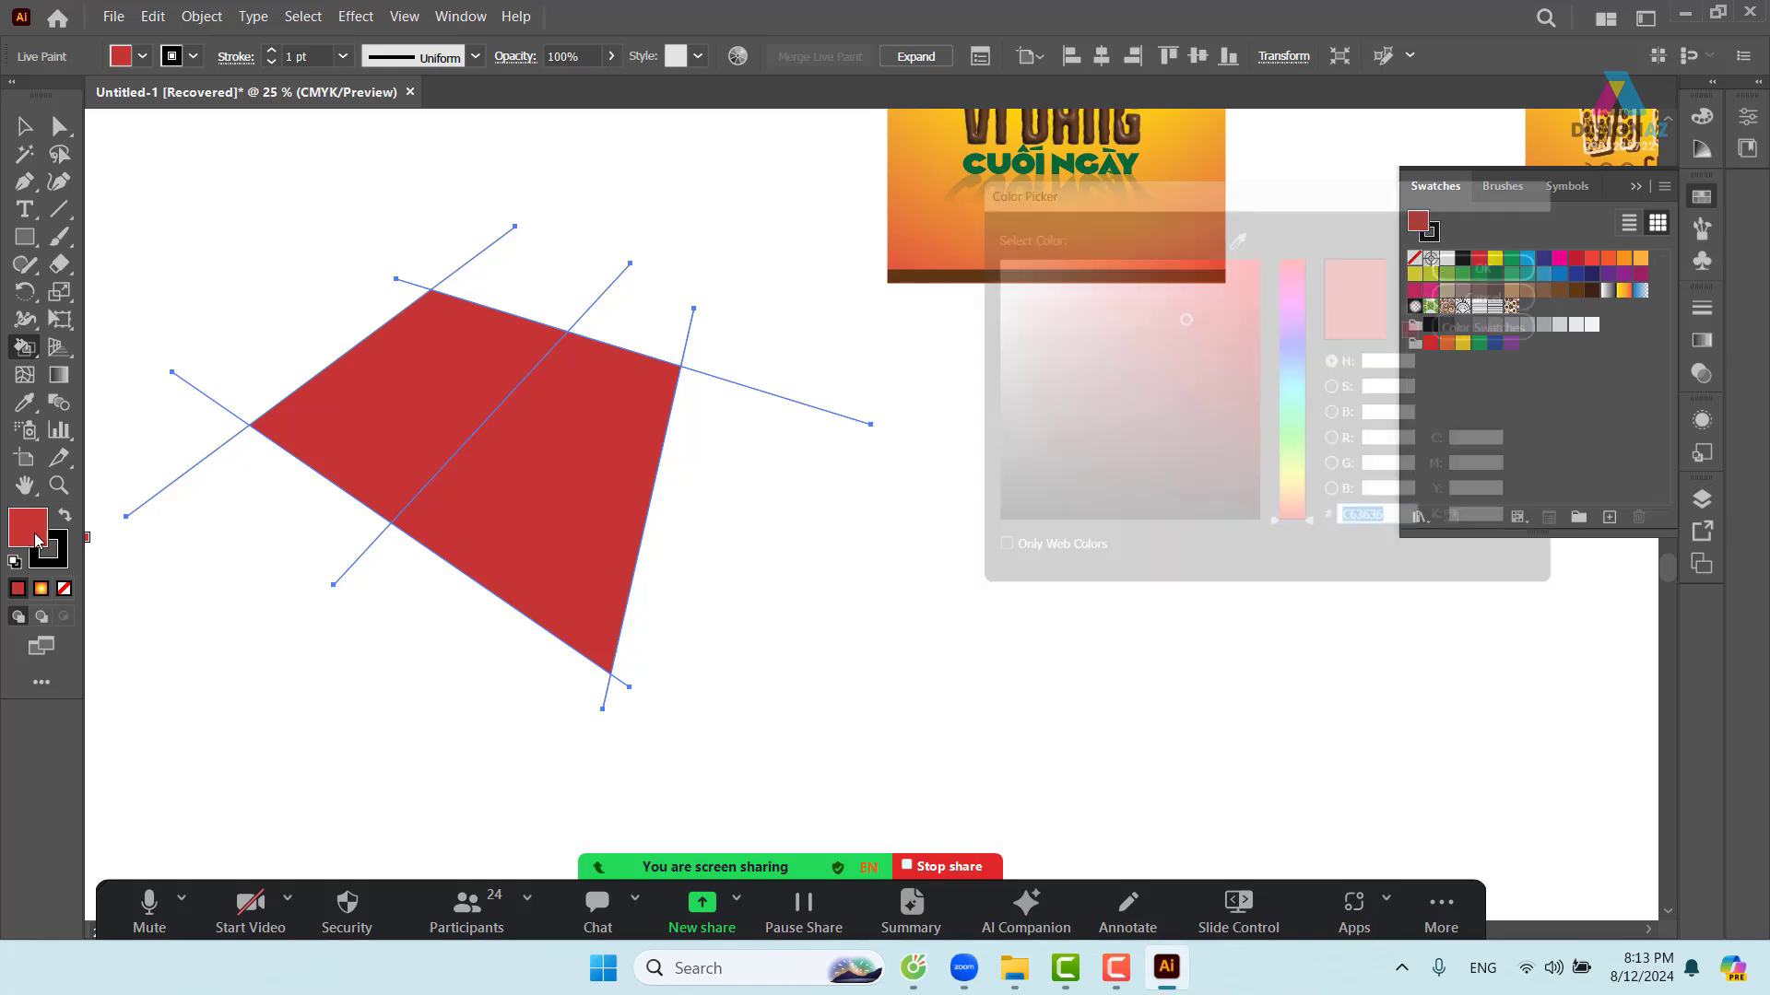
click(1094, 391)
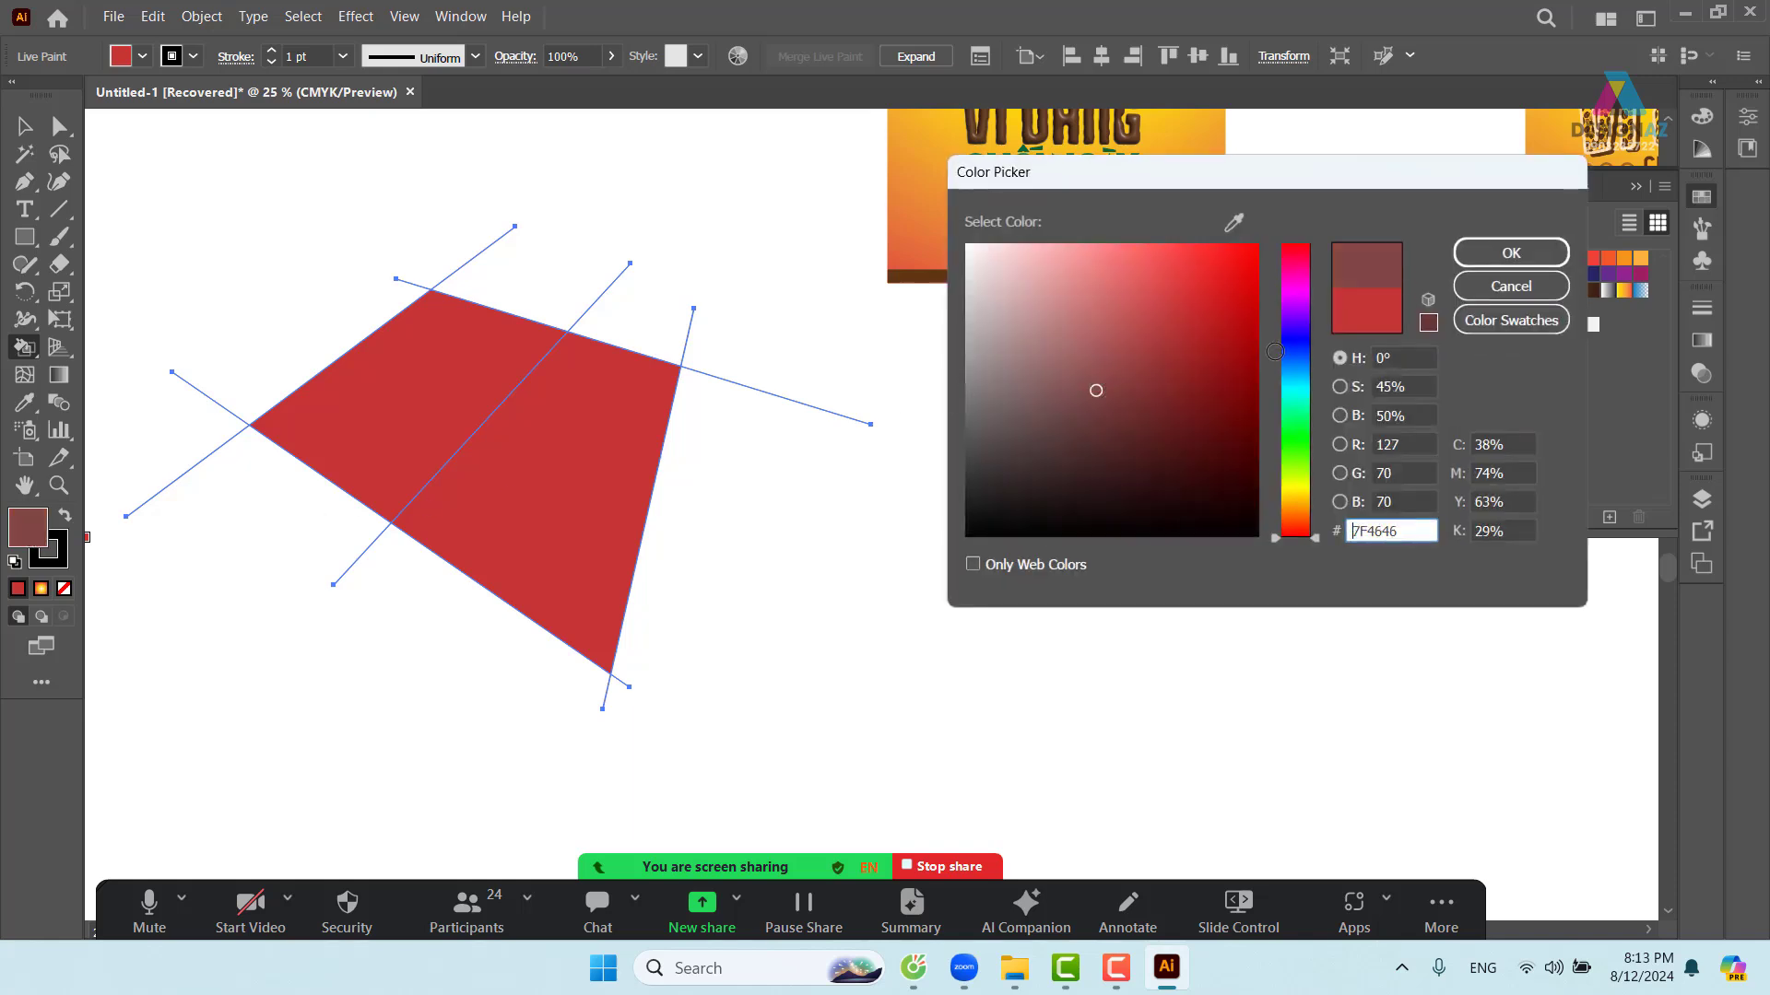
click(1511, 252)
click(596, 498)
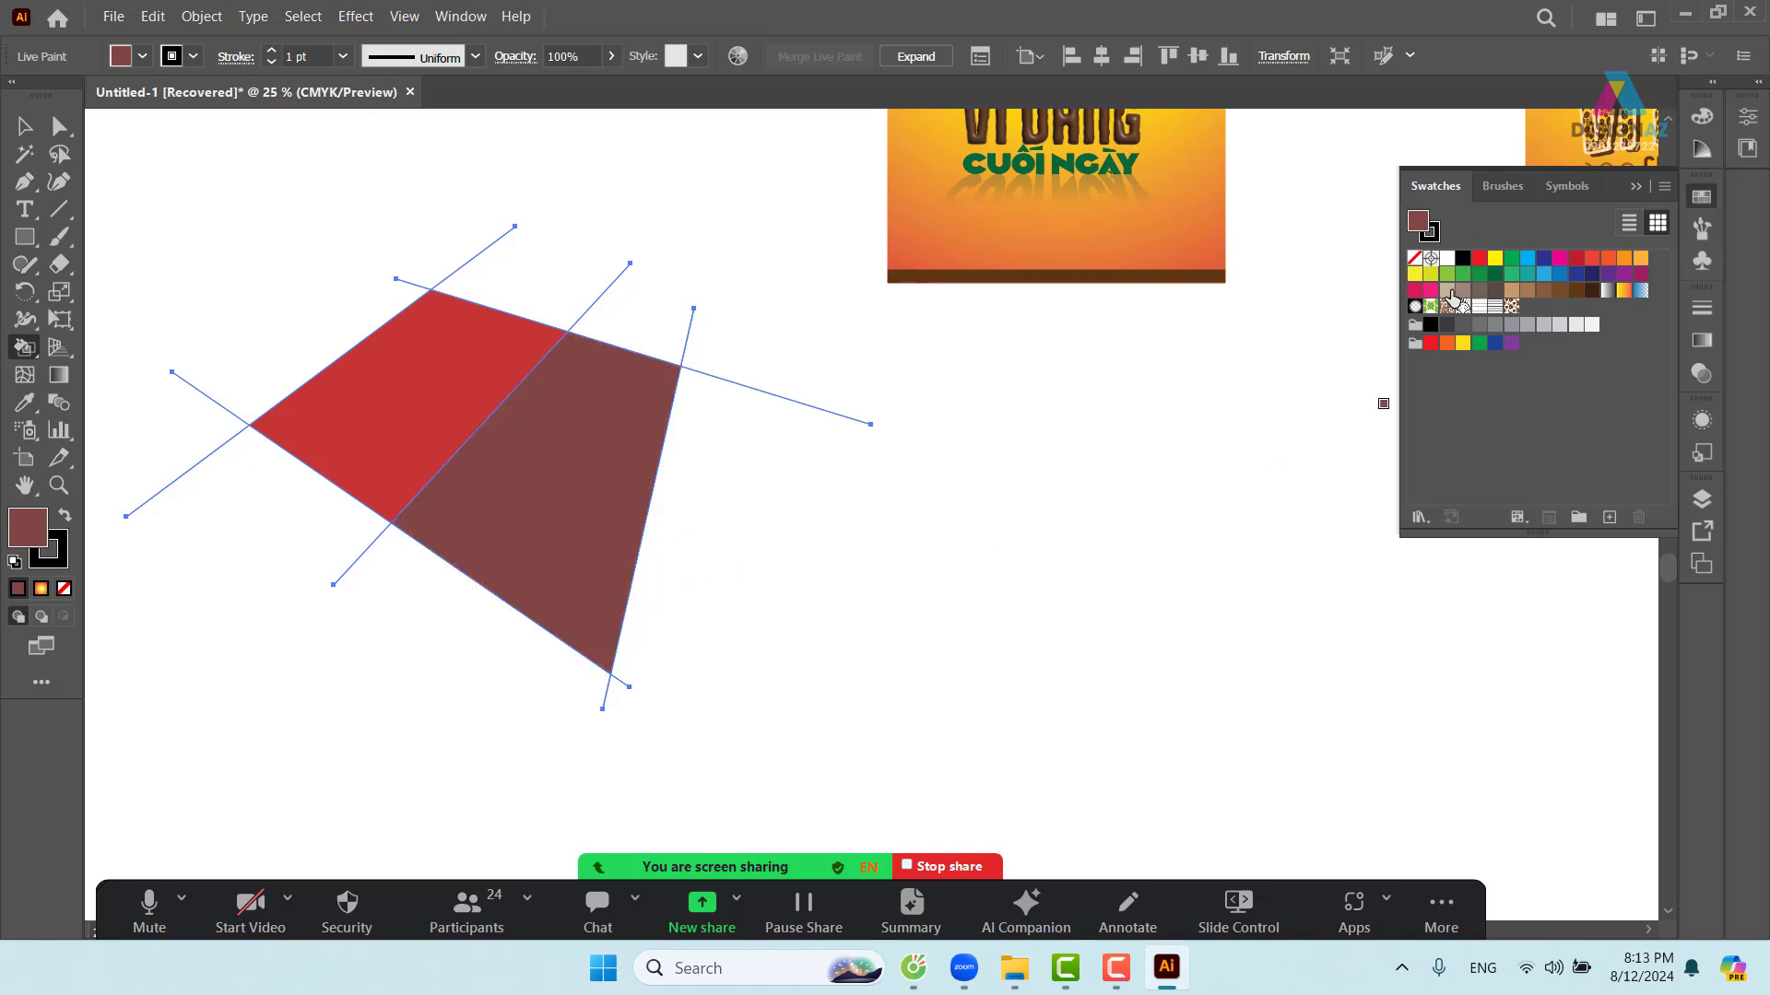
- Repaint the right-hand enclosed area with the dark brown swatch and the left-hand area with the light orange swatch
click(1577, 290)
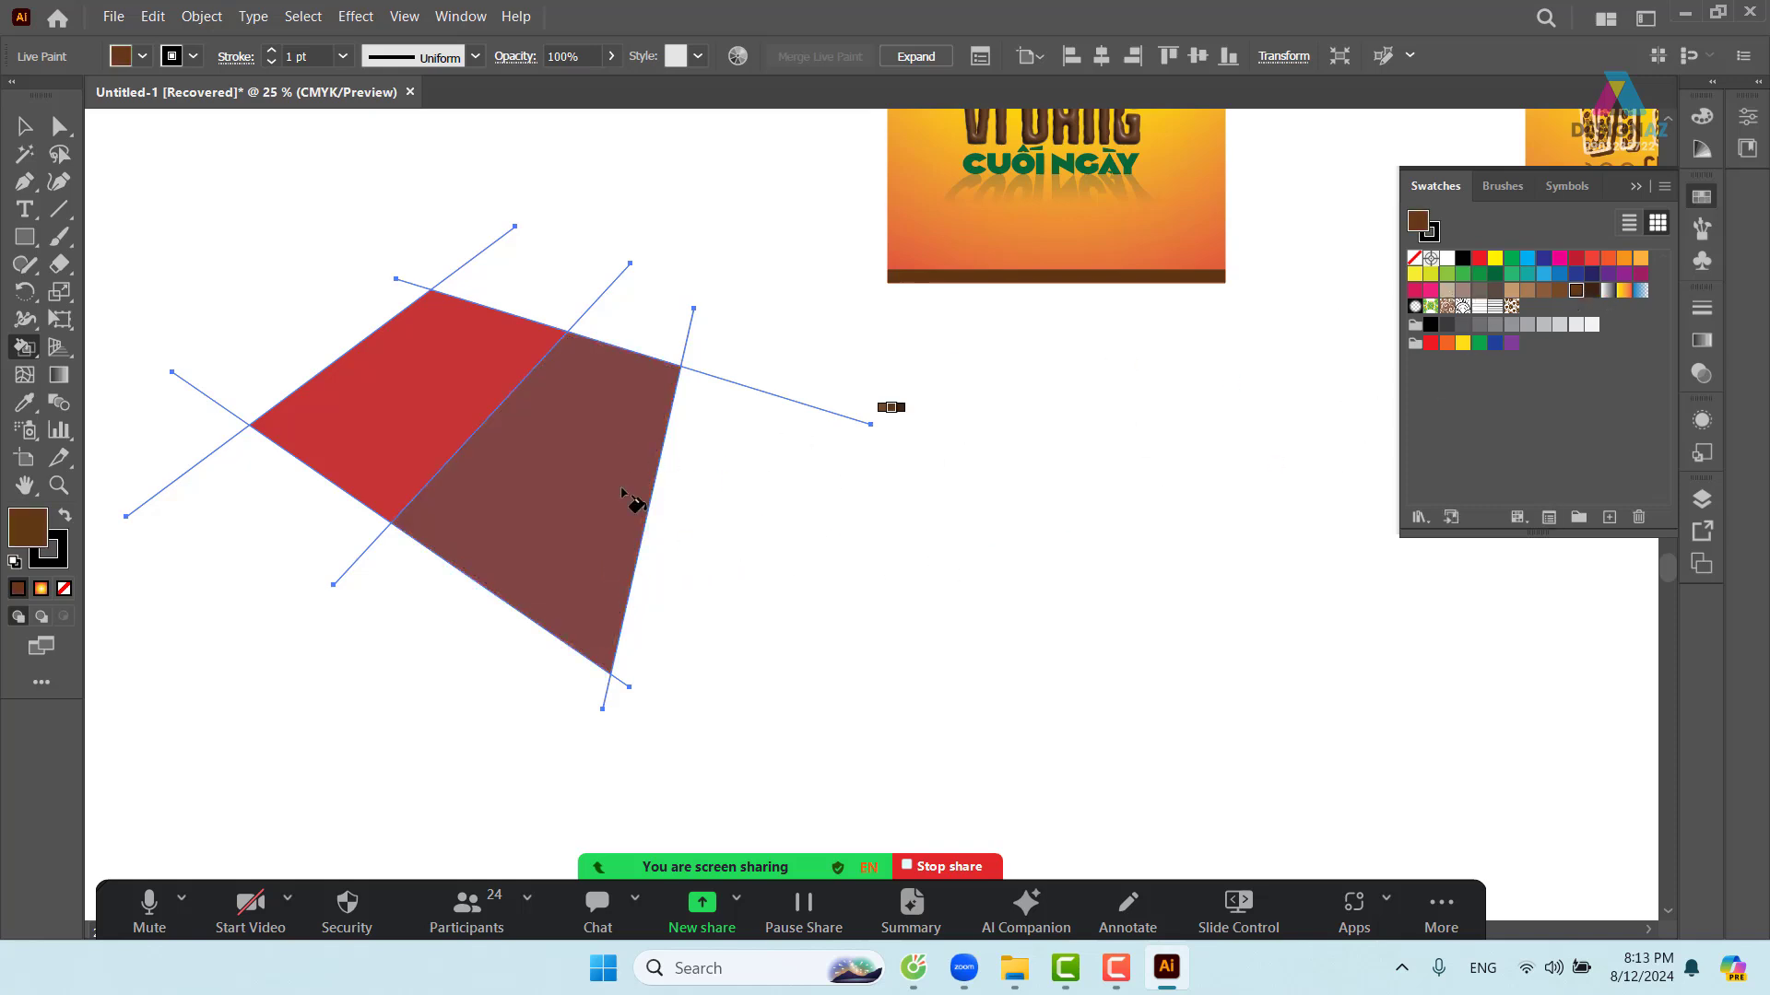
click(576, 516)
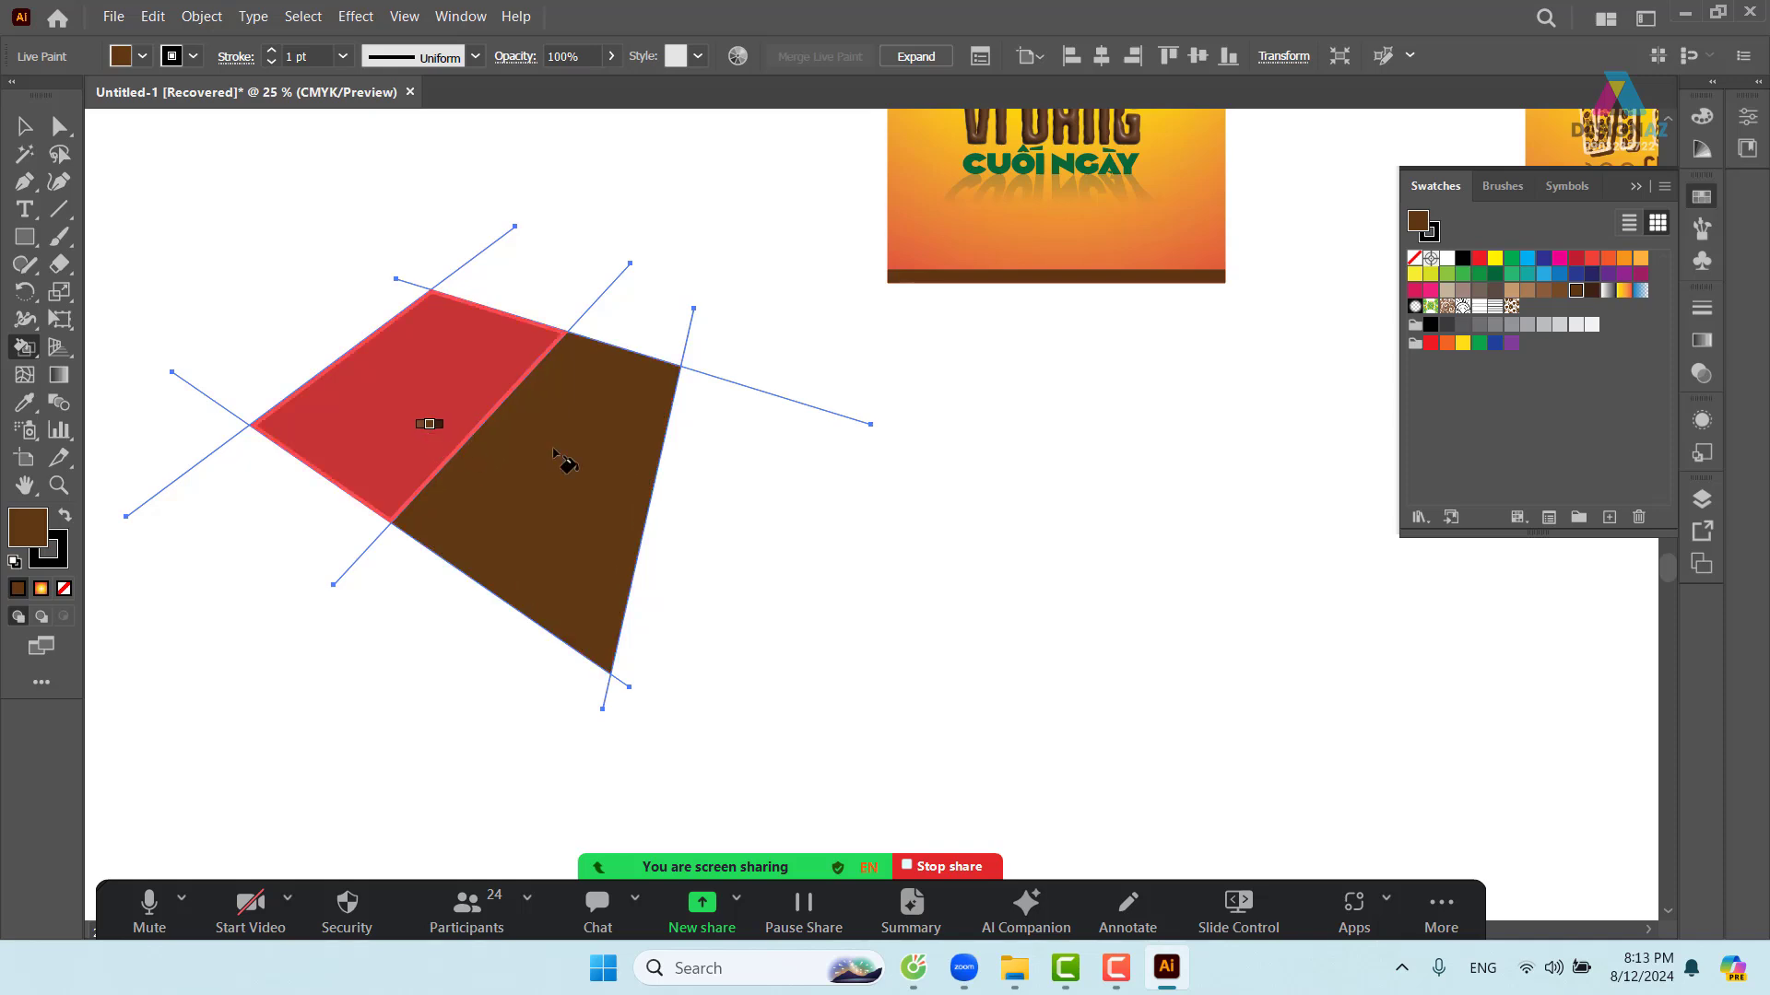
click(1639, 262)
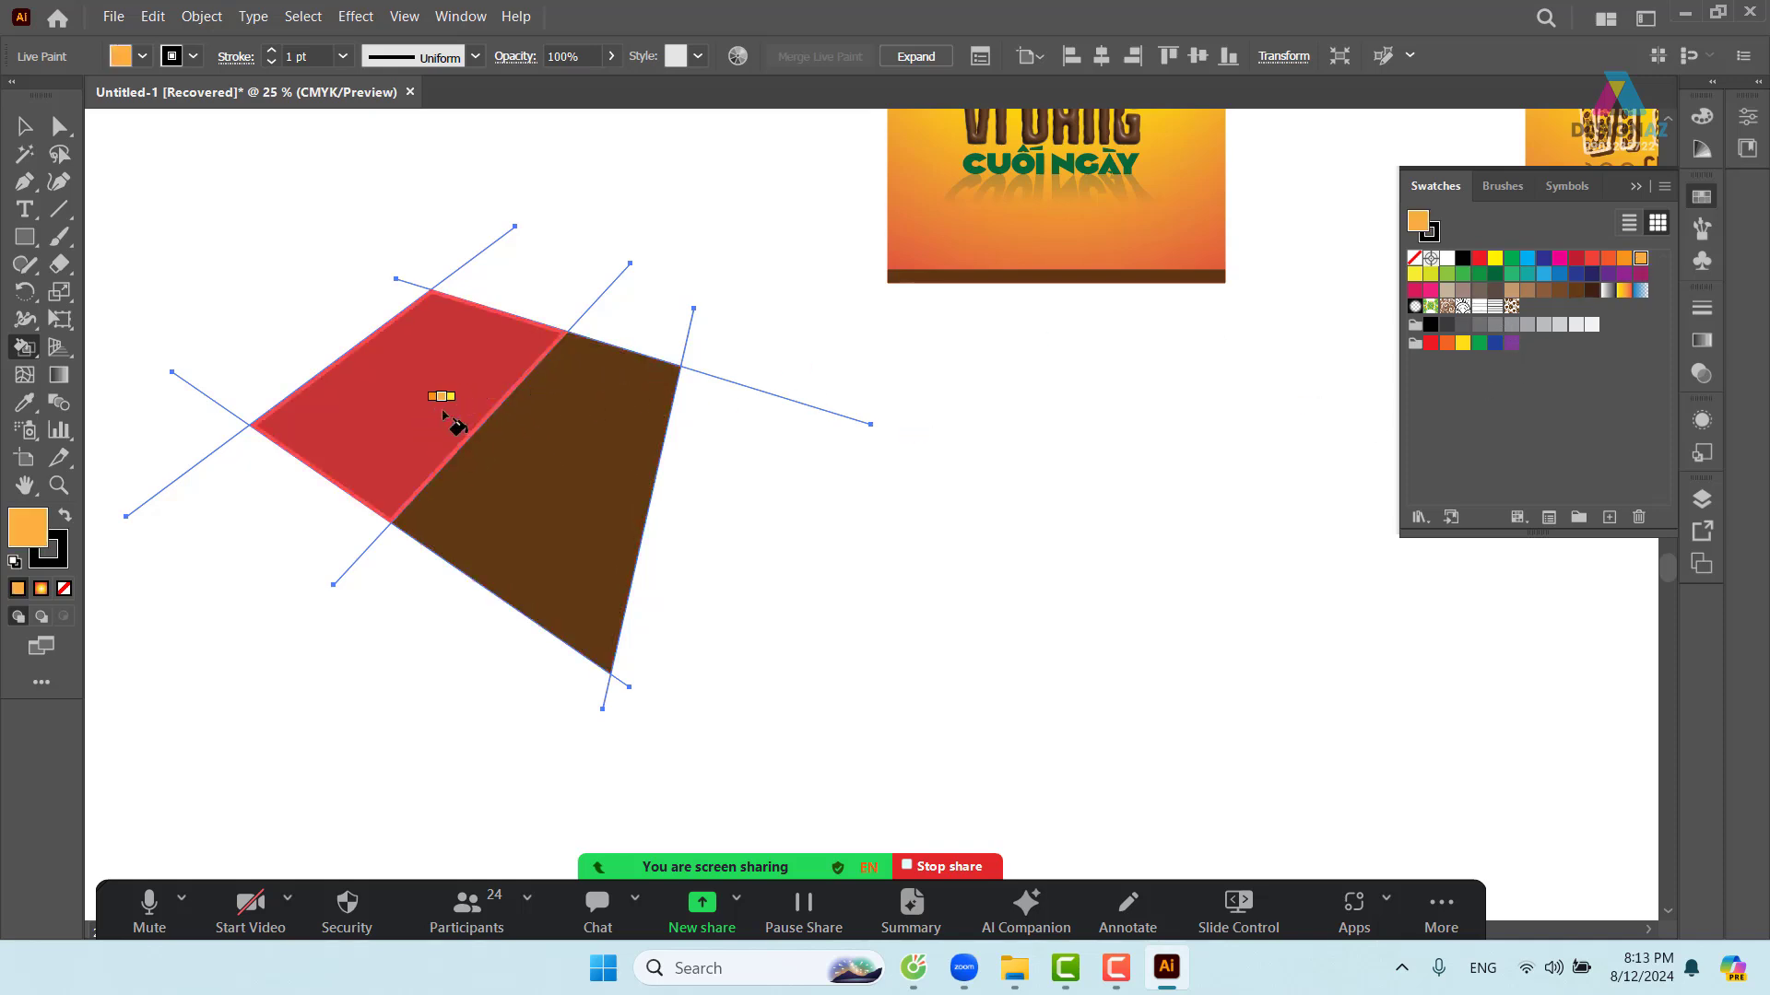
click(441, 398)
click(25, 126)
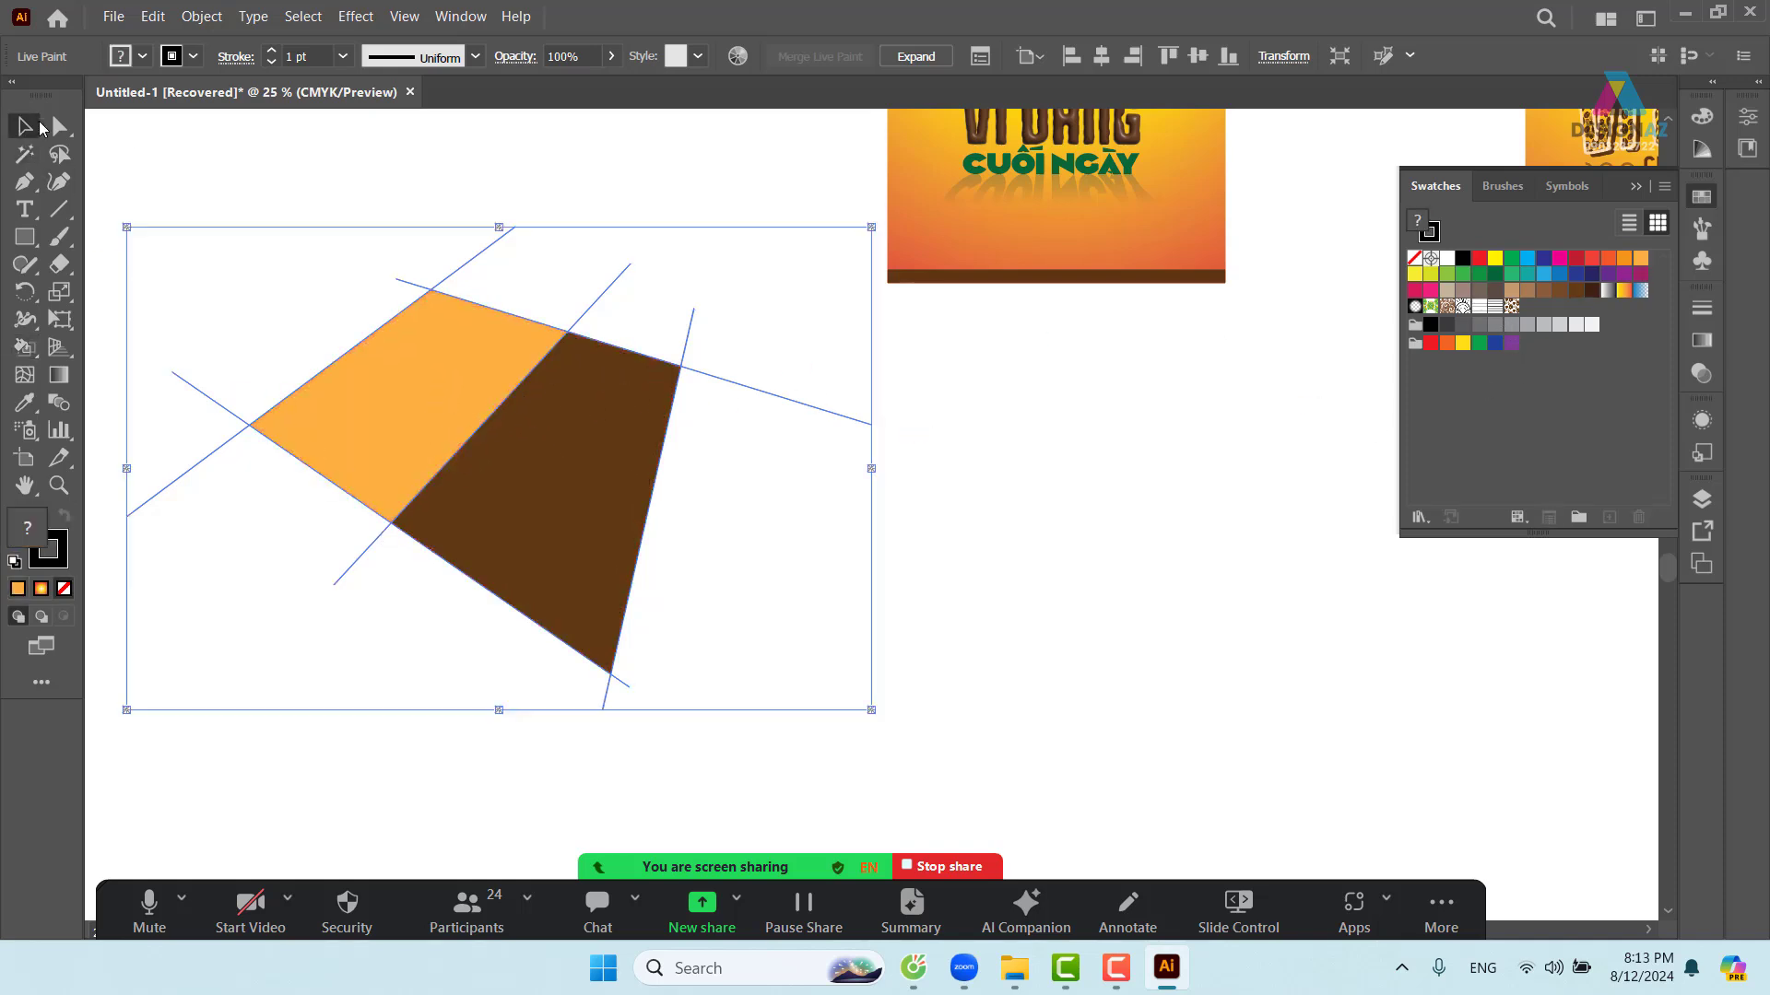
- With the Live Paint Selection Tool, set the line segment extending above the orange area's top corner to a 9 pt stroke
click(365, 190)
click(466, 263)
key(k)
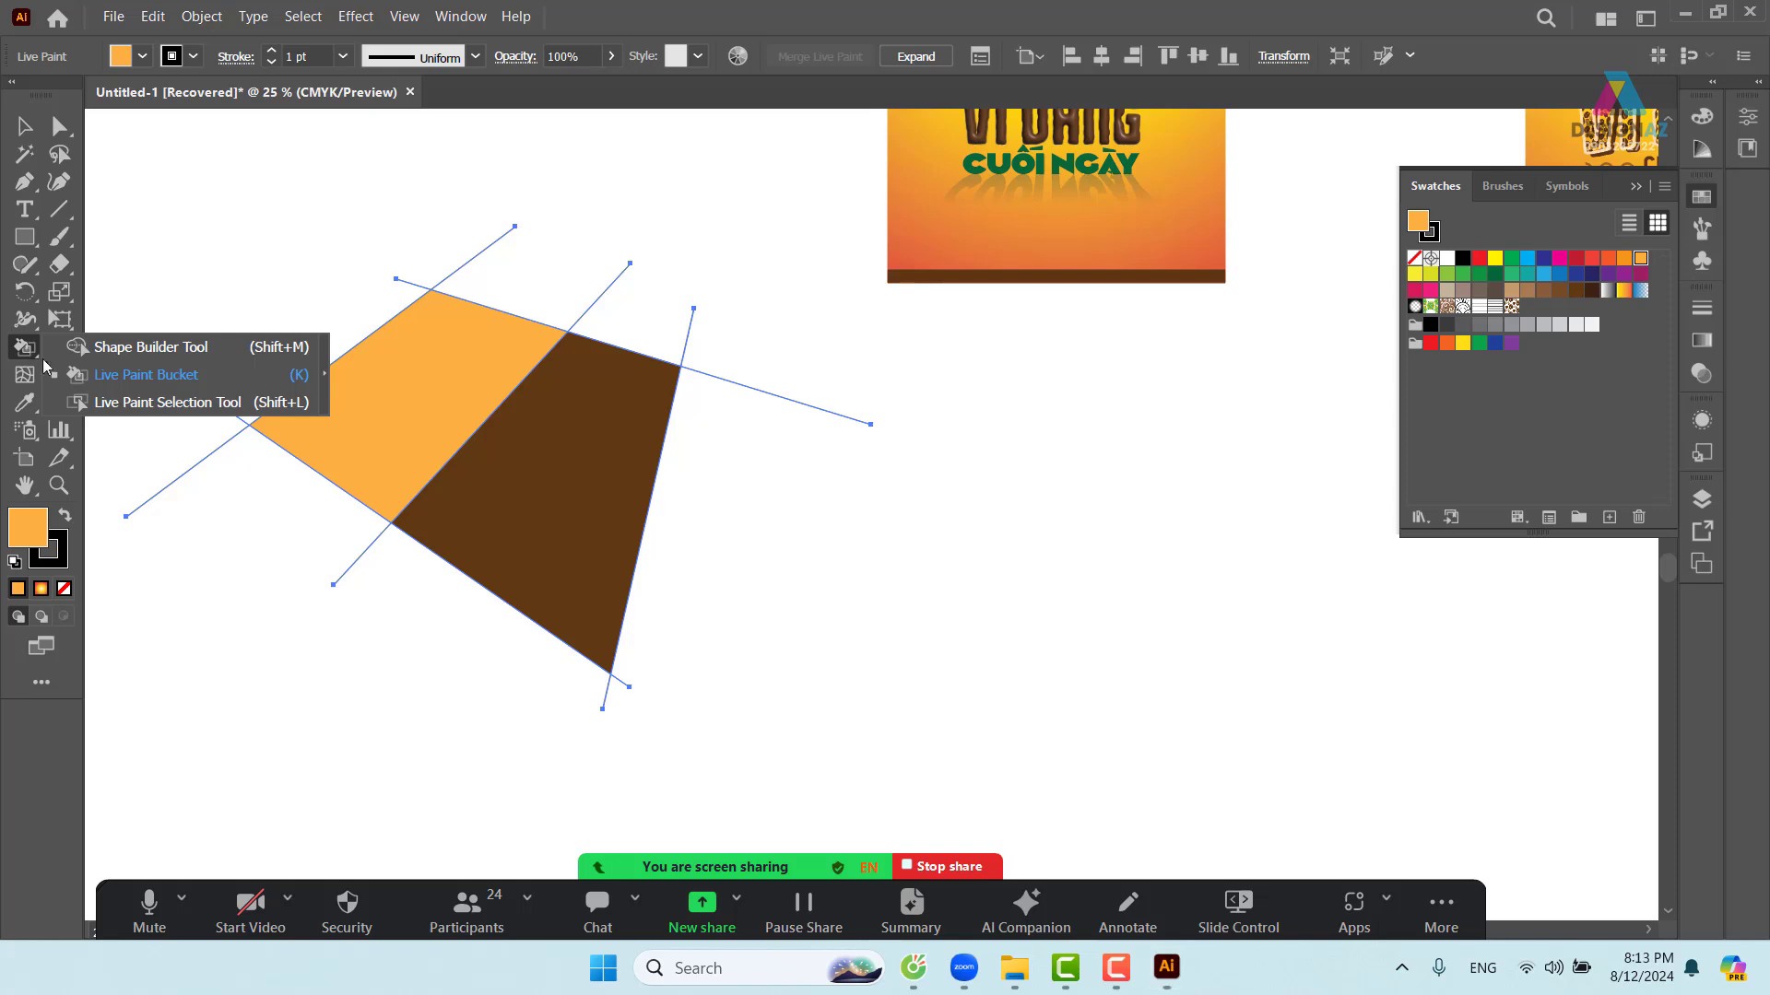
click(161, 403)
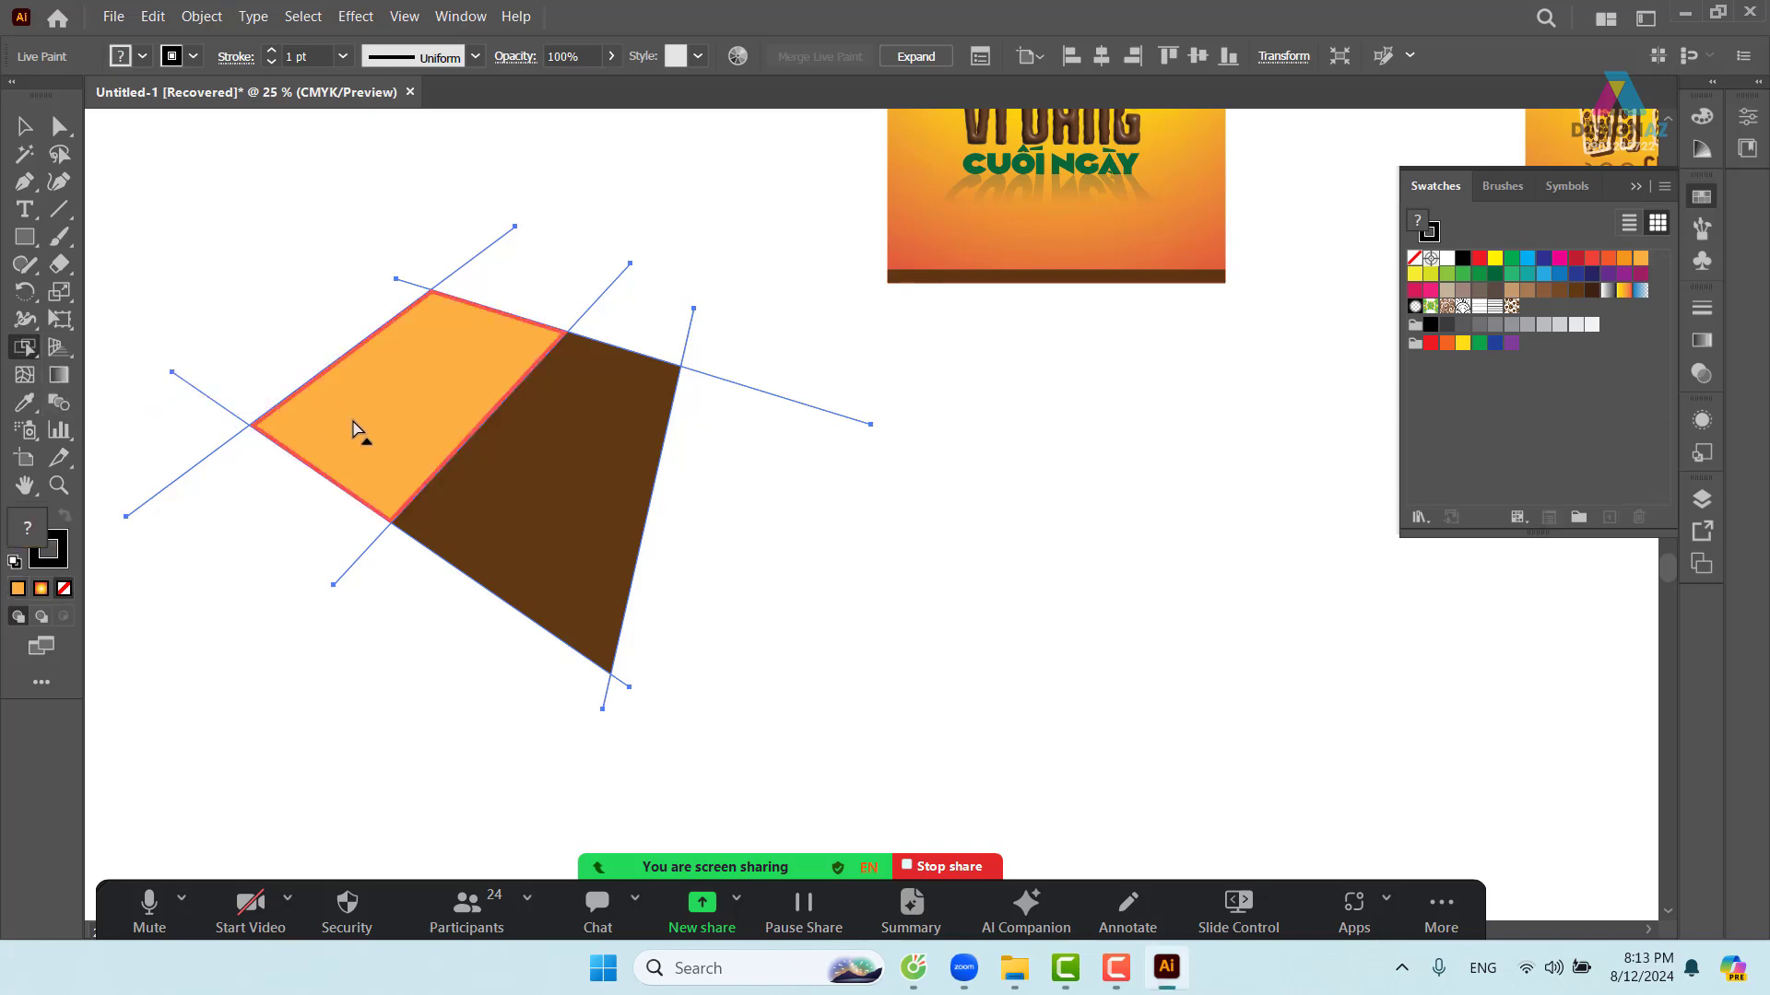
click(471, 266)
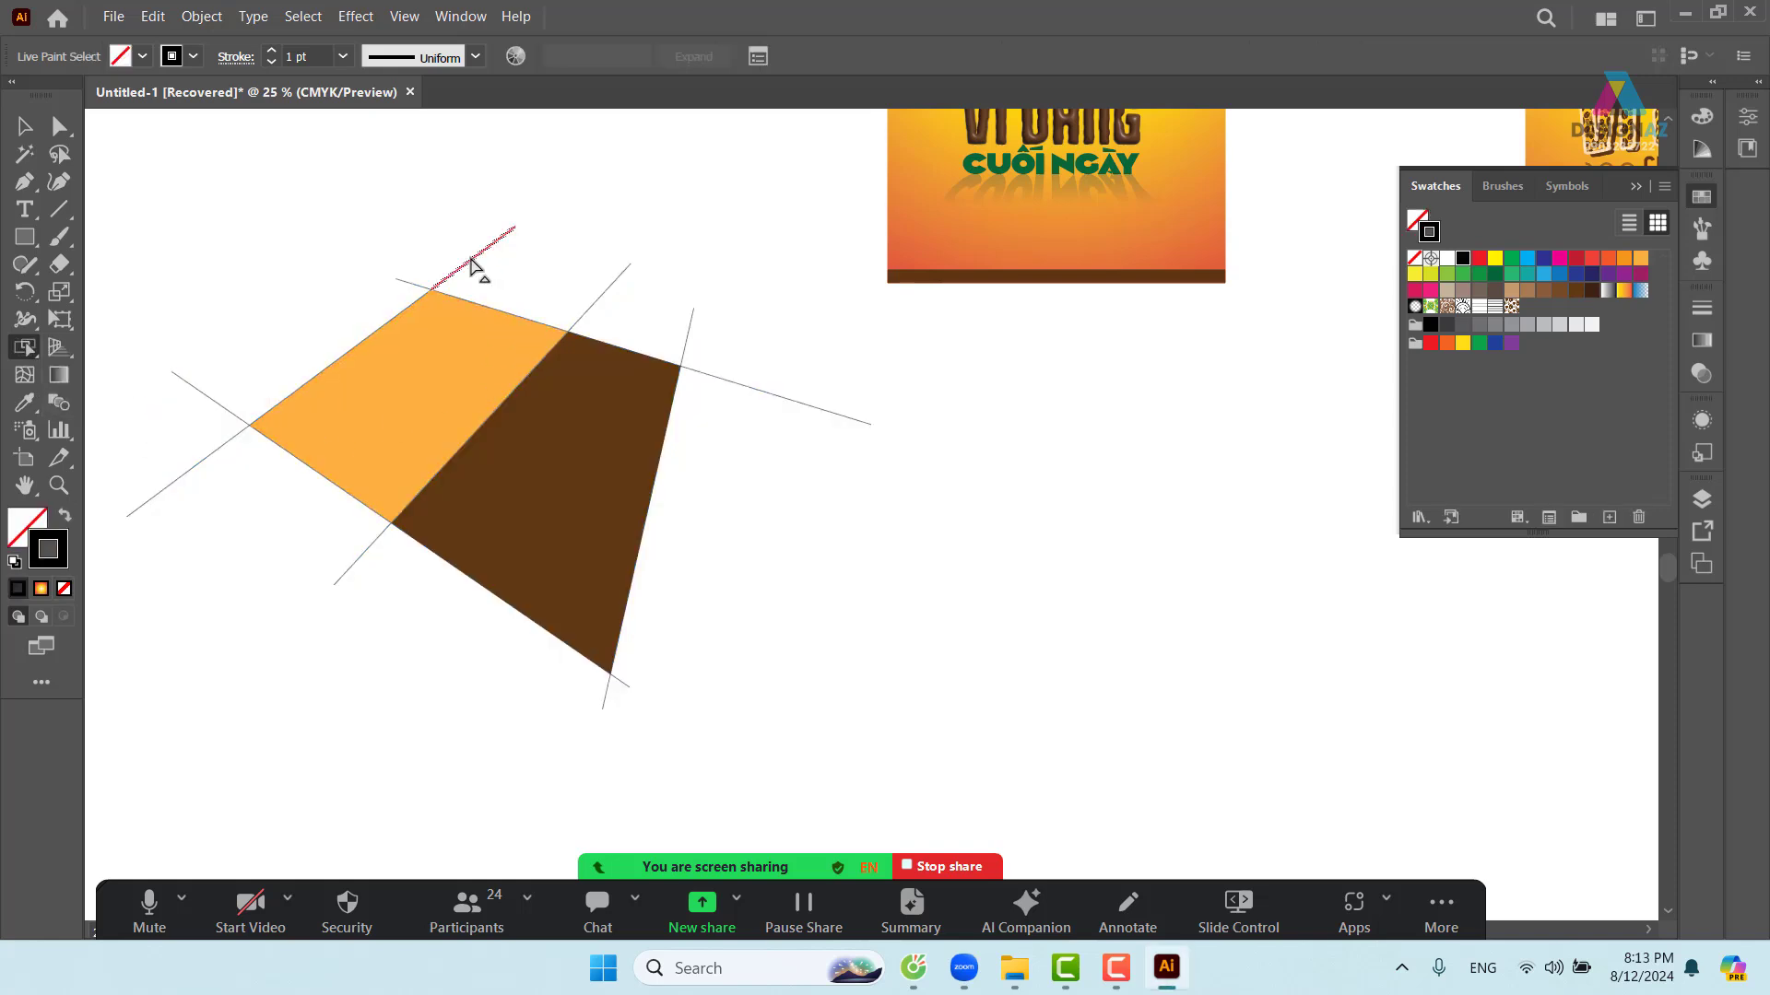
click(342, 56)
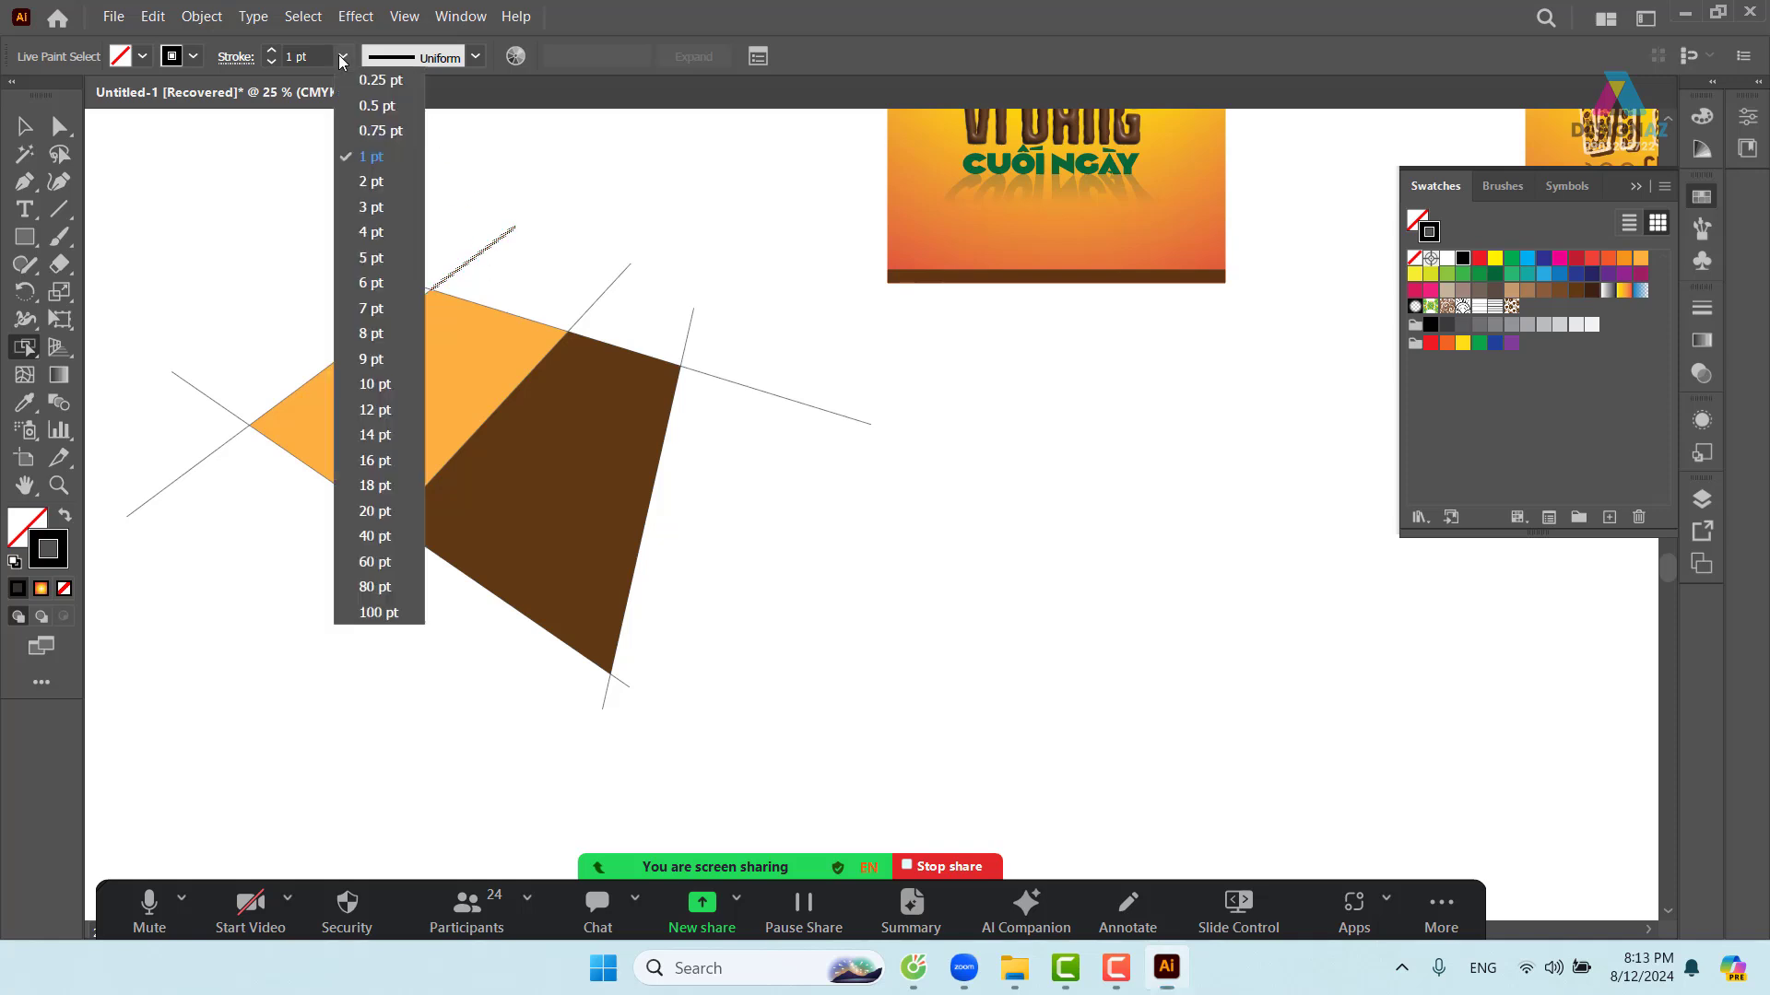
click(374, 358)
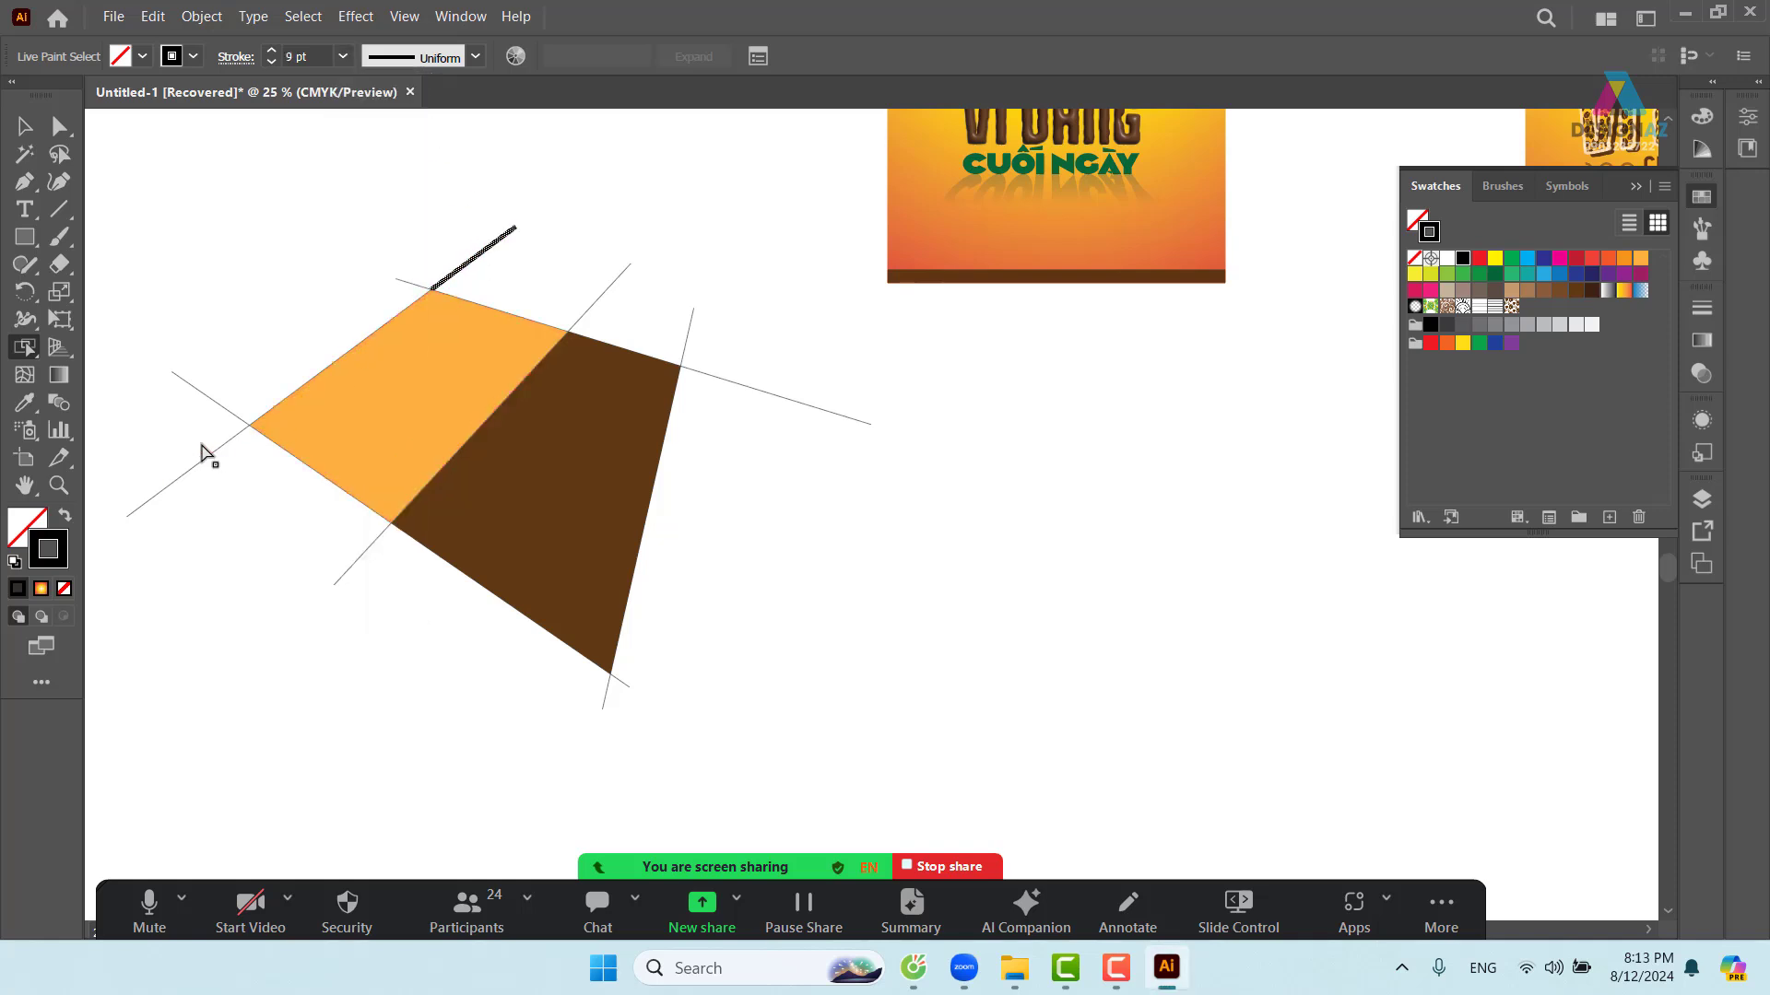
- Set the two segments extending from the orange area's left corner to 4 pt for the upper one and 9 pt for the lower one
click(213, 402)
click(342, 56)
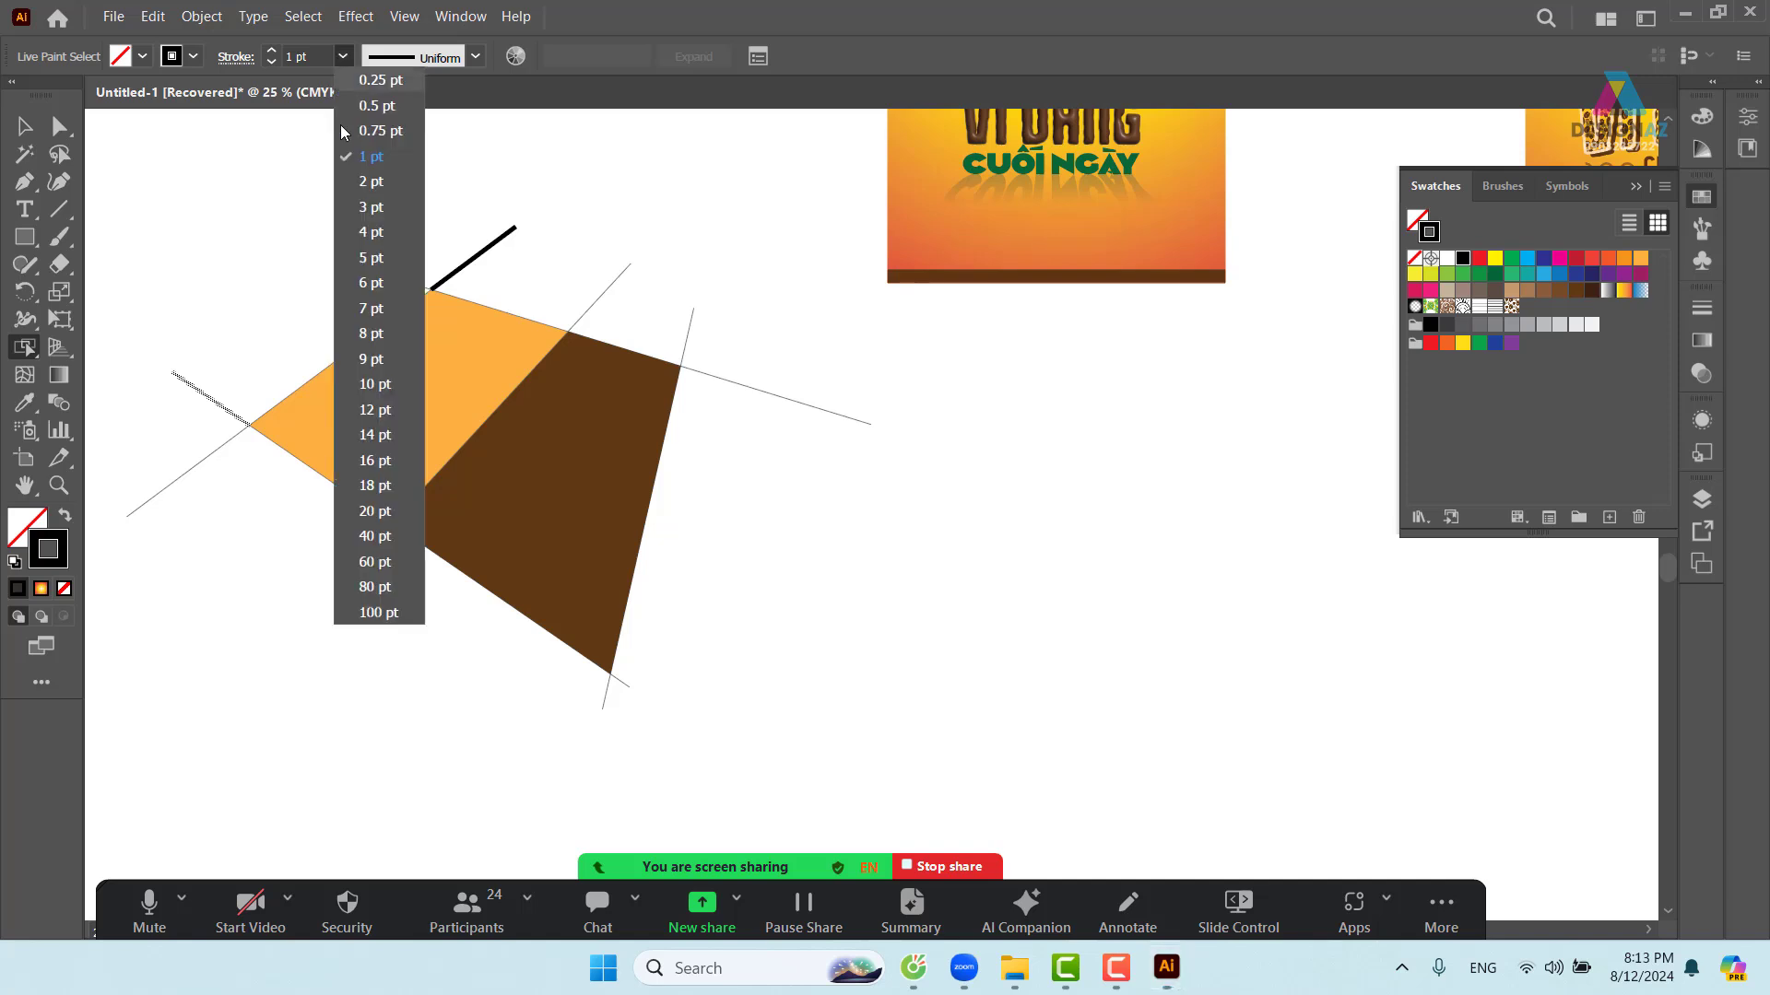
click(370, 233)
click(212, 454)
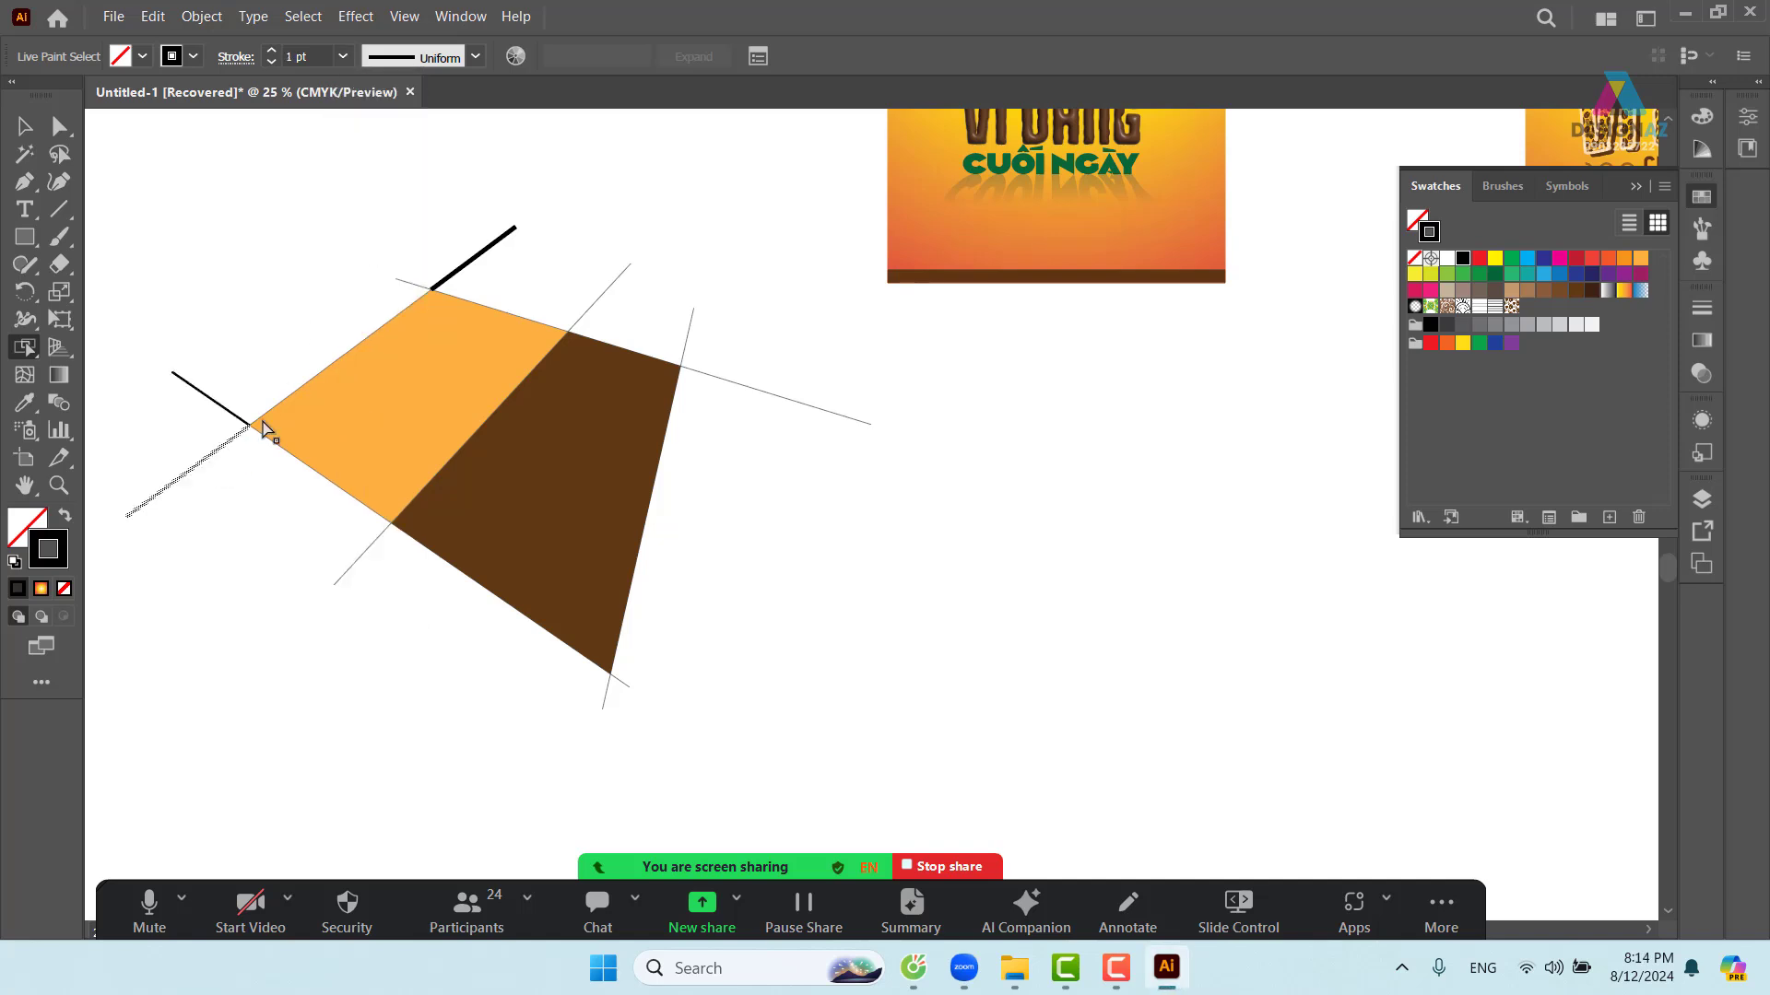
click(342, 56)
click(374, 359)
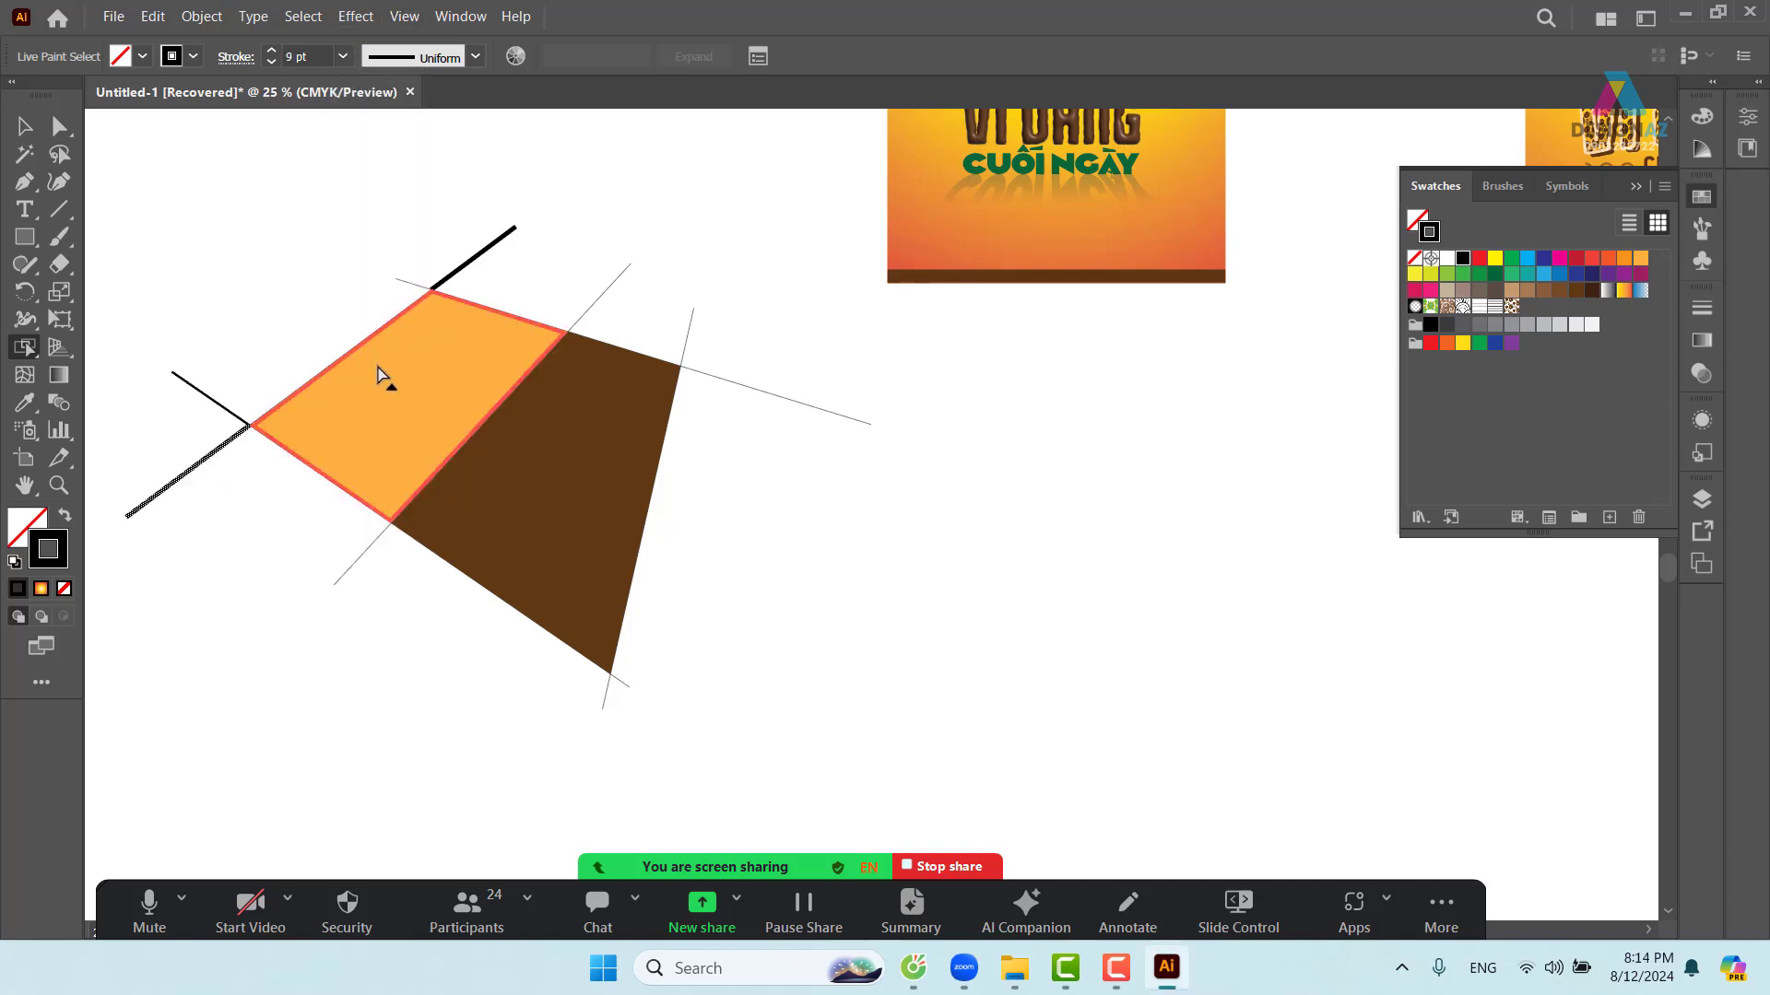
- Set the dividing line's lower overhanging segment to 4 pt and thicken the stroke of its upper overhanging segment
click(357, 559)
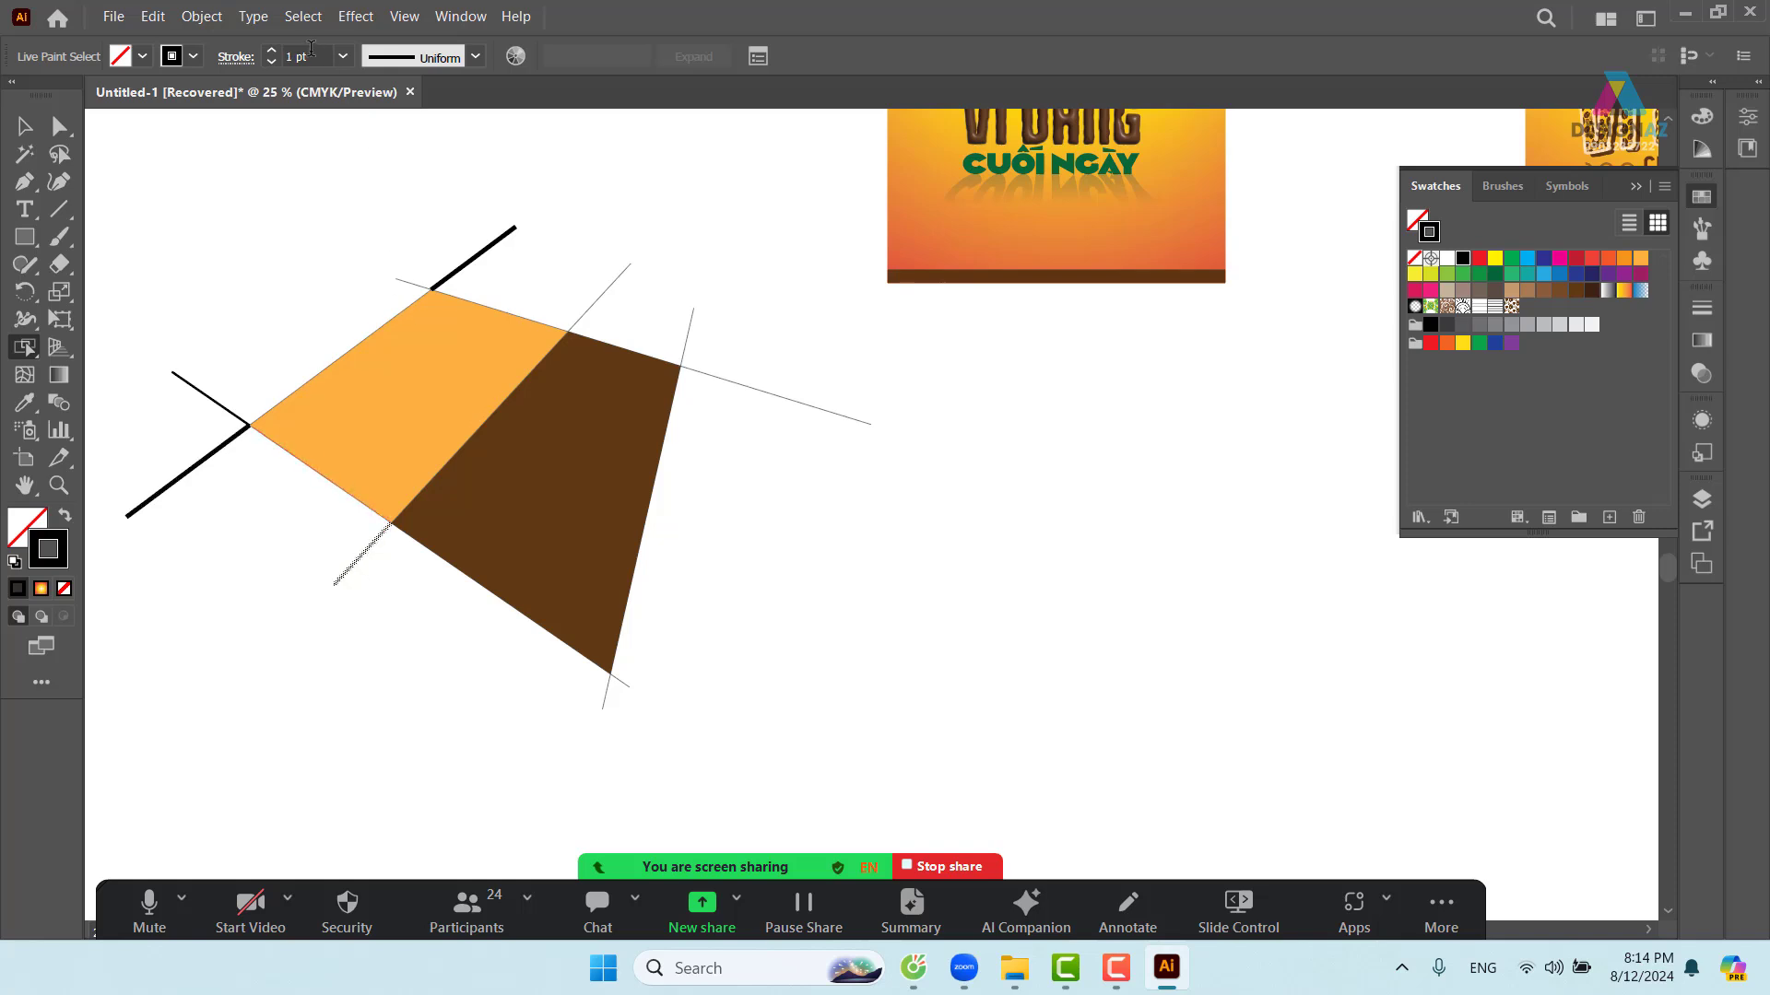
click(342, 56)
click(369, 235)
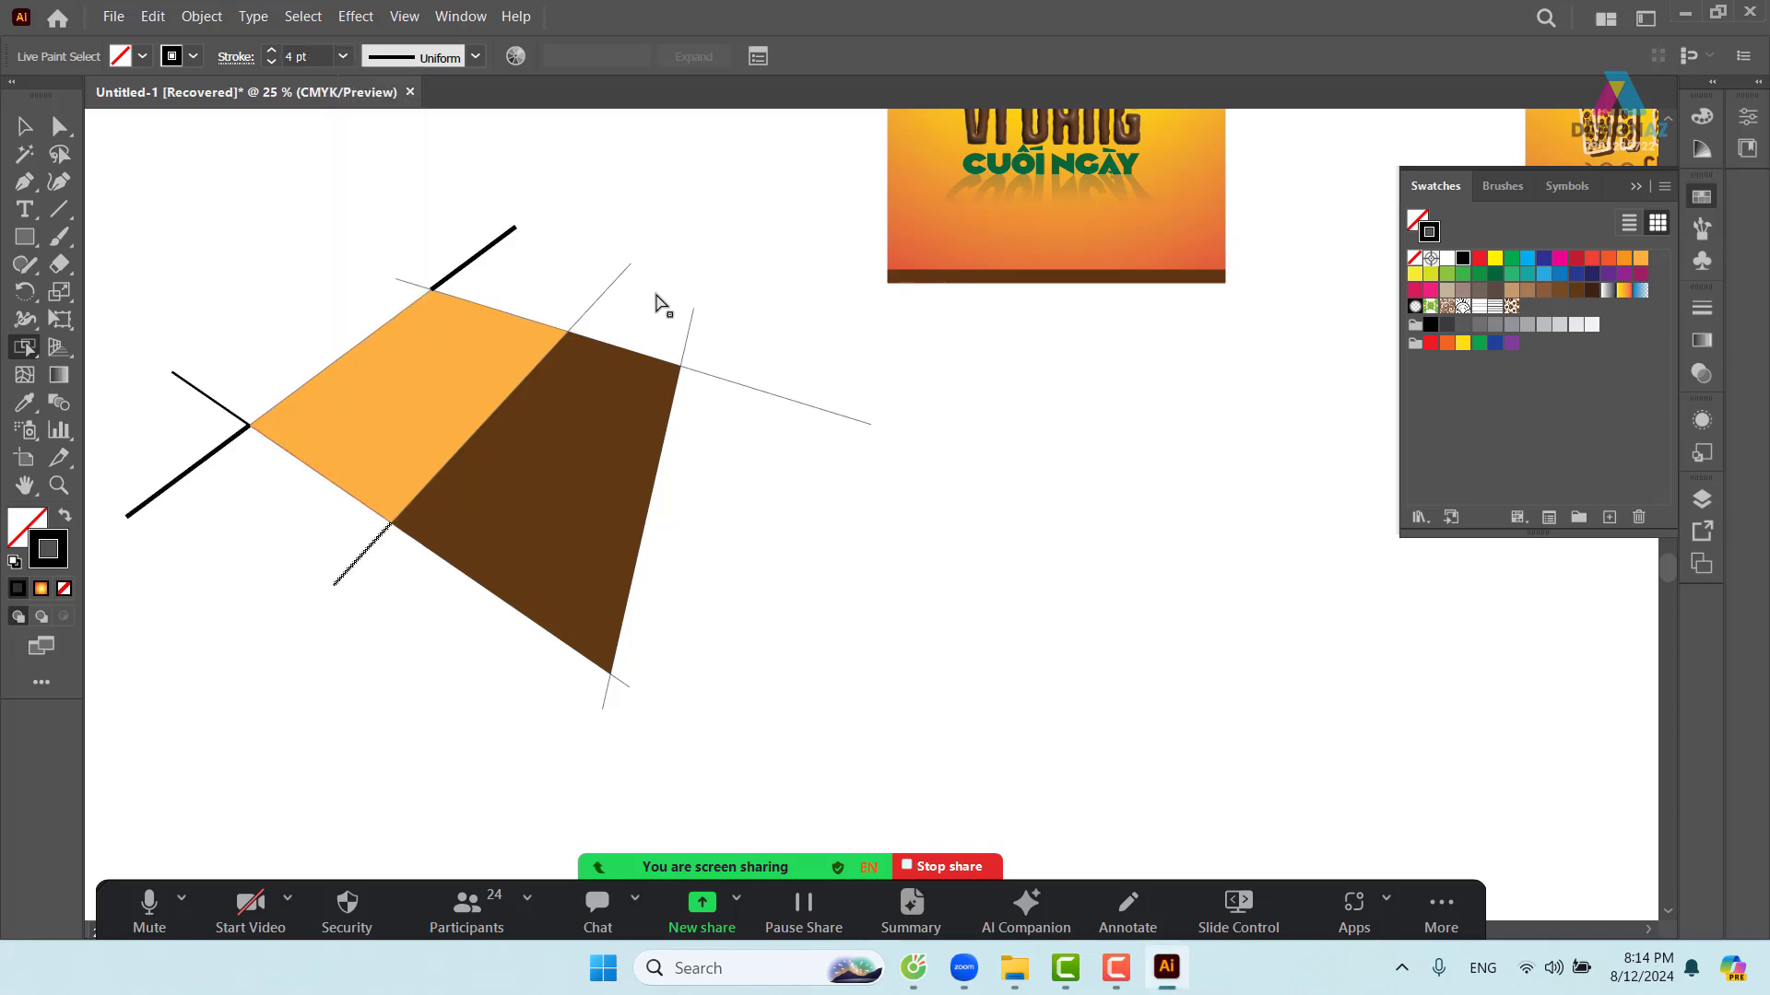
click(601, 293)
click(342, 56)
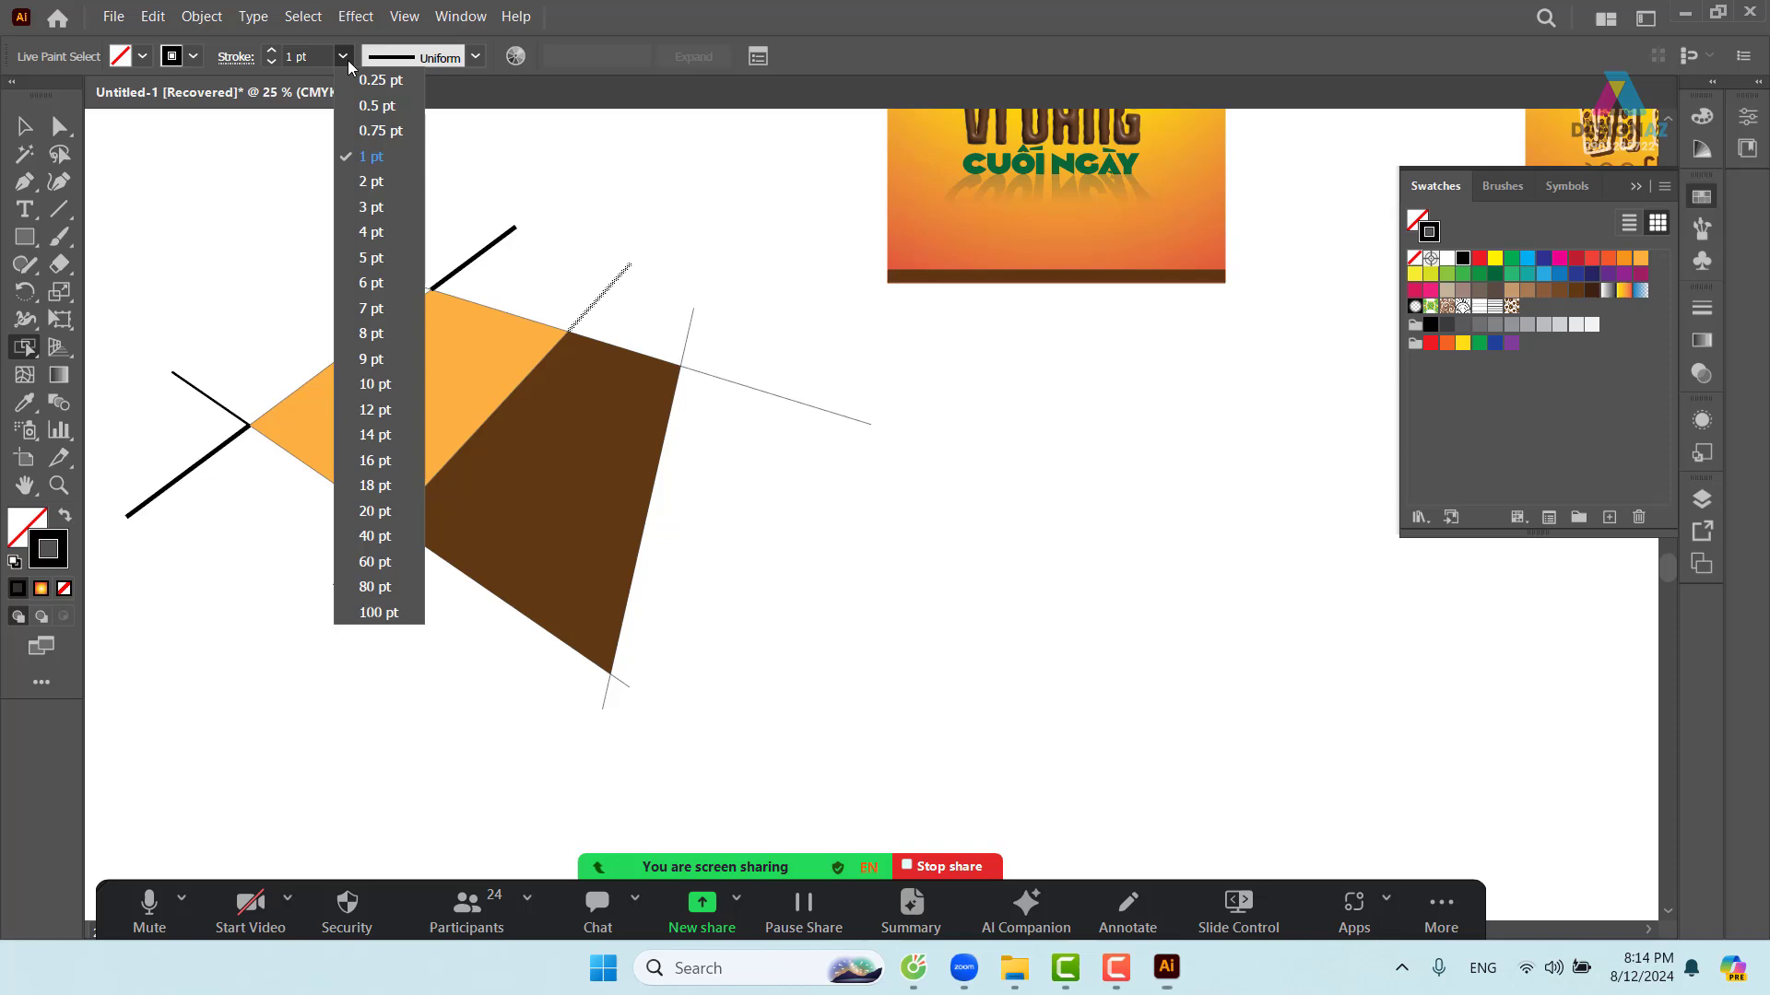
click(393, 350)
- At the brown area's upper right corner, thicken the upward segment and set the segment extending right to 12 pt
click(690, 351)
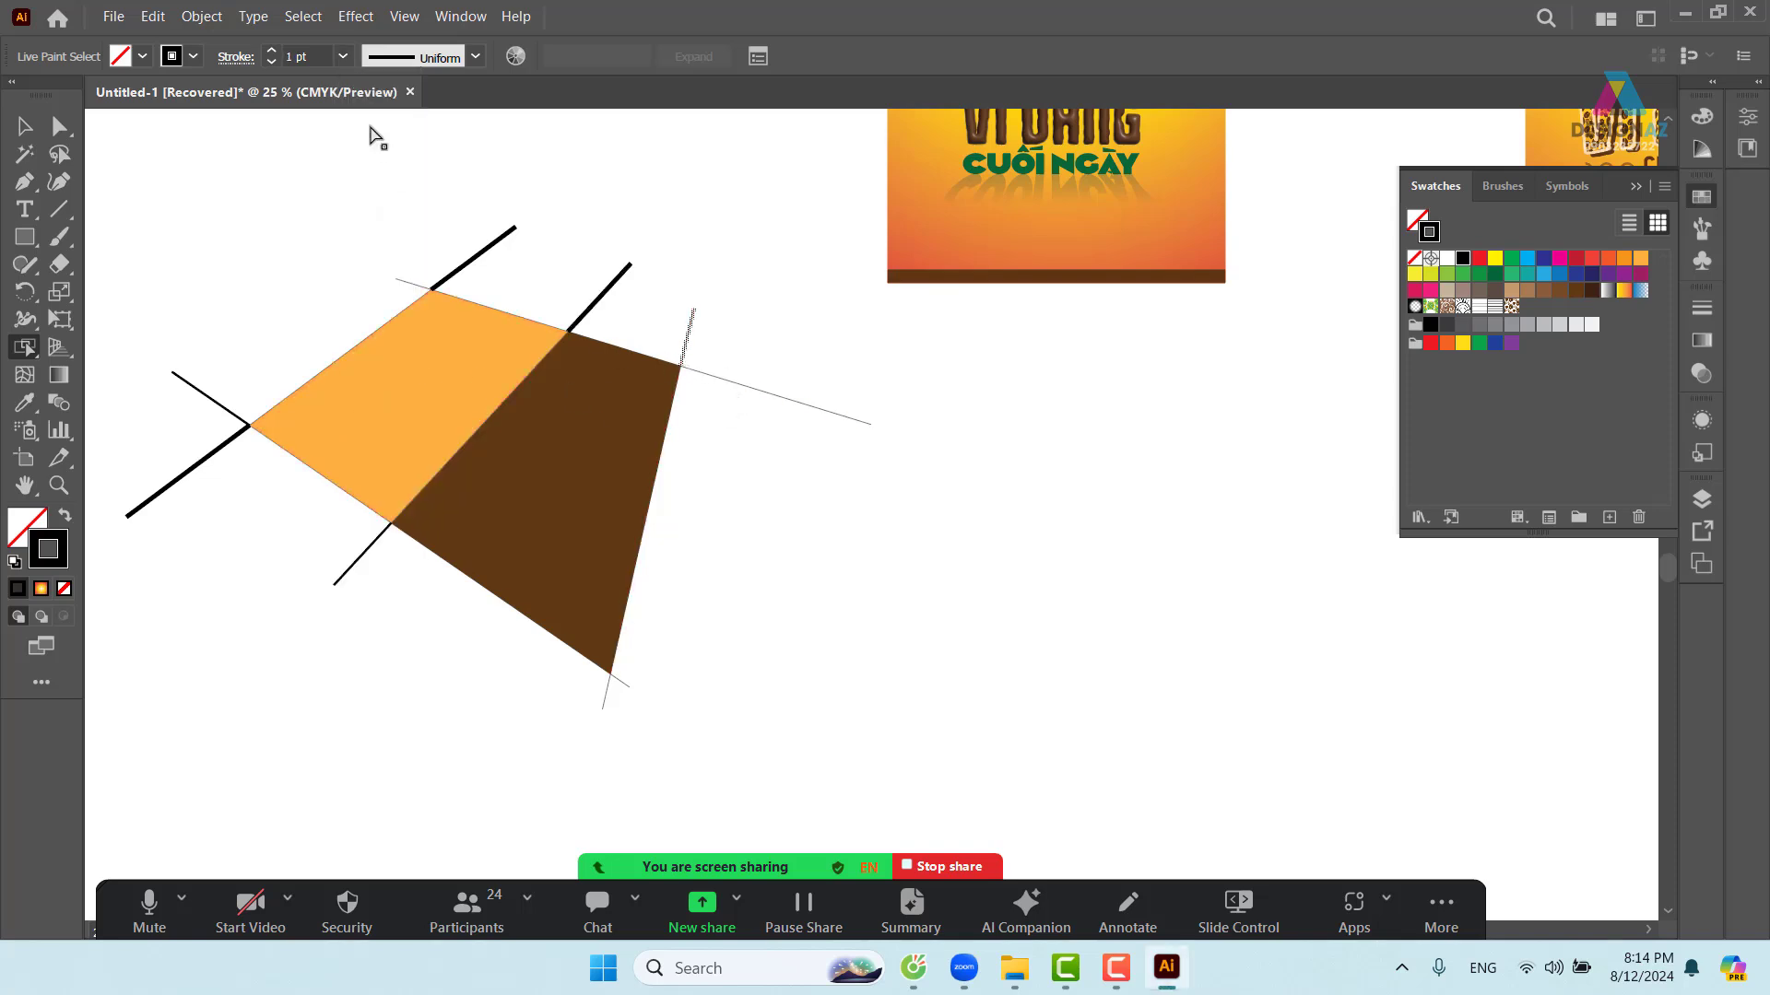
click(344, 57)
click(393, 351)
click(685, 387)
click(342, 56)
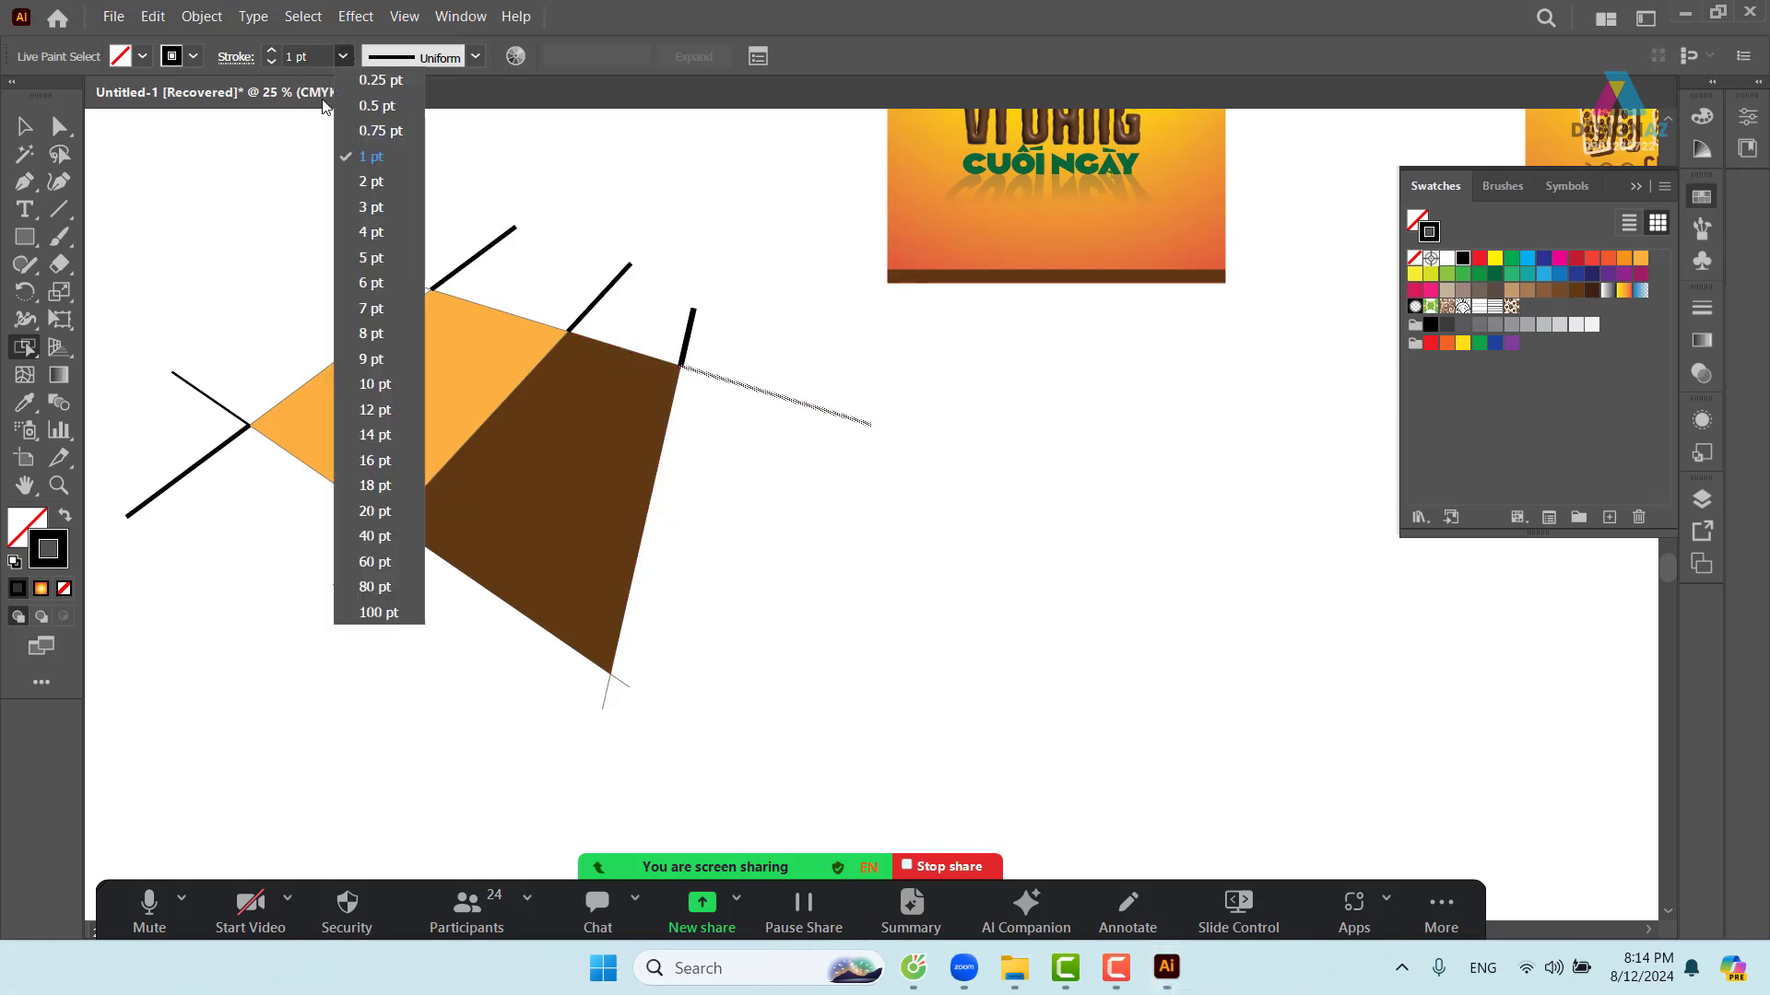
click(380, 407)
- Thicken both short segments below the brown area's bottom corner and set the short segment at the orange area's top corner to 7 pt
click(606, 702)
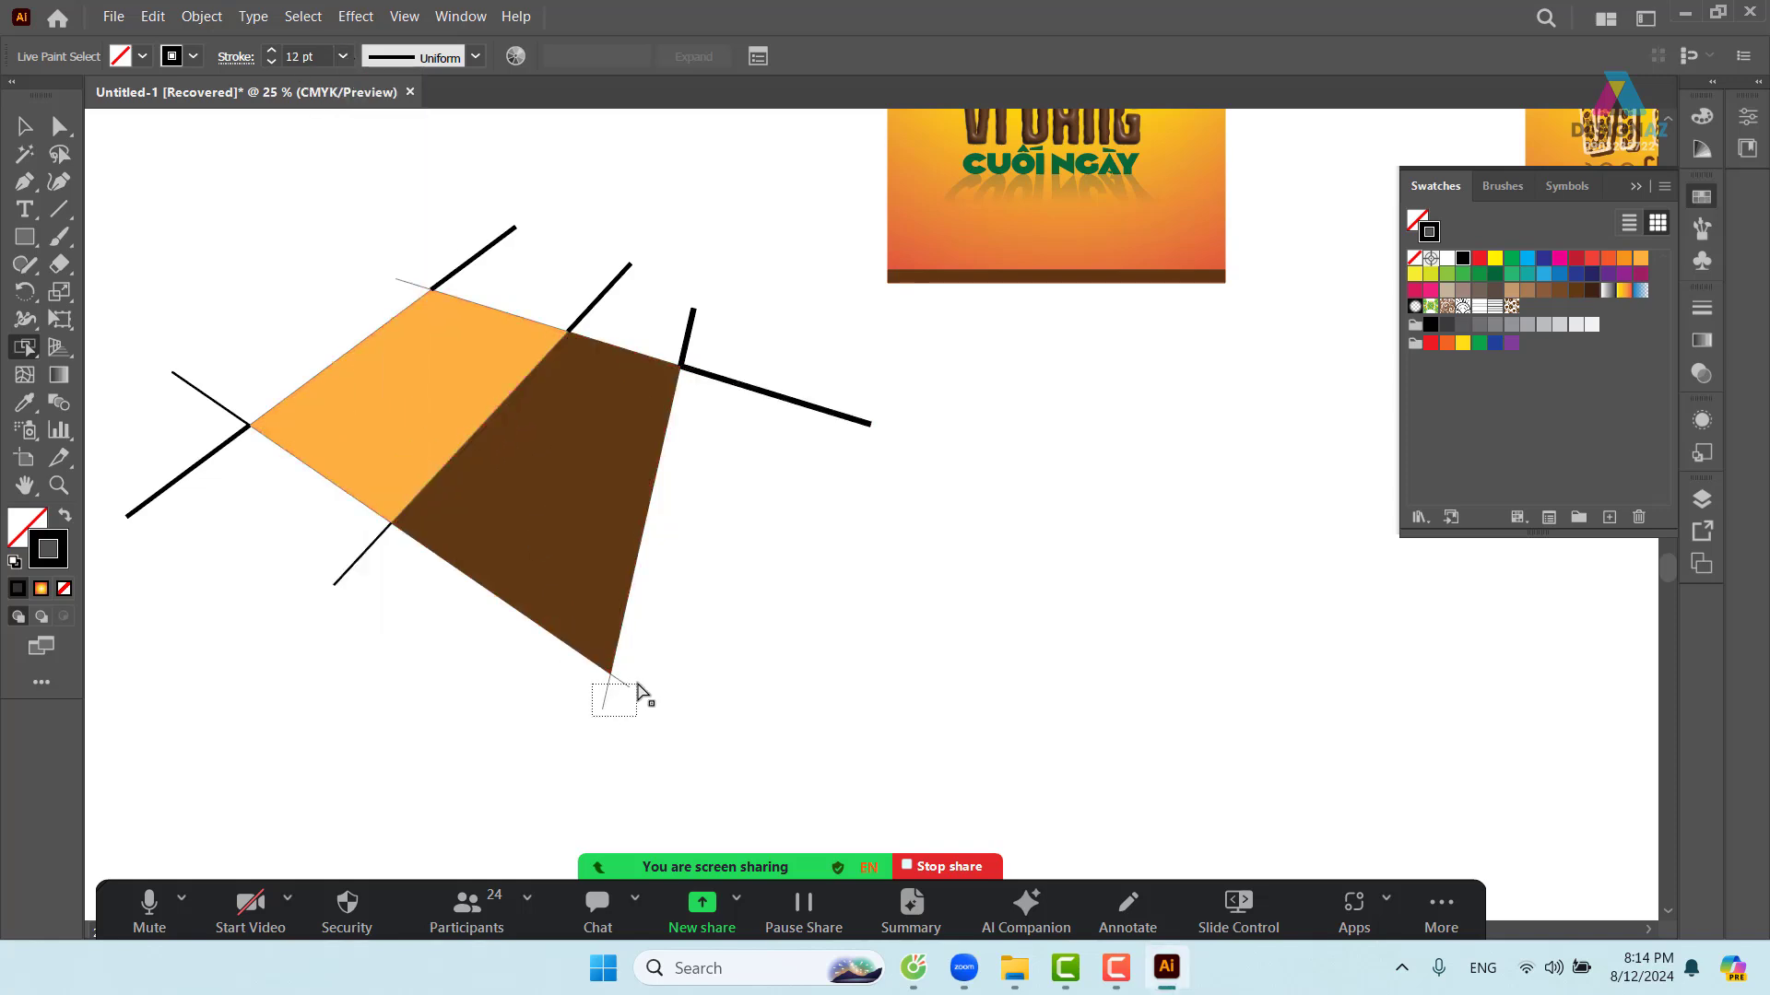
click(343, 56)
click(378, 253)
click(408, 289)
click(342, 56)
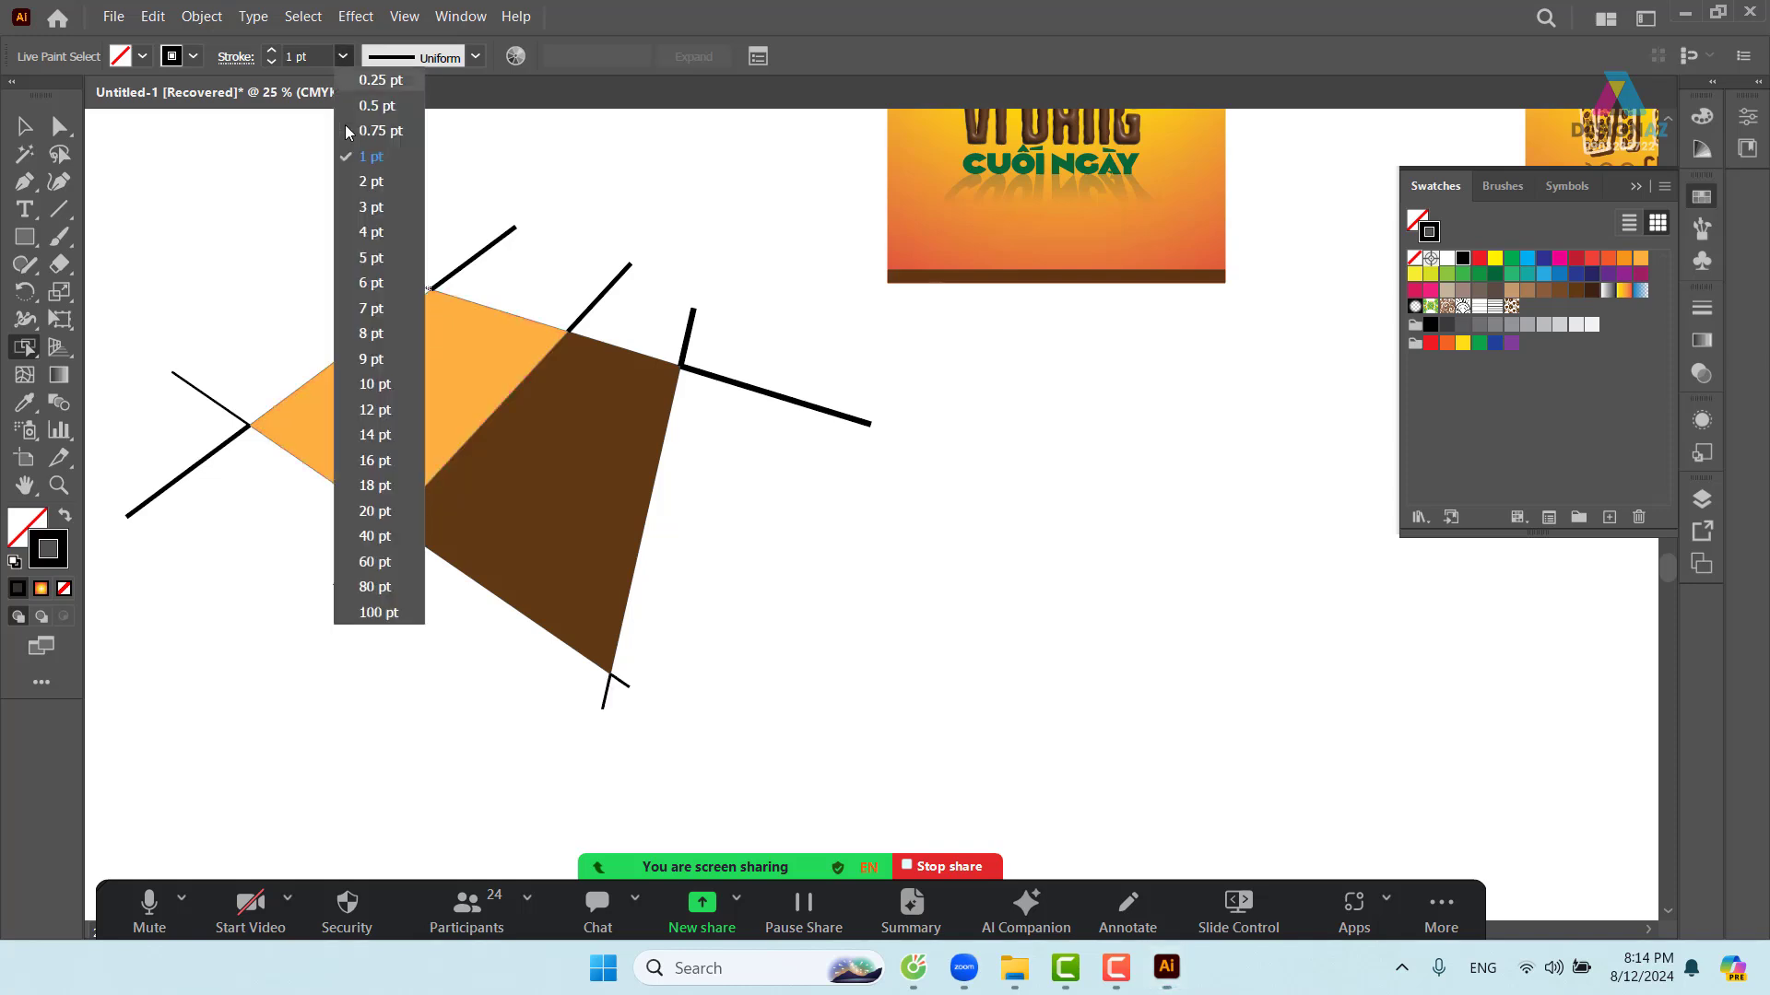
click(378, 305)
click(737, 247)
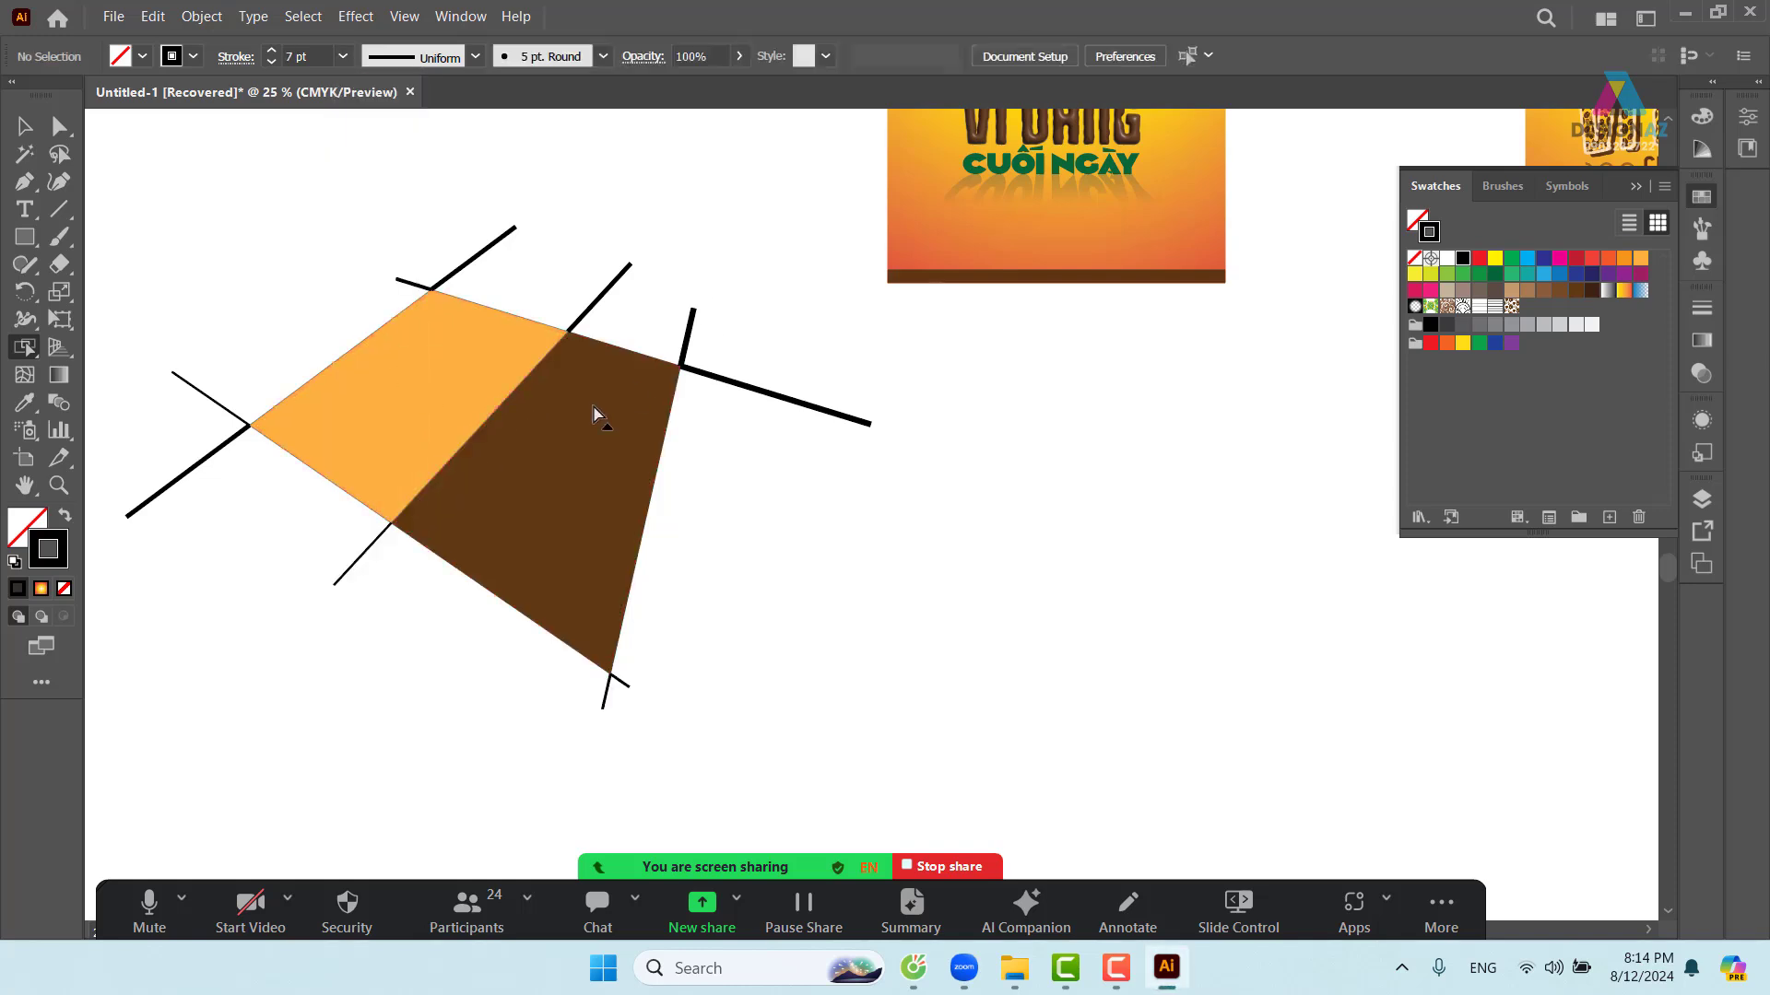
- Set the orange area's top and upper-left edges to 8 pt and its lower edge to 9 pt
click(502, 420)
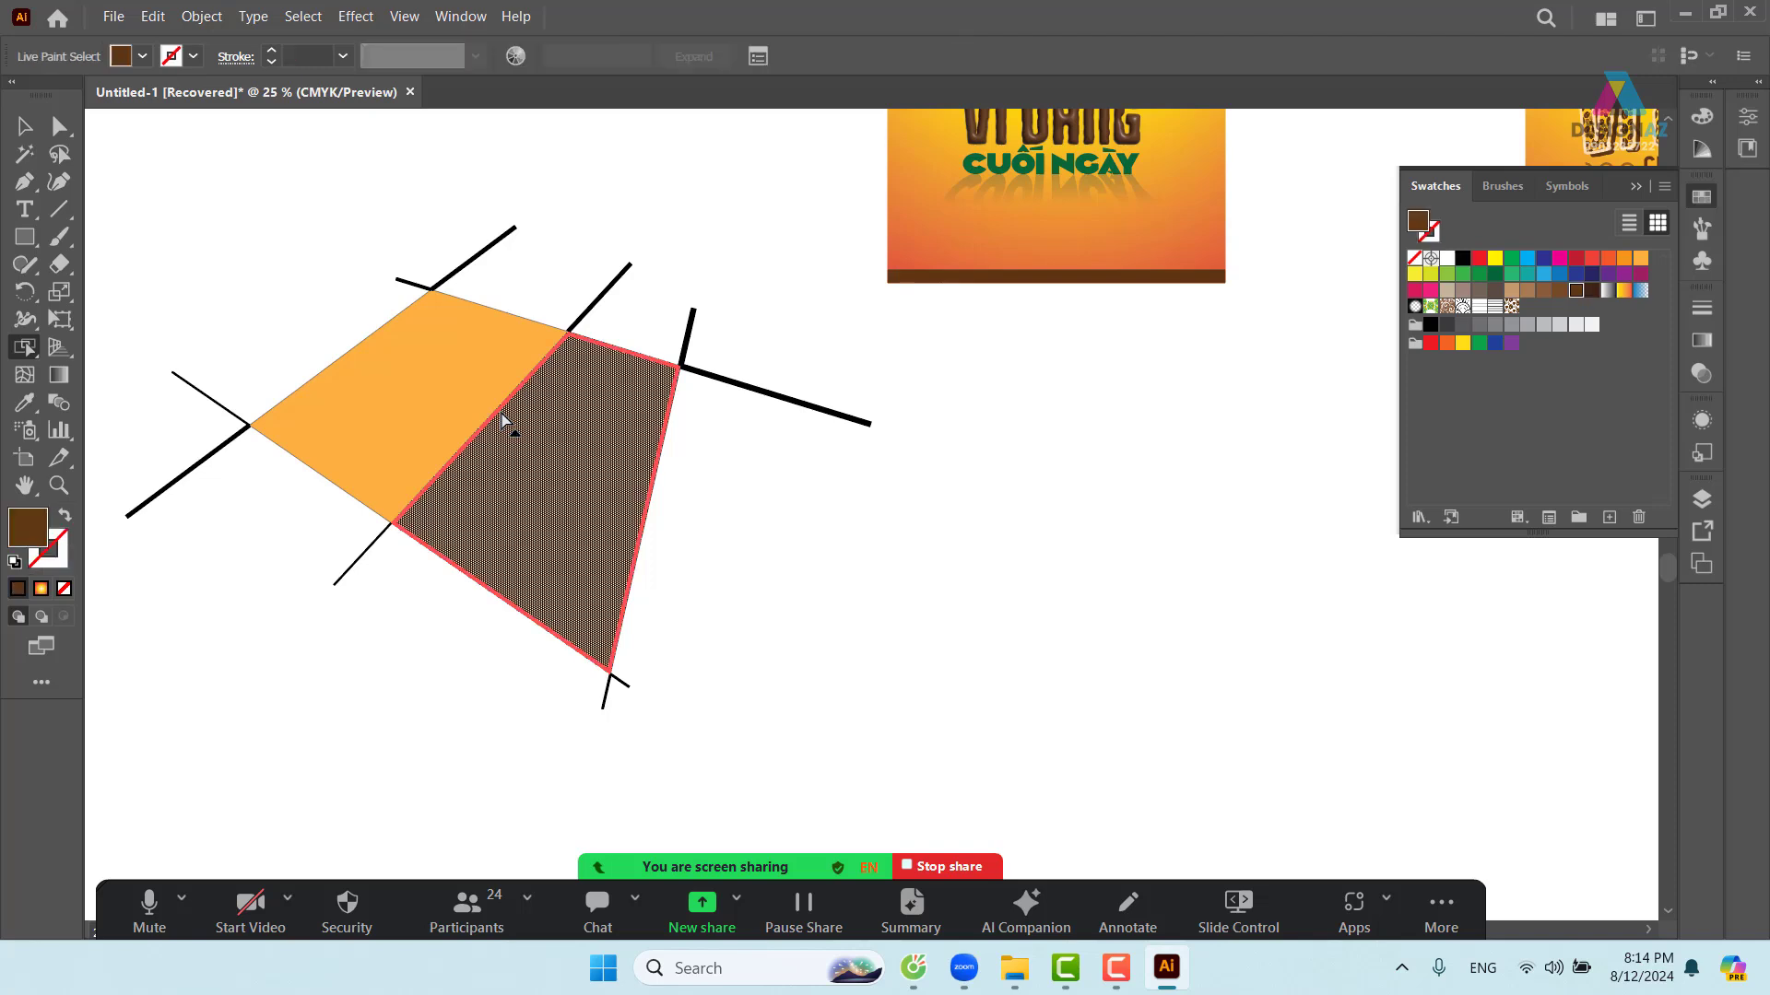
click(550, 330)
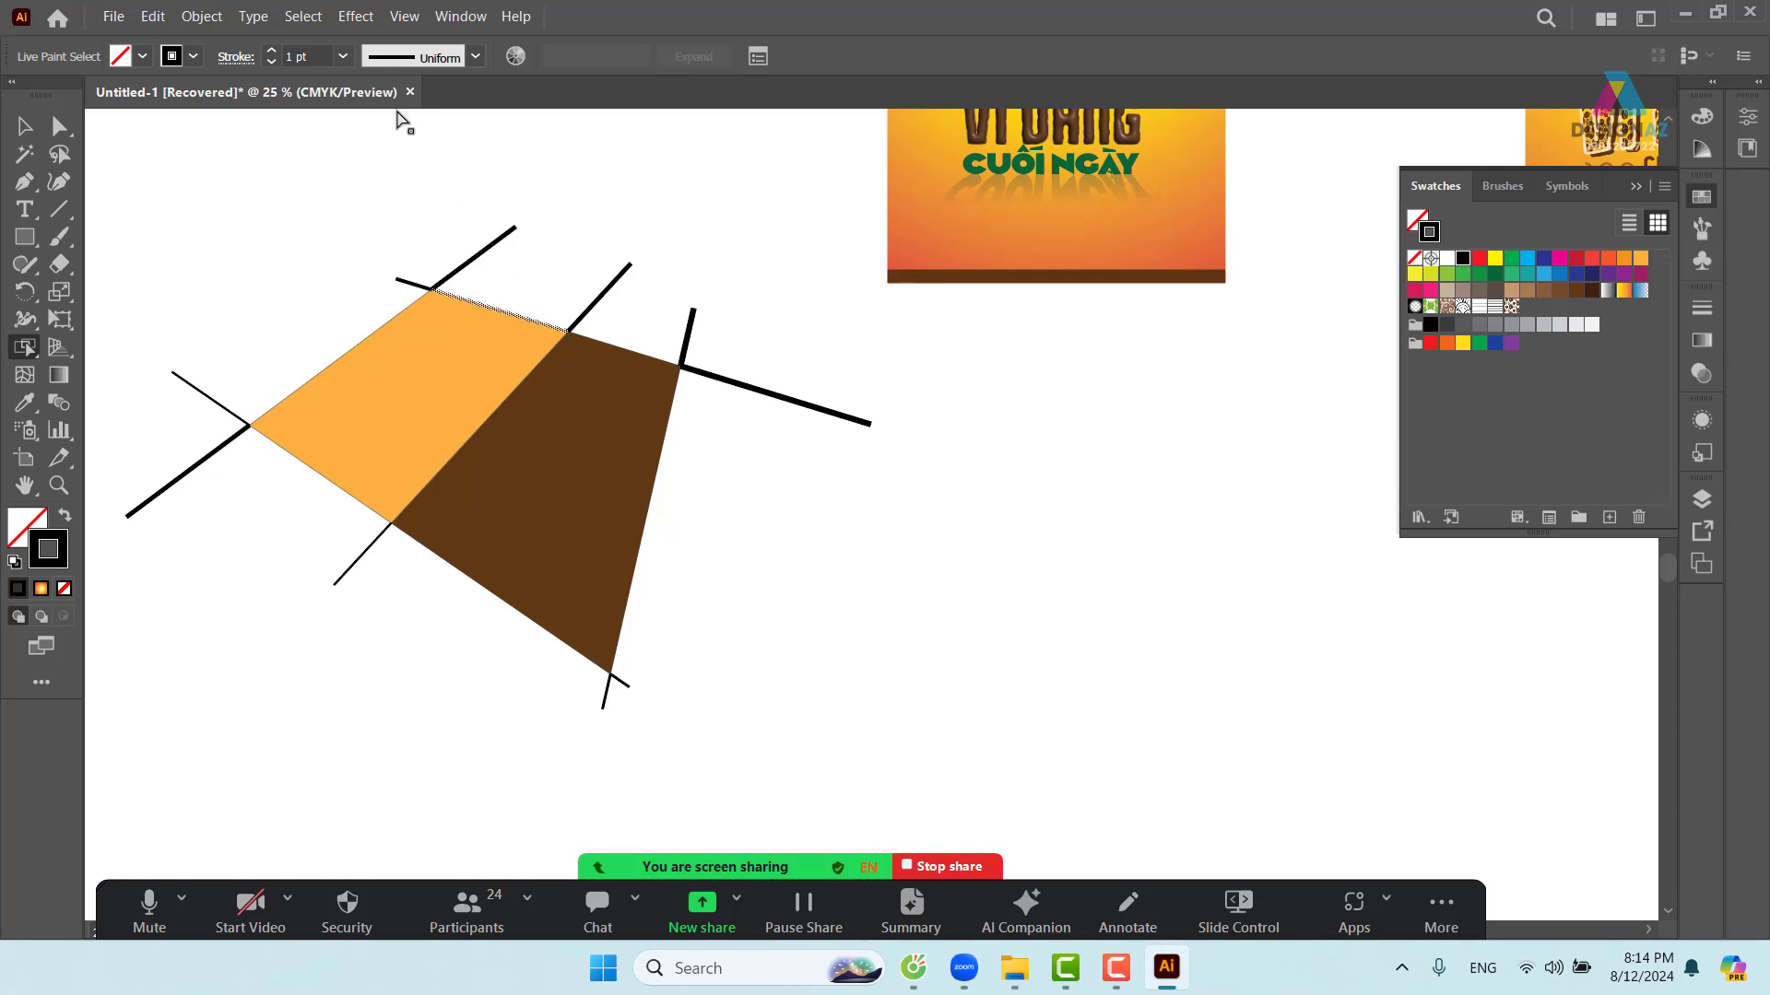
click(343, 56)
click(369, 328)
click(348, 359)
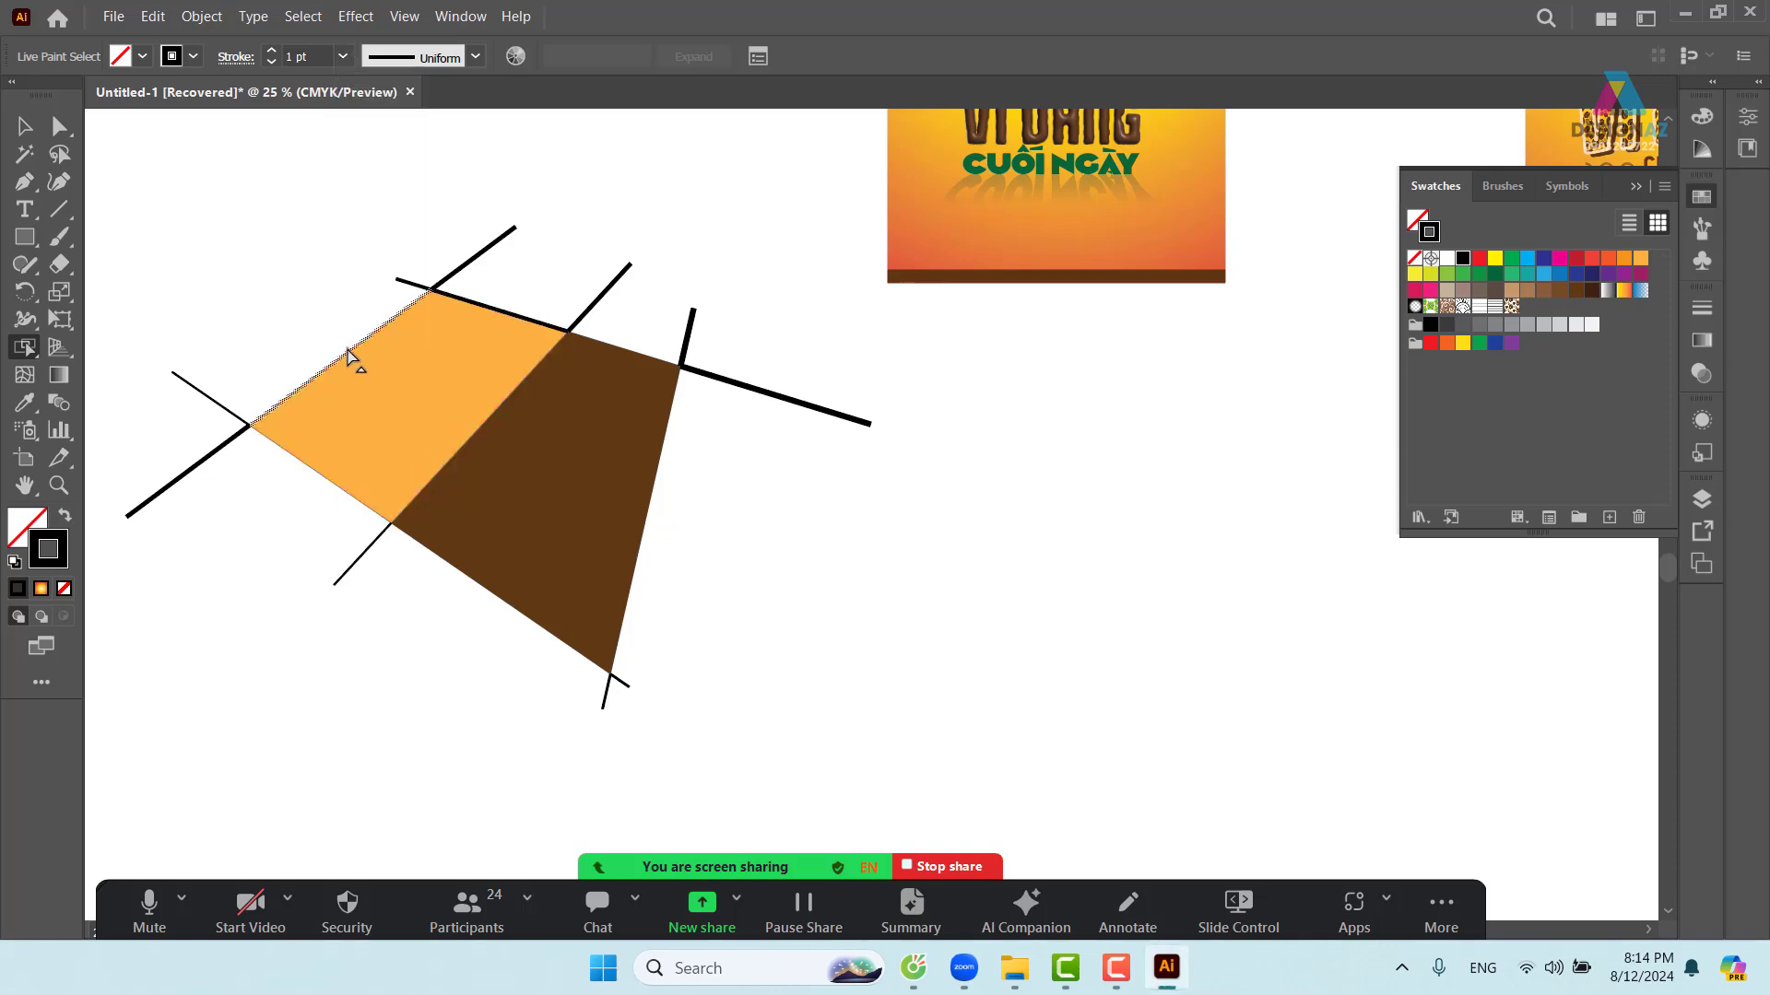
click(343, 56)
click(369, 328)
click(350, 494)
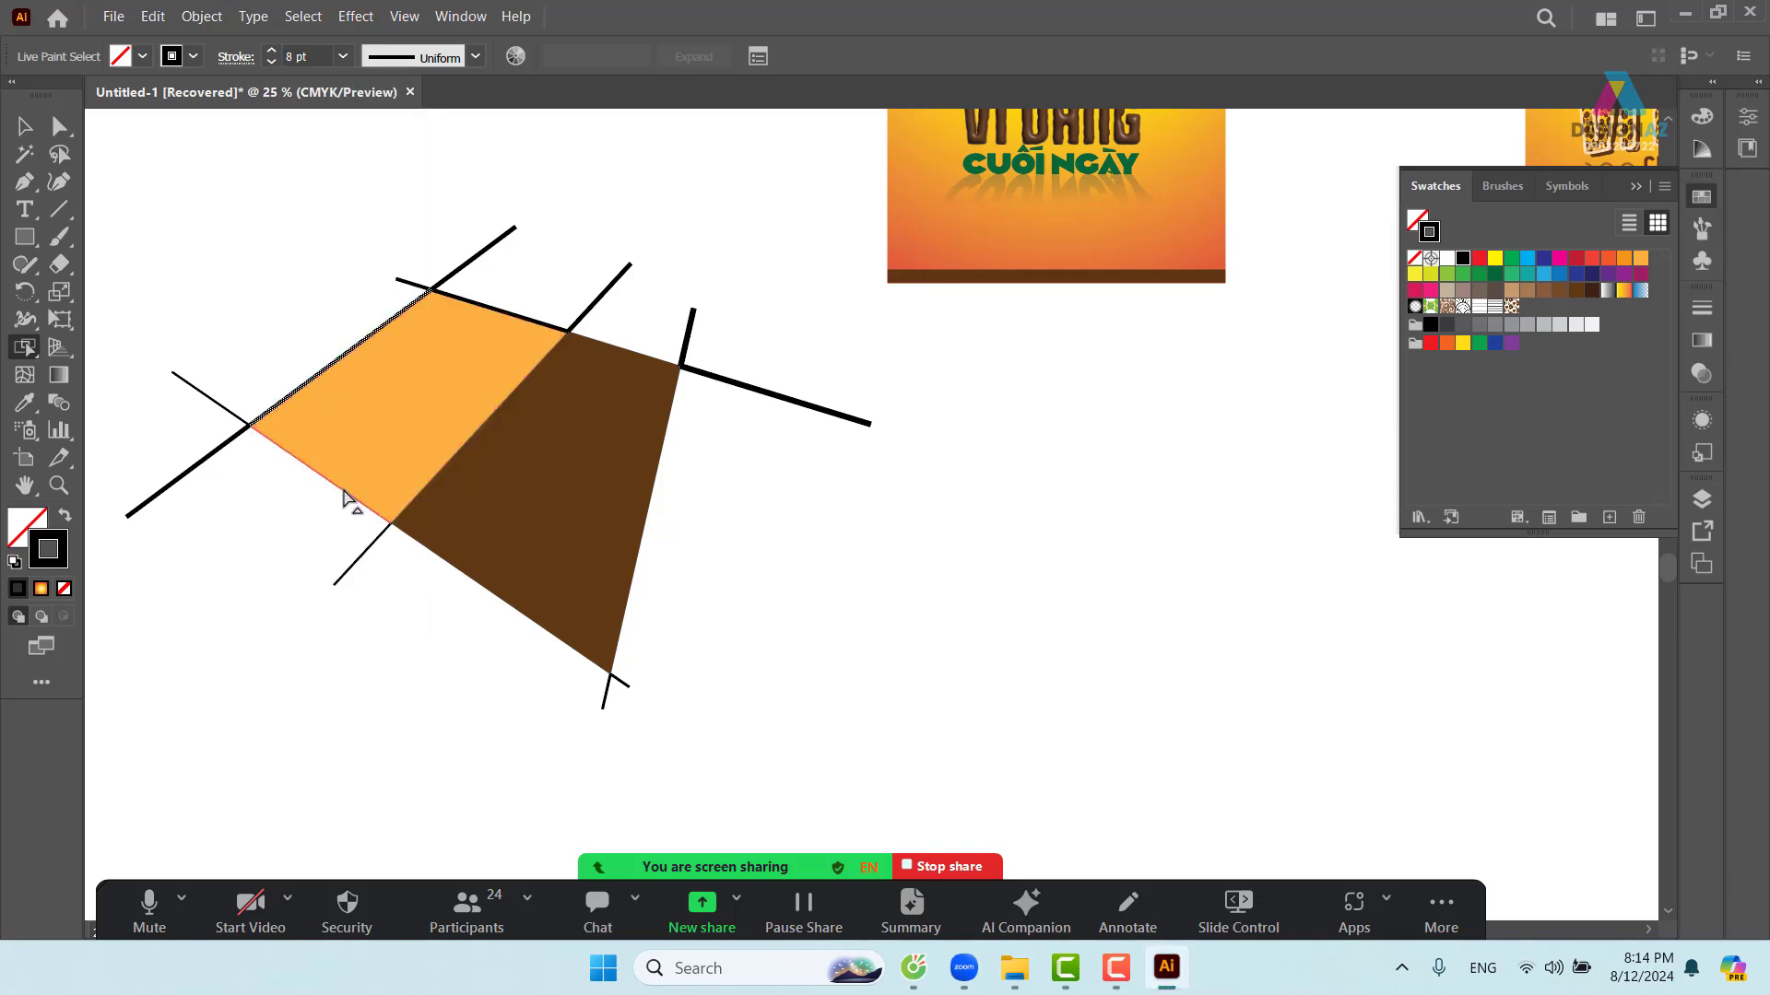
click(343, 56)
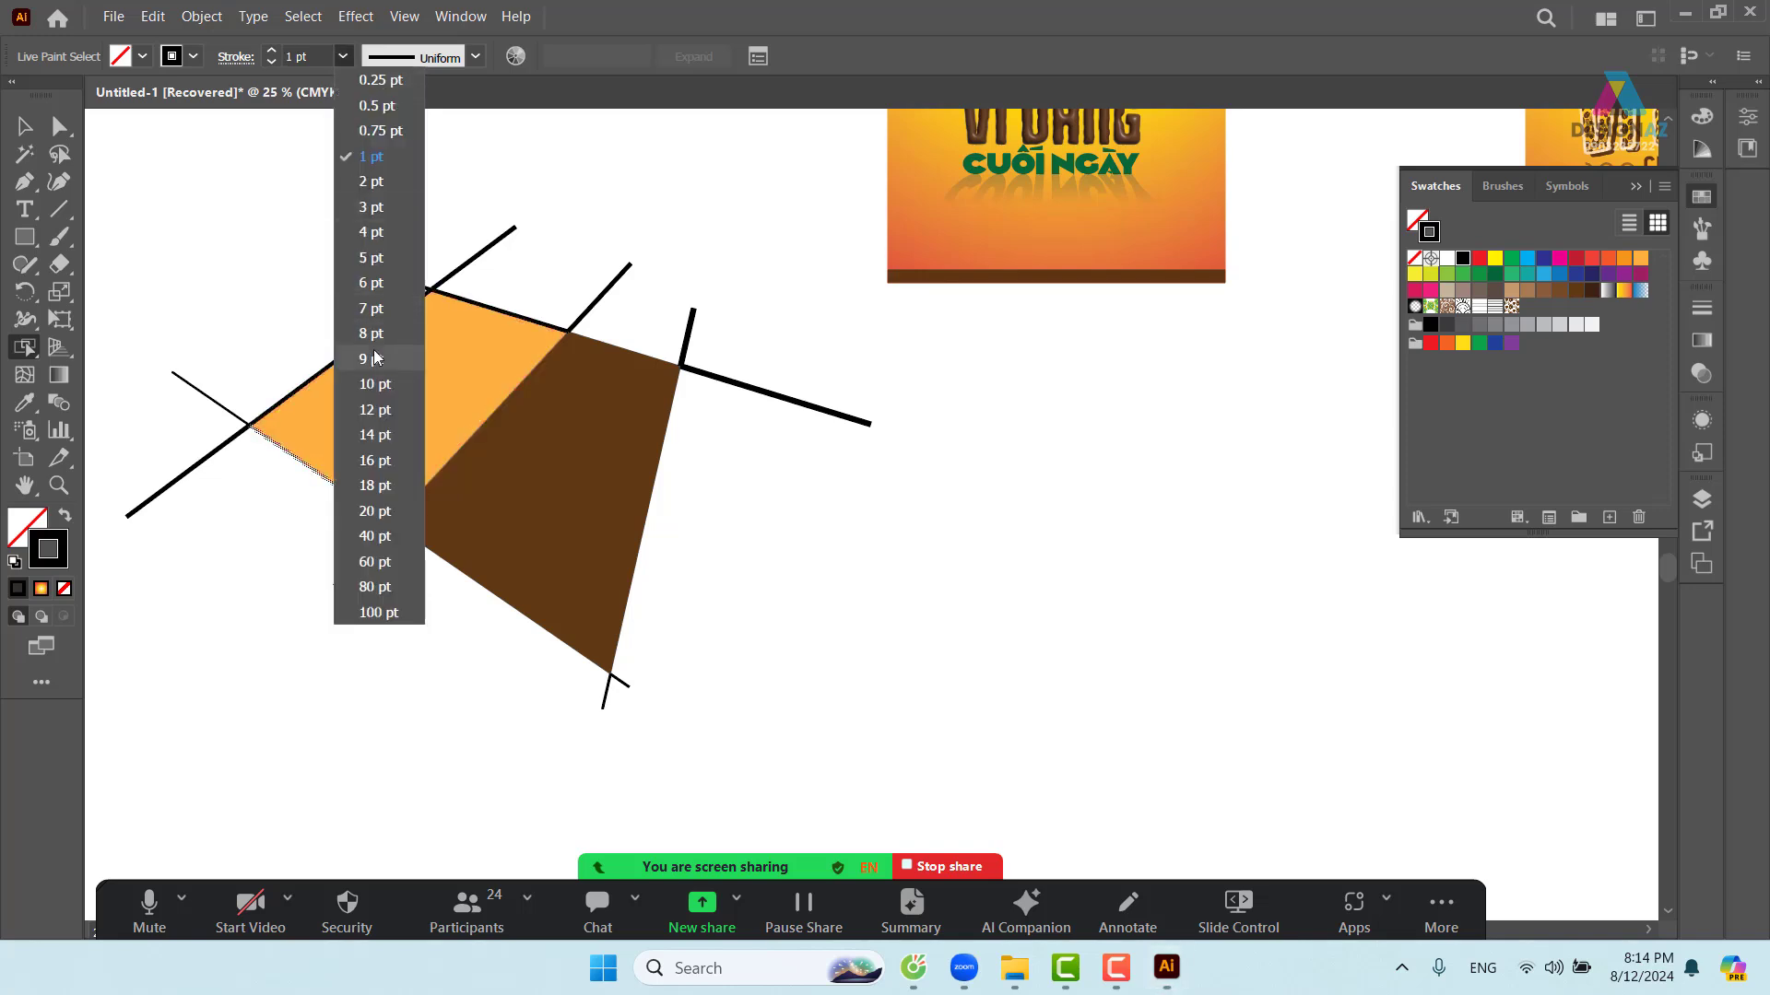
click(369, 358)
click(651, 542)
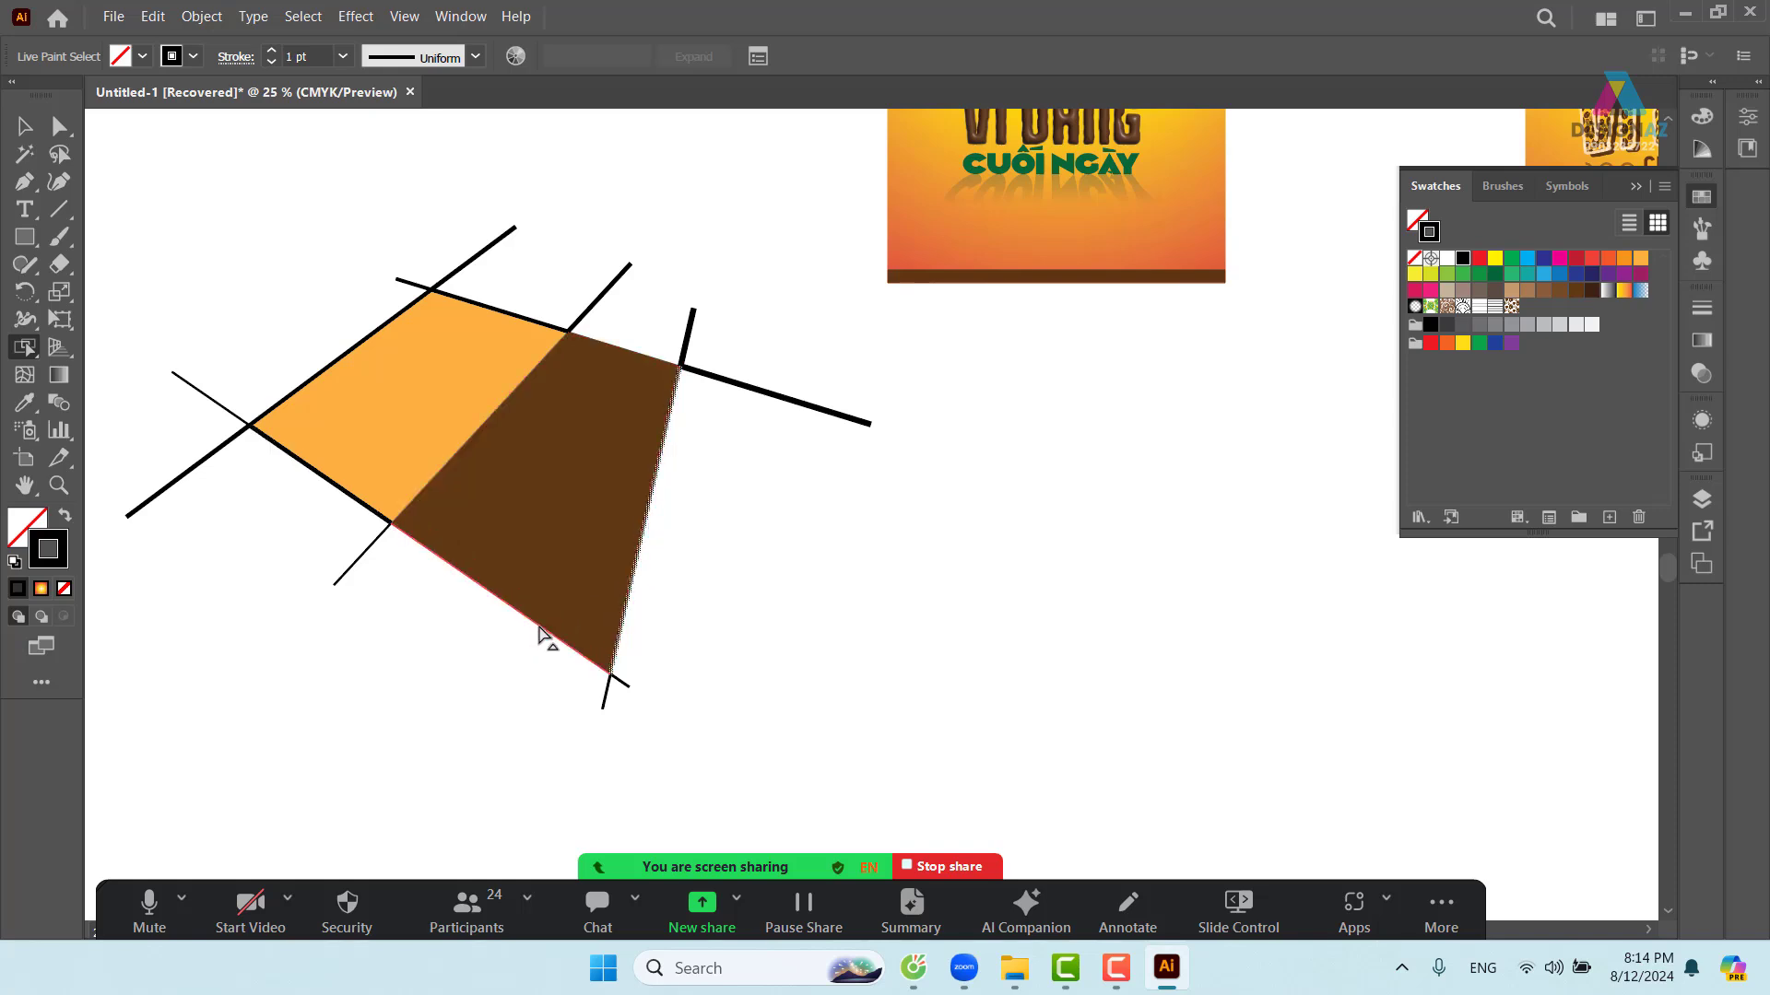
click(24, 126)
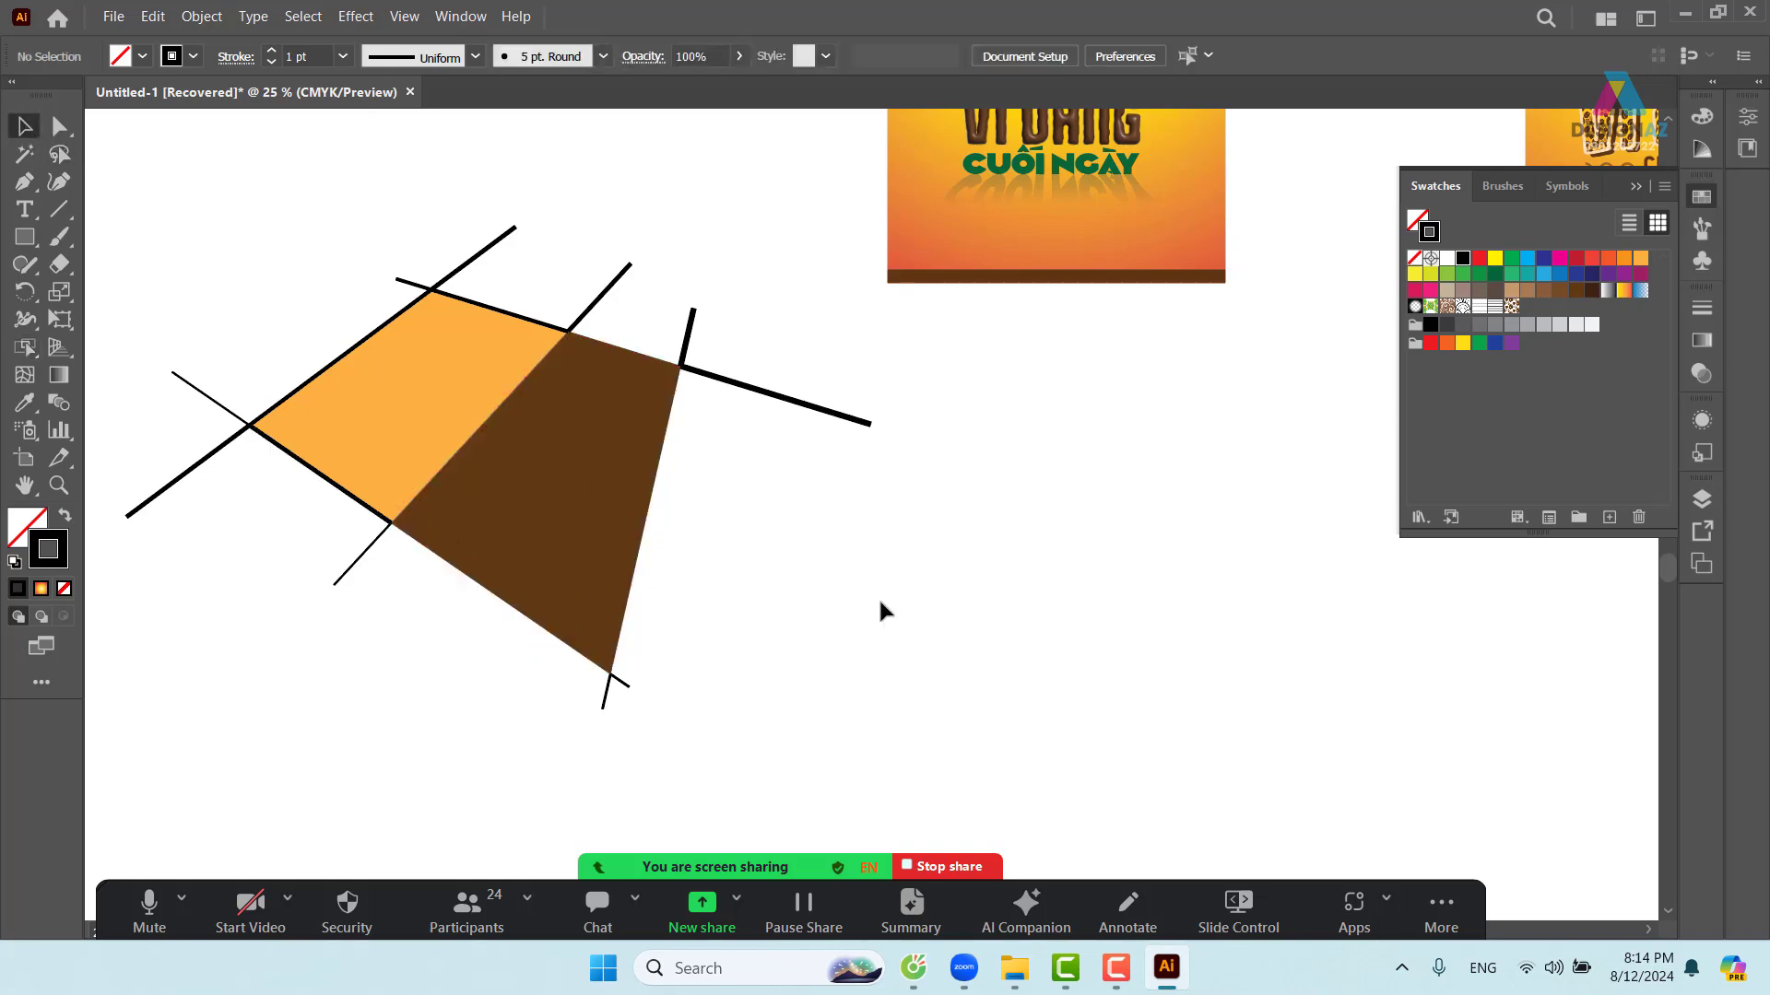
- With Direct Selection, move the dividing line's upper end left and its lower end right and down to reshape both filled areas
click(594, 509)
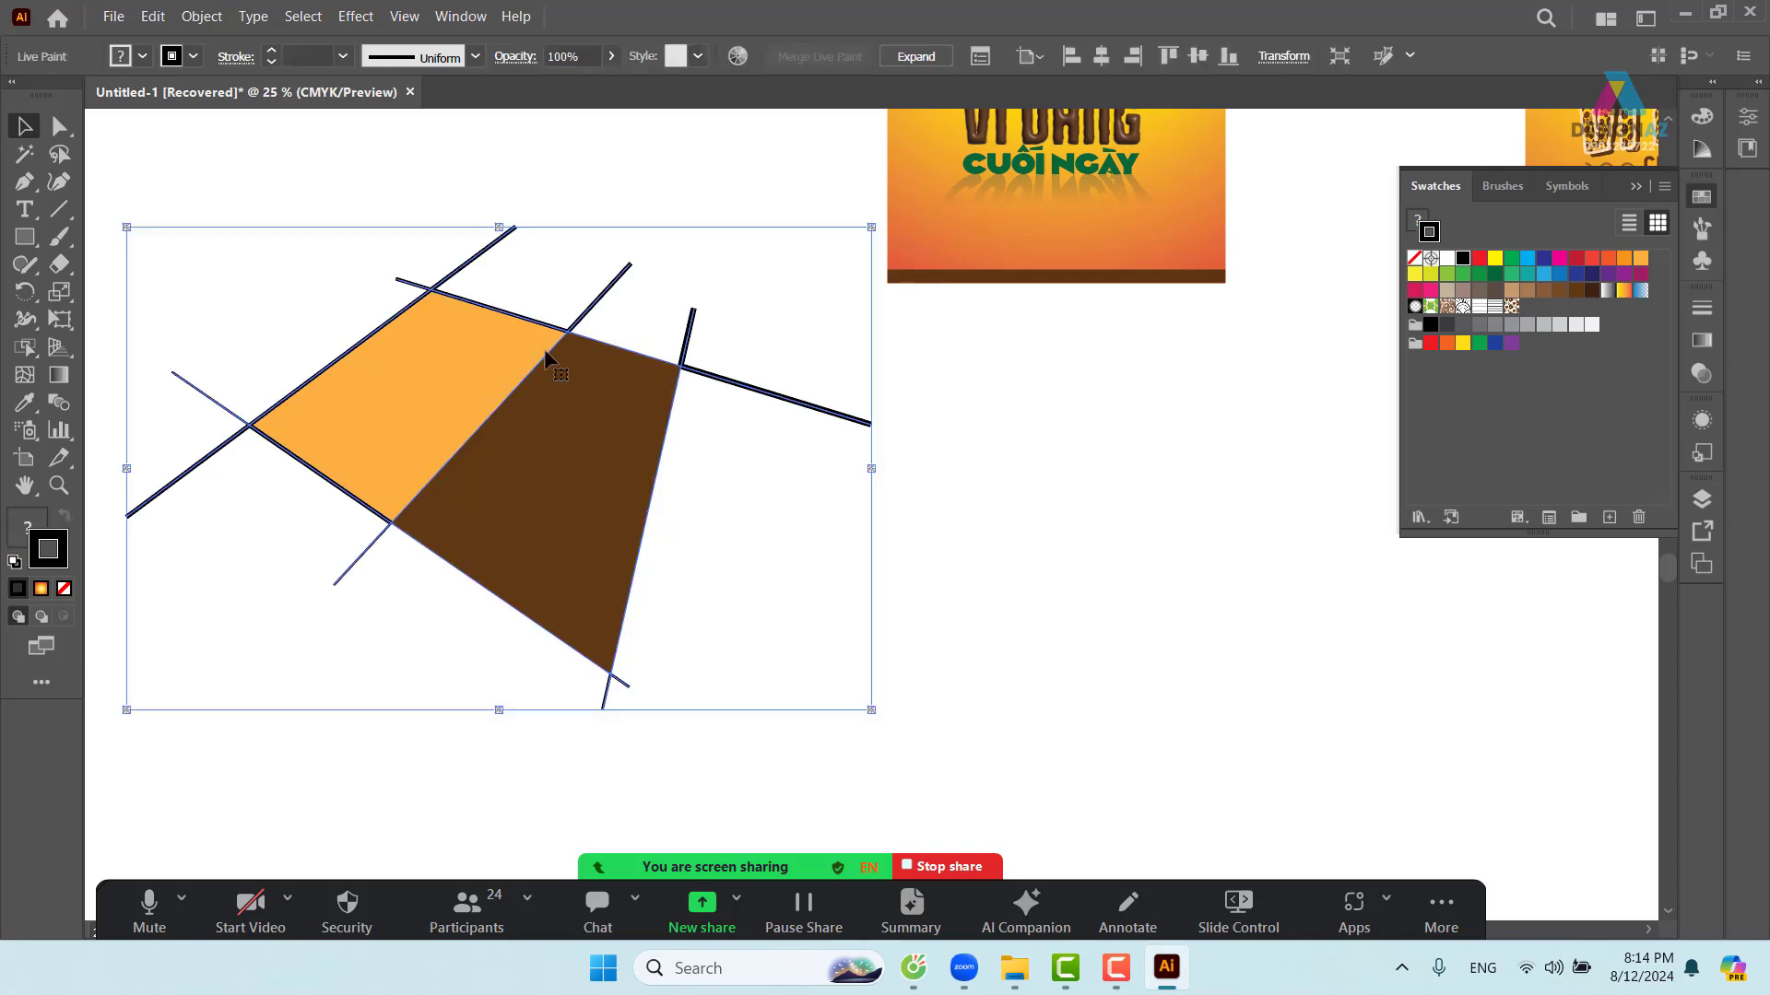
click(514, 185)
key(a)
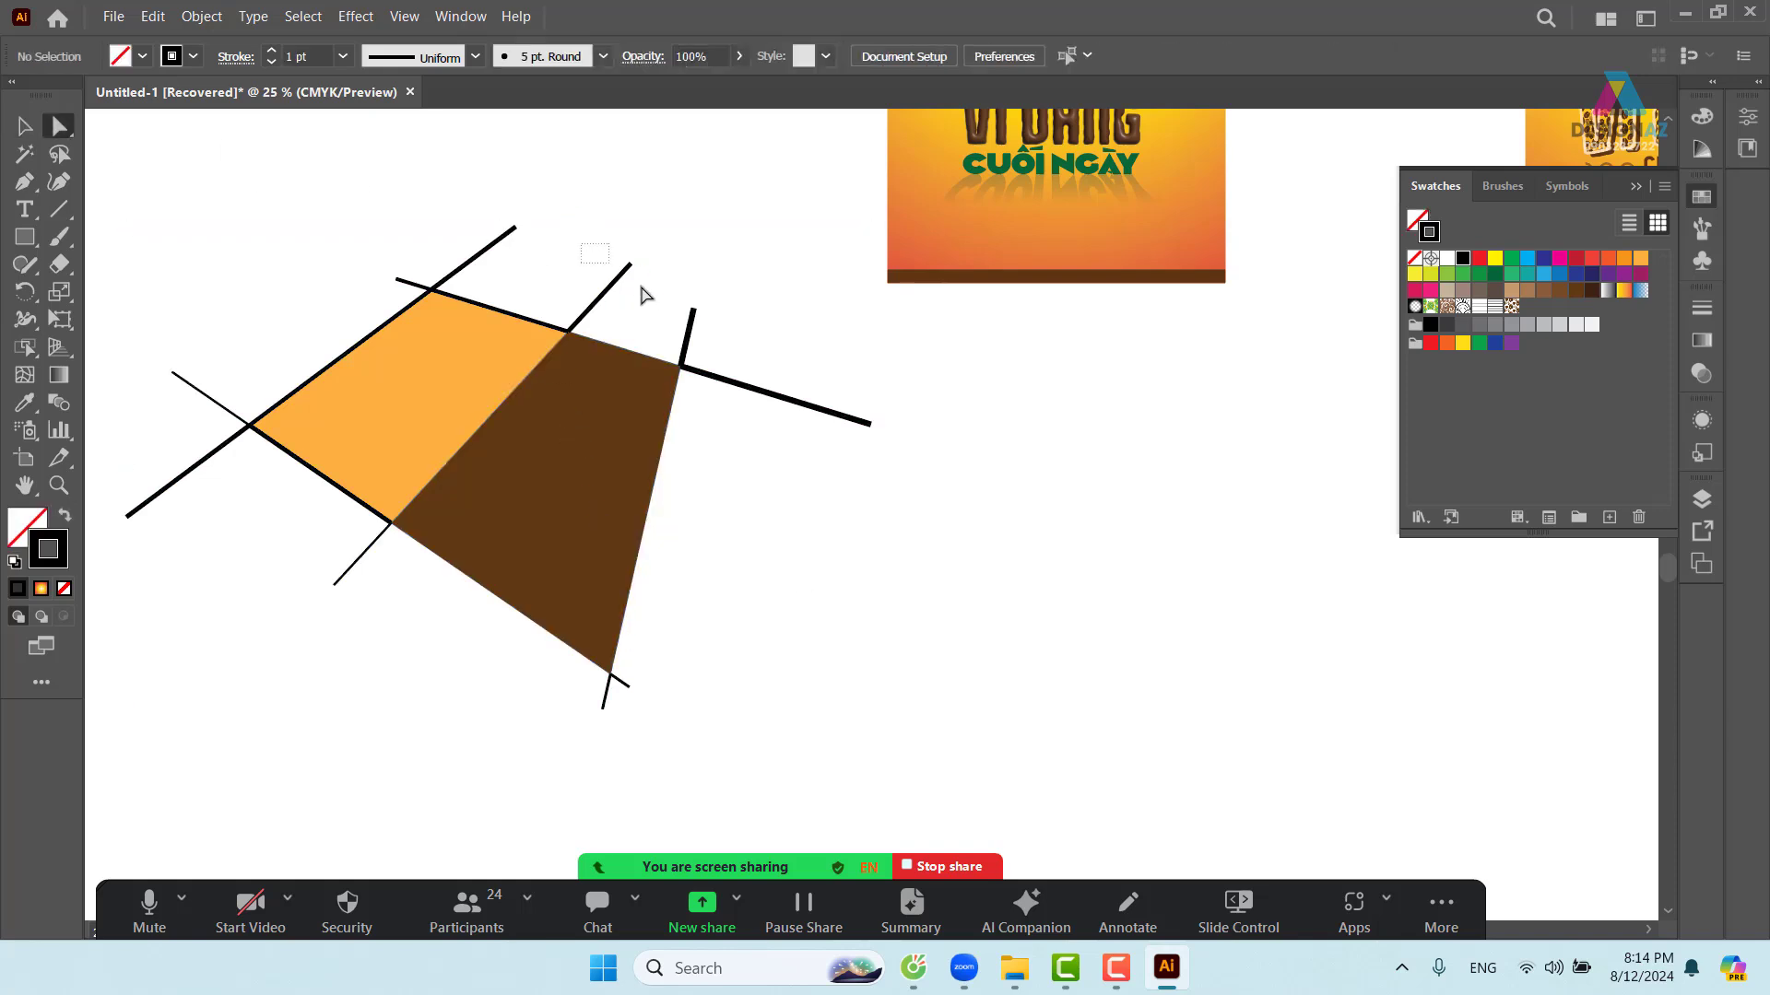
drag(643, 293, 595, 263)
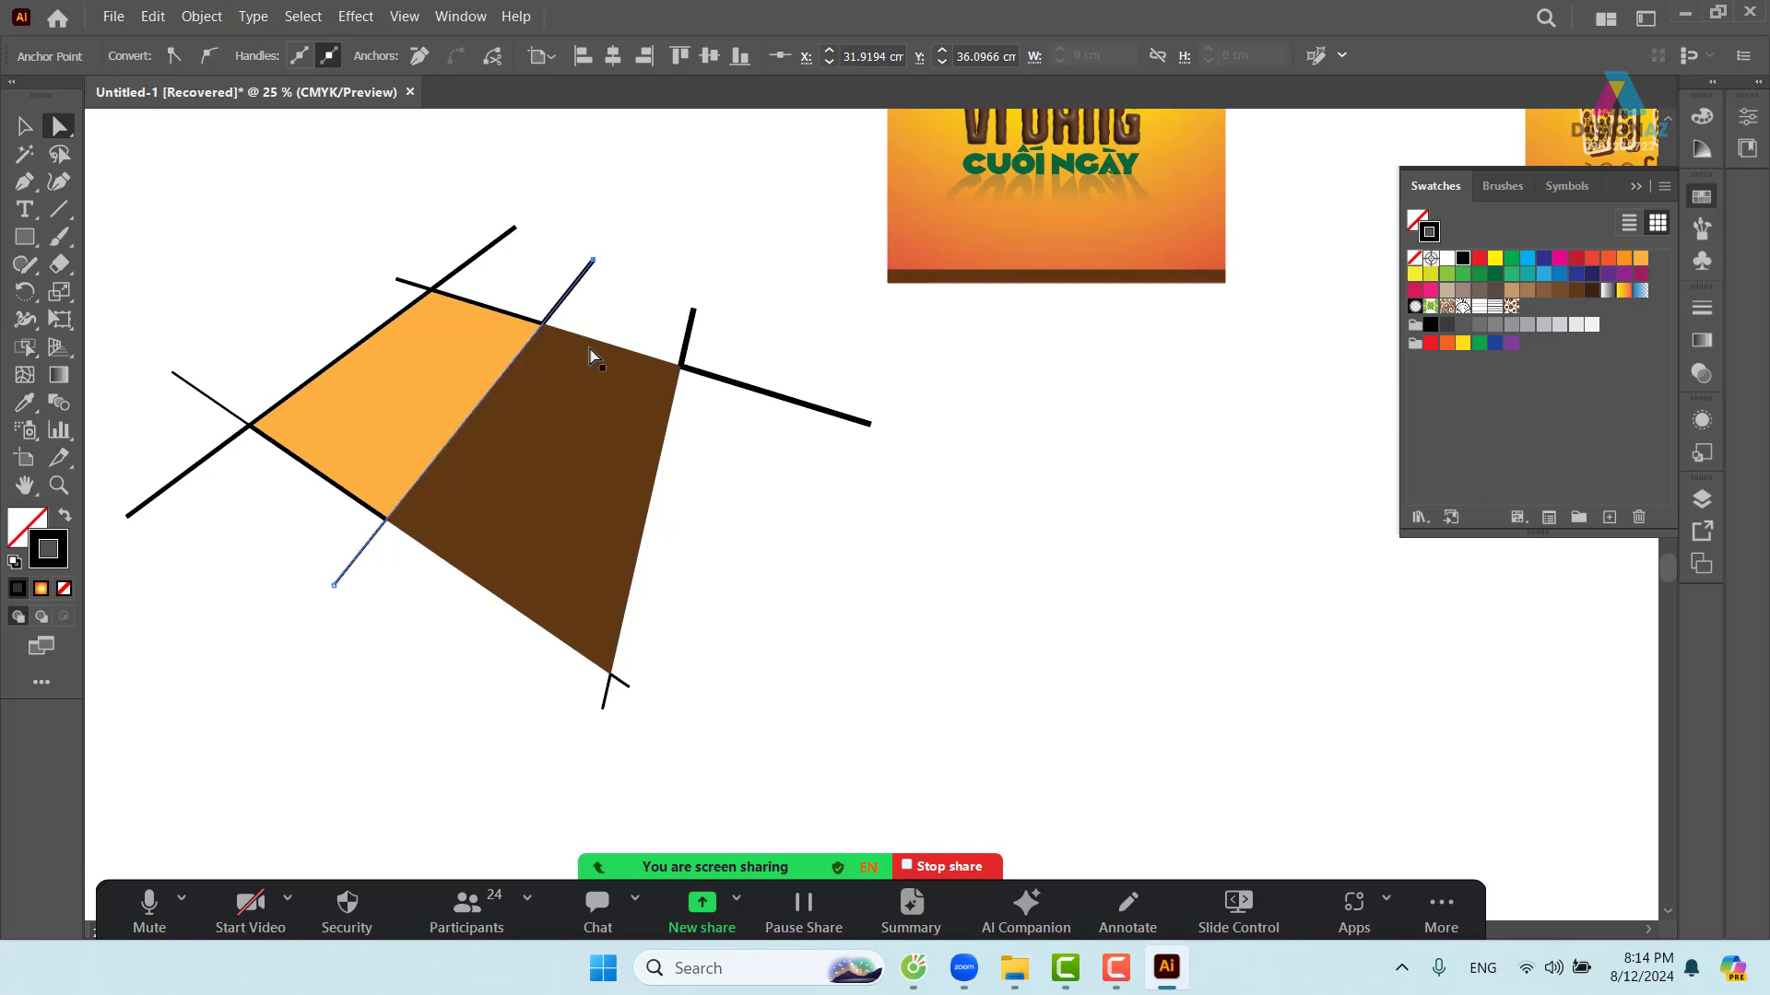
drag(334, 587, 440, 643)
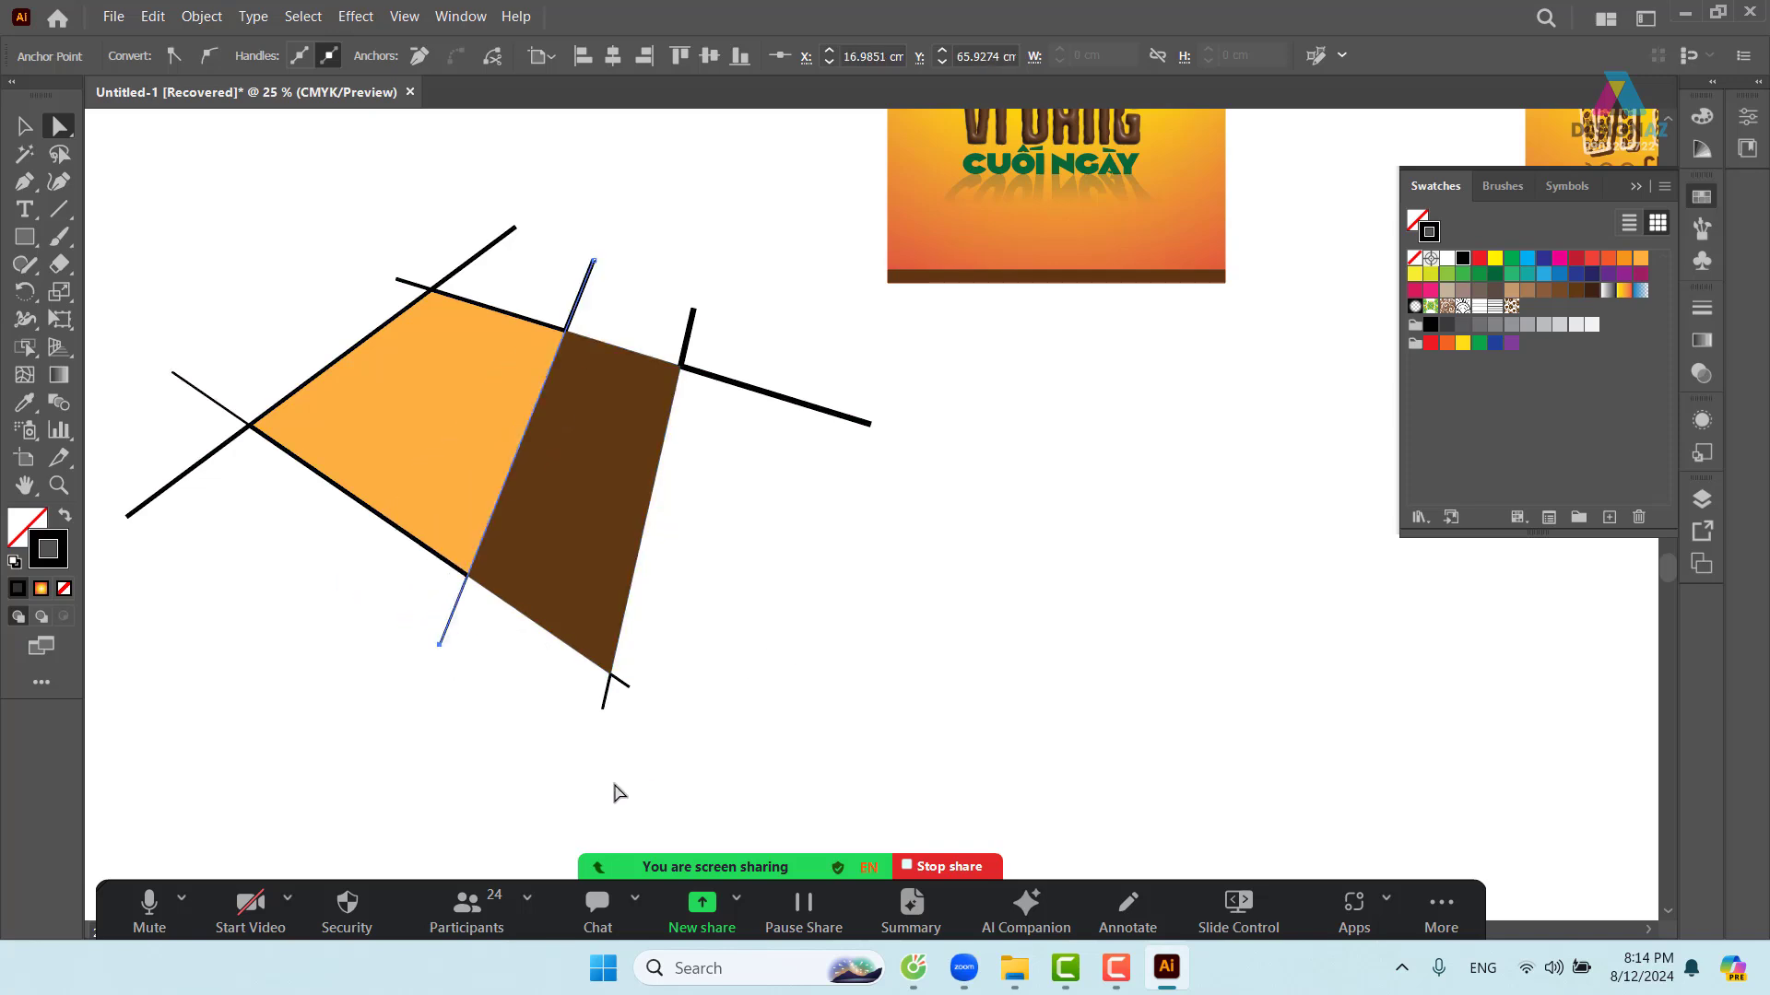
- Move the brown area's right-hand line, shifting its lower end slightly left and its upper end right, and deselect it
drag(608, 701, 584, 709)
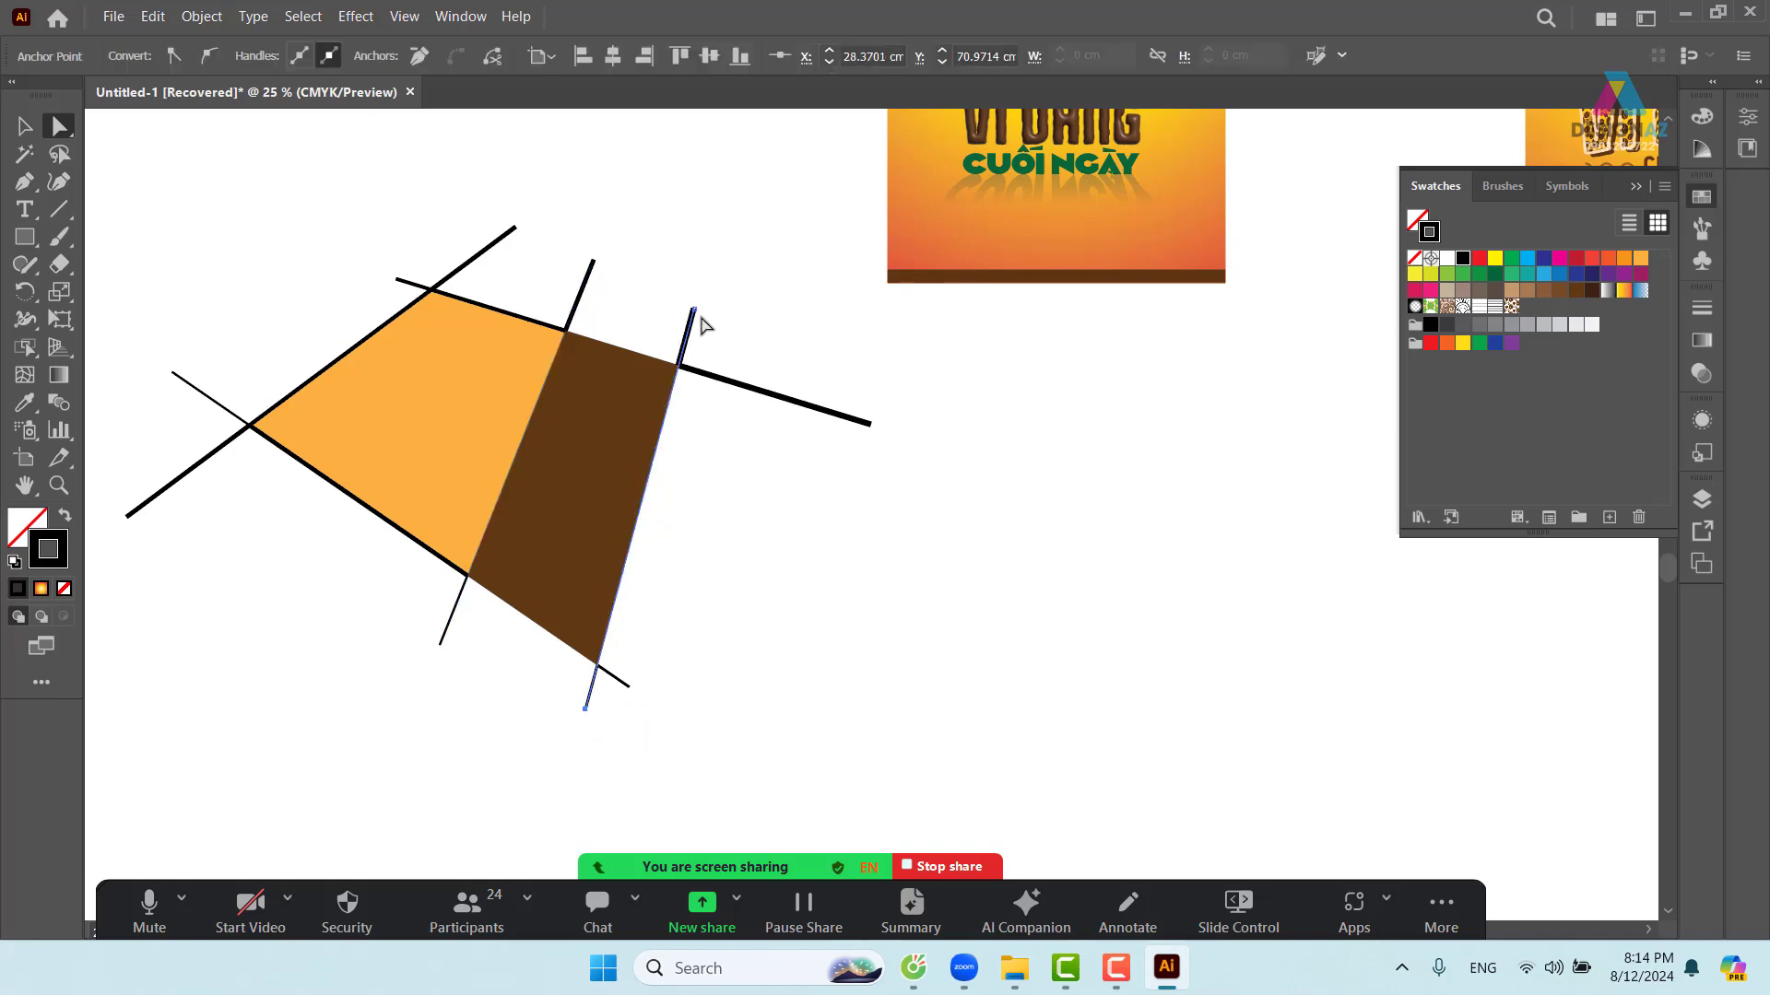
drag(701, 316, 795, 346)
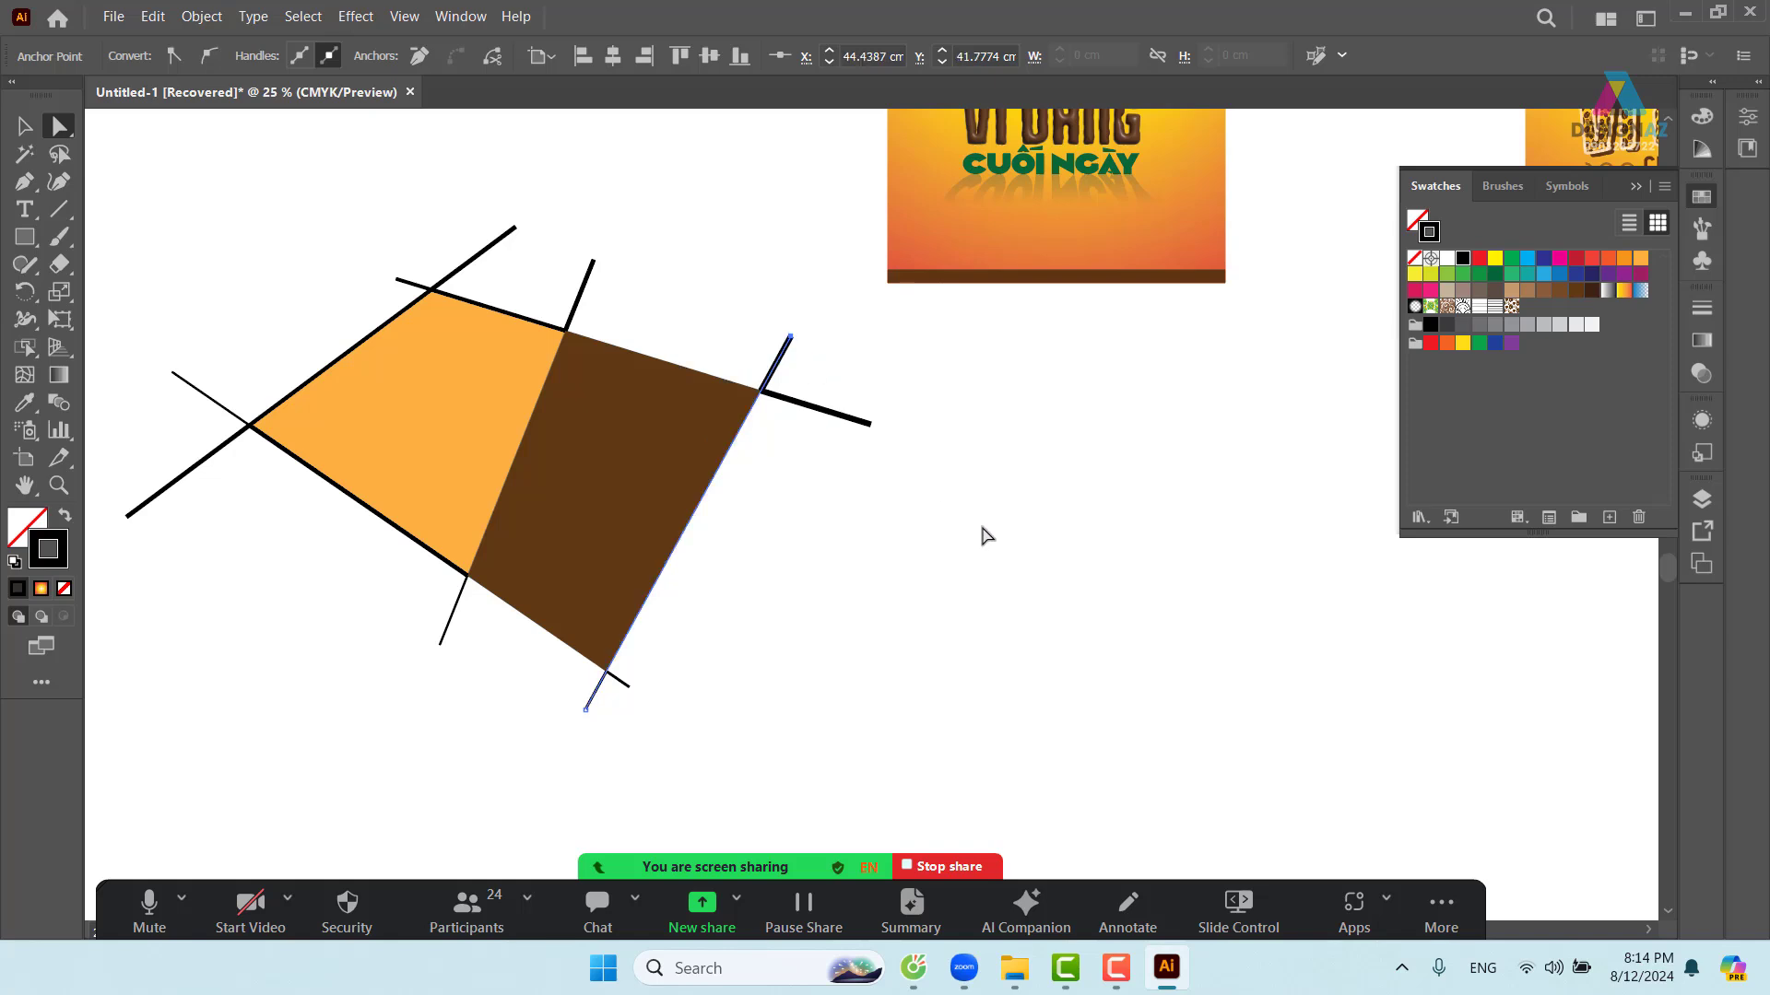
click(1003, 557)
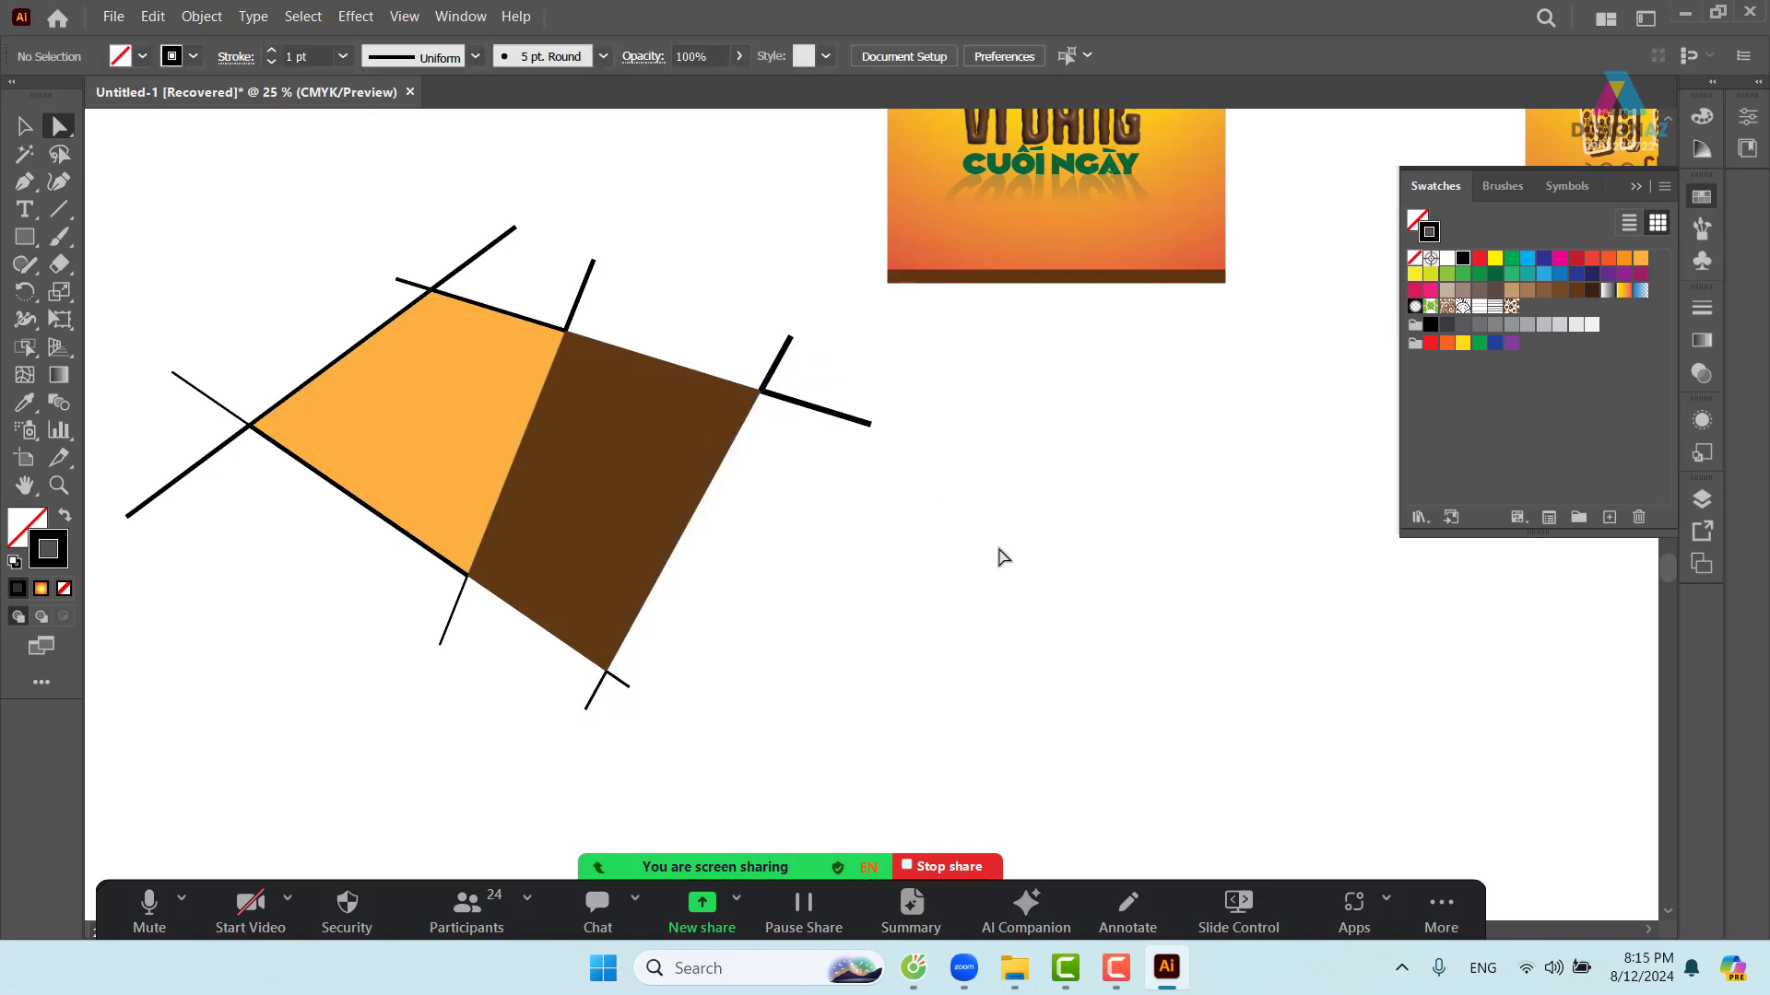
- Expand the Live Paint group, ungroup the result, and deselect it
click(25, 125)
click(562, 361)
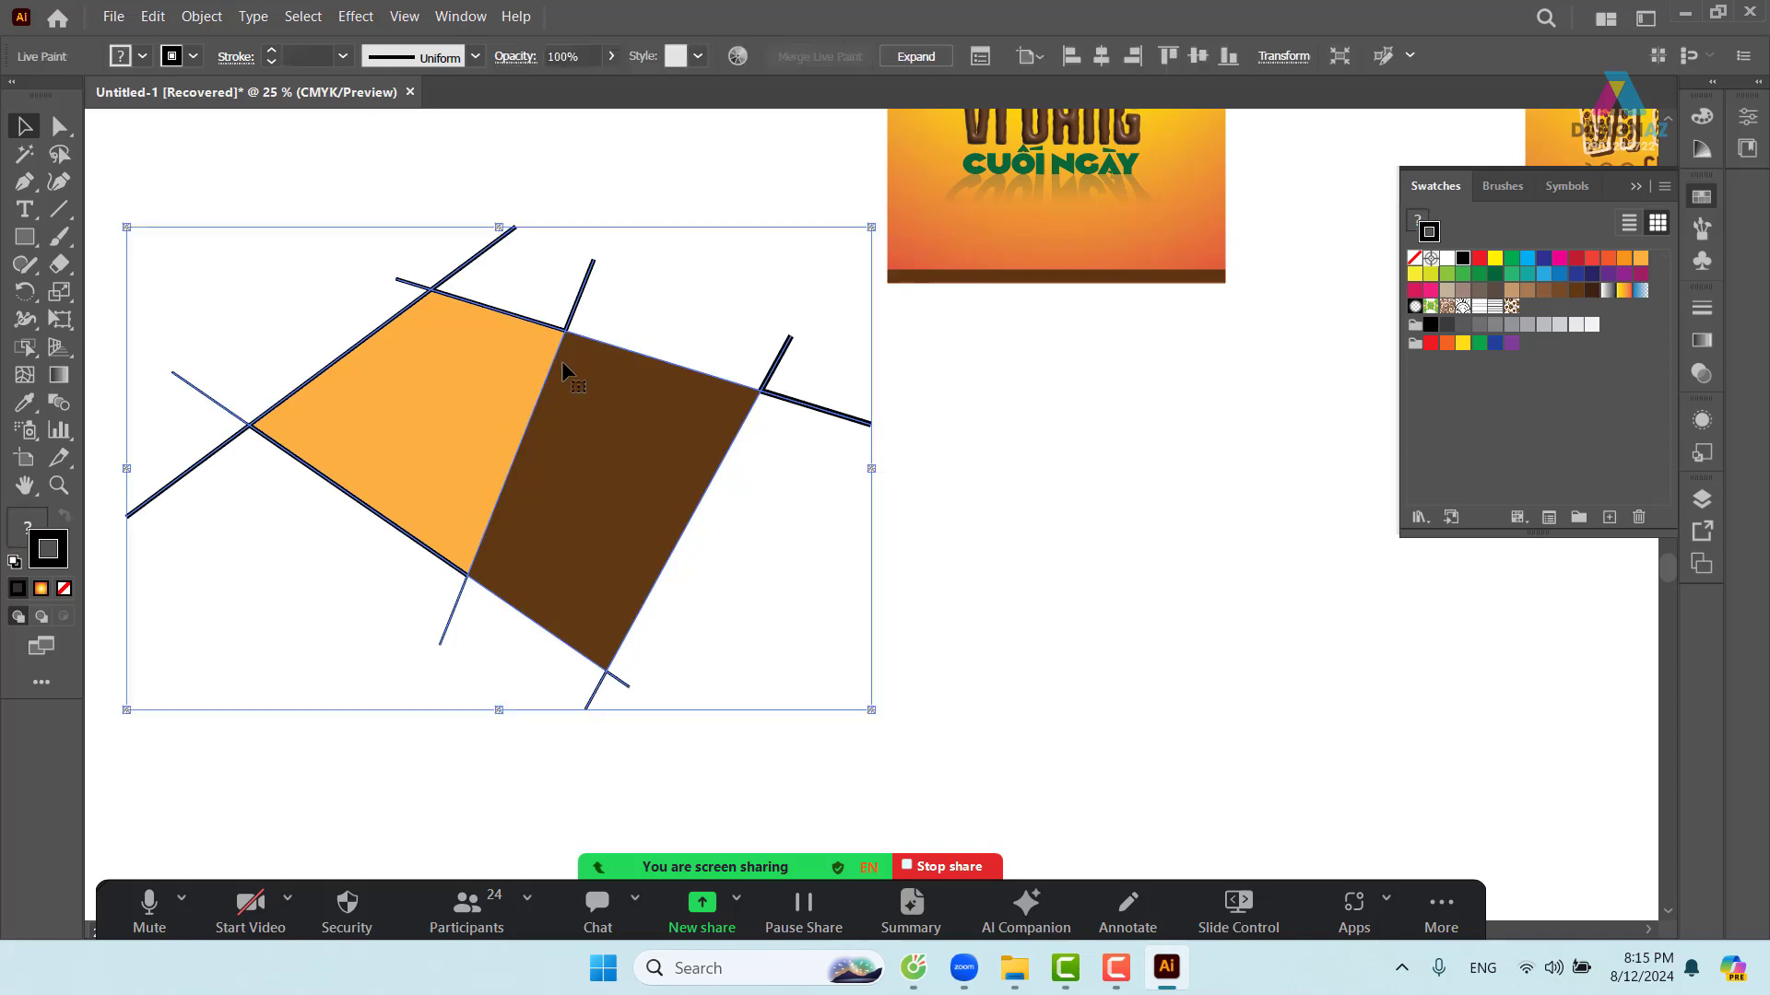
click(926, 57)
right_click(672, 412)
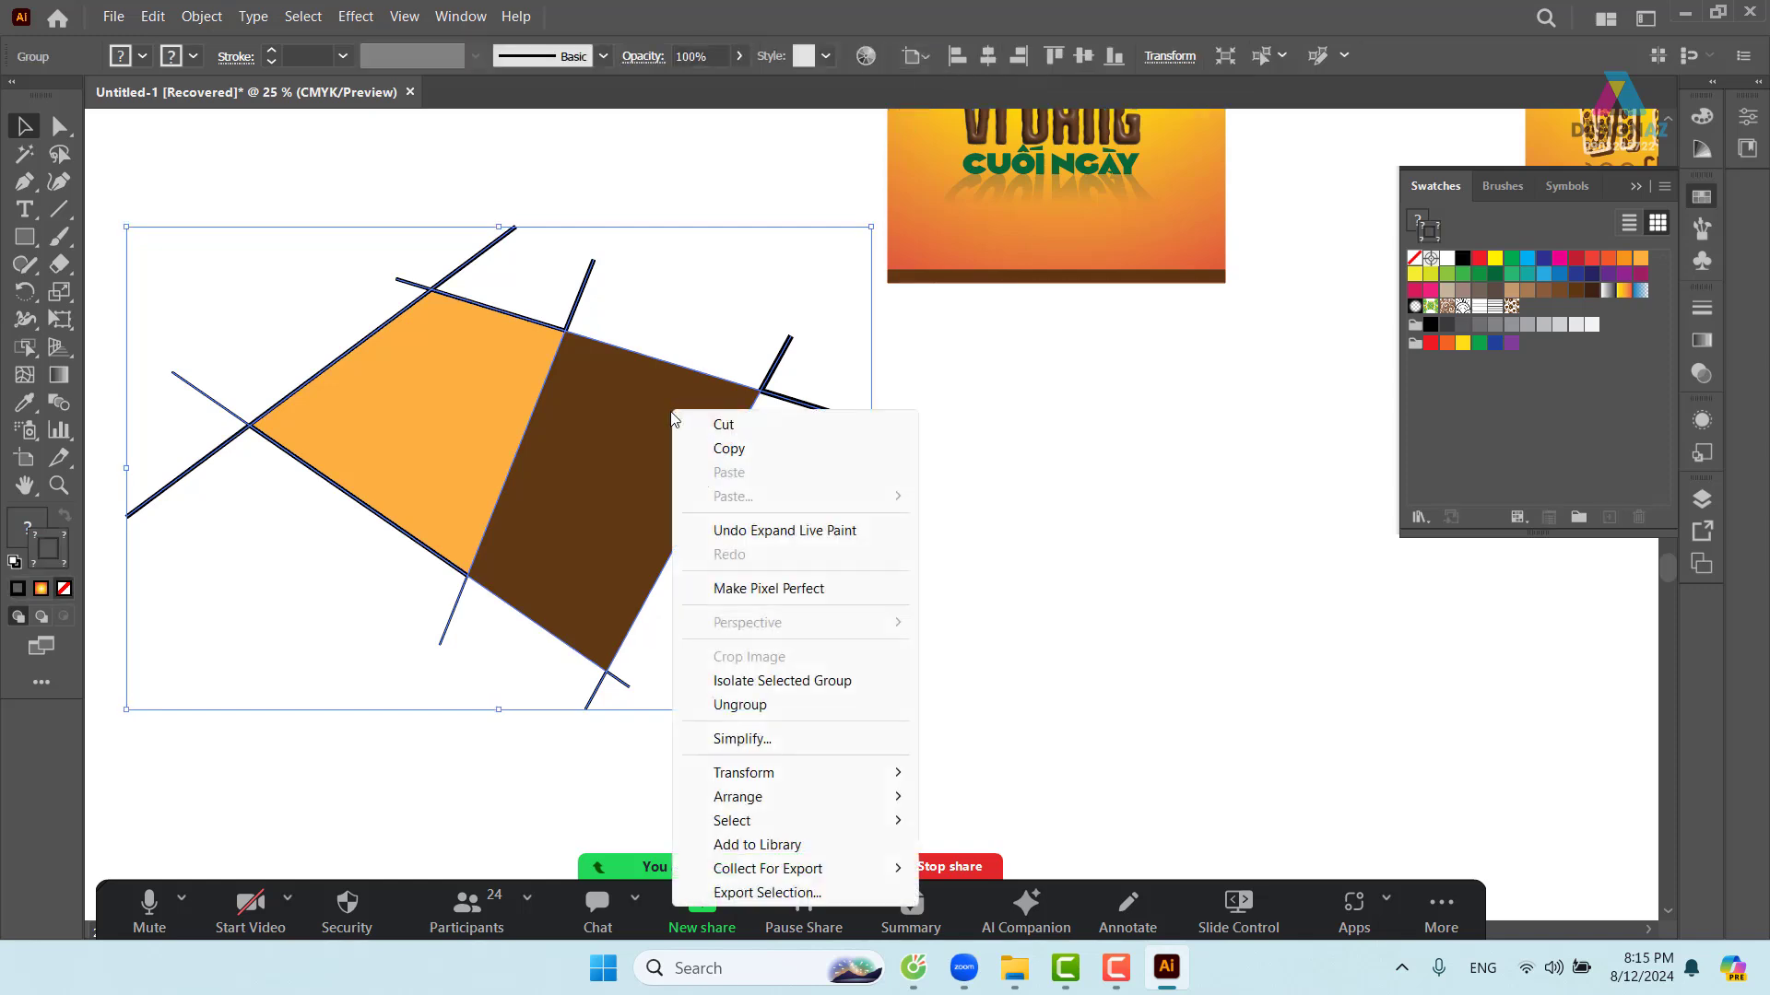
click(776, 706)
click(981, 653)
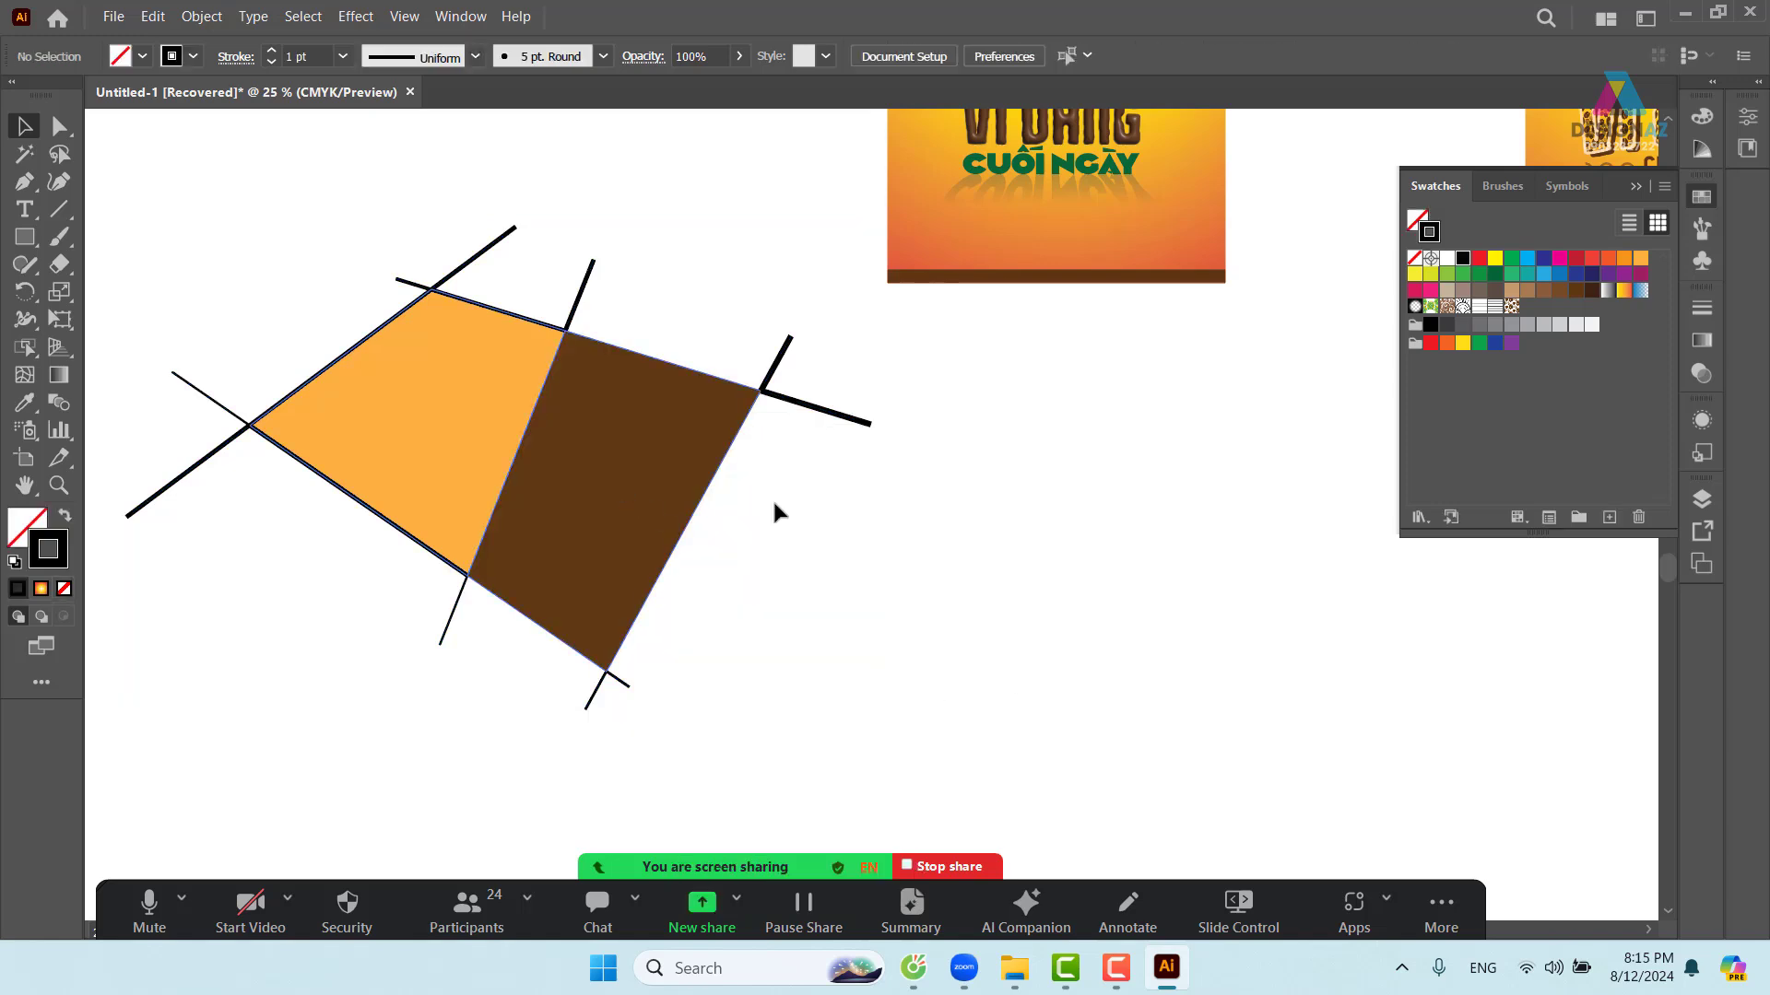
- Try moving the group of filled areas to the right, undo the move, and ungroup the fills
drag(618, 492, 920, 542)
key(ctrl+z)
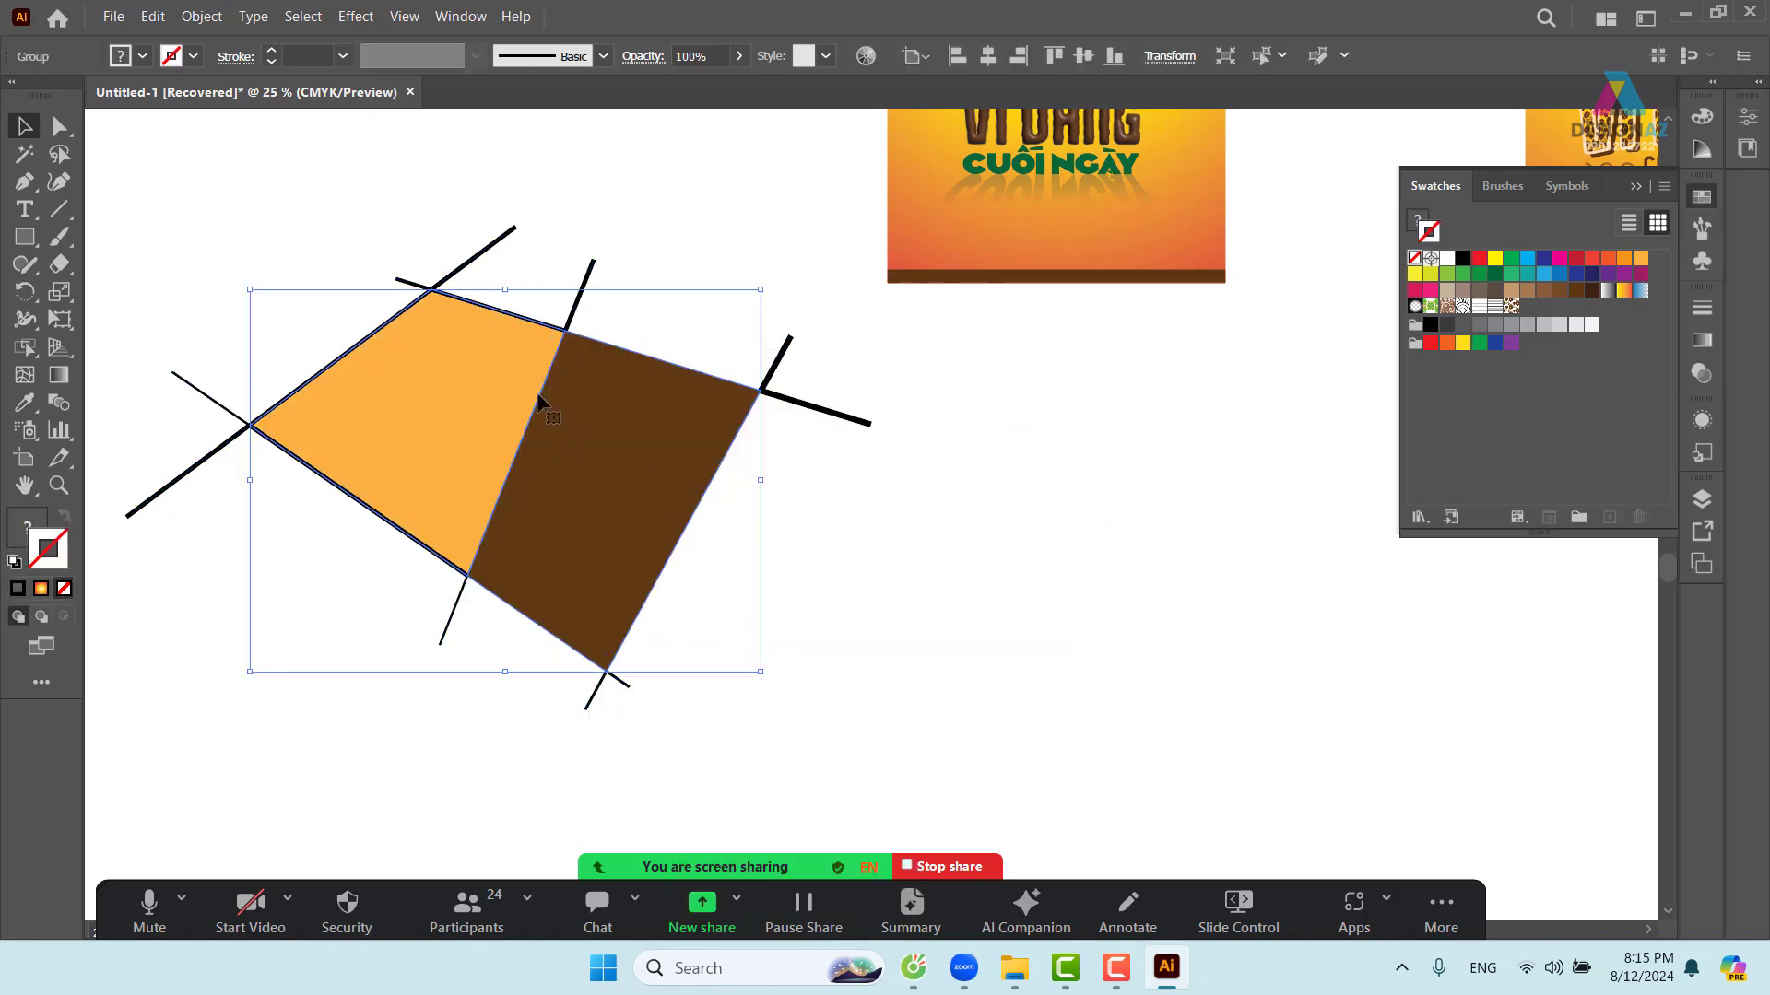
right_click(538, 394)
click(691, 688)
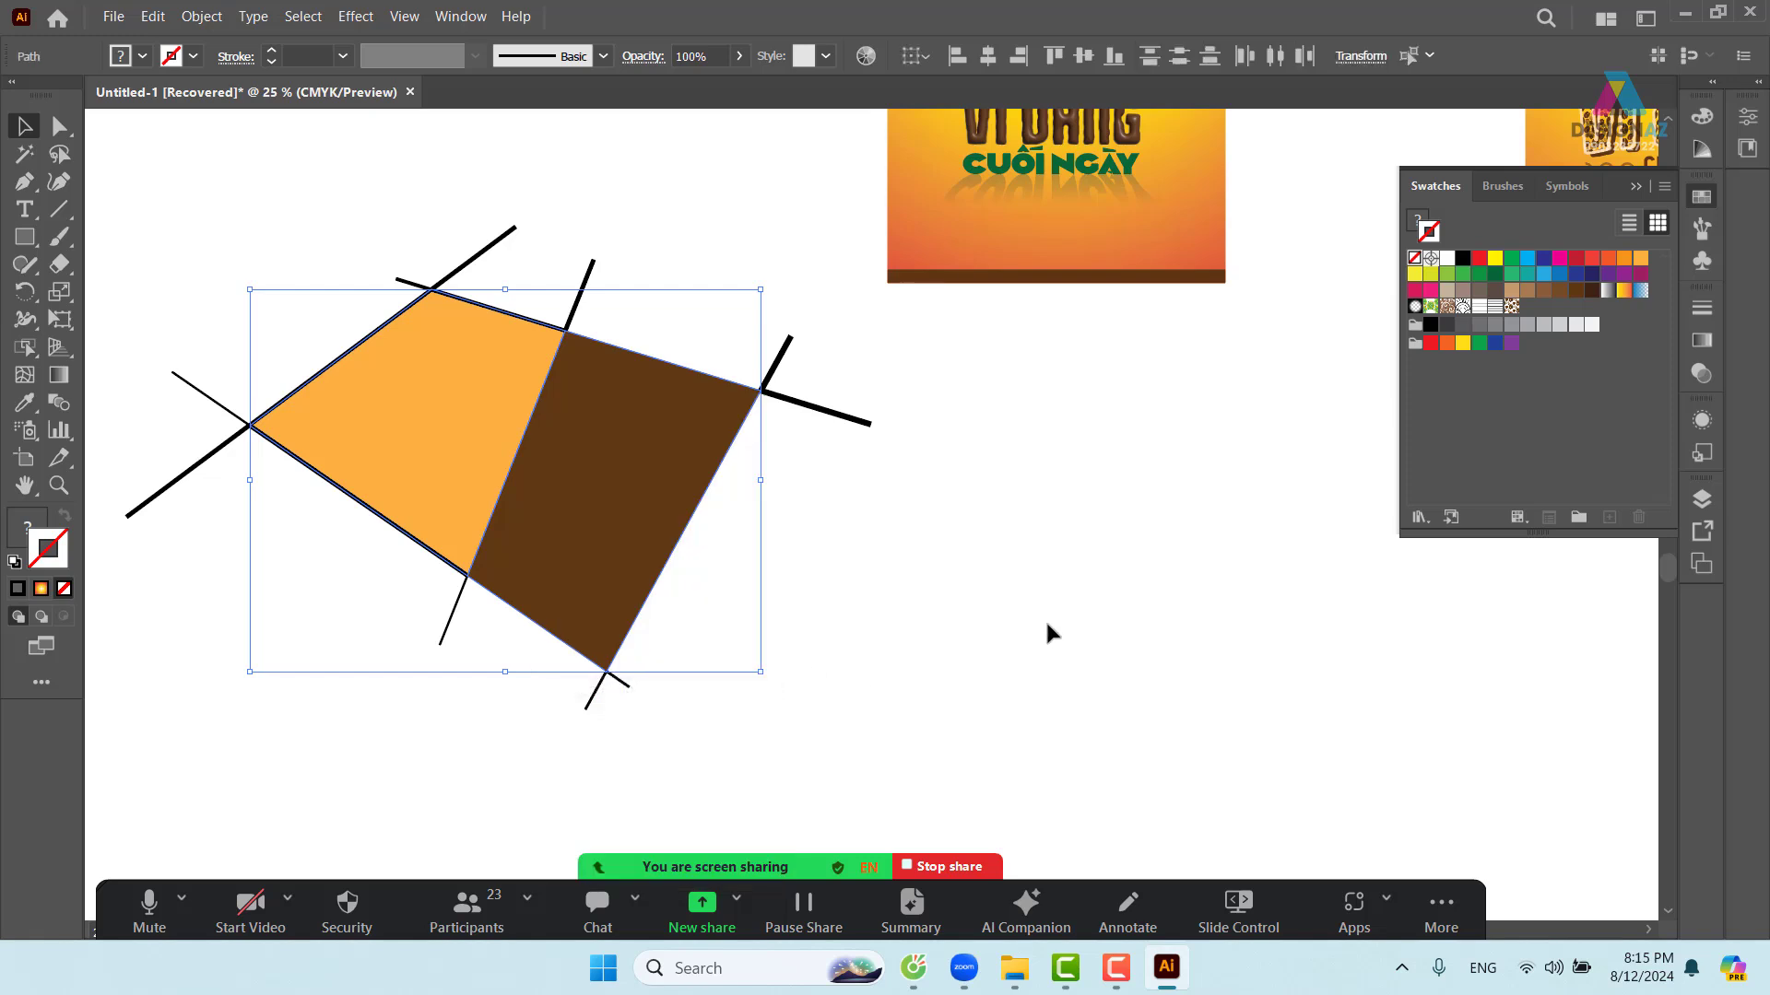
- Deselect the fills and open the Place dialog at the Downloads folder
click(1047, 624)
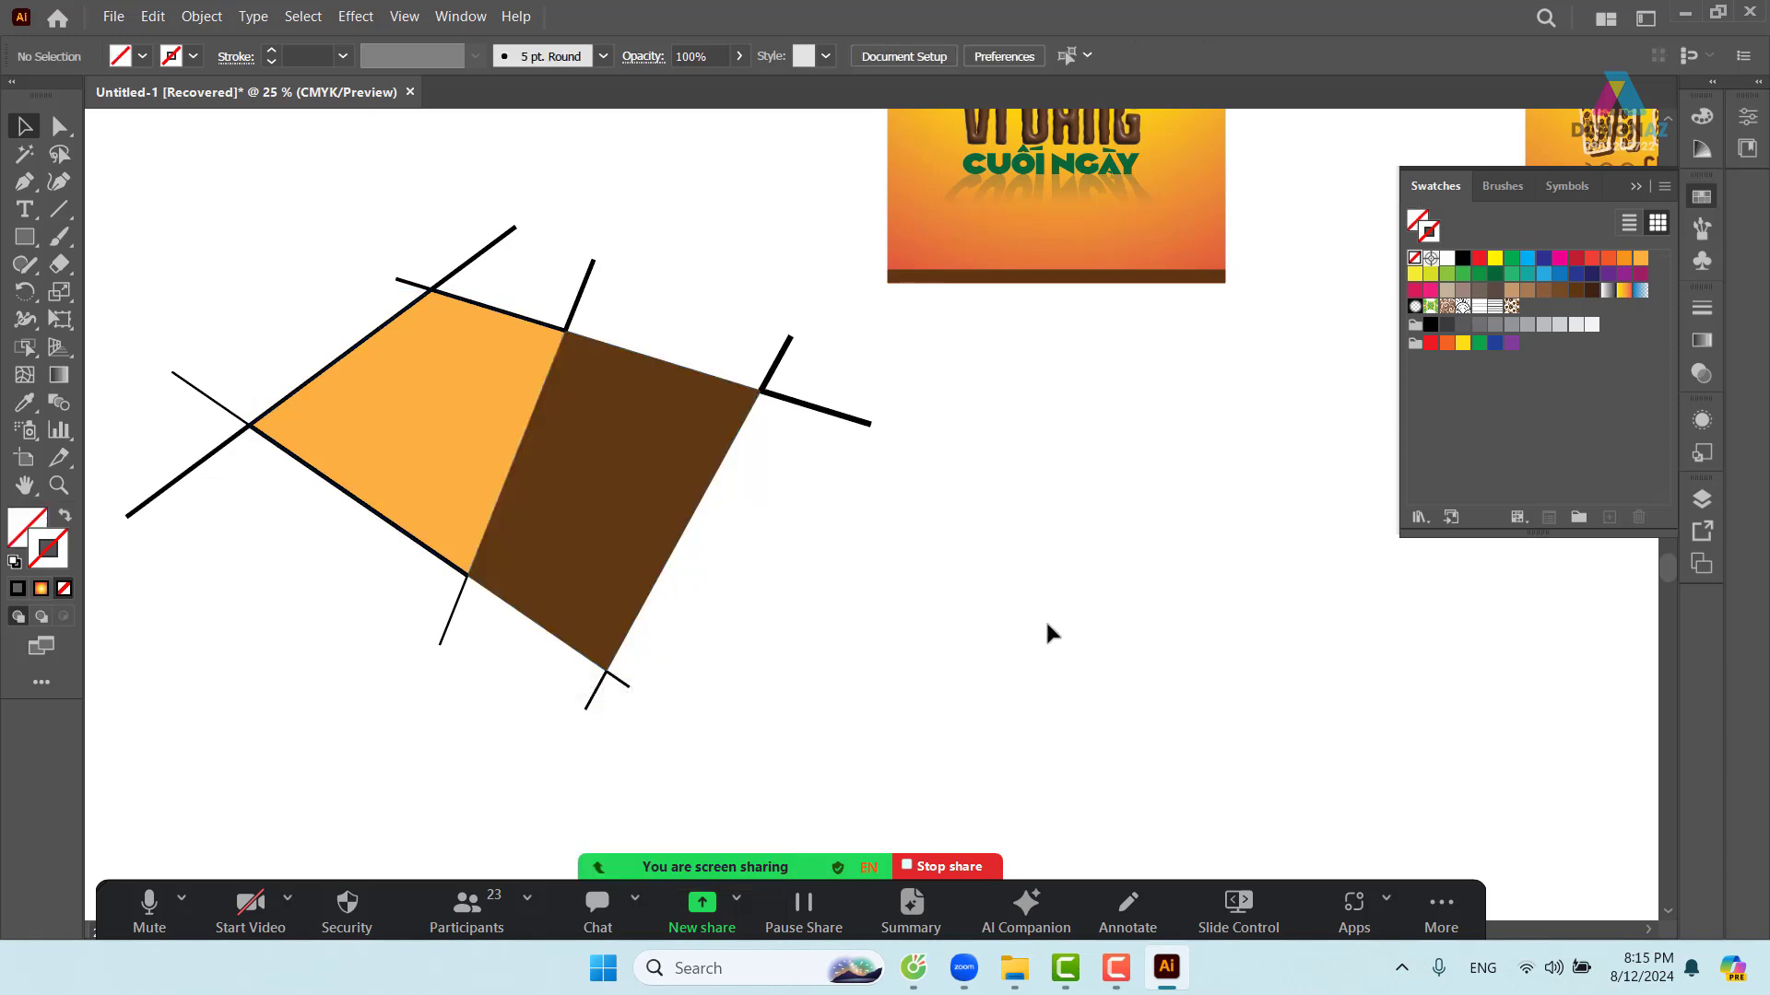
click(113, 18)
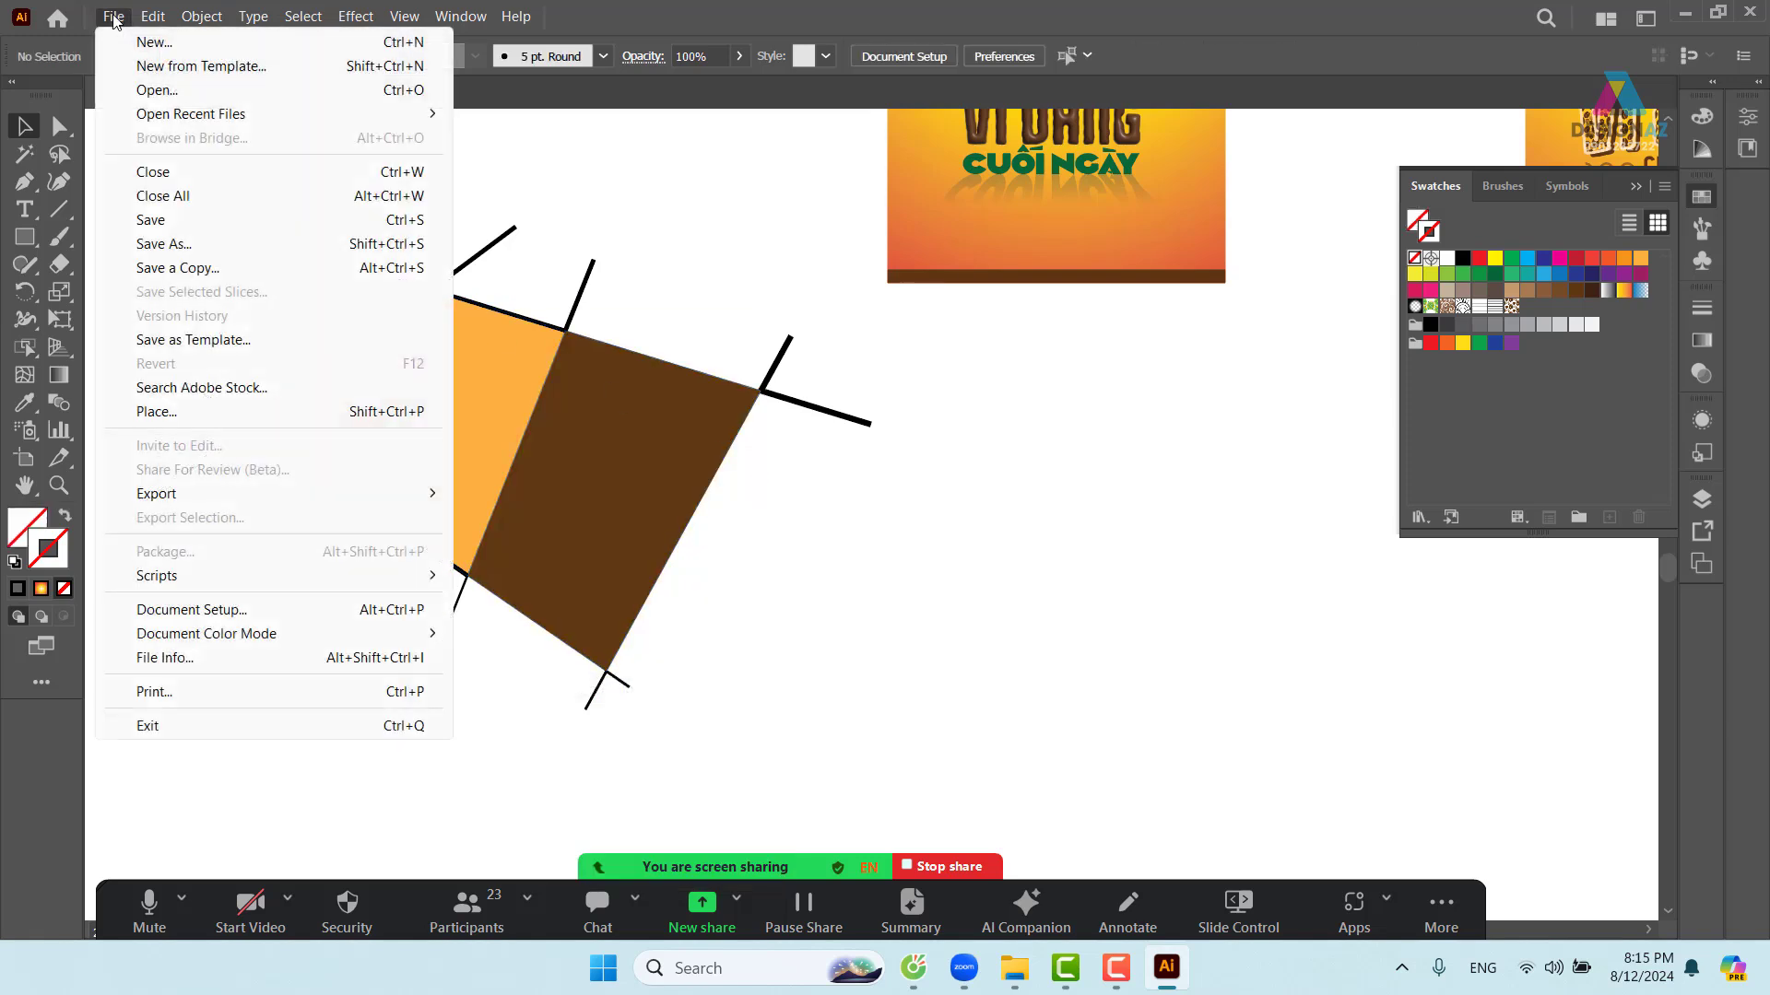
click(239, 414)
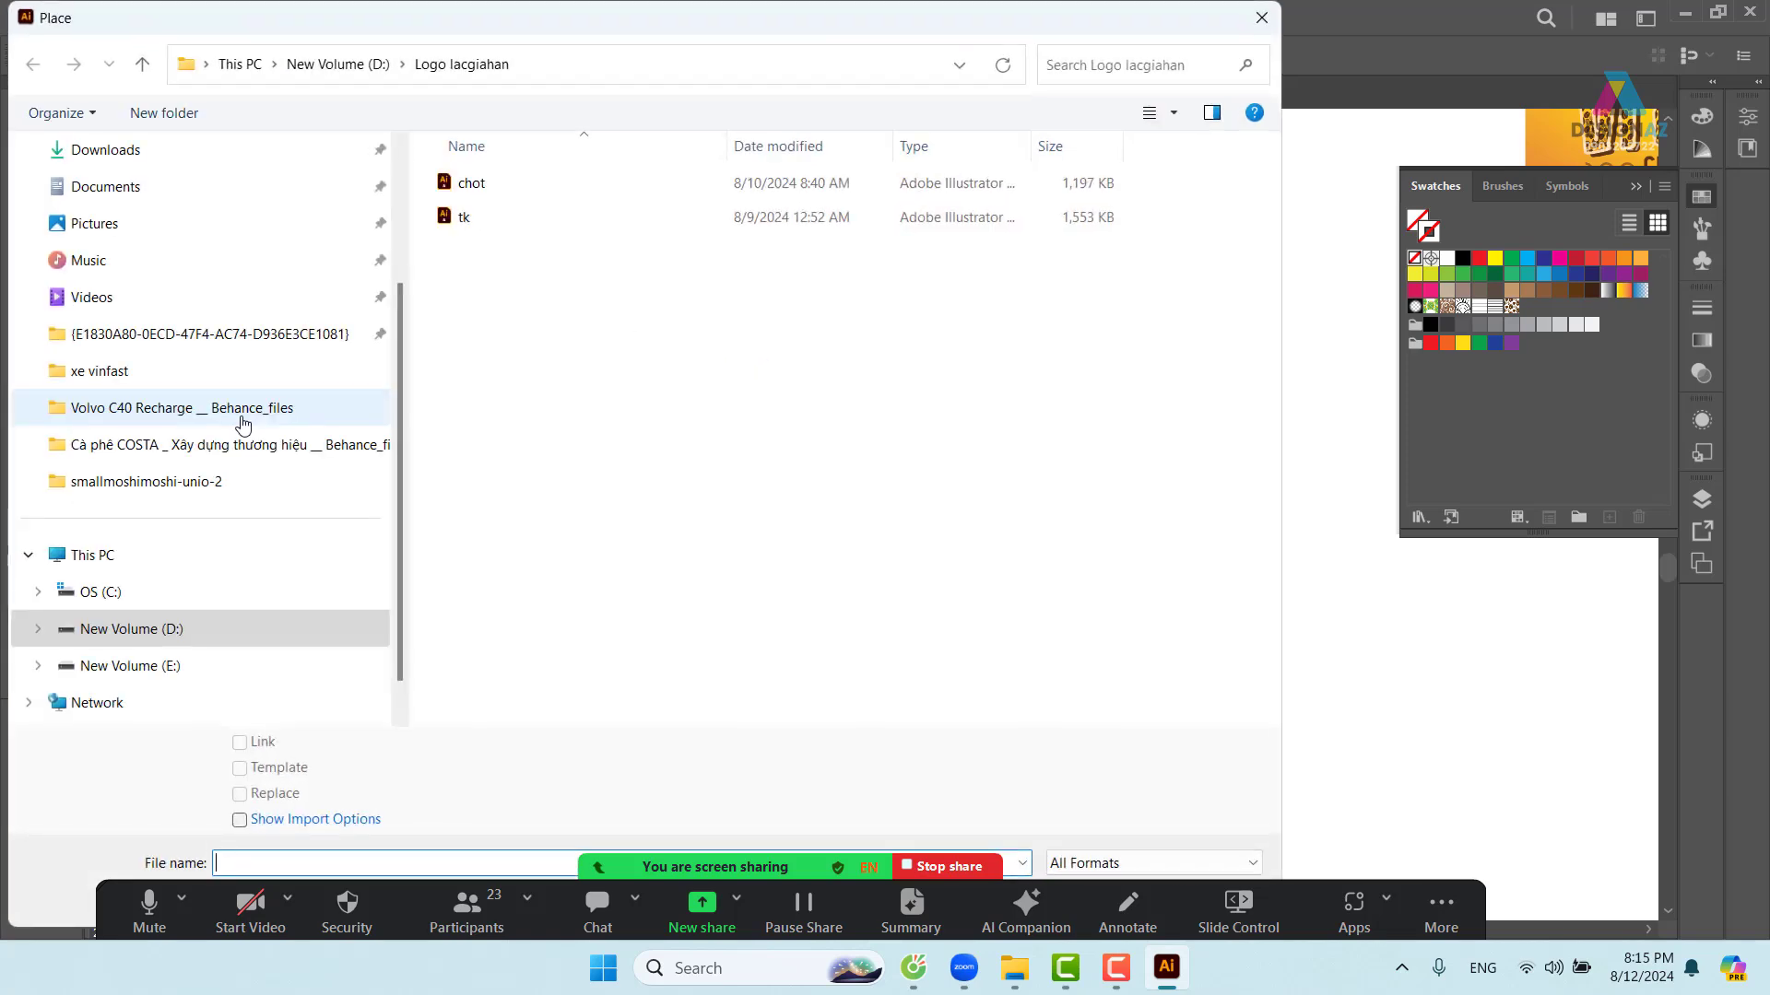
click(231, 636)
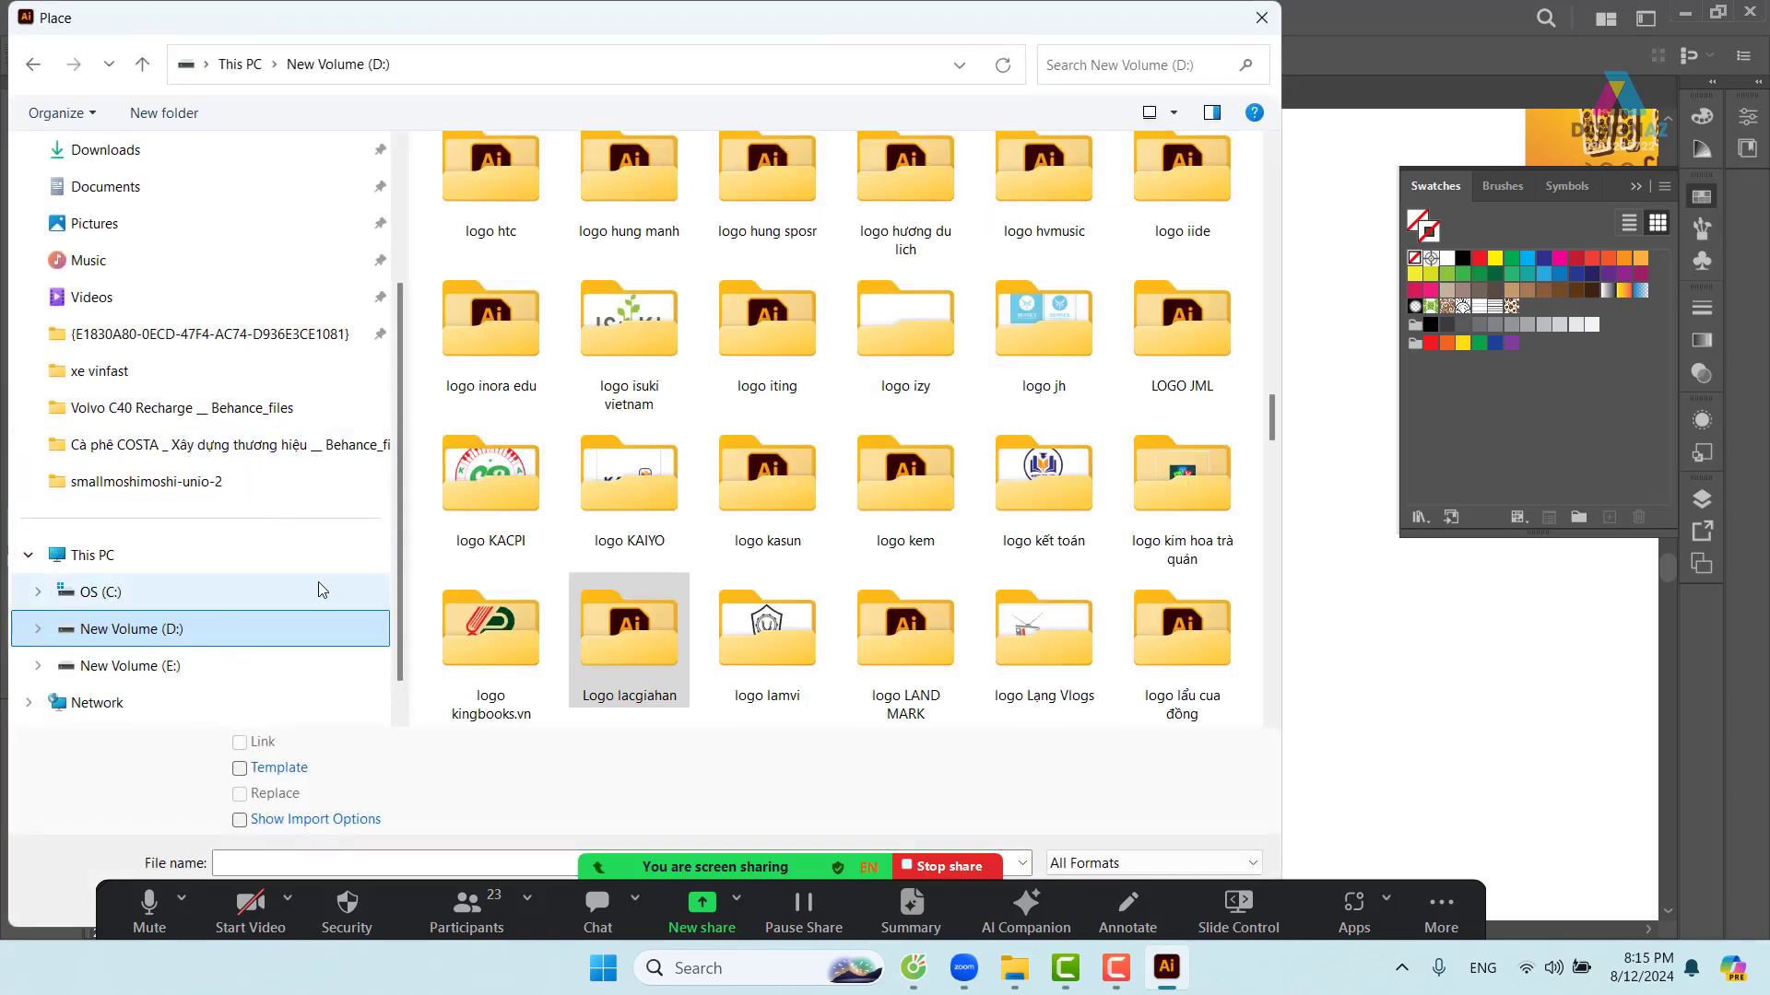
scroll(164, 602, up, 2)
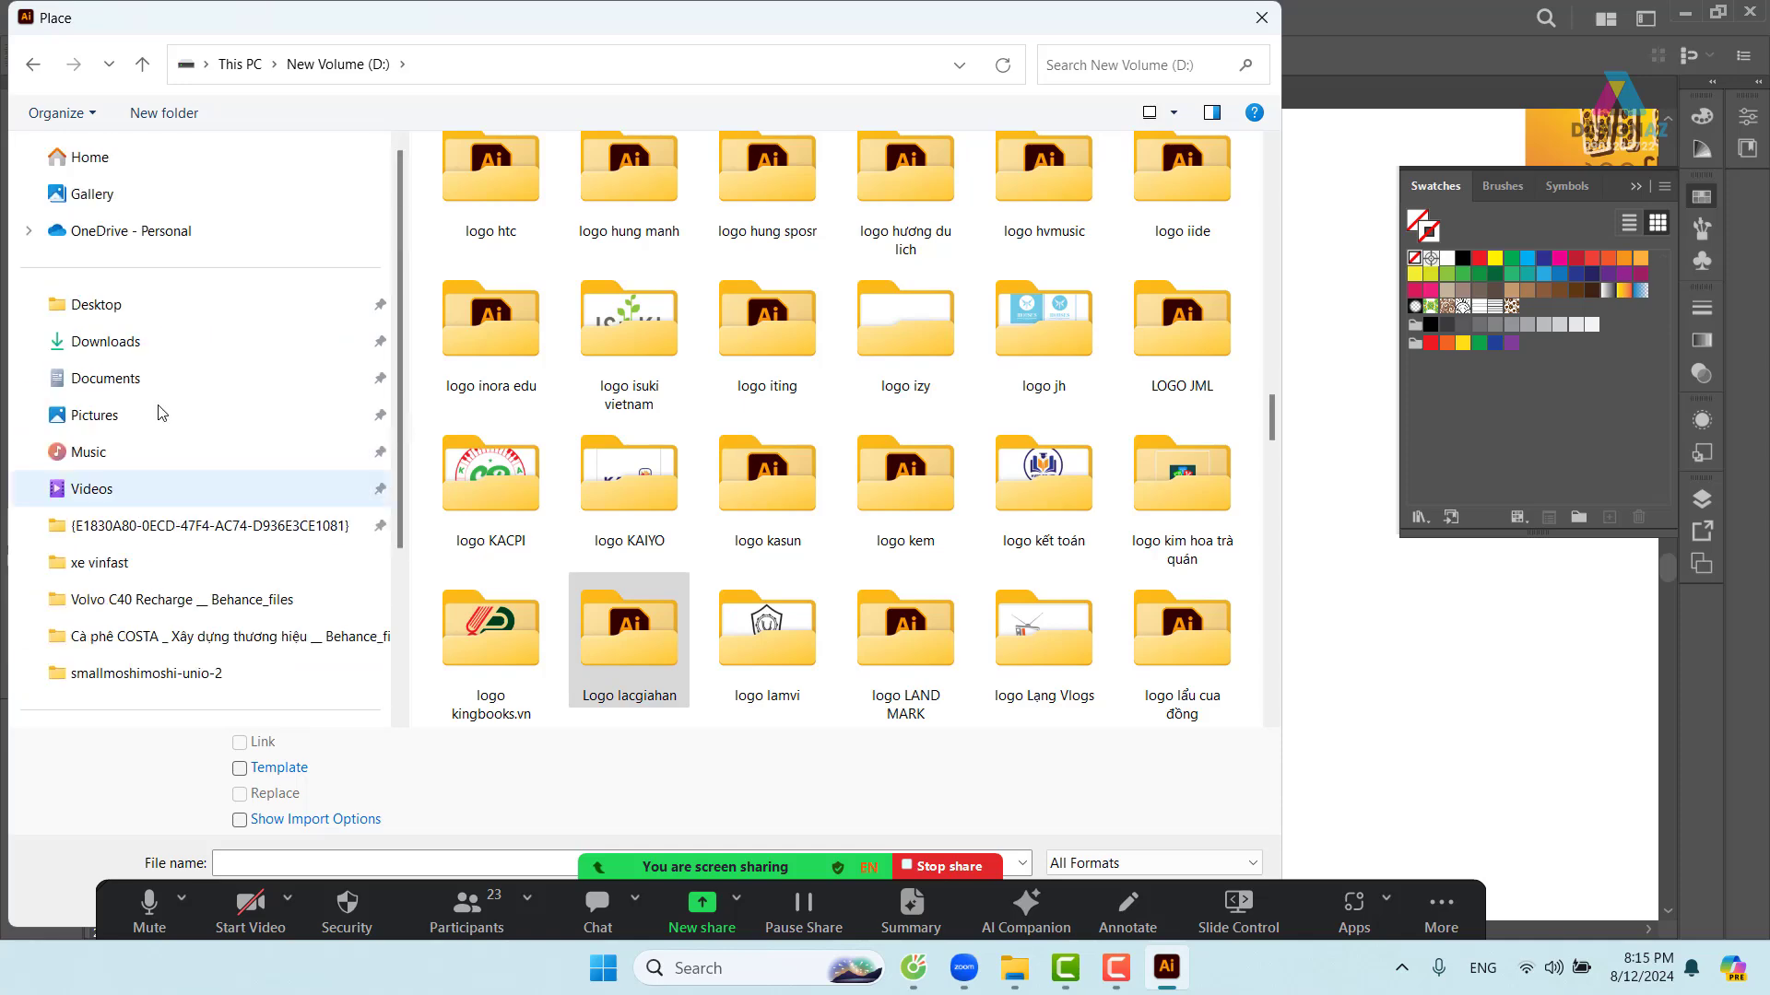
click(187, 343)
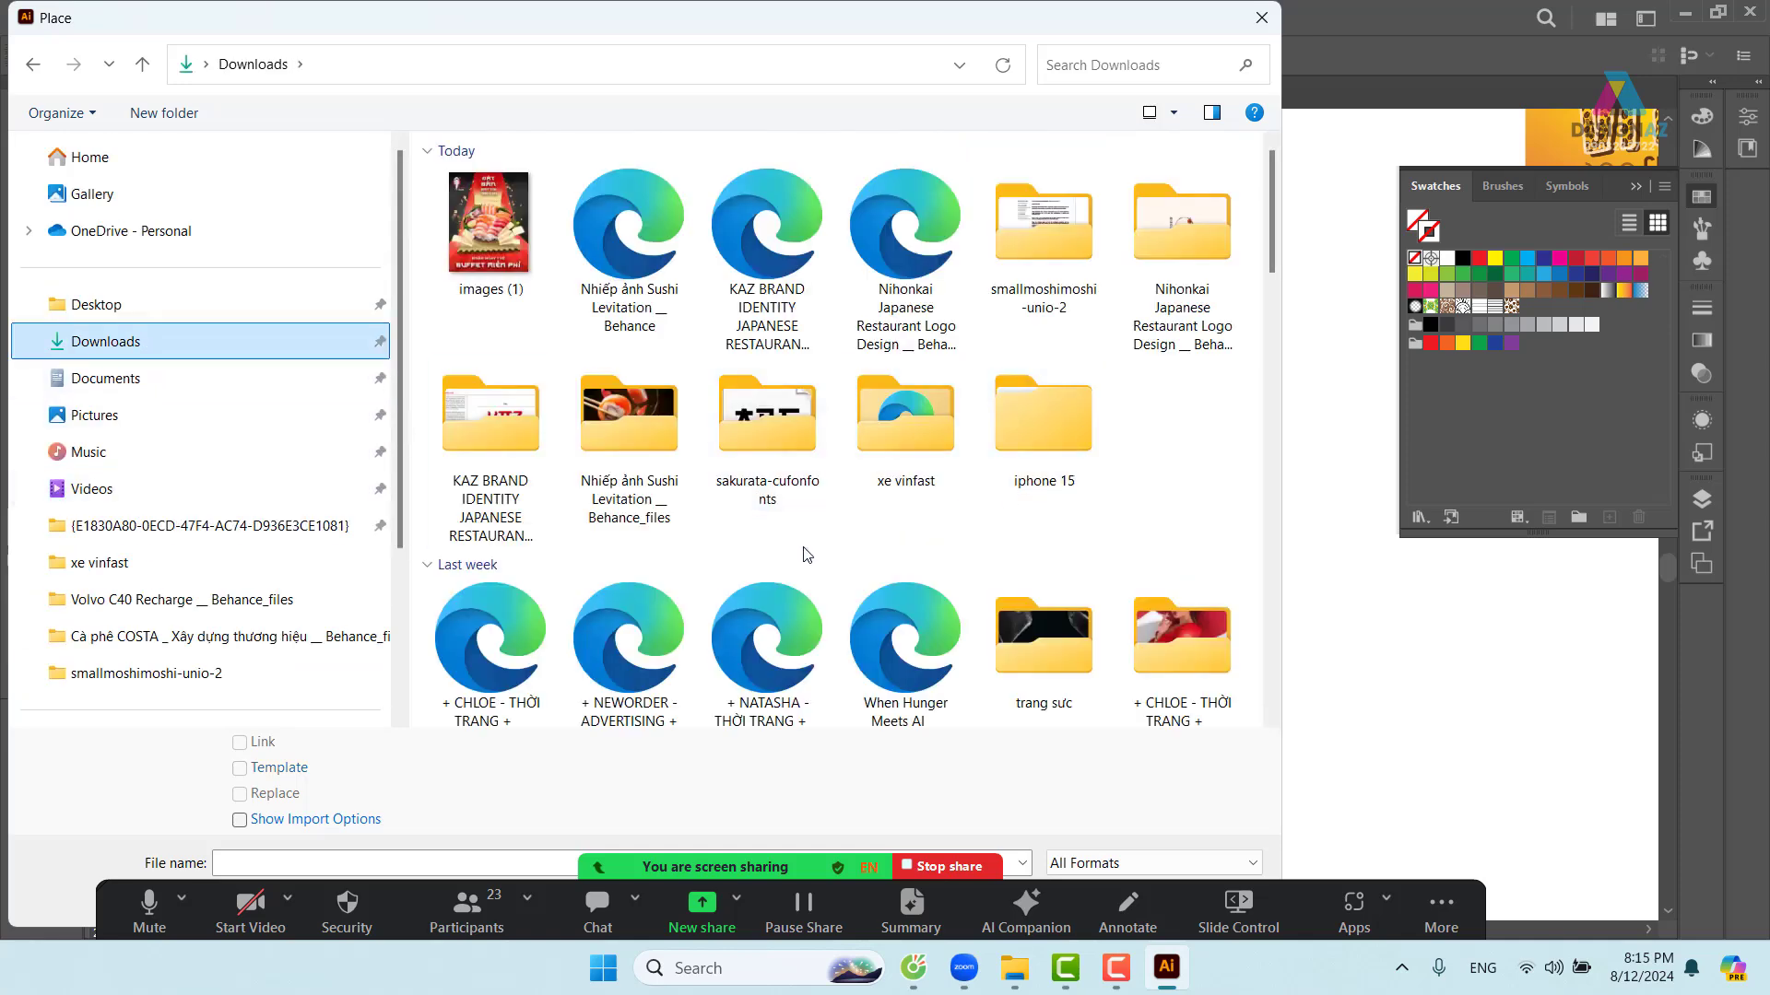
- Look through the "trang sức" folder for a picture and return to Downloads
double_click(1082, 660)
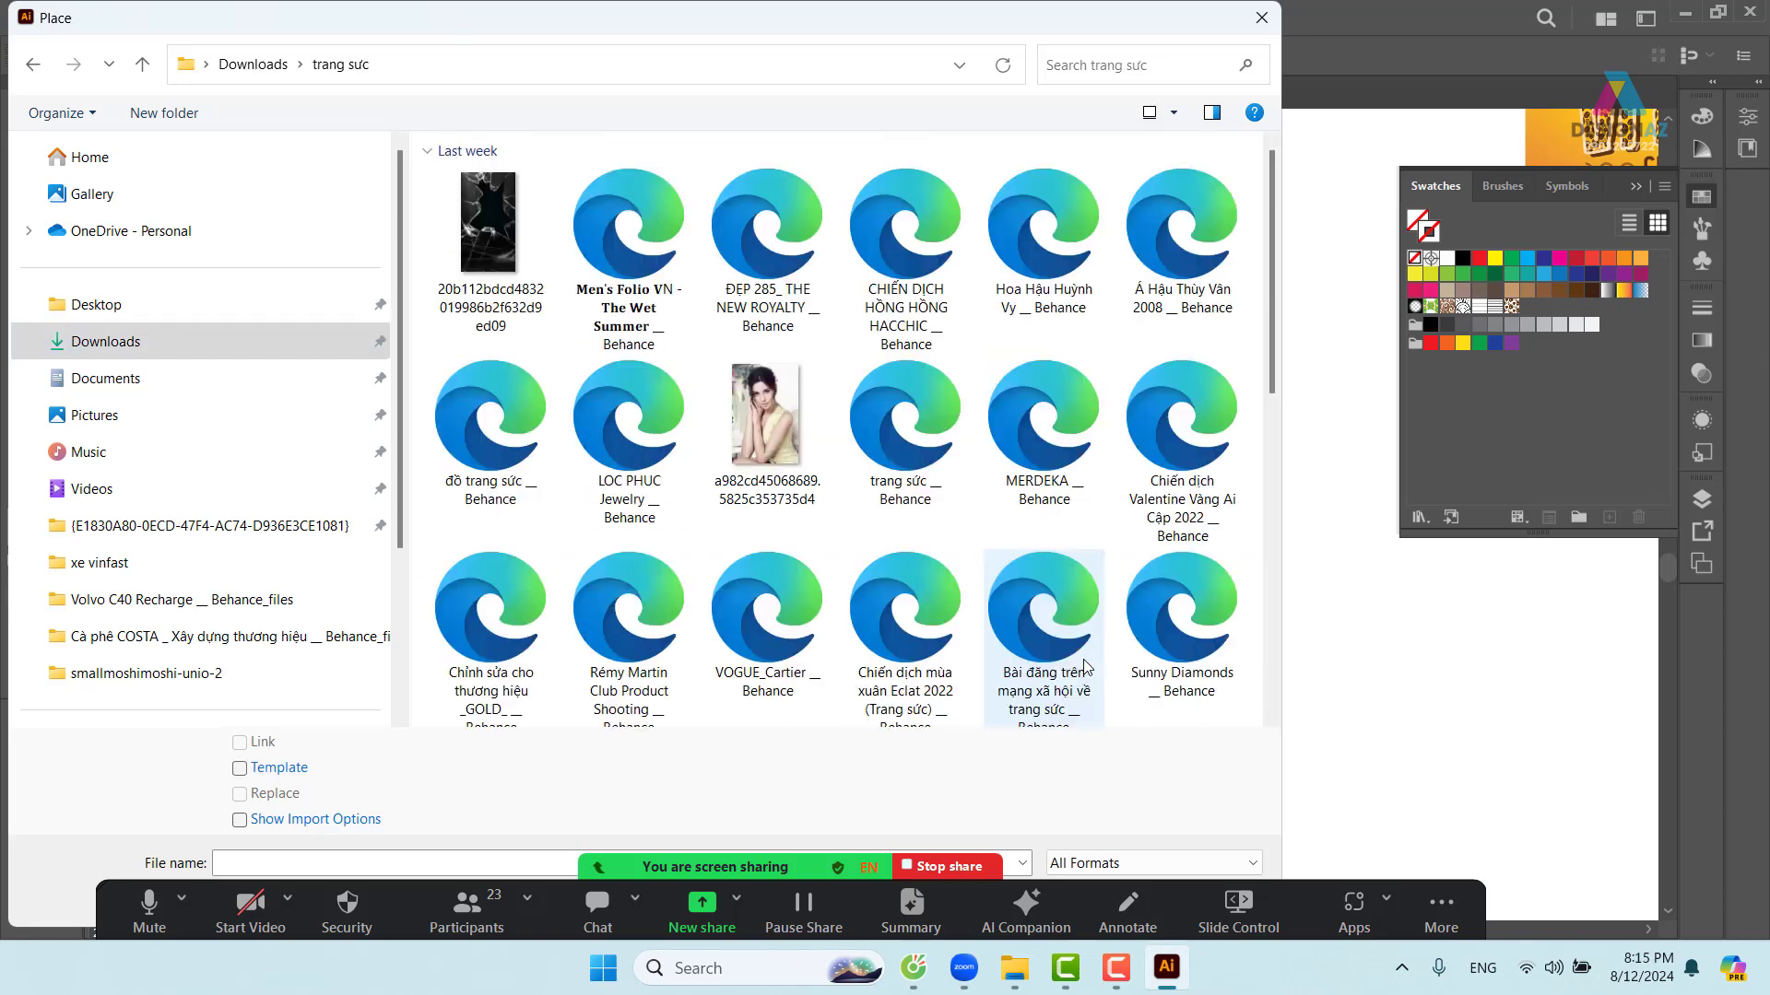
scroll(1078, 645, down, 10)
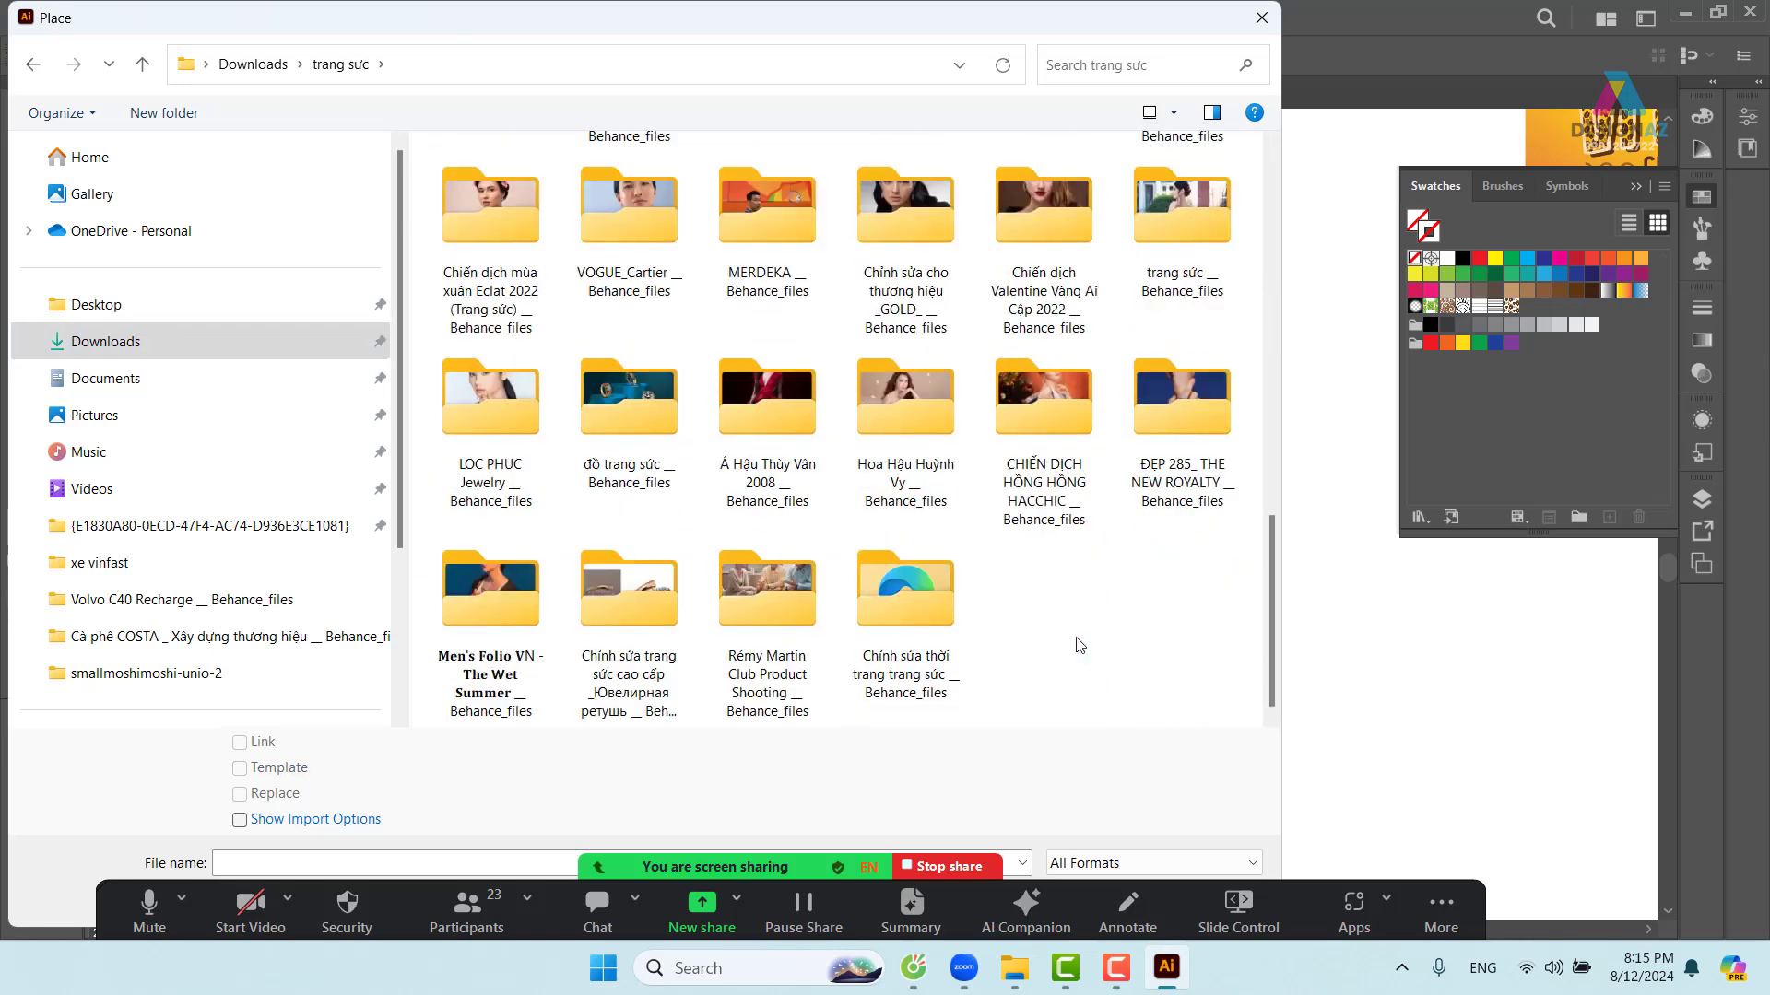
scroll(1081, 645, up, 10)
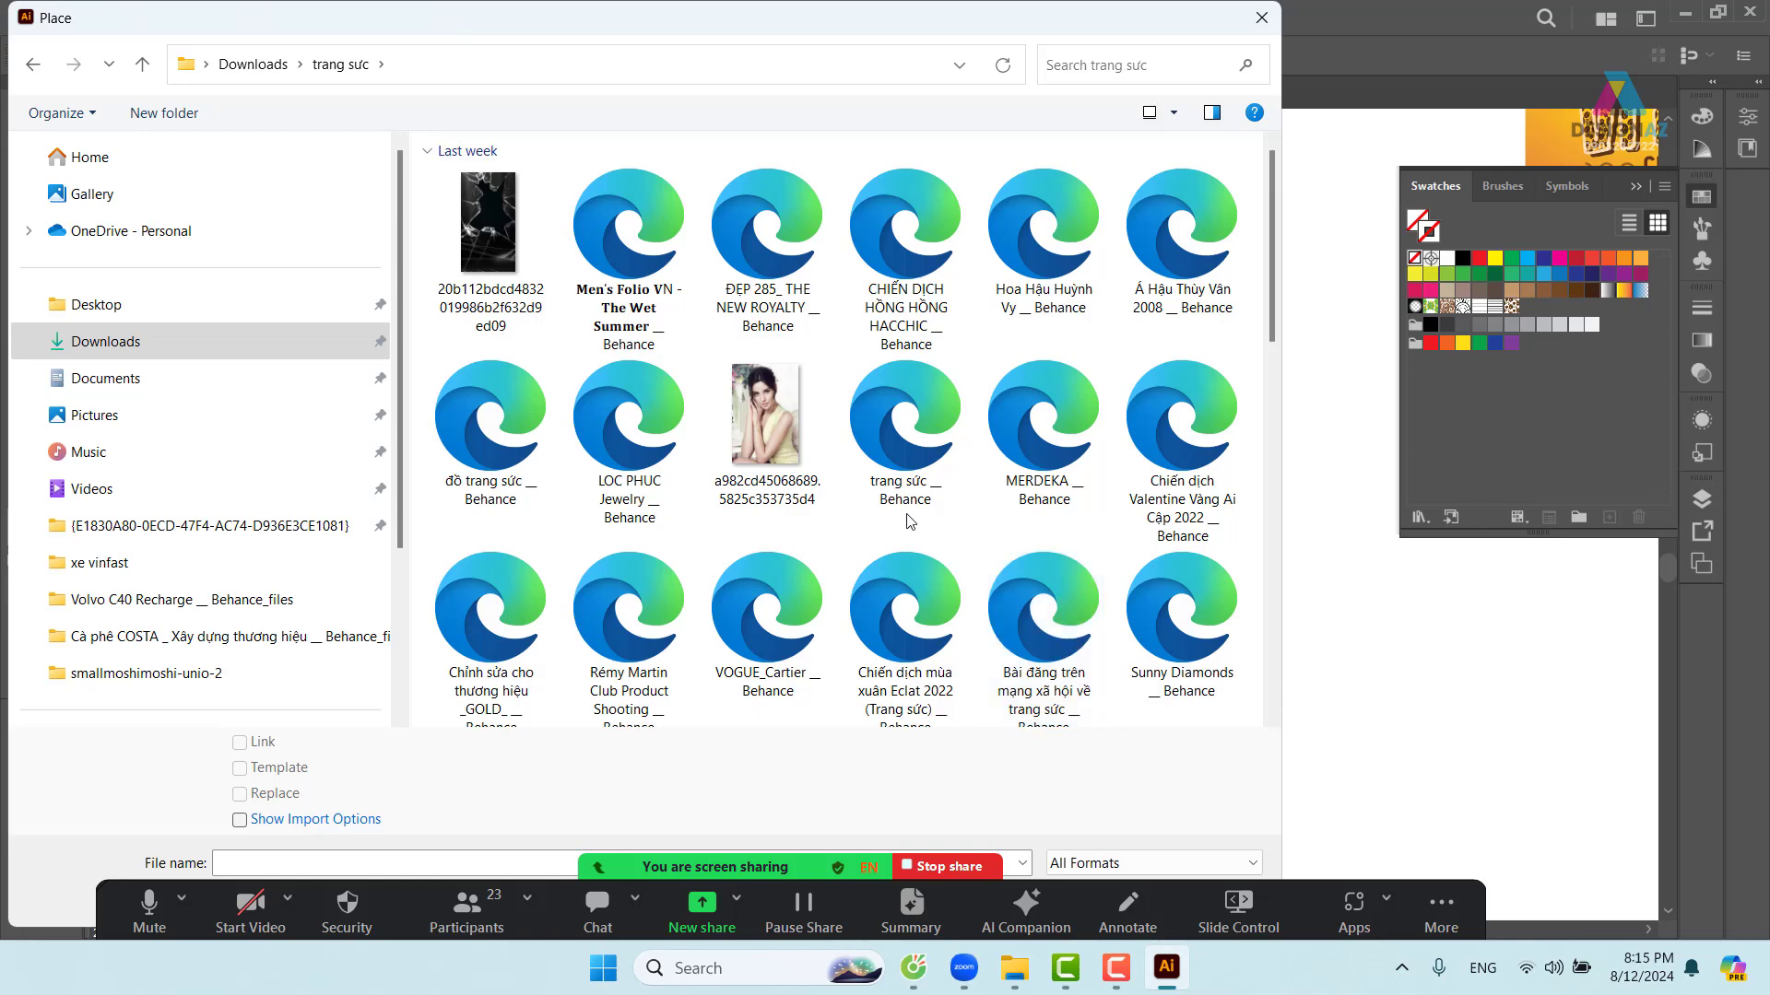
click(34, 66)
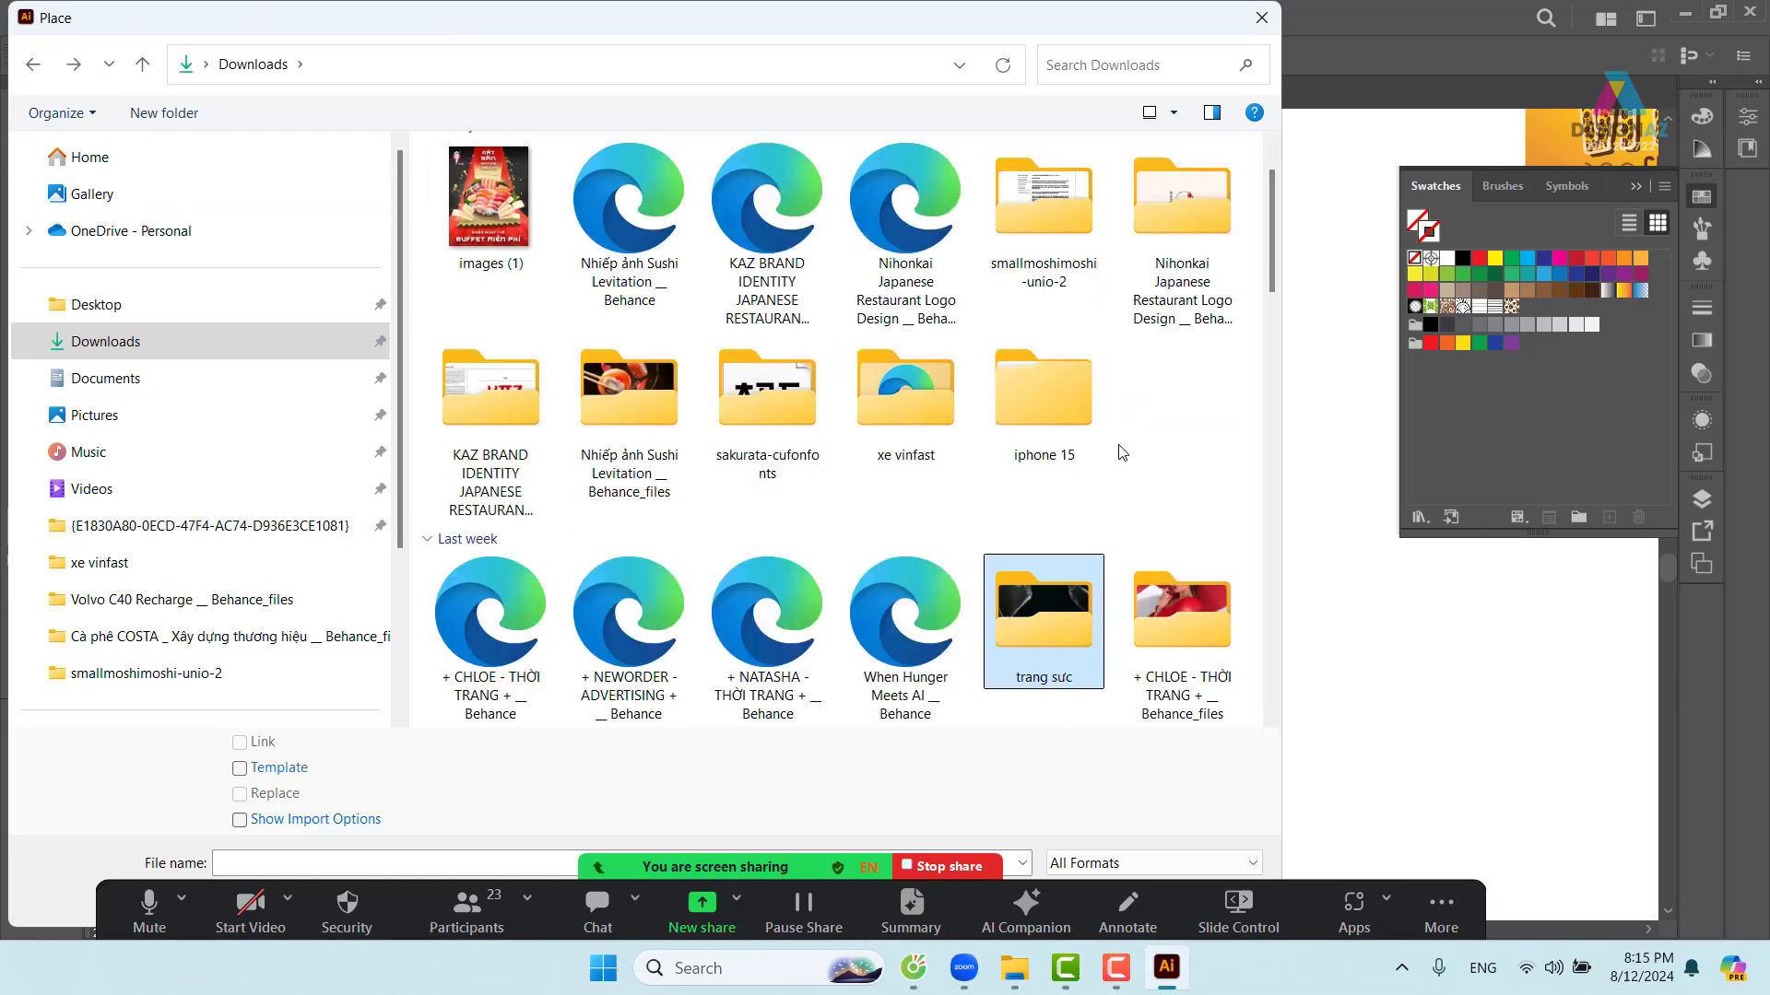
- Open the "Sushi I Social Media __ Behance_files" folder inside "xe vinfast" and show its files as thumbnails
double_click(898, 396)
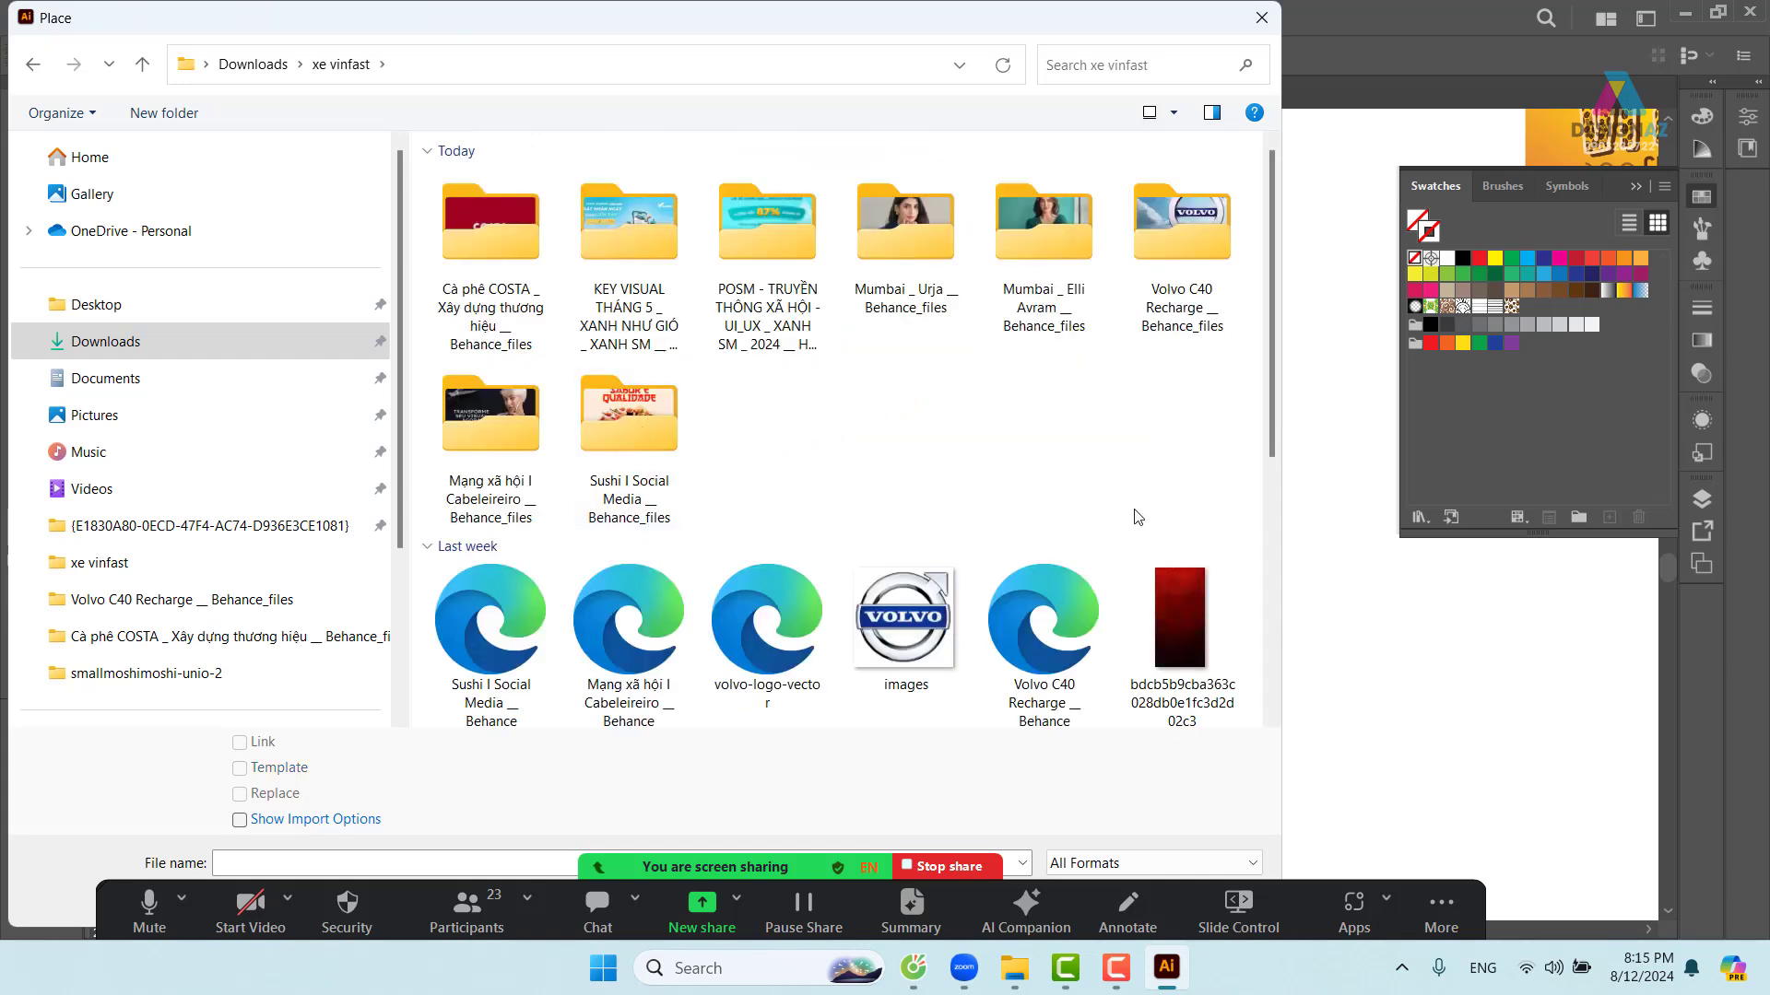
double_click(621, 419)
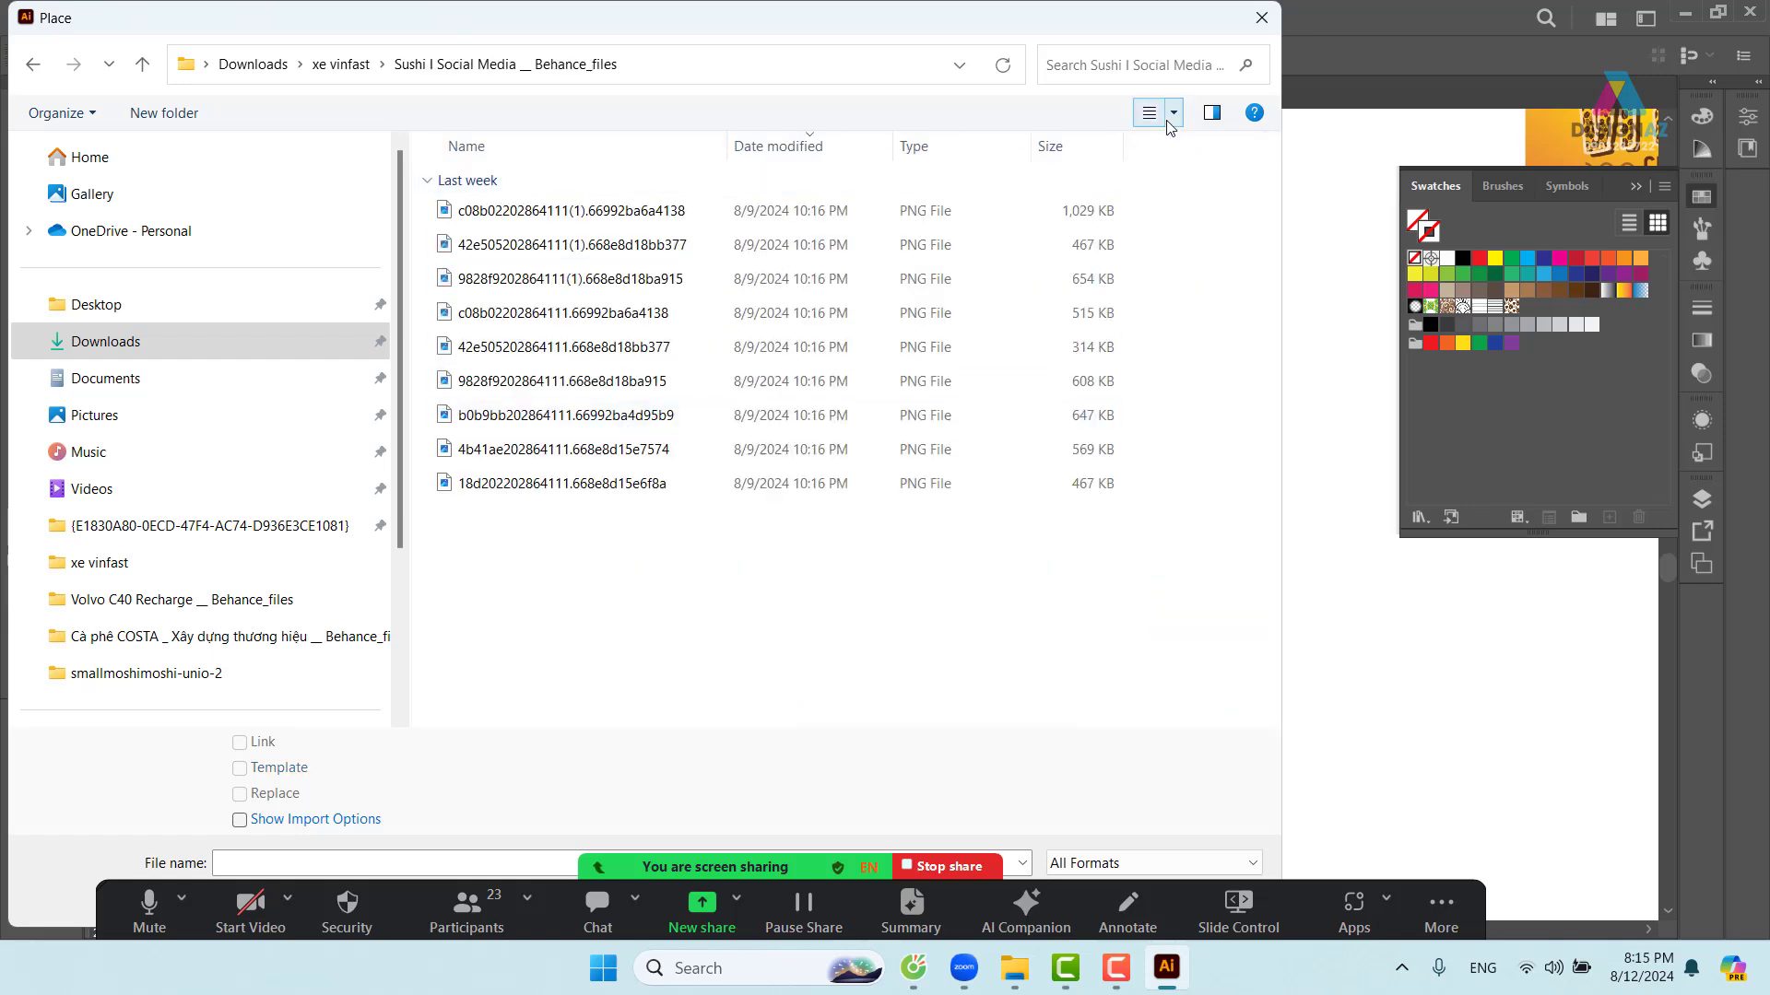
click(1173, 115)
click(1267, 67)
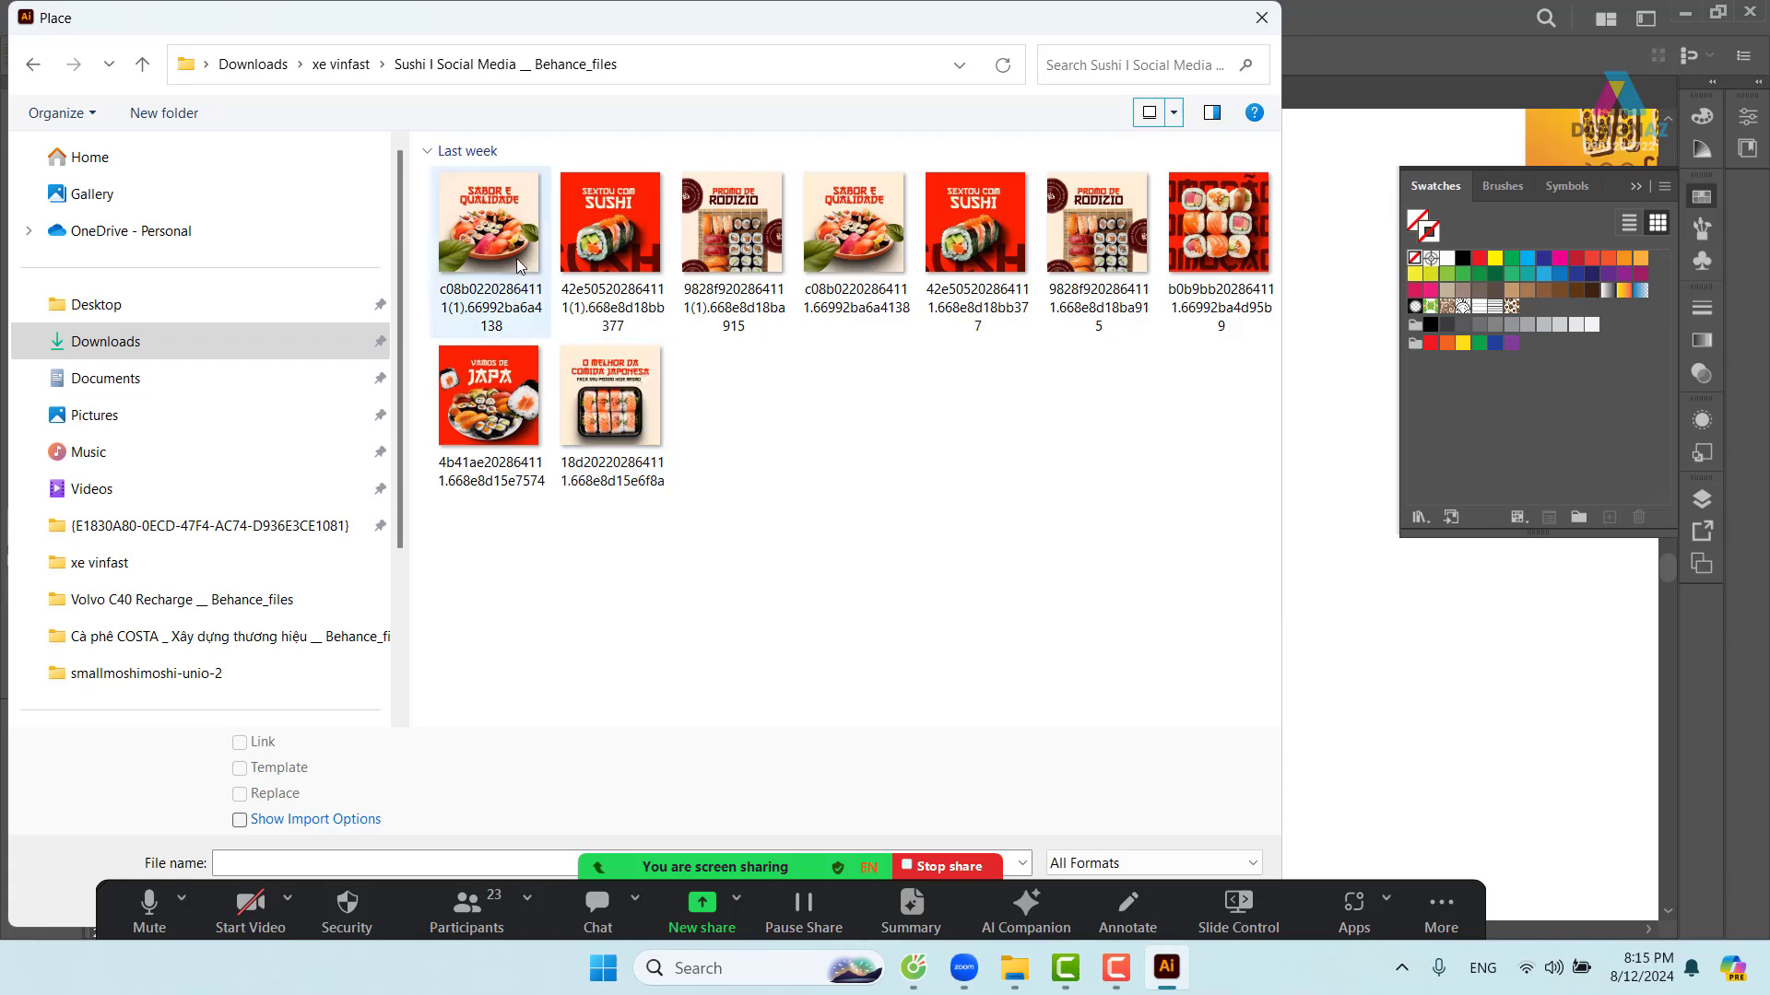
- Place the linked "Sabor e Qualidade" sushi image about 25.6 cm square and position it over the orange area
click(489, 231)
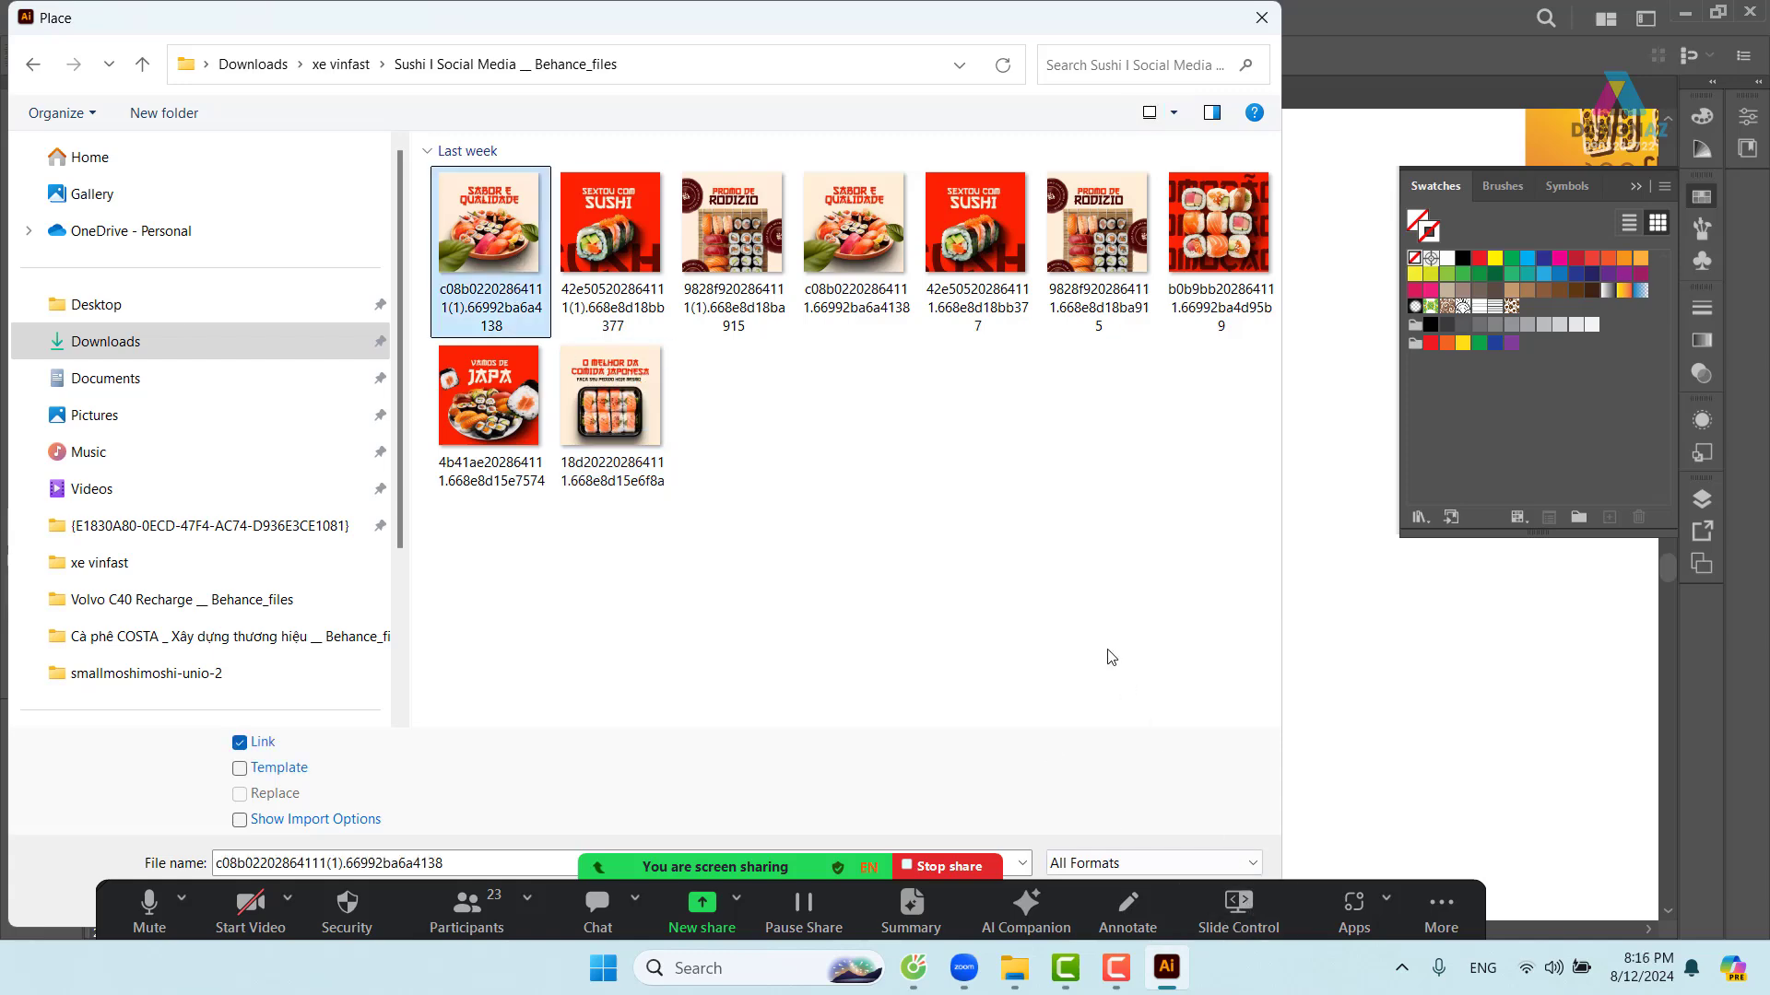
key(Return)
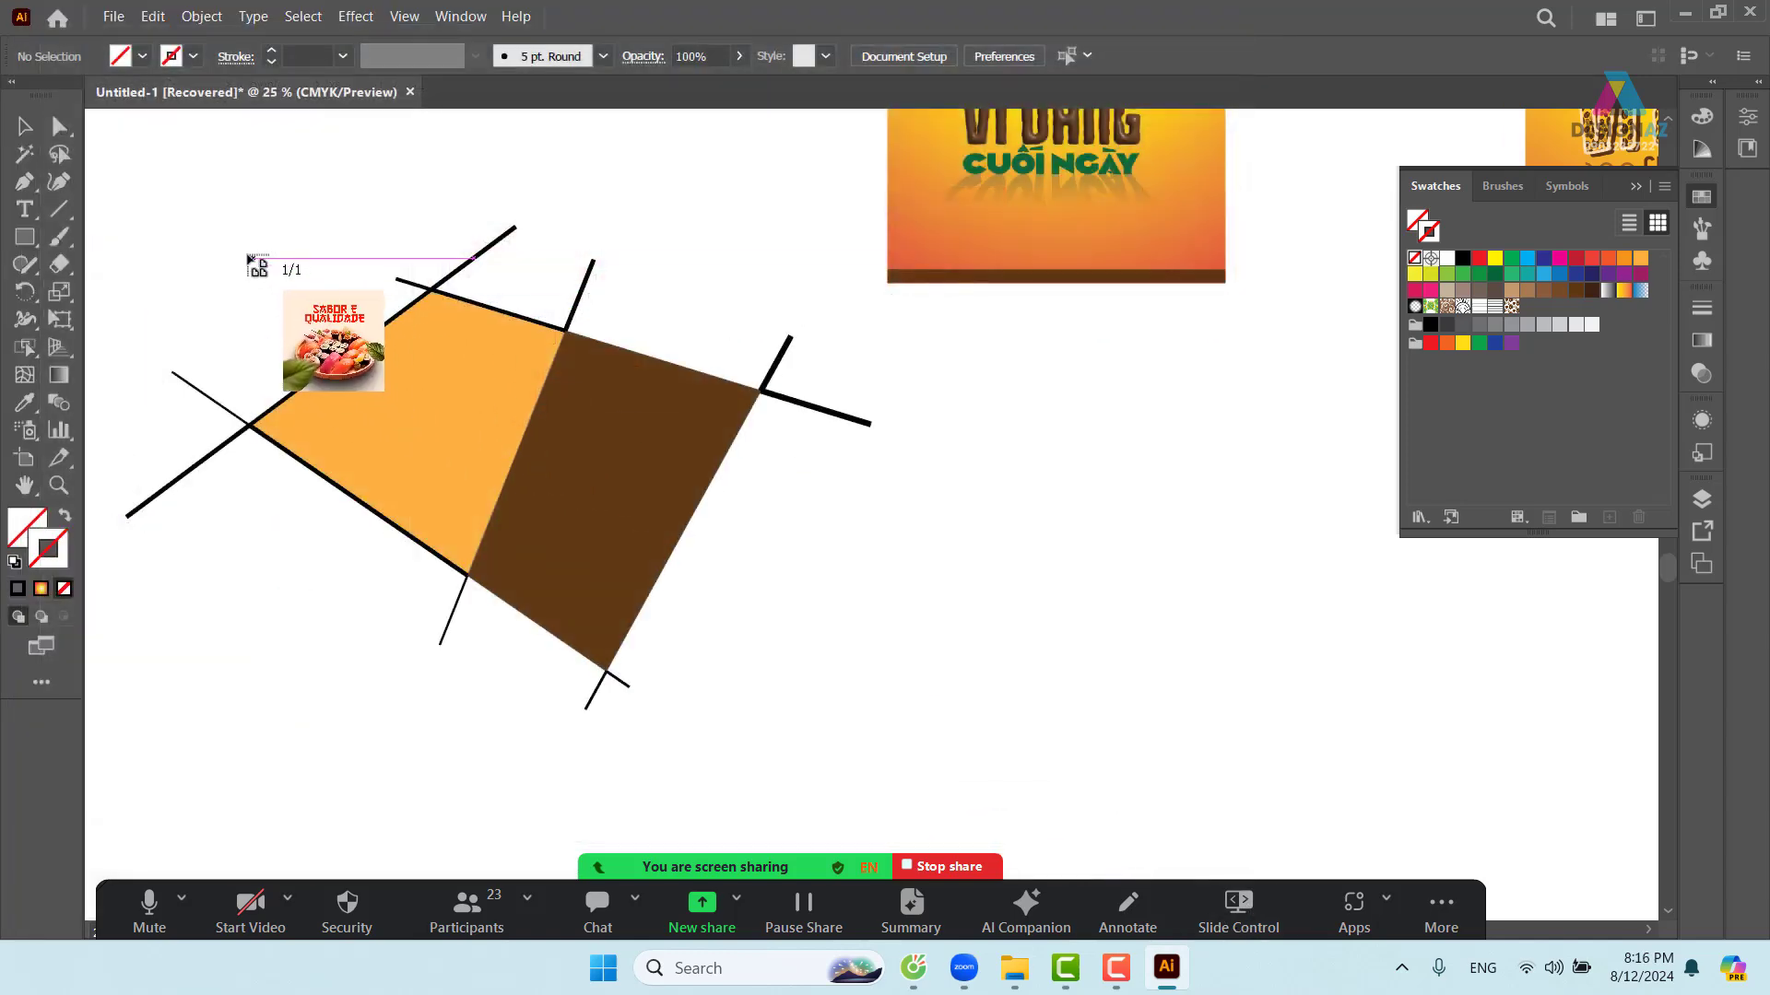
drag(583, 529, 672, 588)
mouse_move(495, 457)
mouse_down()
mouse_move(330, 484)
mouse_move(501, 421)
mouse_move(497, 382)
mouse_move(524, 477)
mouse_up()
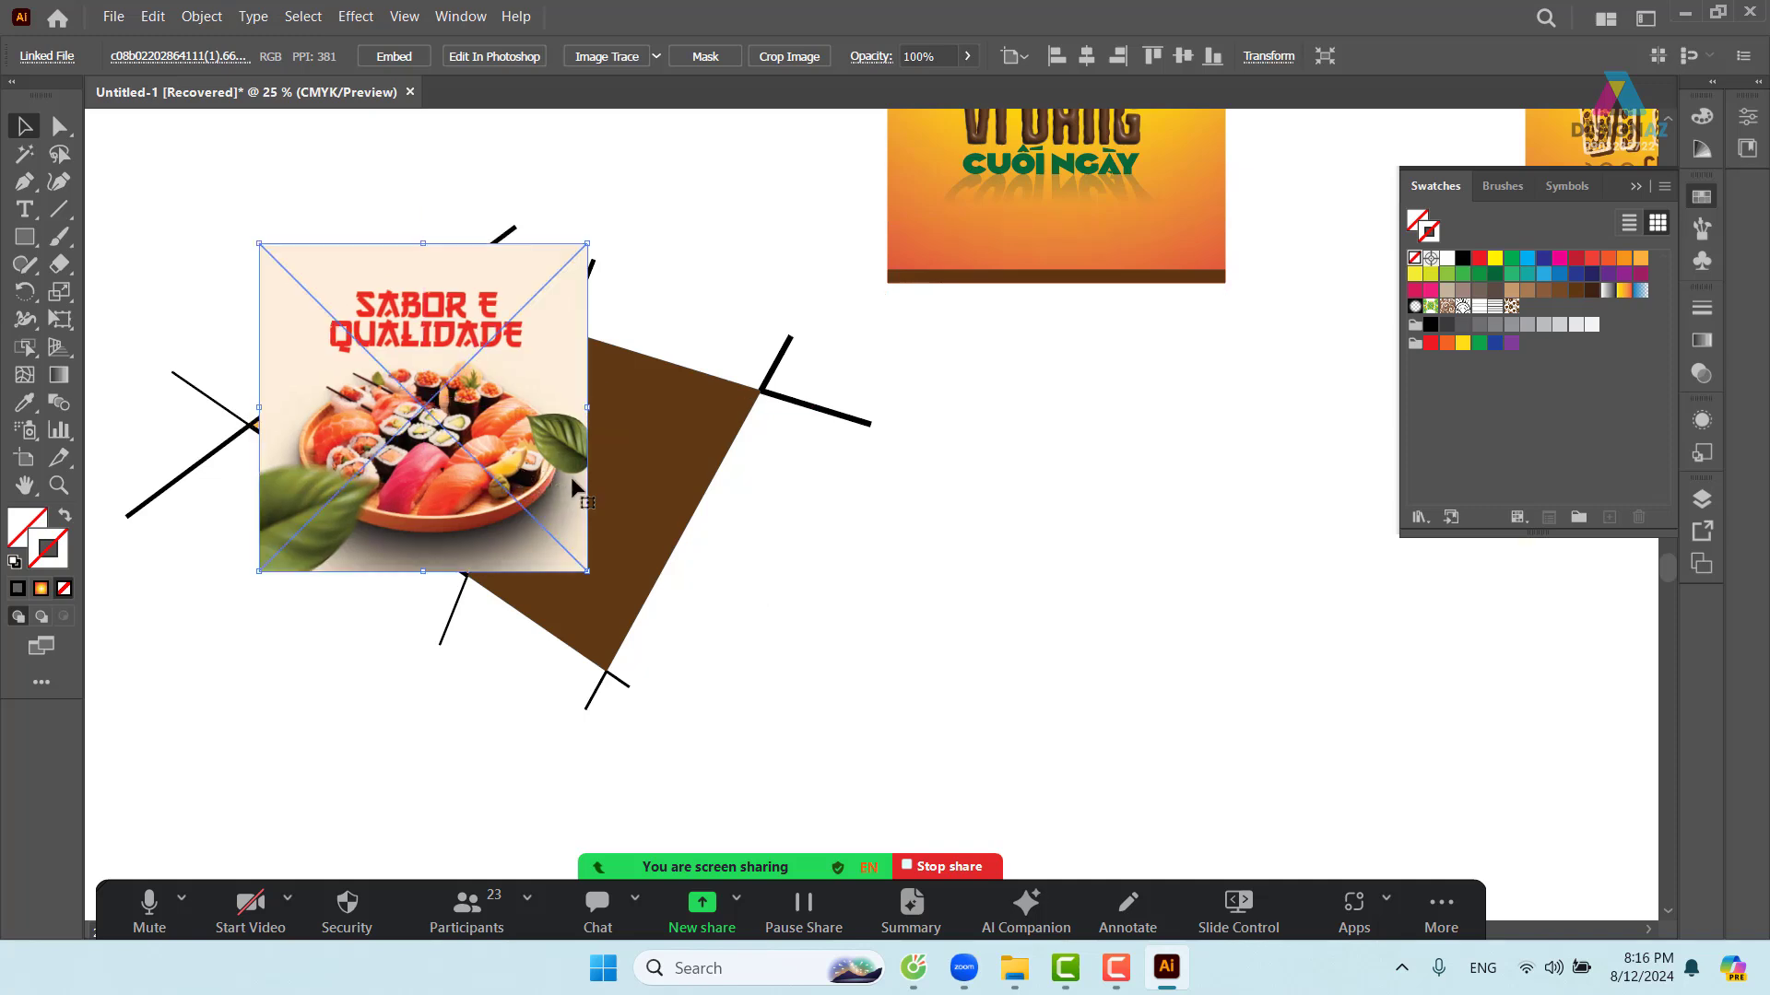
- Send the sushi image to the back and clip it with the orange shape using a clipping mask
key(ctrl+shift+bracketleft)
shift+click(500, 383)
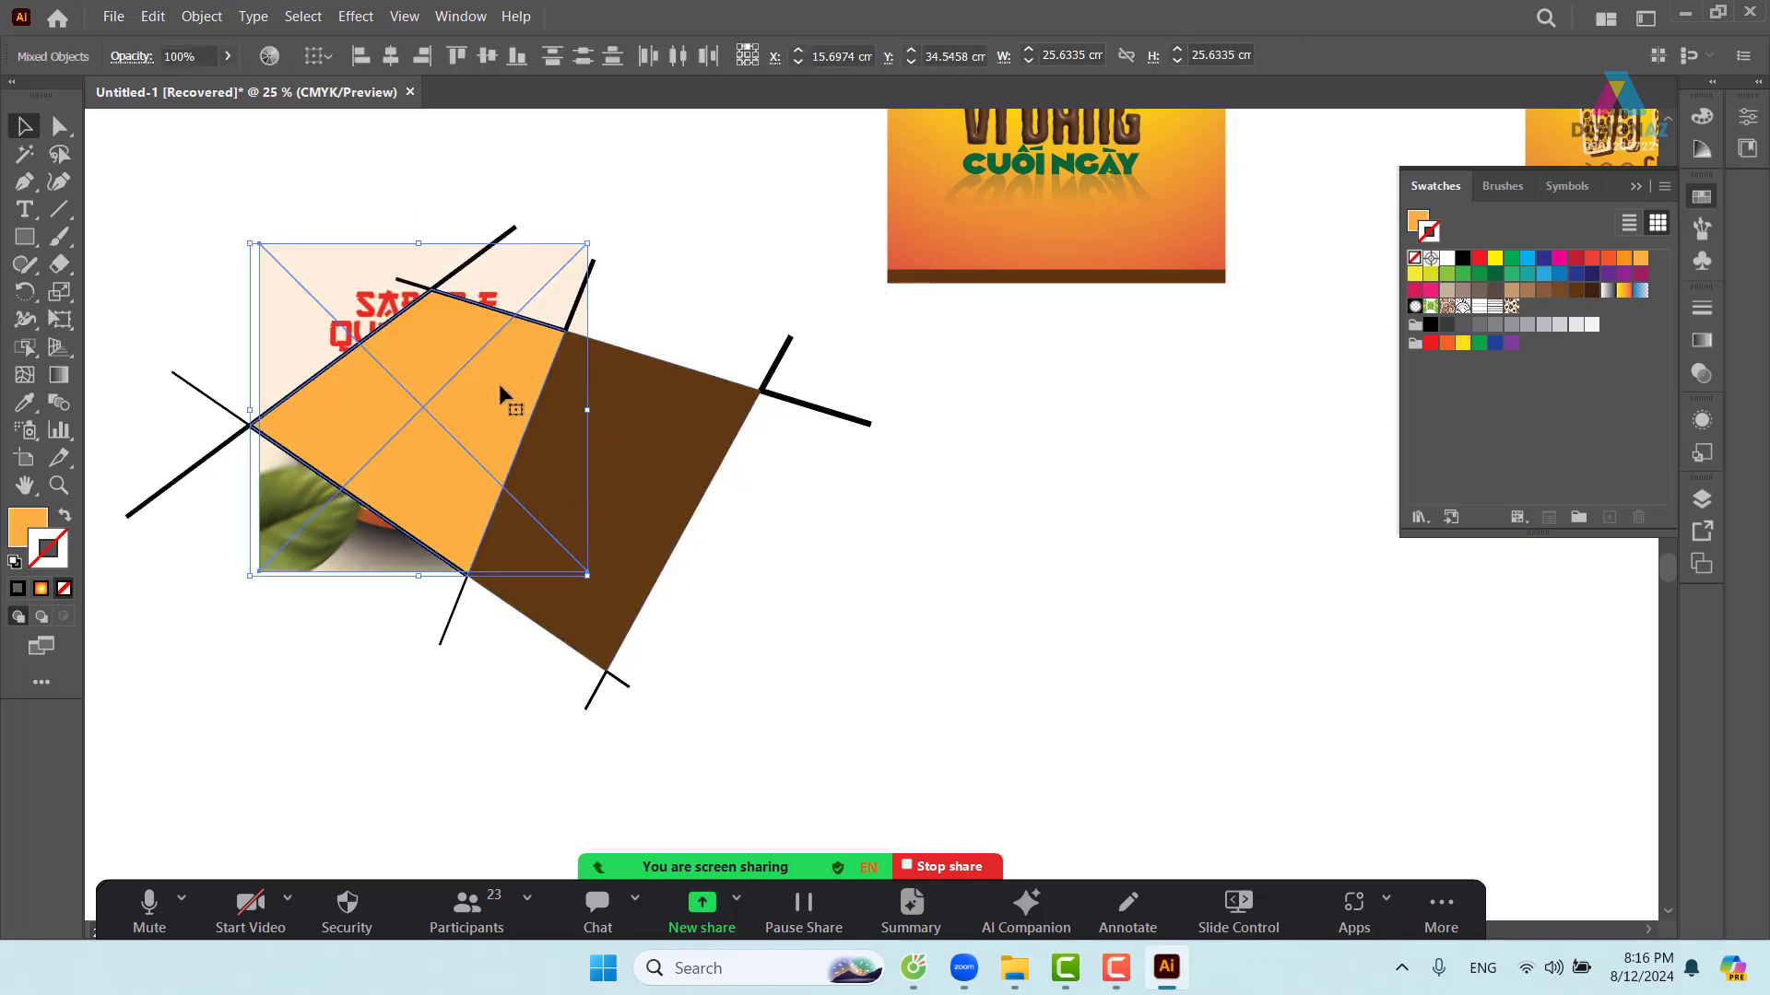
right_click(501, 384)
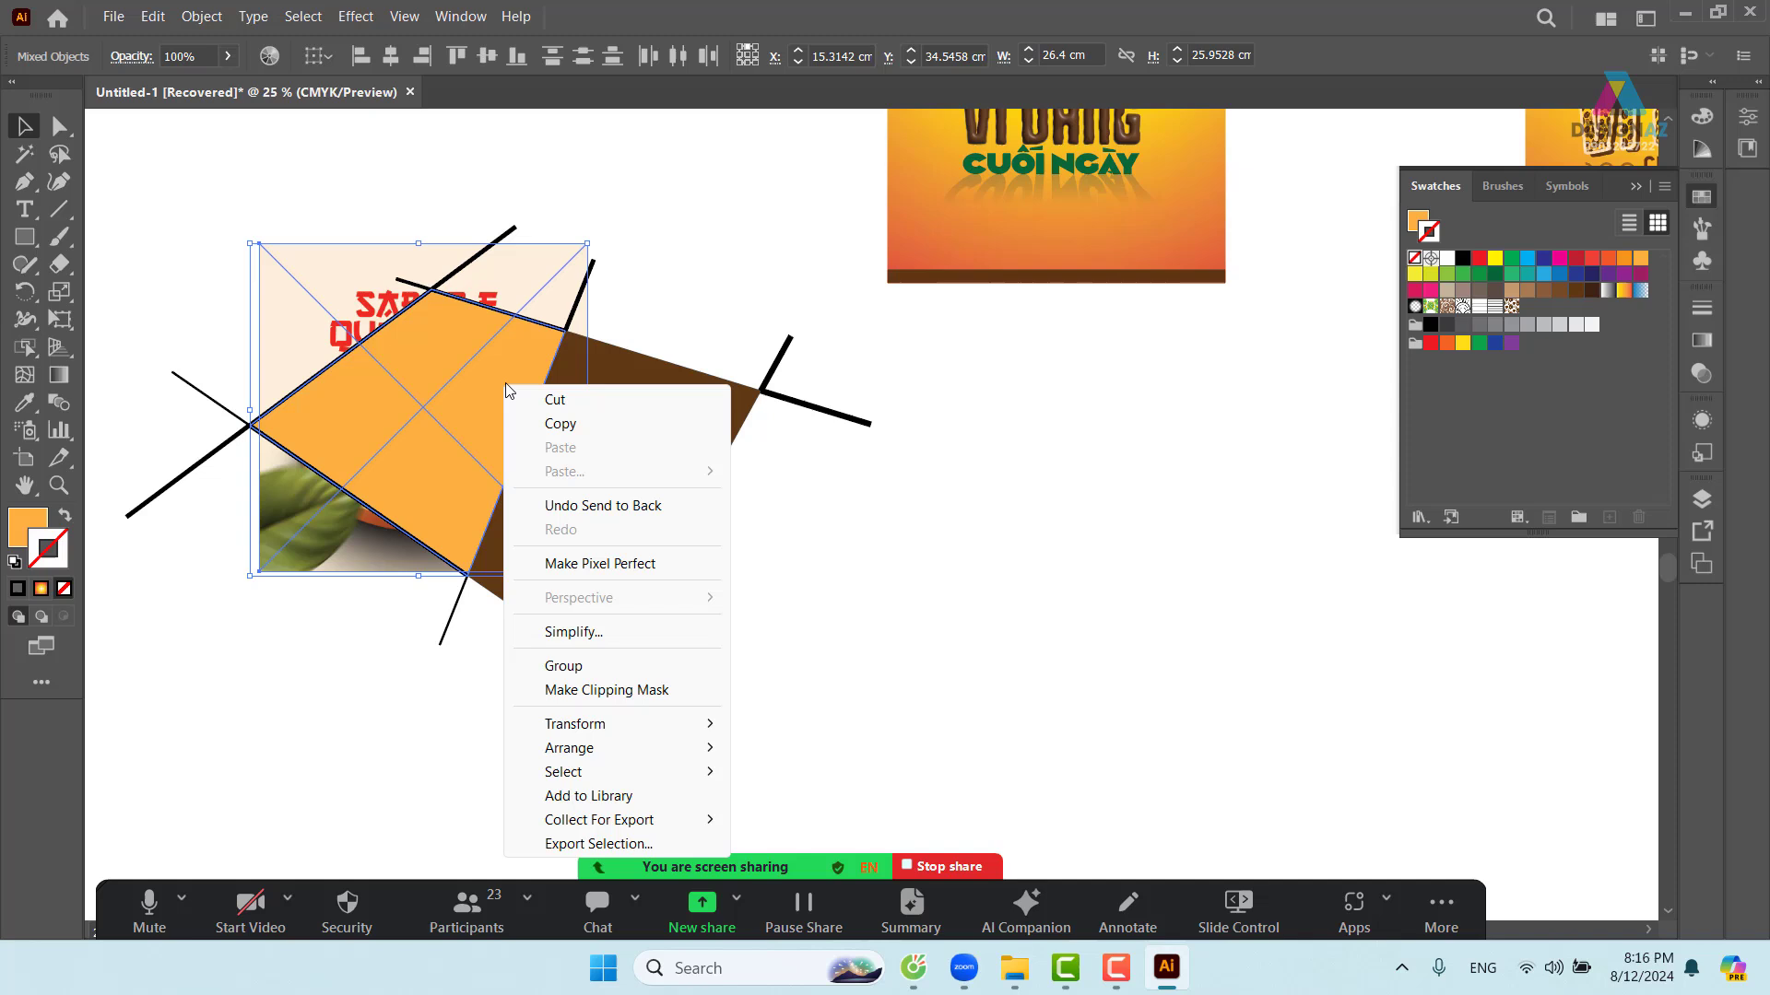
click(635, 692)
- Enlarge the sushi image inside the clip group so it covers the whole masked area, and leave isolation mode
double_click(451, 449)
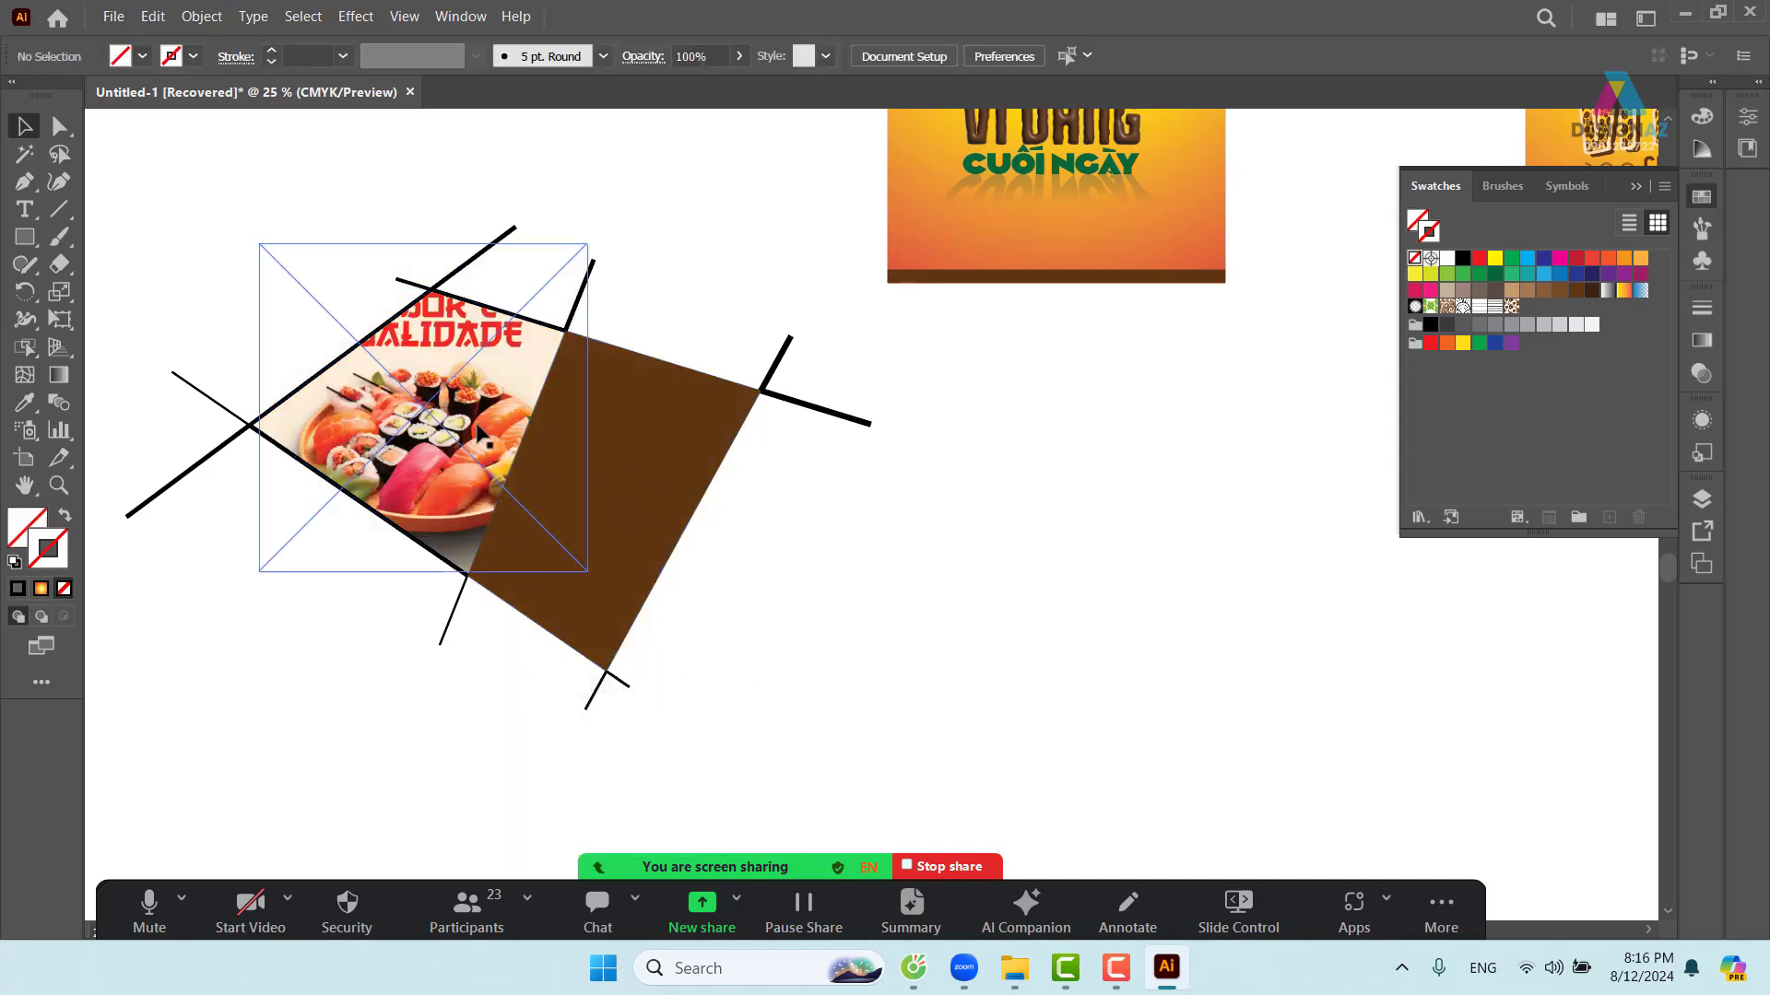
click(451, 449)
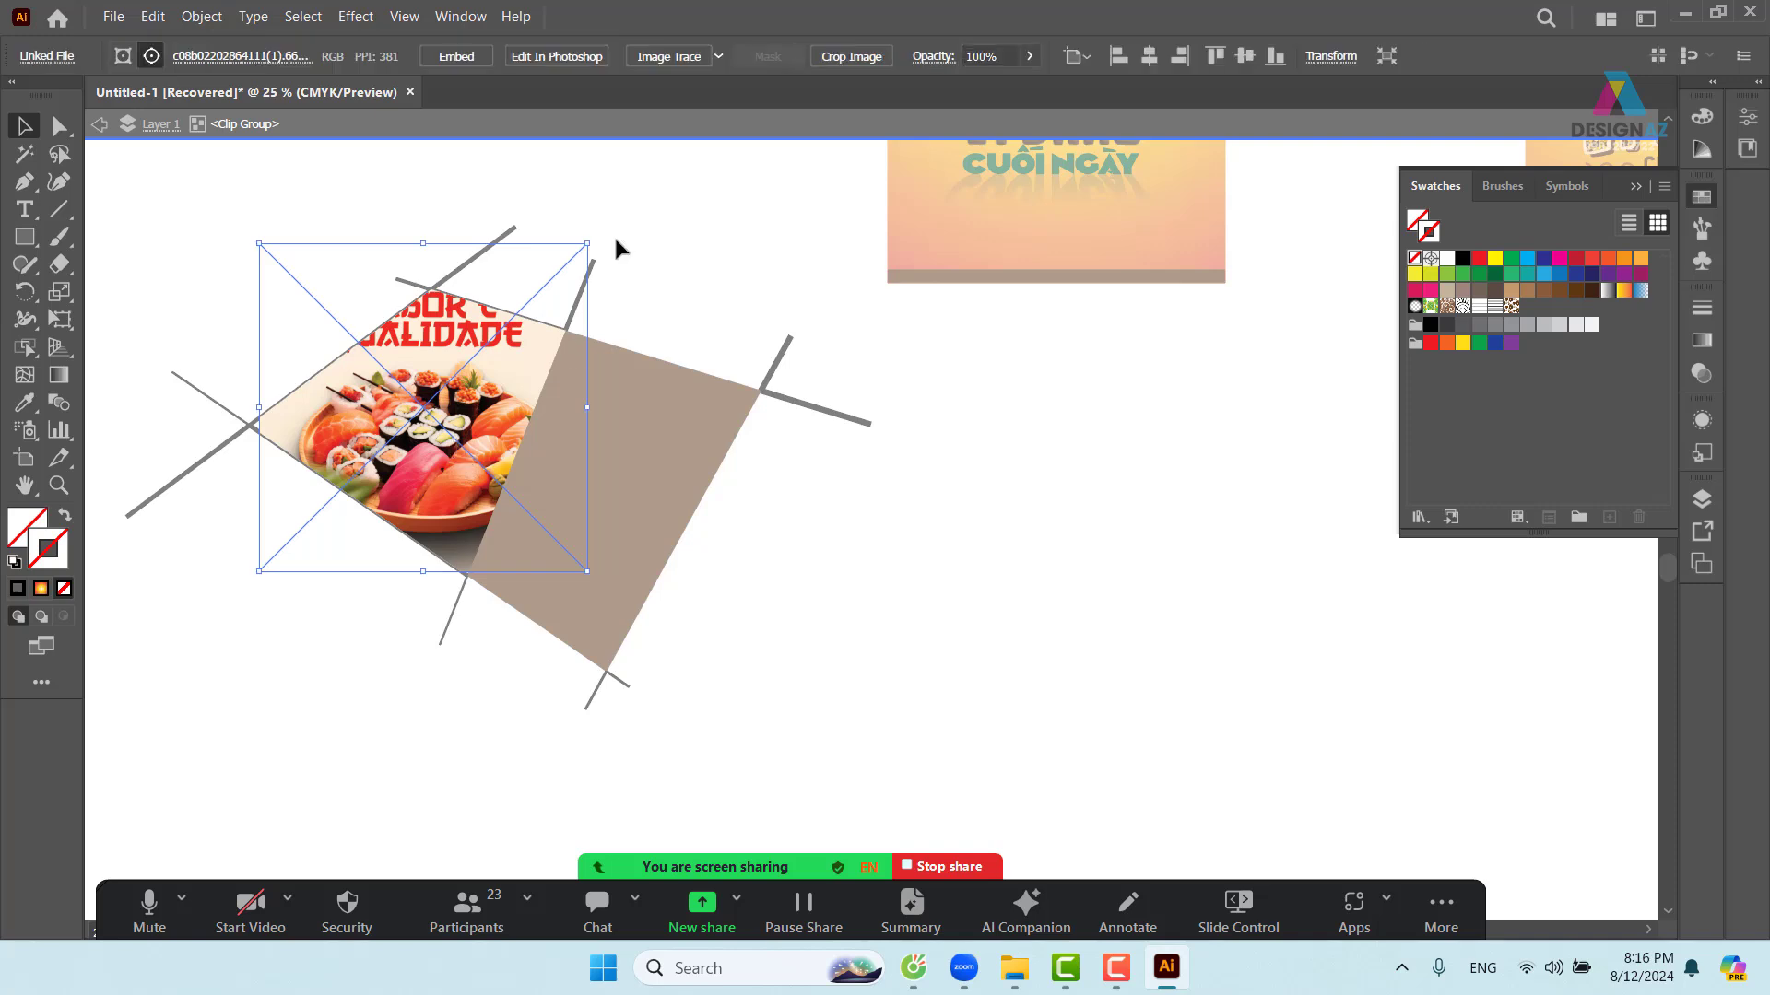
drag(588, 245, 687, 163)
click(958, 604)
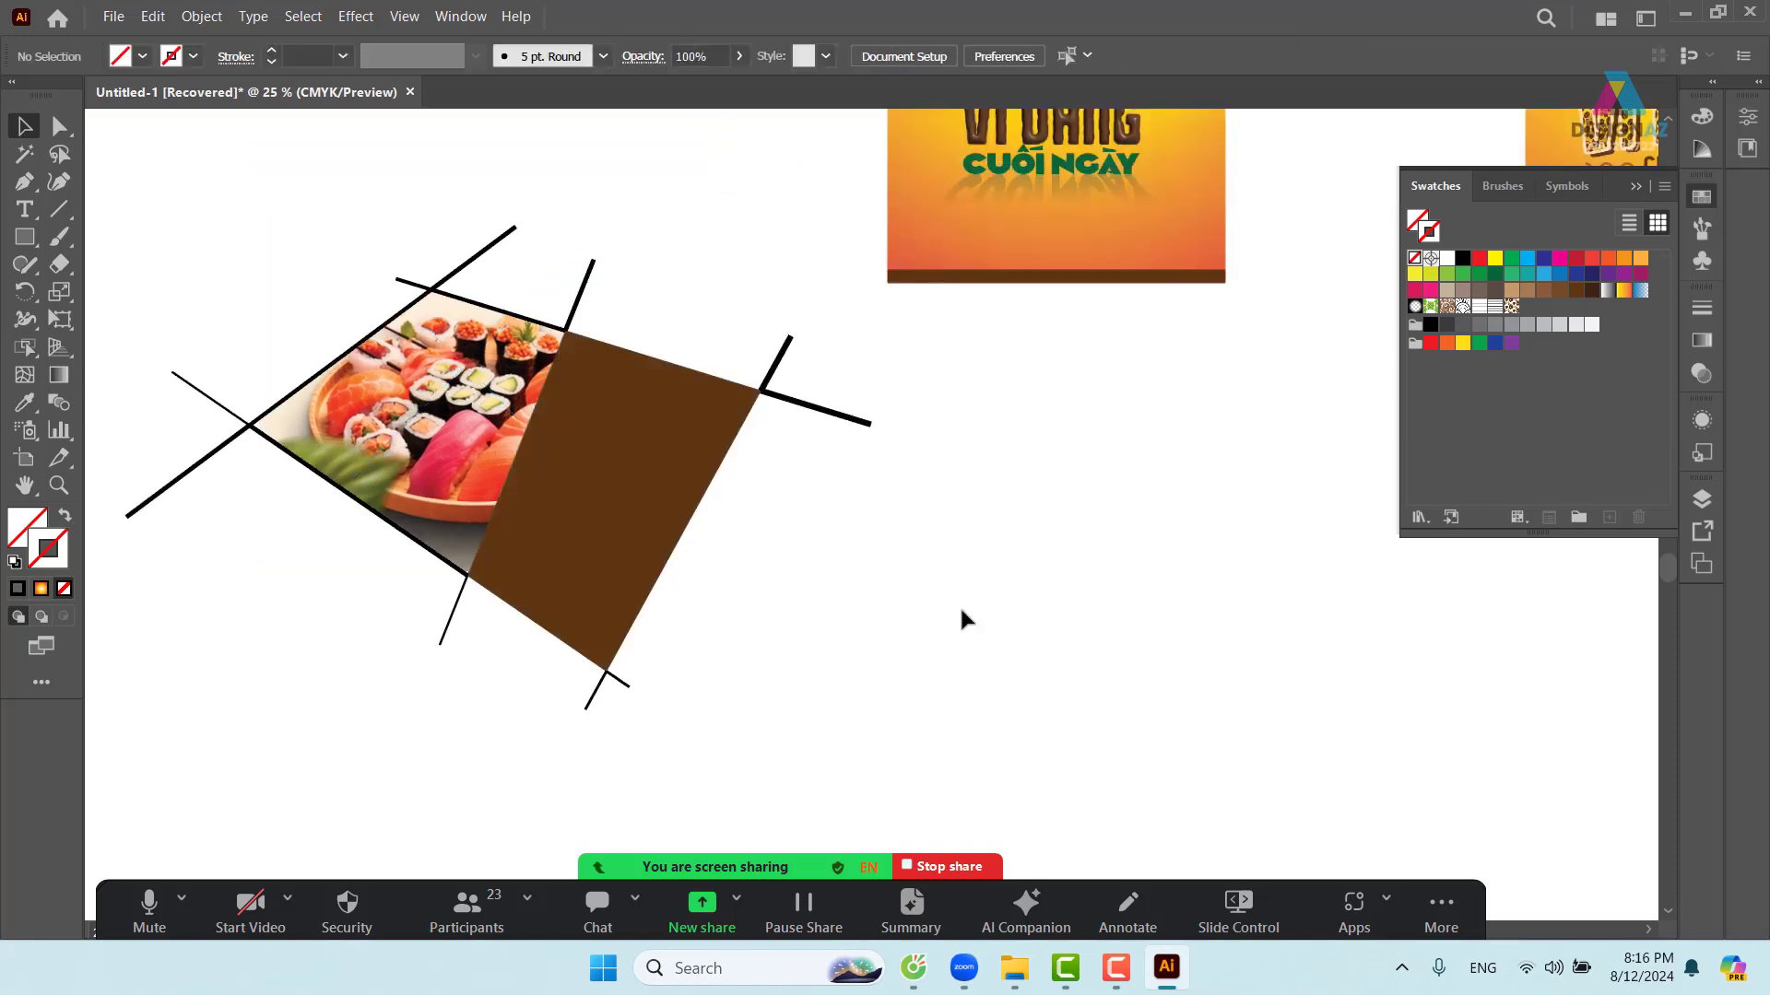
click(657, 426)
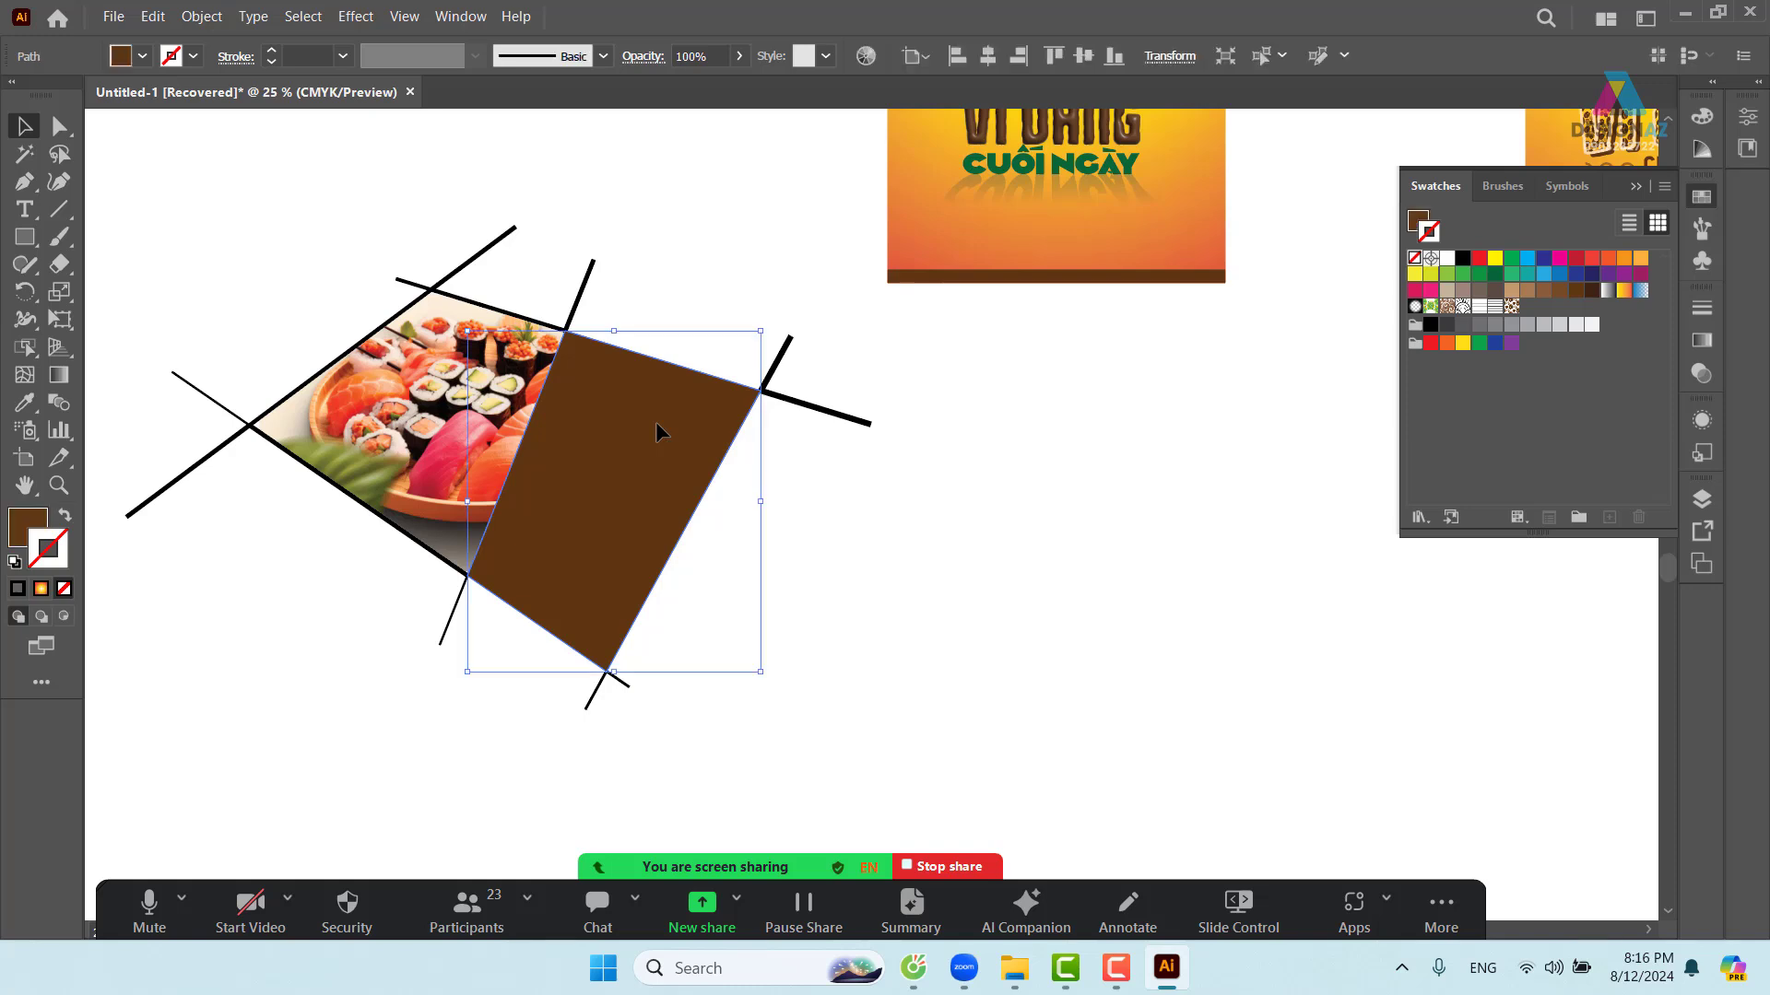
key(i)
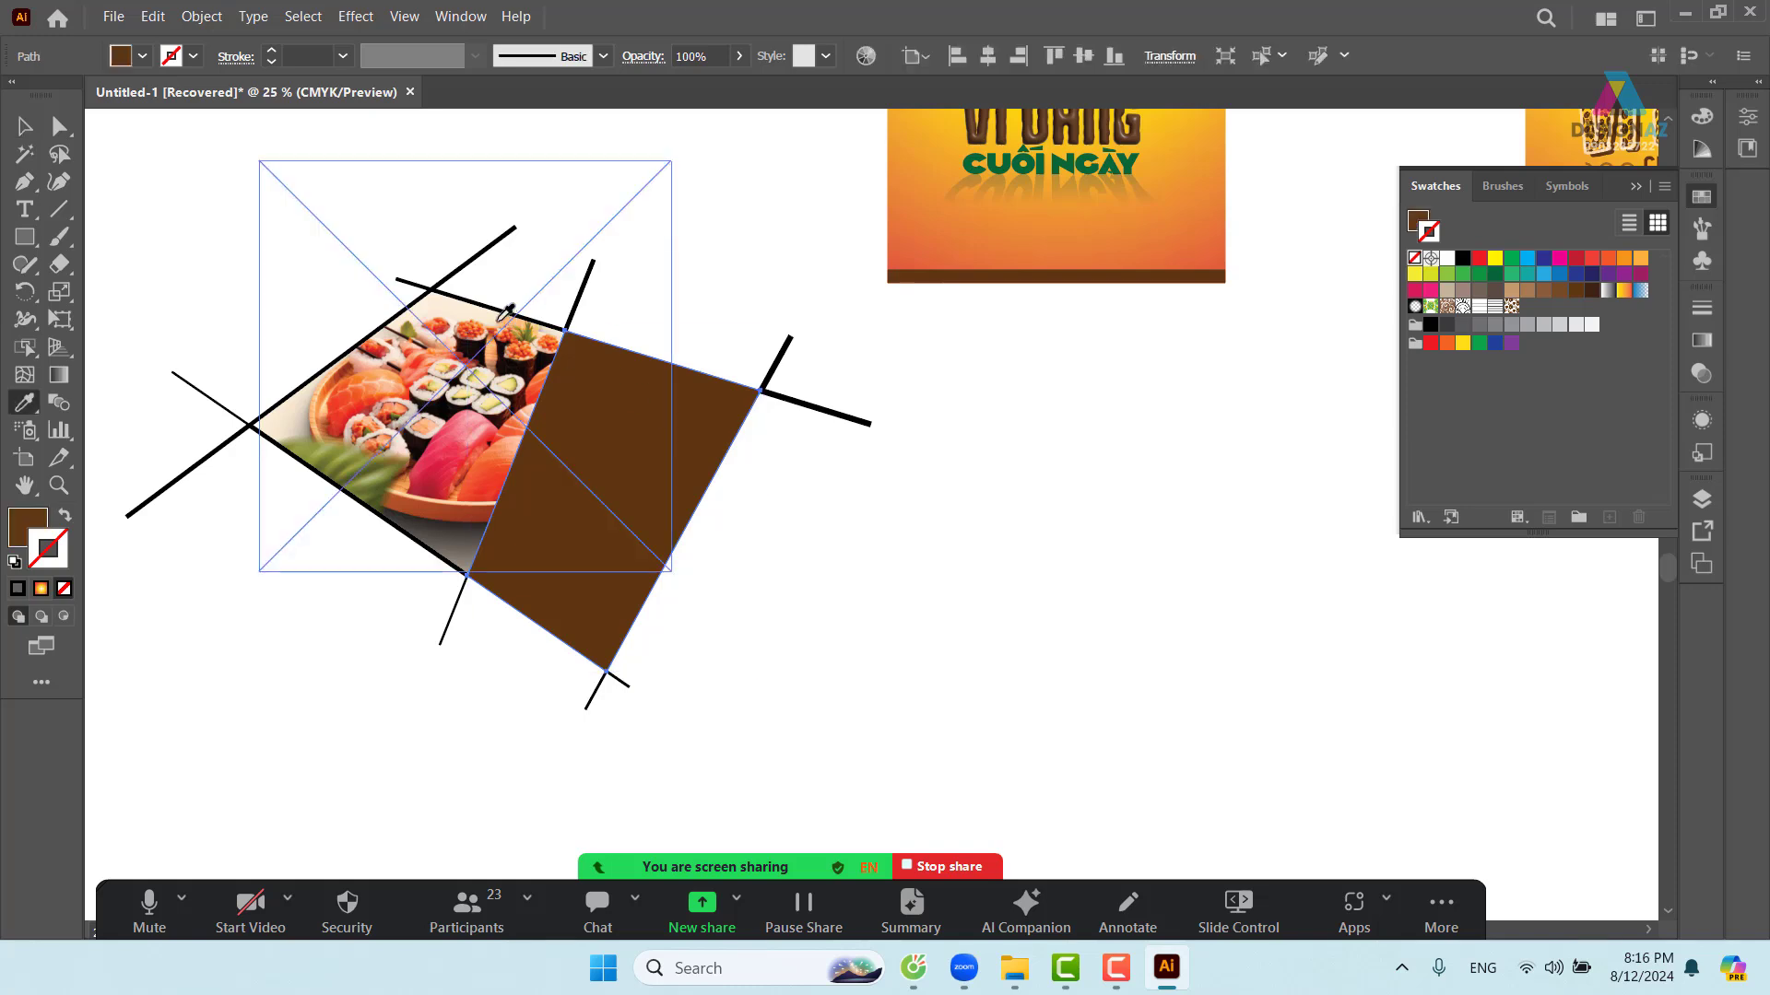
key(v)
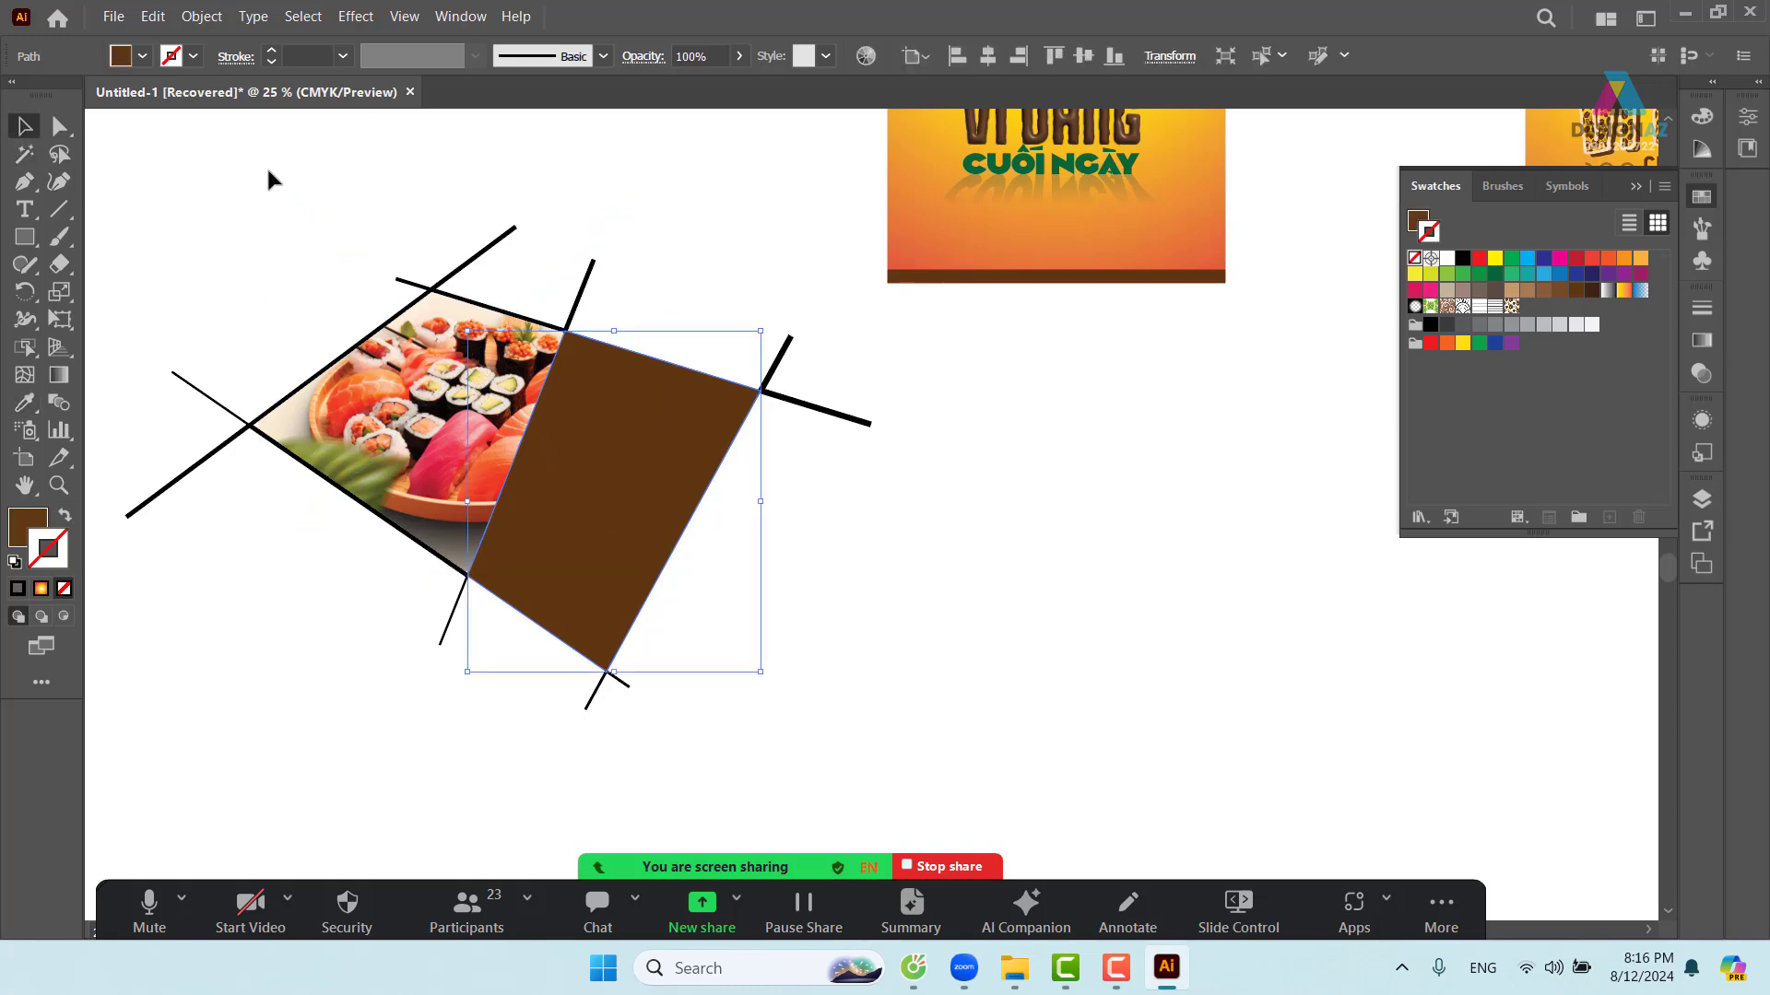
click(747, 304)
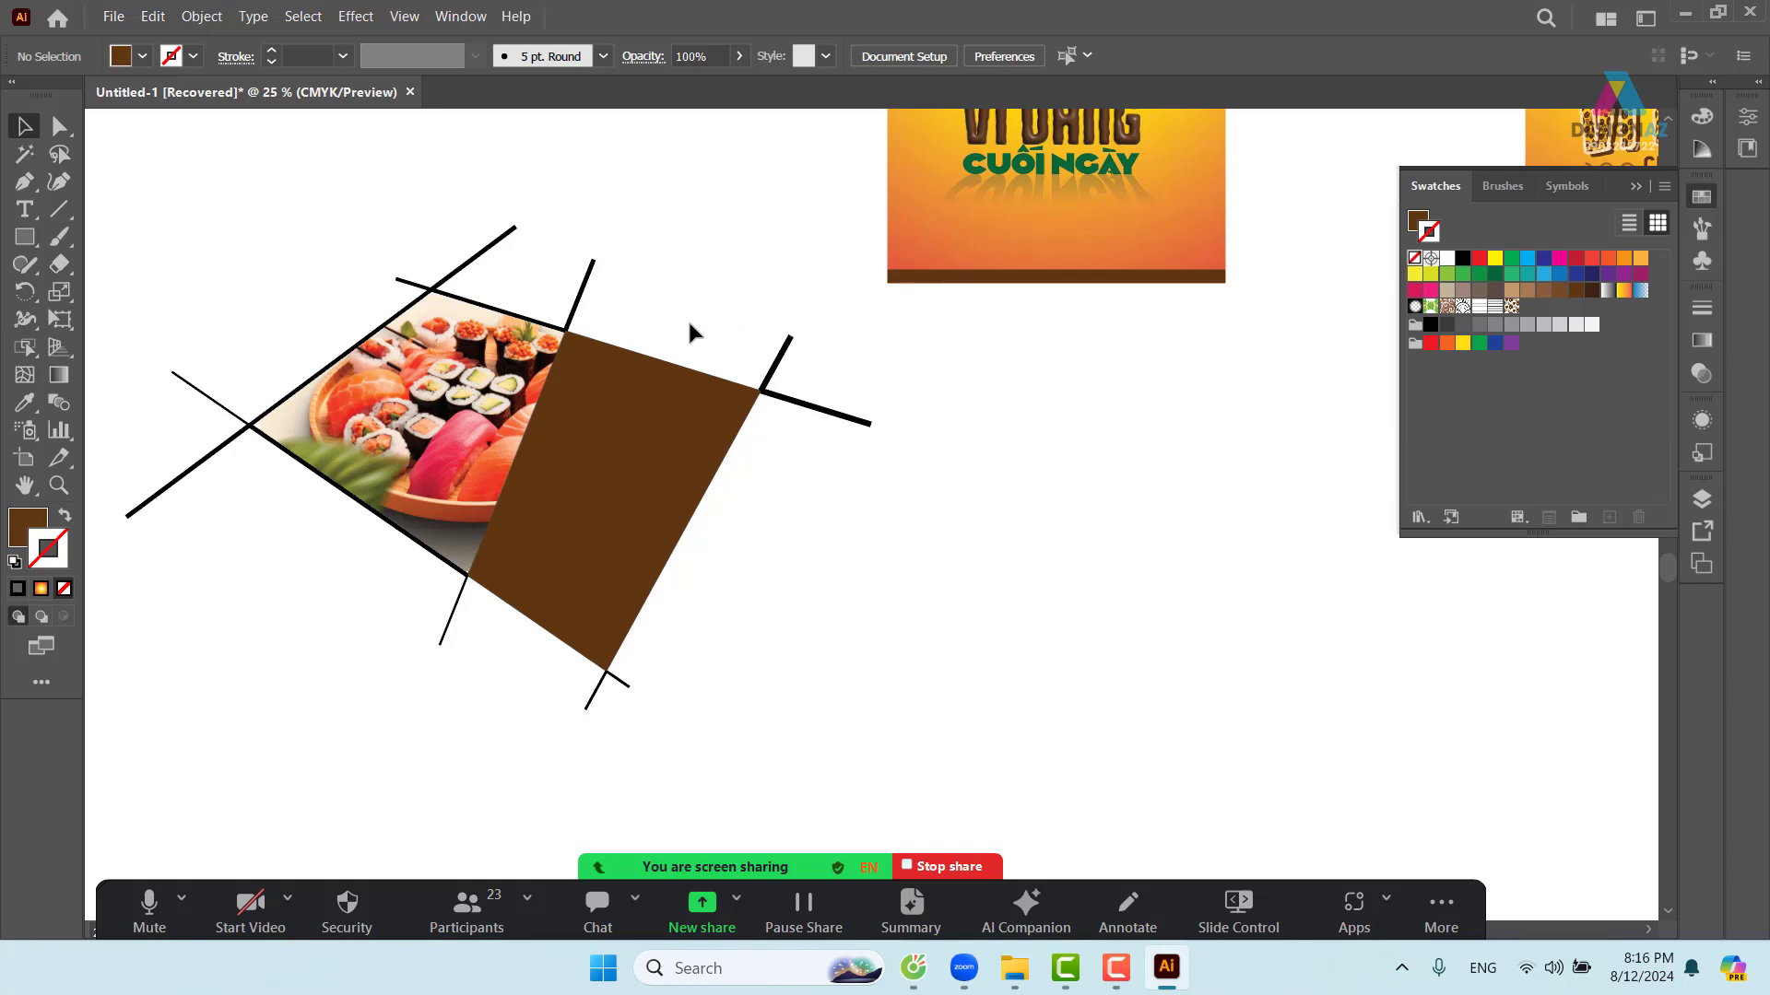
- Draw a closed four-sided path with the Pen tool just inside the edges of the brown area
key(ctrl+equal)
drag(639, 462, 783, 460)
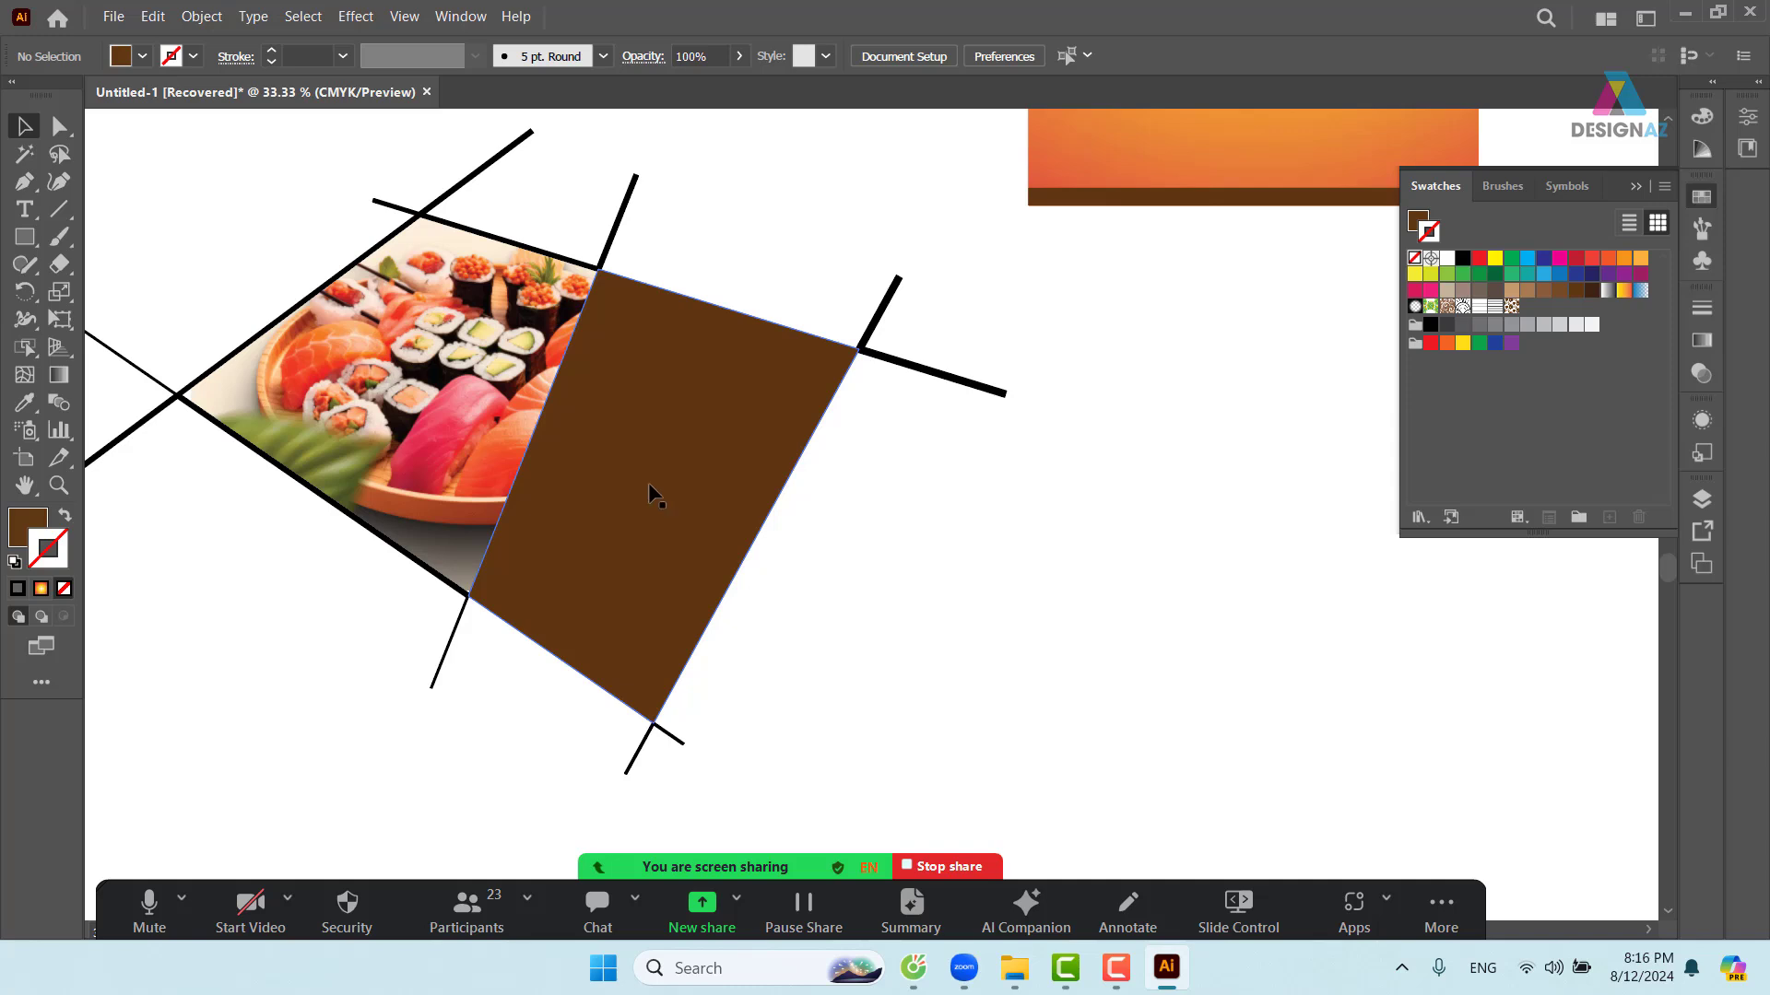
click(24, 182)
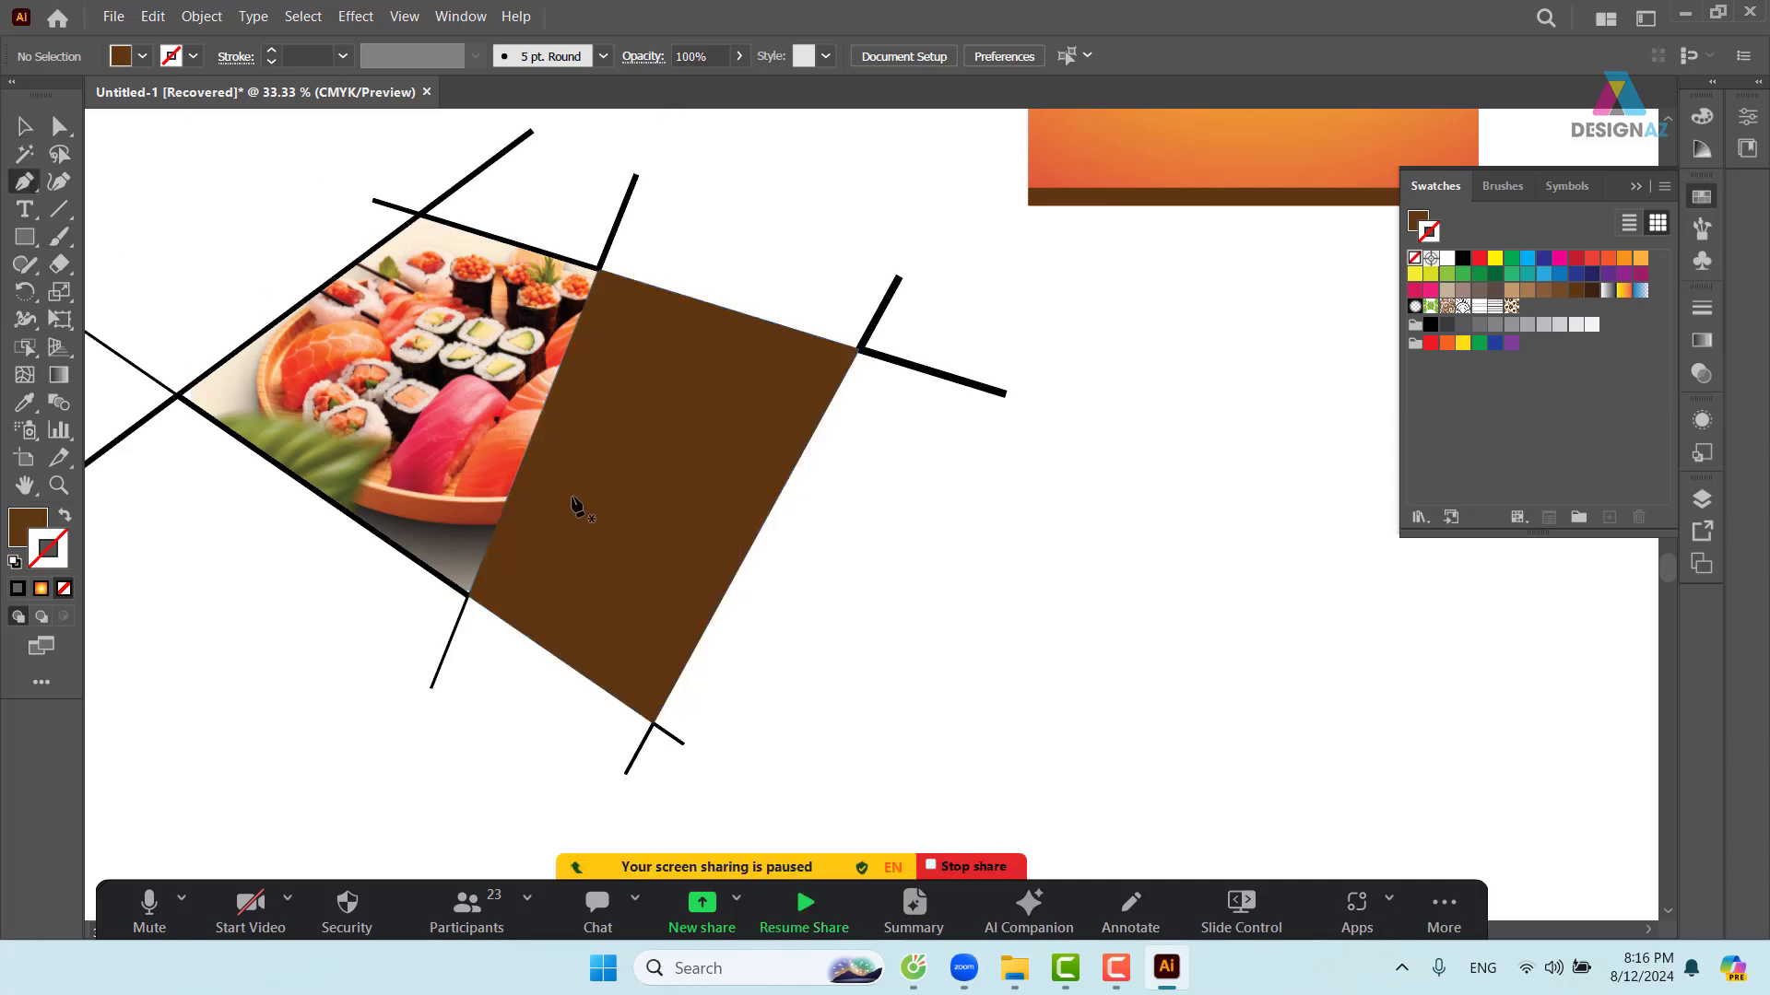
click(494, 590)
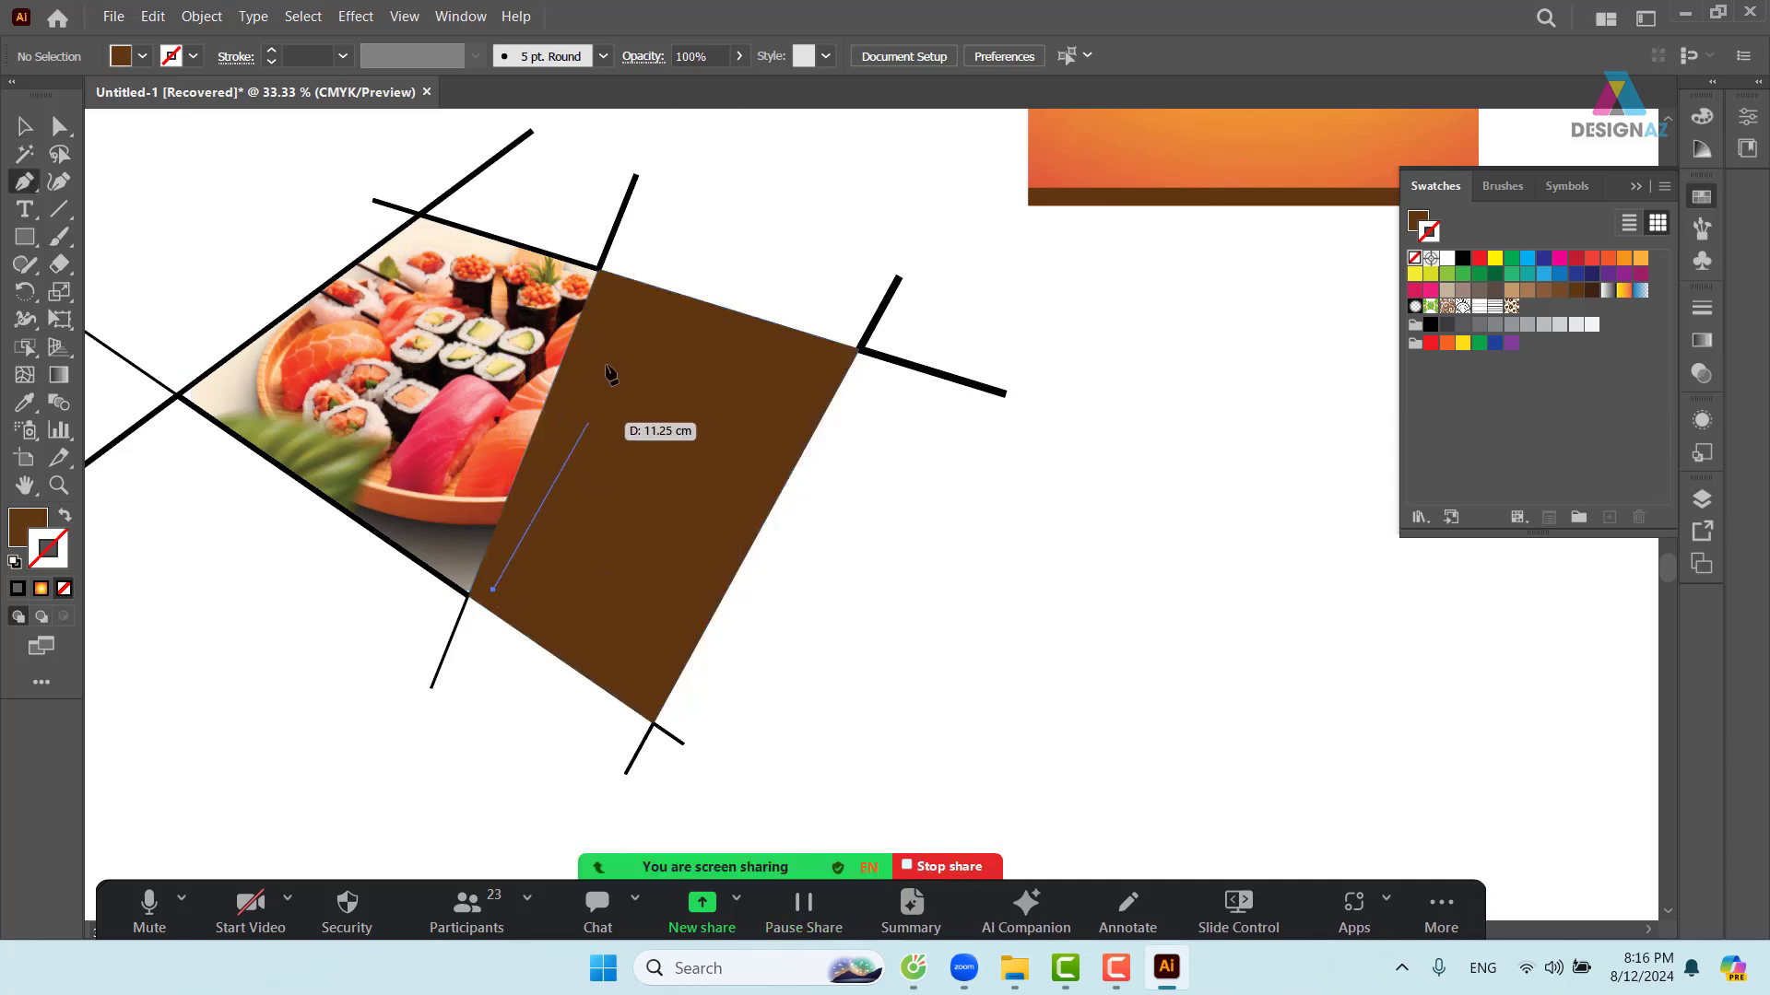
click(604, 314)
click(822, 358)
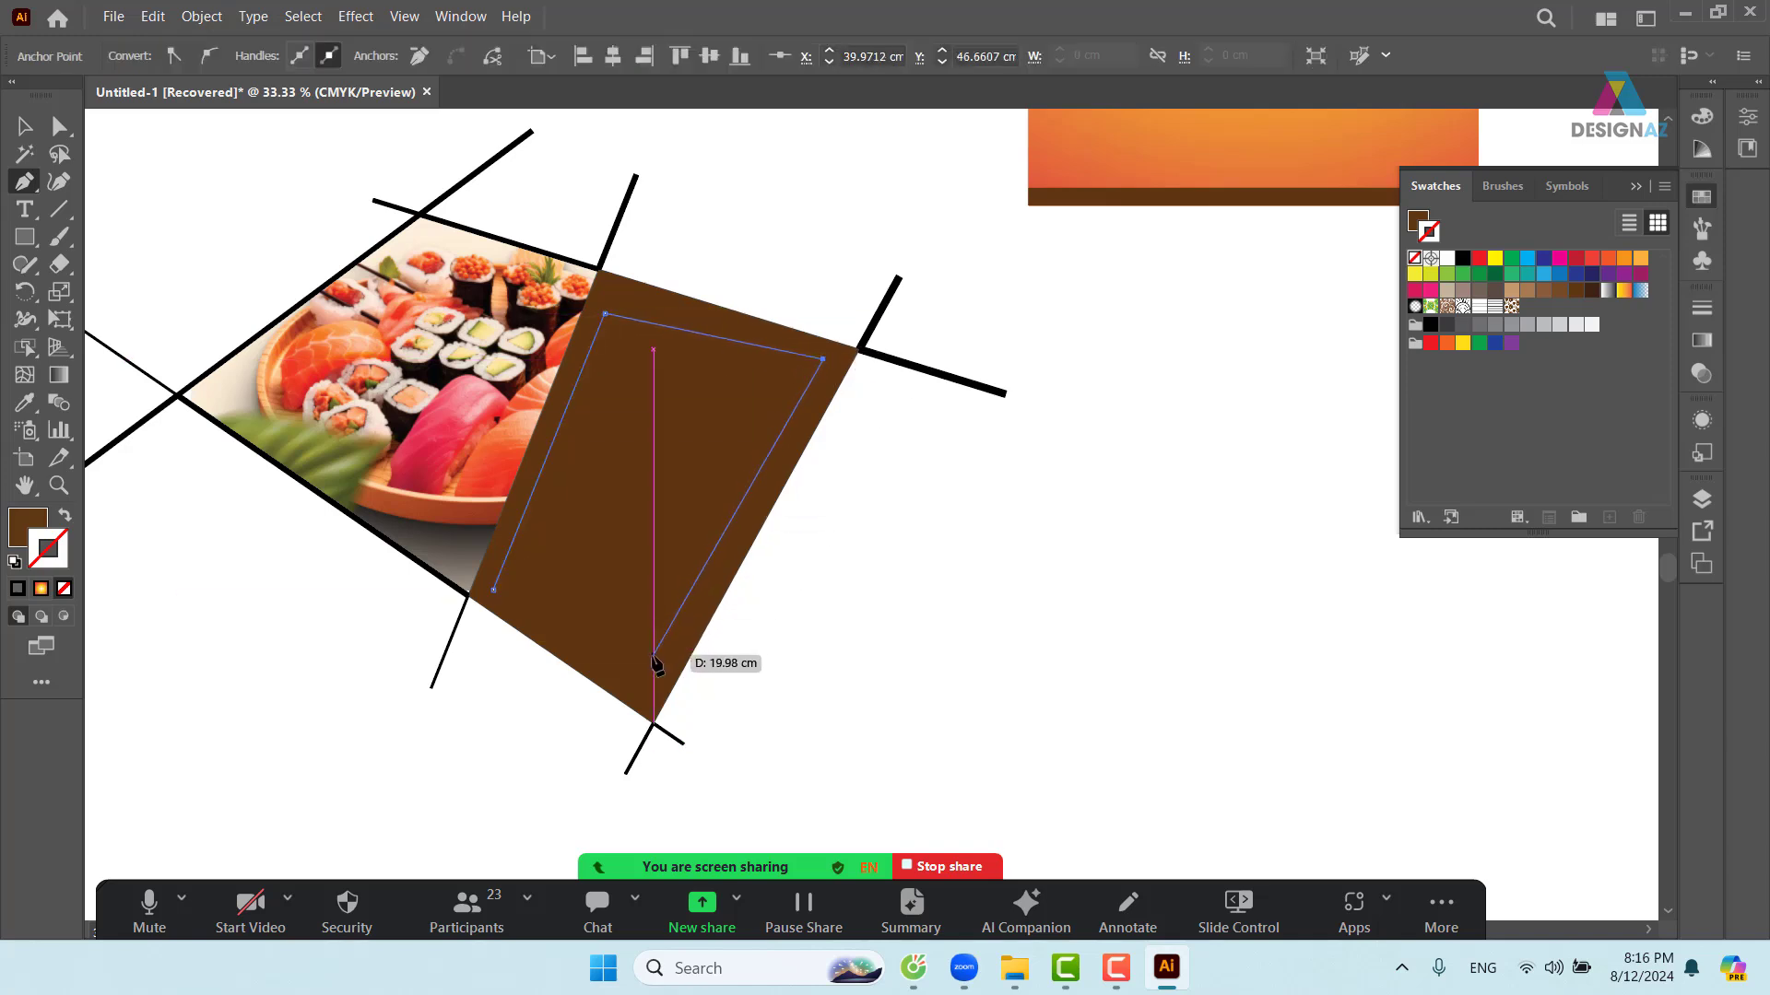
click(646, 682)
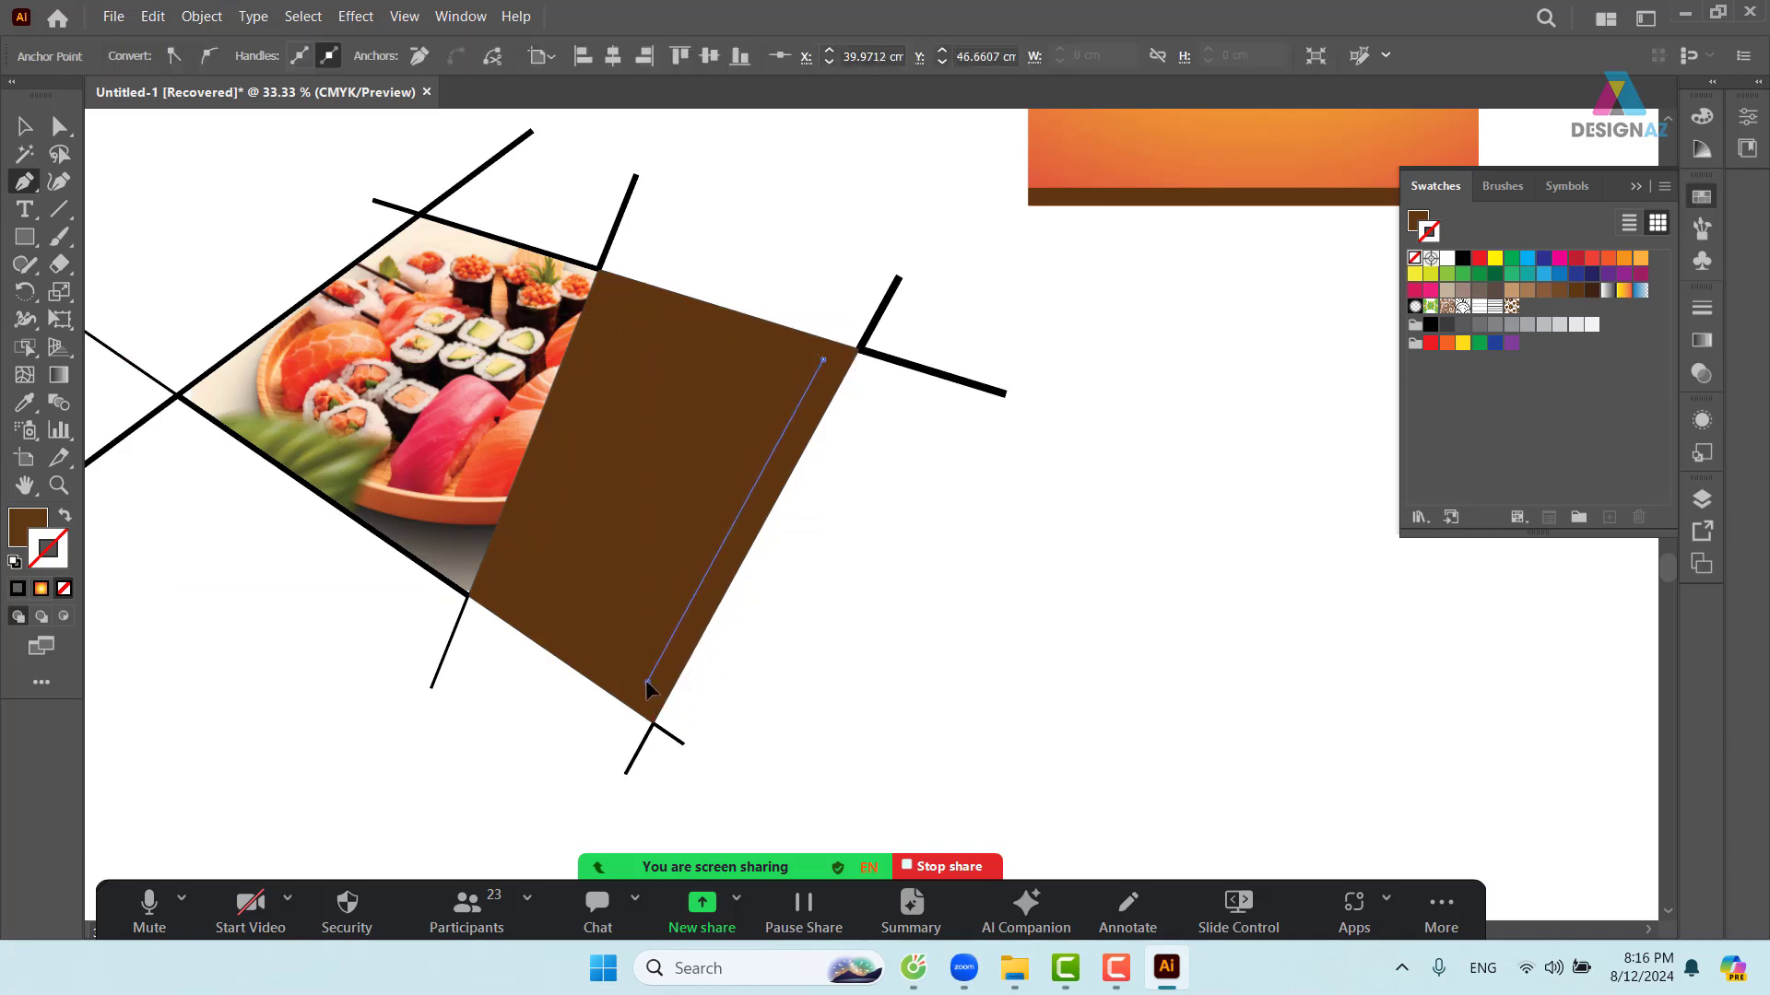
click(494, 590)
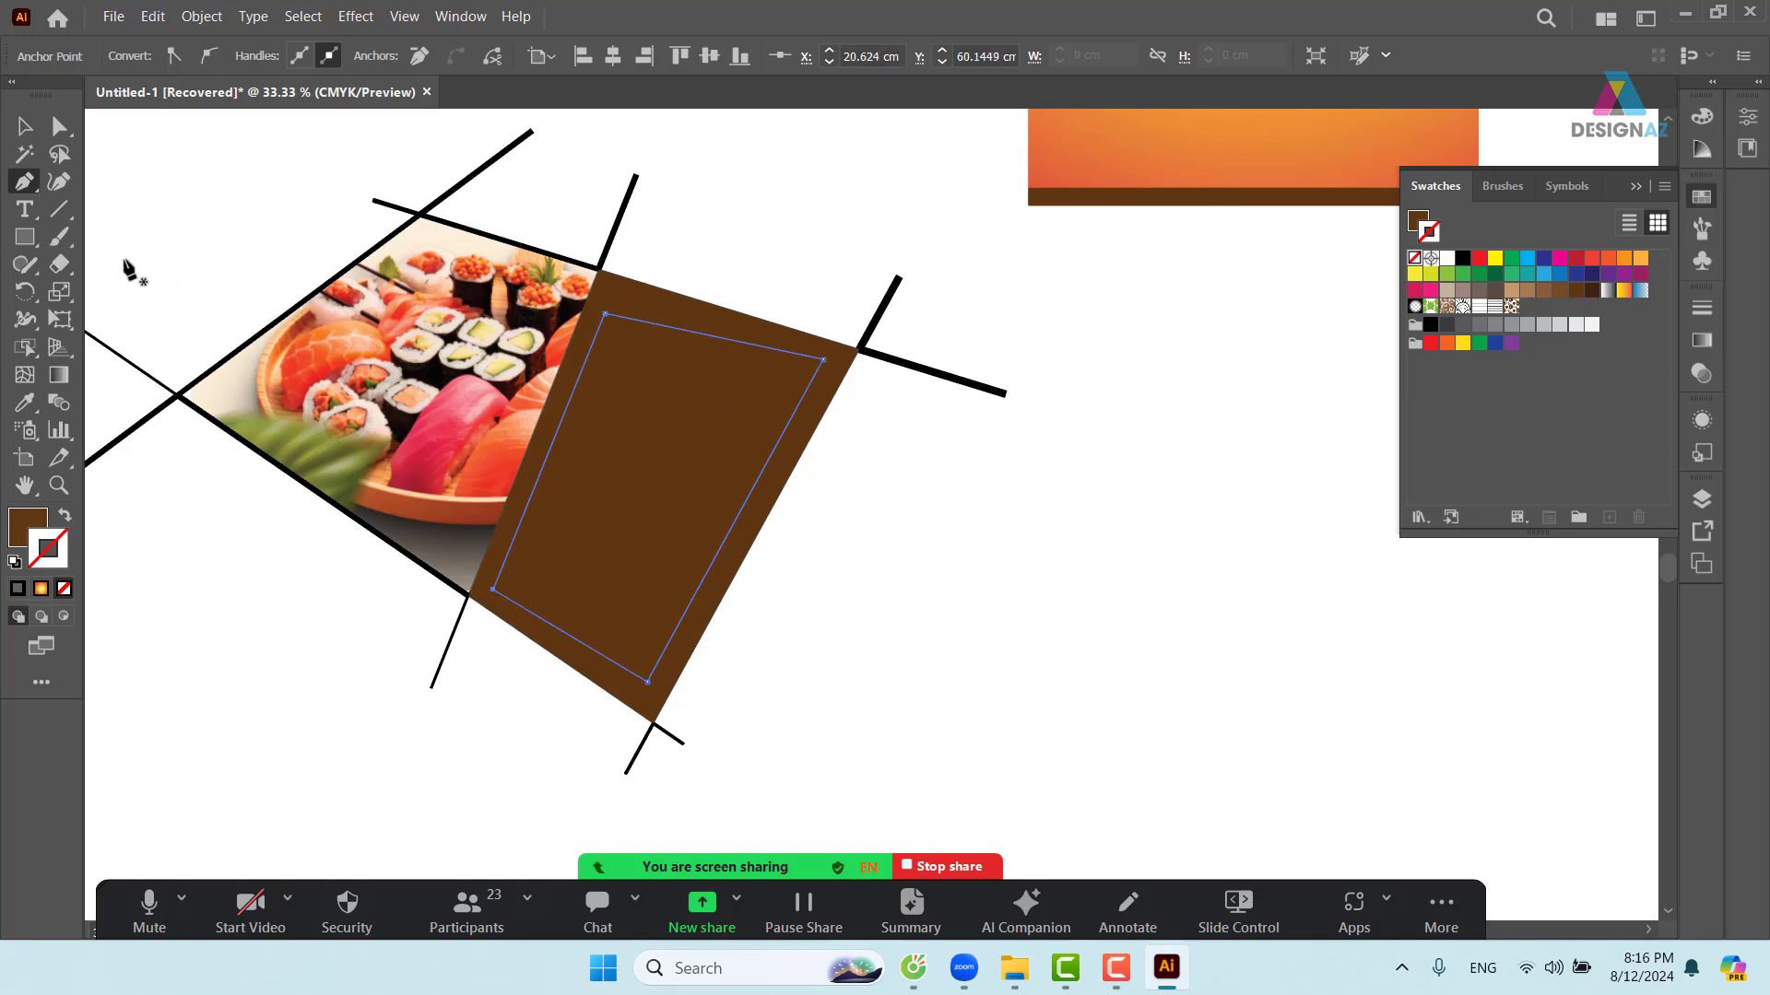
- Fill the inner four-sided path with placeholder text using the Area Type tool, and select the text block
click(35, 213)
click(35, 213)
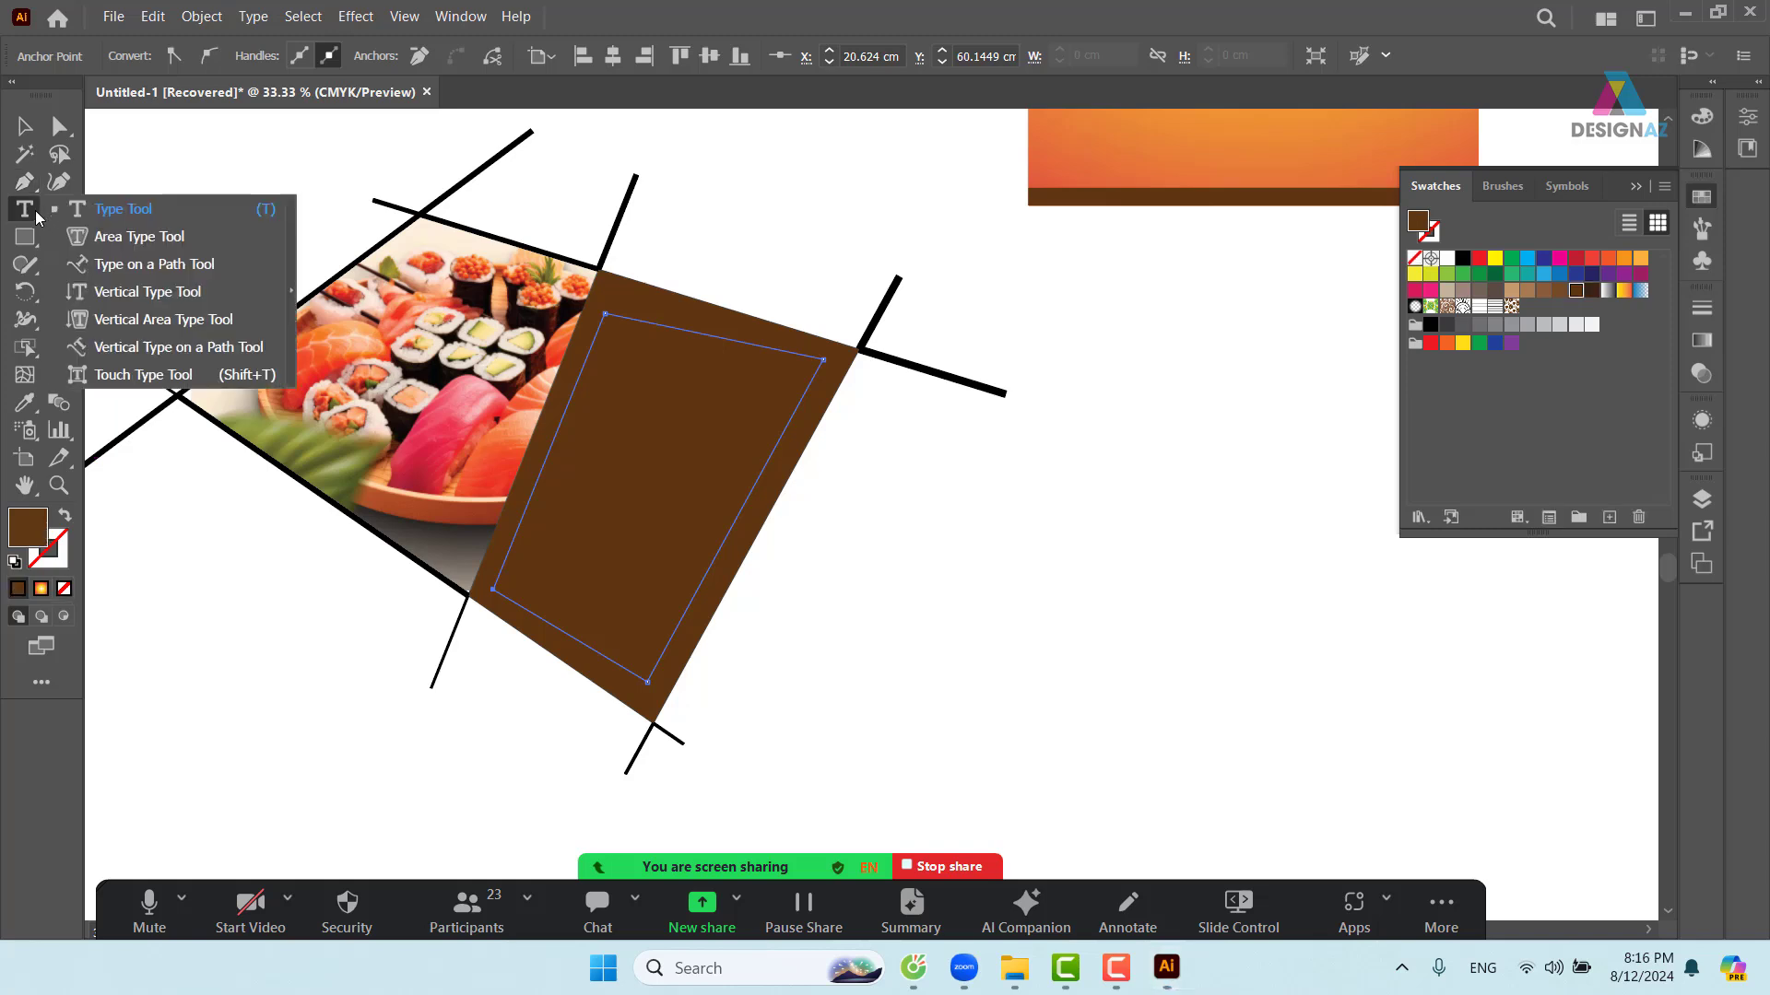
click(140, 238)
click(652, 335)
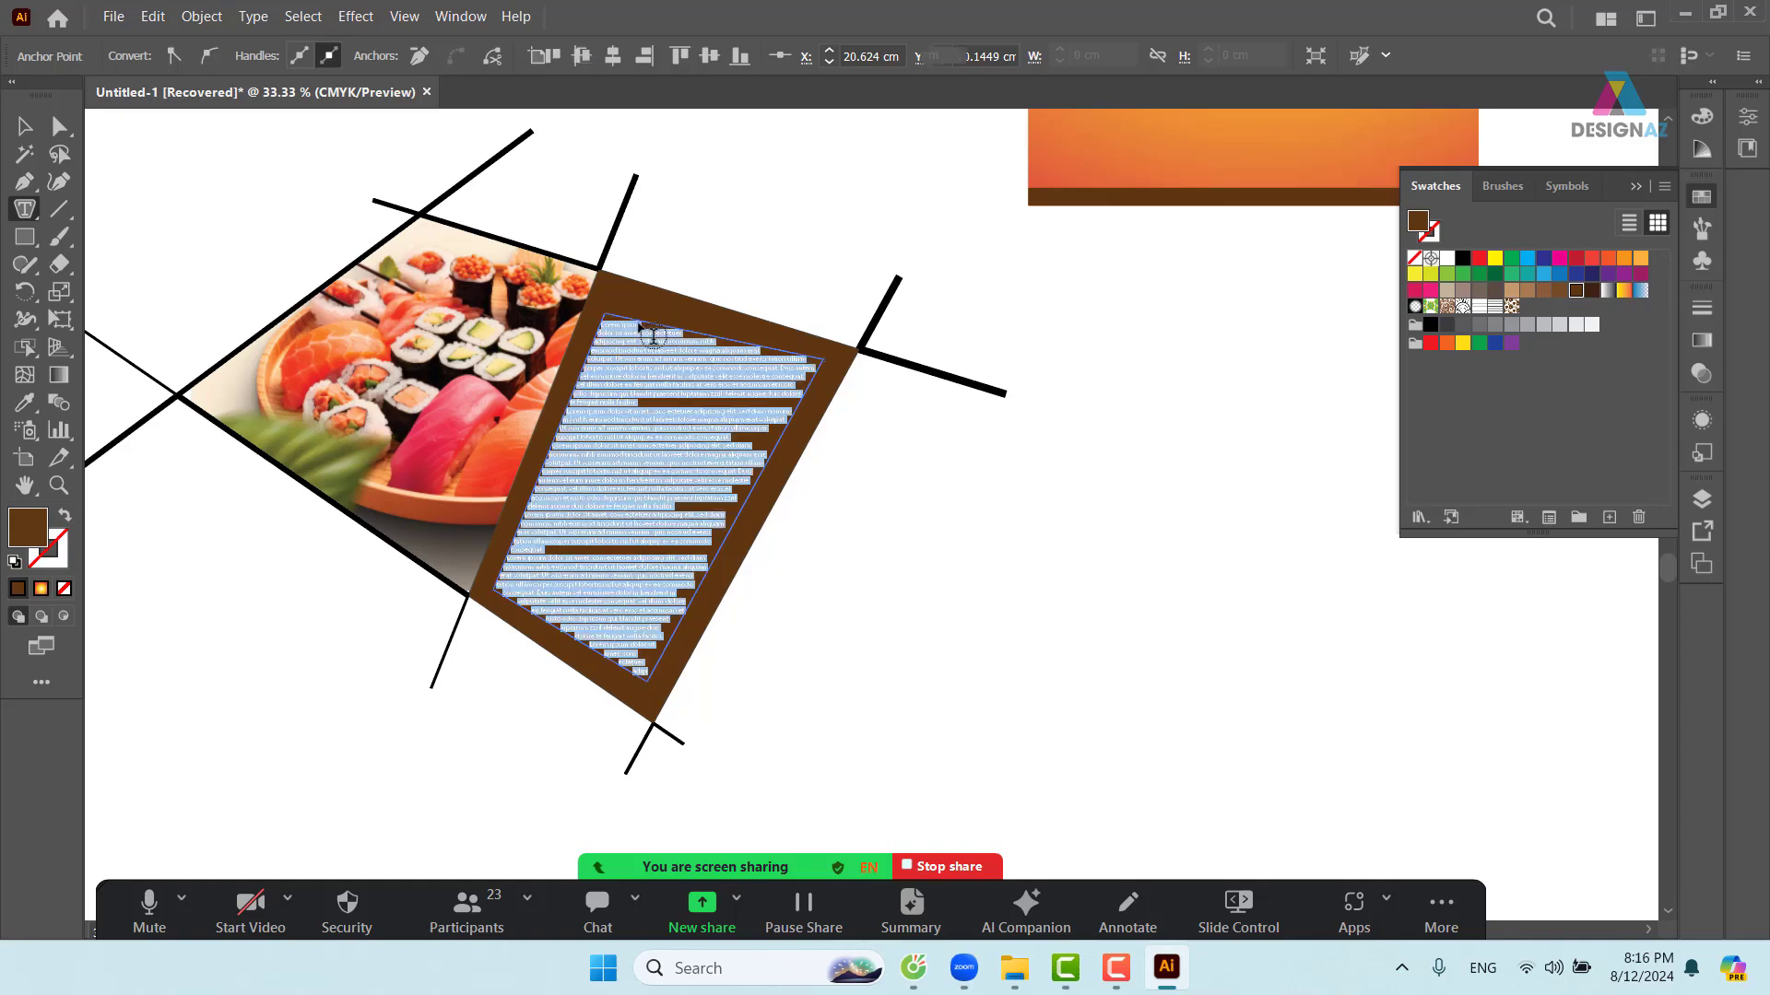
click(25, 128)
click(772, 311)
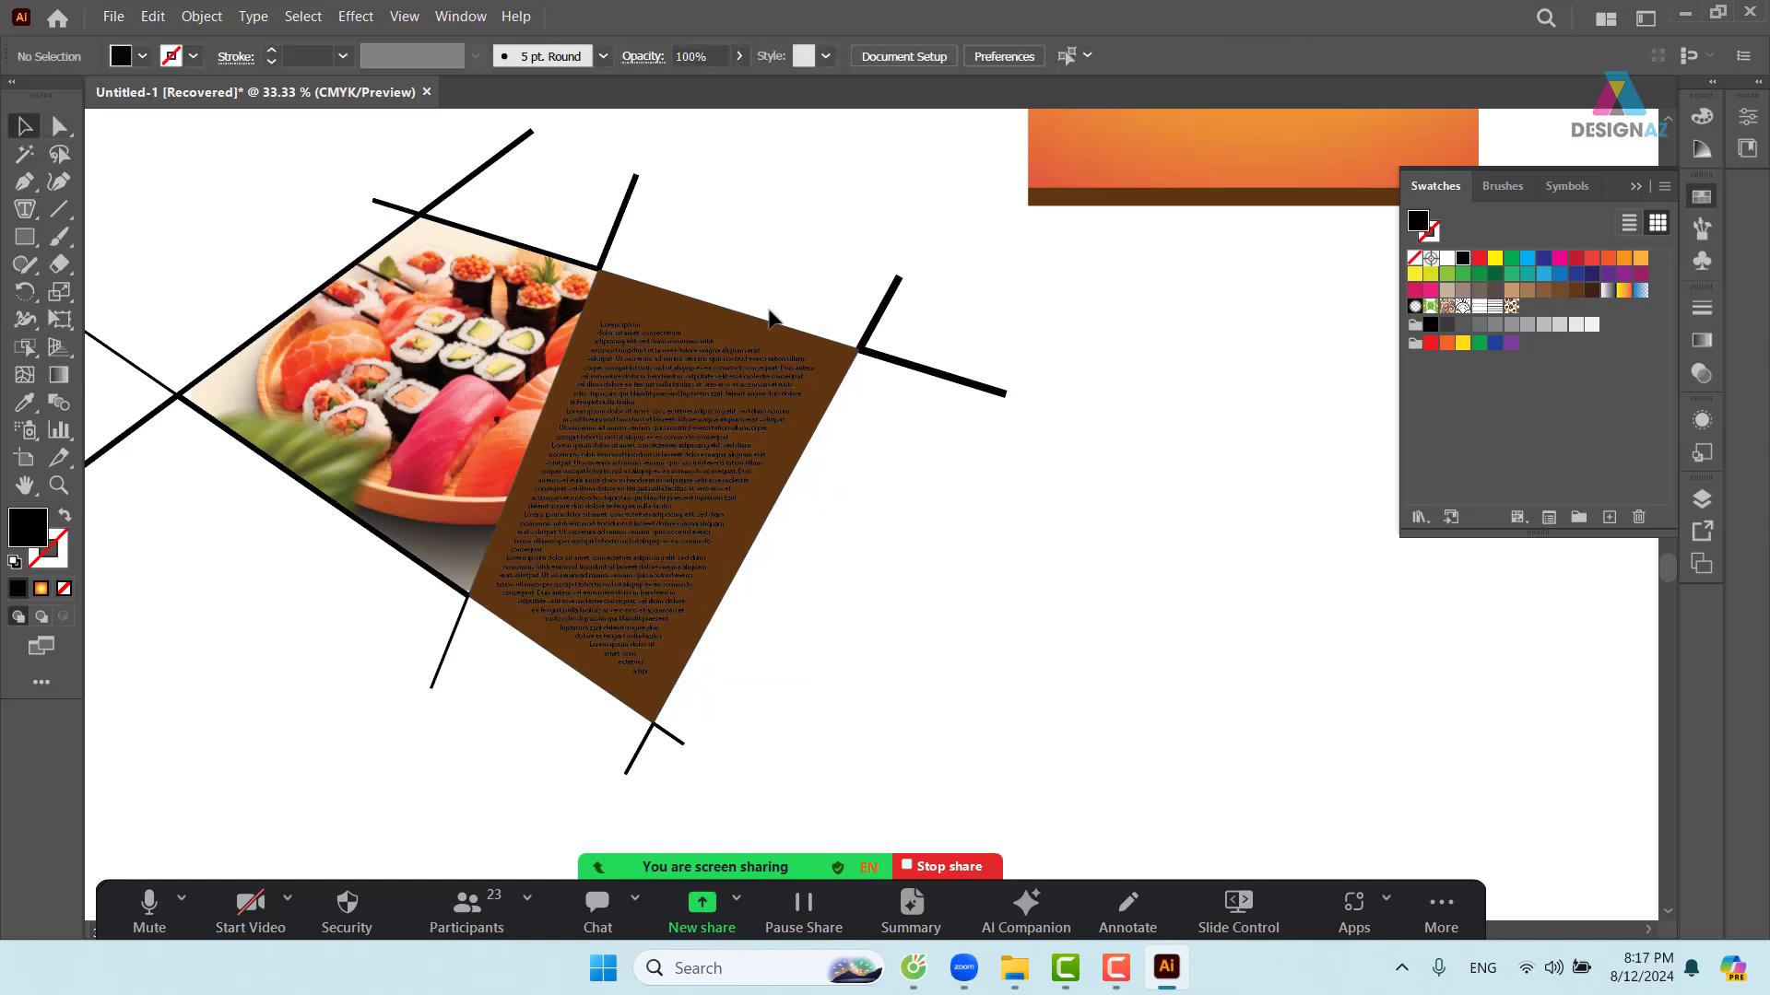
click(767, 369)
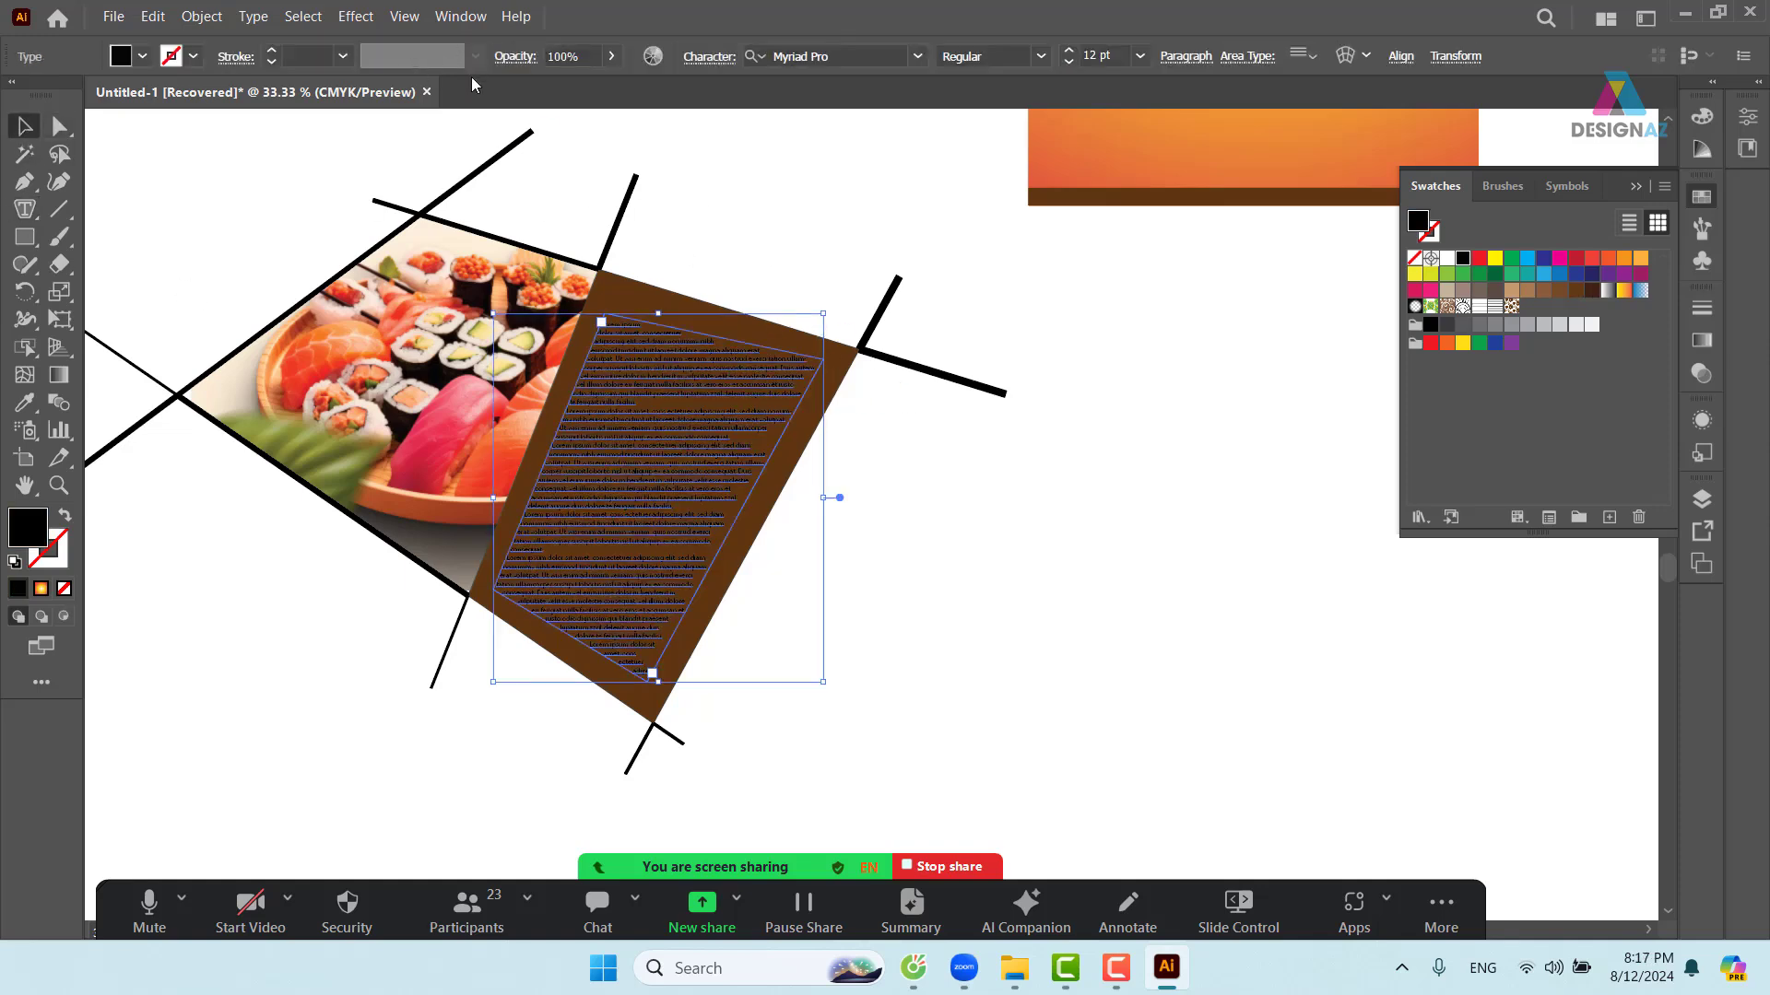
- Set the selected area text to 21 pt, recolour it with a tan swatch, and deselect it
click(1140, 55)
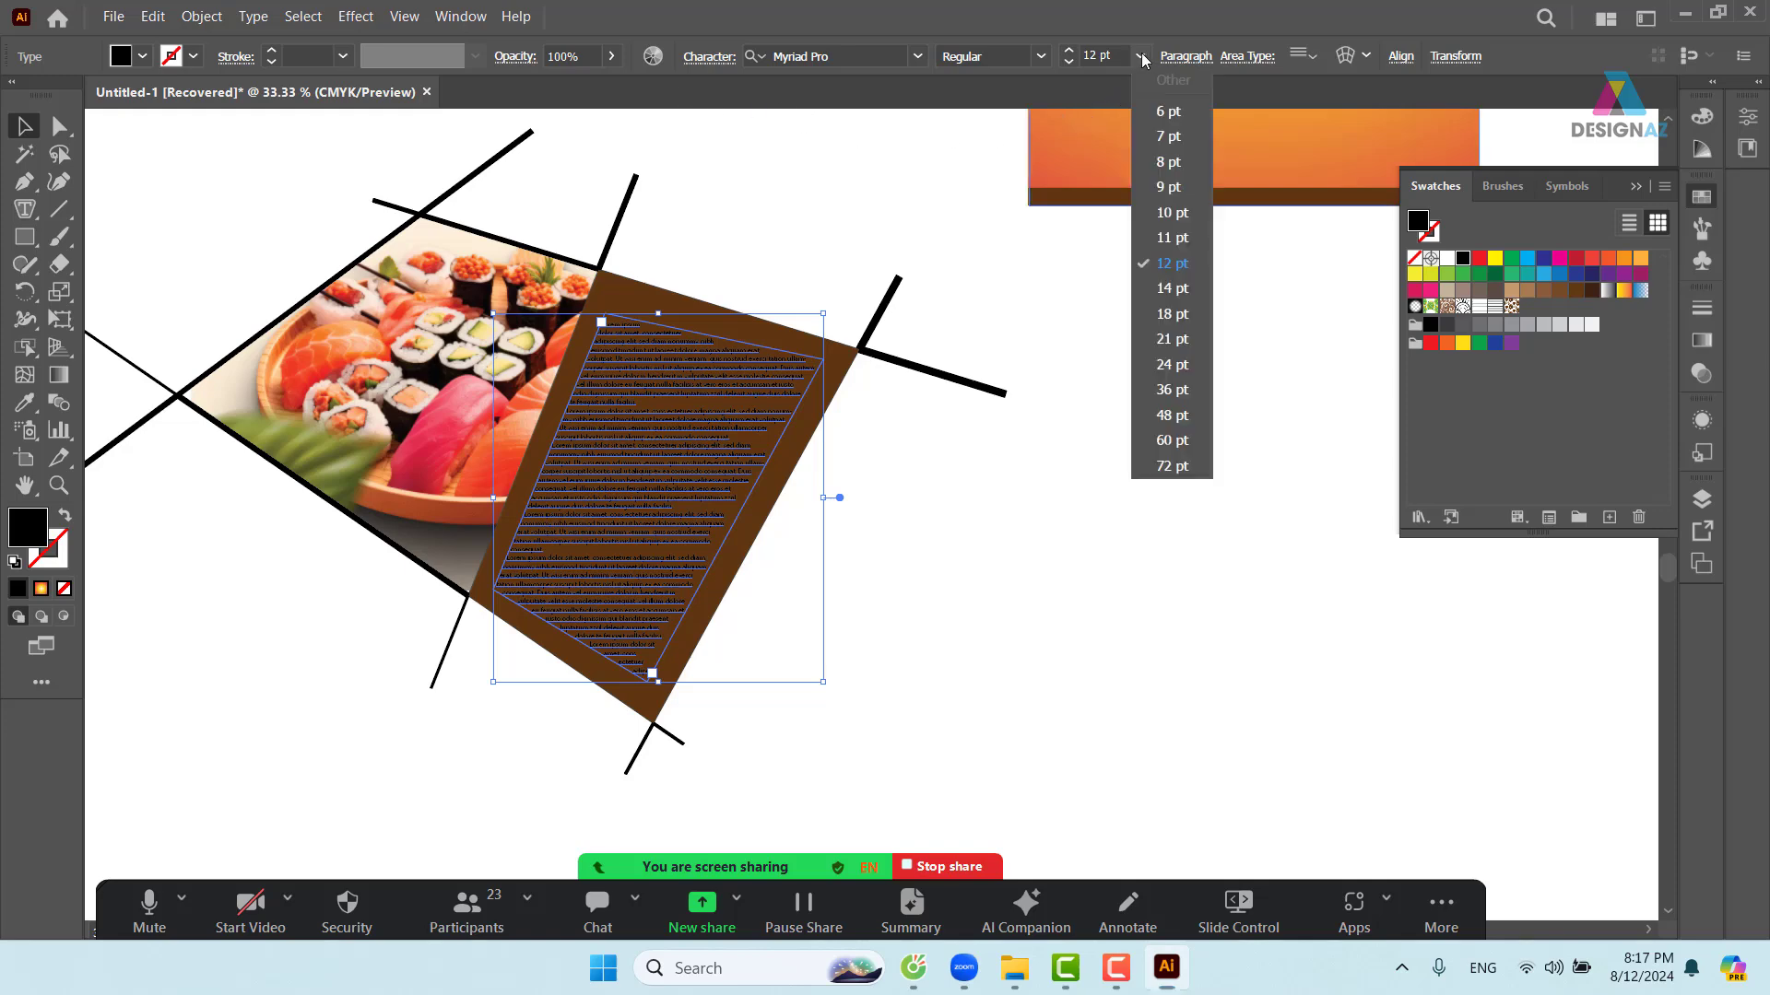
click(1174, 341)
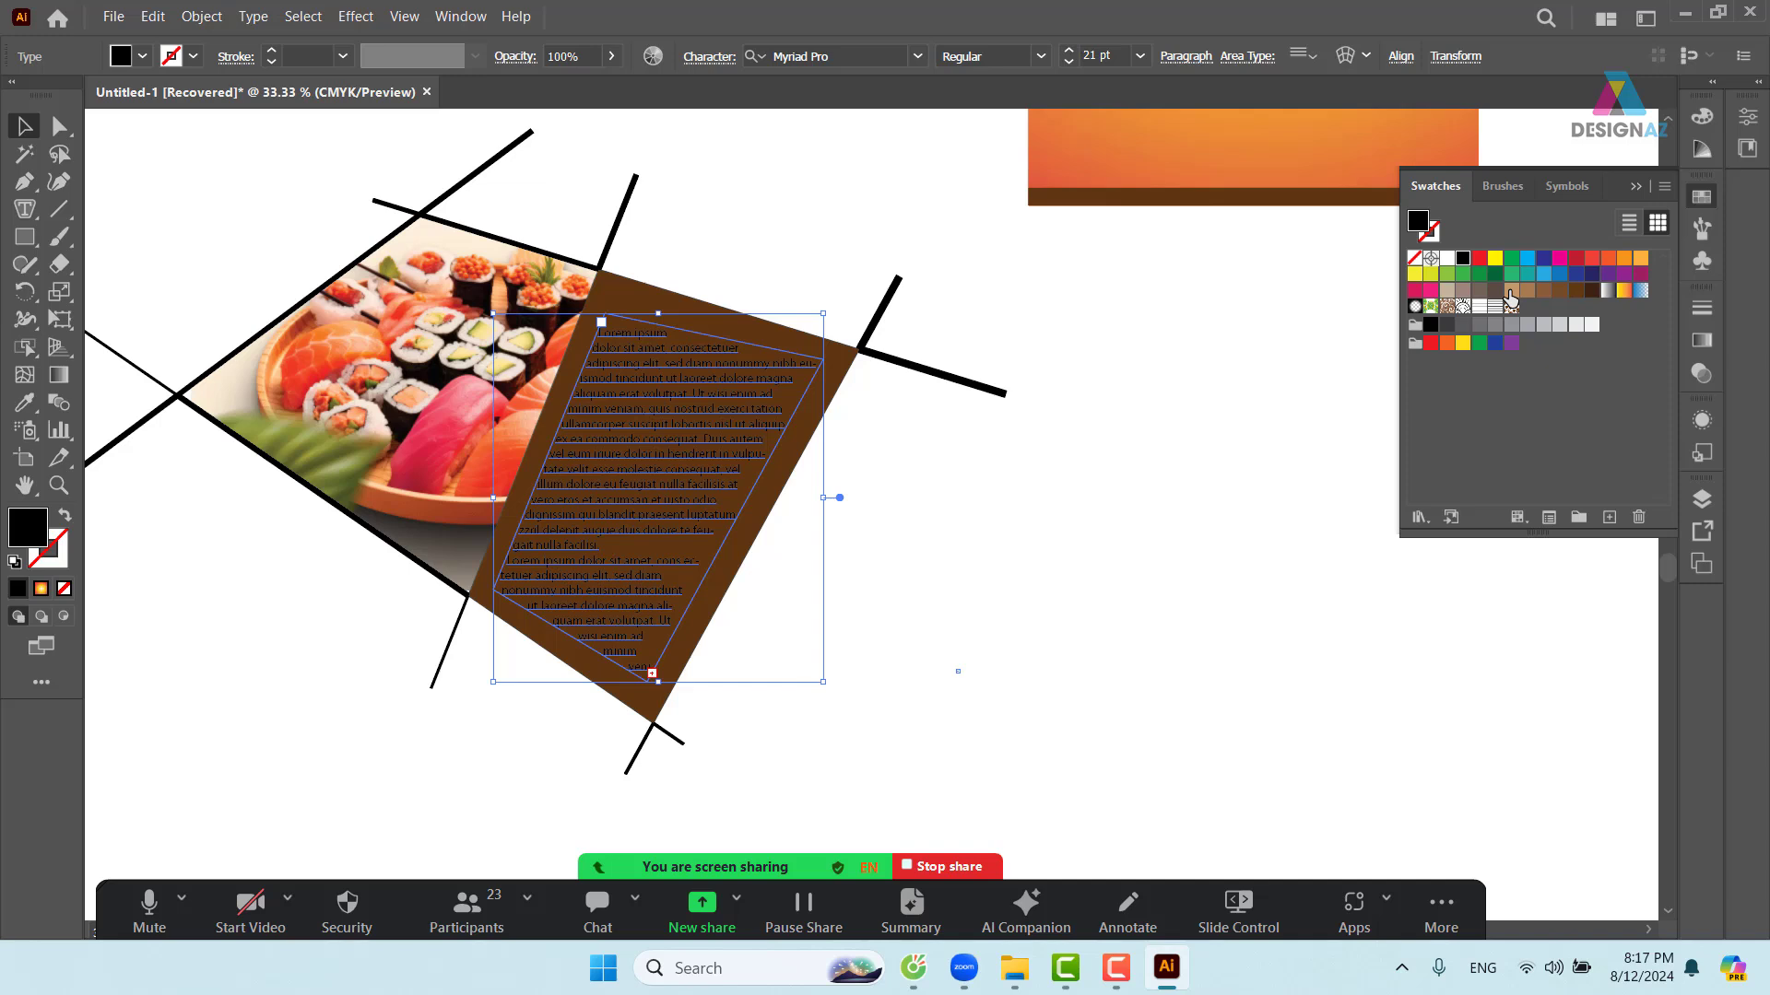
click(1512, 291)
click(1299, 444)
- Duplicate the yellow-orange gradient background rectangle of the first coffee poster and position the copy just beneath that poster
drag(1084, 540, 1159, 522)
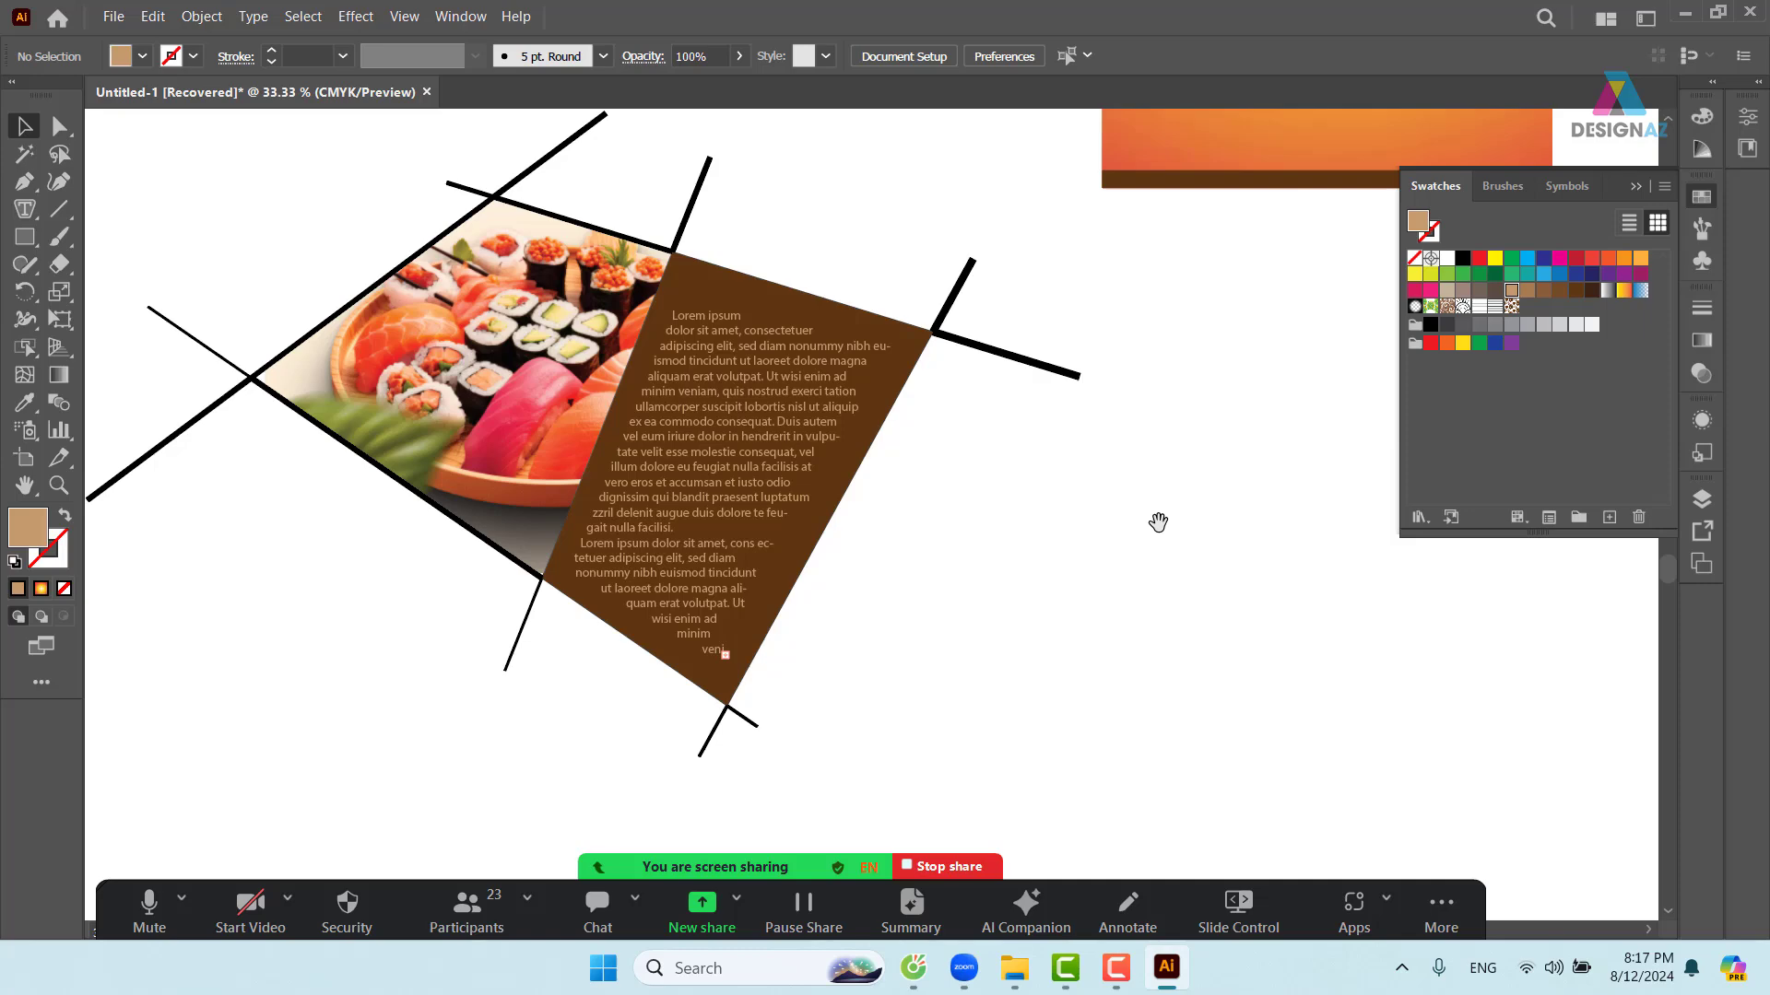
key(ctrl+minus)
key(ctrl+minus)
key(ctrl+minus)
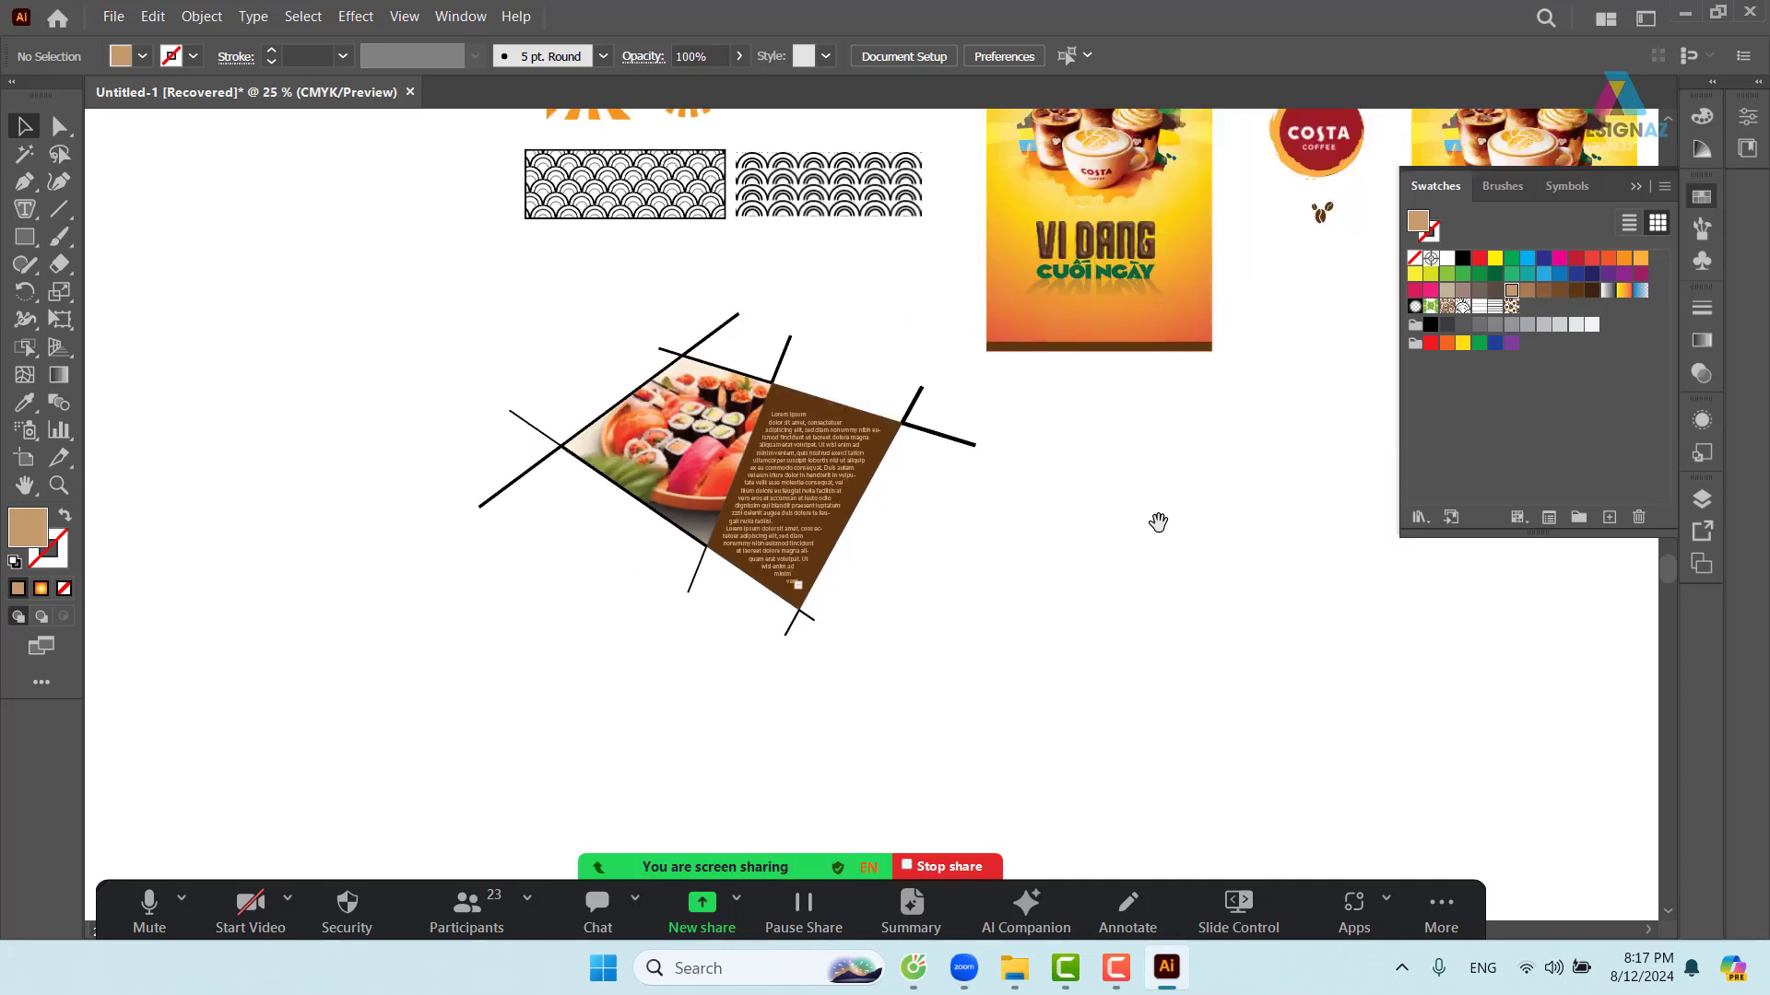
drag(1179, 544, 836, 533)
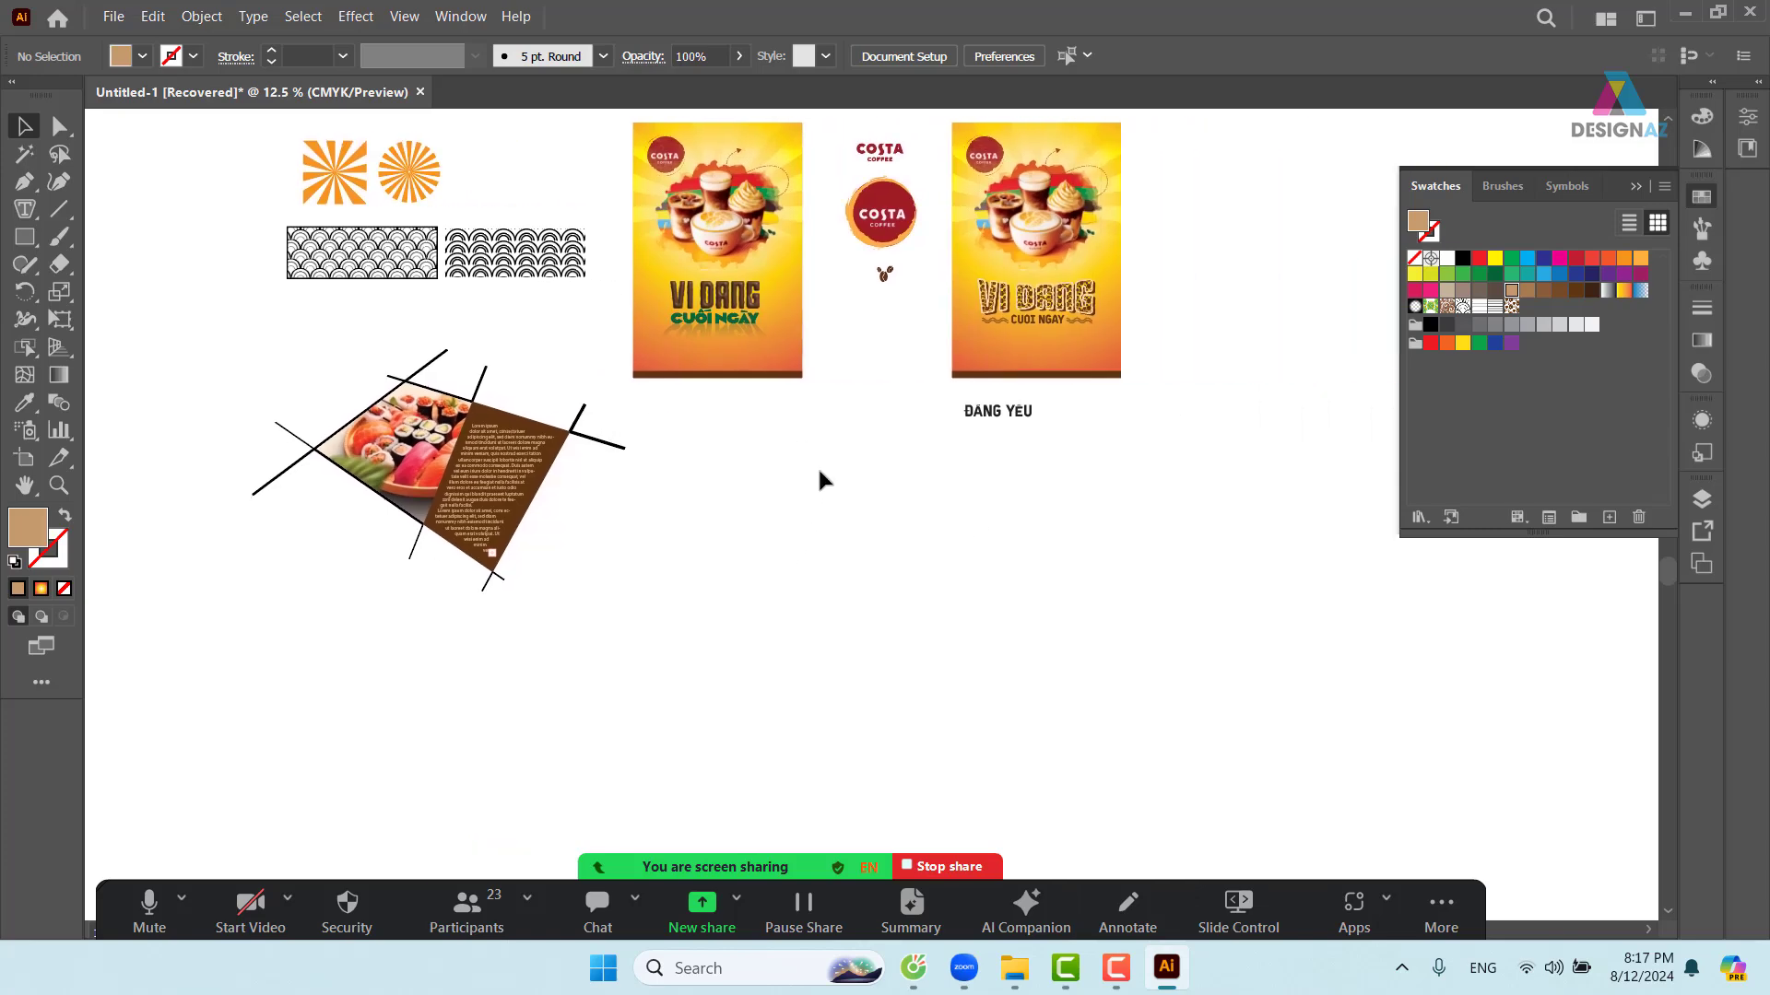
key(ctrl+plus)
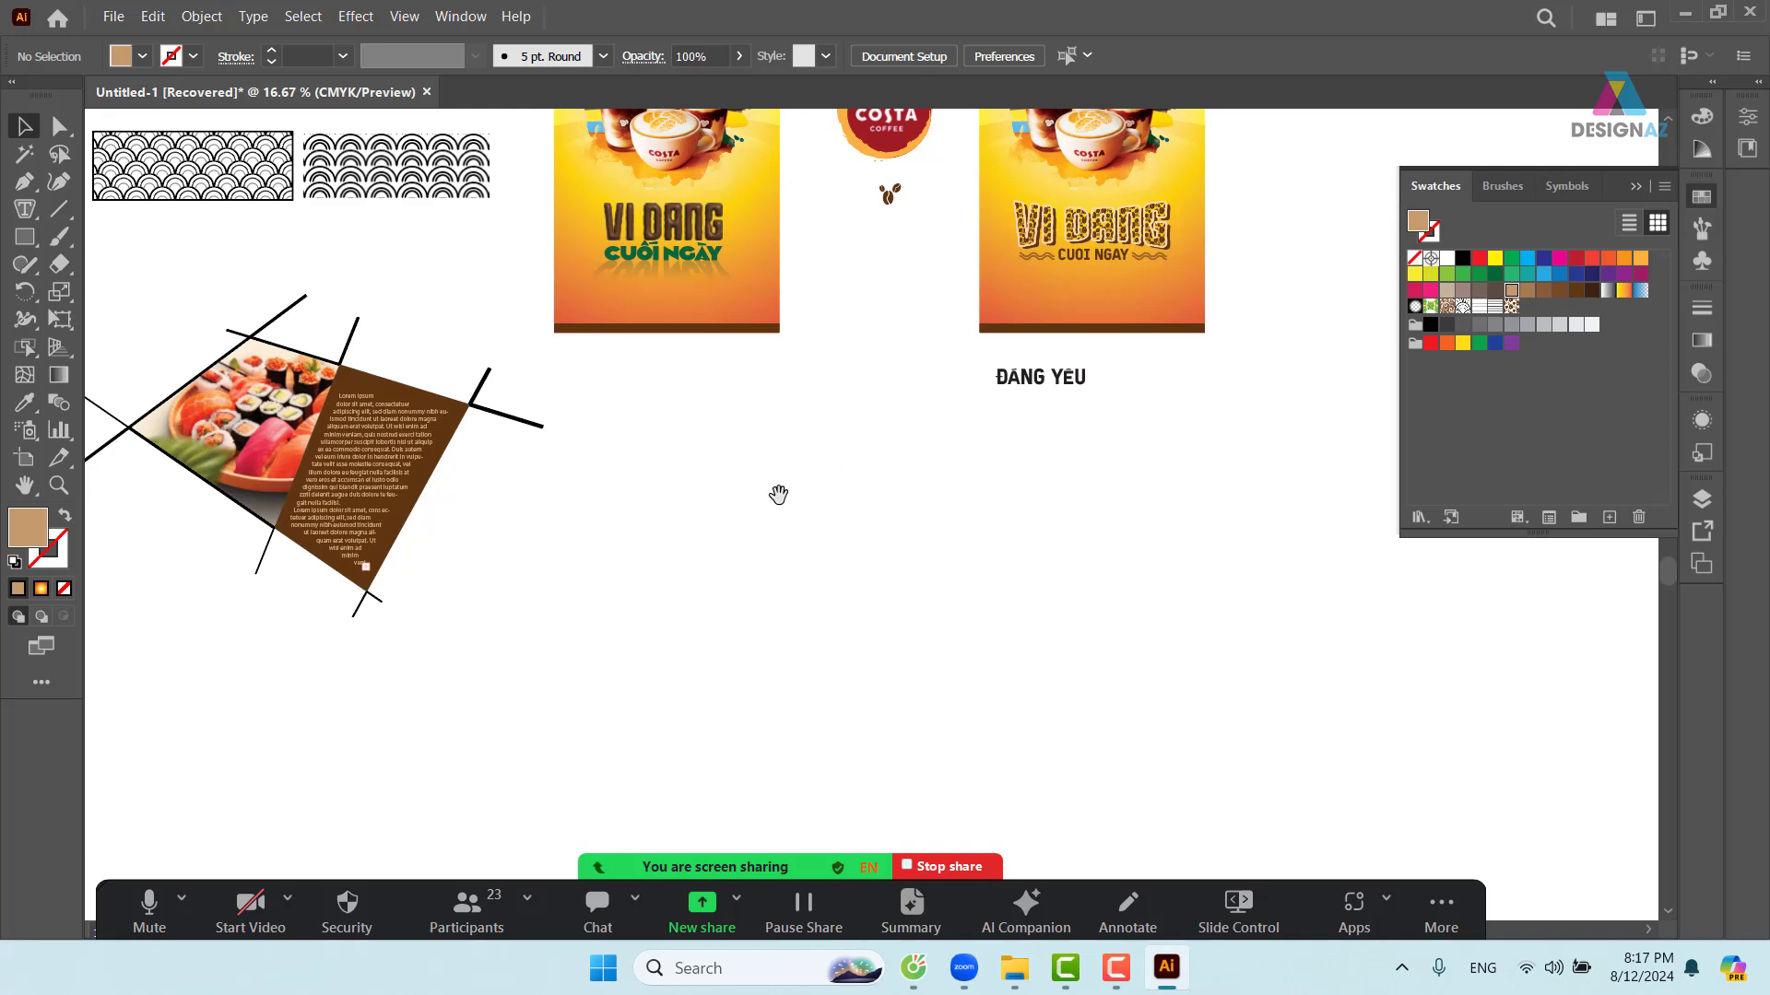
drag(733, 508, 781, 515)
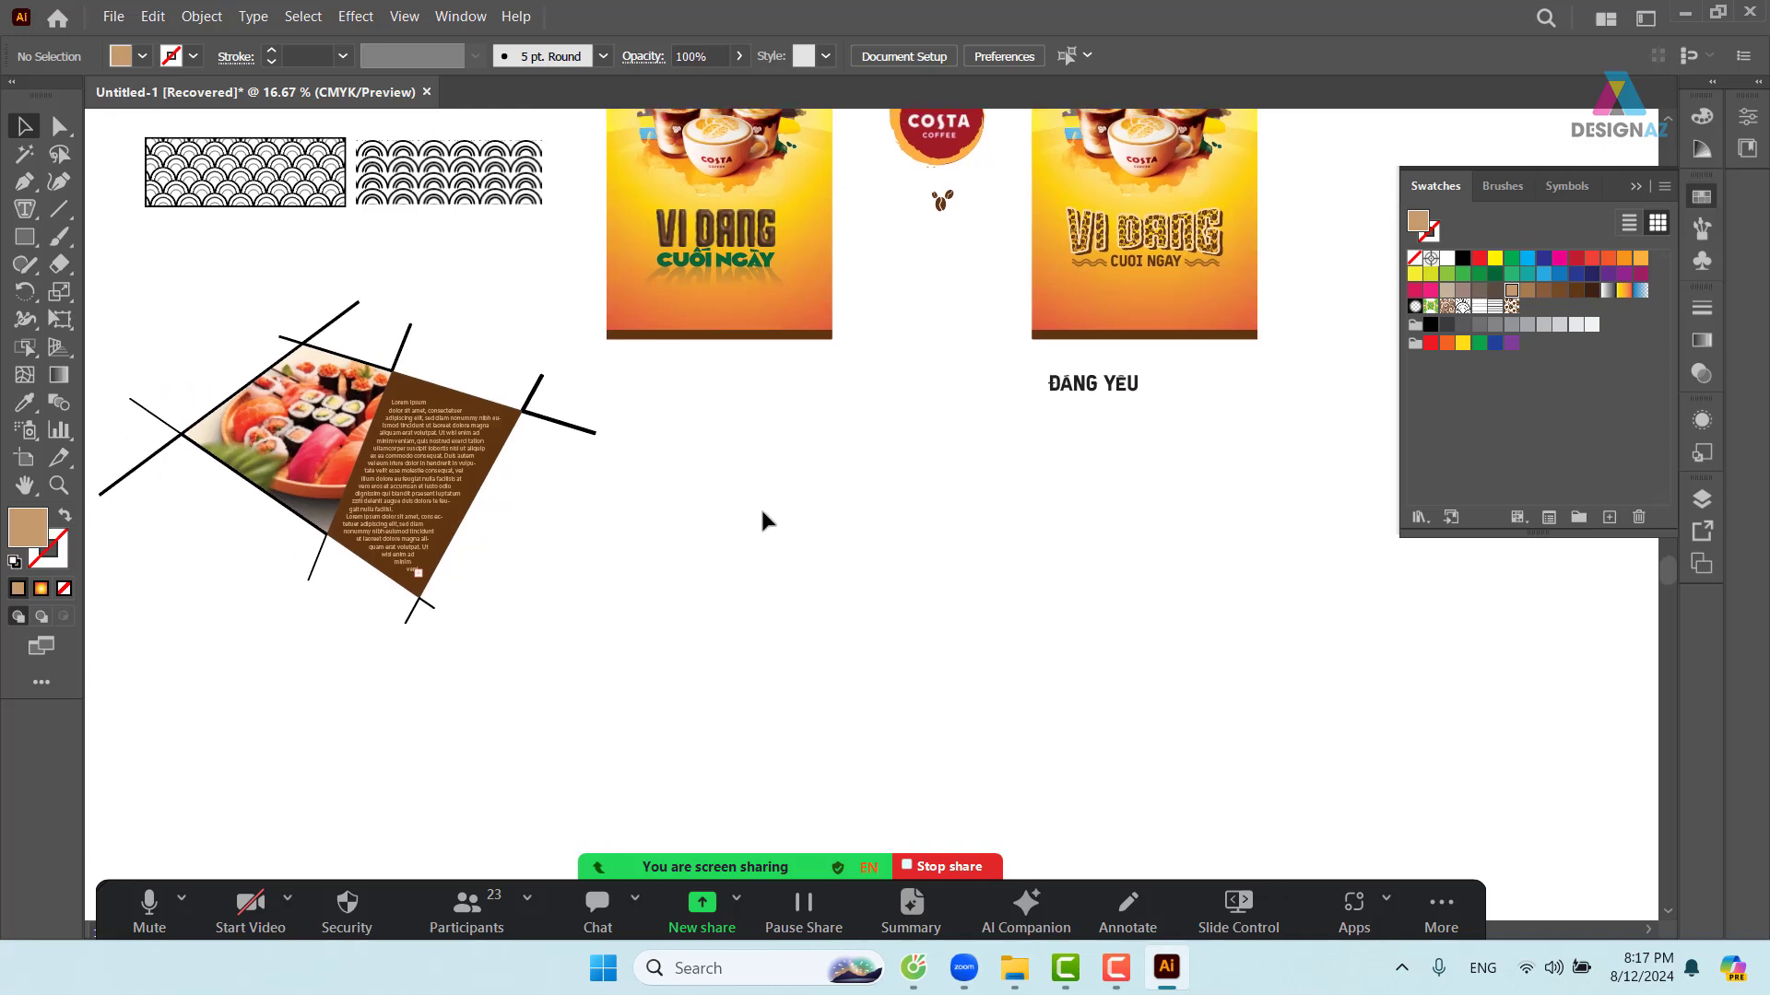
click(822, 299)
drag(809, 225, 809, 667)
click(970, 636)
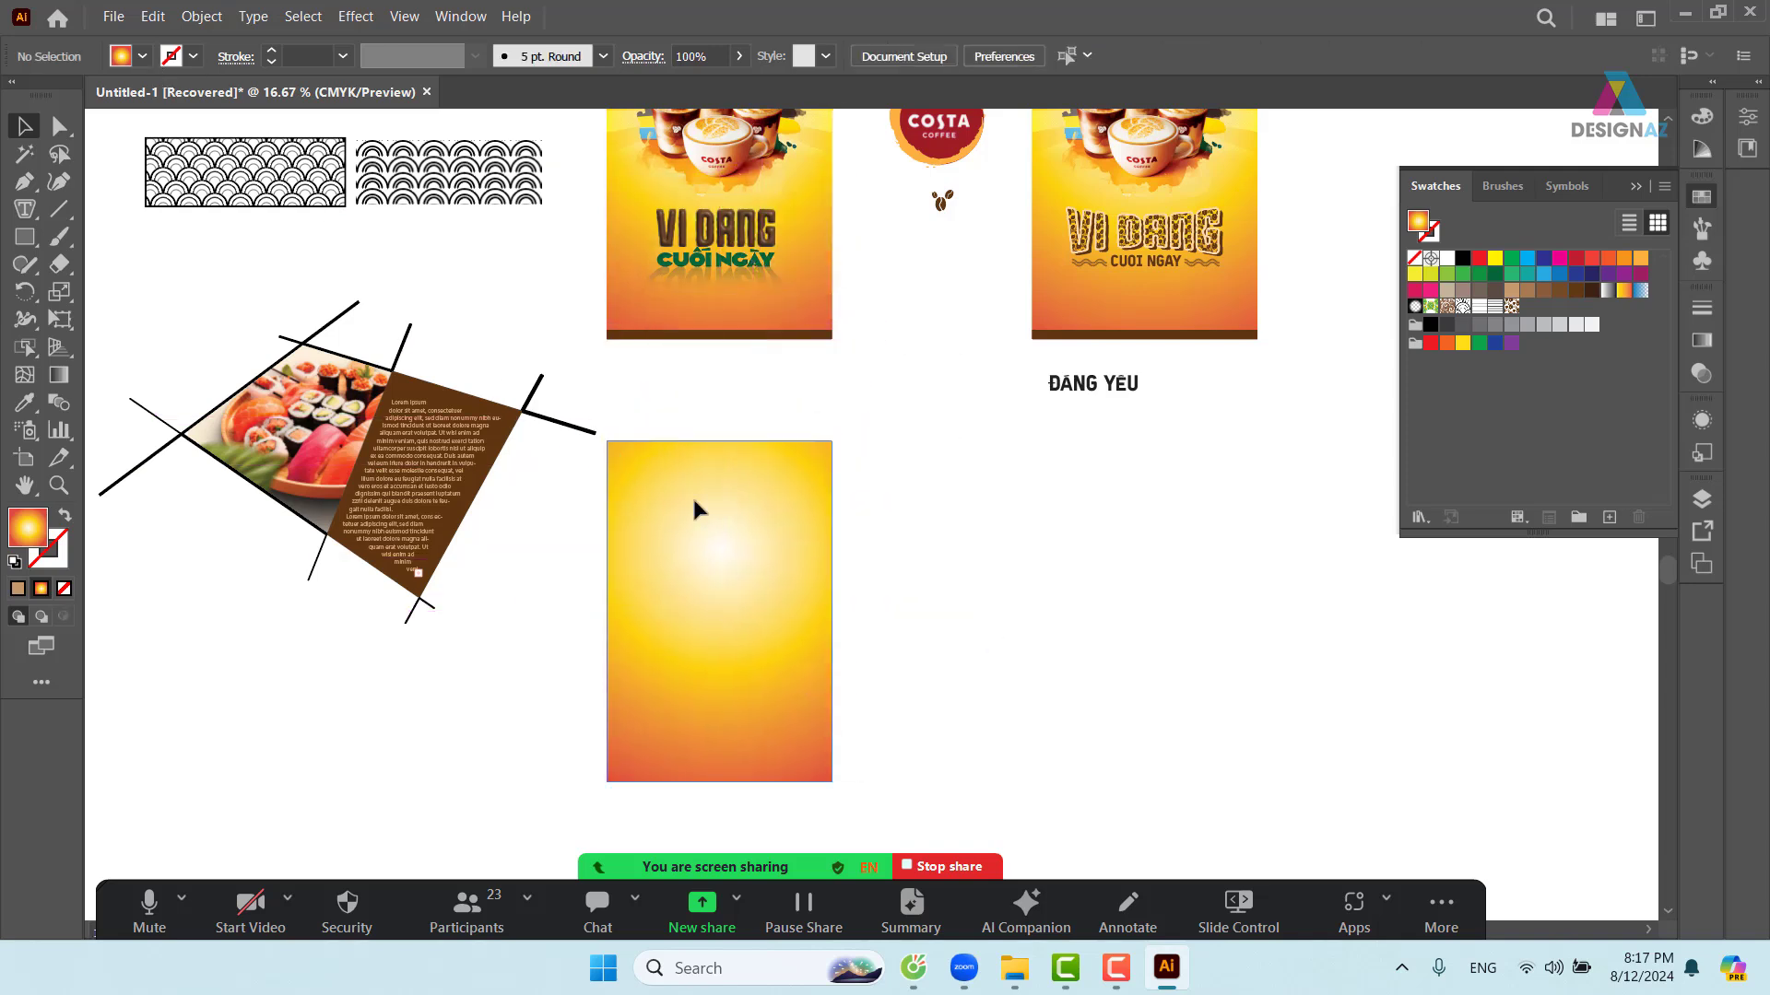
drag(698, 511, 698, 435)
- Place the "SABOR E QUALIDADE" sushi image from the Behance files folder beside the copied gradient rectangle
click(113, 17)
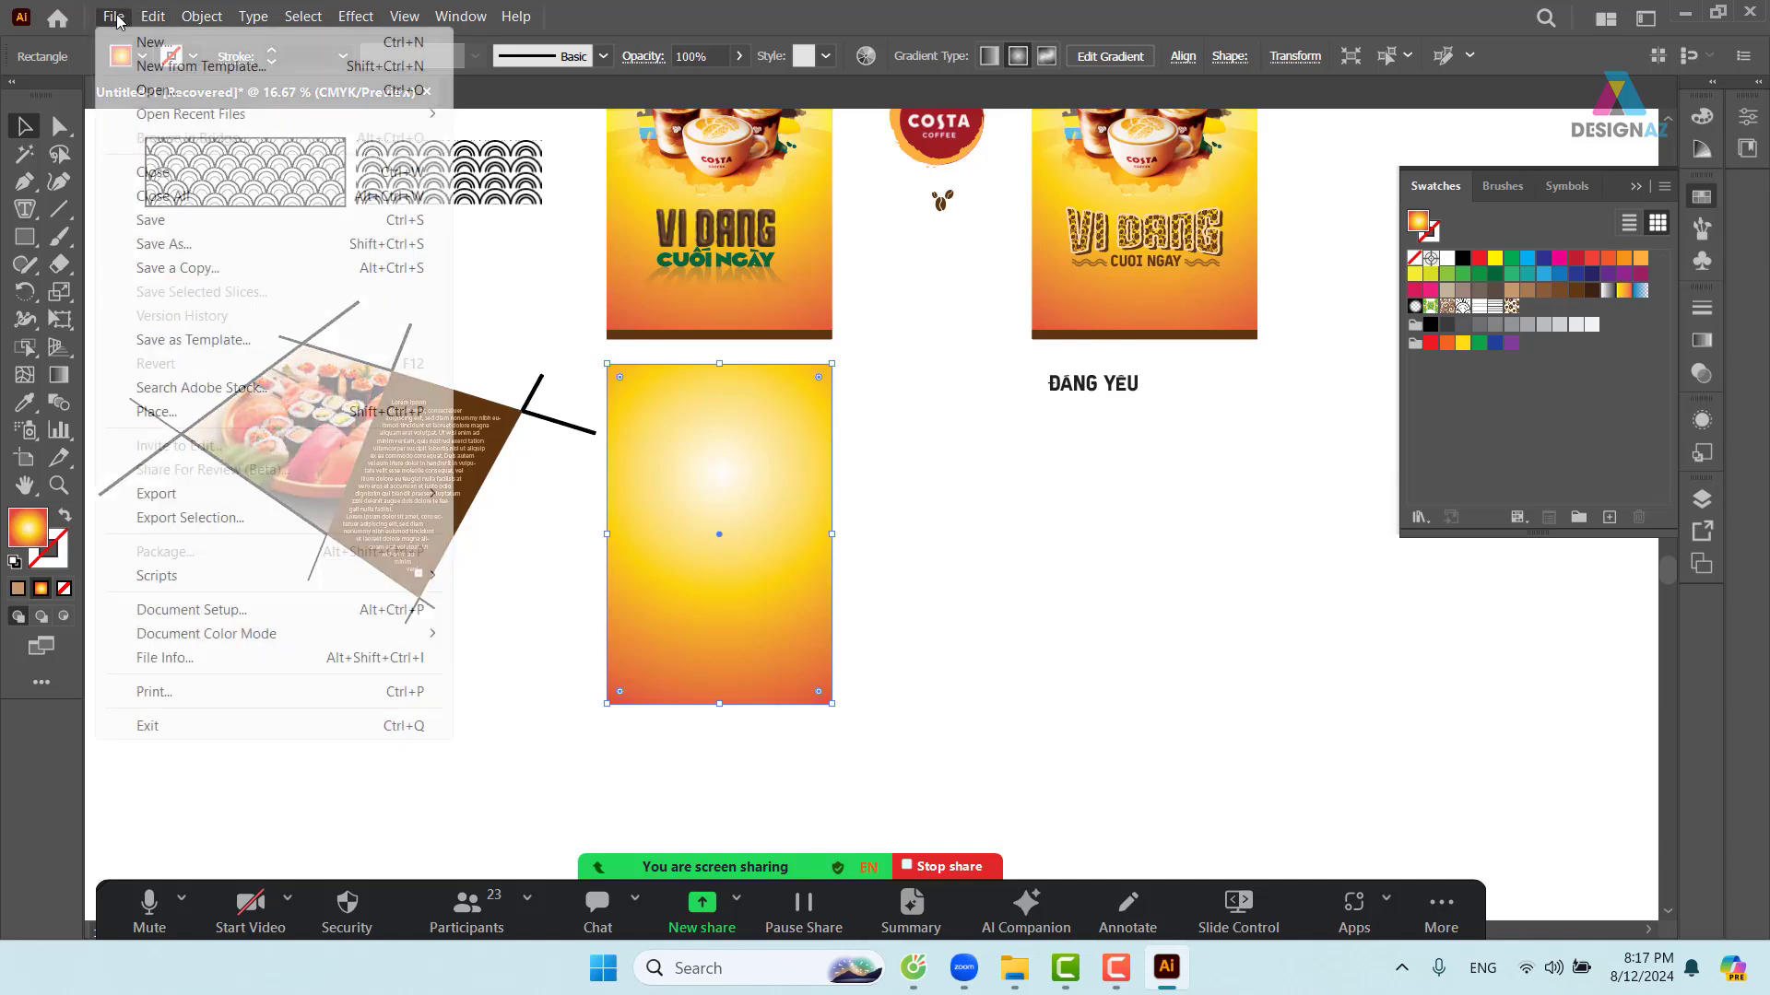
click(219, 416)
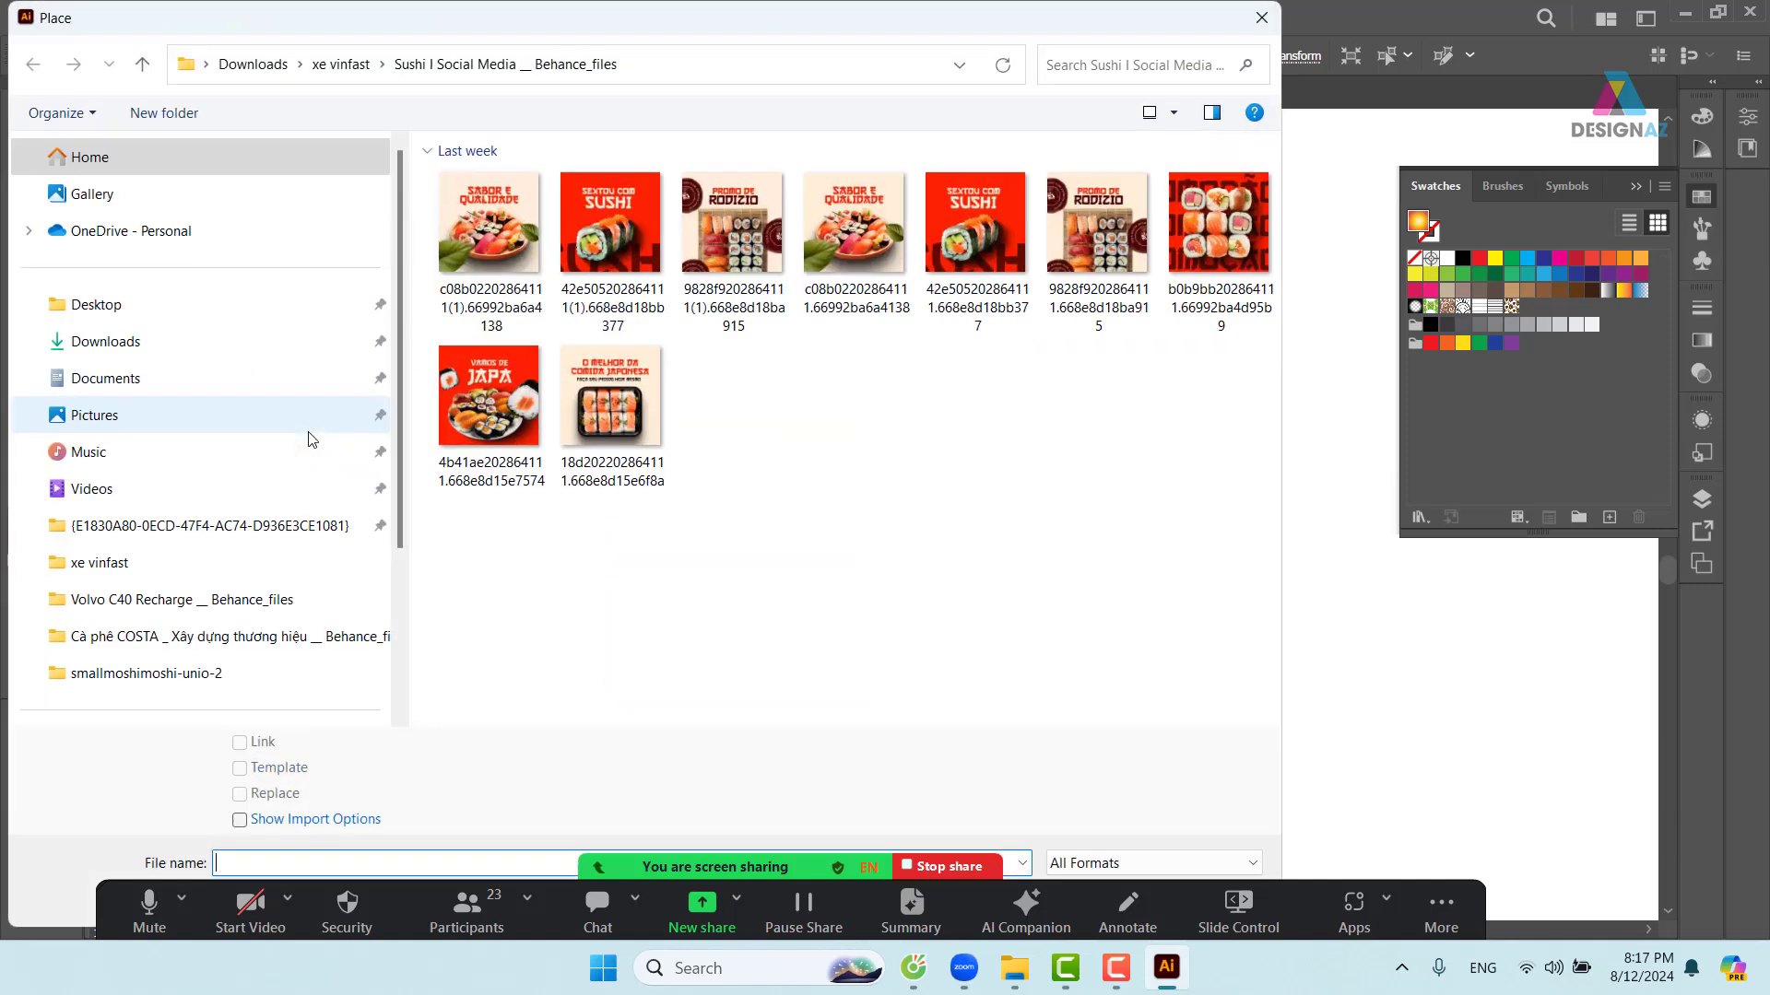
click(849, 253)
key(Return)
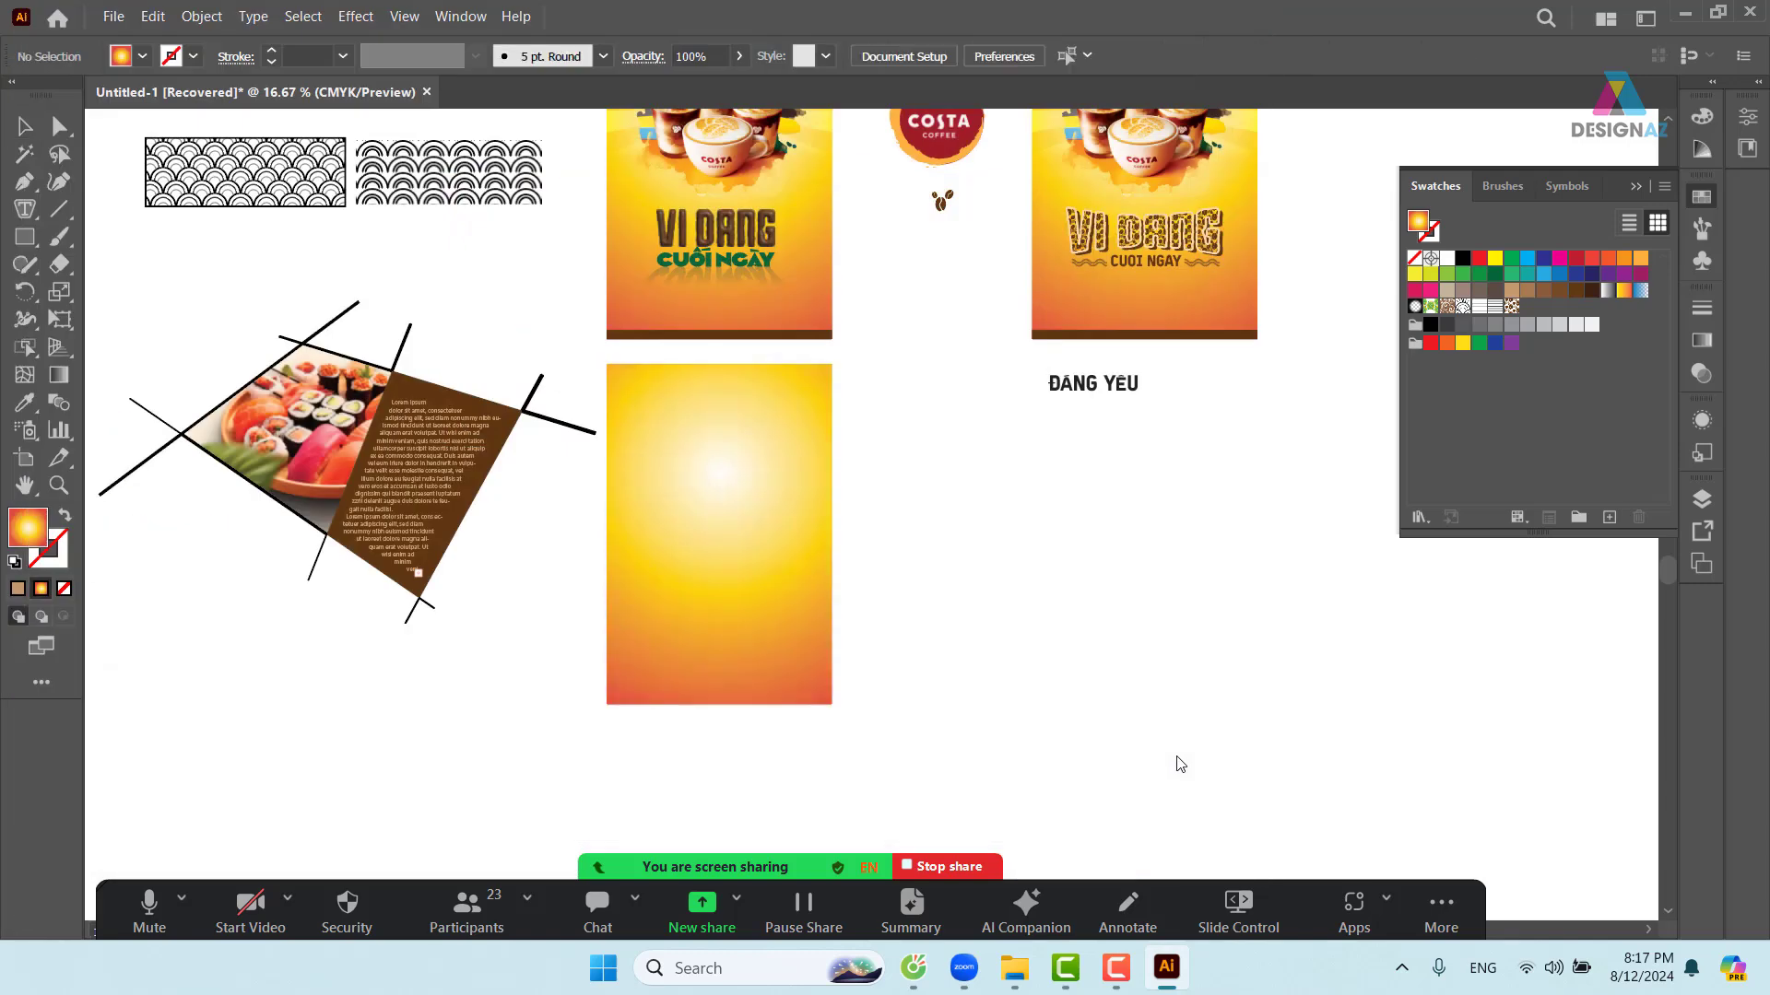
drag(909, 416, 1199, 705)
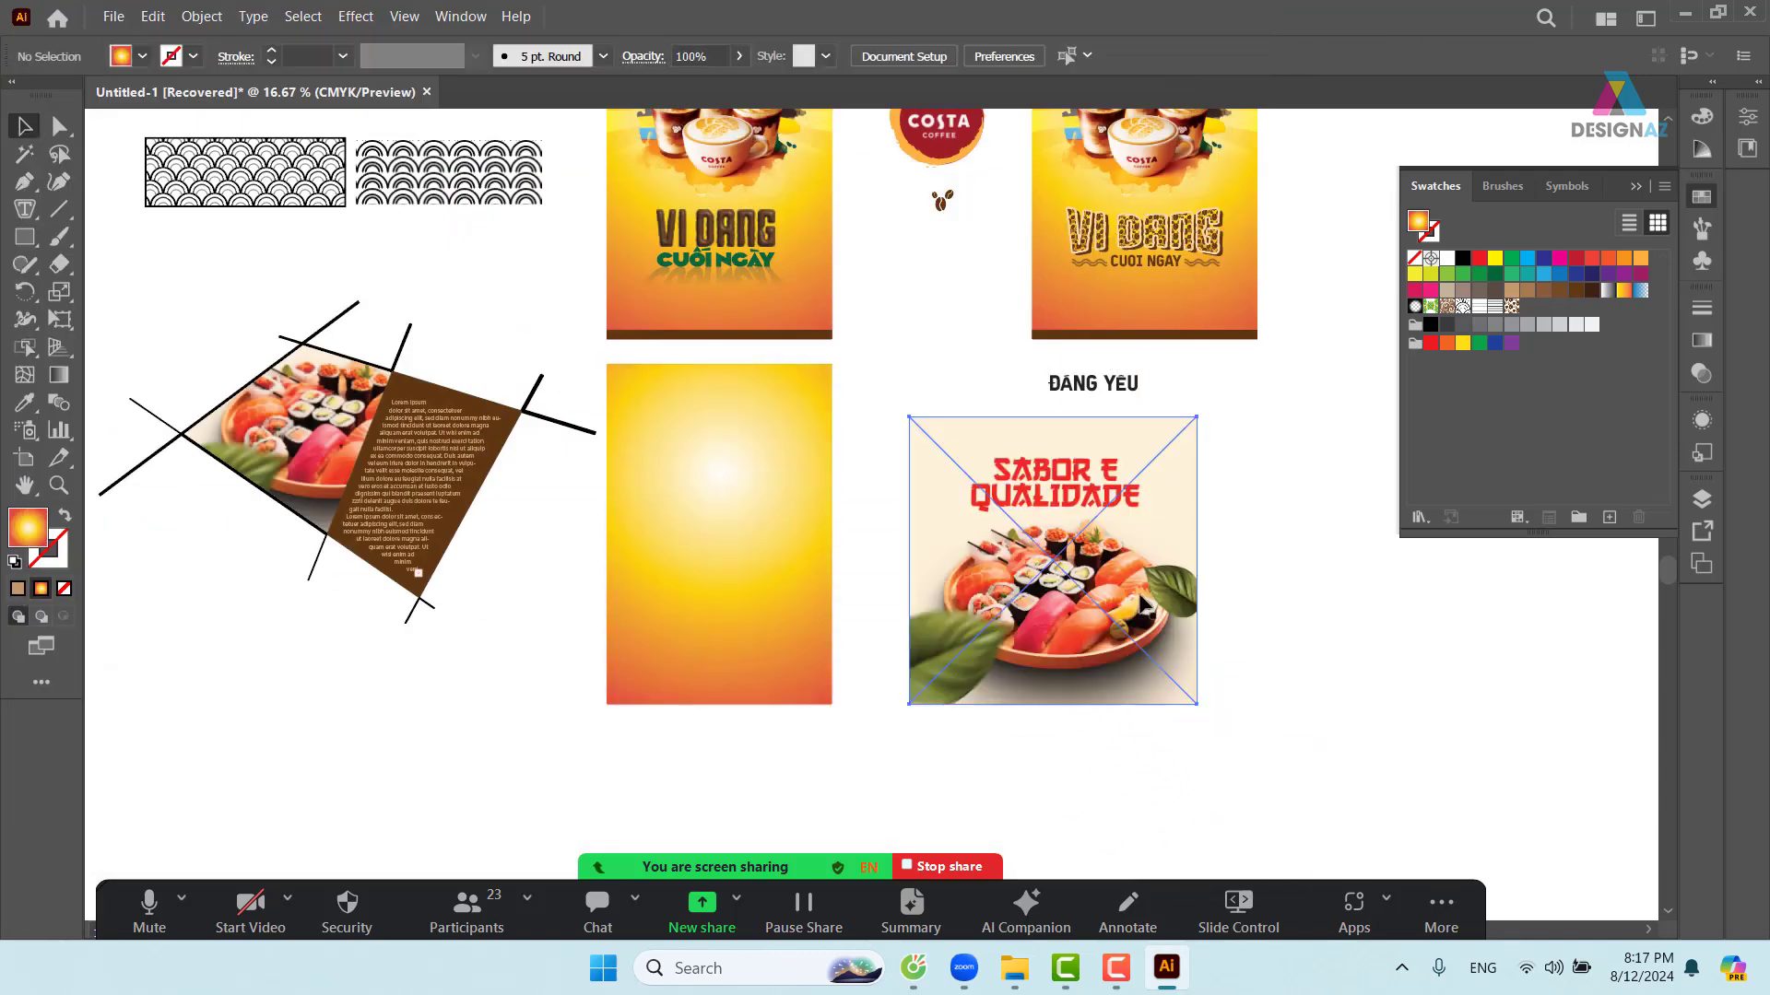
- Recolour the copied rectangle with the cream background colour sampled from the placed sushi image using the Eyedropper
click(833, 398)
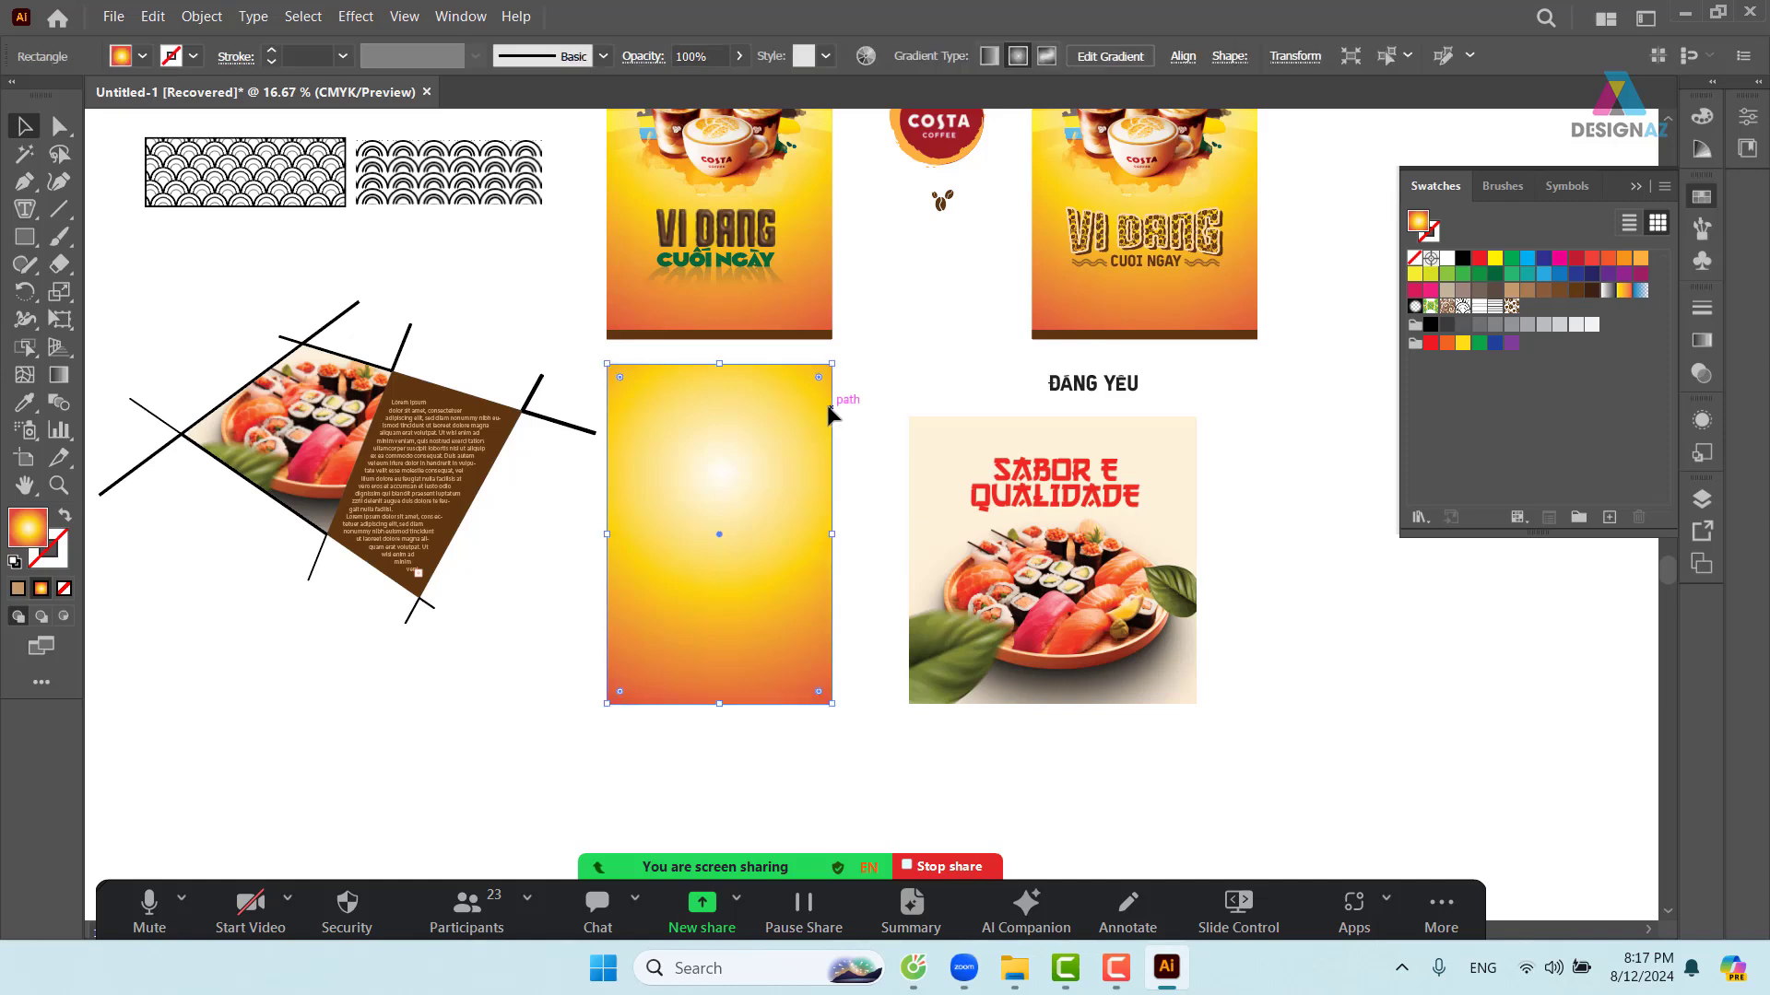
key(i)
click(984, 470)
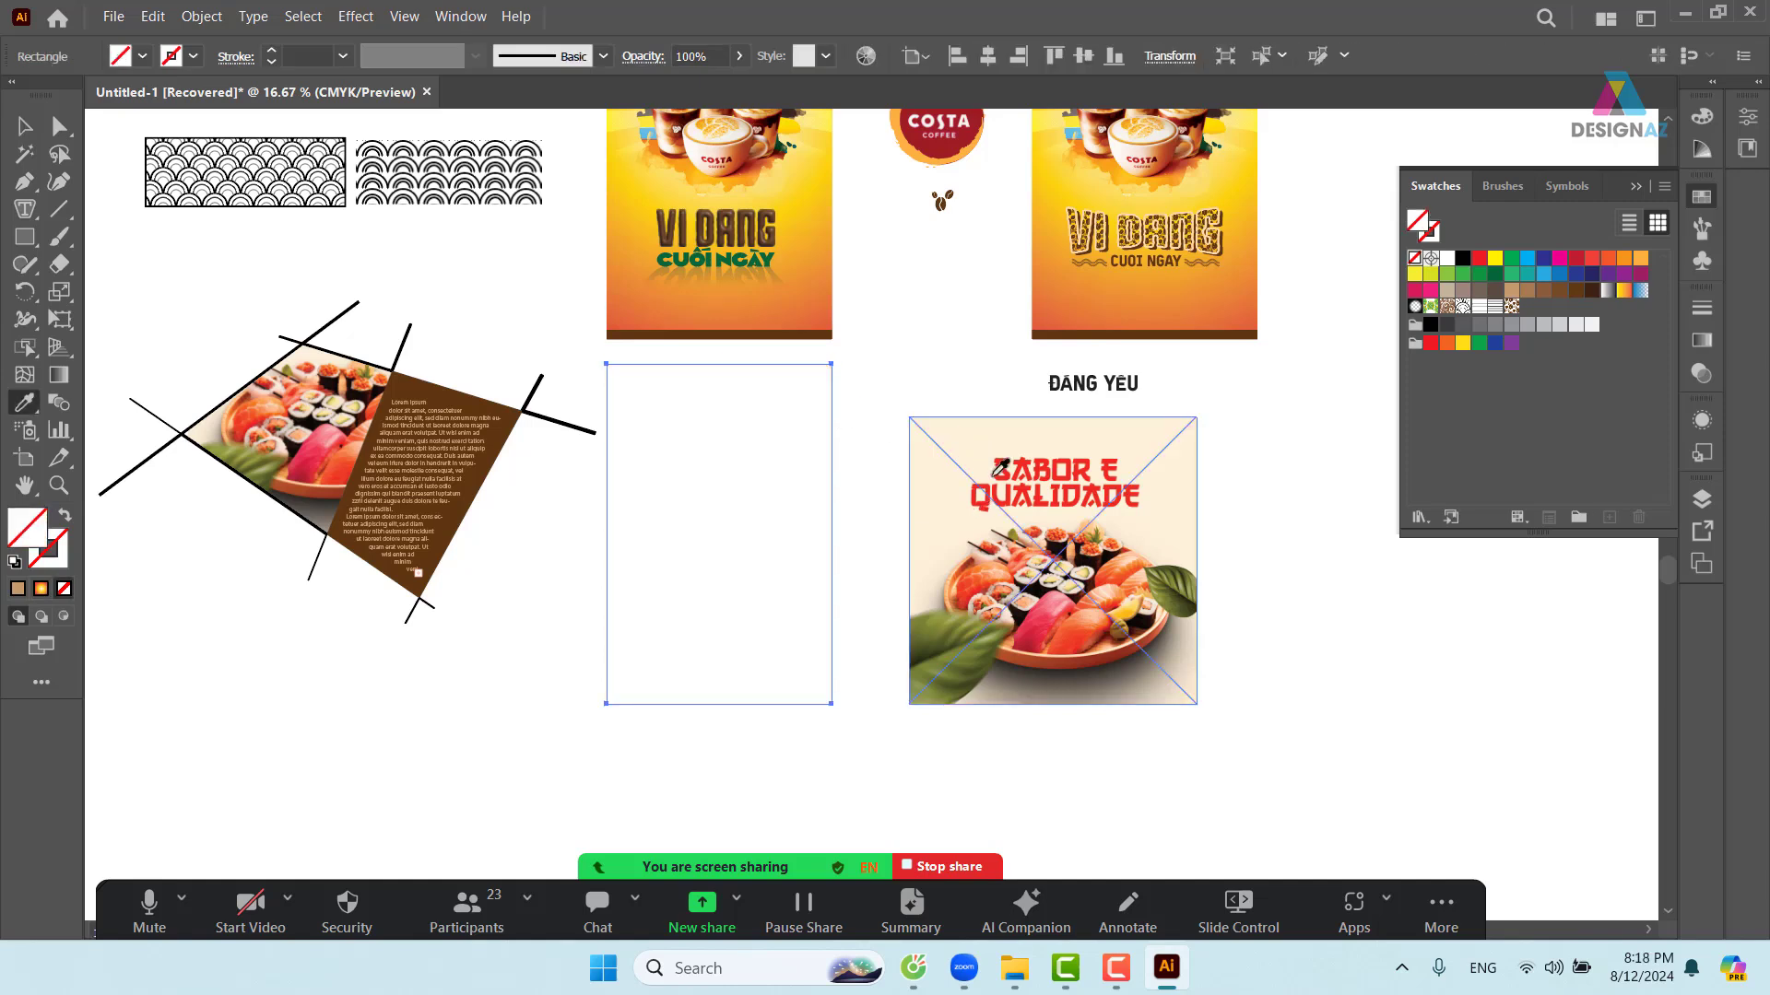
click(983, 426)
click(26, 125)
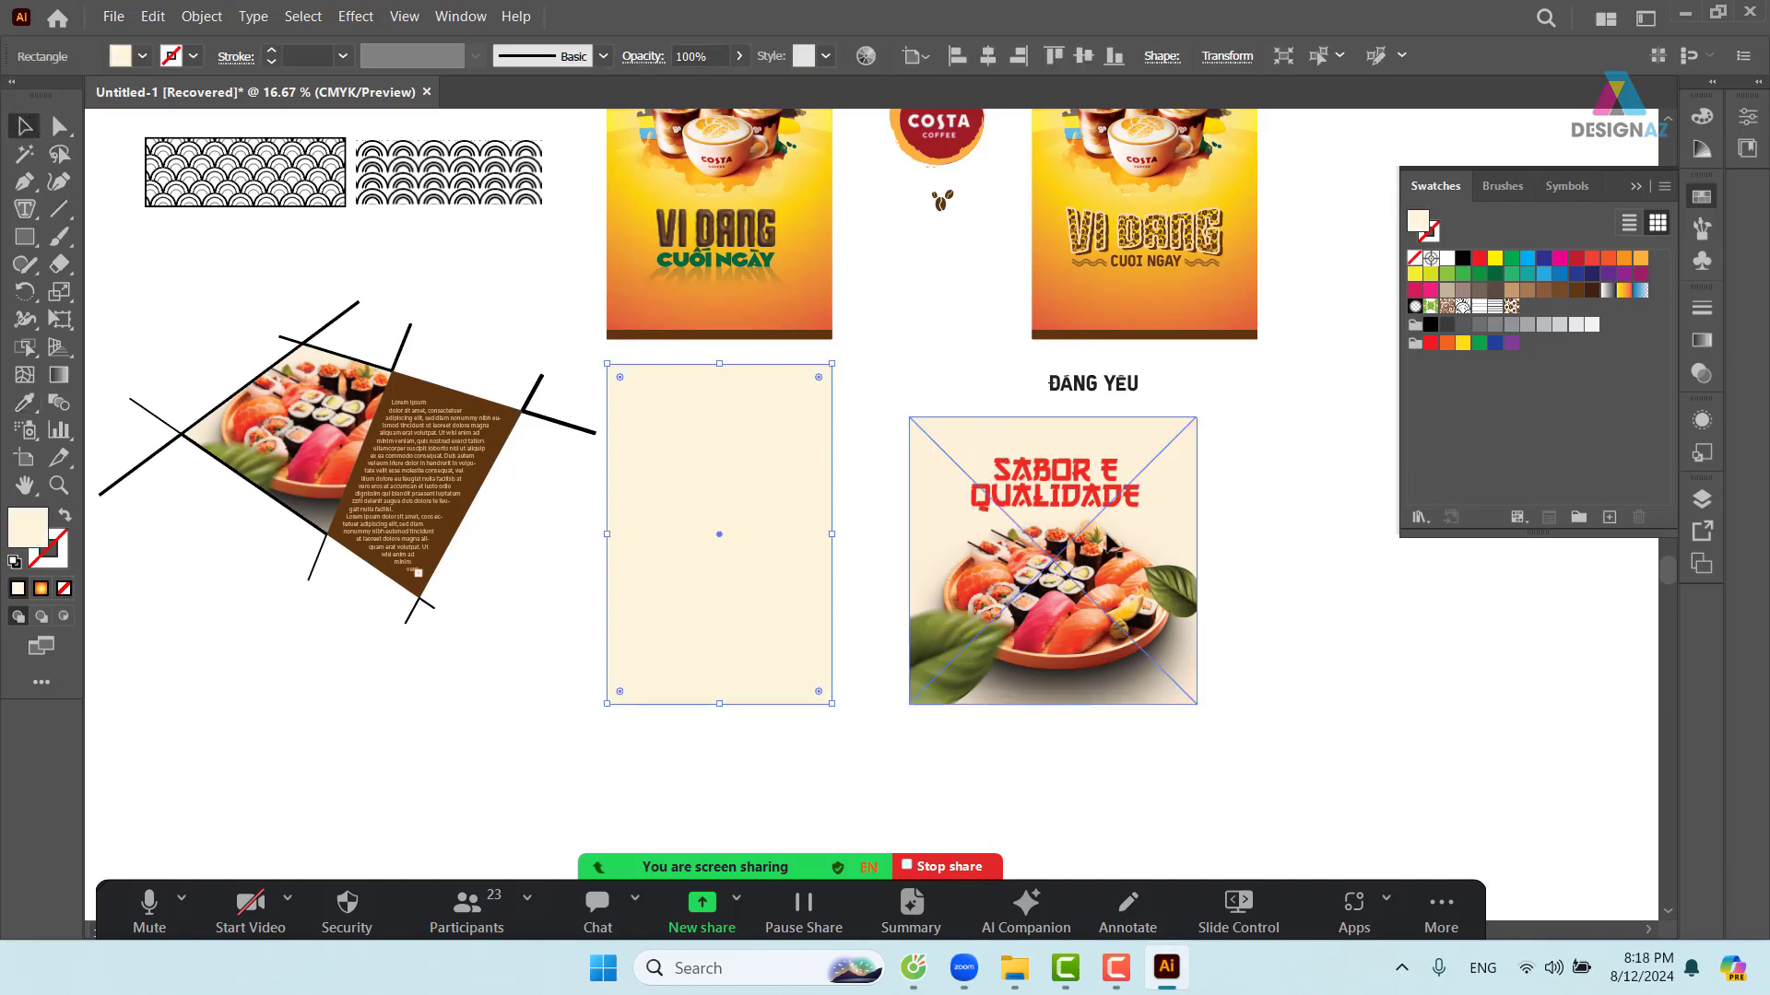
- Move the placed sushi image closer to the cream rectangle and nudge the small lettering above it slightly
drag(1016, 547, 952, 544)
click(1161, 544)
mouse_move(1108, 390)
mouse_down()
mouse_move(1080, 385)
mouse_move(1097, 392)
mouse_up()
click(1193, 436)
drag(1228, 530, 1263, 510)
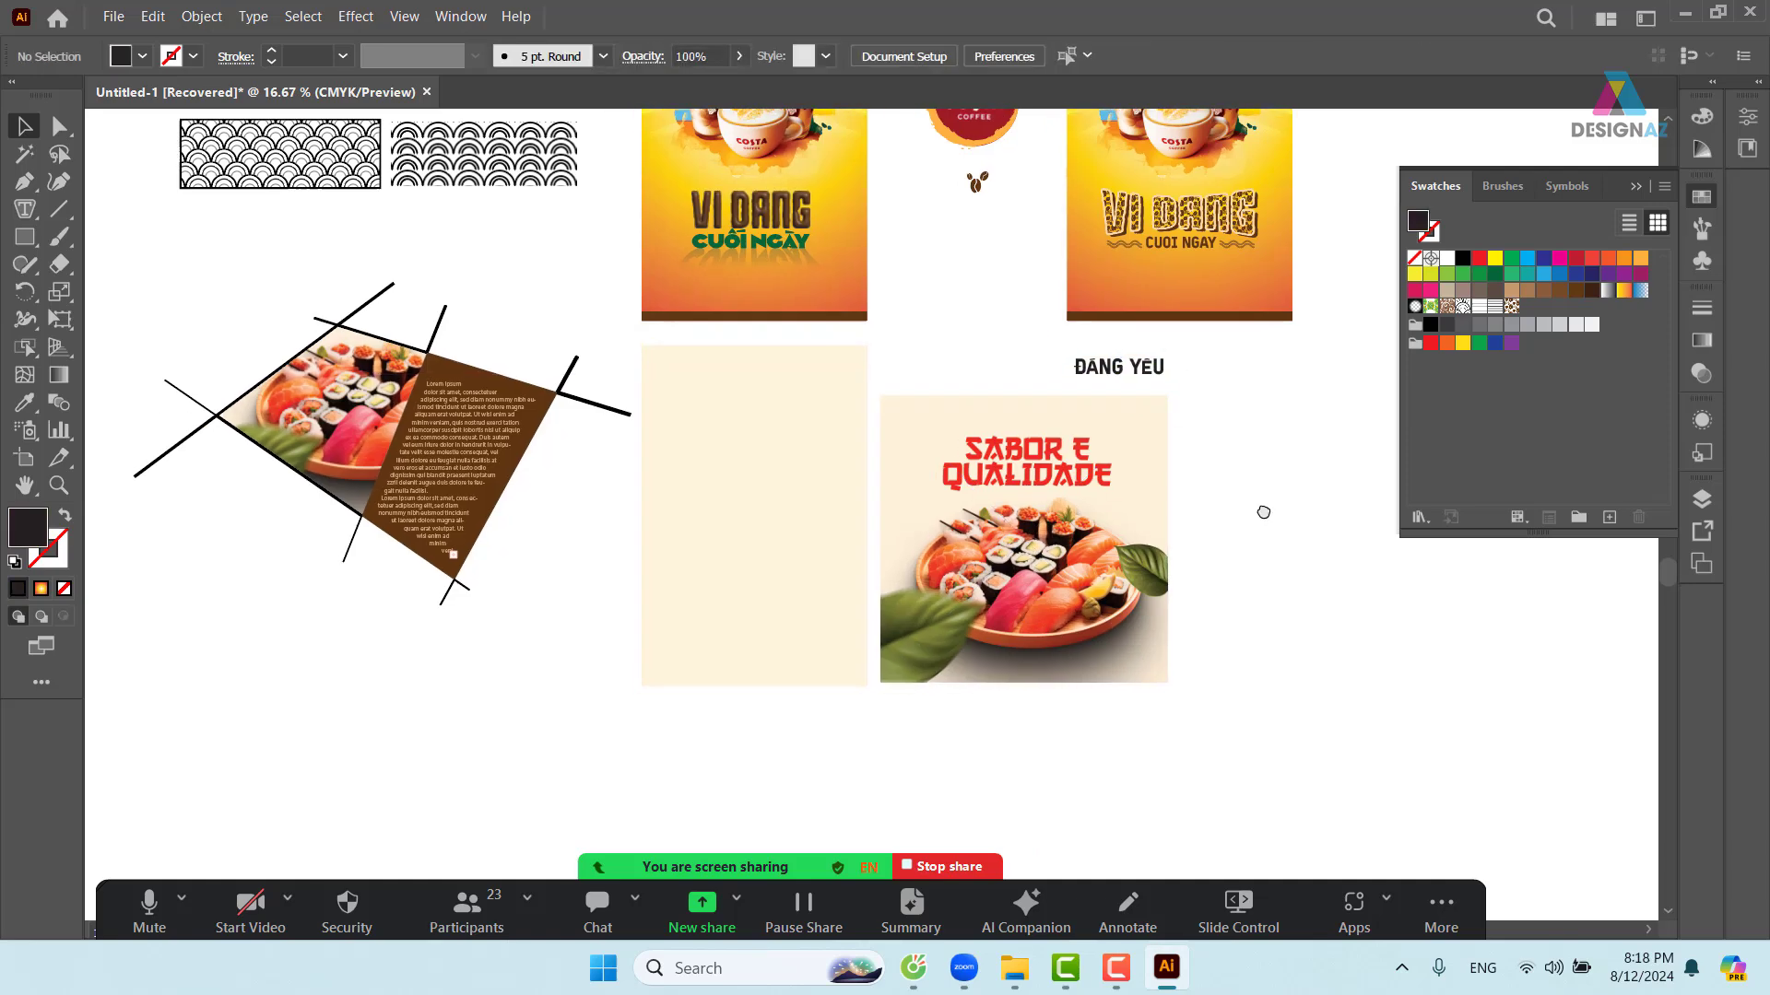
- Draw a closed wavy free-form shape over the lower part of the cream rectangle with the Pen tool
key(z)
drag(729, 438, 812, 472)
drag(874, 589, 794, 470)
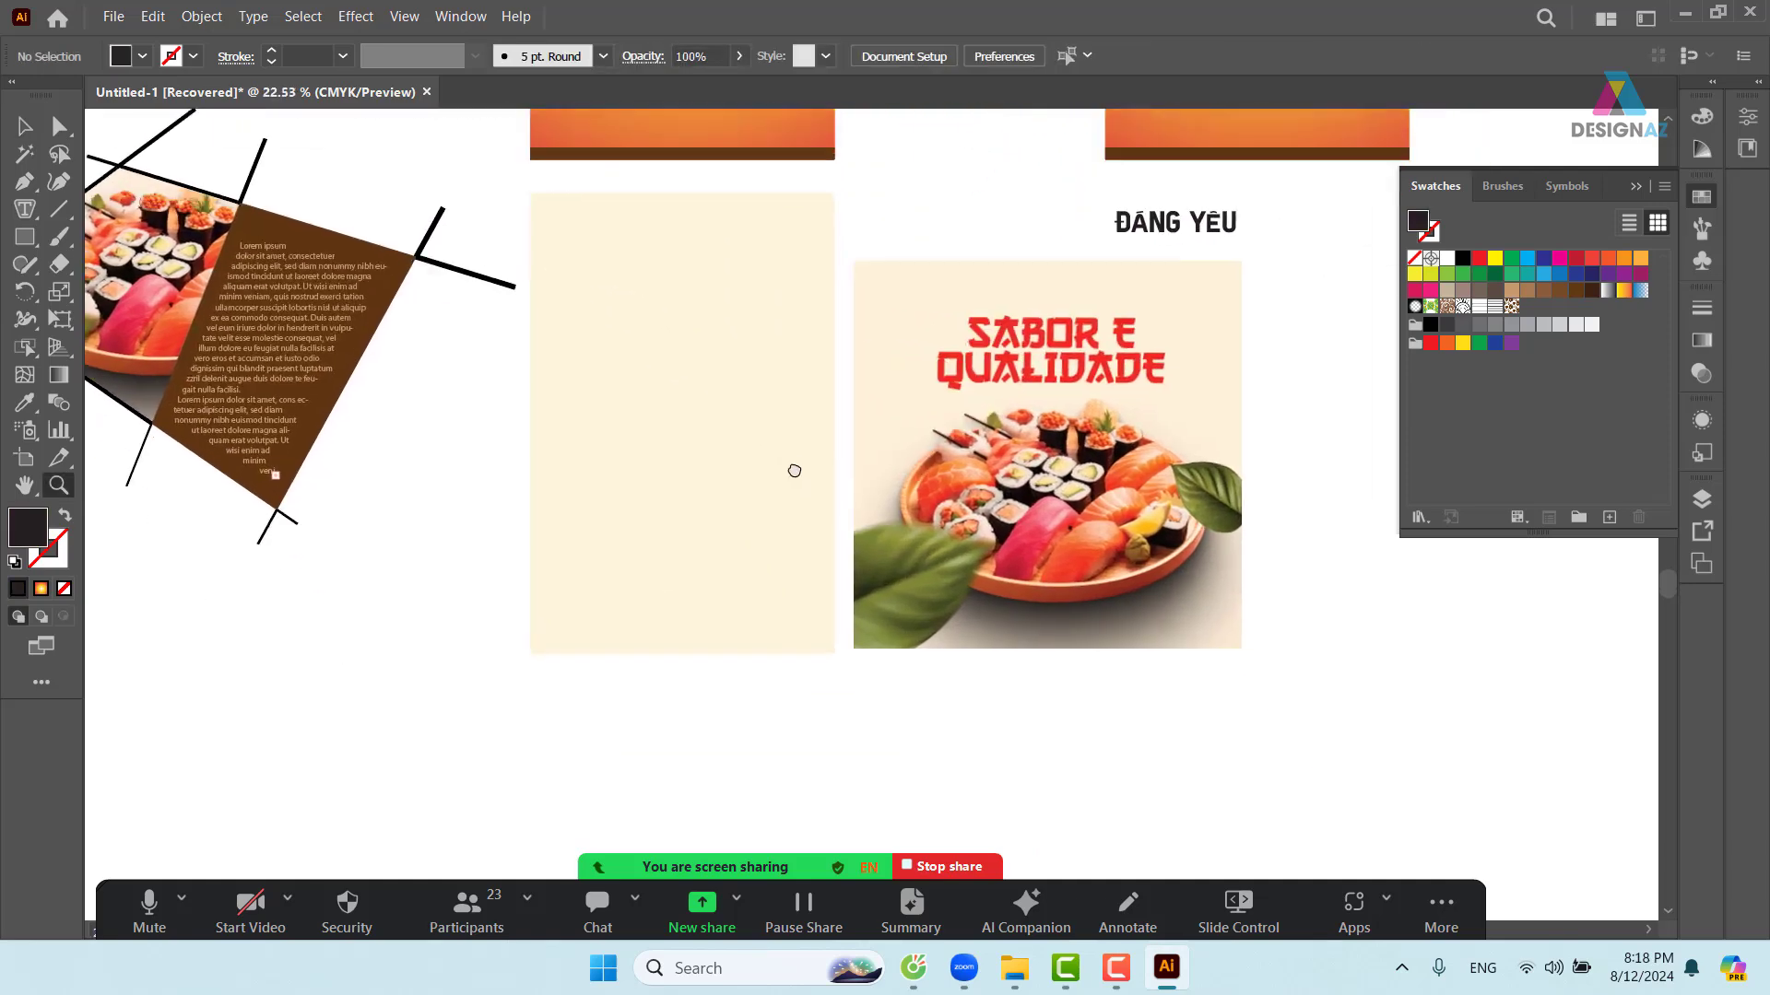
click(25, 126)
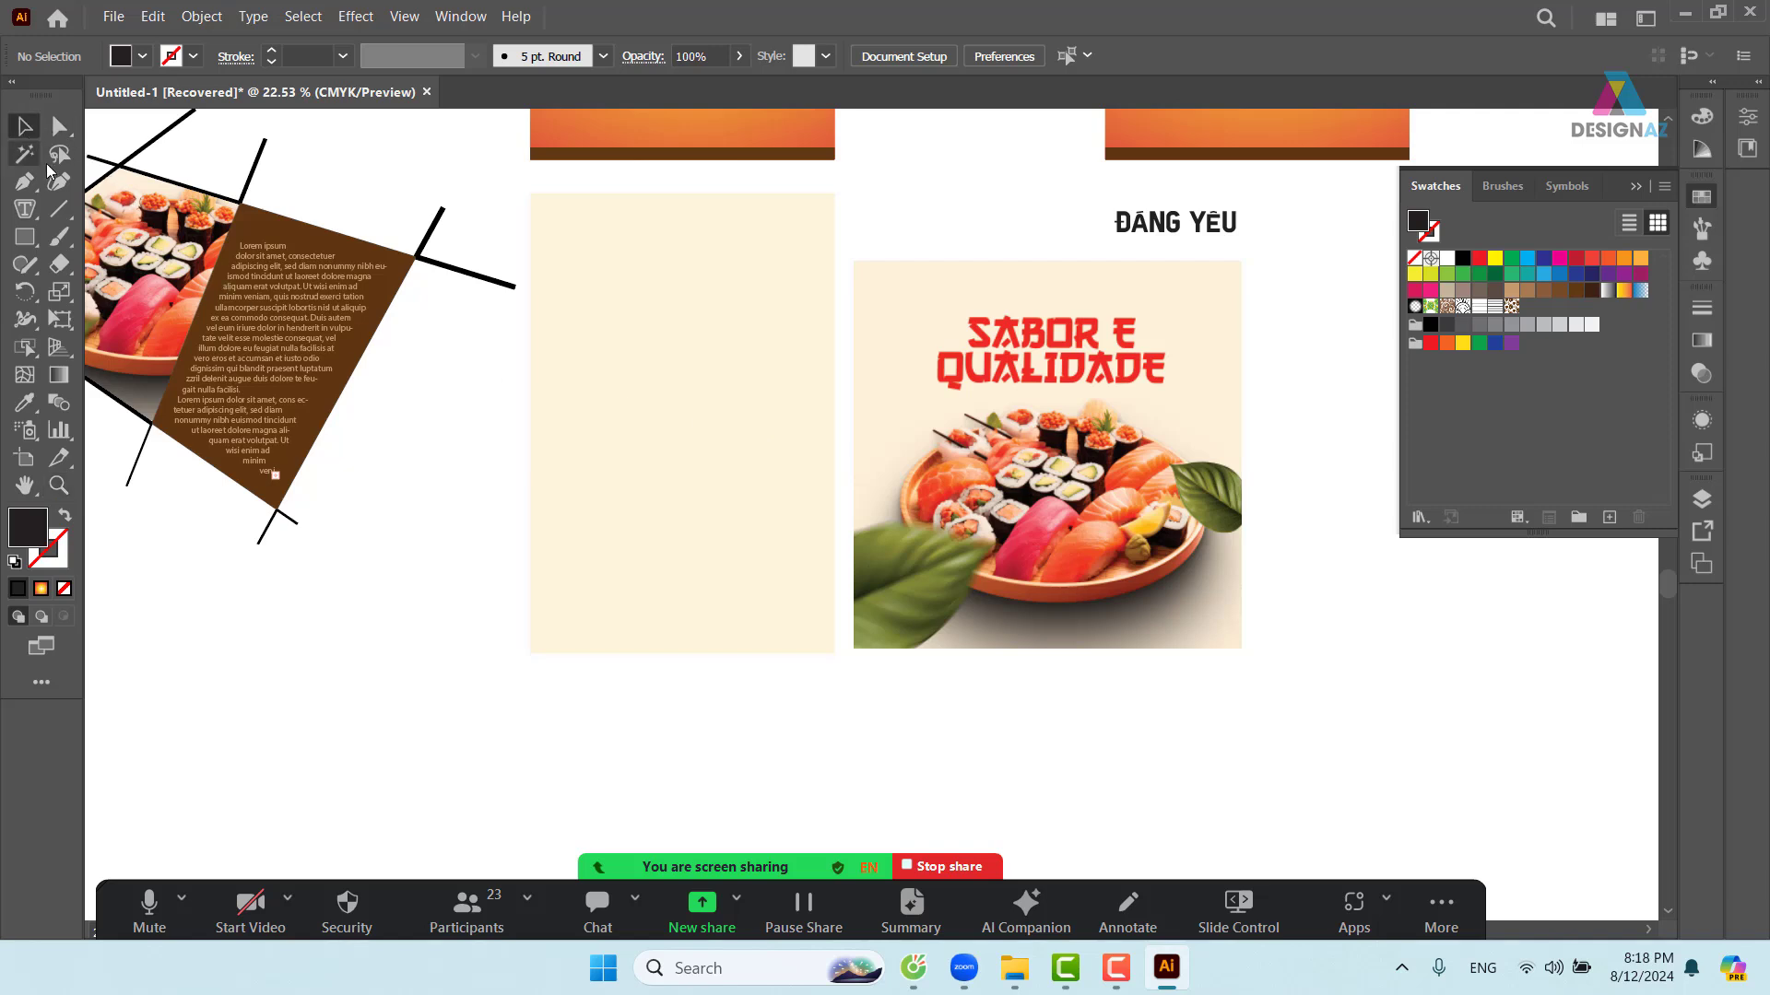
click(28, 184)
click(506, 518)
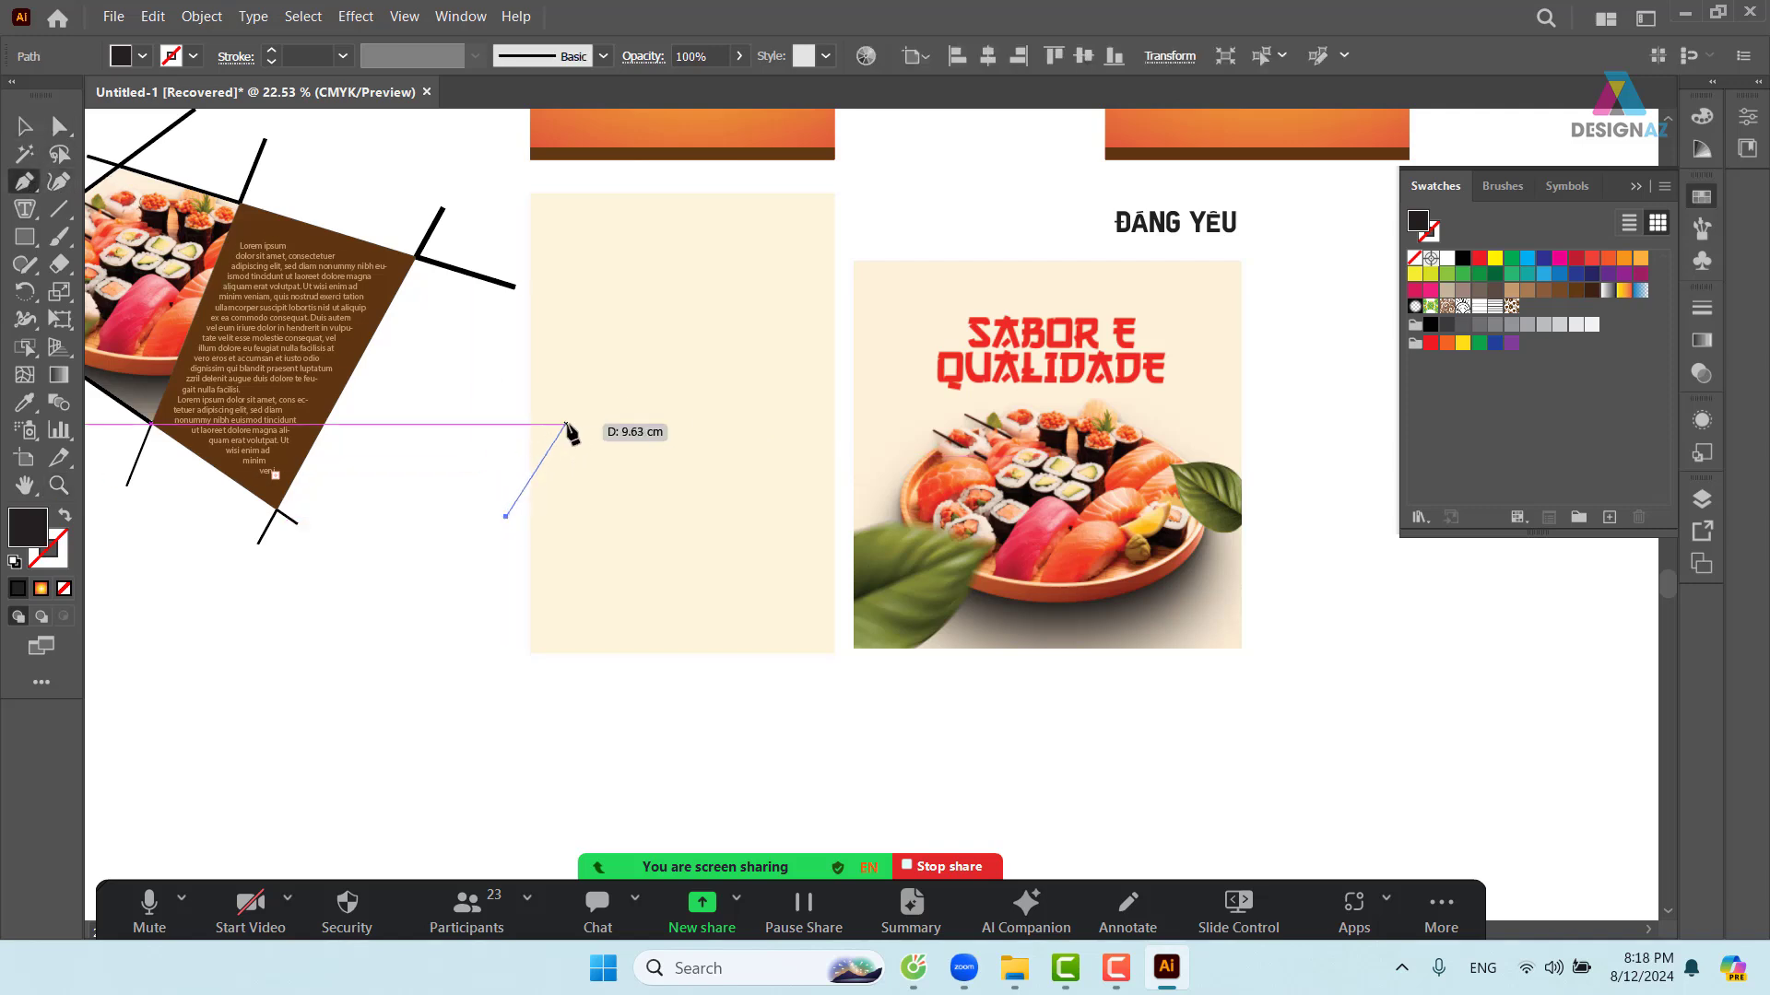
drag(578, 420, 759, 396)
click(785, 436)
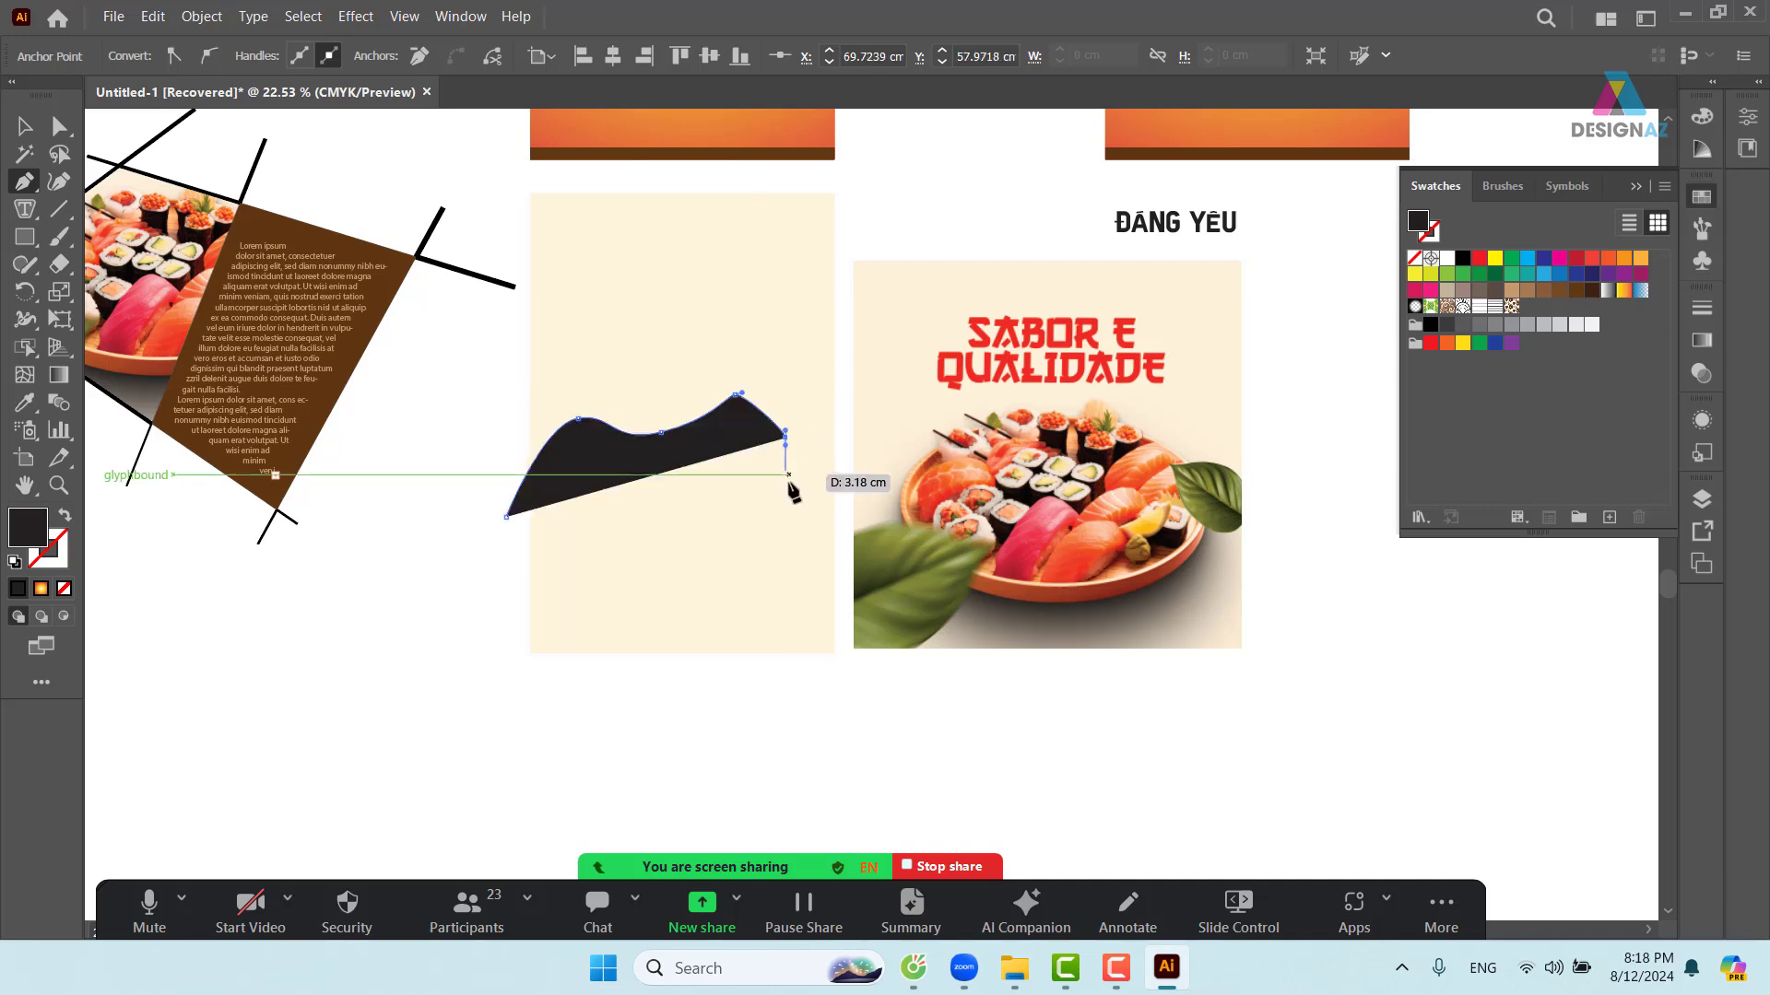
drag(789, 487, 773, 504)
drag(719, 546, 718, 558)
drag(760, 599, 773, 607)
drag(774, 662, 767, 675)
drag(711, 708, 693, 716)
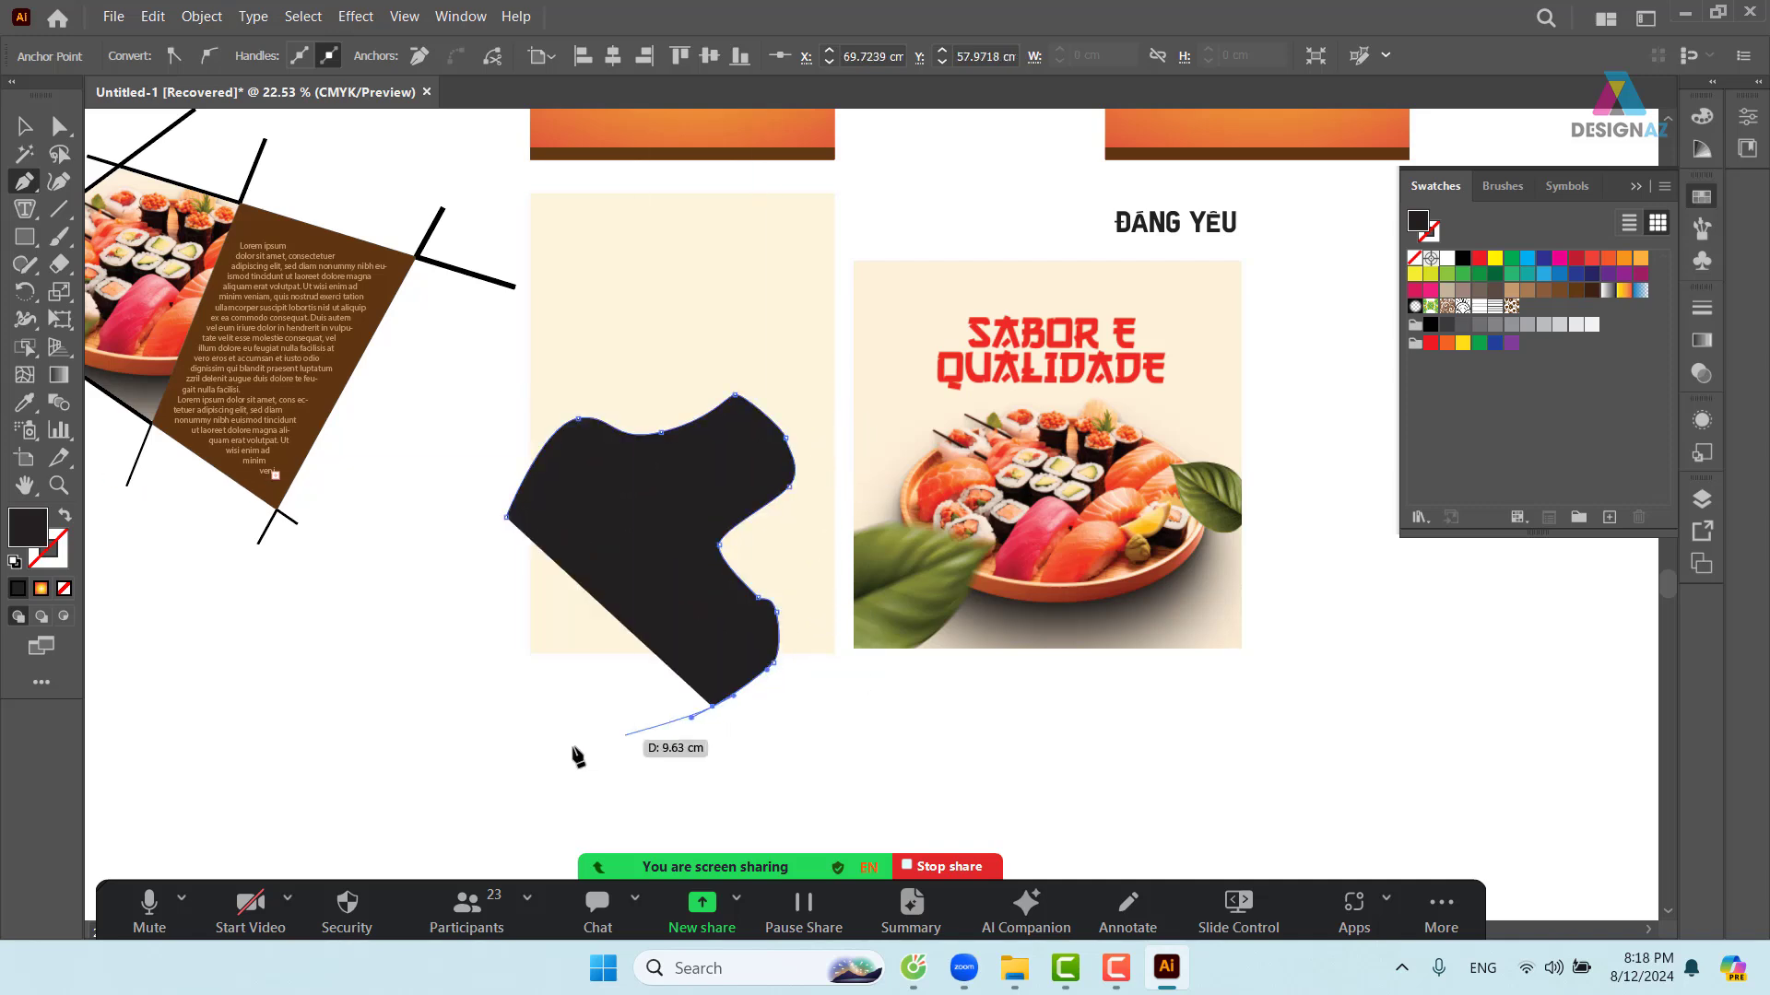
drag(565, 748, 549, 752)
drag(455, 741, 437, 727)
click(506, 517)
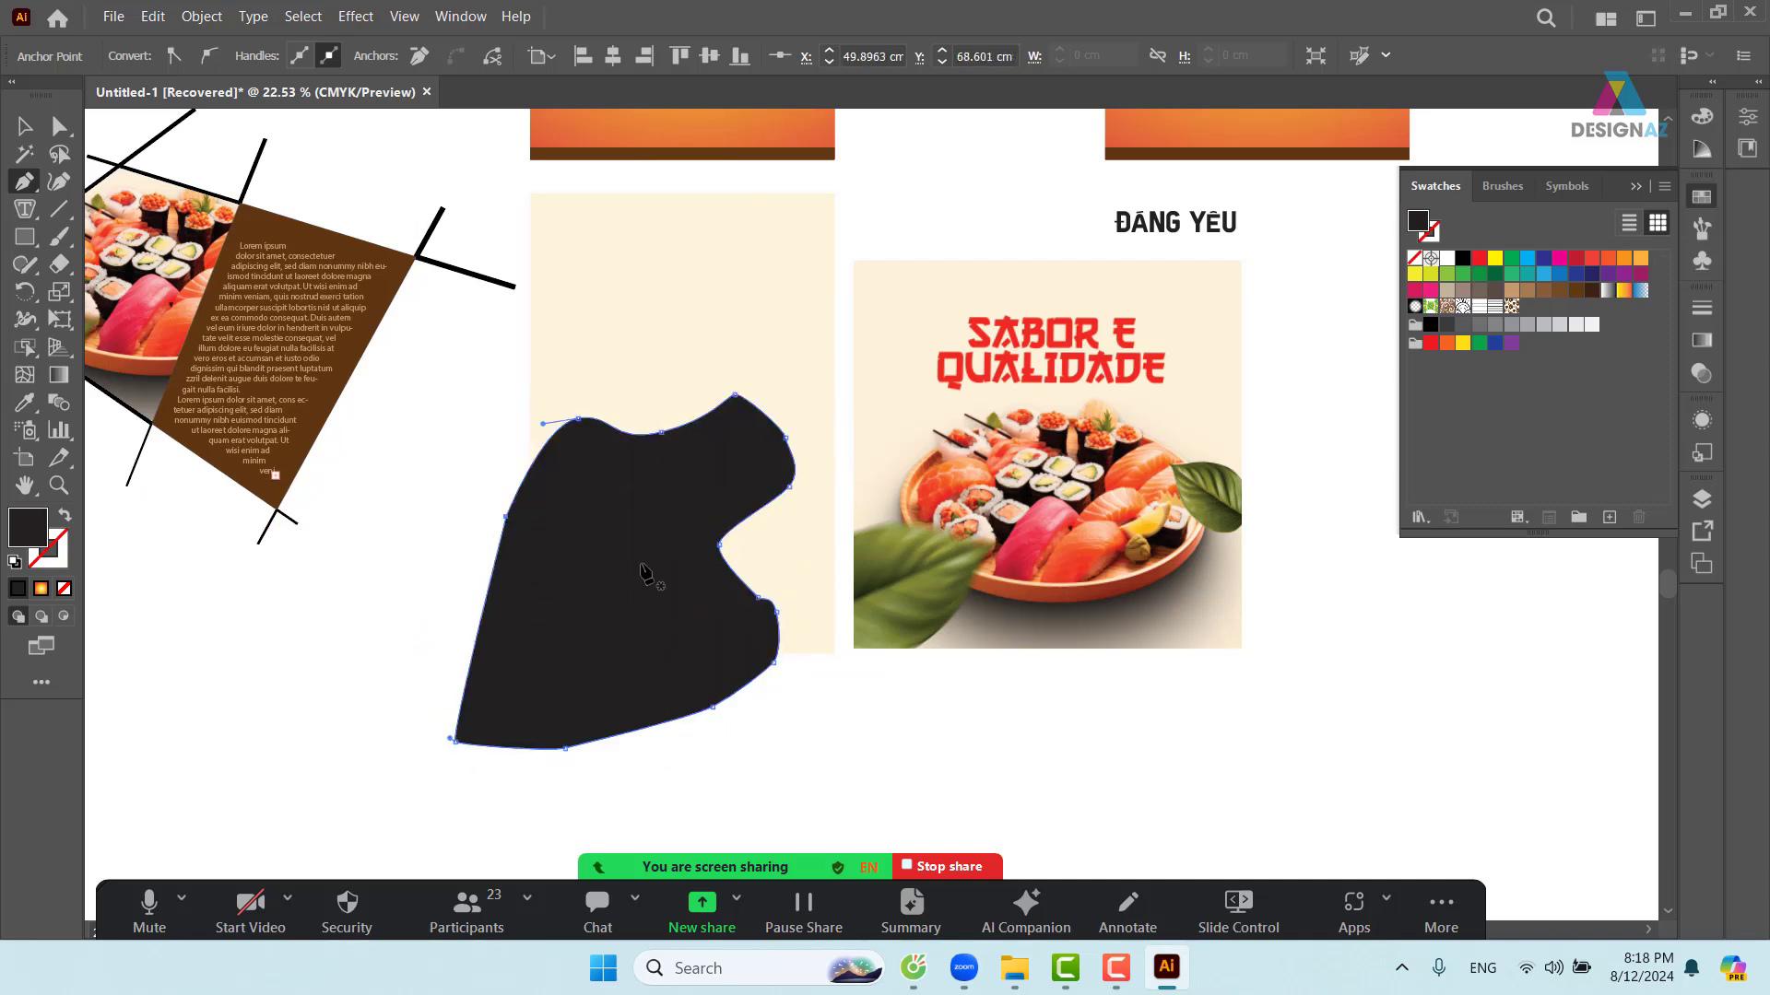
- Delete the dark free-form shape drawn over the cream rectangle
key(z)
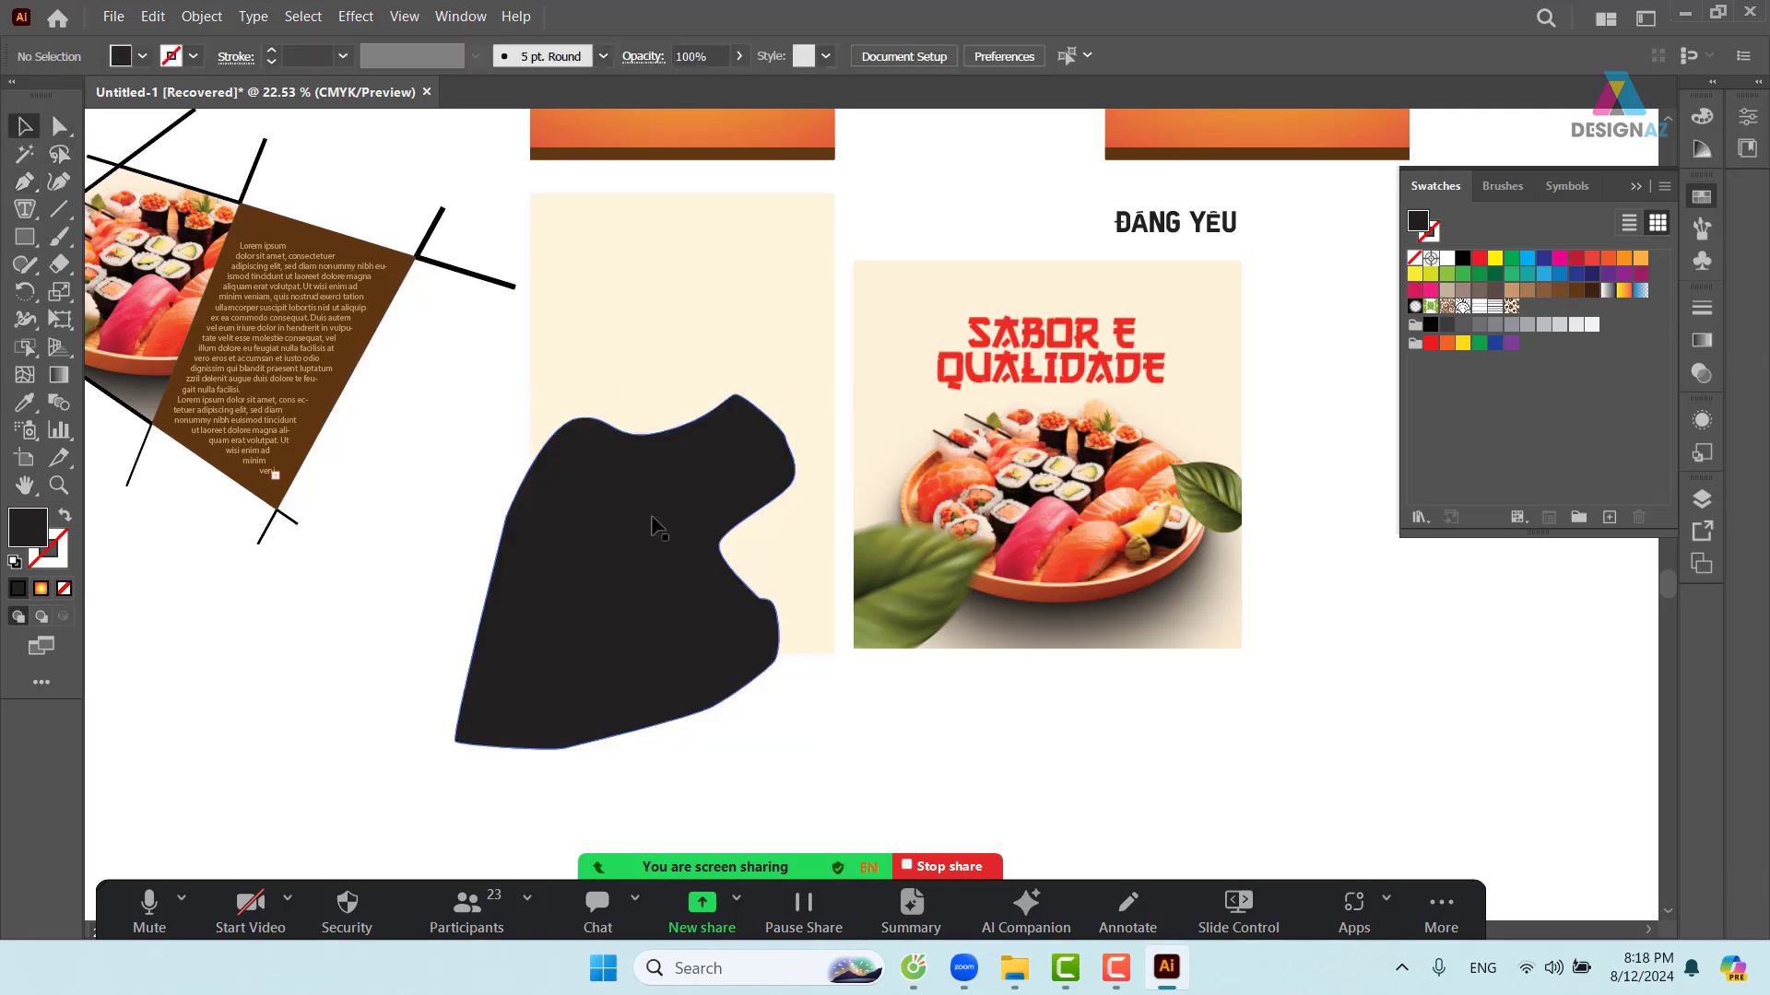
drag(731, 373, 887, 524)
drag(764, 543, 784, 371)
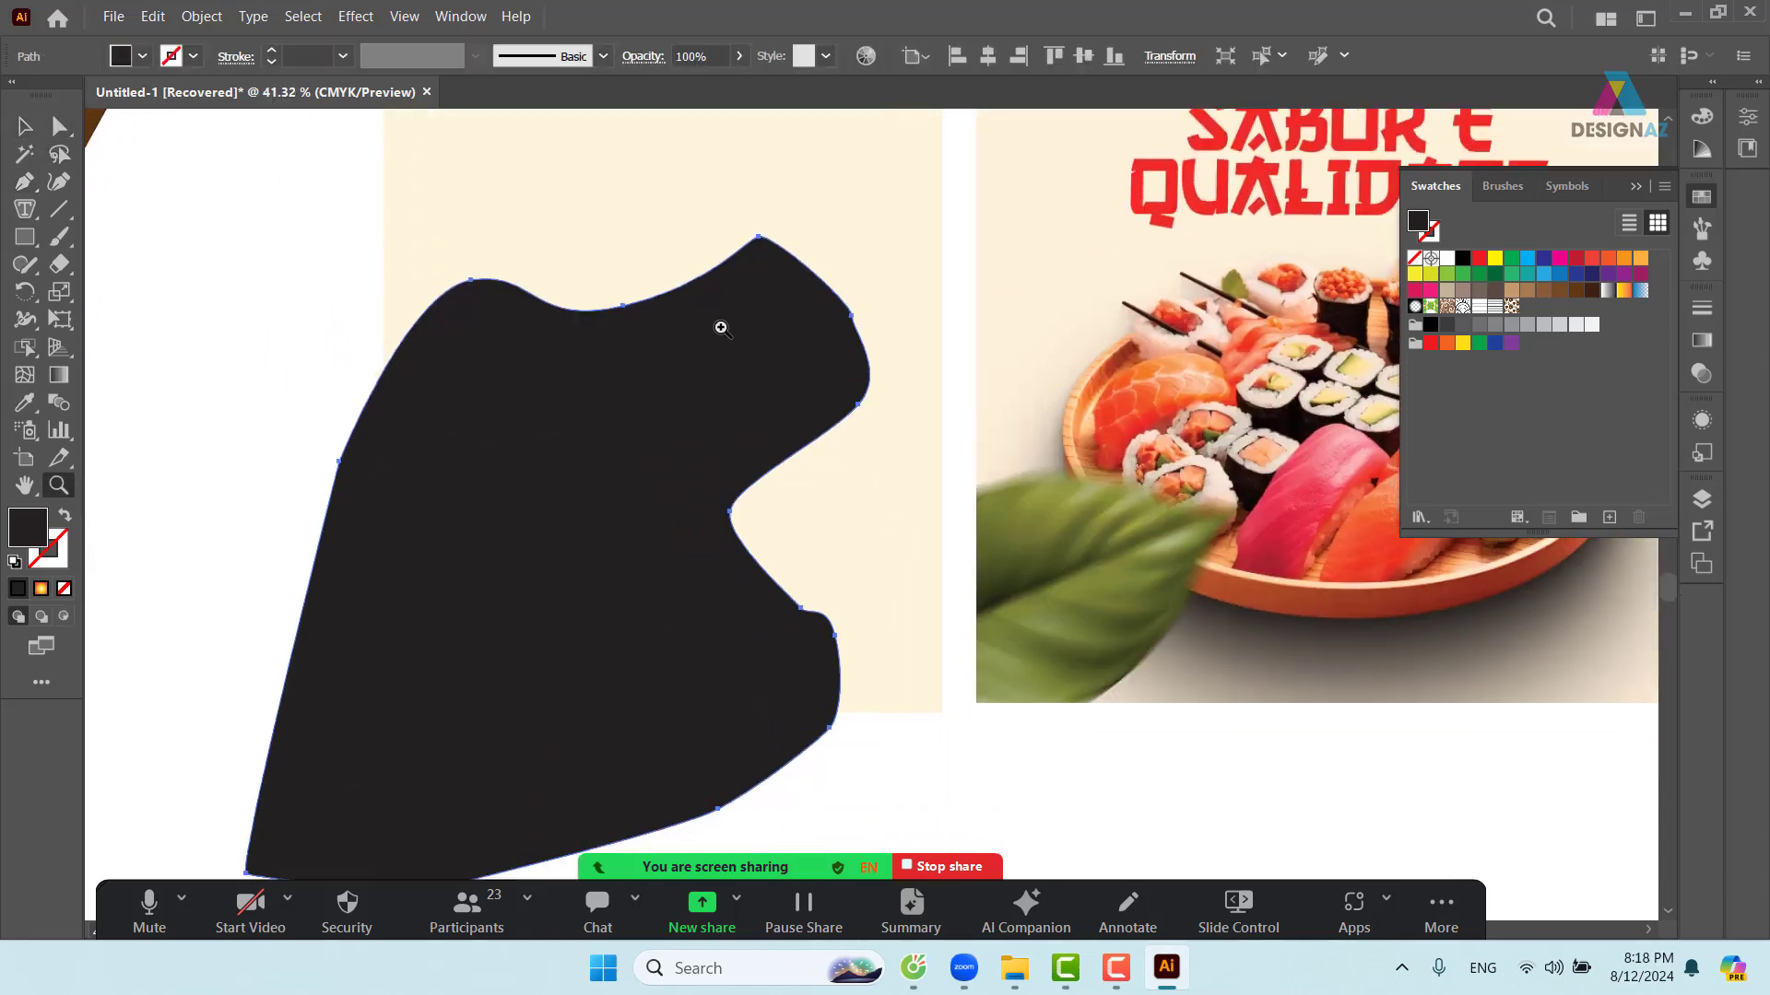
click(25, 125)
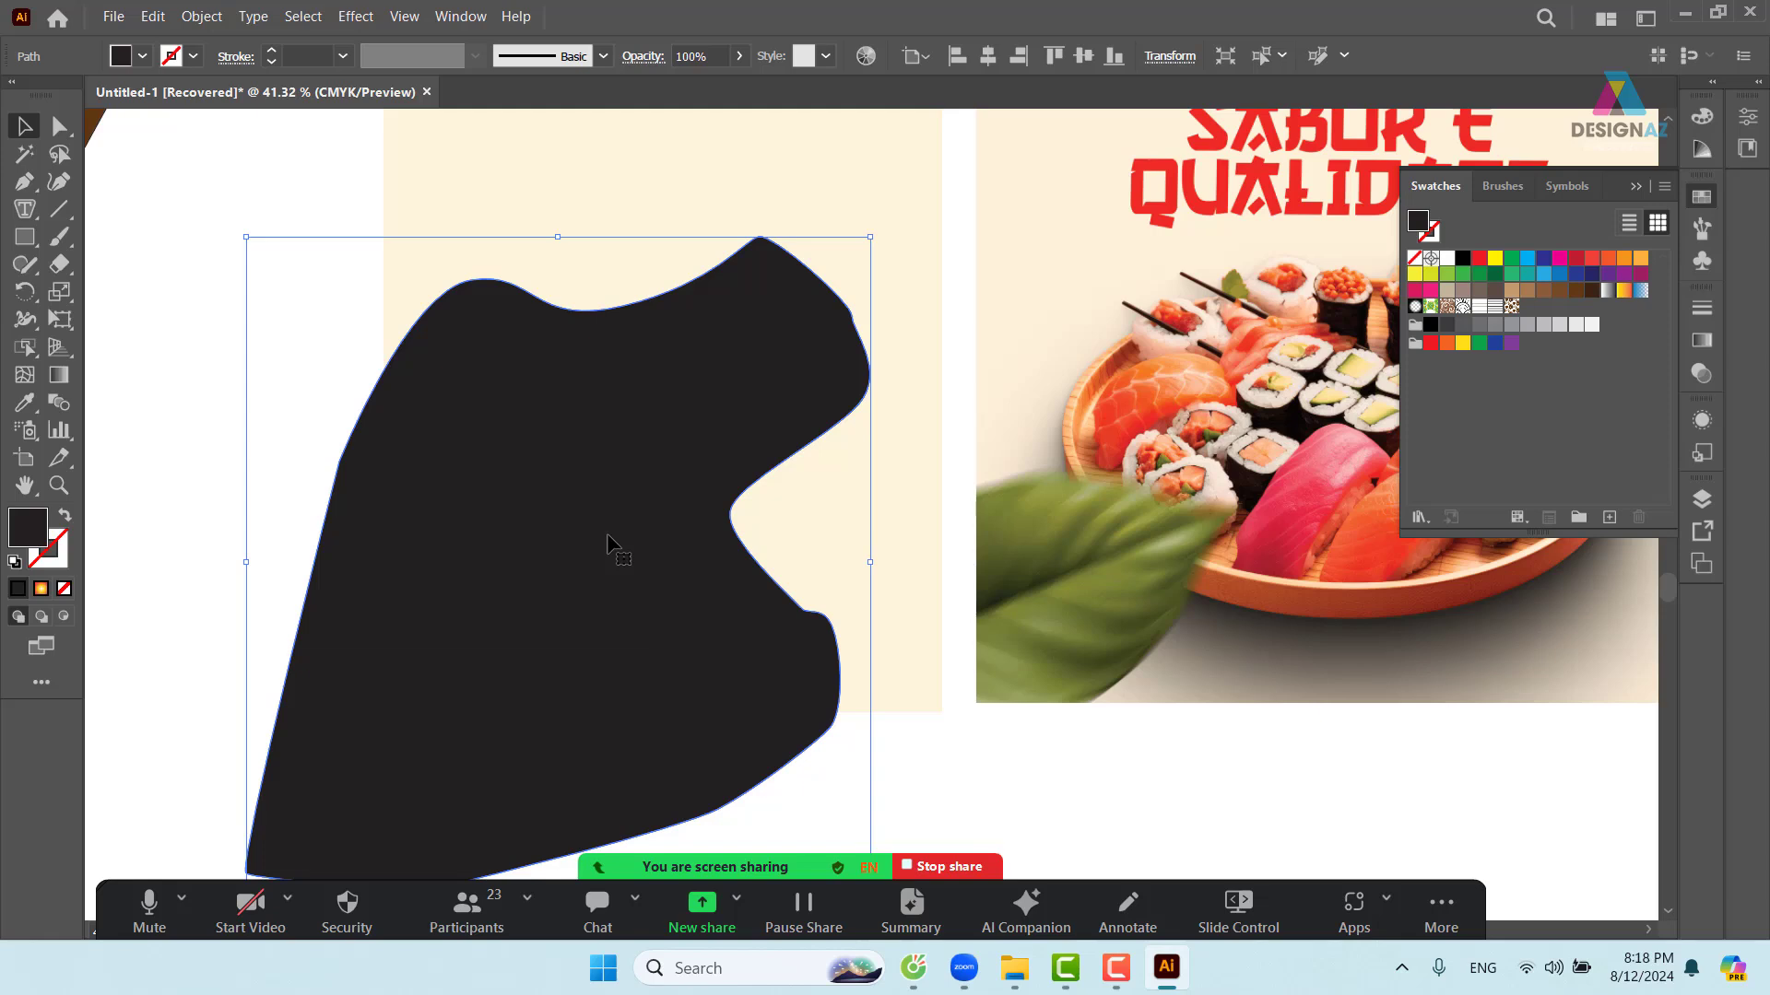
key(Delete)
- Draw a large ellipse with the Ellipse tool and move it to overlap the cream rectangle's lower-left corner
scroll(399, 355, down, 2)
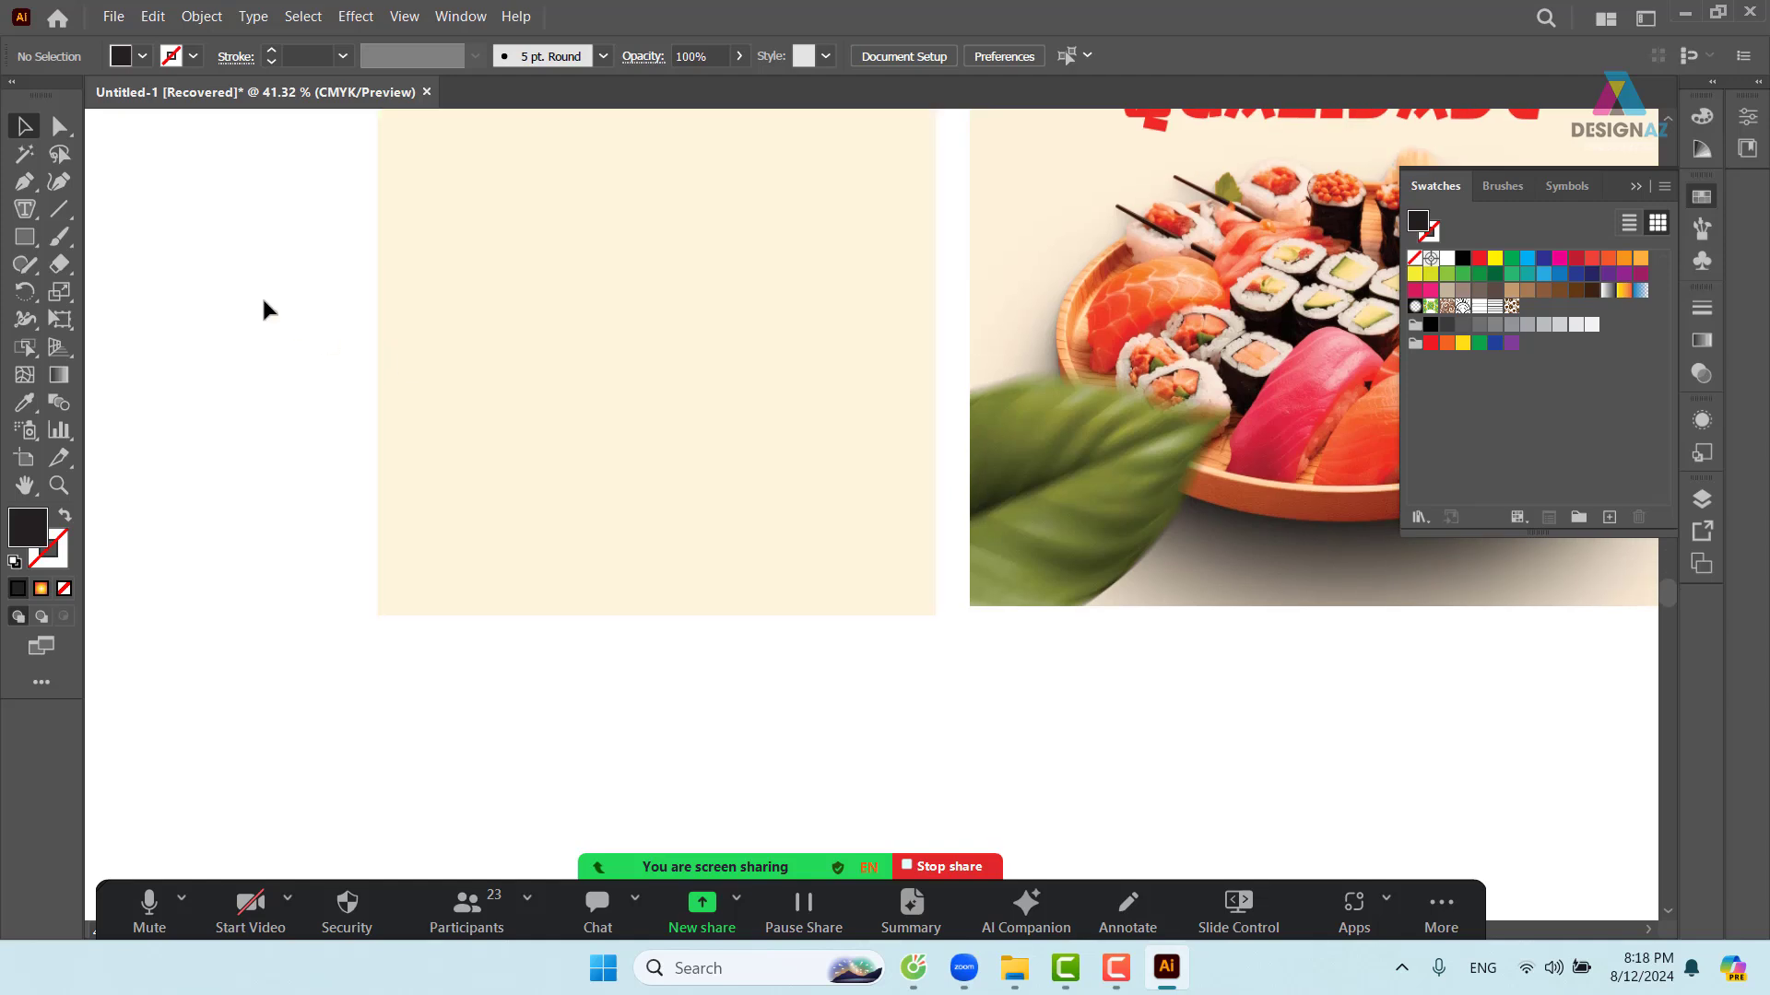
drag(25, 237, 110, 291)
drag(281, 216, 885, 762)
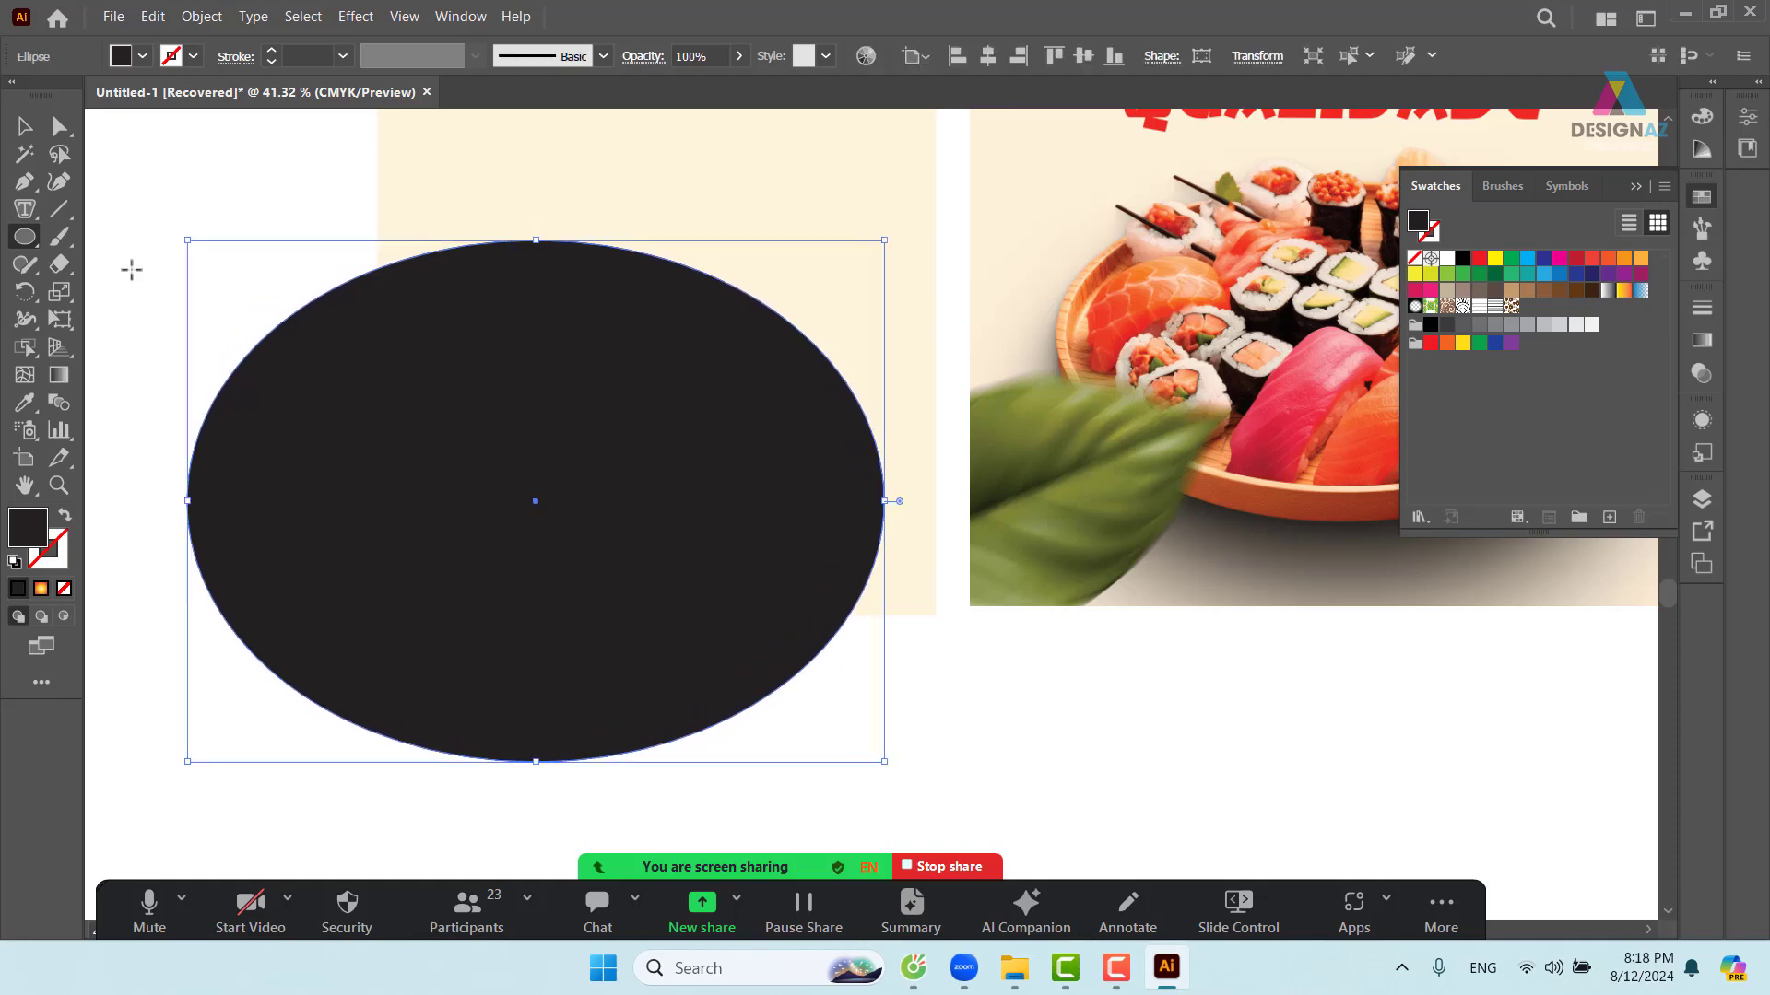
click(25, 126)
drag(733, 451, 643, 484)
- Trim away the ellipse's area outside the cream rectangle using the Shape Builder tool on both shapes
shift+click(820, 304)
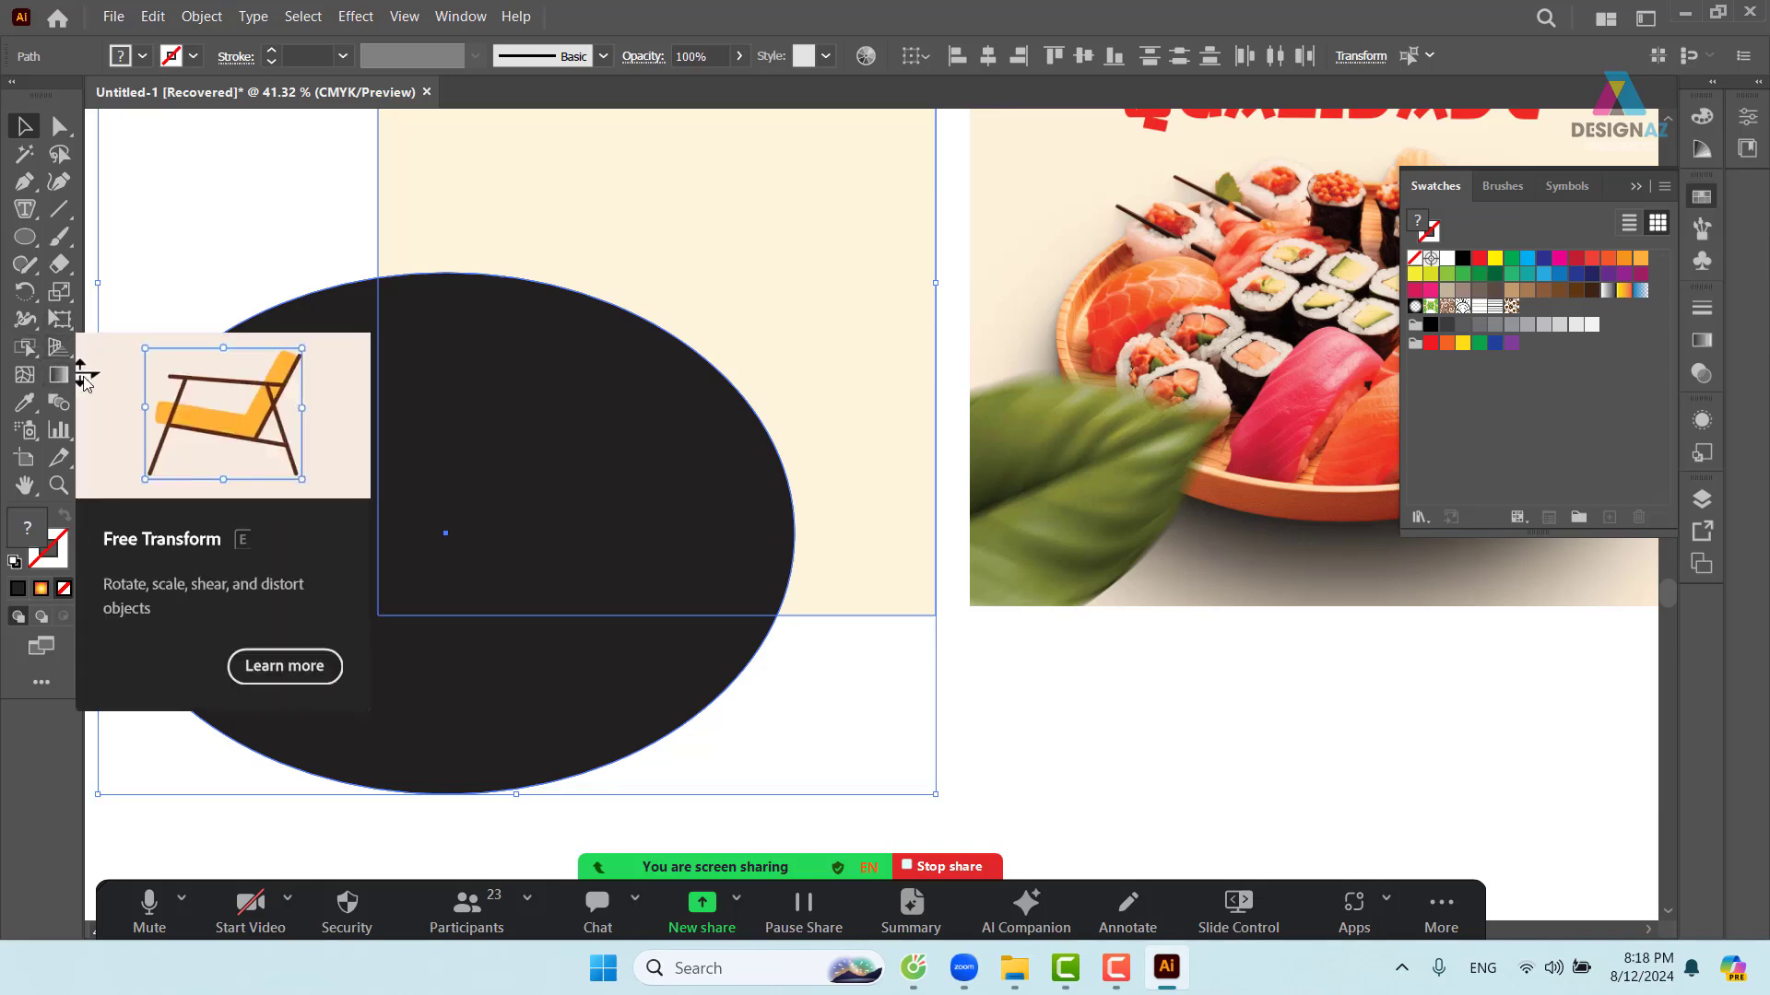
click(27, 350)
drag(270, 242, 317, 422)
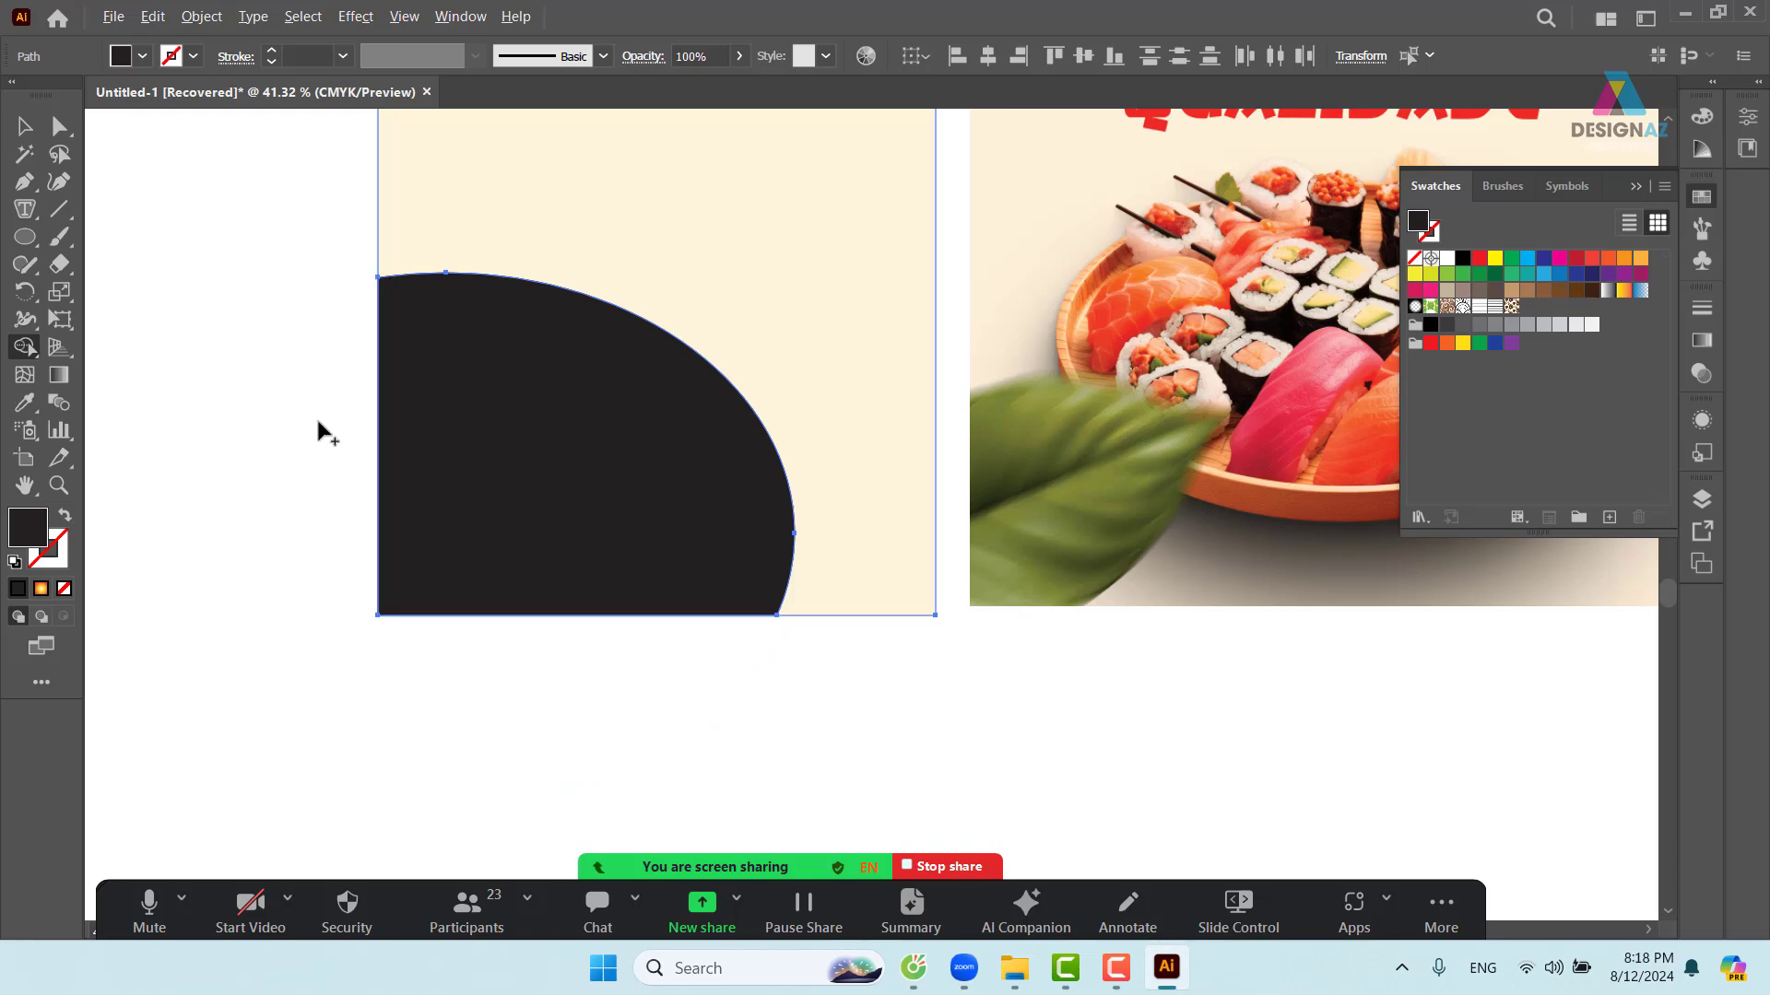
click(25, 127)
click(356, 345)
- Fill the trimmed ellipse with the salmon orange sampled from the sushi image using the Eyedropper, and deselect it
click(479, 379)
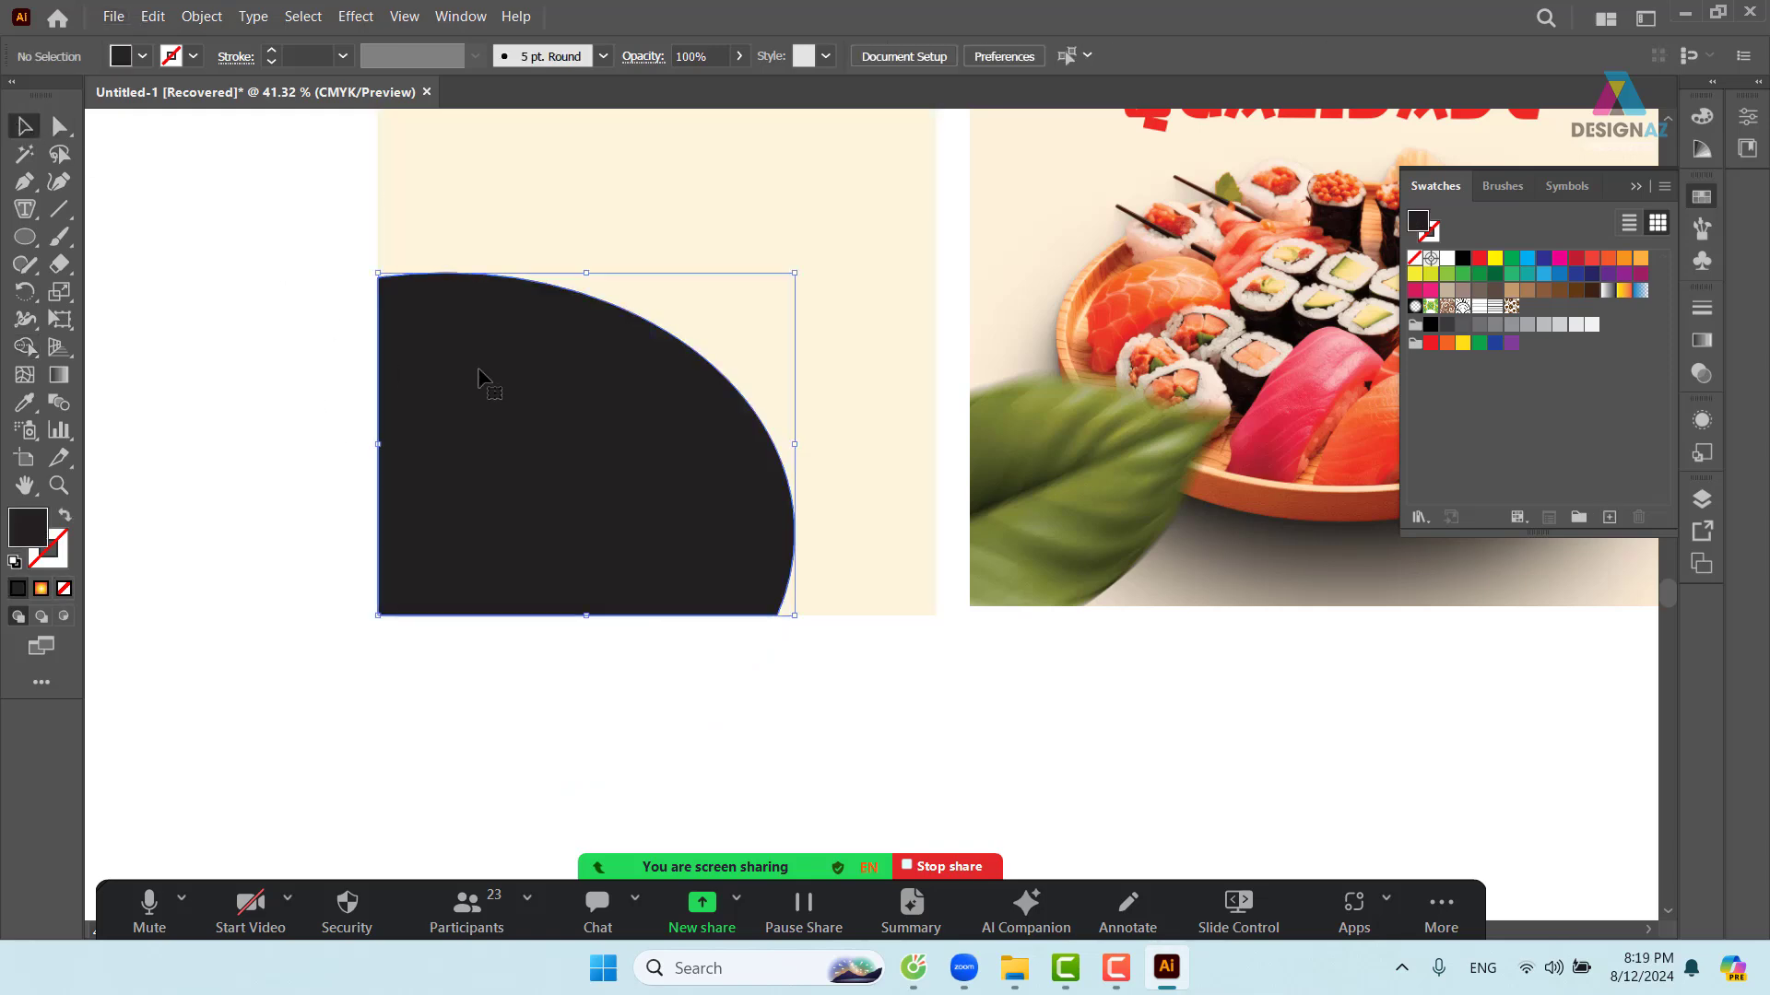
drag(834, 421, 711, 513)
key(i)
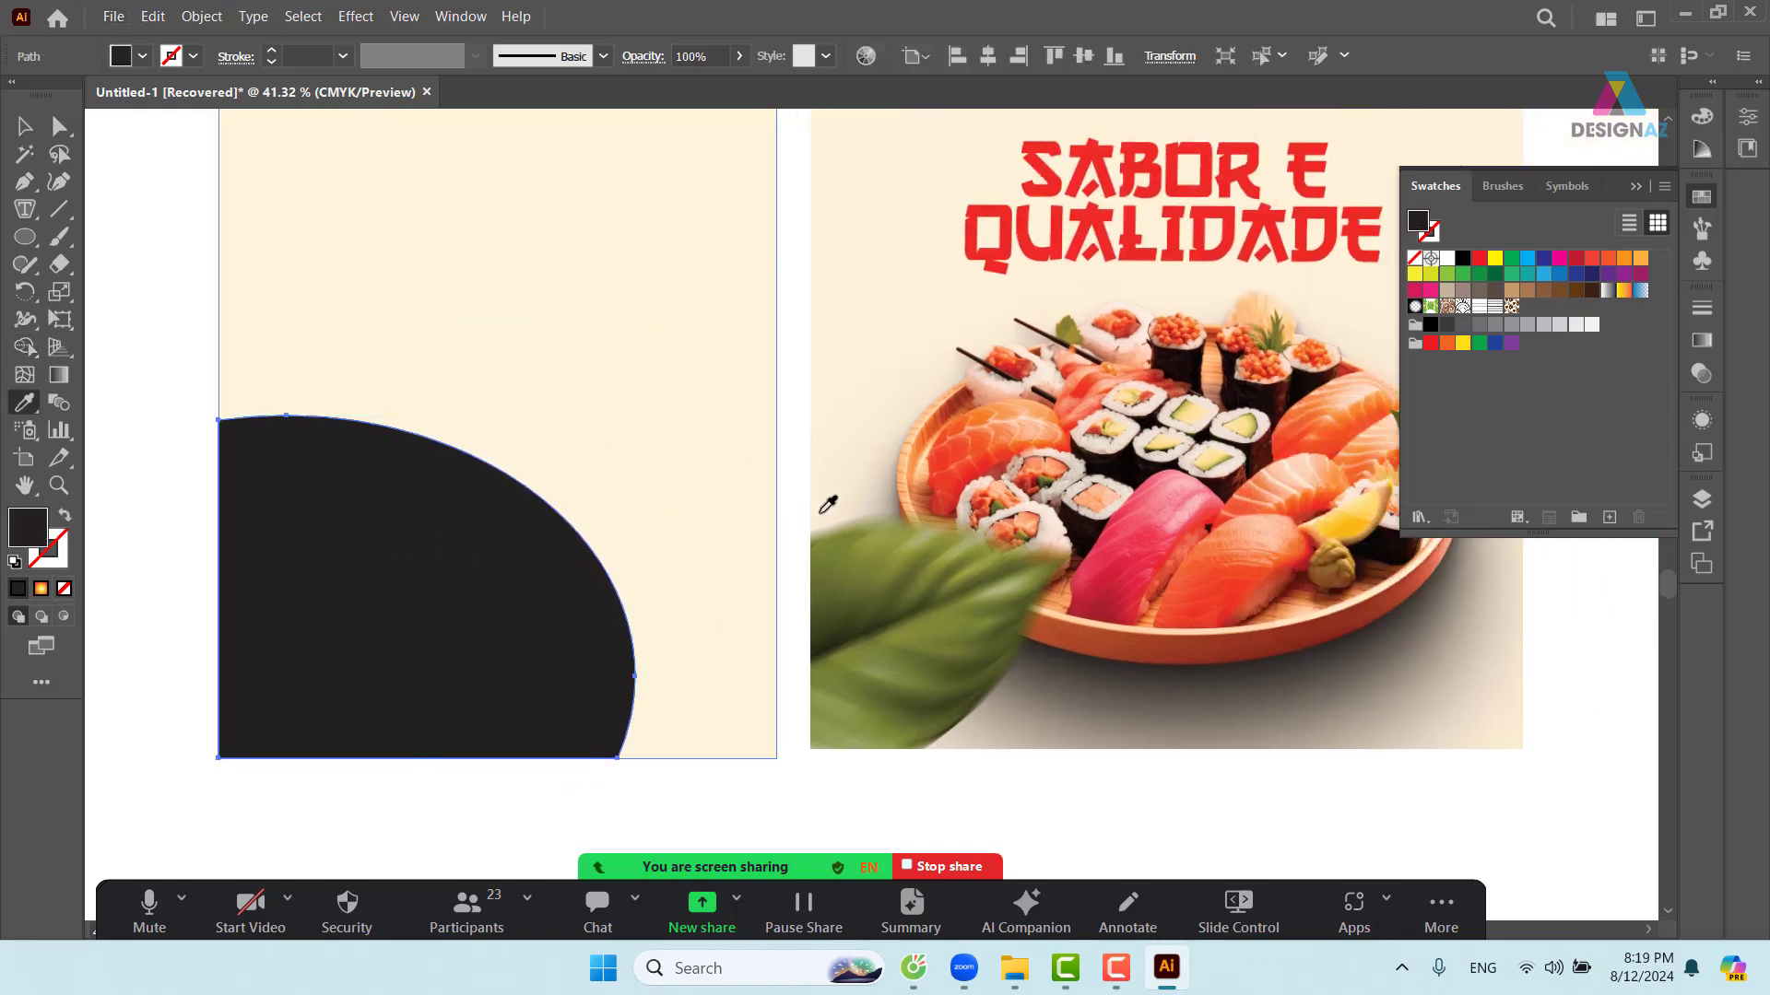
click(1239, 549)
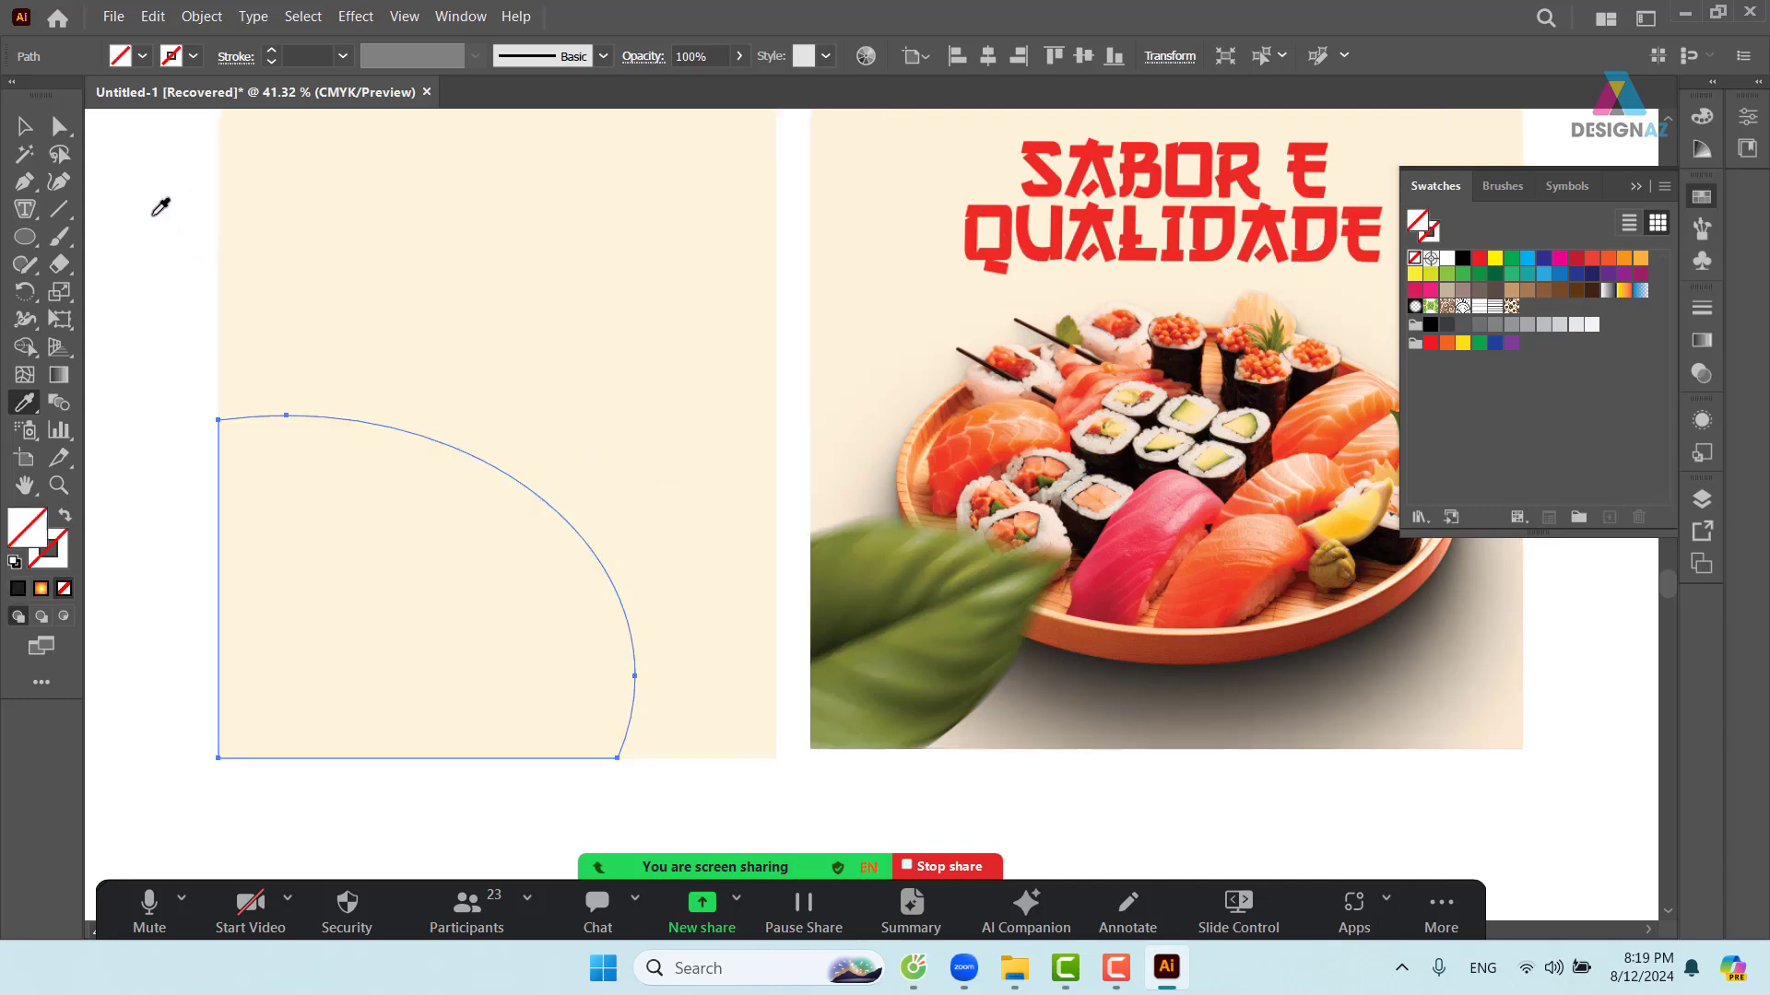
click(1236, 549)
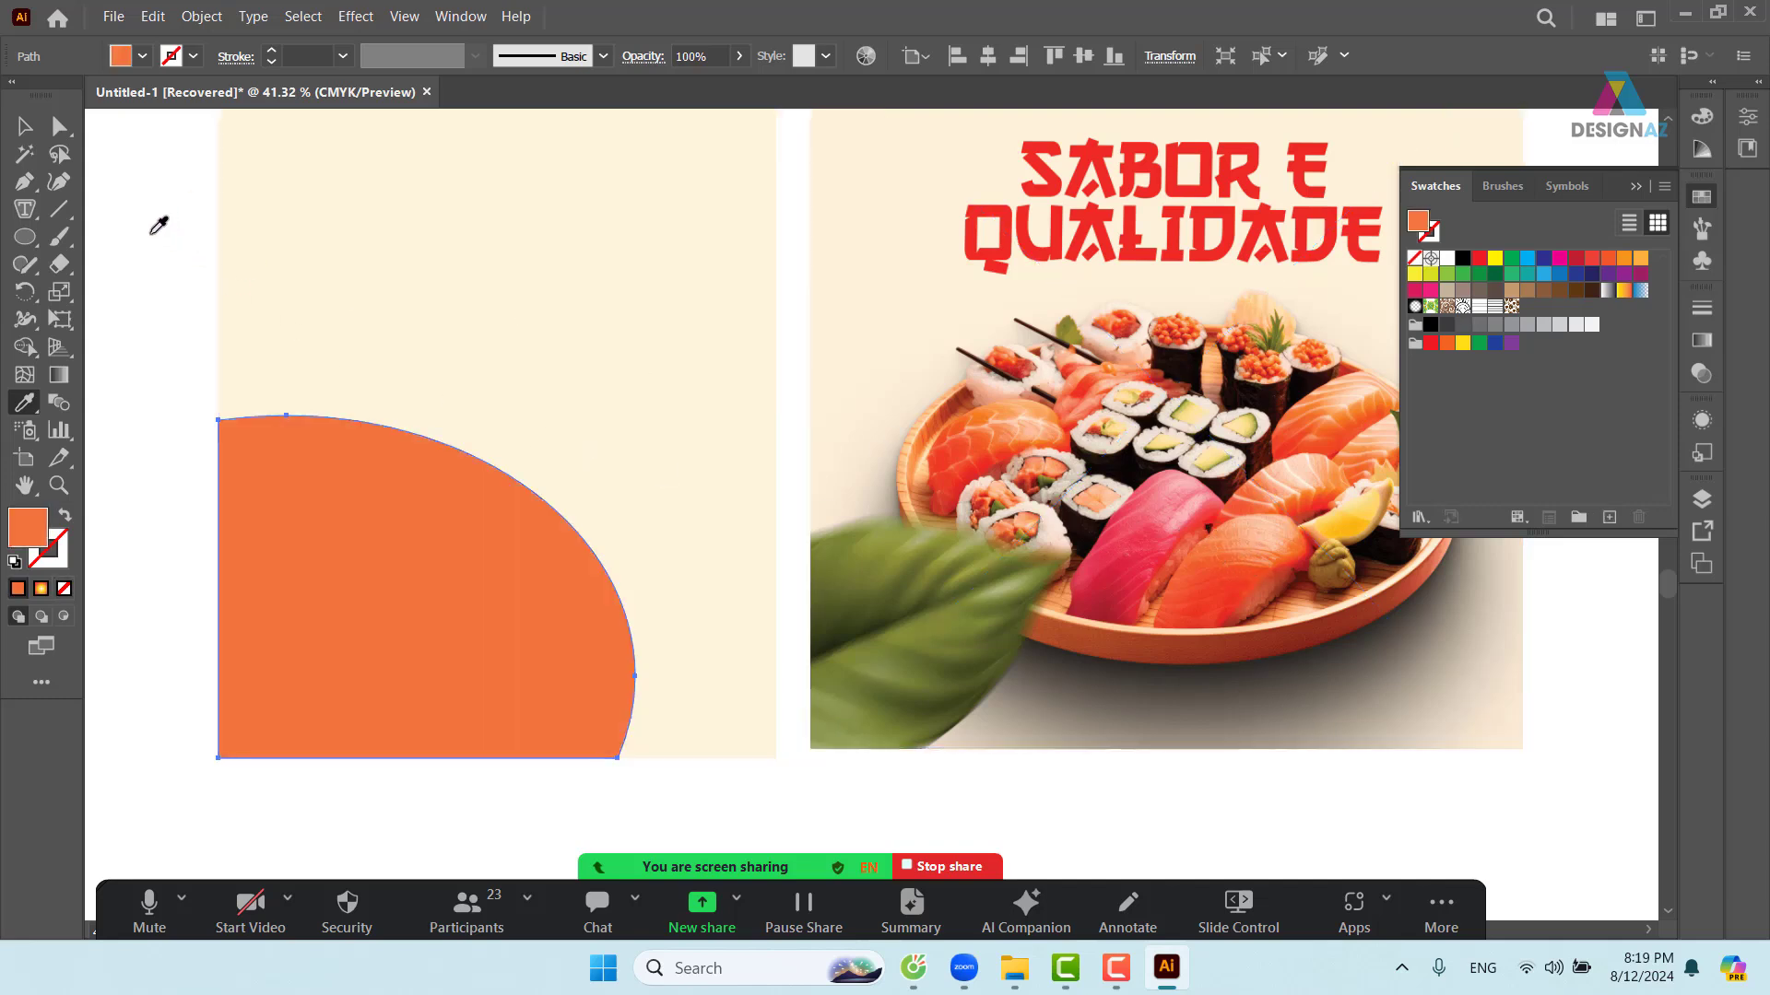
key(v)
click(170, 285)
- Draw a straight horizontal line across the upper part of the orange shape, extending past both sides of the cream rectangle
drag(170, 284, 473, 225)
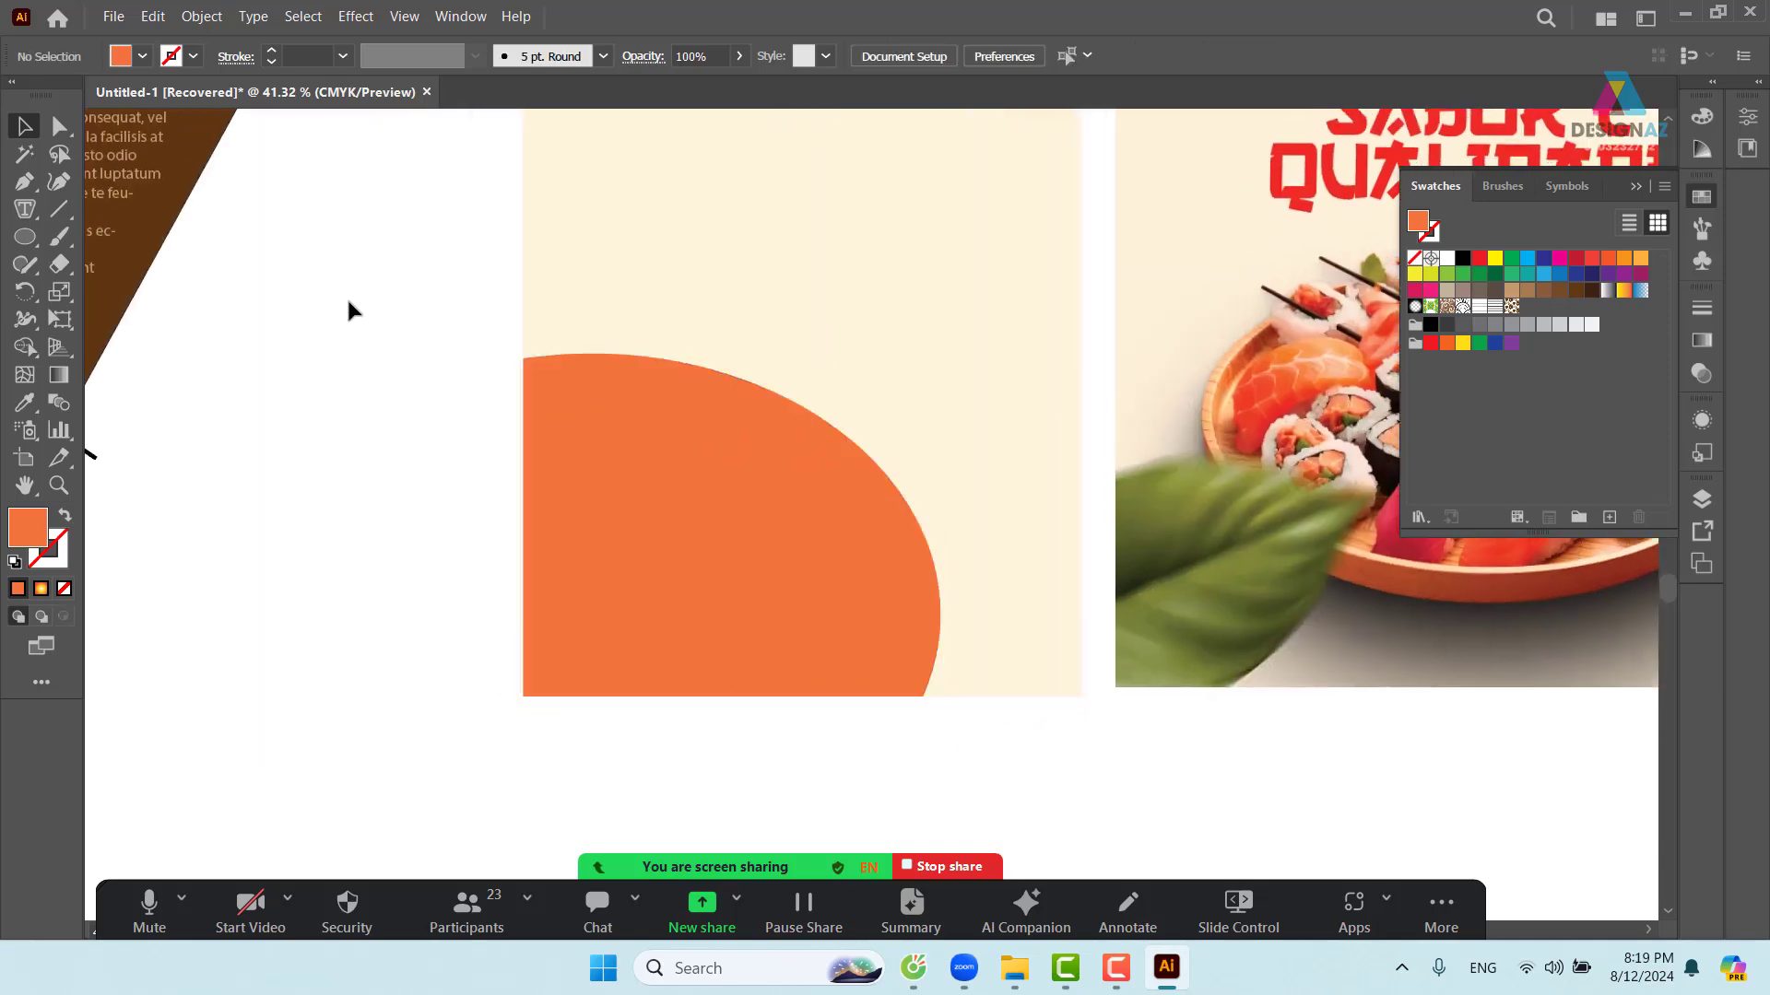
click(61, 210)
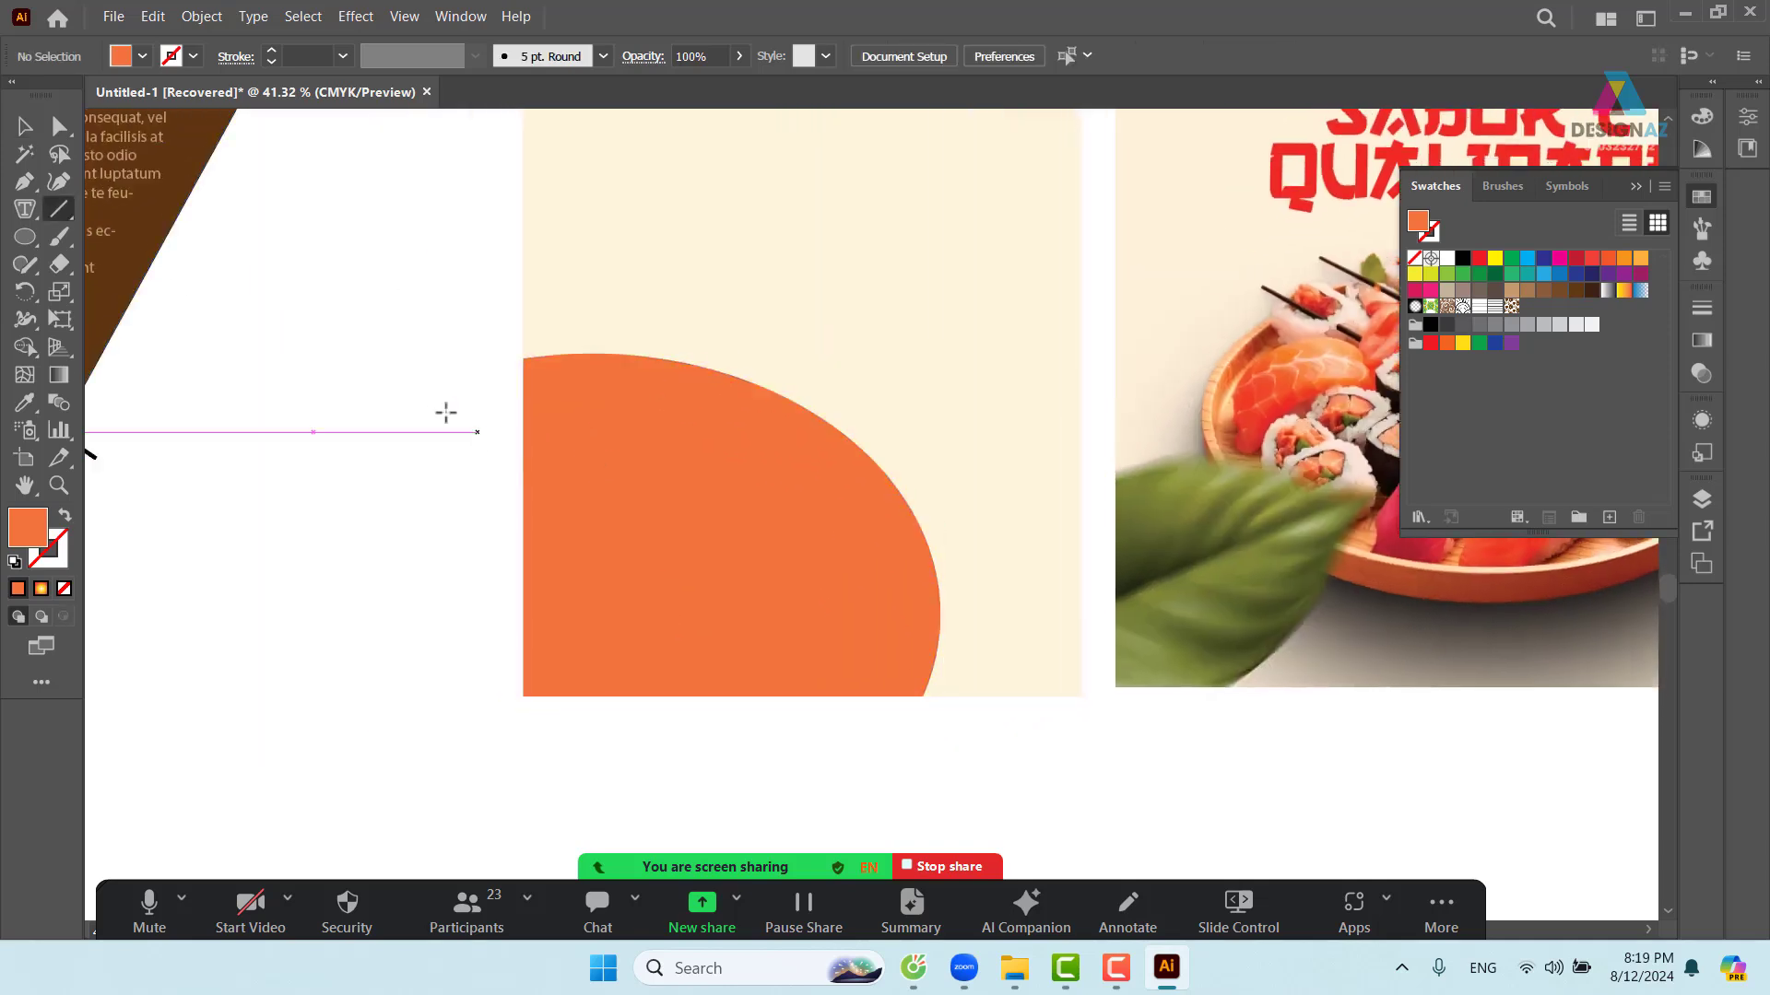
drag(380, 412, 1111, 411)
click(24, 125)
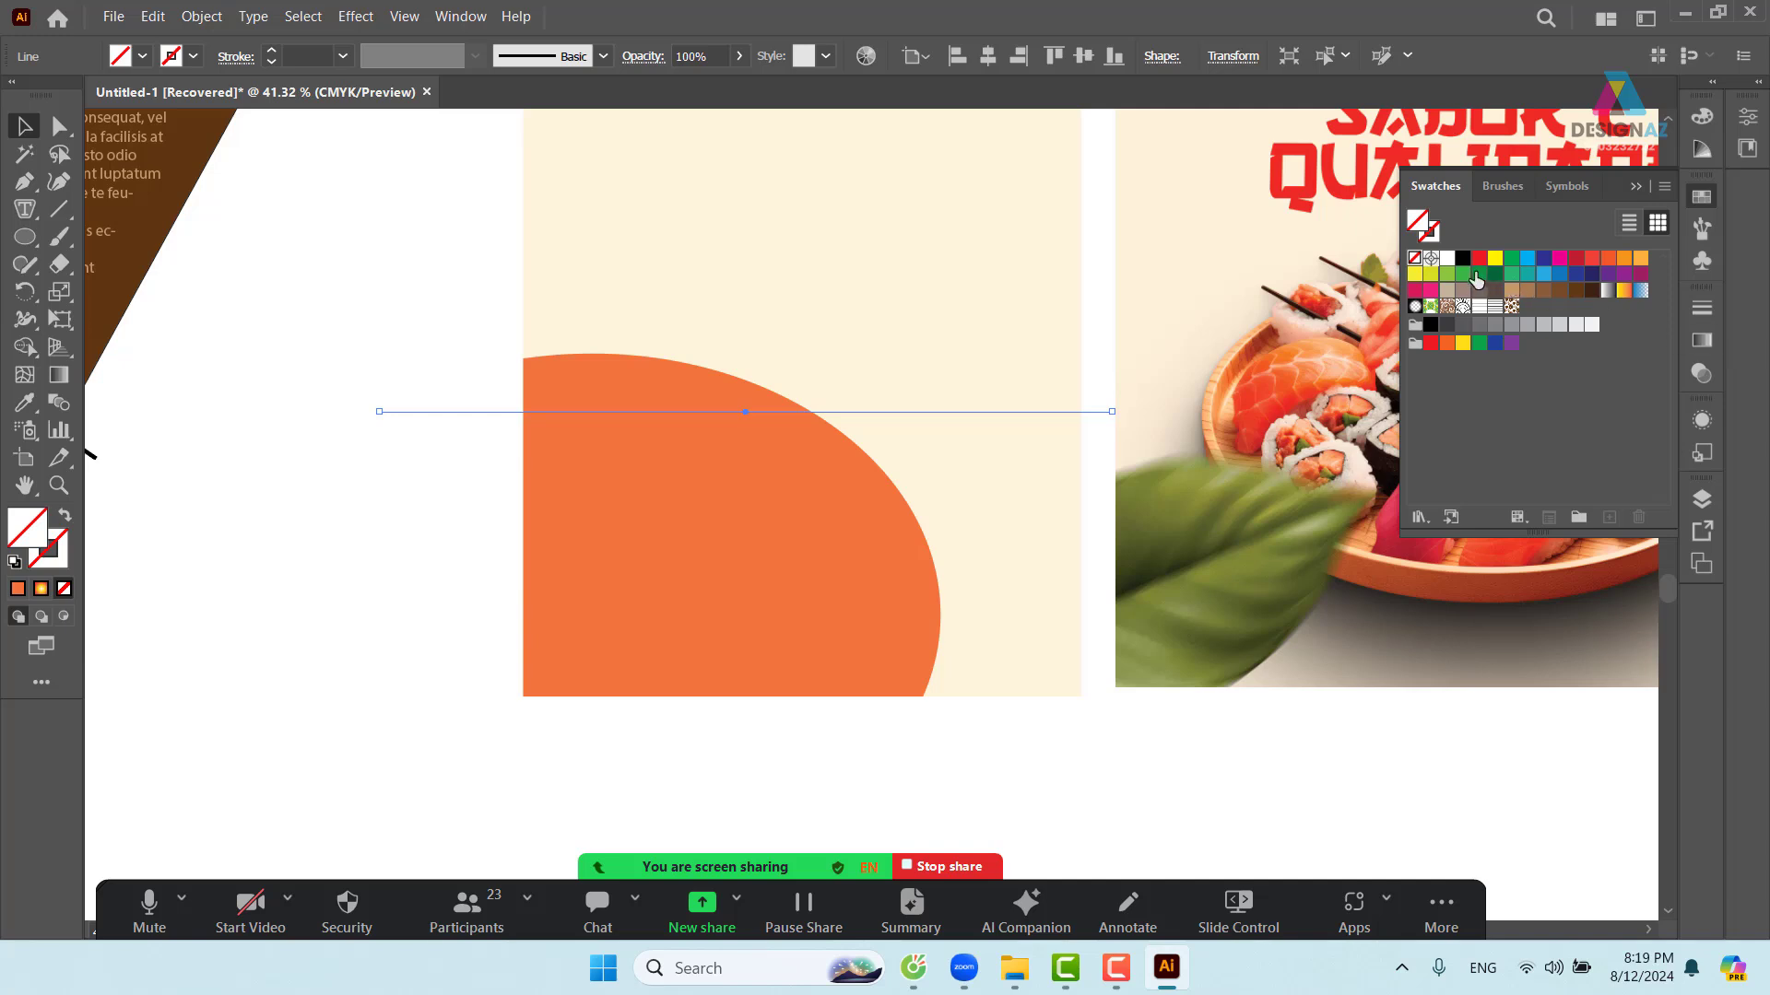
- Give the horizontal line a white 4 pt stroke with no fill, and deselect it
click(1445, 259)
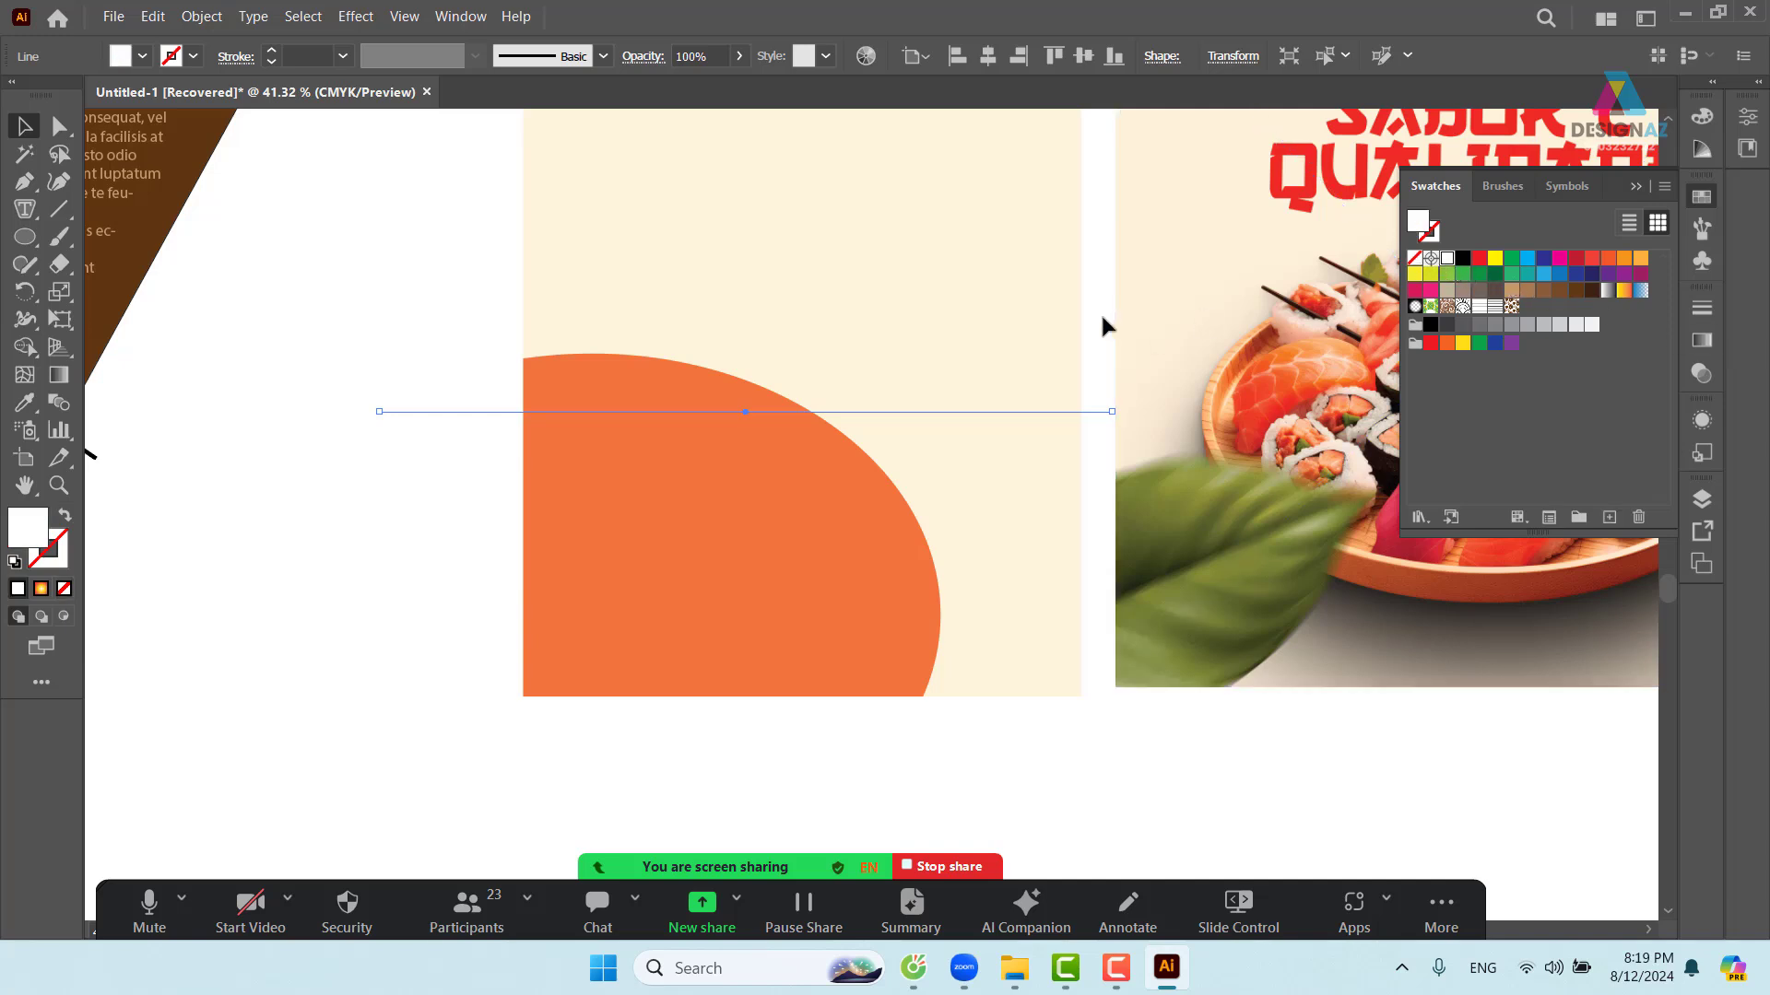
click(351, 320)
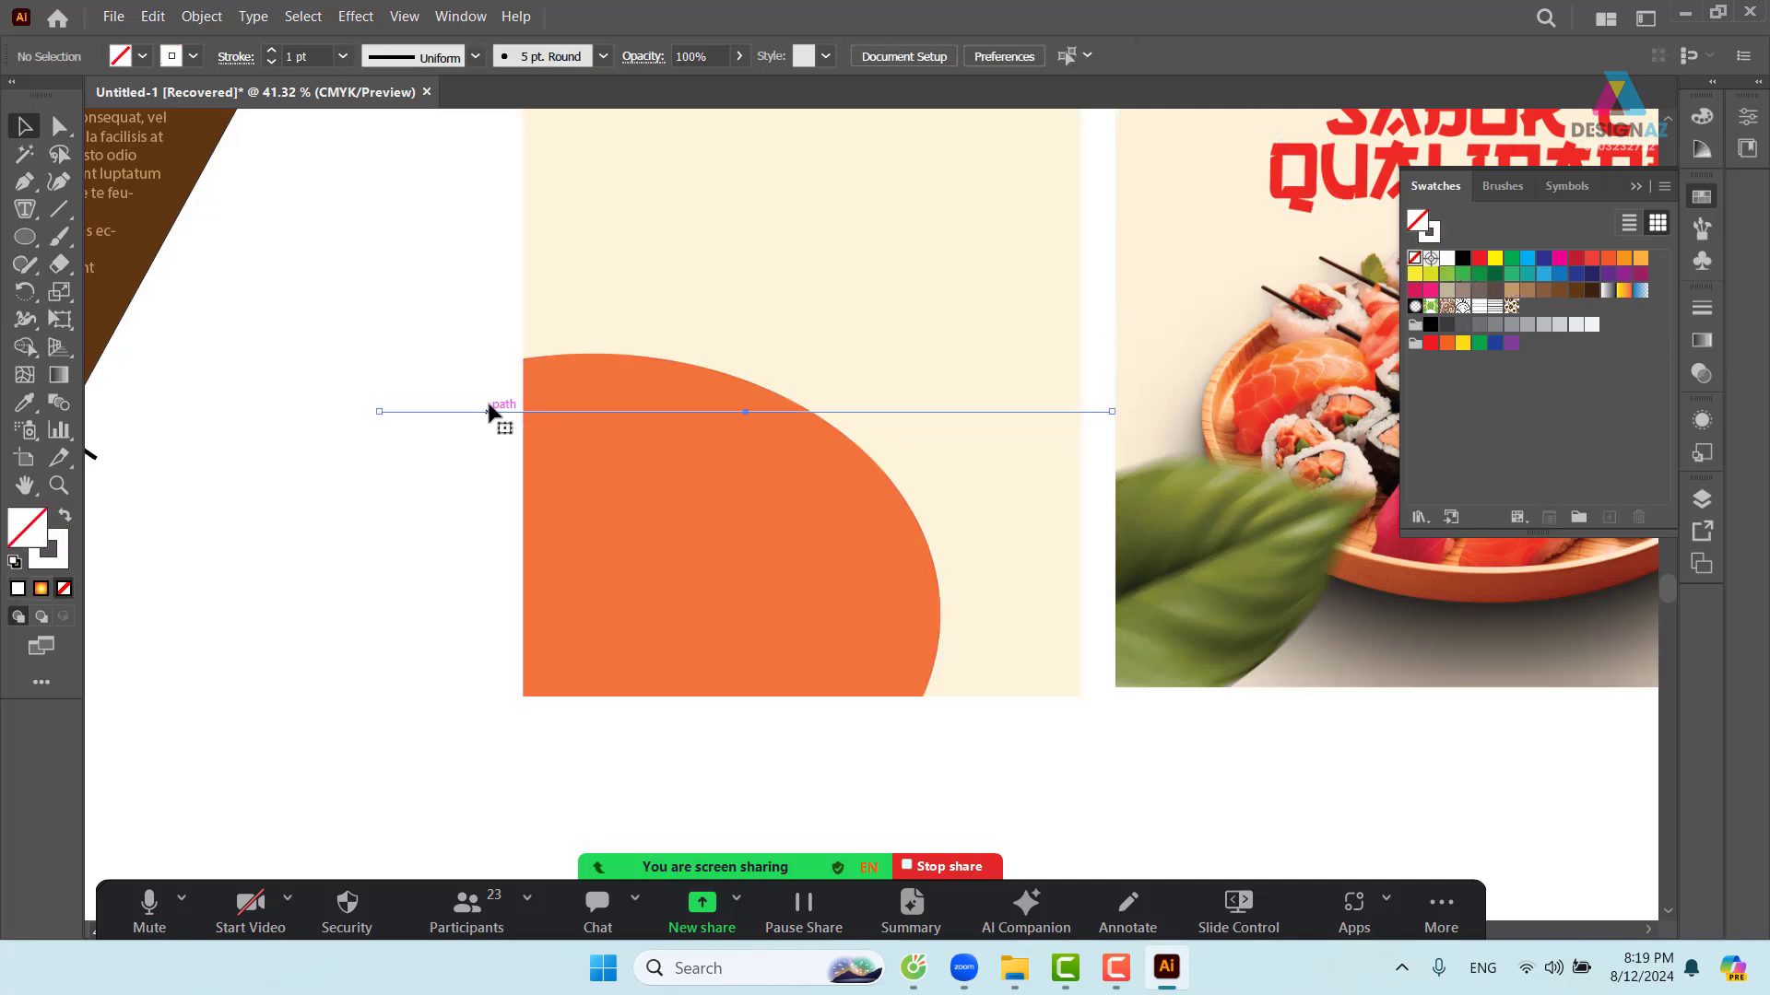
click(490, 411)
click(343, 57)
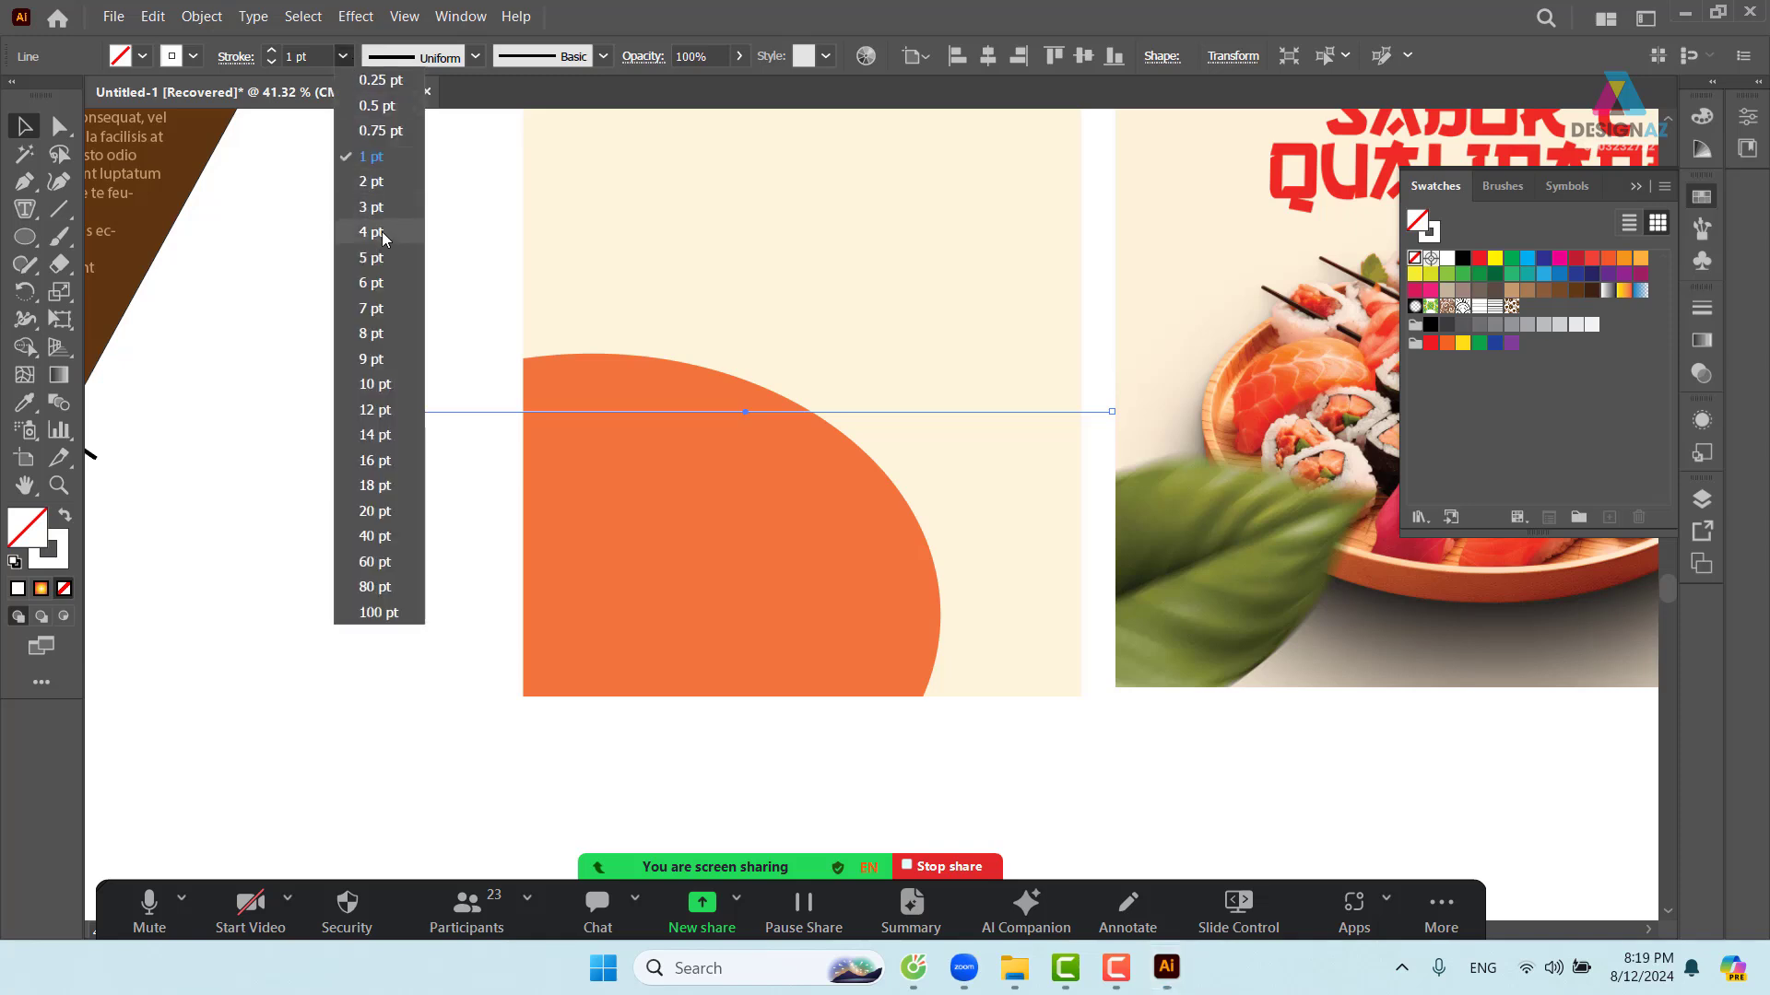
click(382, 234)
click(466, 396)
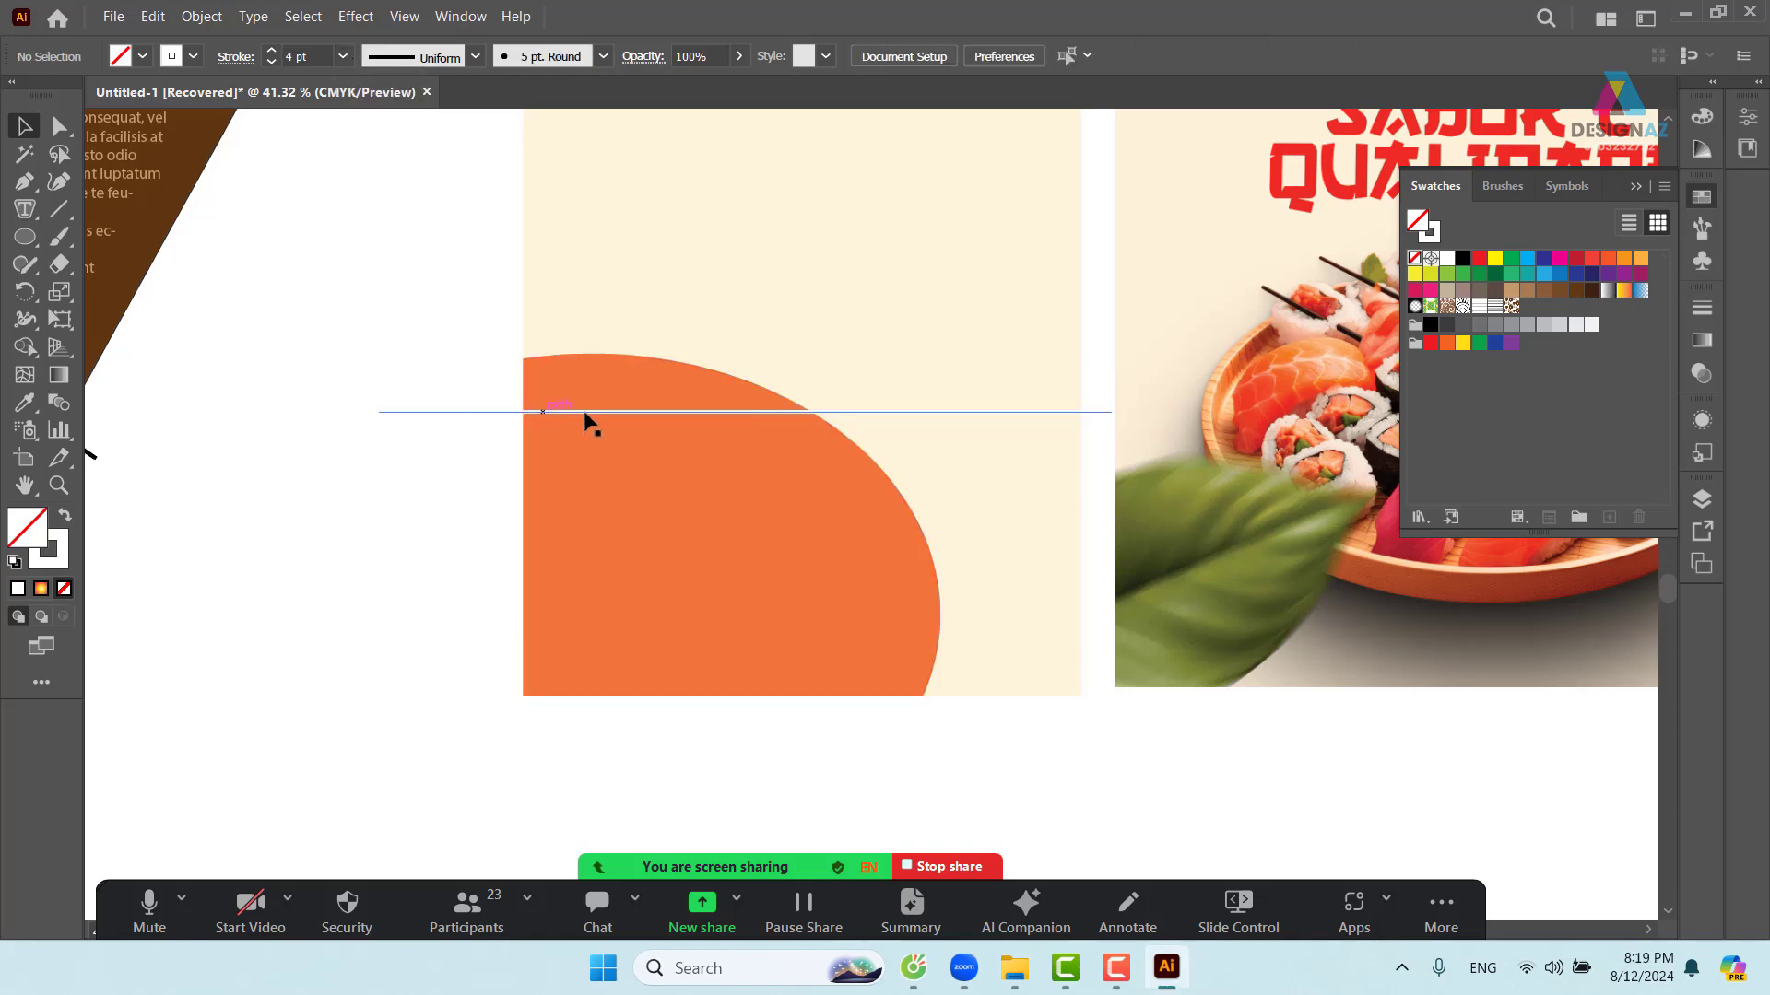
- Copy the white line slightly downward and repeat the copy ten times so evenly spaced lines cover the orange shape down to its base
drag(697, 423, 783, 299)
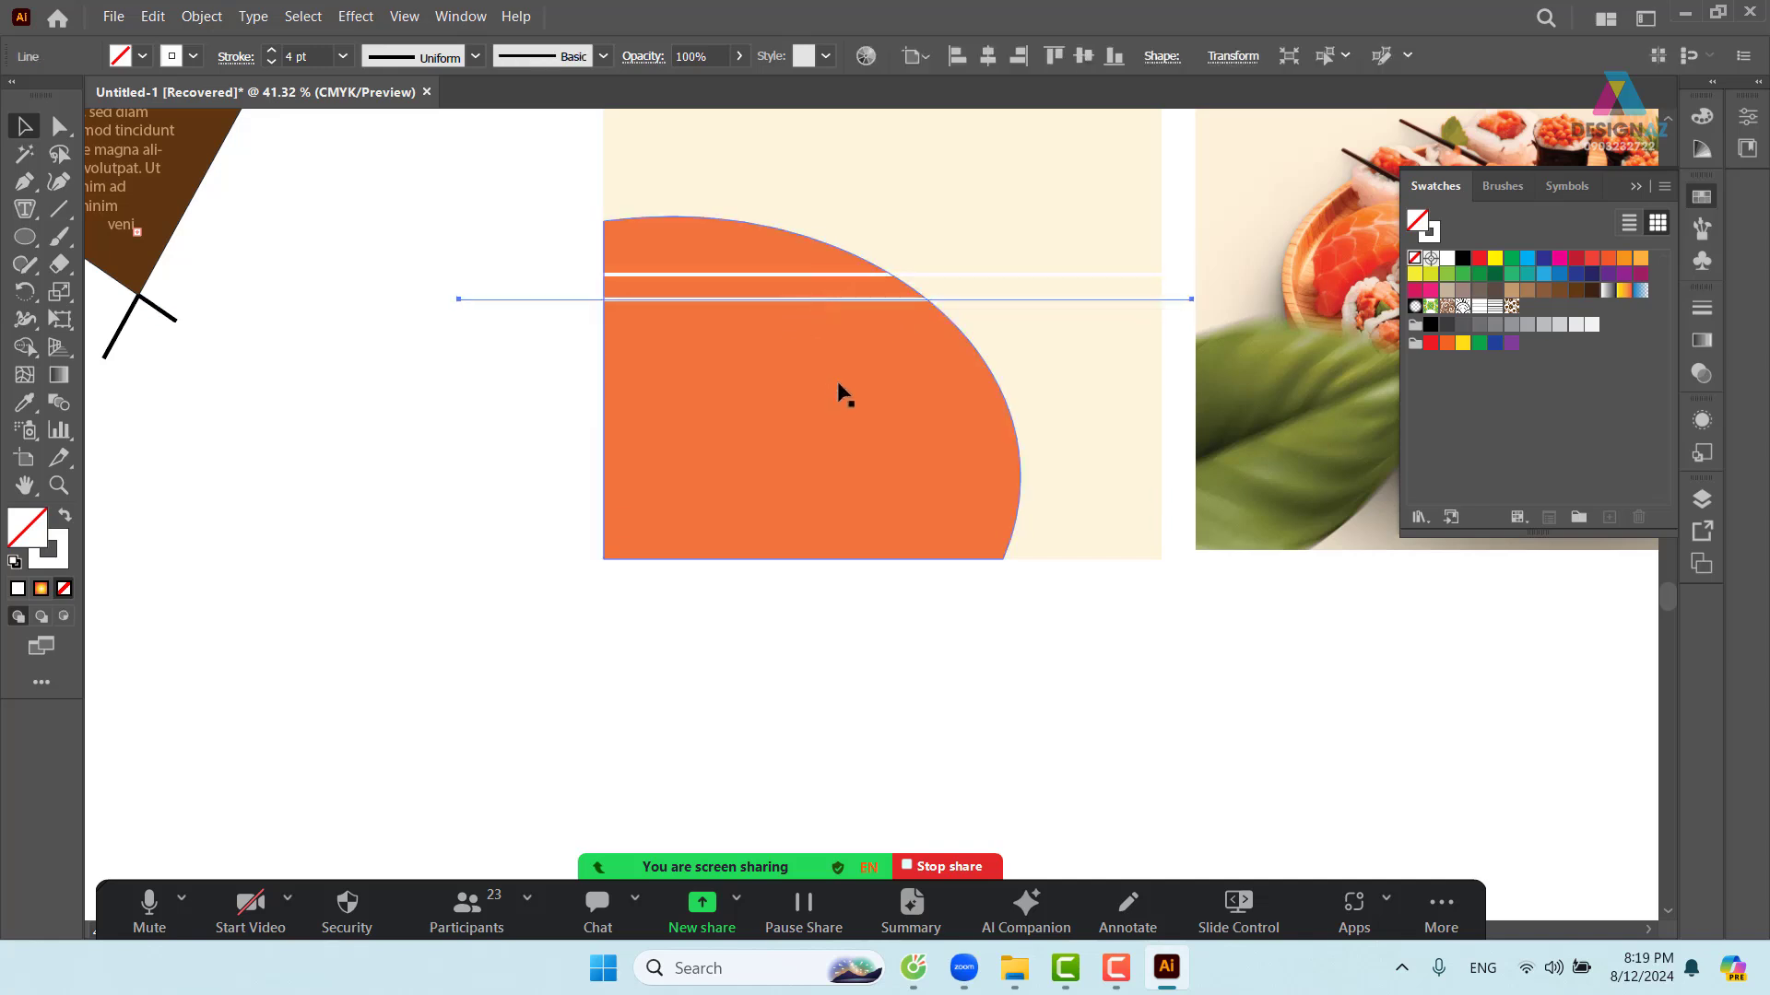
key(ctrl+d)
key(ctrl+d)
key(ctrl+d)
key(ctrl+d)
key(ctrl+d)
key(ctrl+d)
key(ctrl+d)
key(ctrl+d)
key(ctrl+d)
key(ctrl+d)
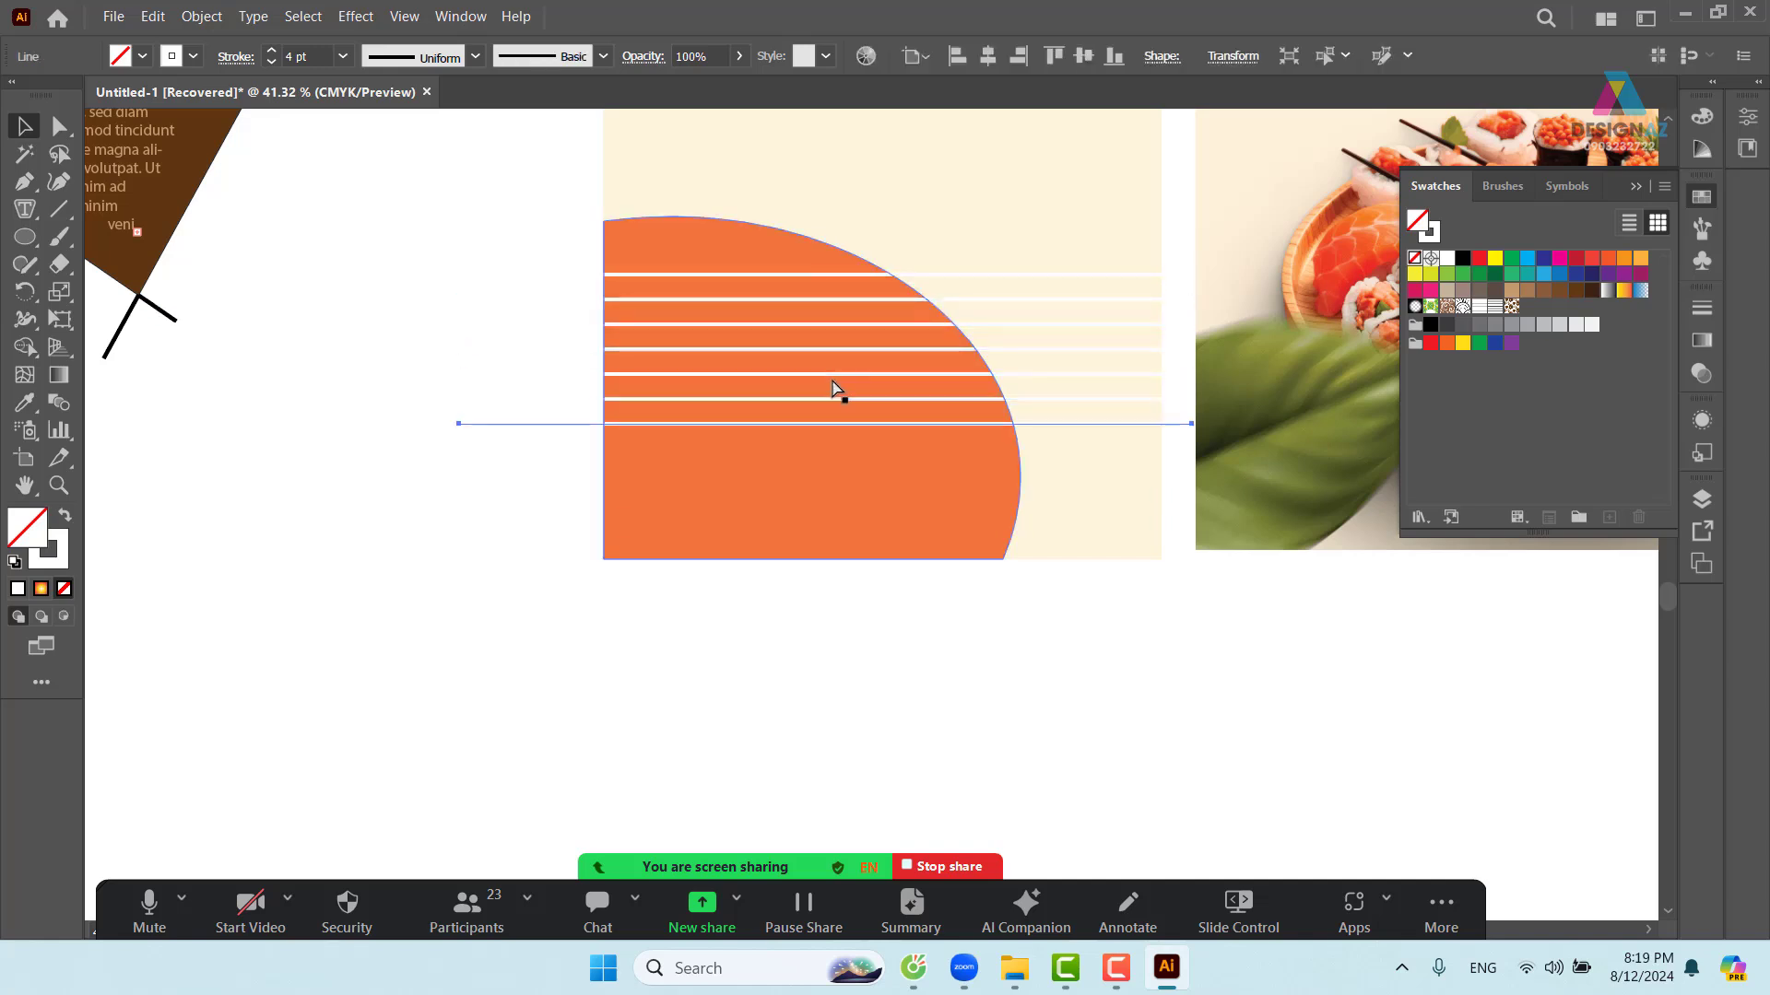
click(526, 285)
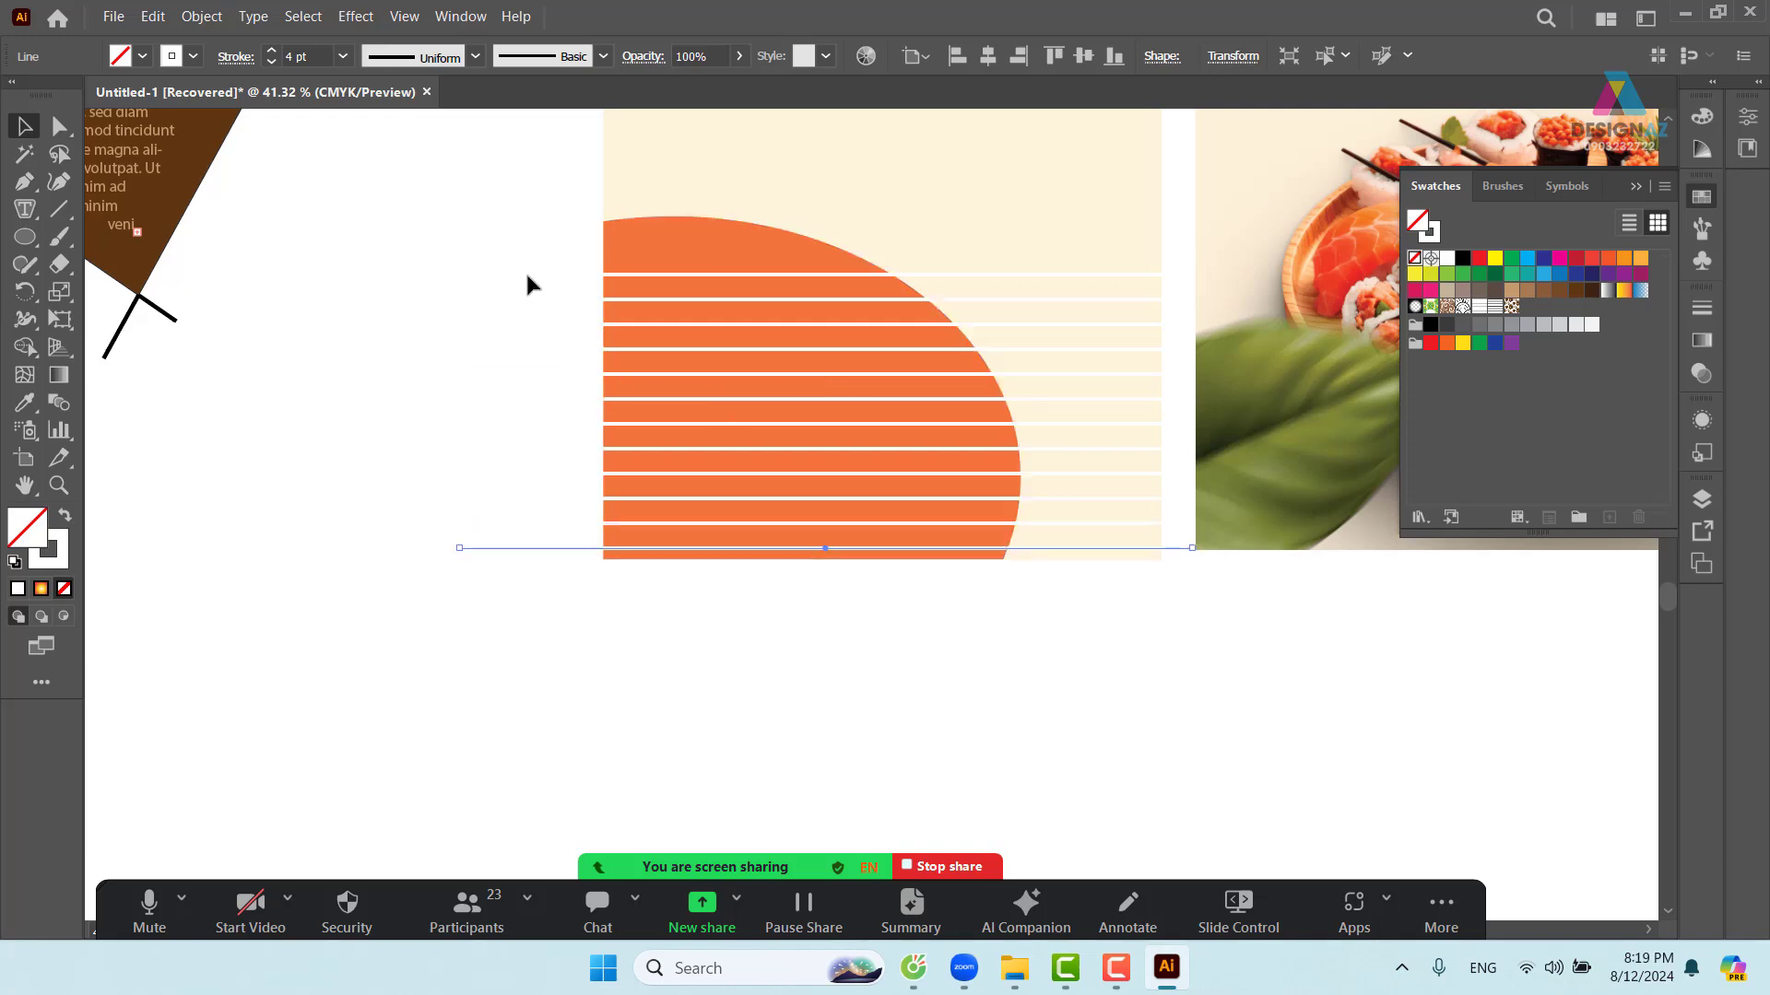
- Apply a Zig Zag effect to all the white lines with size 0.35 cm Absolute, 6 ridges per segment and Smooth points
drag(482, 174, 588, 628)
drag(1000, 618, 963, 623)
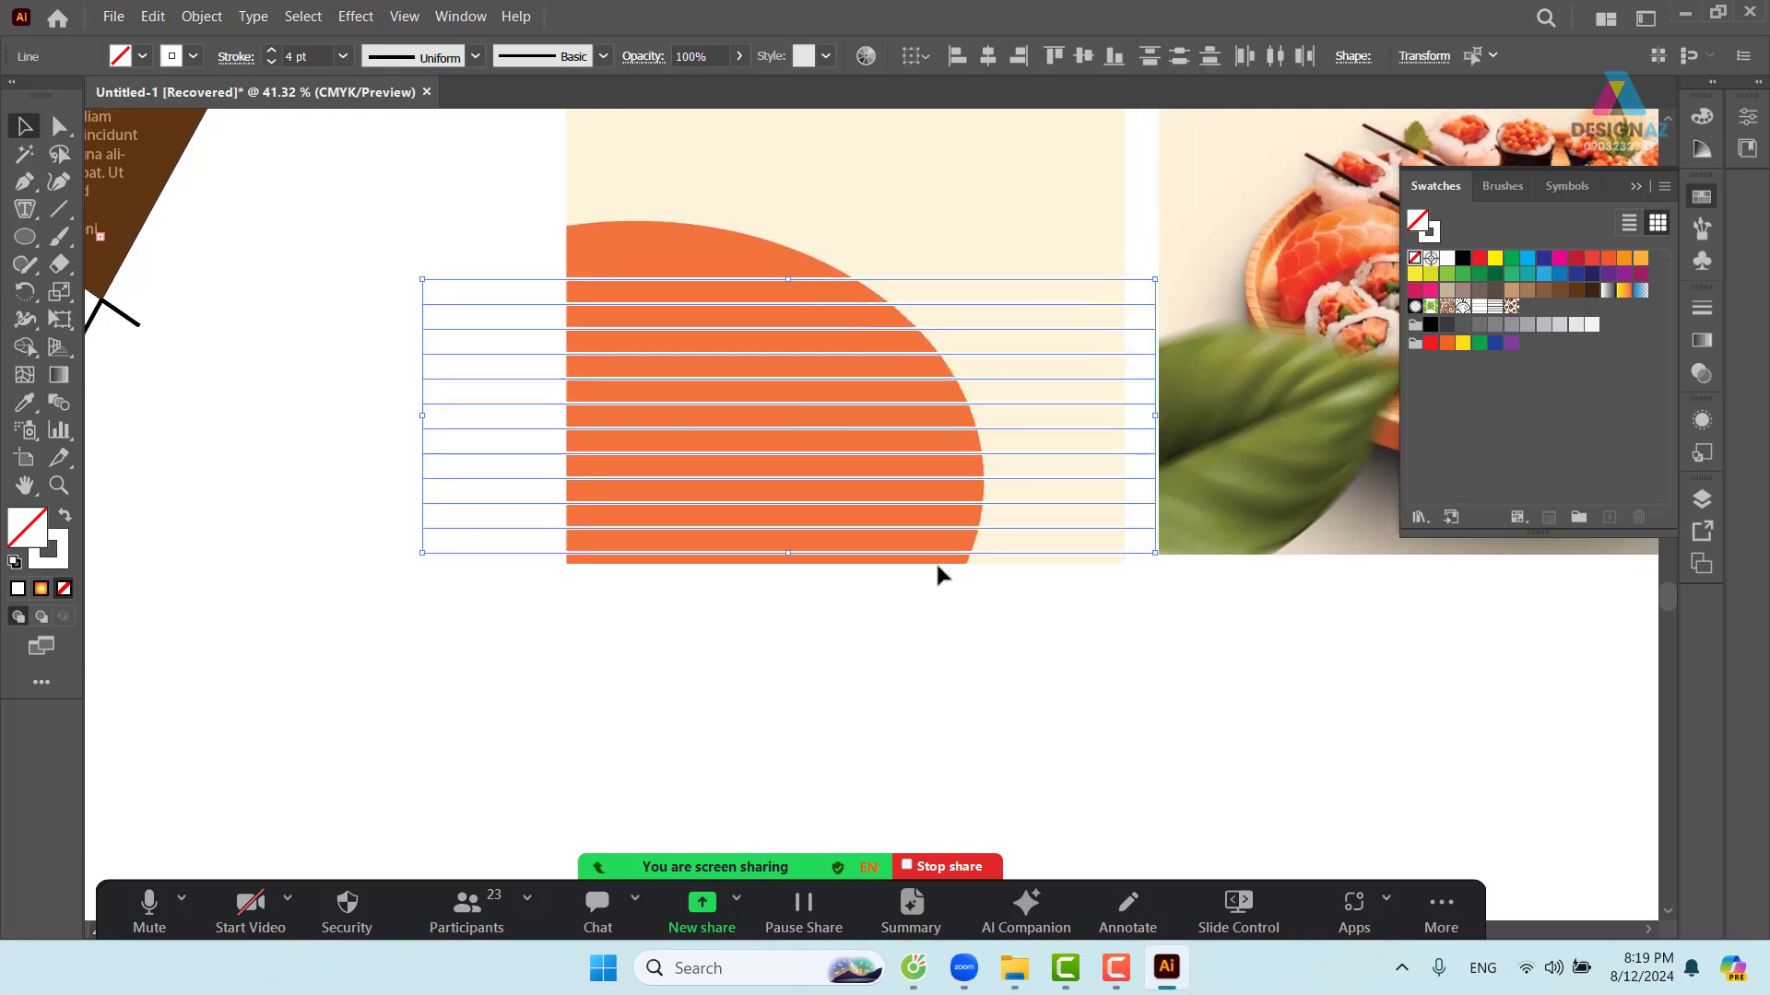
click(356, 17)
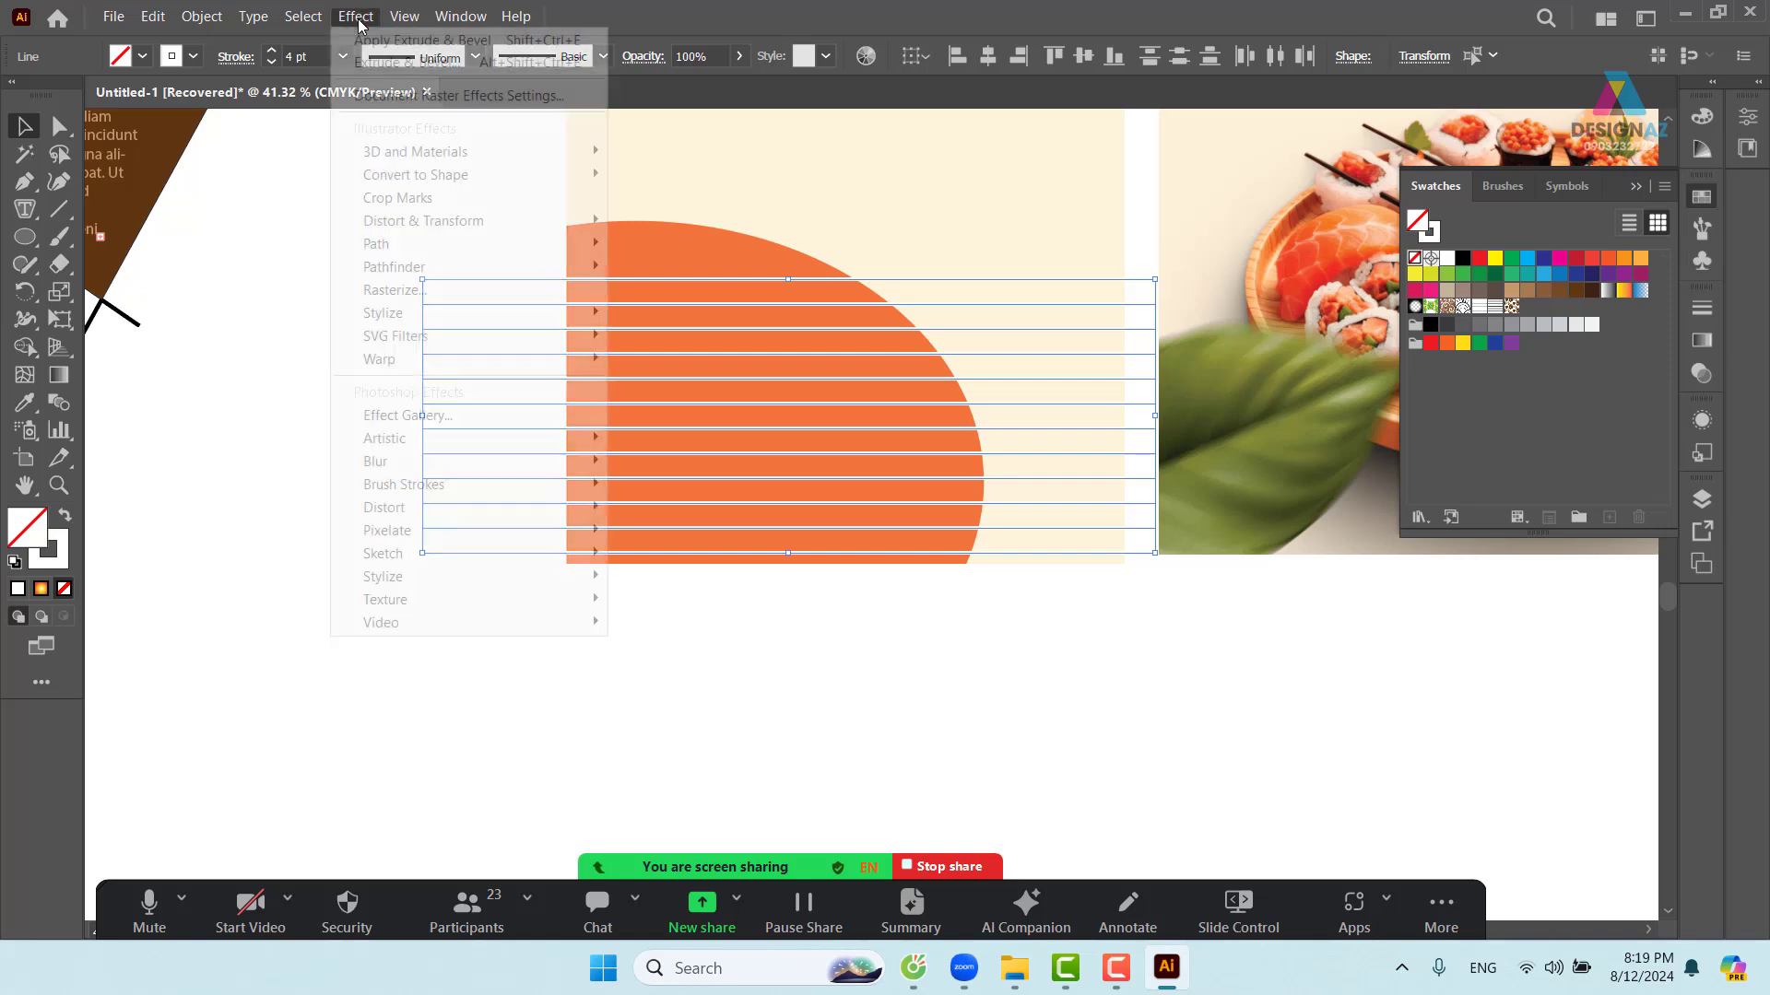
mouse_move(444, 317)
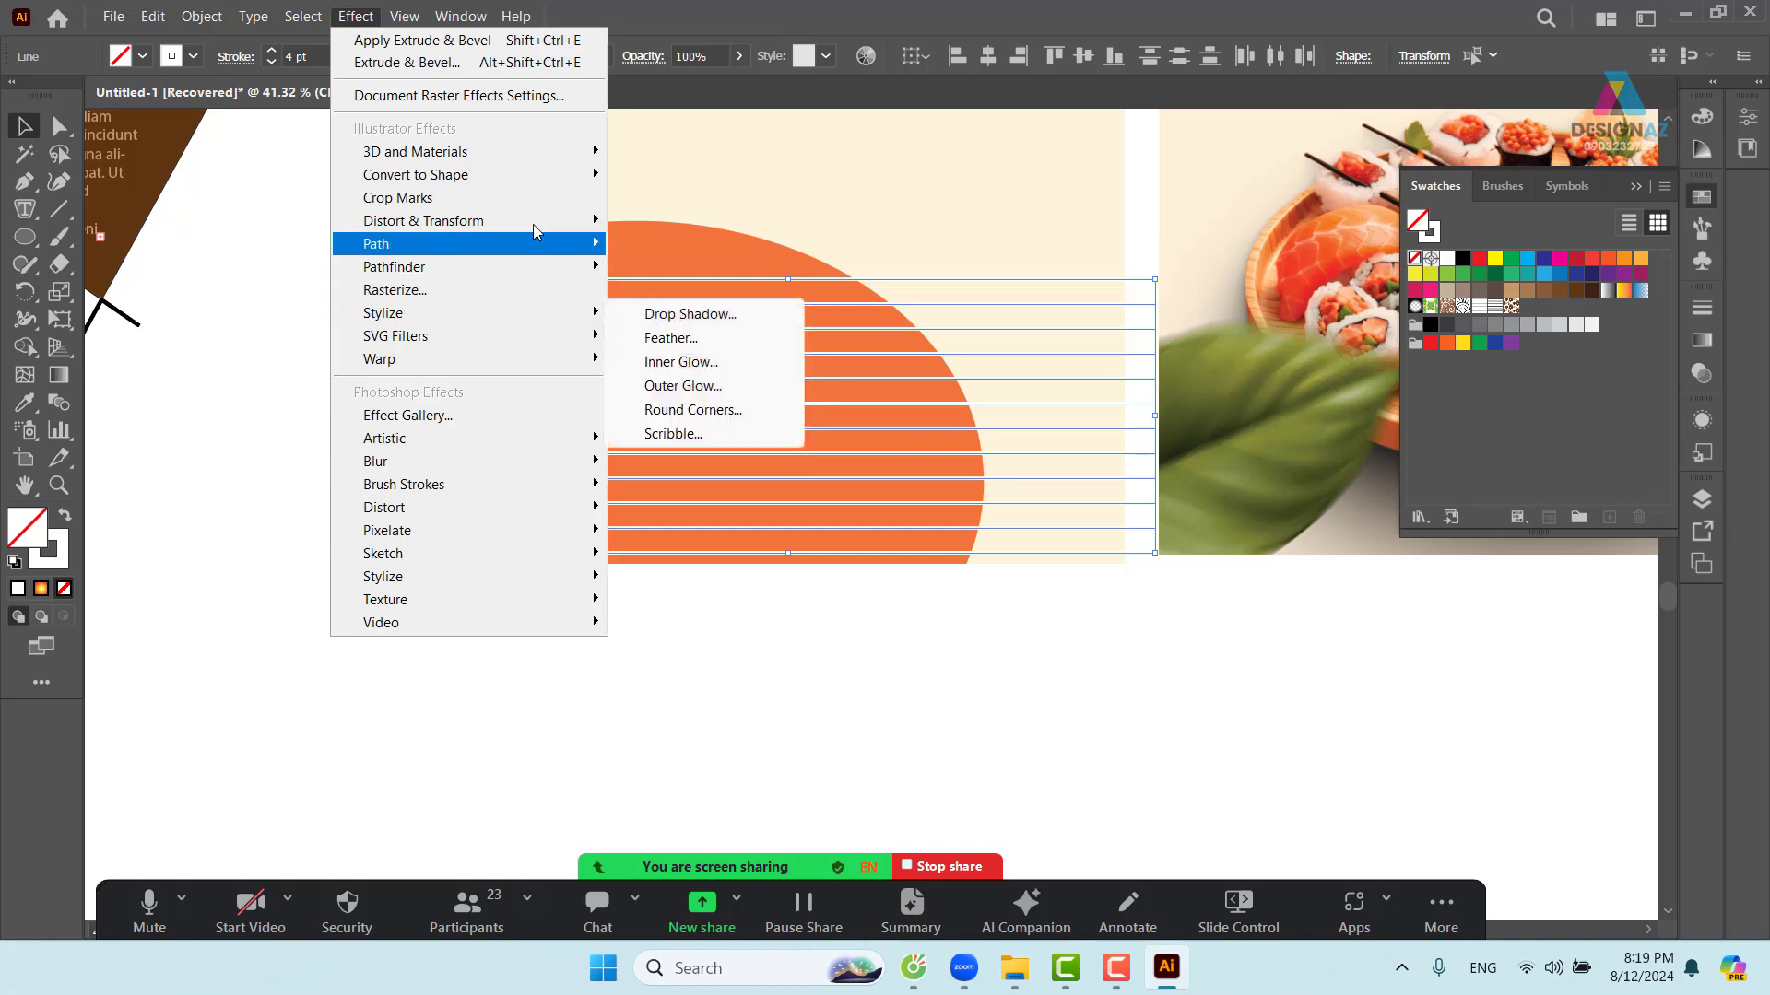
mouse_move(590, 222)
click(728, 365)
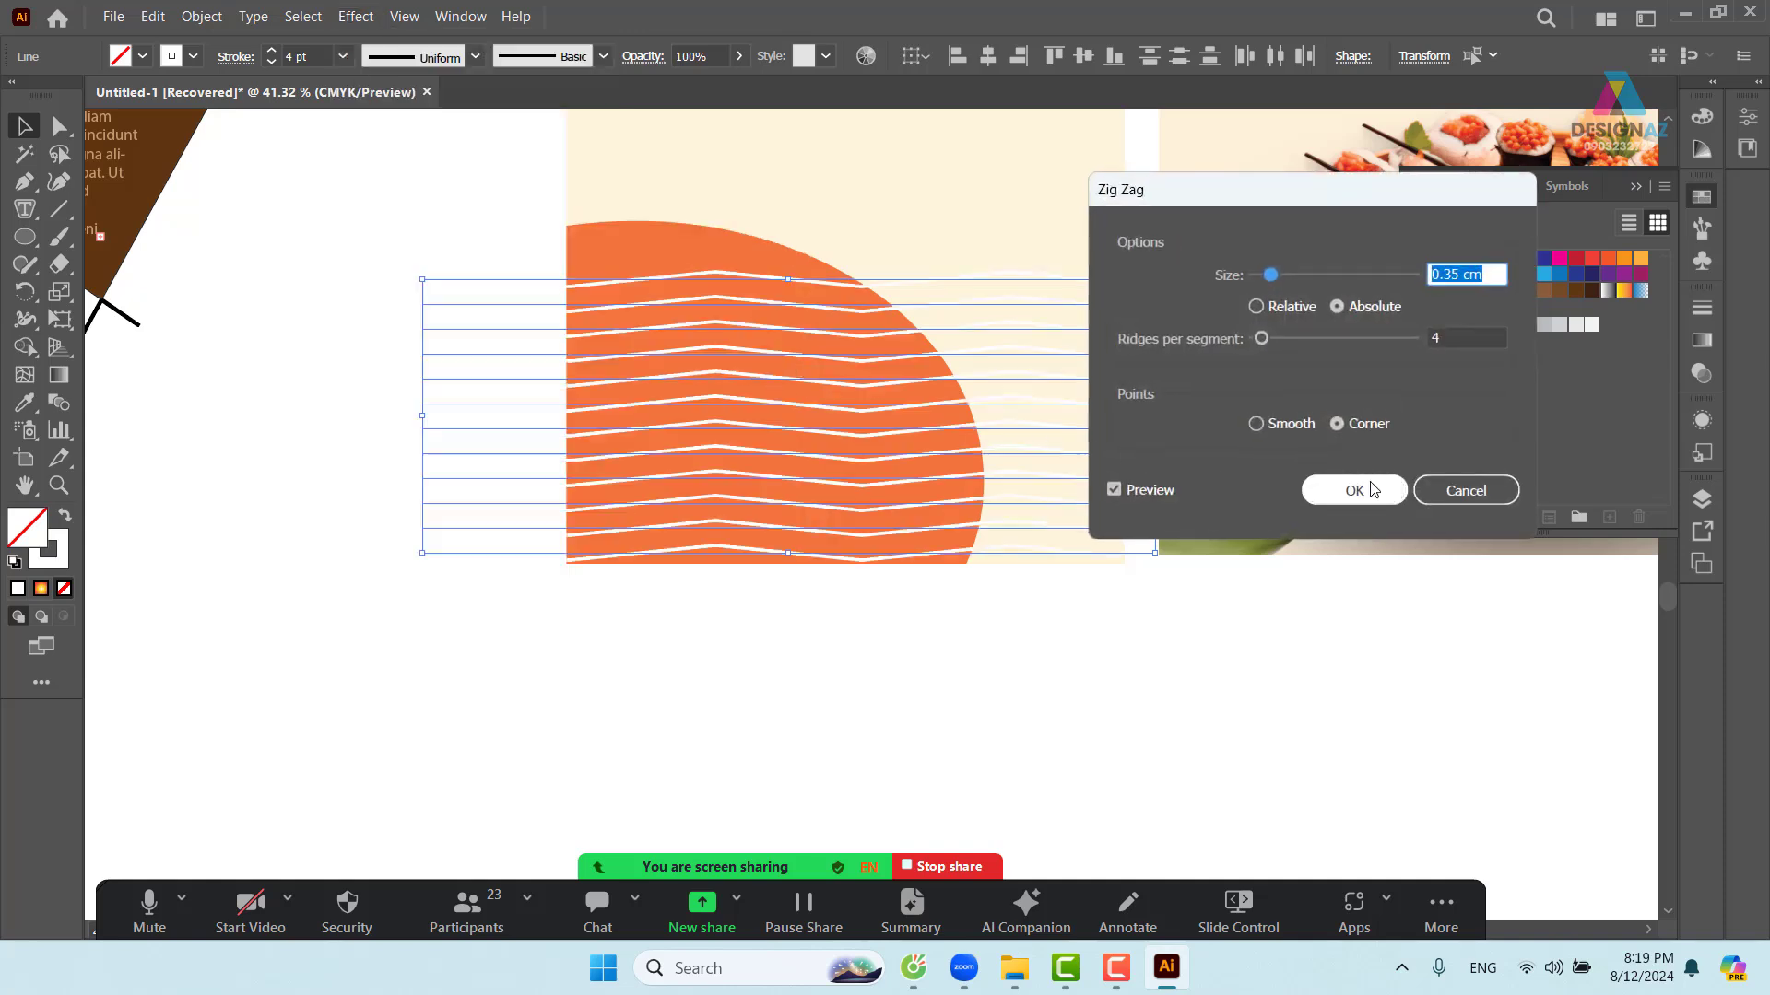
click(1257, 424)
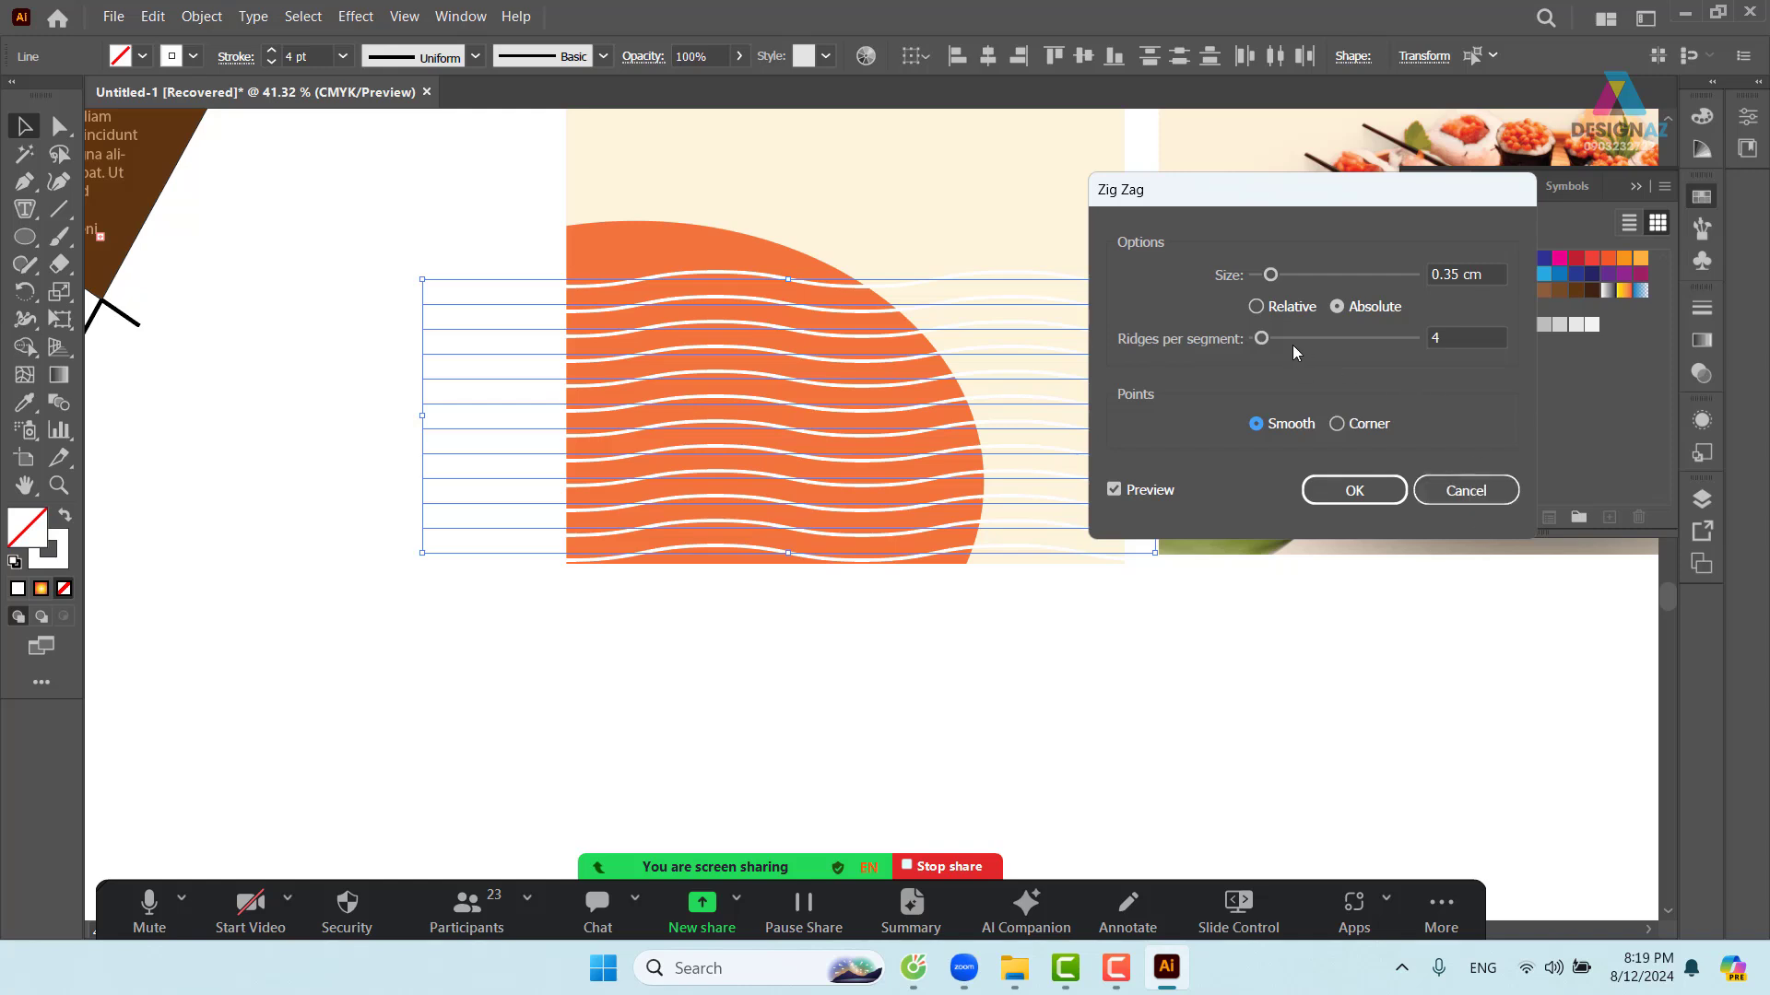
click(1479, 338)
key(Up)
key(Up)
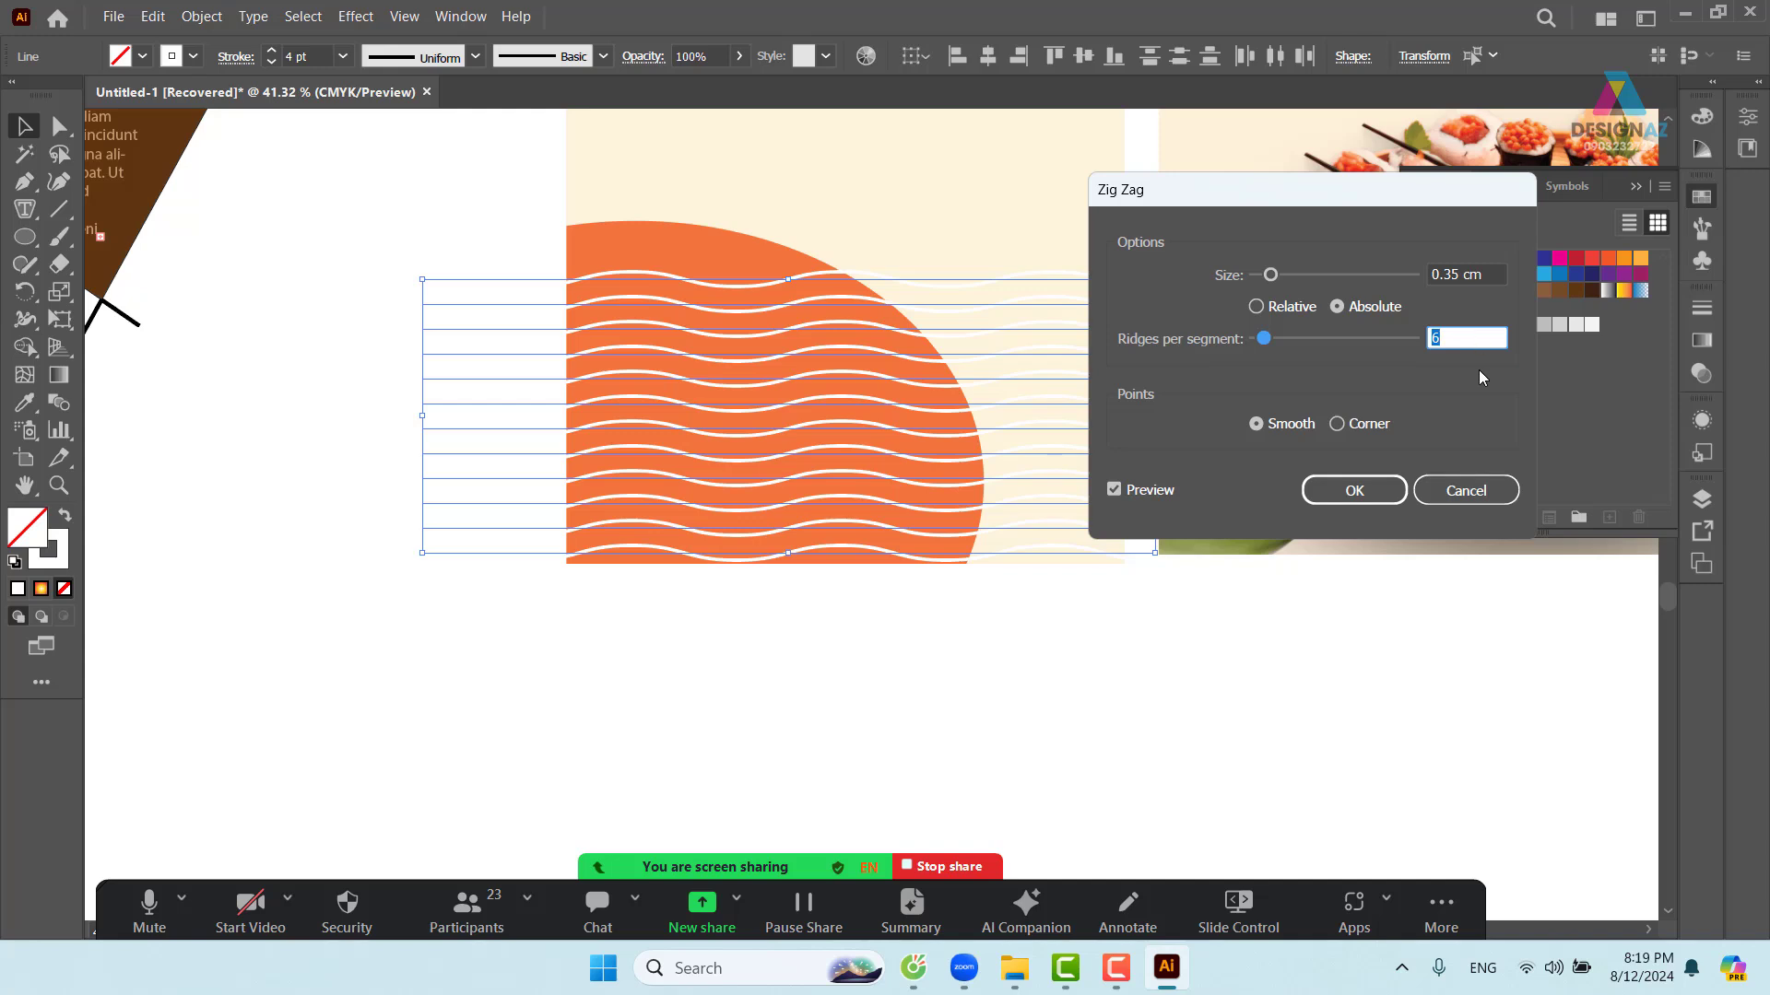
click(1371, 496)
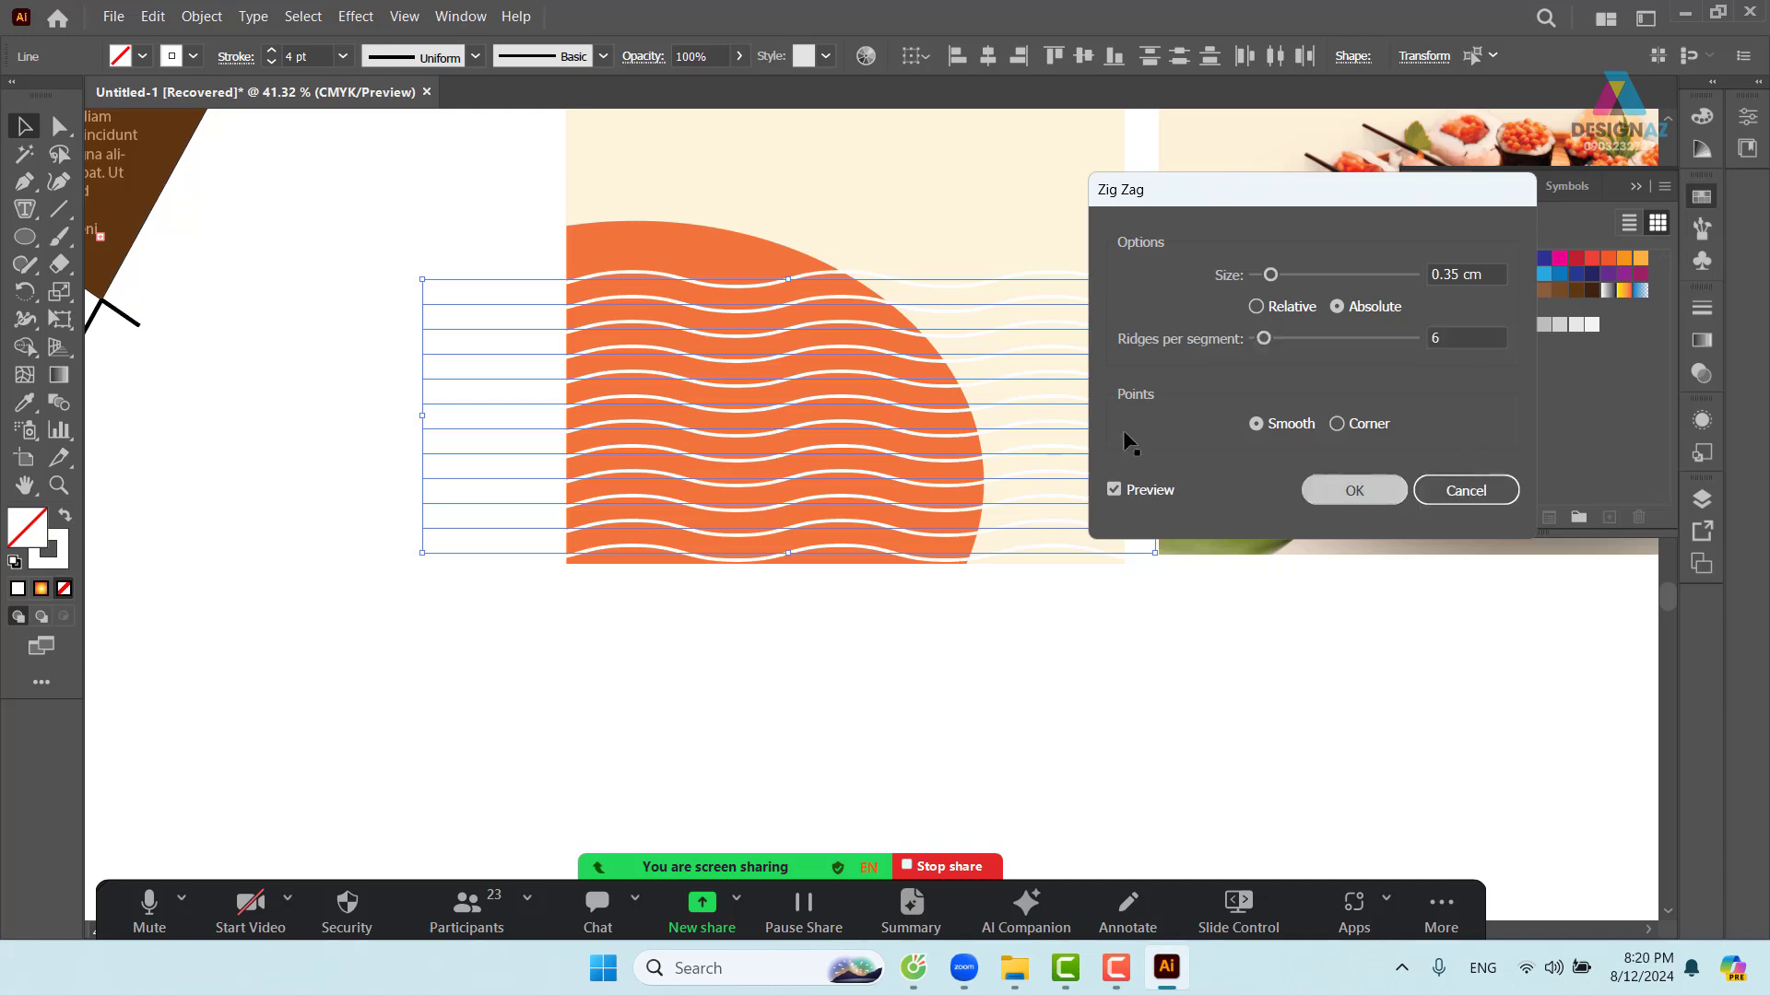
- Rotate the wavy lines slightly counterclockwise so they rise to the right, and shift them up and left over the orange shape
click(26, 129)
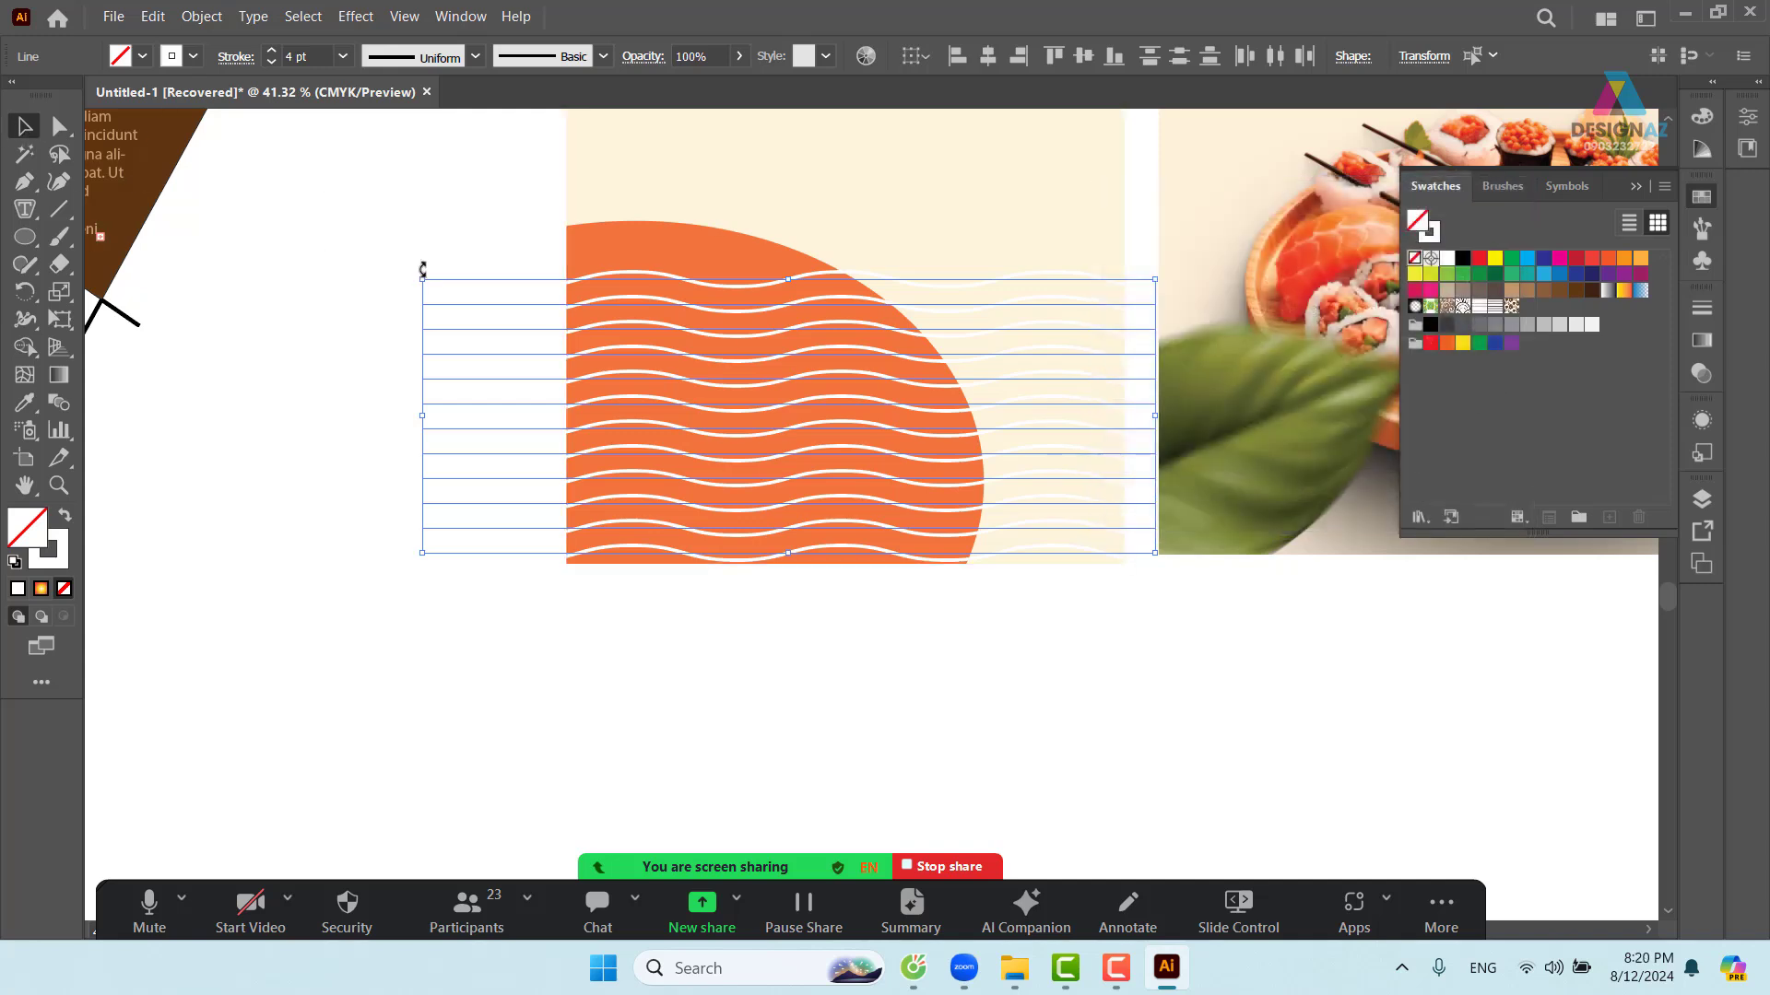
mouse_move(417, 273)
mouse_down()
mouse_move(384, 296)
mouse_move(382, 343)
mouse_up()
mouse_move(700, 330)
mouse_down()
mouse_move(600, 278)
mouse_move(601, 297)
mouse_up()
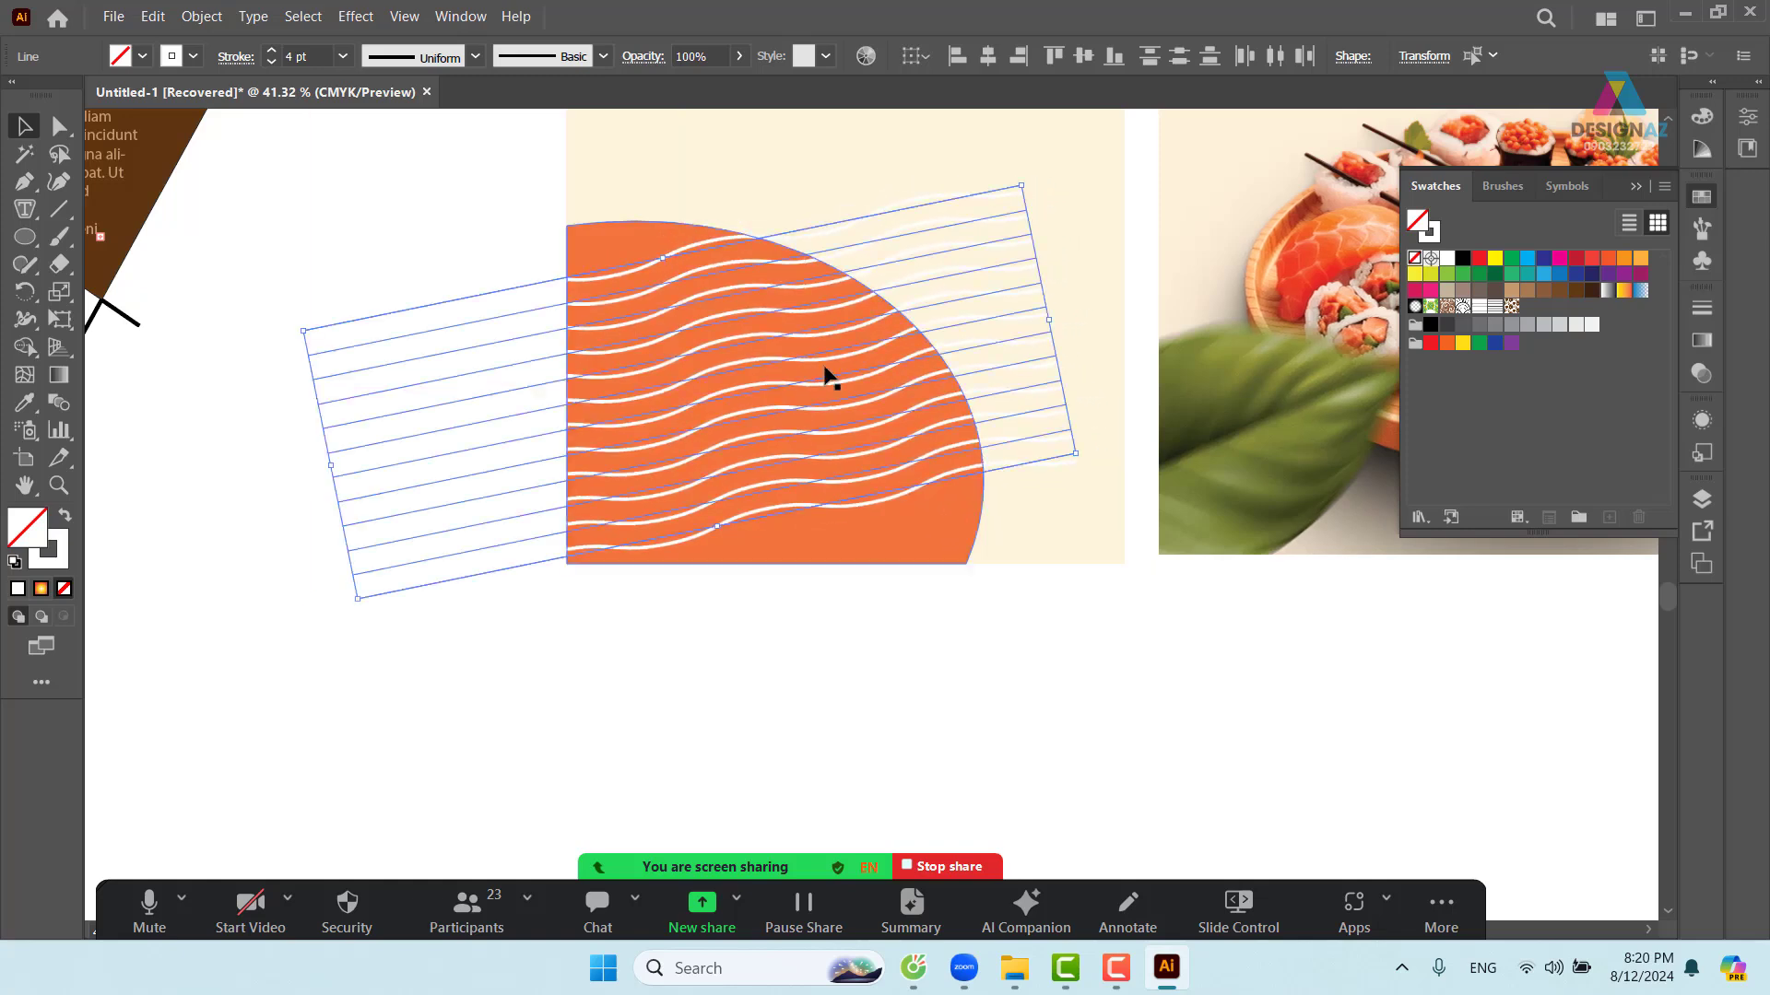
drag(992, 384, 900, 373)
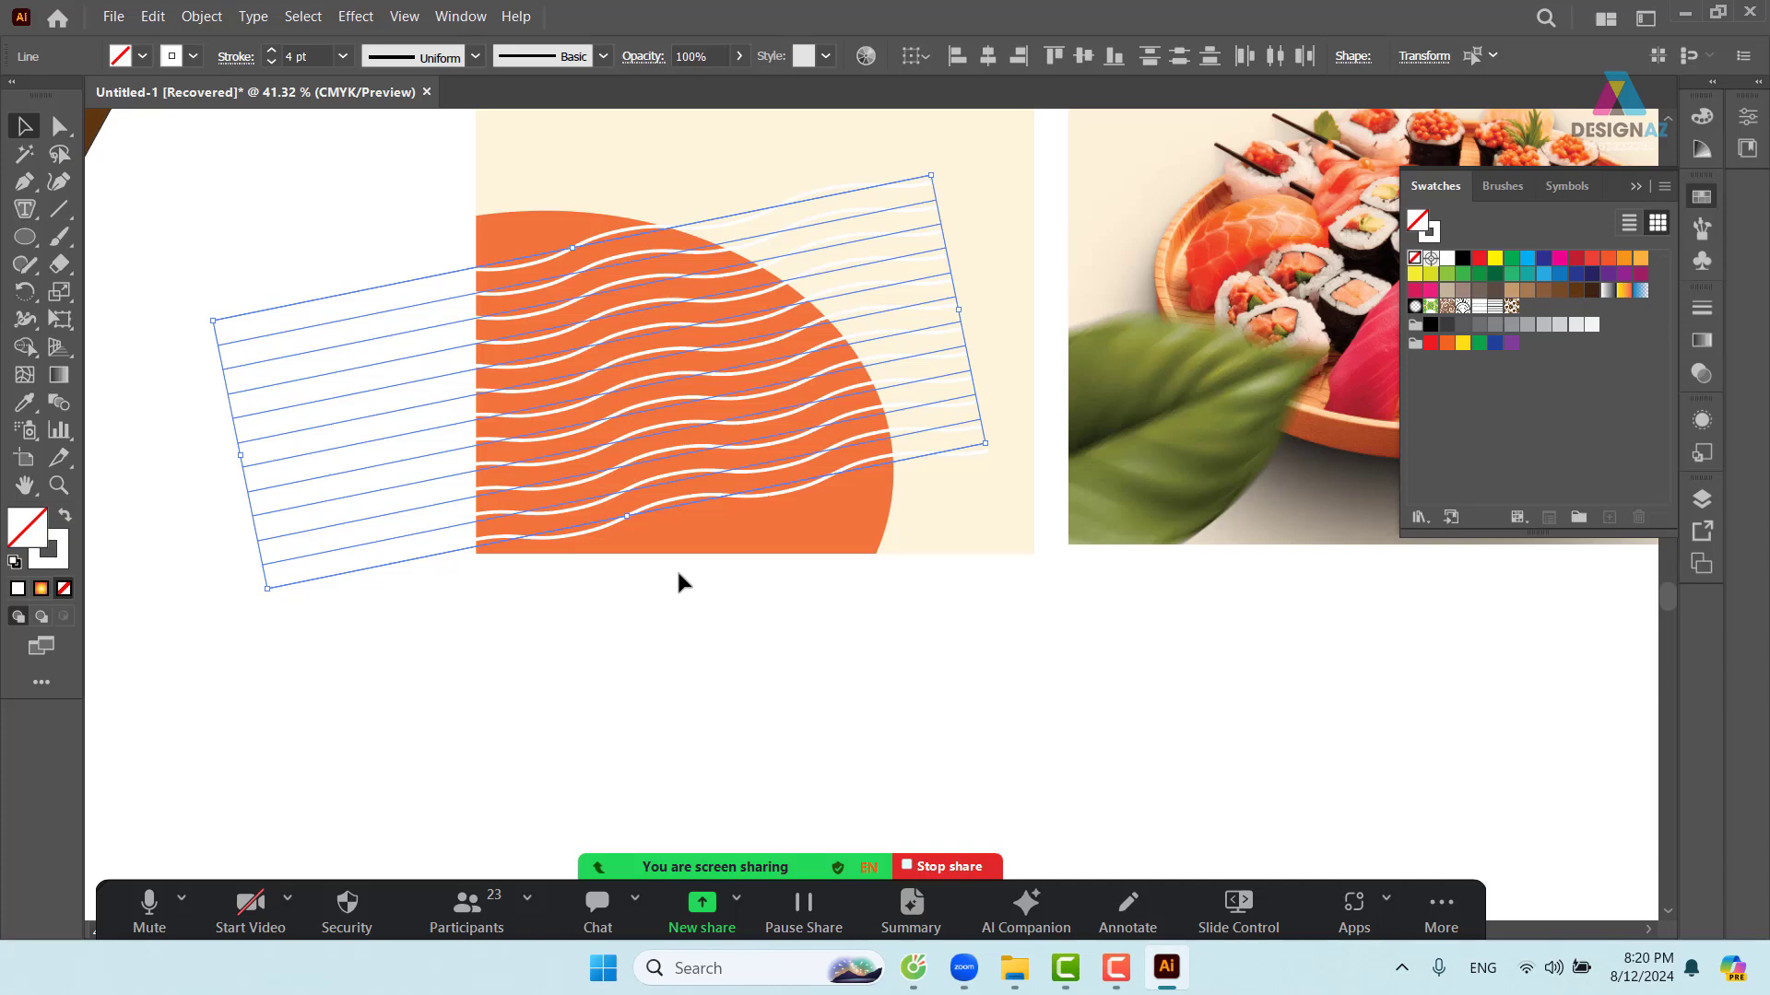
- Set the wavy lines' stroke color to black (000000) and cut them to the clipboard
double_click(57, 564)
mouse_move(1014, 415)
mouse_down()
mouse_move(1054, 402)
mouse_move(945, 544)
mouse_up()
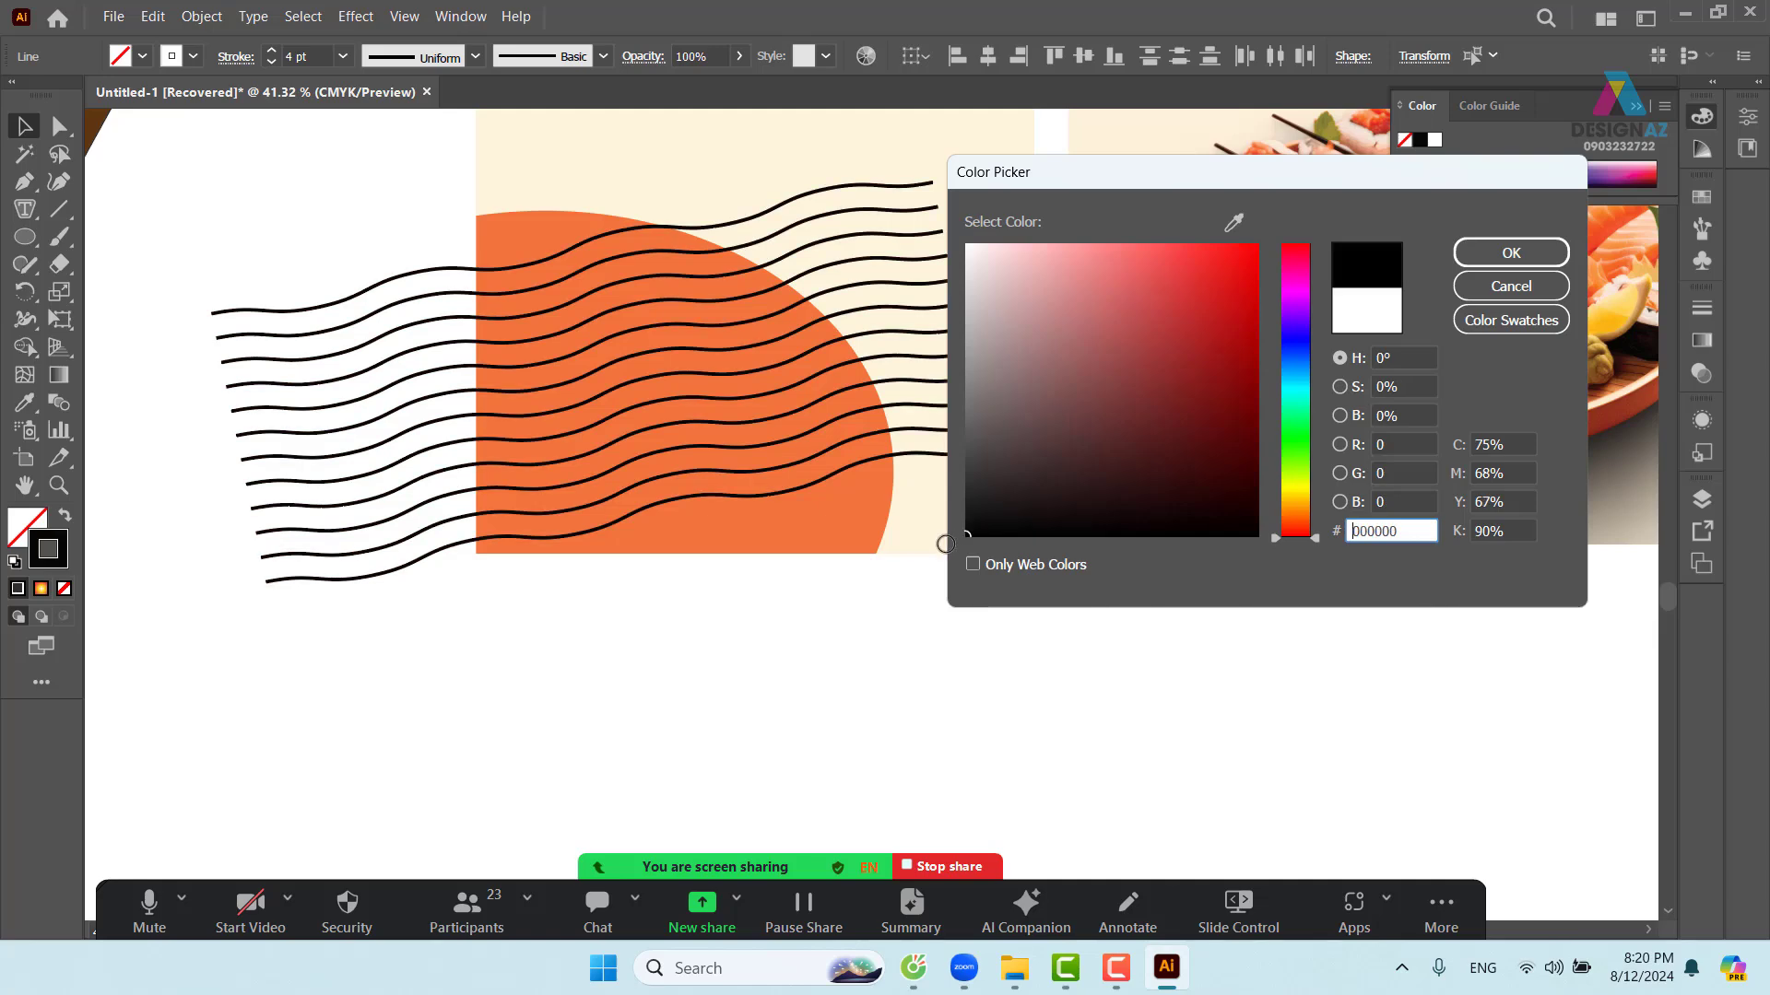
click(1510, 252)
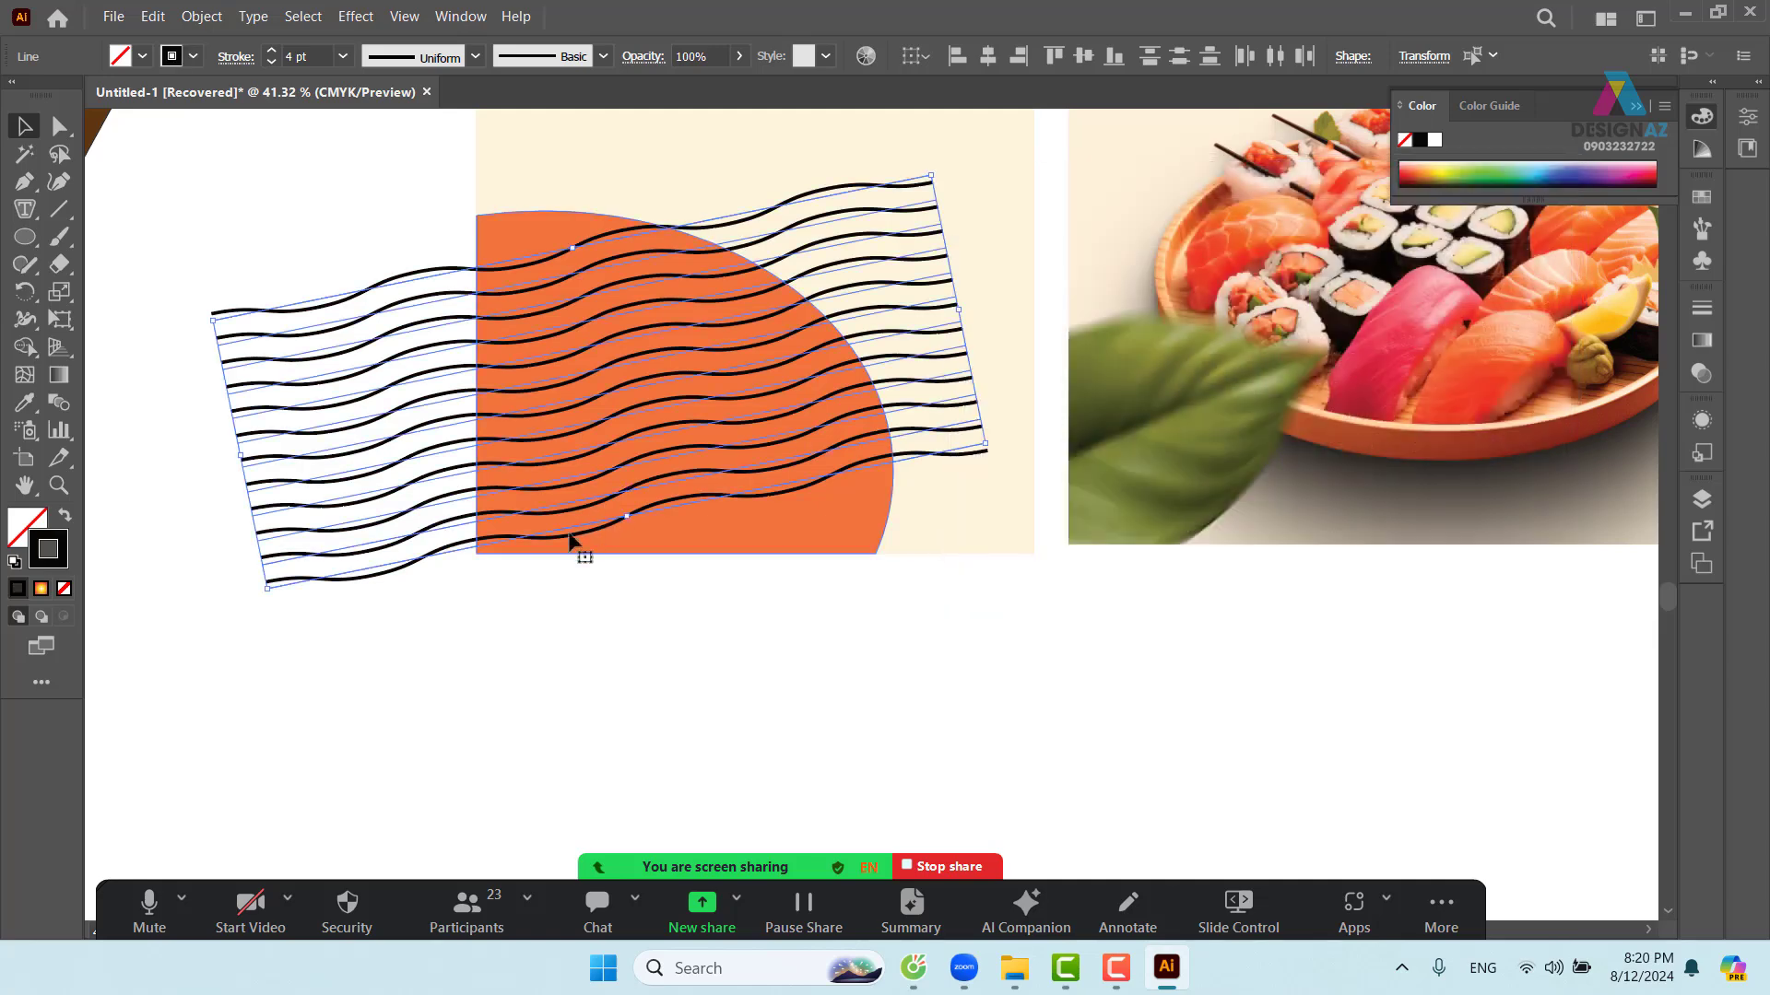
key(Delete)
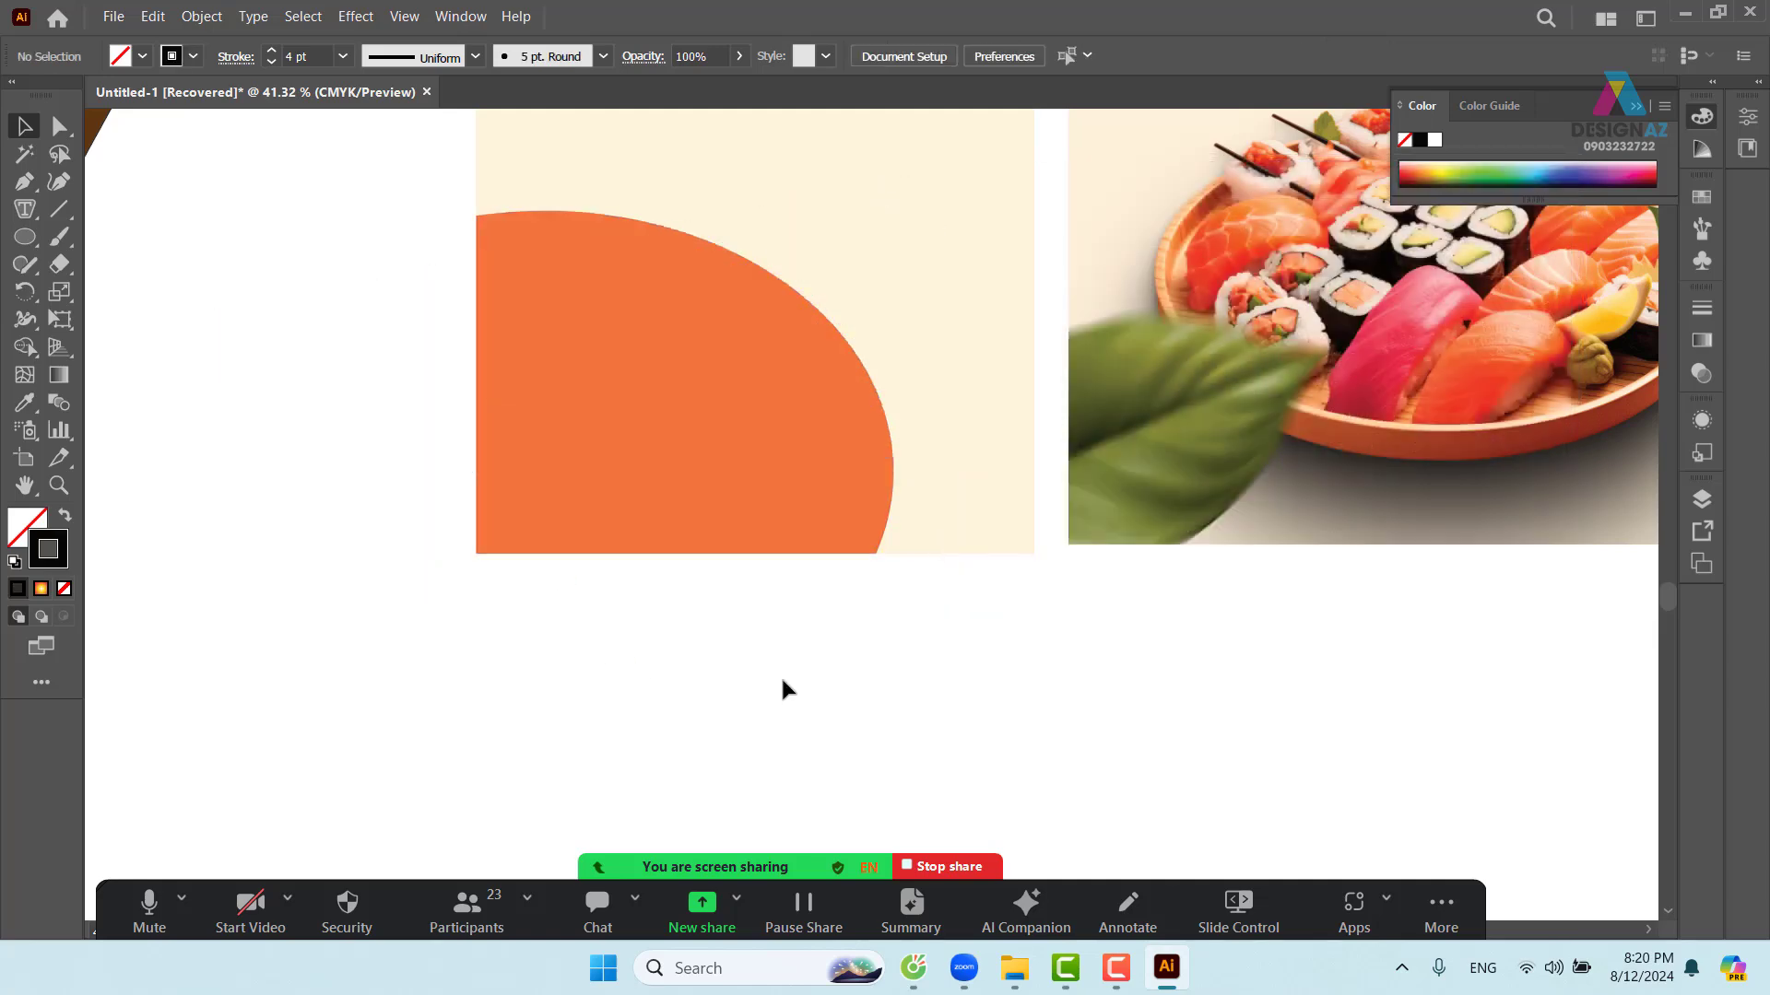
- Add an opacity mask to the orange shape, paste the black wavy lines in place inside it, and return to editing the artwork
click(813, 424)
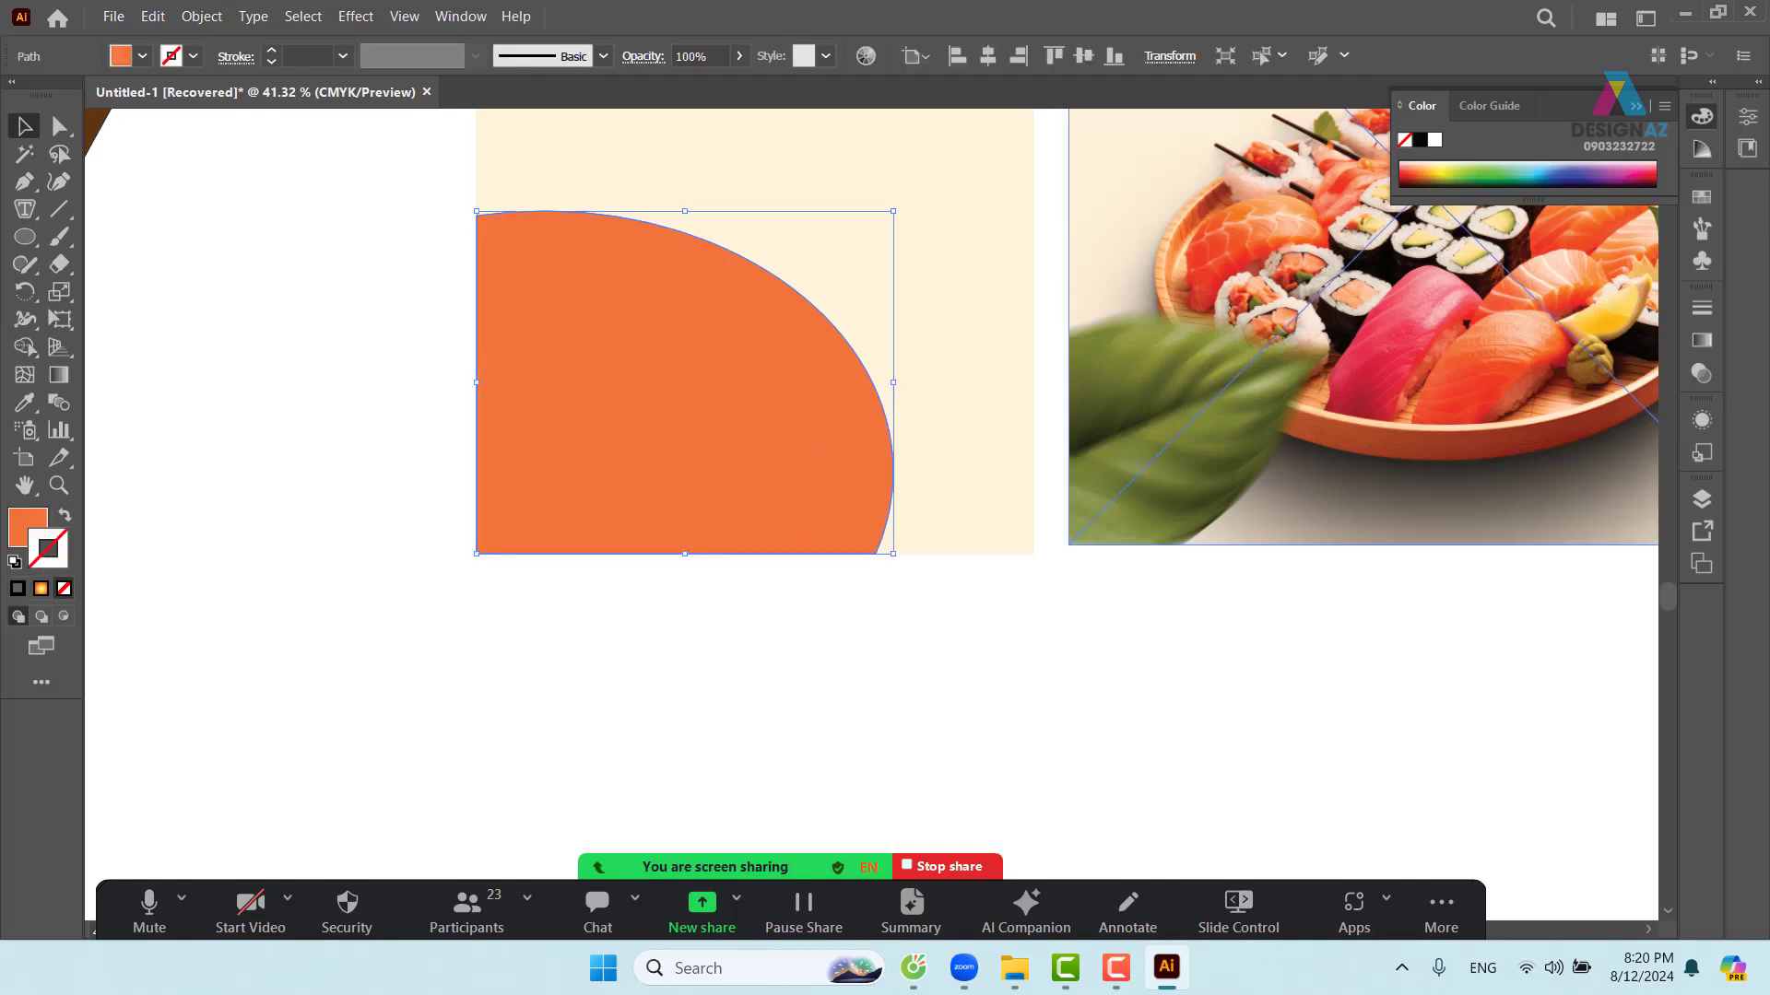
click(1712, 387)
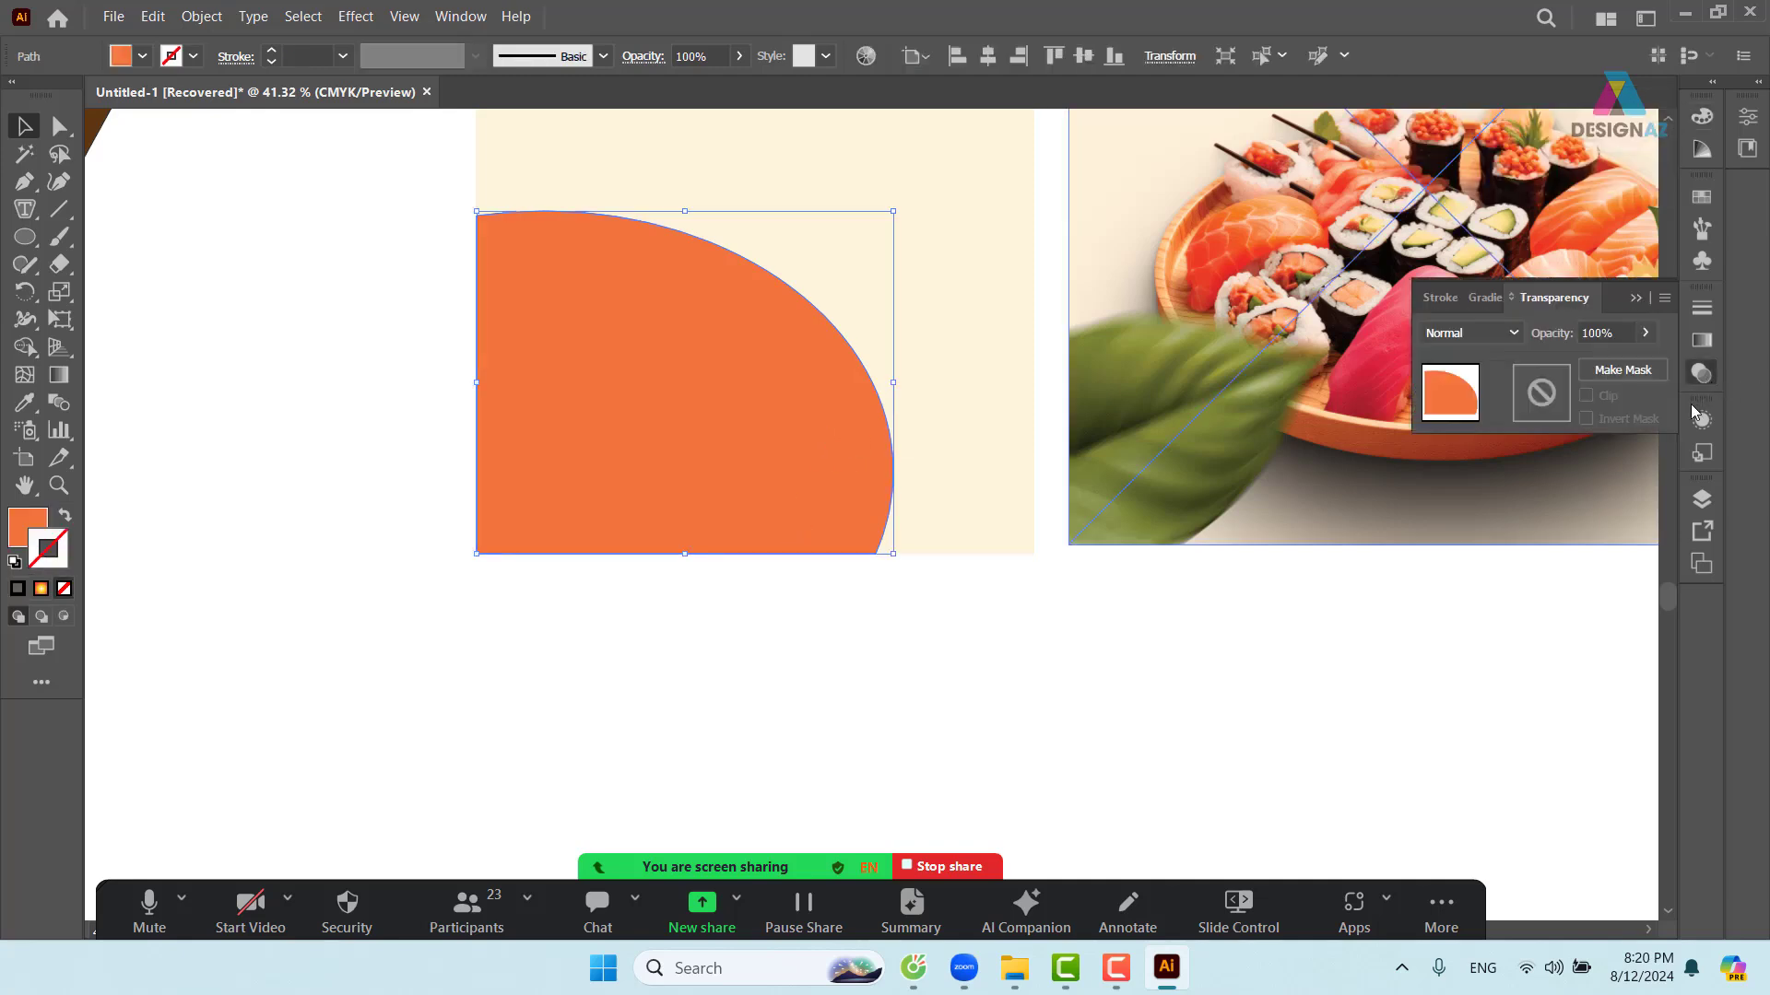
click(1542, 396)
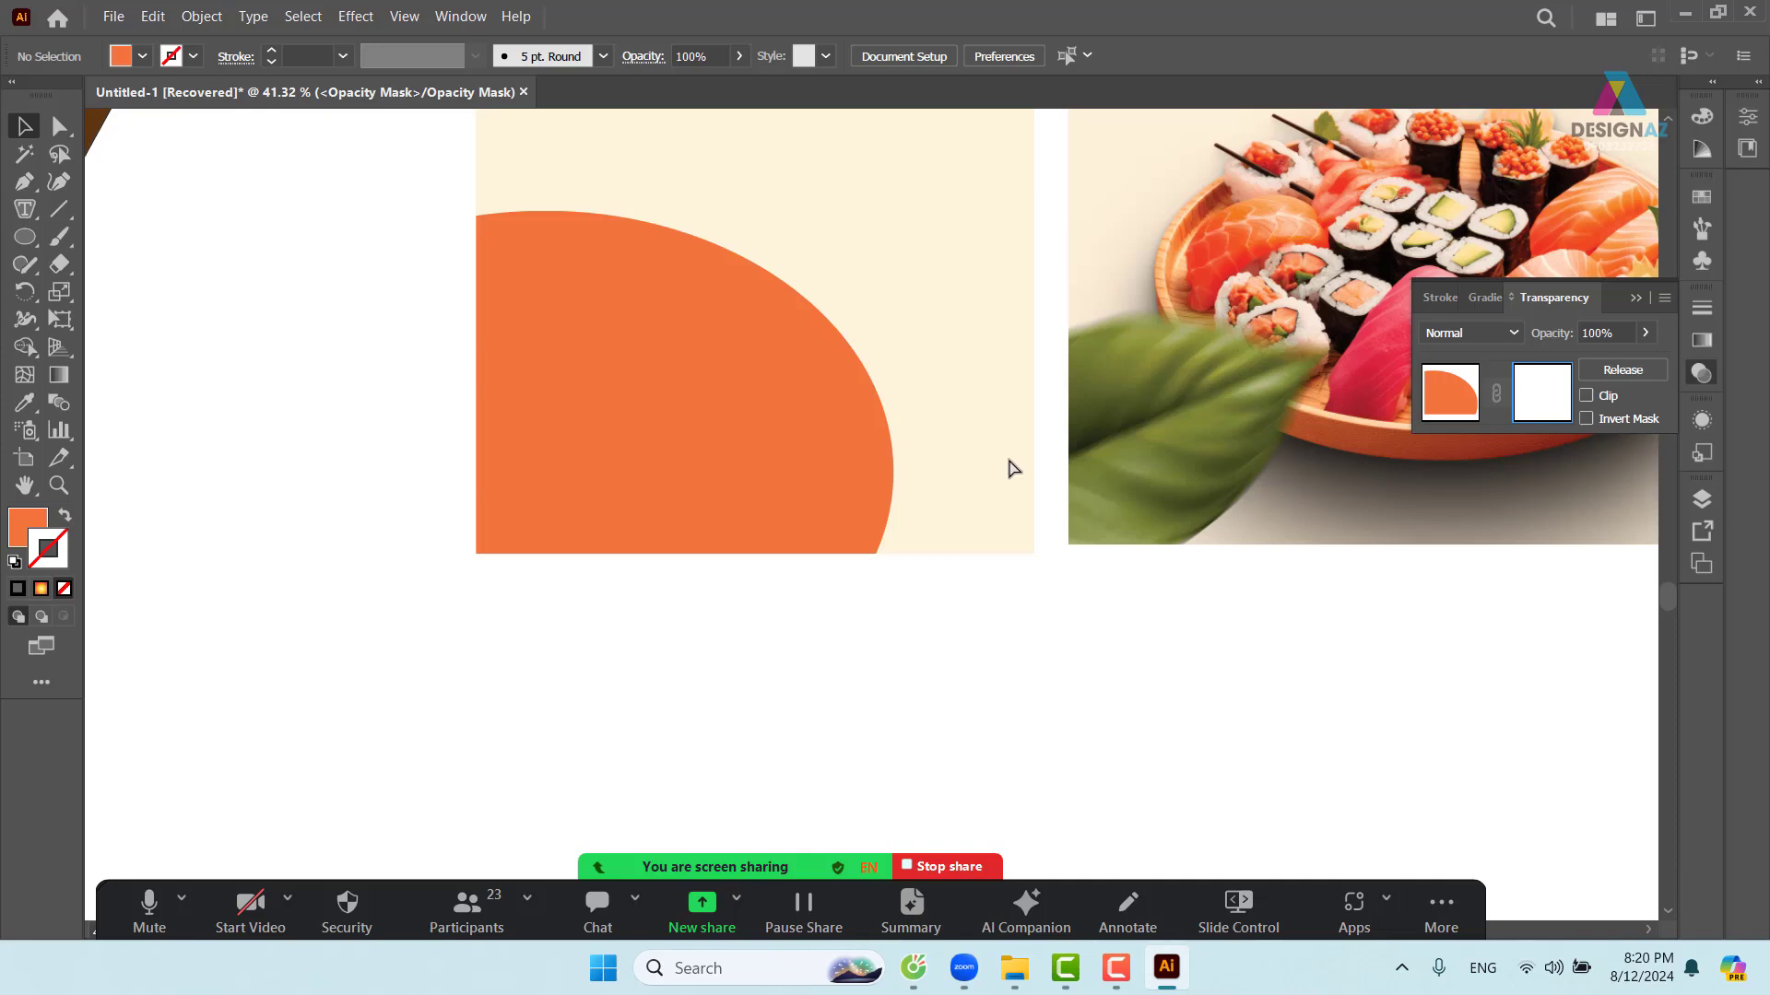
key(ctrl+v)
click(757, 656)
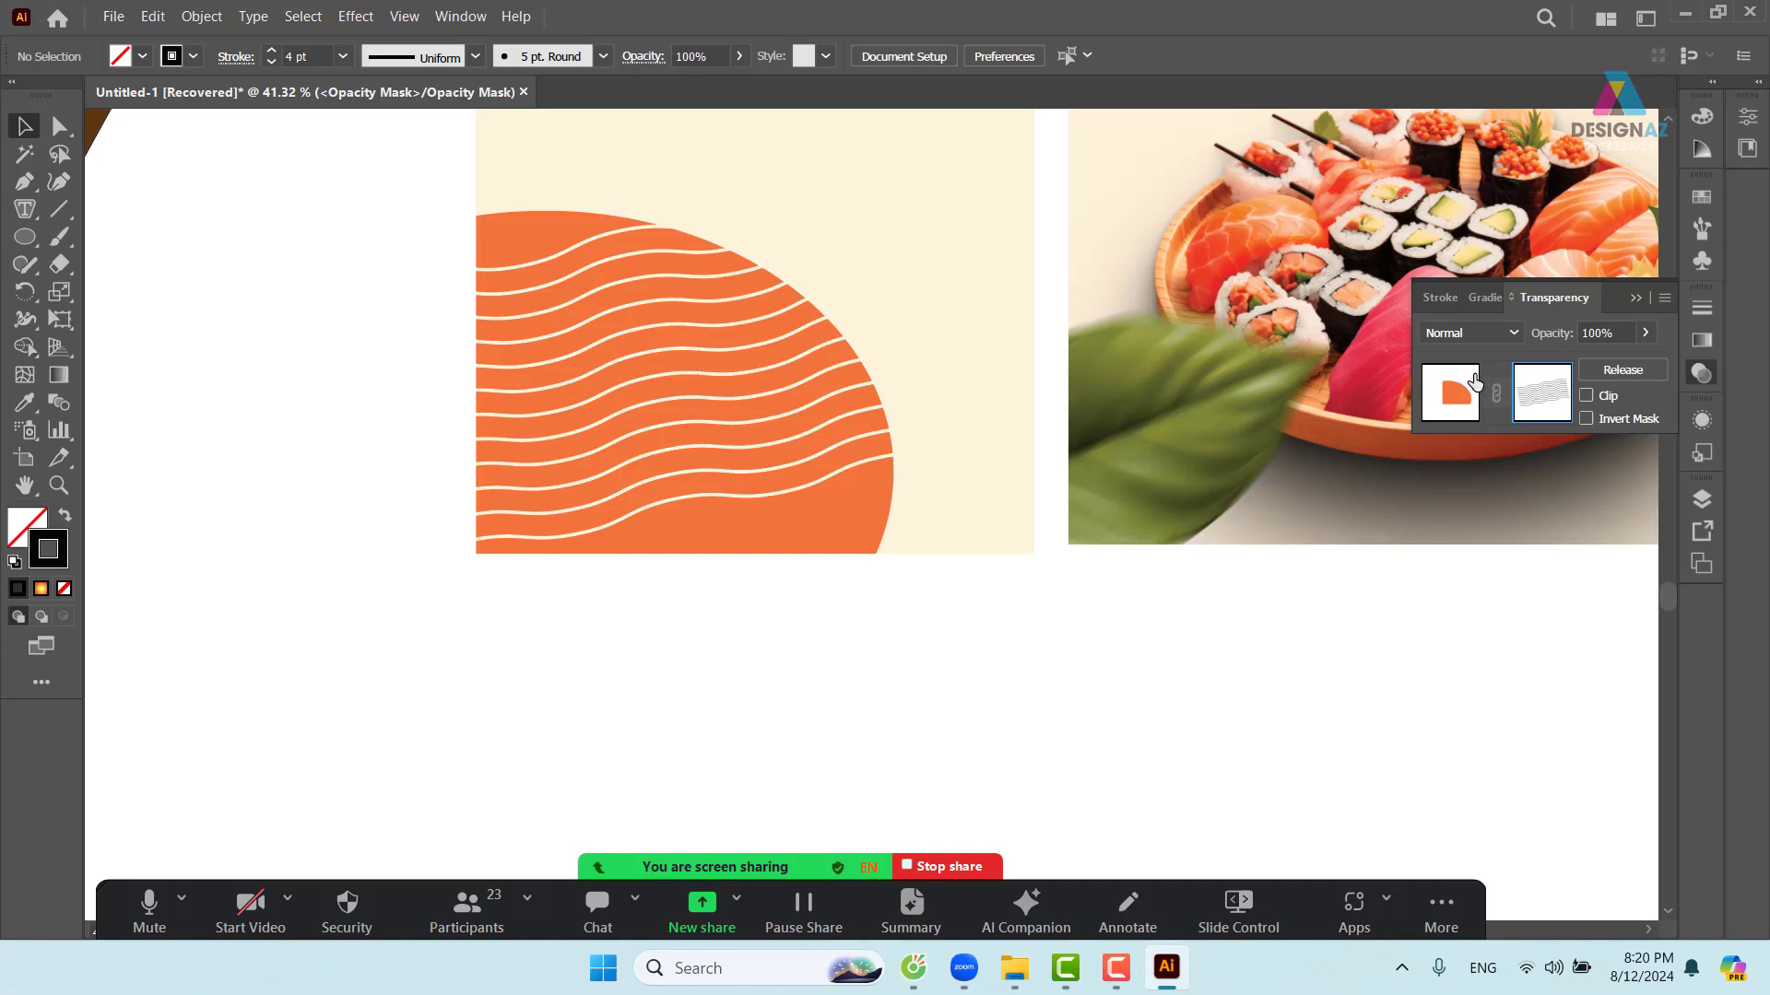
click(1454, 394)
click(1008, 648)
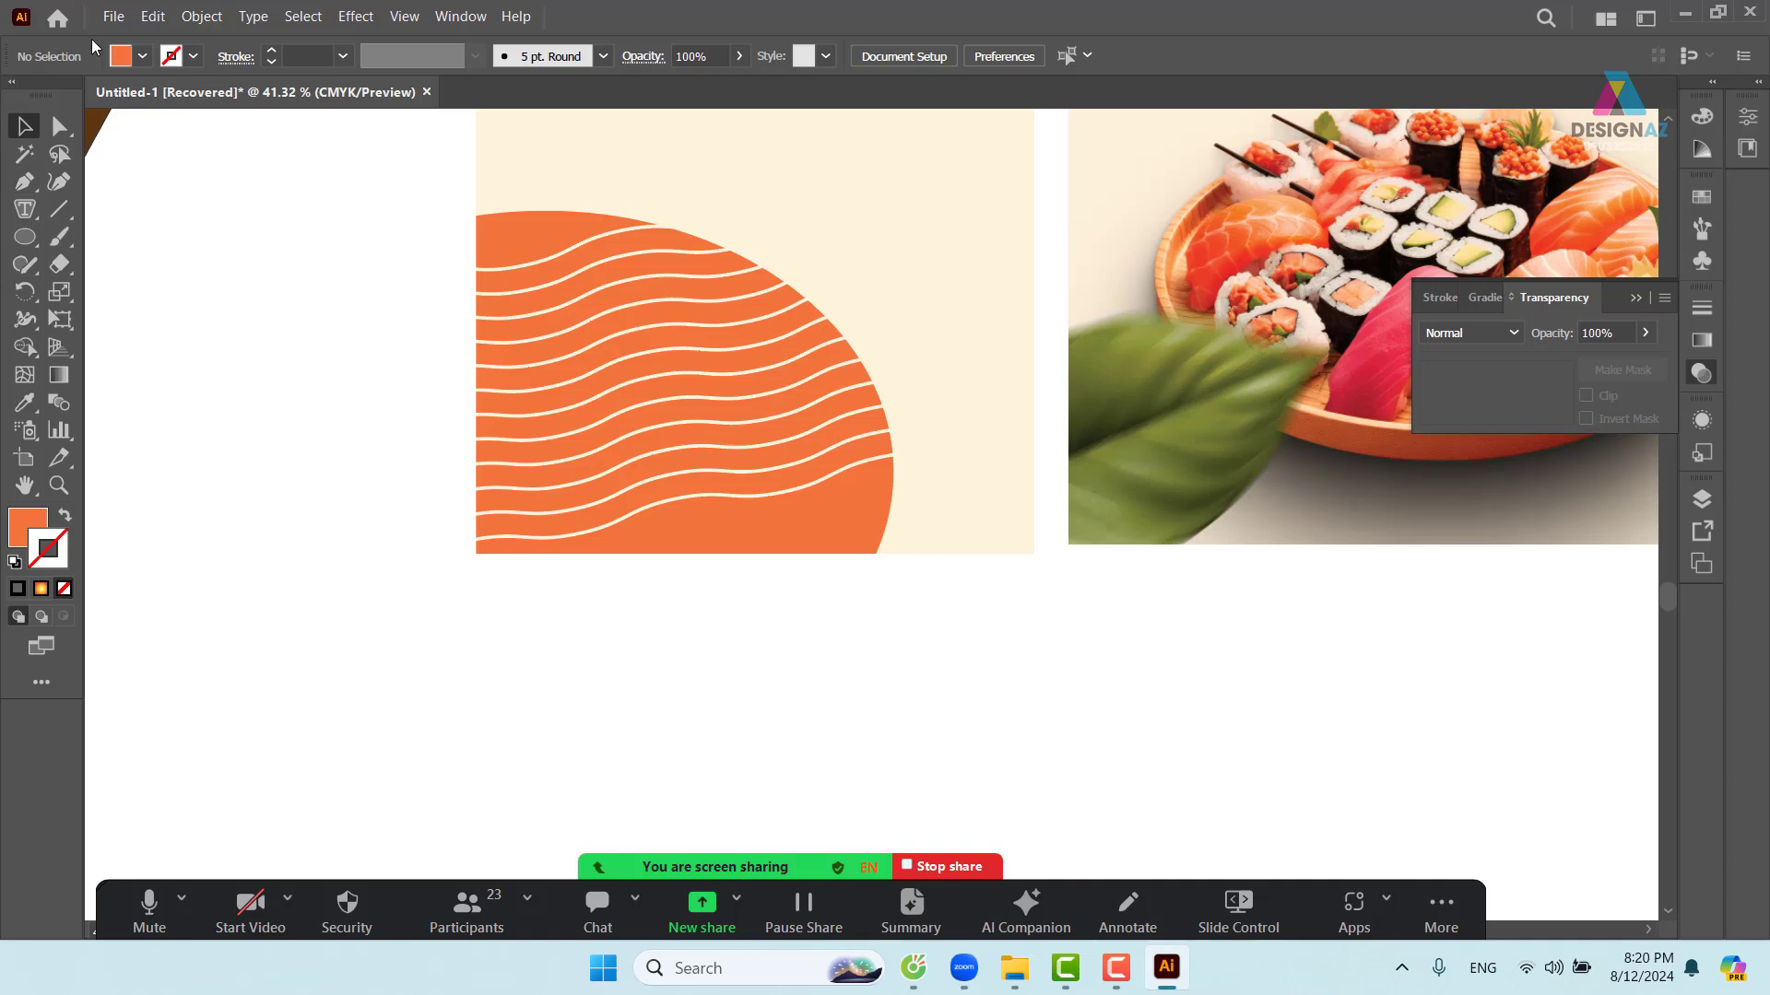
- Place the linked image 18d202202864111.668e8d15e6f8a over the lower-left area of the cream poster
click(114, 15)
click(188, 413)
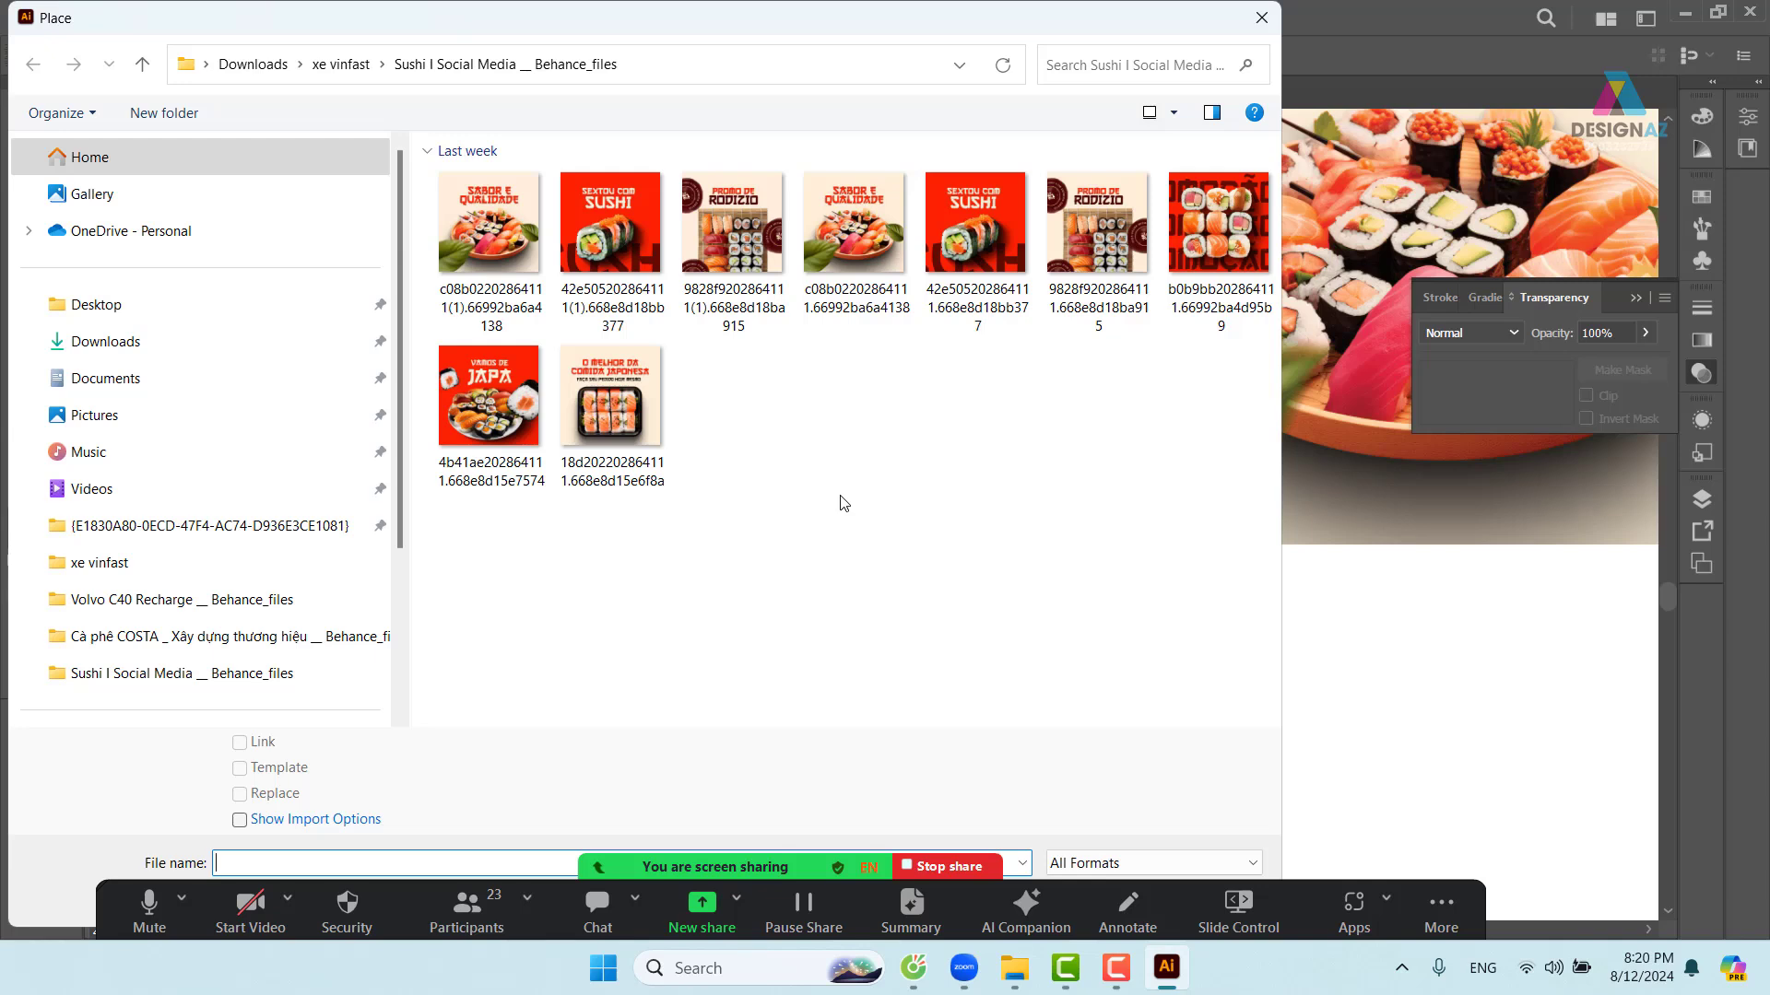
click(640, 457)
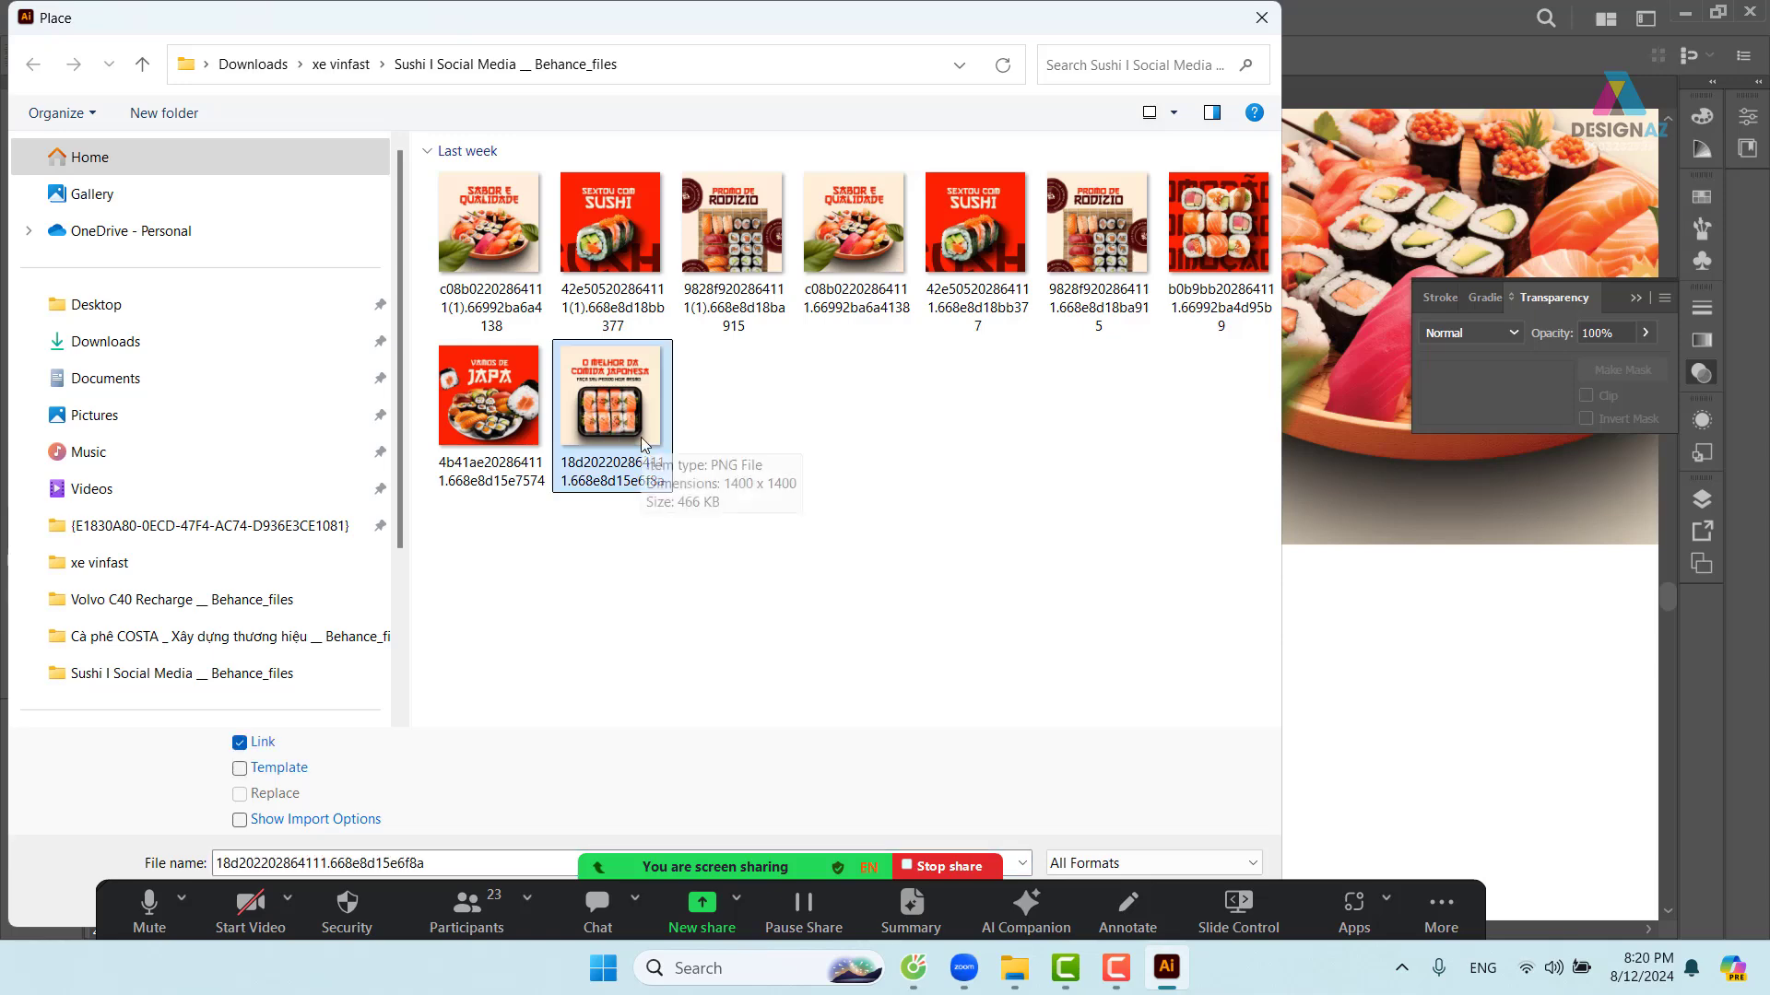
double_click(642, 446)
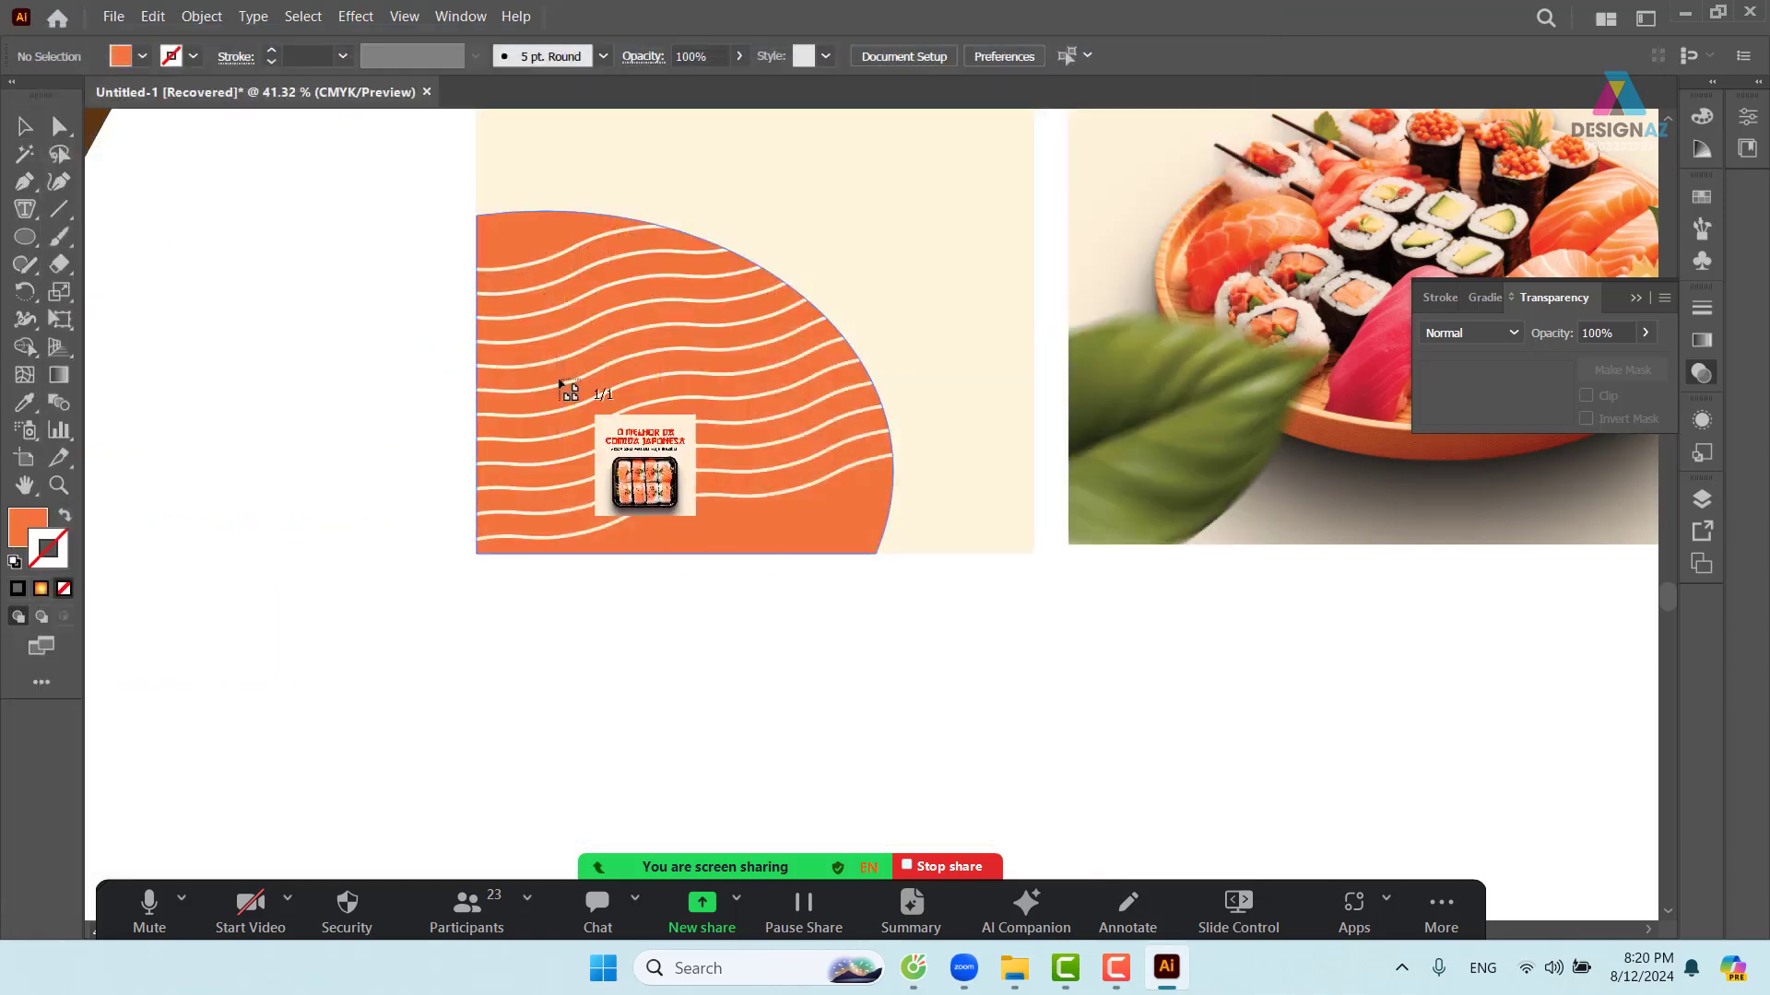
drag(305, 316, 876, 651)
- Draw a rectangle that covers the black sushi tray in the placed image
key(z)
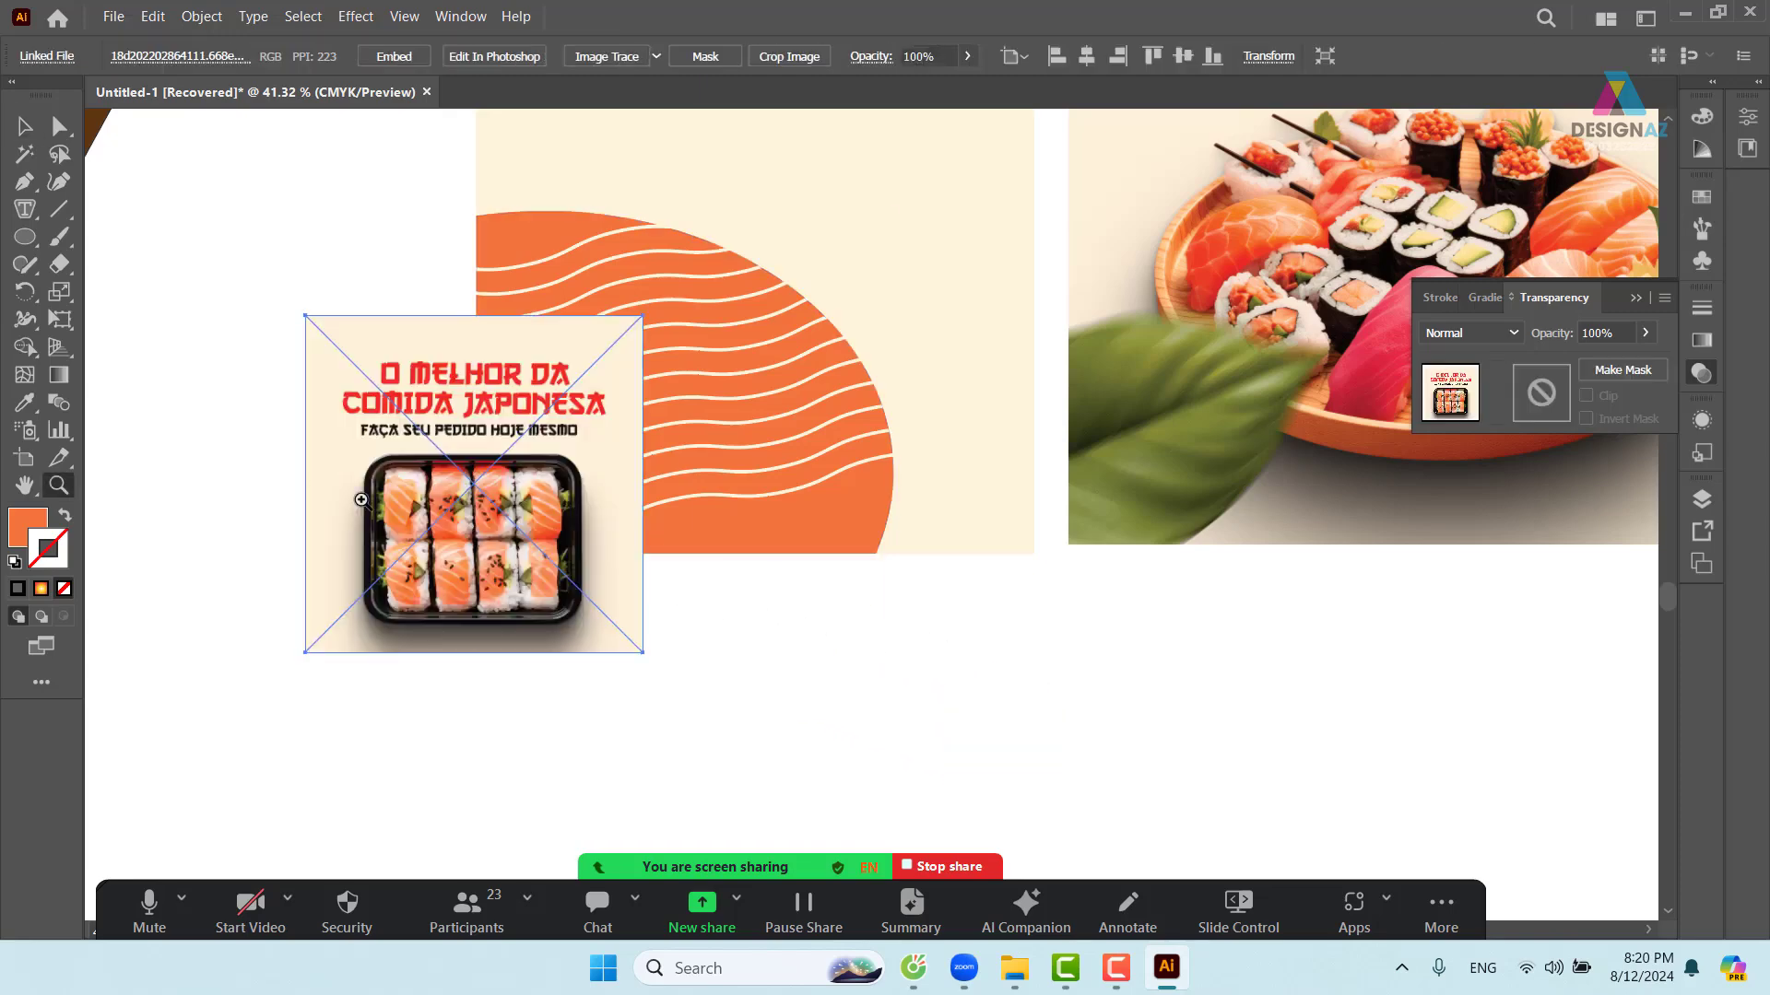
drag(339, 484, 662, 601)
drag(870, 639, 789, 397)
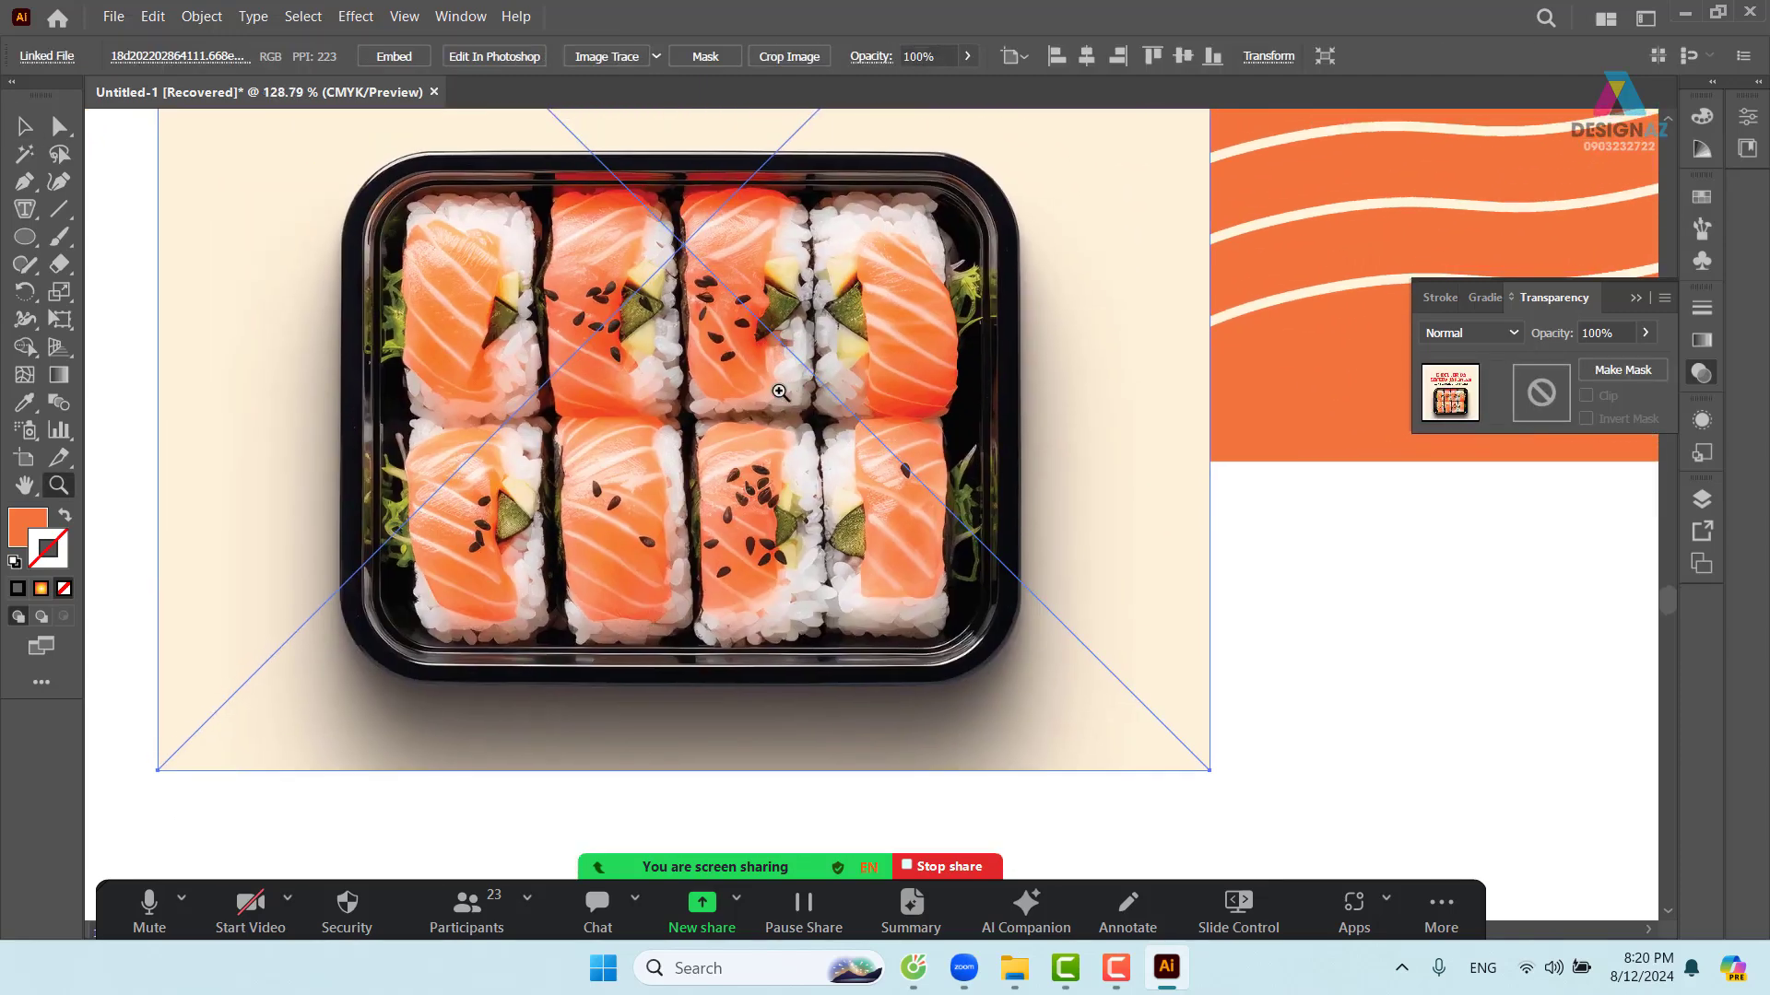
drag(25, 236, 93, 239)
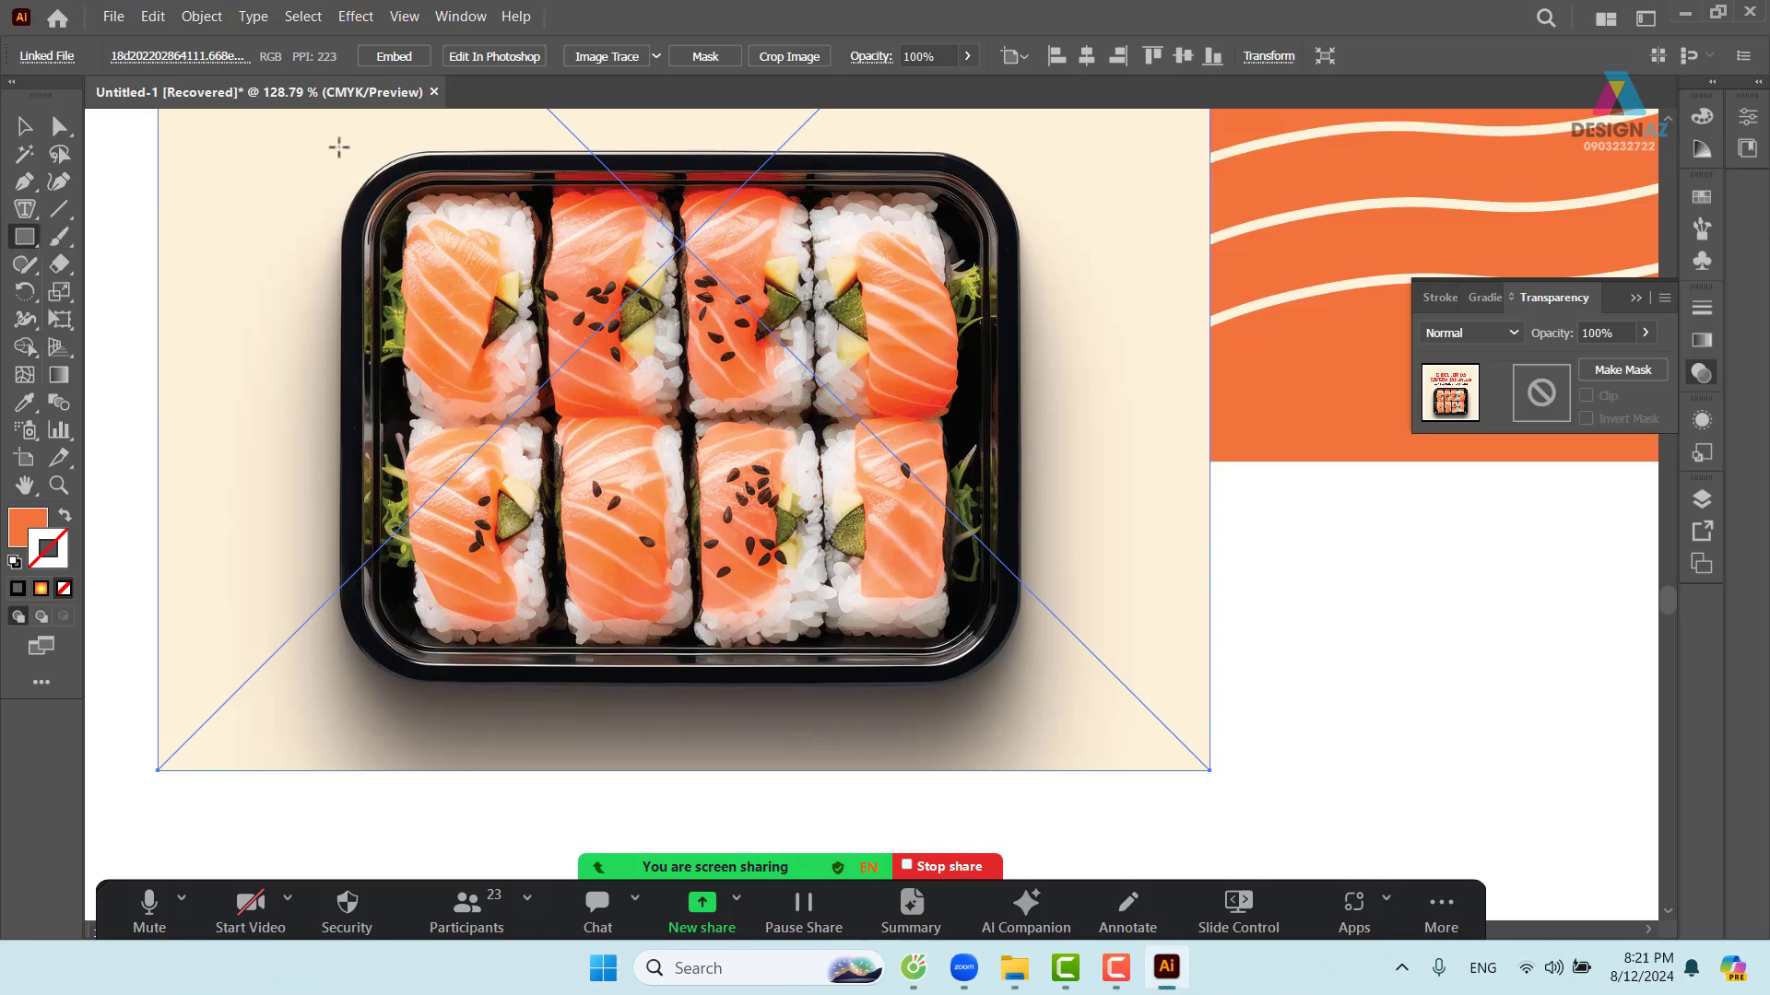
mouse_move(339, 147)
mouse_down()
mouse_move(604, 400)
mouse_move(1049, 663)
mouse_move(1024, 688)
mouse_up()
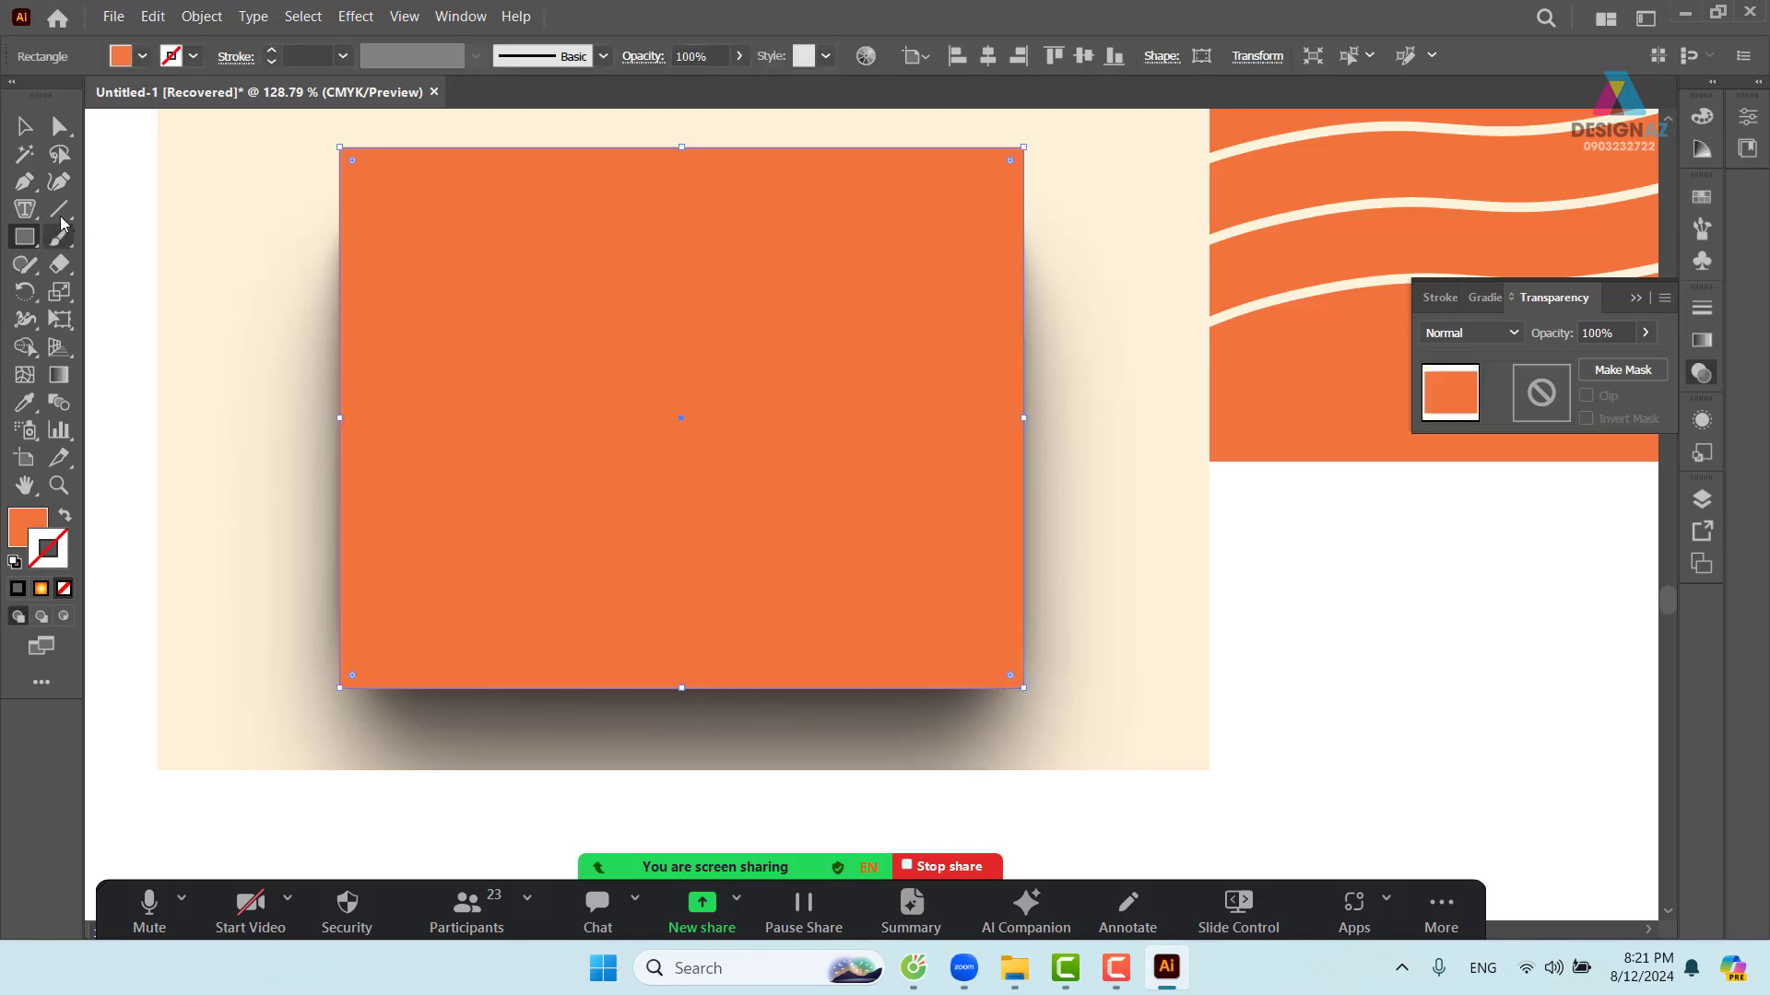
- Turn the orange rectangle into an unfilled orange outline and shape its rounded corners and upper edge to match the sushi tray
click(25, 125)
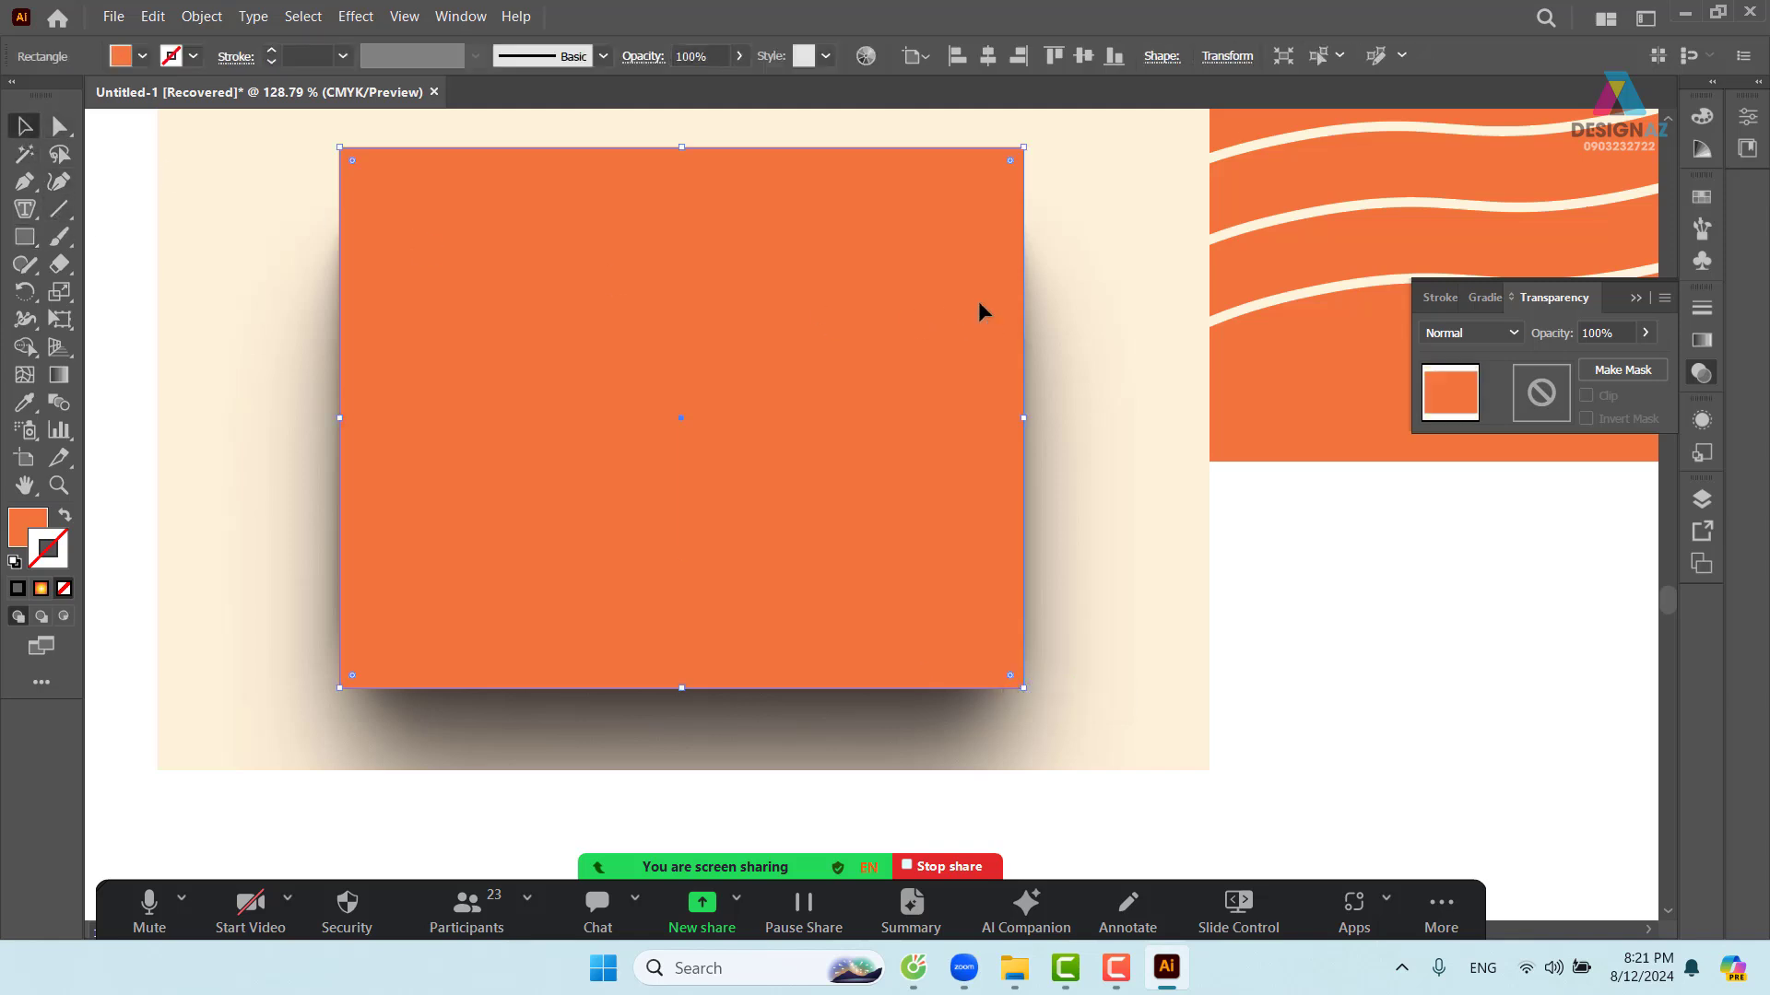
key(shift+x)
drag(1011, 164, 937, 276)
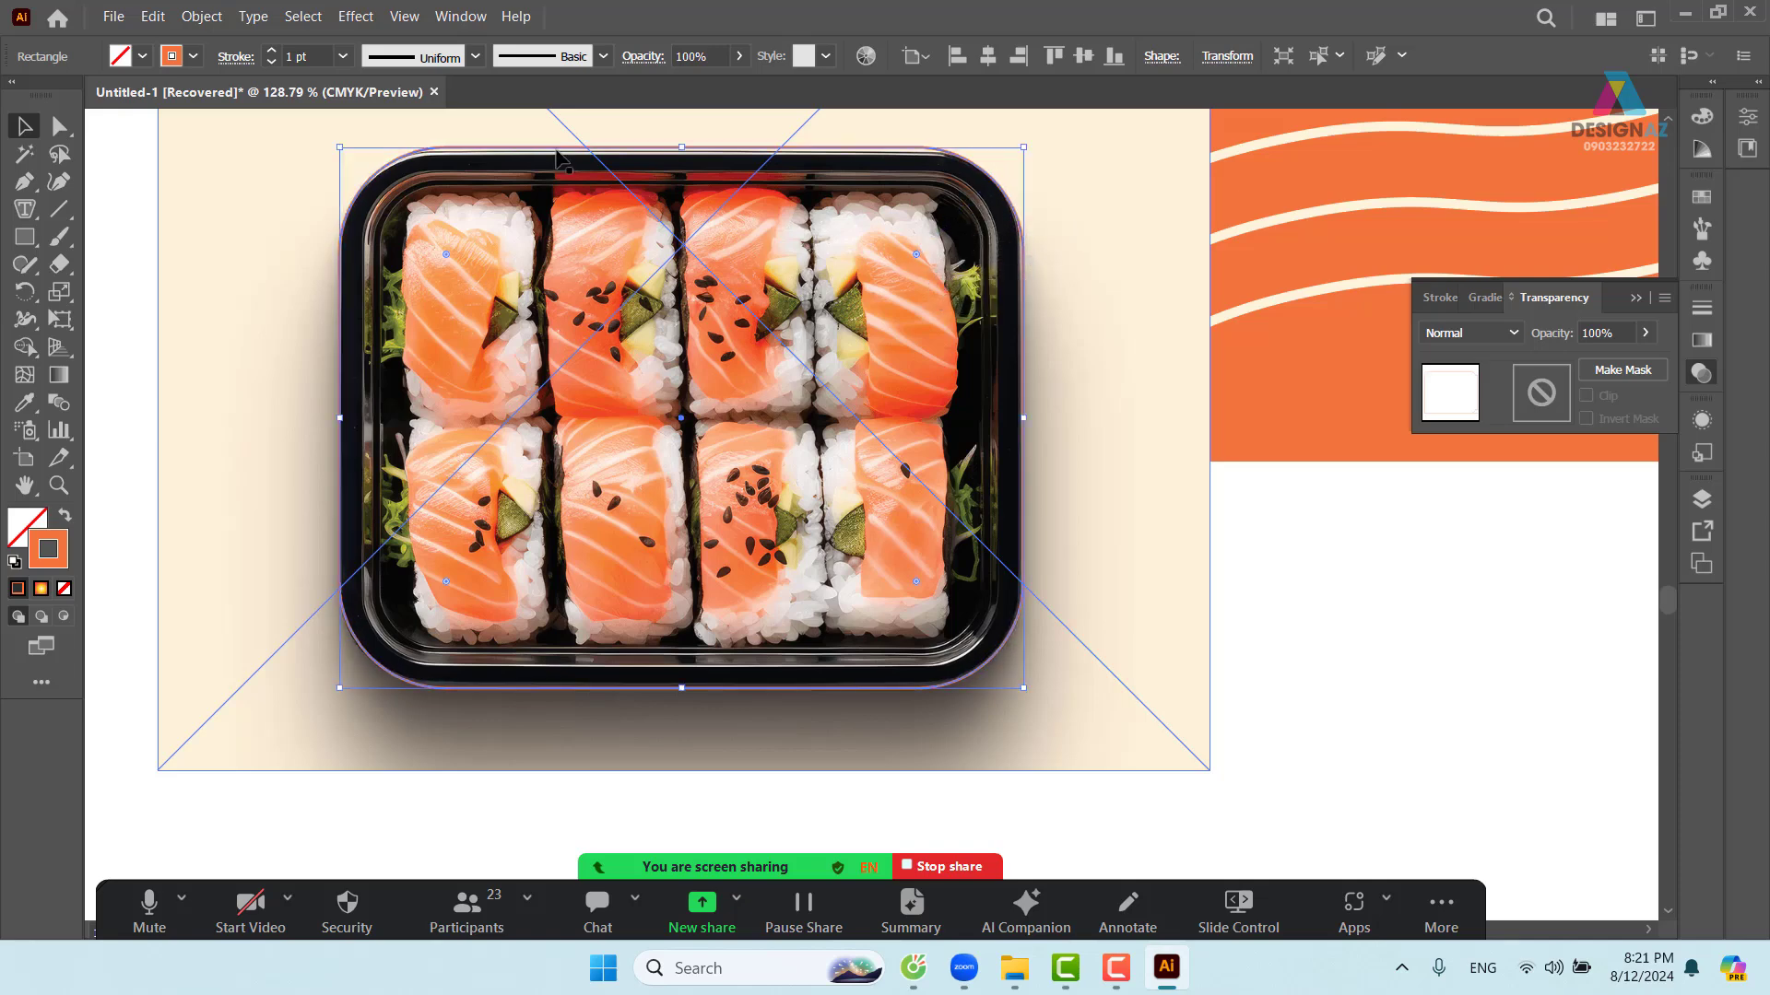
drag(685, 151, 686, 155)
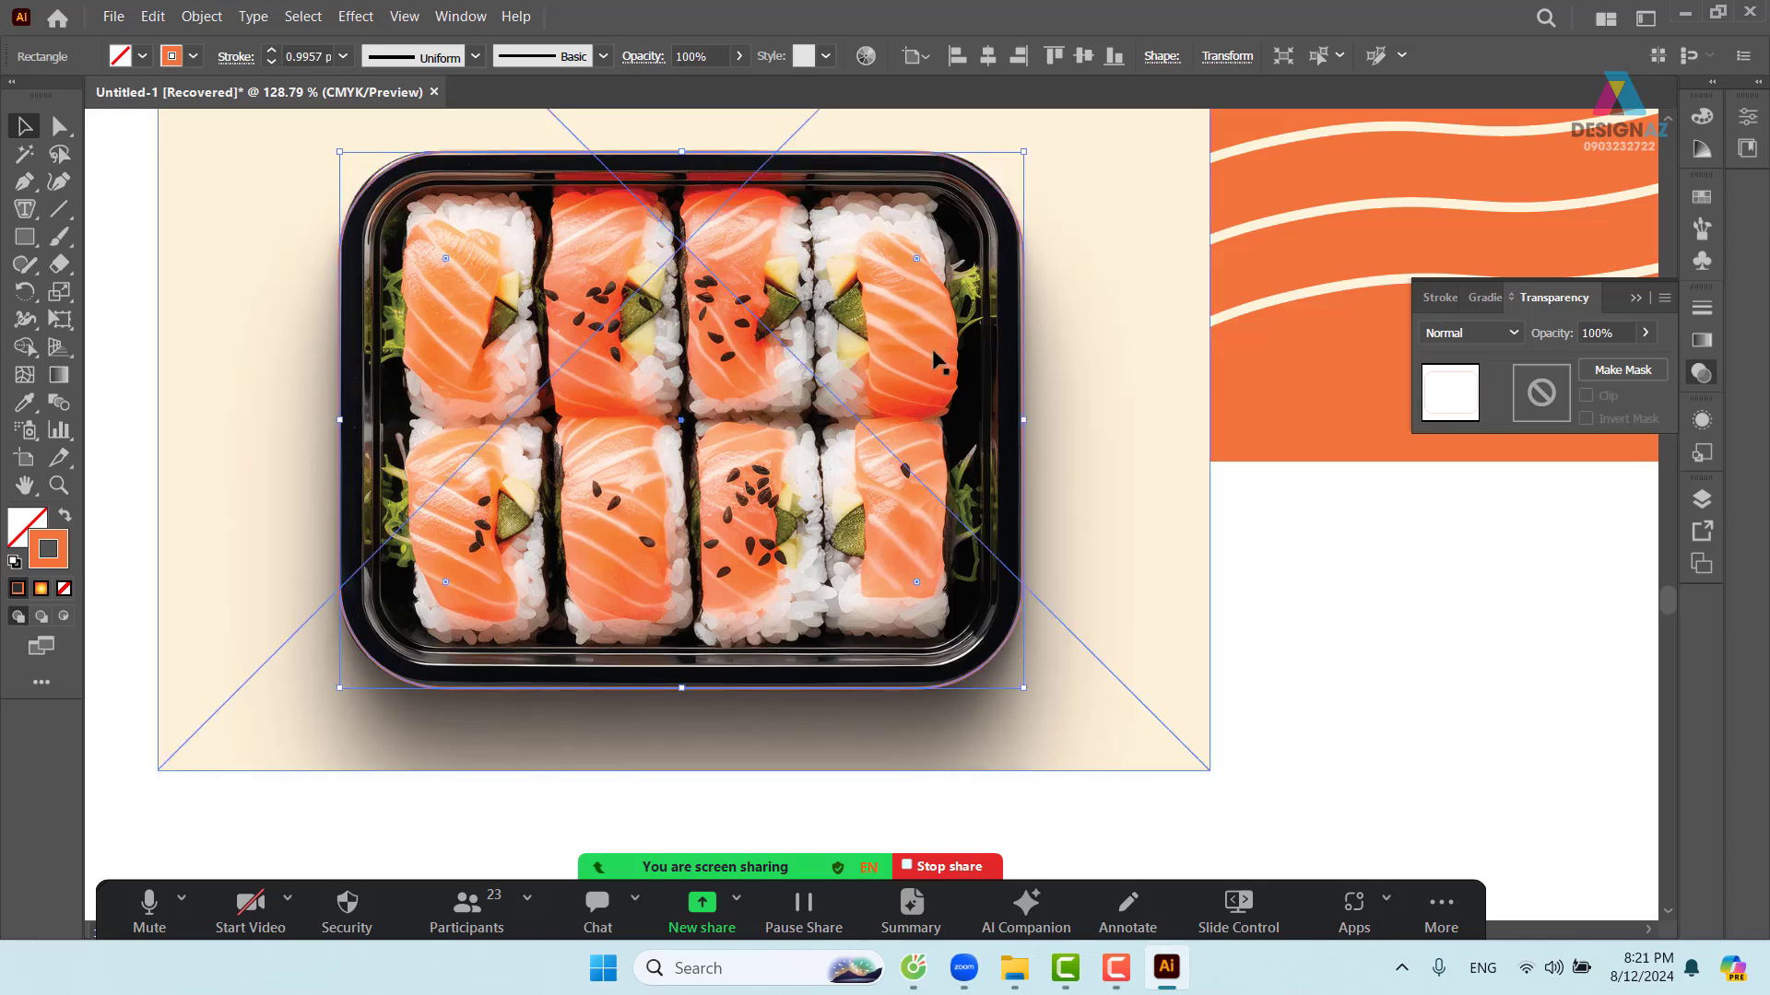
- Make a clipping mask from the rounded rectangle and the placed image so only the sushi tray shows
shift+click(1150, 445)
right_click(1153, 451)
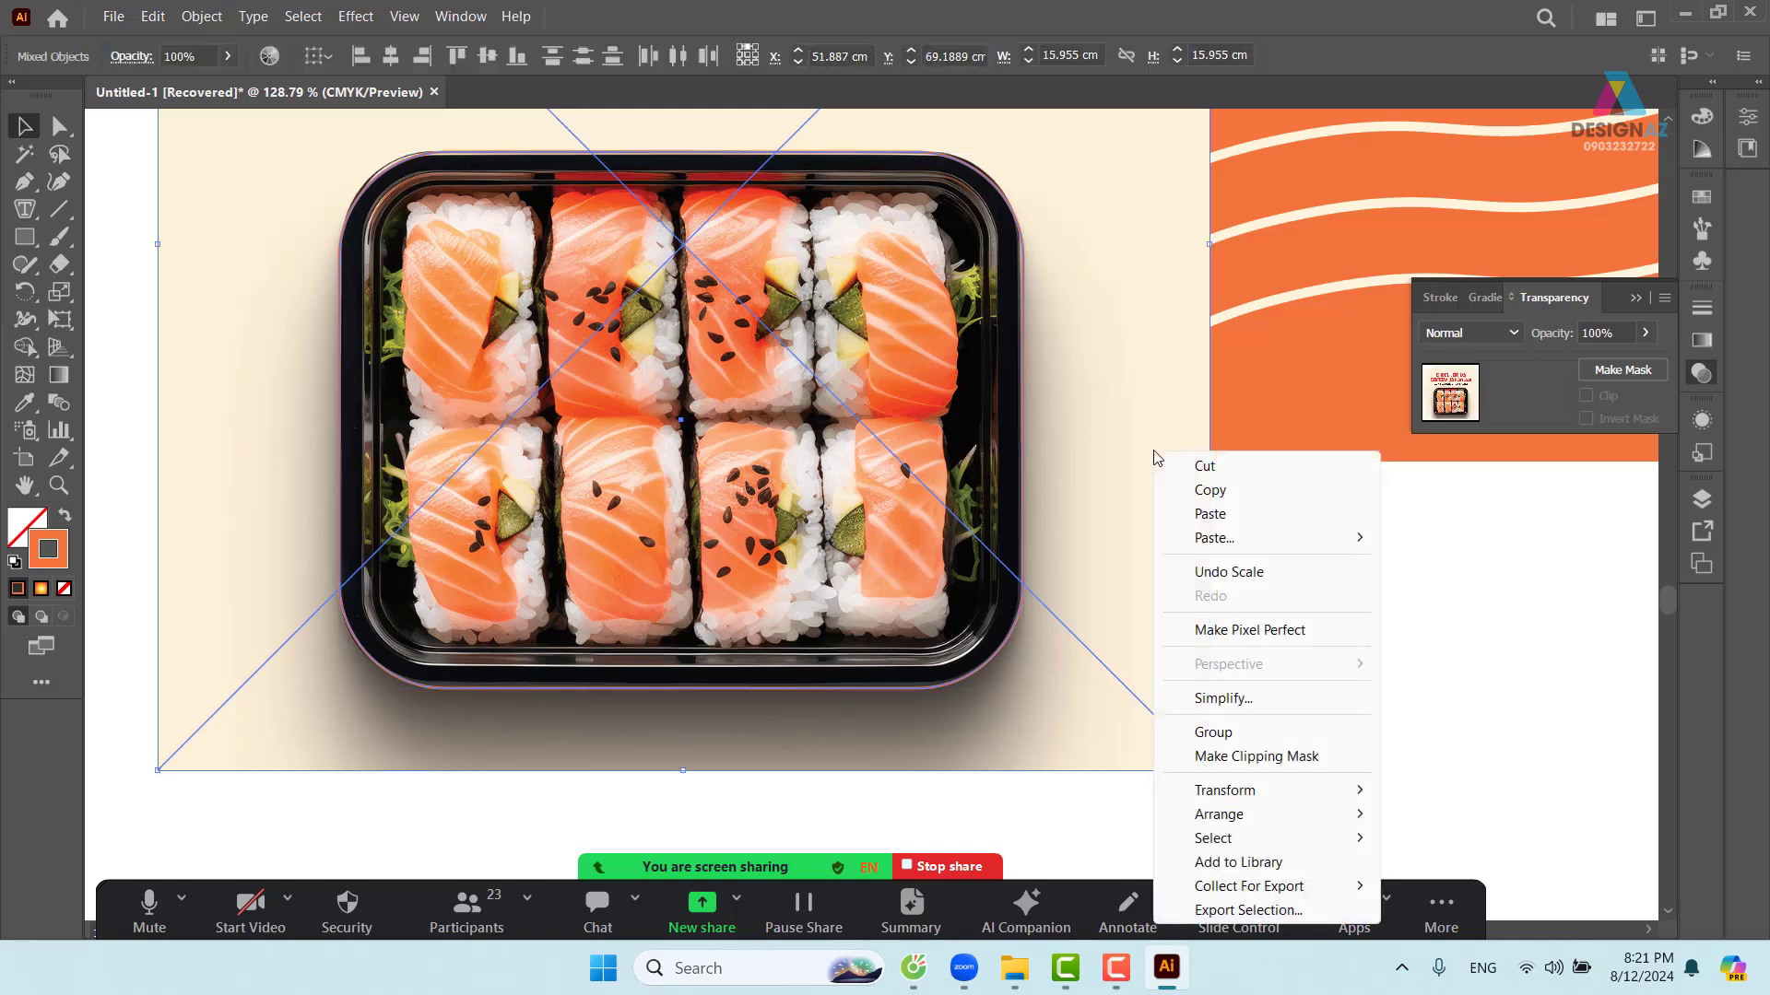
click(1279, 757)
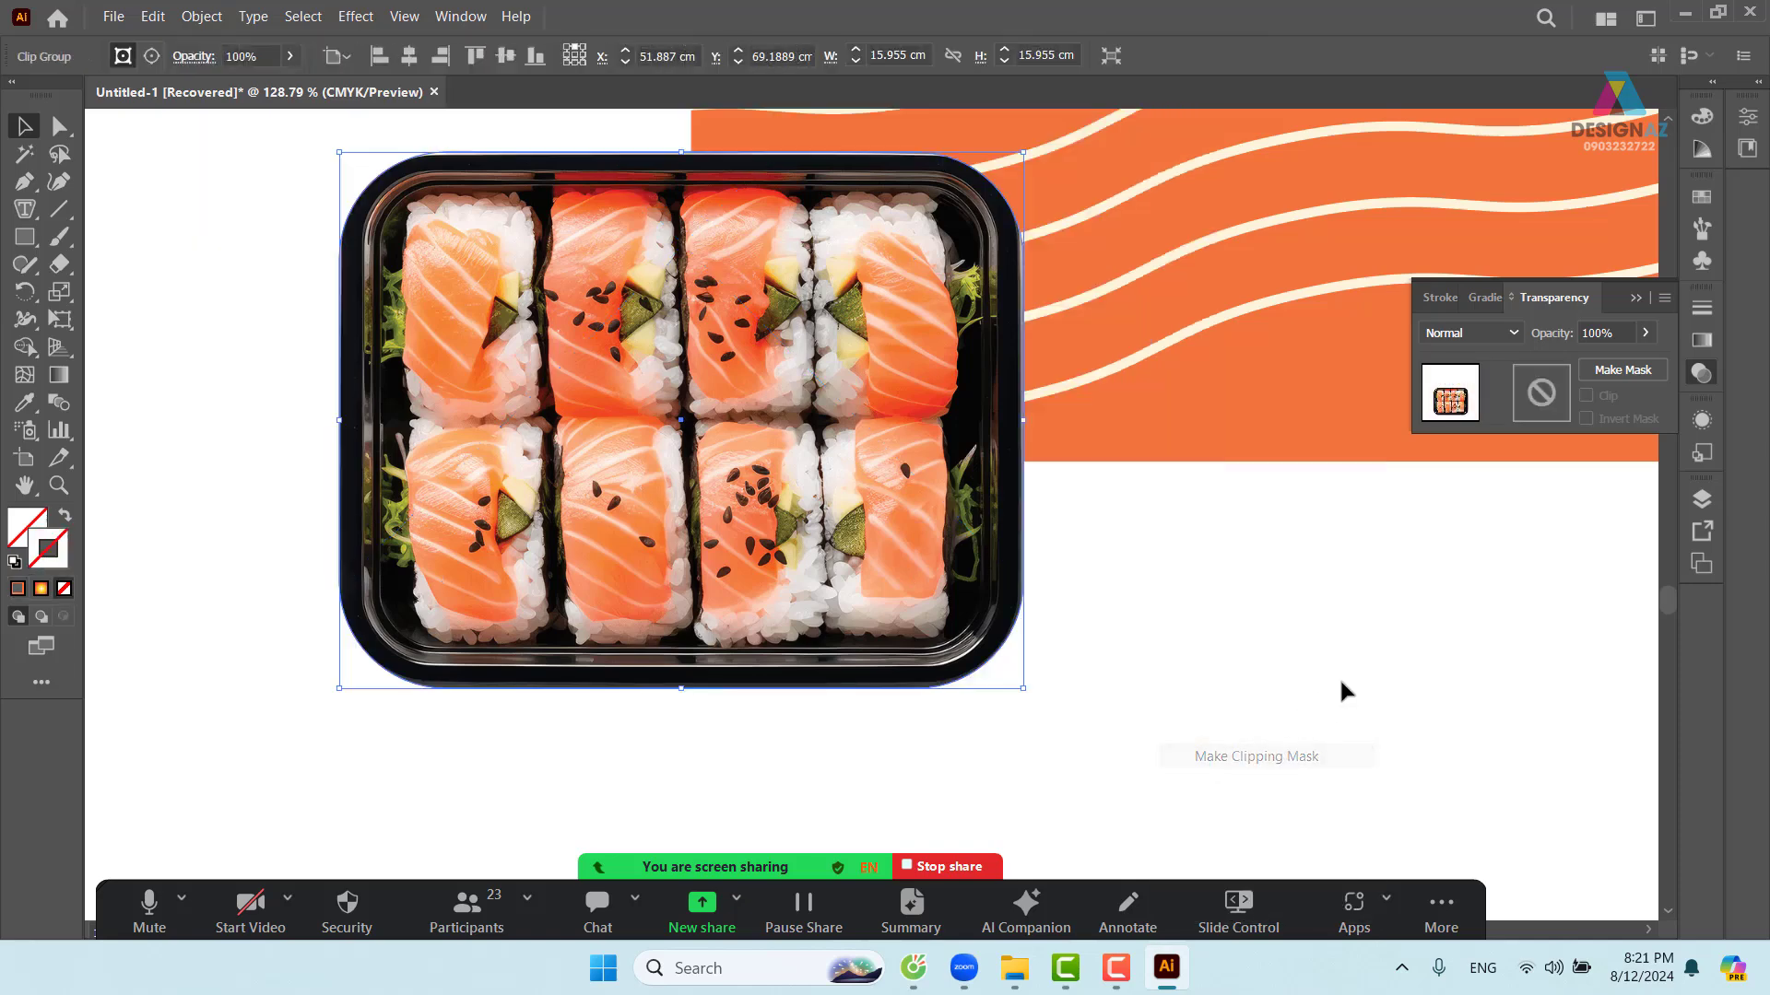
click(1345, 632)
- Move the clipped sushi tray onto the cream poster over the orange curve and enlarge it to about 17.6 × 13.8 cm
drag(1302, 621, 1053, 692)
key(ctrl+minus)
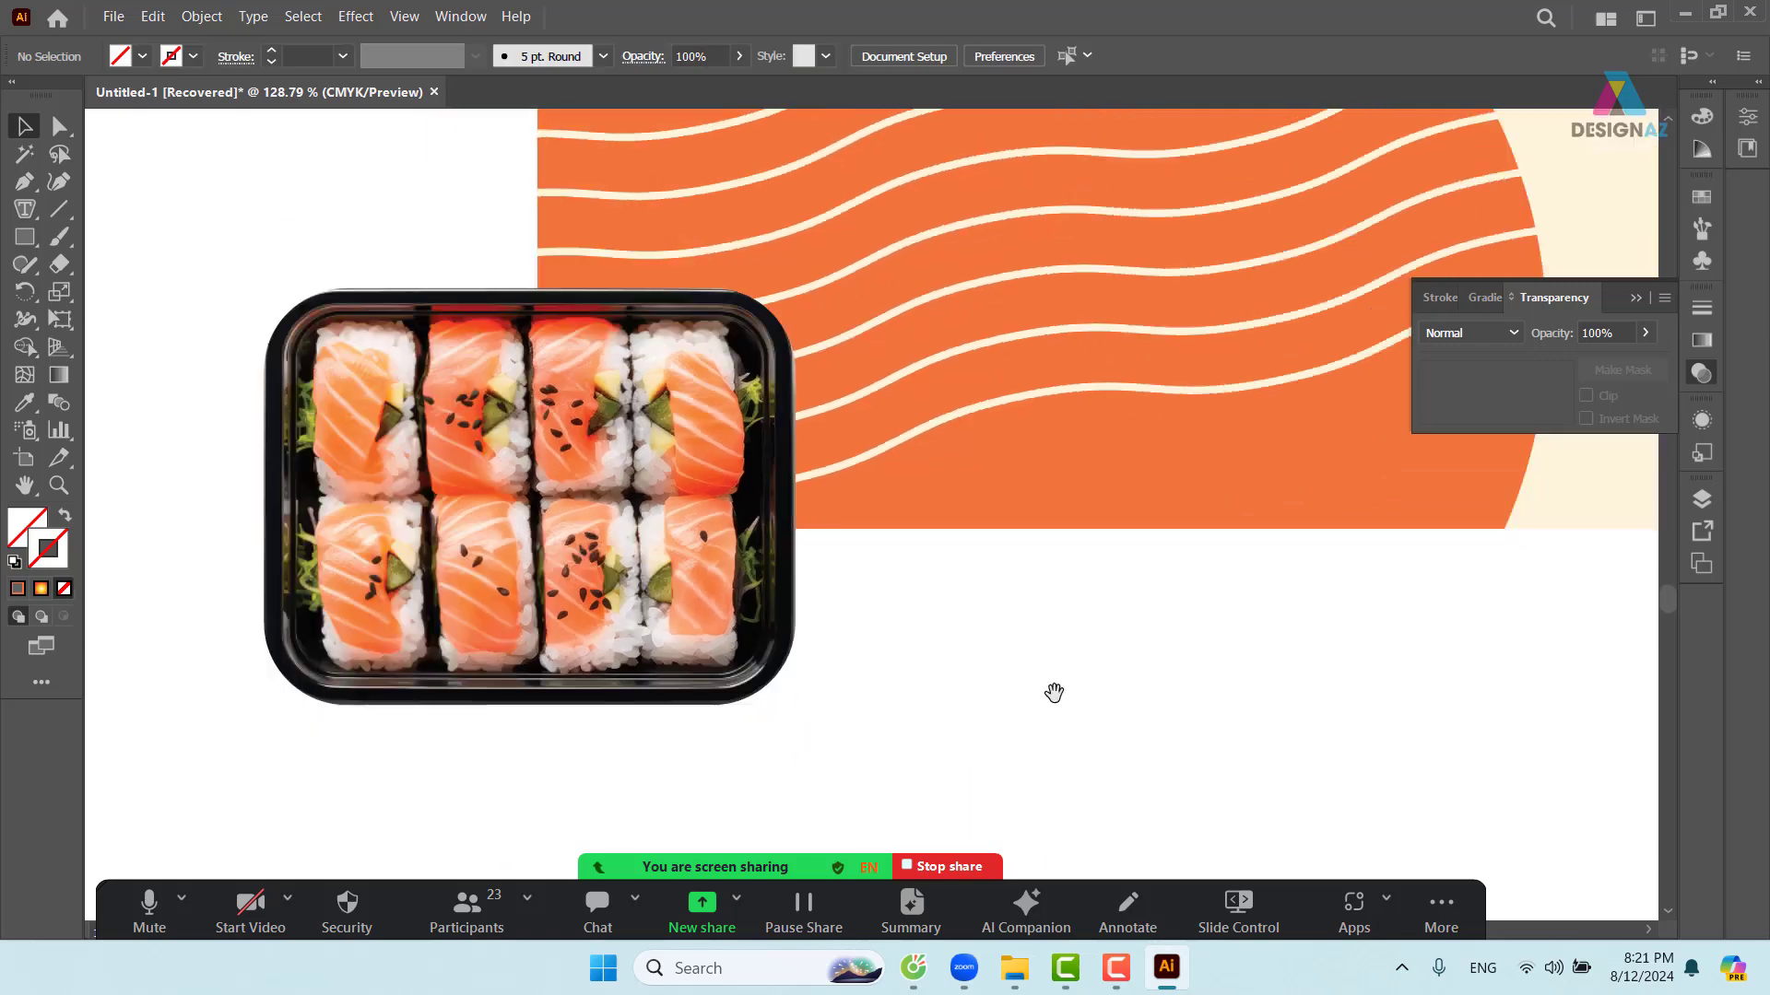
key(ctrl+minus)
key(ctrl+minus)
key(ctrl+minus)
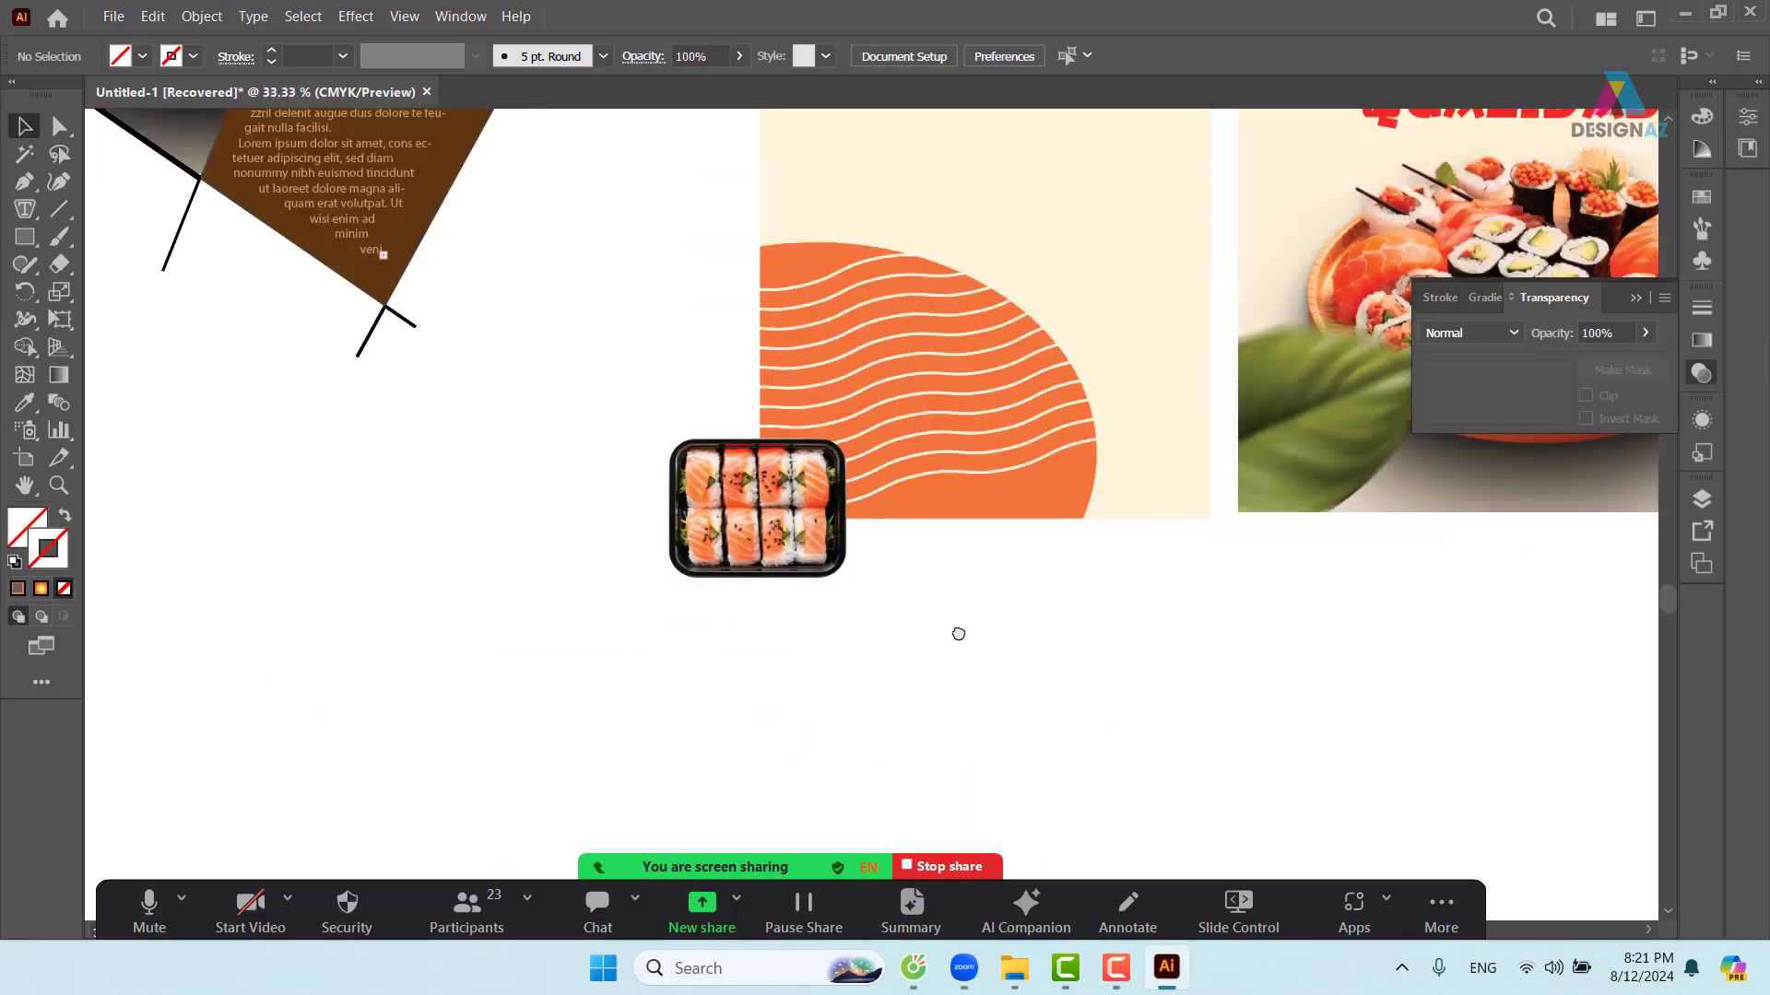
drag(959, 634, 793, 733)
drag(685, 620, 904, 436)
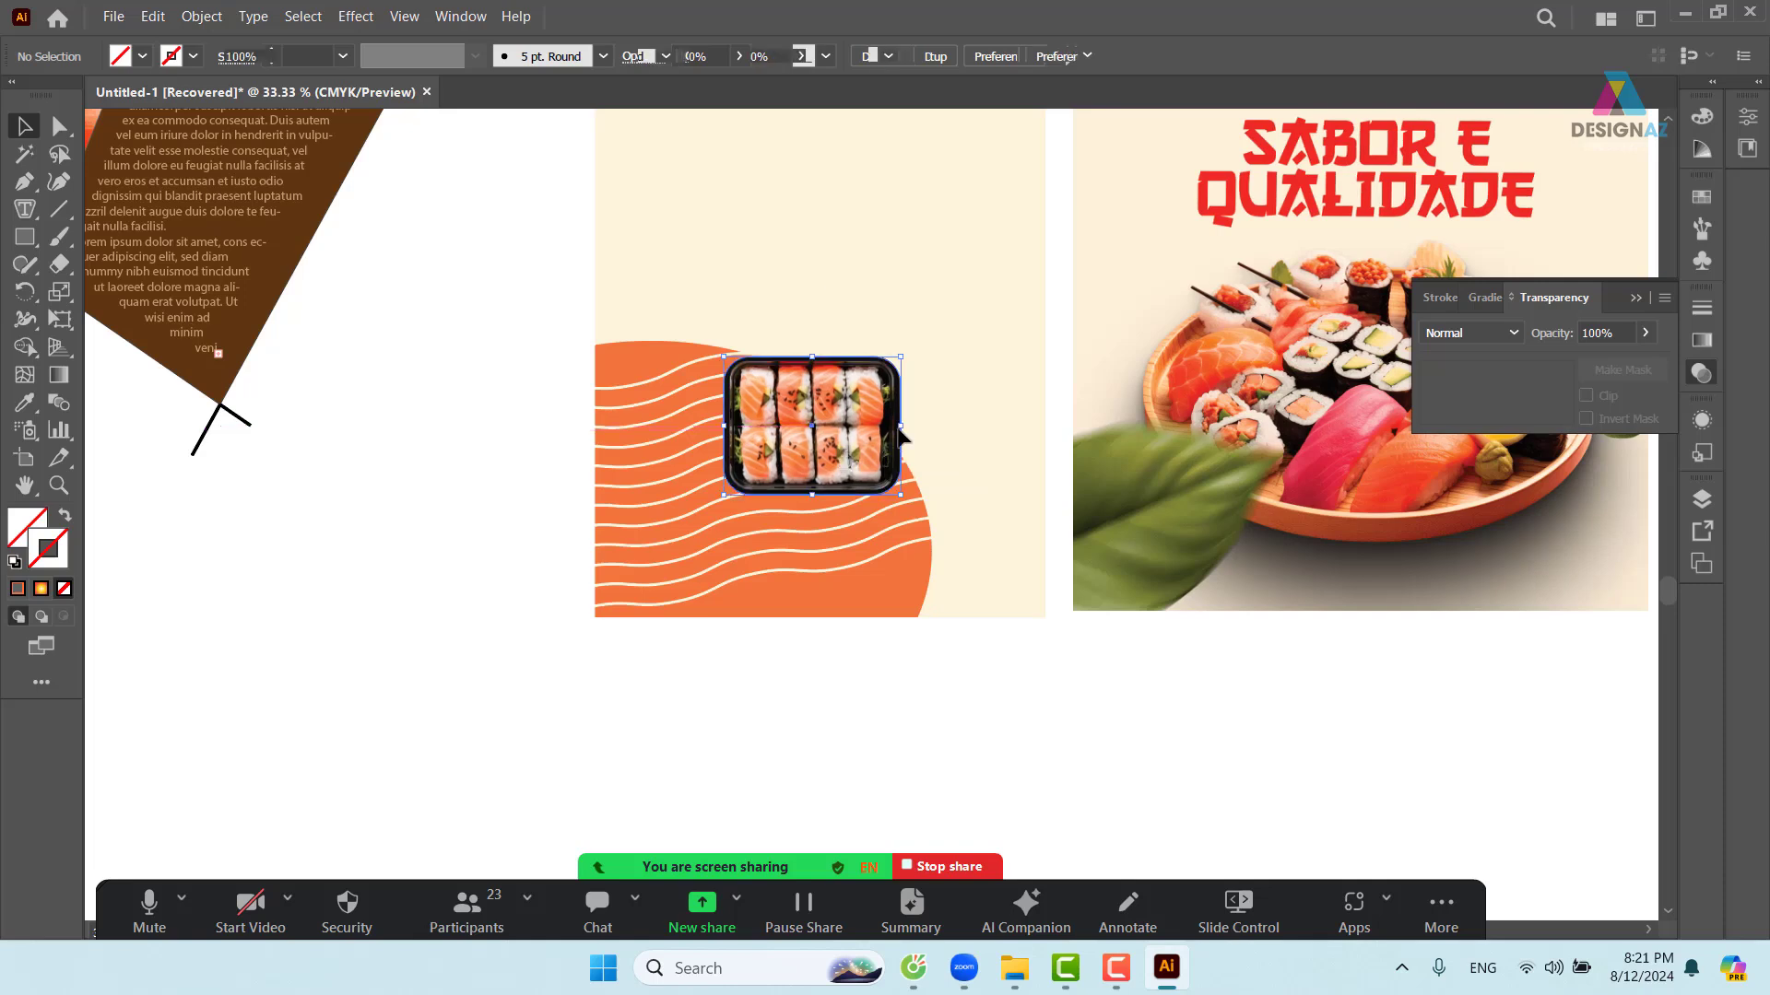
drag(910, 352, 1035, 262)
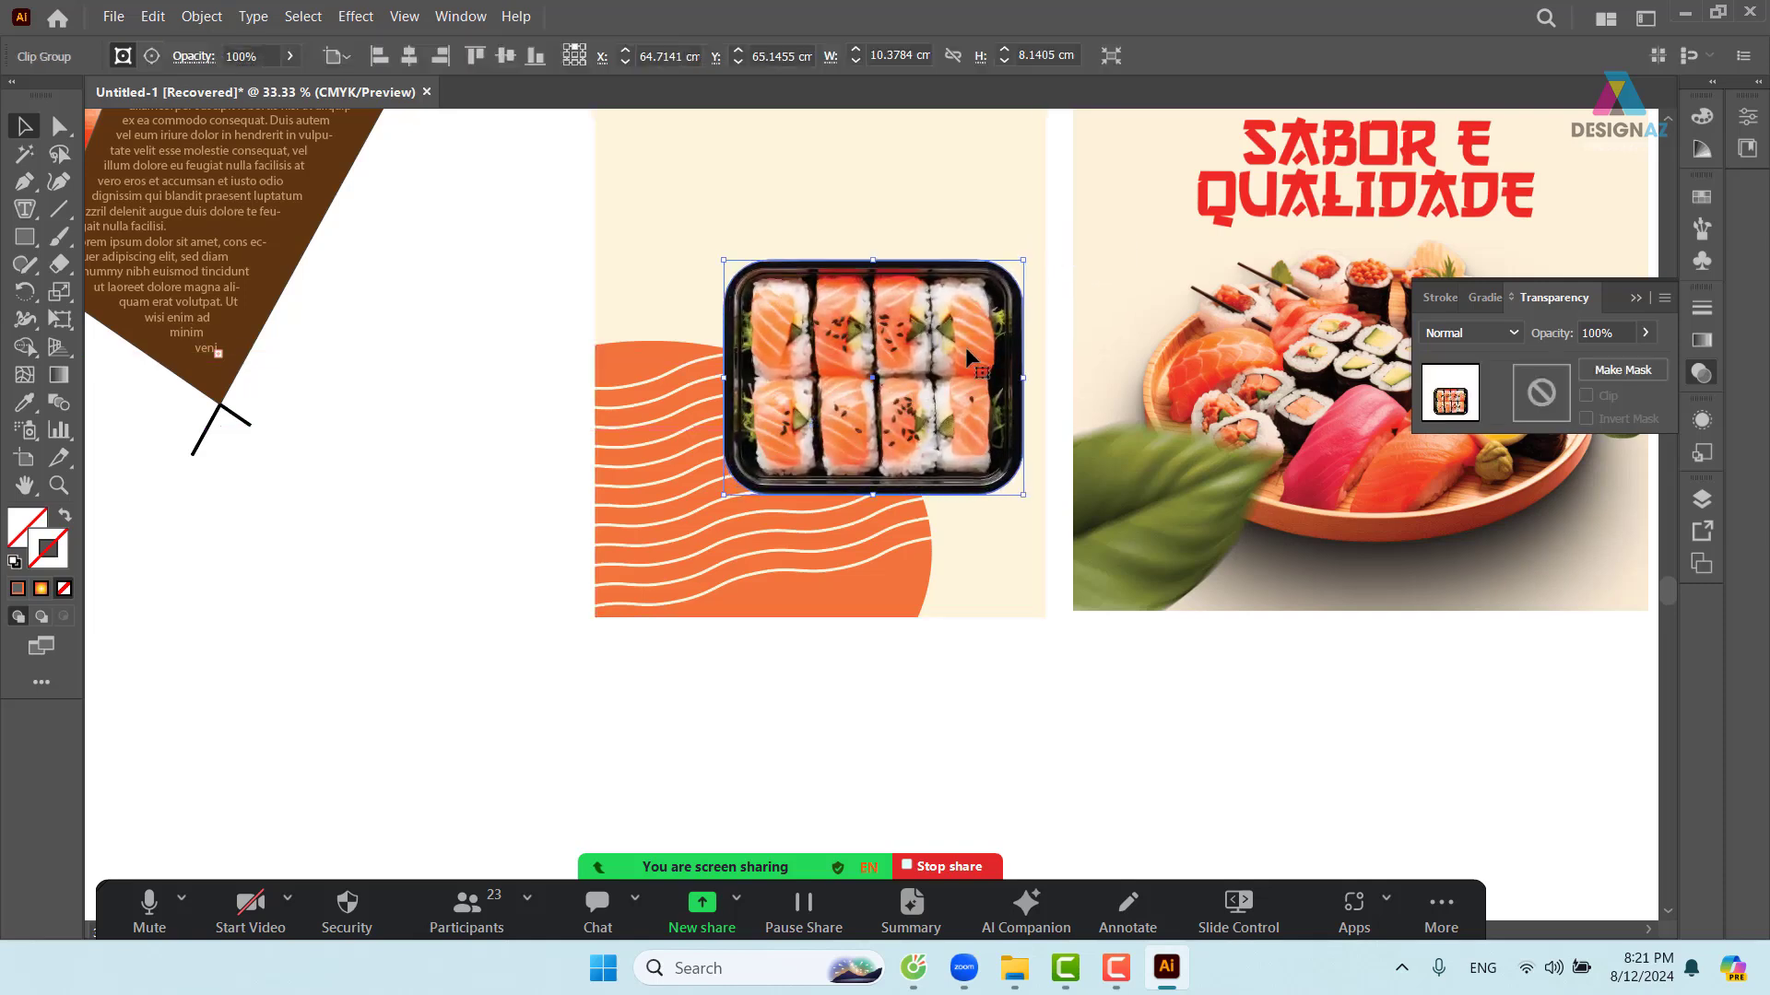
drag(944, 378, 924, 402)
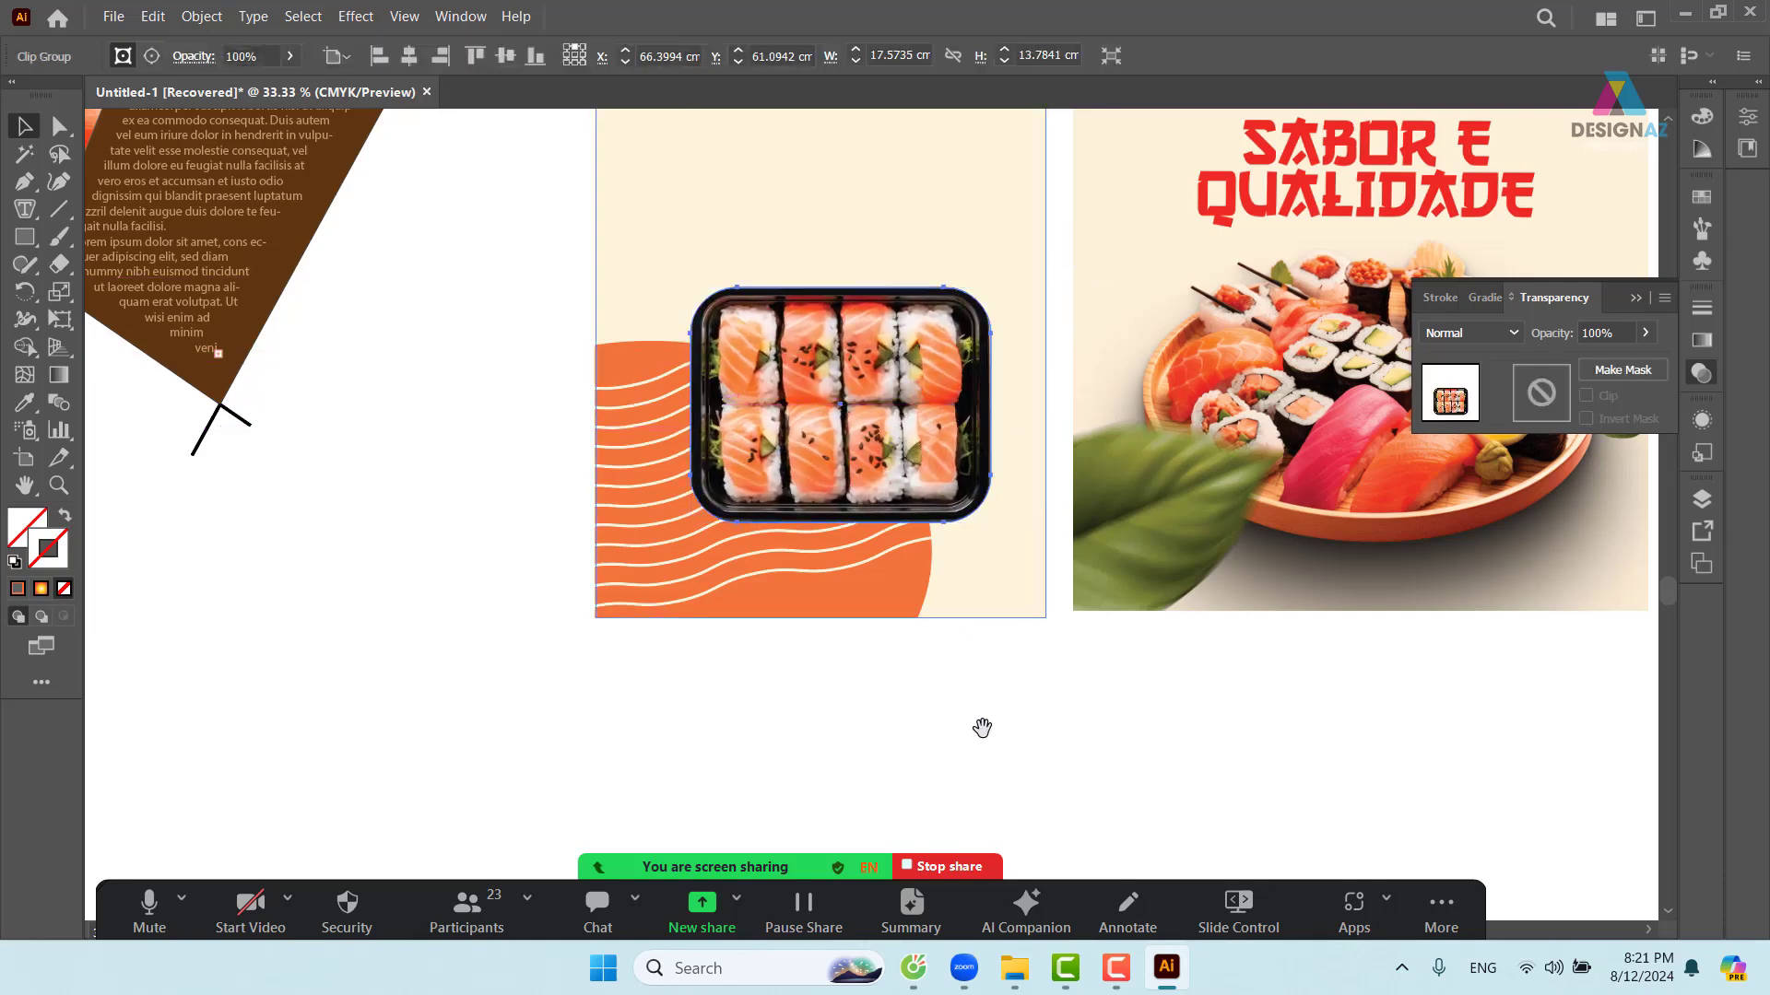
- Shift the sushi tray slightly left on the cream poster and rotate it about 45° counter-clockwise
drag(980, 727, 912, 738)
drag(925, 404, 916, 404)
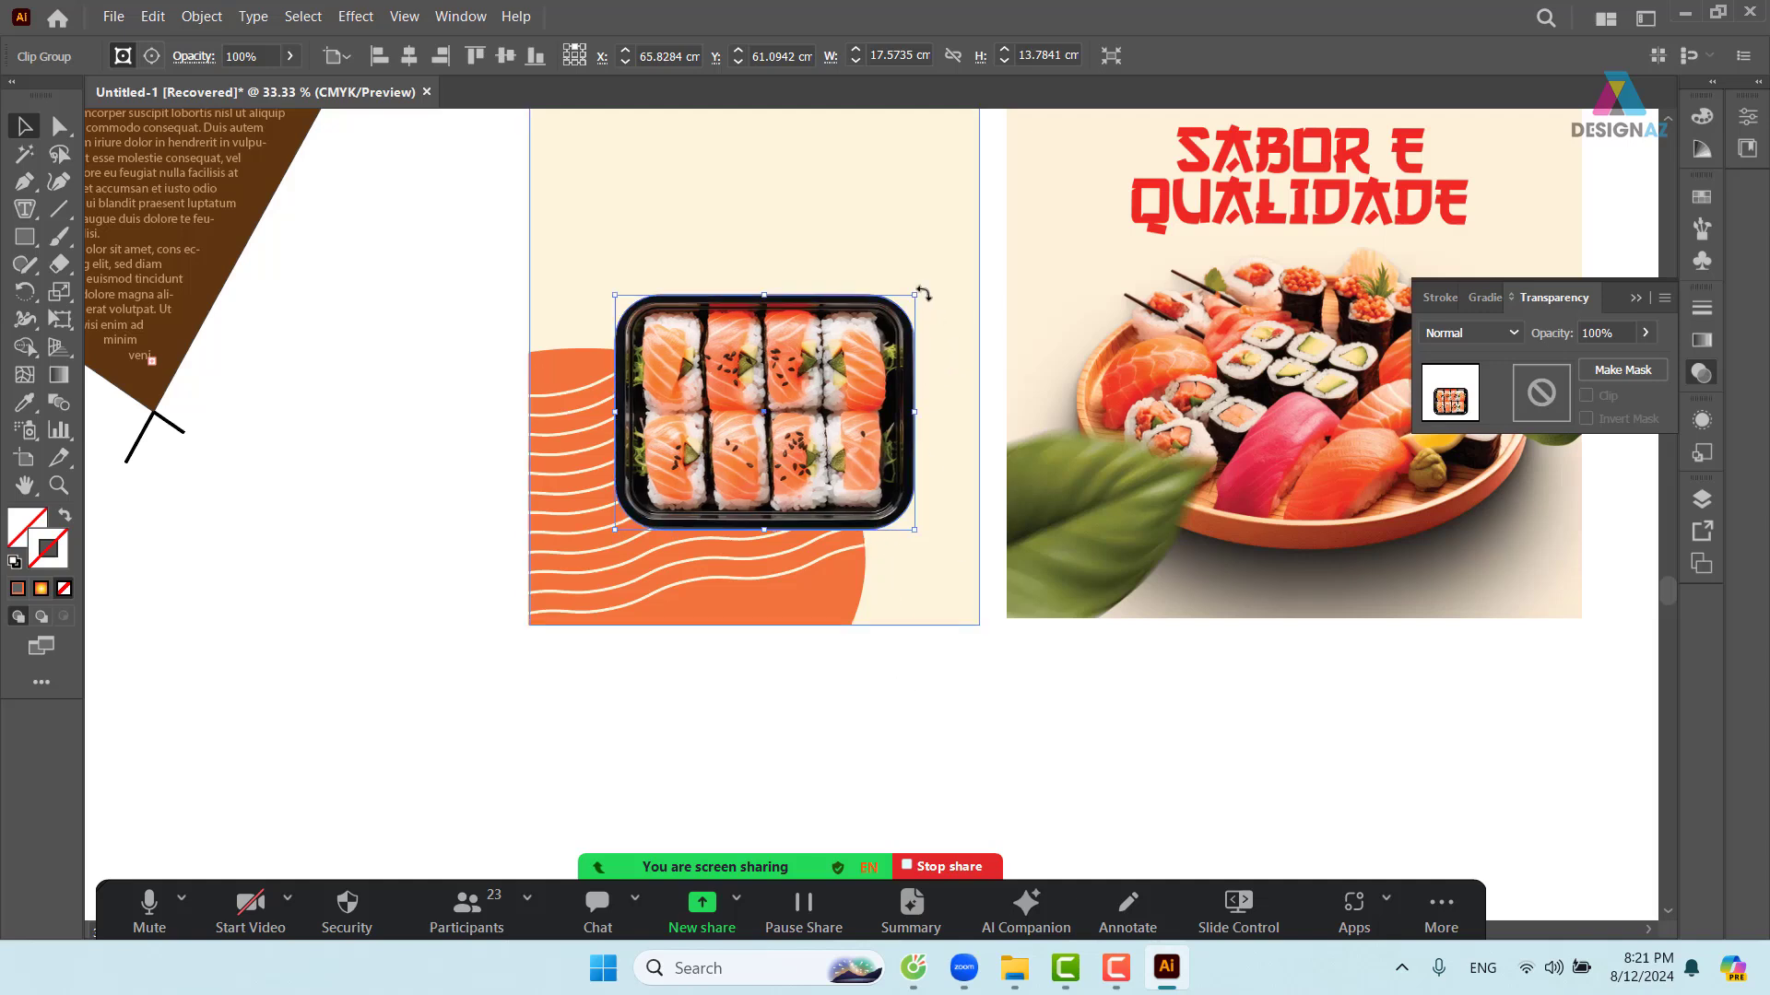
drag(923, 293, 889, 230)
click(858, 743)
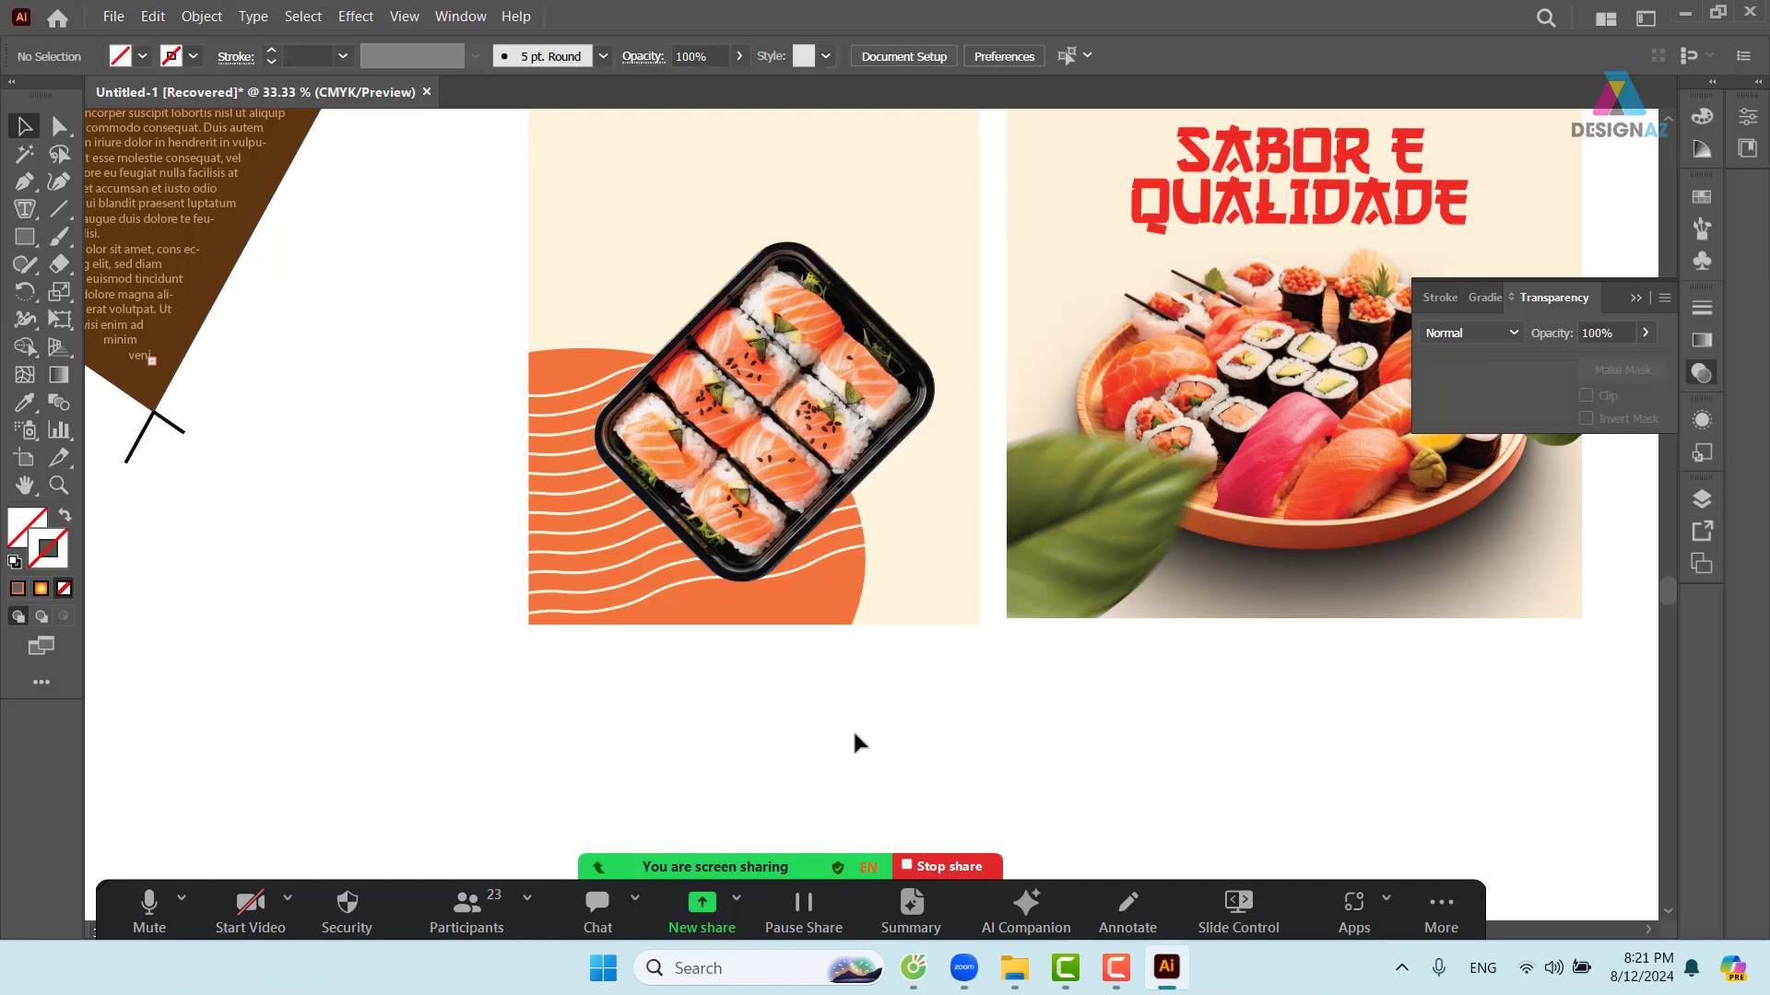
- Look over the coffee posters above the sushi layout and return to the cream poster
scroll(858, 743, up, 4)
scroll(857, 743, right, 2)
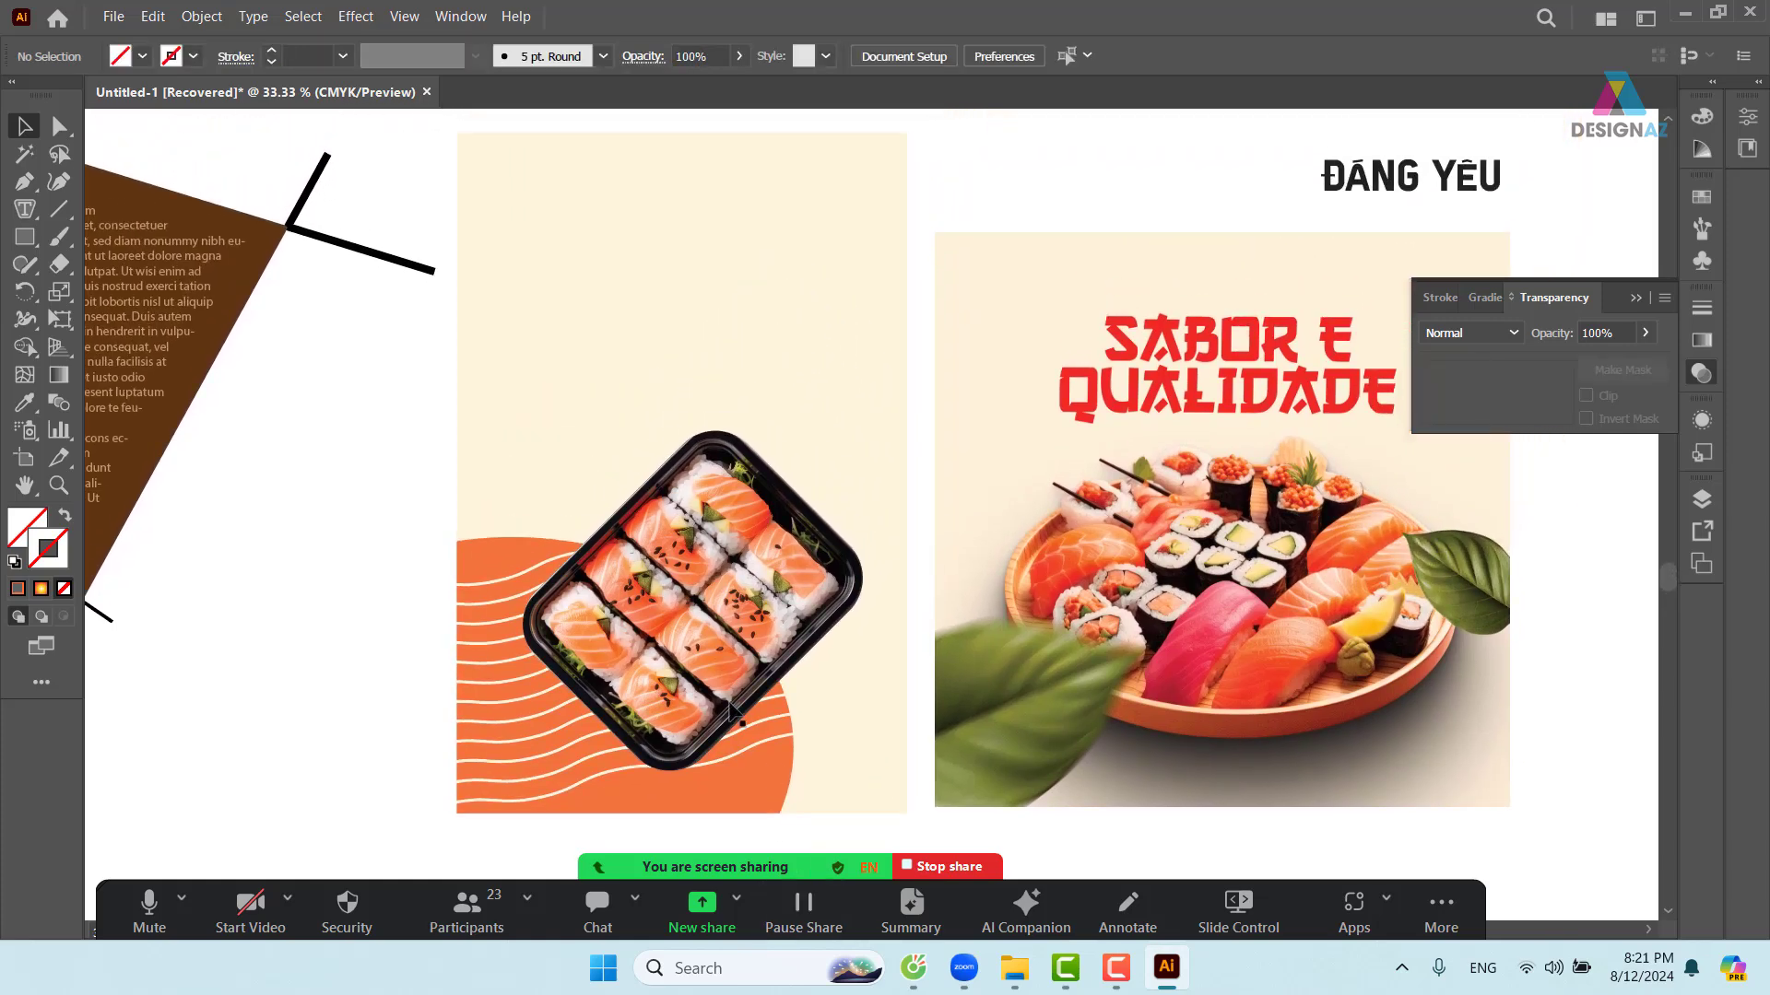
scroll(731, 710, down, 1)
scroll(731, 710, left, 1)
drag(780, 399, 745, 734)
drag(857, 259, 807, 677)
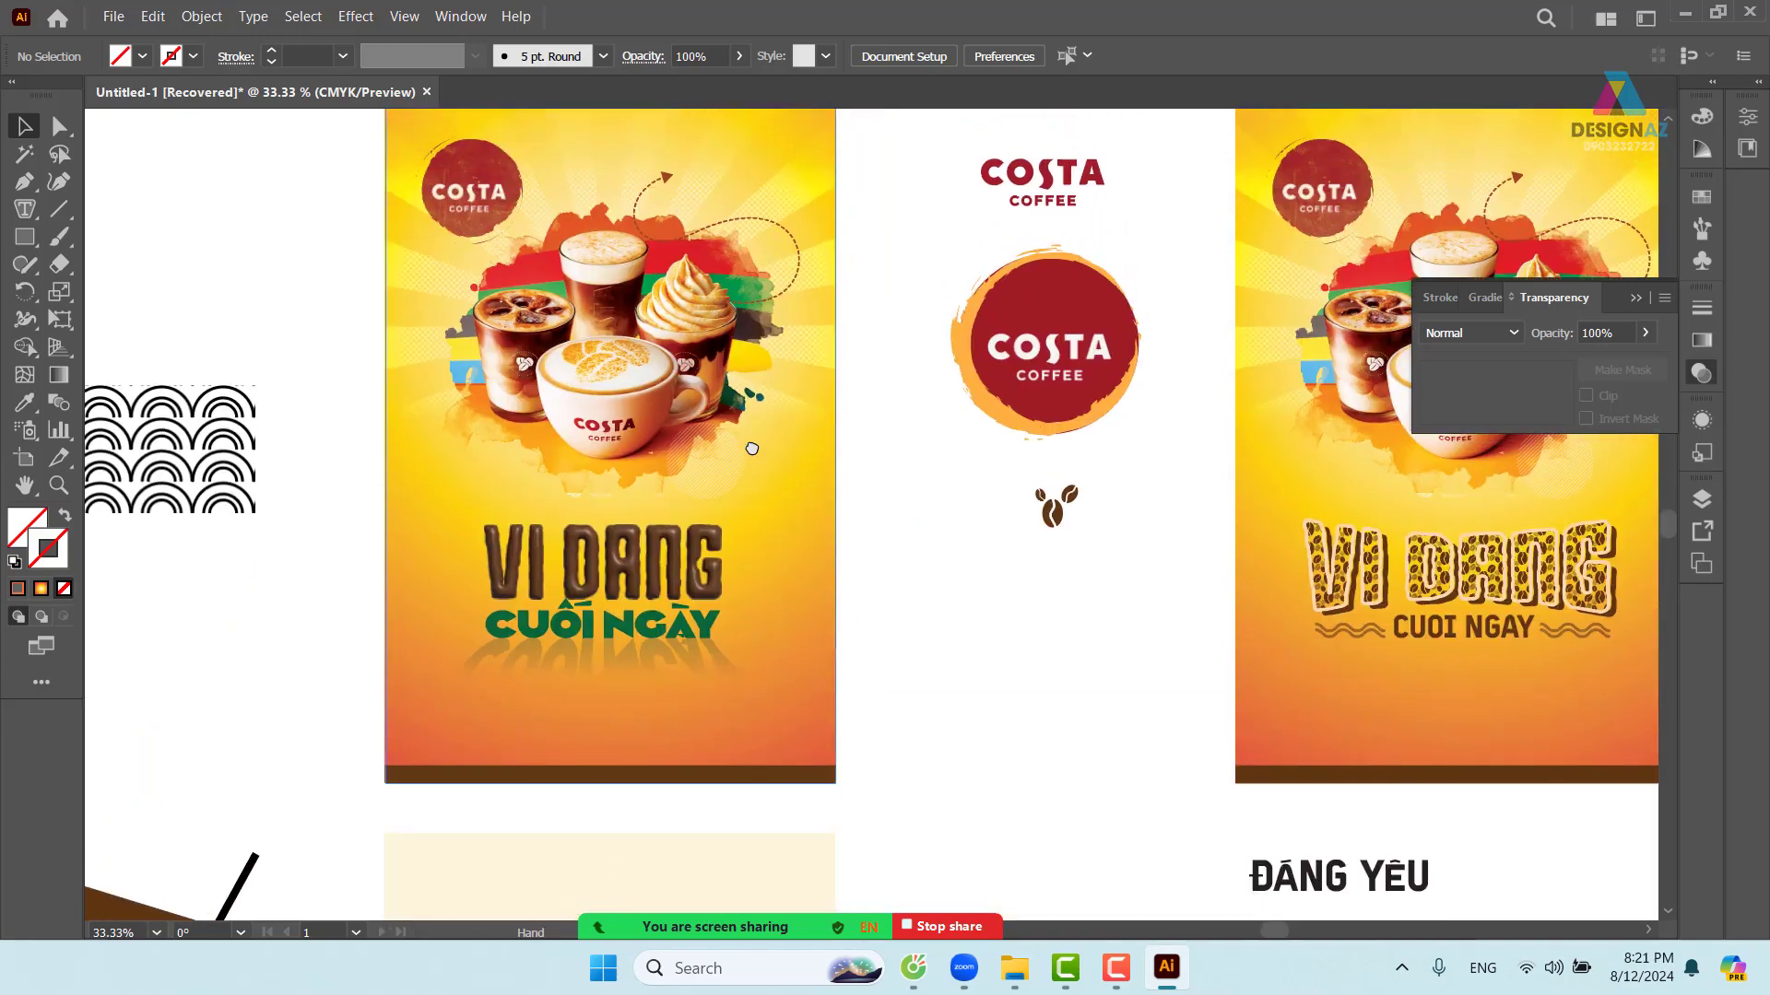
scroll(752, 448, down, 12)
scroll(857, 400, left, 3)
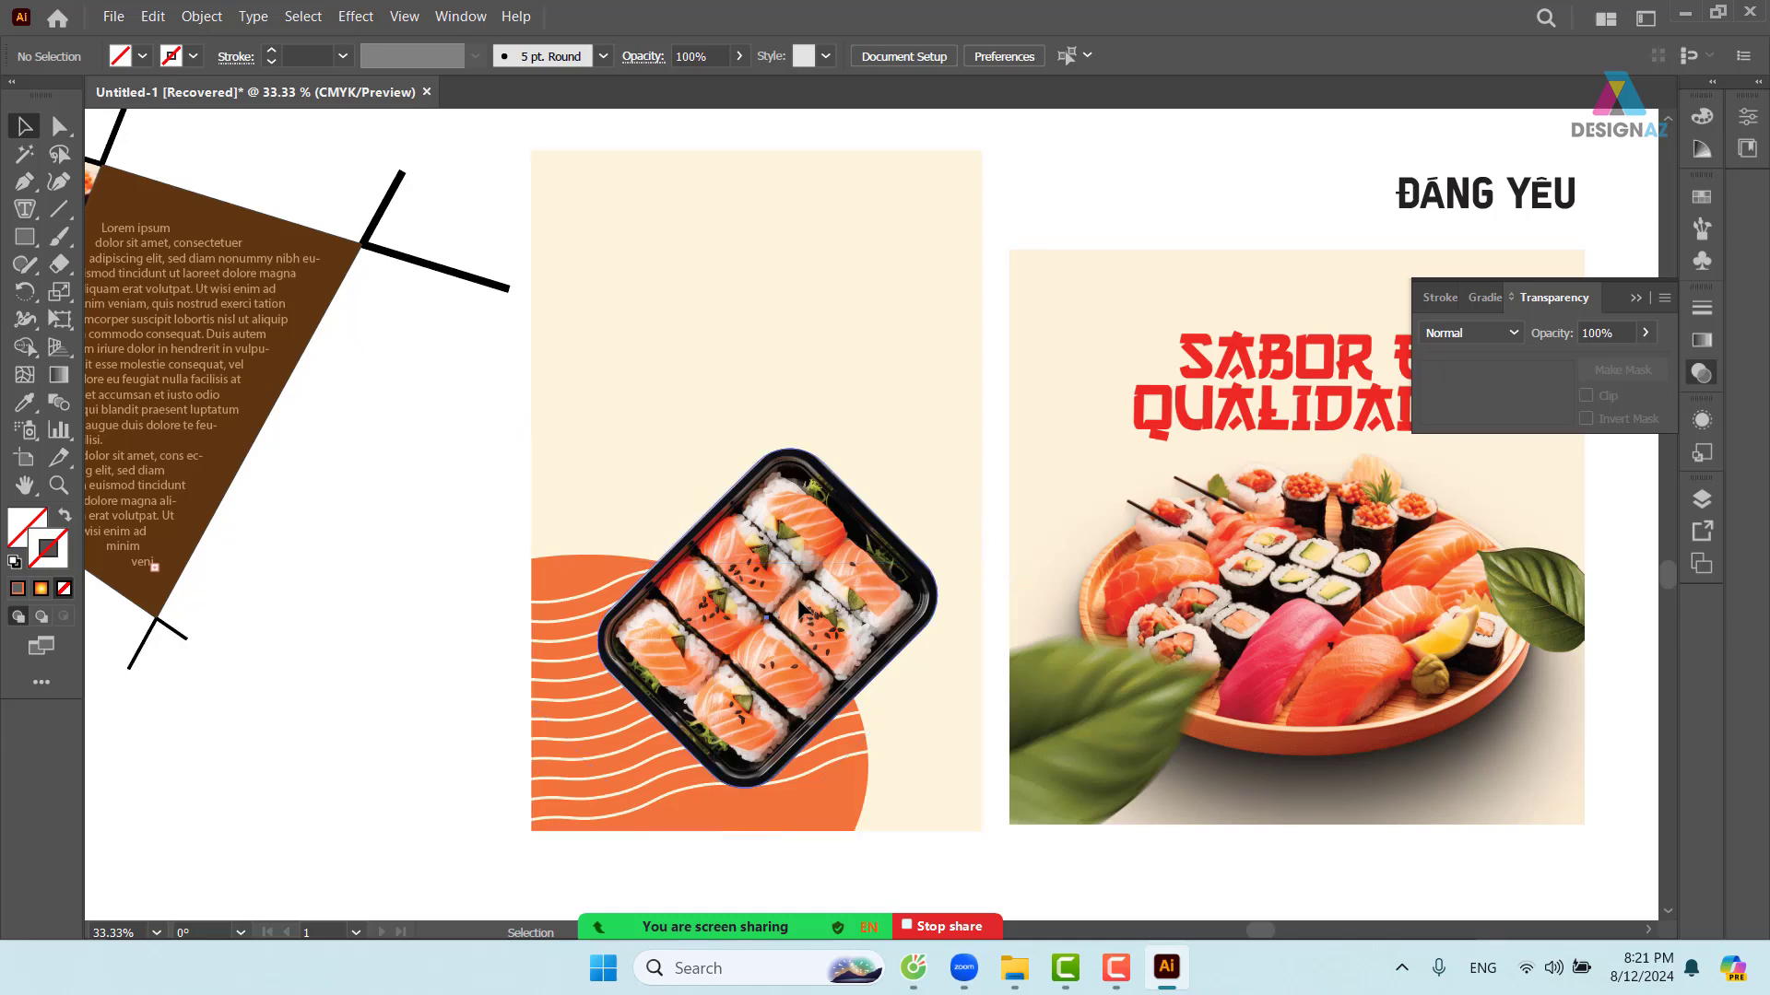
- Apply a Drop Shadow to the sushi tray in Multiply mode with 75% opacity, 0.2469 cm offsets and 0.4 cm blur
click(728, 530)
click(355, 17)
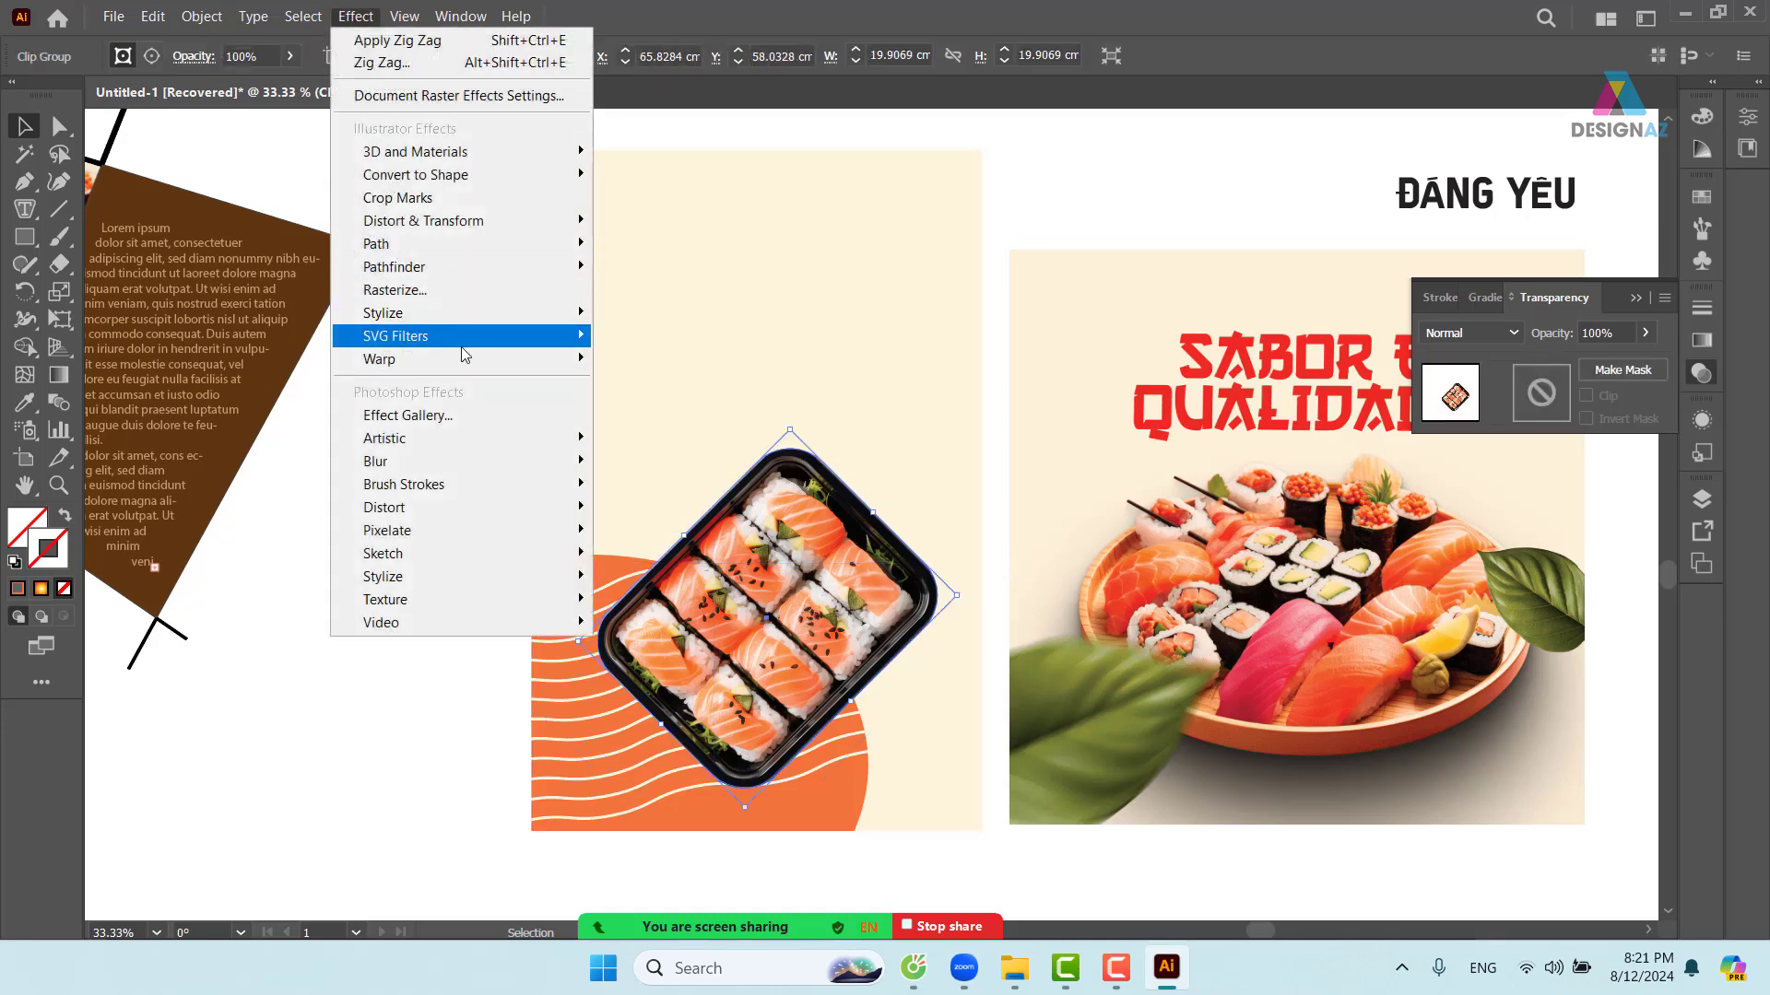
mouse_move(480, 313)
click(682, 315)
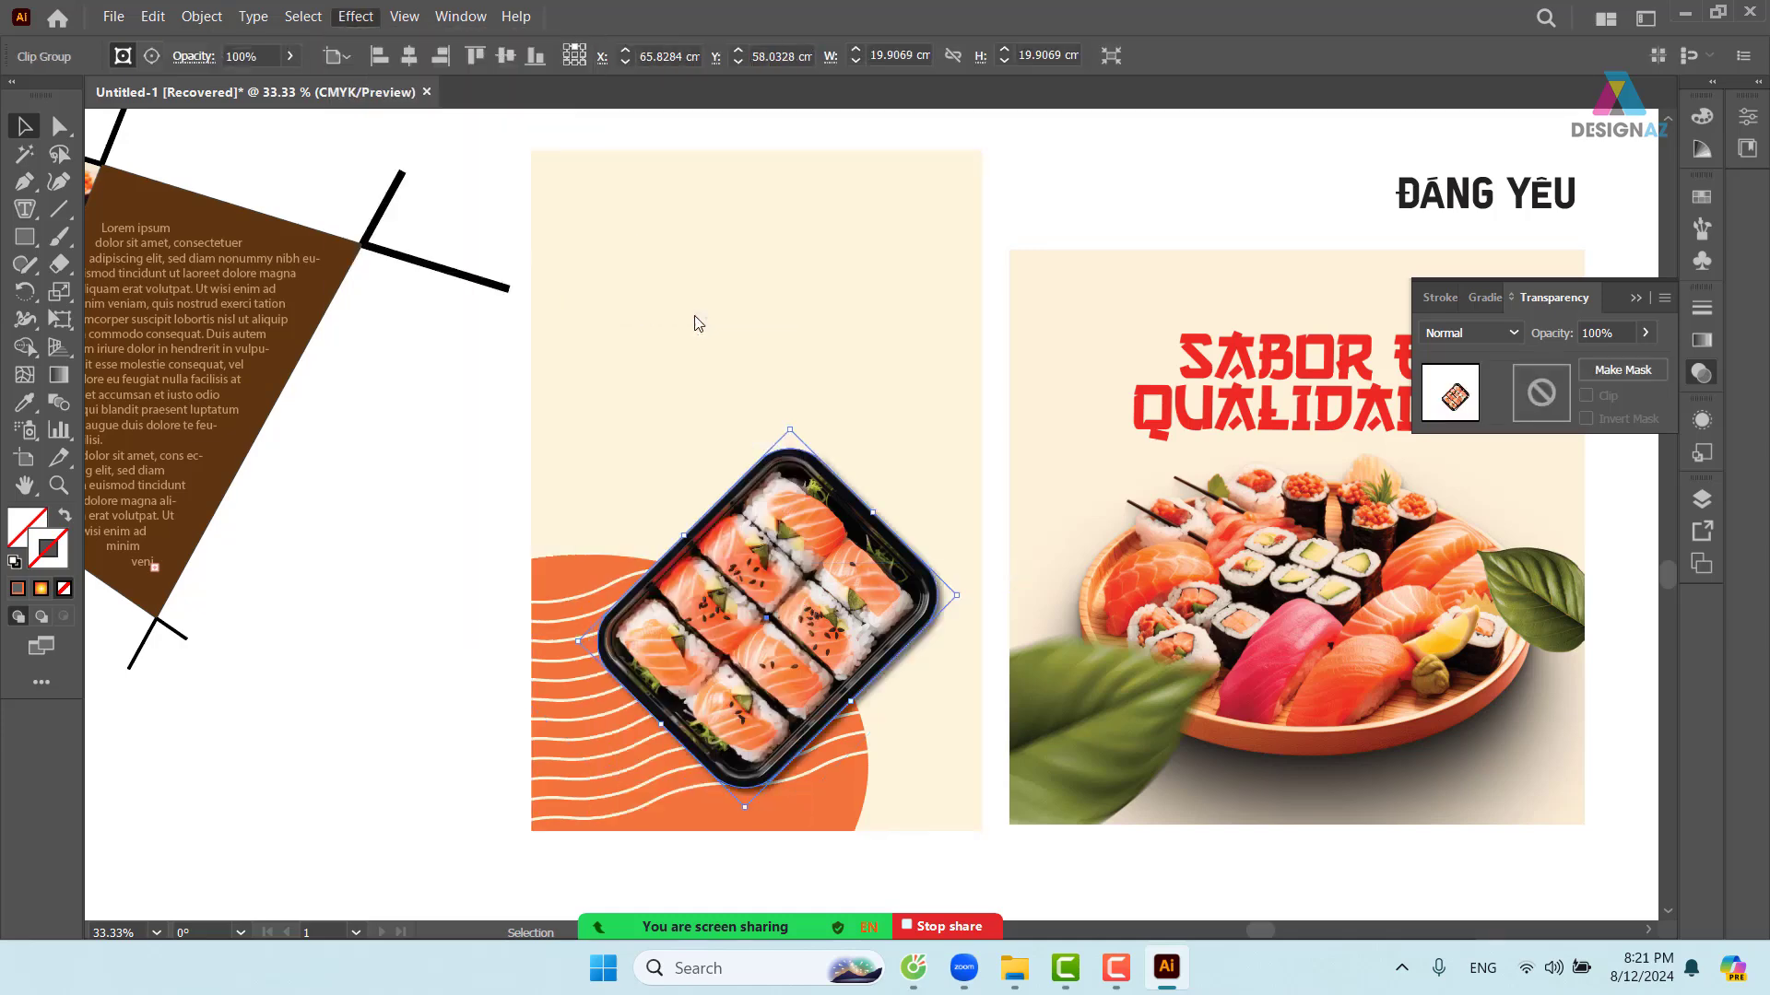
click(1489, 361)
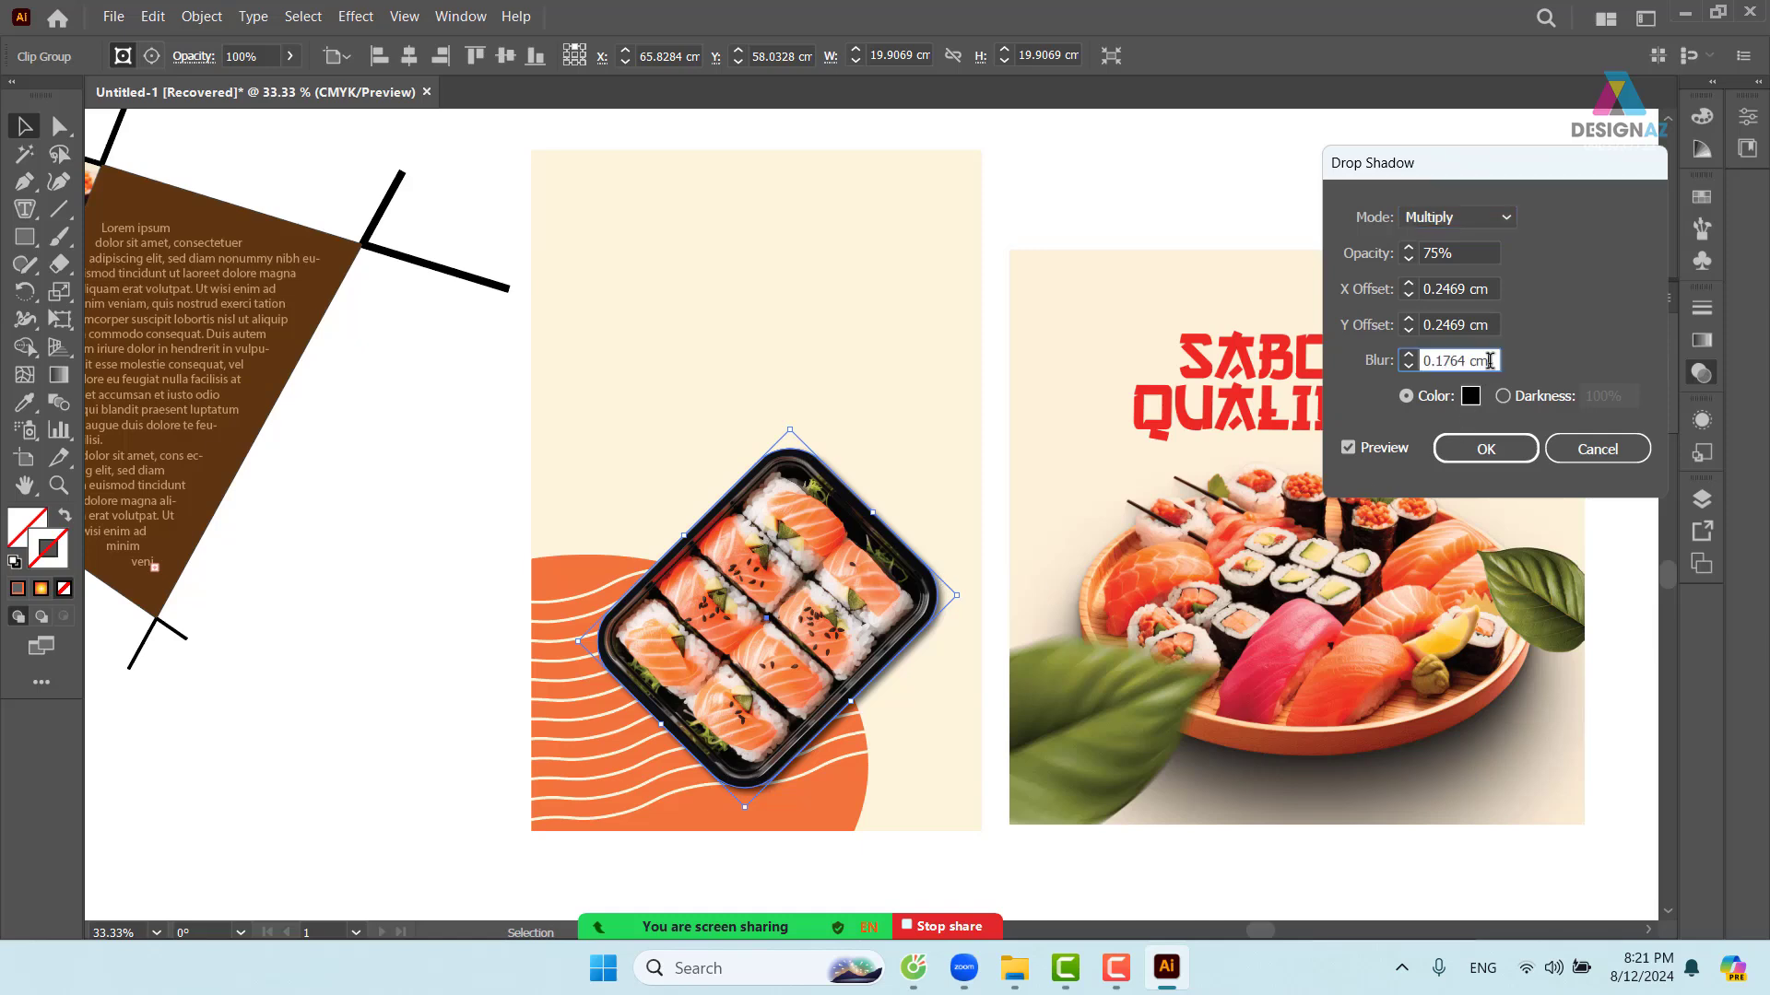
scroll(1490, 361, up, 3)
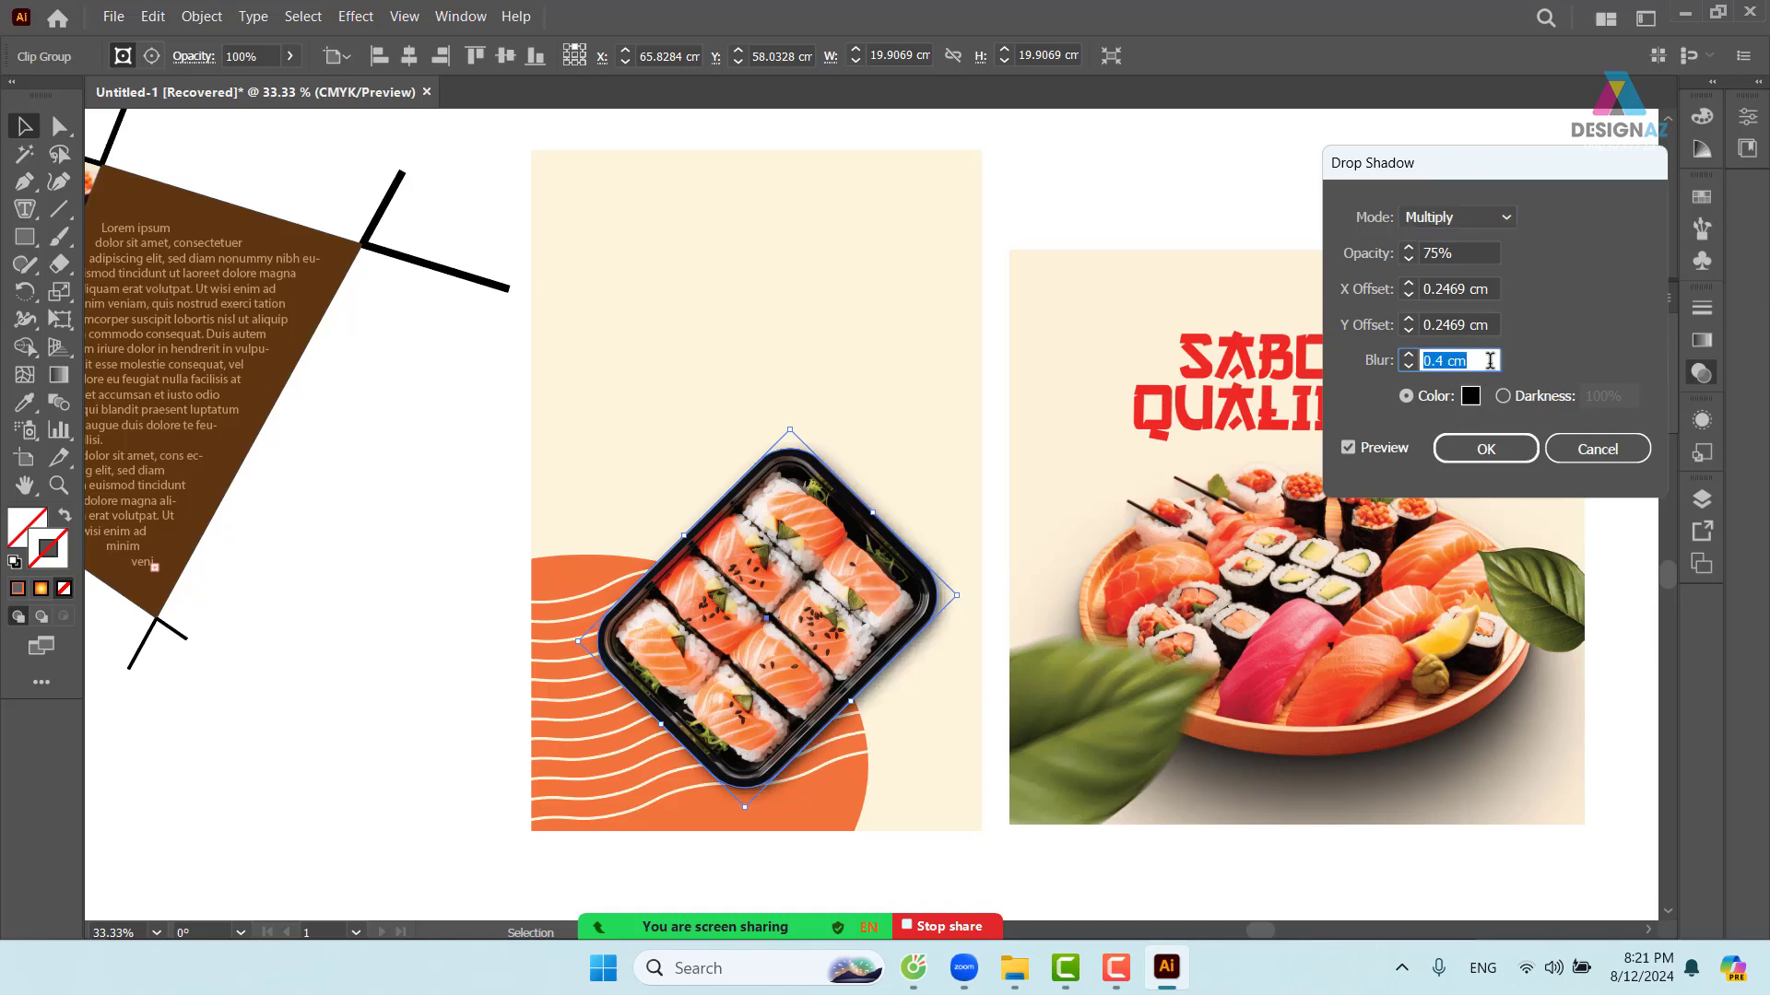
click(1485, 448)
click(477, 424)
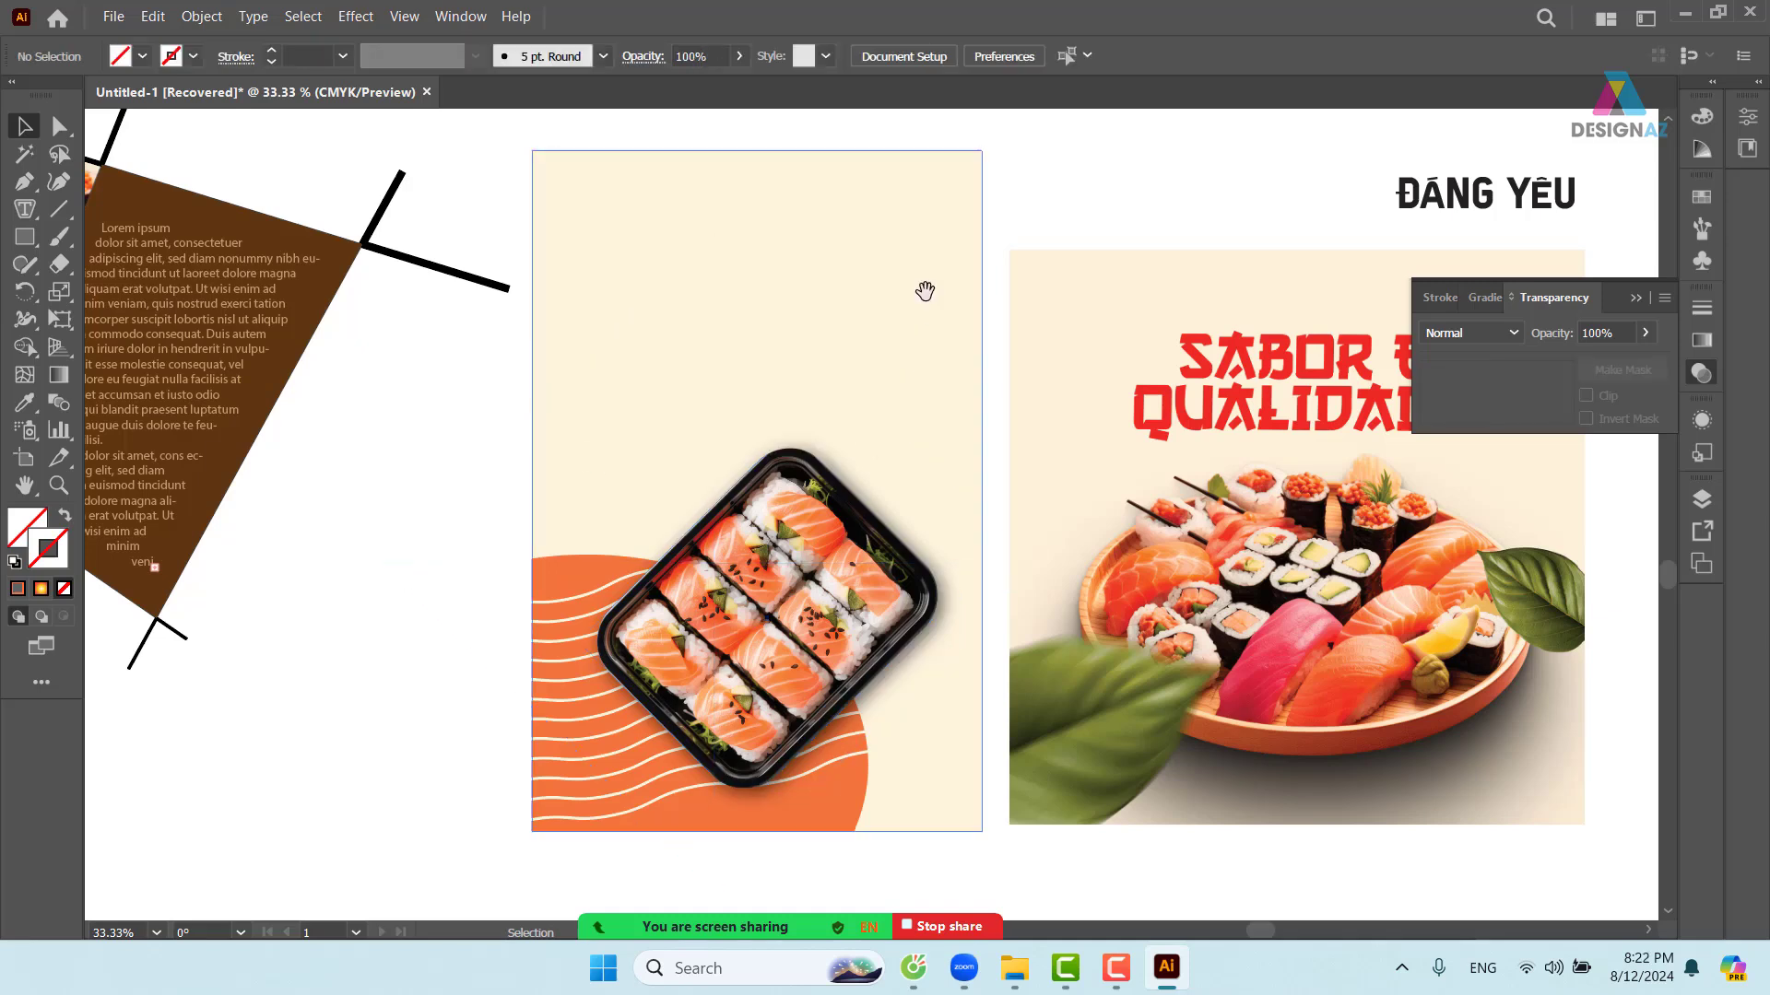
- Copy the masked orange wave shape to the top of the cream poster and flip it both ways with the Reflect tool
click(565, 612)
drag(565, 612, 768, 196)
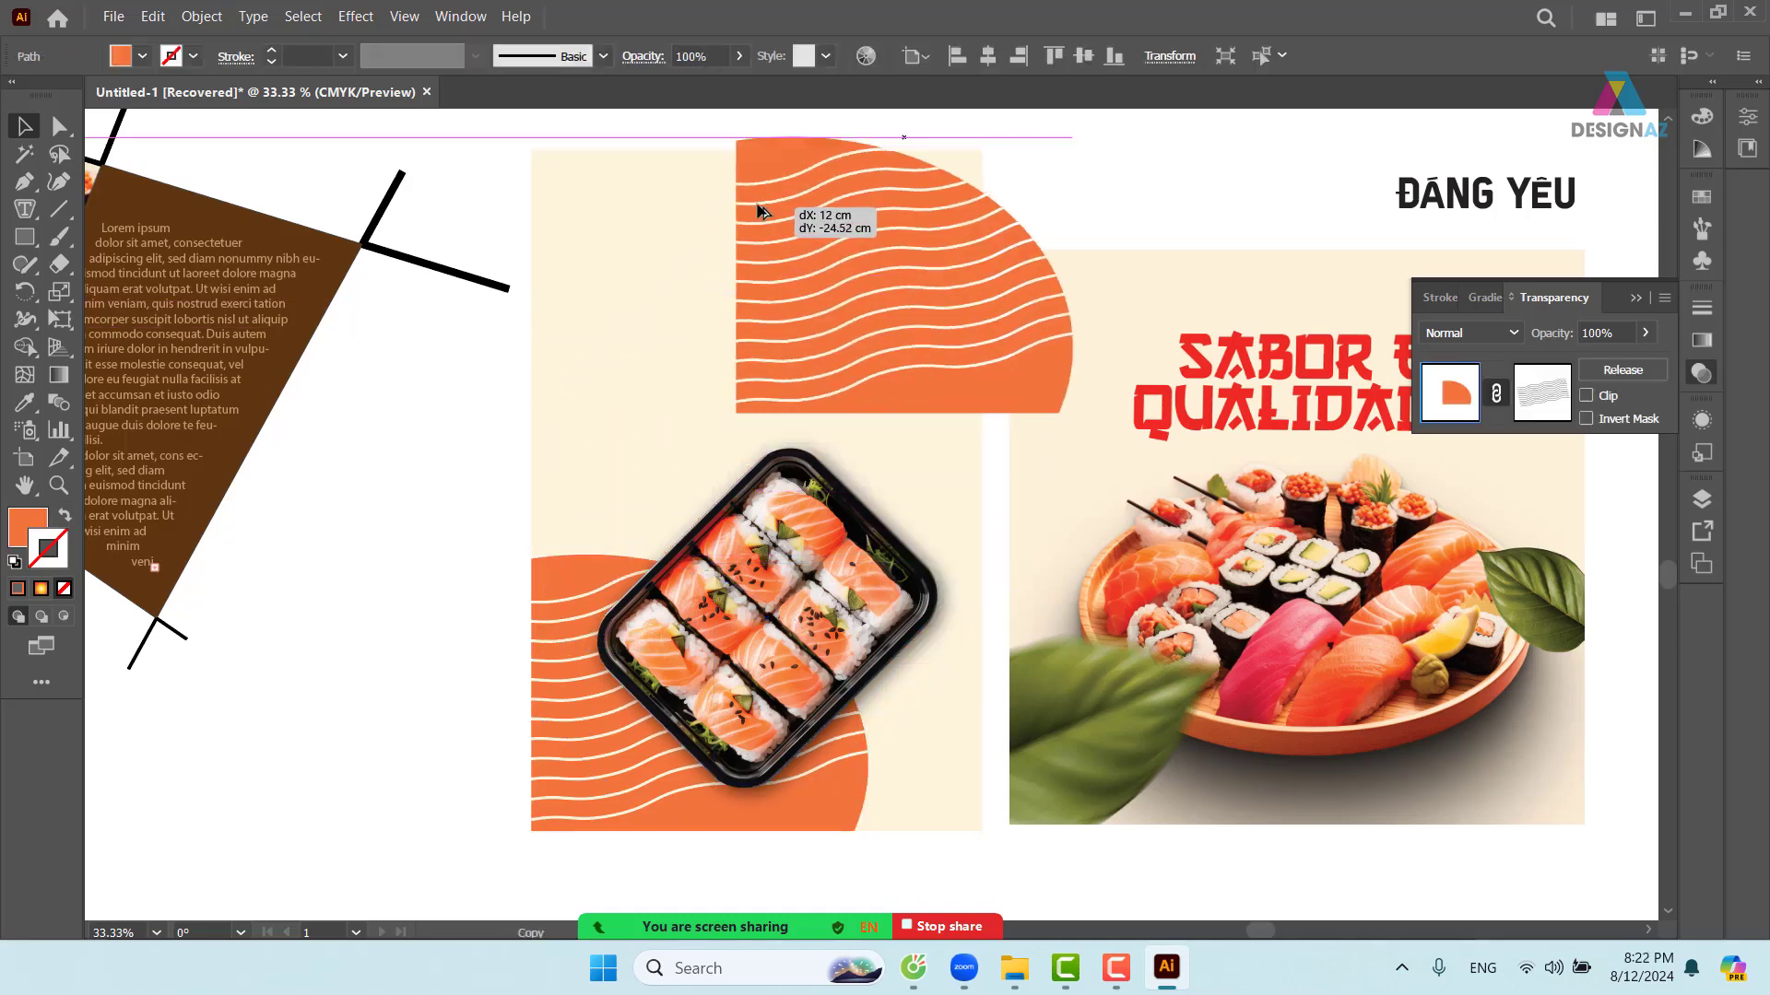
key(o)
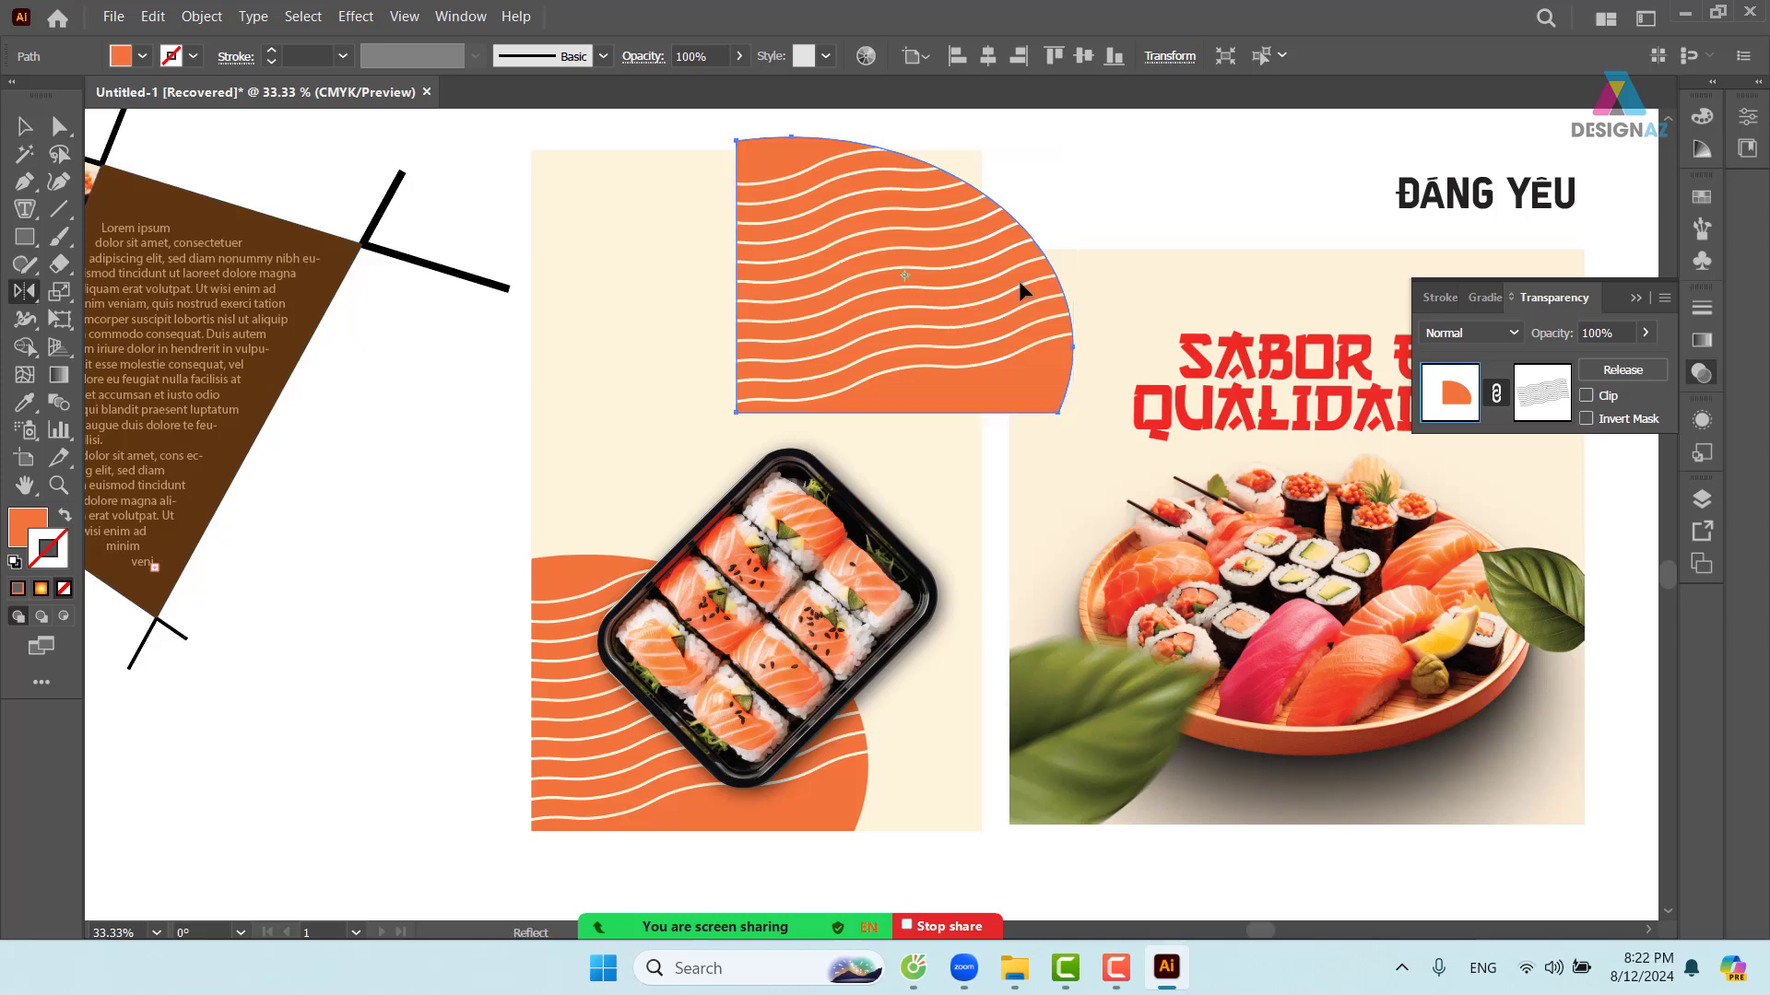
drag(1023, 291, 1088, 402)
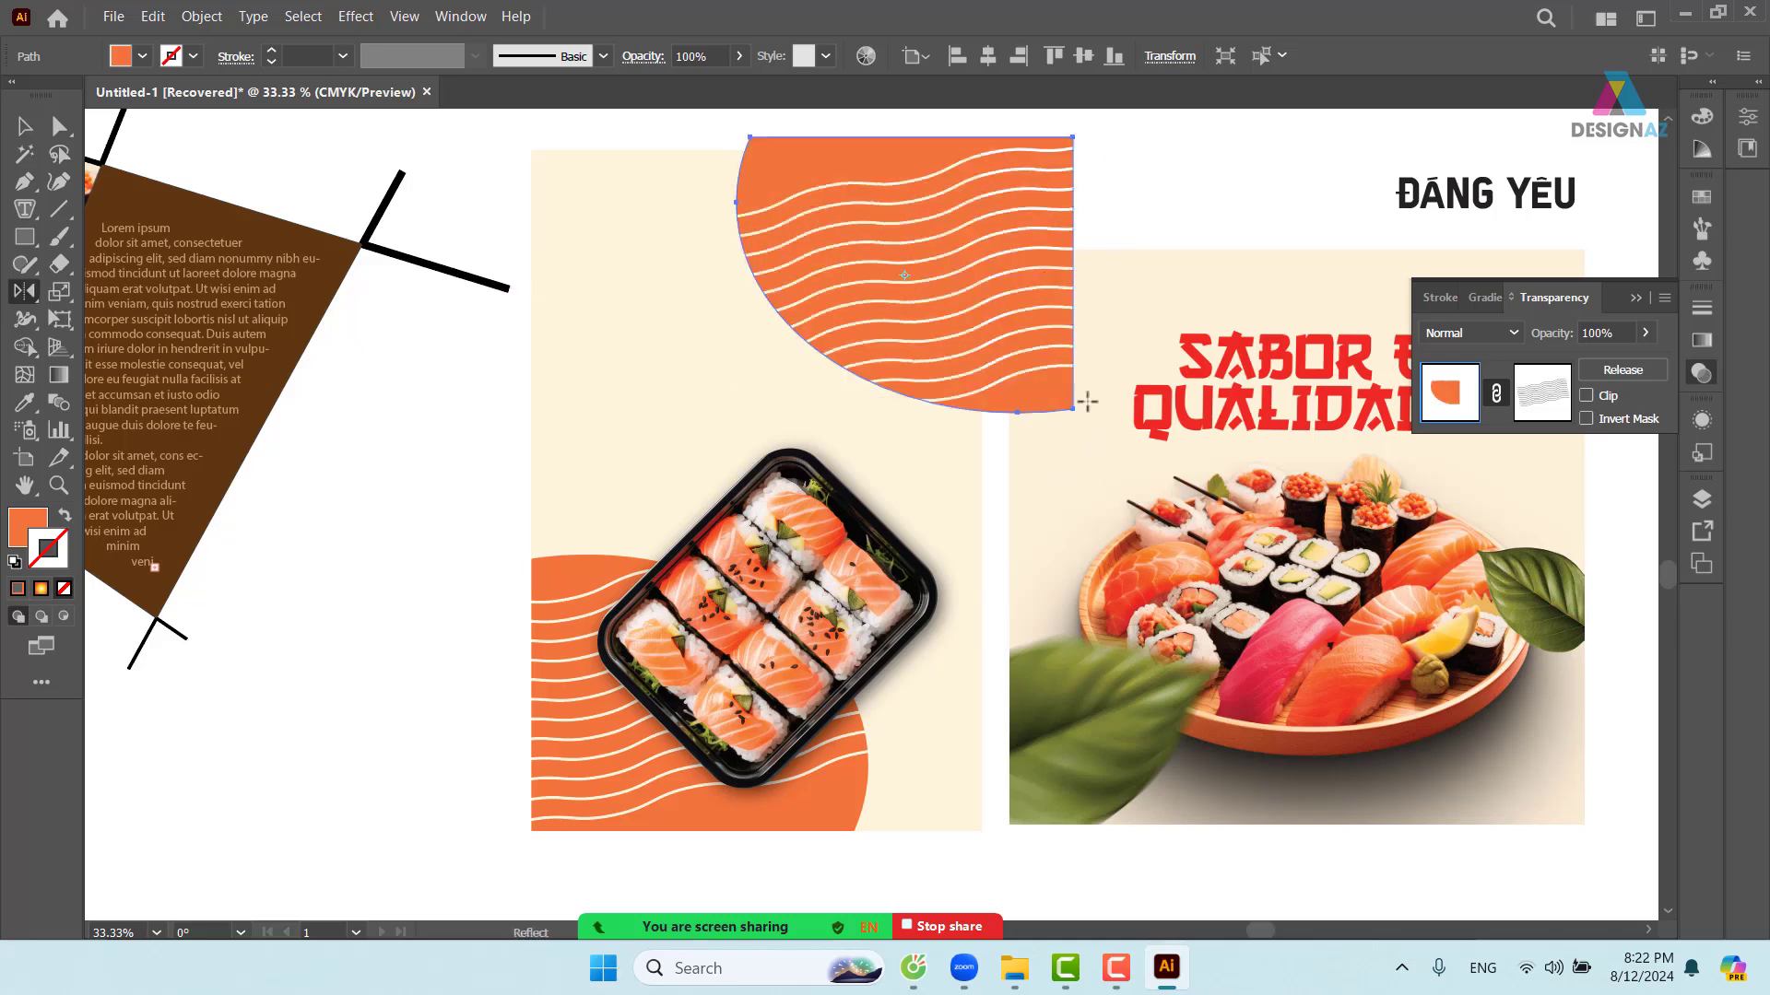
- Fit the flipped wave shape into the cream poster's upper-right corner and scale it down
click(25, 127)
drag(912, 189, 824, 197)
drag(646, 432, 782, 314)
- Set the opacity of the wave shape in the poster's upper-right corner to 50% and deselect it
click(722, 56)
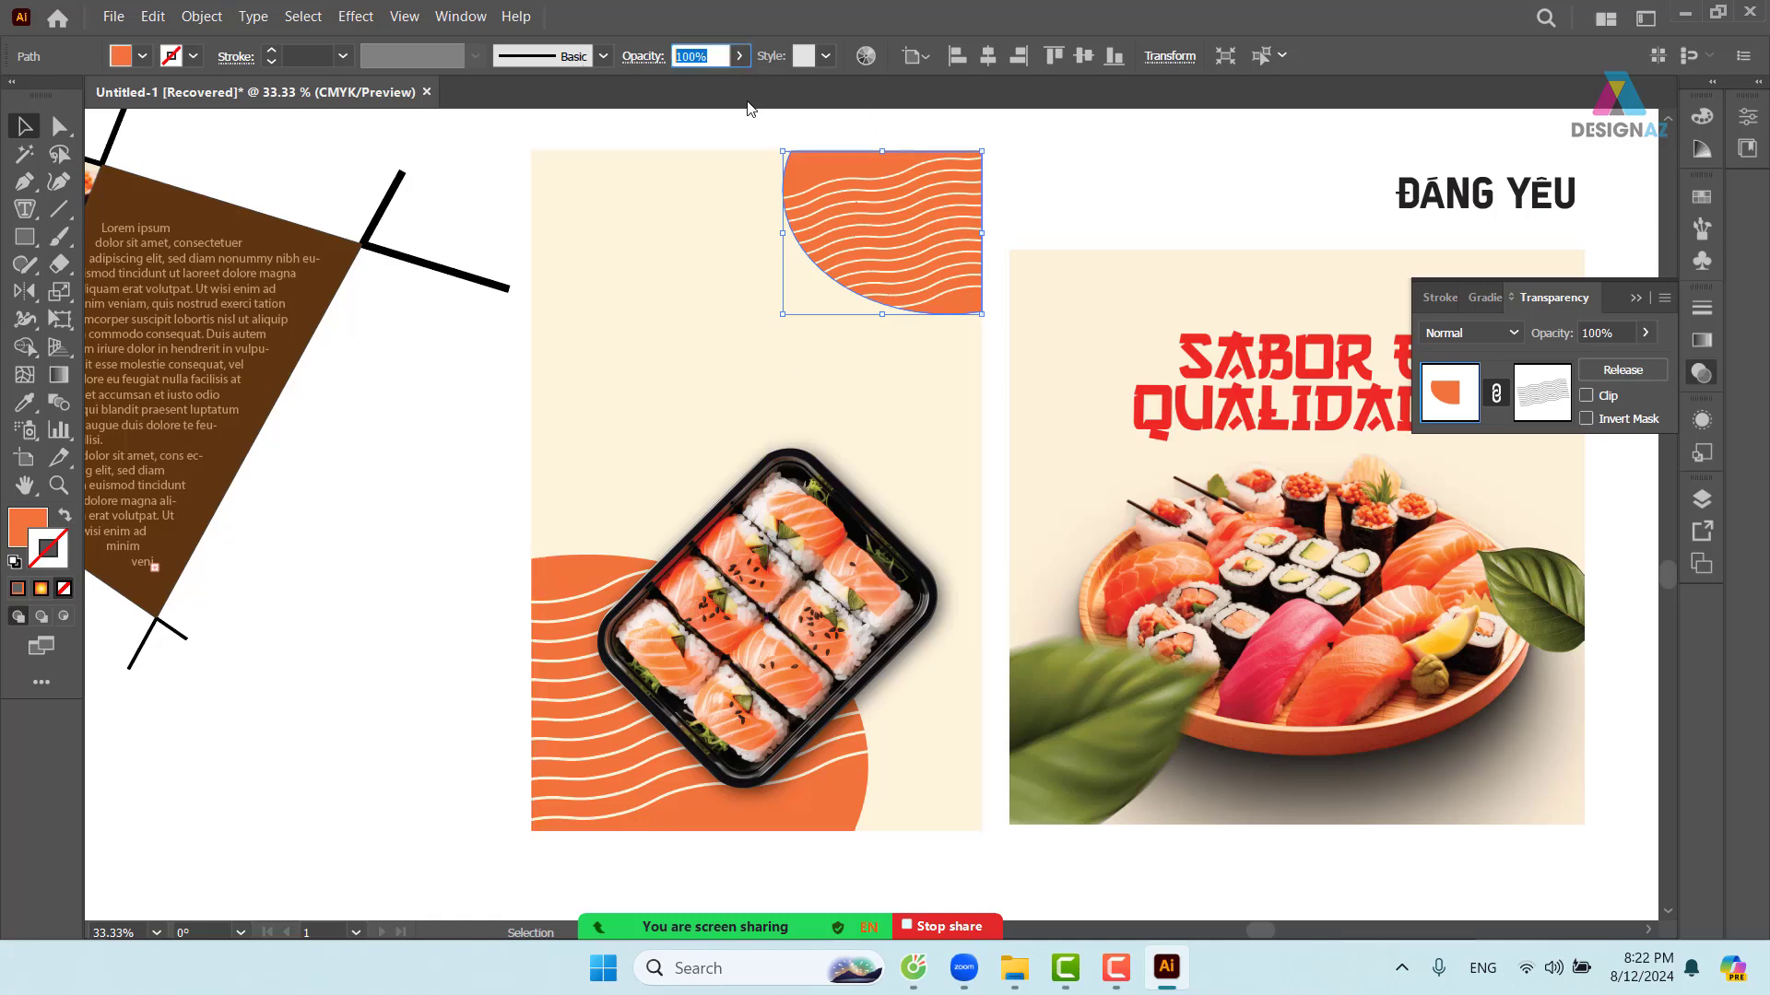
text(50)
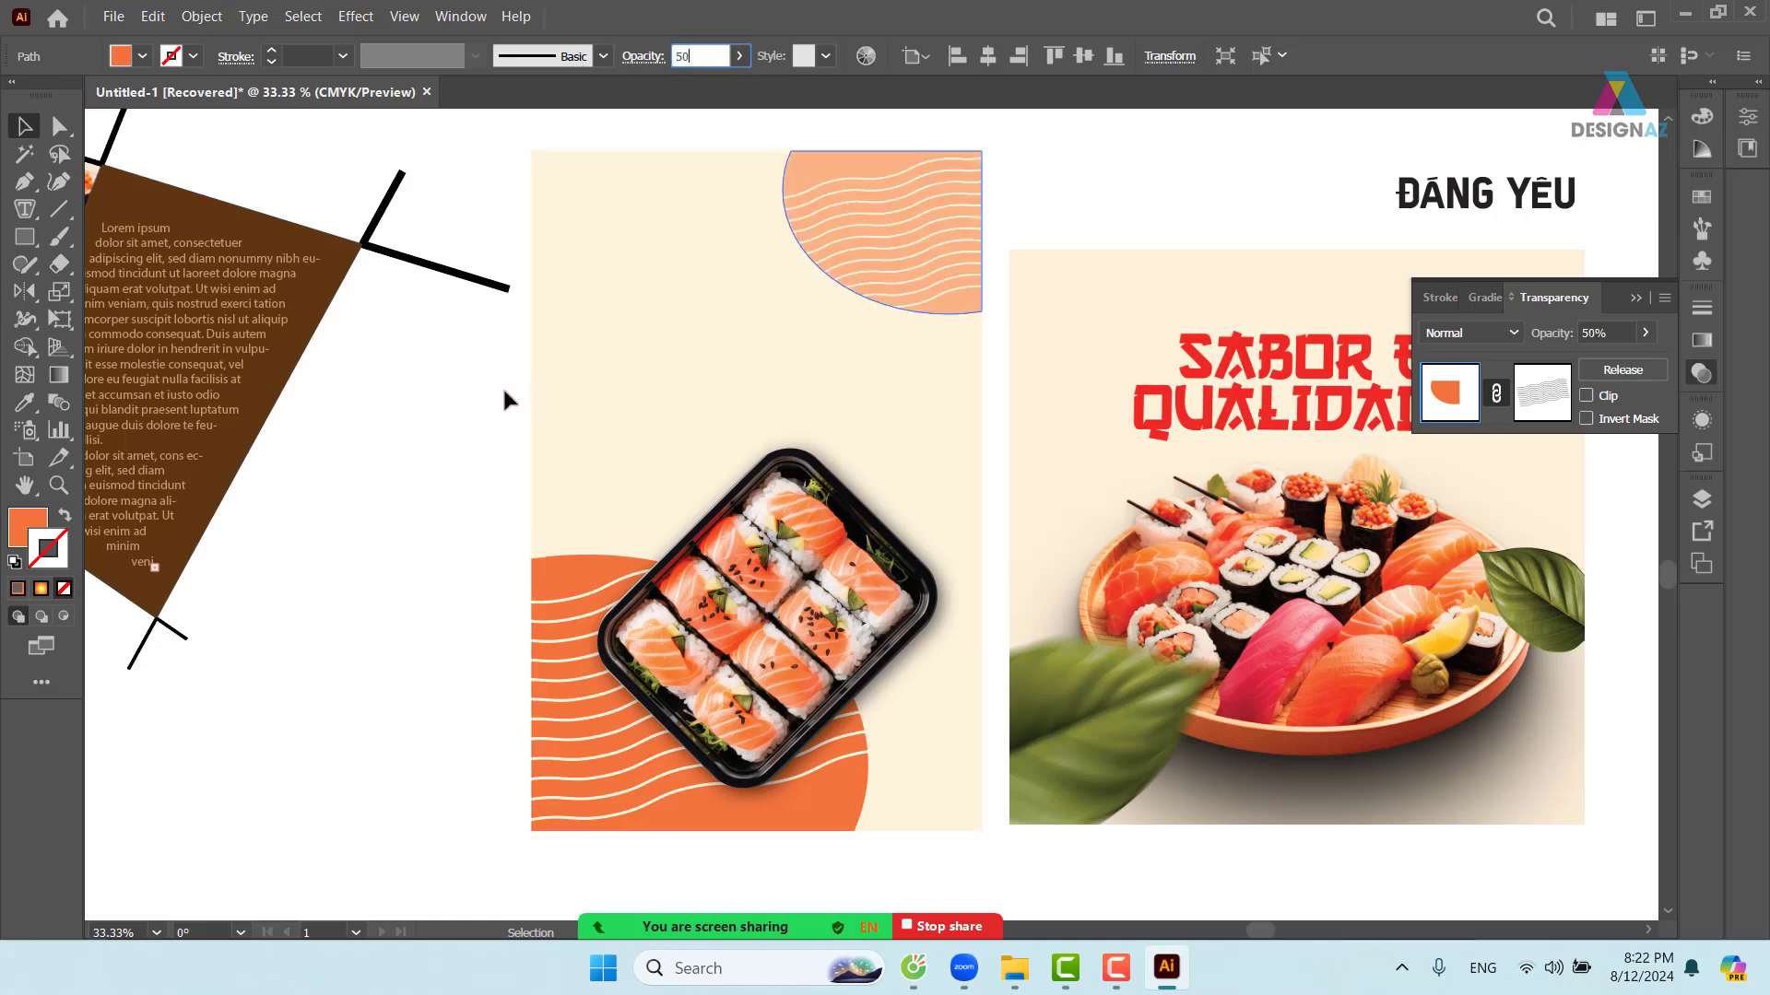
key(Return)
click(453, 402)
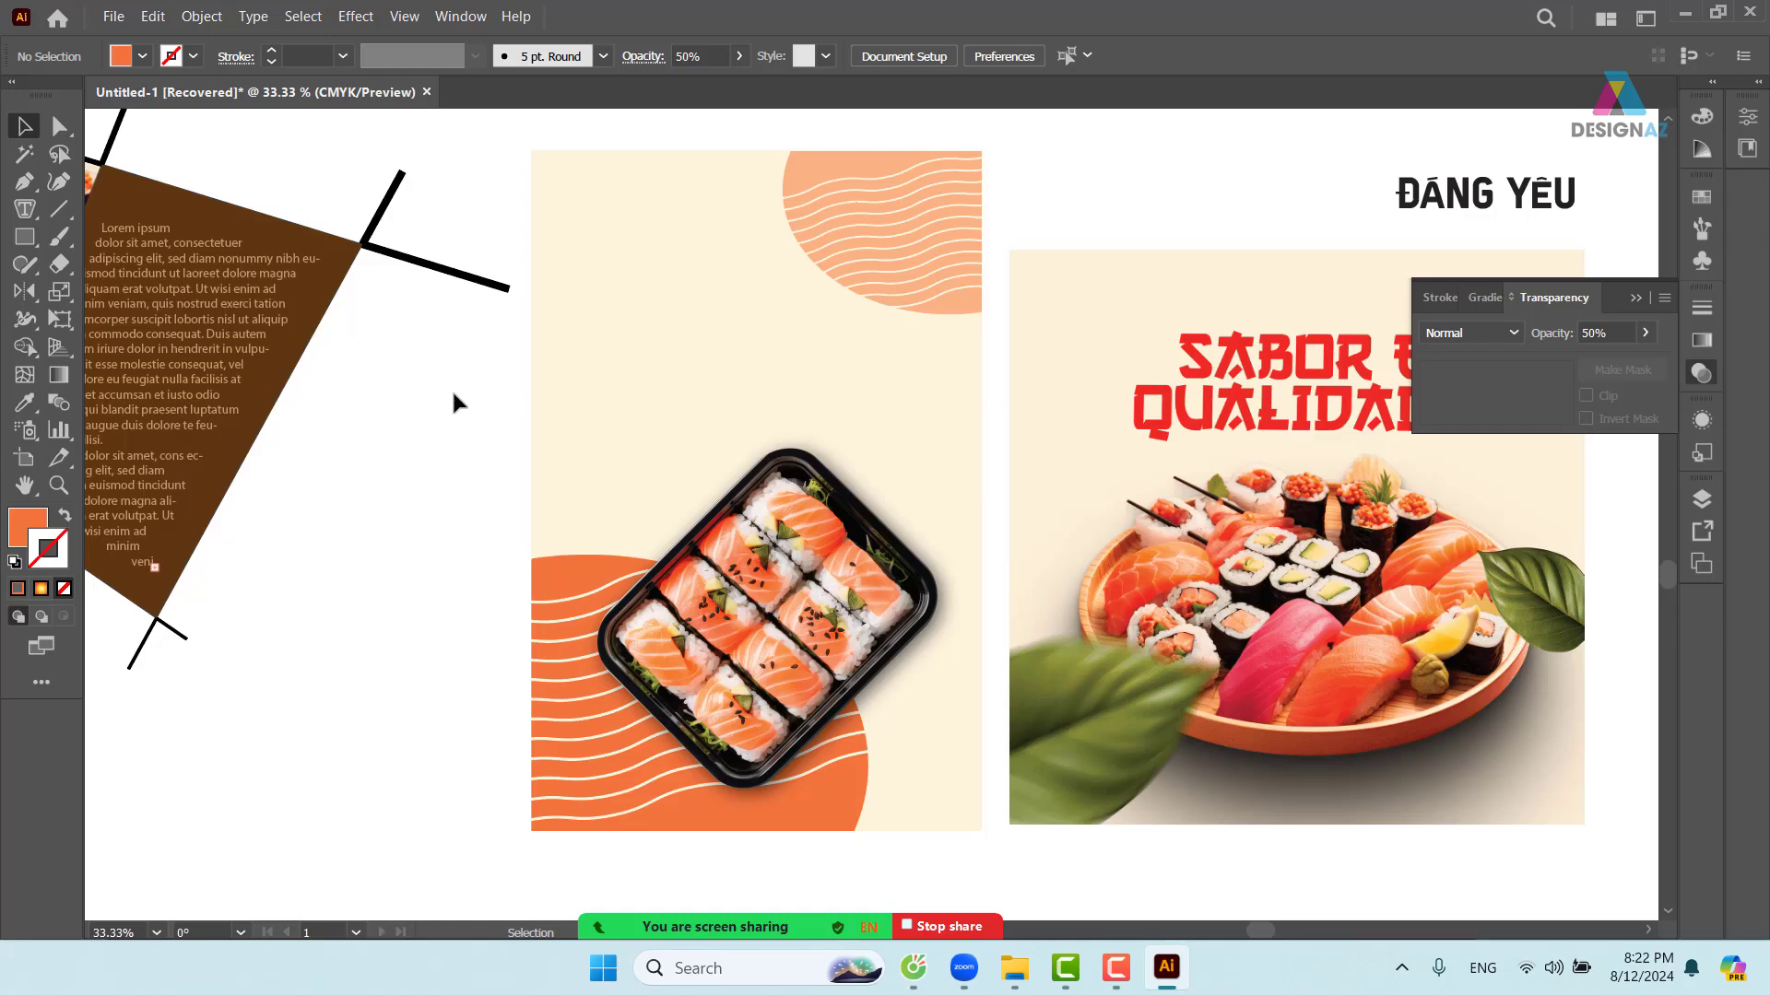
- Place the JPG from the KAZ BRAND IDENTITY folder in Downloads on the empty canvas below the brown text shape
click(113, 18)
click(223, 407)
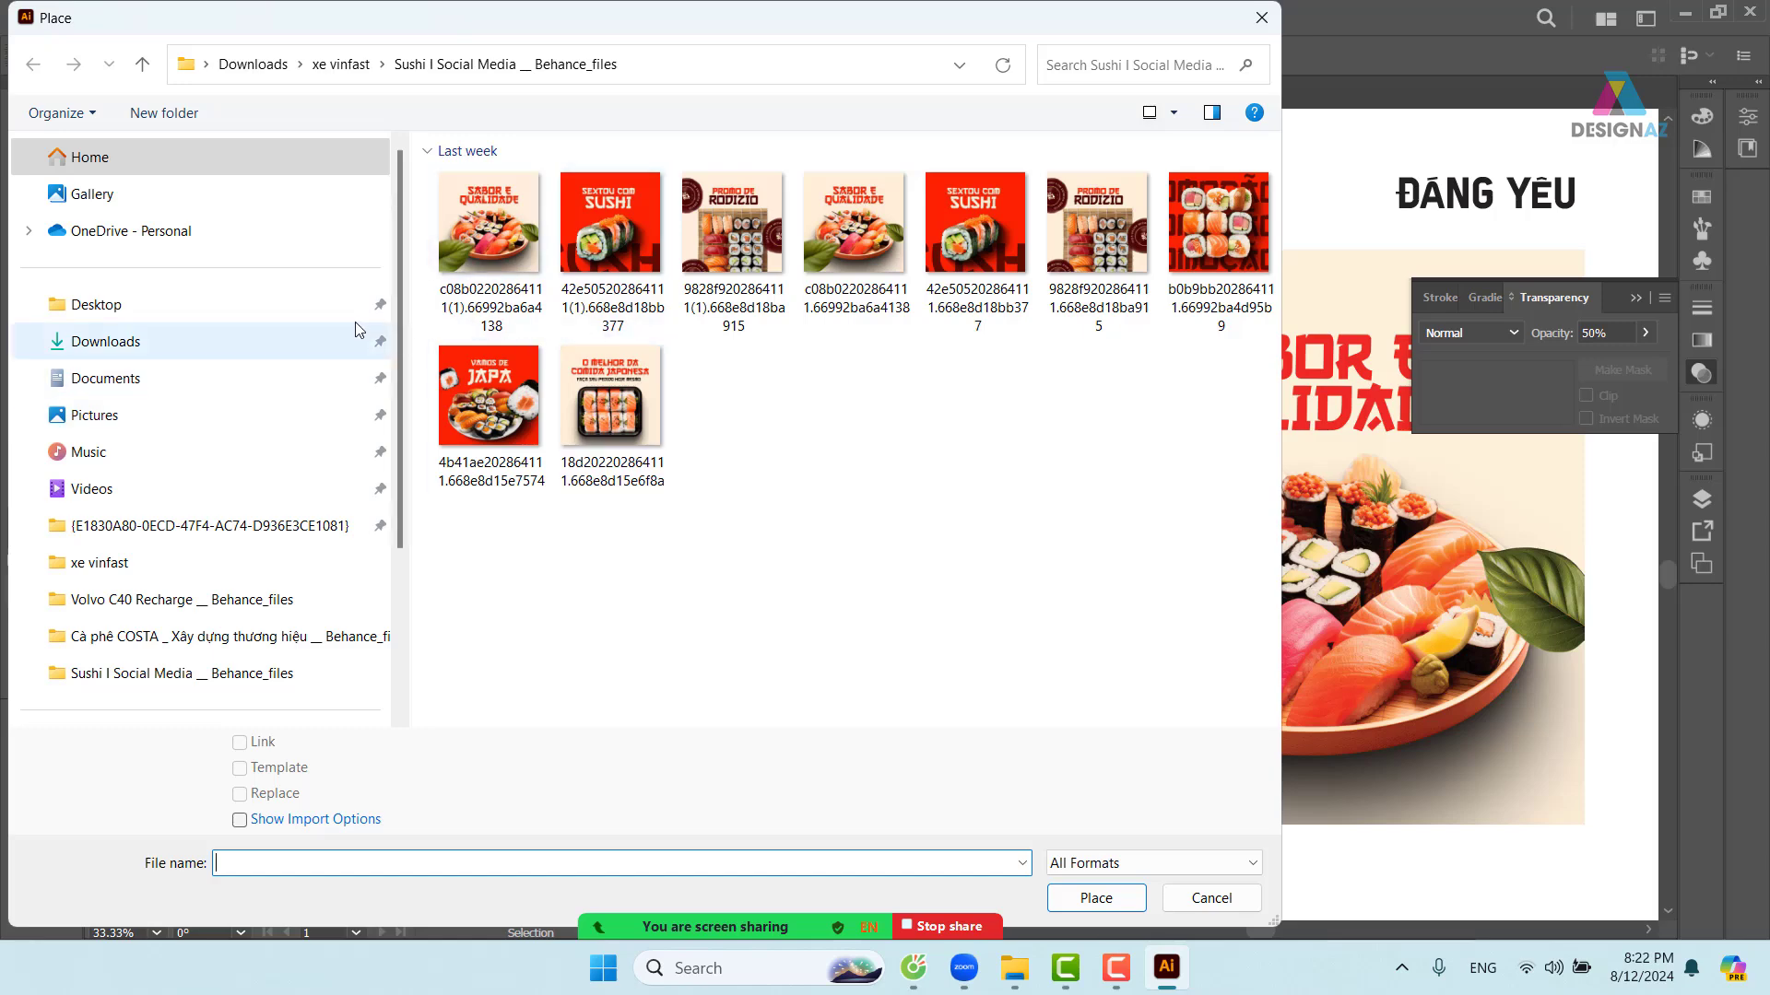
click(138, 340)
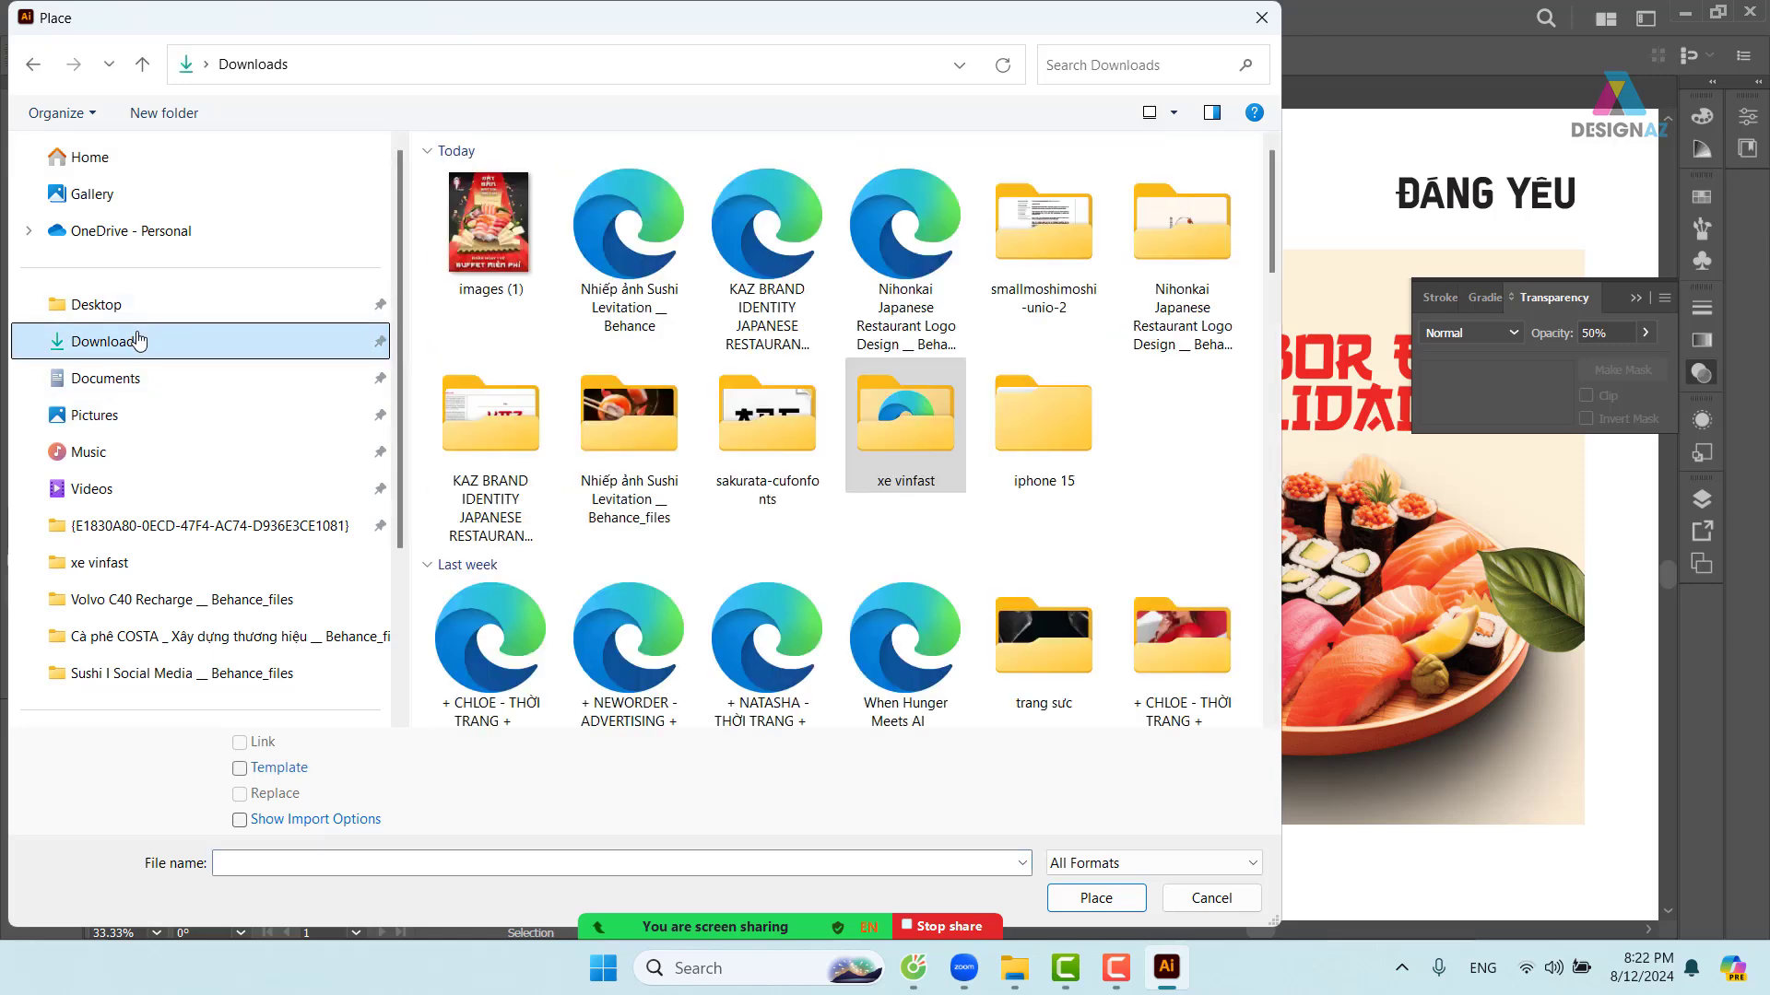
click(503, 443)
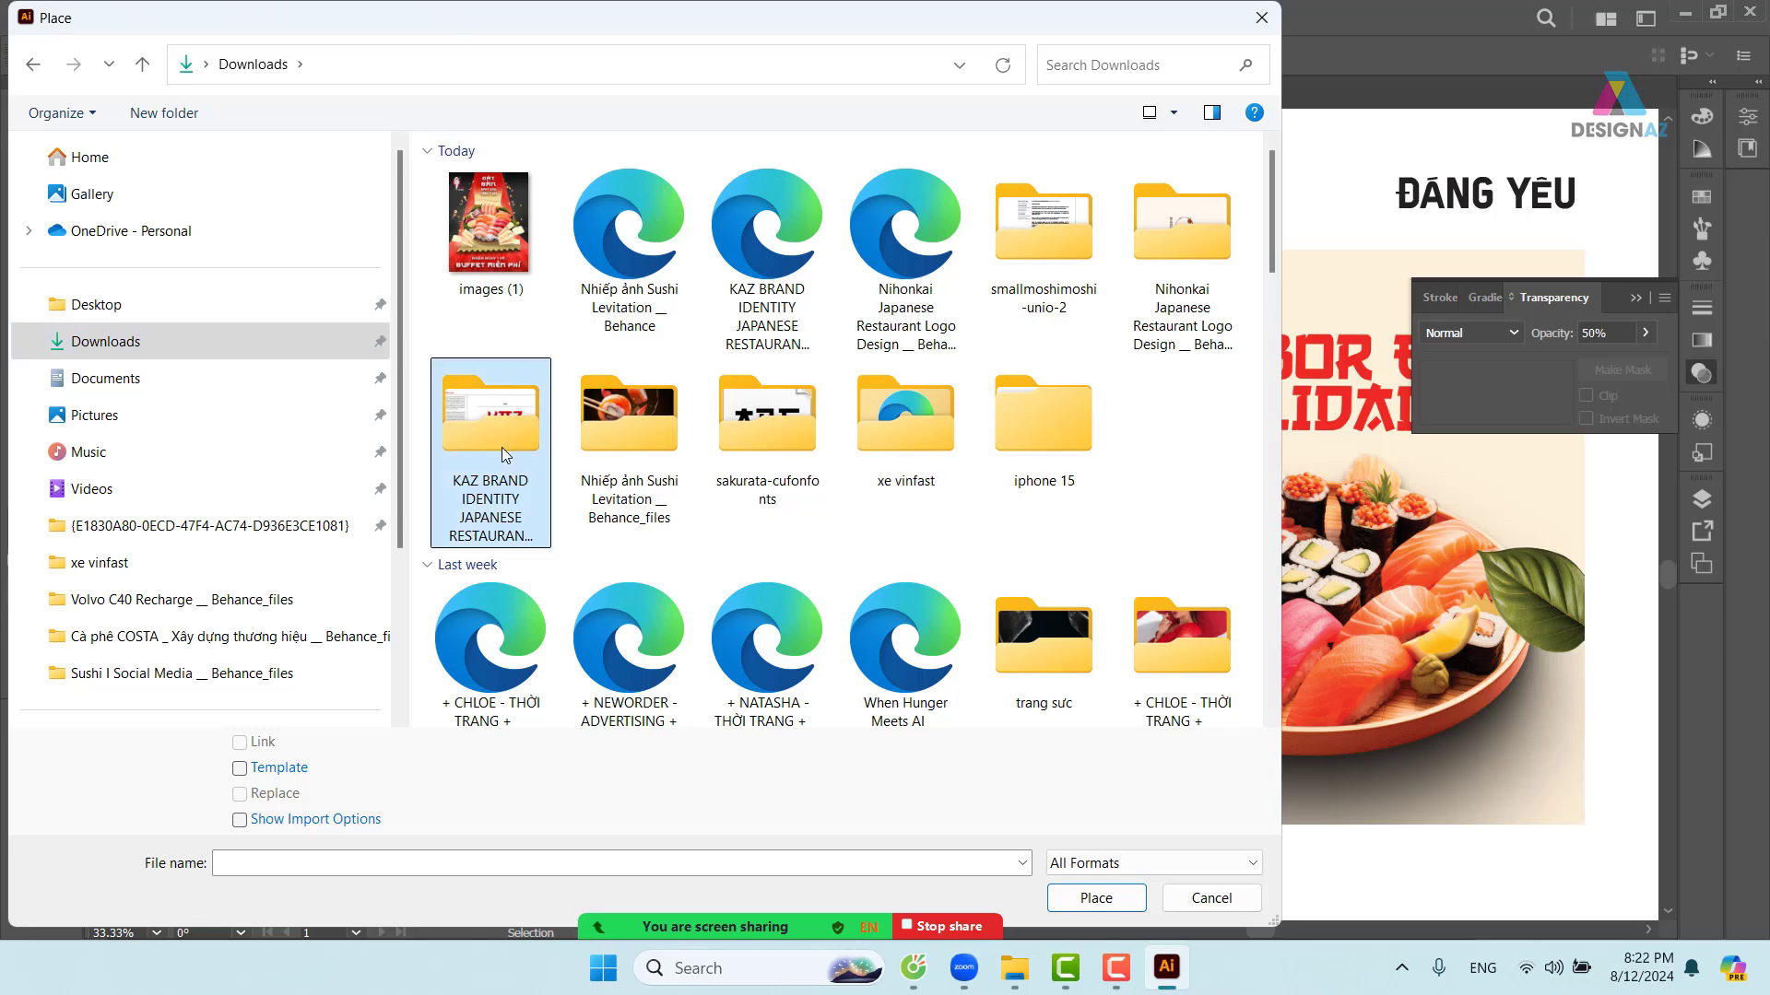
double_click(502, 442)
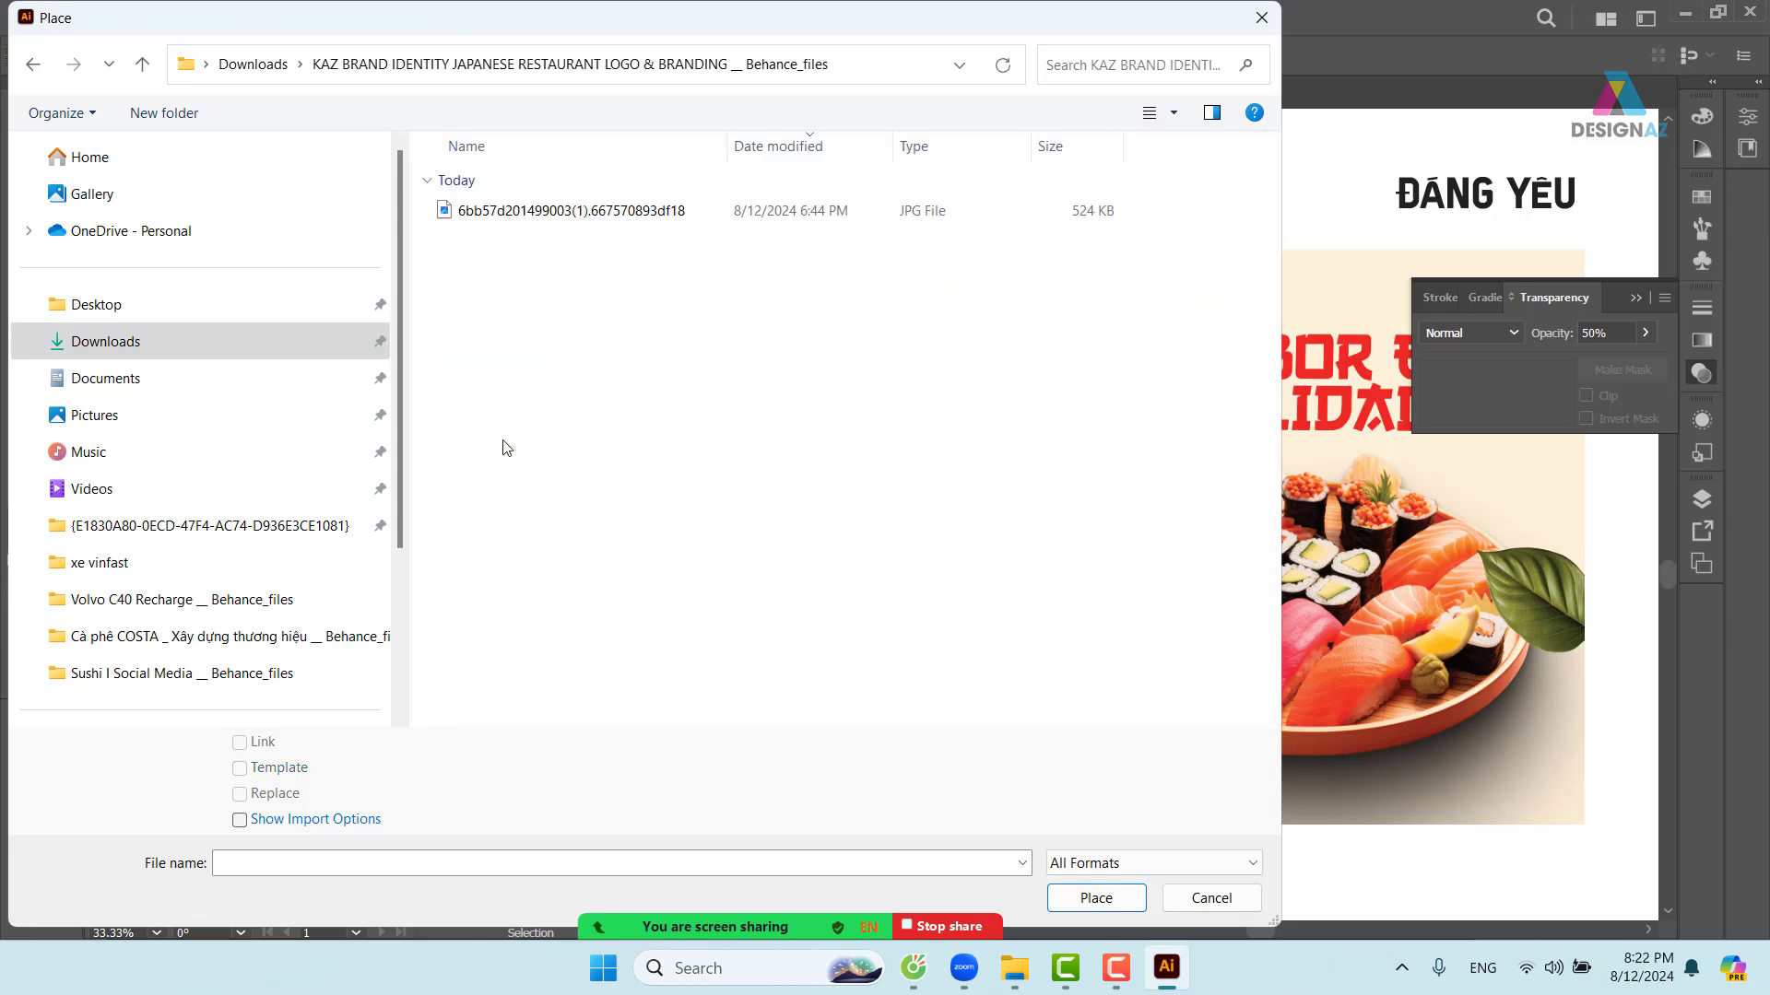
click(634, 221)
click(1106, 894)
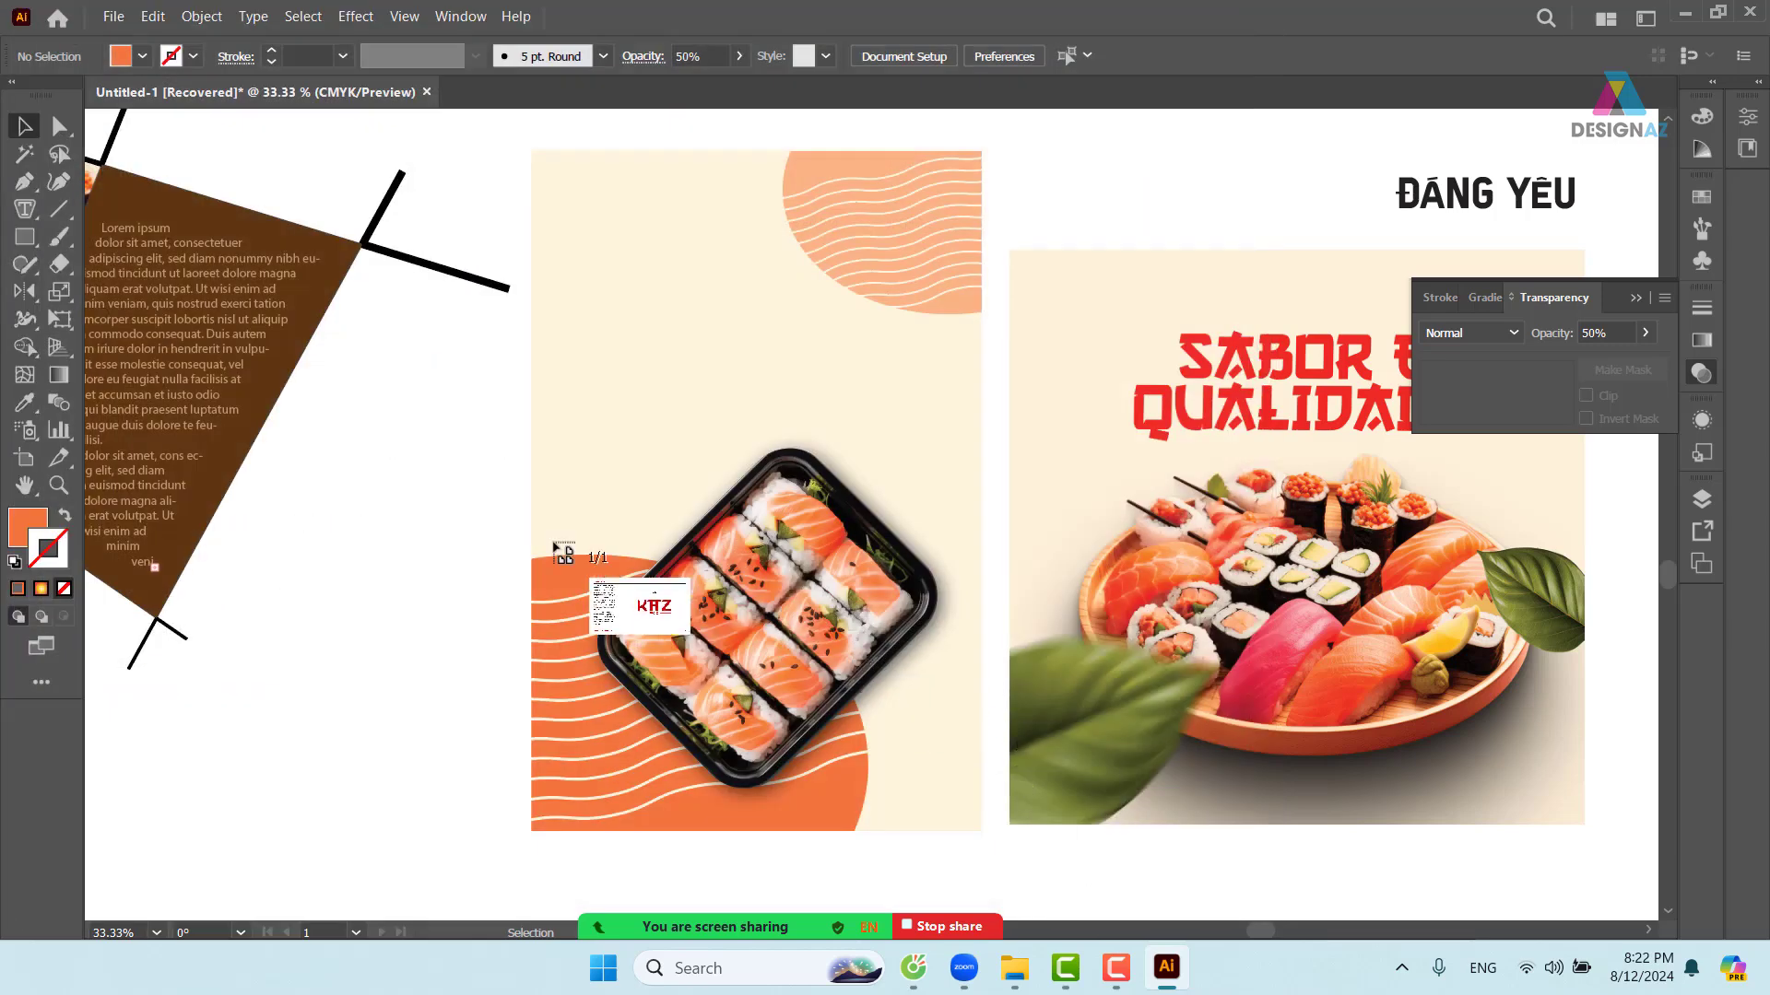
drag(289, 366, 896, 518)
drag(814, 463, 613, 775)
drag(647, 778, 831, 541)
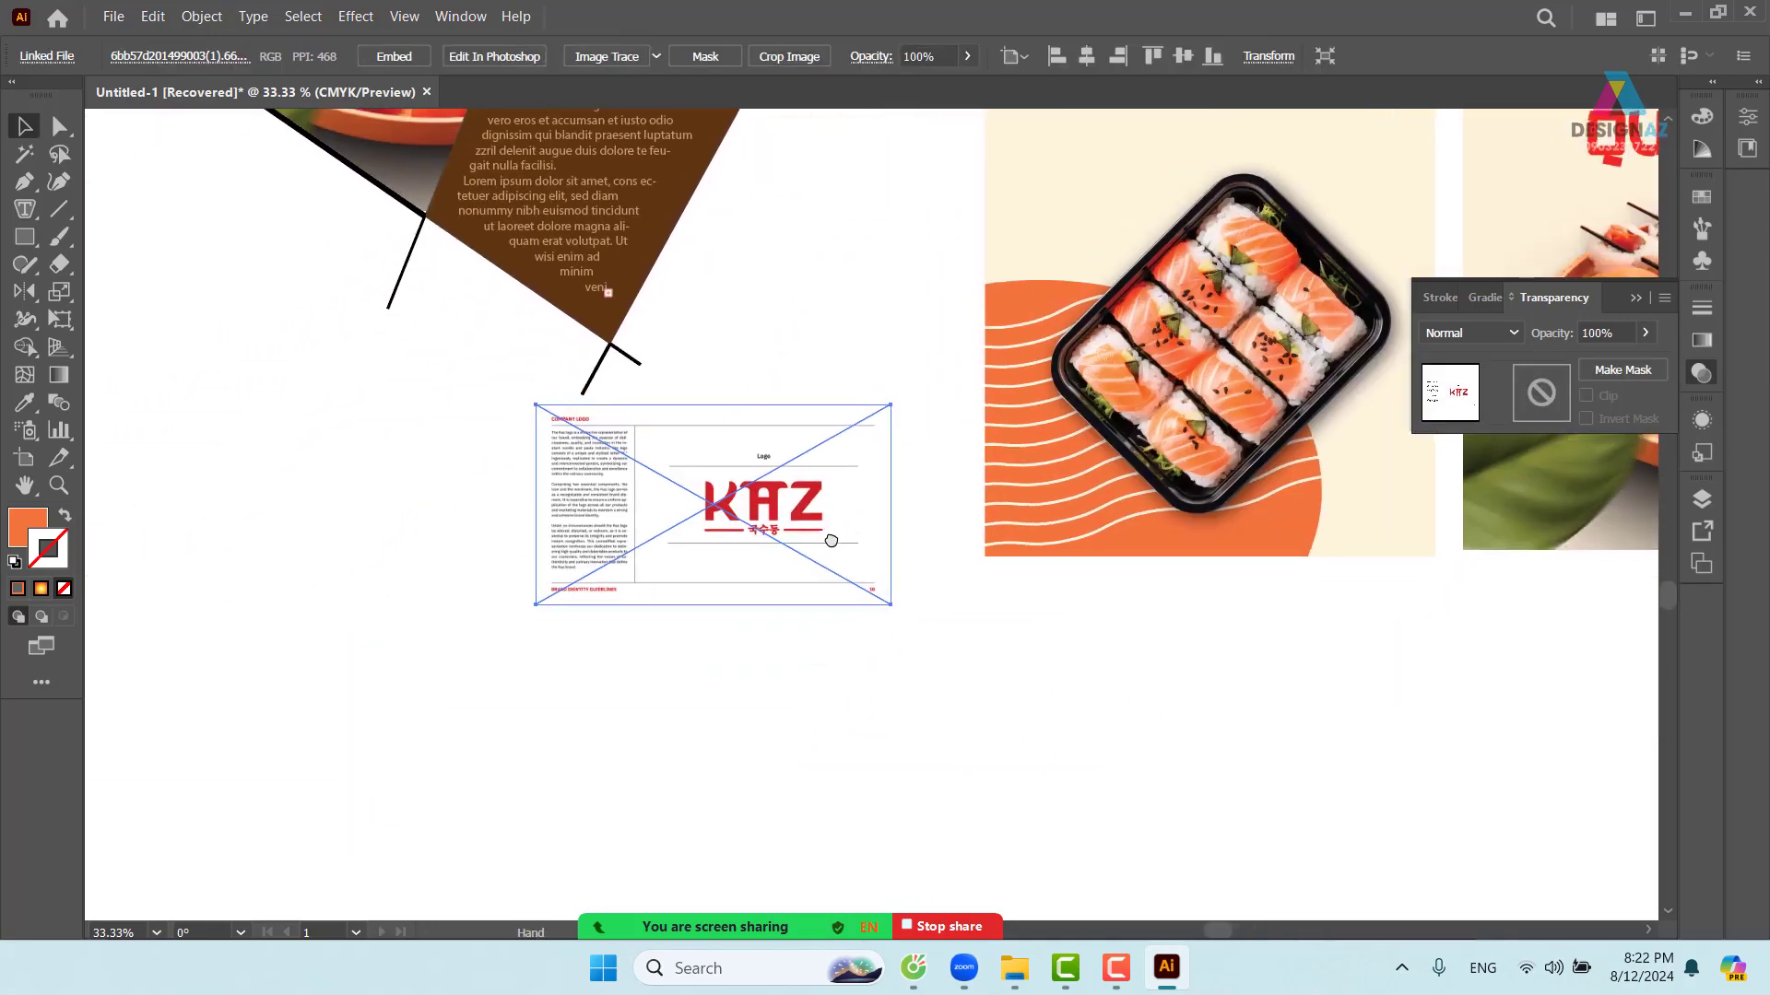
- Image-trace the placed KAZ brand sheet with the default preset, accepting the slow tracing of the large image
key(z)
drag(737, 464, 1075, 439)
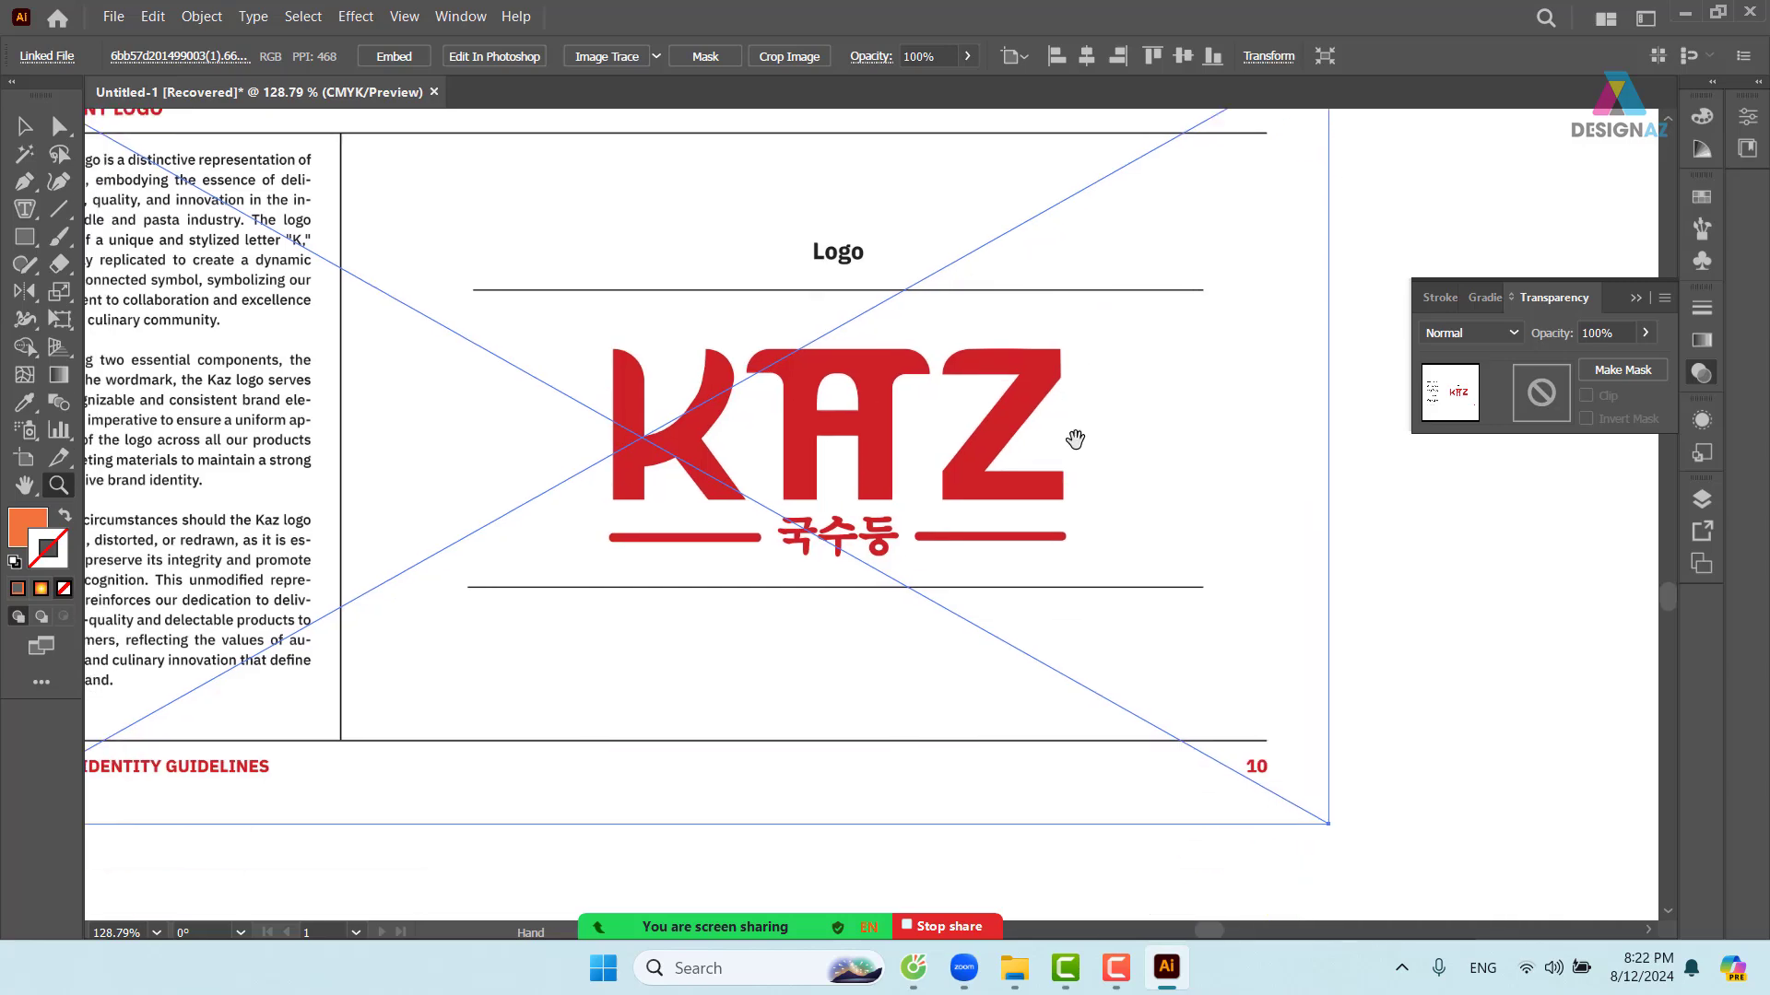
click(24, 126)
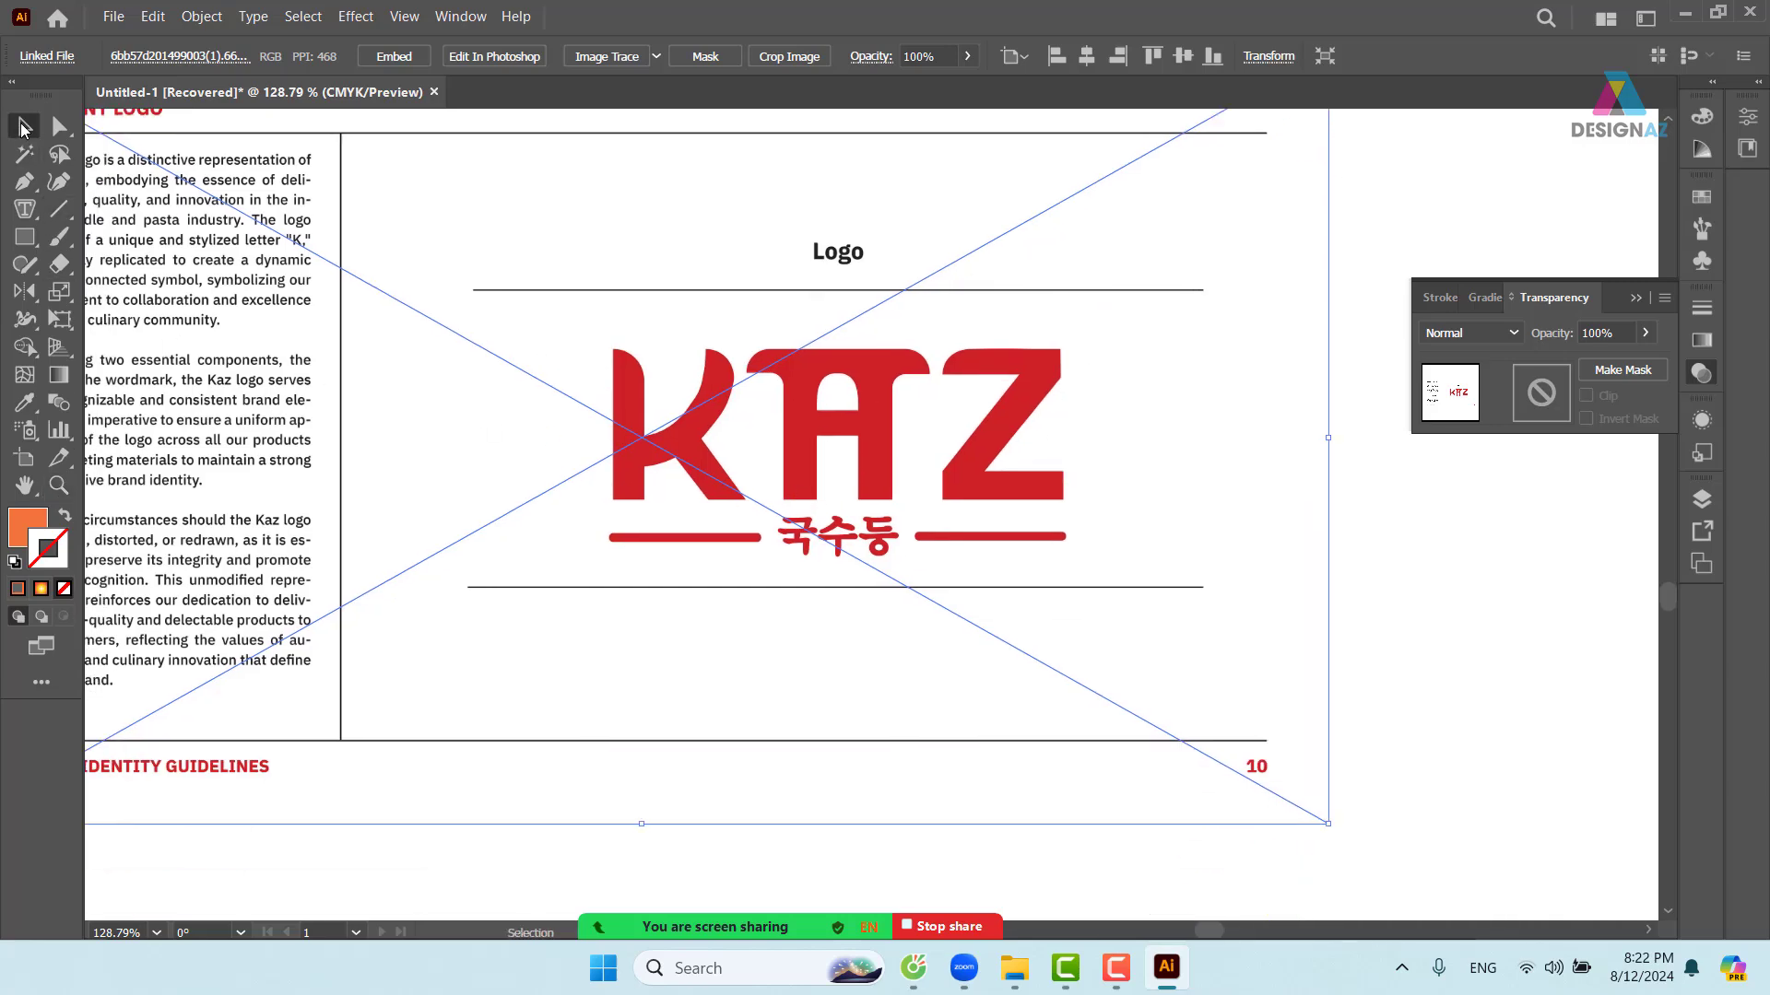
key(ctrl+minus)
key(ctrl+minus)
key(ctrl+minus)
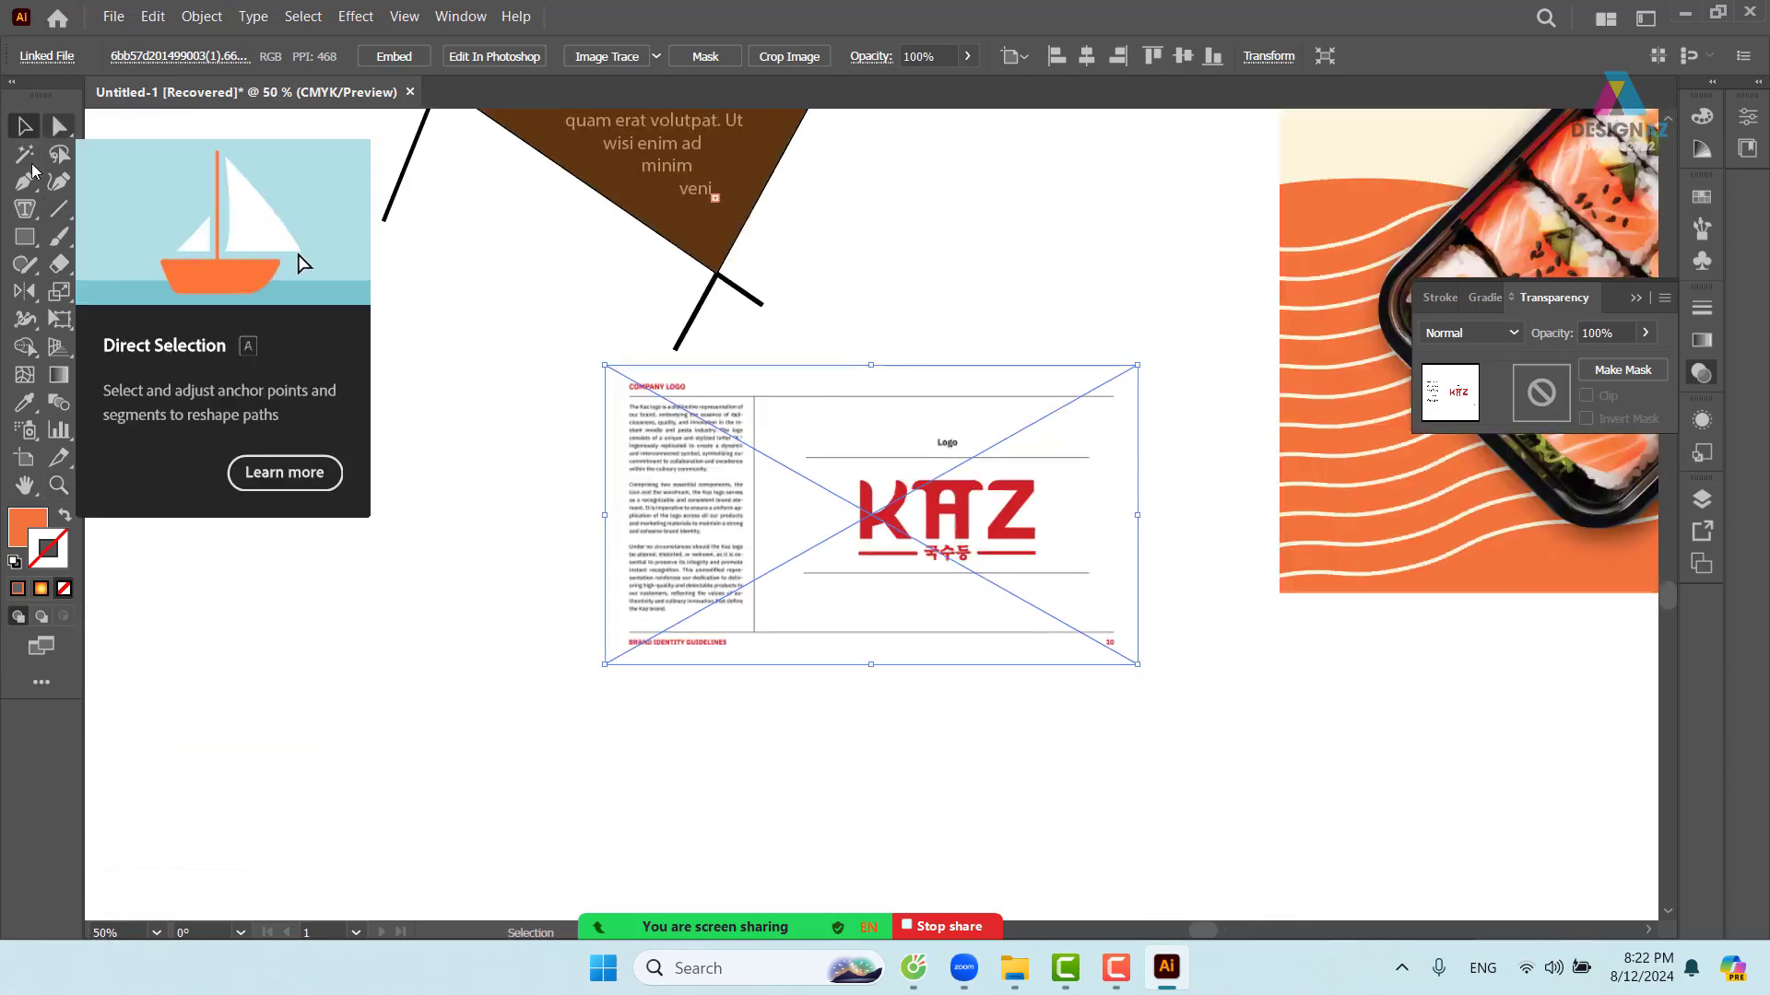
drag(933, 685, 780, 361)
drag(834, 265, 859, 486)
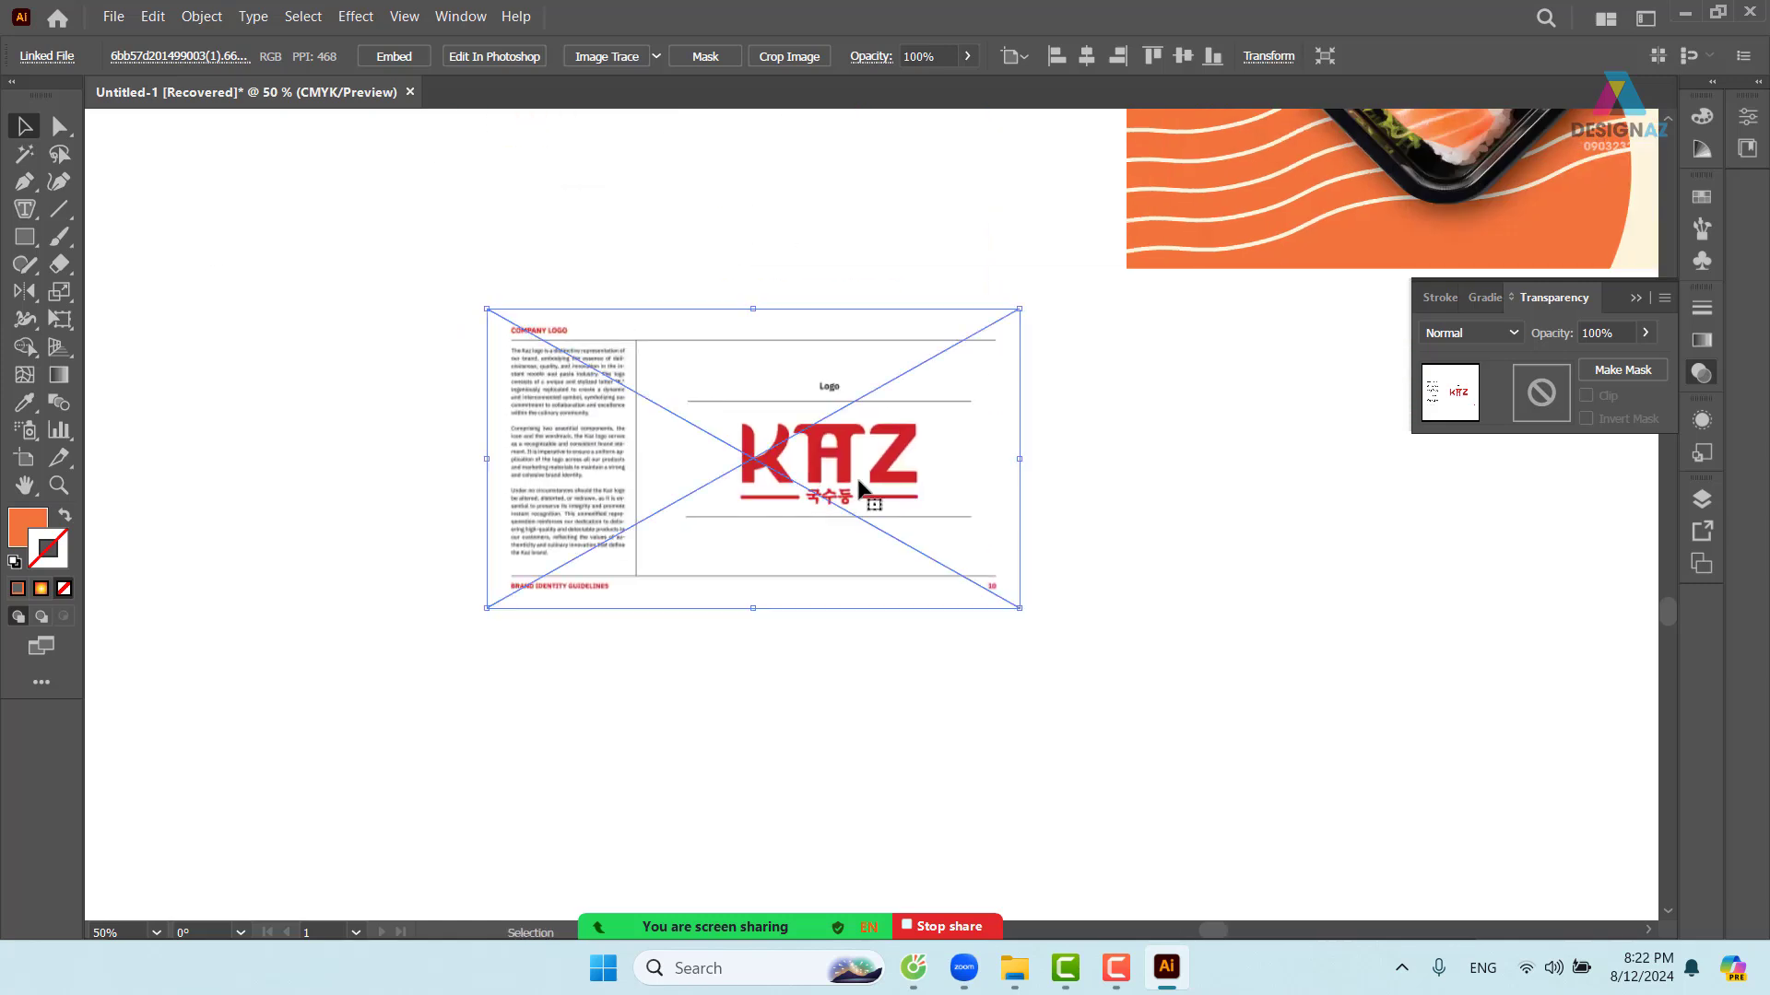
click(623, 63)
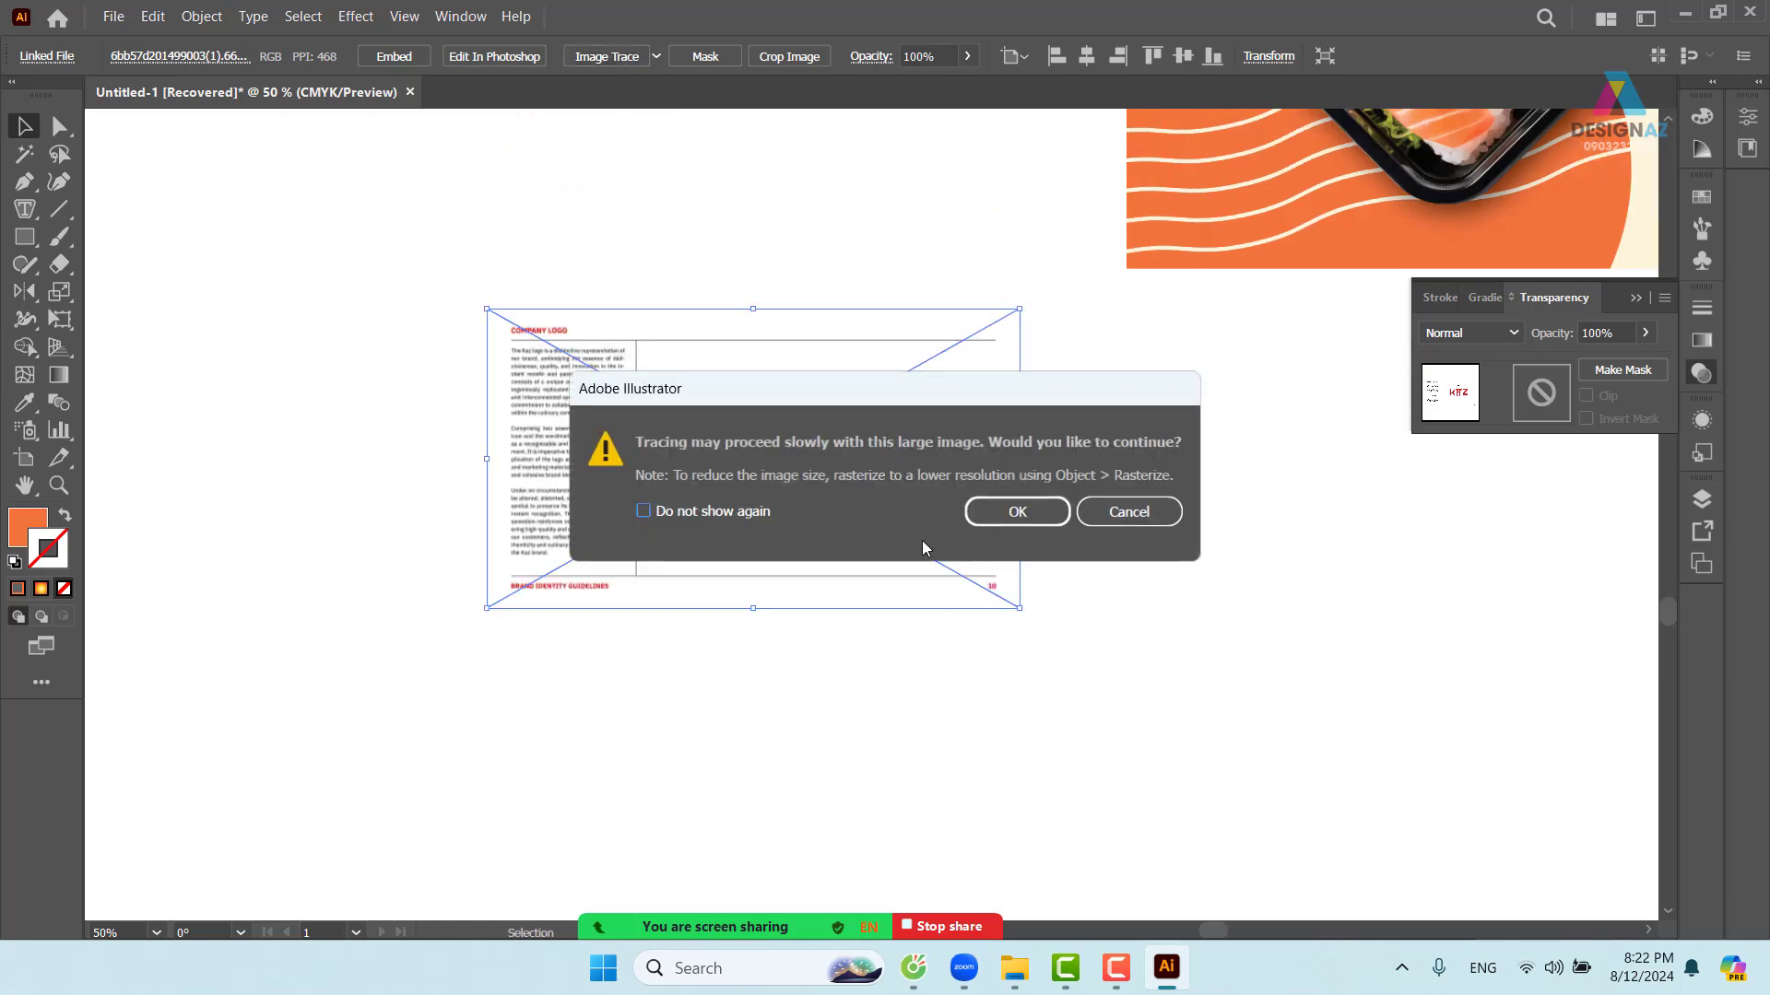
click(1047, 513)
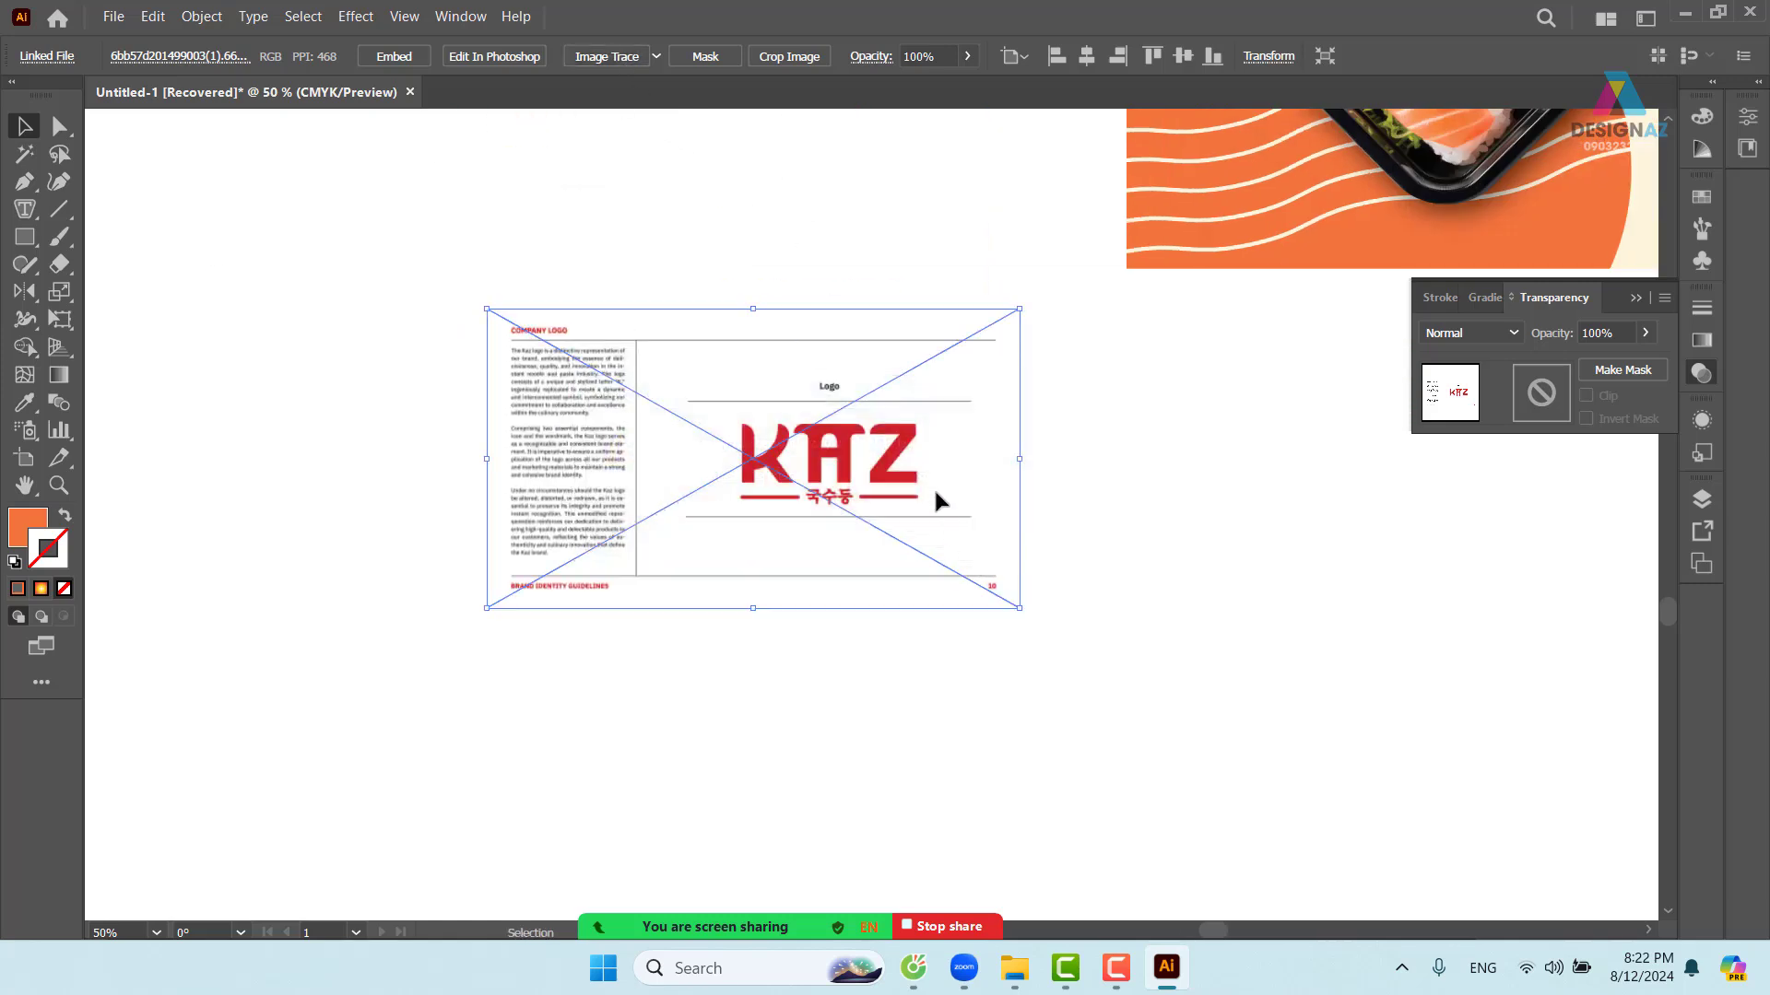
- Expand the traced KAZ brand sheet into vector paths and ungroup them
right_click(917, 421)
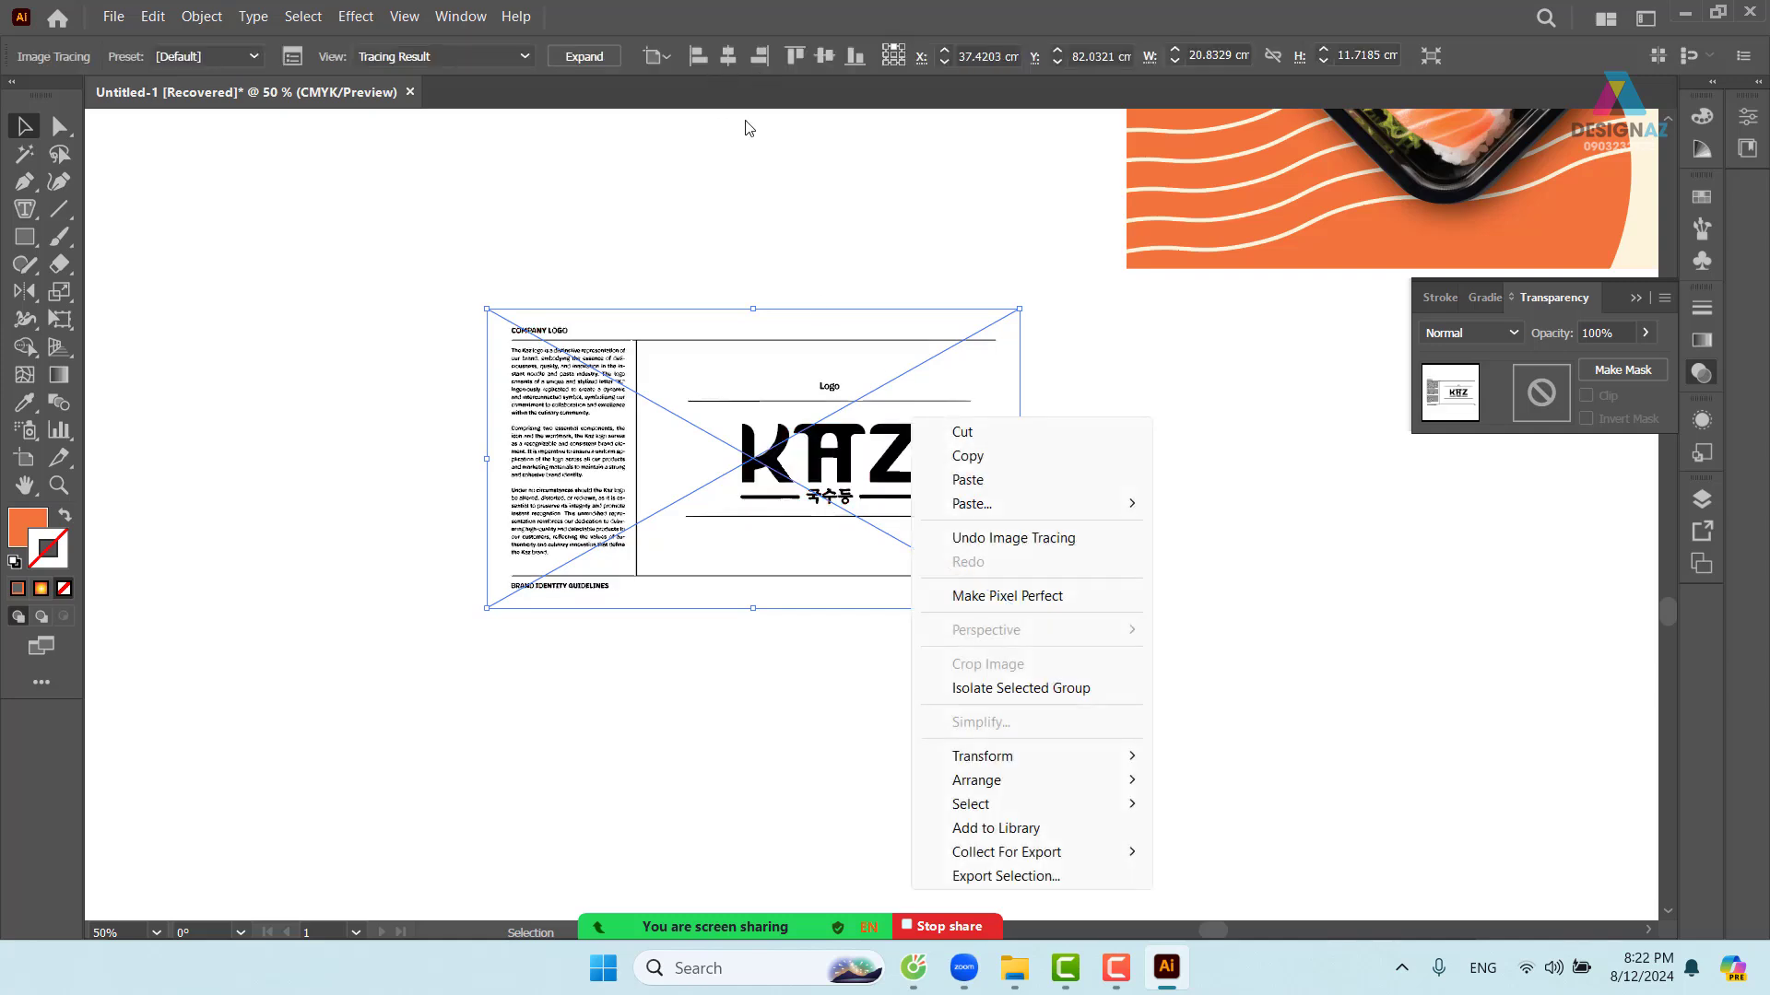
click(768, 362)
click(589, 57)
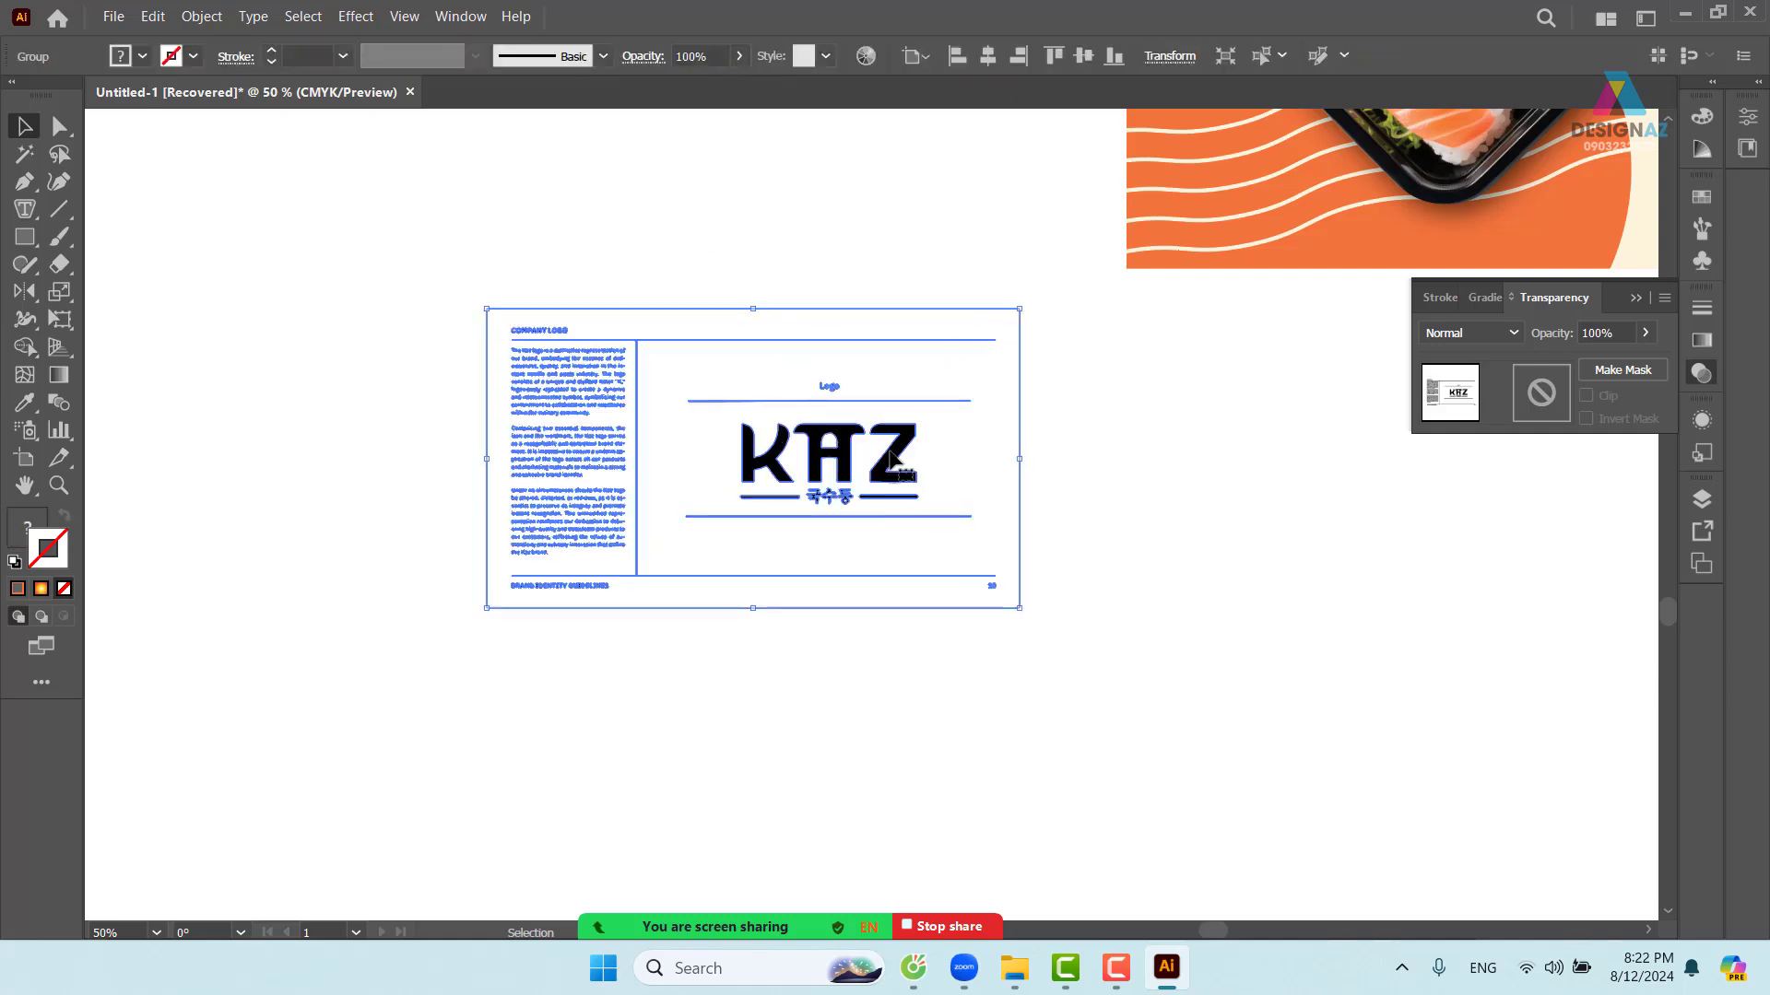
right_click(890, 406)
click(987, 703)
click(1111, 497)
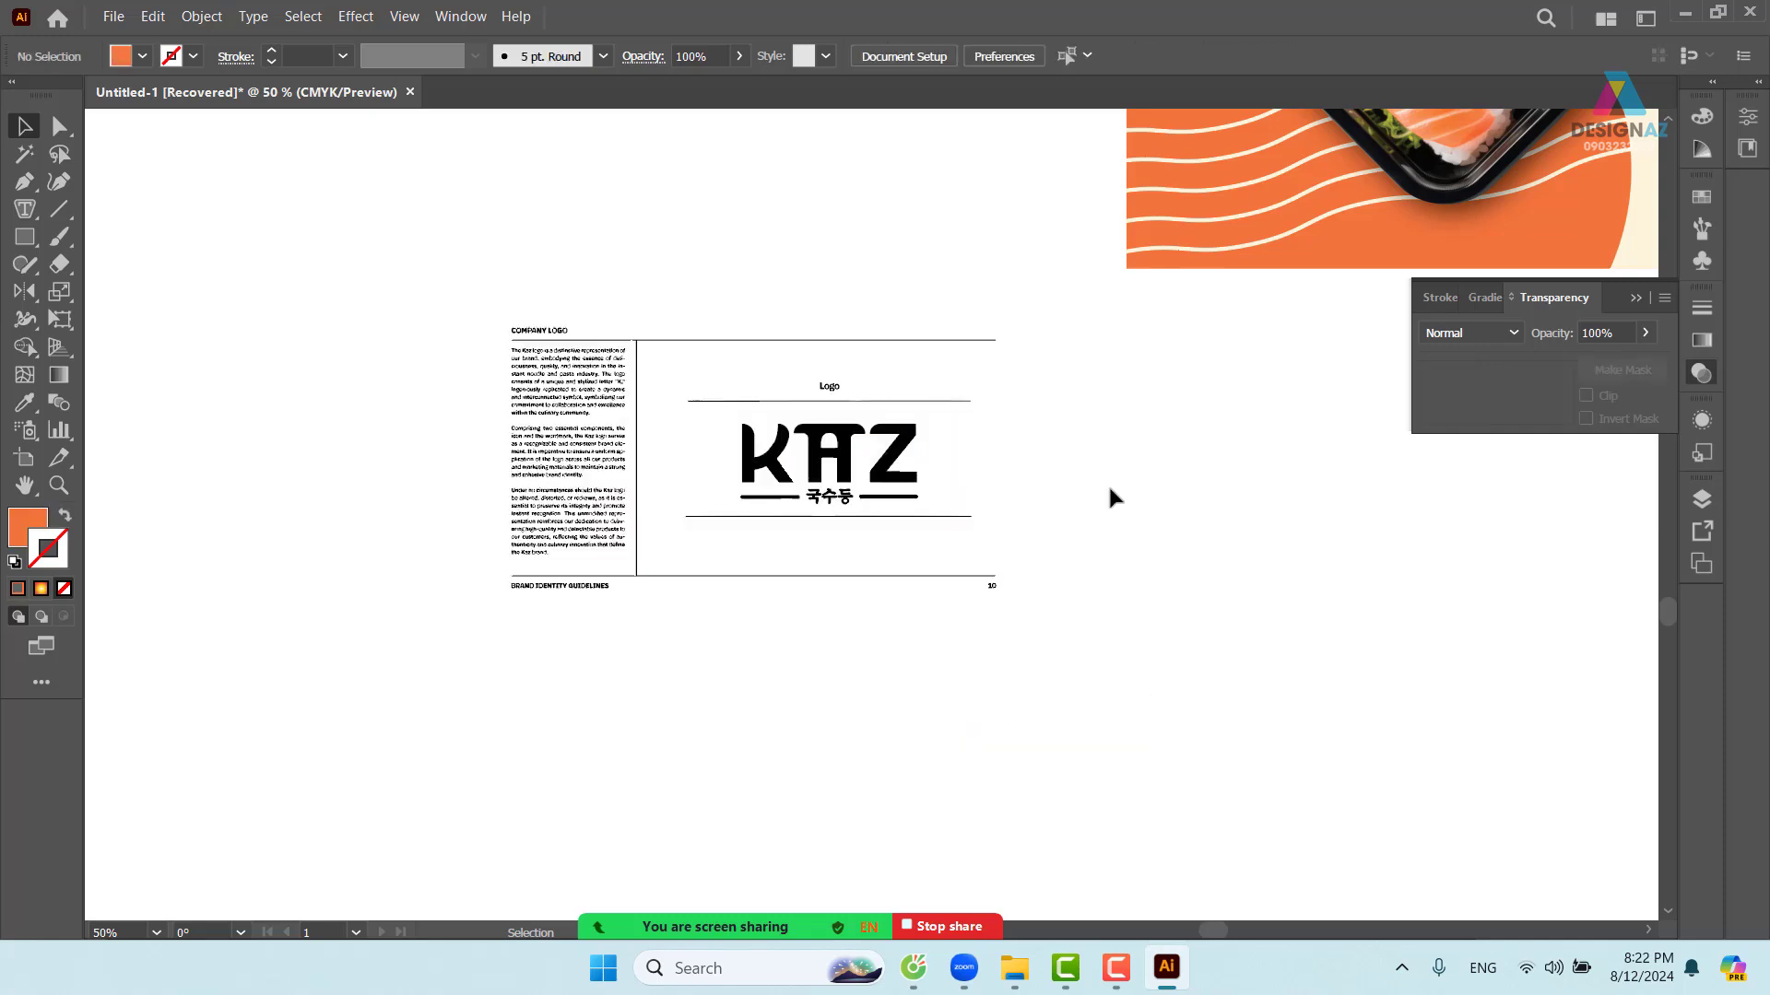
- Delete the frame lines, text column, footer text and small "Logo" caption around the traced KAZ logo
drag(1005, 481, 965, 640)
key(Delete)
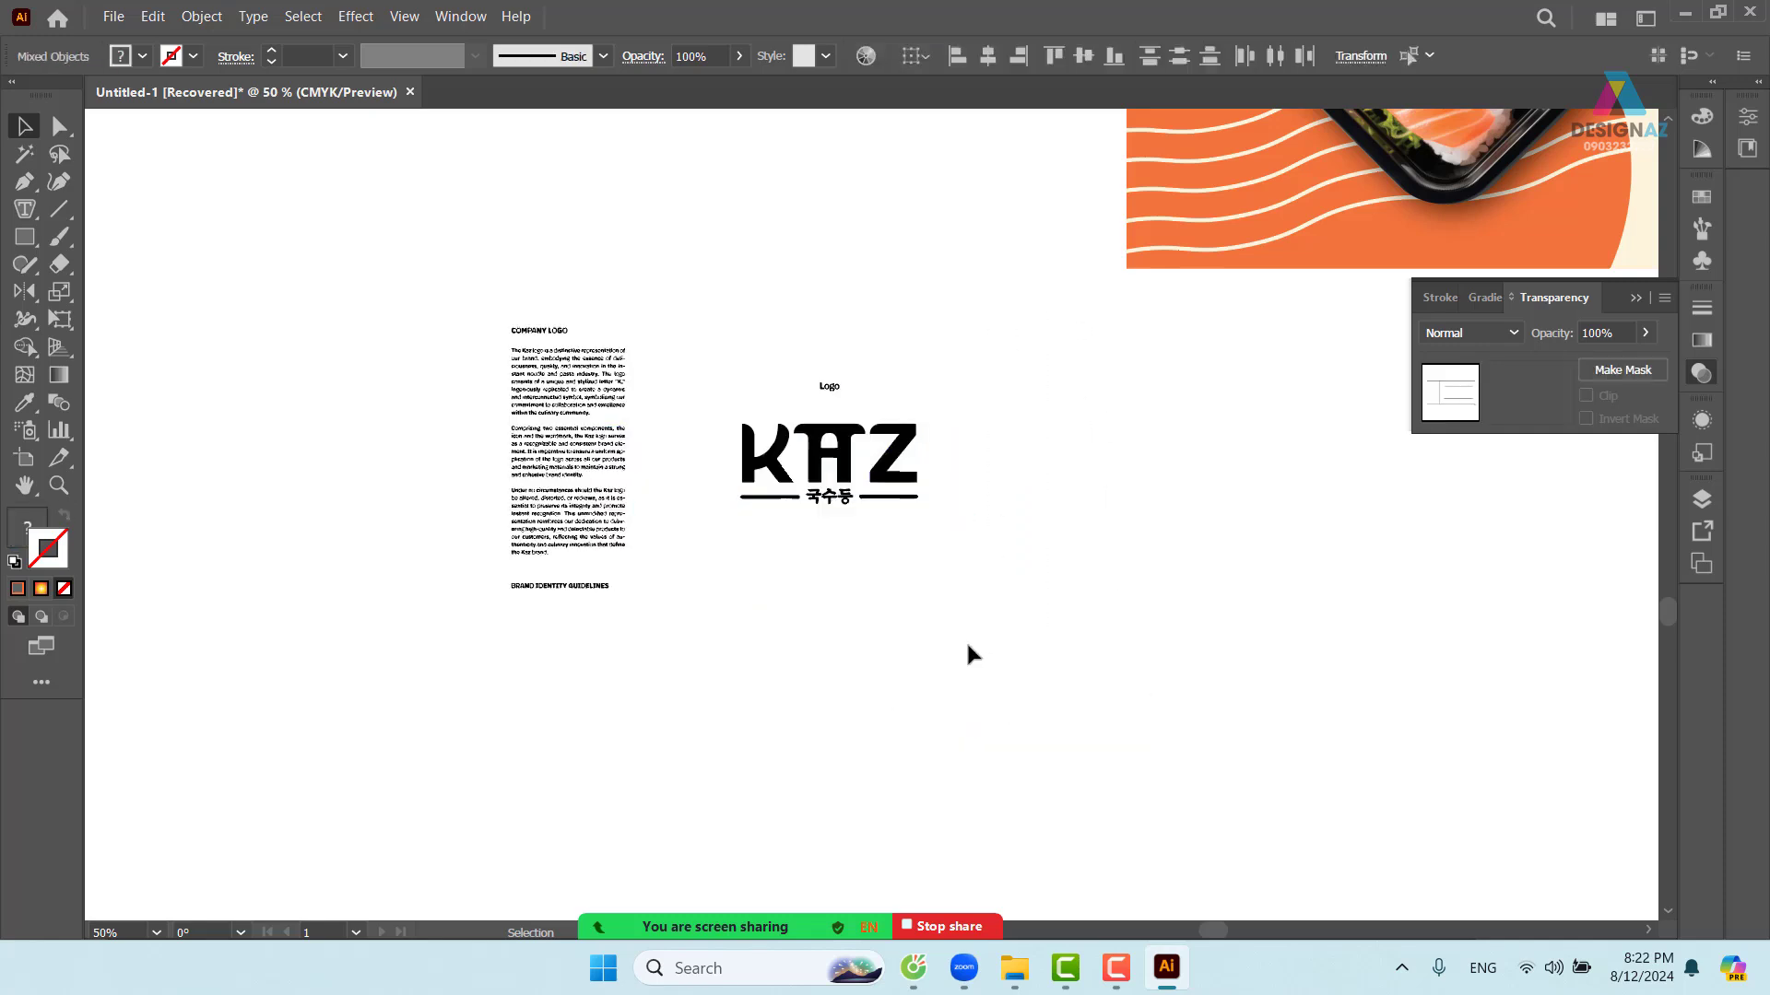
drag(428, 684, 628, 281)
key(Delete)
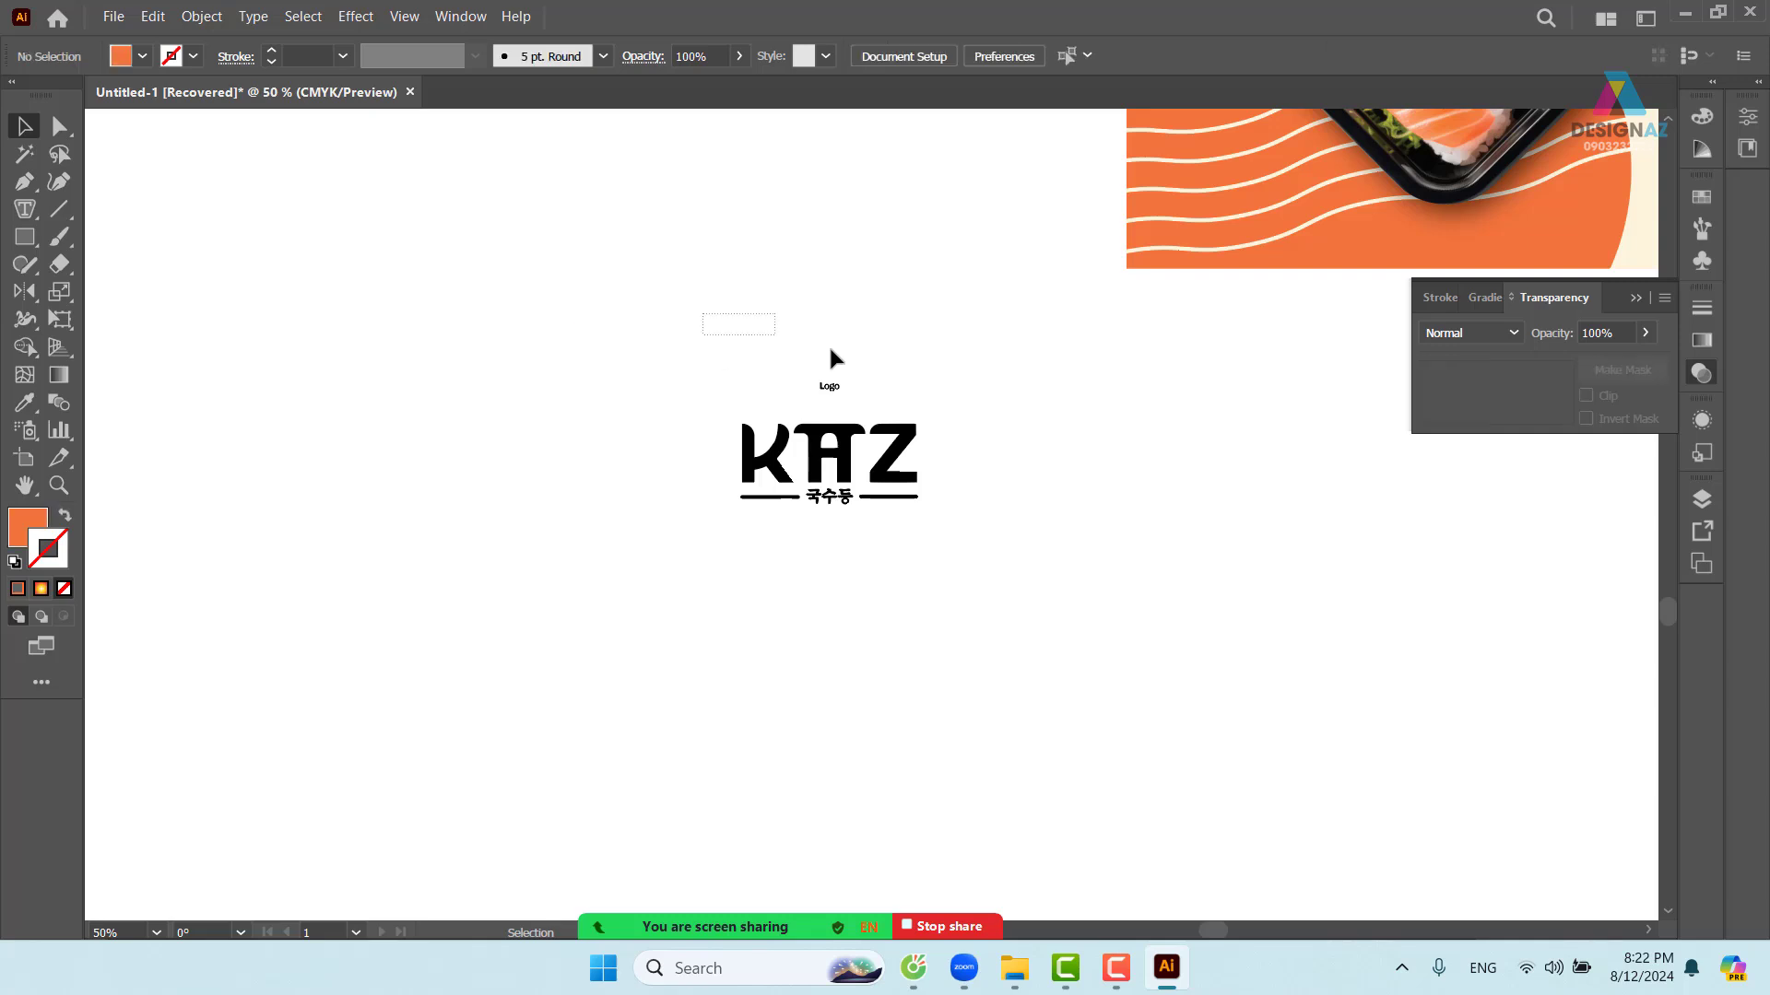
click(899, 414)
key(Delete)
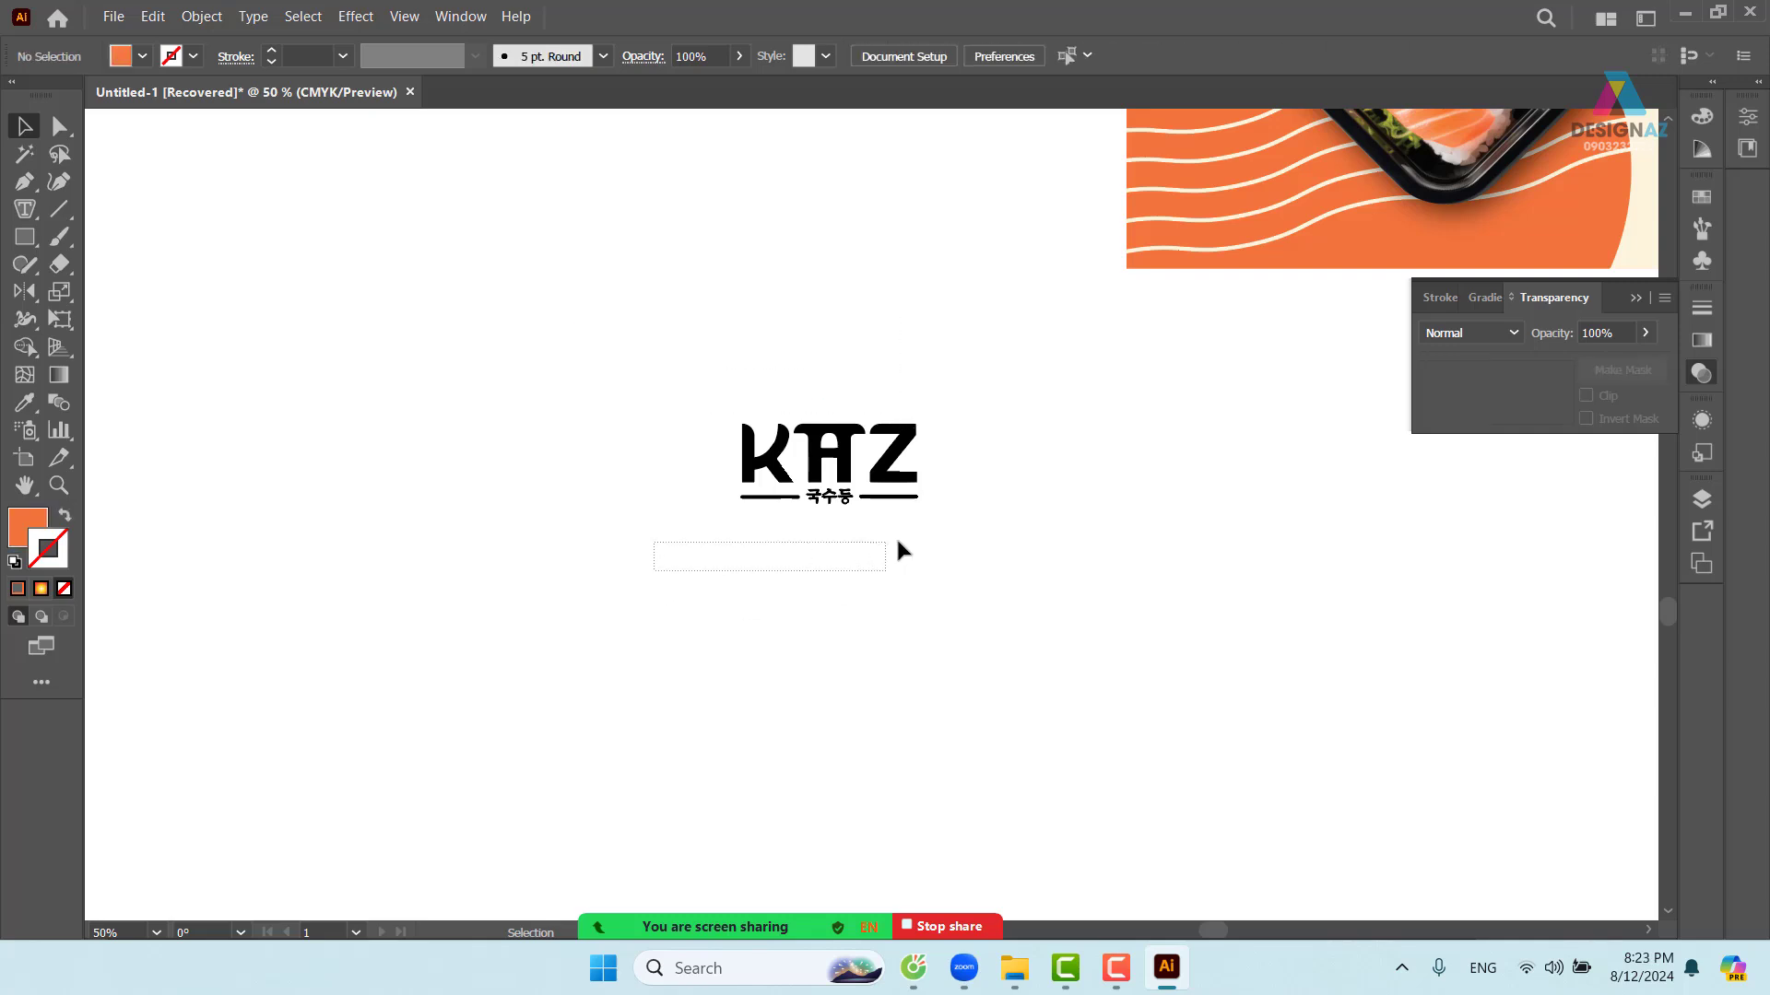
- Move the whole traced KAZ logo onto the cream poster, just above the sushi tray
drag(896, 543, 970, 416)
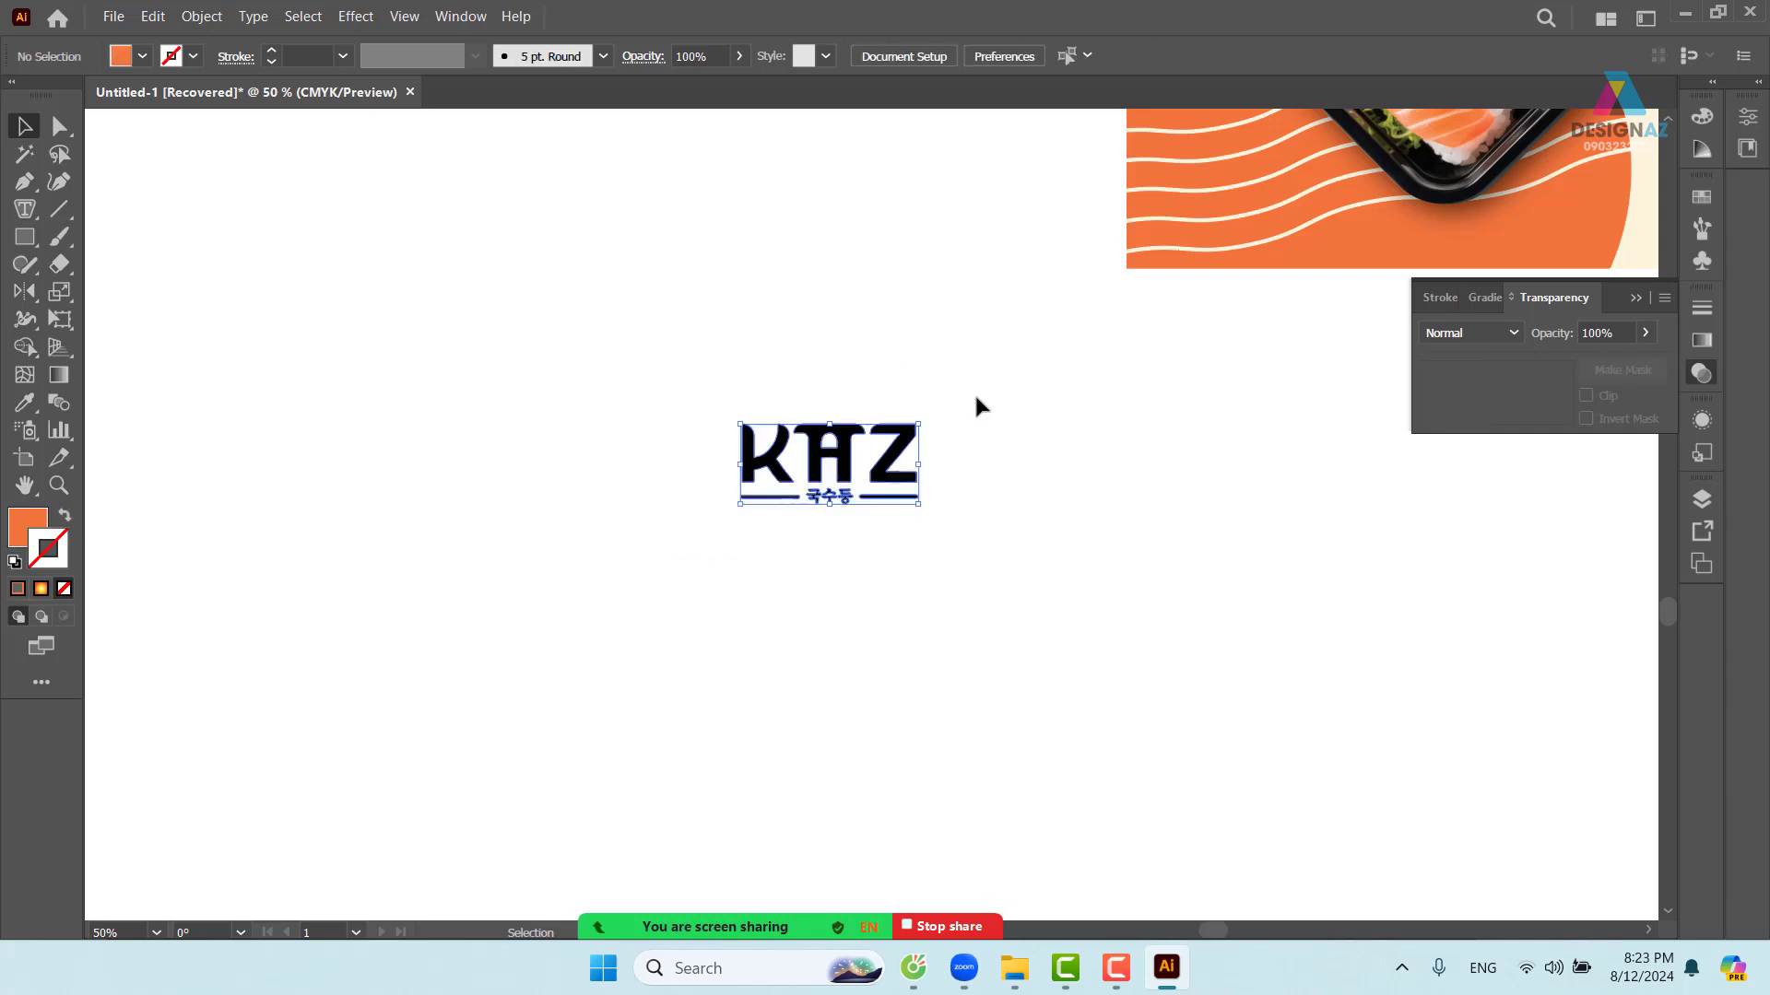
click(1016, 430)
click(827, 445)
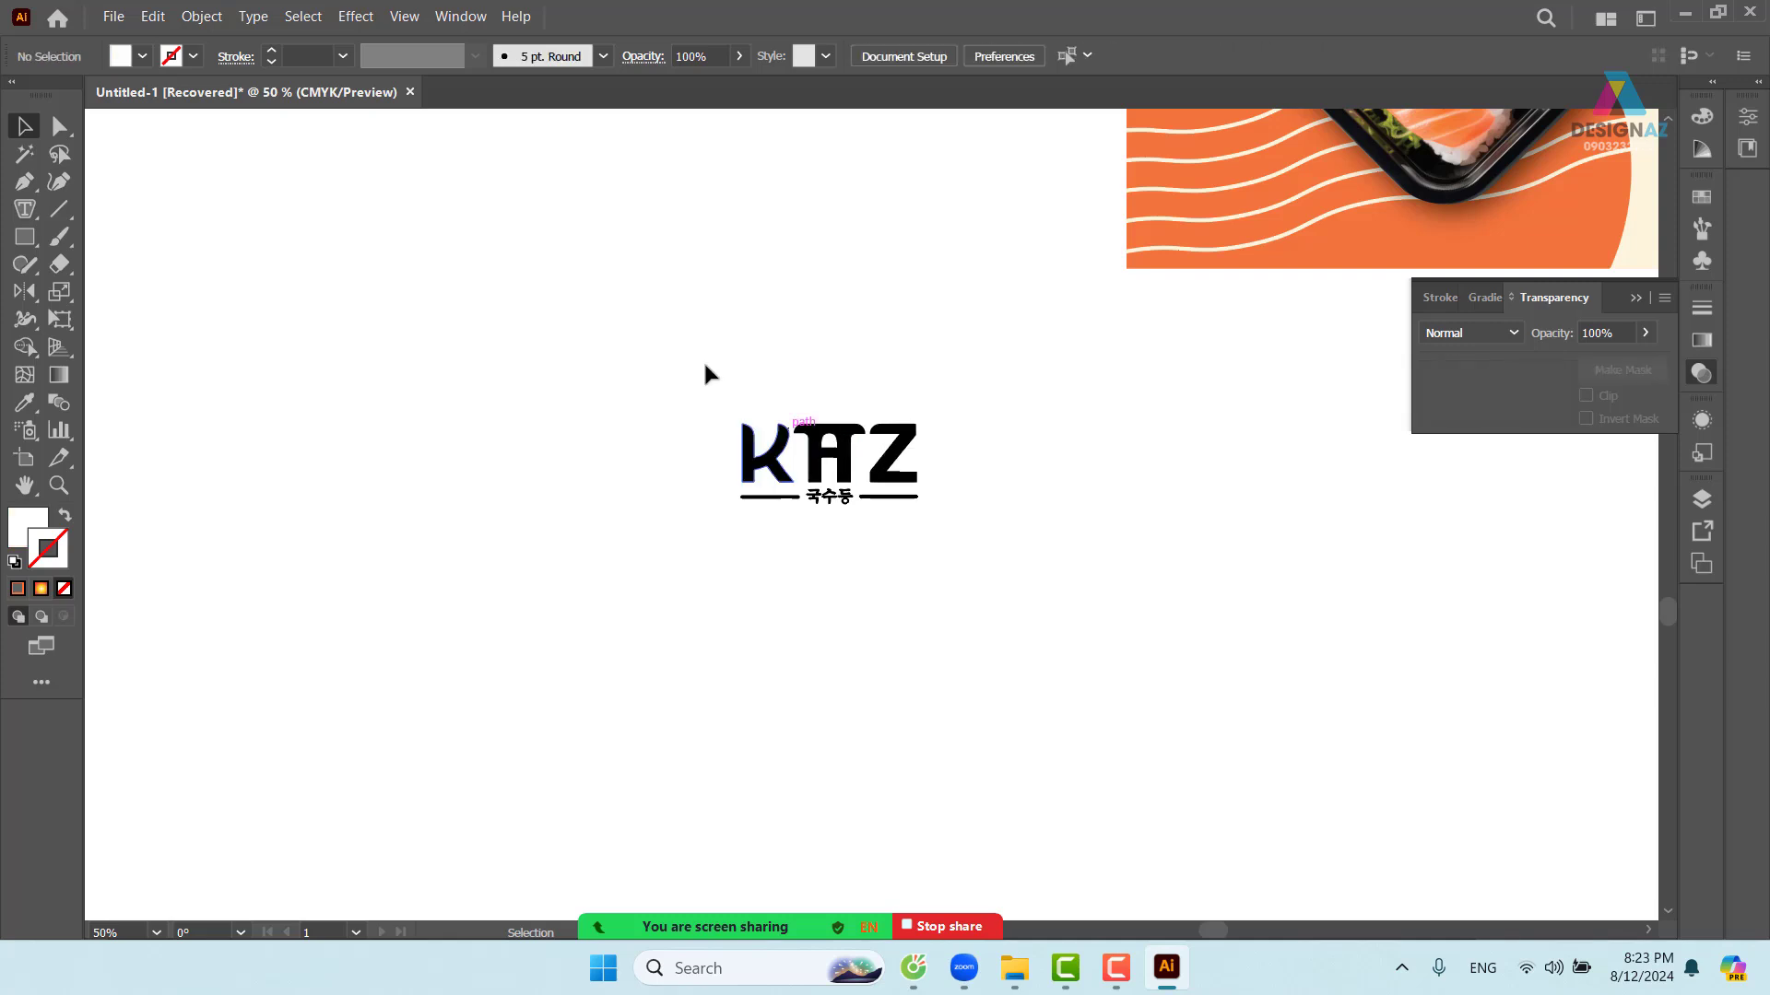
drag(703, 375, 1037, 611)
scroll(1038, 619, up, 5)
scroll(1038, 620, right, 5)
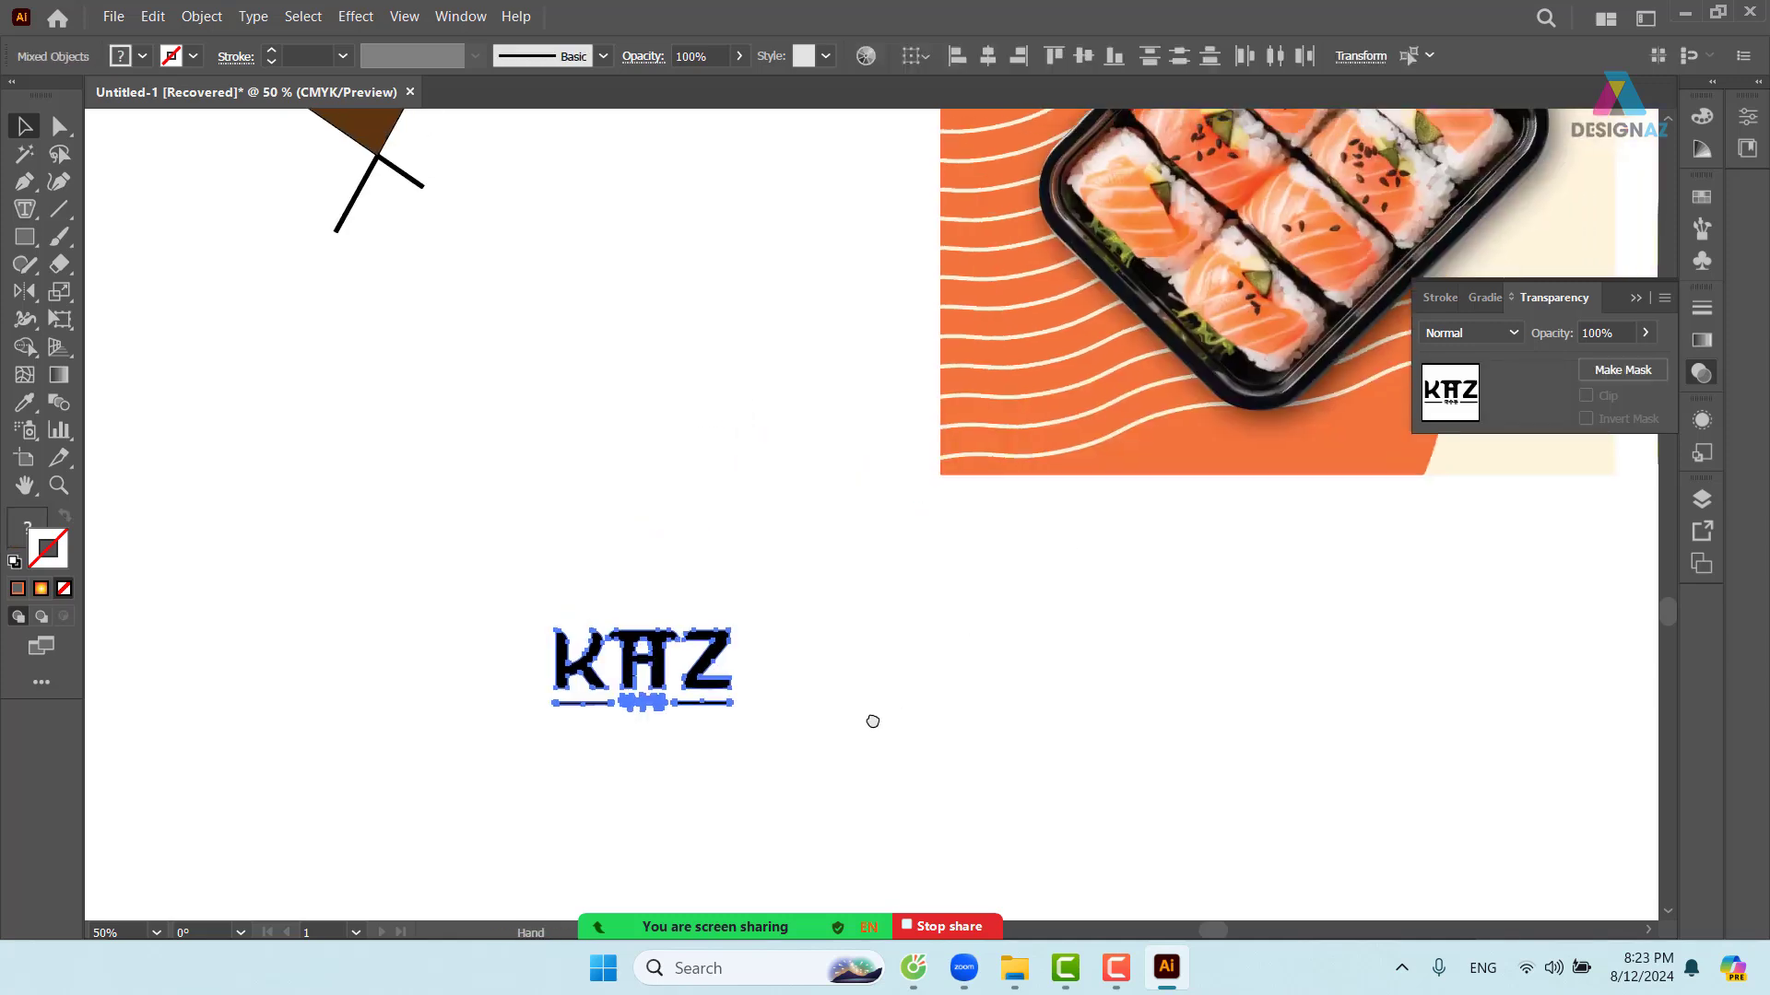
drag(547, 738, 971, 162)
drag(970, 162, 828, 402)
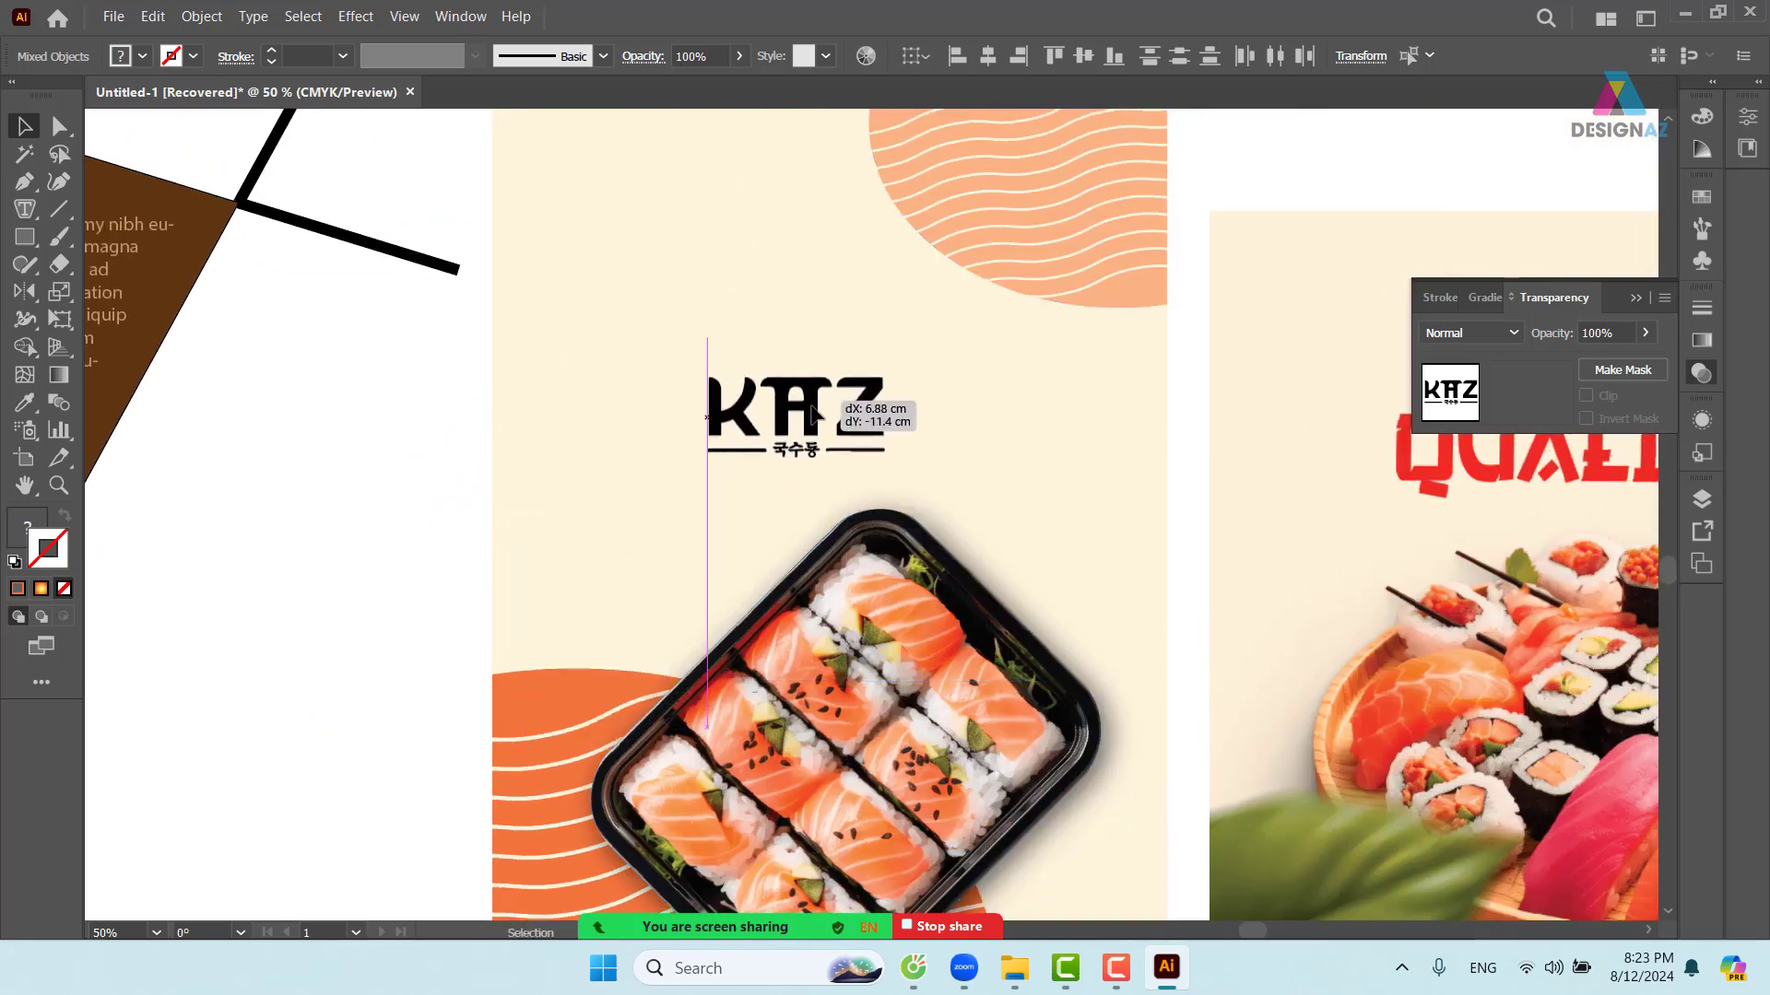
- Enlarge the KAZ logo proportionally within the space above the sushi tray and deselect it
drag(884, 458, 861, 424)
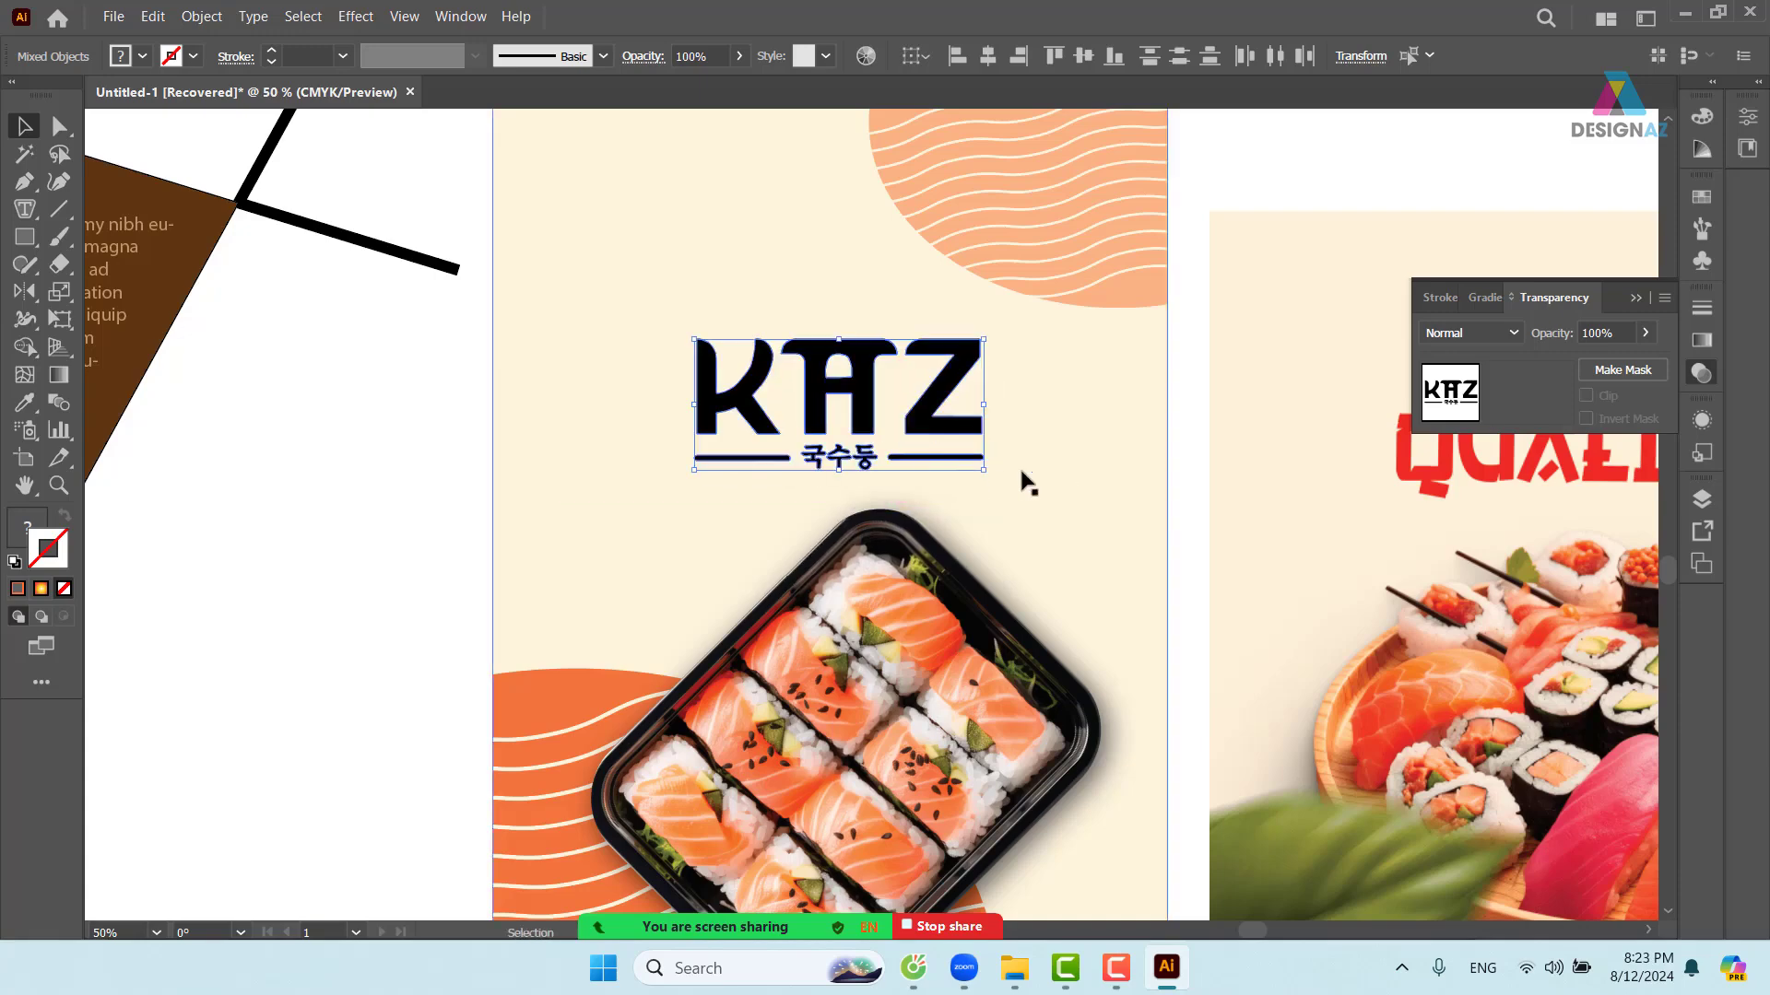
drag(1034, 487, 952, 409)
scroll(952, 409, down, 2)
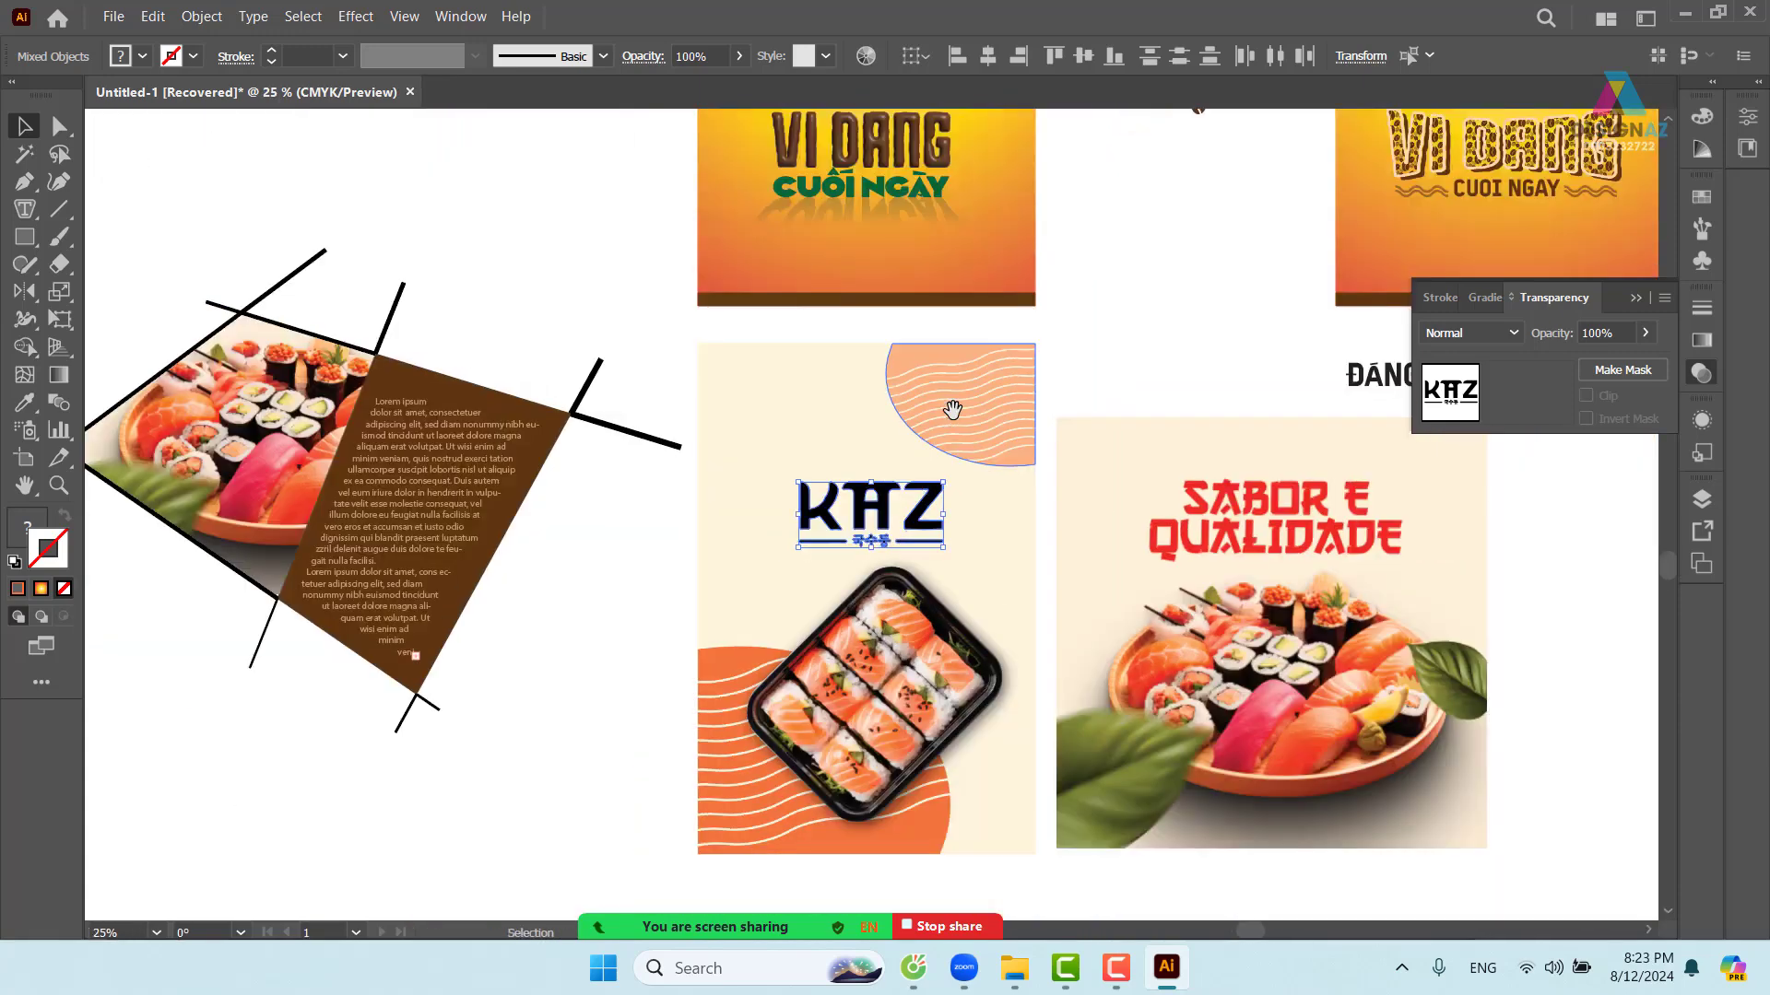
click(639, 679)
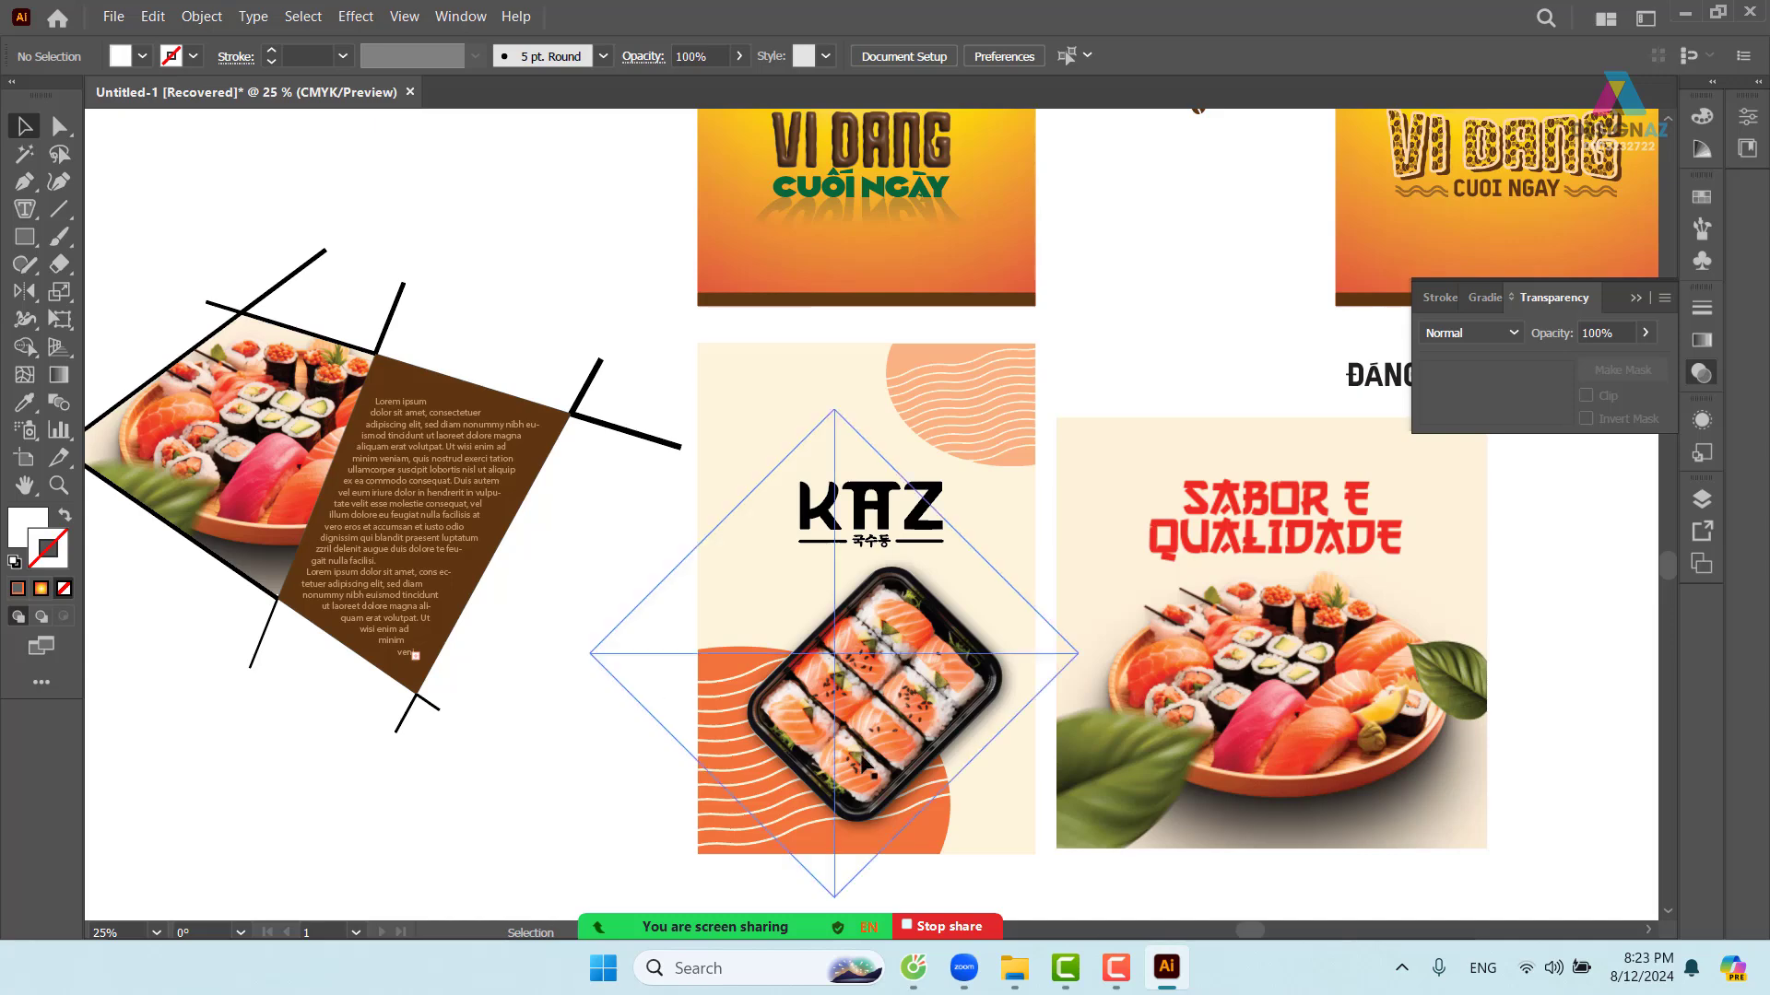
- Draw a curved Pen path along the orange circle's outer edge, from the poster's left edge to its bottom edge
drag(950, 779, 924, 645)
scroll(923, 645, up, 1)
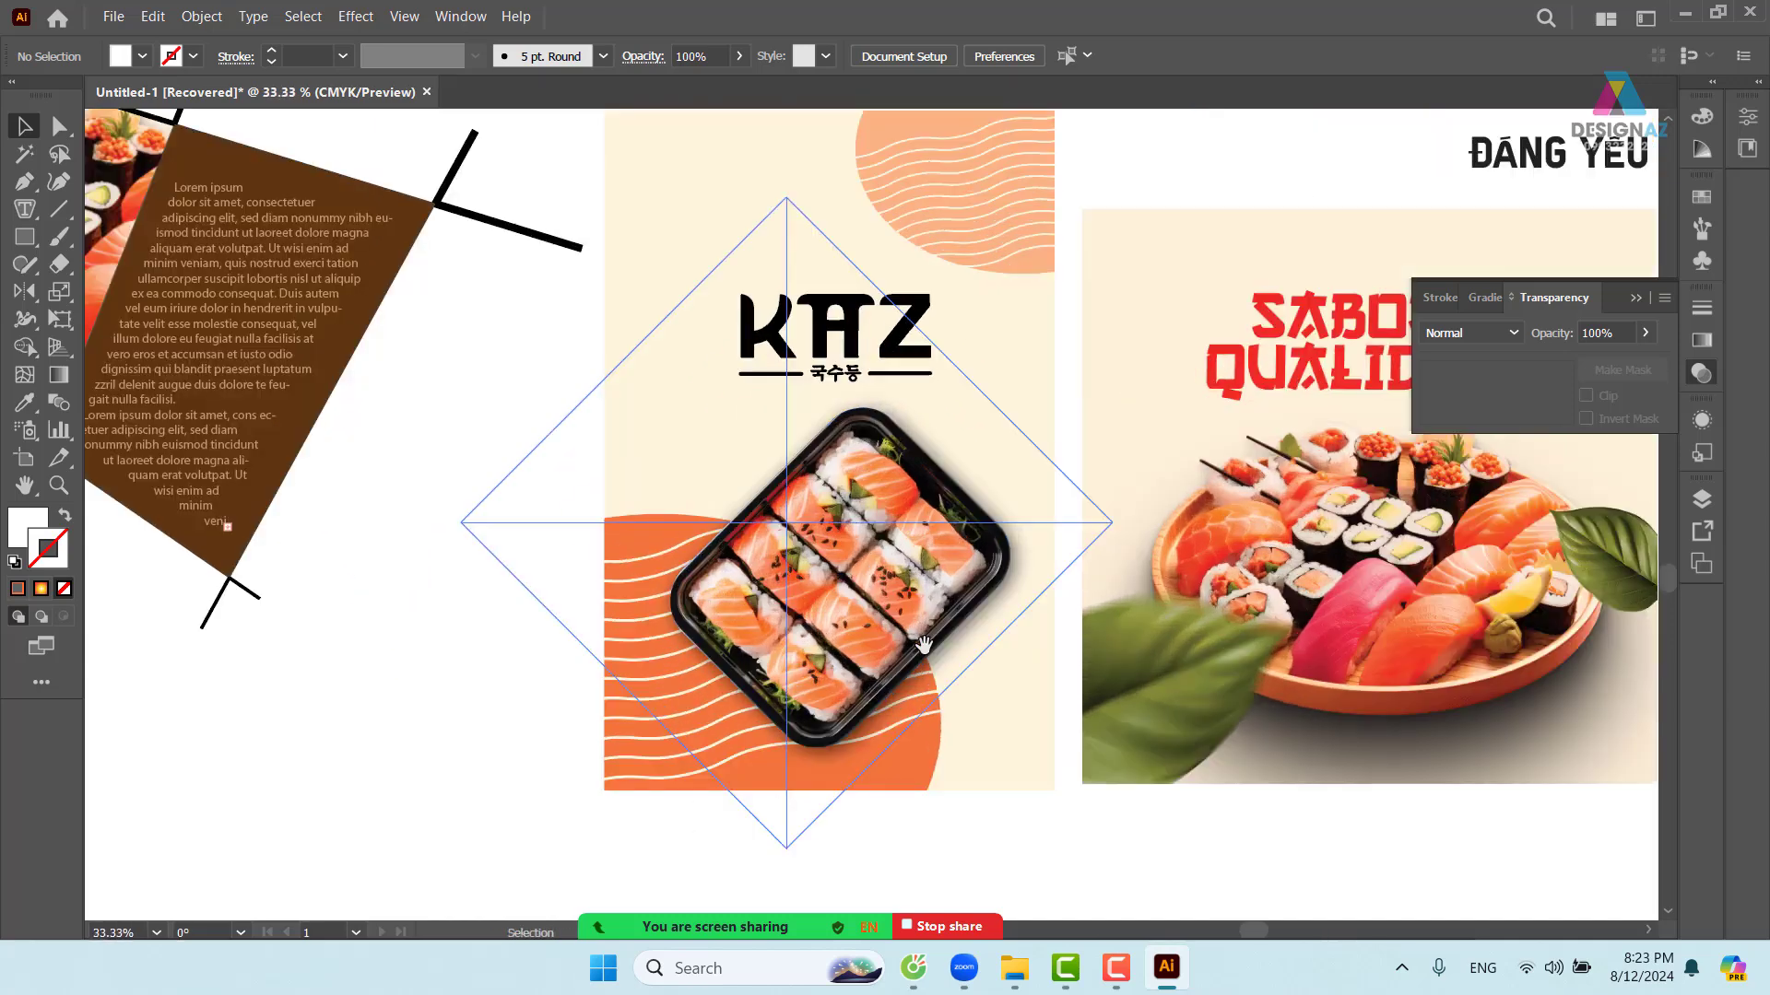
drag(866, 594, 819, 508)
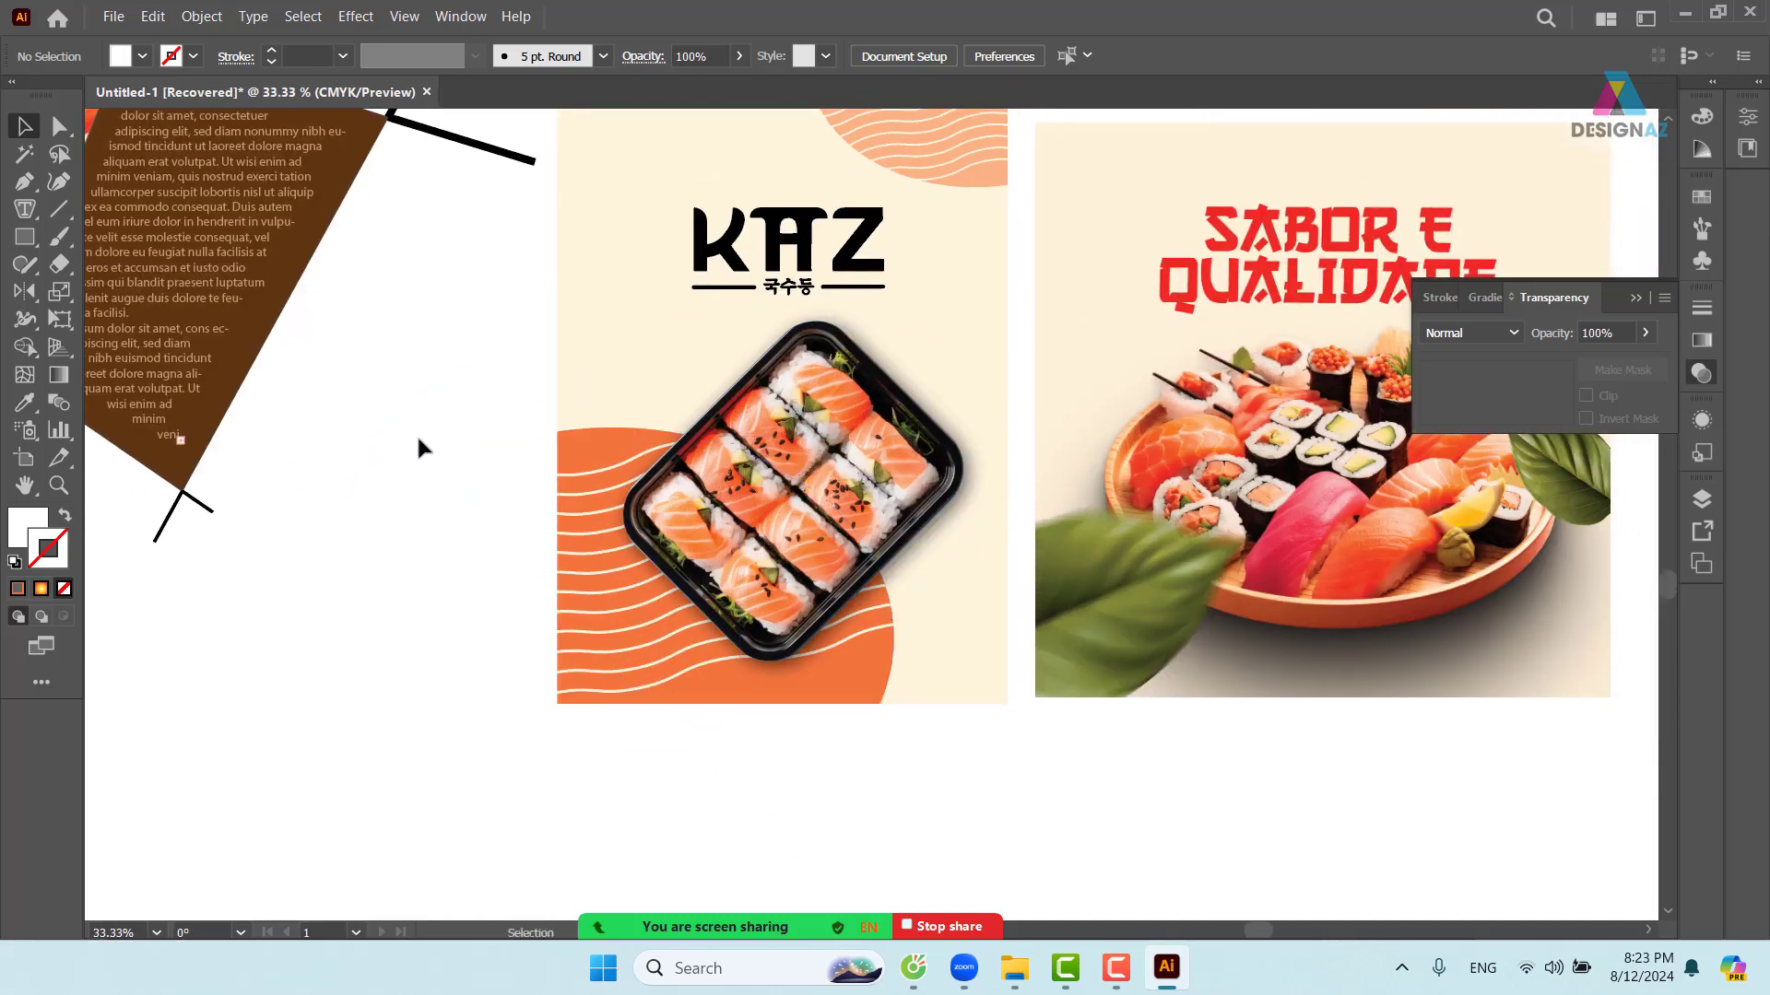
key(p)
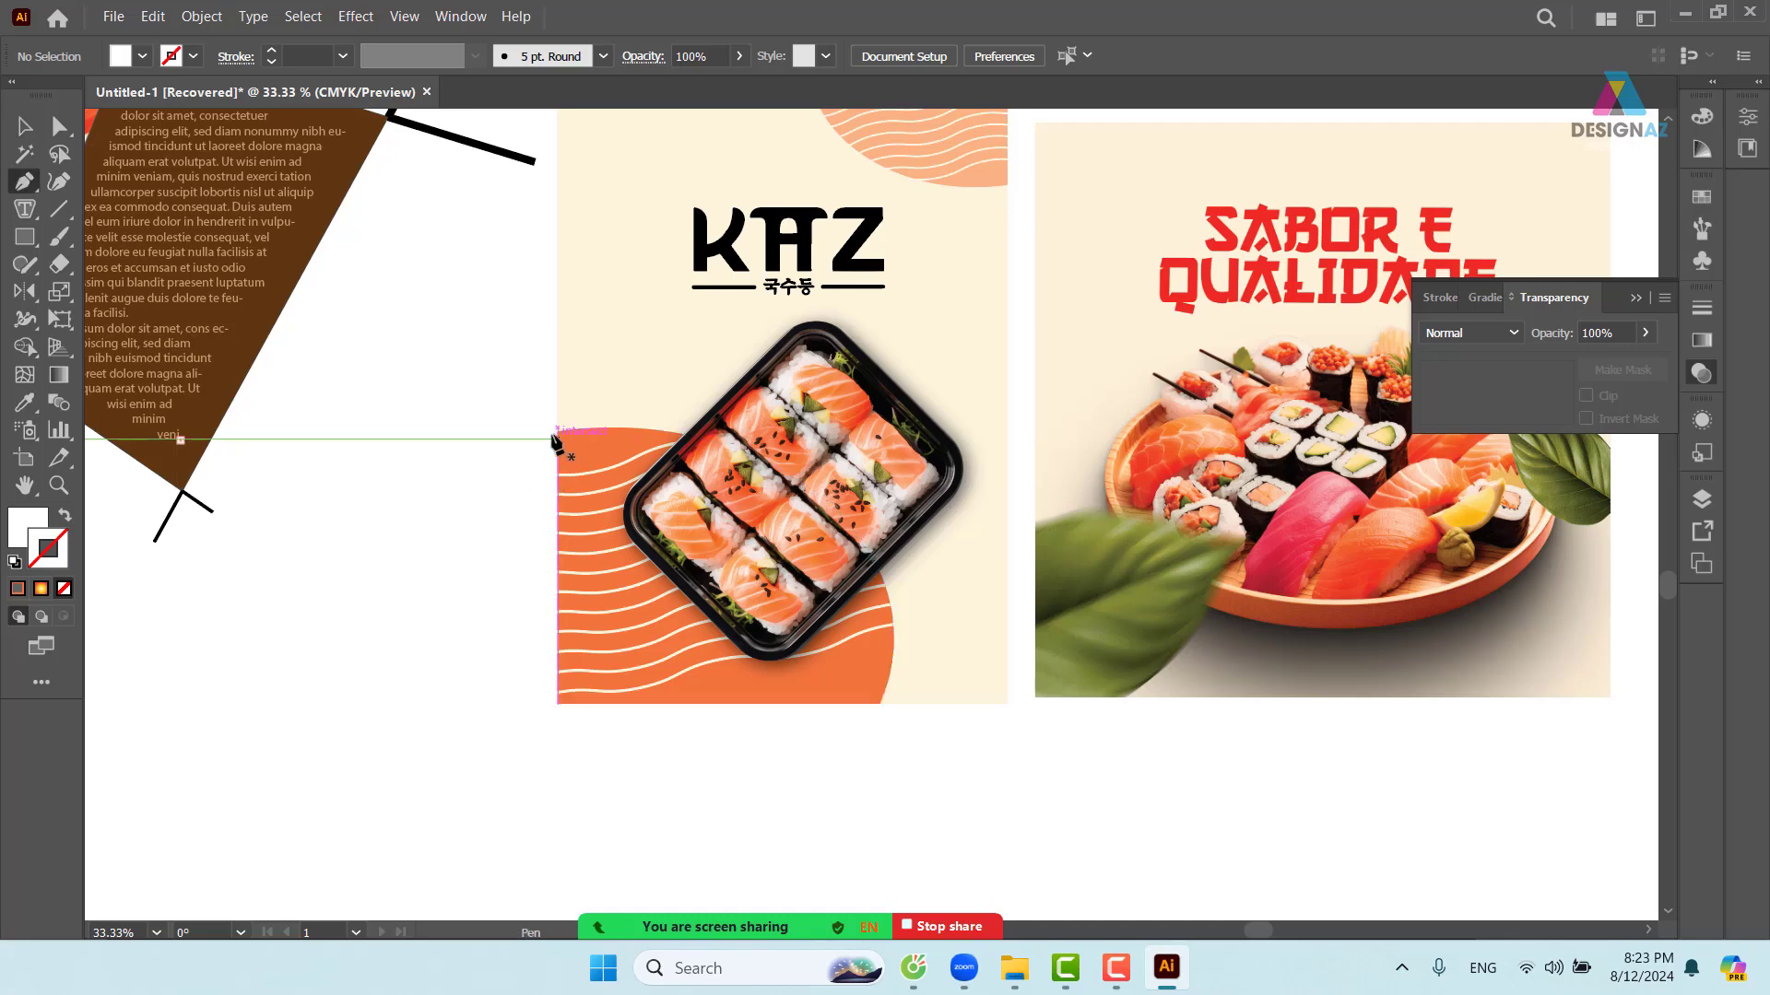
click(556, 431)
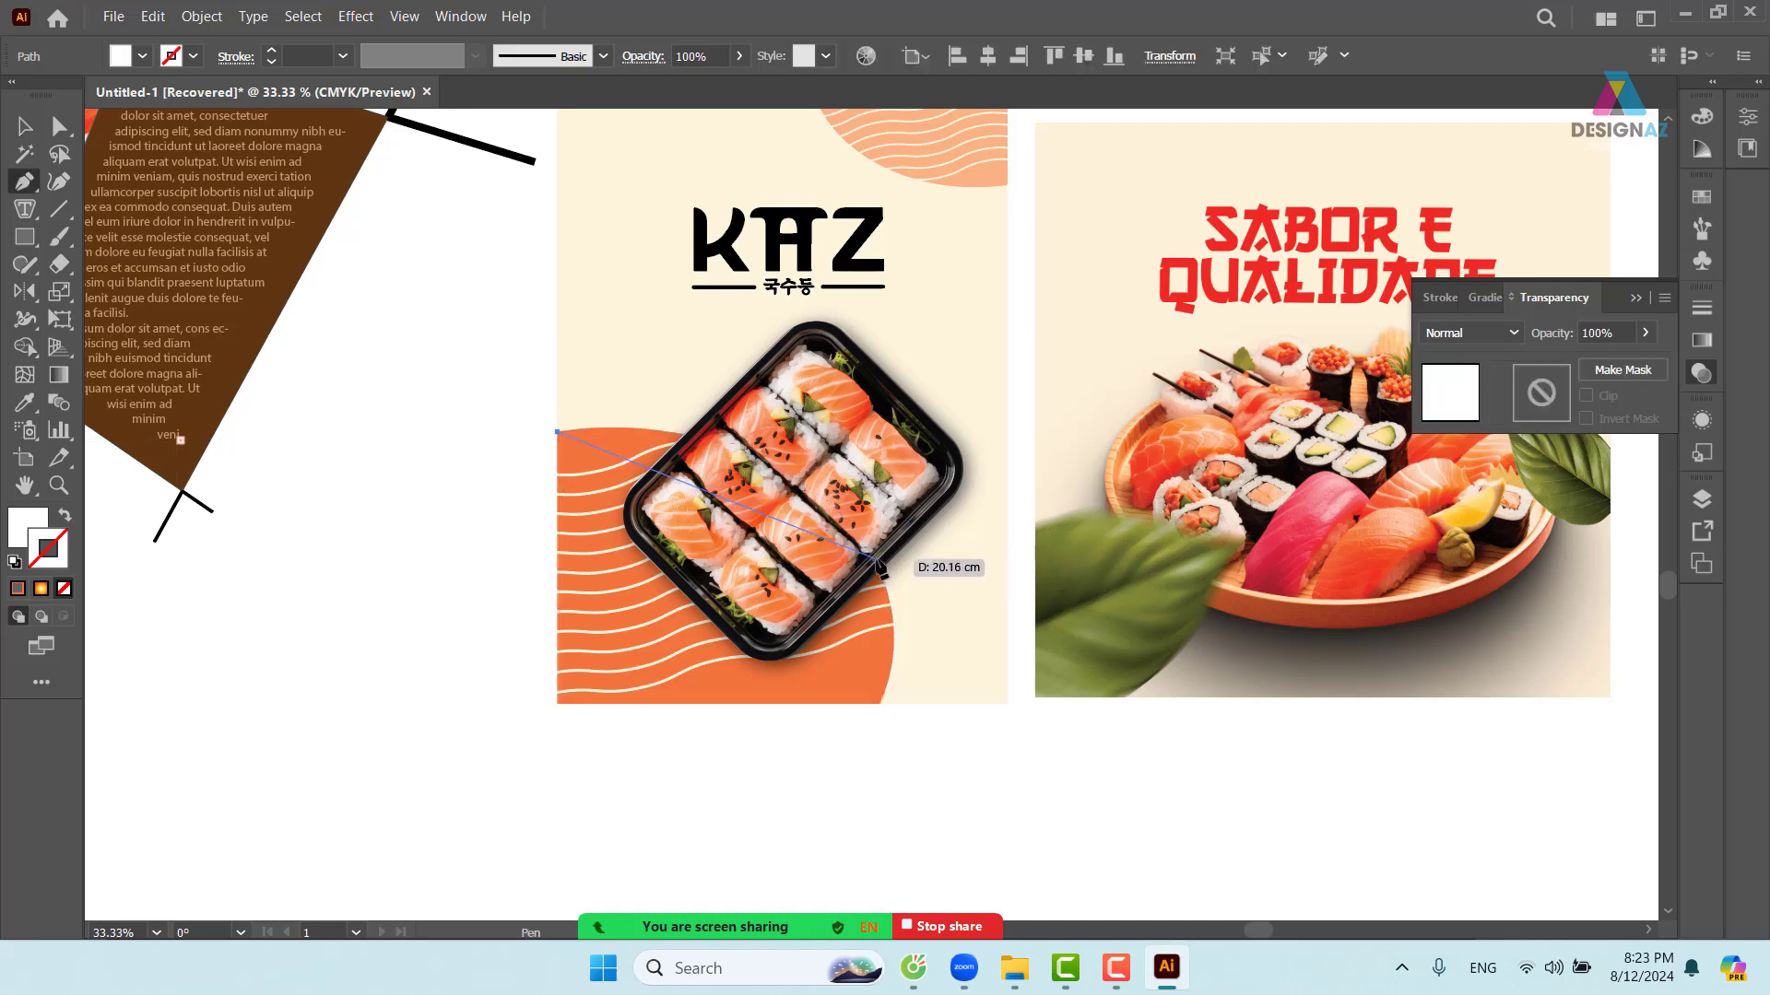
drag(877, 561, 908, 606)
key(ctrl)
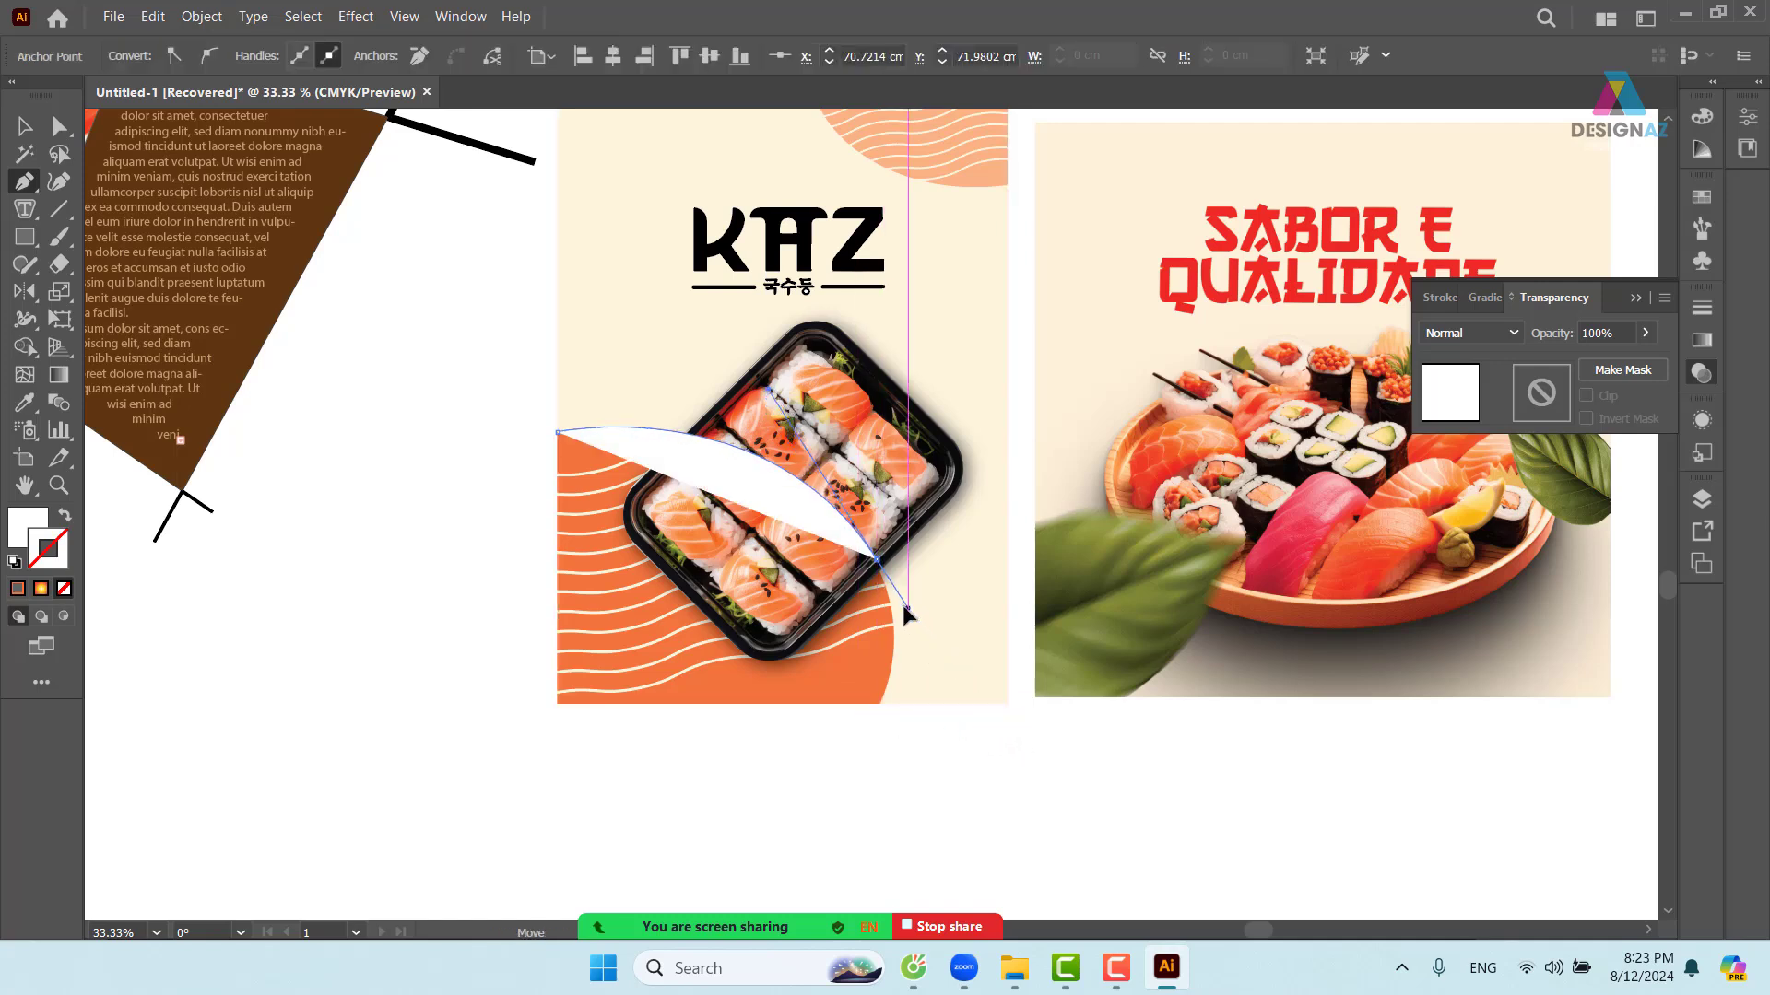
click(879, 704)
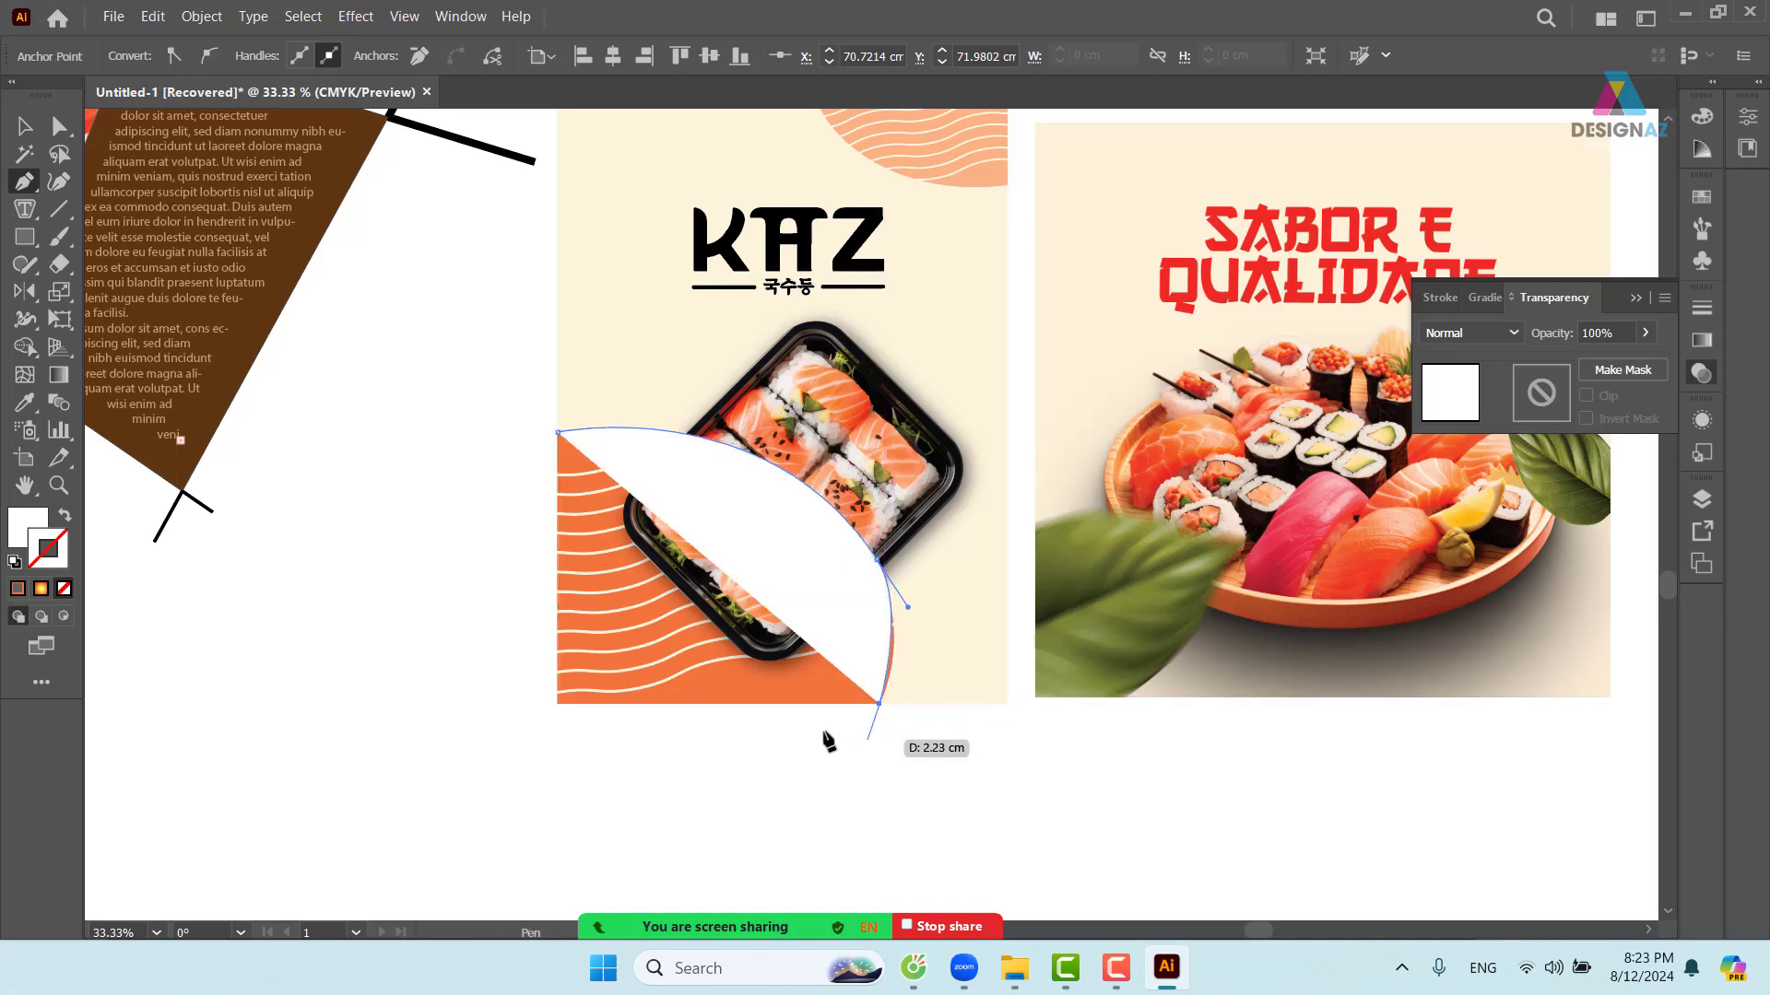
click(24, 129)
click(258, 332)
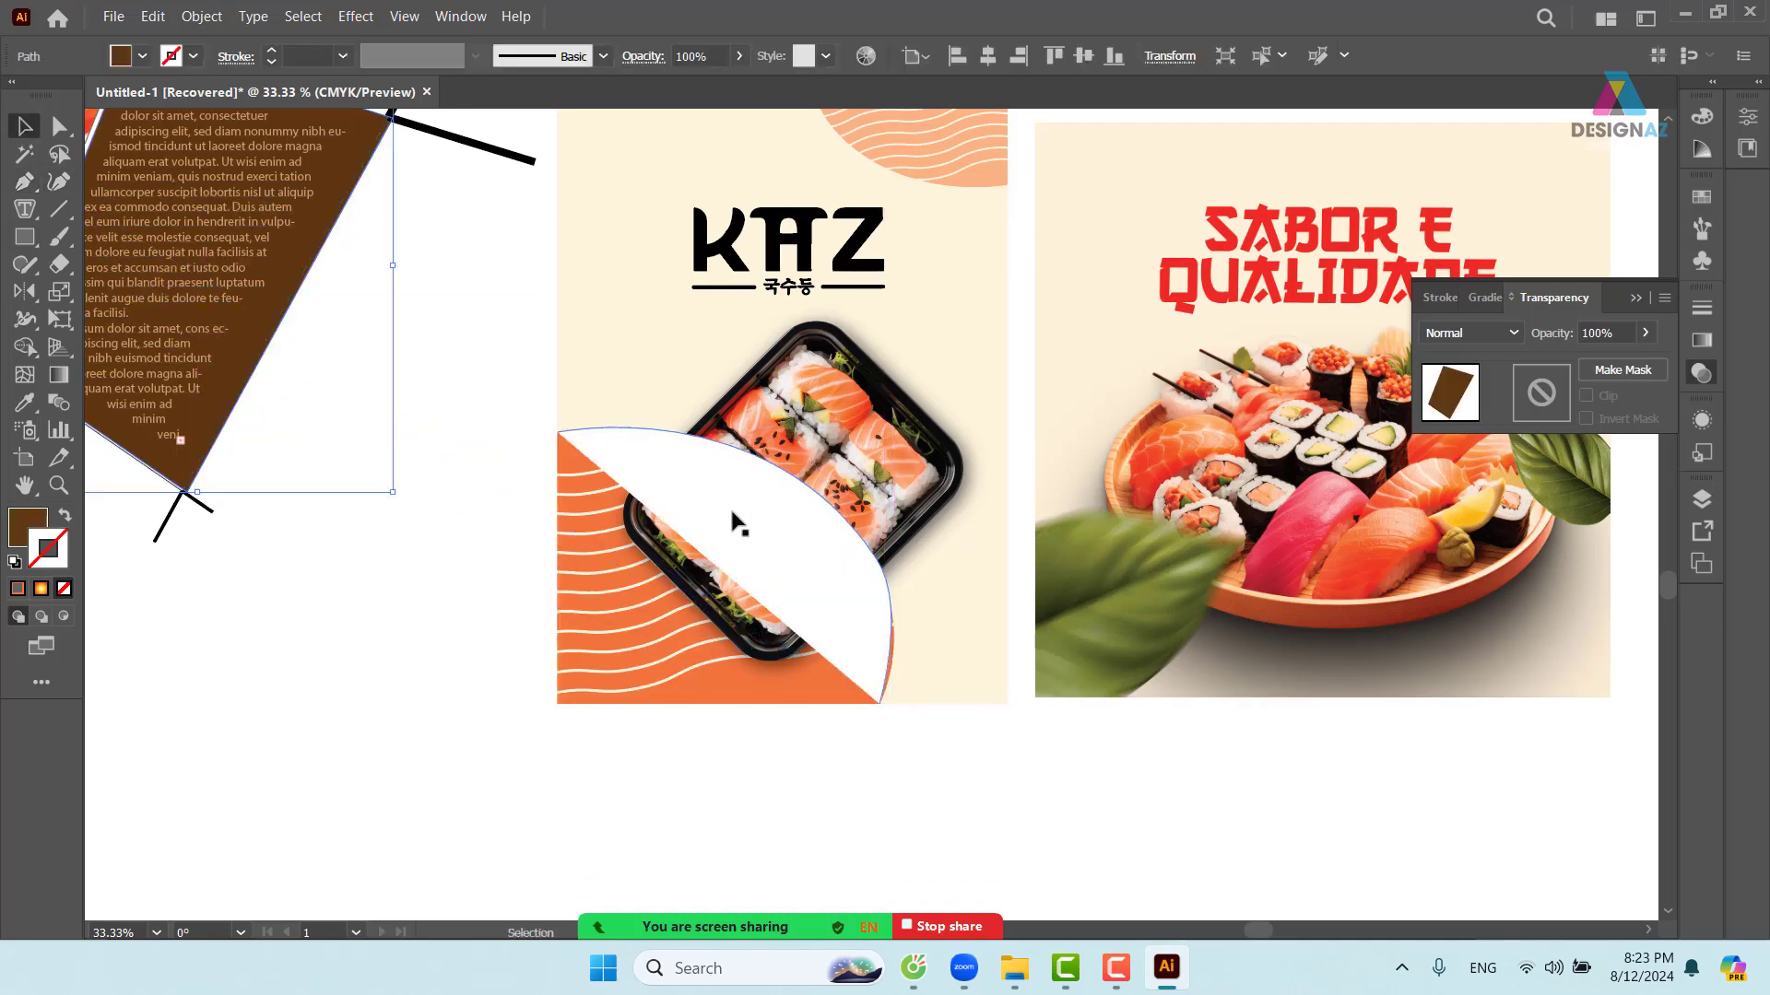
- Select the white curved path on the sushi poster and open the Artistic_Ink brush library, enlarged and placed clear of the poster
click(733, 521)
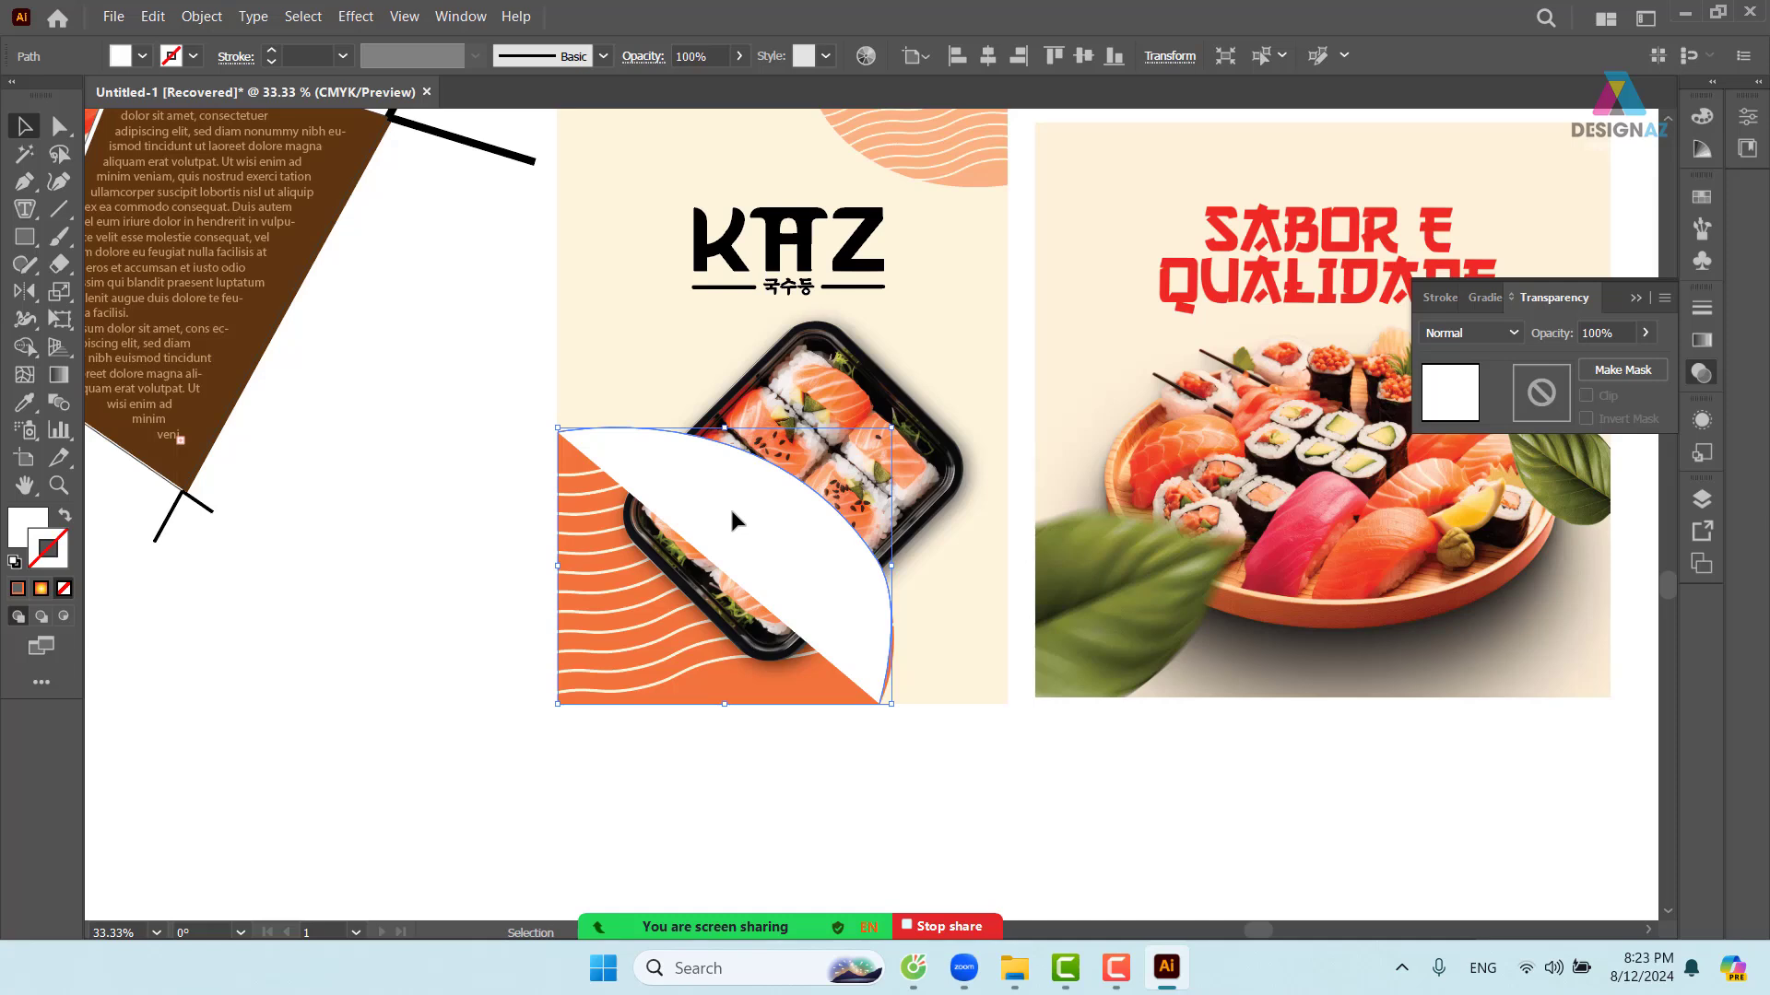
click(1702, 228)
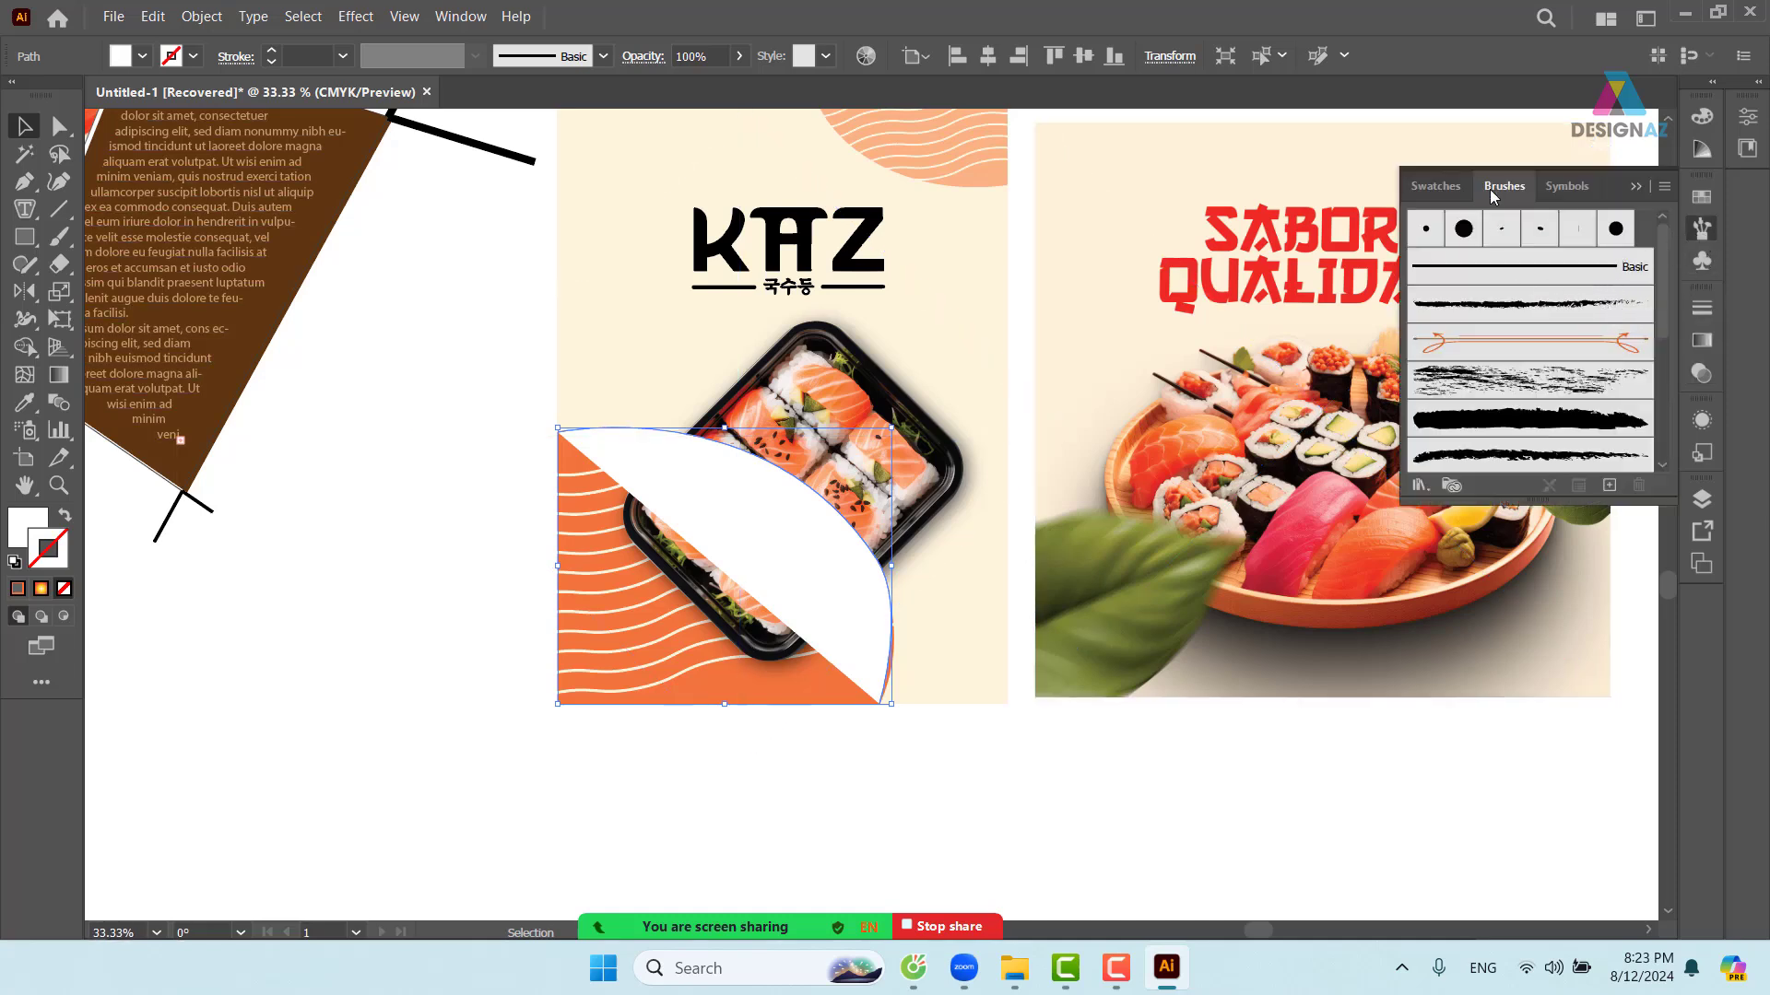
drag(1492, 500, 1492, 669)
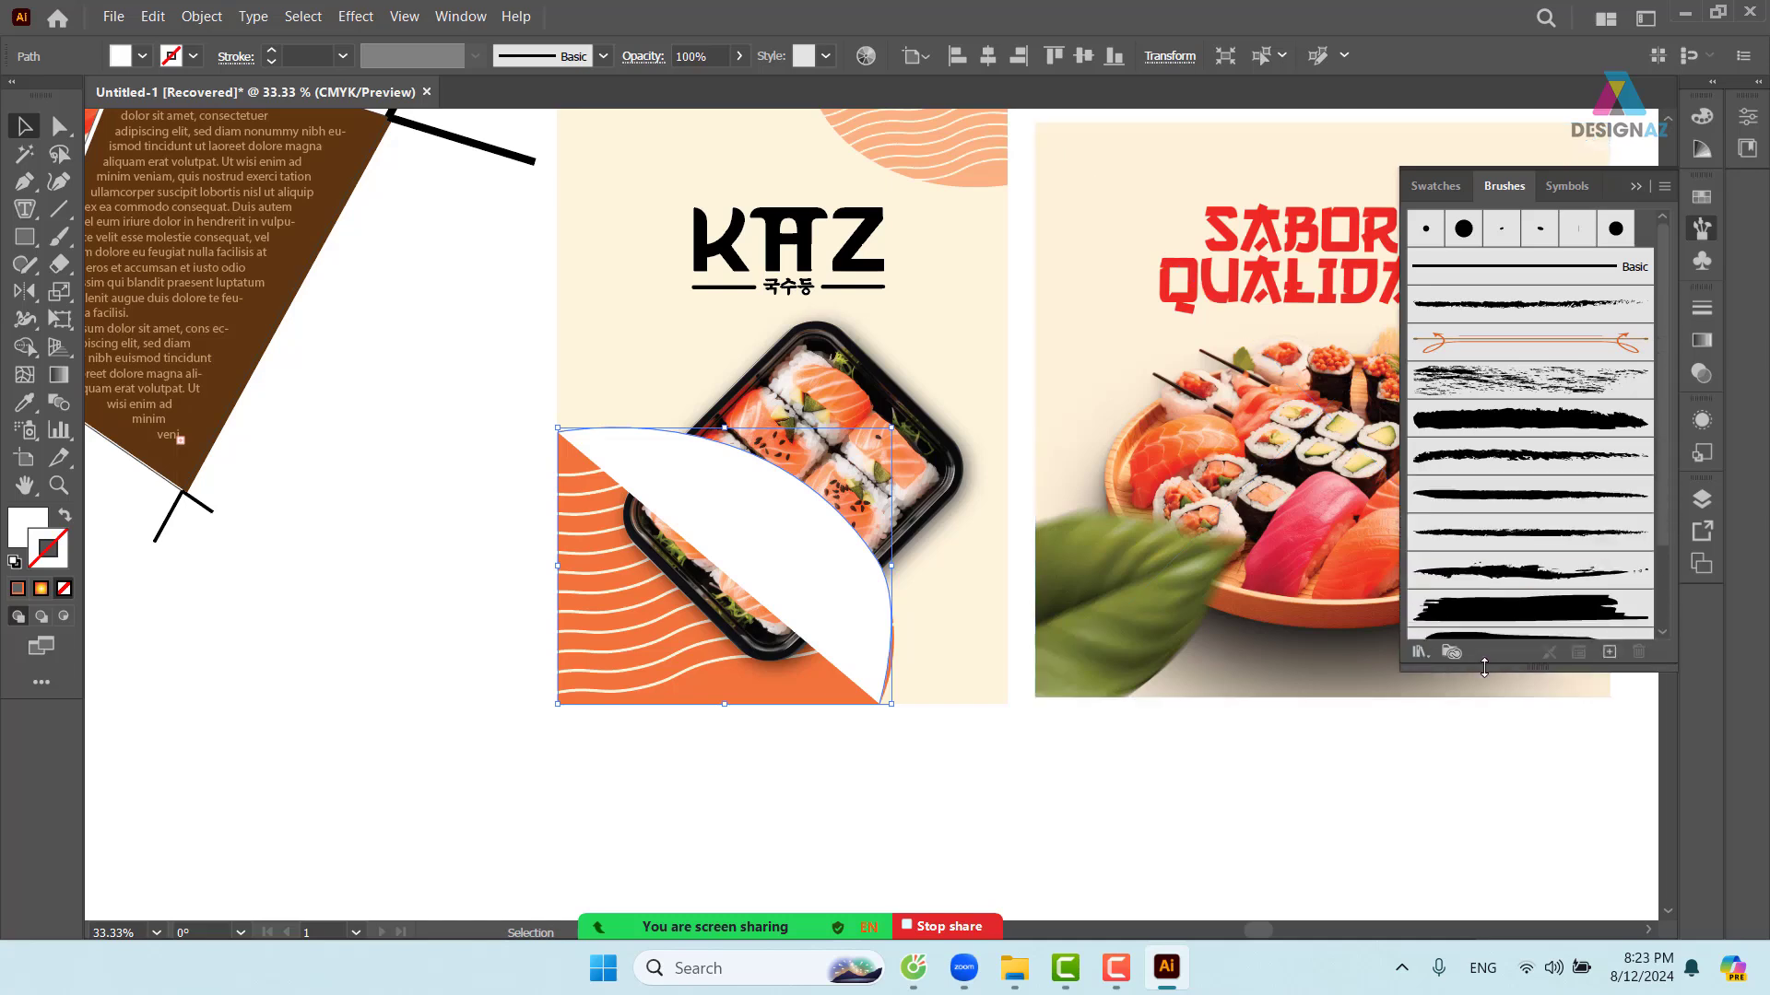
click(1427, 655)
mouse_move(1484, 410)
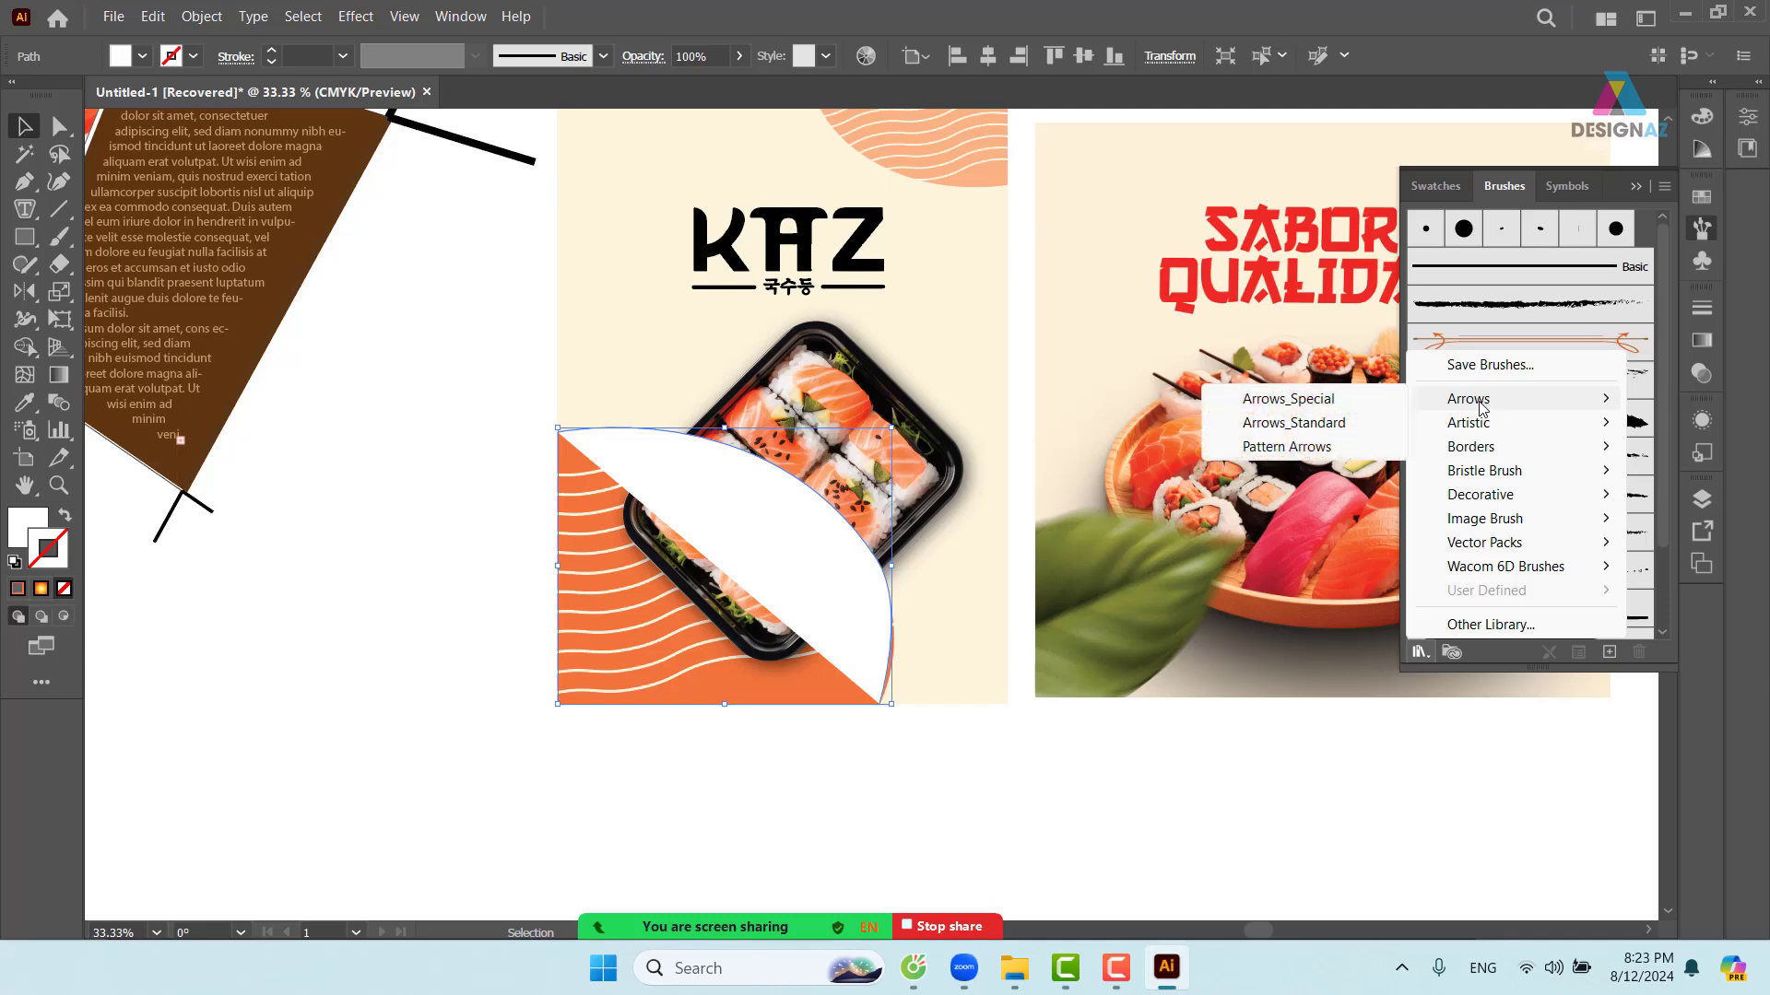
click(1322, 405)
click(861, 582)
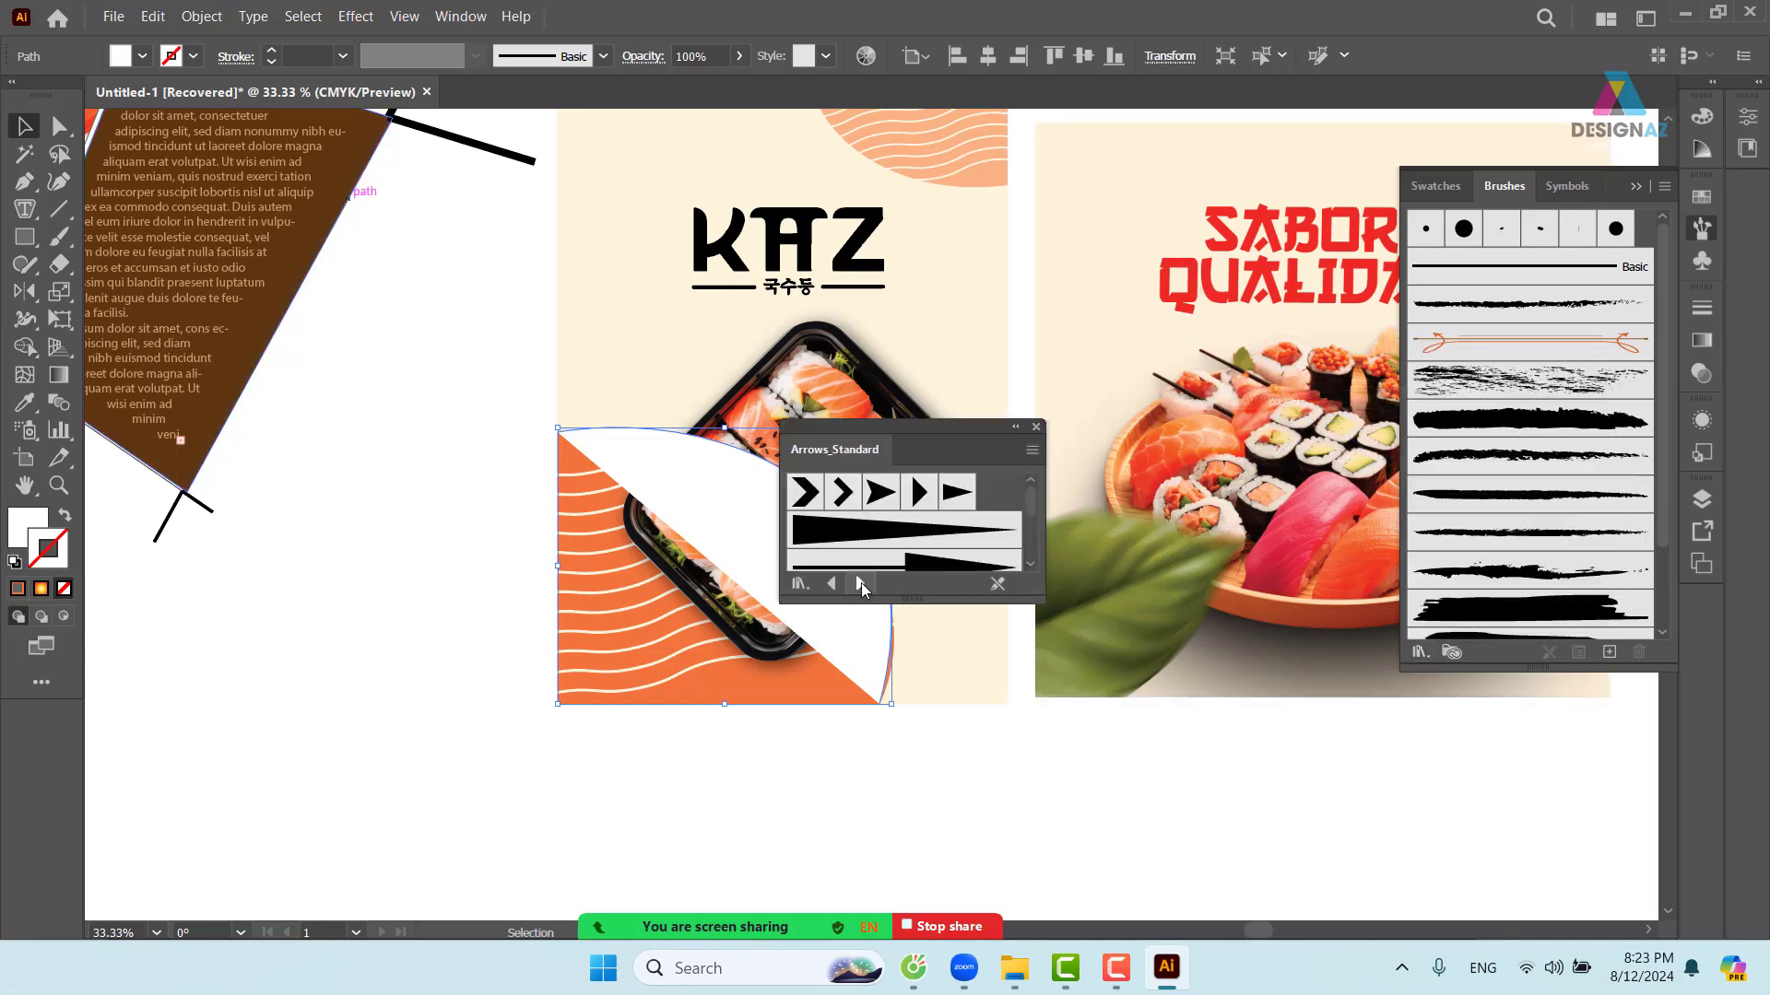
click(860, 583)
click(860, 583)
click(861, 583)
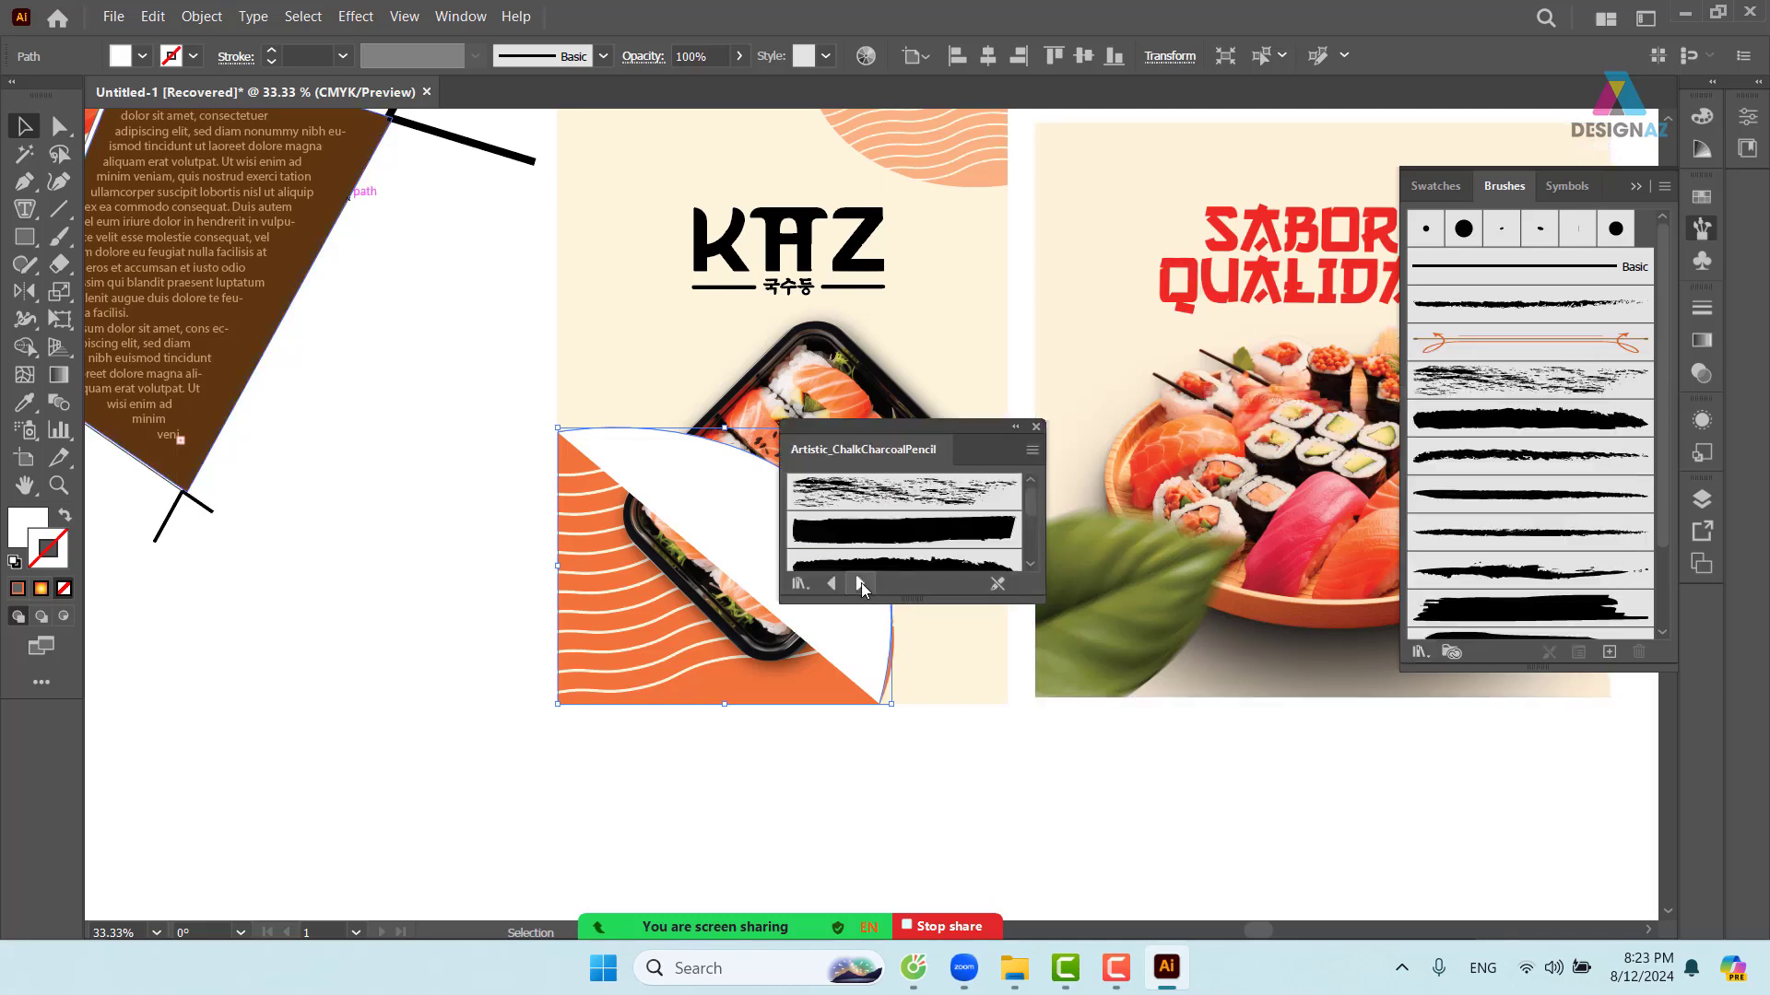
click(860, 582)
drag(920, 600, 934, 723)
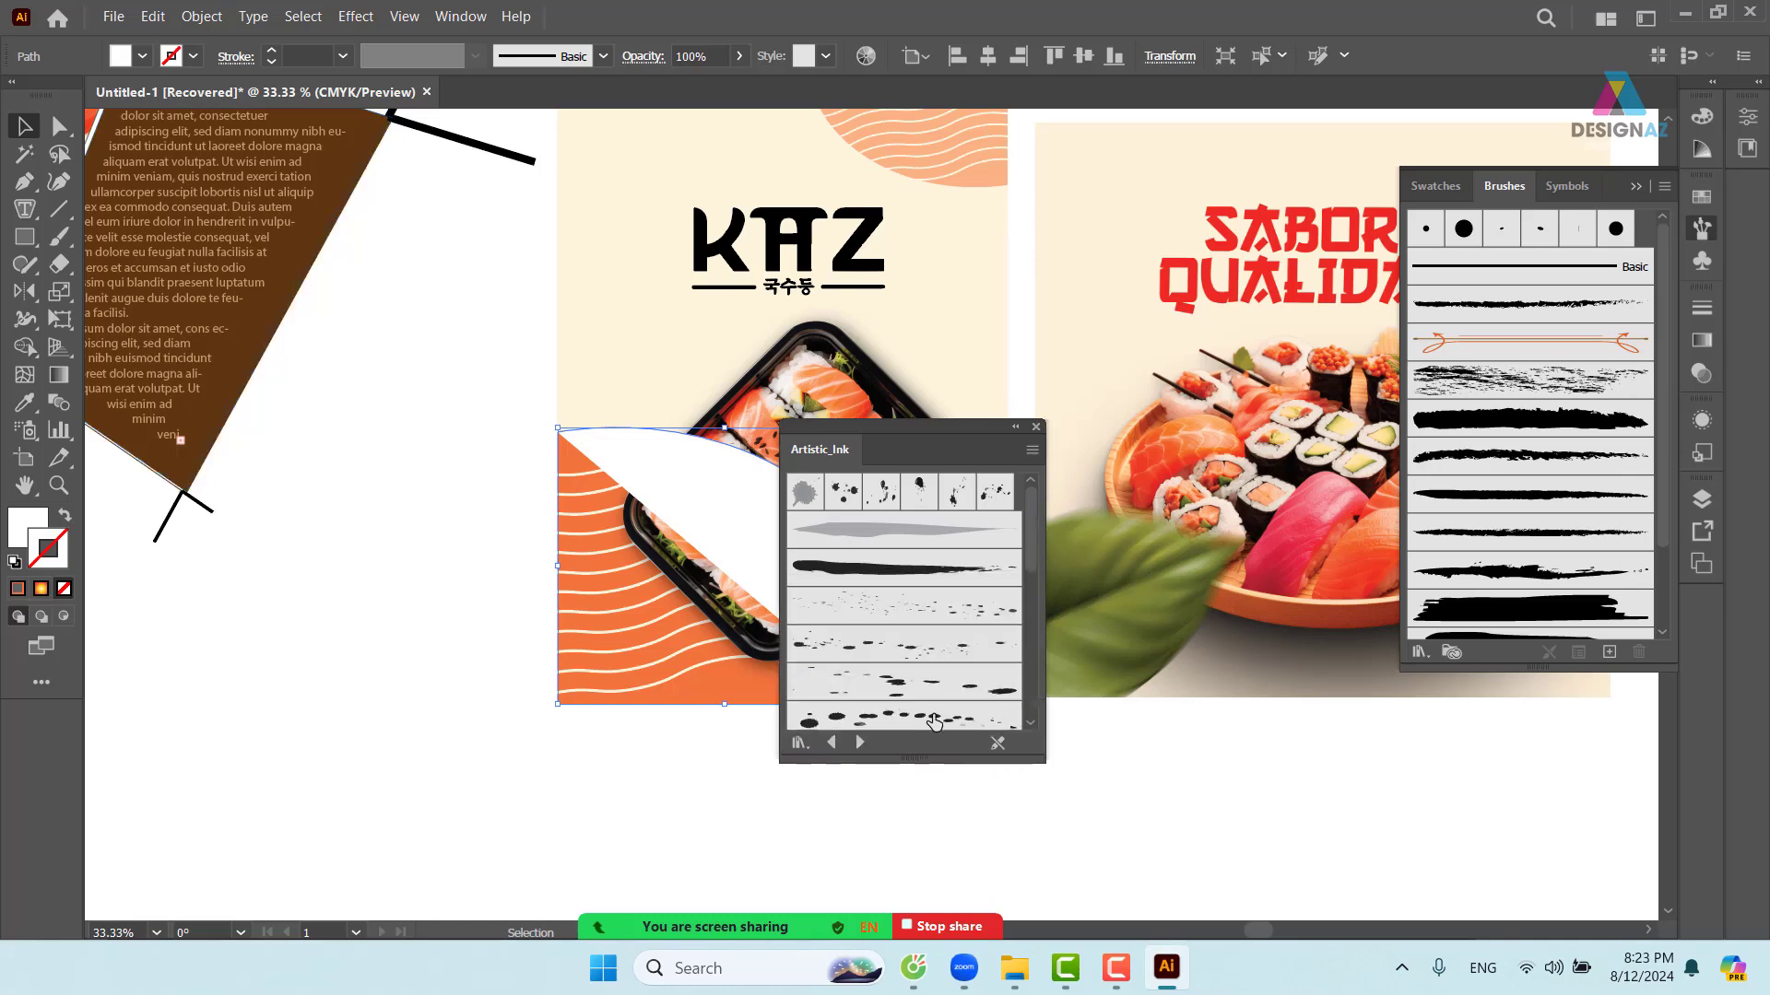
drag(975, 428, 1259, 234)
- Apply the solid tapering ink brush to the curved path, remove its fill and set its stroke weight to 10 pt
click(1203, 378)
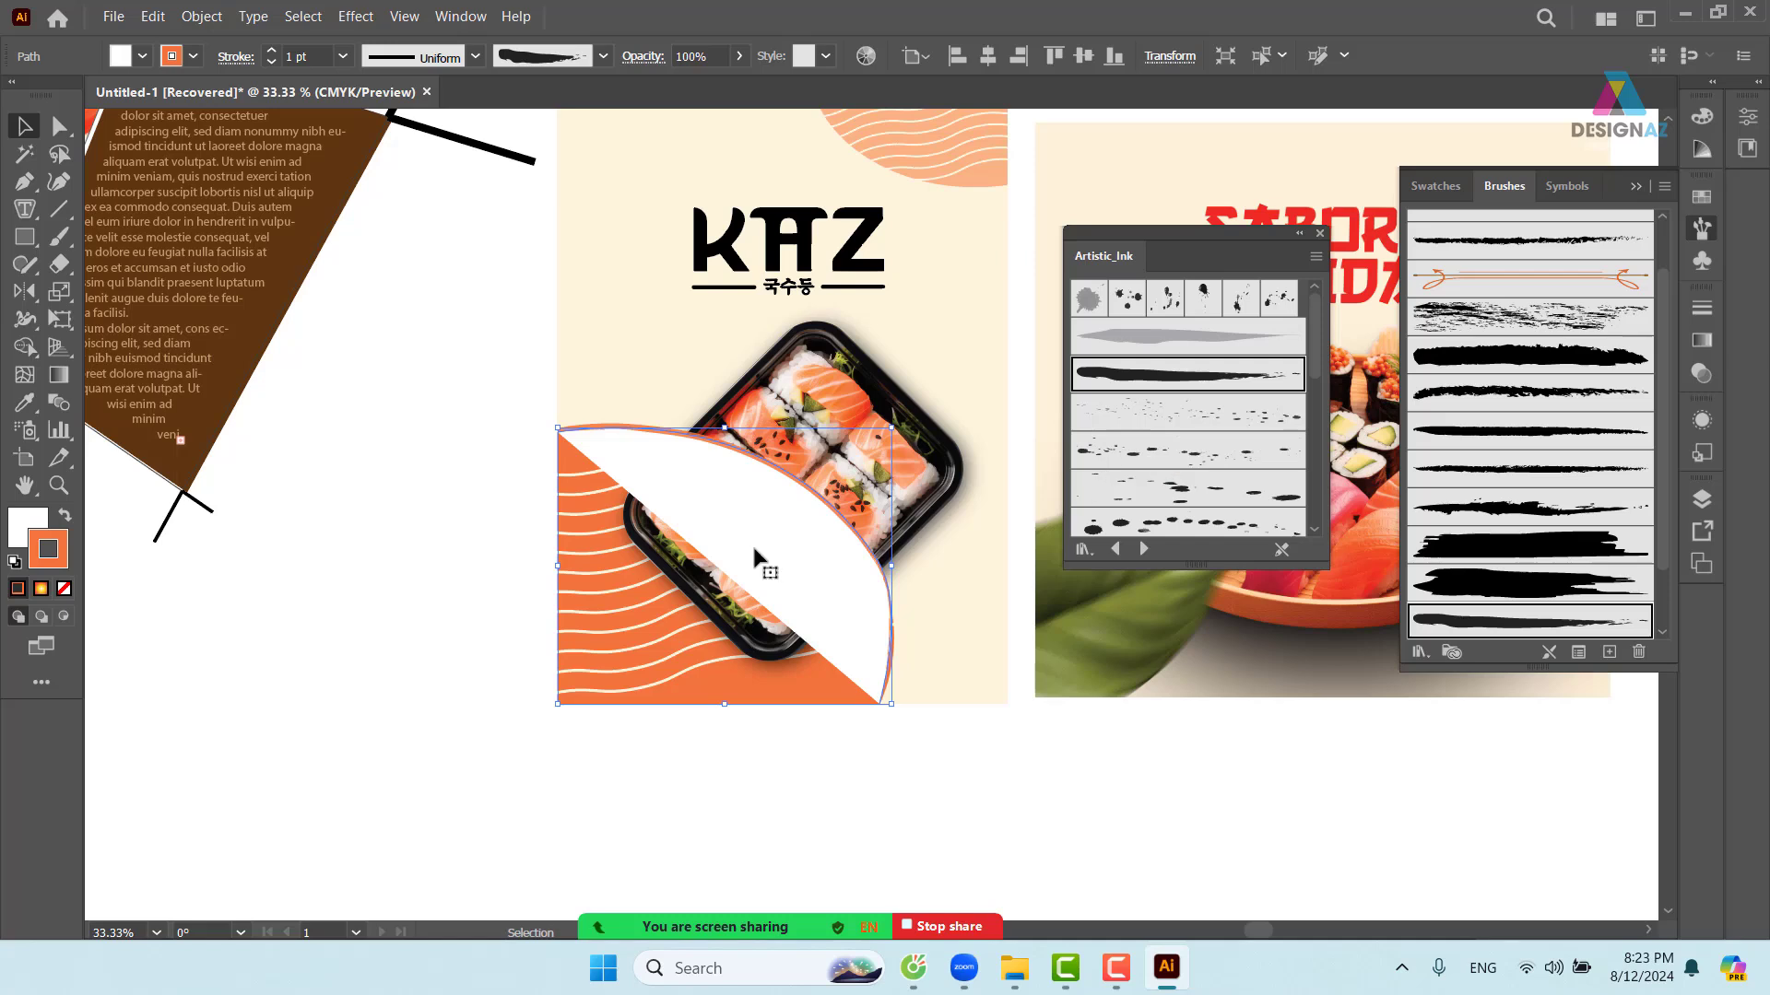
click(30, 533)
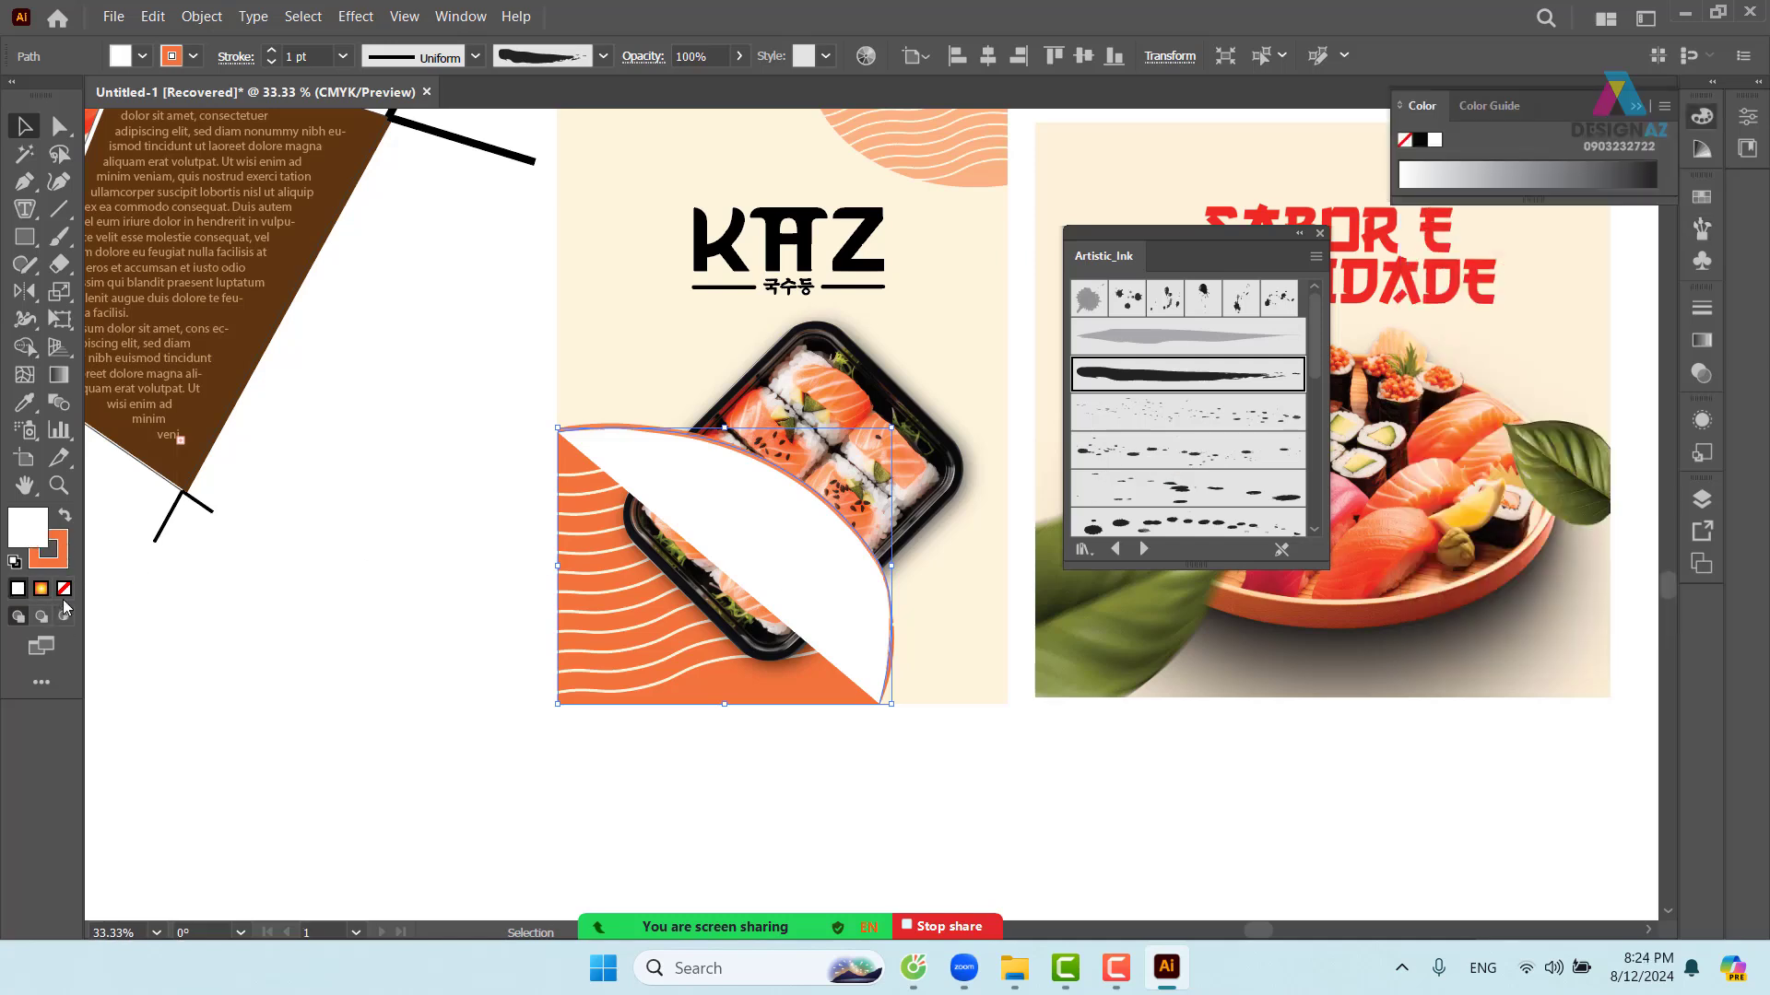
click(64, 588)
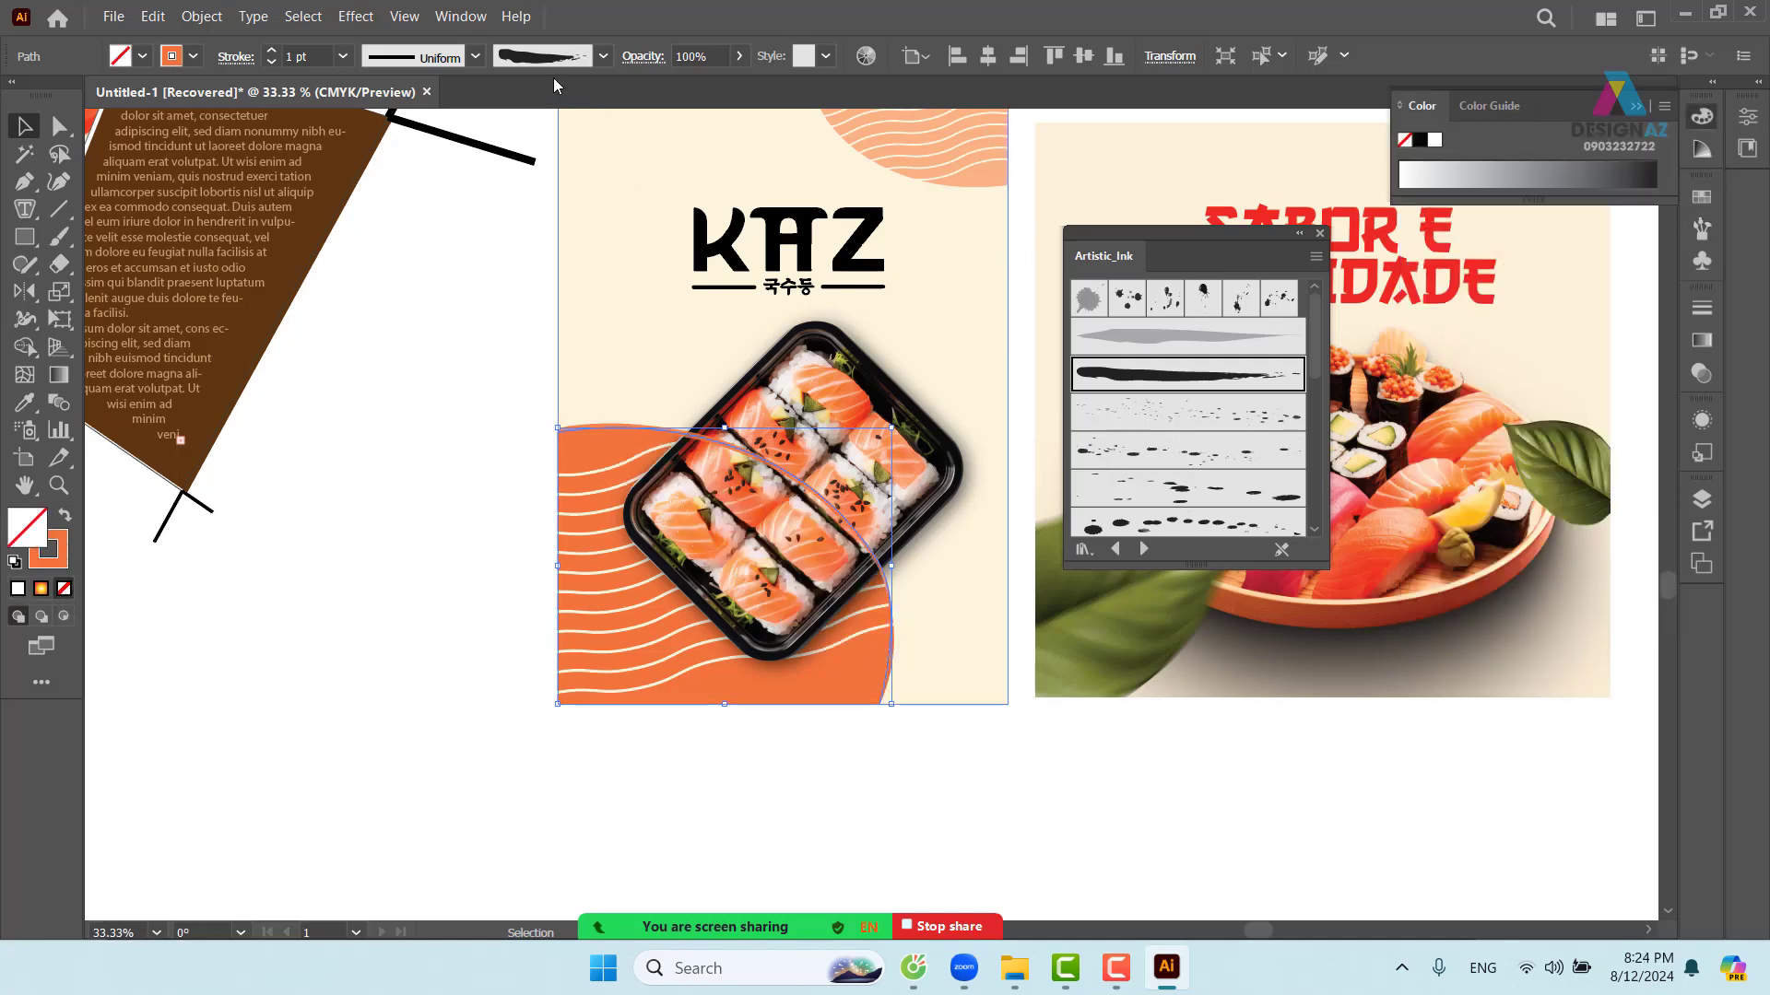
click(344, 57)
click(387, 384)
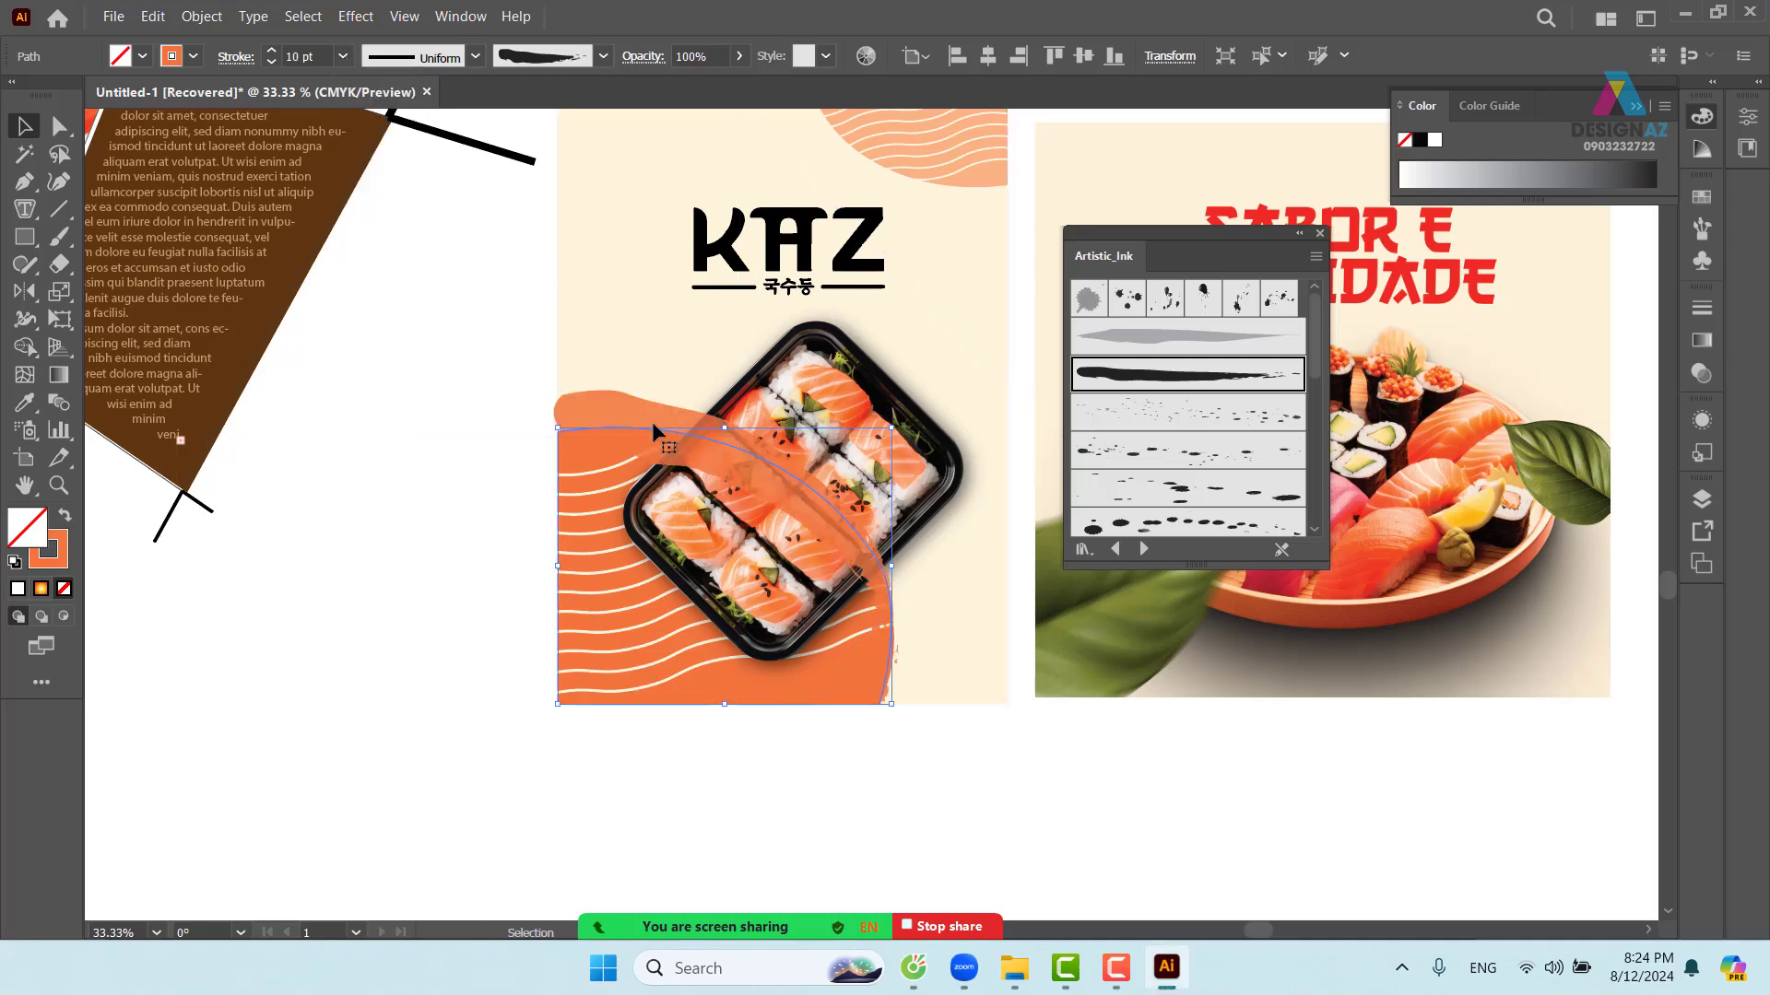
- Set the brushed curve's stroke colour to pure red, keeping no fill
click(1701, 196)
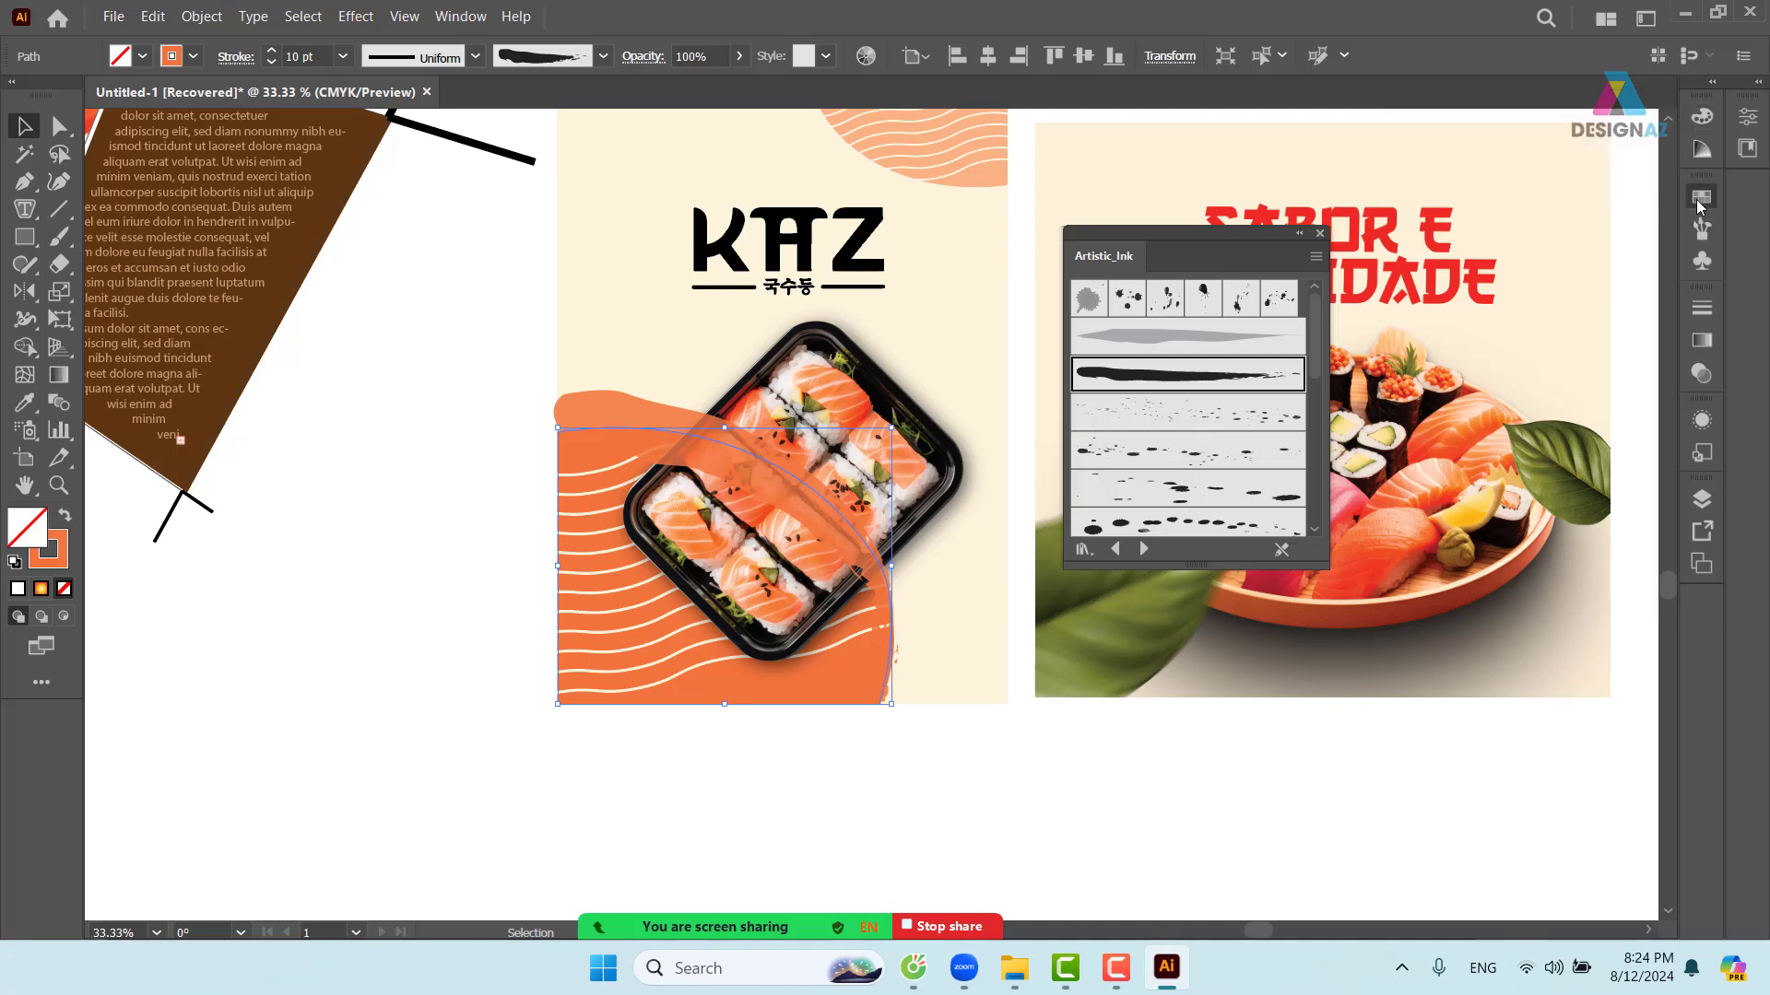
click(1479, 261)
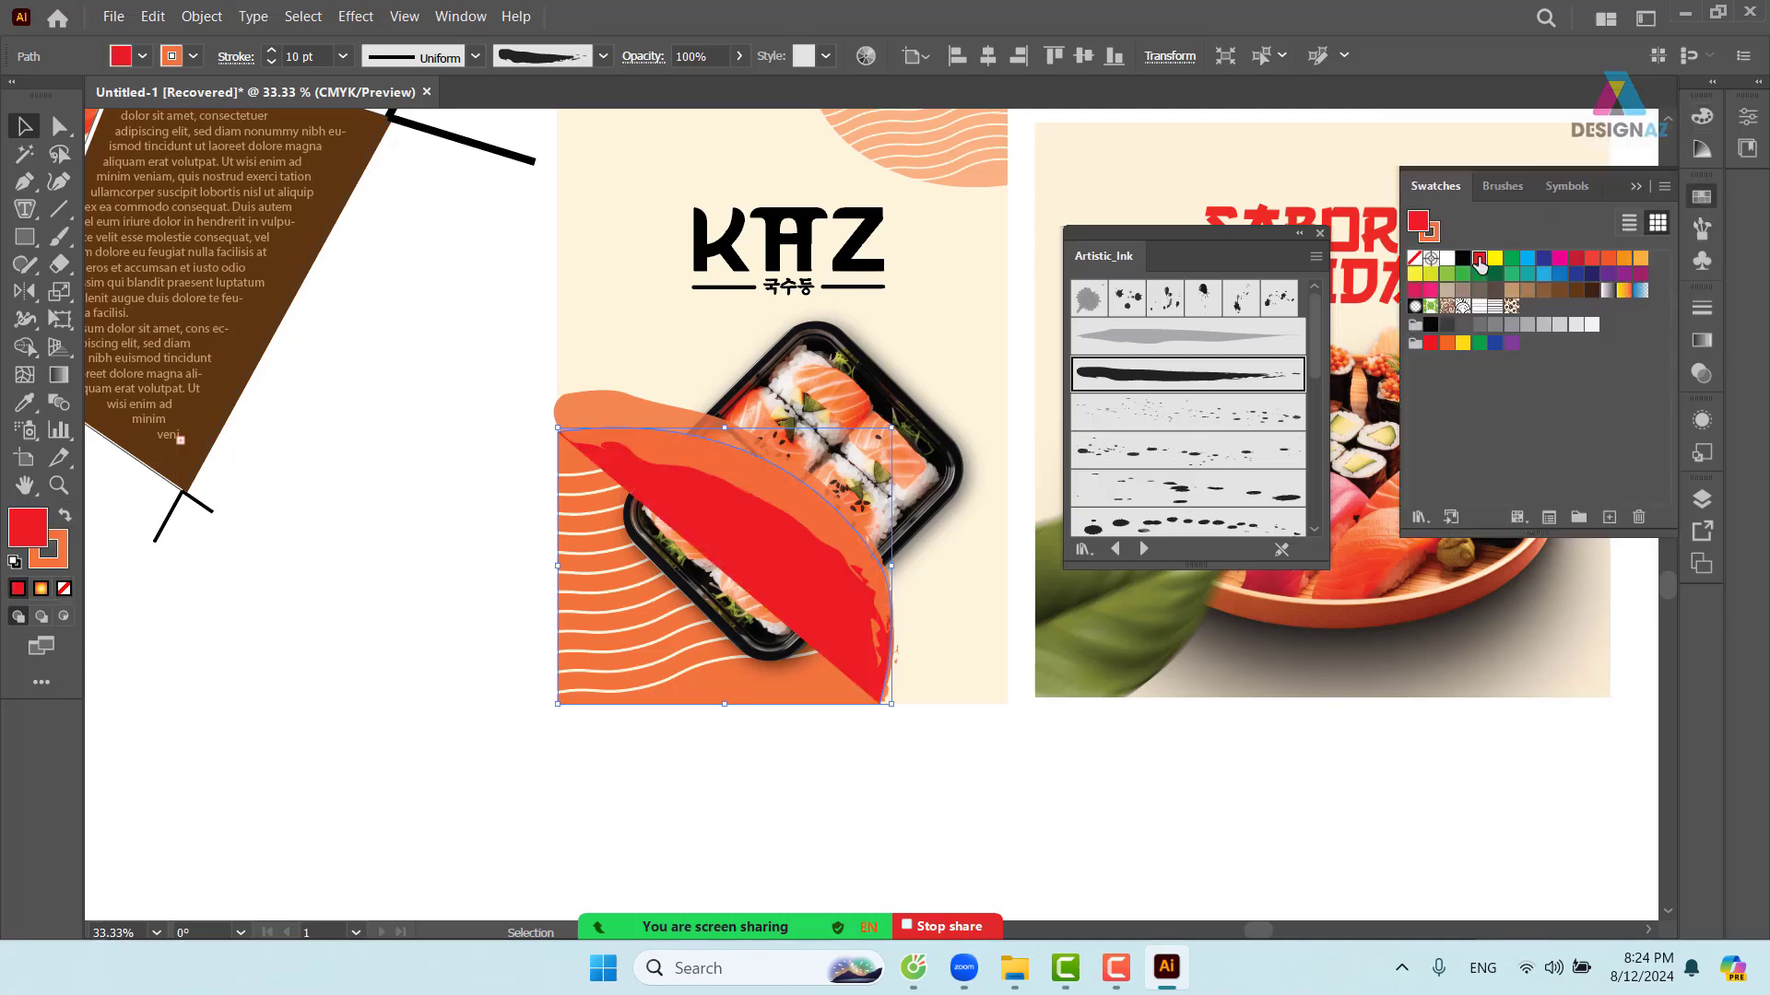
click(1480, 261)
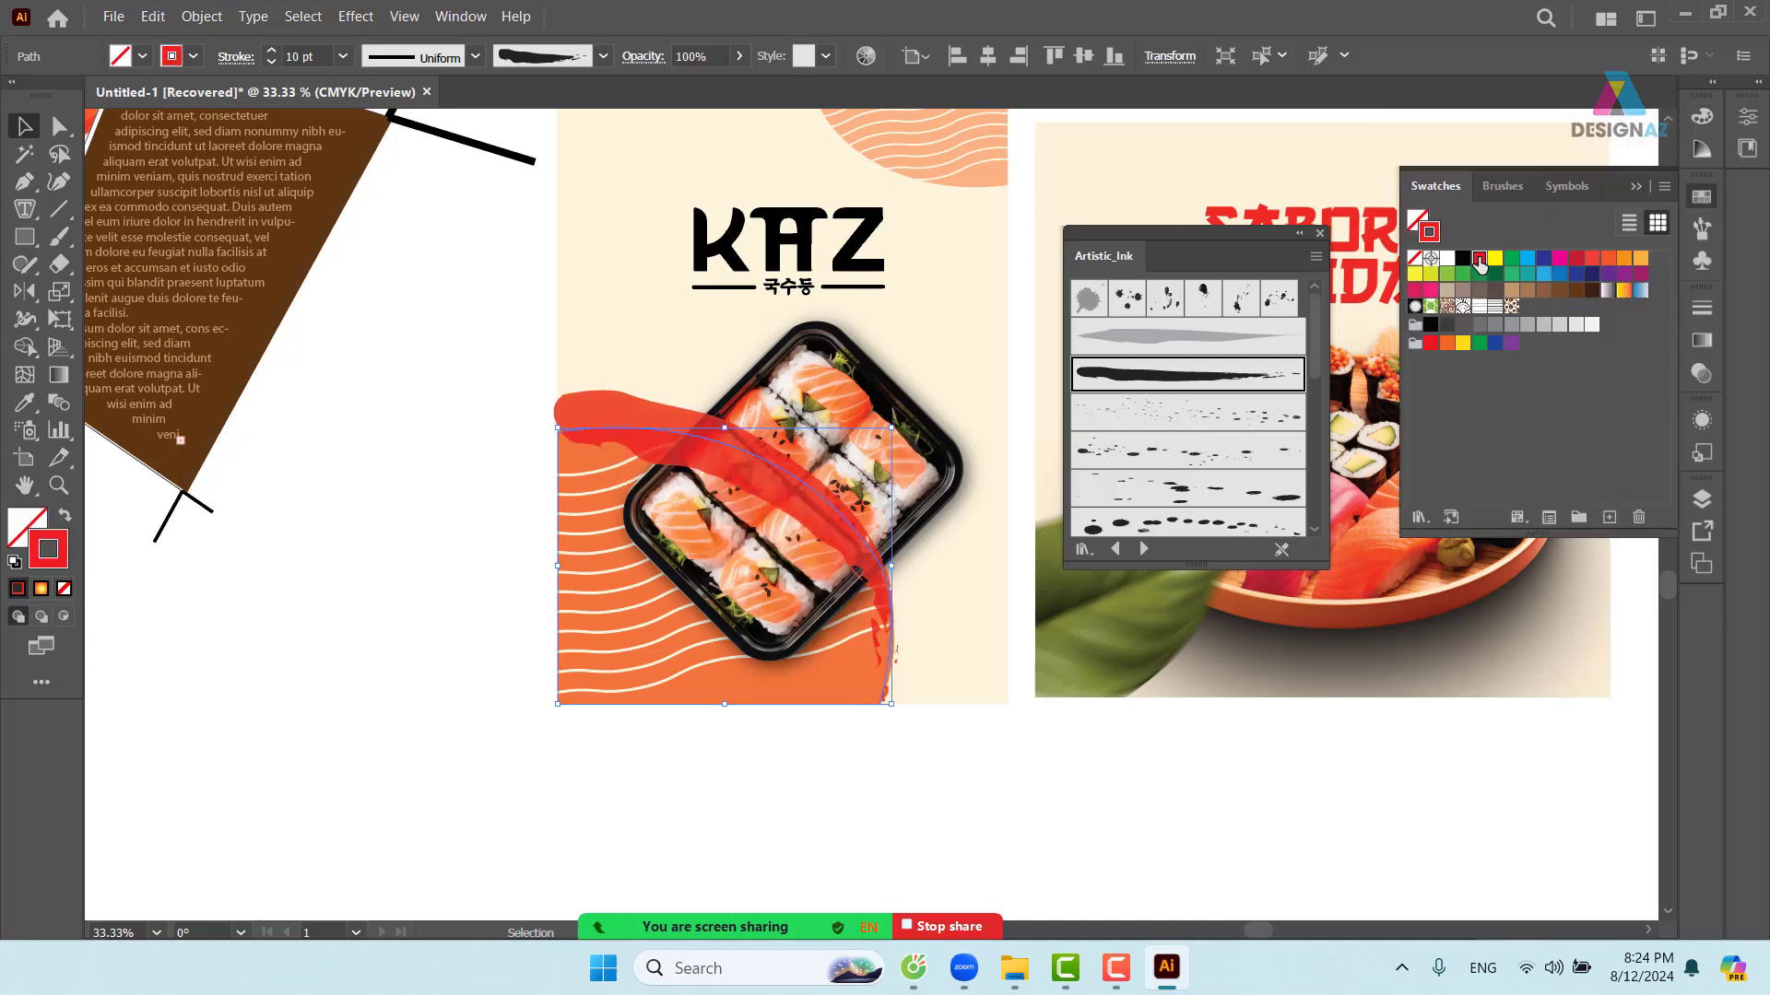
click(843, 682)
- Bring the sushi tray in front of the red brush stroke and deselect it
click(914, 505)
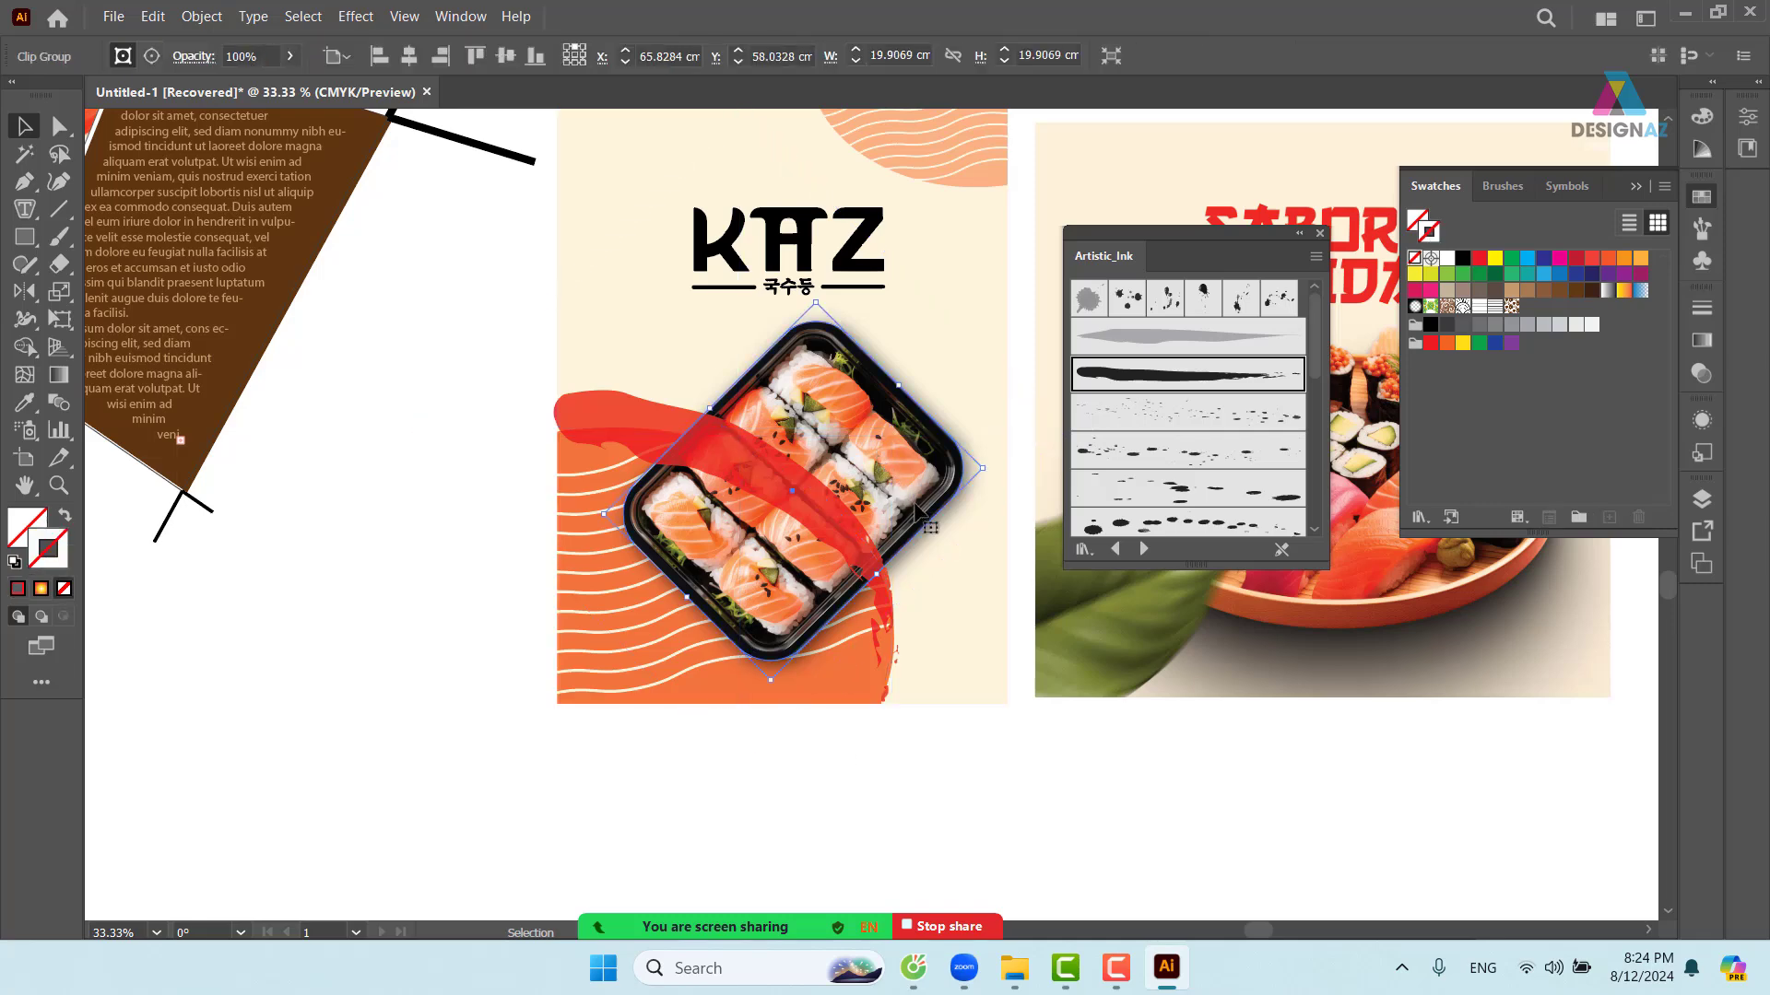
key(ctrl+shift+bracketright)
drag(914, 505, 745, 634)
click(220, 546)
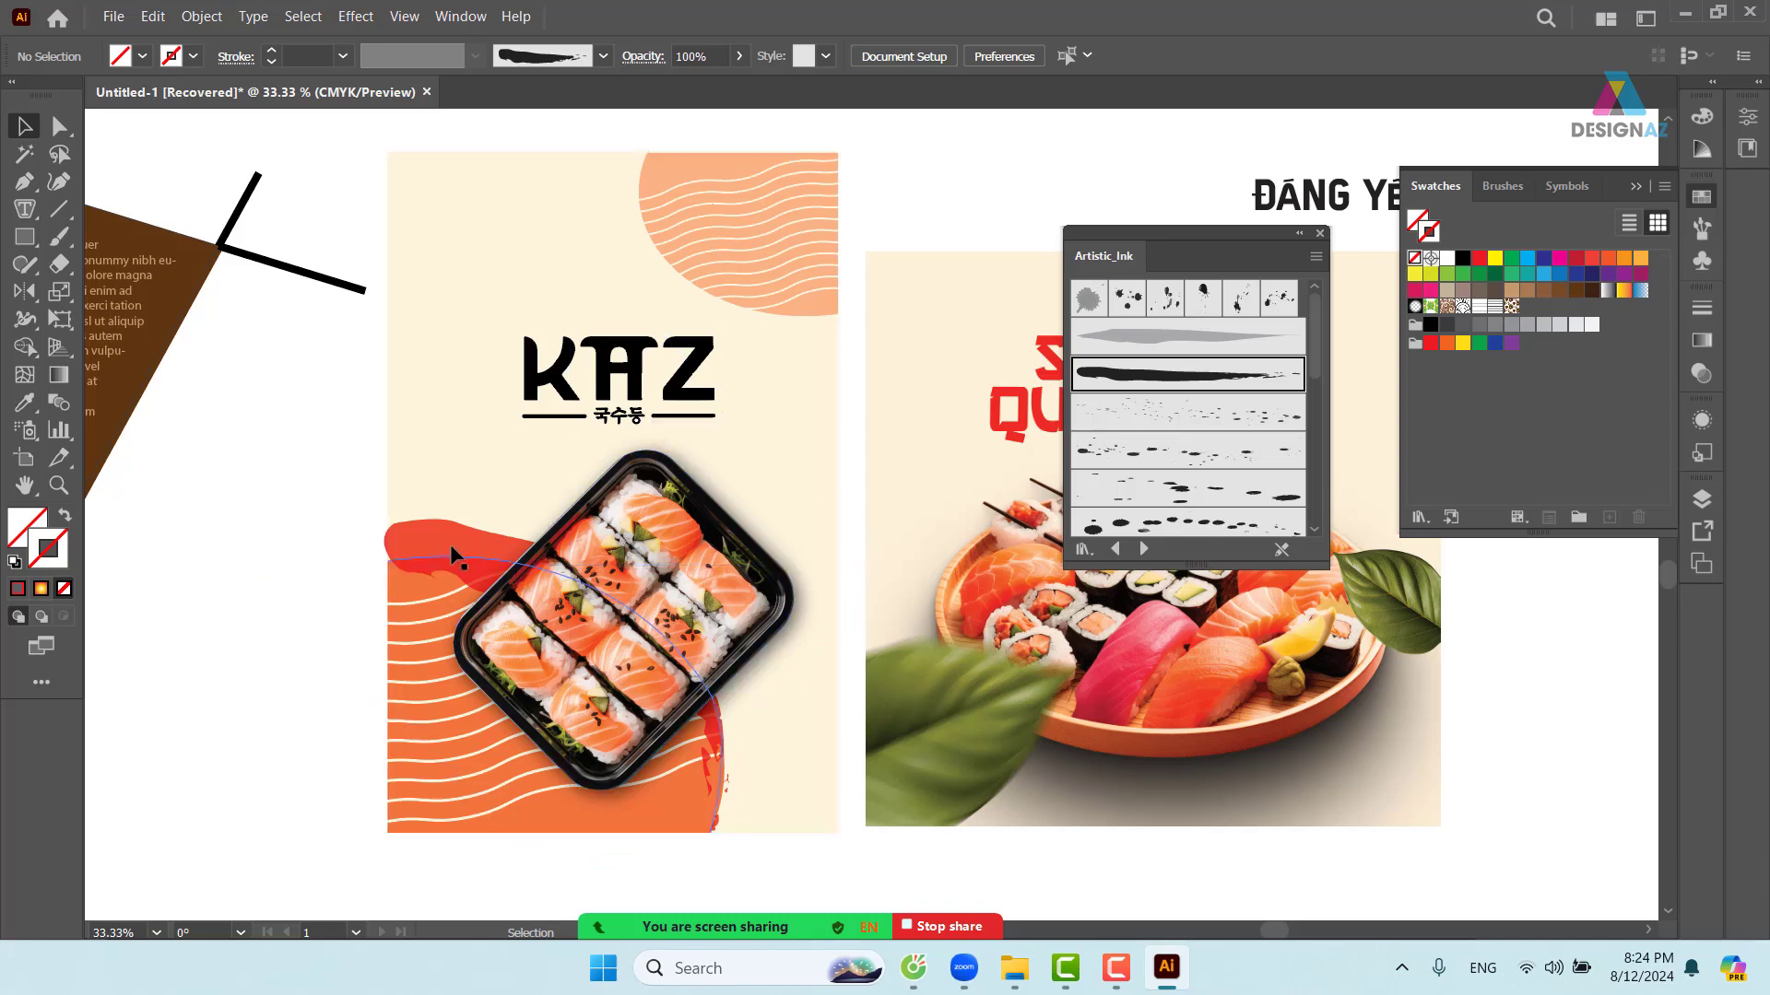
- Duplicate the red brush curve toward the poster's top and reflect the copy so that it bows down to the lower left
drag(451, 553, 561, 256)
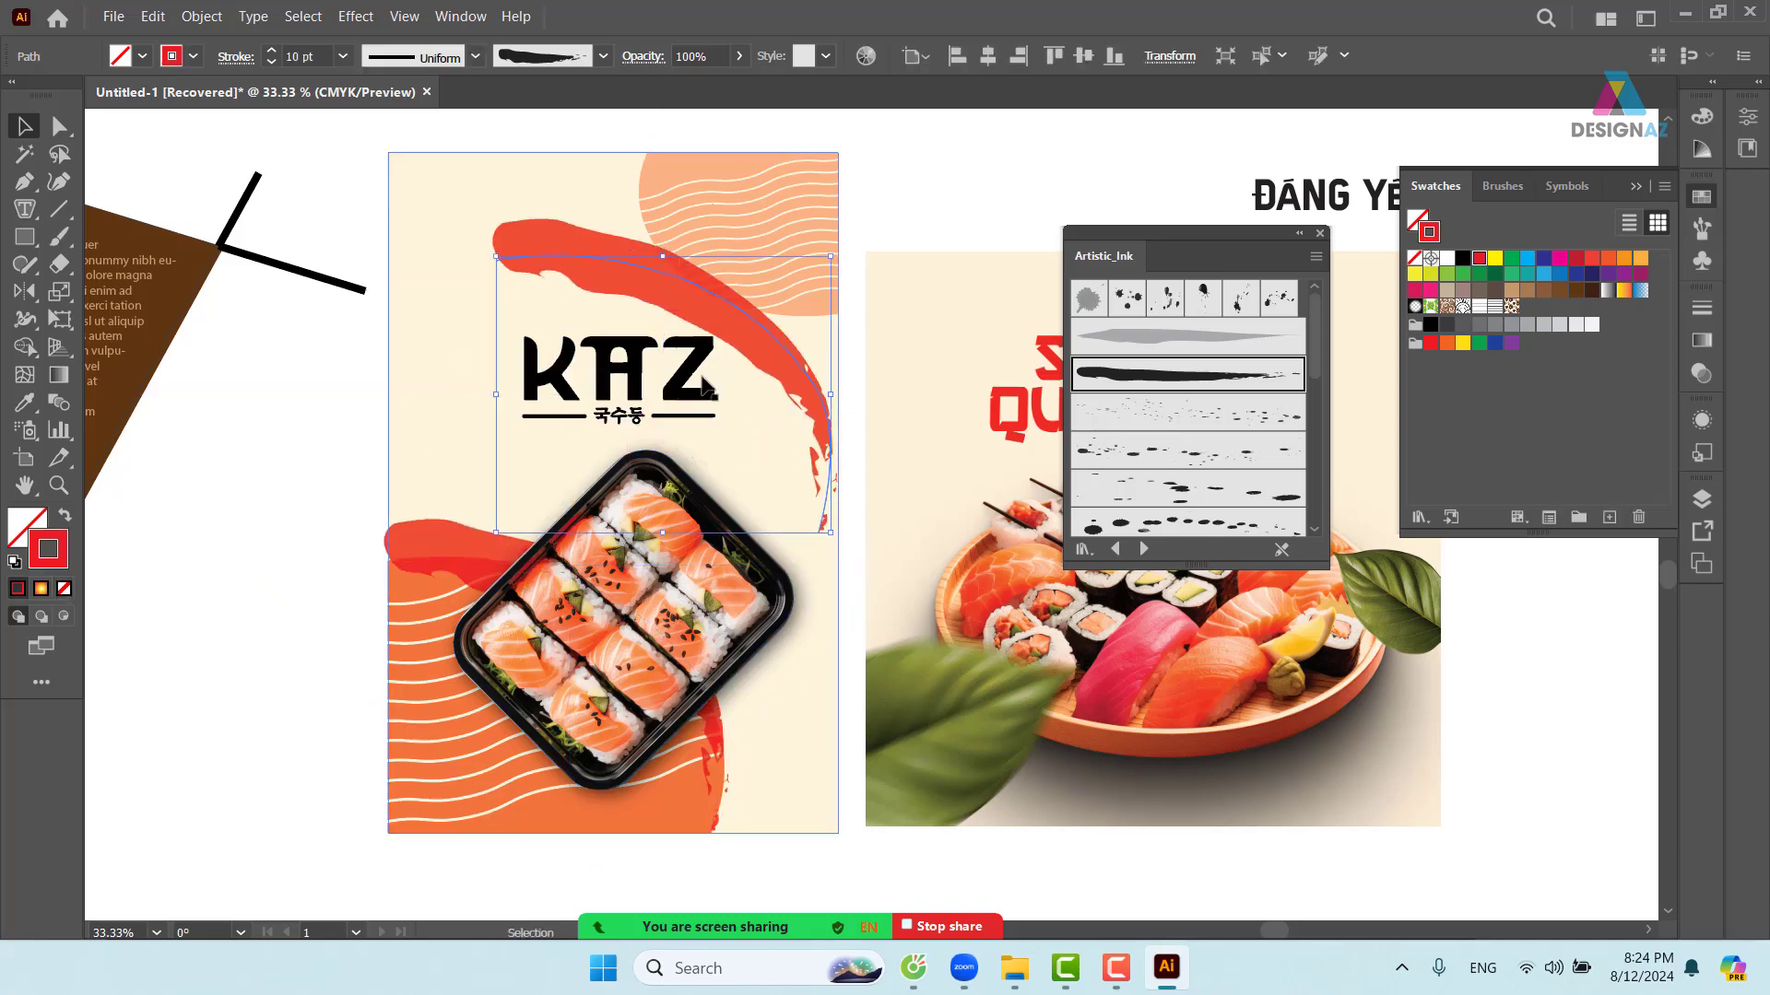
key(o)
mouse_move(700, 336)
mouse_down()
mouse_move(928, 446)
mouse_move(261, 446)
mouse_move(253, 467)
mouse_up()
click(24, 126)
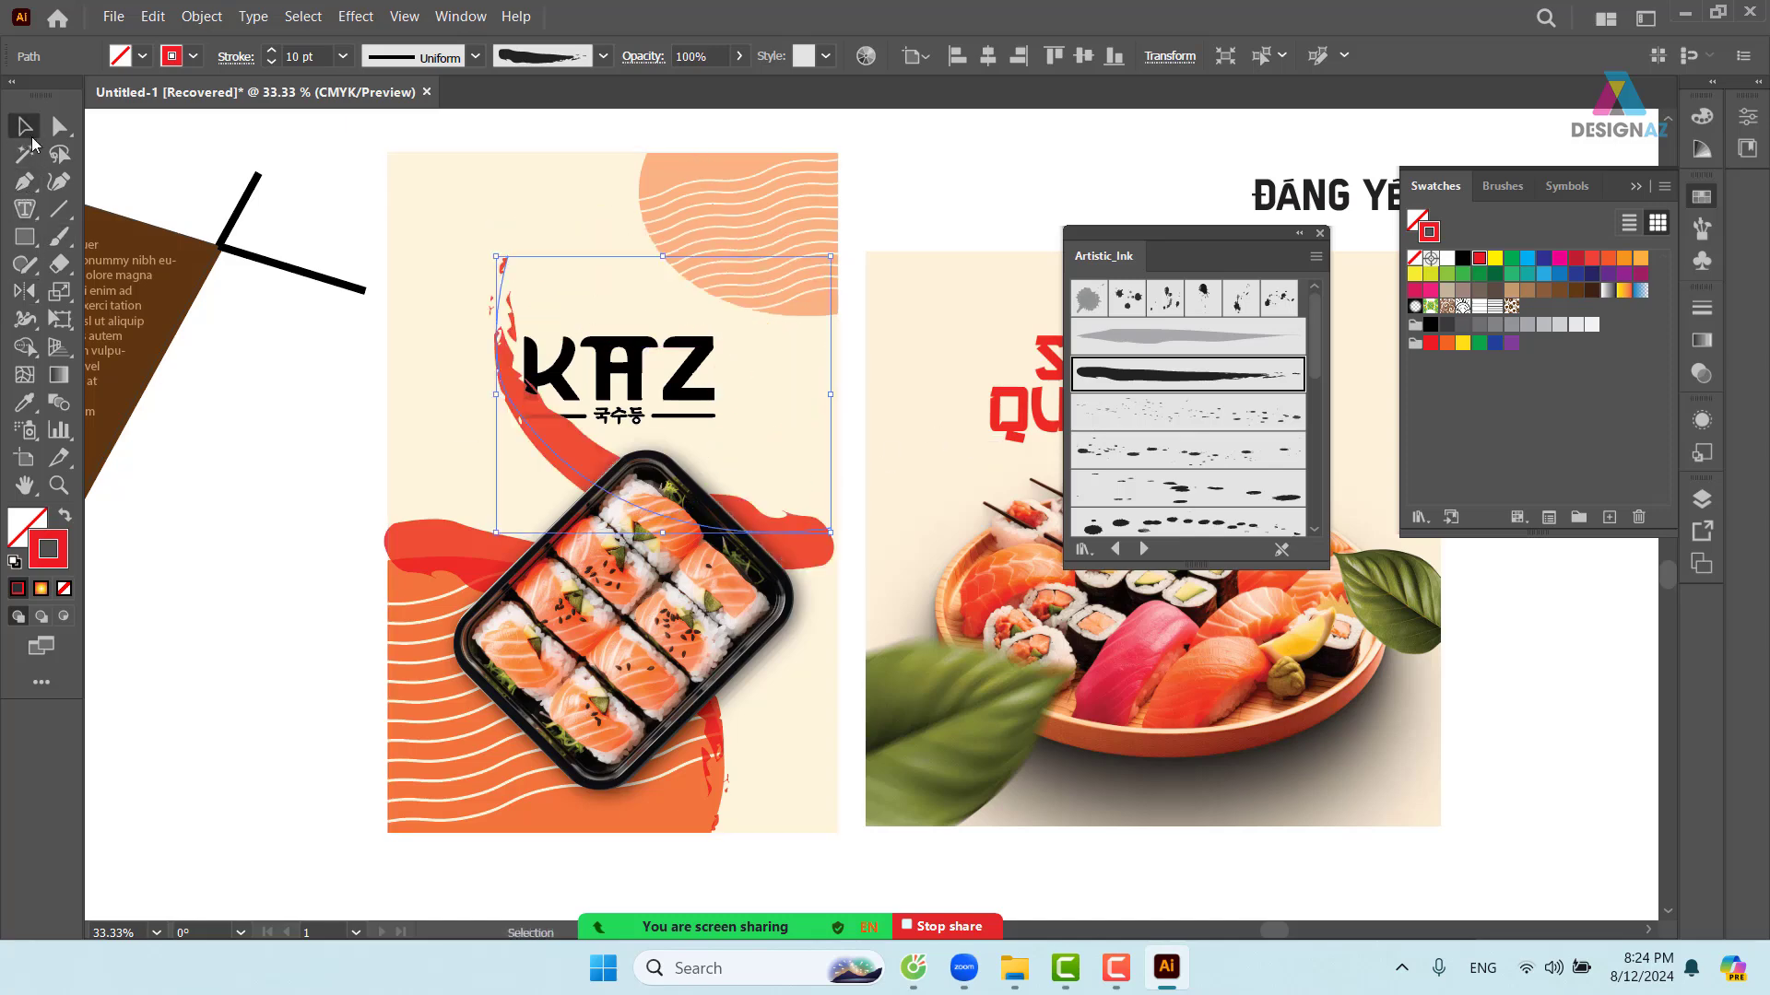
- Move the reflected brush curve to the poster's upper corner and scale it down to follow the pale orange circle's edge
drag(687, 564, 686, 452)
key(ctrl+z)
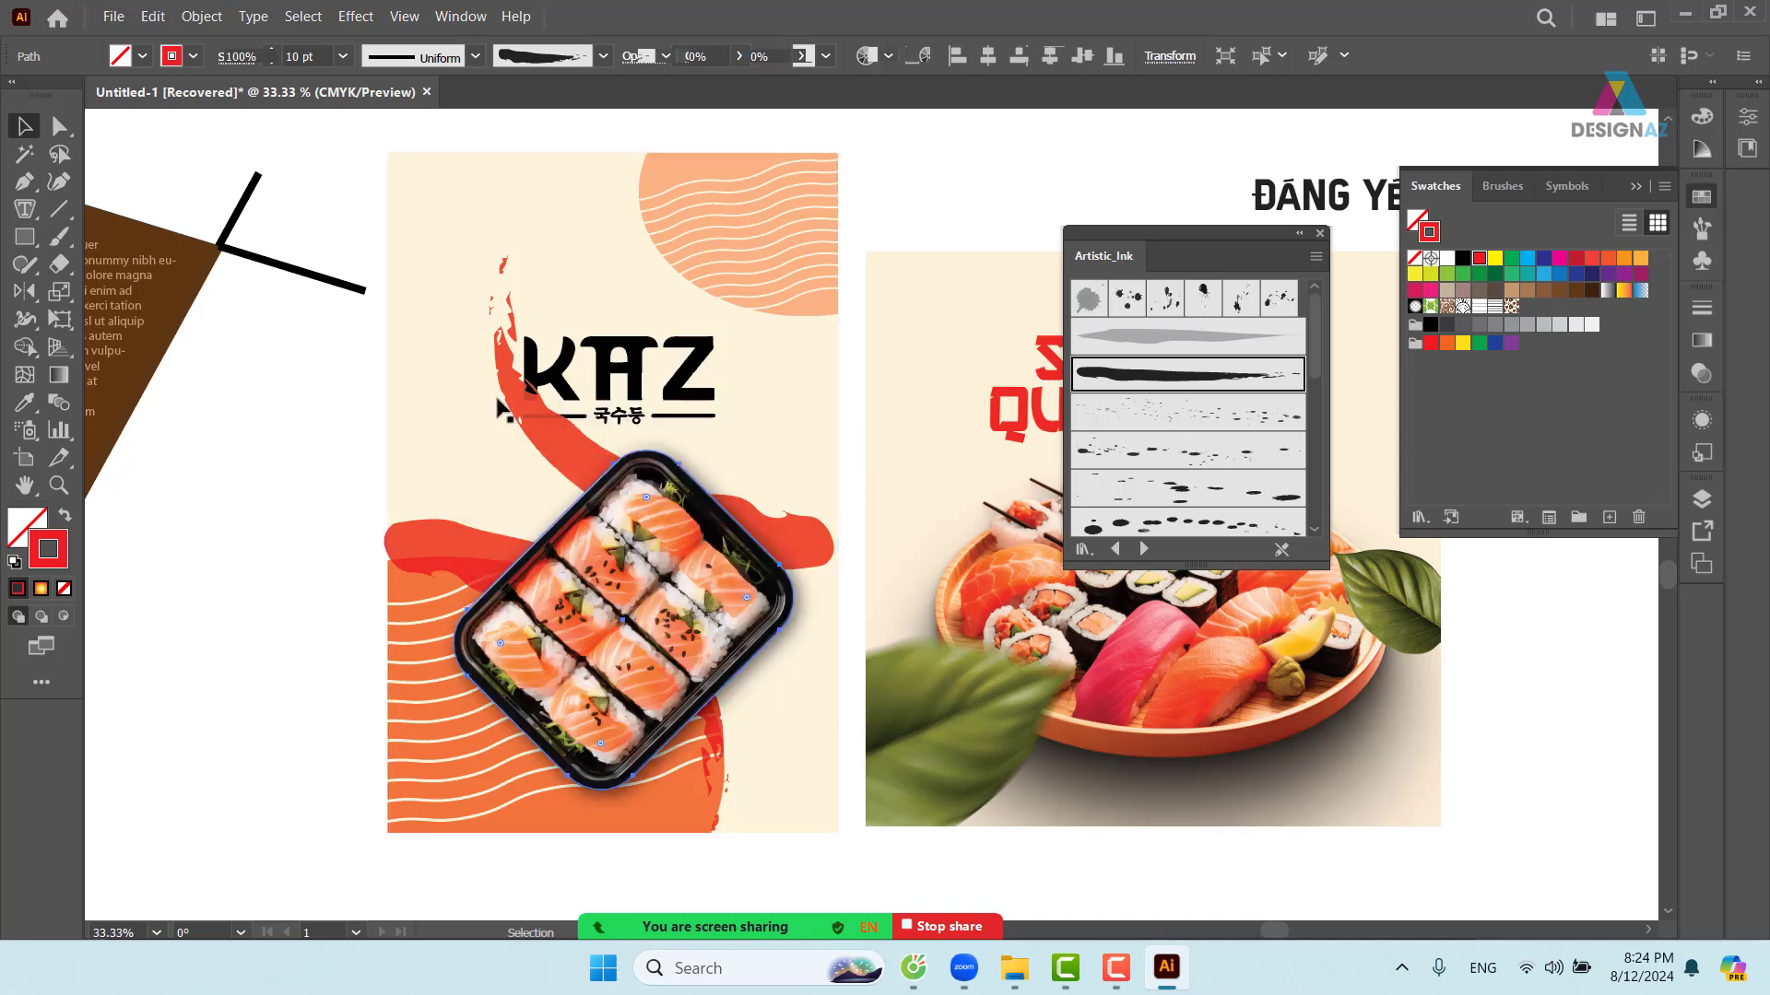
mouse_move(509, 360)
mouse_down()
mouse_move(627, 255)
mouse_move(648, 263)
mouse_up()
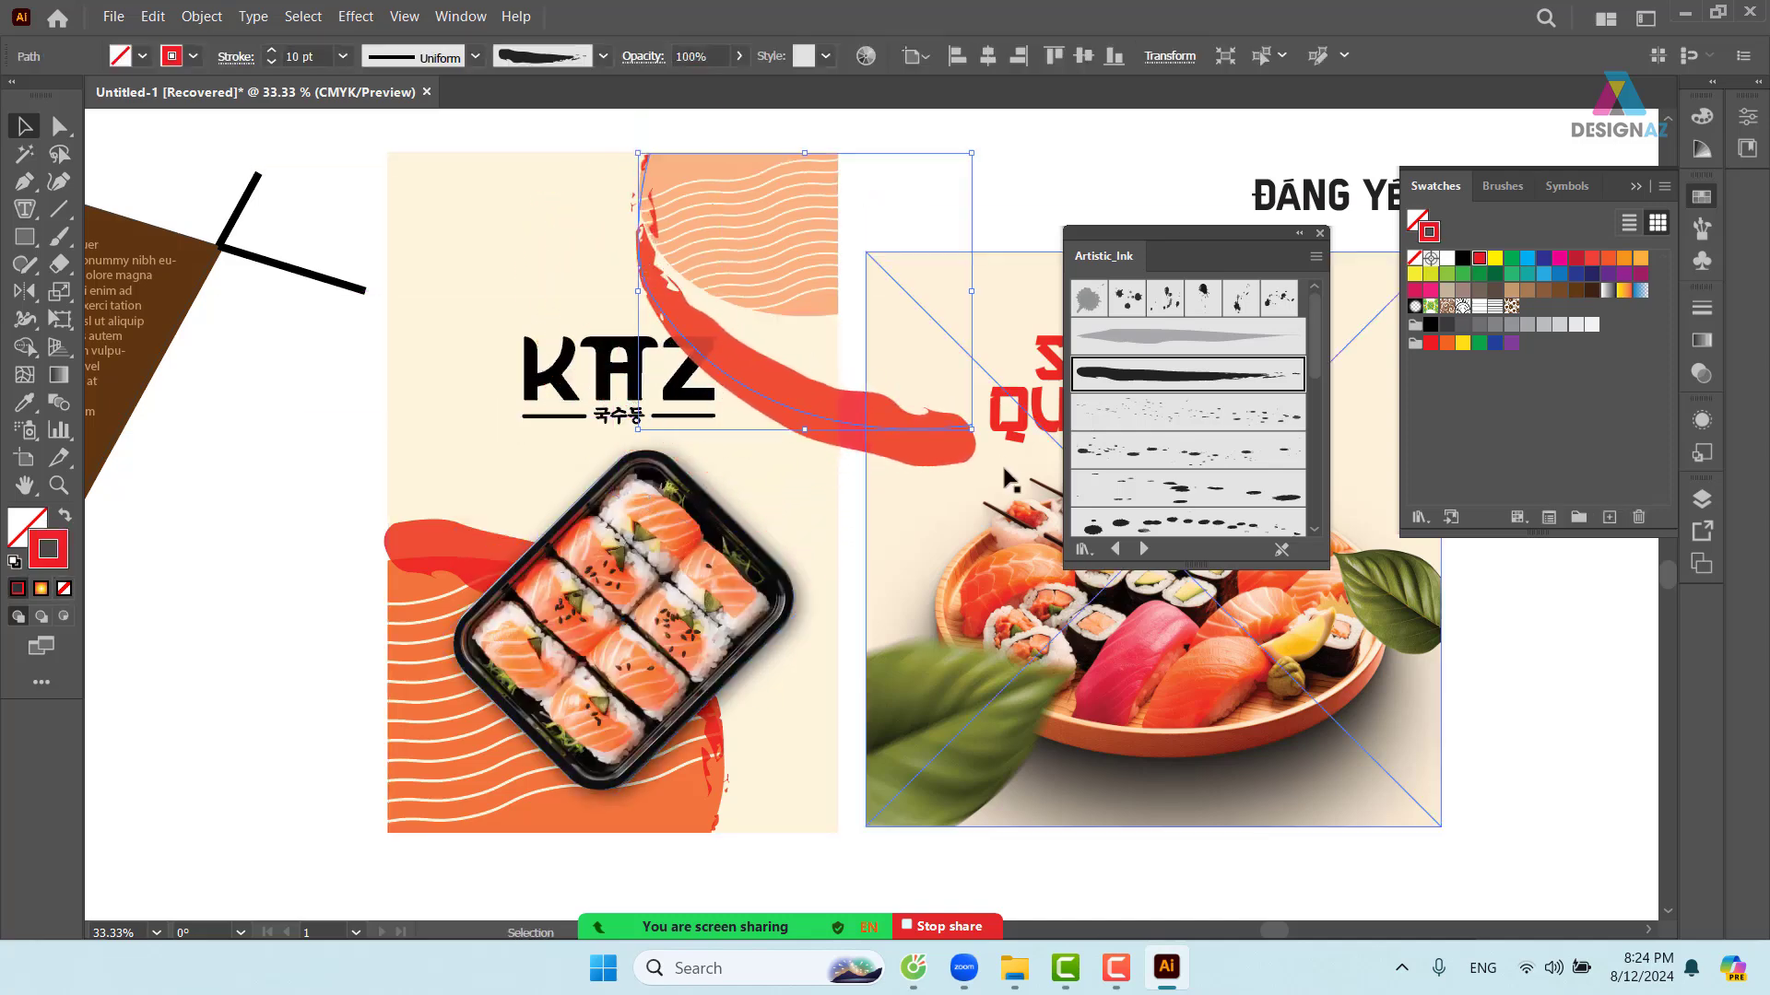
drag(973, 433, 848, 319)
- Set the upper brush curve's opacity to 80% and deselect it
drag(783, 517, 873, 470)
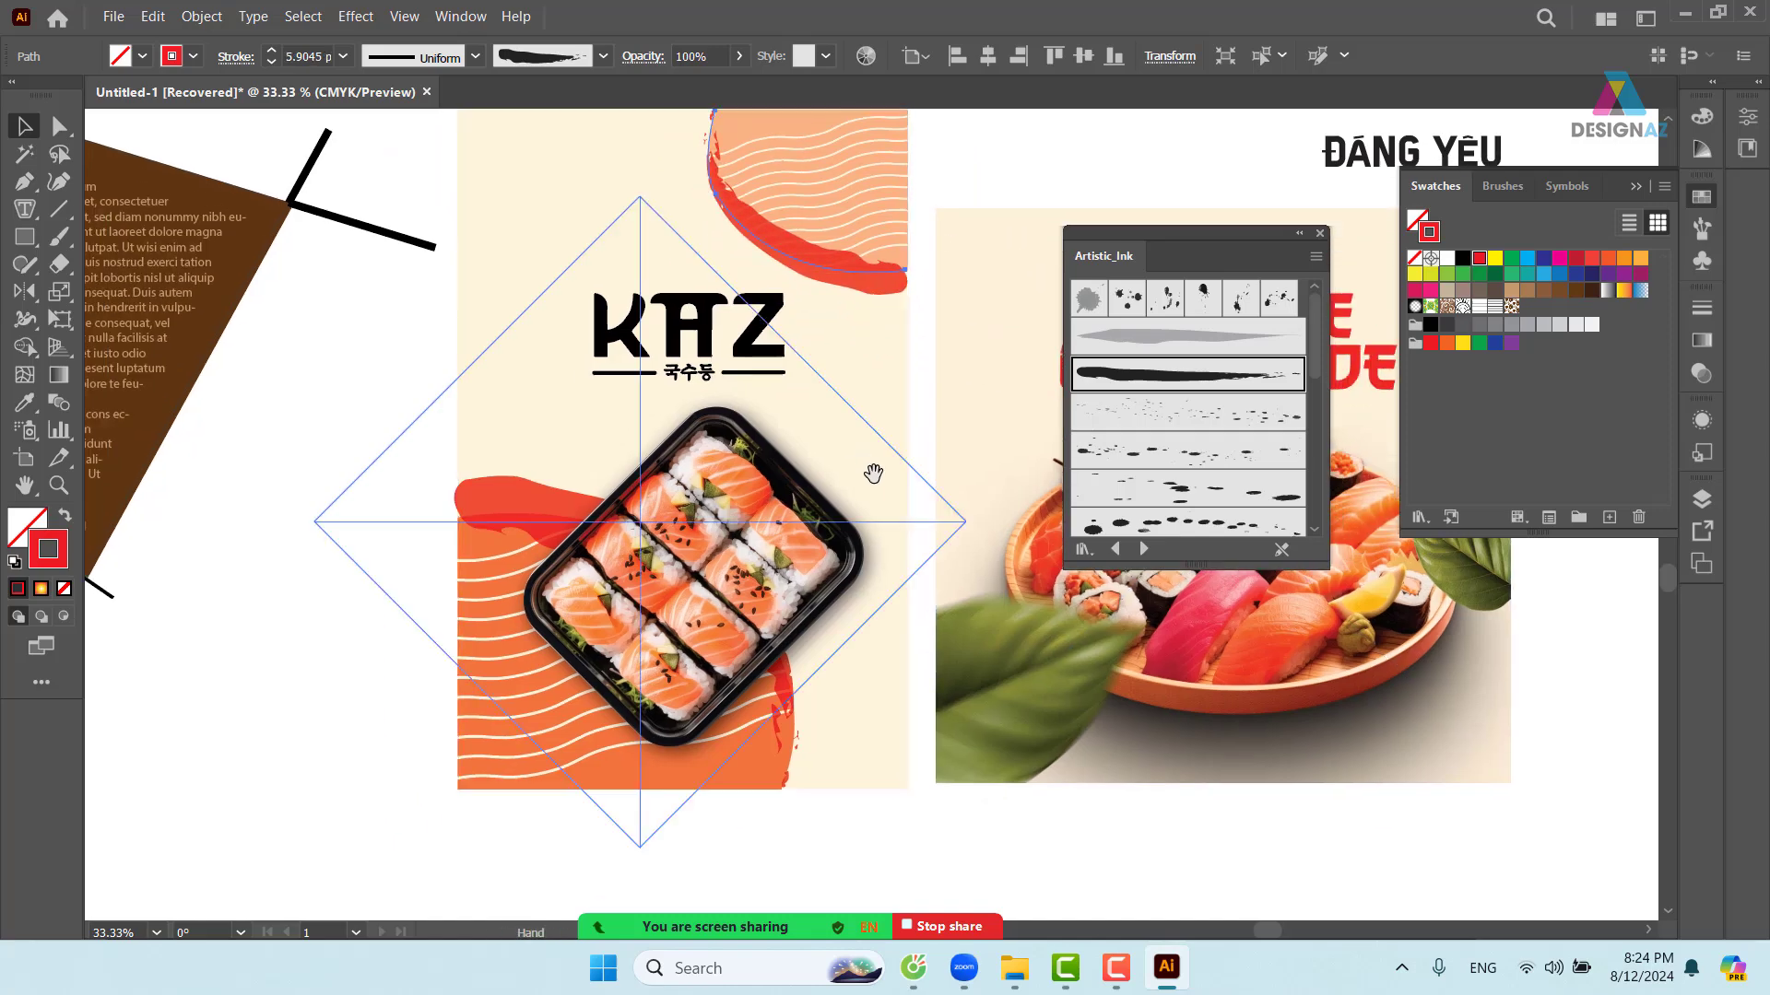
click(715, 56)
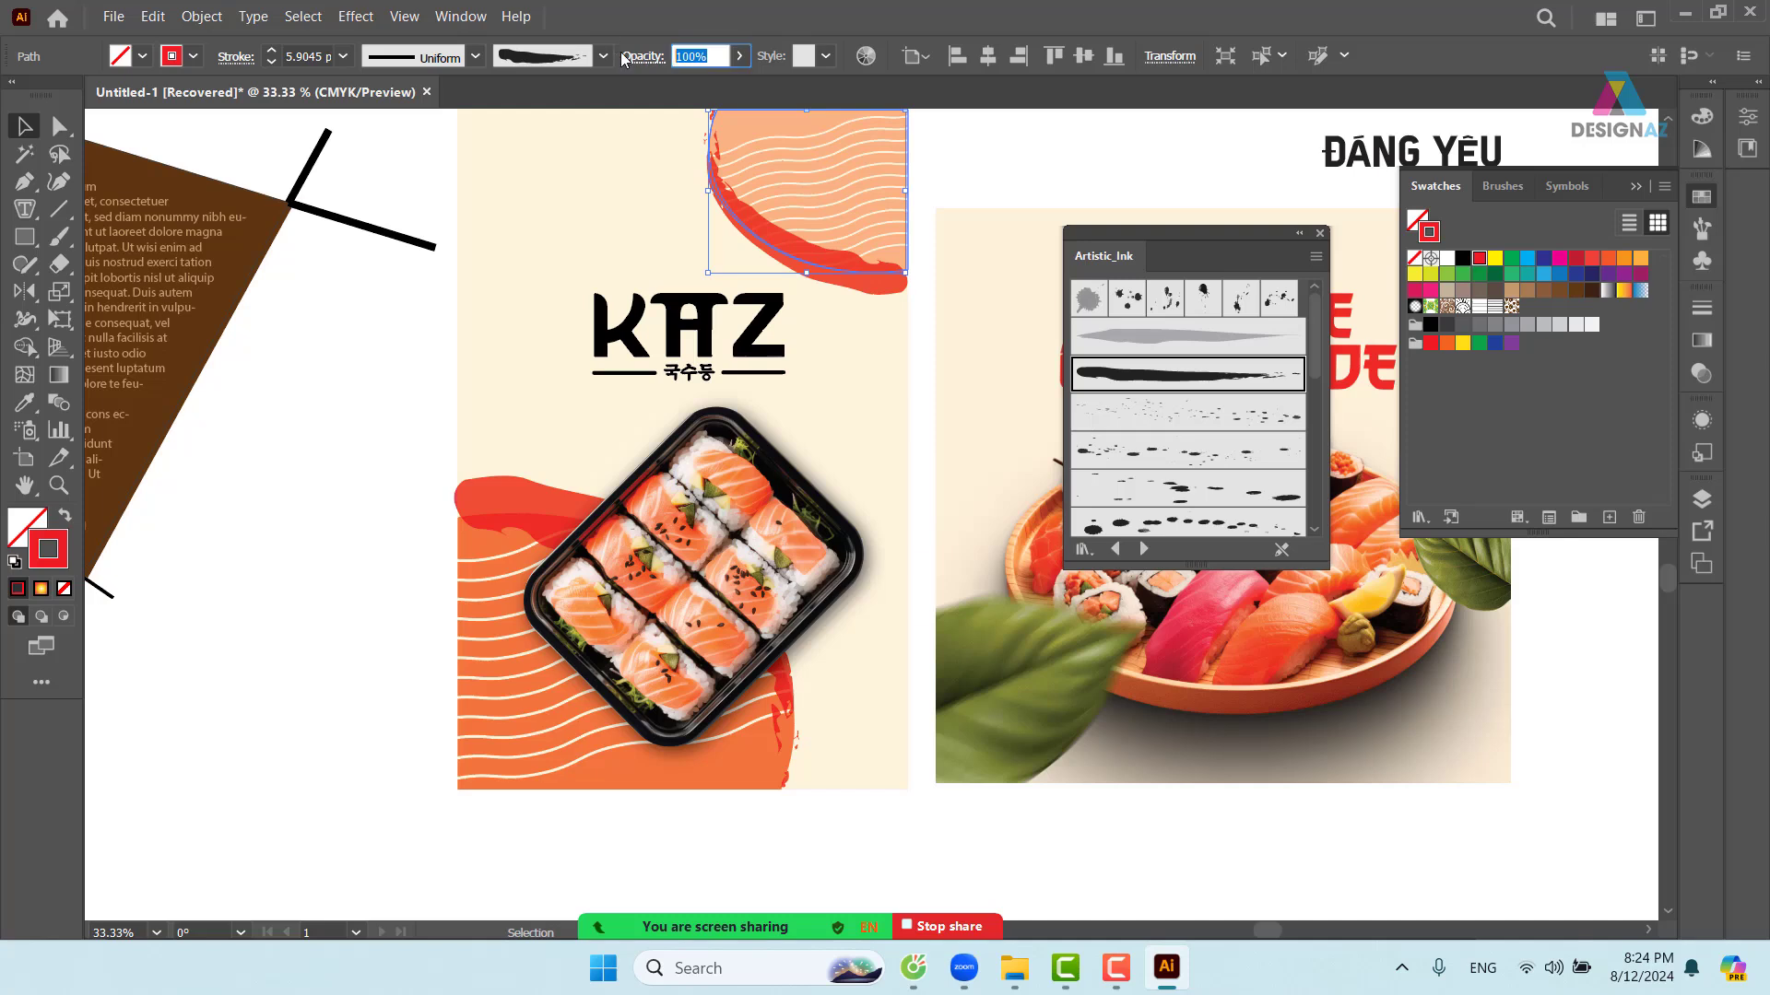
text(80)
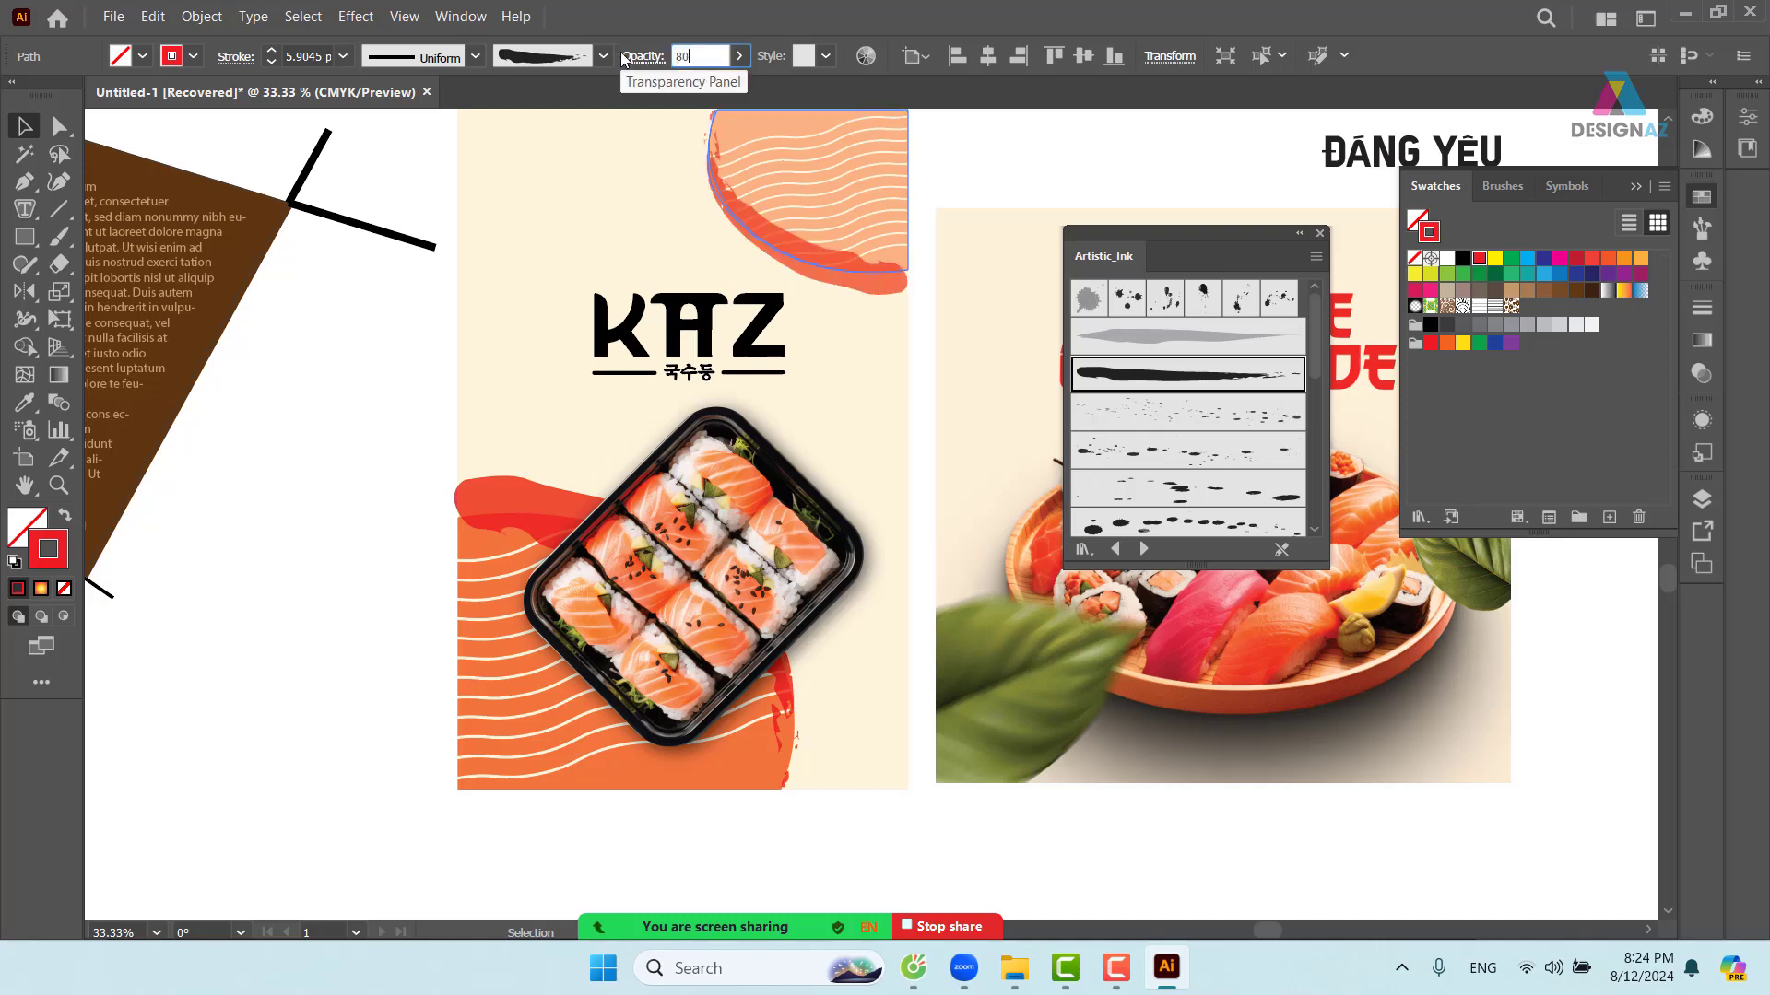
key(Return)
click(416, 337)
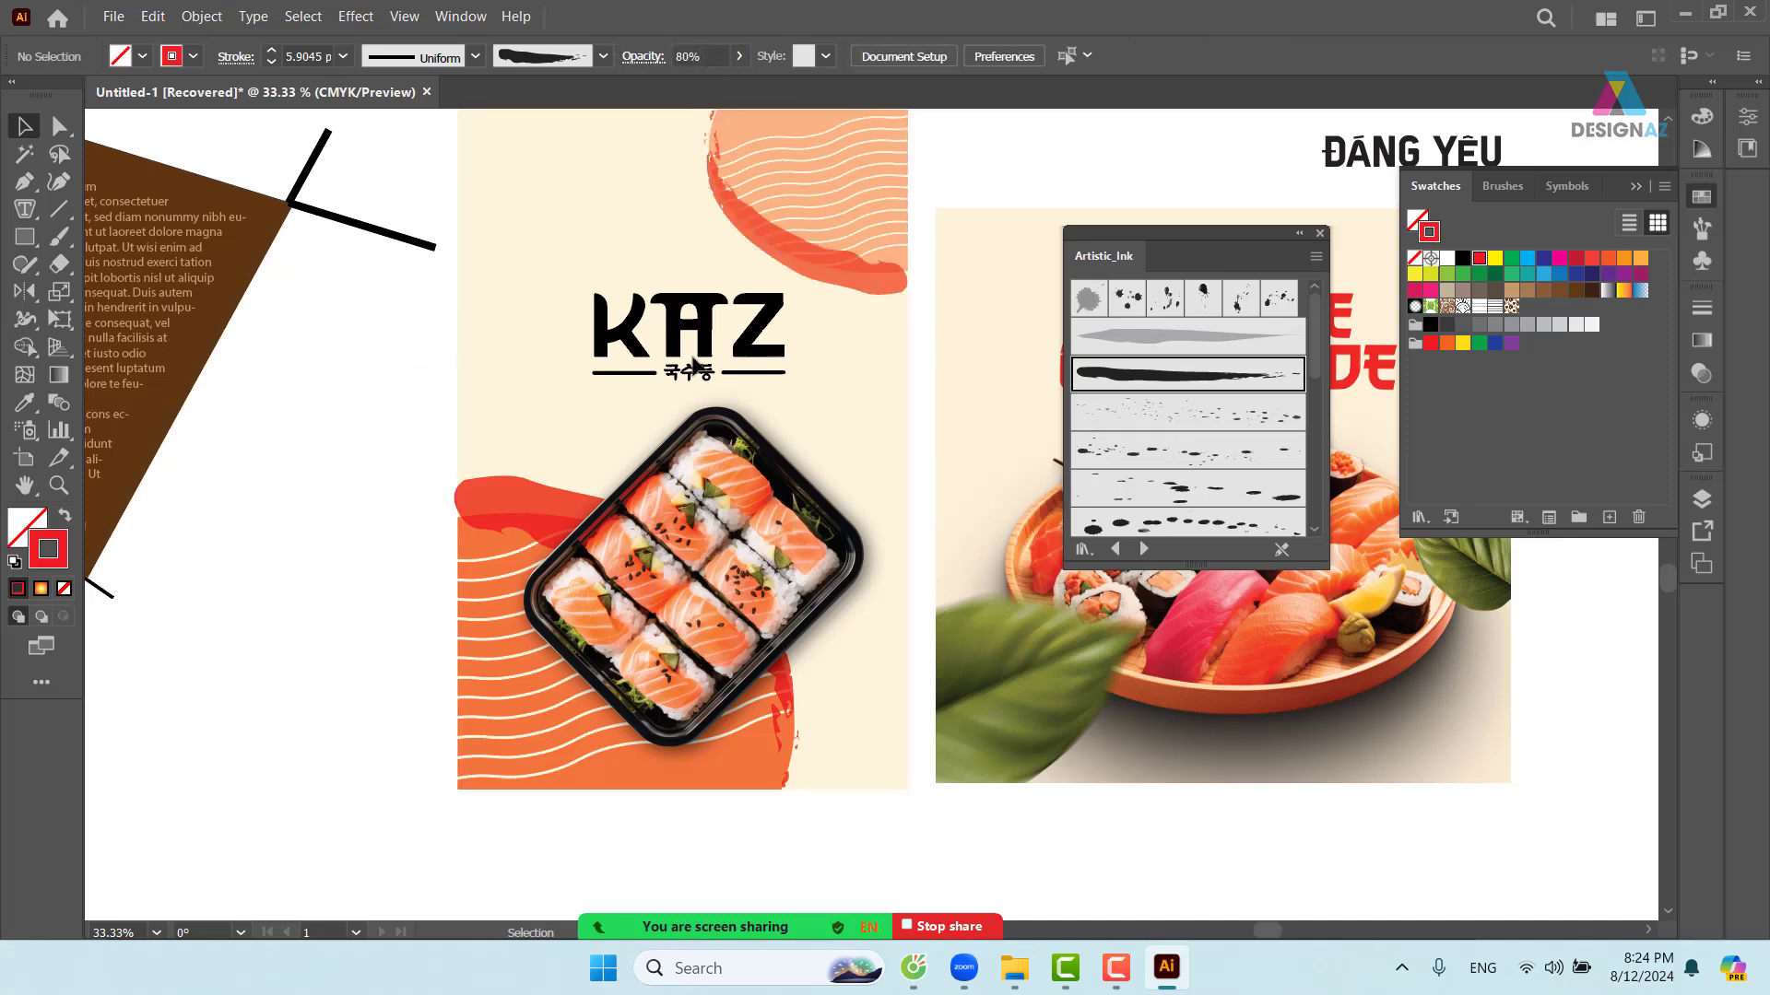
- Give the three large KAZ logo letters a red fill and a 1 pt black stroke, and deselect them
click(710, 348)
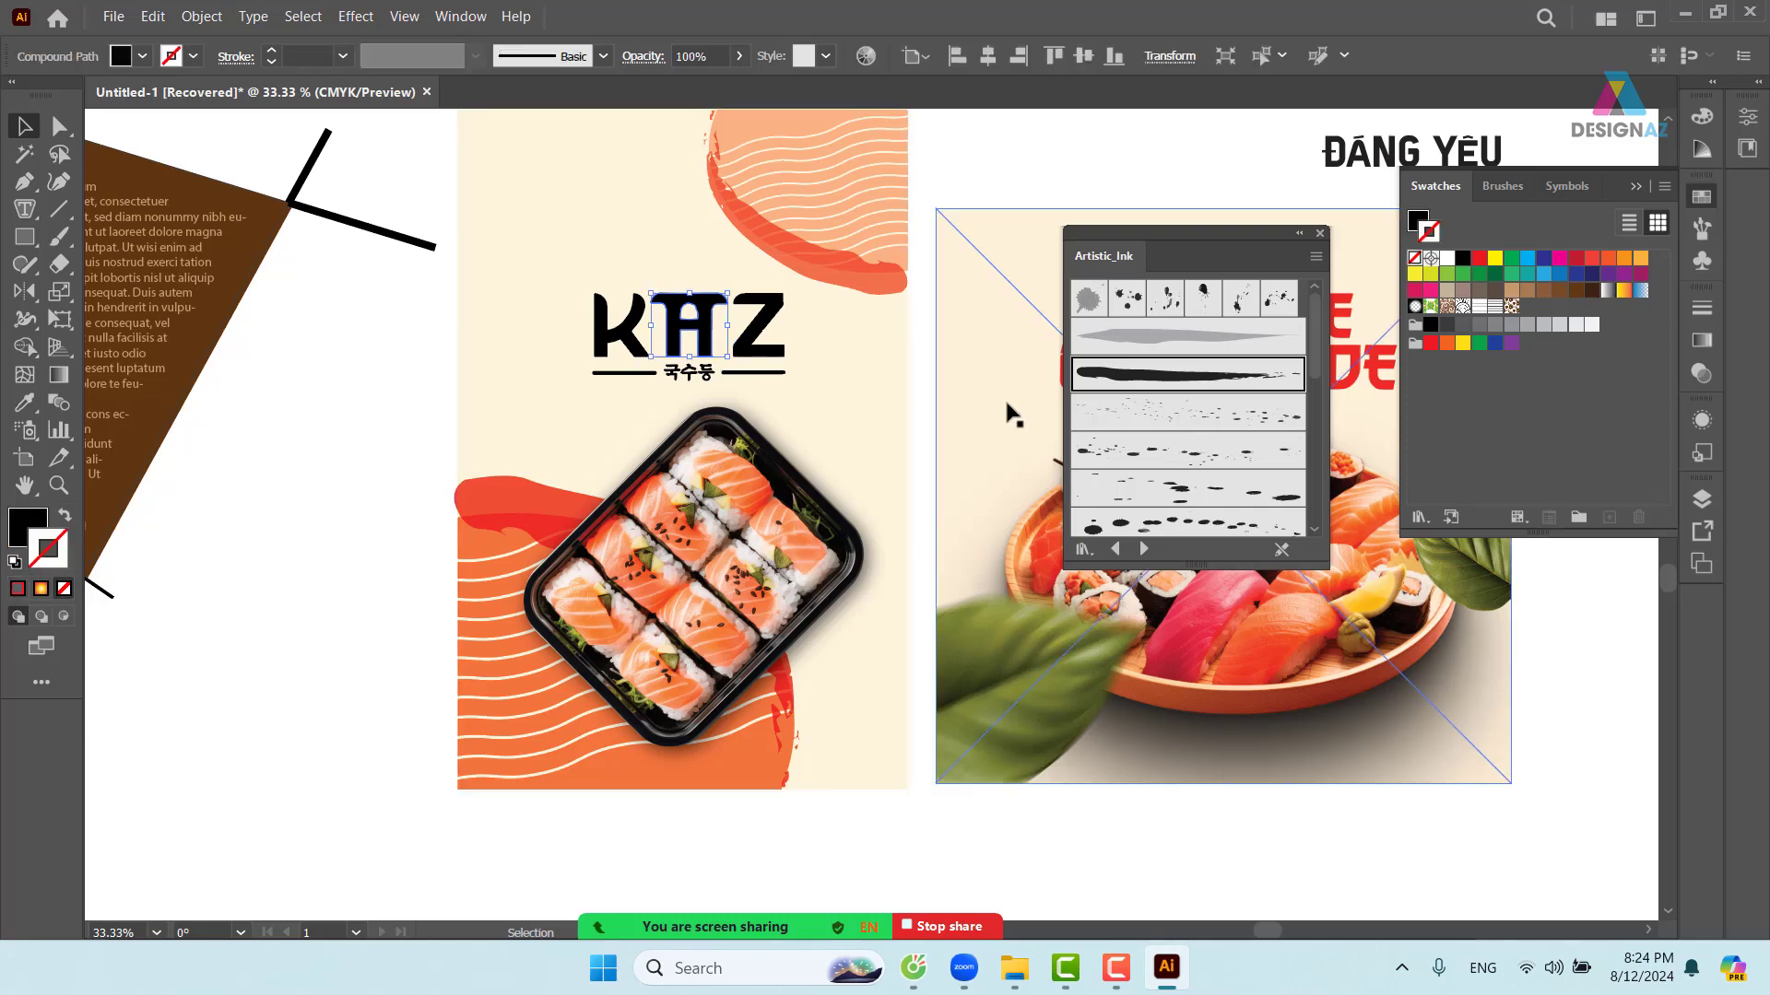
shift+click(636, 350)
shift+click(765, 337)
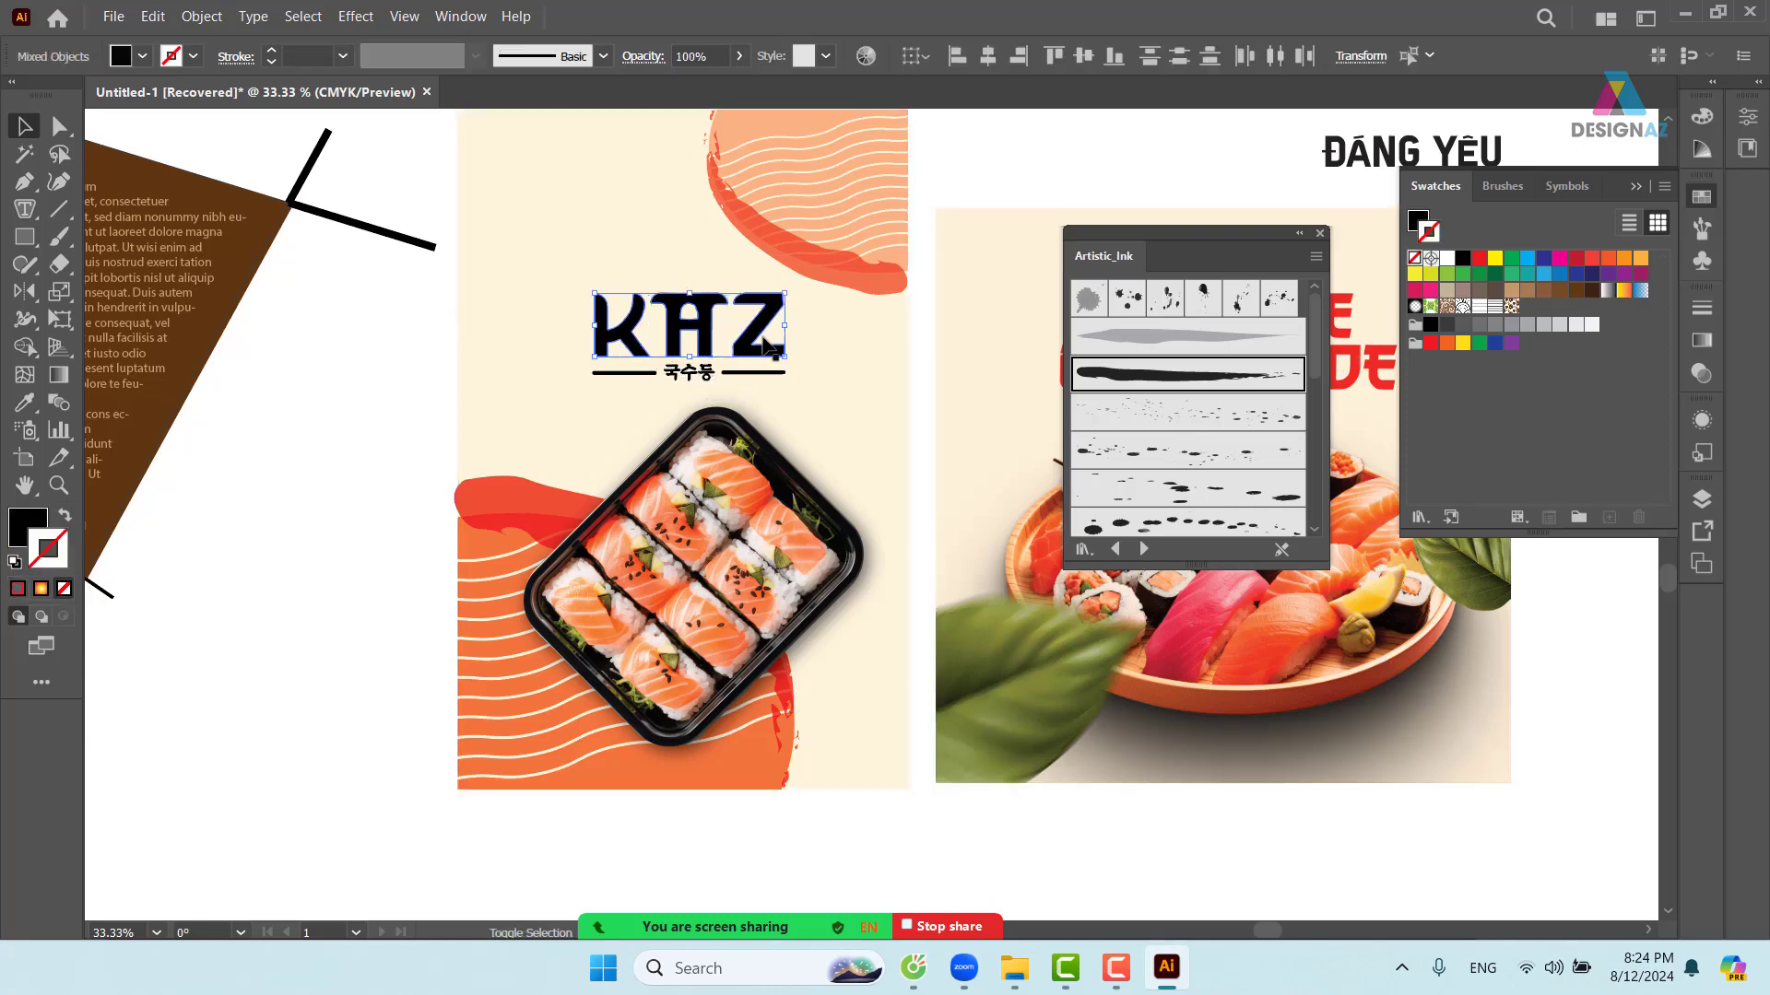
click(1479, 265)
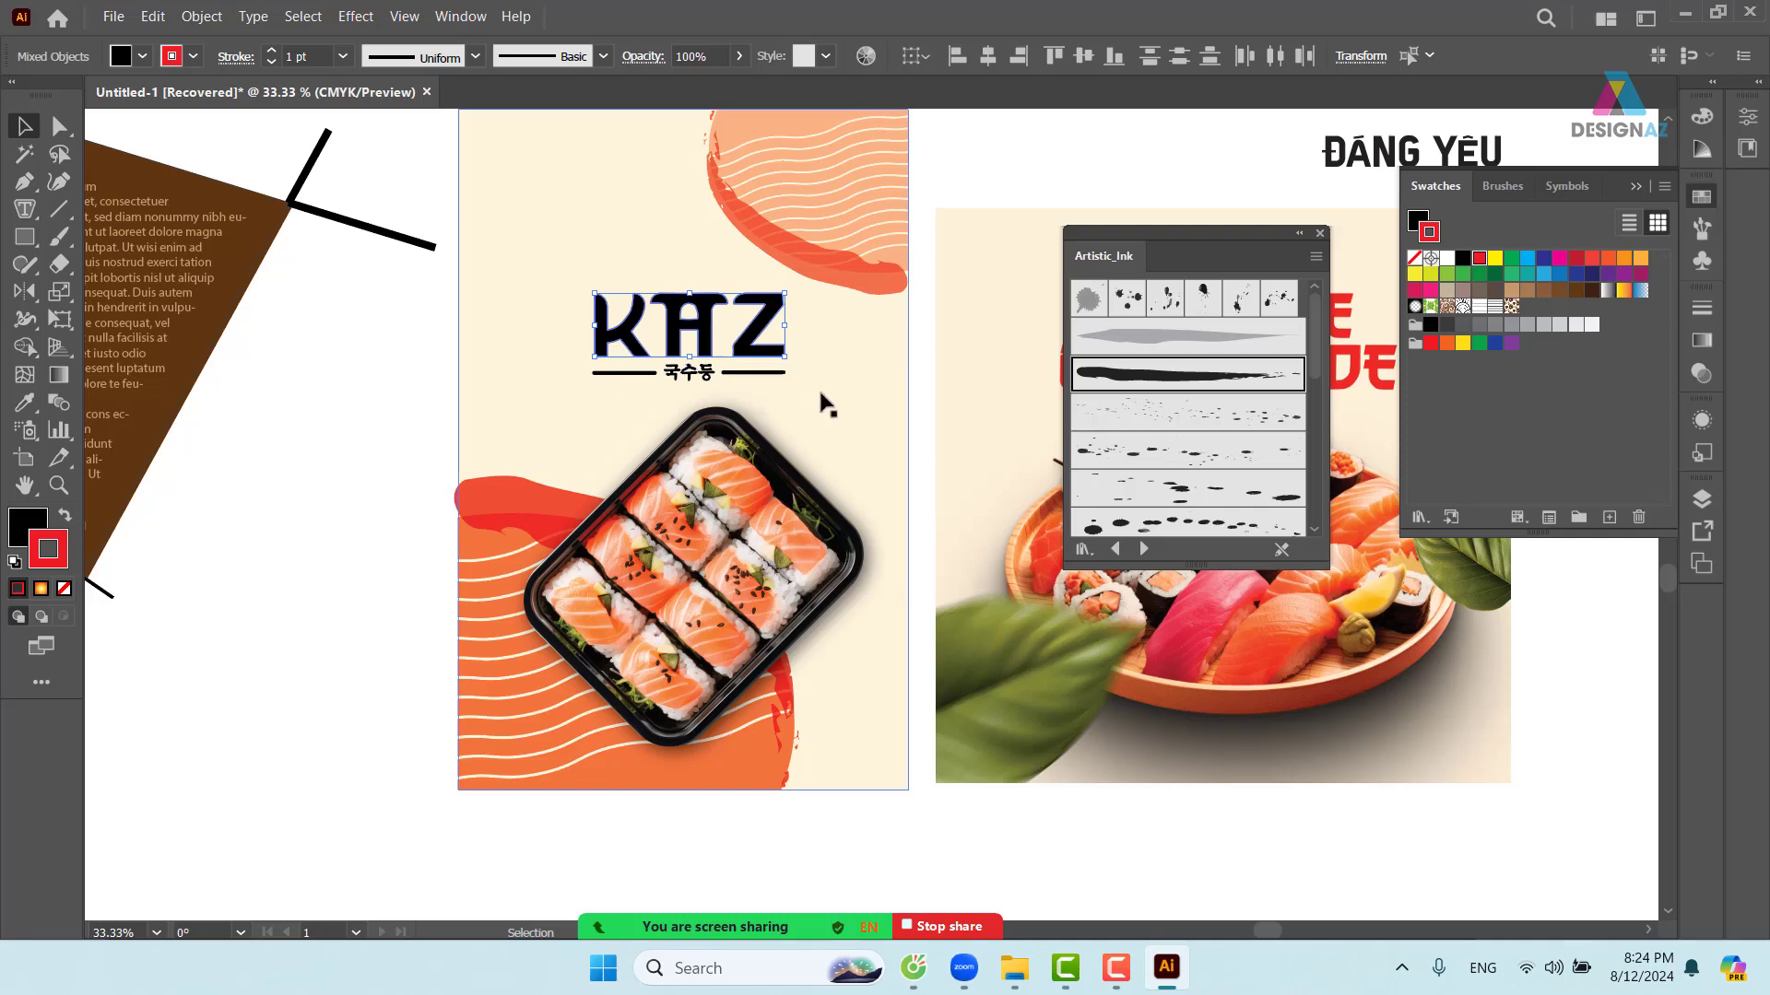
key(shift+x)
click(301, 419)
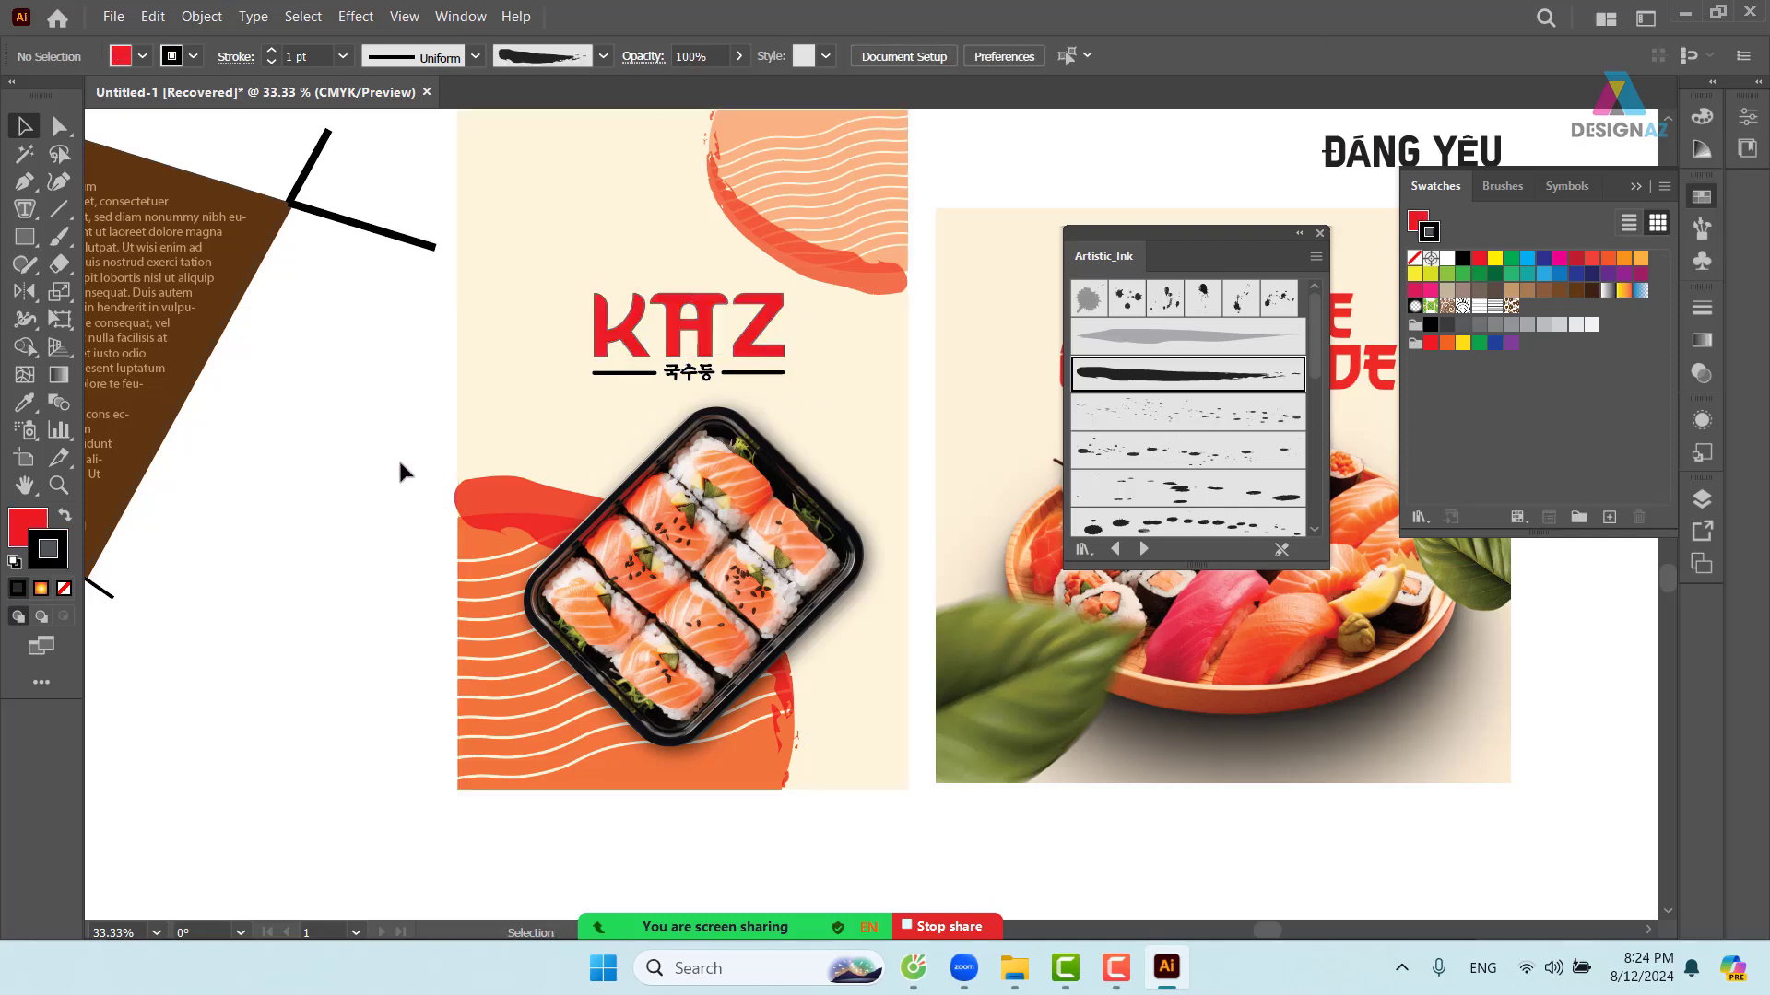
- Close the Artistic_Ink brush library and draw a small red circle with the Ellipse tool on the blank canvas beside the sushi poster
drag(700, 559, 661, 580)
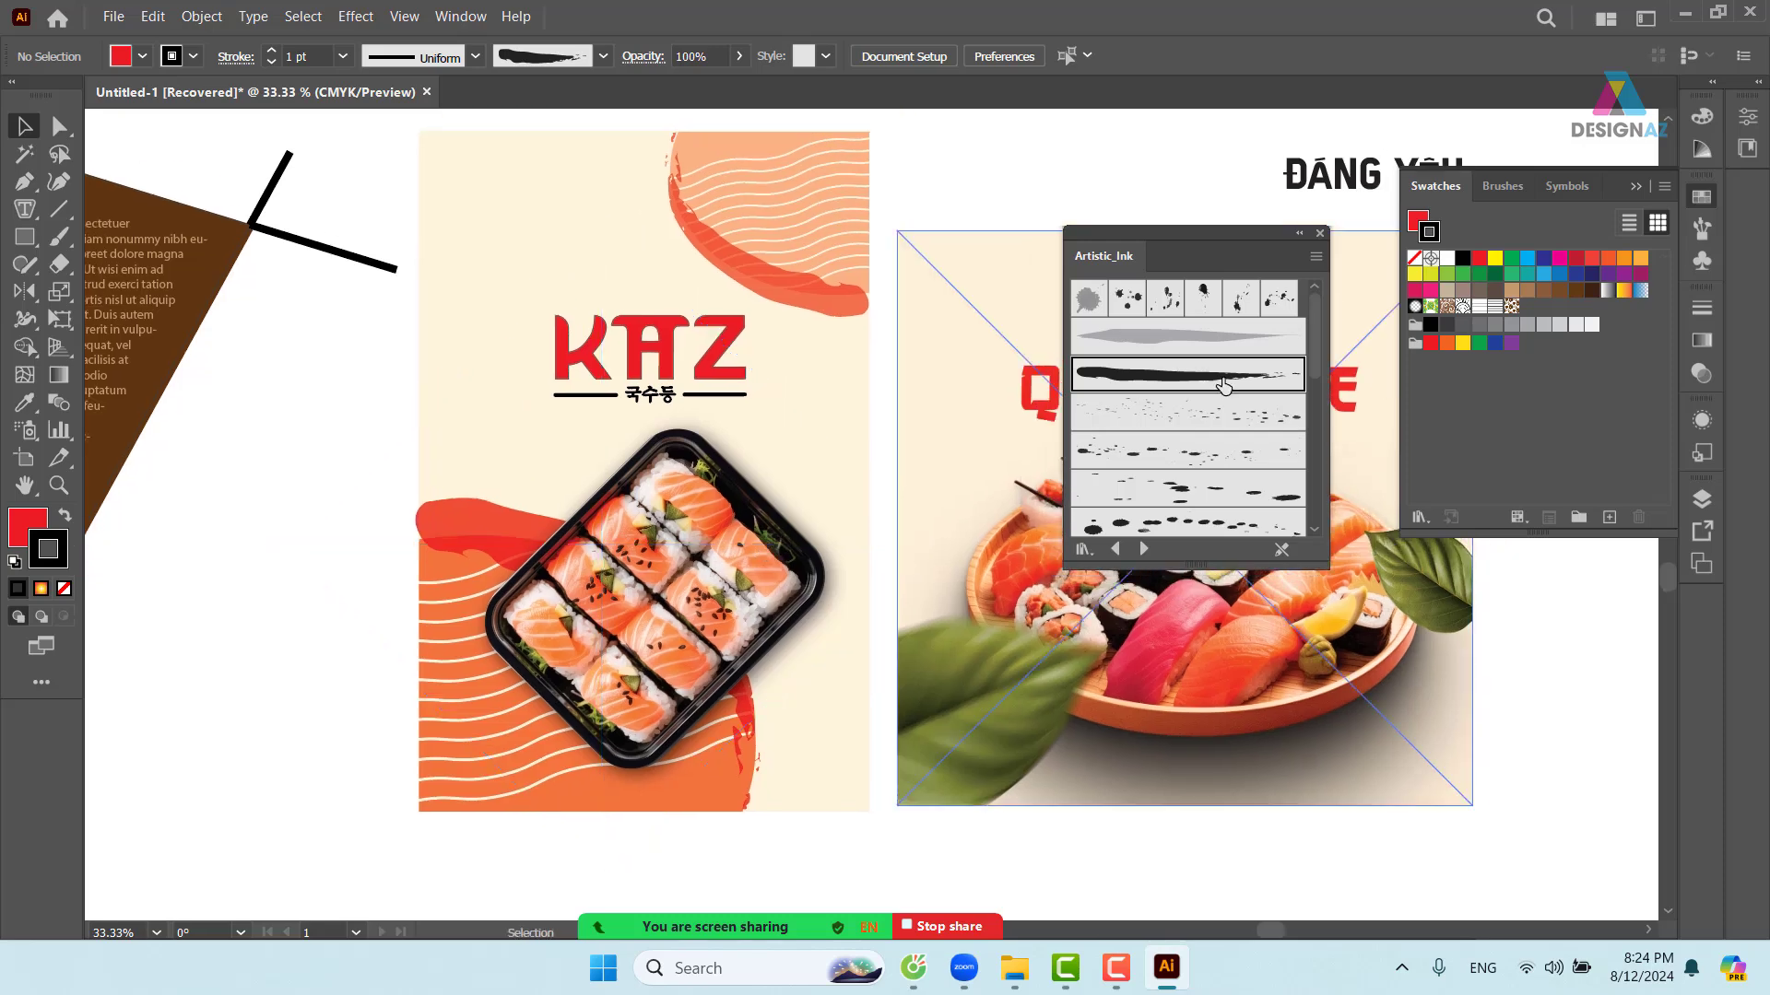
click(1320, 236)
key(ctrl+minus)
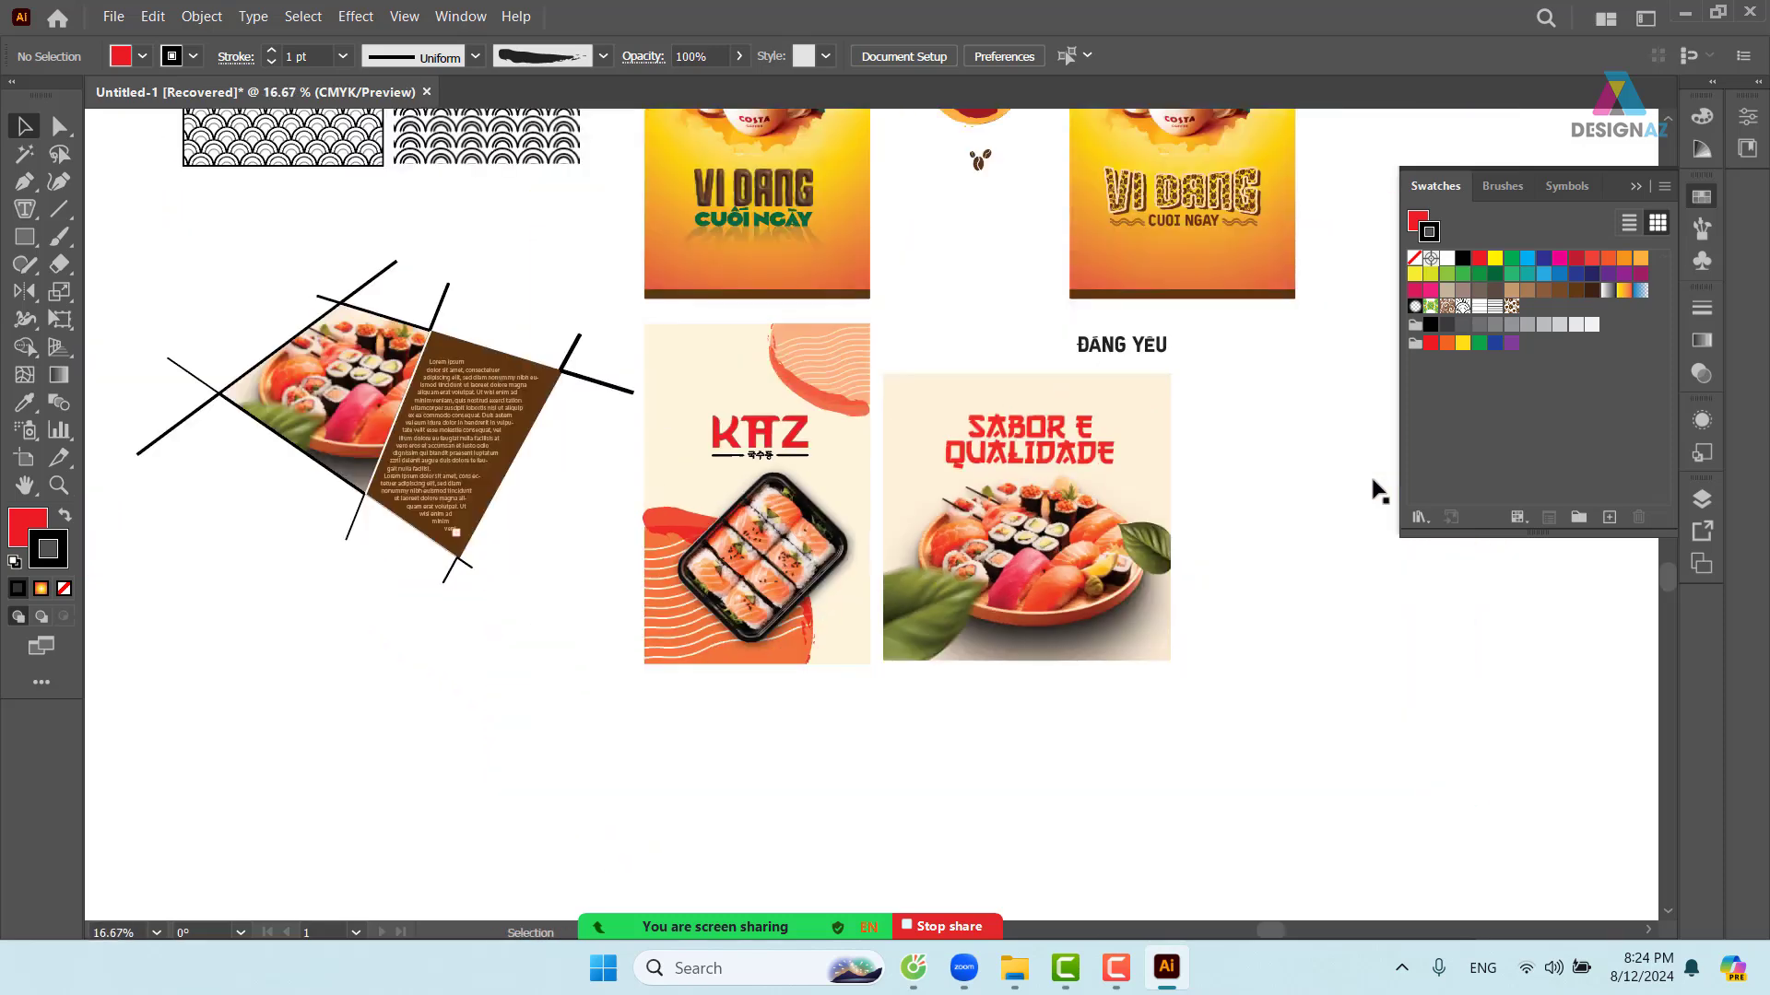
key(z)
drag(698, 341, 971, 479)
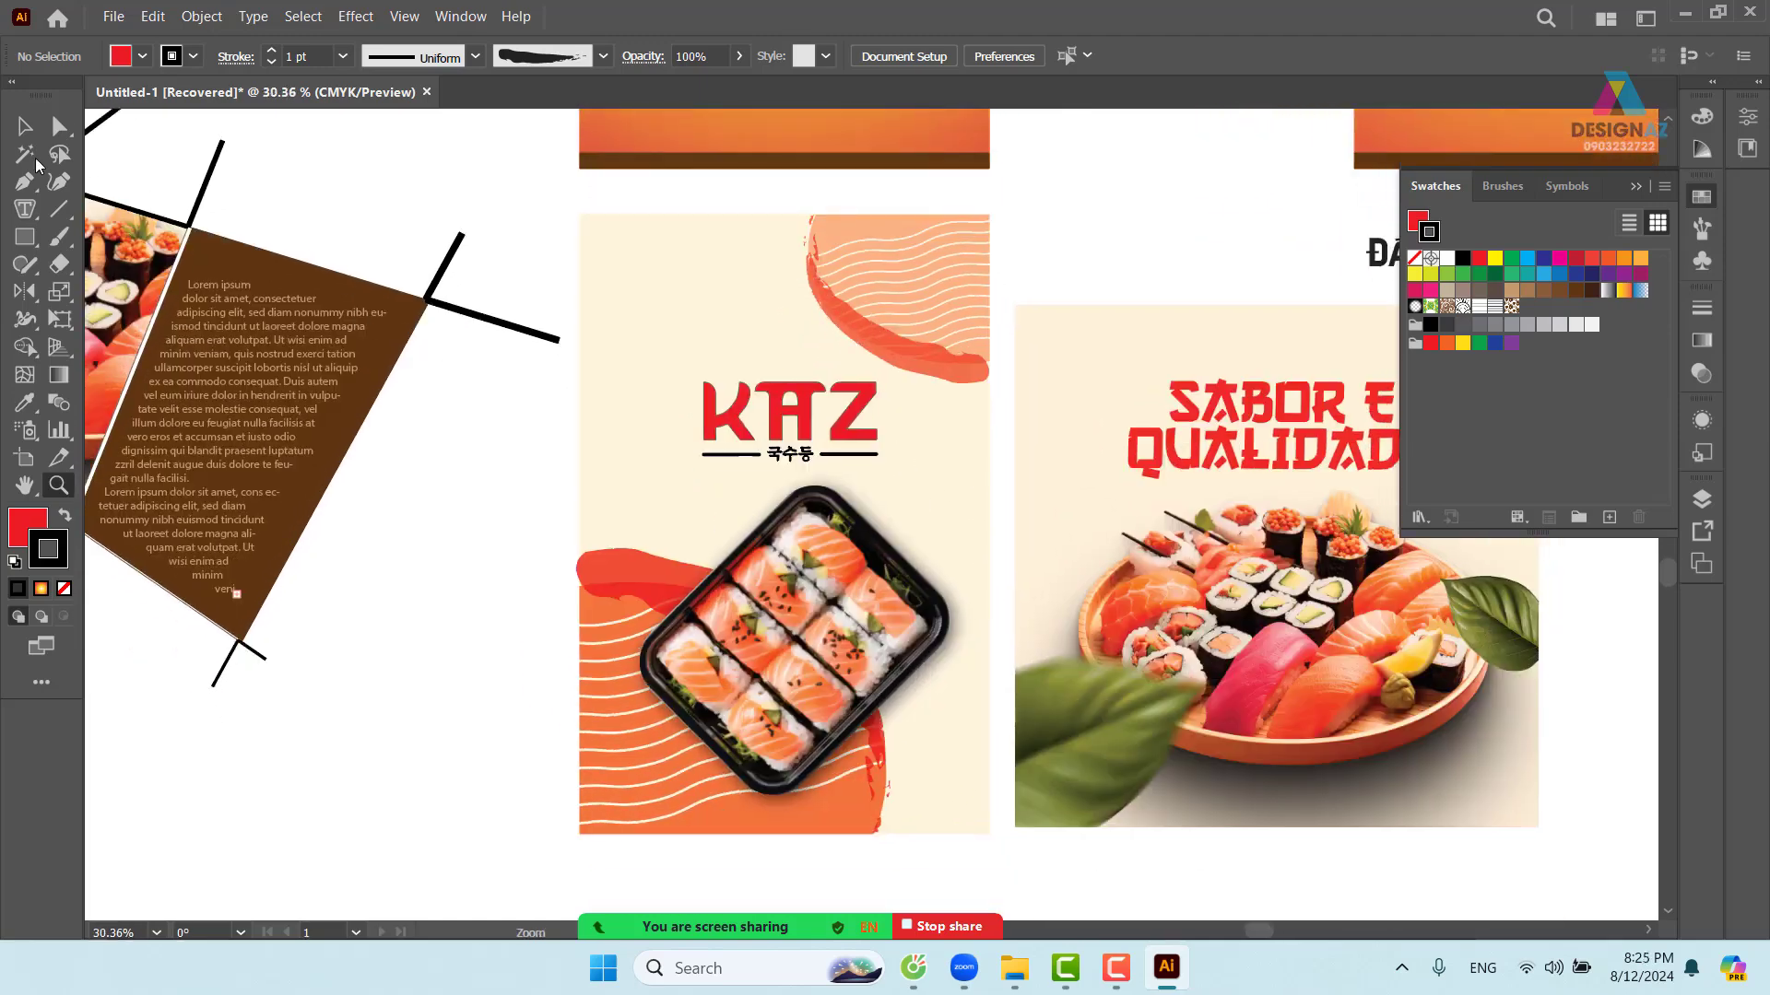
click(24, 126)
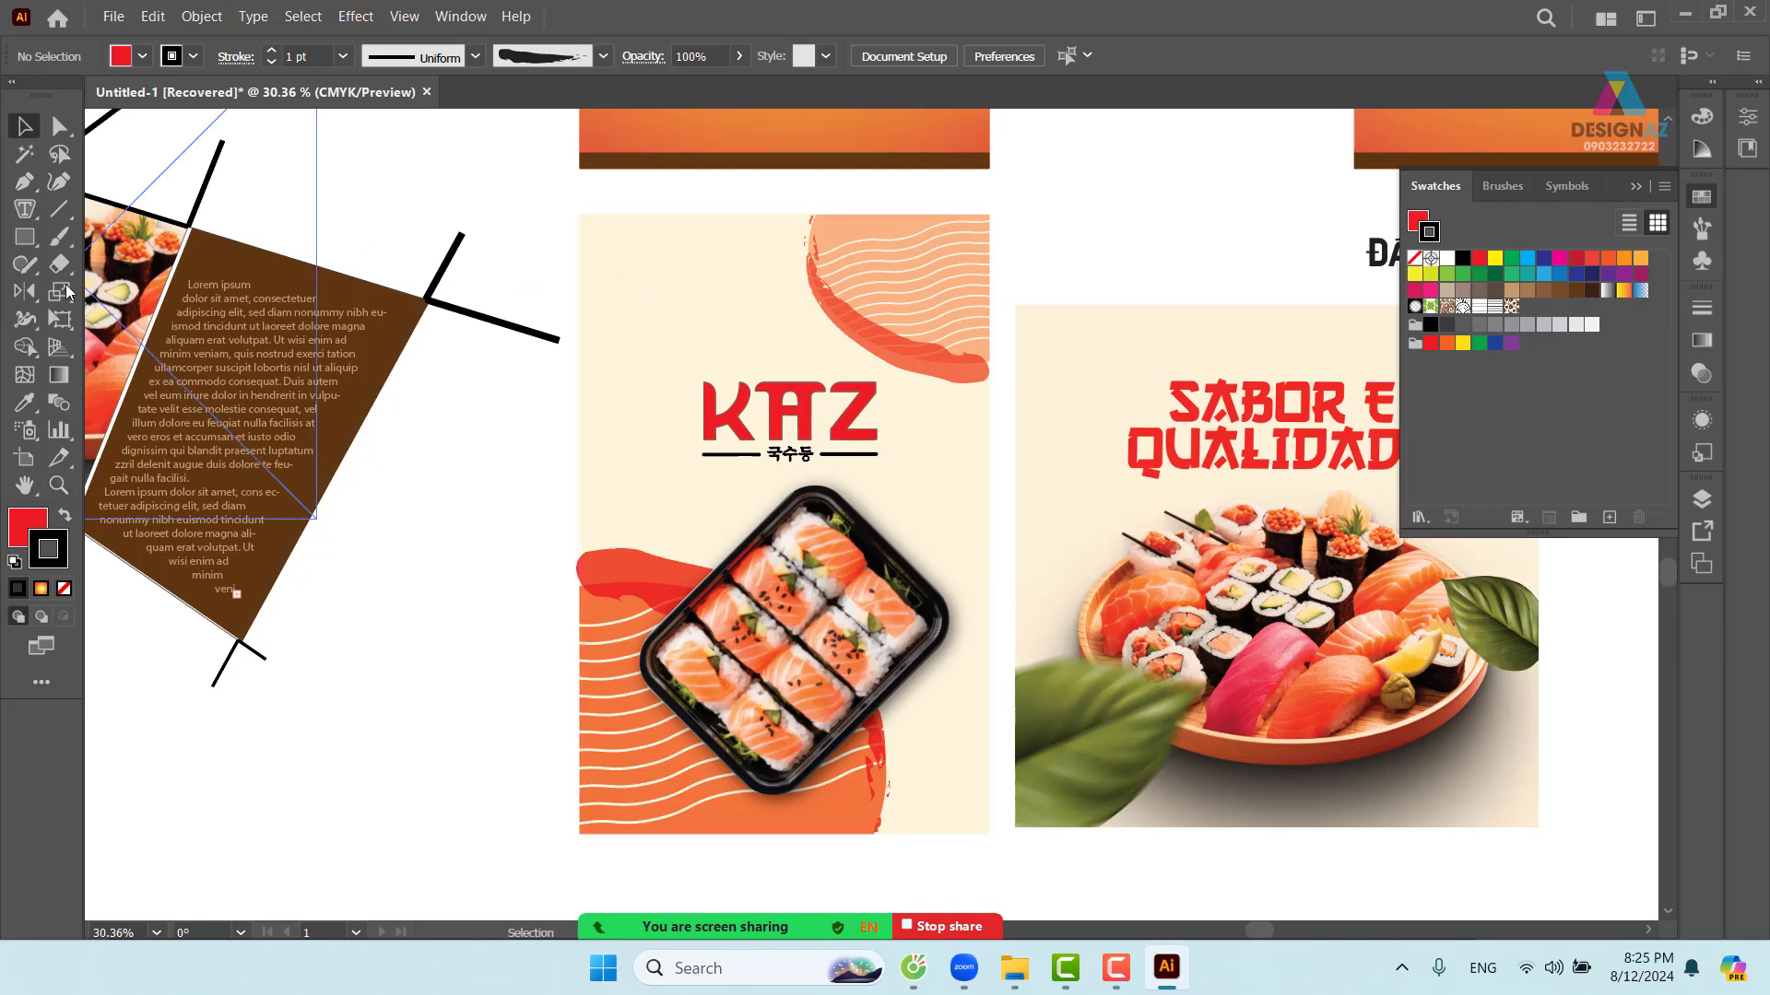
click(25, 237)
click(133, 288)
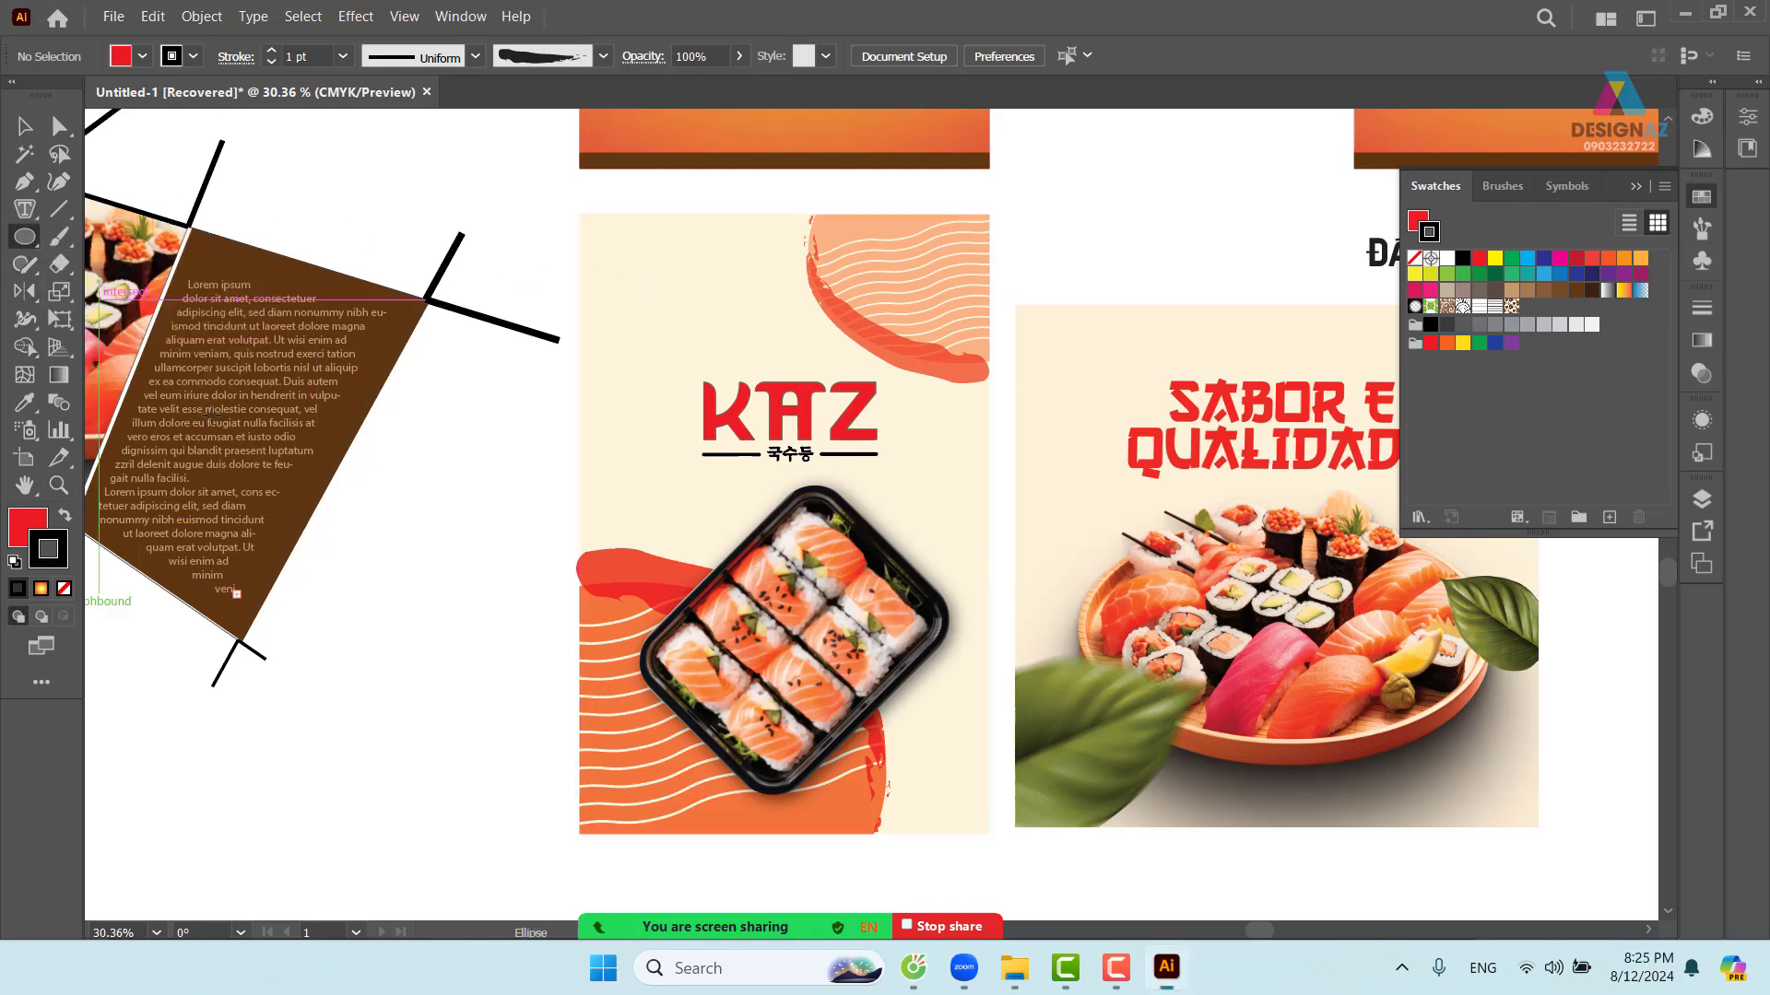
drag(385, 634, 453, 703)
- Cut the small red circle to its upper half by deleting its bottom anchor point
click(59, 126)
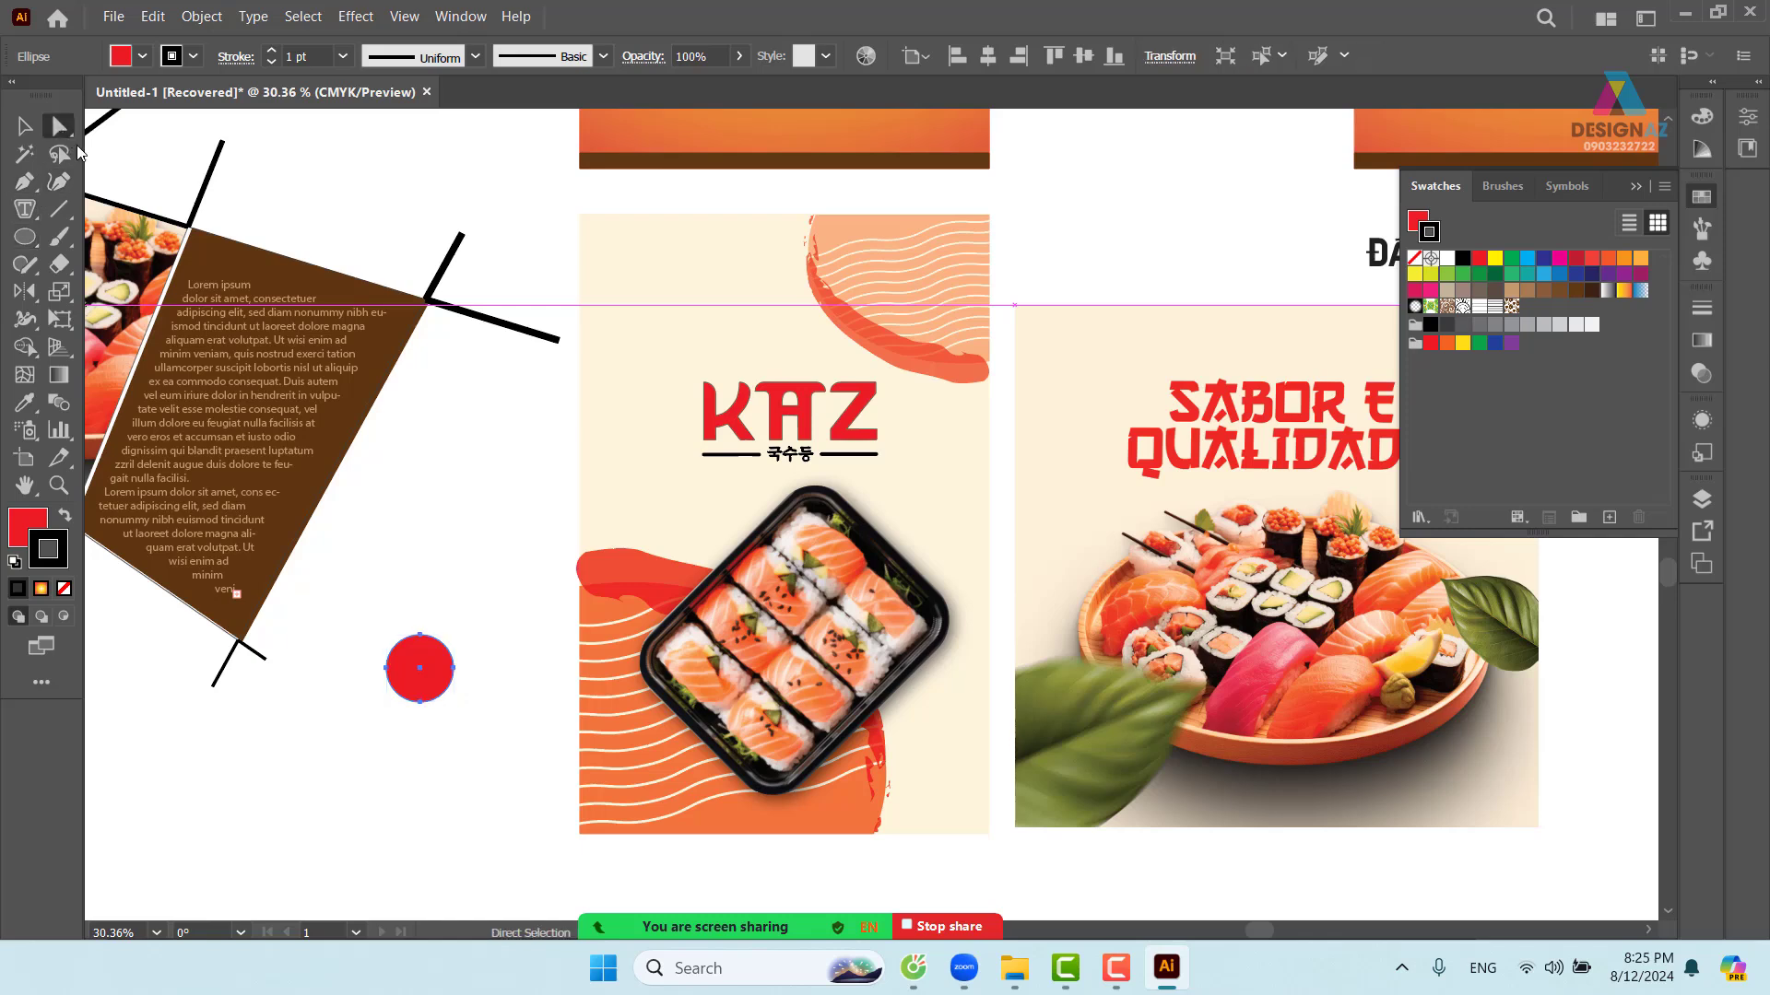
drag(381, 750, 444, 693)
key(Delete)
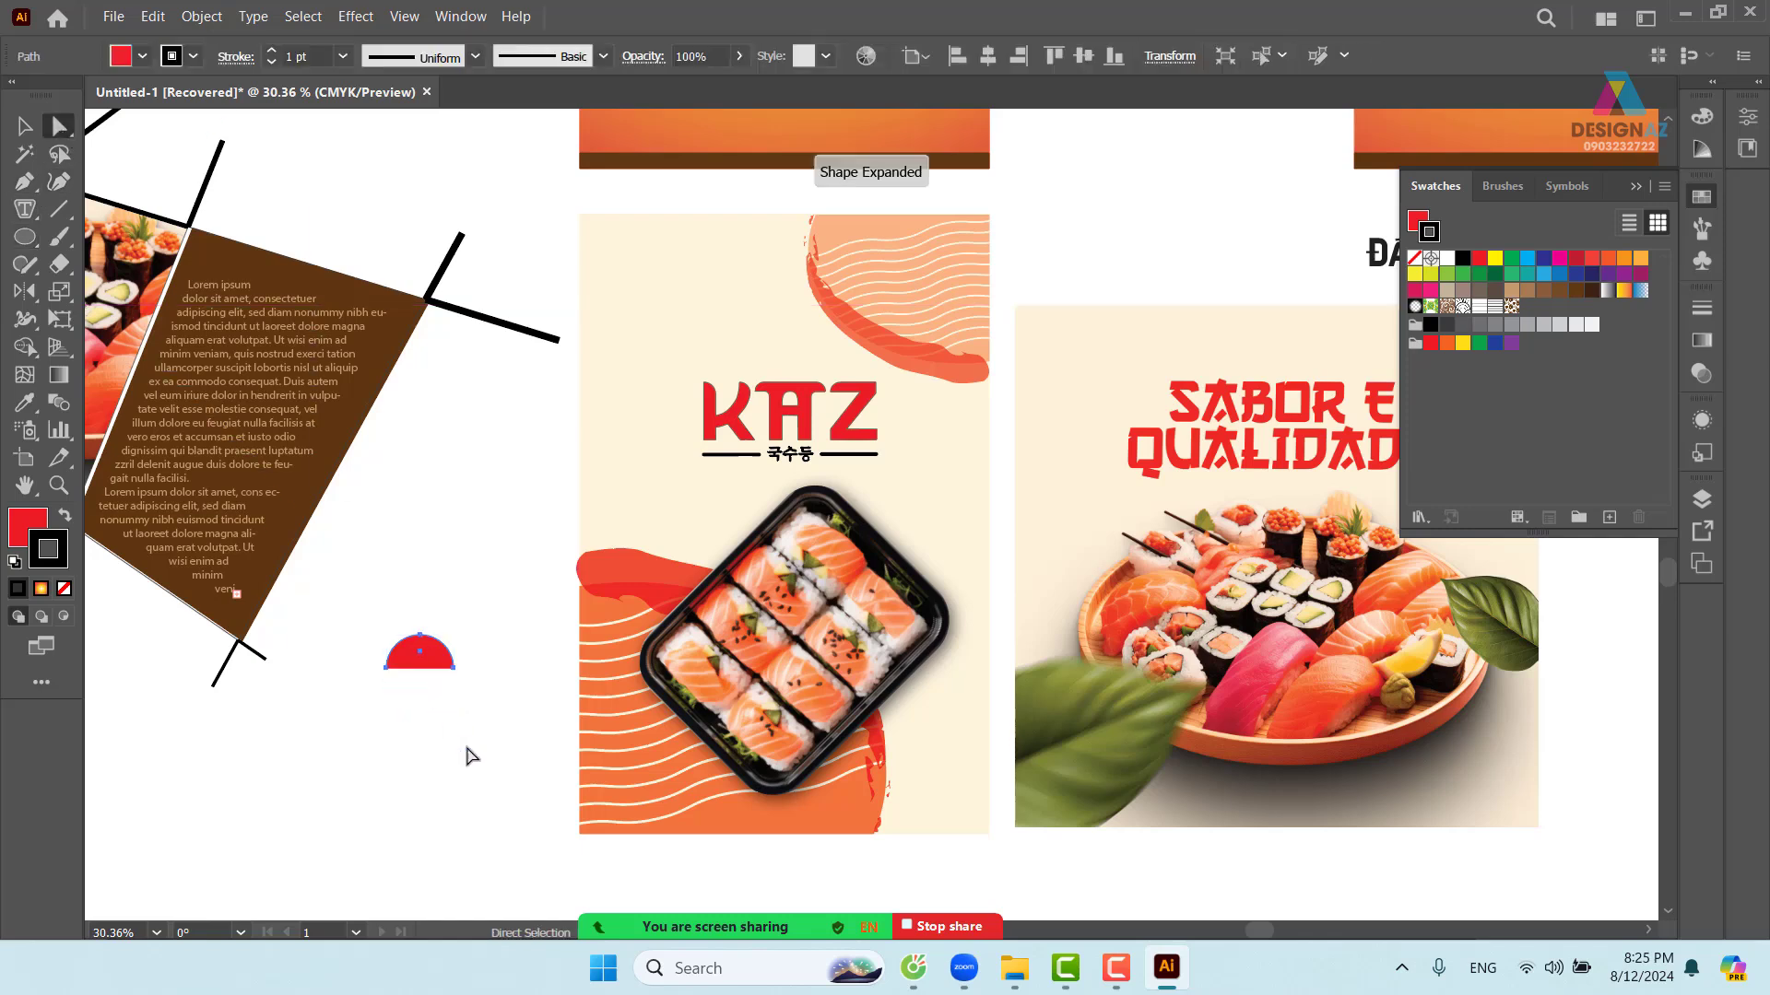
- Turn the half circle into an unfilled arc with a grey-brown stroke and save it as a pattern swatch
key(shift+x)
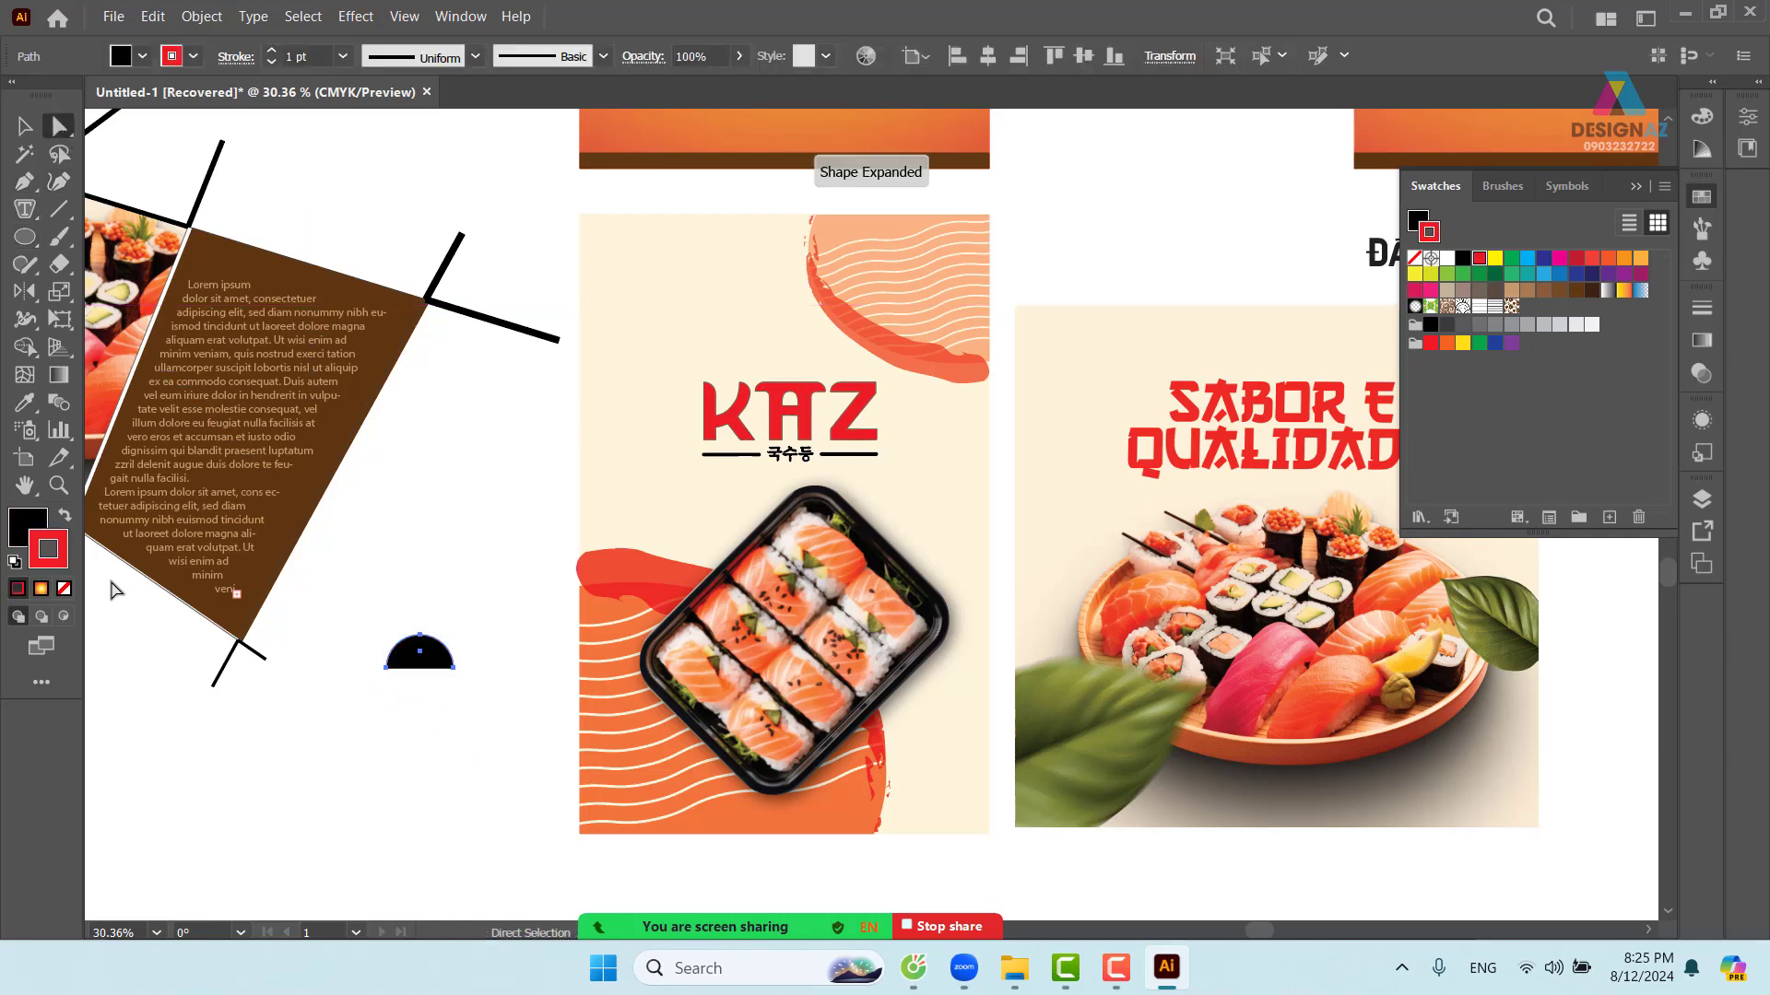
click(64, 588)
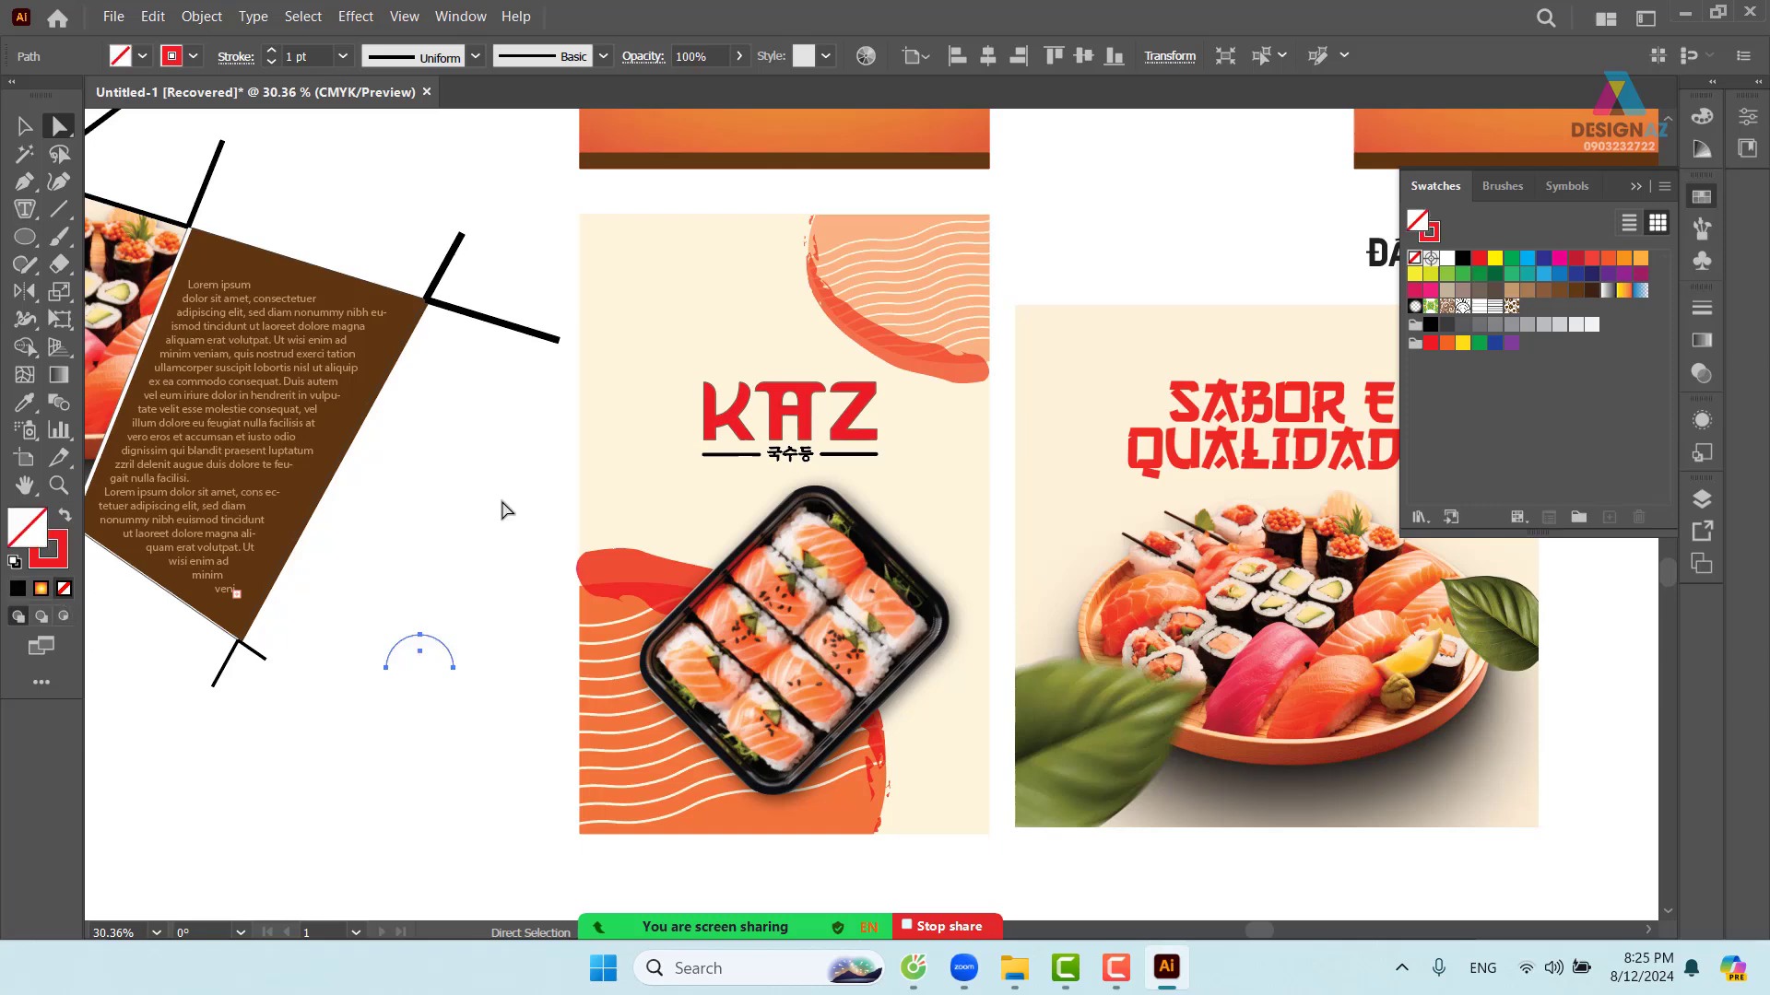
click(24, 126)
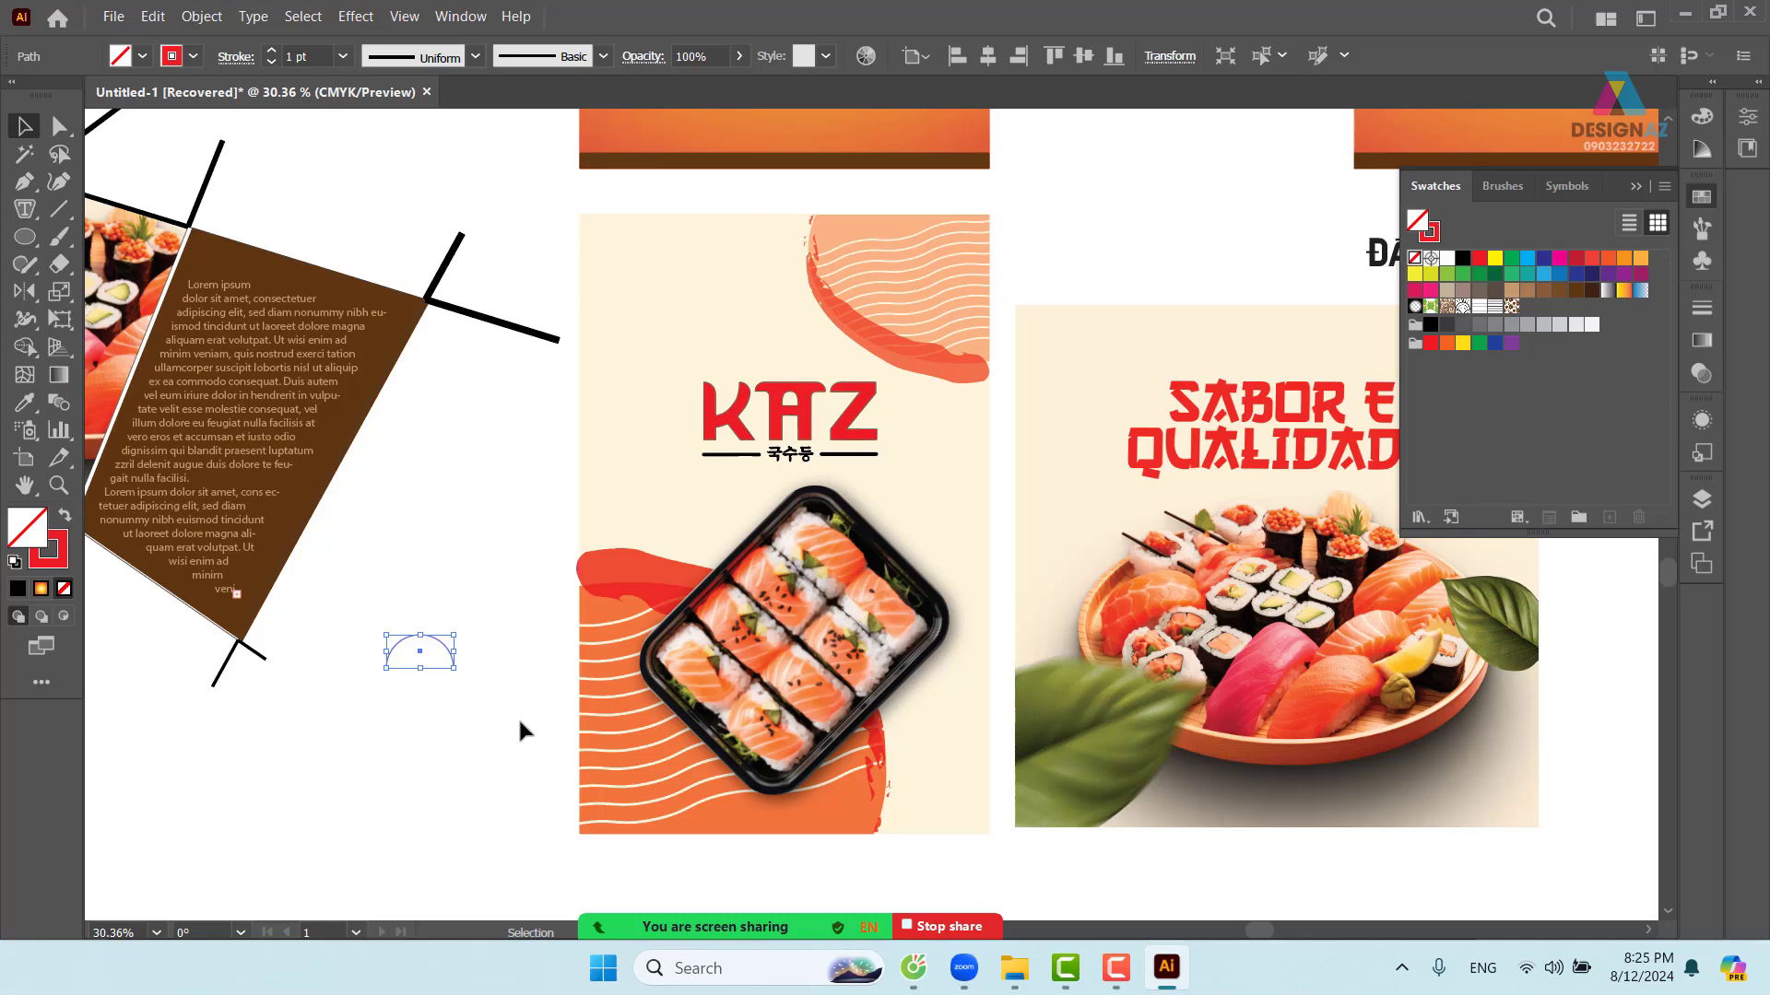
click(1461, 291)
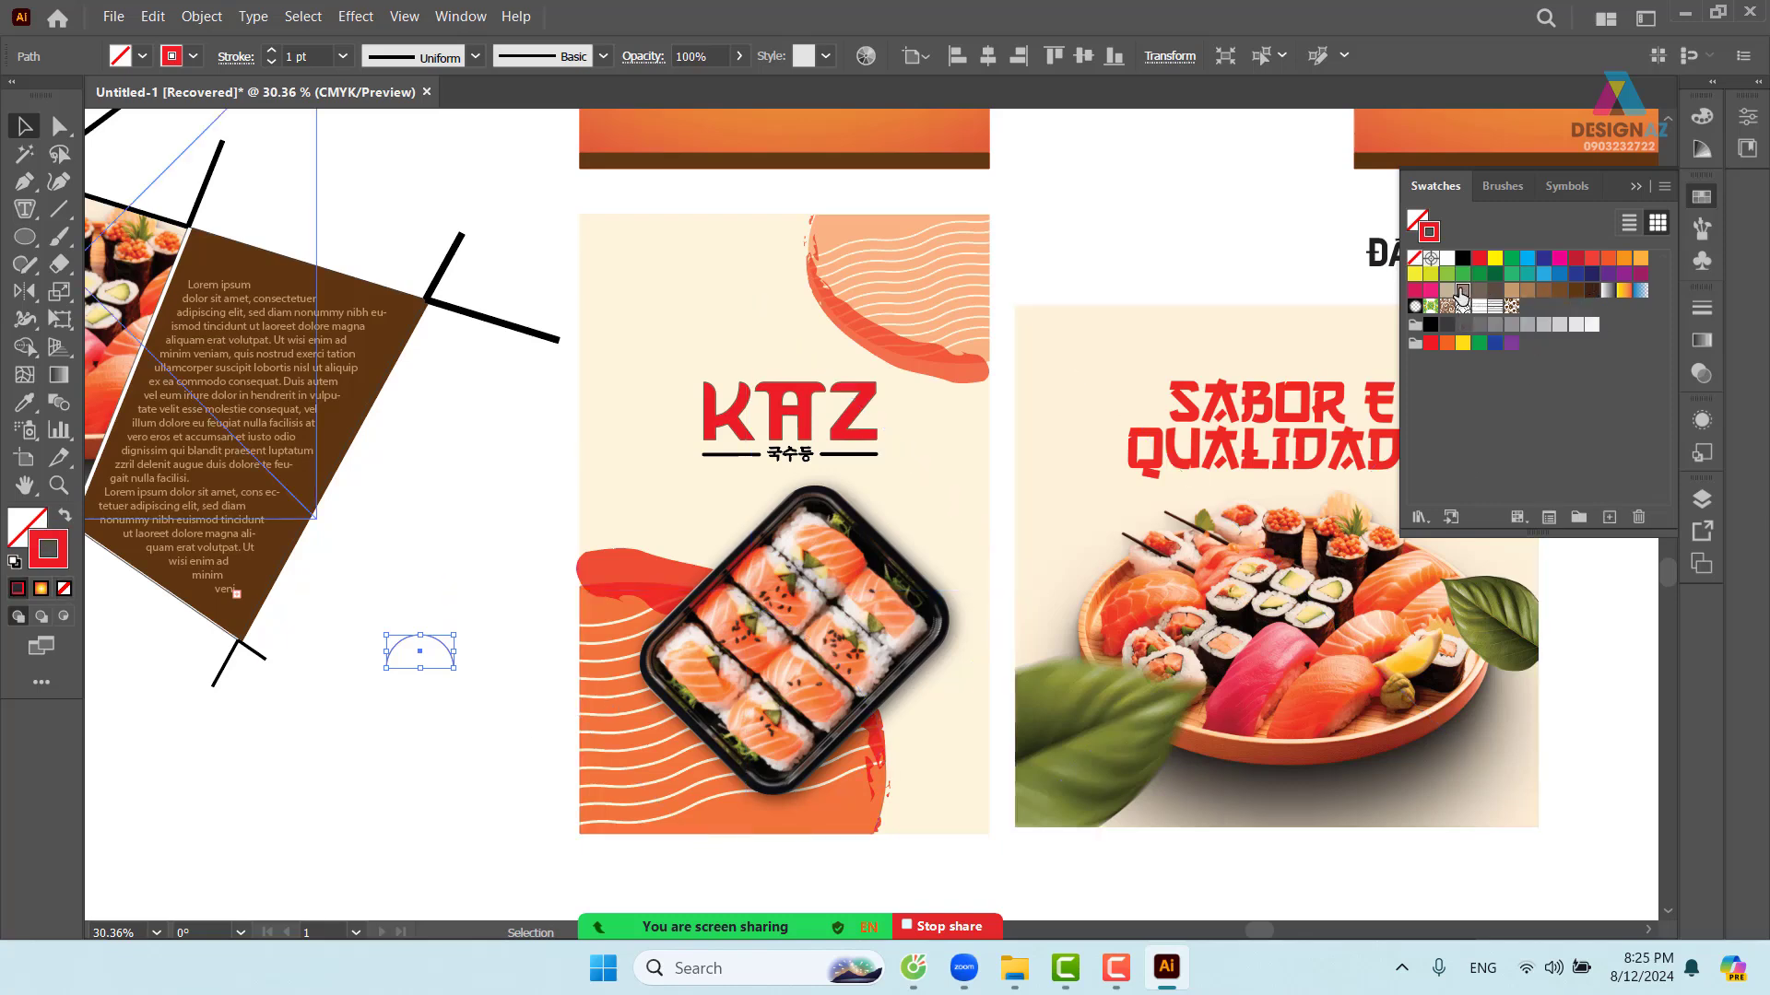
drag(415, 665, 1595, 378)
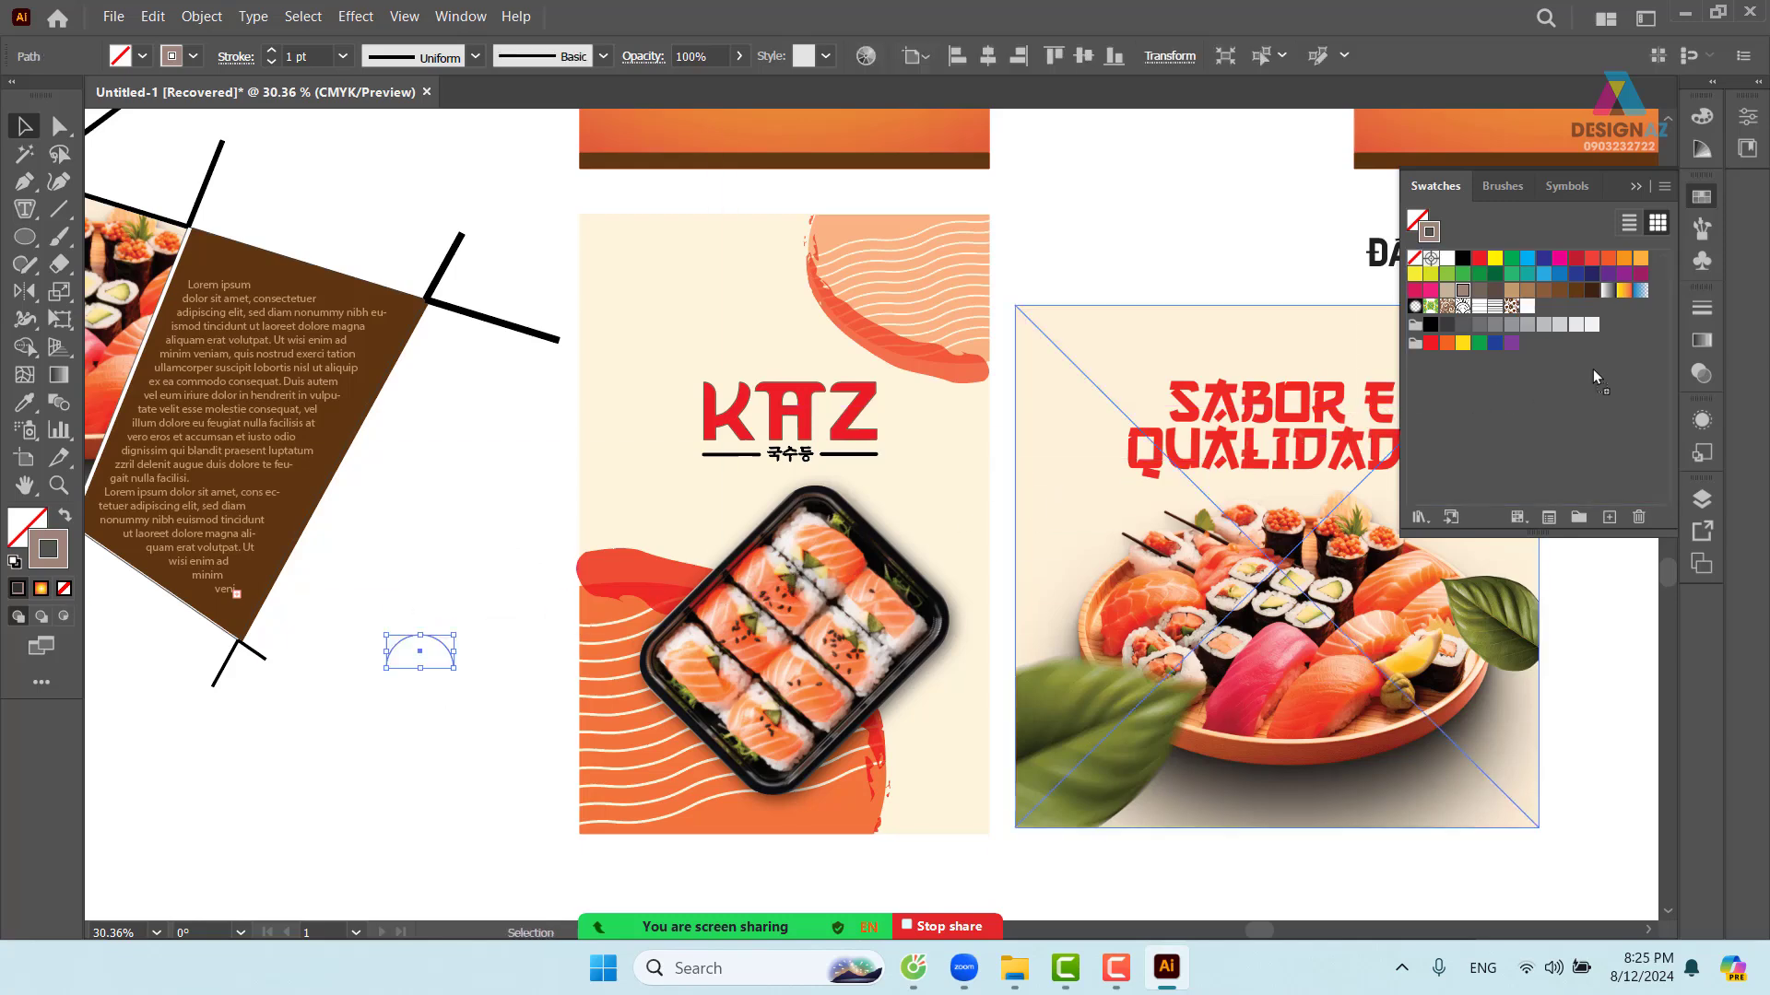
- Duplicate the KAZ poster's cream background in place and fill the copy with the new arc pattern
drag(620, 484, 541, 461)
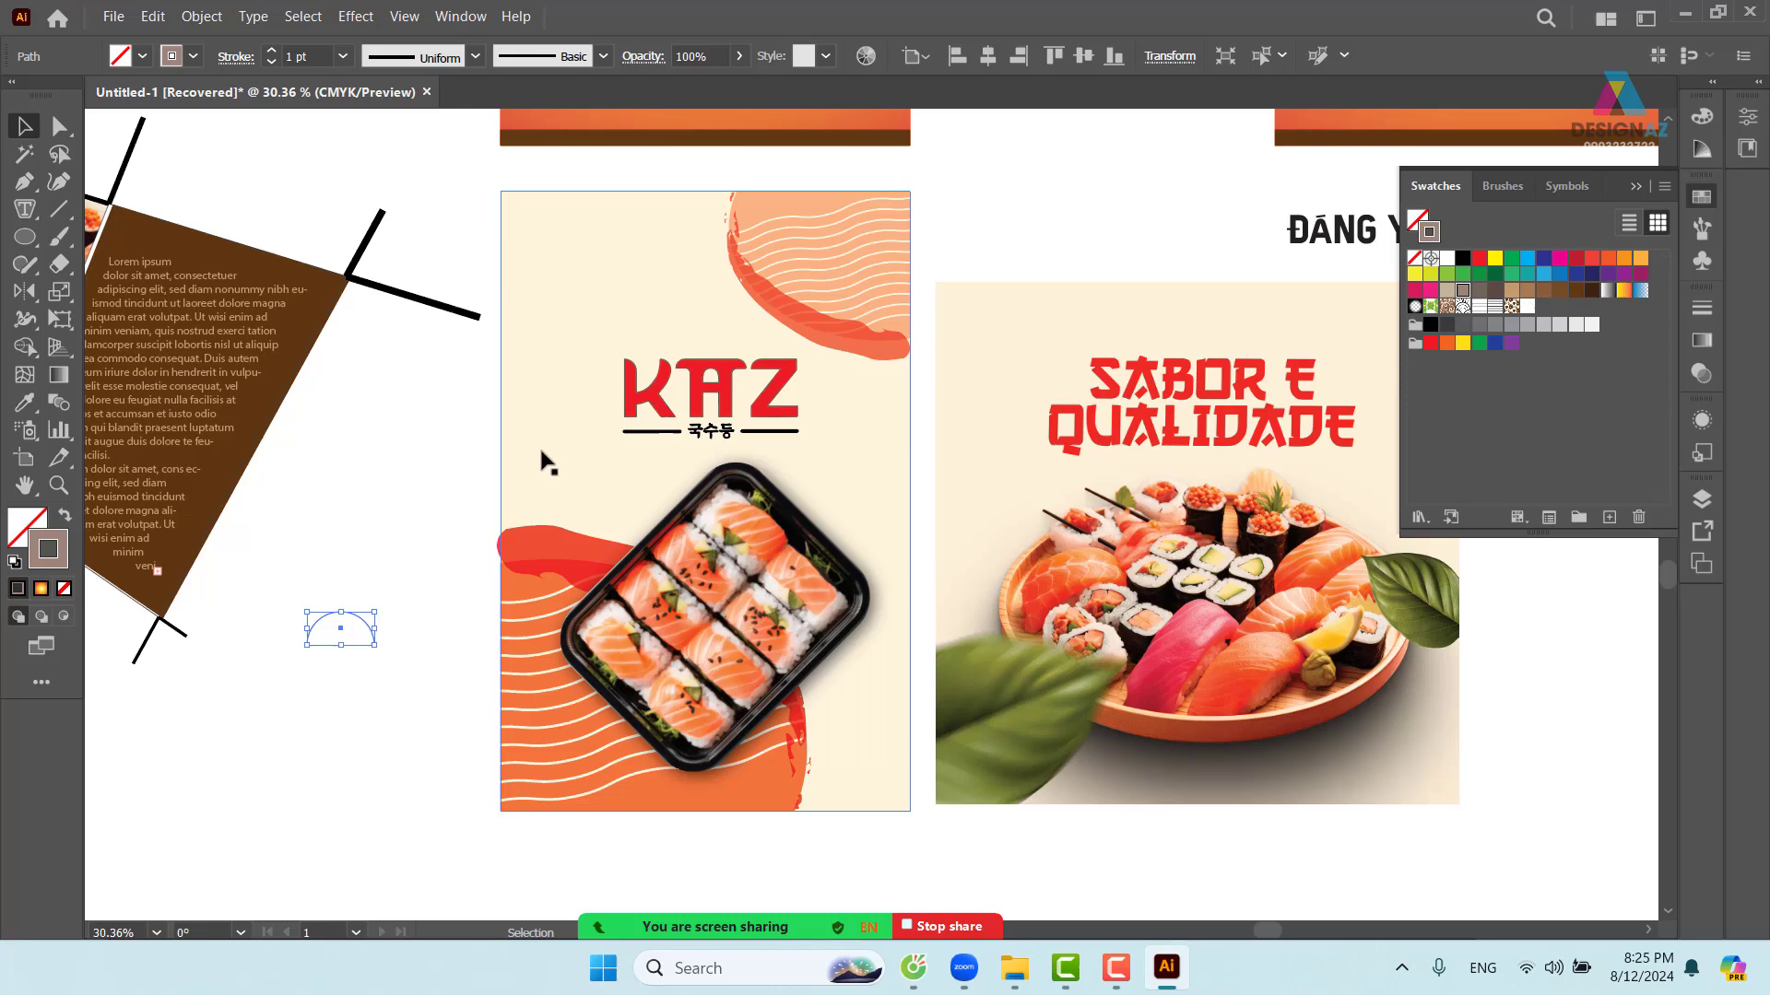
click(481, 200)
click(570, 223)
key(a)
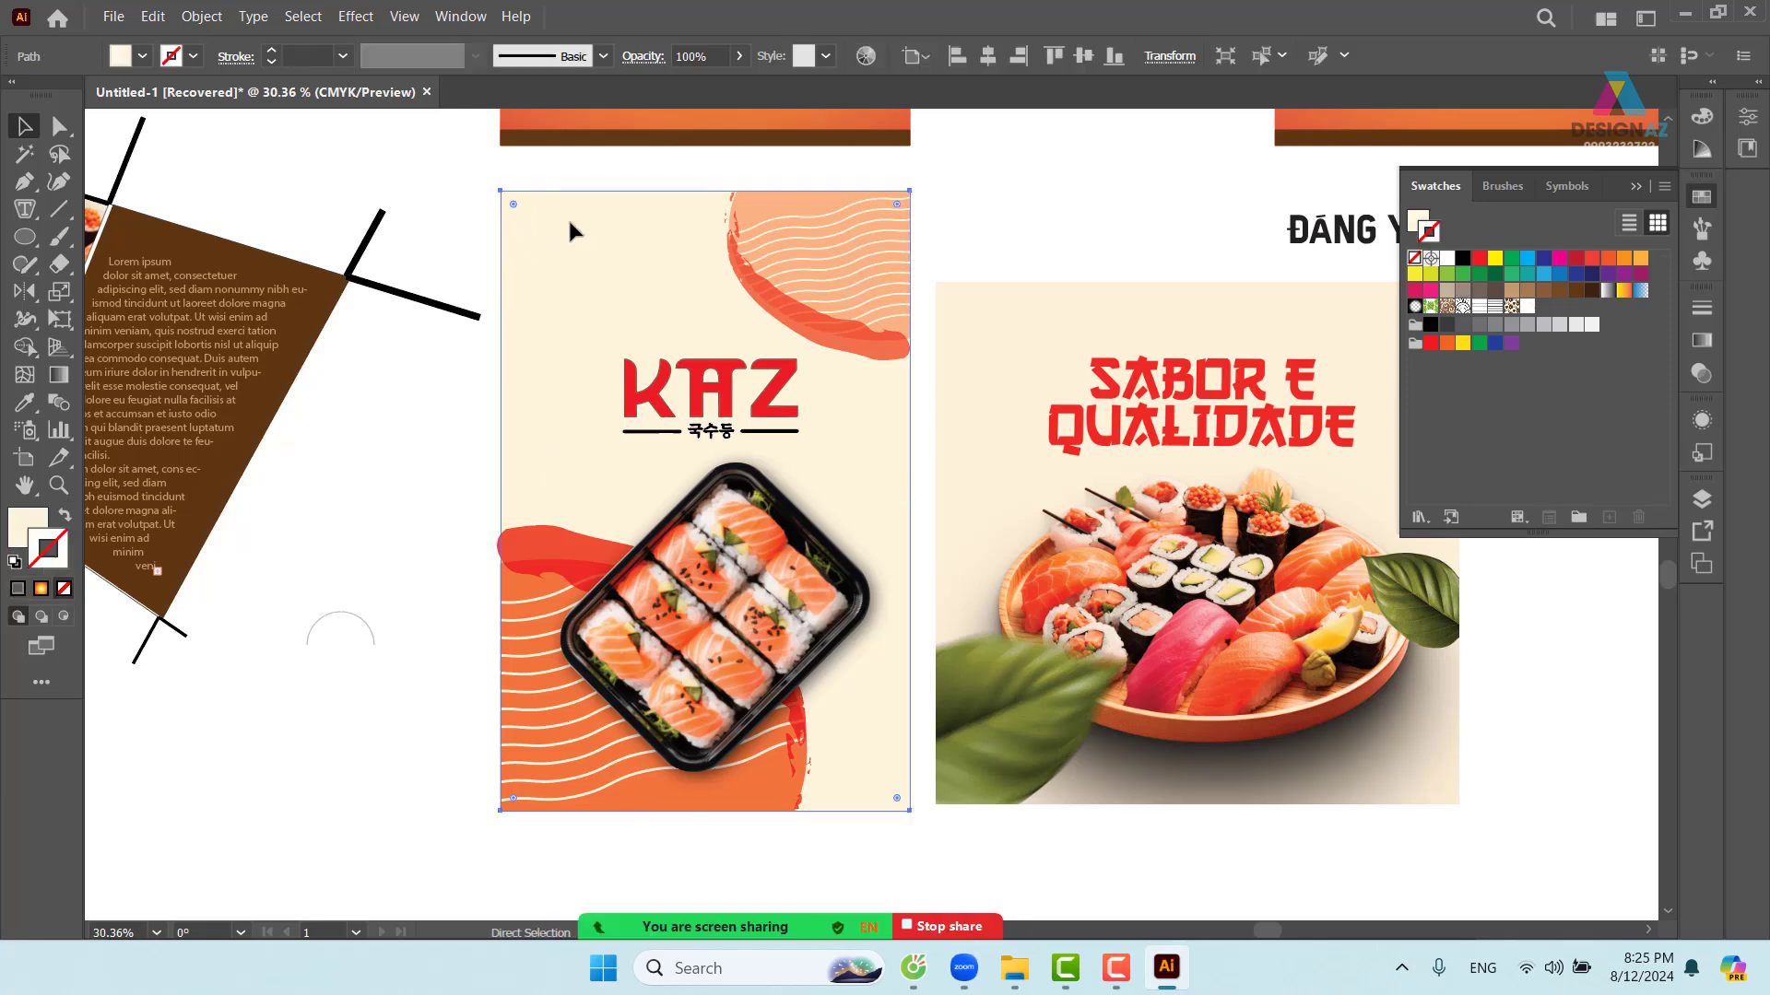
key(v)
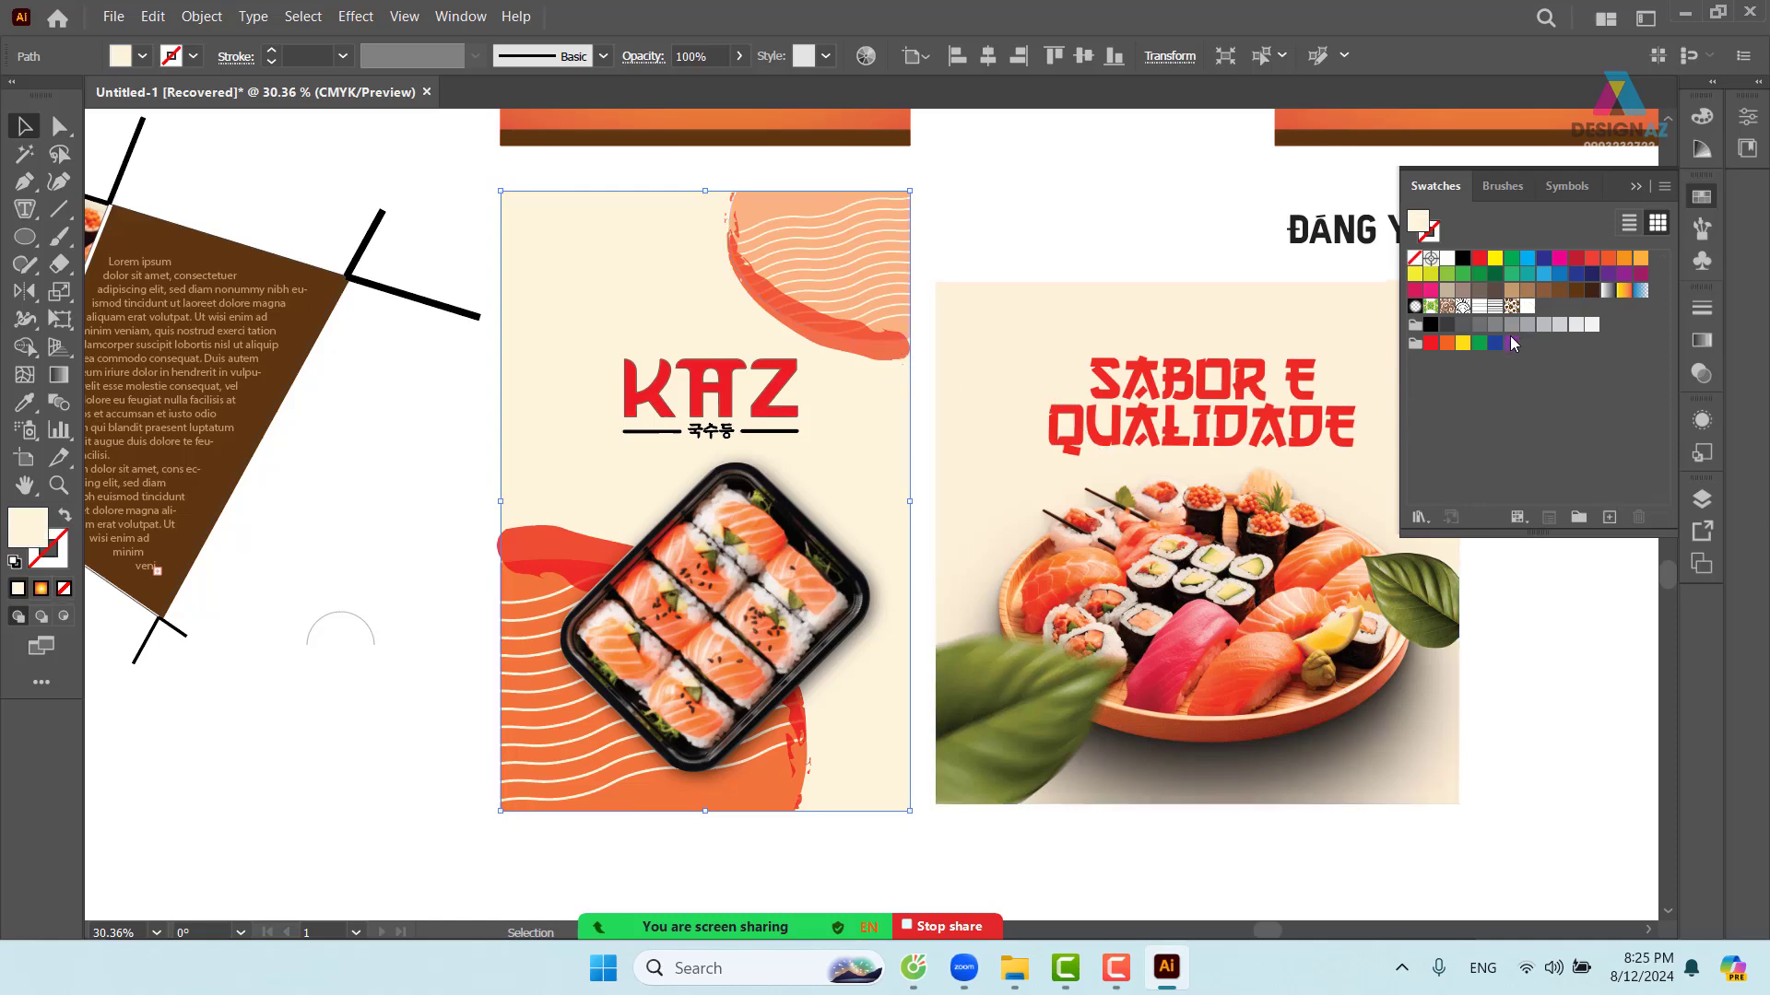
click(1527, 310)
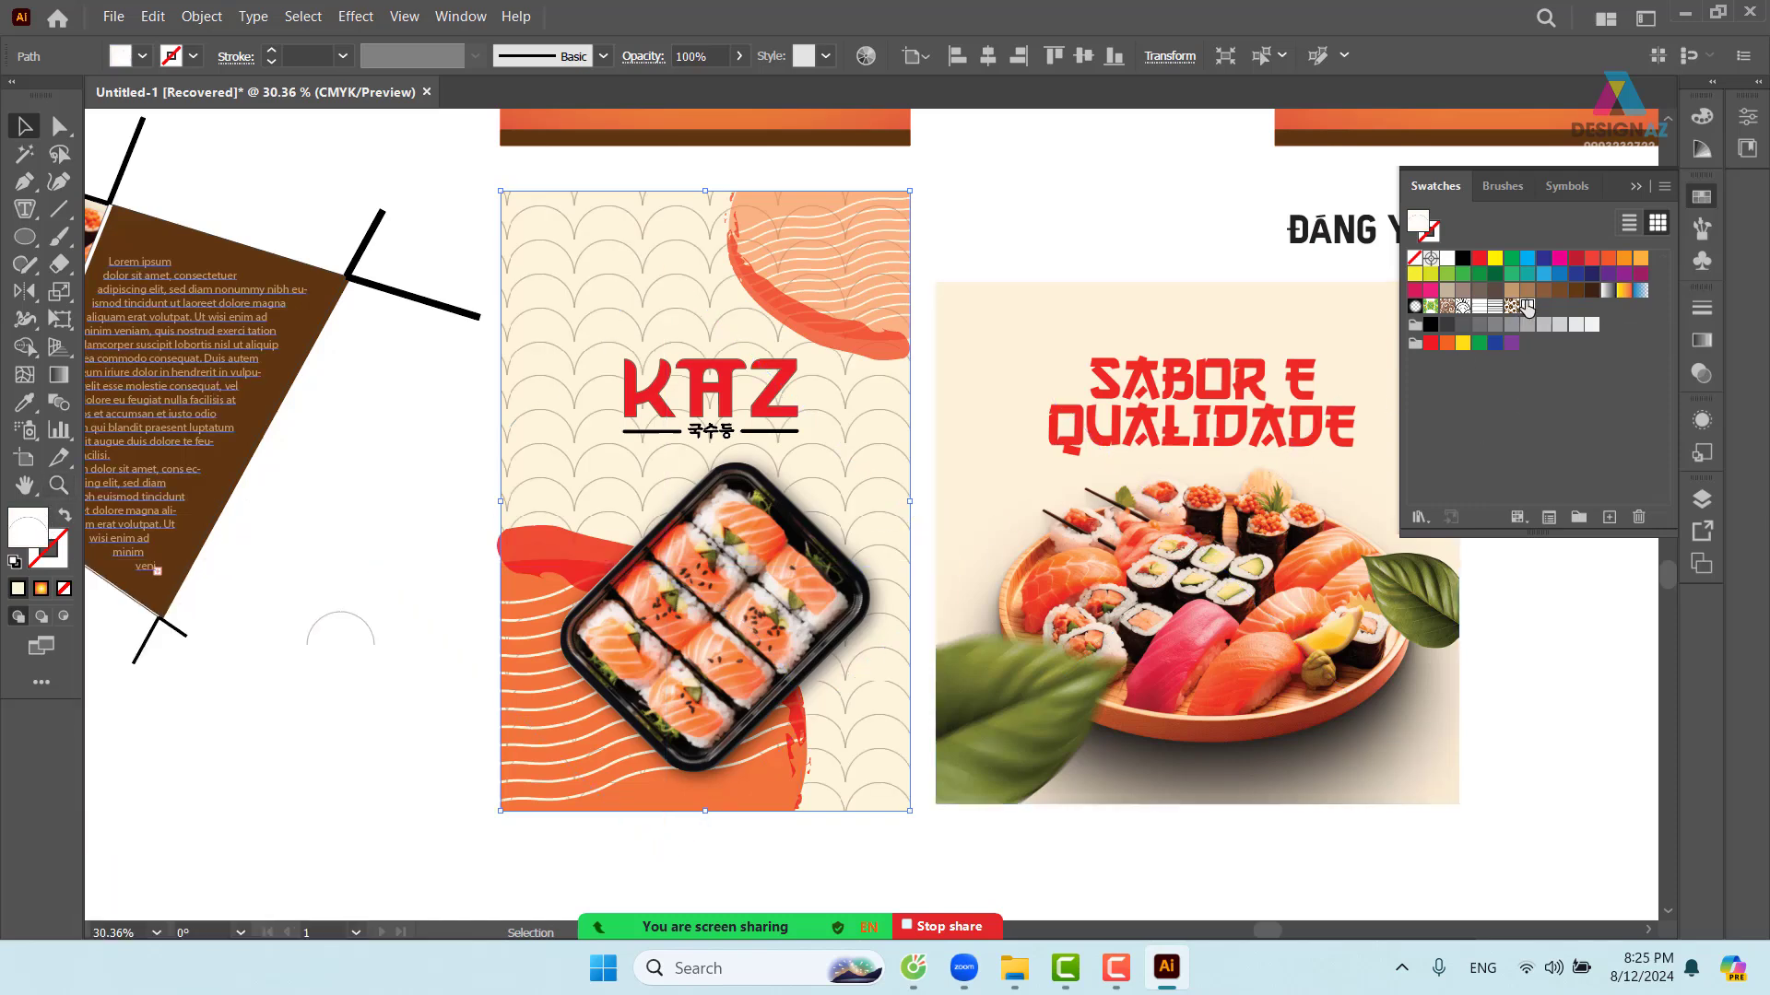
- Change the arc pattern's tile type to Brick by Row and finish editing the pattern
double_click(1527, 308)
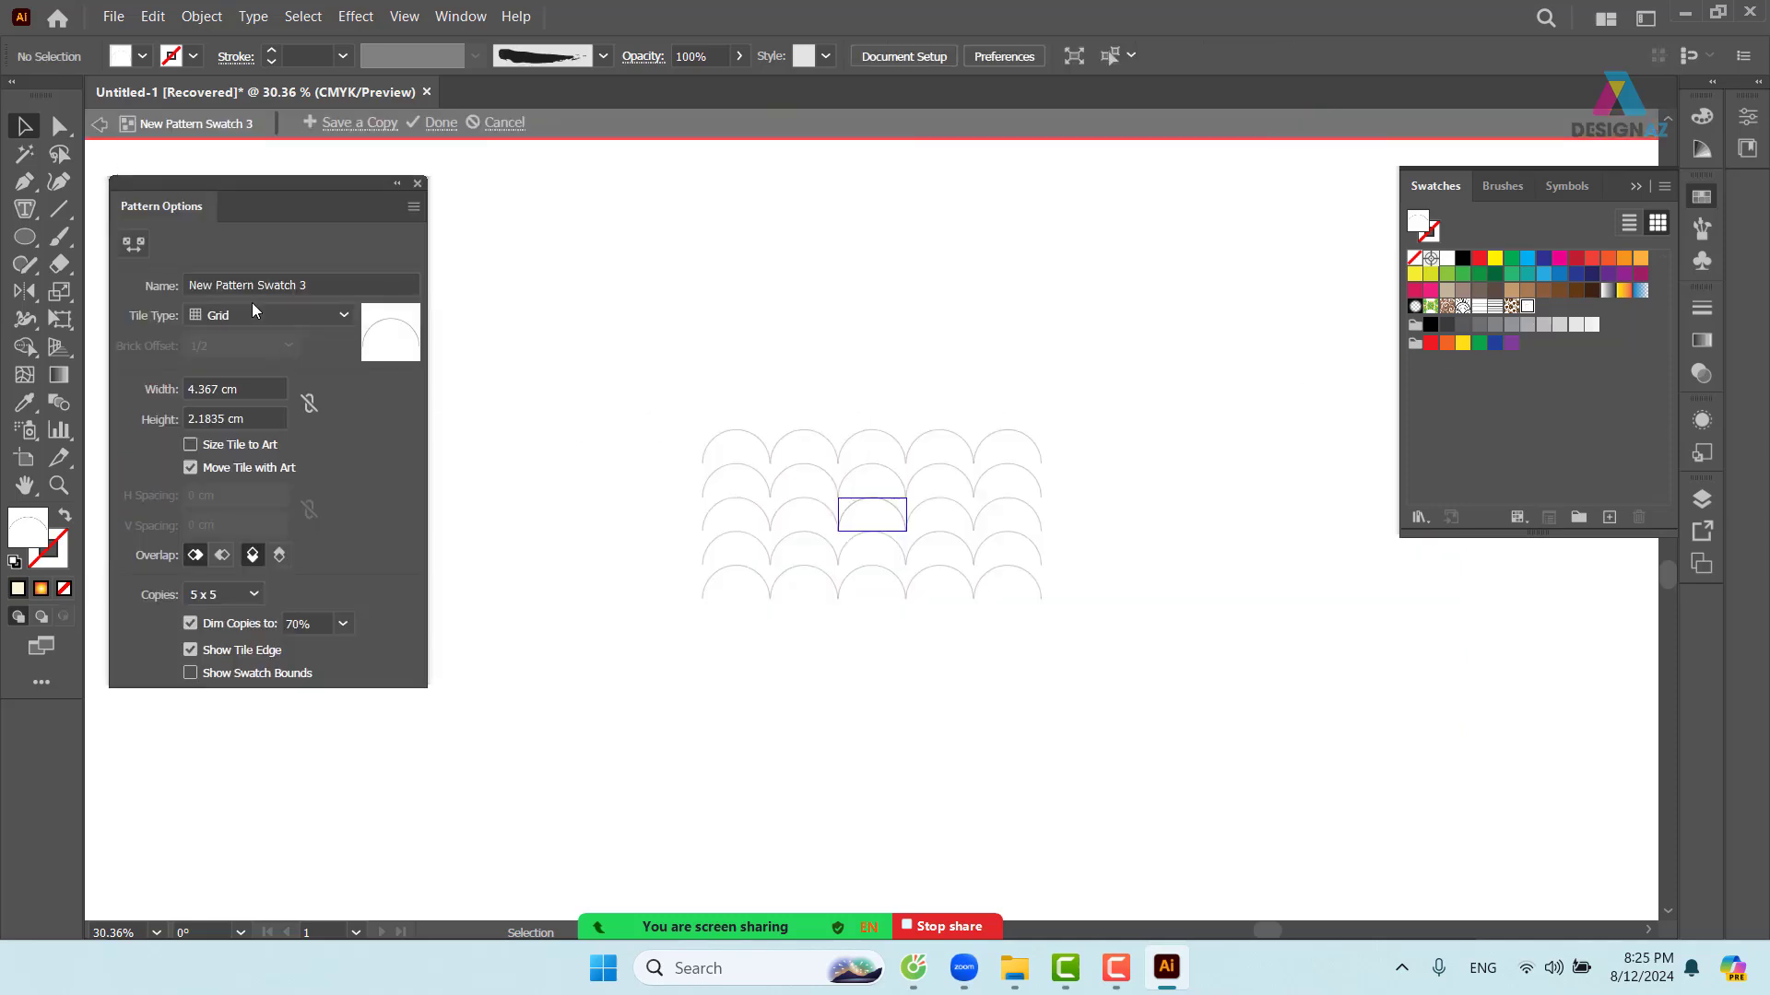
click(262, 316)
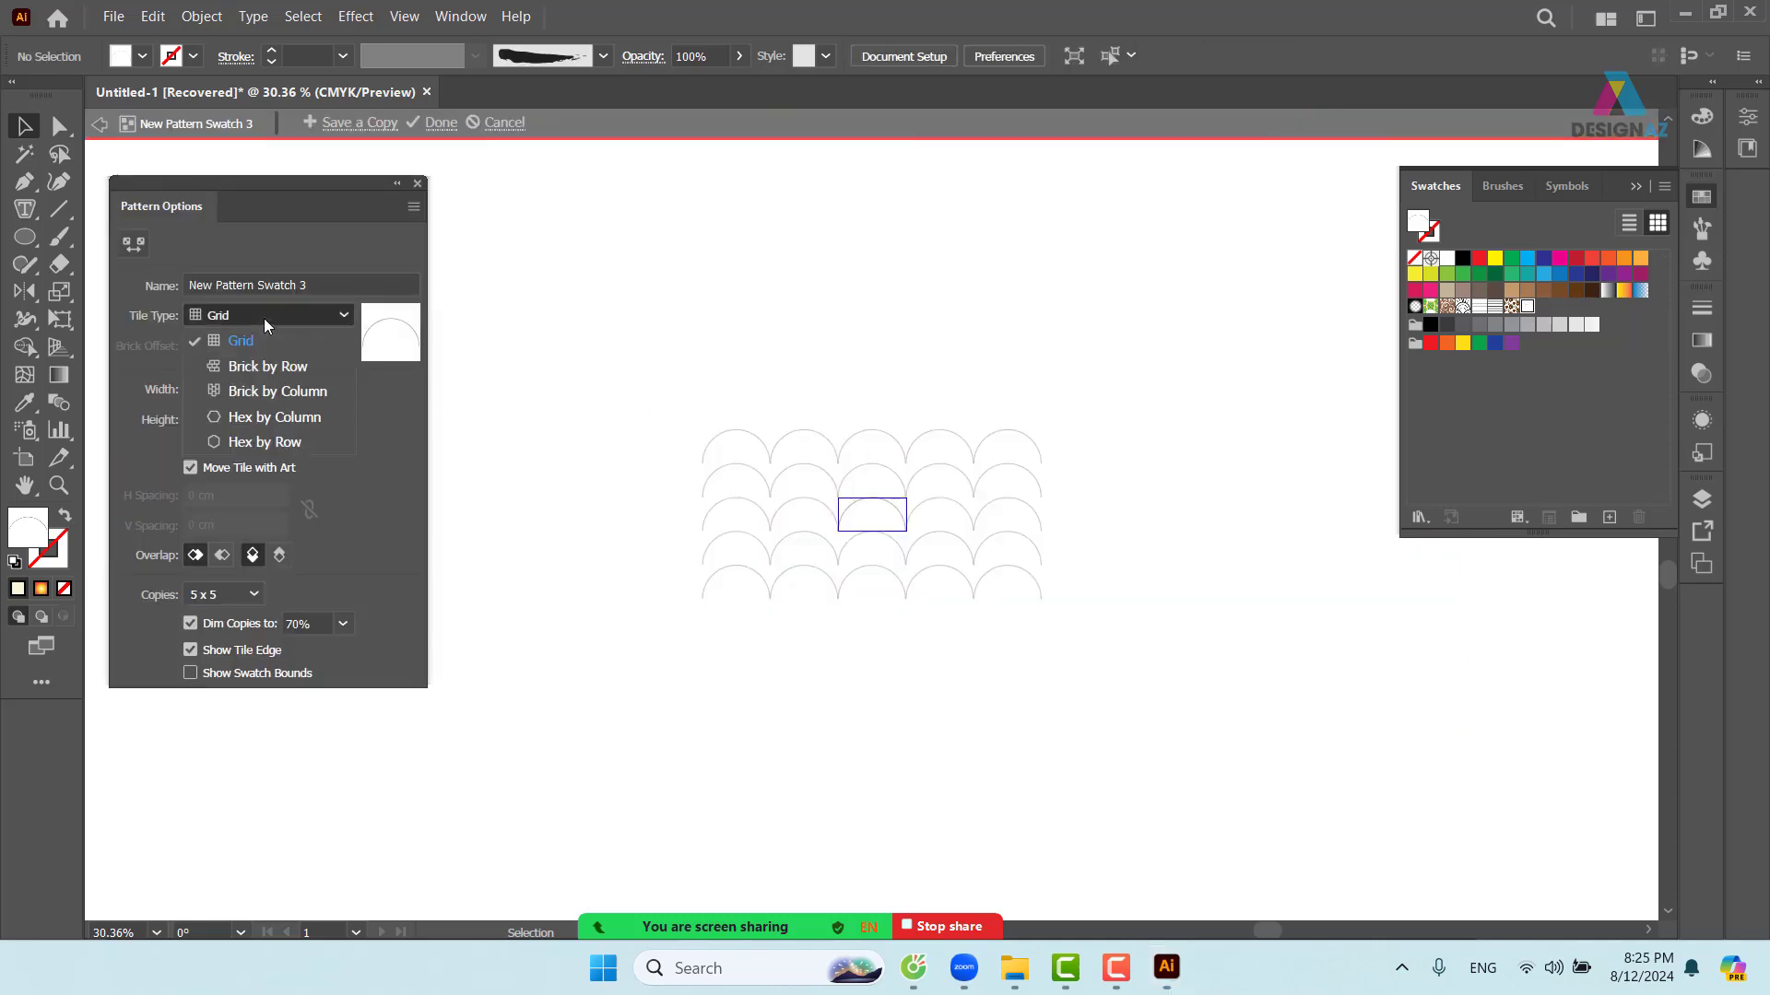
click(286, 368)
double_click(702, 334)
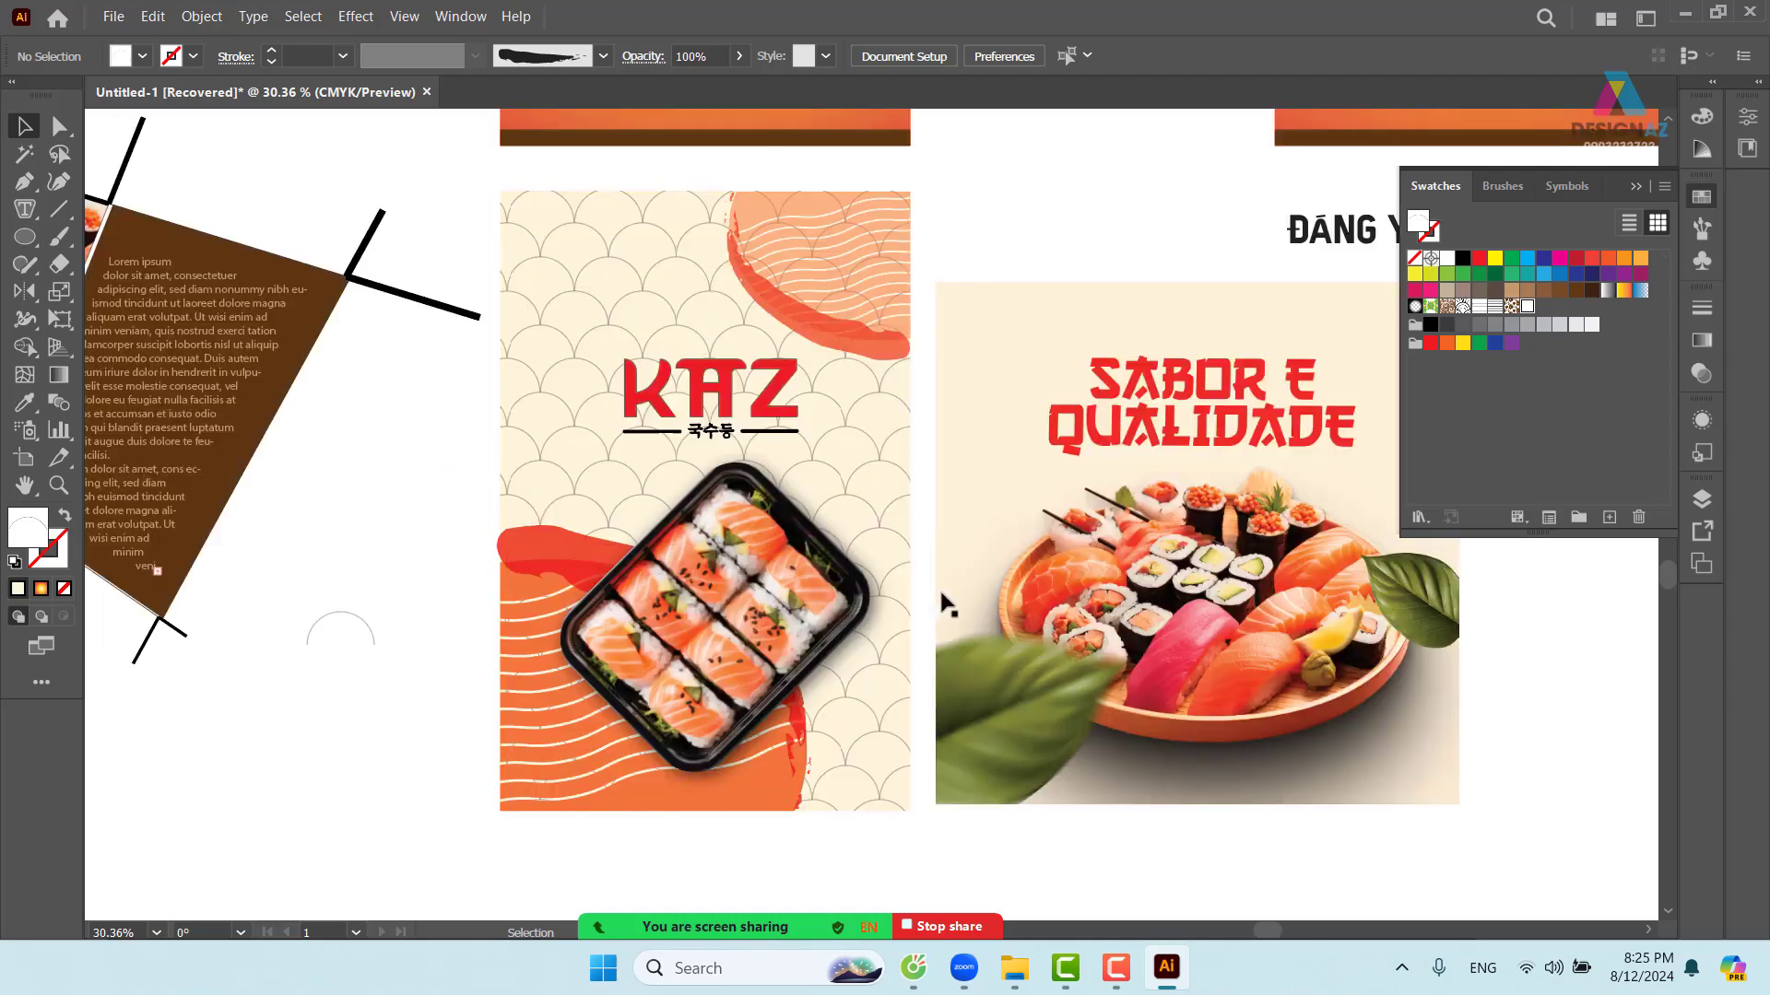
- Reopen the arc pattern for editing and add a smaller concentric copy of the arc, aligned with the tile's bottom edge
click(860, 502)
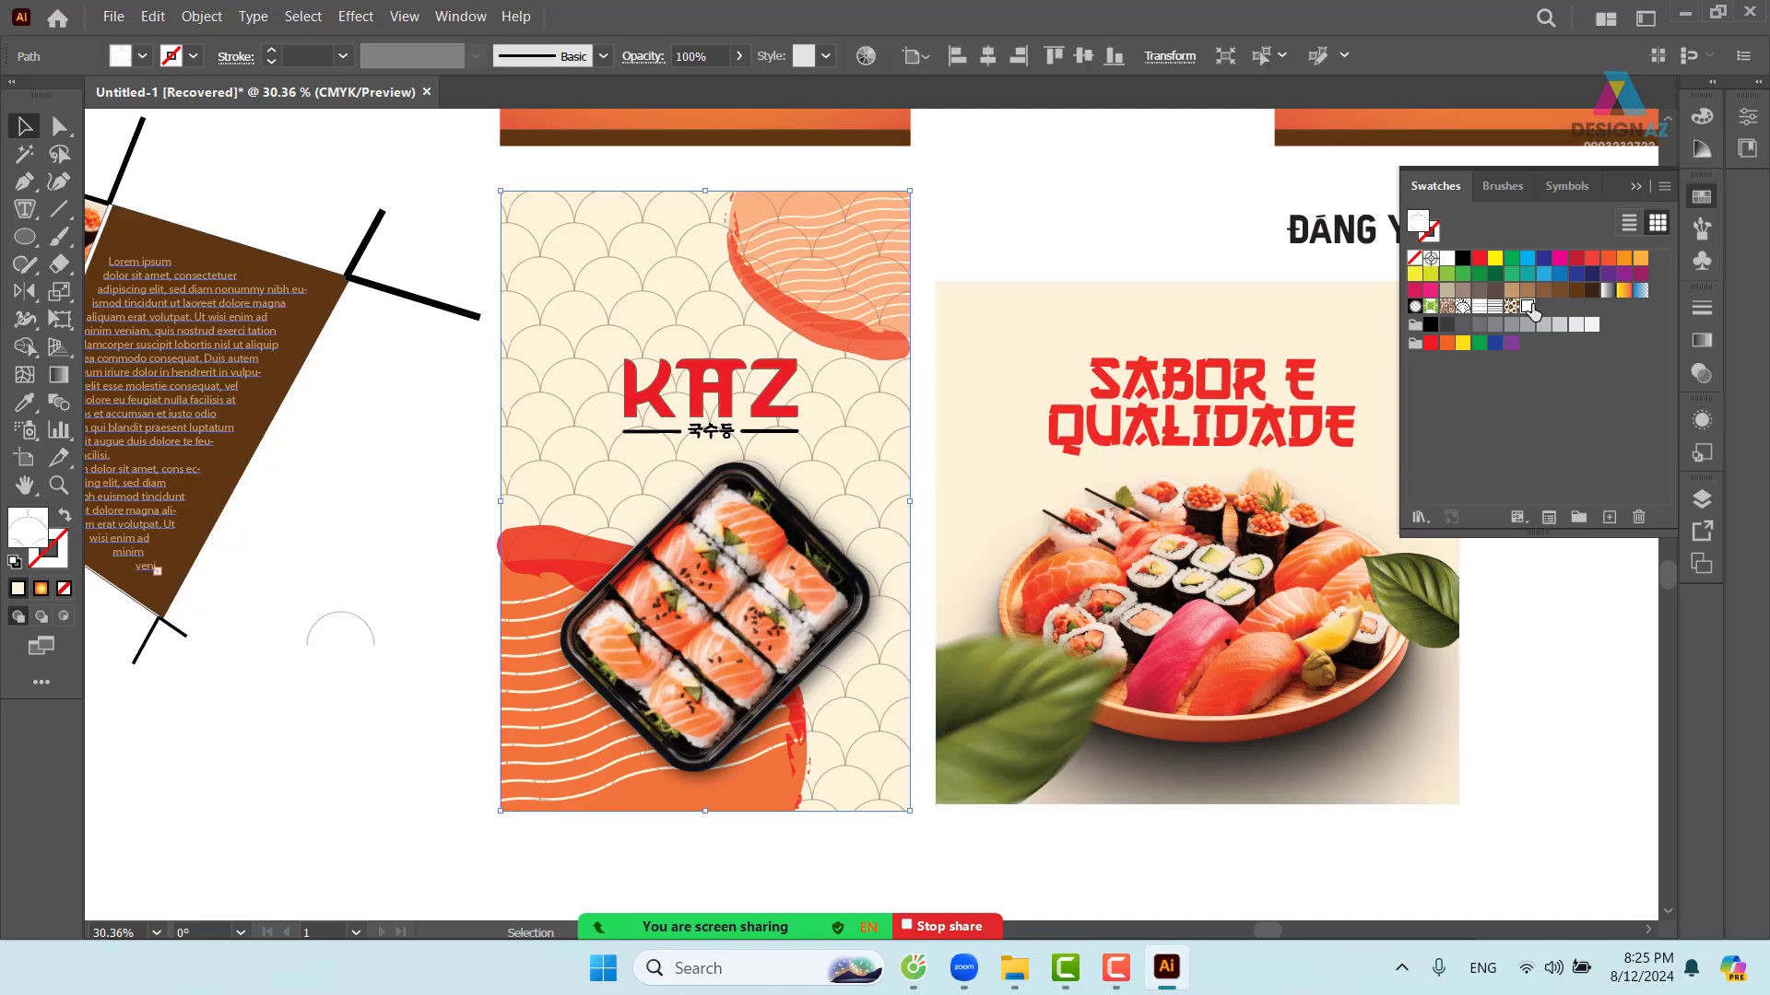
double_click(1526, 309)
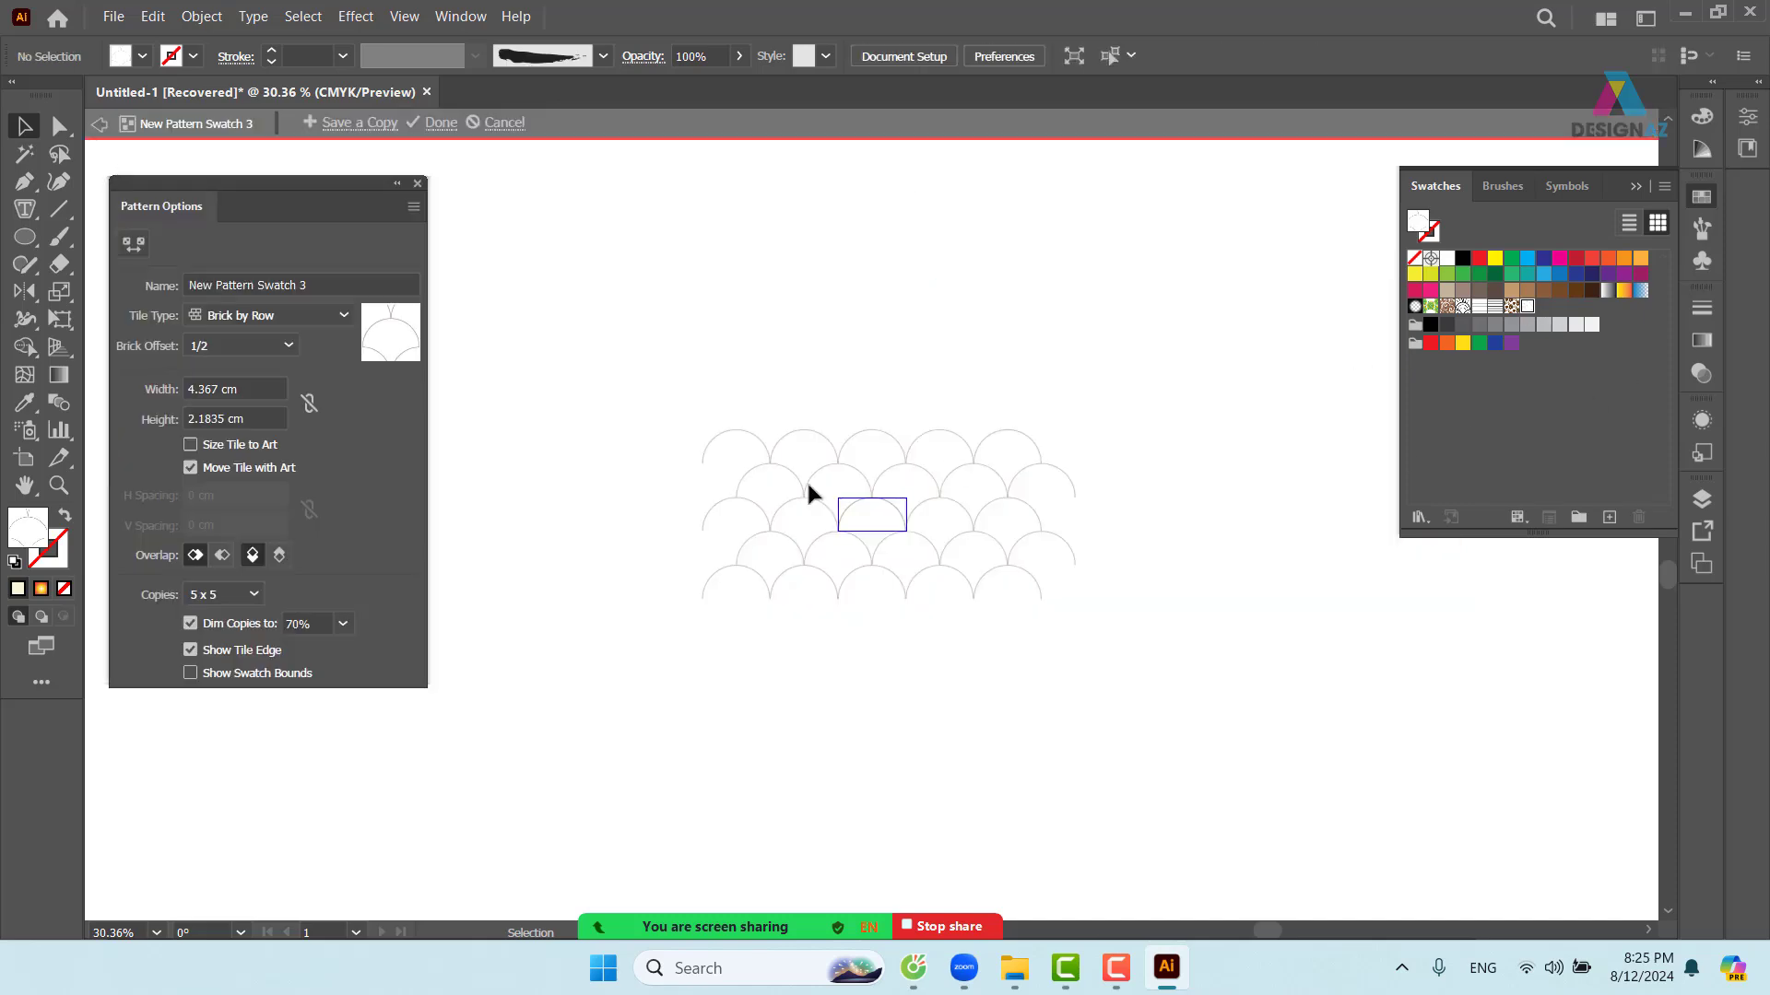
click(900, 516)
key(ctrl+equal)
key(ctrl+equal)
key(ctrl+equal)
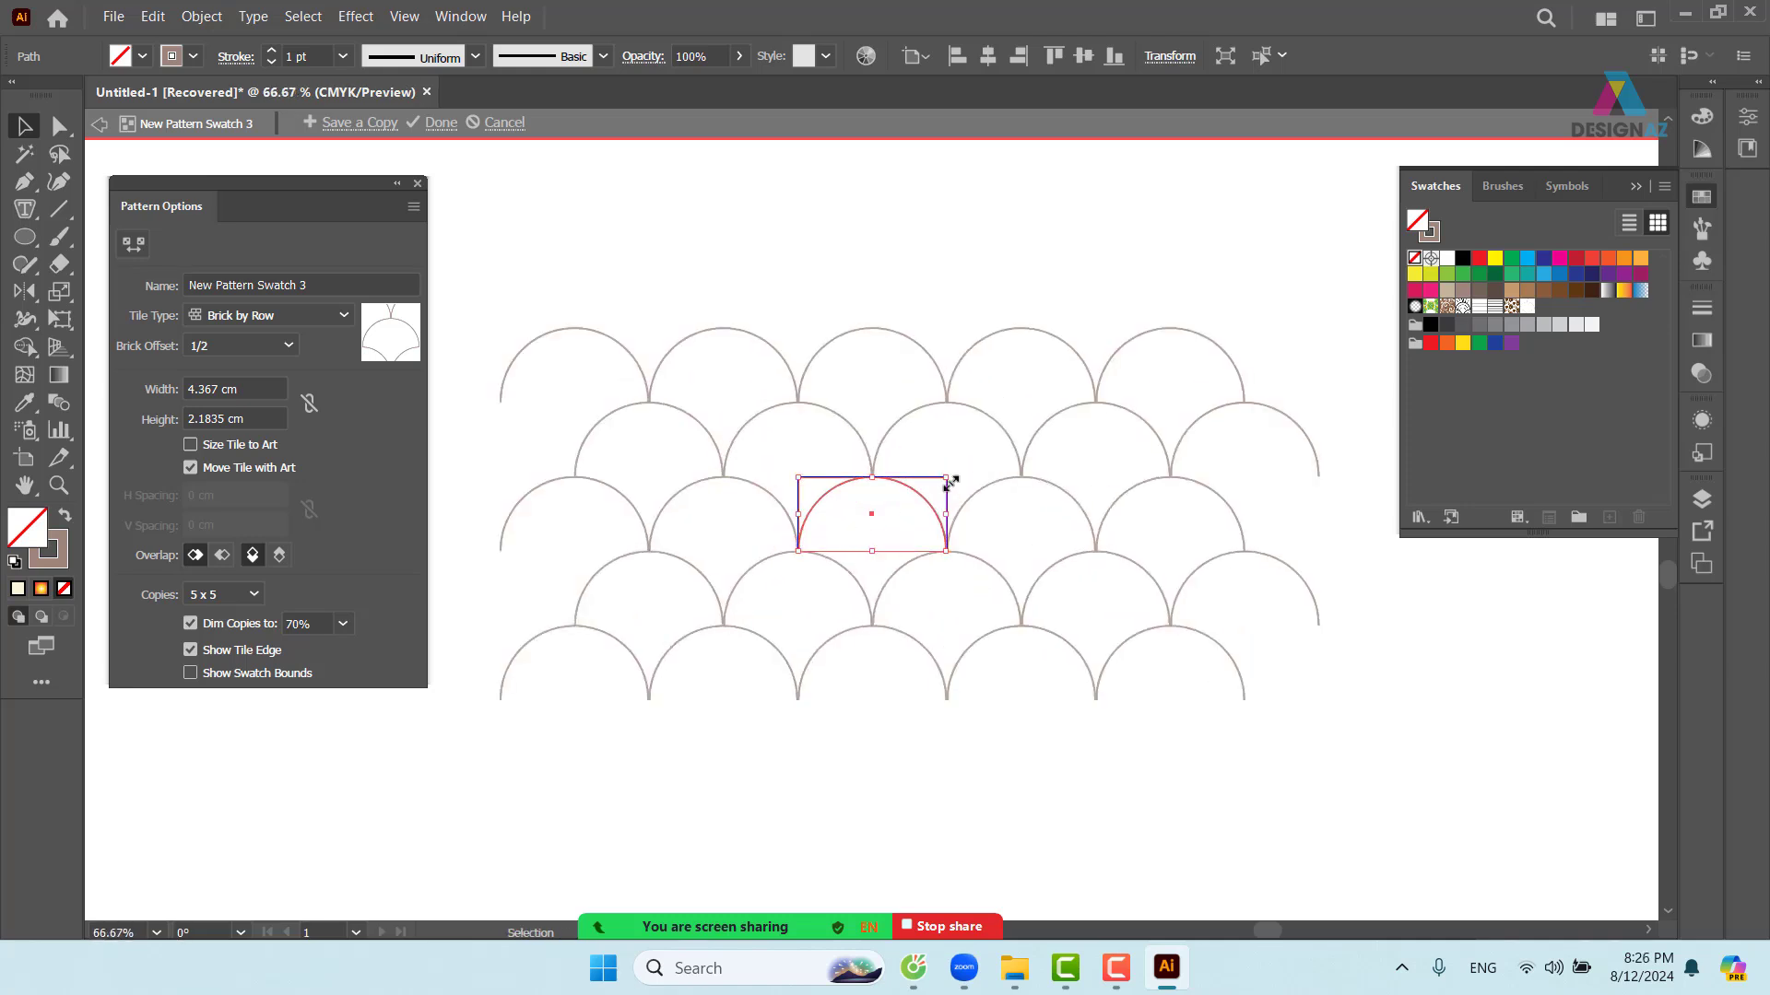
drag(947, 480, 931, 490)
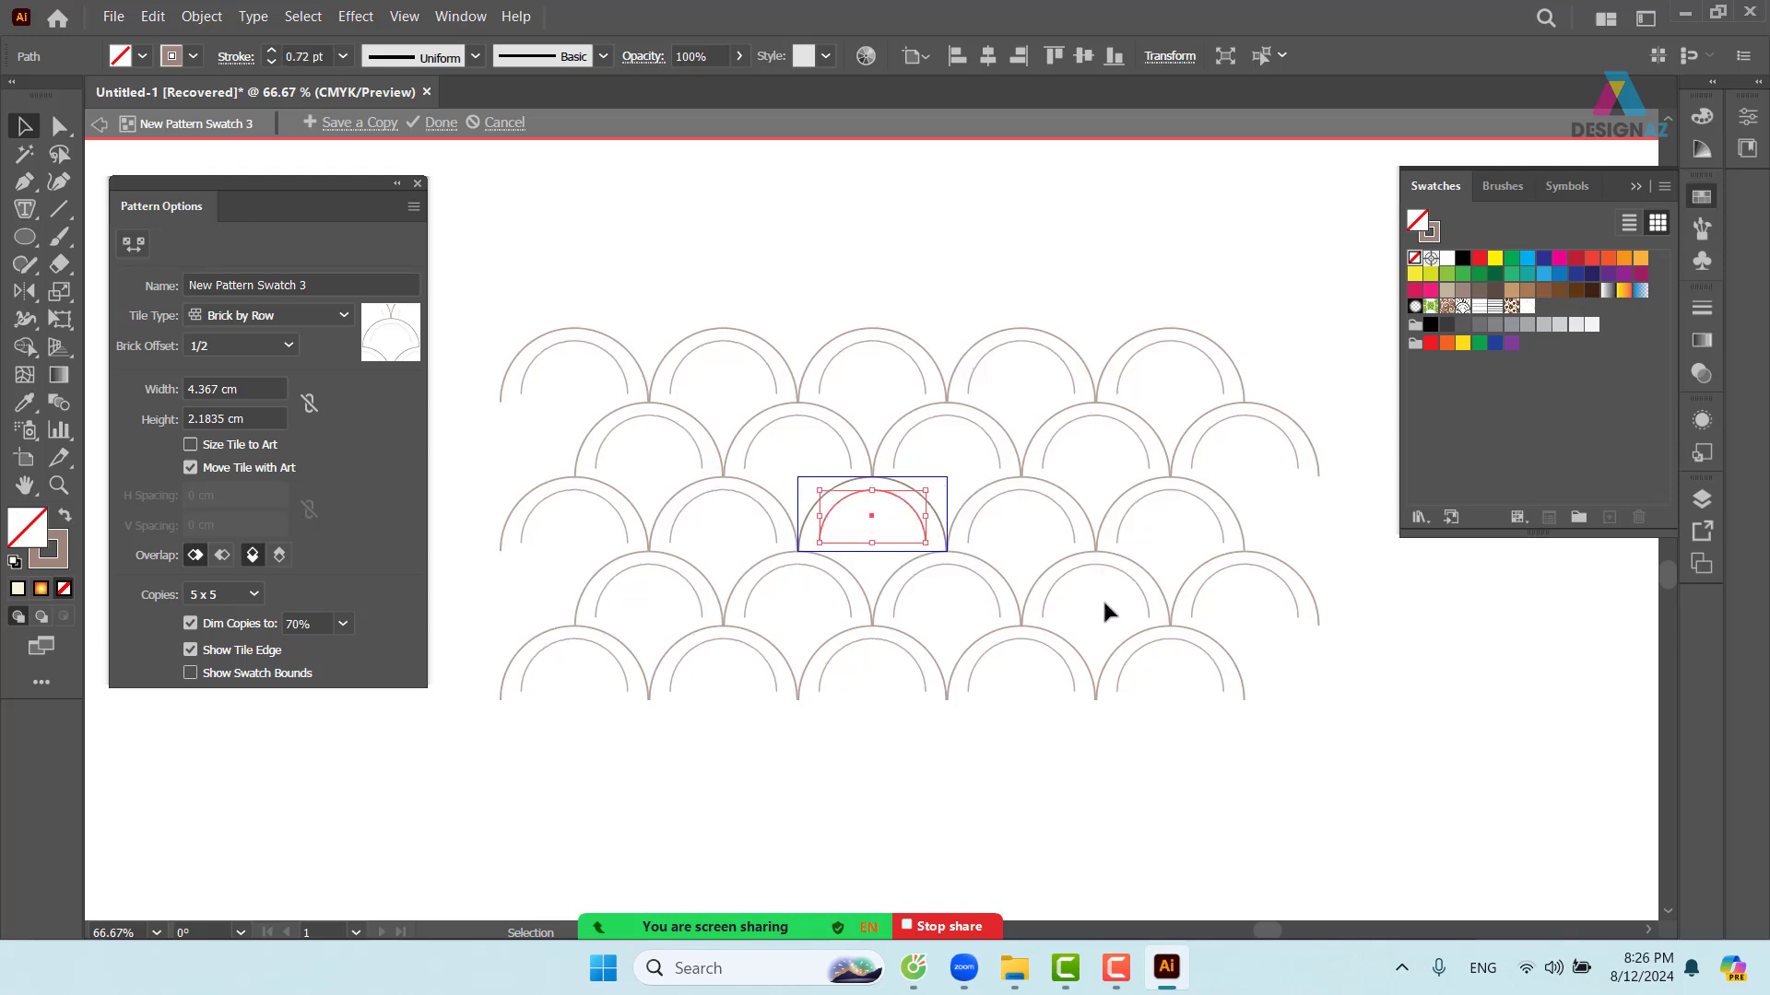
key(Down)
key(Down)
key(Down)
key(Down)
key(Down)
key(Down)
key(Down)
key(Down)
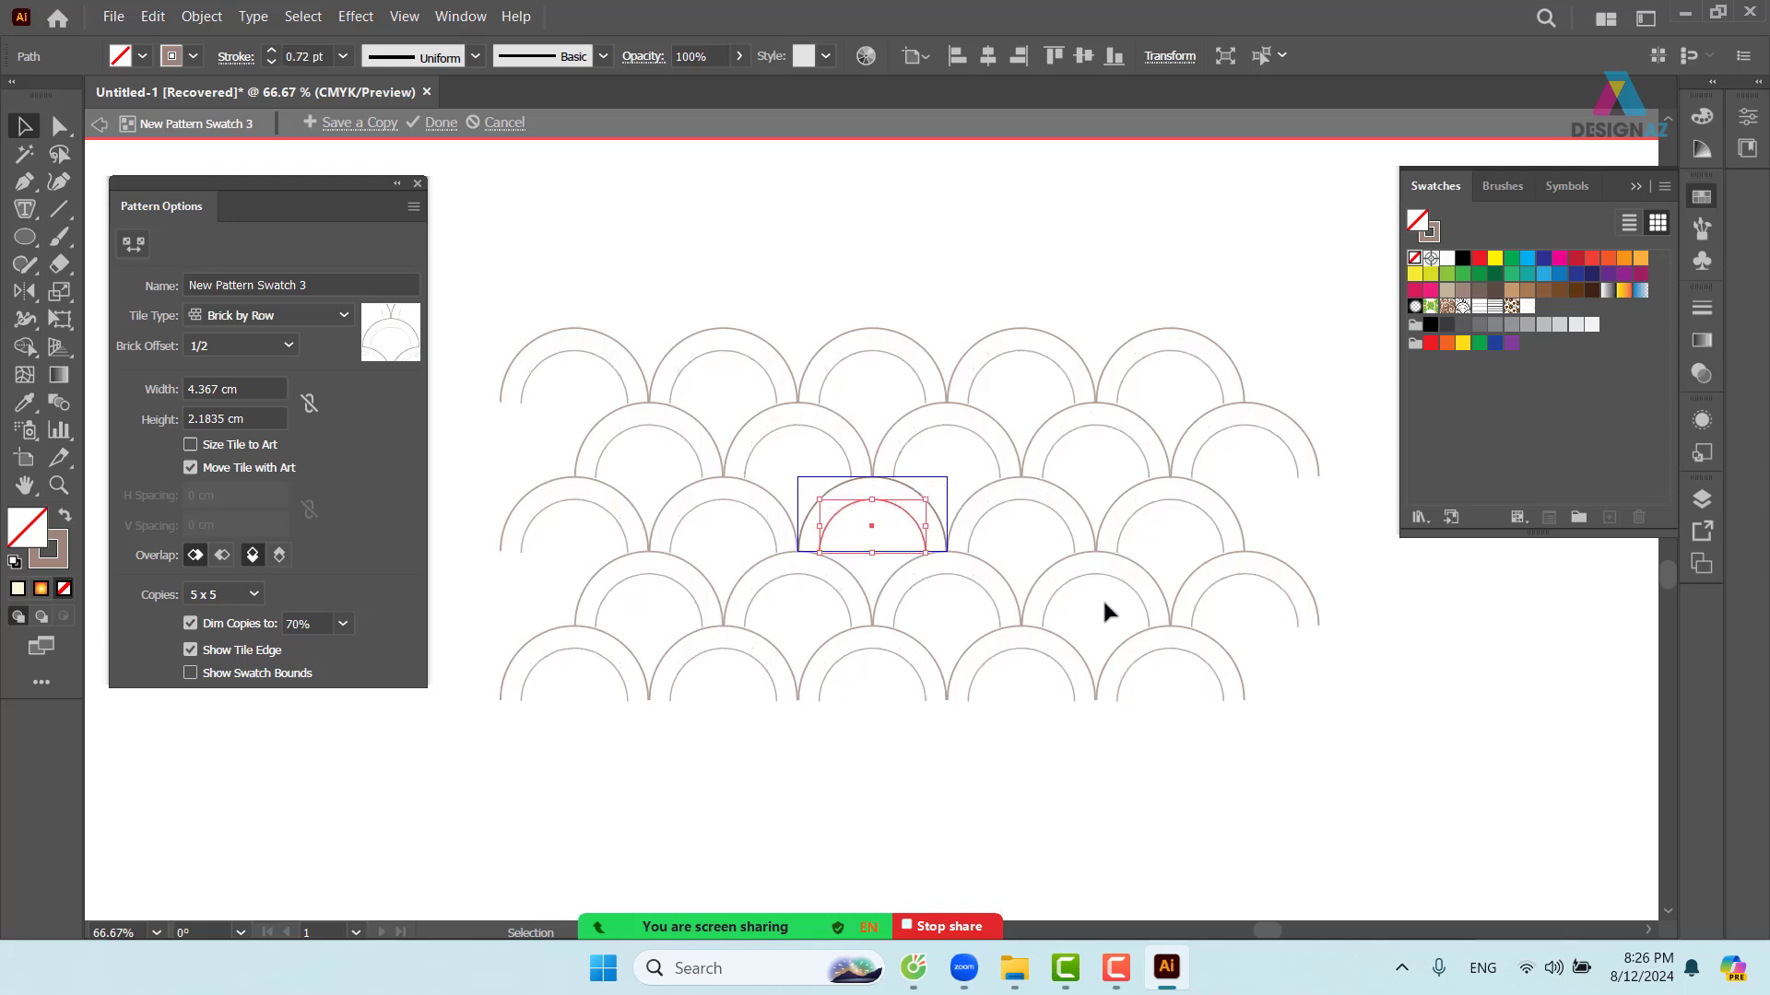
click(1066, 286)
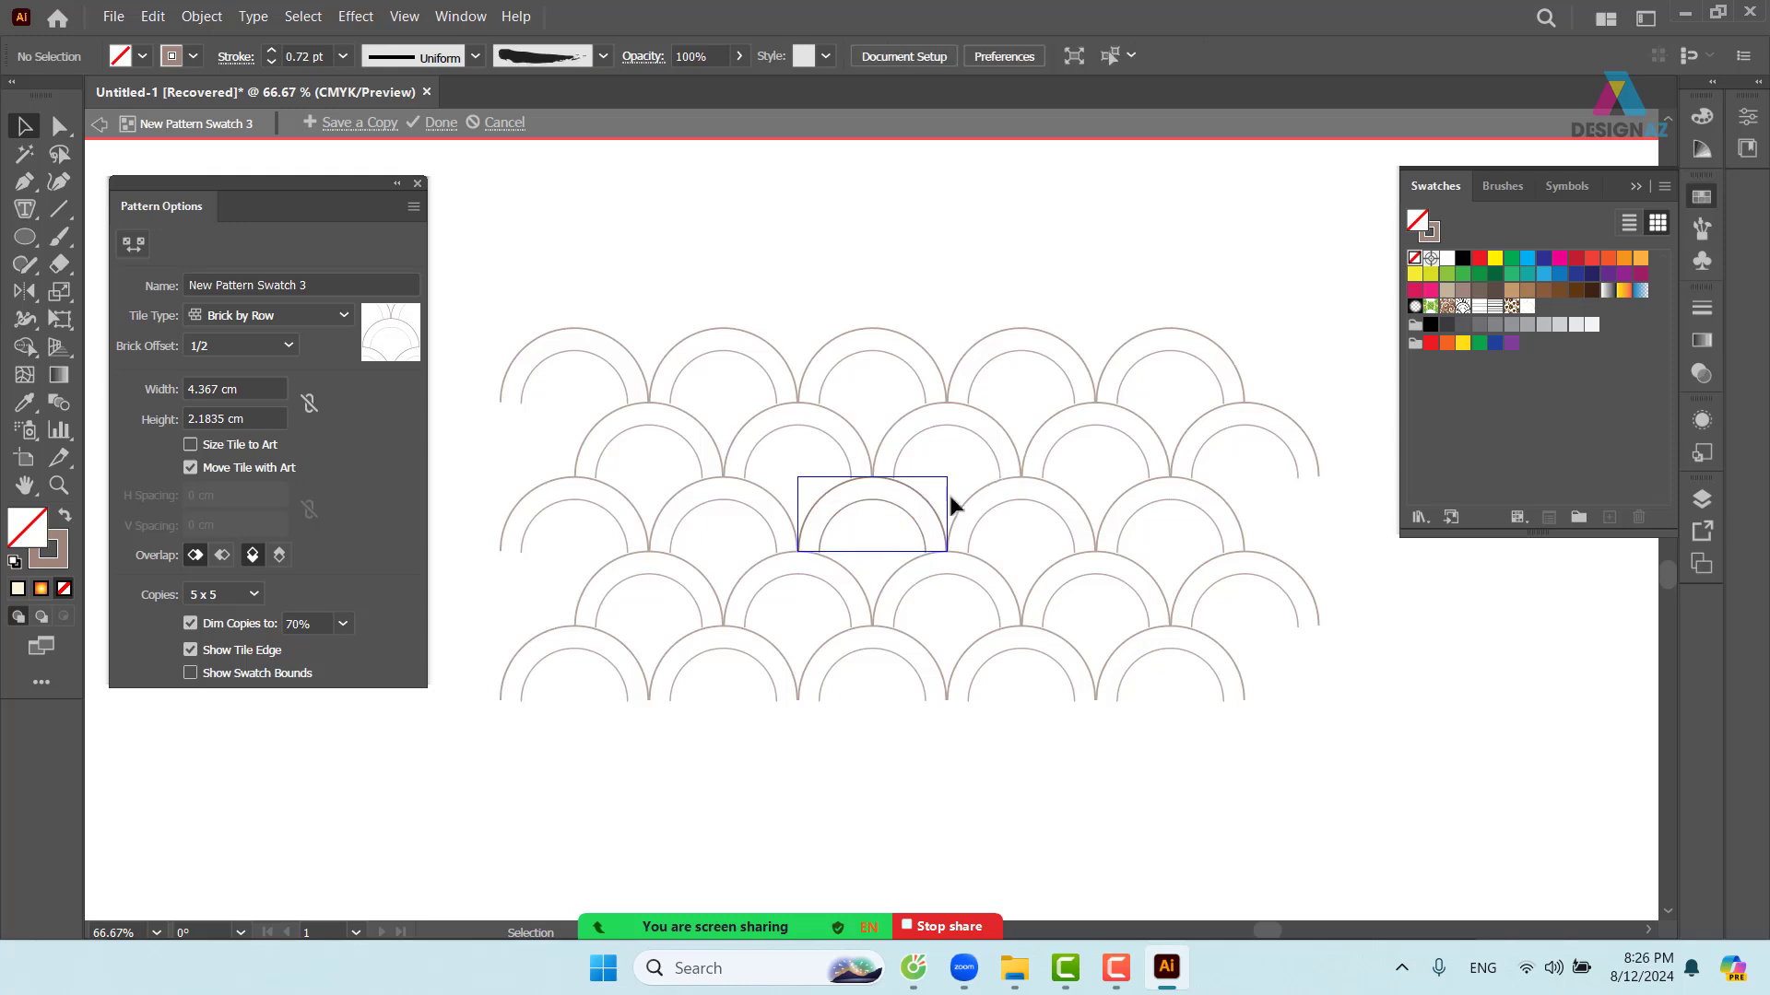
- Set the opacity of the pattern tile's outer arc to 50% and deselect it
click(937, 522)
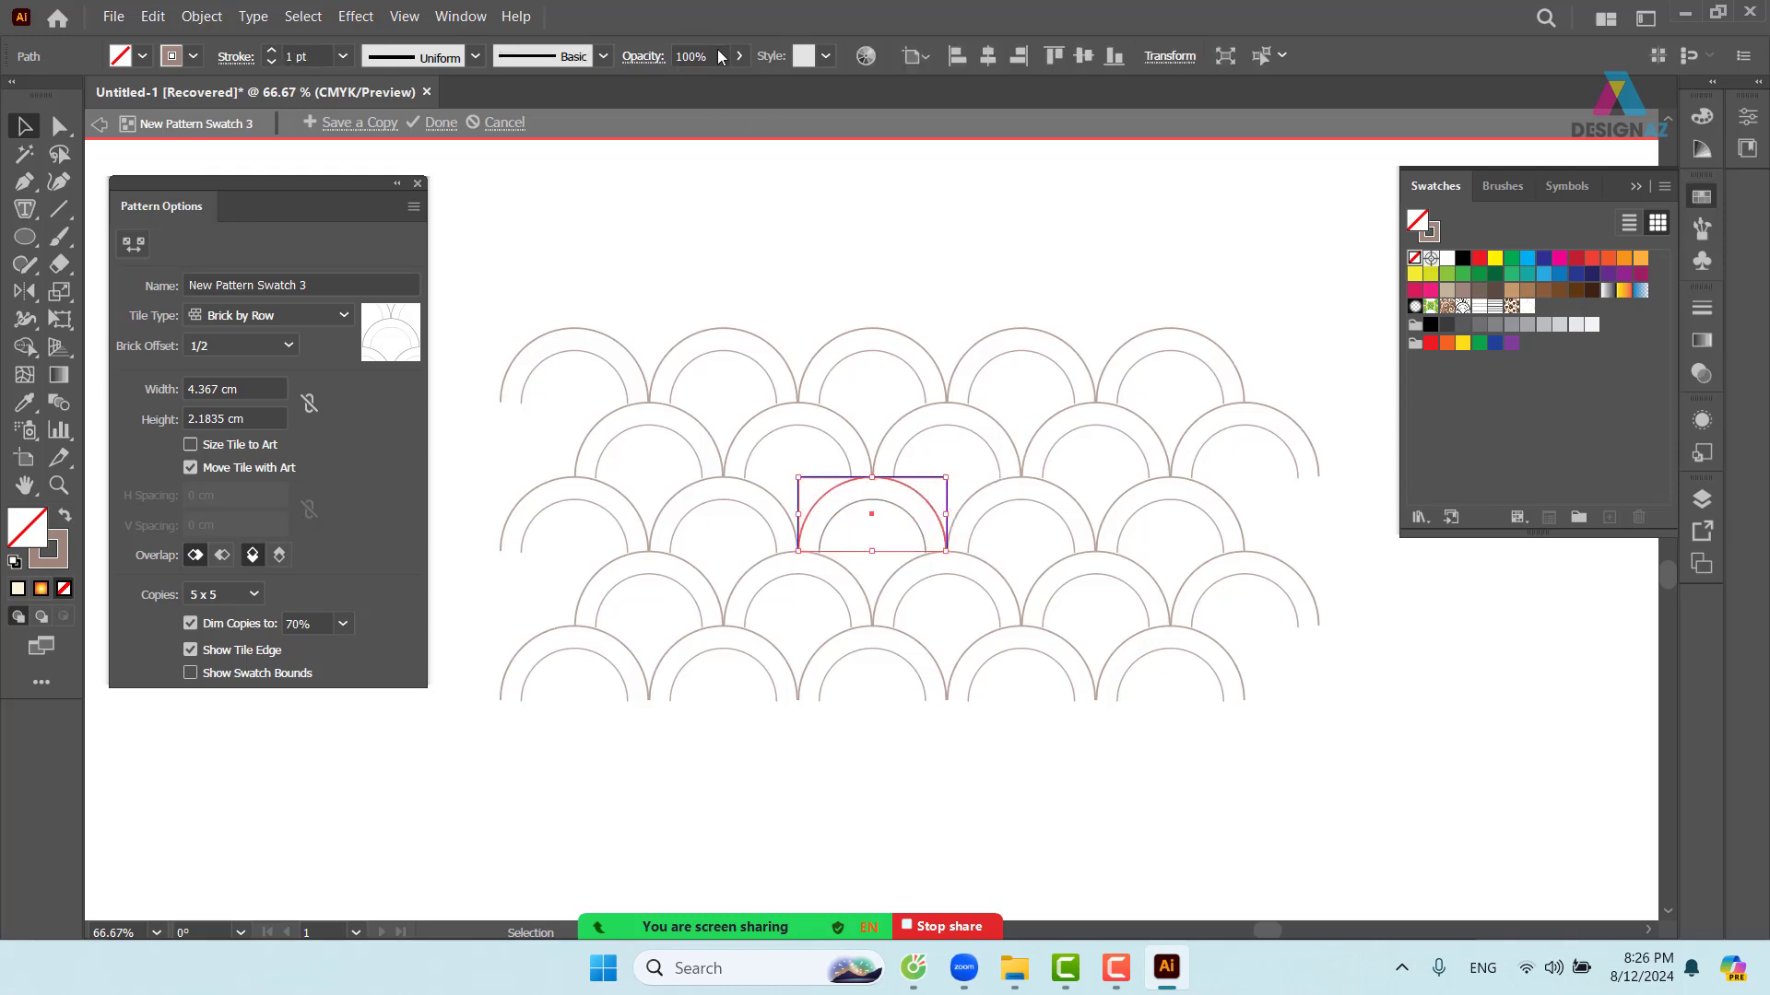
click(680, 56)
text(50)
key(Return)
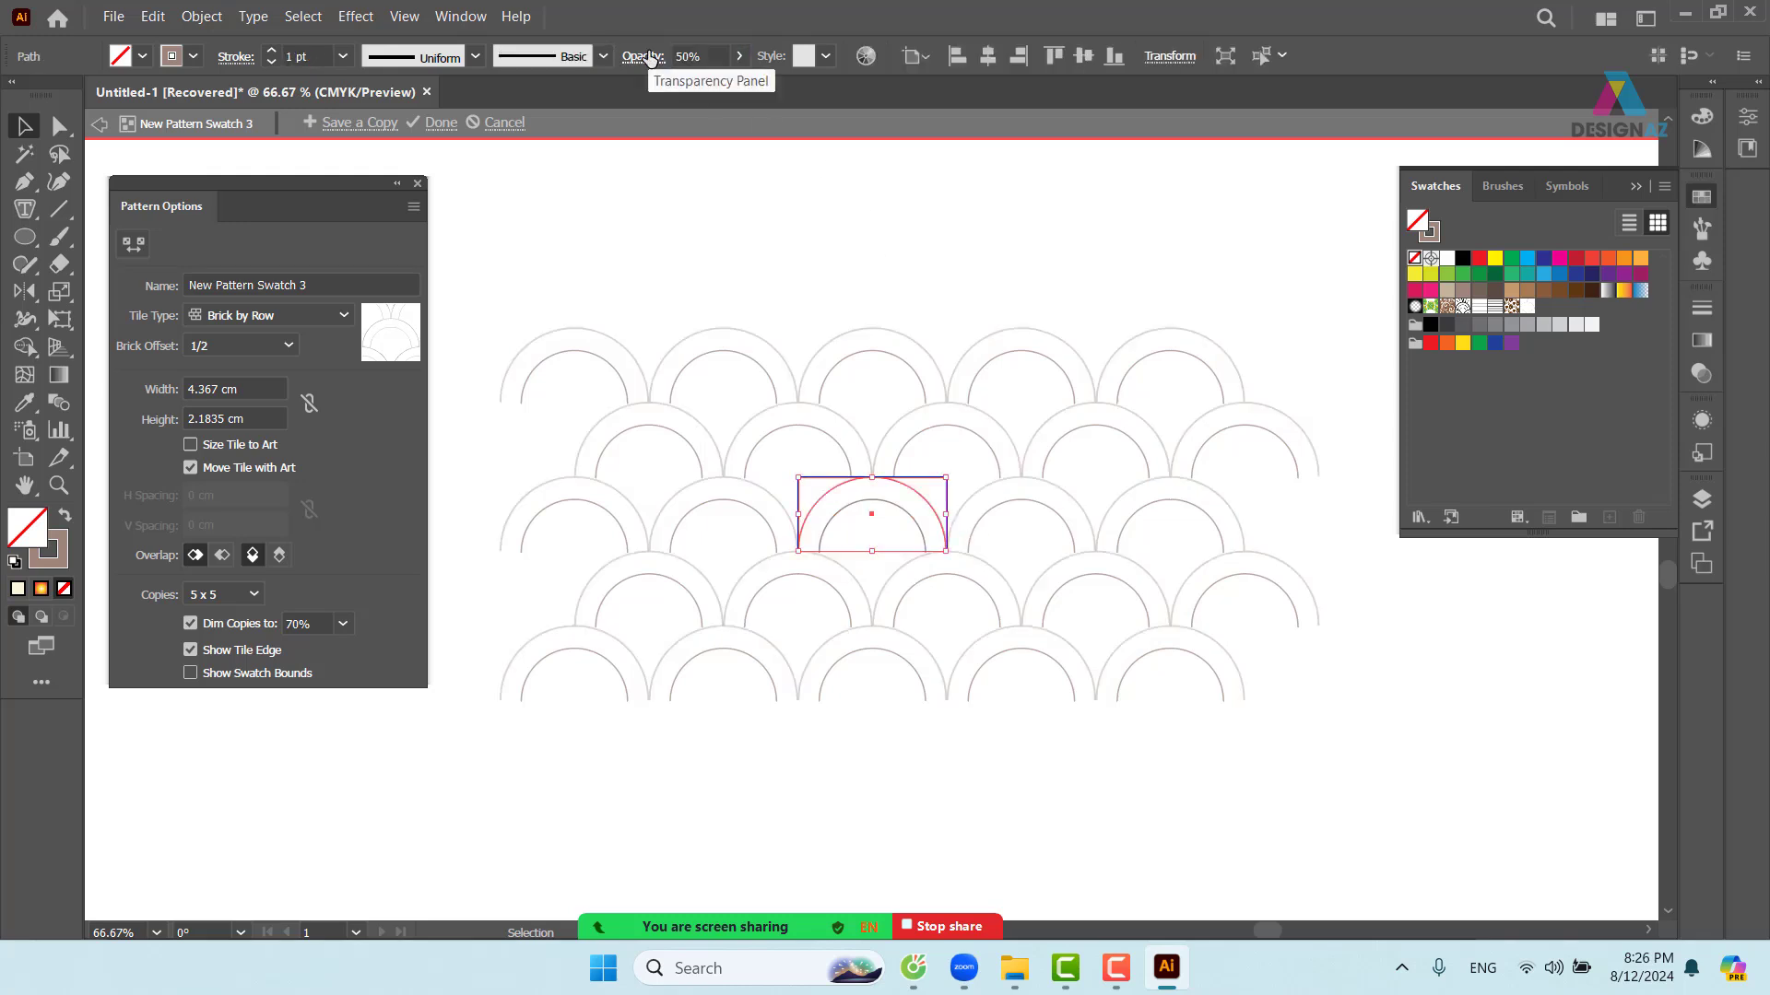
click(1020, 252)
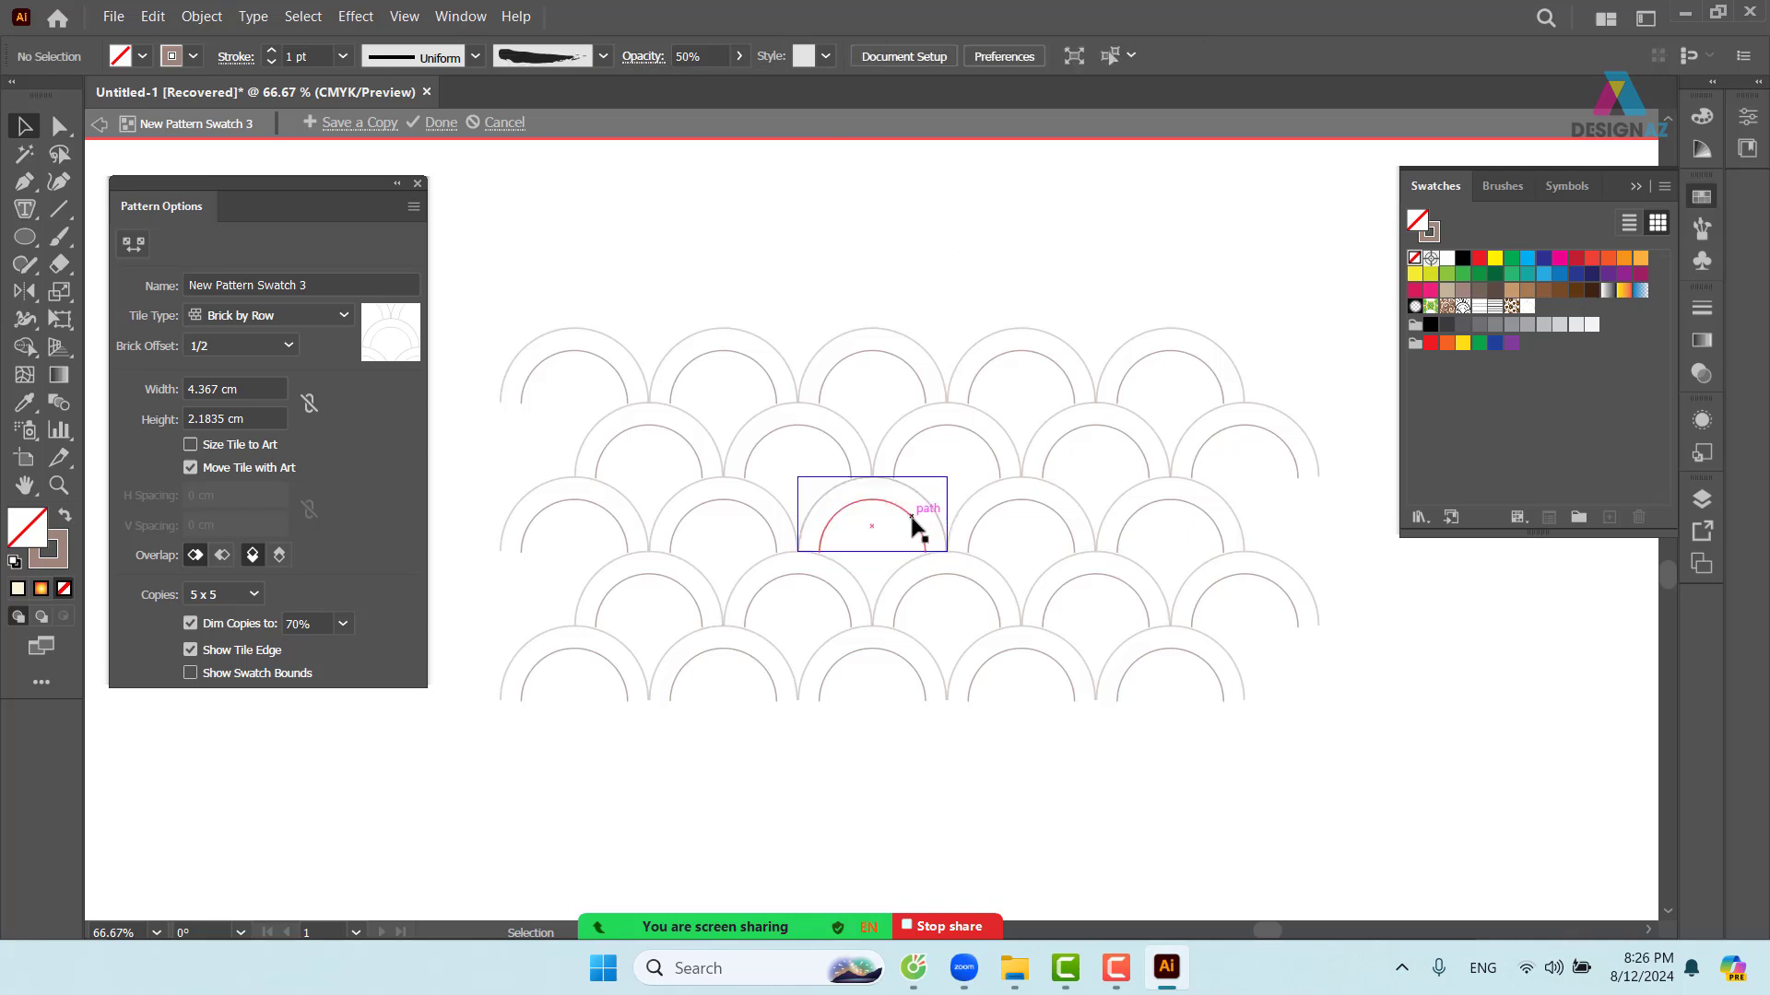
- Add a third, smaller copy of the arc inside the middle one and nudge it down slightly past the tile's bottom edge
click(915, 528)
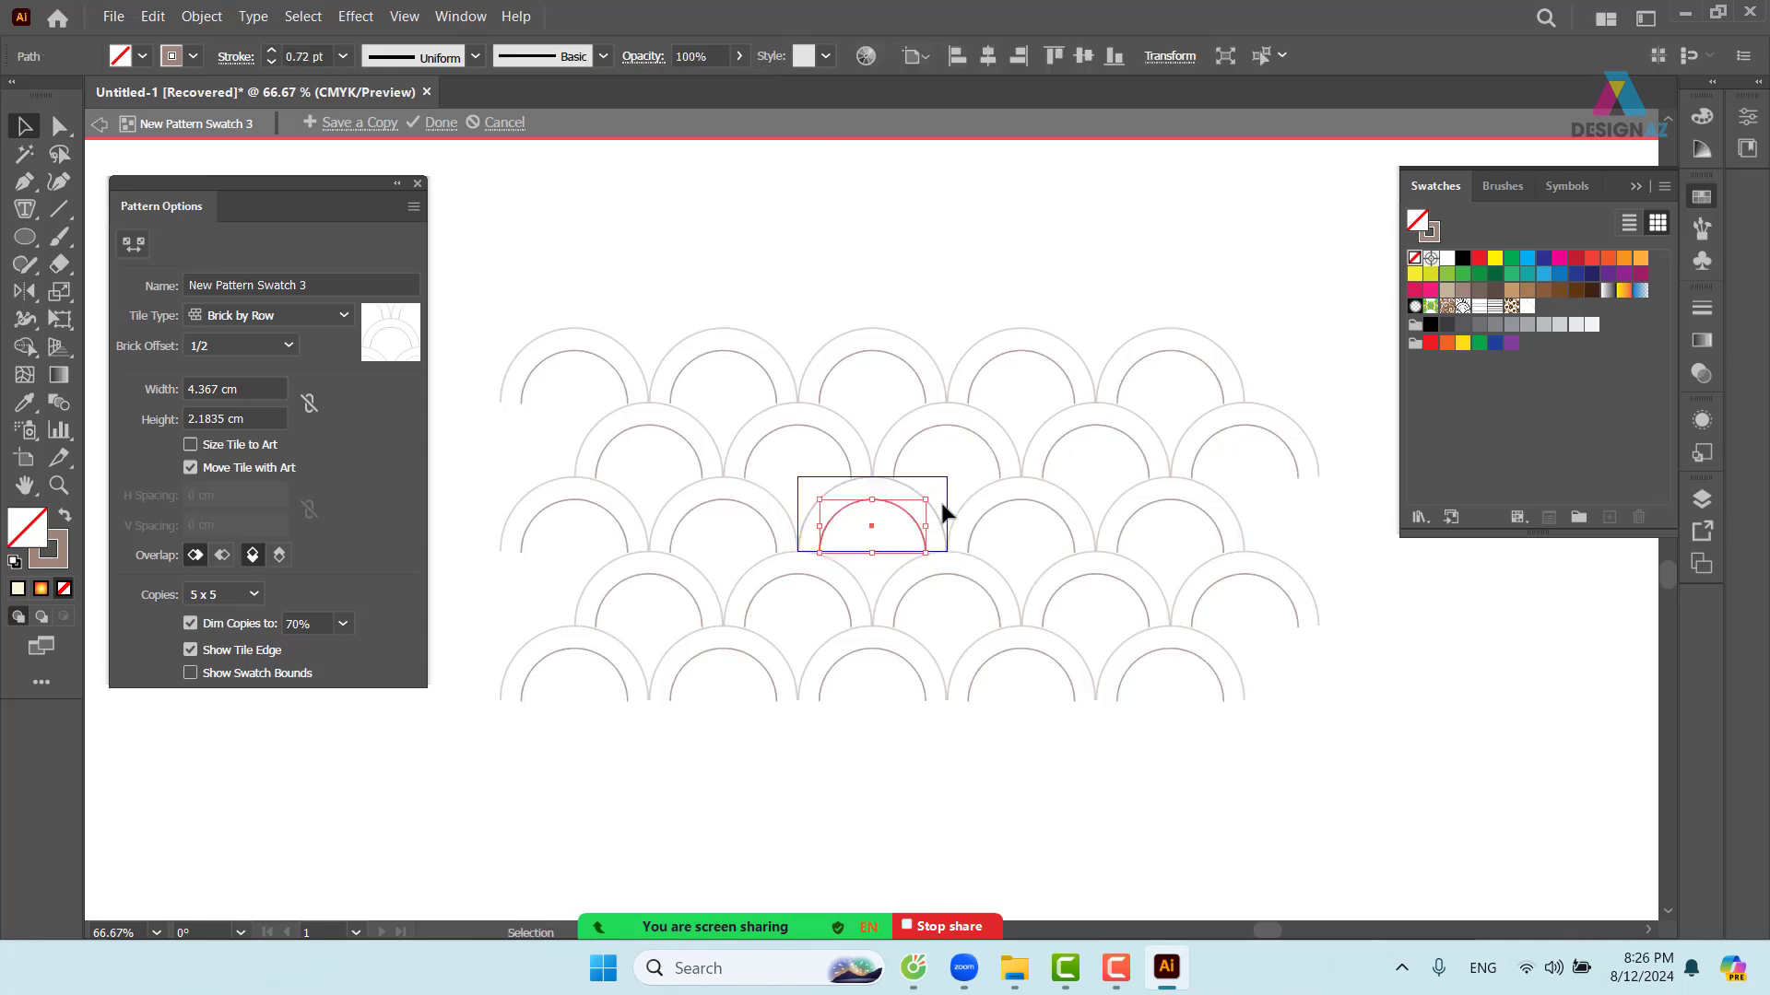
drag(928, 499, 912, 510)
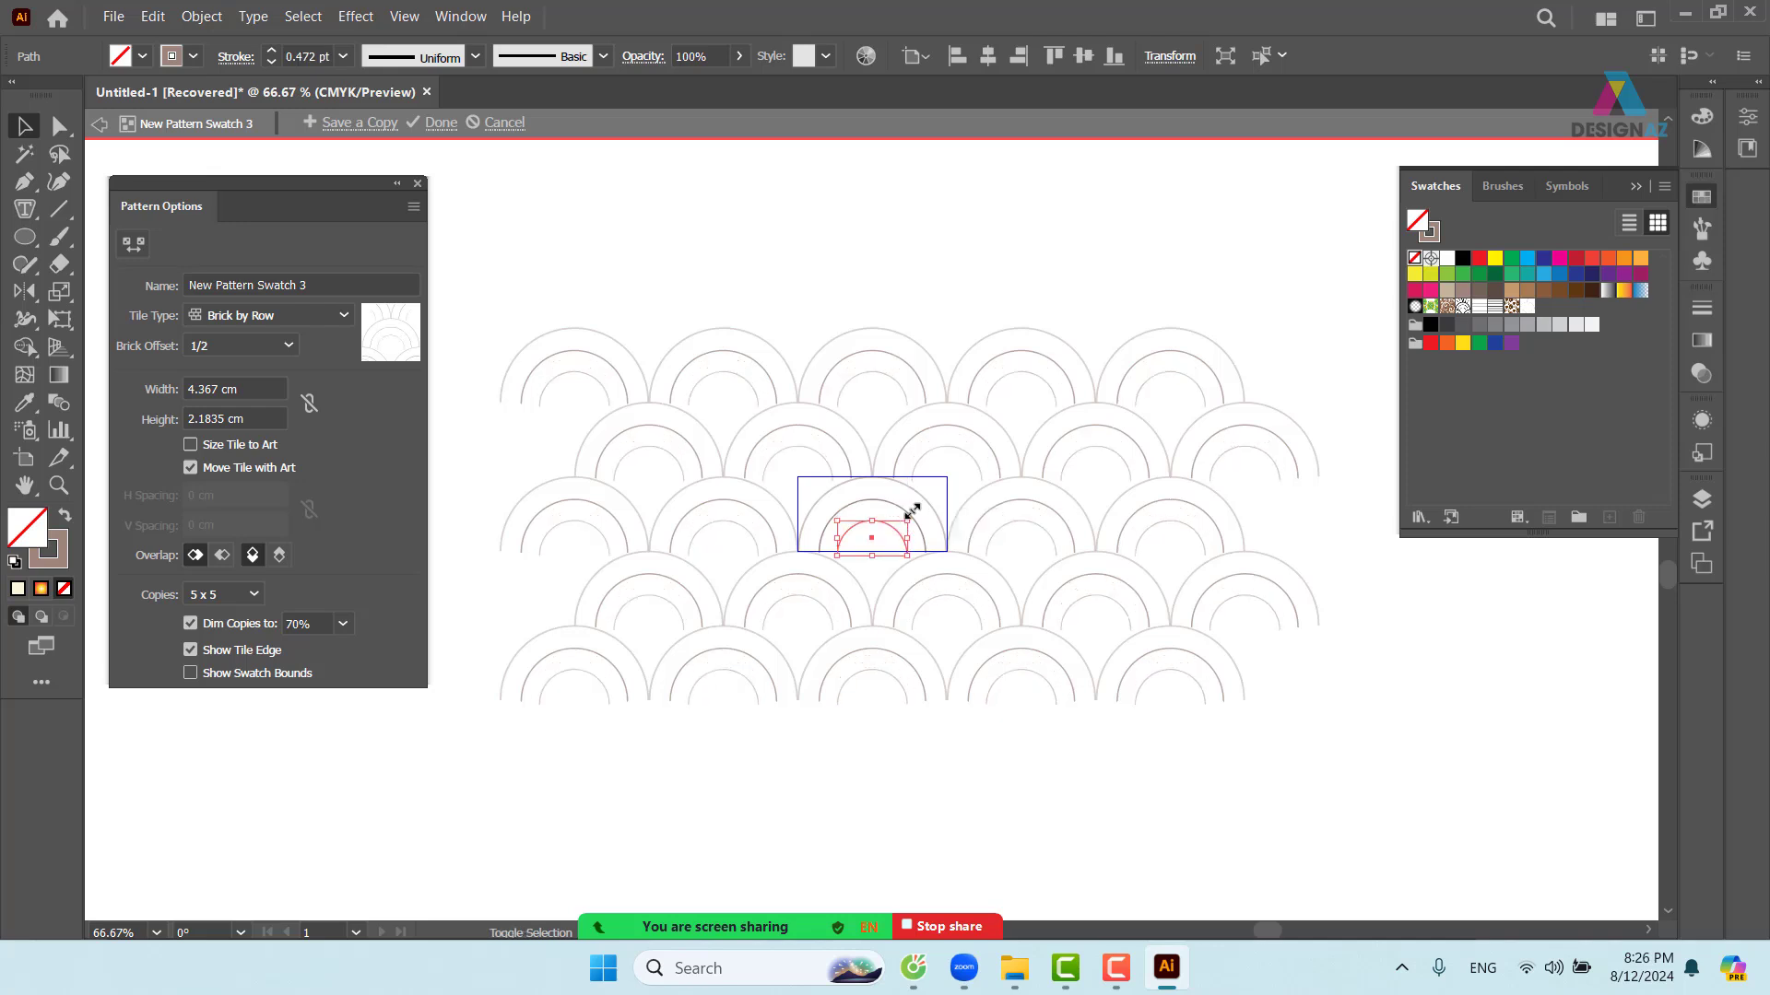
key(Down)
key(Down)
key(Down)
key(Down)
key(Down)
key(Down)
key(Down)
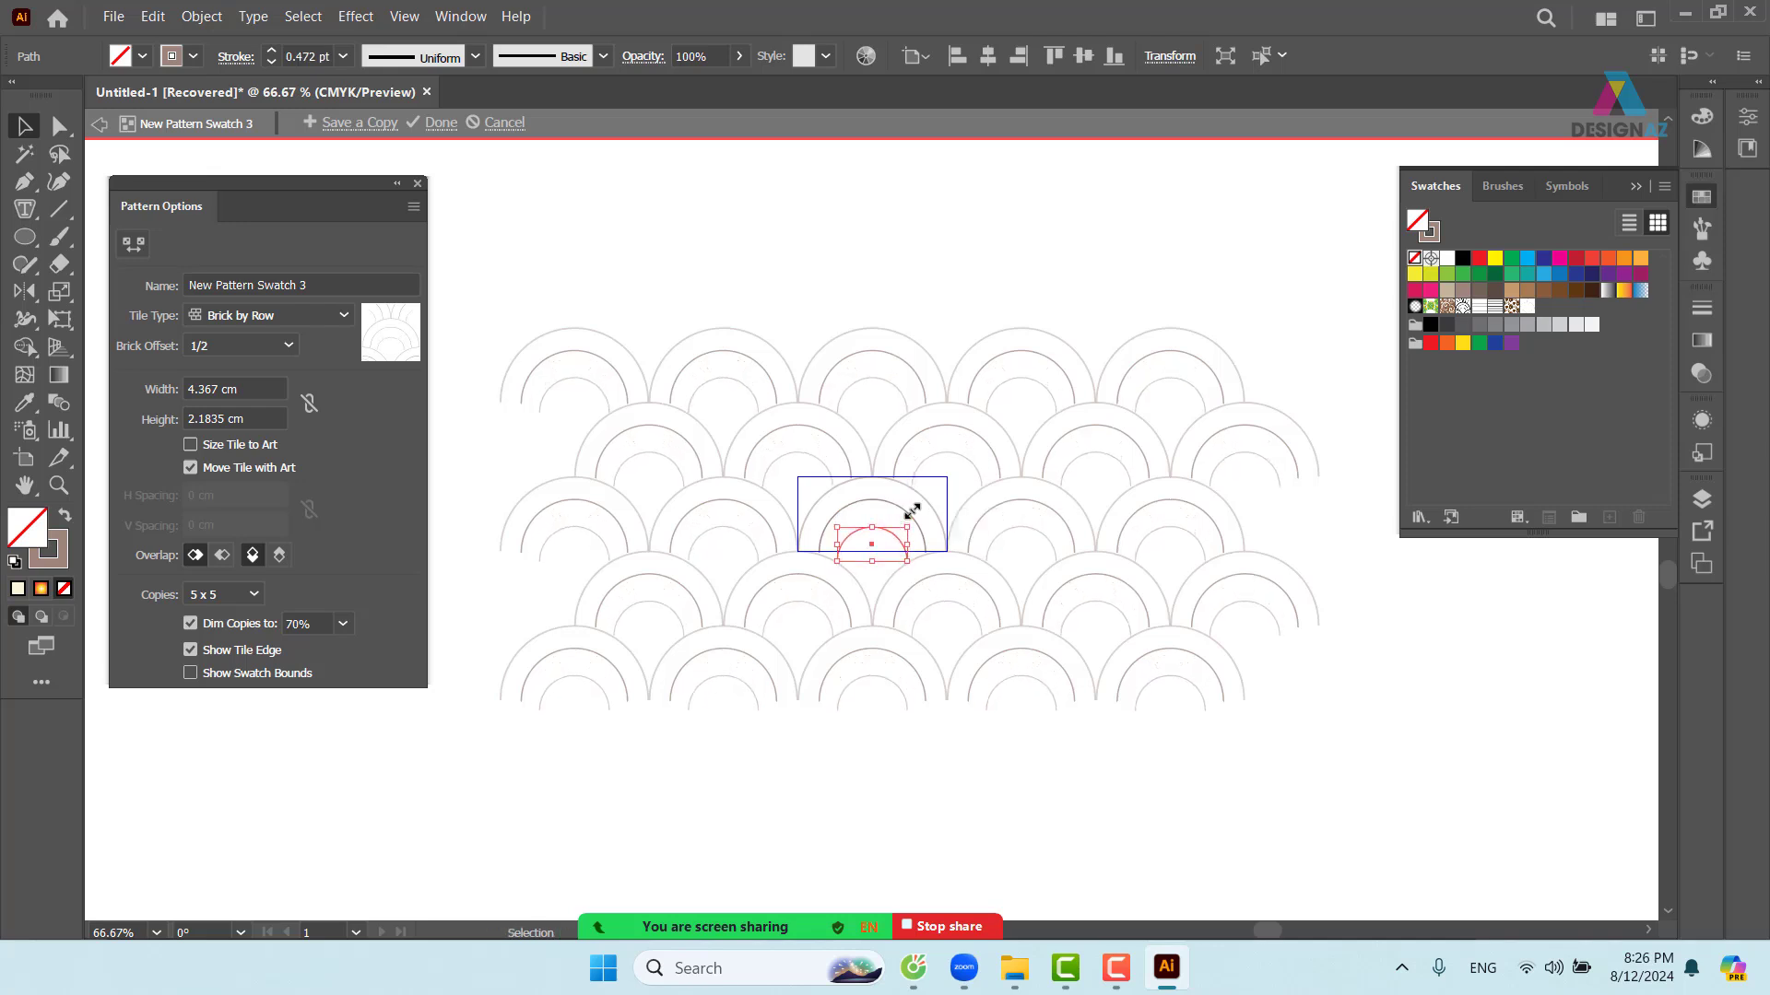
click(961, 287)
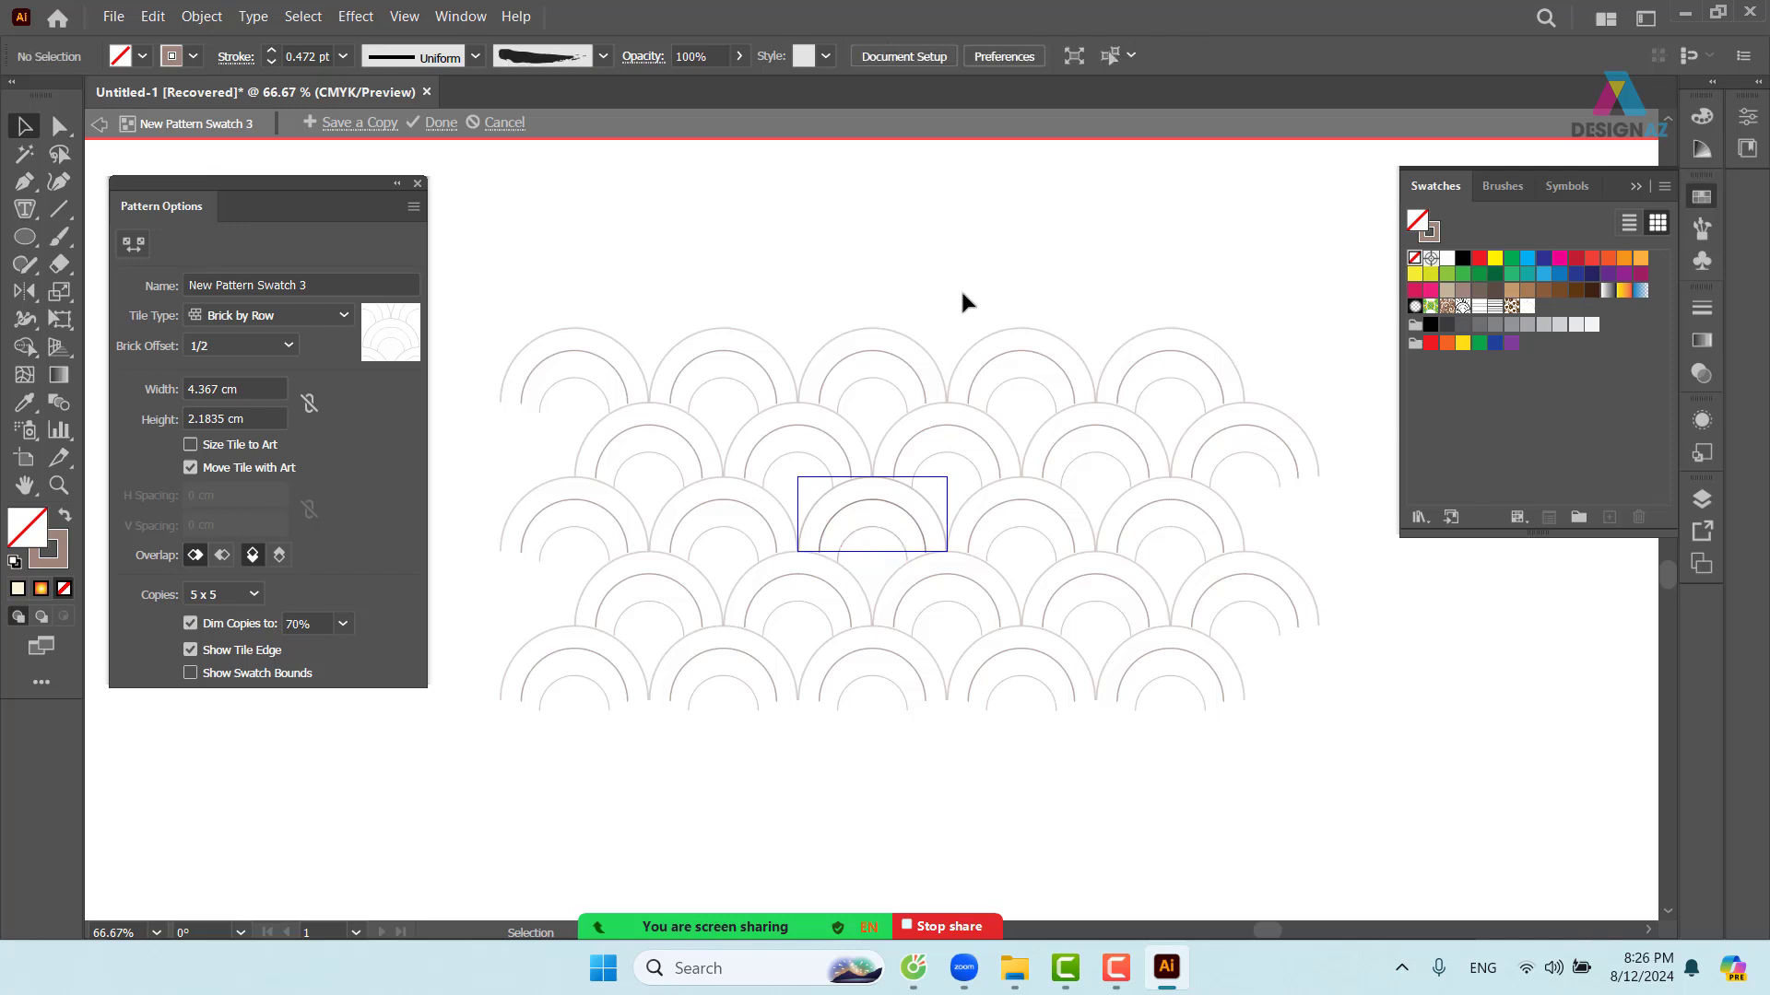
- Match the innermost arc's stroke to the middle arc with the Eyedropper, then deselect it
click(903, 546)
key(i)
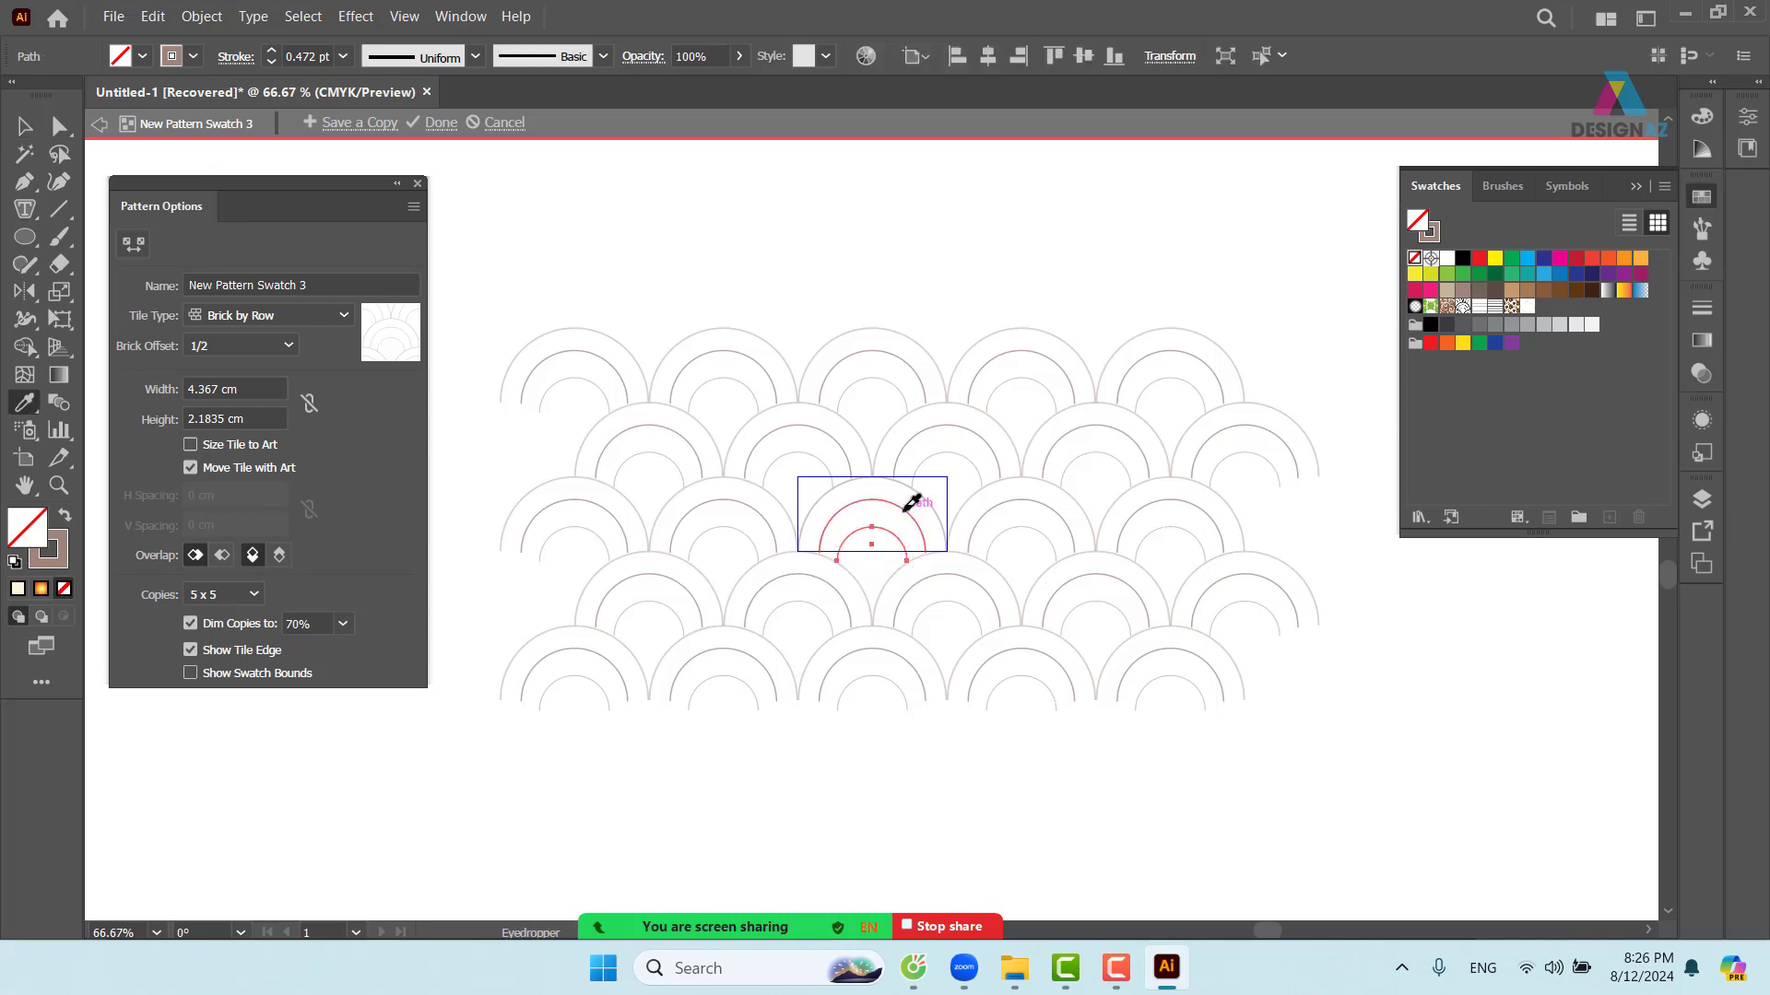
click(25, 126)
click(859, 240)
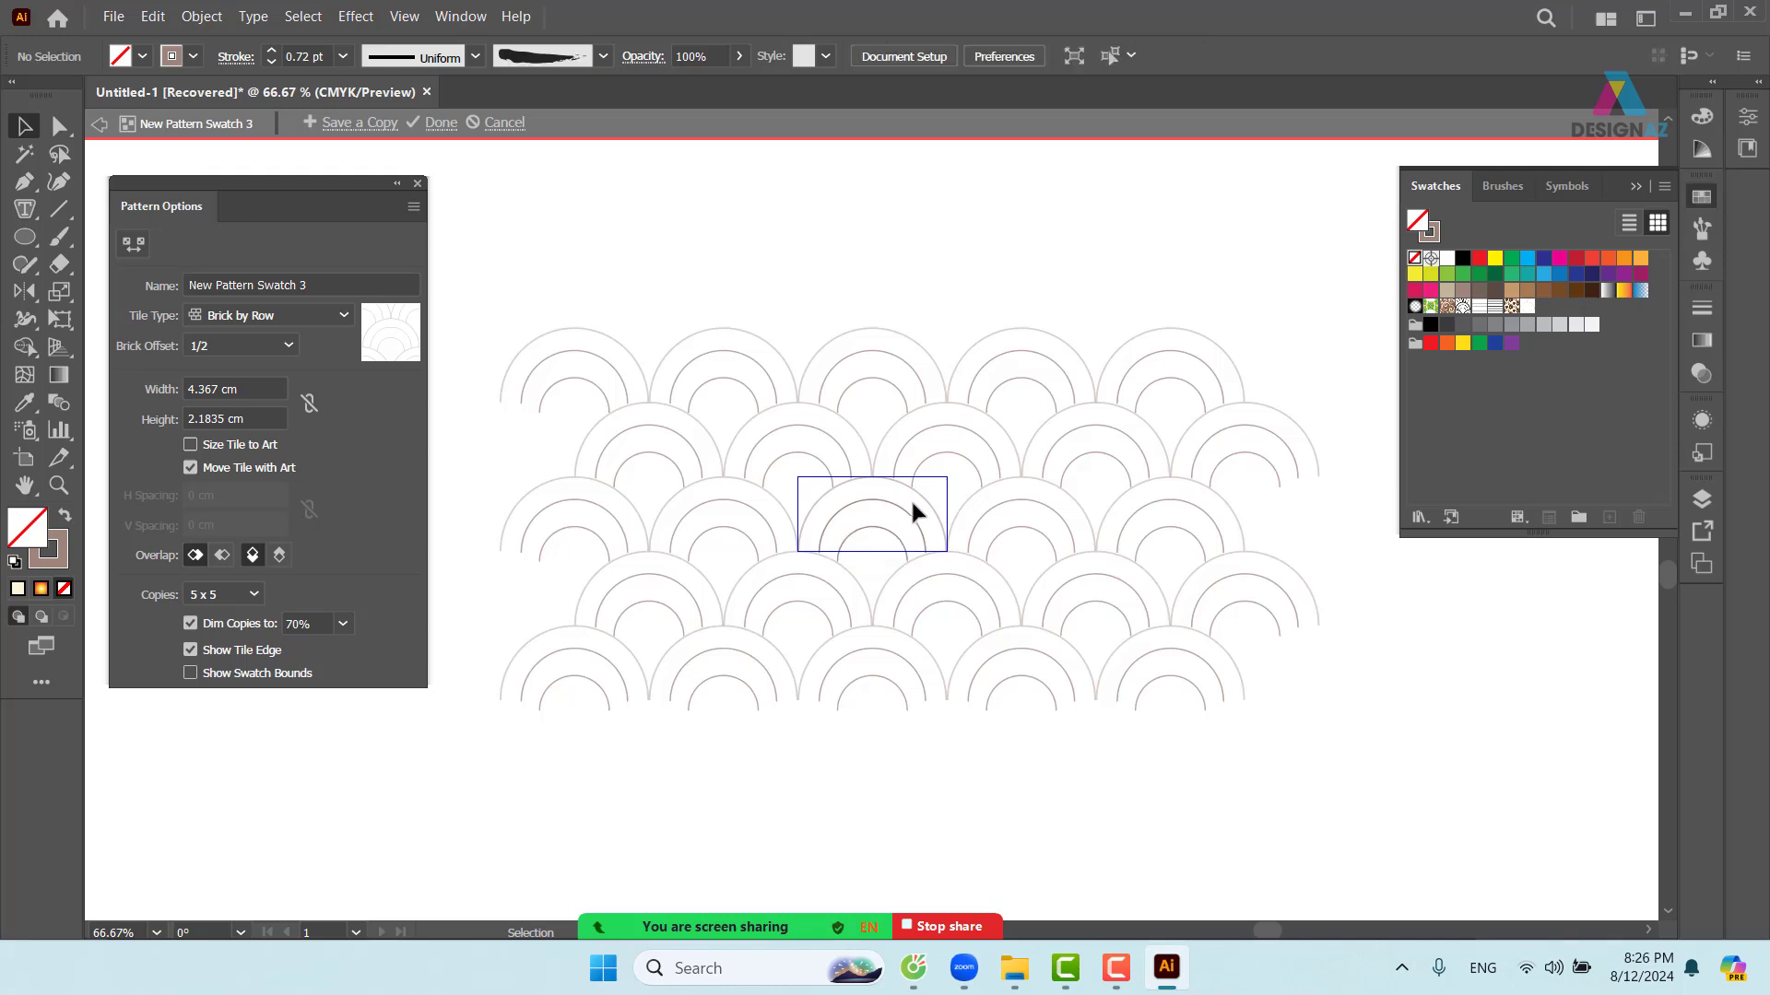
- Set the opacity of the pattern tile's middle arc to 80% and deselect it
click(908, 518)
drag(705, 57, 617, 59)
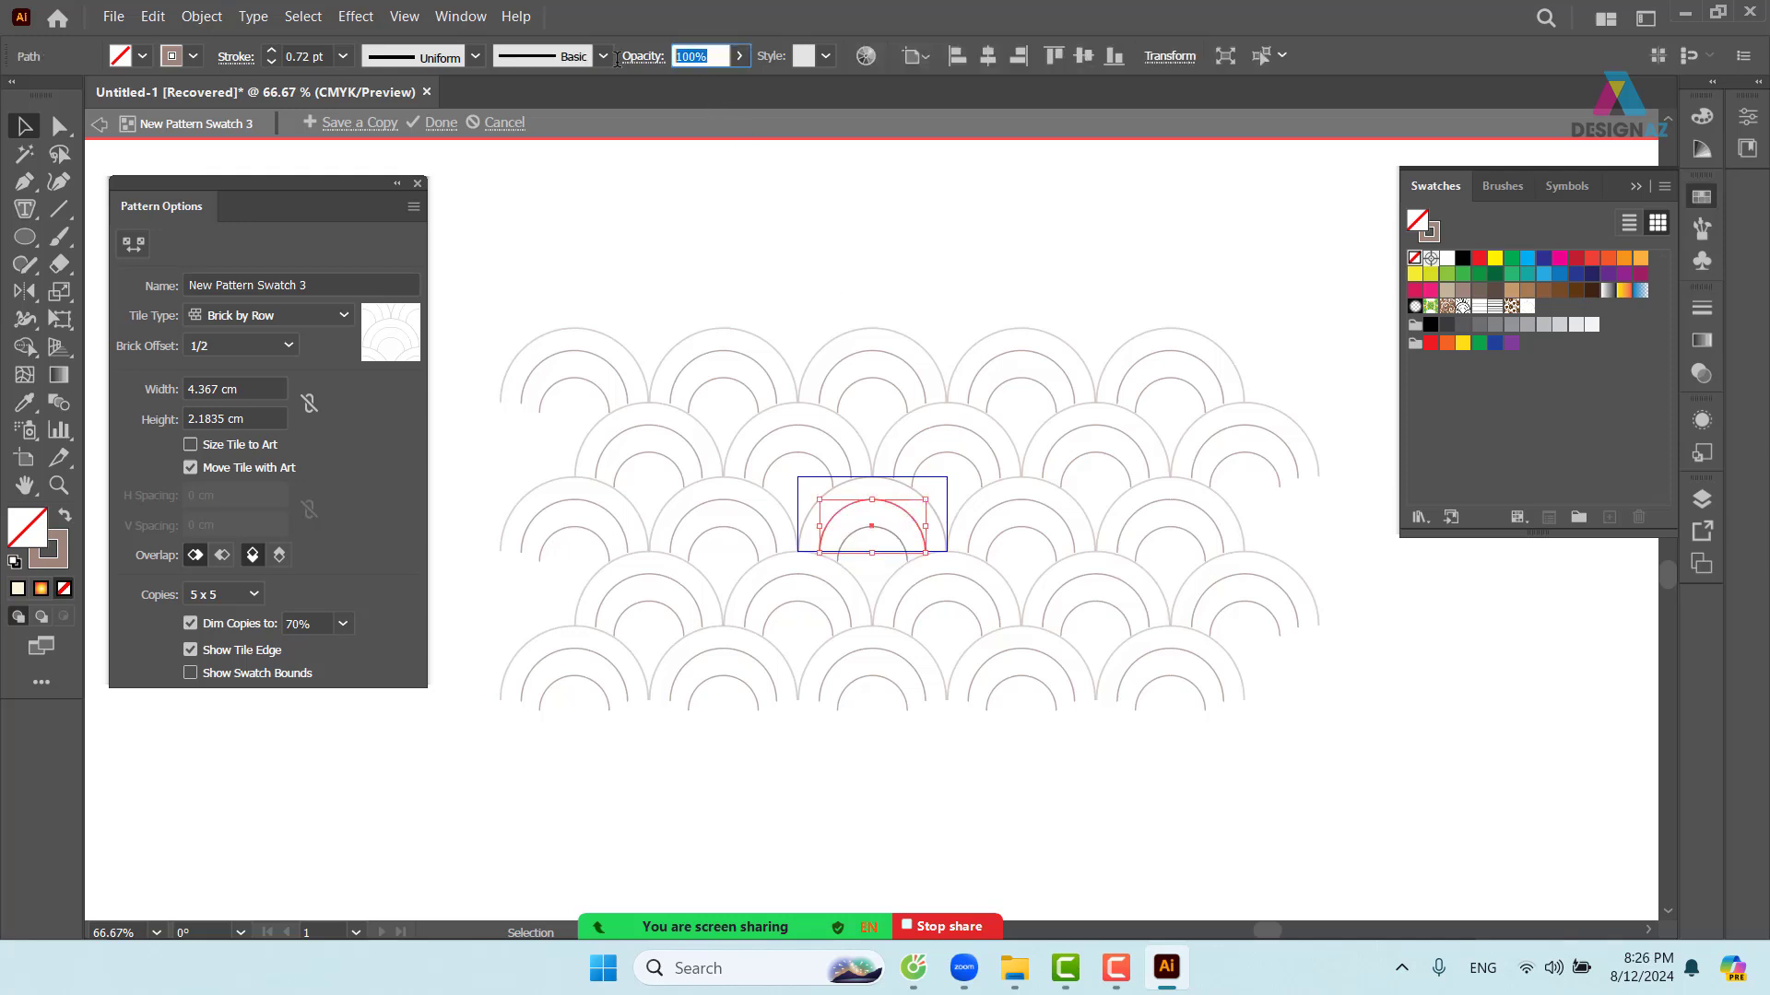
text(80)
key(Return)
click(1004, 203)
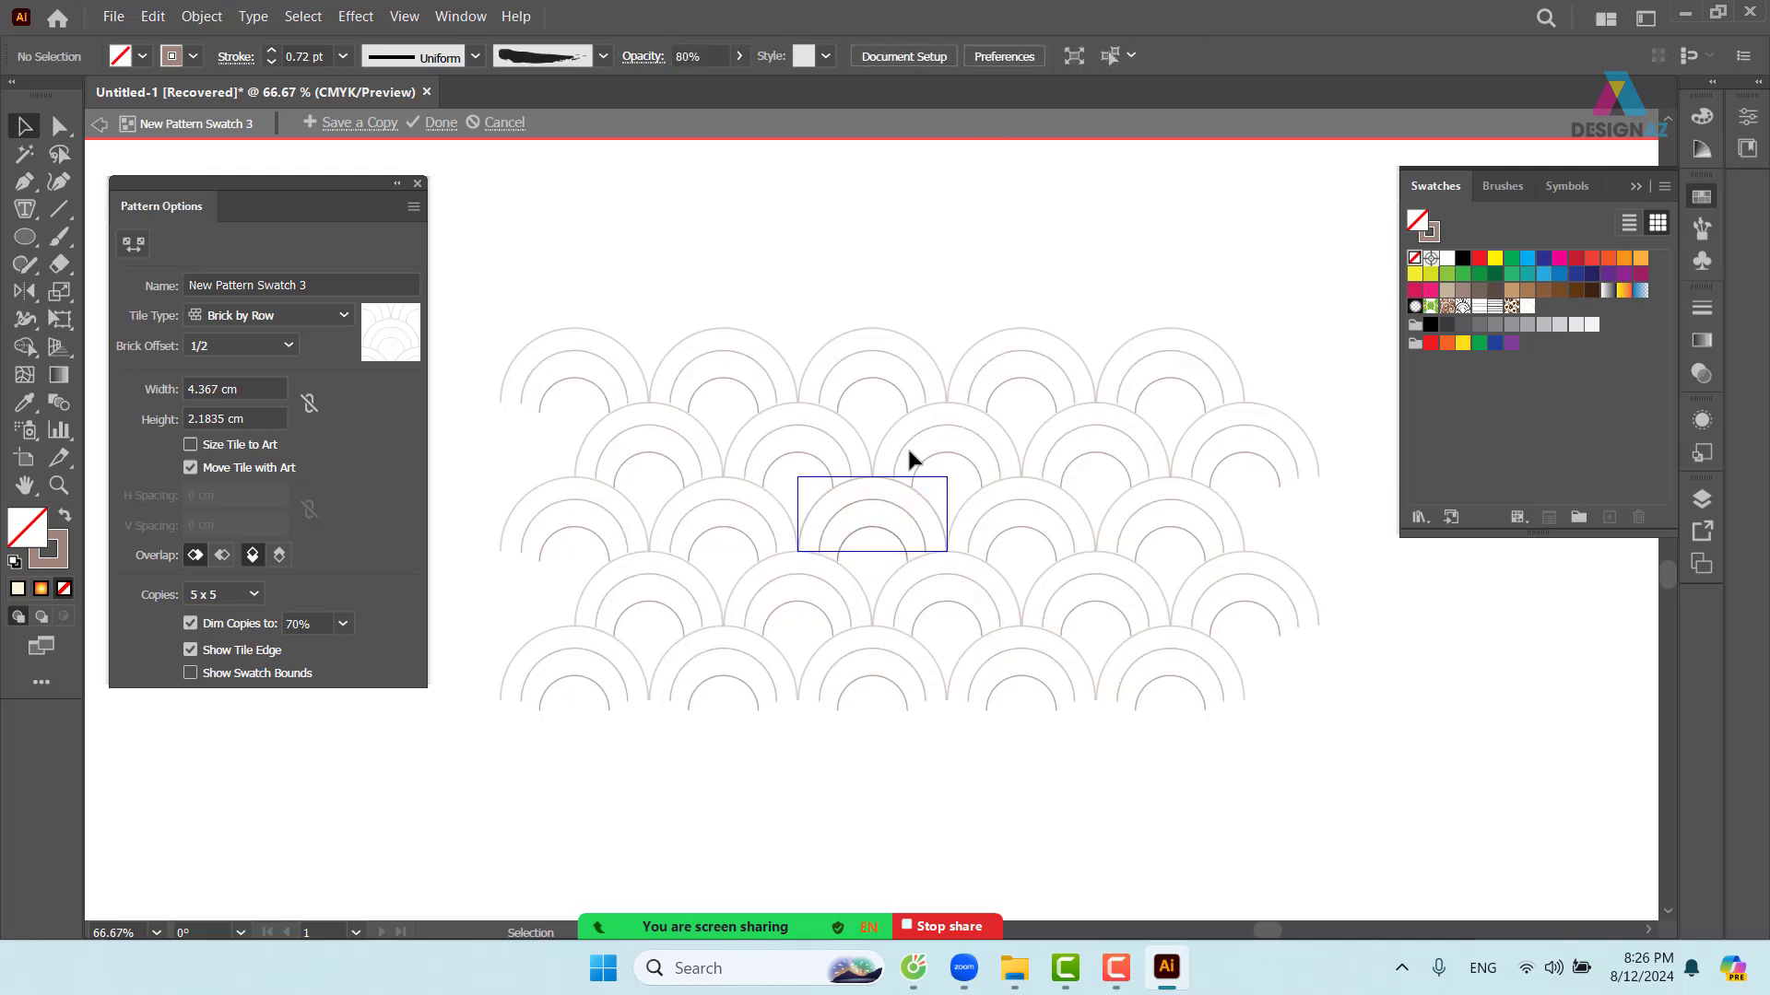
- Set the outer arc's opacity to 30% and exit pattern editing back to the poster
click(904, 485)
drag(720, 49, 627, 58)
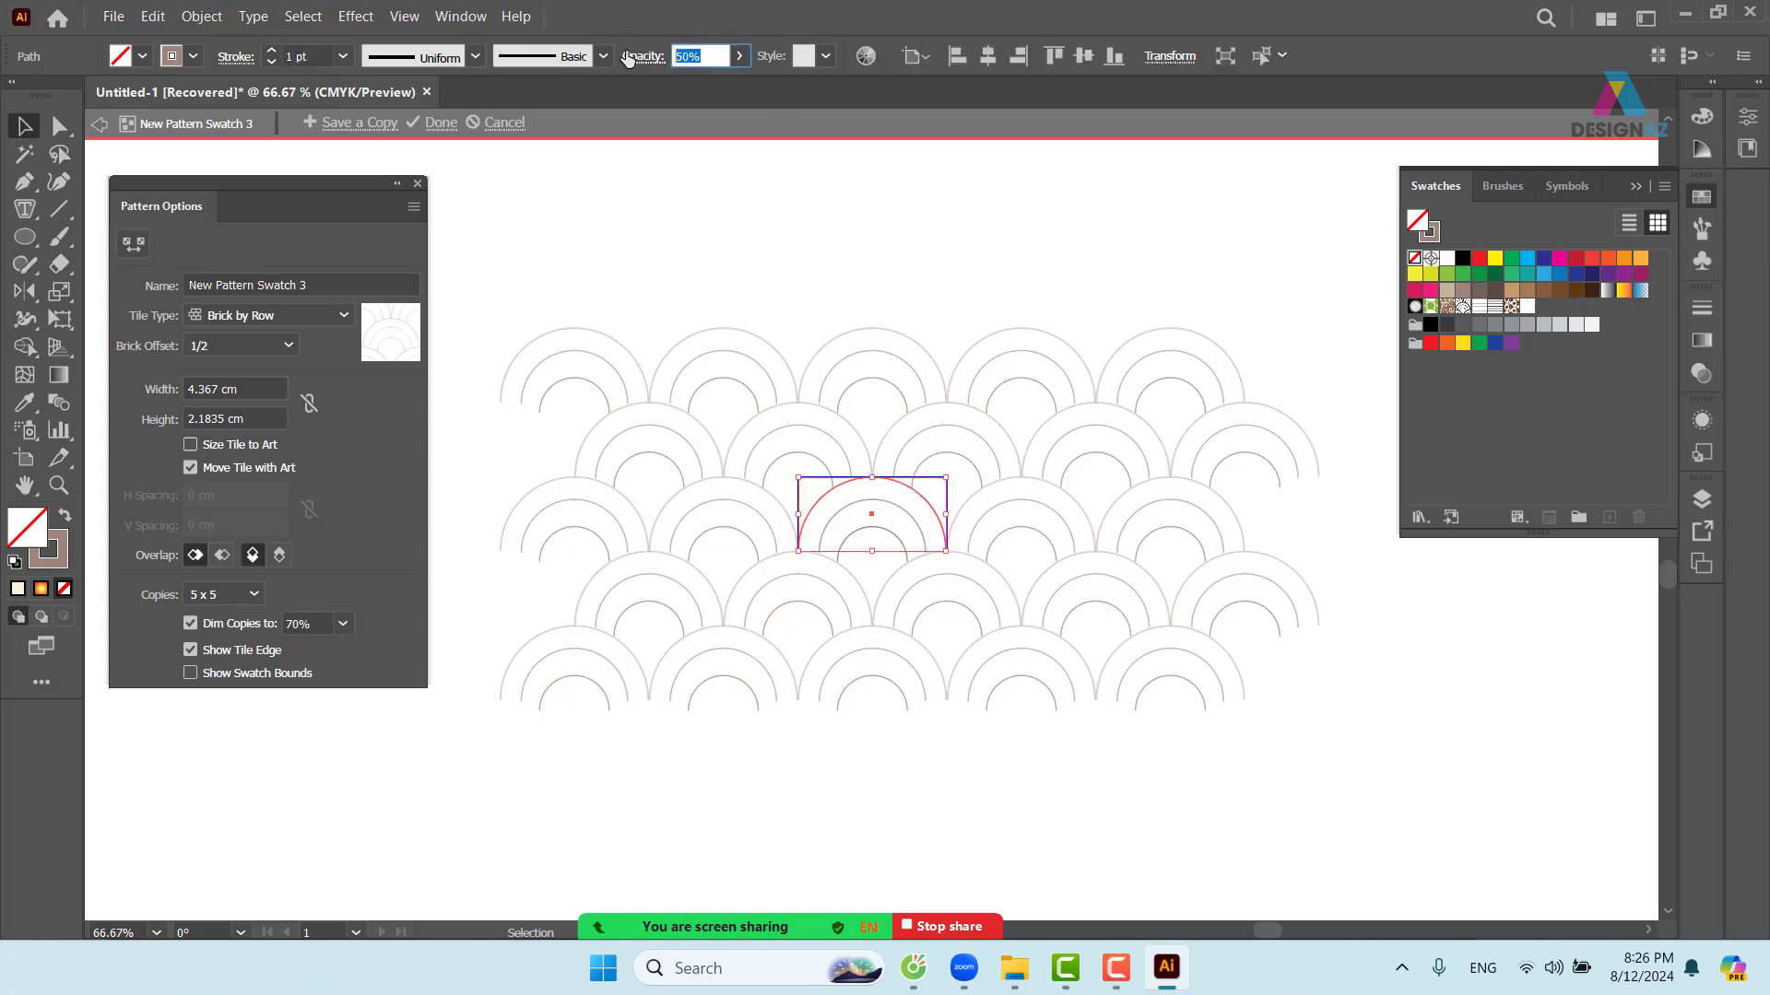
text(30)
key(Return)
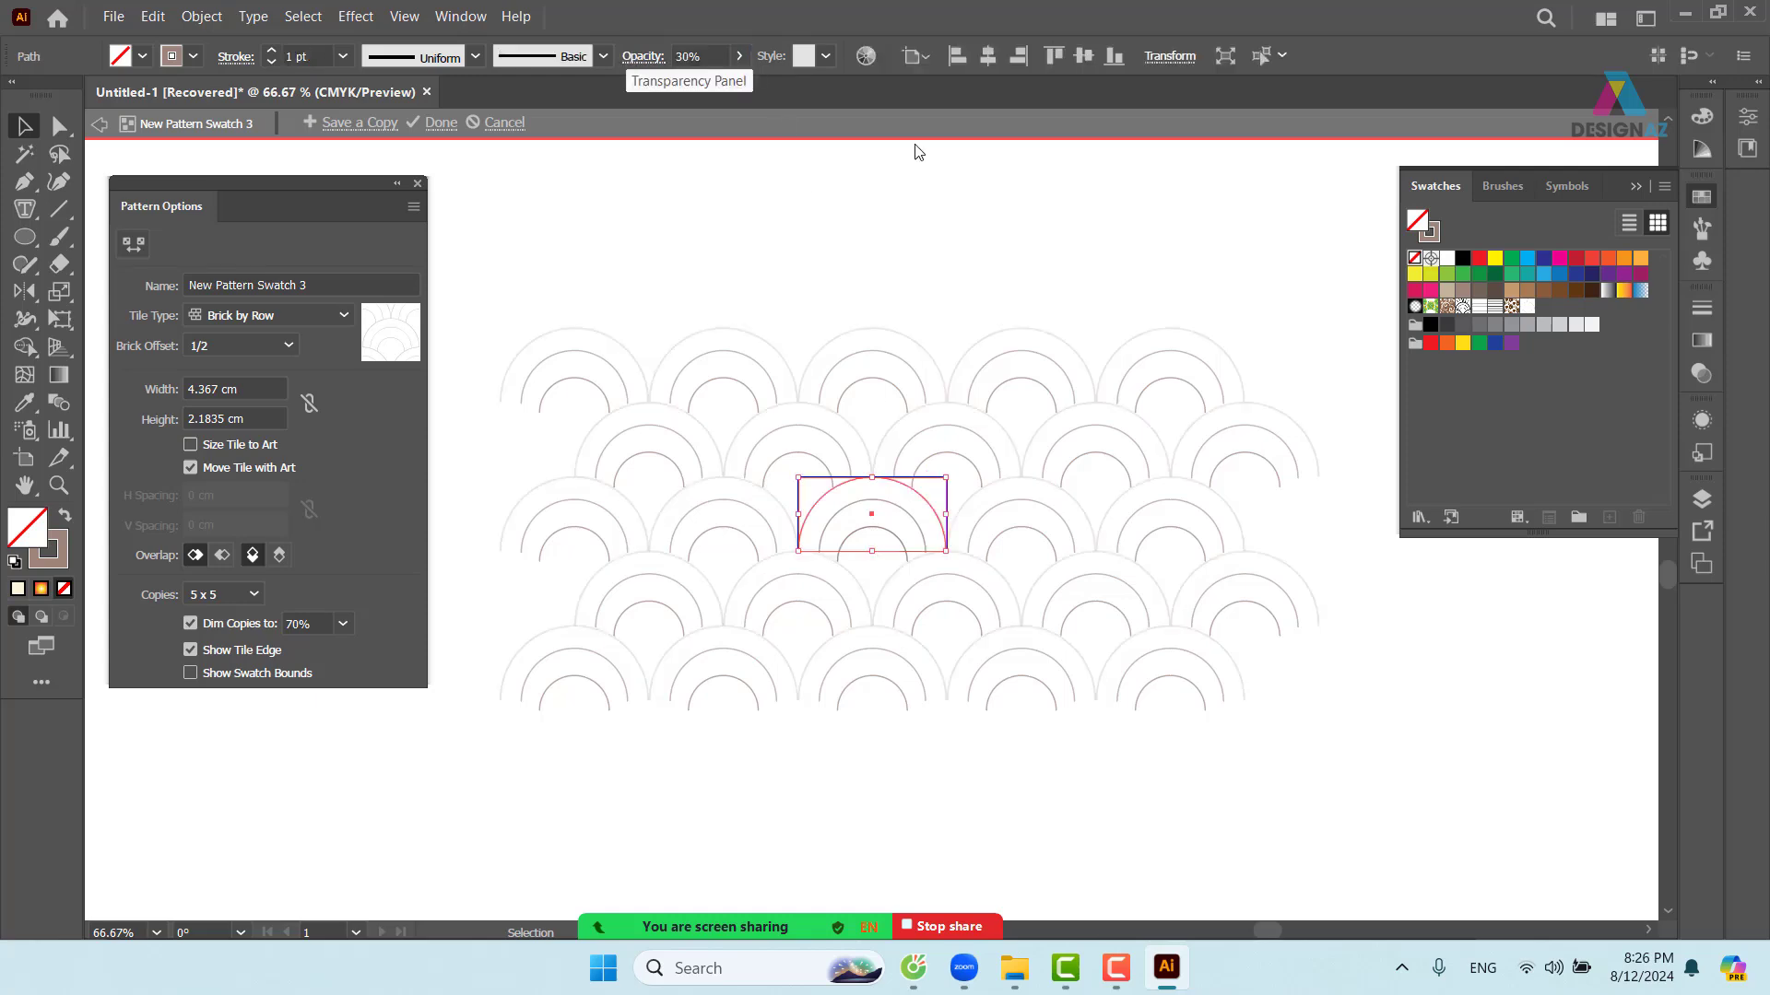
double_click(954, 244)
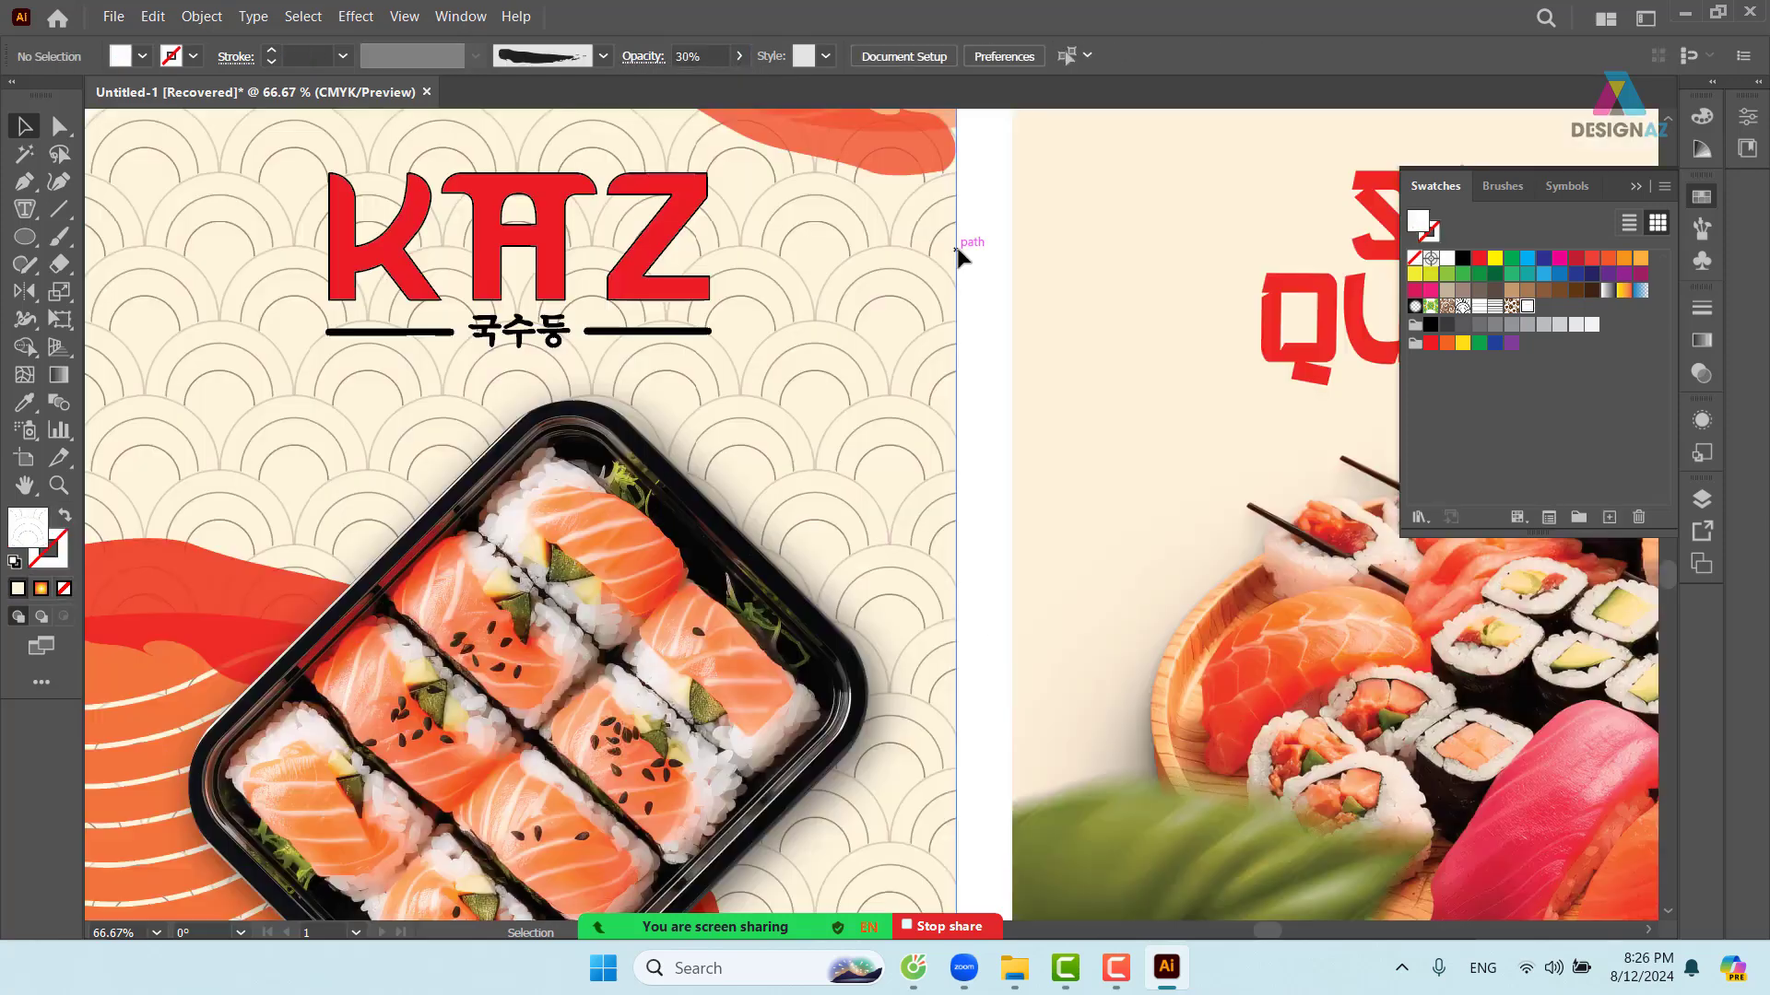
- Lower the opacity of the pattern-filled rectangle behind the KAZ logo and sushi tray to 30%, keeping it in place
click(878, 424)
drag(877, 420, 899, 372)
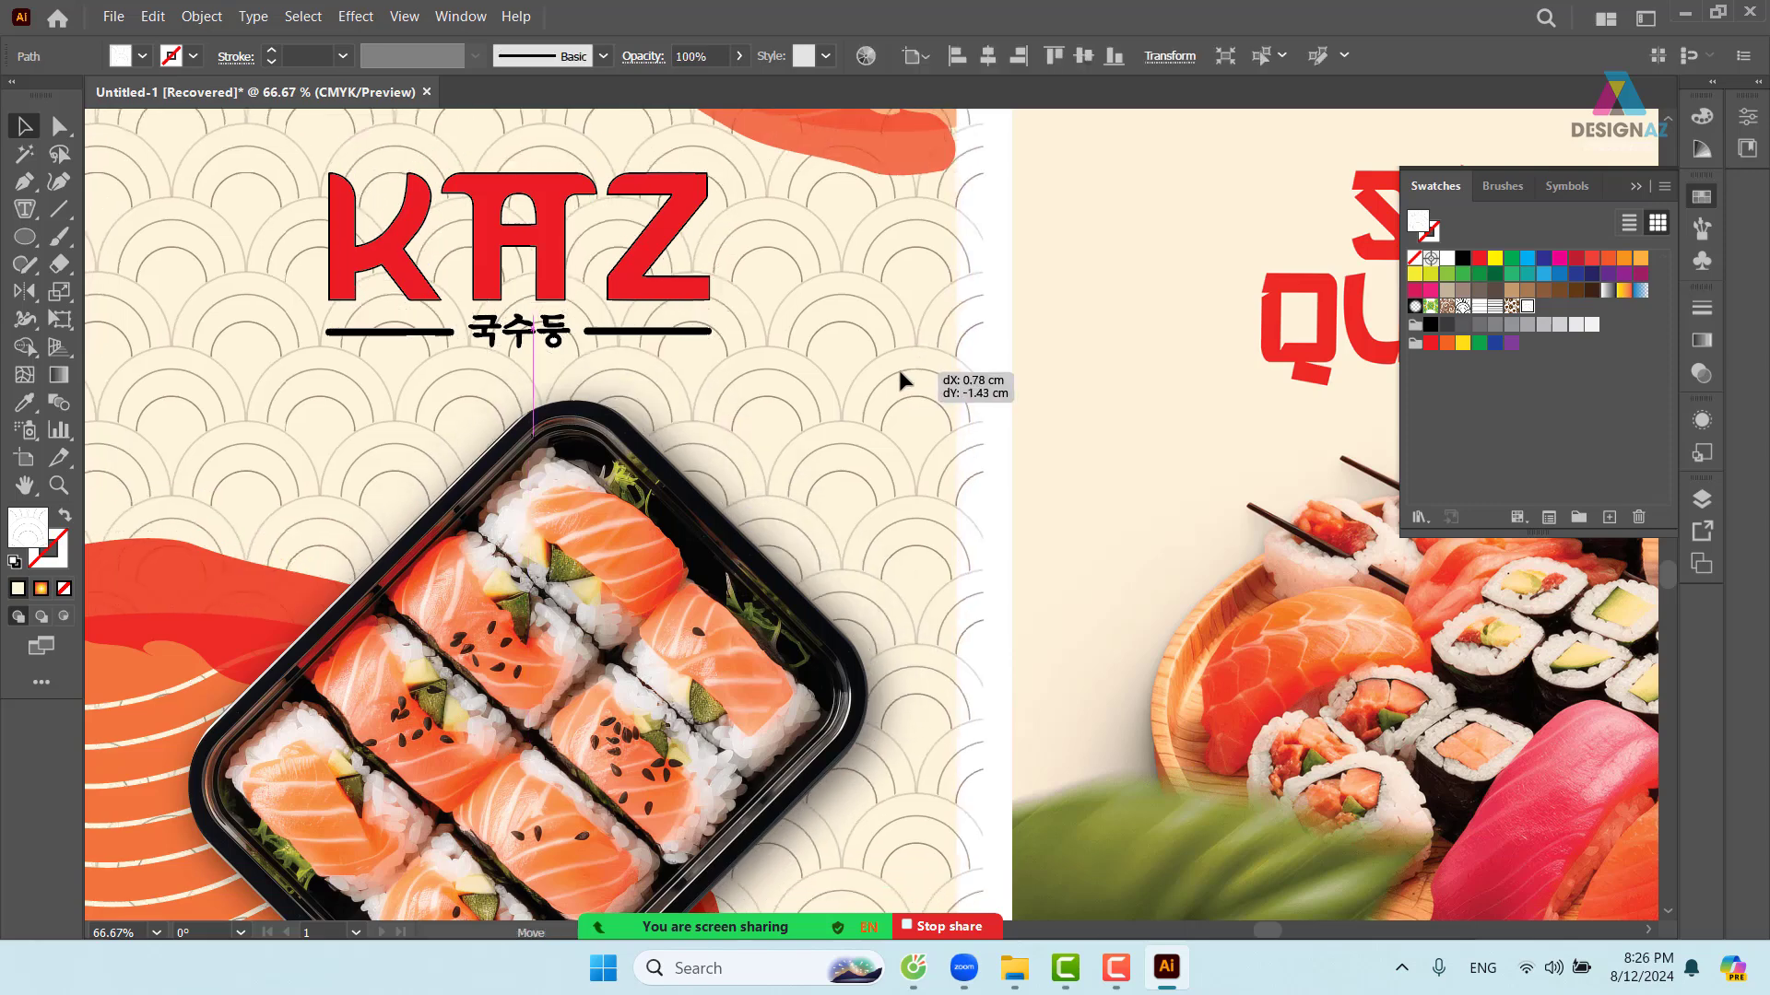
key(ctrl+z)
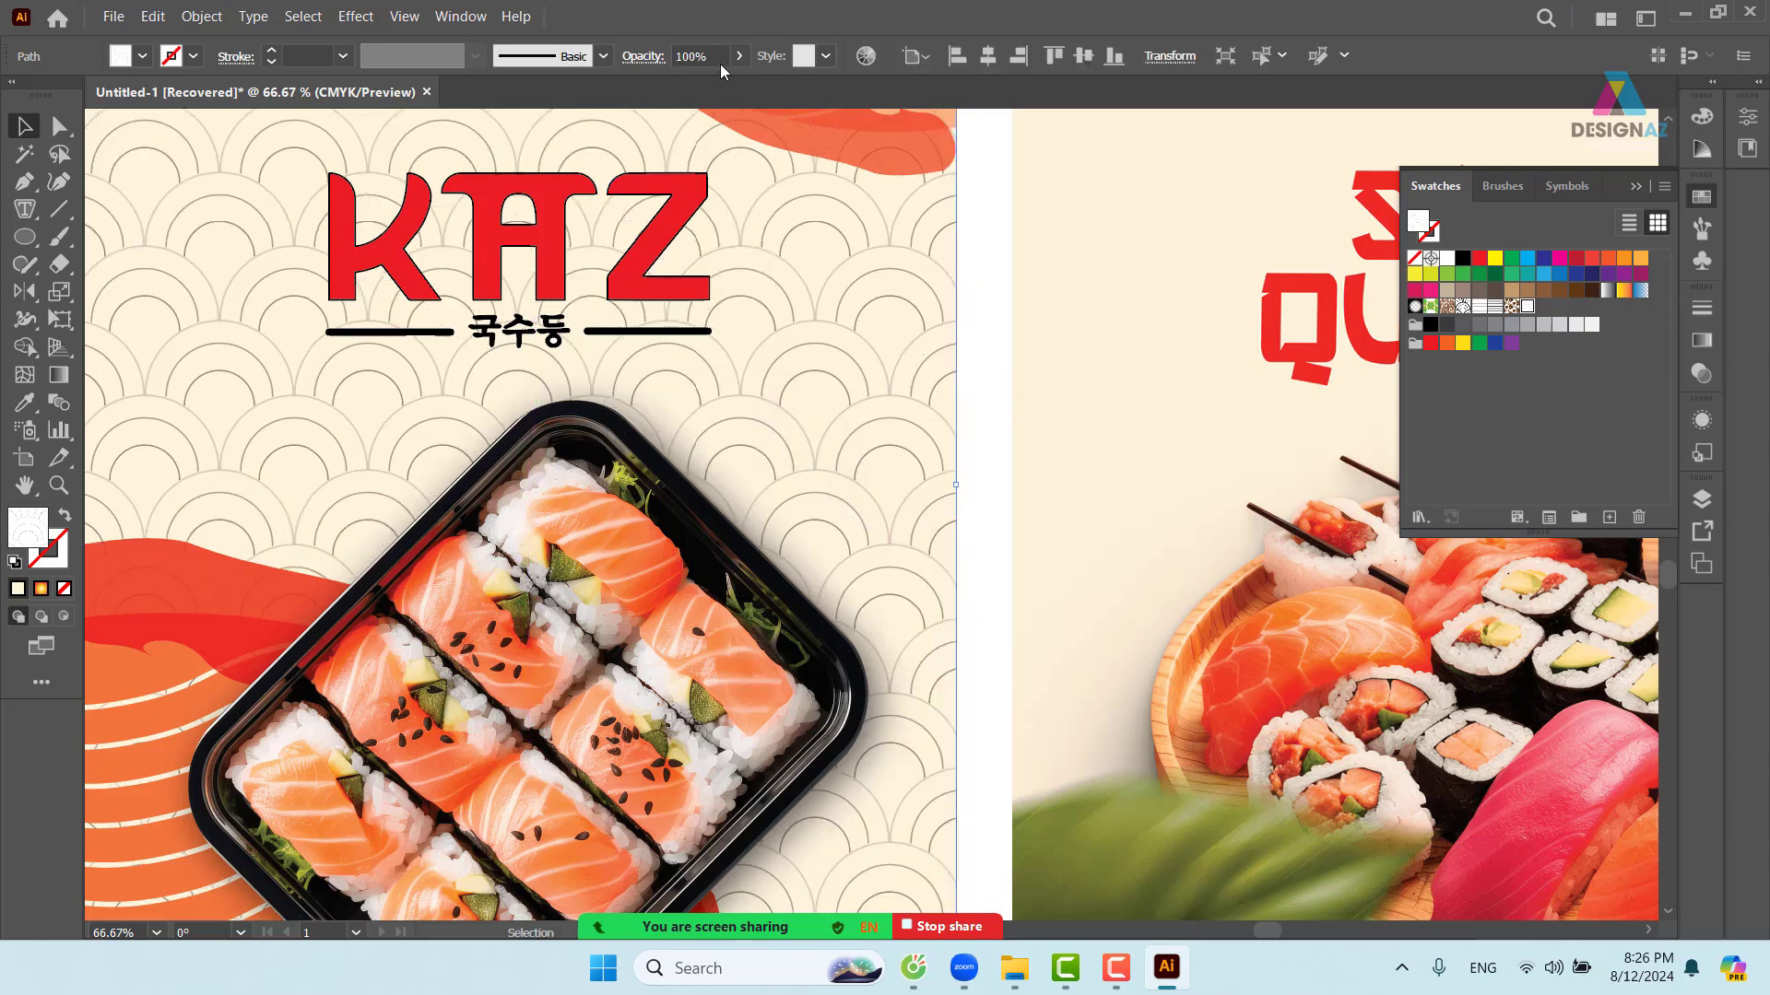
drag(715, 57, 634, 57)
text(50)
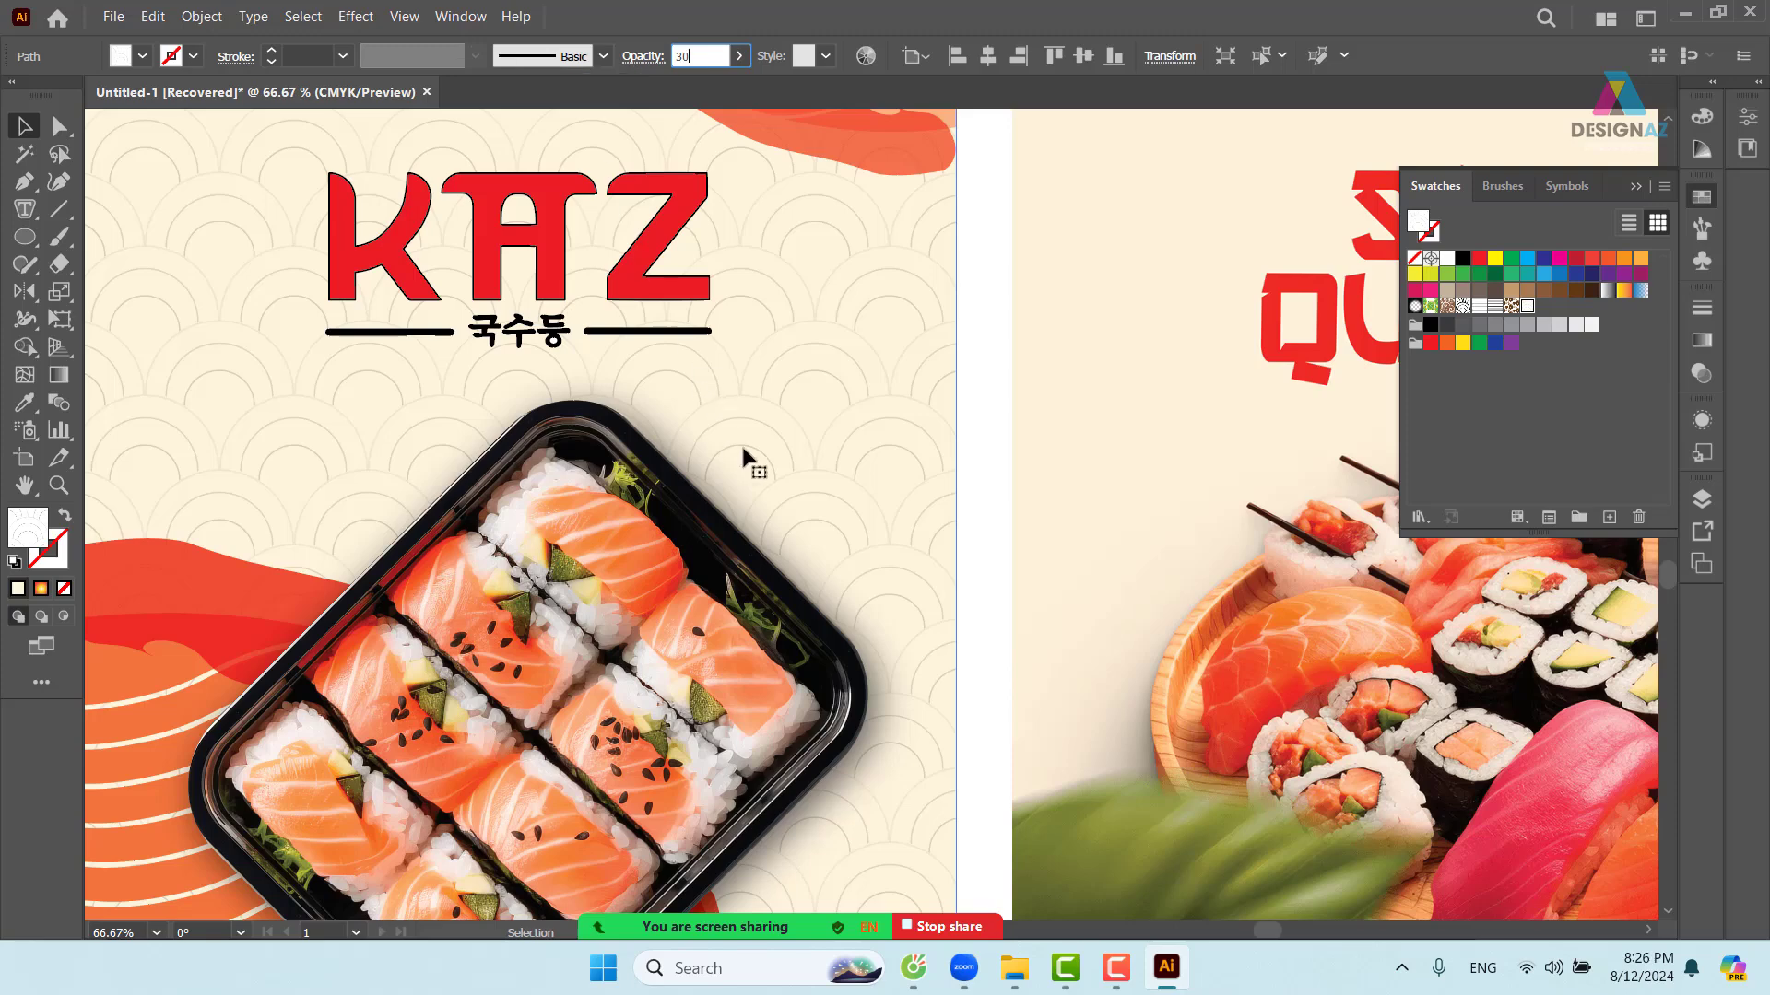
- Apply 30% opacity to the wave-pattern rectangle on the KAZ poster and deselect it
text(30)
key(Return)
key(ctrl+minus)
key(ctrl+minus)
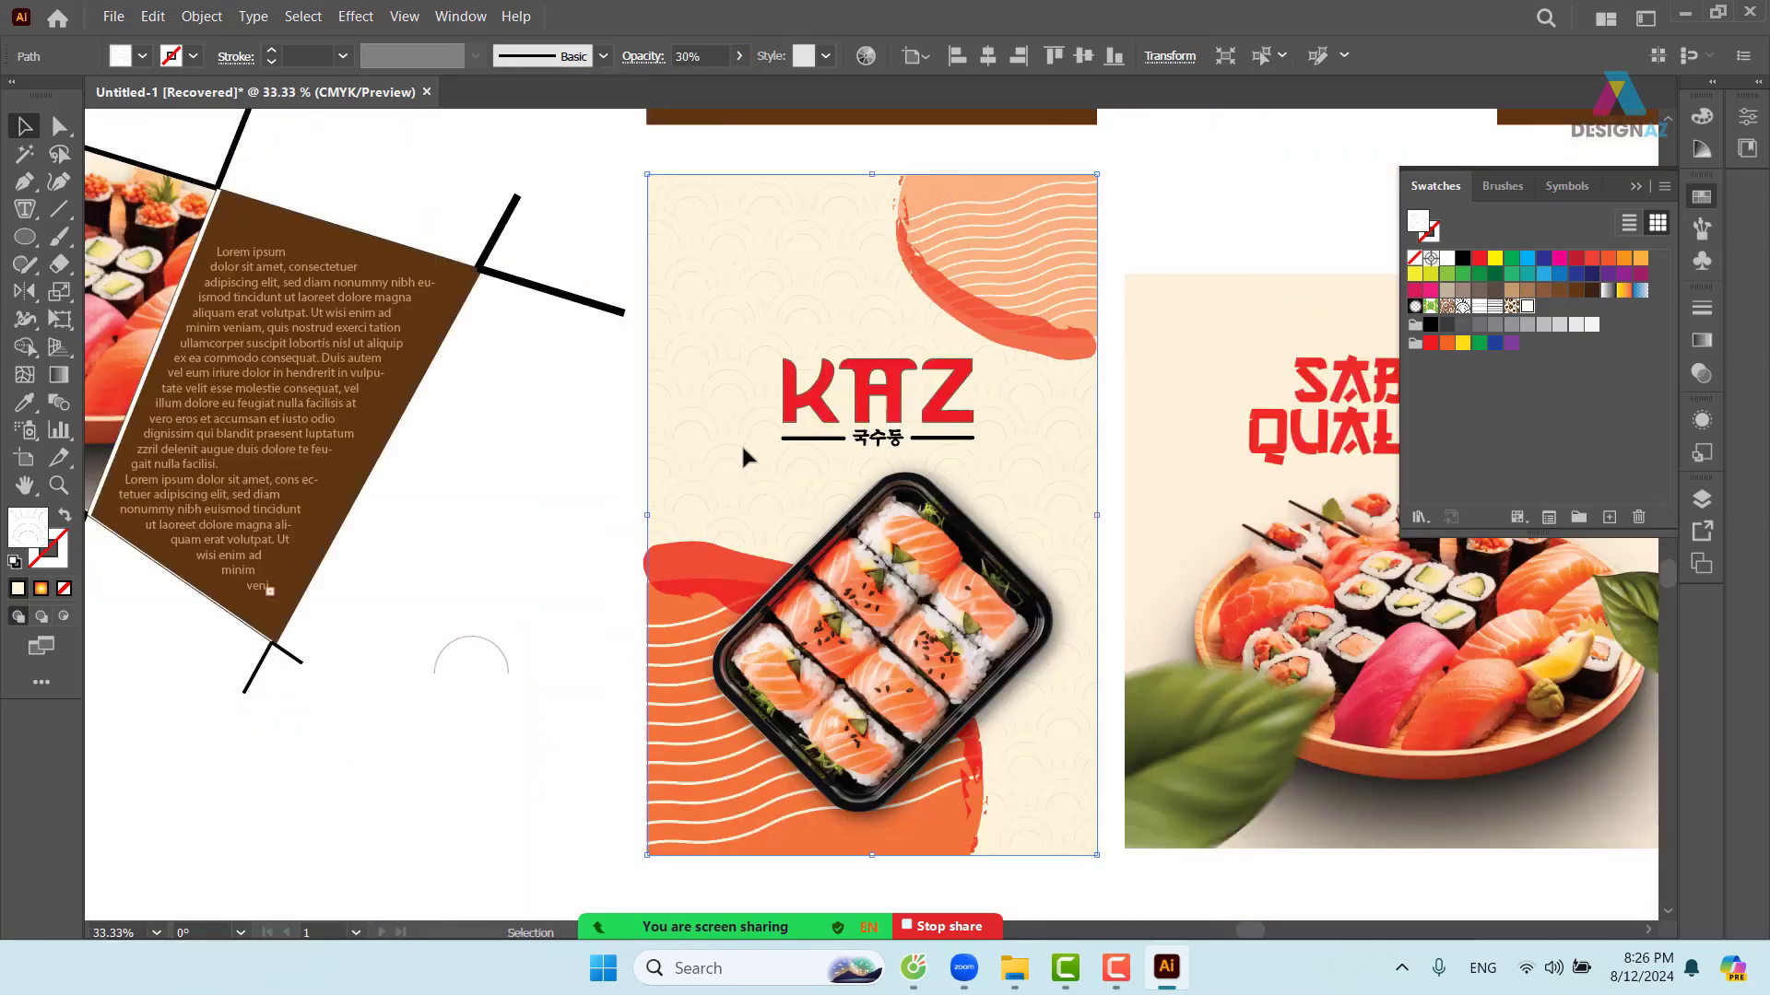
drag(1148, 602, 1007, 510)
click(997, 857)
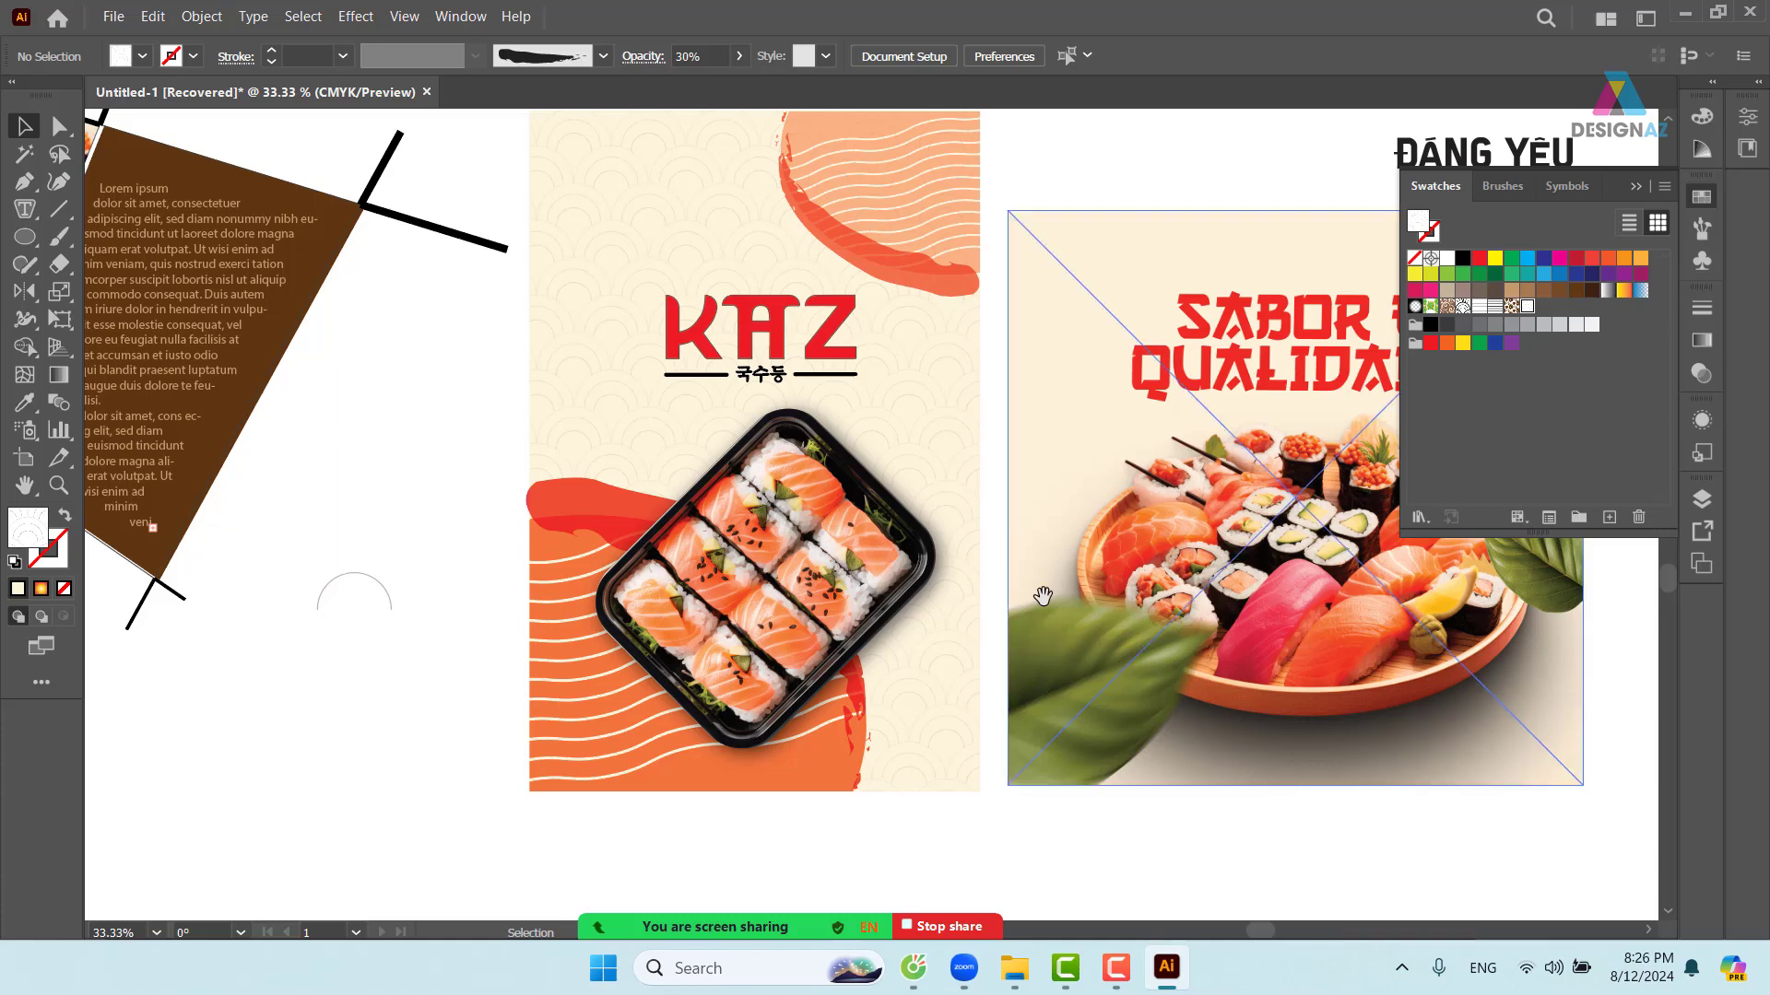
- Look over the Costa coffee posters, the KAZ poster beside its sushi reference image, and the angled sushi collage
drag(1007, 468, 942, 546)
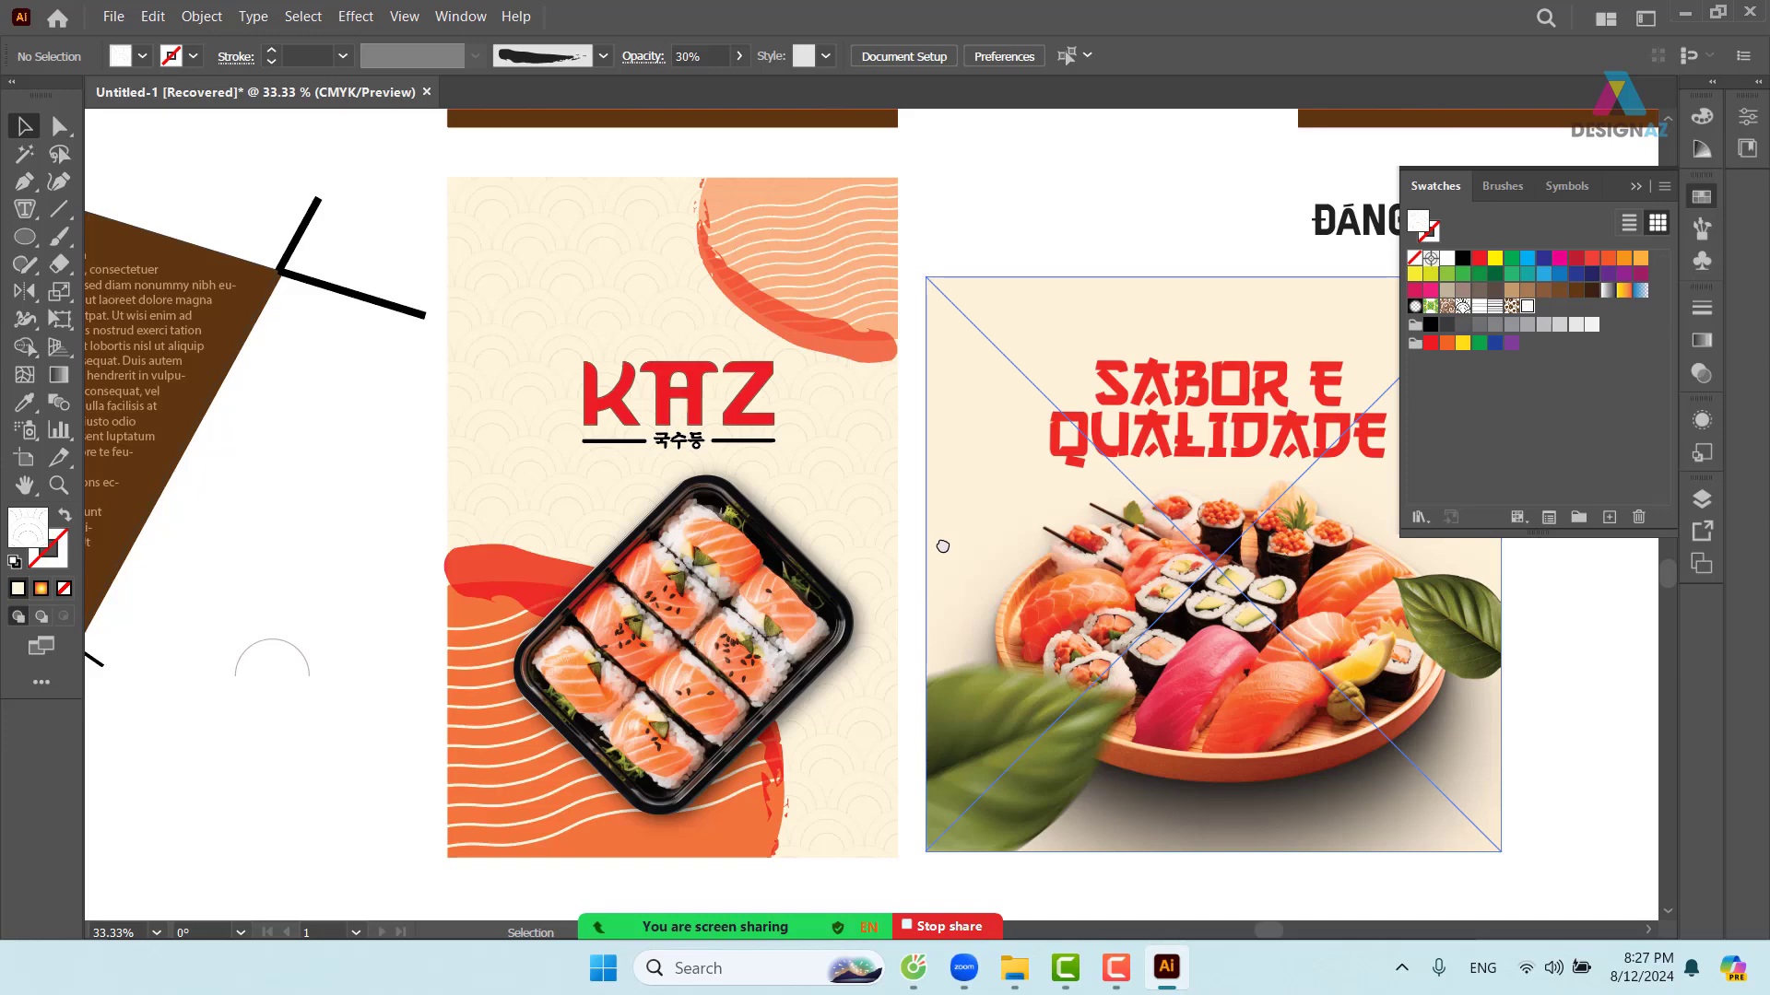
key(ctrl+minus)
key(ctrl+minus)
key(ctrl+minus)
key(ctrl+minus)
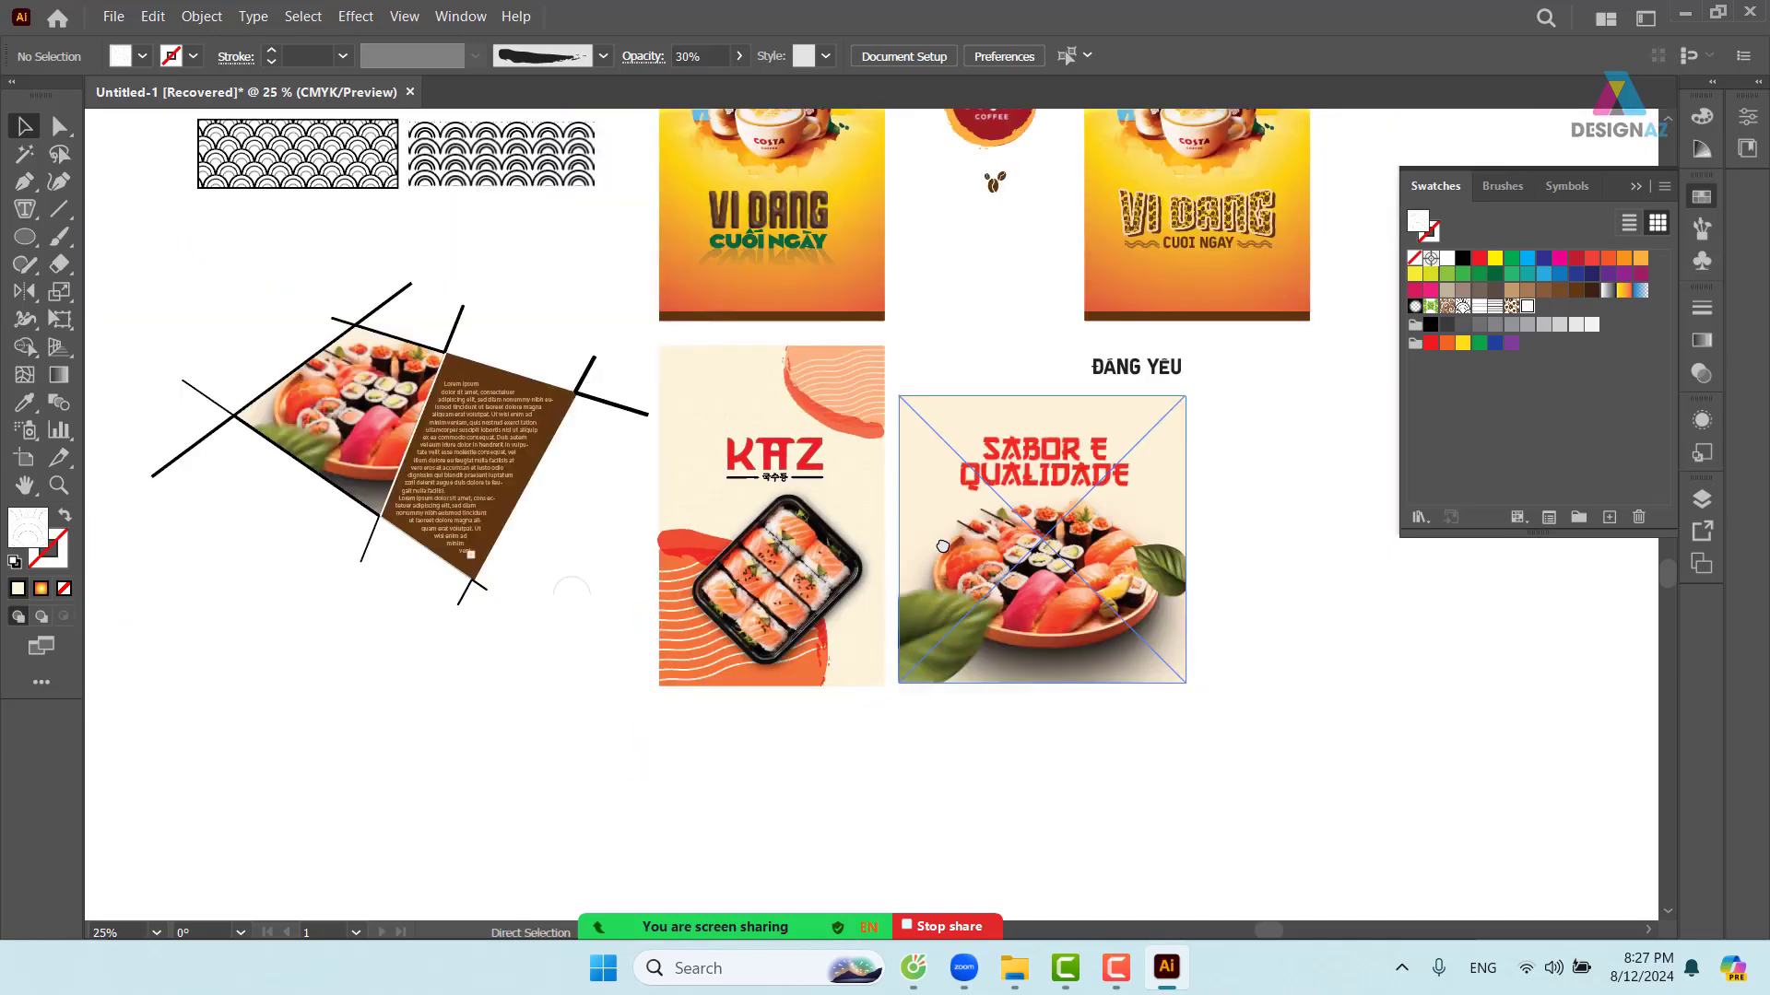
key(z)
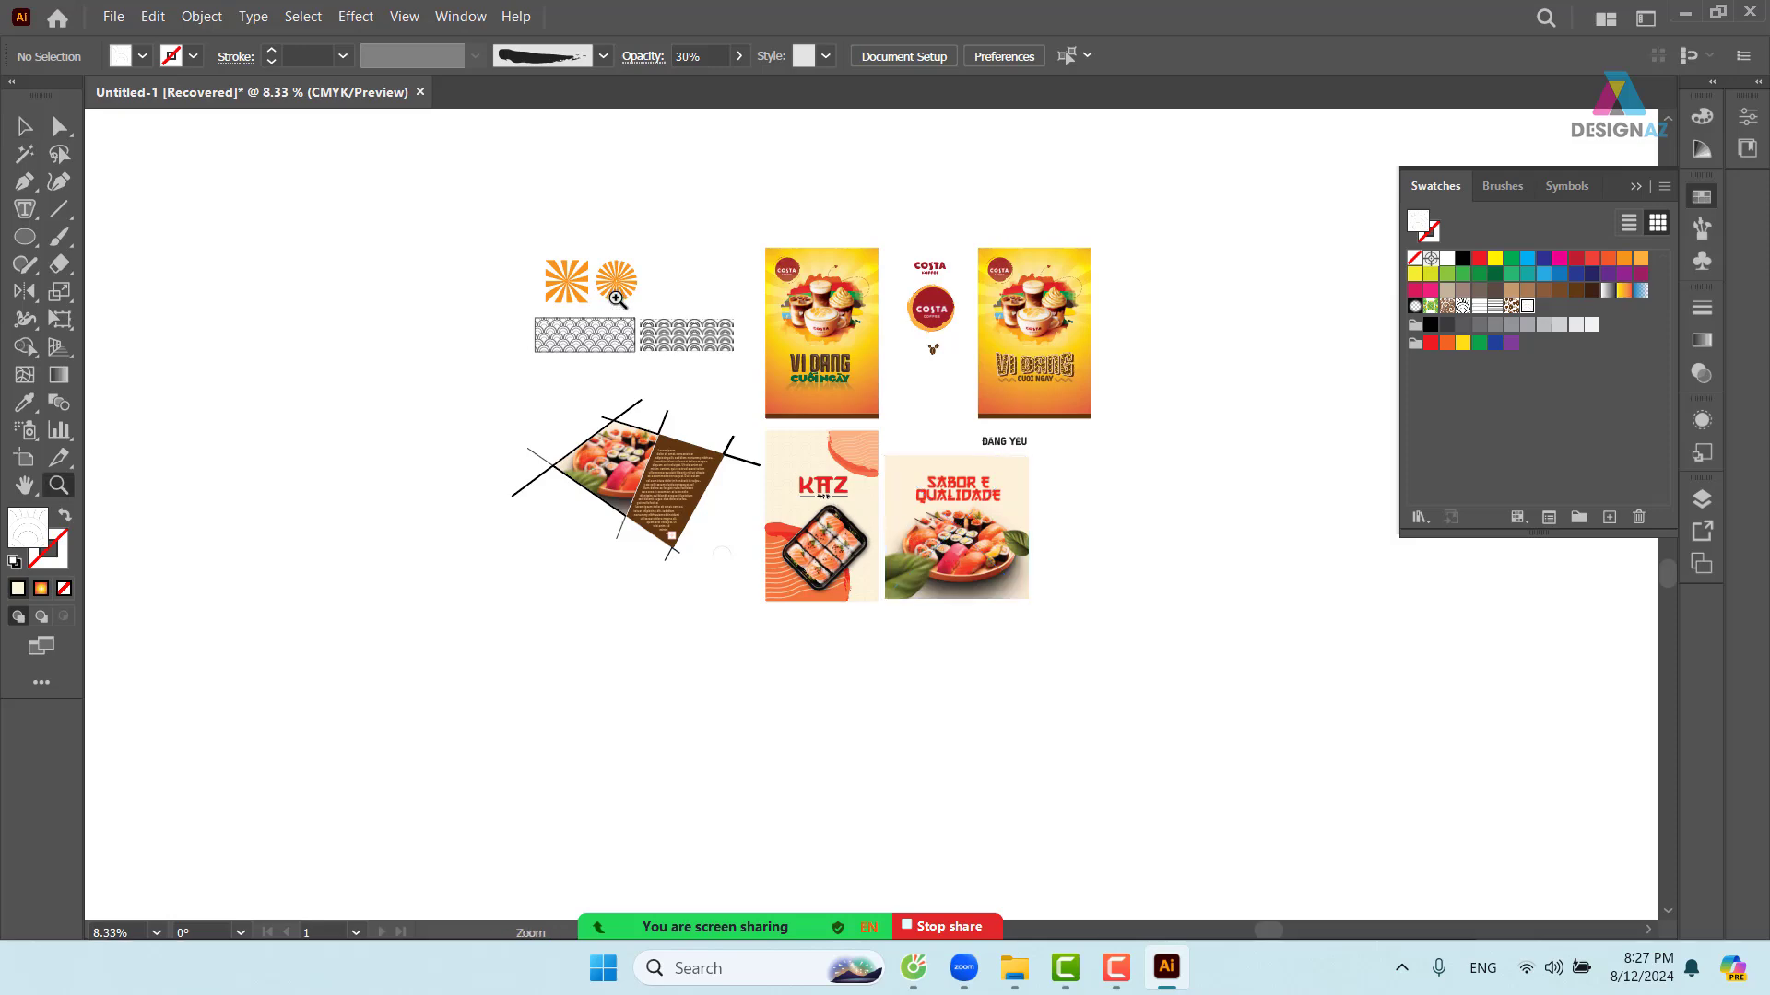
drag(774, 240, 1046, 446)
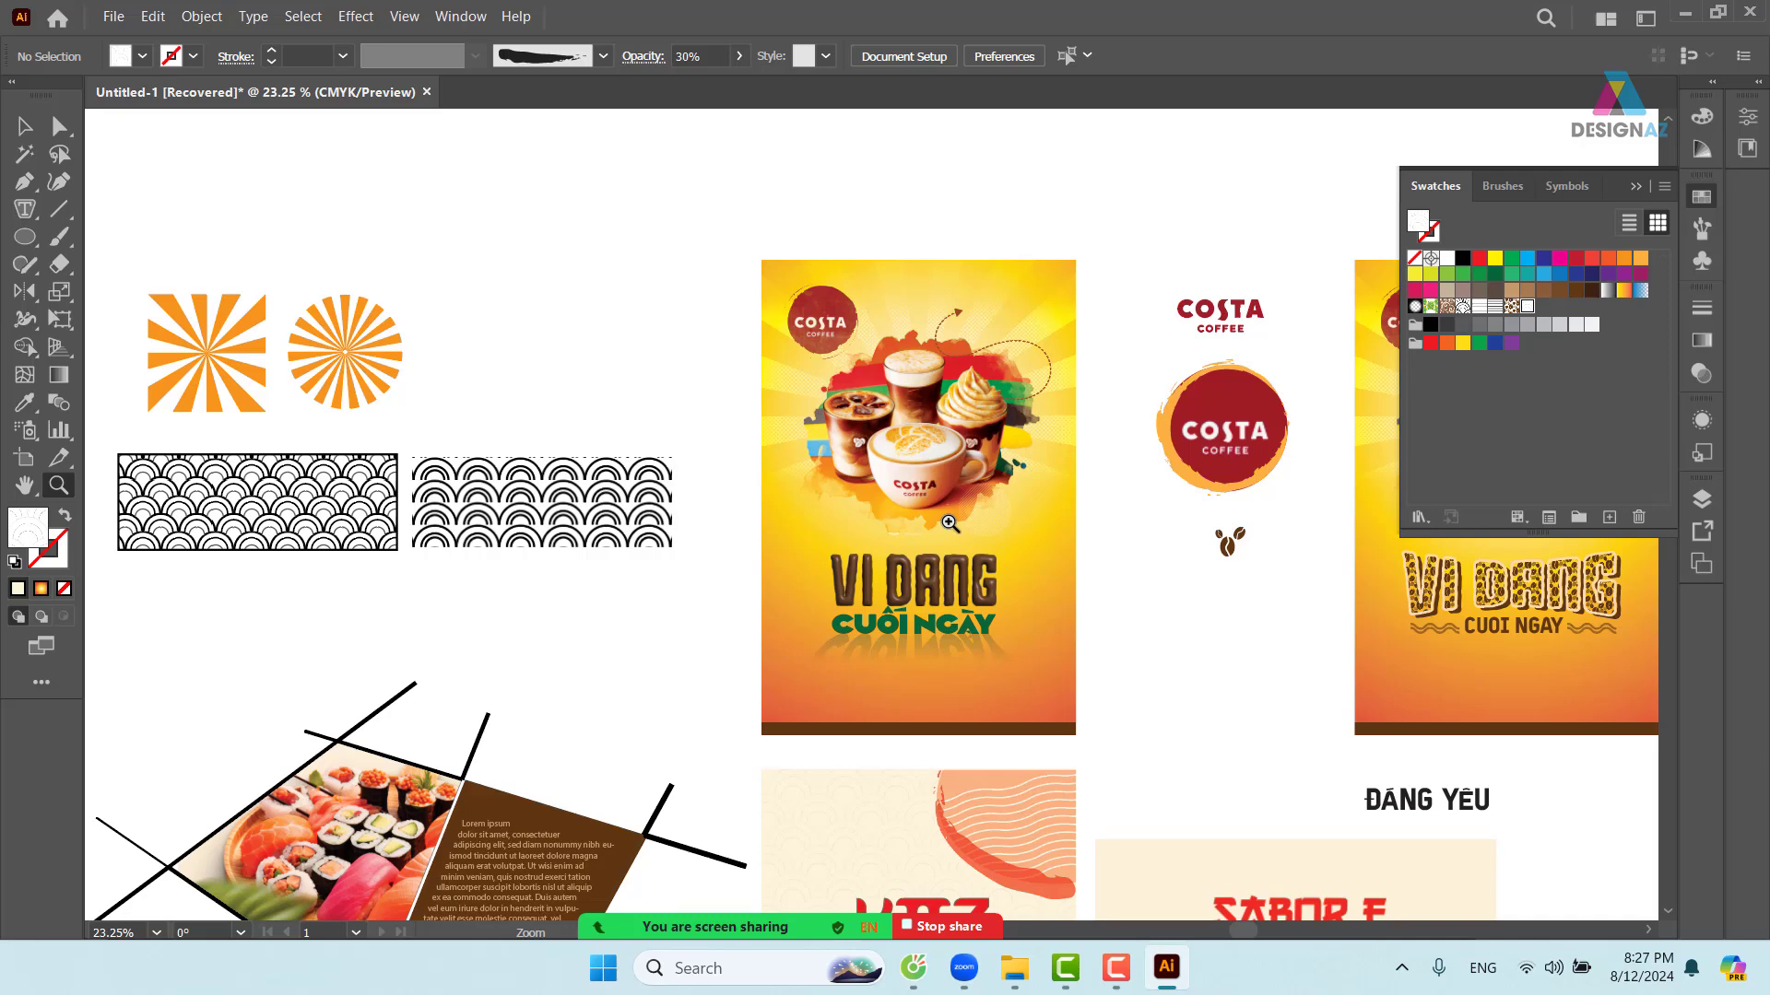
key(space)
drag(1127, 578, 867, 546)
drag(913, 621, 854, 600)
drag(983, 534, 940, 479)
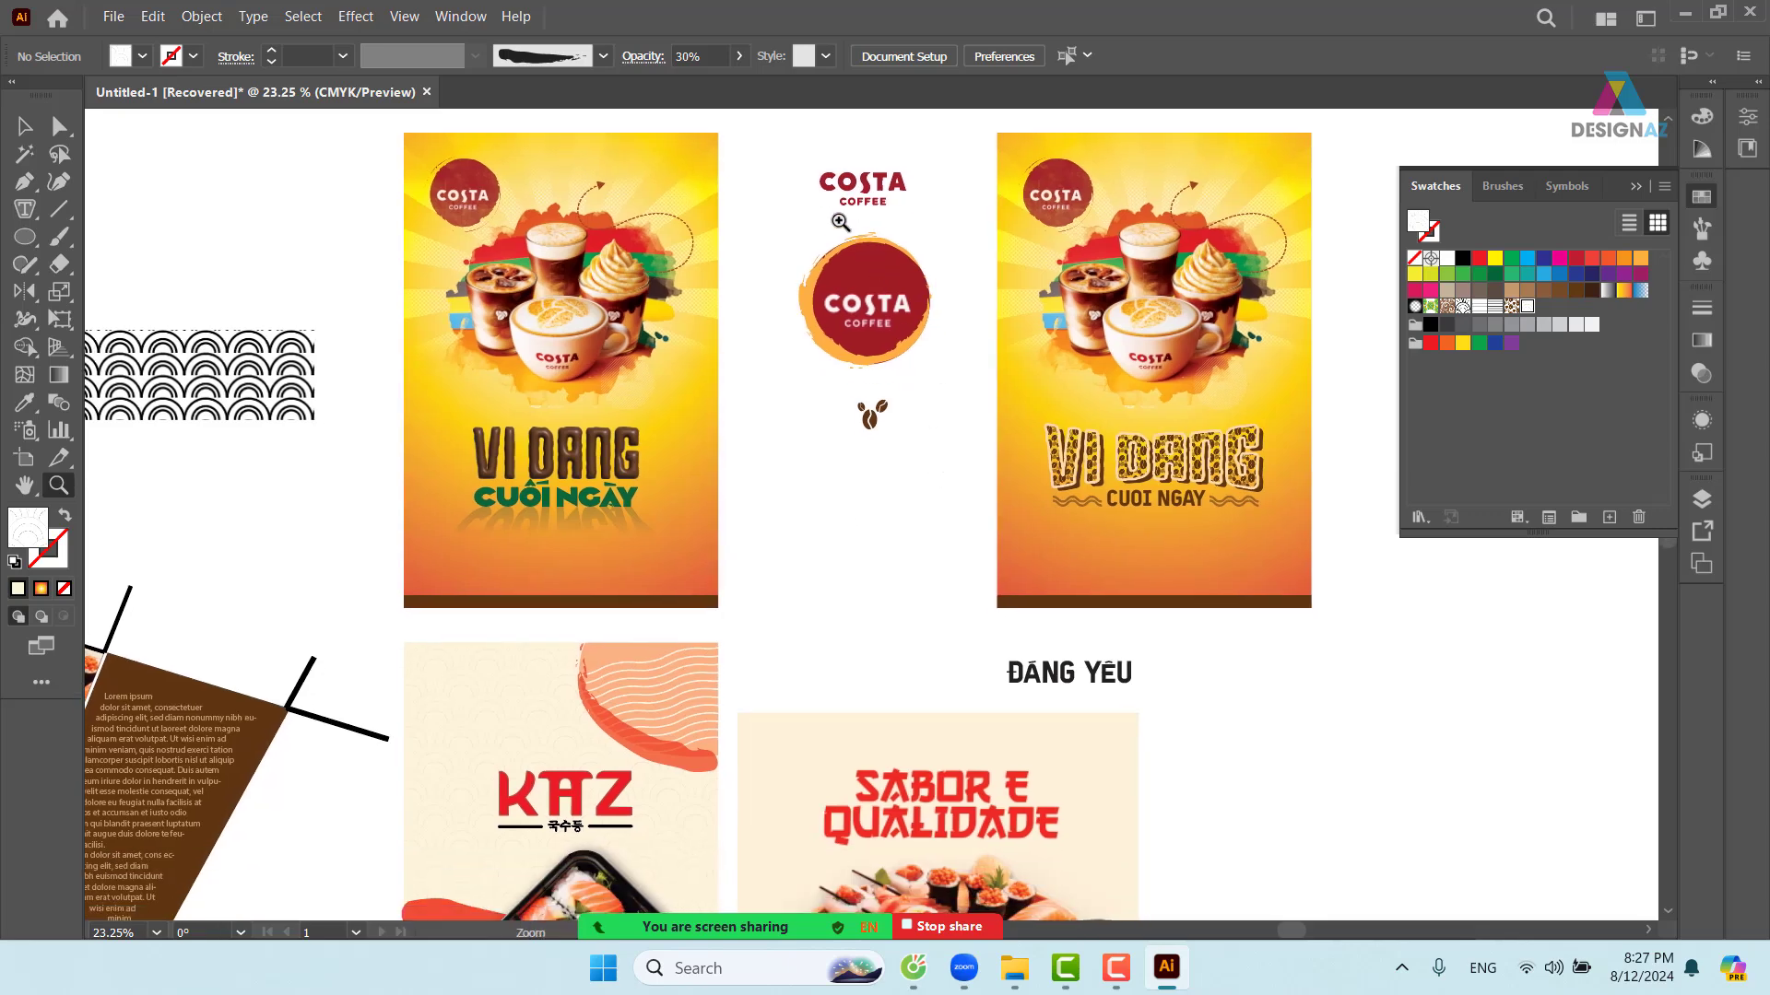
key(space)
drag(820, 668, 943, 350)
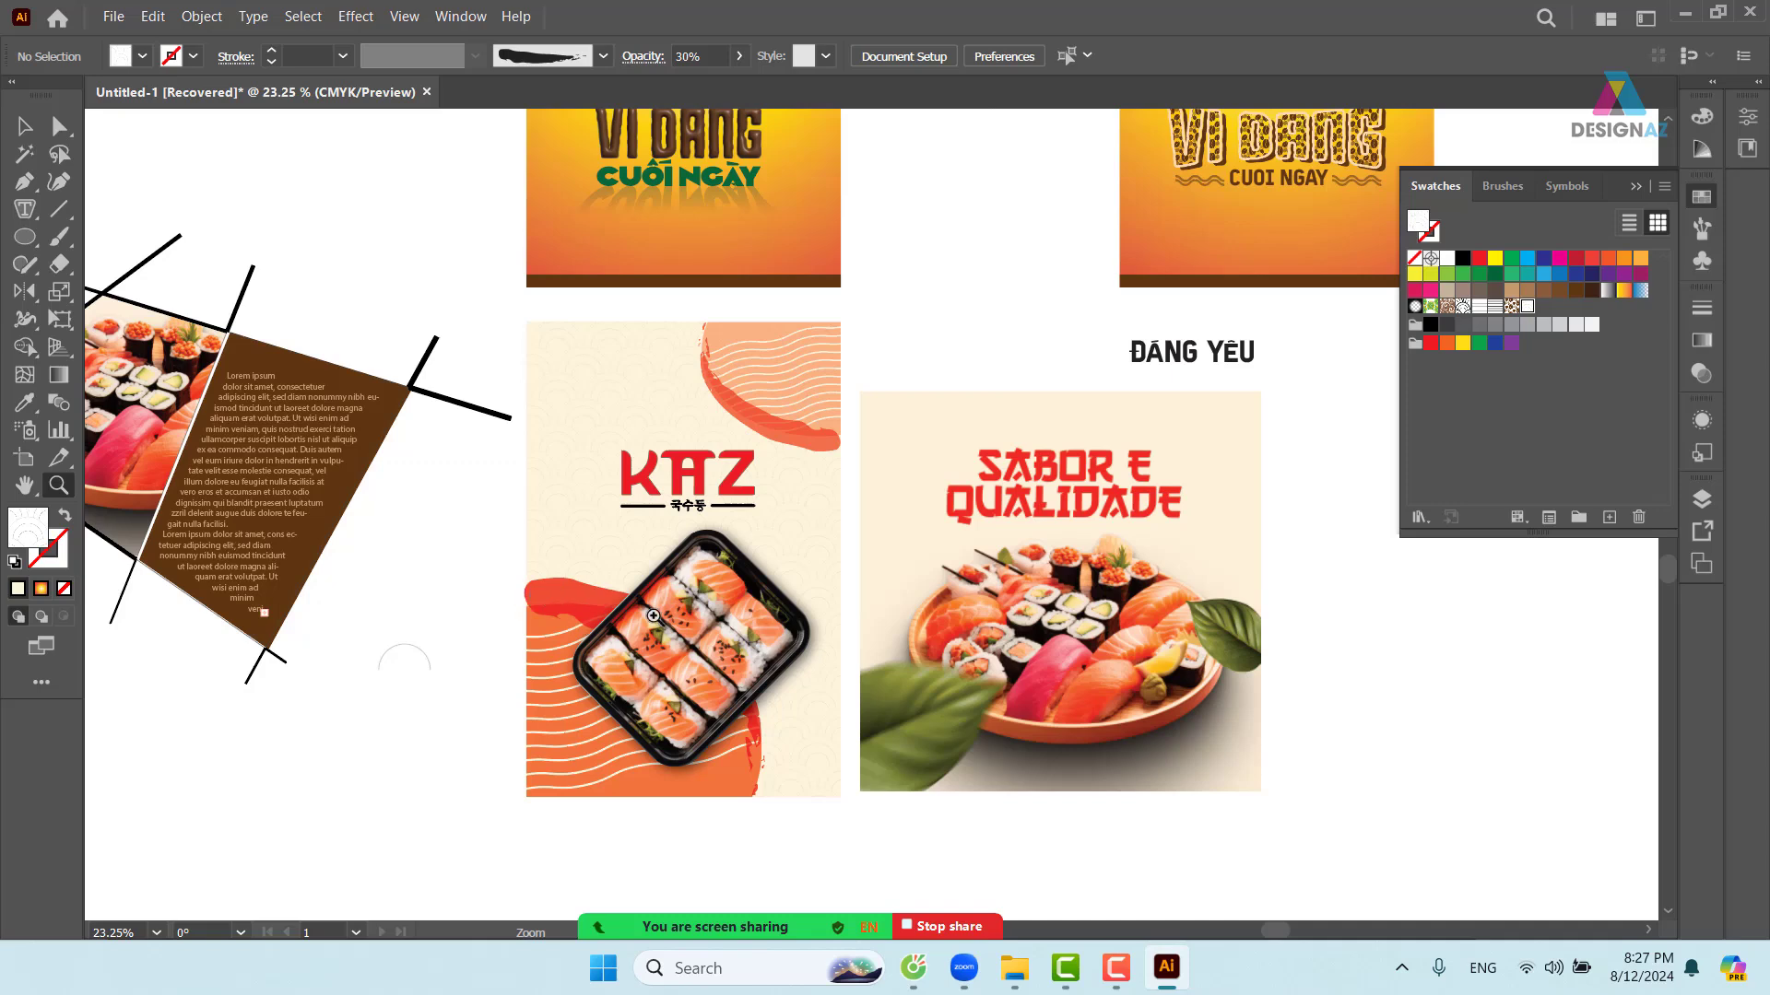
key(space)
drag(617, 642, 948, 642)
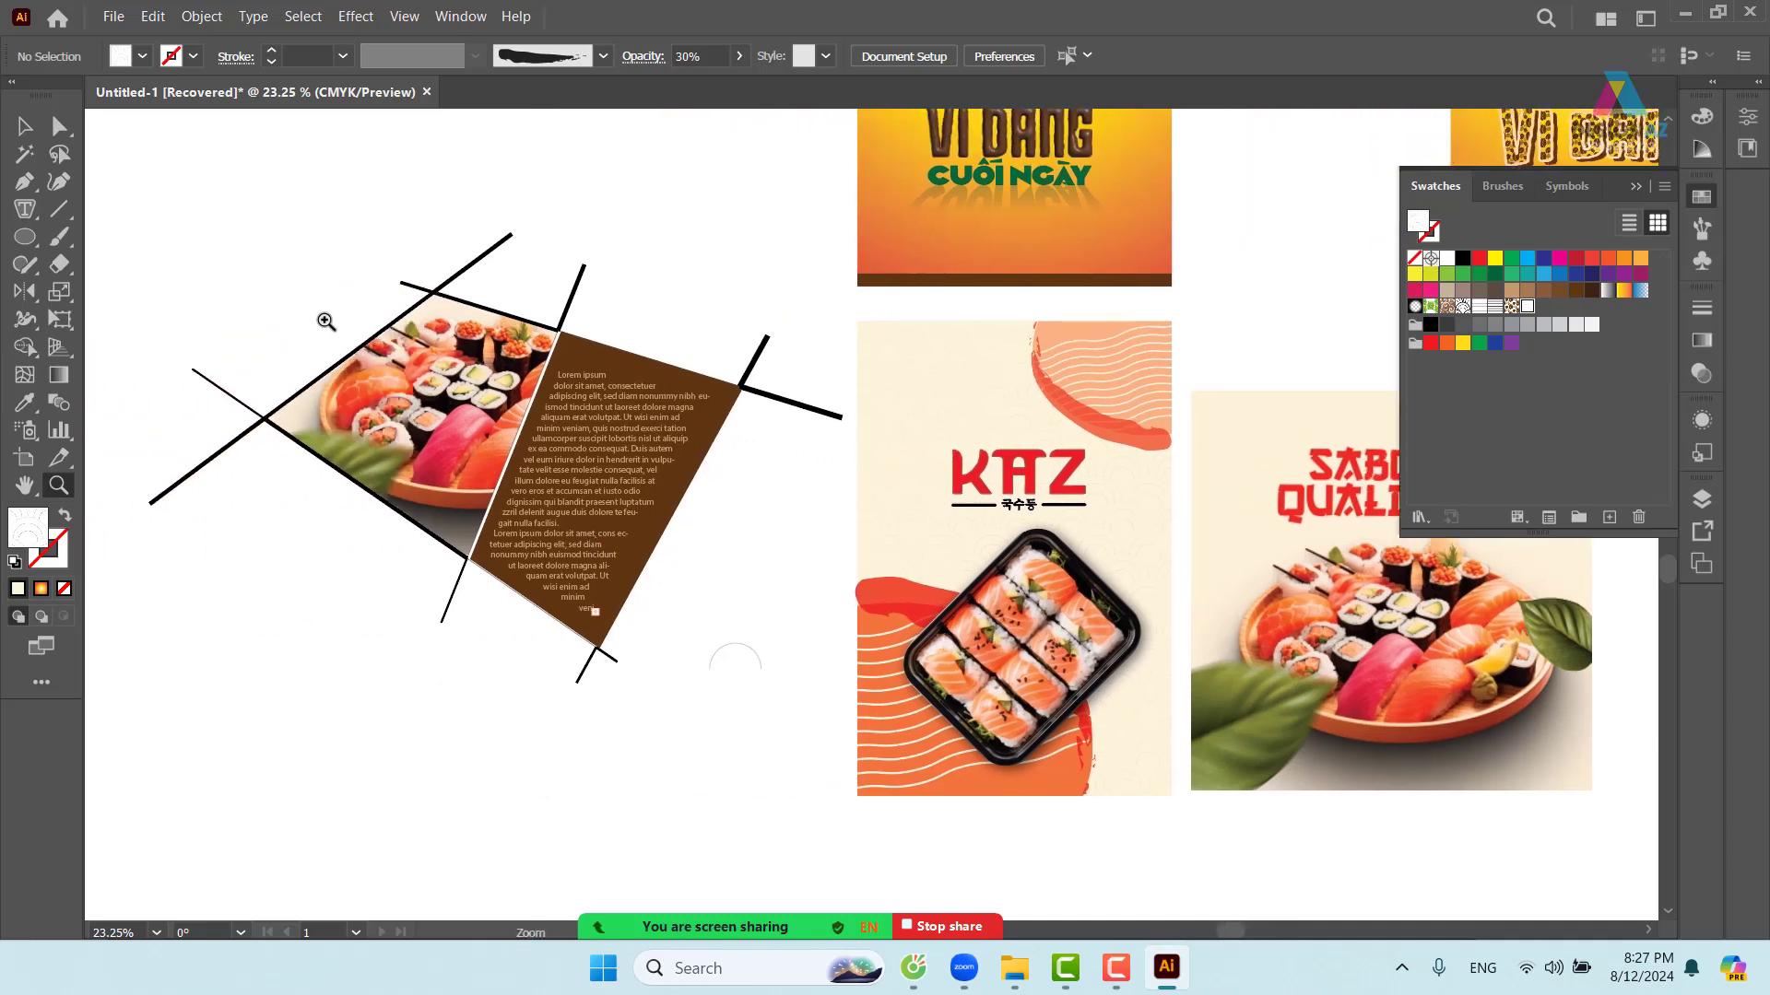
click(23, 126)
drag(810, 599, 707, 719)
click(710, 733)
key(space)
drag(1198, 508, 740, 609)
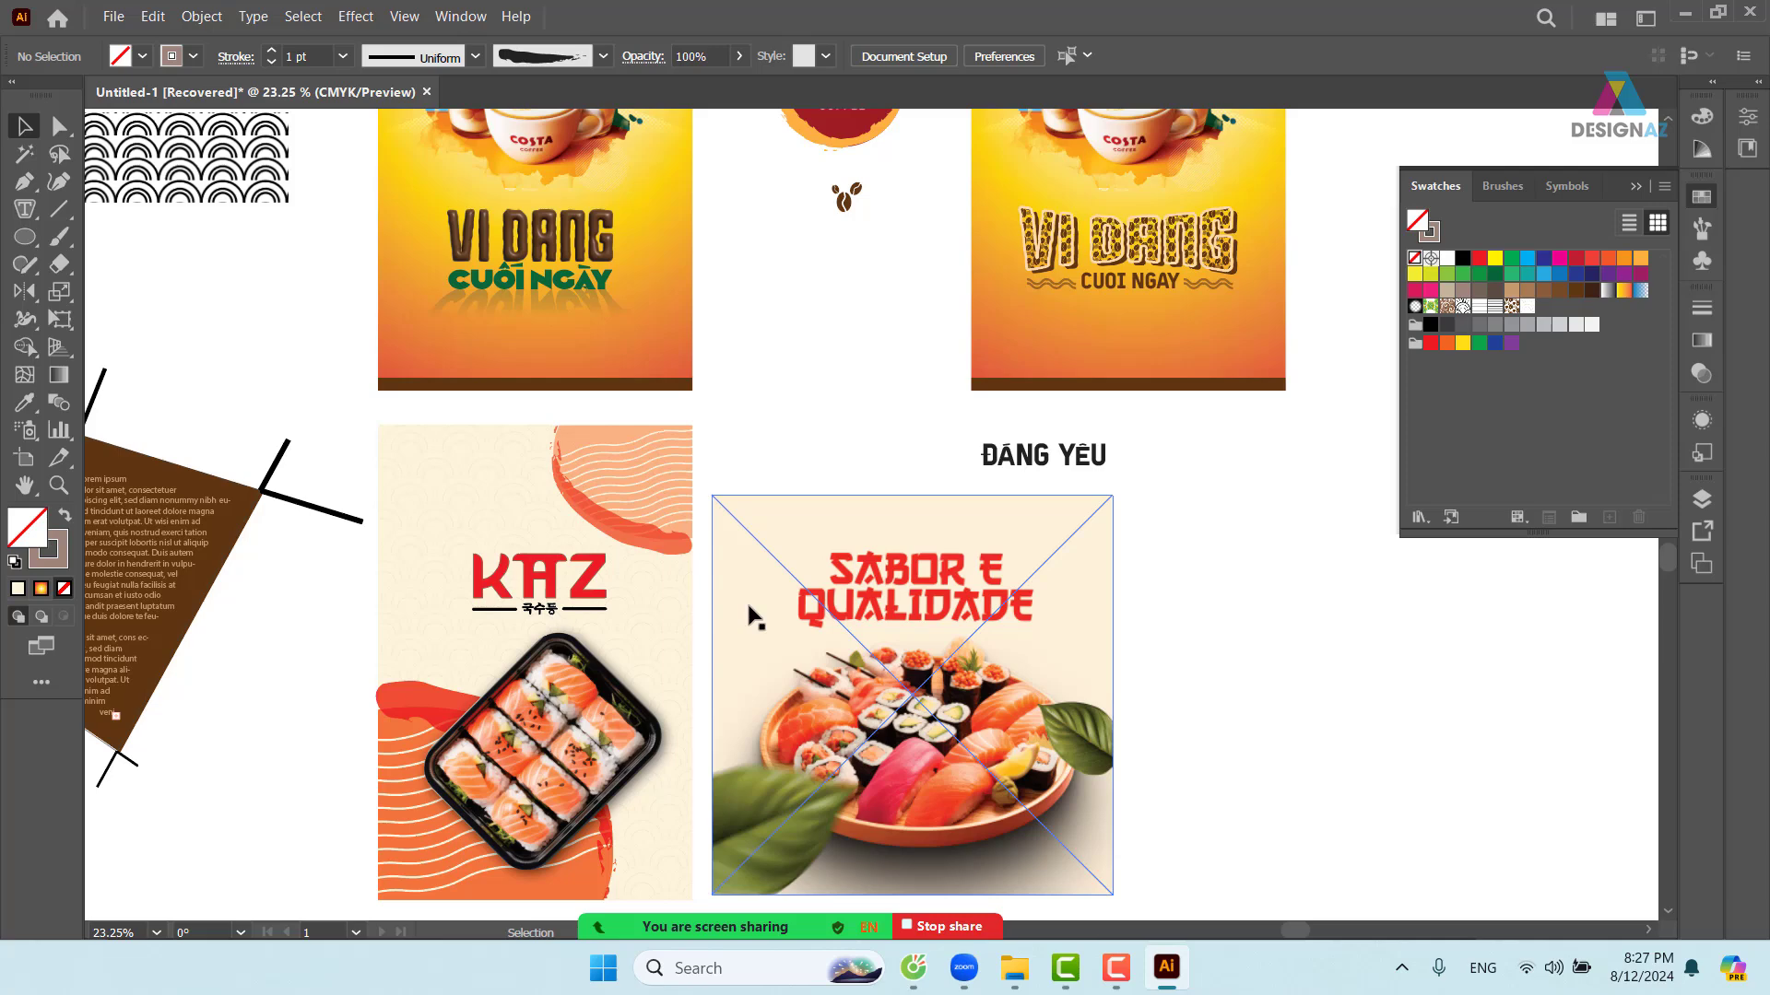
key(ctrl+minus)
key(ctrl+minus)
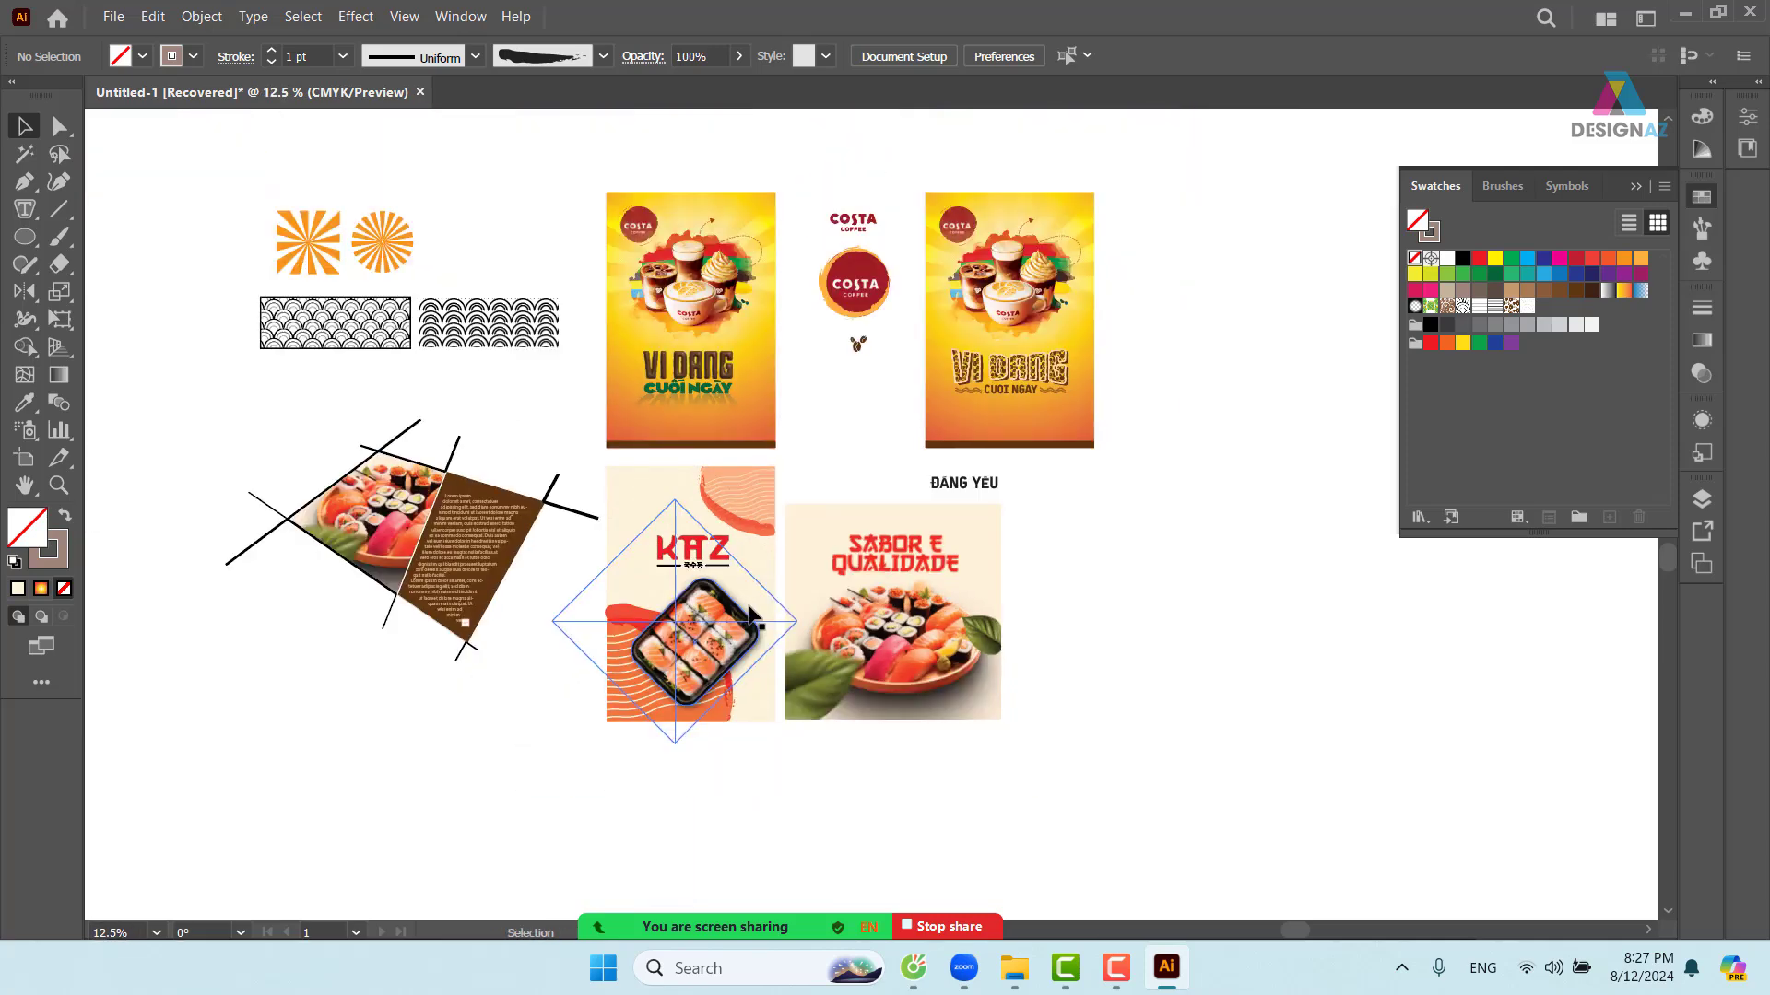
key(z)
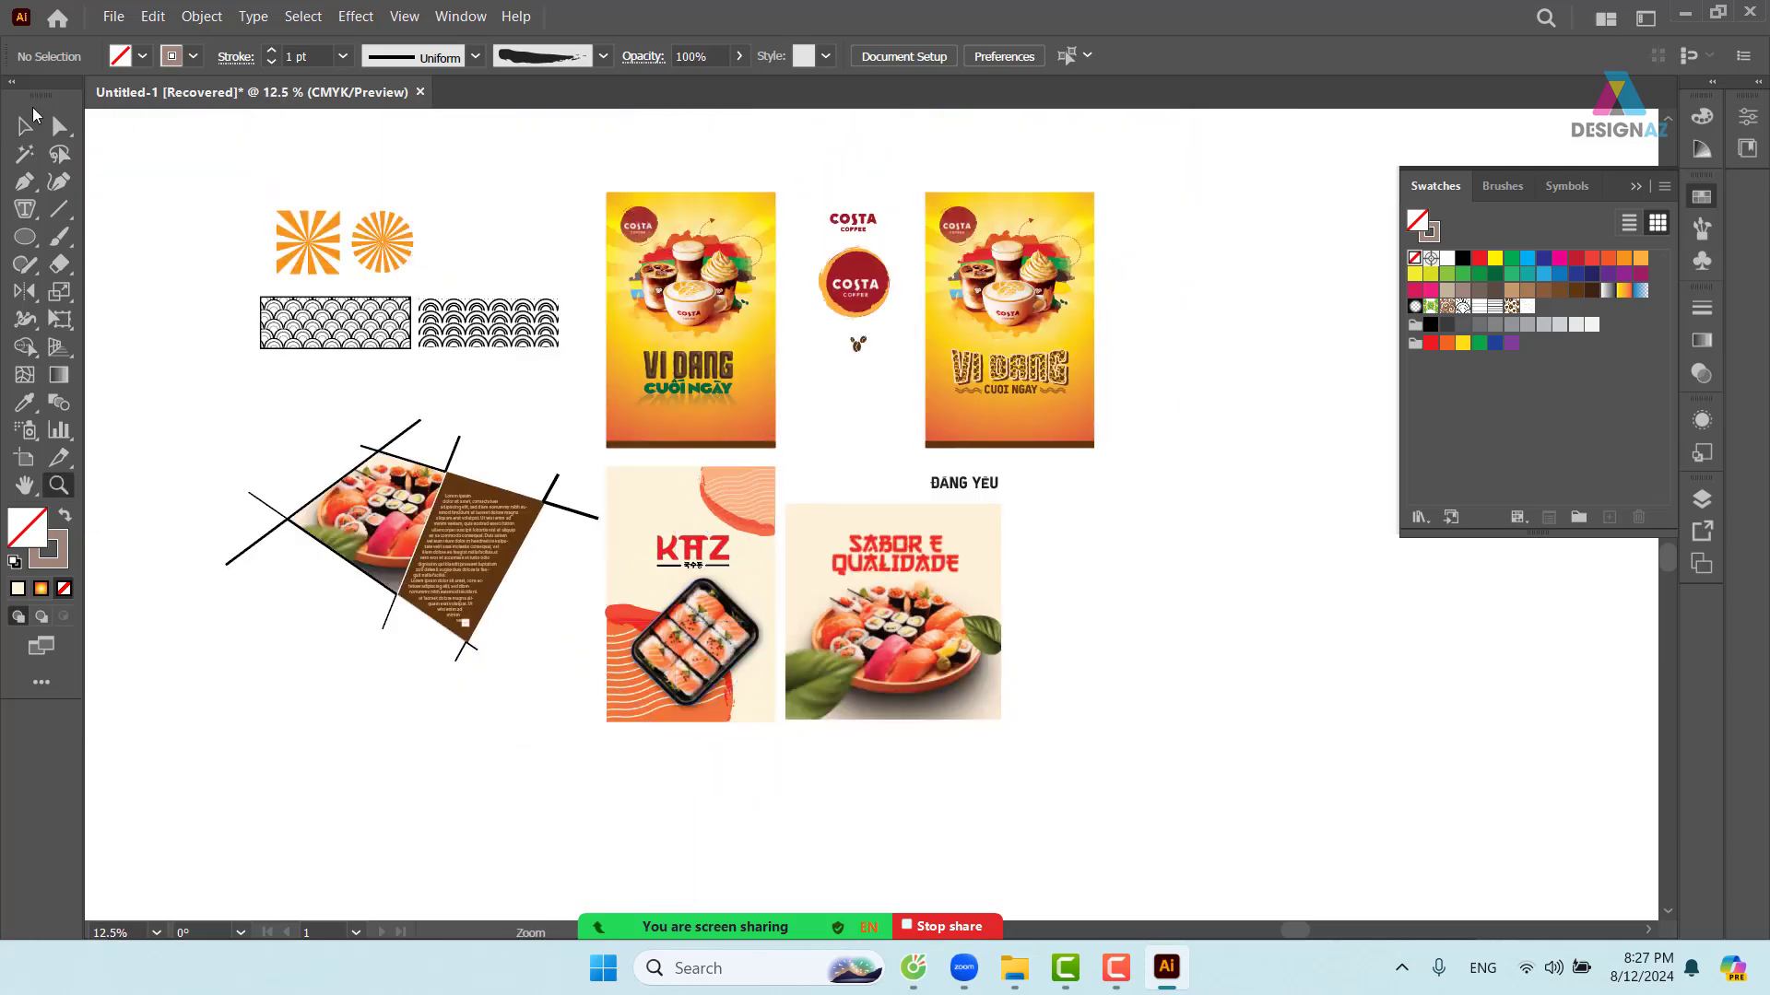
- Delete the linked SABOR E QUALIDADE sushi image and the loose ĐÁNG YÊU text from the canvas
click(33, 114)
click(941, 640)
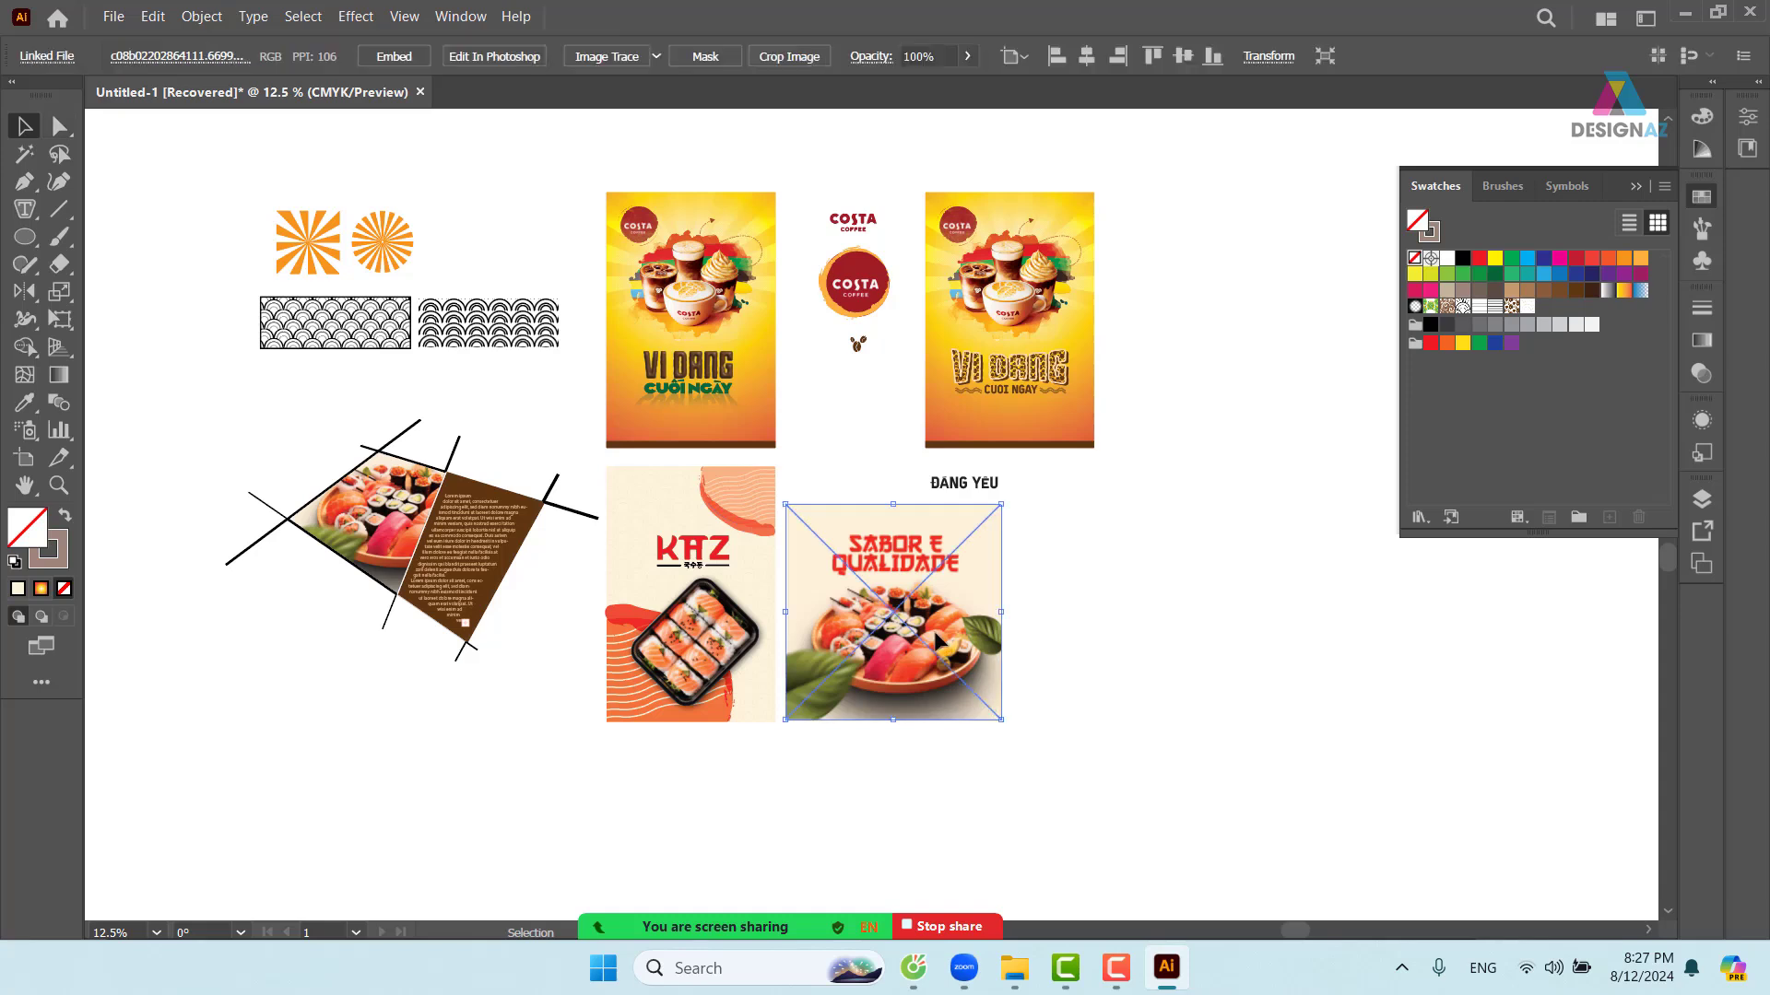
key(Delete)
drag(972, 496, 1224, 595)
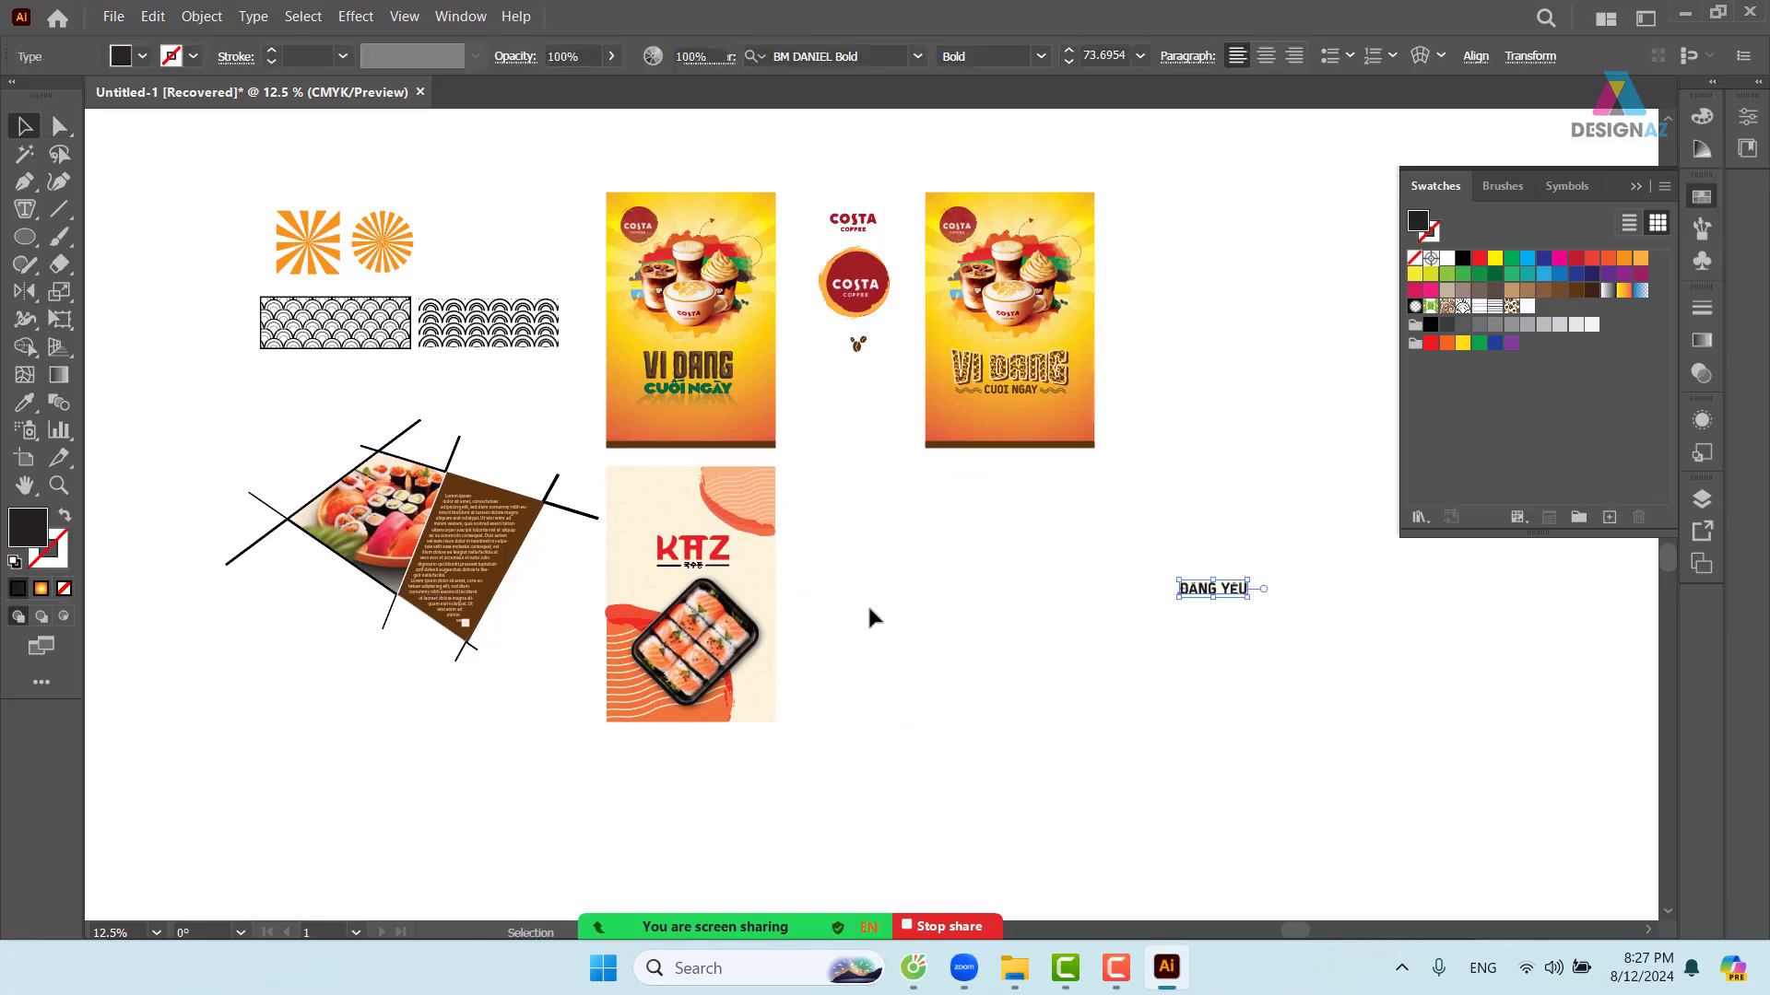
key(Delete)
- Move the whole KAZ poster beside the Costa poster with the coffee-bean lettering, aligned in the same row
drag(841, 478, 637, 773)
drag(691, 595, 1023, 556)
drag(1223, 429, 1153, 416)
click(809, 683)
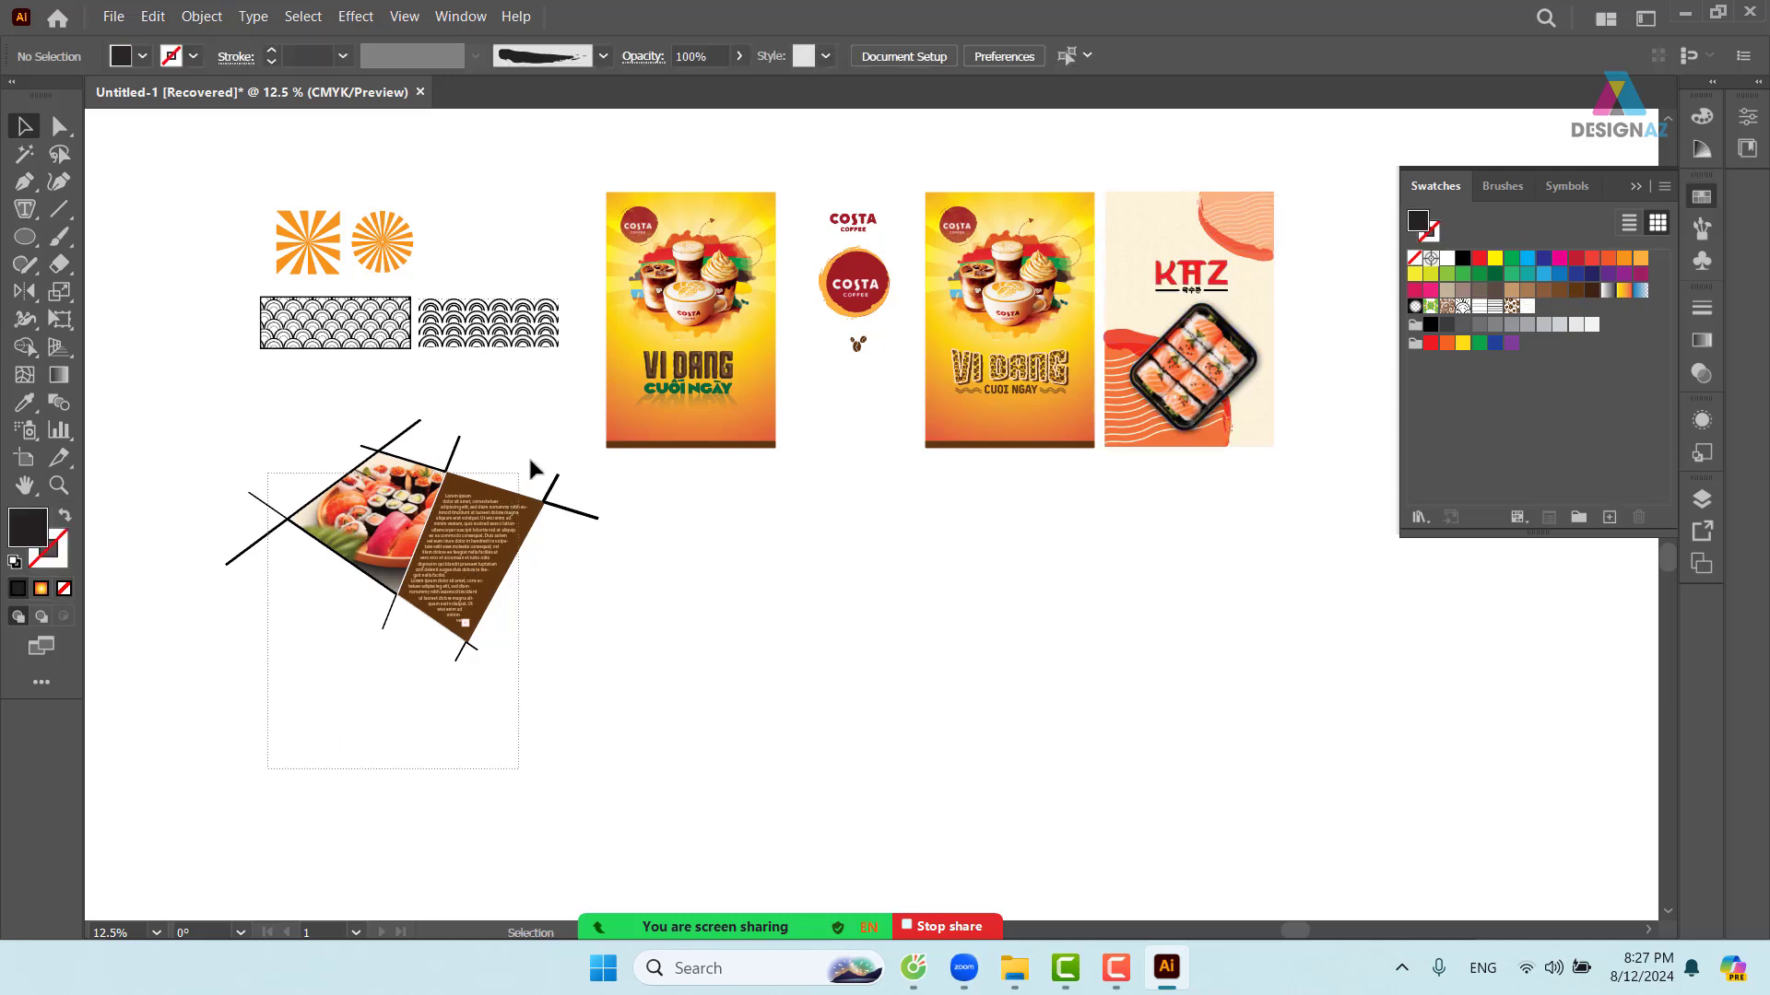
- Move the angled sushi collage with its brown text block beneath the Costa poster with the chocolate lettering
drag(530, 468, 559, 417)
drag(521, 515, 864, 555)
click(1093, 600)
- Examine the Costa coffee posters, their logos and lettering, and the KAZ poster at close range and in full-screen view
key(z)
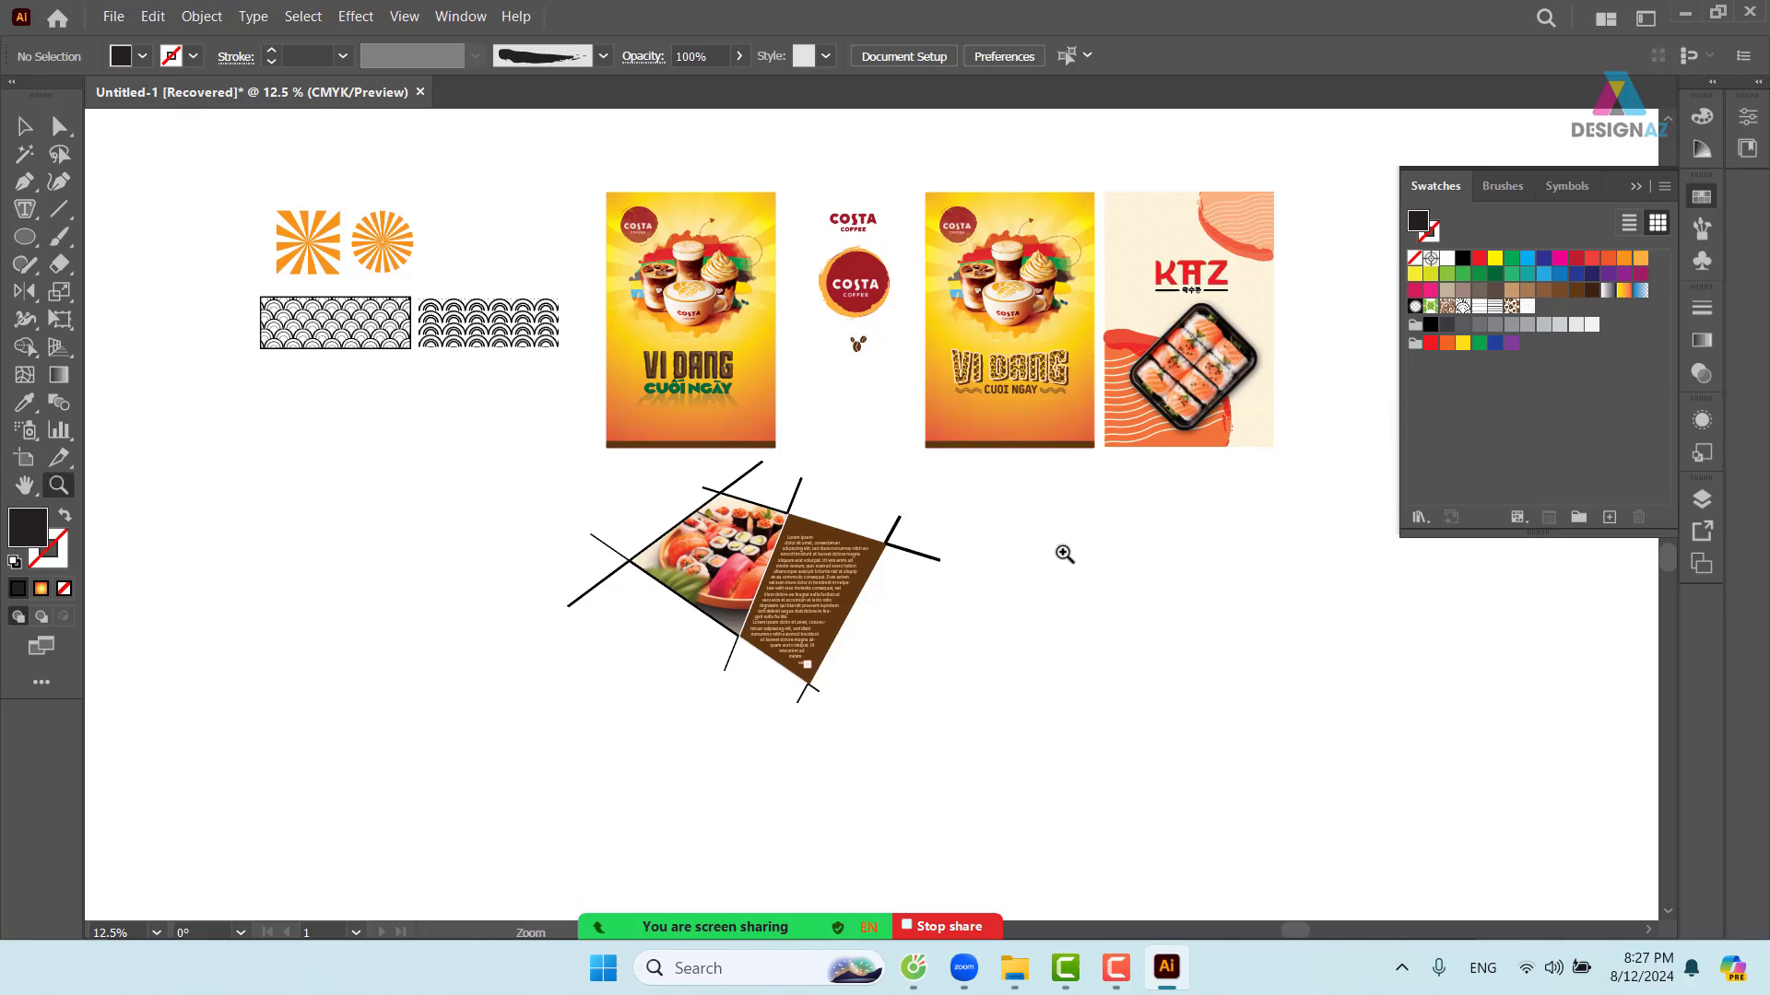
drag(595, 185, 891, 445)
drag(974, 533, 802, 466)
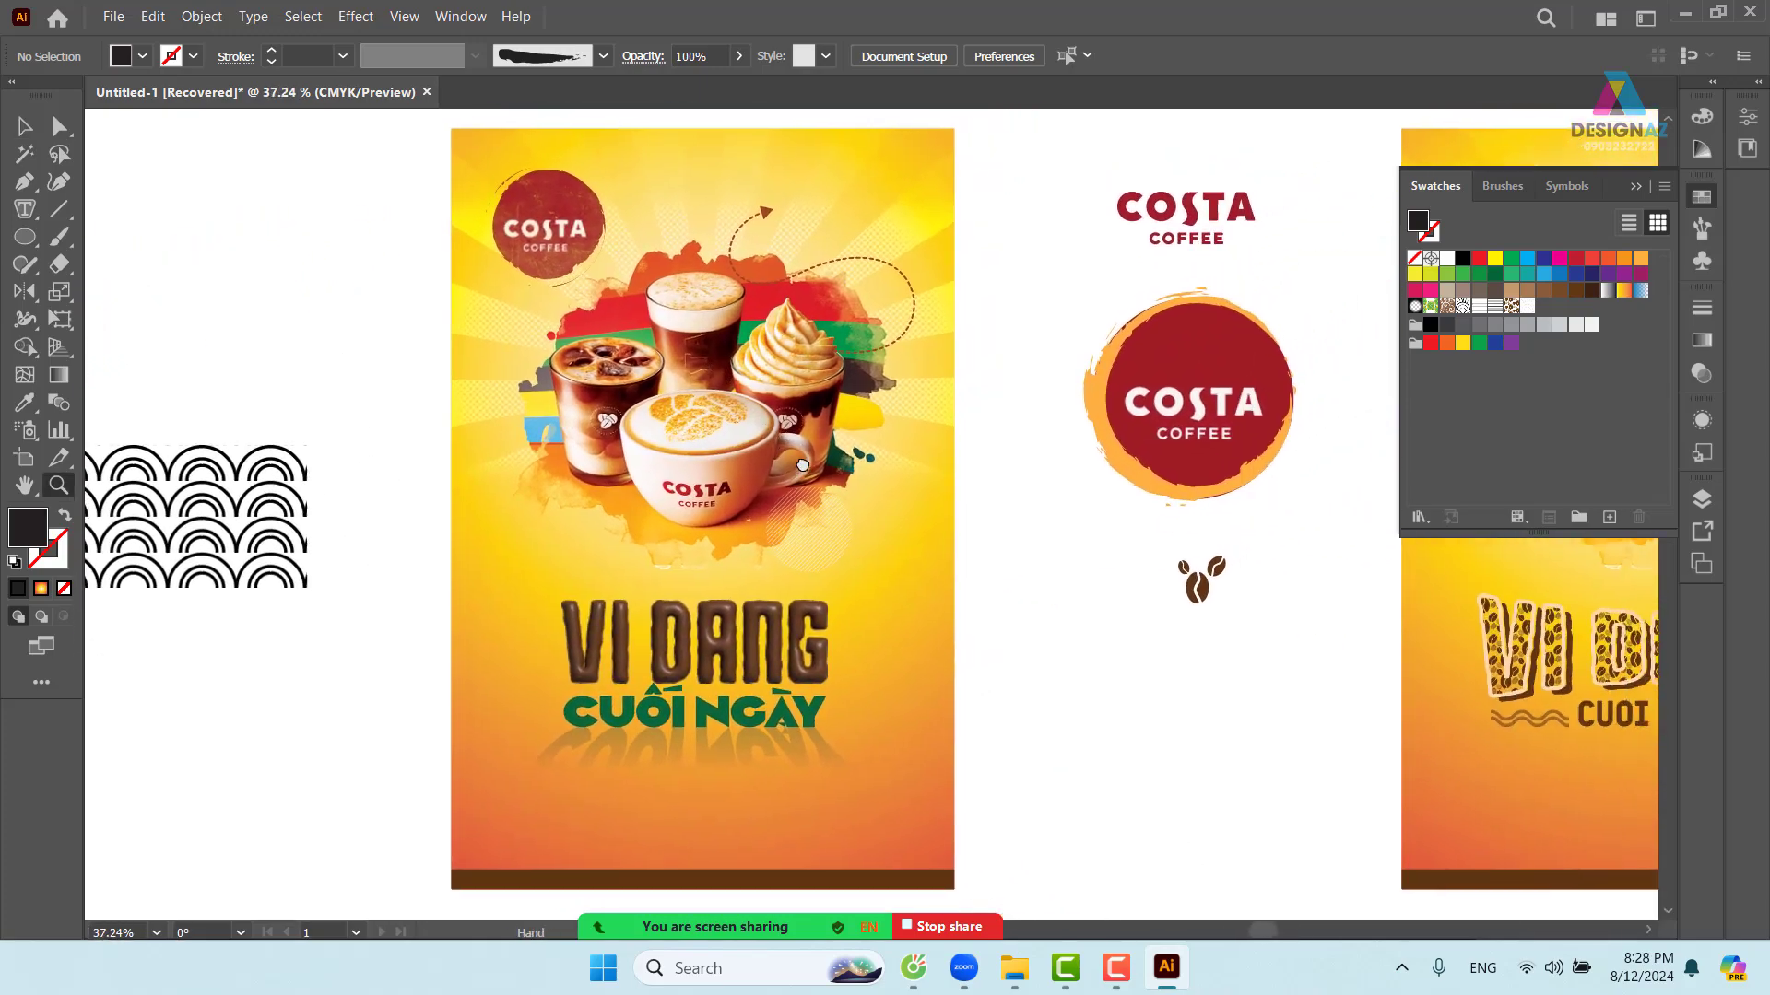
key(f)
drag(1020, 580, 996, 628)
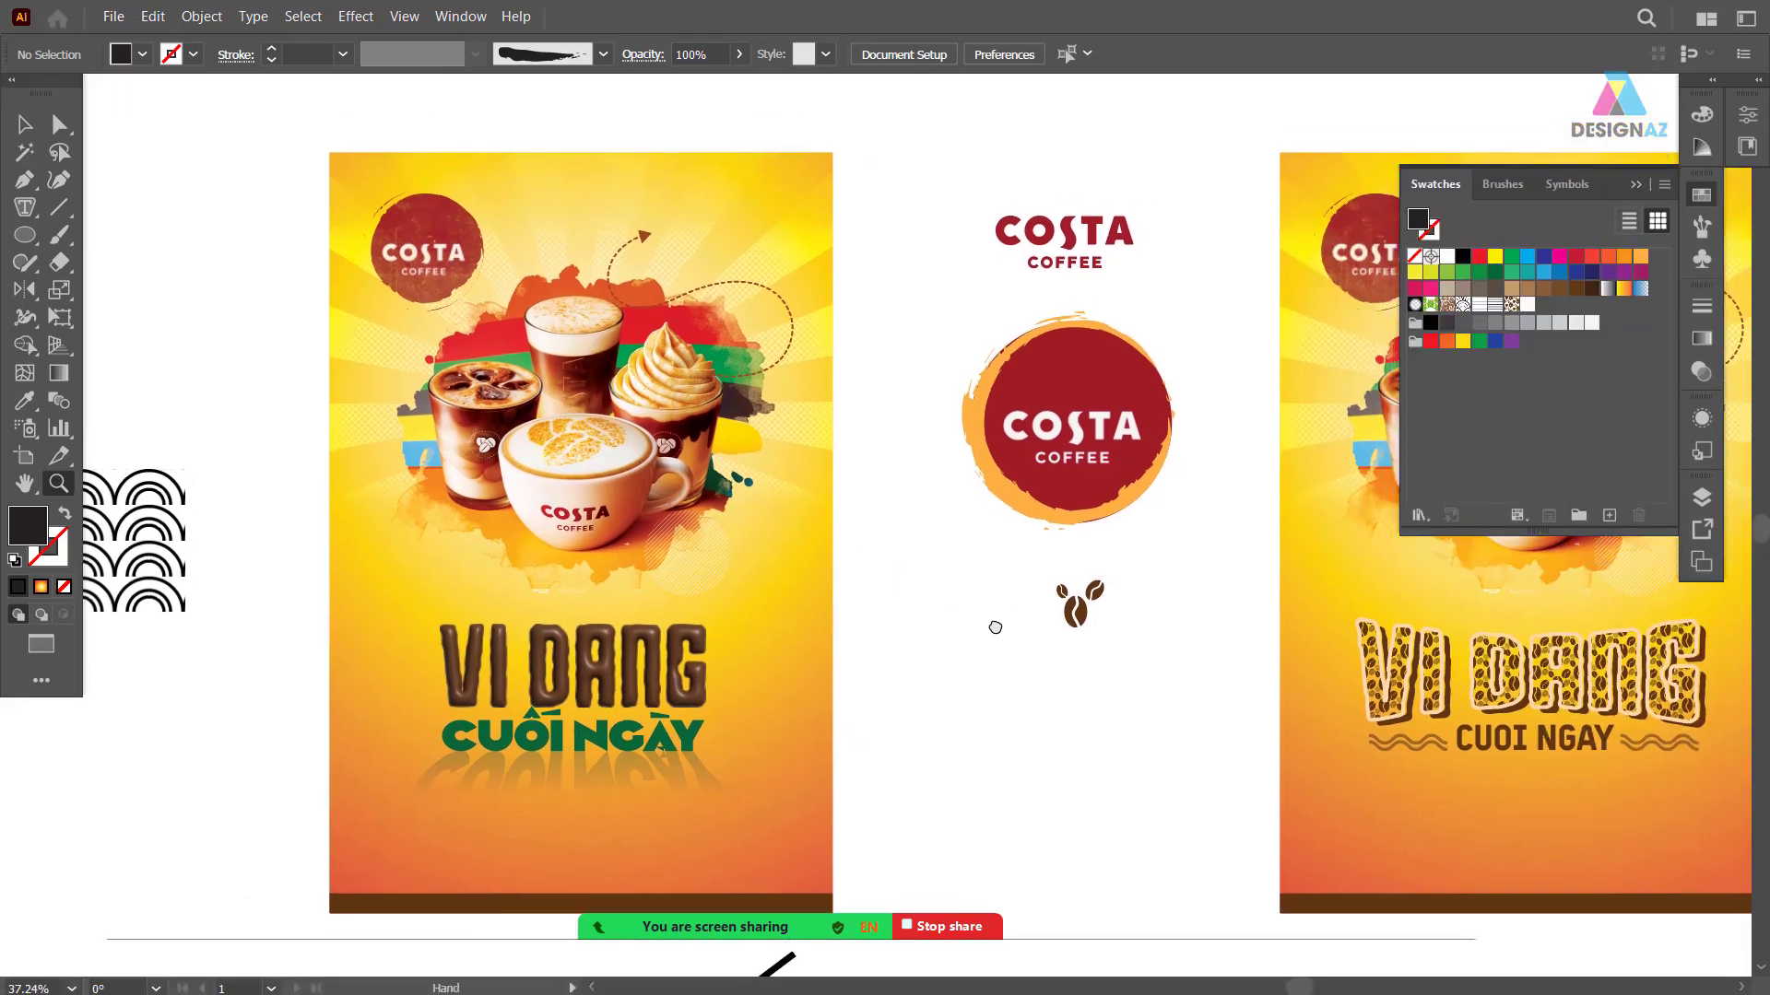
key(f)
mouse_move(1071, 710)
mouse_down()
mouse_move(1031, 648)
mouse_move(861, 645)
mouse_up()
drag(1059, 660, 793, 664)
drag(1233, 640, 1371, 631)
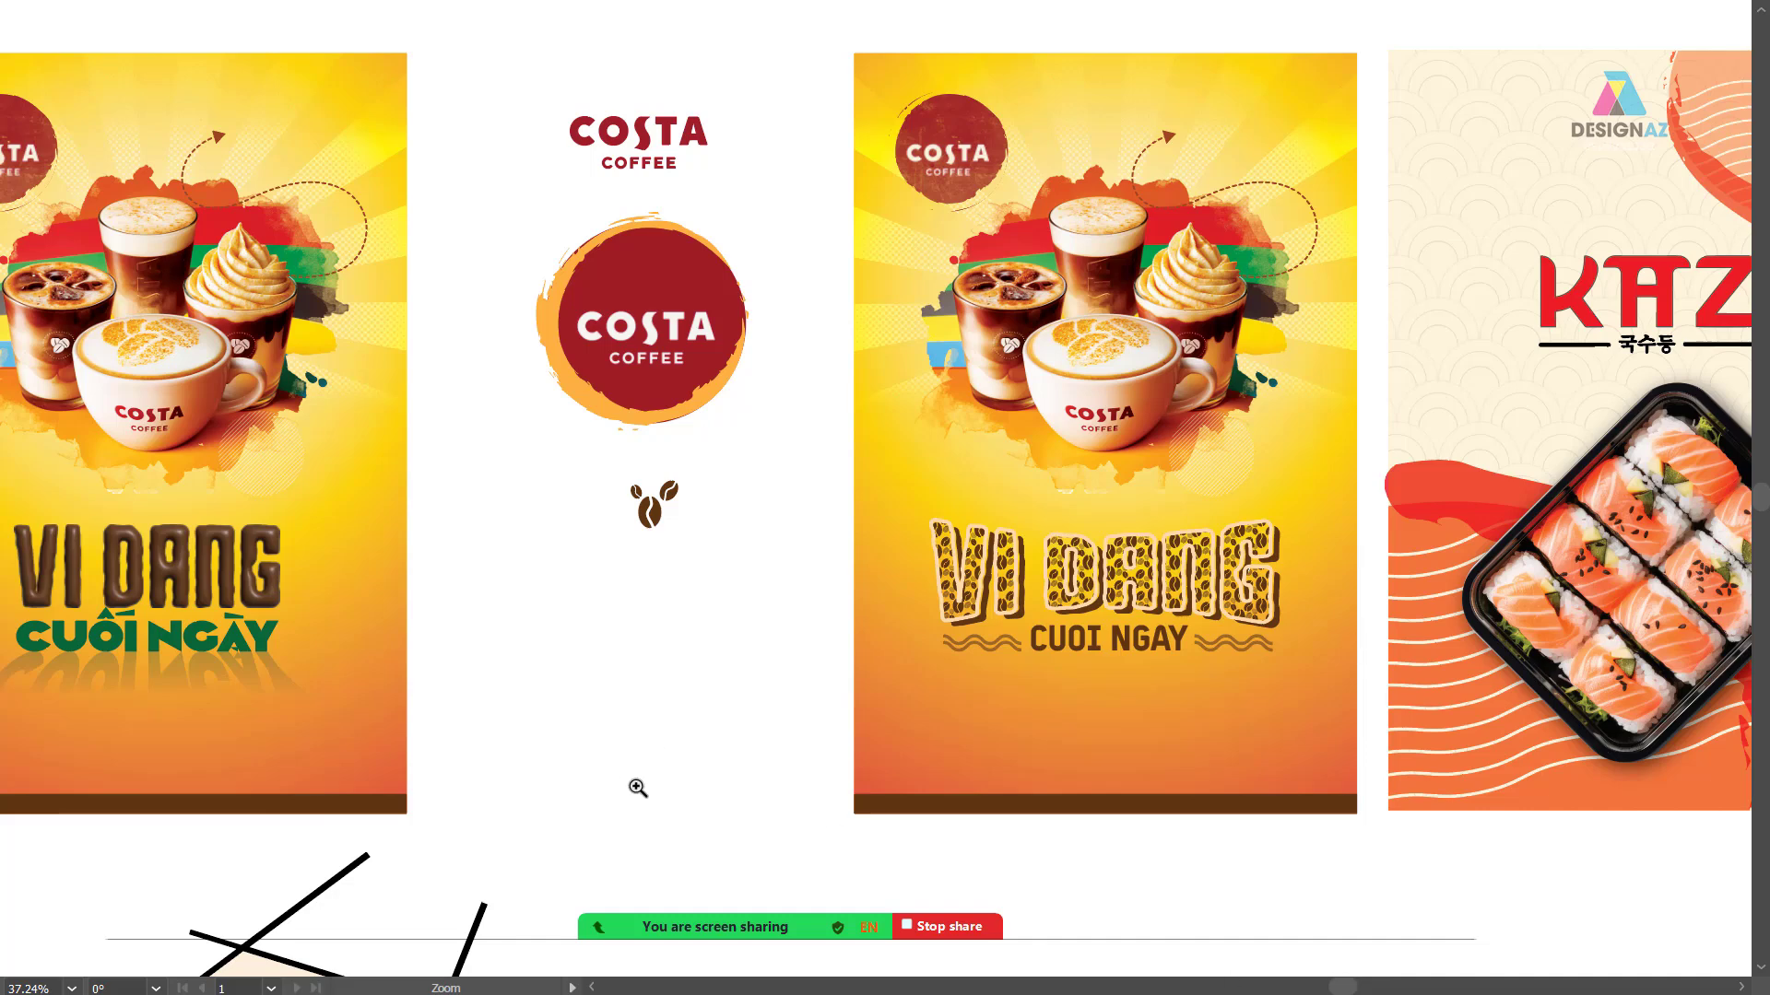
drag(506, 691, 946, 685)
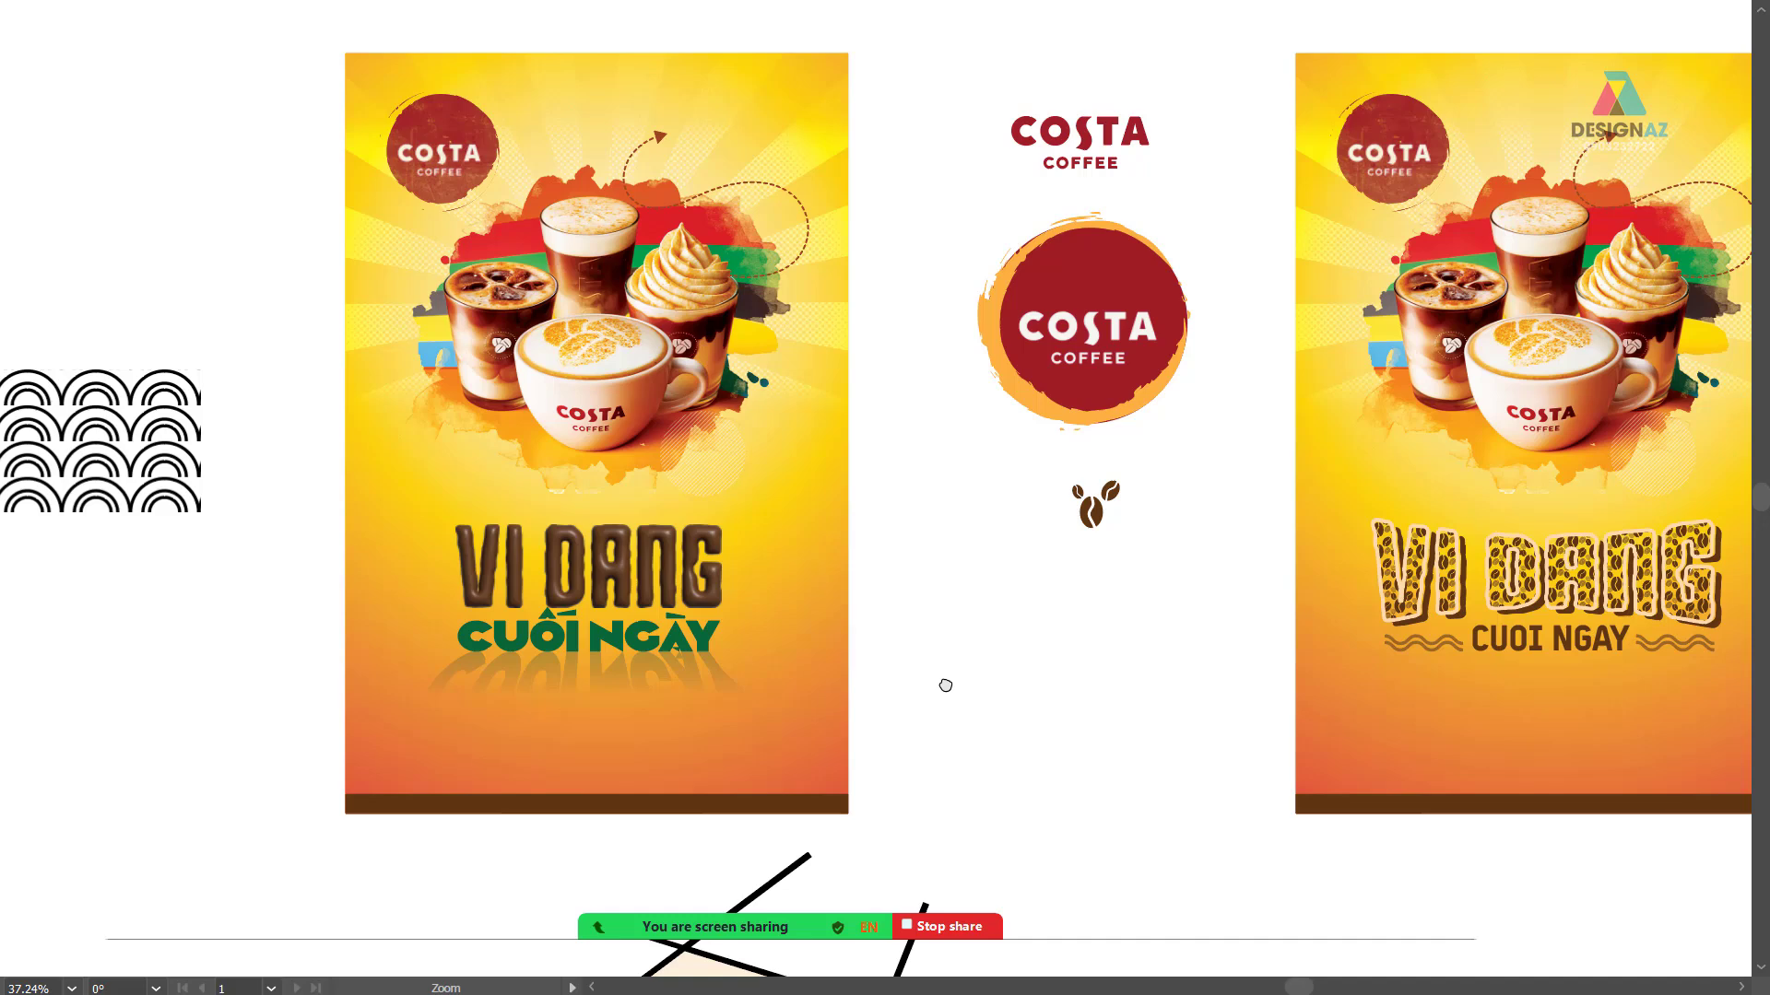
key(f)
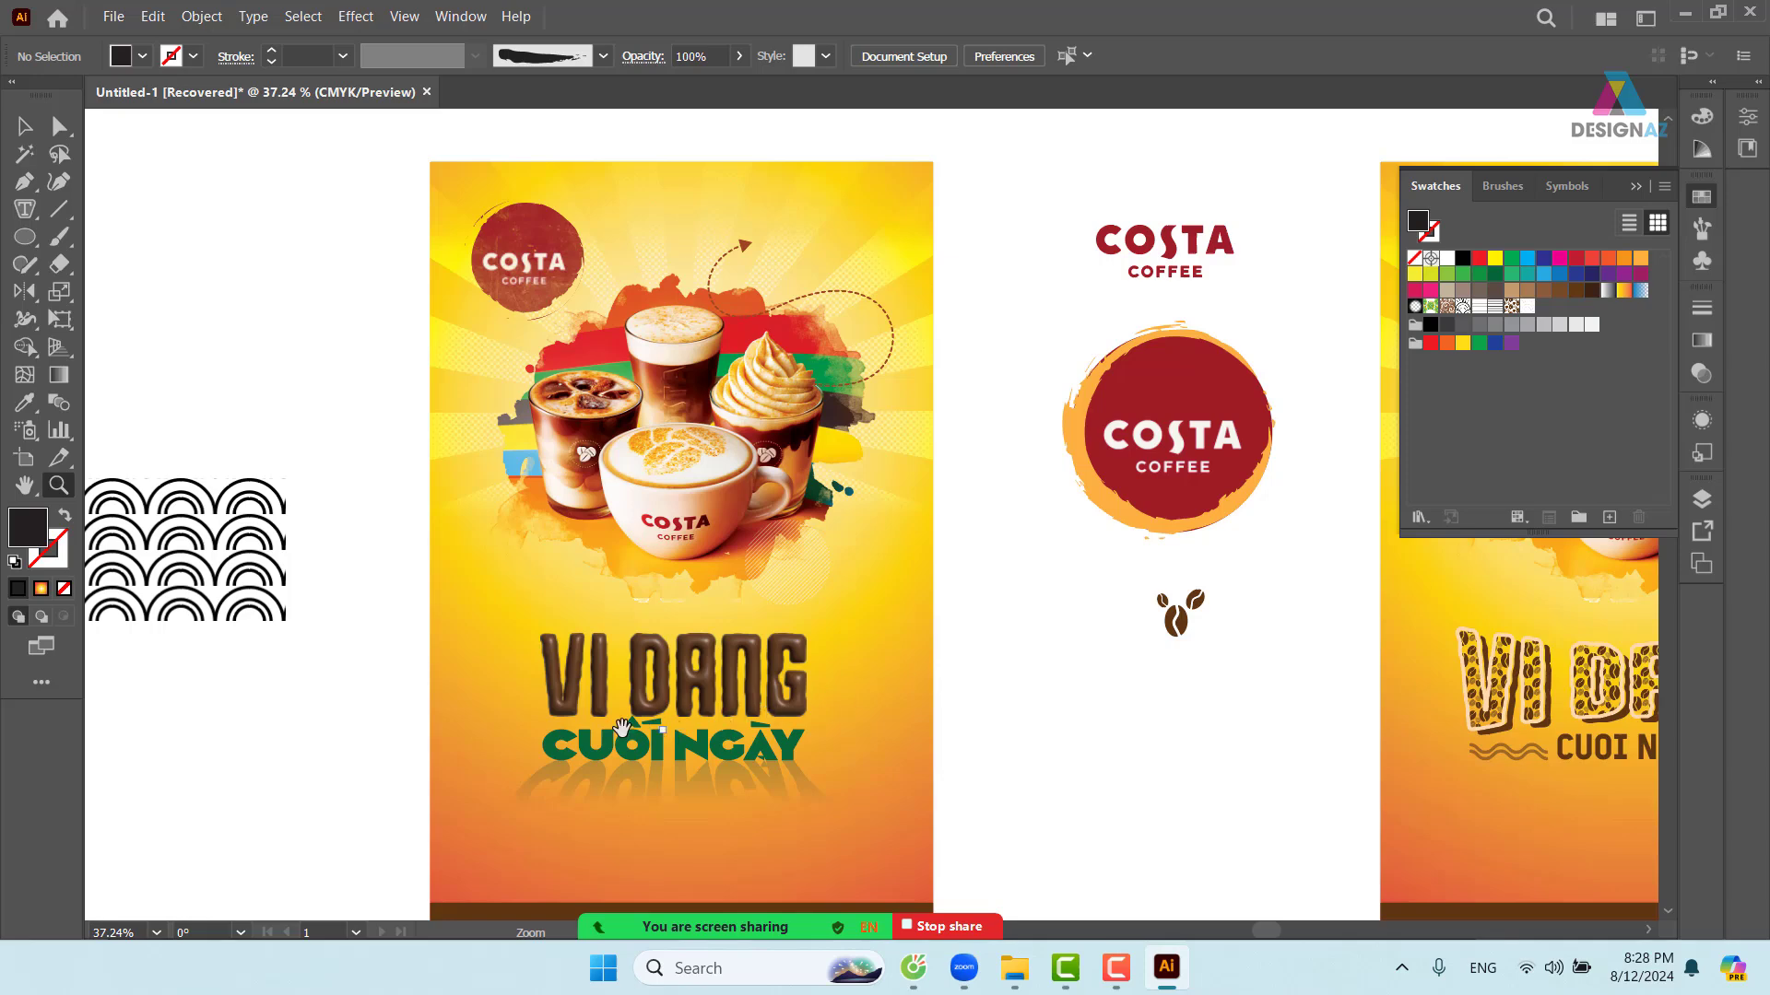
mouse_move(622, 727)
mouse_down()
mouse_move(813, 571)
mouse_move(959, 308)
mouse_move(888, 406)
mouse_move(1026, 430)
mouse_move(1019, 517)
mouse_move(783, 644)
mouse_move(669, 680)
mouse_move(948, 651)
mouse_move(653, 736)
mouse_up()
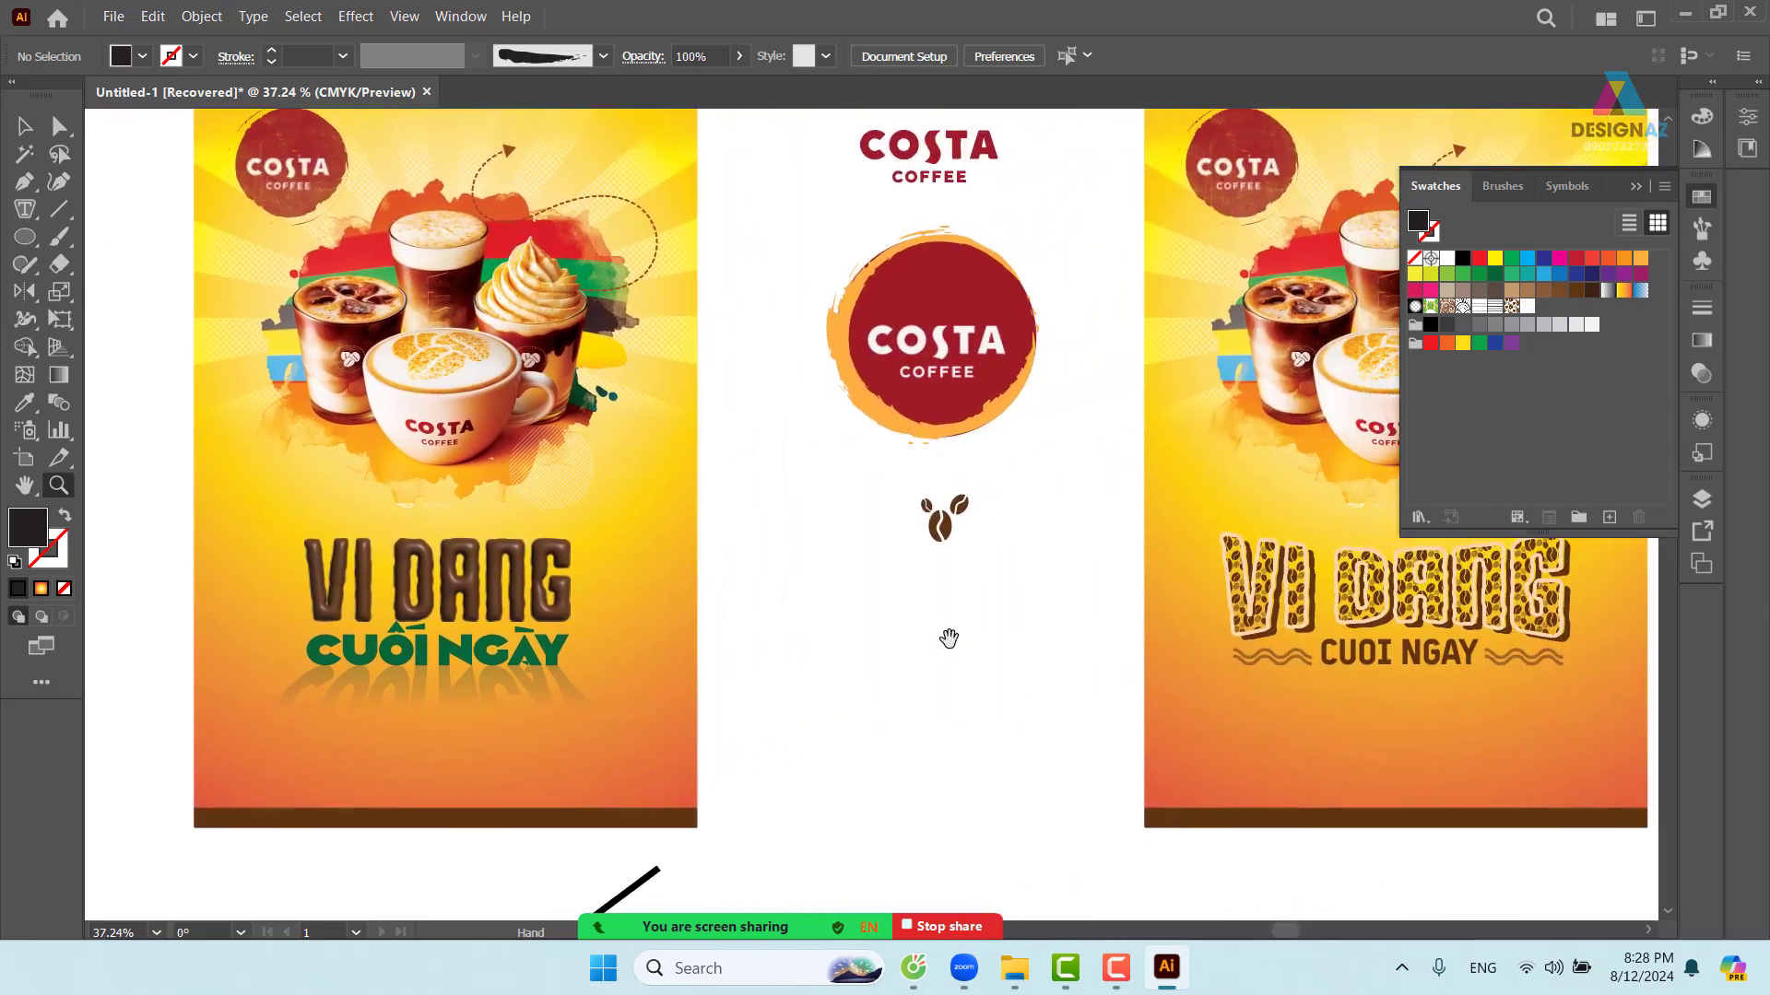
drag(987, 526, 908, 539)
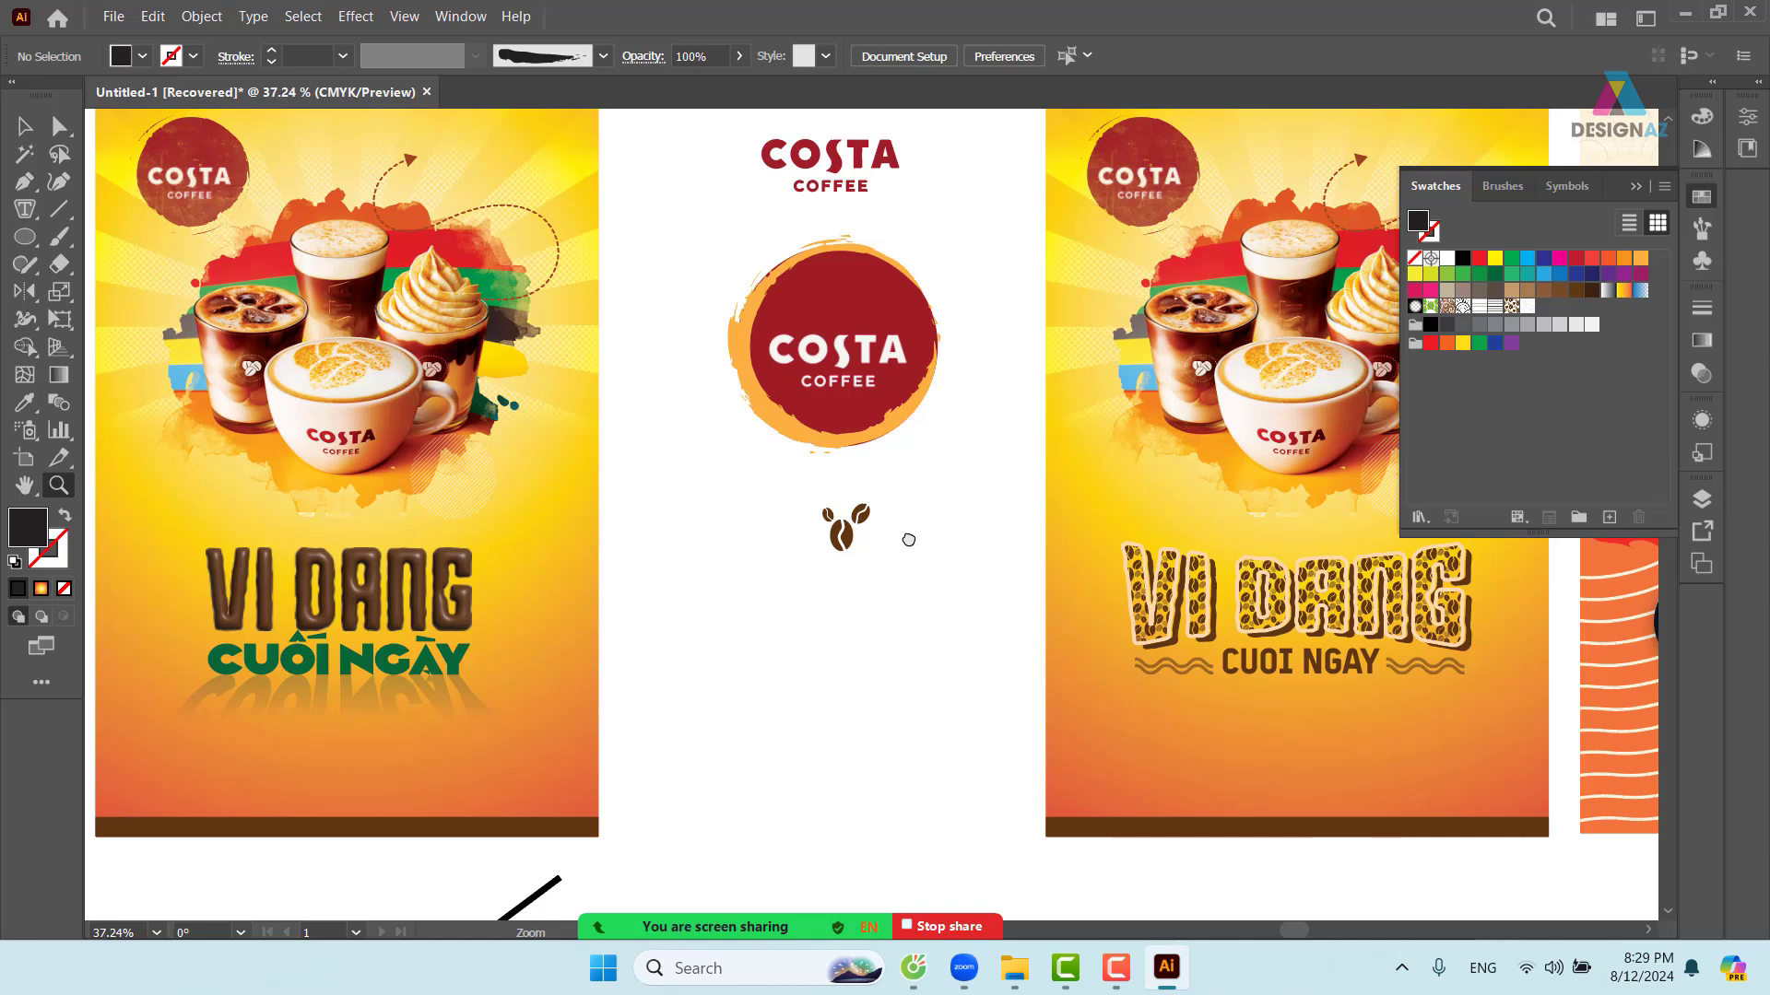
- Select the whole angled sushi collage and shift it slightly left and down from the poster row
scroll(908, 539, down, 3)
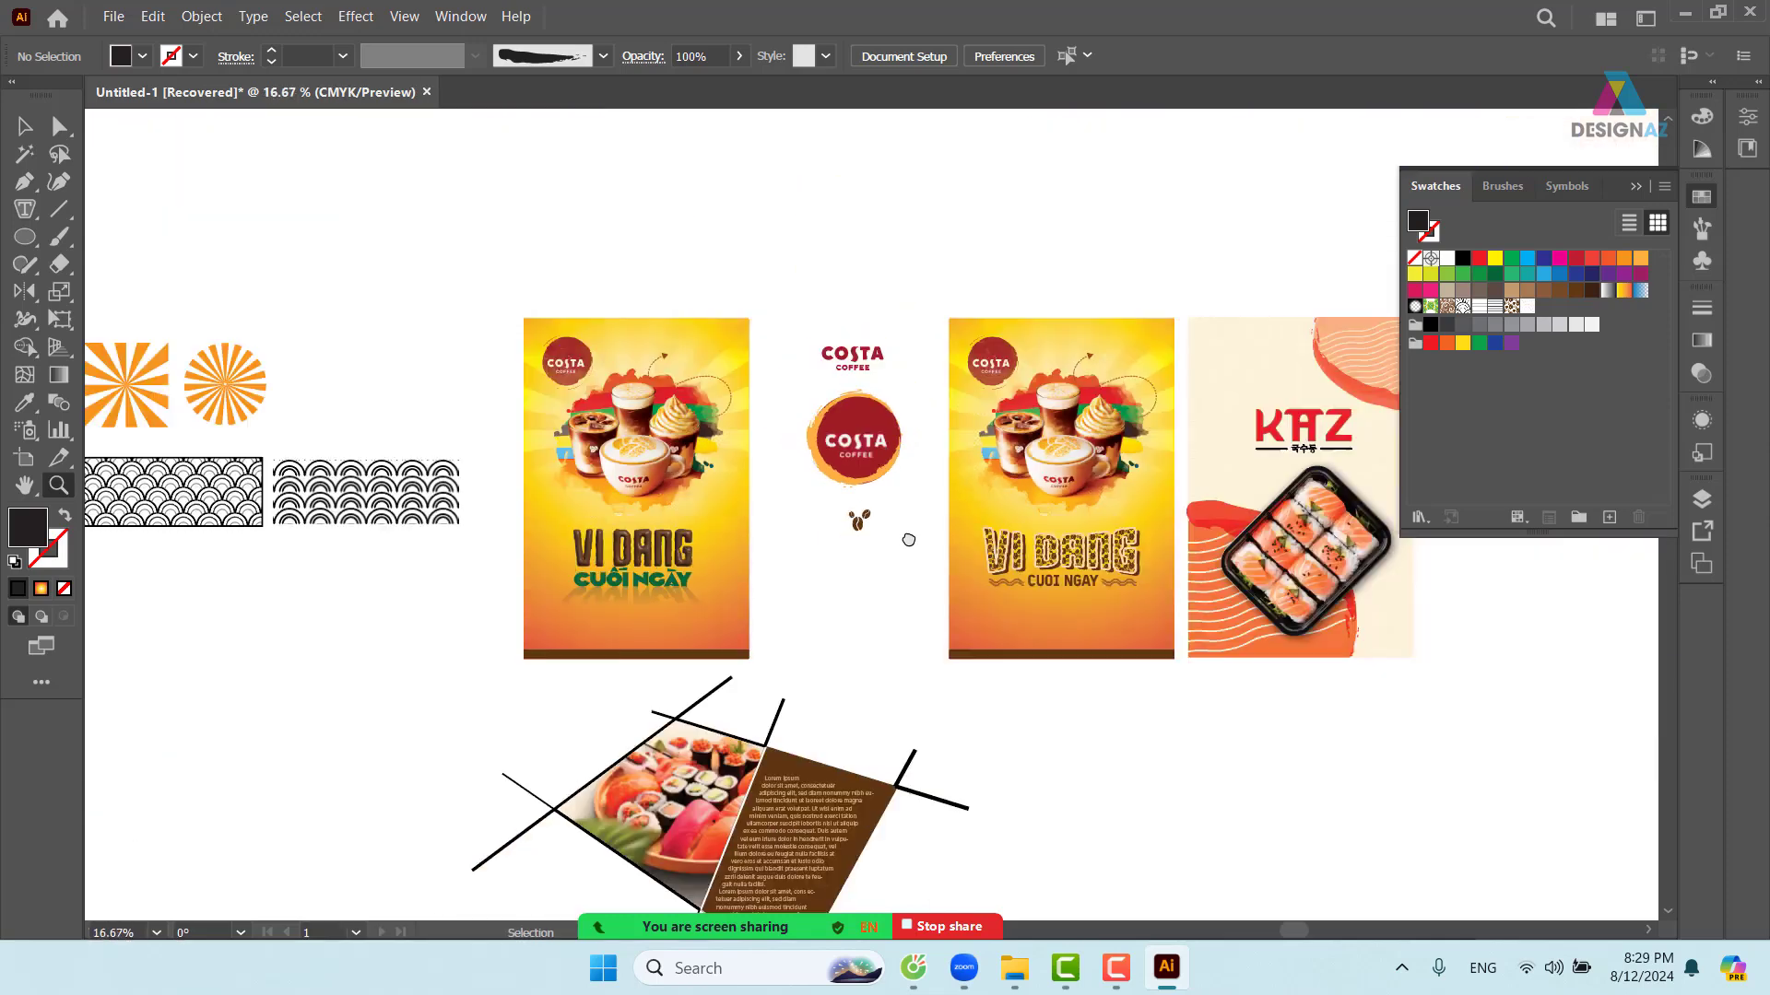
scroll(940, 663, down, 5)
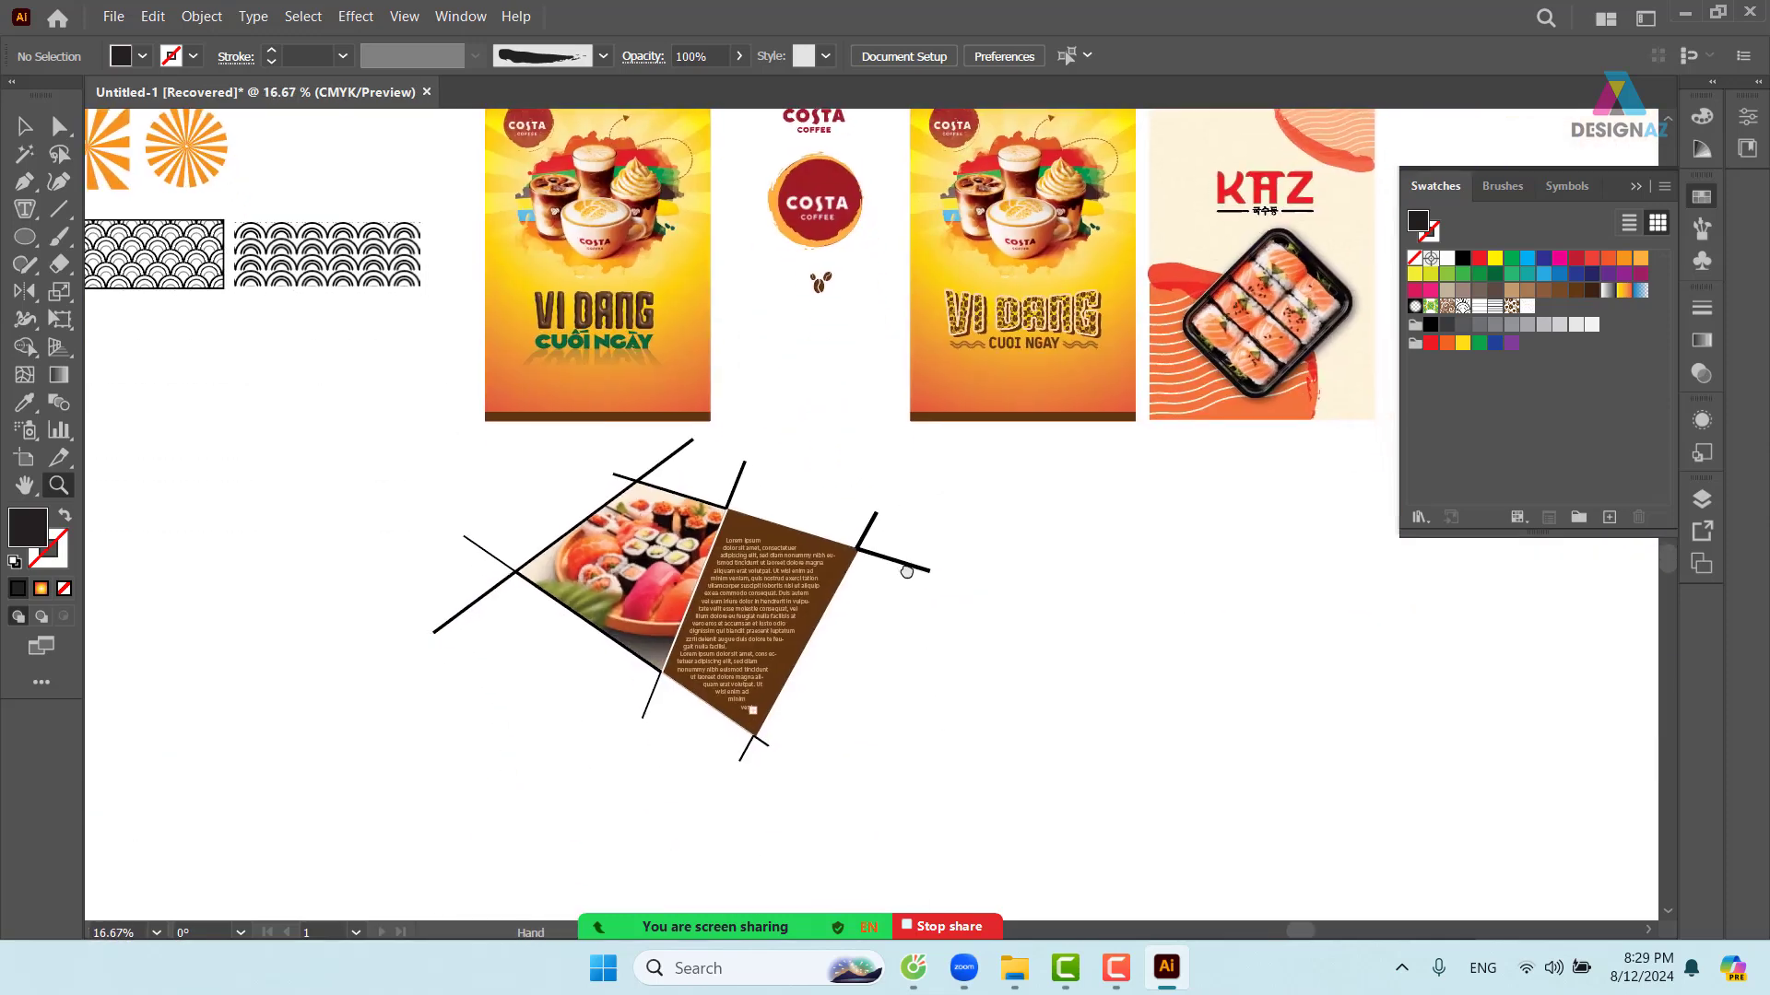
click(24, 127)
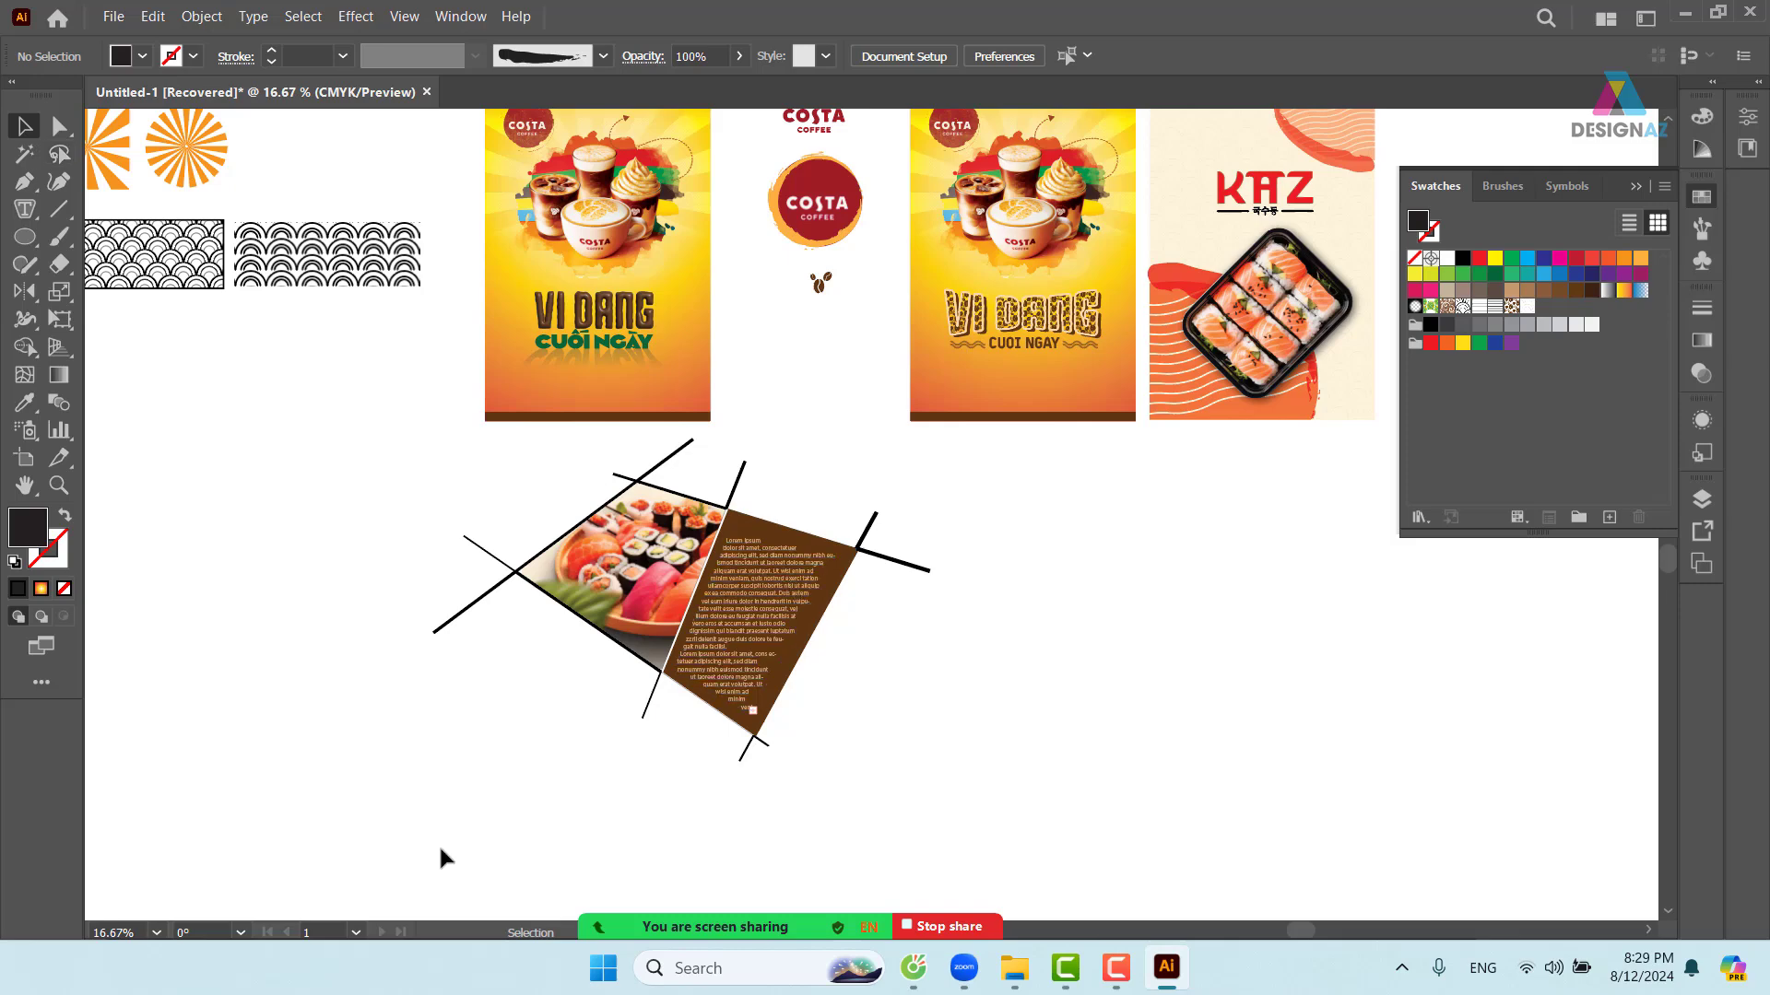
drag(337, 833, 903, 491)
drag(857, 552, 773, 597)
click(1046, 604)
key(space)
drag(1039, 665, 1009, 627)
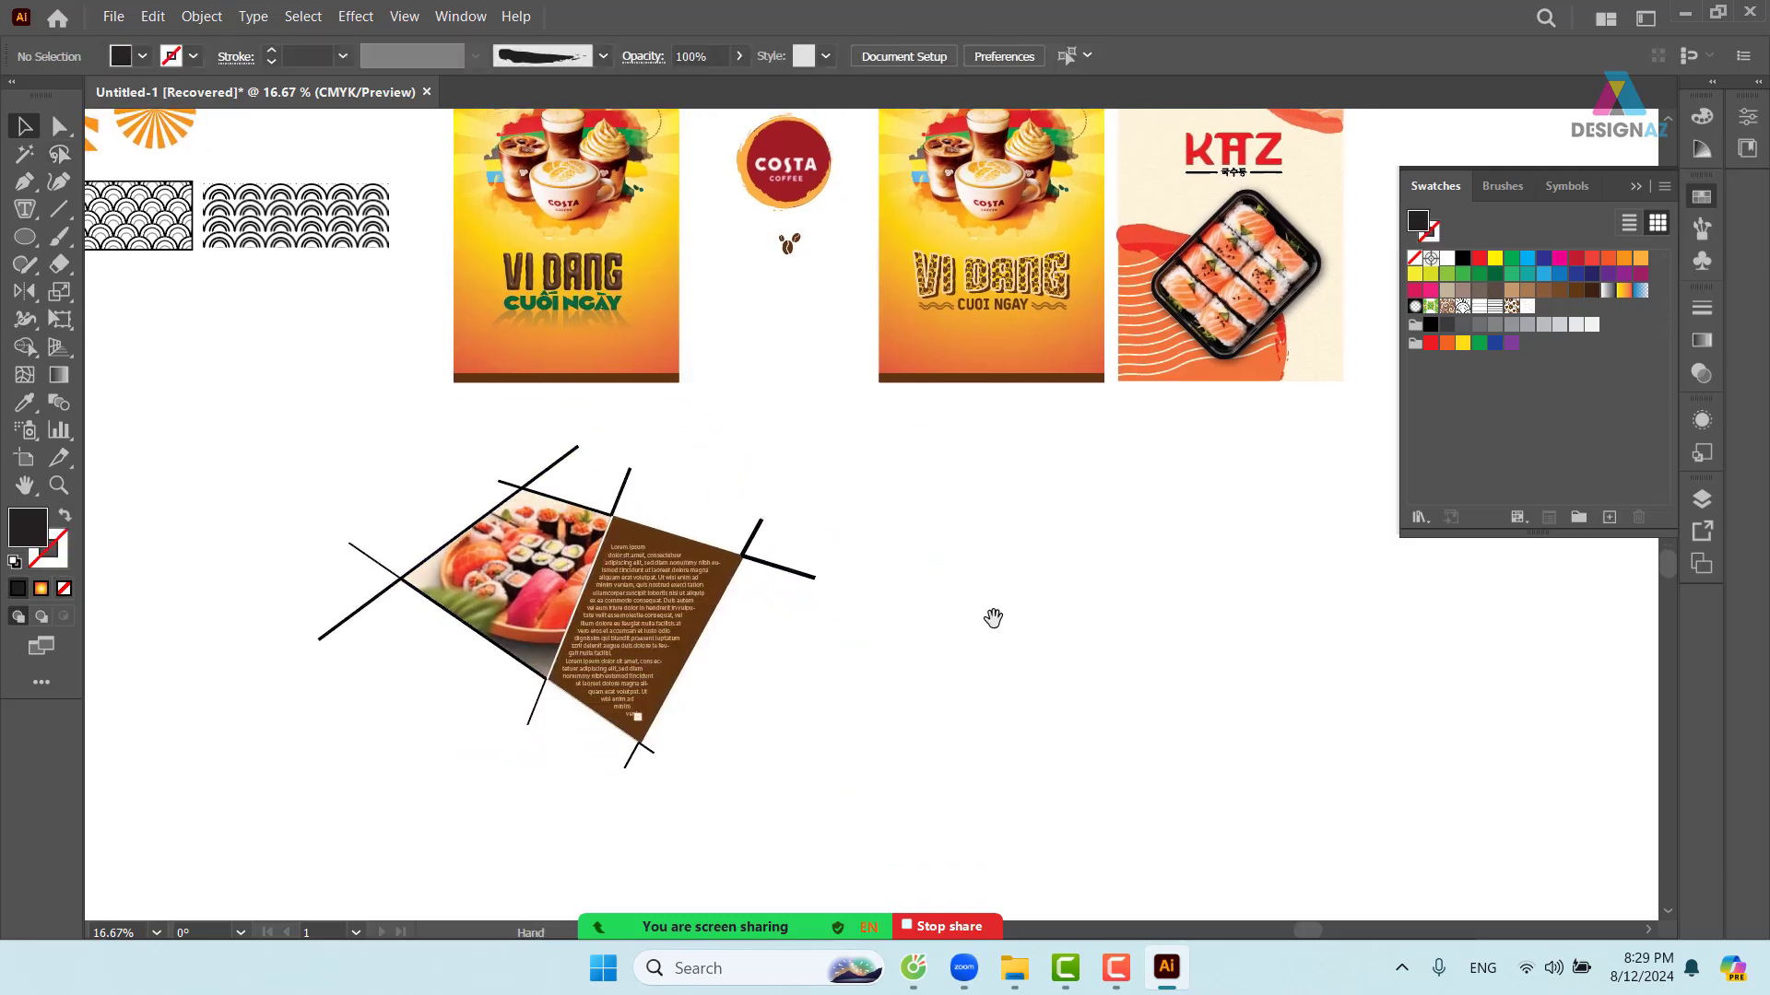
click(624, 496)
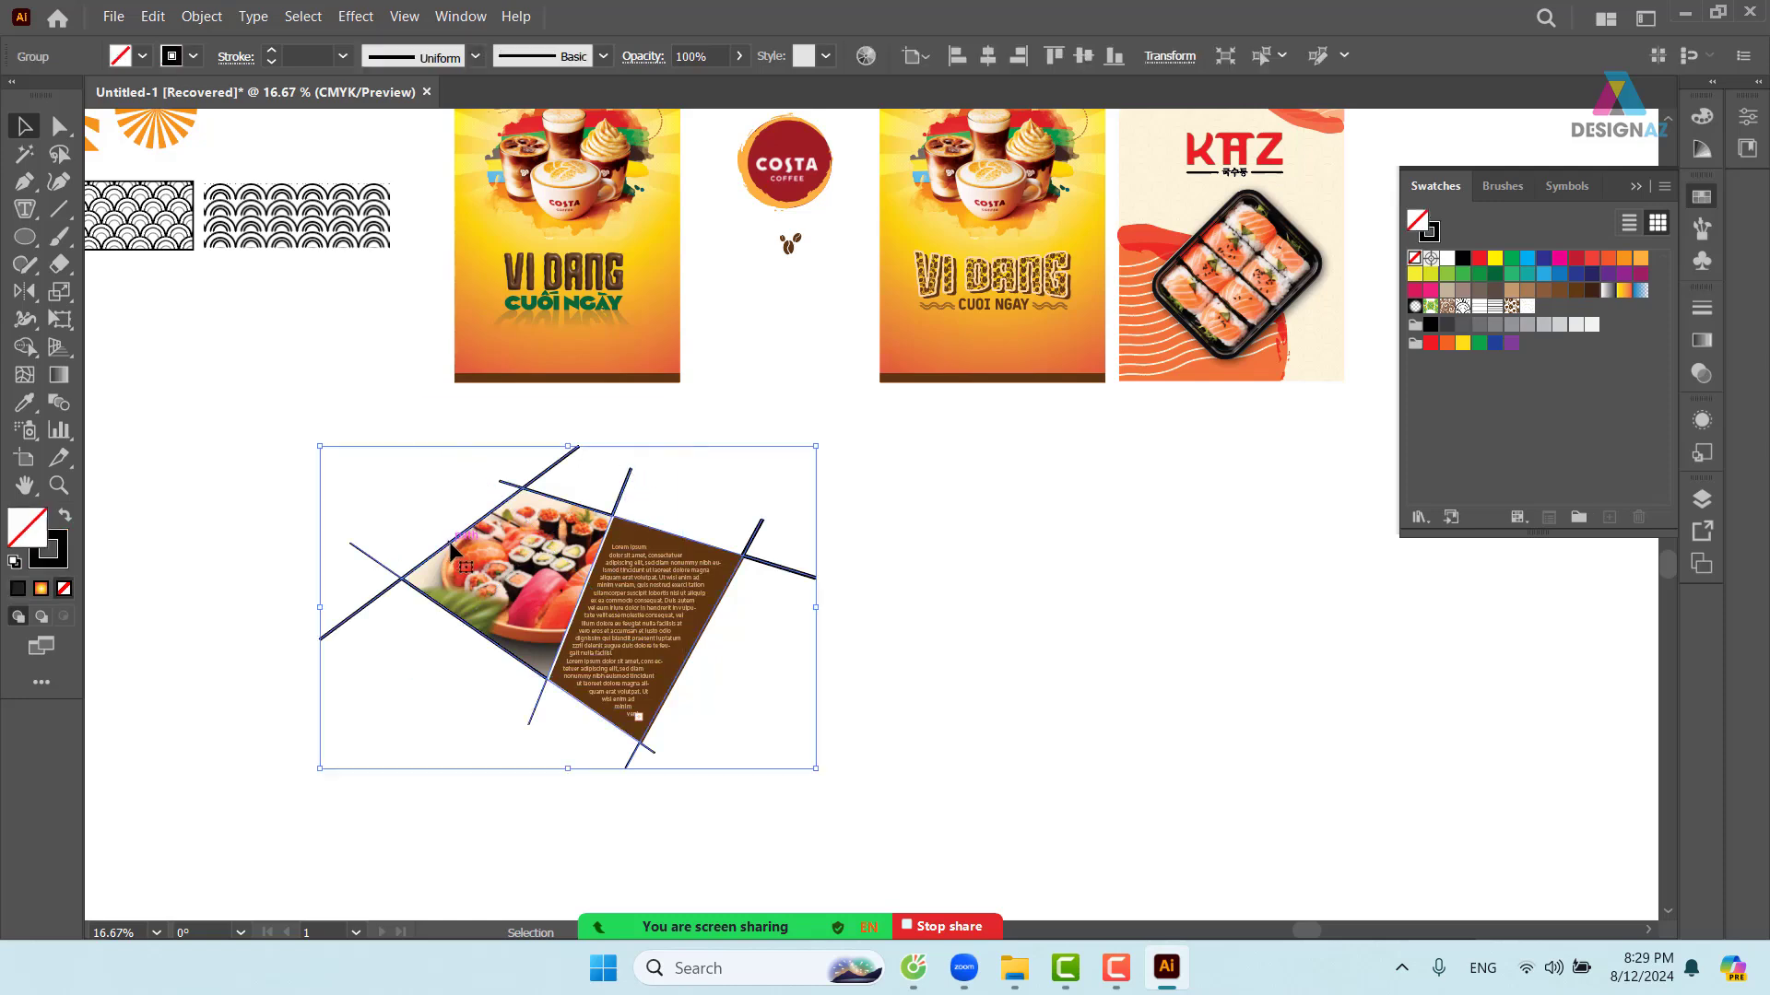
click(667, 788)
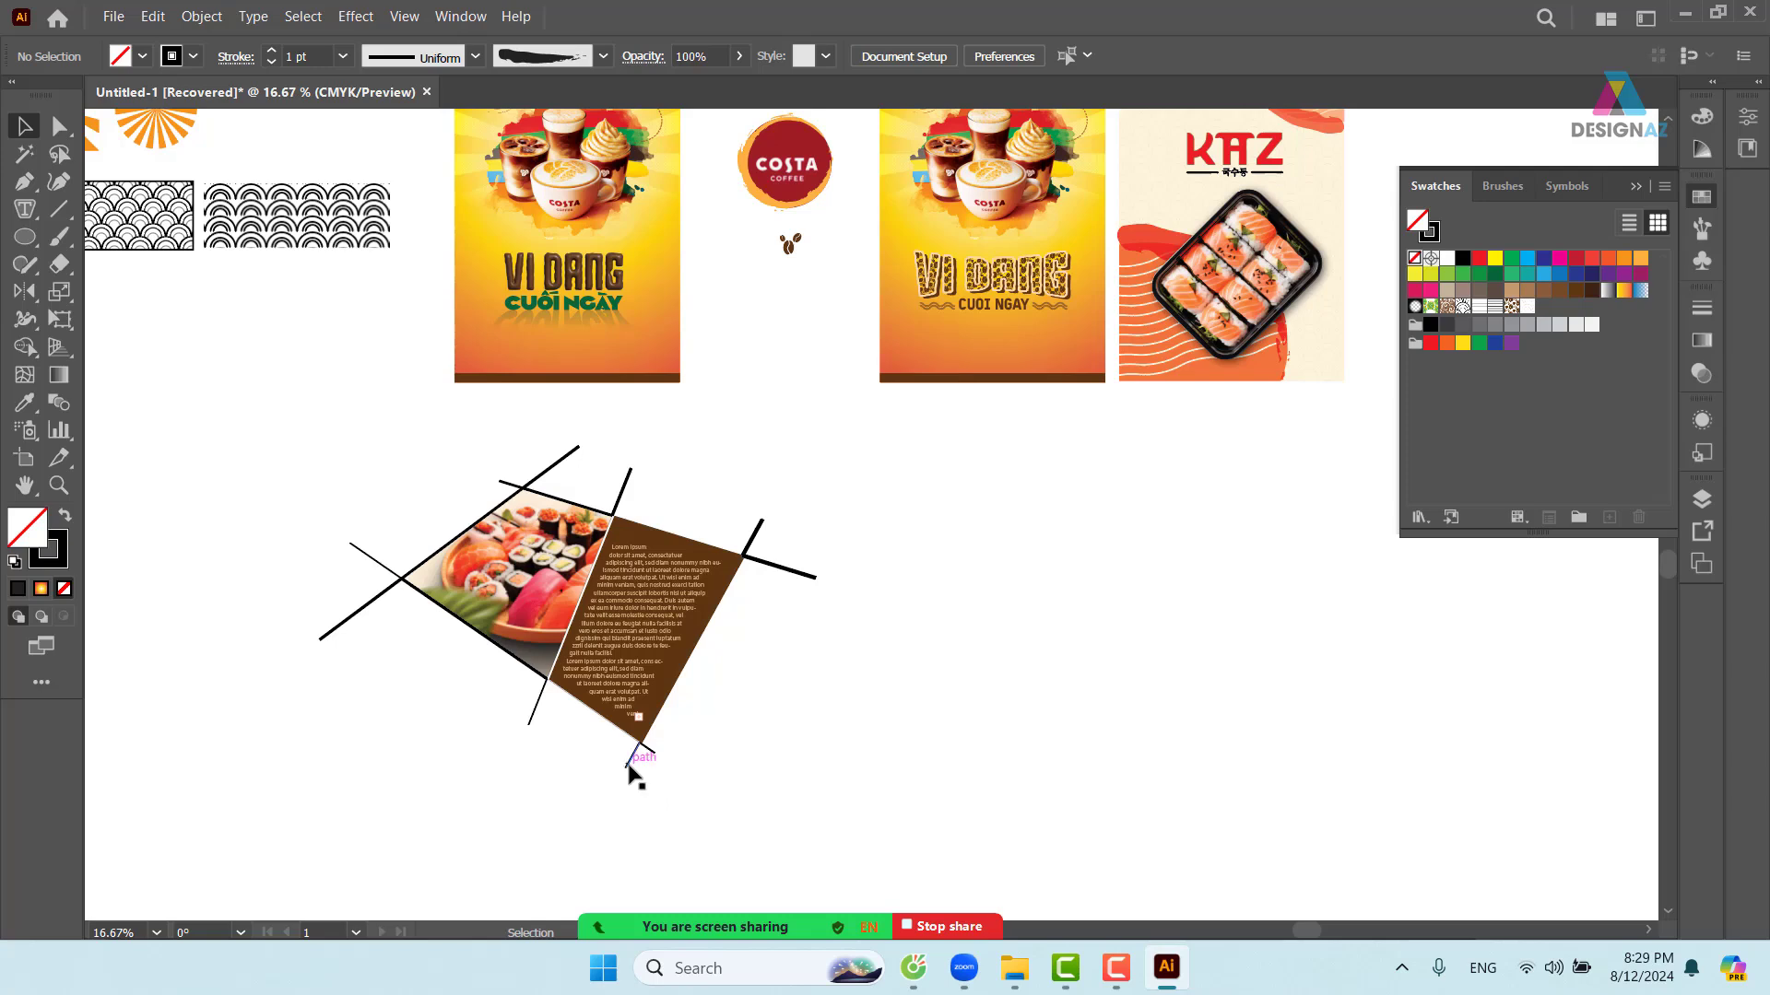
click(634, 772)
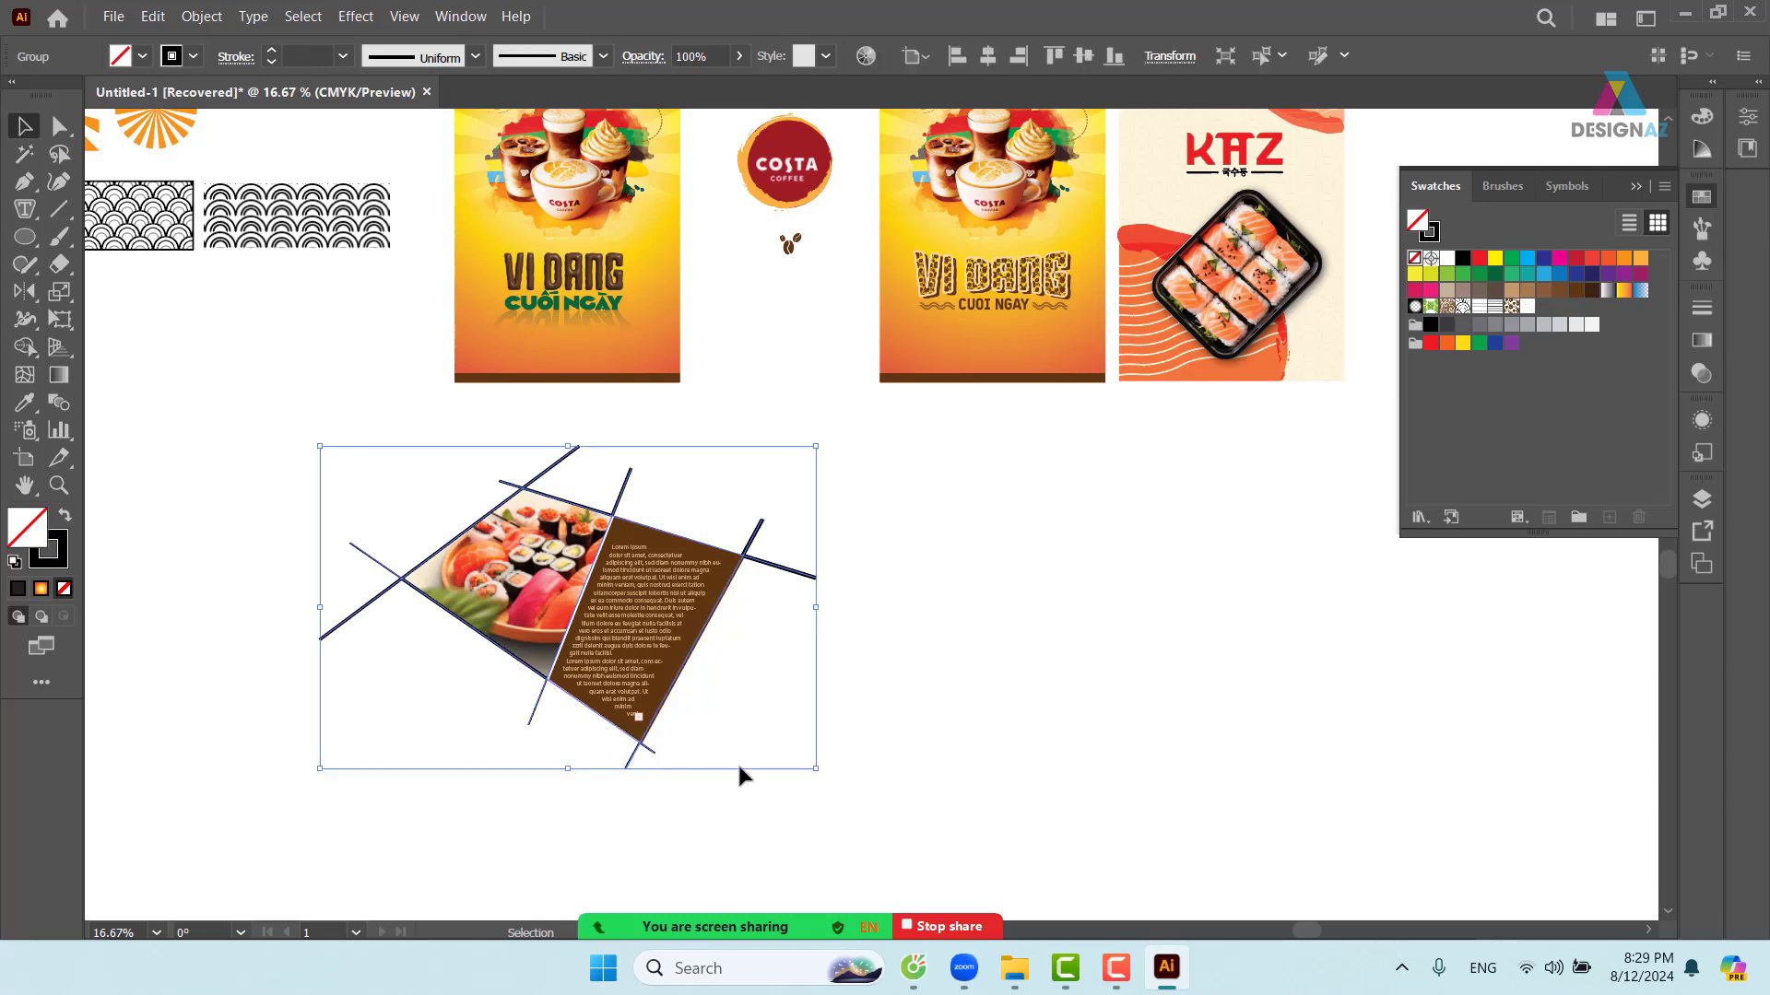
click(1068, 600)
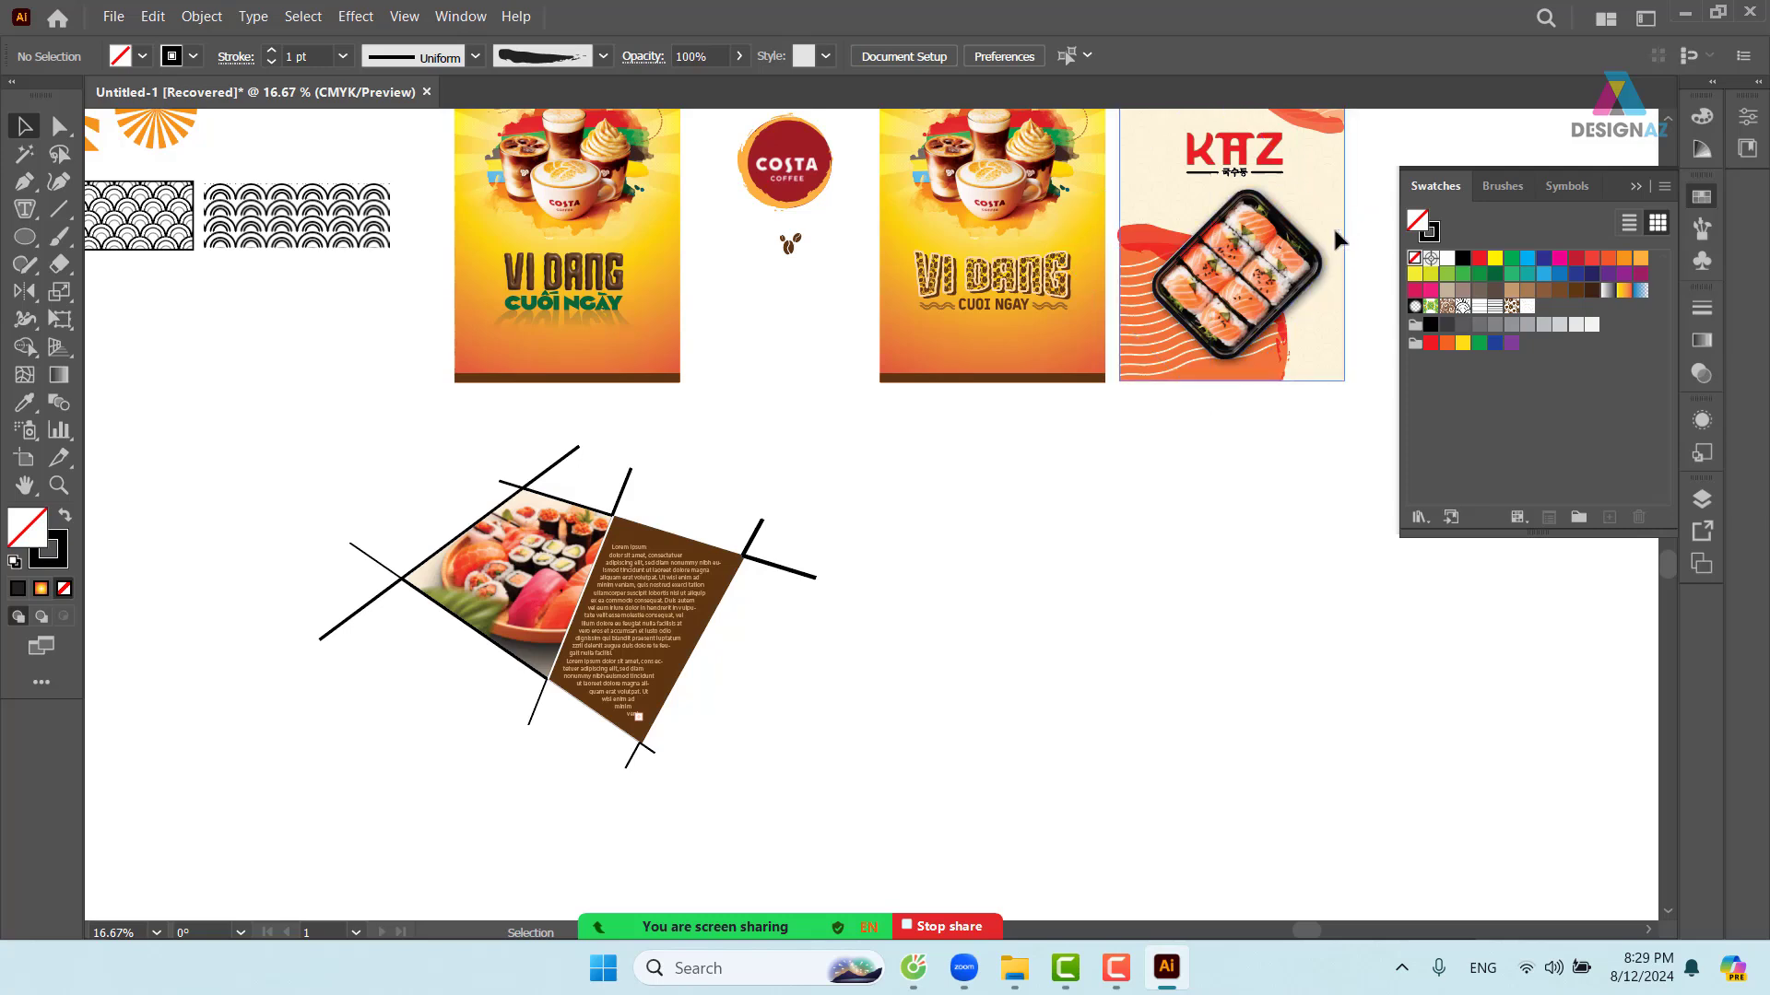
- Duplicate the KAZ poster's pattern rectangle onto the empty canvas below and fill the copy with the light orange swatch
drag(1334, 223, 972, 604)
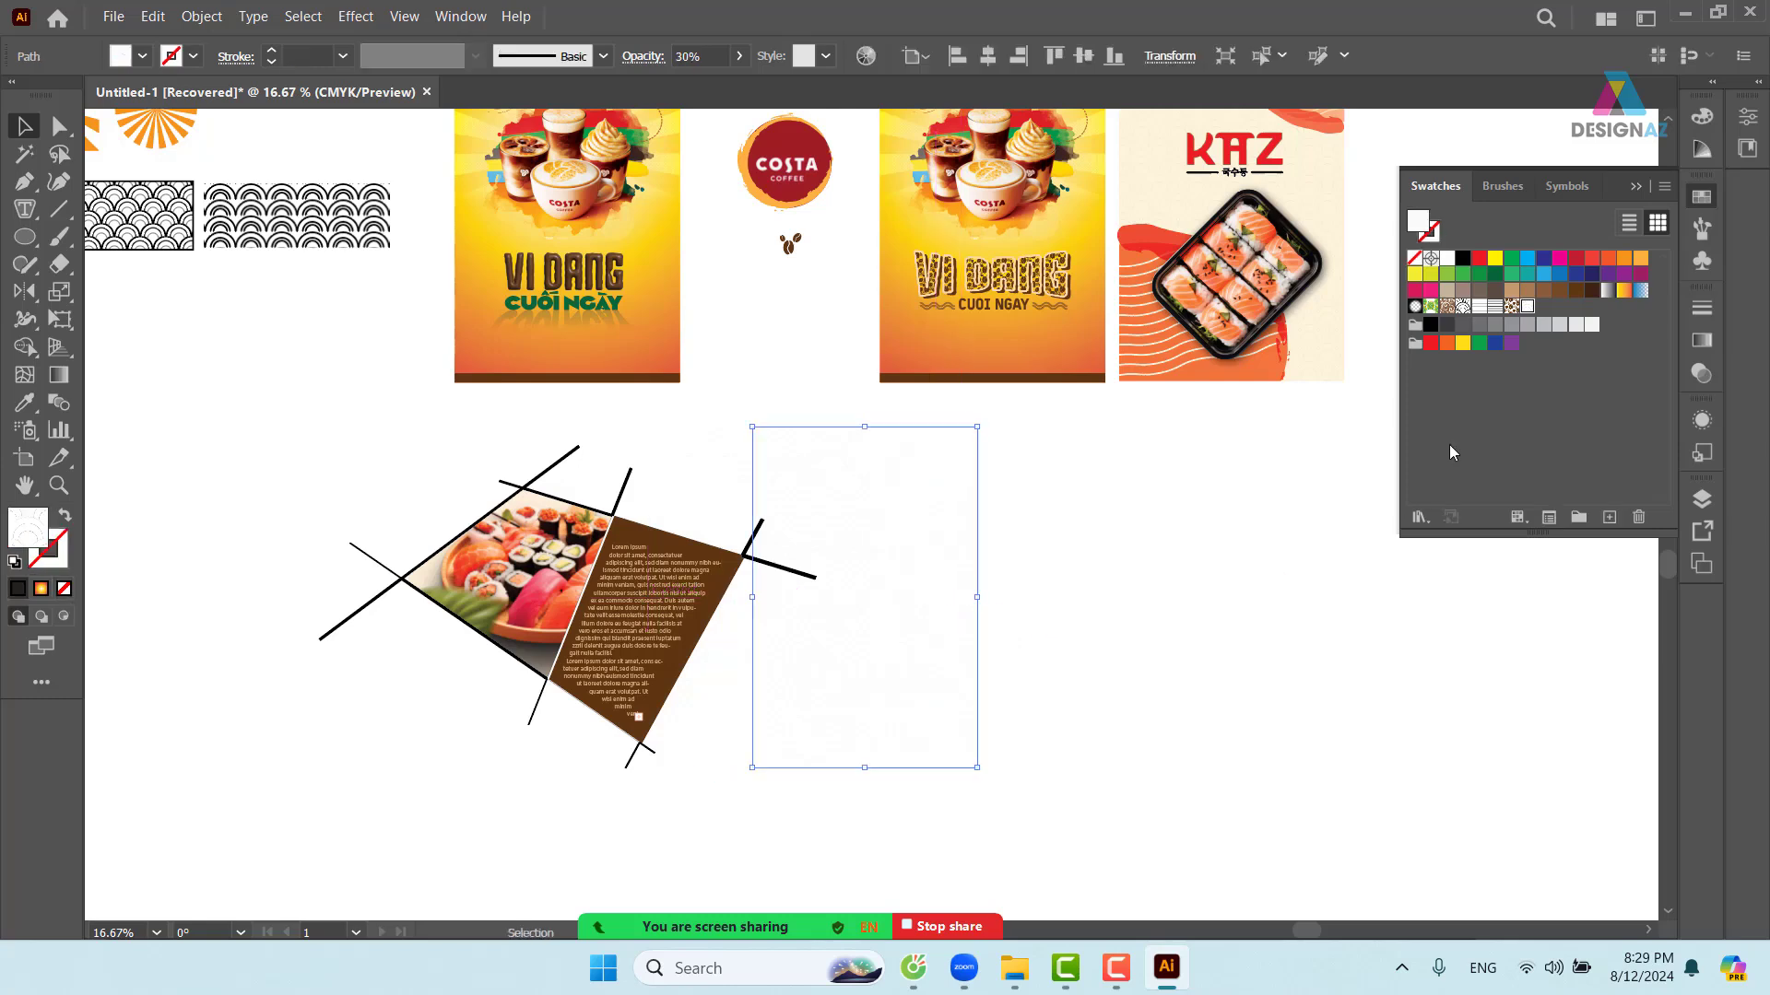
click(1641, 258)
- Place the light orange rectangle behind the sushi collage and enlarge it into a taller, wider poster background
drag(899, 567, 576, 591)
drag(683, 611, 860, 421)
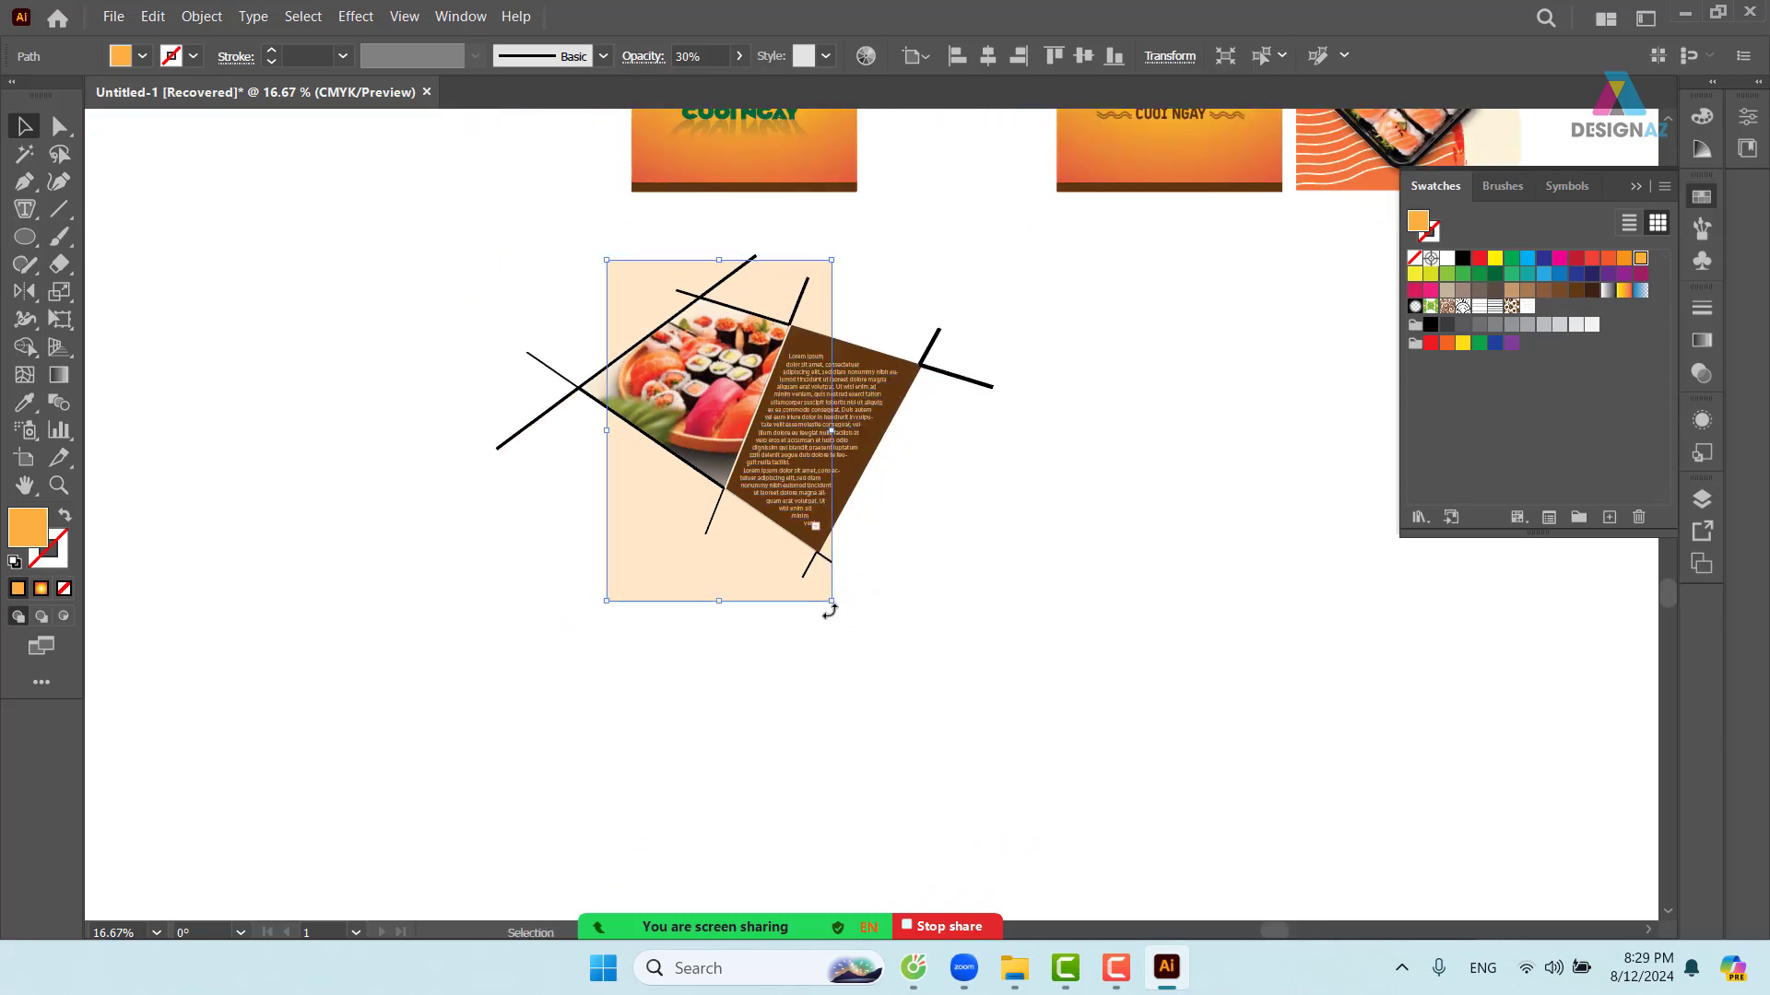
drag(832, 601, 867, 623)
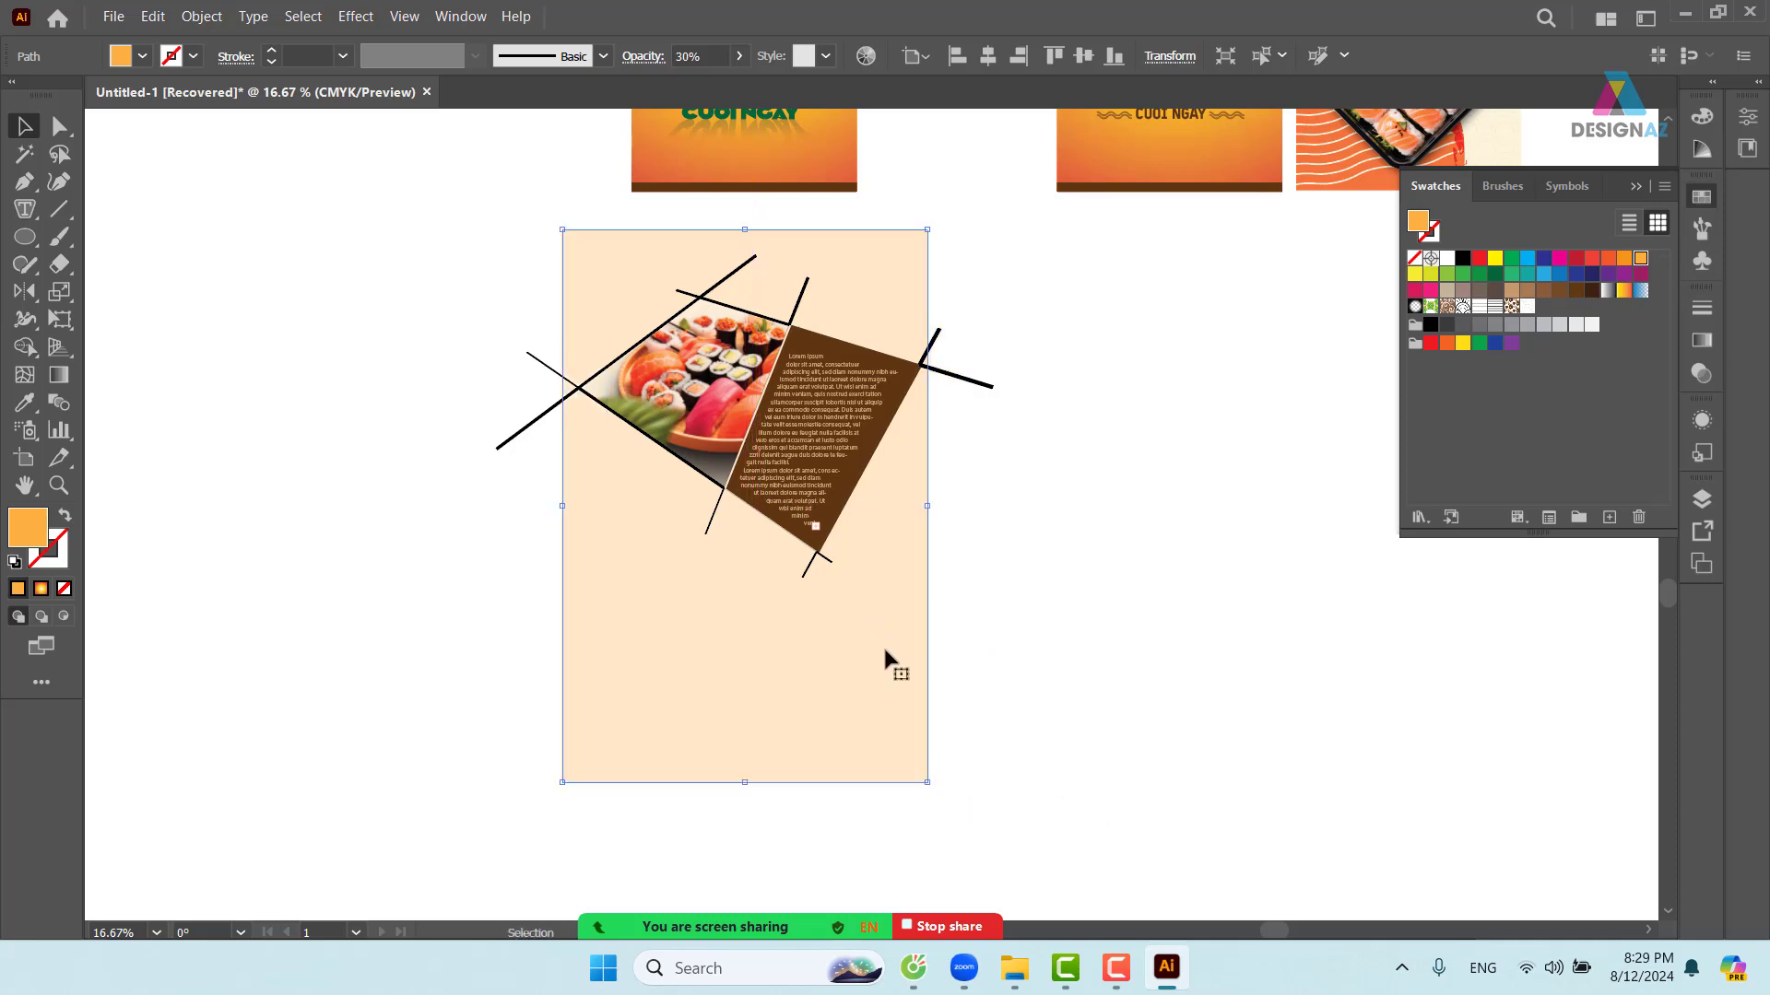
drag(927, 781, 936, 795)
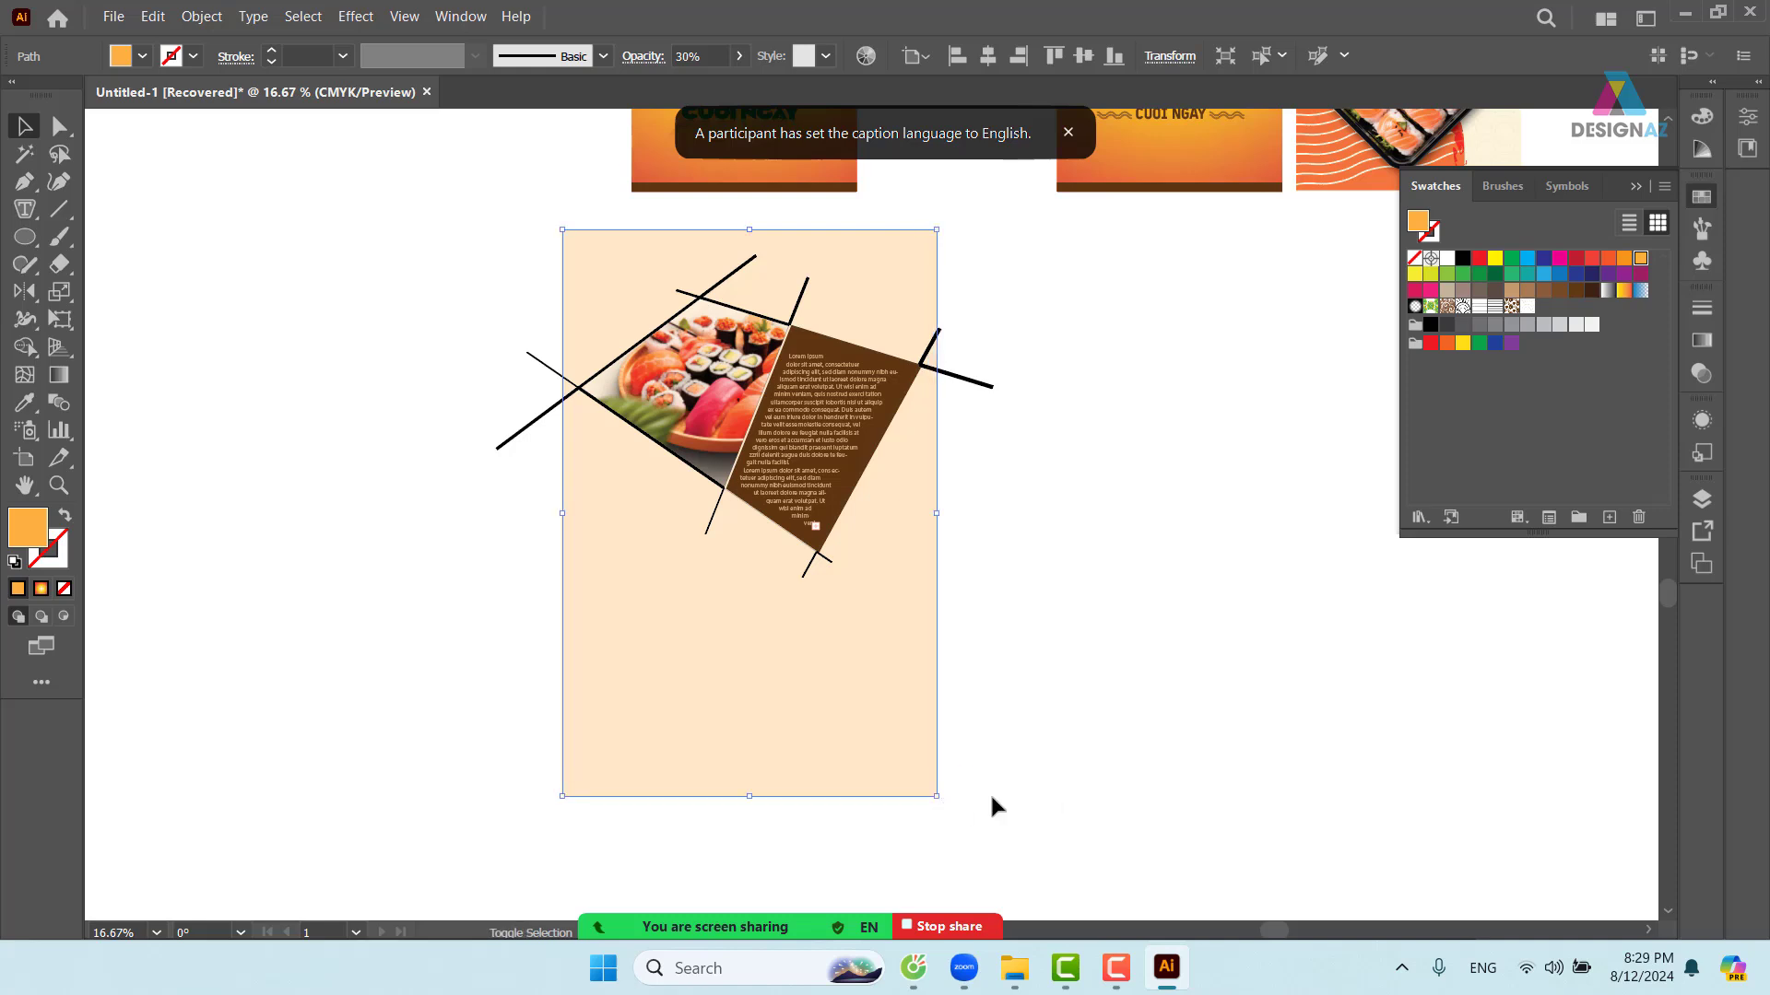
click(1199, 604)
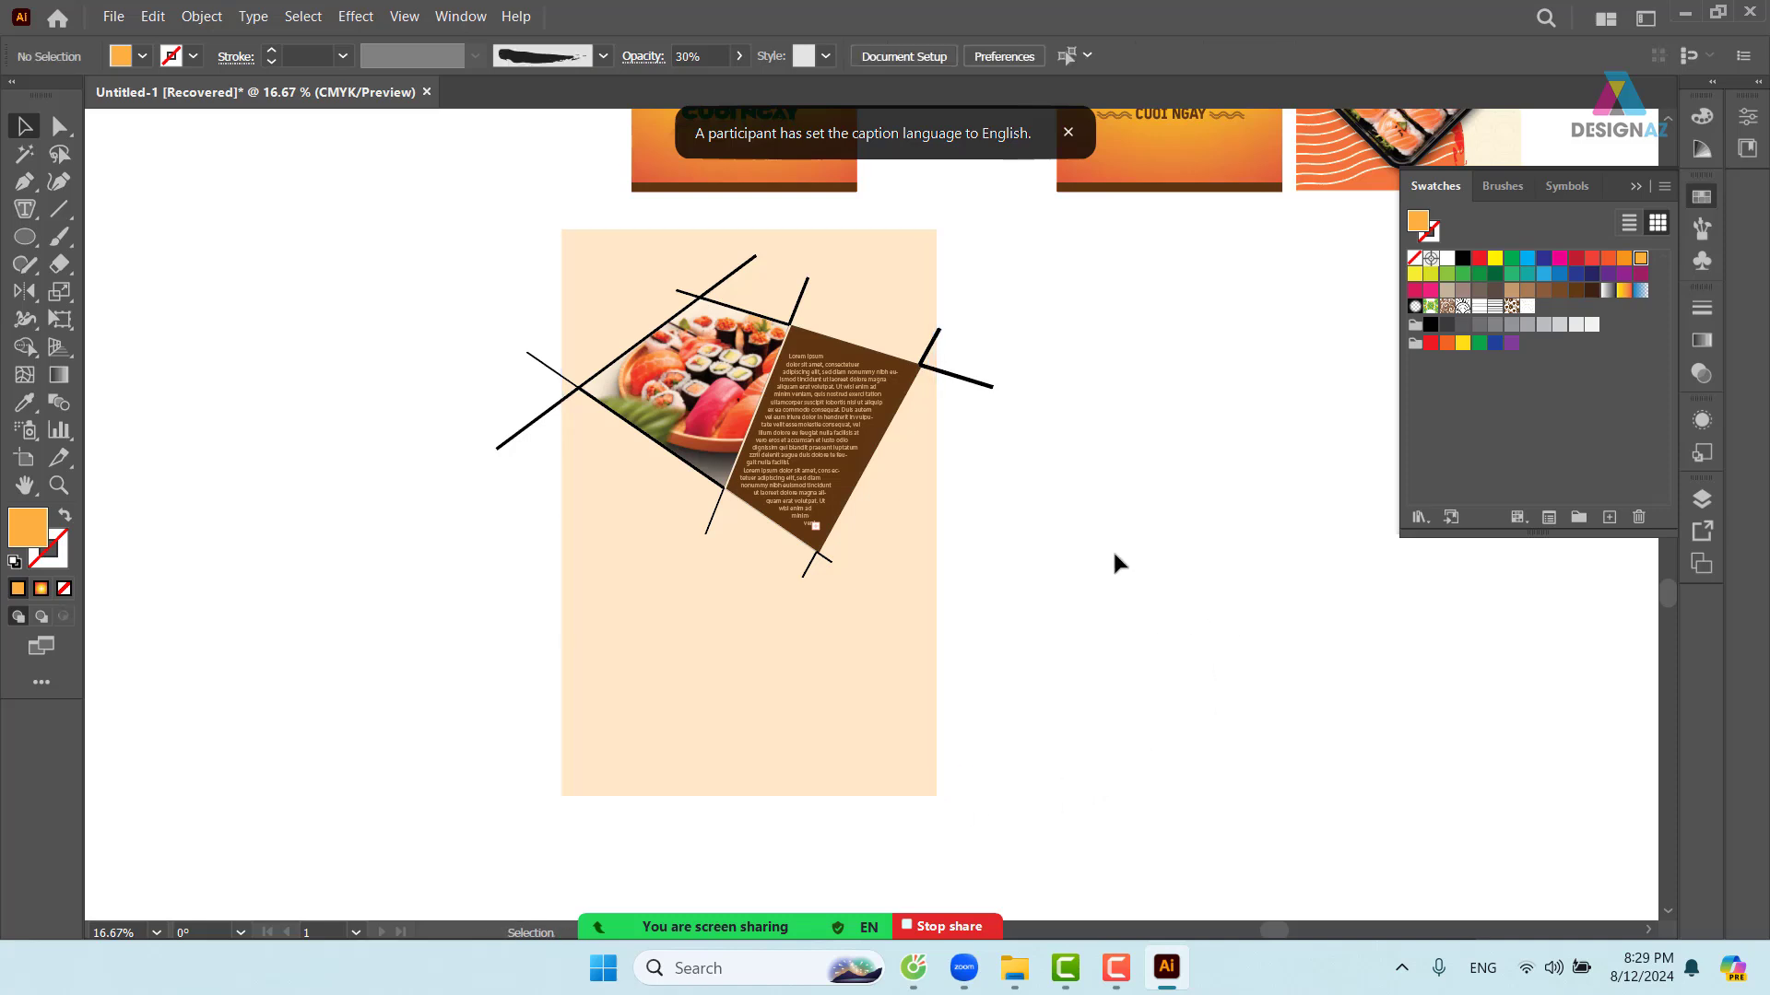
click(987, 385)
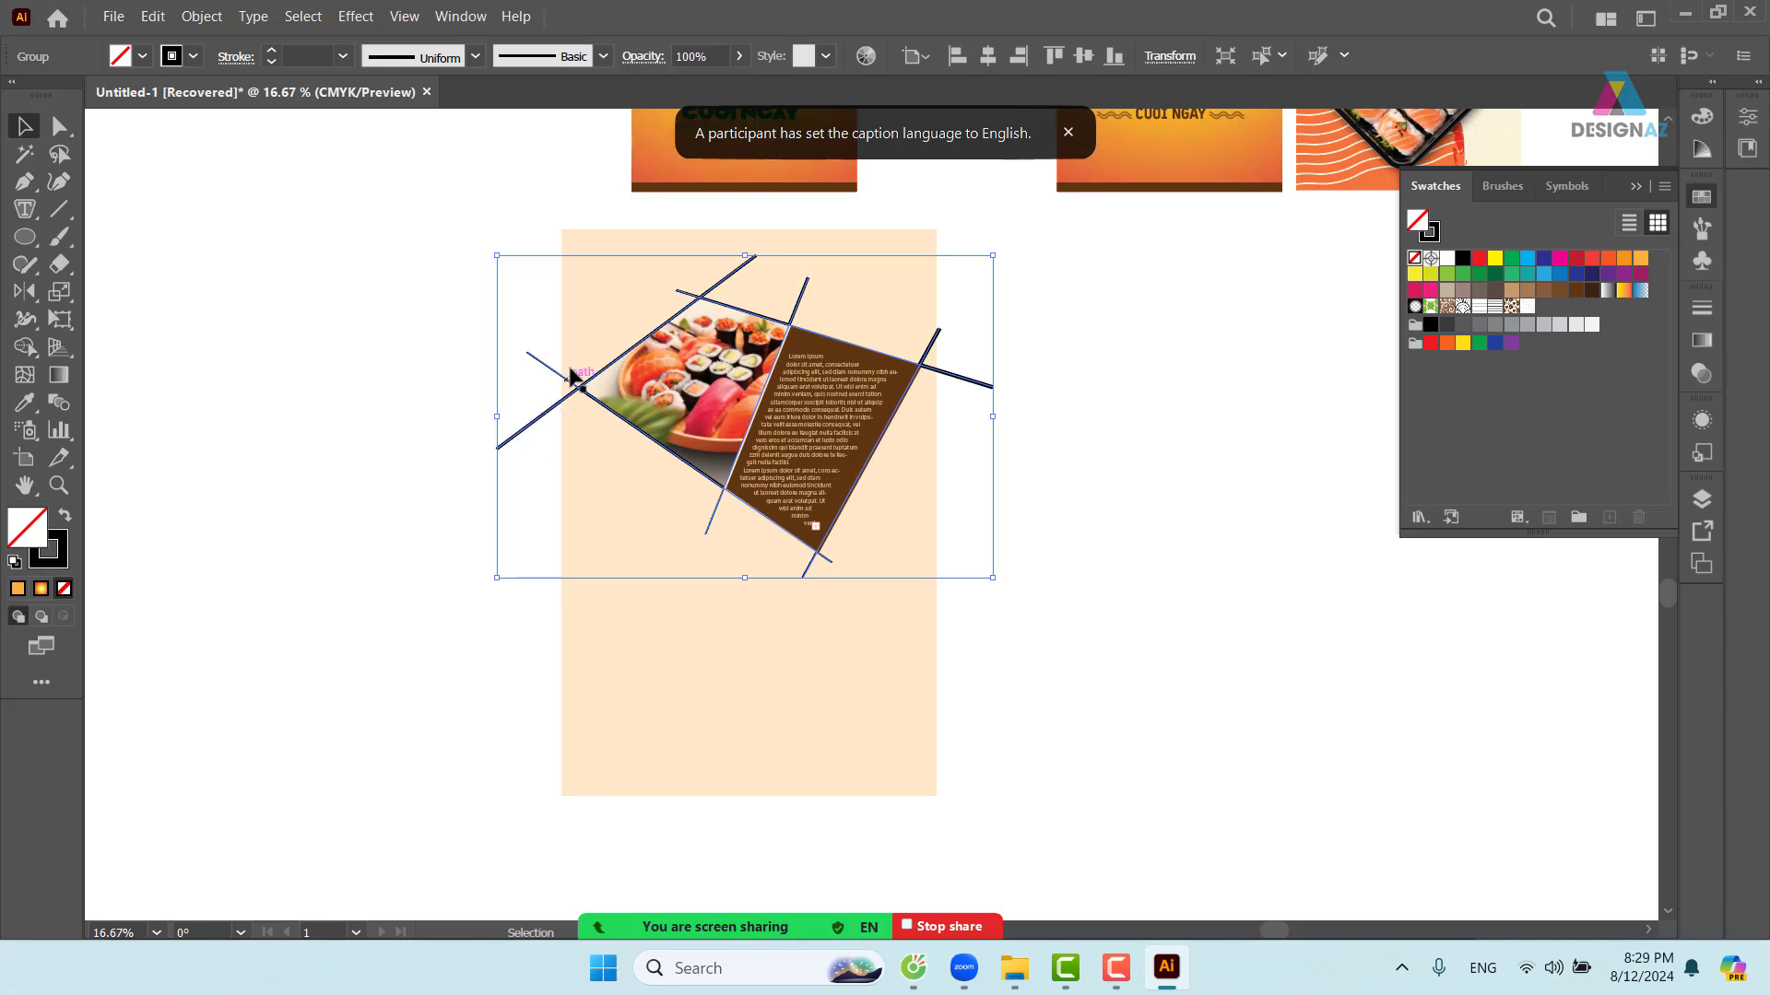
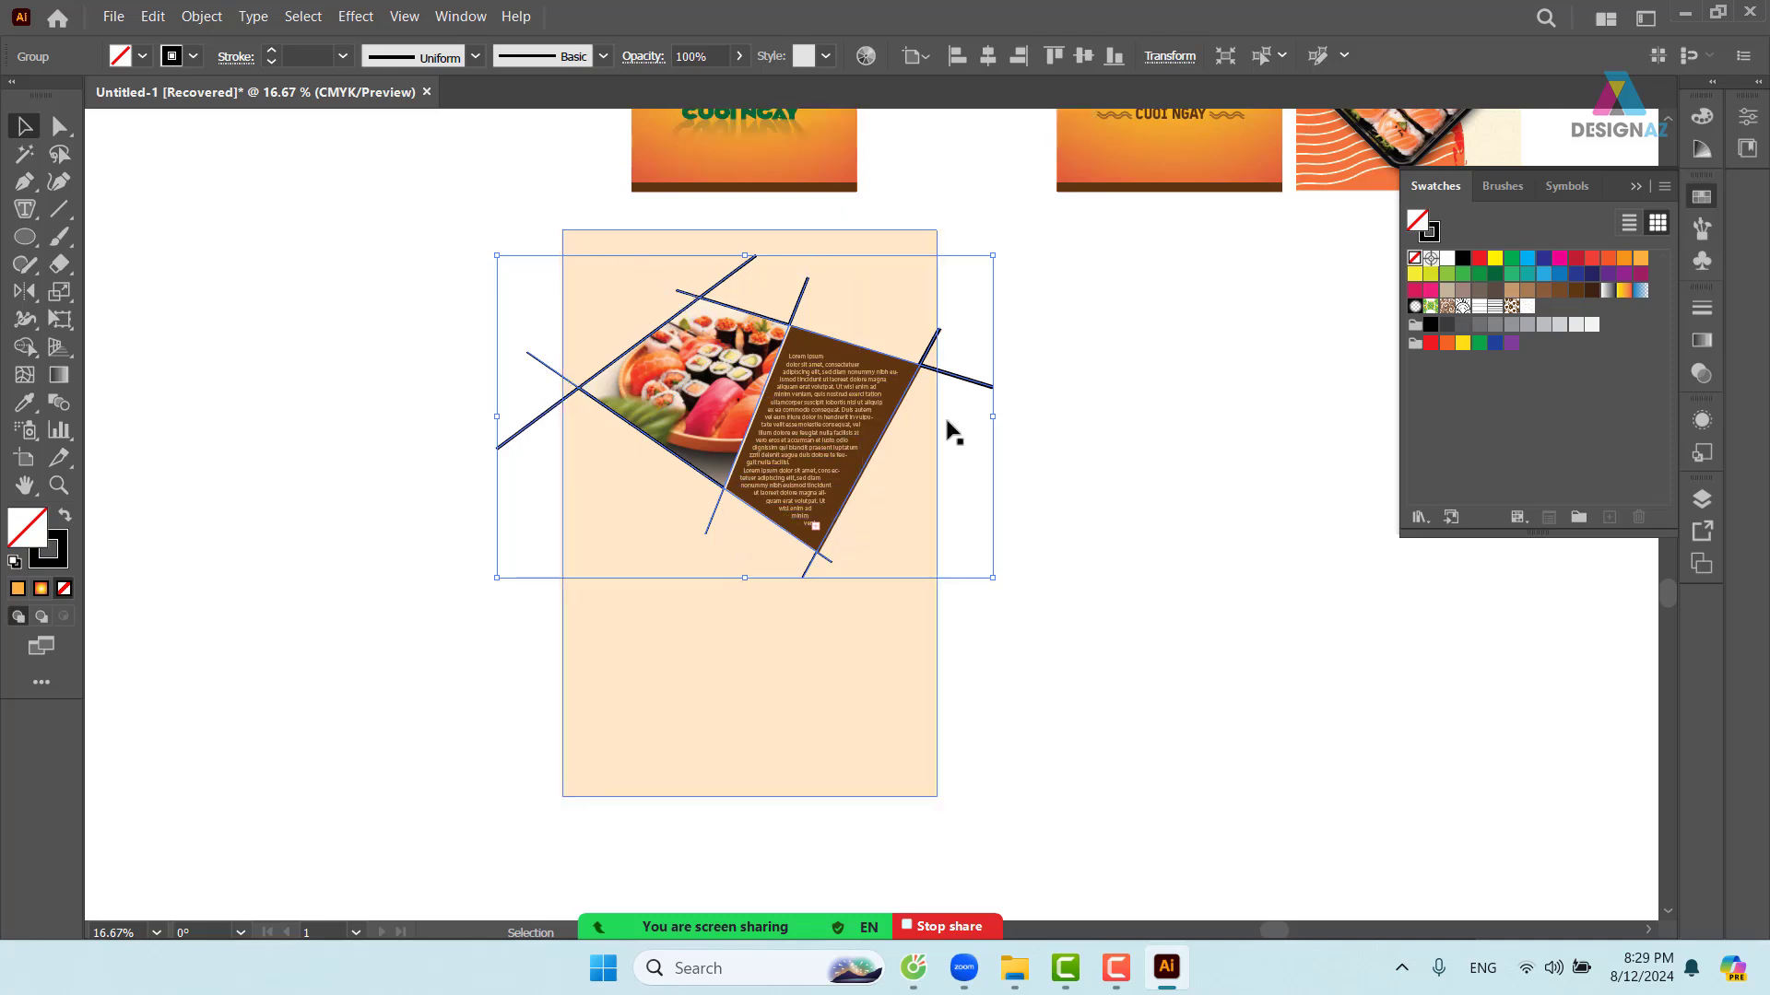
click(1025, 346)
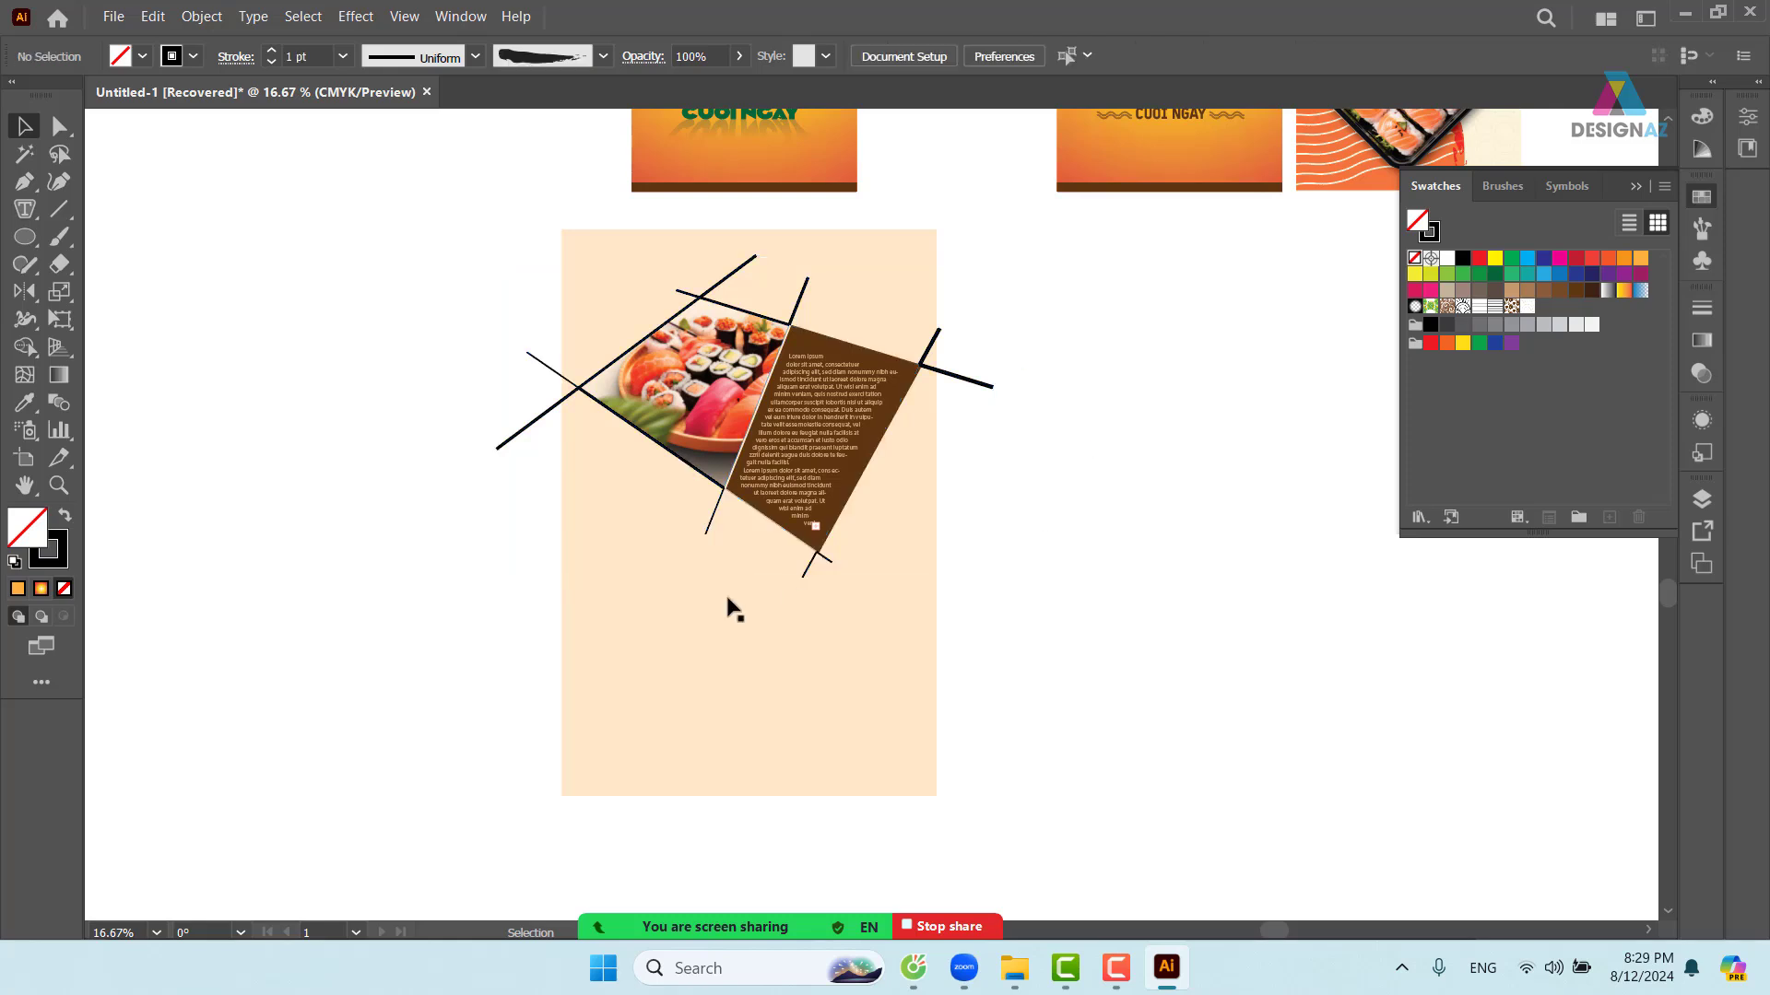
- Copy the brown VI DANG lettering from the Costa poster to below the sushi collage, enlarge it and centre it on the light orange background
drag(1074, 346, 1027, 442)
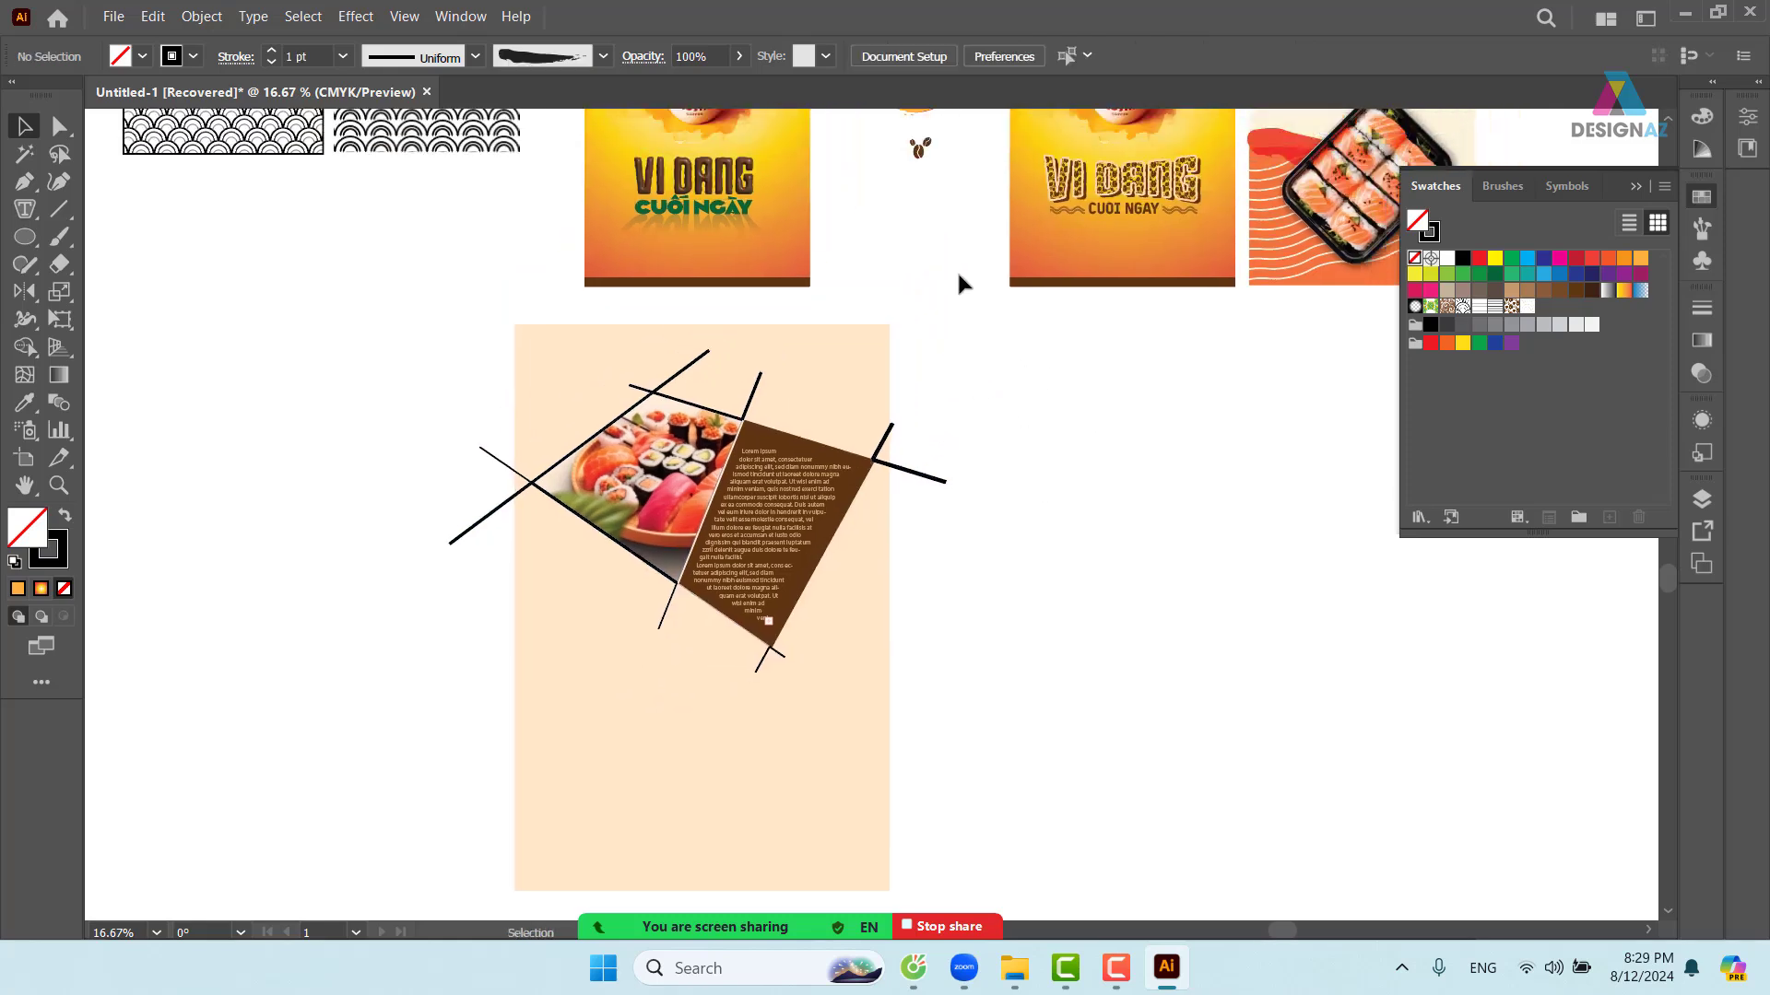
drag(714, 189, 703, 696)
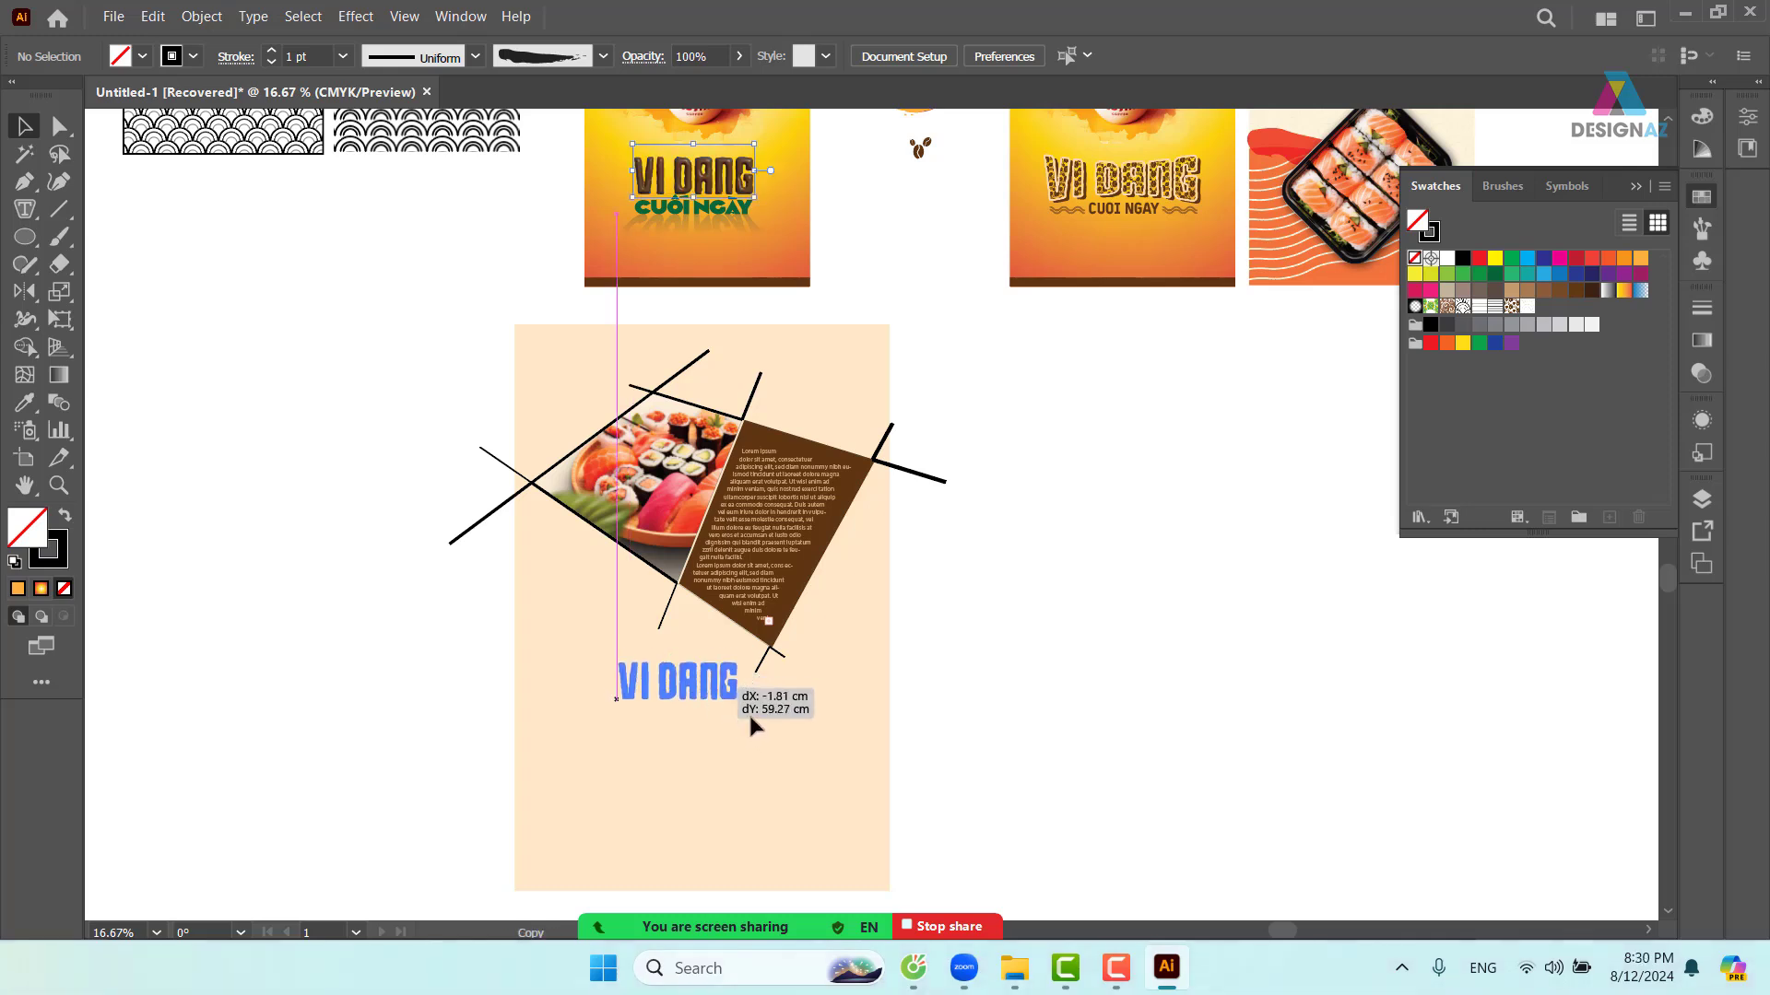
click(1047, 699)
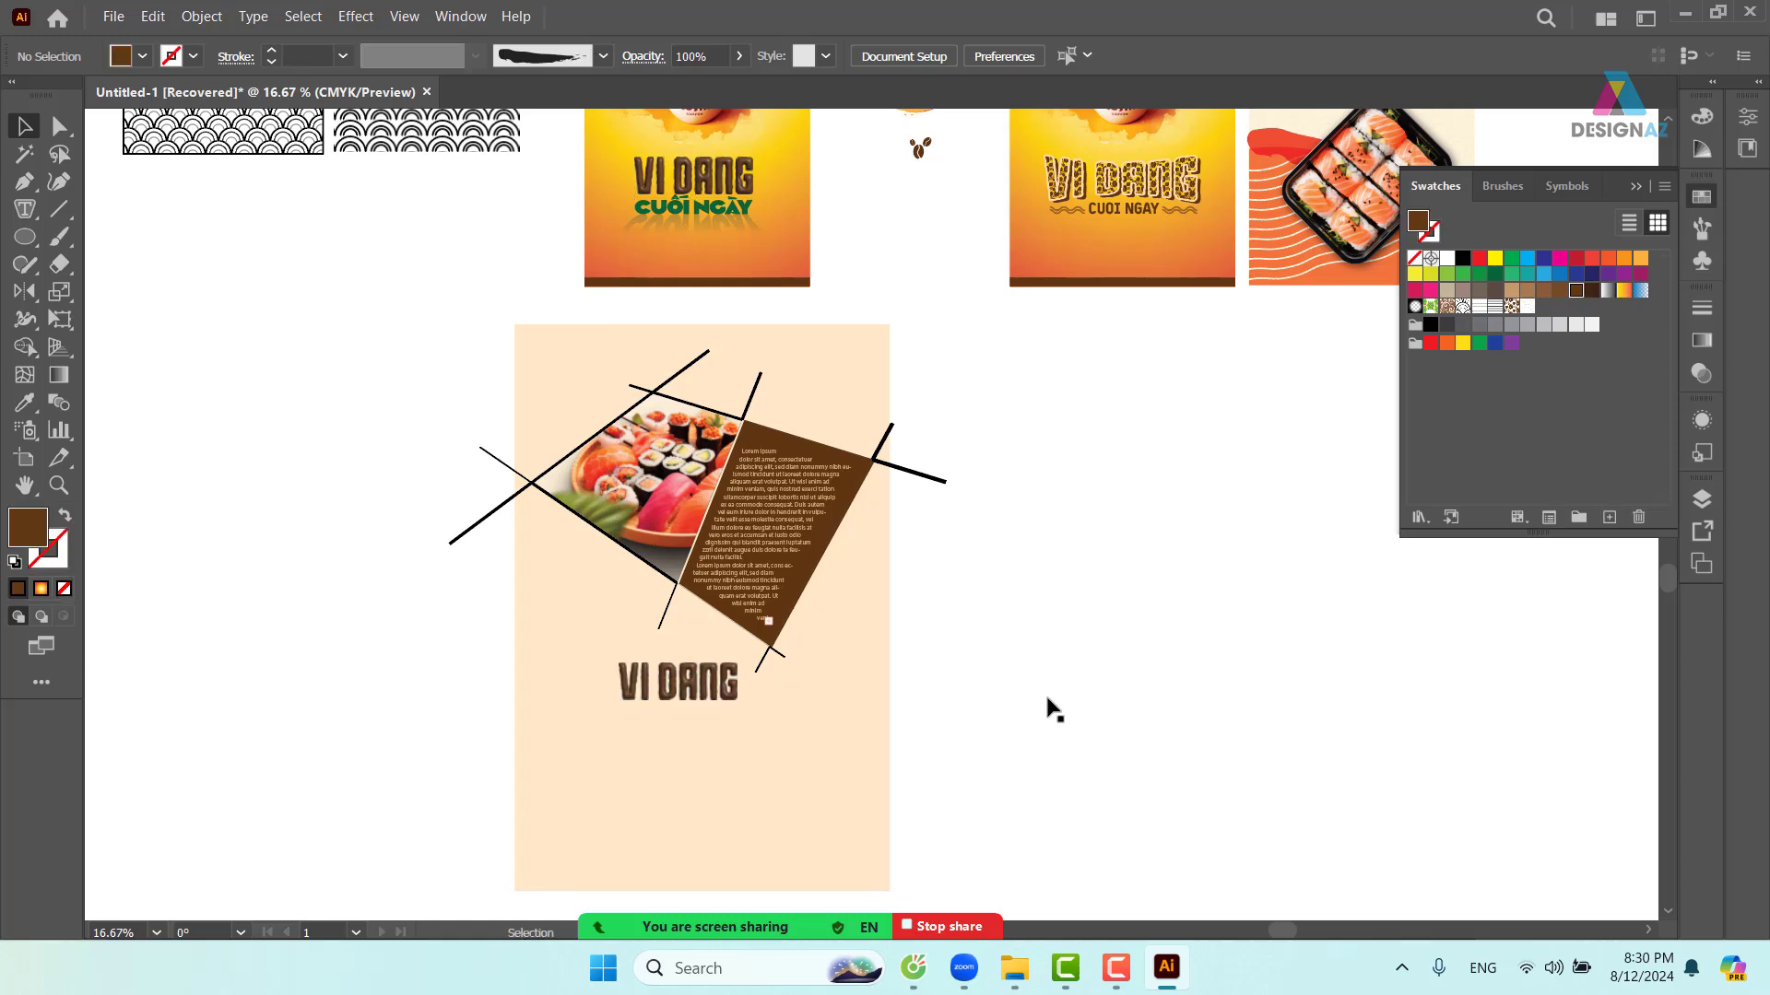
click(647, 702)
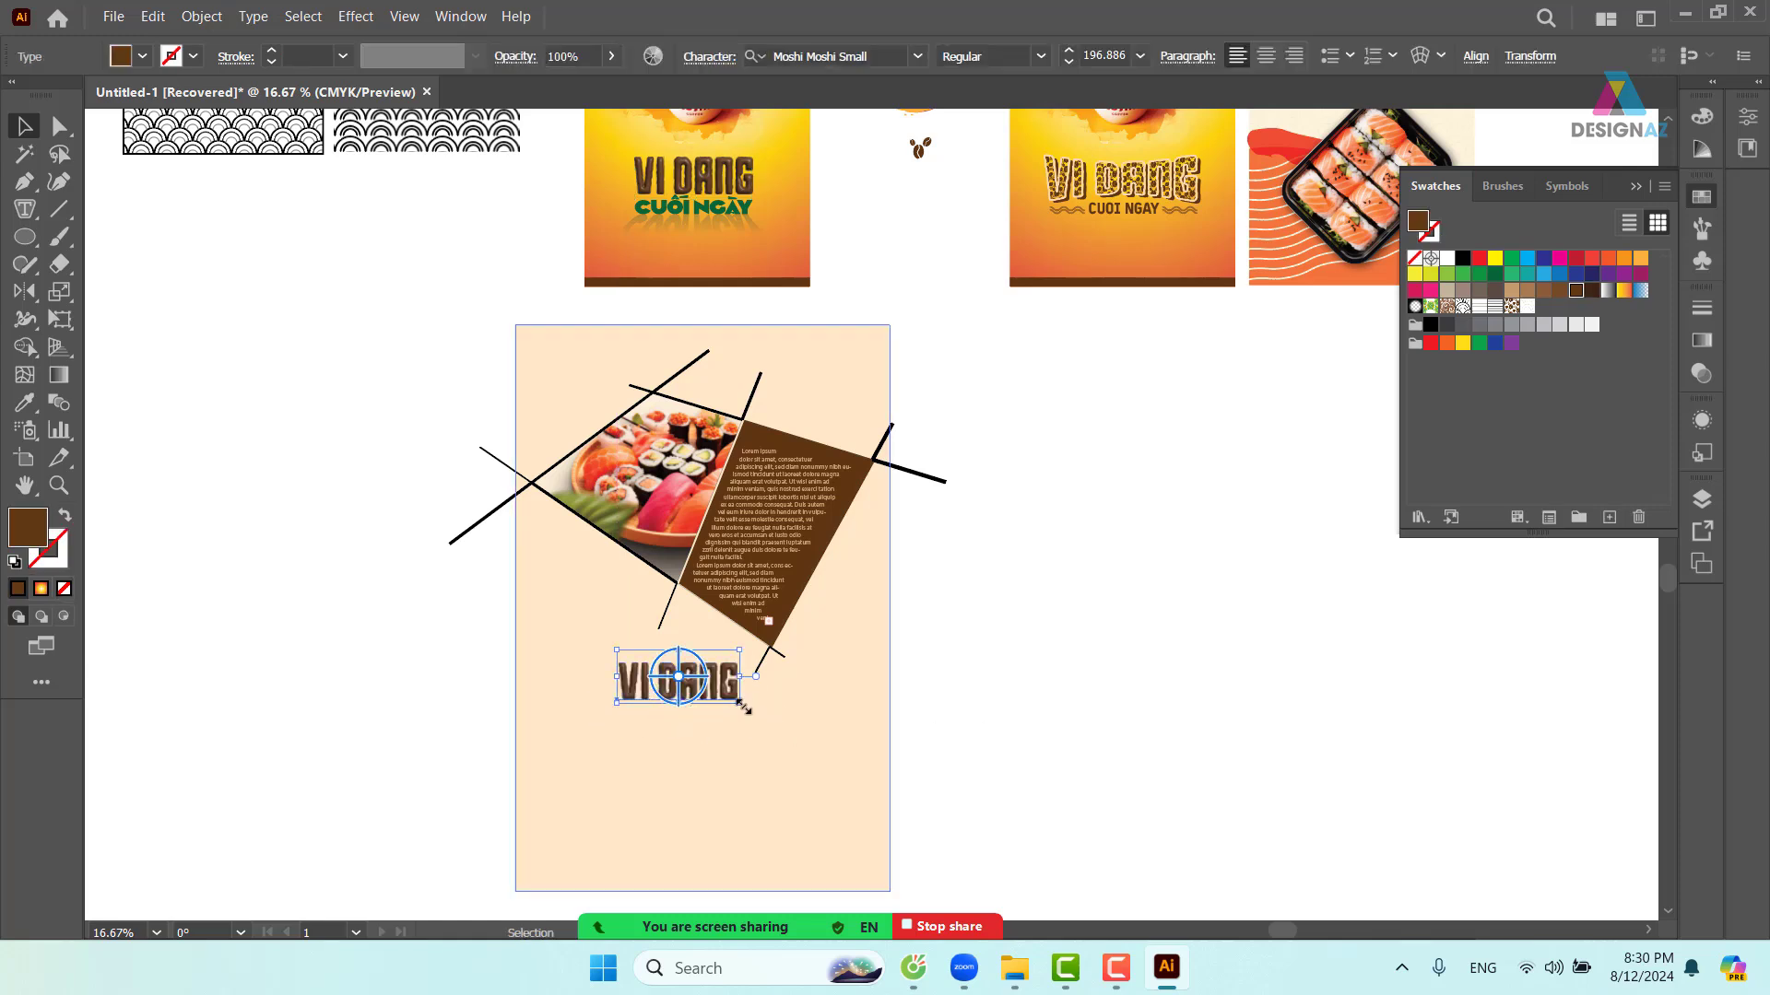
drag(739, 703, 797, 732)
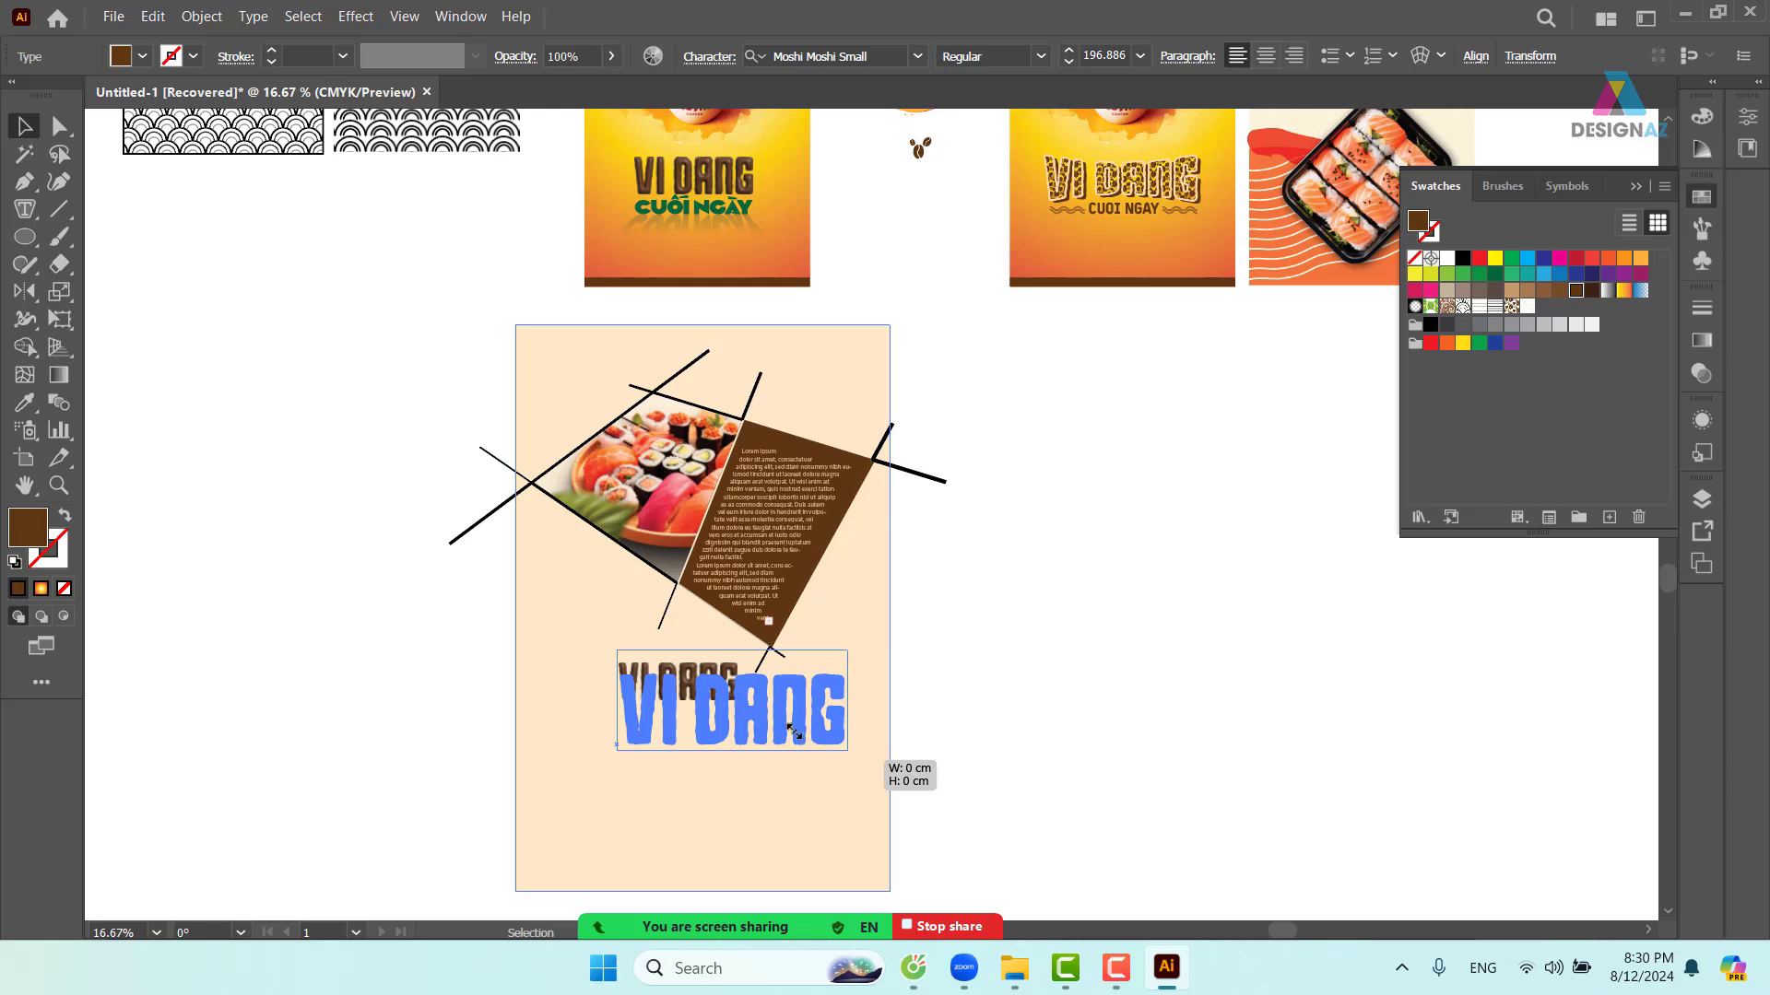
drag(794, 732, 736, 746)
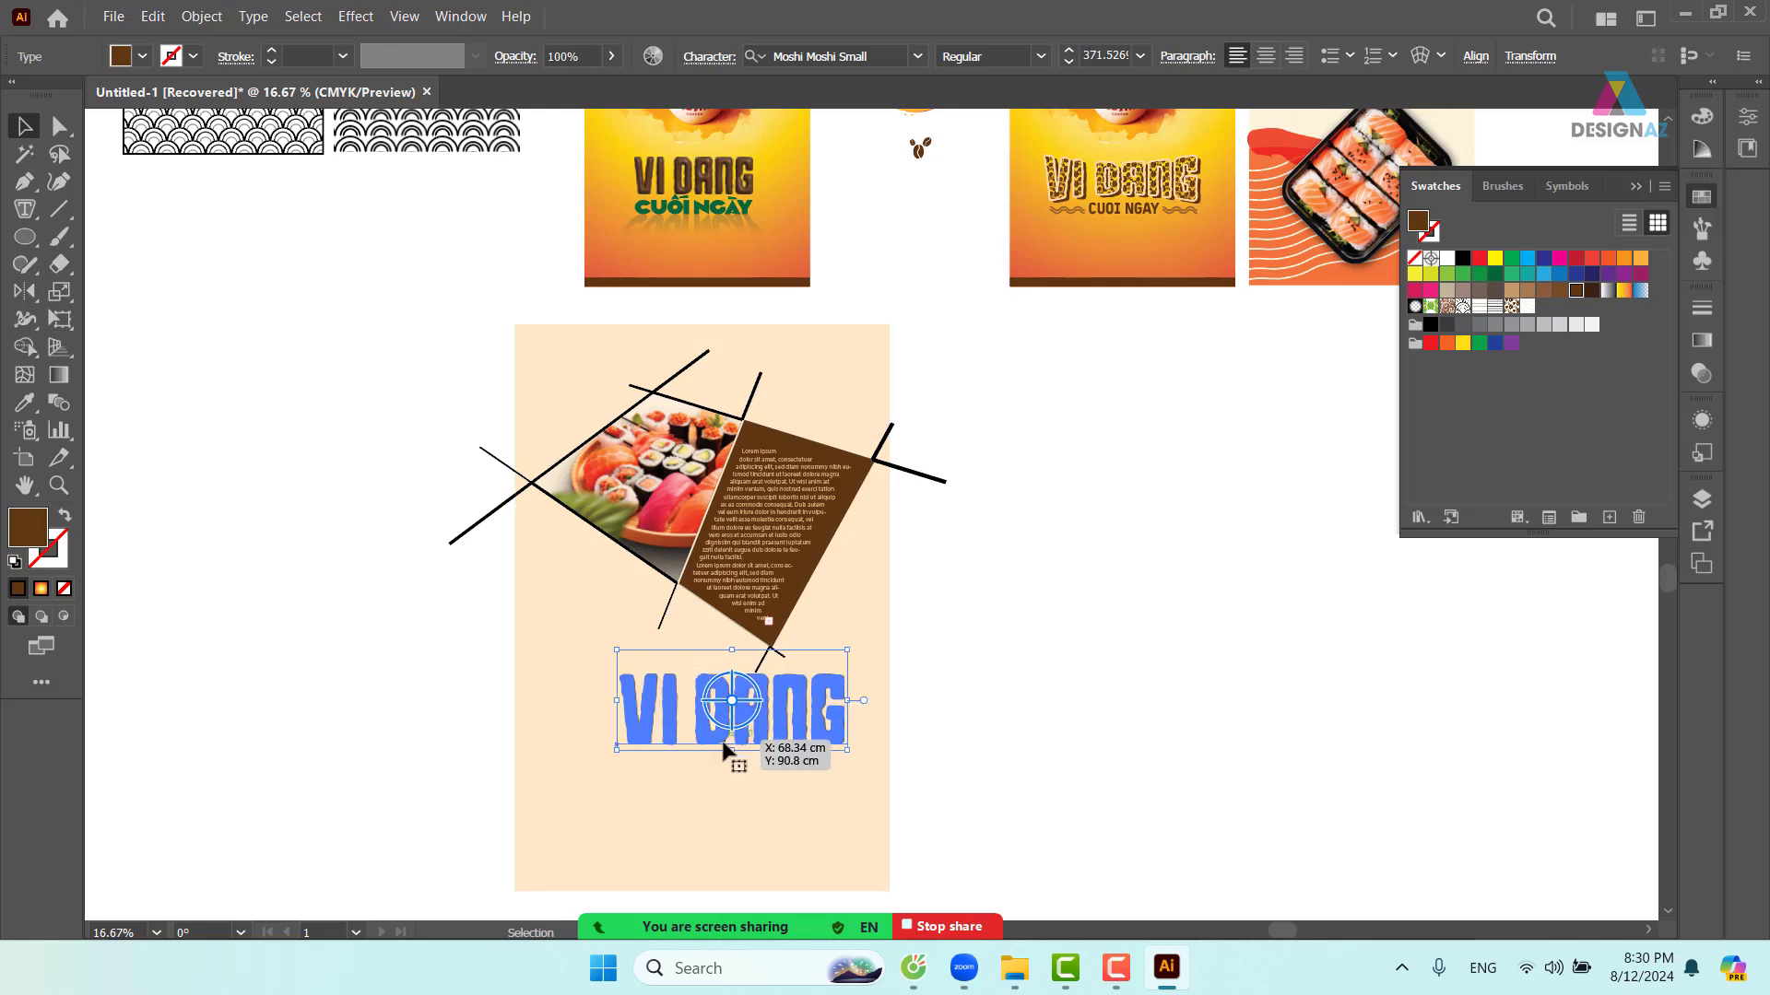
drag(724, 751, 782, 876)
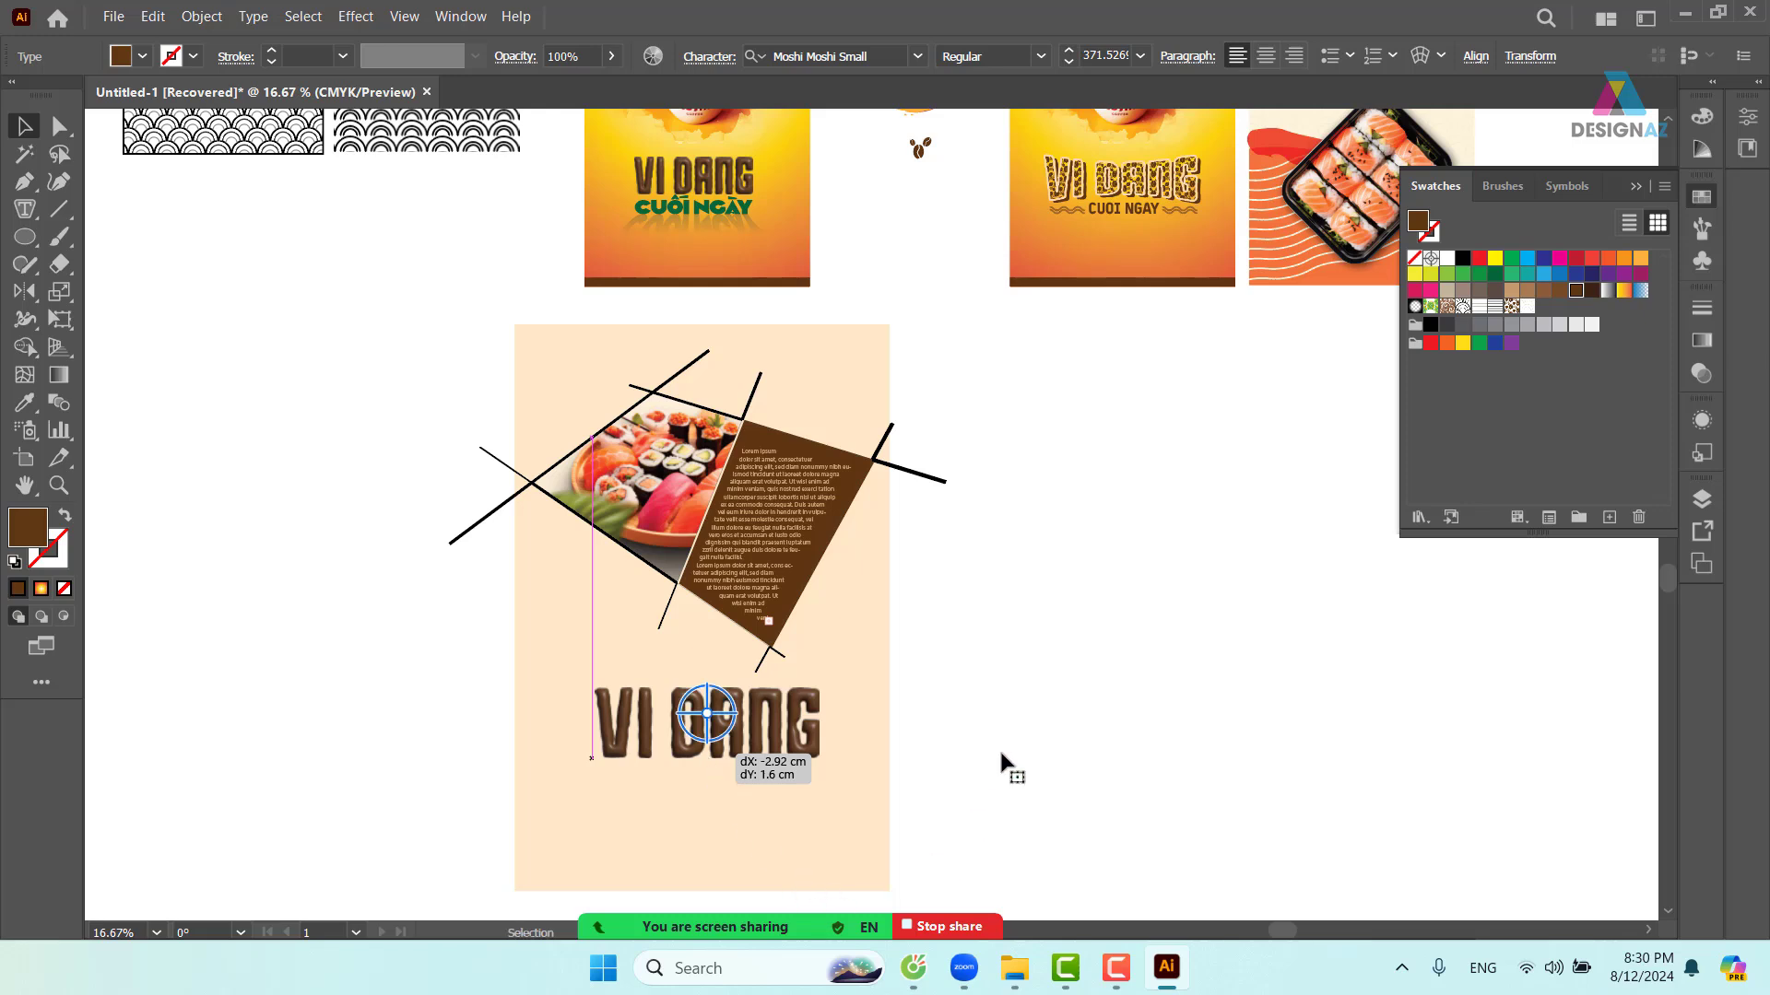
click(1039, 708)
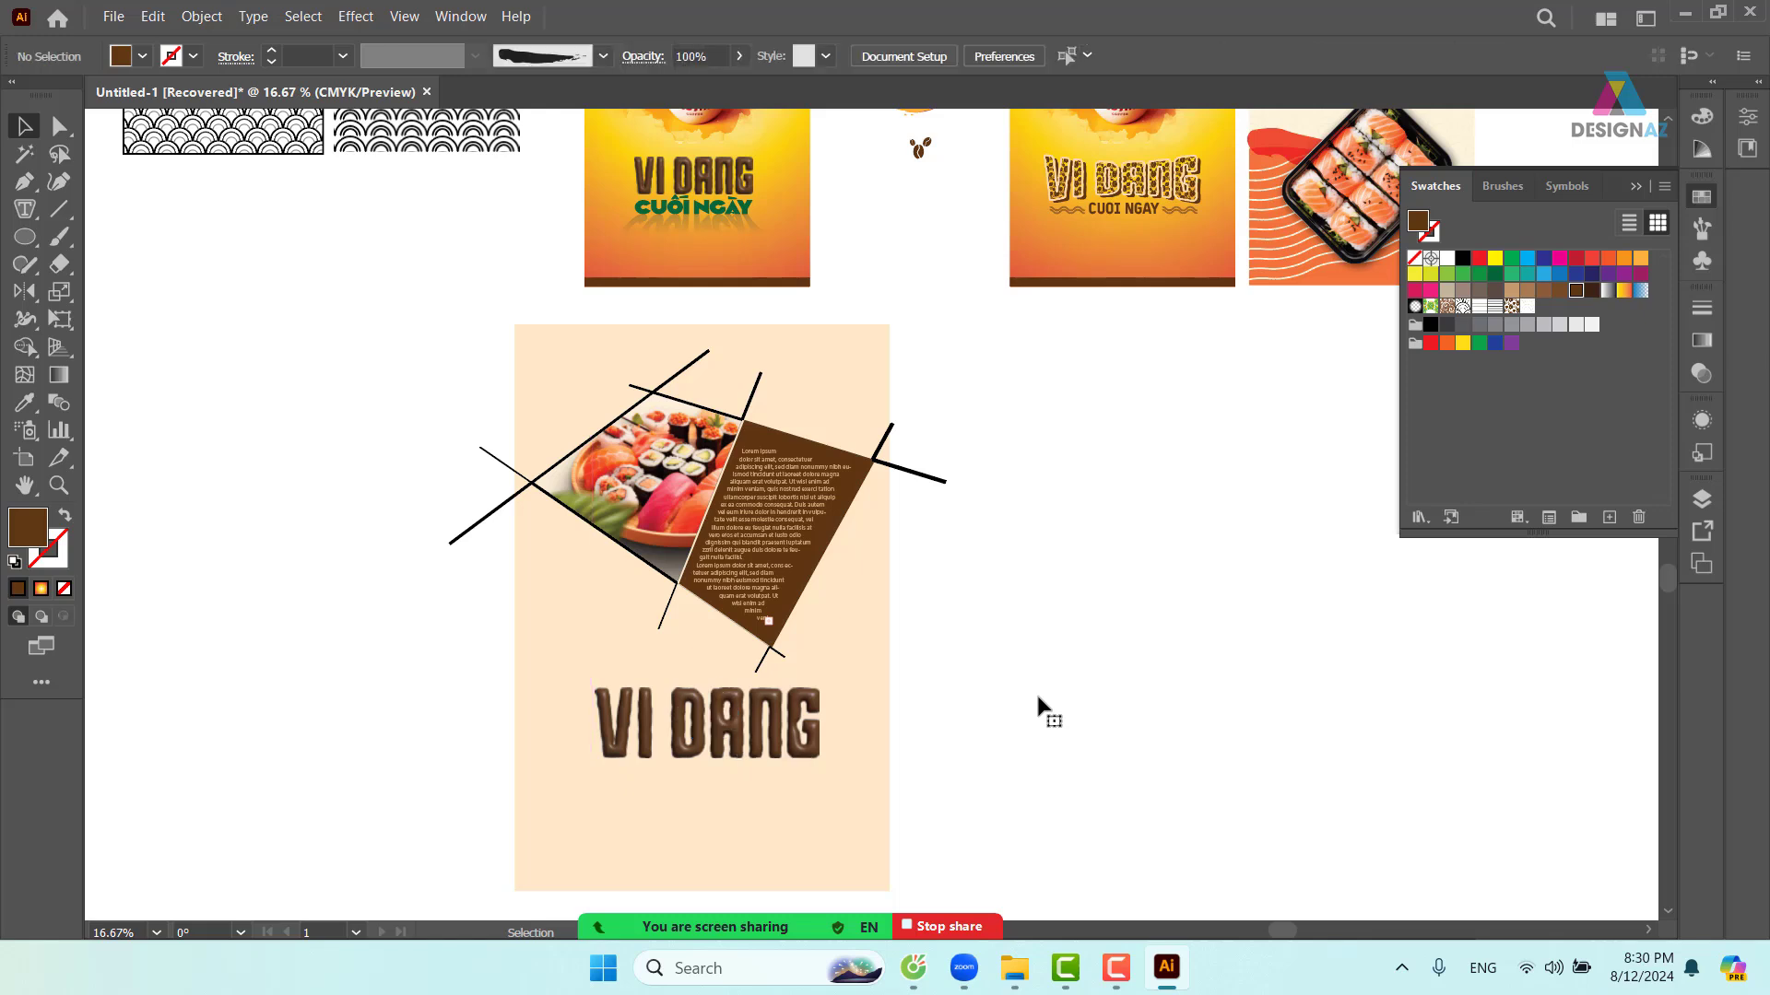
- Delete the enlarged VI DANG lettering from the light orange poster
click(787, 762)
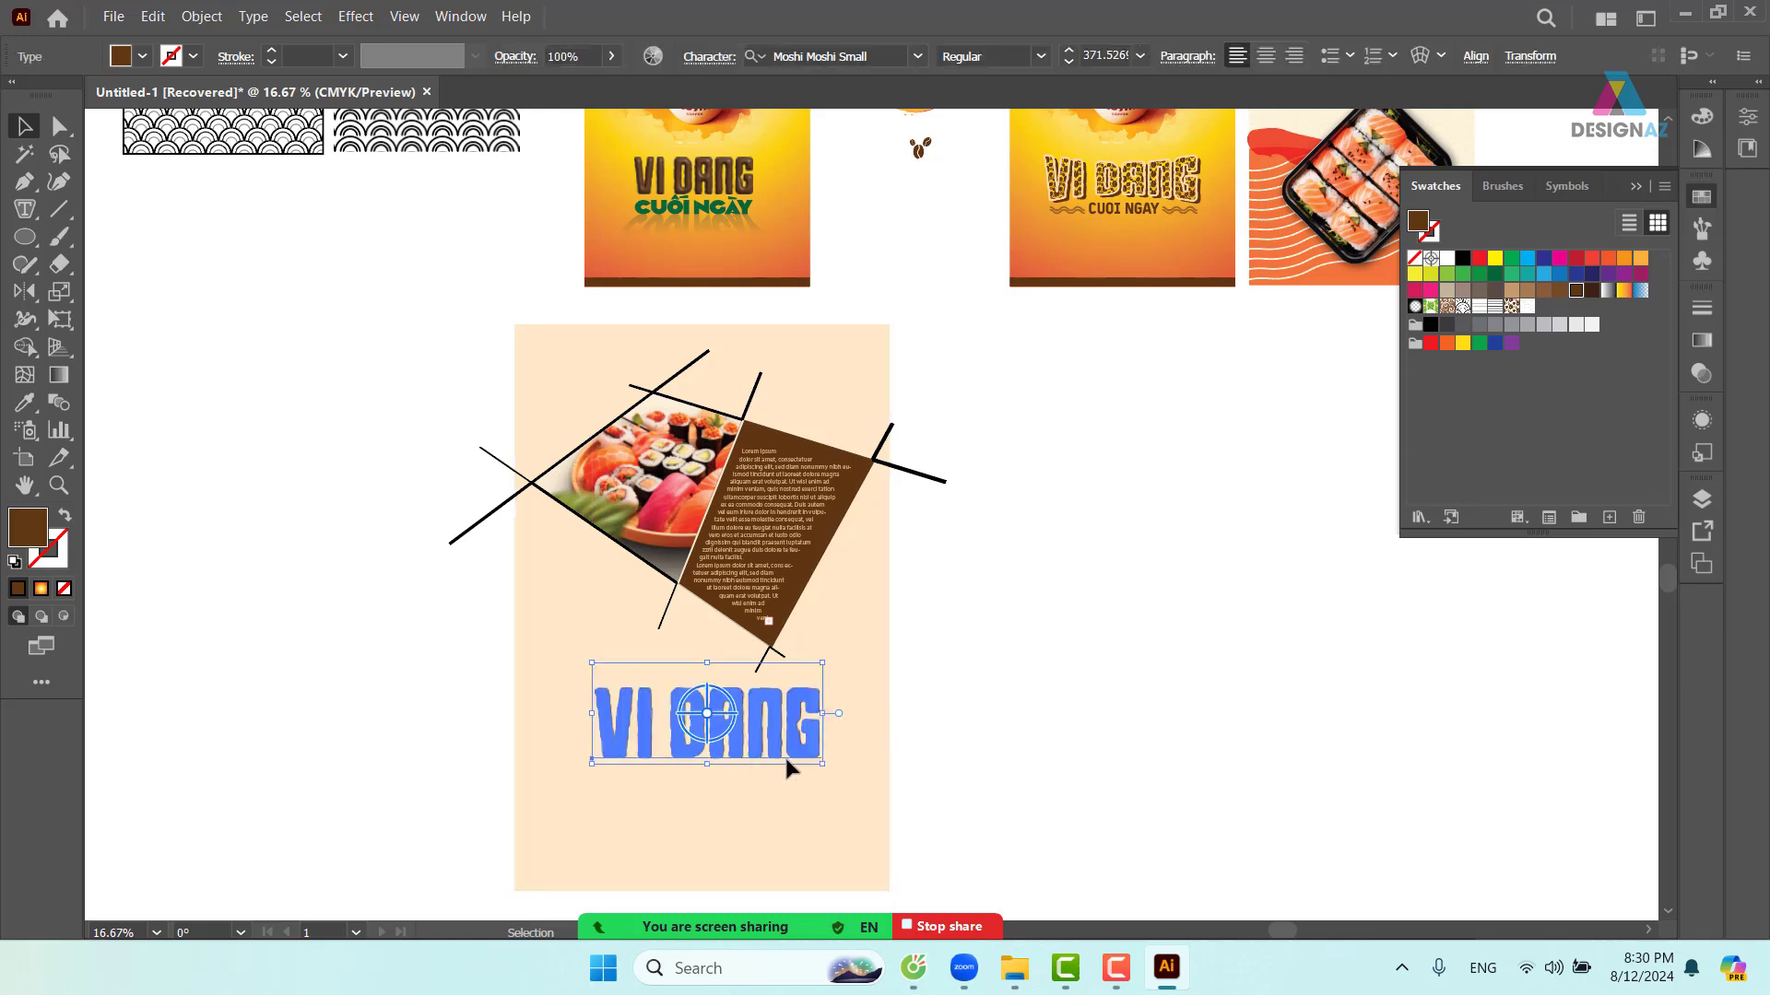
key(Delete)
click(822, 772)
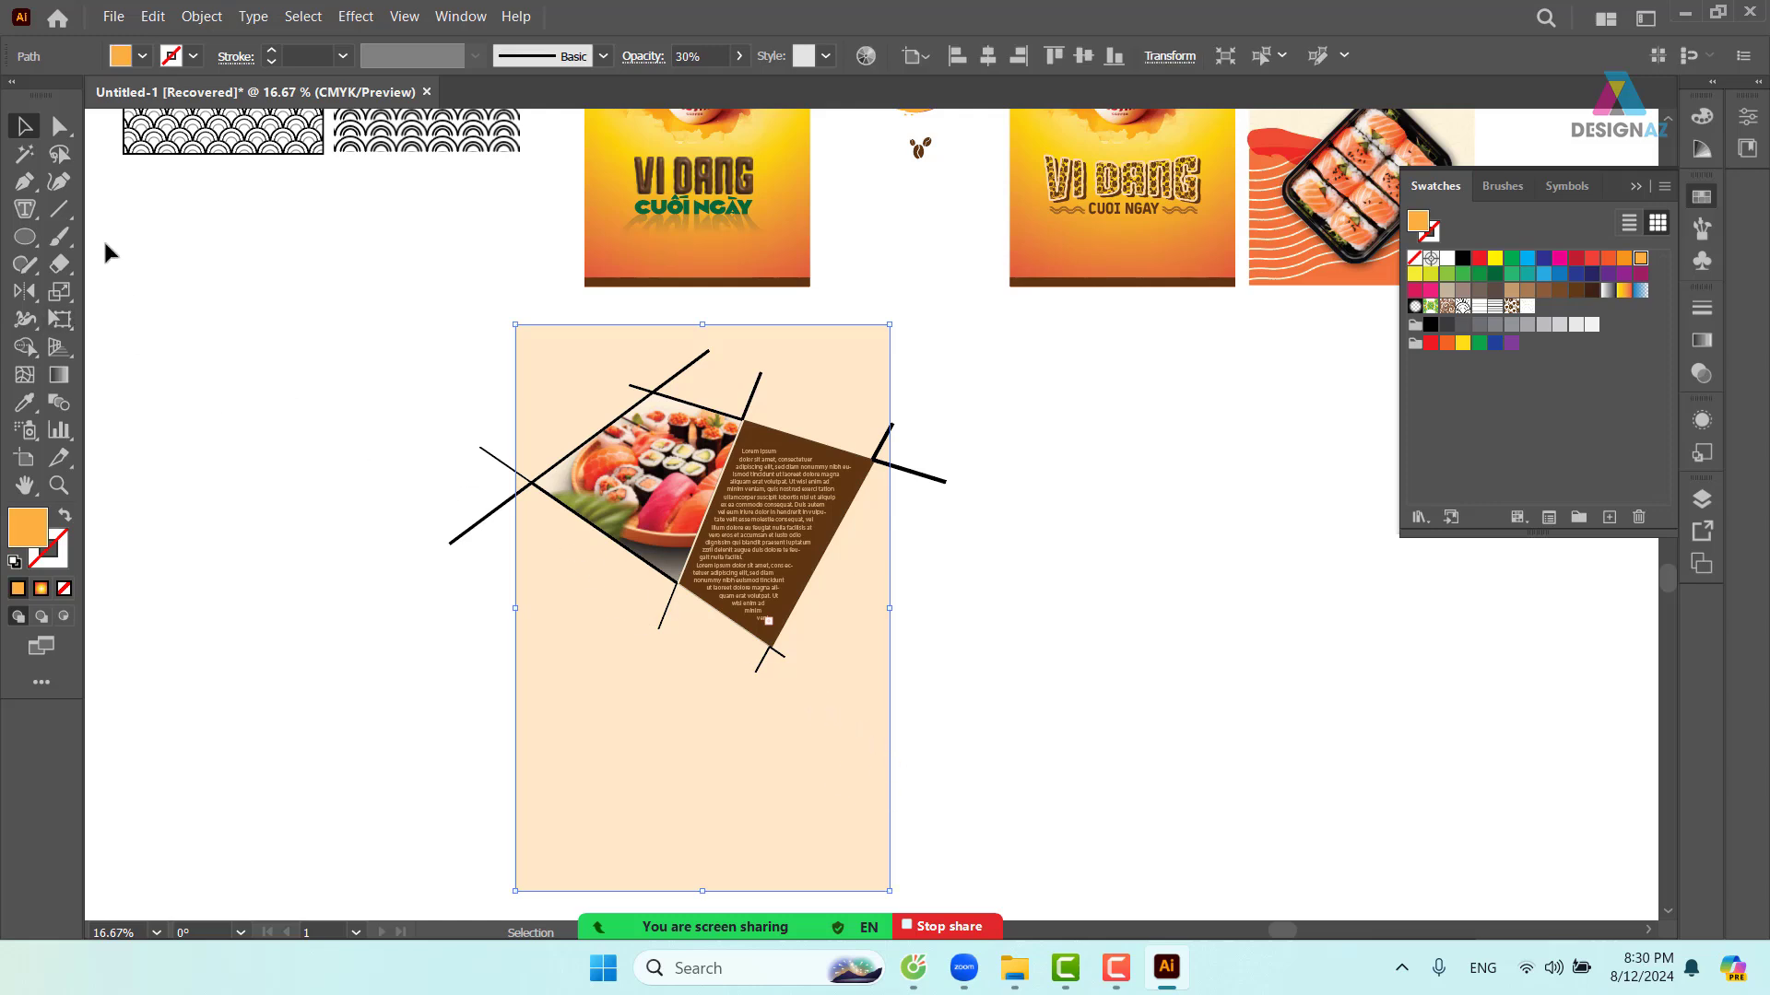
- Try to draw a tapered shape with the Pen tool between the brown text panel's lower corners and the poster's bottom edge
click(25, 182)
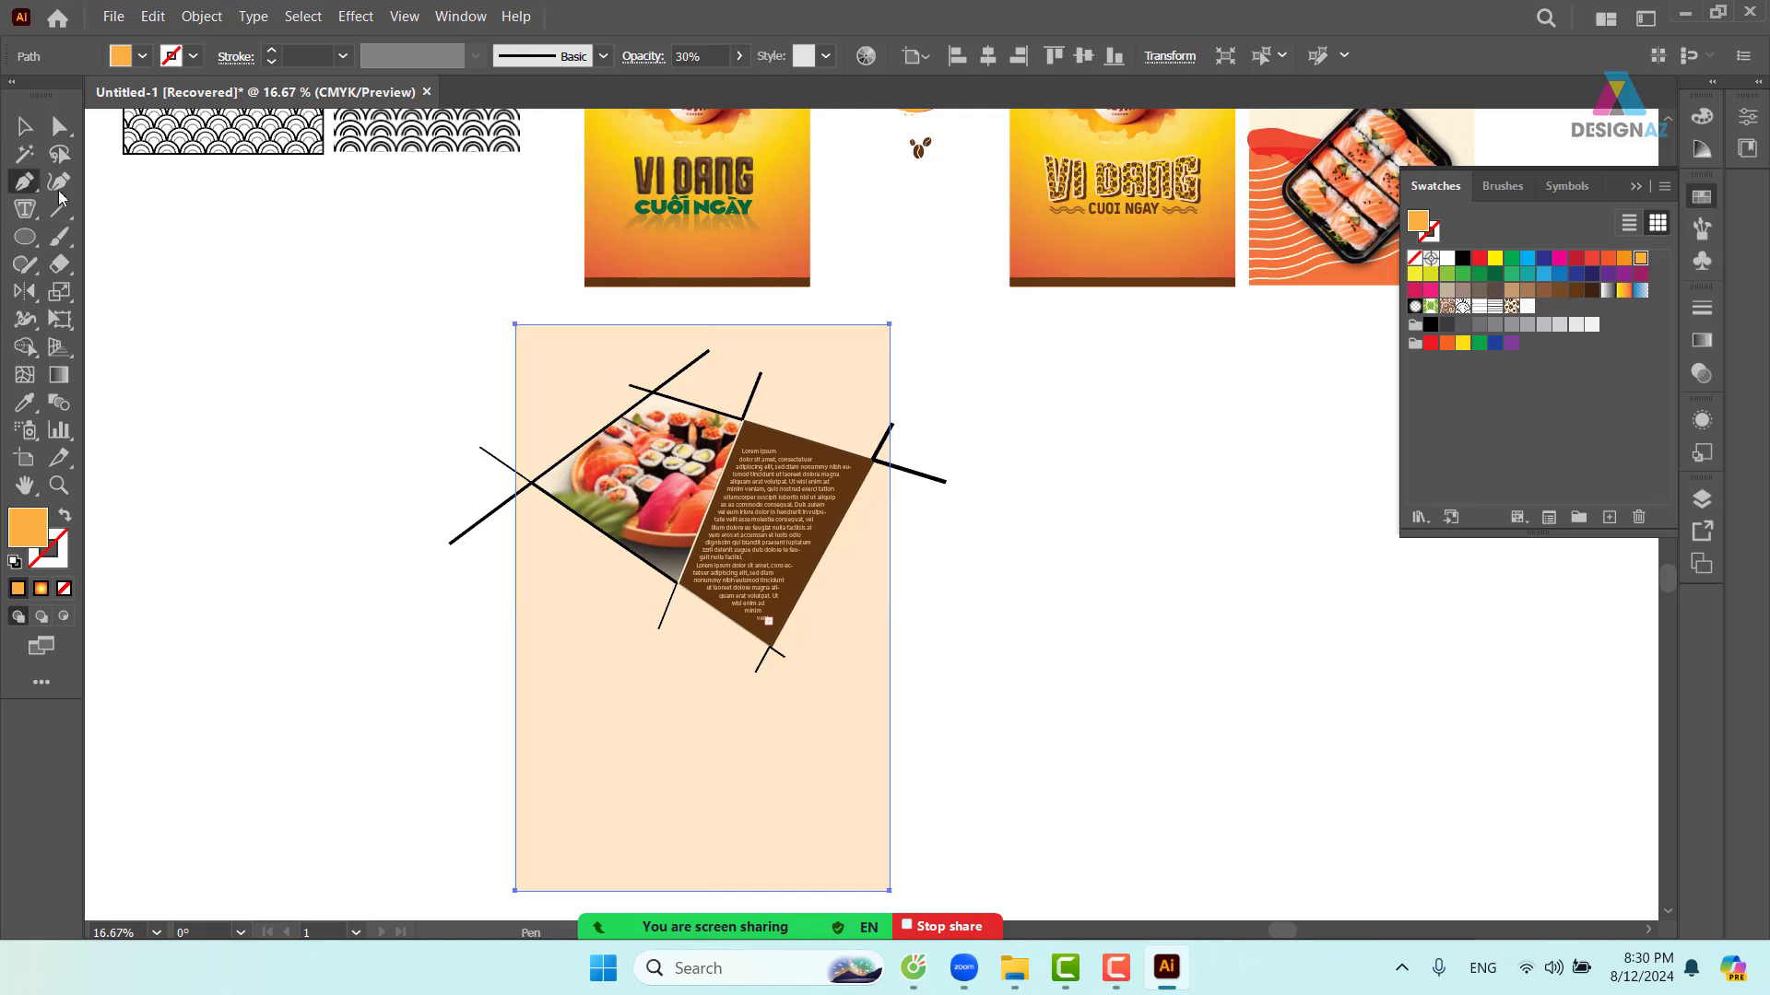
click(679, 587)
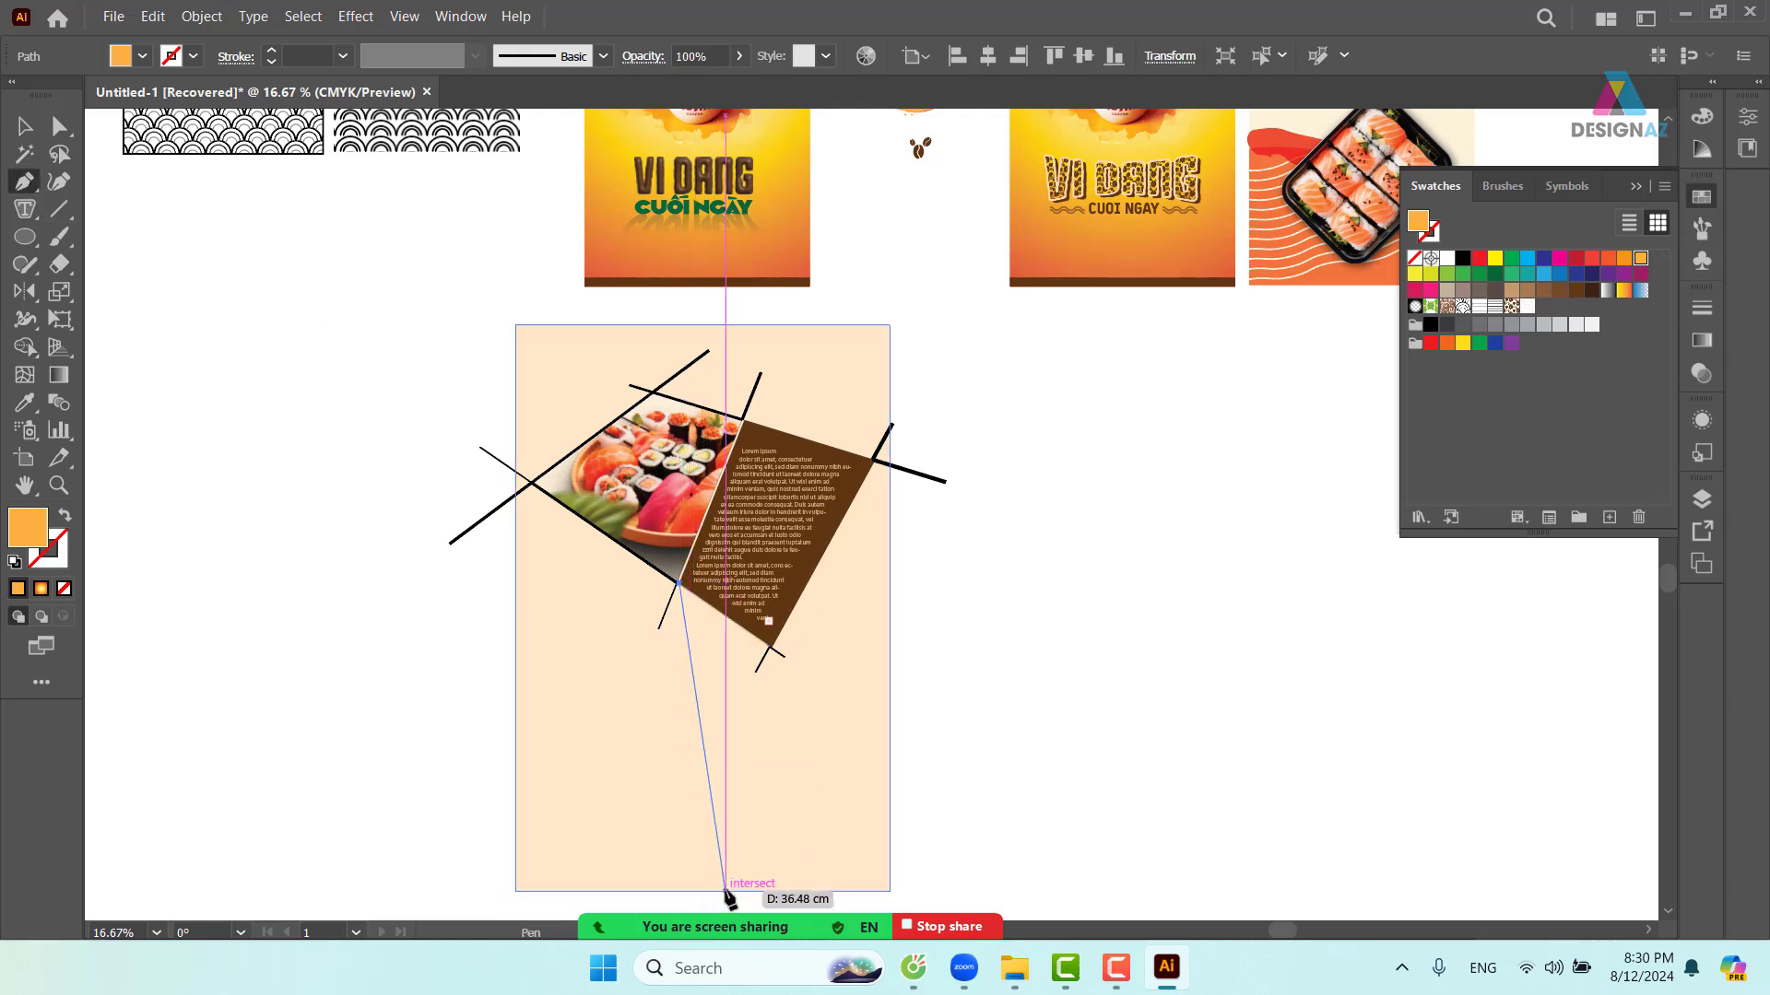
click(725, 891)
click(769, 890)
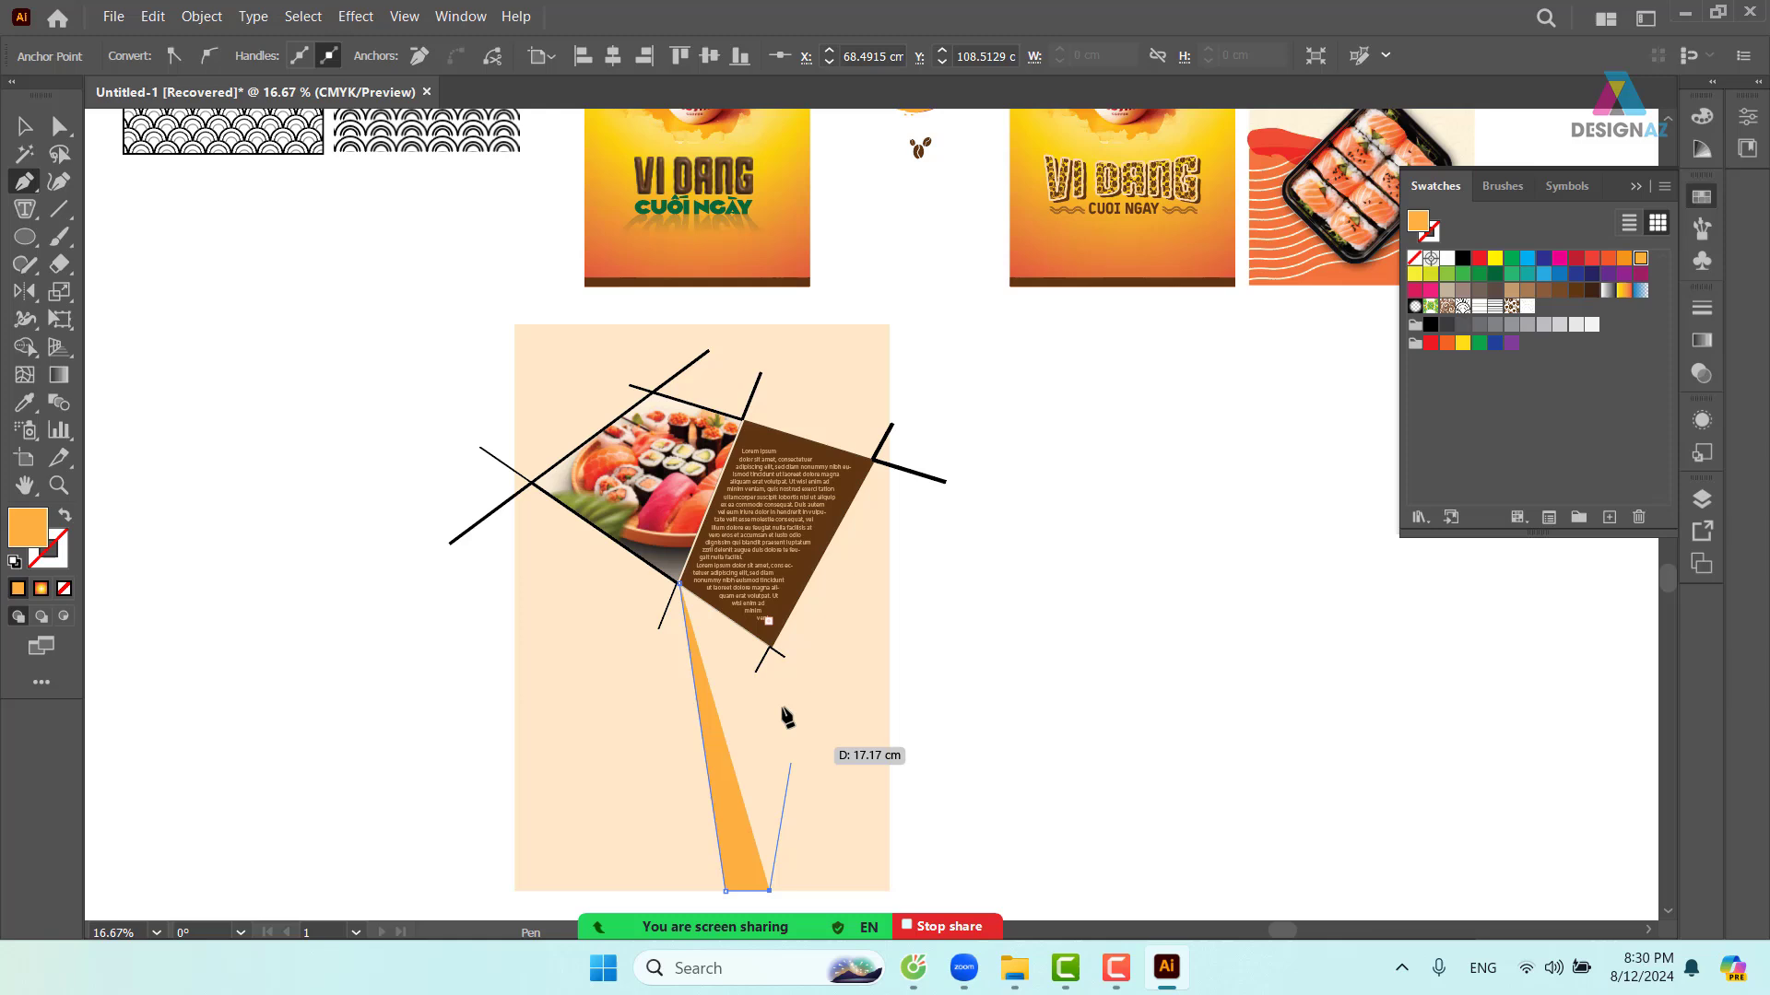
click(771, 647)
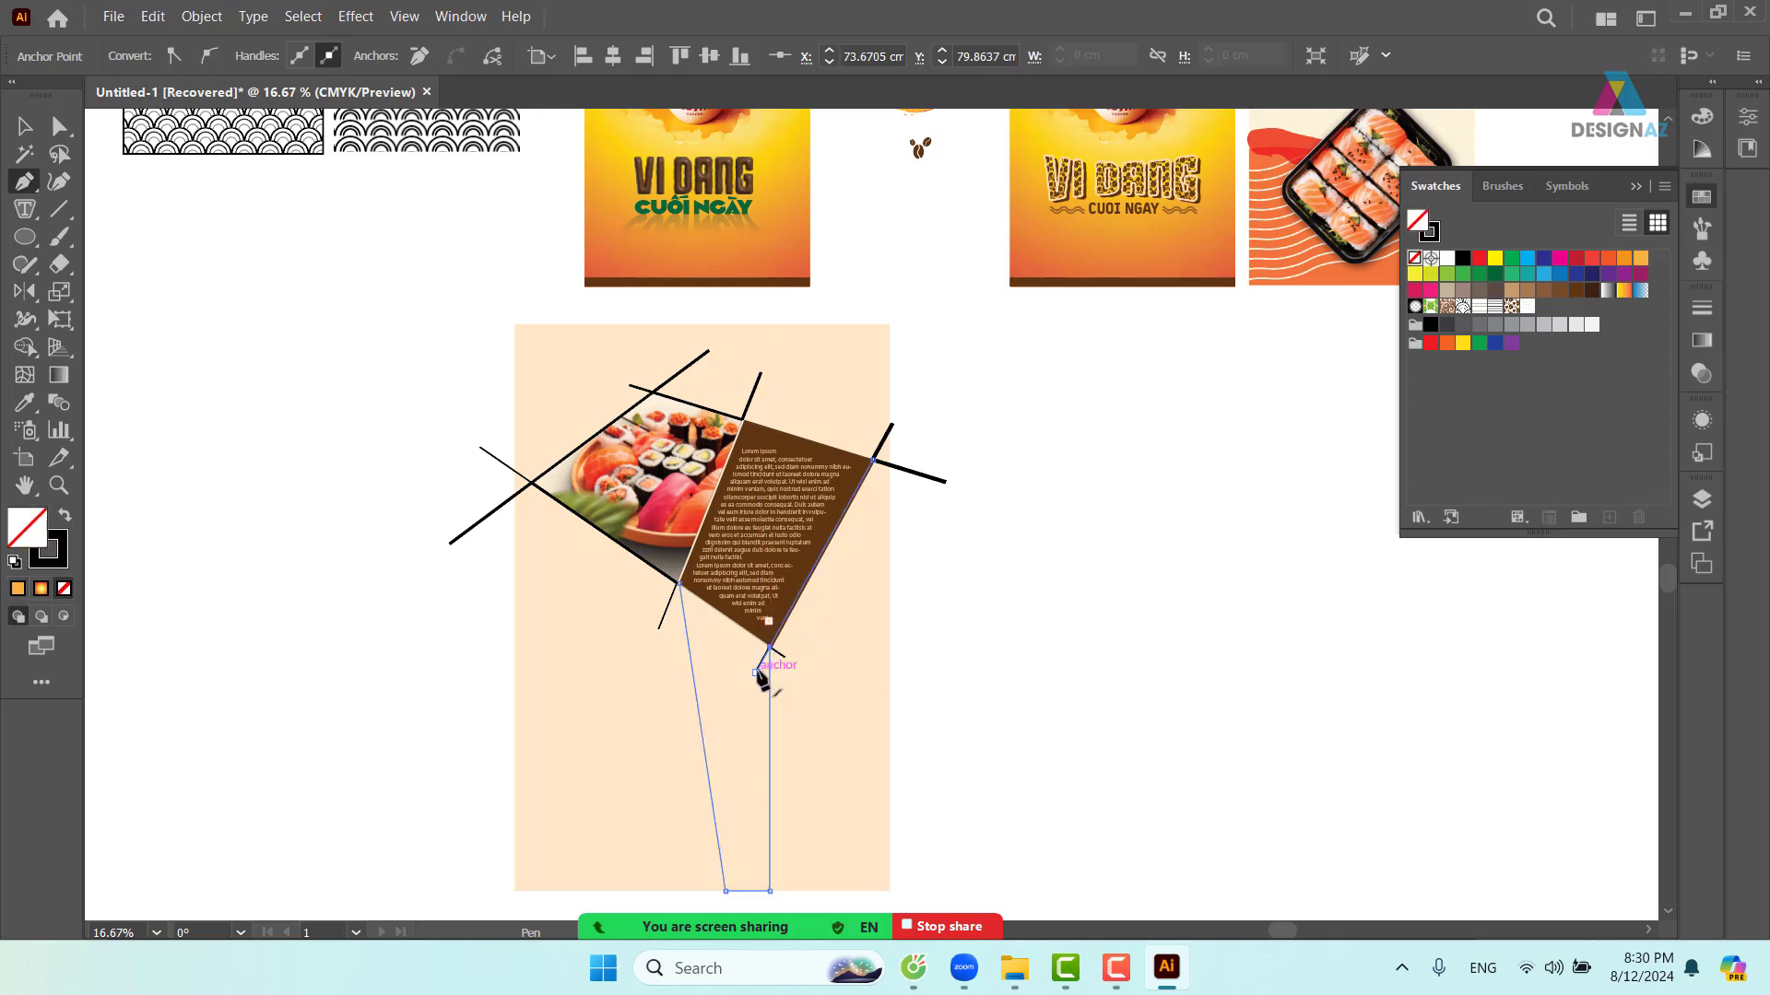
click(679, 585)
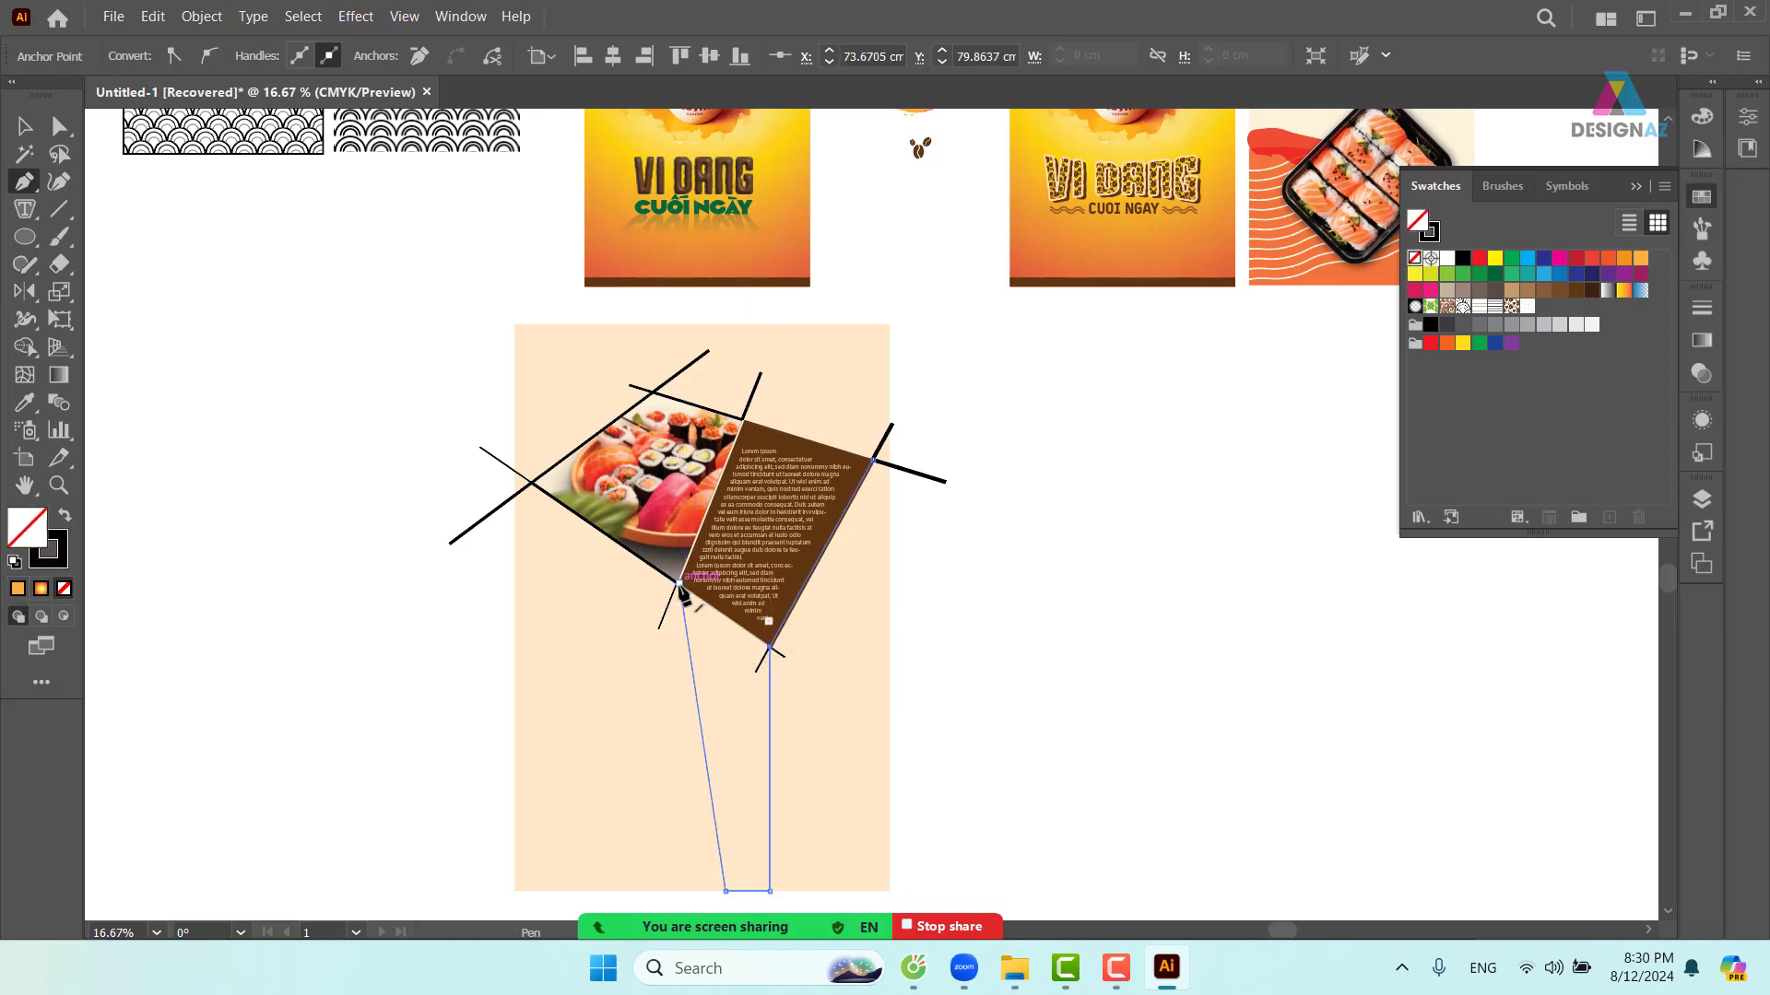
click(770, 647)
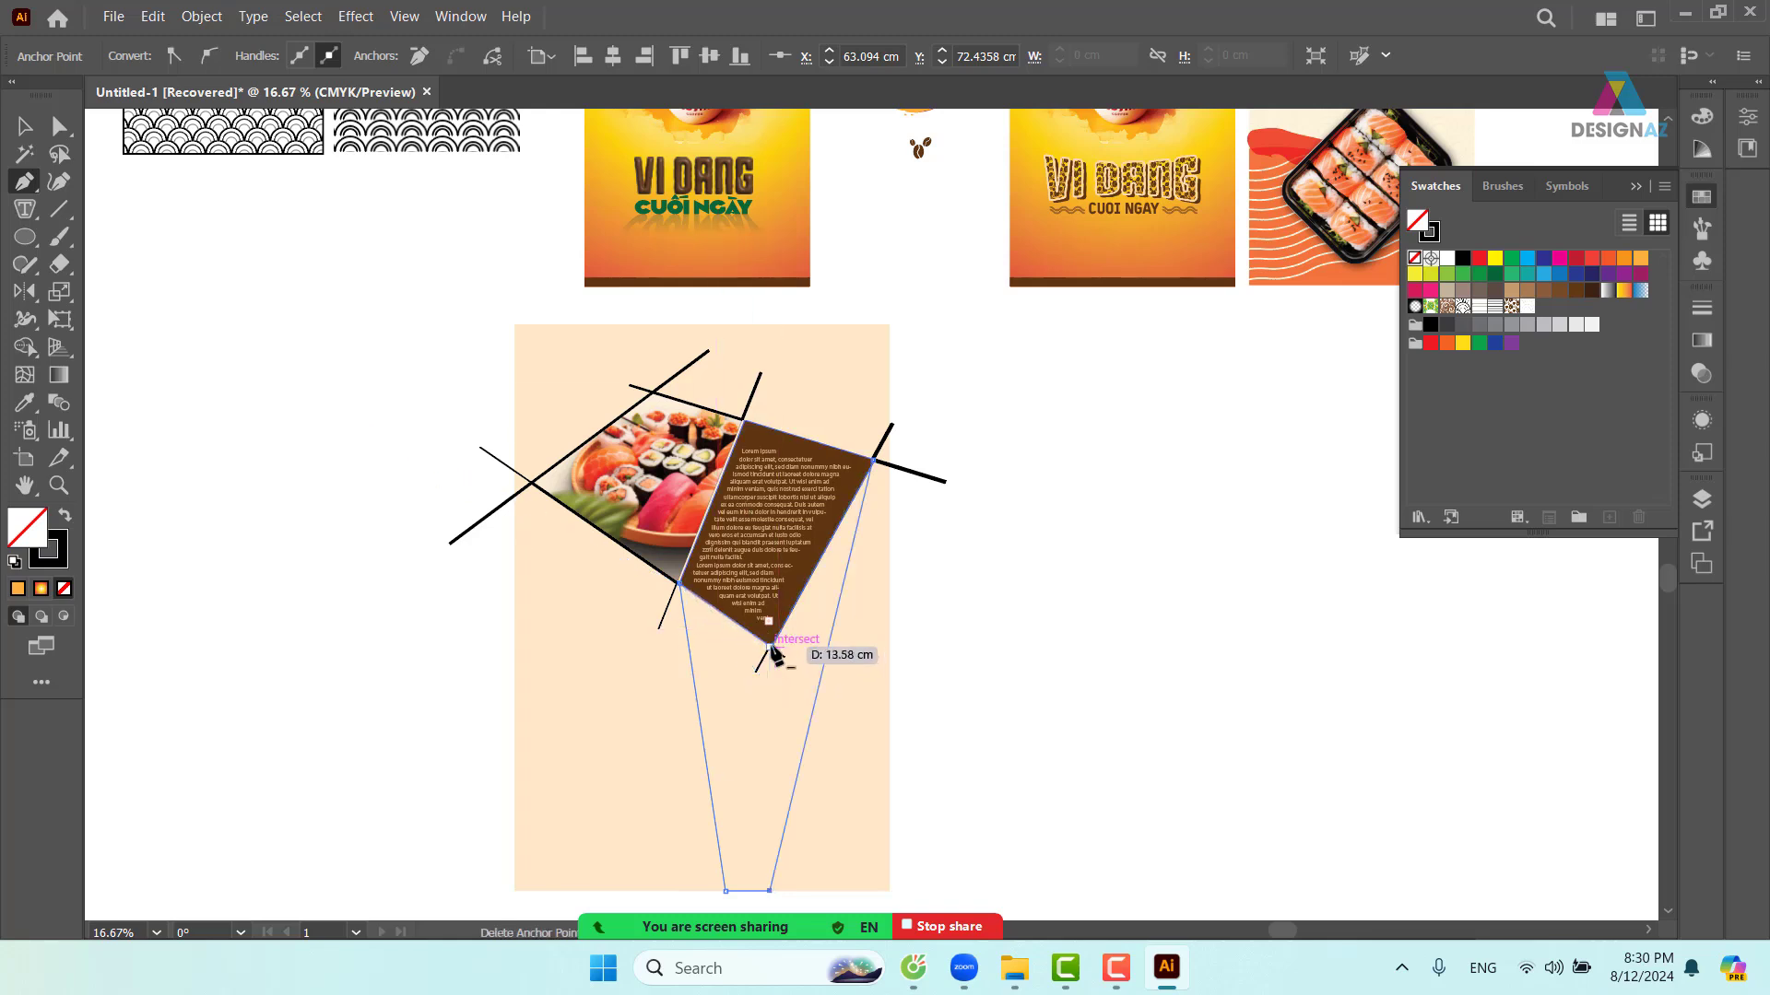
- Undo the Pen points of the tapered shape below the brown text panel
key(ctrl+z)
key(ctrl+z)
key(ctrl+z)
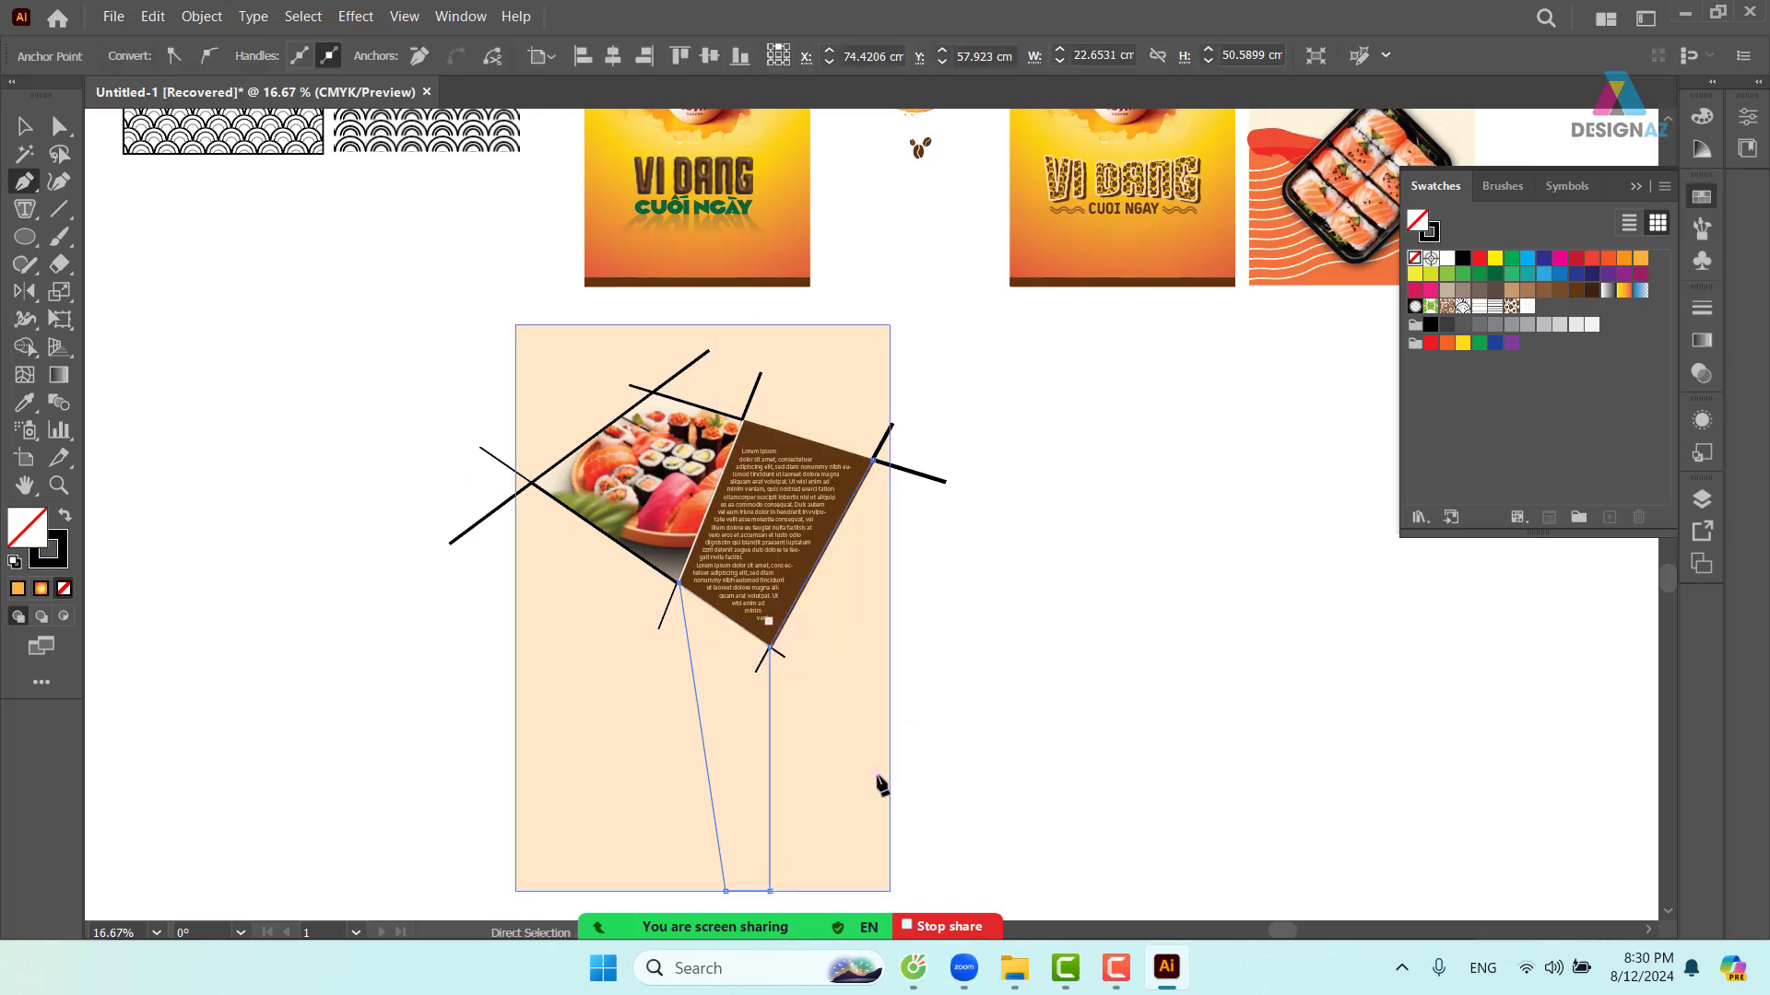
key(ctrl+z)
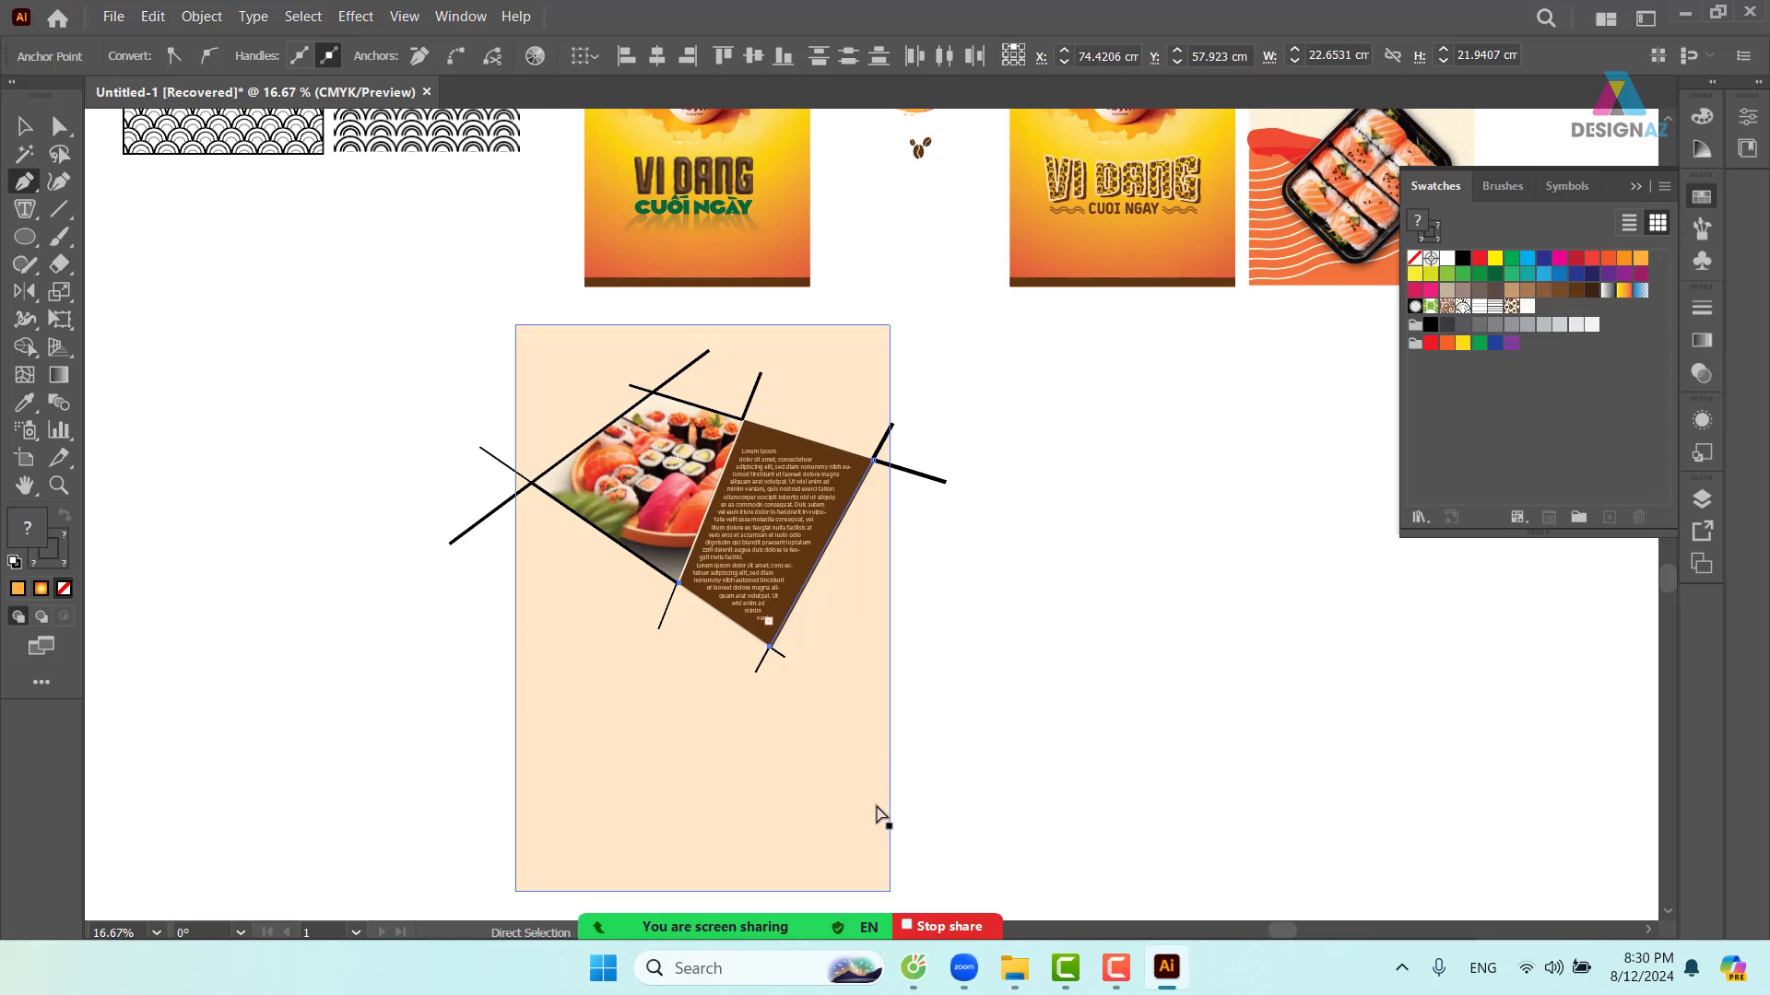
- Try again to draw the tapered shape down to the poster's bottom edge with a wider base, and shift it to the right
click(728, 890)
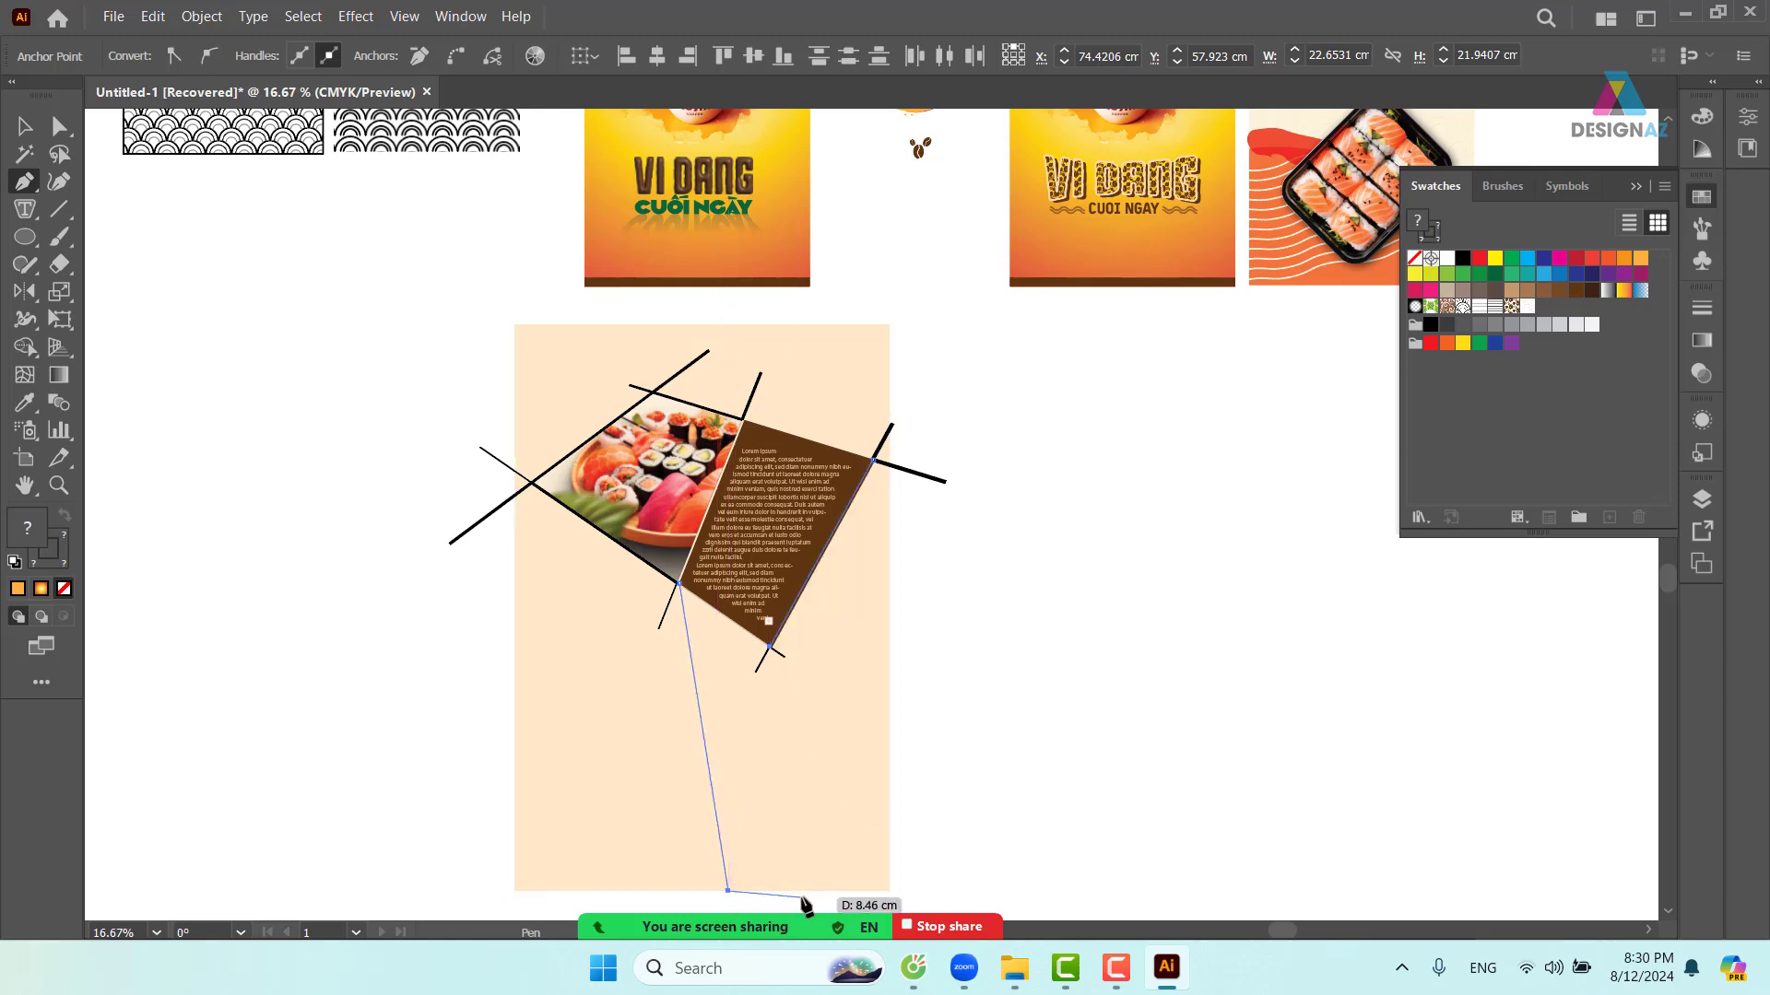
click(777, 890)
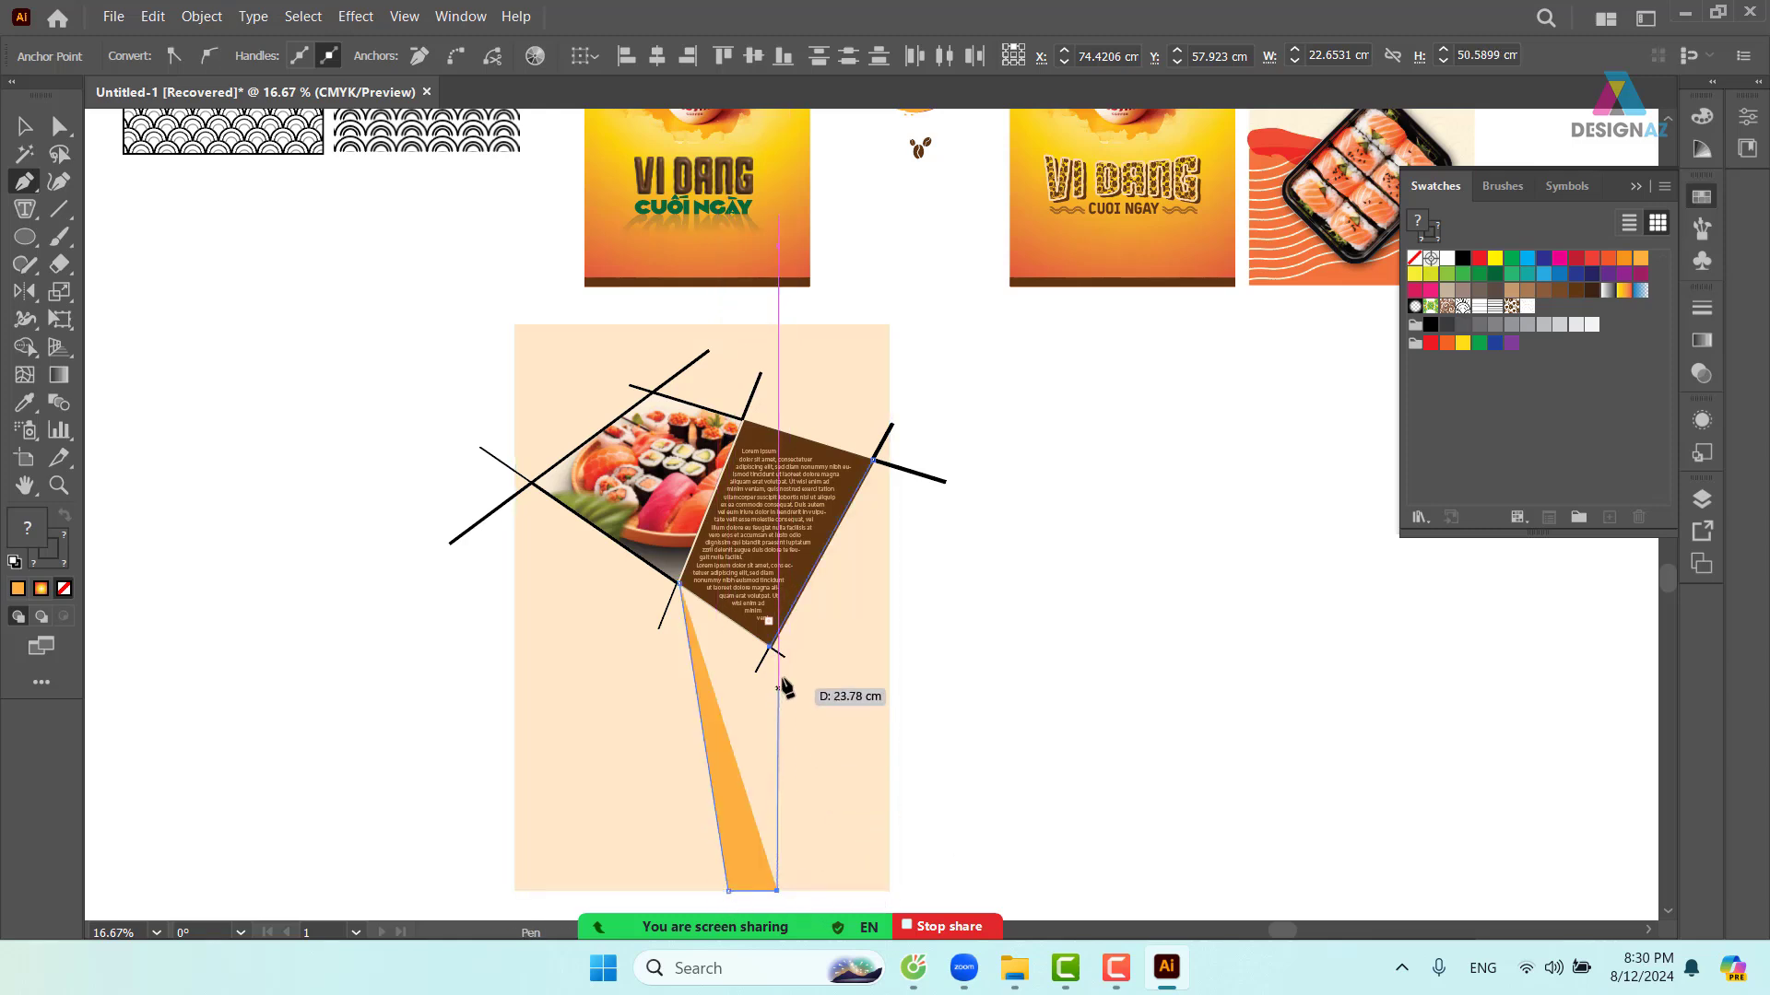
click(770, 647)
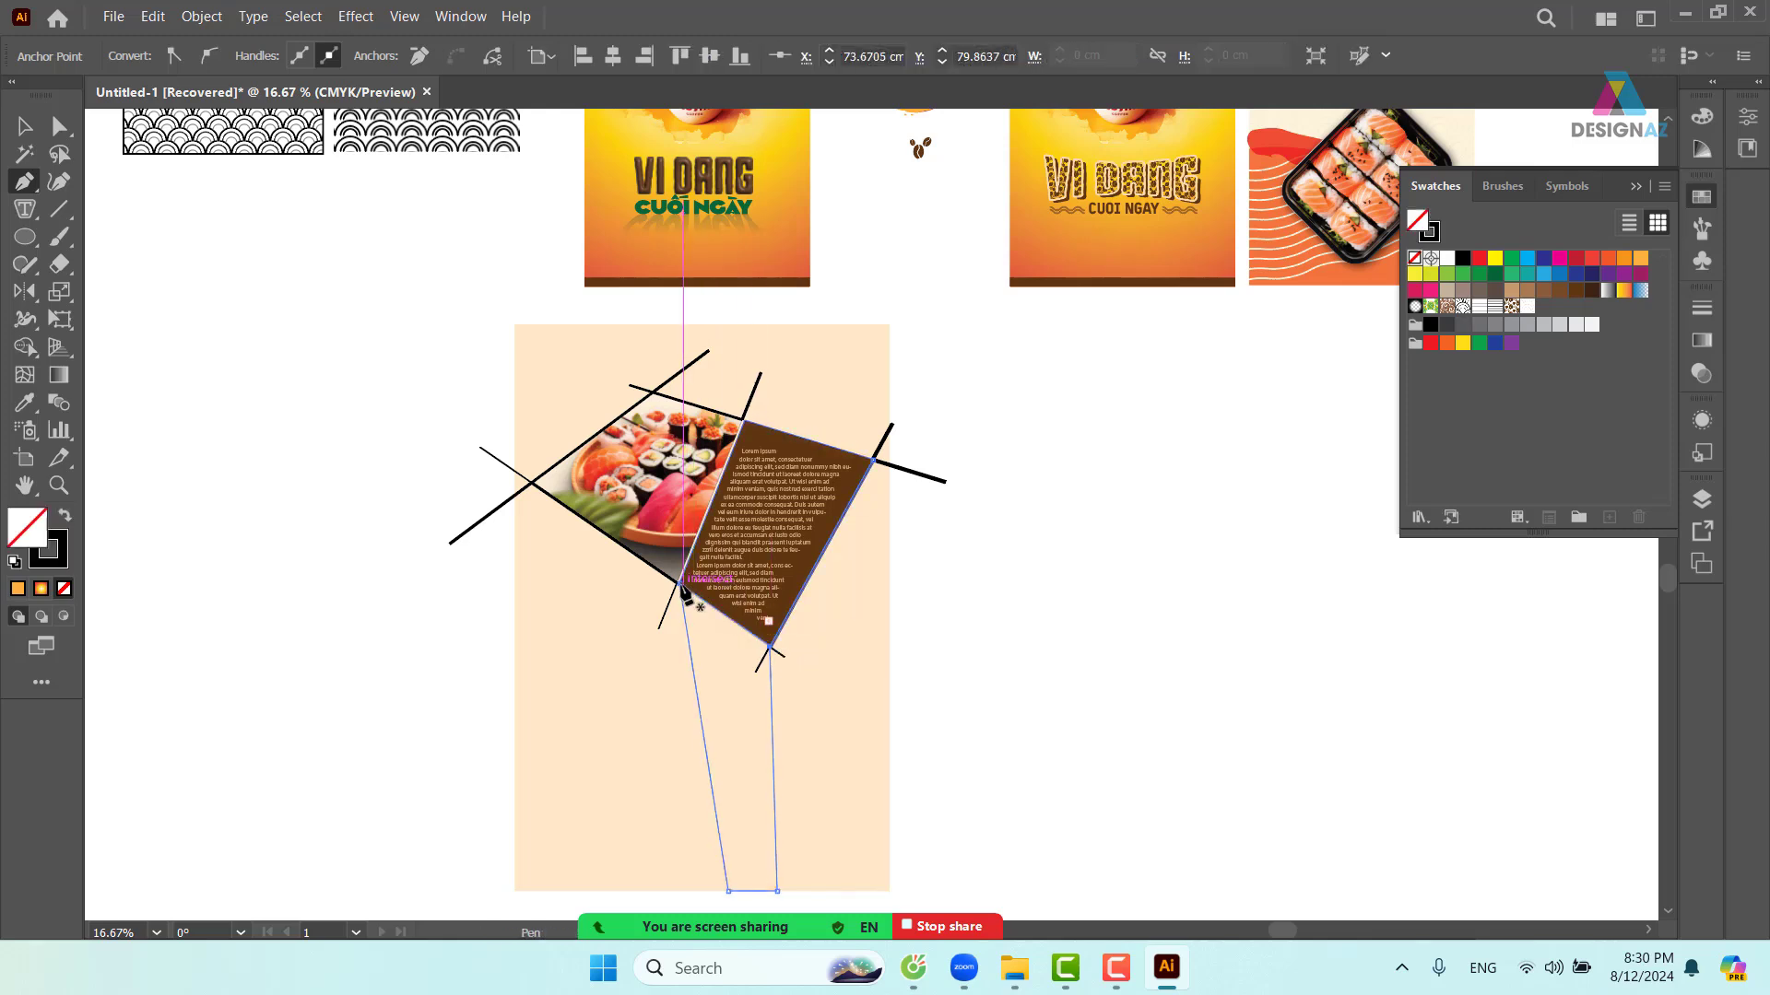
key(v)
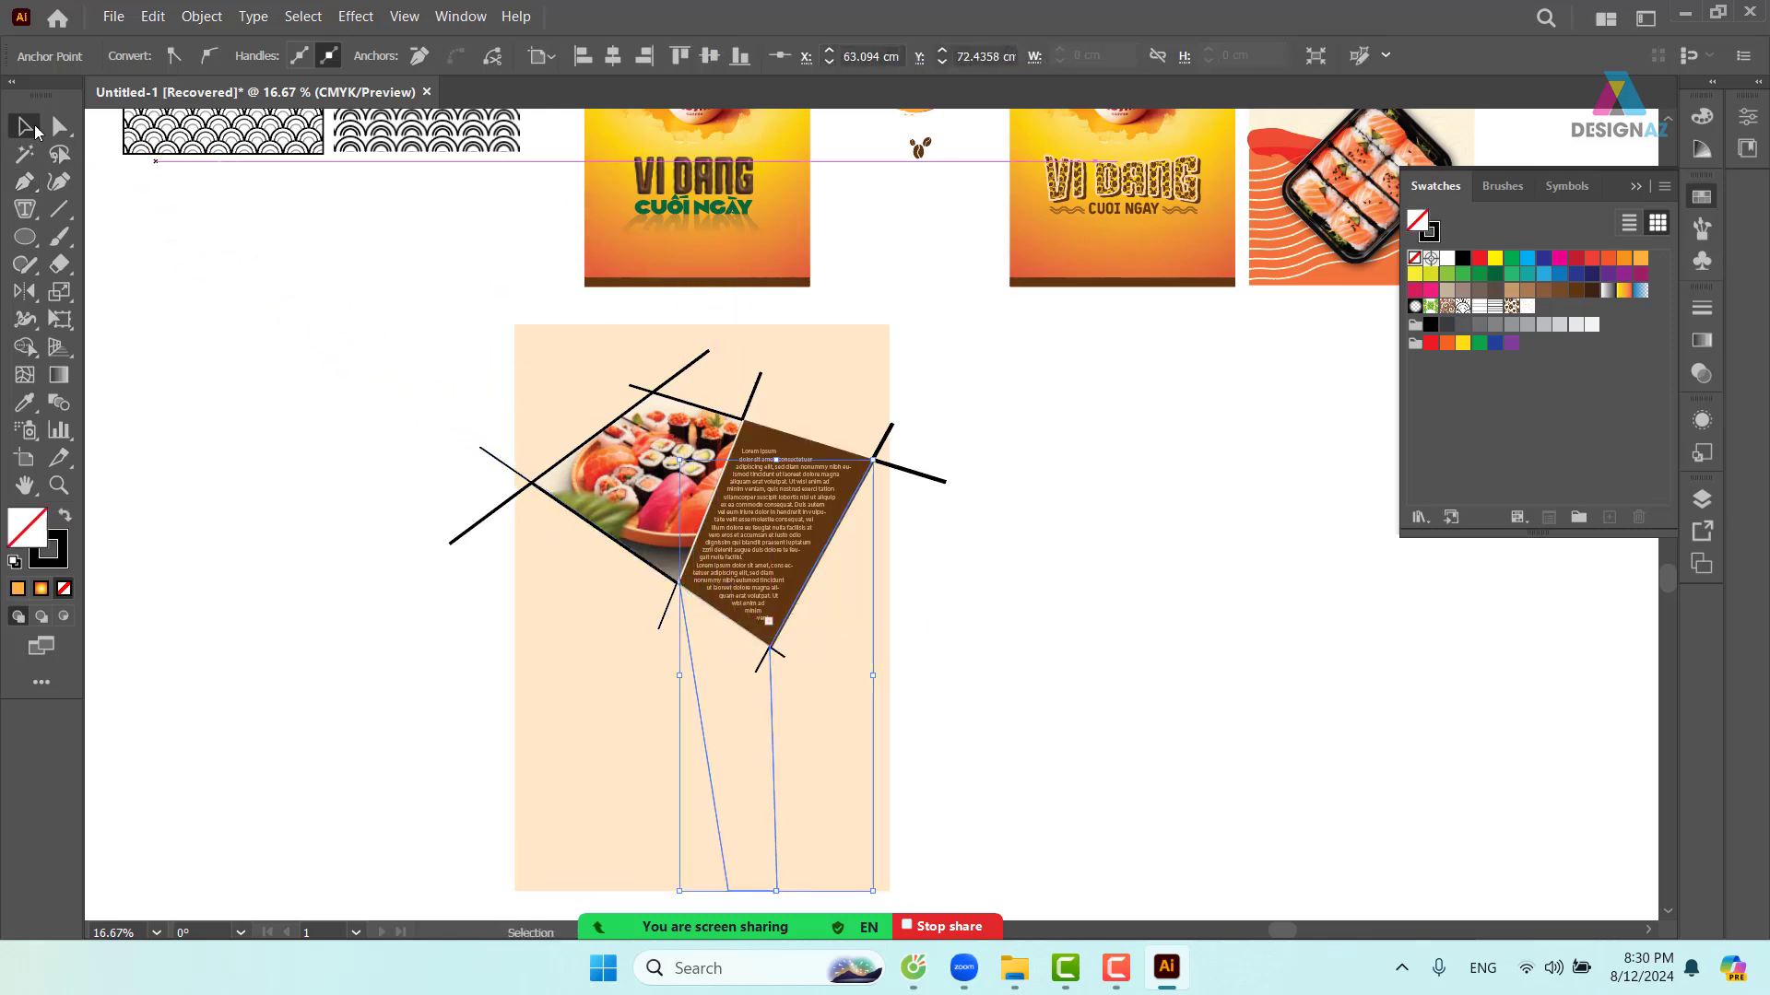
drag(773, 786, 869, 783)
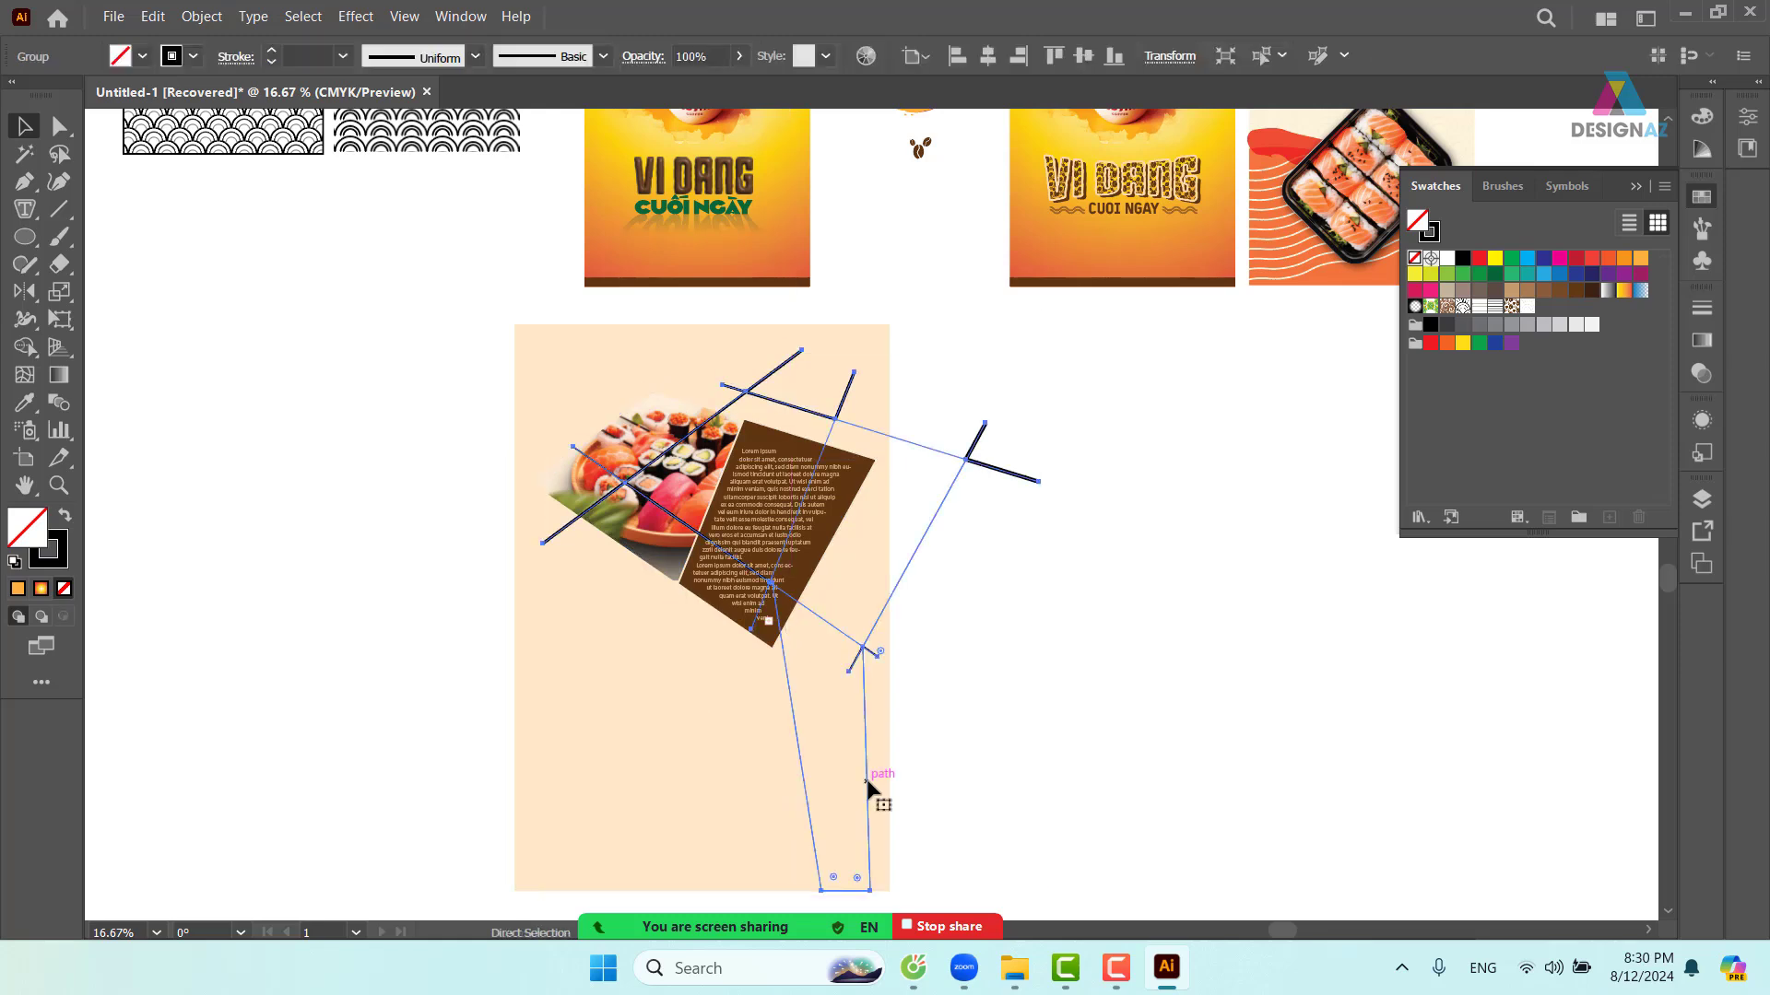
- Undo the sideways shift and the Pen segments that joined the collage's line group
key(ctrl+z)
key(ctrl+z)
key(ctrl+z)
key(ctrl+z)
key(ctrl+z)
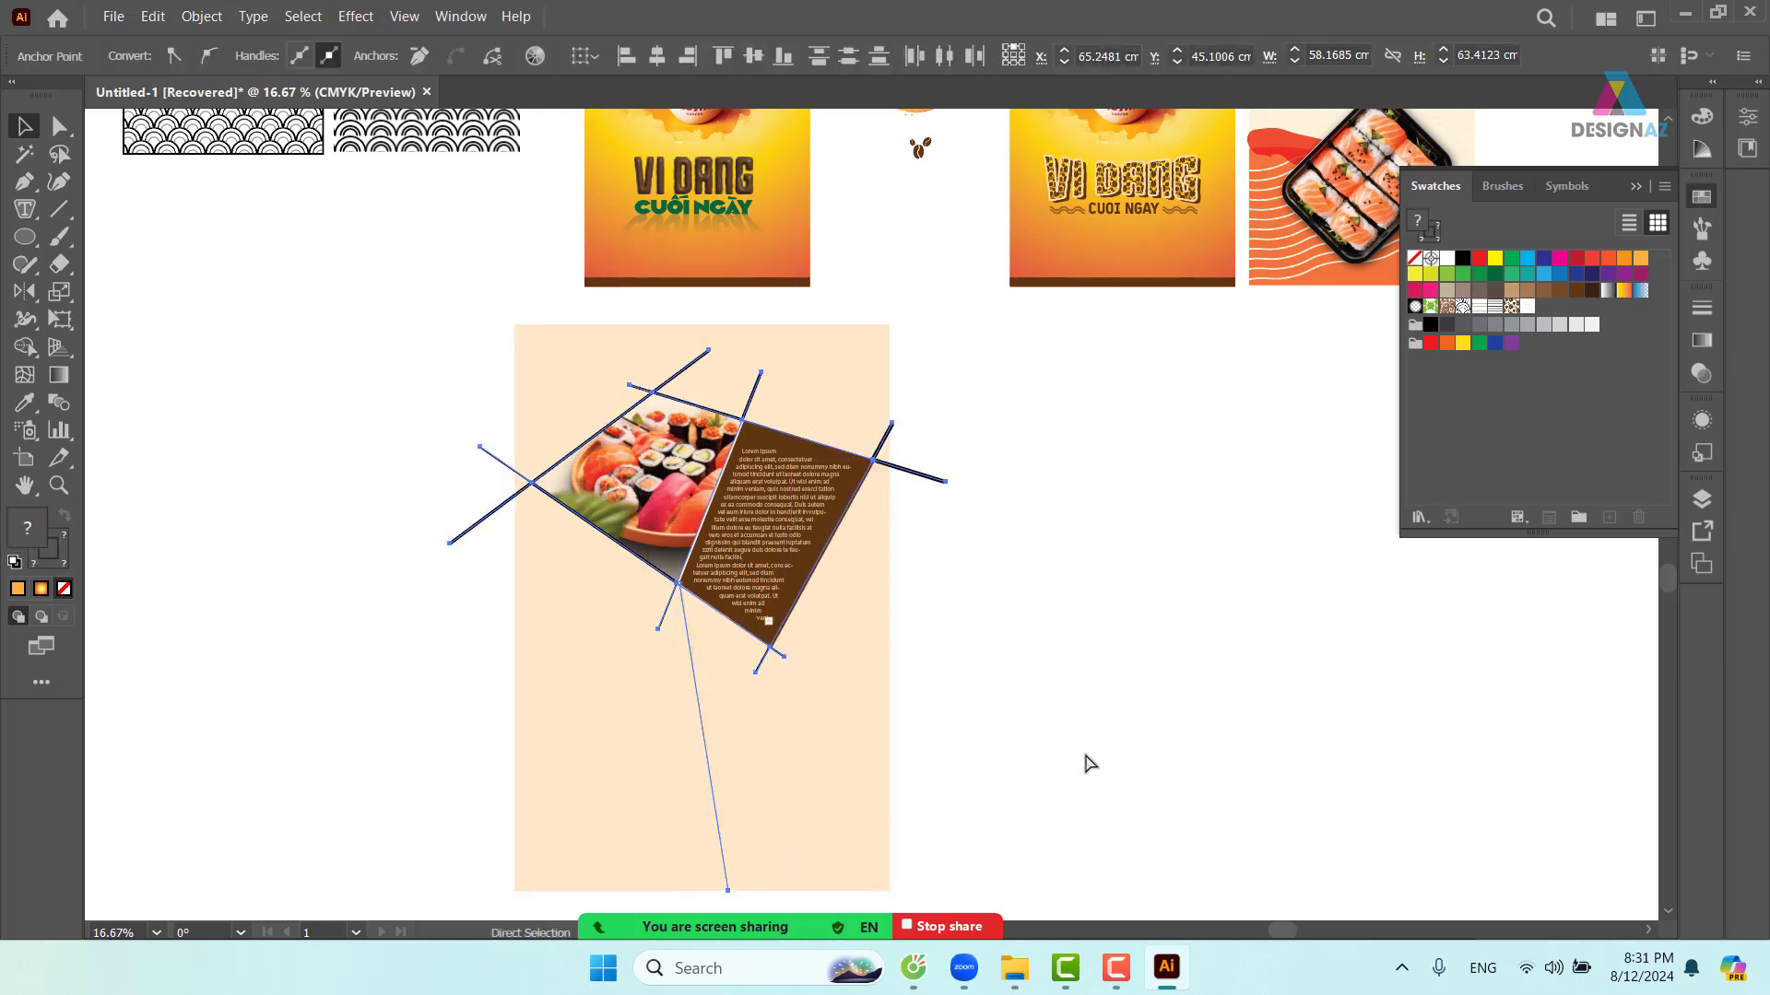
- Clear the selection and start a new Pen shape with a base about 7 cm long on the poster's bottom edge
key(v)
click(1084, 752)
scroll(1092, 646, down, 3)
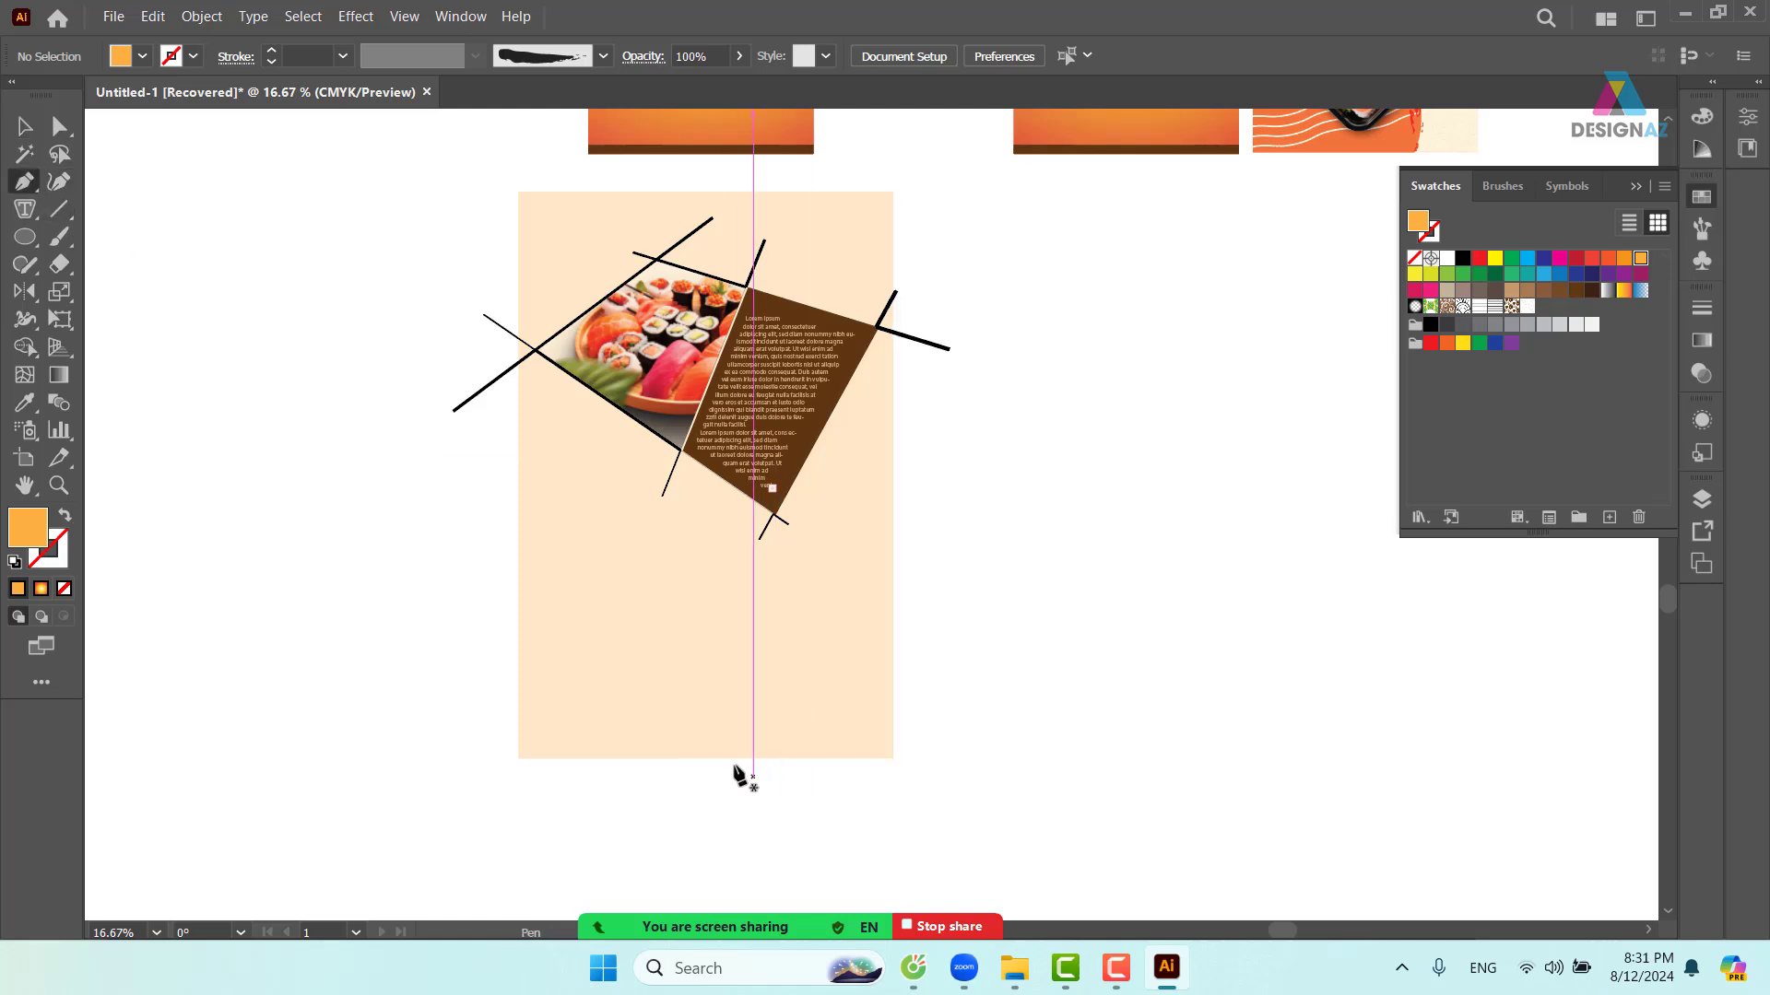
click(780, 757)
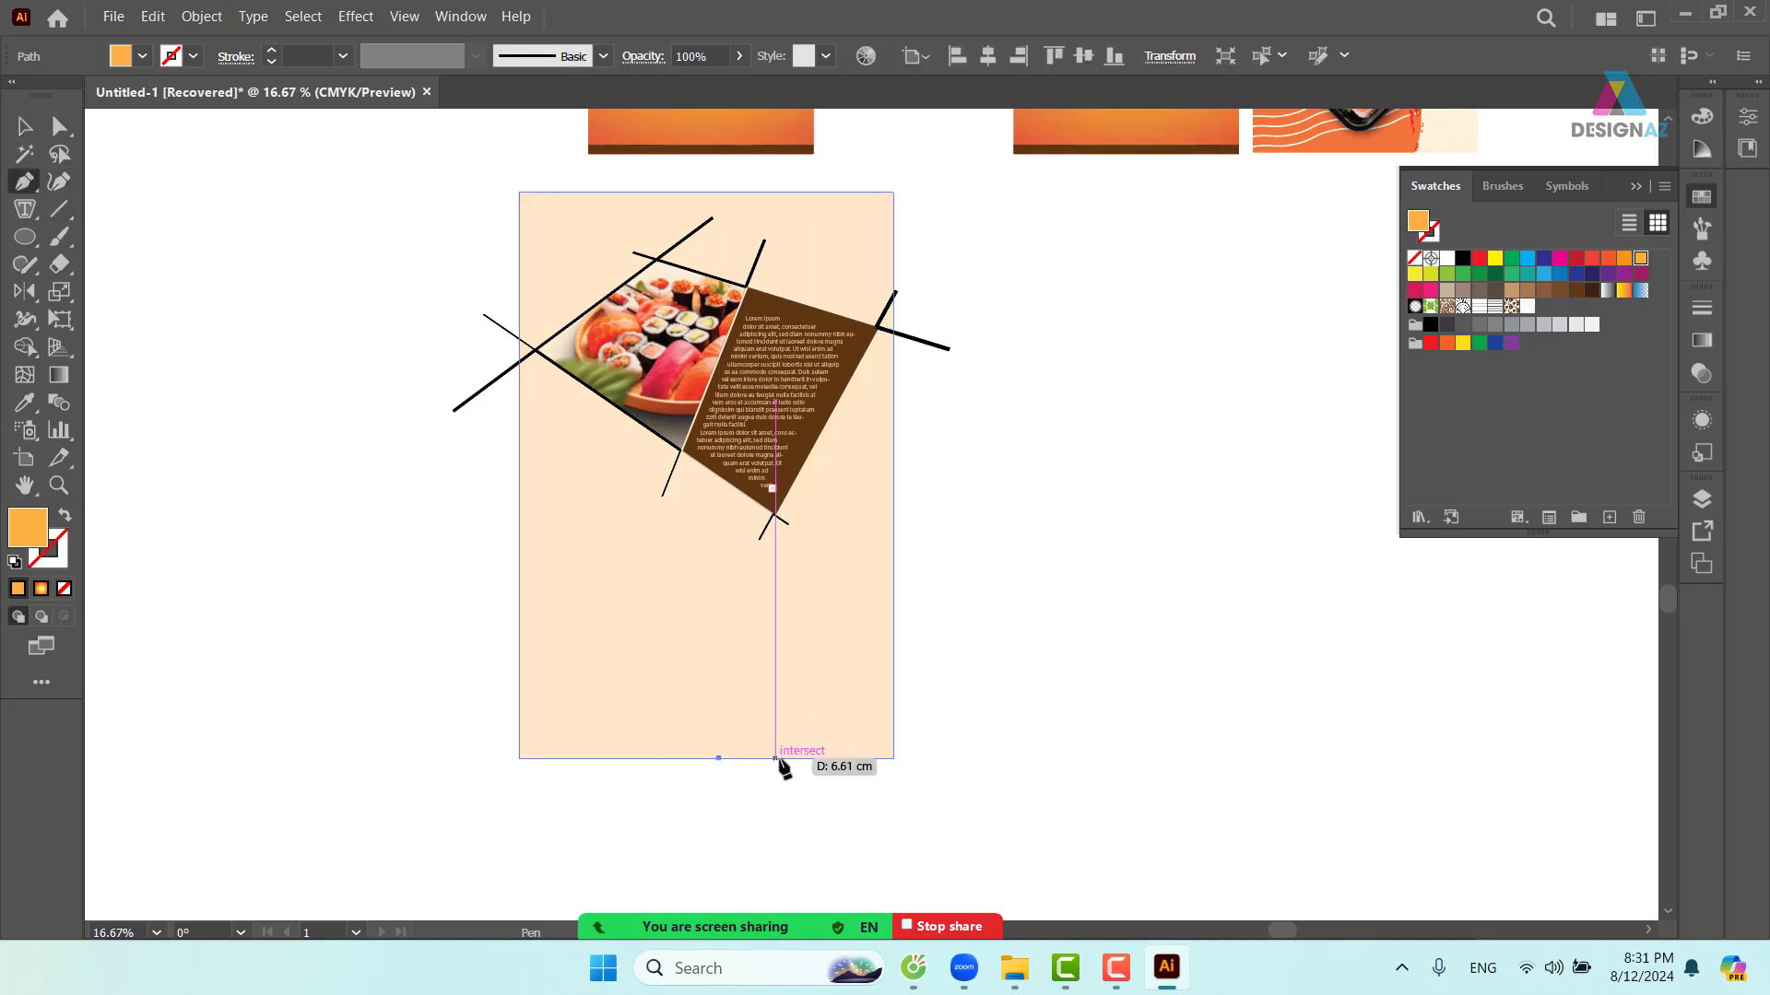
- Try to close the Pen outline through the brown panel's two lower corners and fill it with the tan swatch
click(773, 513)
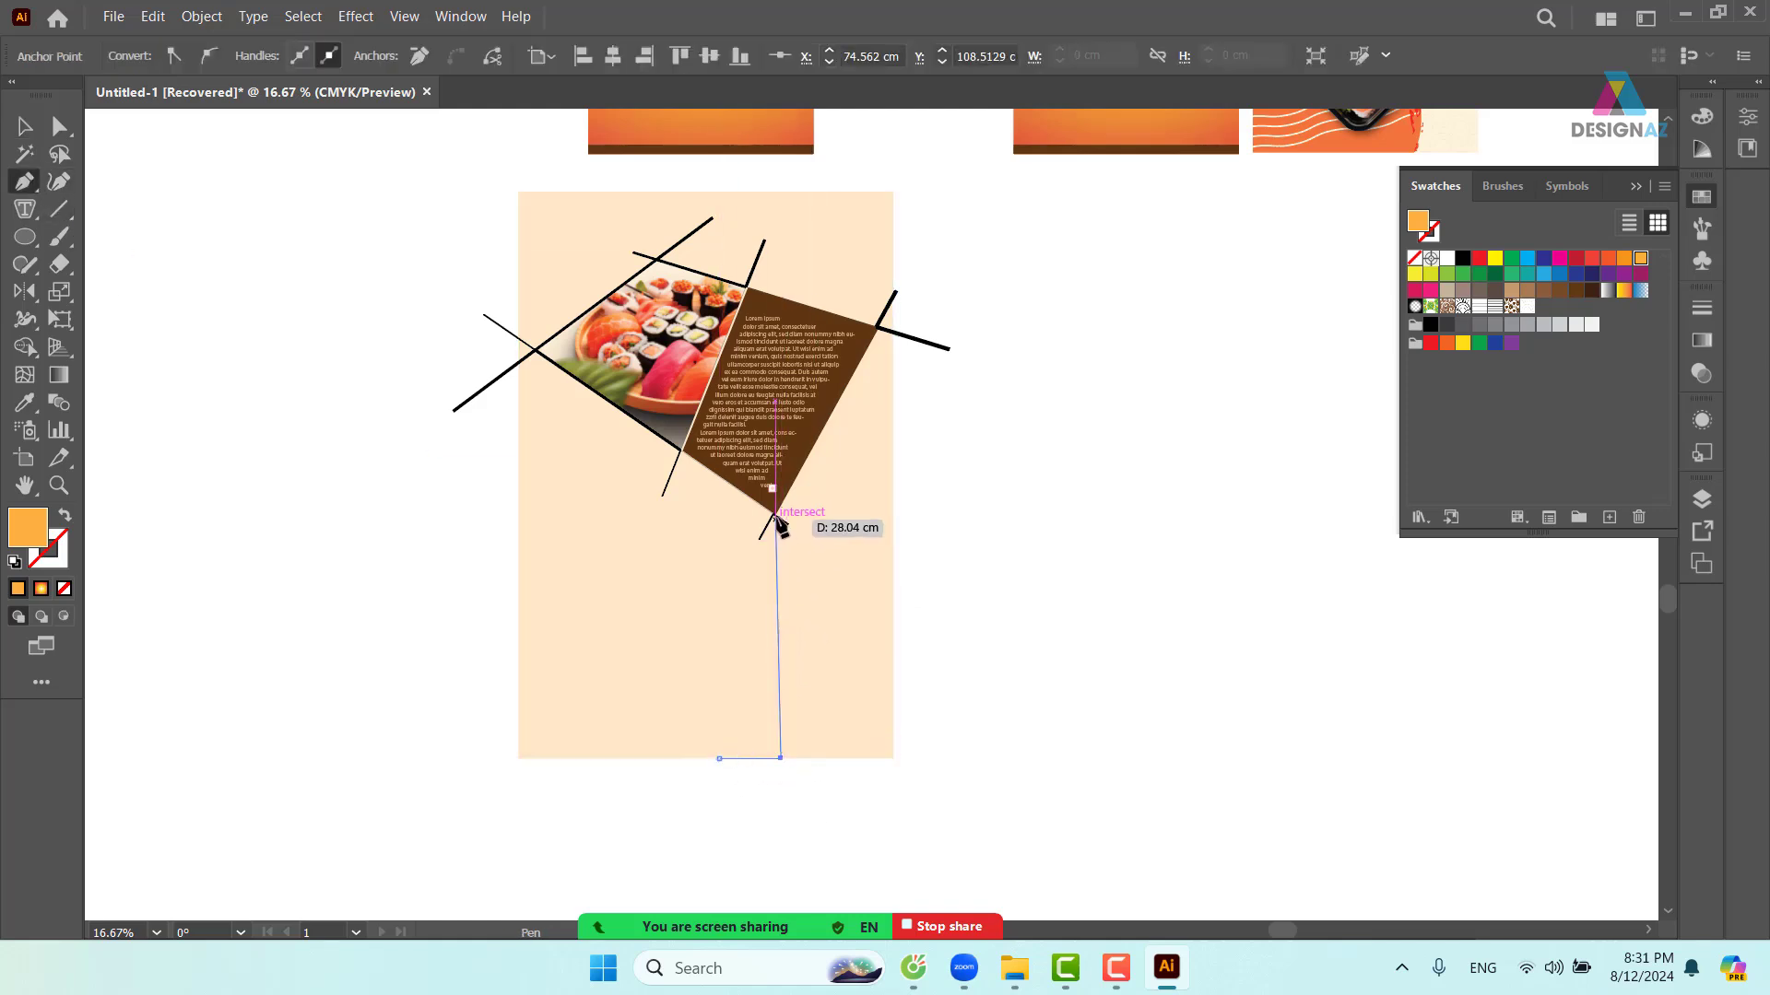
click(682, 449)
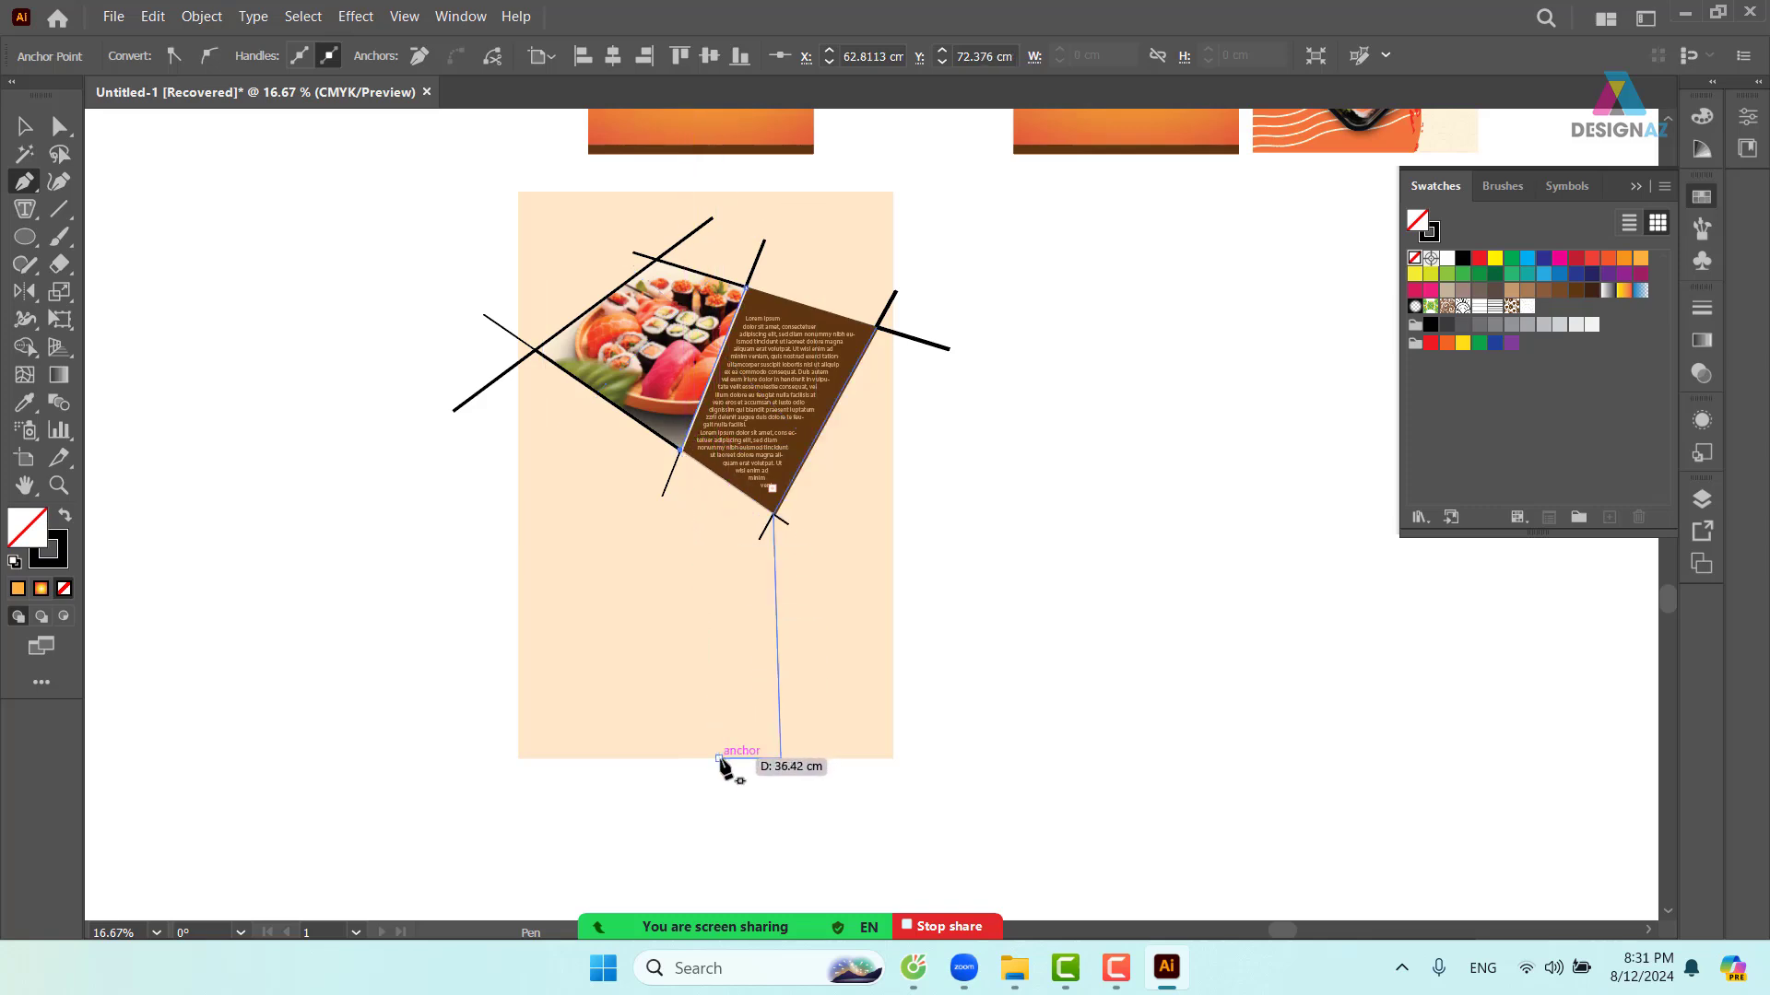
click(719, 758)
click(1510, 292)
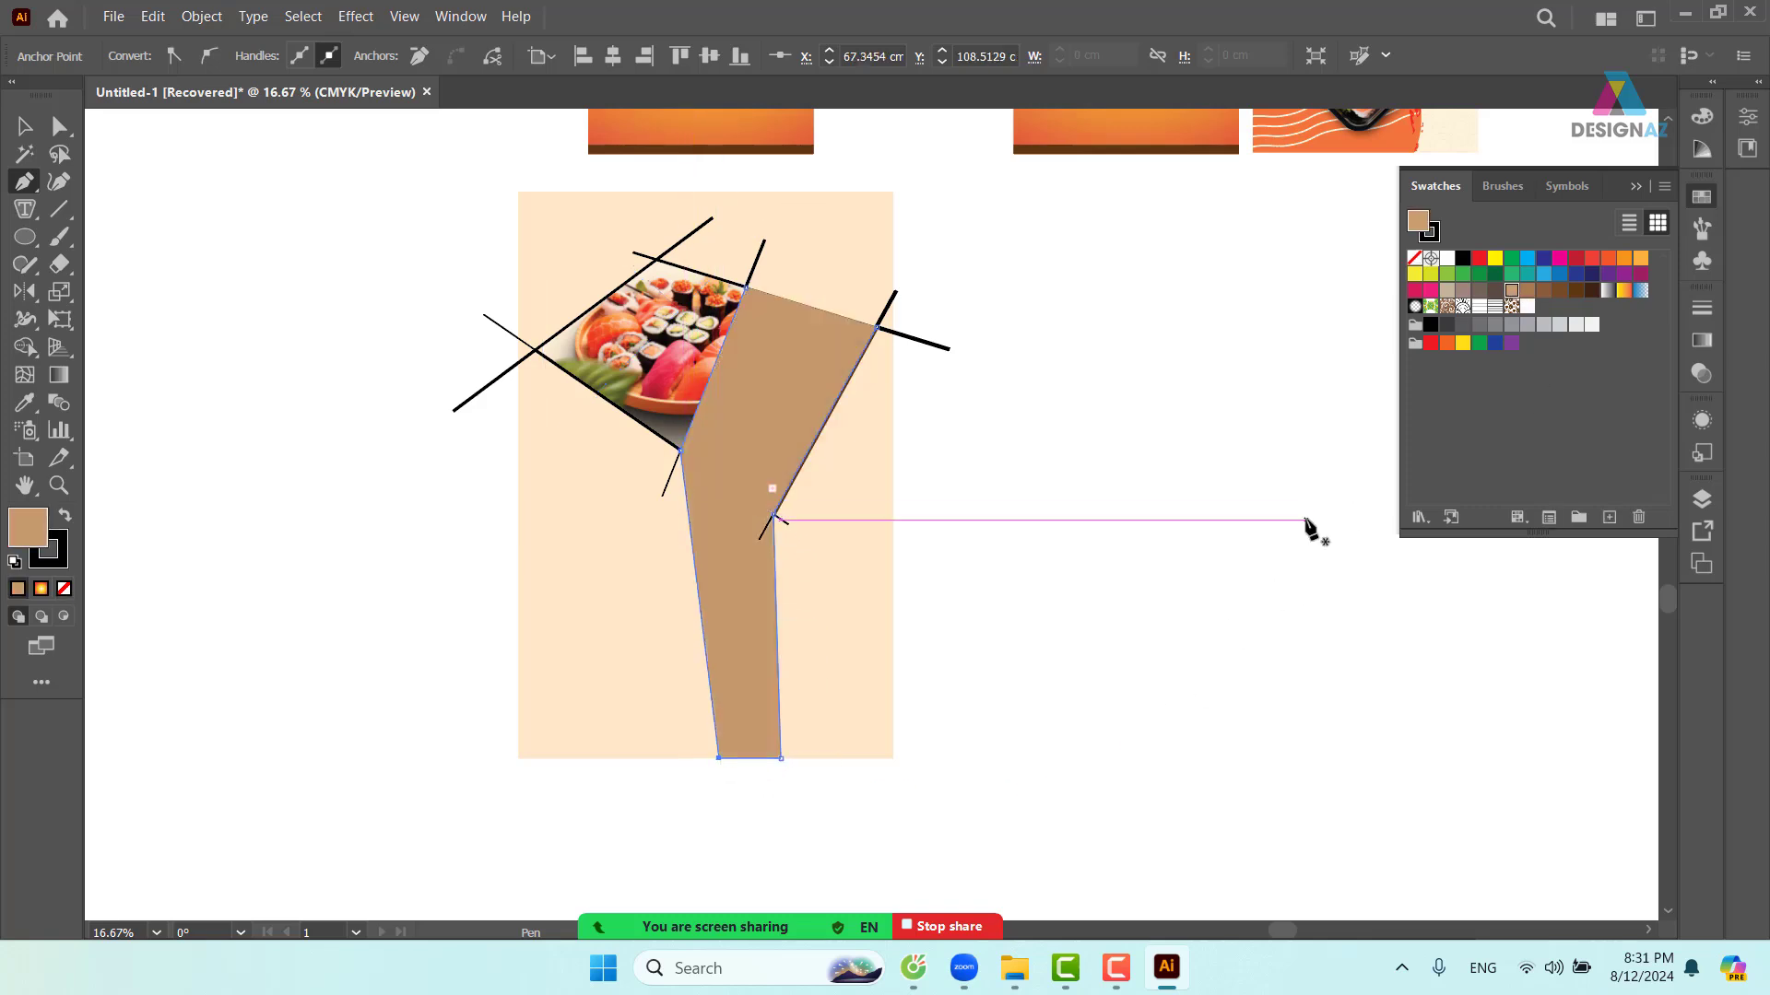
- Undo the tan fill and the Pen points placed on the collage's frame lines
key(ctrl+z)
key(ctrl+z)
key(ctrl+z)
key(ctrl+z)
key(ctrl+z)
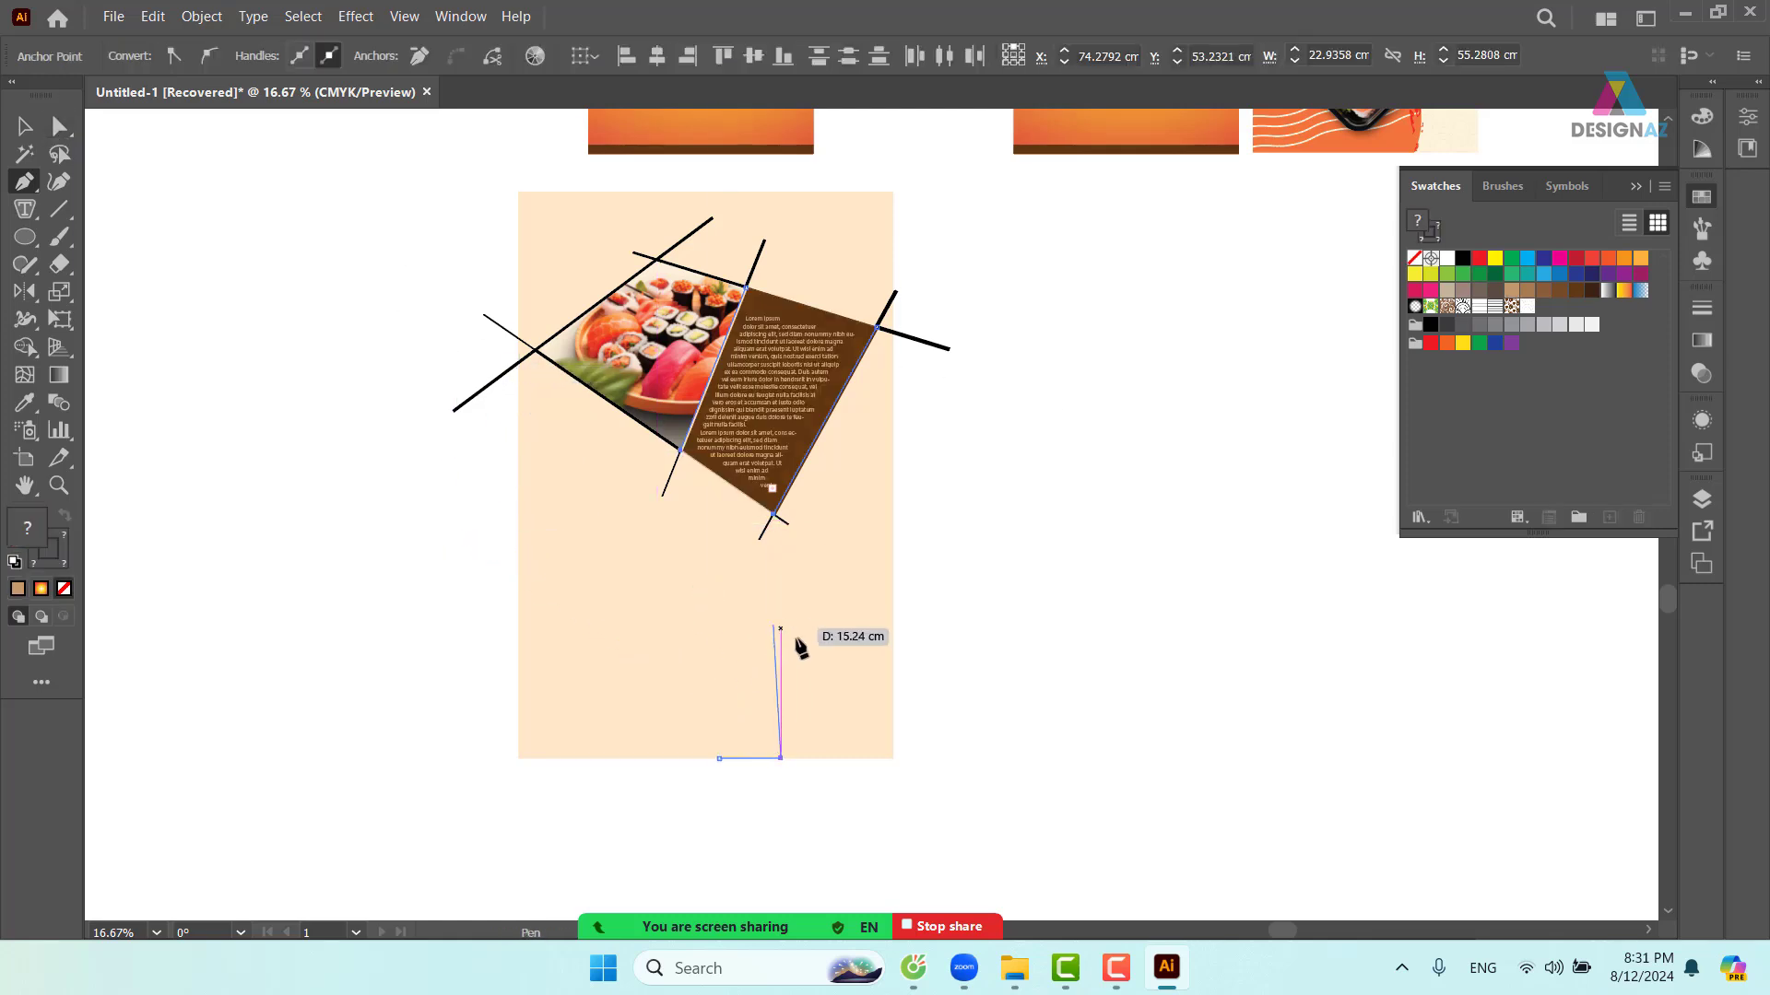
- Finish and close the tapered Pen shape with its two upper corners just below the brown panel, and clear the selection
click(781, 539)
click(687, 470)
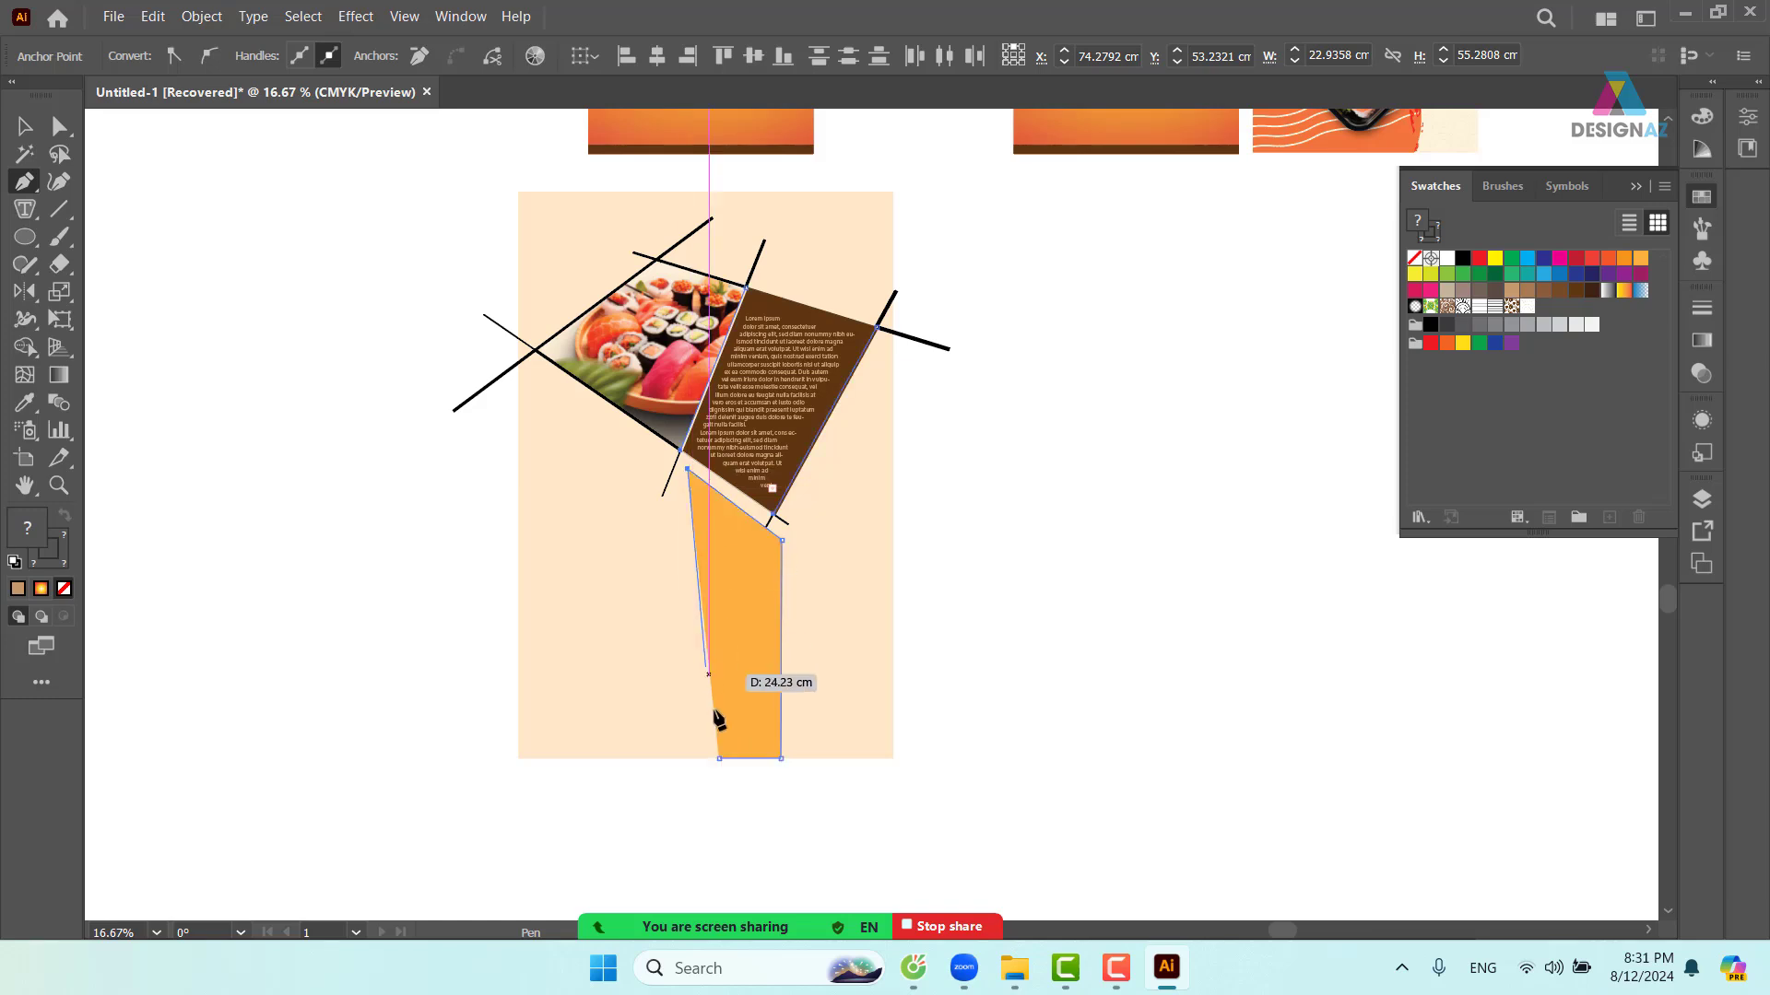
click(718, 758)
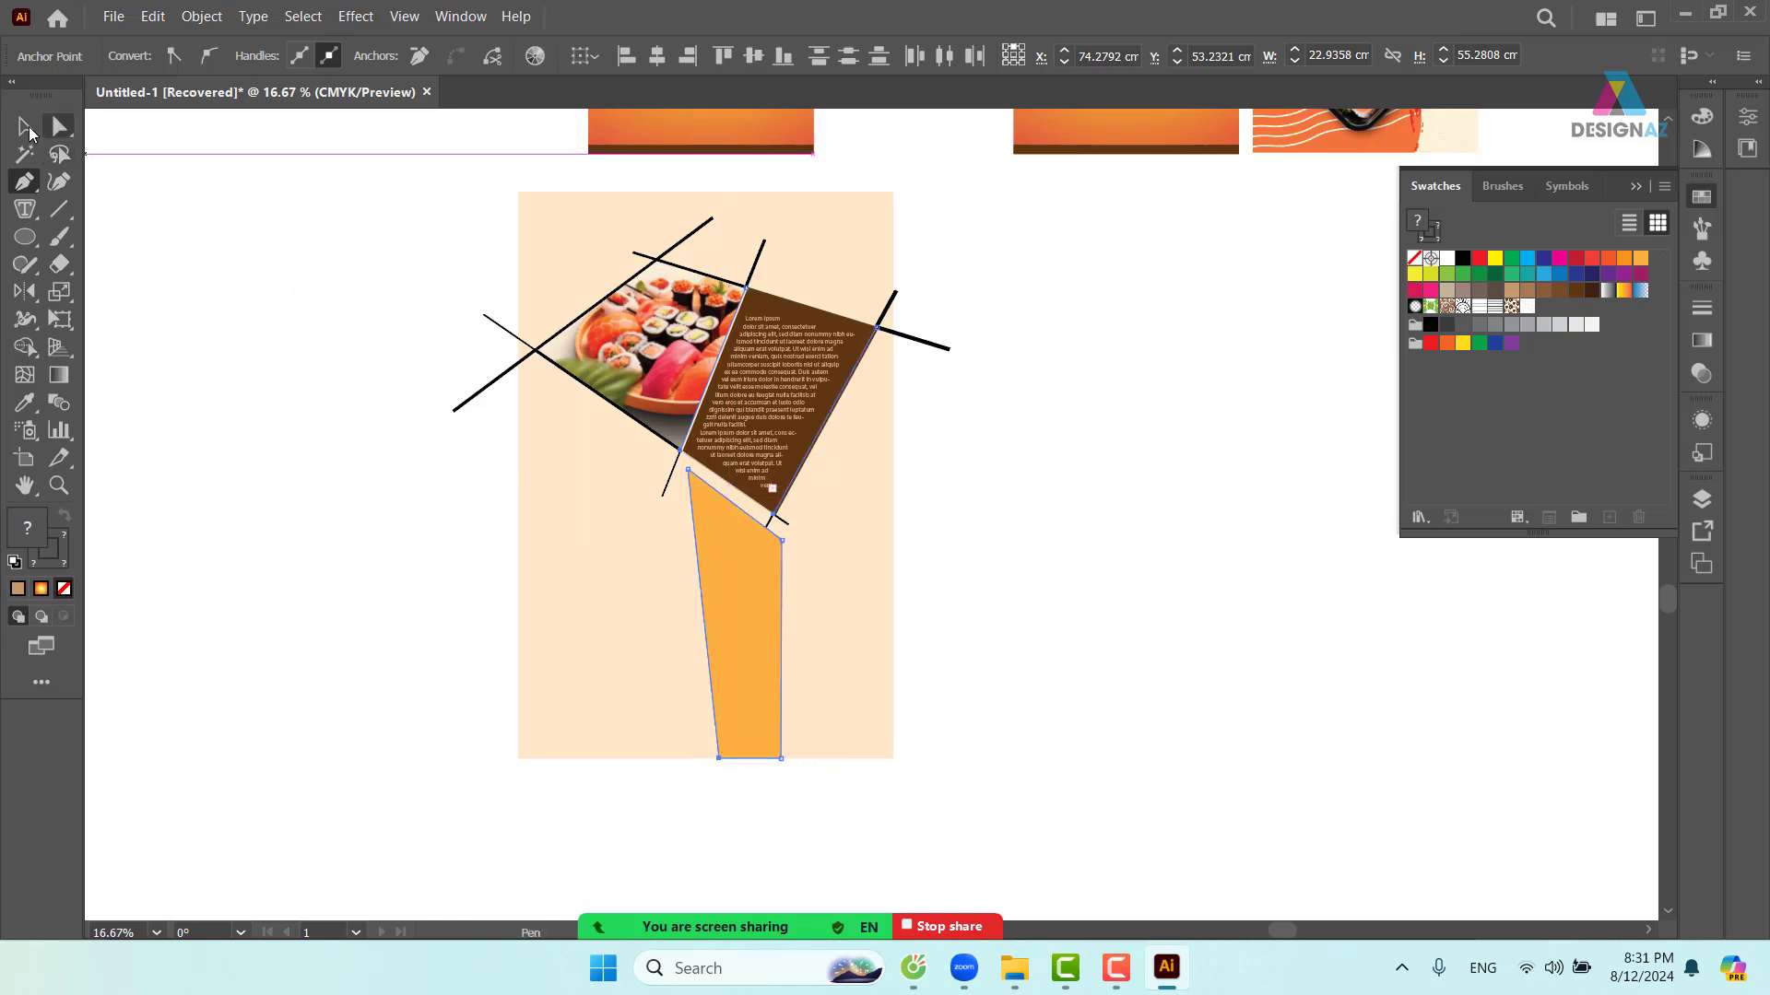
click(25, 126)
click(775, 553)
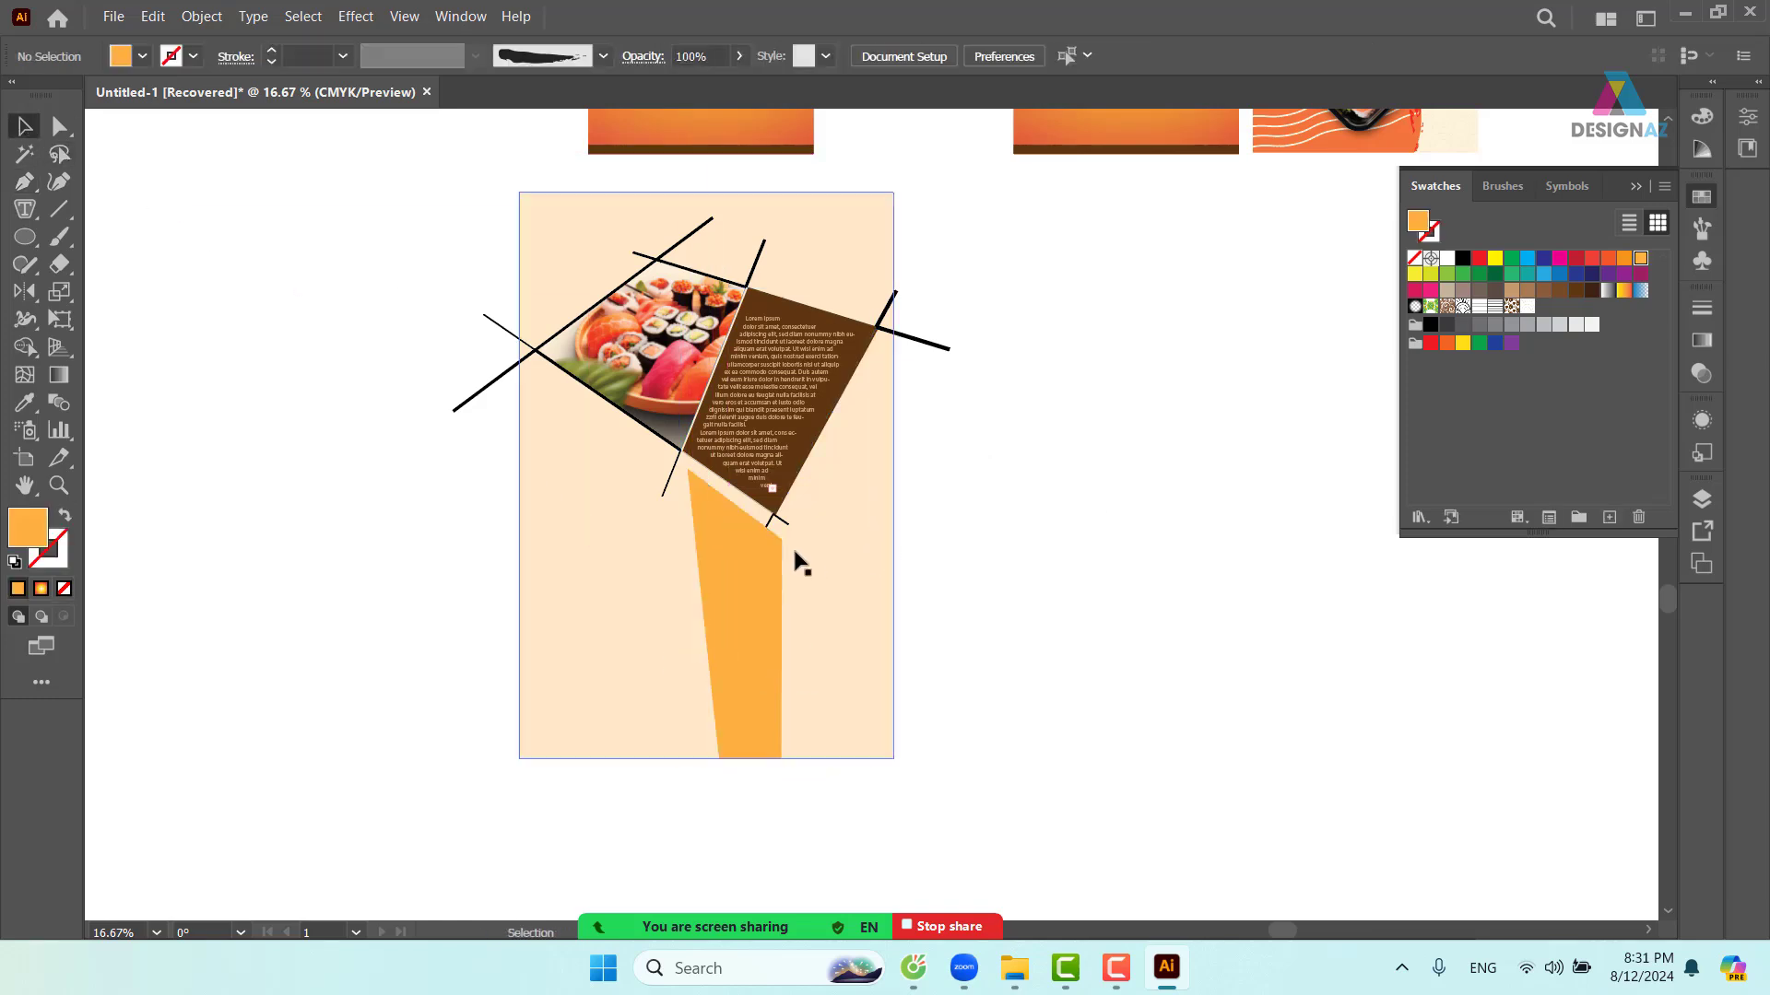
- Move the tapered shape's two upper corners onto the brown panel's lower corners and send the shape backward
click(61, 127)
drag(782, 538, 775, 513)
drag(692, 473, 683, 450)
key(ctrl+[)
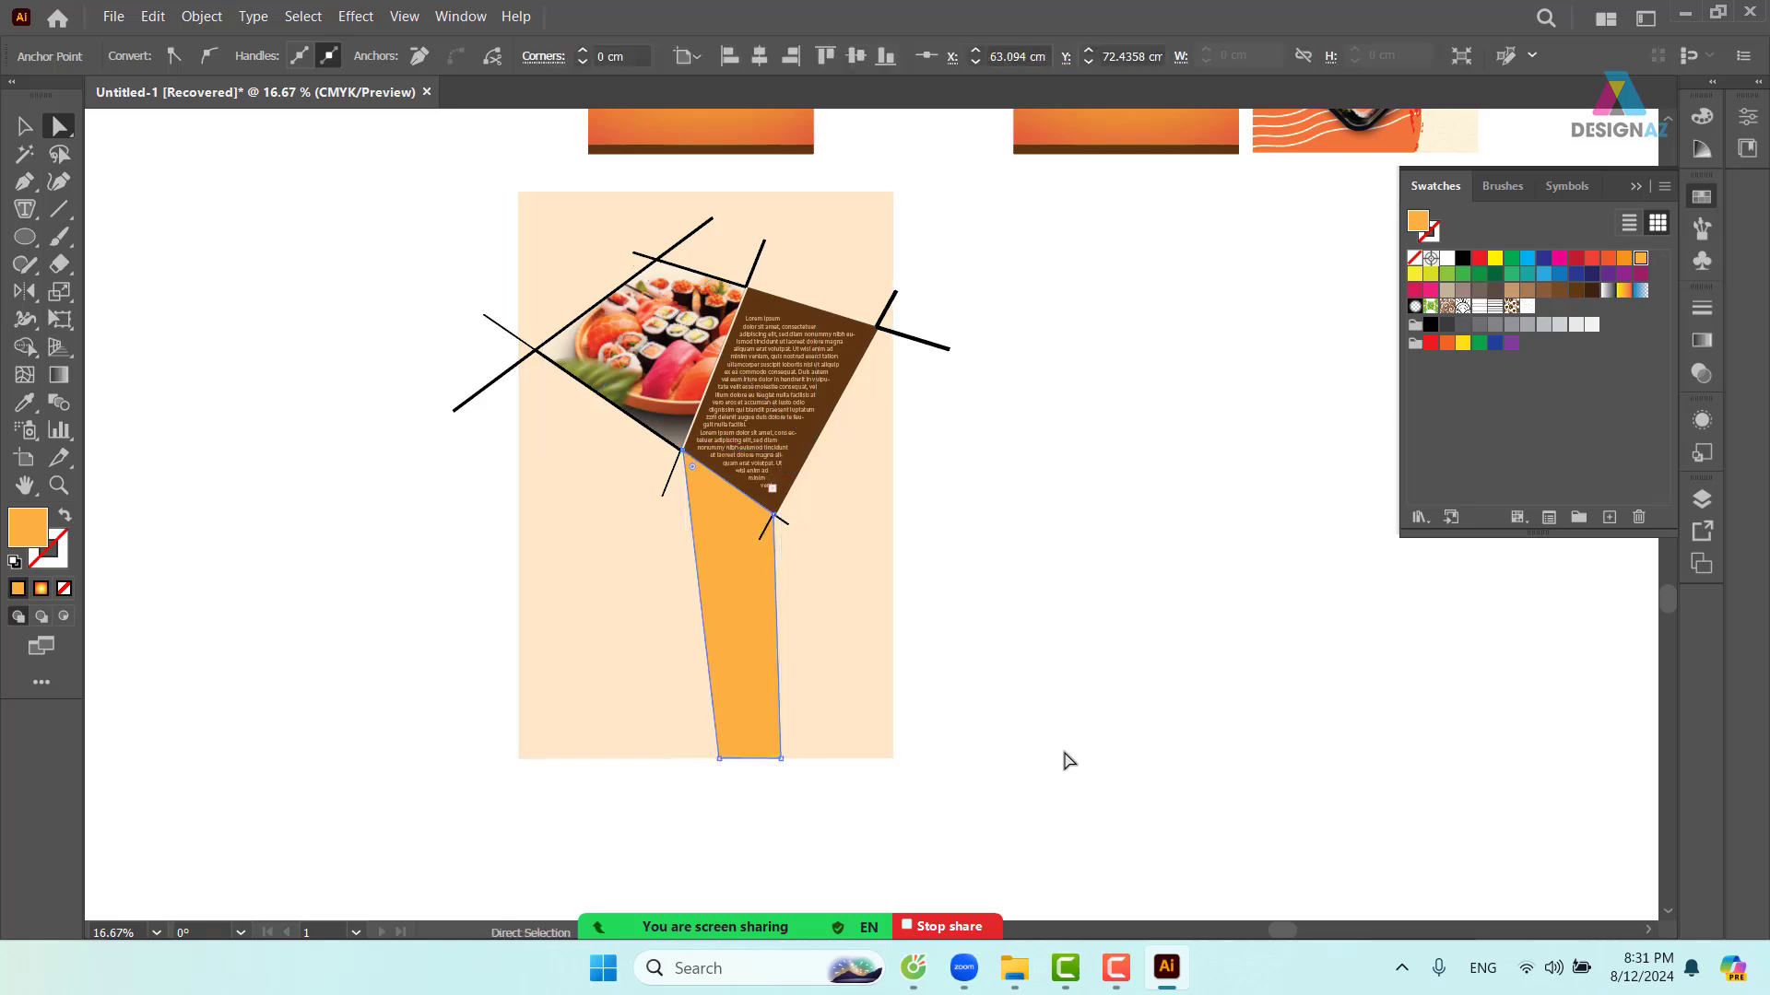
click(1078, 638)
- Draw a second four-sided Pen shape from below the sushi photo down to the poster's bottom edge
drag(885, 601, 904, 579)
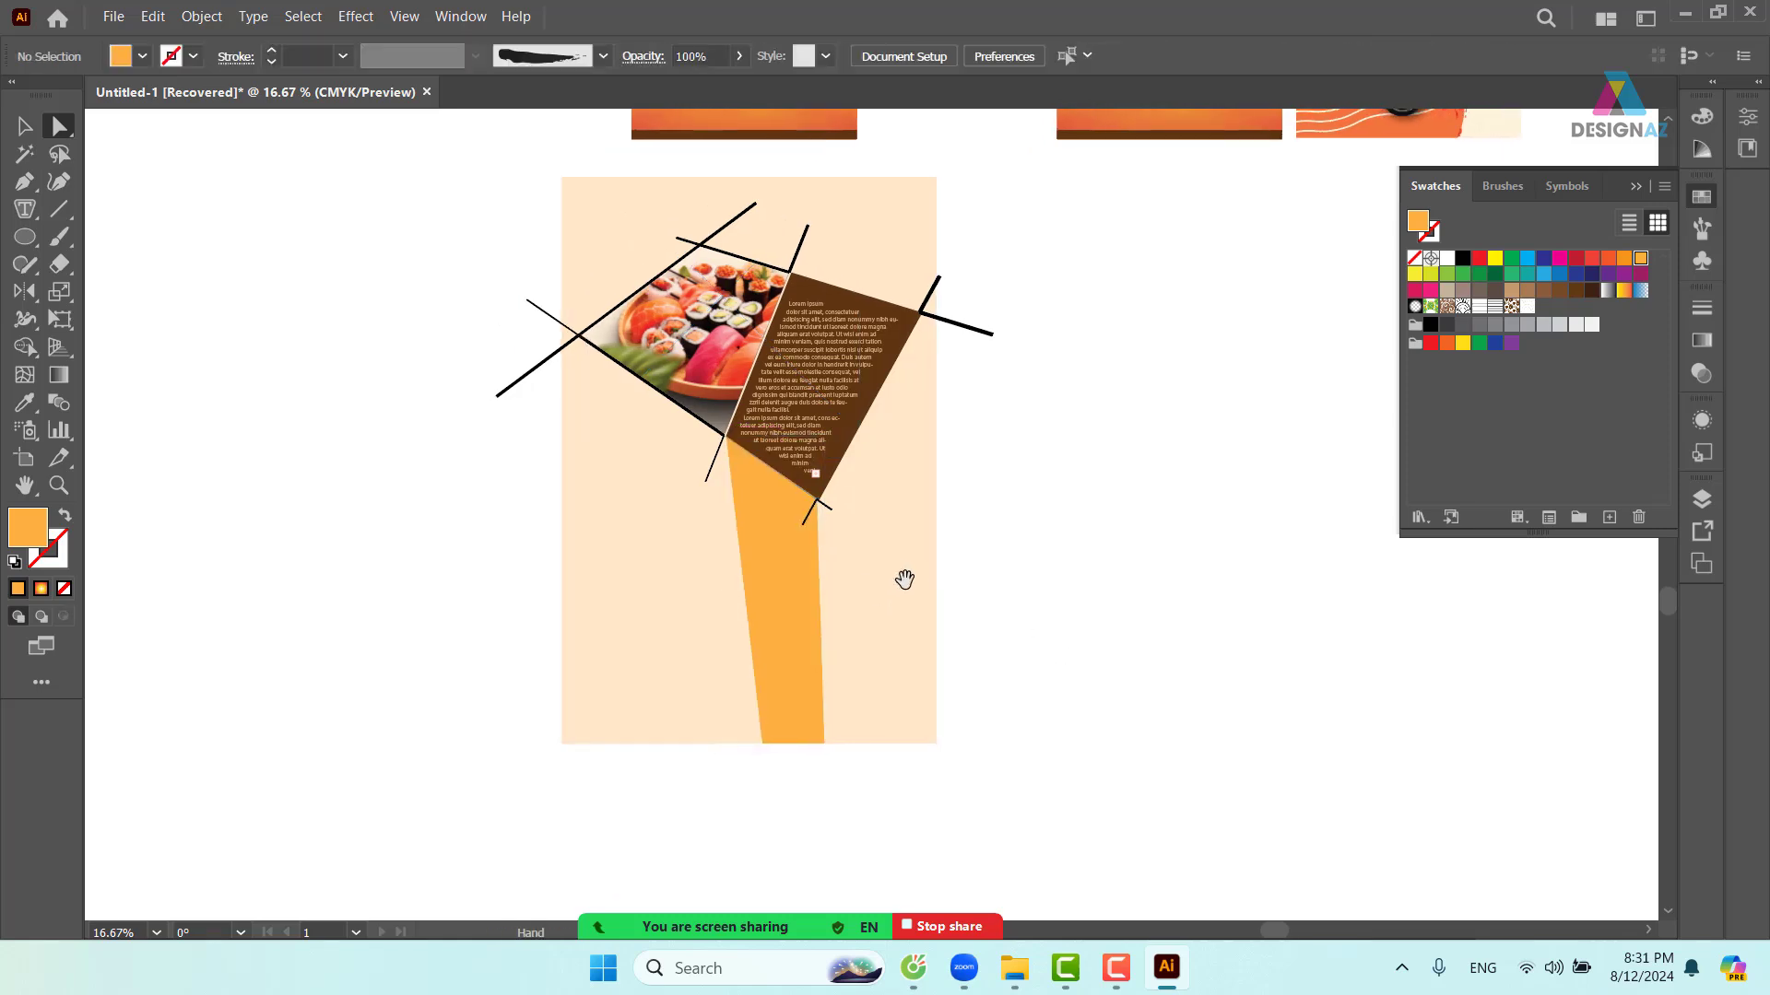
click(25, 181)
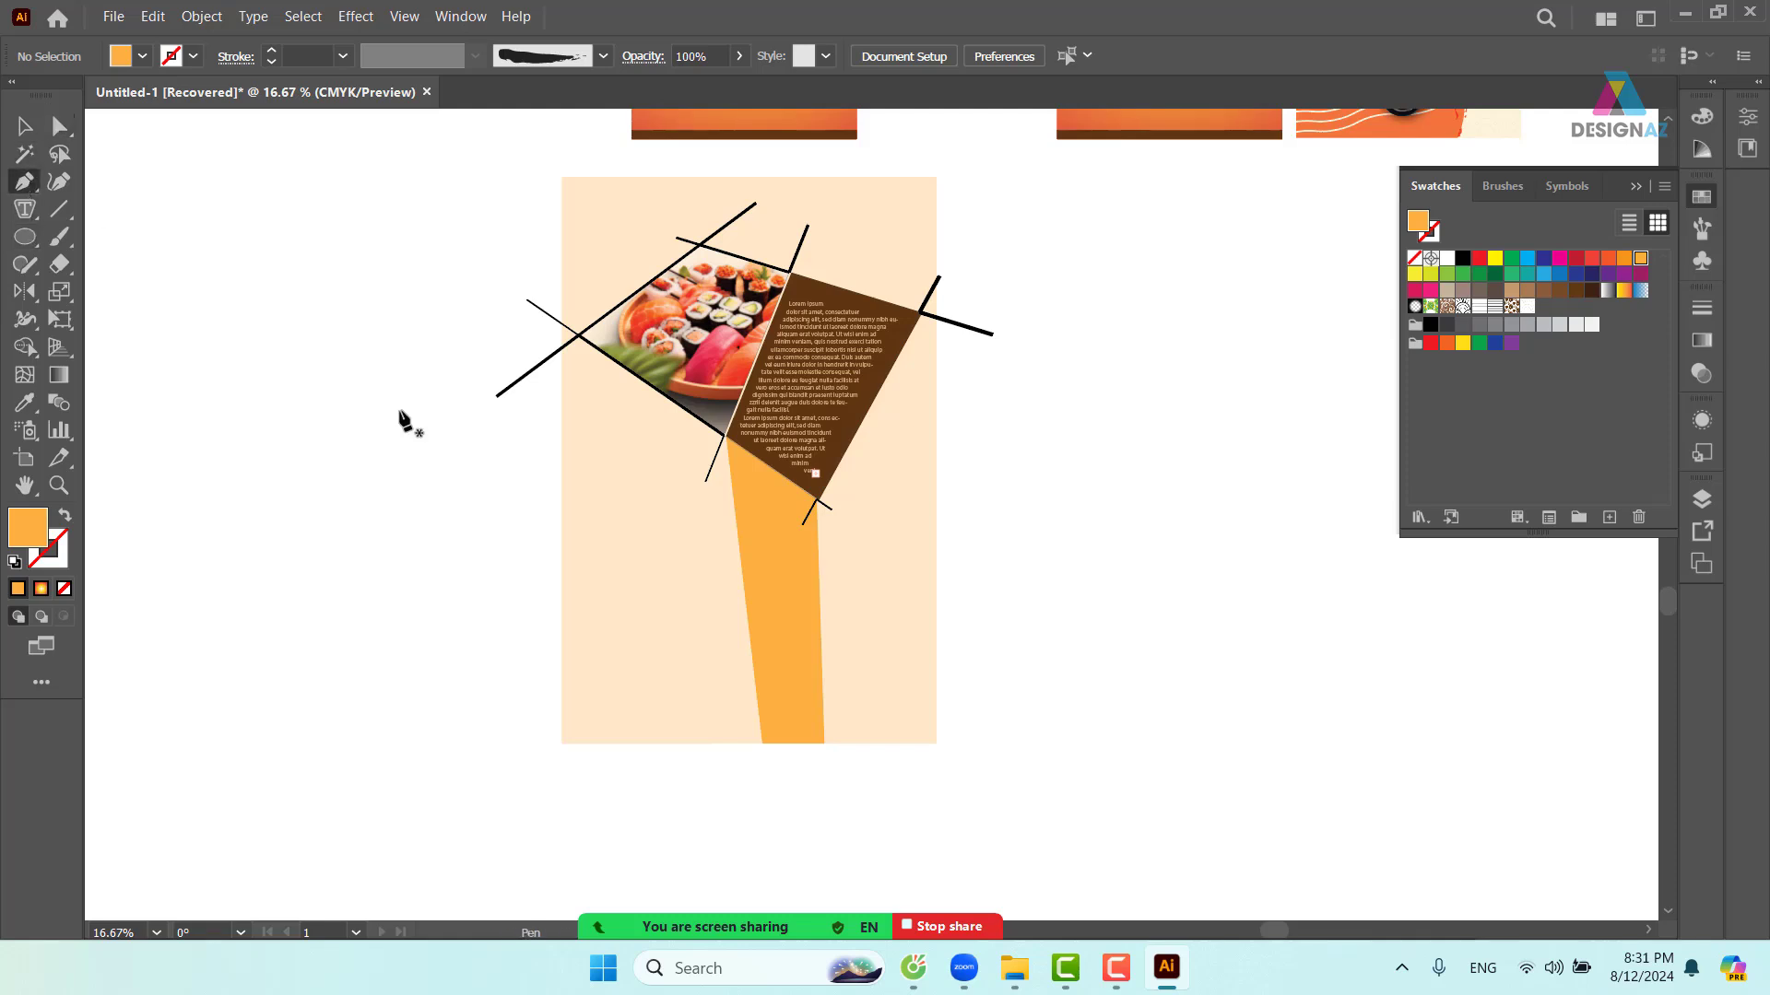
click(646, 743)
click(588, 417)
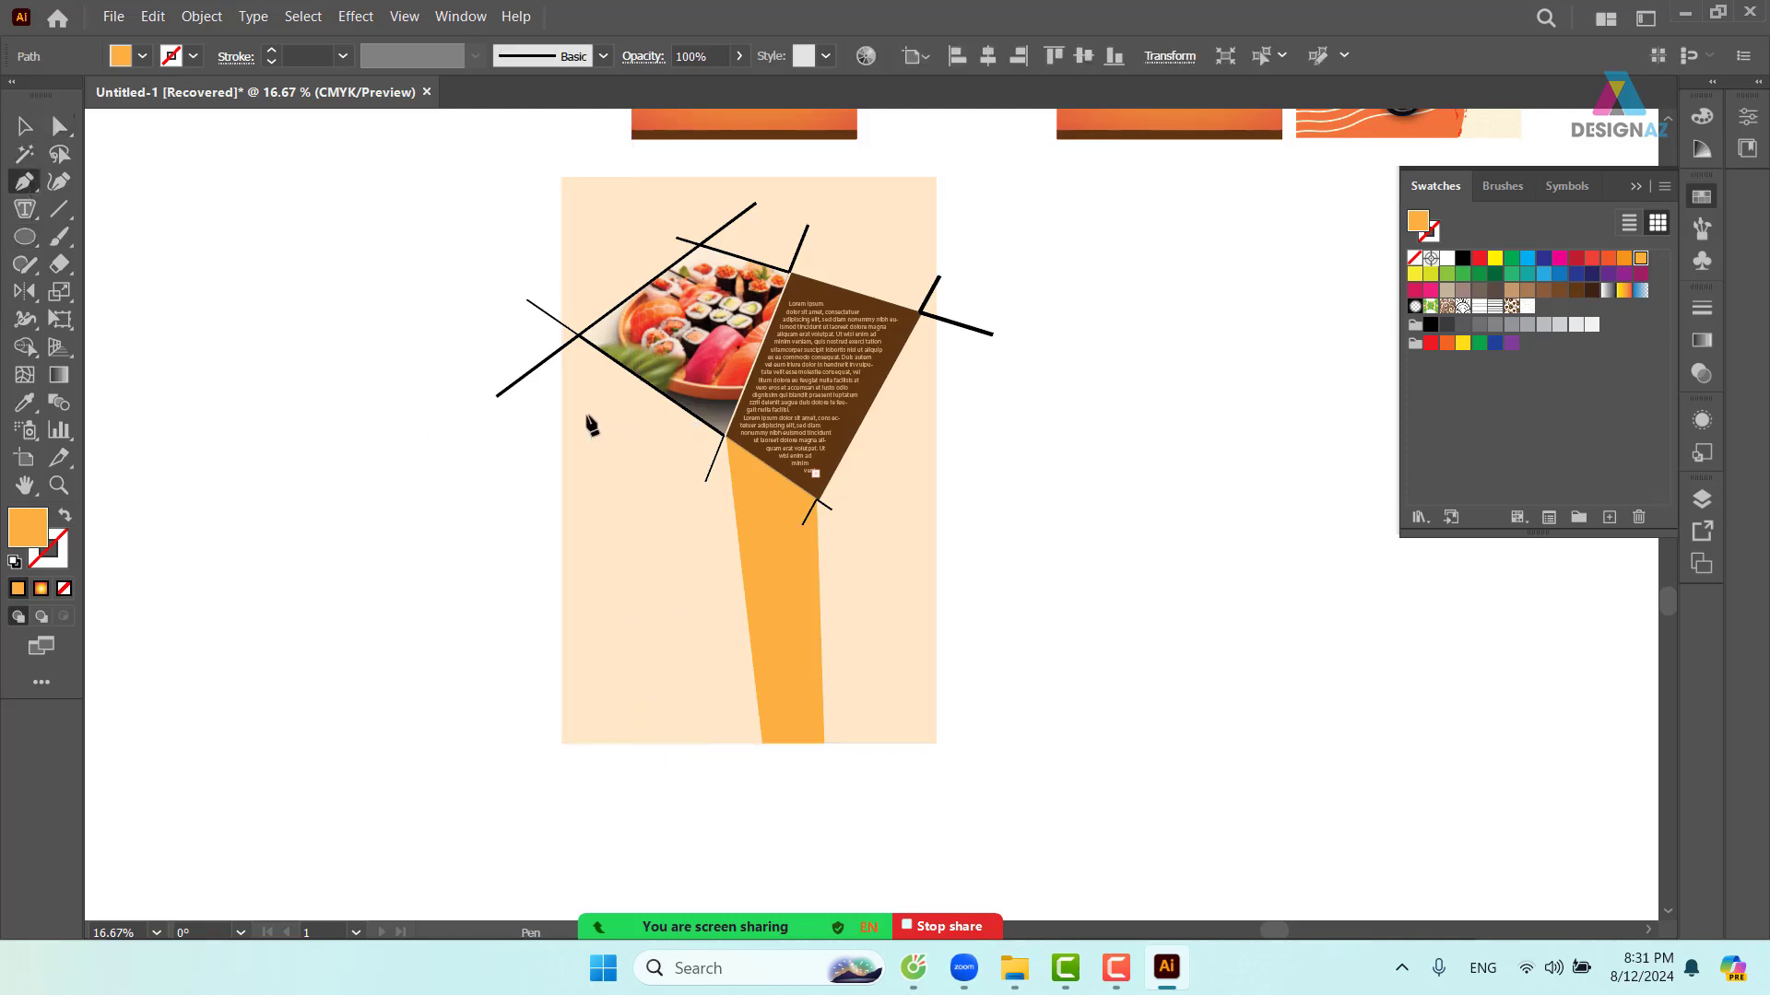
click(687, 489)
click(724, 743)
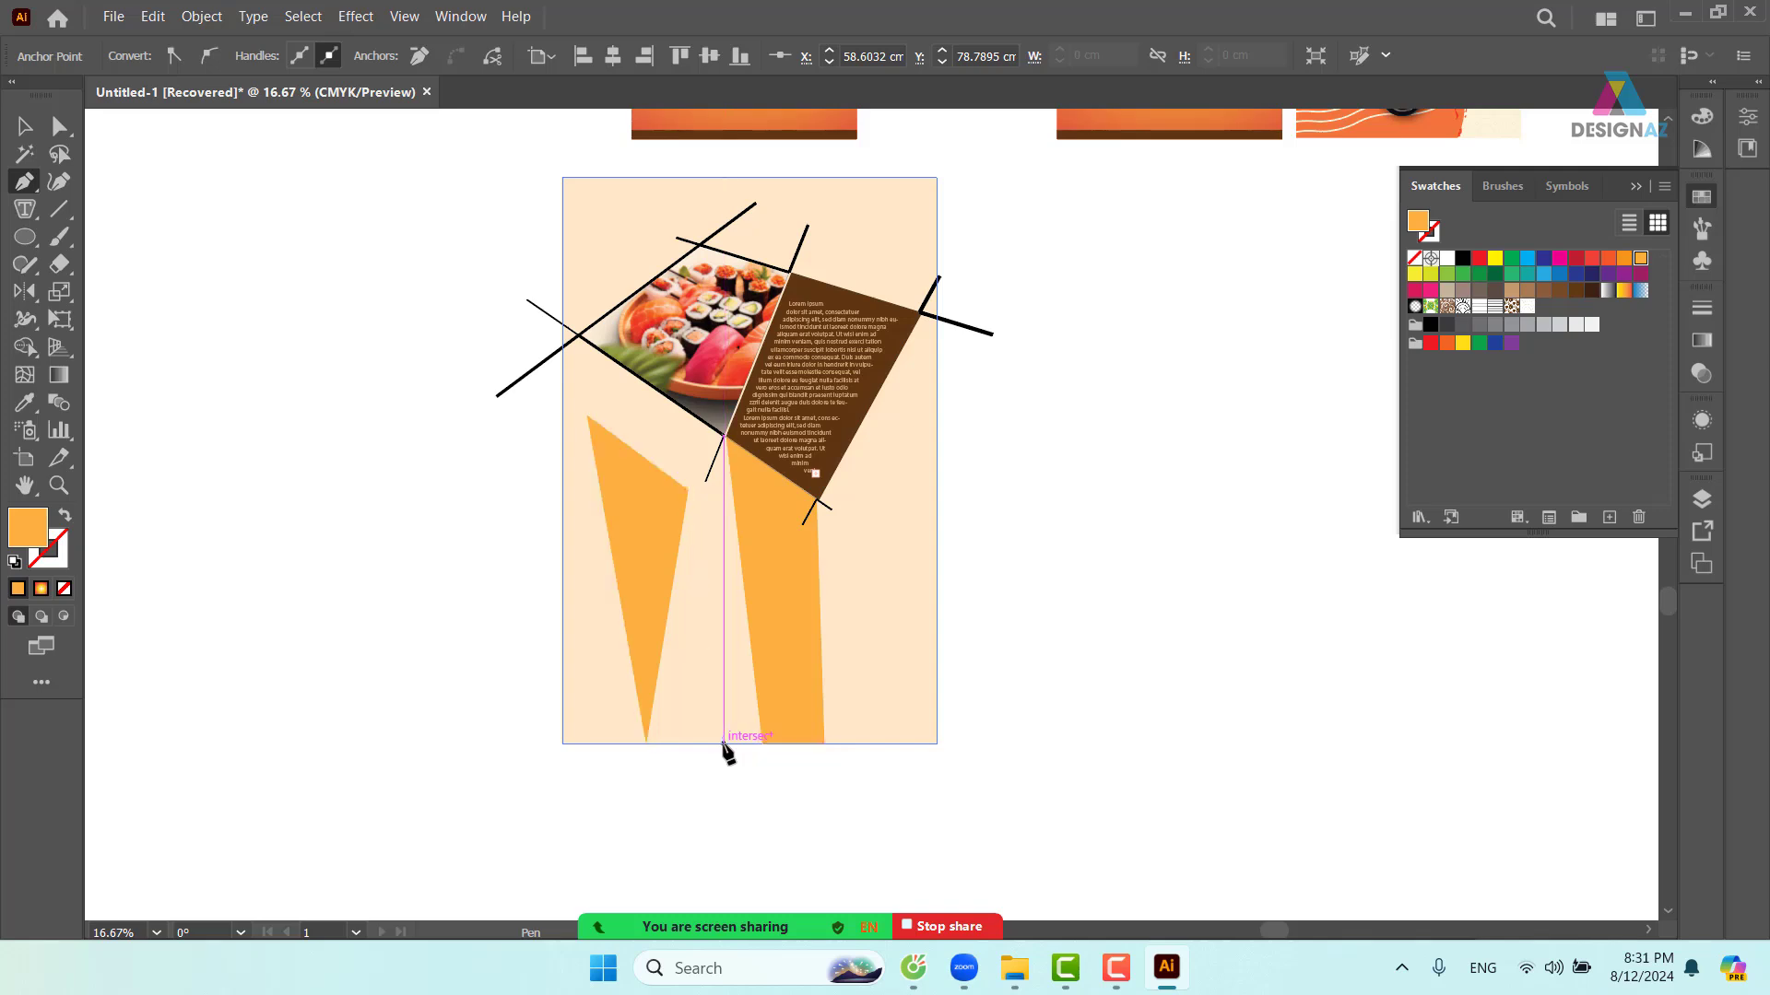
click(645, 743)
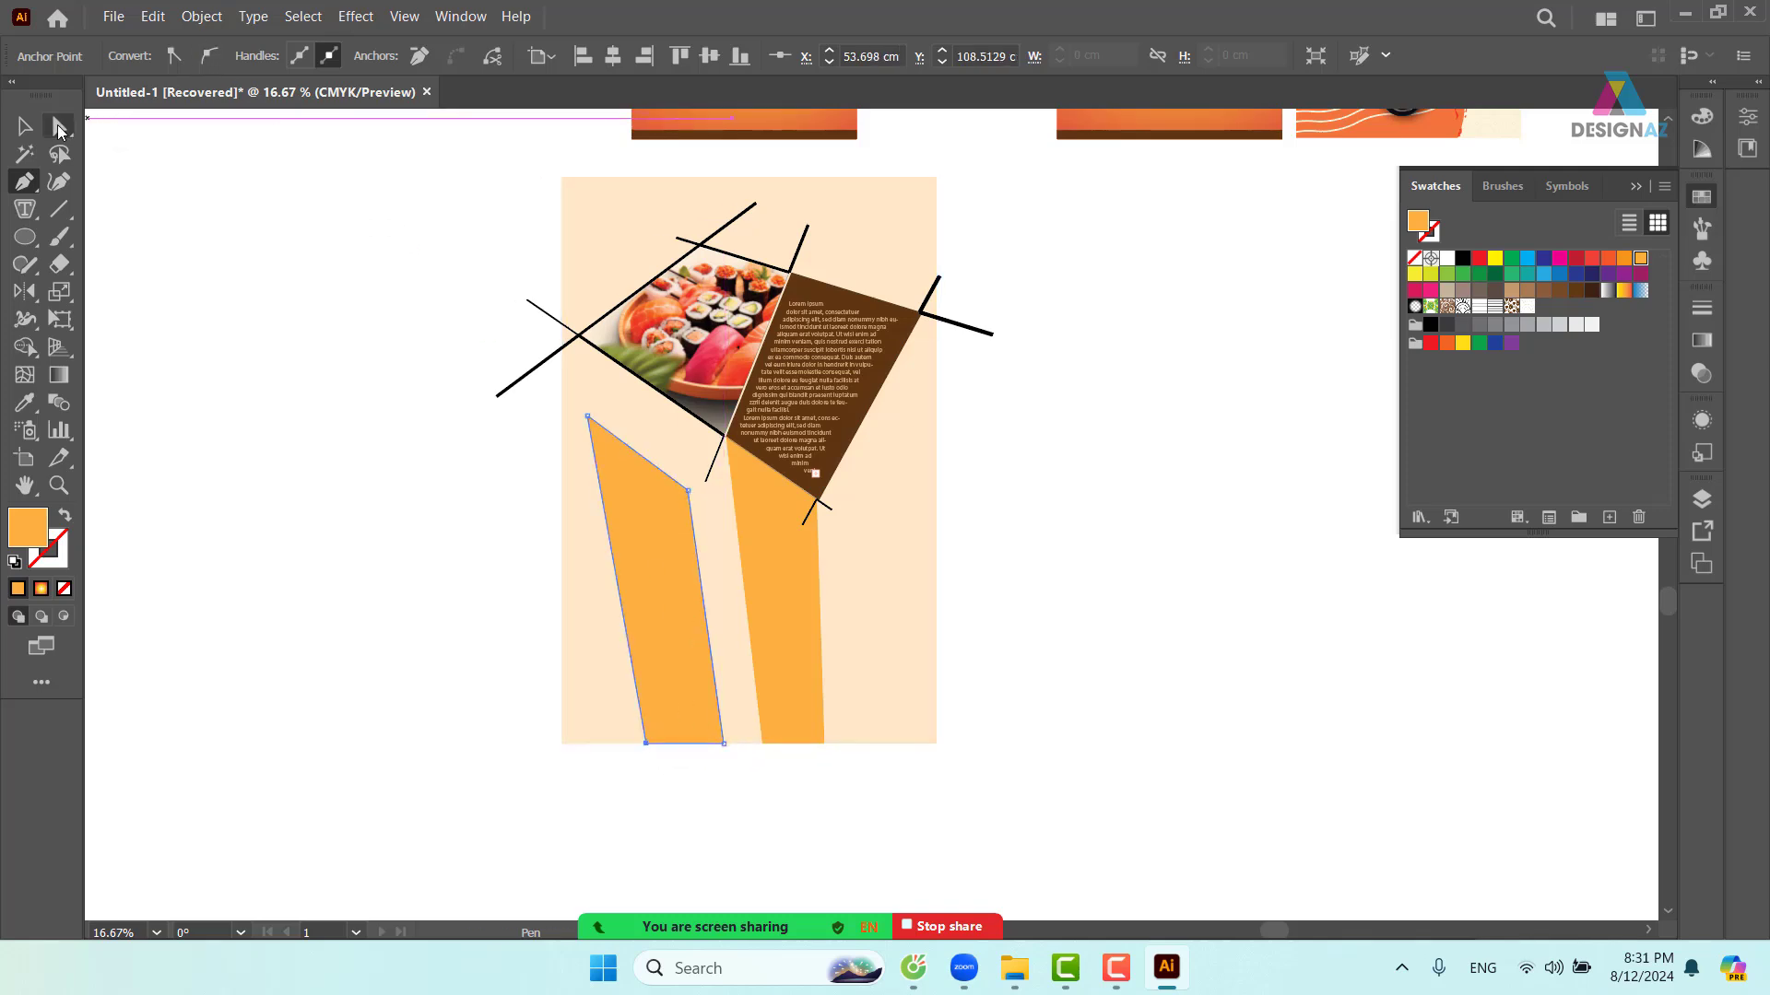
- Snap the second shape's upper corners to the photo's lower edge, align its base with the orange shape and narrow its outer side
click(60, 126)
drag(689, 496, 727, 434)
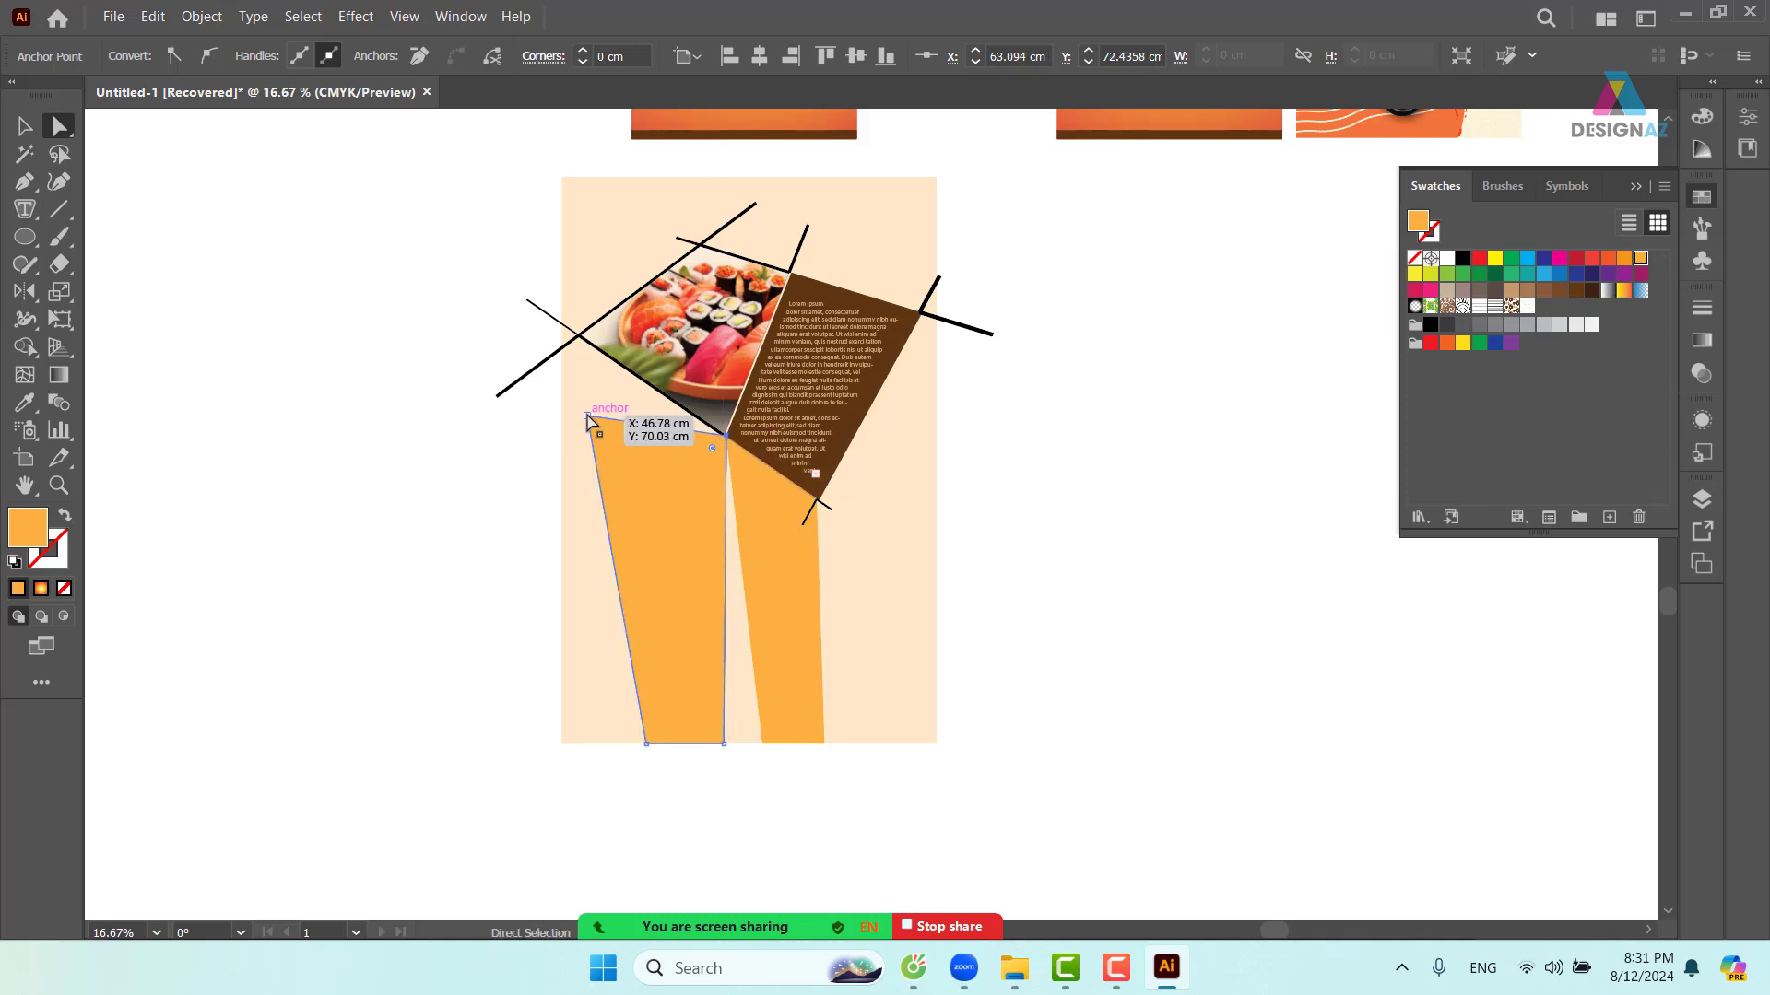
drag(588, 415, 579, 338)
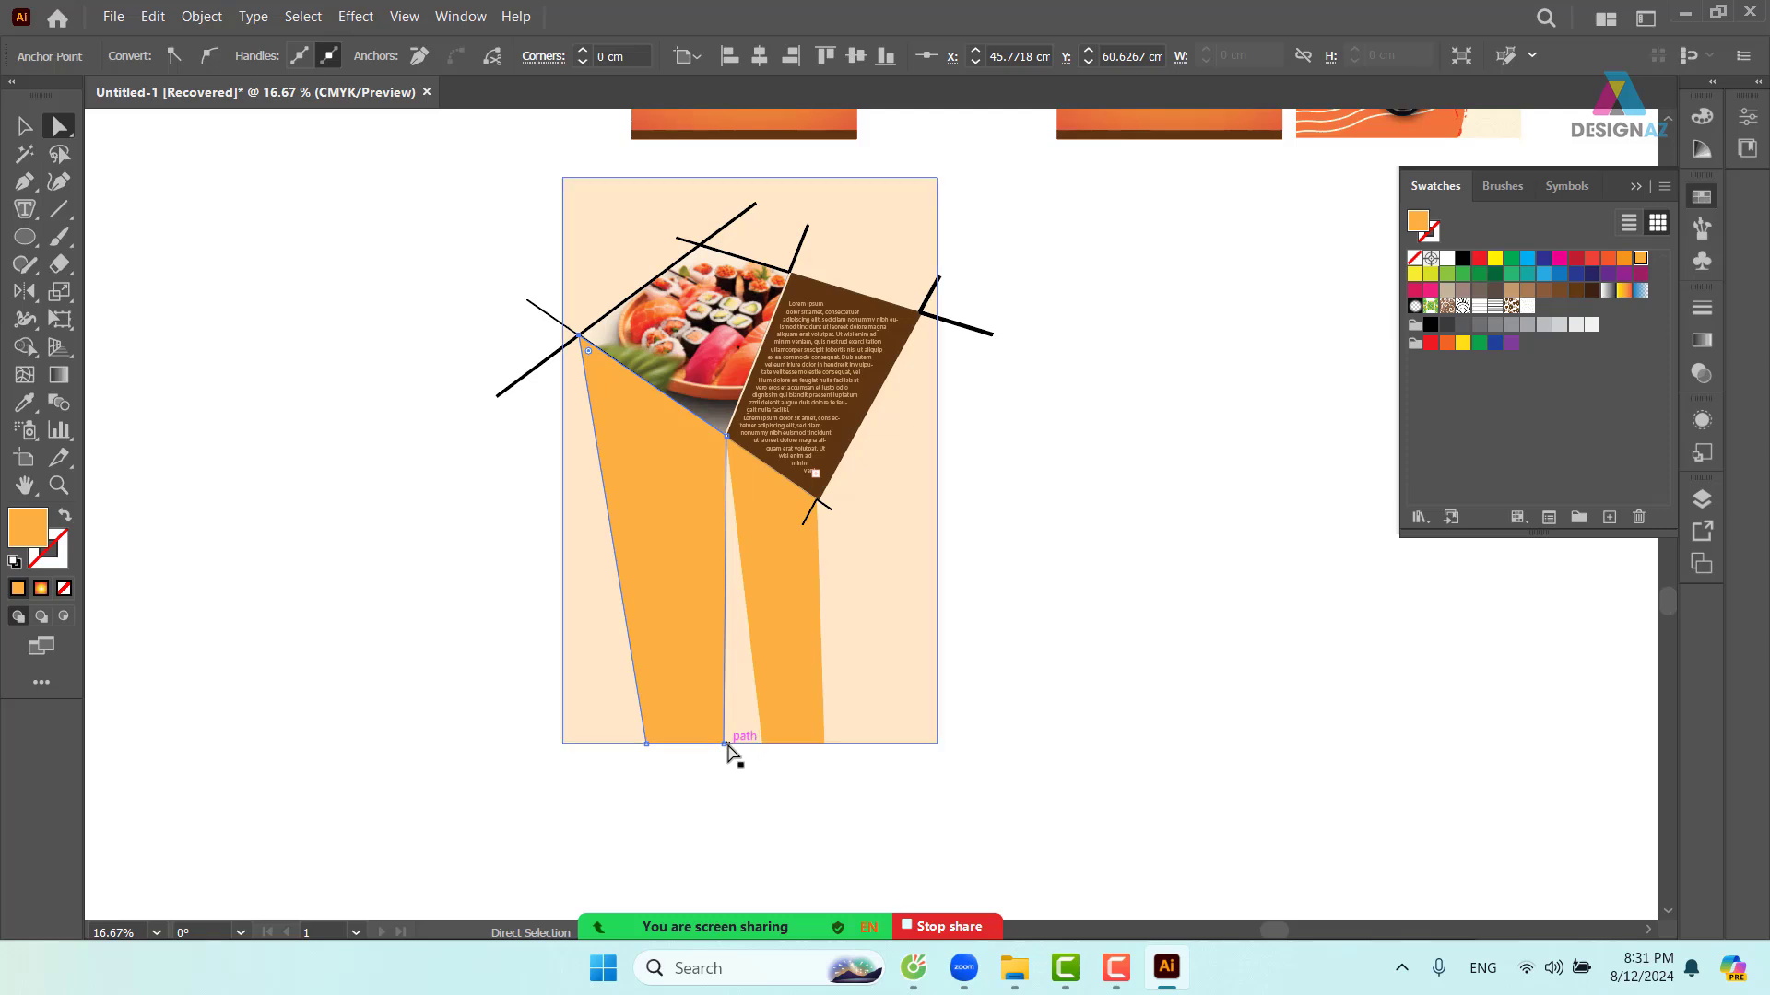
drag(725, 743, 762, 743)
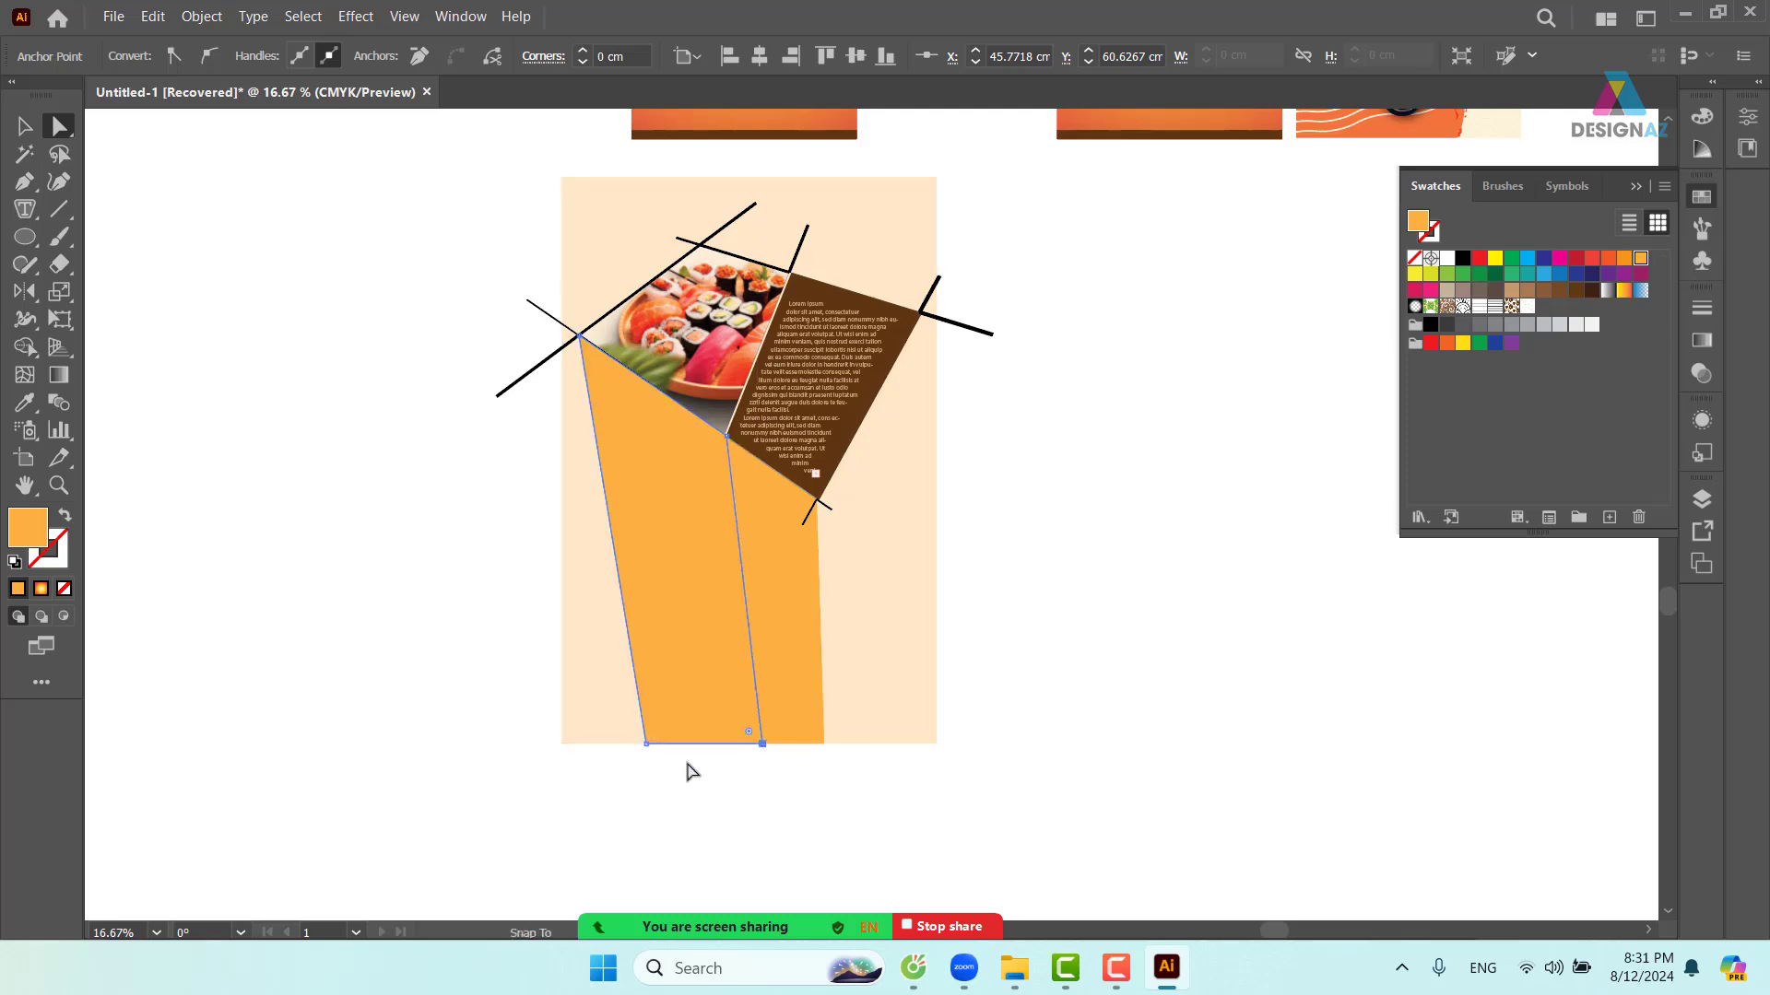
drag(648, 748, 695, 747)
- Recolor the shape under the sushi photo, sampling the poster background's orange and darkening it to brown A86C1D
click(1512, 290)
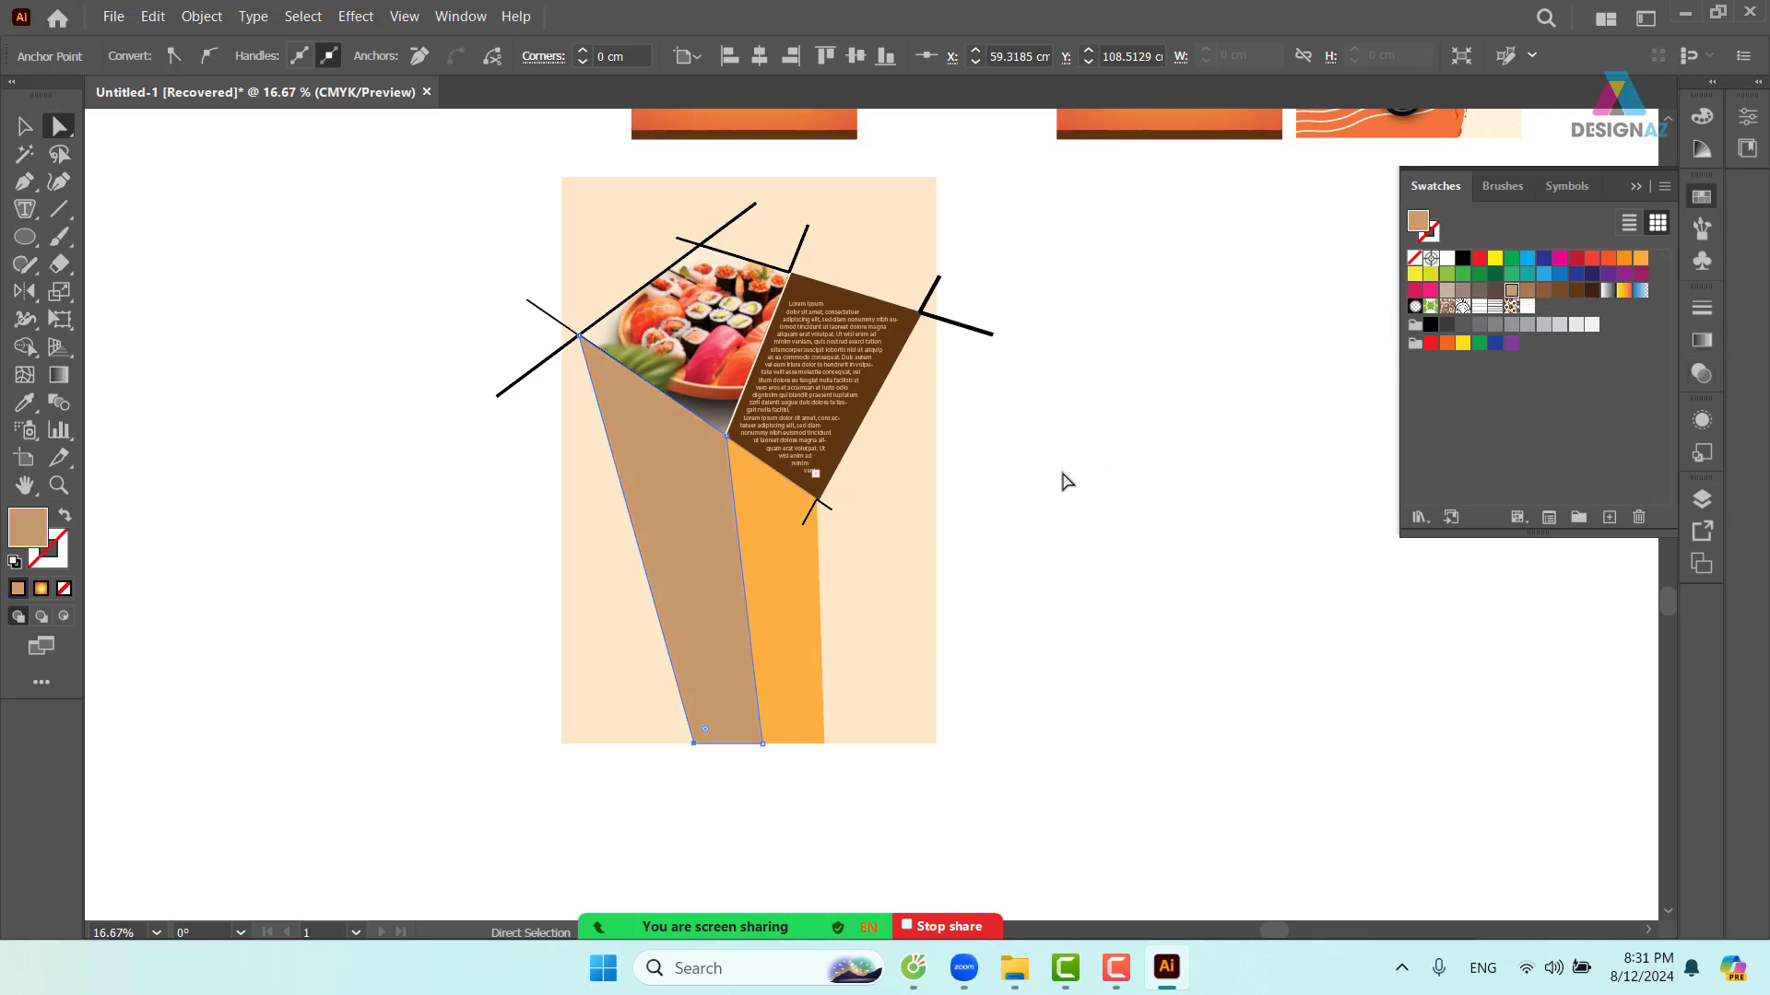
key(i)
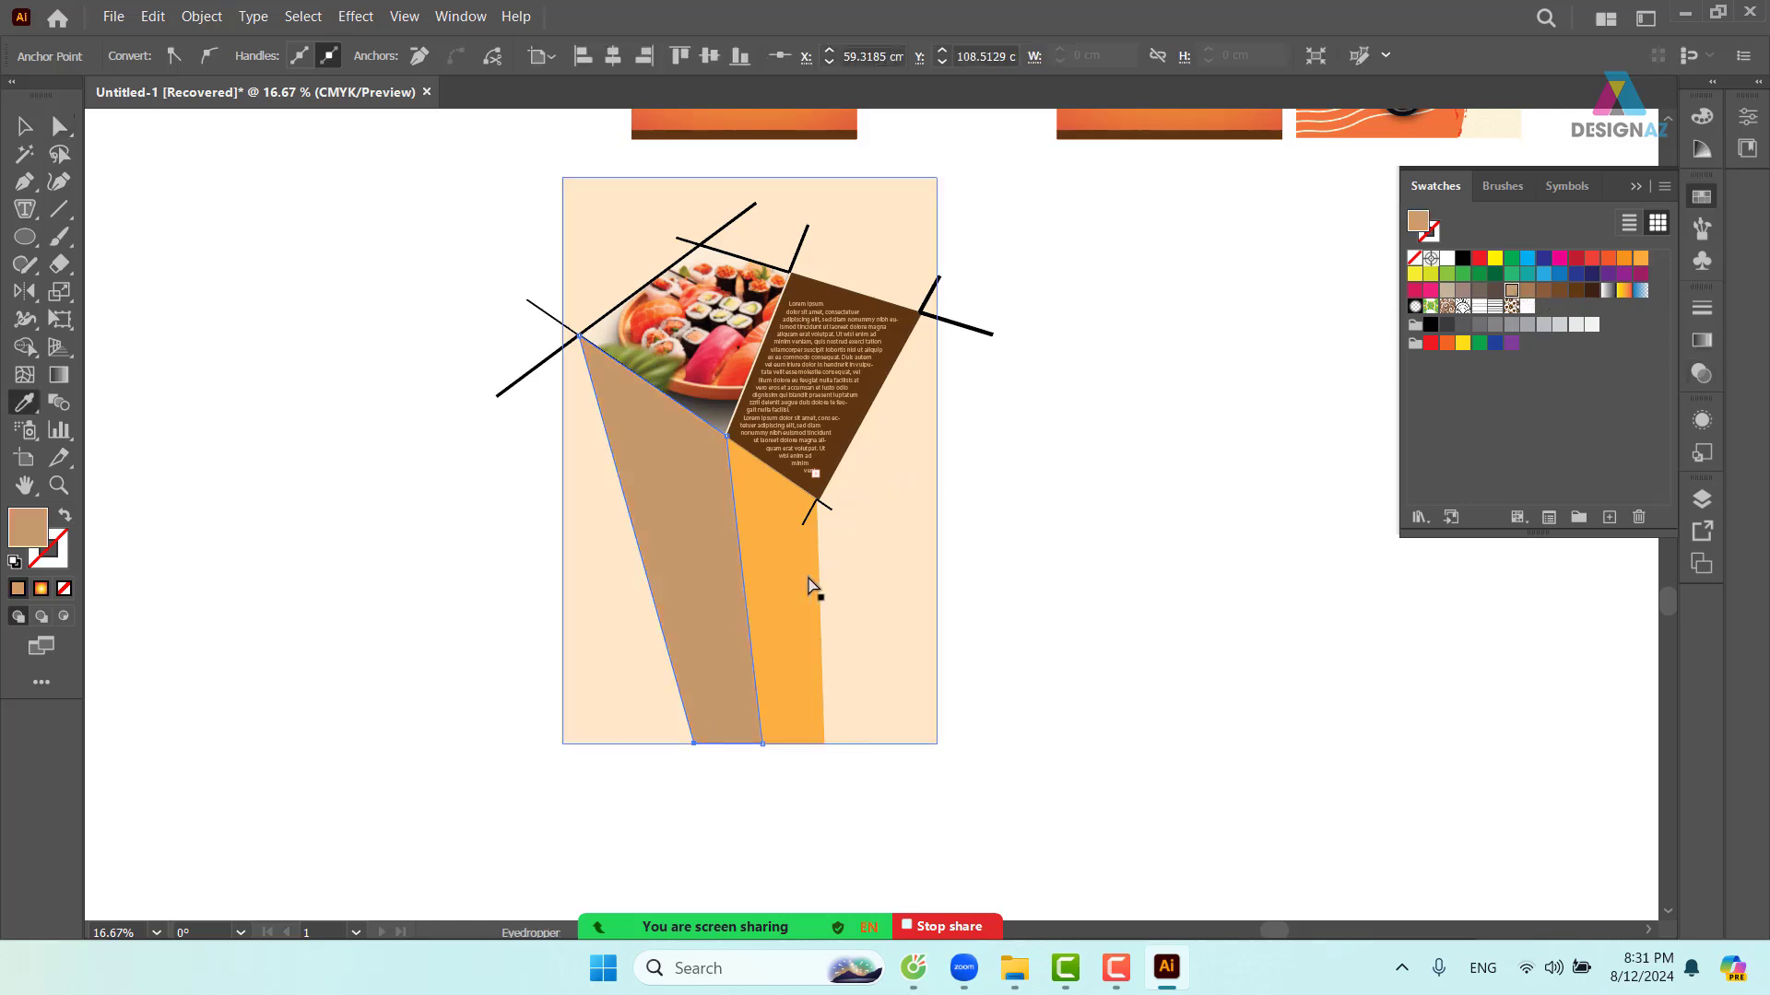
click(809, 586)
double_click(27, 531)
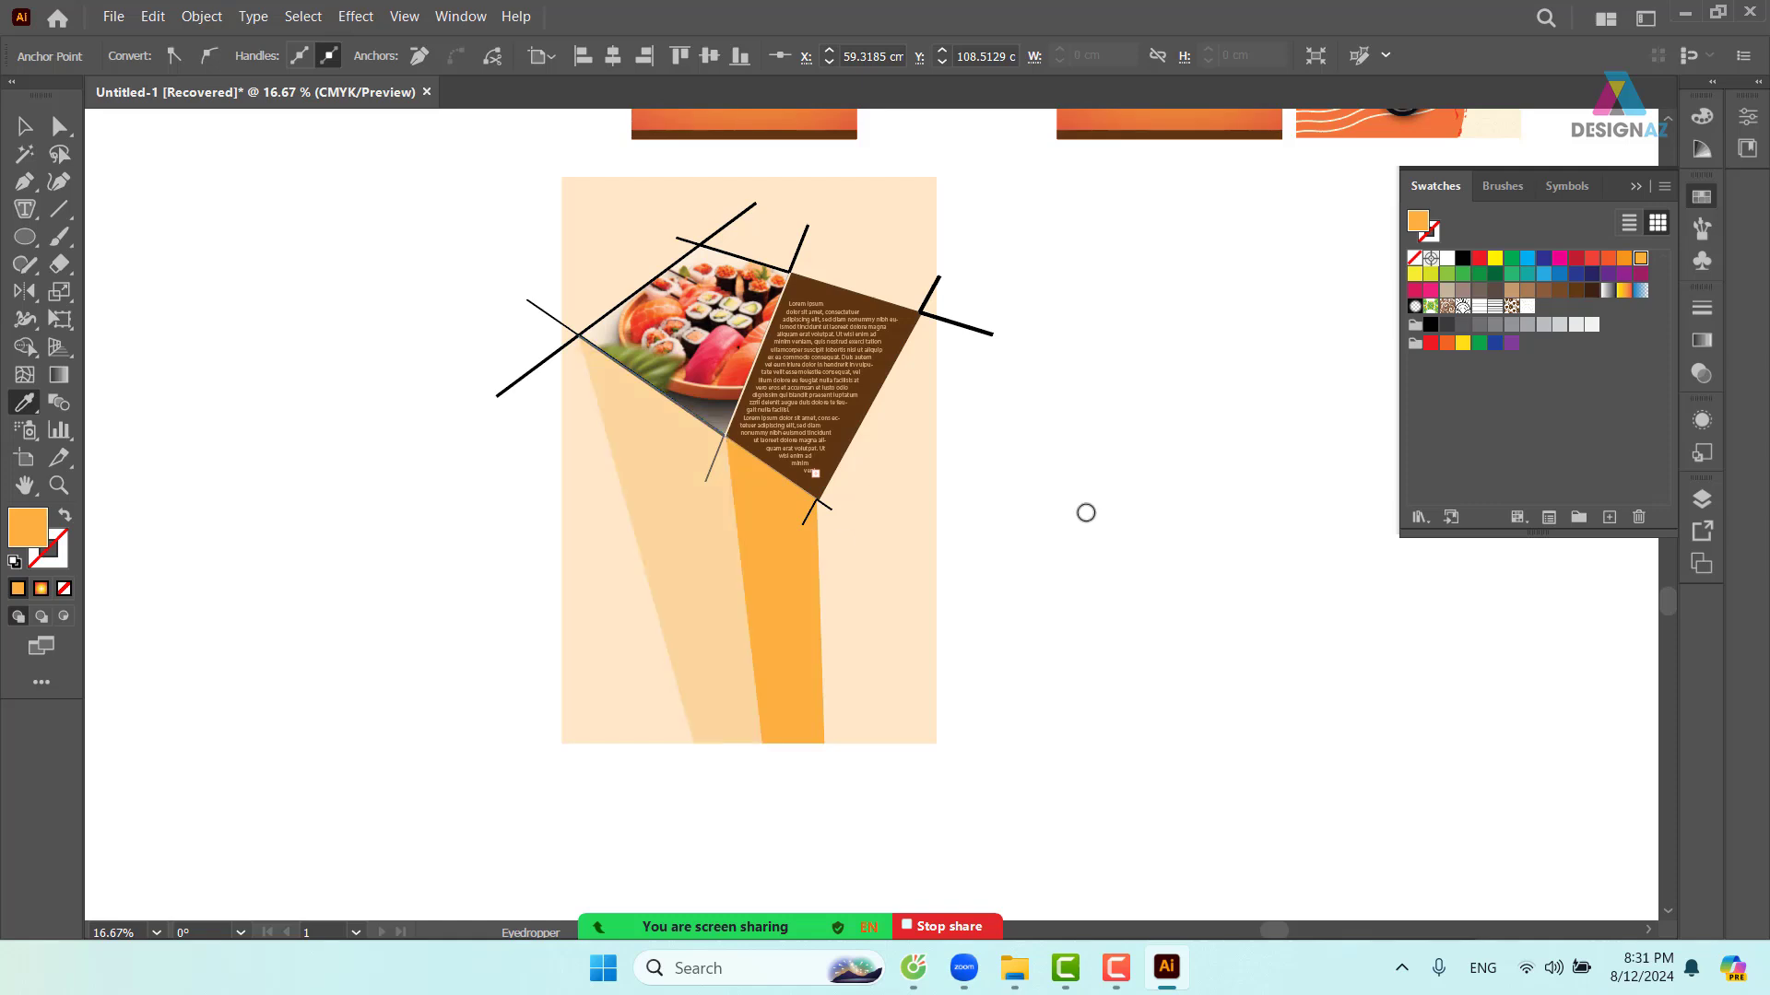
click(1200, 327)
click(1210, 341)
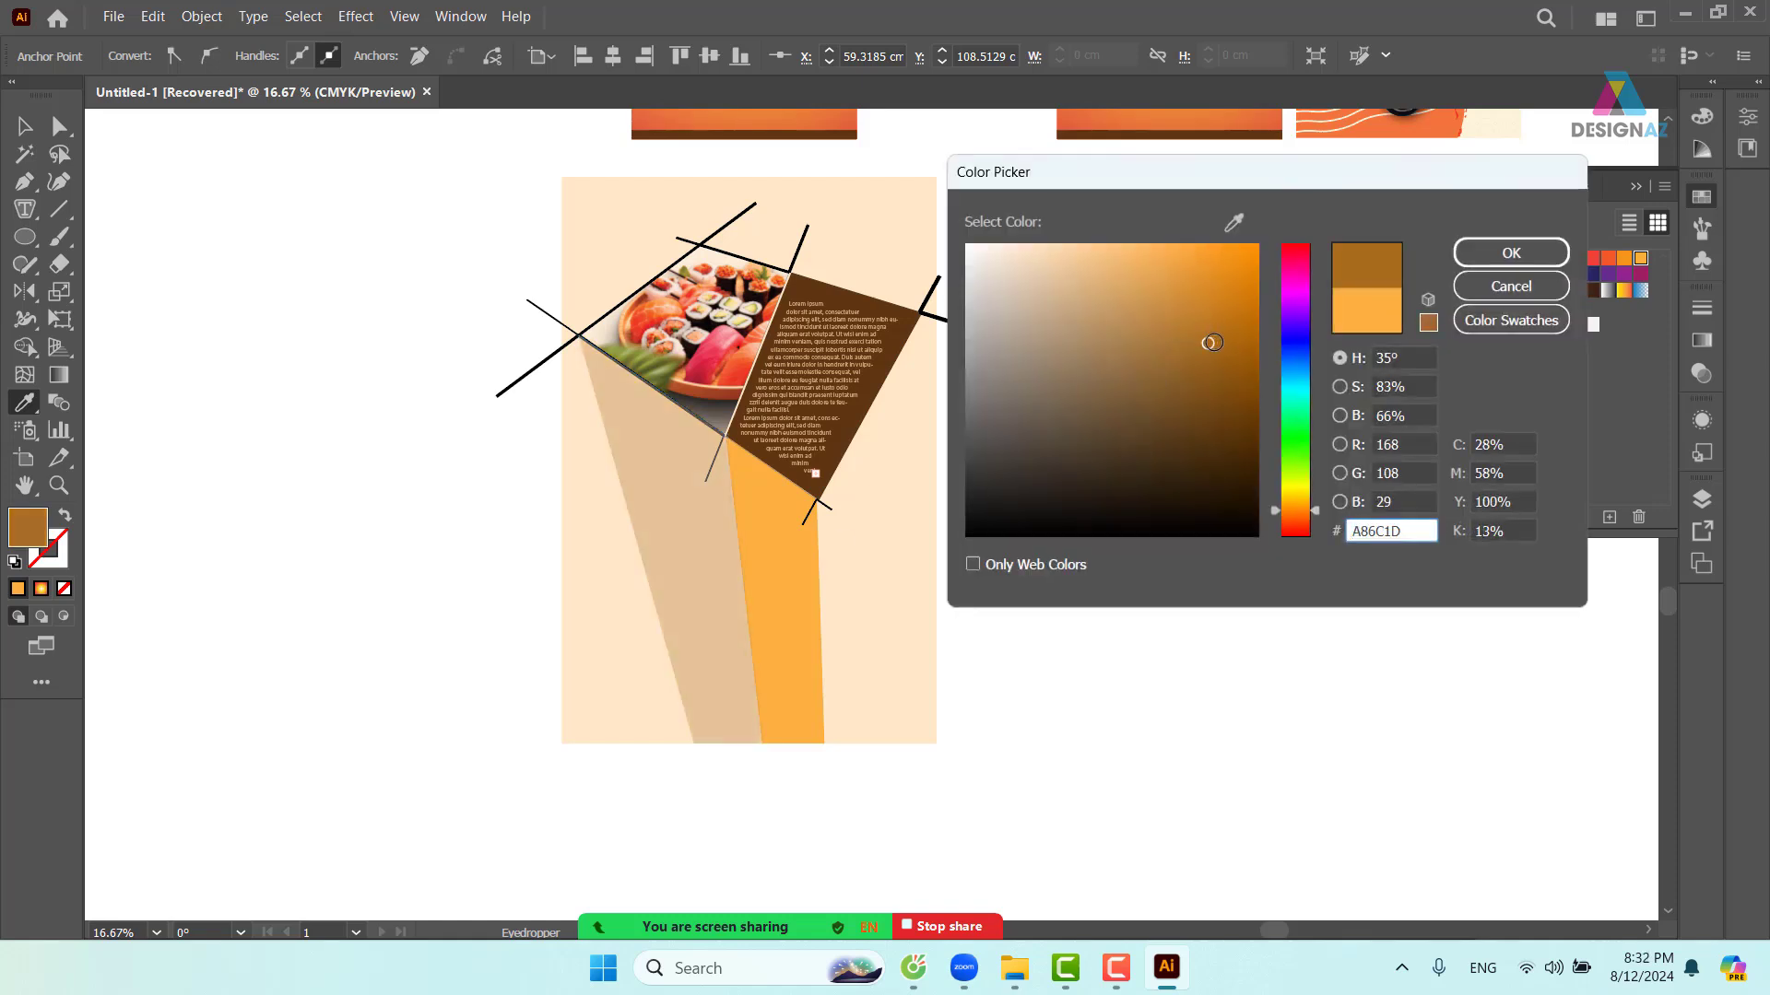
click(1511, 253)
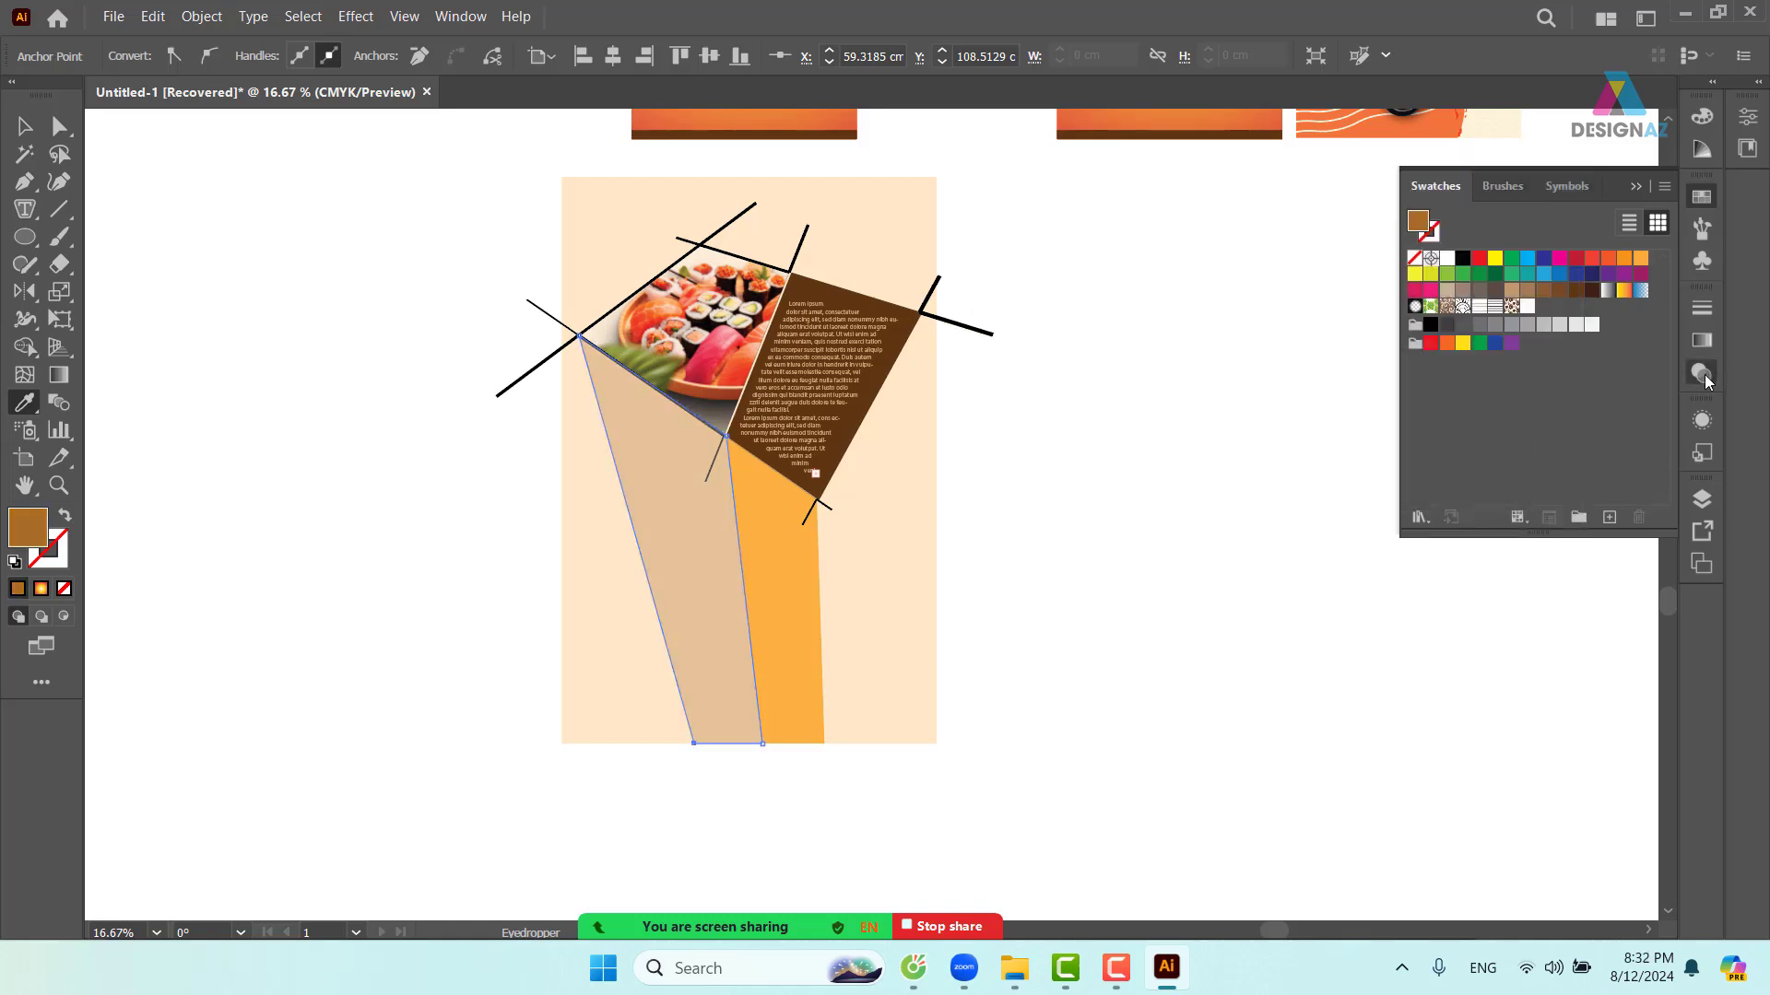
- Set the brown shape's opacity to 100% and clear the selection
click(1702, 374)
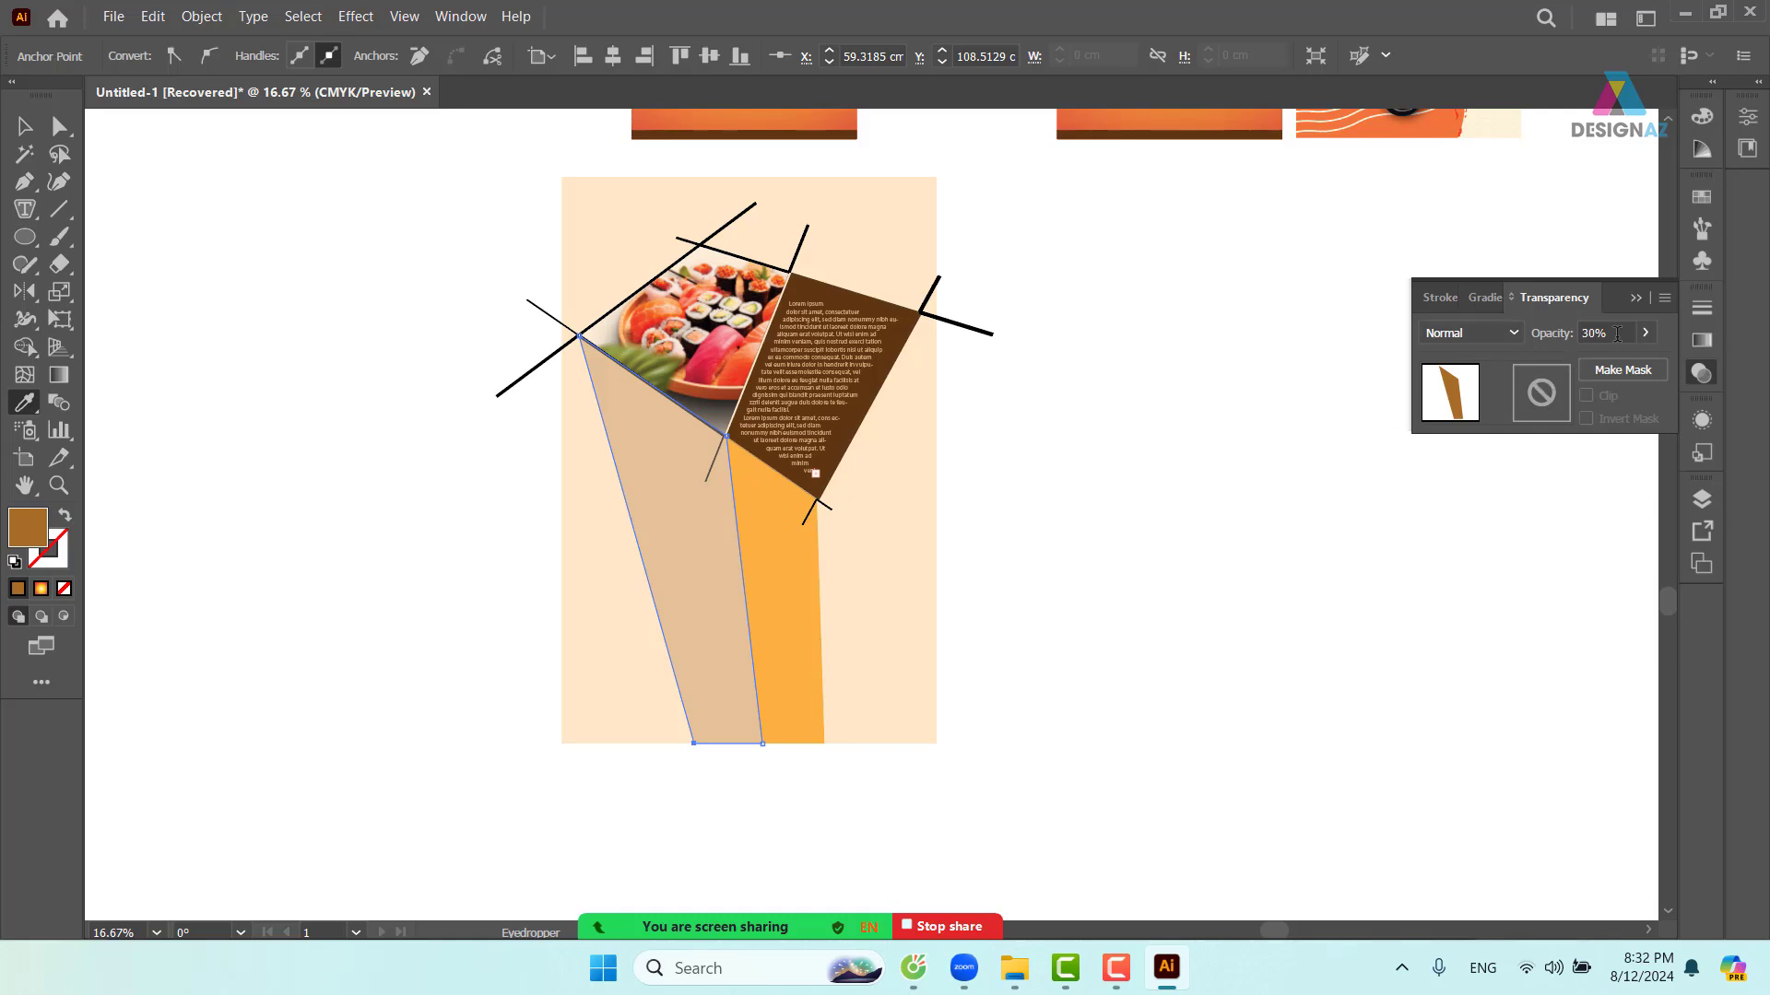
text(100)
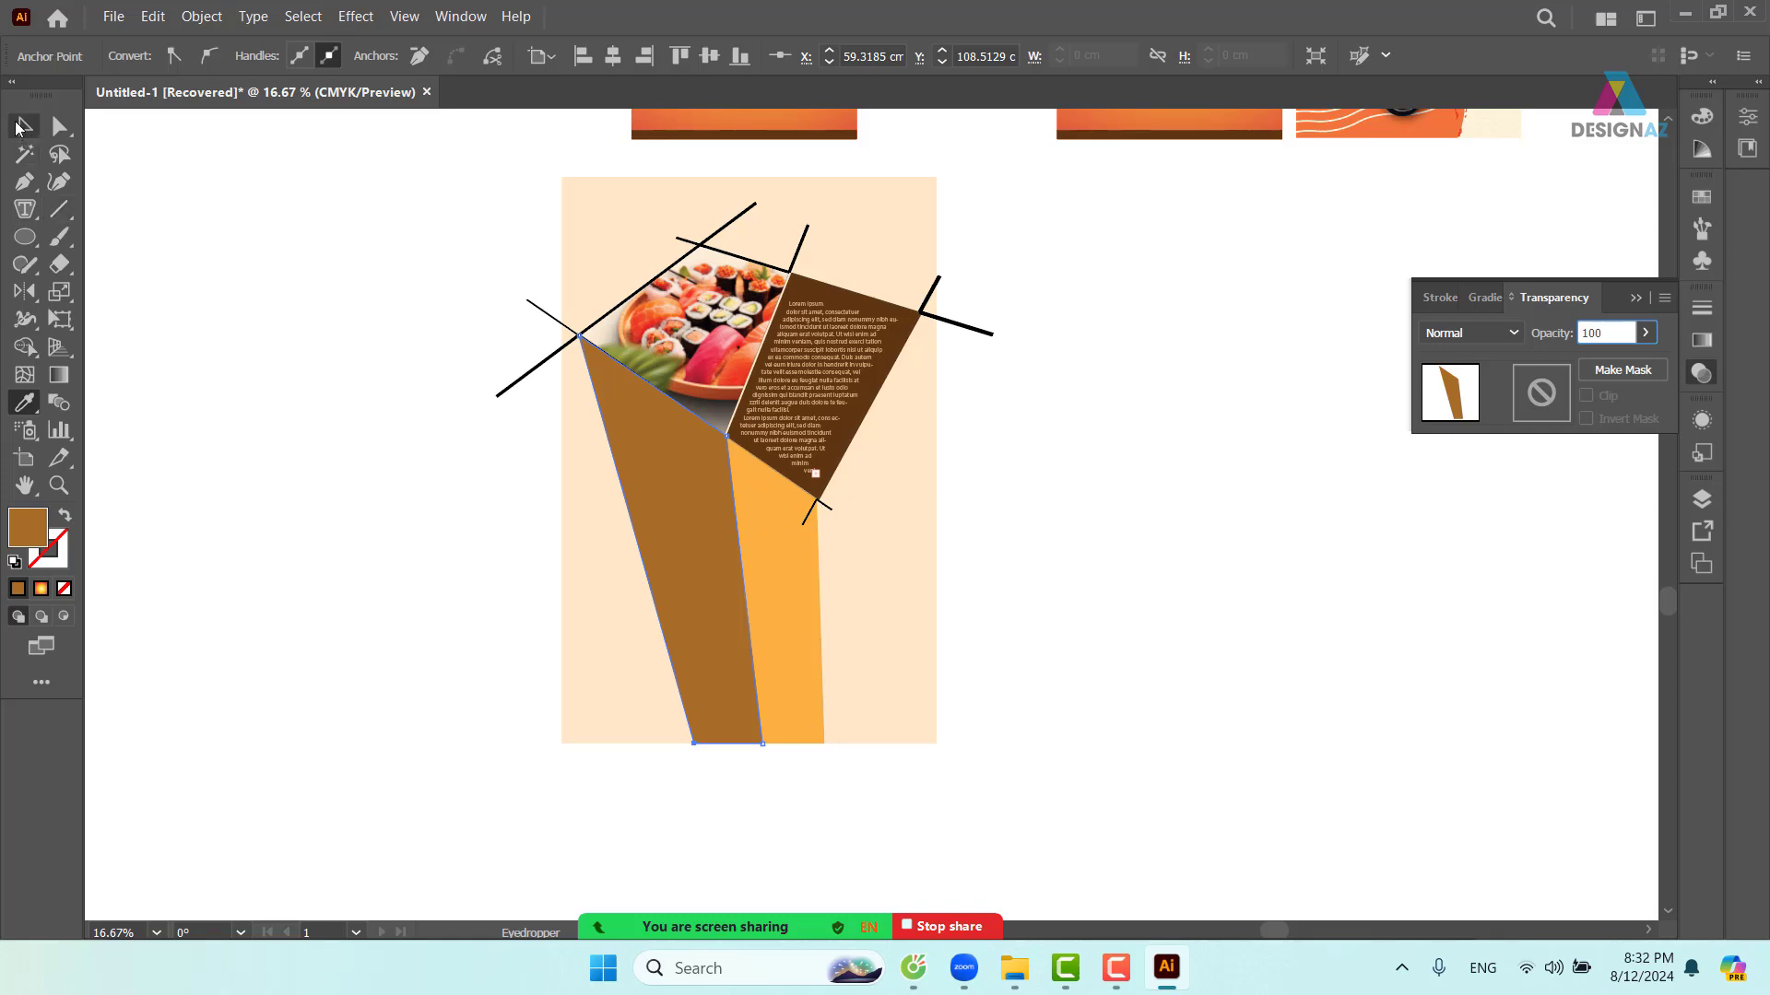
click(18, 127)
click(1018, 459)
- Draw a third four-sided Pen shape from the brown text panel's outer edge down to the poster's bottom edge beside the orange shape
drag(1153, 551, 1056, 561)
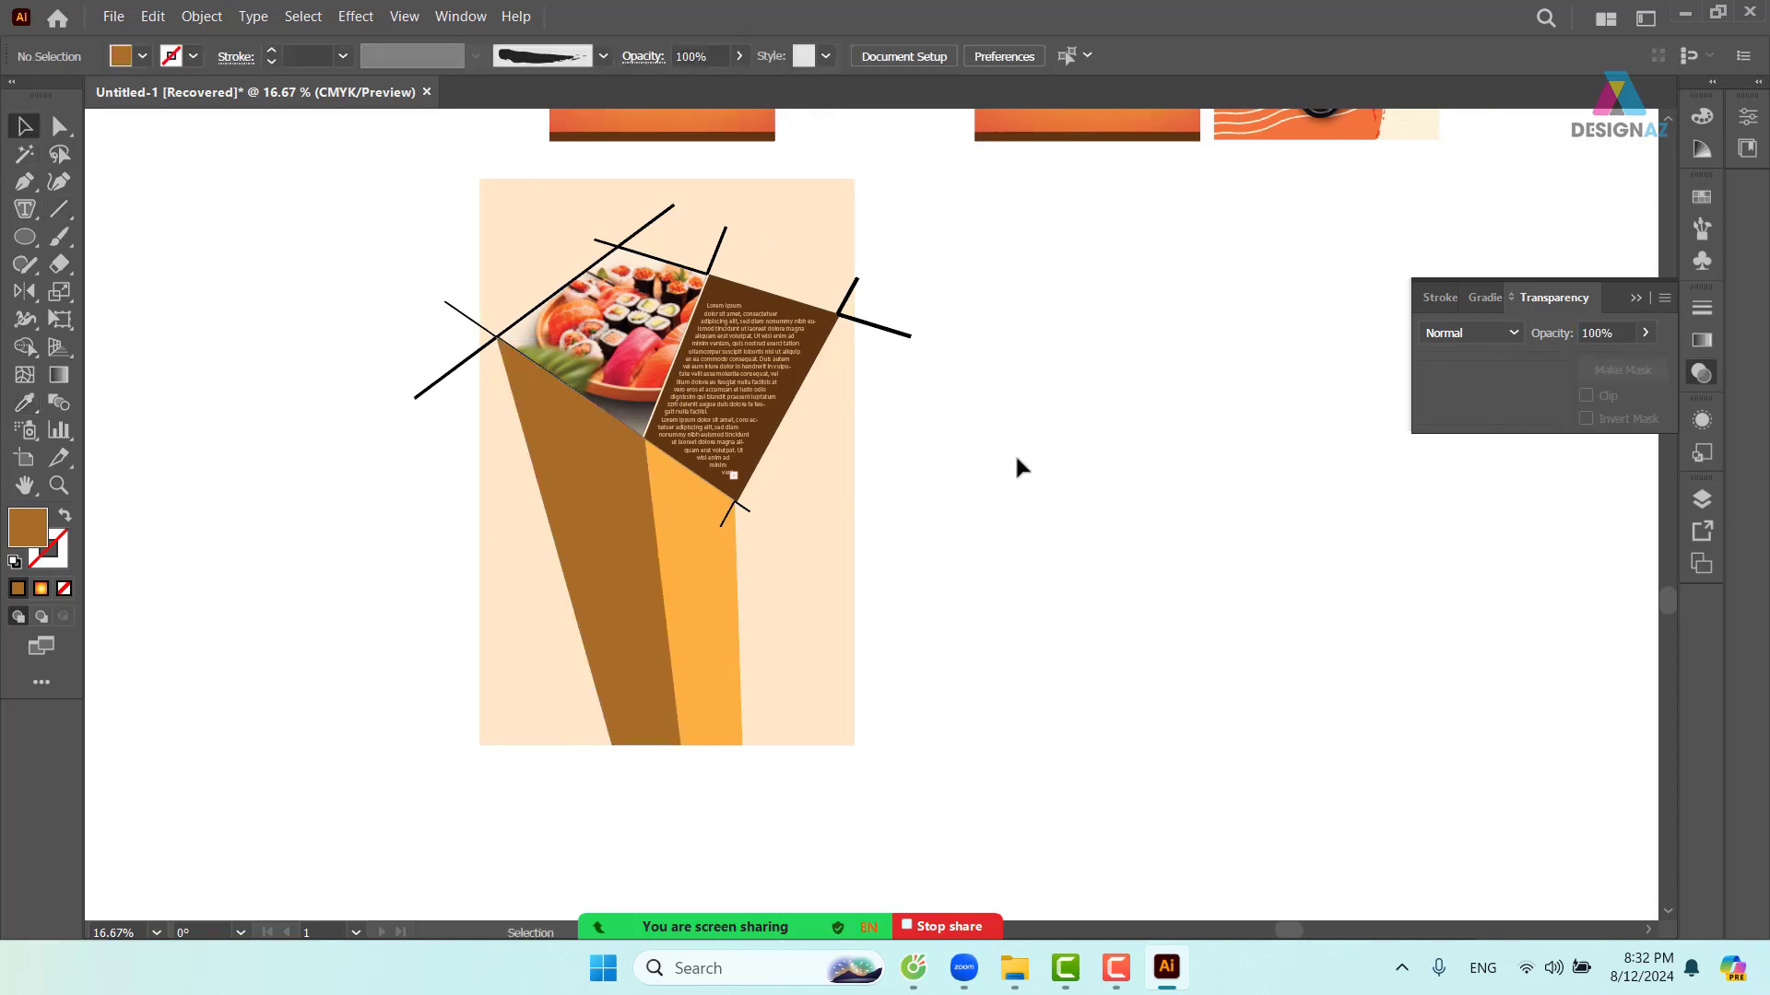
click(25, 181)
click(754, 745)
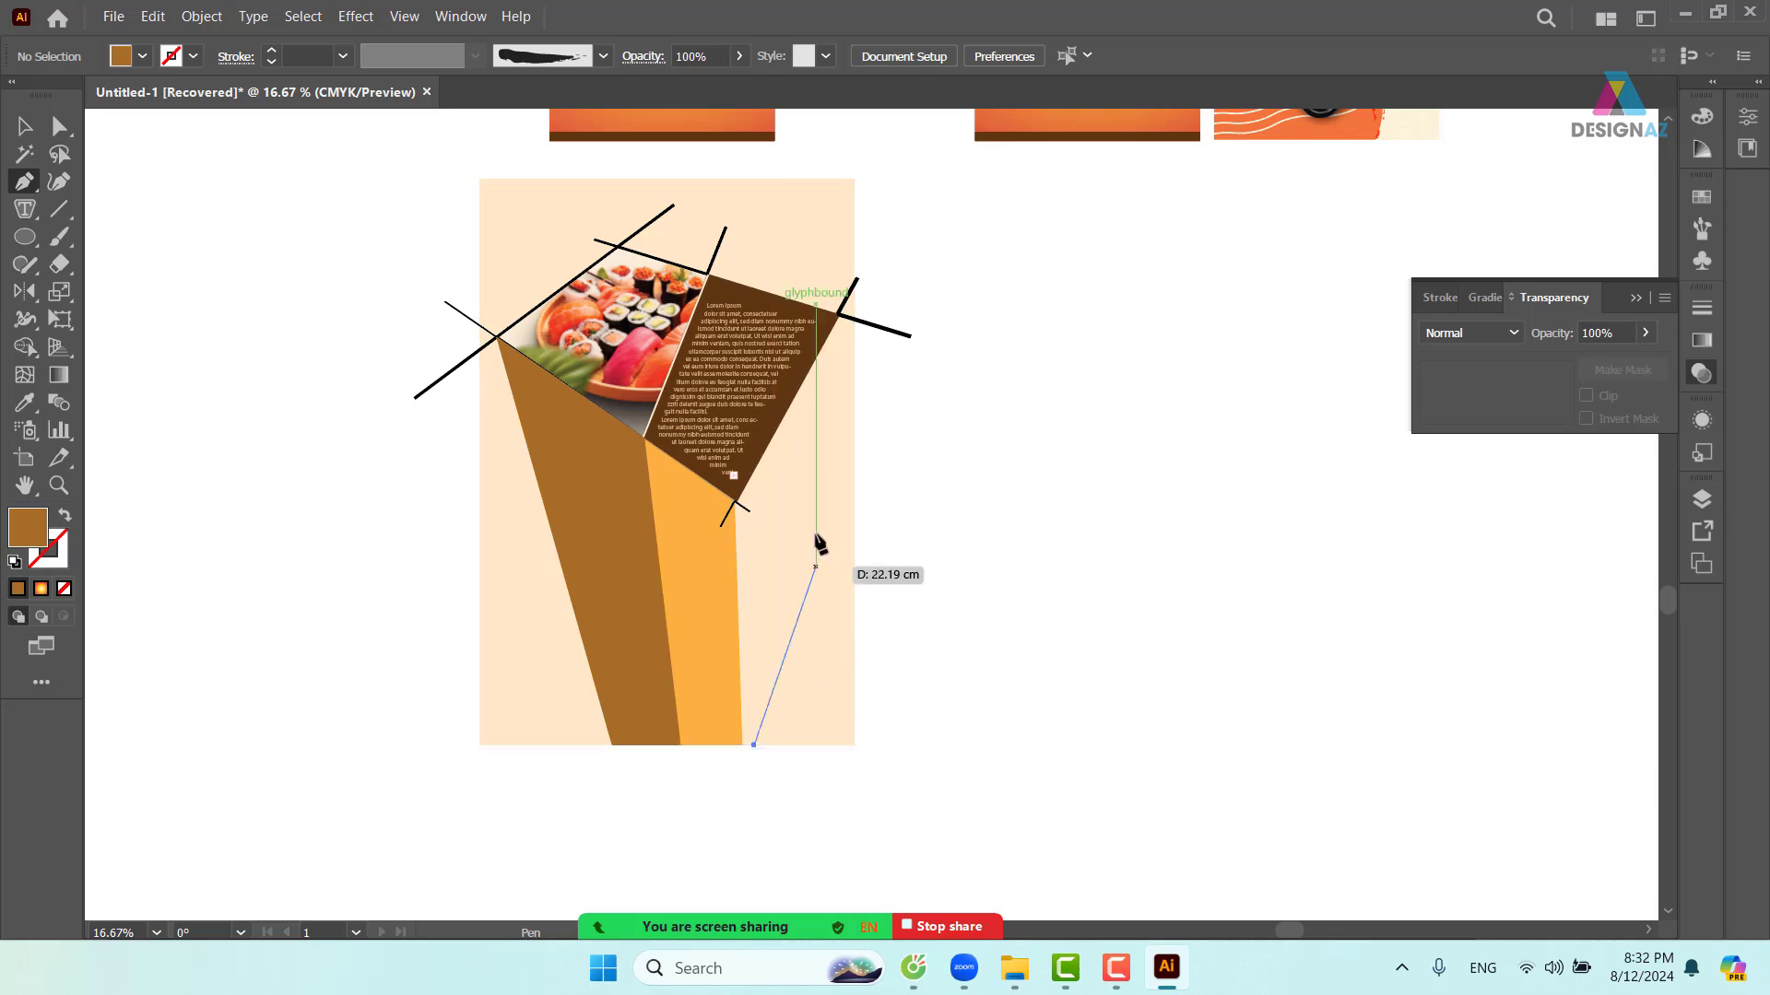
click(794, 745)
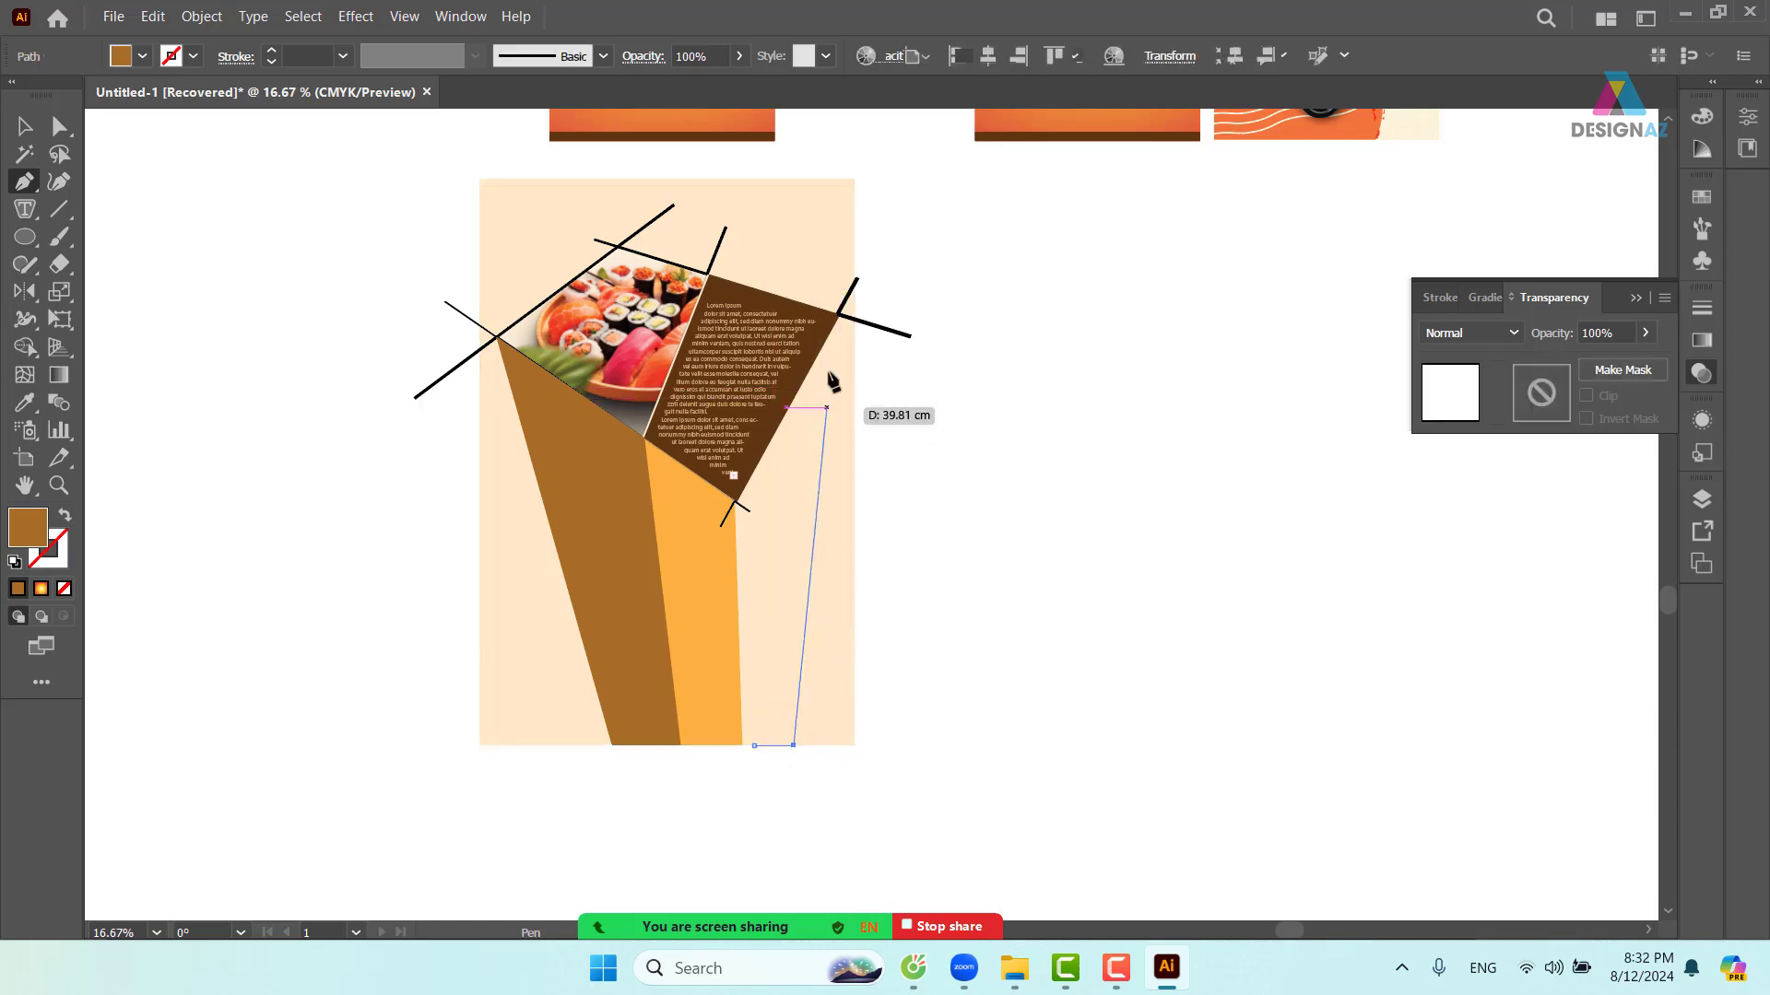
click(838, 342)
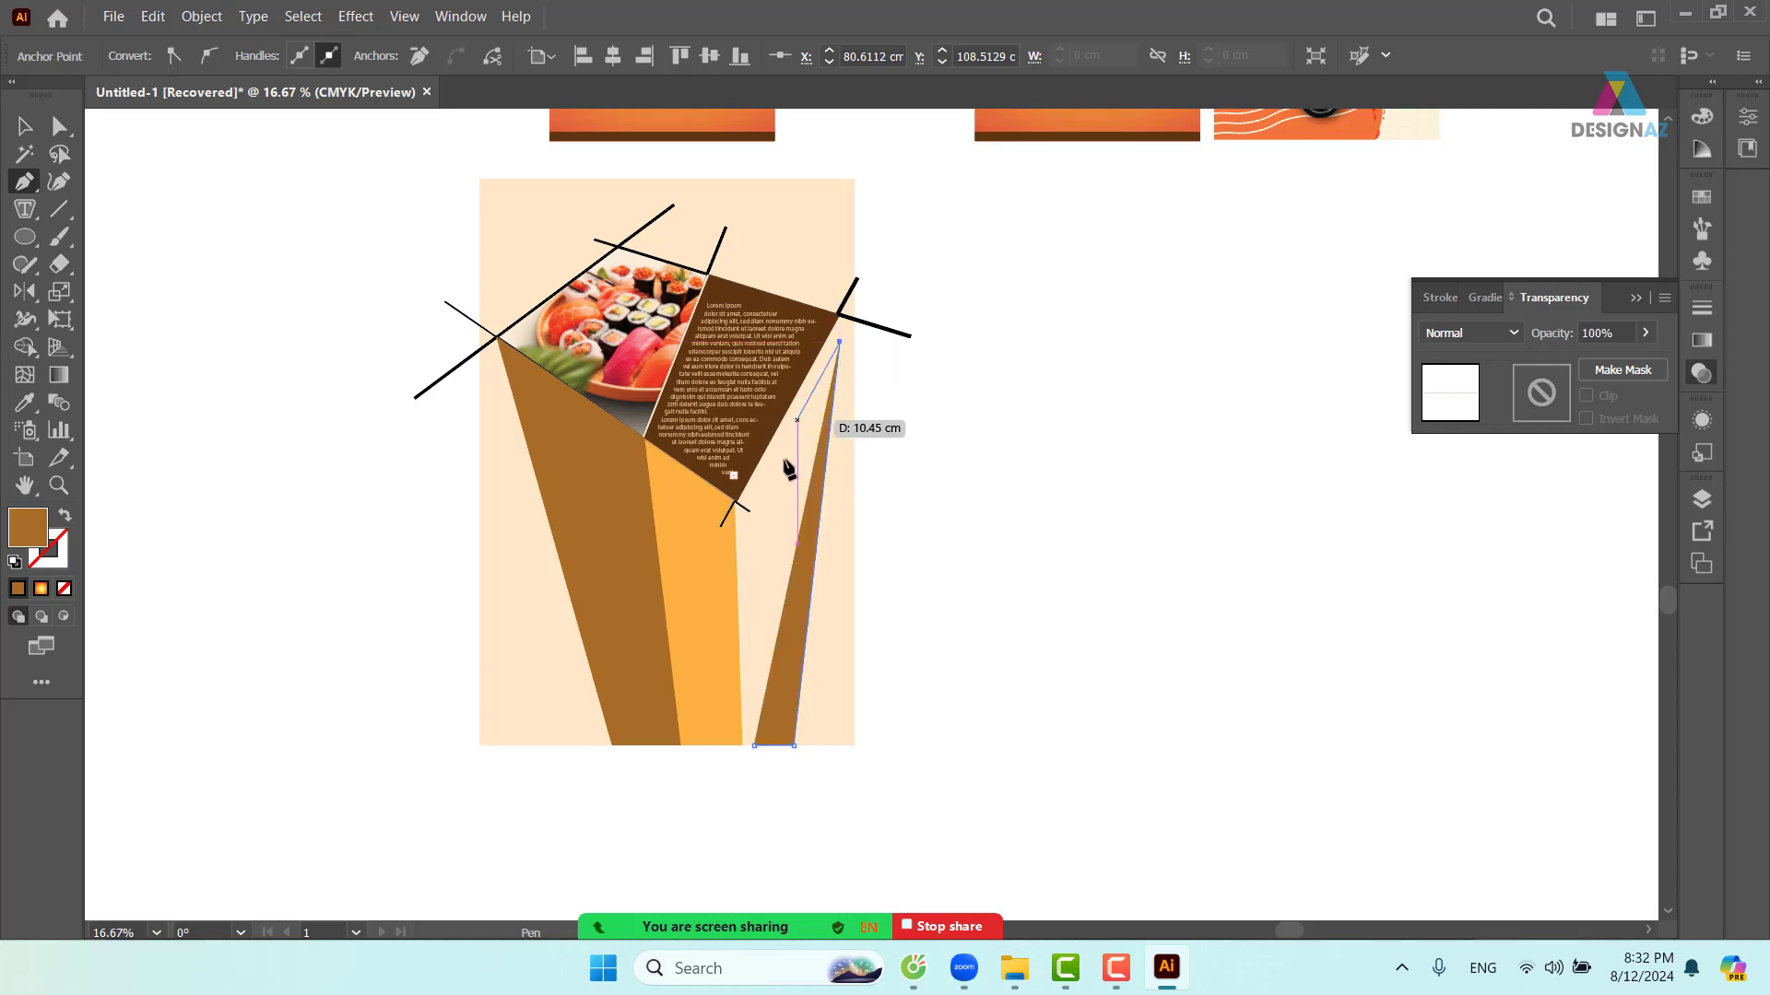
click(734, 498)
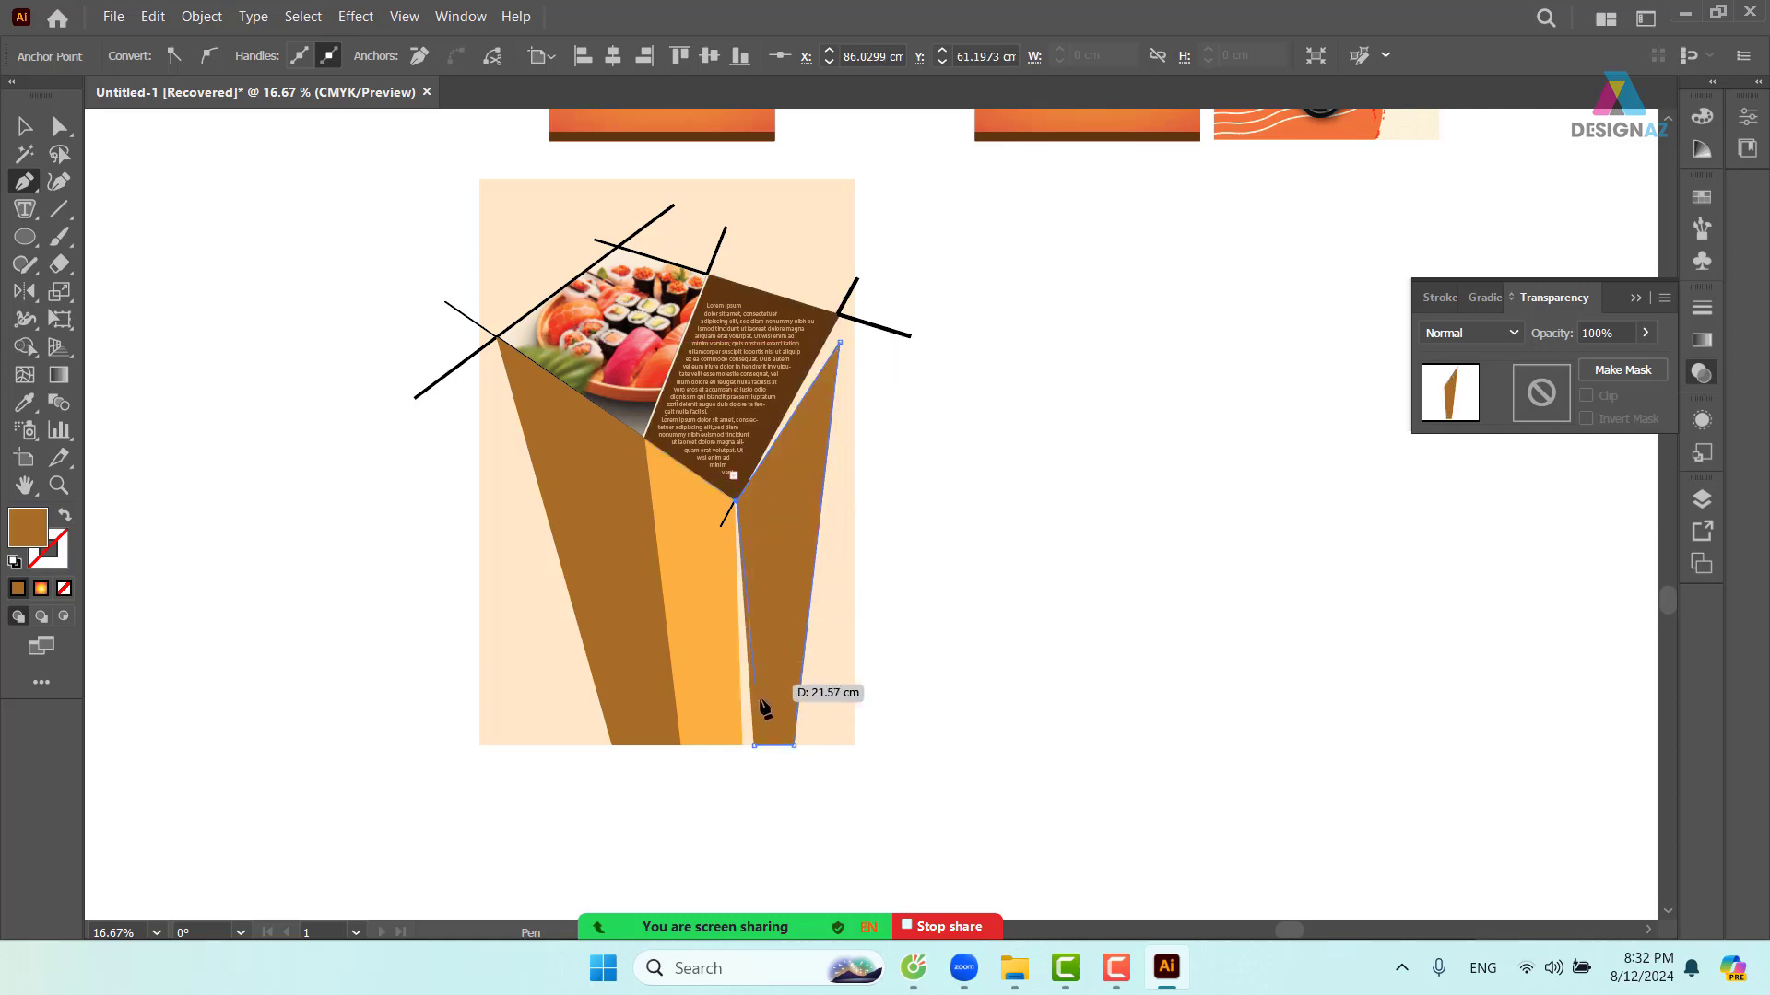
click(755, 746)
- Move the third shape's inner base corner against the orange shape and its upper tip onto the brown panel's outer corner
key(v)
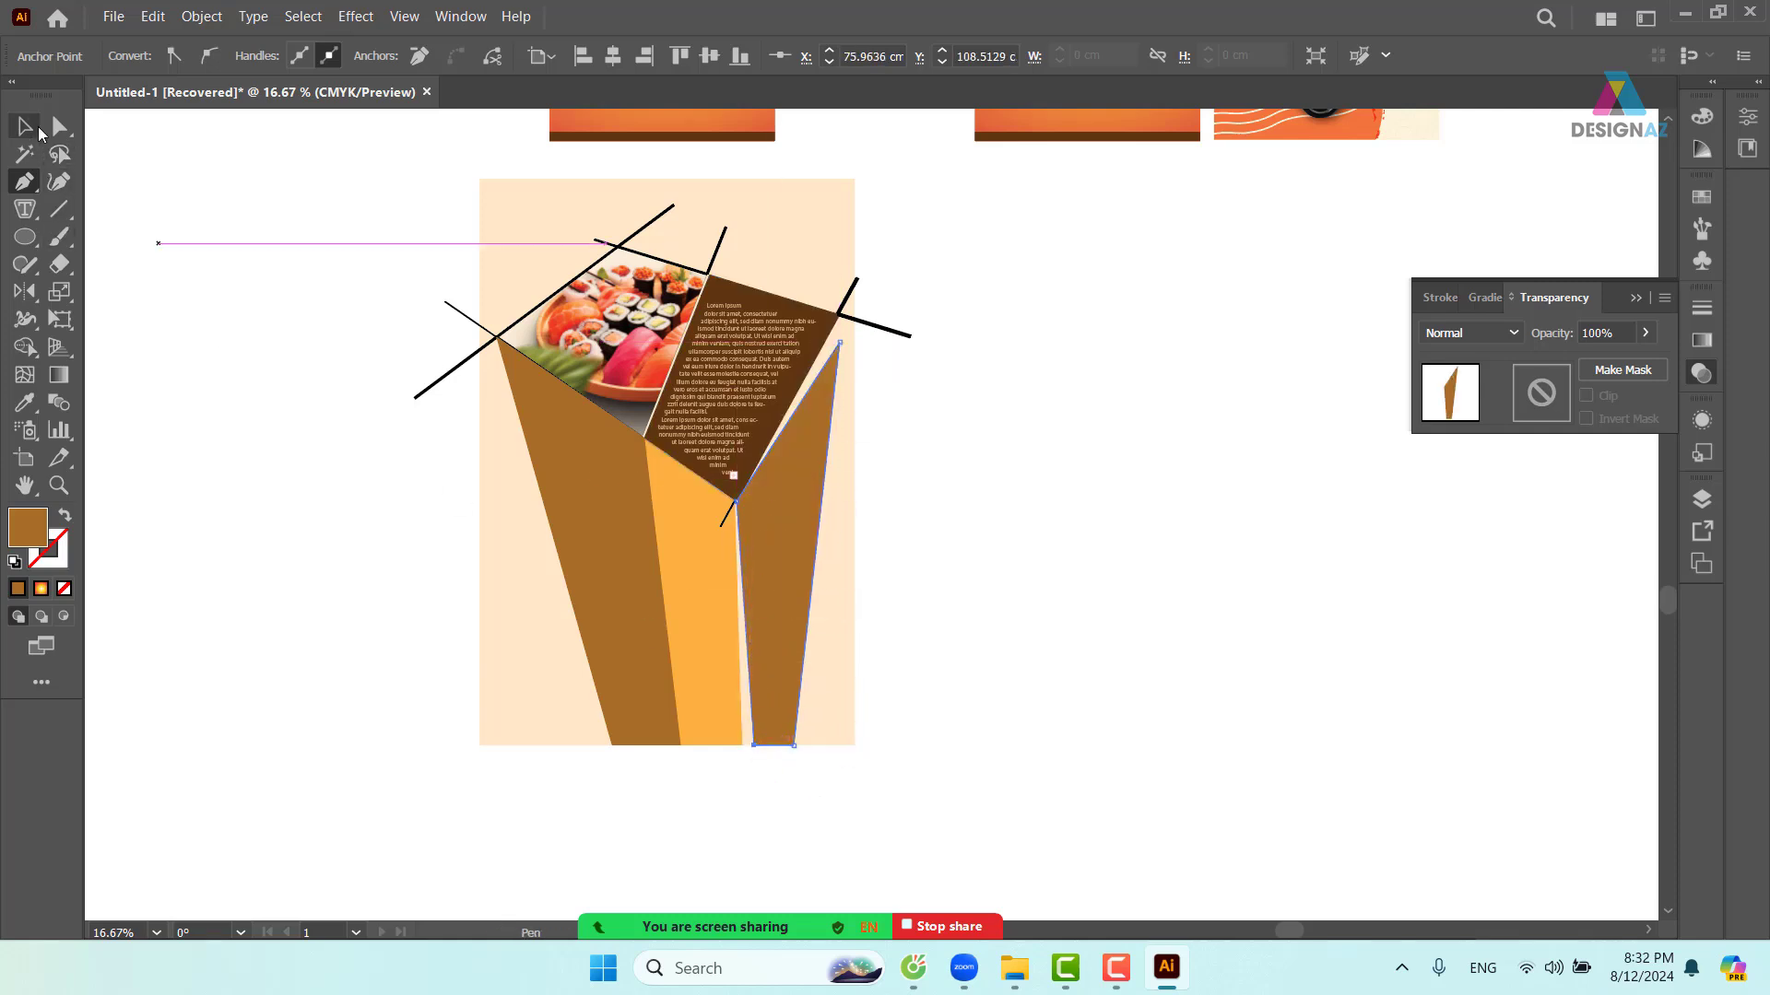
key(a)
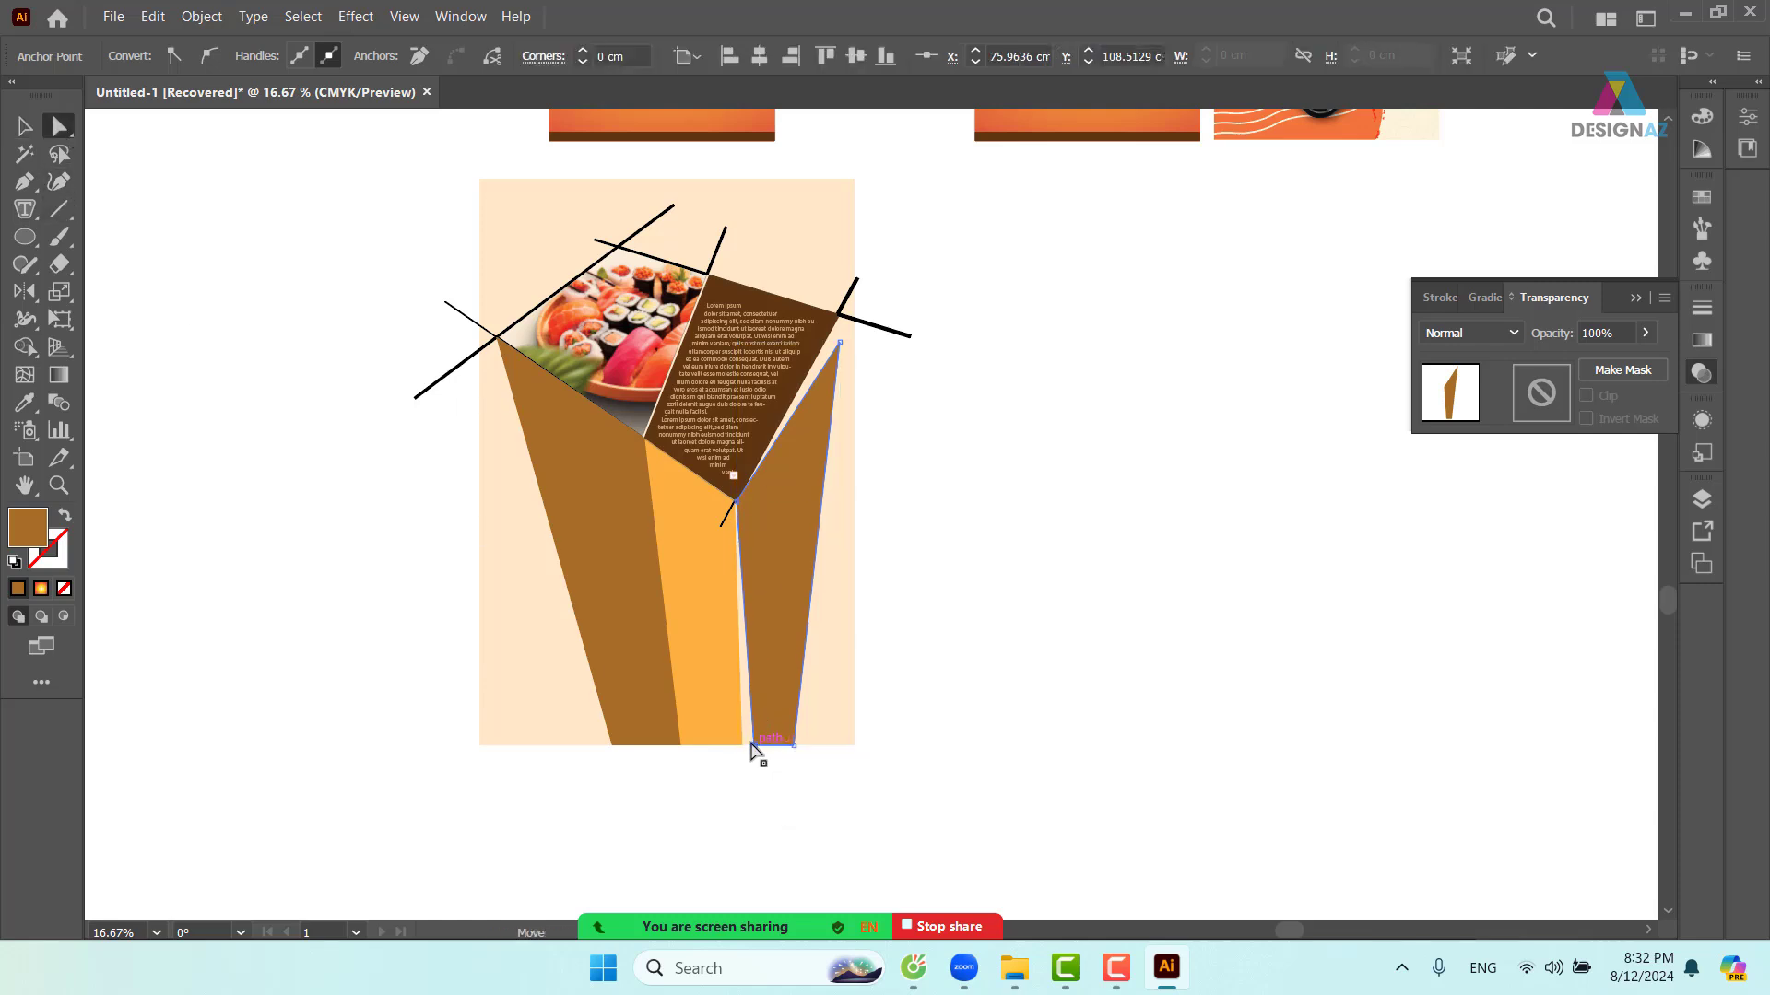
drag(756, 746, 743, 747)
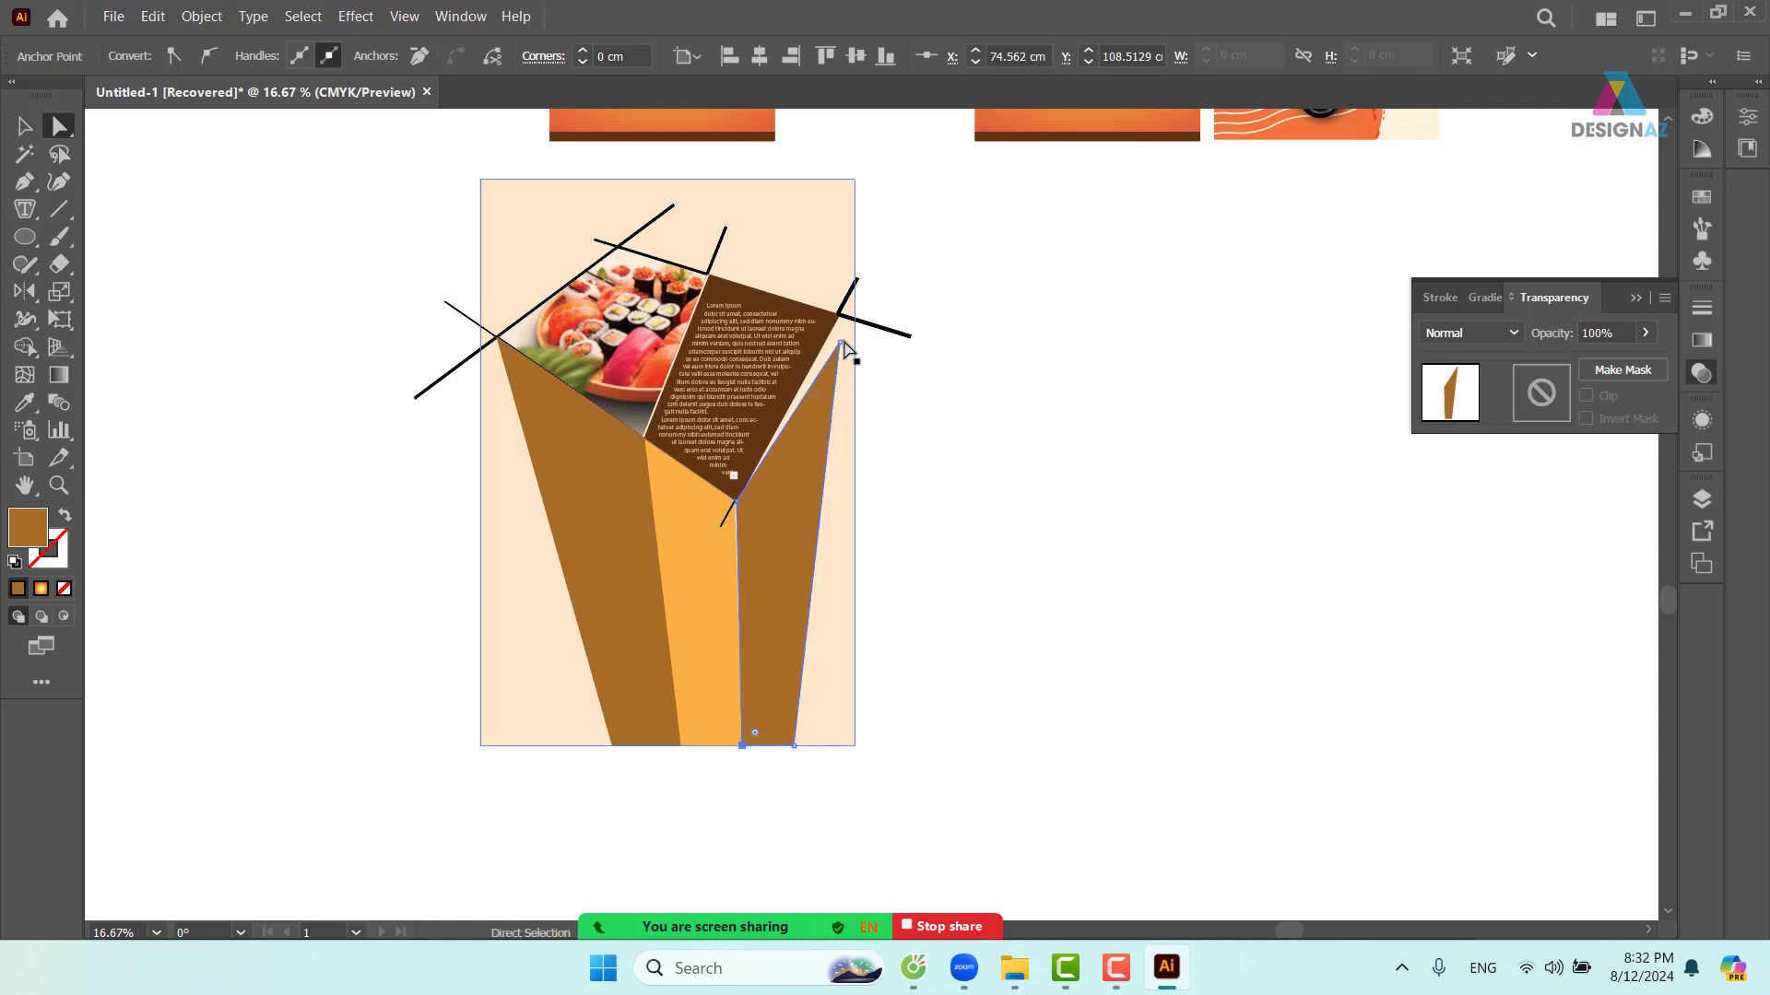
mouse_move(844, 349)
mouse_down()
mouse_move(844, 314)
mouse_move(837, 336)
mouse_up()
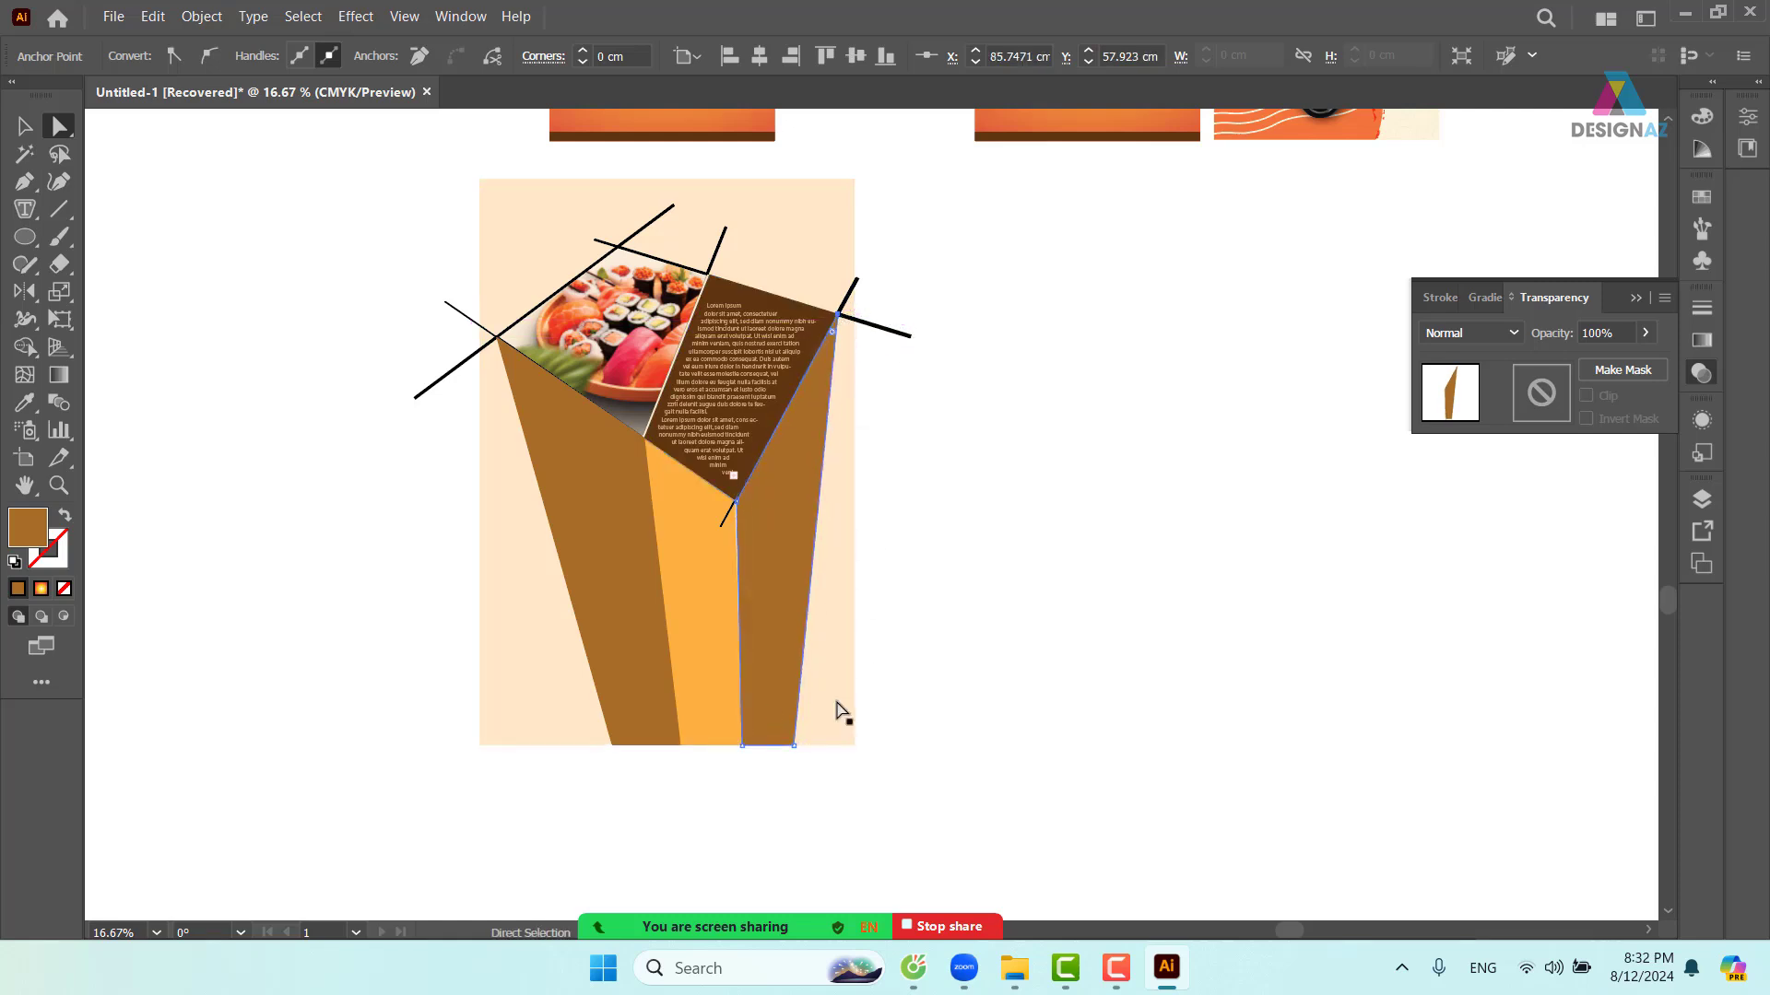
click(26, 128)
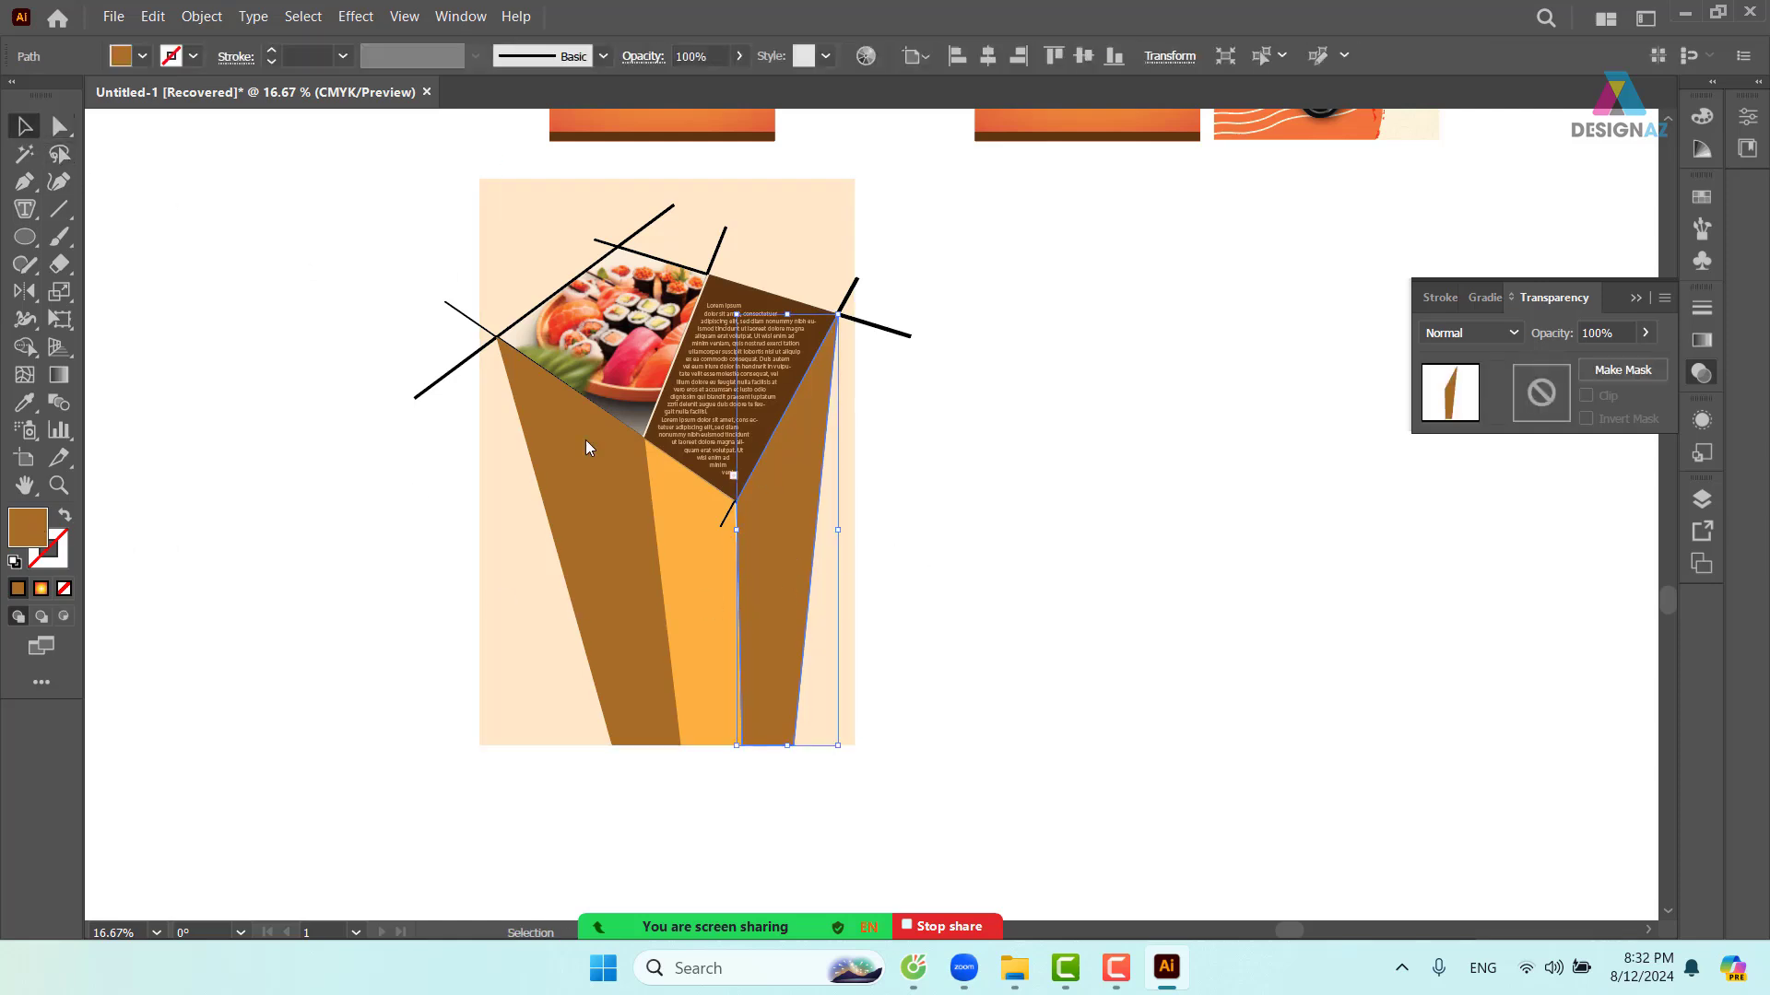
- Fill the third shape with light tan EAB26E and clear the selection
double_click(28, 527)
drag(1098, 296, 1122, 266)
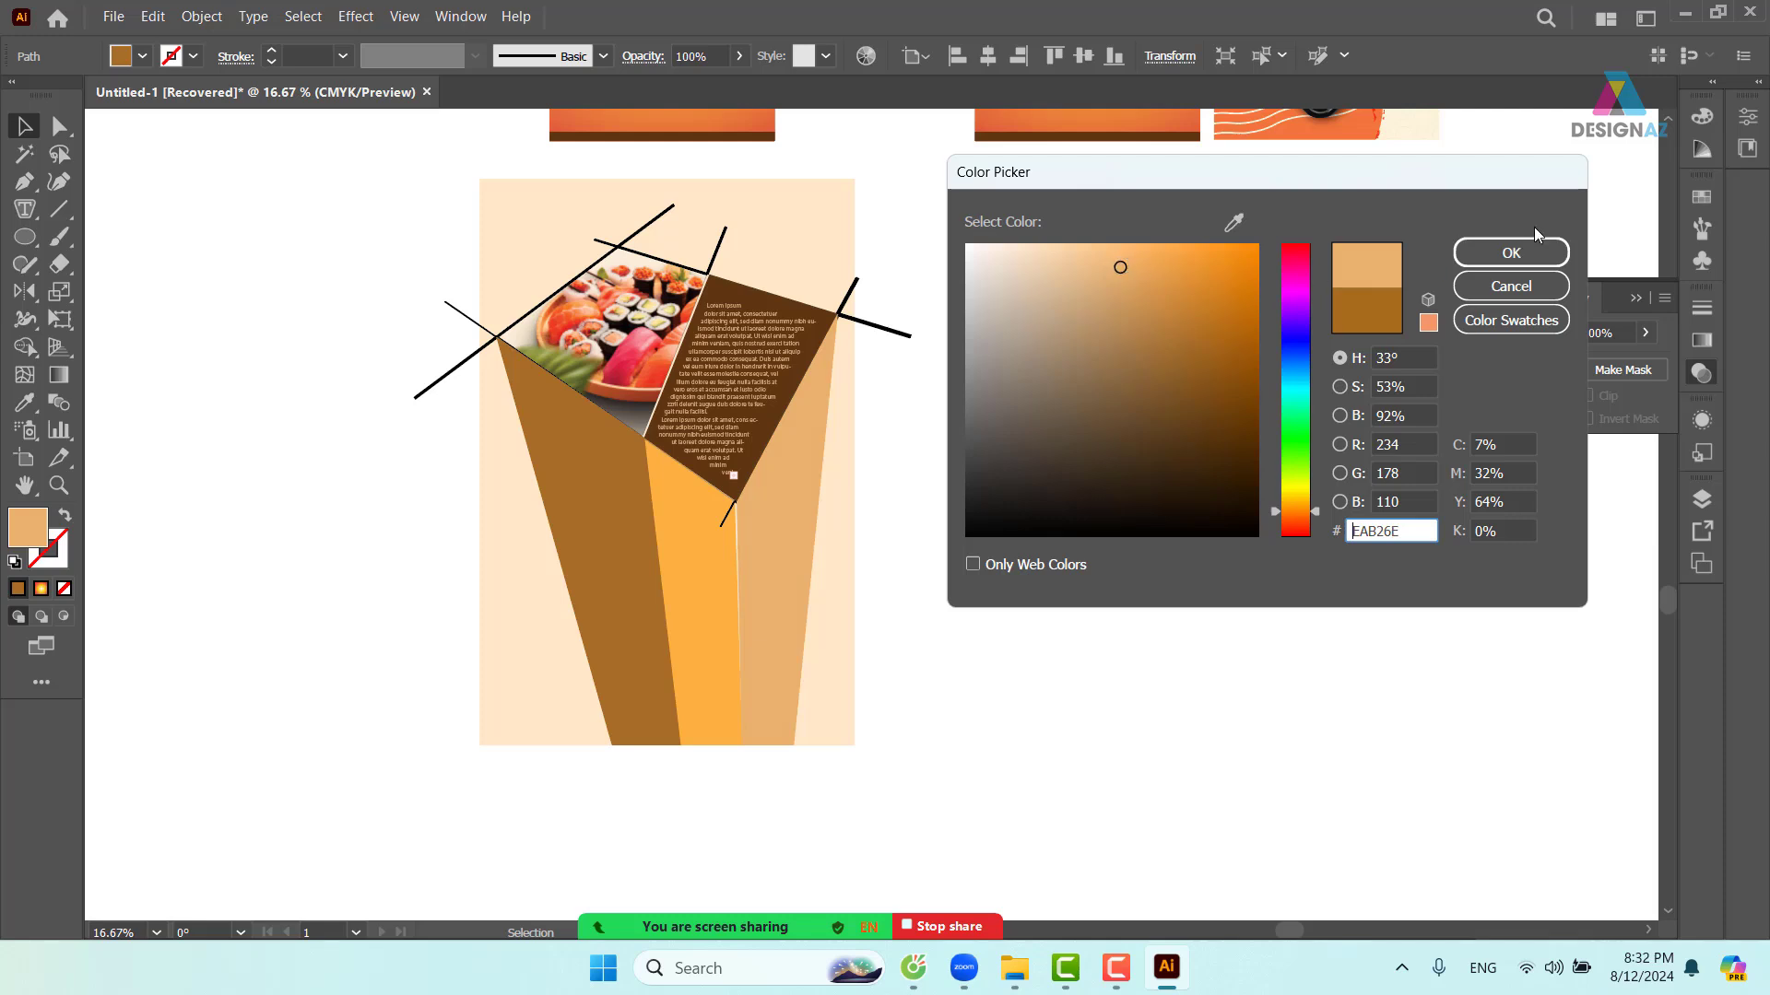
click(1511, 253)
click(932, 622)
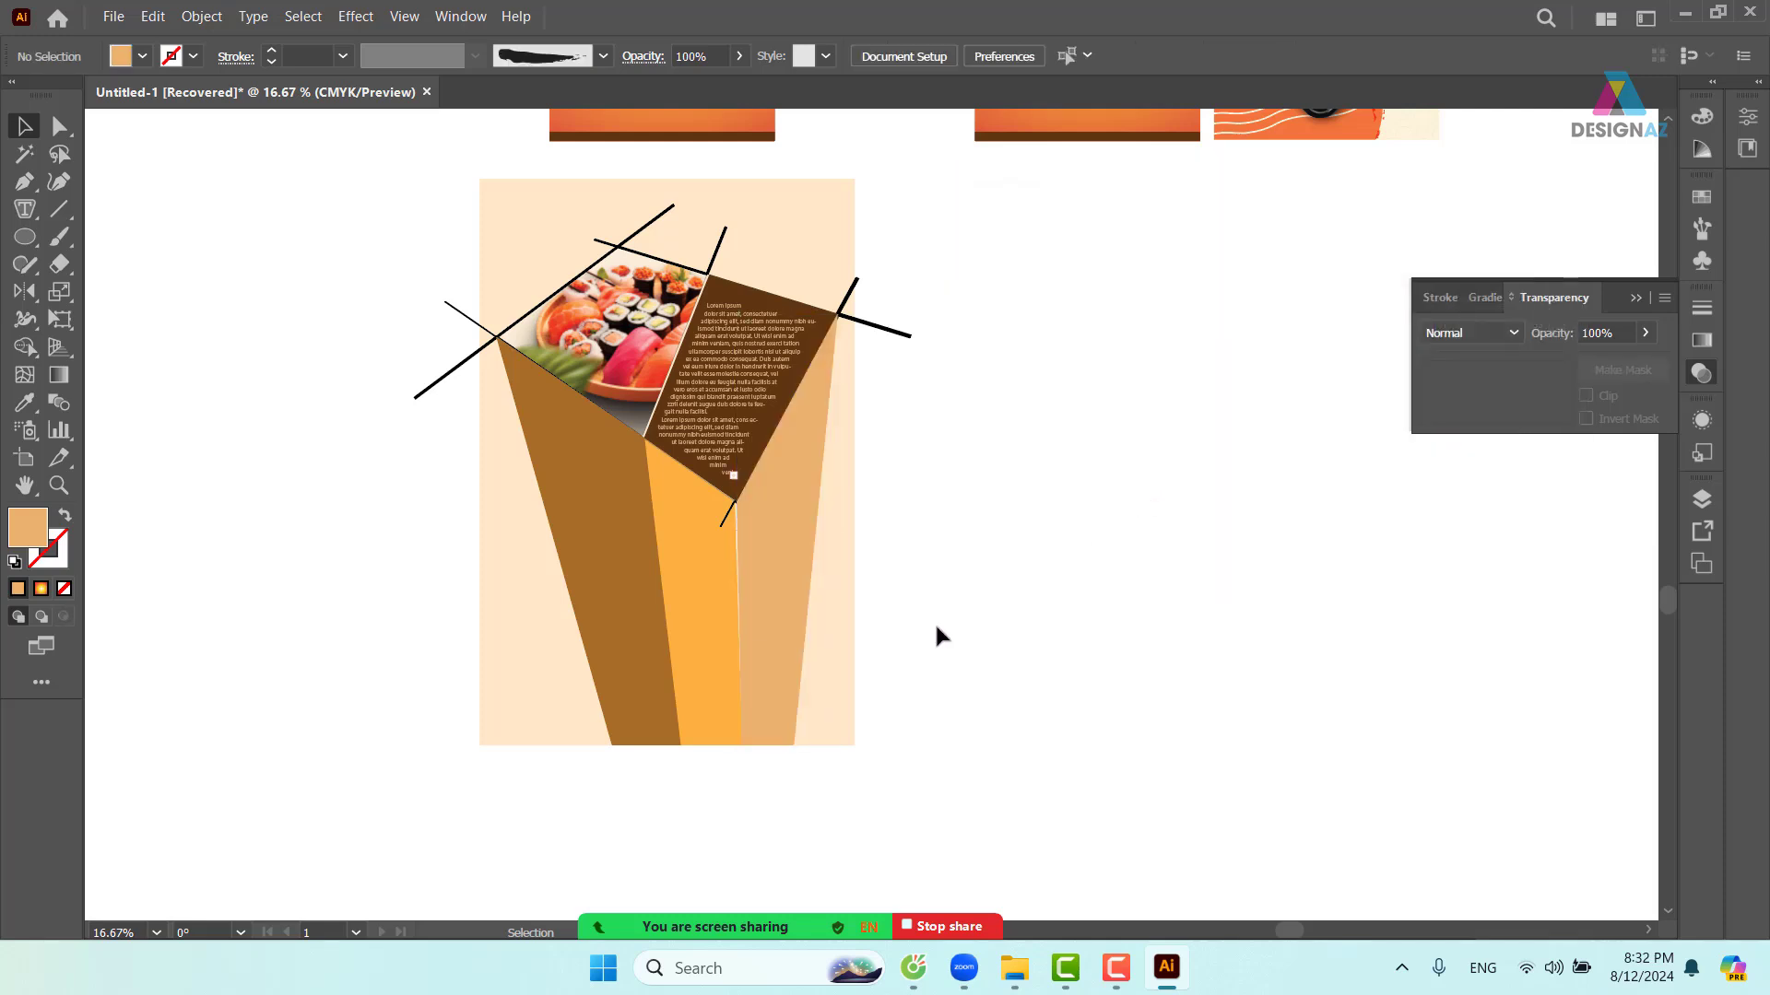
- Set the light tan shape's opacity to 50%
click(743, 599)
click(719, 55)
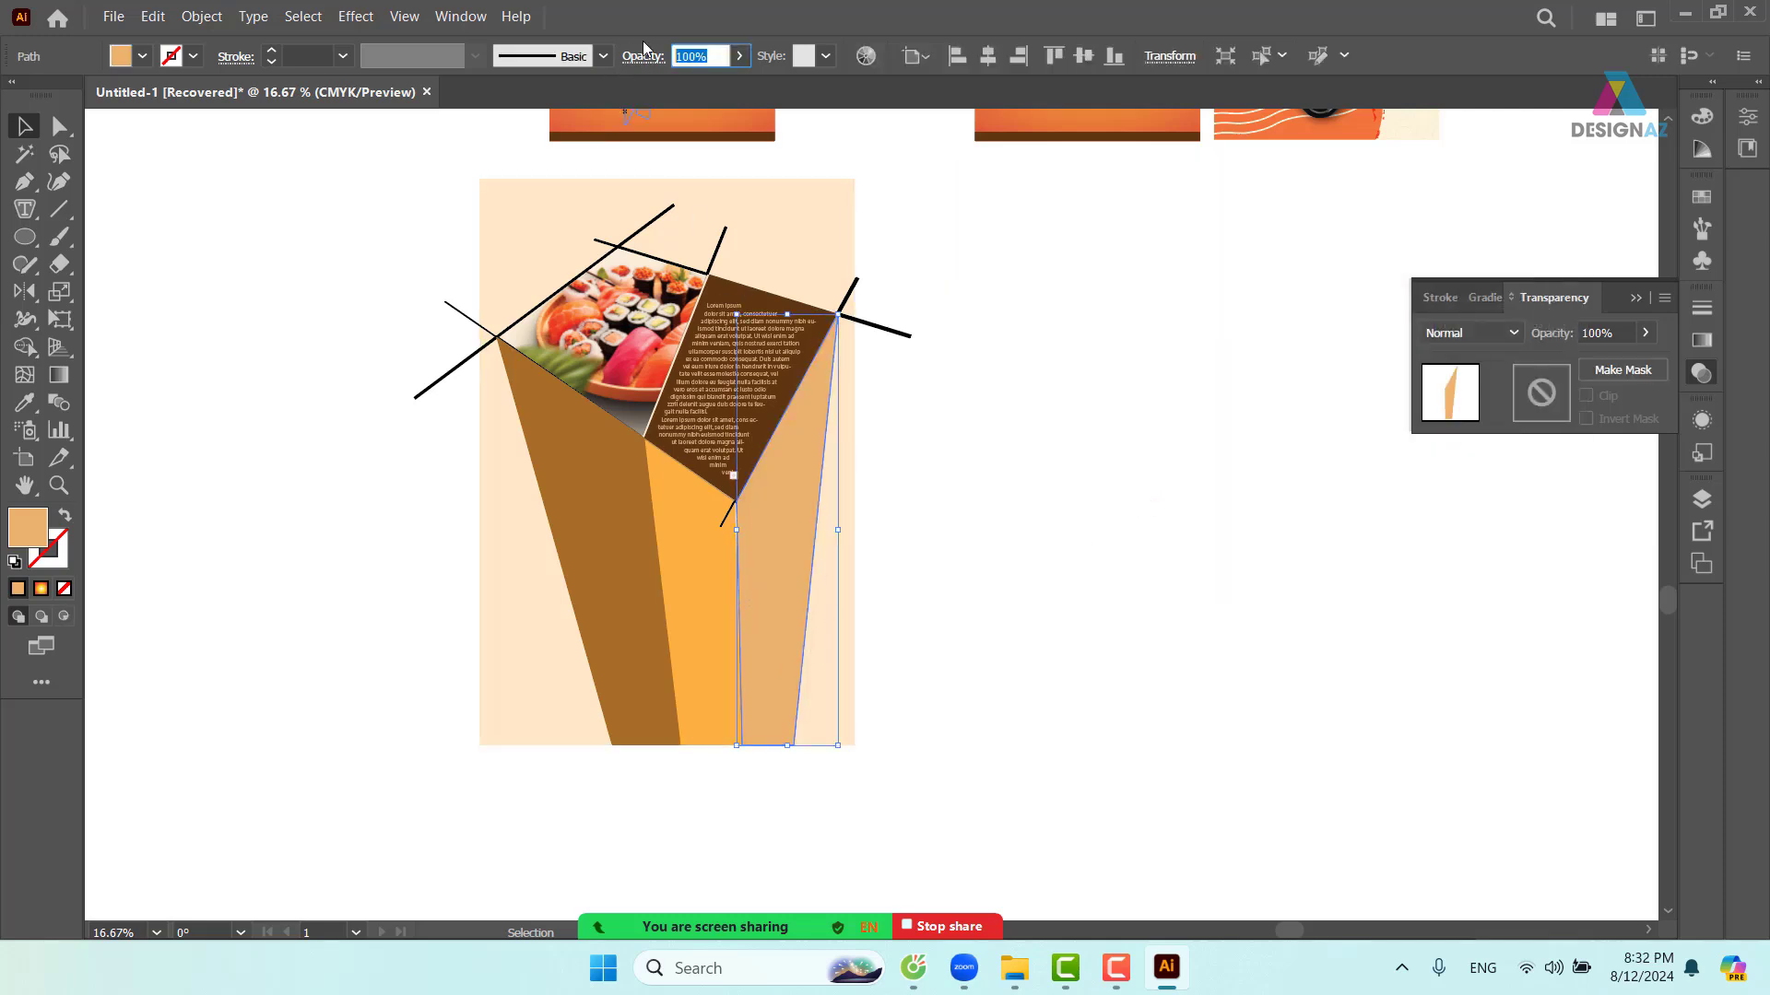
text(50)
key(Return)
- Set the poster background's opacity to 50%
click(703, 638)
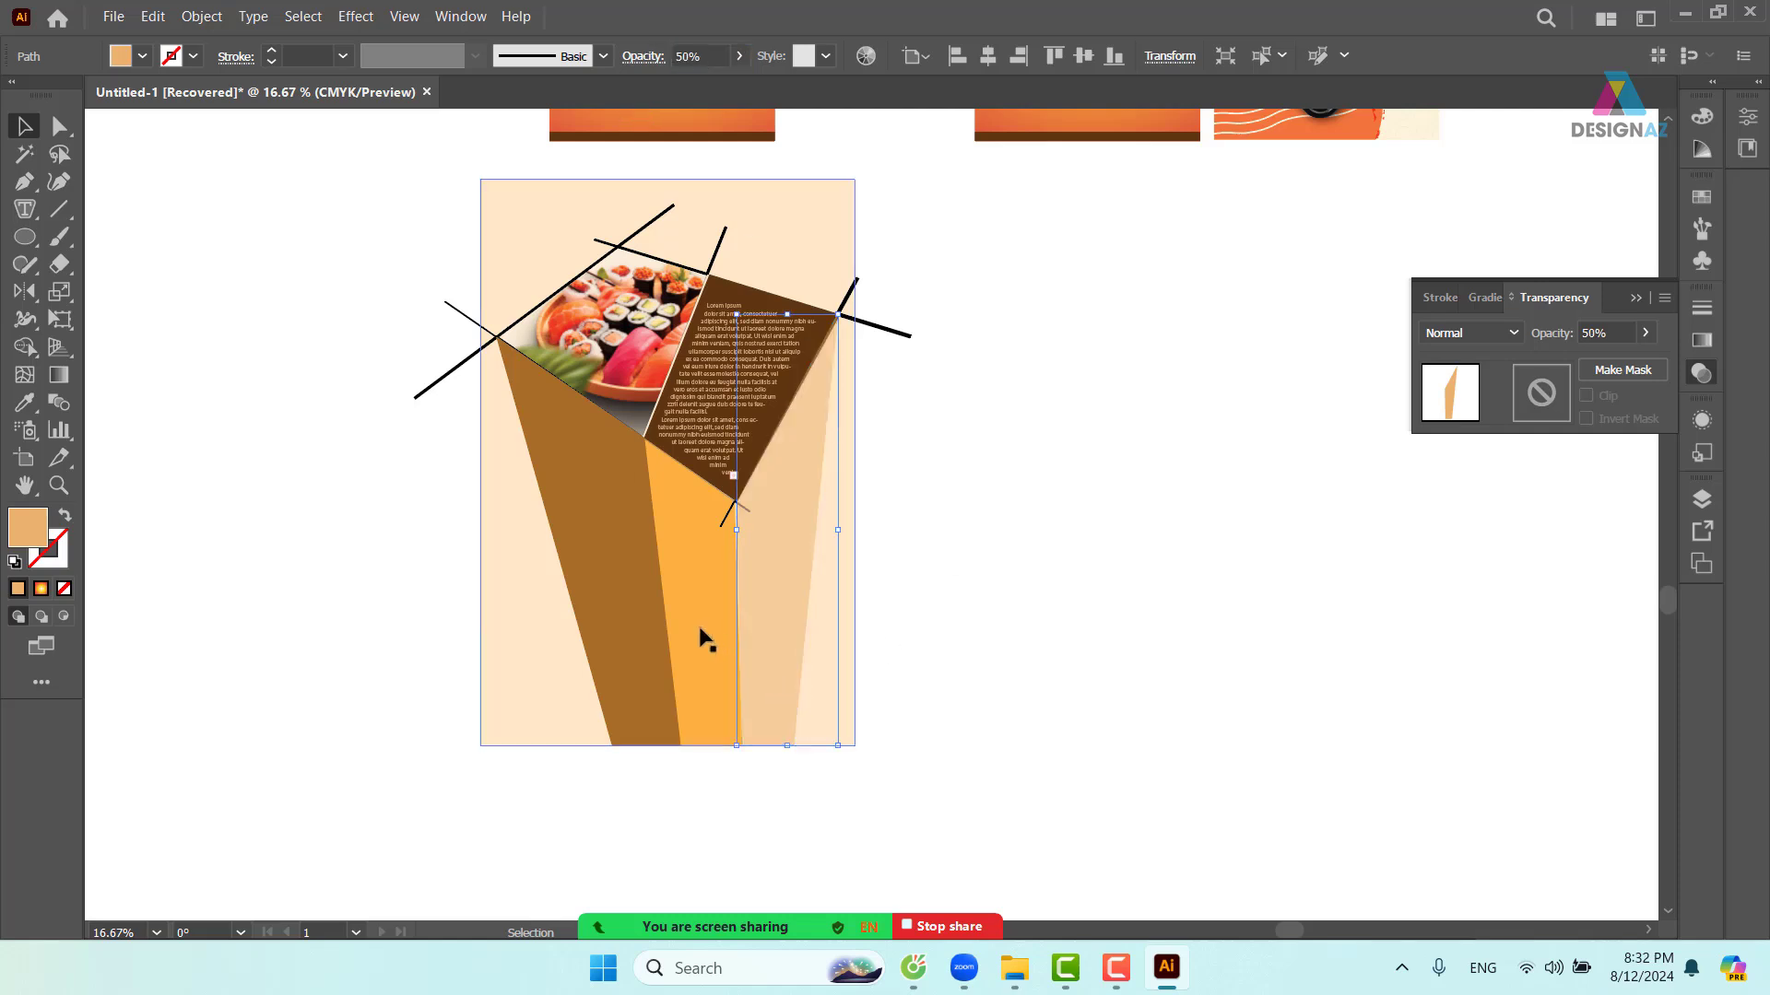
click(710, 55)
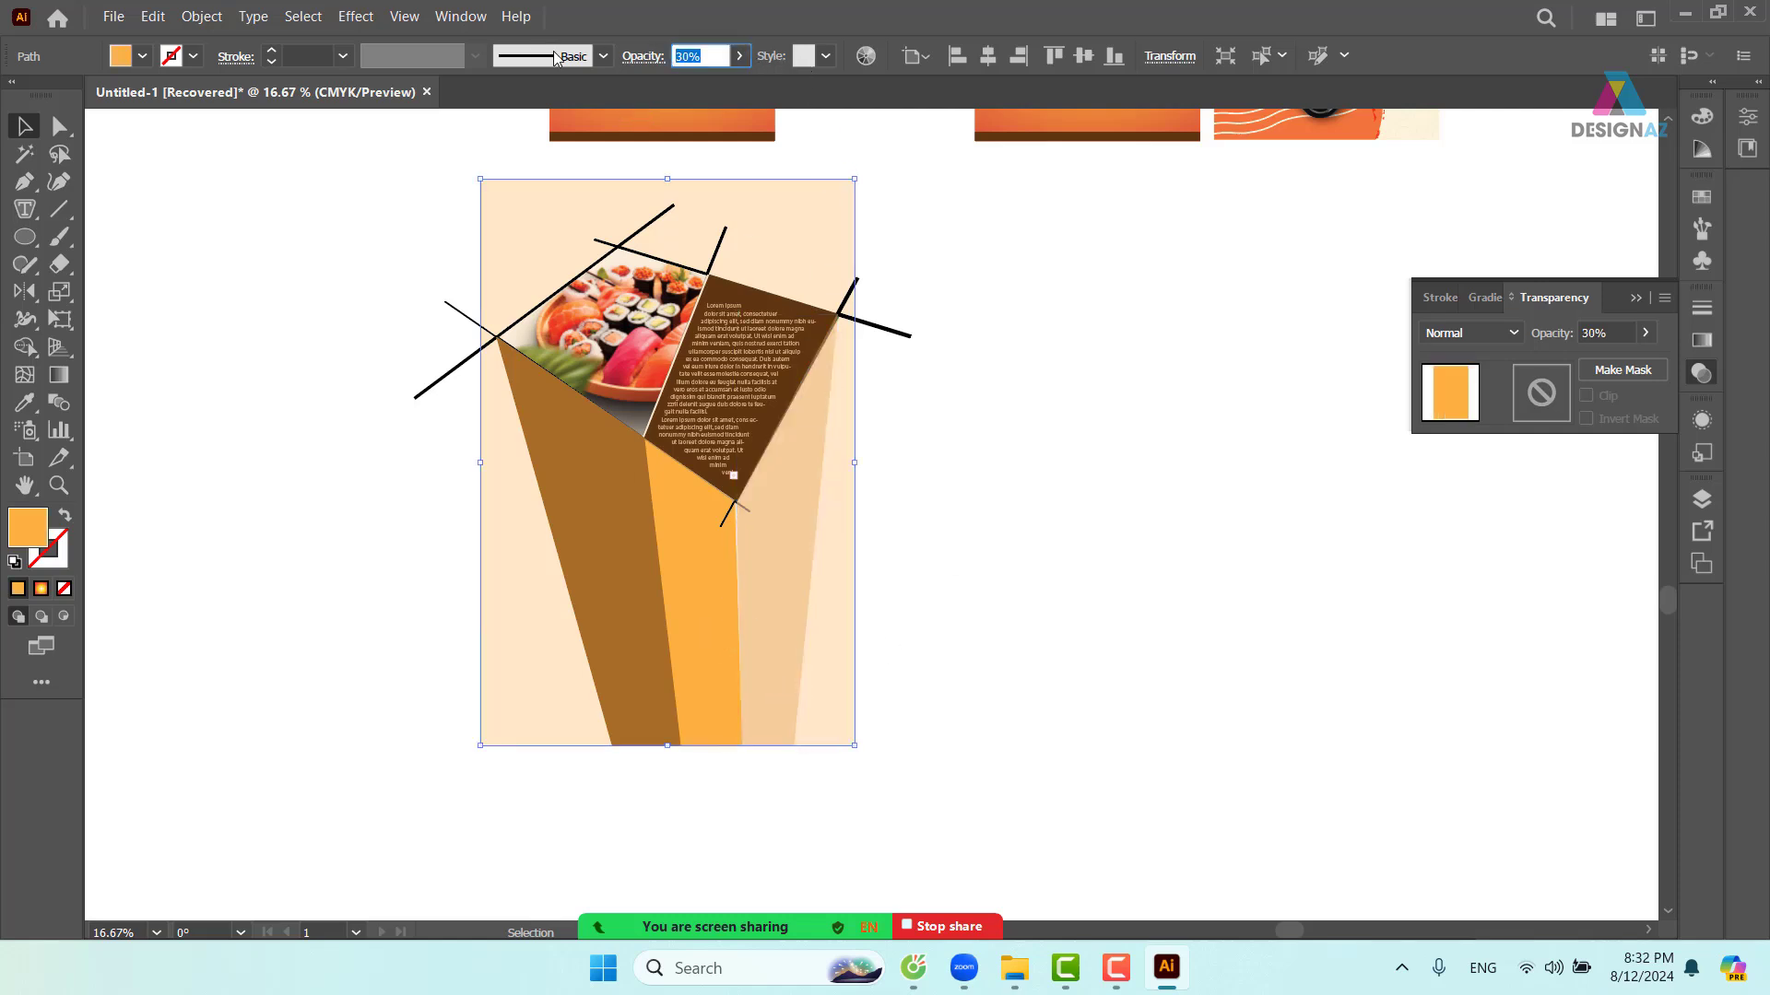
text(50)
key(Return)
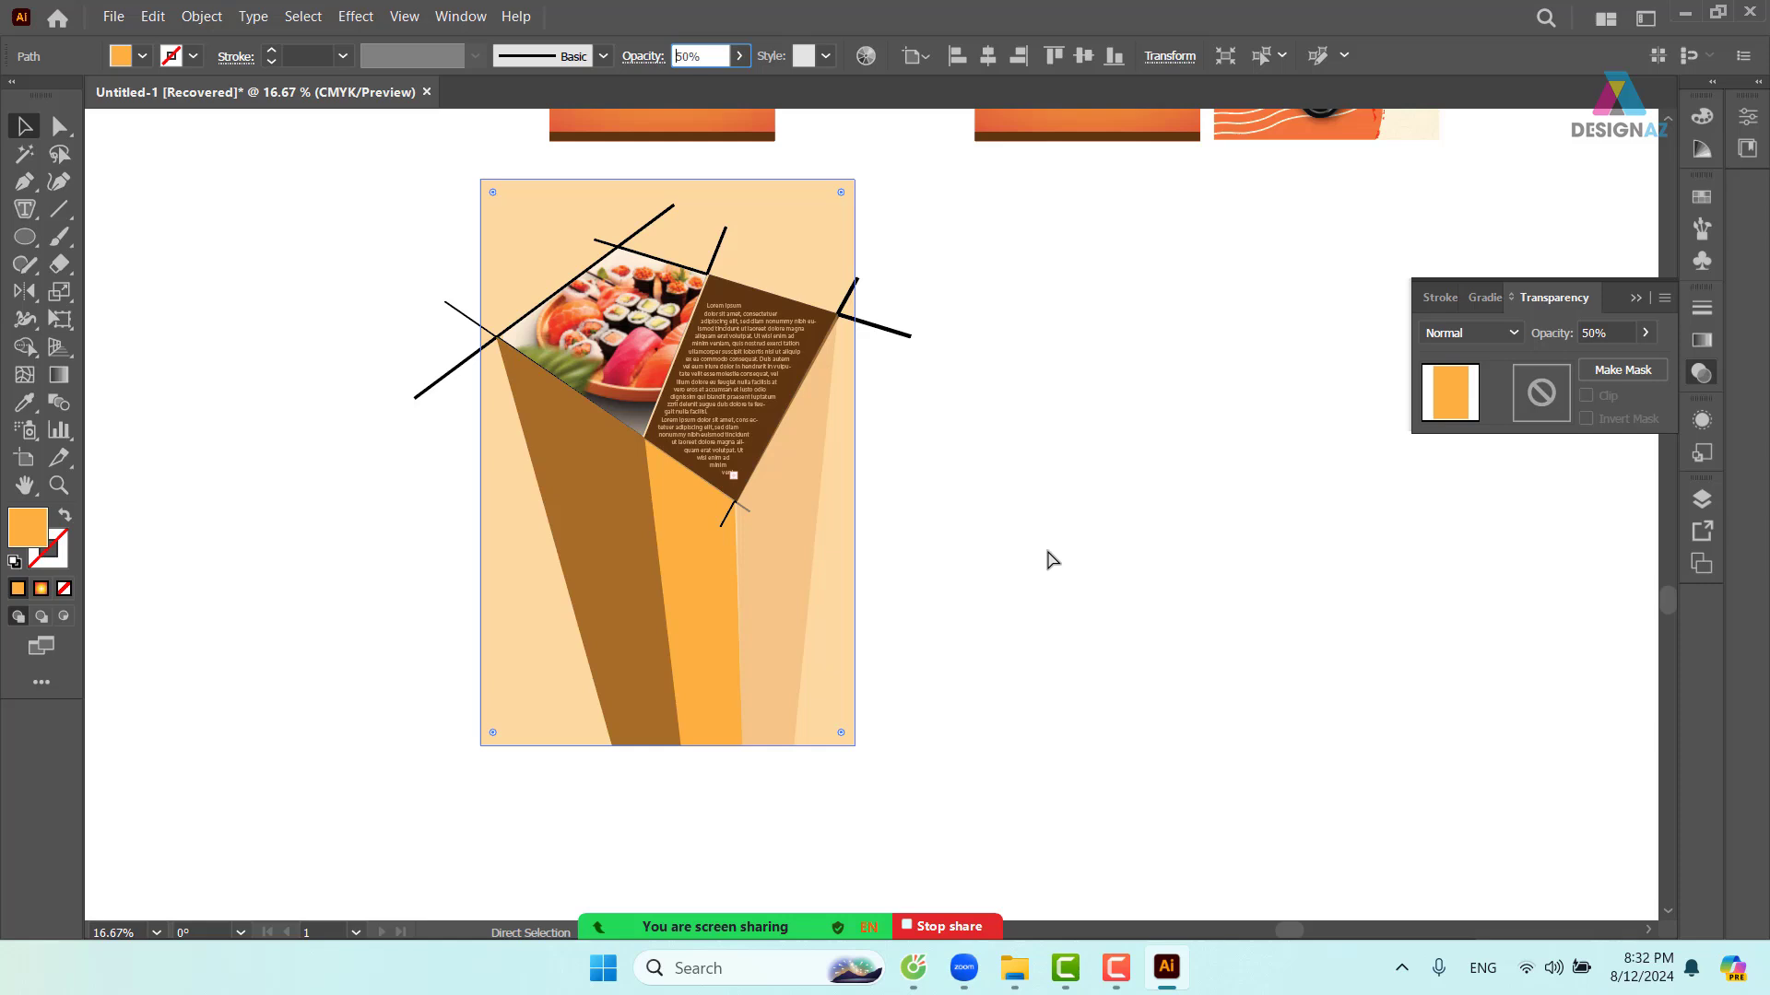
- Set the middle orange shape's opacity to 50% and clear the selection
click(1076, 670)
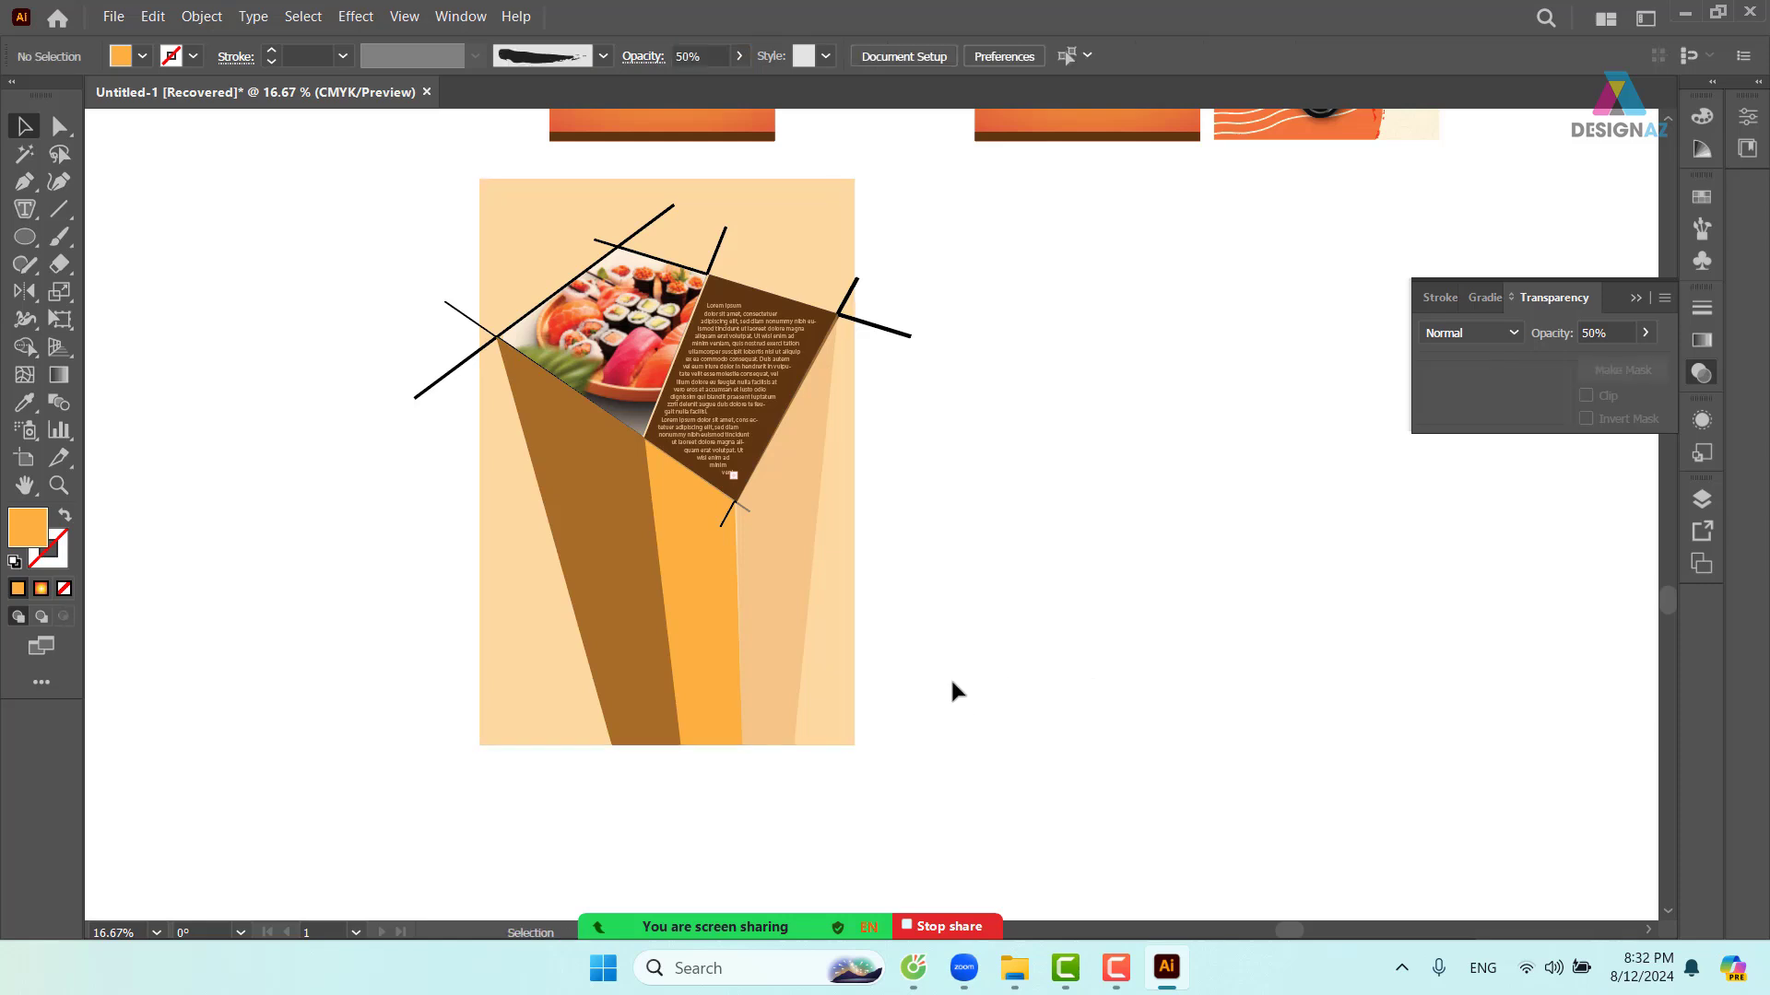
click(717, 677)
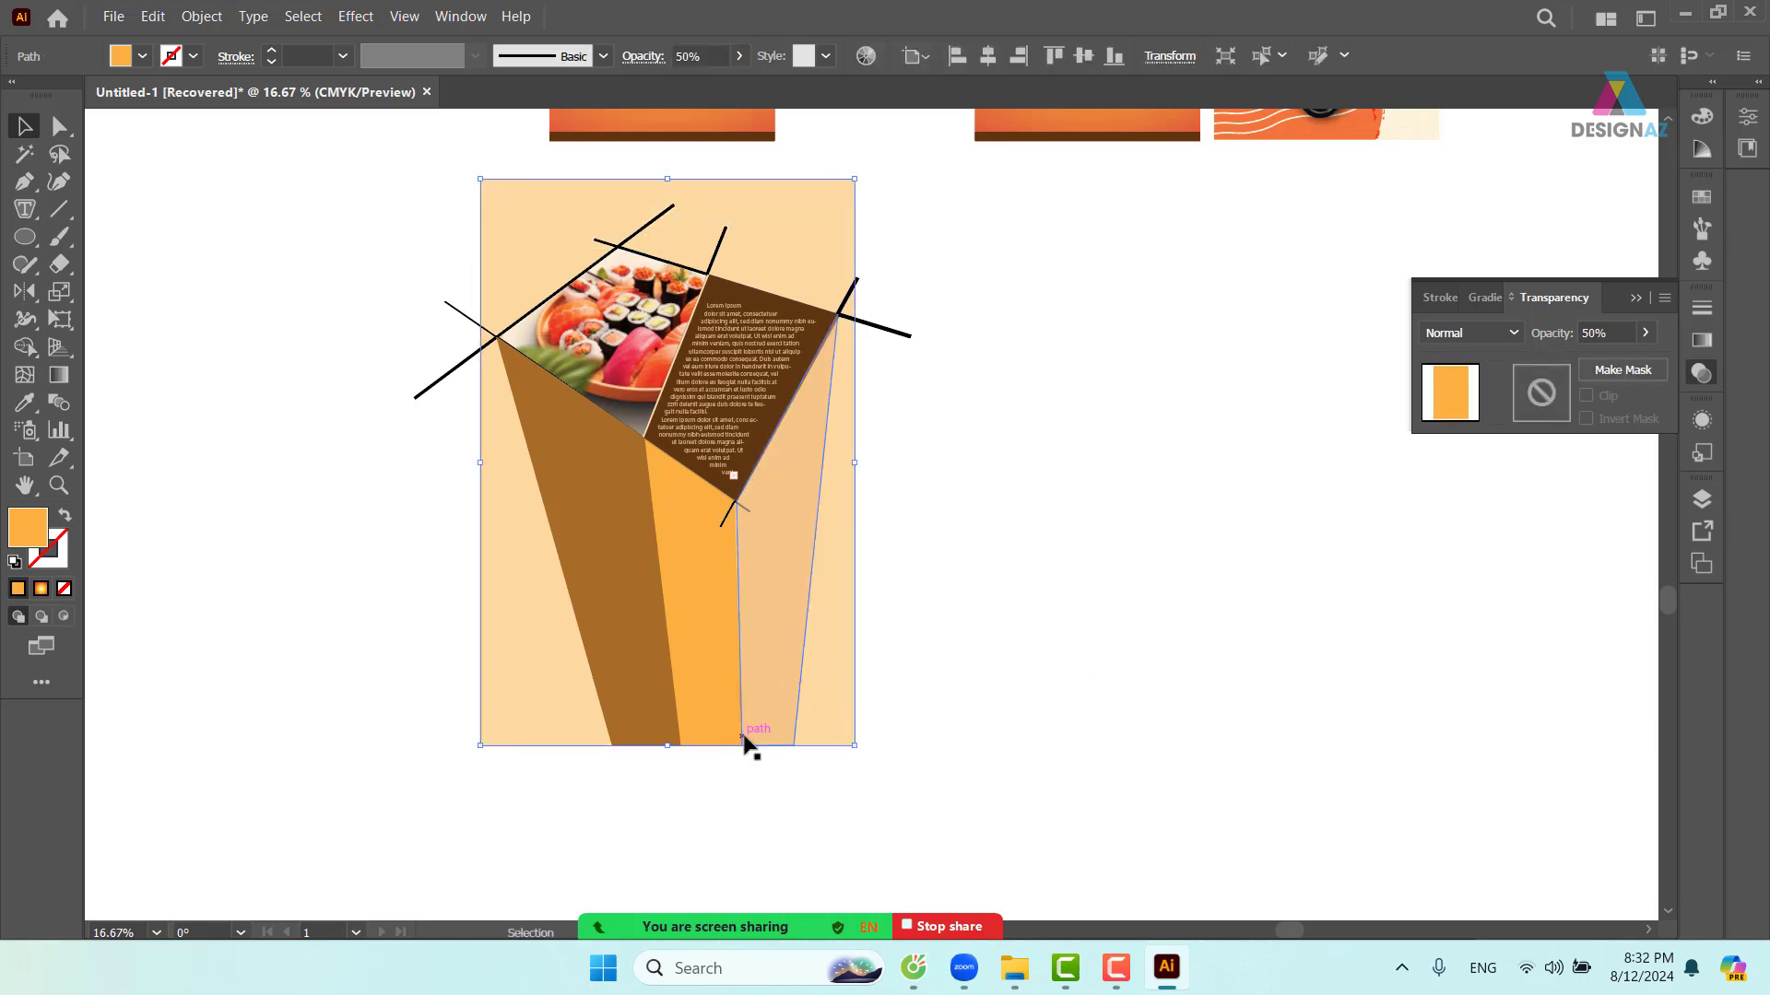
click(1097, 701)
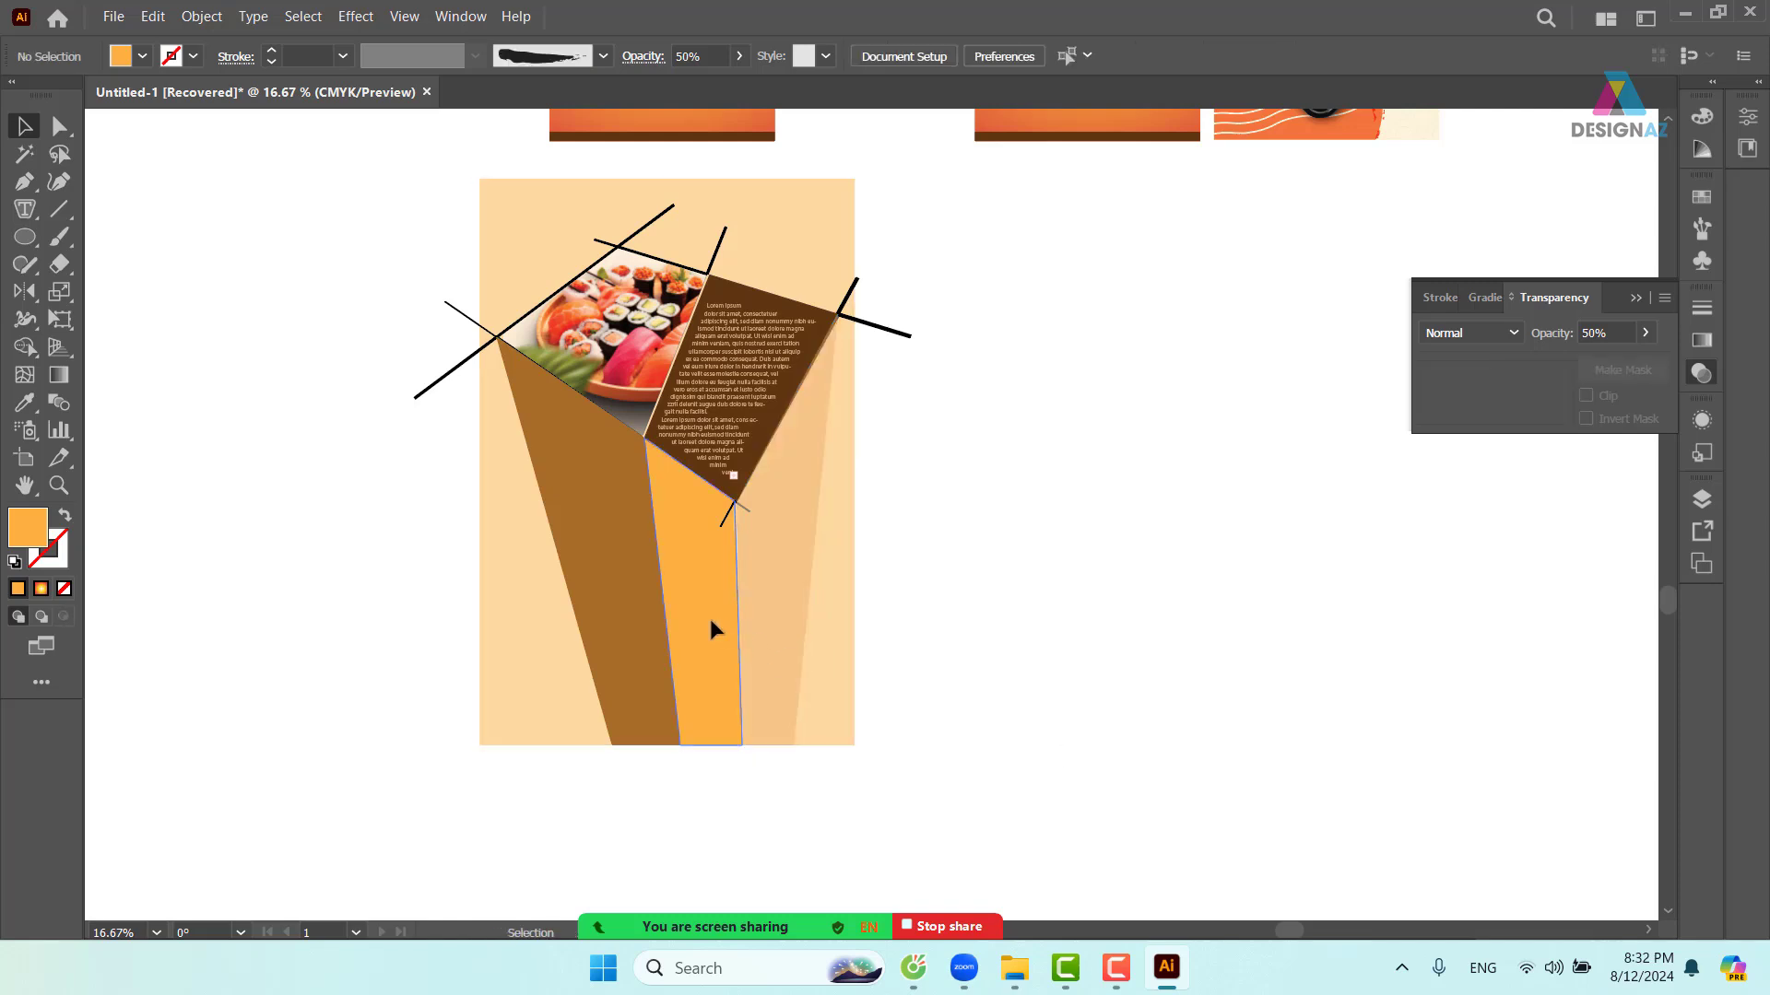
click(721, 695)
click(715, 51)
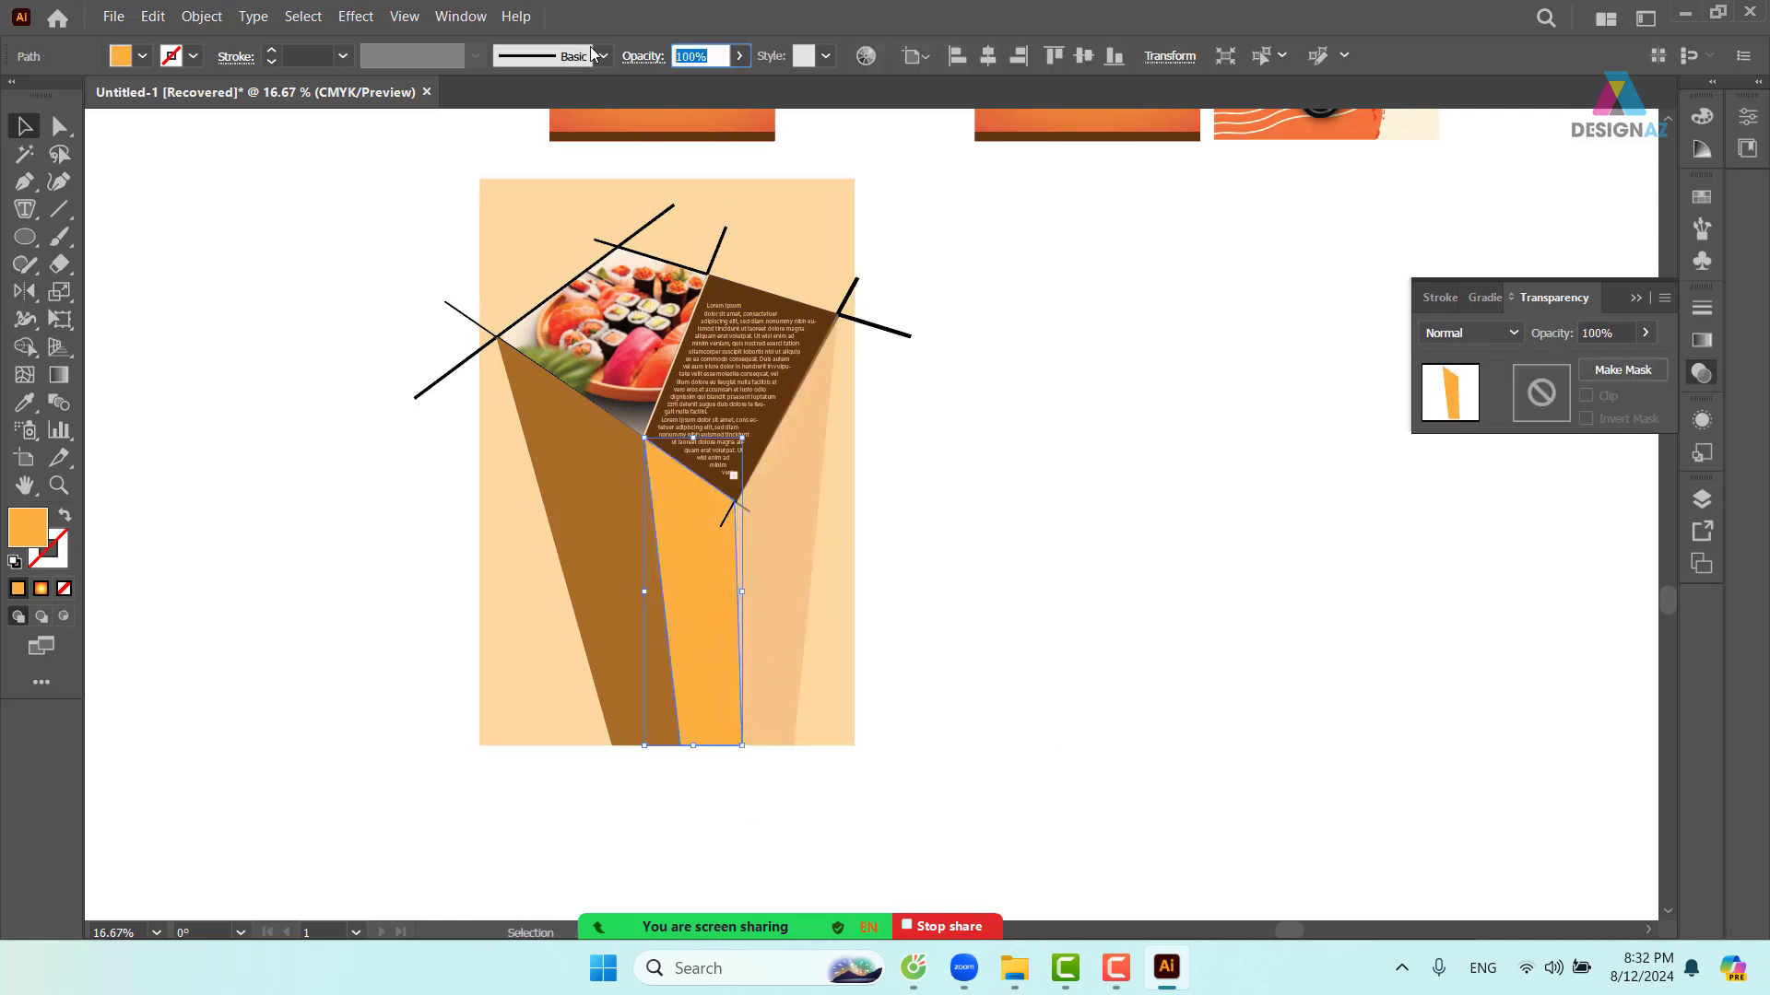
text(50)
key(Return)
click(981, 525)
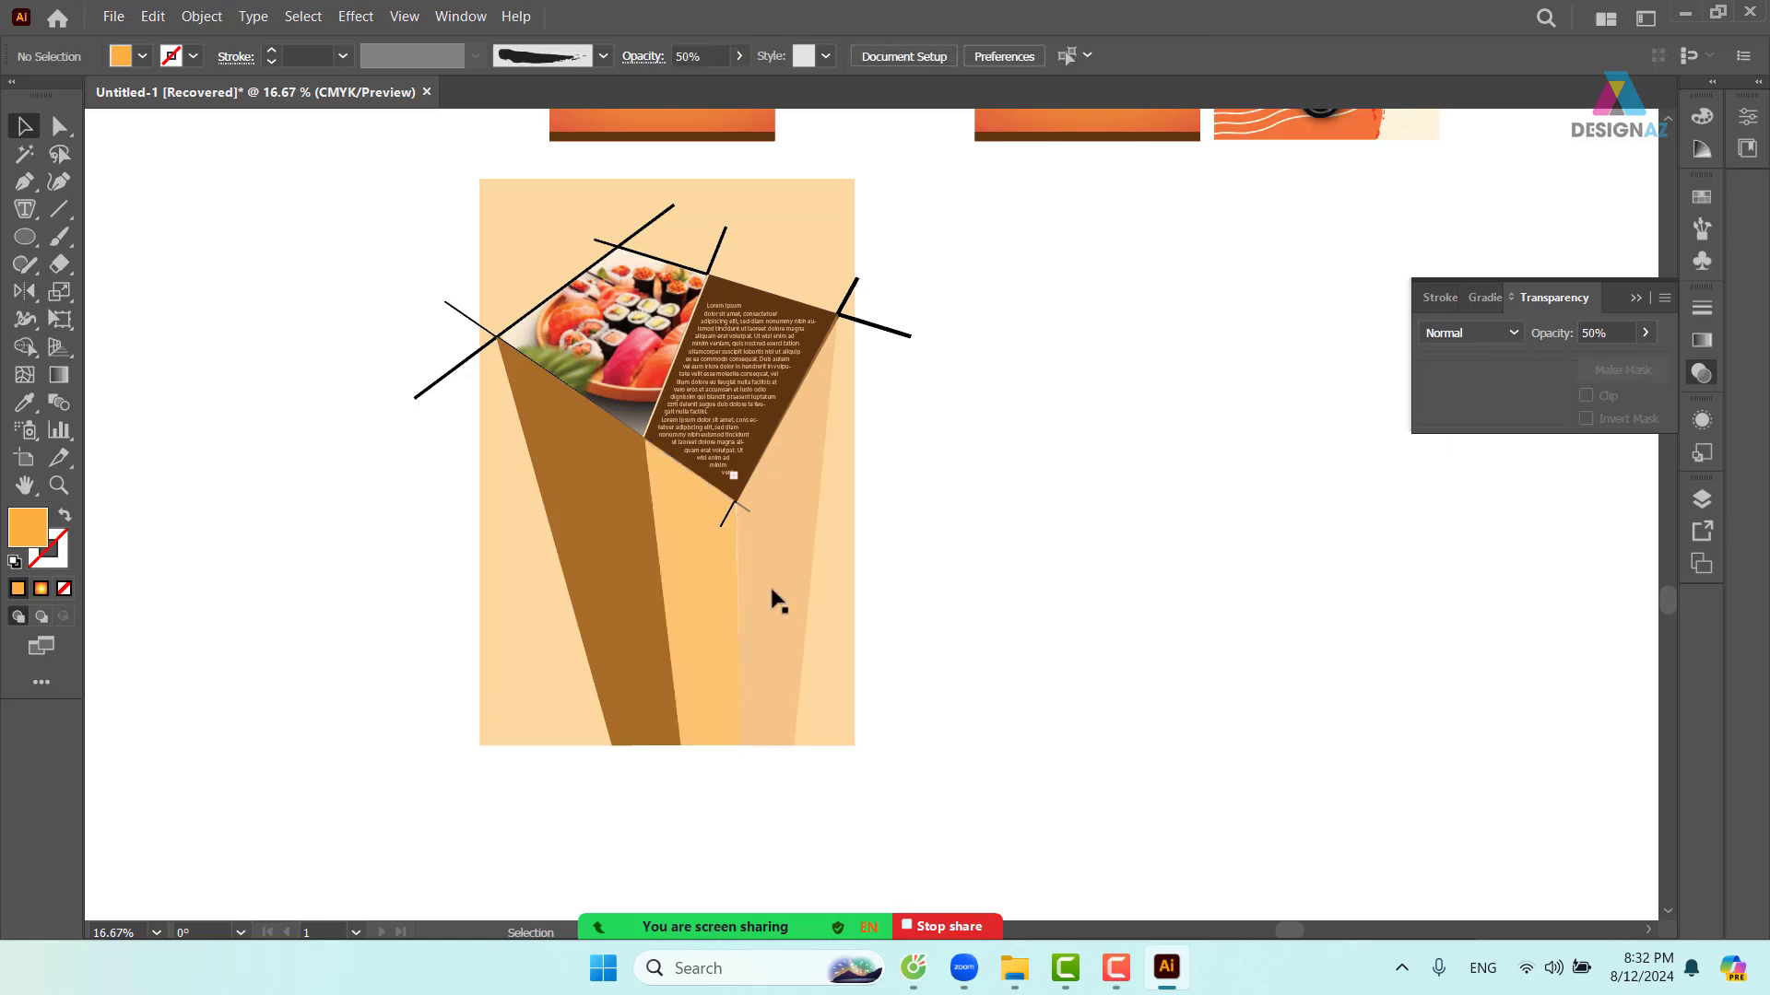
- Set the opacity of both the brown tapered shape and the middle orange shape to 80%
click(590, 586)
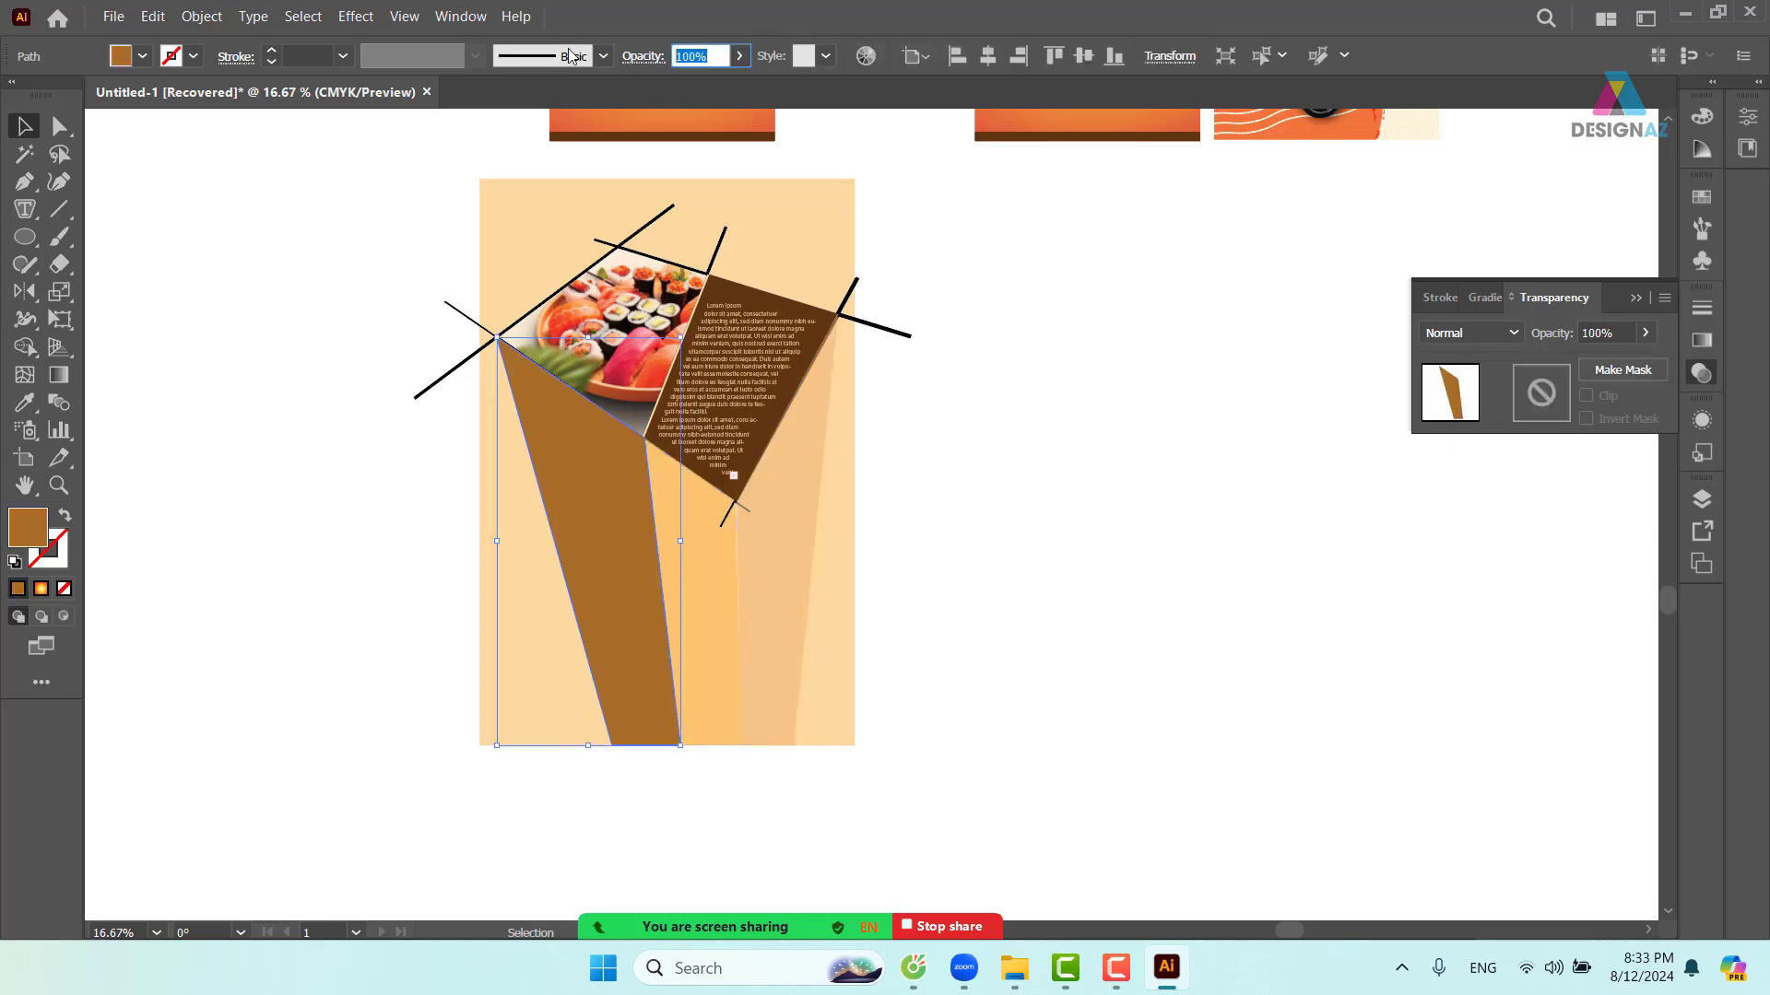
text(80)
click(1069, 534)
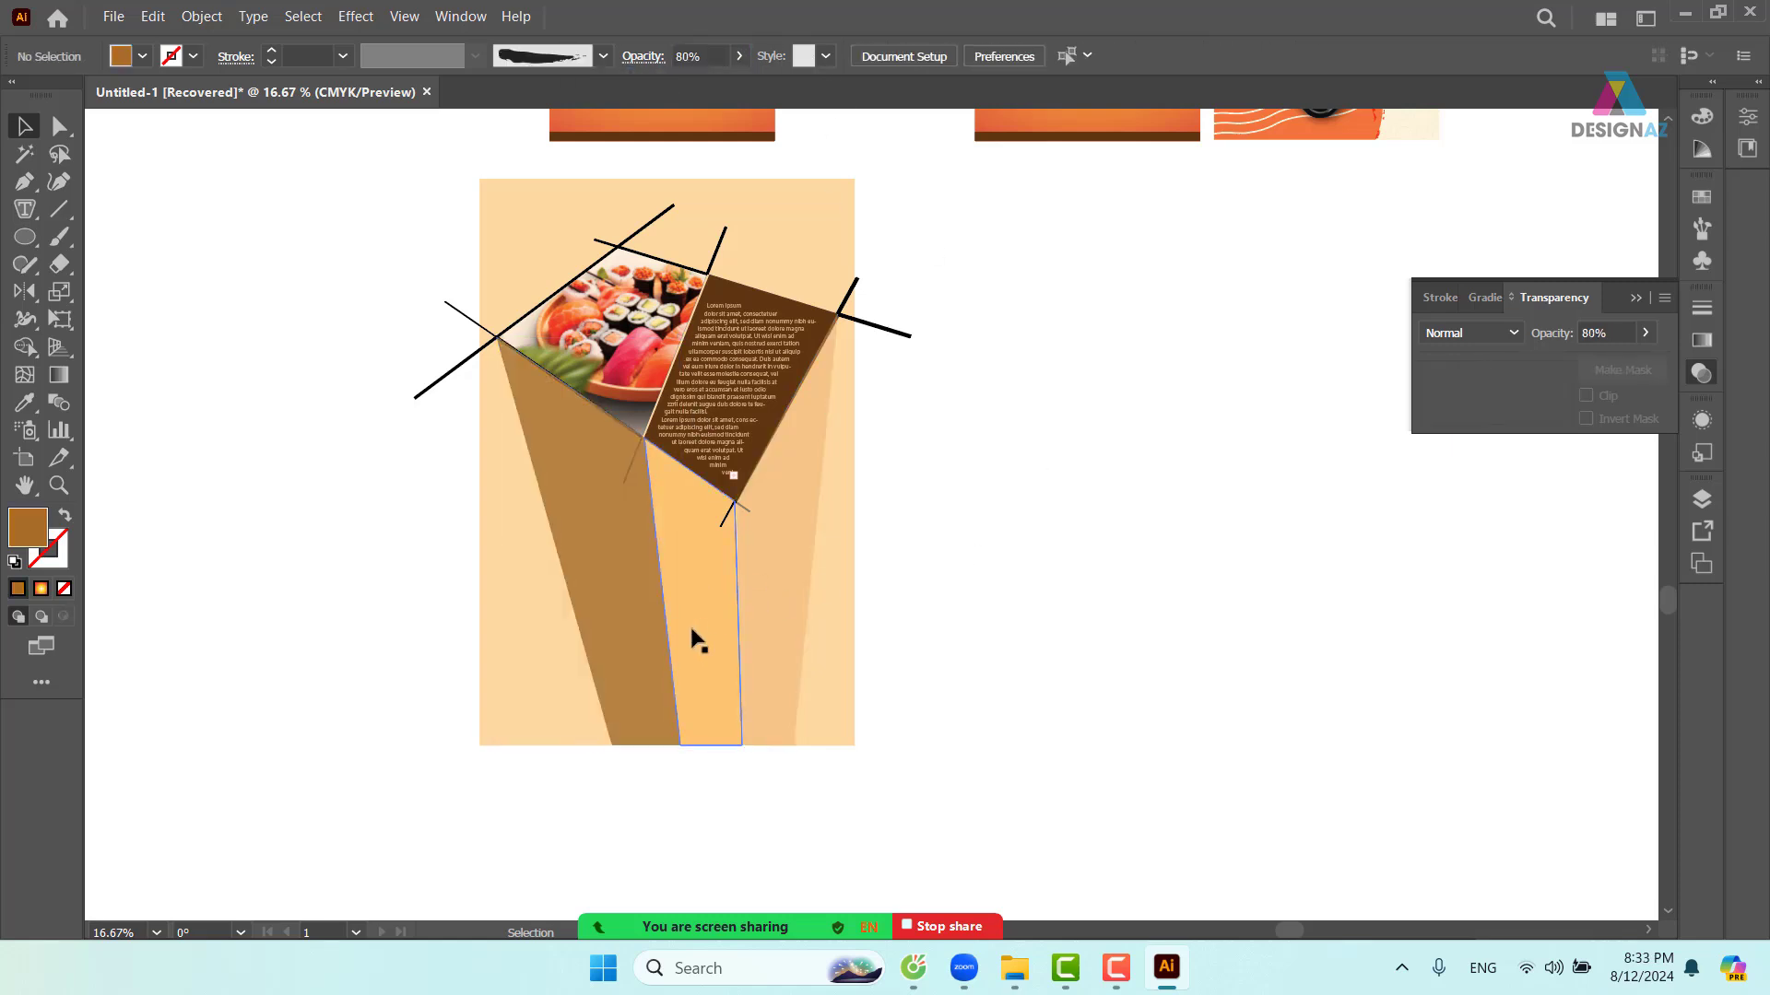
click(698, 641)
click(708, 55)
text(80)
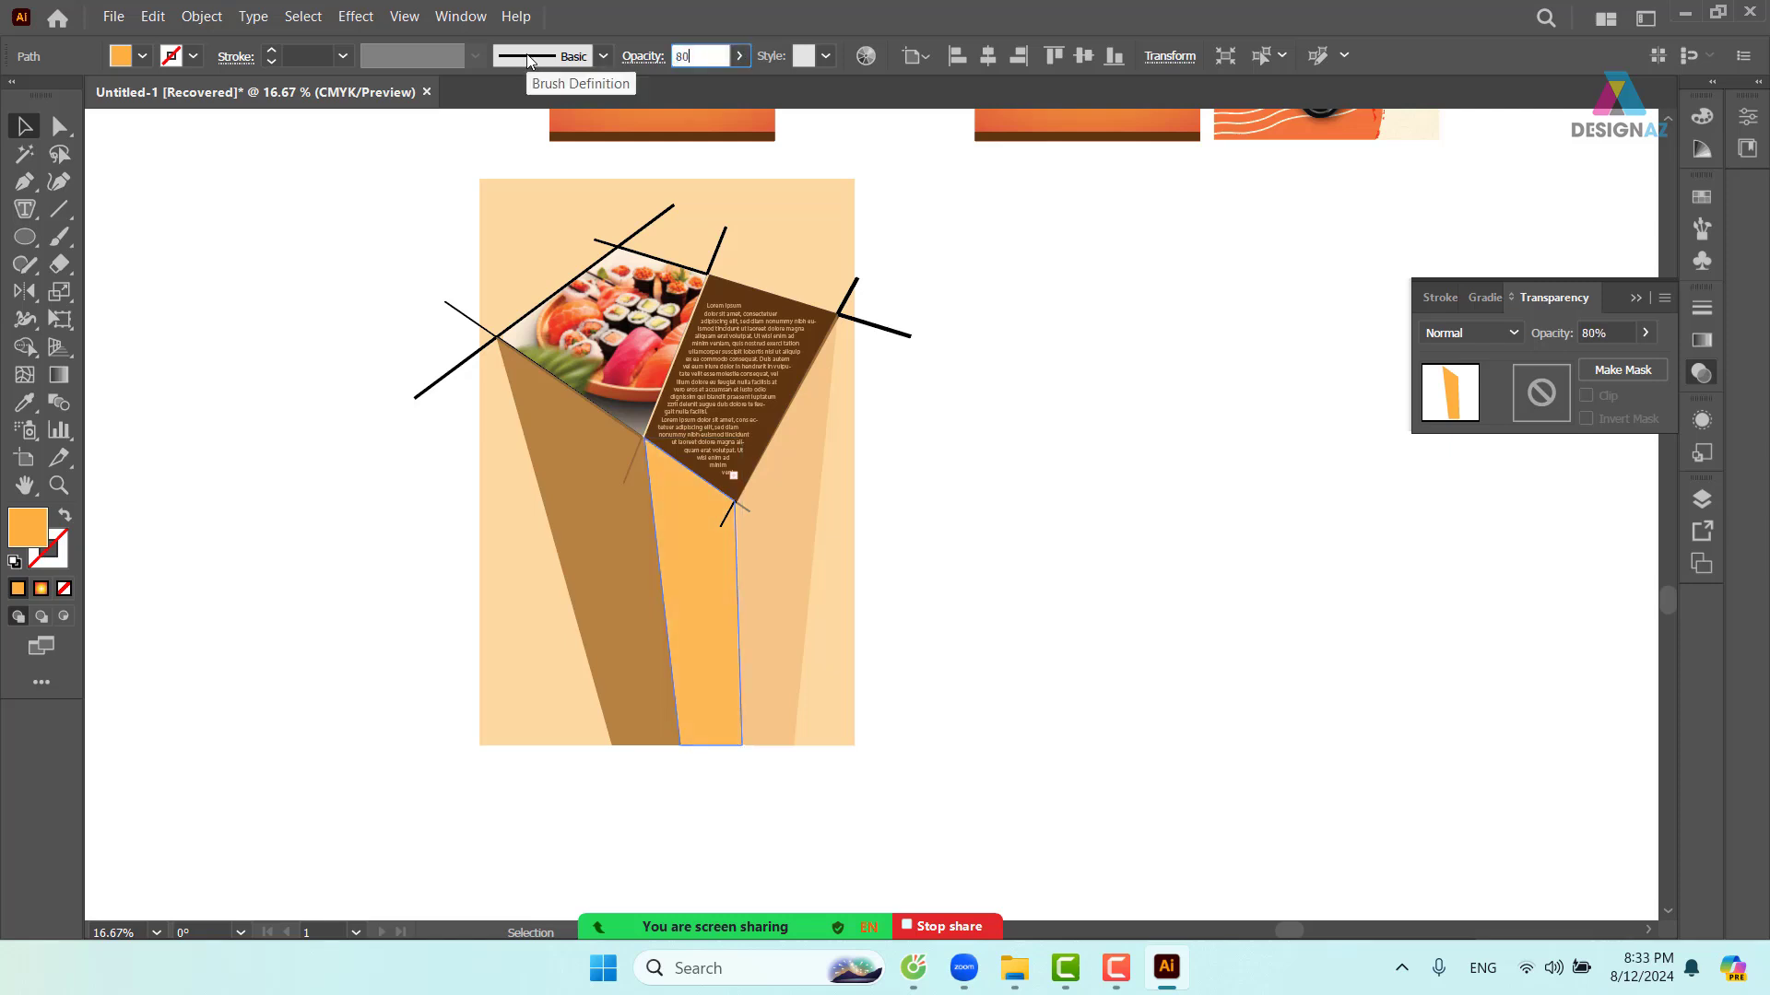
click(1004, 615)
- Set the poster background's opacity to 10% and clear the selection
click(846, 646)
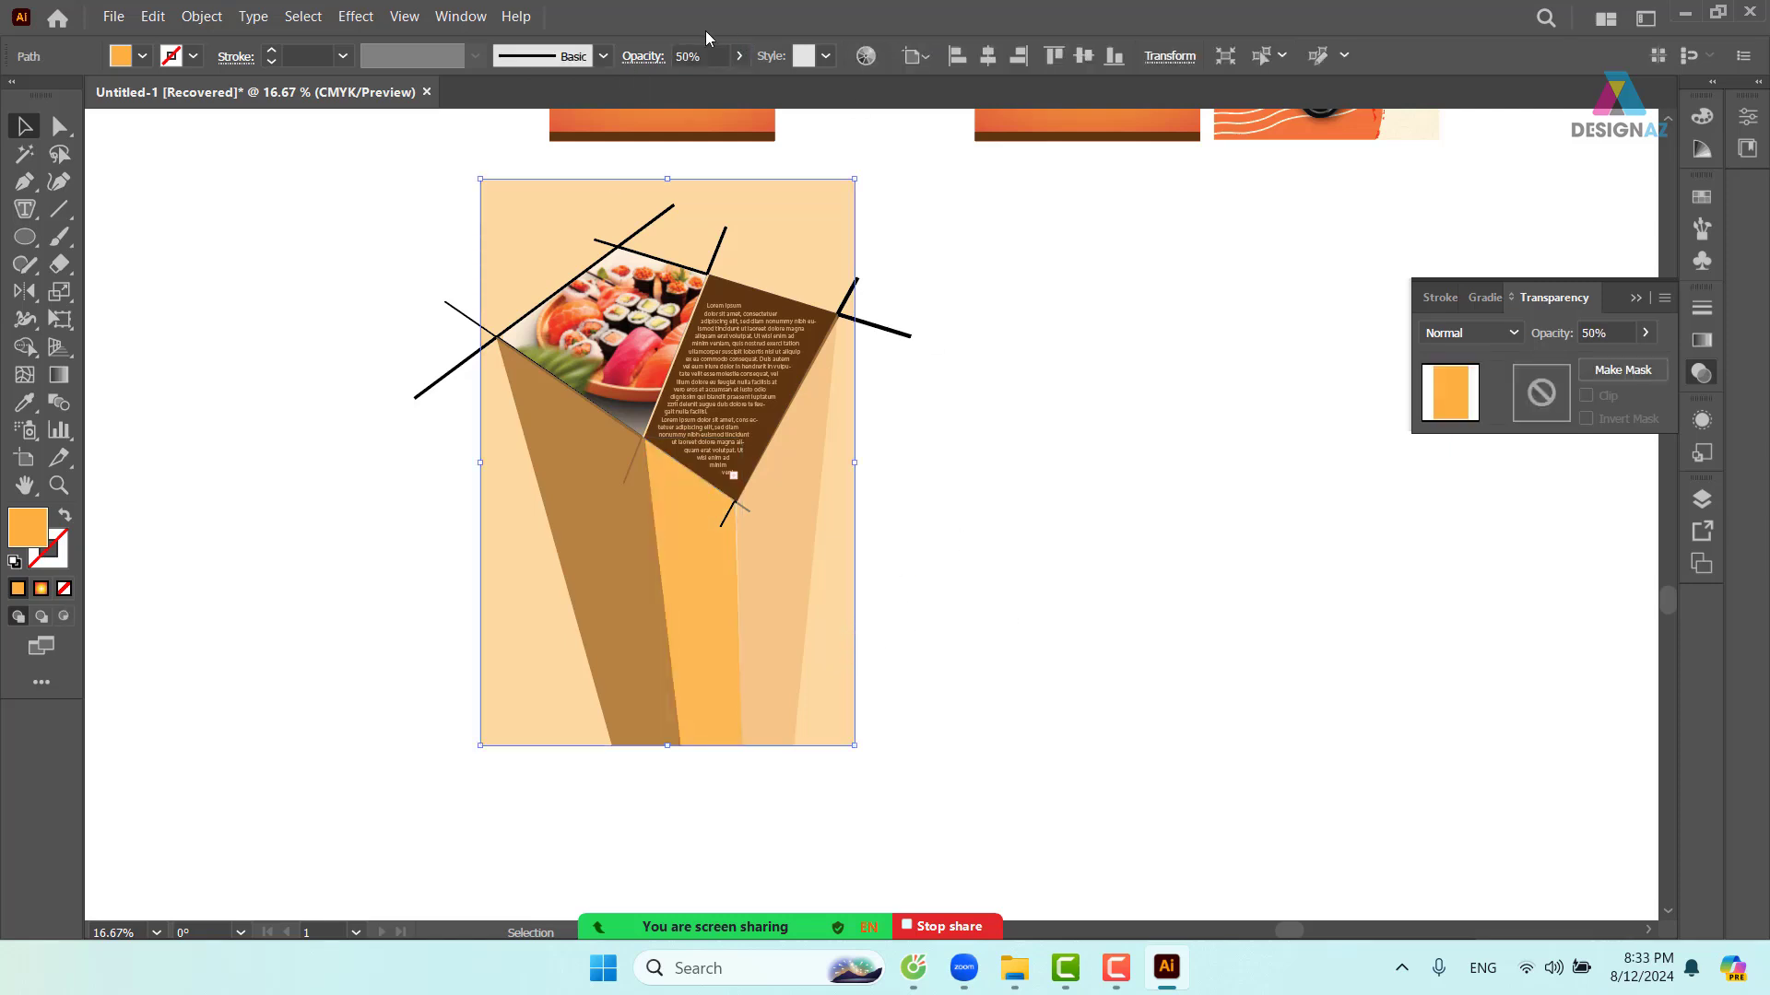
click(687, 56)
text(100)
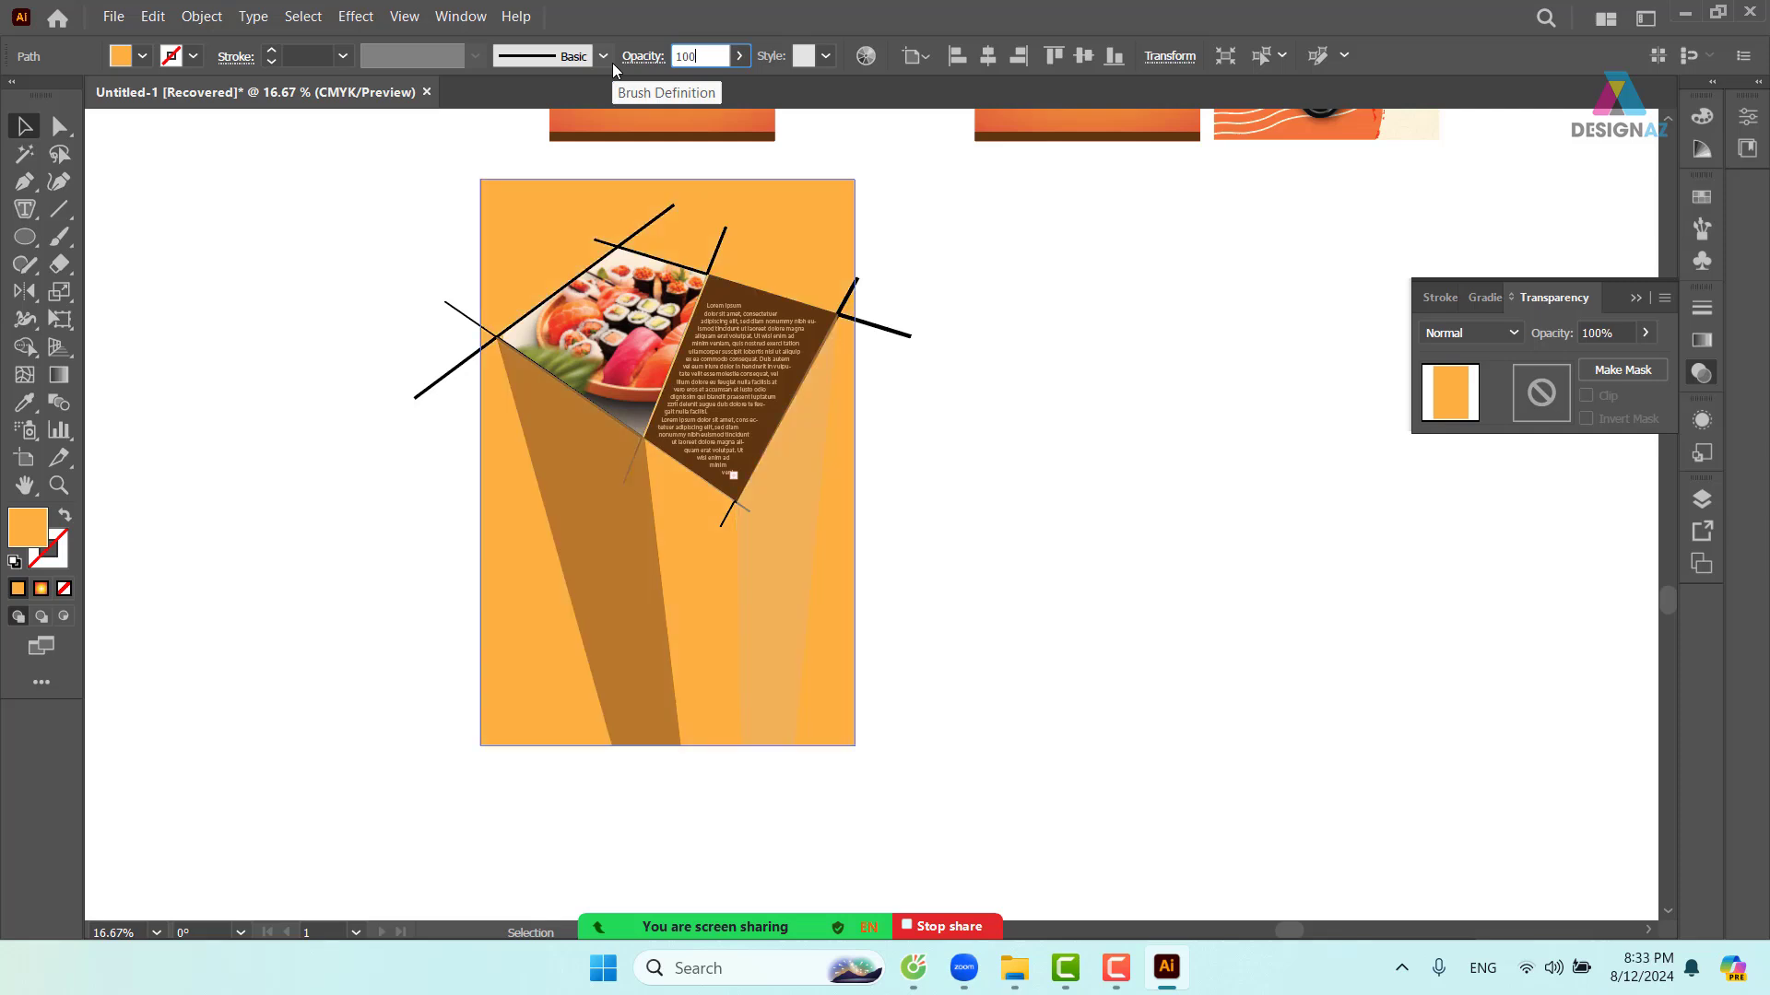
drag(705, 54, 587, 63)
text(1)
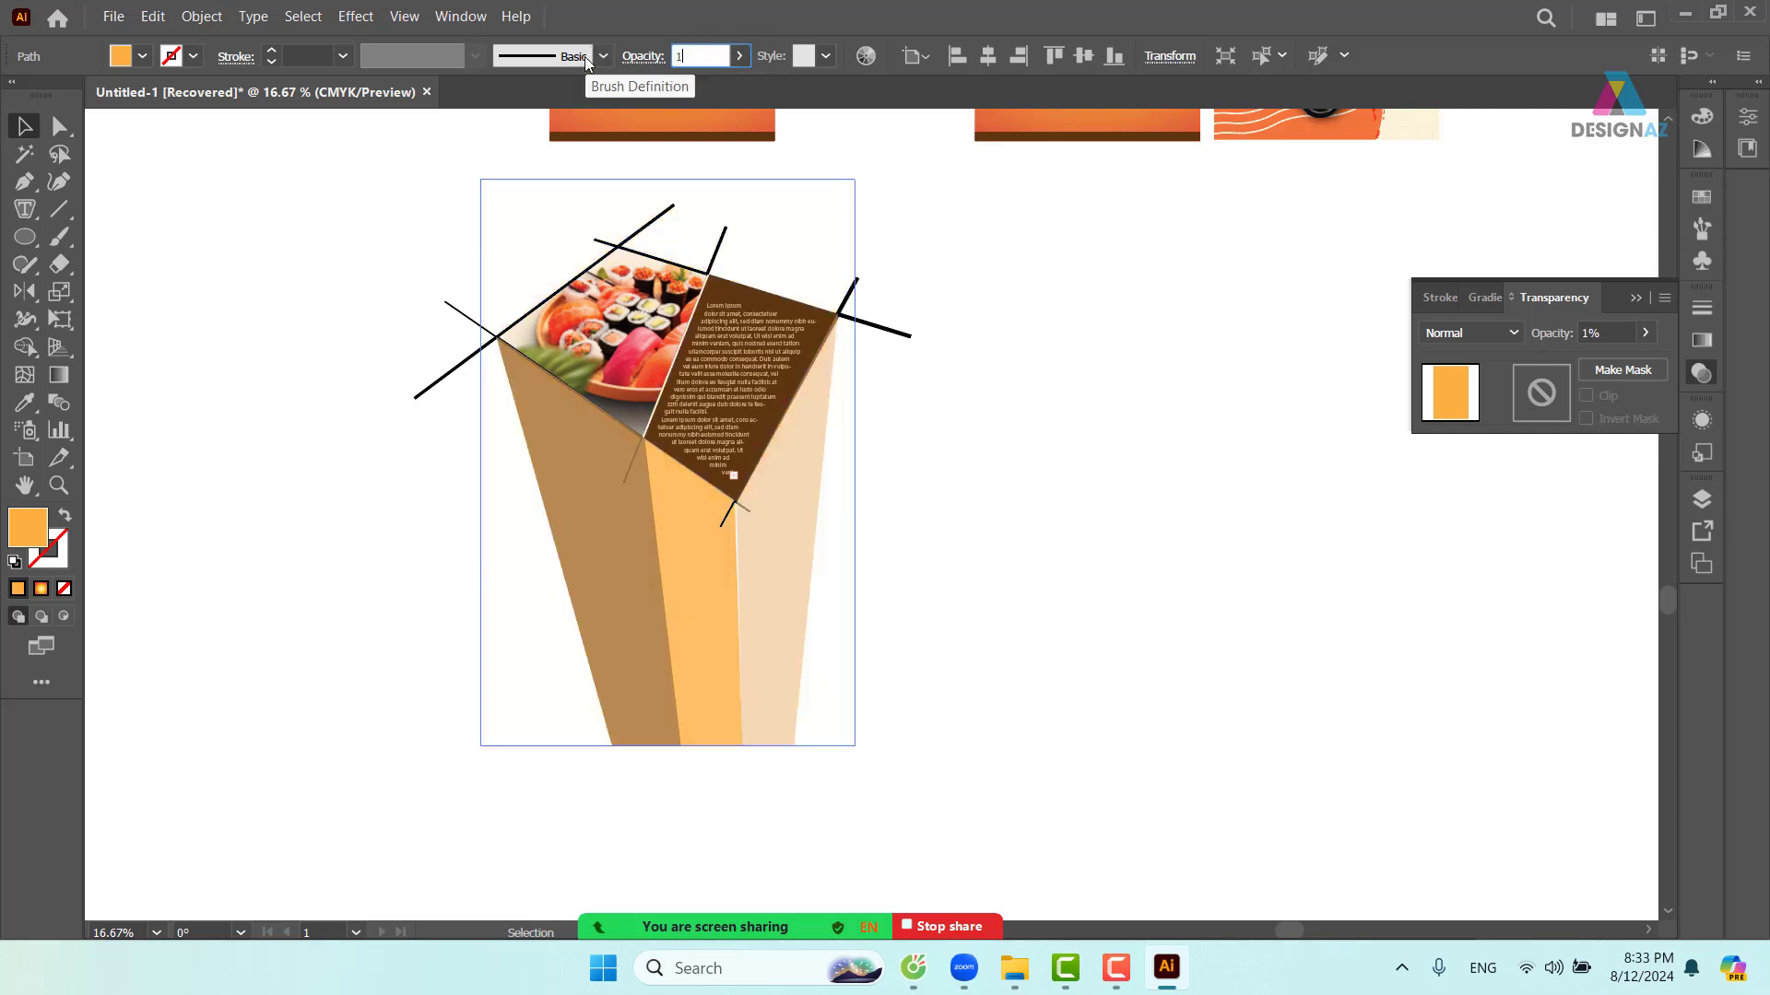
click(1132, 683)
drag(1090, 612, 1040, 630)
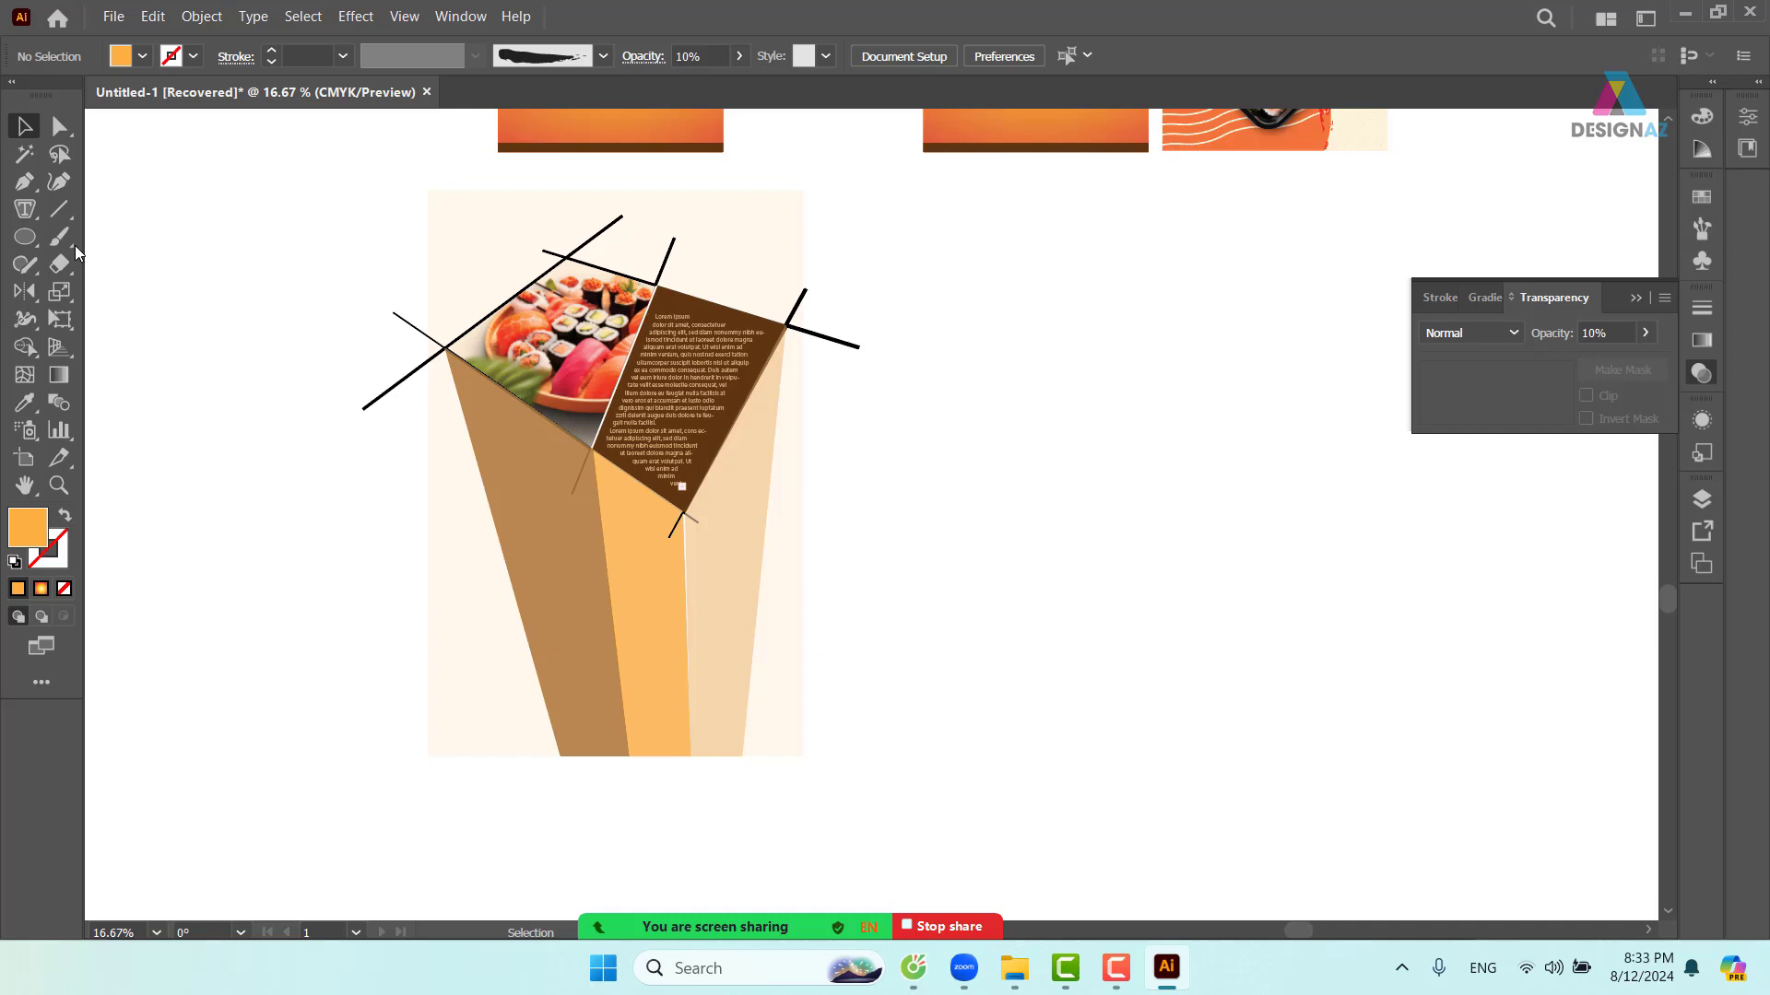
- Add a "Lorem ipsum" point text, enlarge it to about 149.6 pt and place it across the tapered shapes below the collage
click(28, 218)
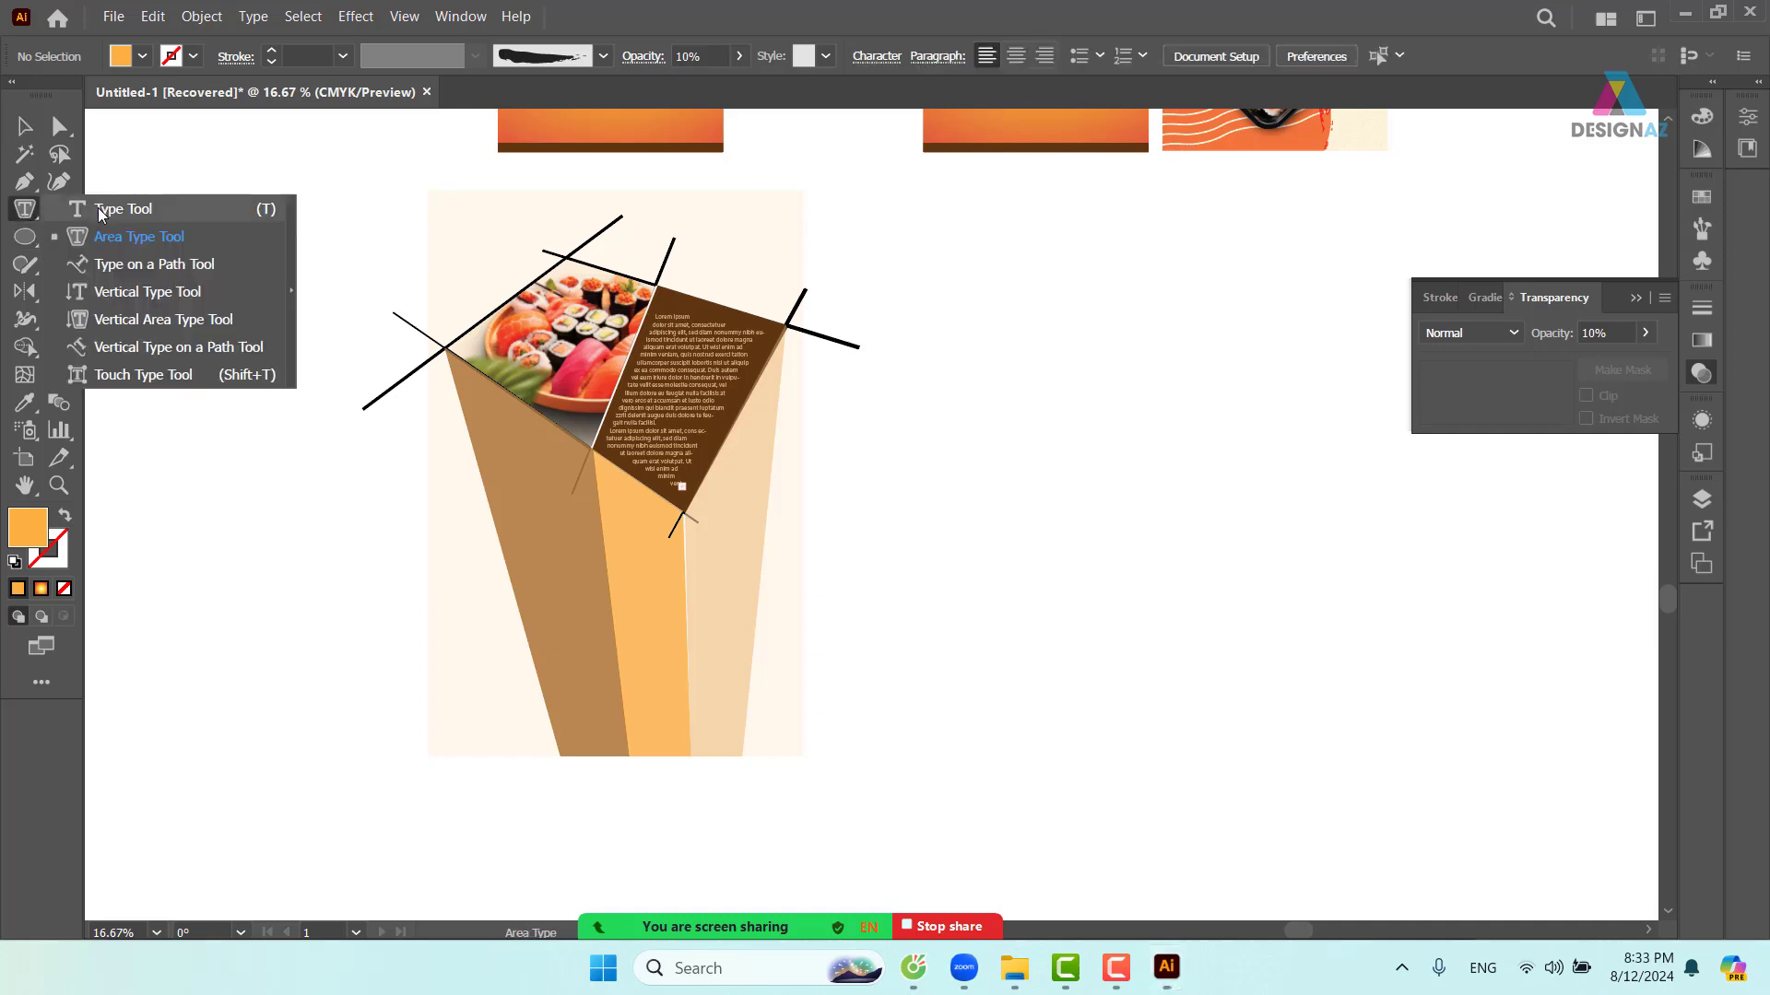
click(293, 608)
click(27, 125)
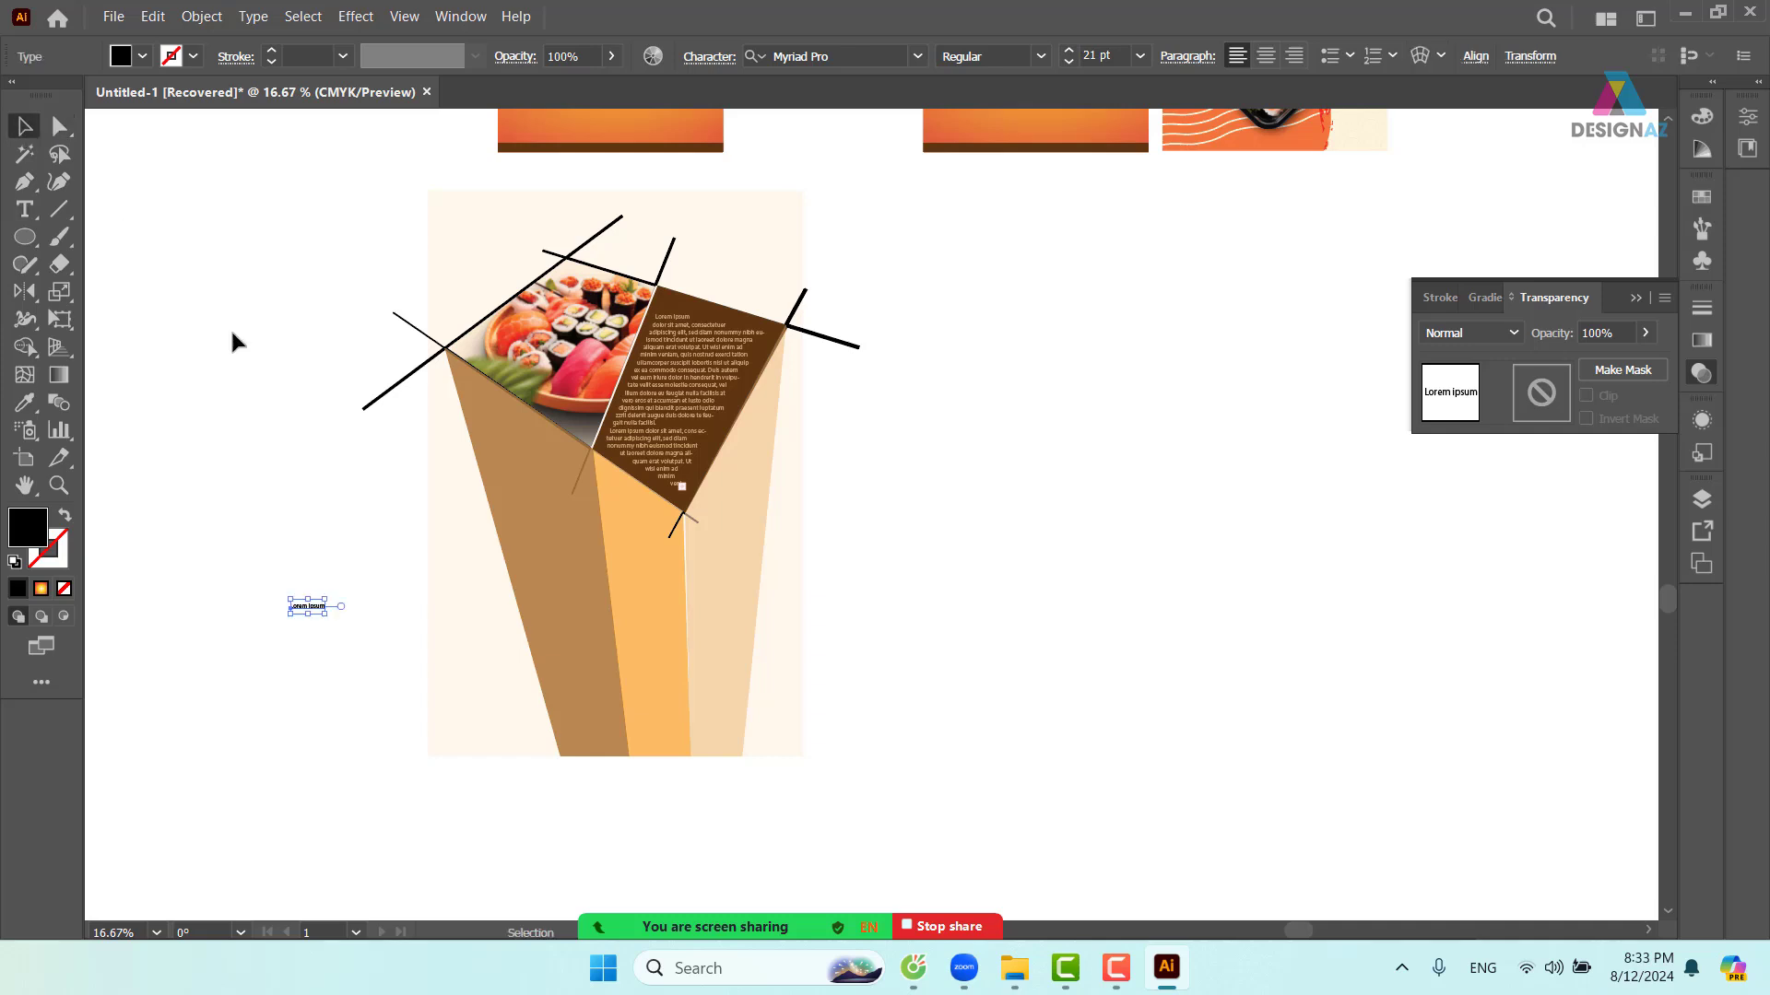
drag(338, 600, 526, 544)
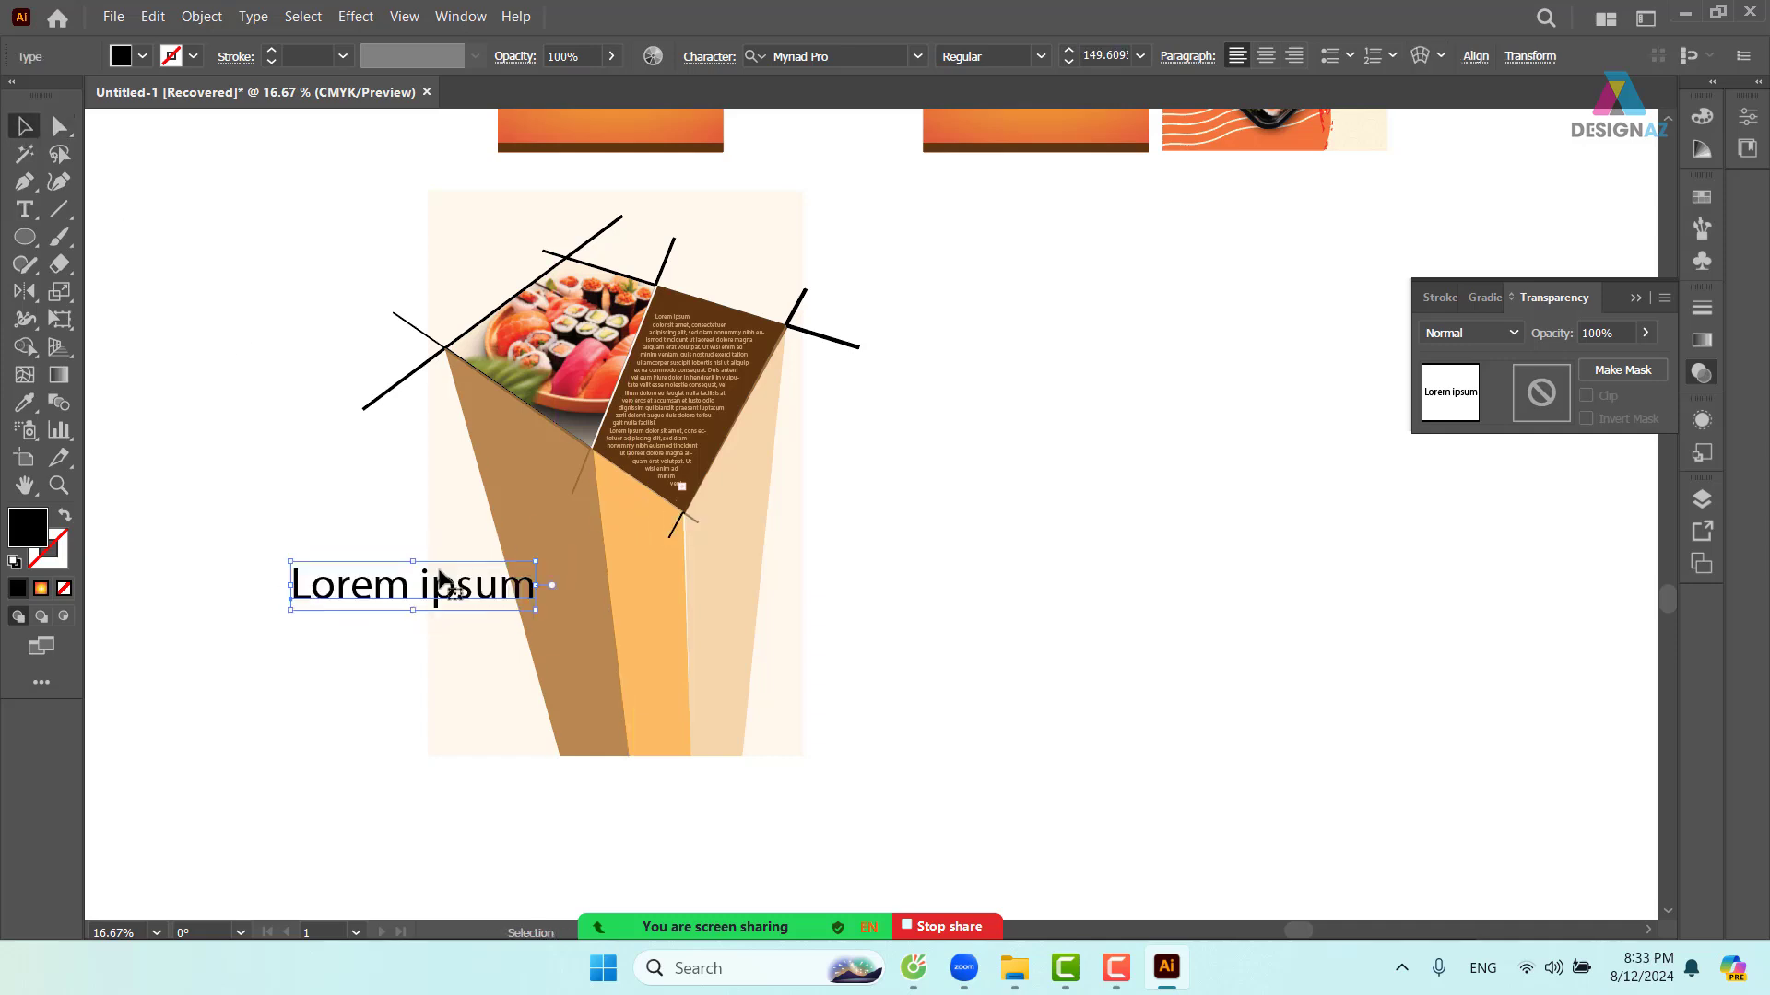
drag(433, 580, 611, 549)
scroll(802, 419, up, 2)
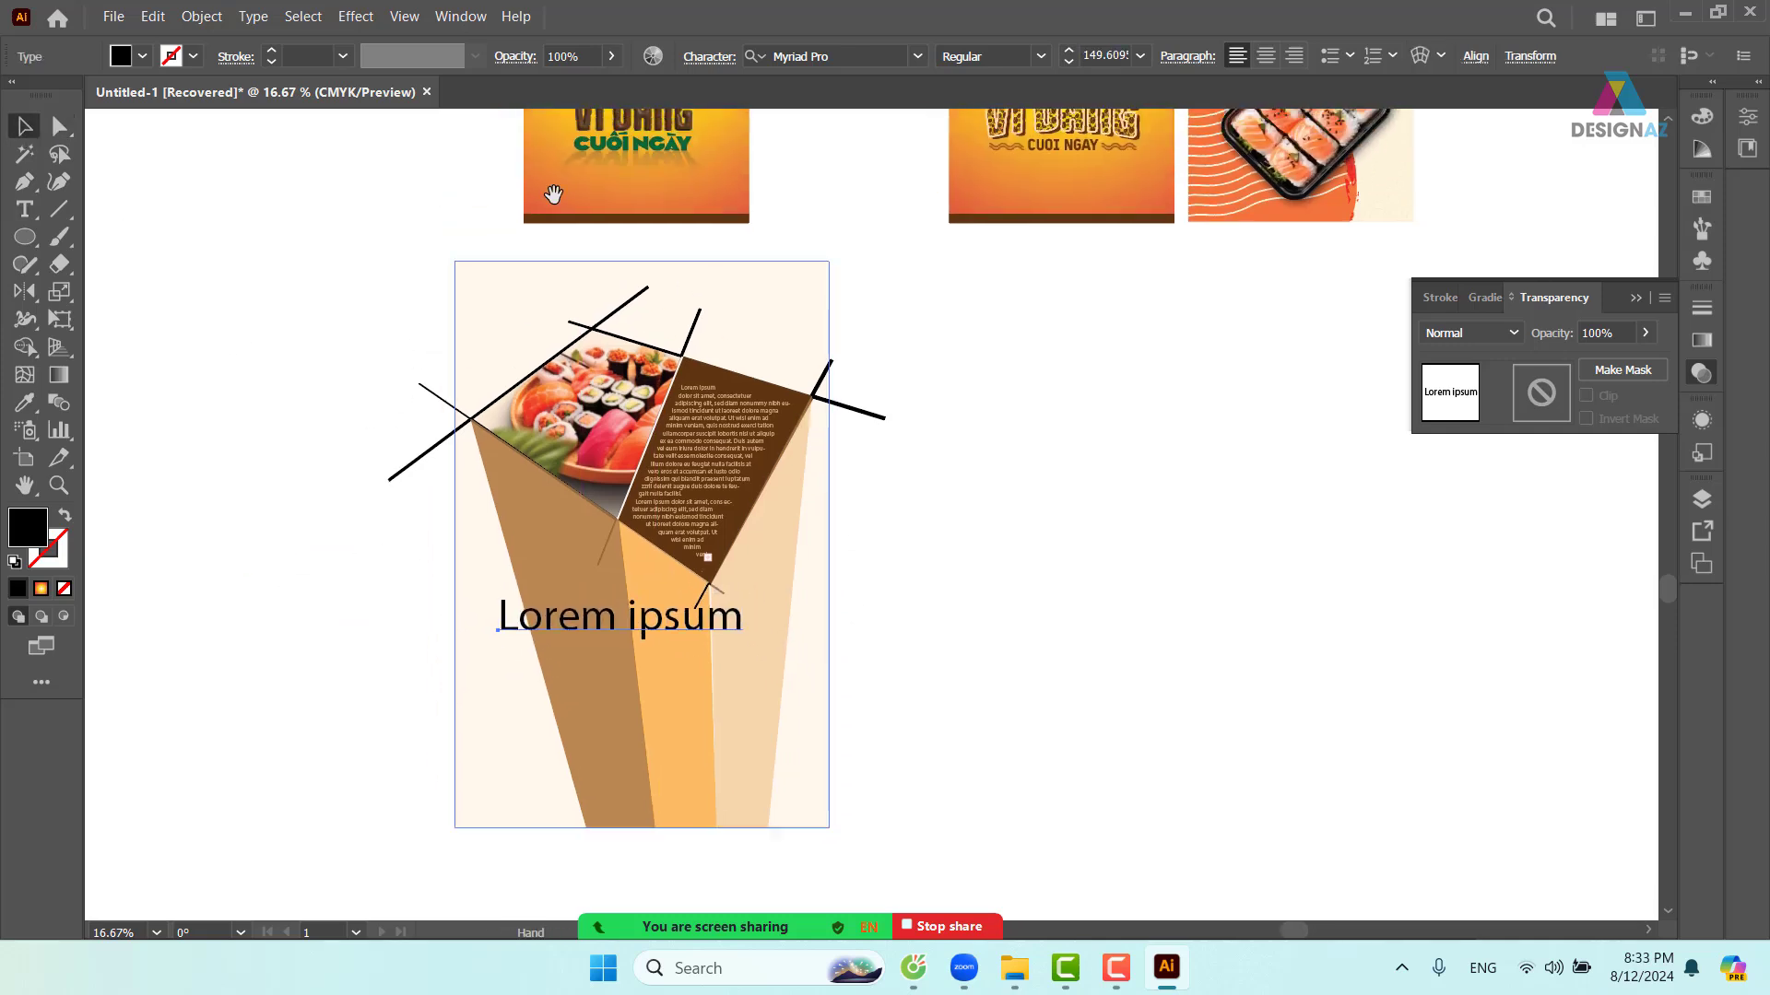
click(120, 19)
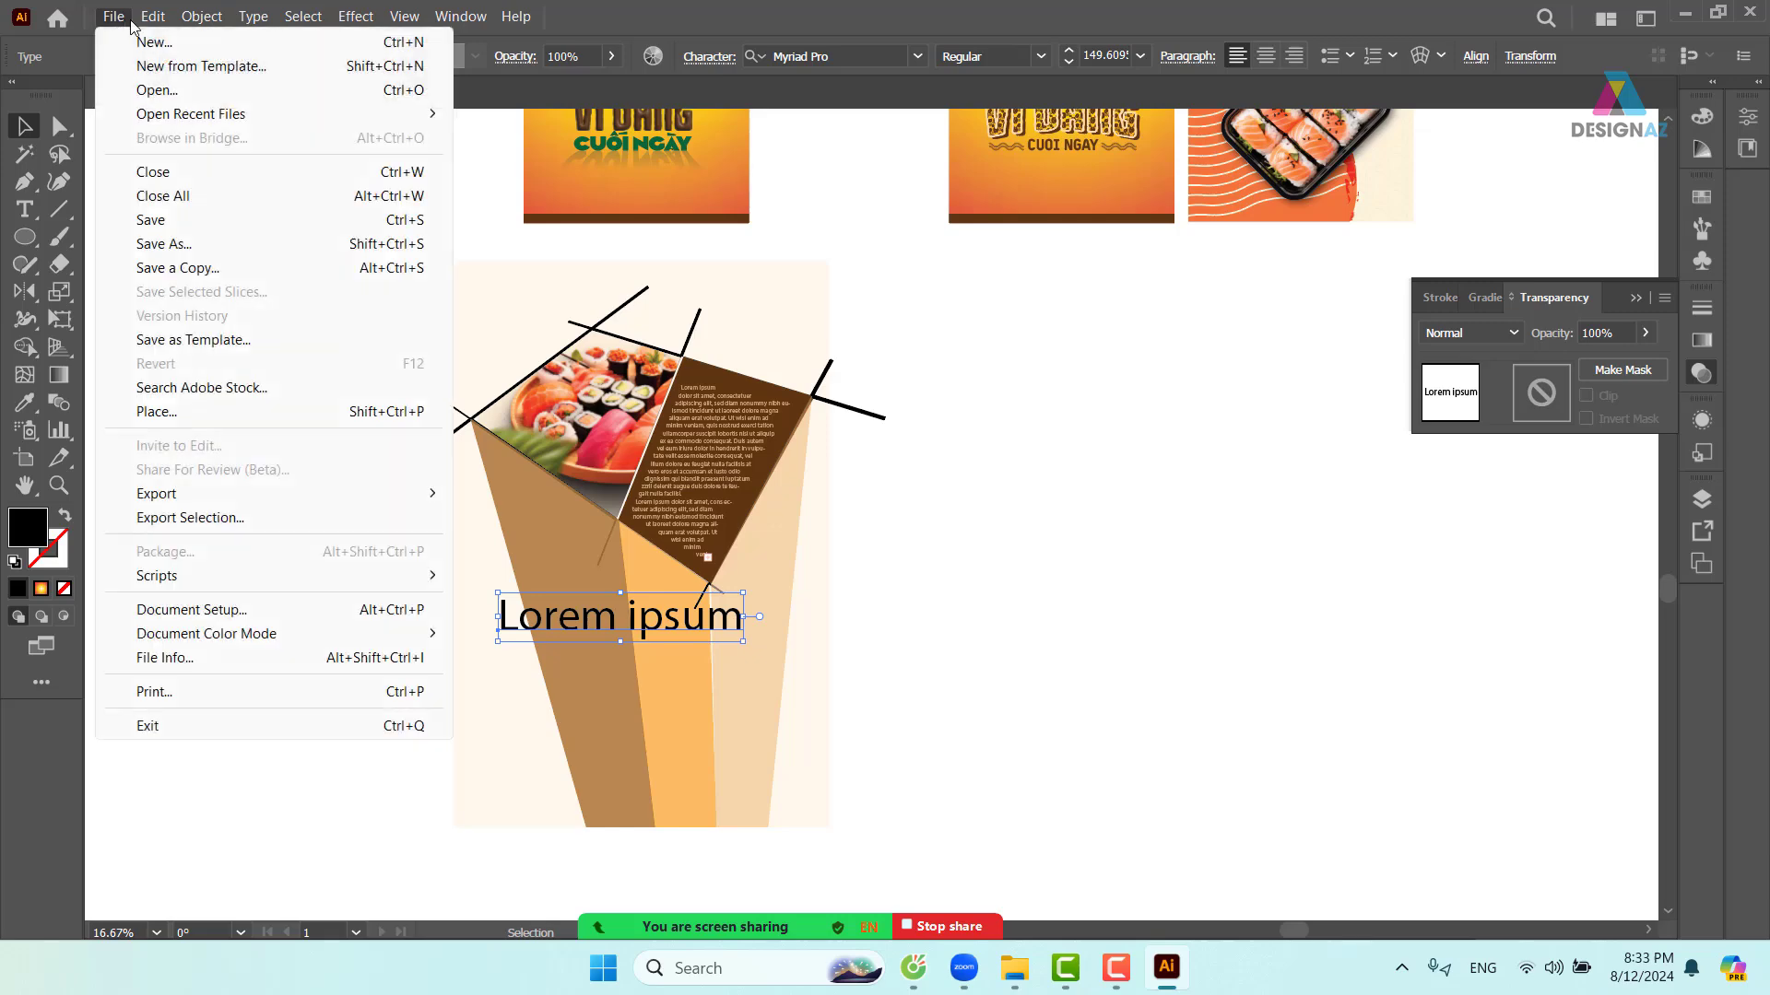
click(201, 411)
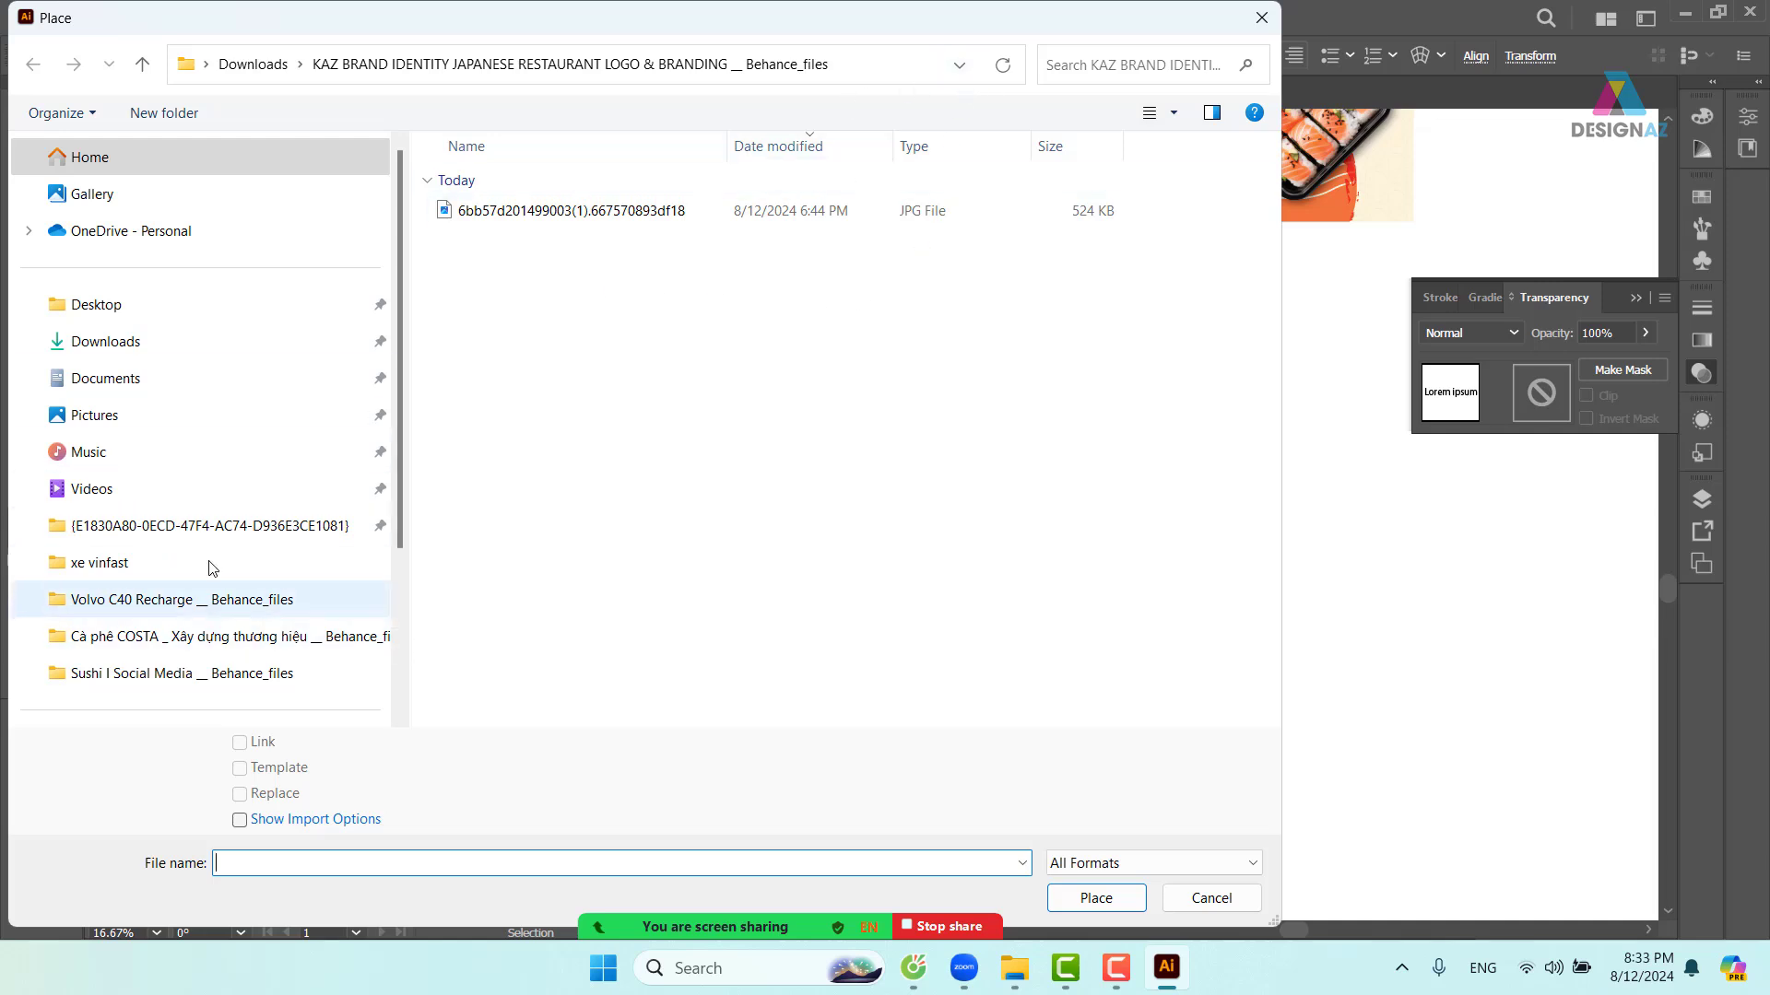
click(134, 348)
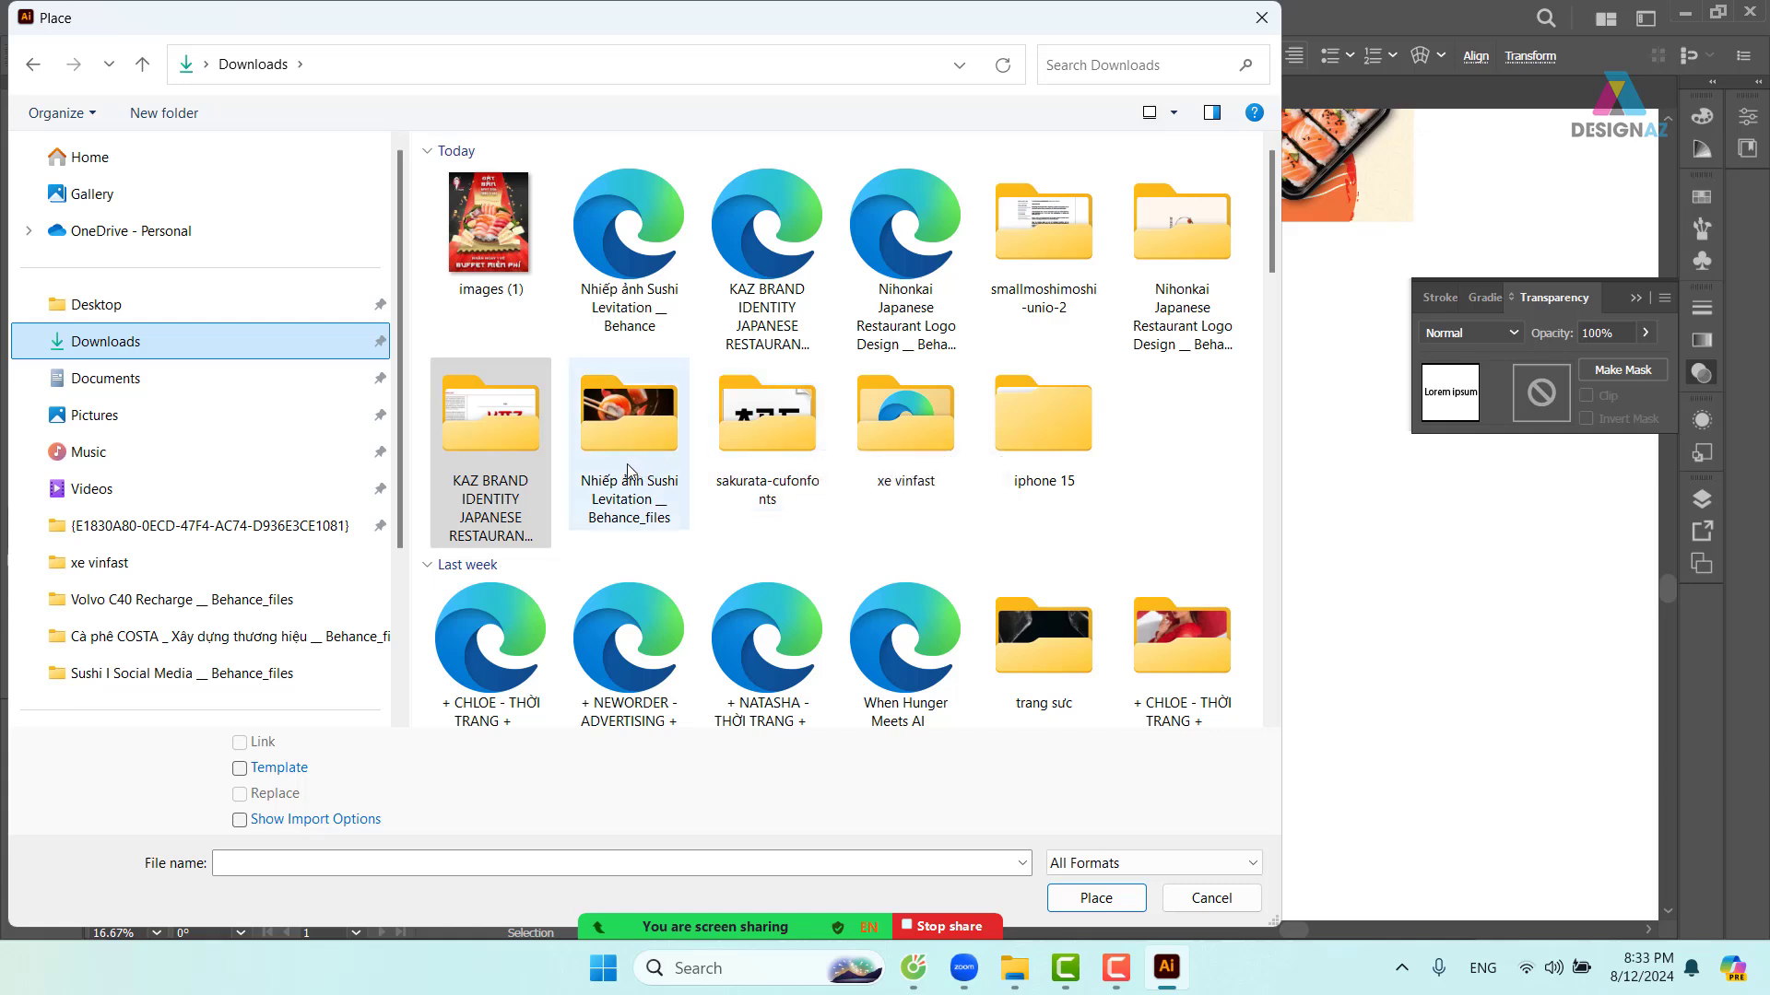
double_click(755, 445)
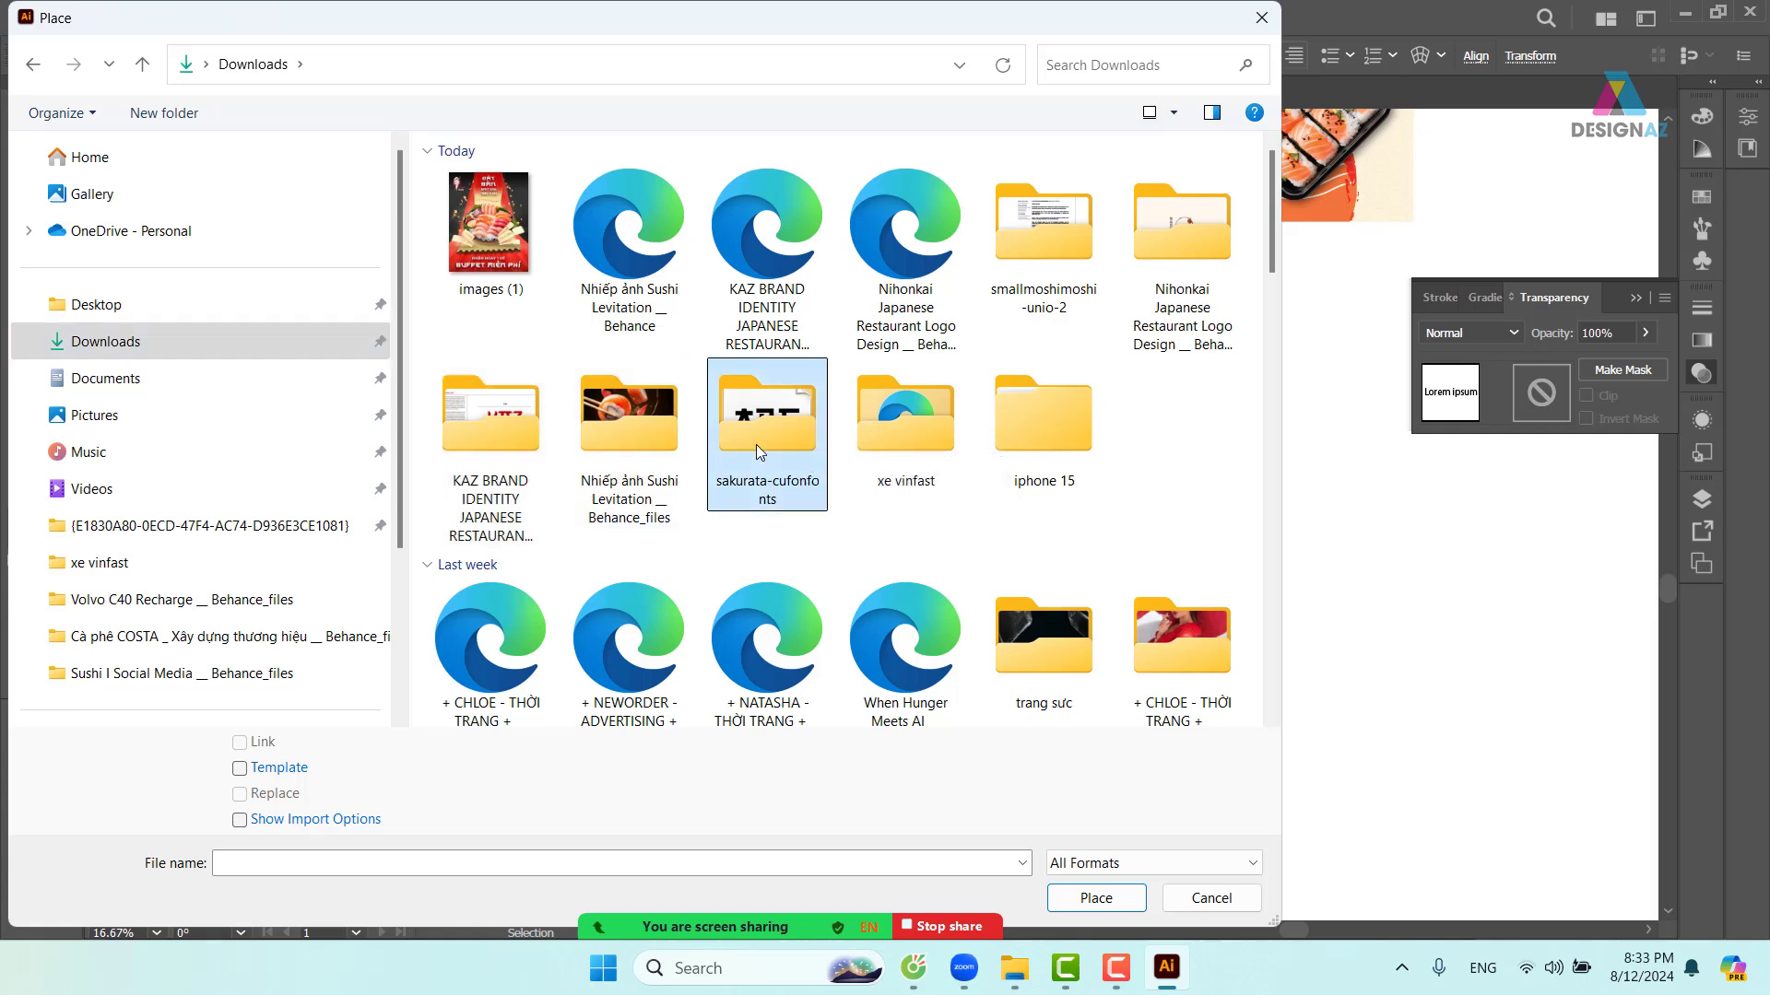
click(33, 65)
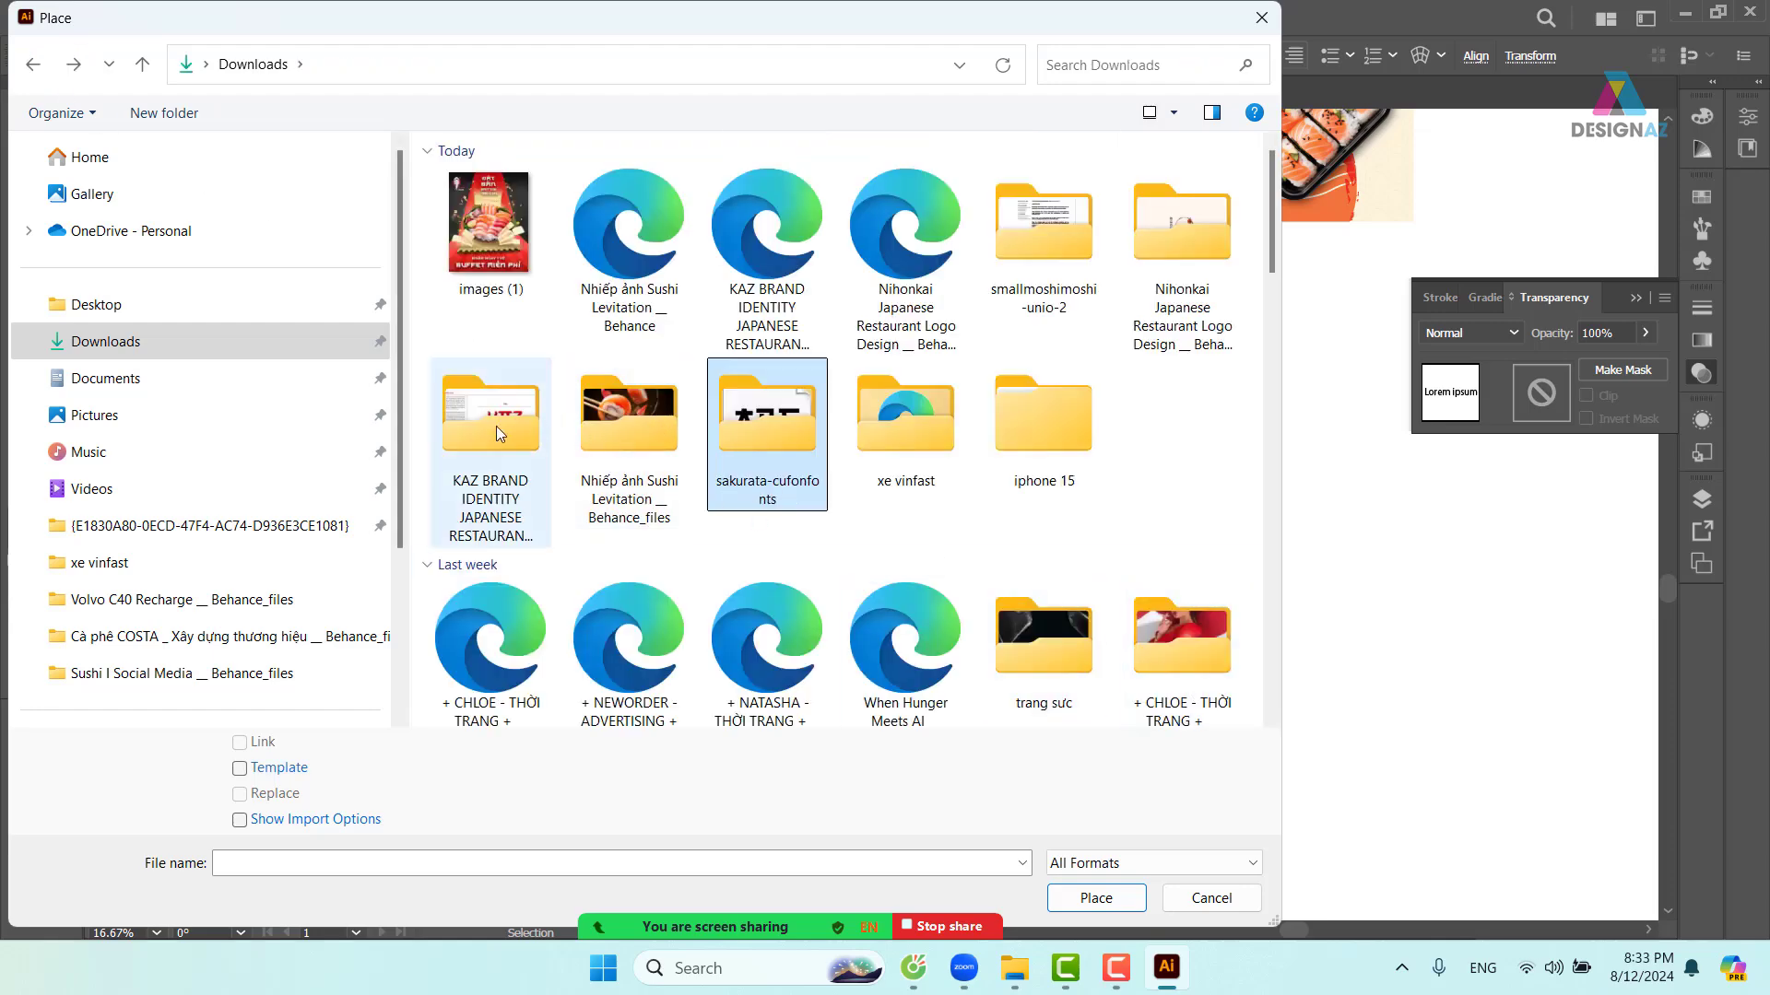
click(1262, 18)
- Copy the KAZ logo from the finished sushi poster to the area above the collage on the new poster
scroll(1027, 439, up, 5)
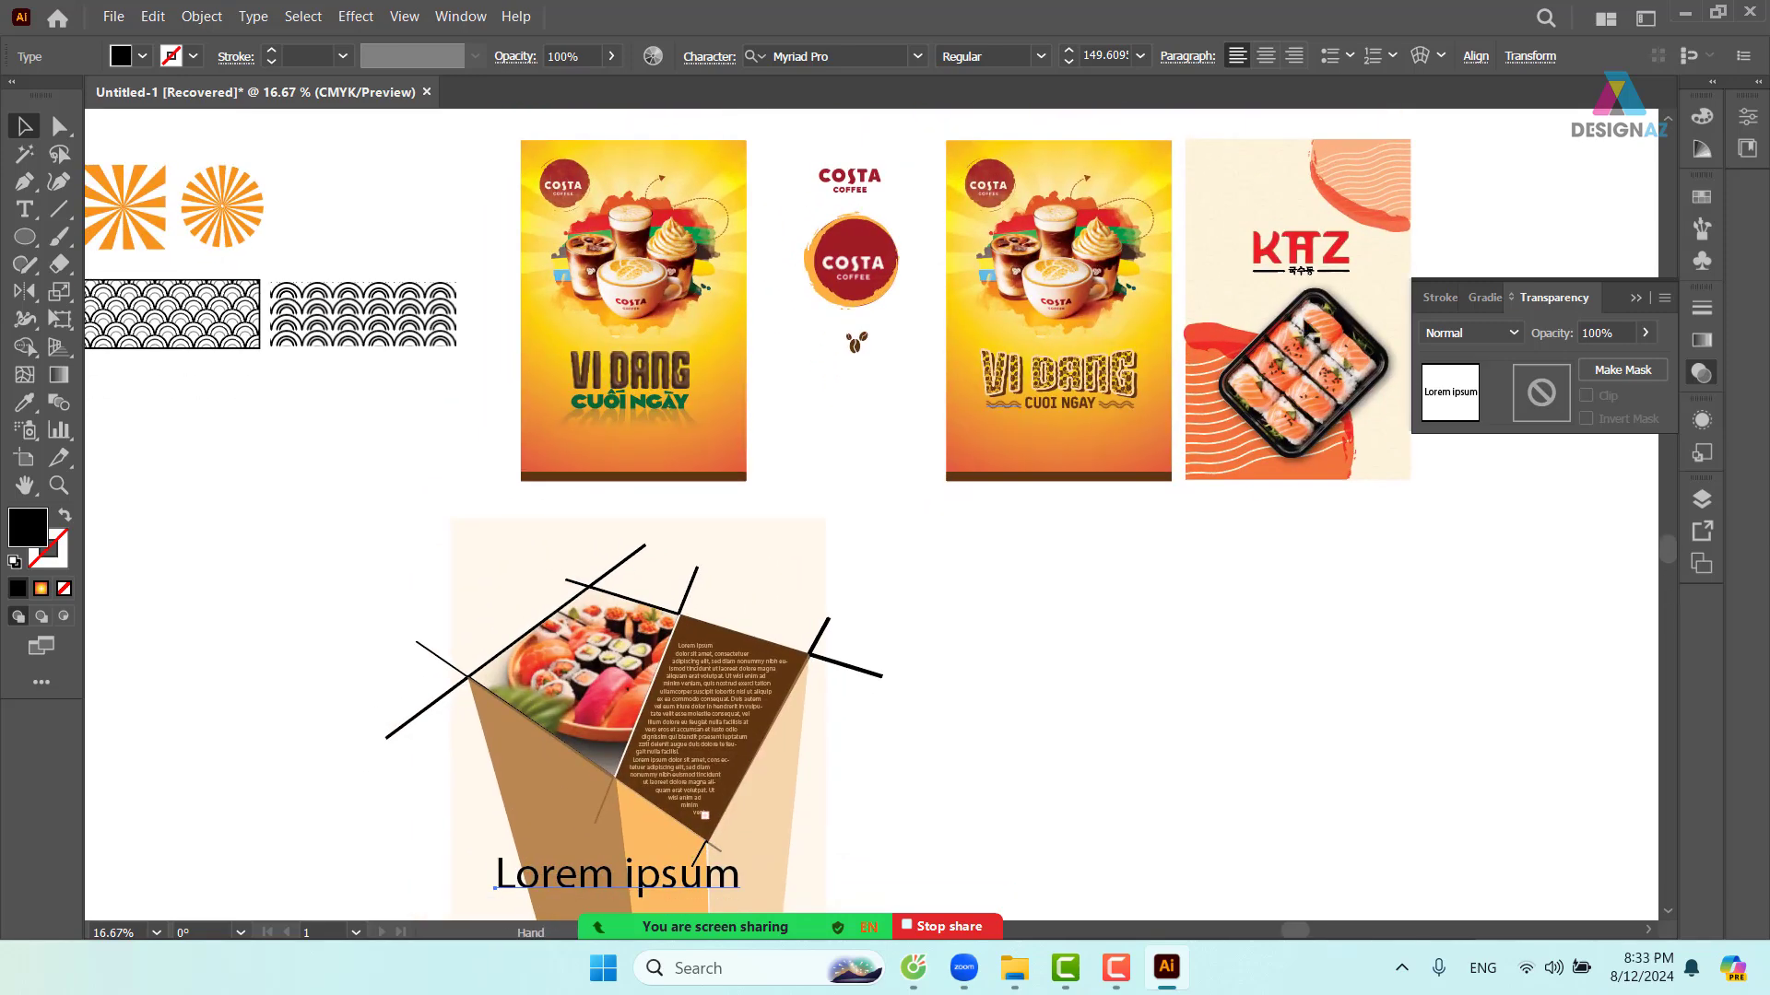
click(1334, 251)
drag(1354, 281, 1129, 320)
drag(1003, 149, 1139, 317)
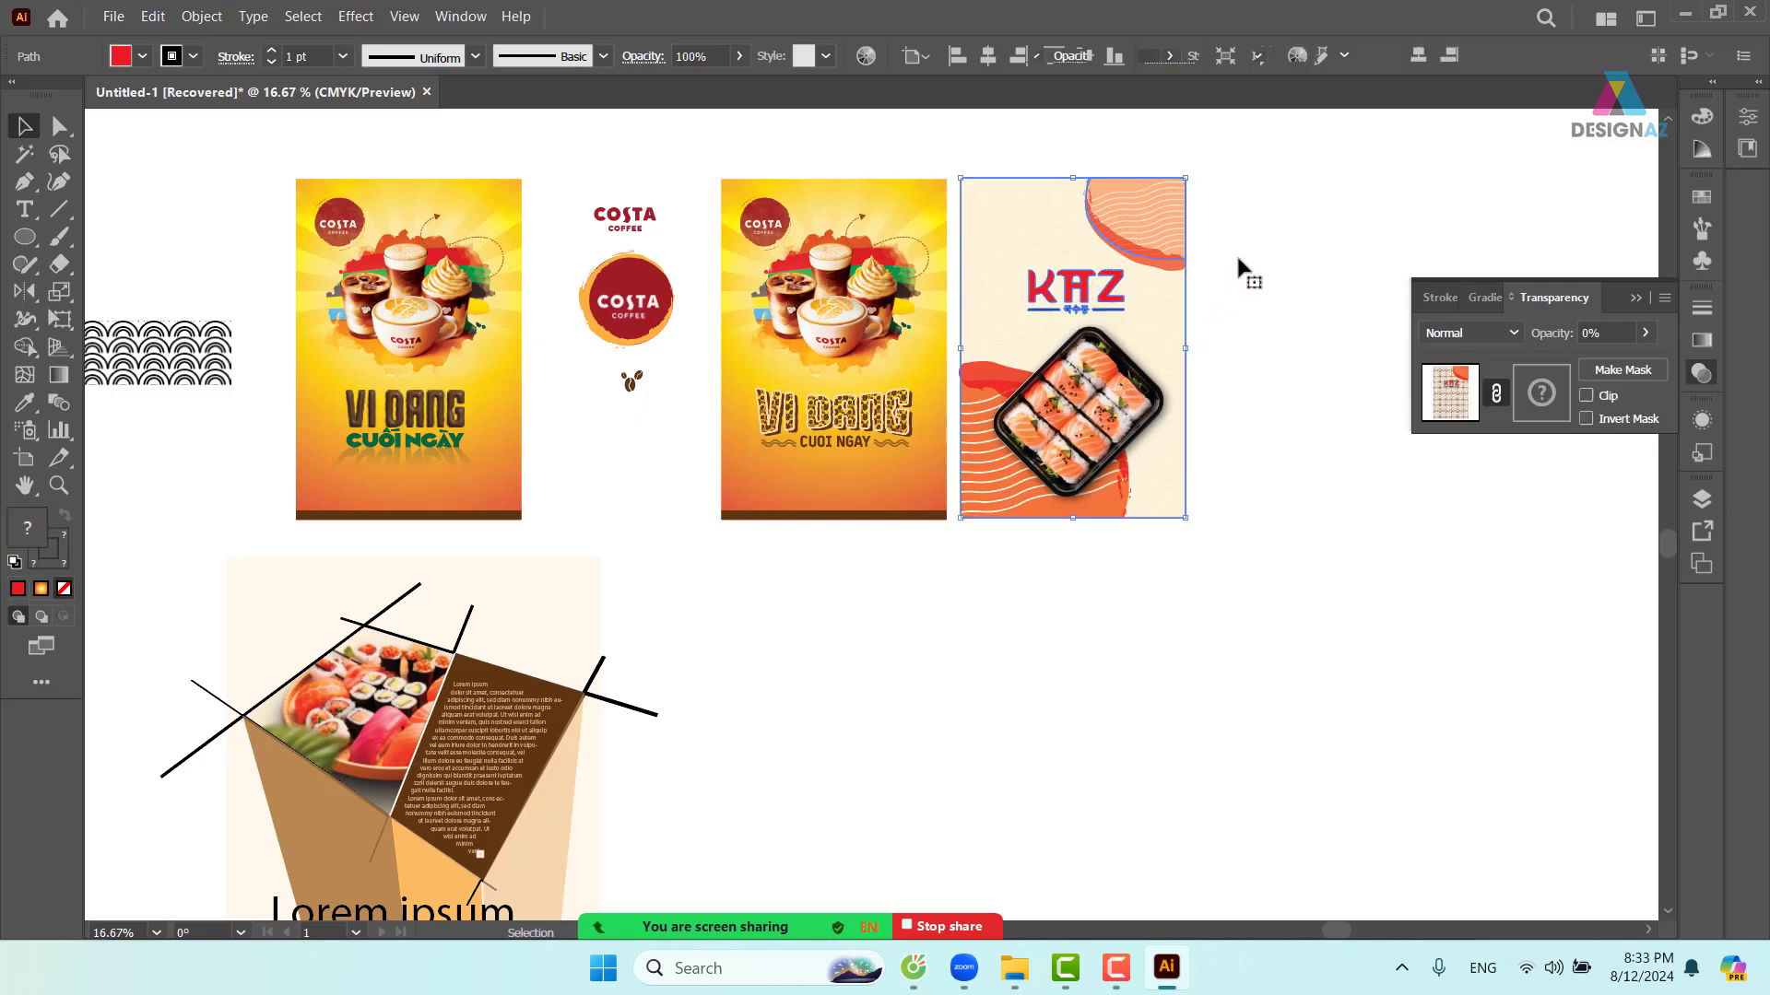
drag(1239, 207, 1165, 308)
key(a)
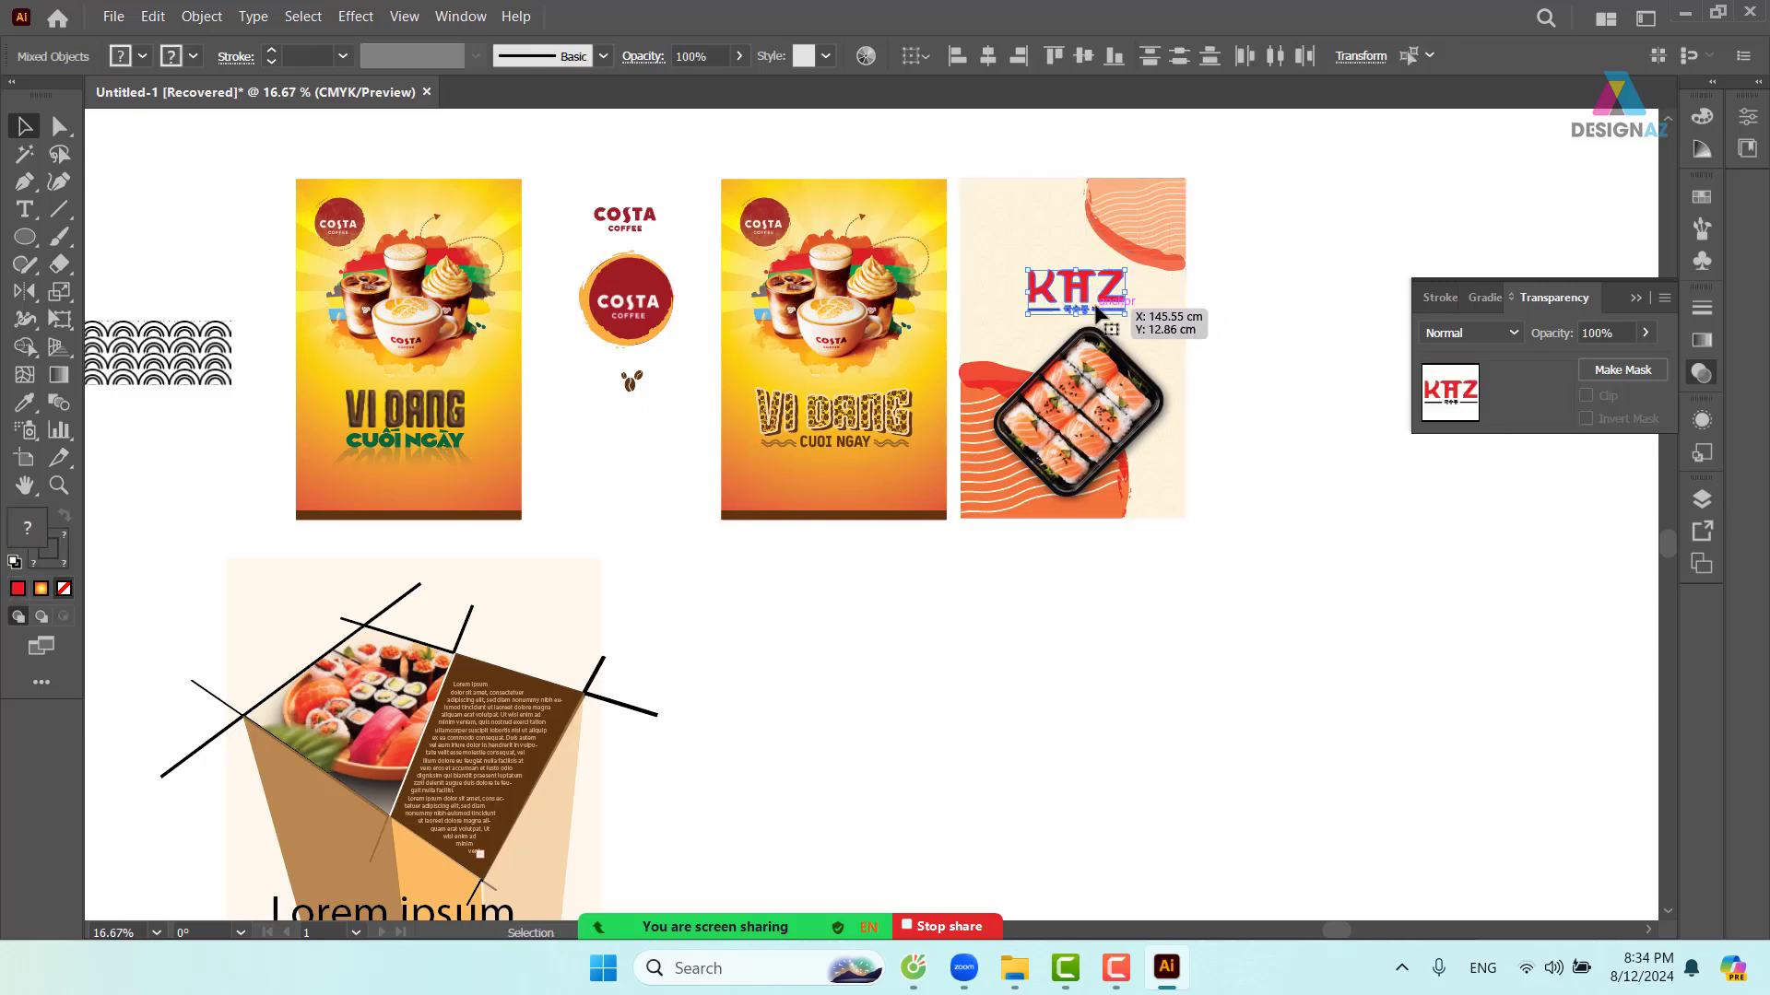
key(v)
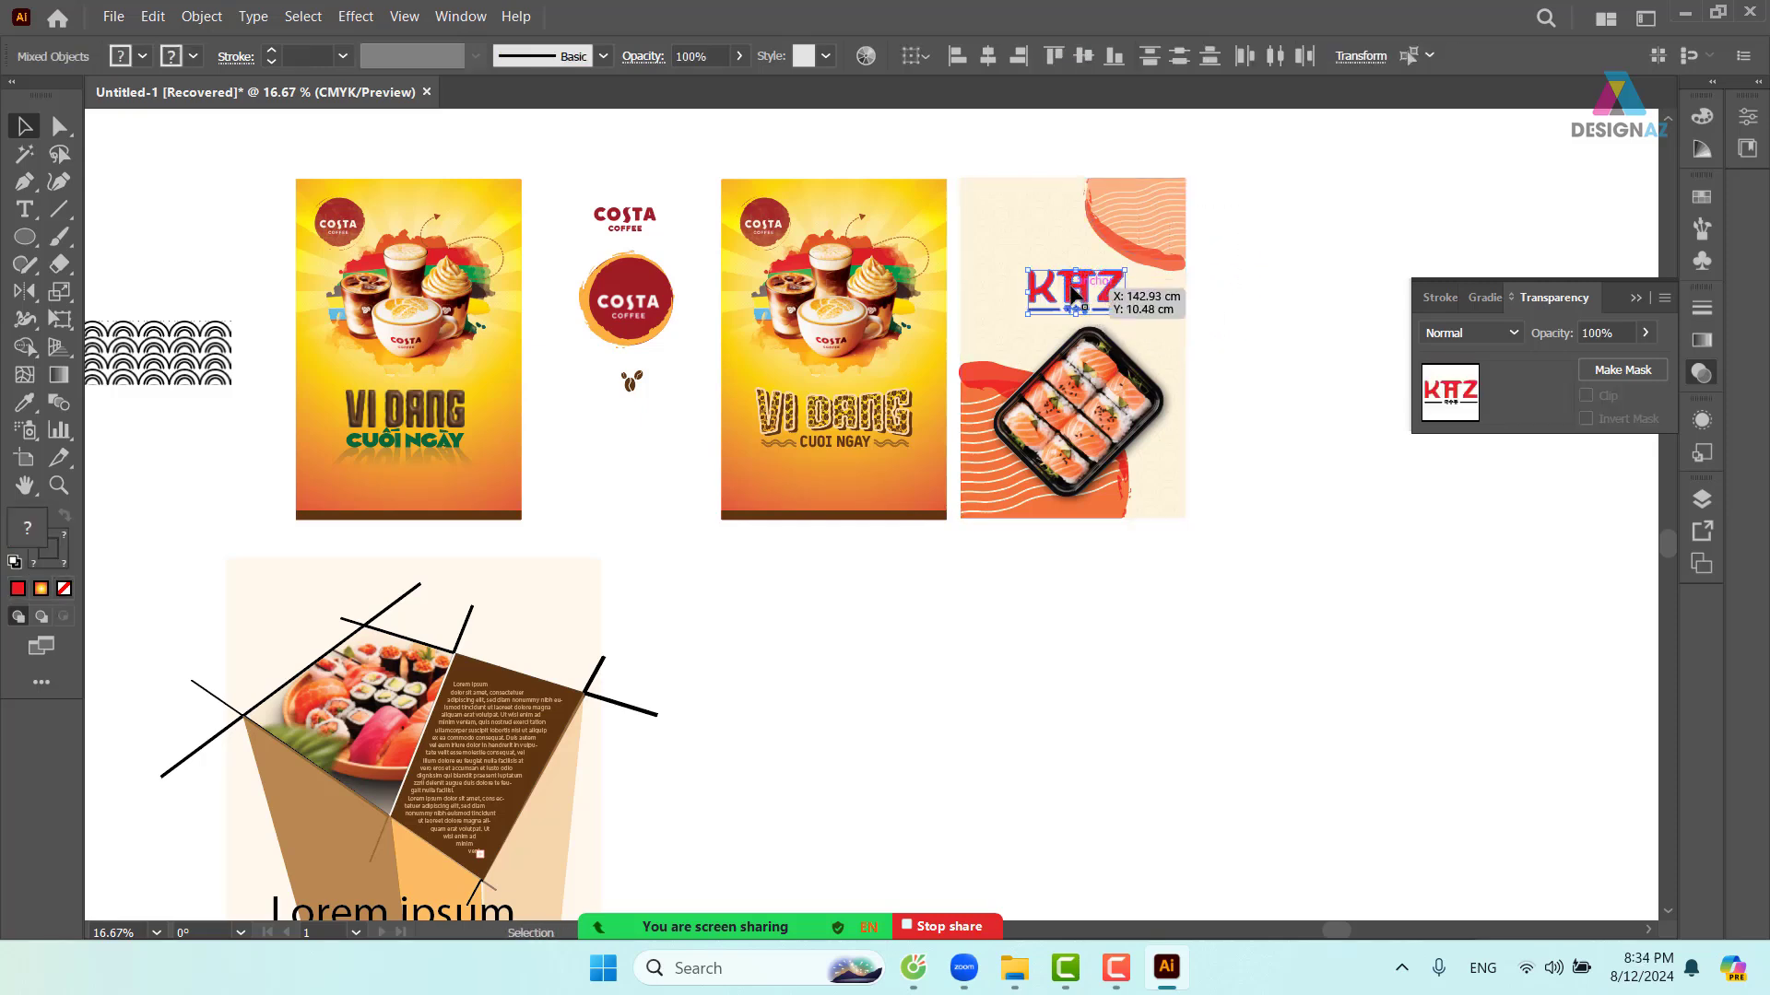
drag(1074, 293, 310, 606)
scroll(645, 609, down, 5)
scroll(645, 608, left, 2)
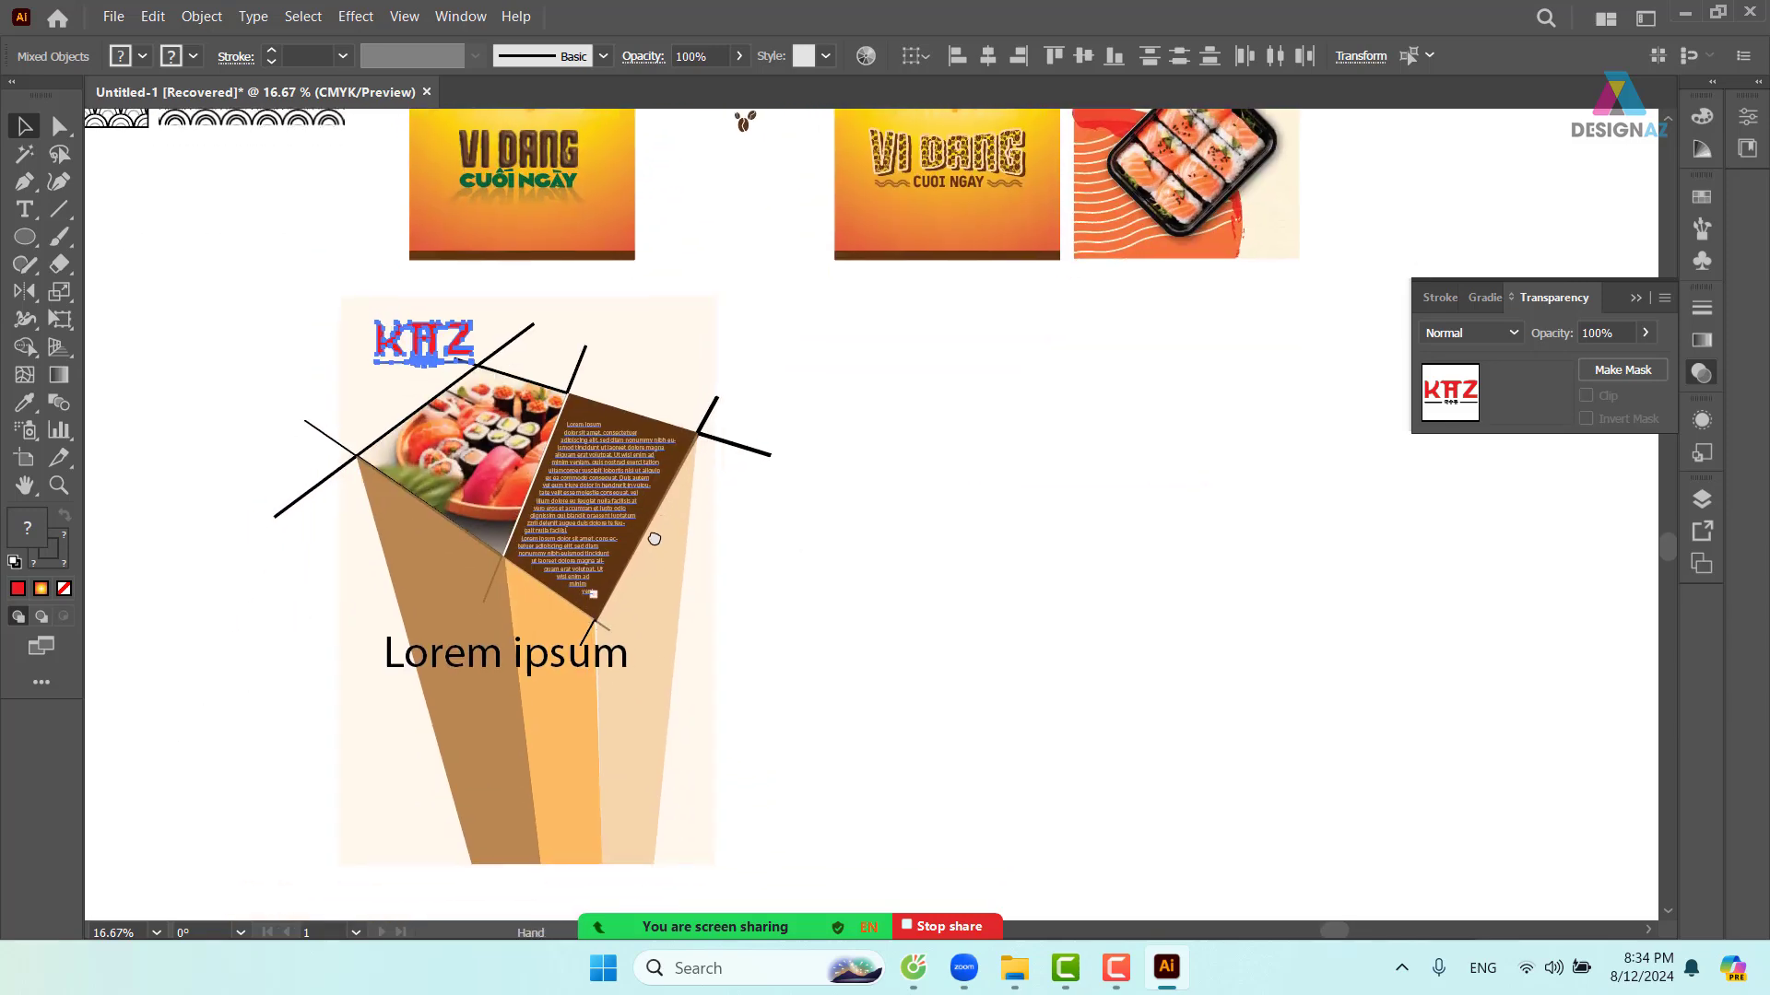
click(1015, 633)
- Change the "Lorem ipsum" heading's font to Igoe
click(584, 665)
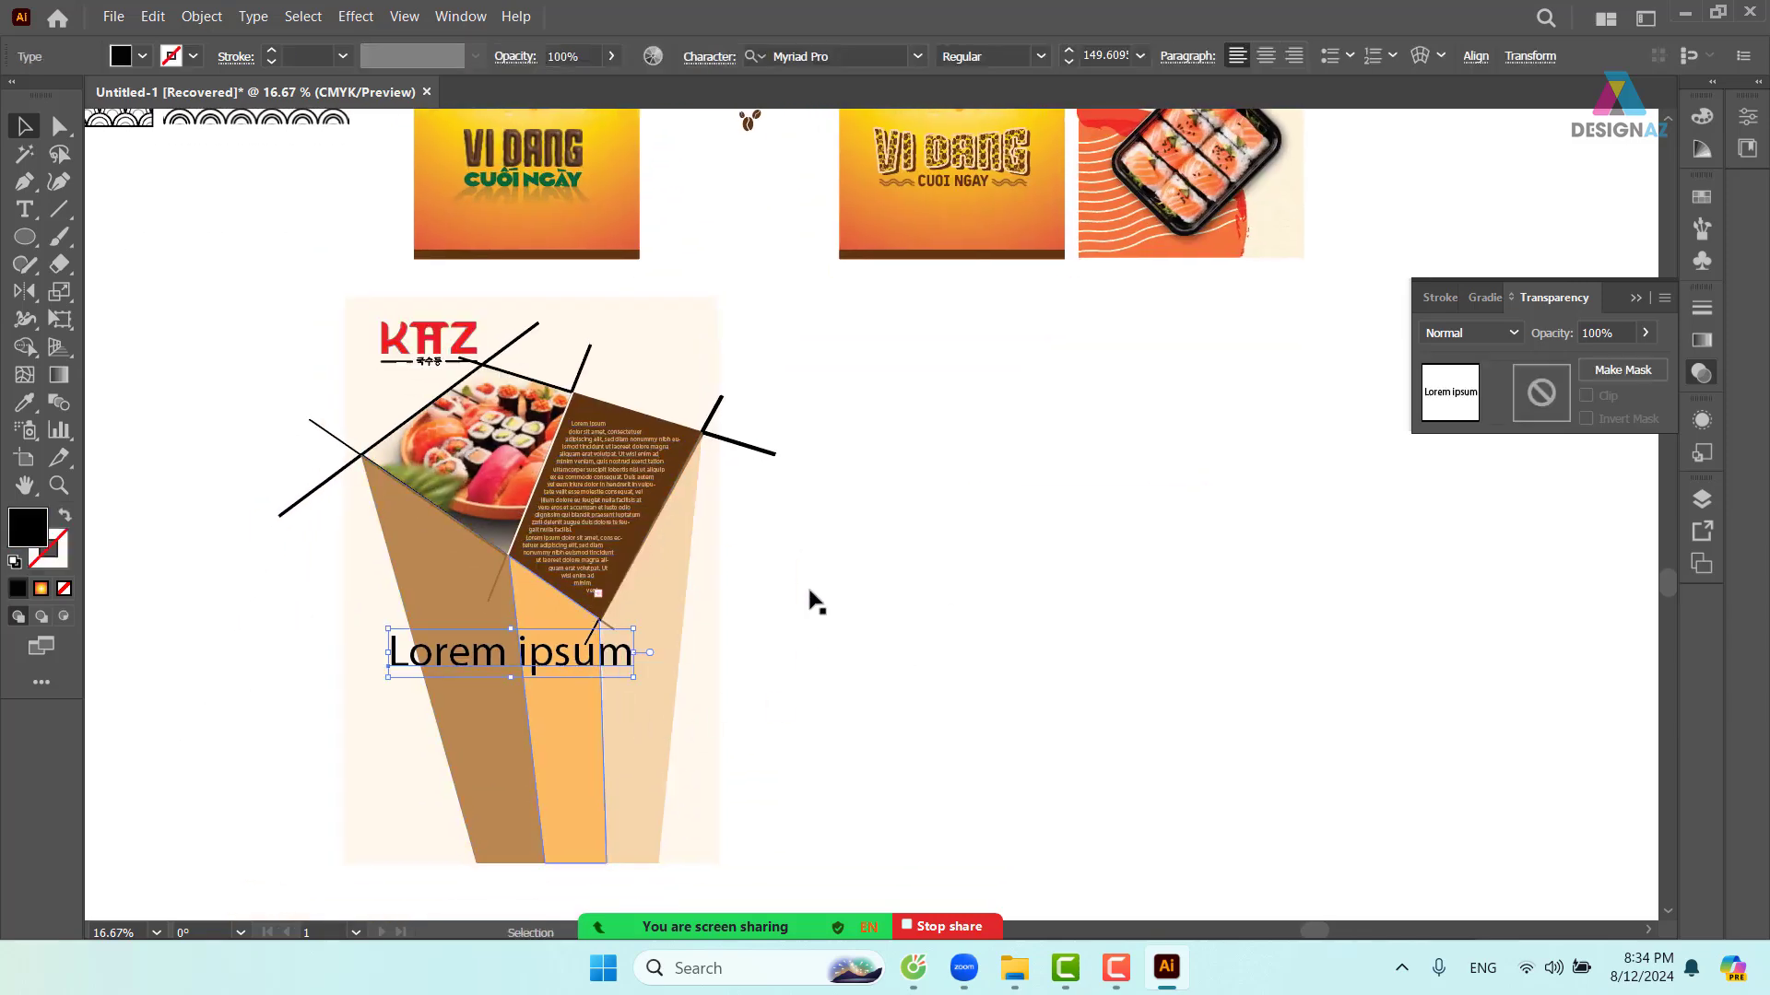
click(918, 56)
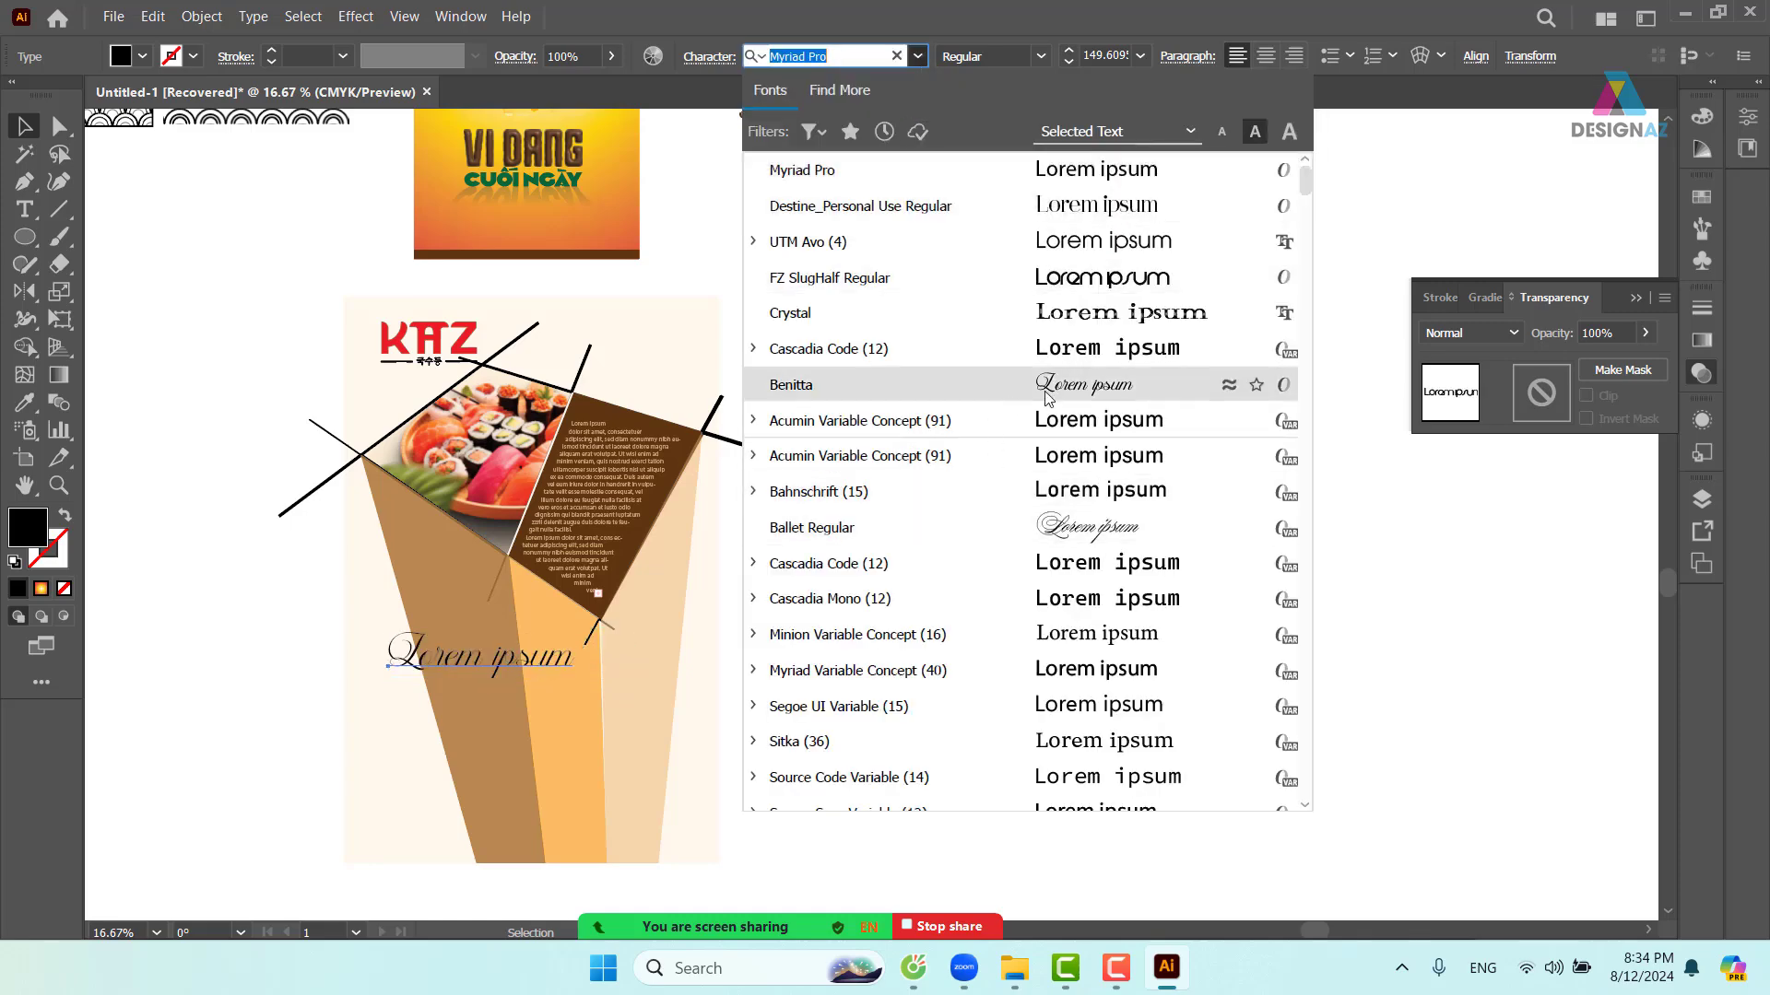
drag(1306, 185, 1302, 410)
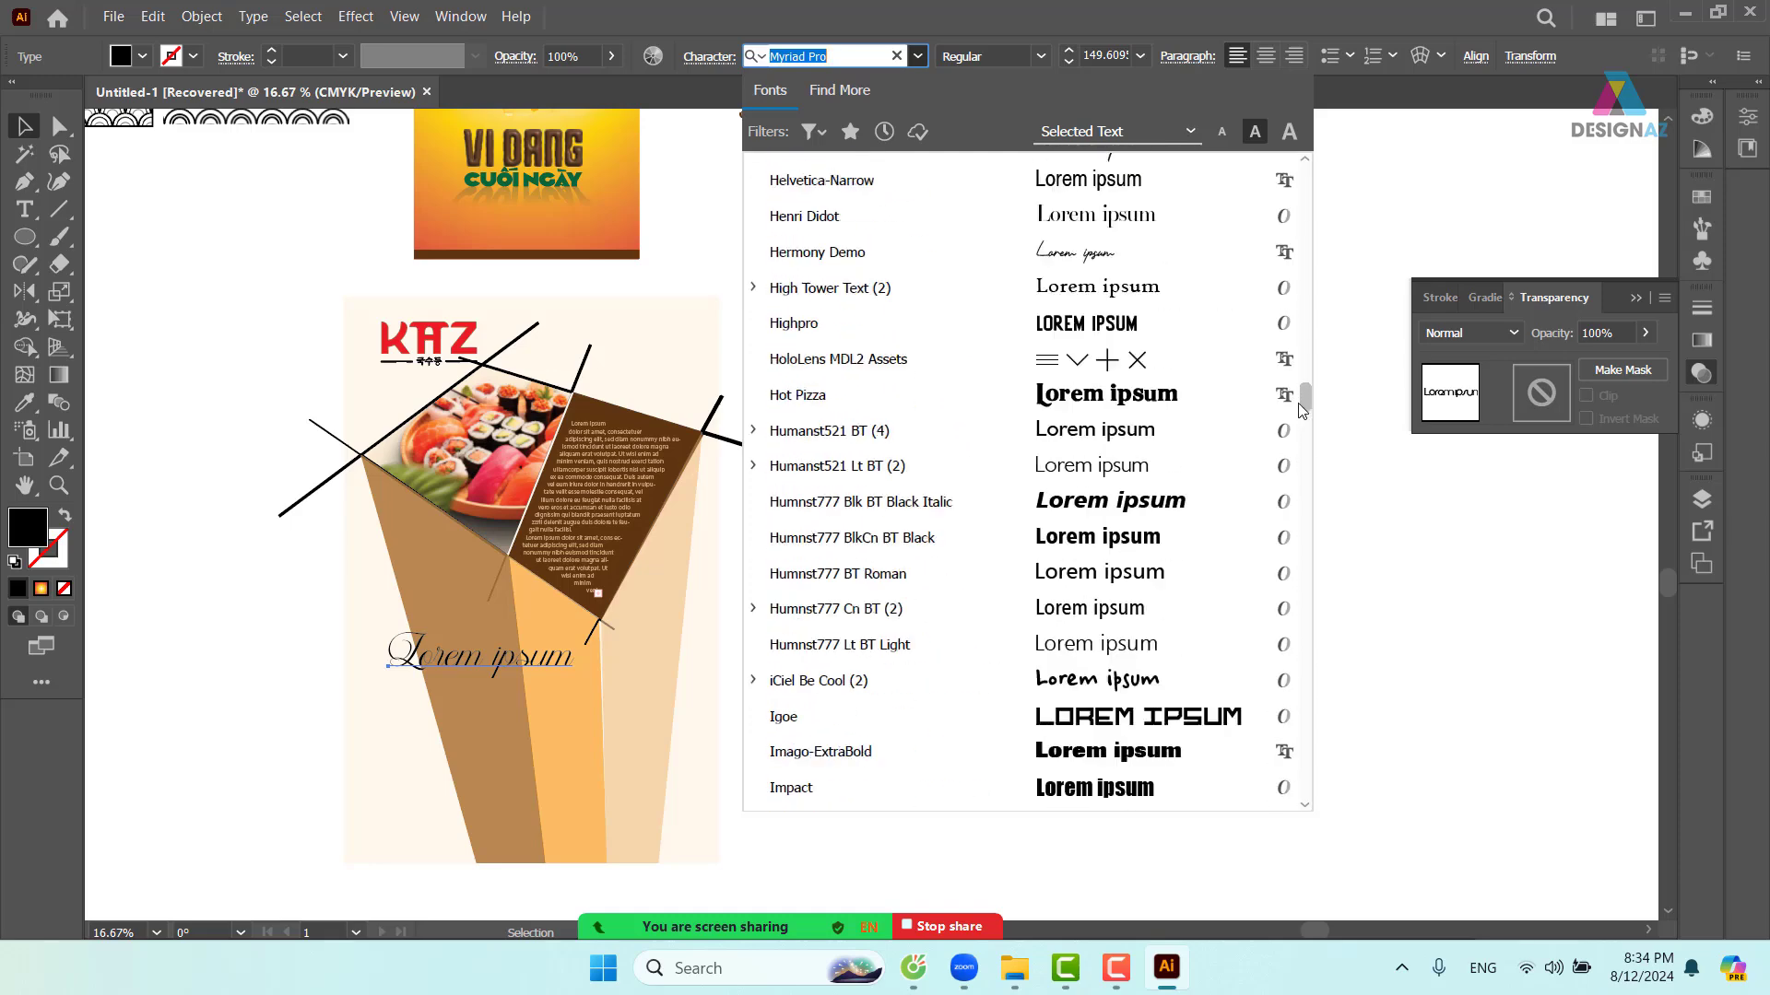
click(946, 716)
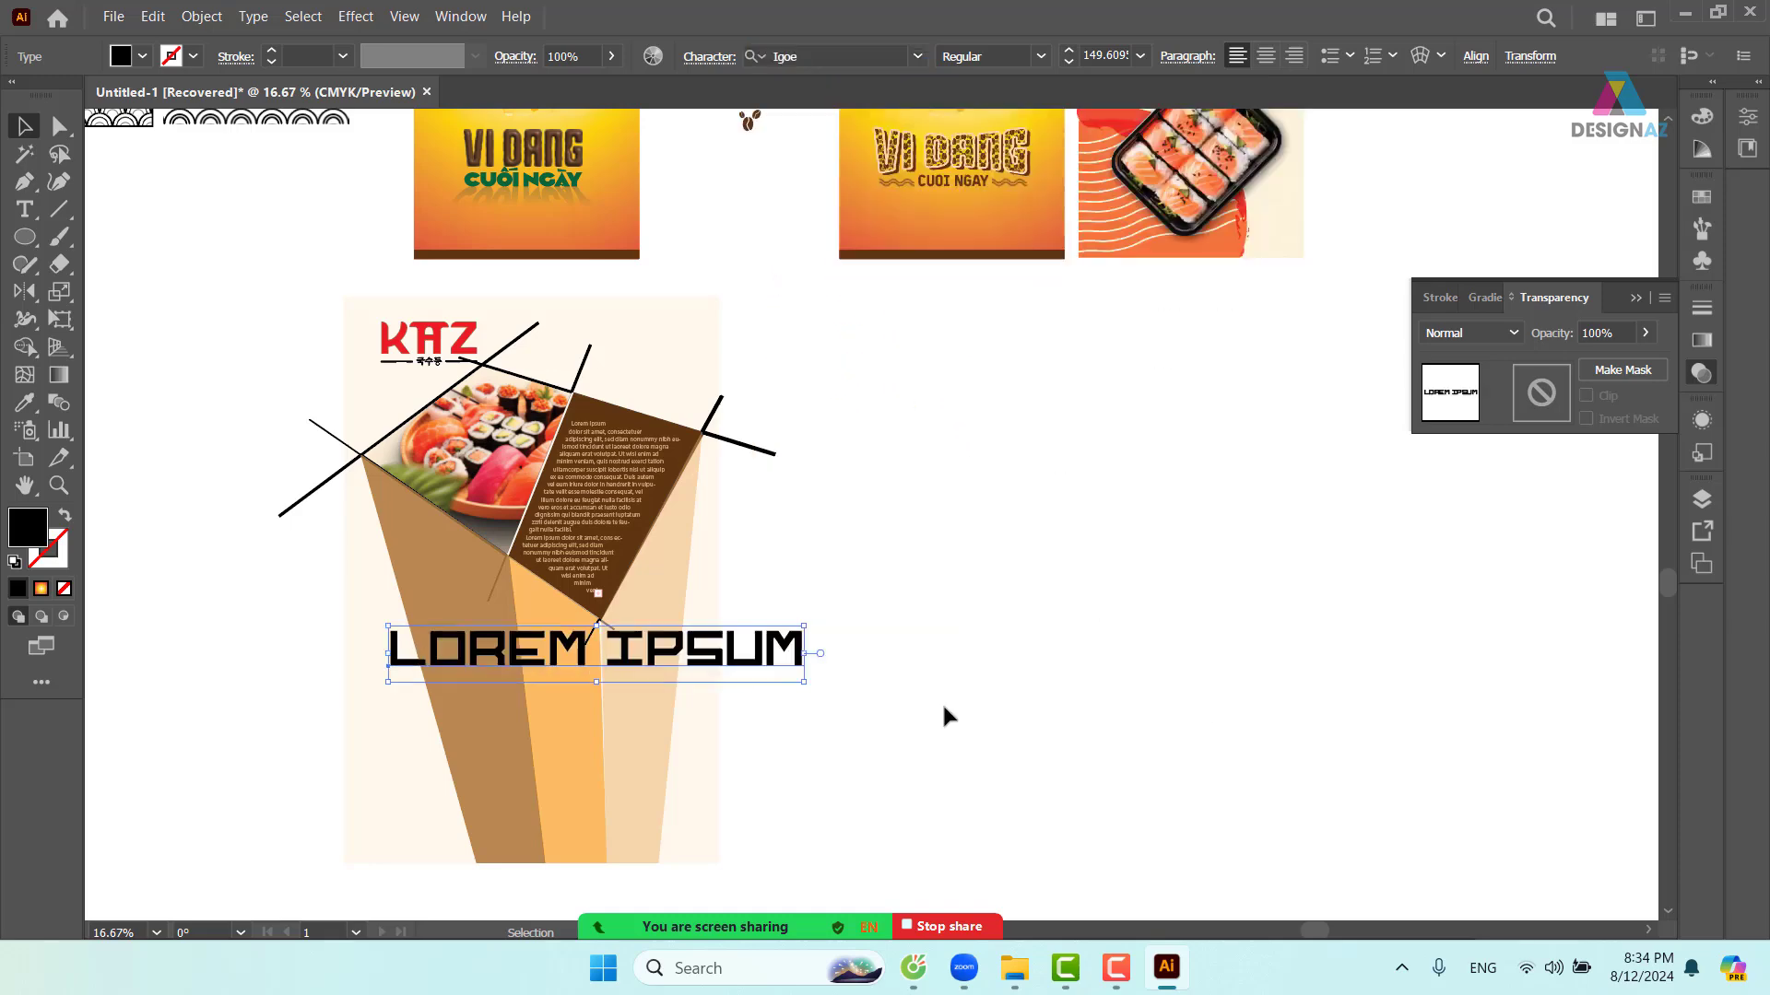
- Scale the heading down to fit within the poster's width, center it over the tapered shapes and deselect it
drag(784, 632, 660, 646)
drag(558, 680, 564, 690)
drag(676, 737, 913, 553)
click(1324, 614)
- Create an opacity mask on the light tan shape with clipping turned off
key(ctrl+equal)
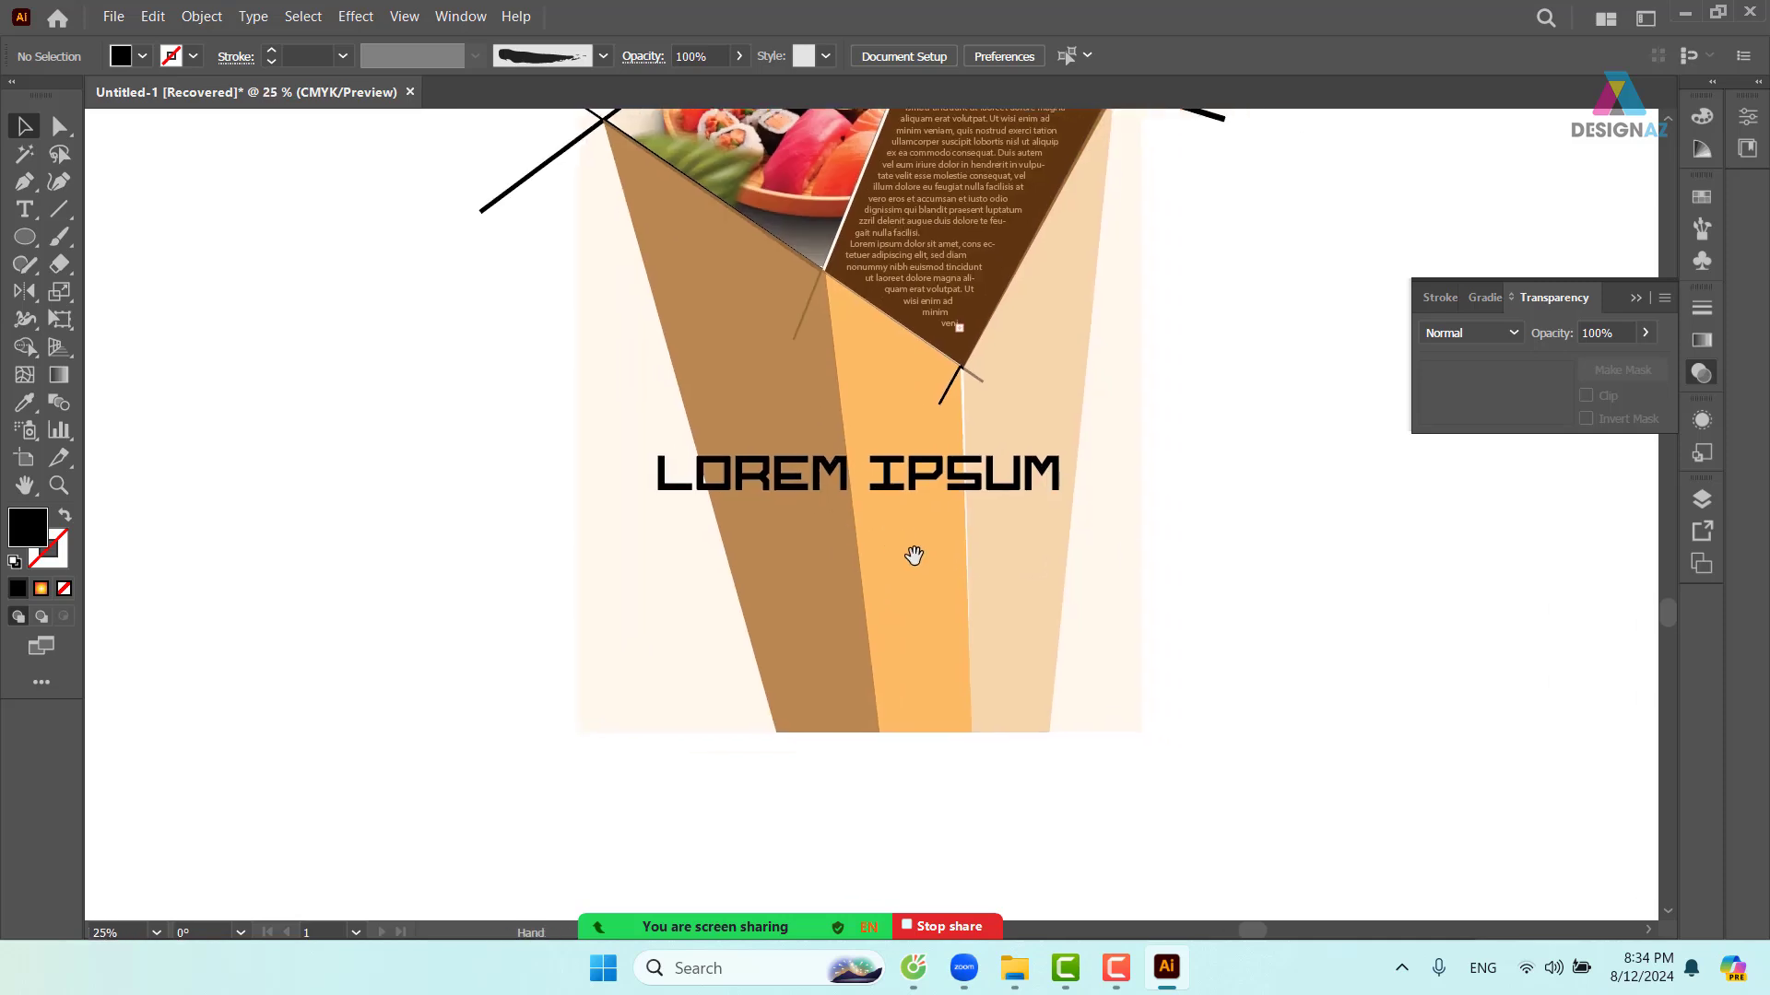
click(994, 575)
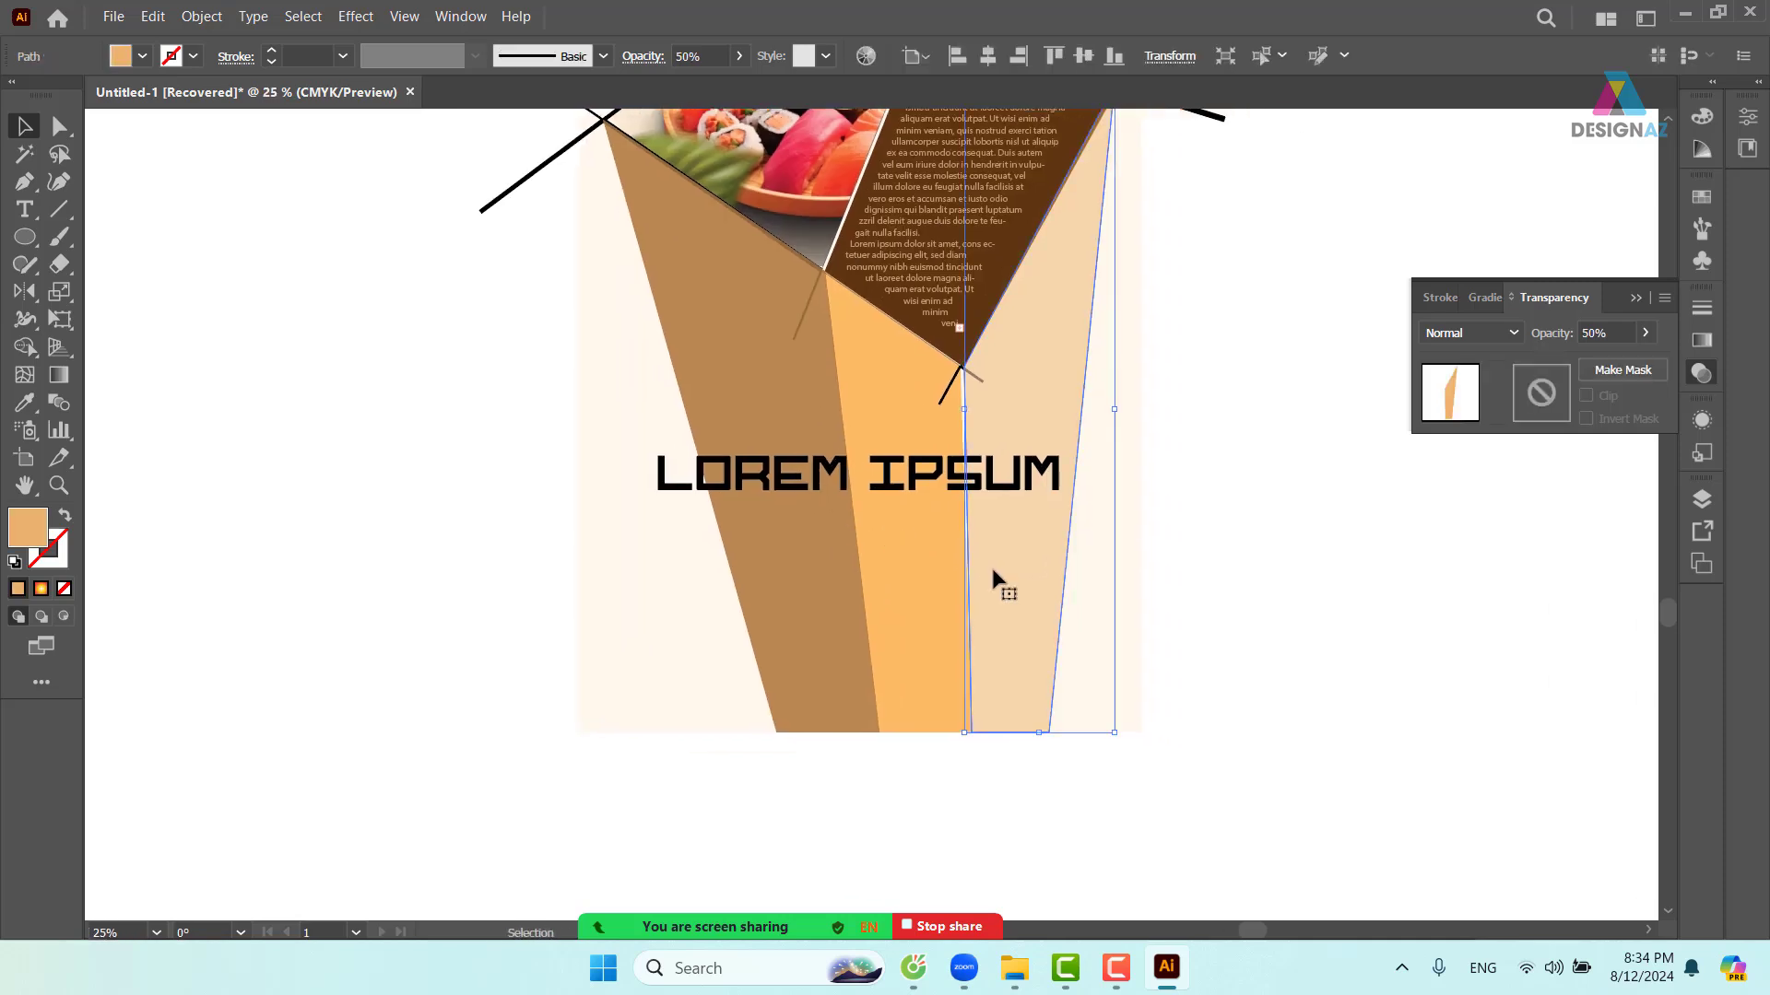
click(1556, 395)
click(1601, 402)
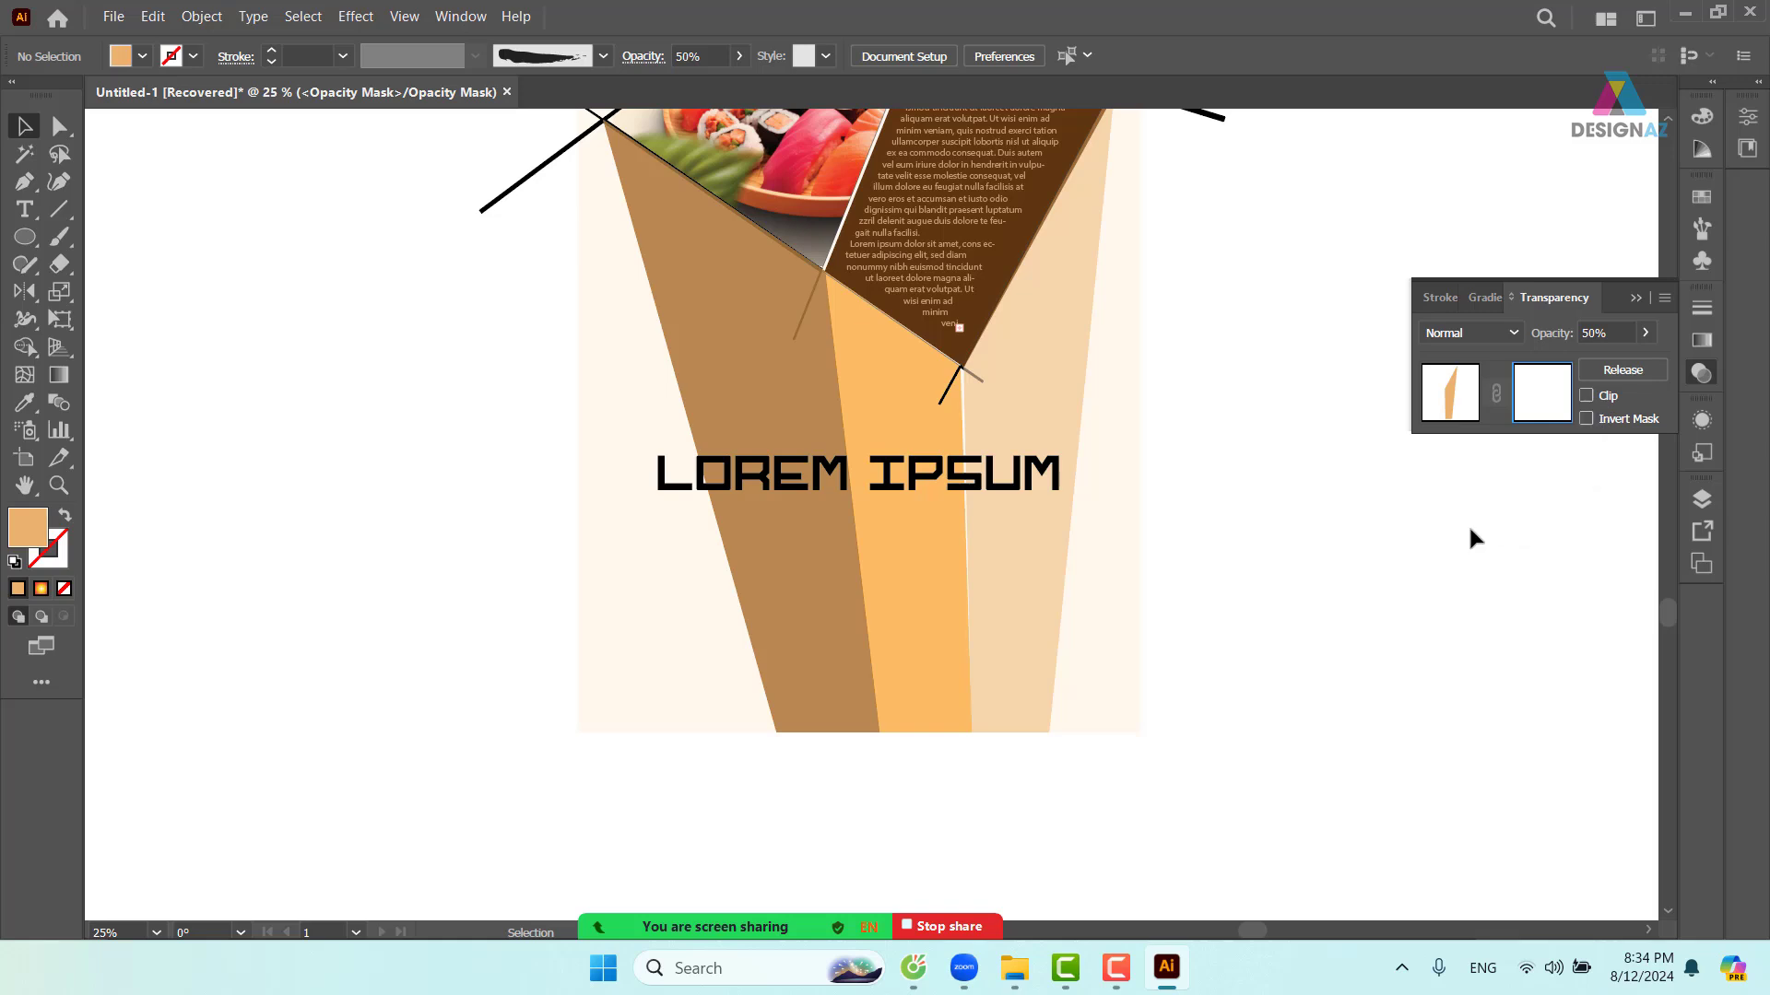
- Draw a rectangle covering the light tan shape inside its opacity mask
click(25, 236)
click(109, 239)
drag(996, 530, 825, 628)
drag(755, 143, 951, 847)
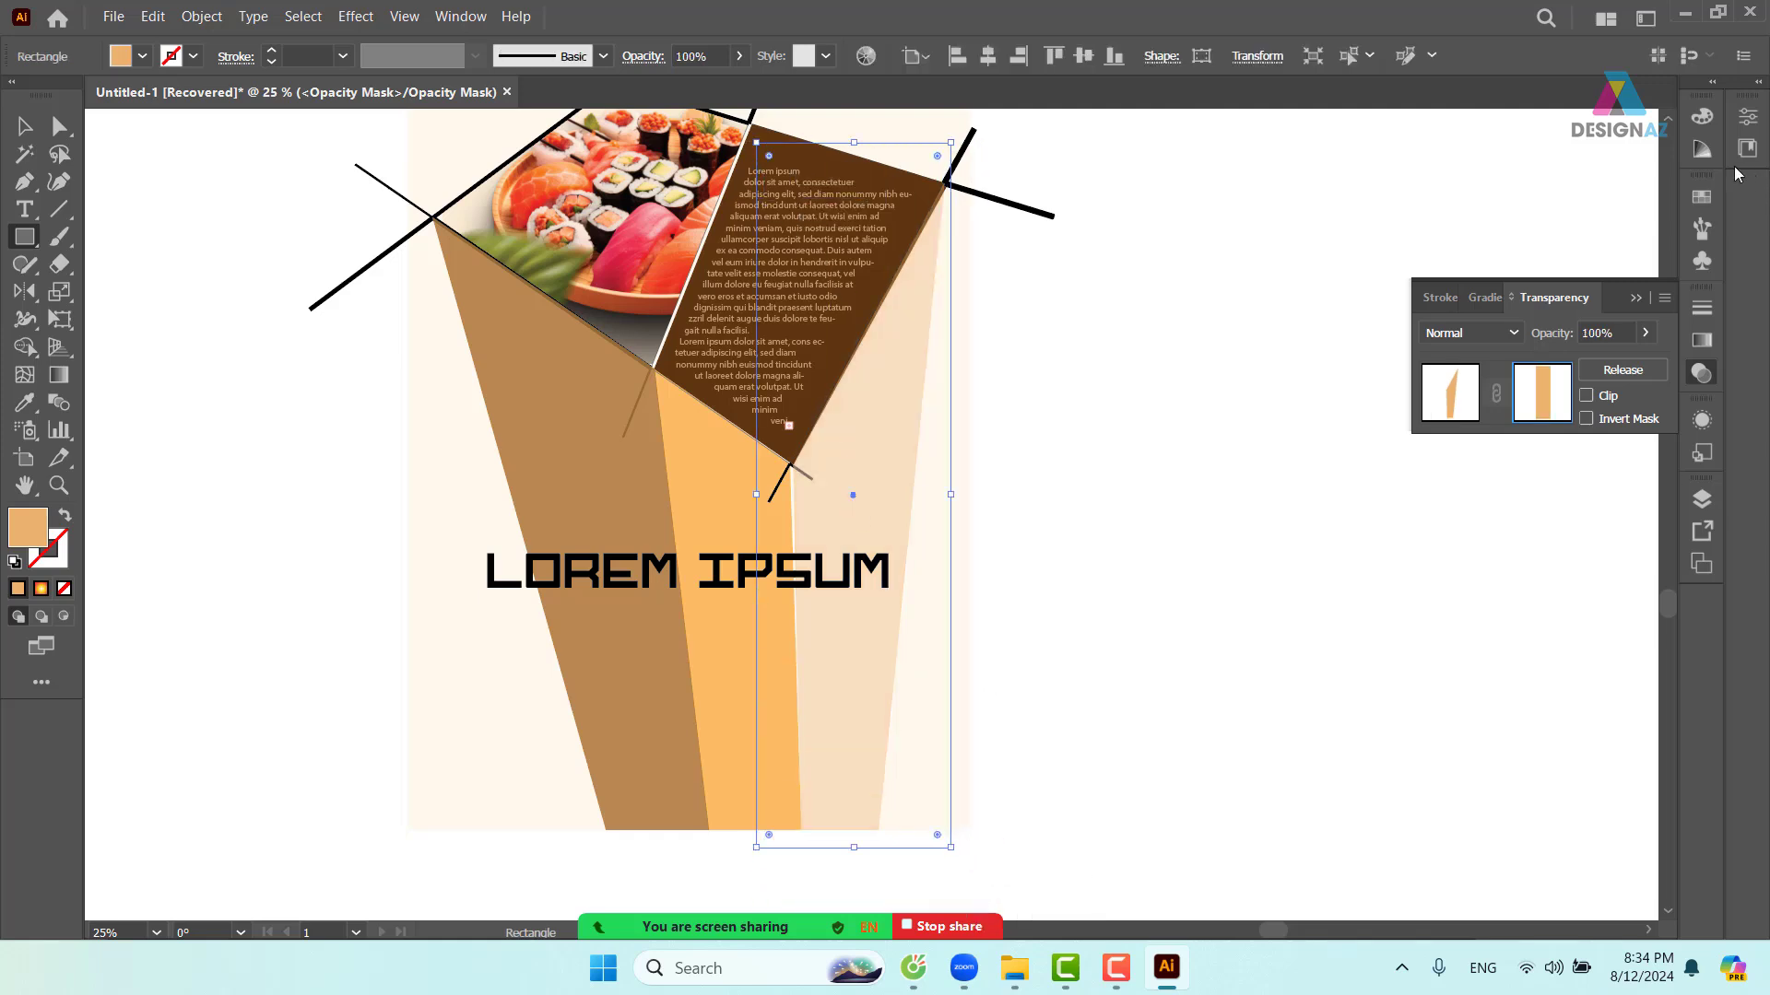
- Fill the mask rectangle with a downward white-to-black gradient that fades out the light tan shape's lower end, and leave mask editing
click(1701, 198)
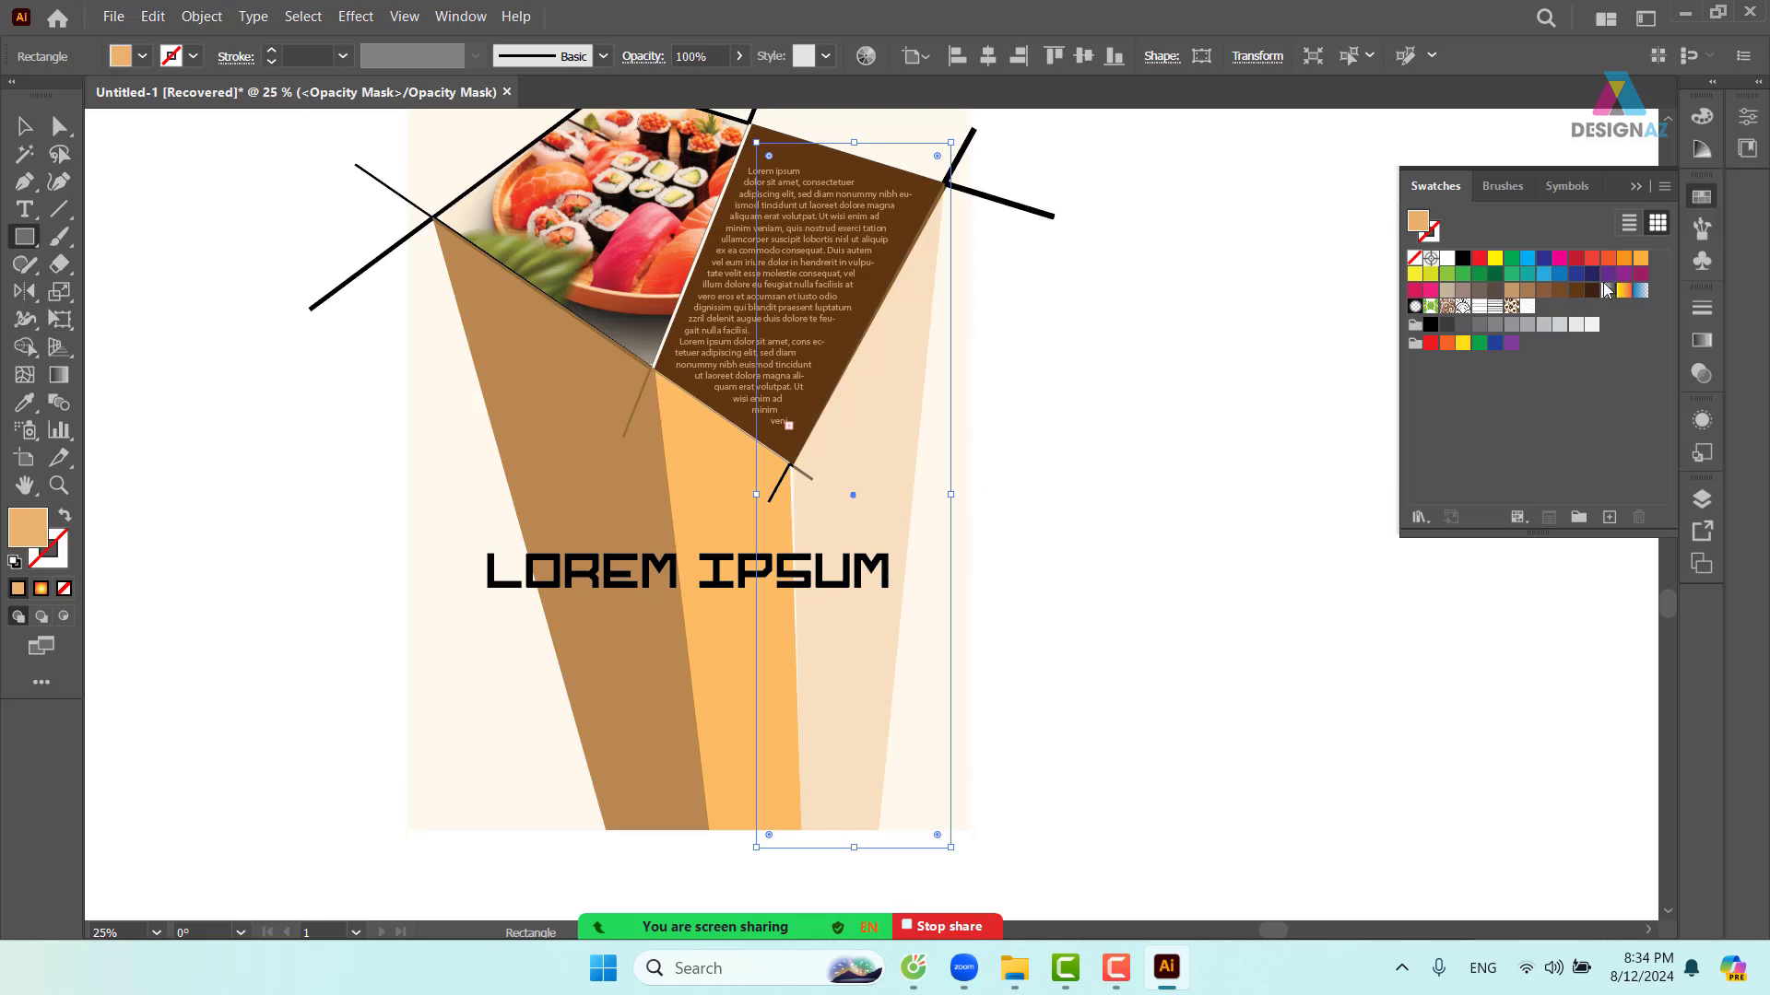
click(1607, 290)
key(g)
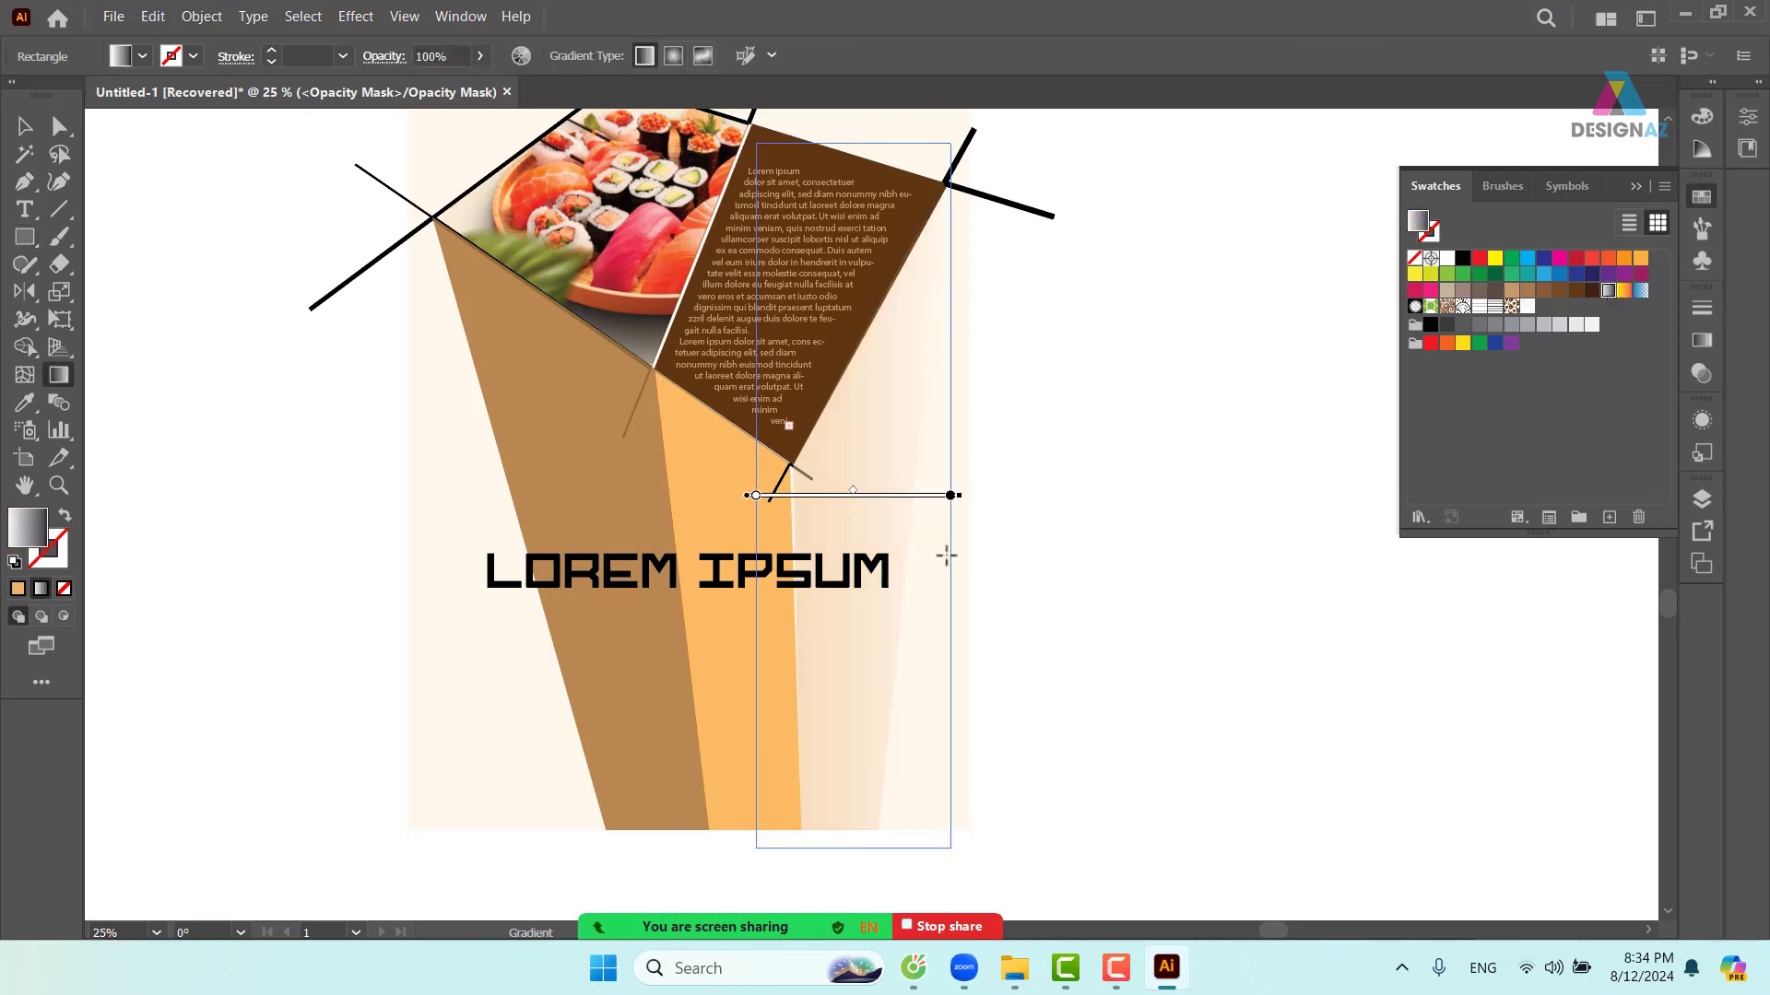
drag(870, 439, 870, 732)
click(25, 126)
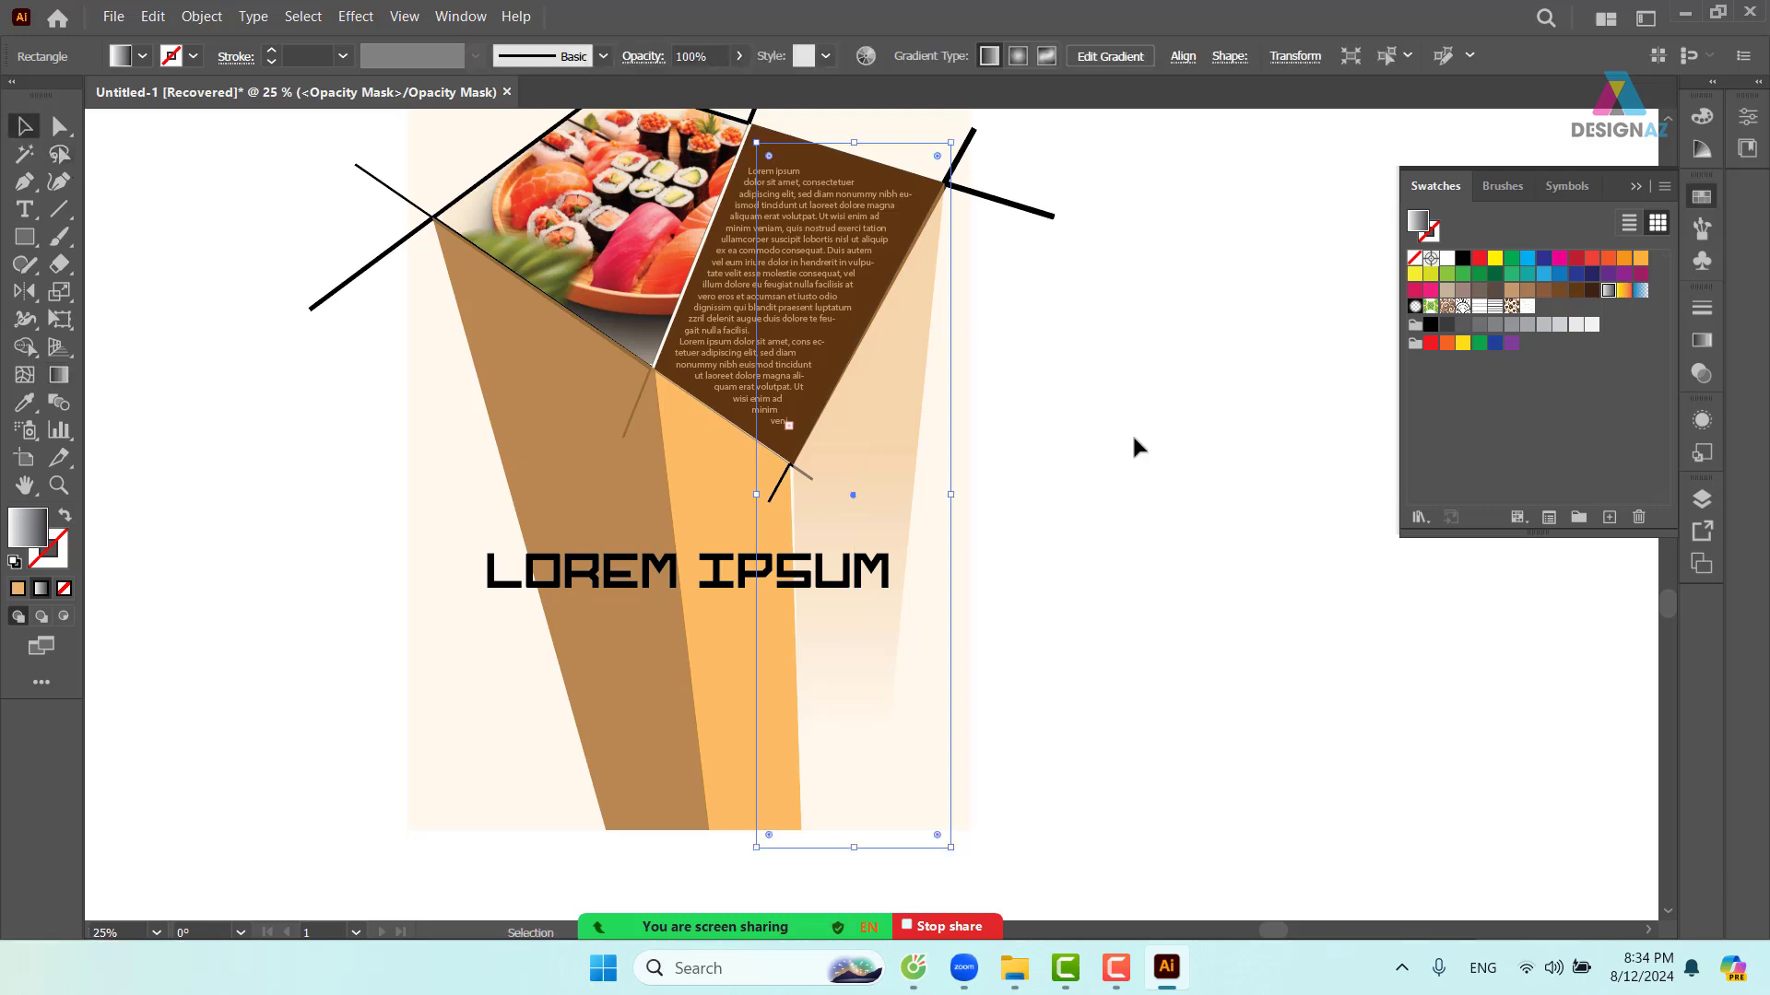
click(1105, 468)
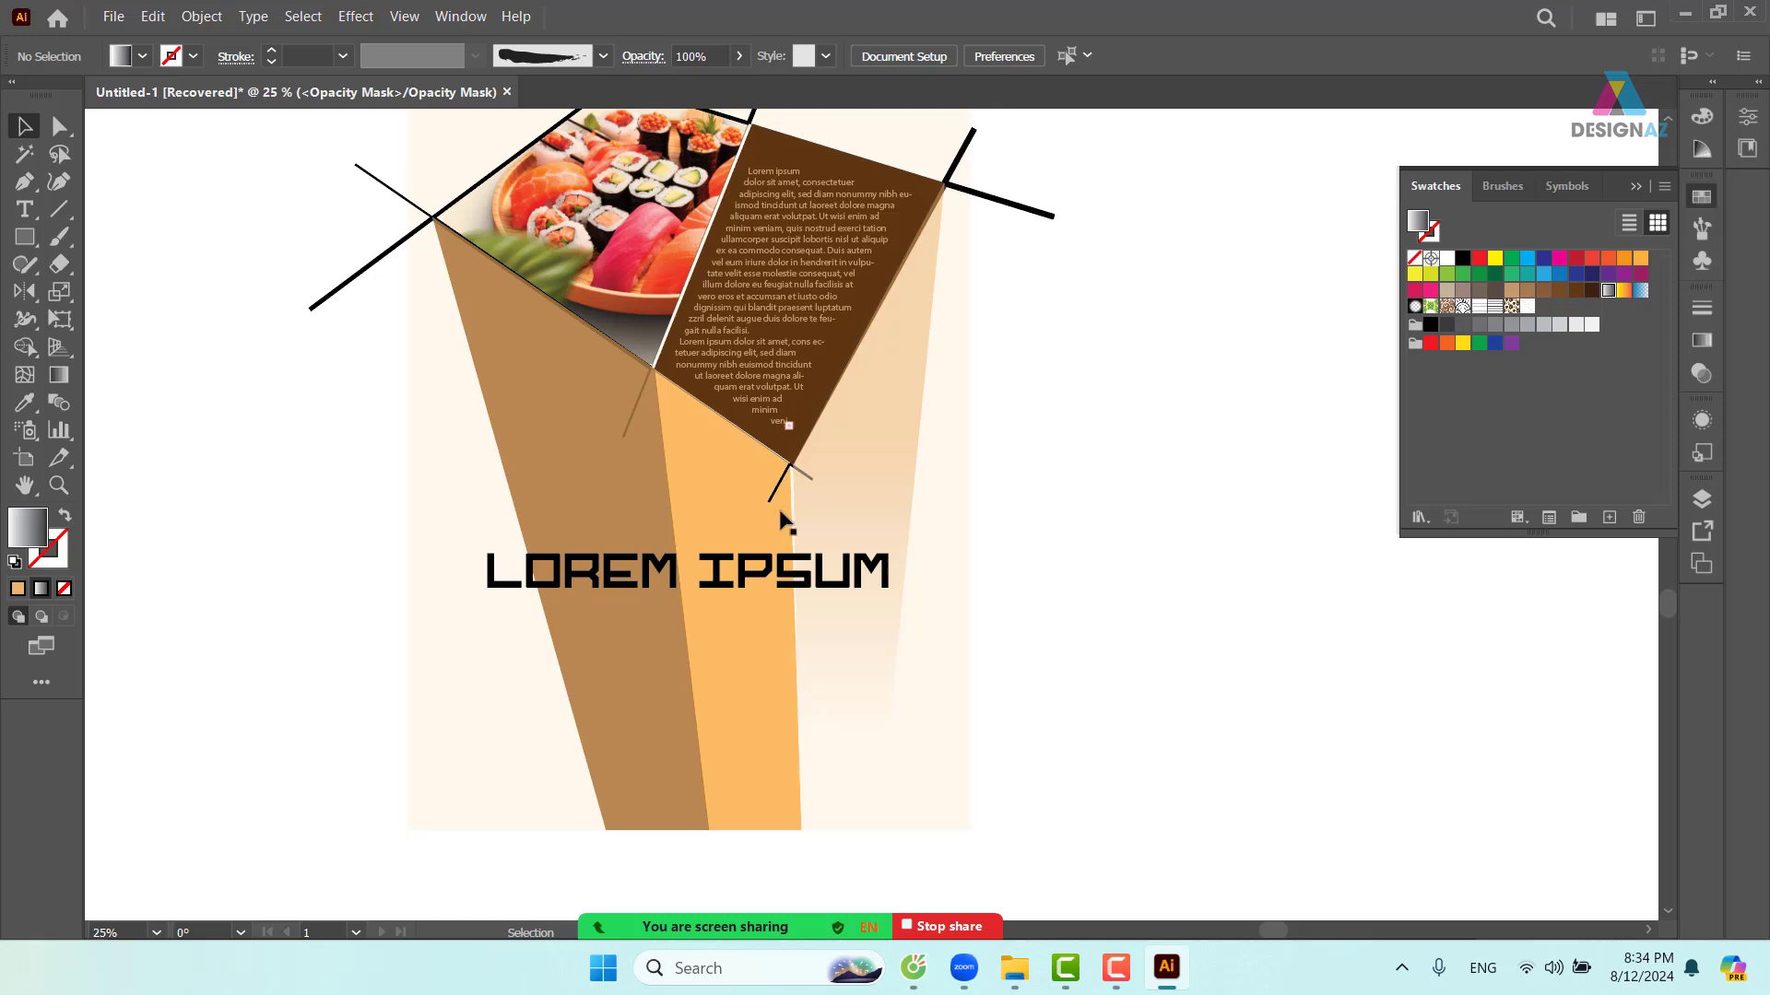
click(1702, 374)
click(1465, 410)
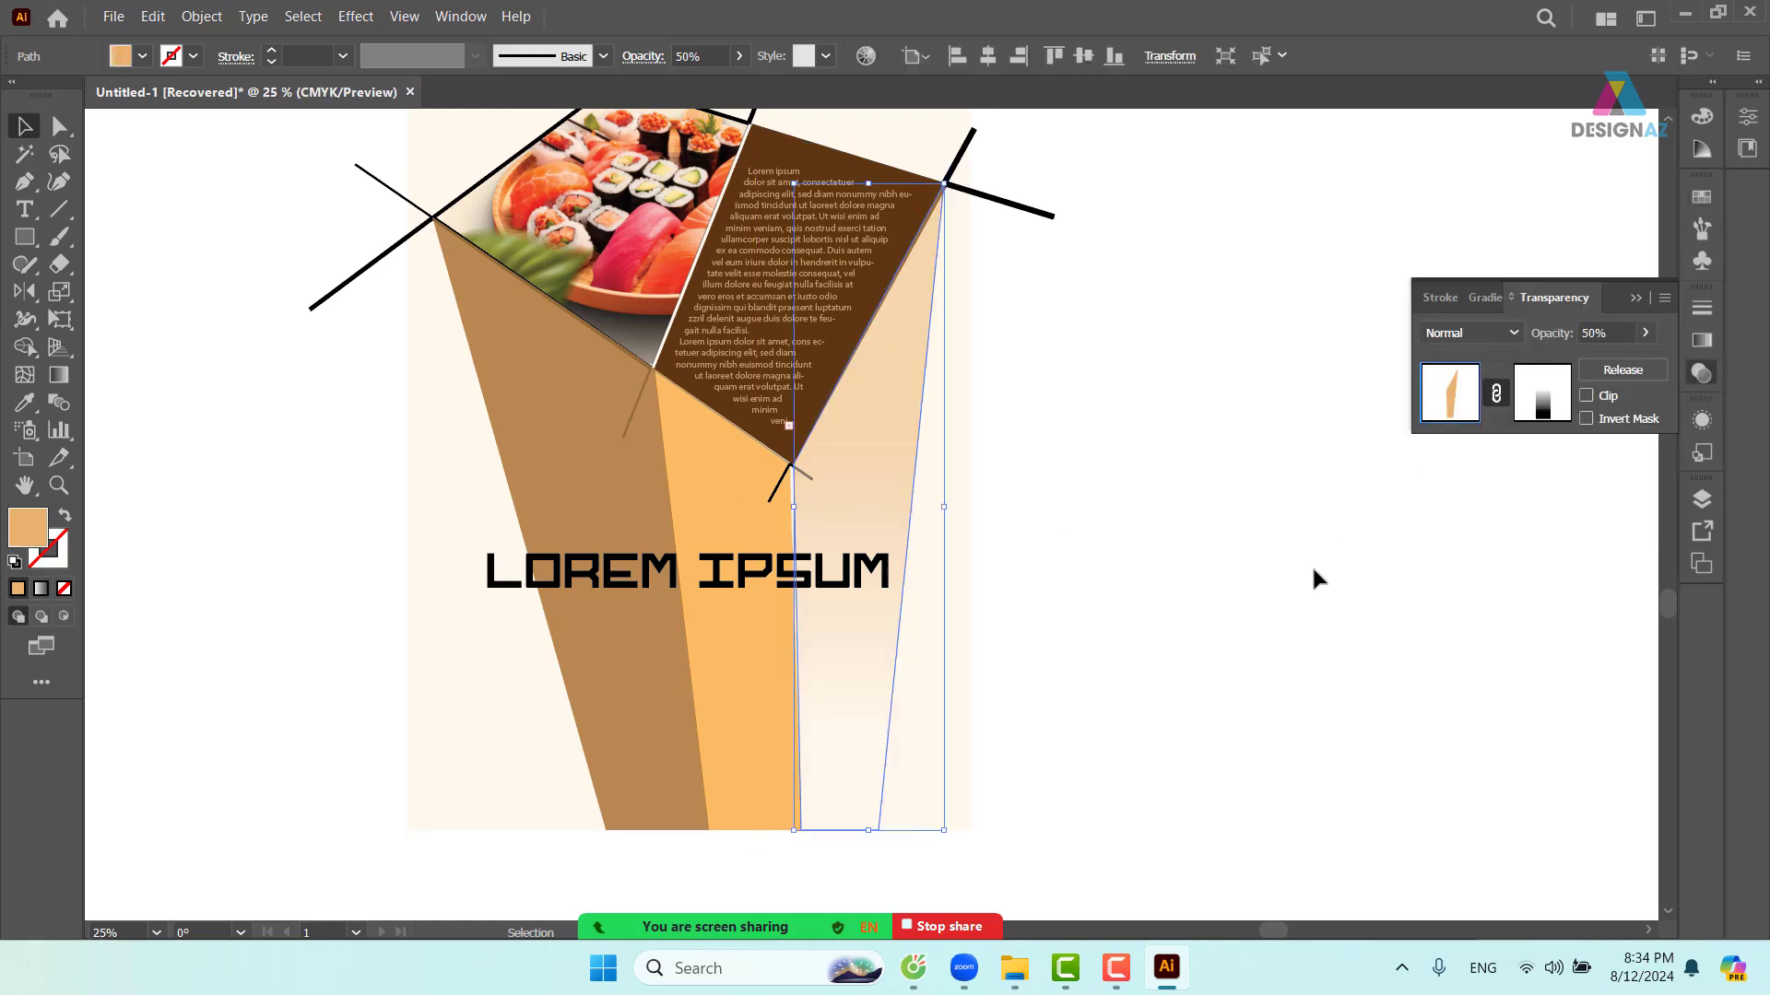
- Create an opacity mask without clipping on the orange middle shape and draw a rectangle covering the shape inside it
click(739, 522)
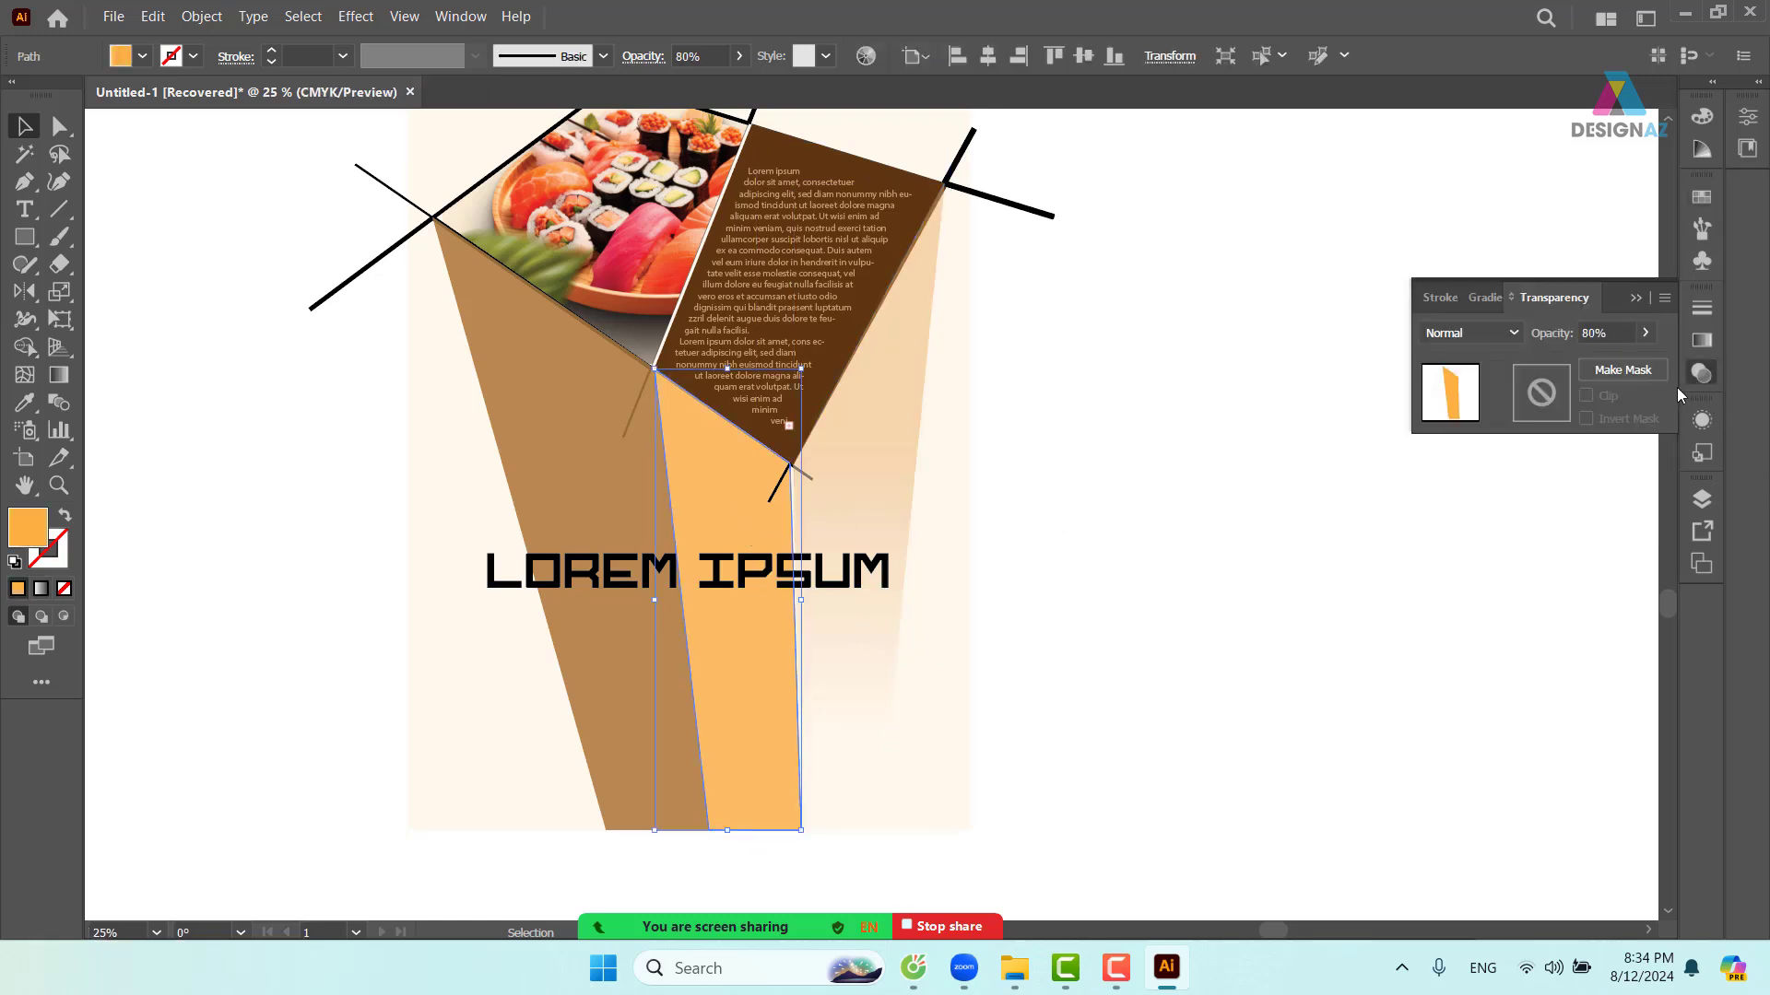
double_click(1532, 402)
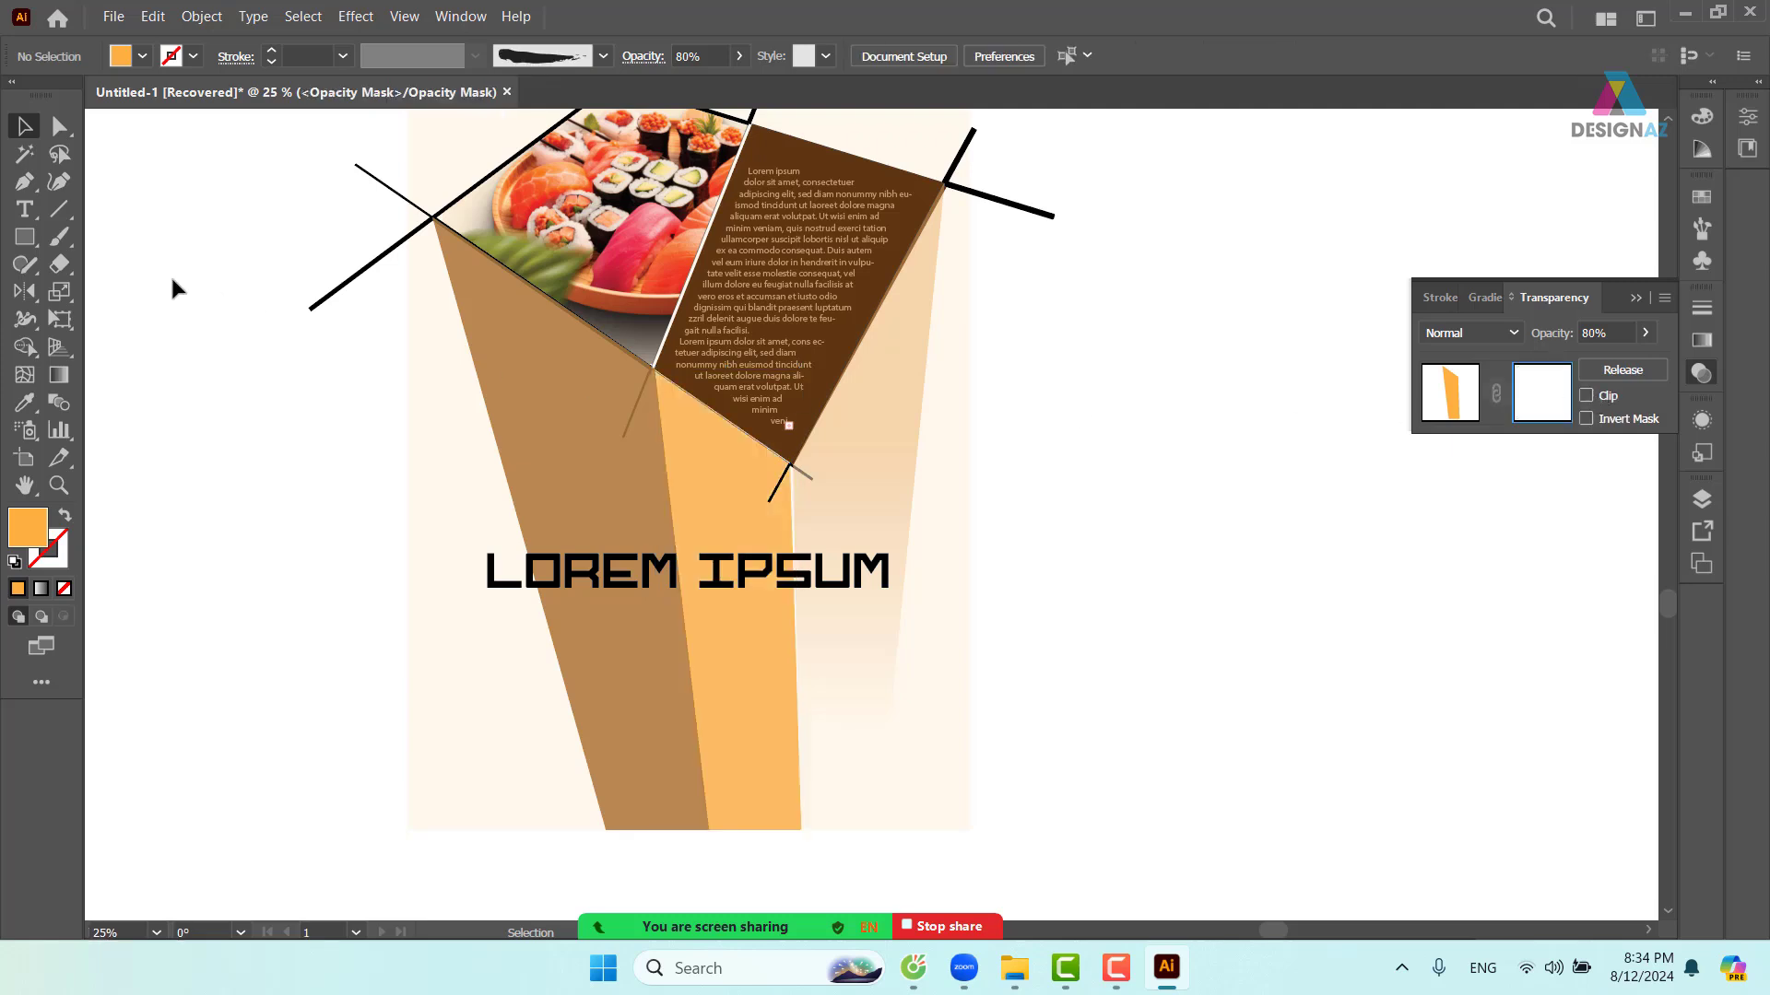
click(25, 236)
drag(615, 318, 830, 853)
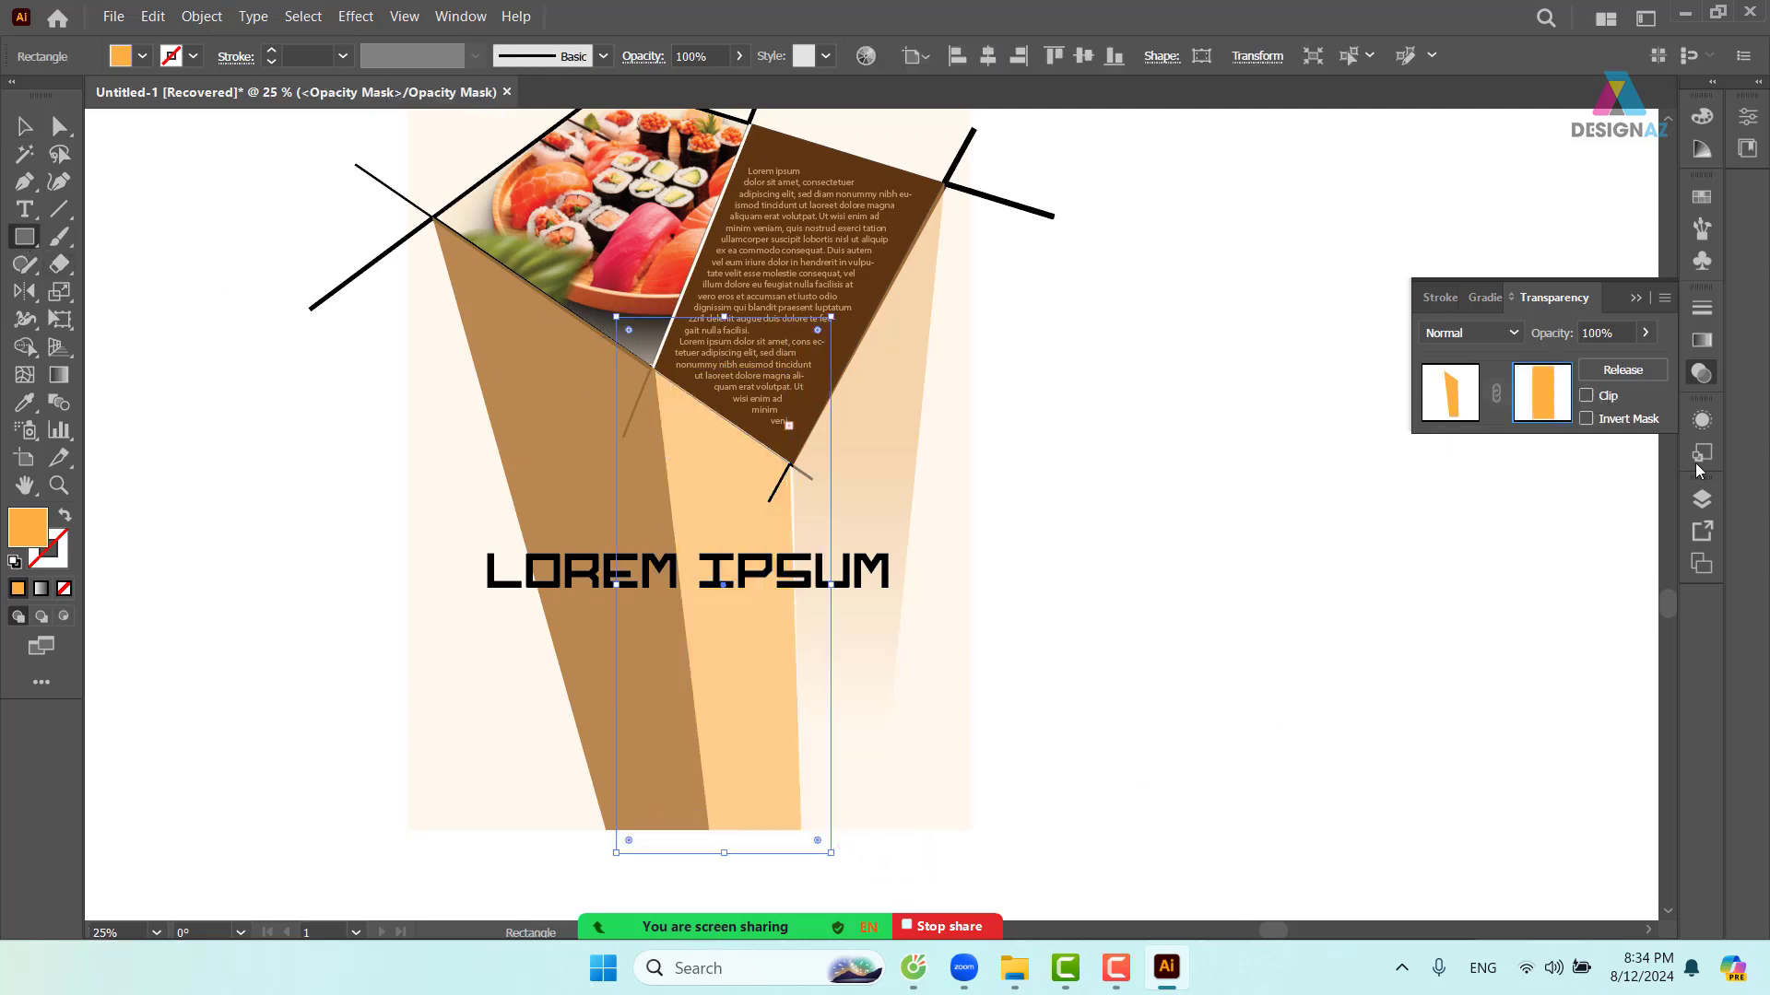
- Fill the orange shape's mask rectangle with a white-to-black gradient running down to near the poster's bottom edge, and leave mask editing
click(1698, 201)
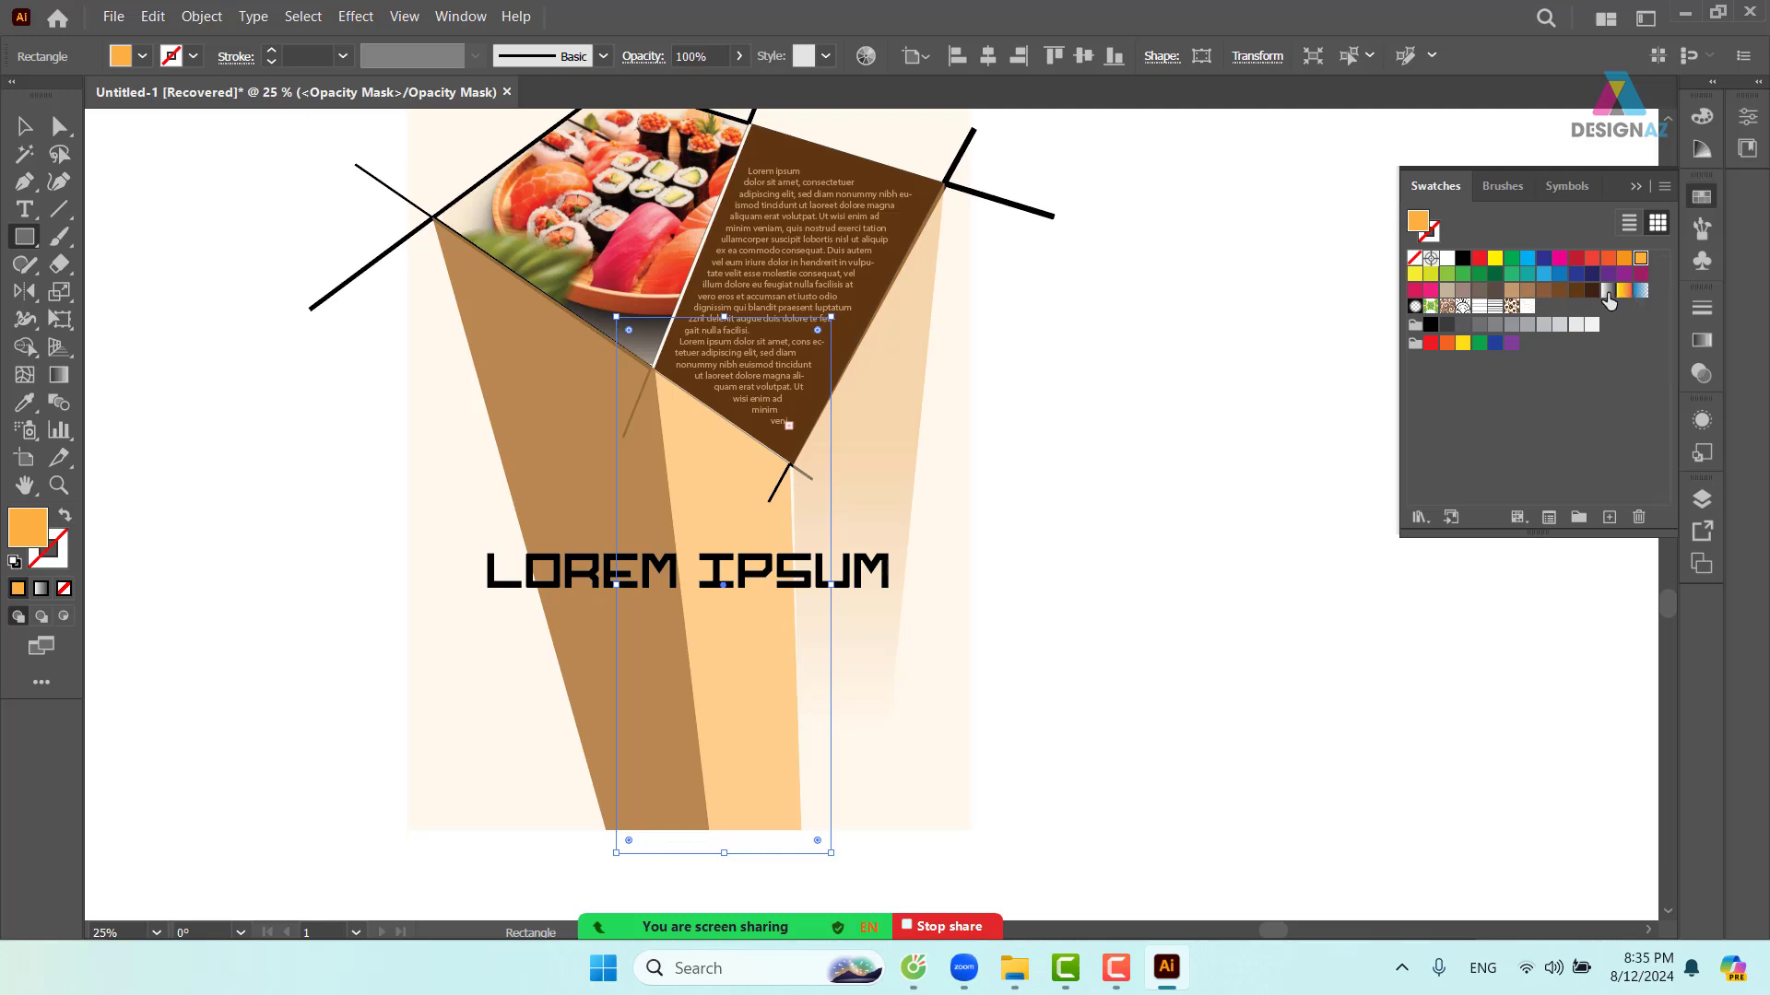
click(1609, 293)
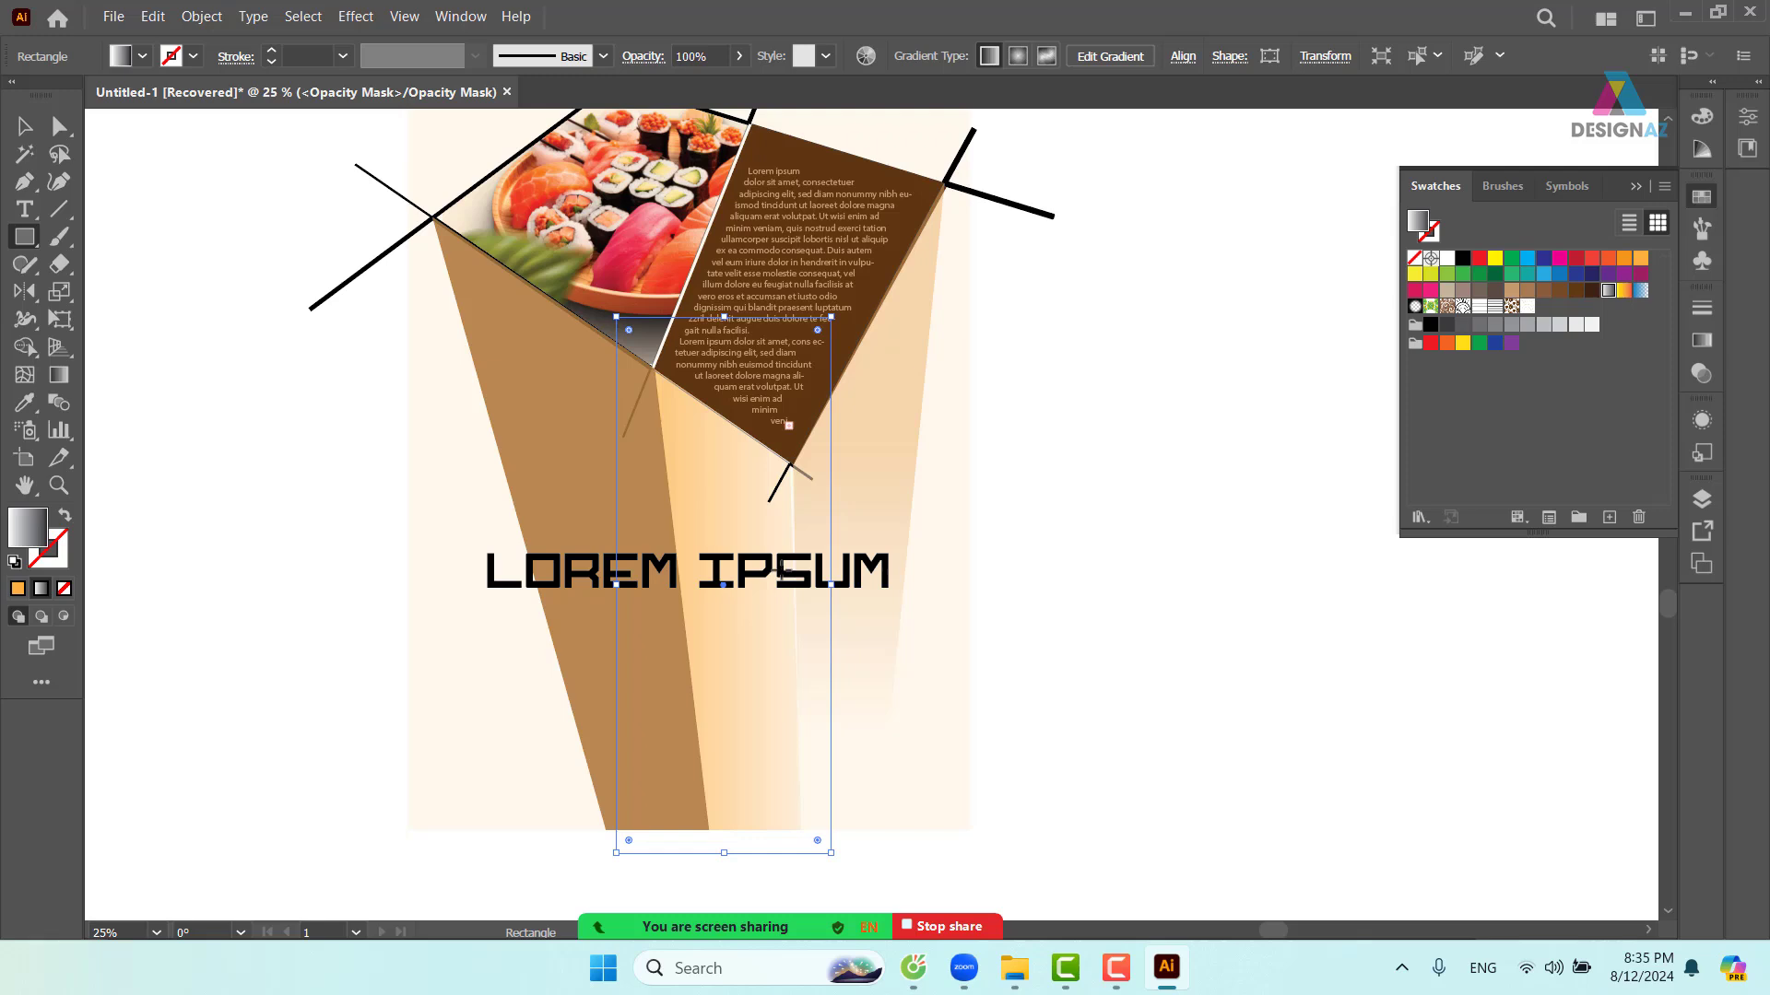
key(g)
drag(723, 451, 751, 804)
click(25, 126)
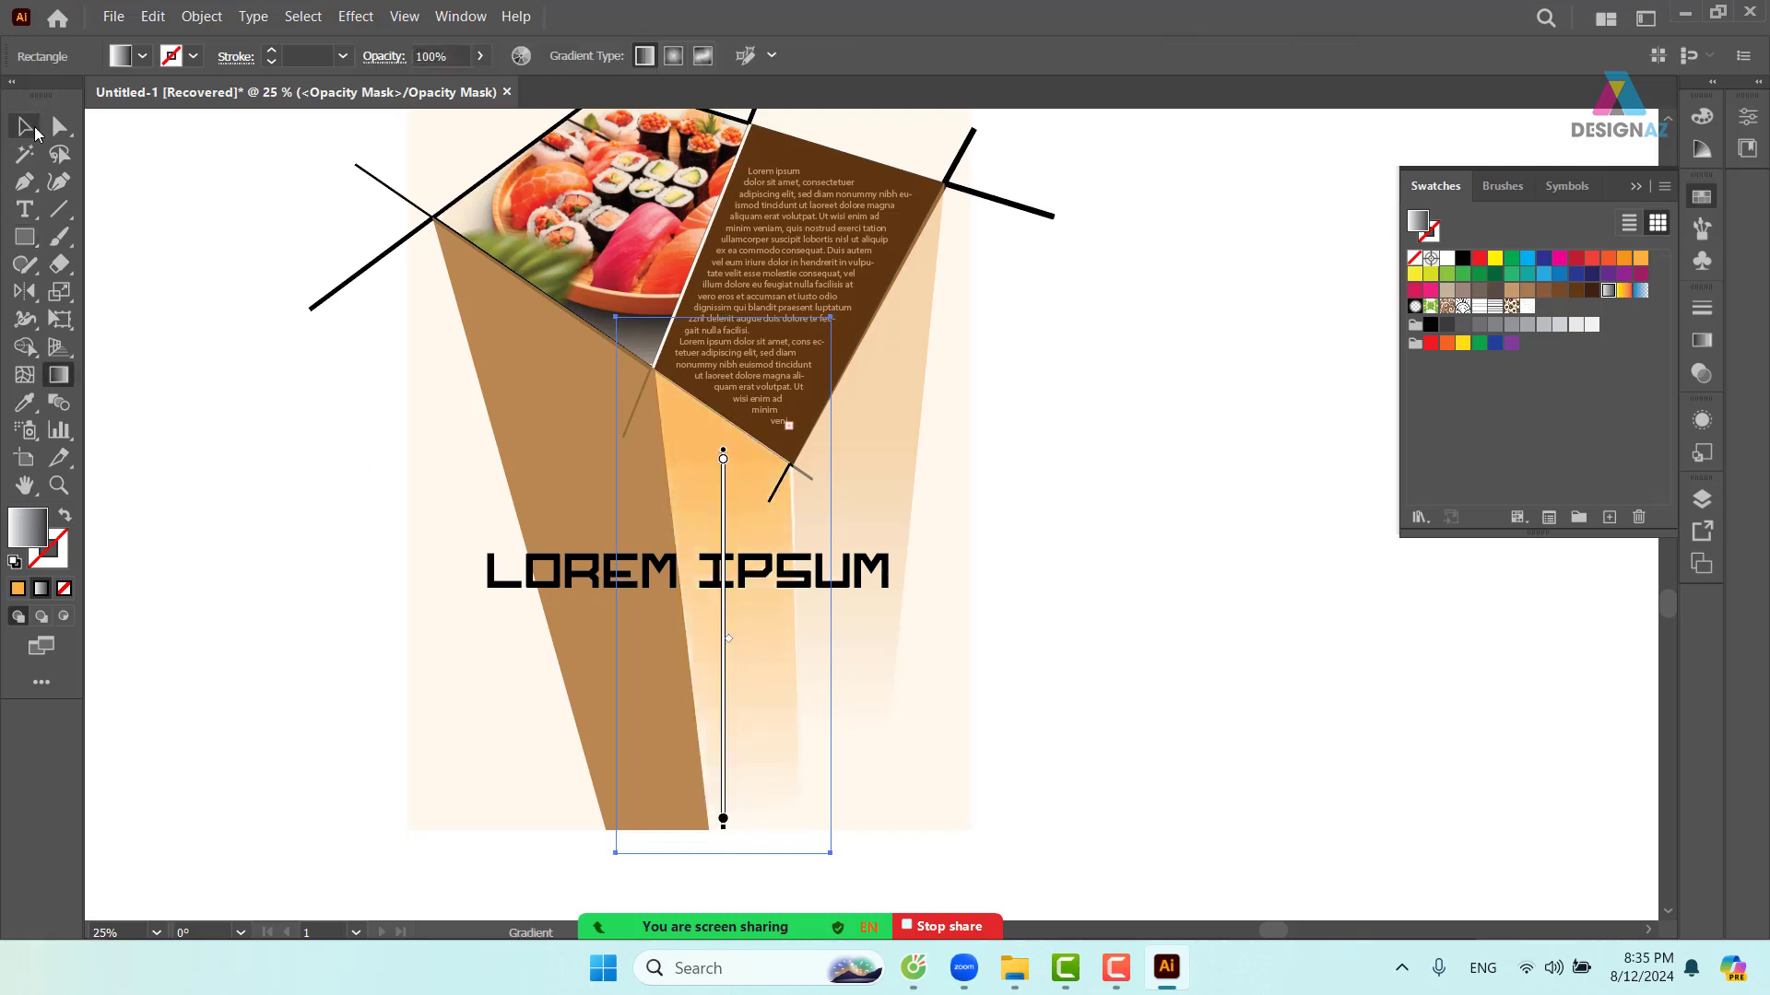
click(1199, 520)
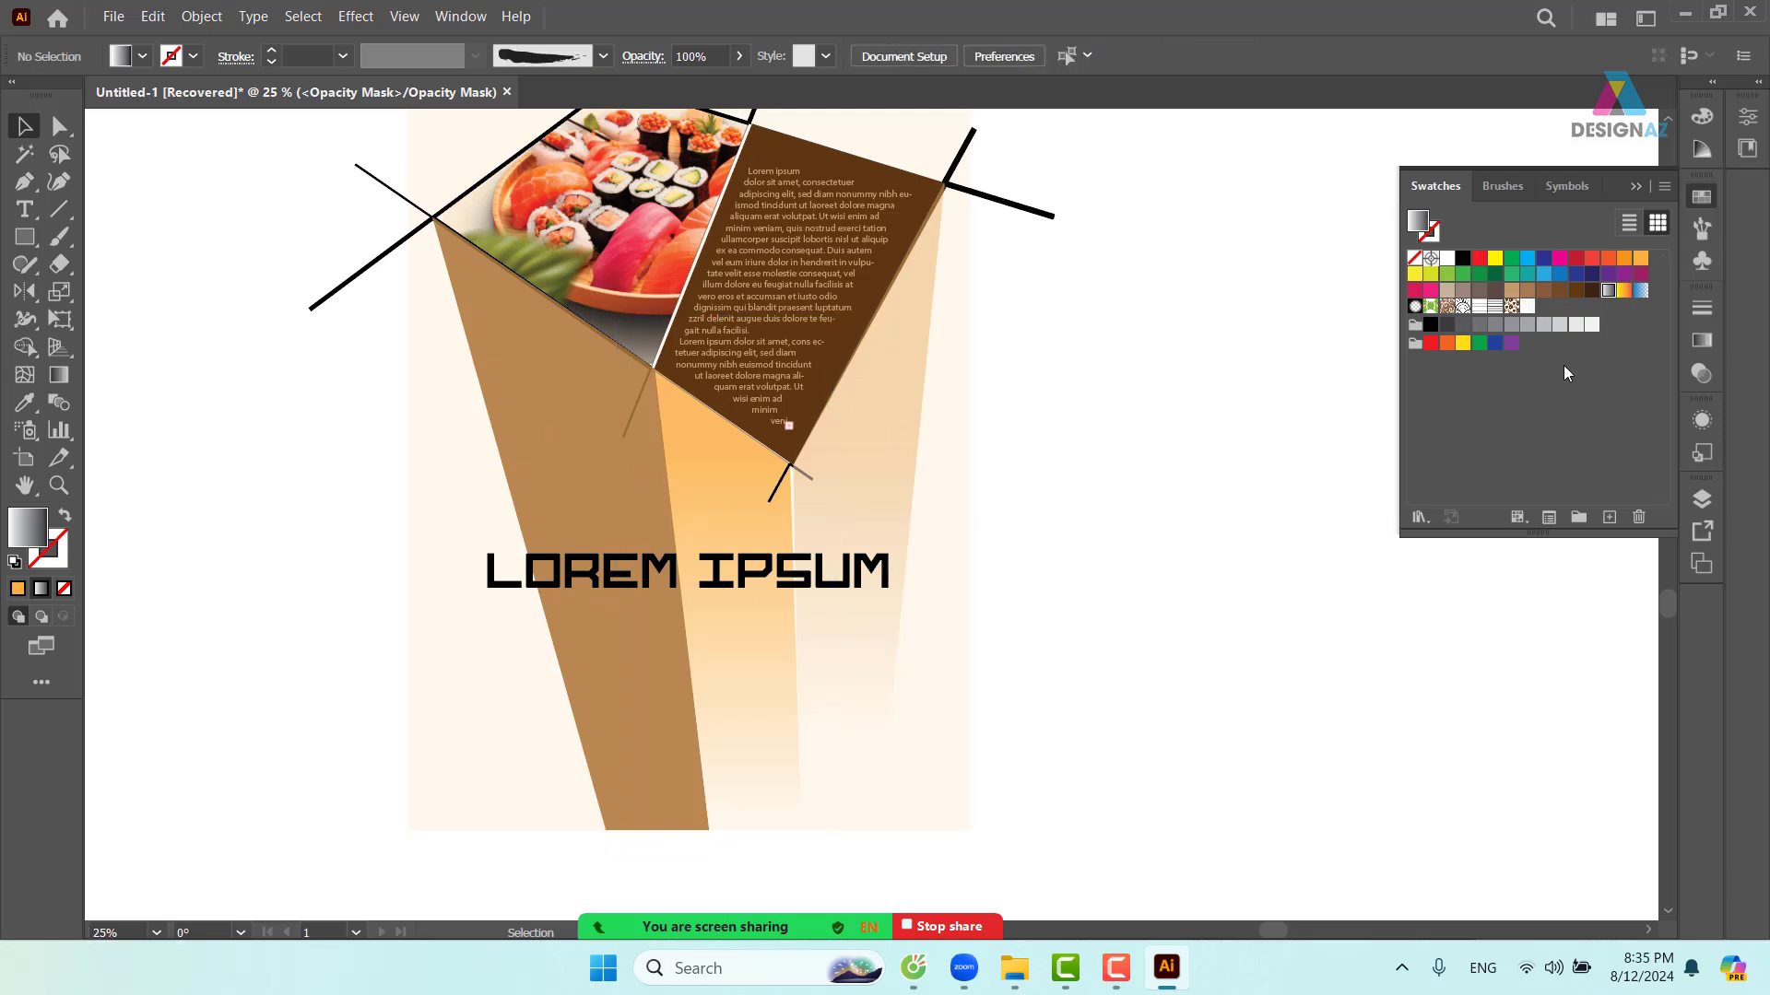
click(1701, 373)
click(1449, 393)
click(1324, 501)
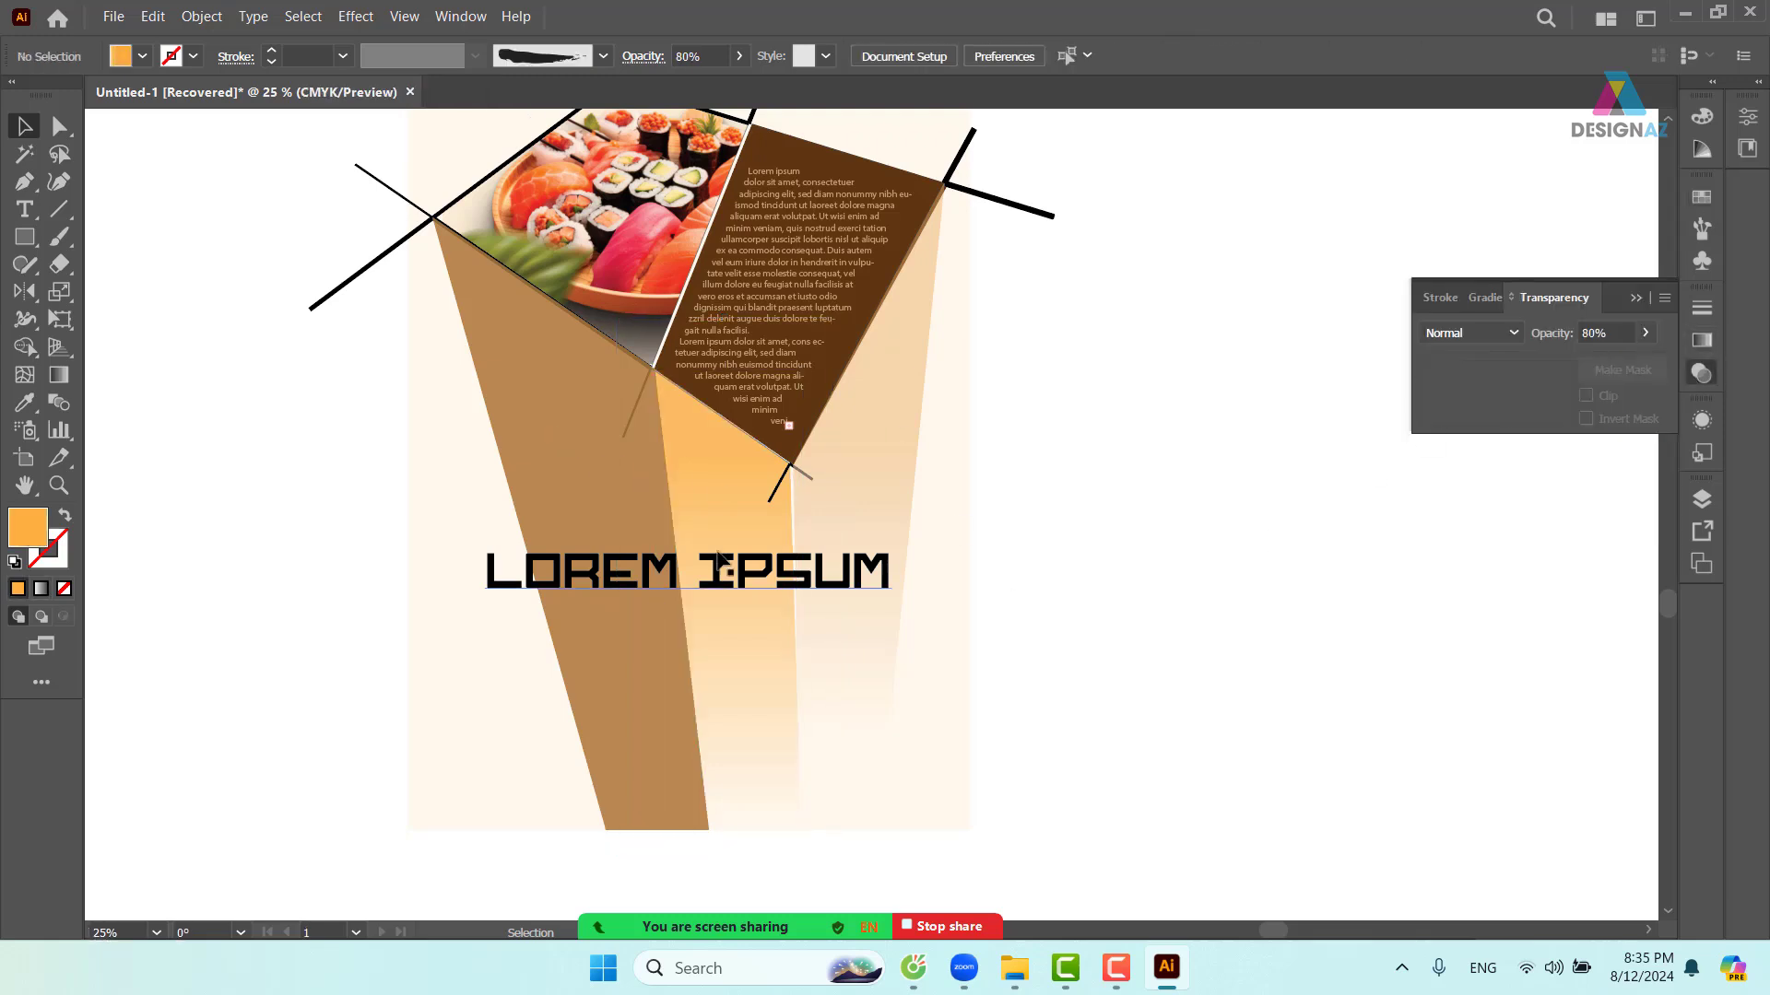
- Create an opacity mask with clipping turned off on the brown shape and draw a rectangle covering the shape inside it
click(638, 474)
click(1553, 397)
click(1585, 396)
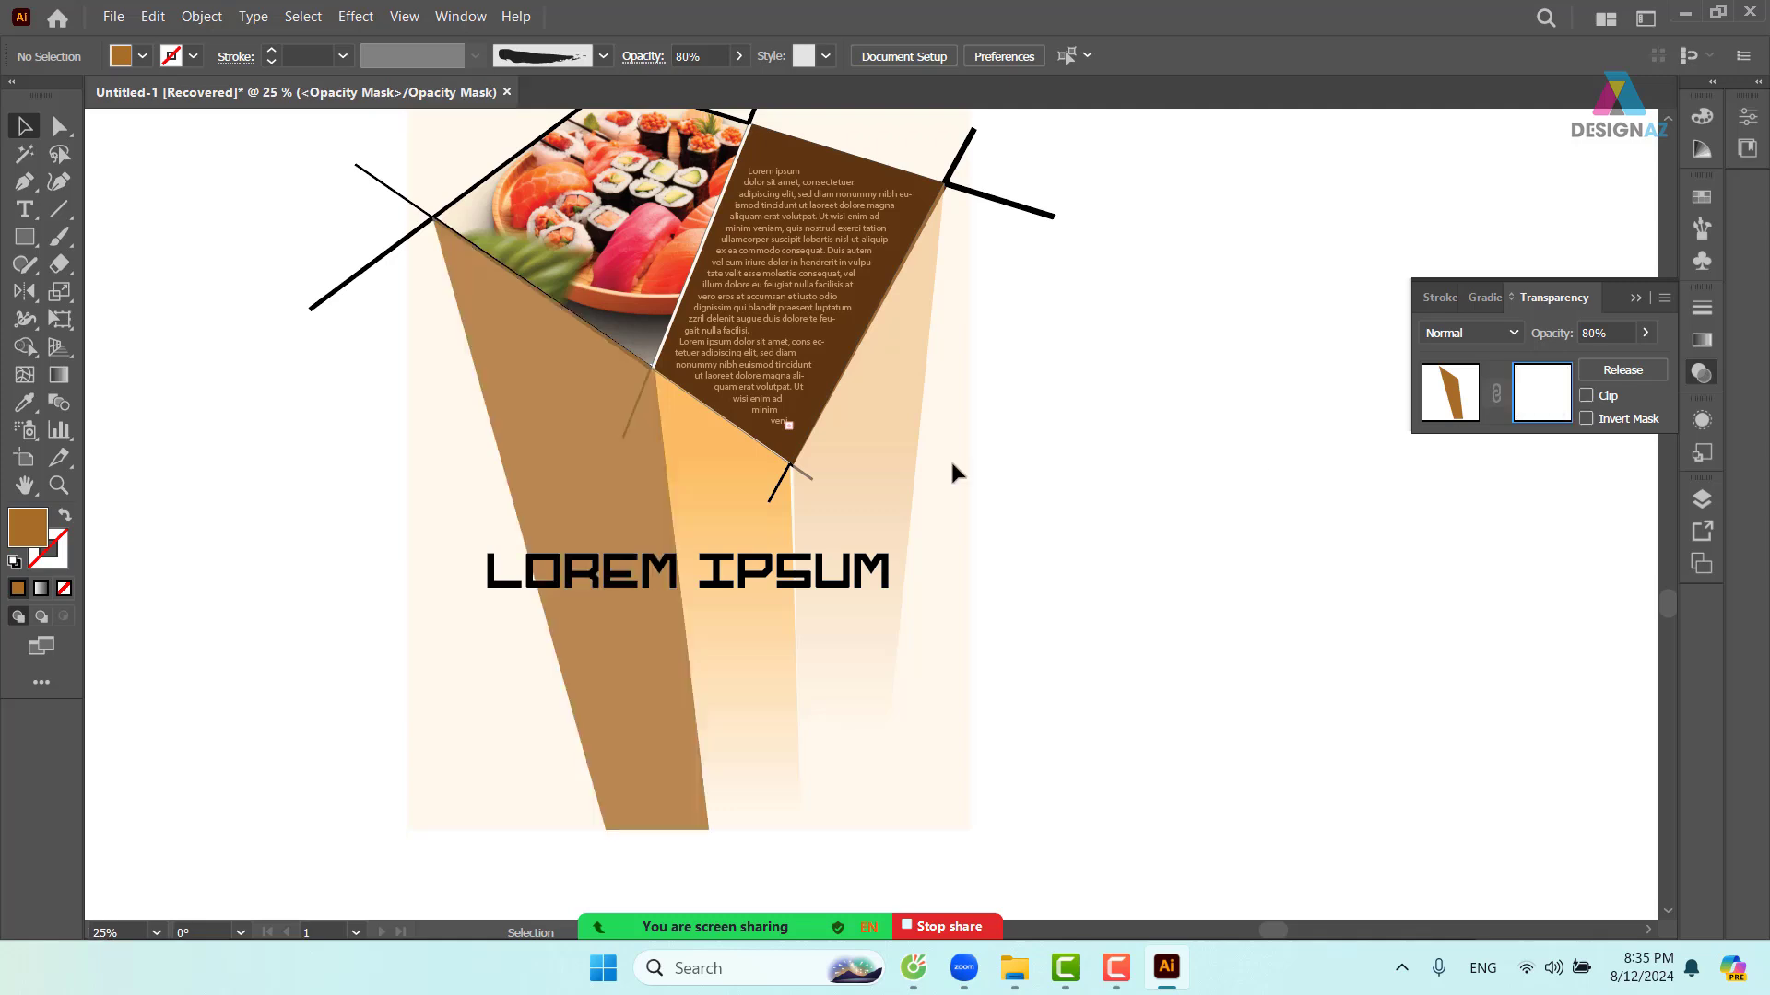
click(25, 237)
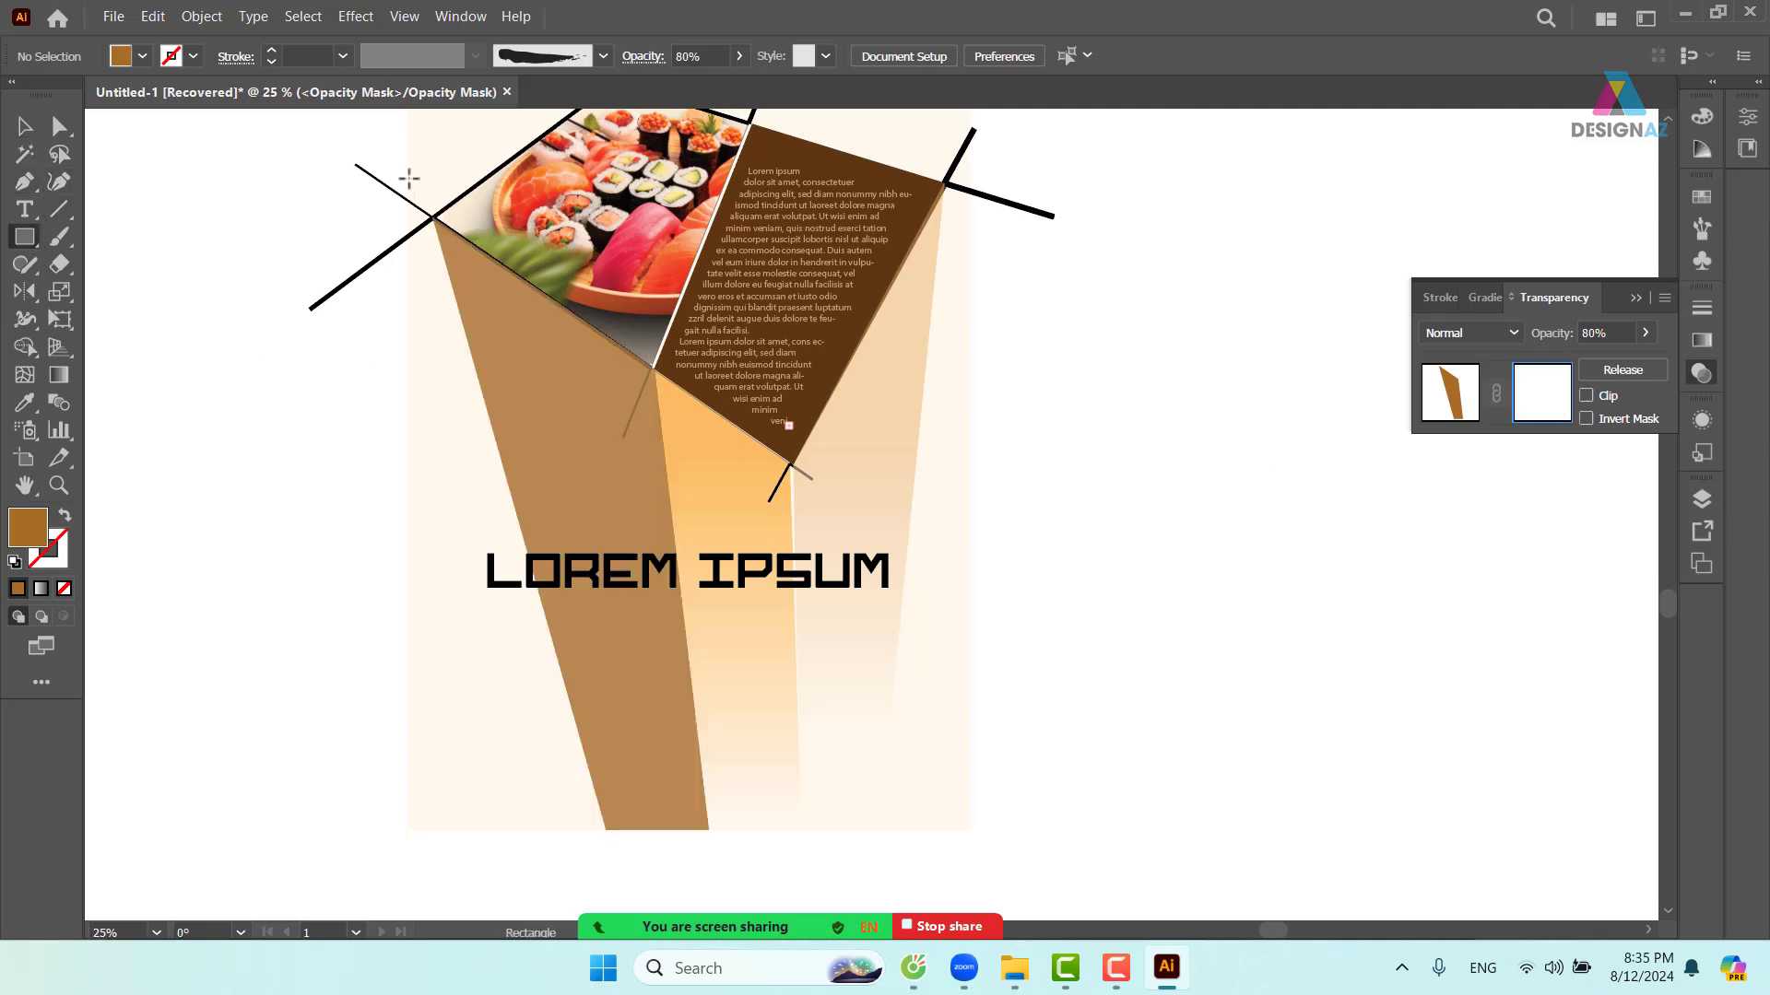
mouse_move(408, 177)
mouse_down()
mouse_move(728, 778)
mouse_move(748, 850)
mouse_up()
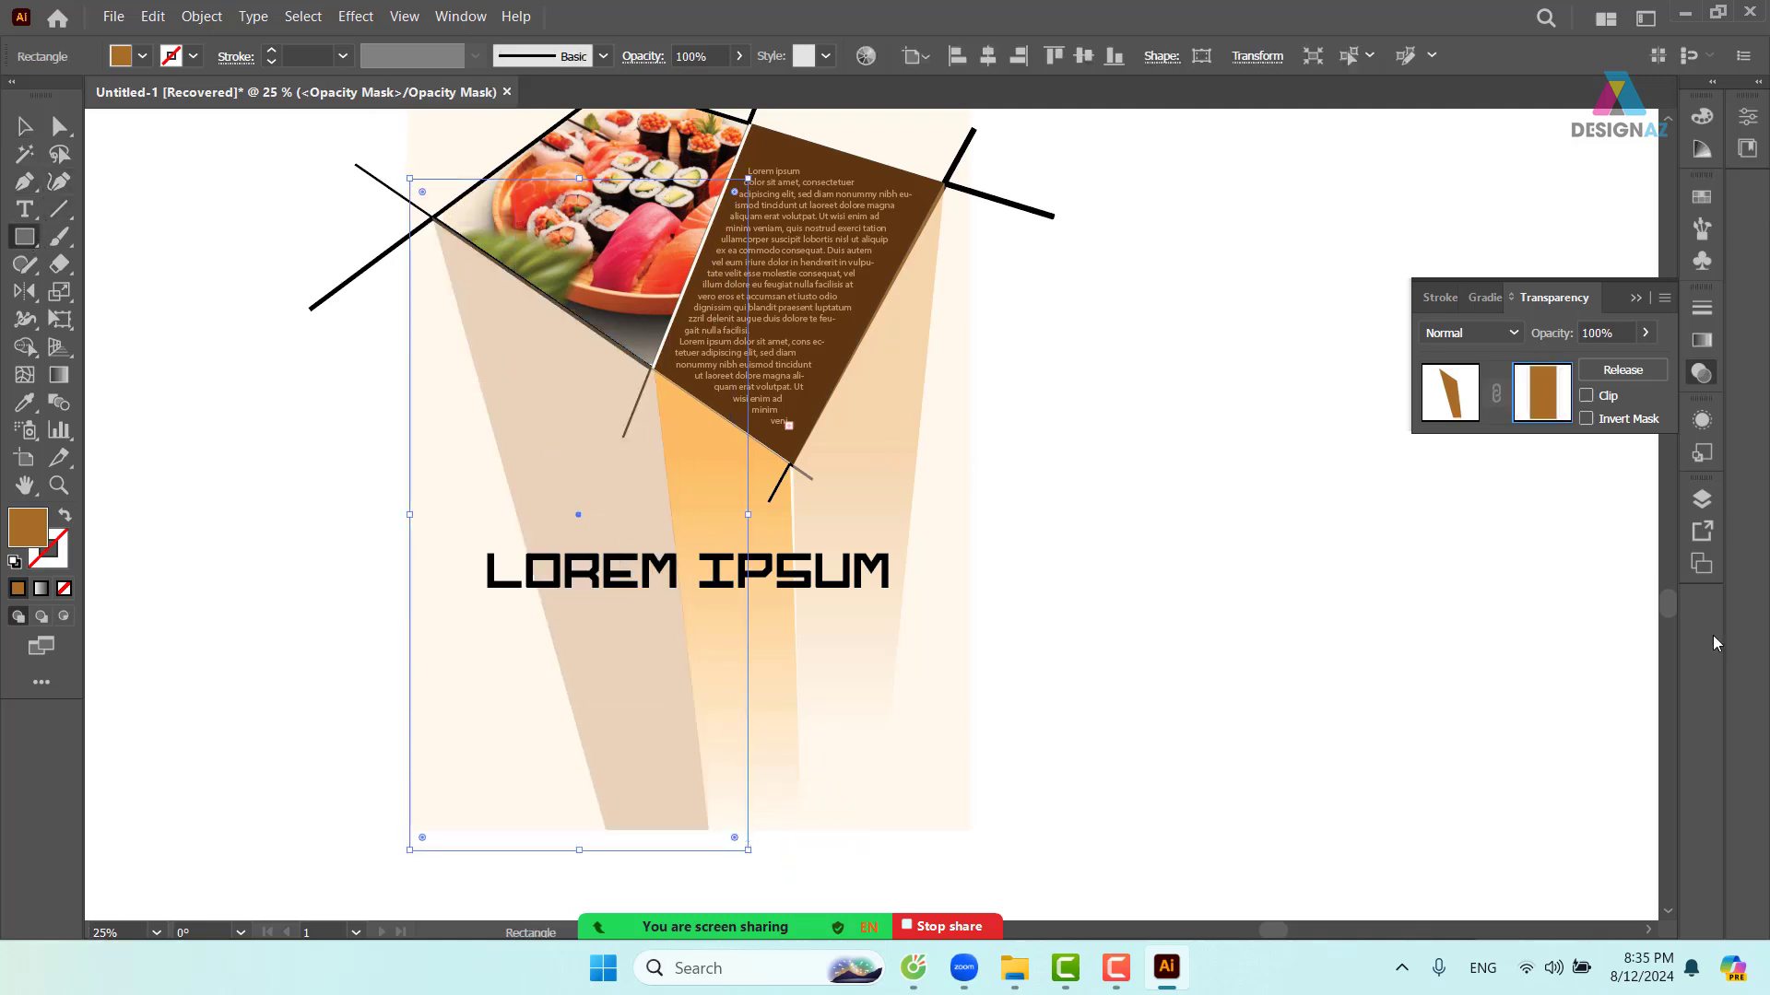
- Apply a downward white-to-black gradient to the brown shape's mask rectangle, fading the shape out just below the heading, and exit the mask
click(1702, 199)
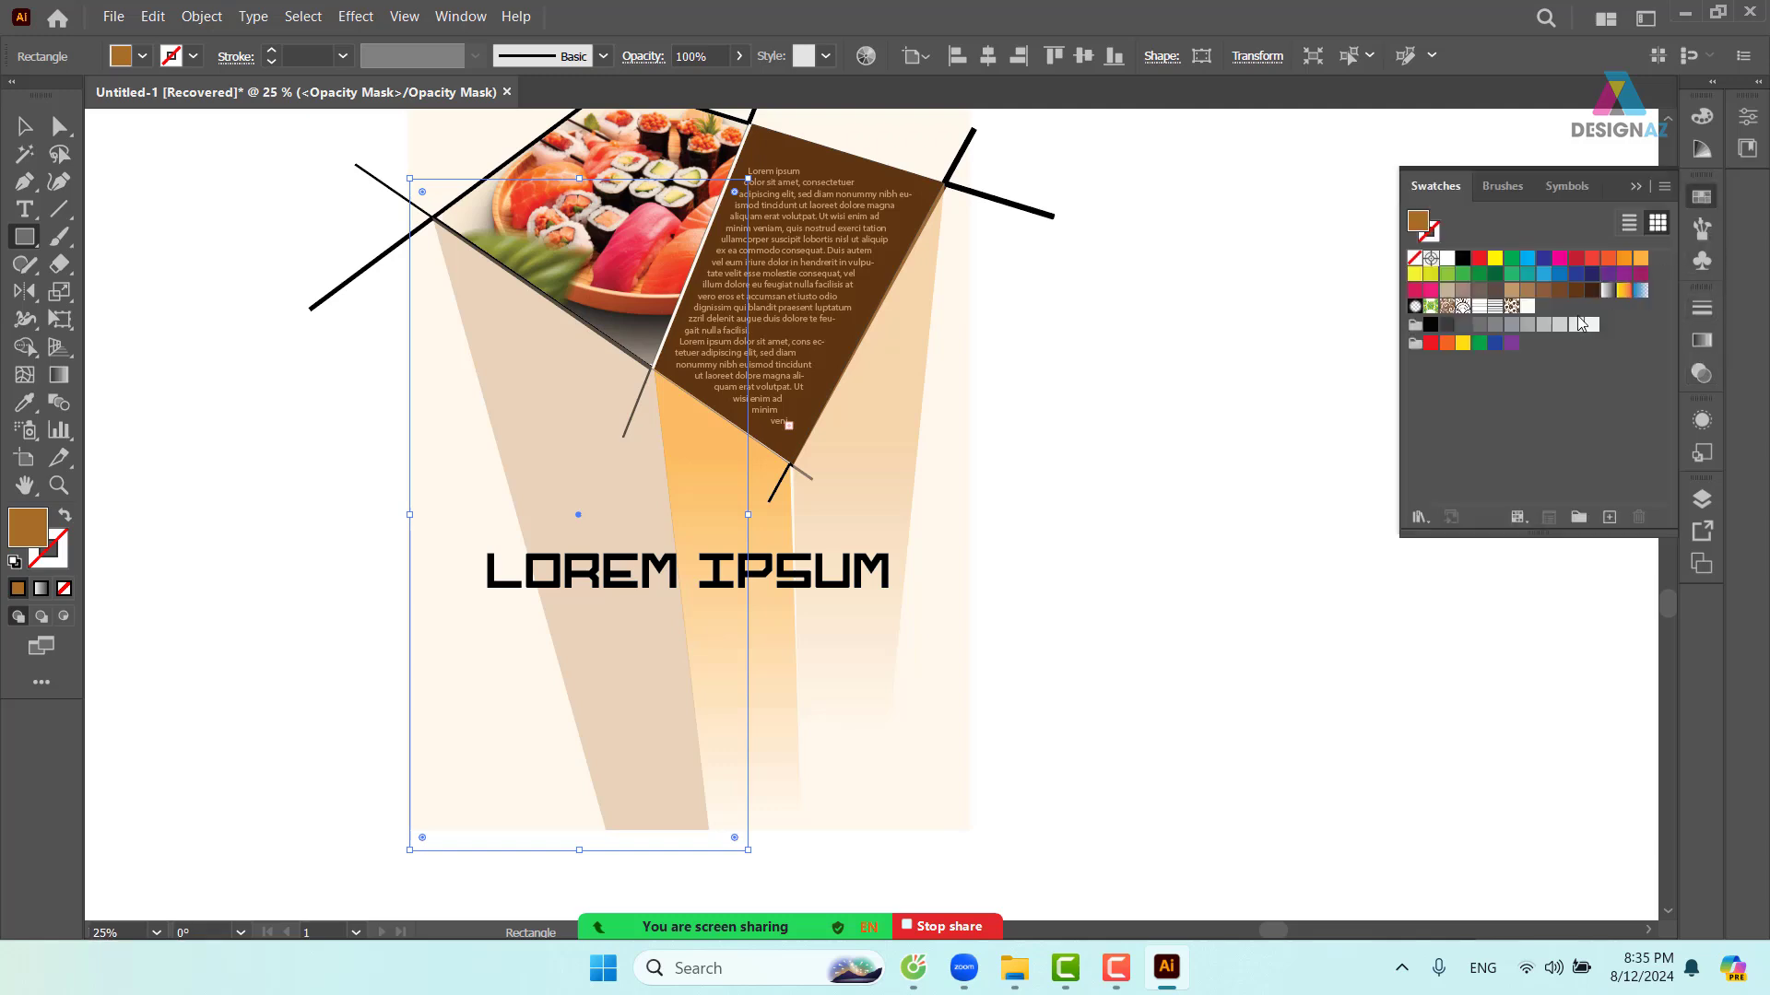
click(1608, 292)
key(g)
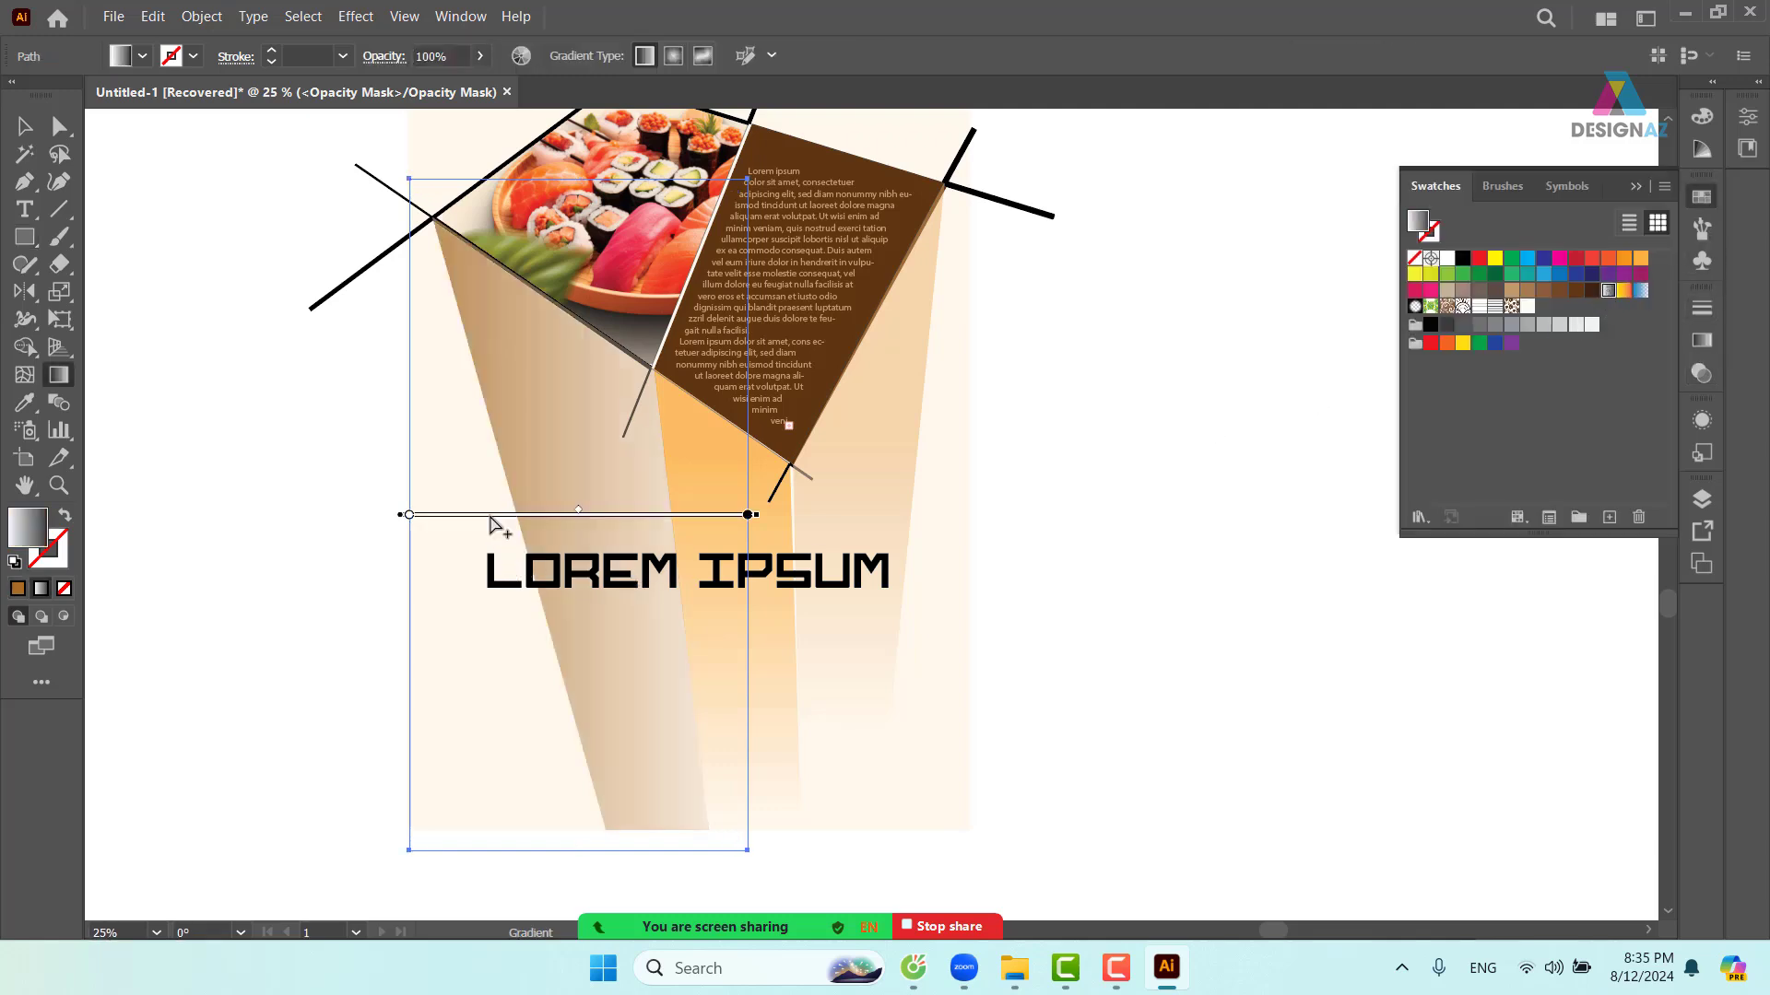
drag(570, 380, 624, 646)
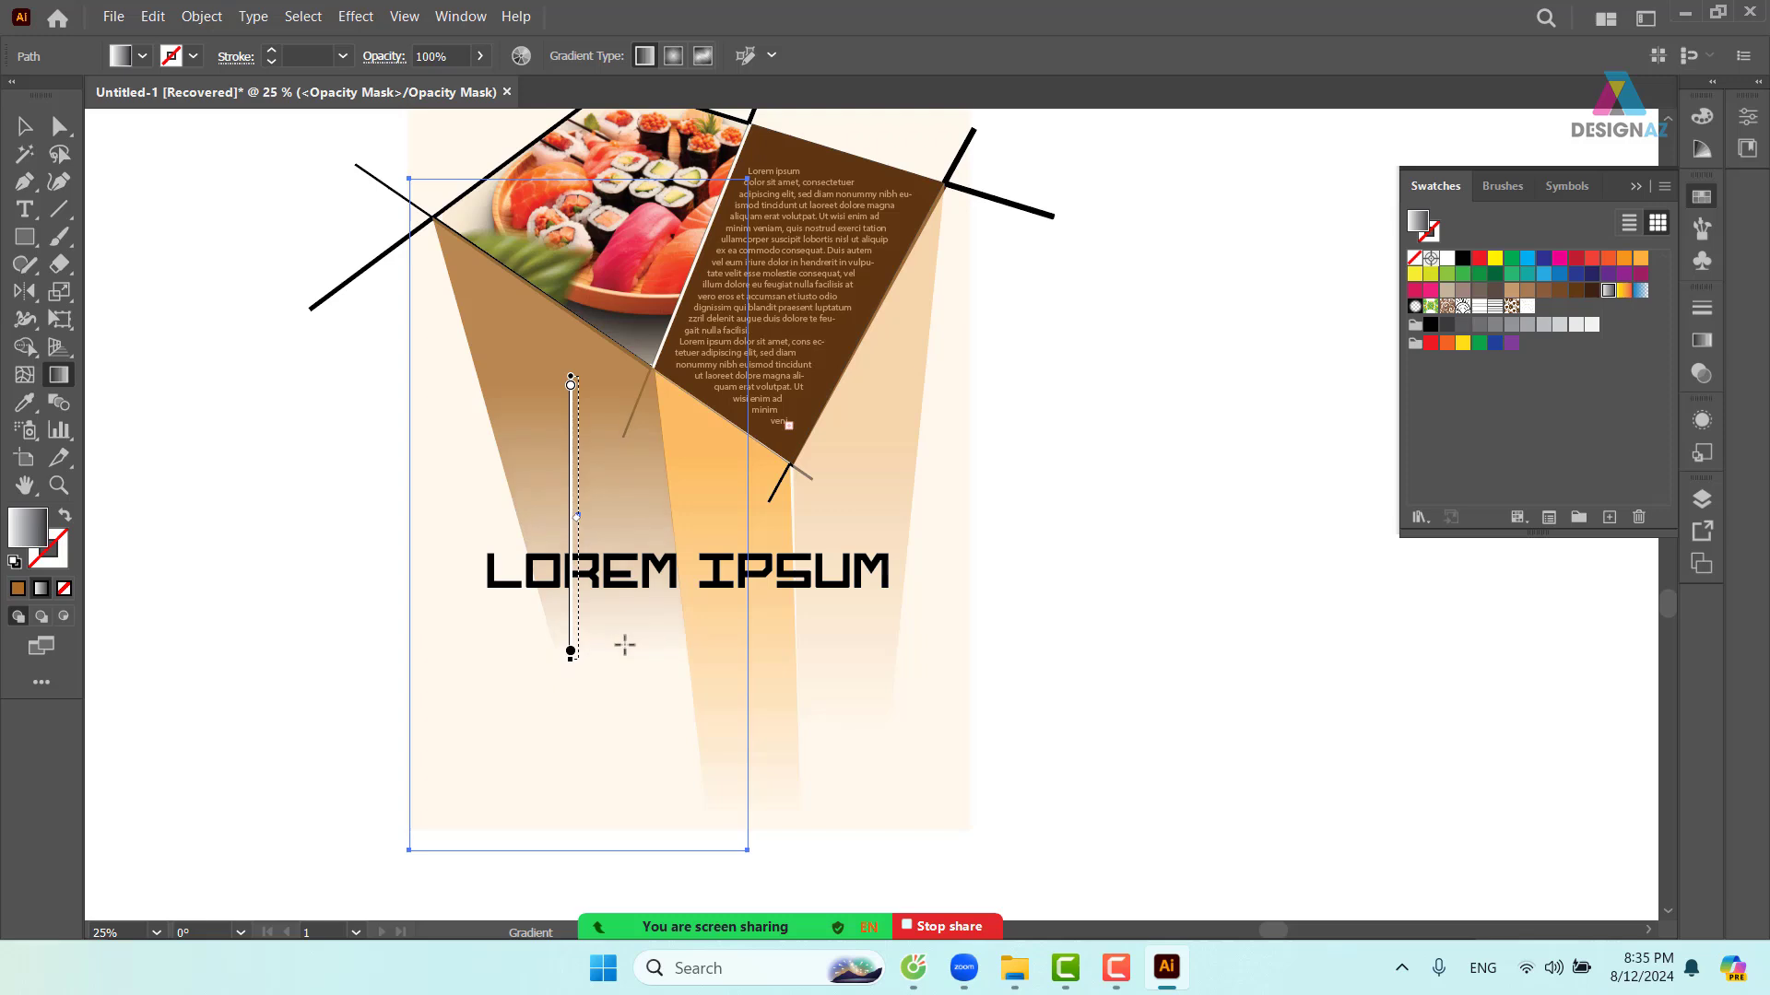
key(v)
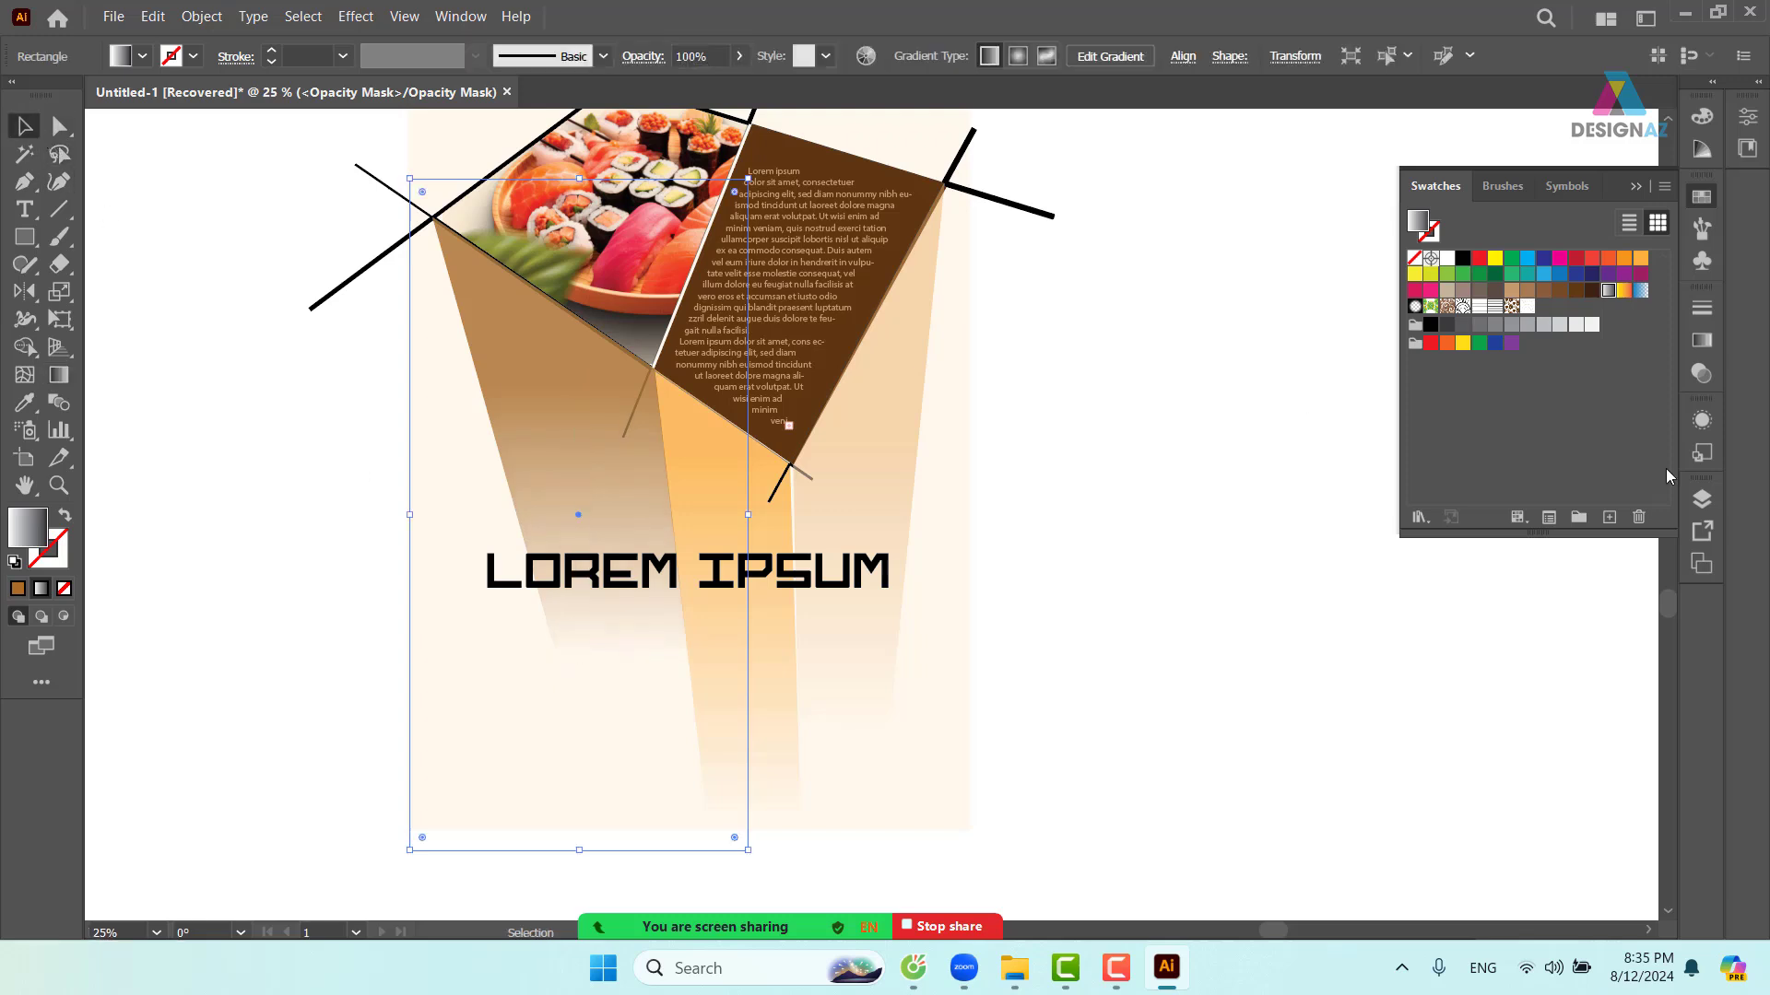
click(1704, 375)
click(1460, 405)
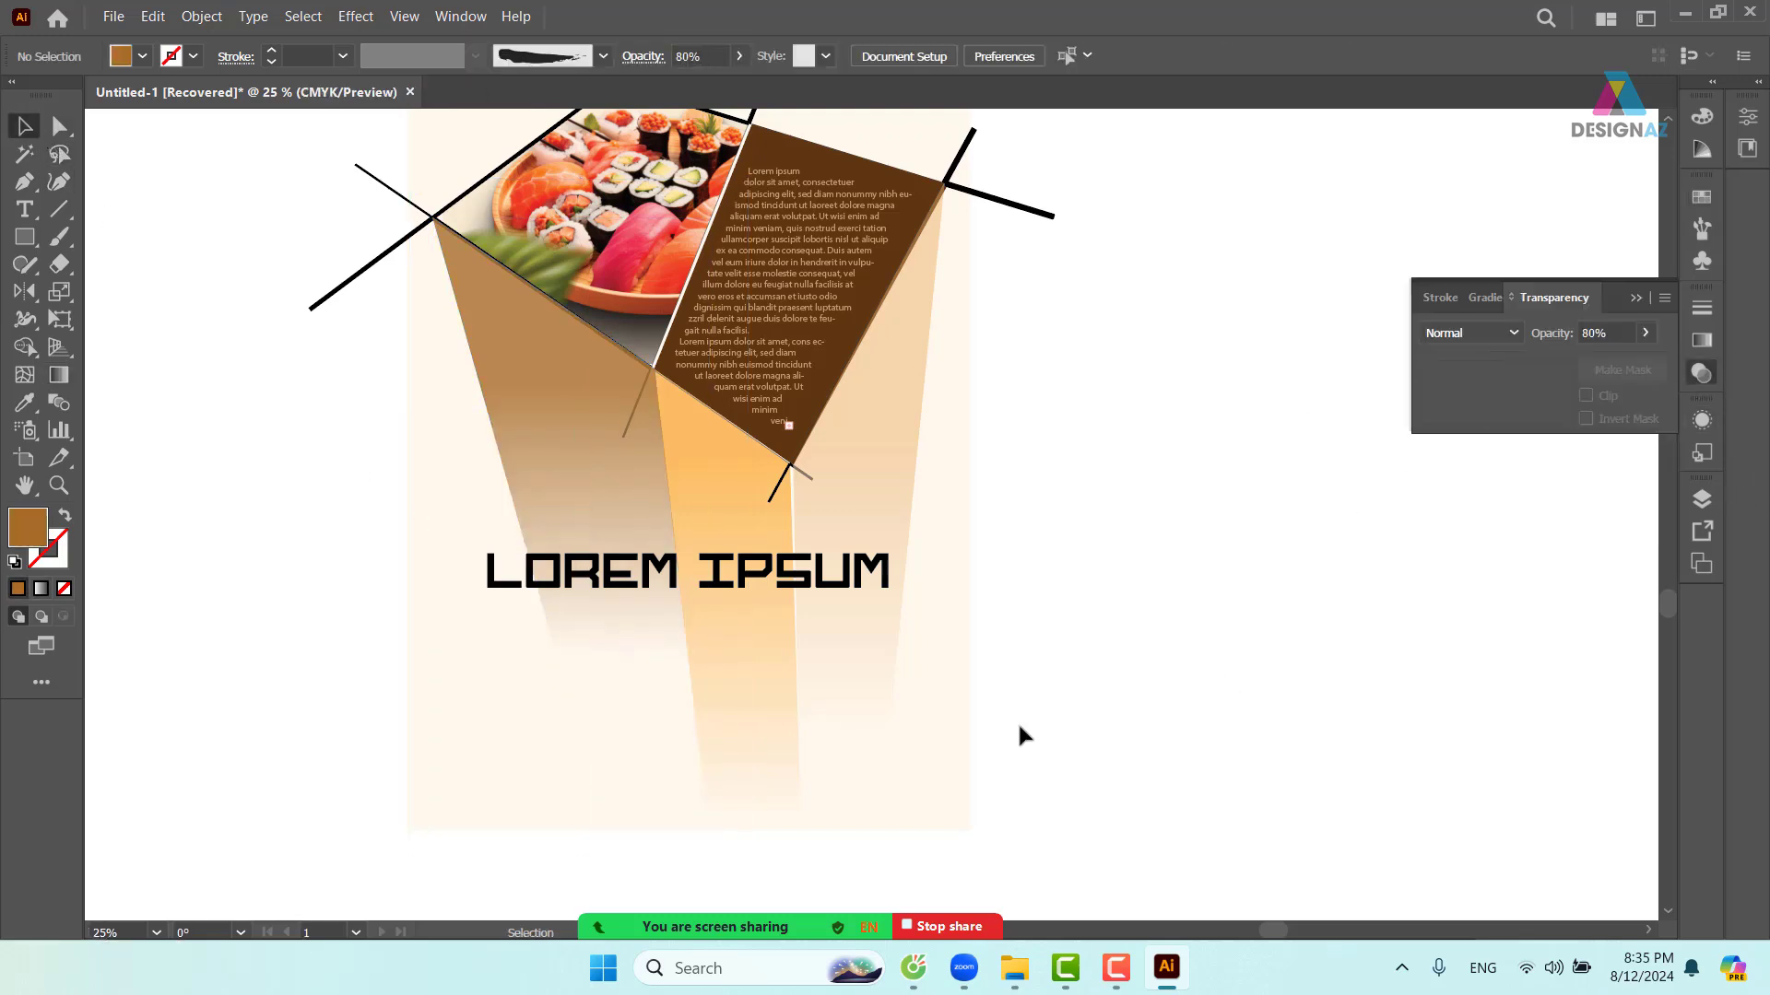
- Shift the "Lorem ipsum" heading slightly toward the poster's left edge and scale it down to about 91 pt
click(783, 592)
drag(767, 579, 745, 578)
drag(878, 545, 843, 553)
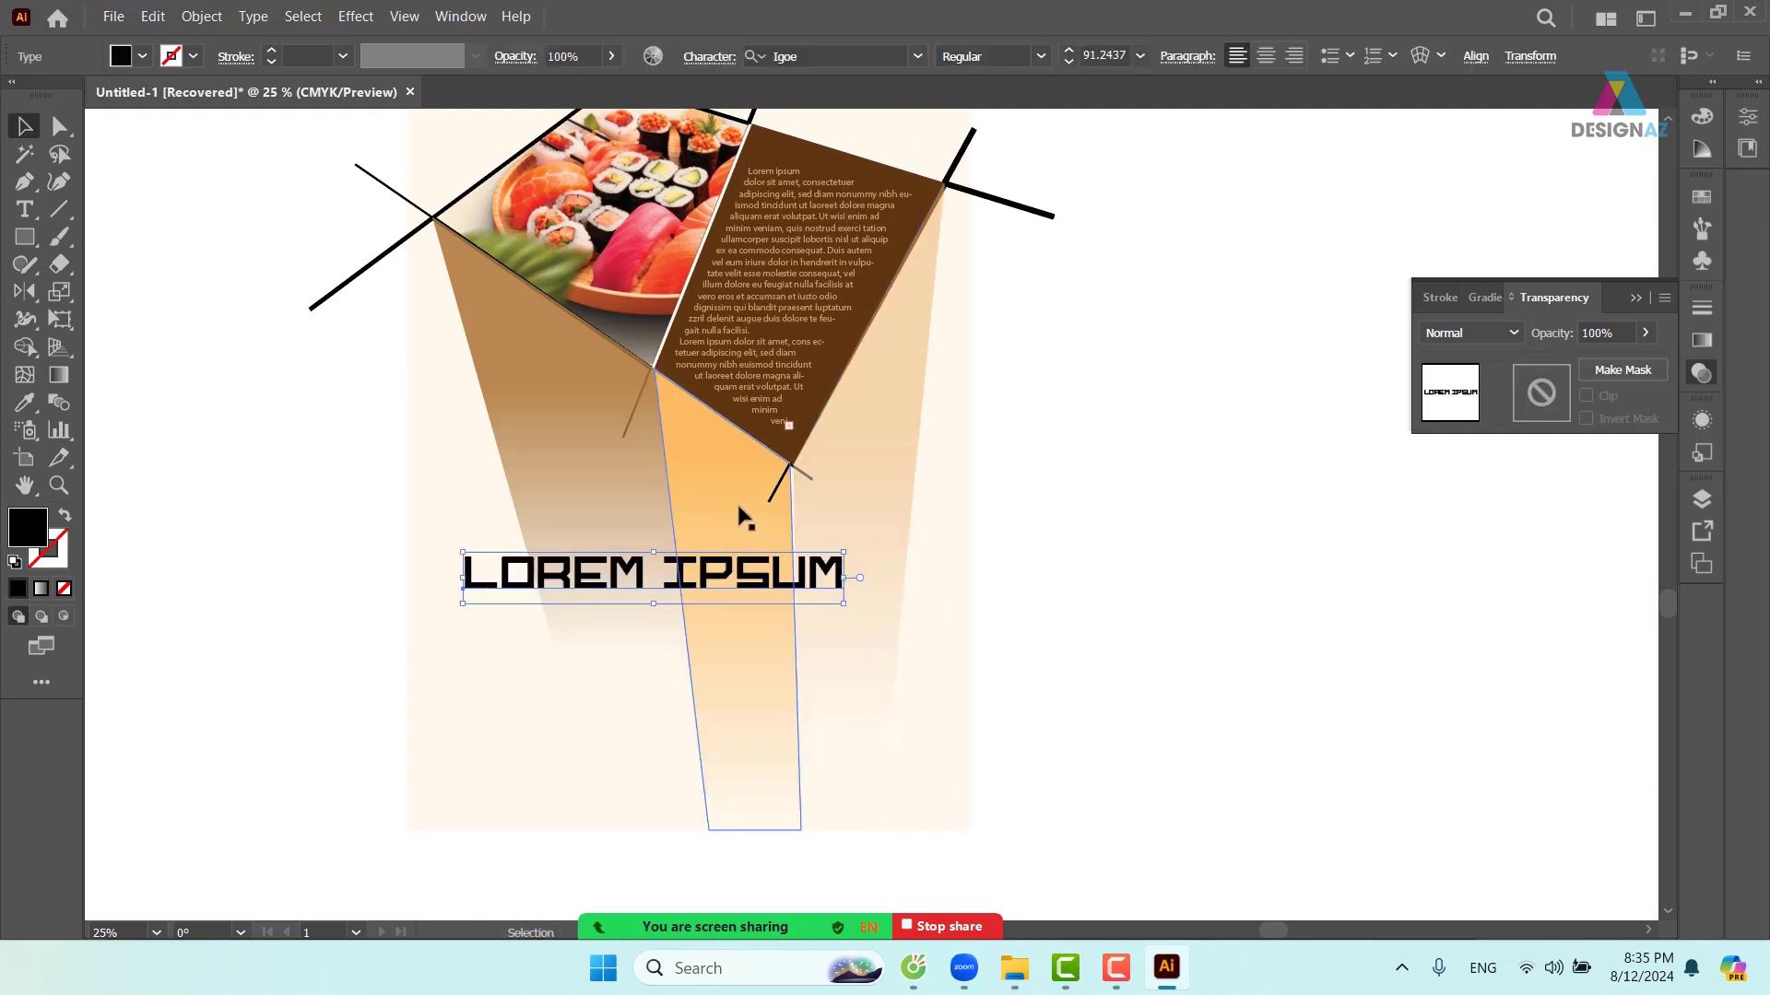
- Redraw the gradient in the orange shape's opacity mask so the shape fades out just below the heading, and return to the artwork
click(742, 514)
click(1552, 398)
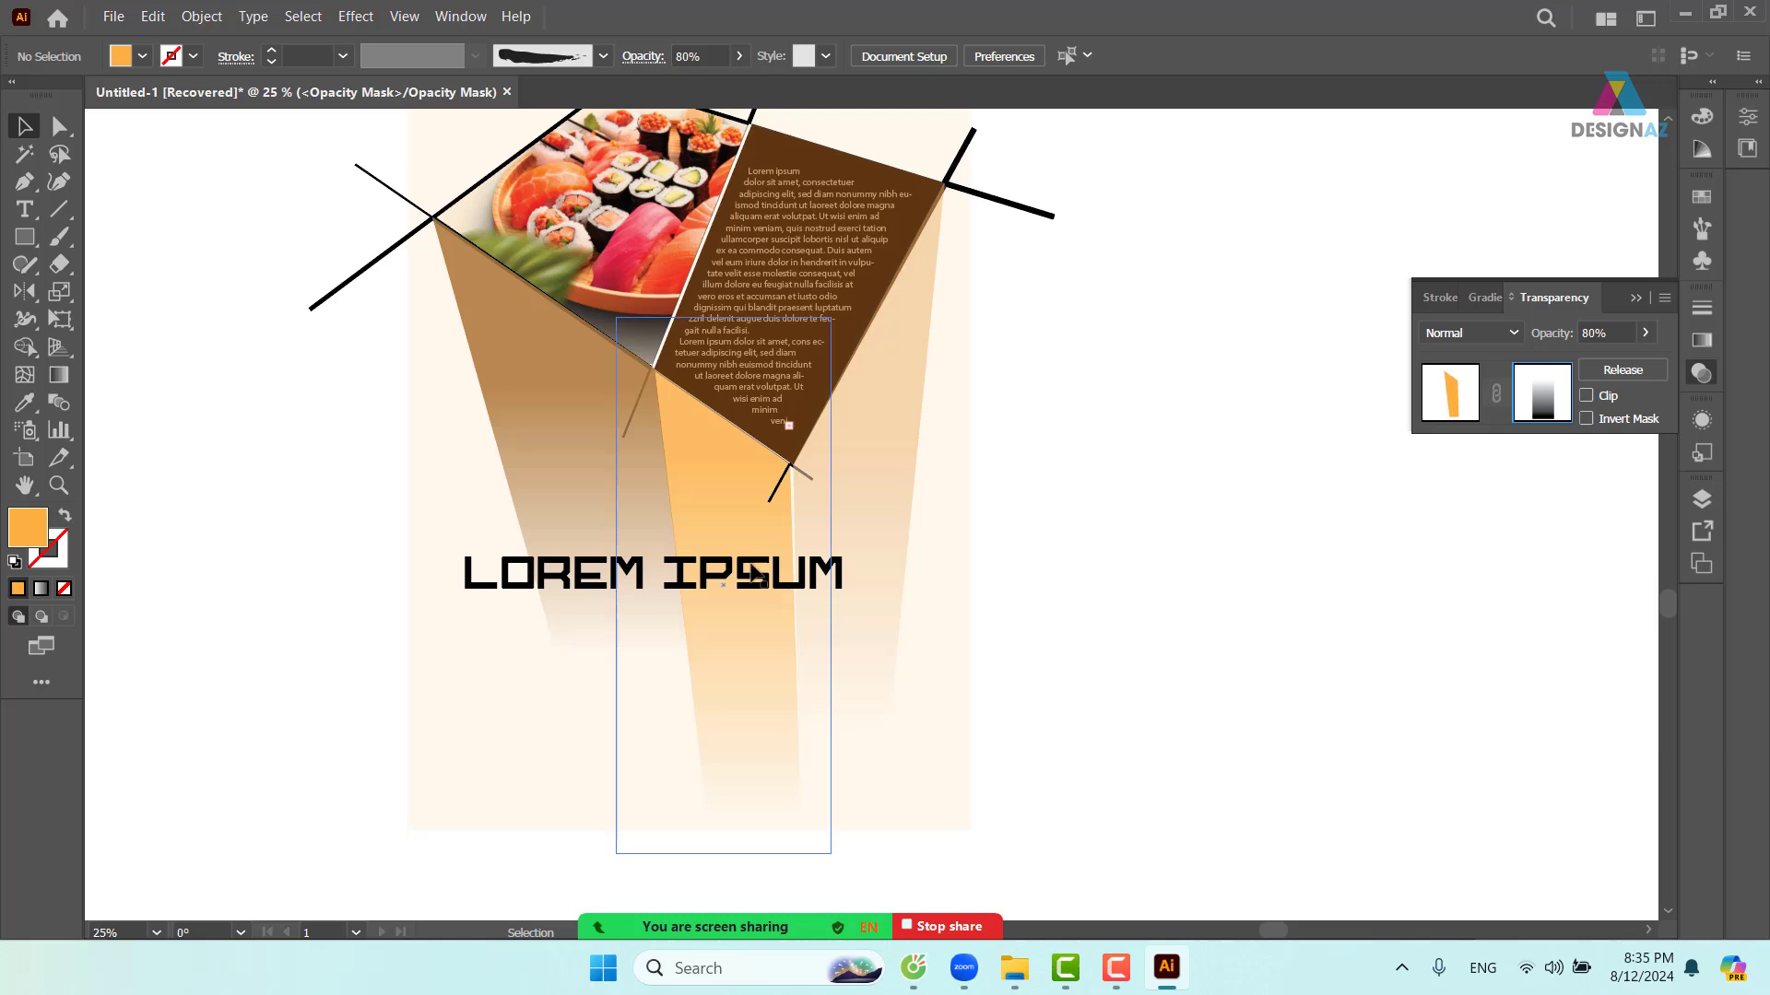
key(g)
drag(744, 349, 765, 700)
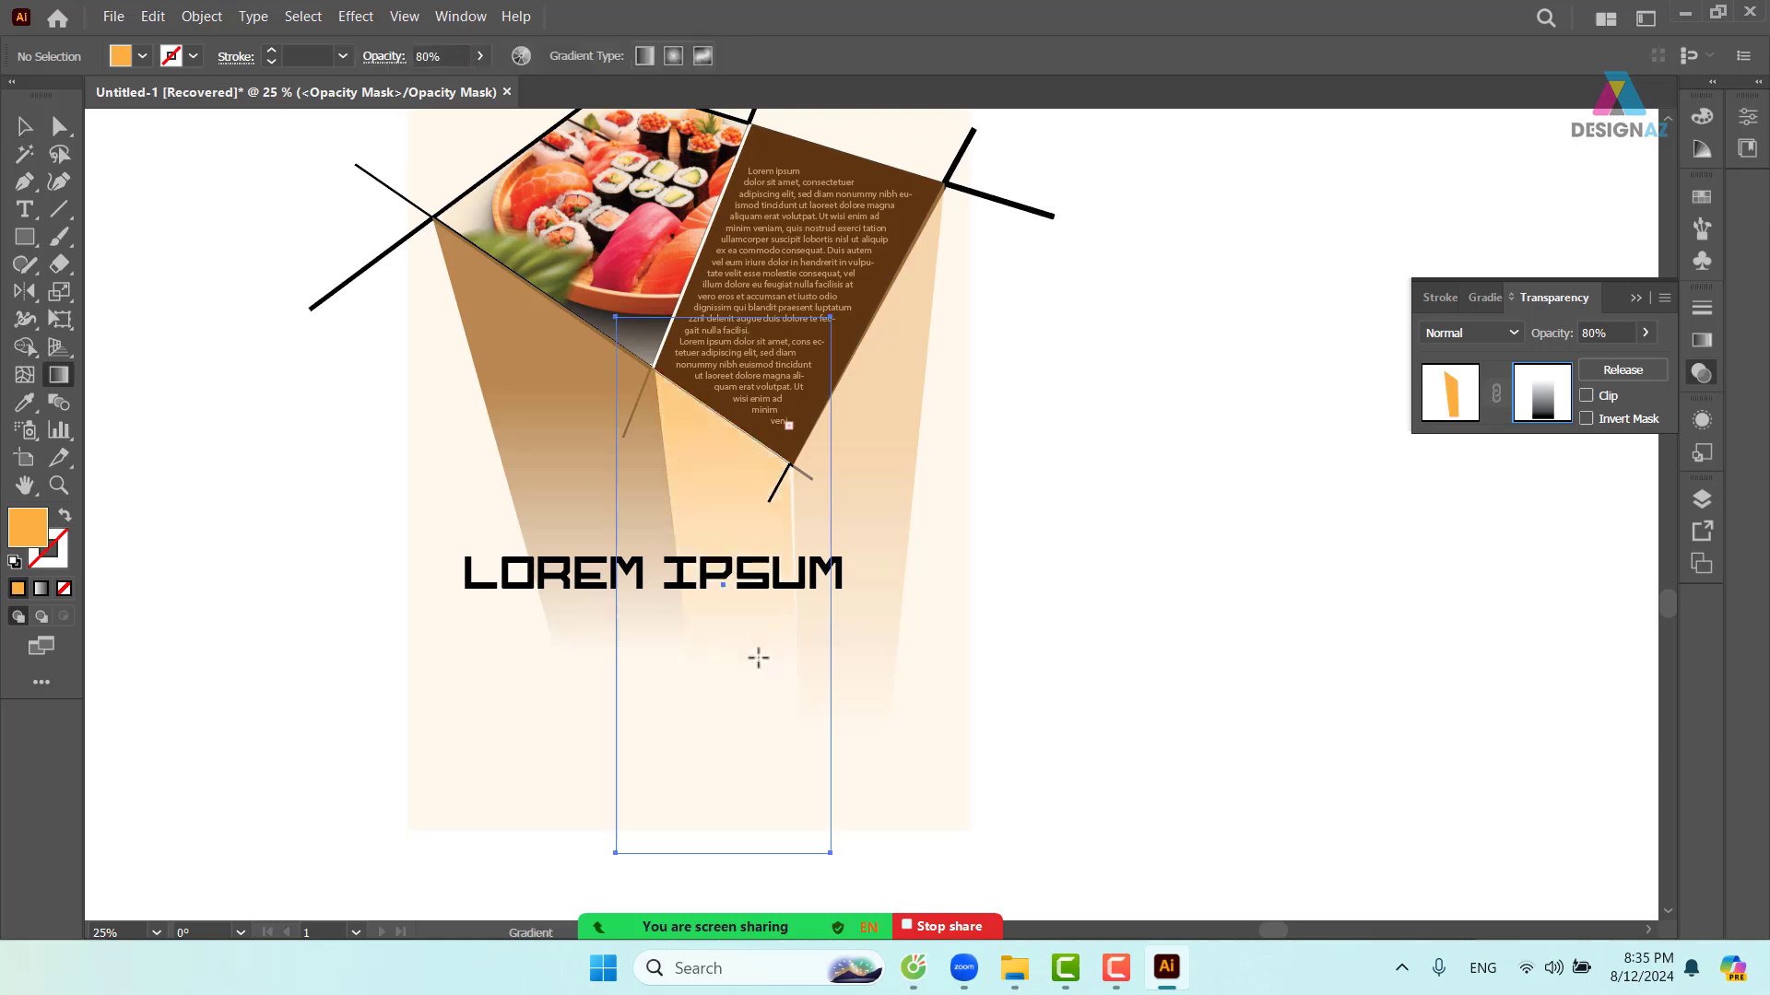
click(757, 658)
click(1441, 408)
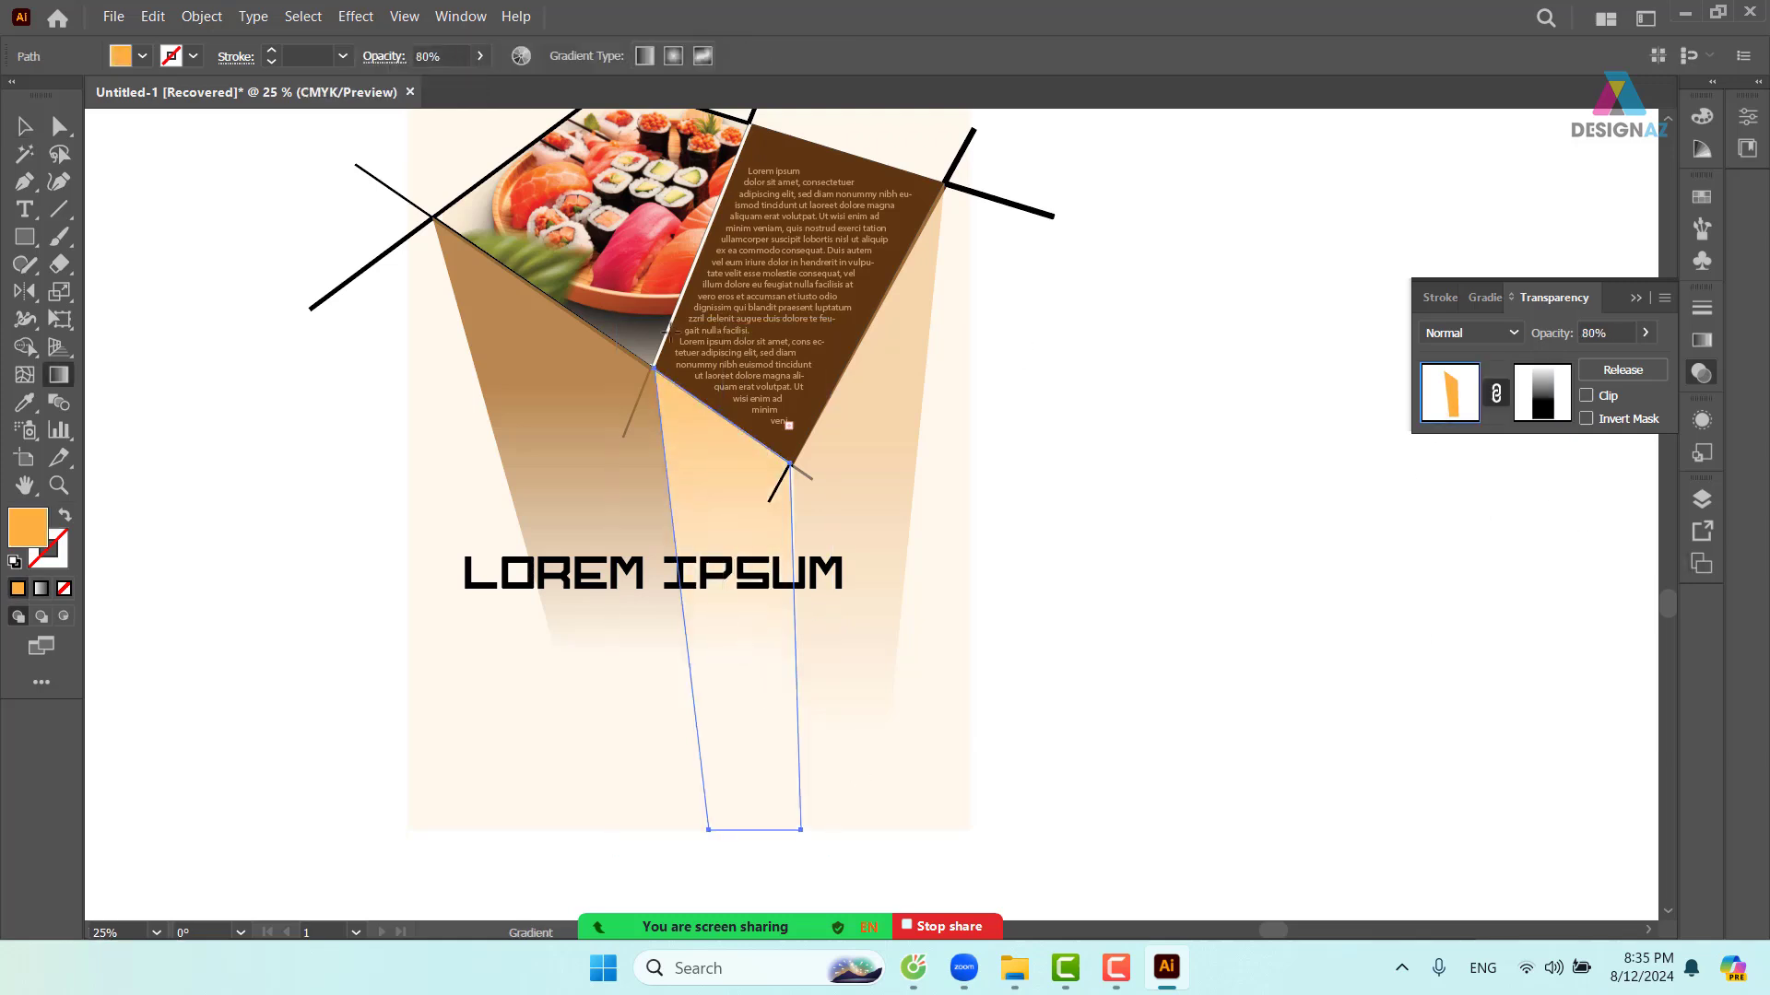
key(v)
click(1031, 510)
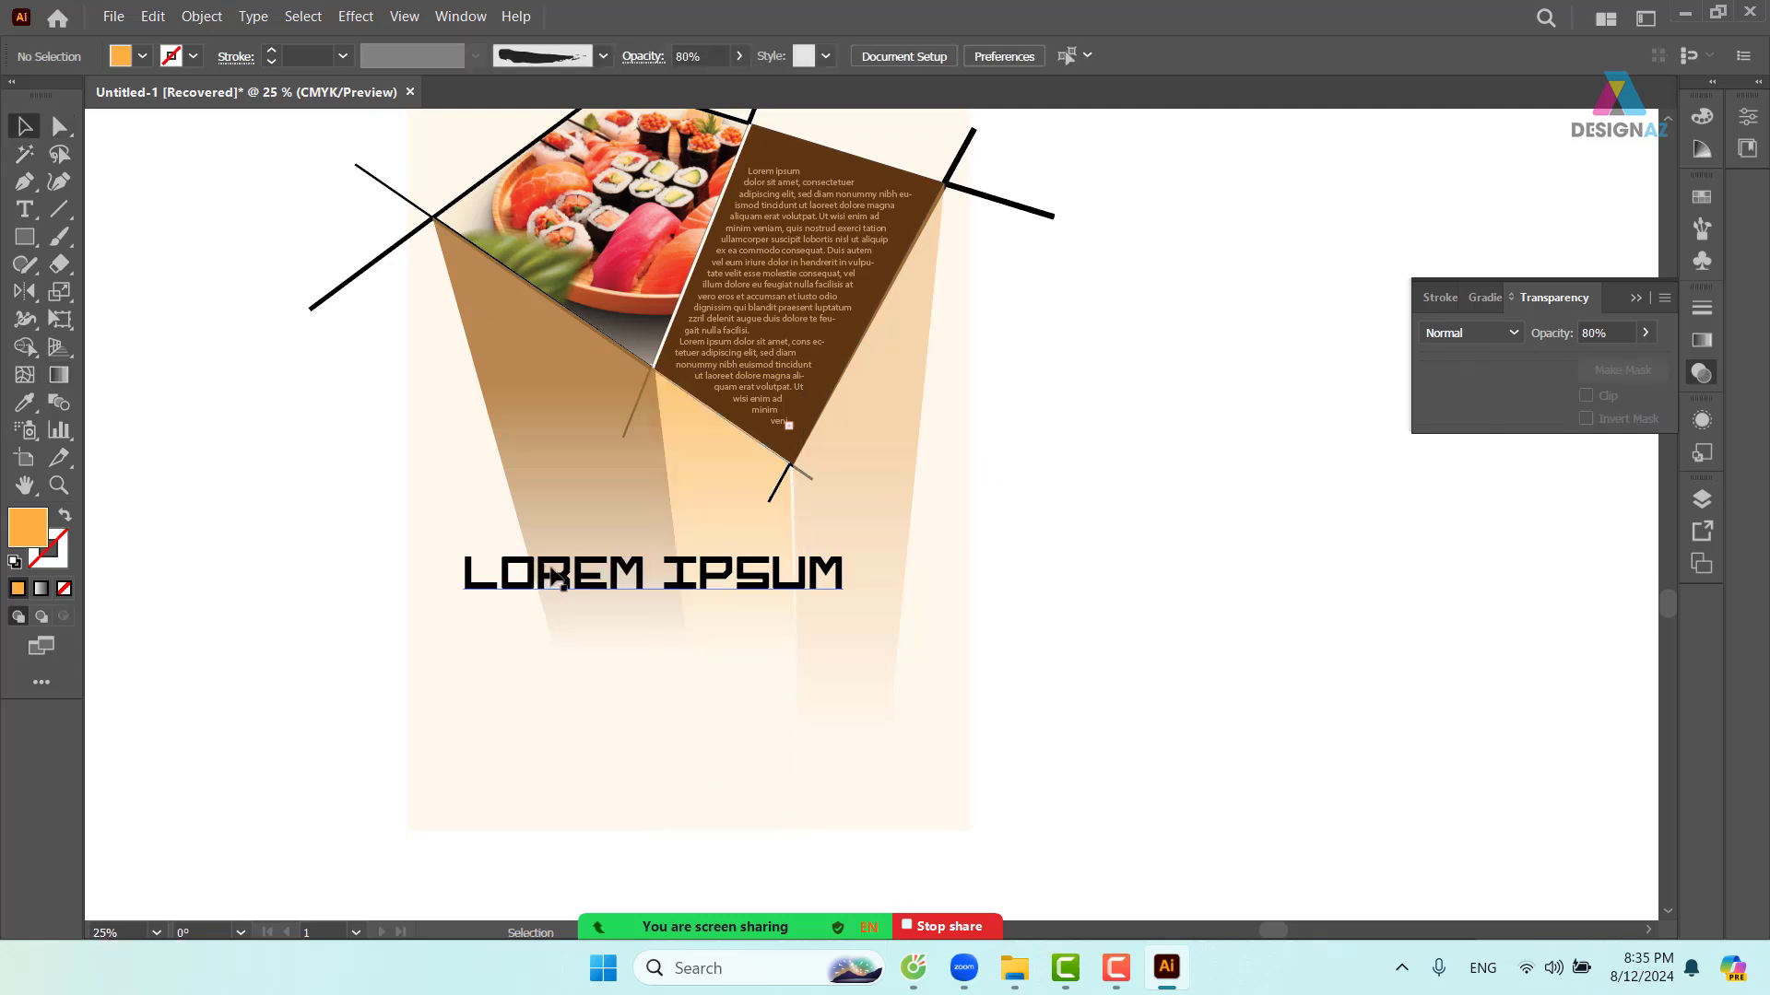
- Recolor the heading with a medium brown swatch and move it slightly down and to the right
click(609, 576)
click(1702, 196)
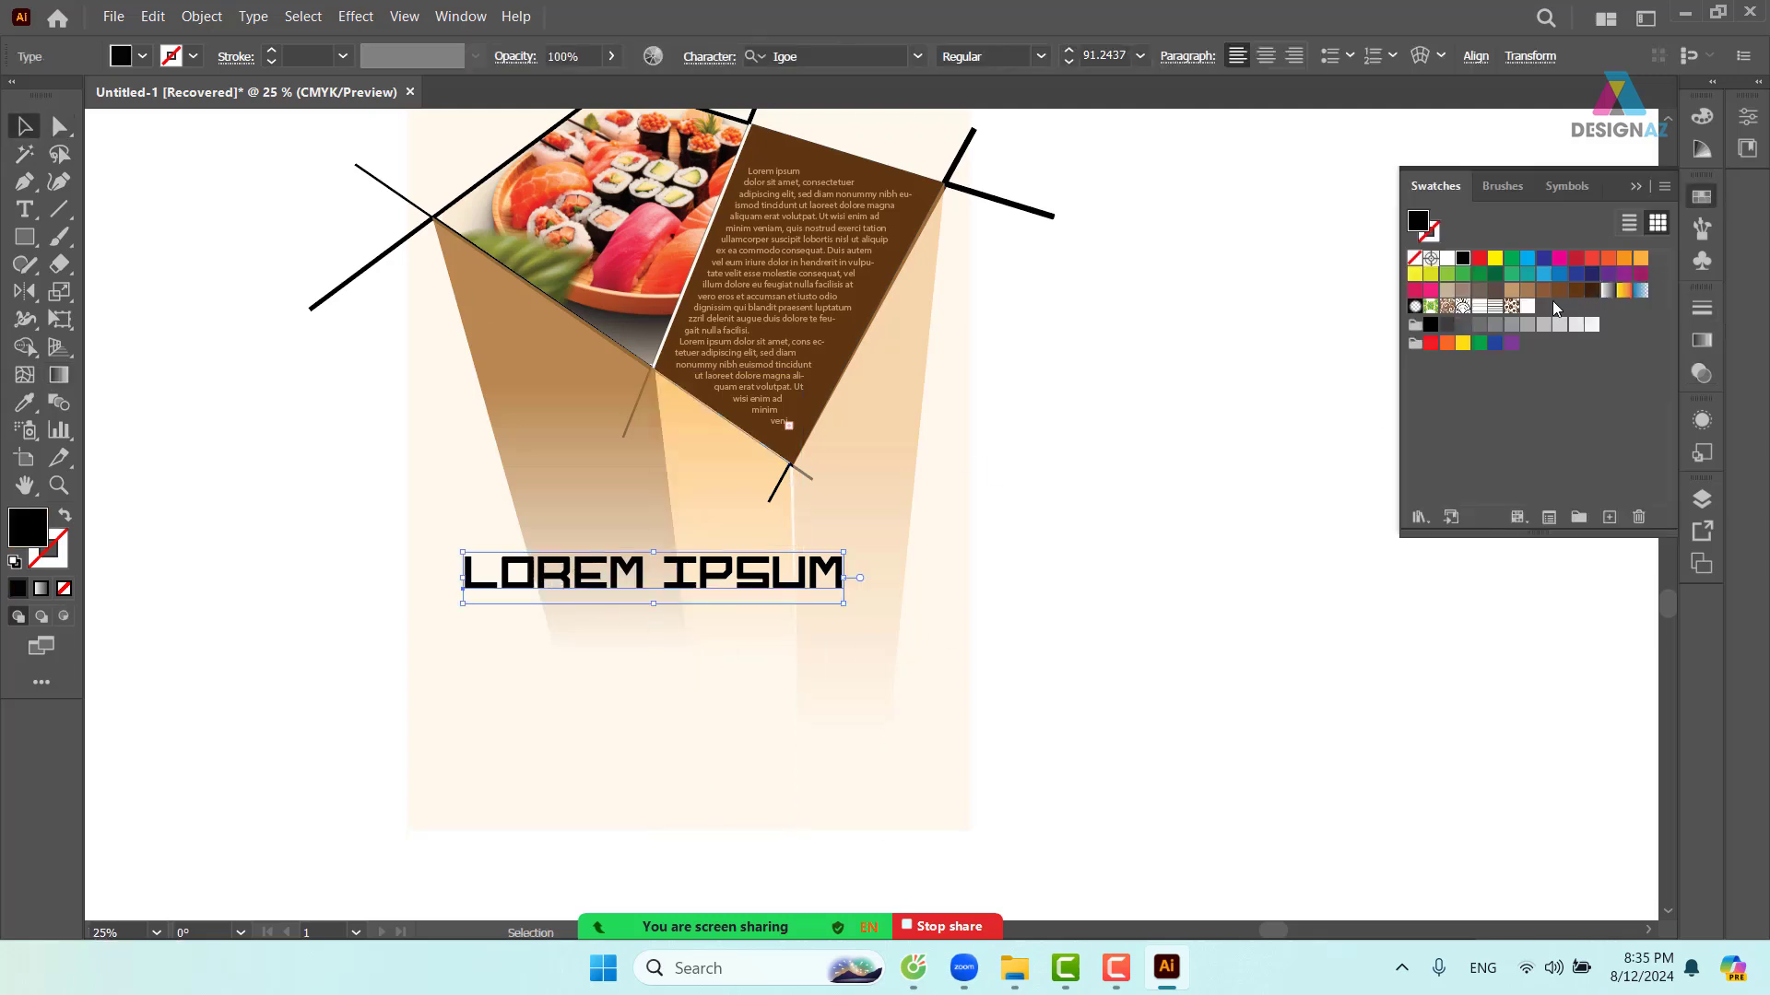
click(1545, 293)
click(1182, 523)
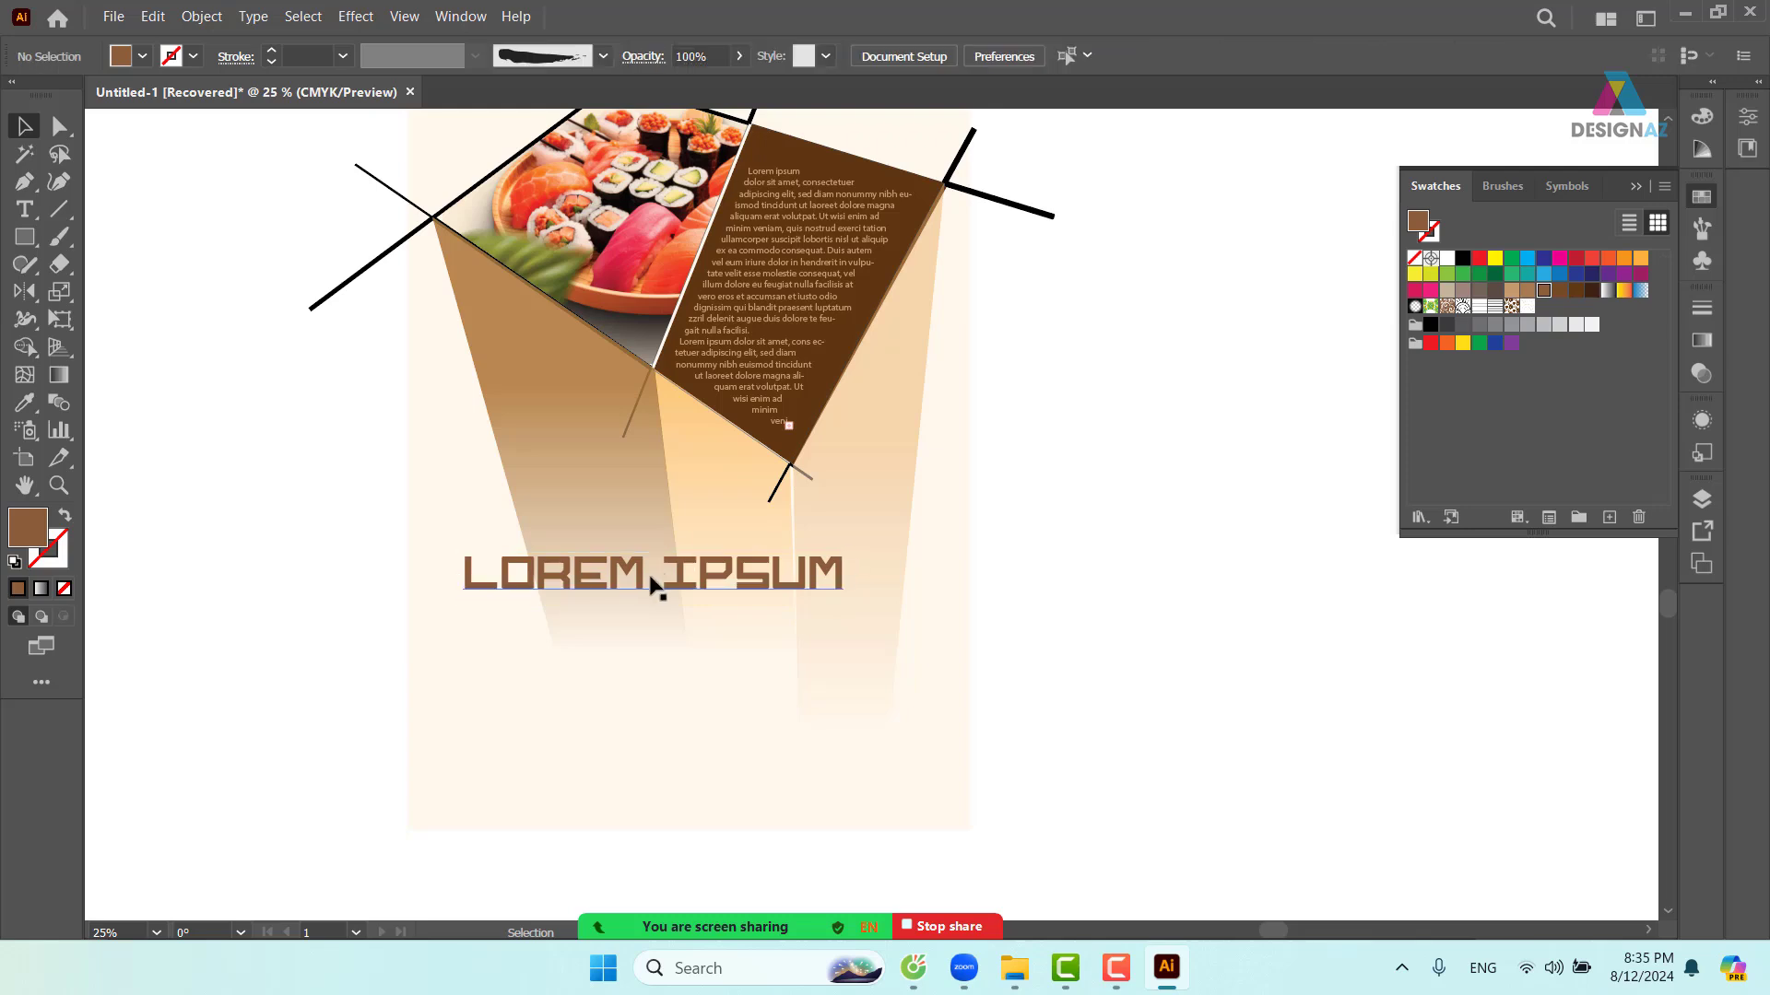
mouse_move(652, 581)
mouse_down()
mouse_move(683, 592)
mouse_move(664, 590)
mouse_up()
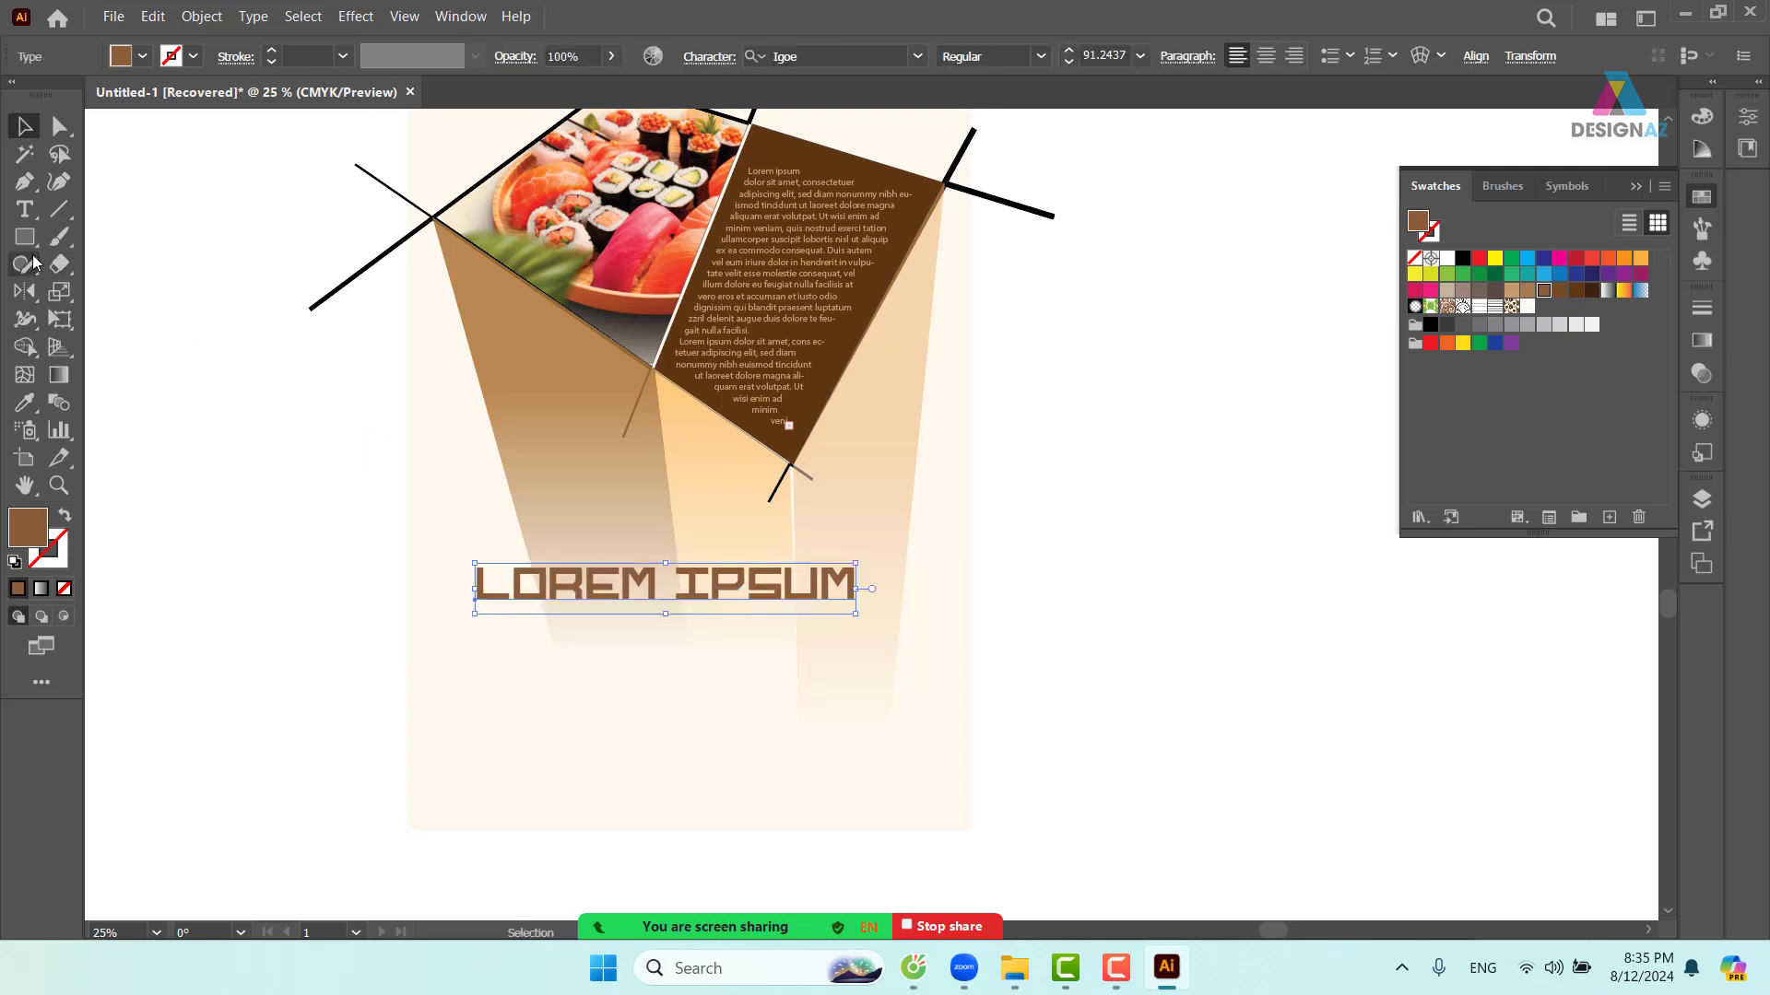
- Add an area-type block of placeholder text below the heading, spanning slightly more than the heading's width
click(25, 210)
scroll(683, 517, down, 3)
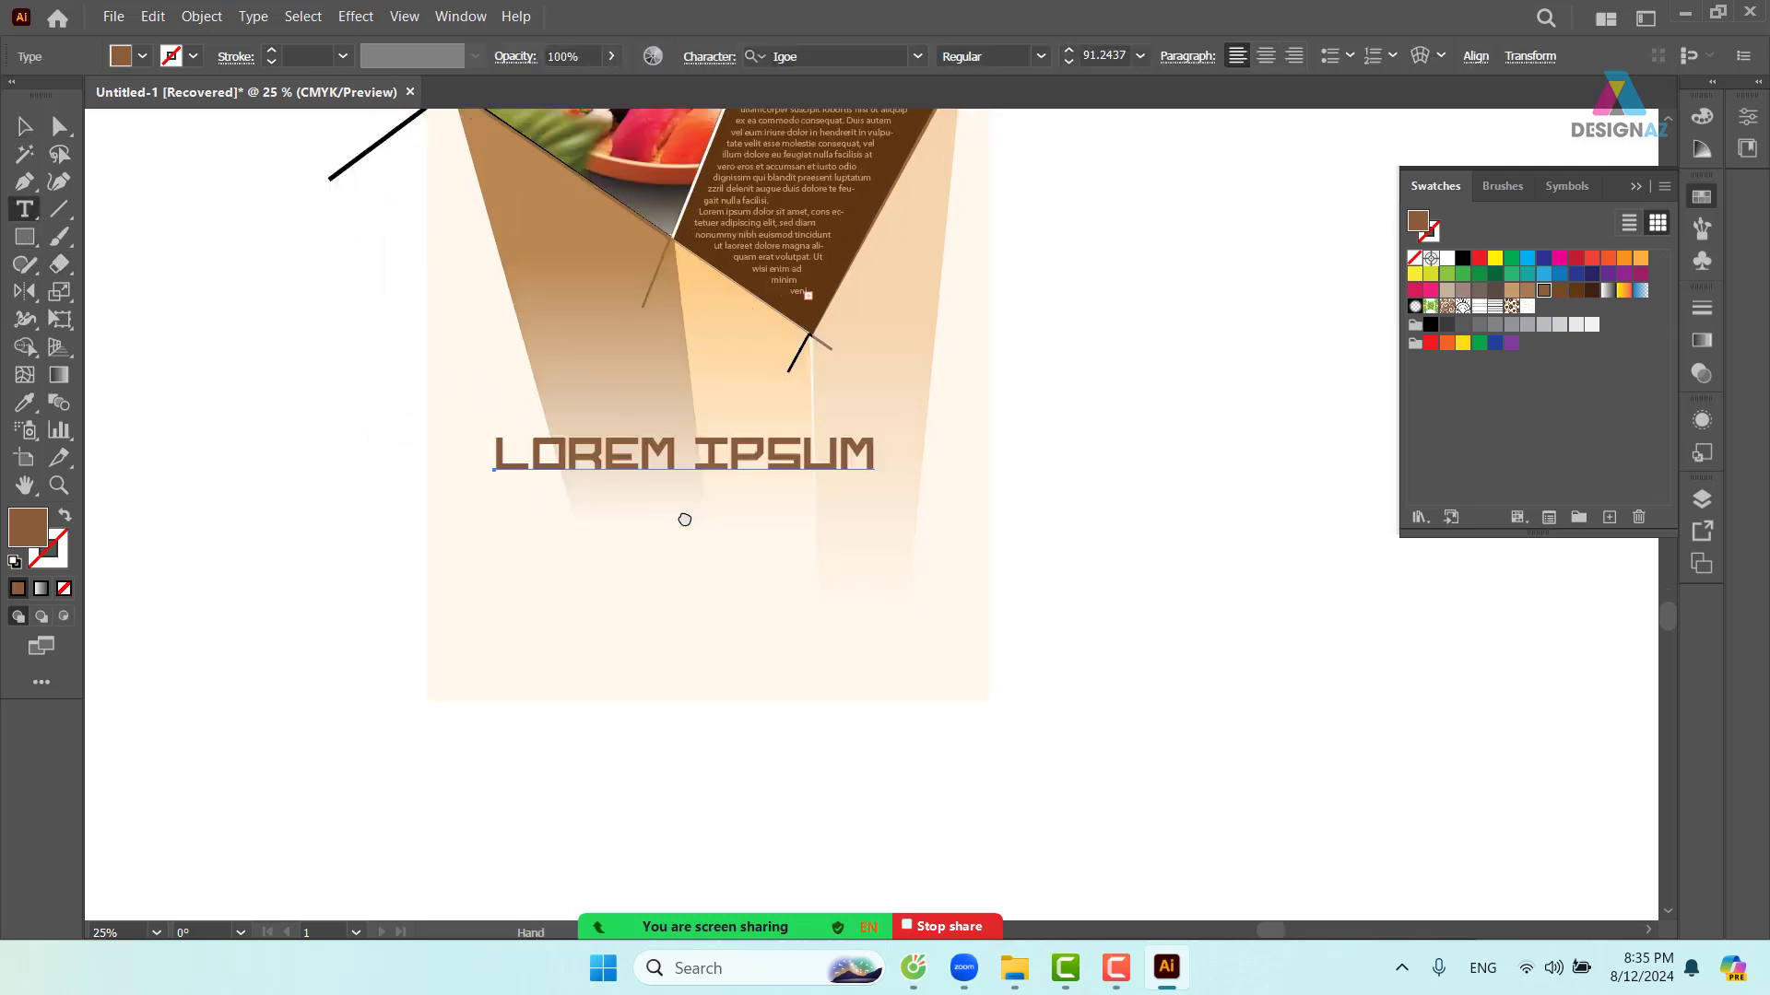
drag(498, 490, 933, 659)
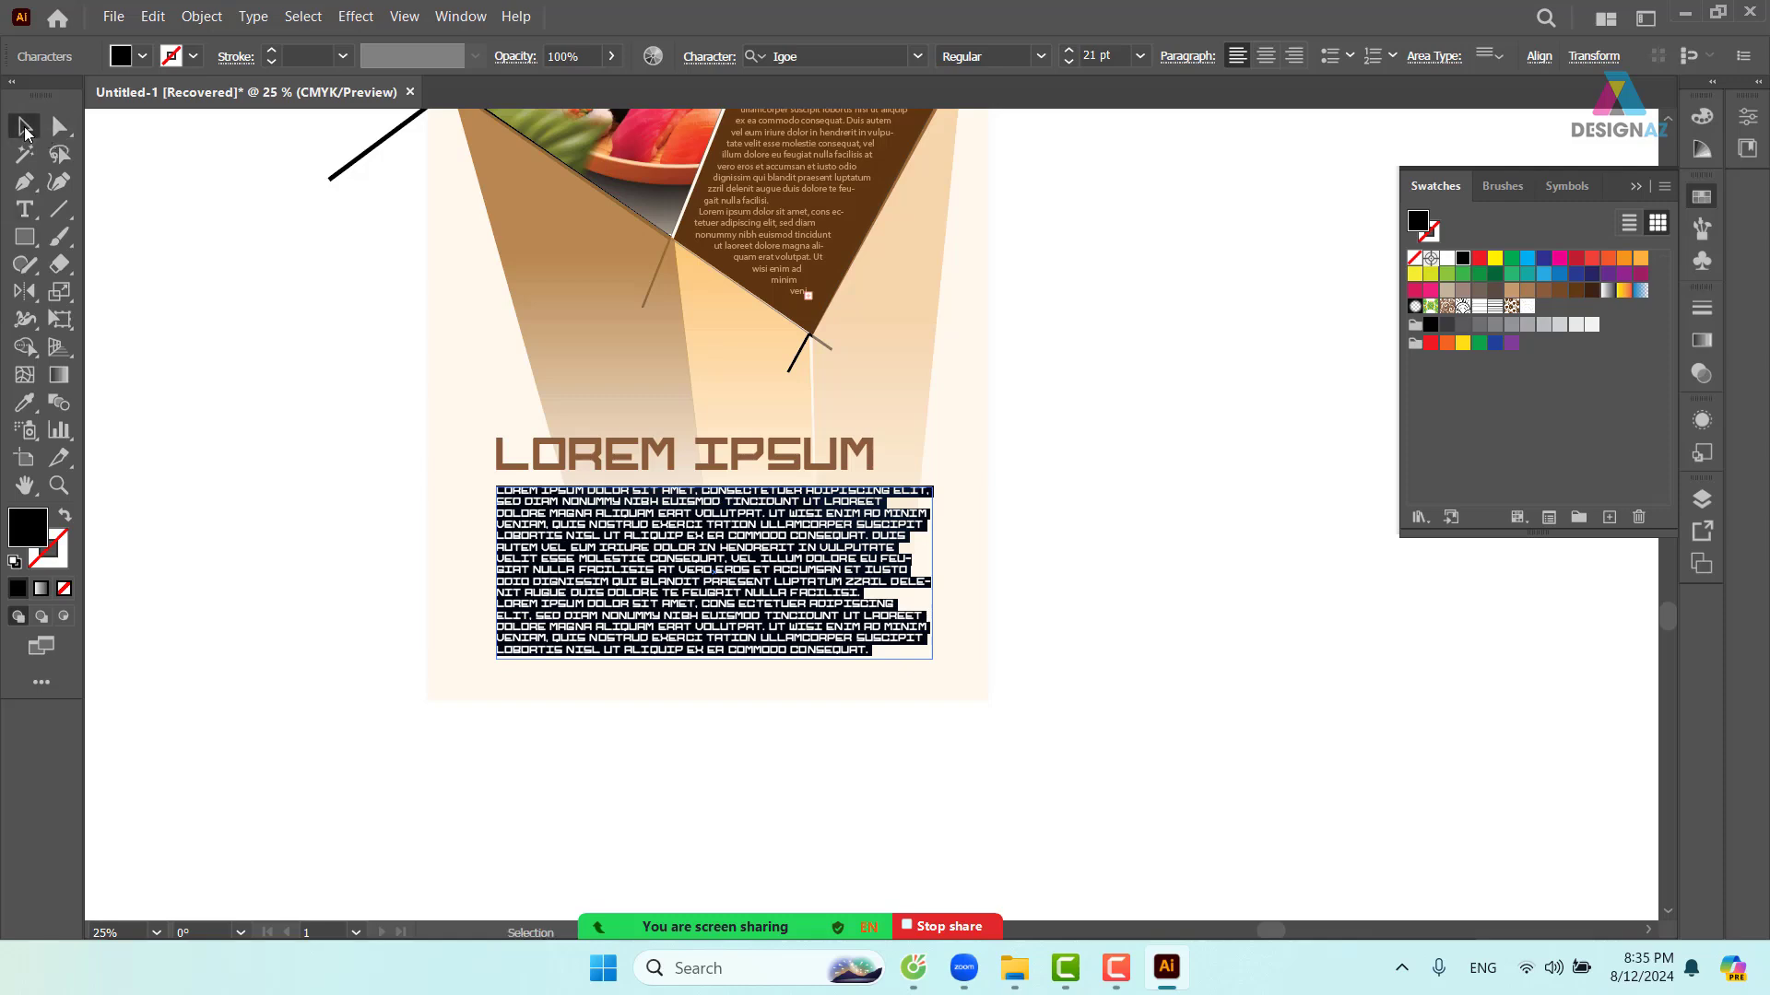
click(25, 126)
click(1193, 434)
- Set the font of the placeholder body text below the heading to Roboto Condensed
click(819, 513)
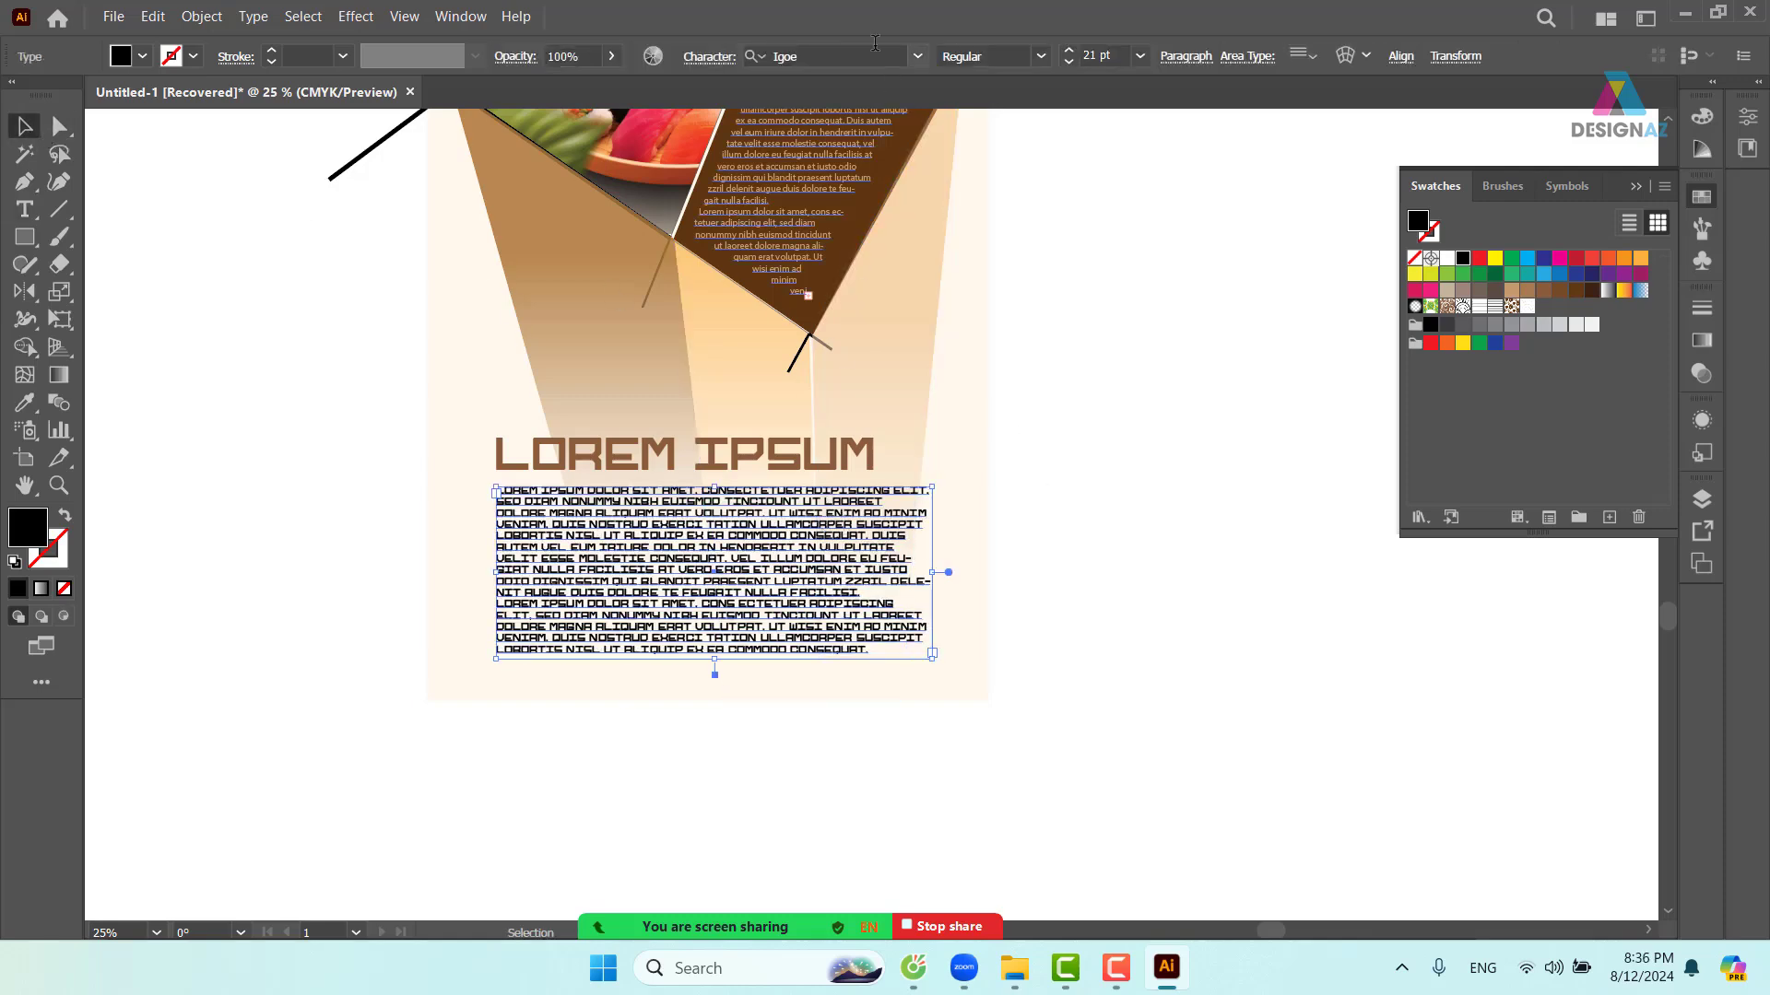
click(841, 57)
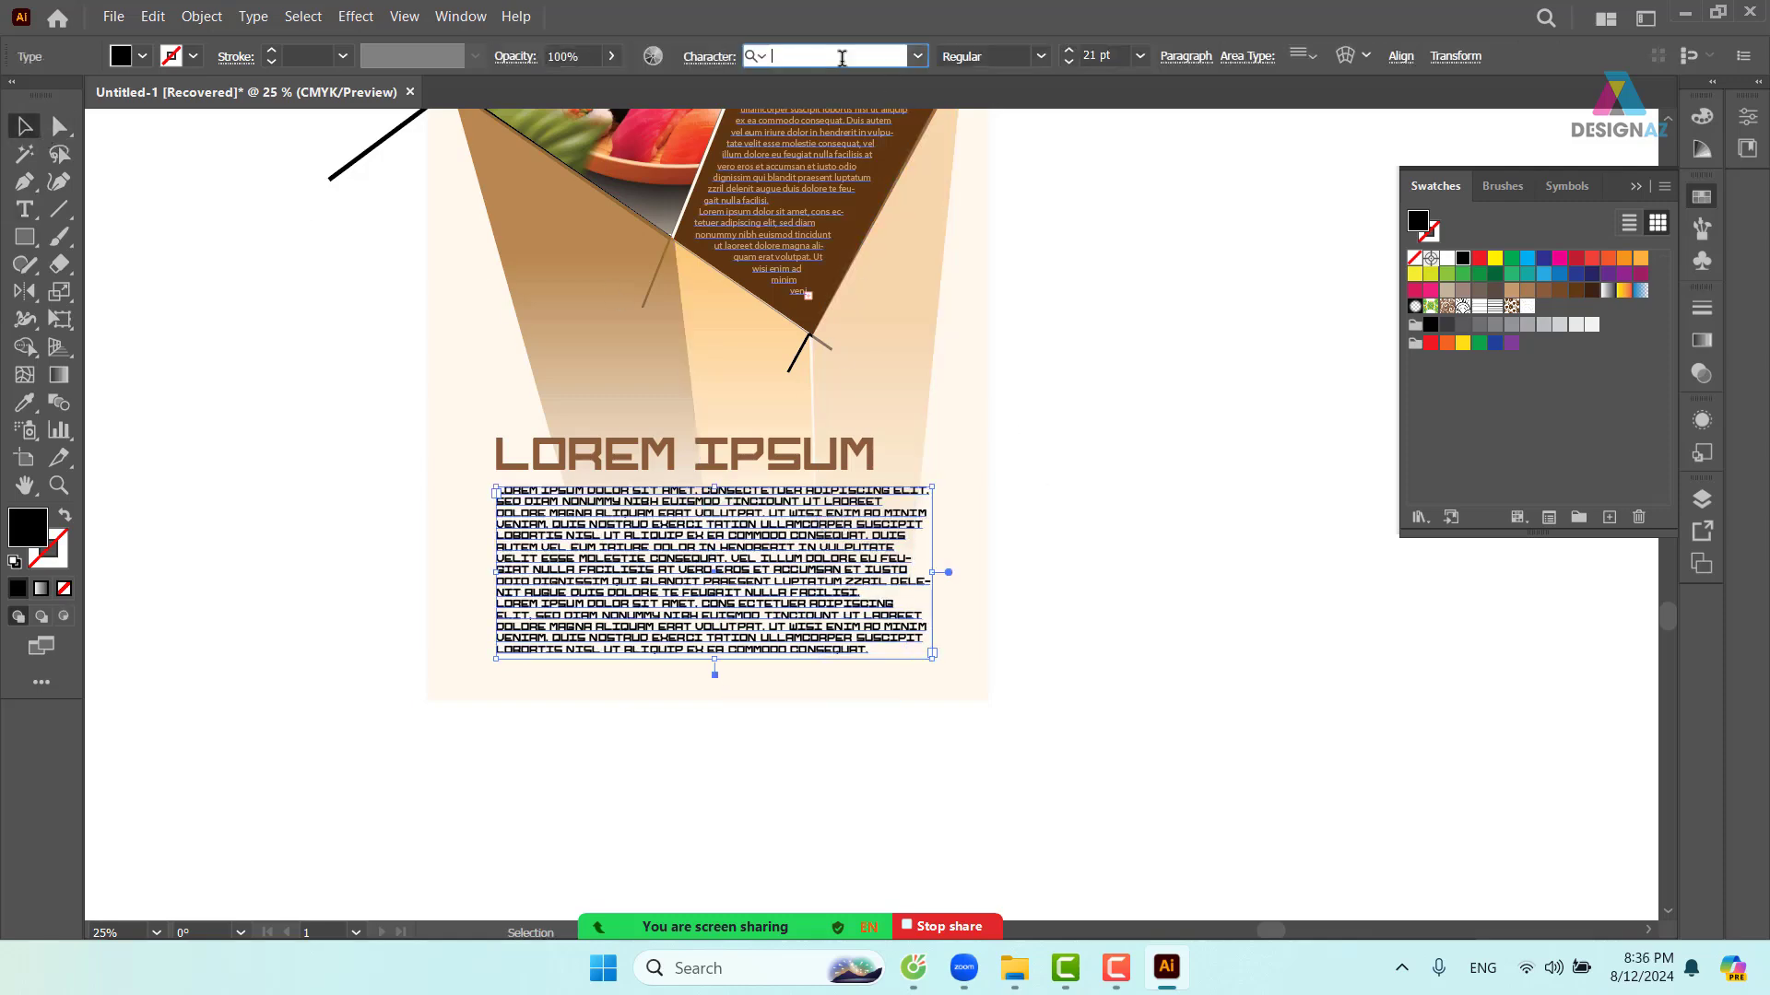
text(roboto)
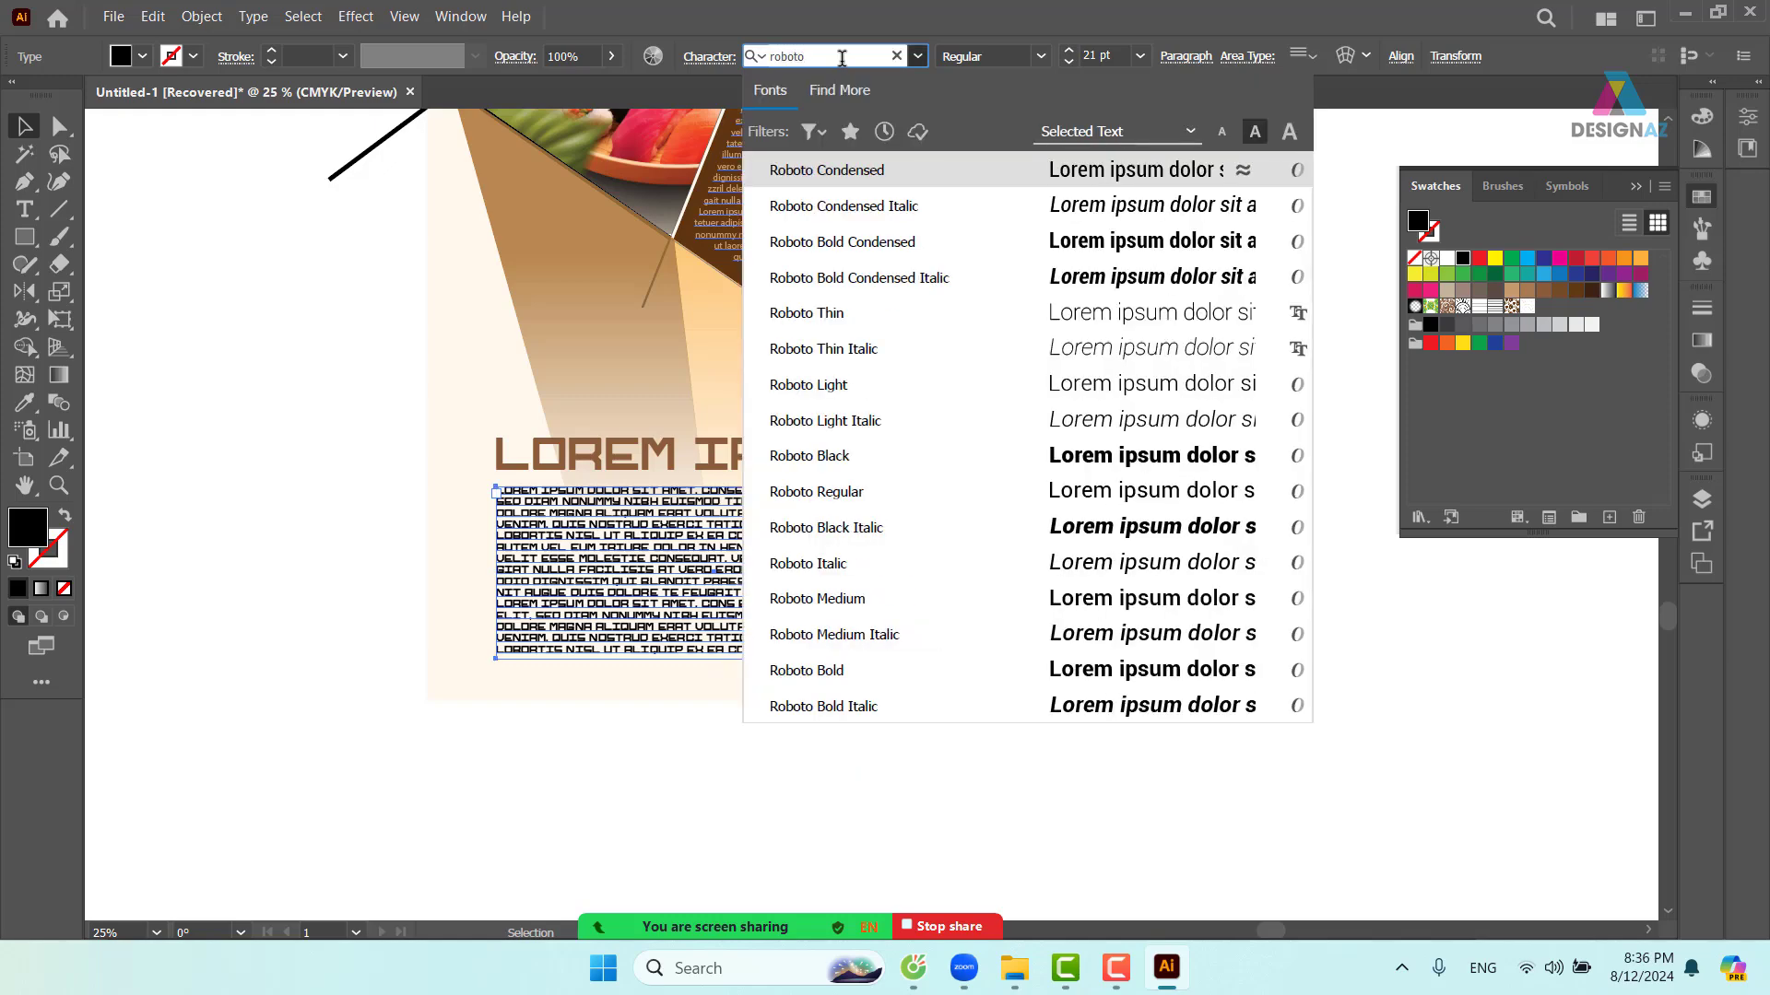
key(Return)
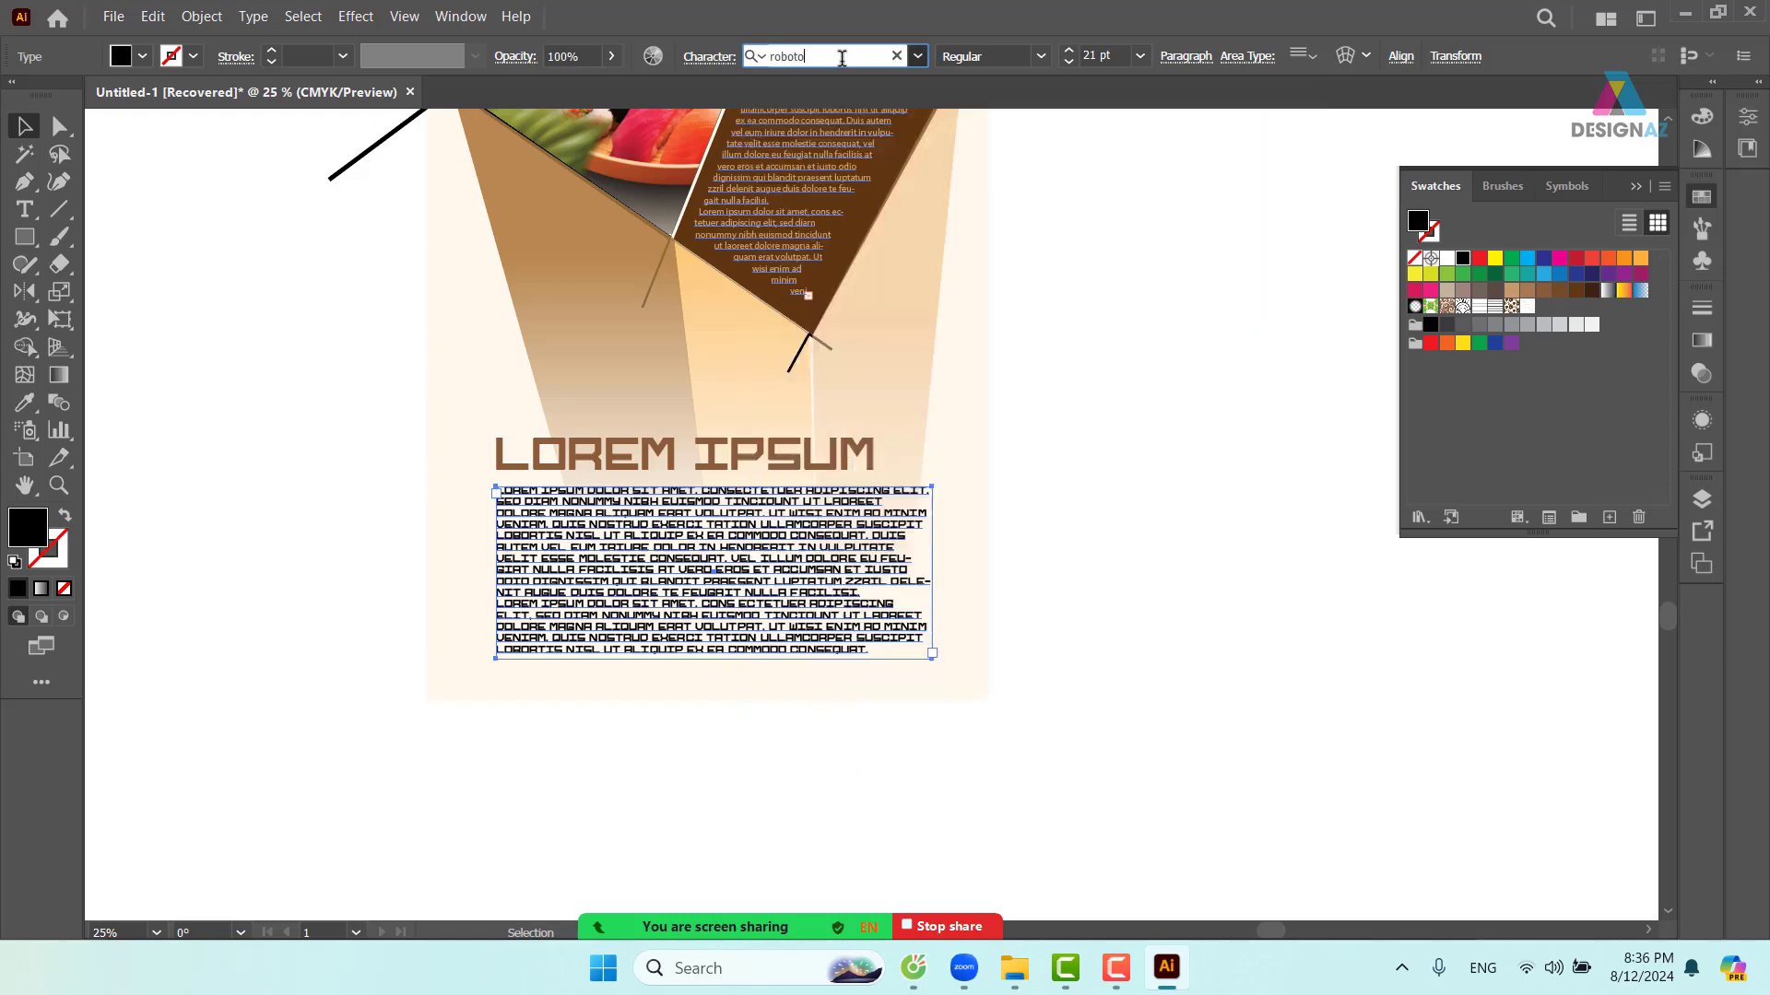
click(956, 563)
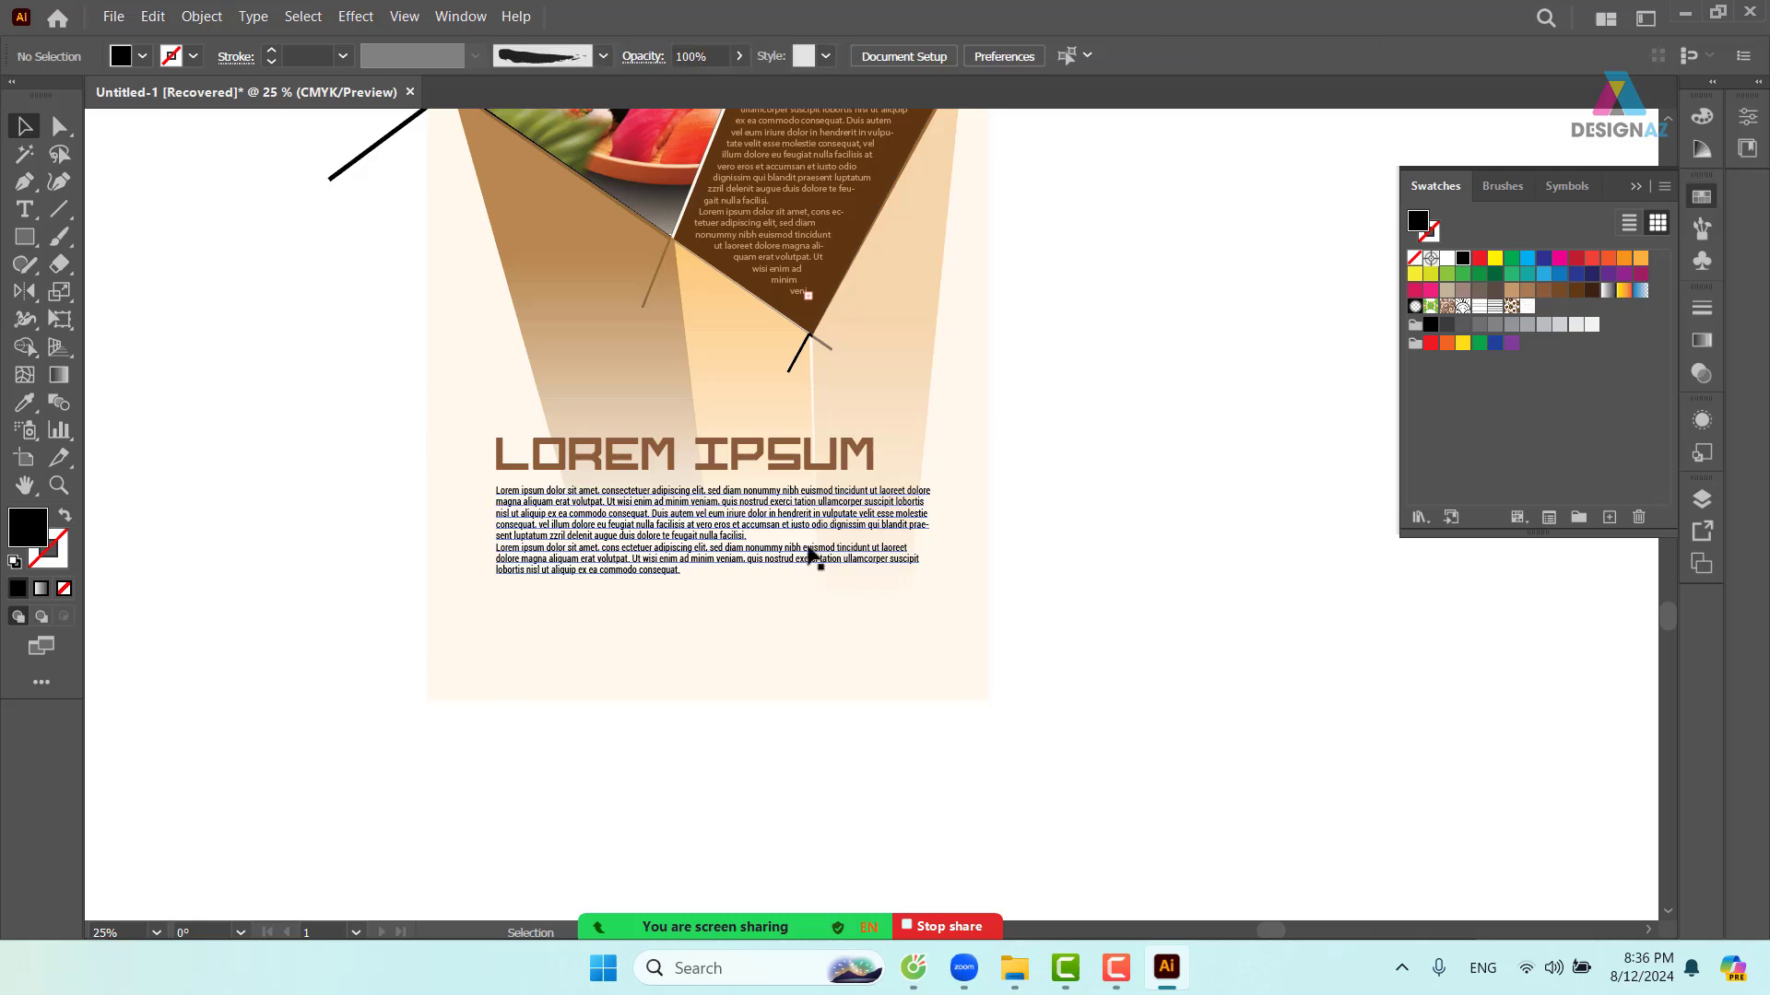
- Move the body text block and the "Lorem ipsum" heading slightly down the poster
drag(805, 530, 751, 546)
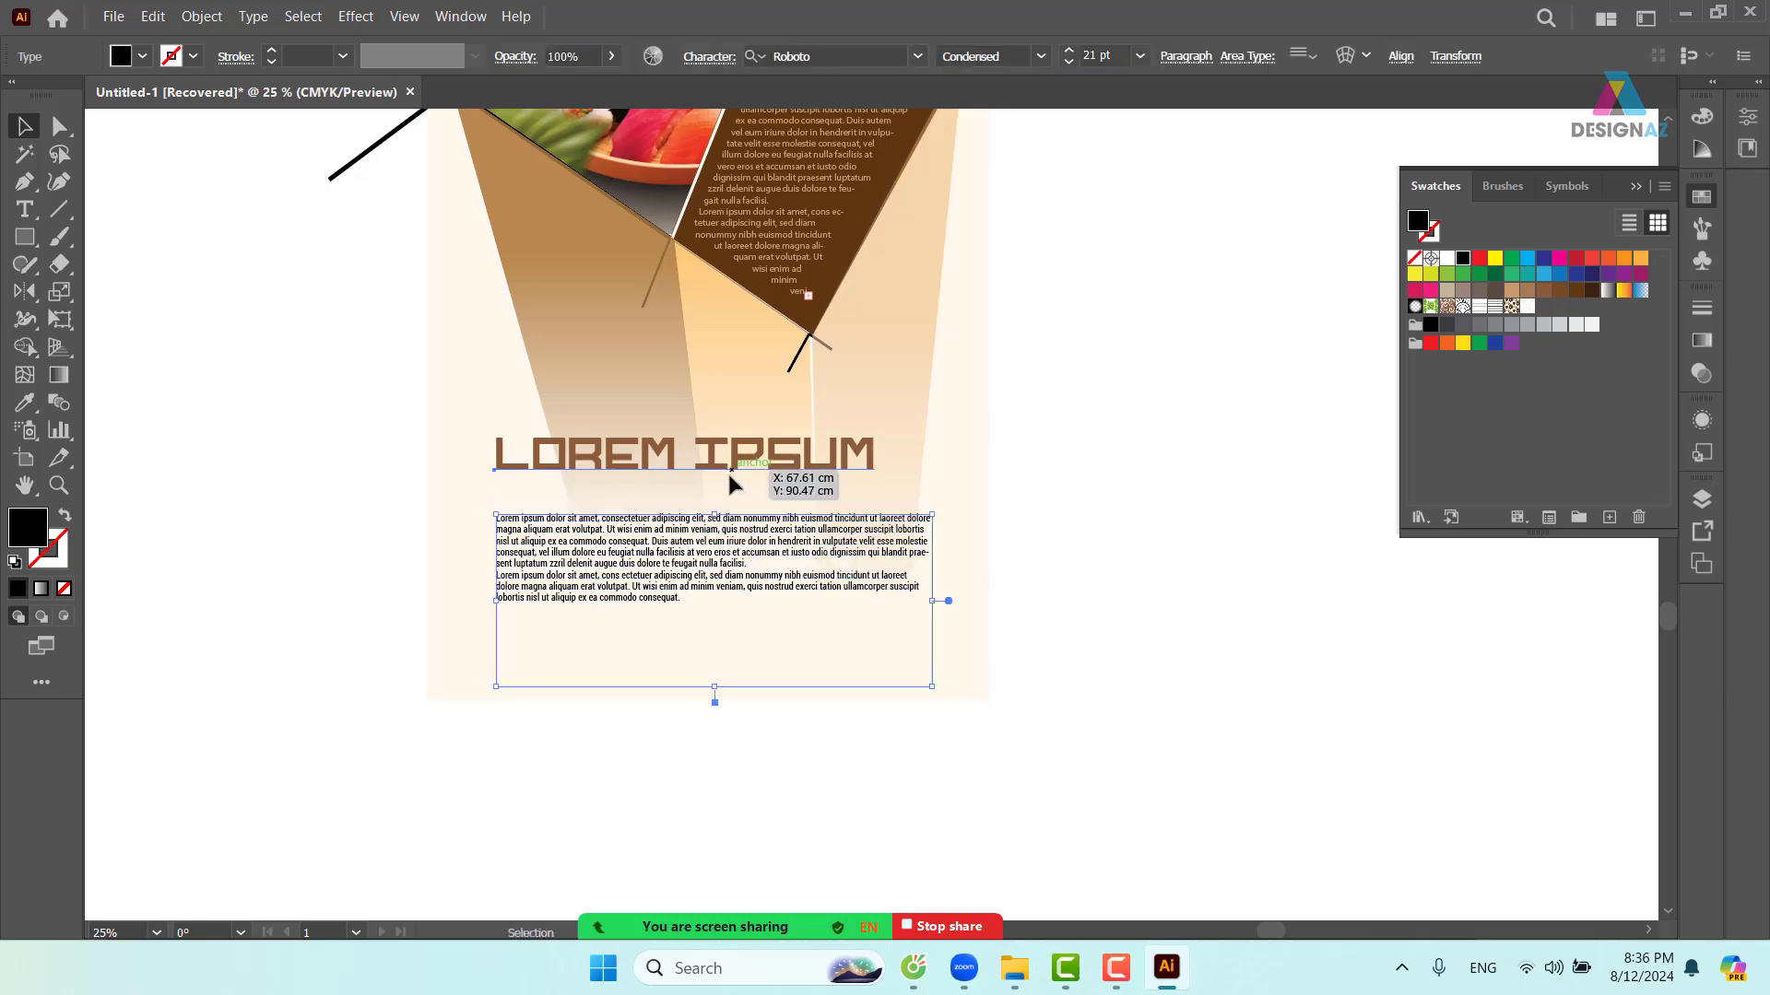
drag(728, 472, 730, 498)
click(1195, 557)
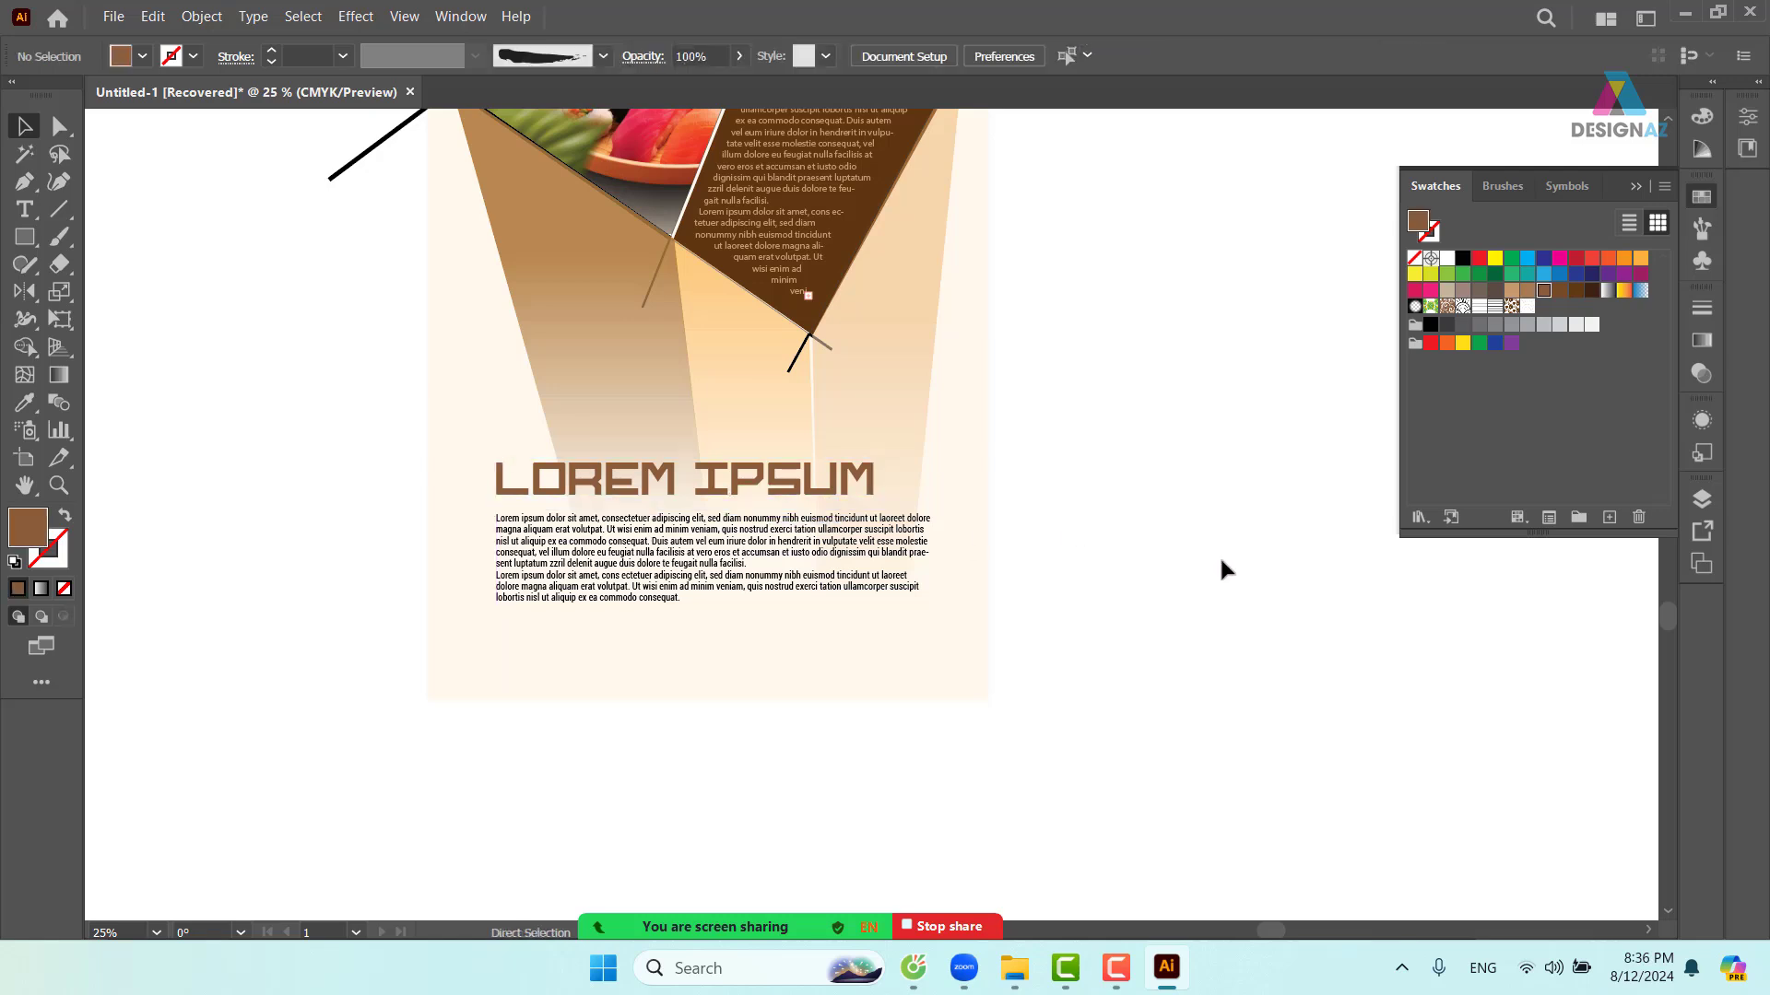
key(ctrl+equal)
scroll(1106, 565, left, 1)
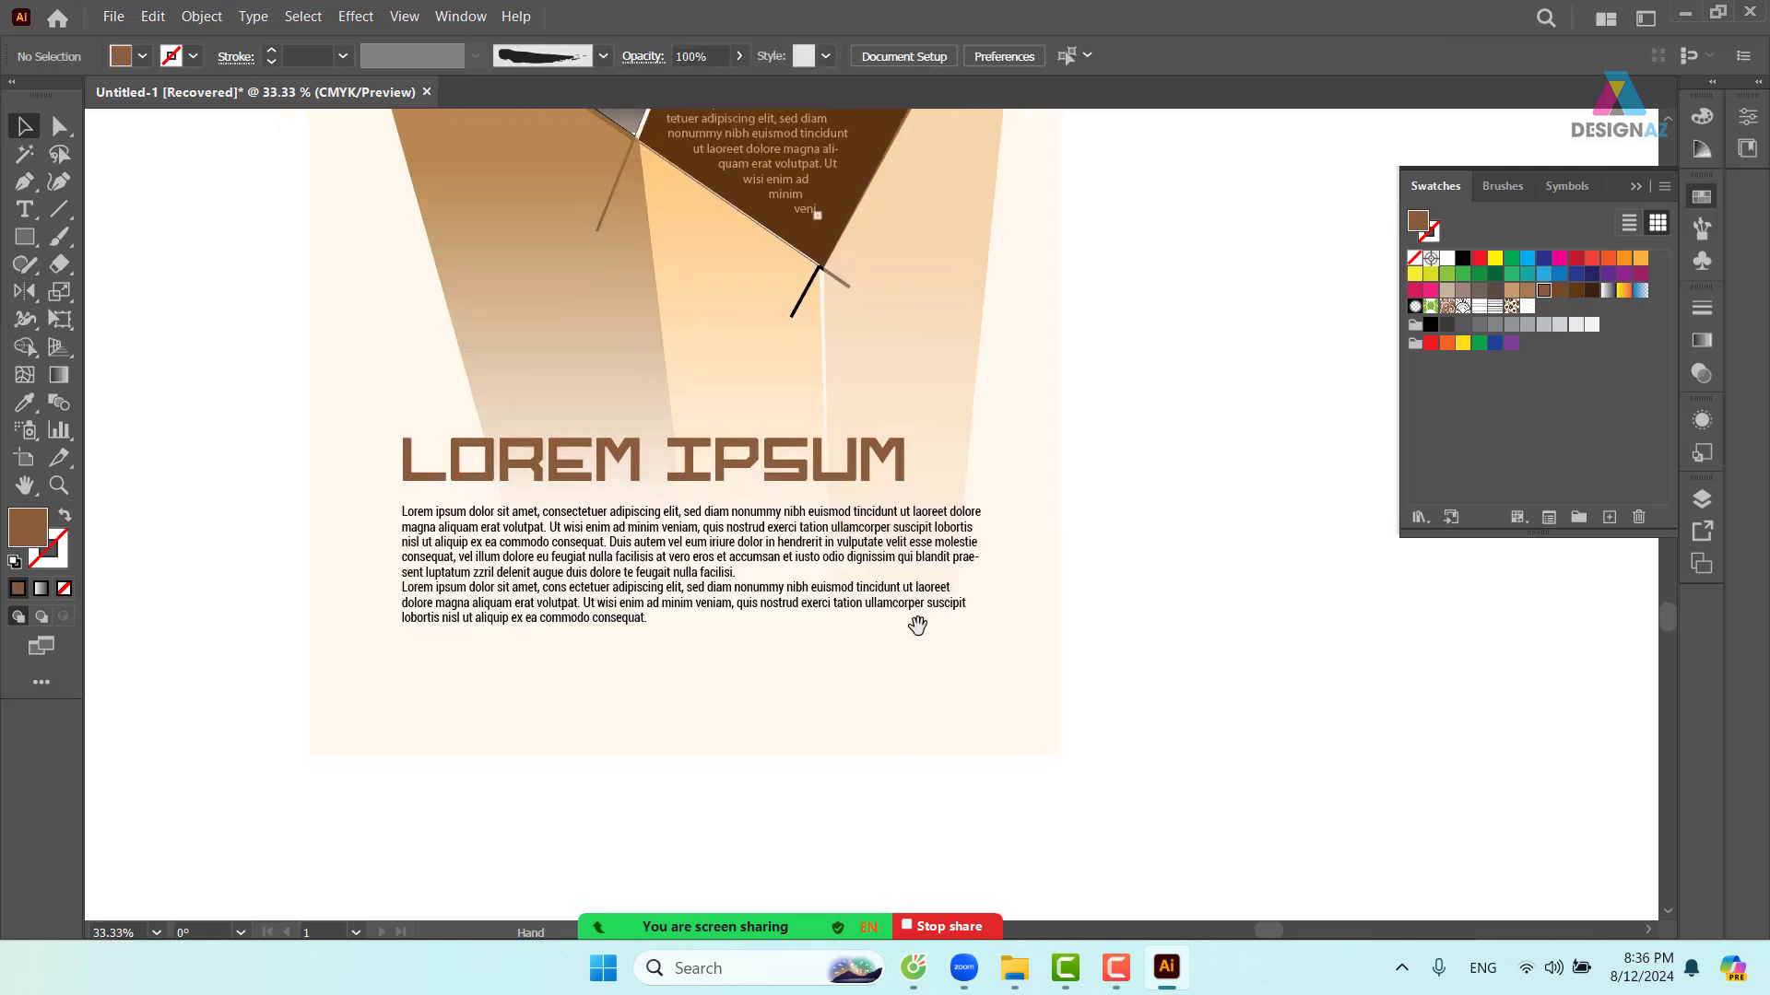
click(885, 565)
ctrl+click(885, 571)
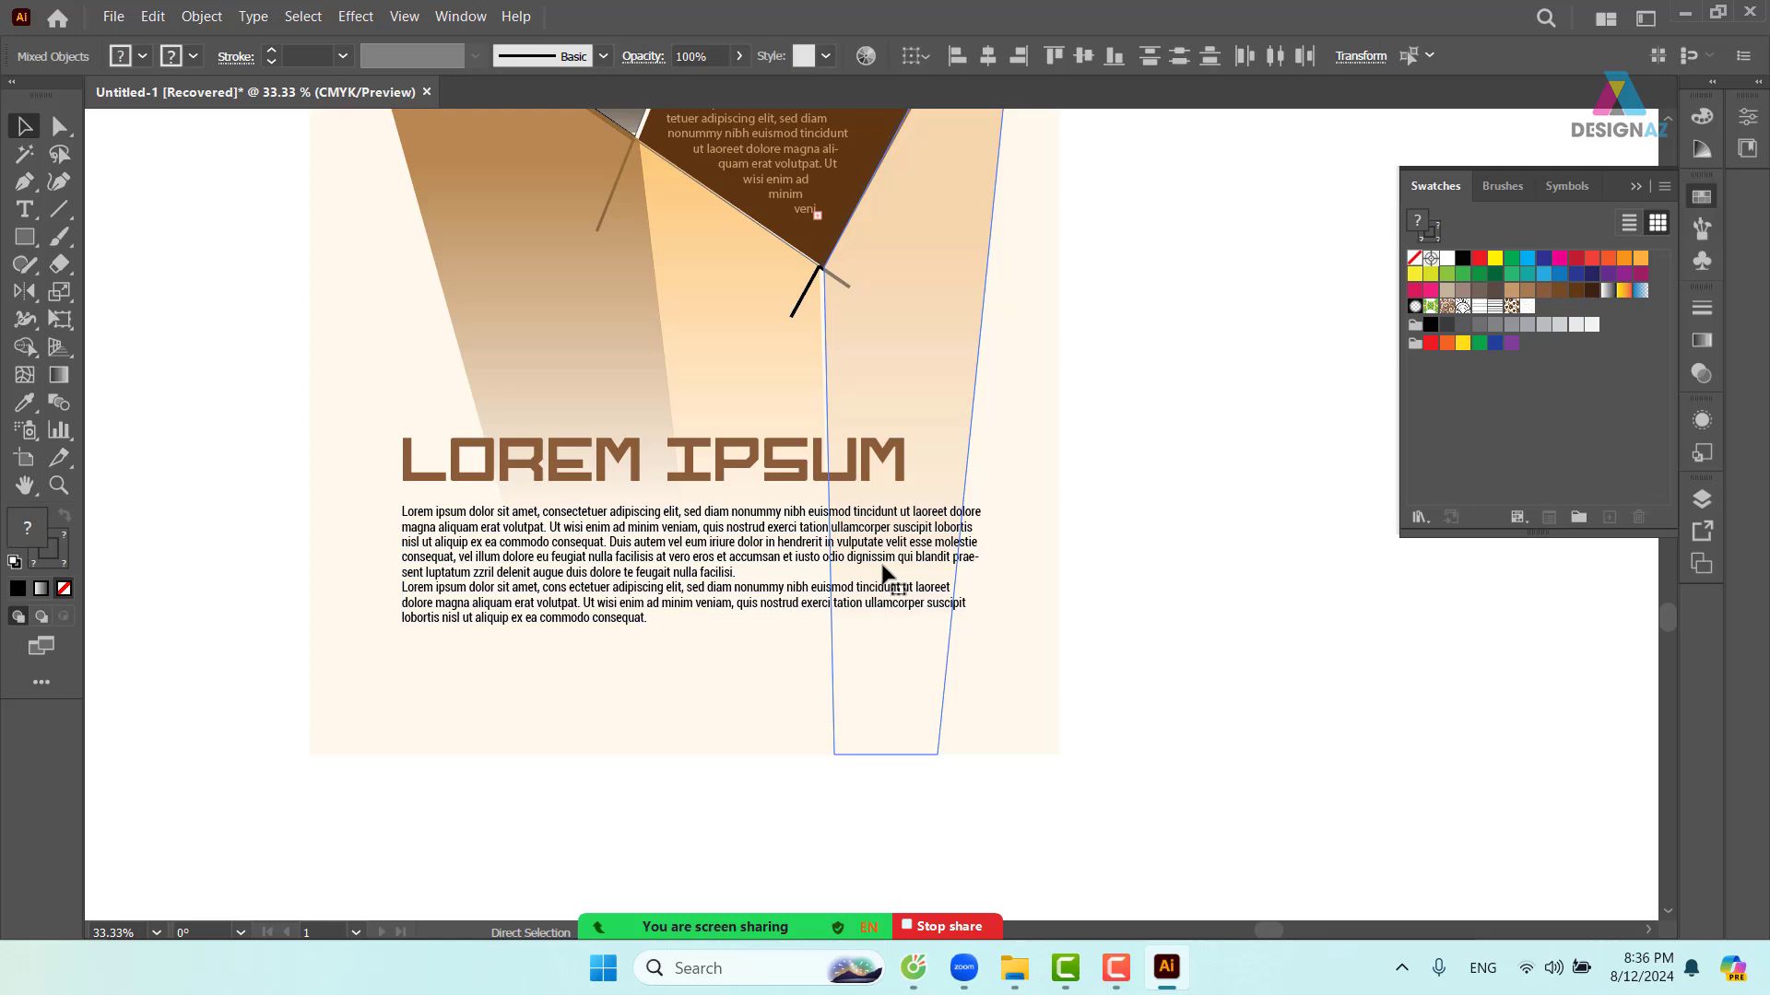
key(ctrl+h)
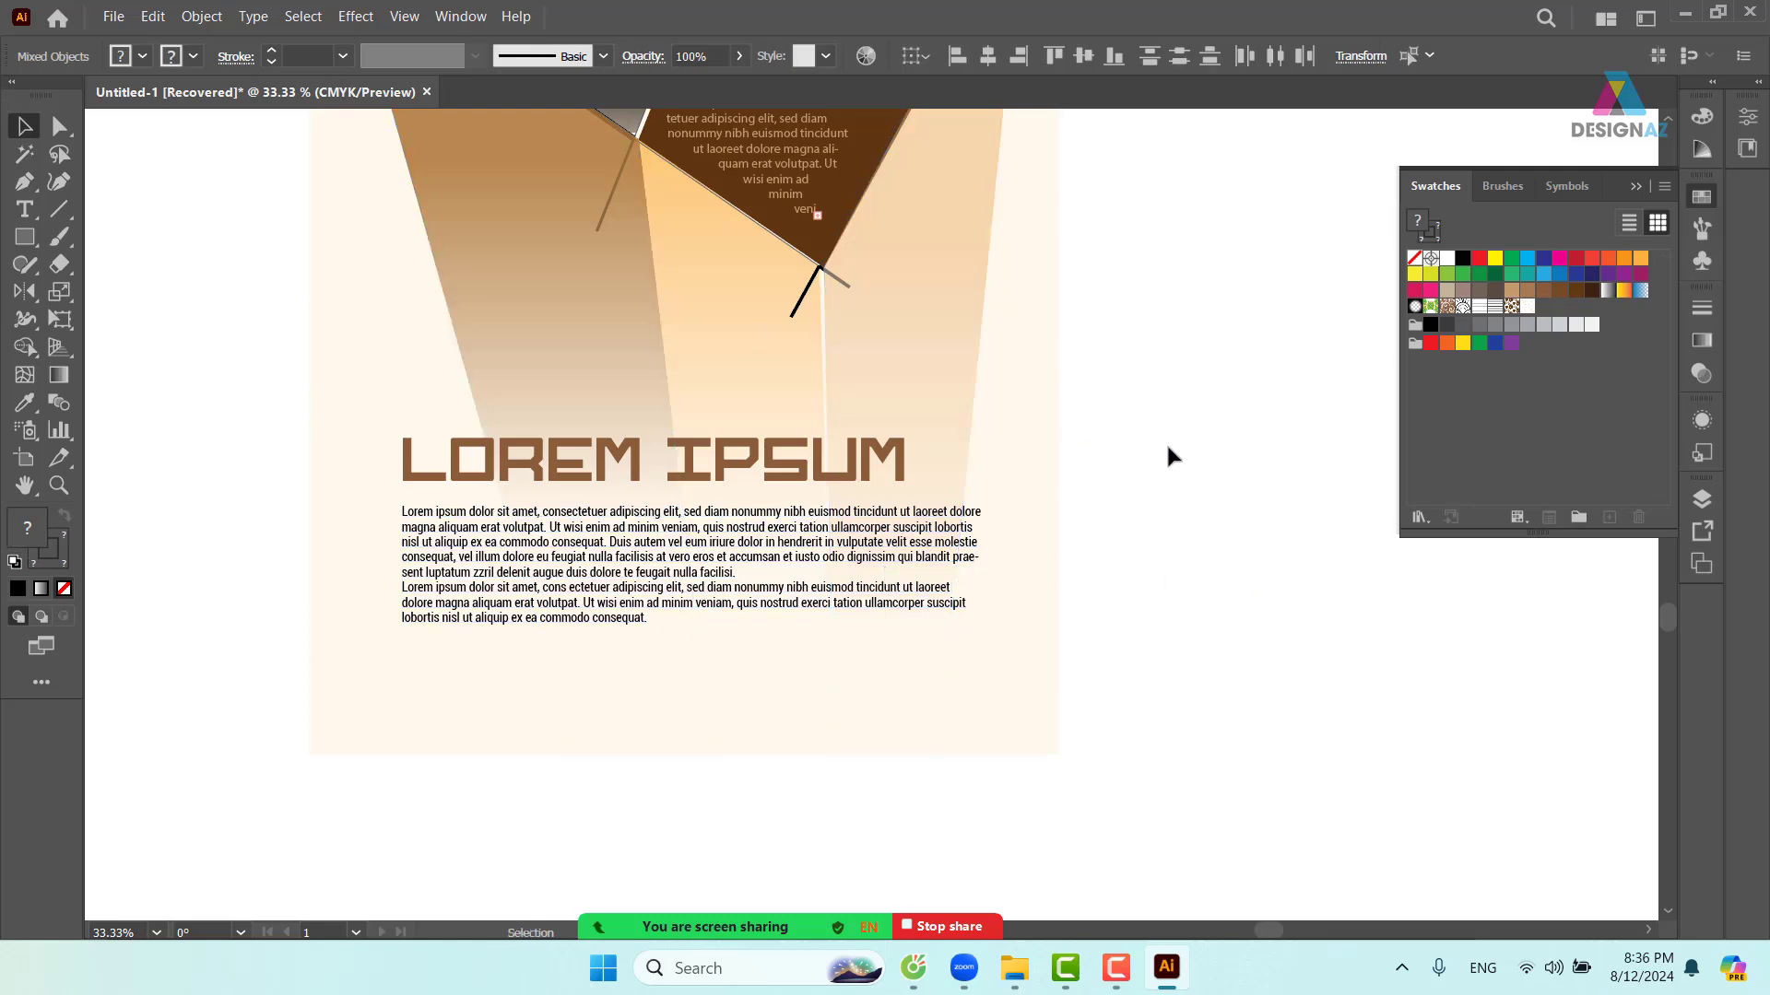
click(1168, 455)
click(952, 550)
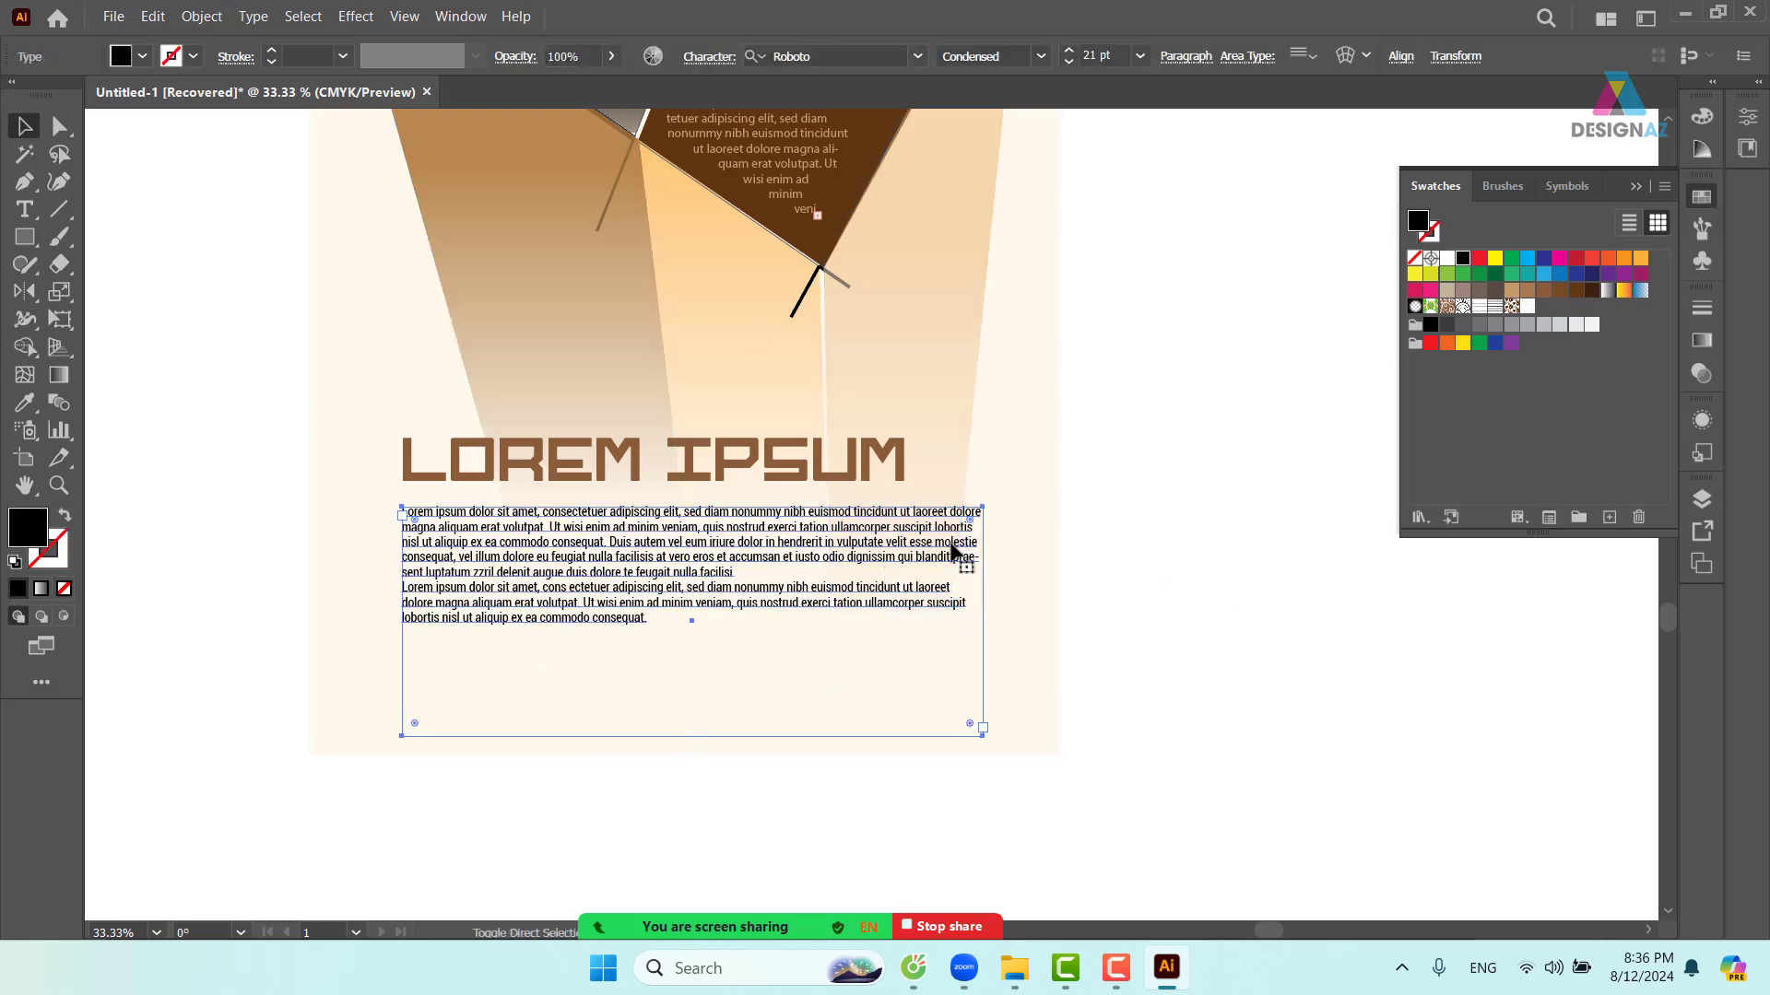
click(1281, 612)
- Justify the body text with its last line aligned left
click(936, 544)
key(ctrl+t)
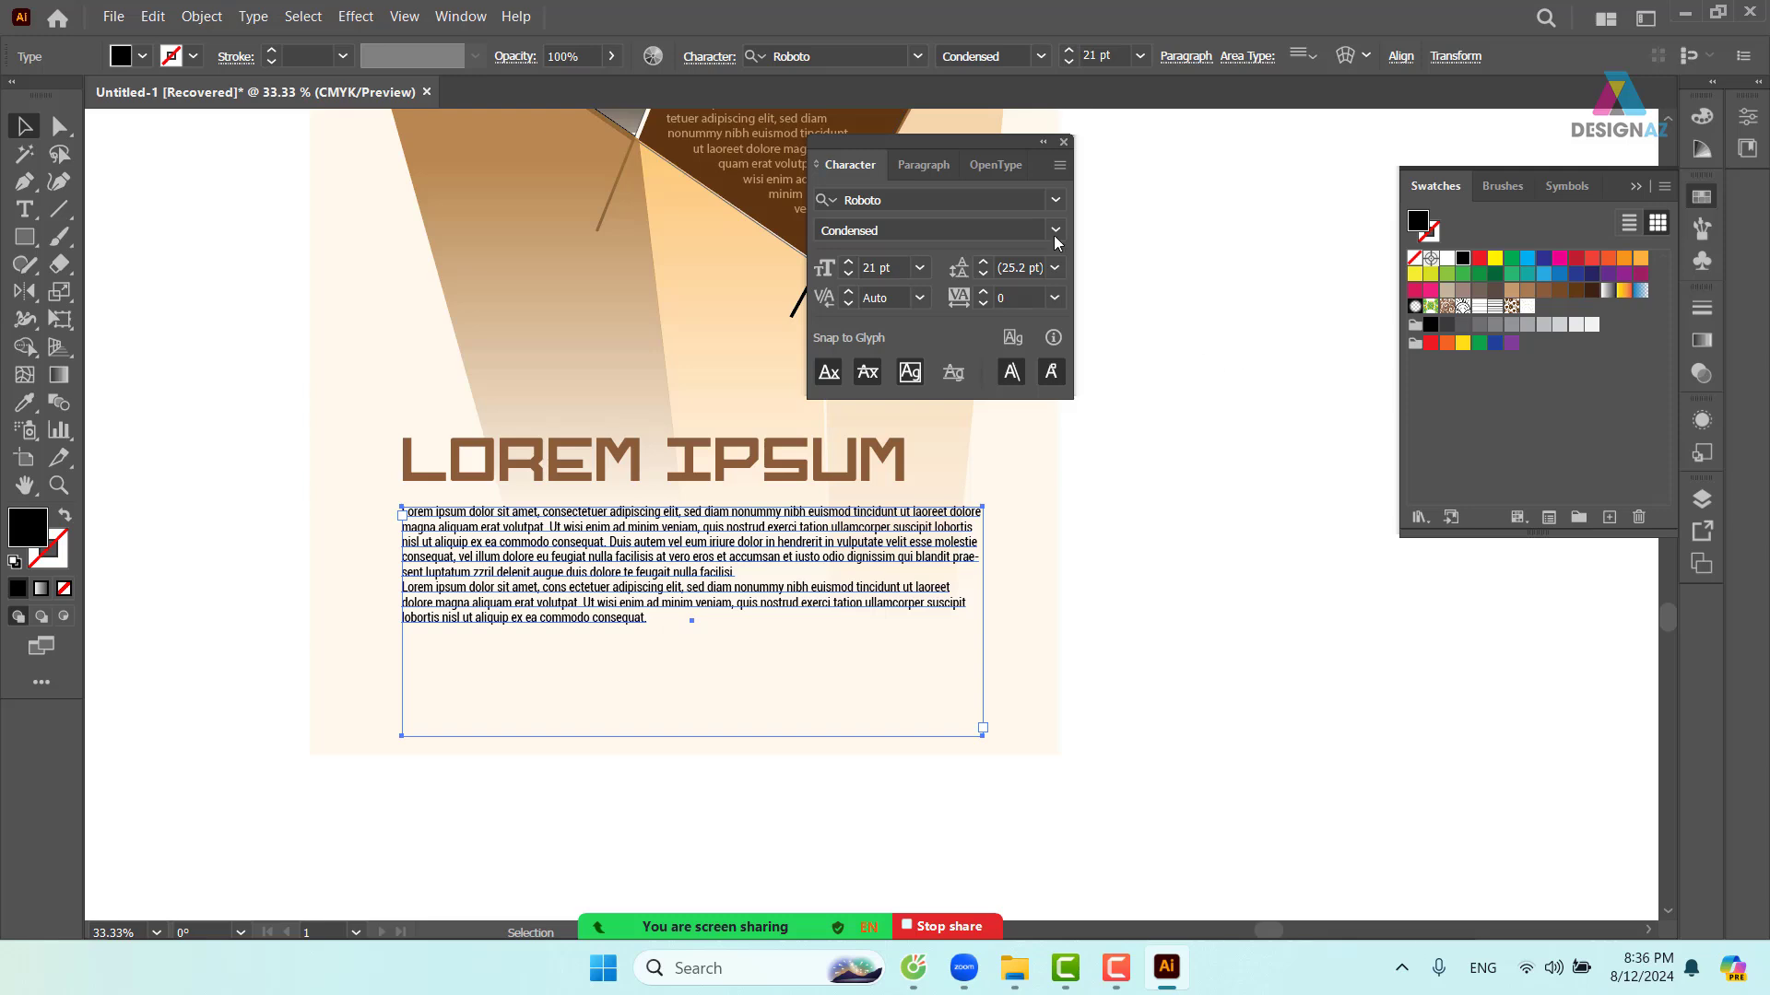
click(923, 164)
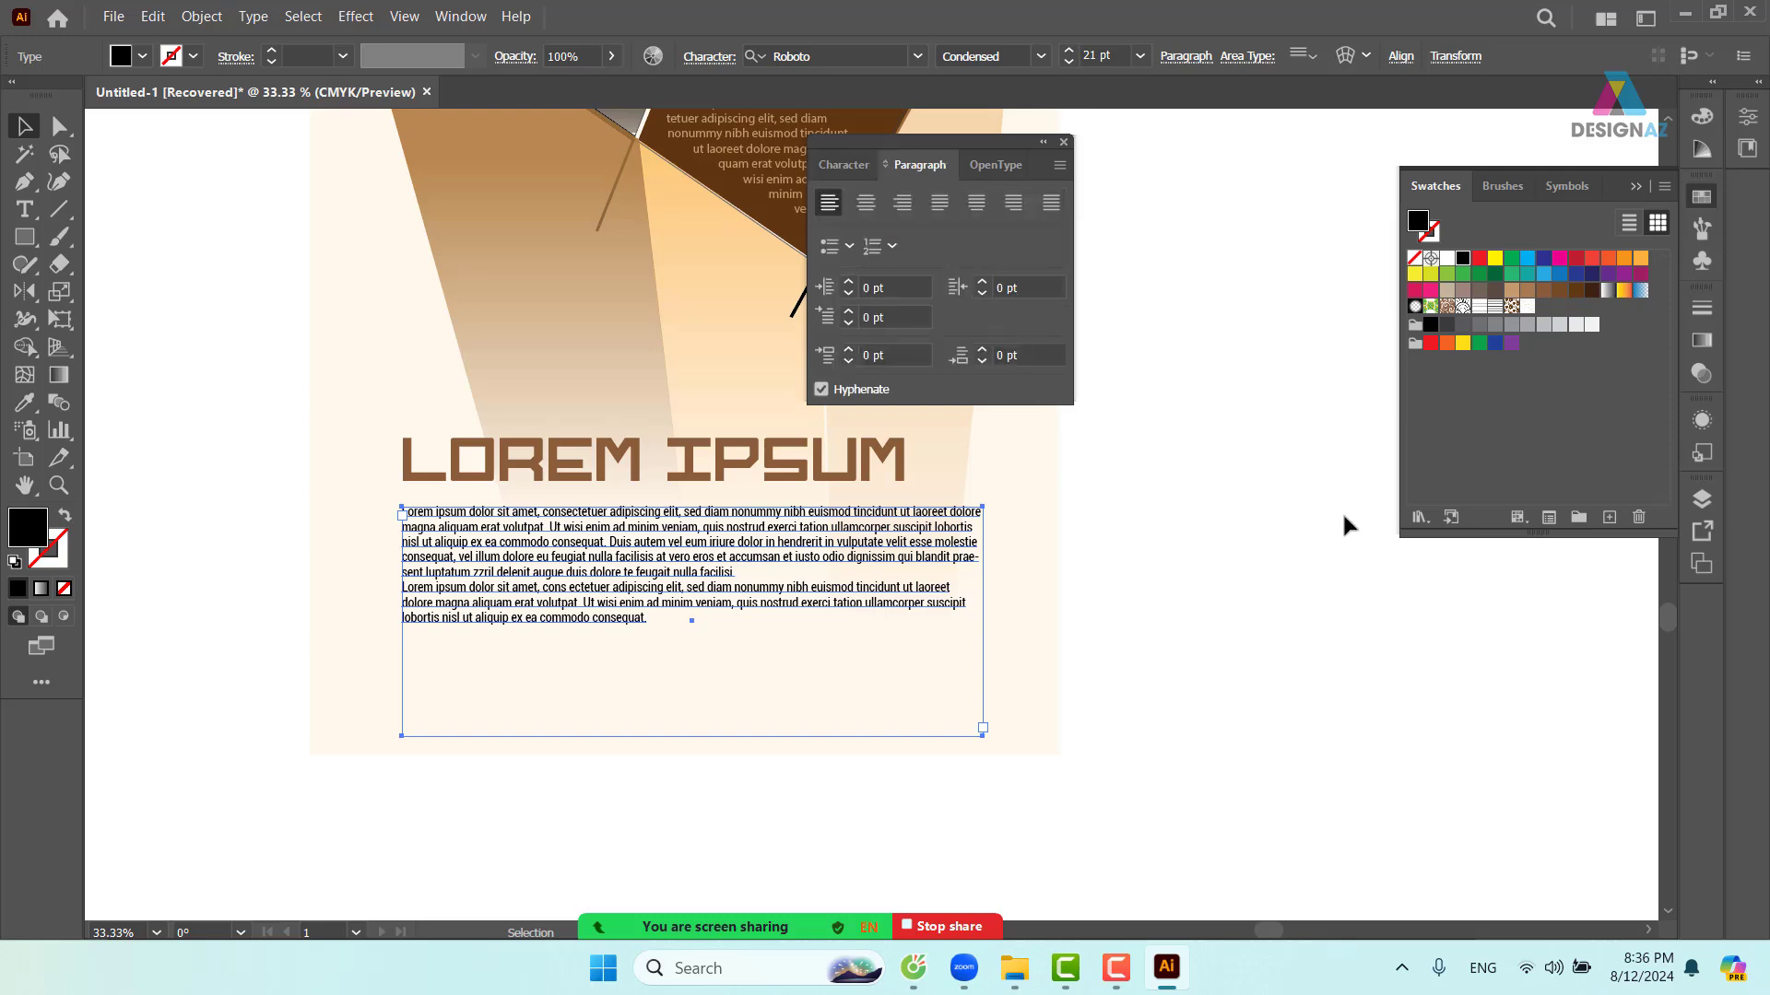
key(ctrl+shift+j)
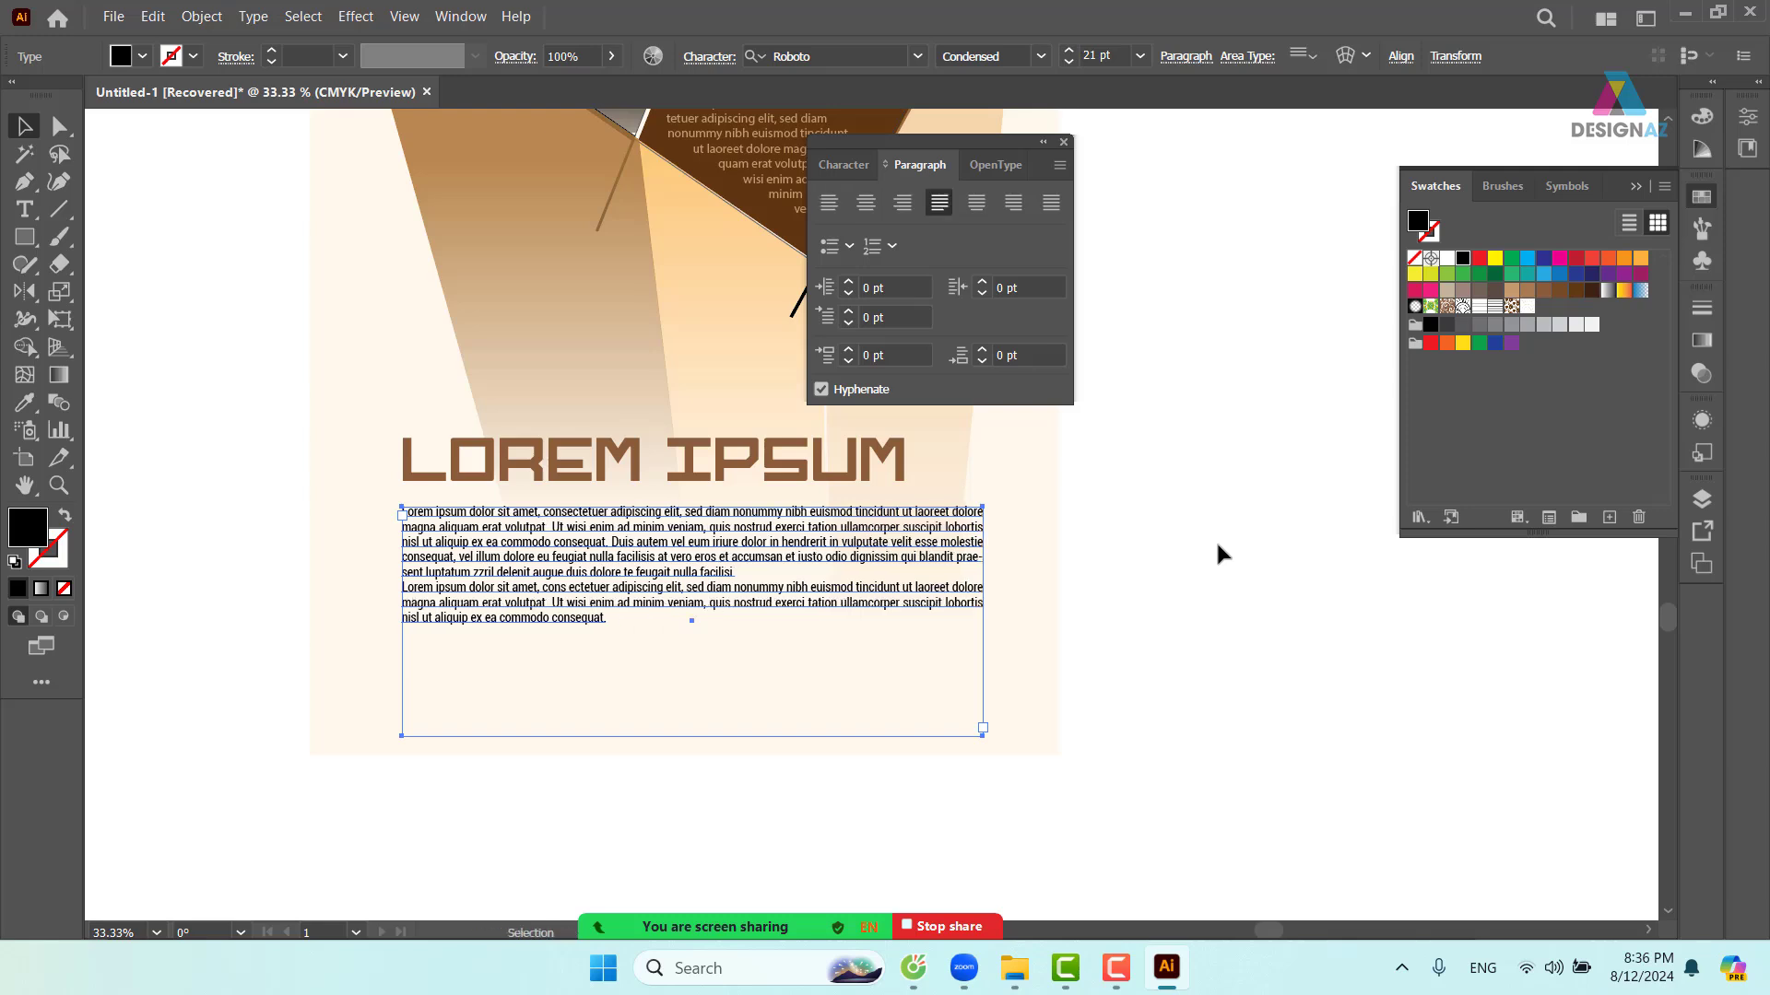
click(1113, 601)
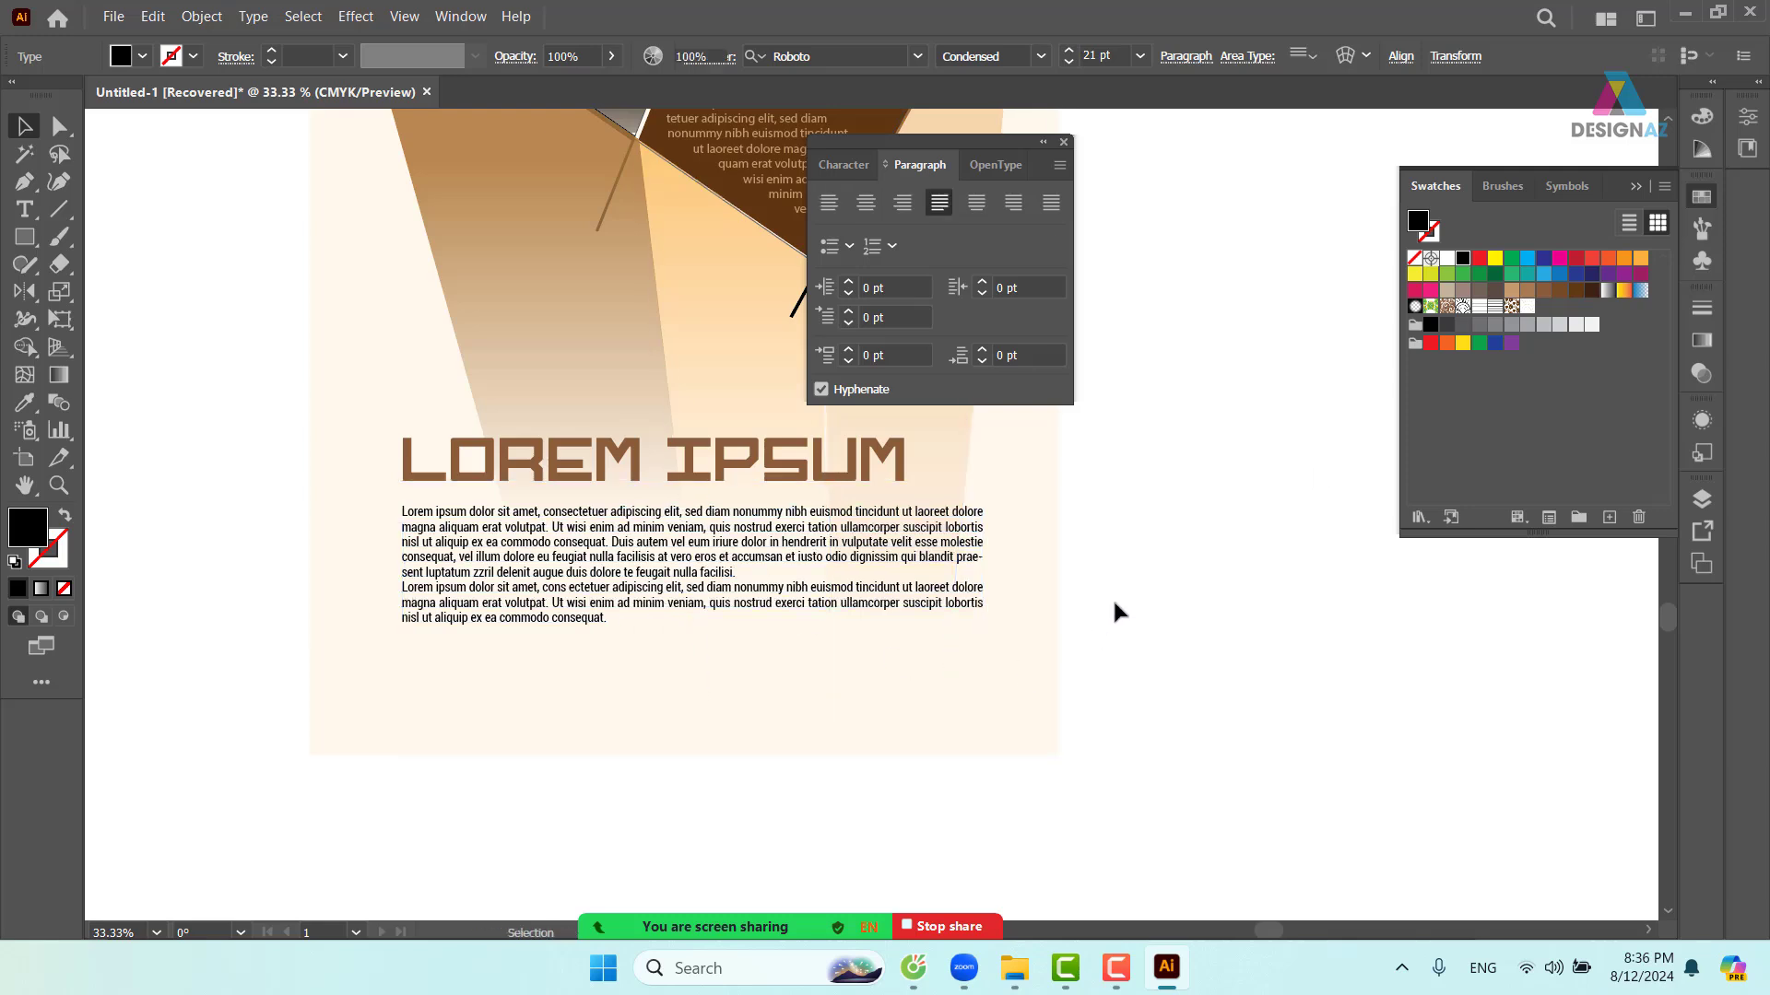
click(844, 560)
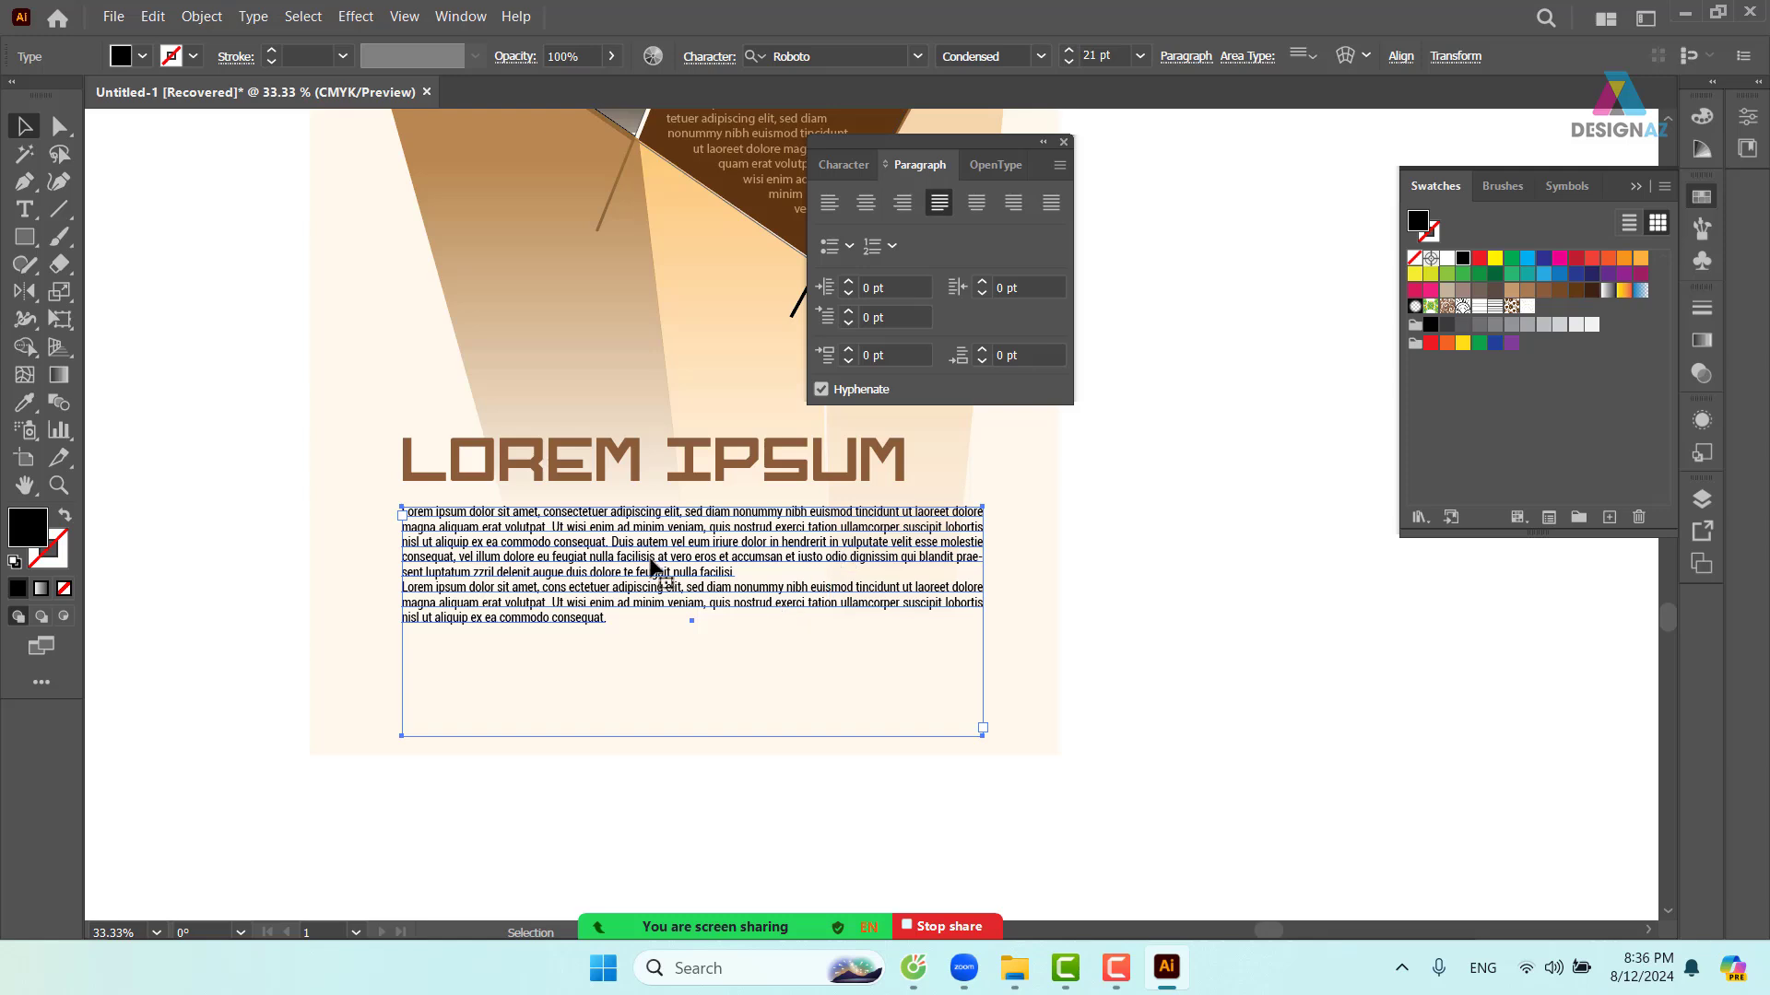
key(a)
key(ctrl+a)
click(1162, 569)
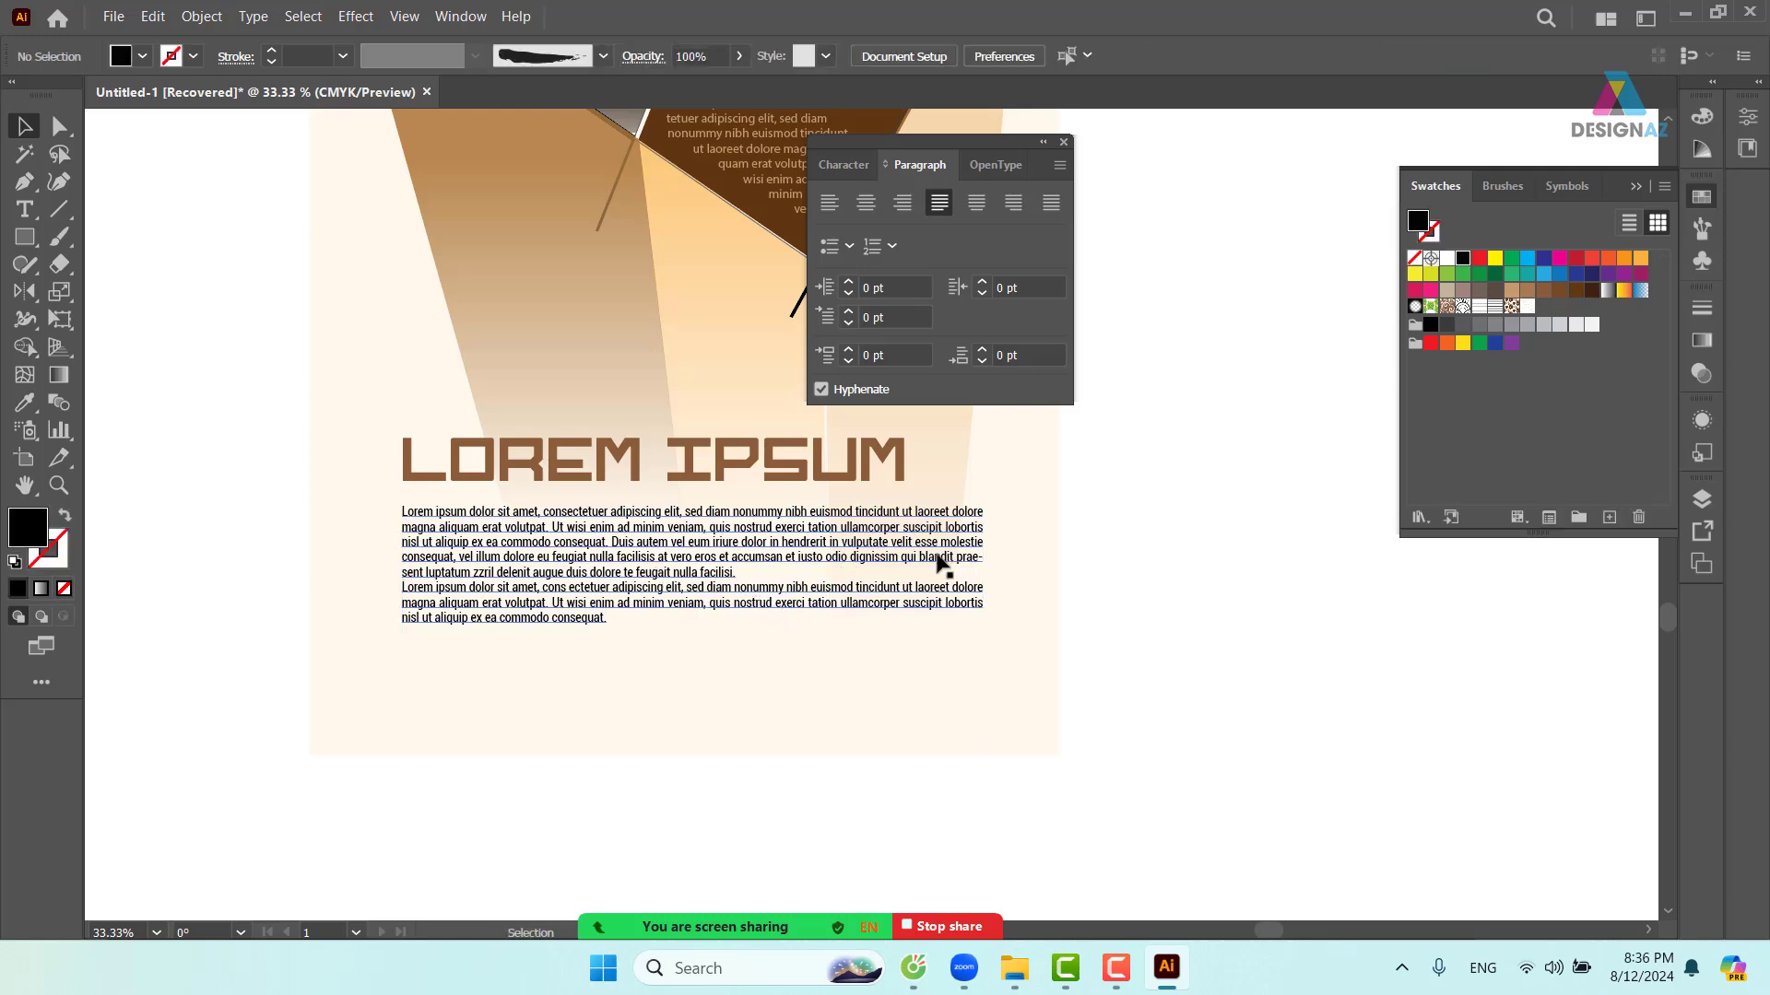
- Split the body text area into 2 columns and 1 row with Area Type Options and preview on
click(949, 564)
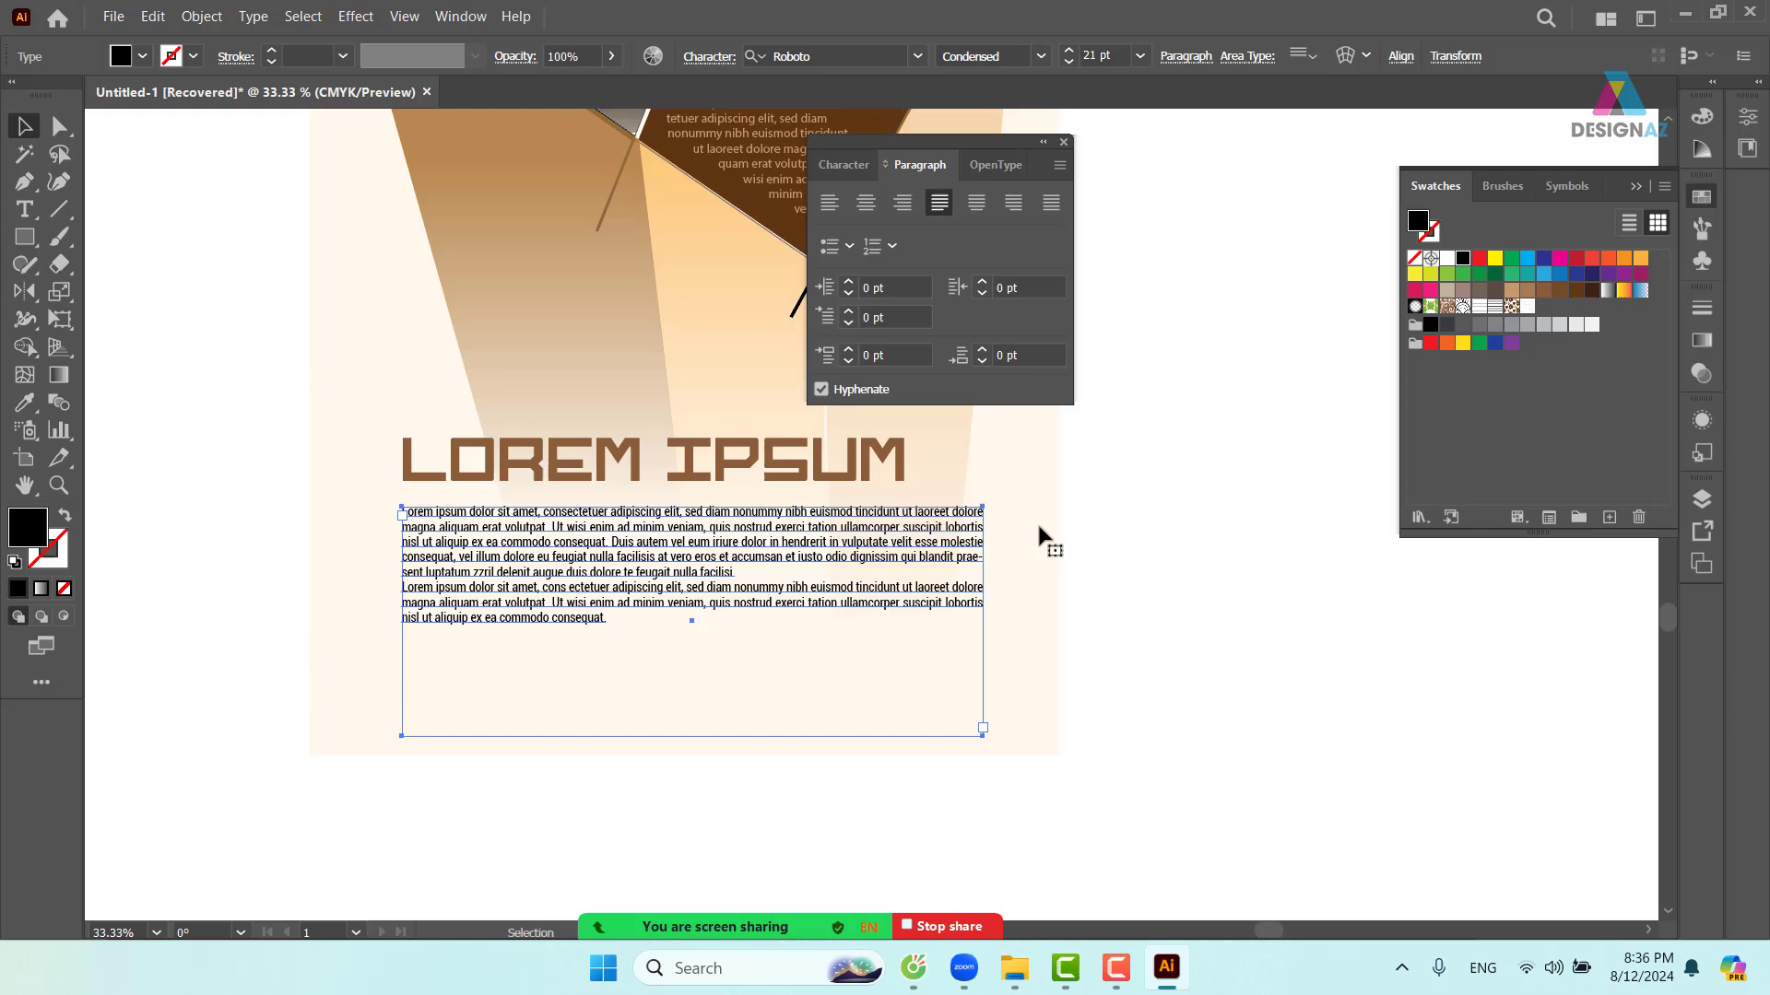
click(253, 17)
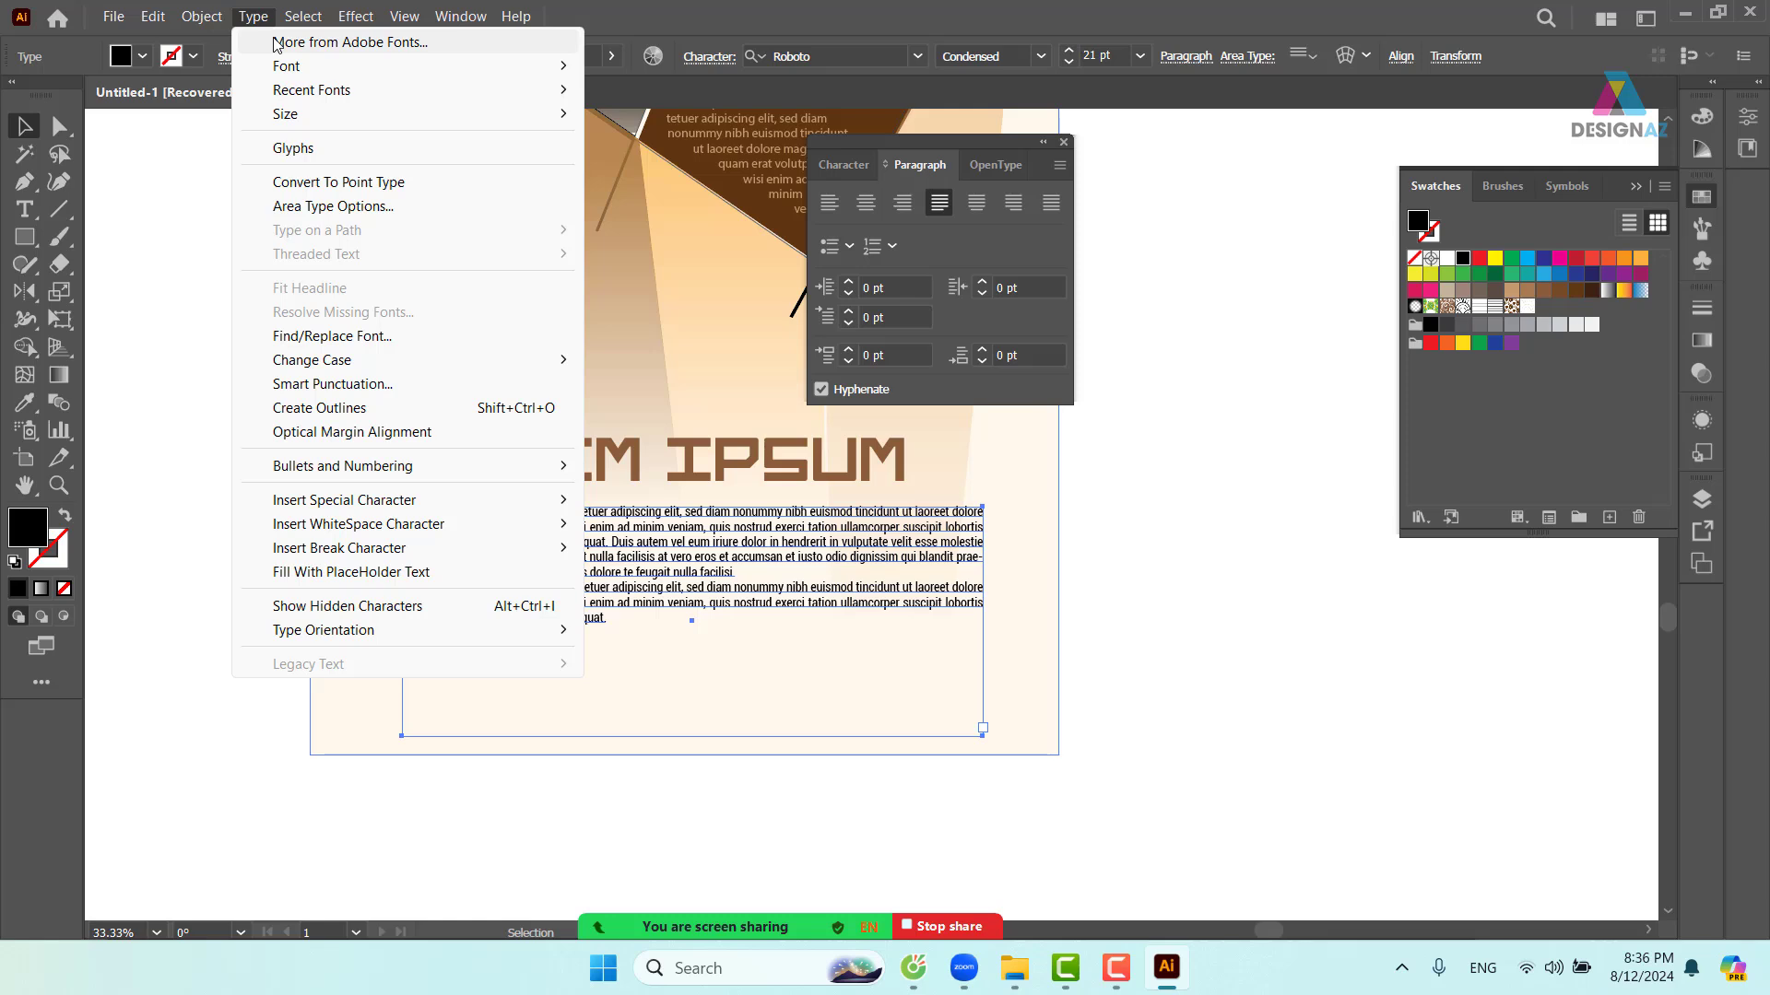
click(412, 207)
drag(1036, 165, 1125, 110)
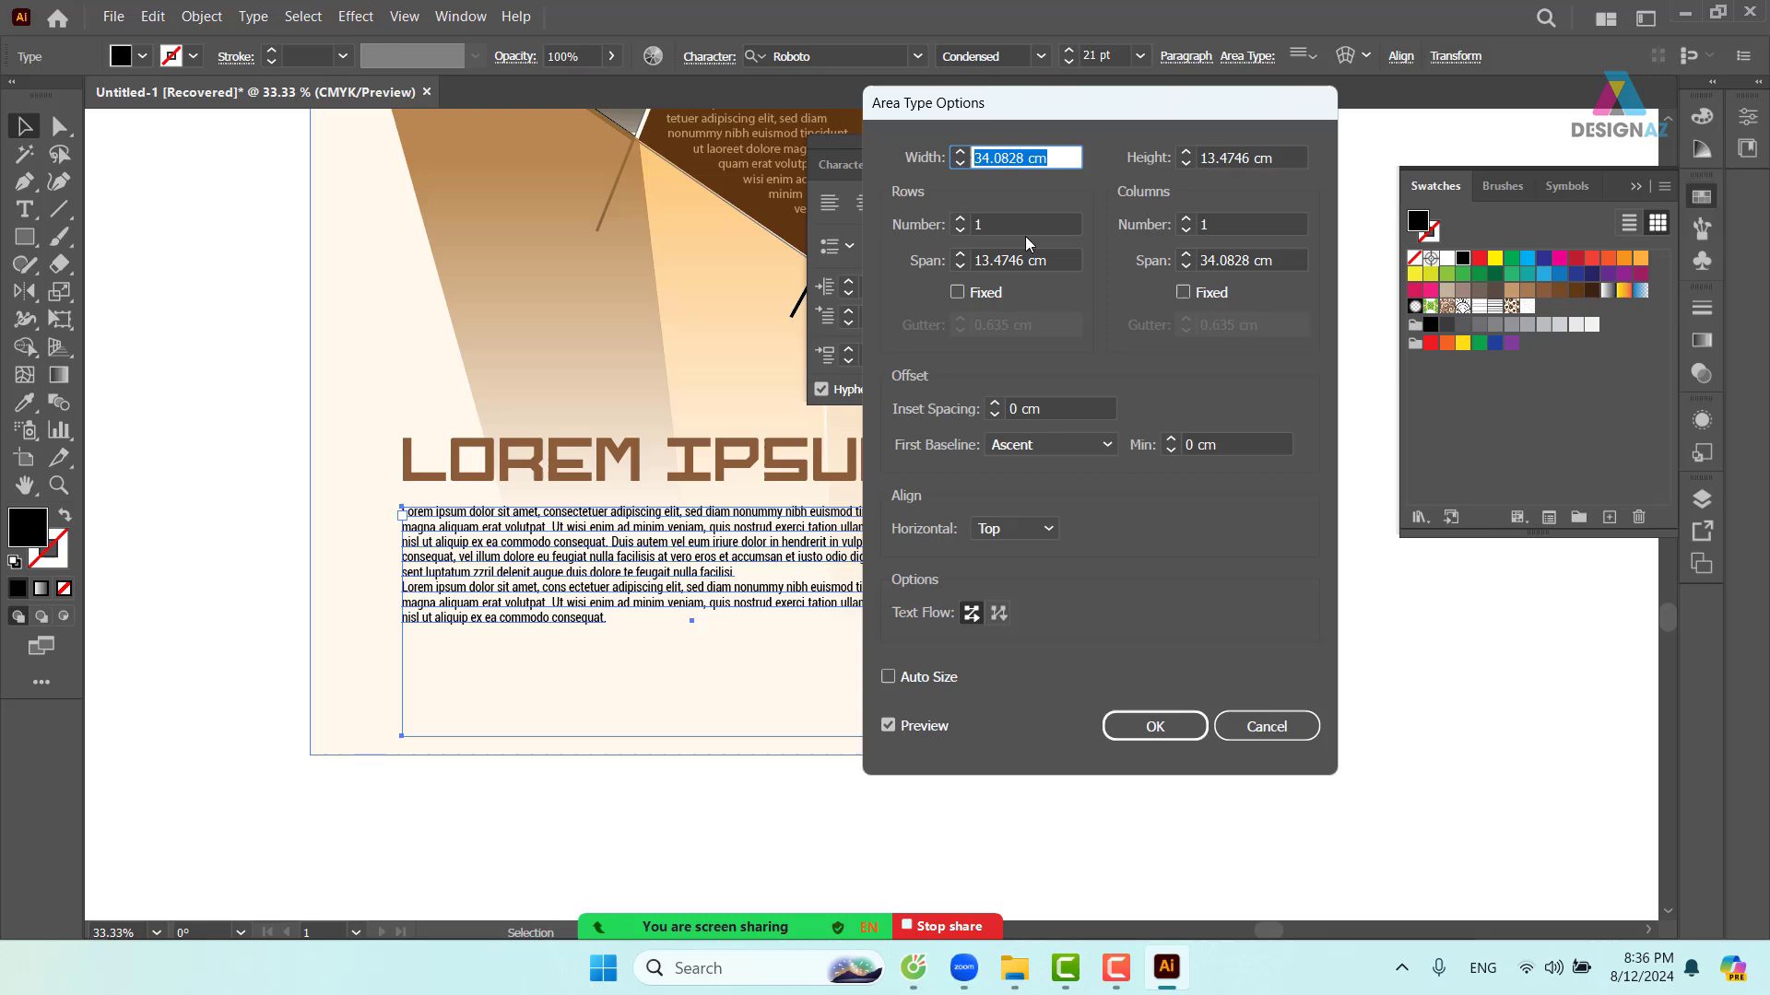
click(961, 220)
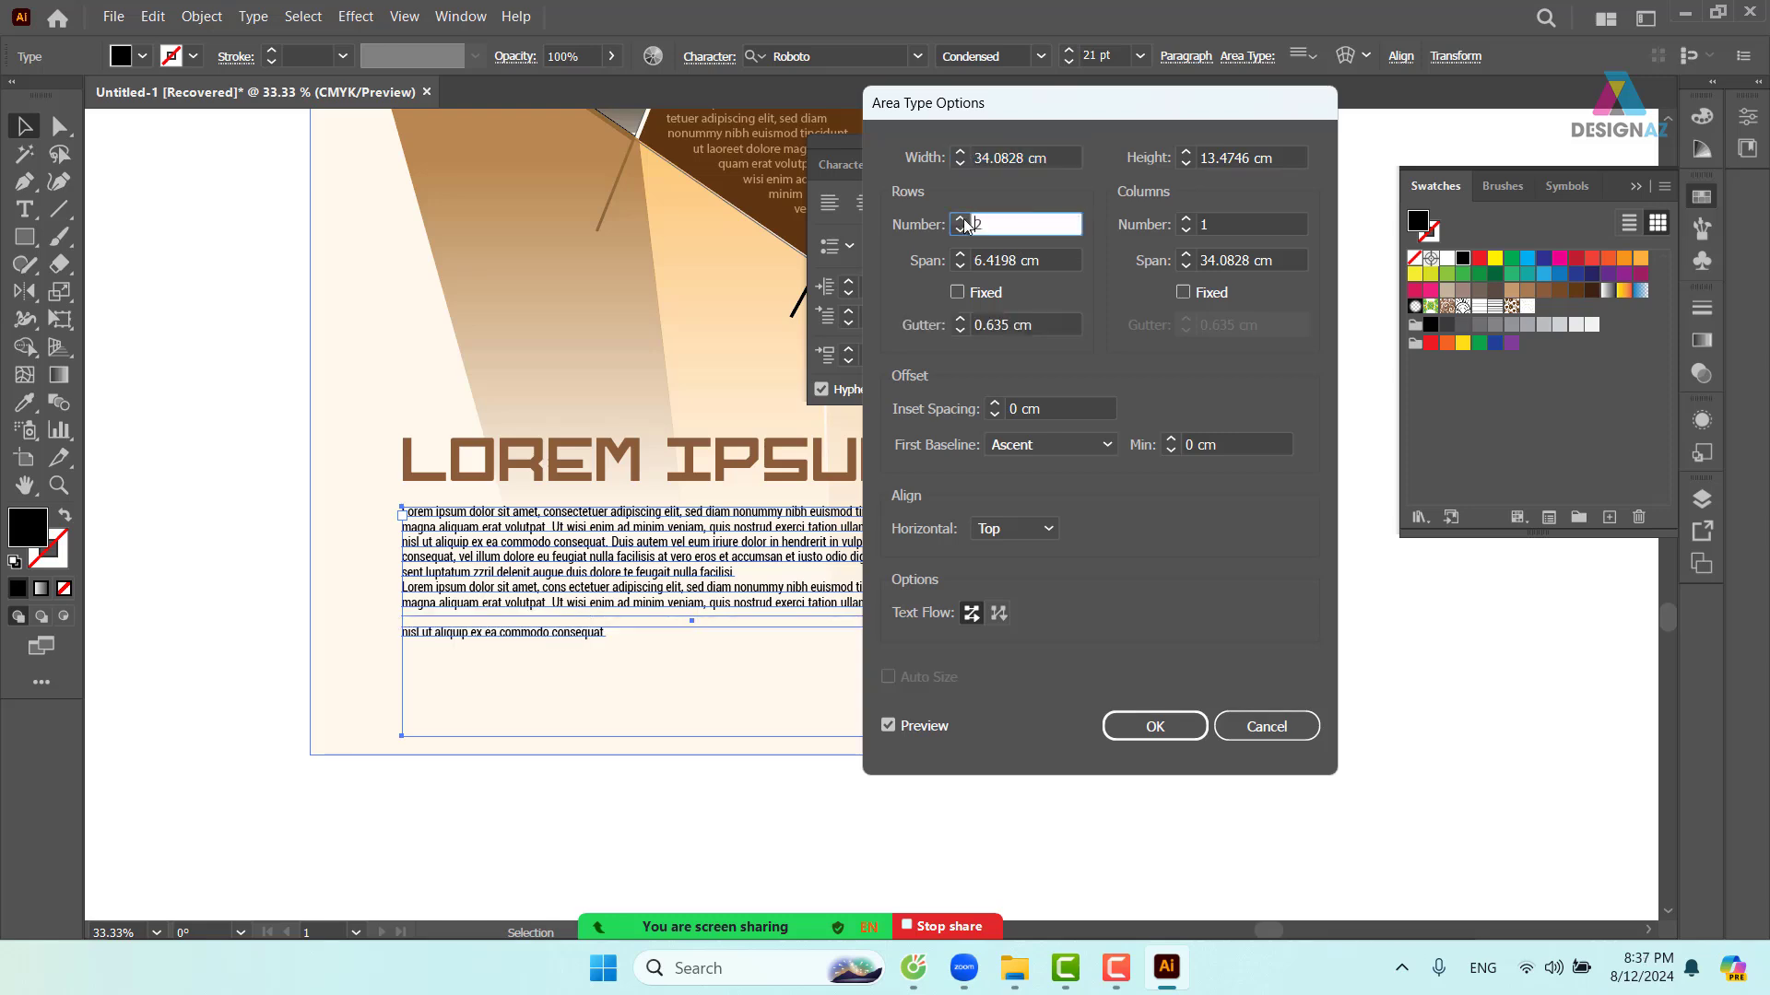
click(960, 229)
click(1187, 219)
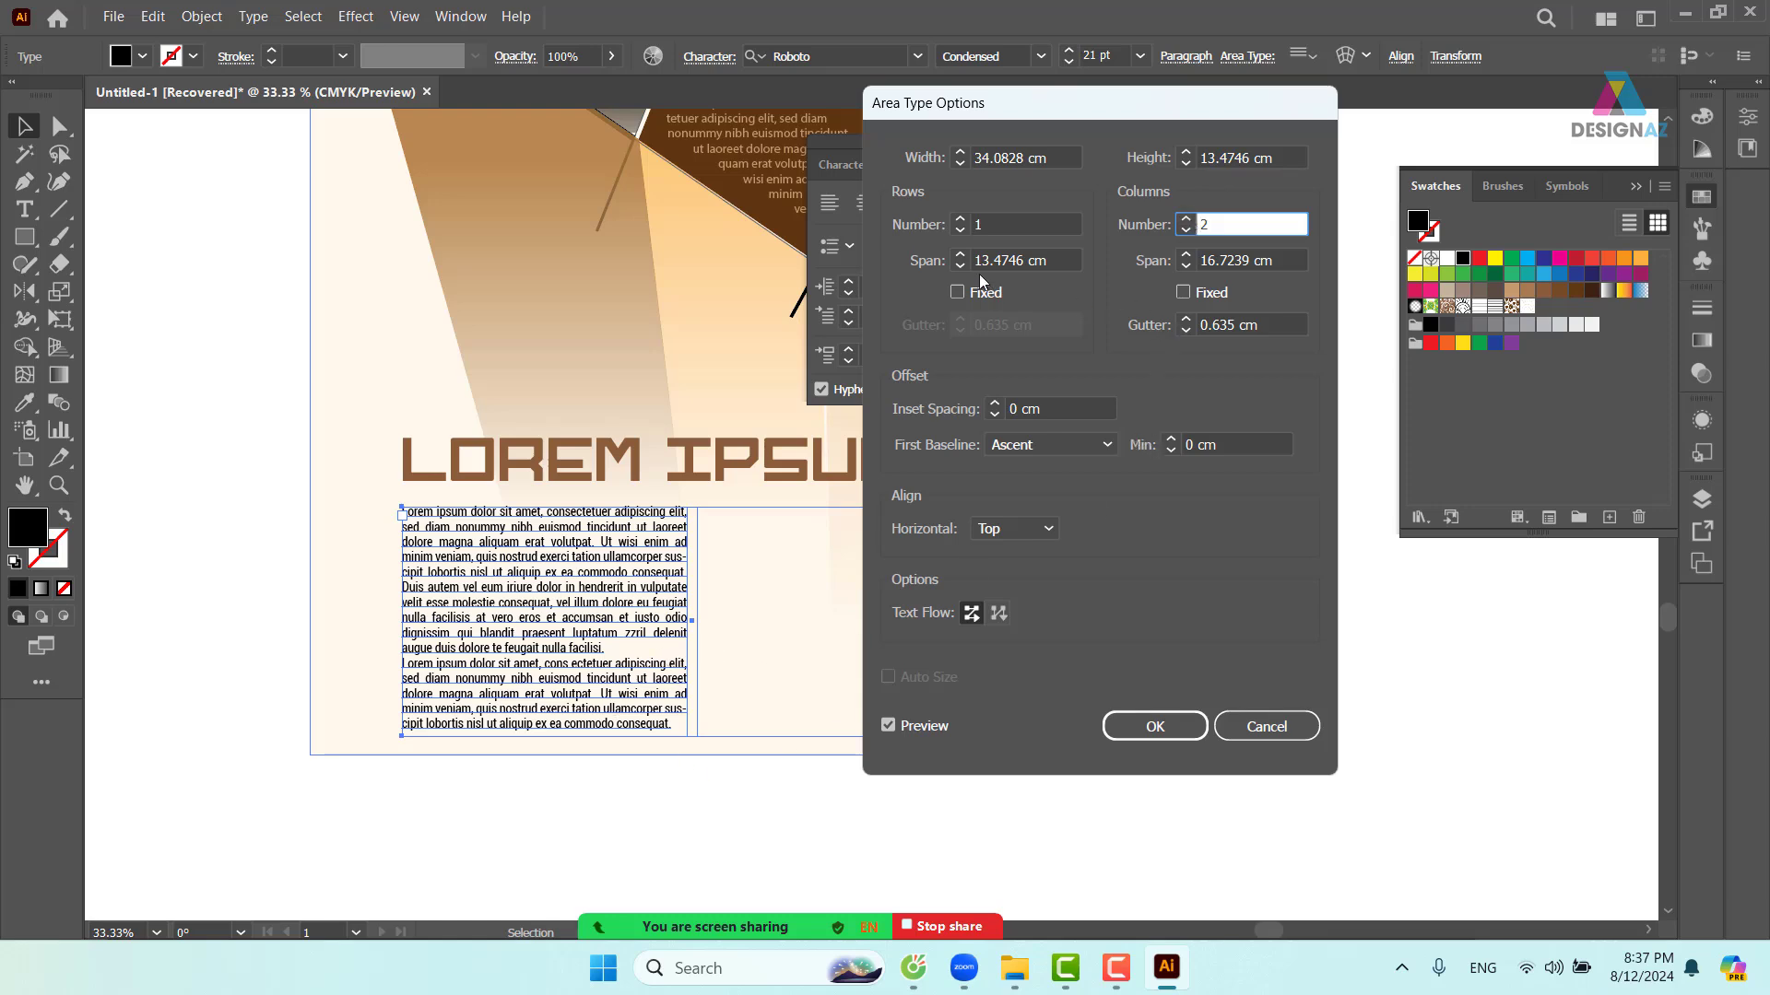
- Set the gutter between the two text columns to 1.5 cm and apply the area type settings
drag(1084, 113, 1143, 96)
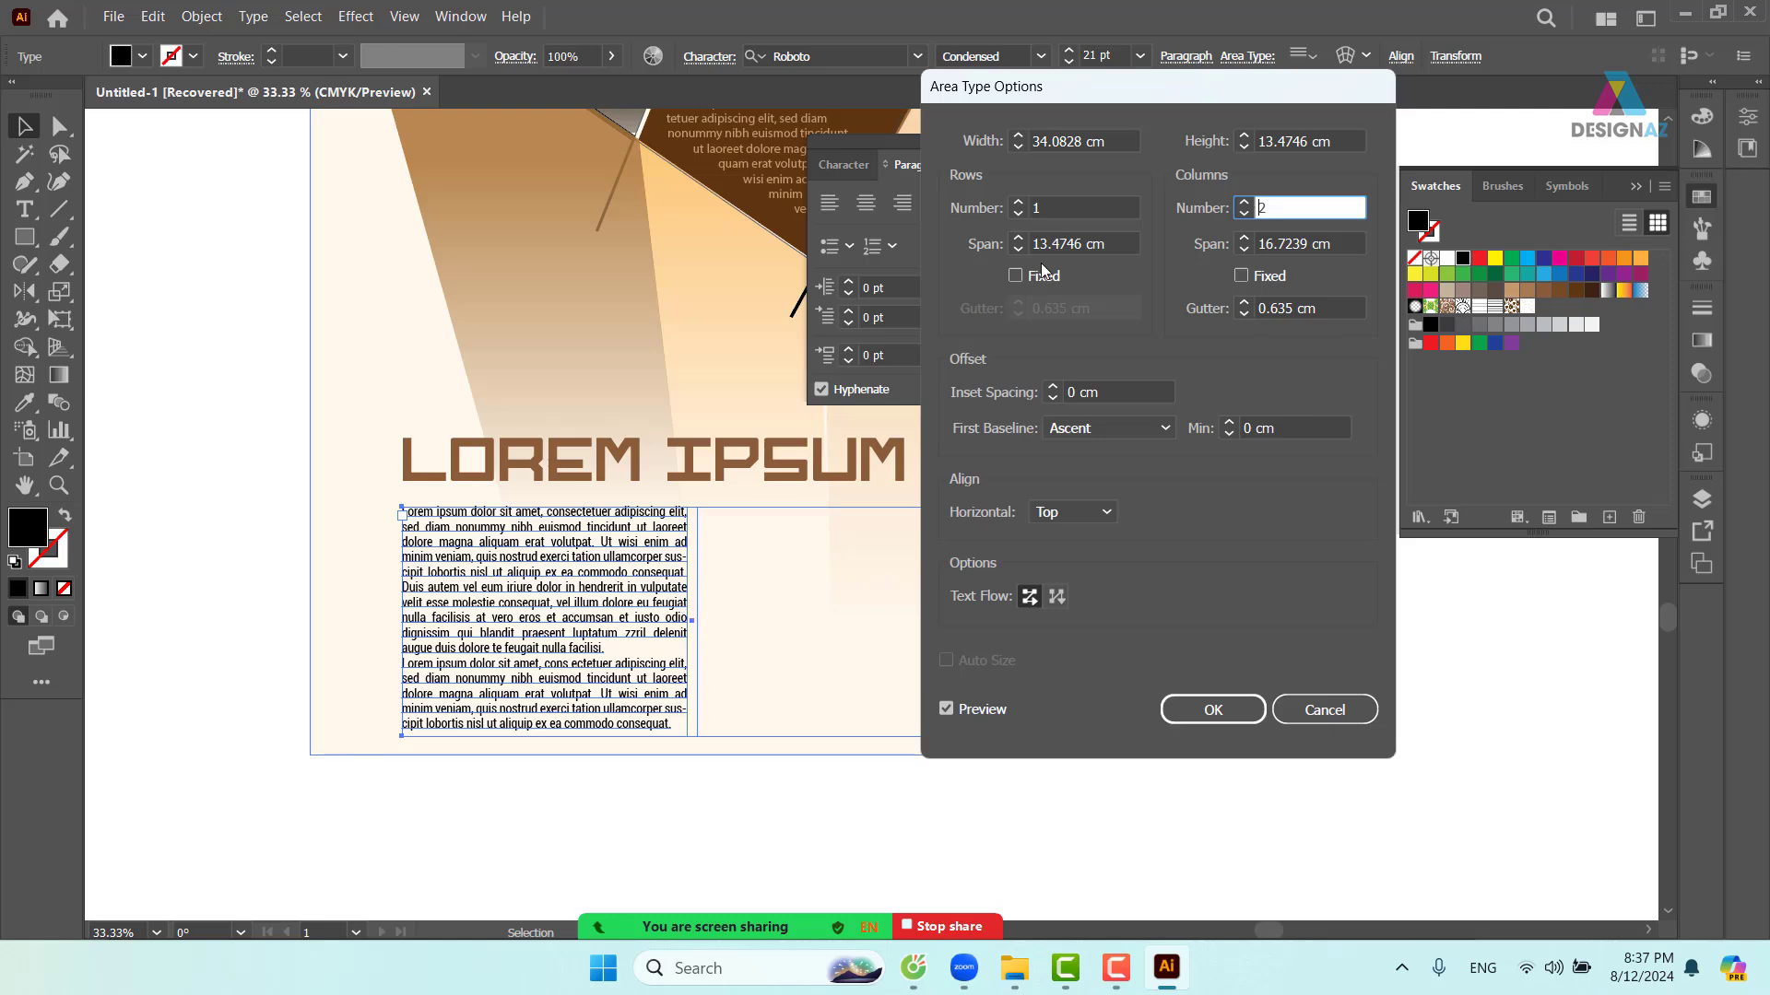
click(1254, 308)
text(1.5)
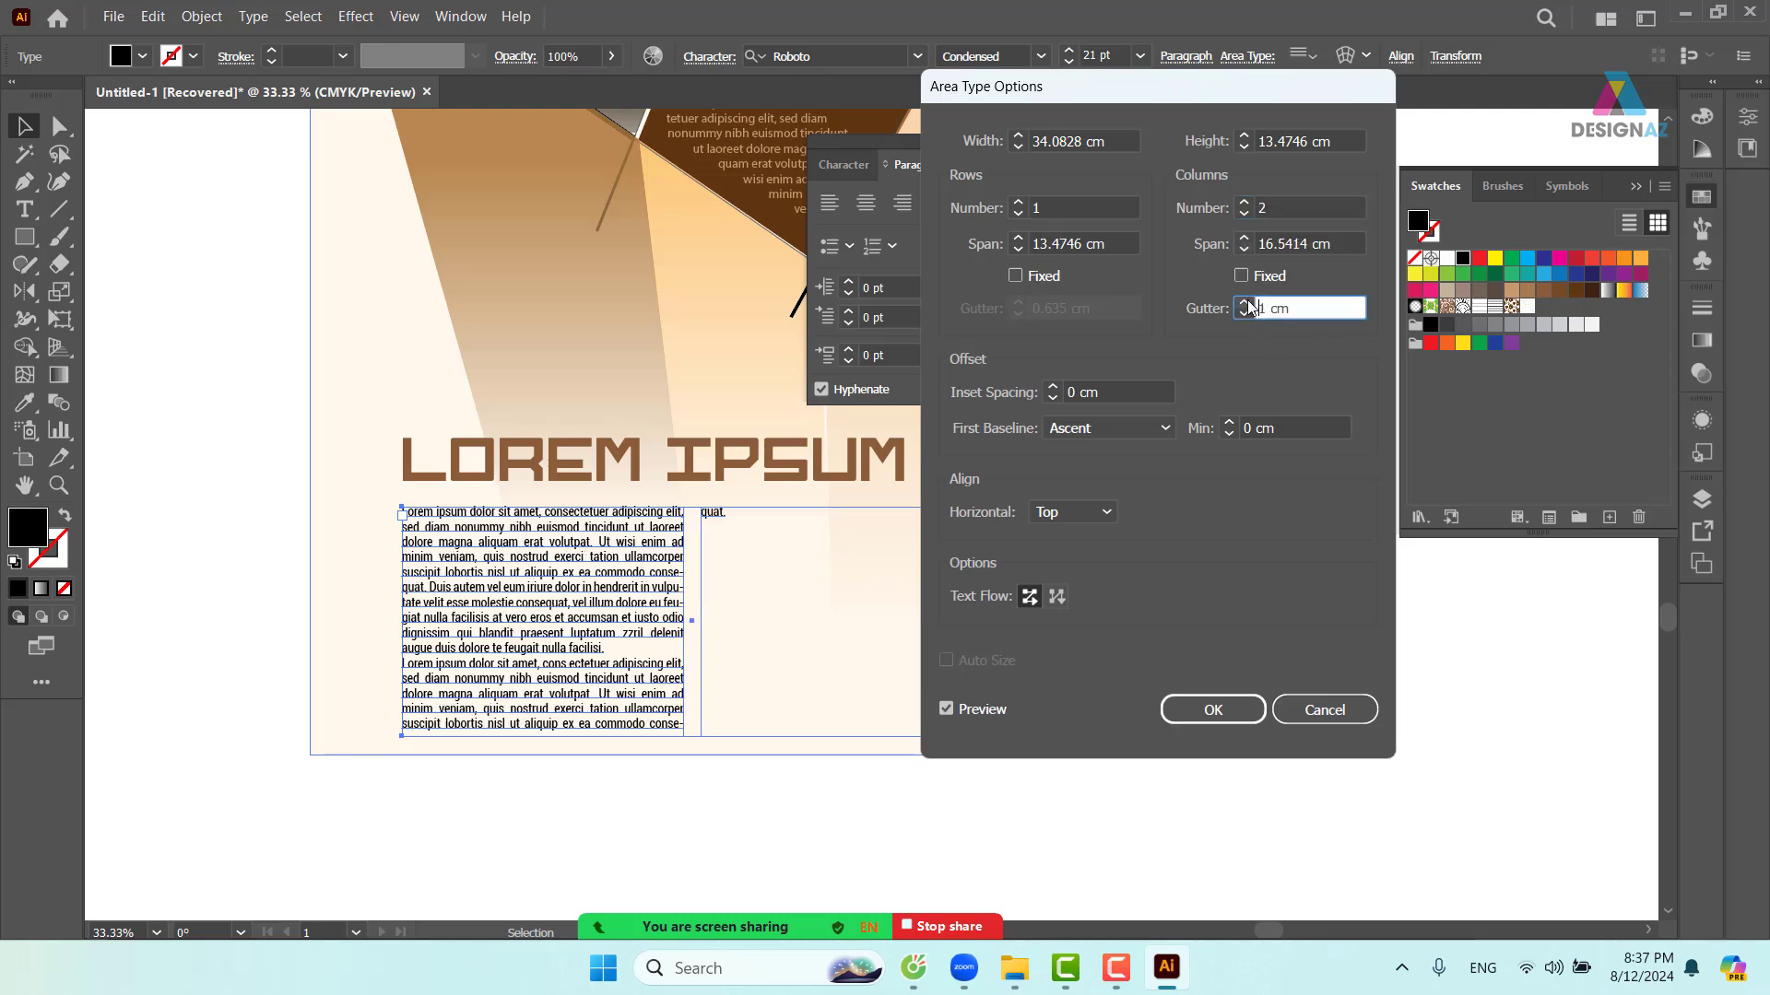
click(1212, 710)
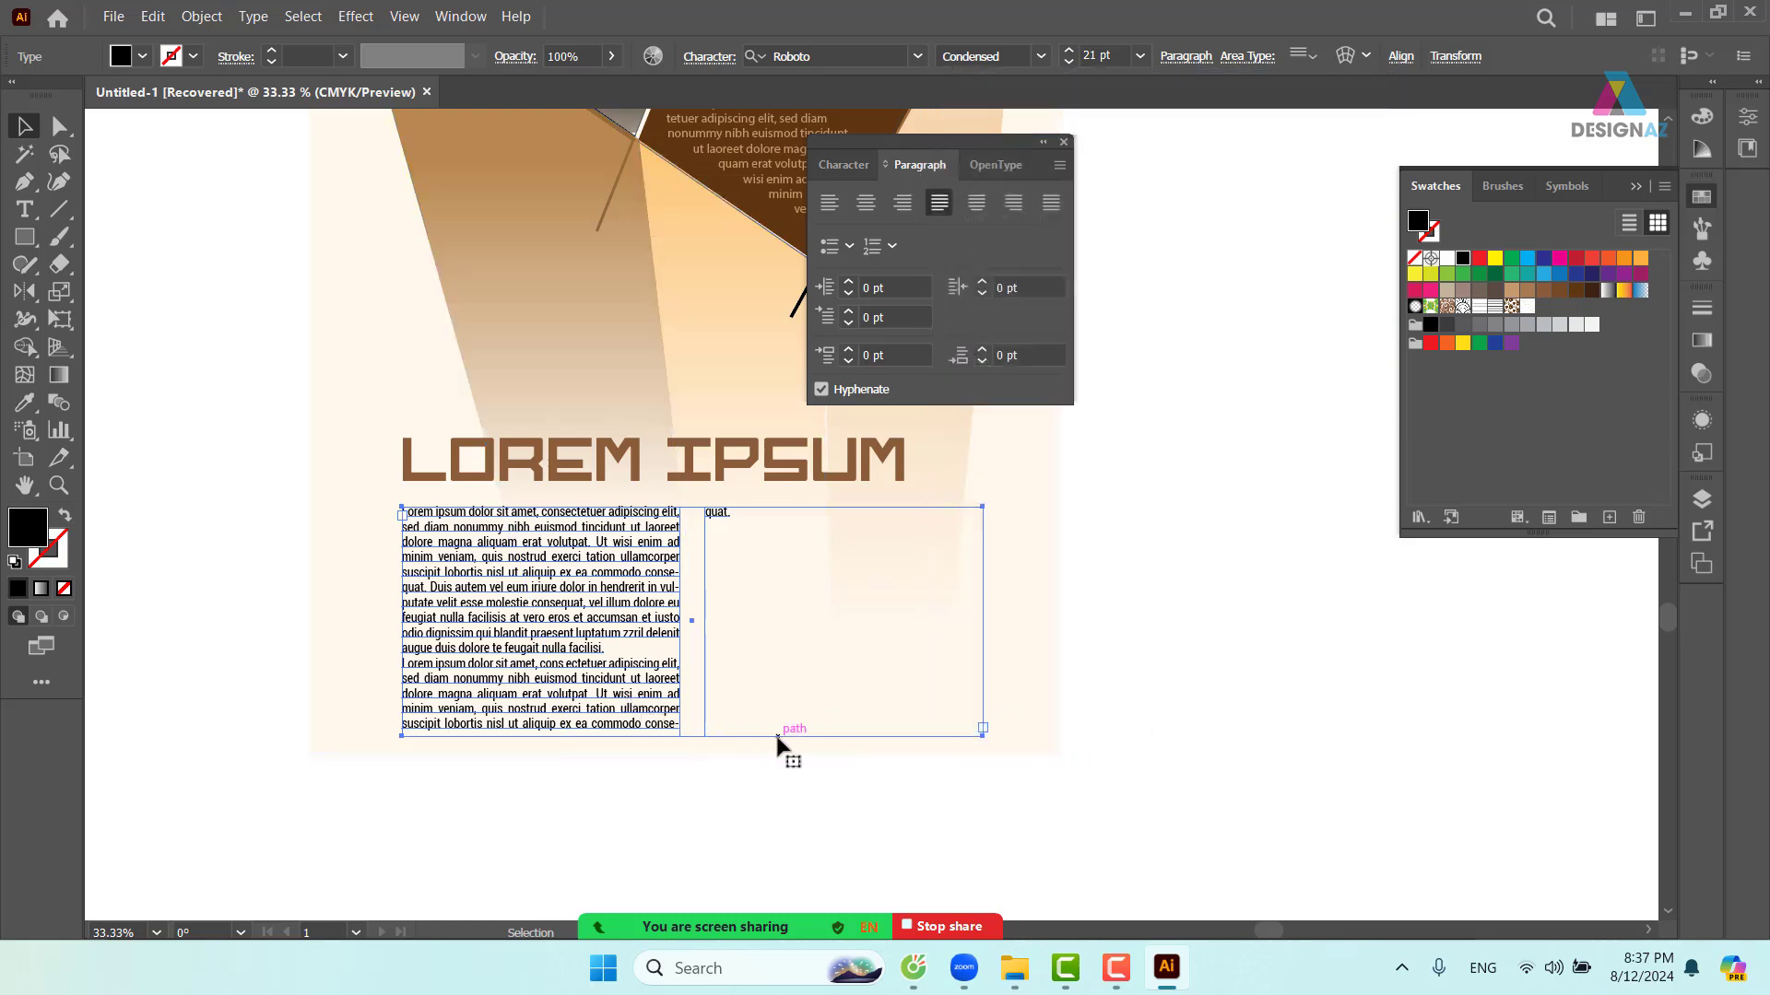
- Shorten the body text frame from below so the text spreads over both columns, and close the paragraph settings
click(1215, 743)
click(673, 696)
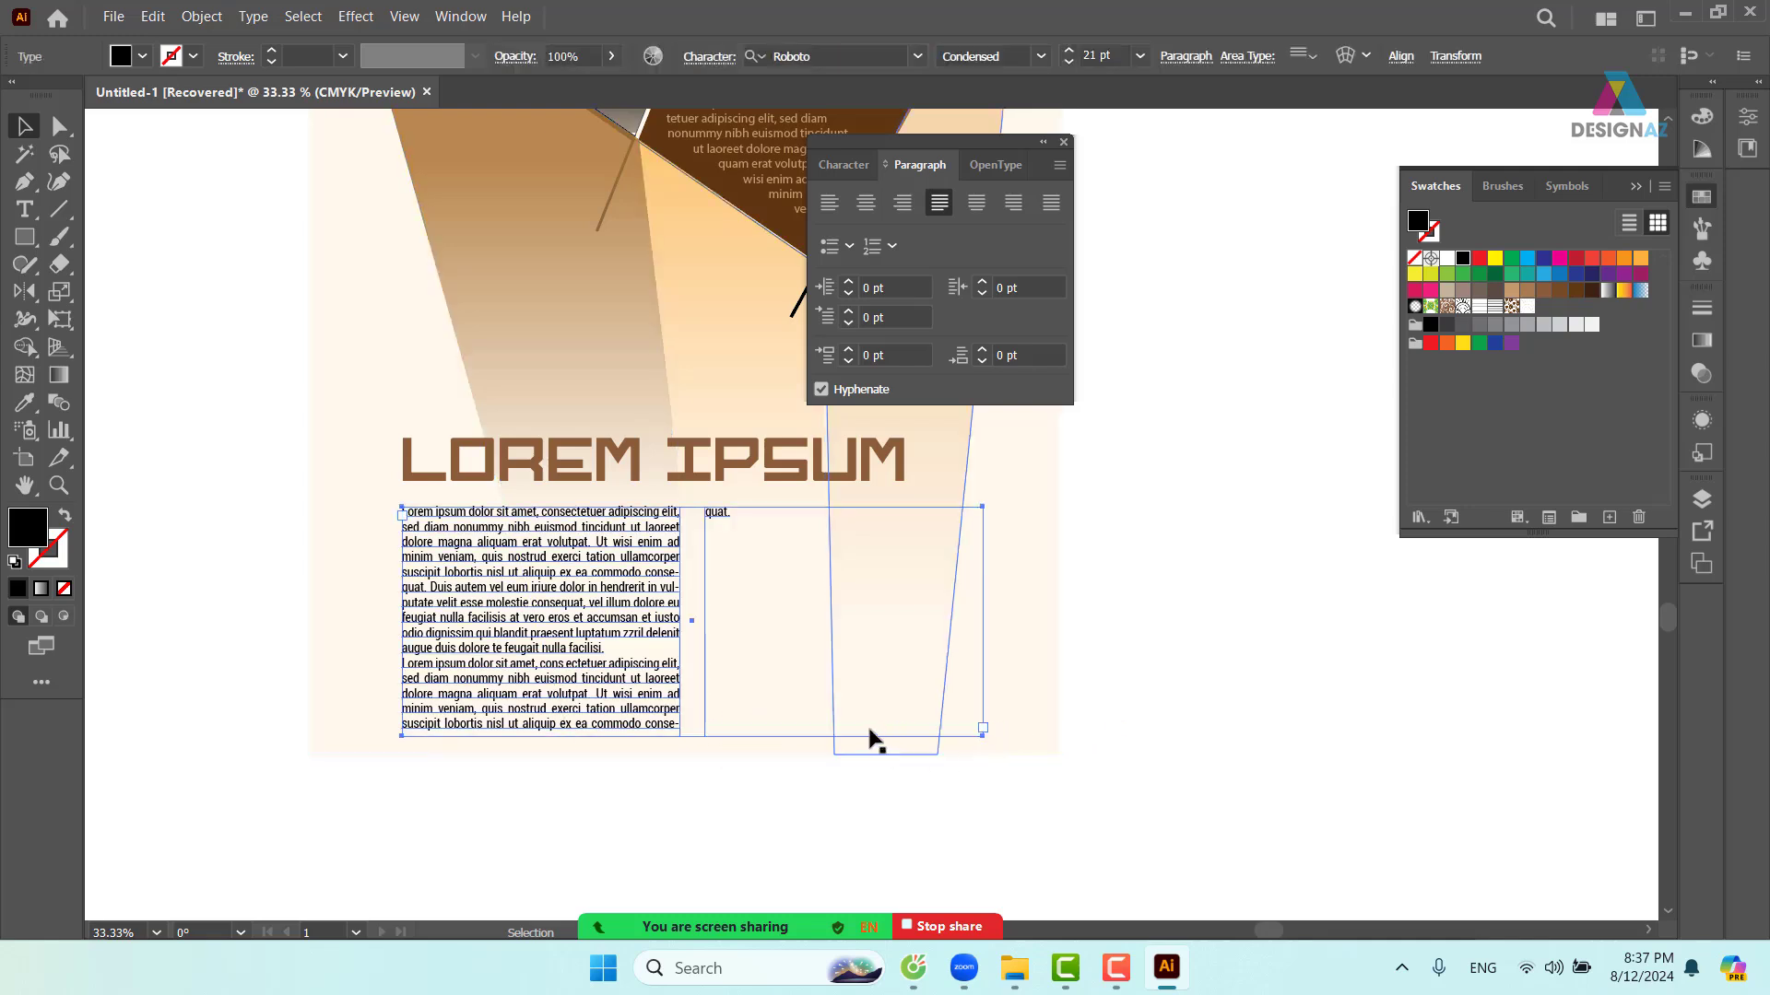
key(ctrl)
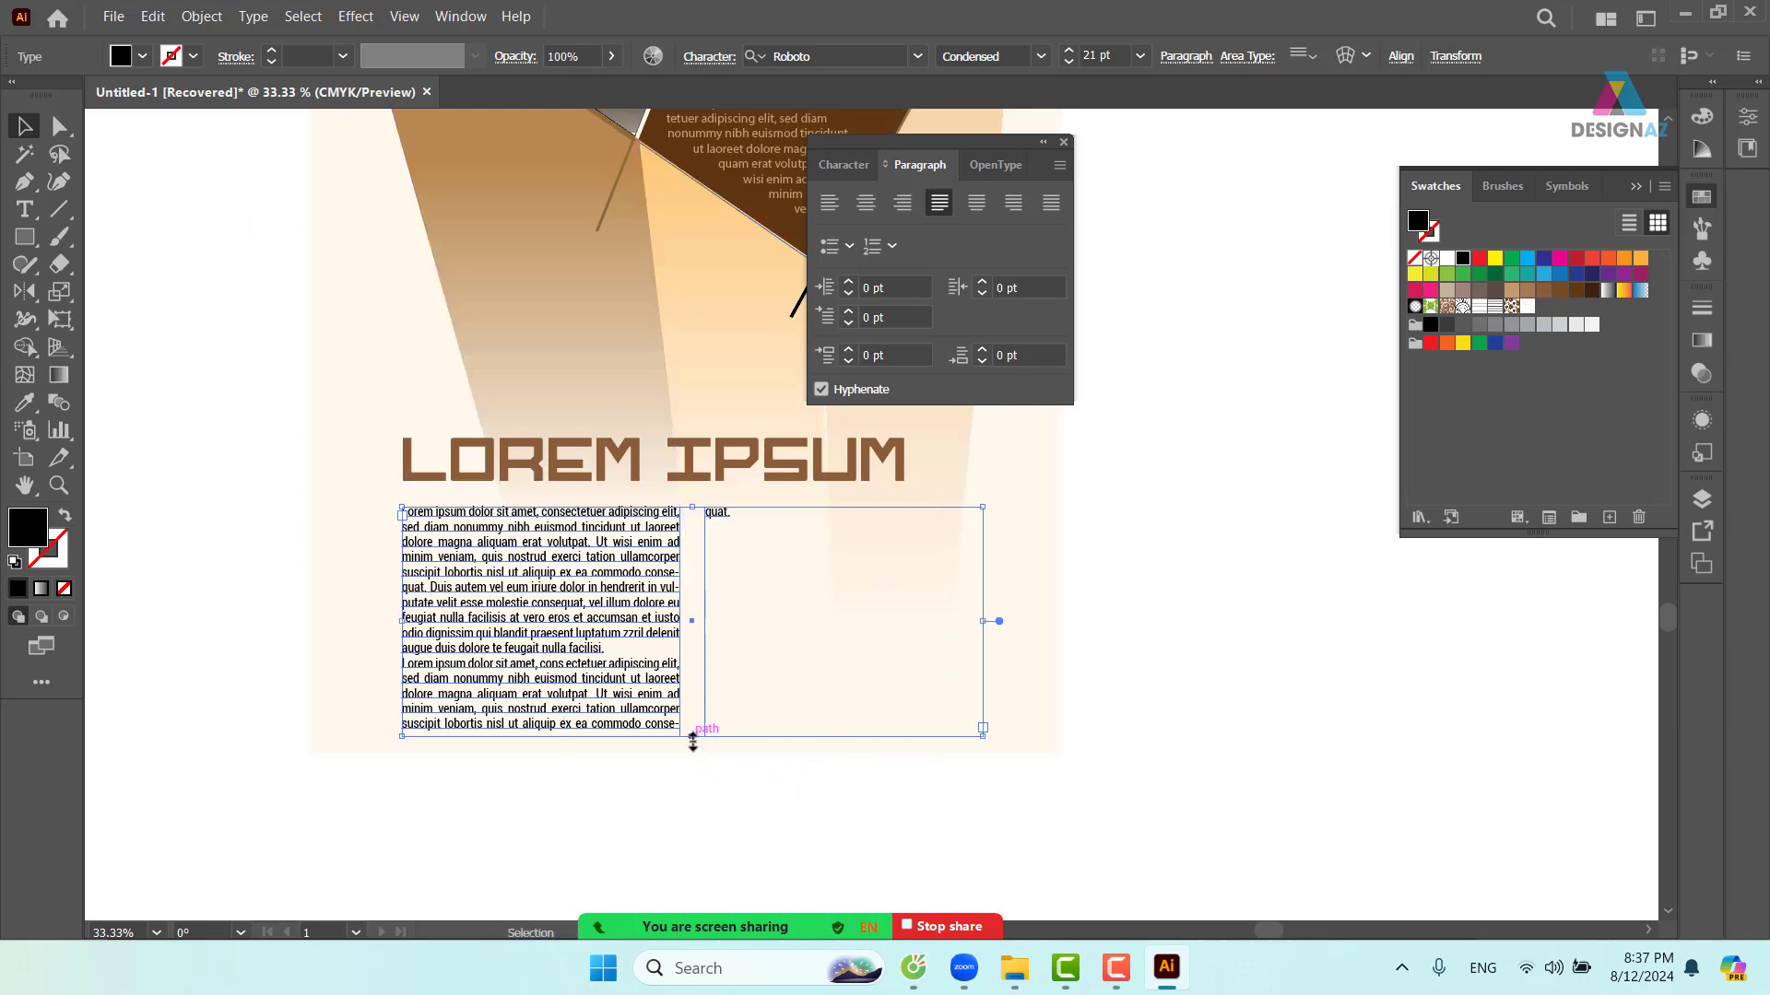
drag(692, 743, 704, 646)
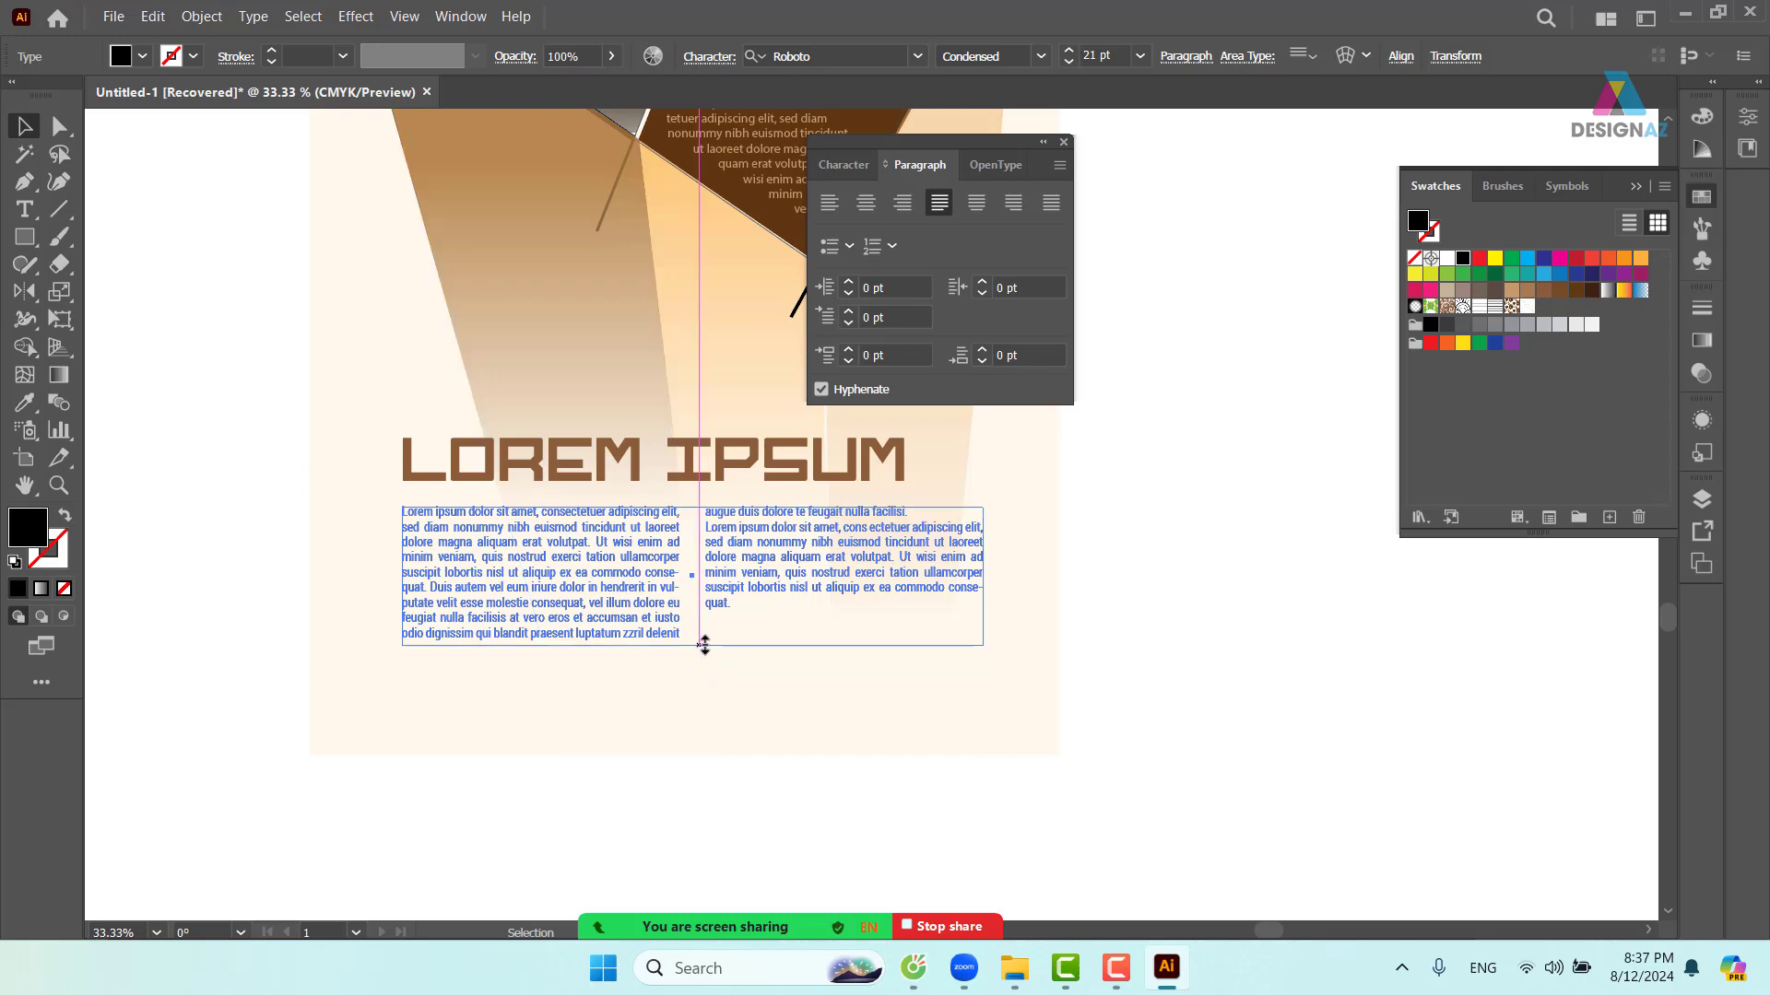
click(1196, 685)
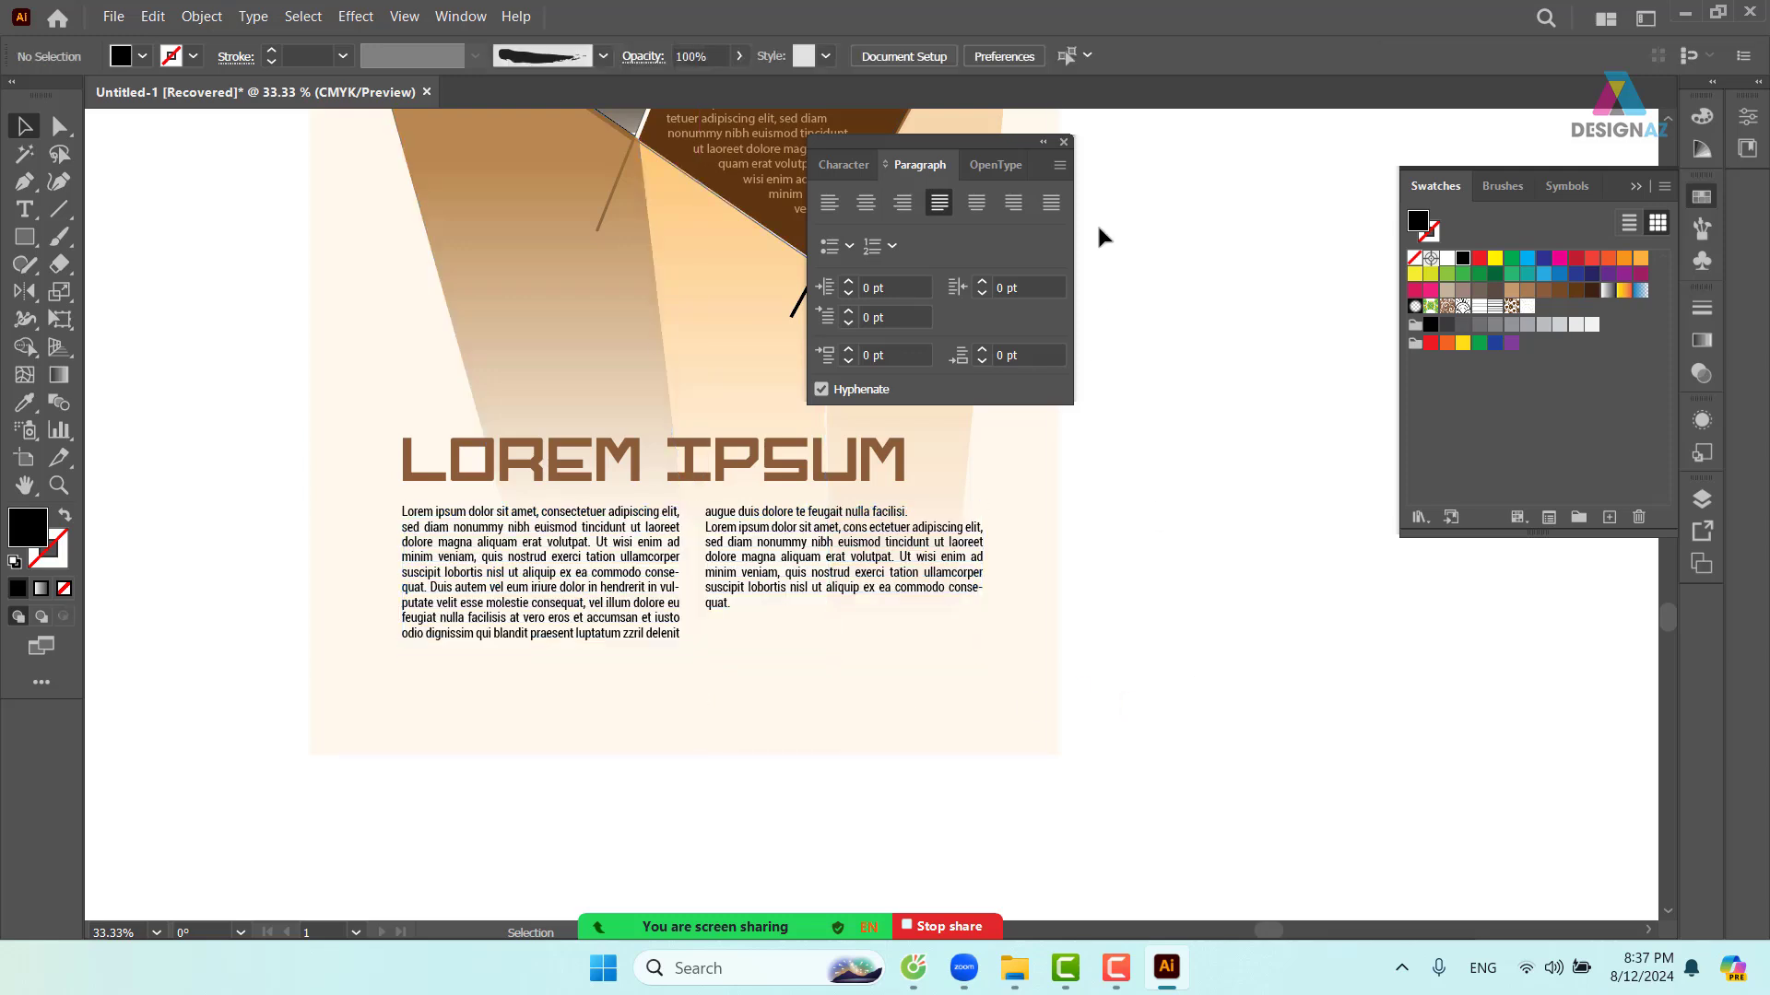
click(1064, 142)
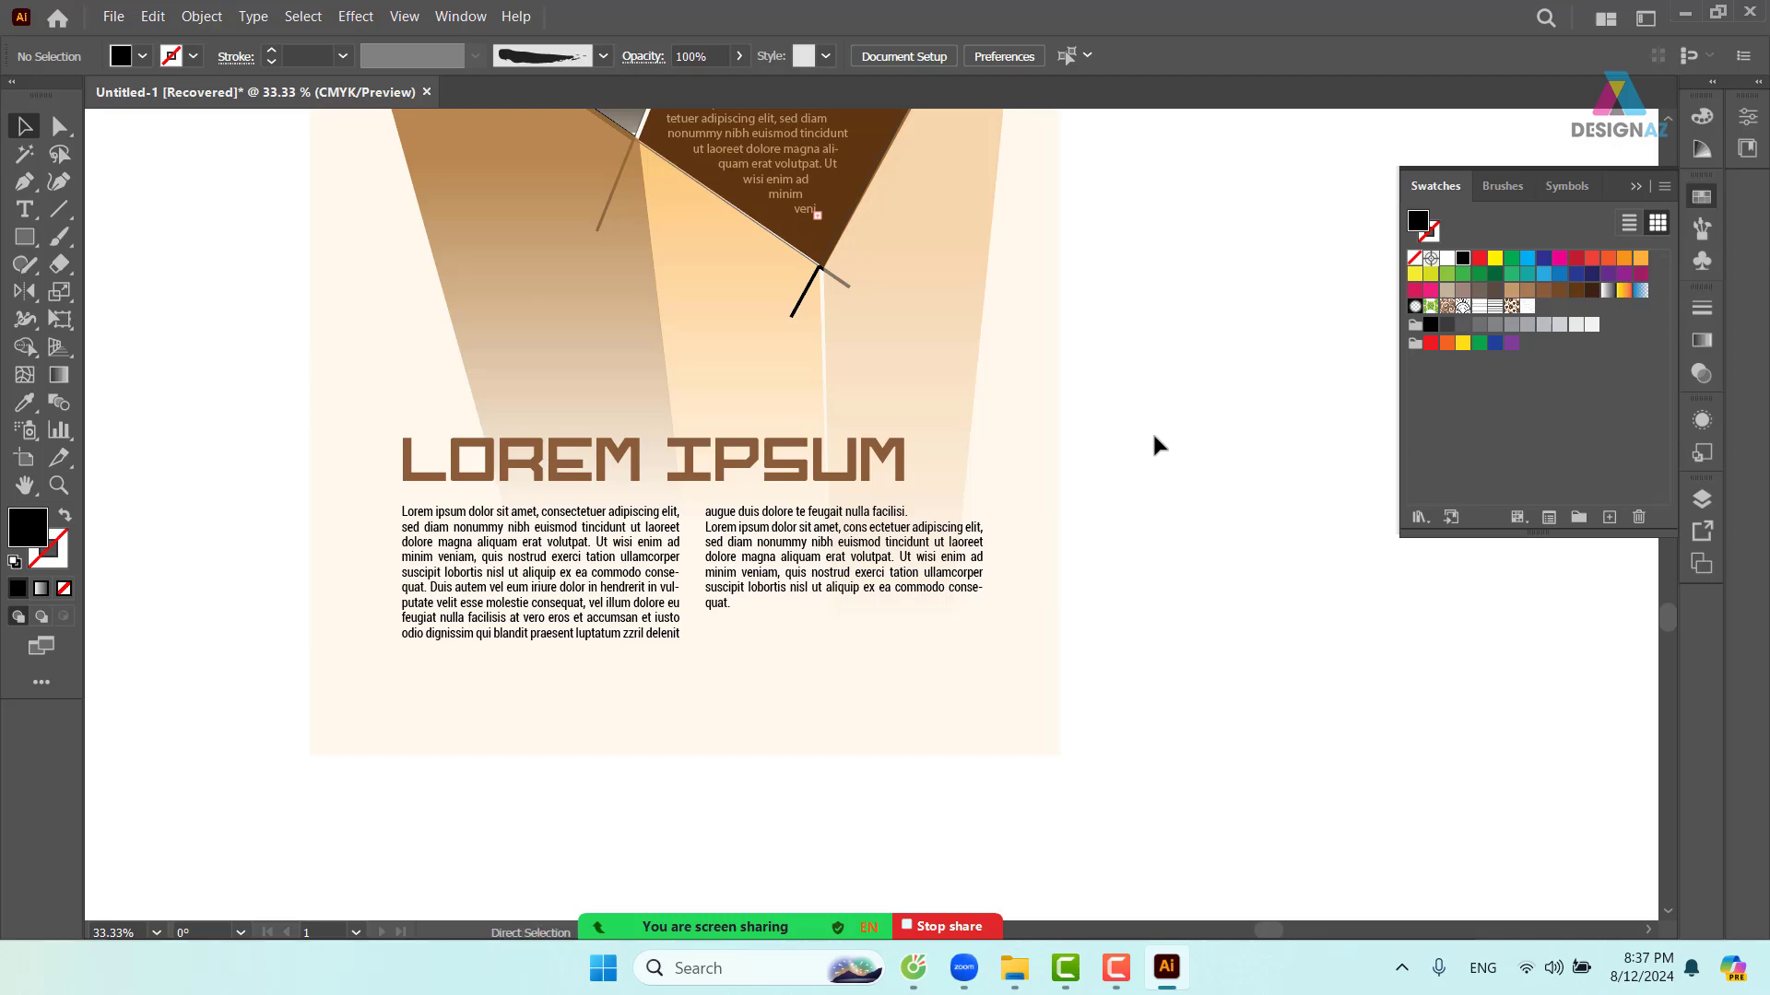
- Trim the collage's black line ends that stick out past both poster edges, using Shape Builder with the lines and background selected
key(ctrl+minus)
drag(1064, 486, 873, 541)
click(753, 342)
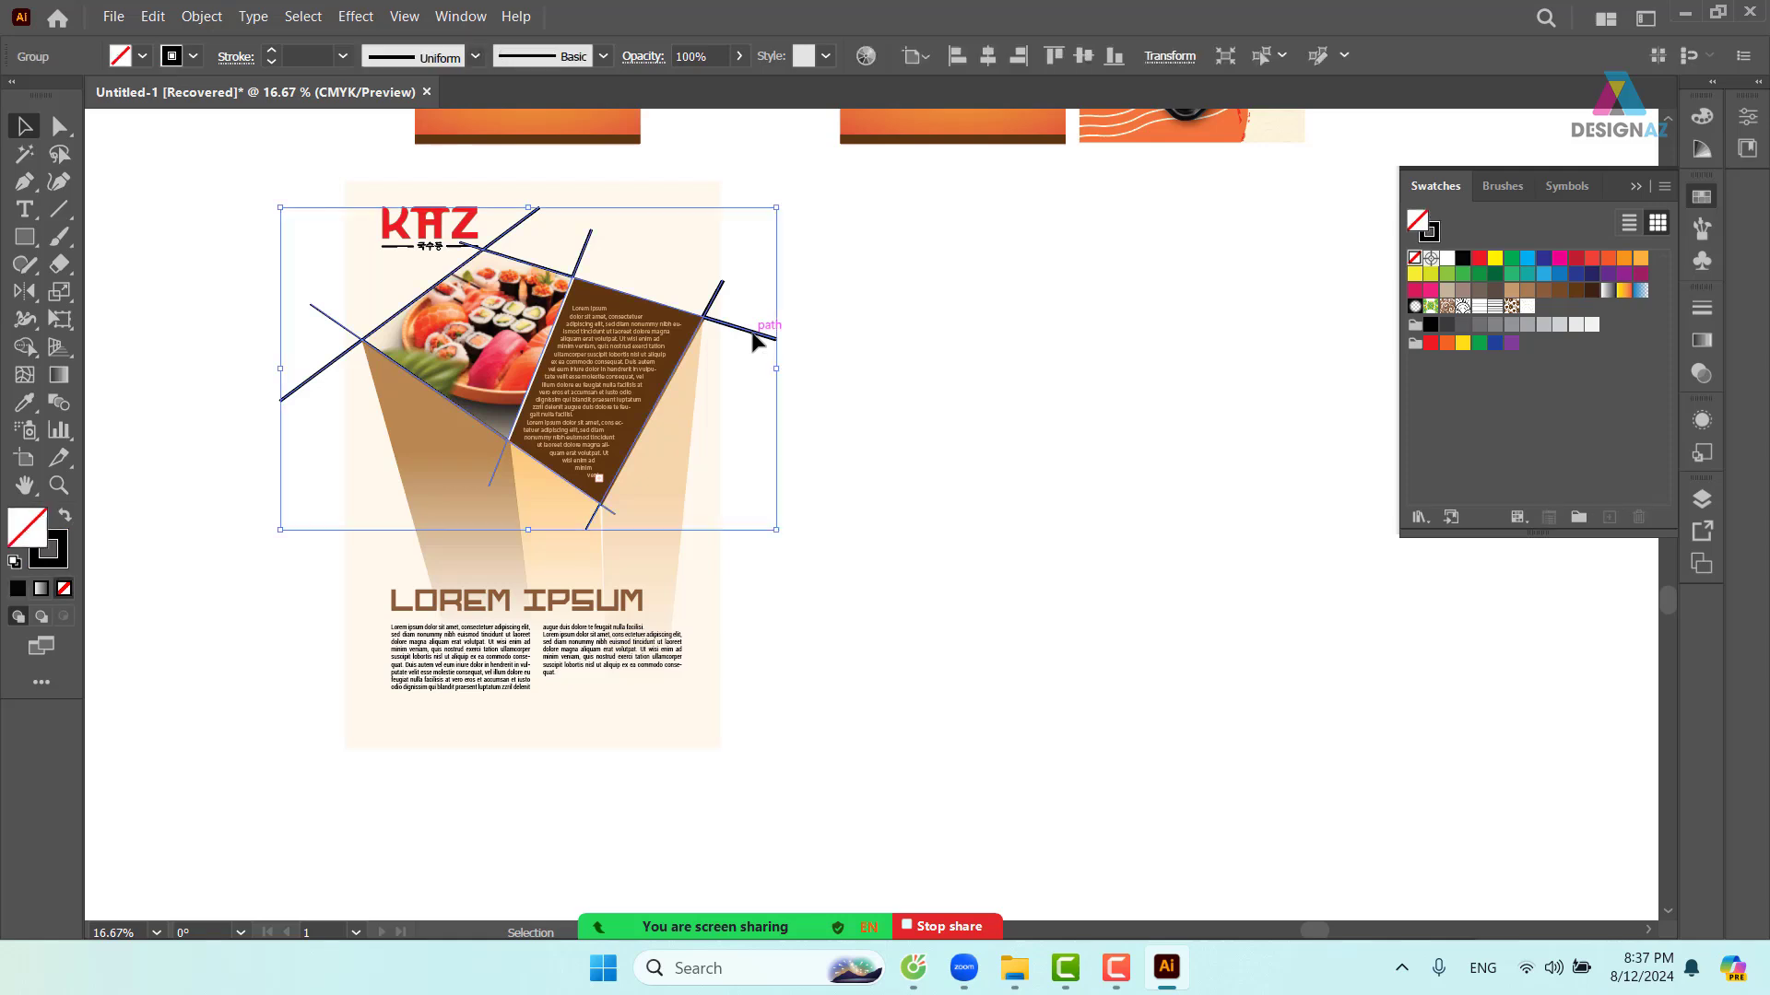
shift+click(705, 197)
click(24, 347)
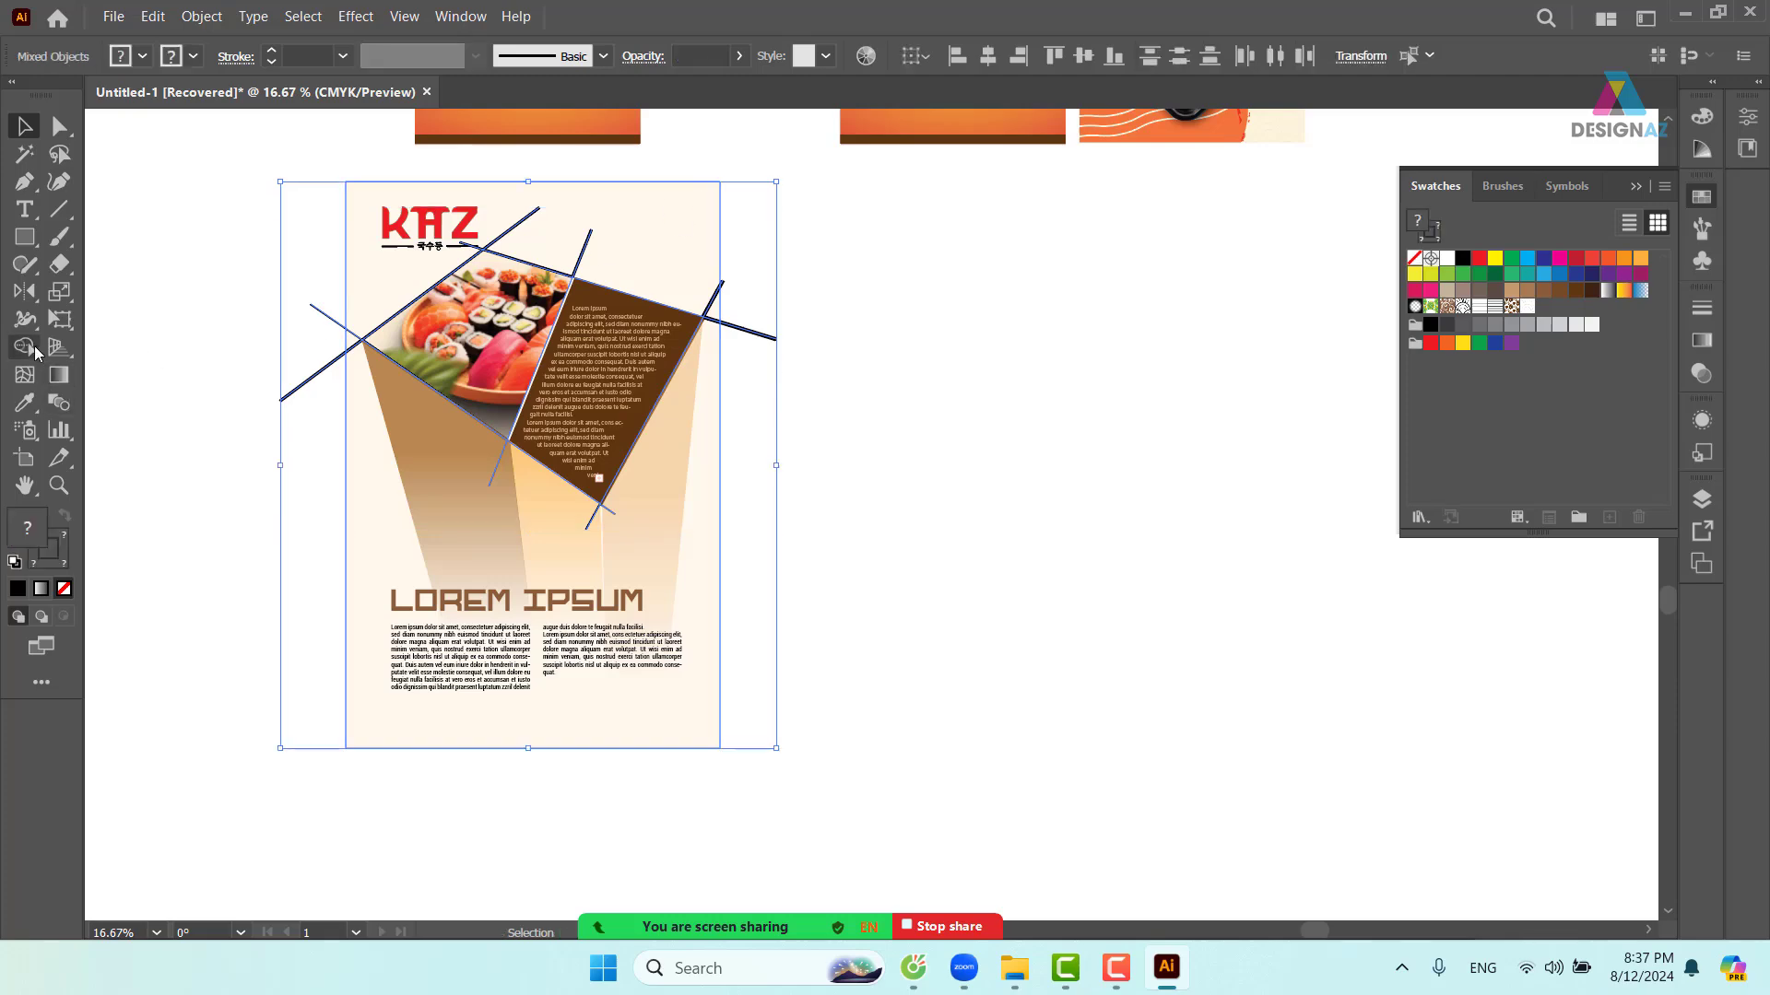
mouse_move(170, 453)
mouse_down()
mouse_move(303, 392)
mouse_move(318, 300)
mouse_up()
drag(762, 259, 739, 369)
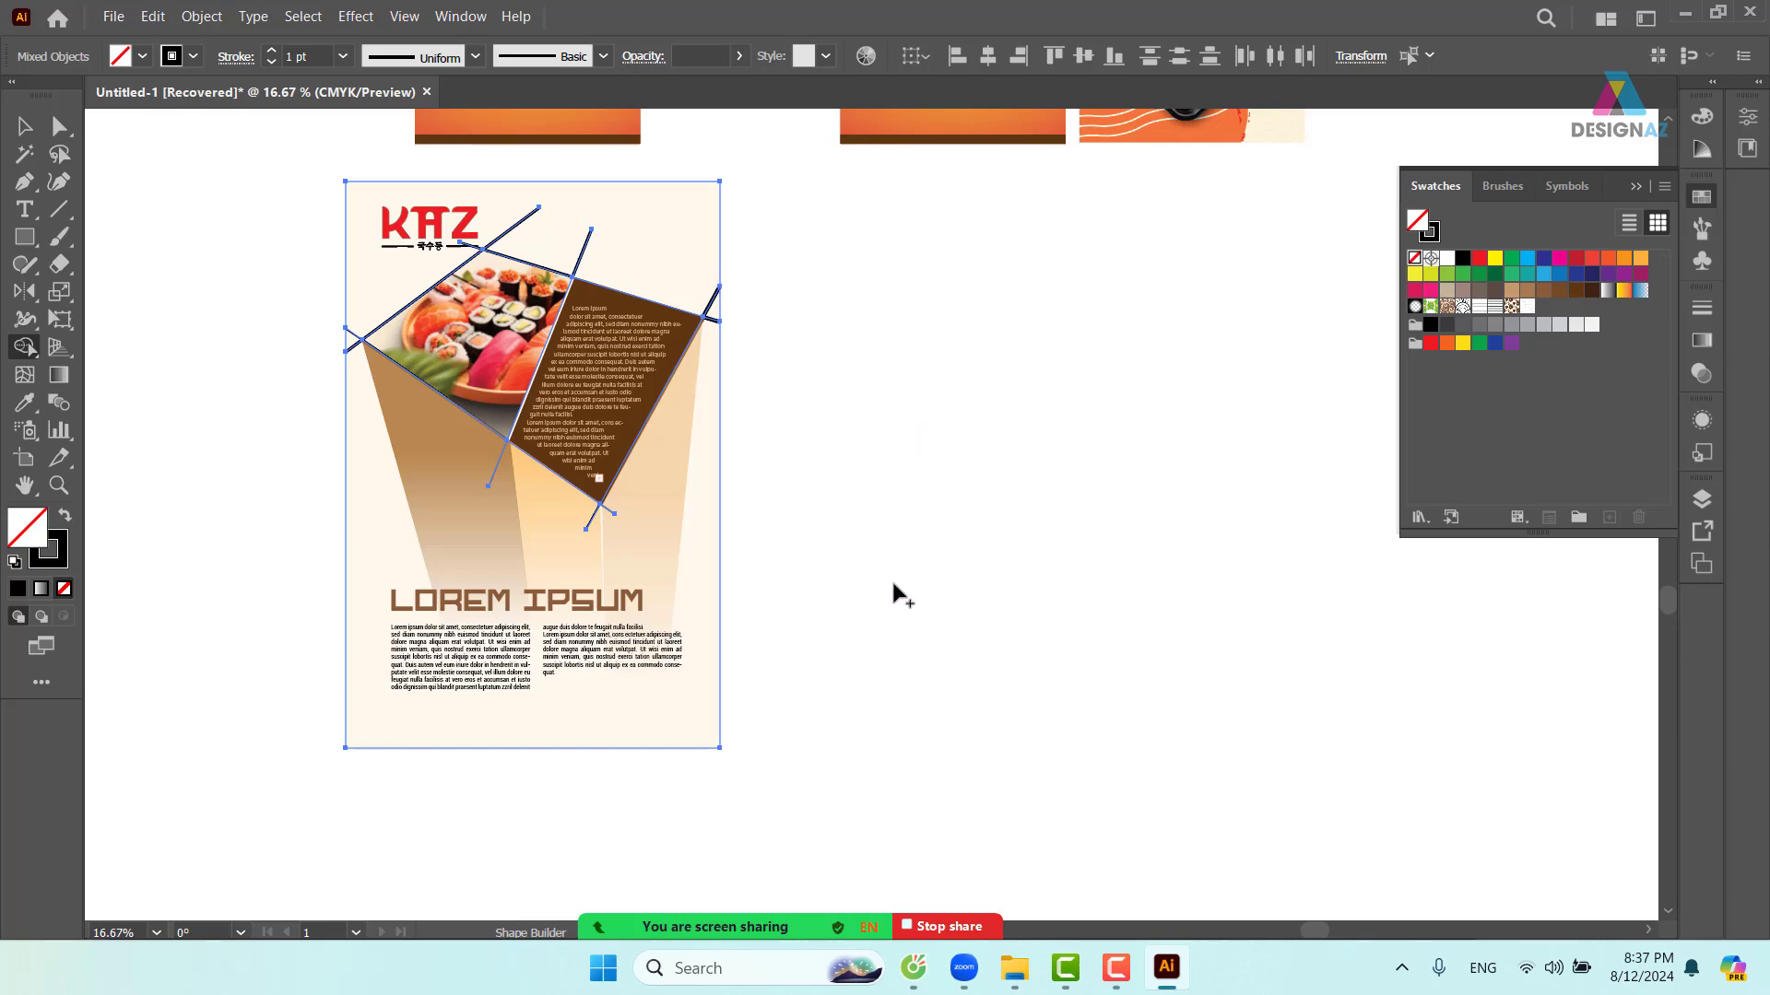
click(25, 126)
click(859, 355)
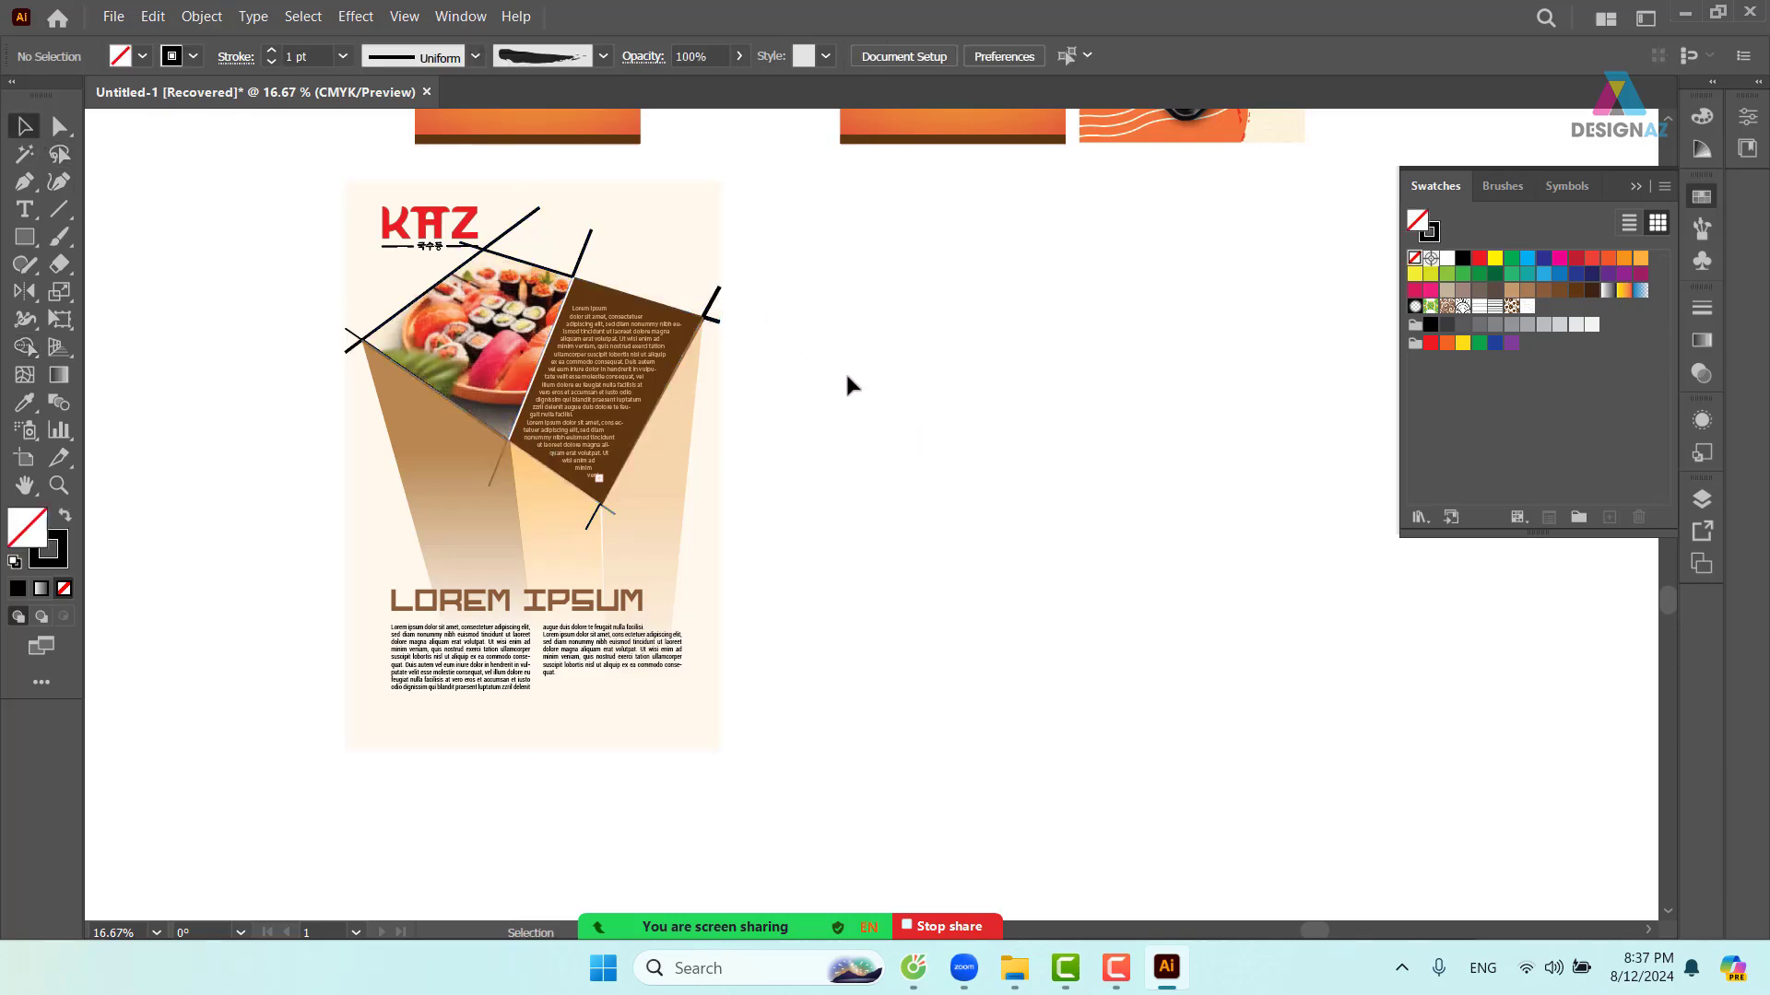
click(463, 228)
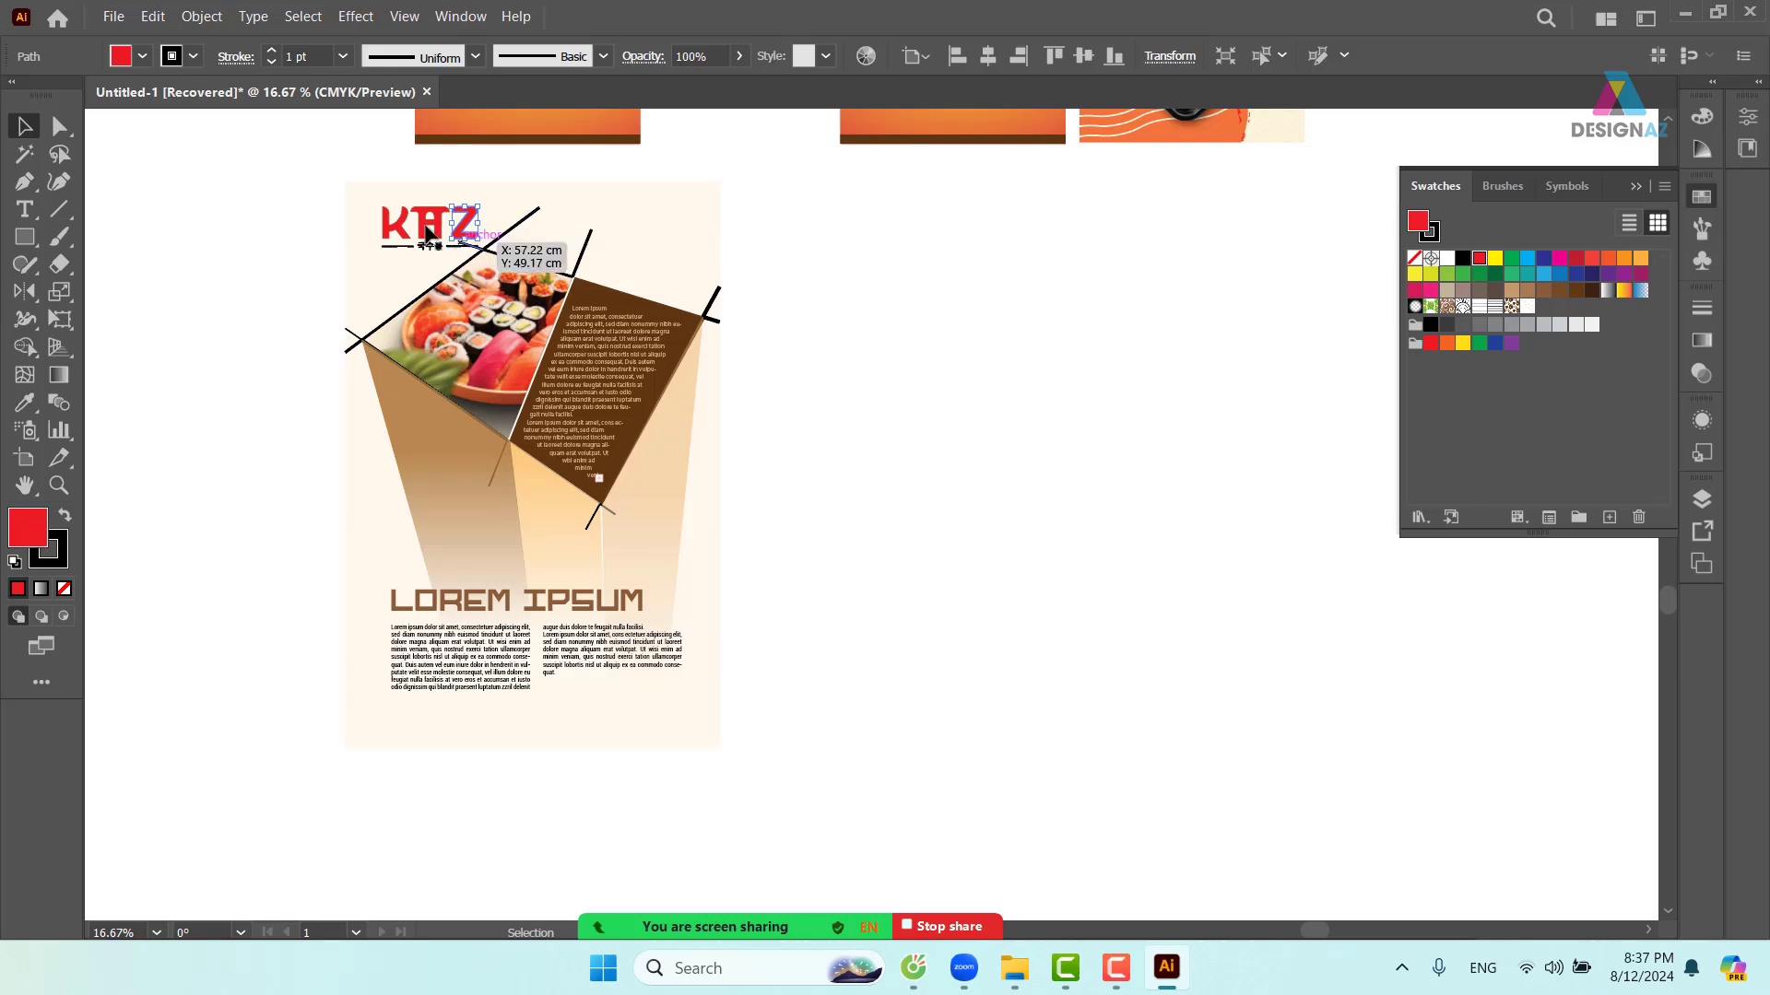
drag(284, 177, 408, 293)
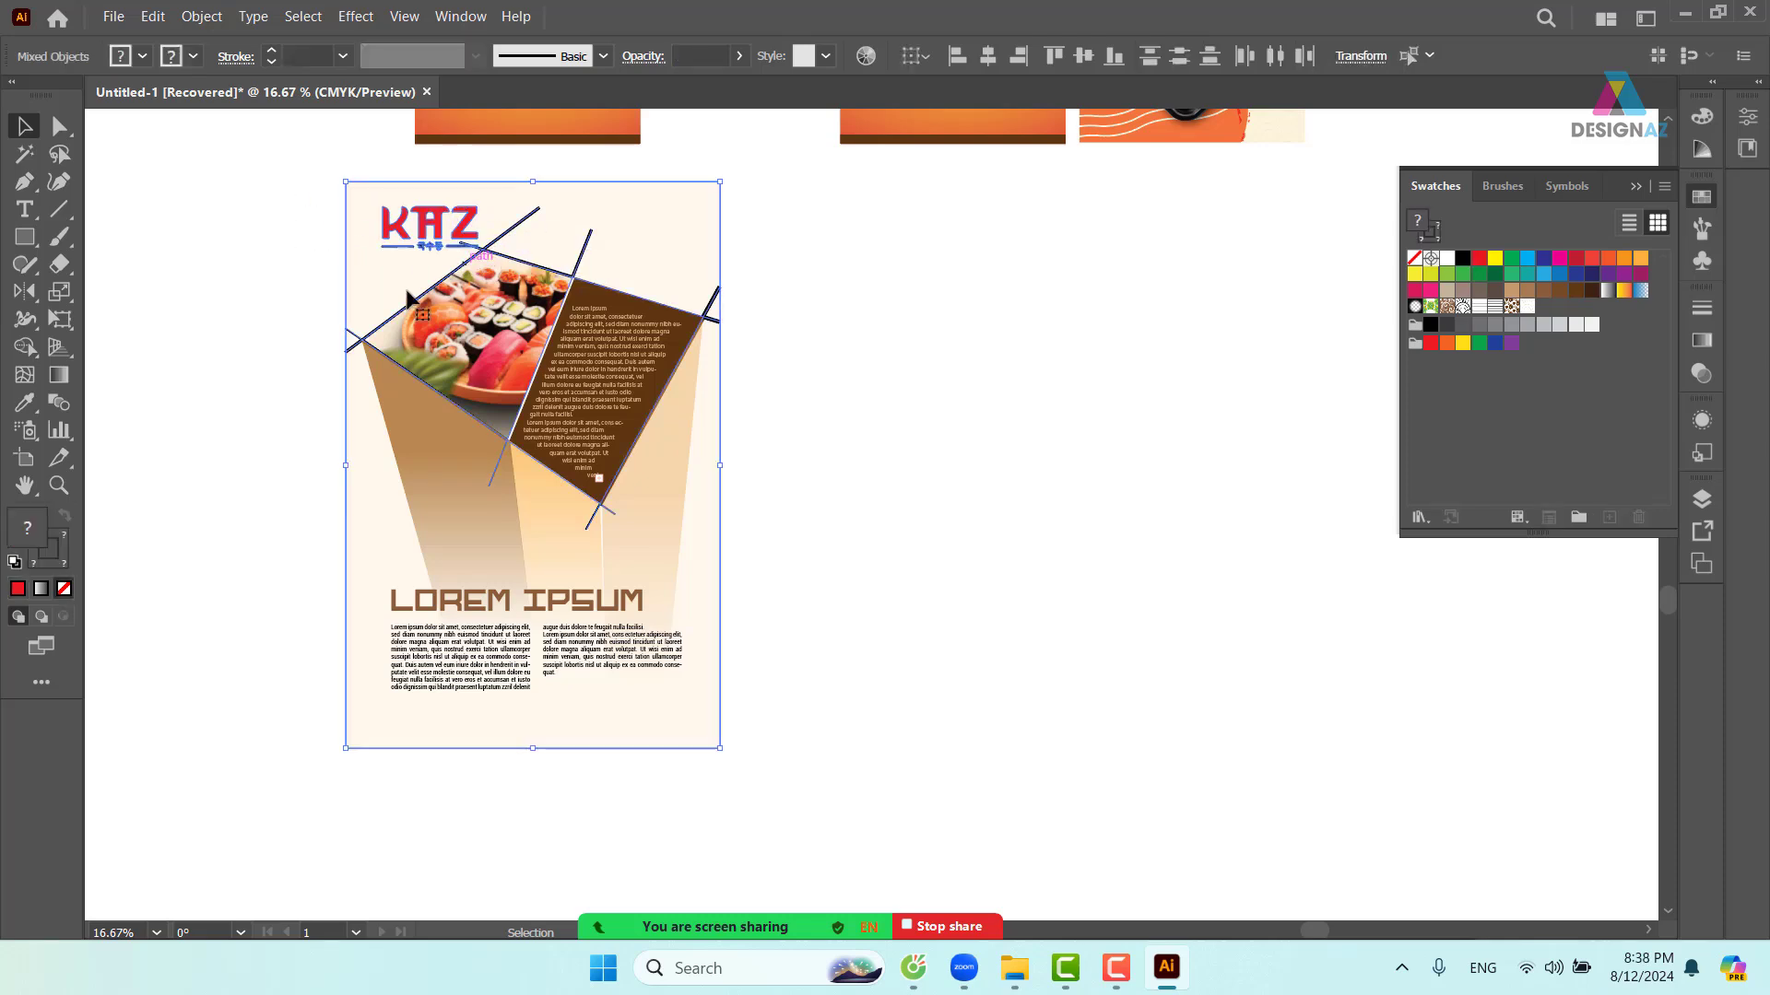
click(511, 365)
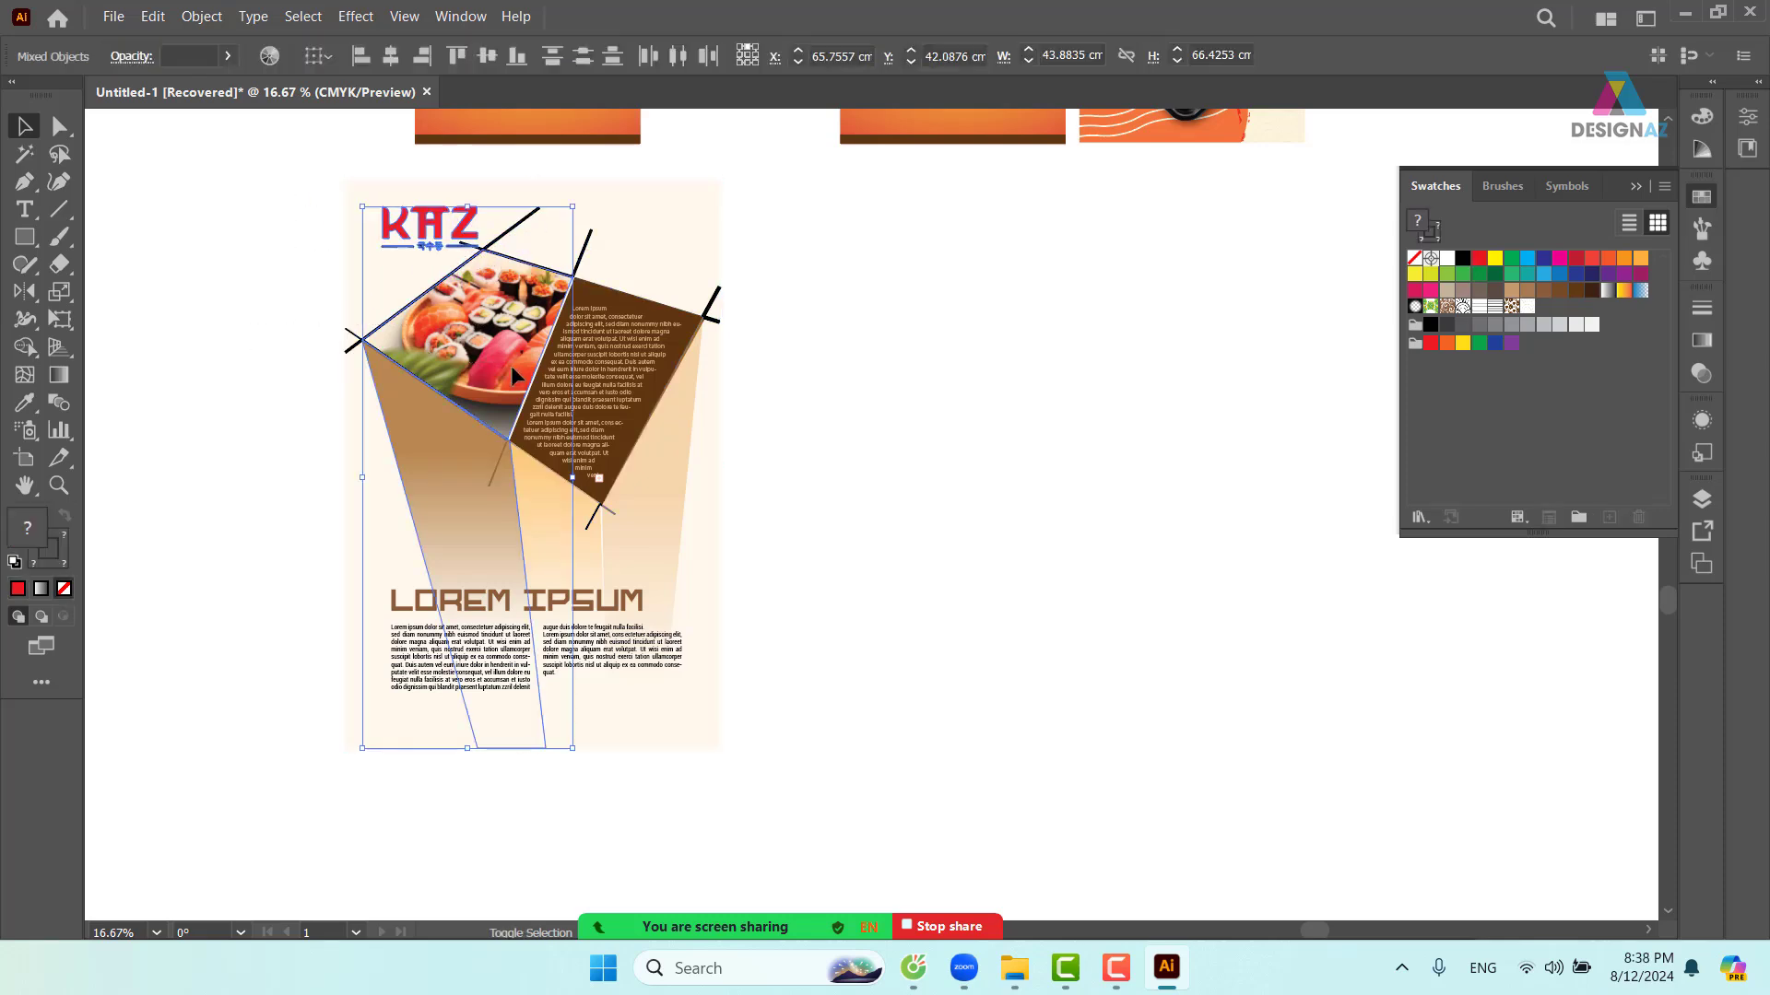
click(848, 299)
- Try to select the KAZ logo's letters, lines and Korean subtitle piece by piece and move them away from the collage lines
key(z)
drag(359, 192, 636, 371)
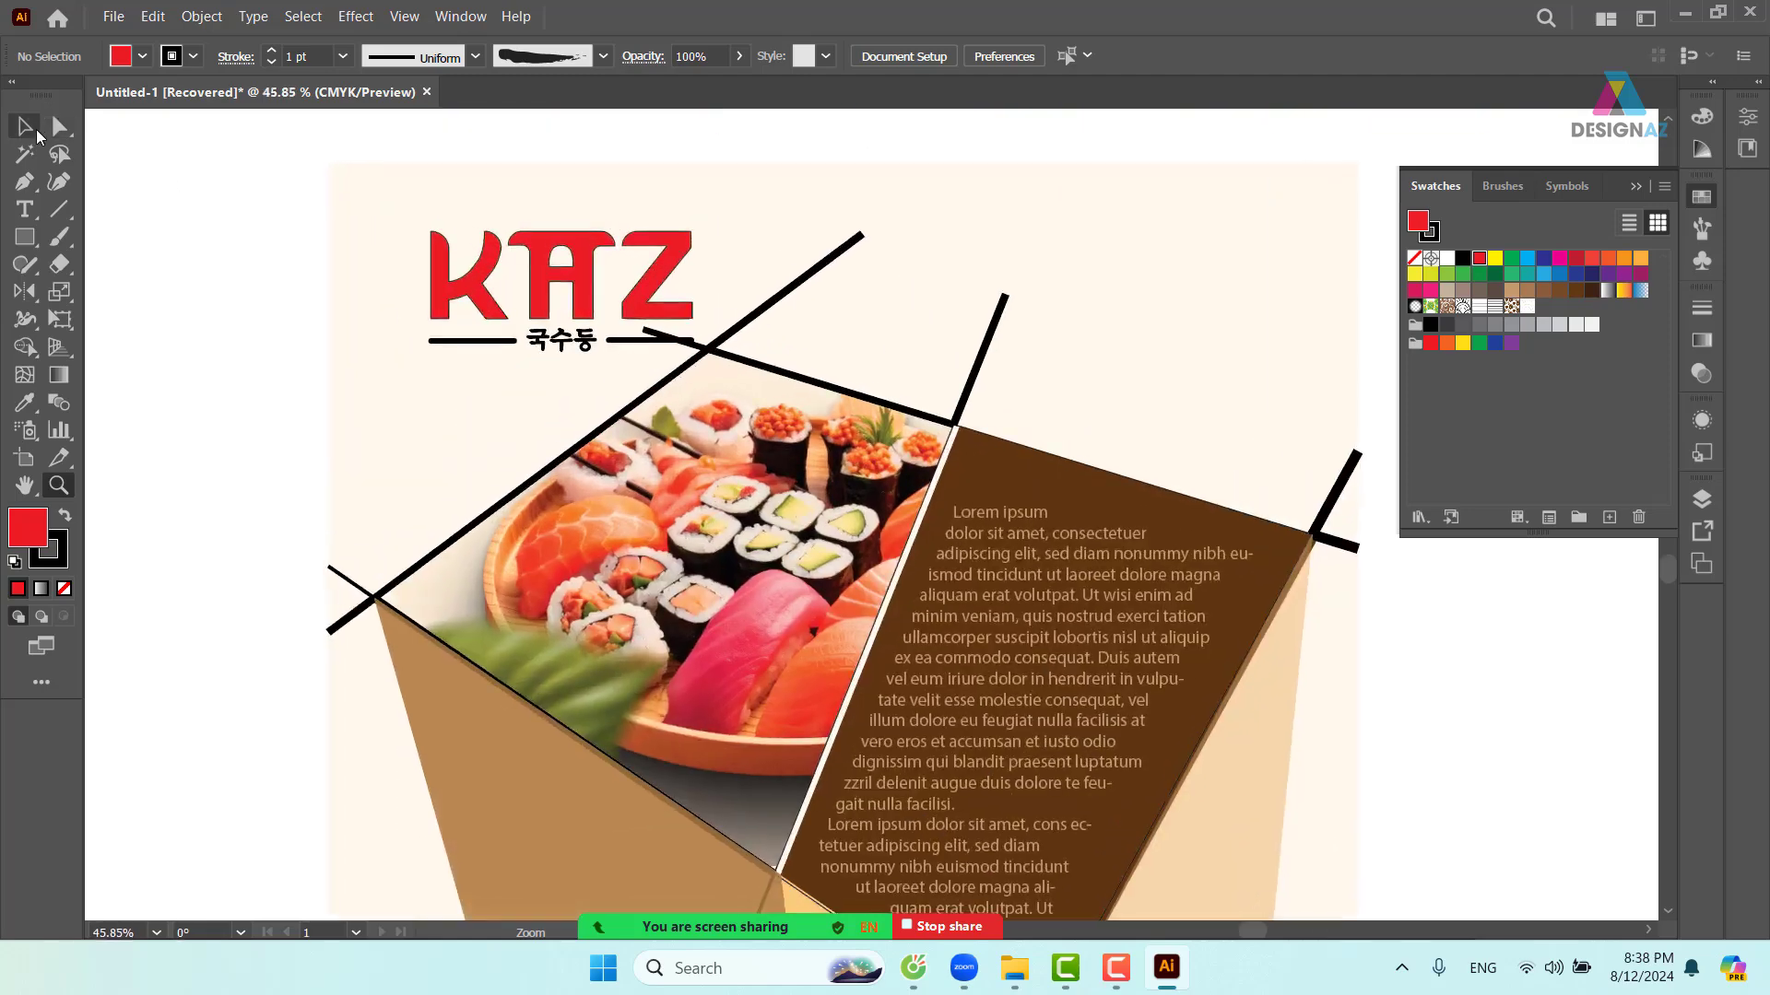
click(36, 134)
click(681, 309)
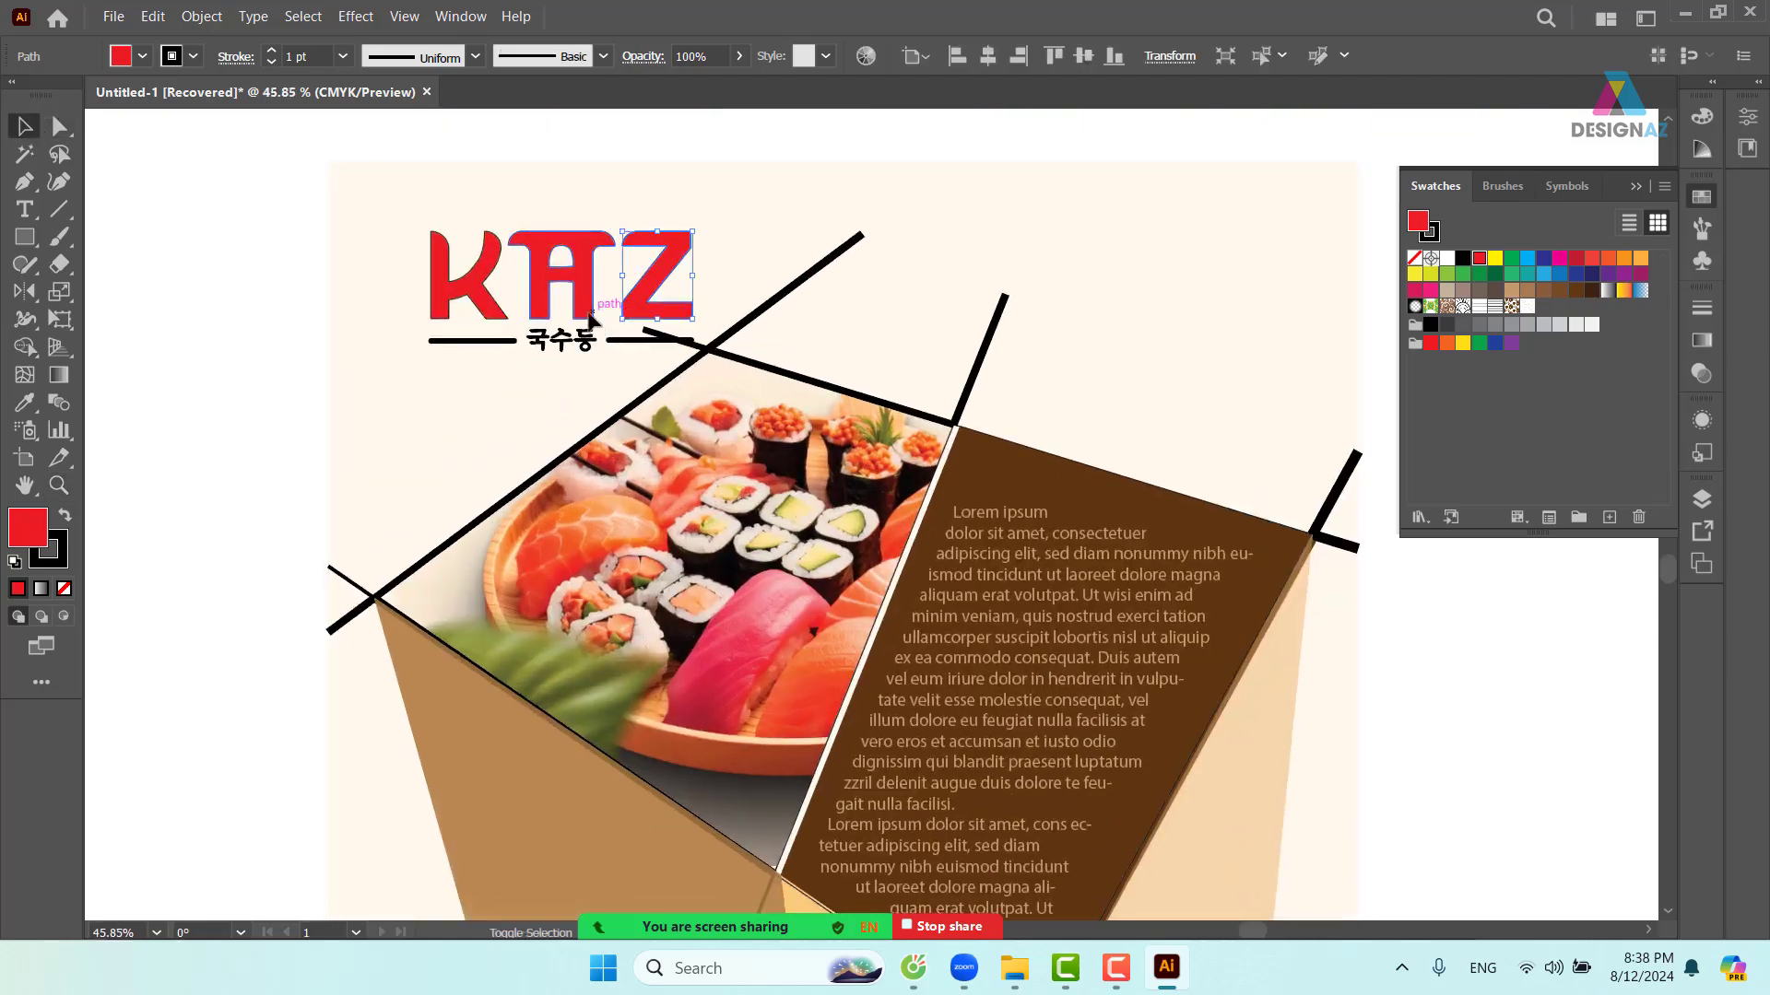
shift+click(589, 311)
shift+click(499, 311)
shift+click(499, 341)
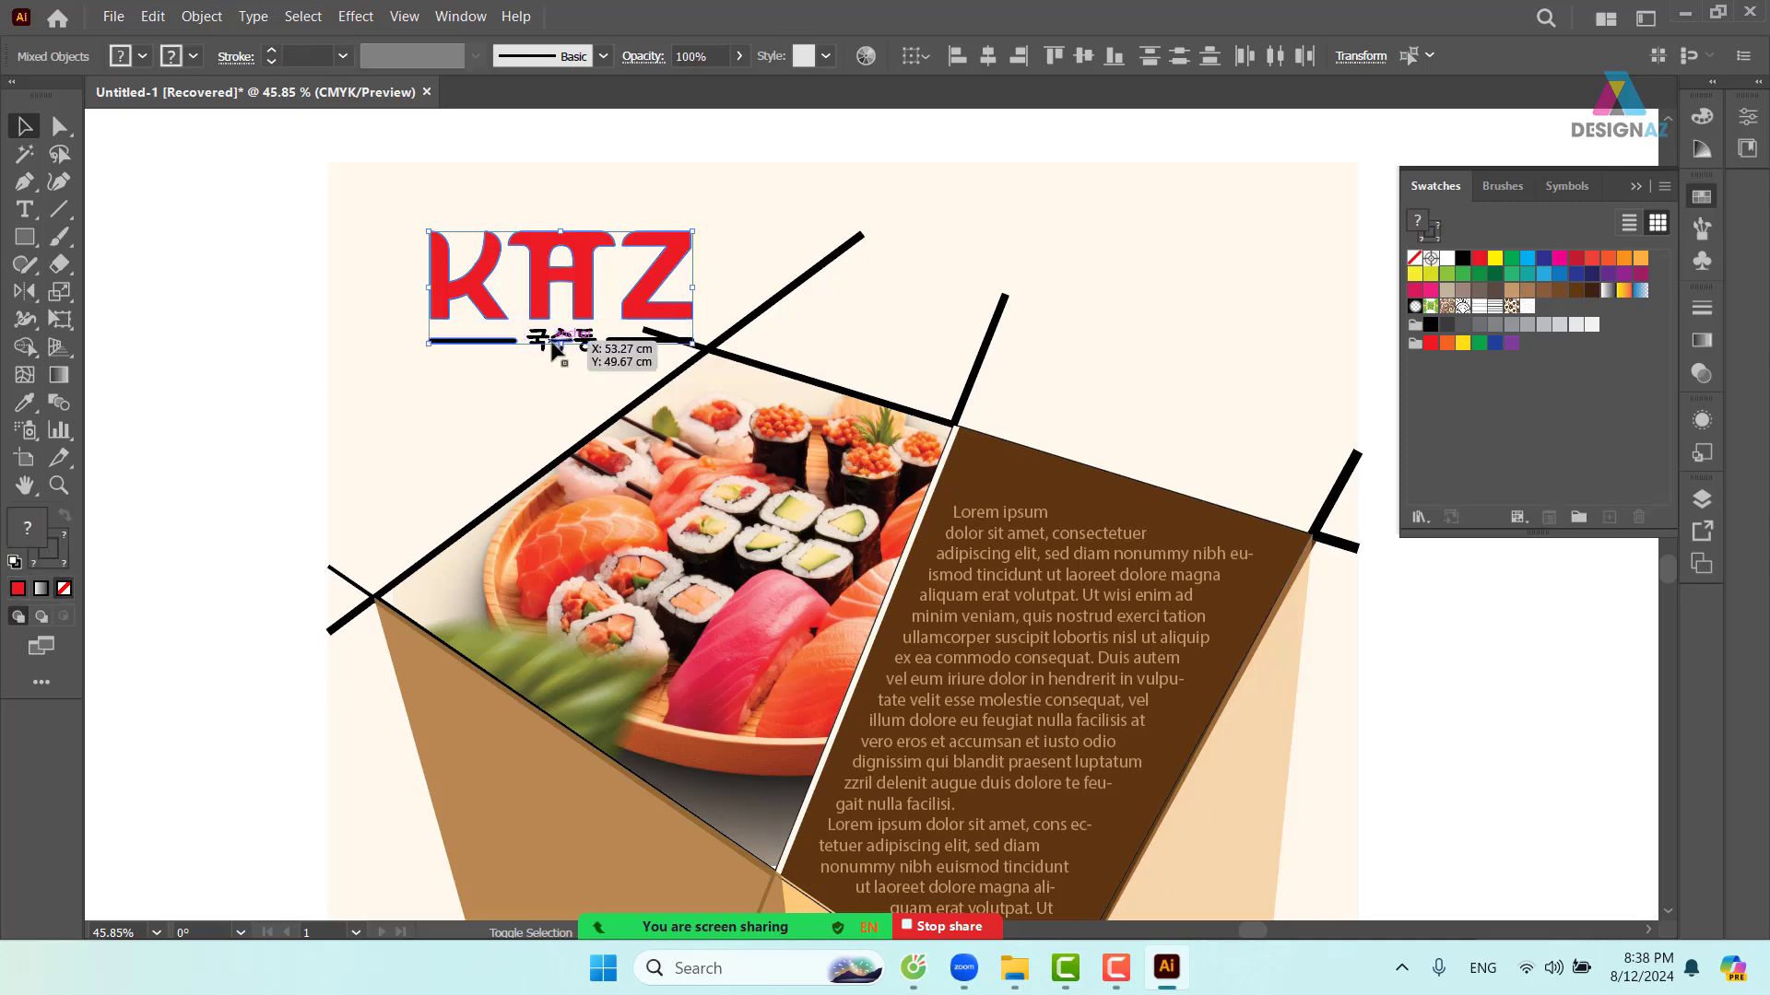
shift+click(557, 340)
shift+click(662, 339)
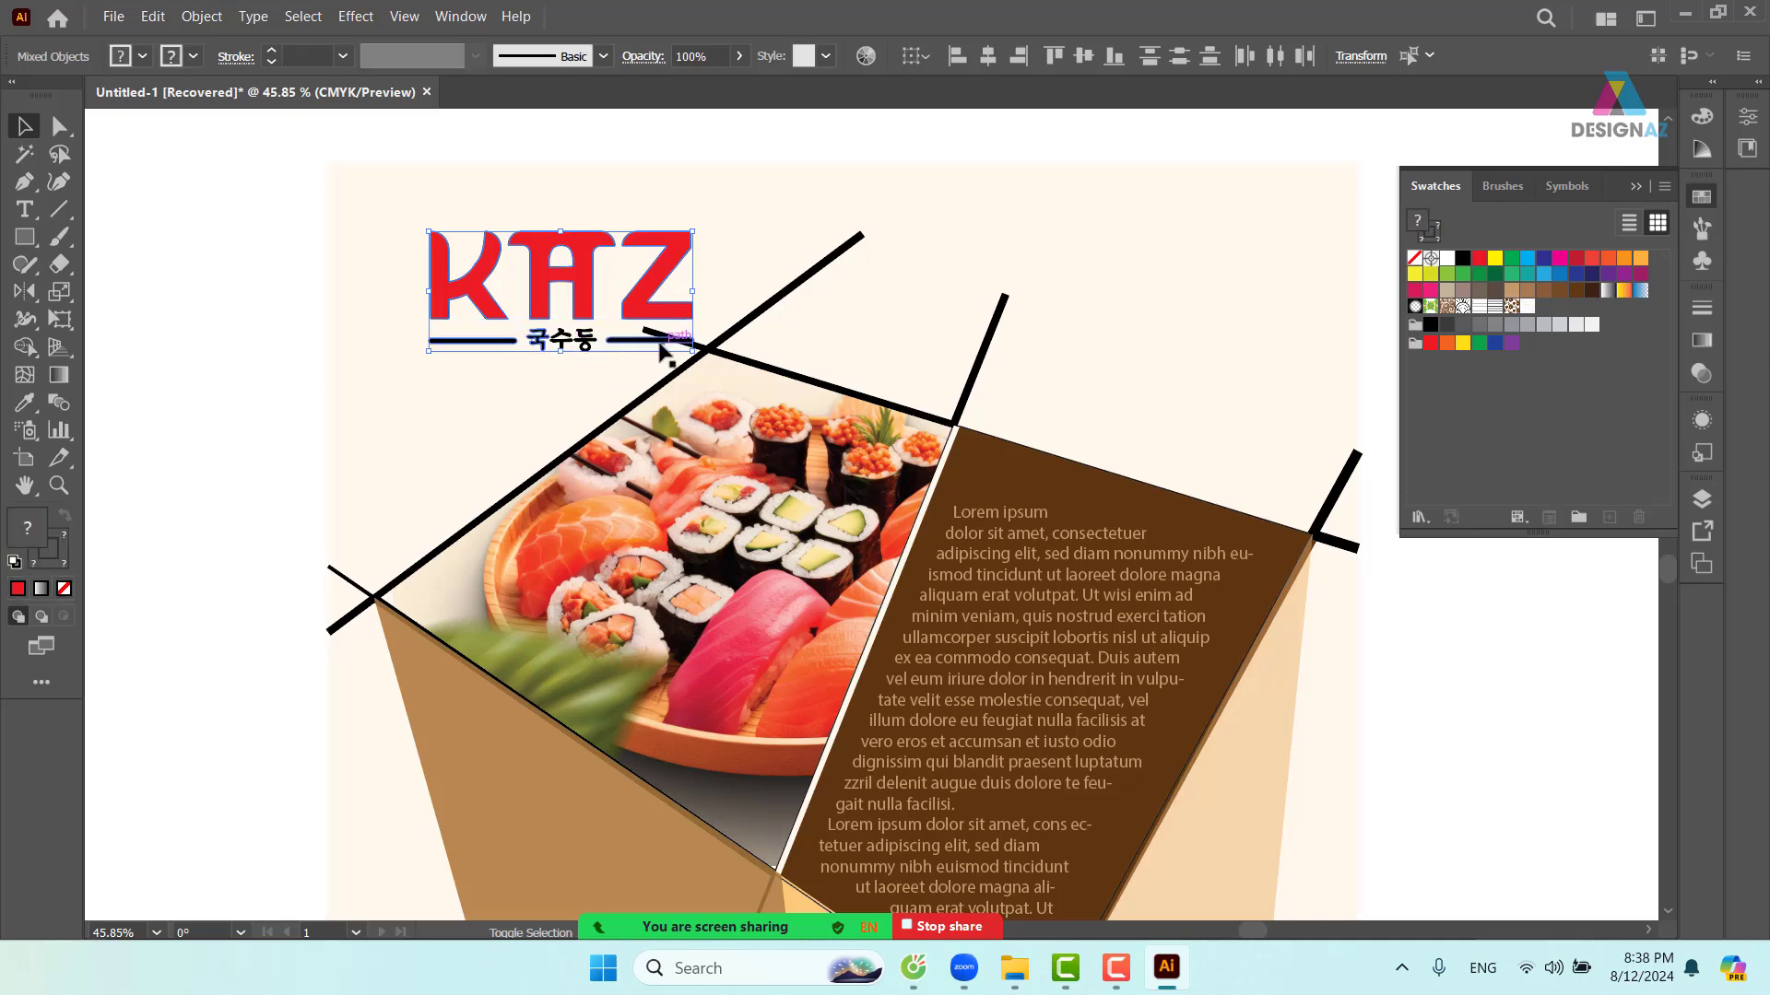
drag(588, 359, 582, 368)
key(ctrl+z)
shift+click(581, 344)
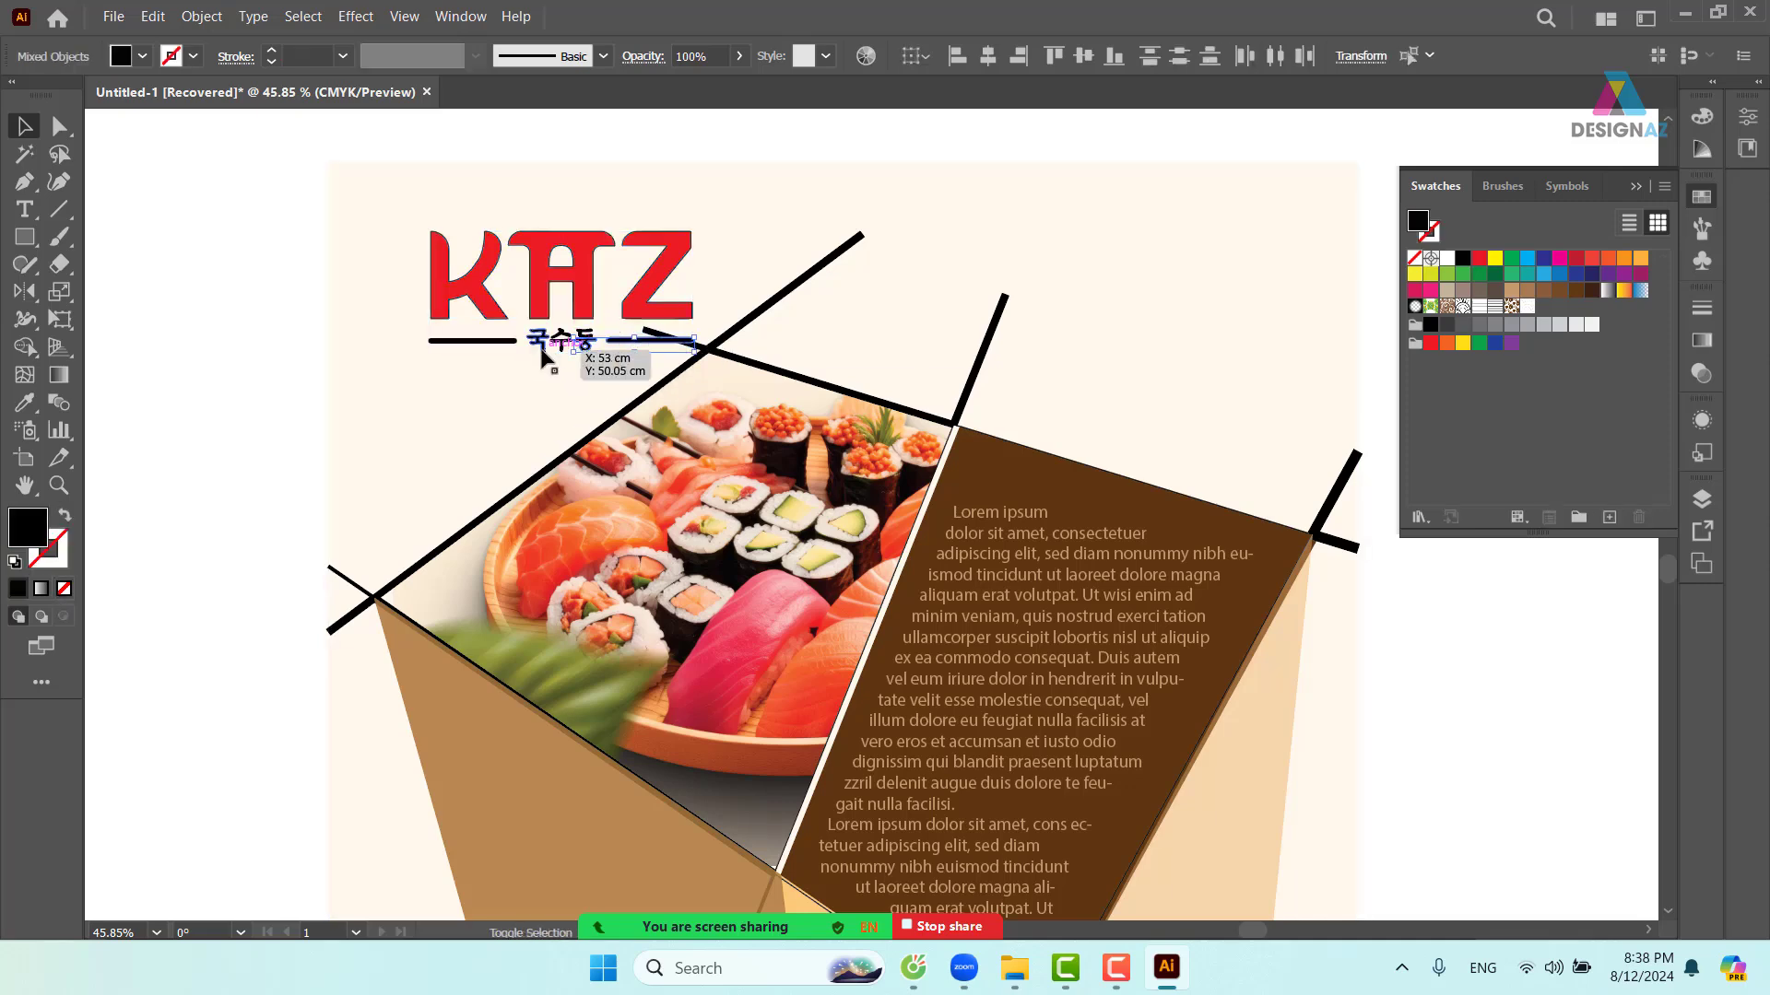
shift+click(555, 343)
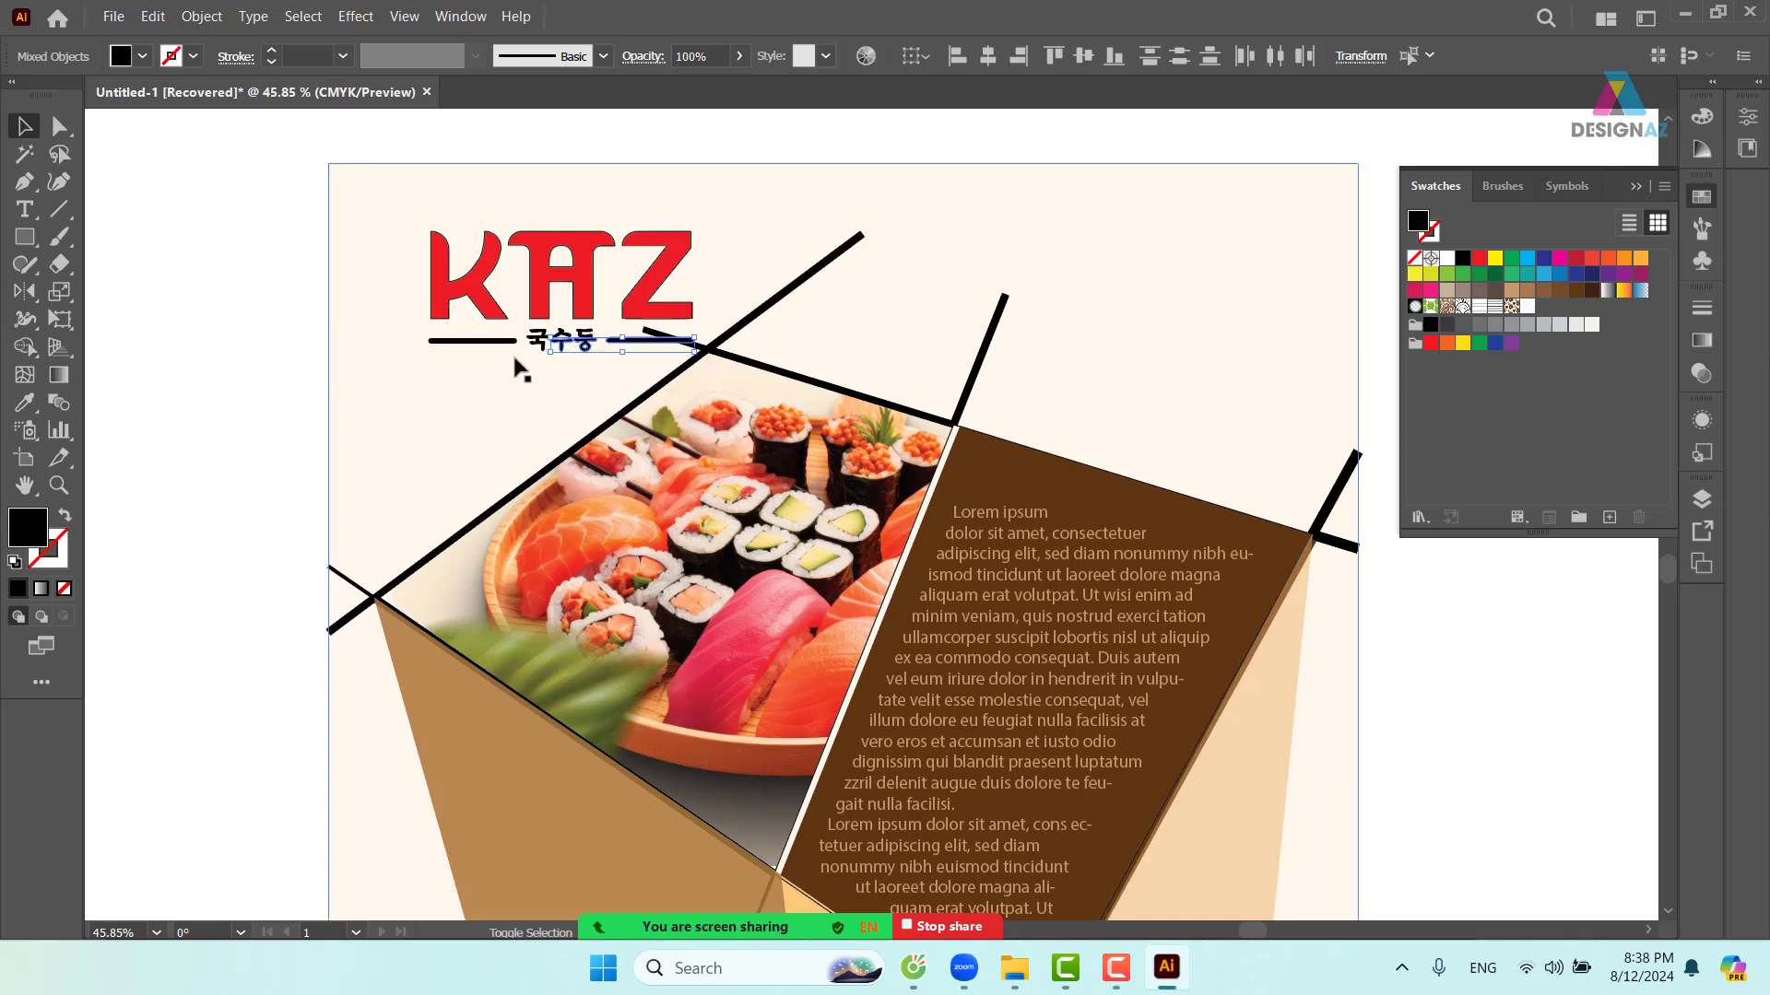
click(206, 300)
- Lock the collage's black line group, the poster background and the sushi photo
click(708, 355)
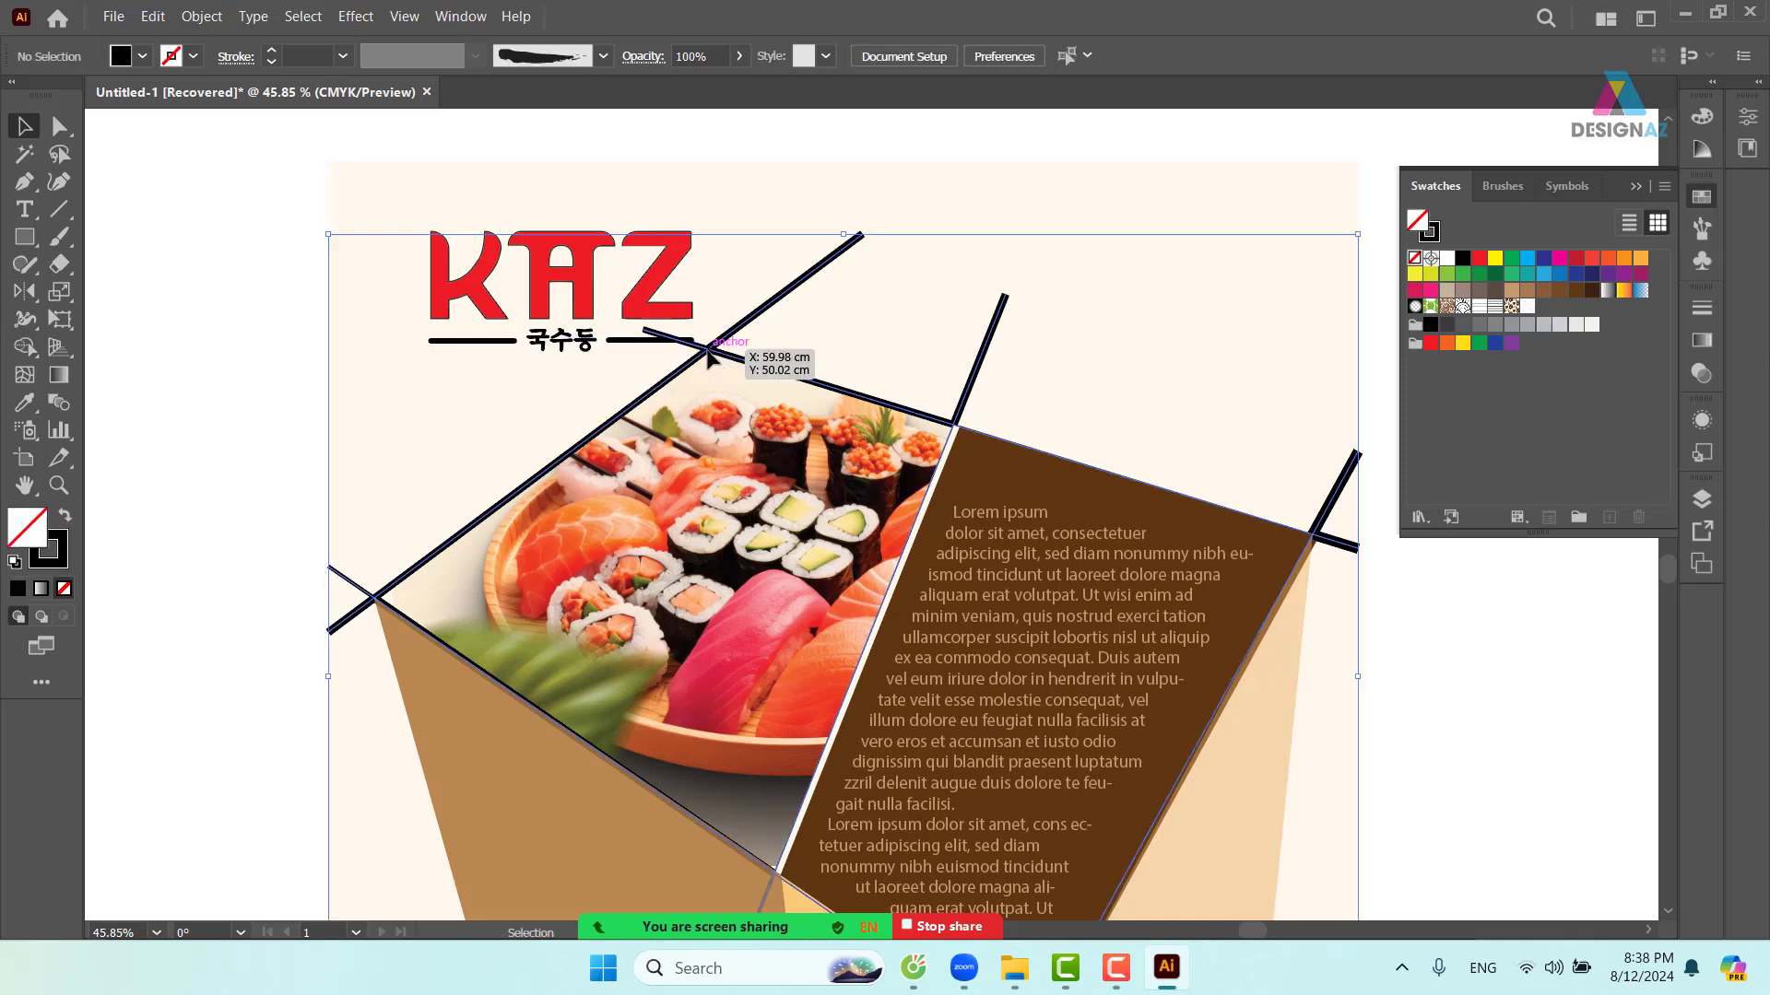
key(ctrl+2)
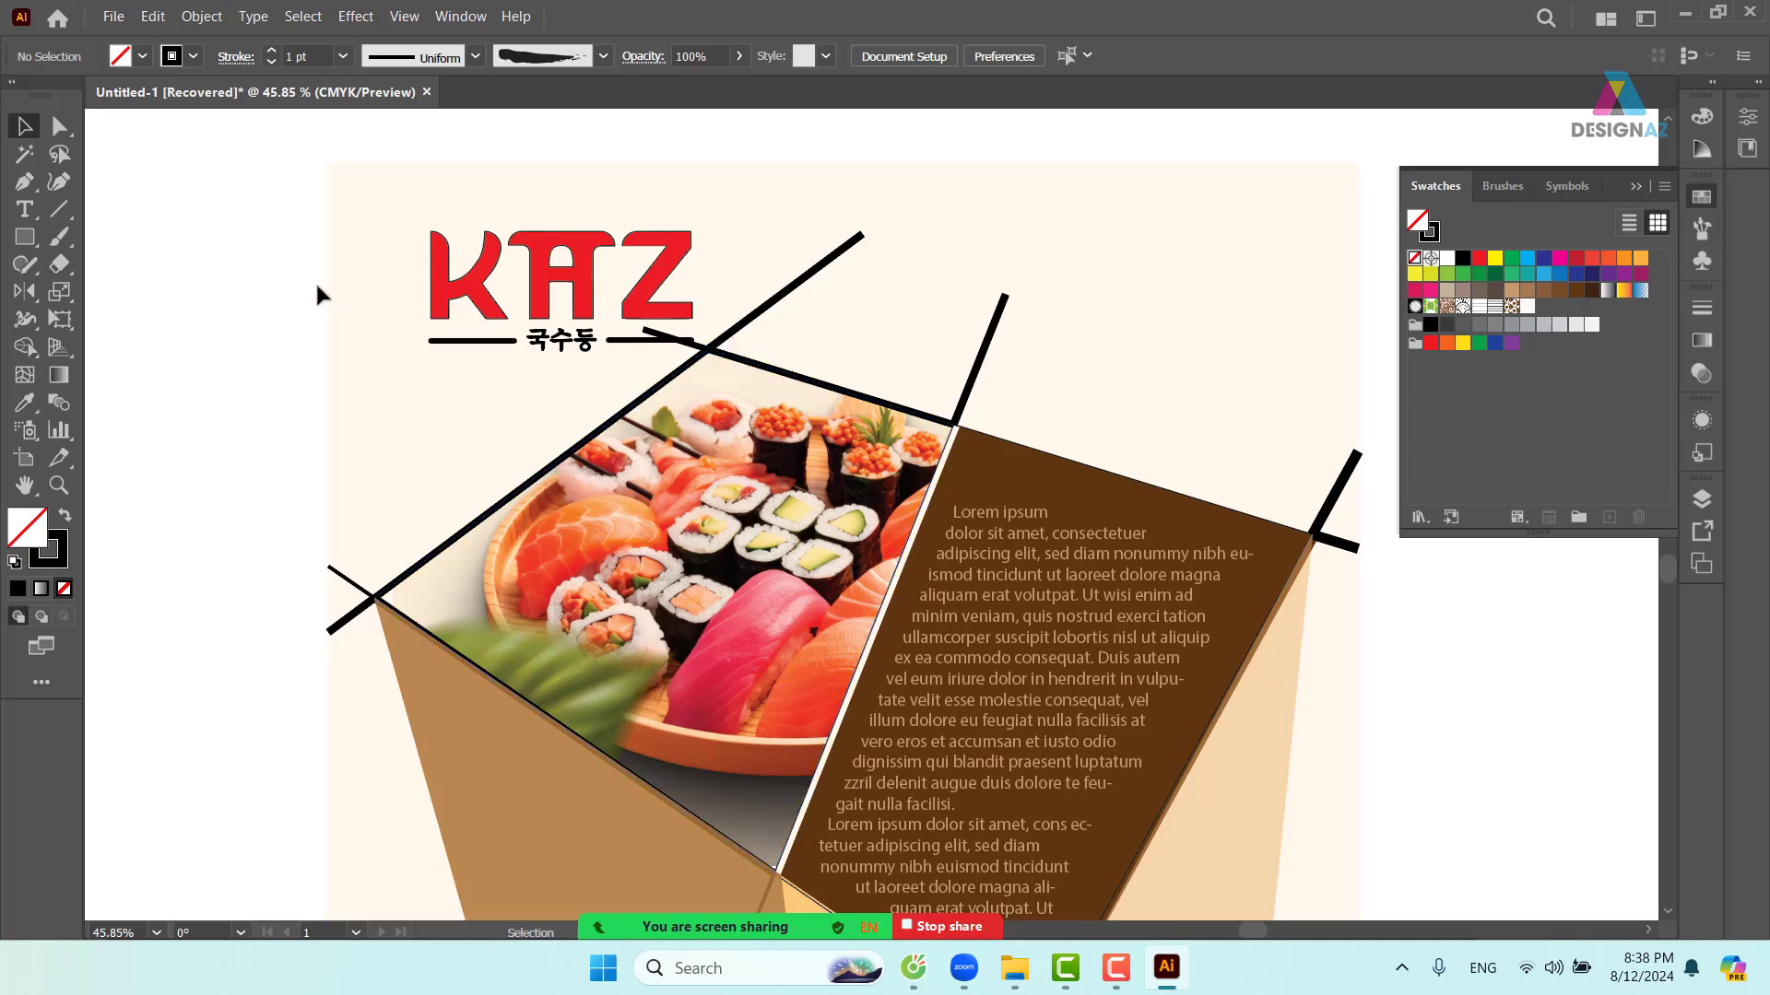
drag(216, 194, 368, 202)
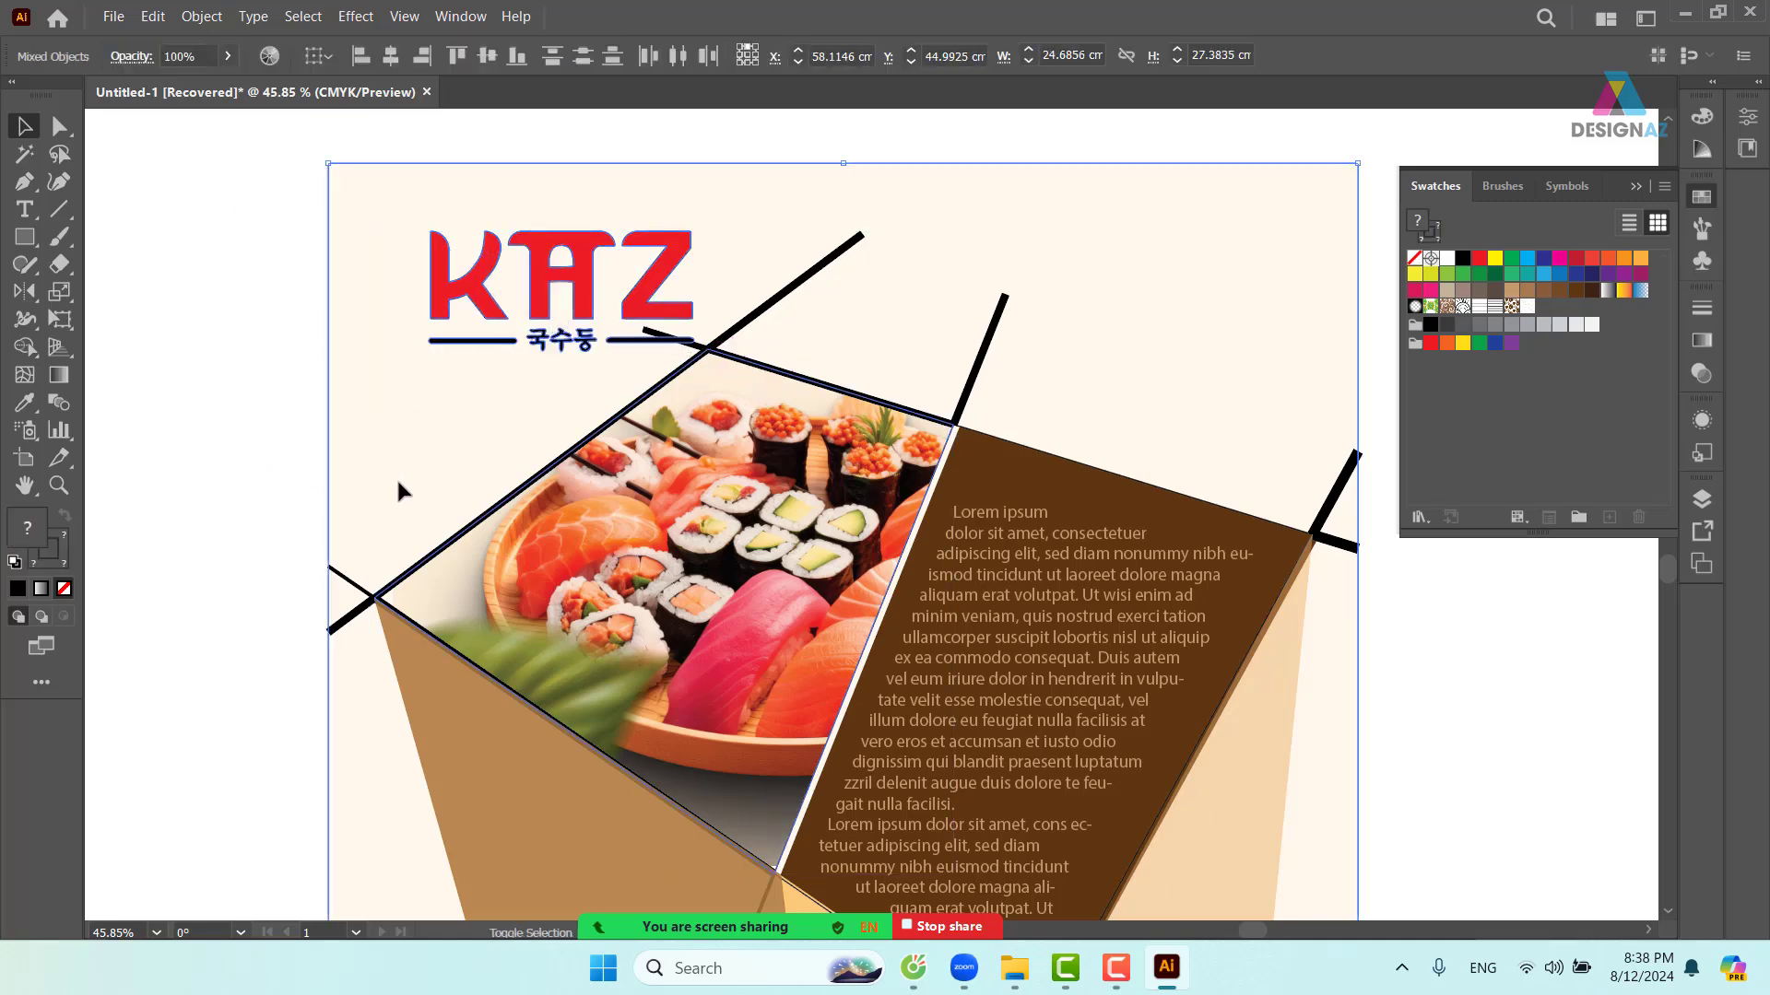
click(283, 297)
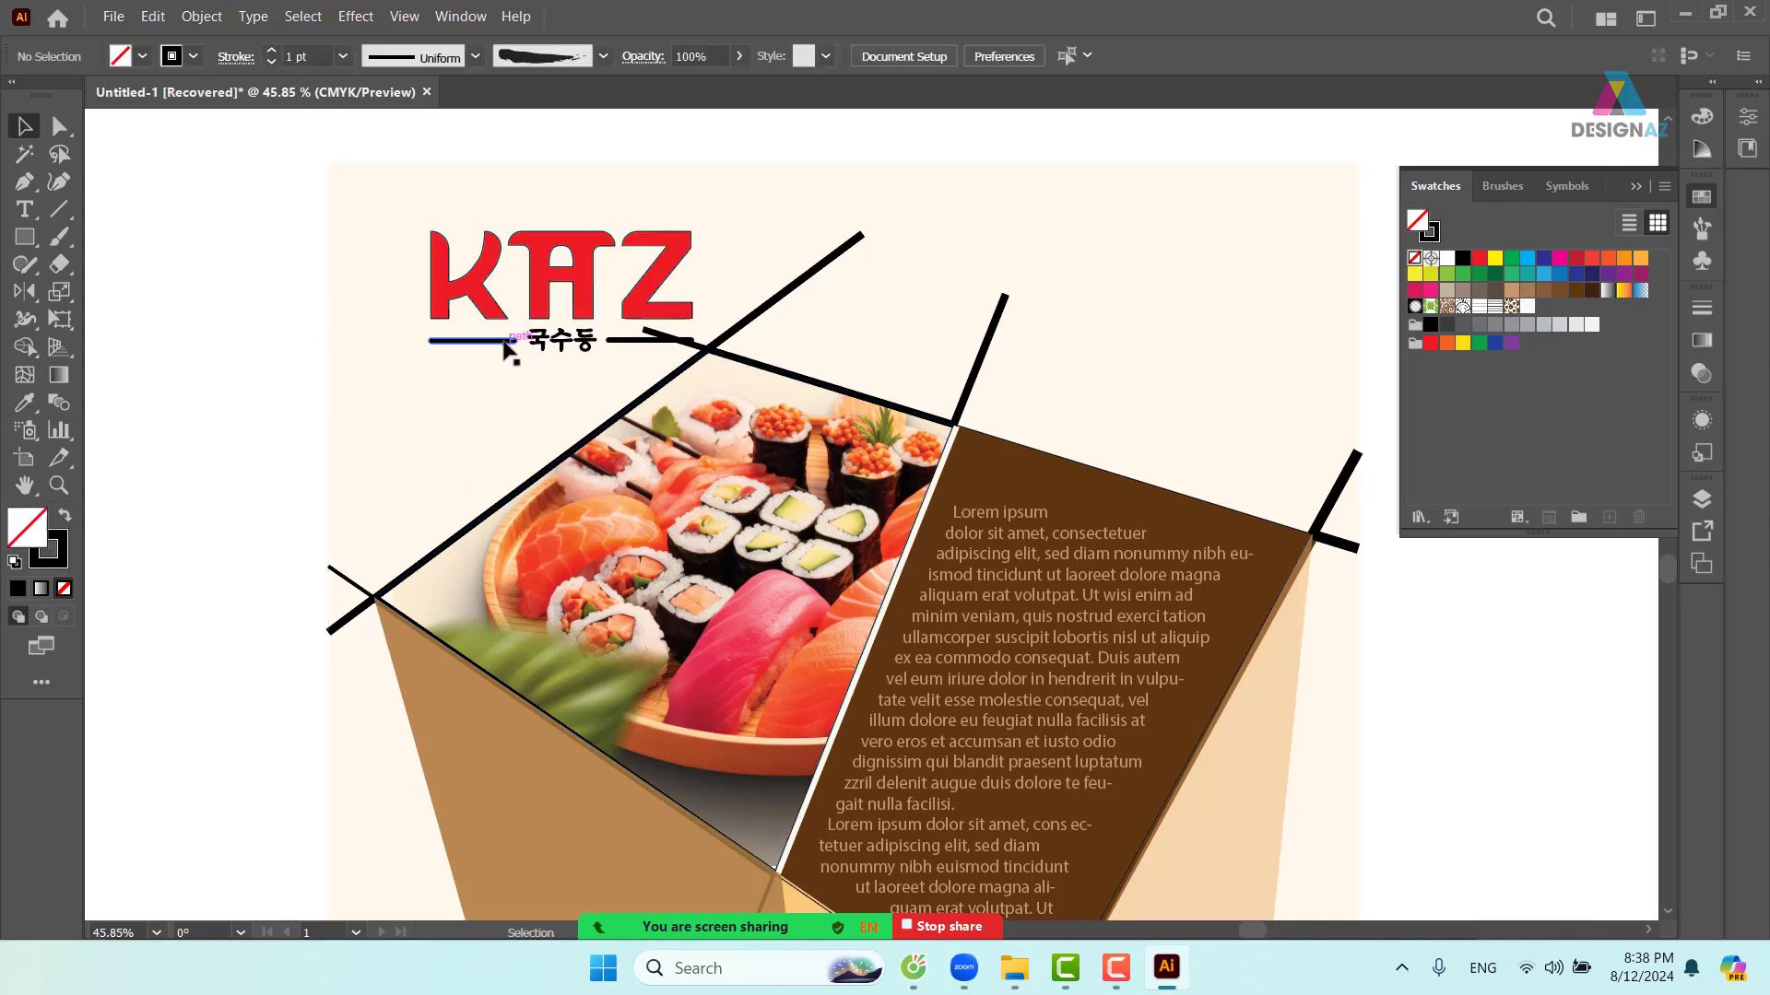
drag(225, 474, 583, 583)
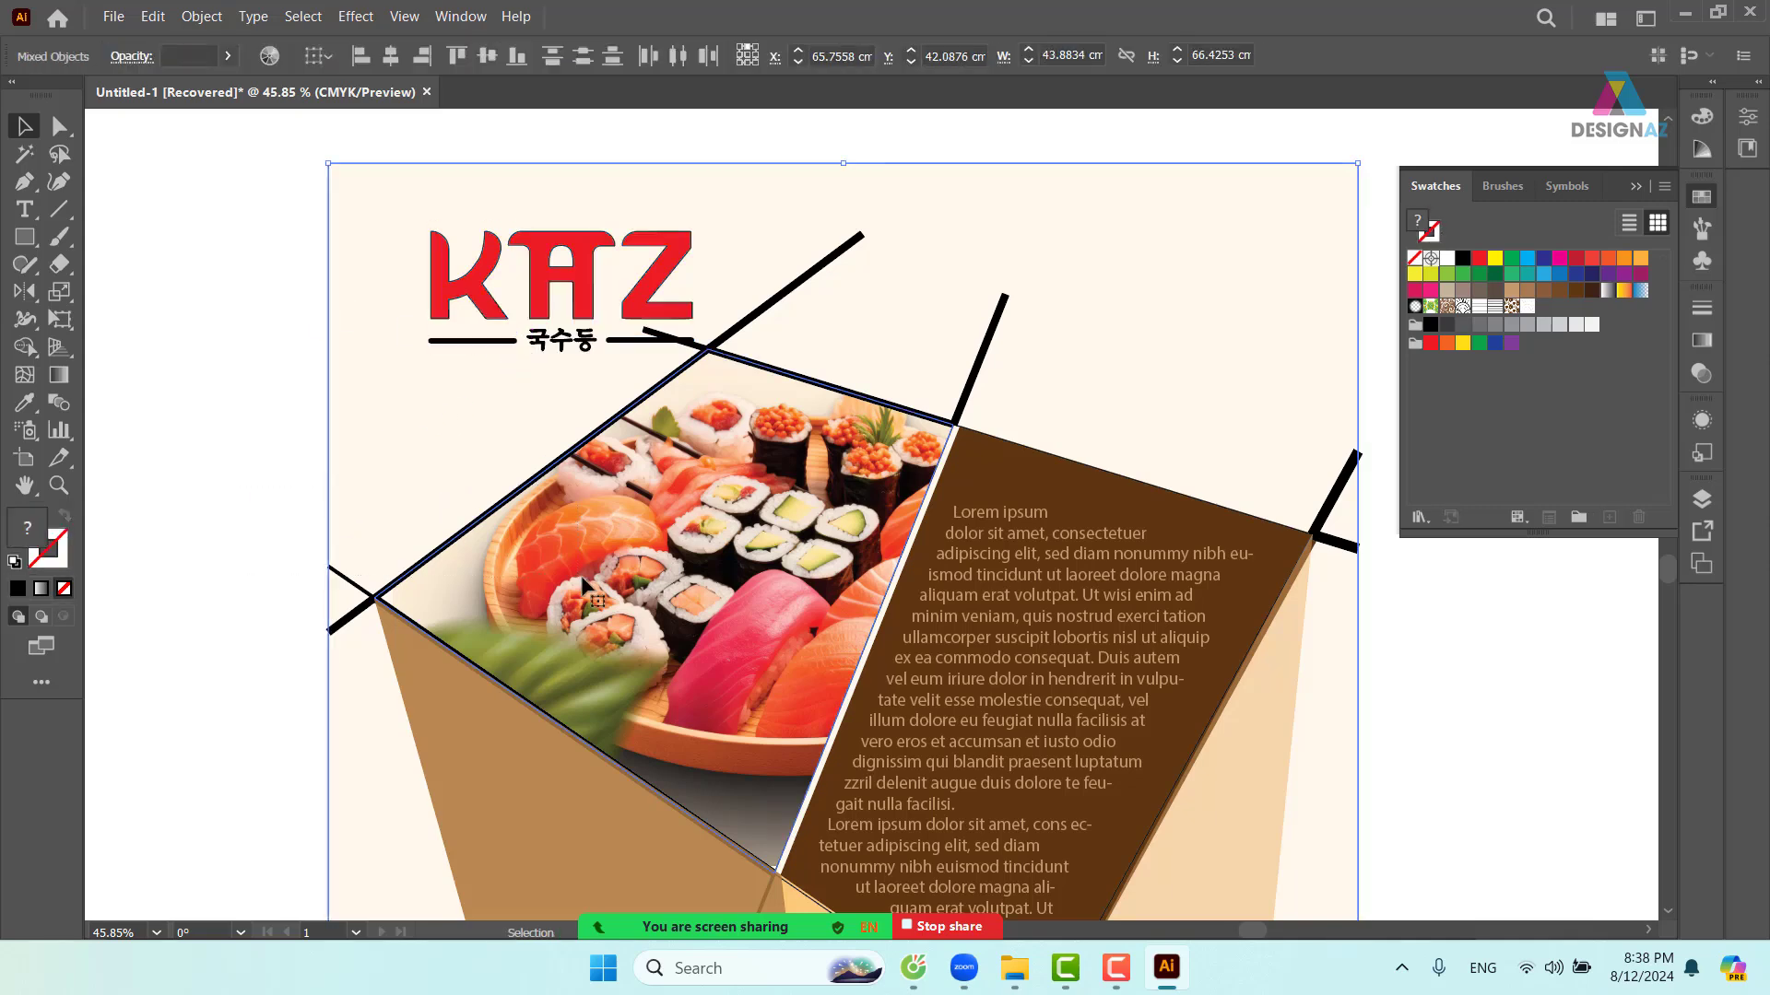
click(224, 431)
- Select all parts of the KAZ logo and move them to the poster's upper-right corner, above the brown text panel
drag(249, 196, 1259, 374)
drag(1236, 484, 1024, 403)
click(1324, 636)
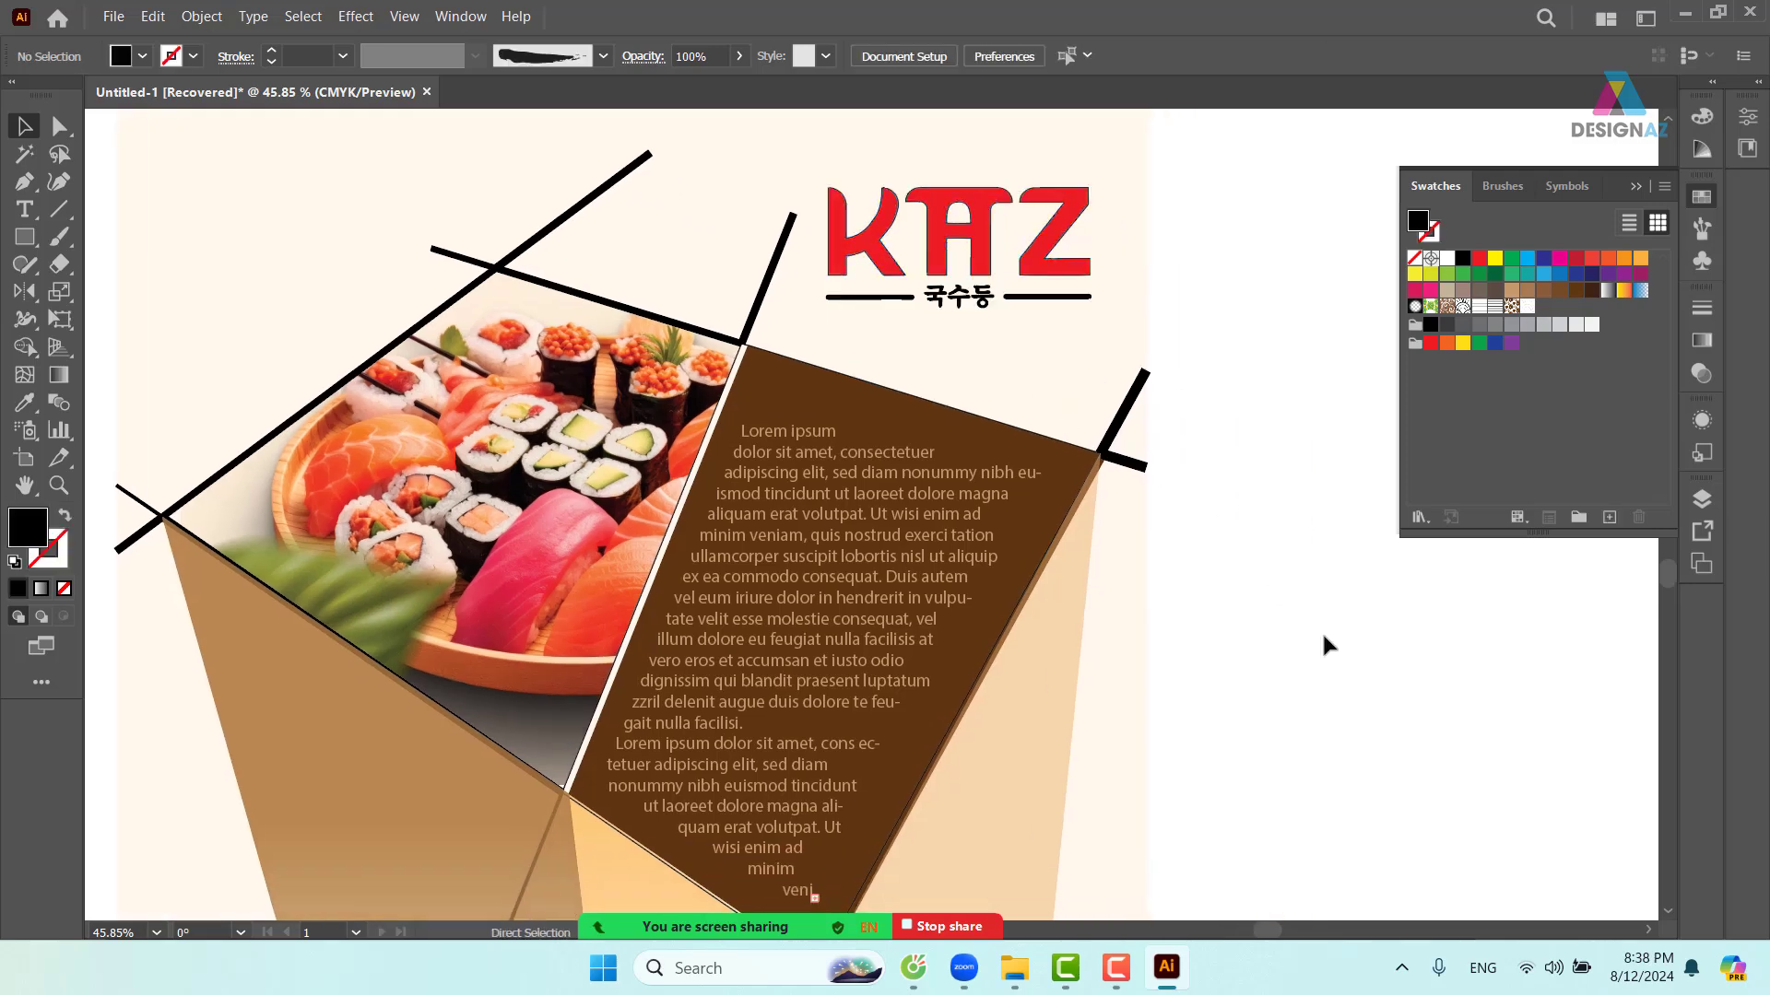
- Unlock all objects and move the entire KAZ poster so its left edge lines up with the first coffee poster above
key(ctrl+minus)
key(ctrl+minus)
key(ctrl+minus)
drag(1463, 854, 1169, 679)
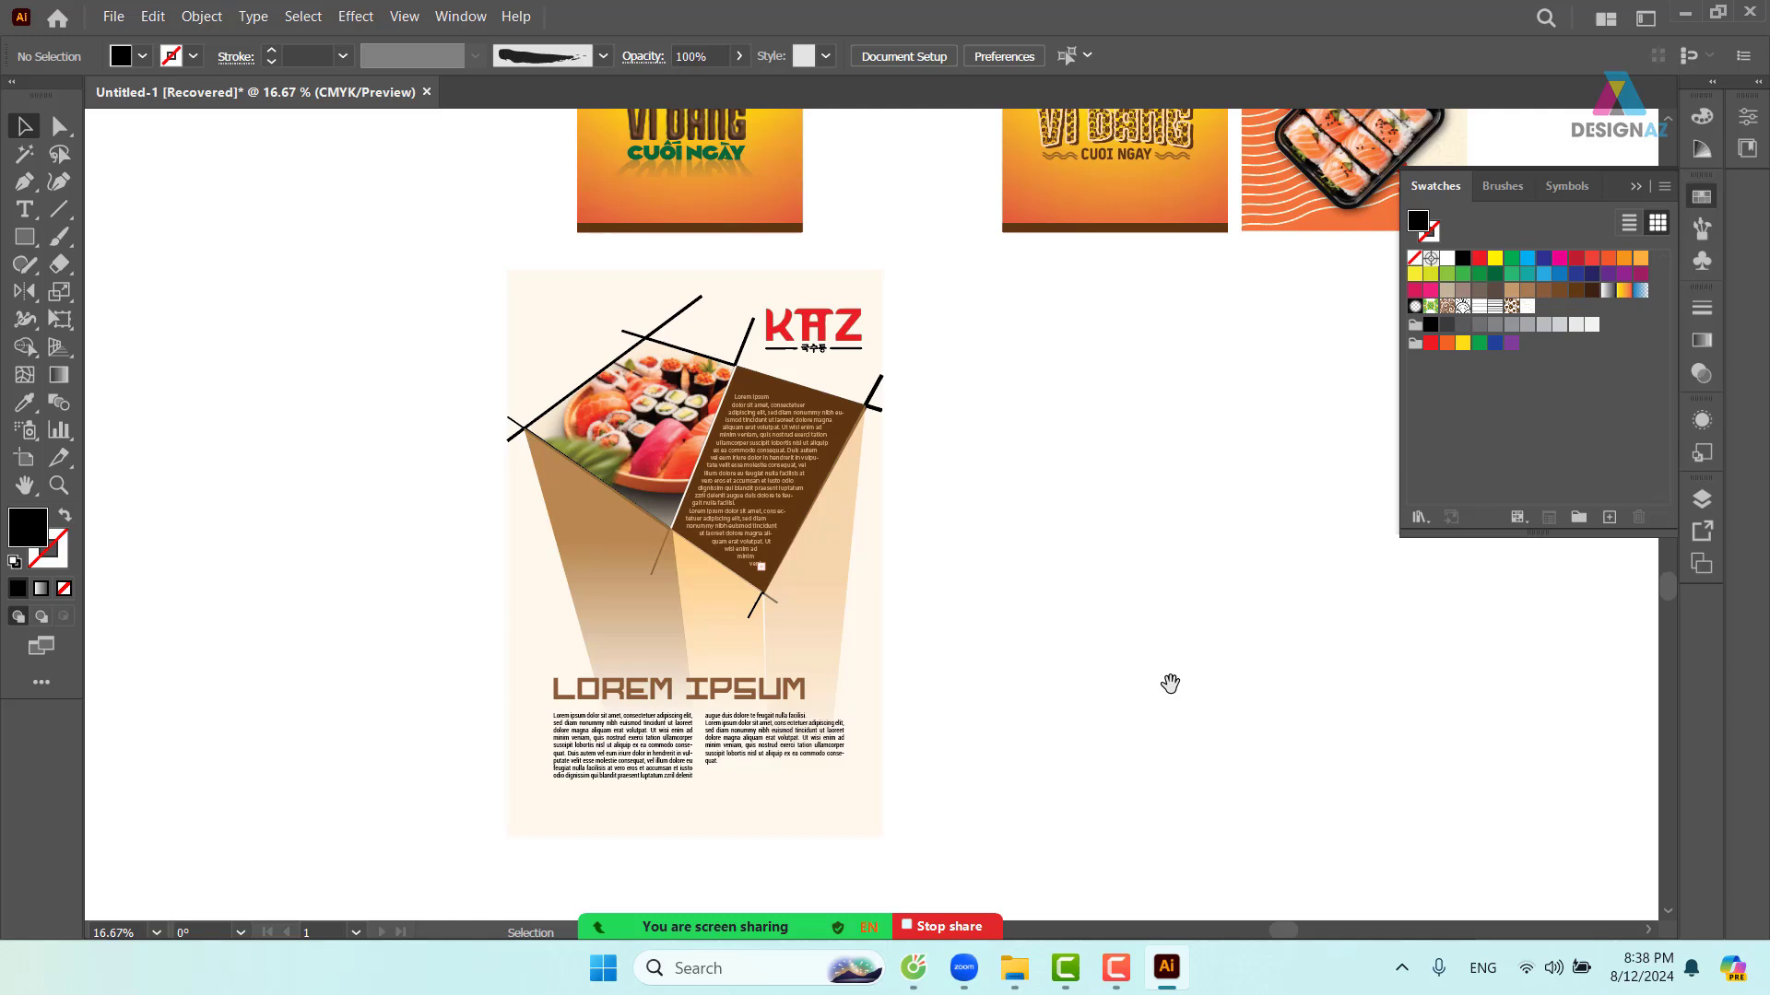
key(ctrl+alt+2)
click(1102, 651)
drag(959, 293, 513, 833)
drag(593, 577, 661, 545)
click(1071, 620)
- Examine the KAZ poster's collage, heading and body text up close and as a whole
key(space)
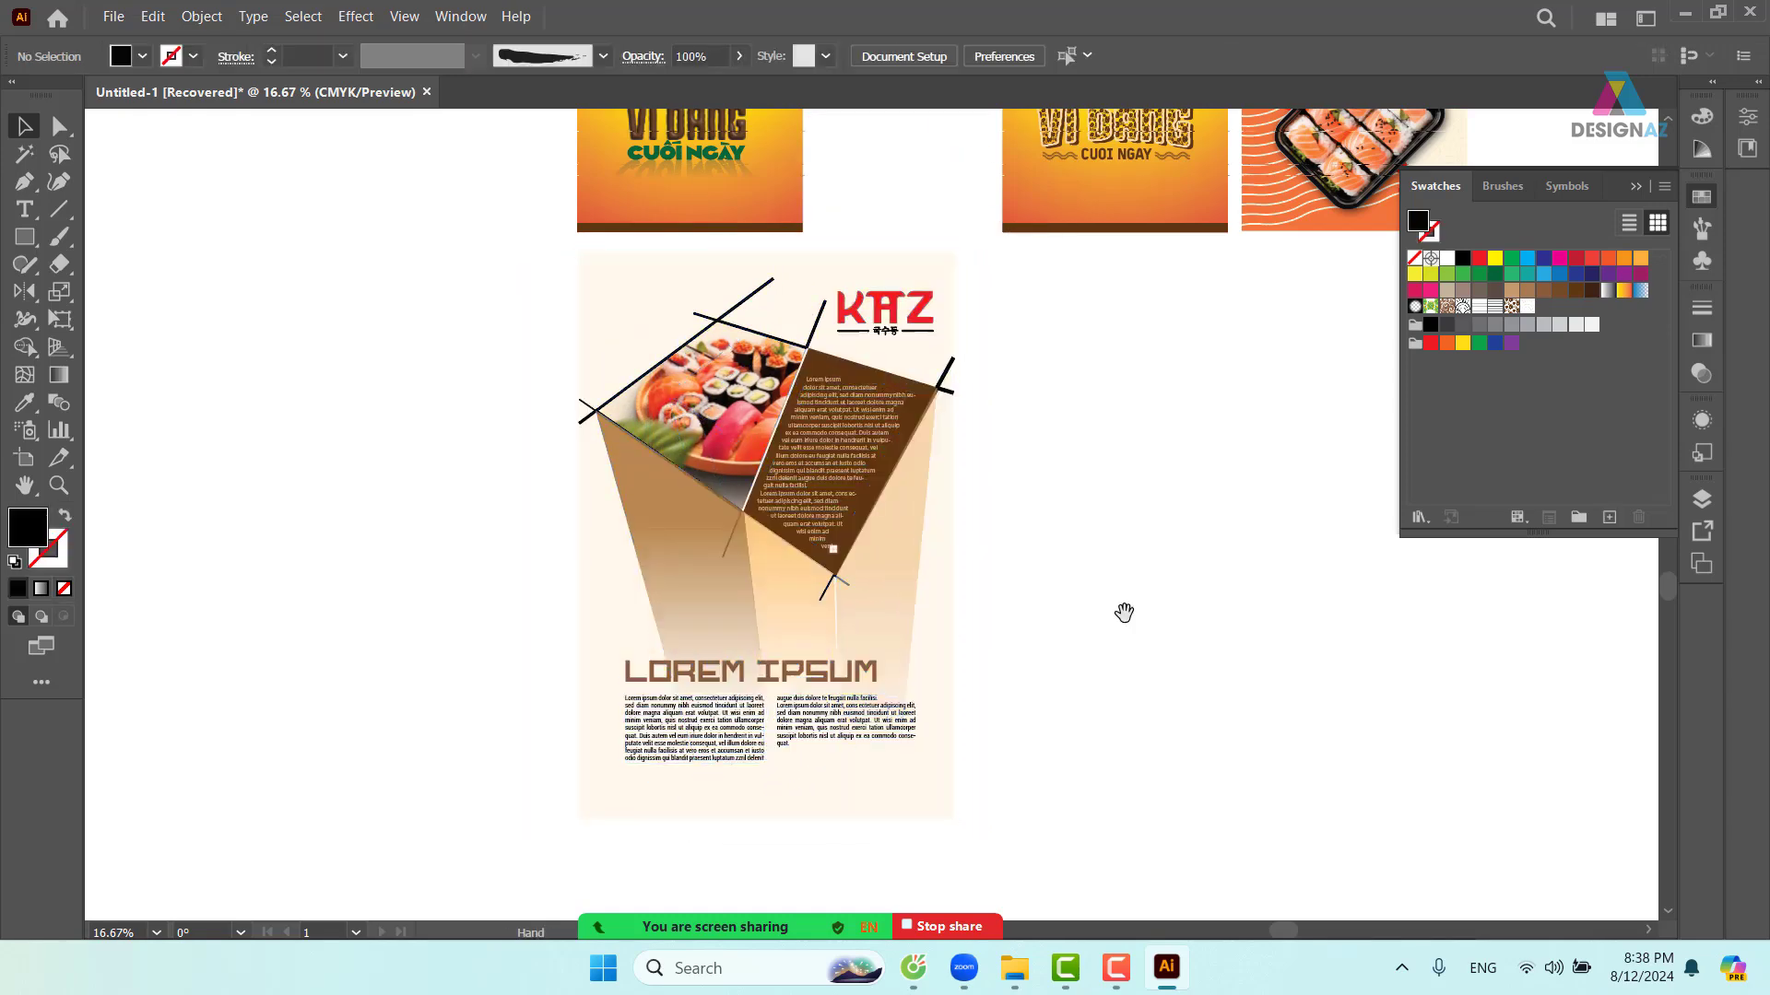
drag(1215, 560, 1139, 565)
key(z)
drag(505, 237, 678, 495)
key(space)
drag(1060, 724, 861, 443)
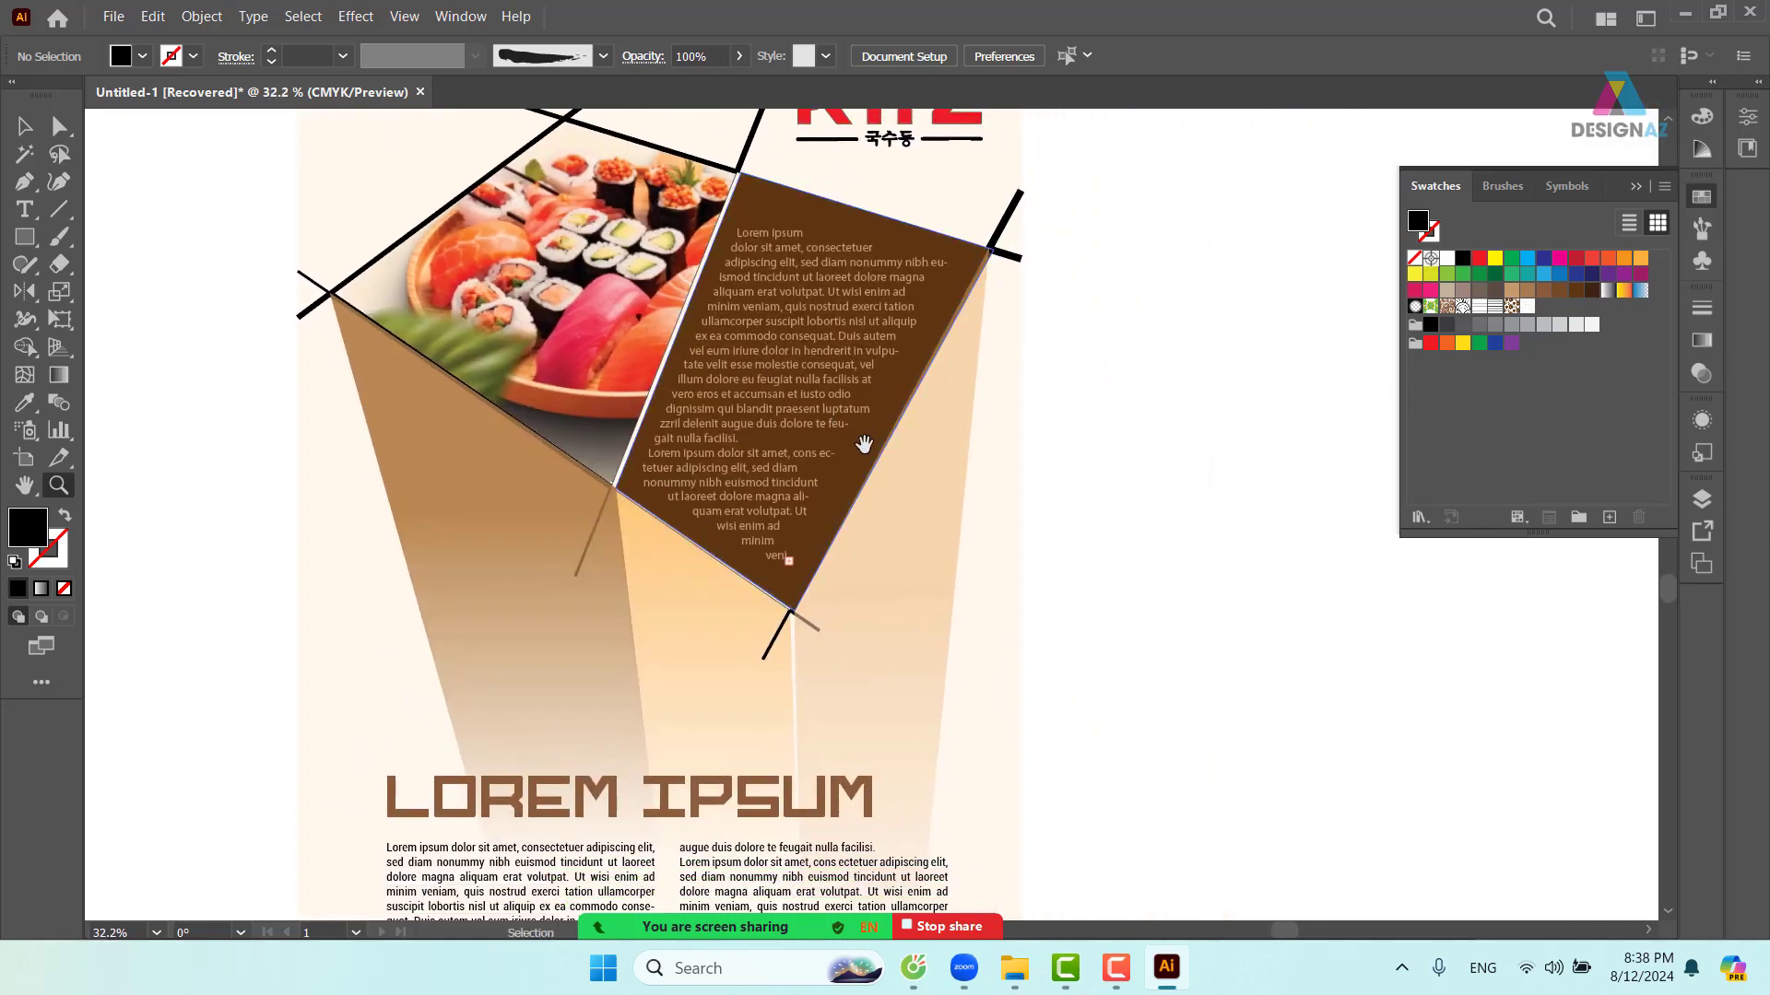
key(ctrl+minus)
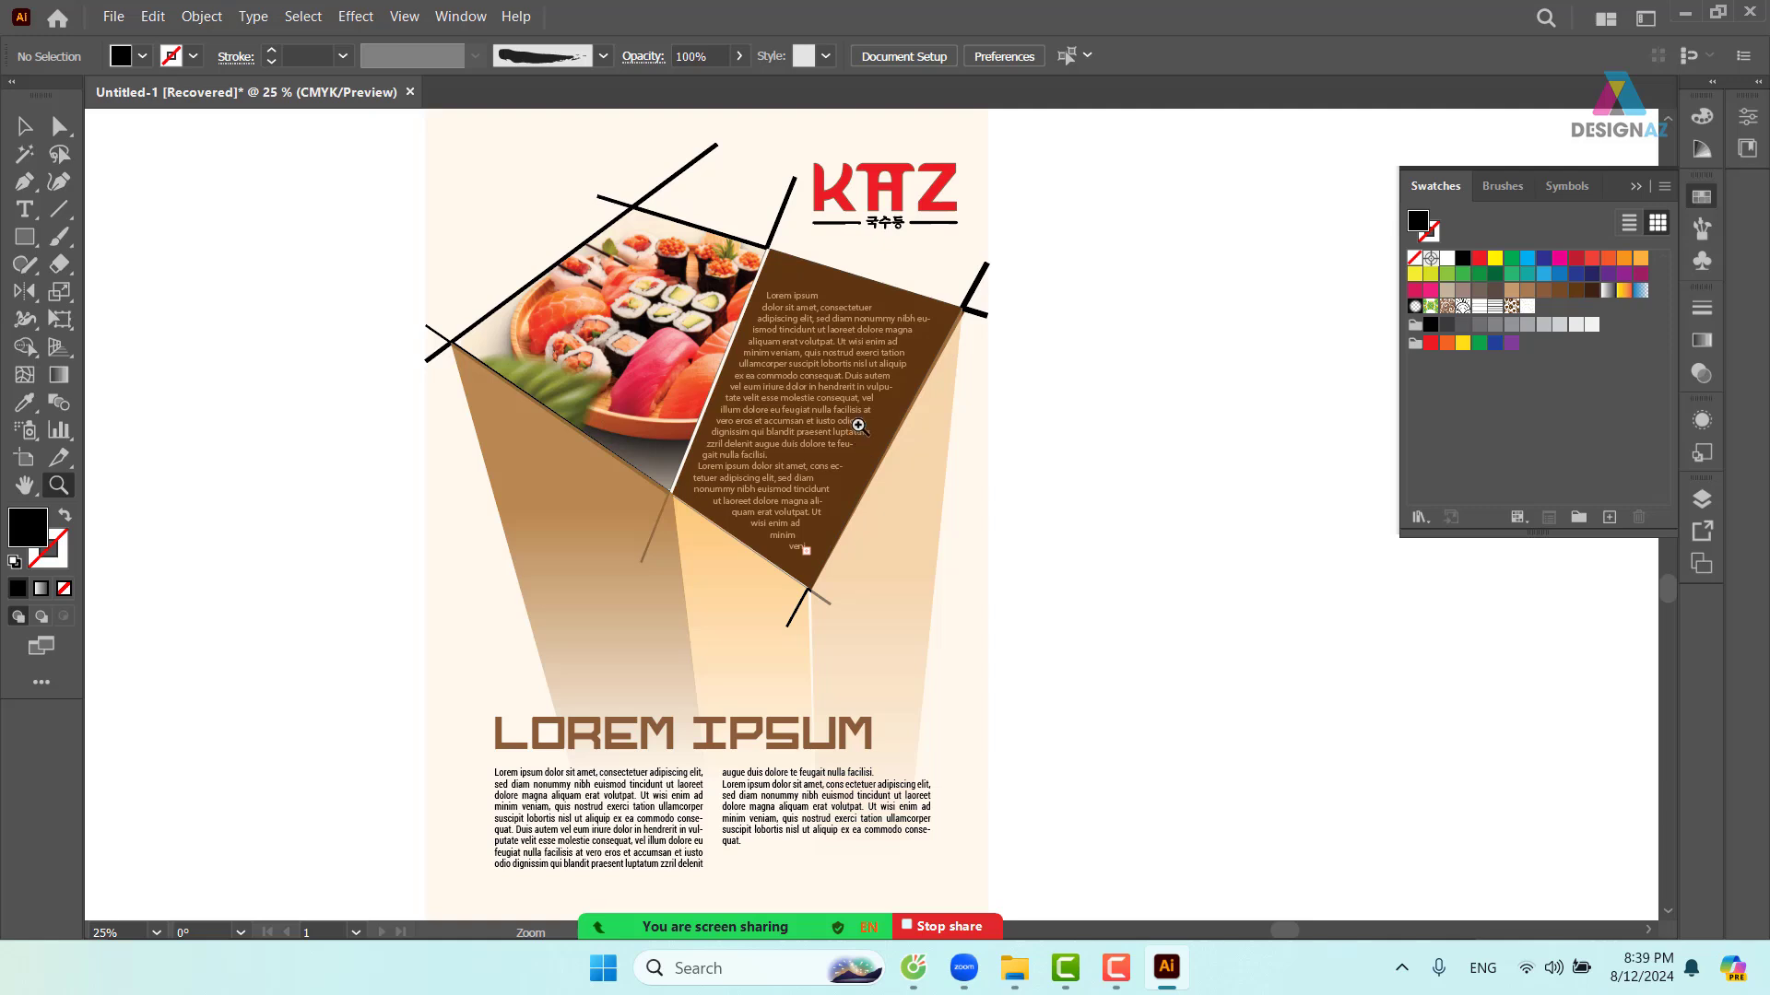
- Shift the sushi photo slightly down and left so it sits offset from its black line frame
click(25, 126)
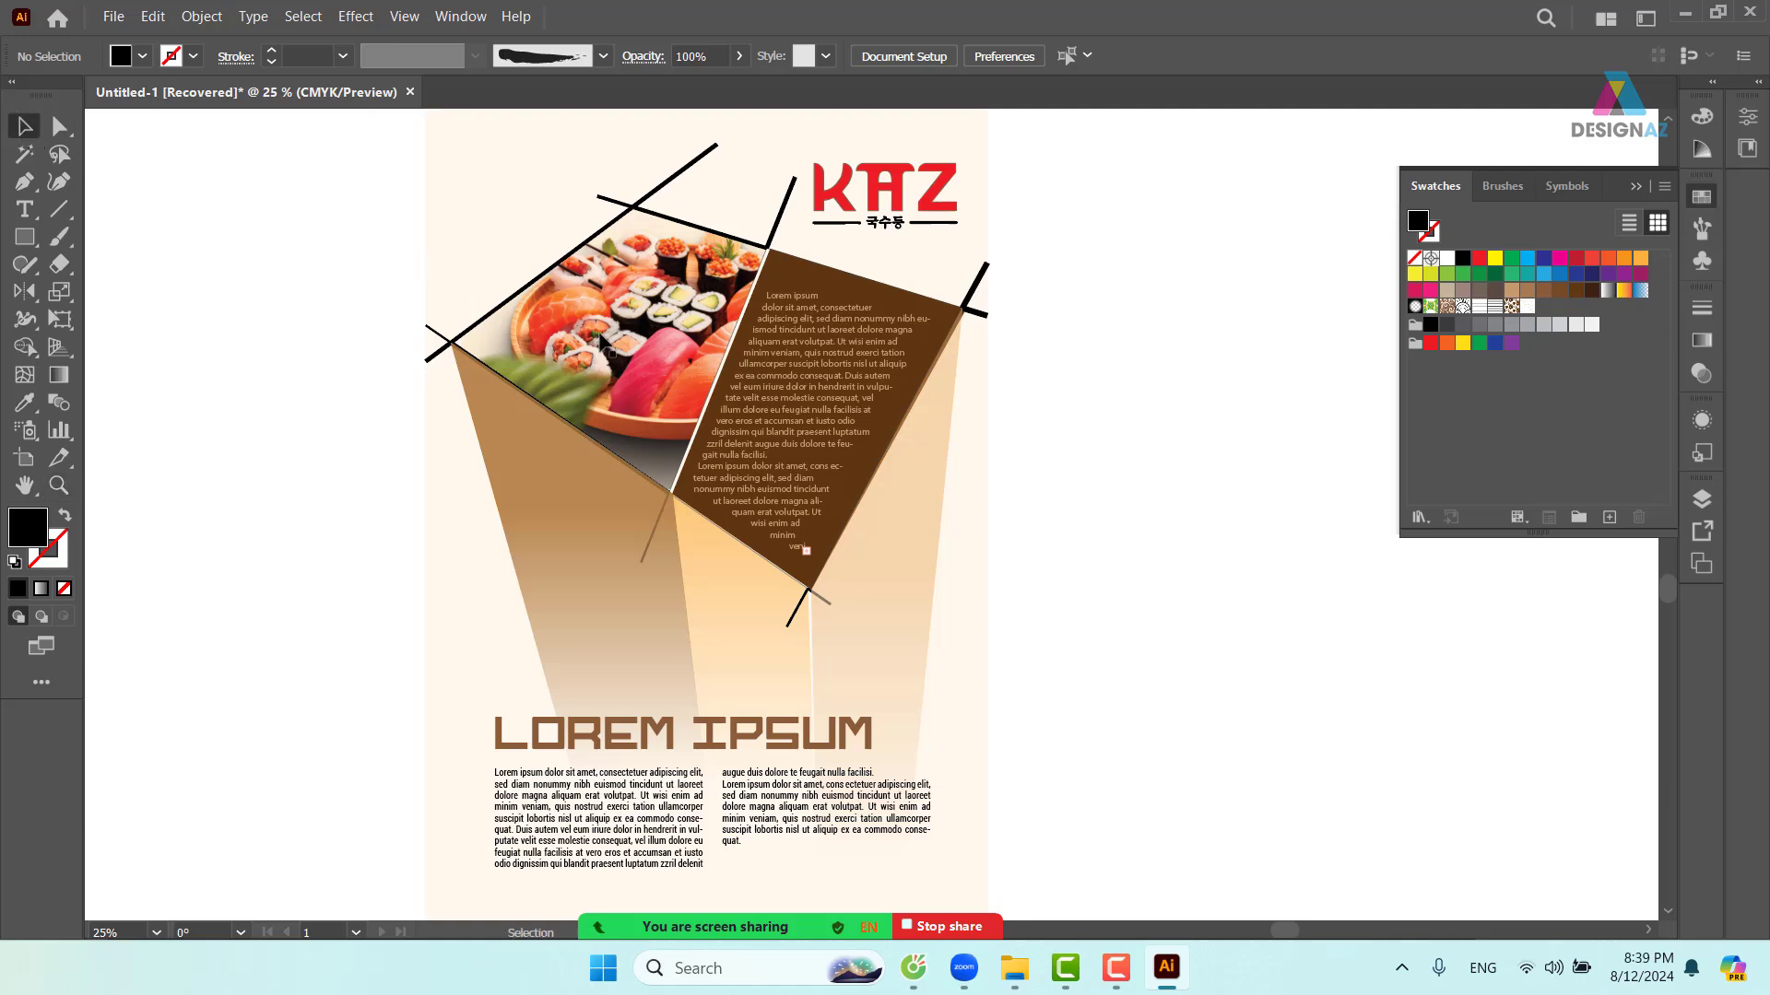
click(654, 344)
drag(667, 368, 641, 407)
drag(702, 341, 694, 350)
drag(786, 441, 786, 440)
click(1126, 494)
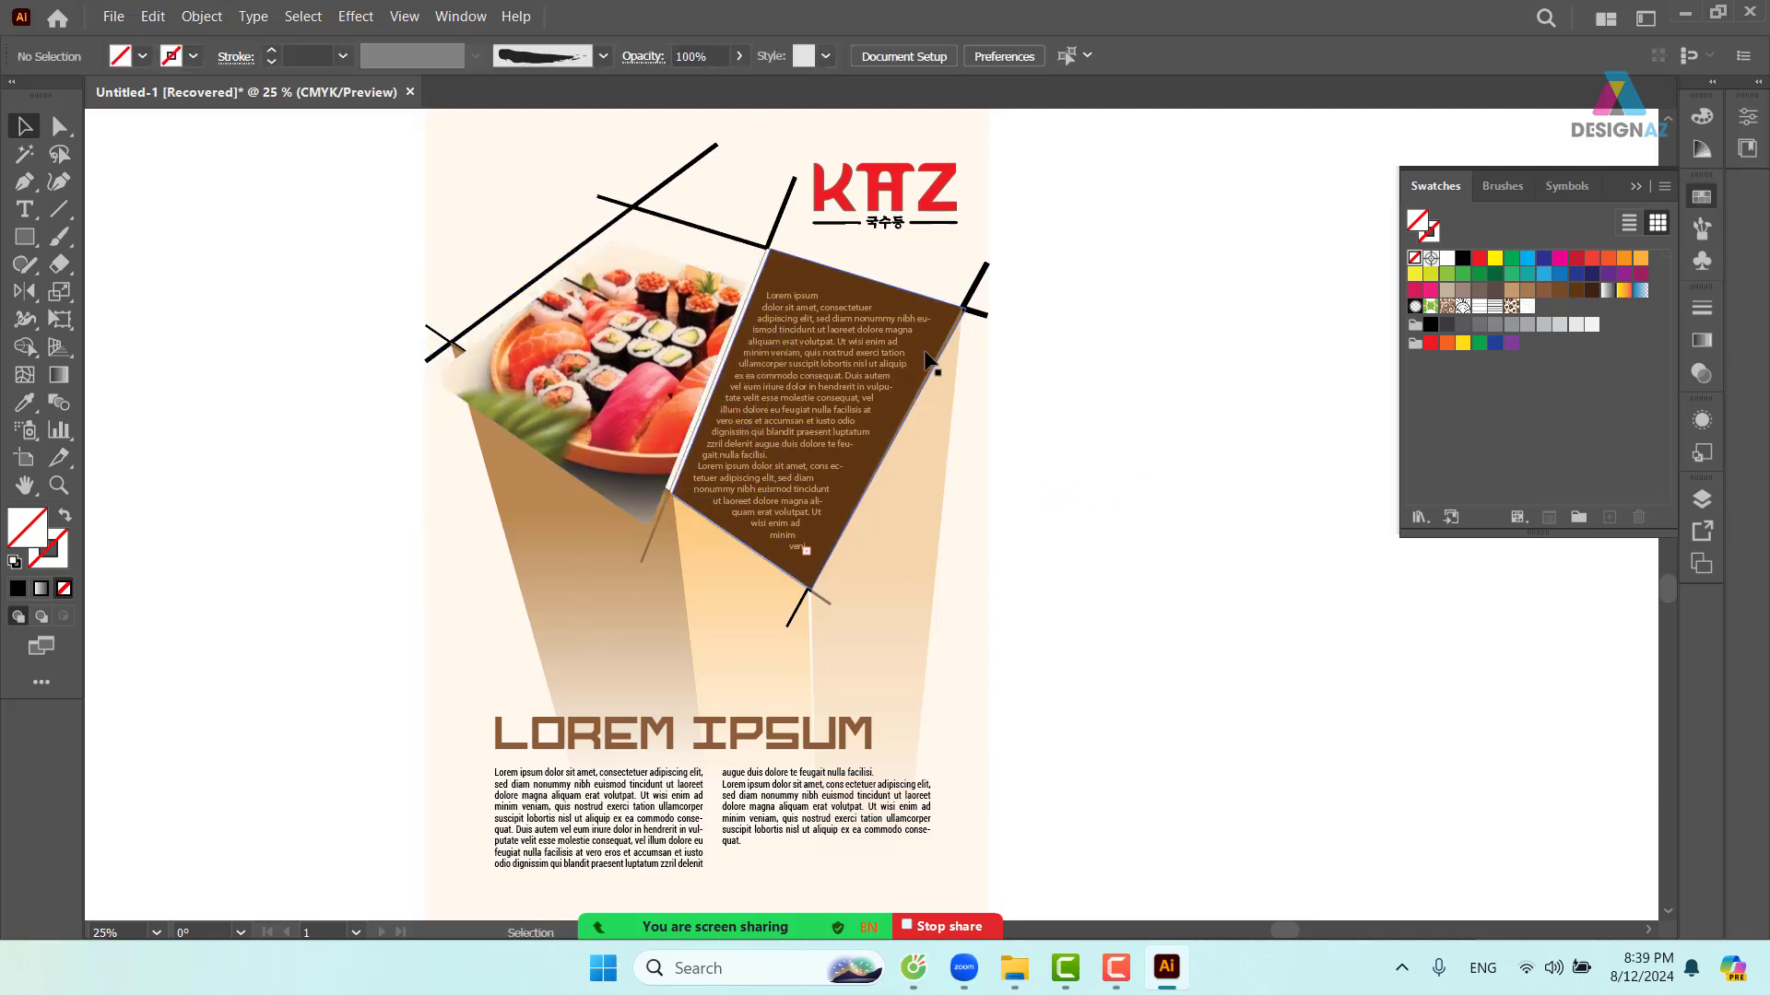
- Shift the brown text panel slightly up and right so it sits offset from the black lines, leaving its text in place
click(935, 367)
drag(934, 367, 952, 352)
click(1247, 412)
drag(1192, 476, 1087, 517)
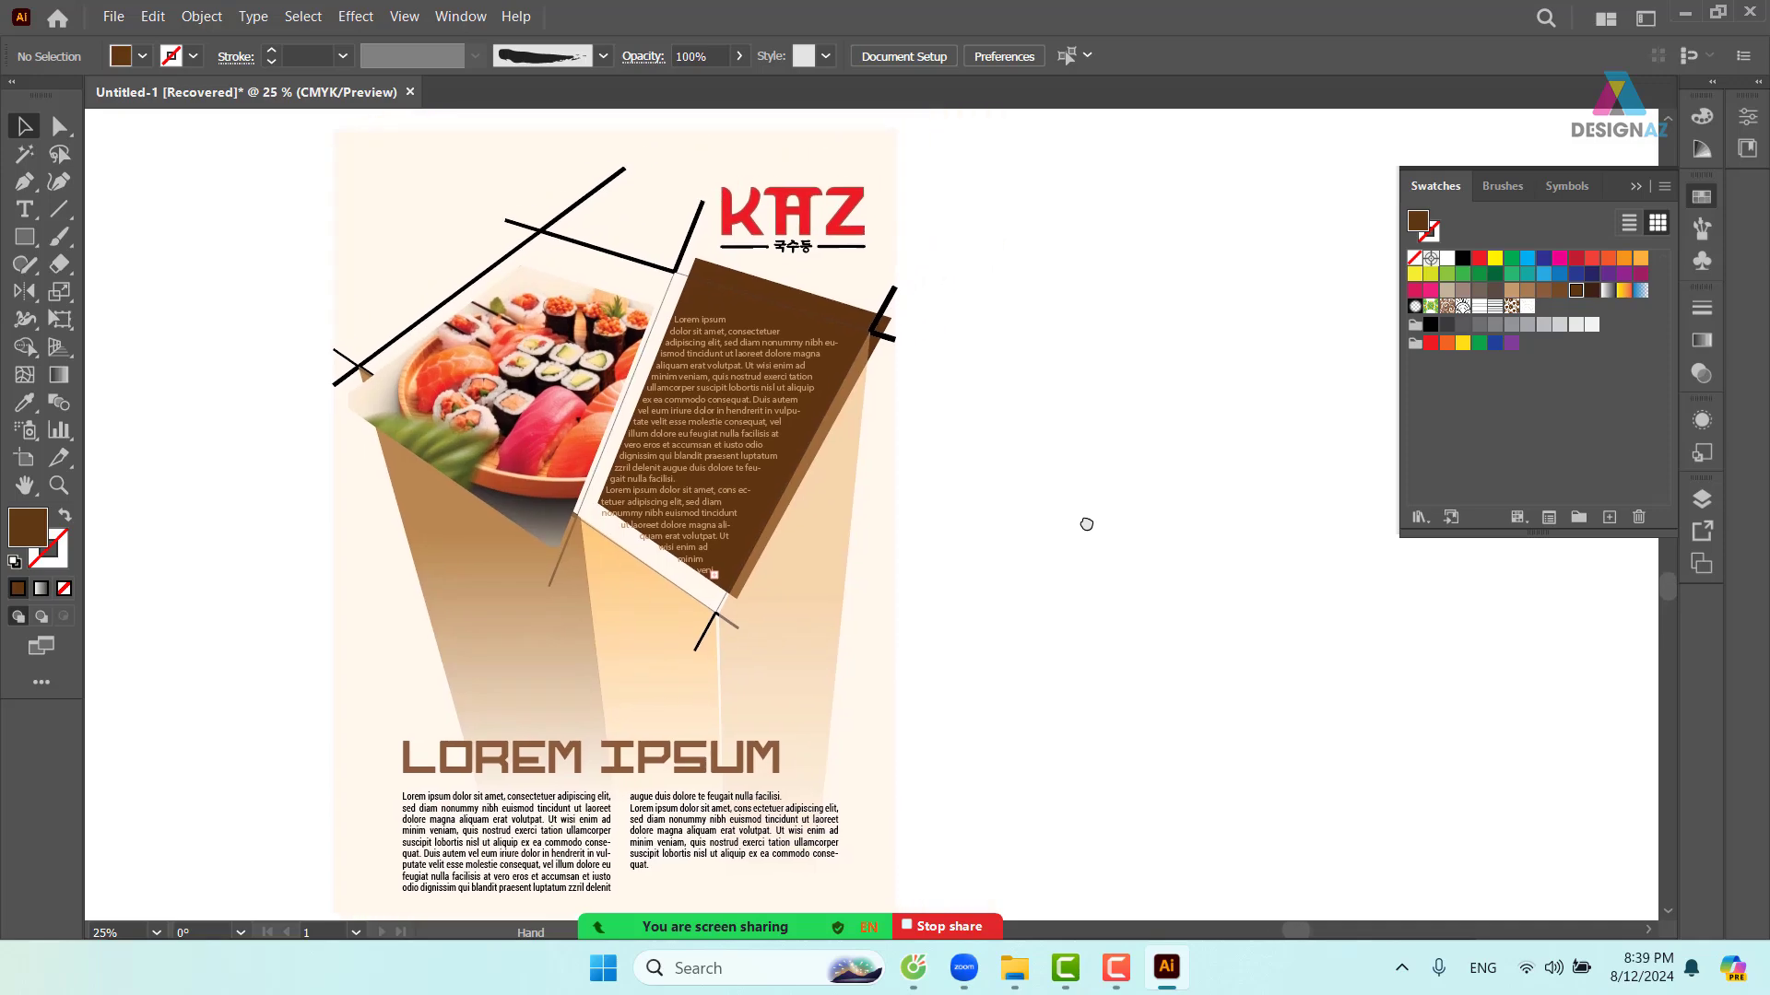
click(662, 318)
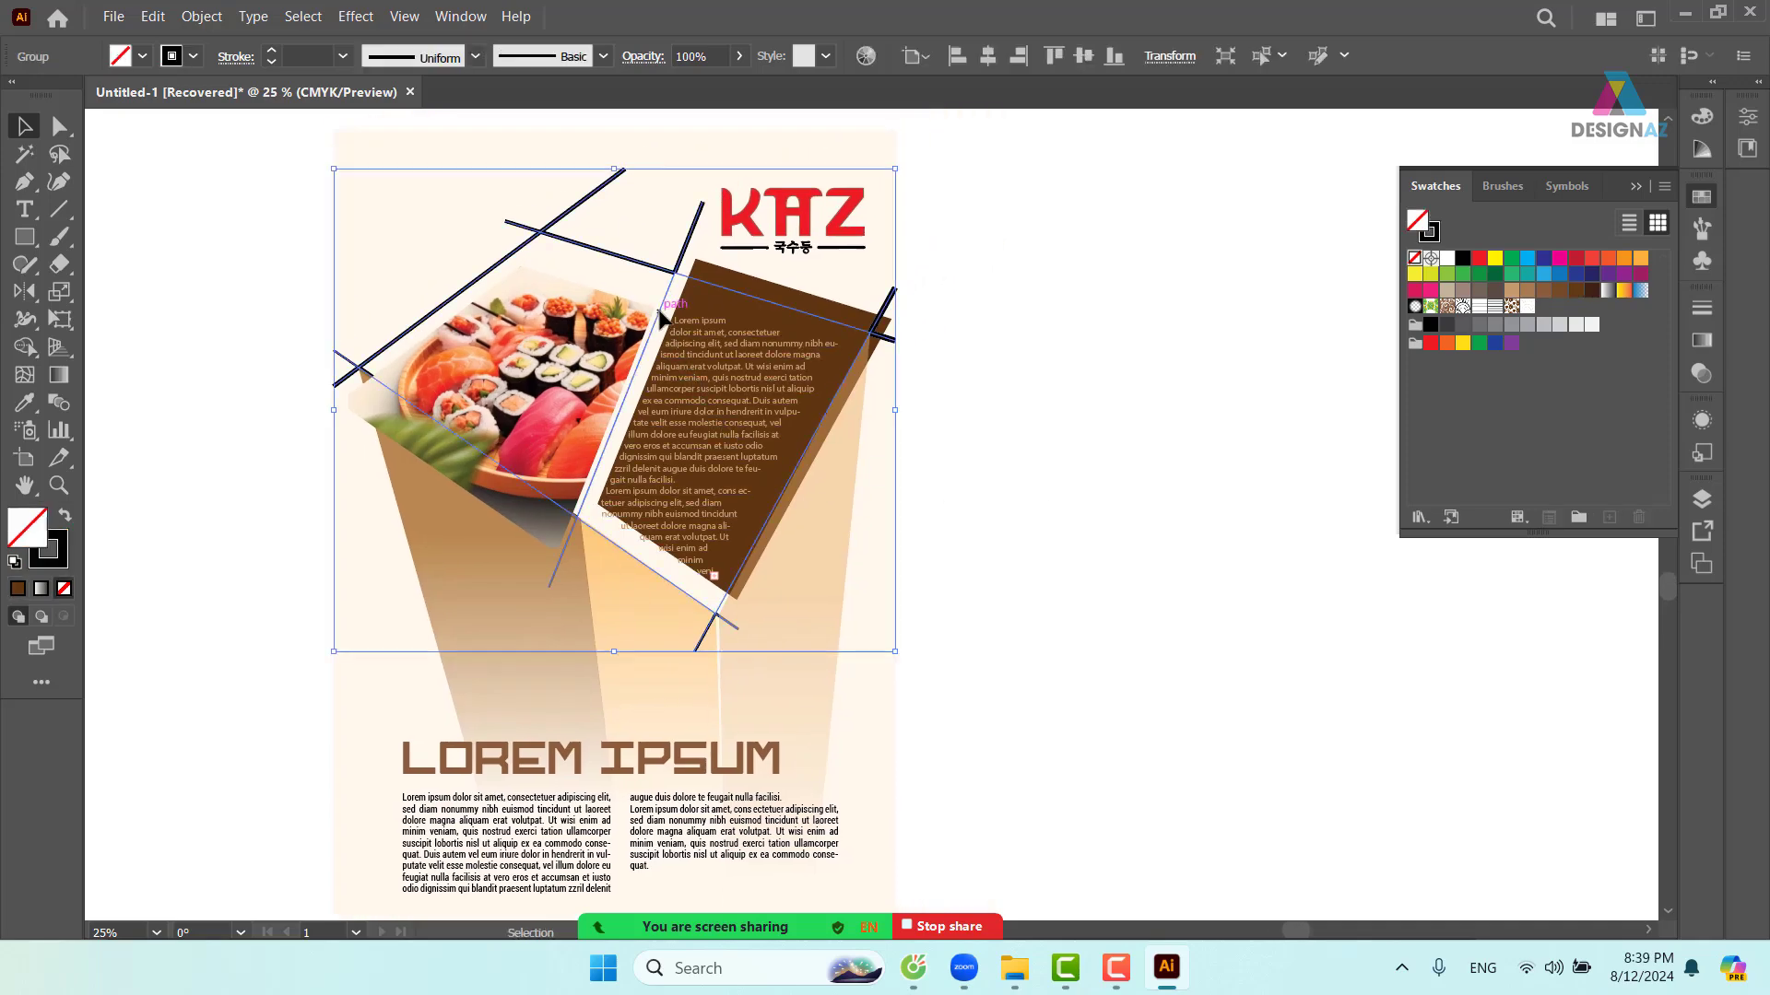
click(1068, 456)
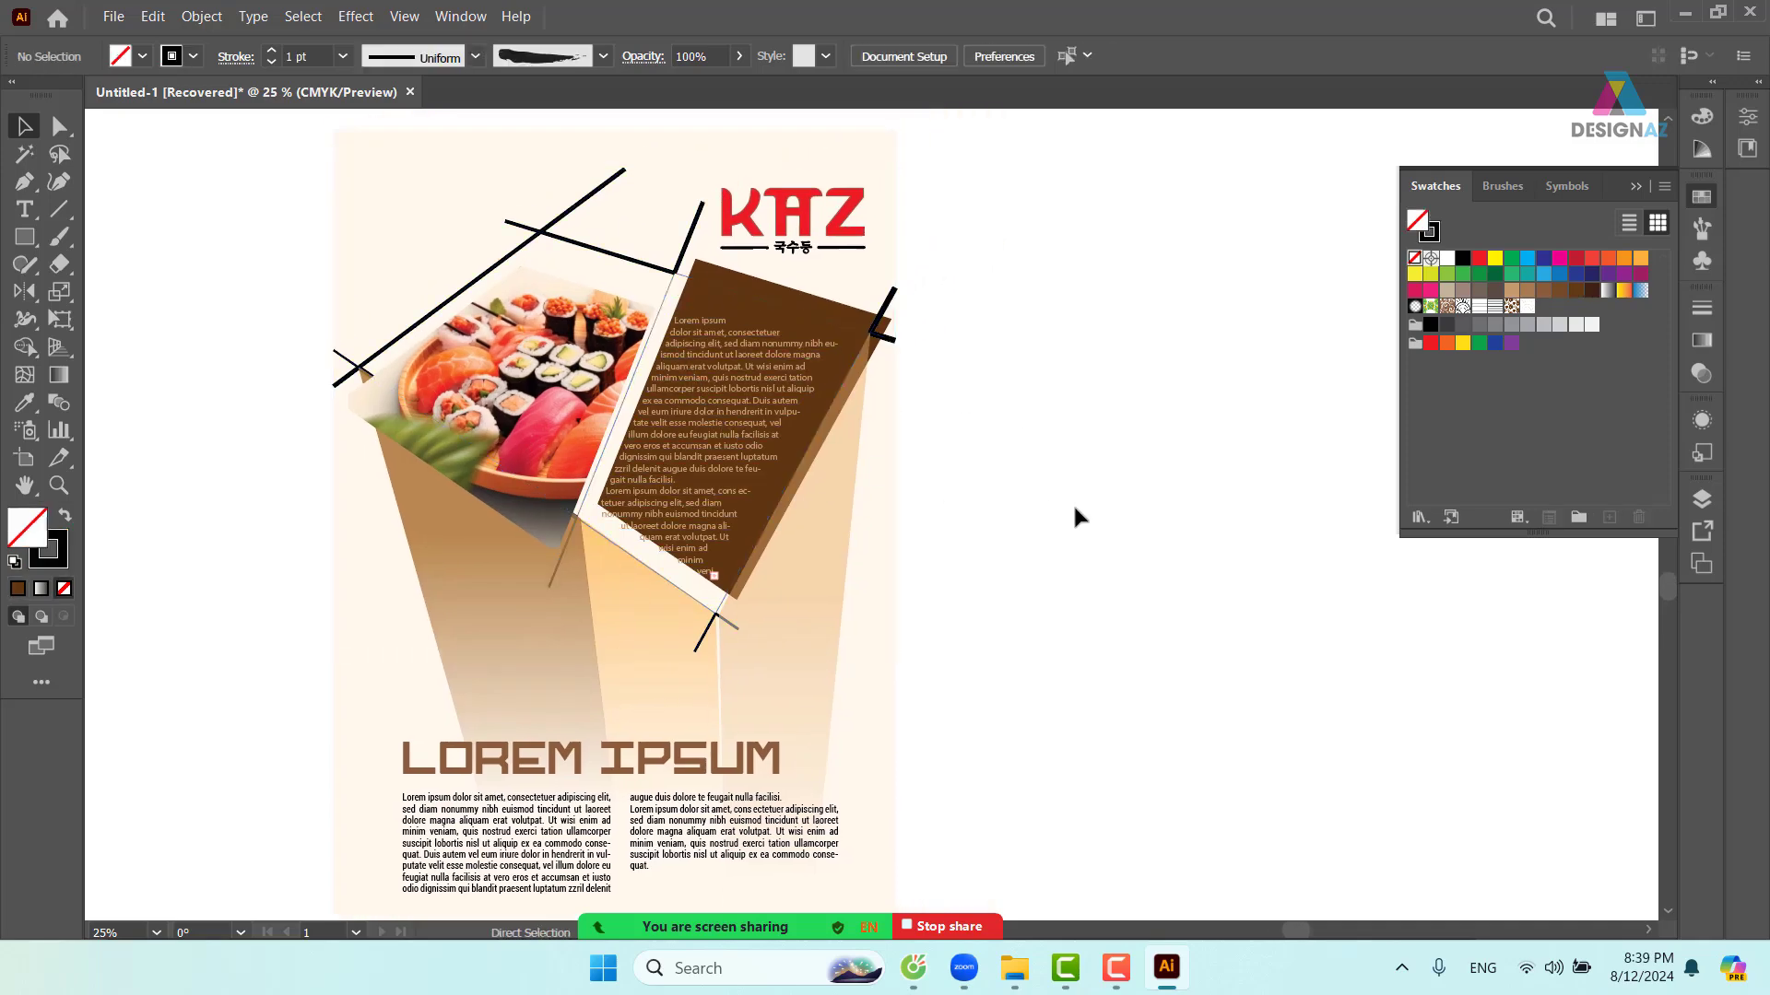
- Review all the posters together and examine the first Costa coffee poster up close
key(ctrl+minus)
drag(1051, 442, 919, 383)
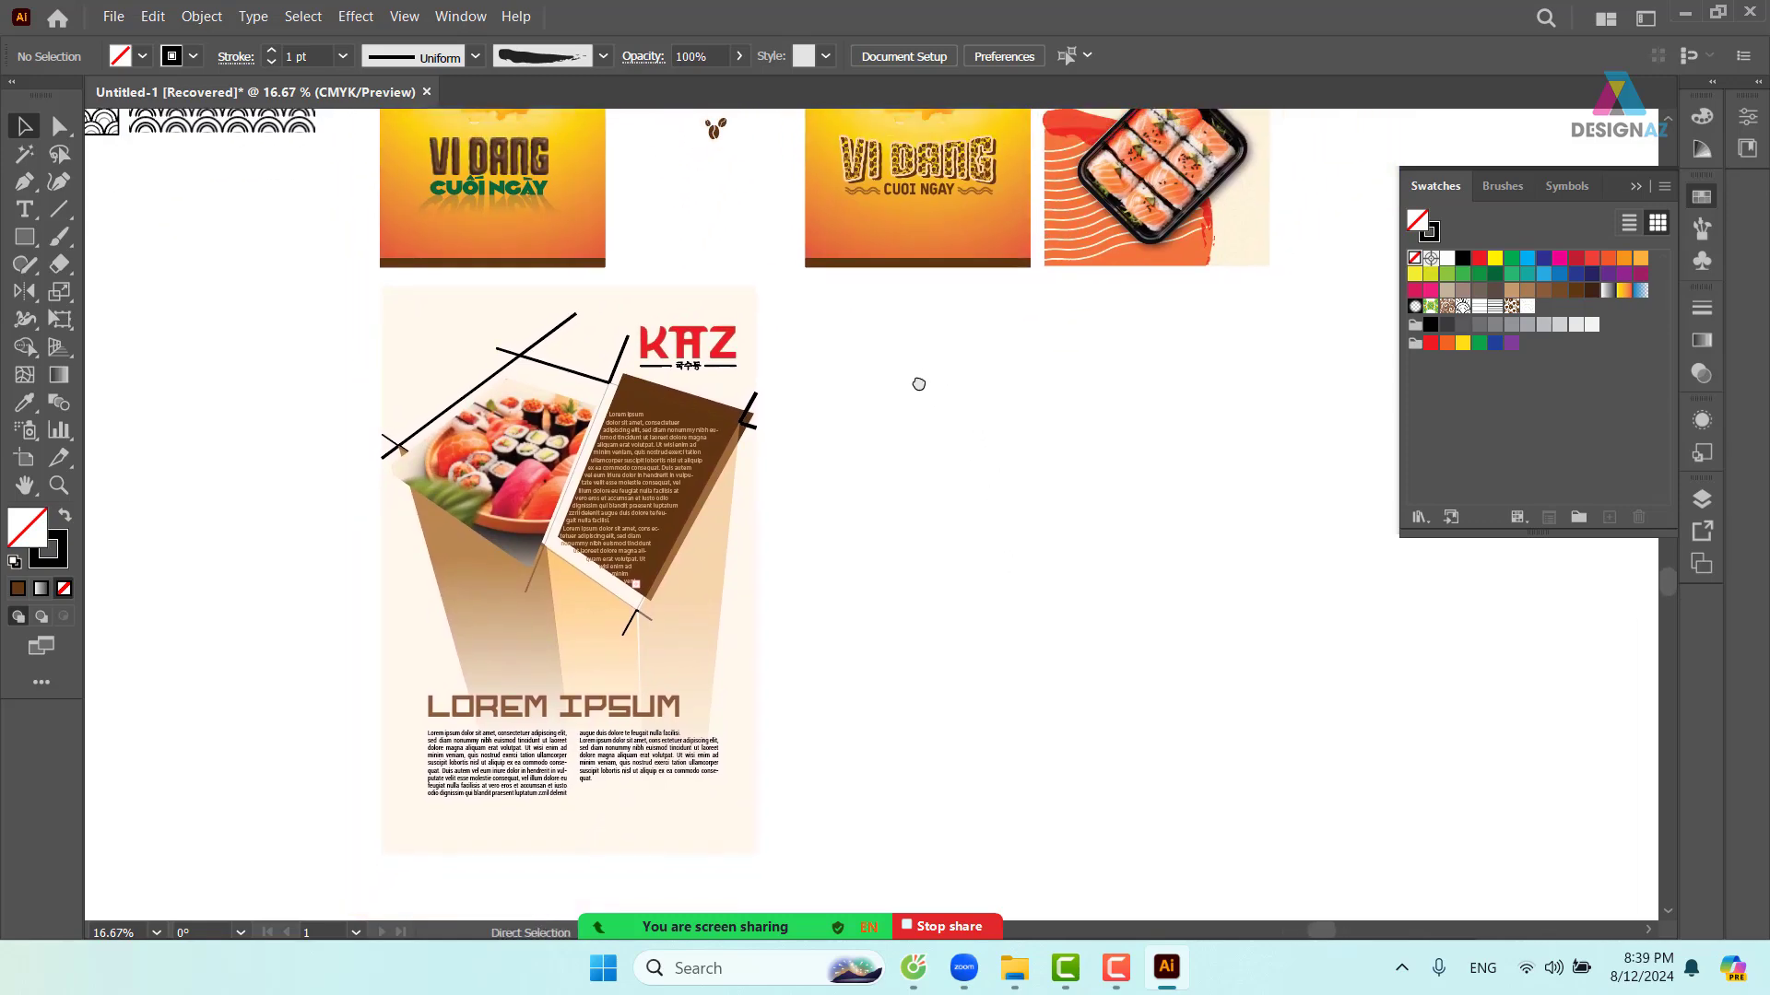
key(ctrl+minus)
key(ctrl+minus)
key(z)
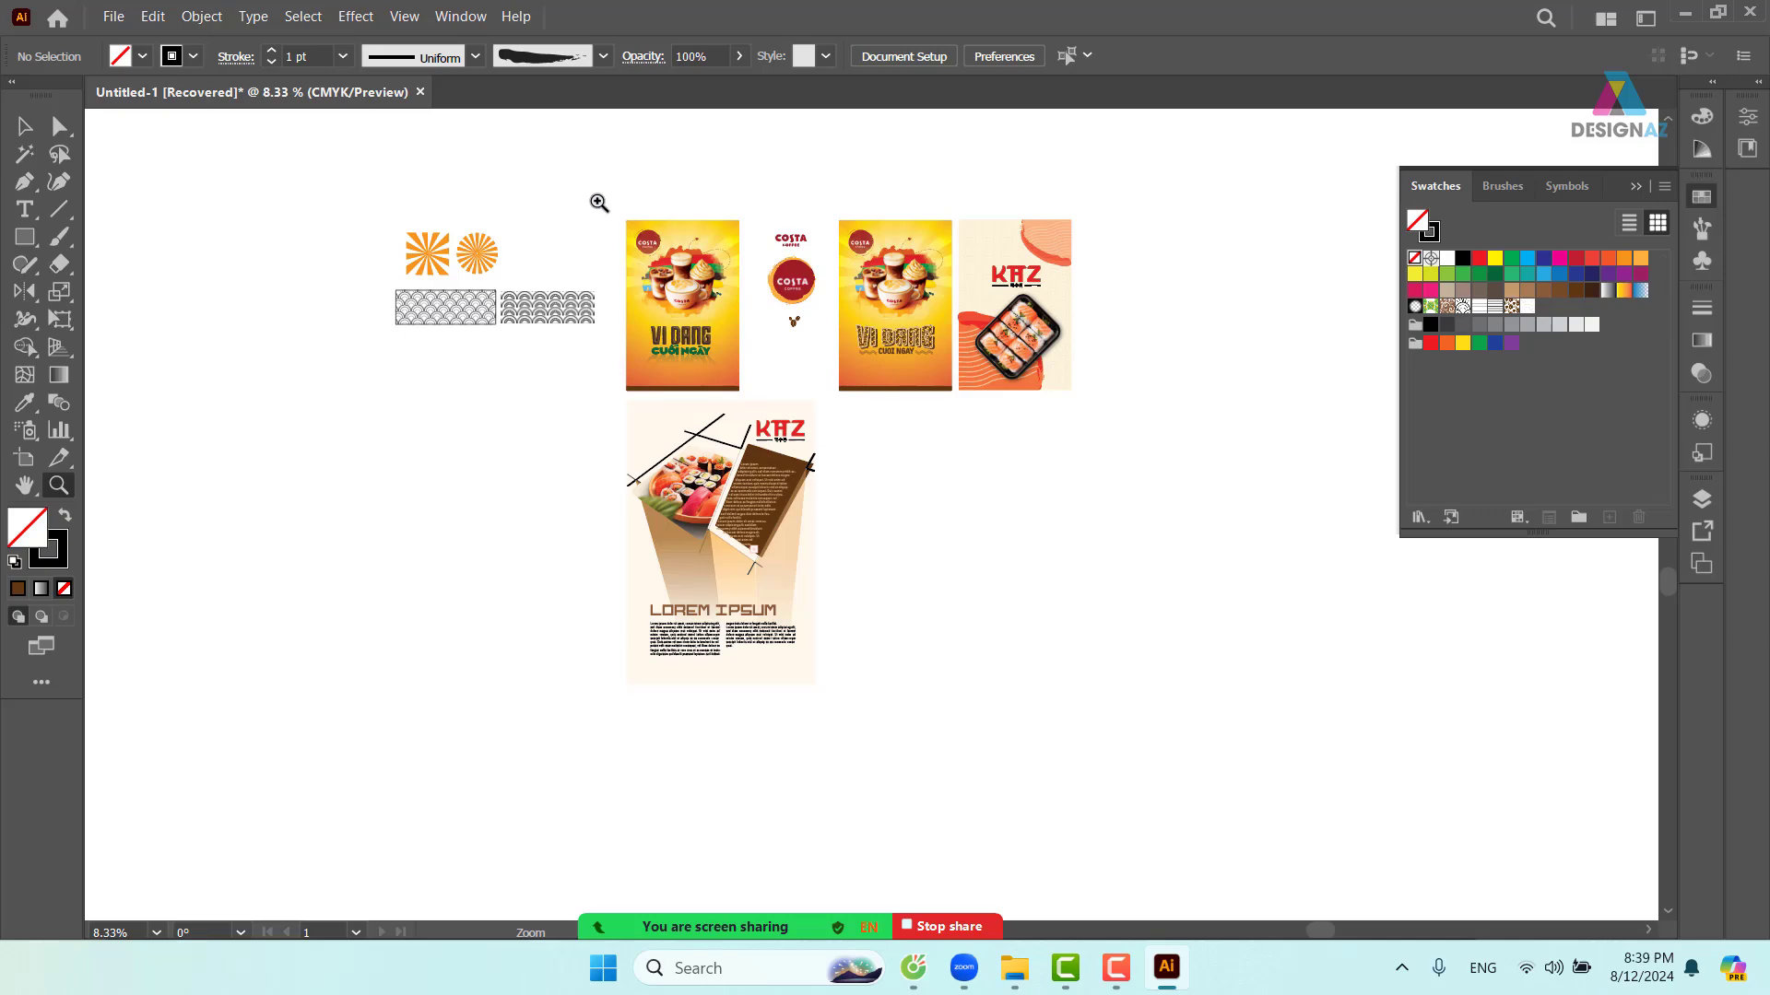
drag(600, 202, 794, 403)
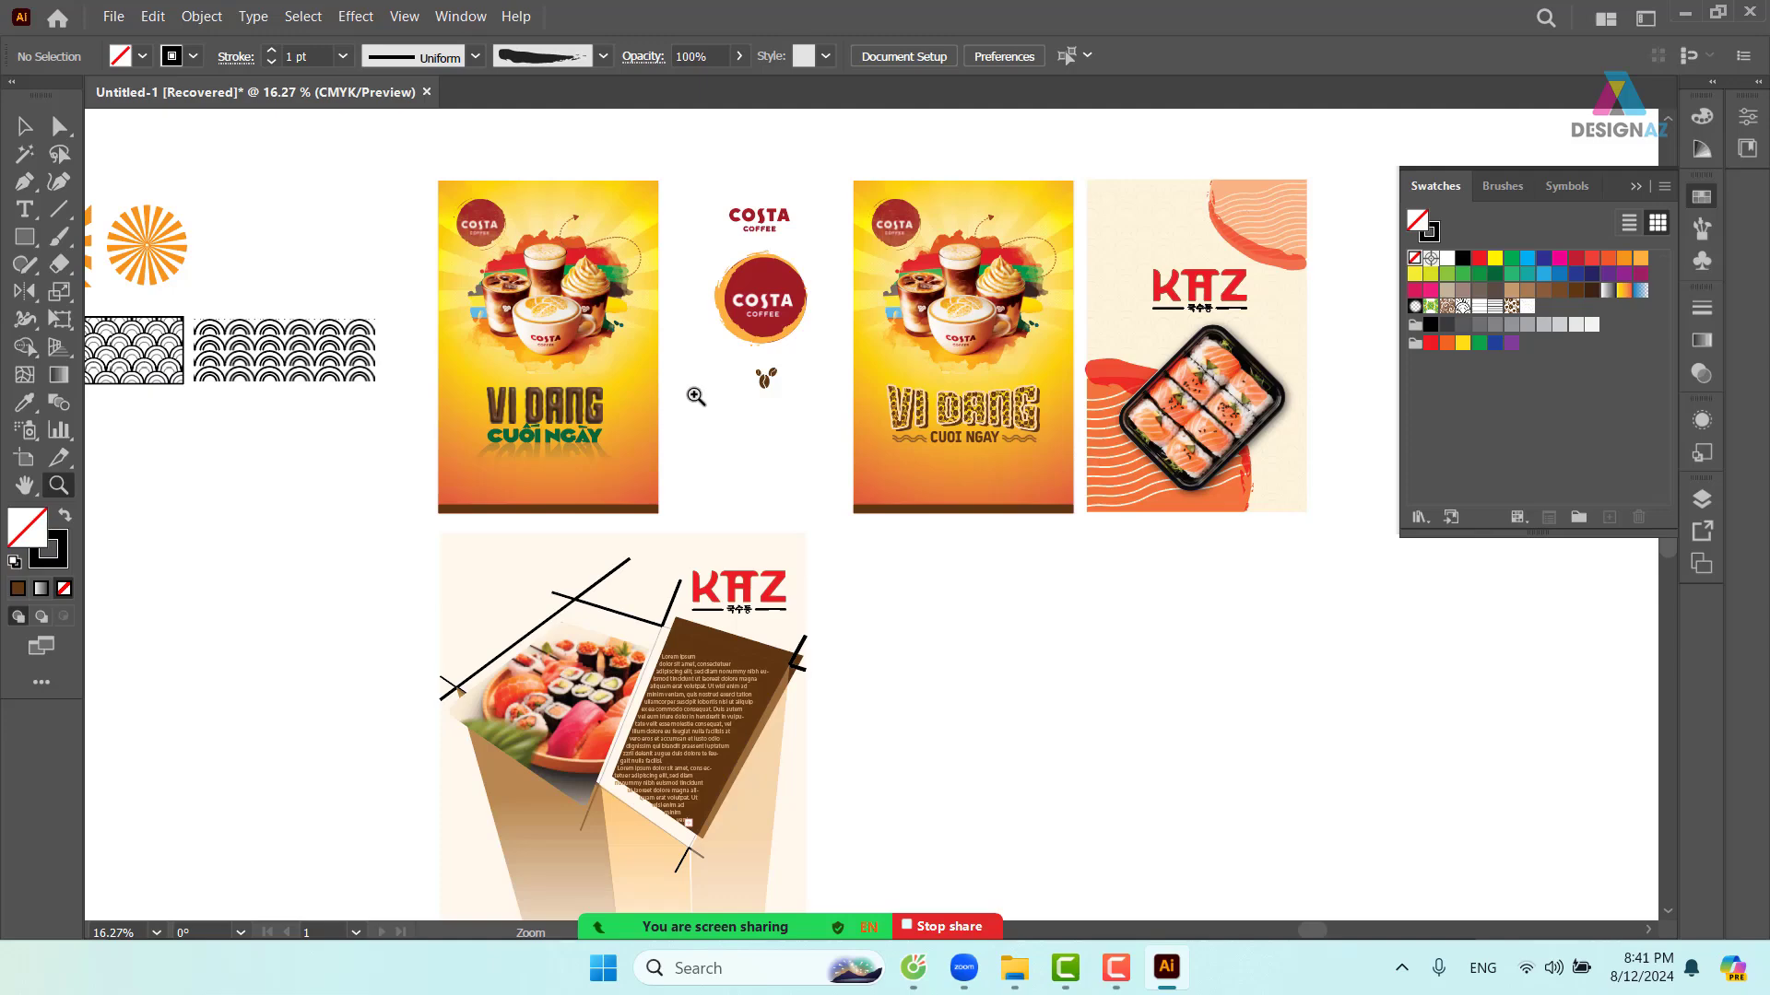
drag(430, 161, 608, 304)
drag(960, 493, 873, 458)
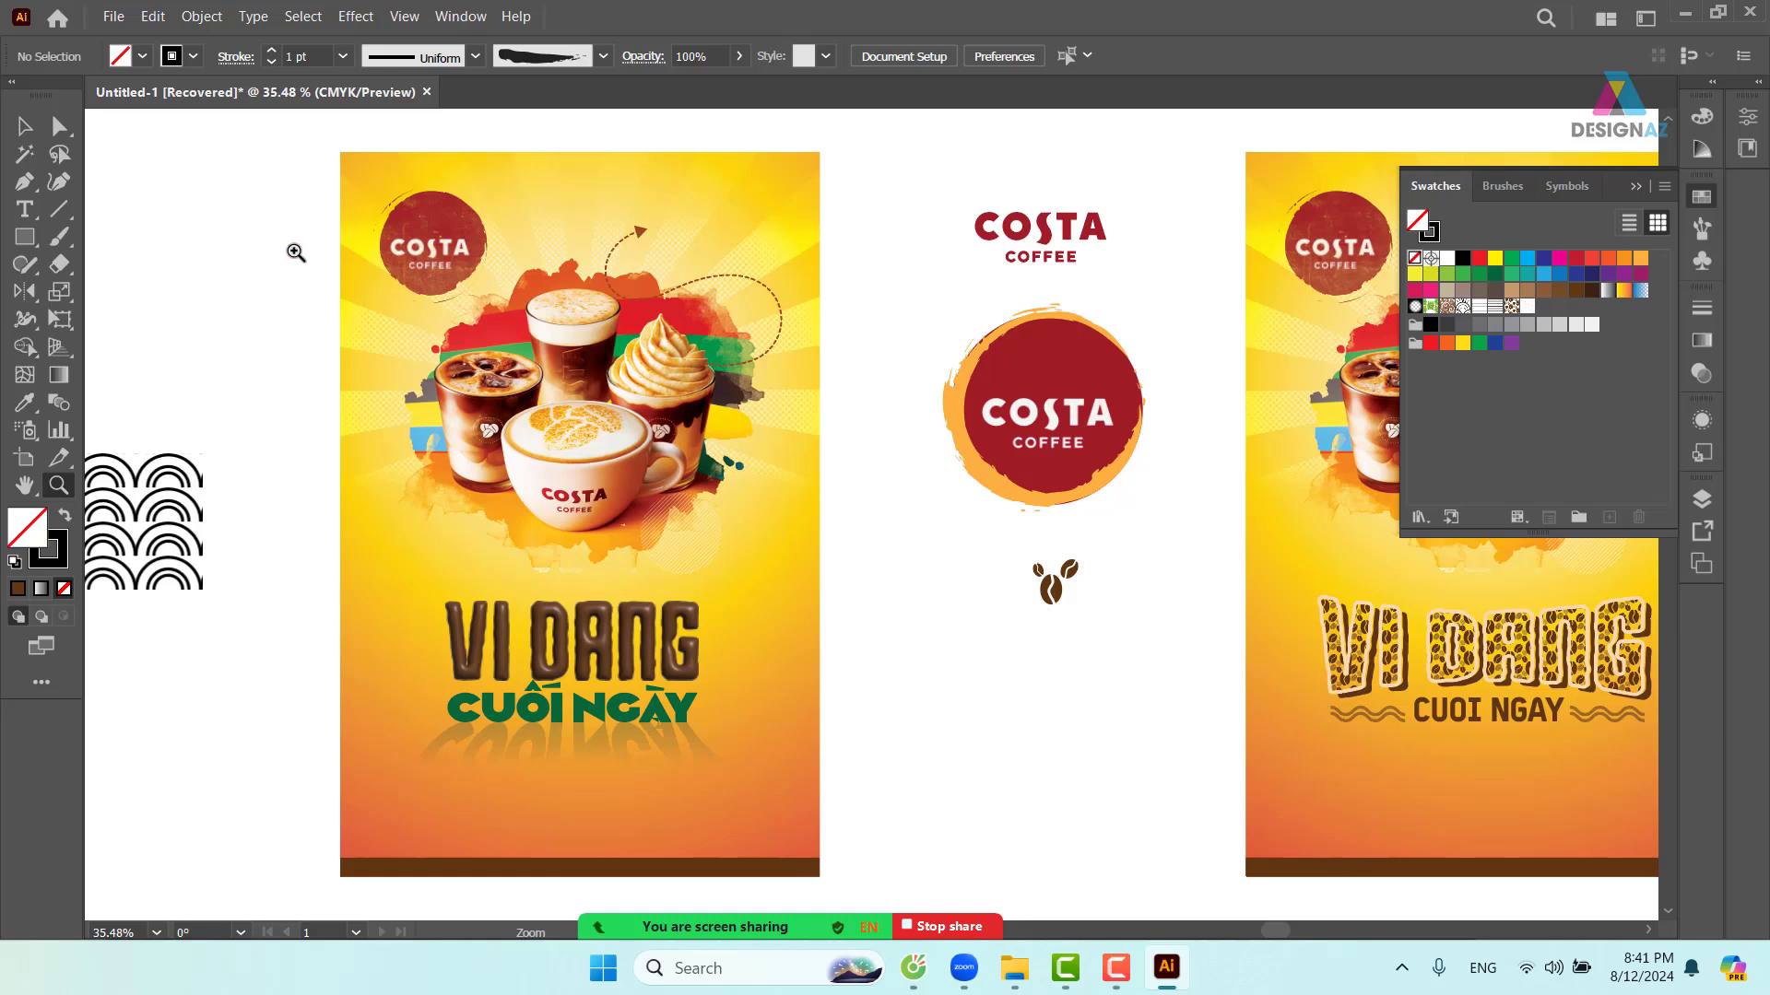
click(24, 126)
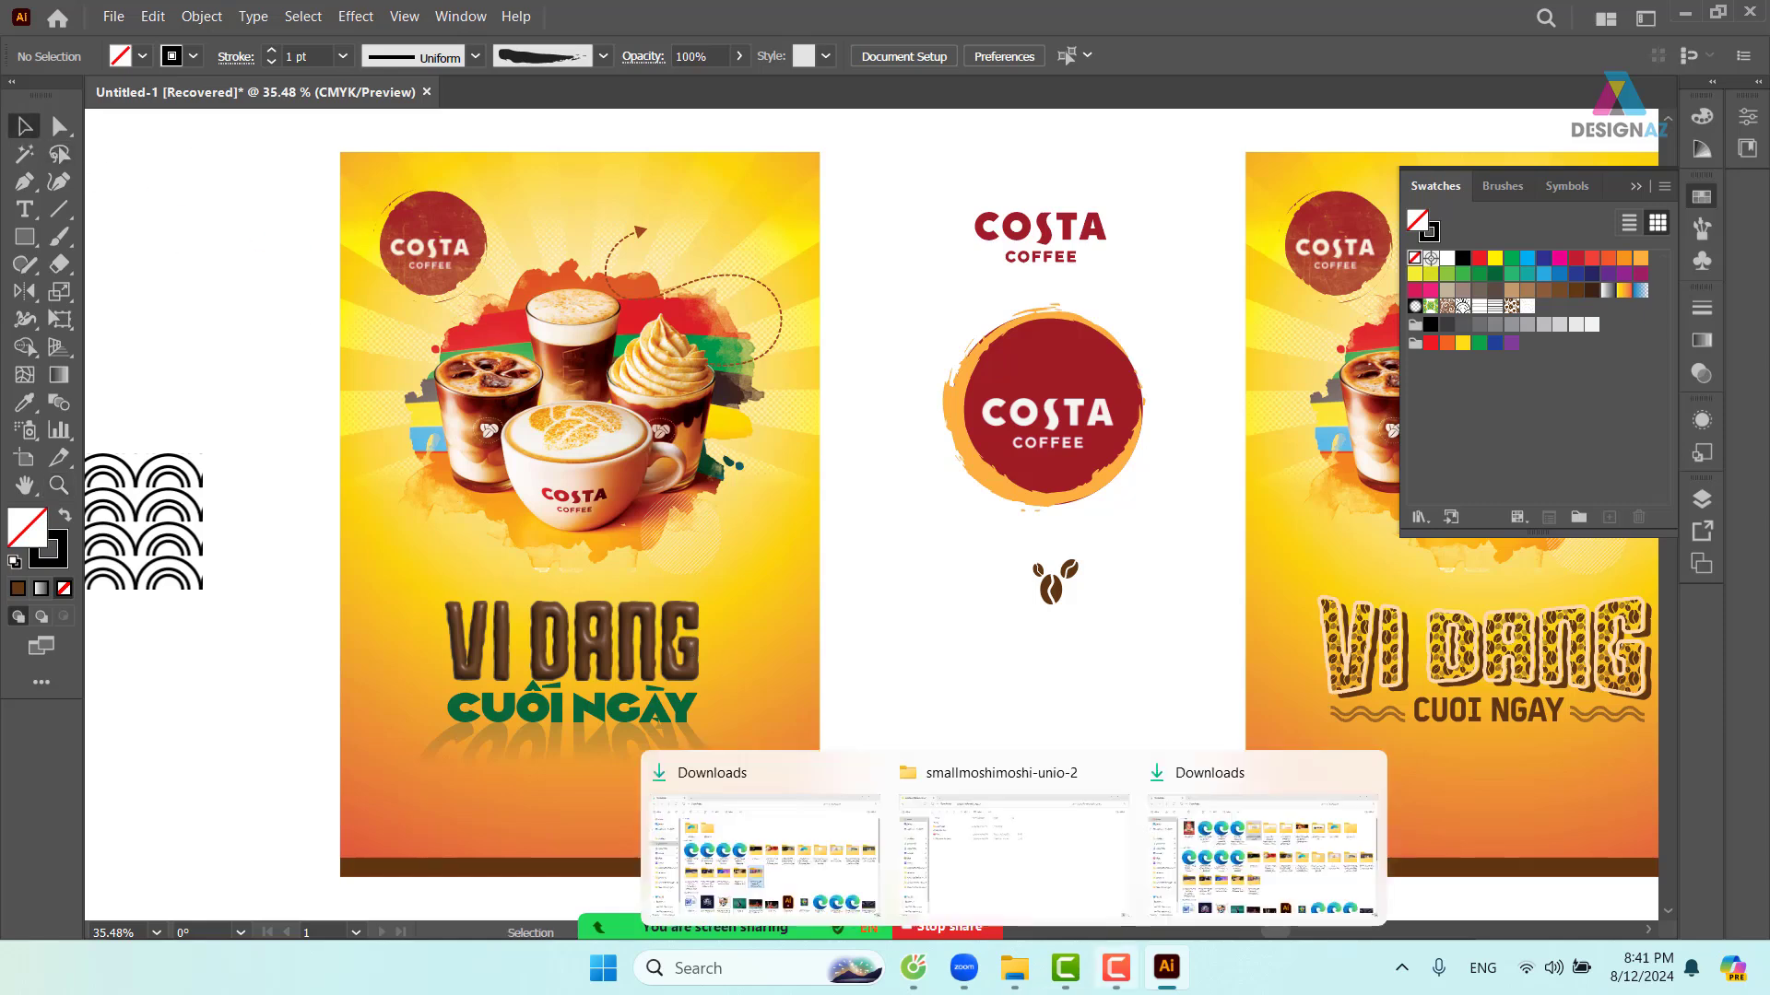
mouse_move(1169, 975)
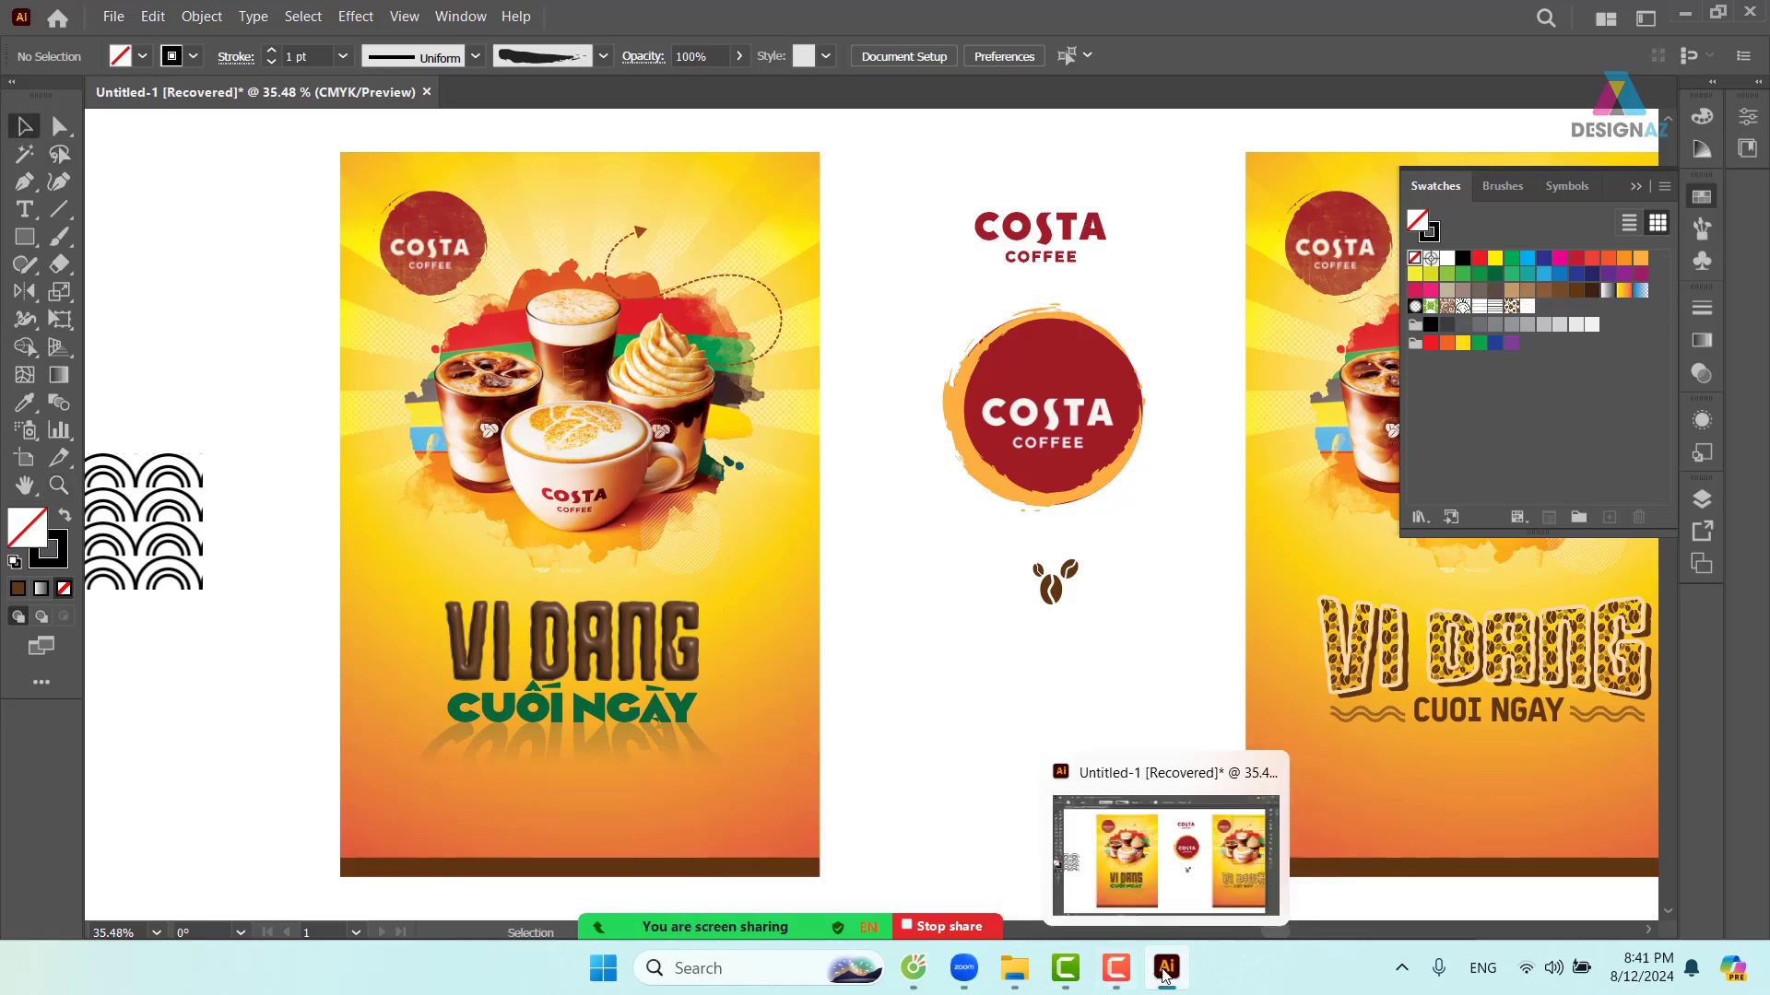